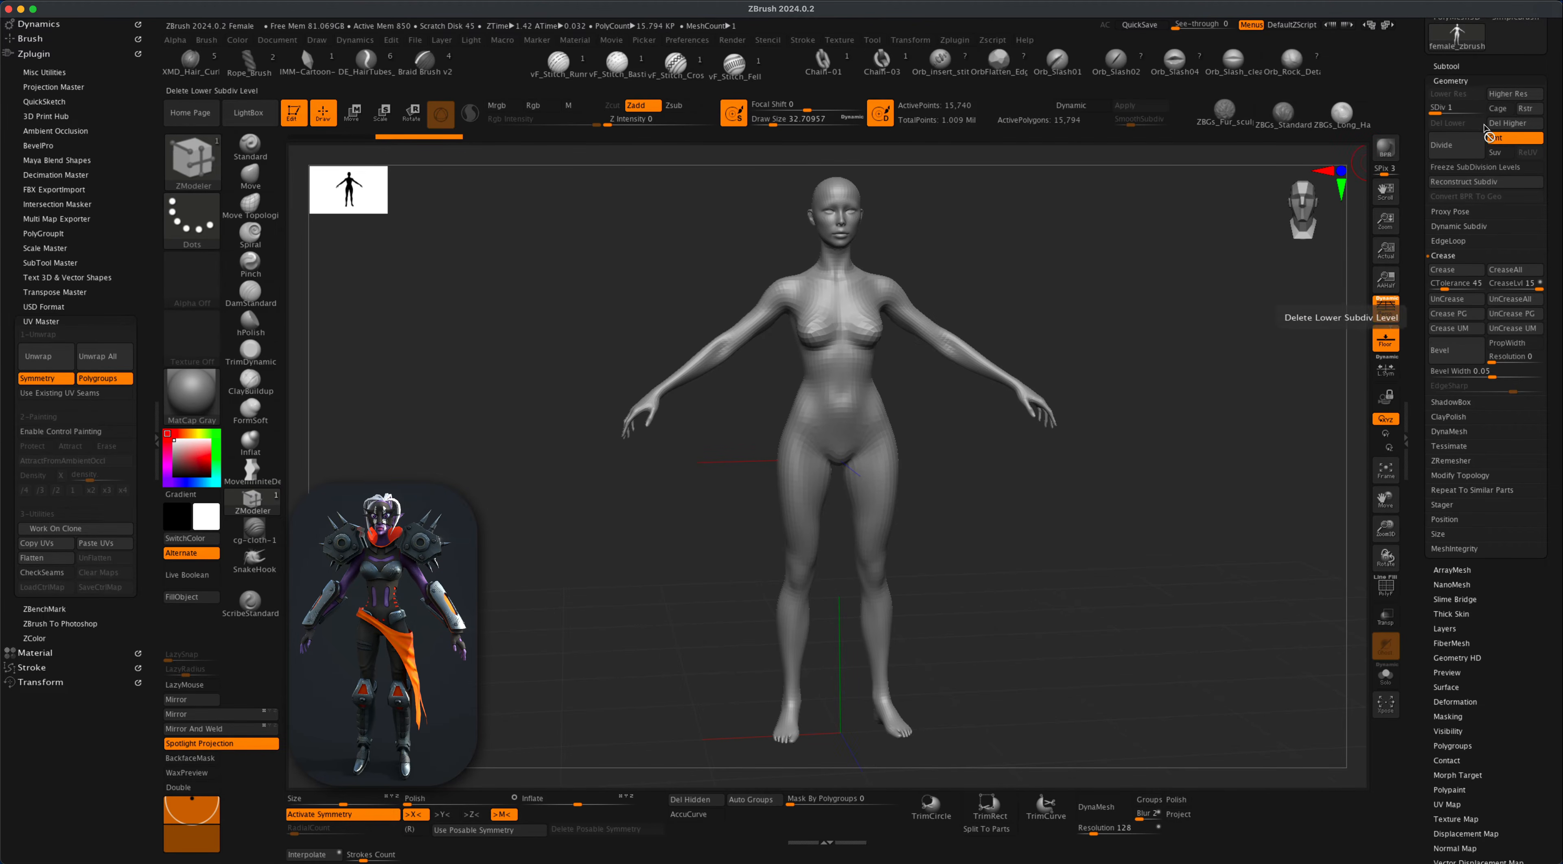
Delete the higher subdivision levels of the female base mesh and show its polyframe wireframe.
click(1512, 123)
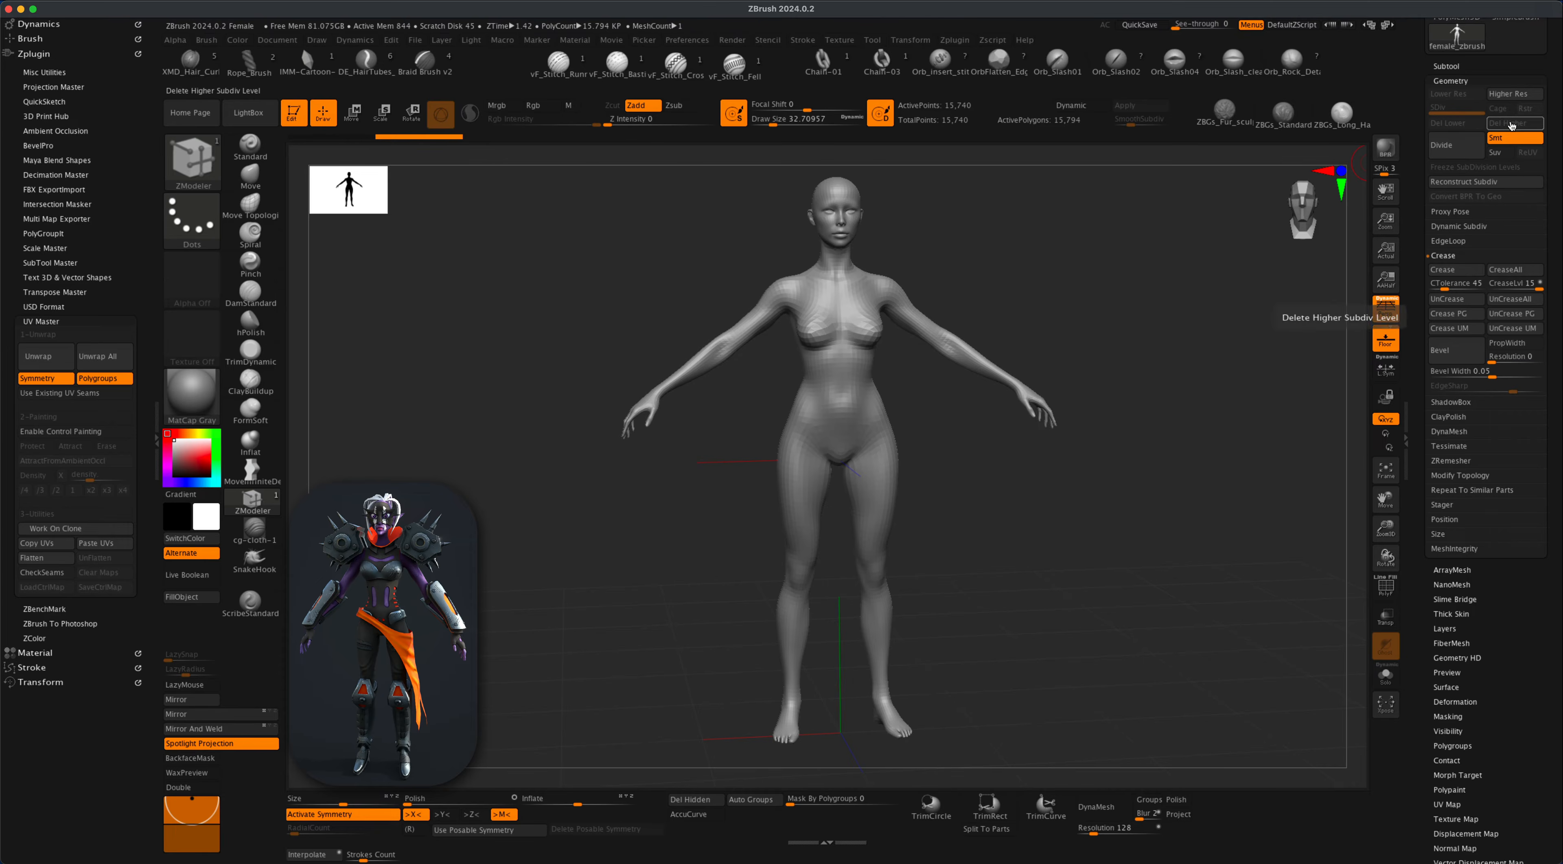
click(1386, 587)
drag(1134, 568, 901, 561)
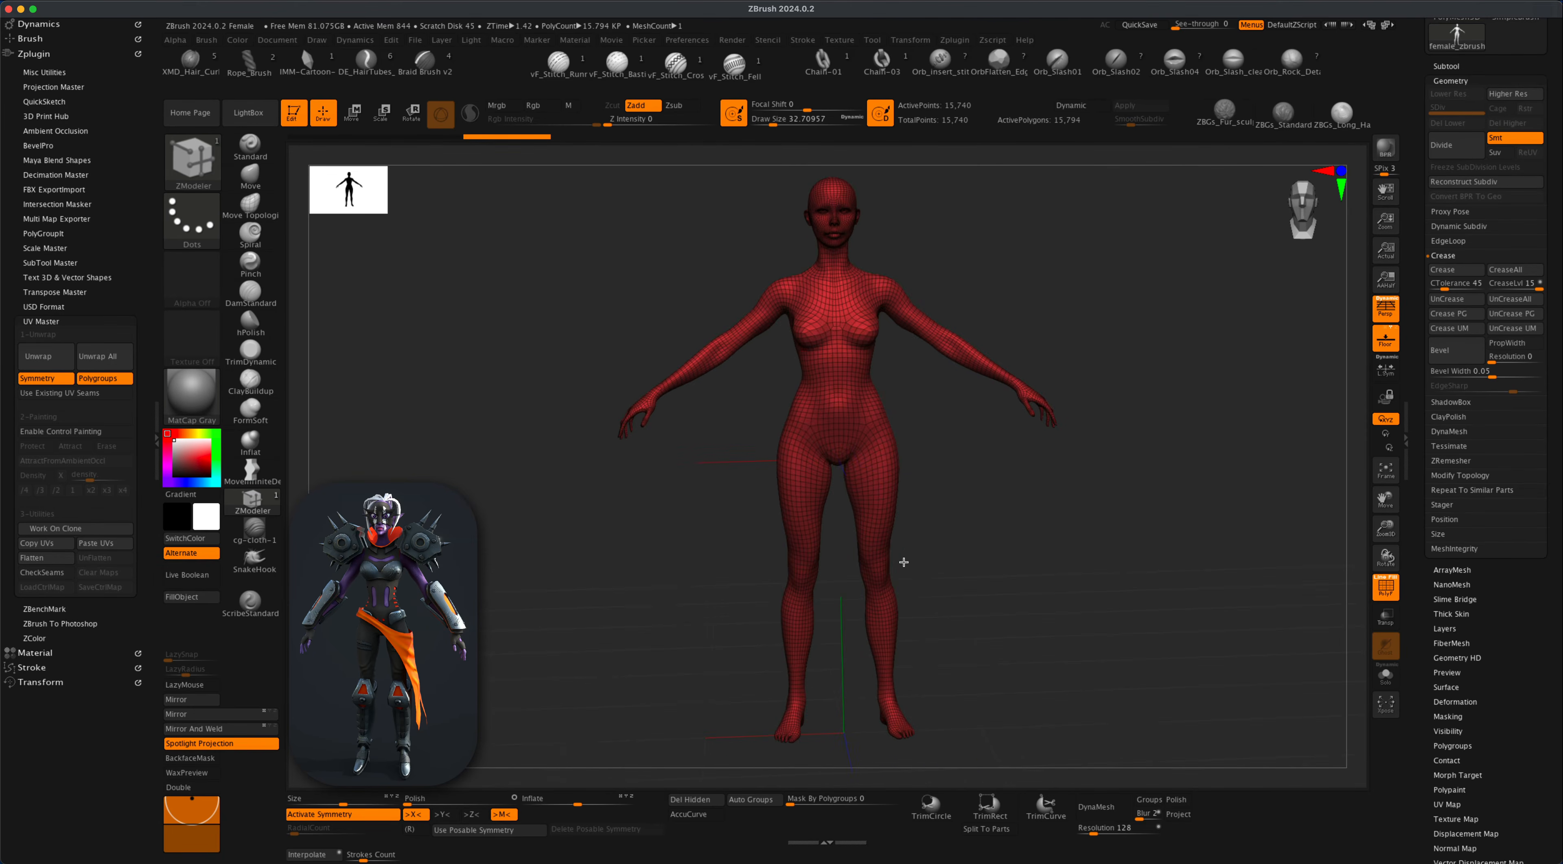
Examine the body's low-poly topology and its polygon count from several distances and angles.
key(alt)
mouse_move(961, 462)
alt+mouse_down()
mouse_move(975, 480)
mouse_move(953, 484)
alt+mouse_up()
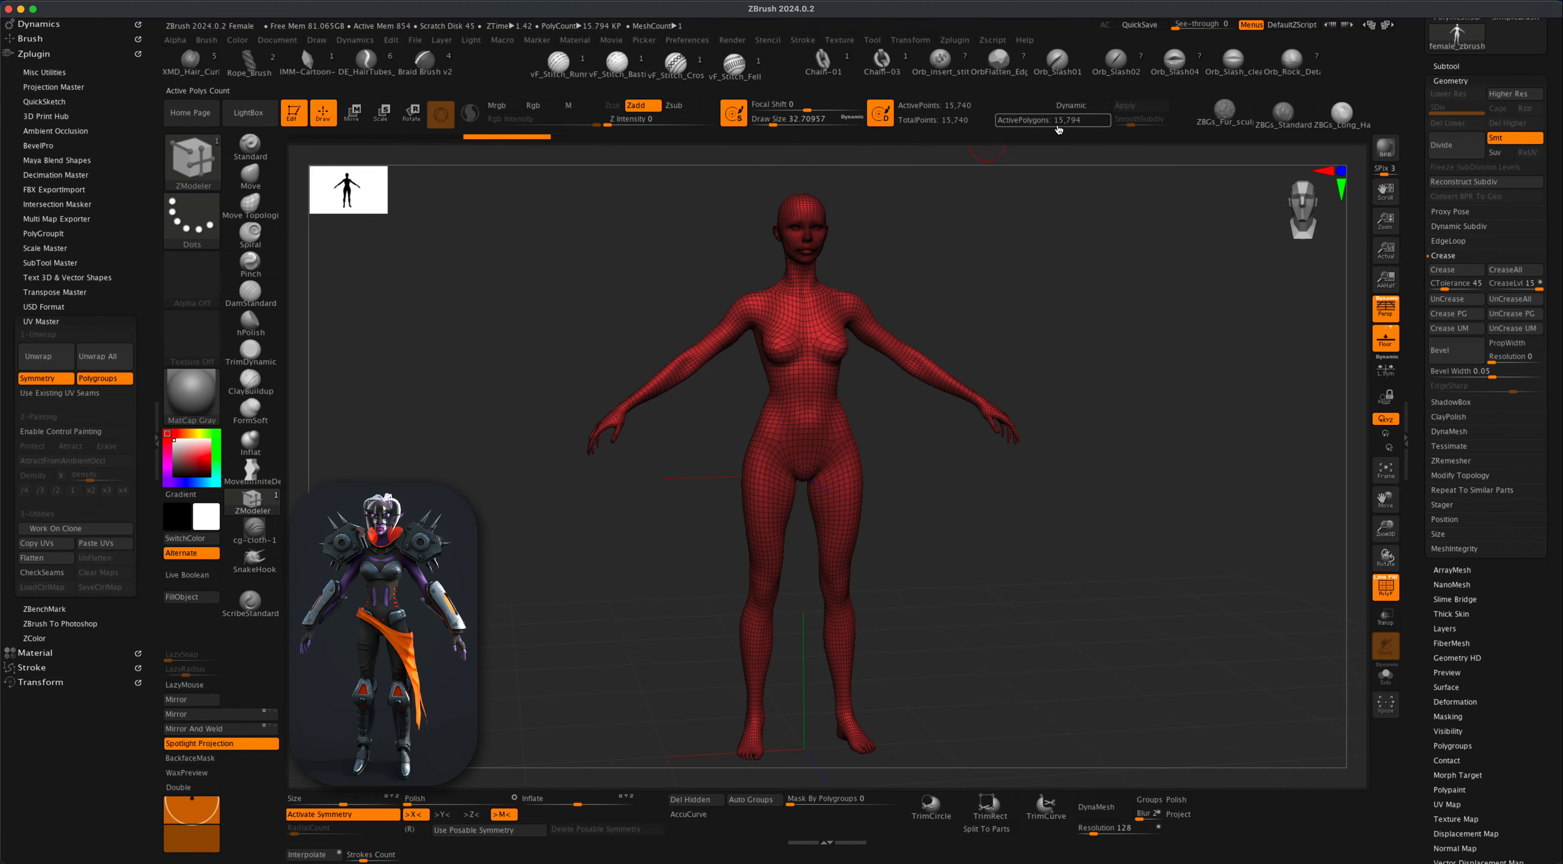
mouse_move(1017, 549)
mouse_down()
mouse_move(987, 558)
mouse_move(1009, 556)
mouse_up()
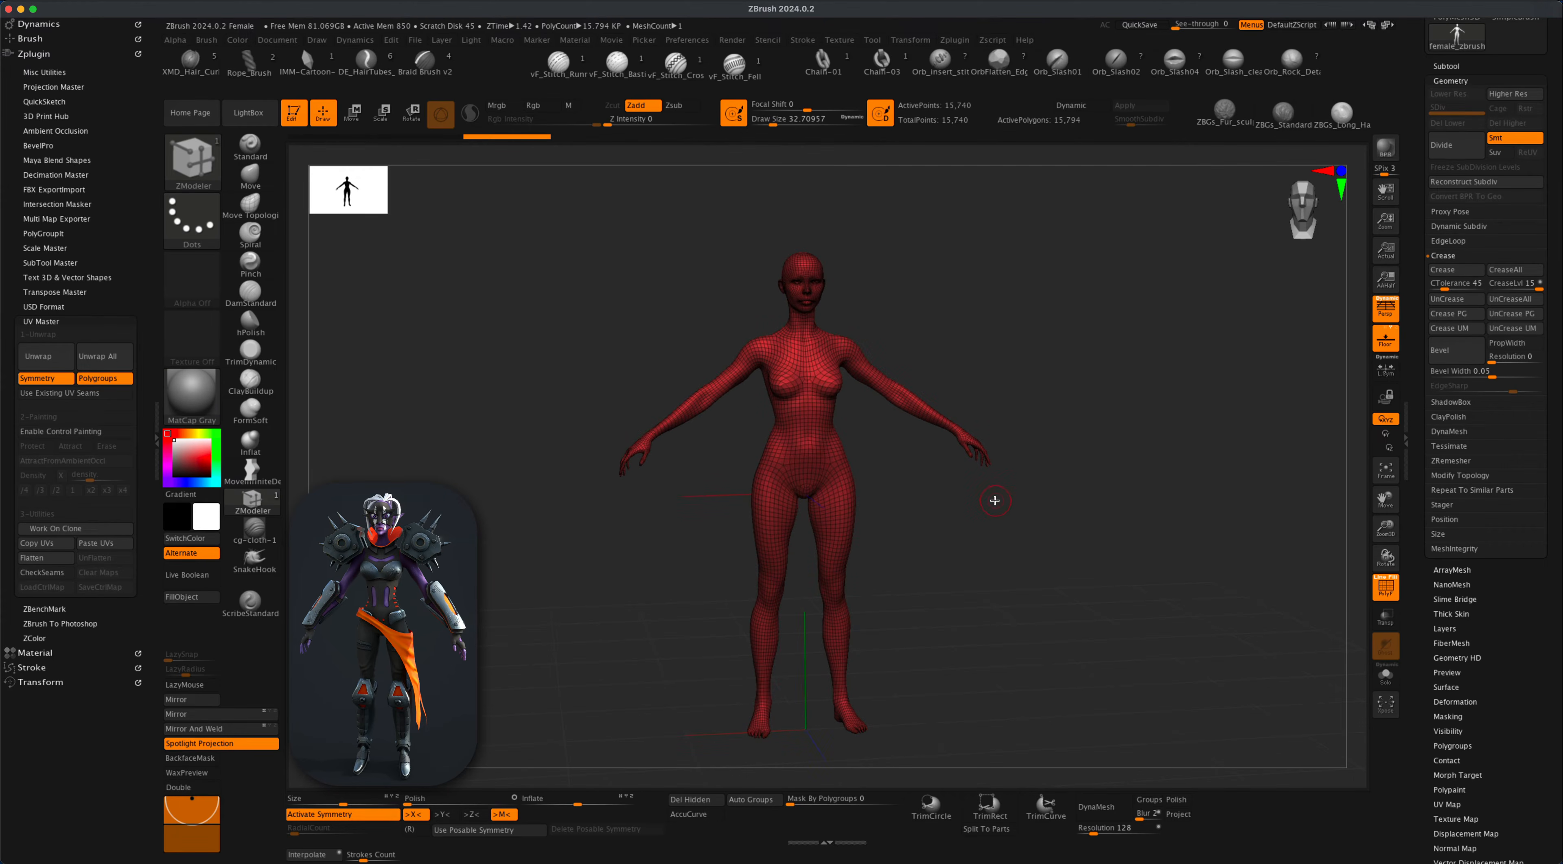
alt+drag(970, 504, 934, 579)
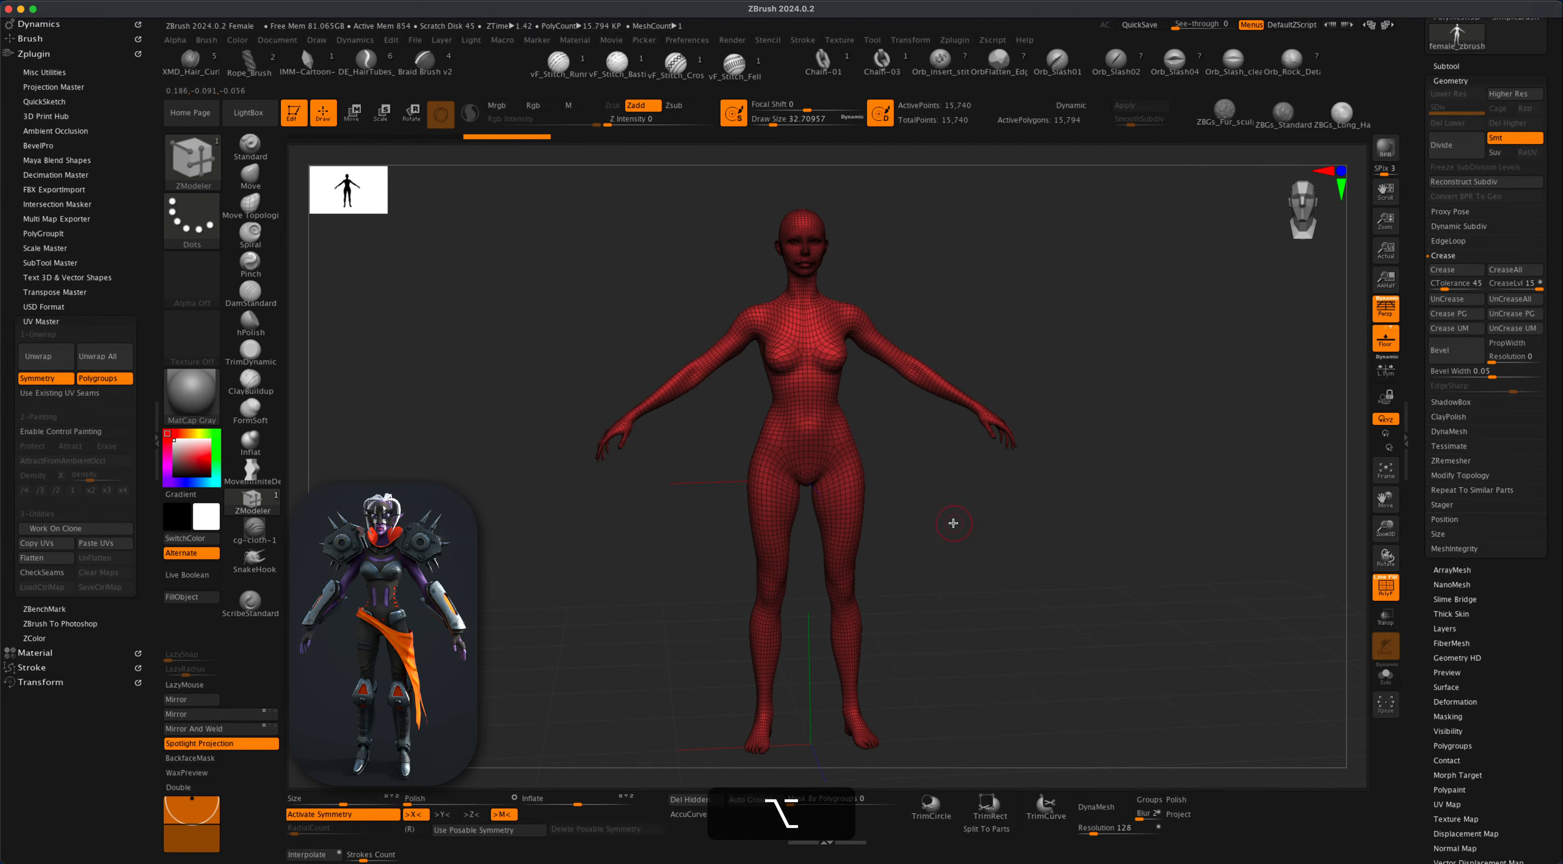
alt+drag(953, 527, 1127, 280)
alt+drag(1064, 652, 1031, 704)
alt+drag(1041, 464, 1022, 667)
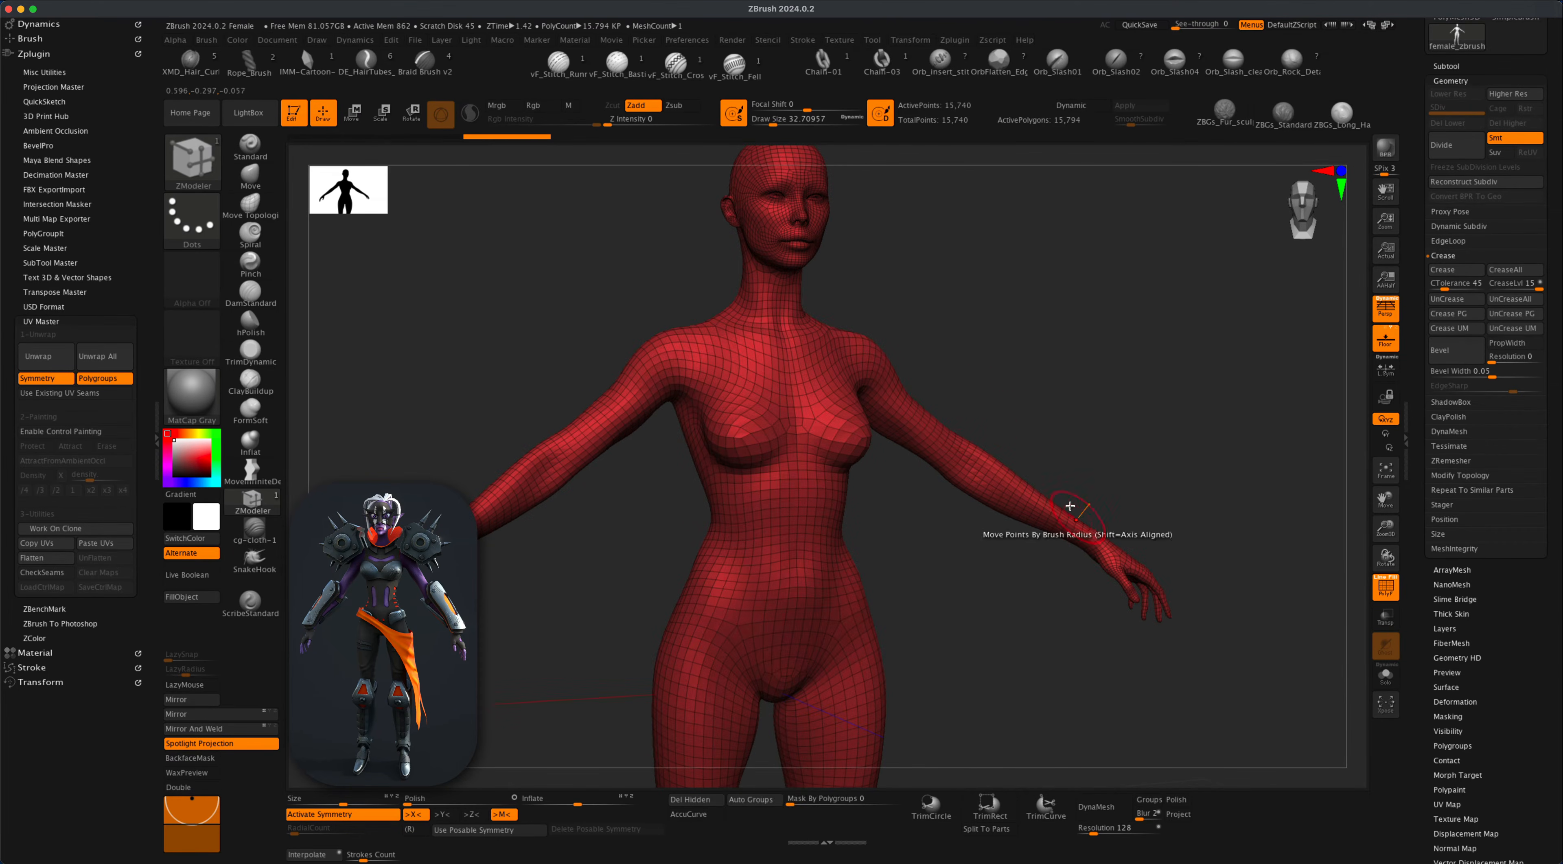
alt+drag(1001, 573, 1057, 688)
alt+drag(971, 662, 967, 659)
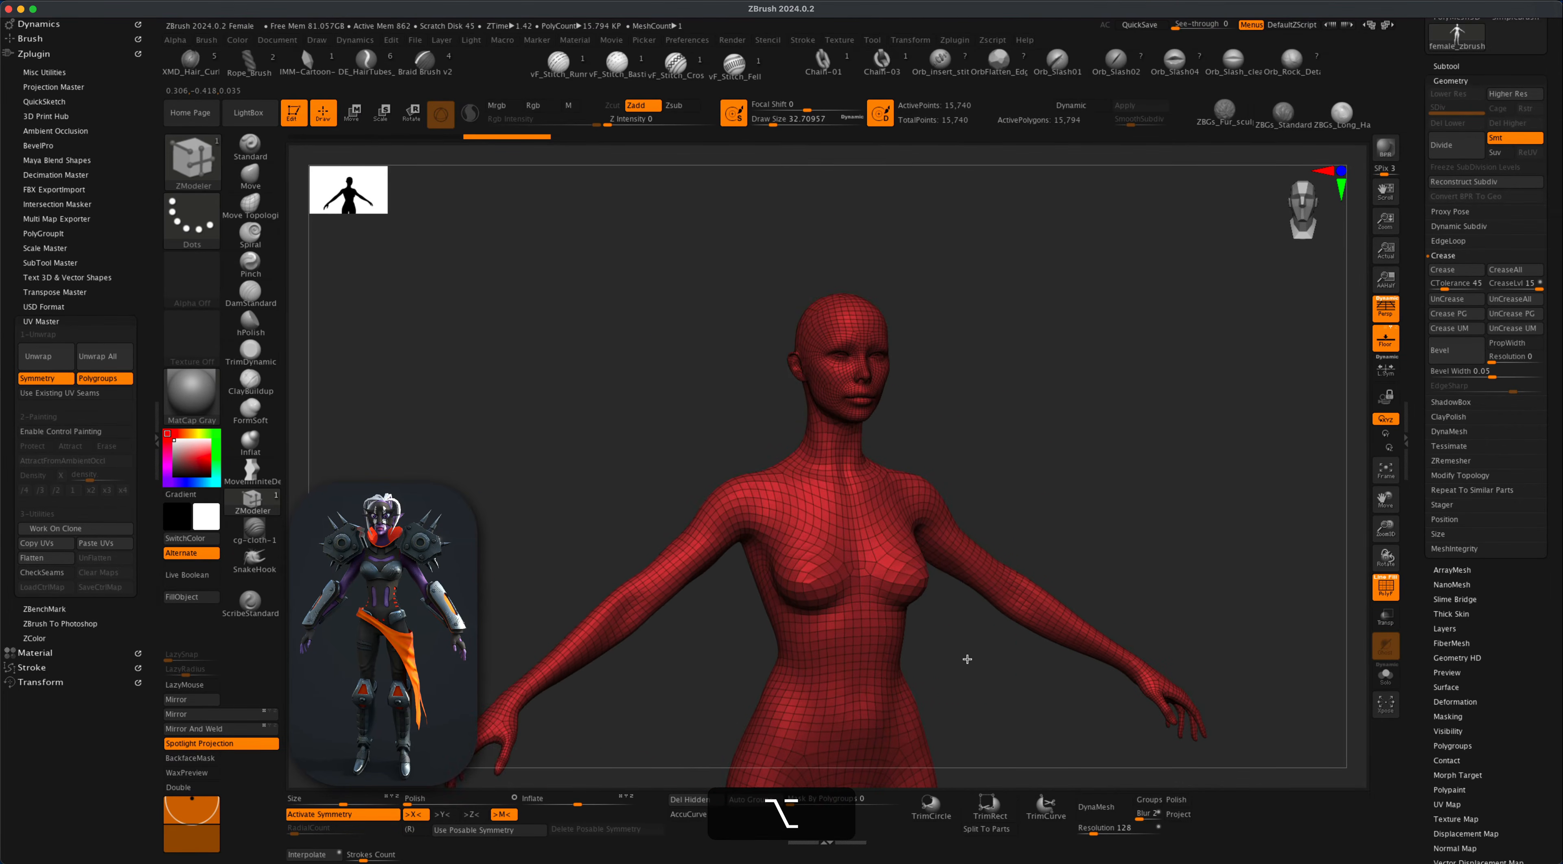
Assign a new polygroup to the polygon loop around the base of the neck with ZModeler's PolyGroup action targeting Polyloop.
alt+drag(1042, 464, 1066, 549)
mouse_move(1008, 599)
alt+mouse_down()
mouse_move(1012, 619)
mouse_move(1026, 576)
mouse_move(1029, 667)
alt+mouse_up()
alt+drag(1082, 401, 1022, 686)
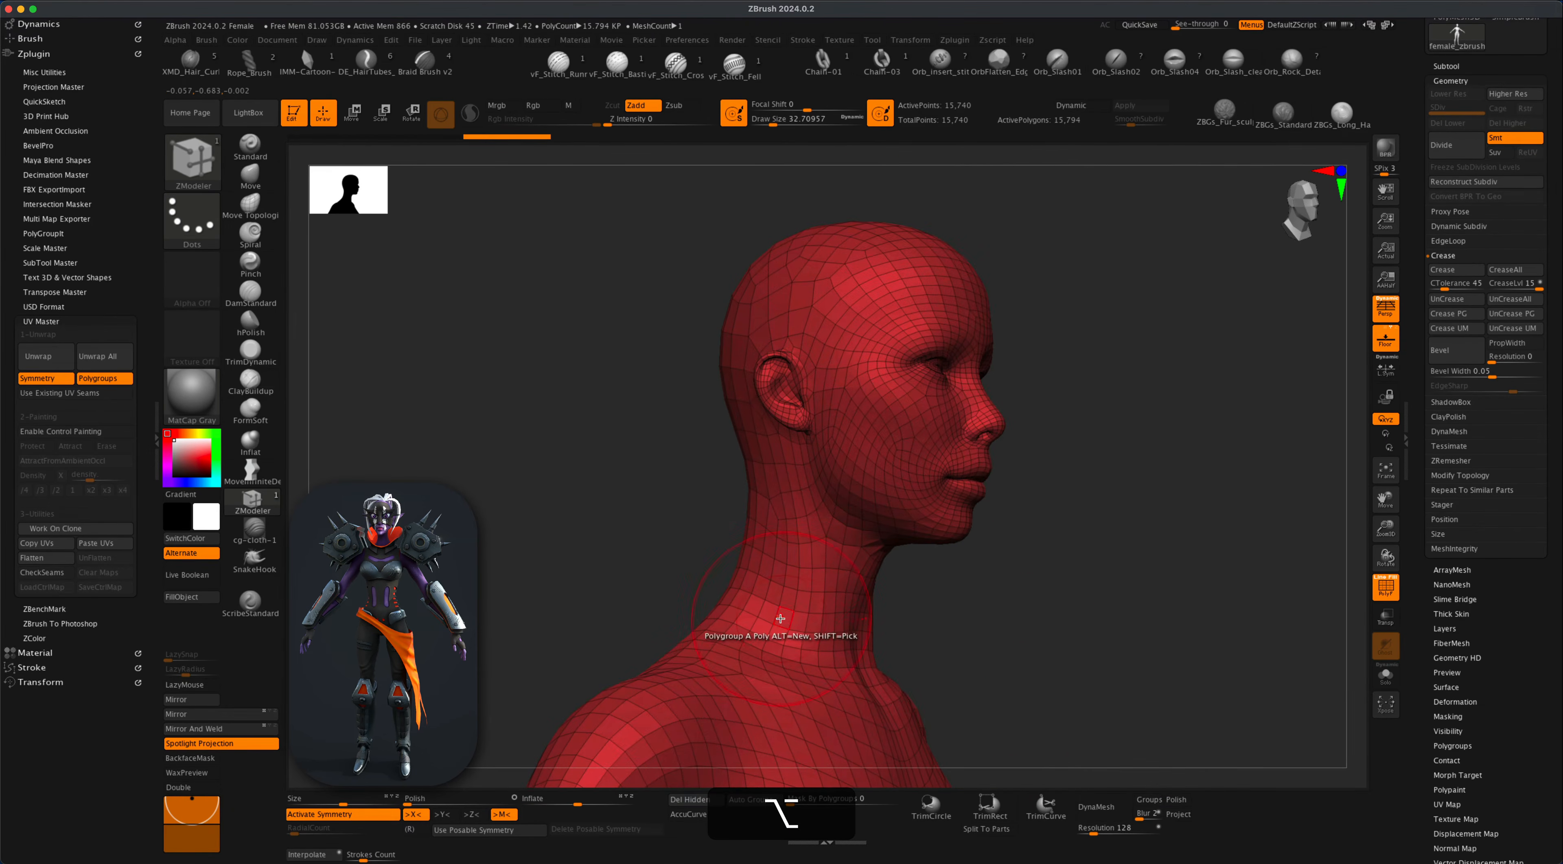
alt+drag(939, 642, 996, 594)
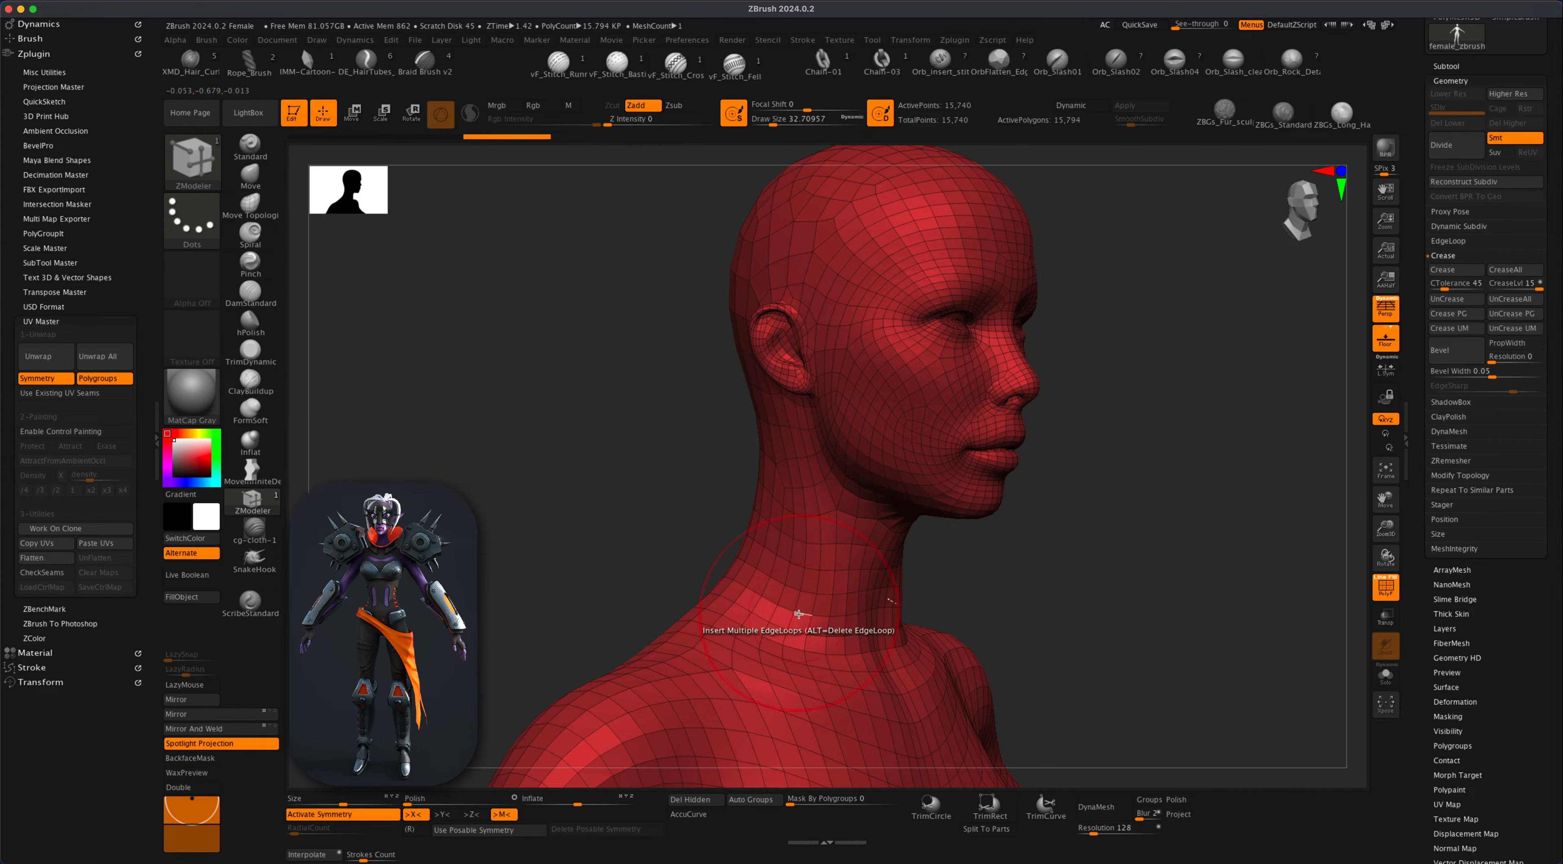
alt+drag(1039, 722, 1059, 583)
alt+drag(1123, 440, 1114, 583)
key(space)
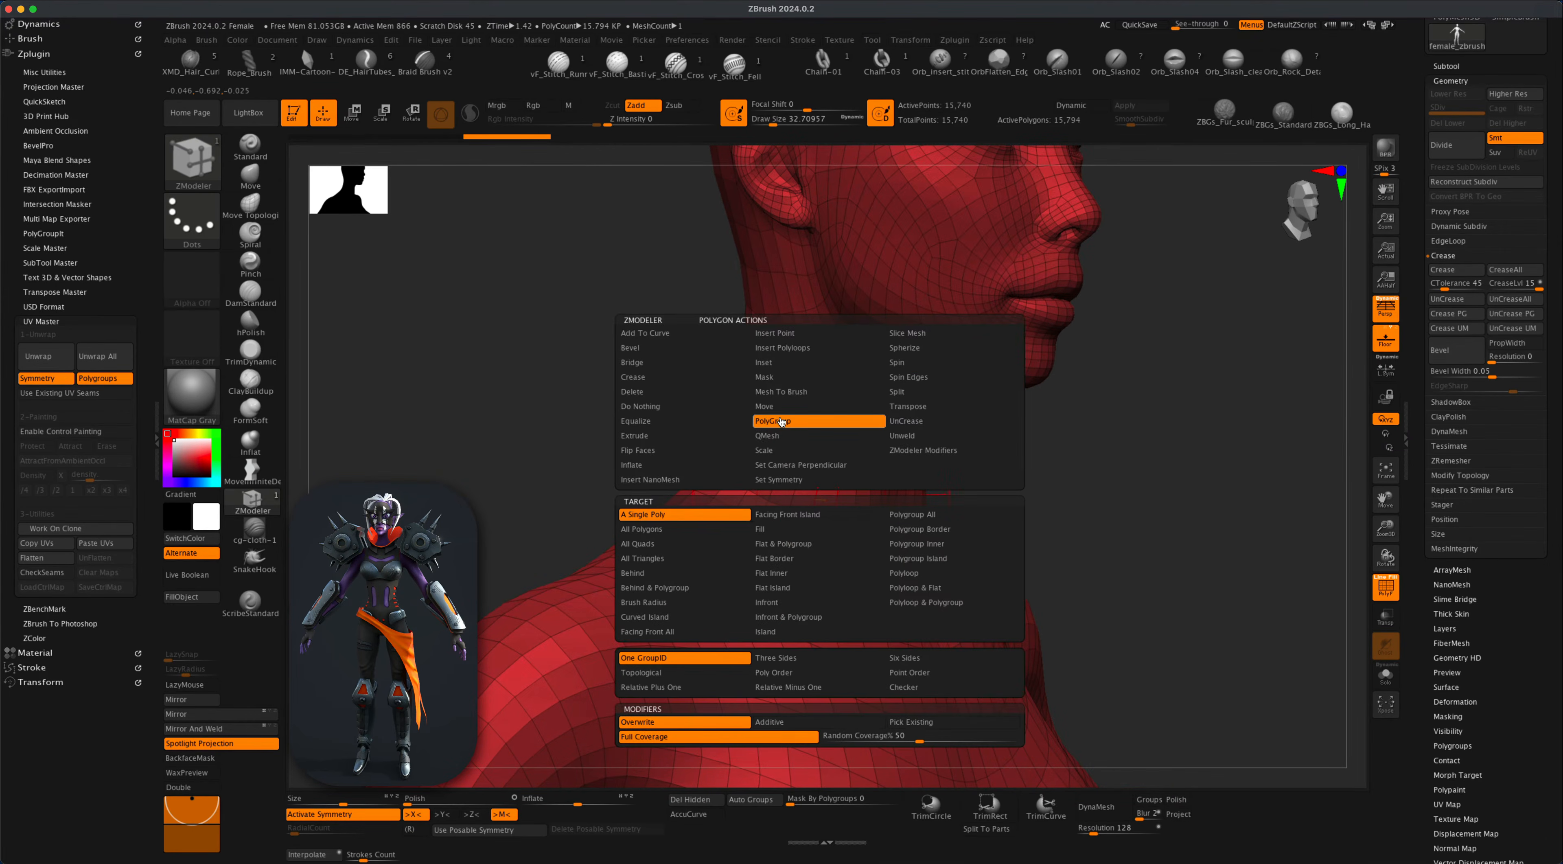
click(938, 574)
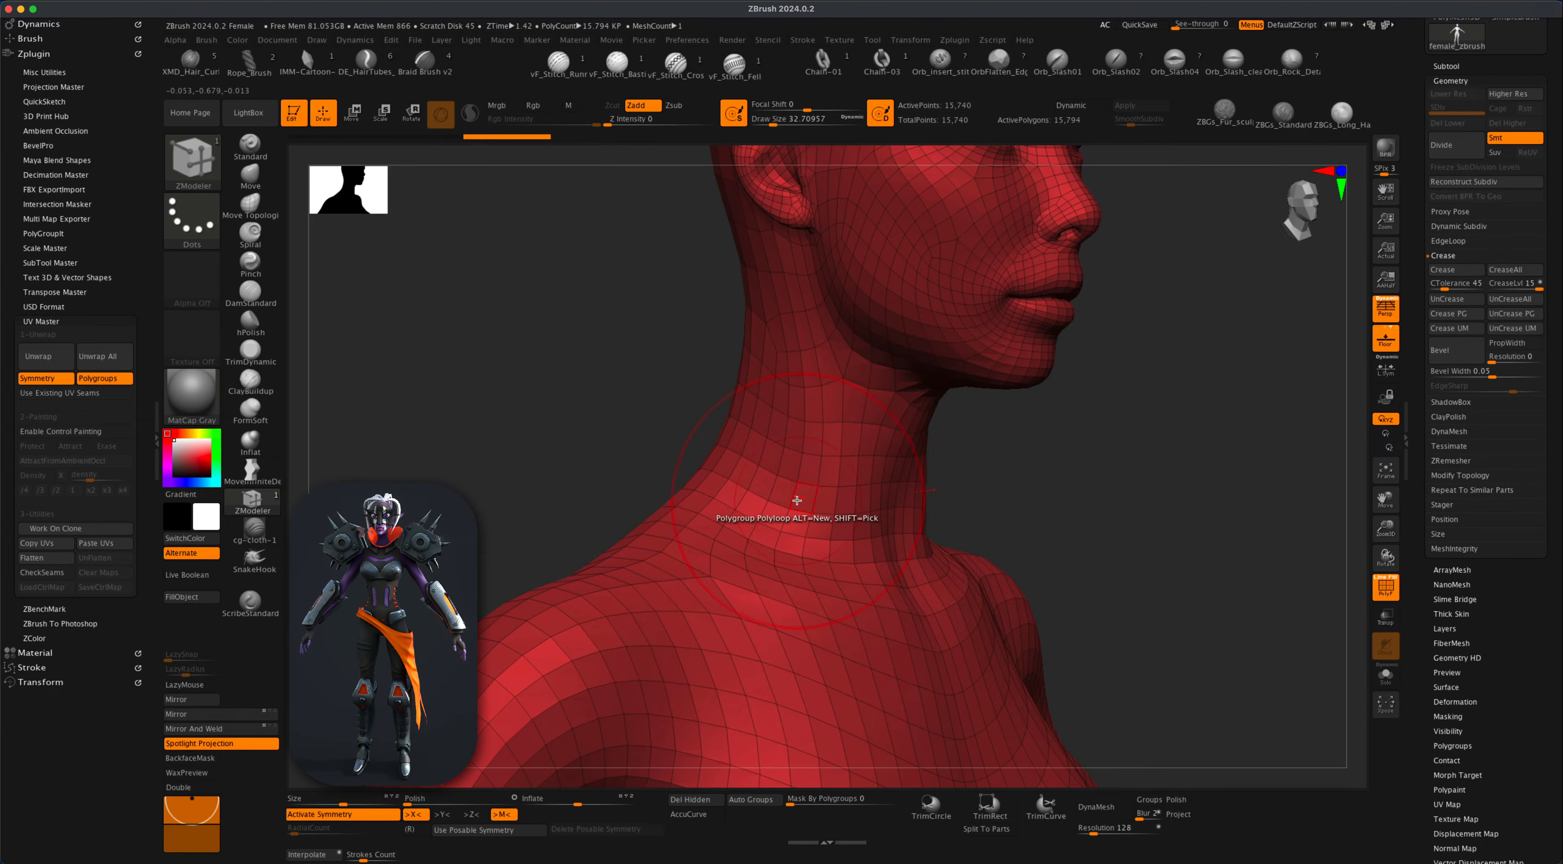
click(798, 496)
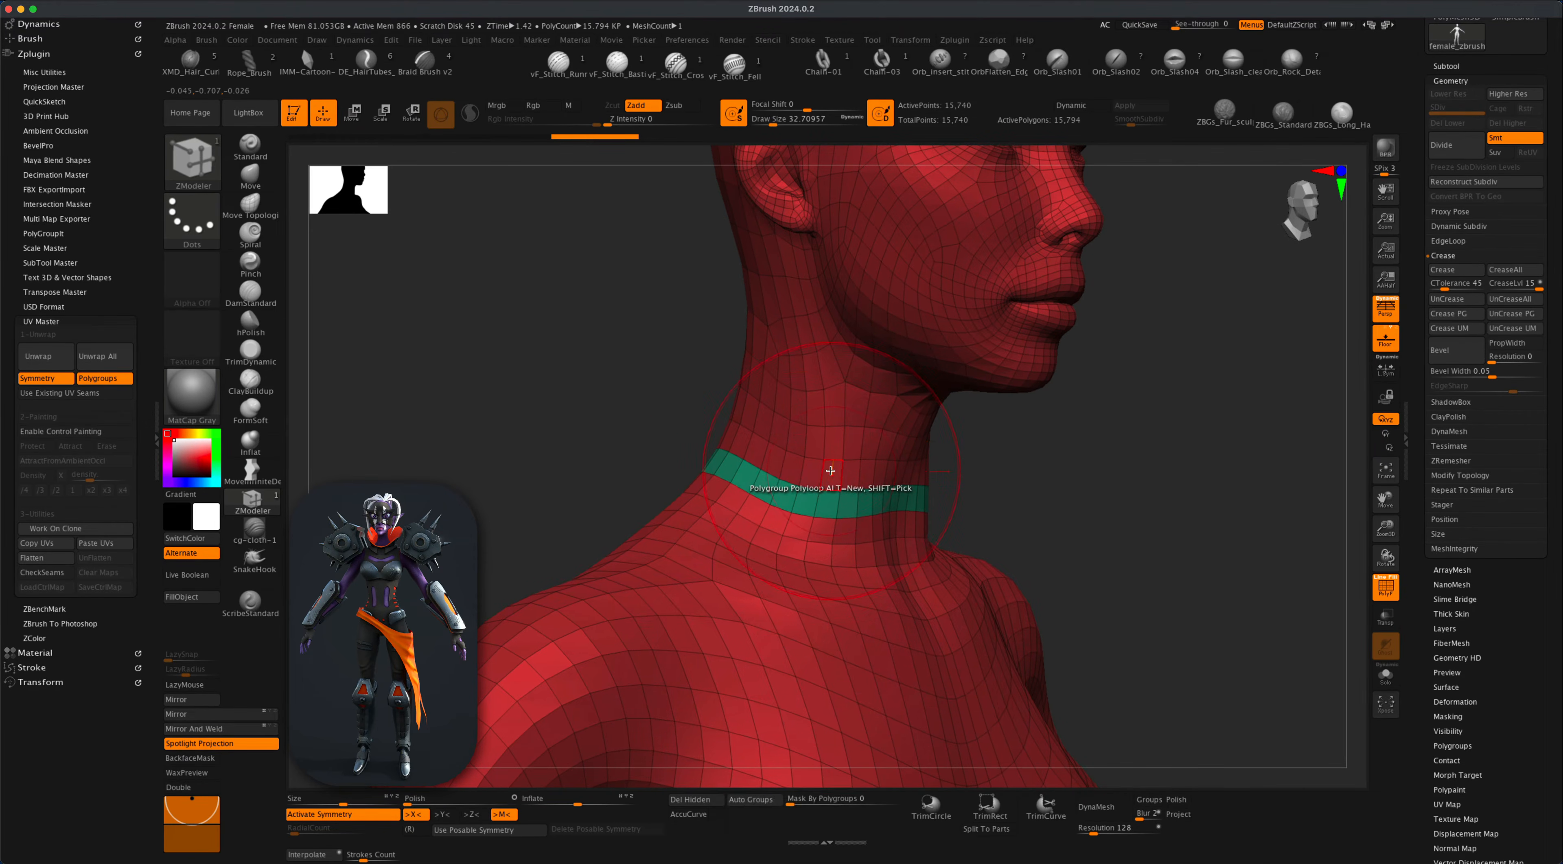
Switch the PolyGroup target to Polygroup Island and apply the neck loop's polygroup to the head above it.
key(space)
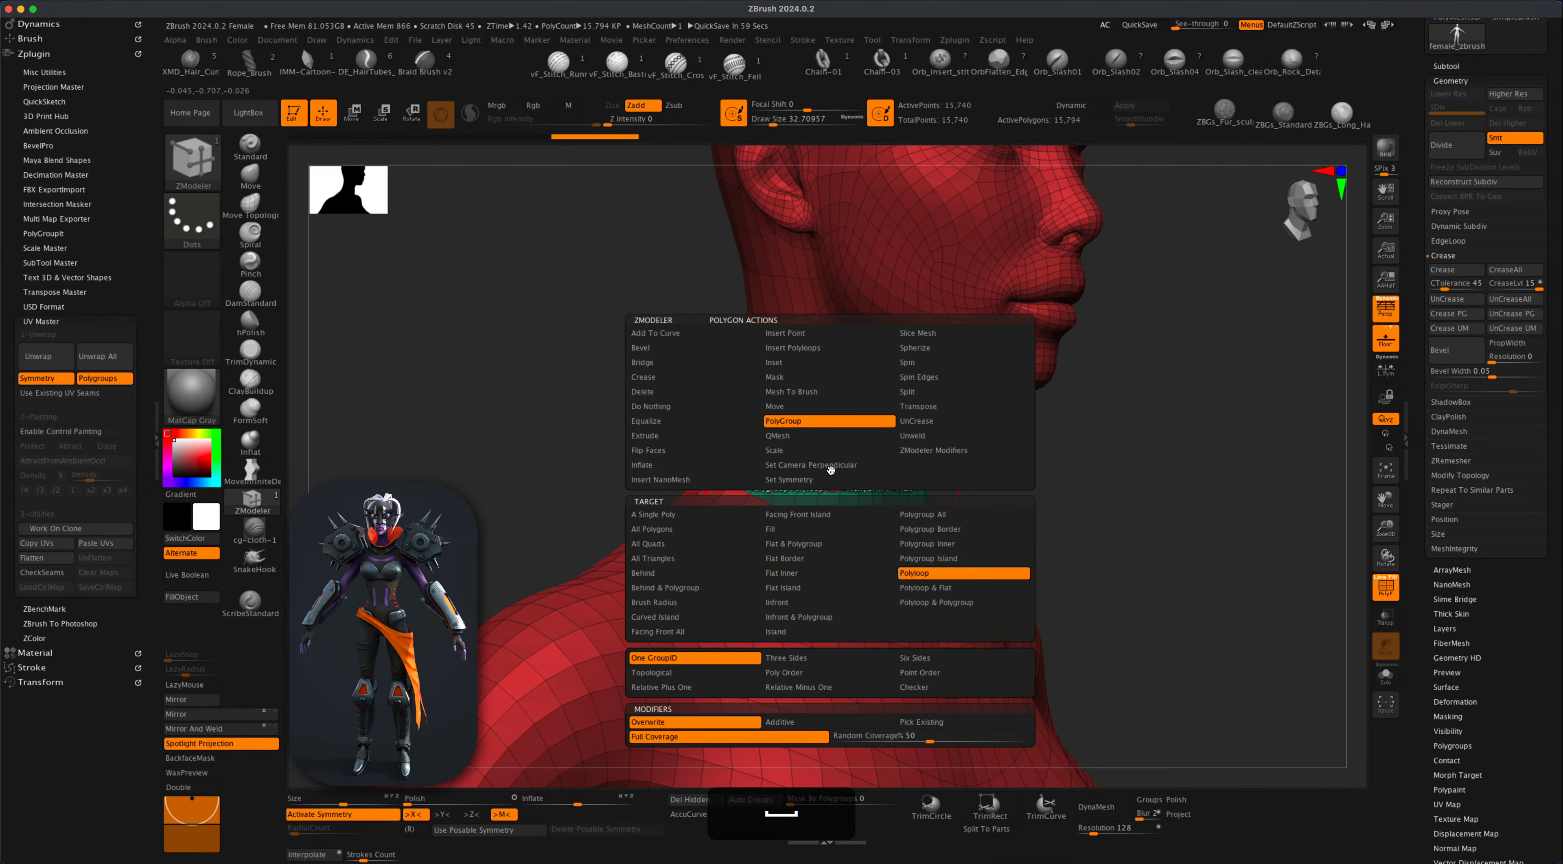
click(957, 558)
click(831, 480)
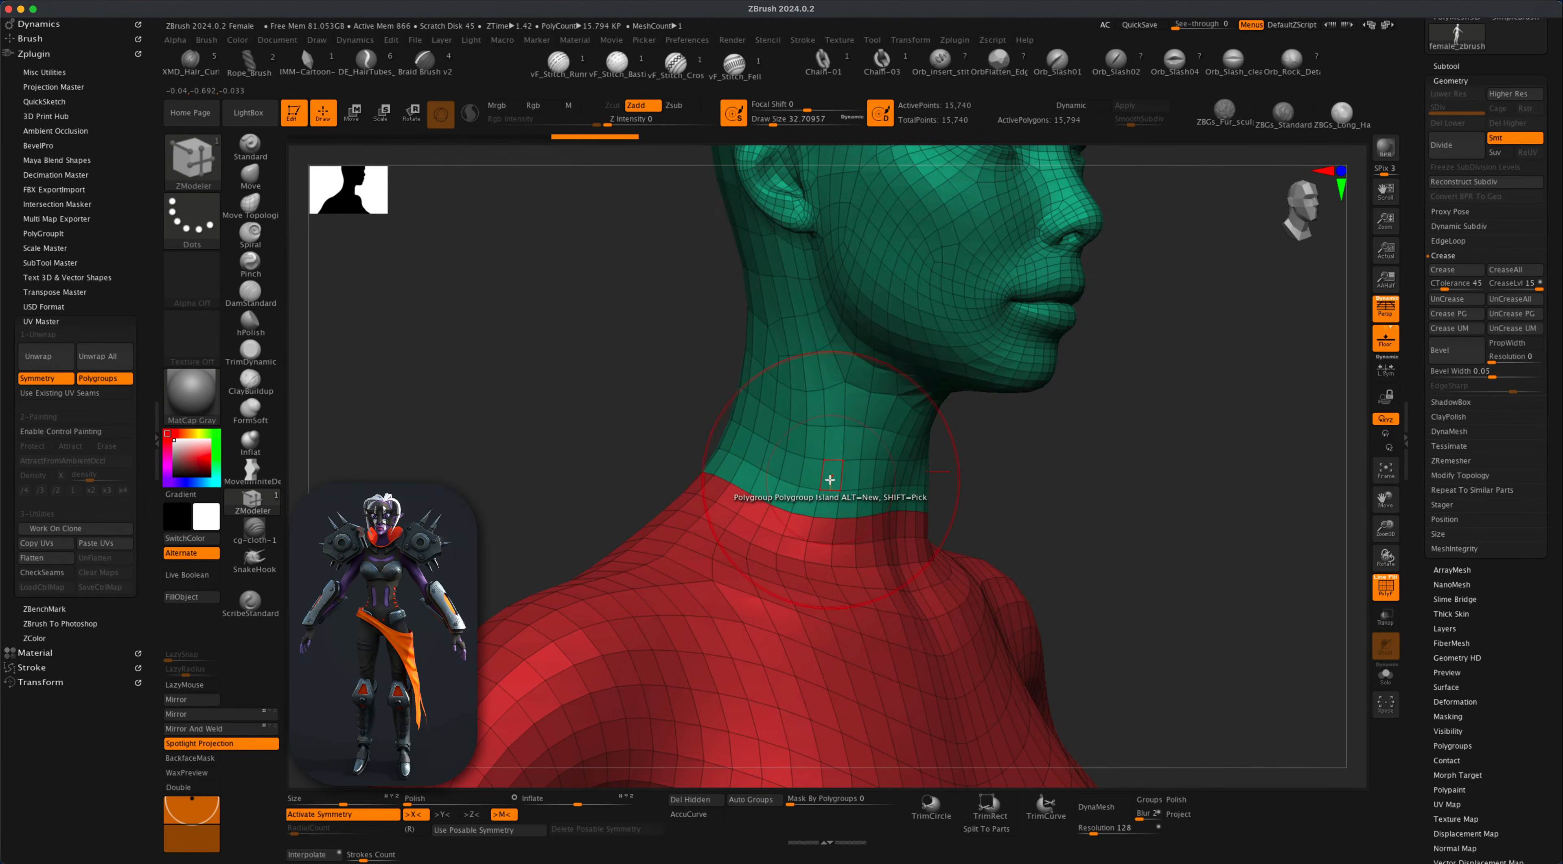
alt+drag(1177, 579, 831, 593)
drag(1076, 482, 911, 425)
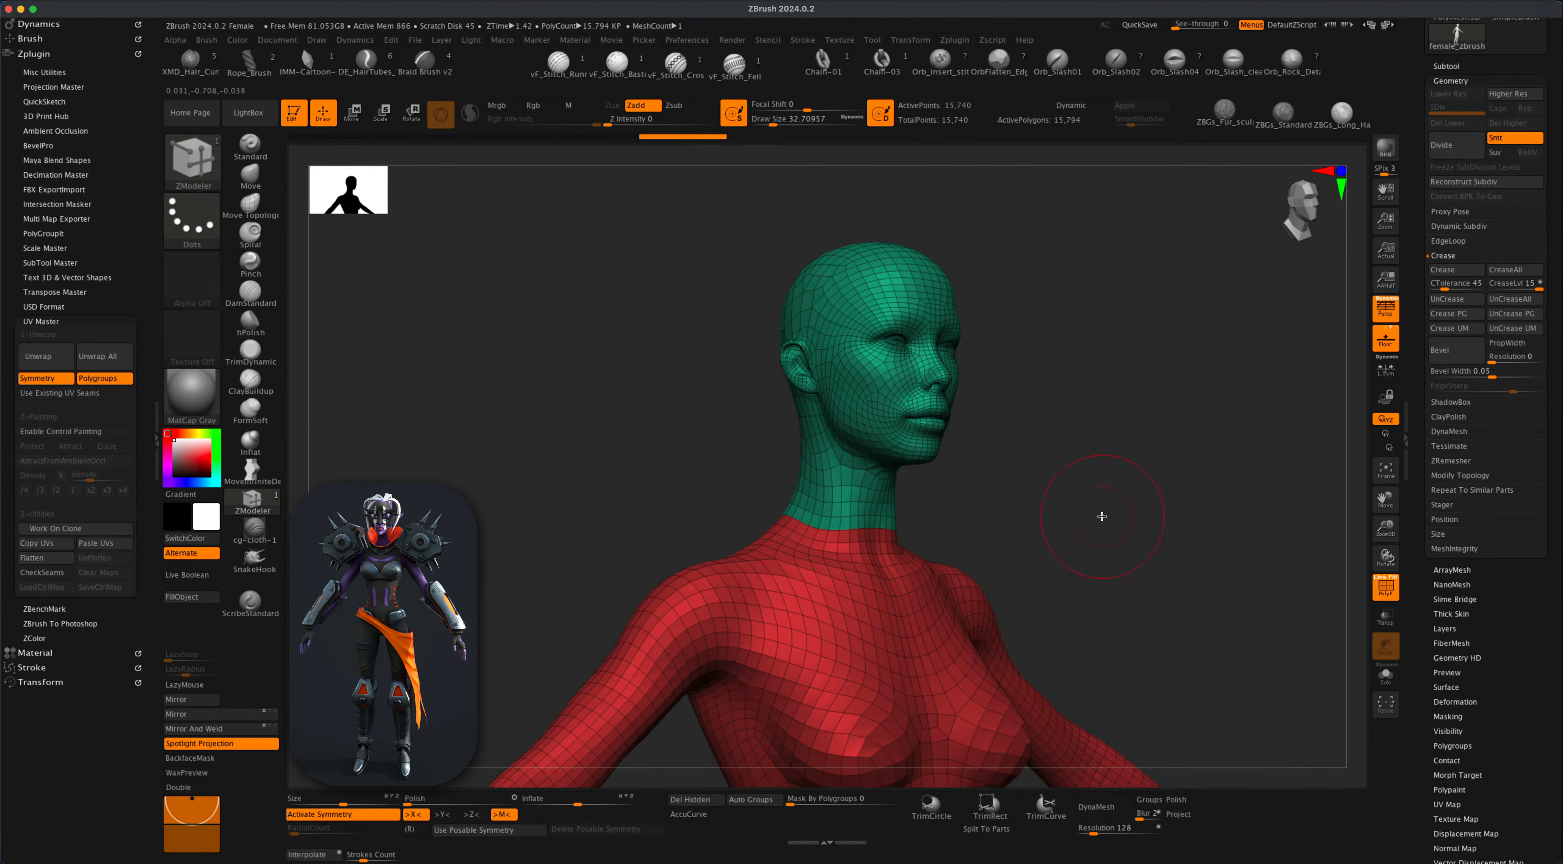
mouse_move(1102, 516)
alt+mouse_down()
mouse_move(1099, 576)
mouse_move(1064, 530)
mouse_move(1071, 550)
mouse_move(967, 562)
mouse_move(1069, 579)
alt+mouse_up()
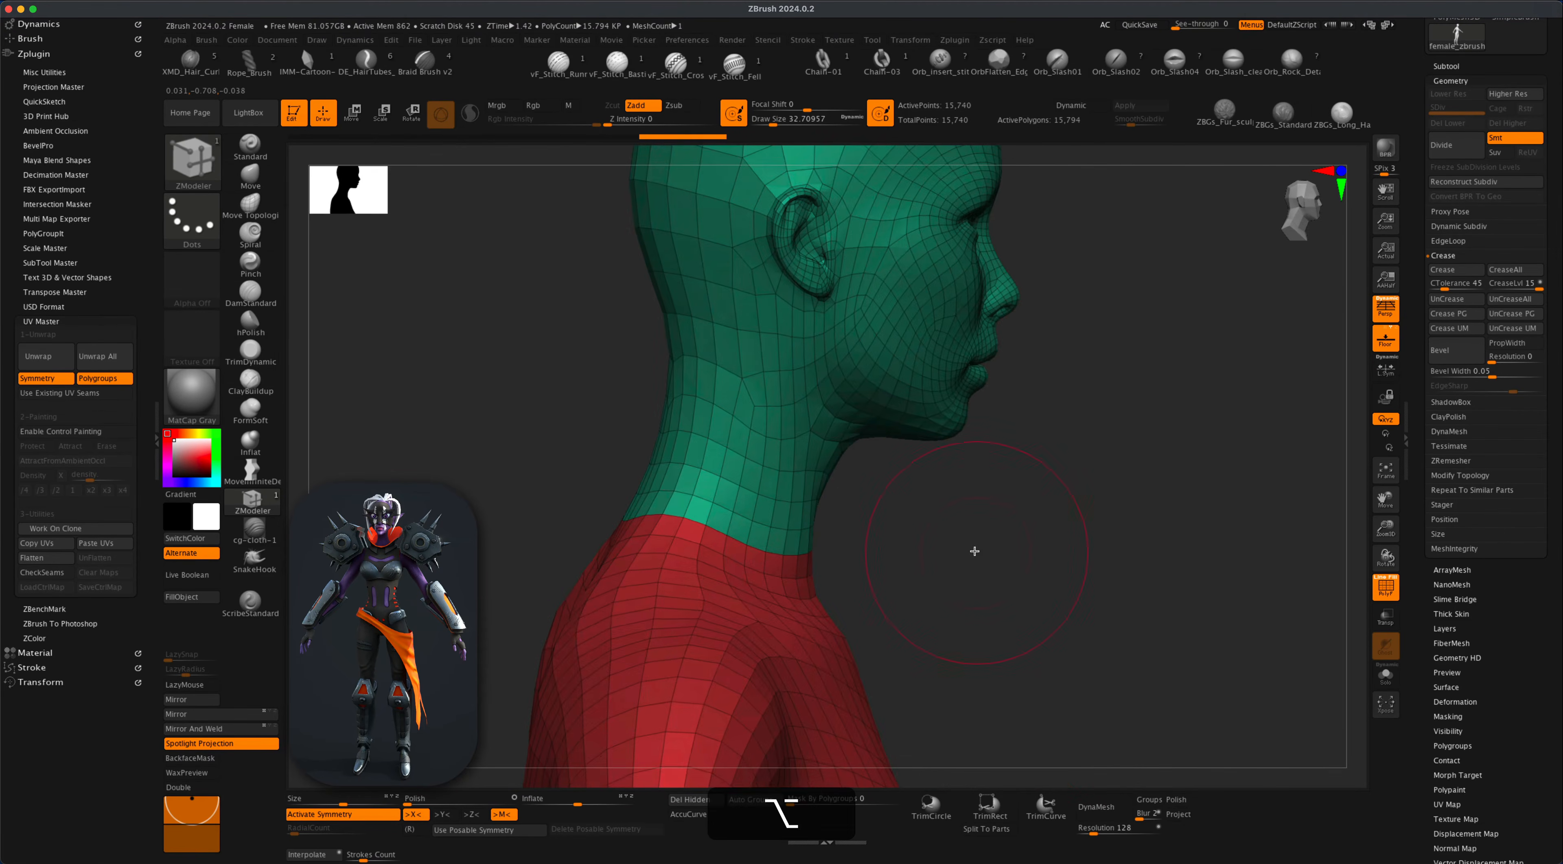
drag(975, 551, 737, 551)
click(695, 554)
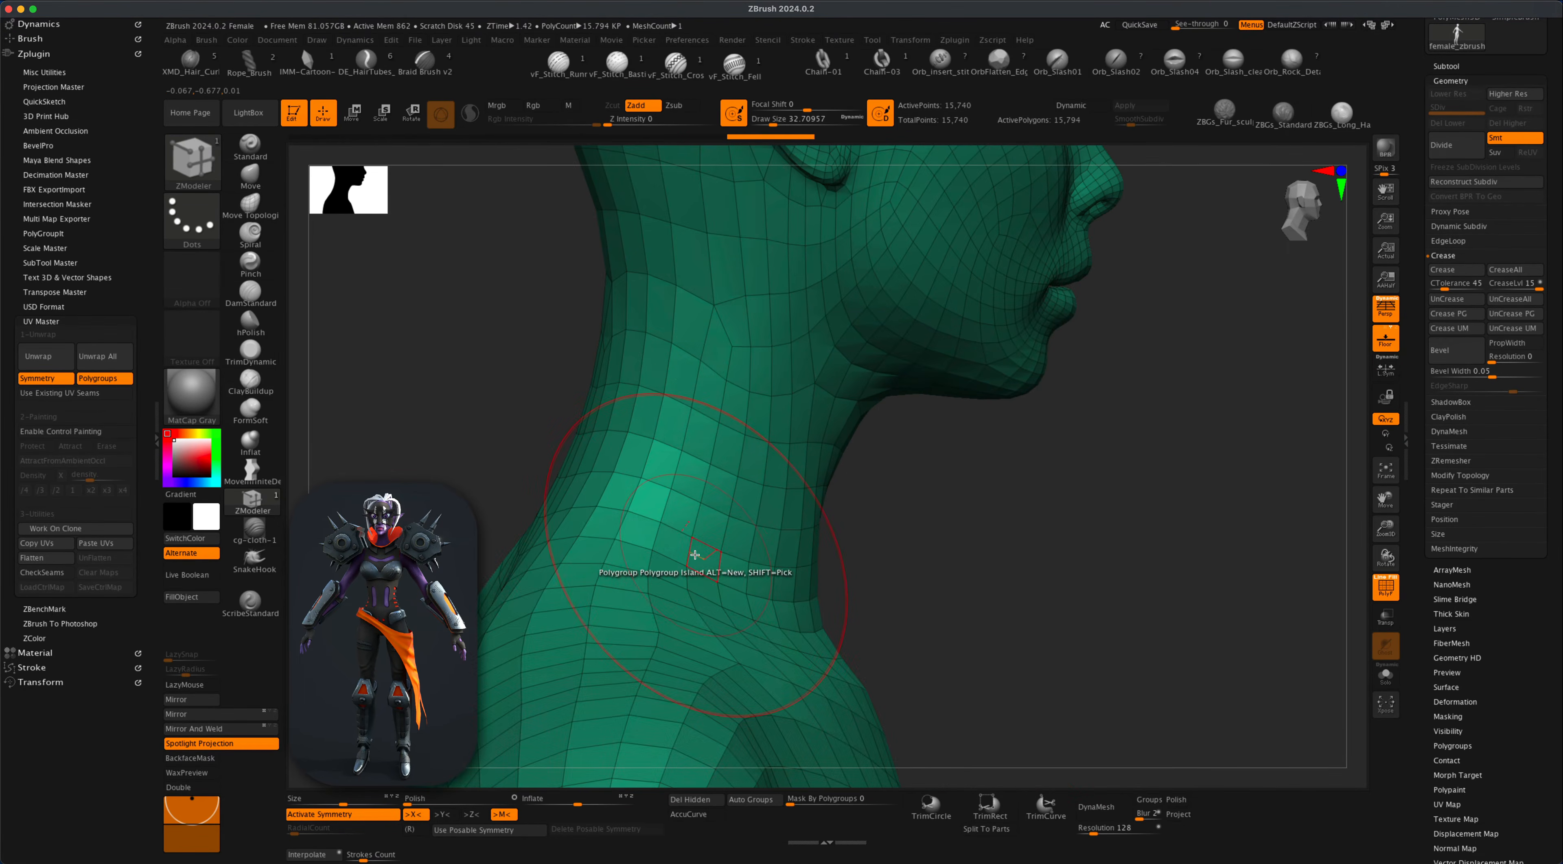
key(super+z)
Set the PolyGroup target back to Polyloop and extend the head's polygroup down the base of the neck.
key(space)
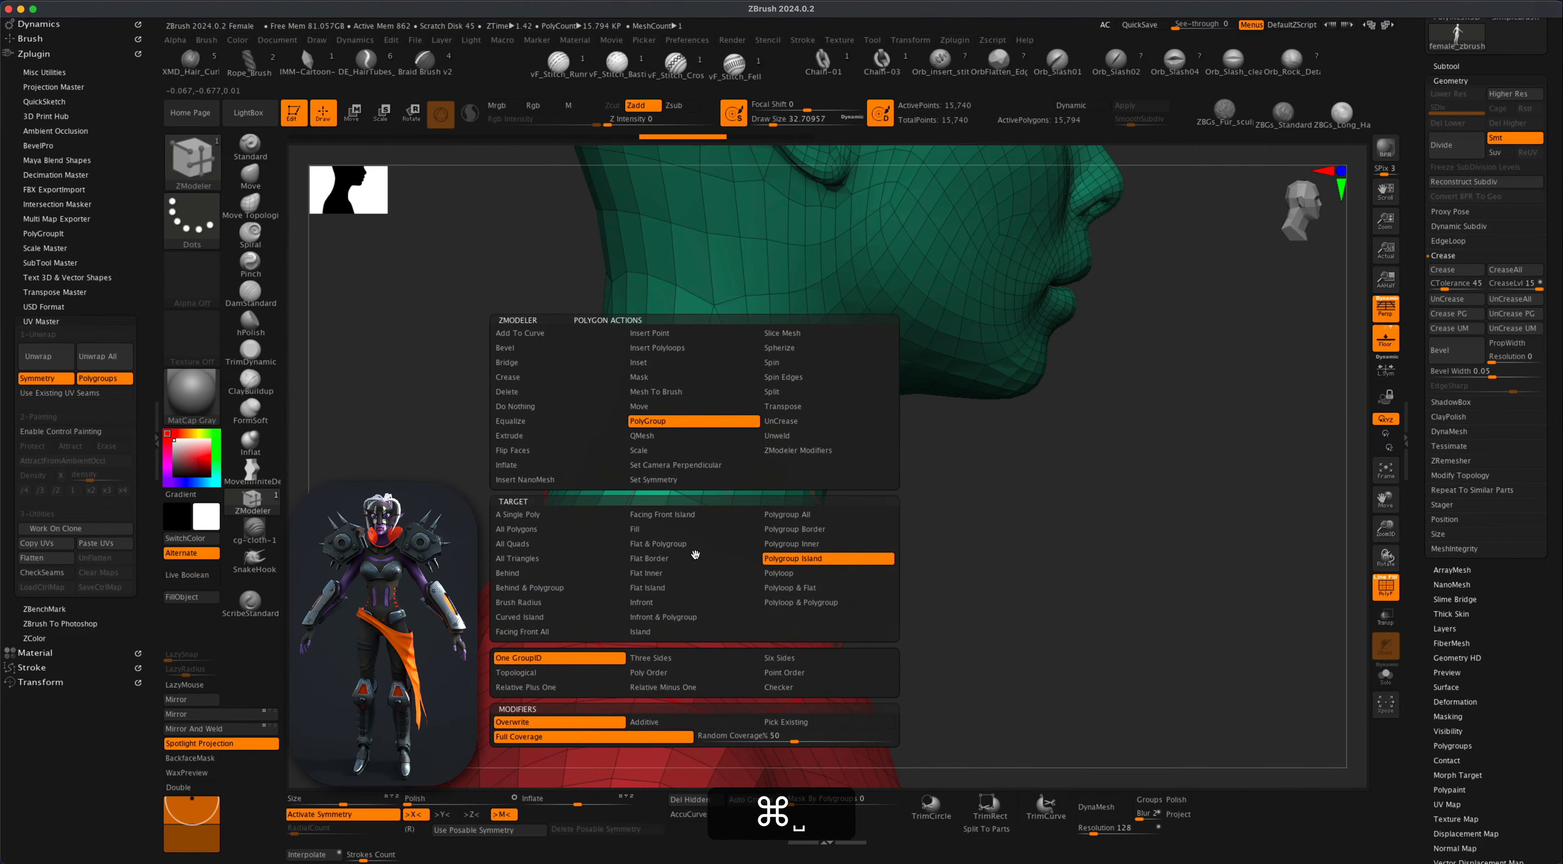
click(808, 572)
click(696, 554)
drag(1008, 601, 1032, 571)
alt+drag(1163, 526, 1147, 427)
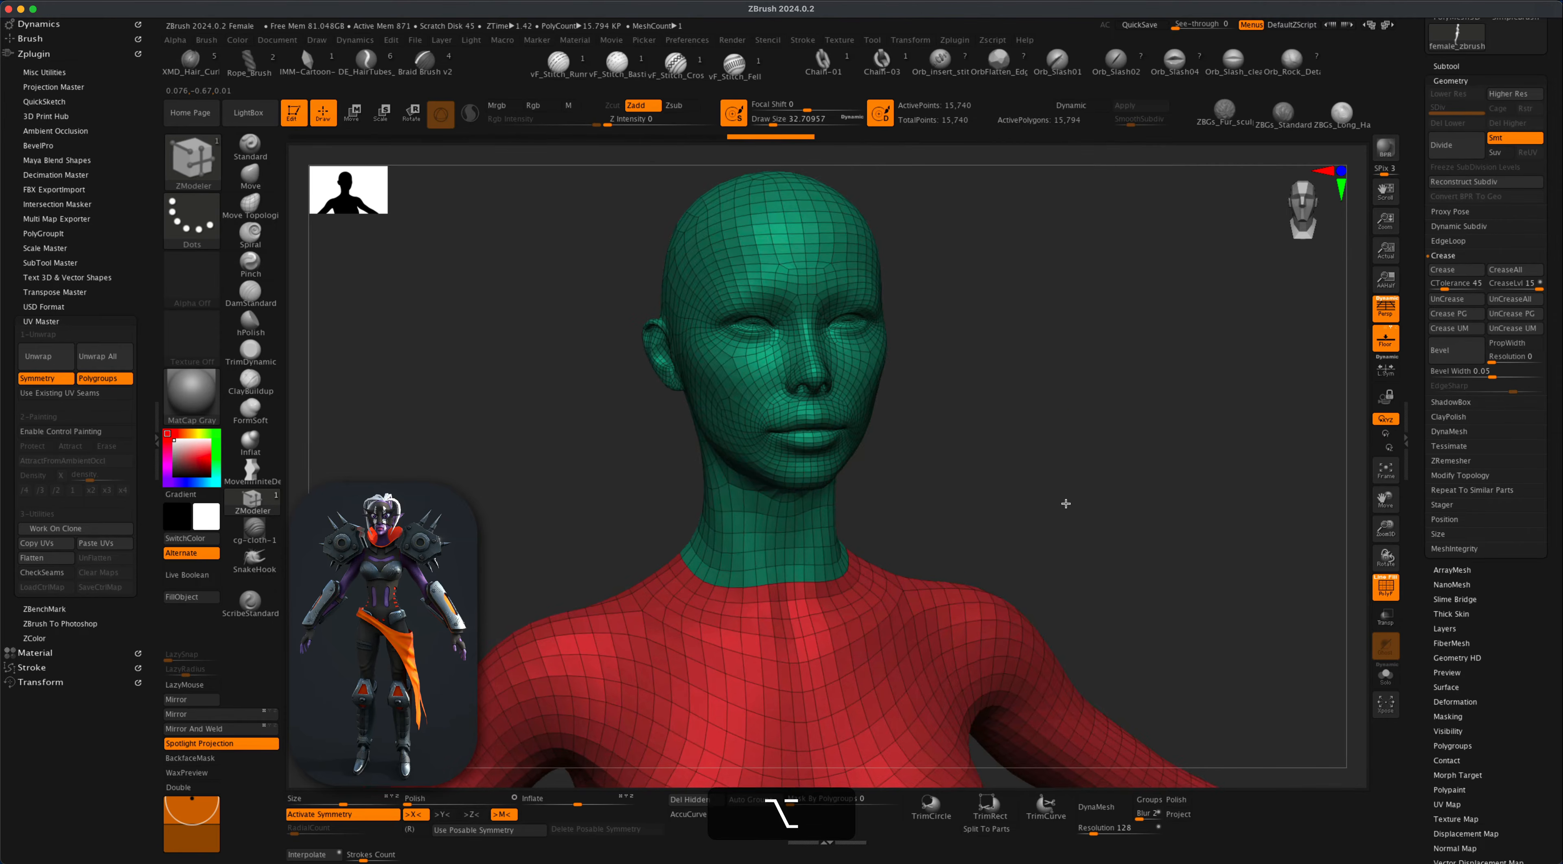
mouse_move(1065, 502)
mouse_down()
mouse_move(1082, 509)
mouse_move(1030, 492)
mouse_move(806, 575)
mouse_up()
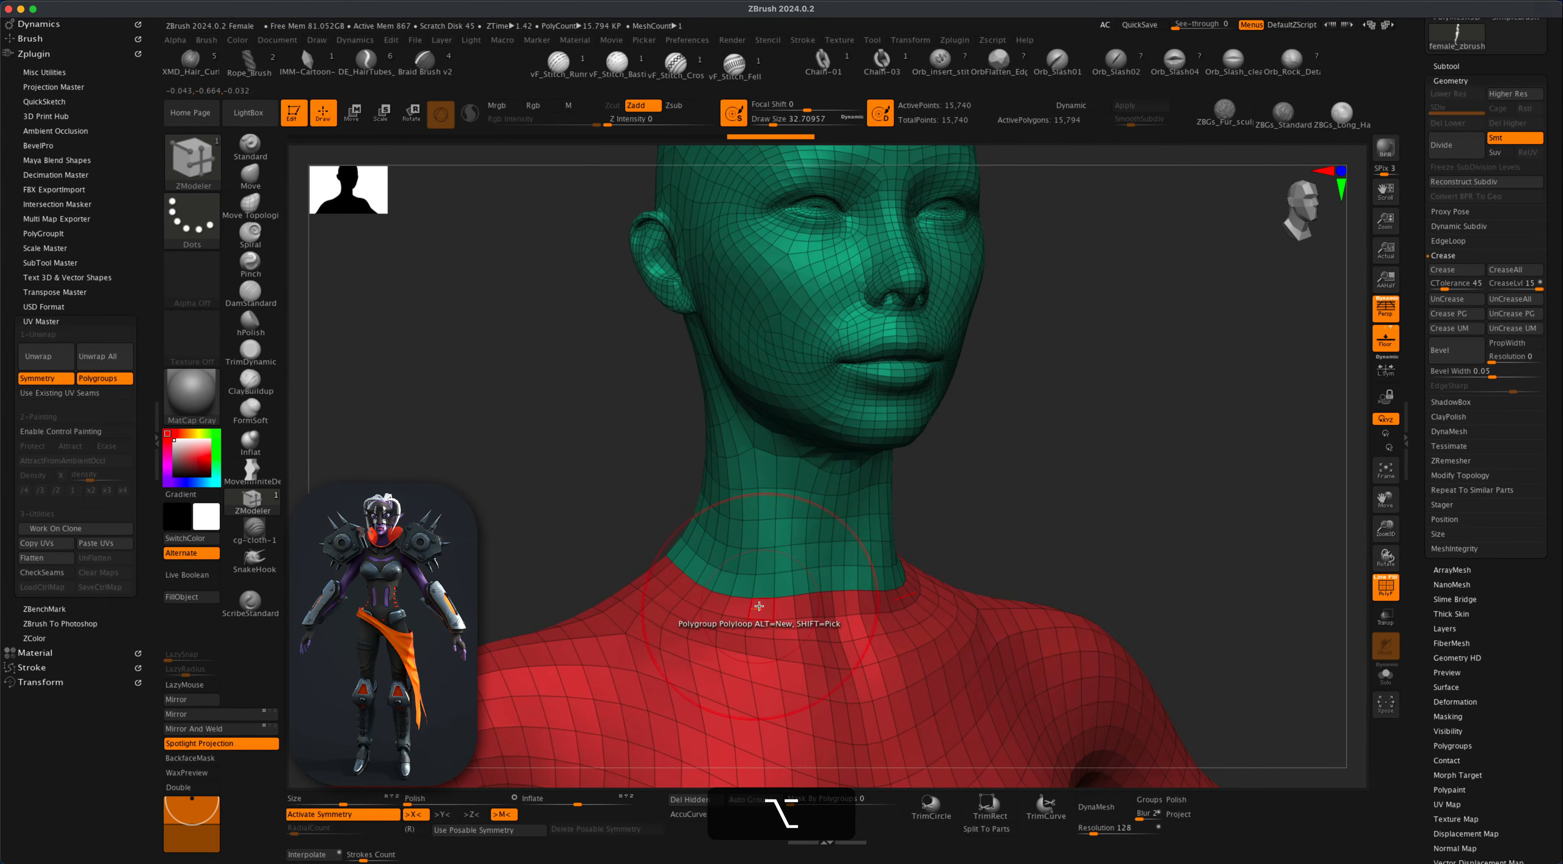
alt+drag(1103, 543, 1053, 567)
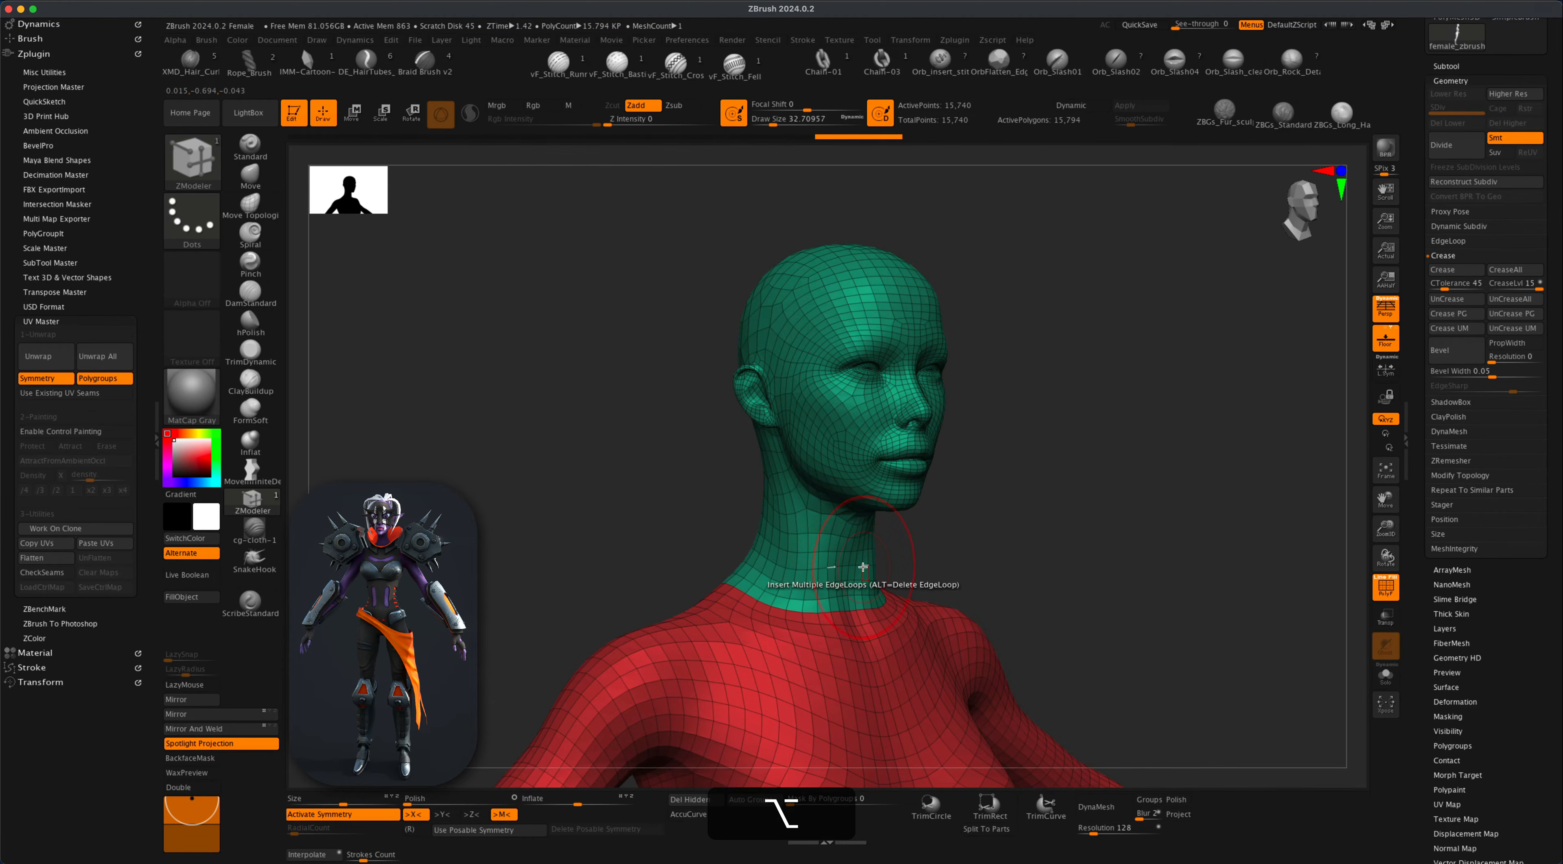
Isolate the head polygroup and use Split Hidden to separate the head and body into two subtools.
shift+super+click(841, 559)
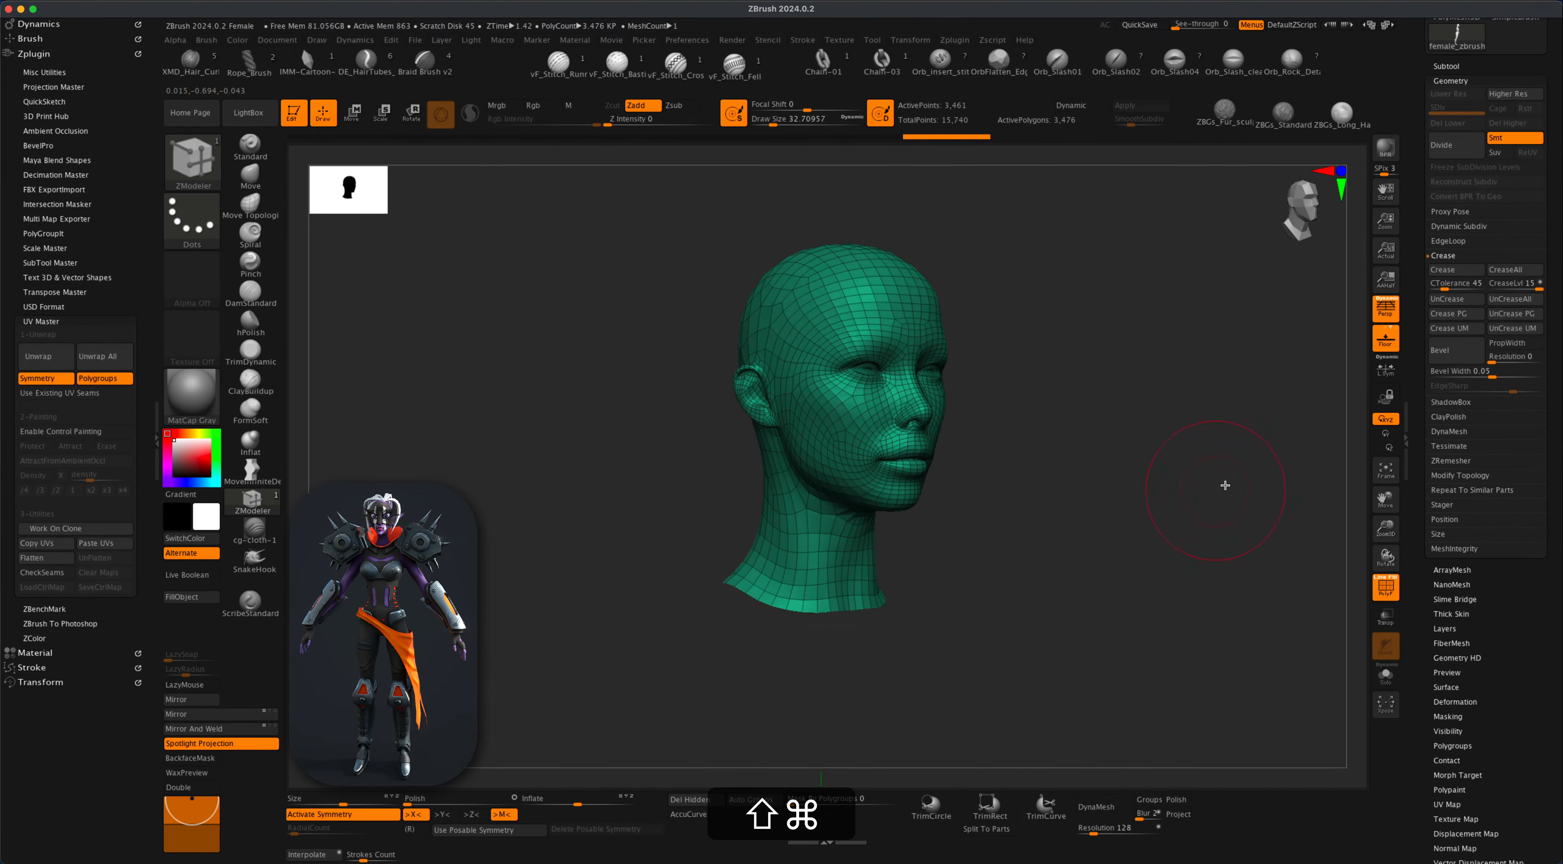
scroll(1505, 588, up, 3)
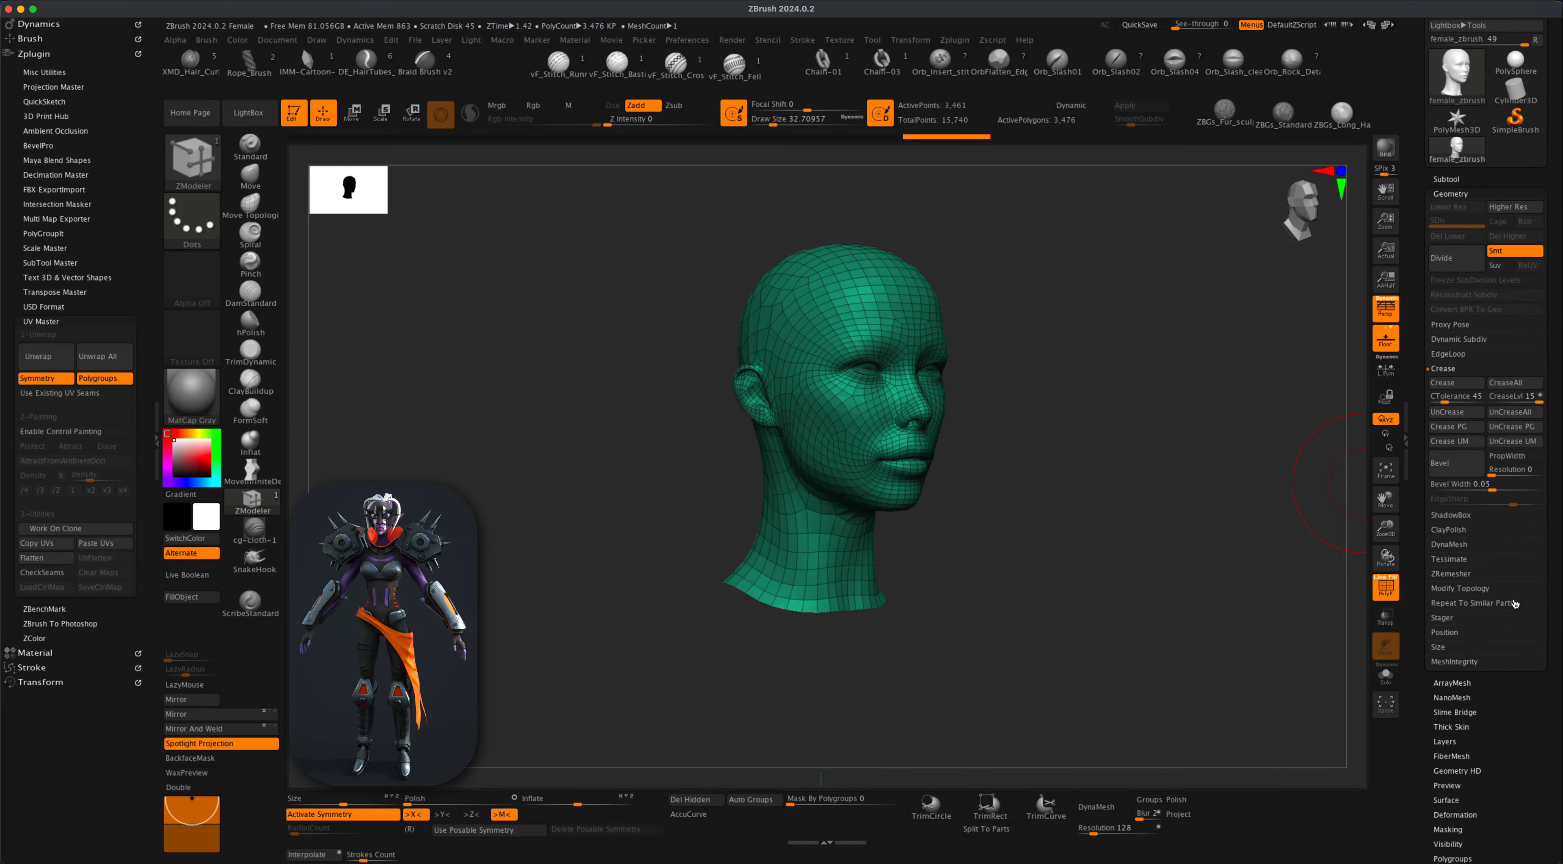
click(1447, 179)
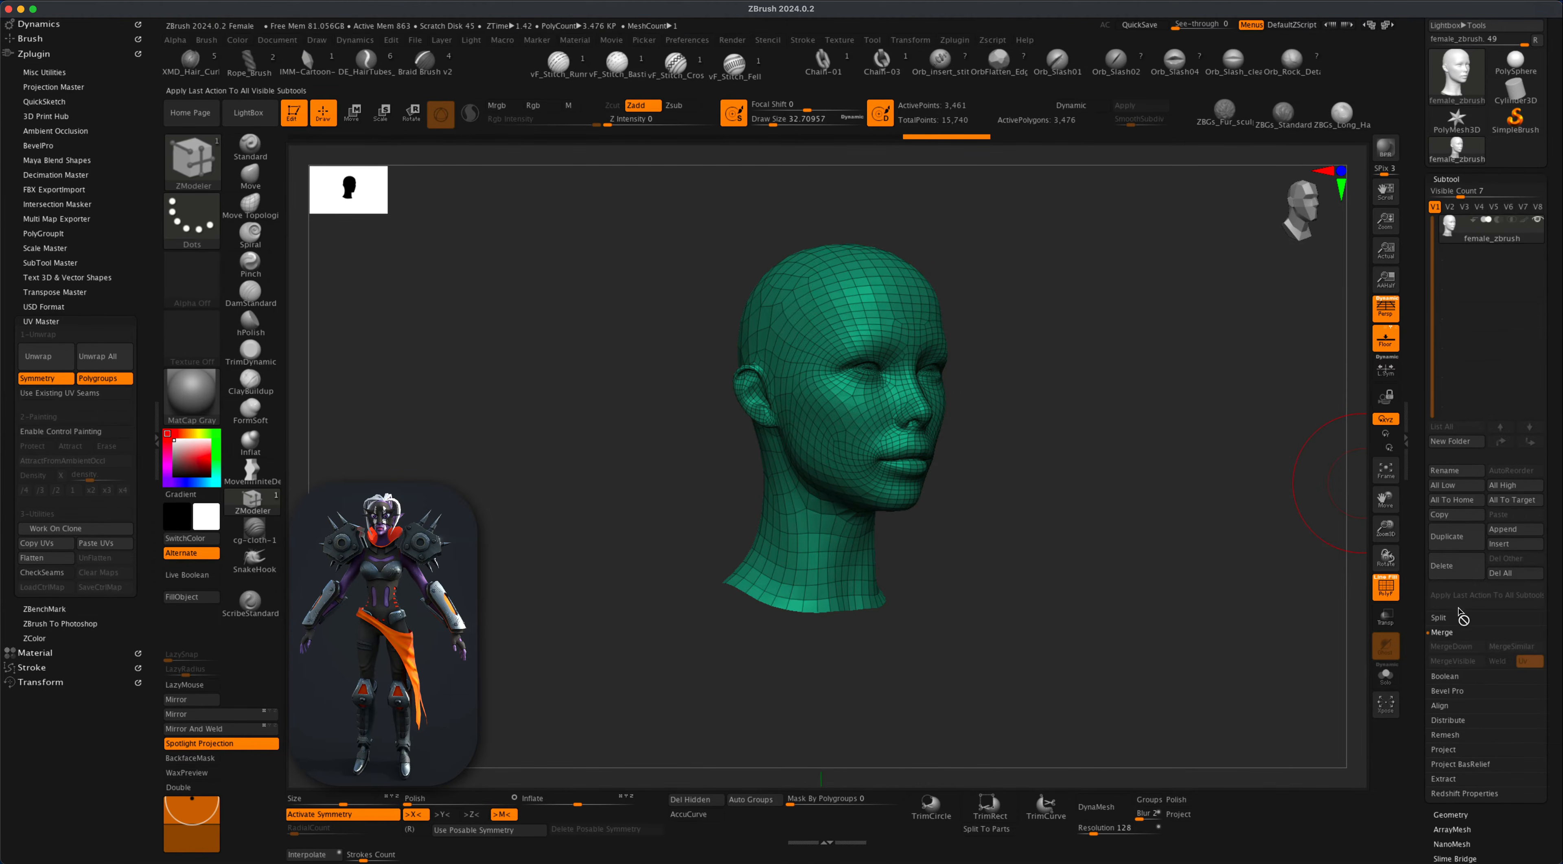
click(1440, 618)
click(1447, 633)
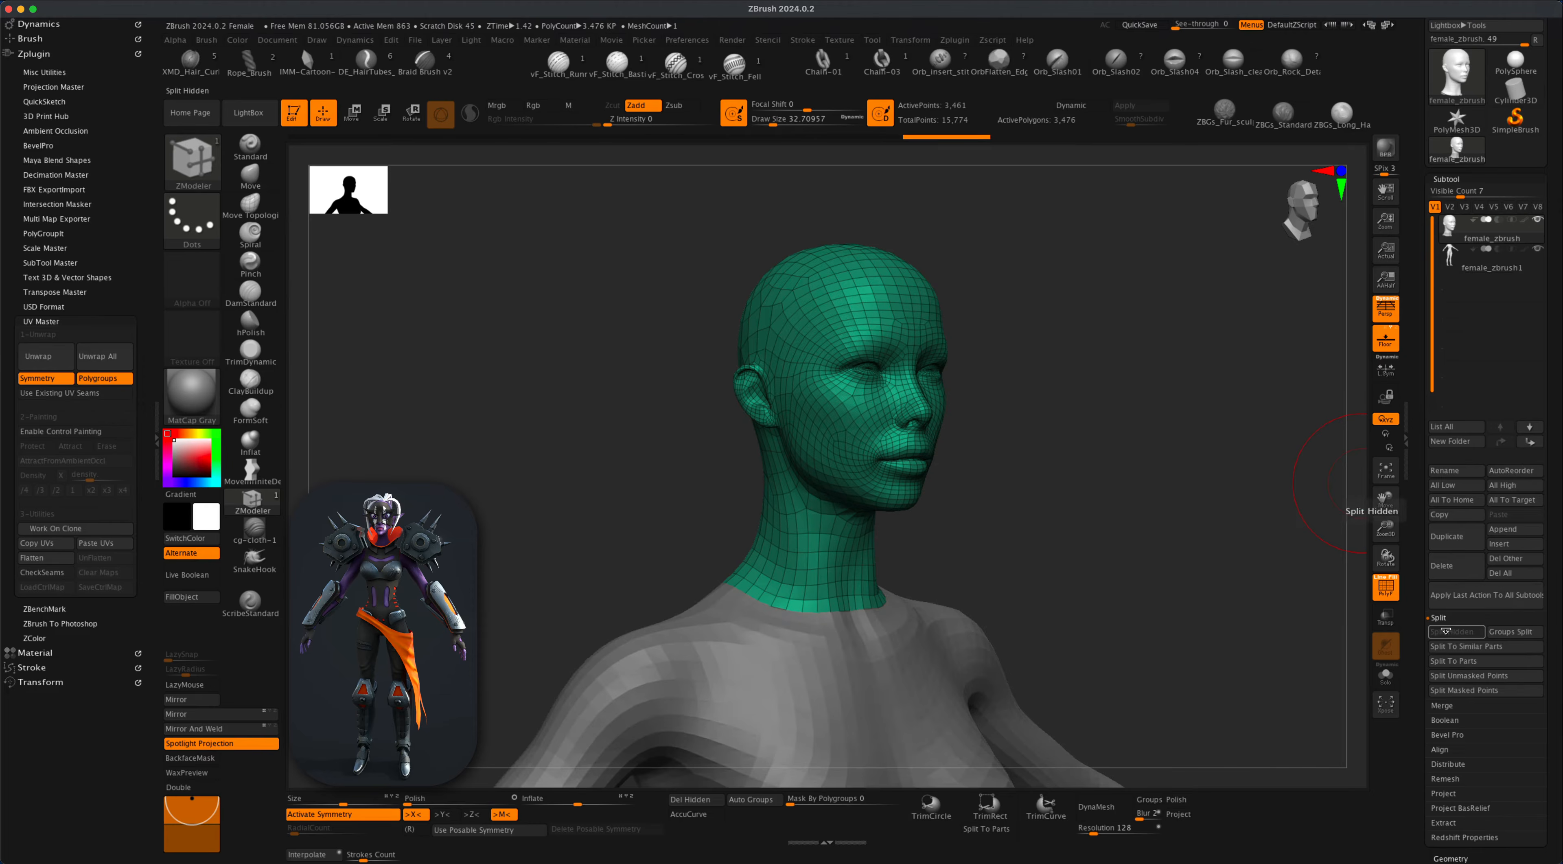
Make the body subtool female_zbrush1 the active subtool.
alt+drag(1195, 610, 1095, 353)
alt+drag(1133, 405, 1095, 437)
alt+drag(1182, 353, 1183, 423)
drag(1133, 417, 1226, 391)
drag(1065, 386, 974, 411)
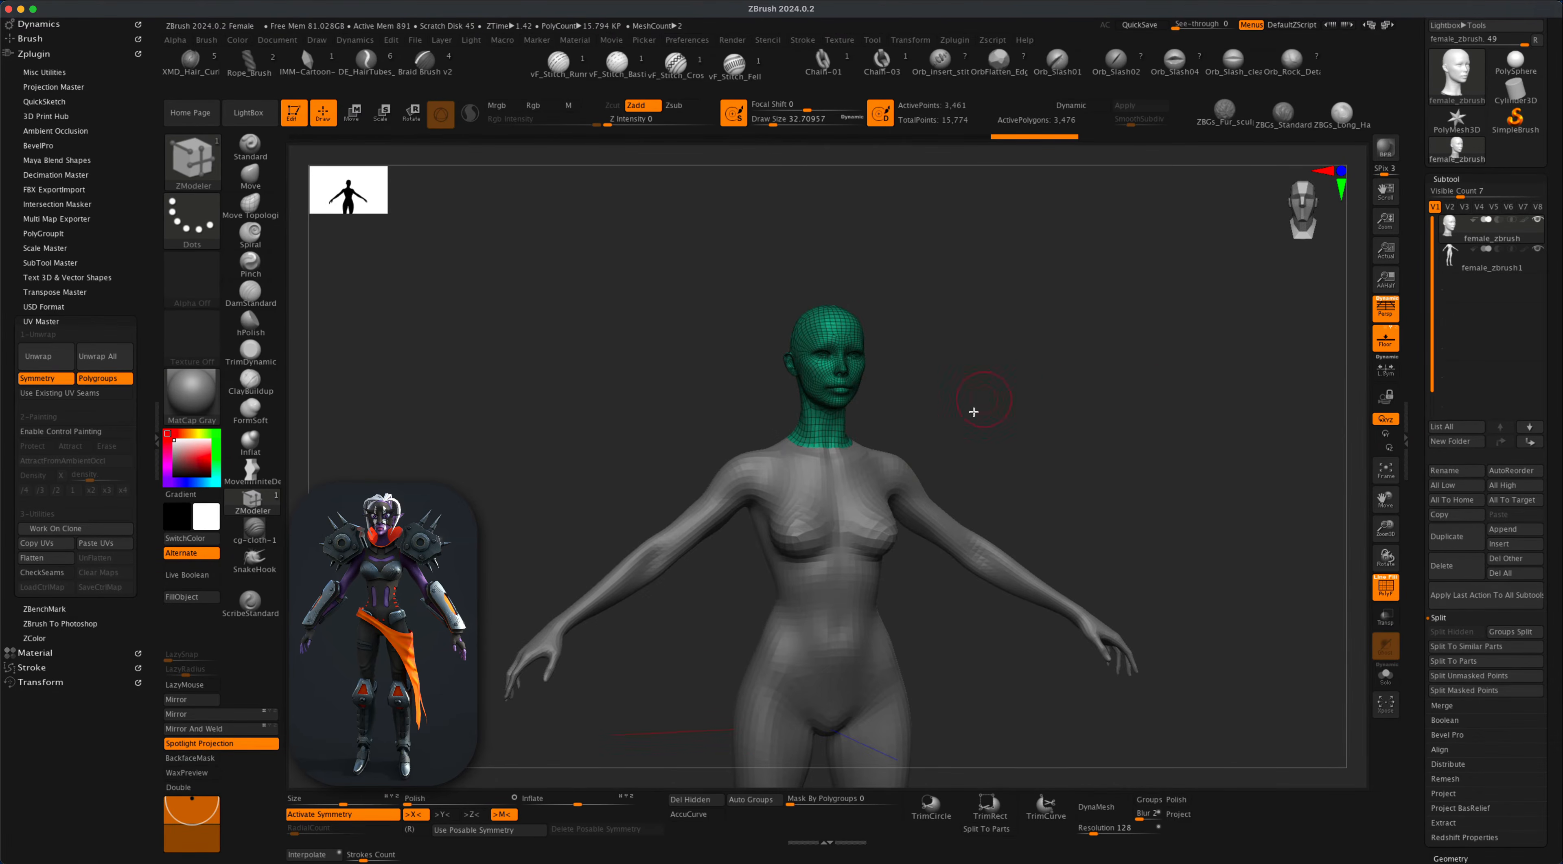
drag(1260, 491, 1084, 436)
click(1537, 269)
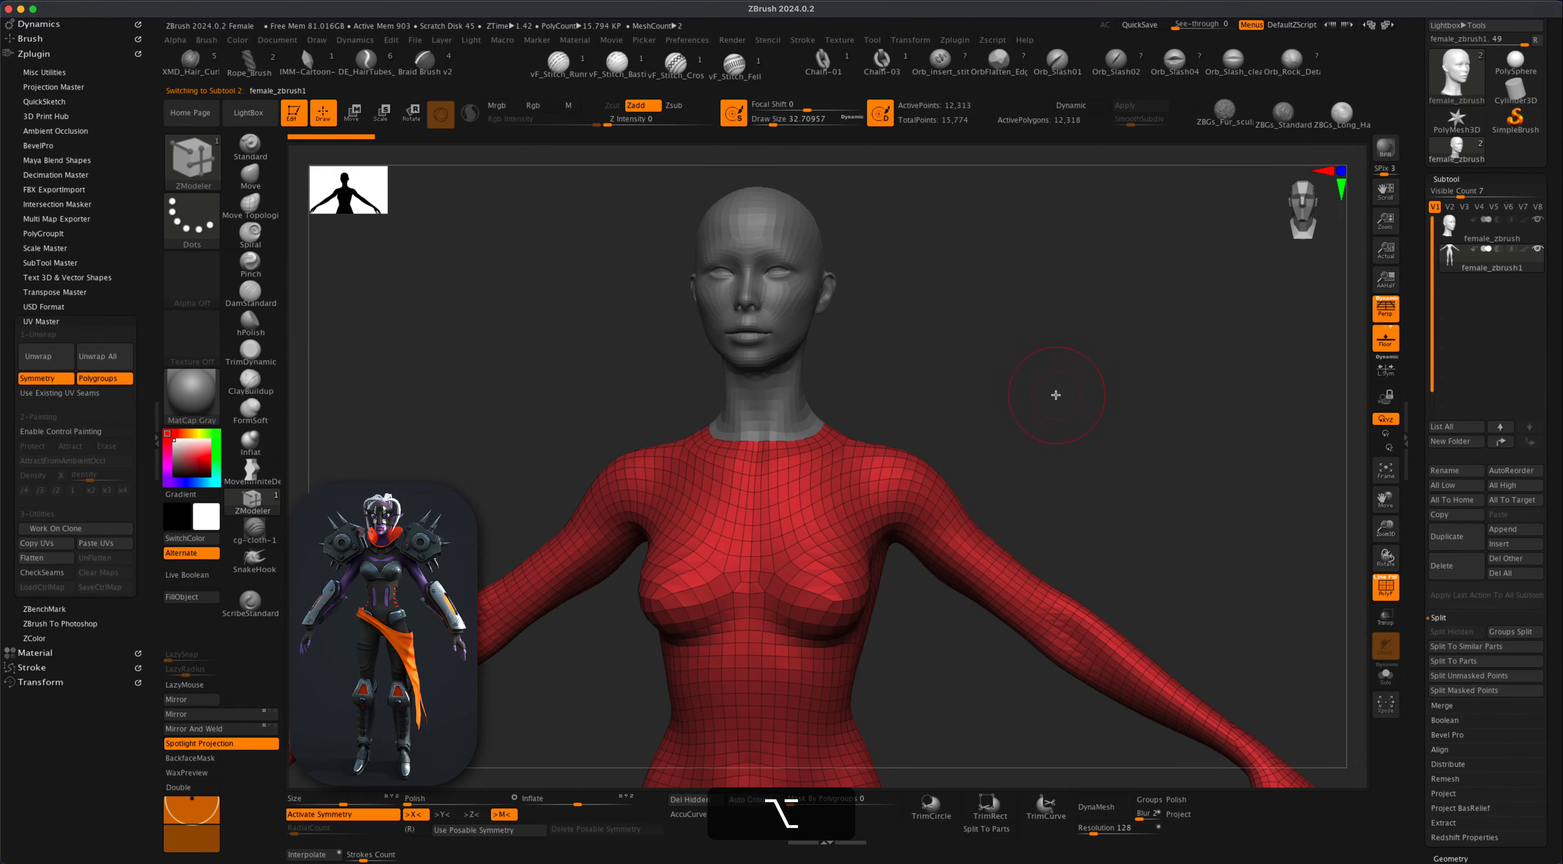
Turn off perspective for a front view of the body.
alt+drag(1054, 395, 1169, 467)
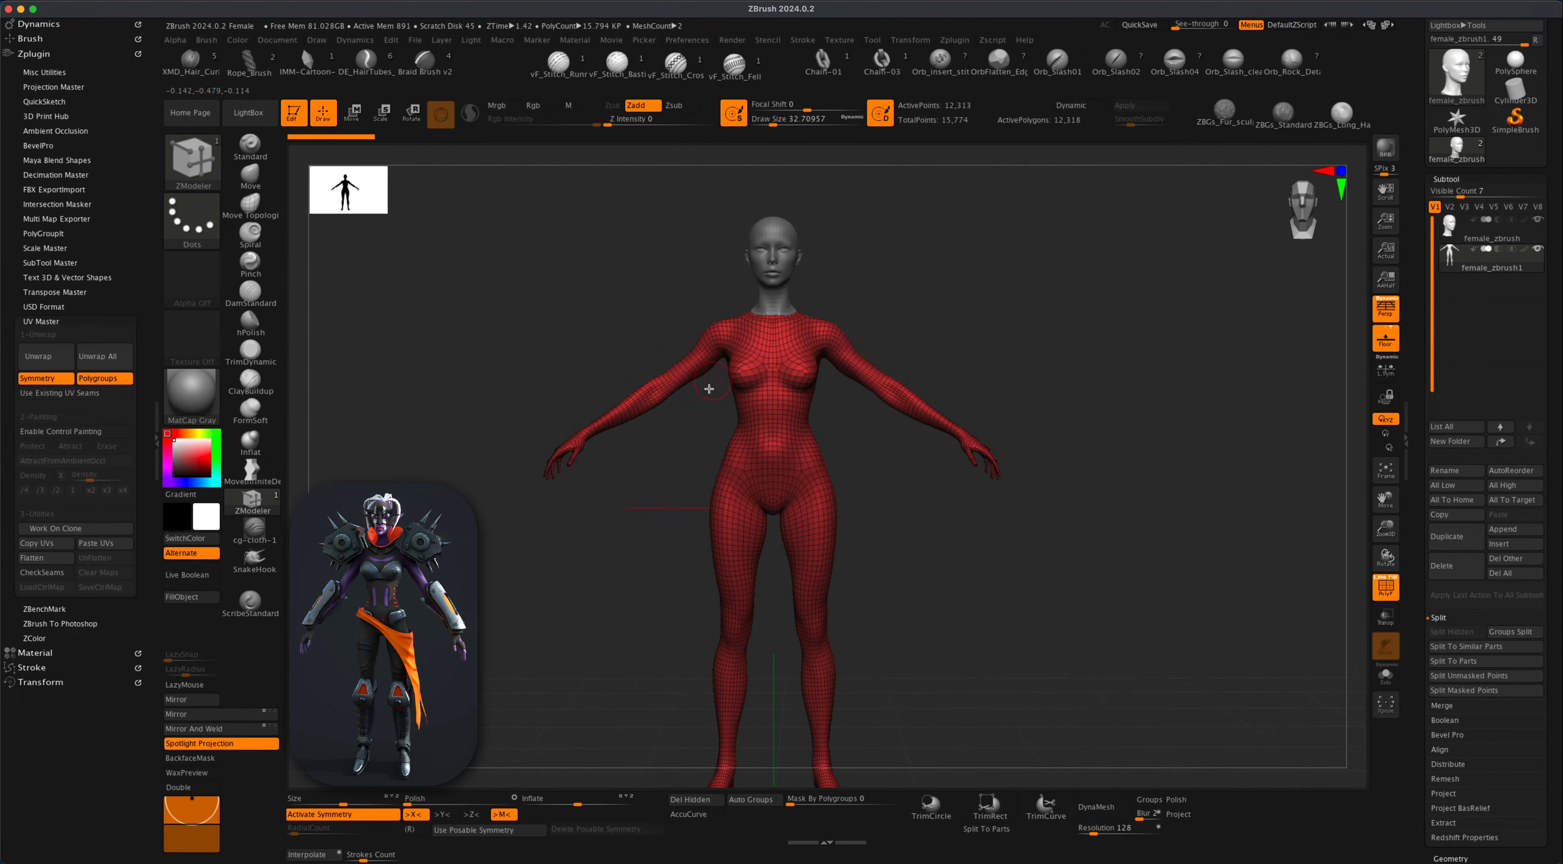
alt+drag(930, 530, 1001, 611)
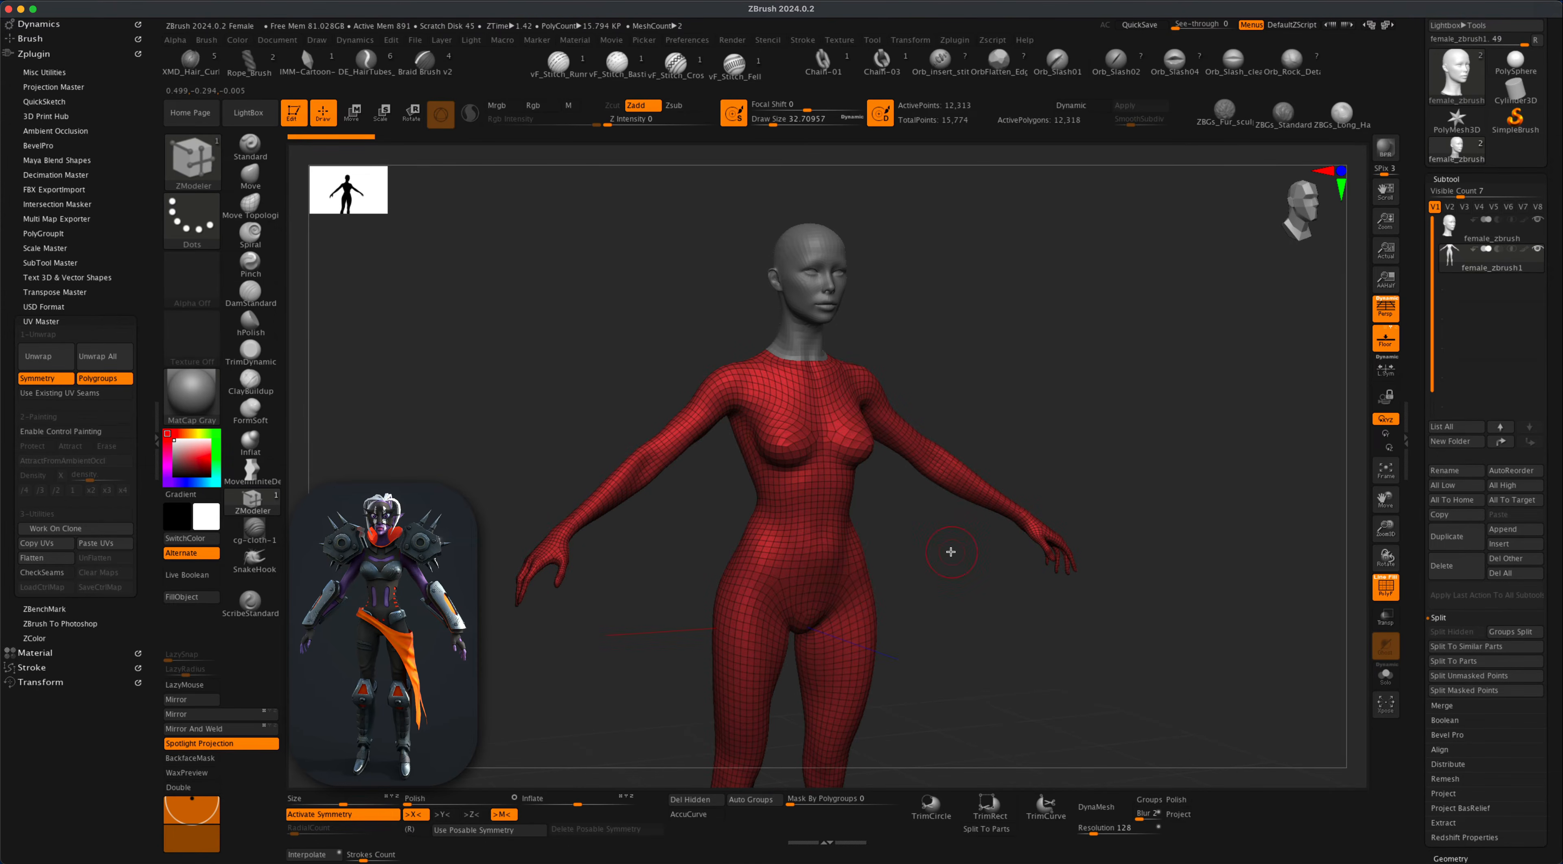
drag(951, 552, 913, 490)
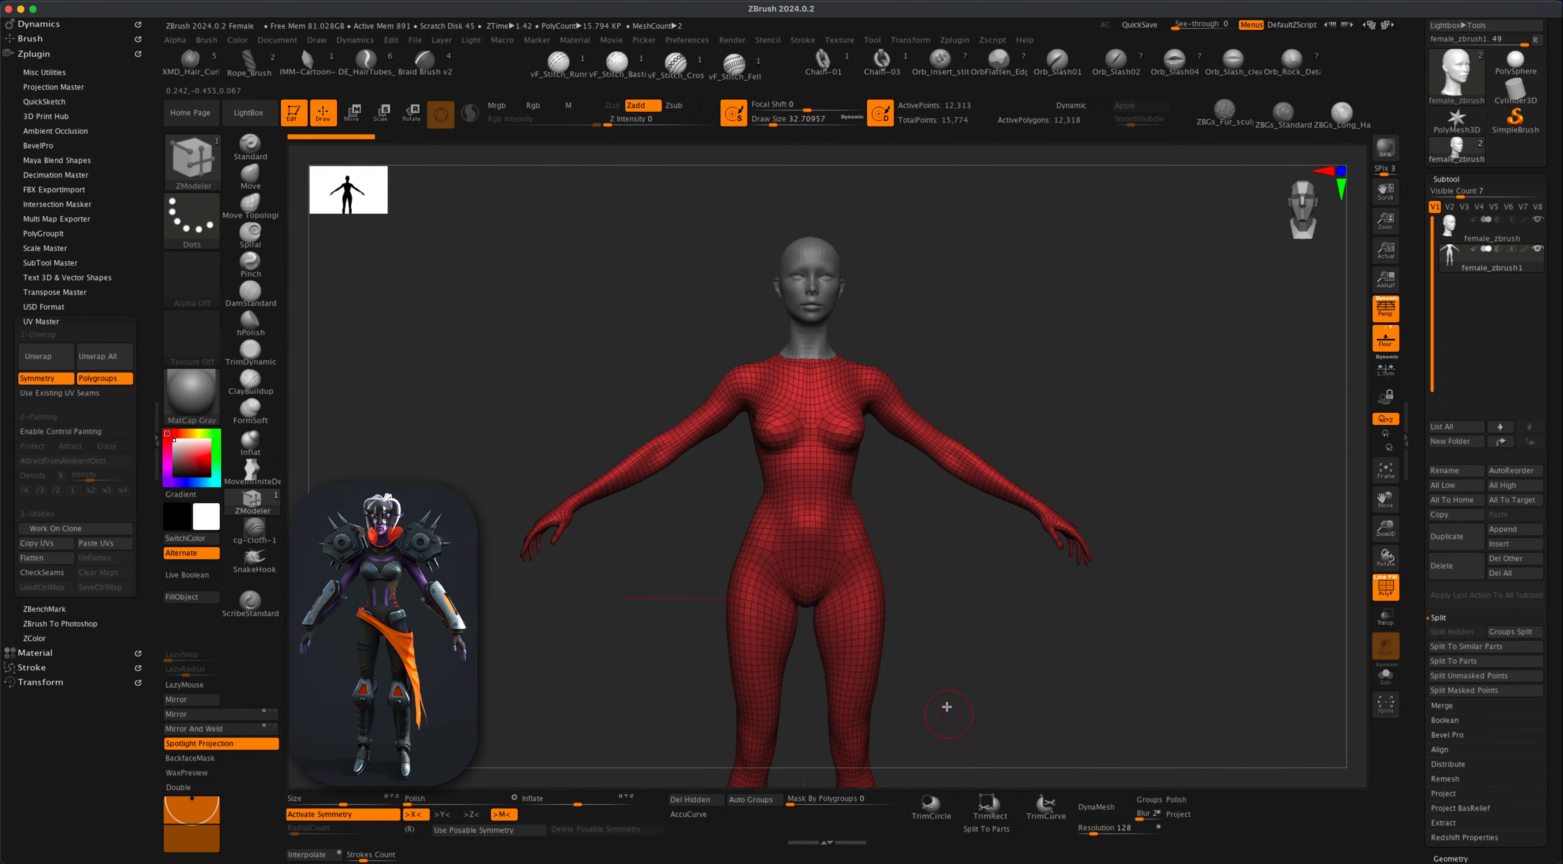
mouse_move(1158, 393)
alt+mouse_down()
mouse_move(1155, 460)
mouse_move(1116, 461)
mouse_move(1152, 431)
mouse_move(1155, 281)
mouse_move(1120, 394)
mouse_move(1079, 405)
mouse_move(1086, 498)
mouse_move(1085, 412)
mouse_move(1099, 410)
mouse_move(1093, 386)
mouse_move(1069, 382)
alt+mouse_up()
click(1386, 308)
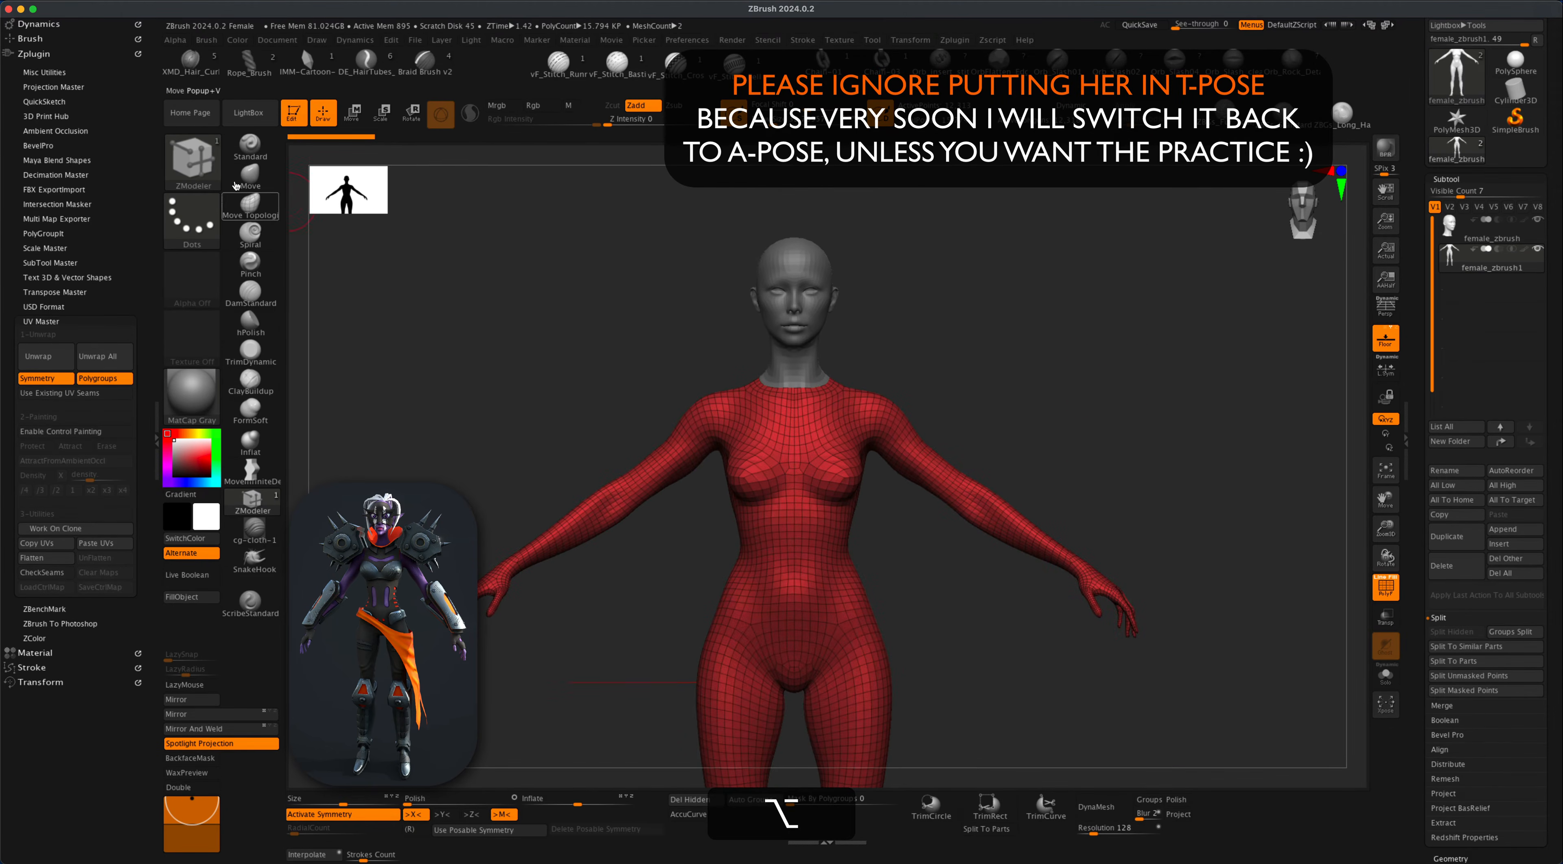
Rotate both arms up from the shoulders into a T-pose using the Anchors brush in Rotate mode at draw size about 27.
click(207, 165)
click(292, 280)
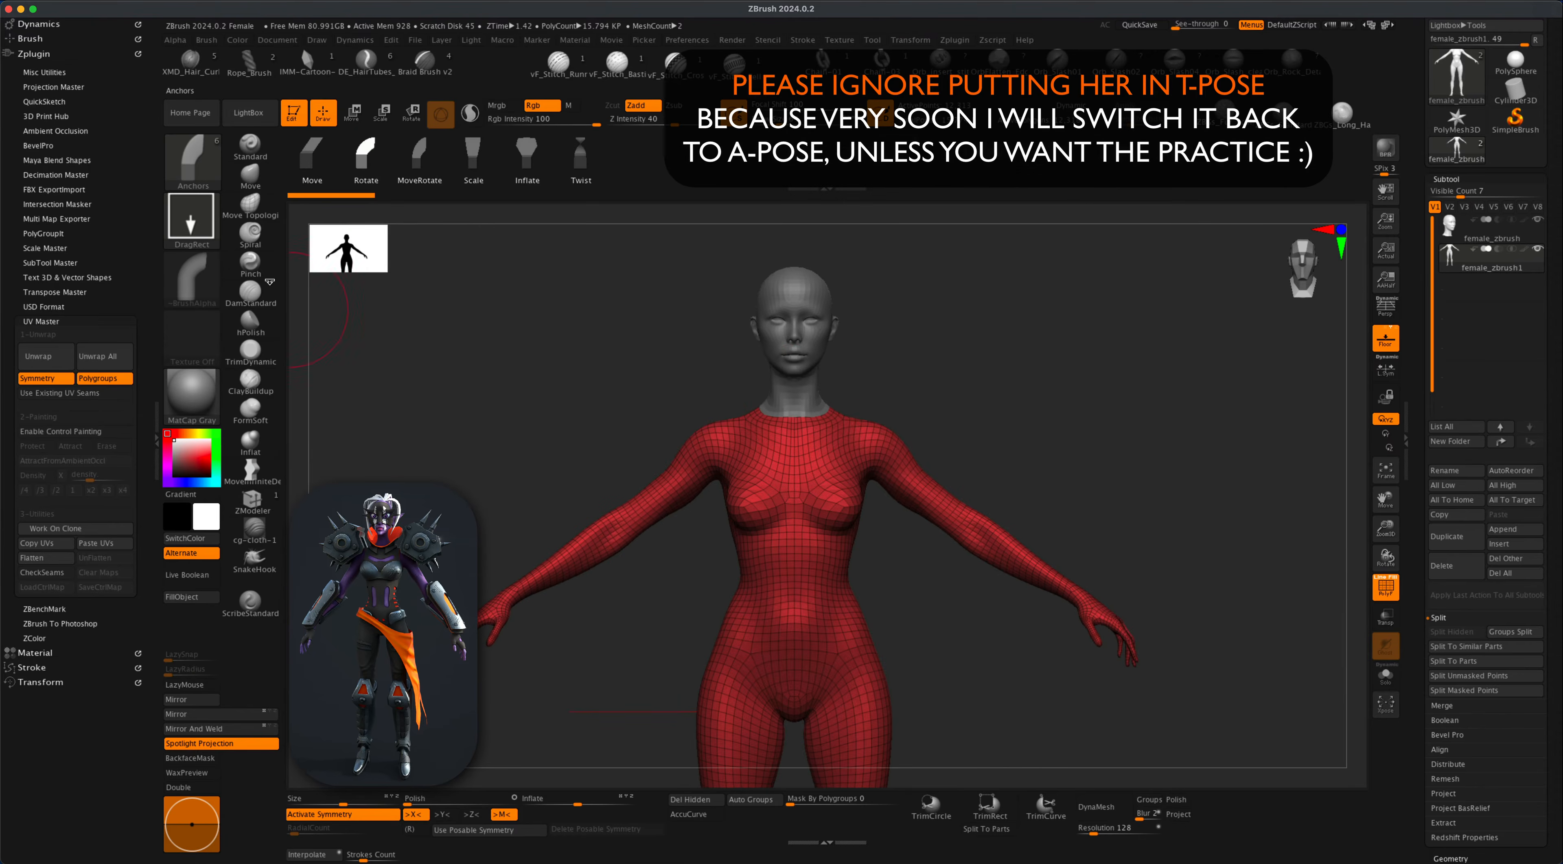
key(s)
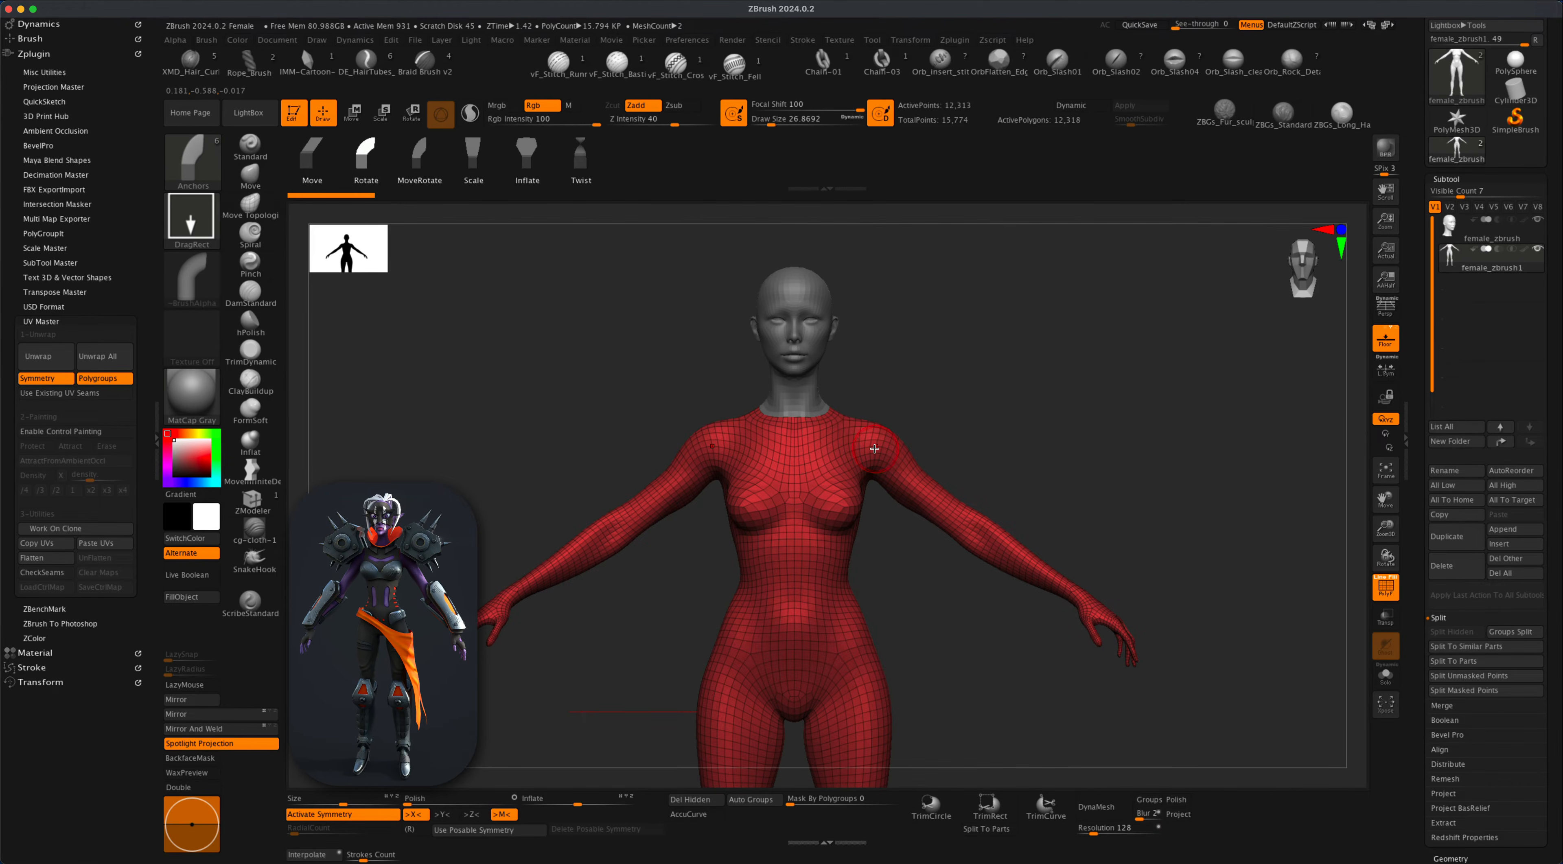
drag(888, 458, 897, 447)
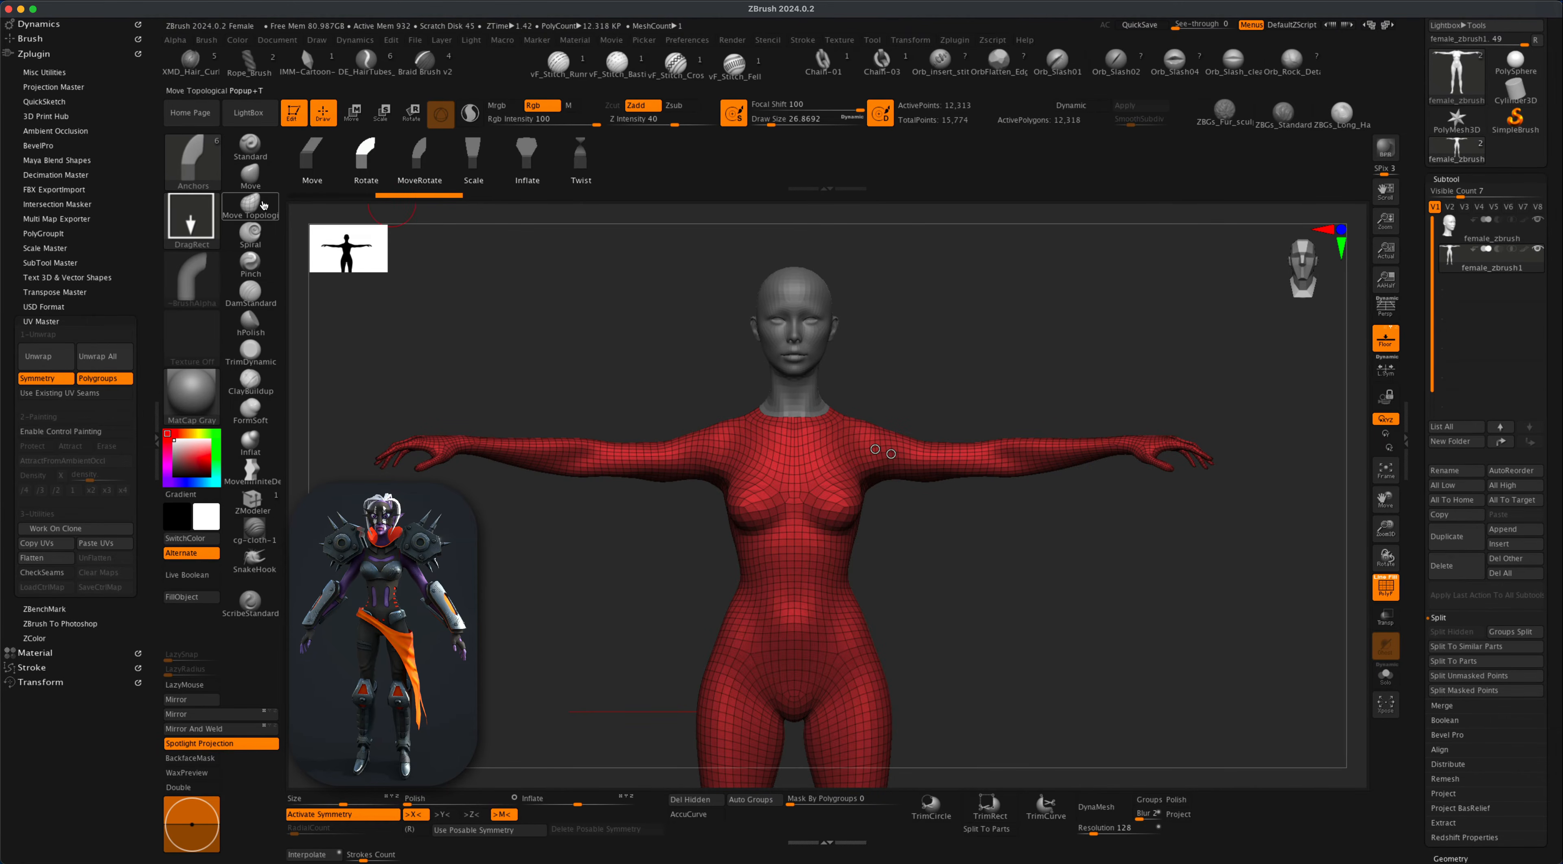
Switch to the Move brush at draw size about 187 and undo the trial stroke on the shoulder.
click(250, 175)
key(s)
mouse_move(953, 551)
mouse_down()
mouse_move(940, 555)
mouse_move(955, 554)
mouse_move(947, 529)
mouse_up()
key(s)
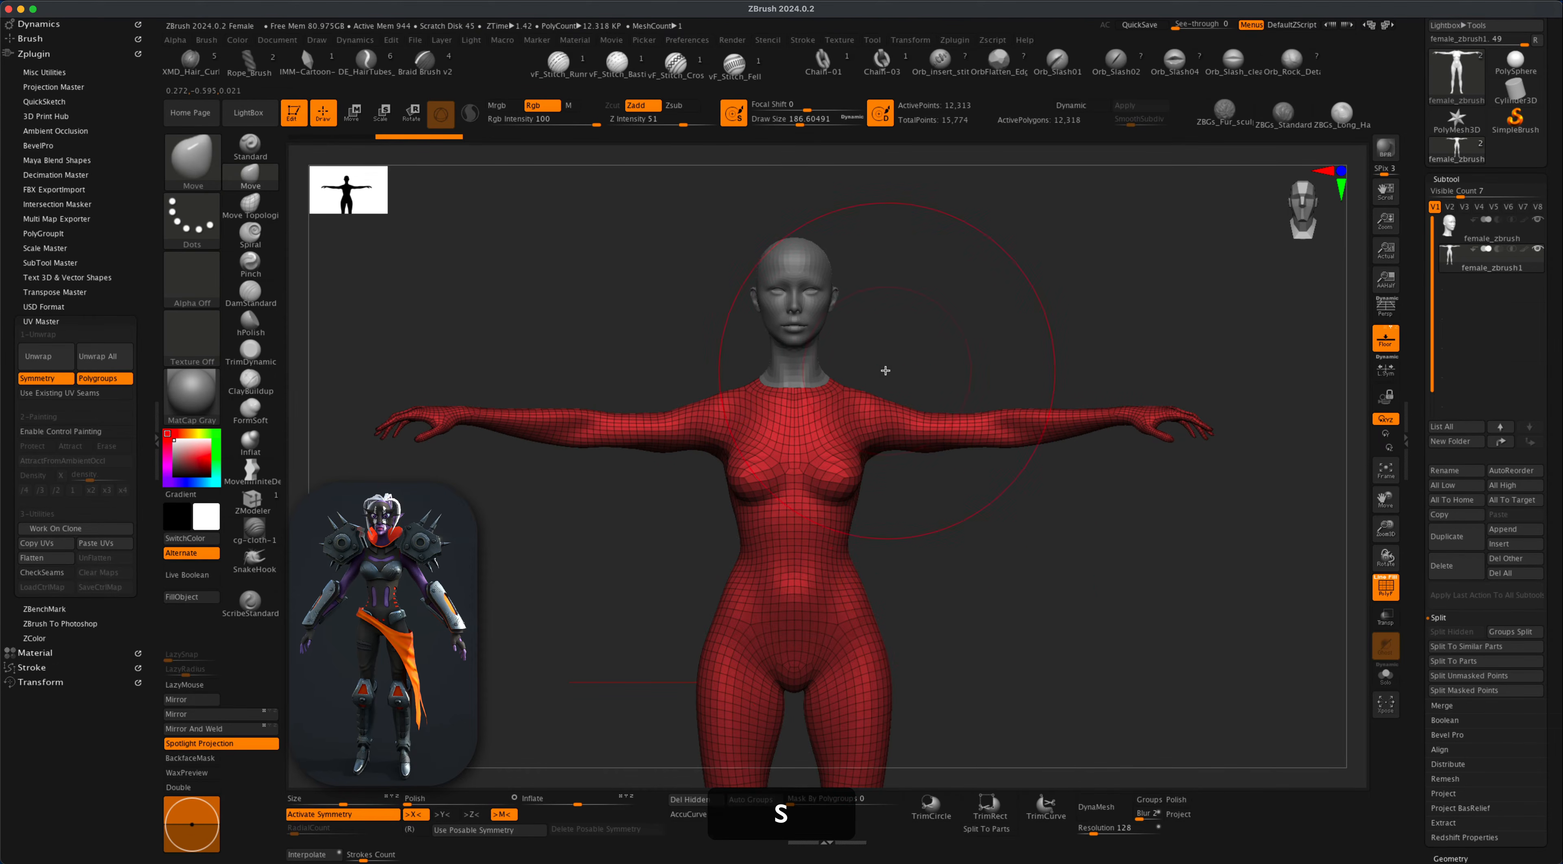
click(896, 423)
key(super+z)
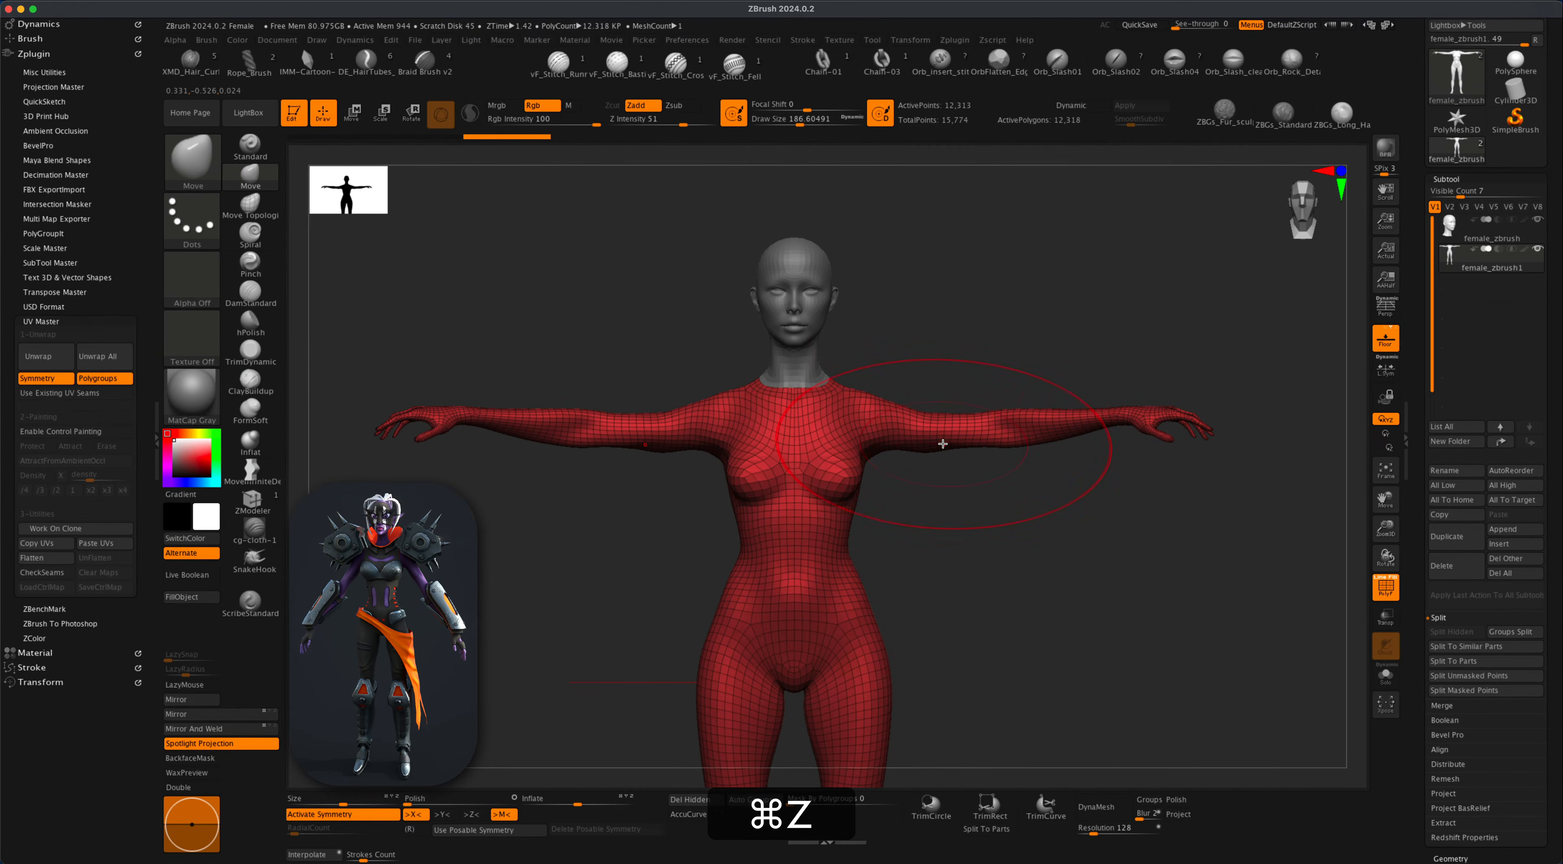
Adjust the shoulders and upper arms from the front using the Move brush at draw size about 83.
alt+drag(945, 359, 935, 424)
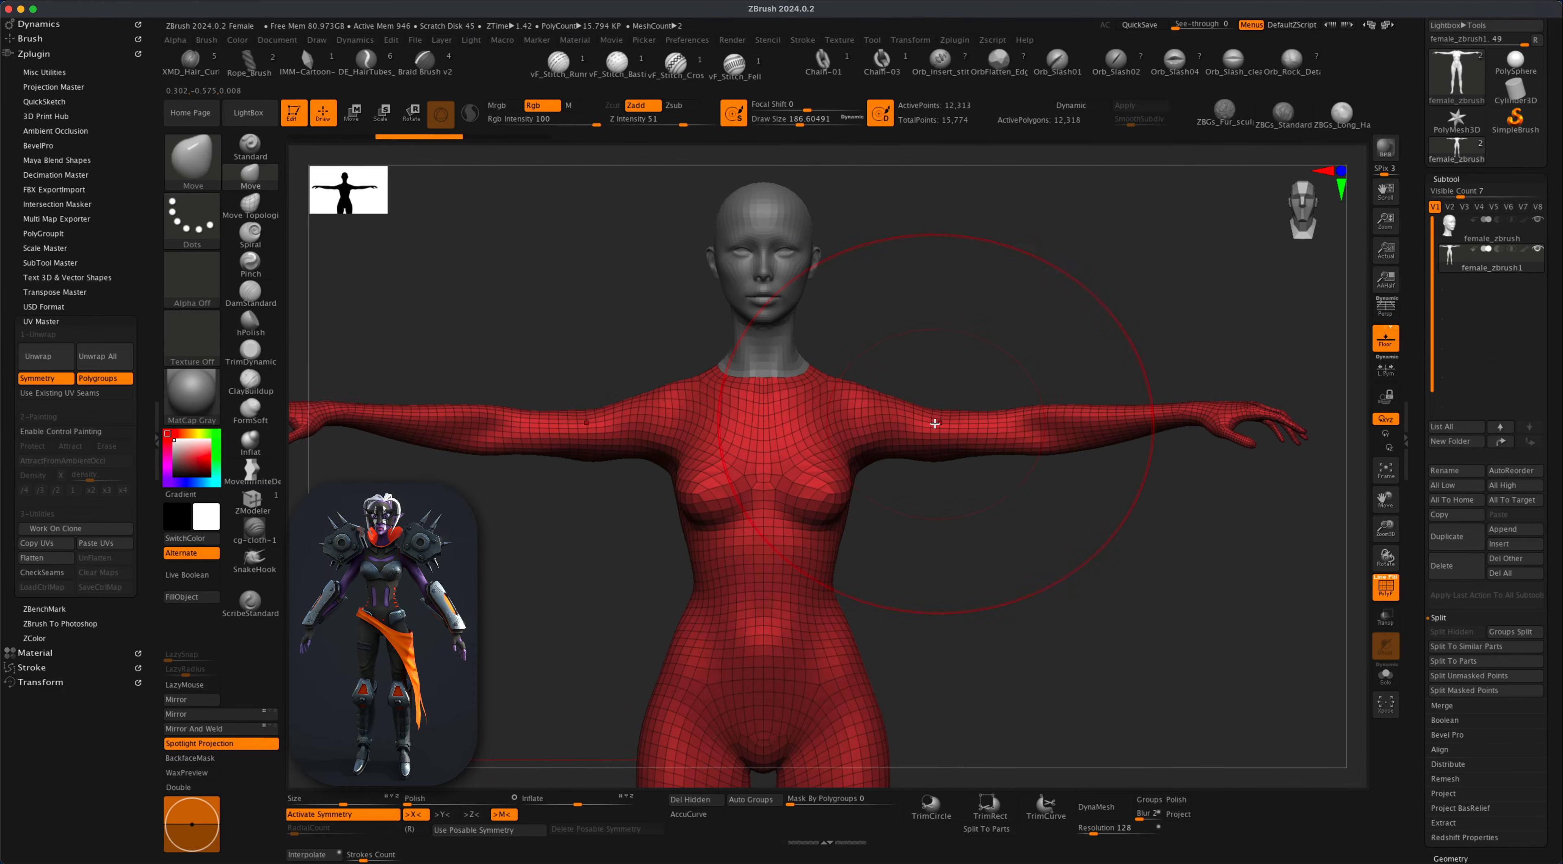
key(s)
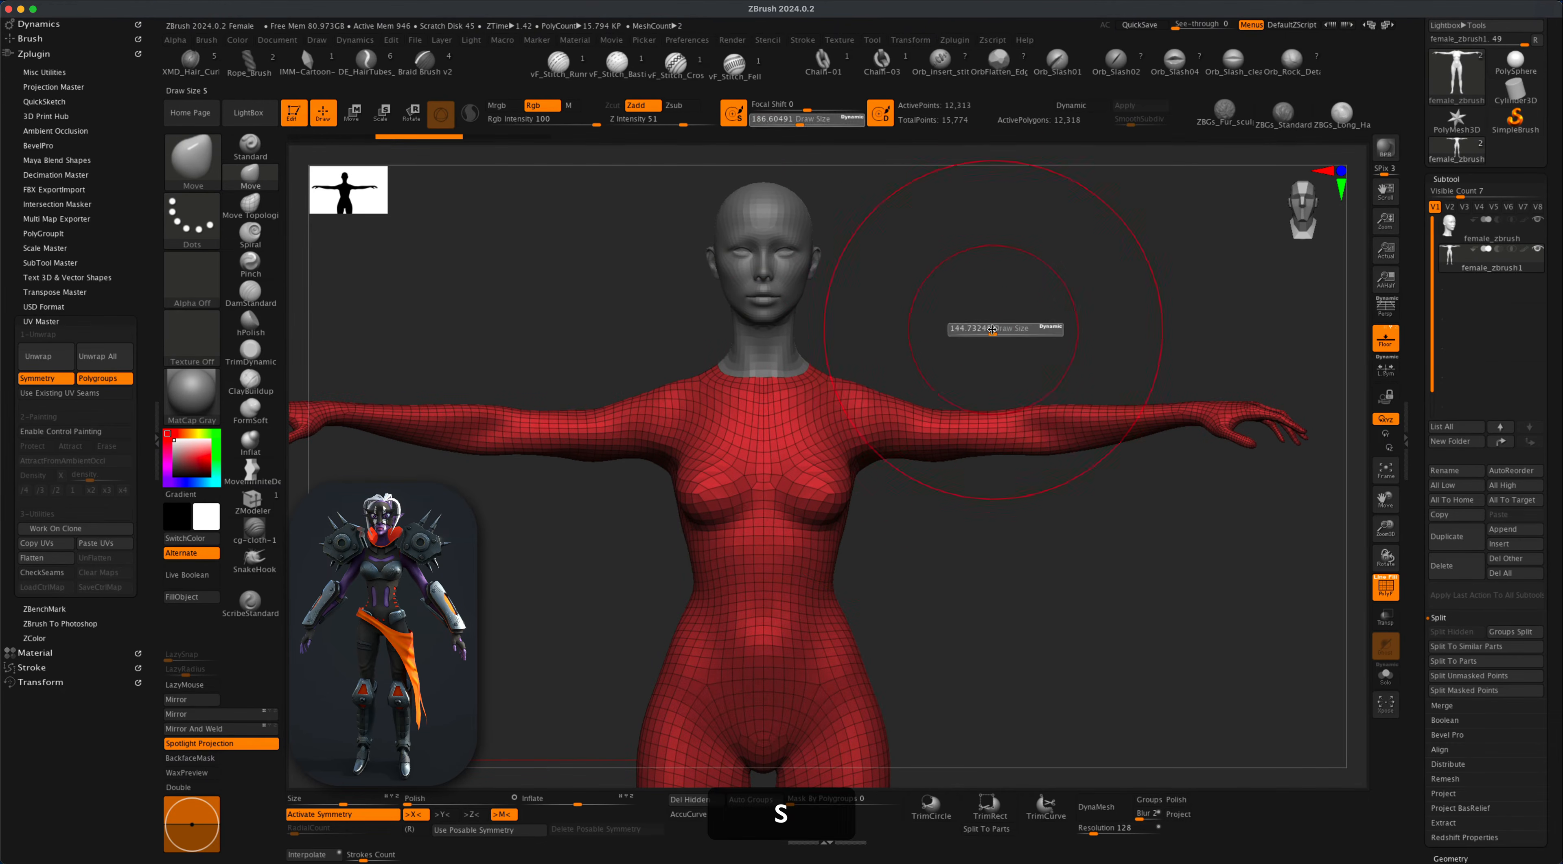
drag(998, 329, 932, 365)
key(s)
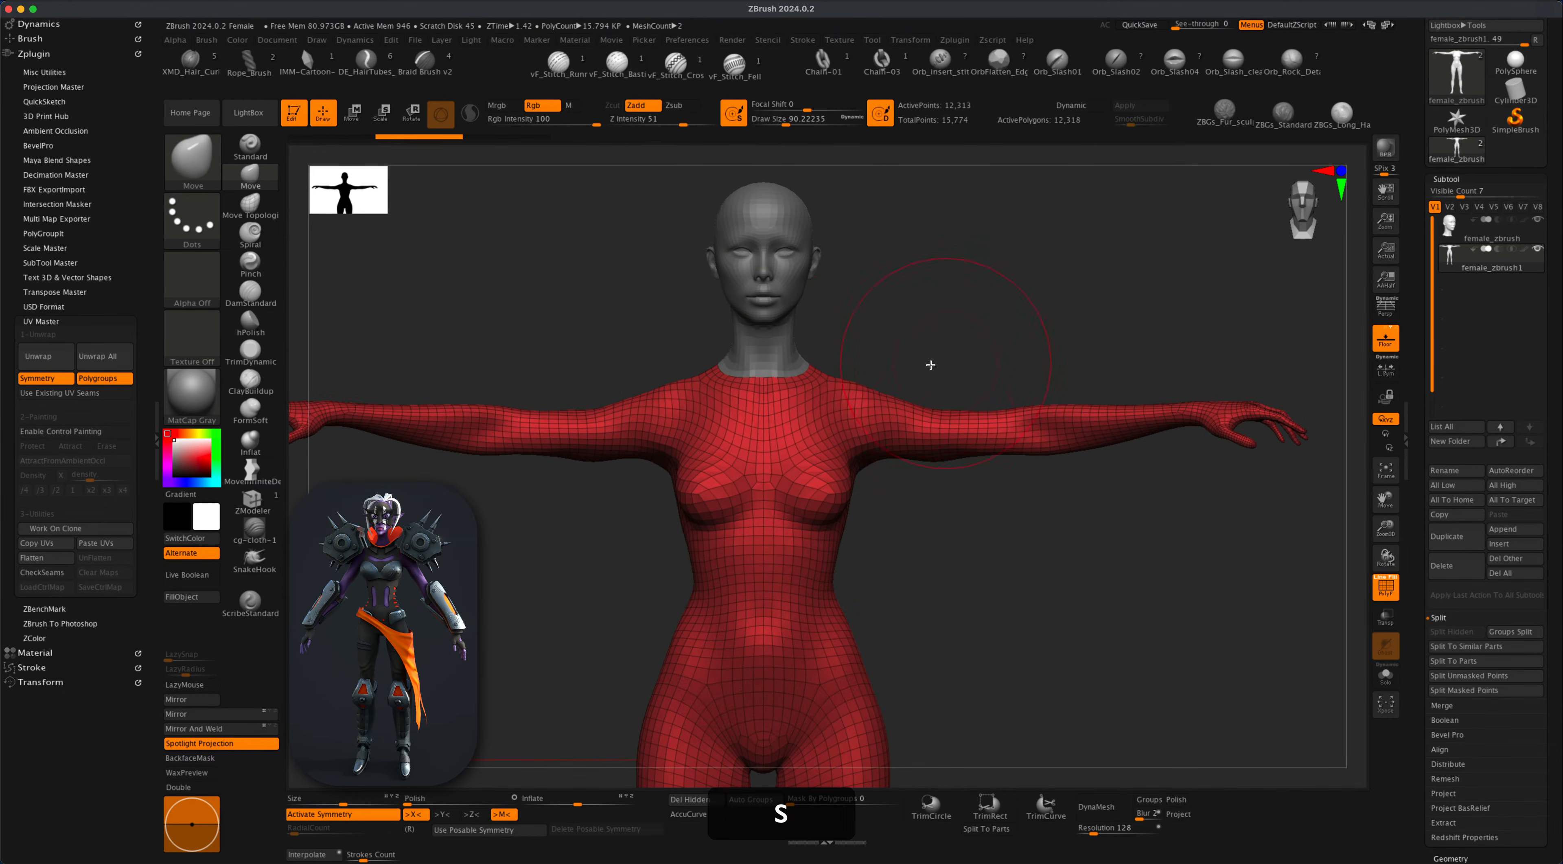
alt+drag(1029, 596, 1095, 648)
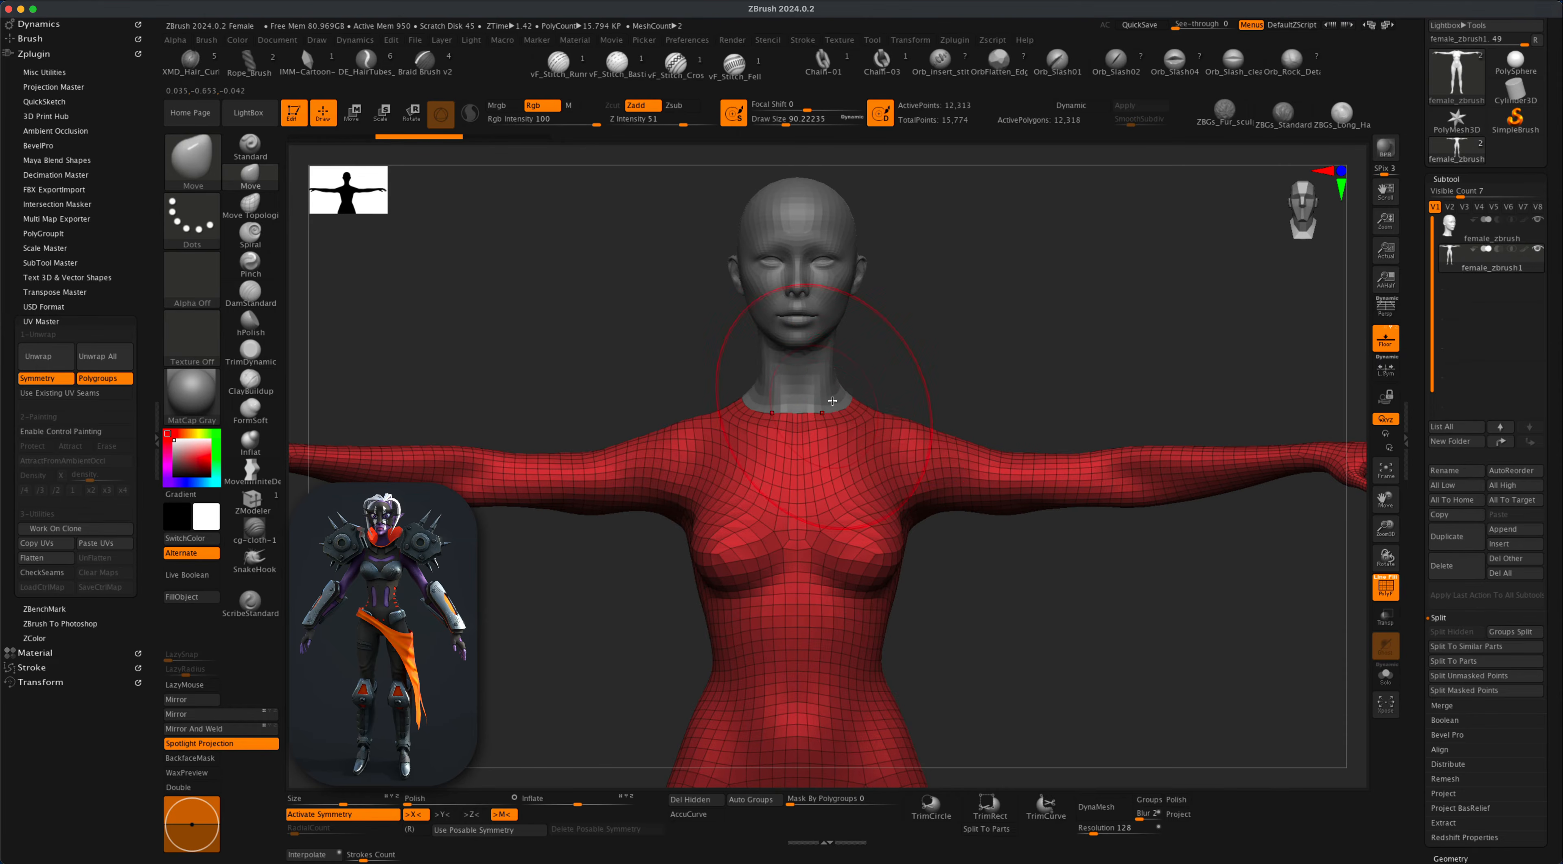
key(s)
drag(963, 404, 994, 395)
key(s)
drag(968, 451, 981, 448)
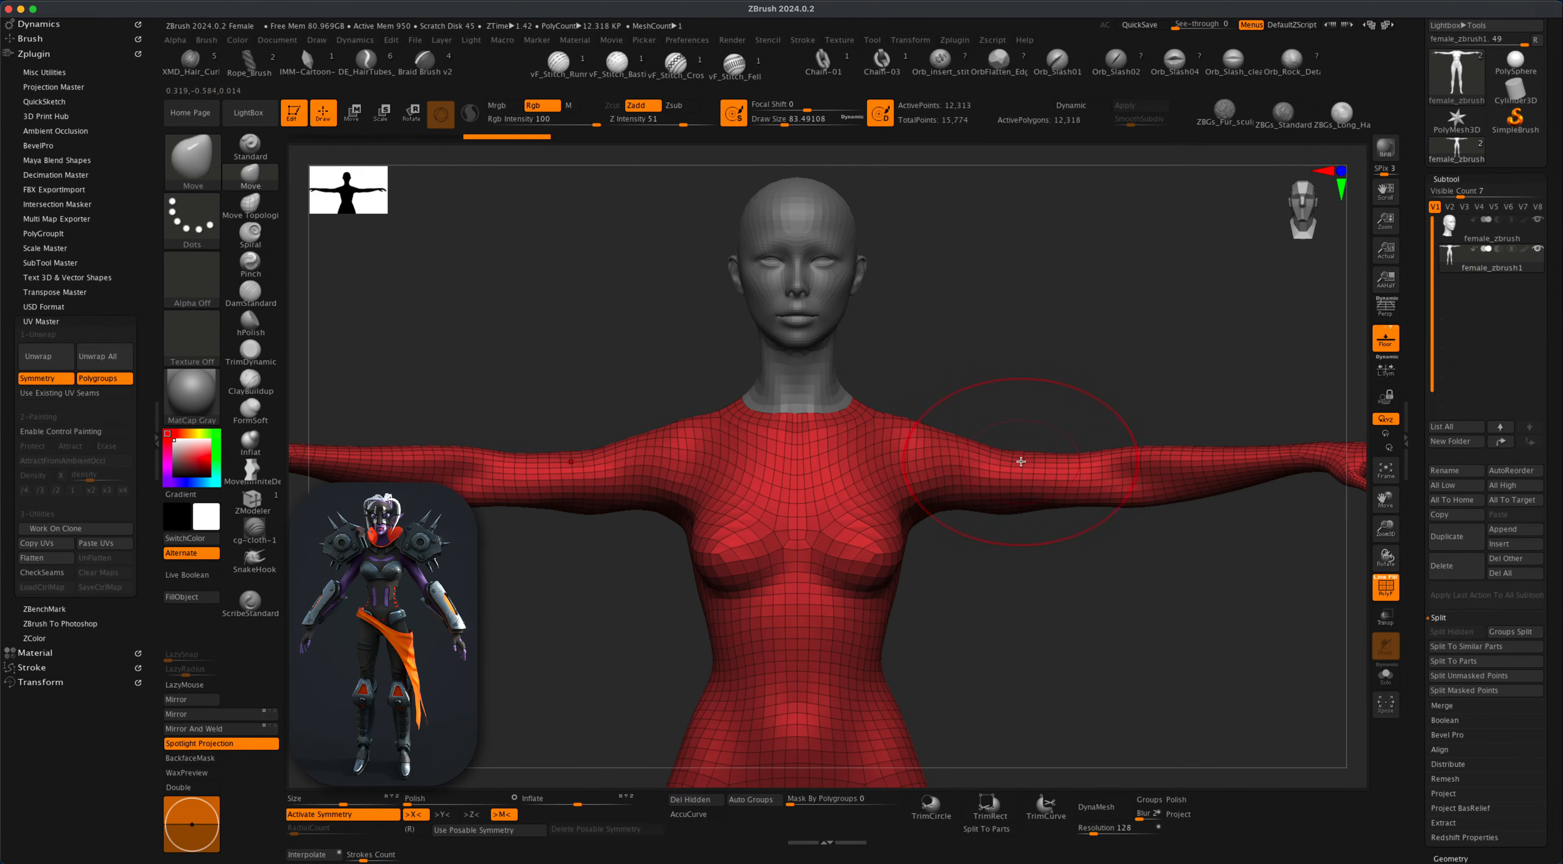
Straighten both upper arms with the Move brush at draw size about 128.
key(s)
drag(1085, 549, 1091, 548)
drag(1038, 473, 1038, 468)
key(s)
drag(1038, 538, 1048, 538)
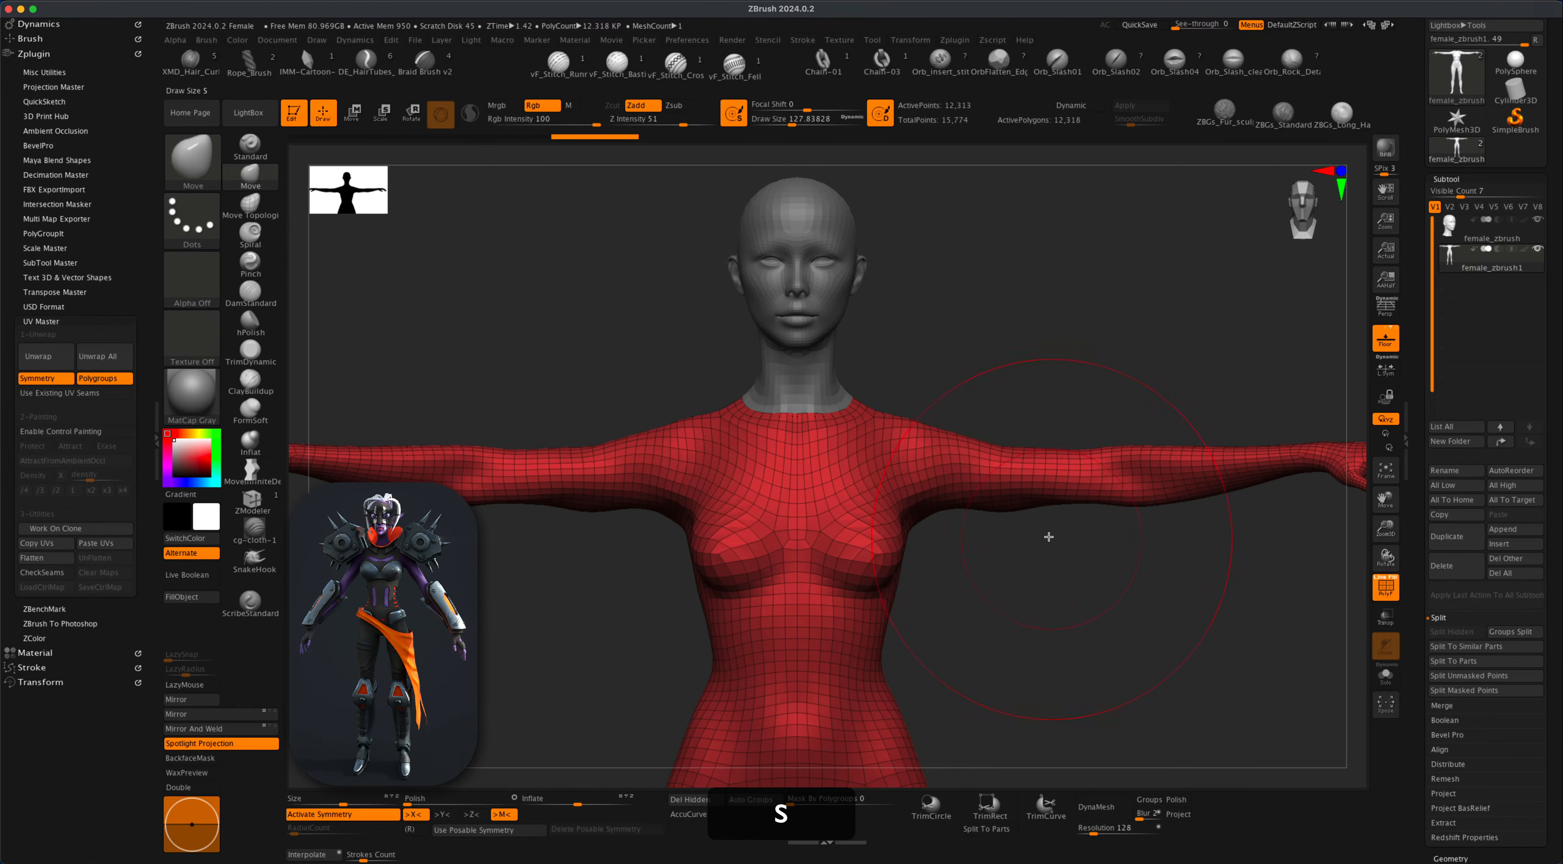
drag(1002, 471, 1063, 461)
Refine the tops of the shoulders with the Move brush at draw size about 71.
key(s)
drag(983, 618, 973, 618)
drag(936, 432, 938, 426)
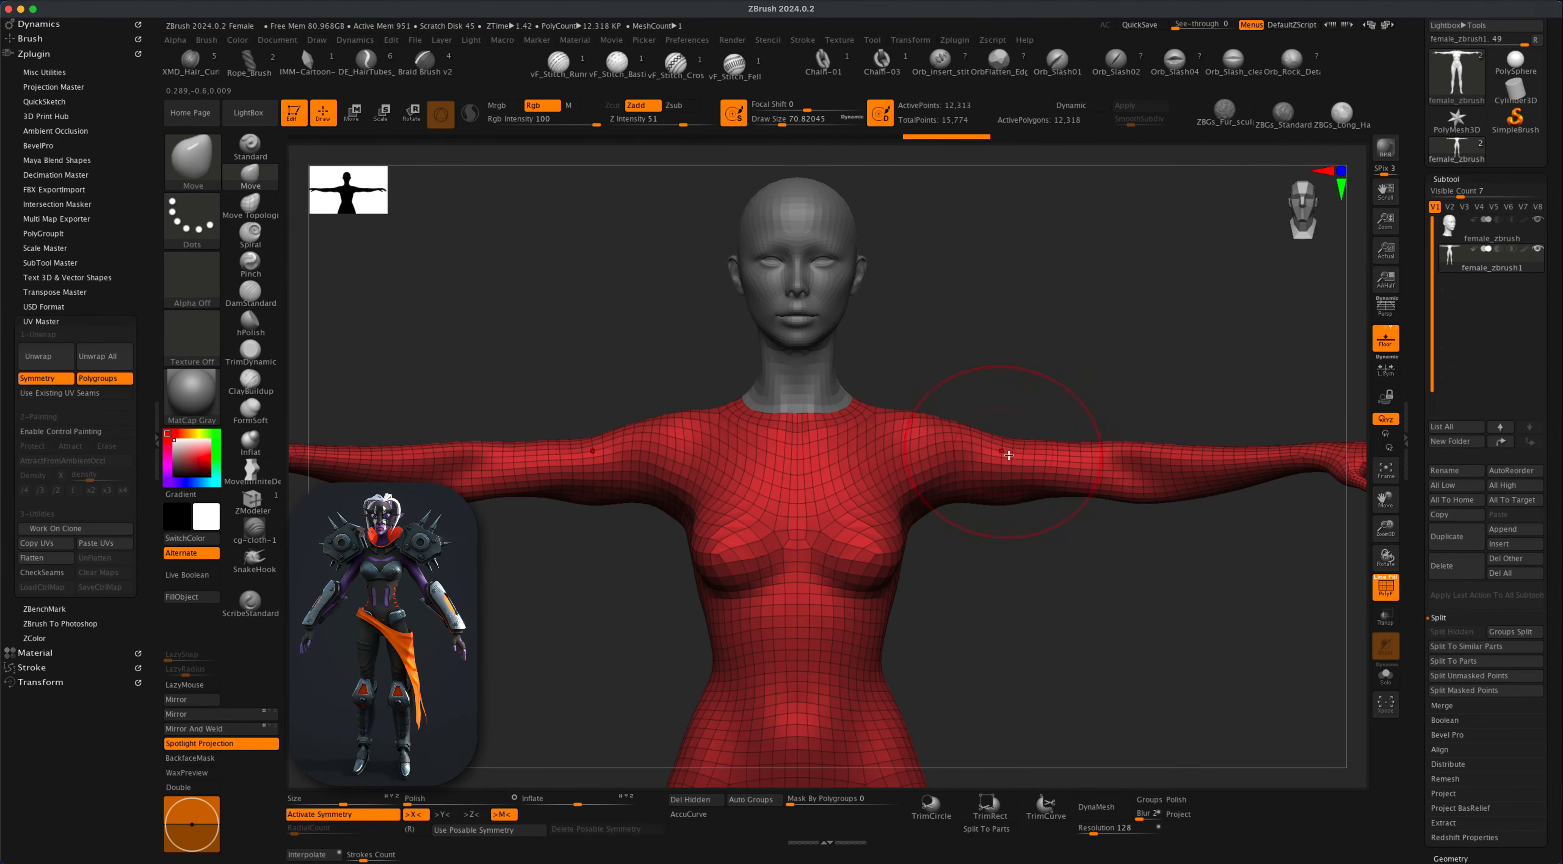
Adjust the upper arms near the shoulders from the back view using the Move brush at draw size about 120.
key(s)
drag(1070, 570, 1134, 516)
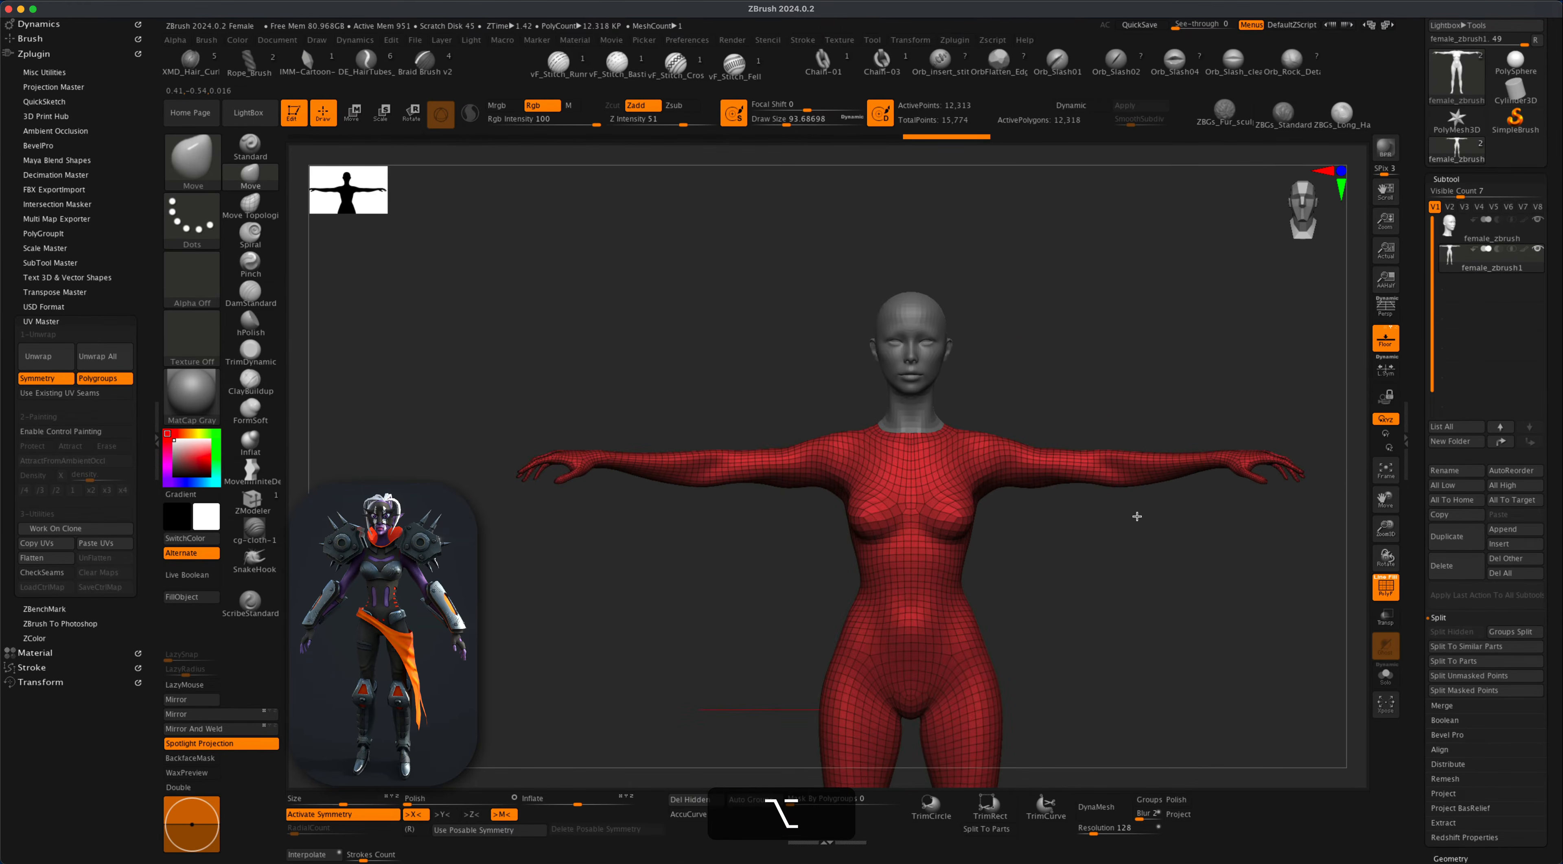
mouse_move(1146, 610)
alt+mouse_down()
mouse_move(1107, 607)
mouse_move(1106, 582)
mouse_move(1086, 586)
mouse_move(1089, 554)
mouse_move(1016, 605)
mouse_move(648, 589)
alt+mouse_up()
key(s)
mouse_move(977, 534)
alt+shift+mouse_down()
mouse_move(981, 582)
mouse_move(1014, 561)
alt+shift+mouse_up()
key(s)
drag(997, 467, 994, 461)
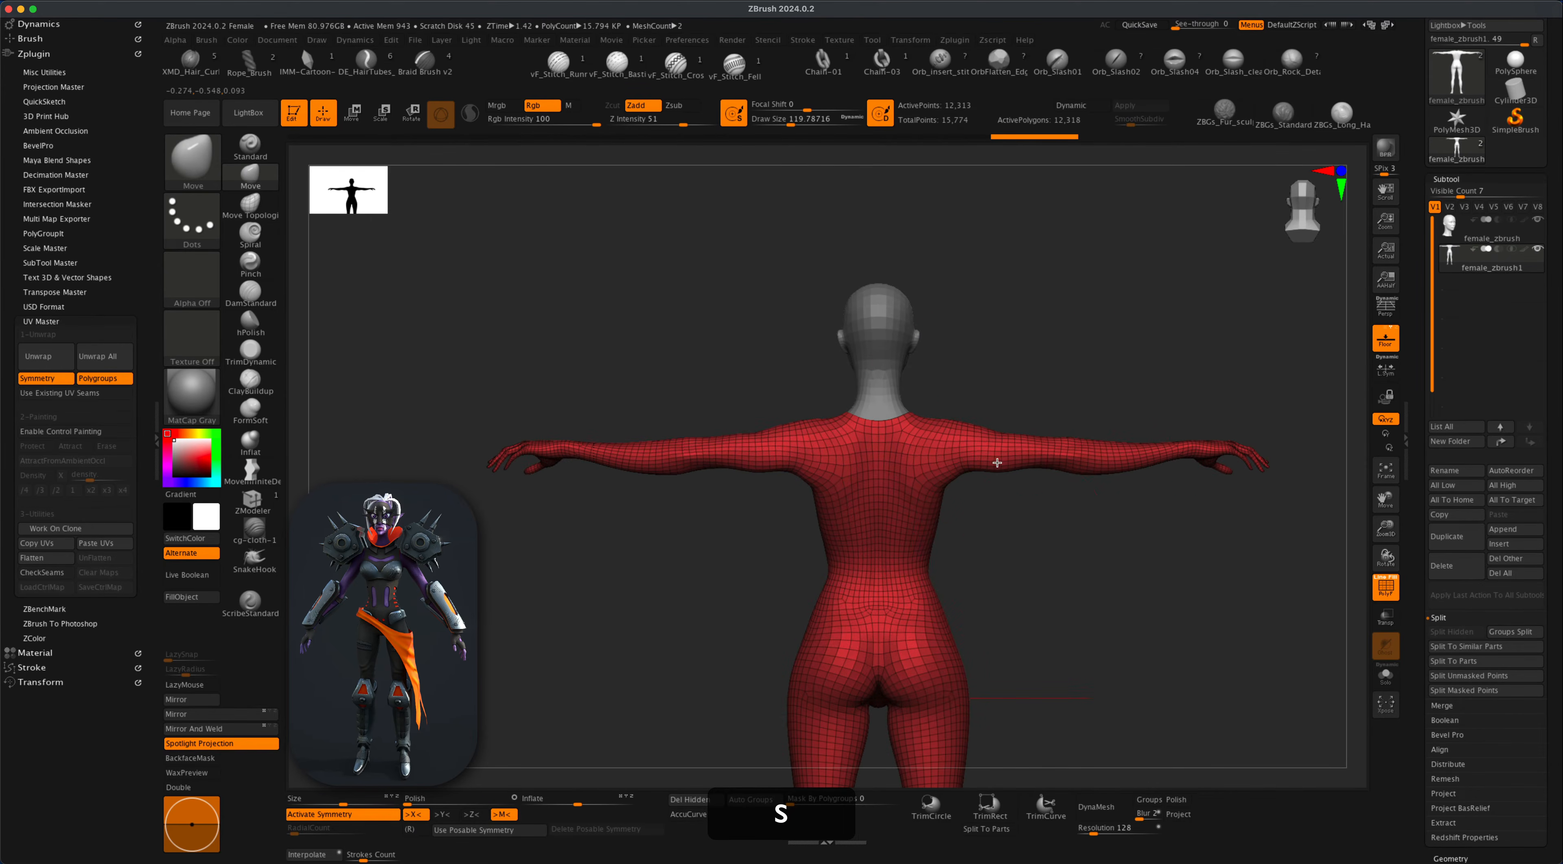
drag(1066, 585, 1162, 587)
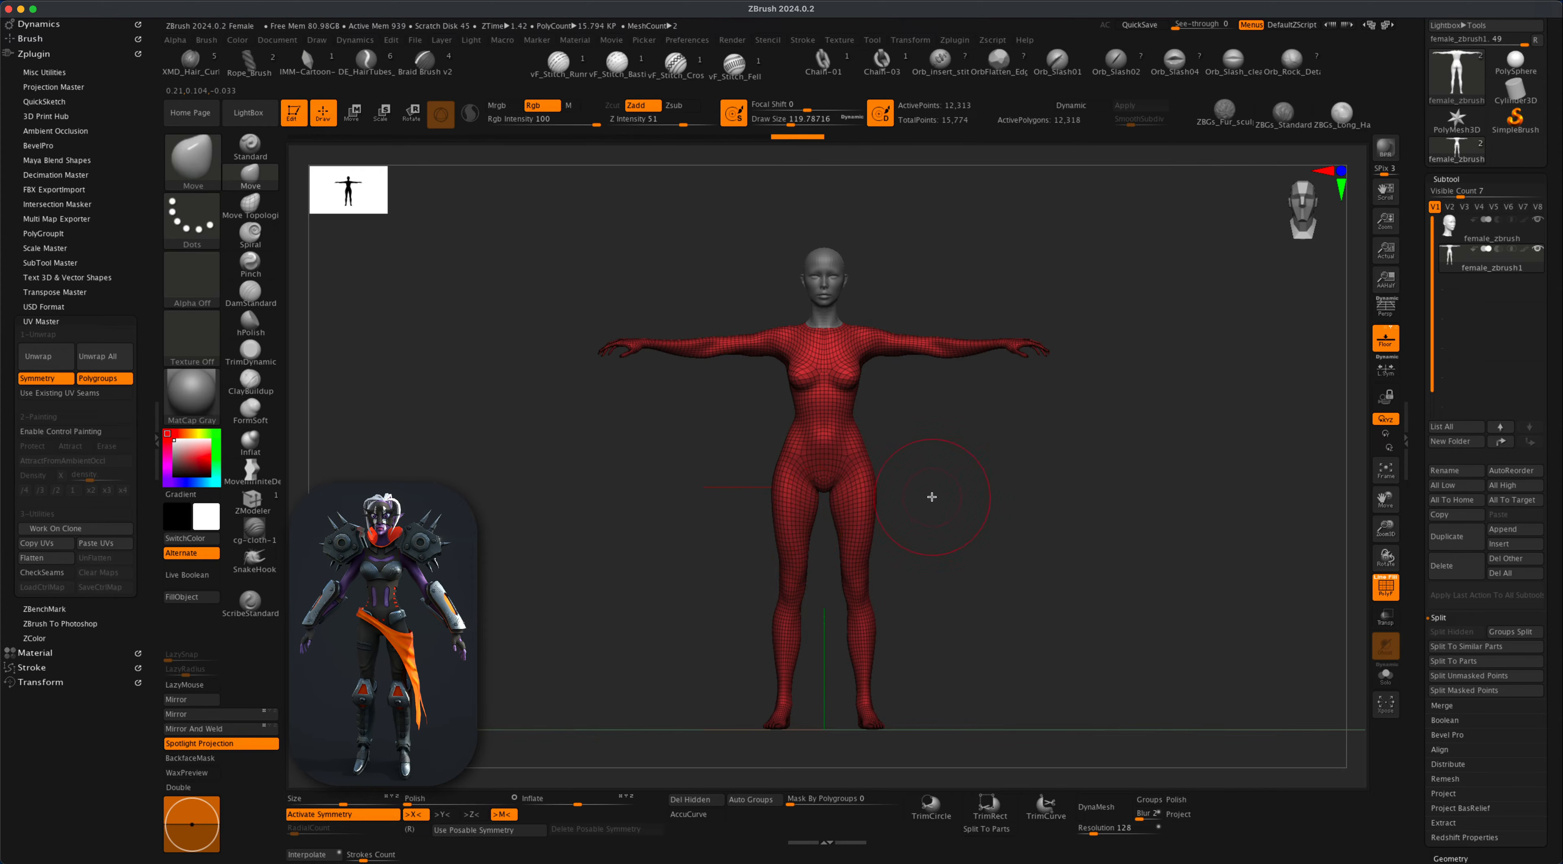
Reshape the waist and hips from the front with the Move brush at draw sizes of about 182 to 202.
mouse_move(933, 497)
alt+mouse_down()
mouse_move(935, 537)
mouse_move(989, 529)
alt+mouse_up()
key(s)
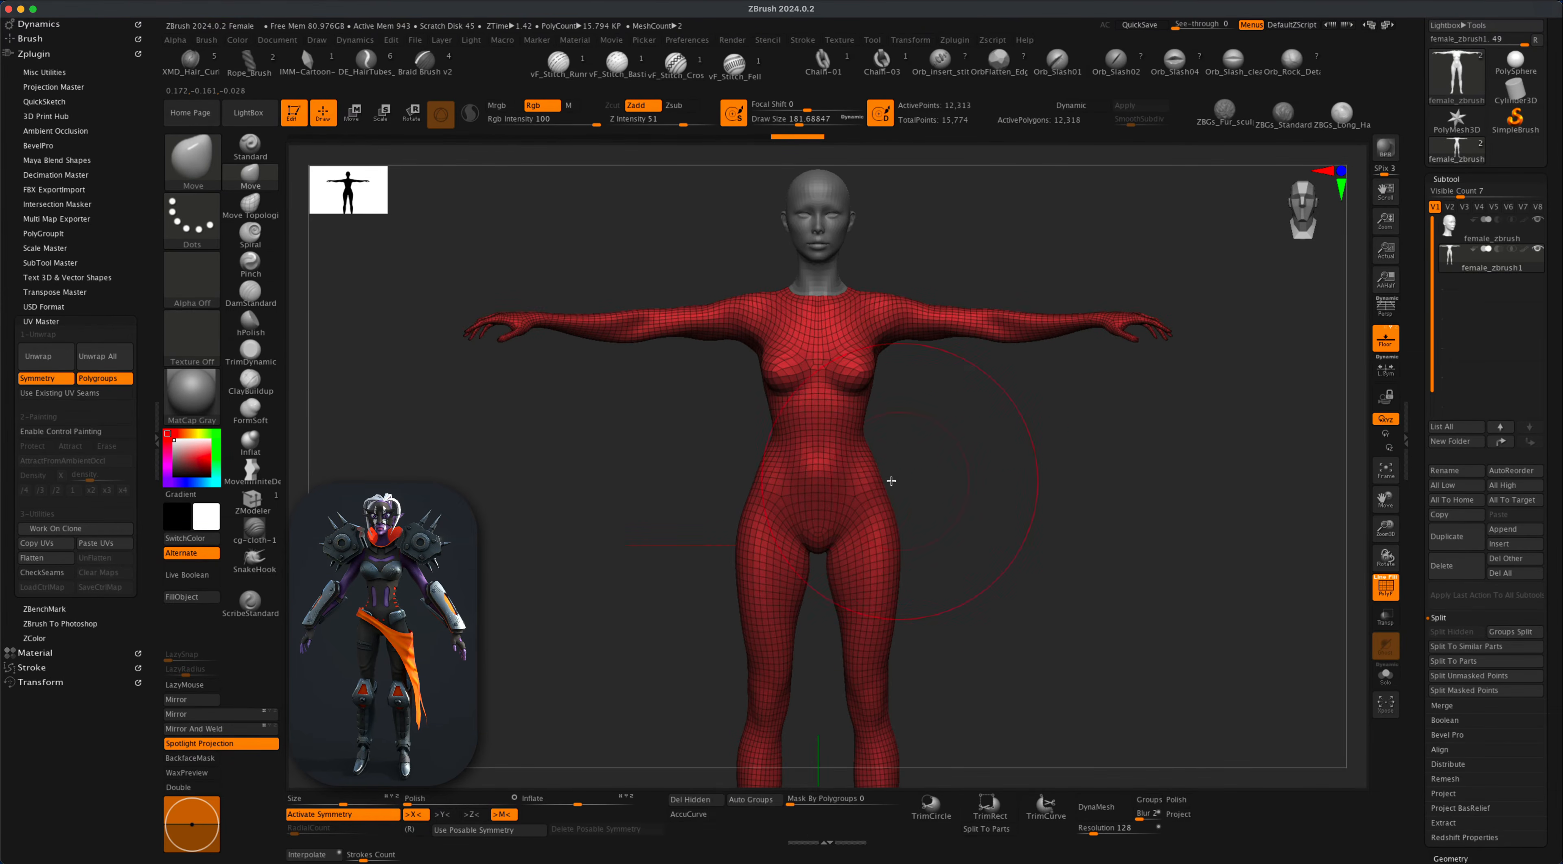
key(s)
drag(910, 476, 924, 476)
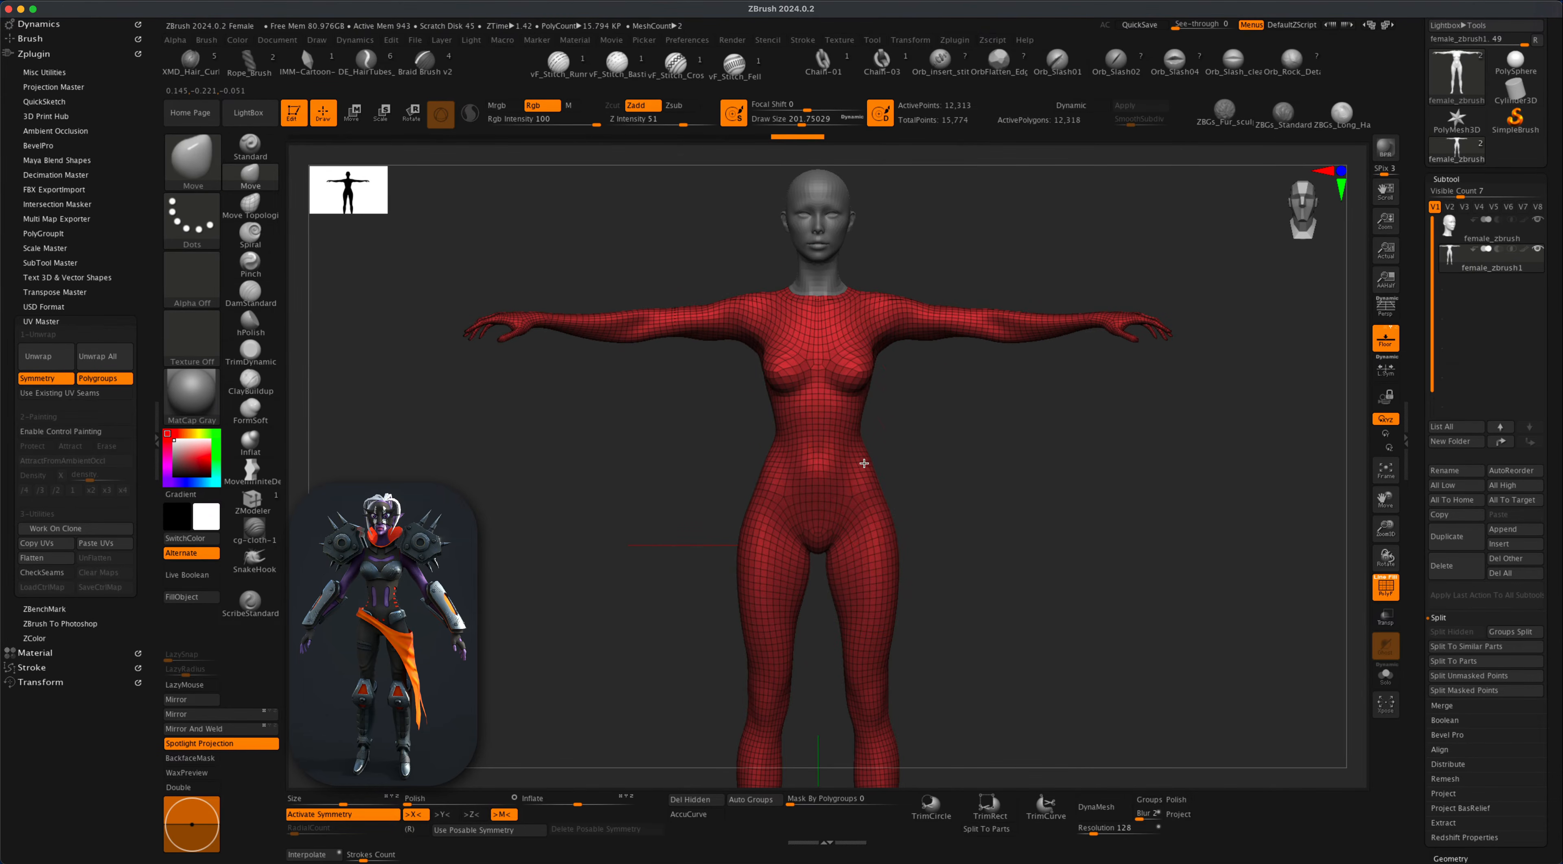
mouse_move(951, 479)
mouse_down()
mouse_move(787, 454)
mouse_move(1037, 446)
mouse_move(1064, 463)
mouse_move(995, 526)
mouse_move(998, 549)
mouse_move(996, 479)
mouse_up()
key(s)
key(s)
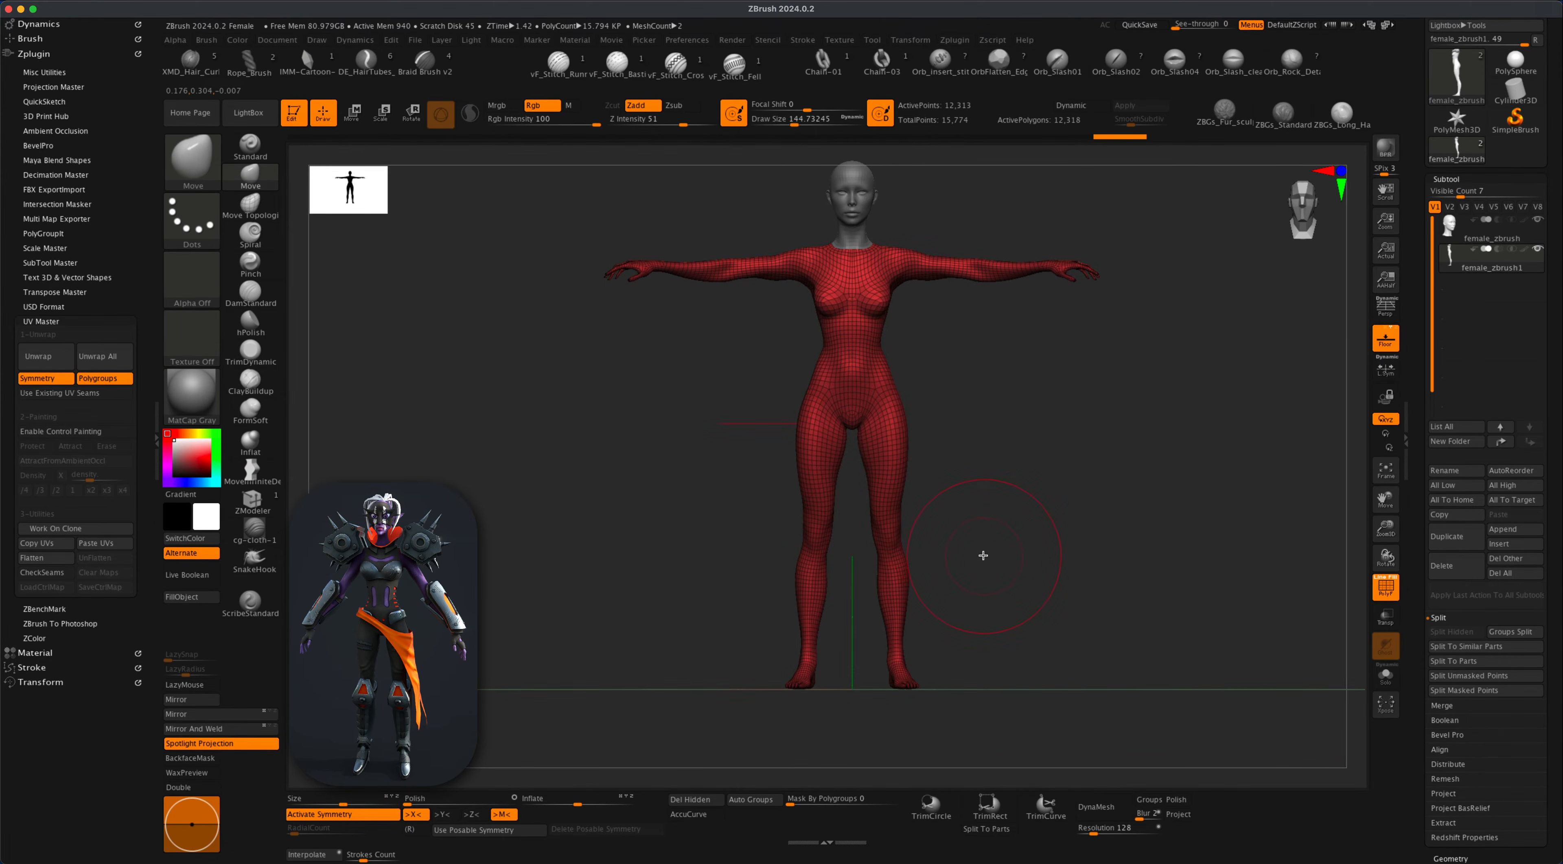
Mask the legs up to the hips, blur the mask edge, and invert the mask onto the upper body.
alt+drag(972, 471, 949, 450)
mouse_move(1017, 500)
alt+mouse_down()
mouse_move(1027, 521)
mouse_move(994, 494)
alt+mouse_up()
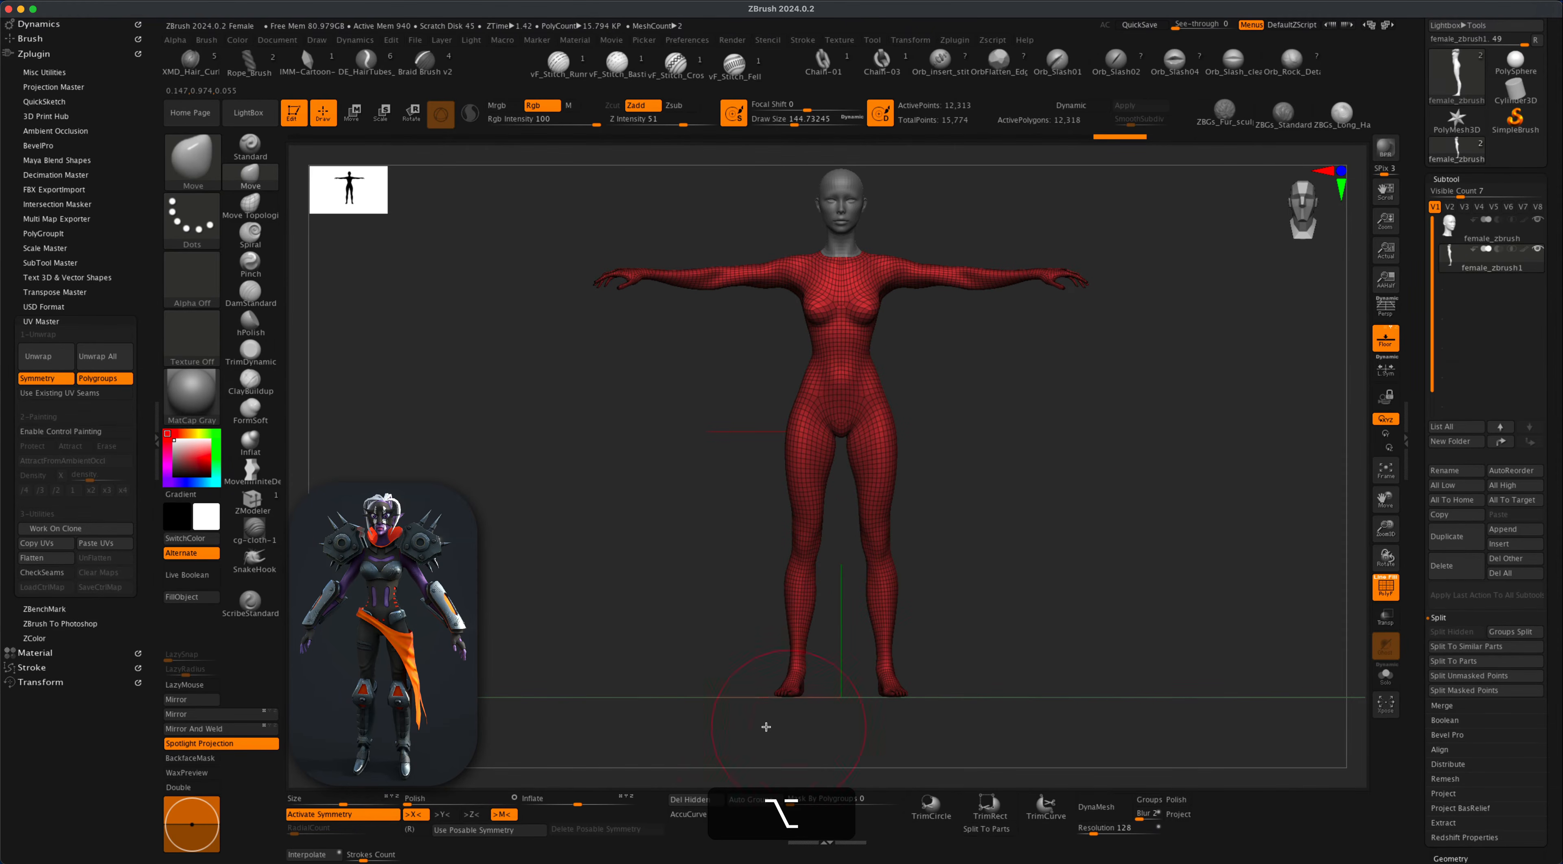
mouse_move(587, 734)
super+mouse_down()
mouse_move(1160, 489)
mouse_move(1156, 420)
mouse_move(1145, 440)
super+mouse_up()
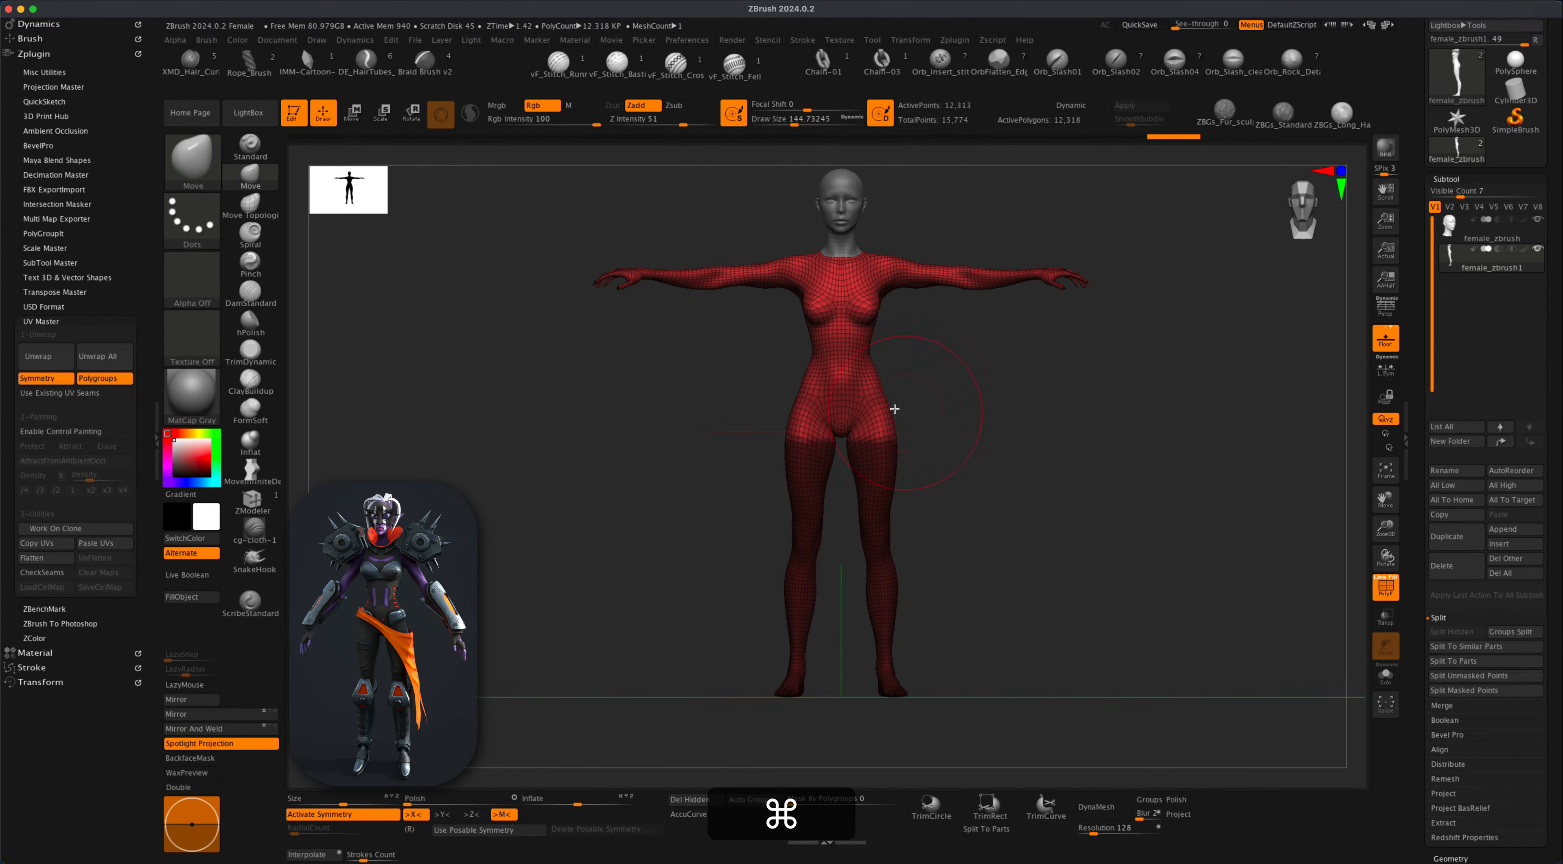
super+click(882, 409)
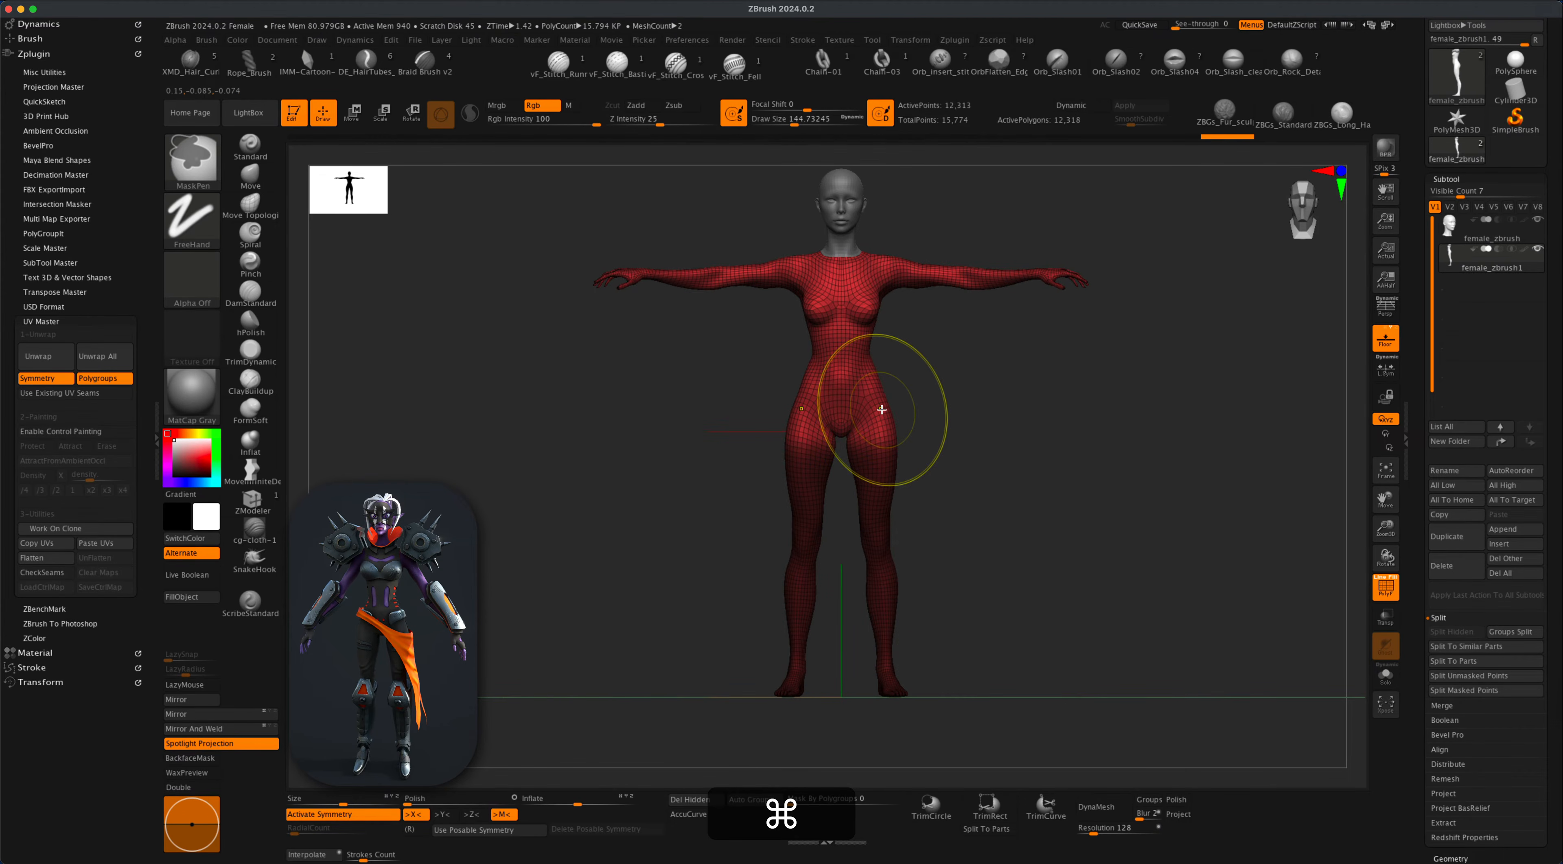
super+click(1016, 410)
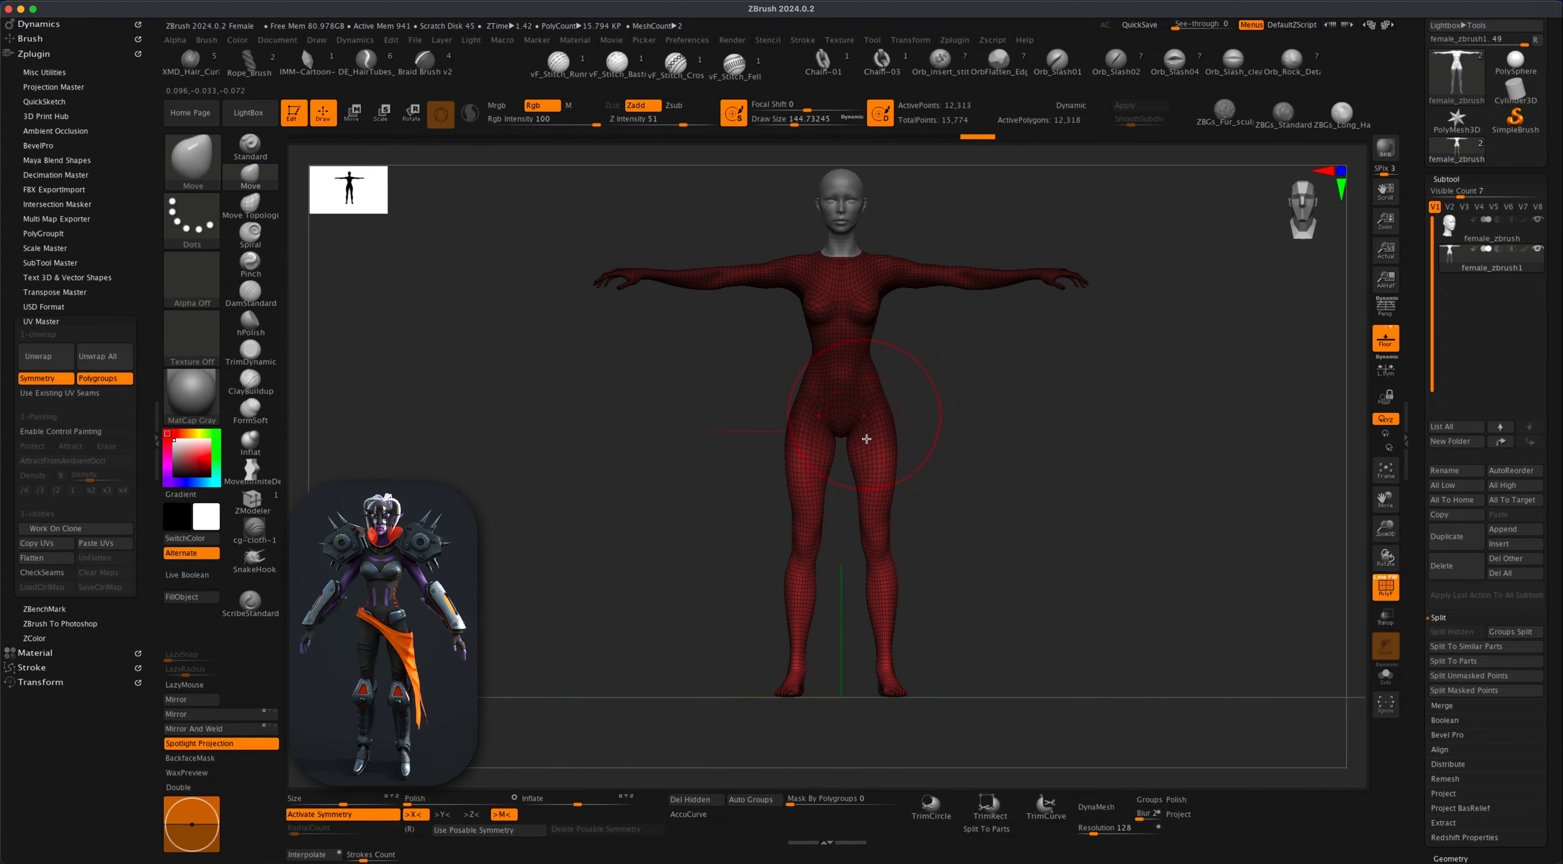
Turn off symmetry and place the transform gizmo at the hips with its orientation reset.
mouse_move(962, 458)
alt+mouse_down()
mouse_move(981, 592)
mouse_move(981, 462)
alt+mouse_up()
key(w)
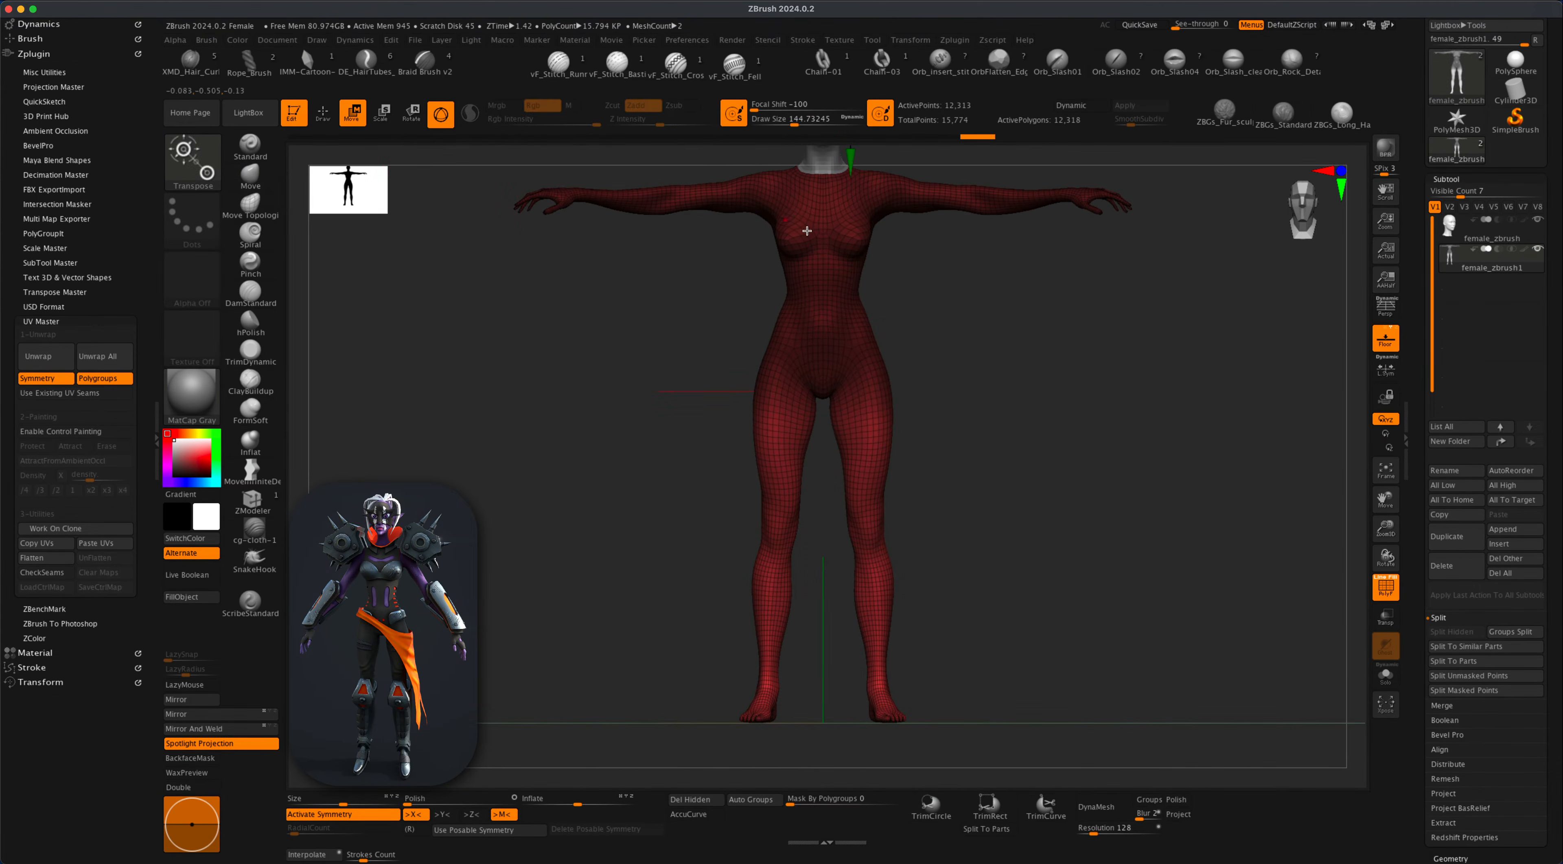
mouse_move(977, 328)
alt+mouse_down()
mouse_move(978, 275)
mouse_move(963, 463)
alt+mouse_up()
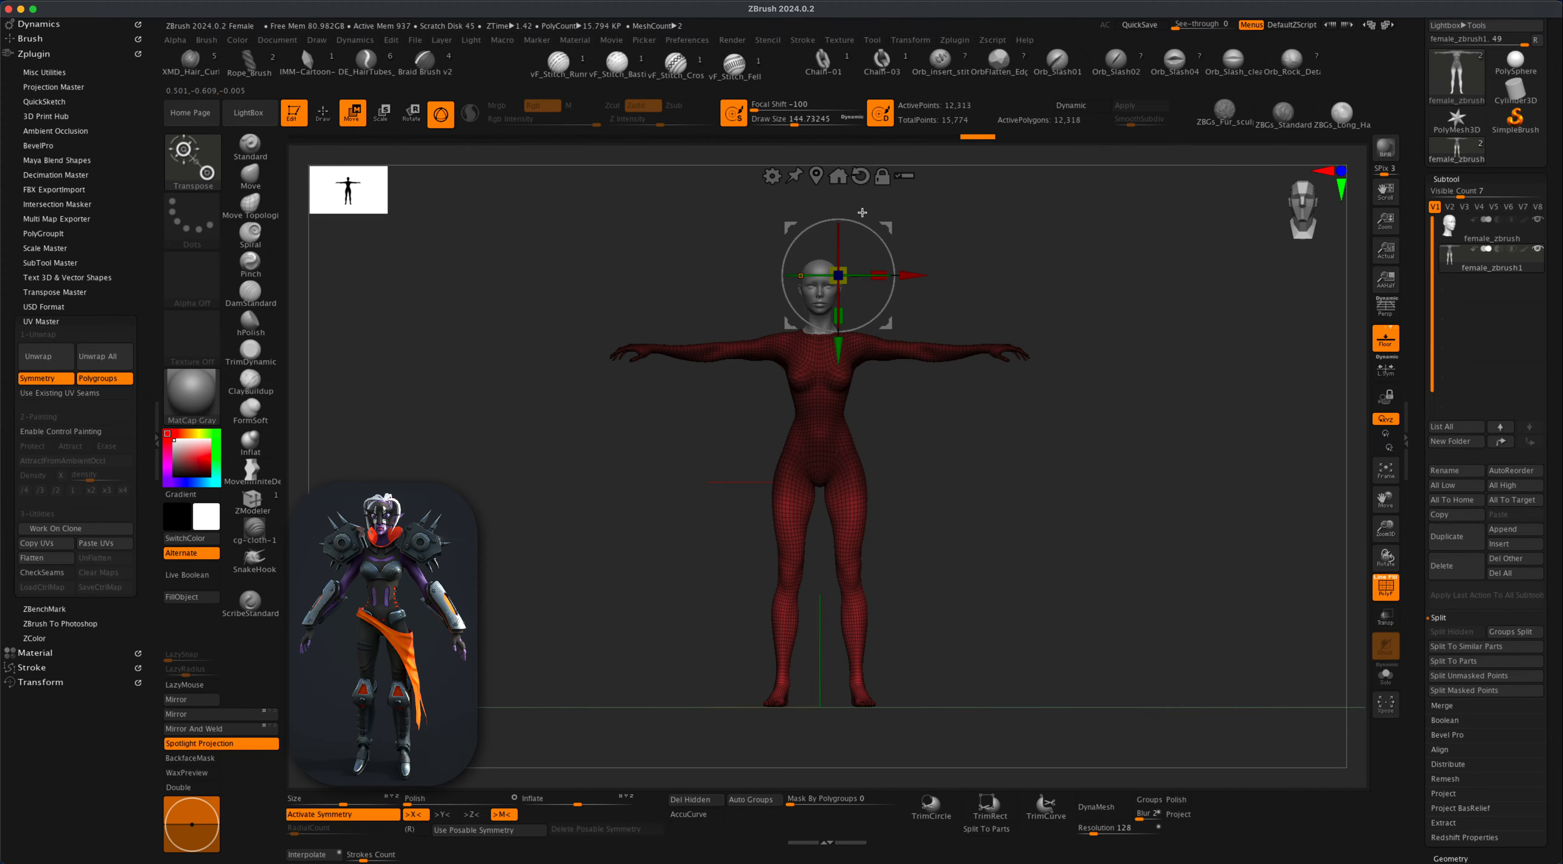
key(x)
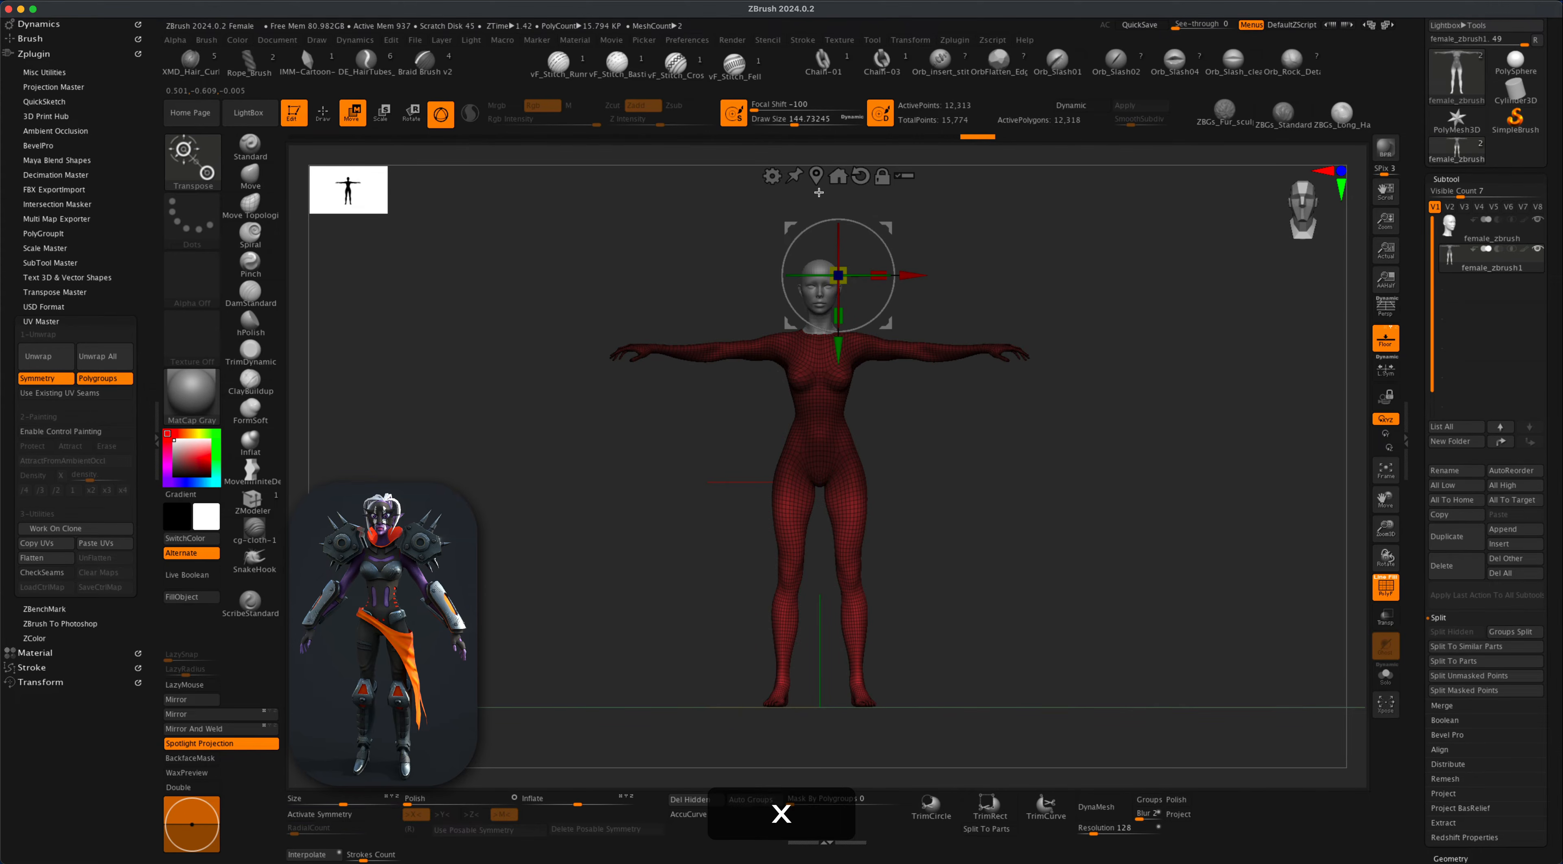
click(816, 180)
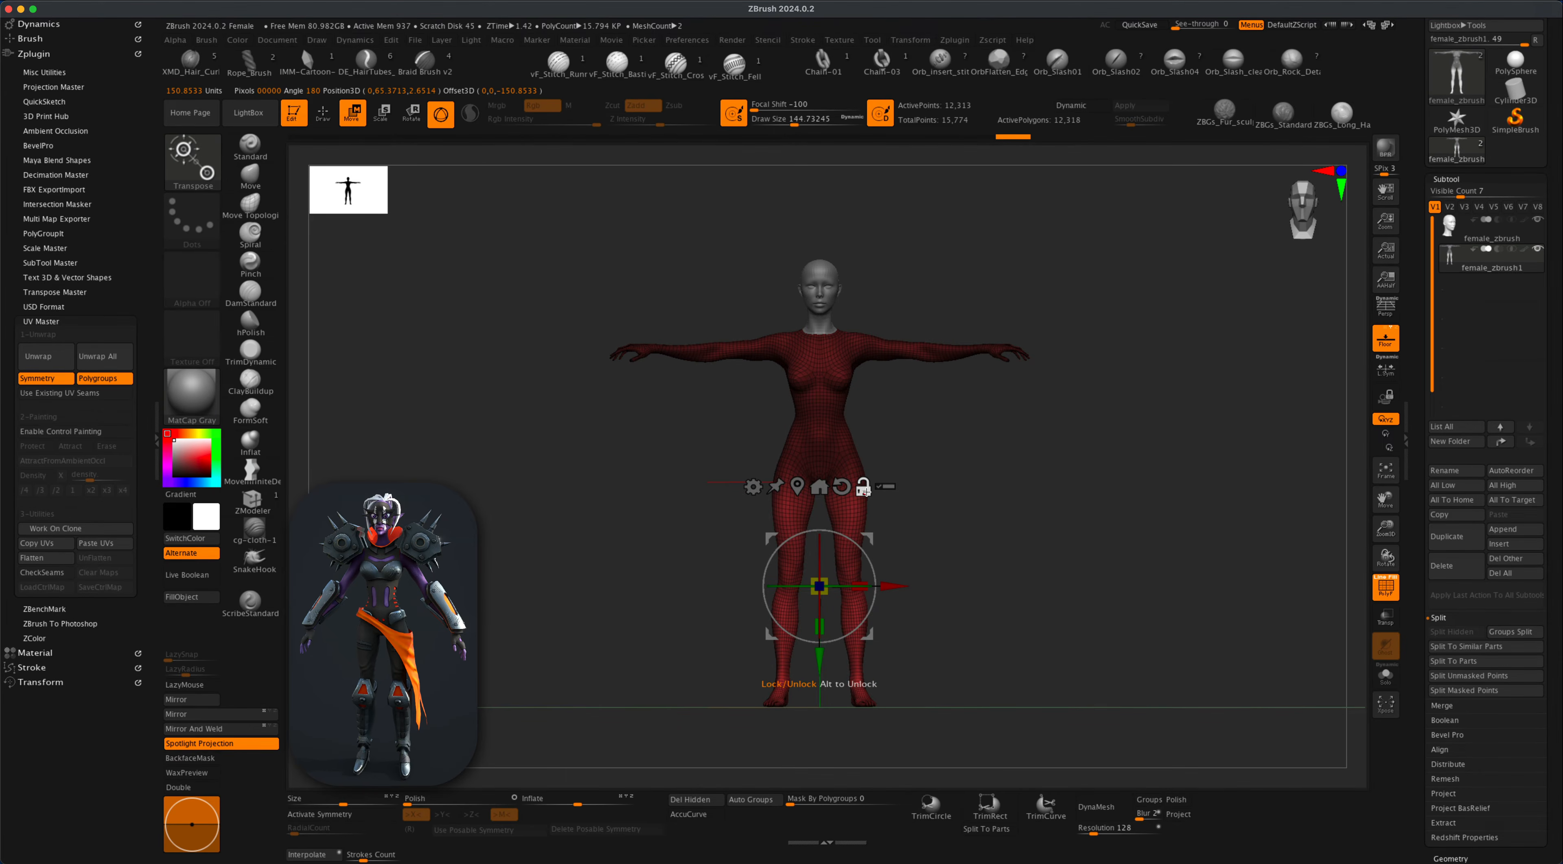
click(846, 492)
drag(825, 512, 827, 403)
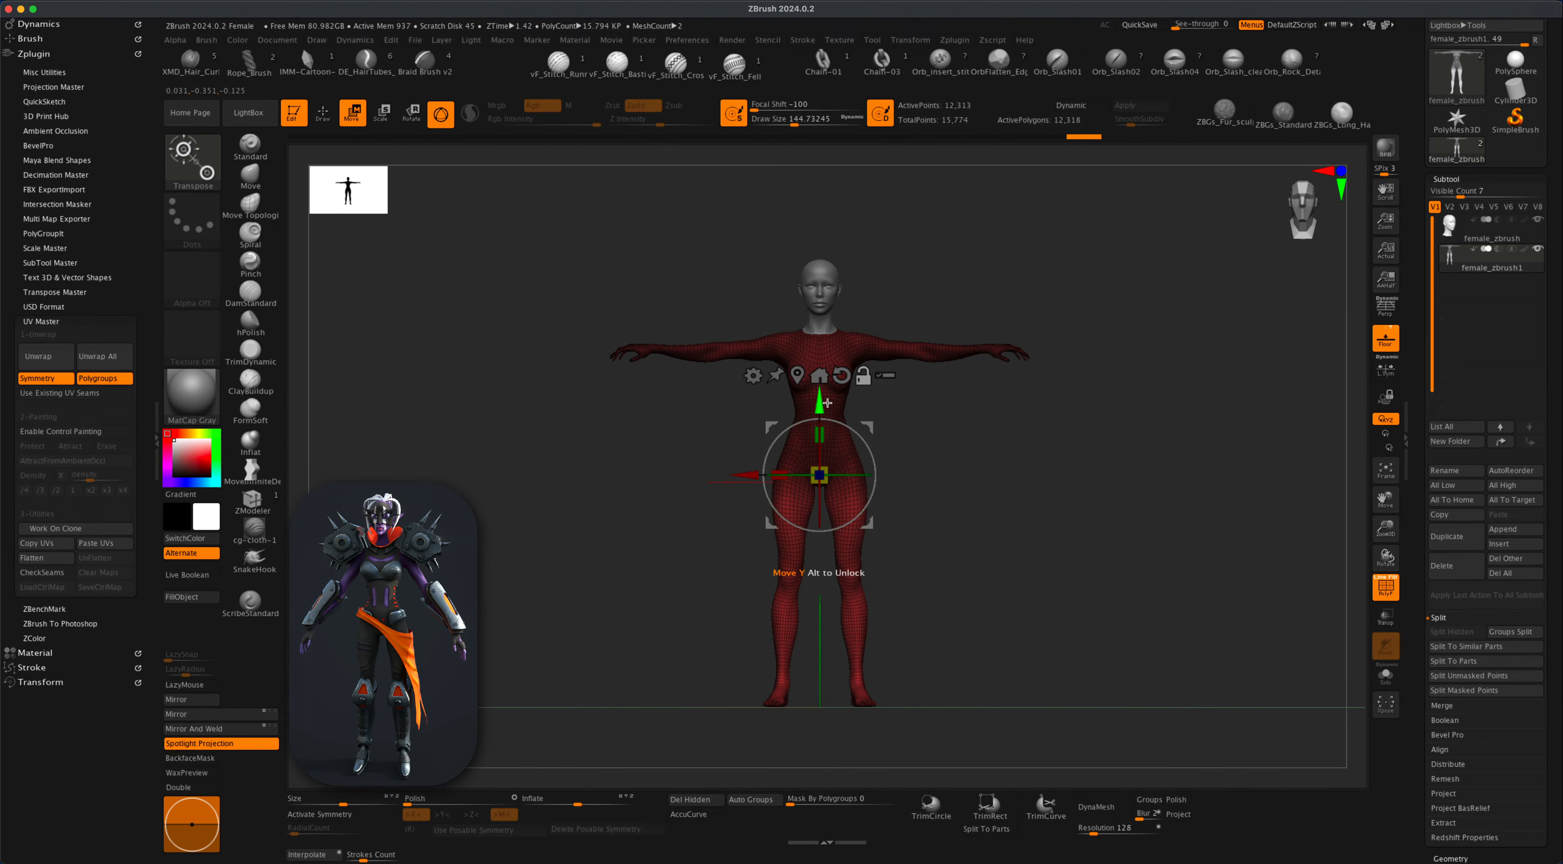
Lengthen the unmasked legs along Y by a factor of about 1.08, clear the mask, and return to Draw mode.
alt+drag(936, 455, 953, 489)
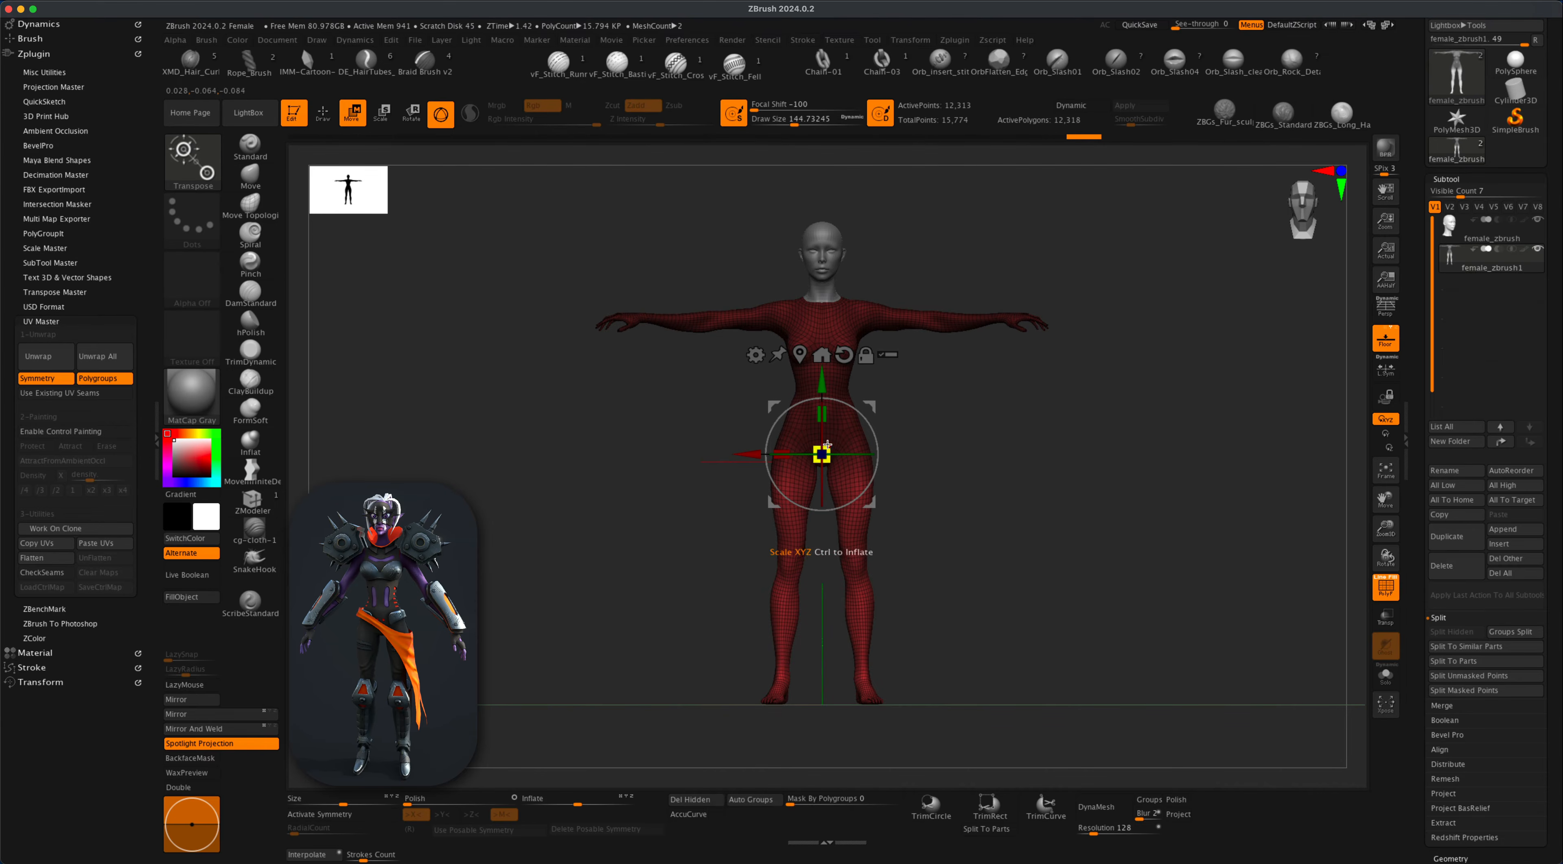
drag(825, 419, 829, 414)
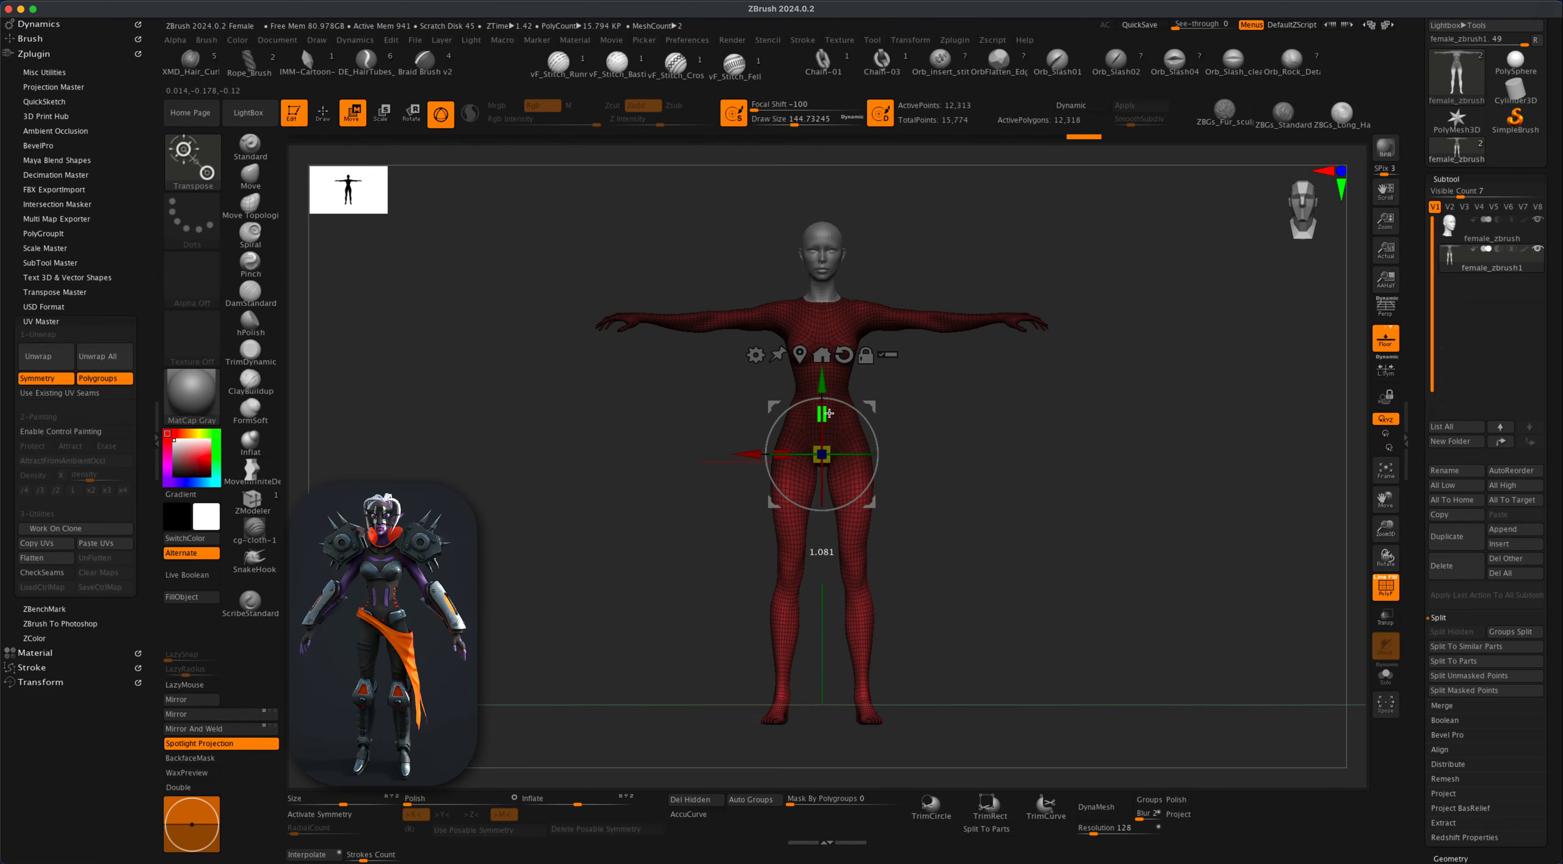
drag(829, 414, 829, 414)
mouse_move(1047, 524)
mouse_down()
mouse_move(970, 545)
mouse_move(1044, 538)
mouse_move(1019, 531)
mouse_up()
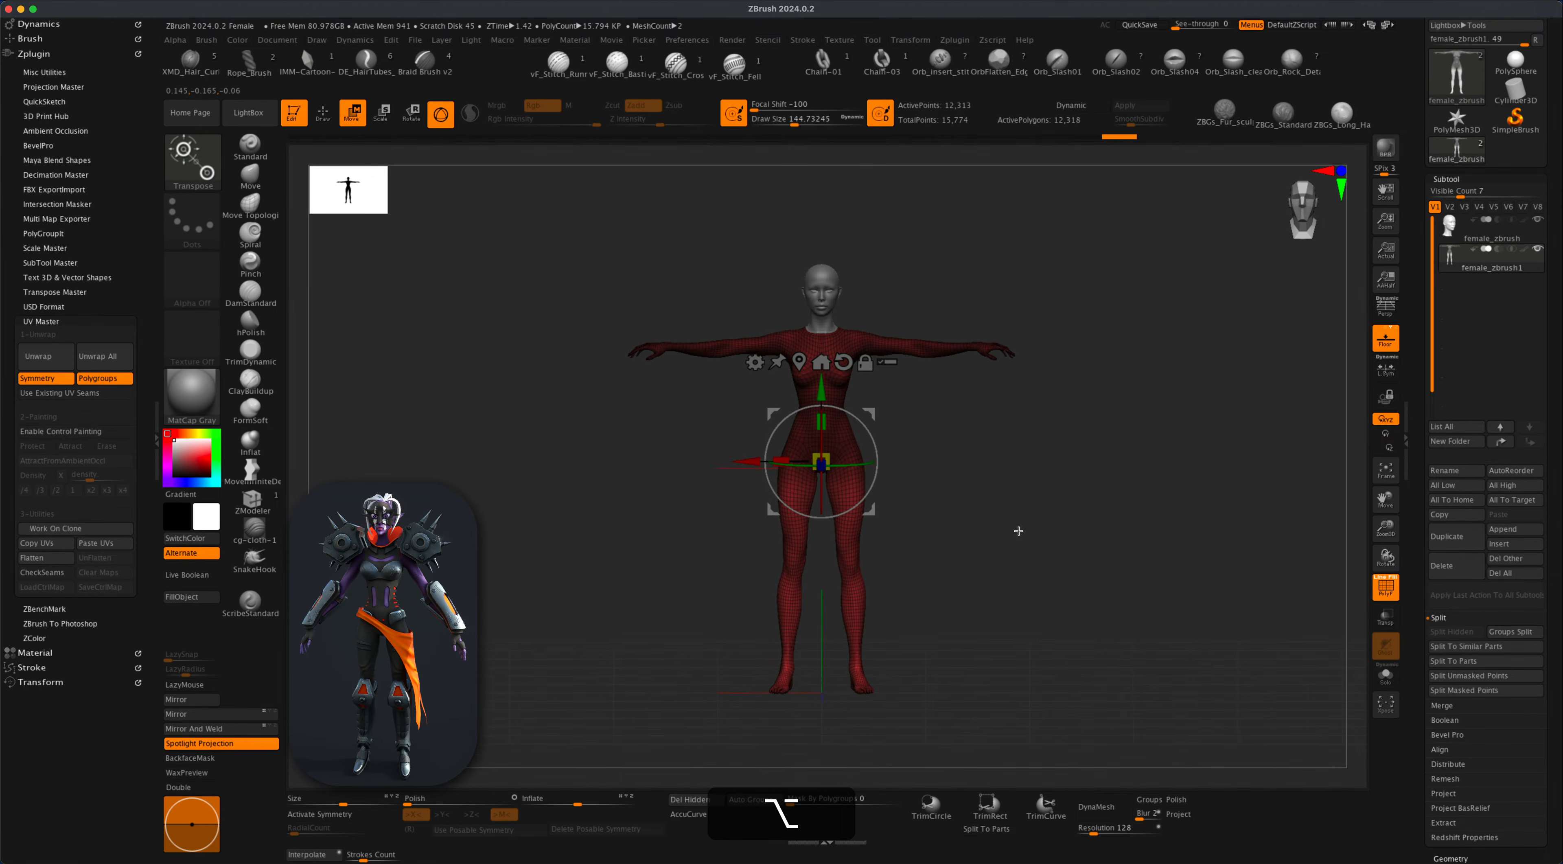
mouse_move(1114, 472)
alt+mouse_down()
mouse_move(1078, 498)
mouse_move(1029, 499)
mouse_move(1023, 516)
mouse_move(1018, 503)
mouse_move(1046, 526)
mouse_move(1037, 540)
mouse_move(1110, 543)
mouse_move(1006, 537)
mouse_move(999, 478)
alt+mouse_up()
key(q)
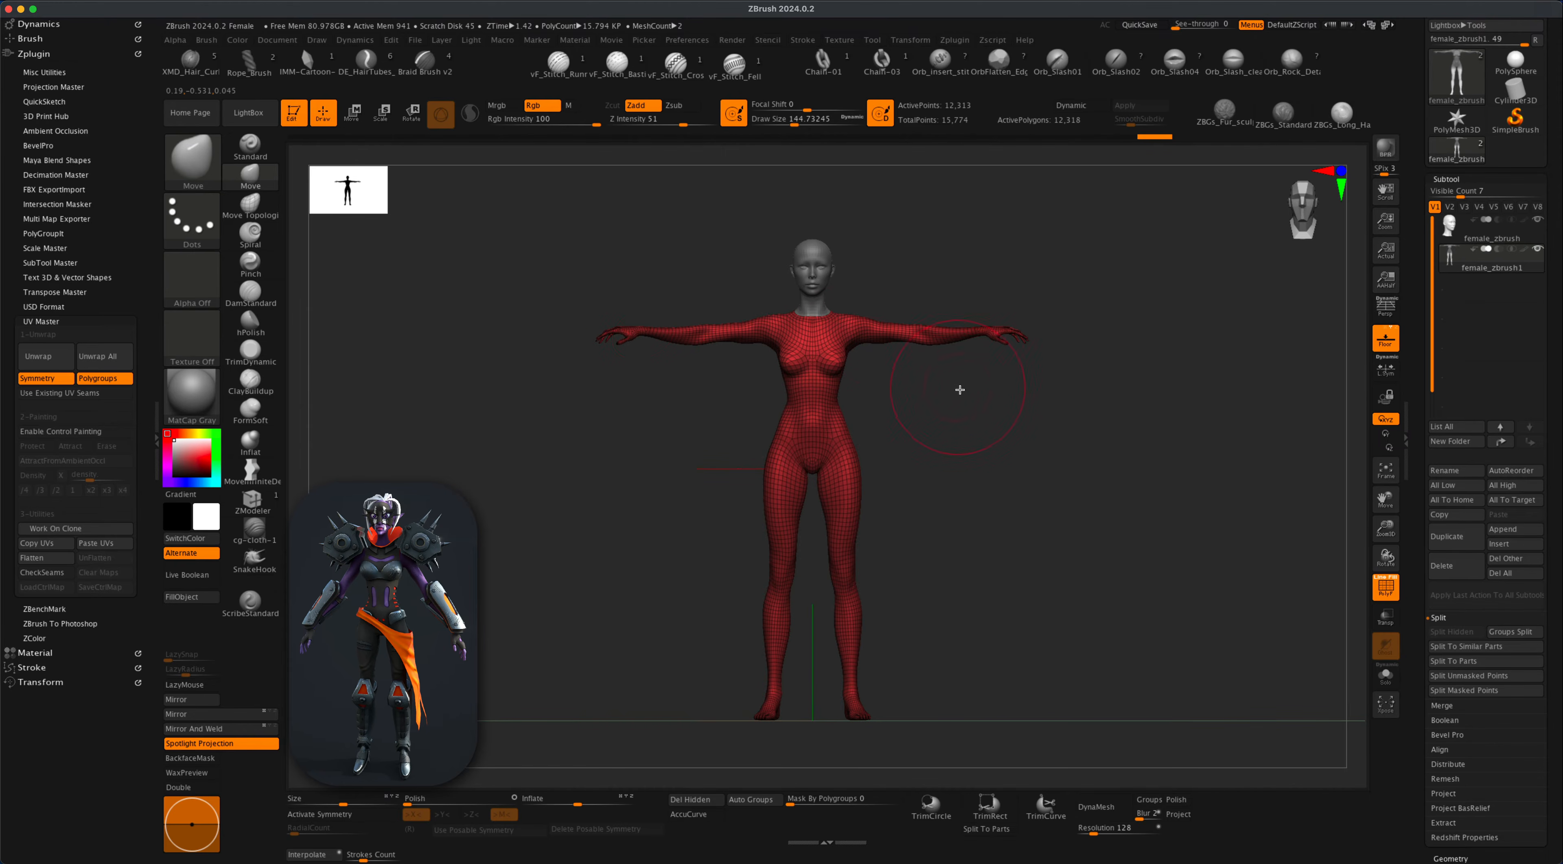
Undo the one-sided arm mask made in the top view and turn X symmetry back on.
mouse_move(964, 401)
alt+mouse_down()
mouse_move(967, 478)
mouse_move(946, 536)
mouse_move(885, 401)
alt+mouse_up()
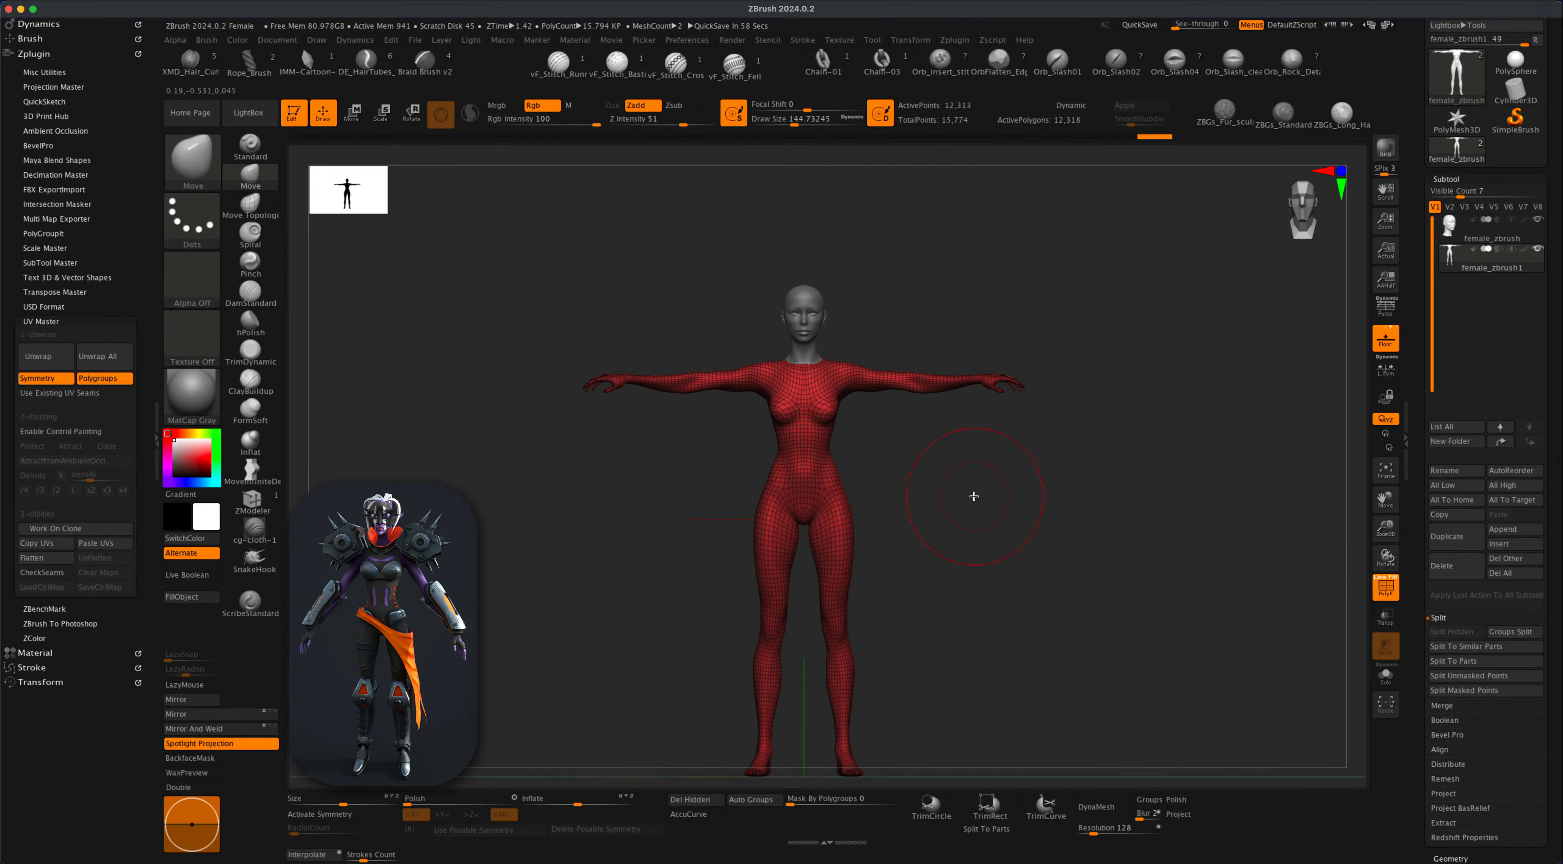
drag(918, 446, 932, 597)
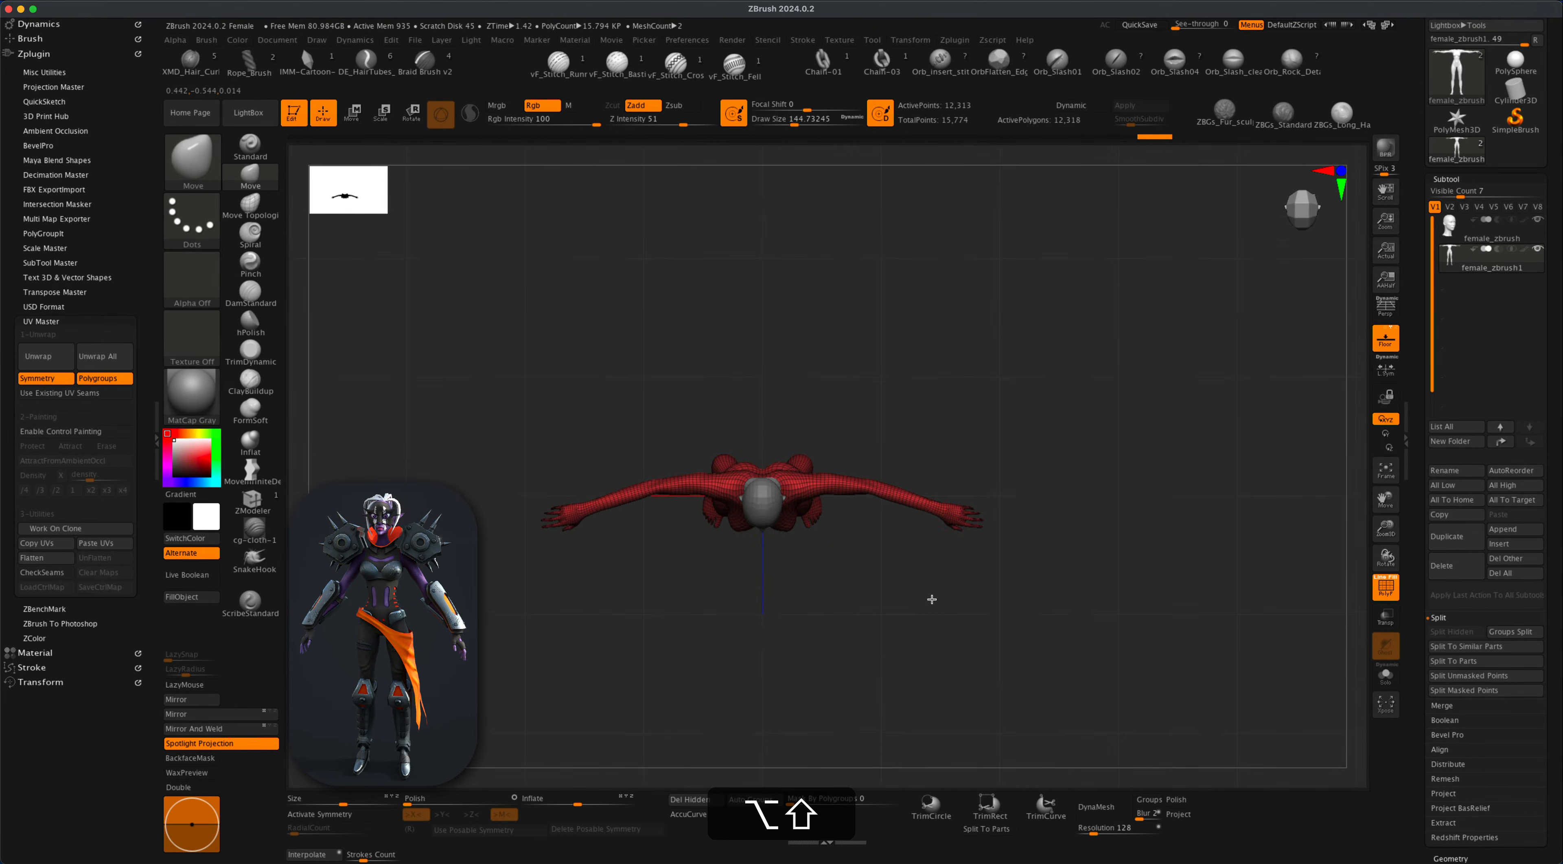
mouse_move(1087, 391)
super+mouse_down()
mouse_move(900, 604)
mouse_move(828, 600)
super+mouse_up()
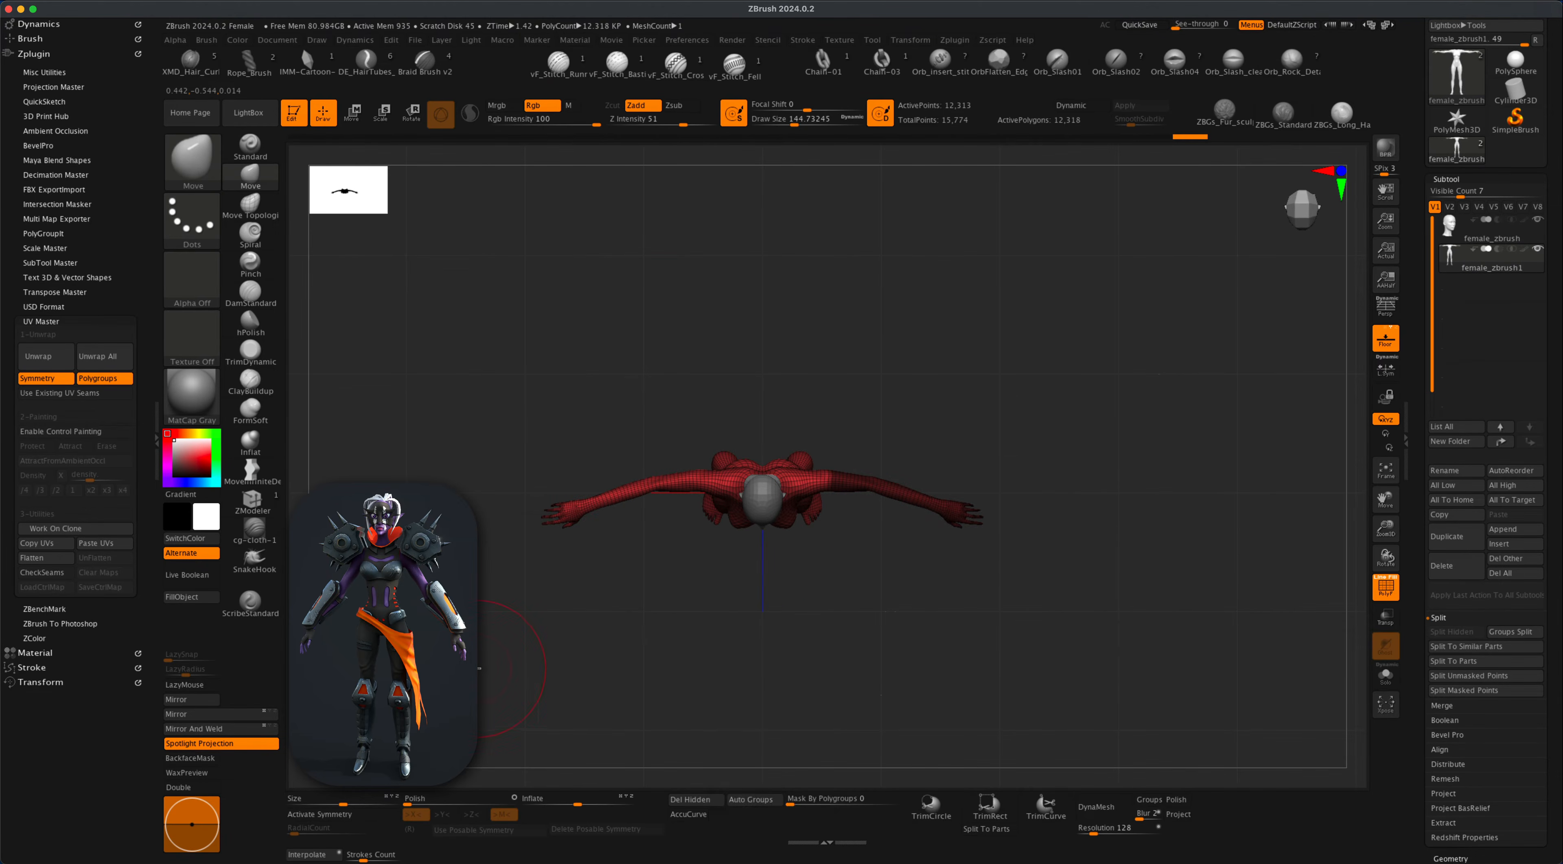
key(super+z)
click(332, 814)
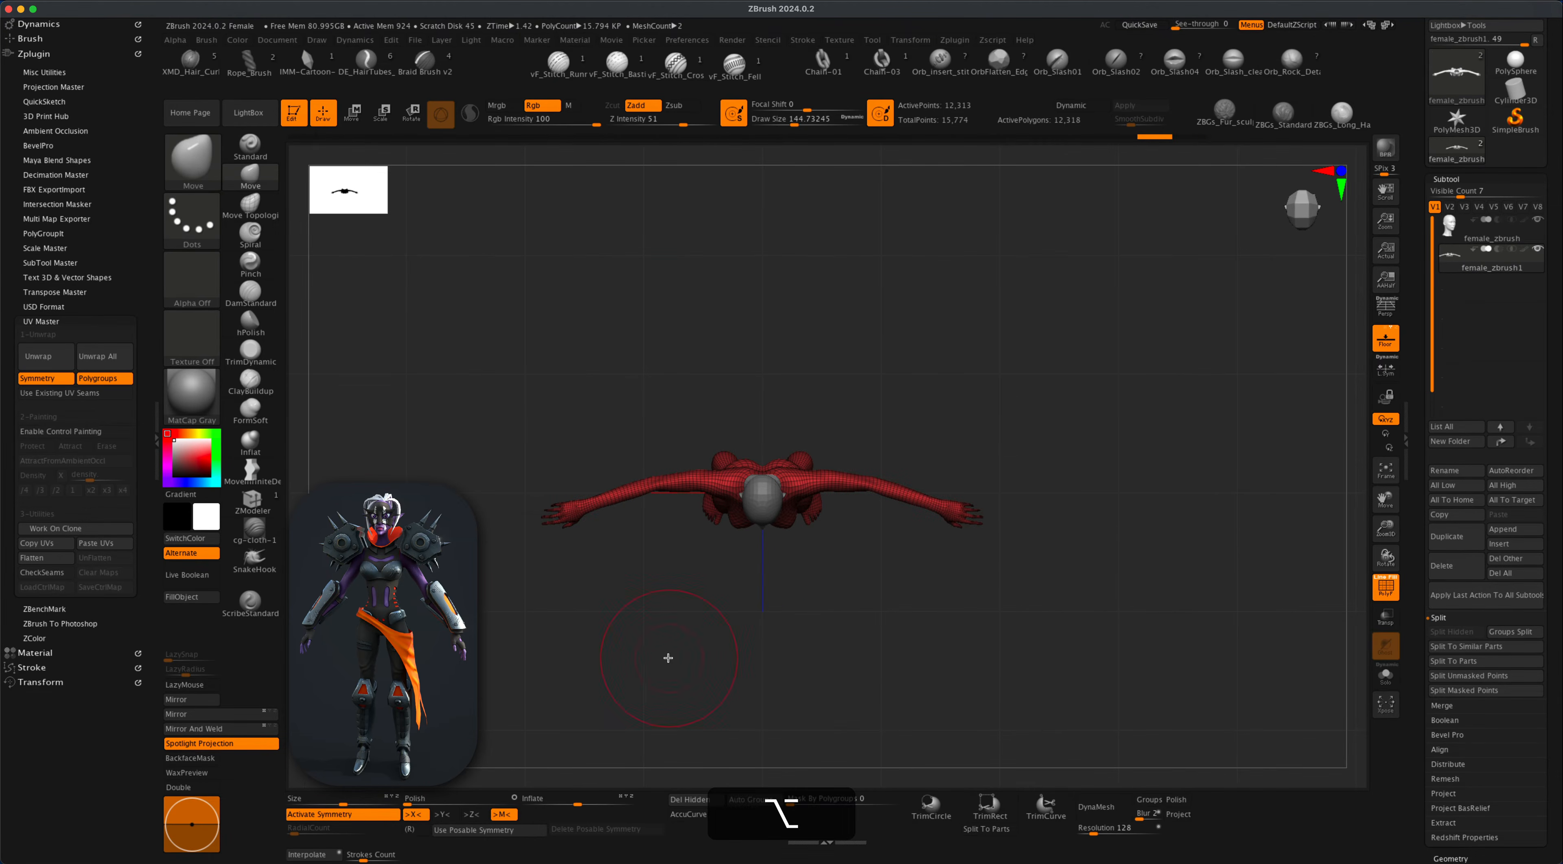
Mask both arms from the top view, invert the mask onto the torso, and switch to the Move gizmo.
mouse_move(663, 652)
mouse_down()
mouse_move(688, 691)
mouse_move(1047, 568)
mouse_up()
alt+super+drag(1179, 380, 884, 631)
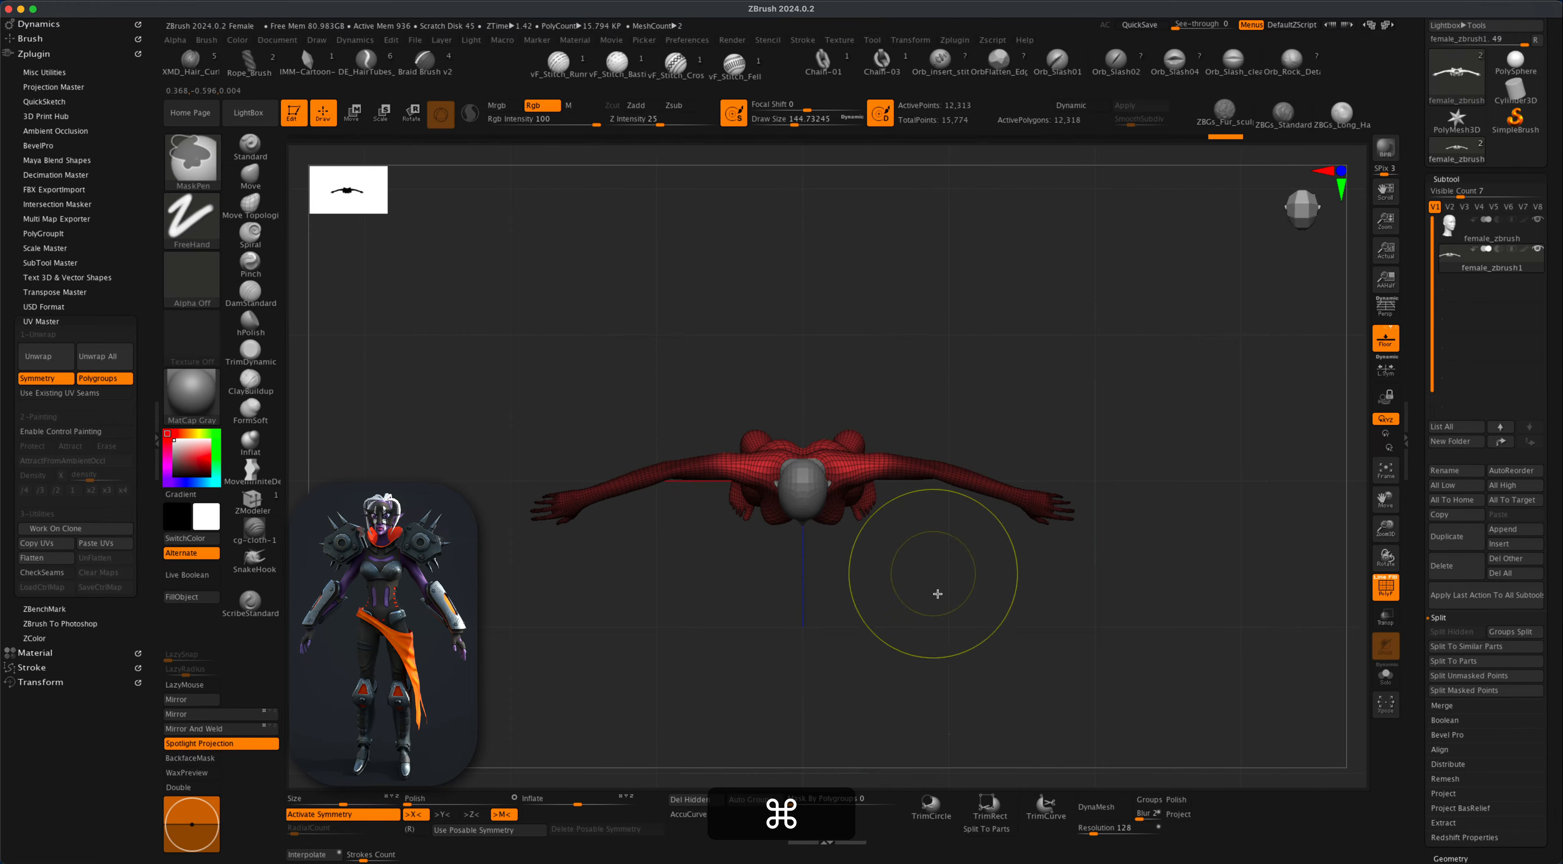
super+click(952, 637)
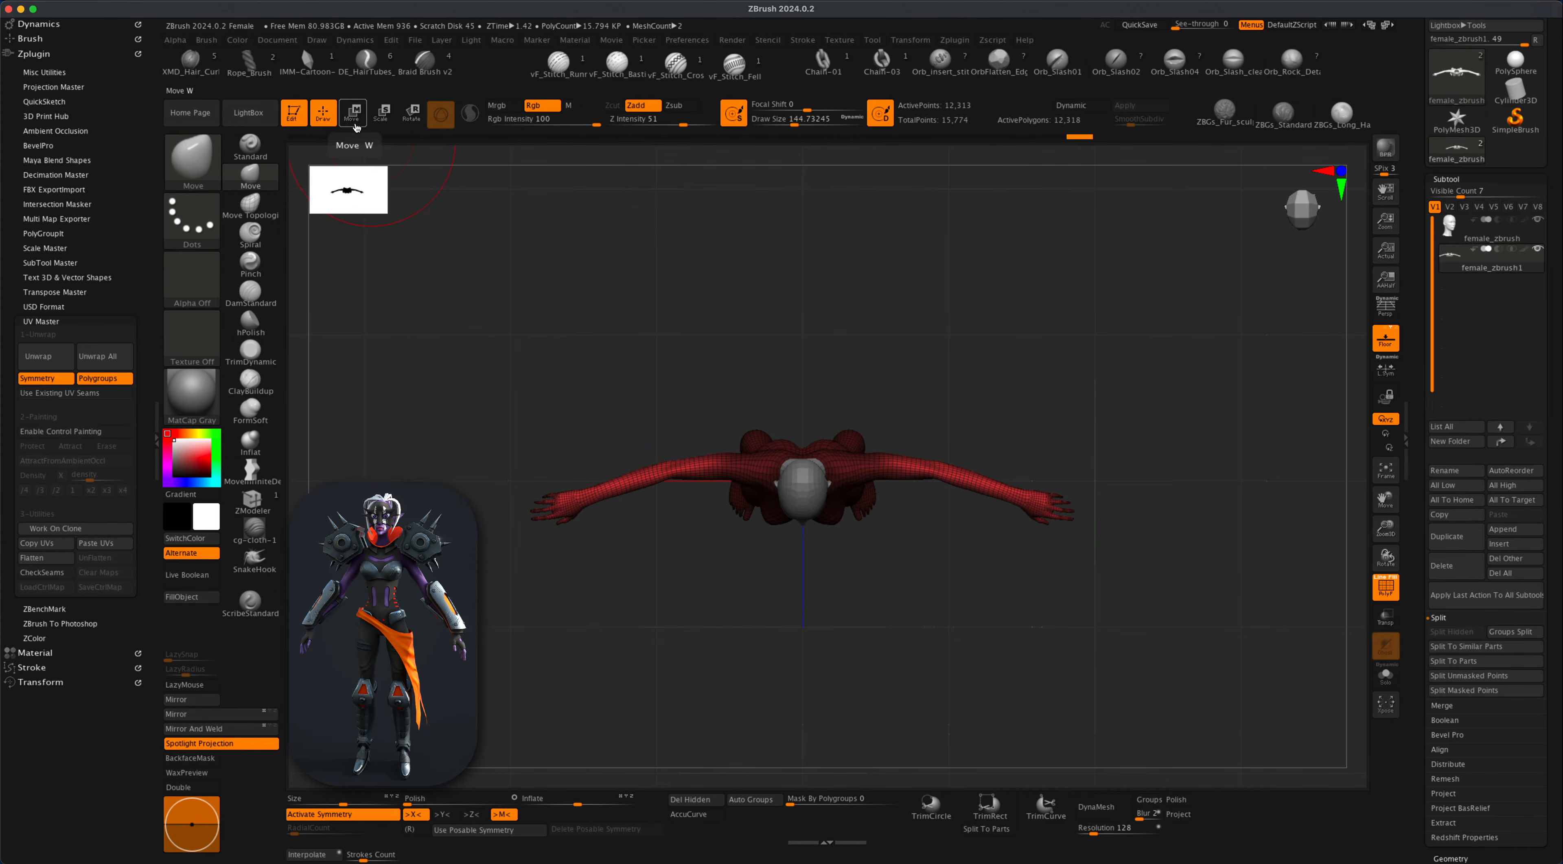
click(352, 111)
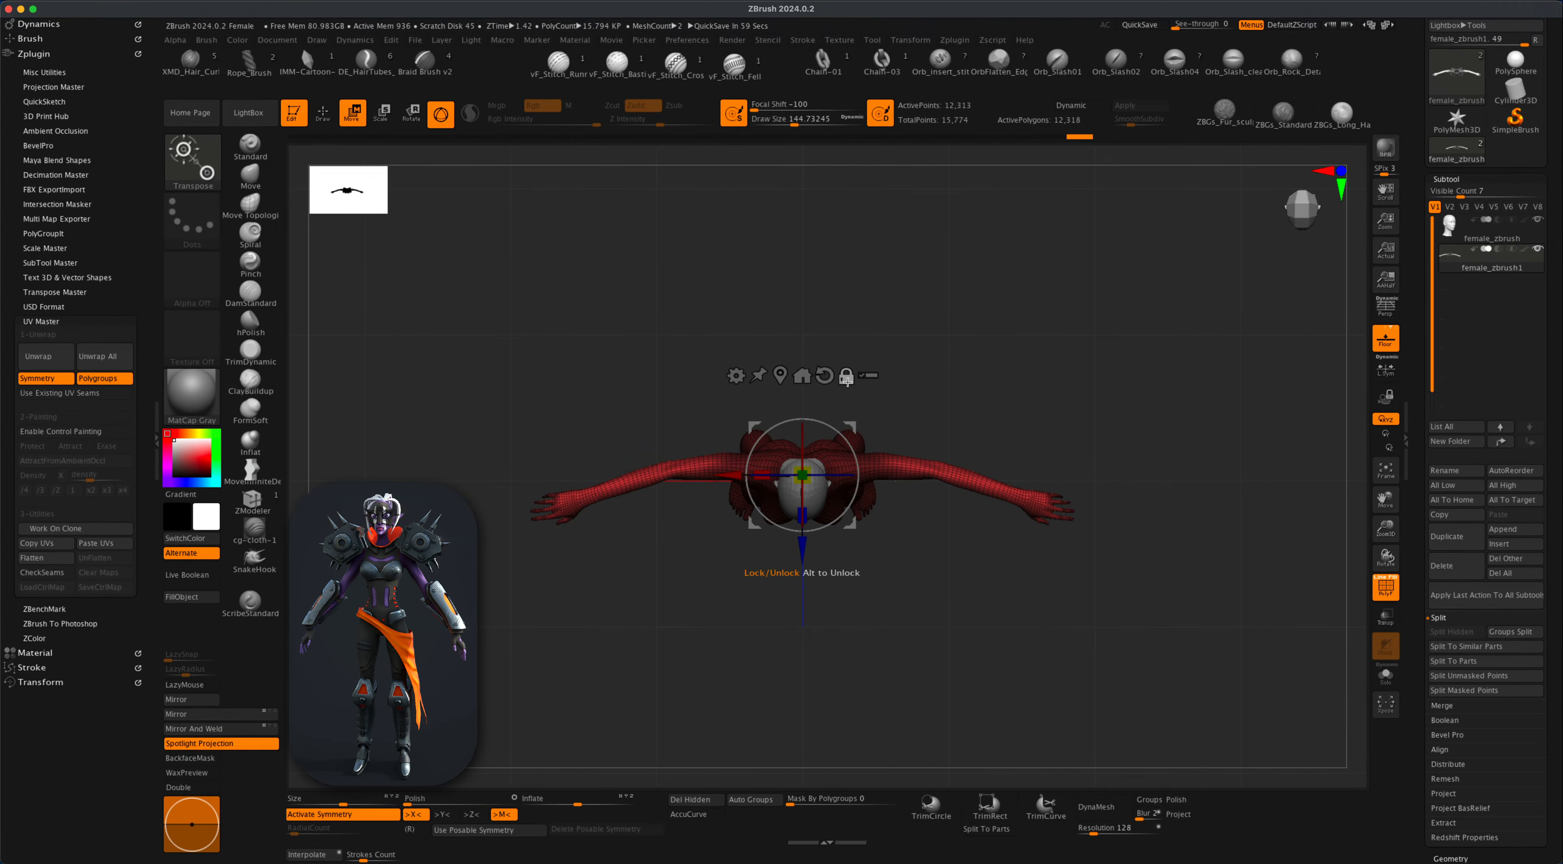
Reposition the gizmo at the shoulder, lengthen the unmasked arms along X by a factor of about 1.14, and return to Draw mode.
click(847, 380)
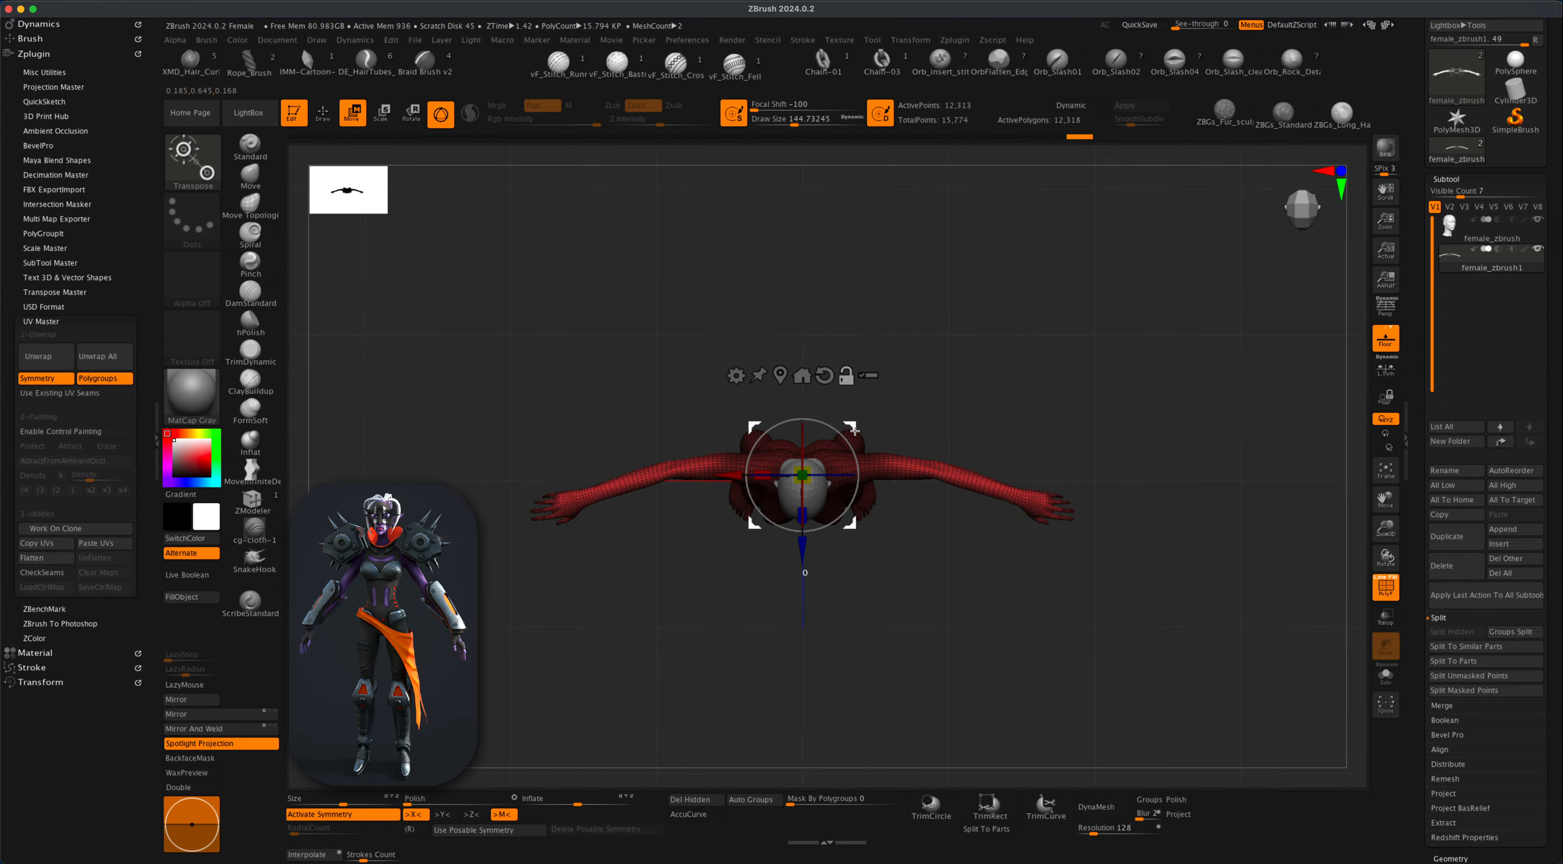
drag(855, 430, 935, 420)
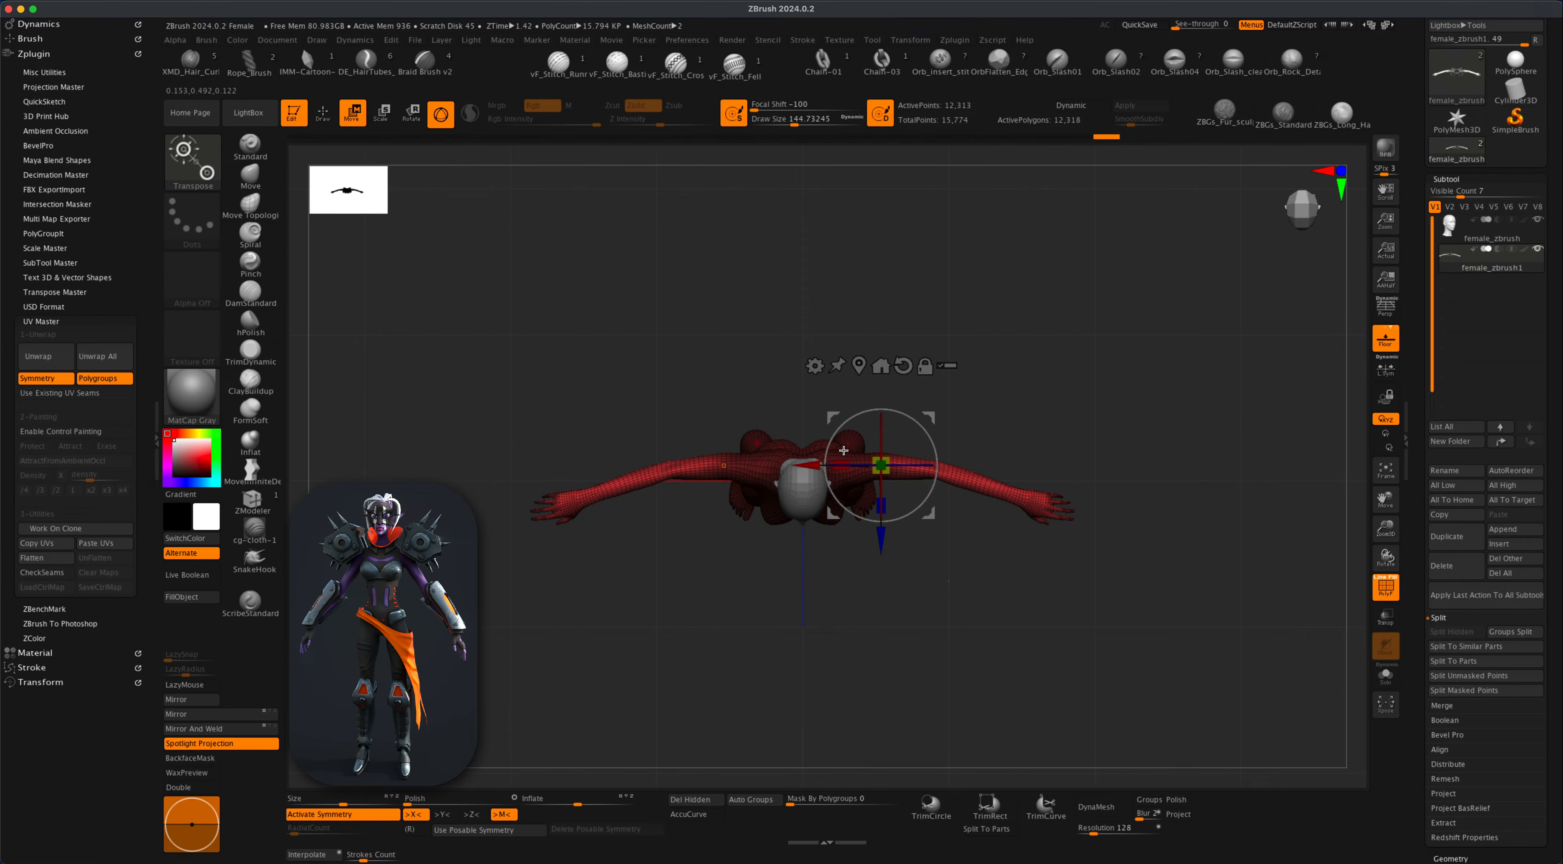
drag(836, 463, 814, 457)
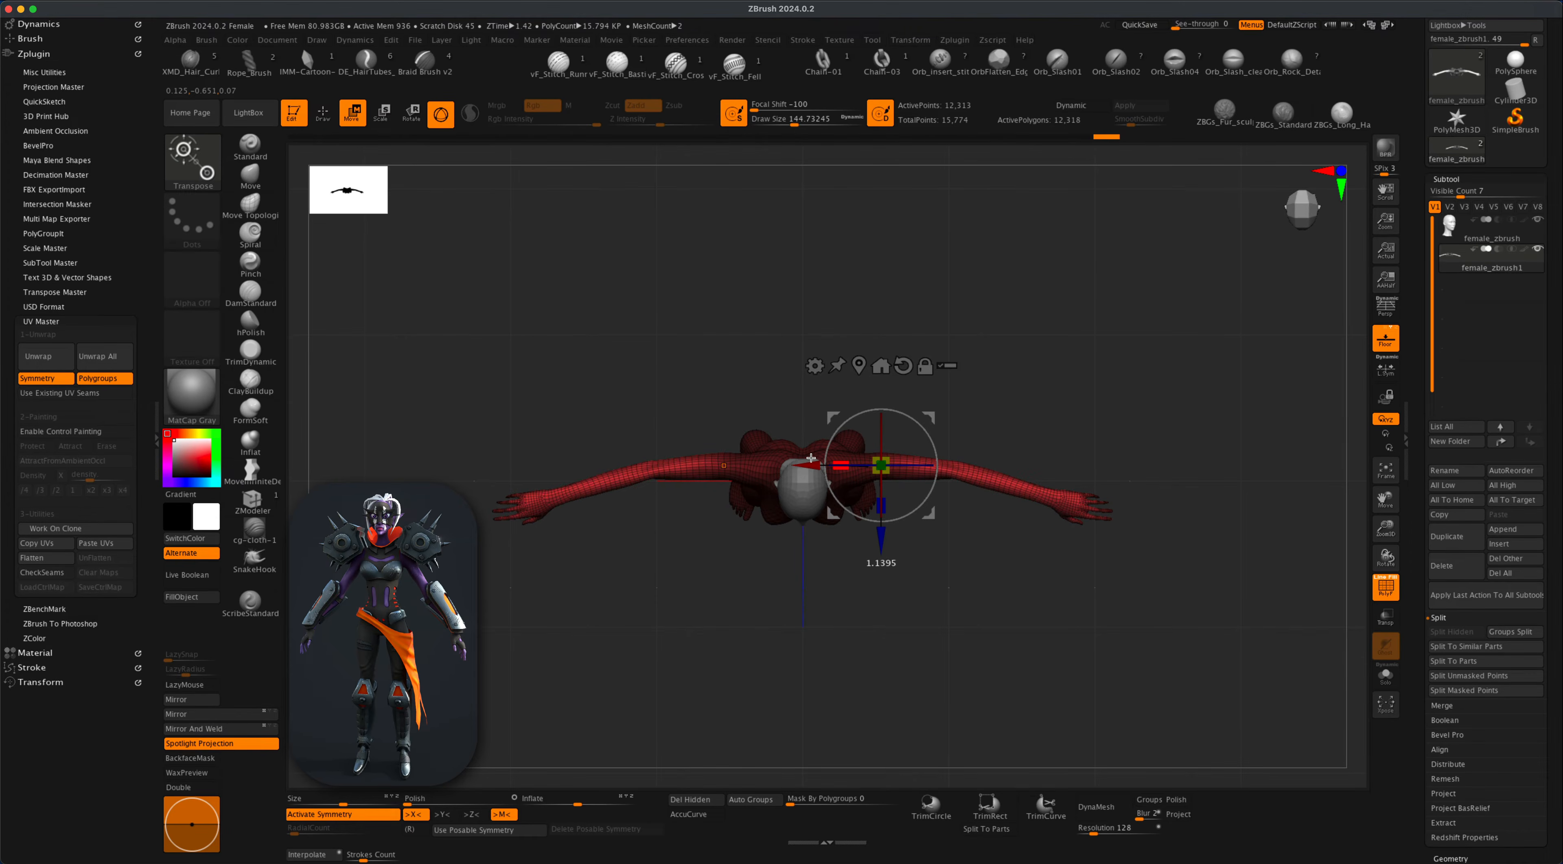
drag(980, 620, 982, 489)
alt+drag(1009, 558, 1012, 521)
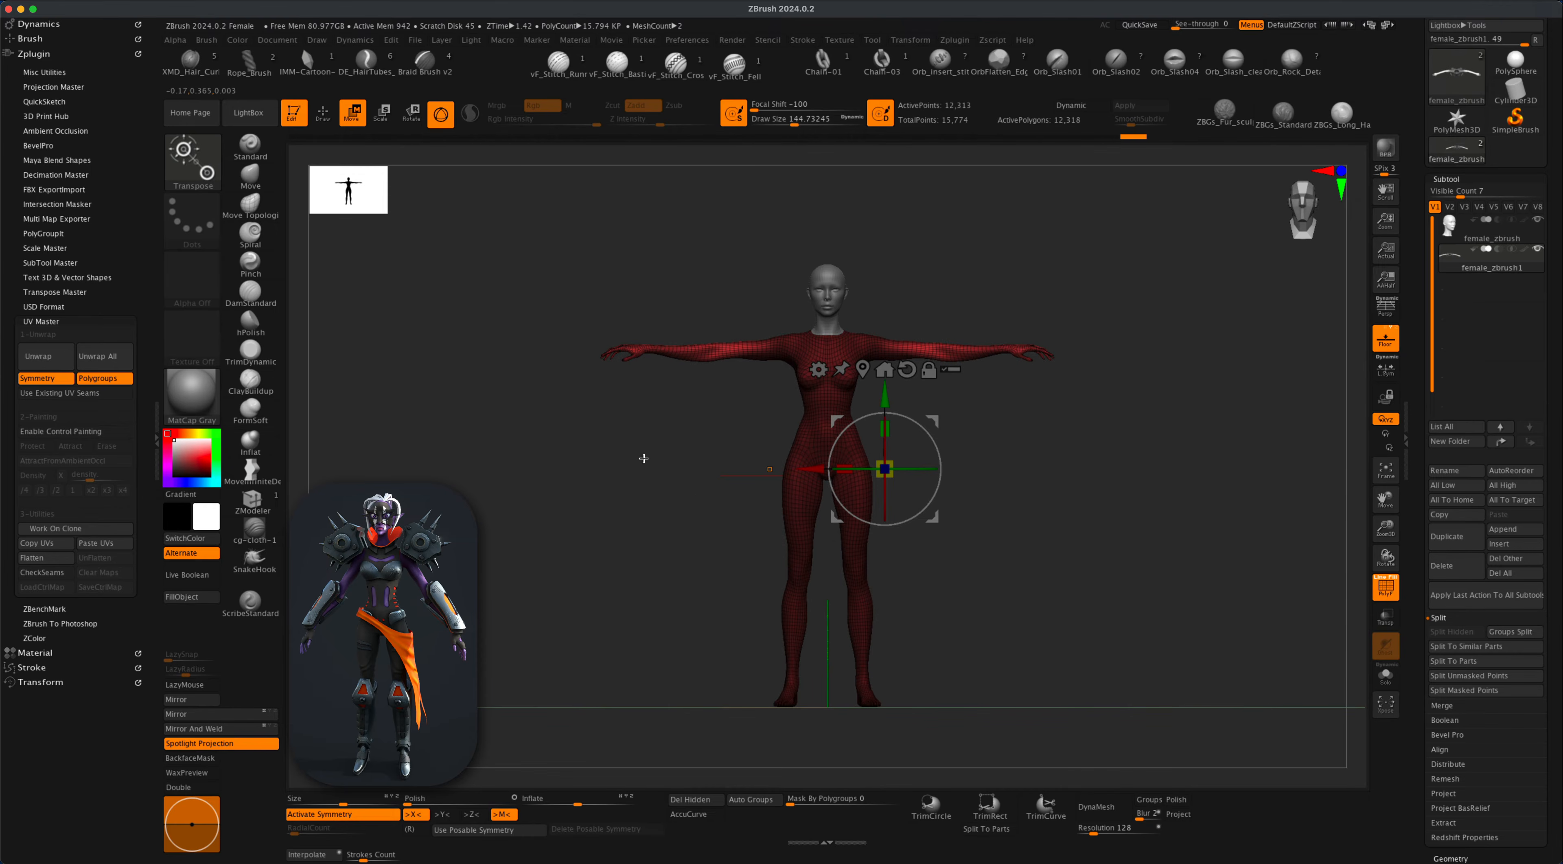
click(317, 119)
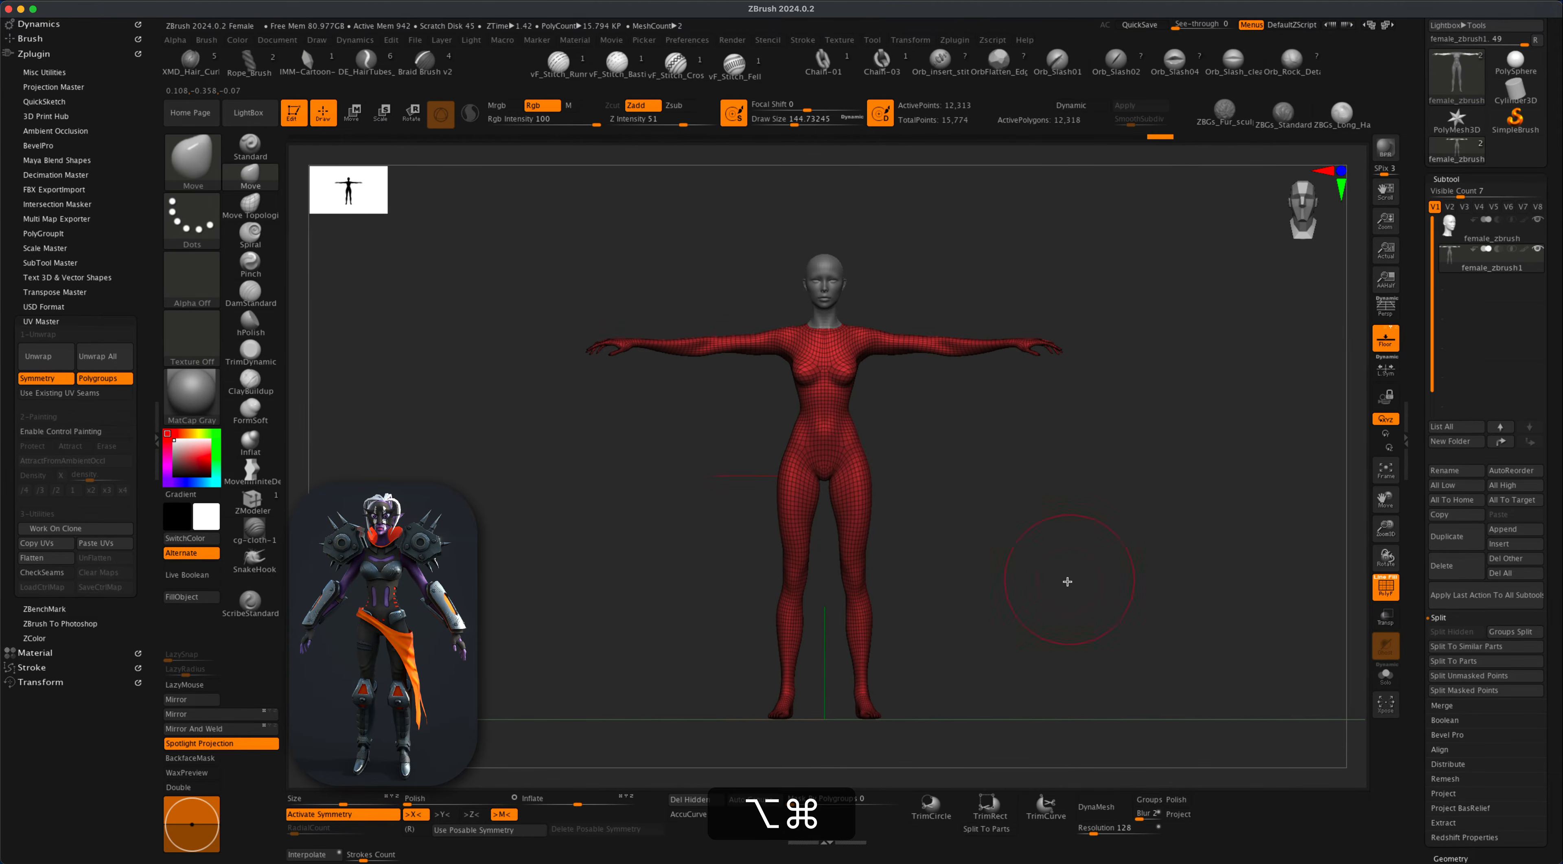
Set the Move brush's draw size to about 136 and check the body's proportions from the back and front.
key(s)
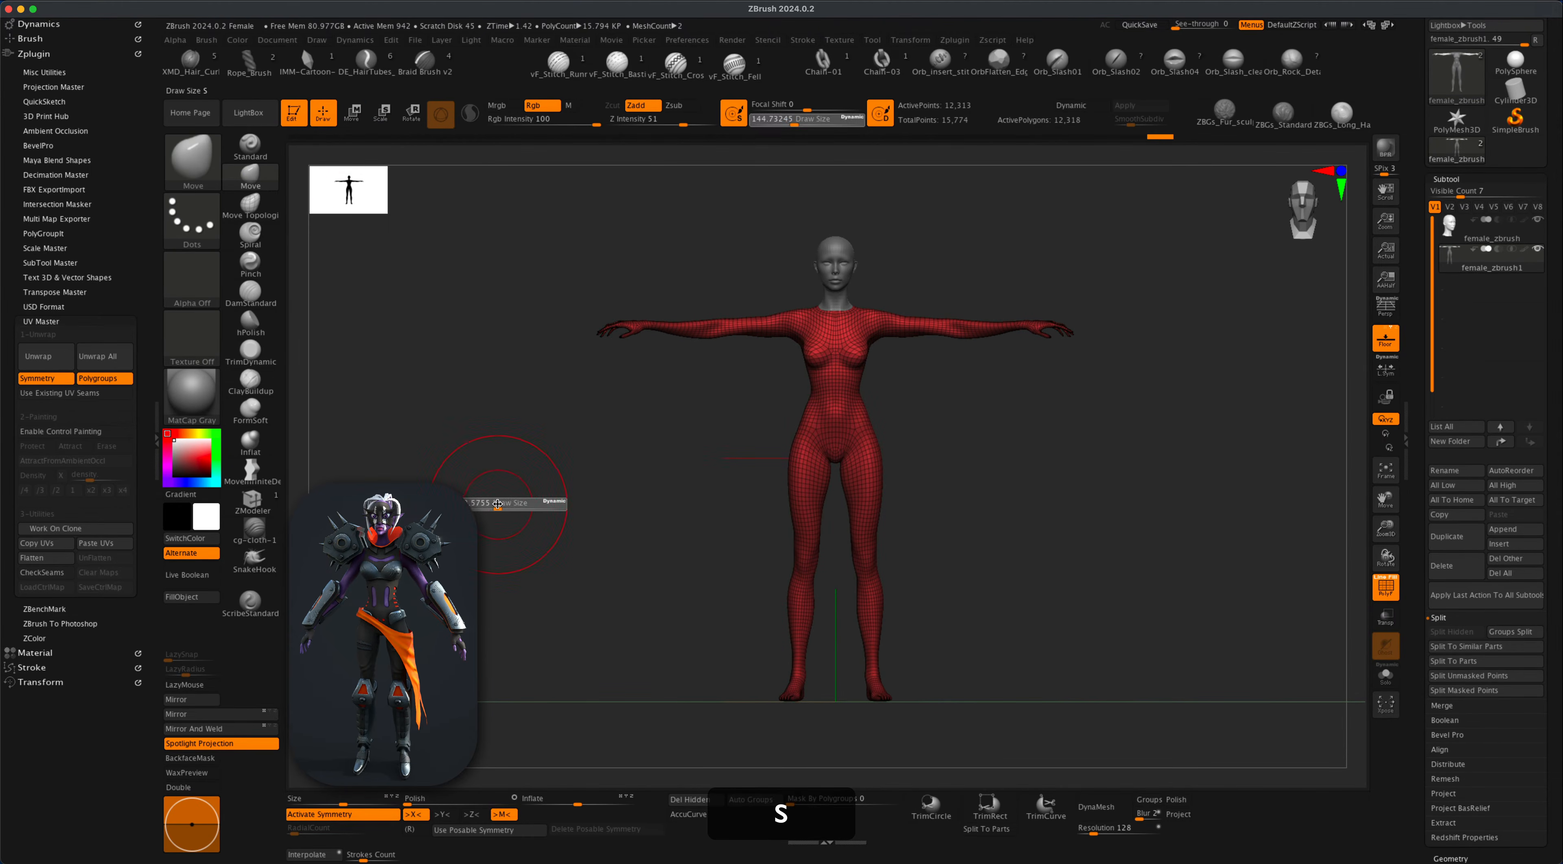
key(s)
drag(1022, 553, 954, 573)
key(s)
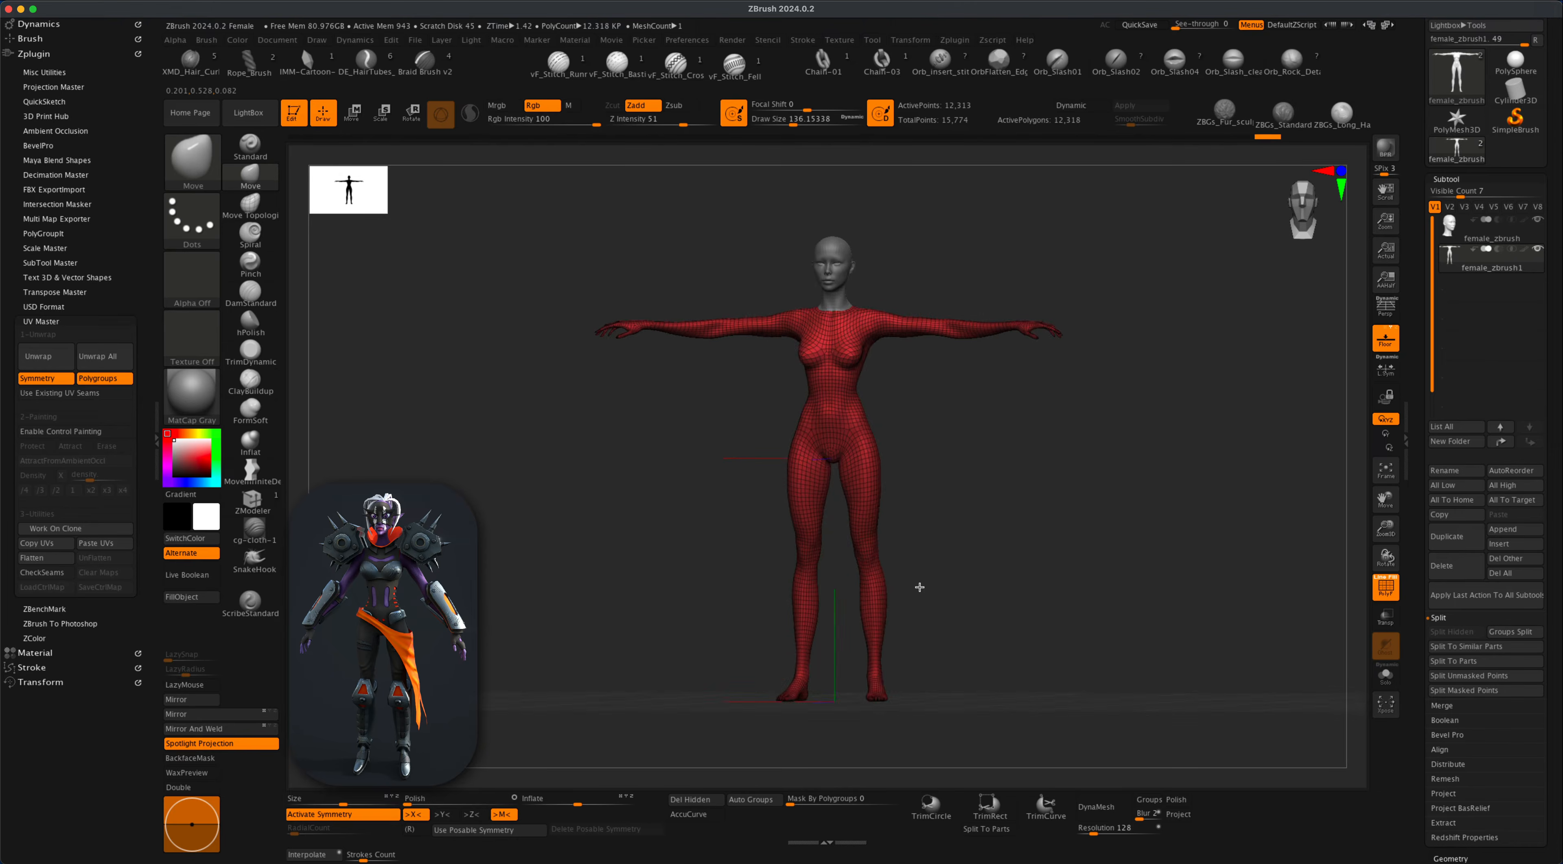
drag(917, 583, 818, 584)
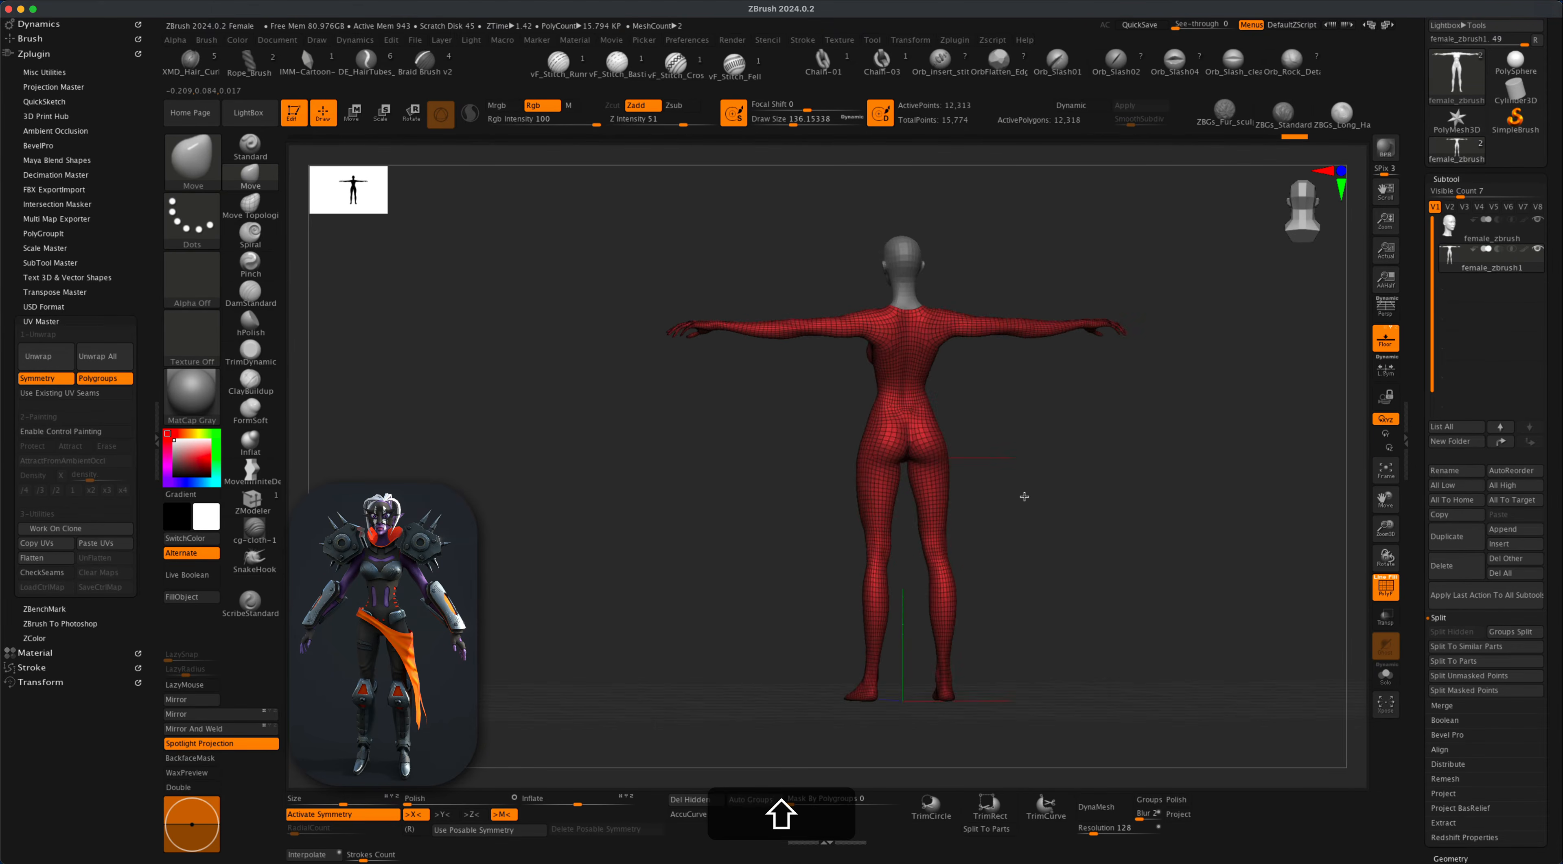
mouse_move(1023, 495)
mouse_down()
mouse_move(1092, 499)
mouse_move(974, 510)
mouse_move(1111, 500)
mouse_move(987, 561)
mouse_move(983, 486)
mouse_move(971, 537)
mouse_up()
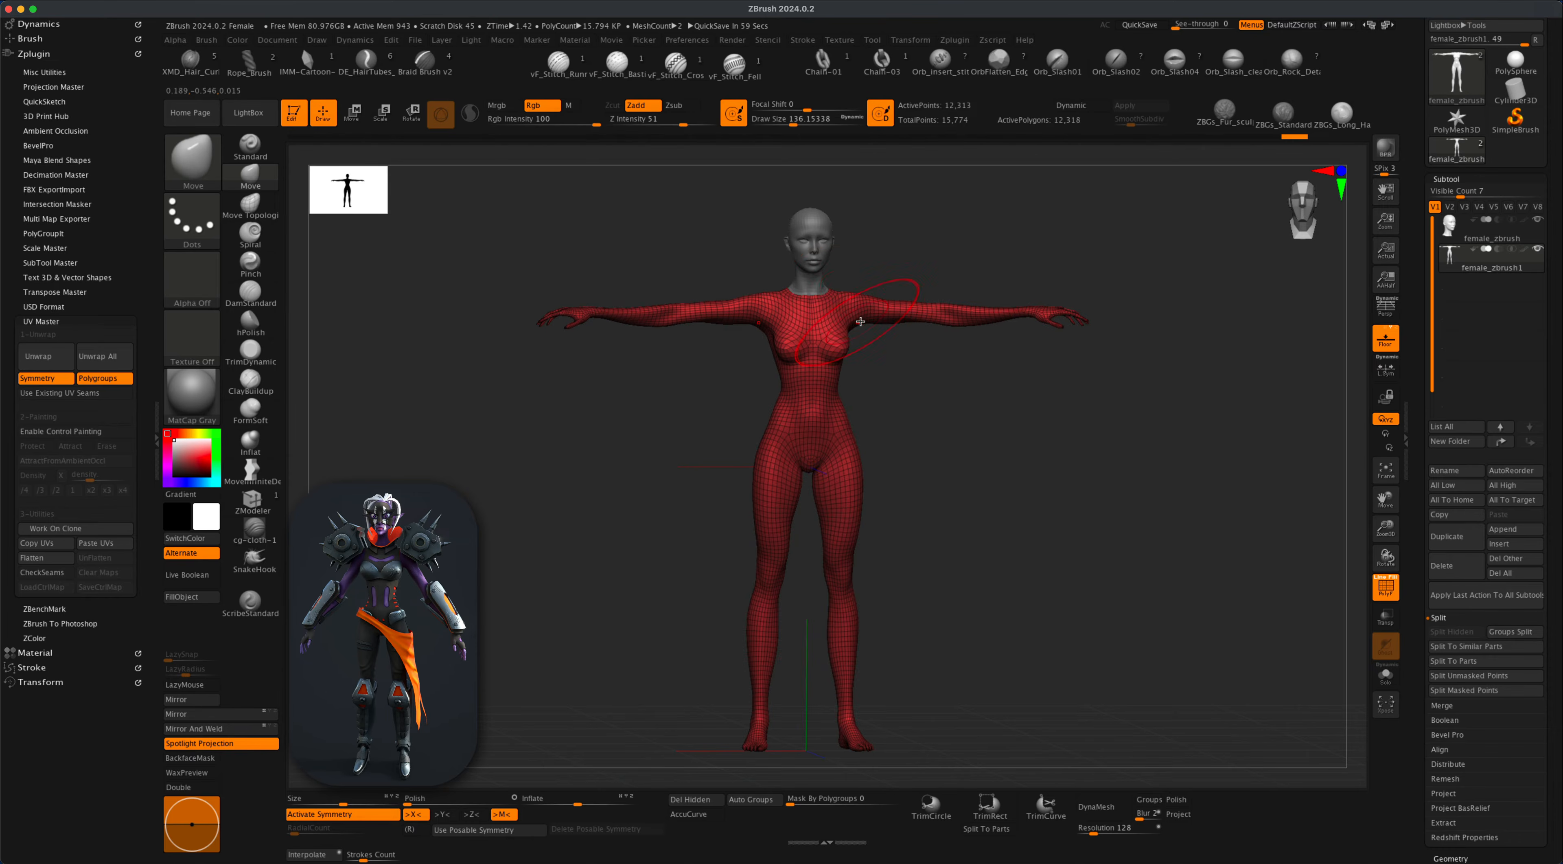
Select the ZModeler brush for polygrouping the shoulder area.
alt+drag(936, 397, 932, 653)
alt+drag(959, 352, 973, 654)
mouse_move(970, 385)
alt+mouse_down()
mouse_move(922, 473)
mouse_move(960, 541)
mouse_move(912, 580)
alt+mouse_up()
click(263, 500)
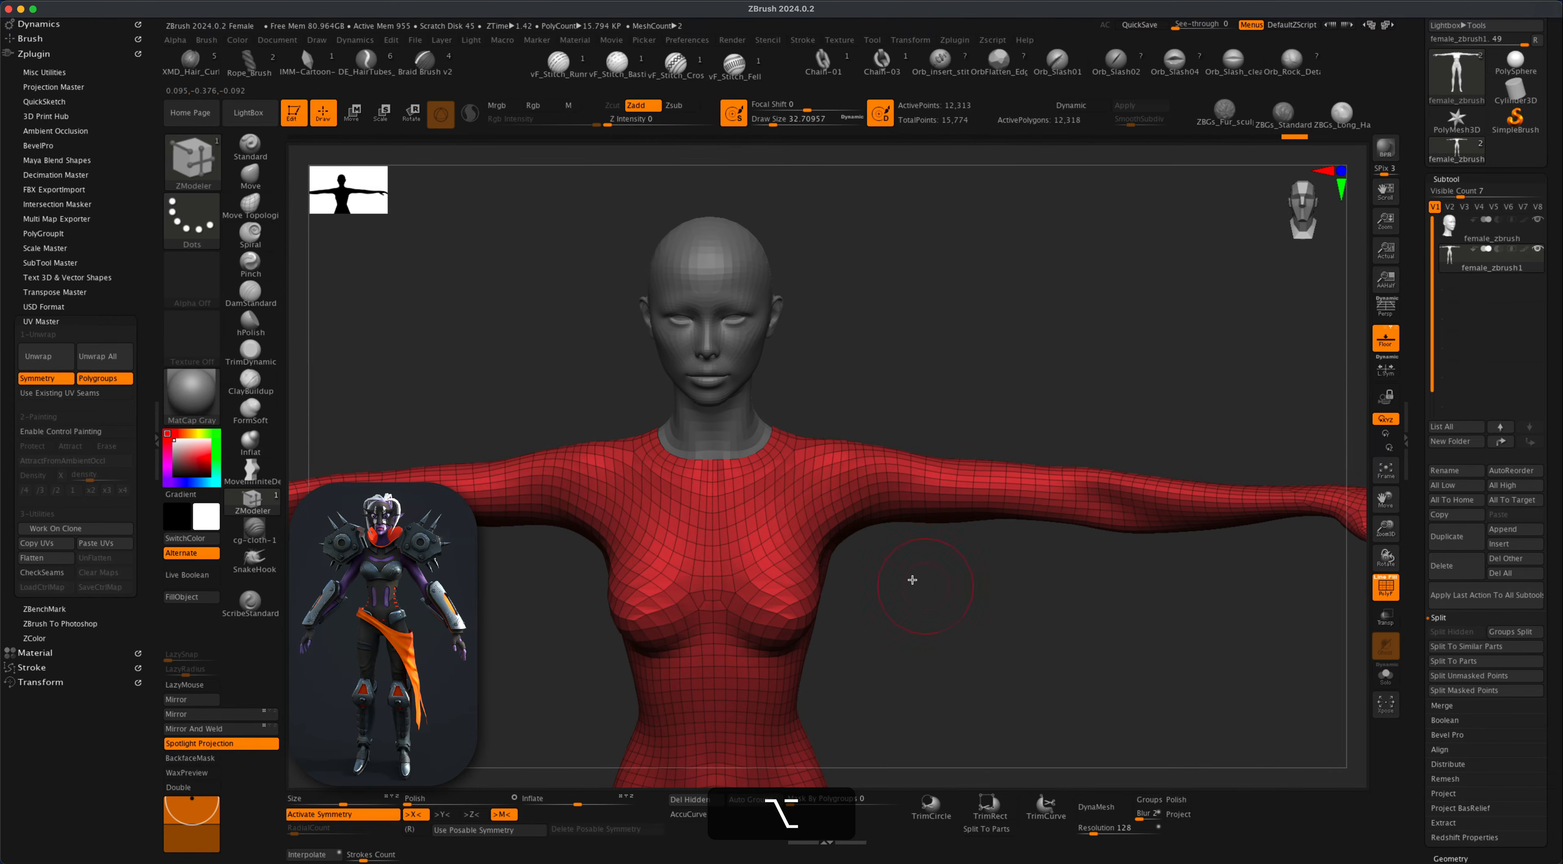
click(815, 489)
key(super+z)
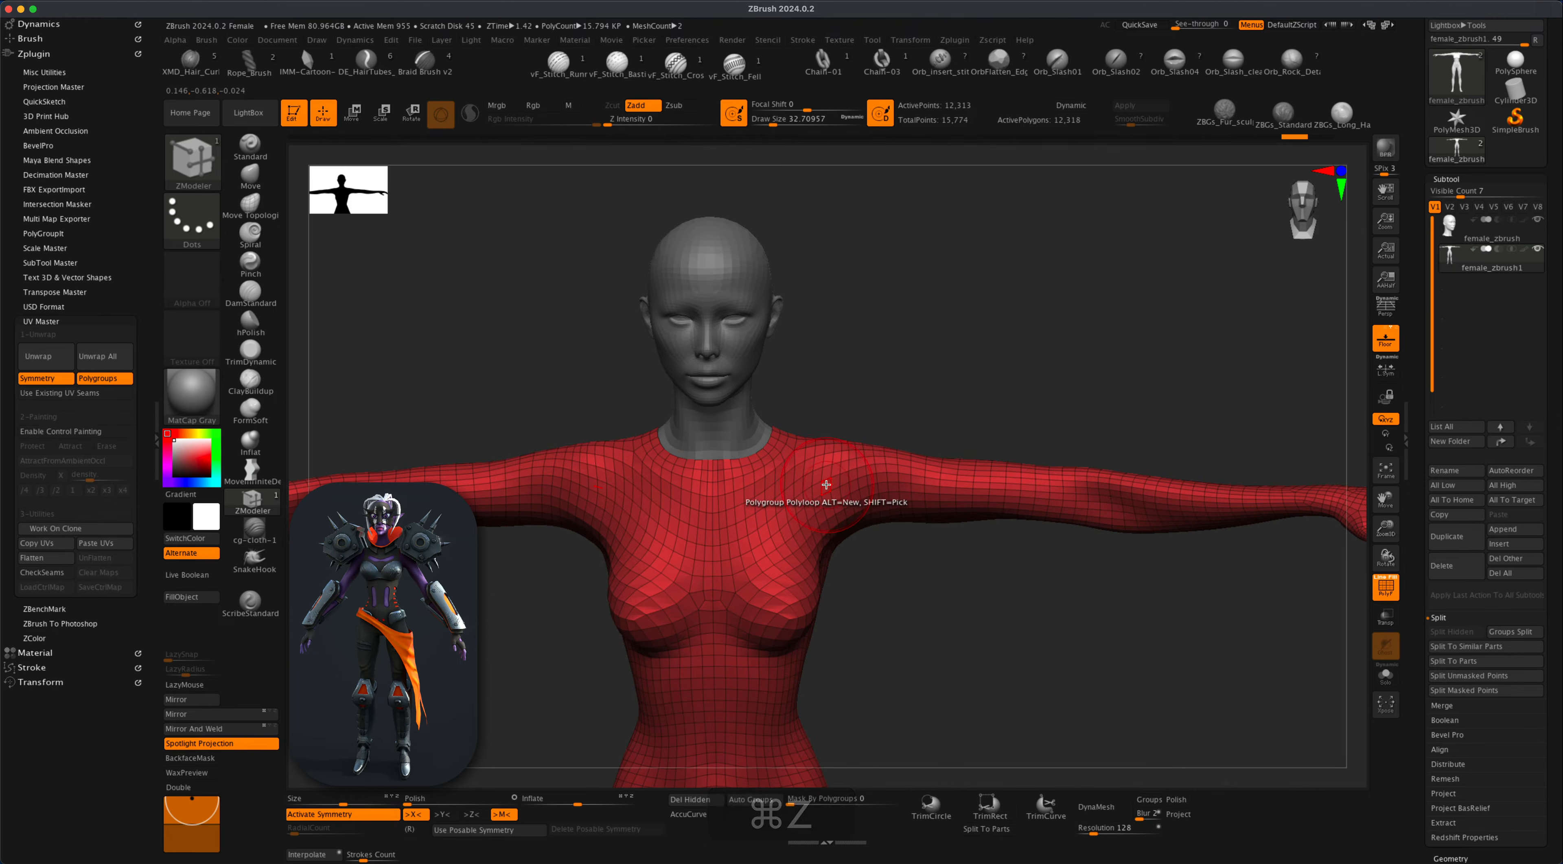
alt+drag(910, 538, 908, 598)
click(821, 488)
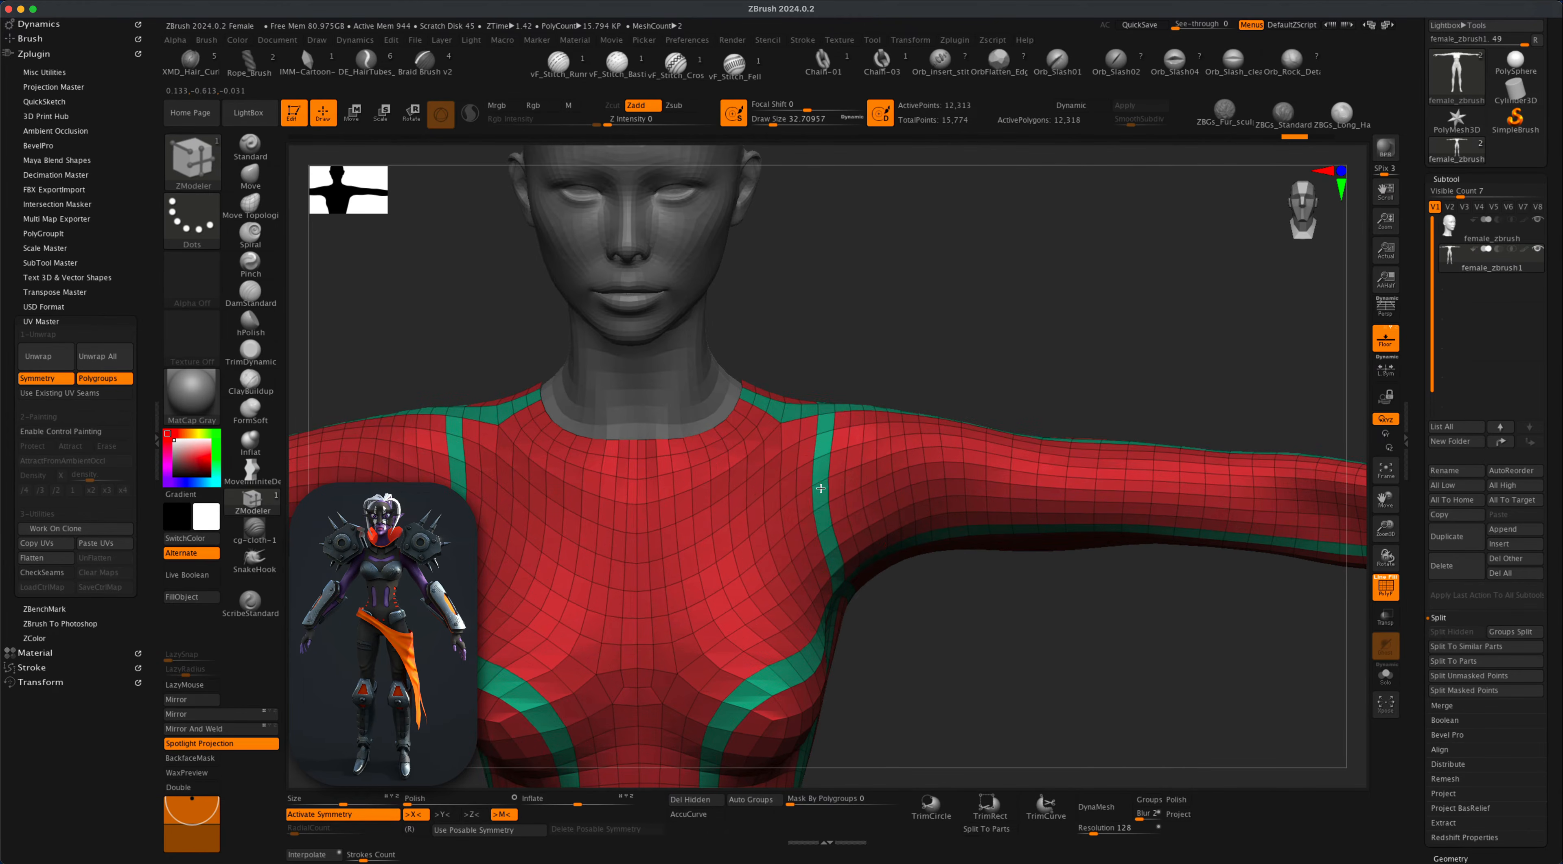
key(super+z)
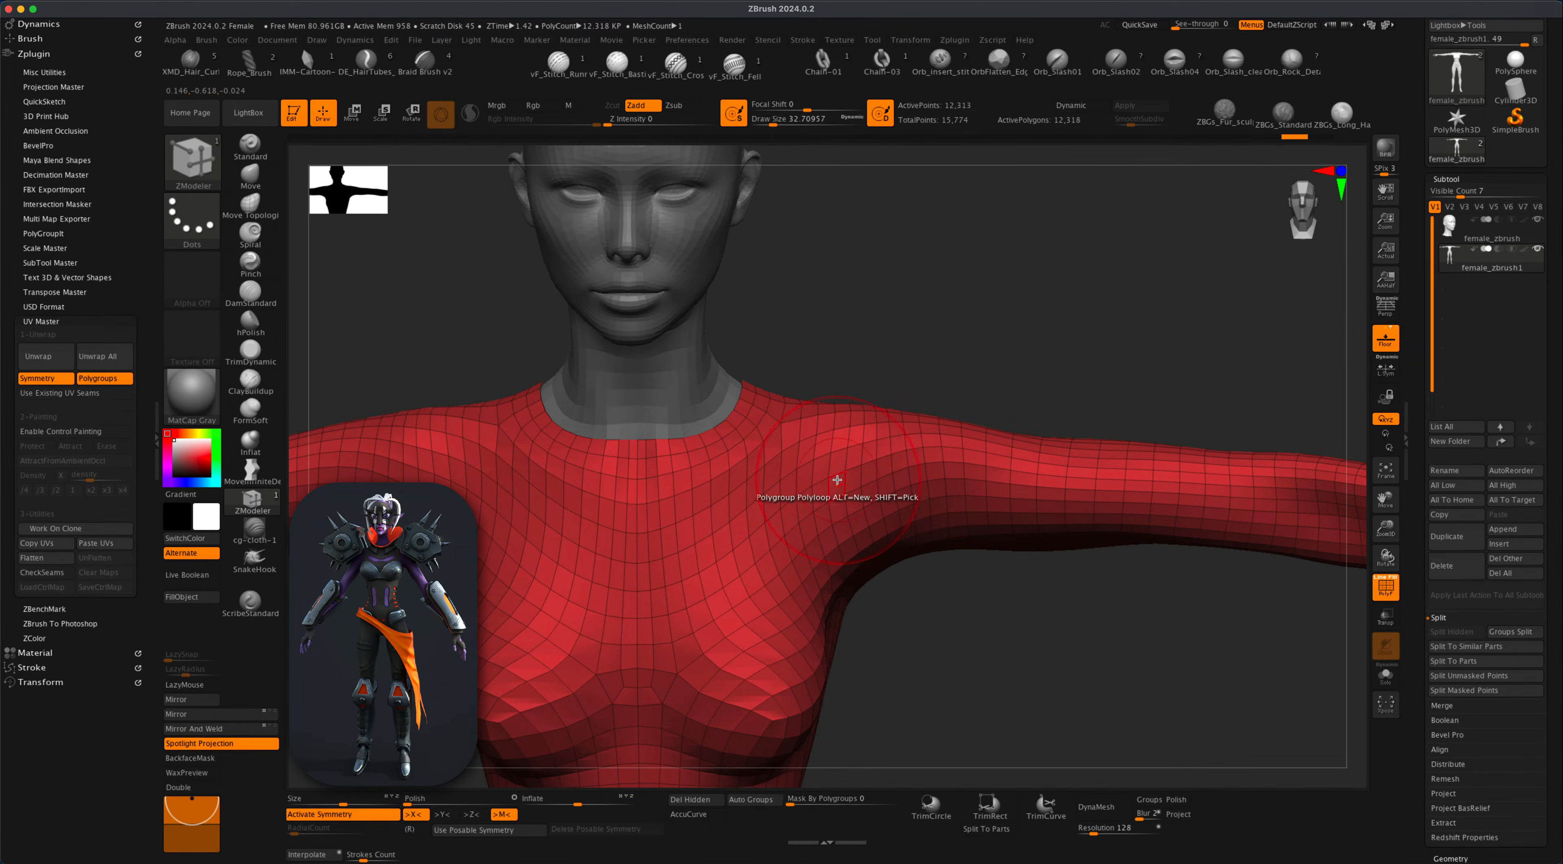
Polygroup the polyloop around each shoulder and extend that group over both arms using the Polygroup Island target.
click(841, 478)
mouse_move(945, 620)
alt+mouse_down()
mouse_move(965, 618)
mouse_move(862, 593)
mouse_move(894, 614)
mouse_move(926, 610)
mouse_move(930, 583)
mouse_move(936, 642)
alt+mouse_up()
key(space)
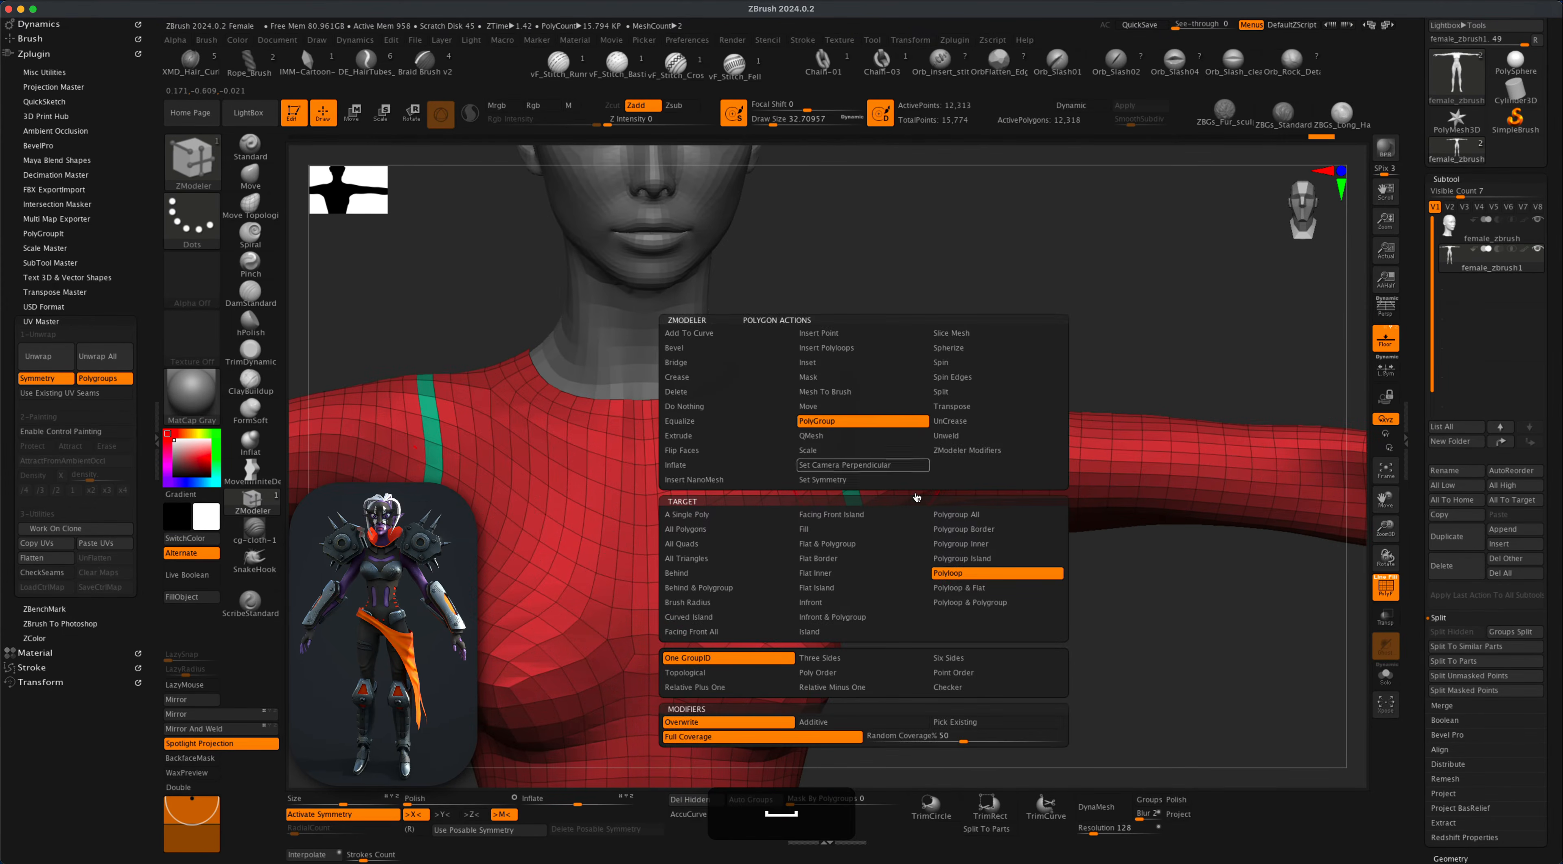
click(979, 561)
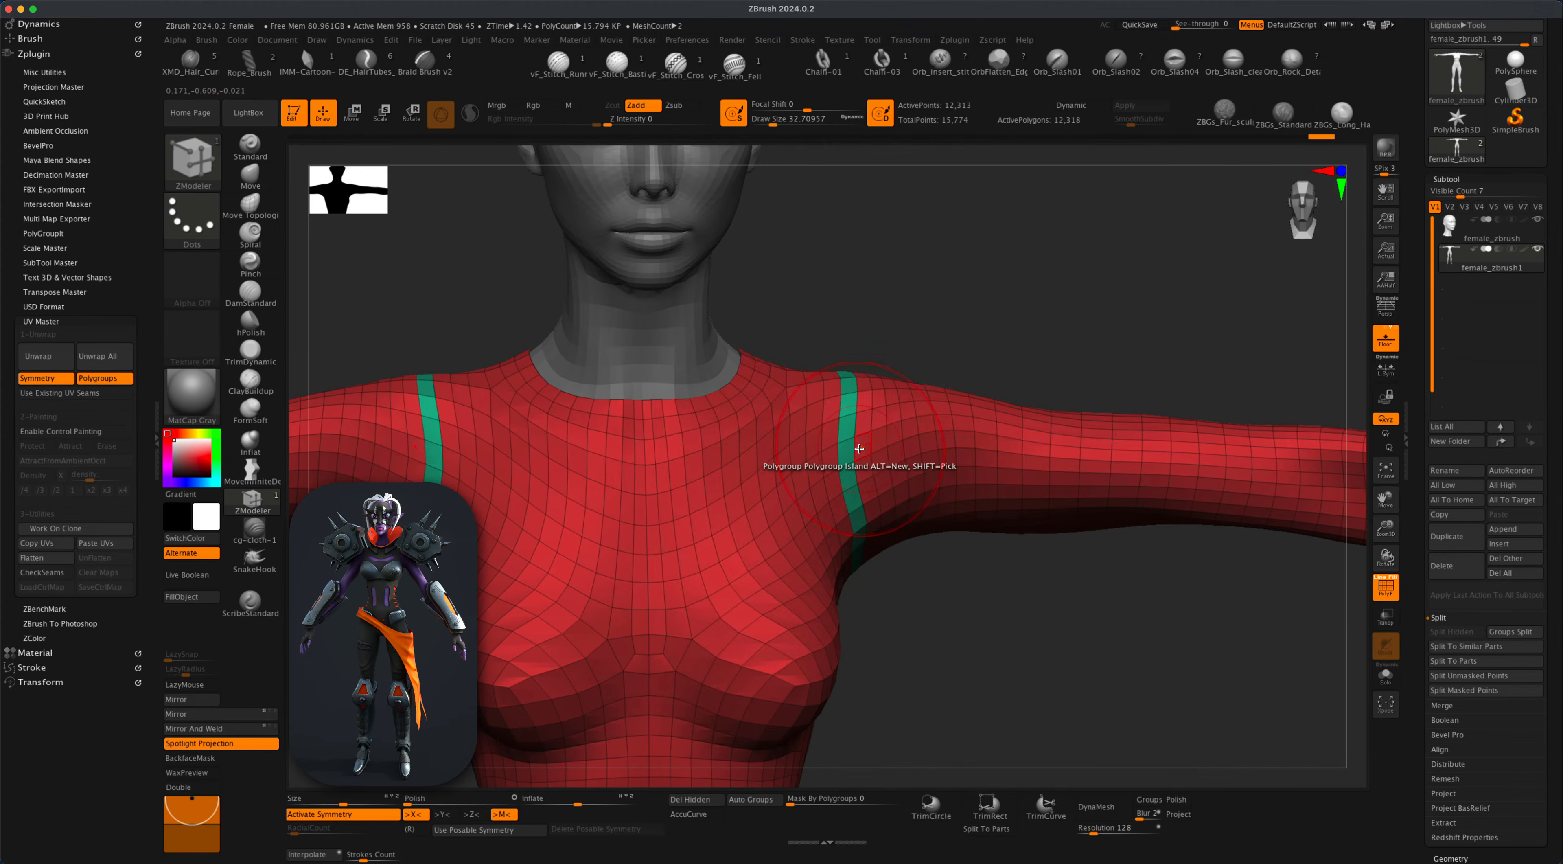
click(846, 462)
alt+drag(847, 463, 1024, 617)
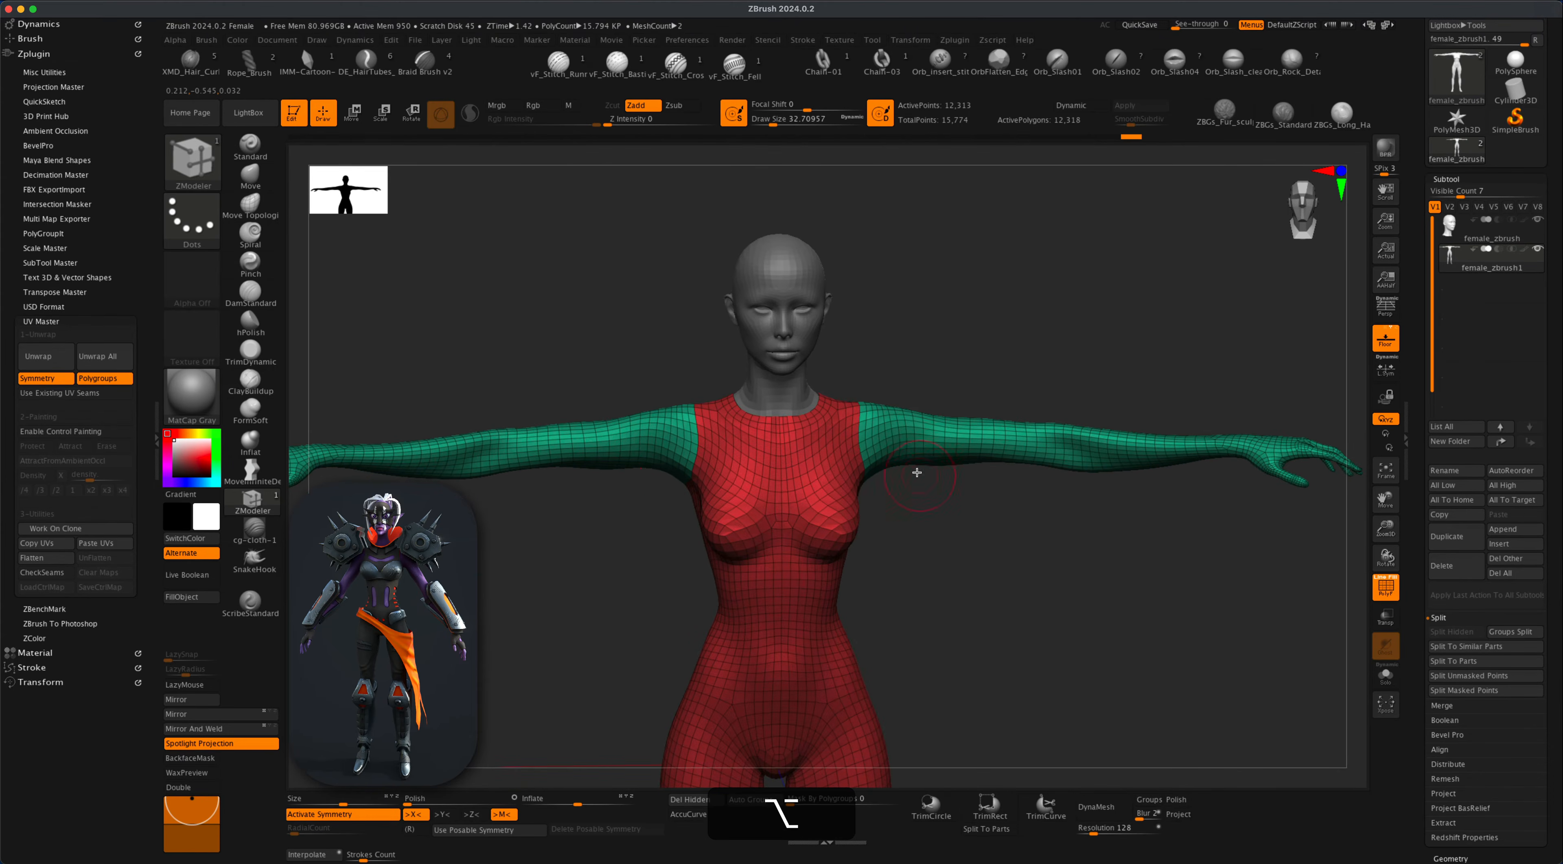
Isolate the arms' polygroup, split the hidden body into its own subtool, and select that torso-and-legs subtool.
shift+super+click(900, 446)
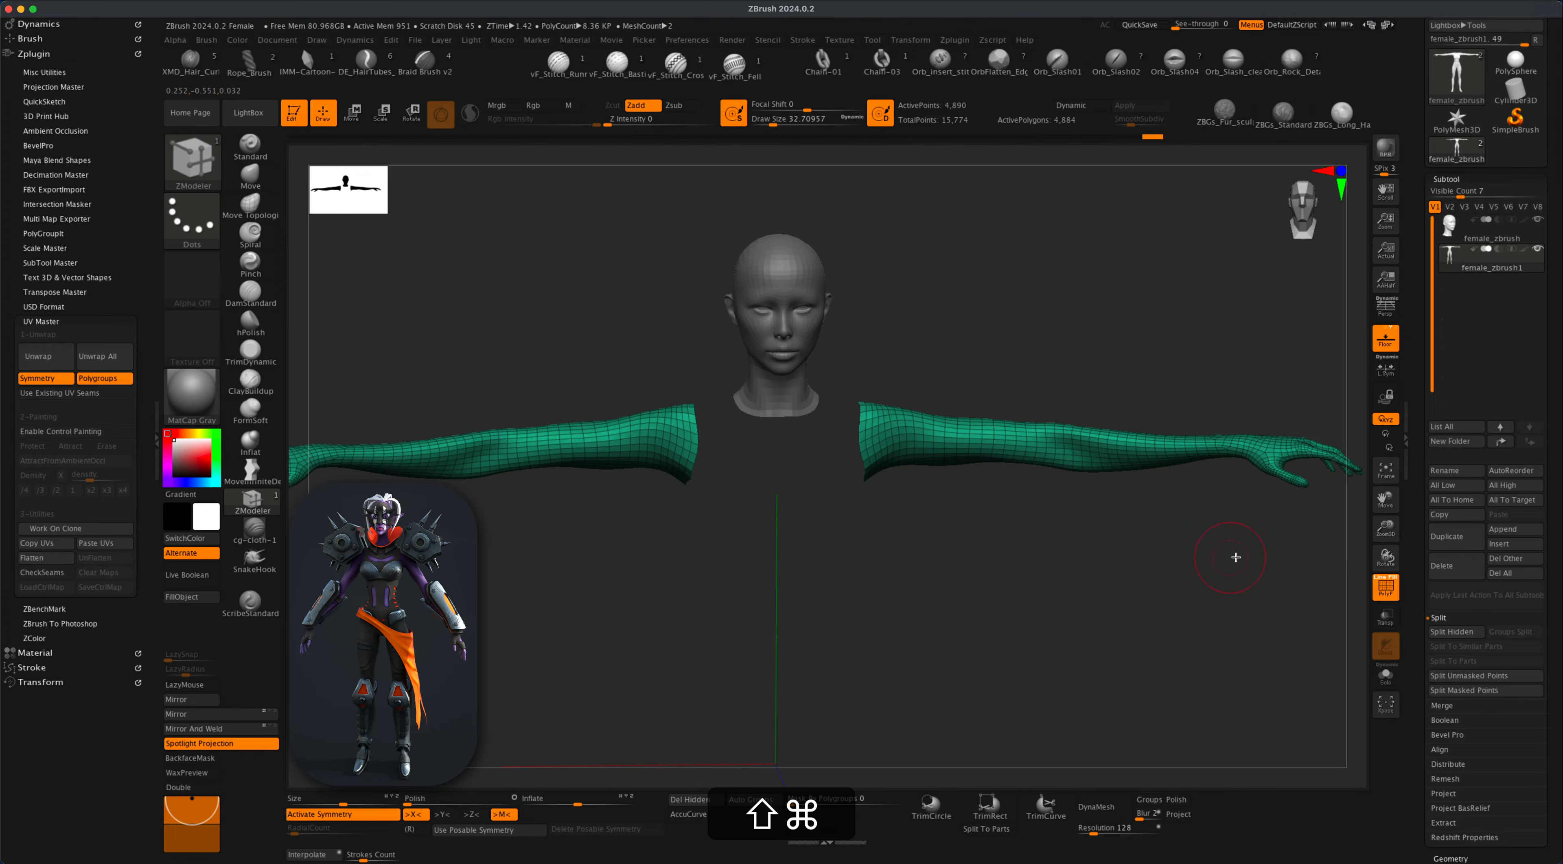
click(1452, 631)
alt+drag(1199, 660, 1062, 535)
click(1448, 286)
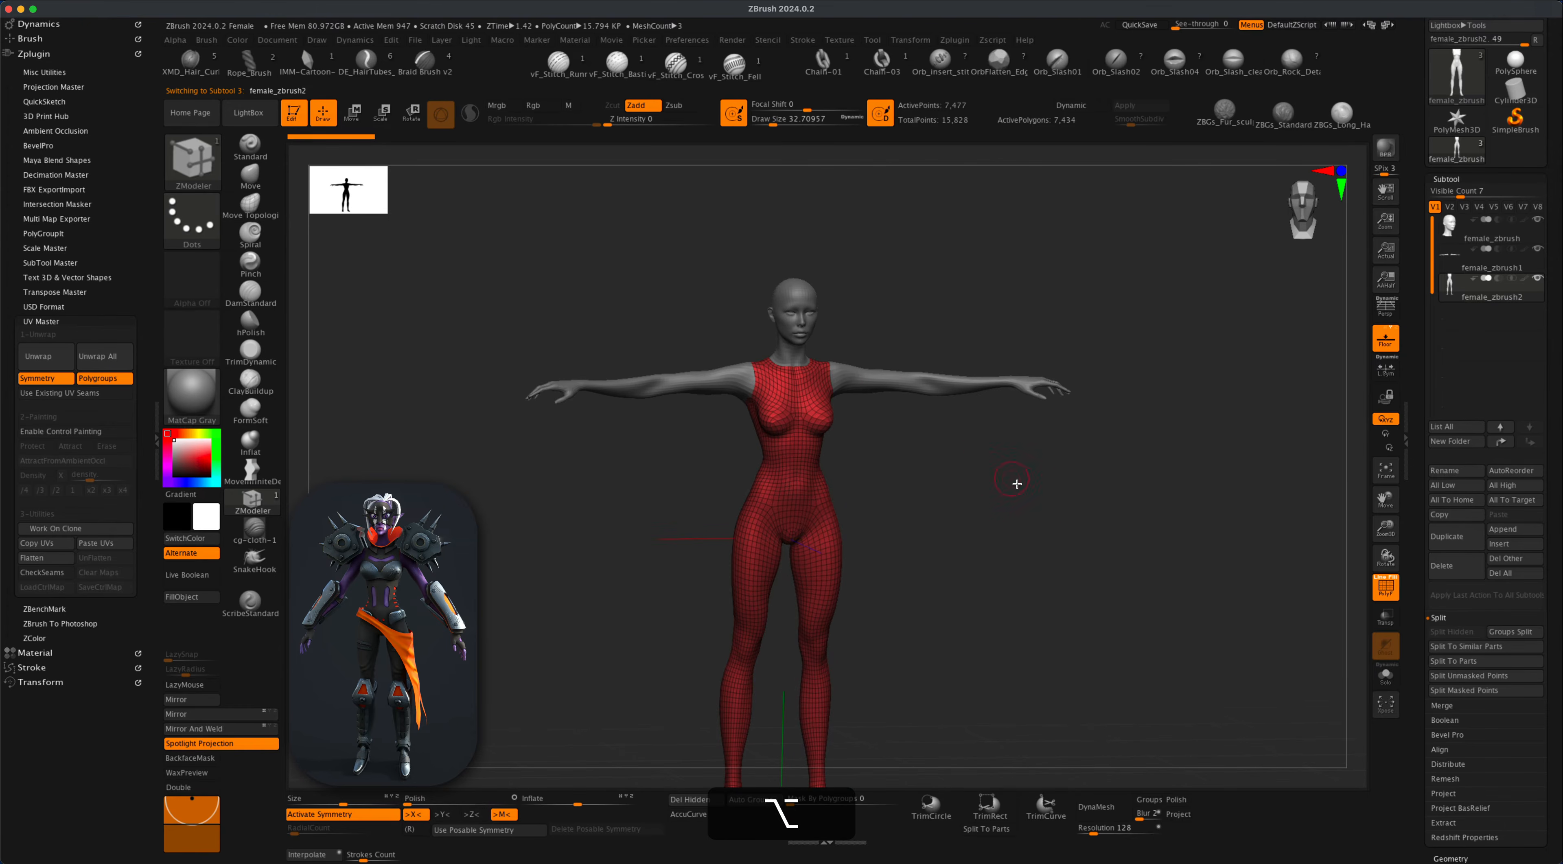
At the knees, undo the polygroup applied to the whole body, set the PolyGroup target to Polyloop, and undo the first knee loop.
alt+drag(1017, 484, 1035, 484)
mouse_move(1014, 554)
alt+mouse_down()
mouse_move(1011, 536)
mouse_move(1008, 570)
alt+mouse_up()
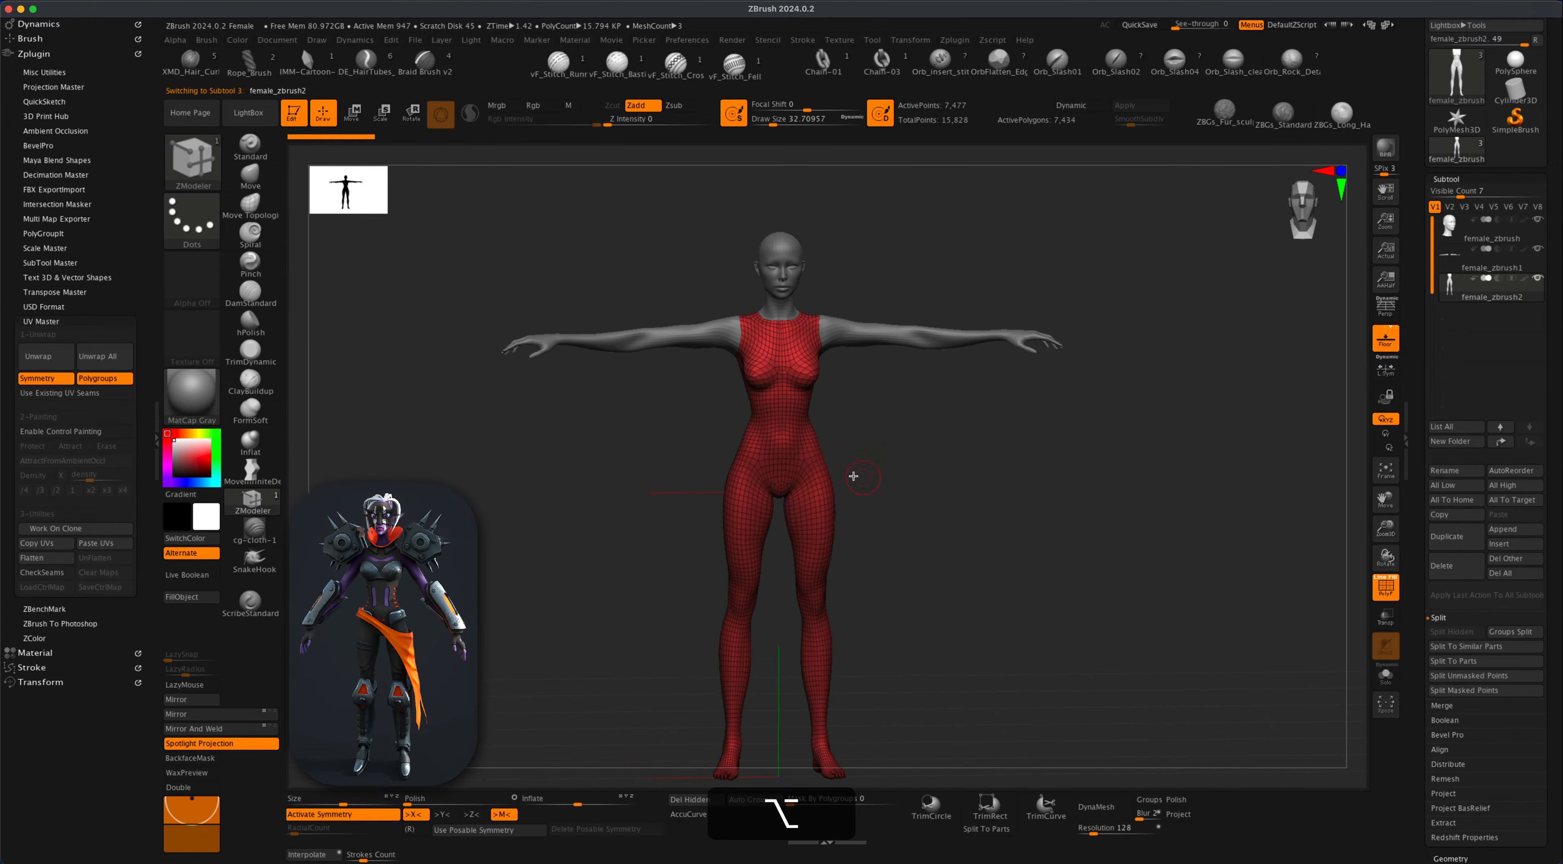
alt+drag(921, 533, 951, 561)
alt+drag(954, 564, 1027, 481)
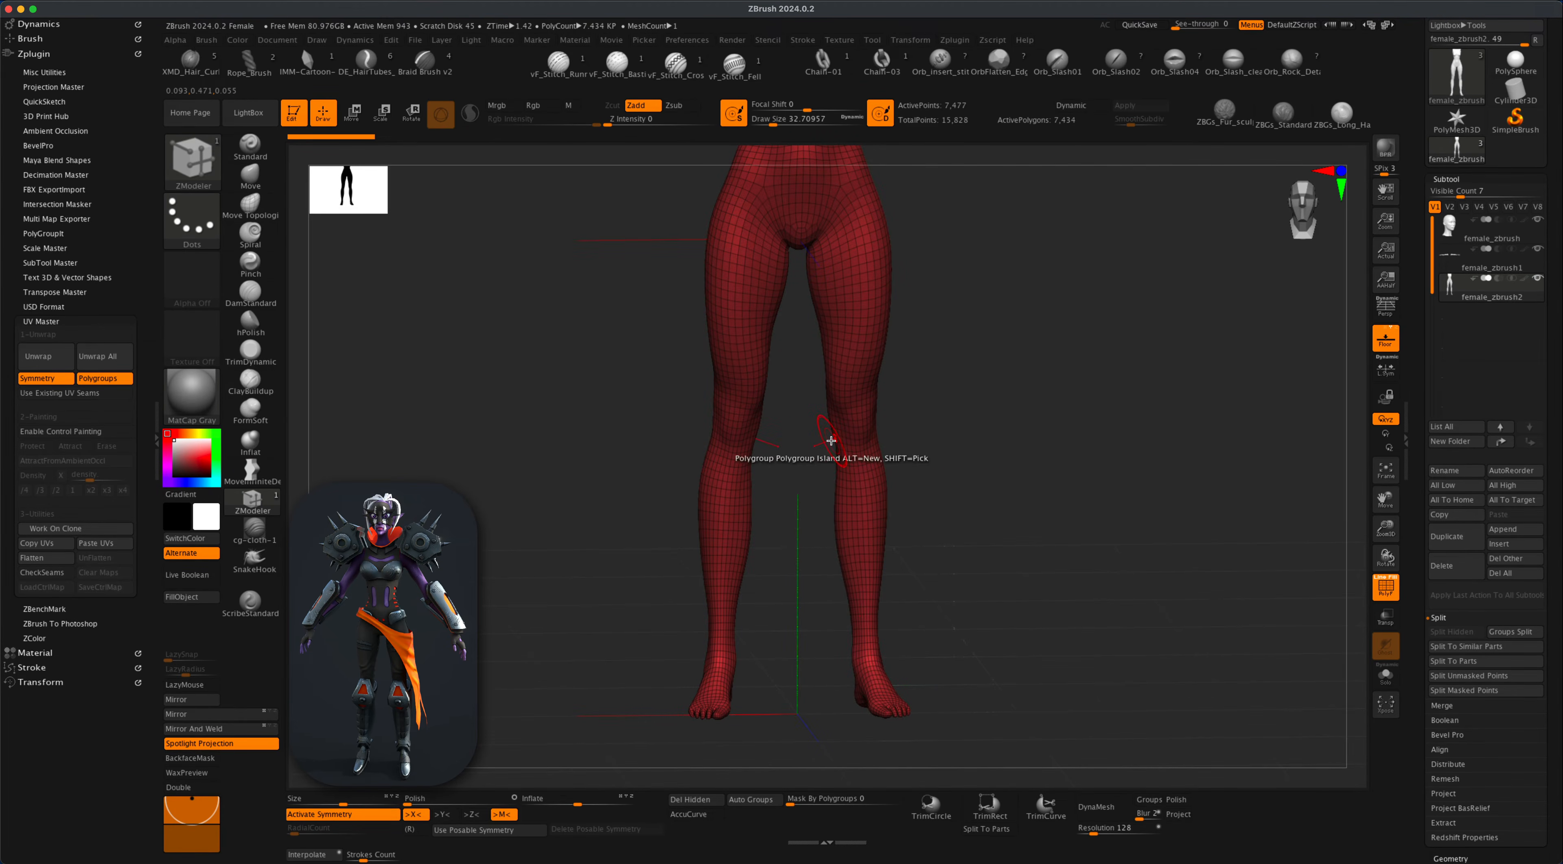
alt+drag(960, 453, 996, 471)
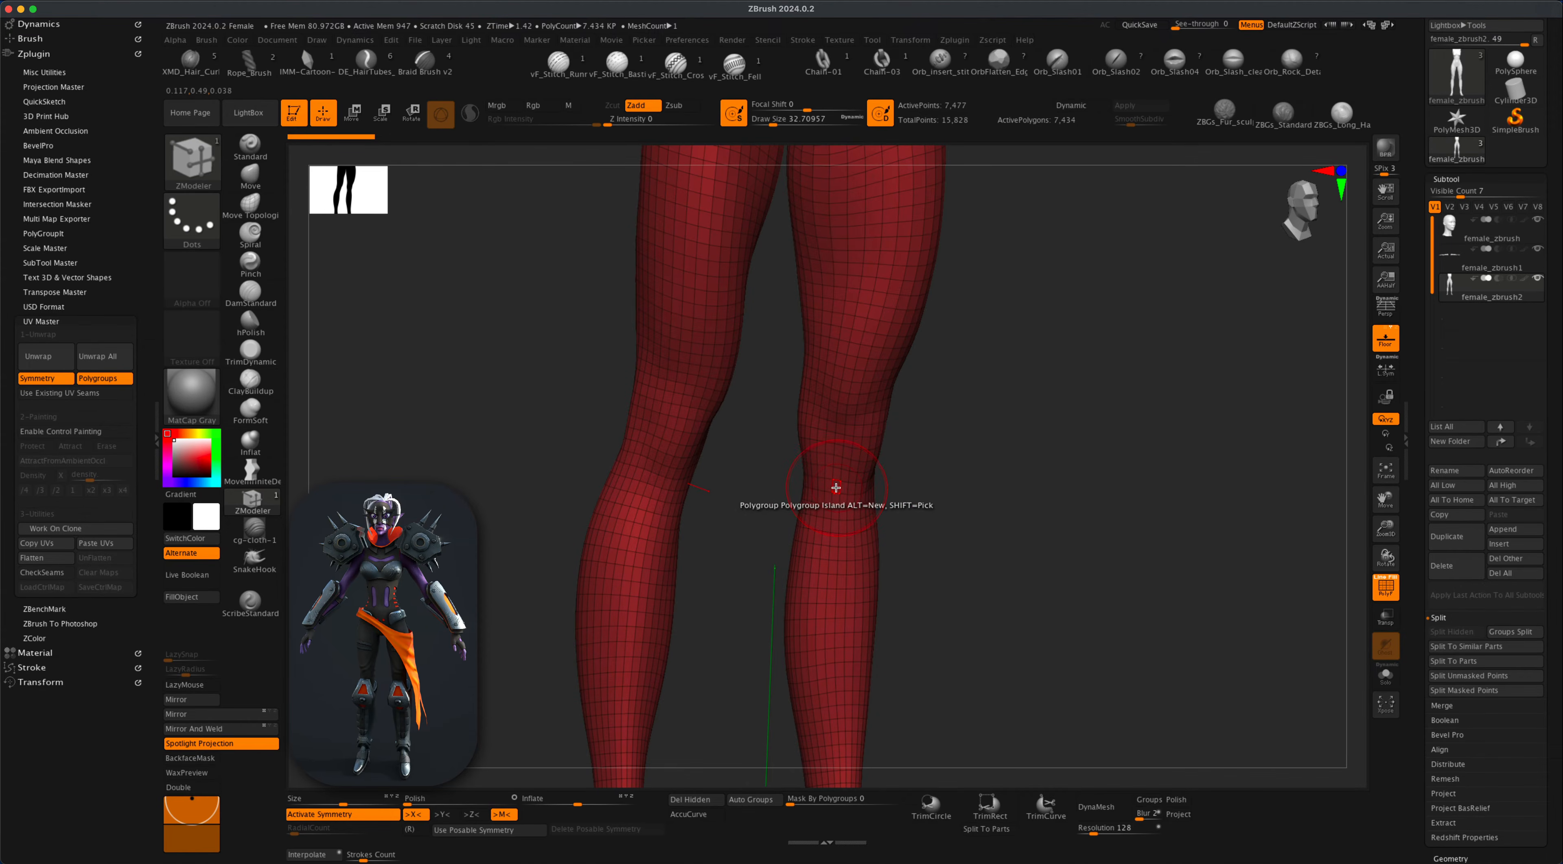
alt+drag(1022, 513, 925, 457)
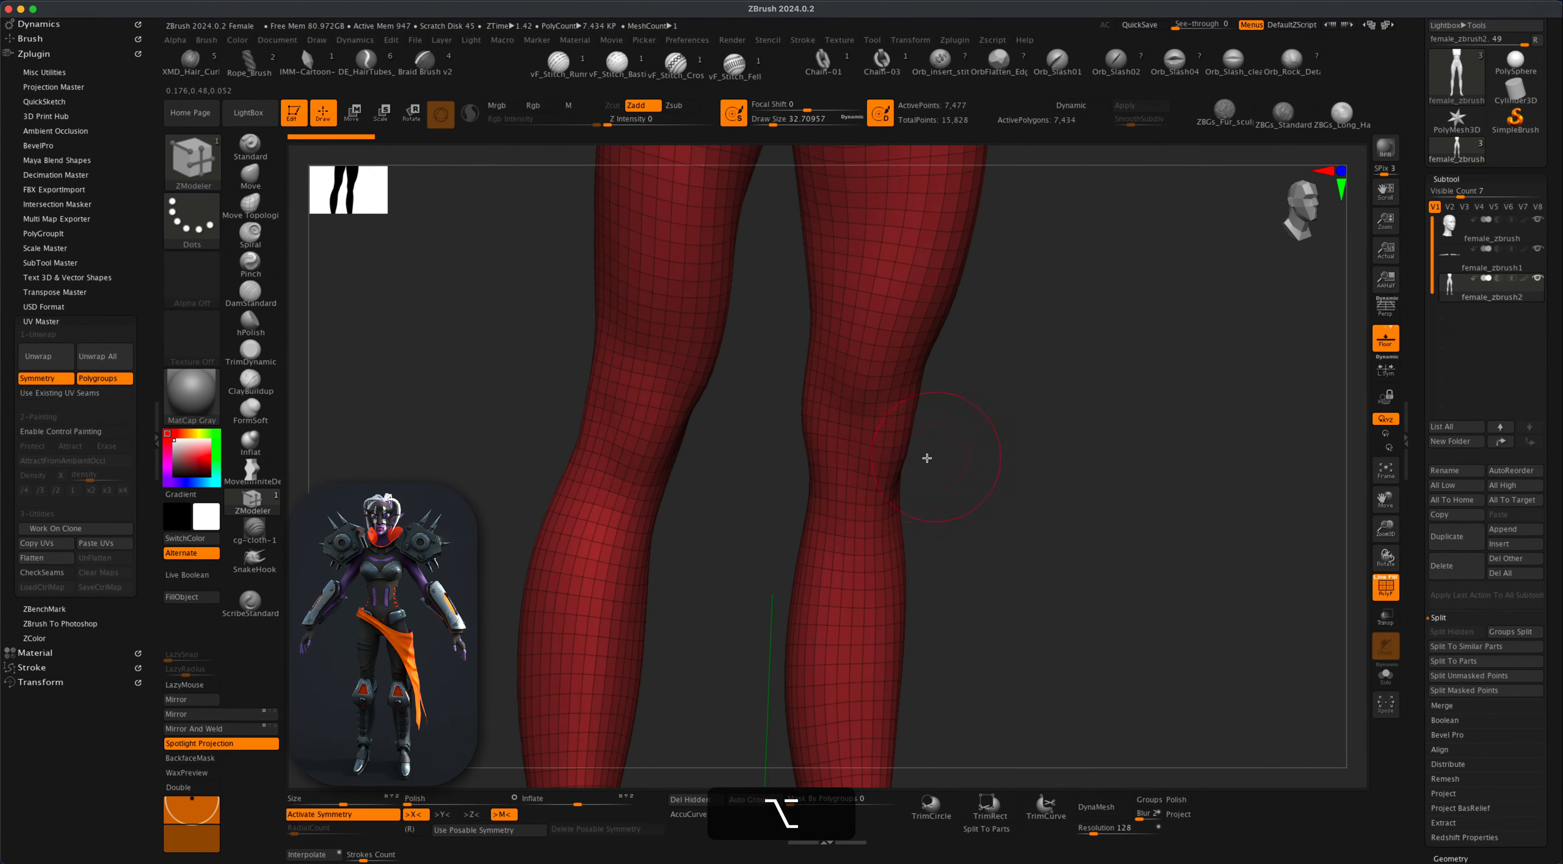
click(843, 493)
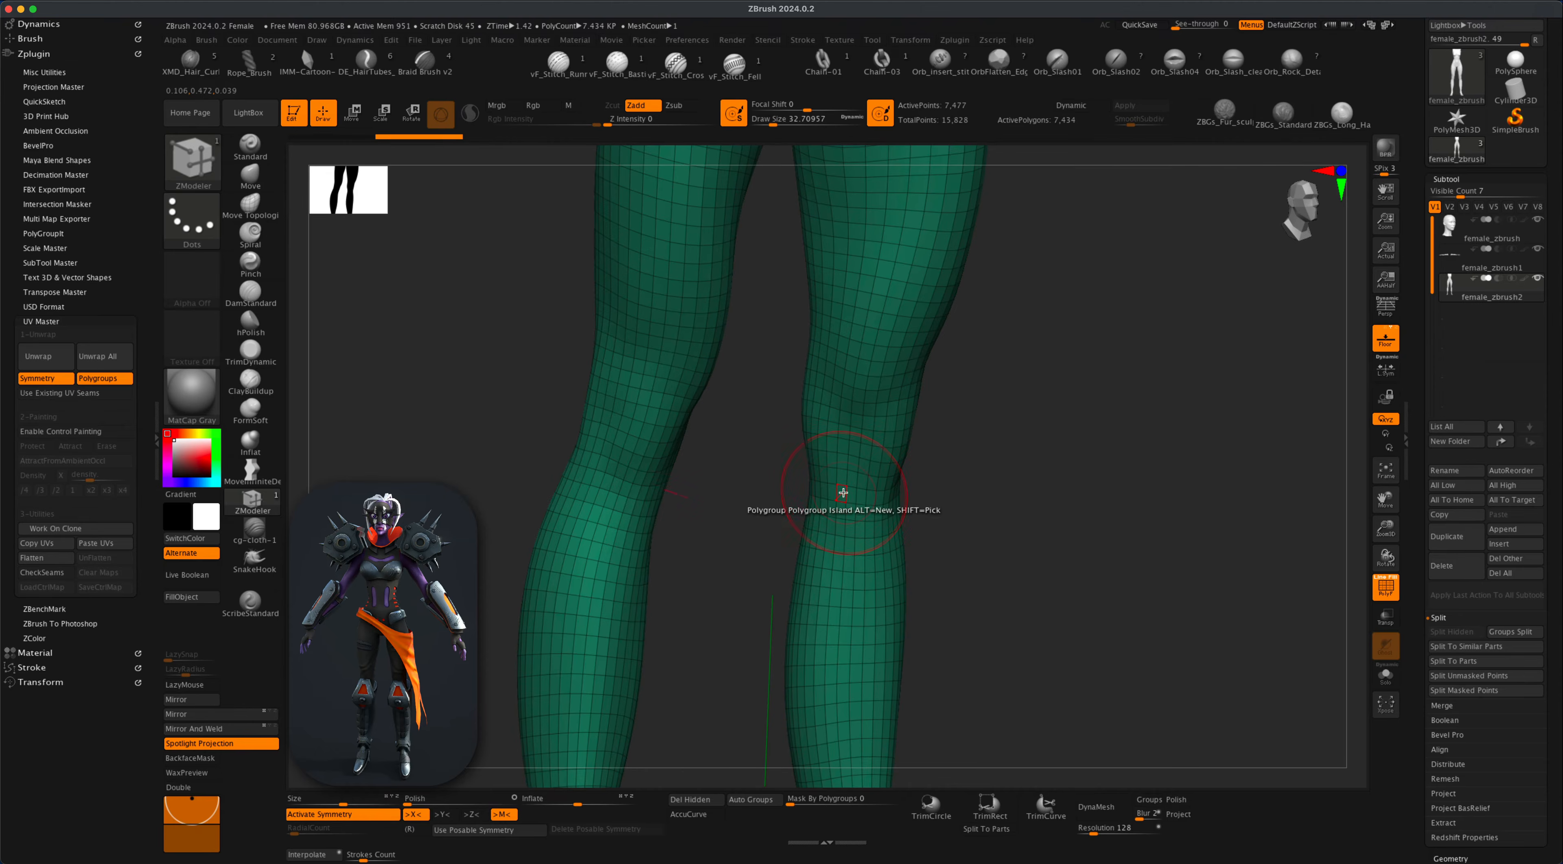
key(super+z)
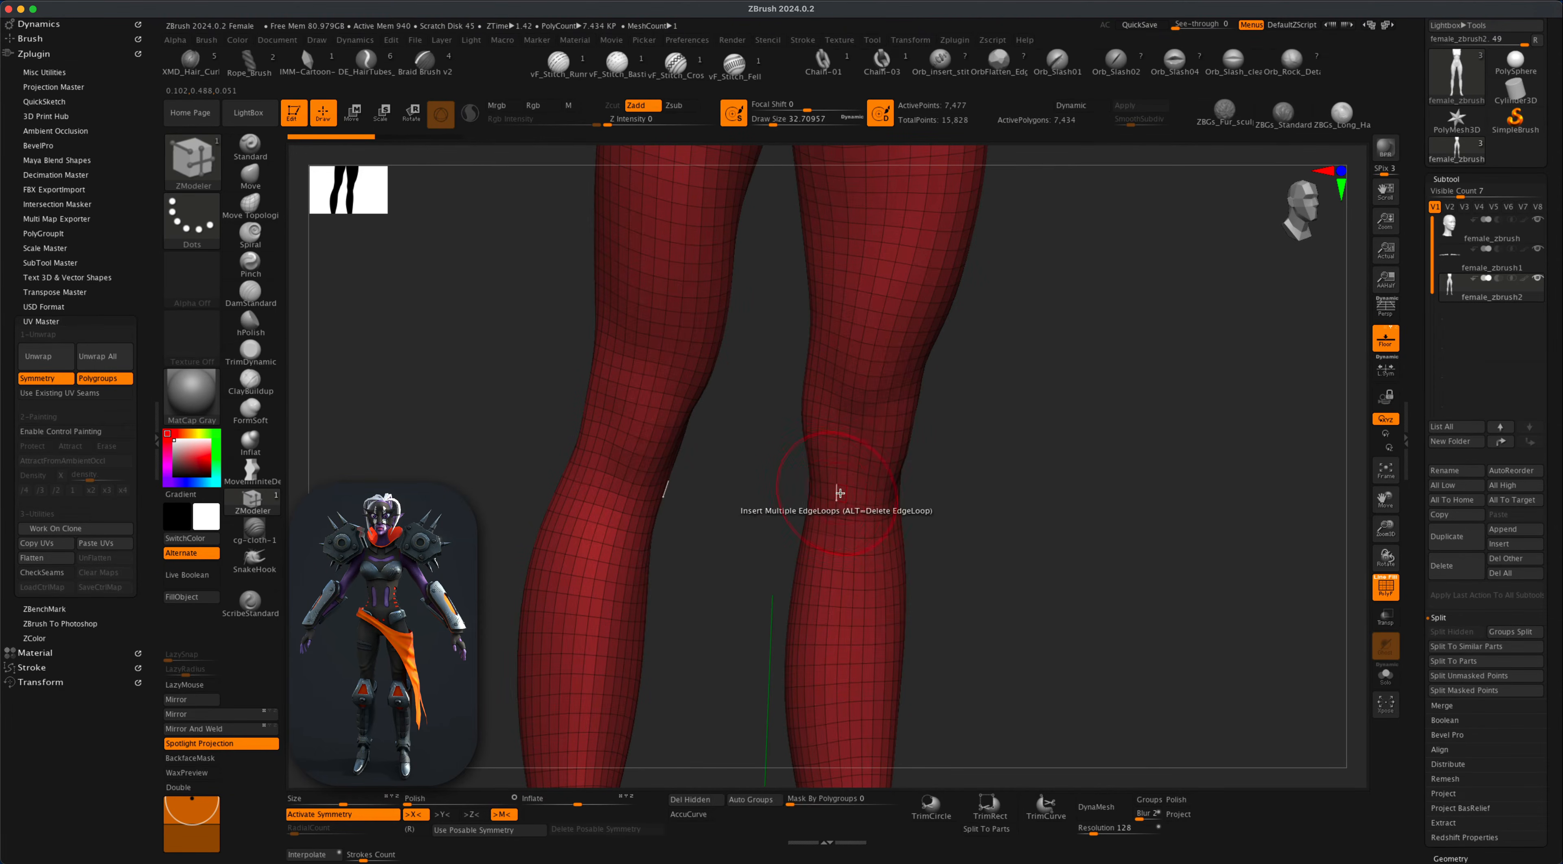
key(space)
click(958, 574)
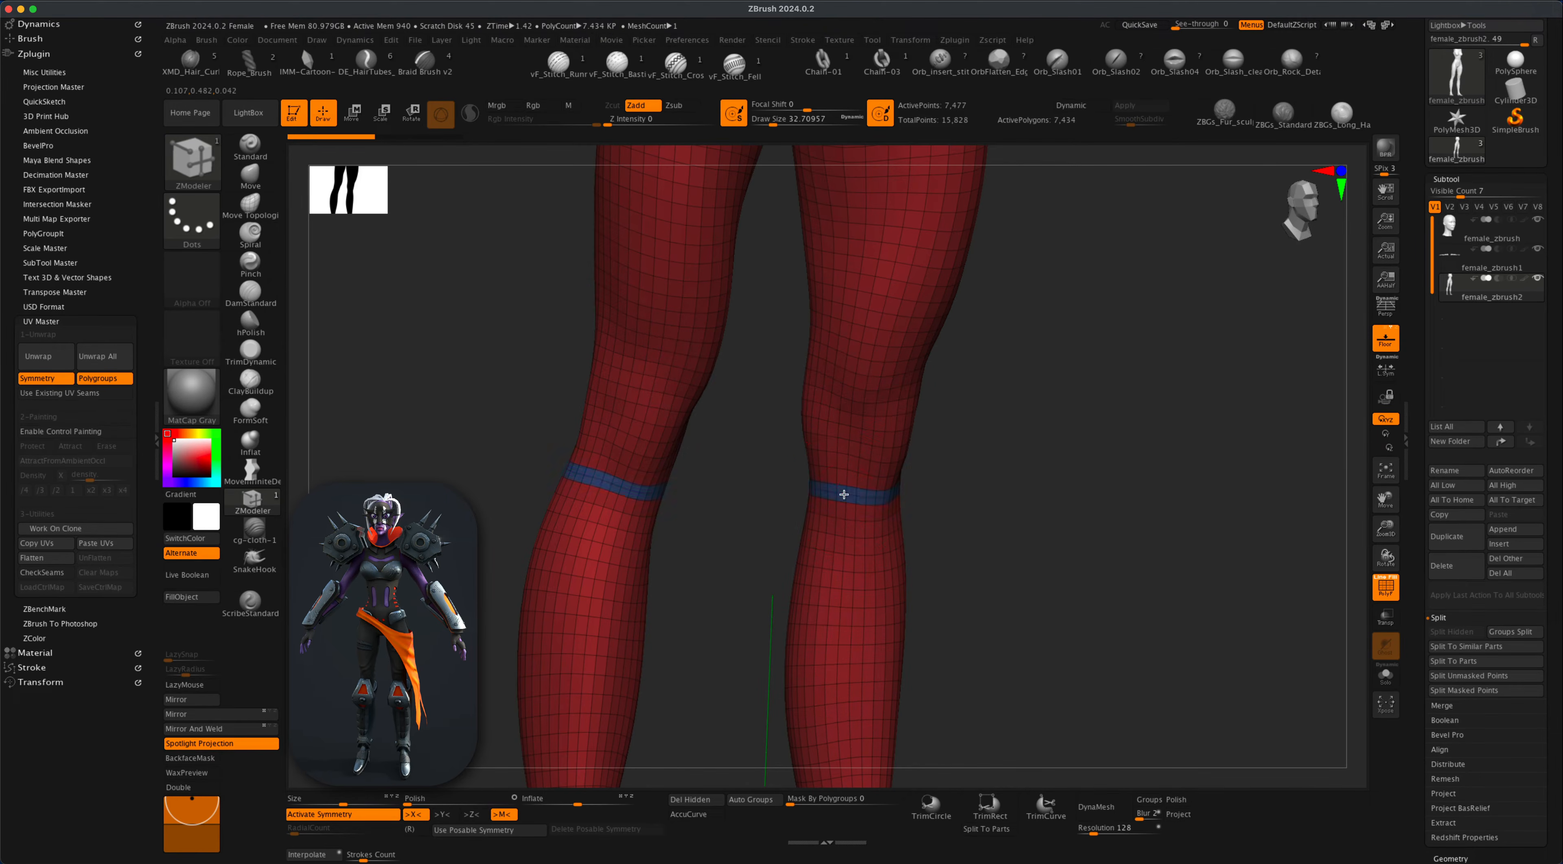
key(super+z)
Polygroup a polyloop around each knee and extend that group over both lower legs using the Polygroup Island target.
alt+drag(991, 517, 1023, 607)
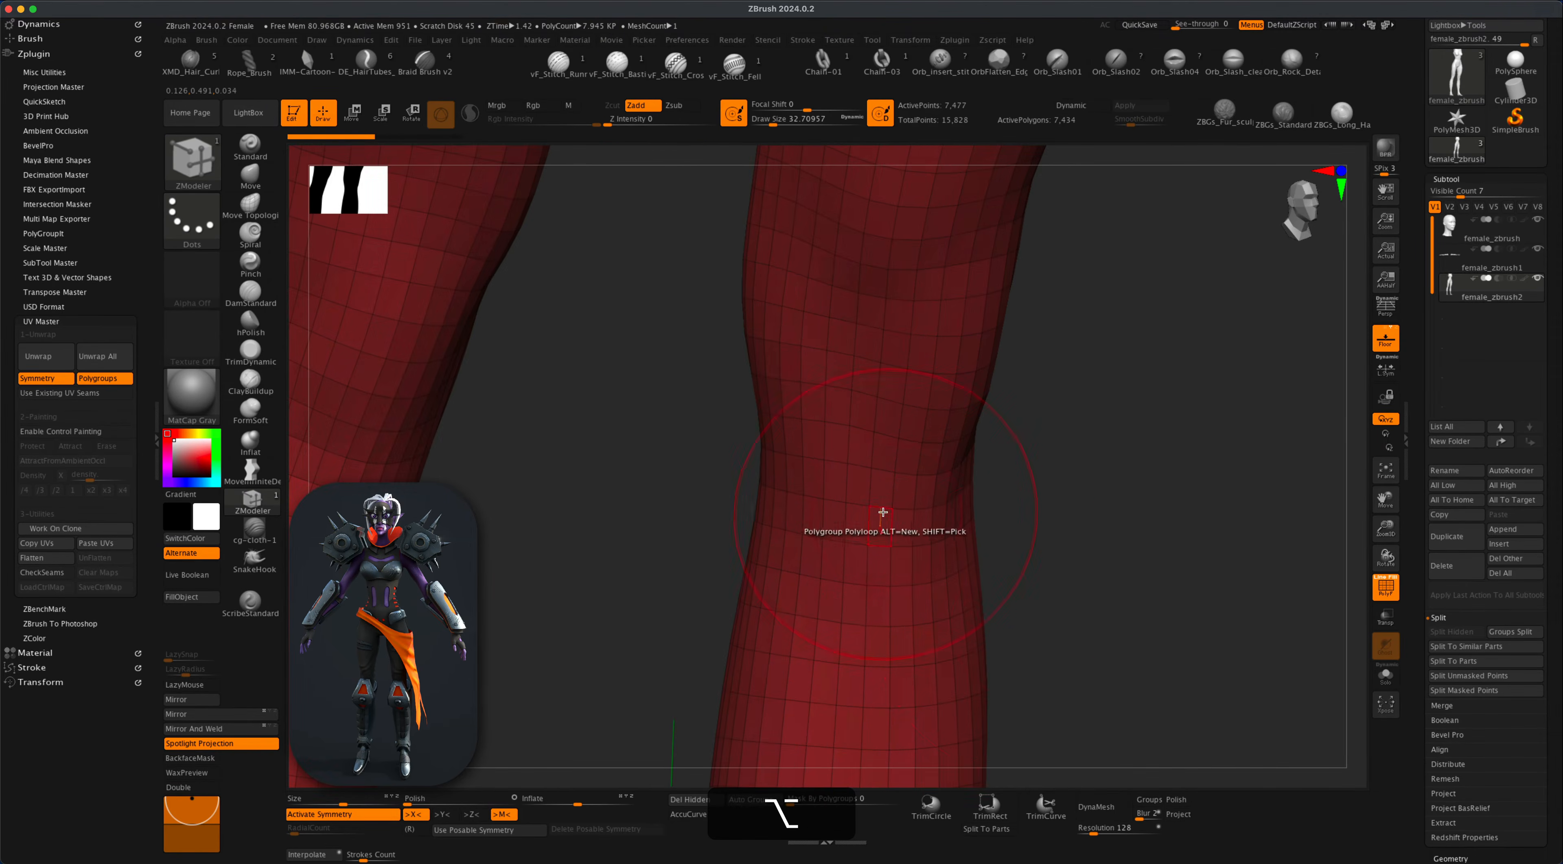
click(865, 485)
mouse_move(1053, 506)
alt+mouse_down()
mouse_move(1065, 442)
mouse_move(1029, 512)
alt+mouse_up()
key(space)
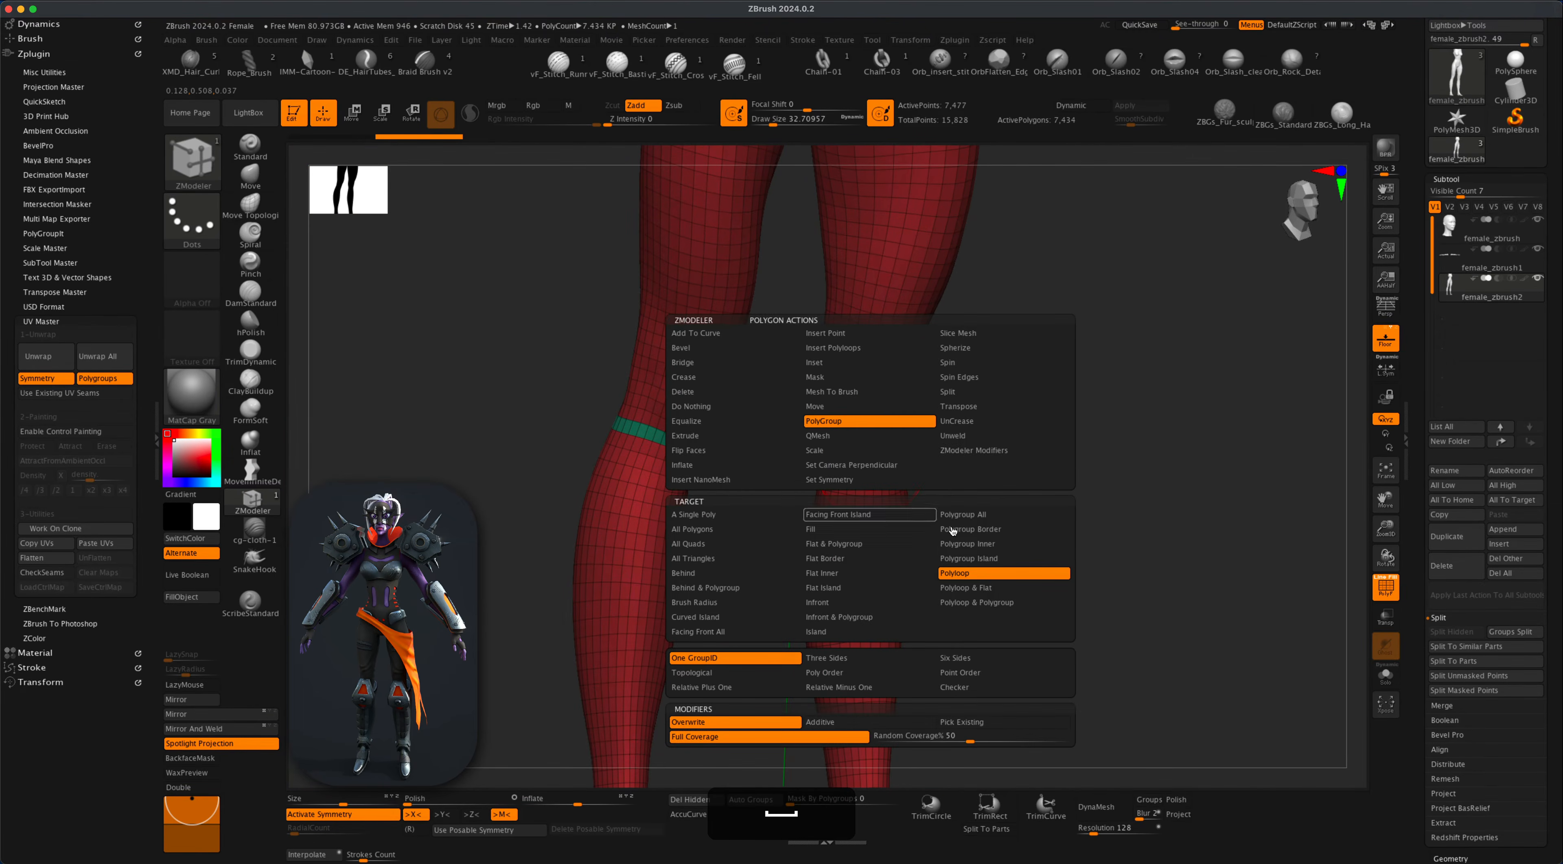
click(962, 558)
click(870, 460)
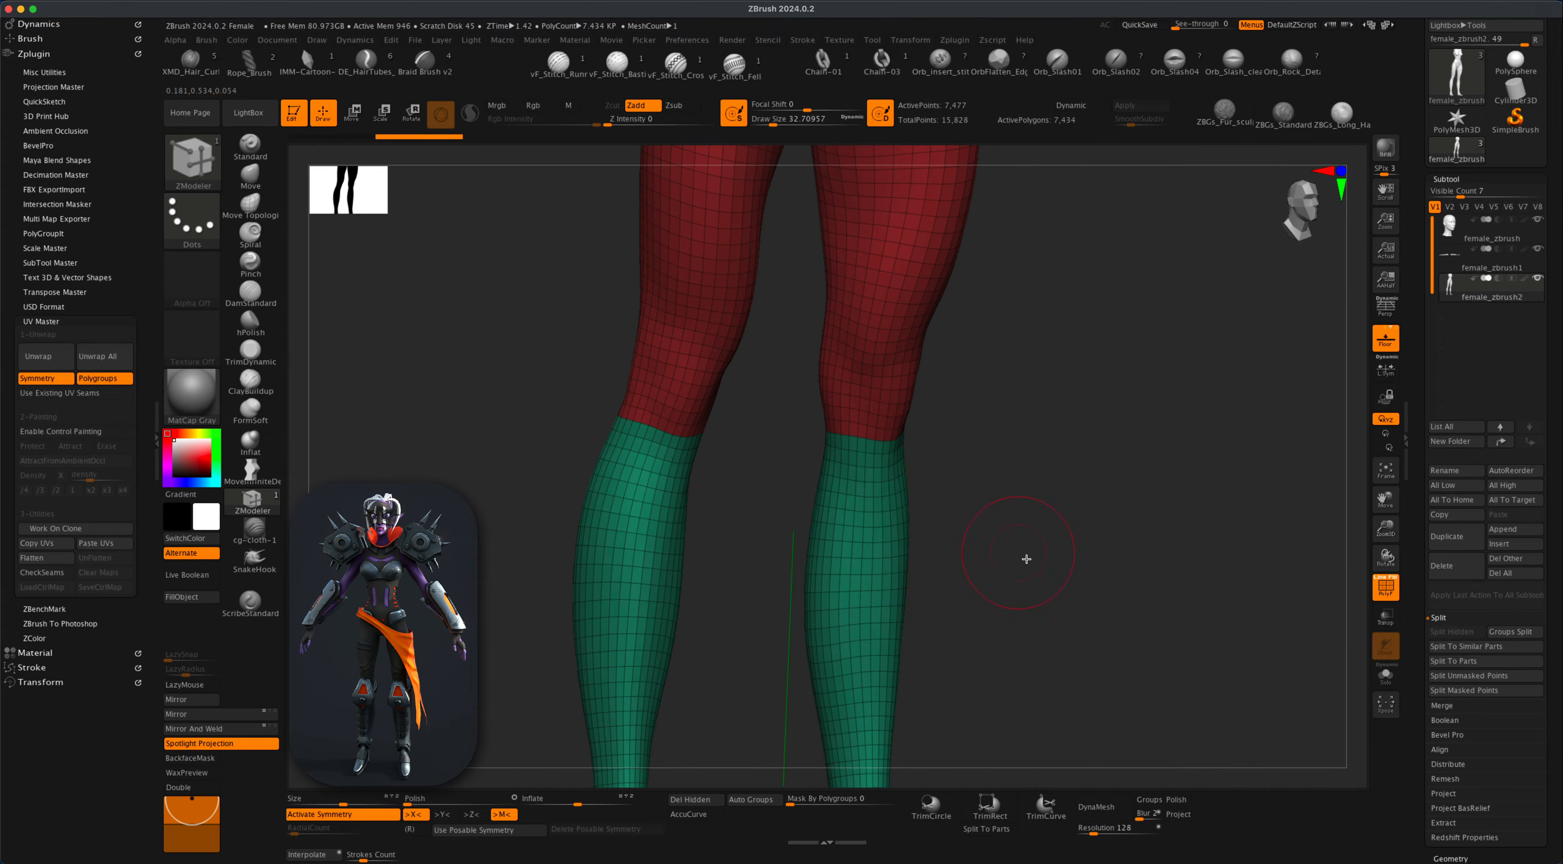
Isolate the lower legs' polygroup and split the hidden torso and thighs into a separate subtool.
shift+super+click(858, 516)
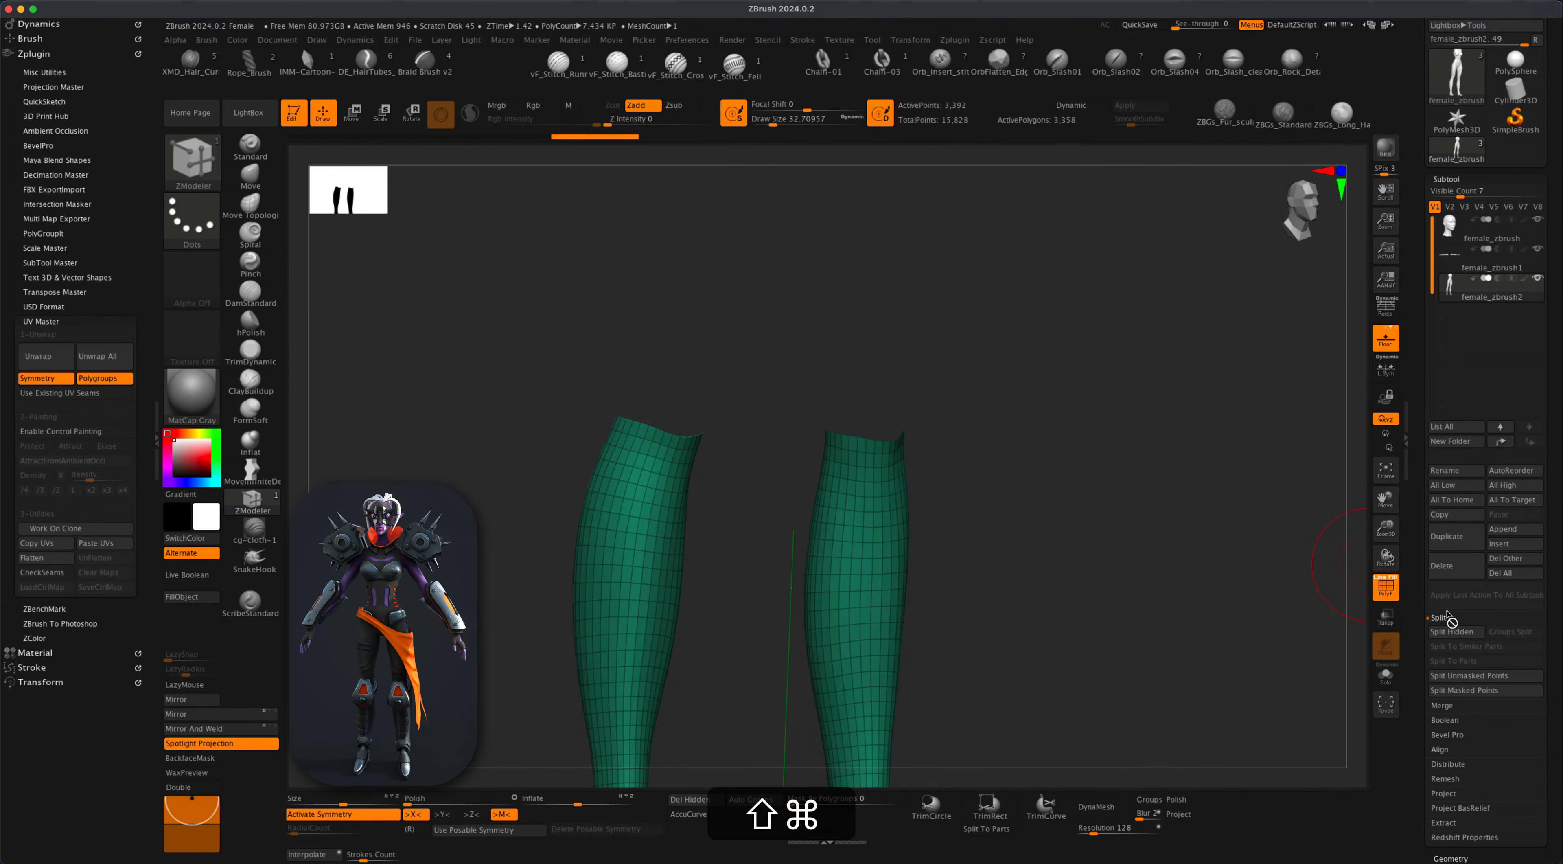
click(1453, 632)
alt+drag(1181, 569, 1095, 546)
Select the head, arms, lower legs and torso subtools in turn to check the separation, and turn off the polyframe display.
click(1451, 224)
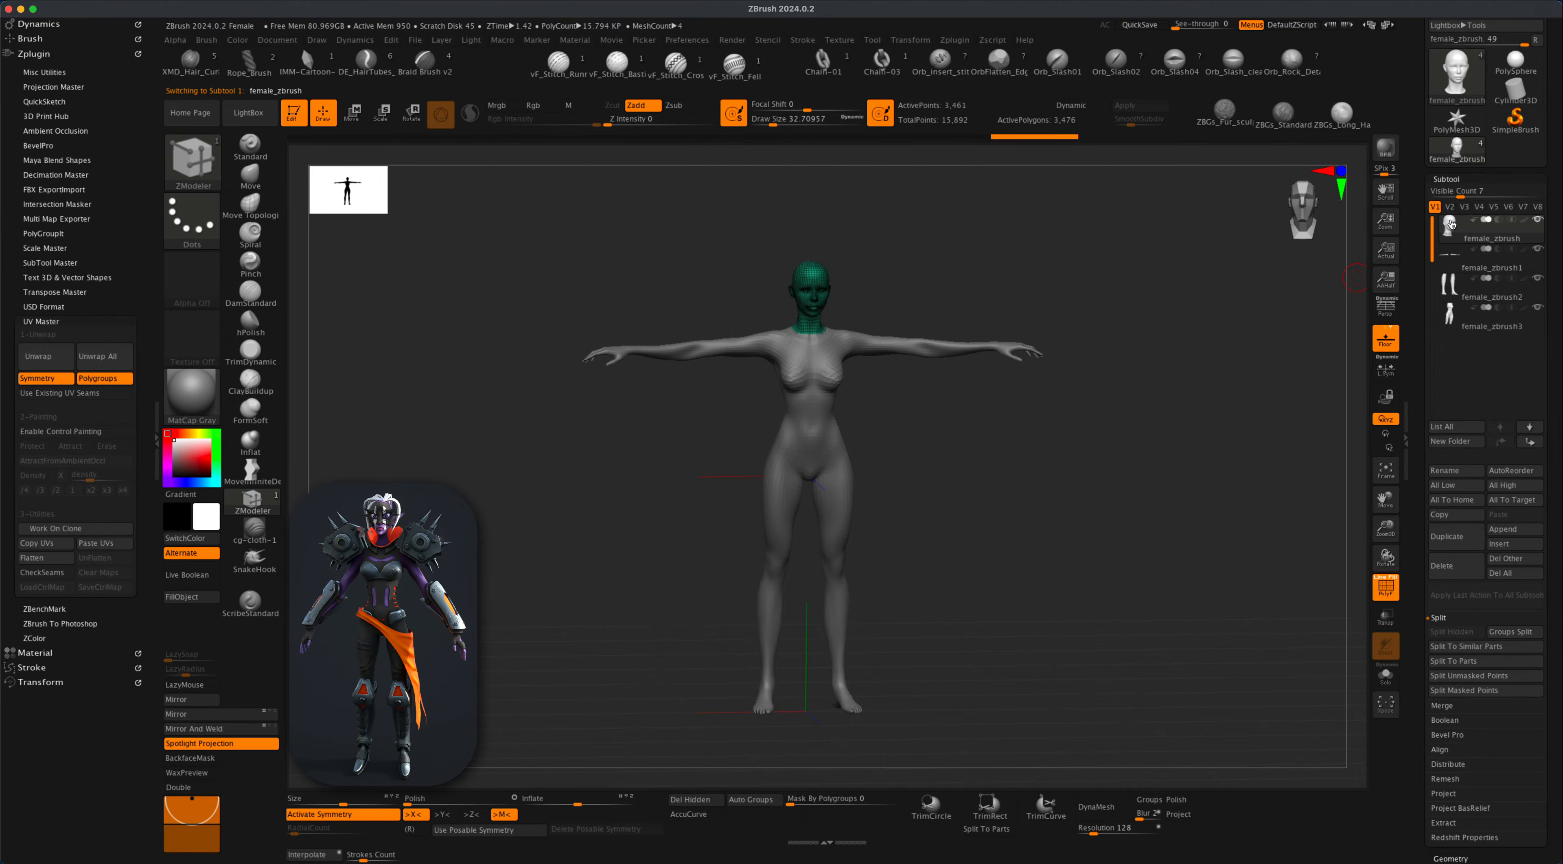
click(1450, 257)
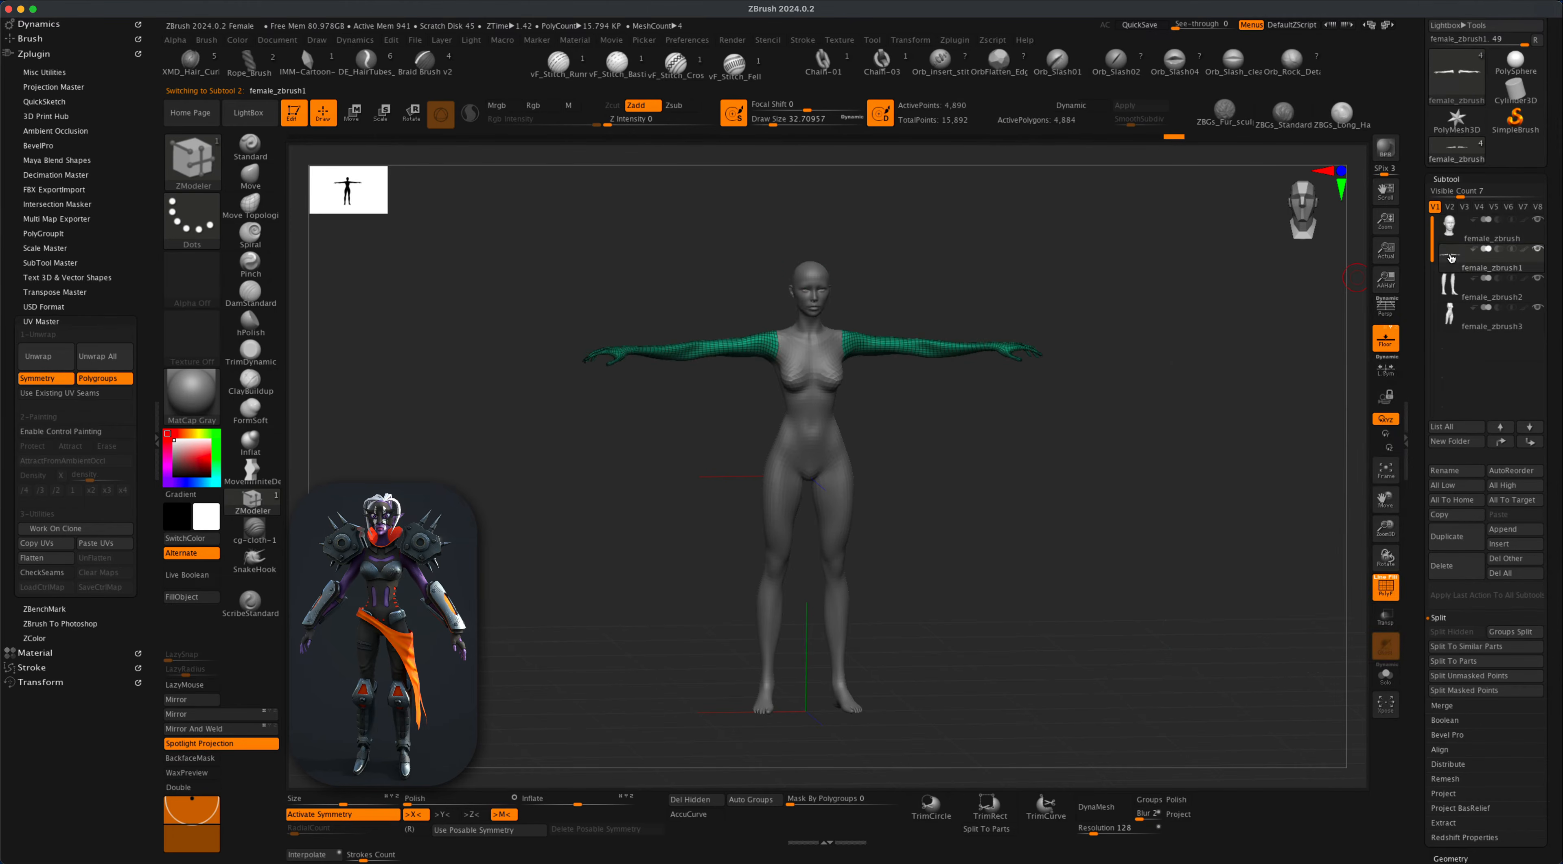
click(1448, 285)
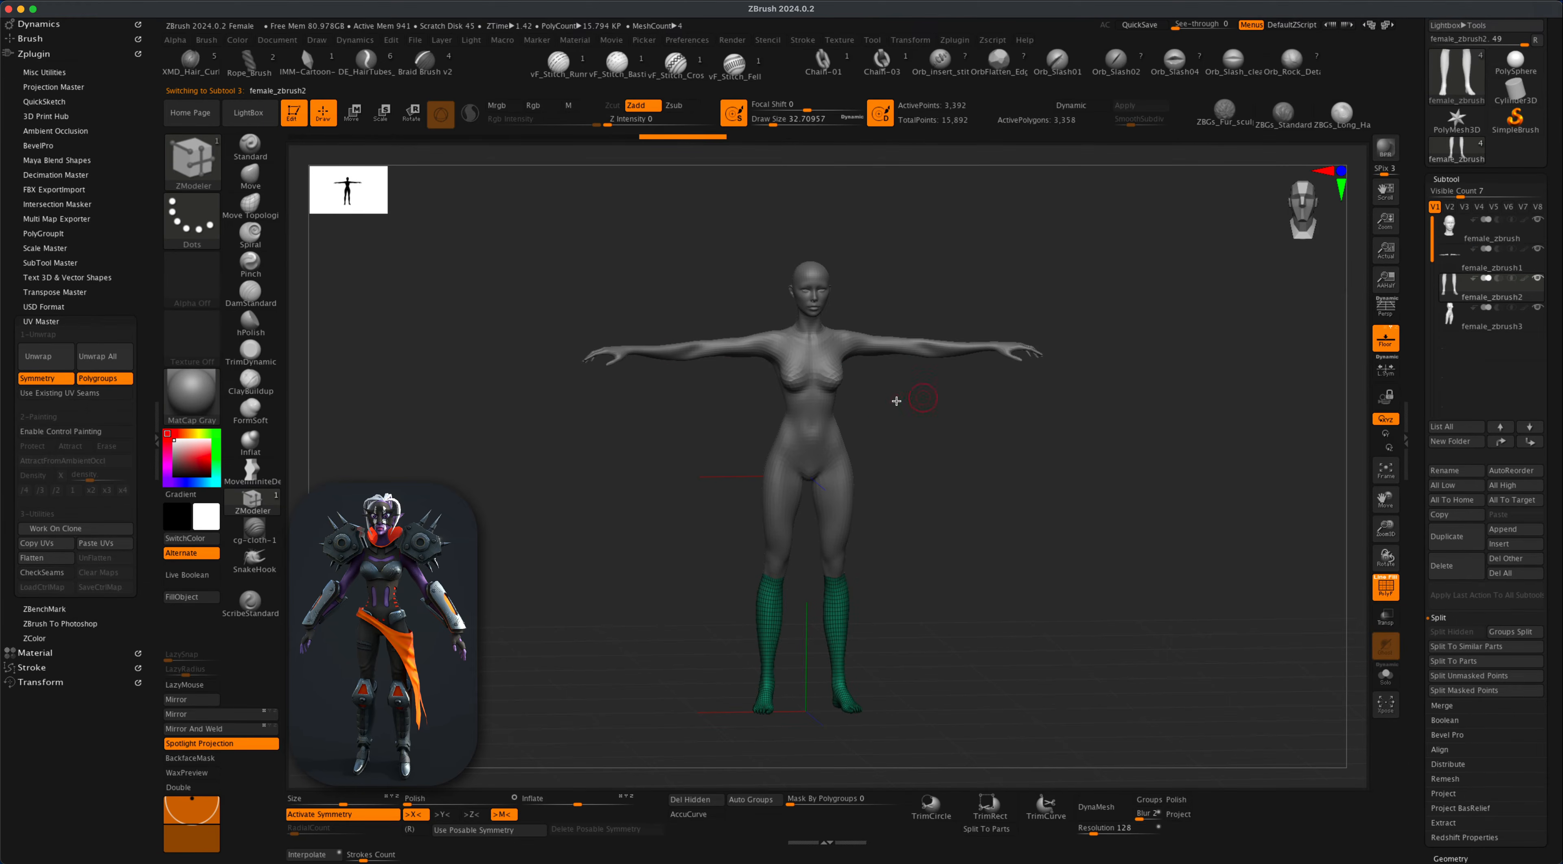
click(1450, 313)
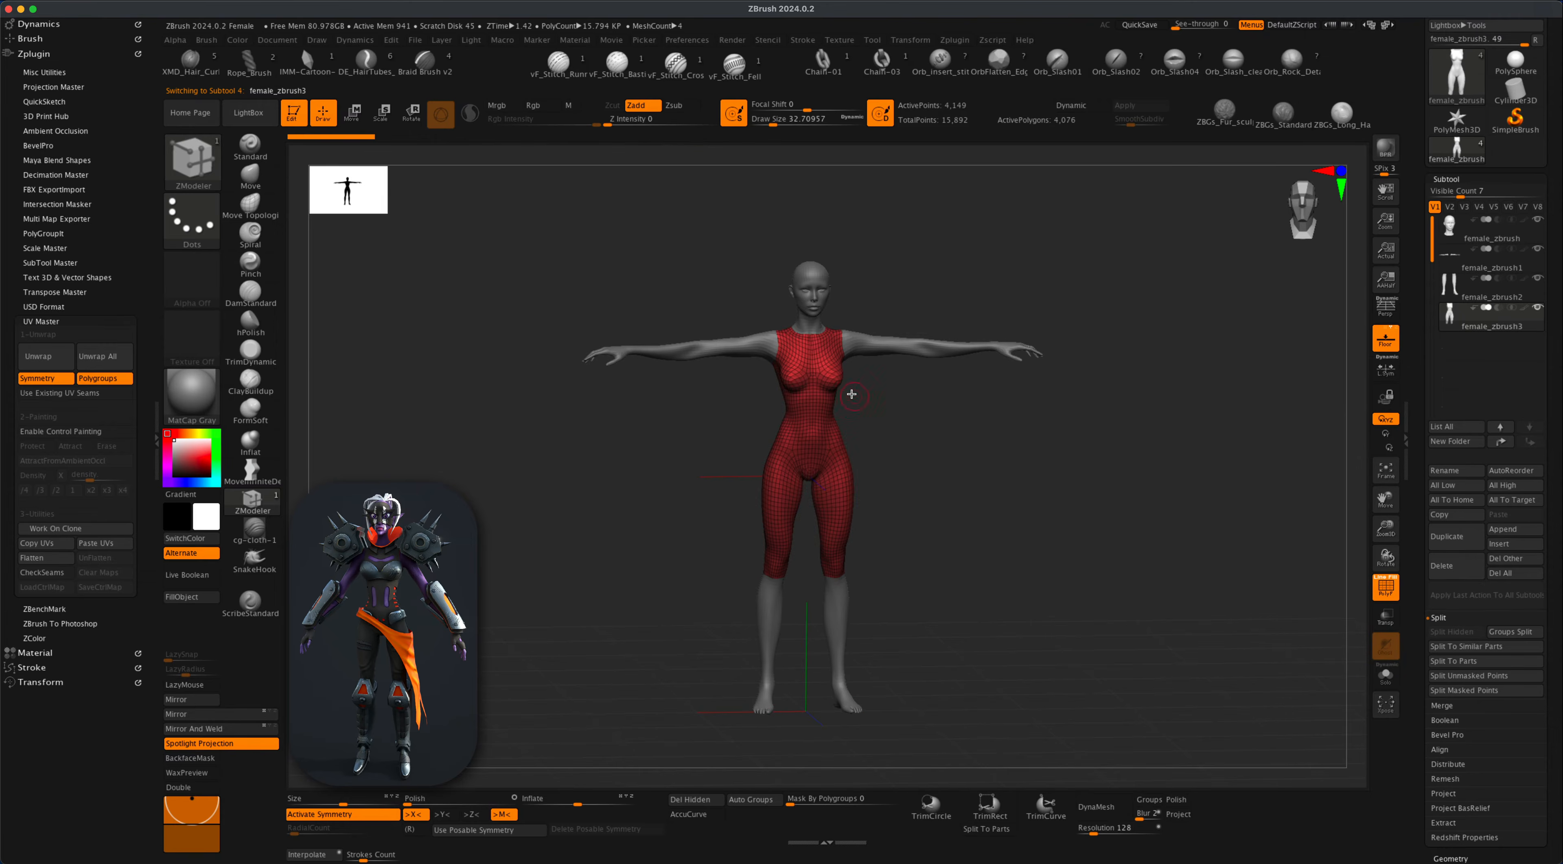
drag(964, 494, 1003, 488)
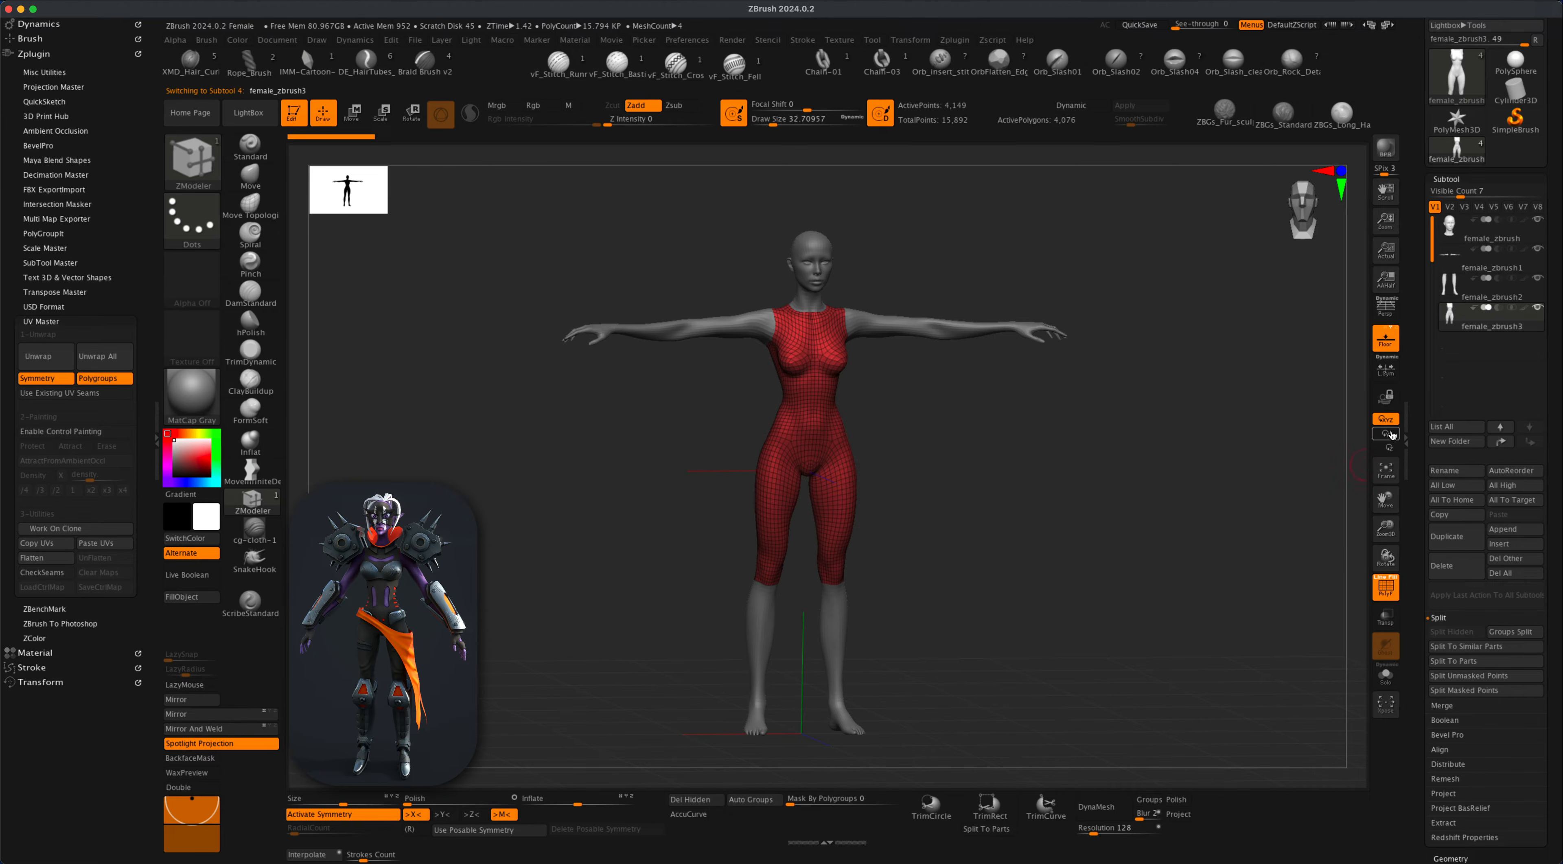
click(1386, 588)
alt+drag(1064, 545, 1030, 513)
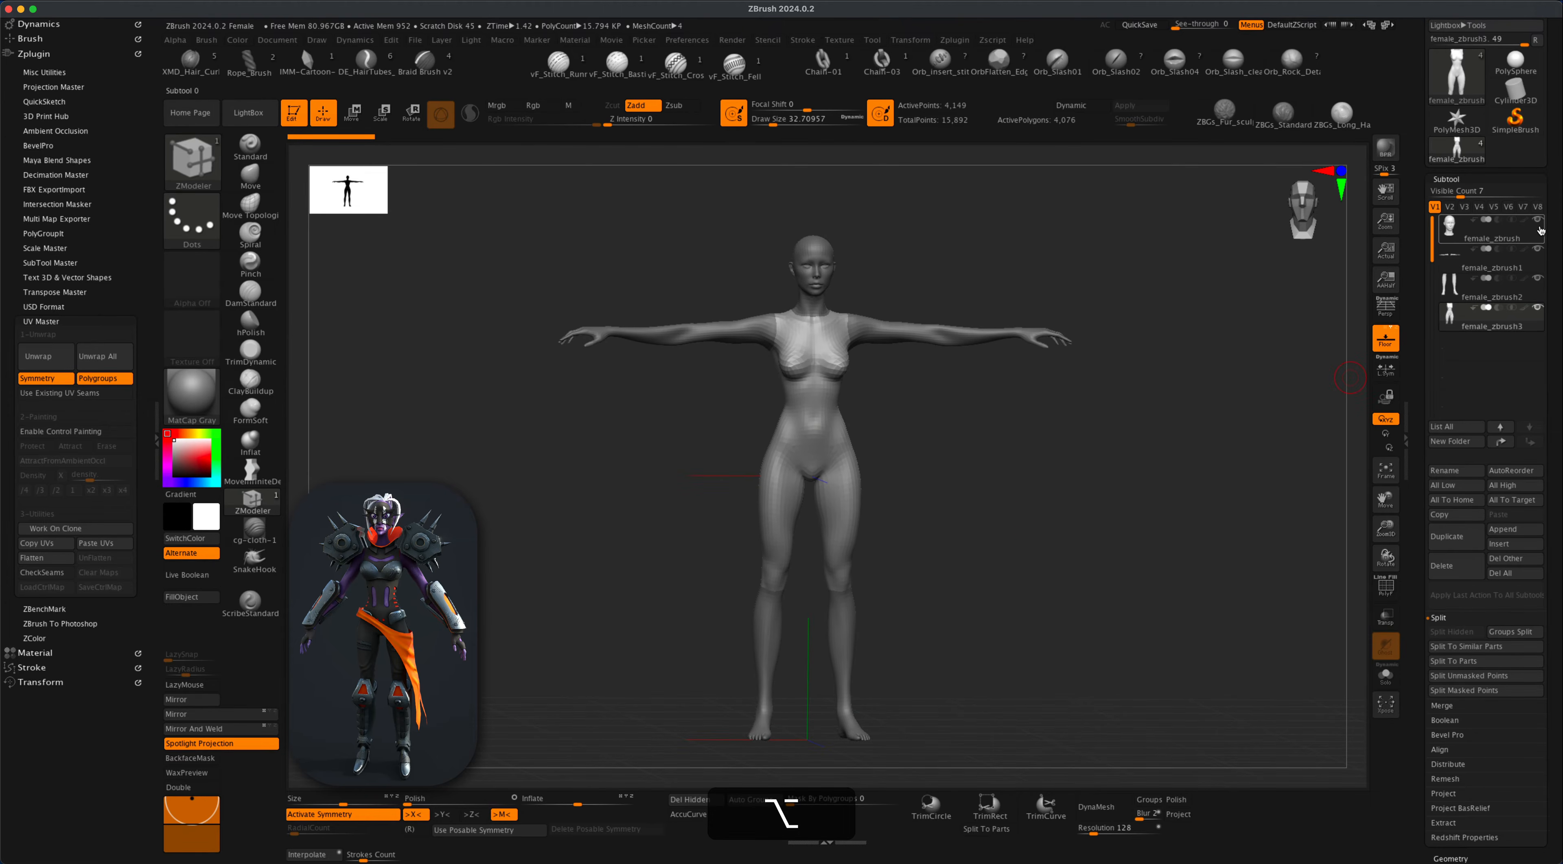
Hide the other subtools, make the head subtool active and frame the head from the front.
mouse_move(1539, 224)
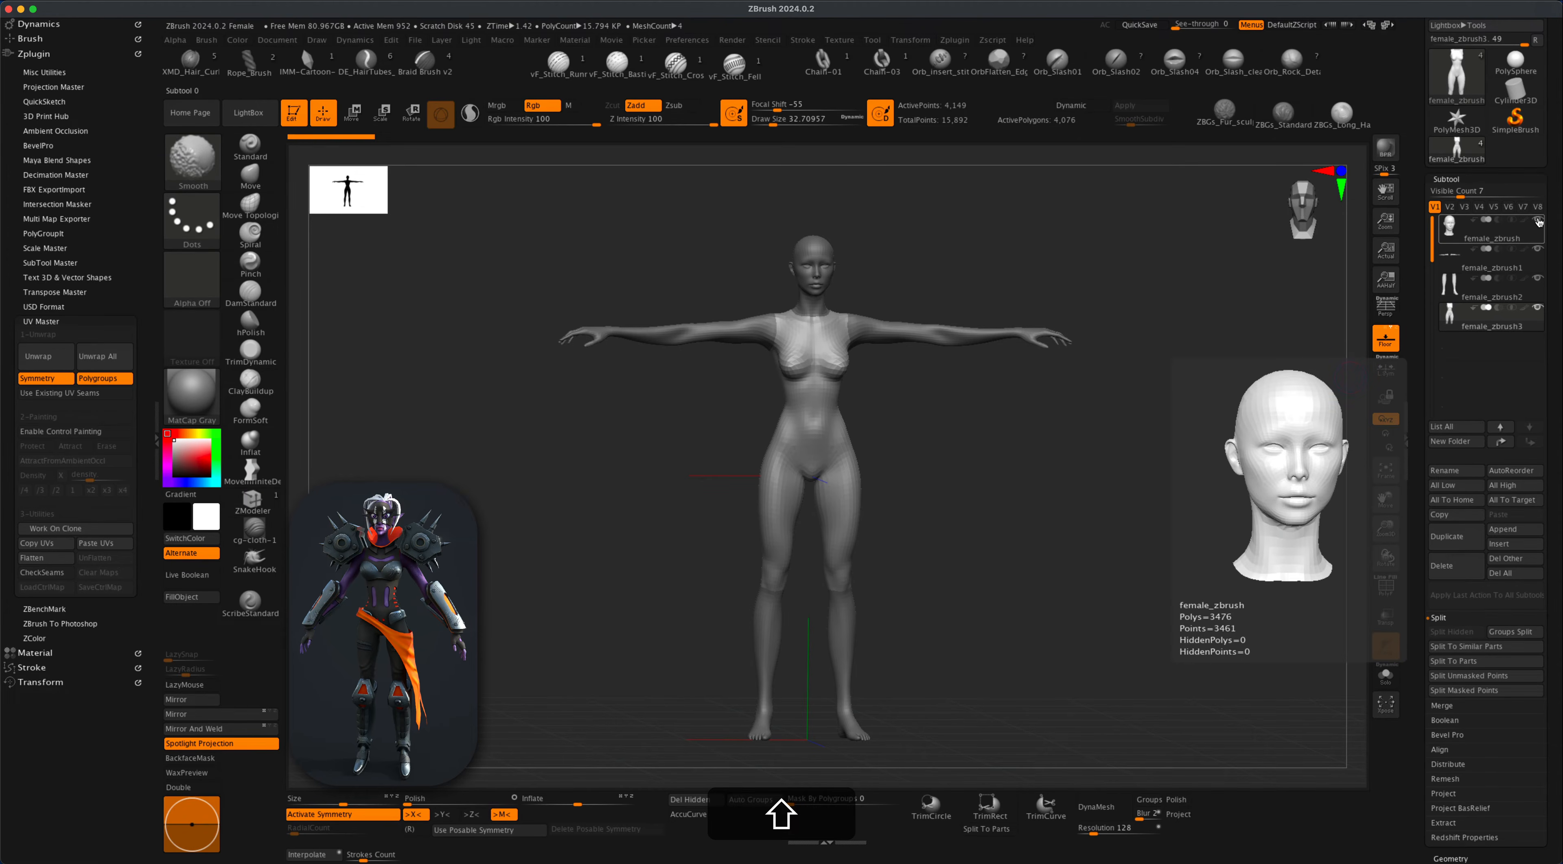
shift+click(1538, 308)
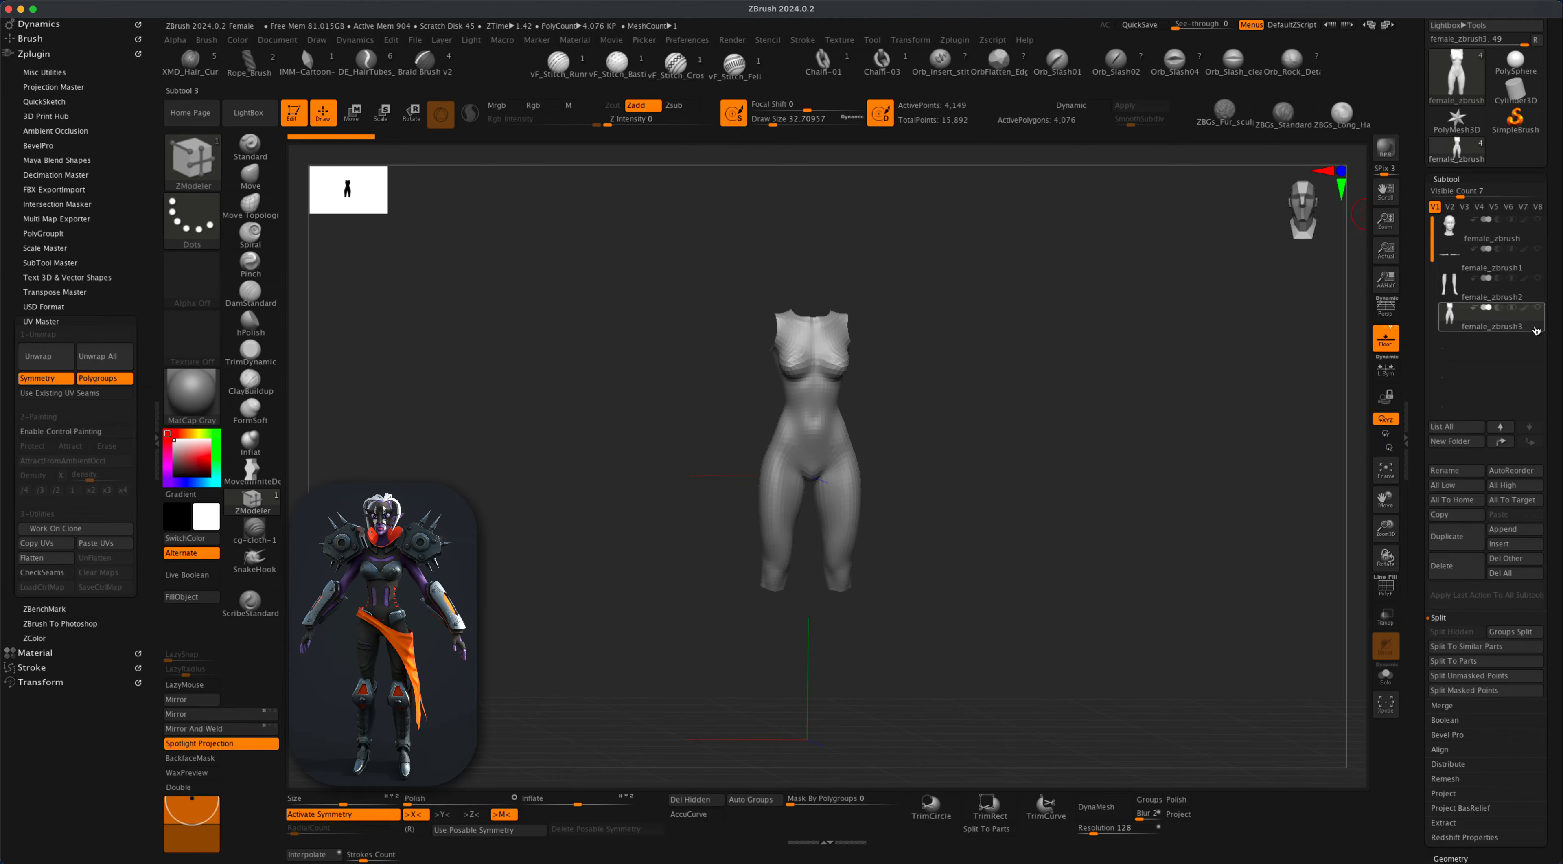
click(1531, 234)
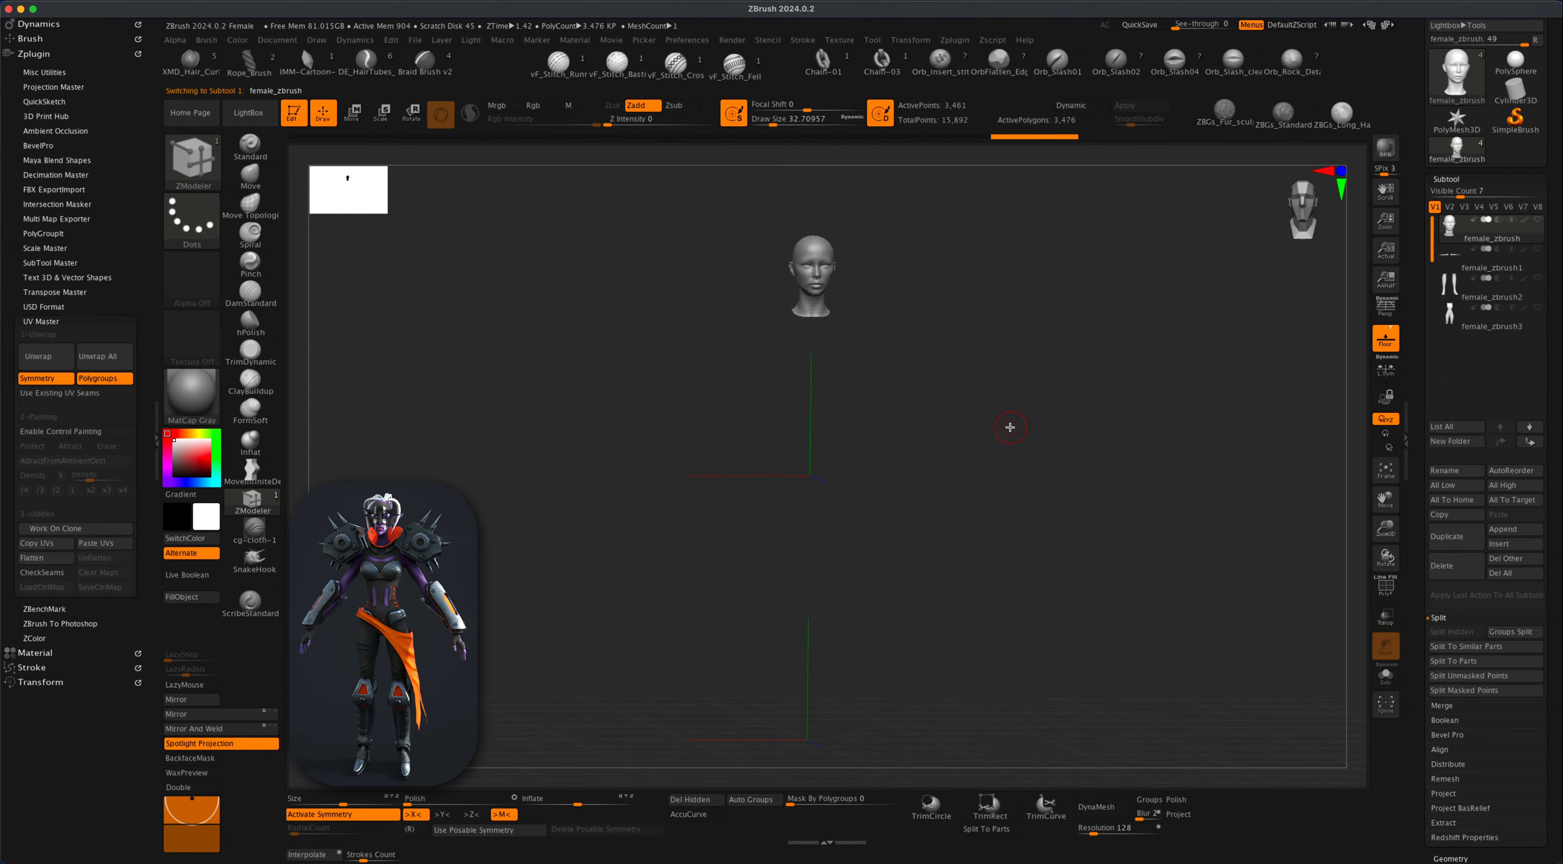
key(f)
alt+drag(1097, 585, 1091, 576)
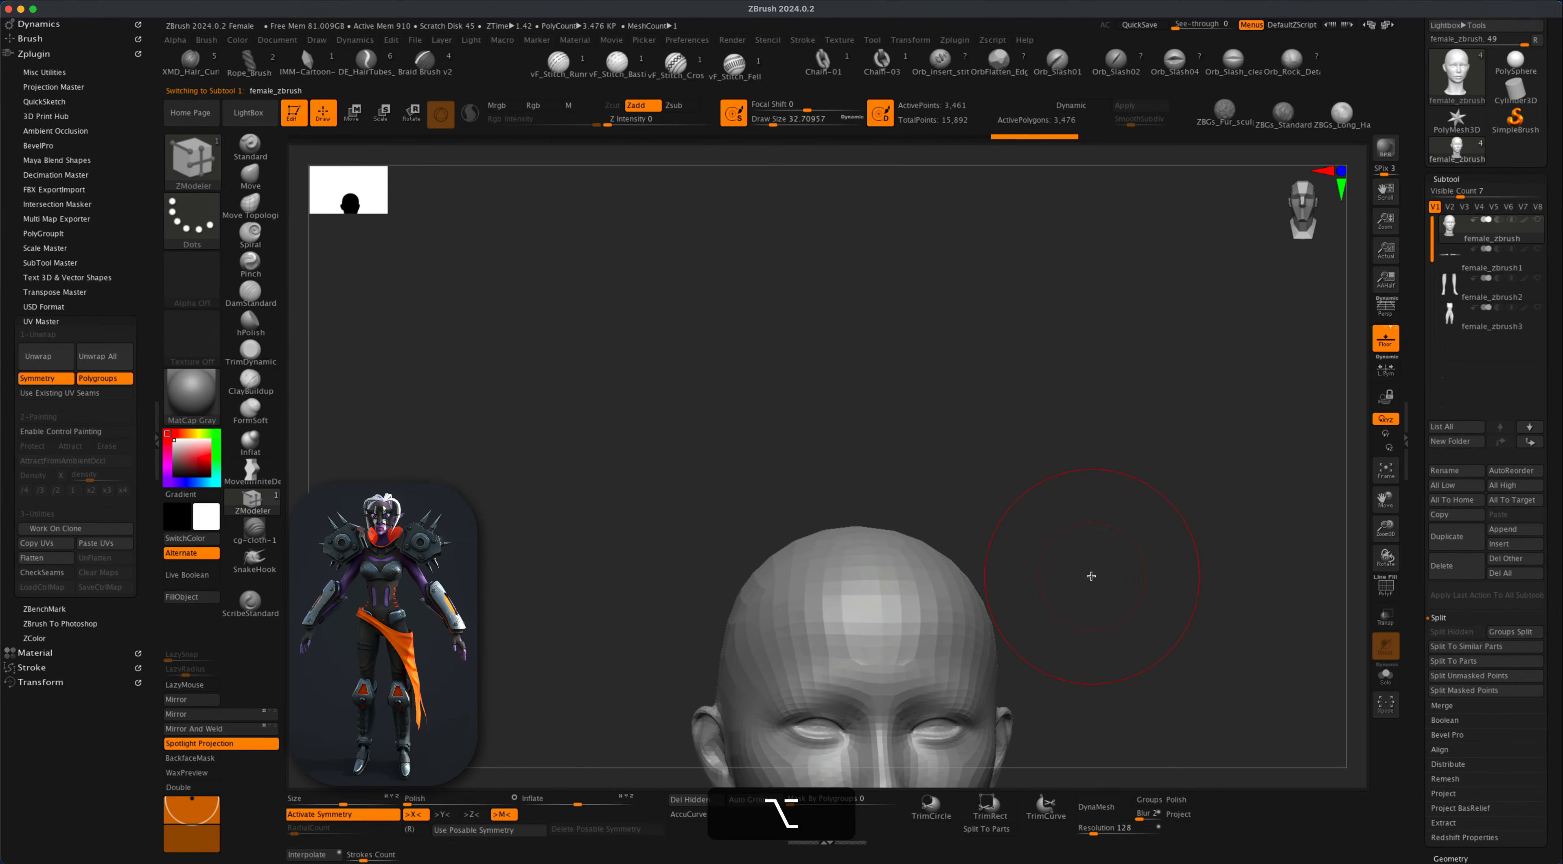
key(f)
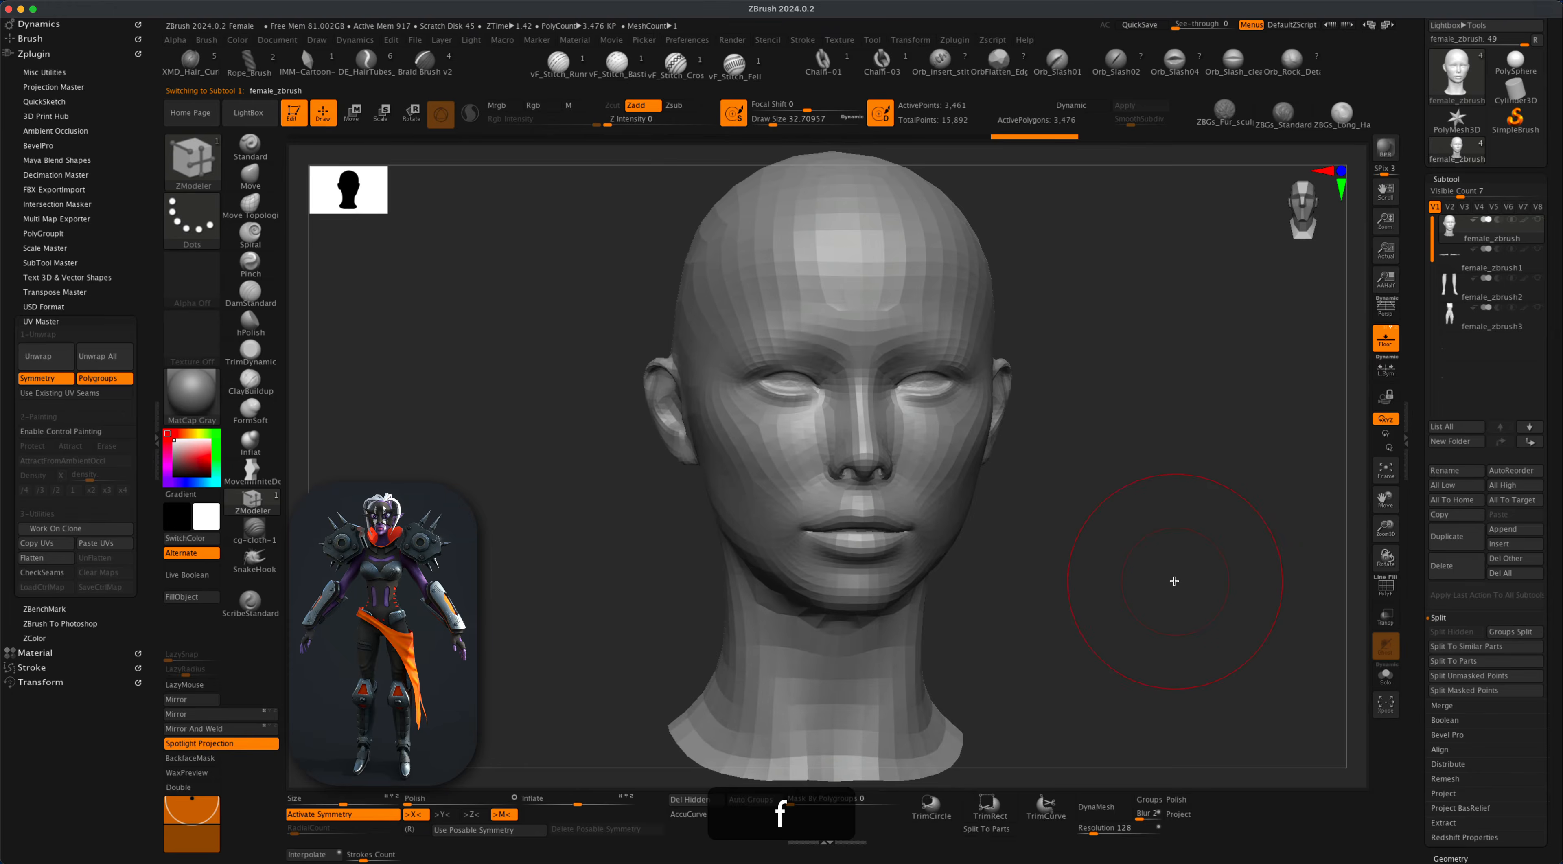
drag(1153, 592, 1027, 536)
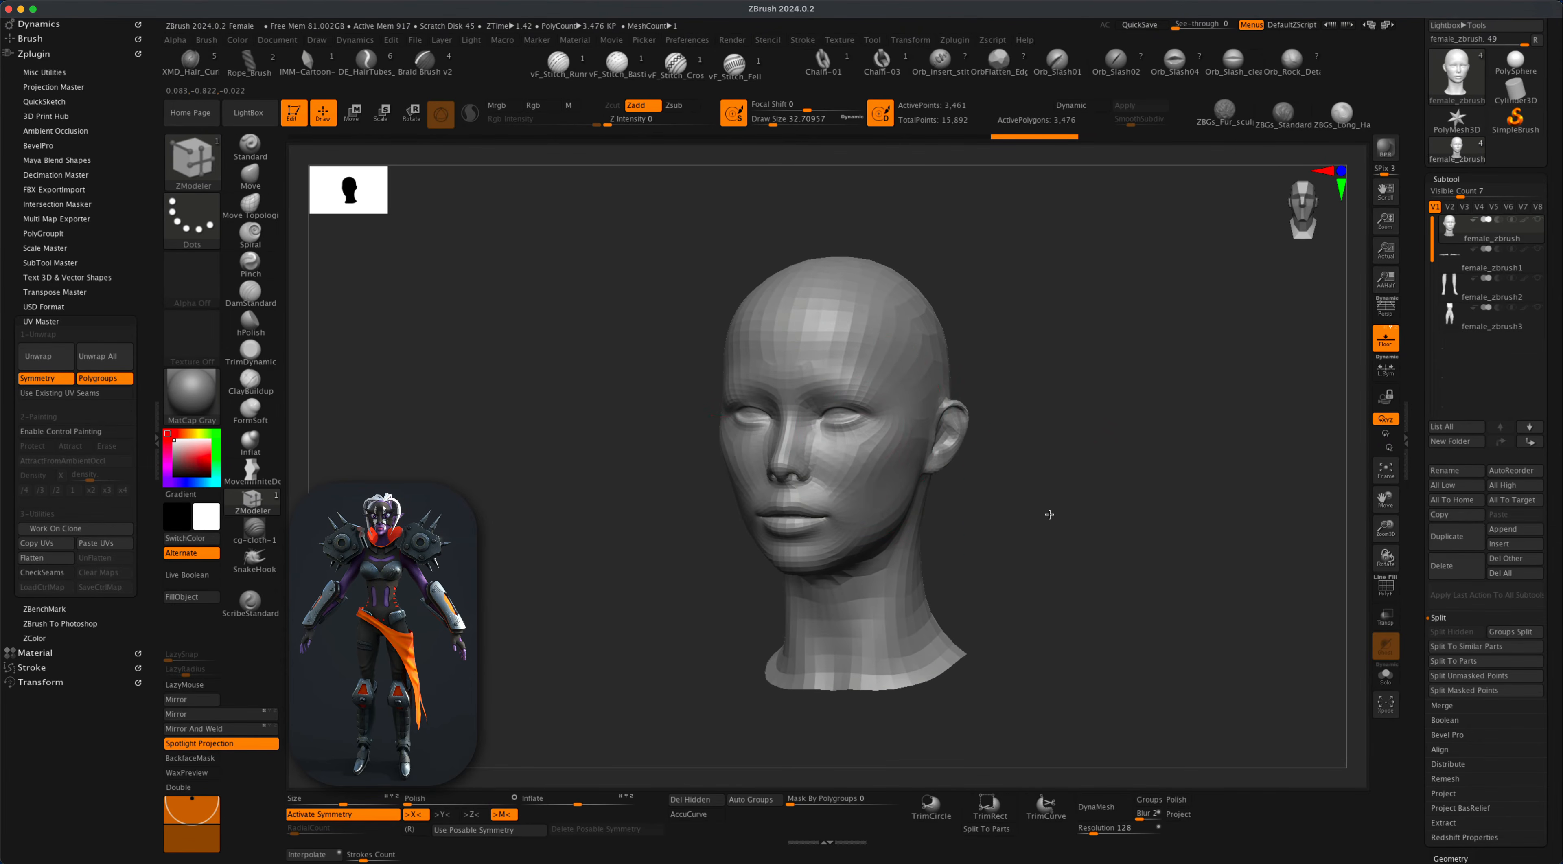
mouse_move(1053, 513)
mouse_down()
mouse_move(1040, 512)
mouse_move(1061, 576)
mouse_move(1063, 552)
mouse_move(1085, 569)
mouse_up()
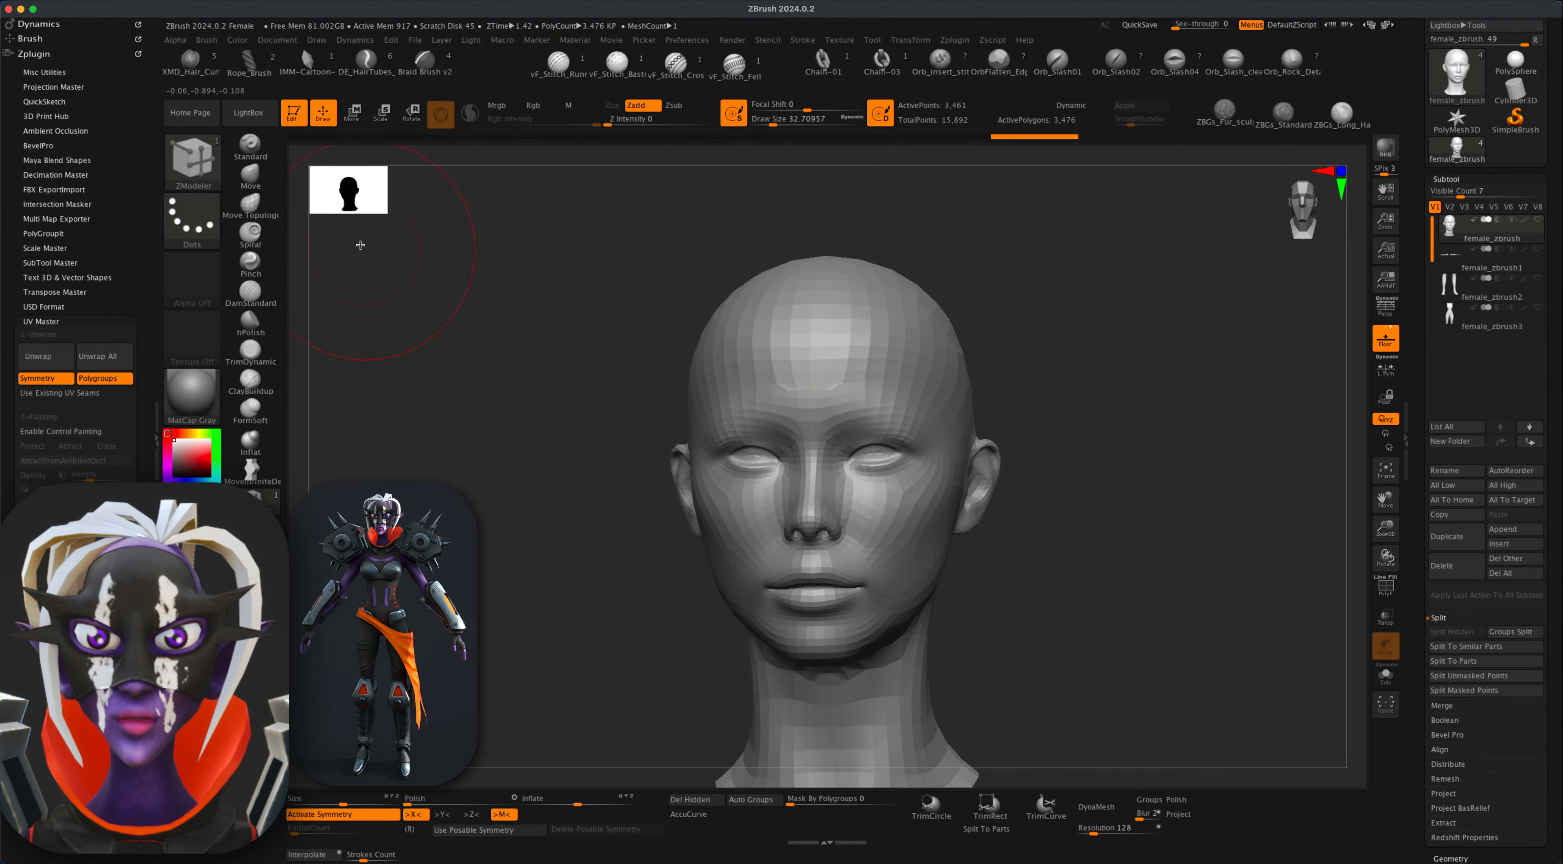
With the Move brush at a draw size of about 25, narrow the mouth by pushing its corners inward.
click(250, 175)
key(s)
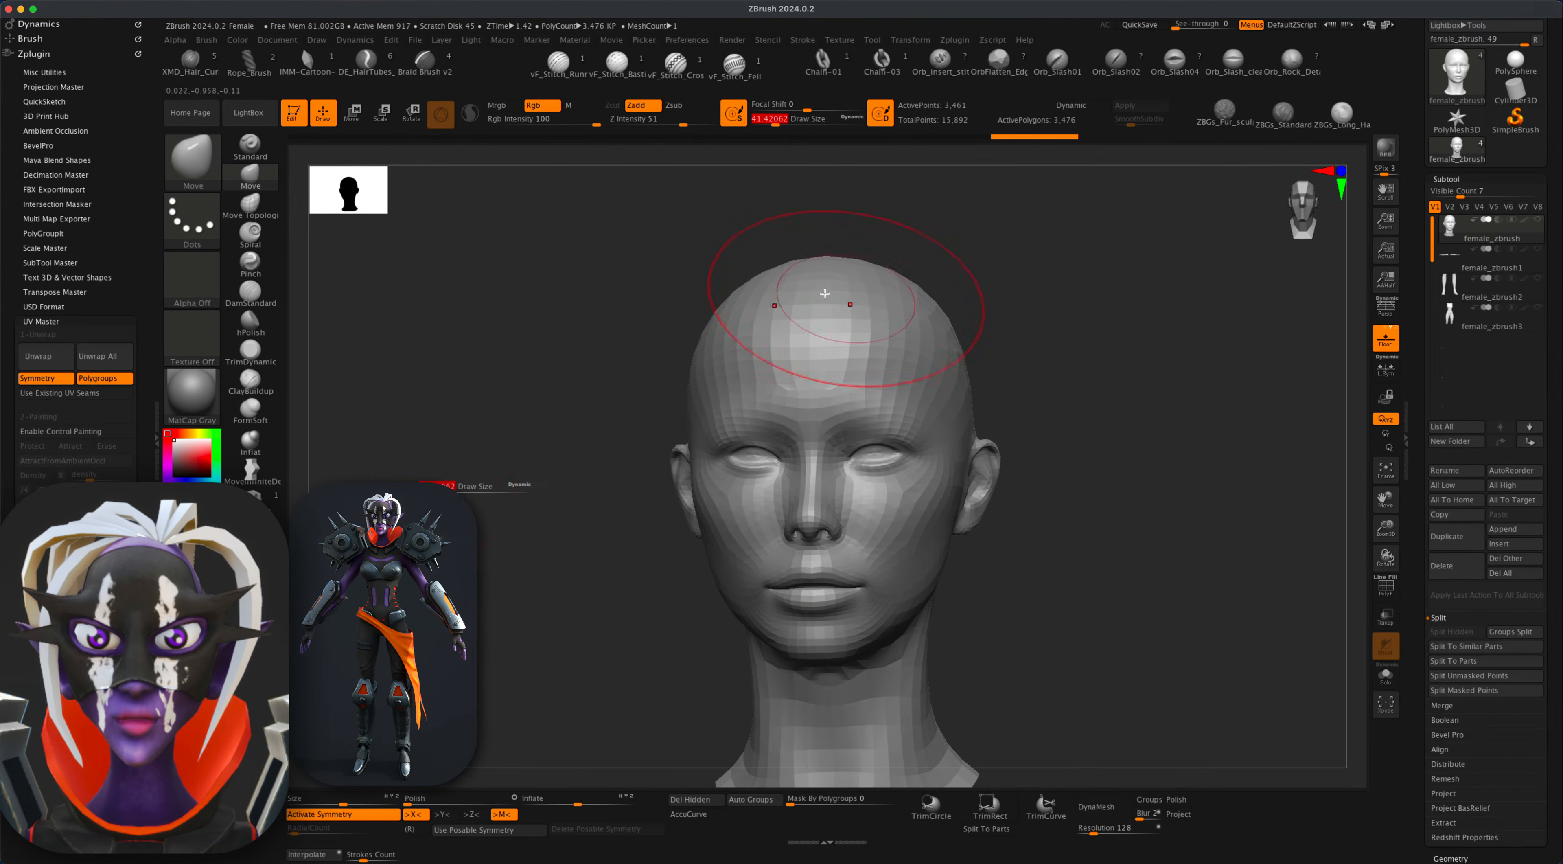
key(s)
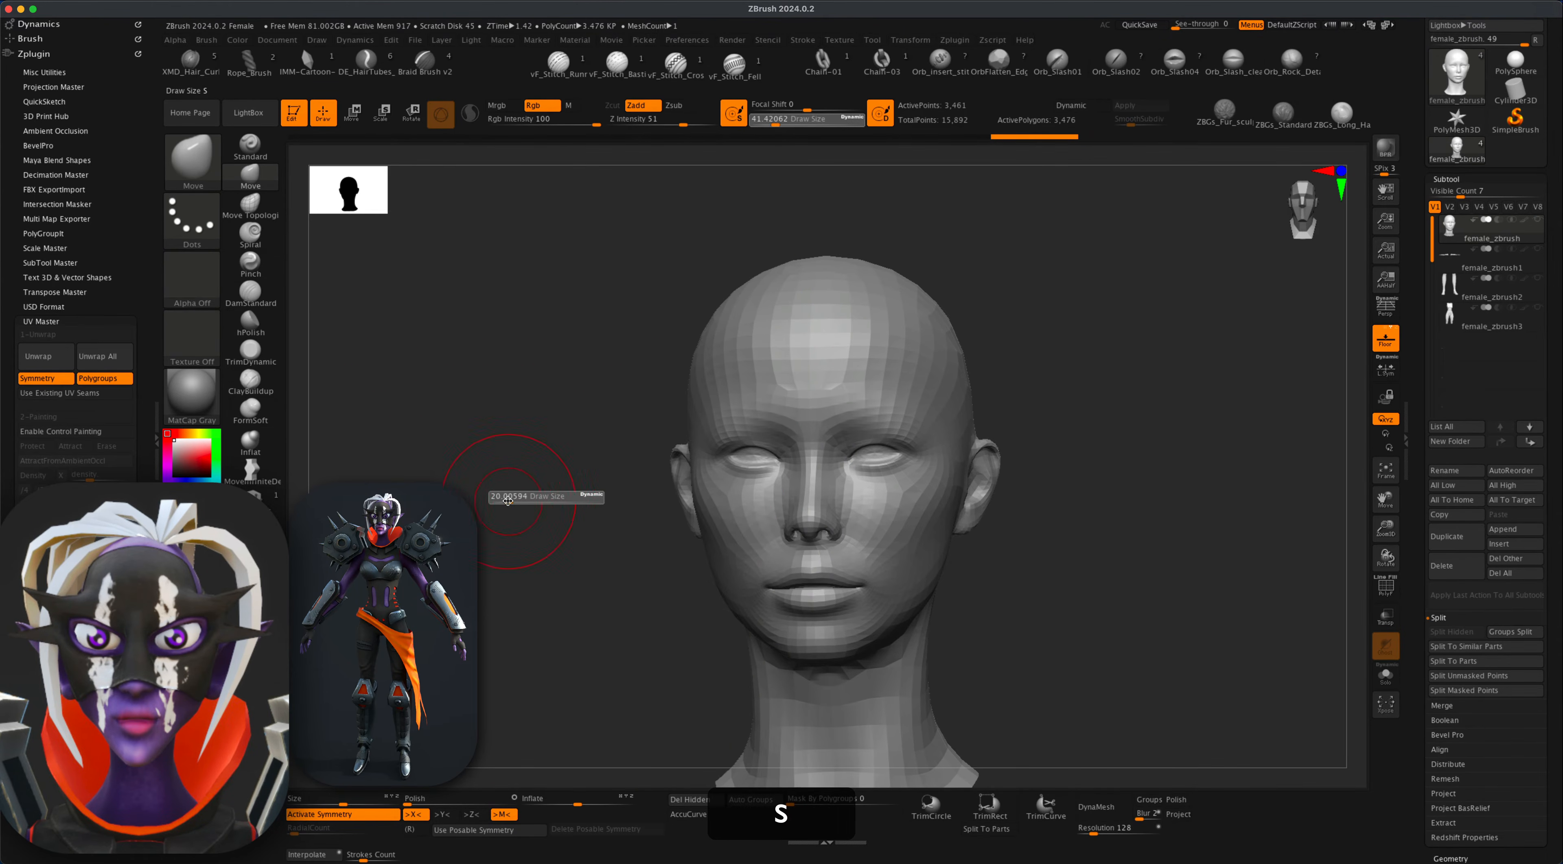
key(alt+s)
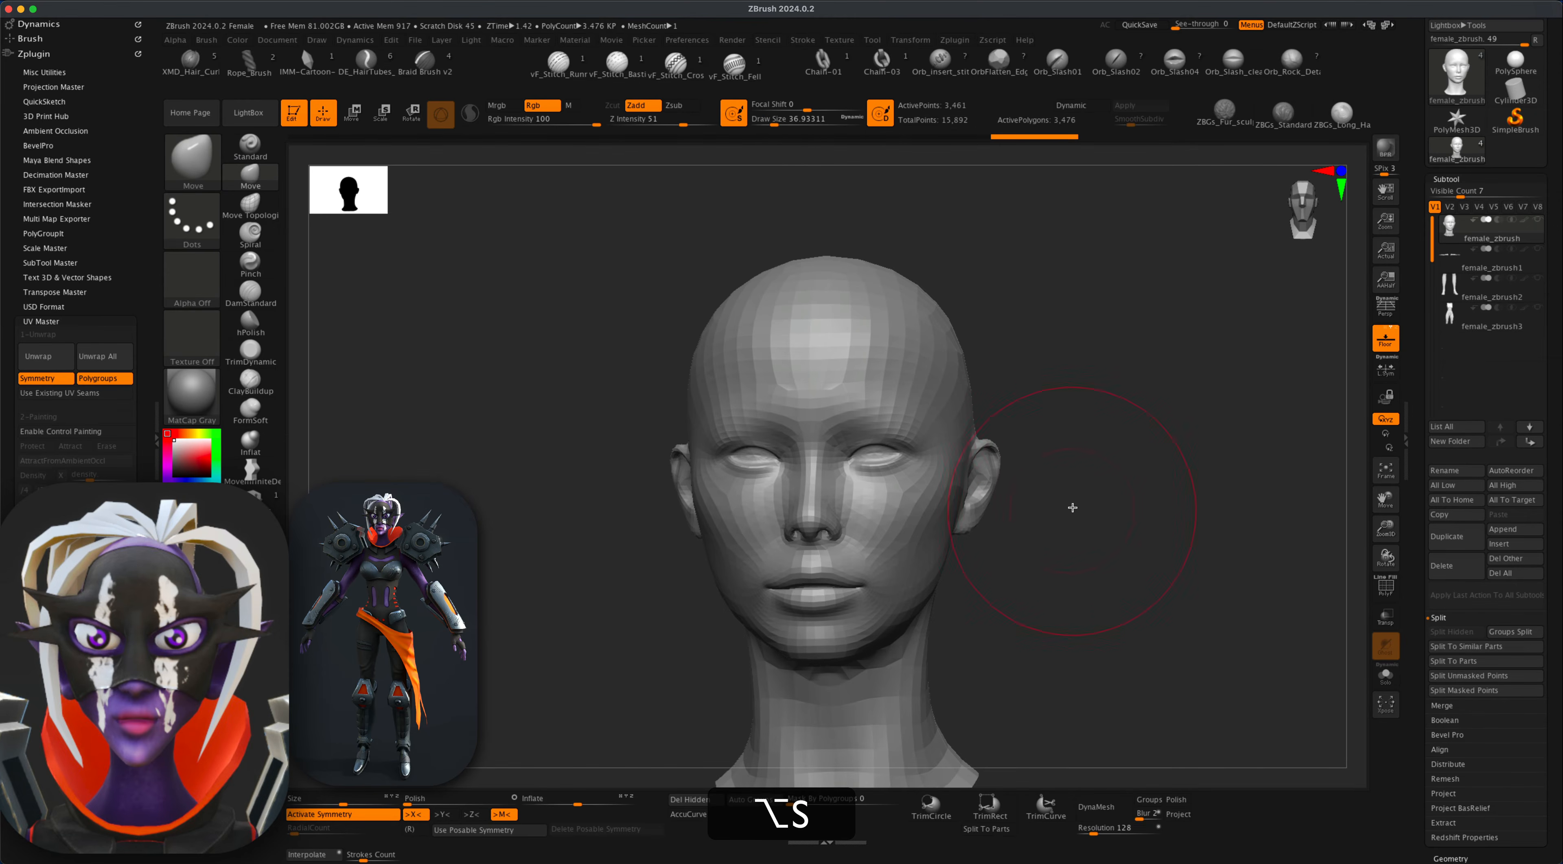
alt+drag(1073, 507, 1067, 459)
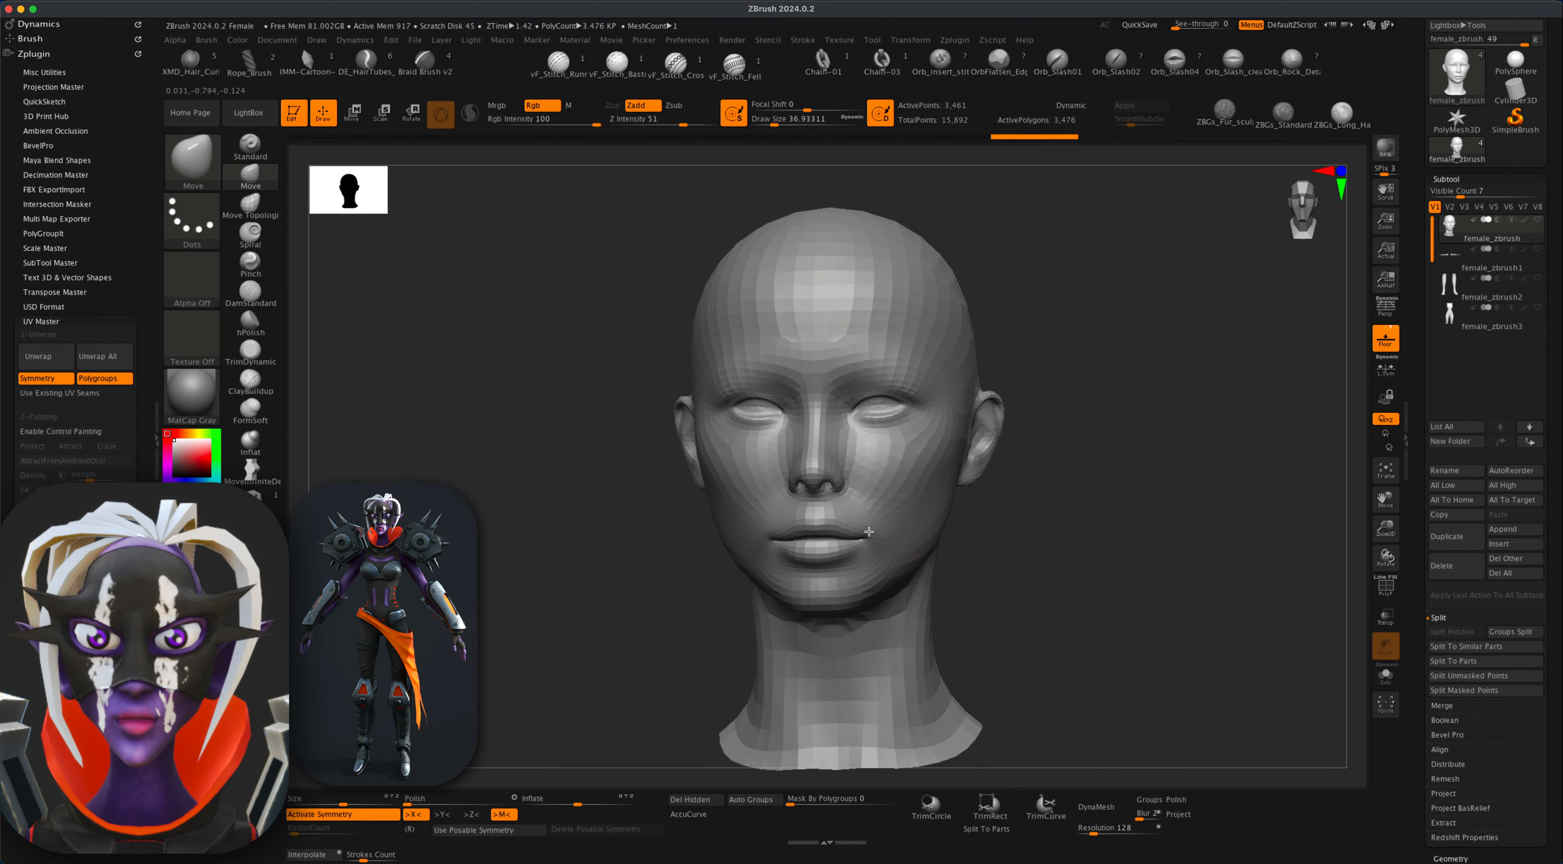
key(s)
drag(1003, 549, 999, 549)
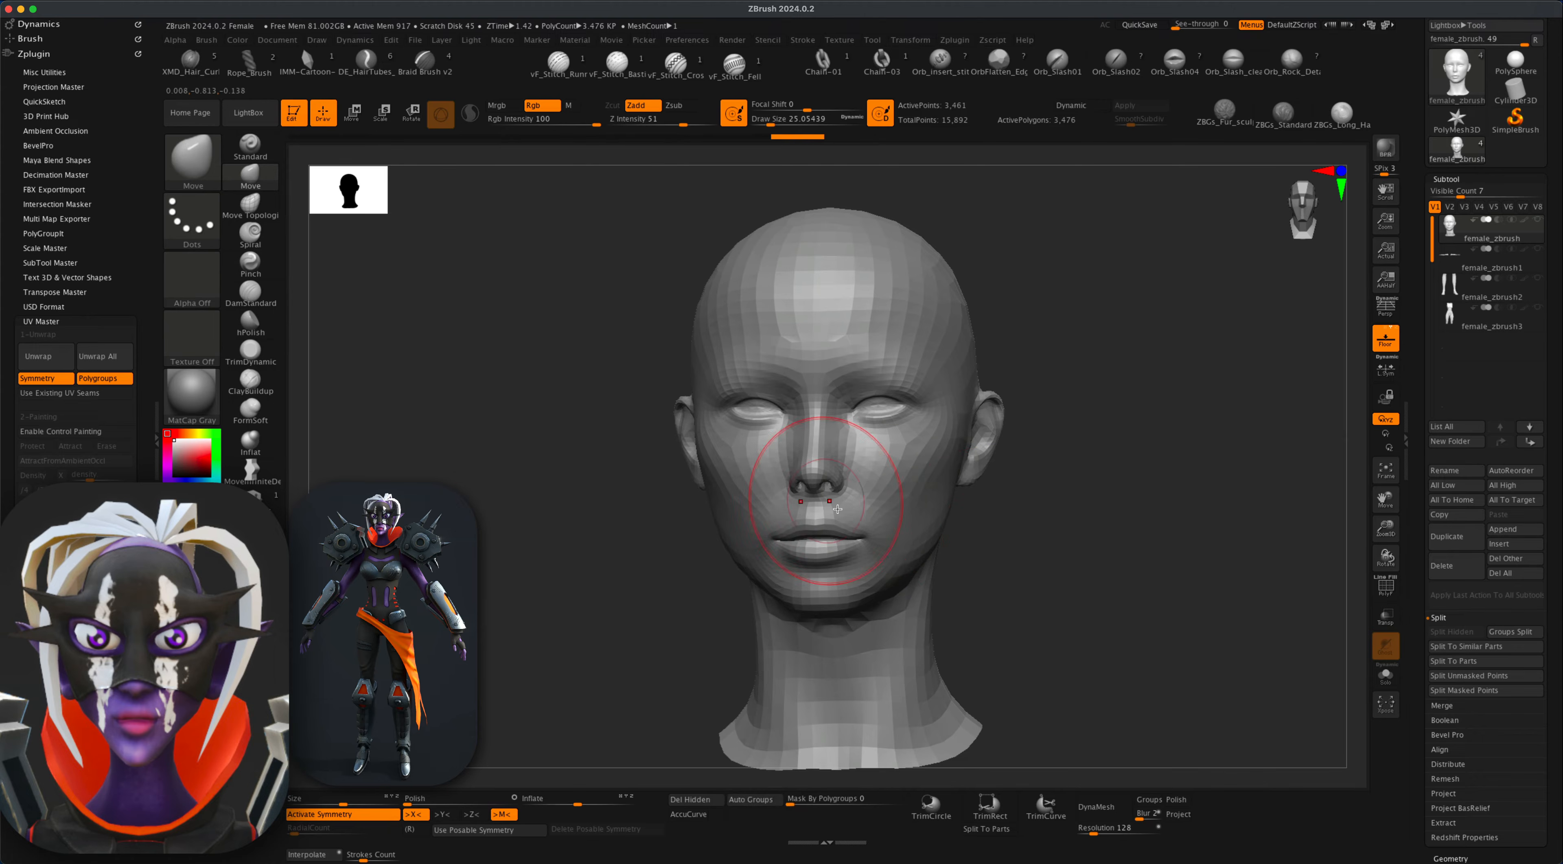
drag(868, 536, 834, 515)
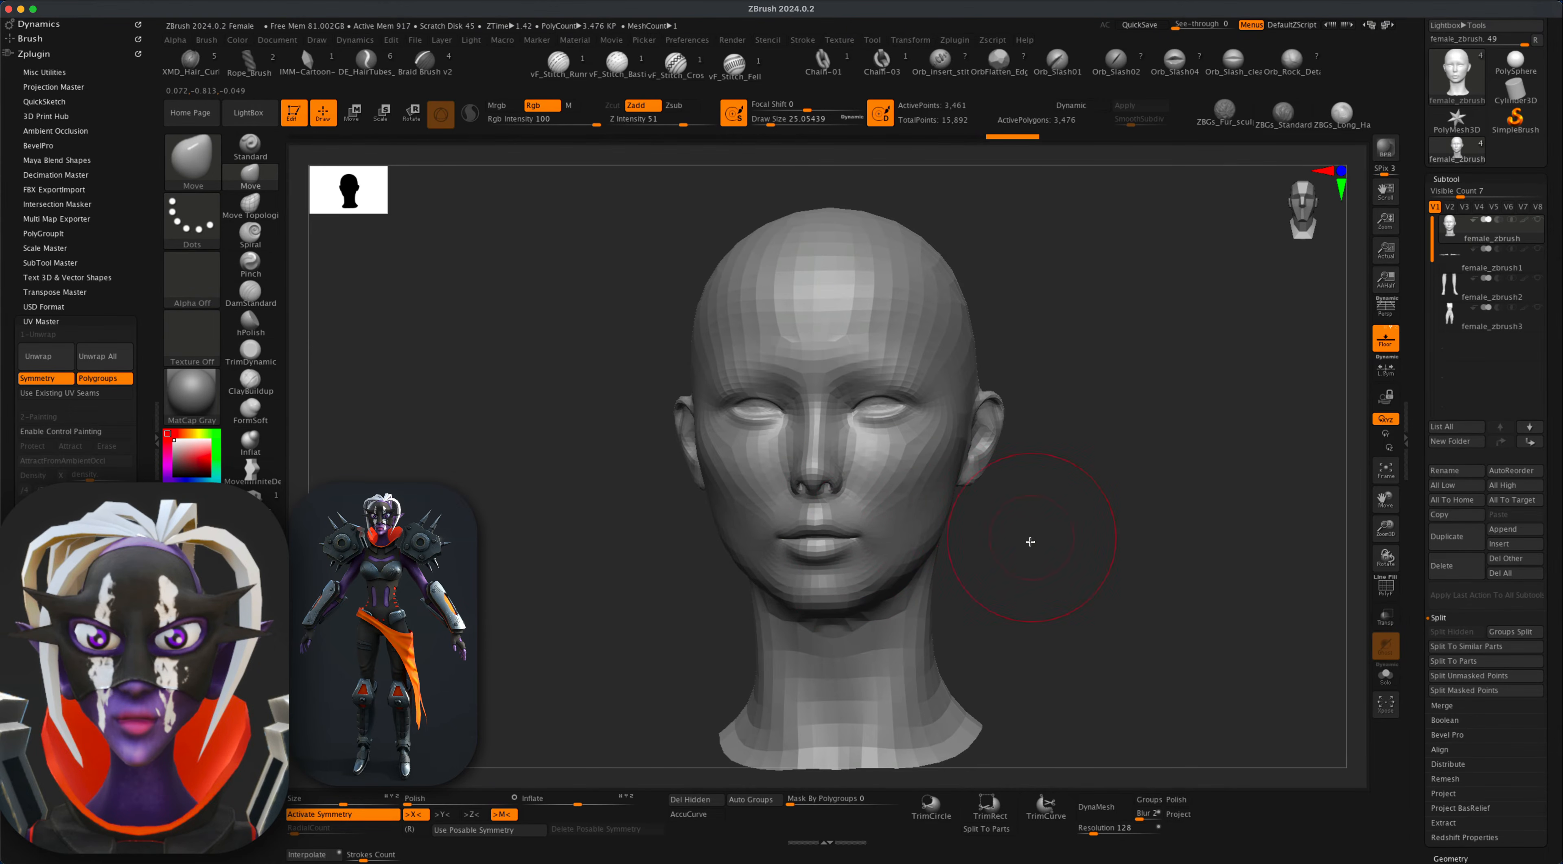
Slim the chin and jawline toward a more pointed shape with the Move brush, varying the draw size between about 17 and 37.
key(s)
mouse_move(1027, 541)
mouse_down()
mouse_move(1023, 557)
mouse_move(849, 615)
mouse_up()
key(s)
mouse_move(800, 647)
mouse_down()
mouse_move(833, 618)
mouse_move(865, 666)
mouse_up()
key(s)
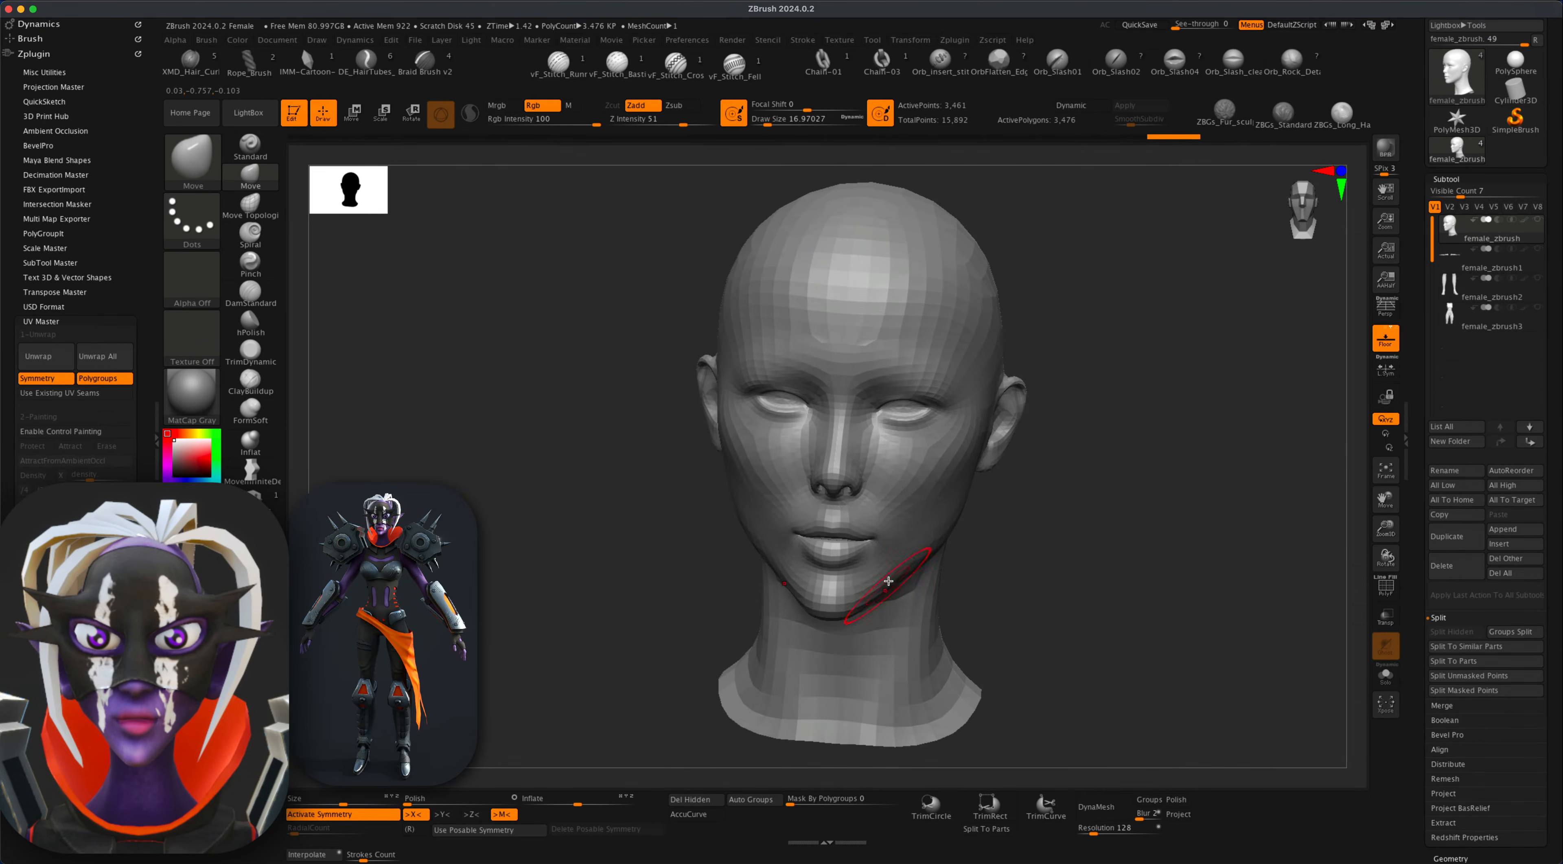
key(s)
drag(977, 566, 911, 556)
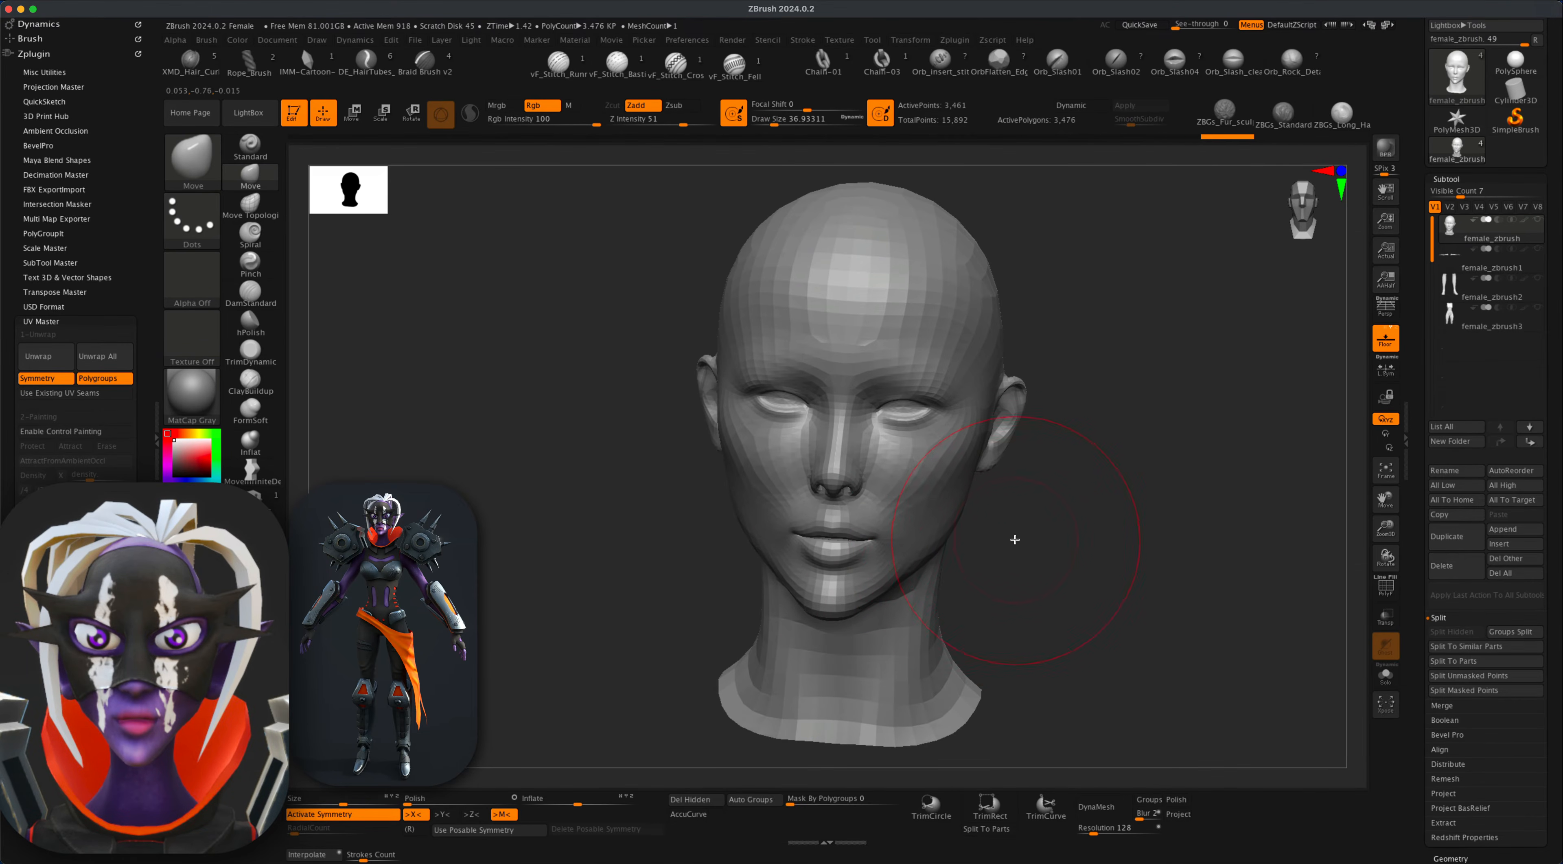
Hollow the cheeks and define the cheekbones with the Move brush at draw sizes of about 29 and 22.
key(s)
mouse_move(1015, 539)
mouse_down()
mouse_move(924, 503)
mouse_move(997, 532)
mouse_up()
key(s)
key(s)
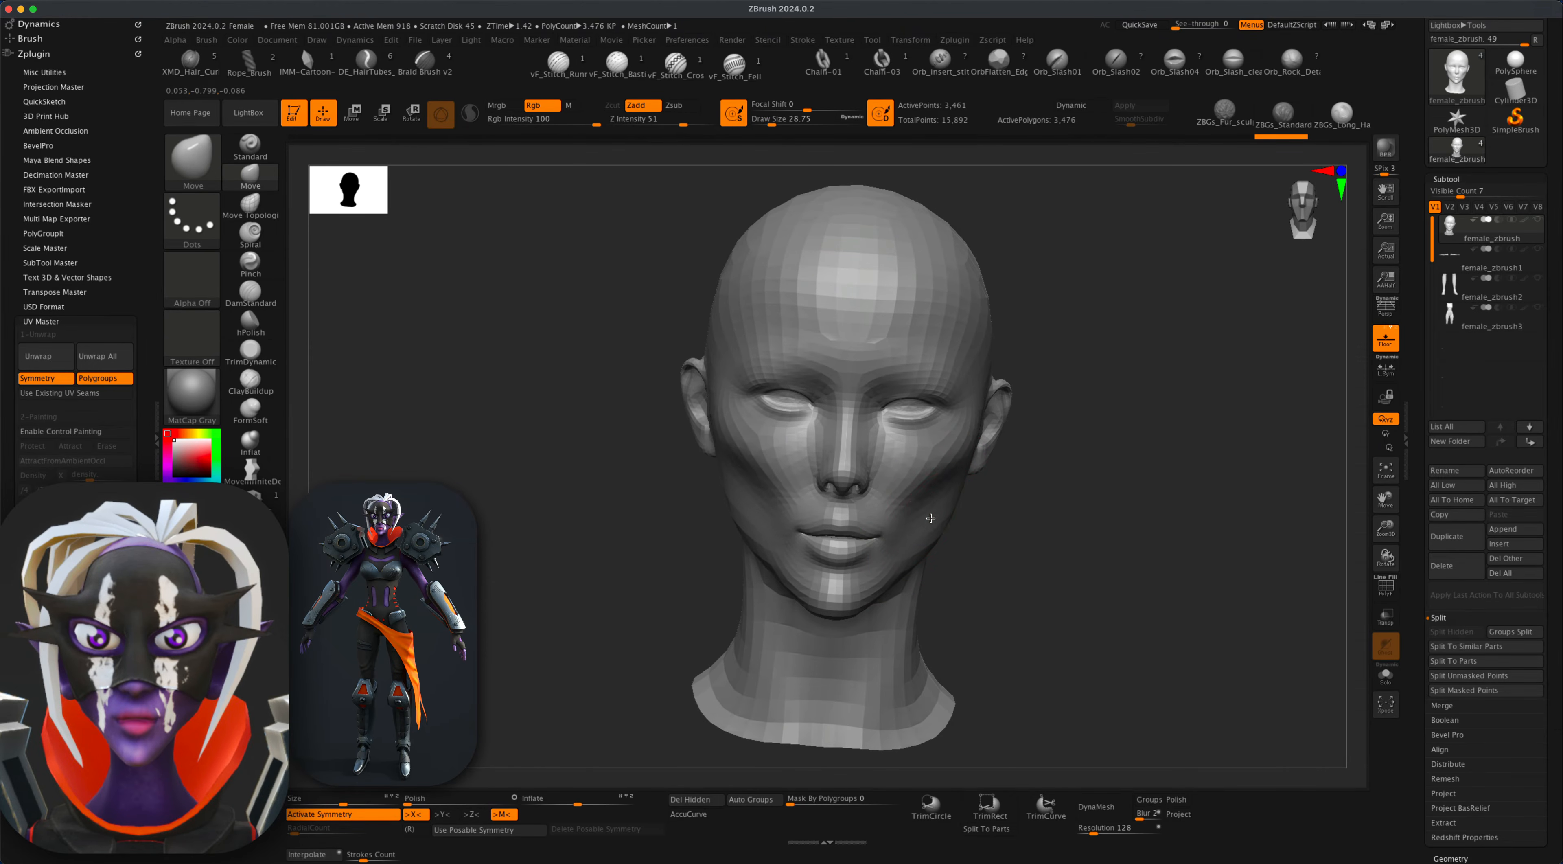
key(s)
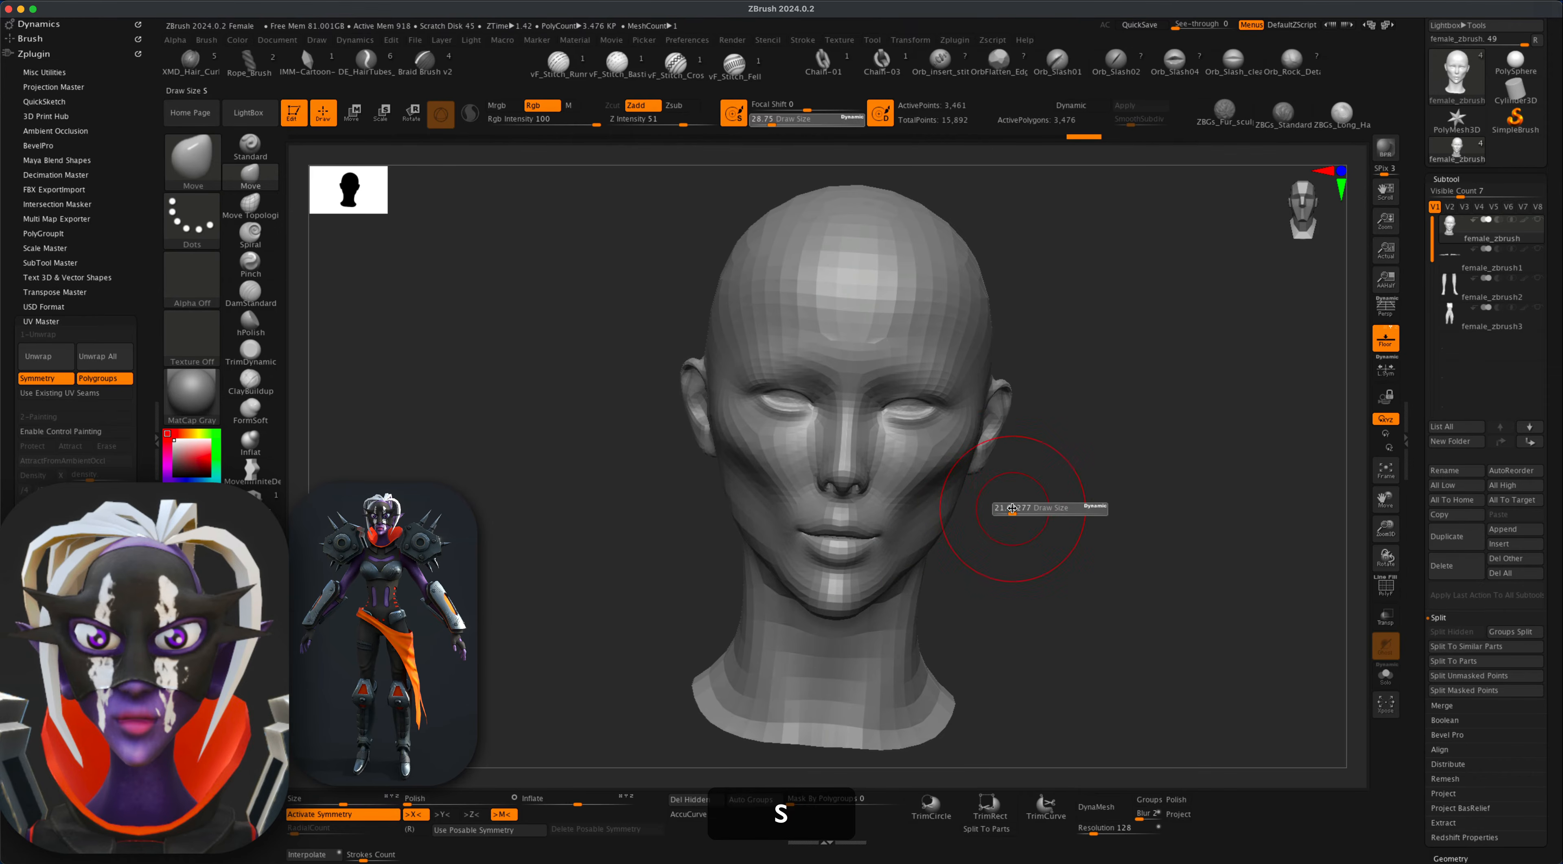
drag(1012, 508, 1013, 508)
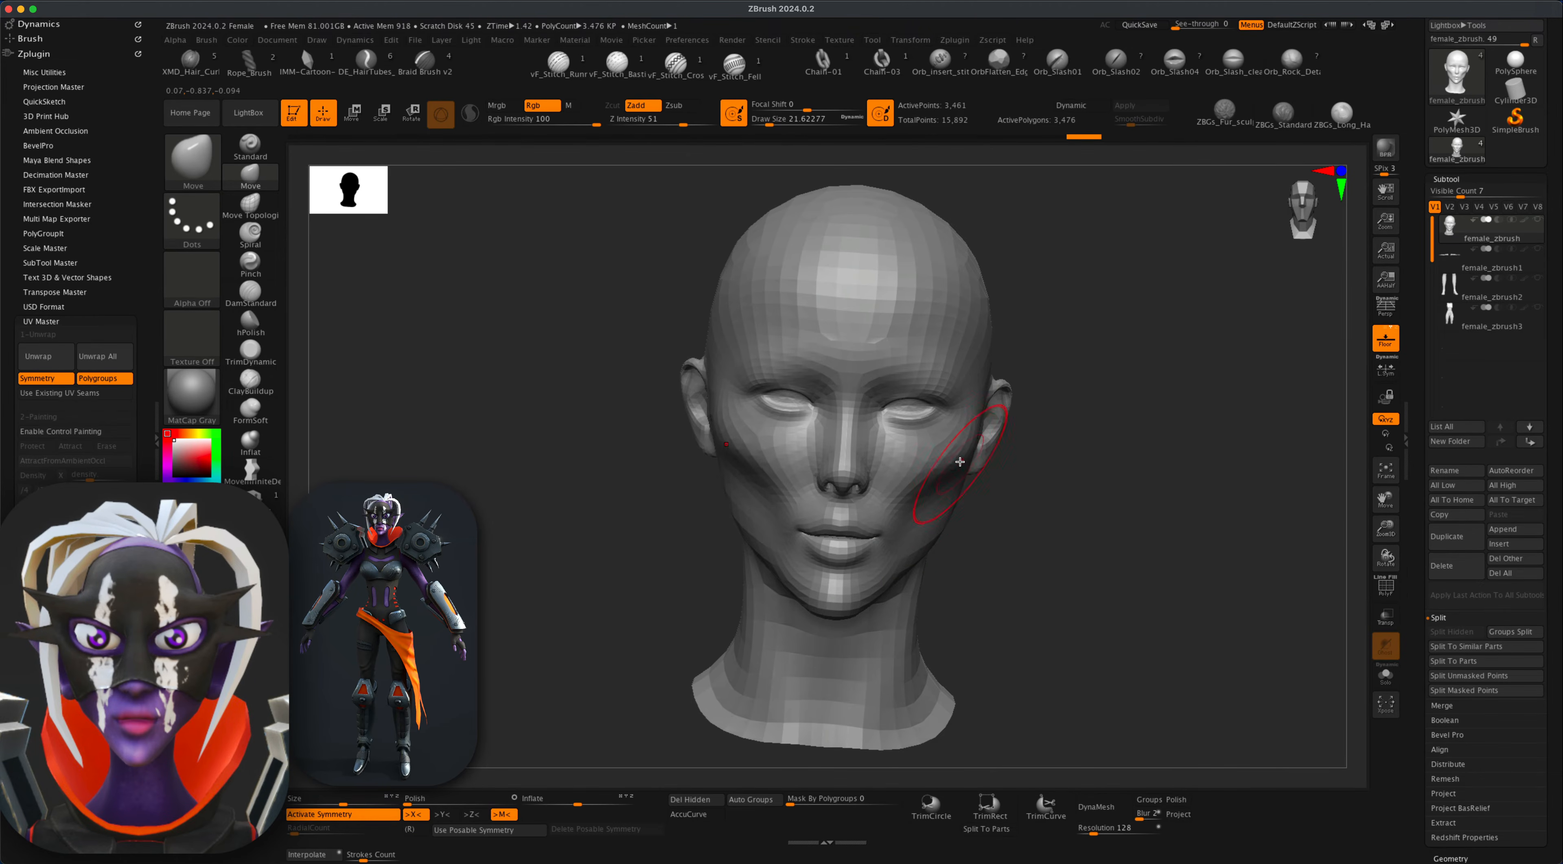
drag(1023, 513, 973, 497)
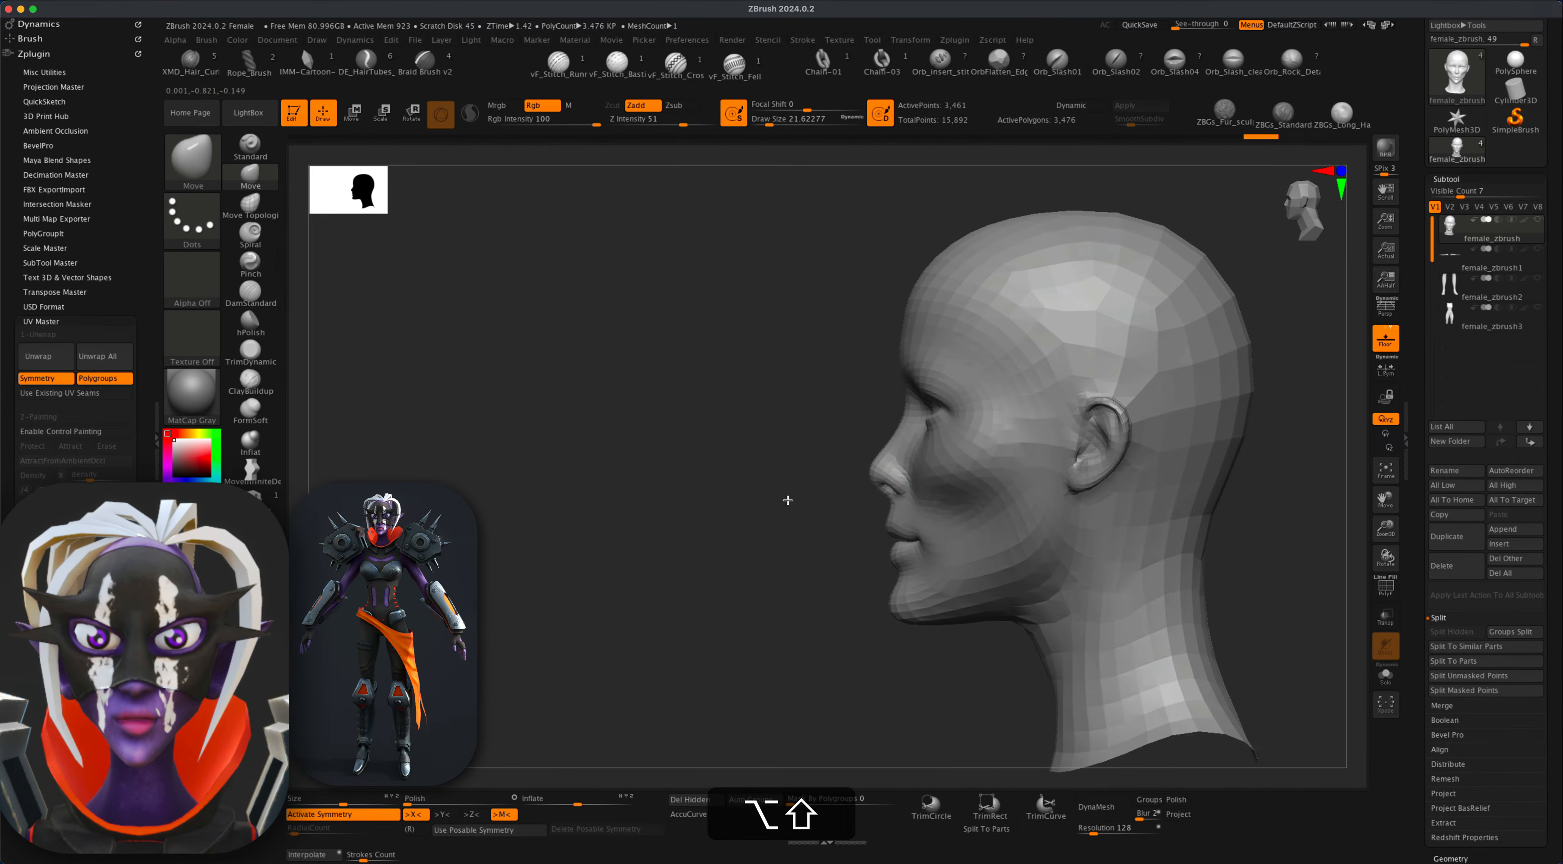
In side view, reshape the nose bridge and brow profile with the Move brush at draw sizes of about 18 and 25.
alt+drag(786, 499, 827, 486)
key(s)
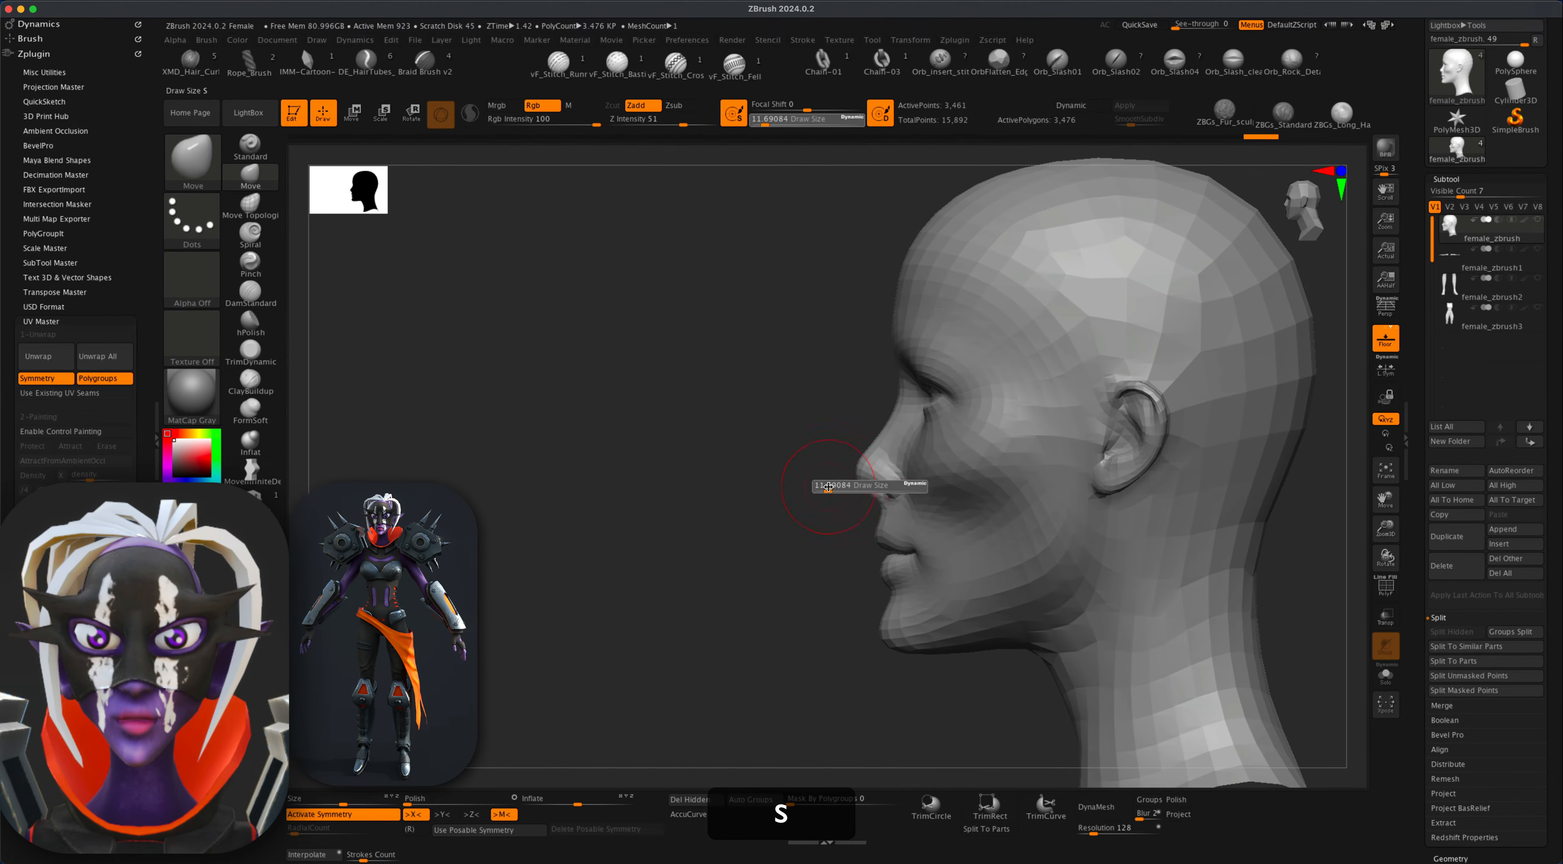
click(852, 487)
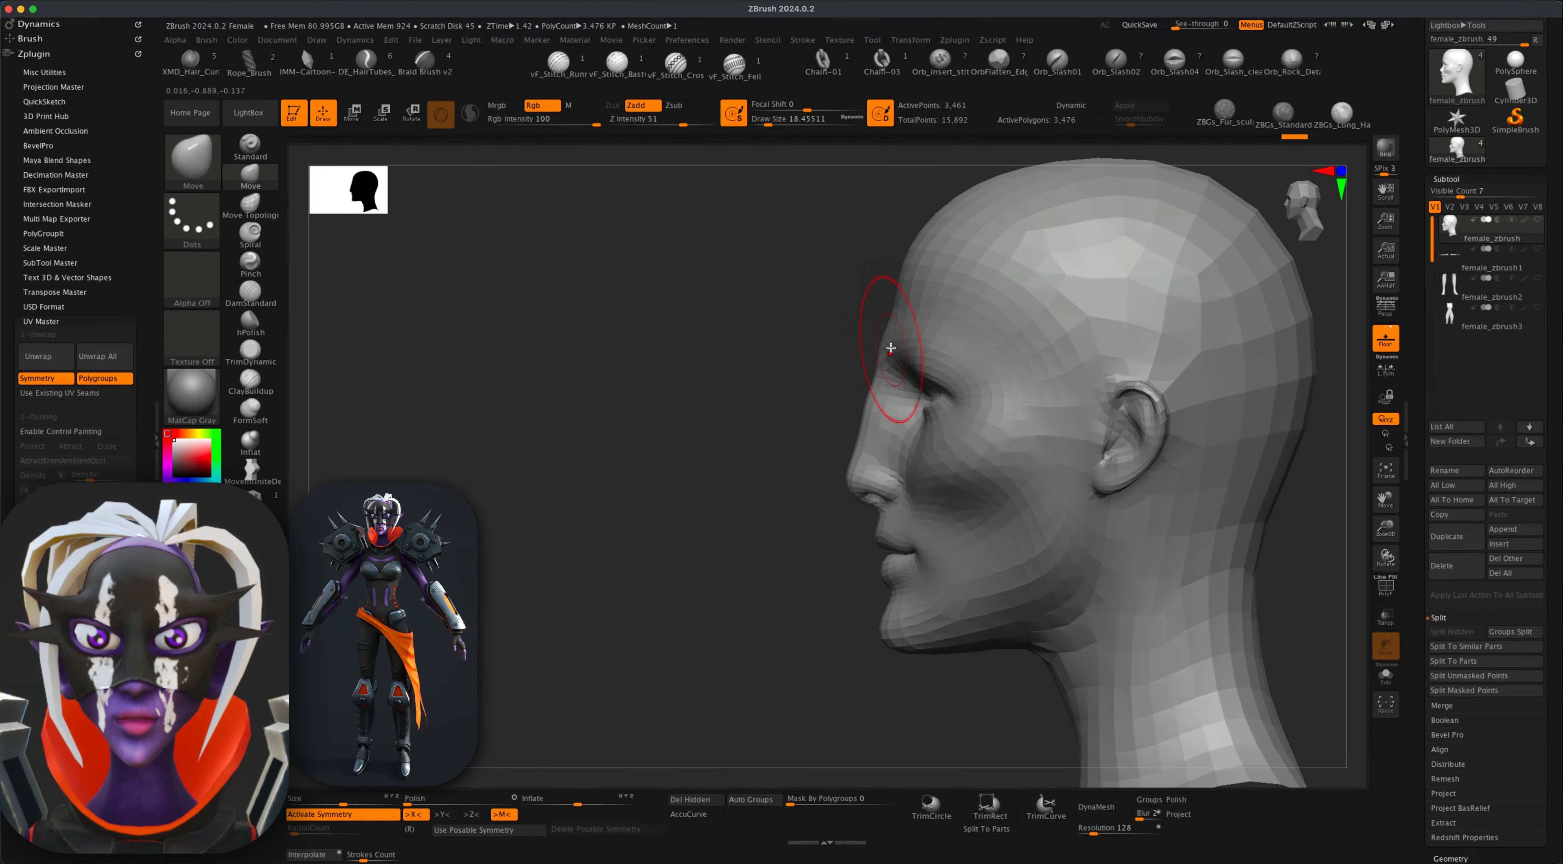
key(s)
click(866, 317)
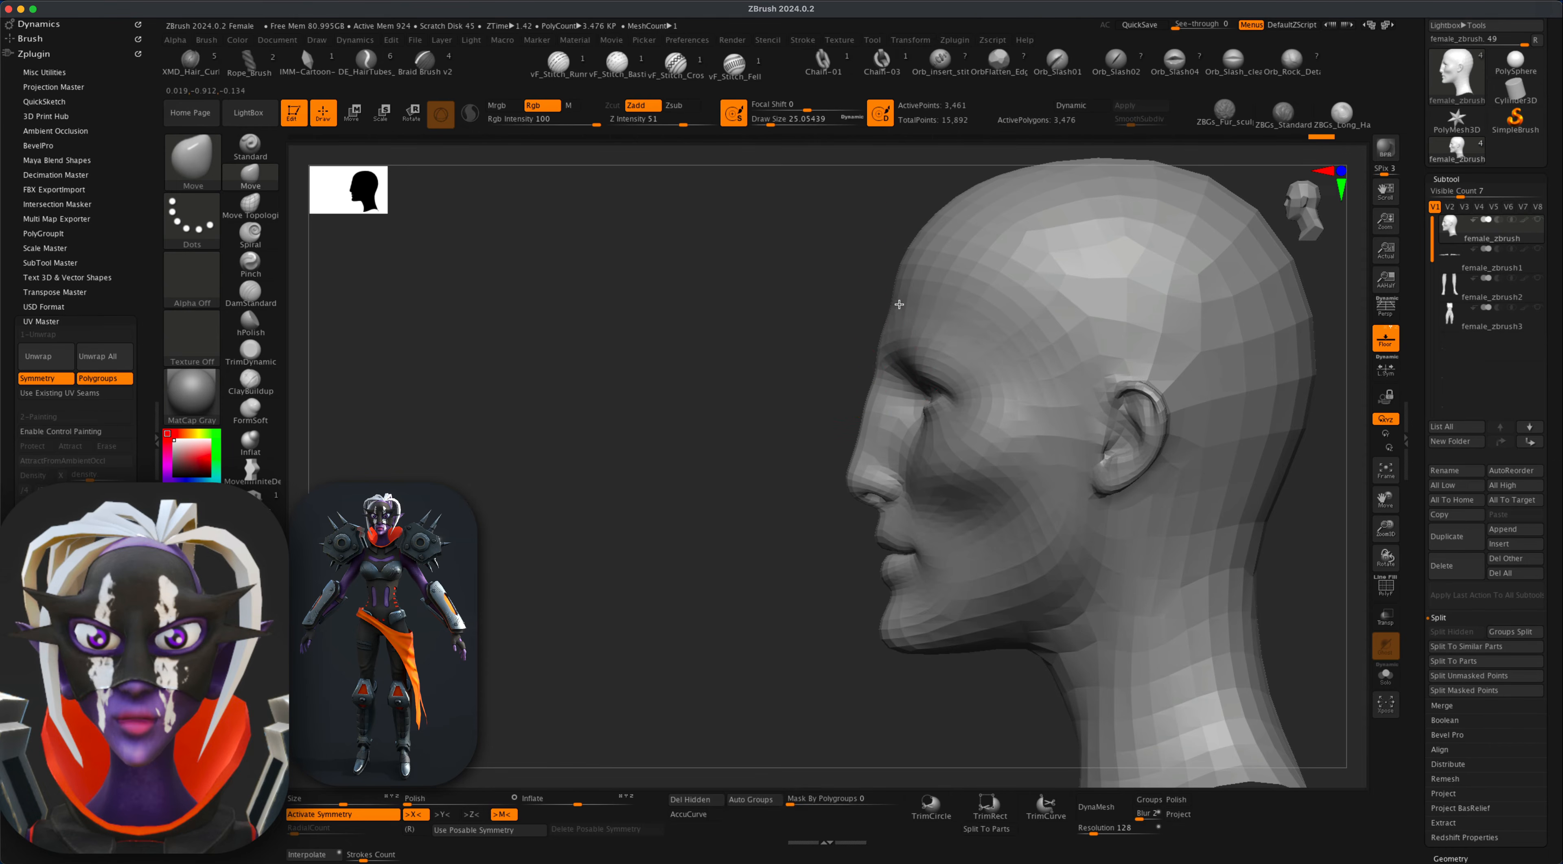
Refine the tip and underside of the nose in profile with the Move brush at draw sizes of about 7 and 17.
key(s)
click(859, 373)
key(s)
click(874, 506)
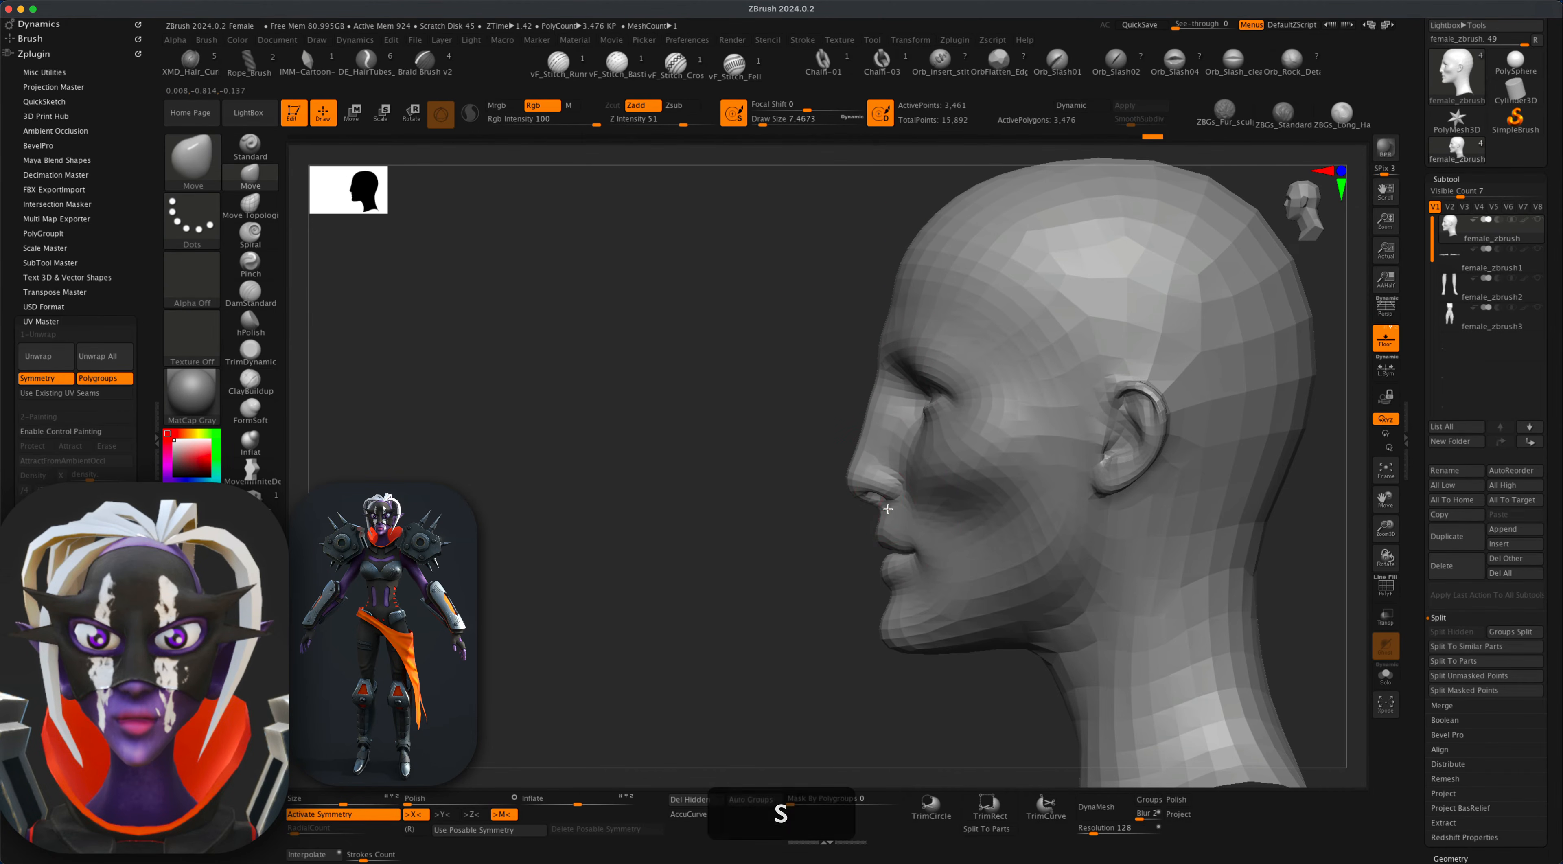
key(s)
click(887, 502)
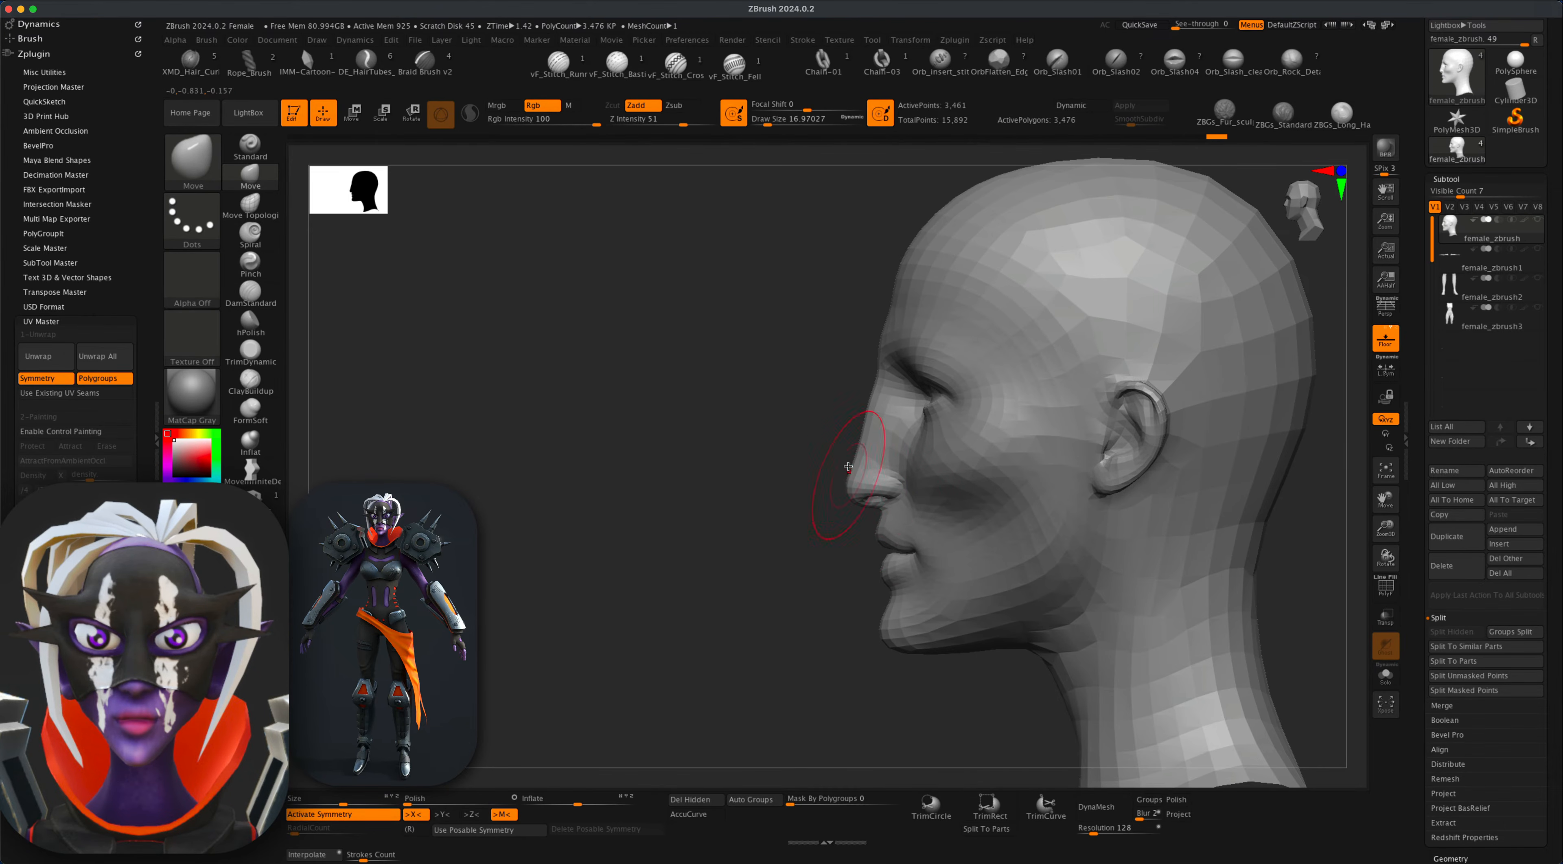
Reshape the underside of the jaw and its transition into the throat in profile, using Move brush sizes from about 27 to 44.
mouse_move(788, 551)
alt+mouse_down()
mouse_move(773, 519)
mouse_move(712, 538)
alt+mouse_up()
key(s)
click(732, 542)
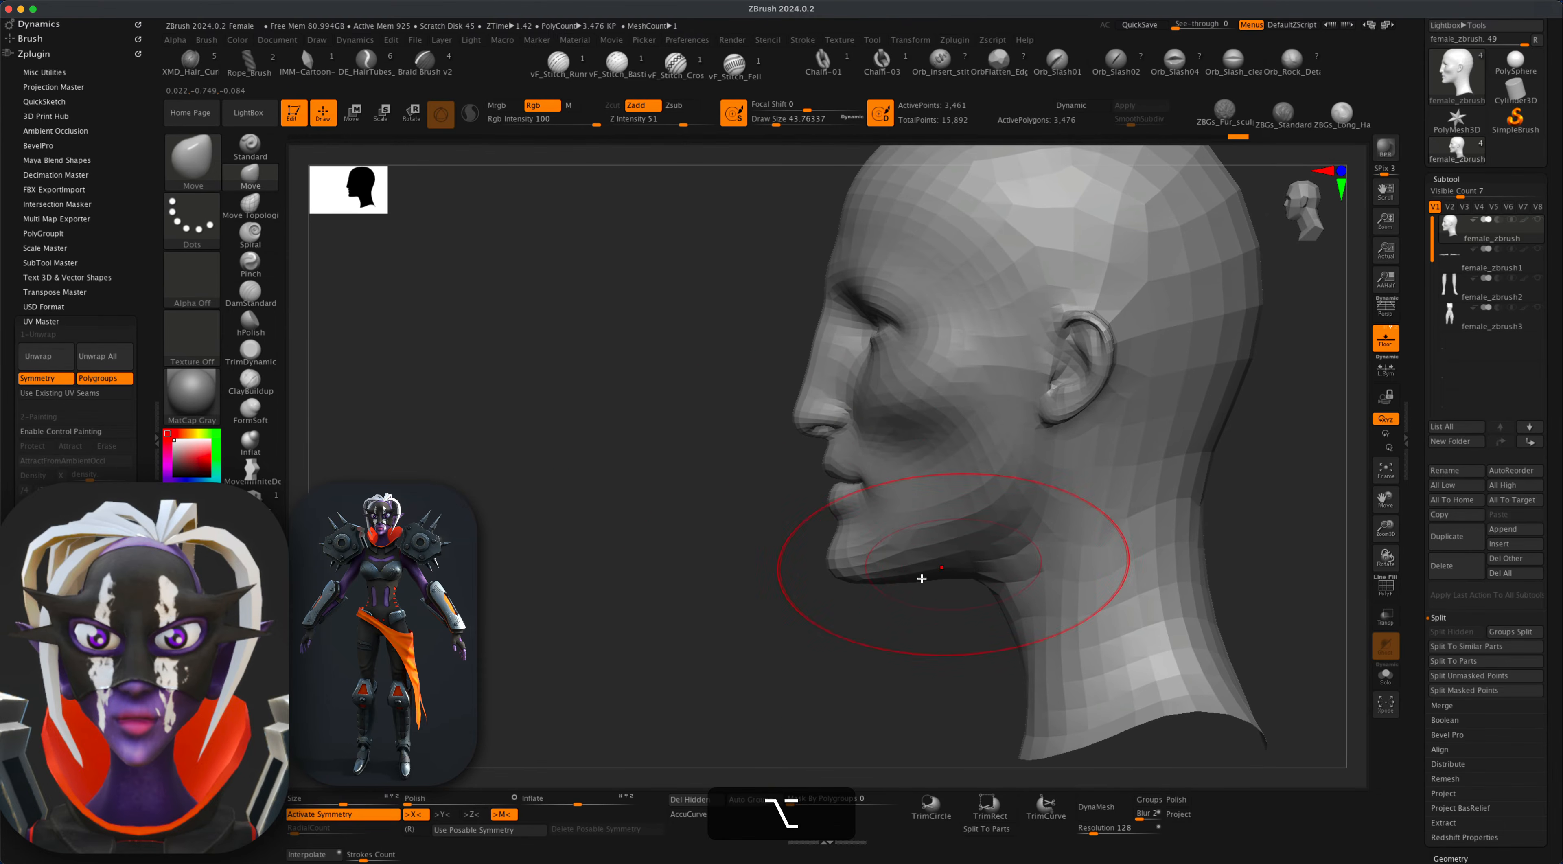
key(s)
click(821, 648)
mouse_move(866, 640)
alt+mouse_down()
mouse_move(837, 629)
mouse_move(826, 647)
alt+mouse_up()
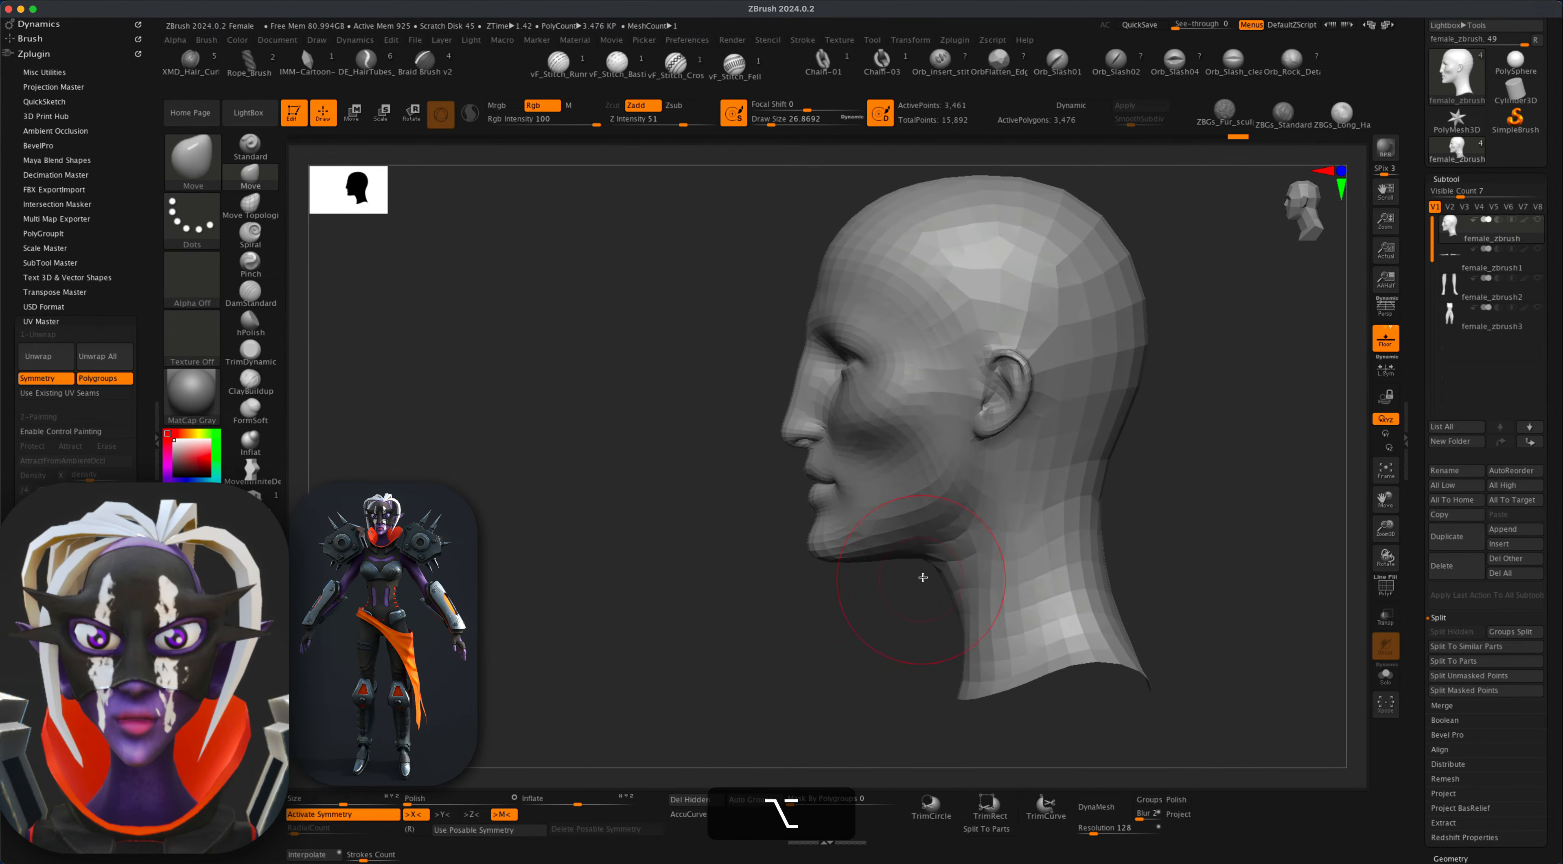
key(s)
click(926, 589)
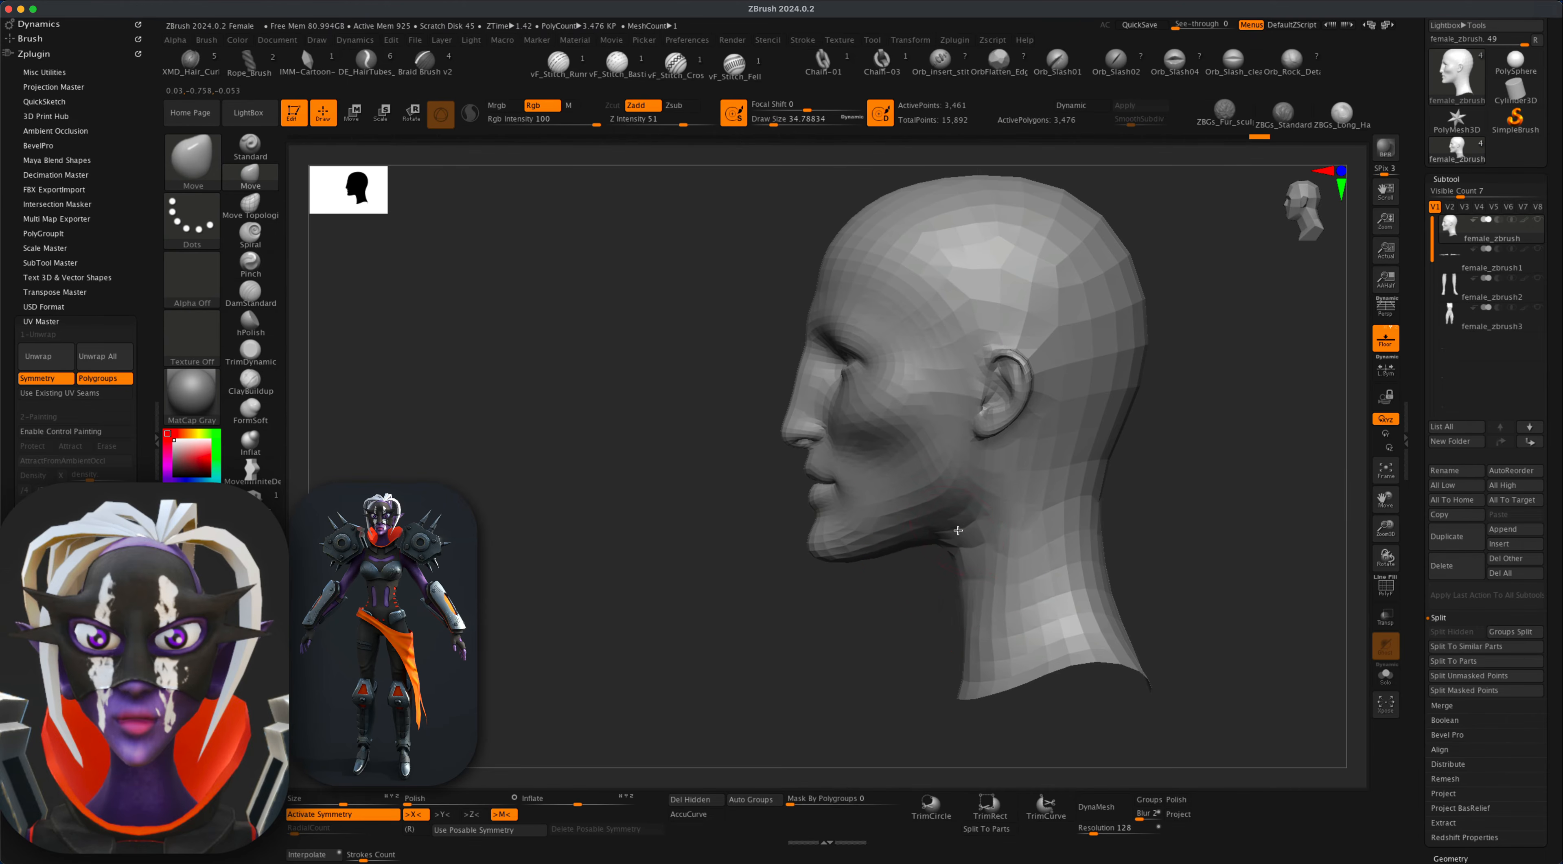
Push the nape and the base of the skull inward in profile with the Move brush, reducing the draw size from about 71 to 35.
key(s)
click(1127, 493)
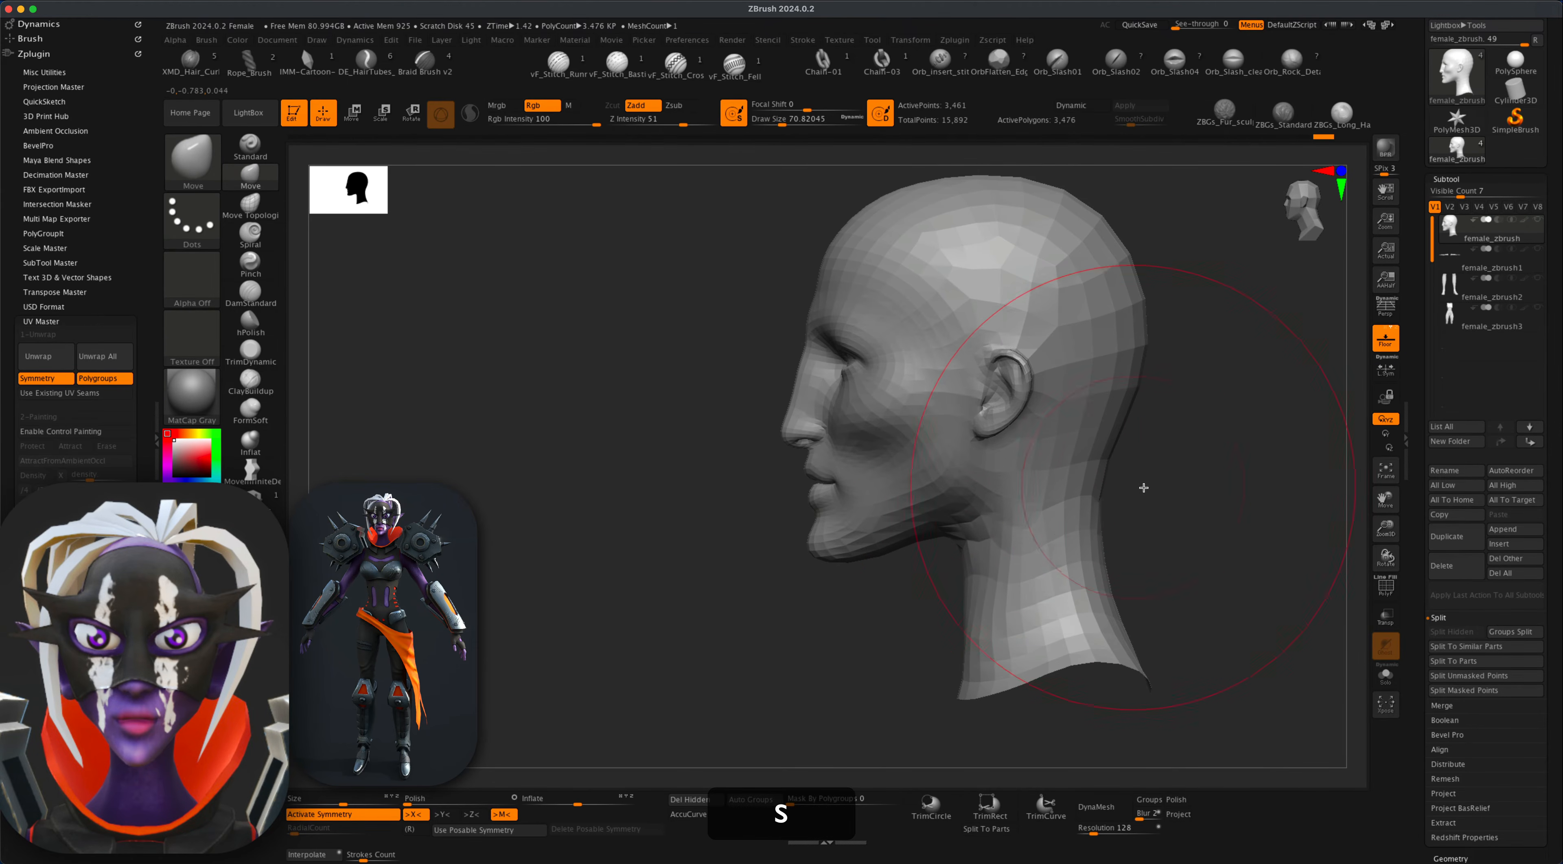
key(s)
click(1124, 493)
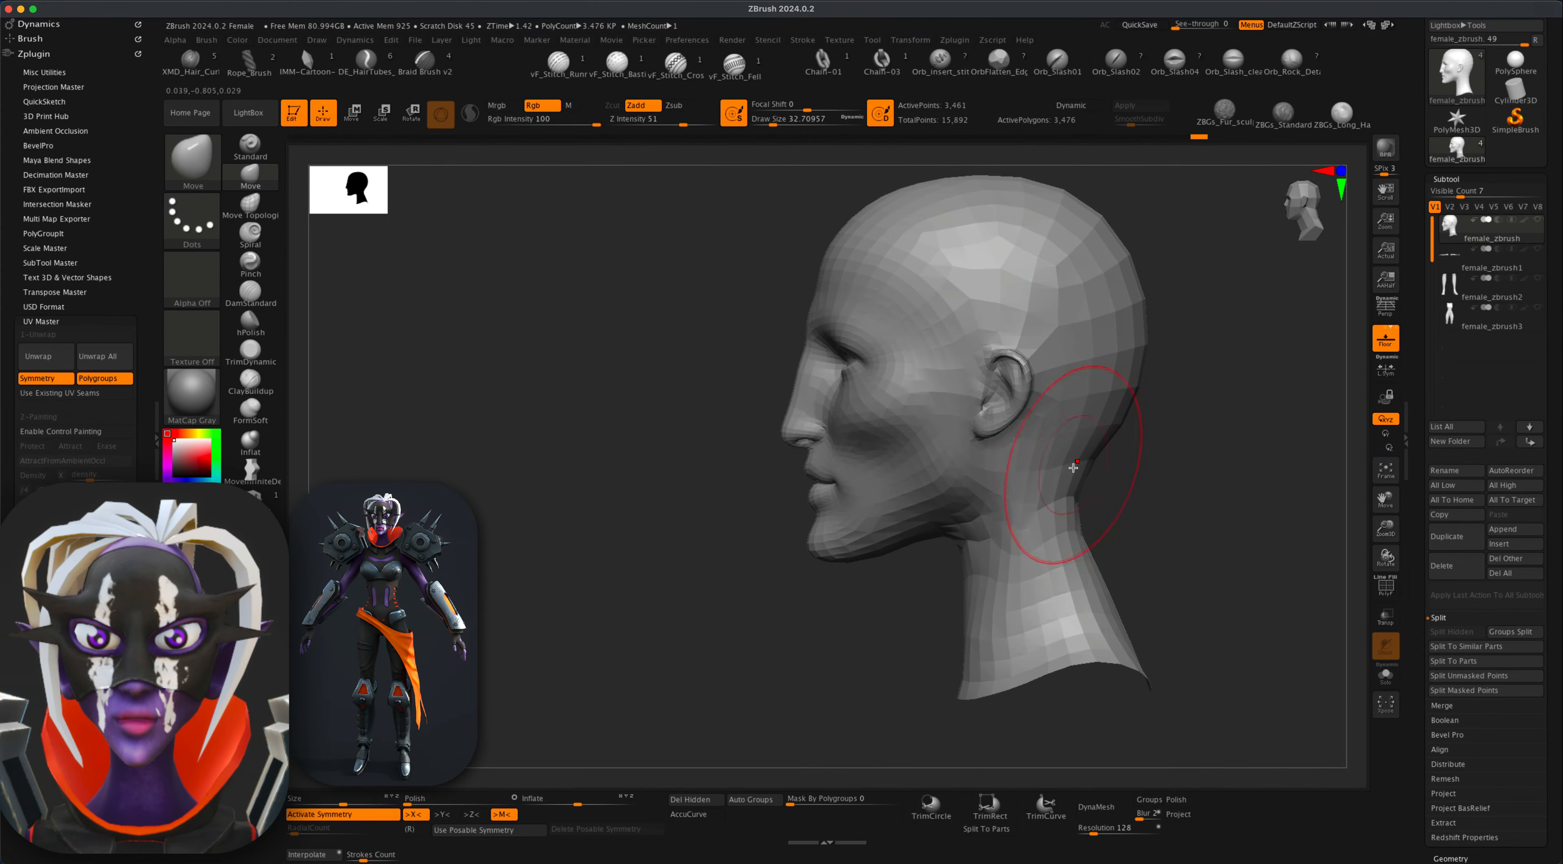
key(s)
click(1112, 489)
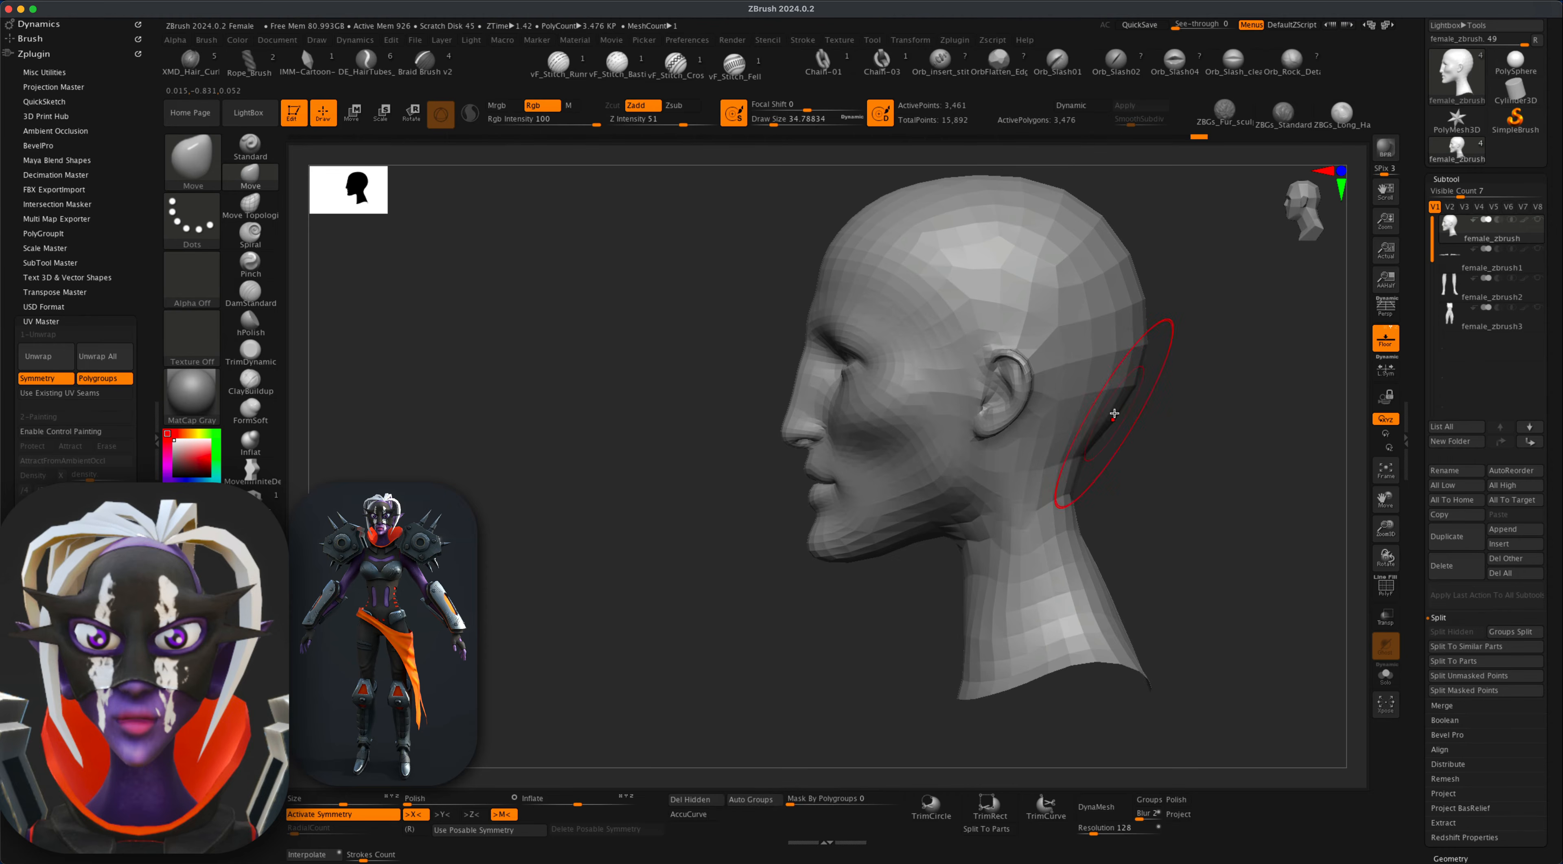
From behind, try a small correction on the nape at a draw size of about 12 and undo it.
mouse_move(1131, 493)
mouse_down()
mouse_move(1166, 489)
mouse_move(1038, 513)
mouse_move(1070, 466)
mouse_up()
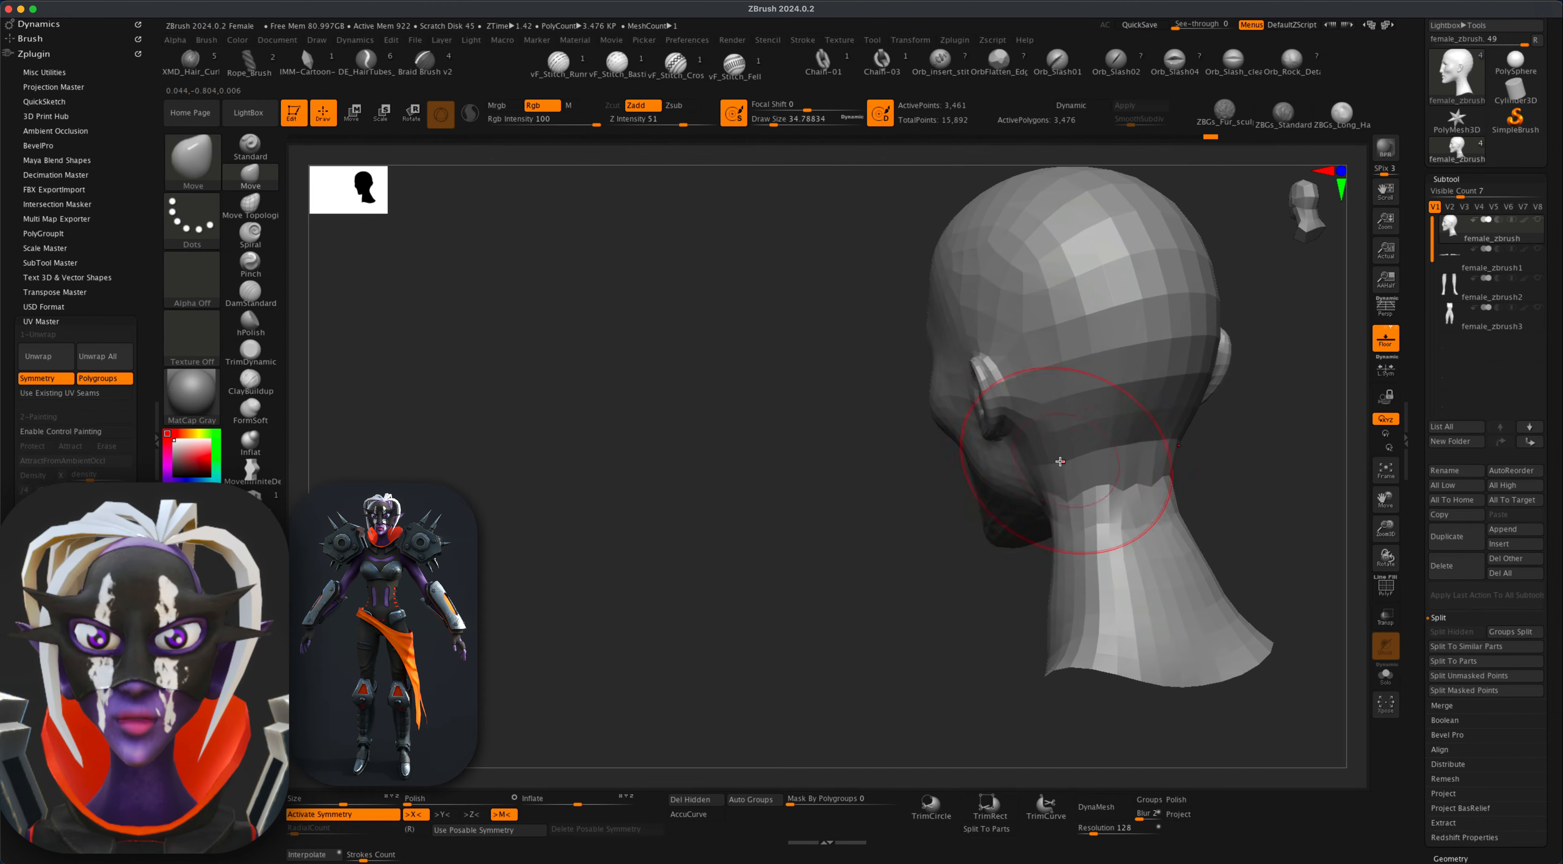
drag(1070, 529, 1072, 547)
drag(1261, 500, 1144, 522)
key(s)
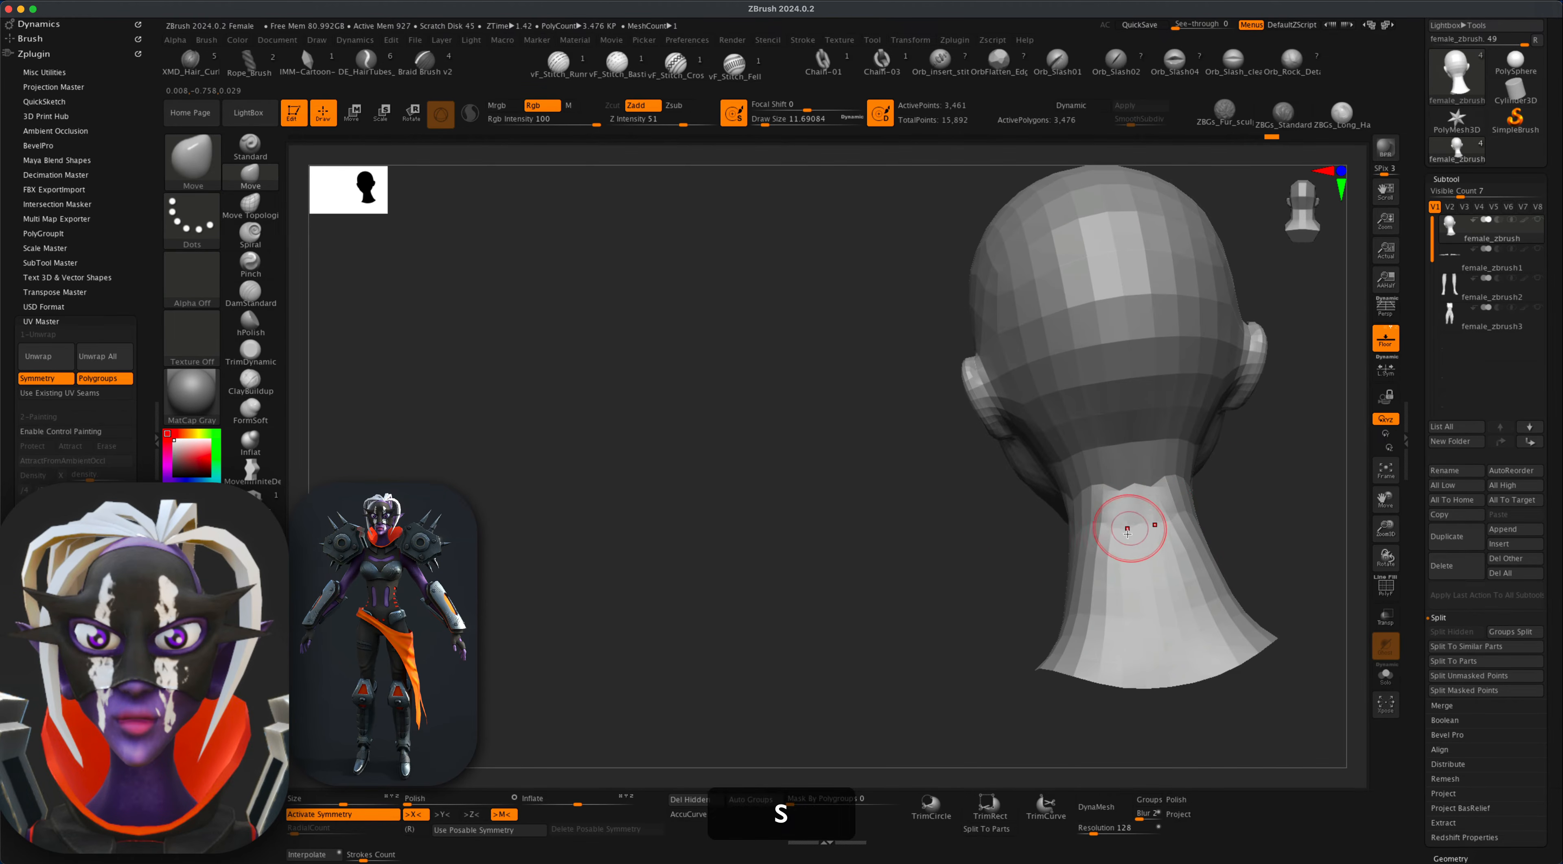
key(shift)
key(super+z)
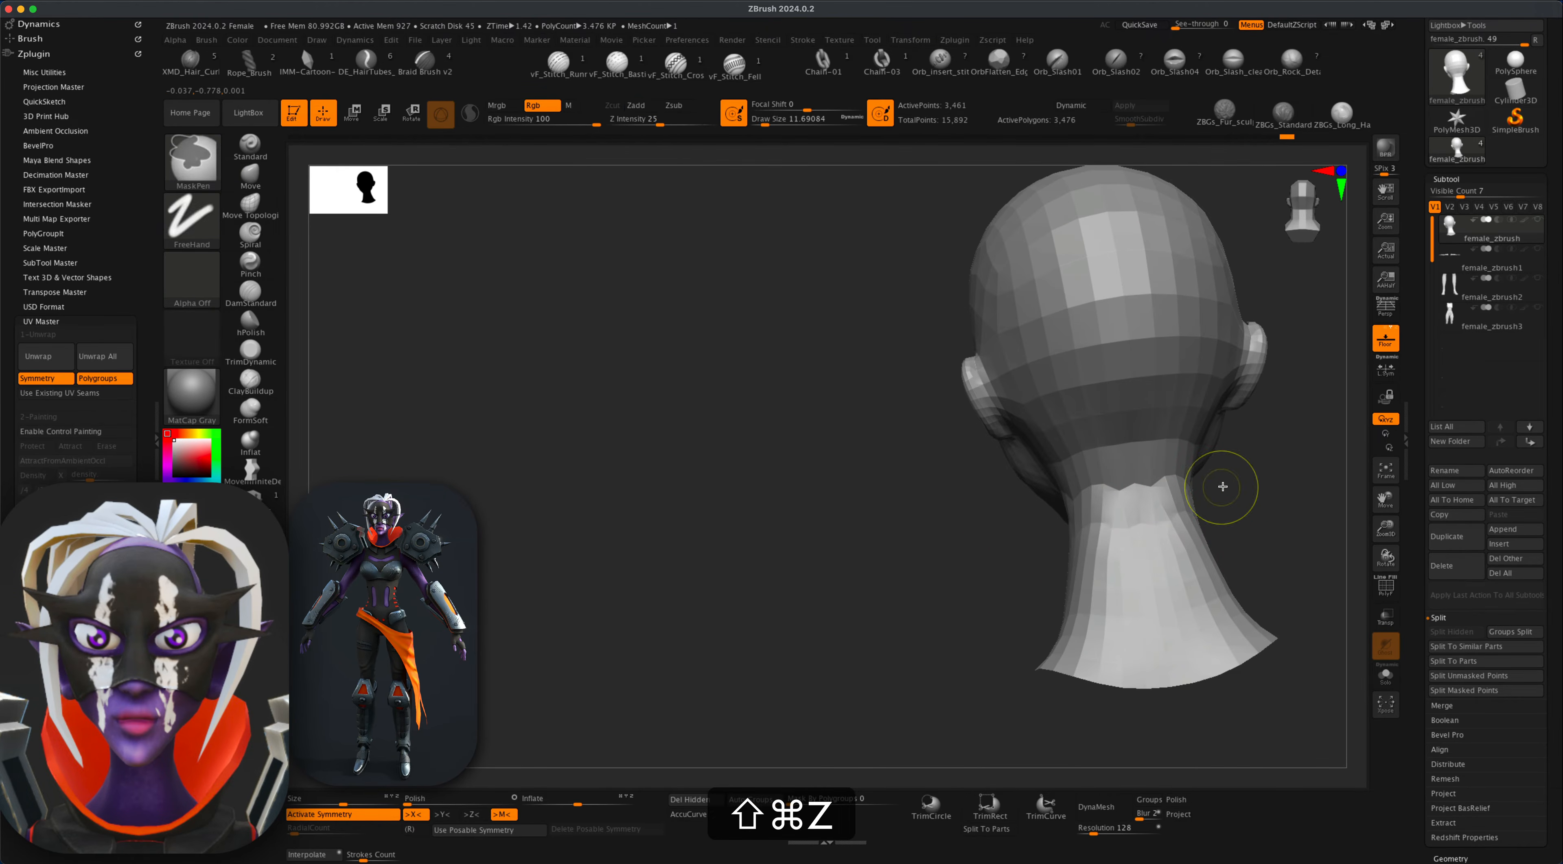
Try smoothing the uneven edge across the nape at a draw size of about 20, comparing with undo and redo.
key(s)
drag(1227, 487, 1109, 531)
drag(978, 556, 1026, 548)
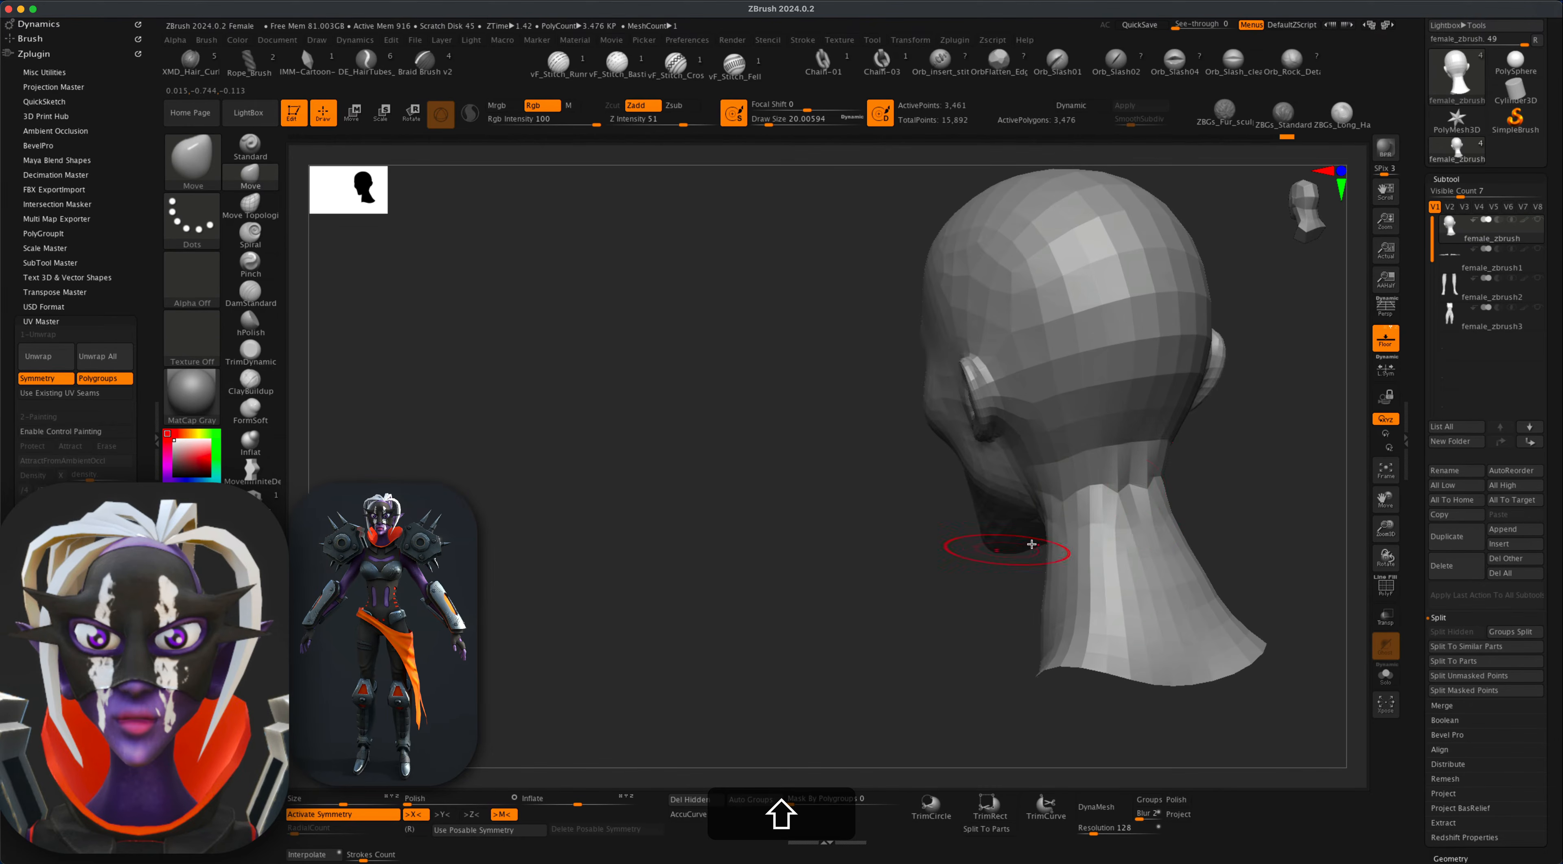
shift+drag(1130, 520, 1080, 494)
key(shift+super+z)
key(super+z)
key(super+z)
key(shift+super+z)
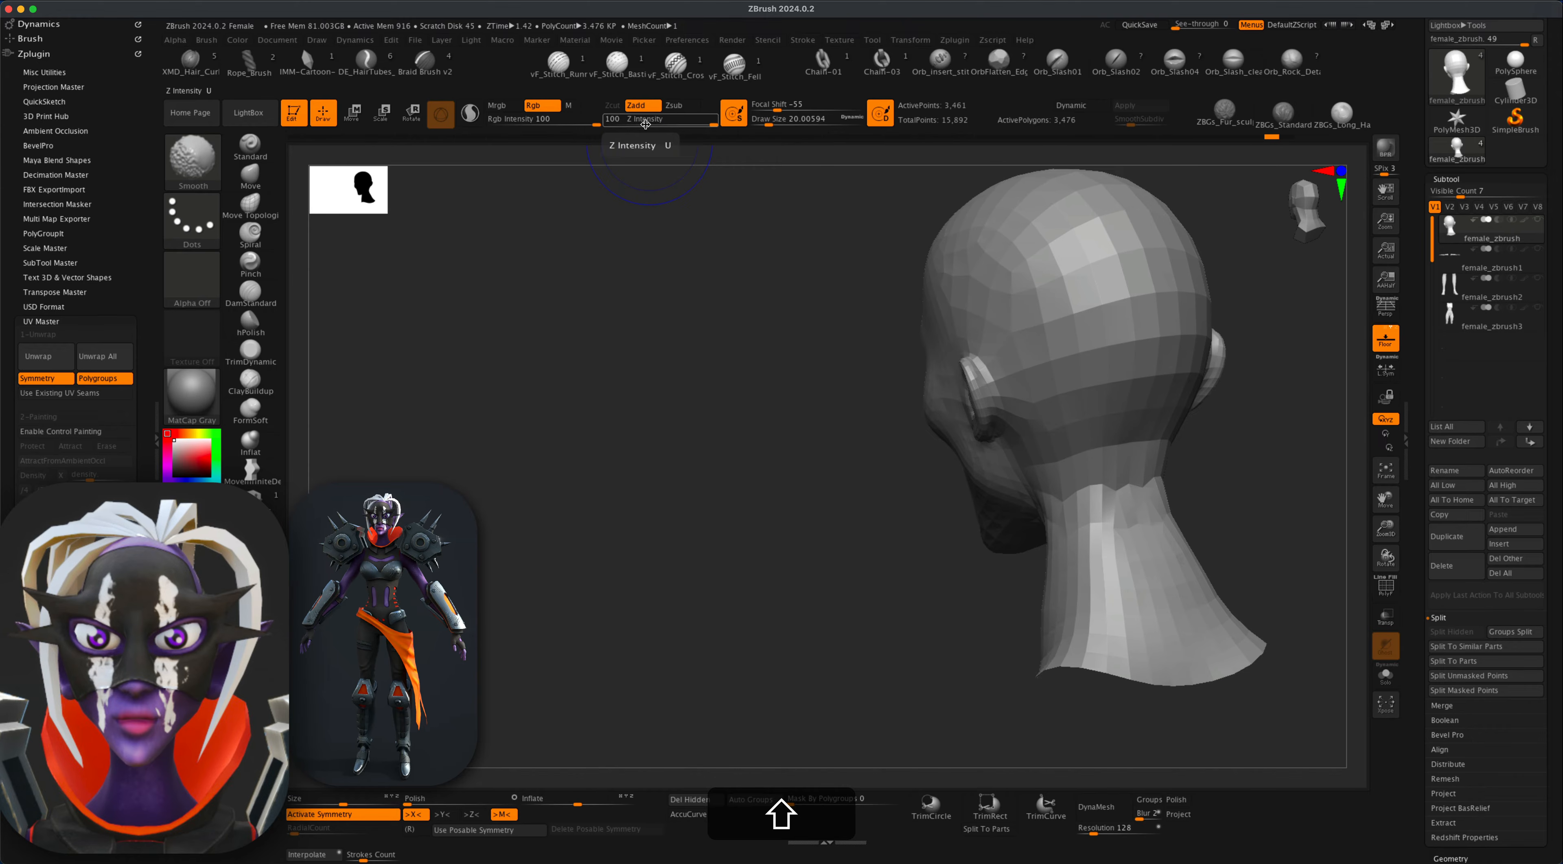
Set the Smooth brush's Z intensity to 30 and soften the uneven edge across the nape and the back of the skull.
drag(695, 121, 684, 121)
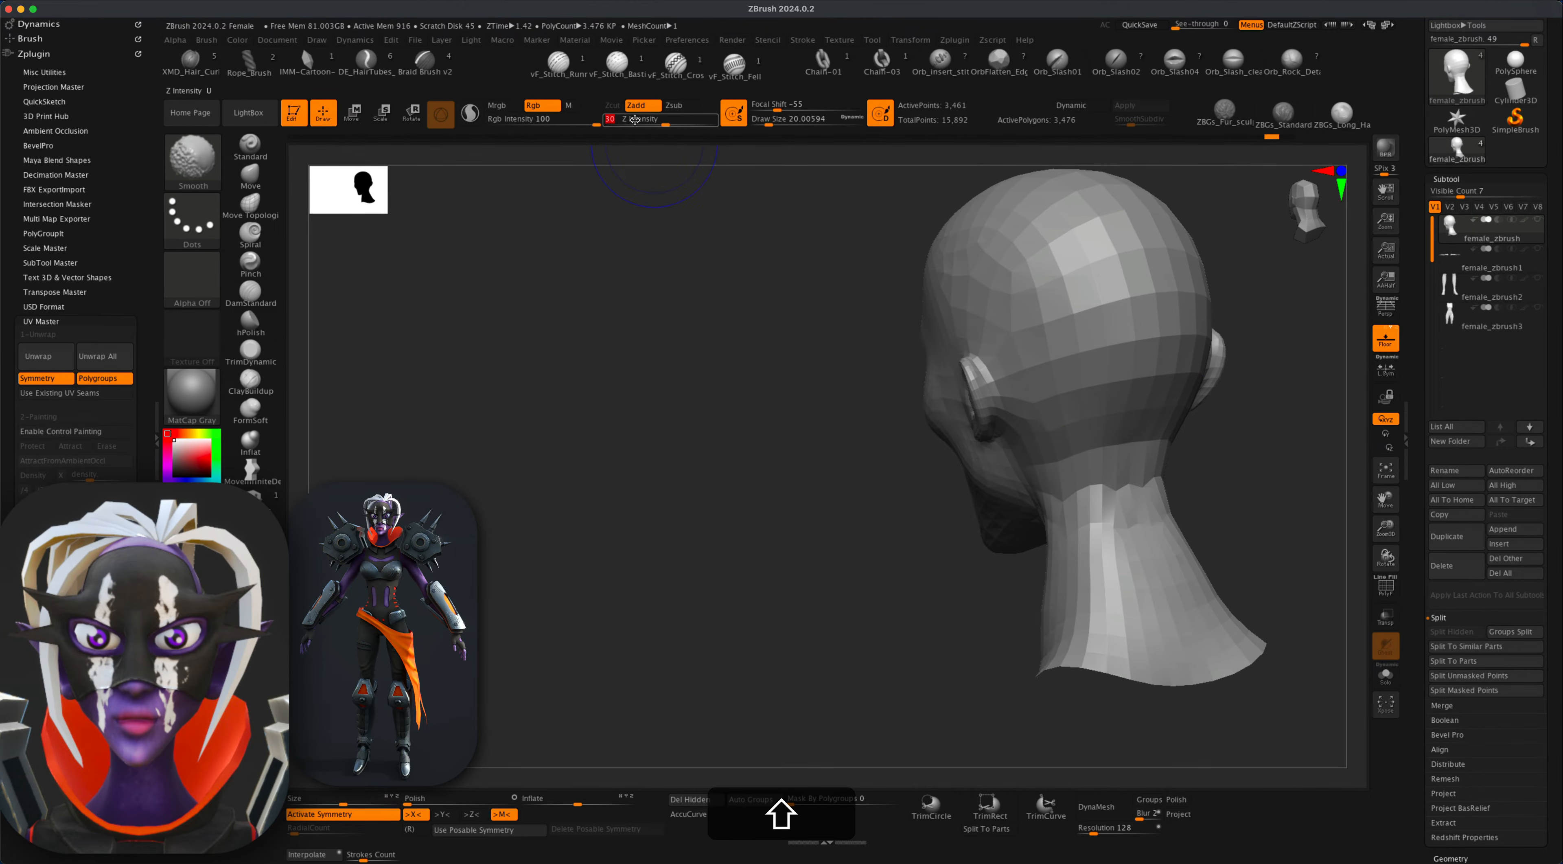
text(30)
key(Return)
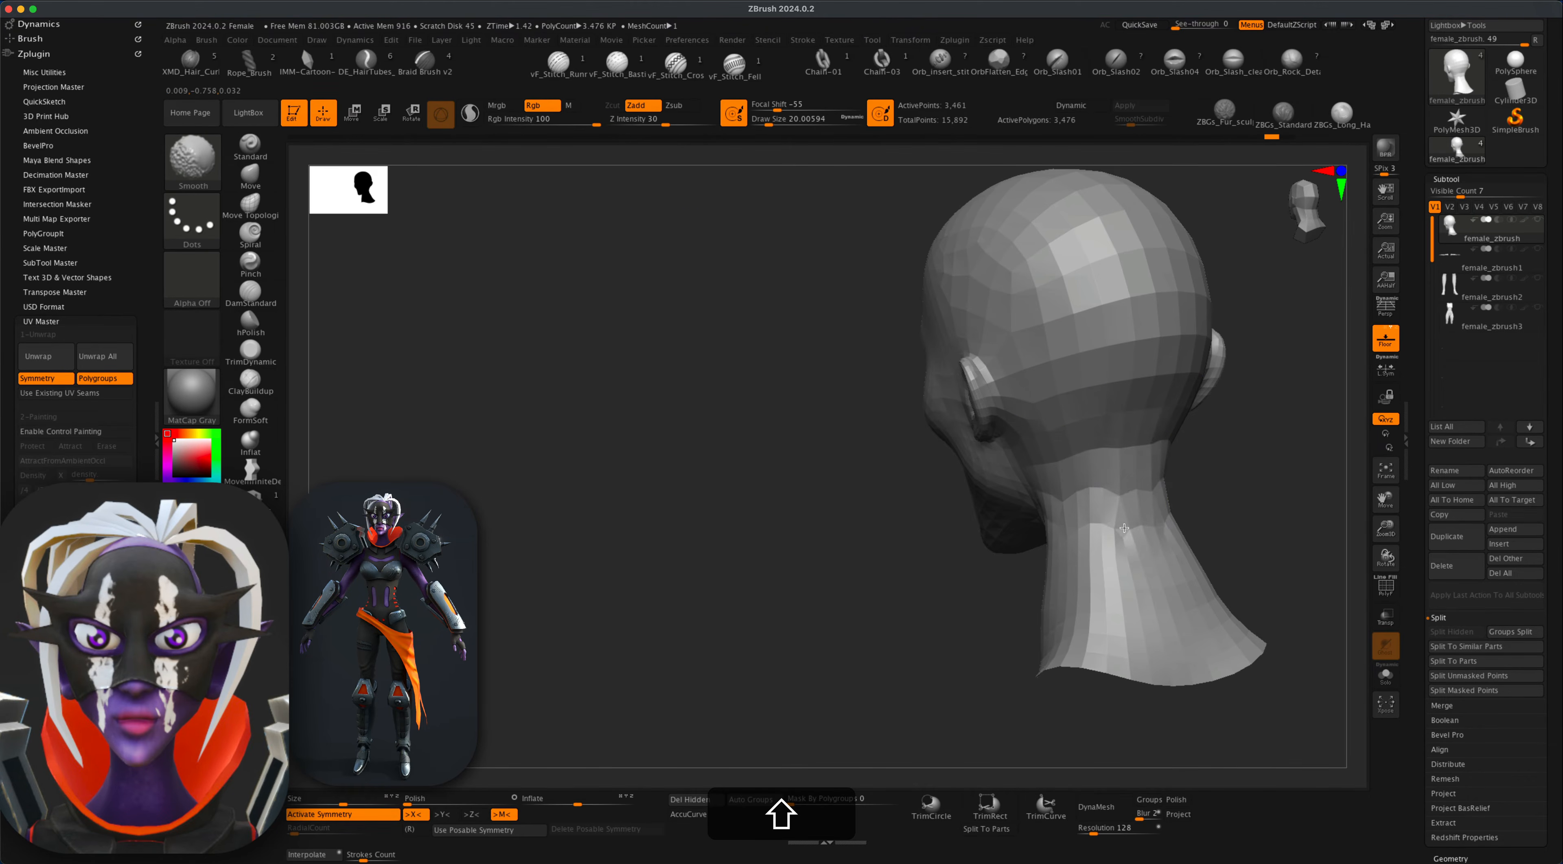
shift+drag(1125, 527, 1131, 525)
mouse_move(1104, 446)
shift+mouse_down()
mouse_move(1063, 405)
mouse_move(1168, 408)
shift+mouse_up()
mouse_move(1226, 418)
mouse_down()
mouse_move(1249, 422)
mouse_move(1093, 477)
mouse_move(1152, 464)
mouse_move(1160, 479)
mouse_move(1165, 463)
mouse_move(1138, 483)
mouse_move(1136, 470)
mouse_up()
Enlarge the eye areas from the front and slant their outer corners upward with the Move brush, raising the draw size to about 20.
key(s)
drag(1047, 569, 1042, 569)
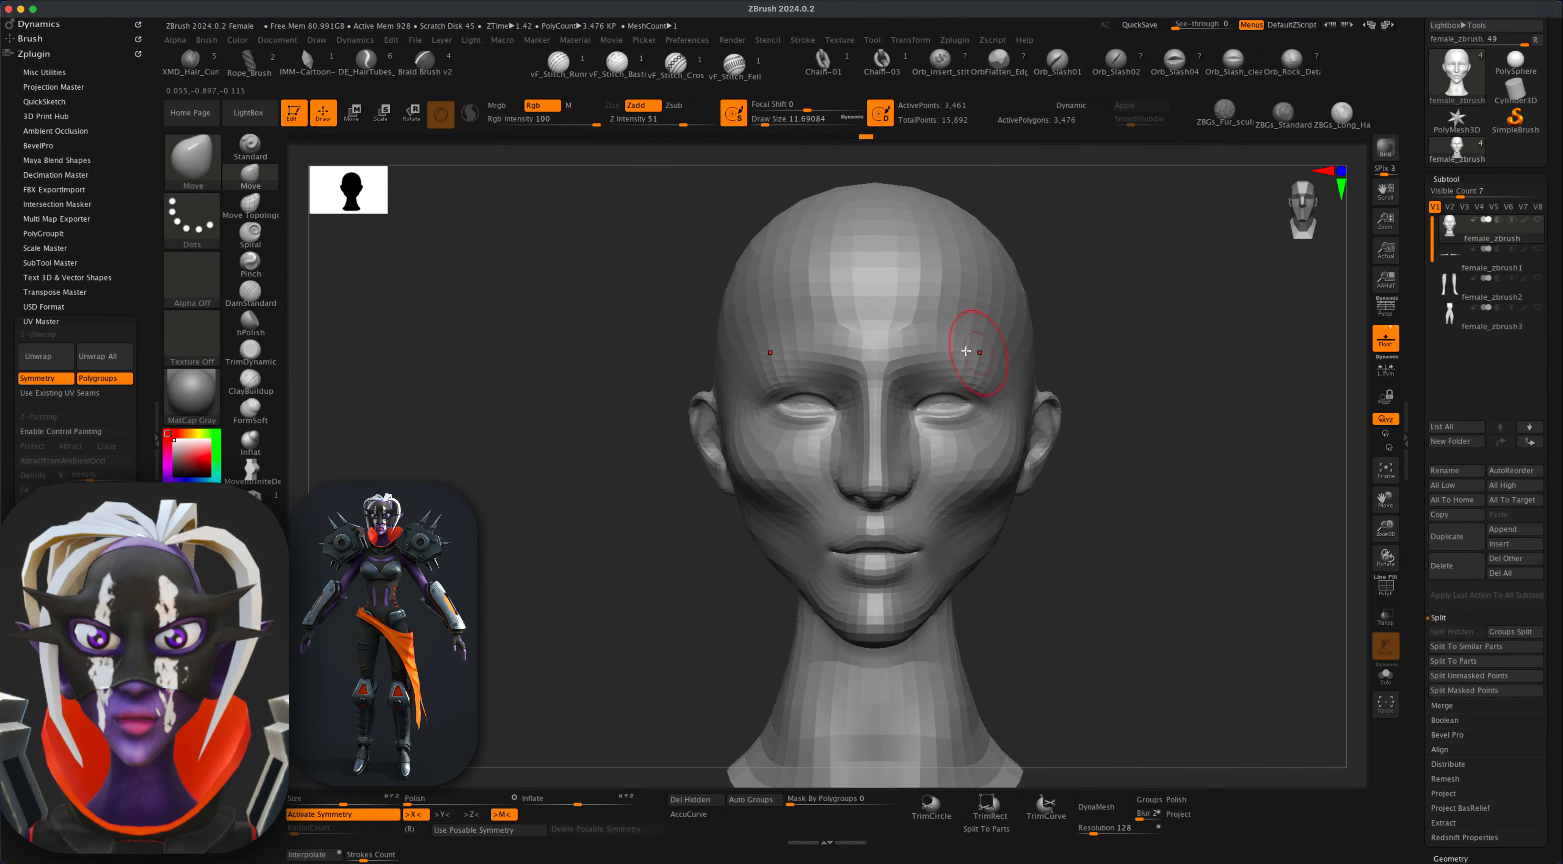
key(s)
mouse_move(1138, 397)
mouse_down()
mouse_move(1118, 380)
mouse_move(997, 377)
mouse_up()
key(s)
key(s)
key(s)
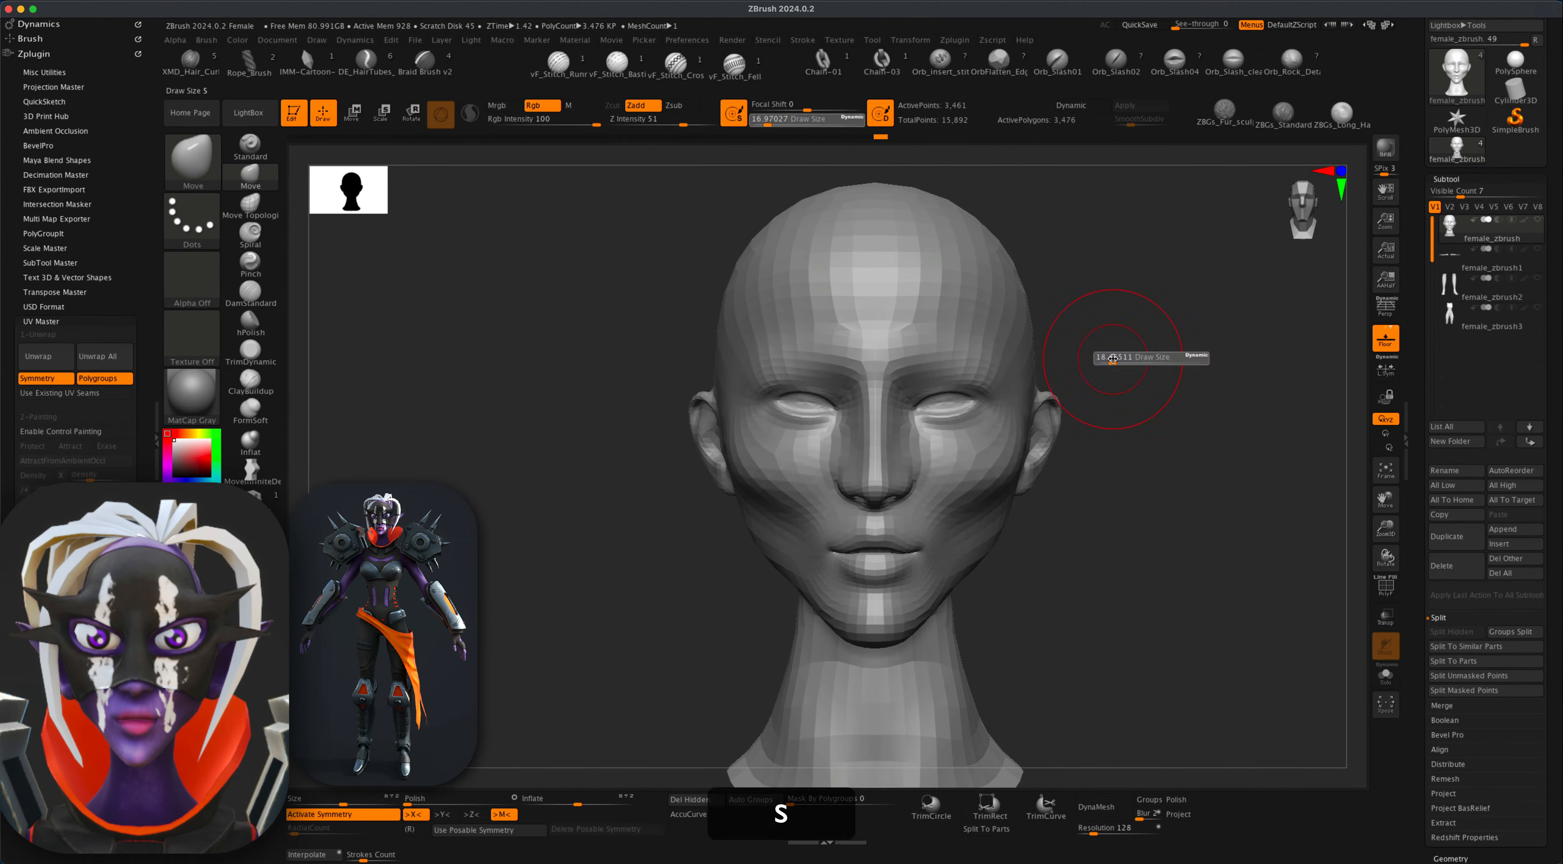
drag(1112, 359, 1113, 362)
key(s)
mouse_move(972, 387)
mouse_down()
mouse_move(959, 366)
mouse_move(962, 421)
mouse_move(991, 413)
mouse_move(995, 381)
mouse_up()
mouse_move(1000, 364)
mouse_down()
mouse_move(1008, 350)
mouse_move(961, 345)
mouse_move(1005, 344)
mouse_up()
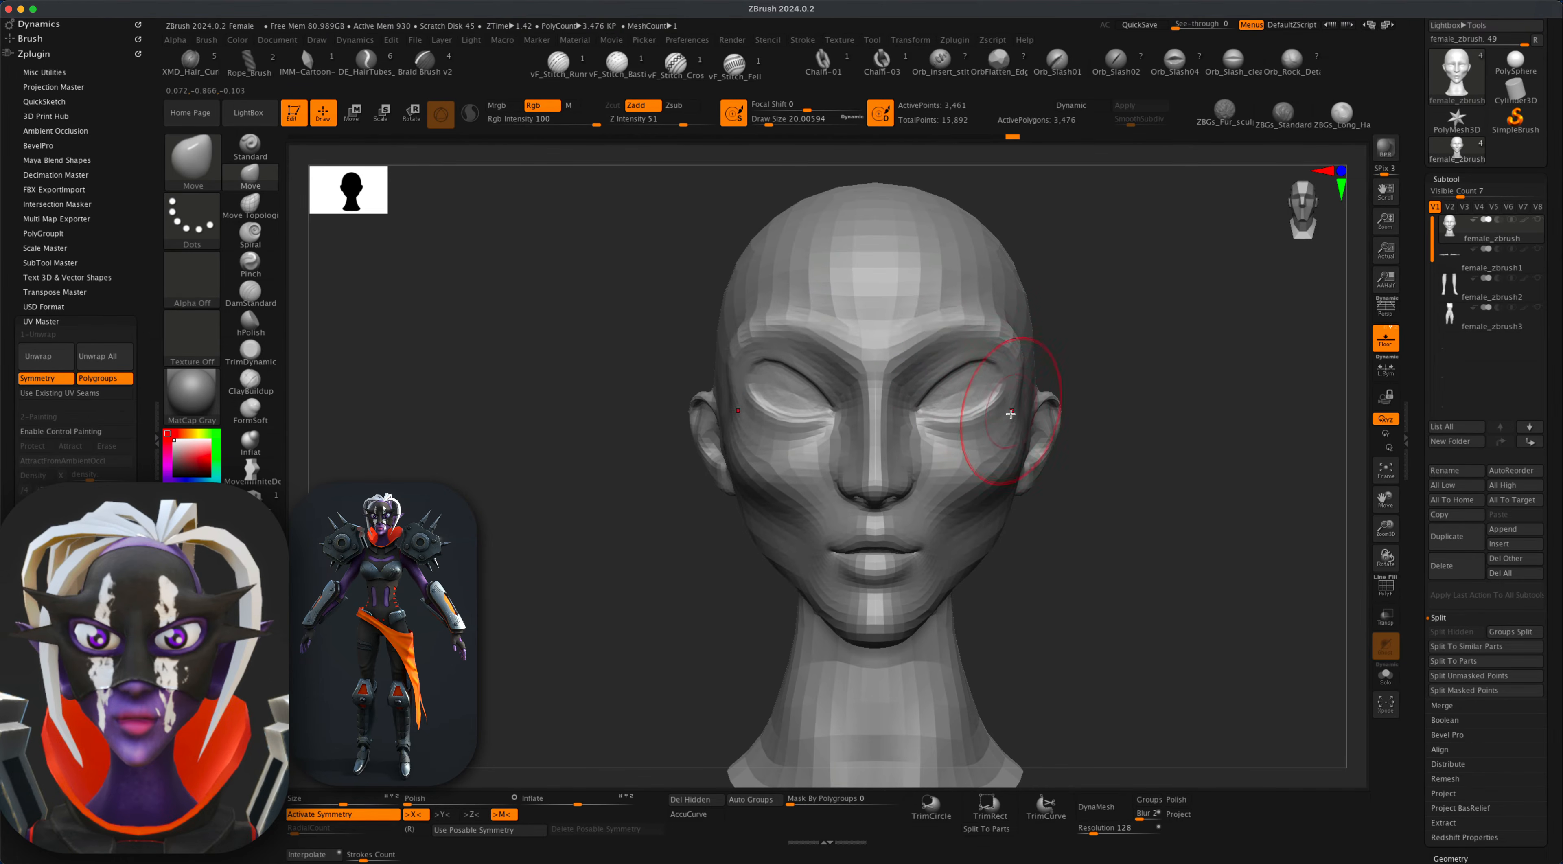
Reshape the lower, inner and upper contours of both eye sockets from the front with the Move brush at a draw size of about 20.
mouse_move(998, 398)
mouse_down()
mouse_move(988, 434)
mouse_move(952, 441)
mouse_up()
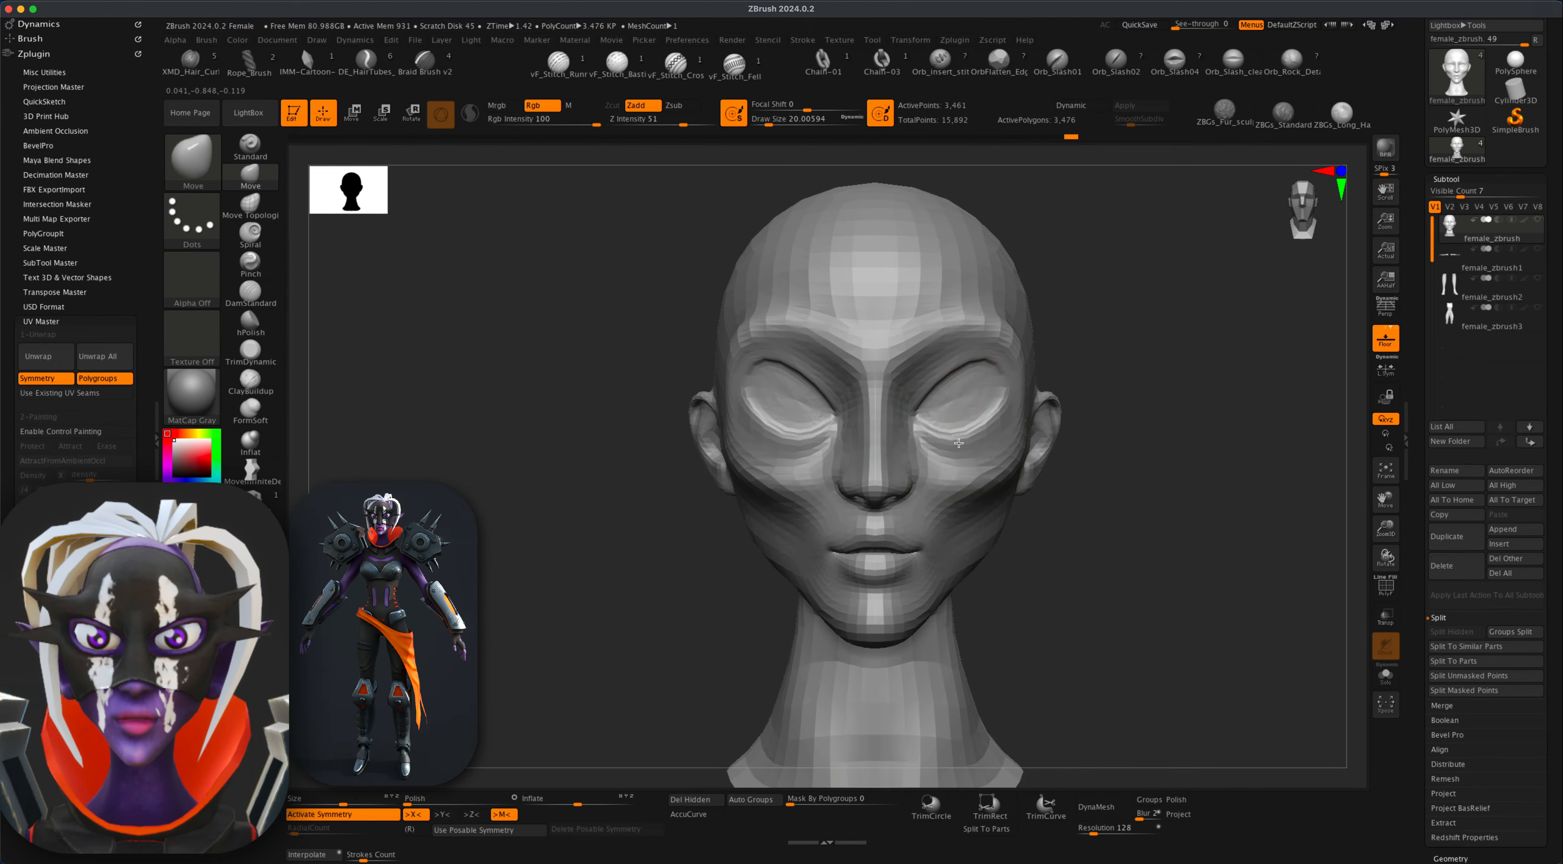
drag(917, 380, 912, 370)
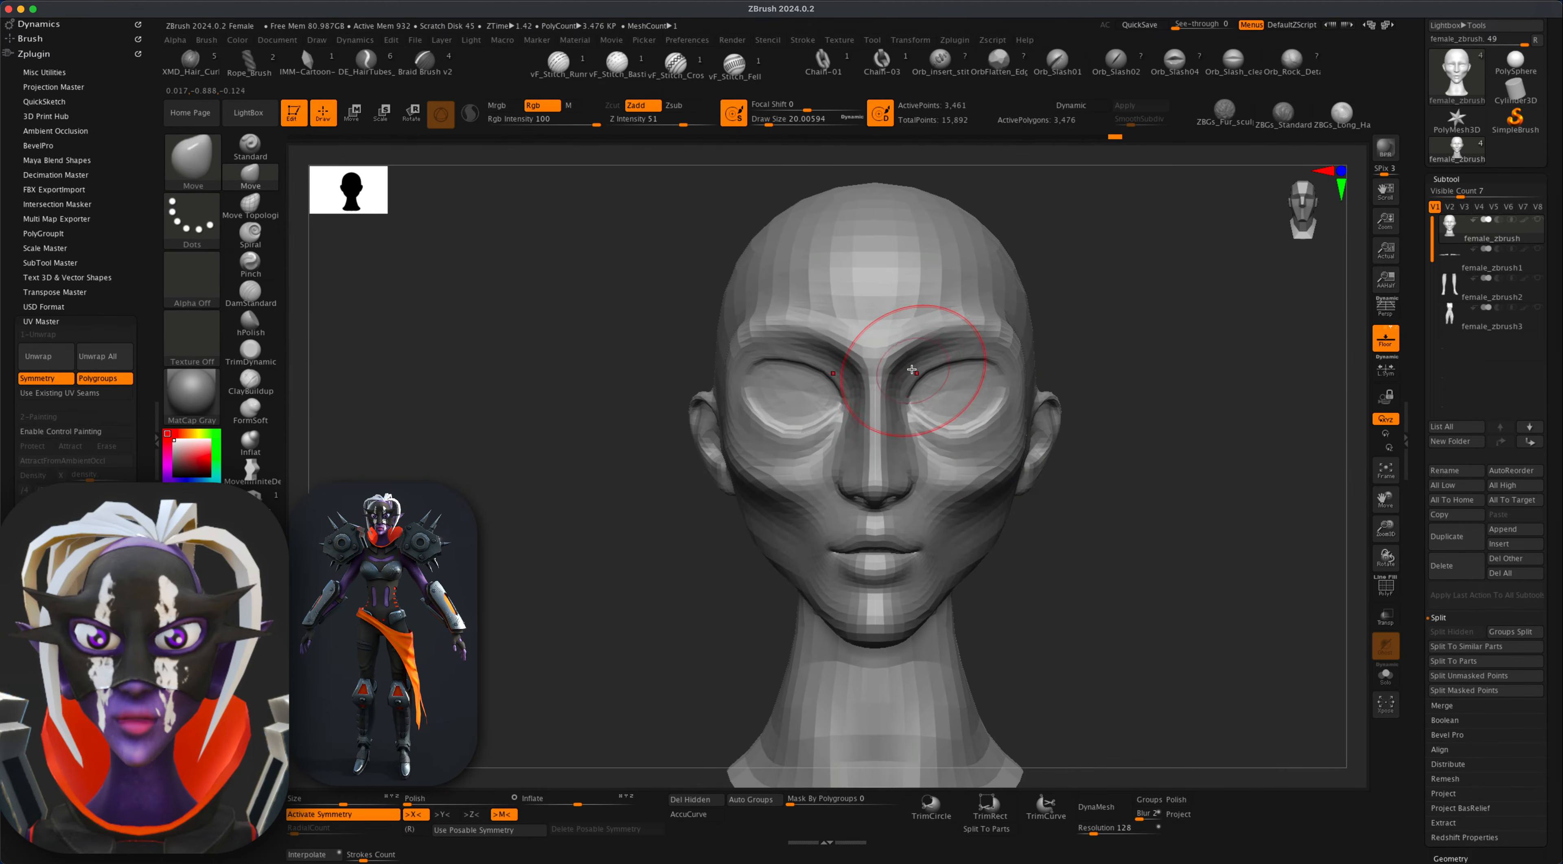
mouse_move(978, 428)
mouse_down()
mouse_move(971, 441)
mouse_move(907, 408)
mouse_move(950, 347)
mouse_up()
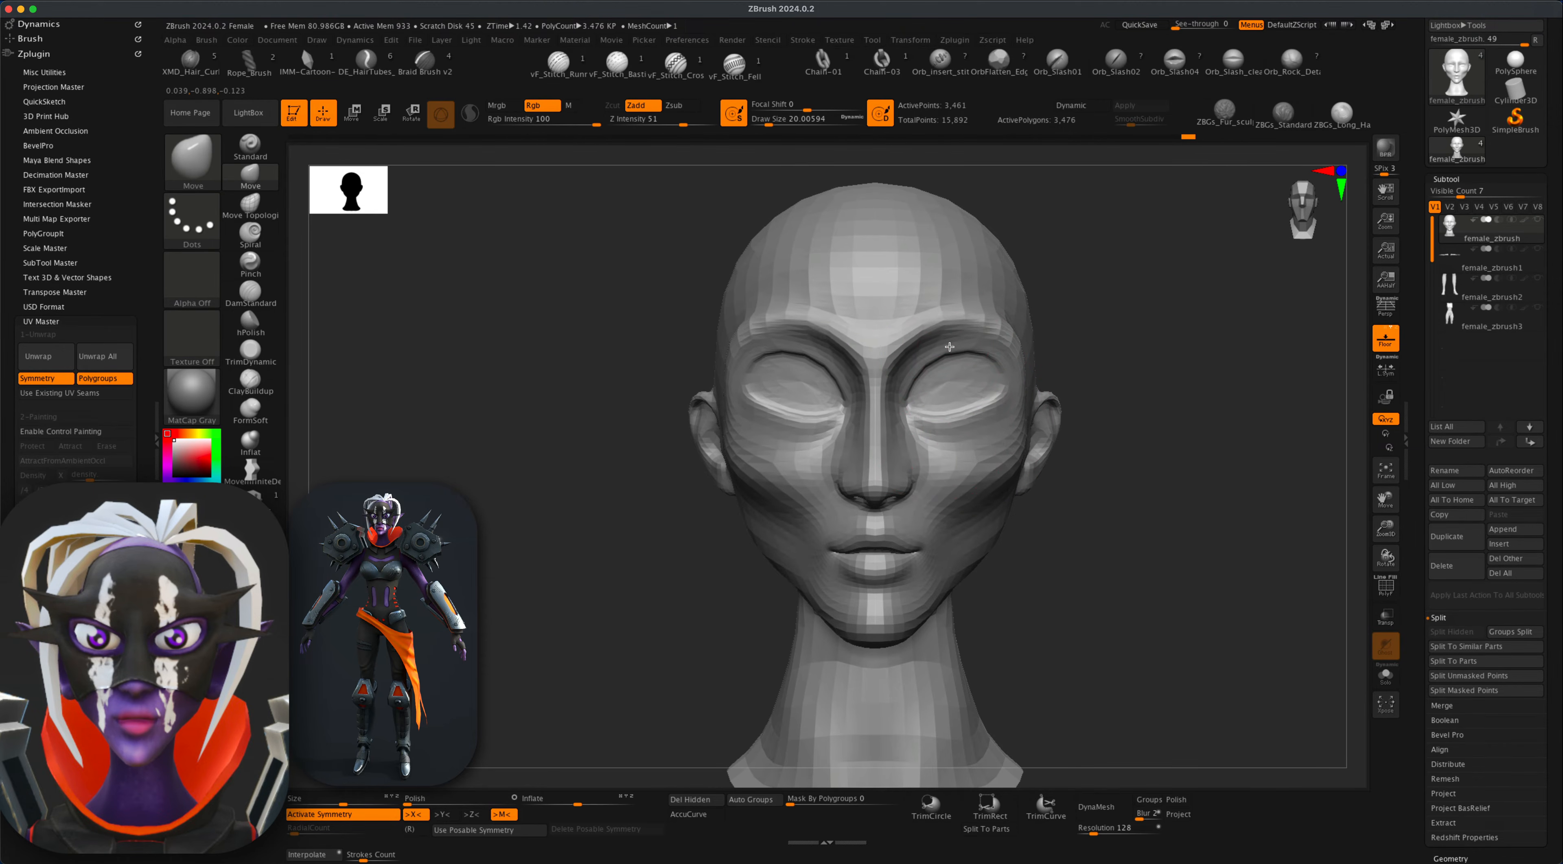
drag(977, 418, 979, 412)
Refine the outer eye corners and temples with the Move brush, checking them in three-quarter, side and front views.
key(s)
mouse_move(1121, 367)
mouse_down()
mouse_move(1099, 394)
mouse_move(1117, 366)
mouse_move(1016, 397)
mouse_up()
key(s)
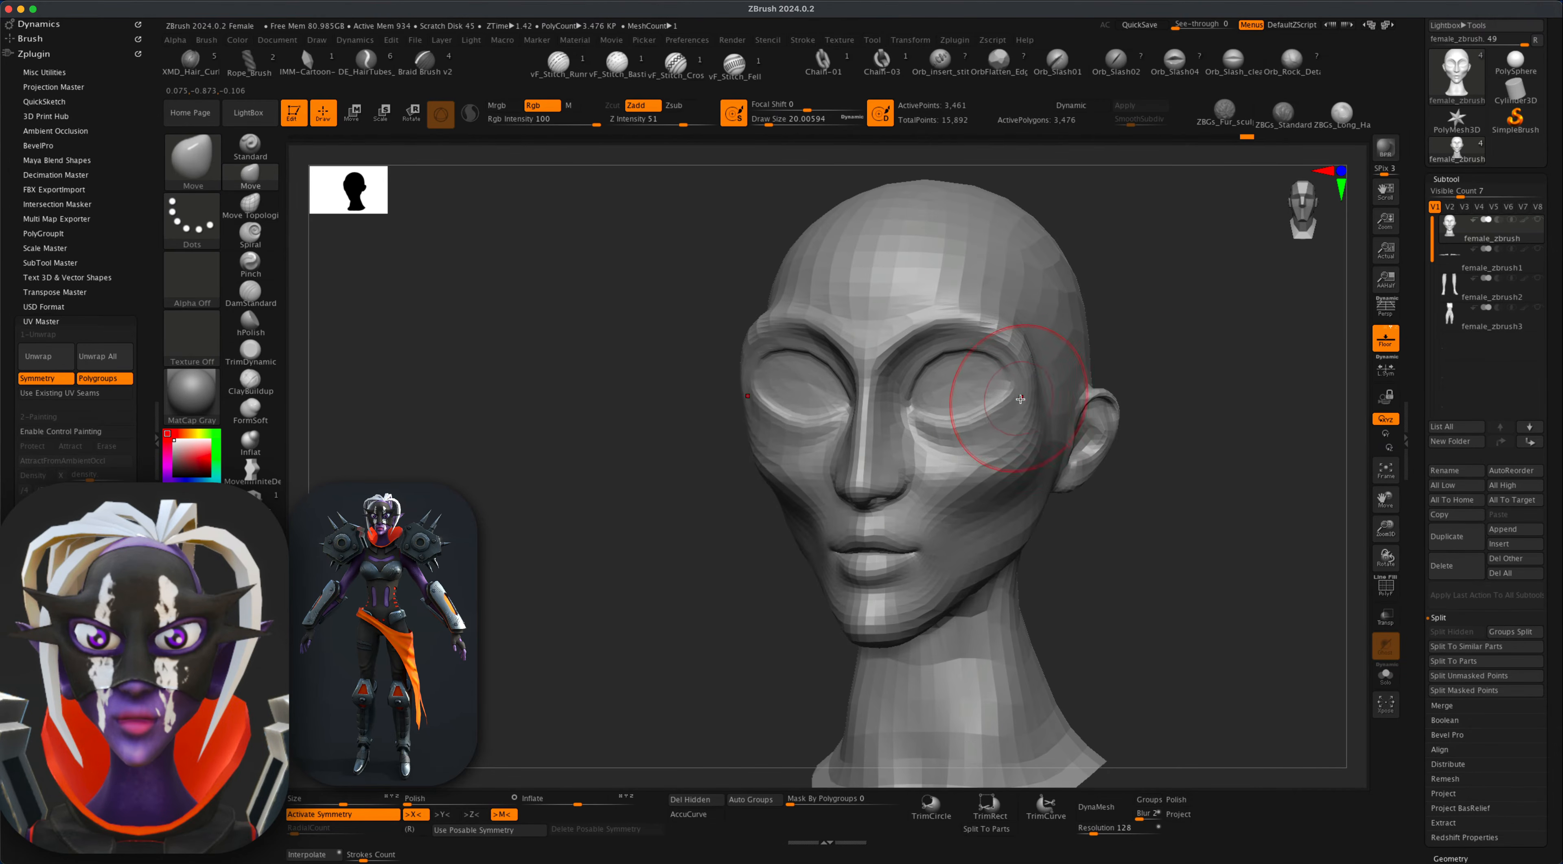
shift+drag(1131, 372, 1154, 367)
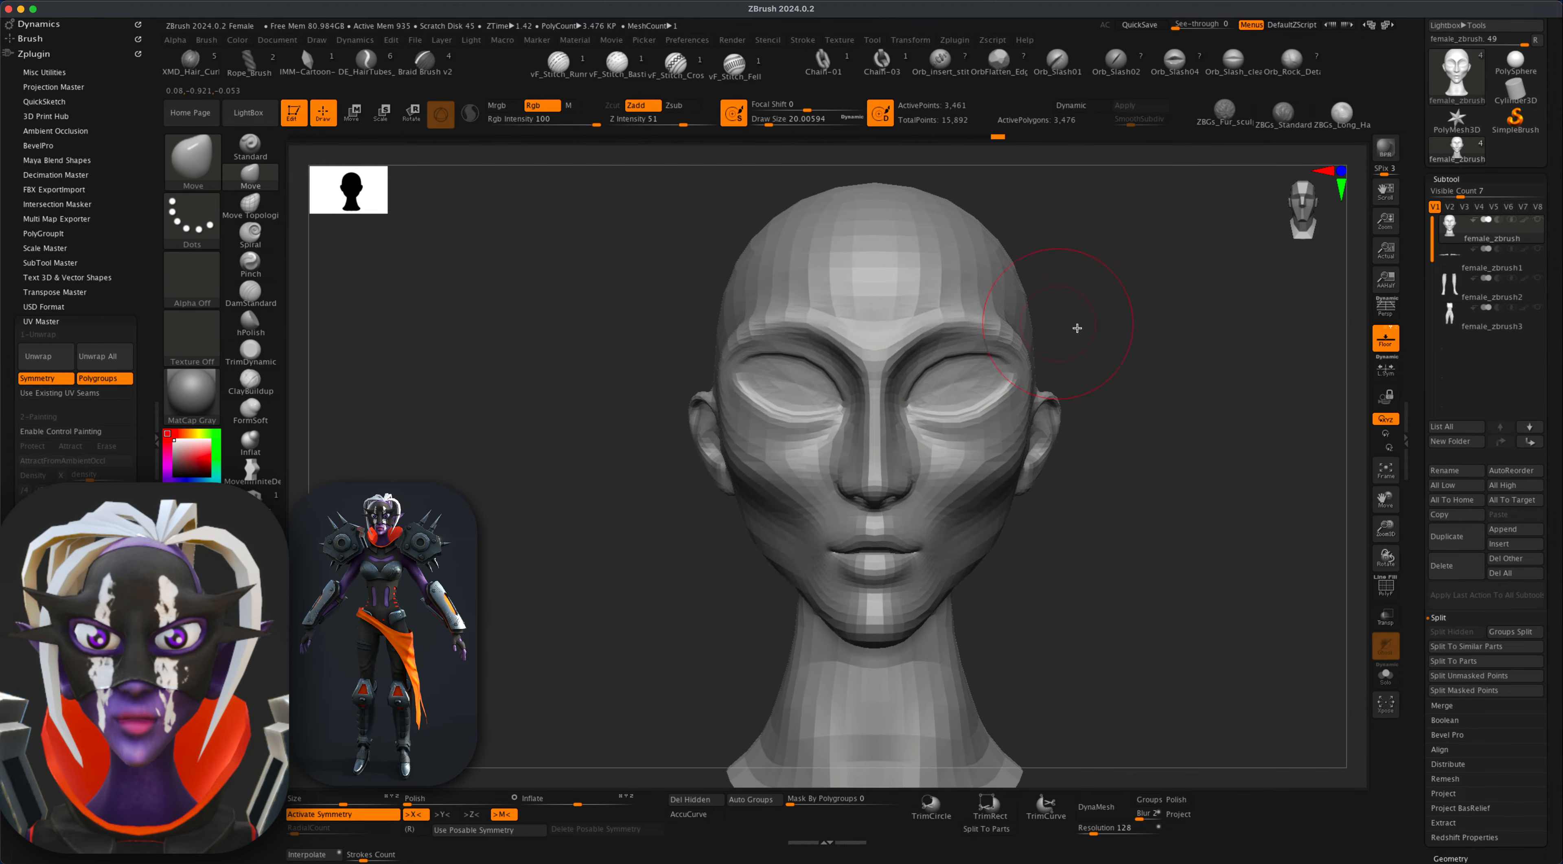
mouse_move(1075, 324)
mouse_down()
mouse_move(1088, 341)
mouse_move(1016, 412)
mouse_up()
shift+drag(1236, 330, 1129, 350)
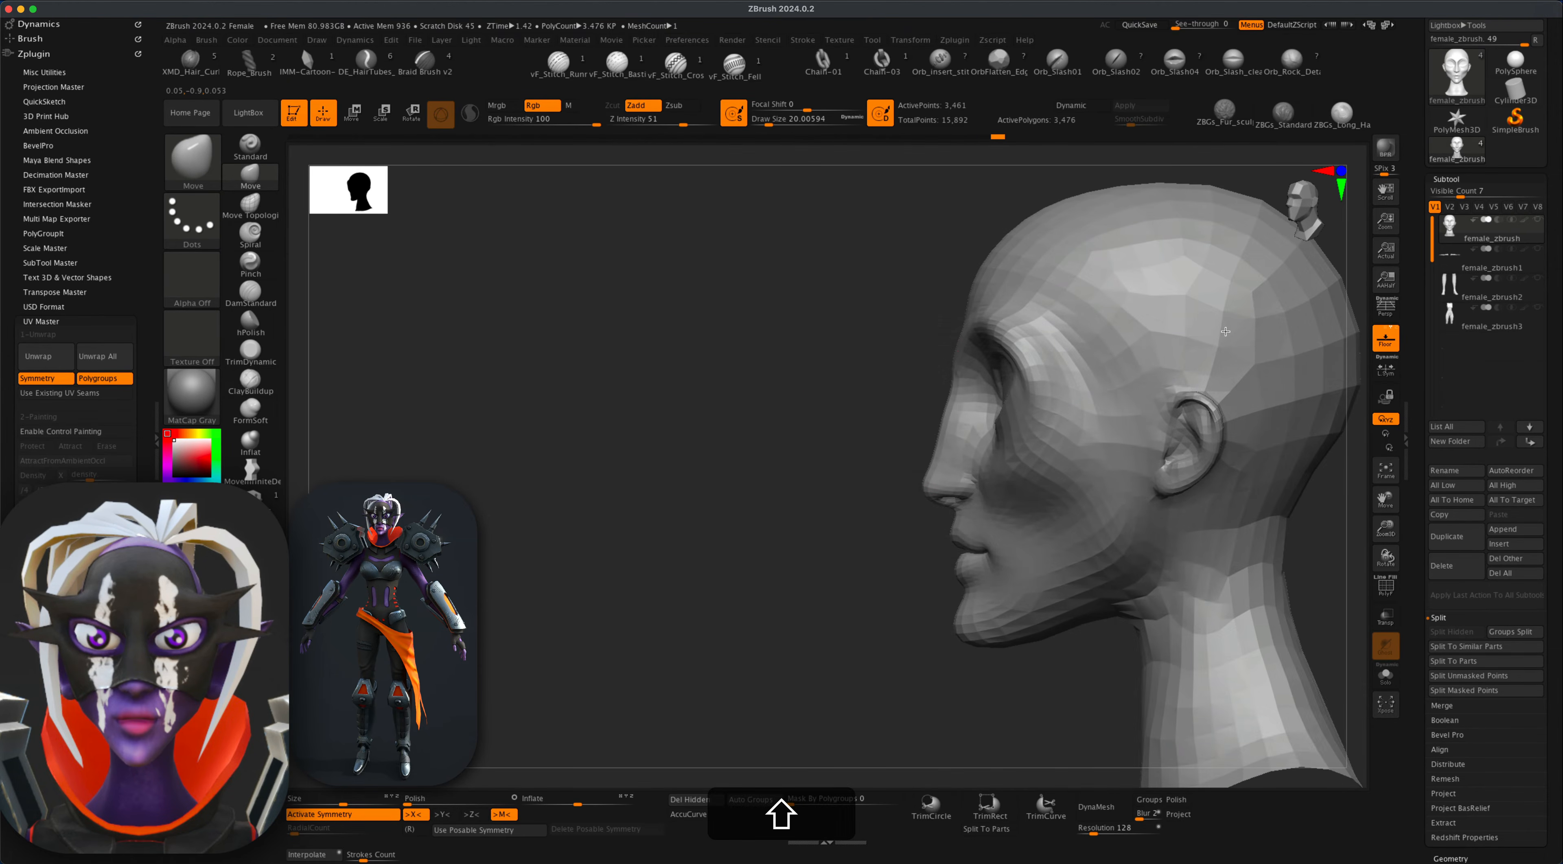
shift+drag(883, 411, 973, 404)
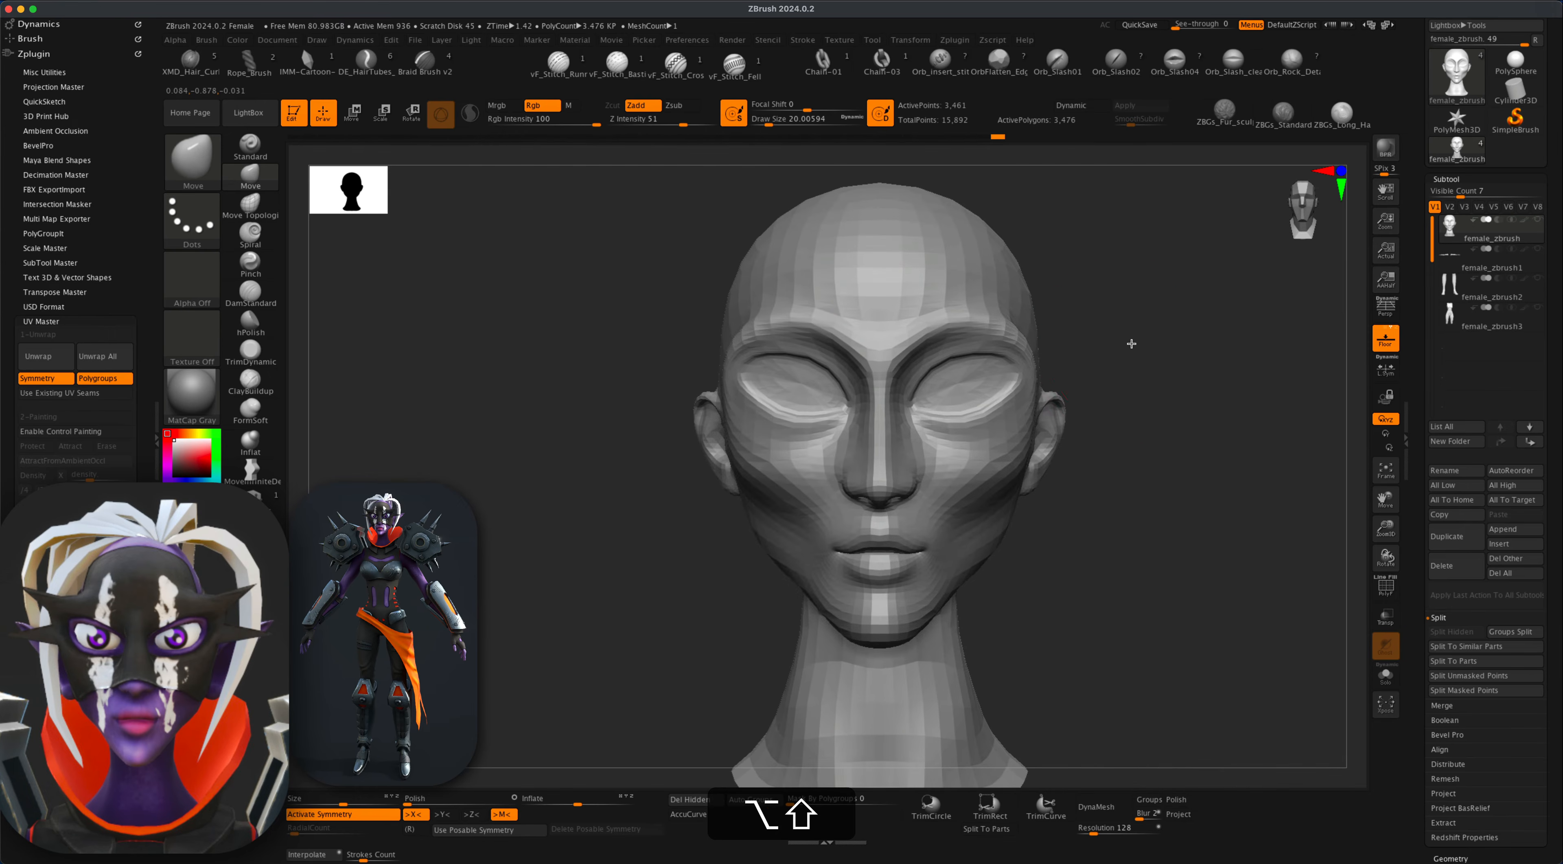
alt+drag(1133, 344, 1127, 383)
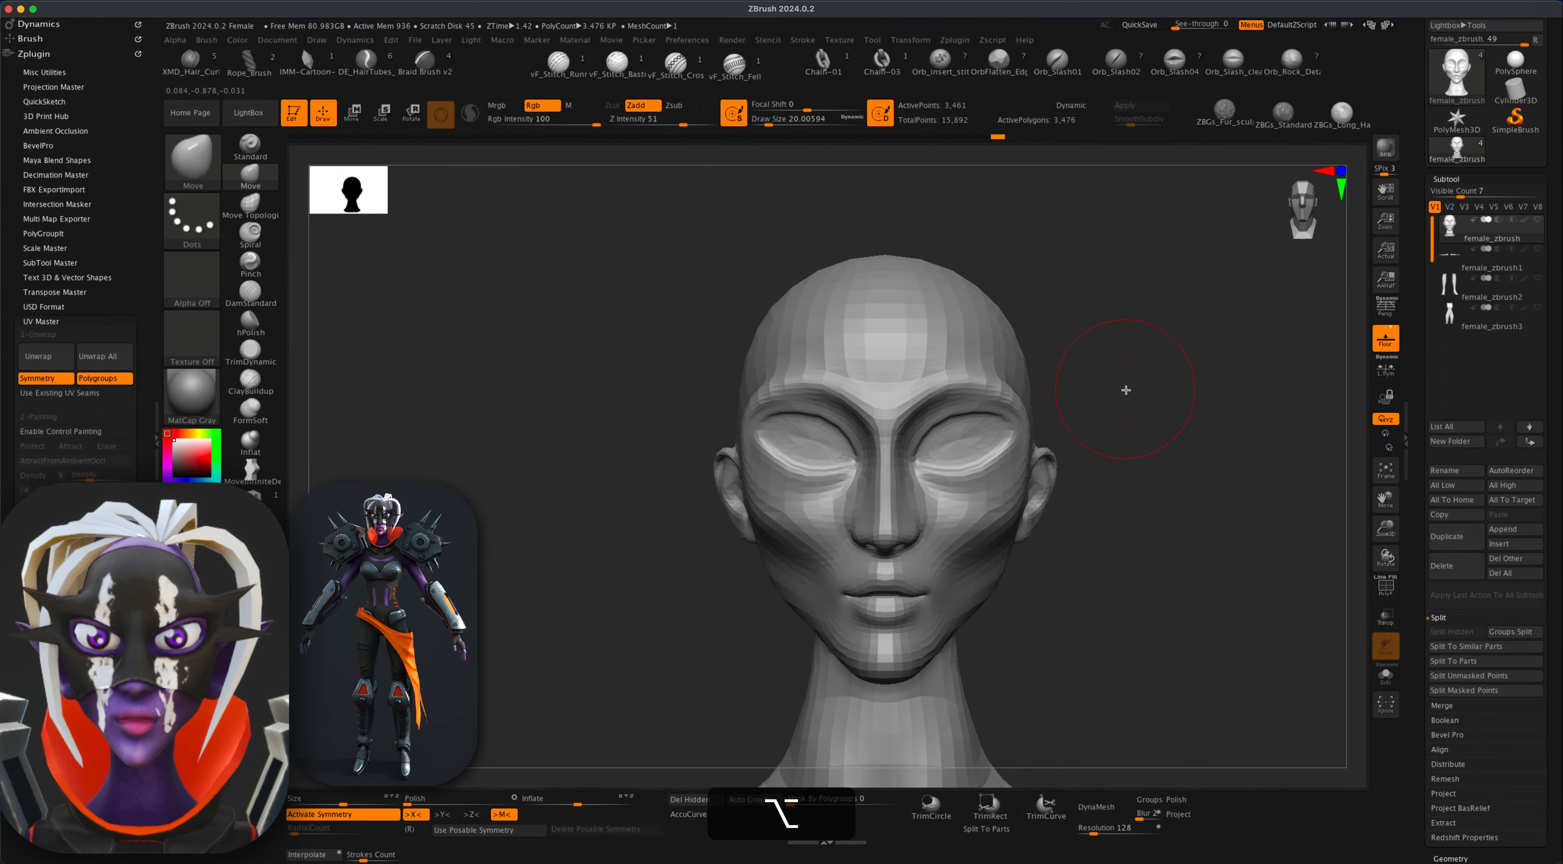
Turn on AccuCurve and pull the upper ears outward into long sharp points at a Move draw size of about 16.
key(s)
click(1131, 401)
mouse_move(1138, 404)
mouse_down()
mouse_move(1155, 386)
mouse_move(1176, 394)
mouse_move(1074, 433)
mouse_move(1117, 414)
mouse_move(1085, 405)
mouse_move(1096, 363)
mouse_up()
drag(1096, 422, 1039, 423)
alt+drag(1039, 423, 1053, 464)
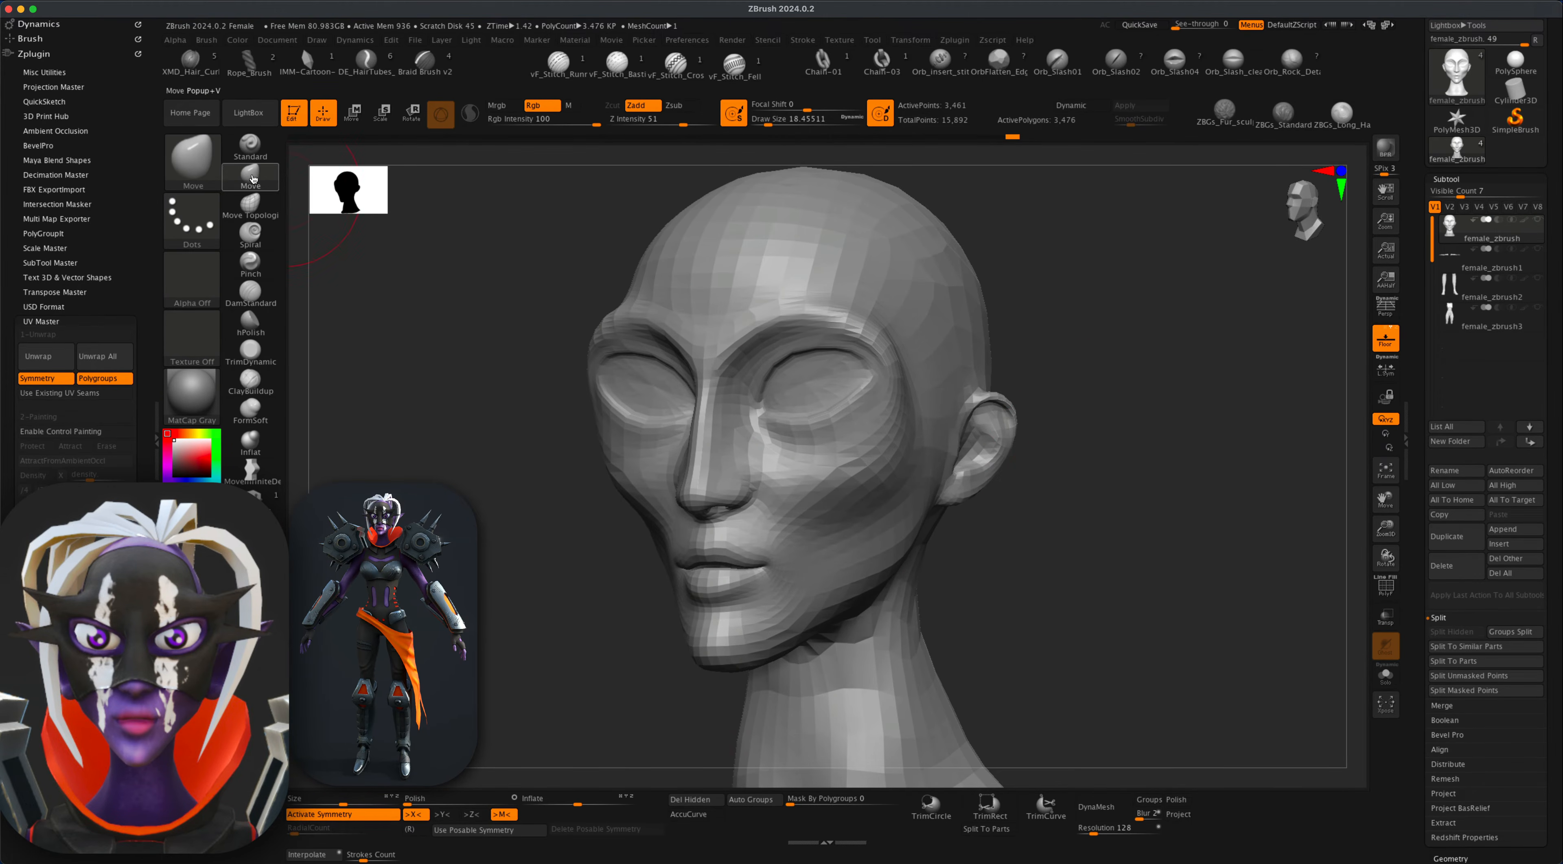
click(698, 814)
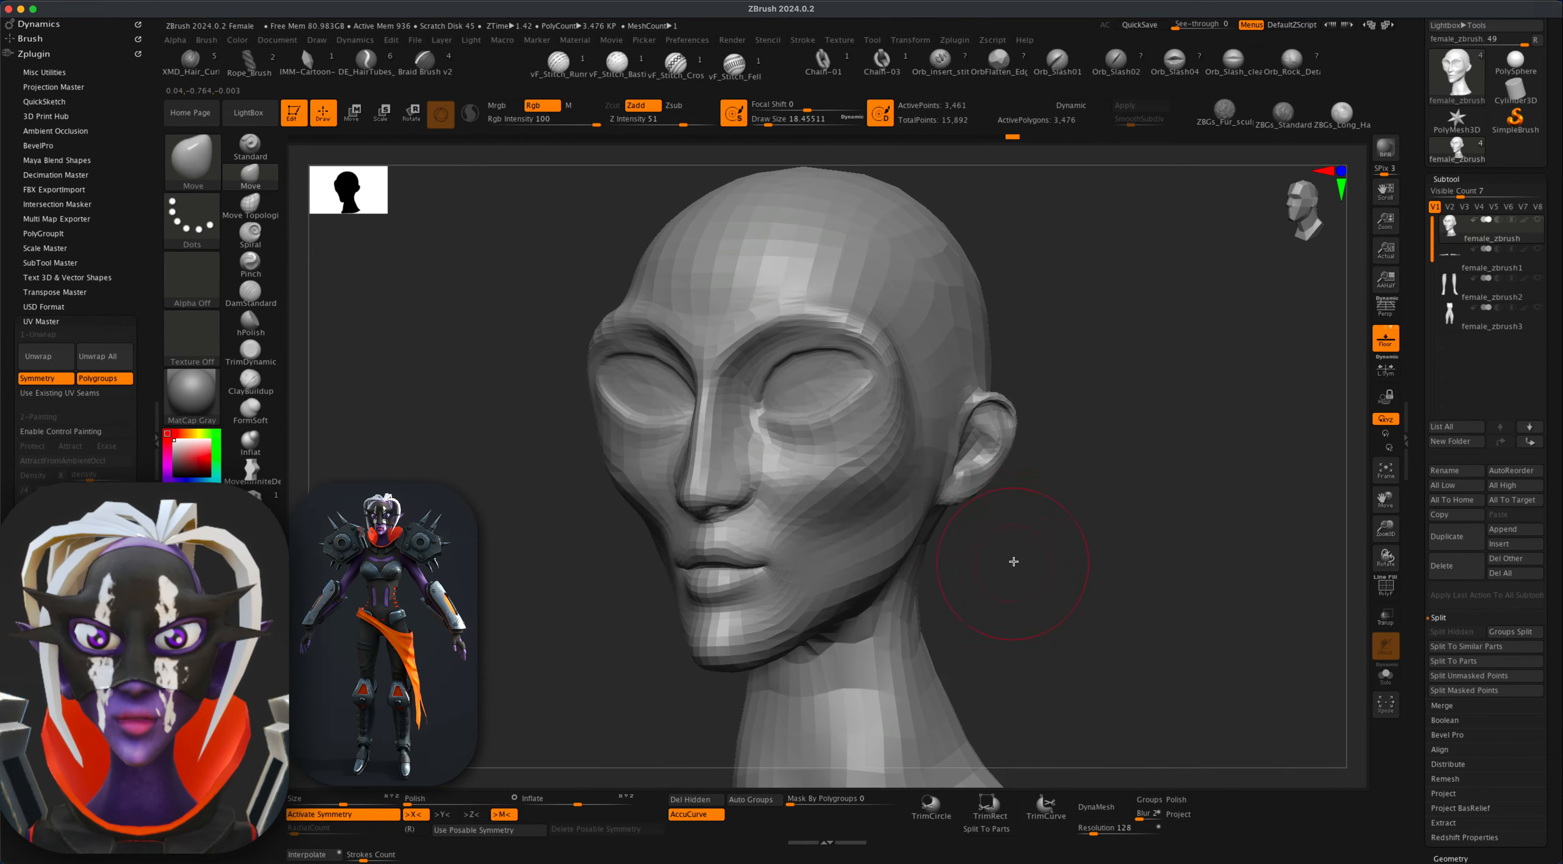
key(s)
drag(1033, 523, 1041, 462)
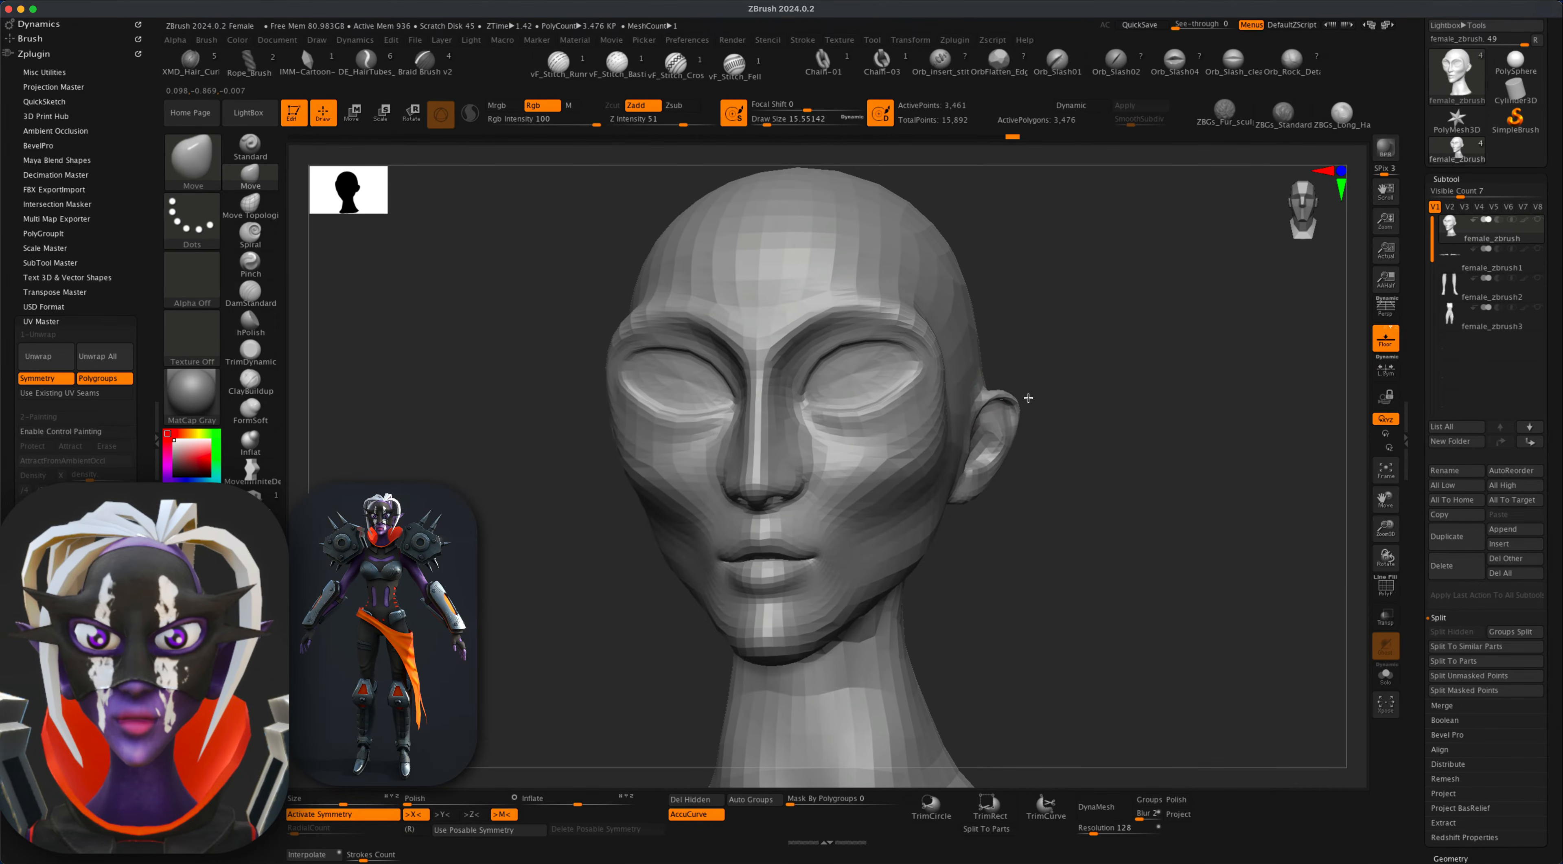
drag(1065, 376, 1233, 295)
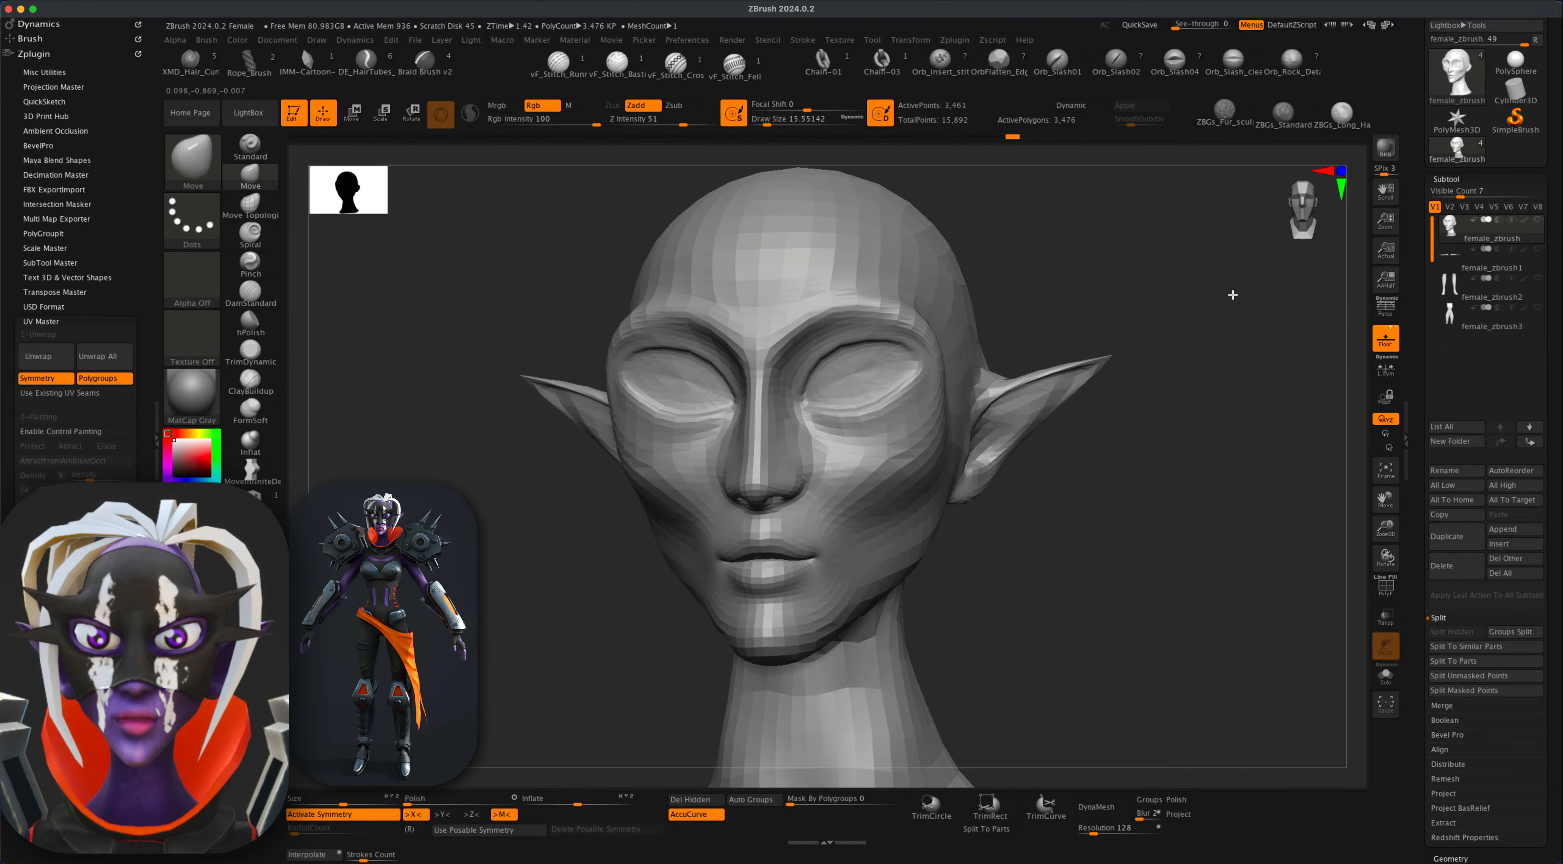
mouse_move(1146, 446)
mouse_down()
mouse_move(825, 425)
mouse_move(911, 449)
mouse_move(1127, 440)
mouse_move(684, 261)
mouse_up()
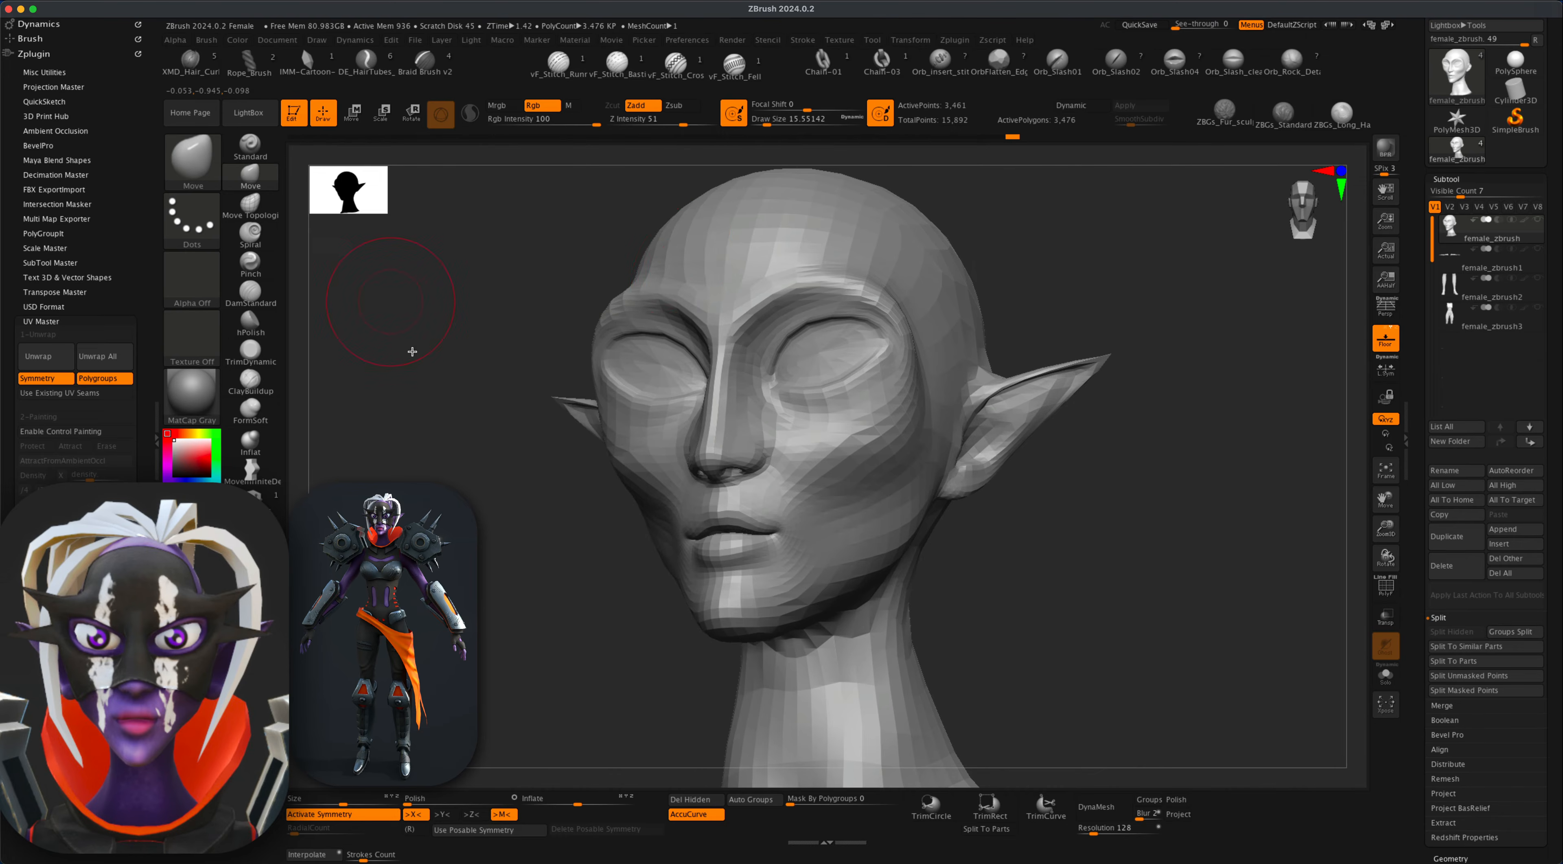
drag(412, 351, 436, 446)
Turn off AccuCurve and extend the pointed ears' tips and edges with the Move brush at a draw size of about 20.
key(s)
click(674, 815)
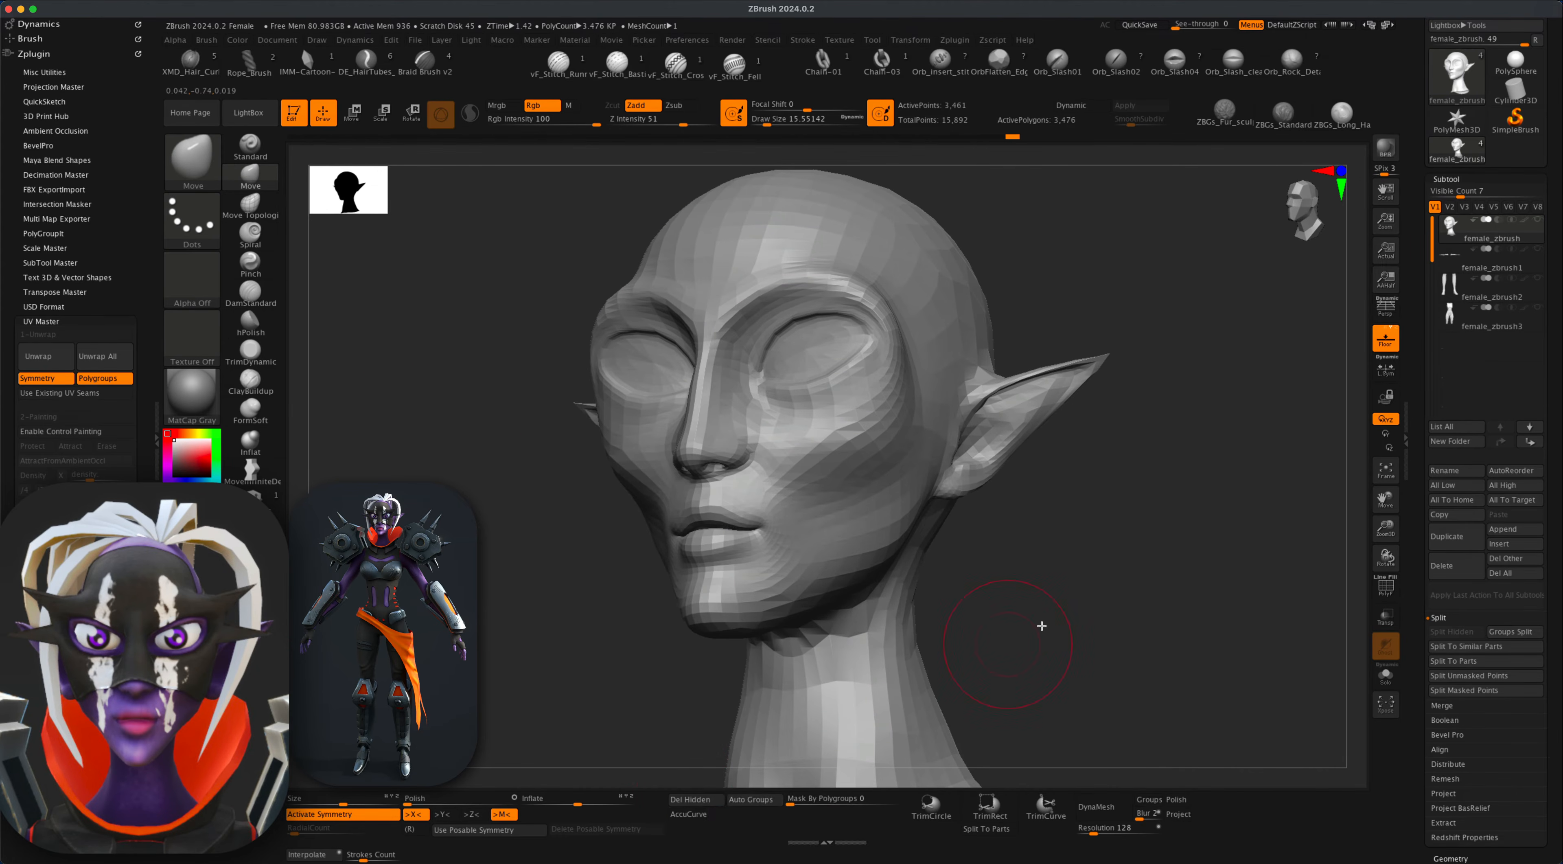
key(s)
drag(1064, 613, 1069, 613)
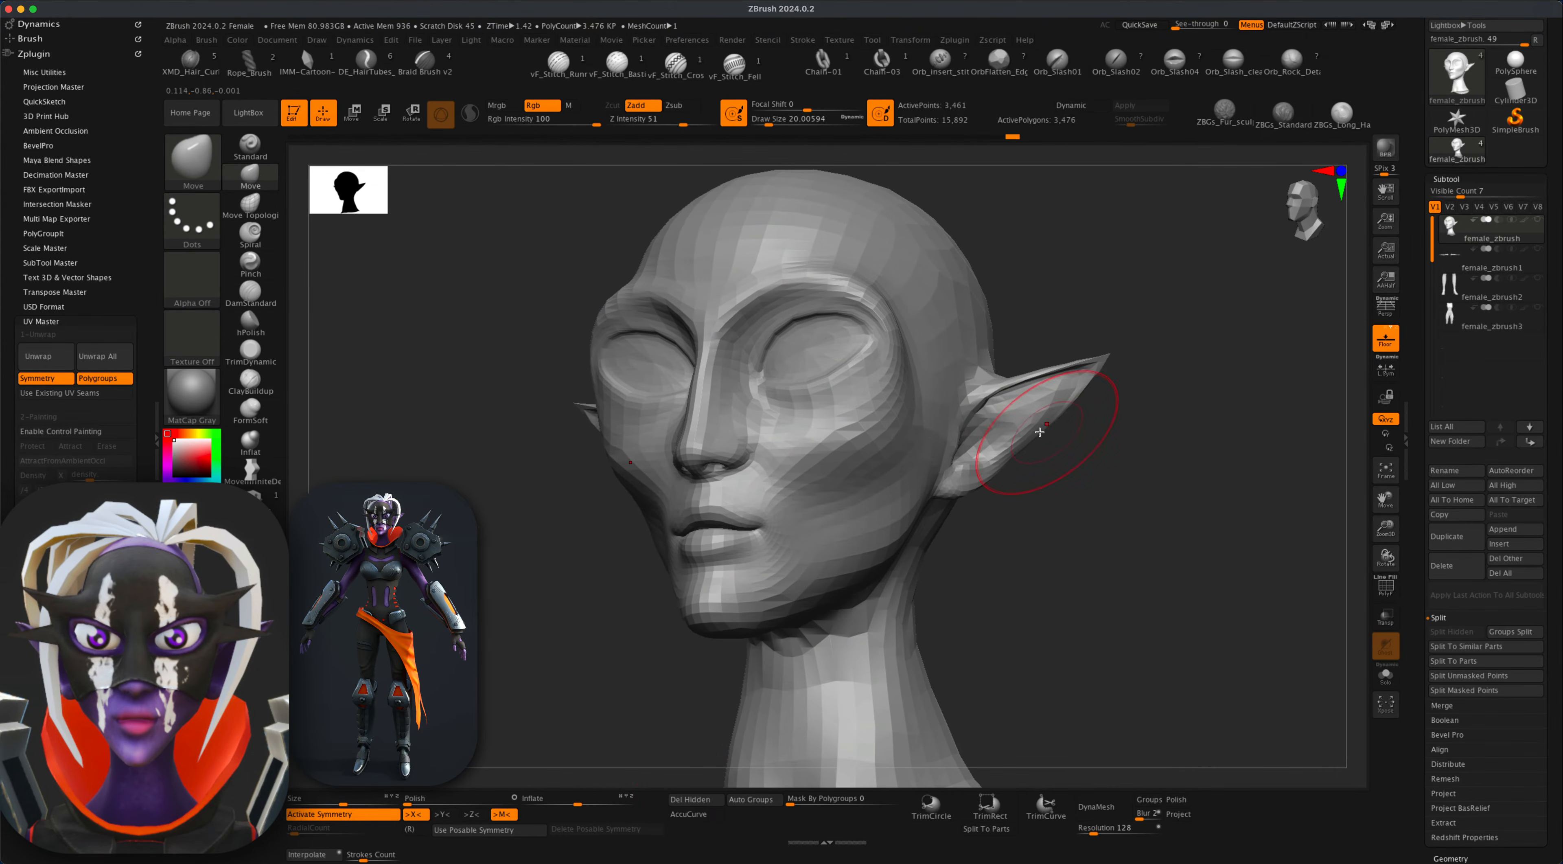
drag(1108, 358, 1121, 351)
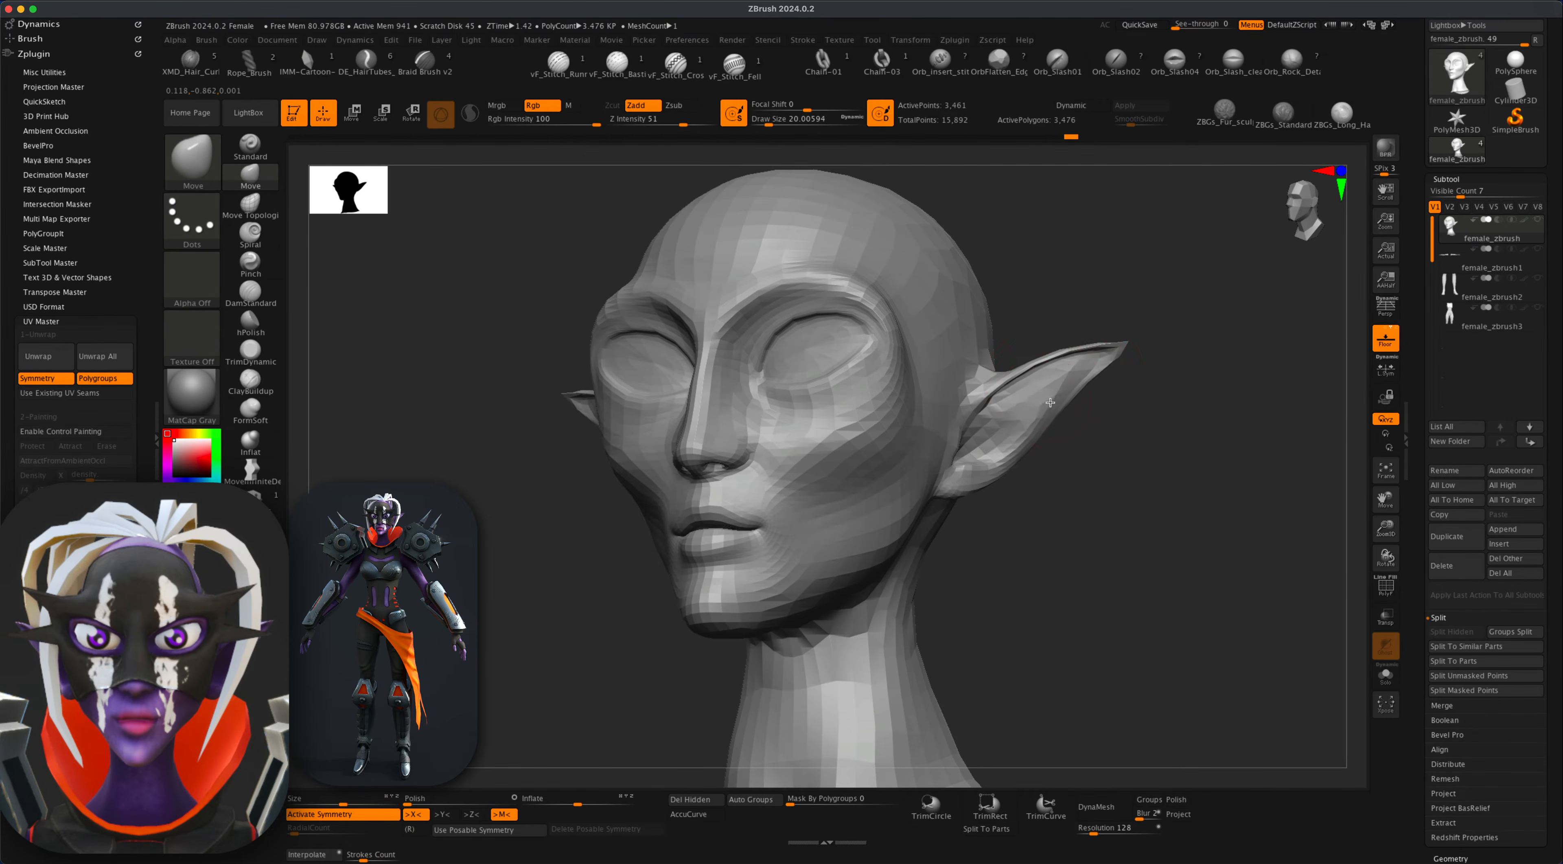
From above, pull the ear tips farther out from the head with the Move brush.
mouse_move(1117, 436)
mouse_down()
mouse_move(1009, 443)
mouse_move(1047, 457)
mouse_move(1095, 433)
mouse_move(1068, 510)
mouse_move(1165, 412)
mouse_move(1186, 325)
mouse_move(1173, 344)
mouse_up()
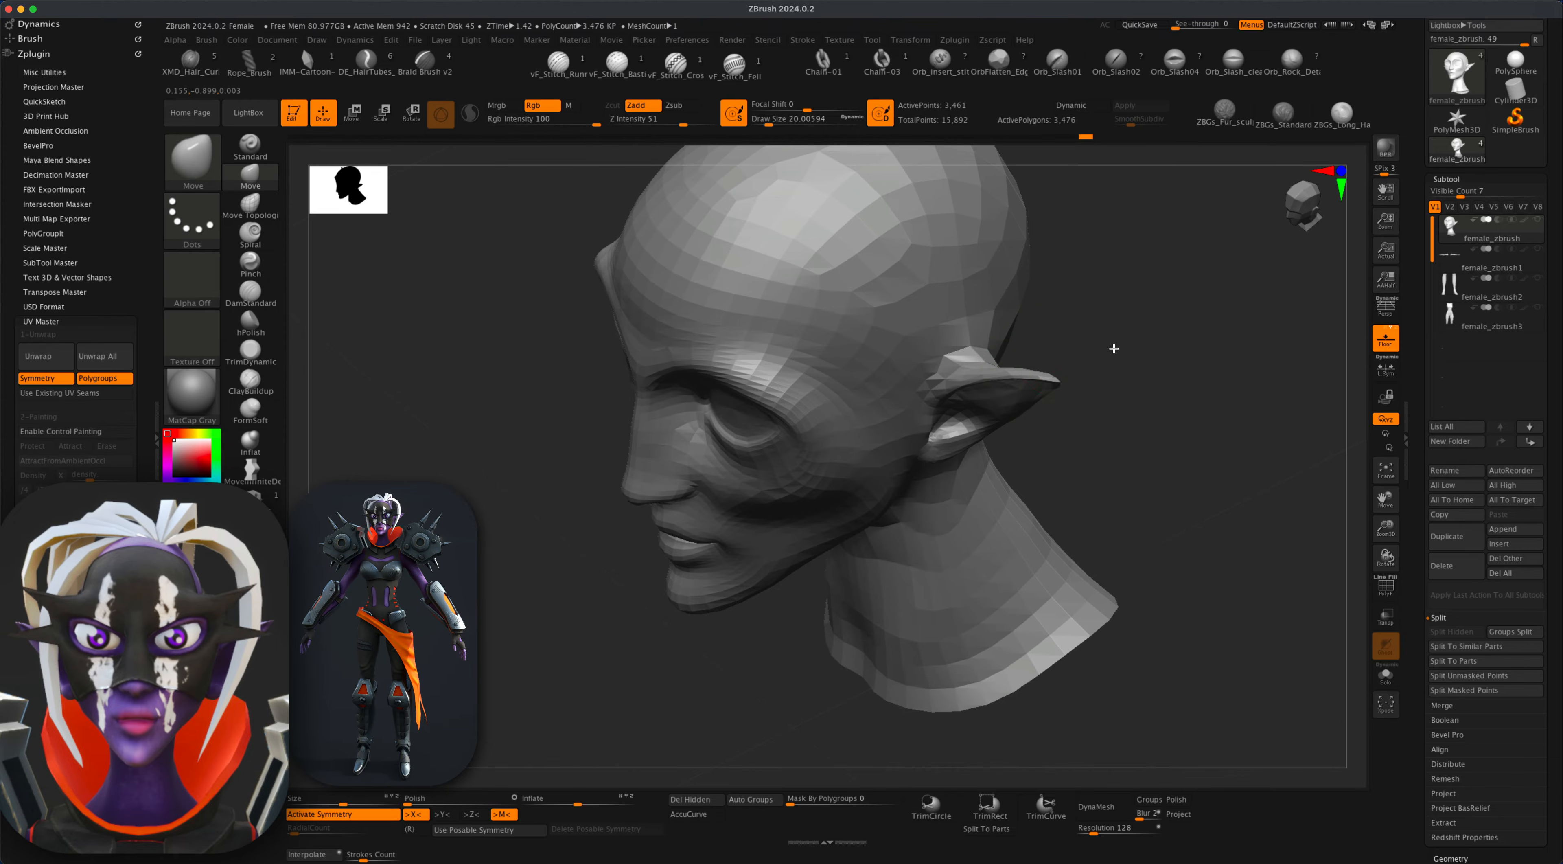
drag(1115, 348, 1114, 339)
drag(1056, 383, 1115, 339)
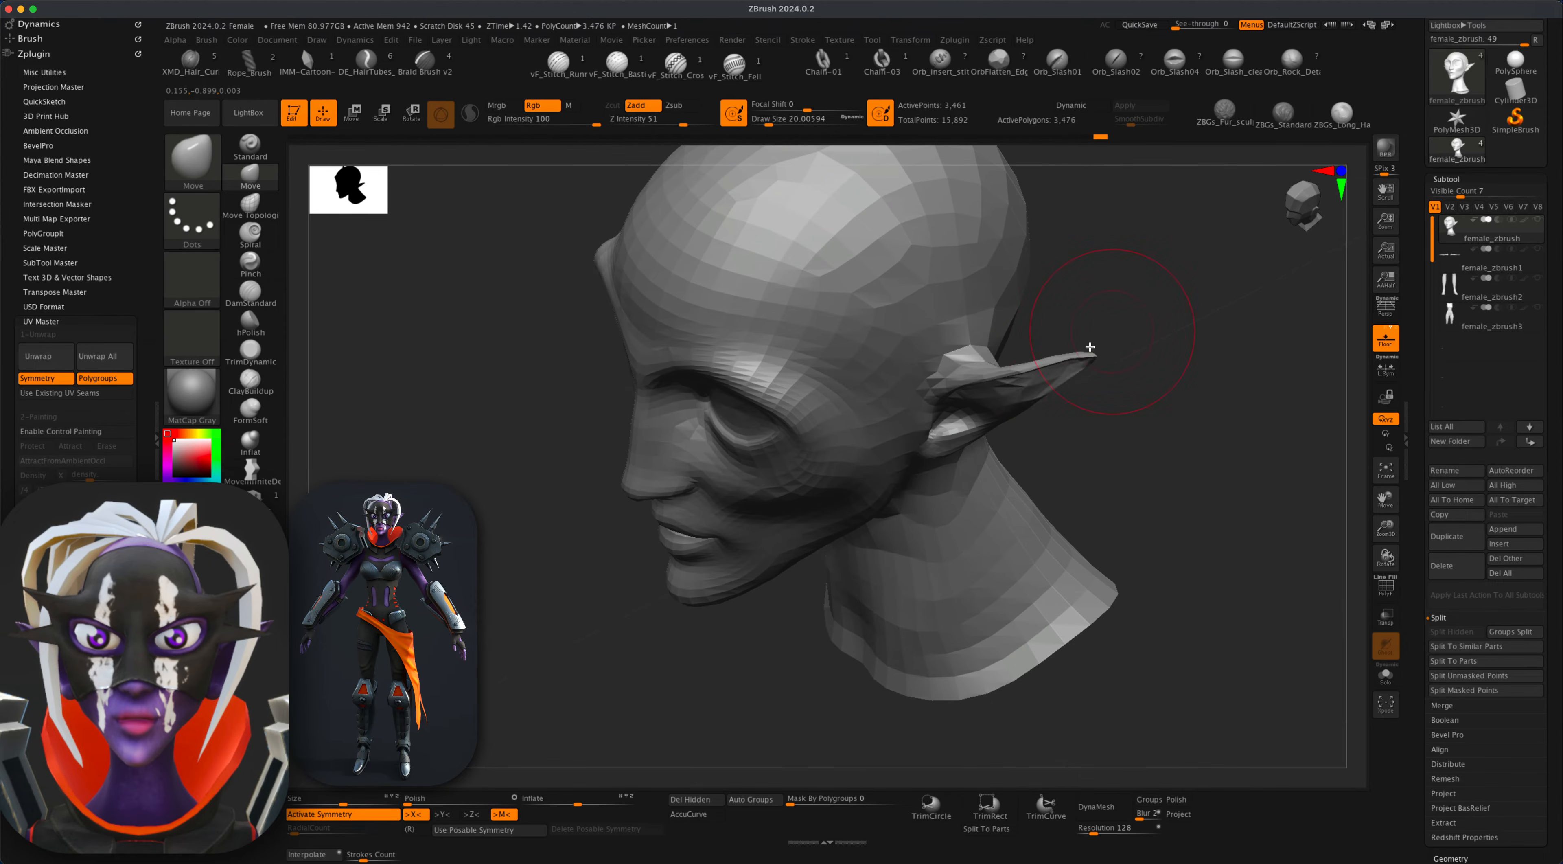
drag(1033, 390, 1036, 383)
right_drag(1103, 353, 1096, 355)
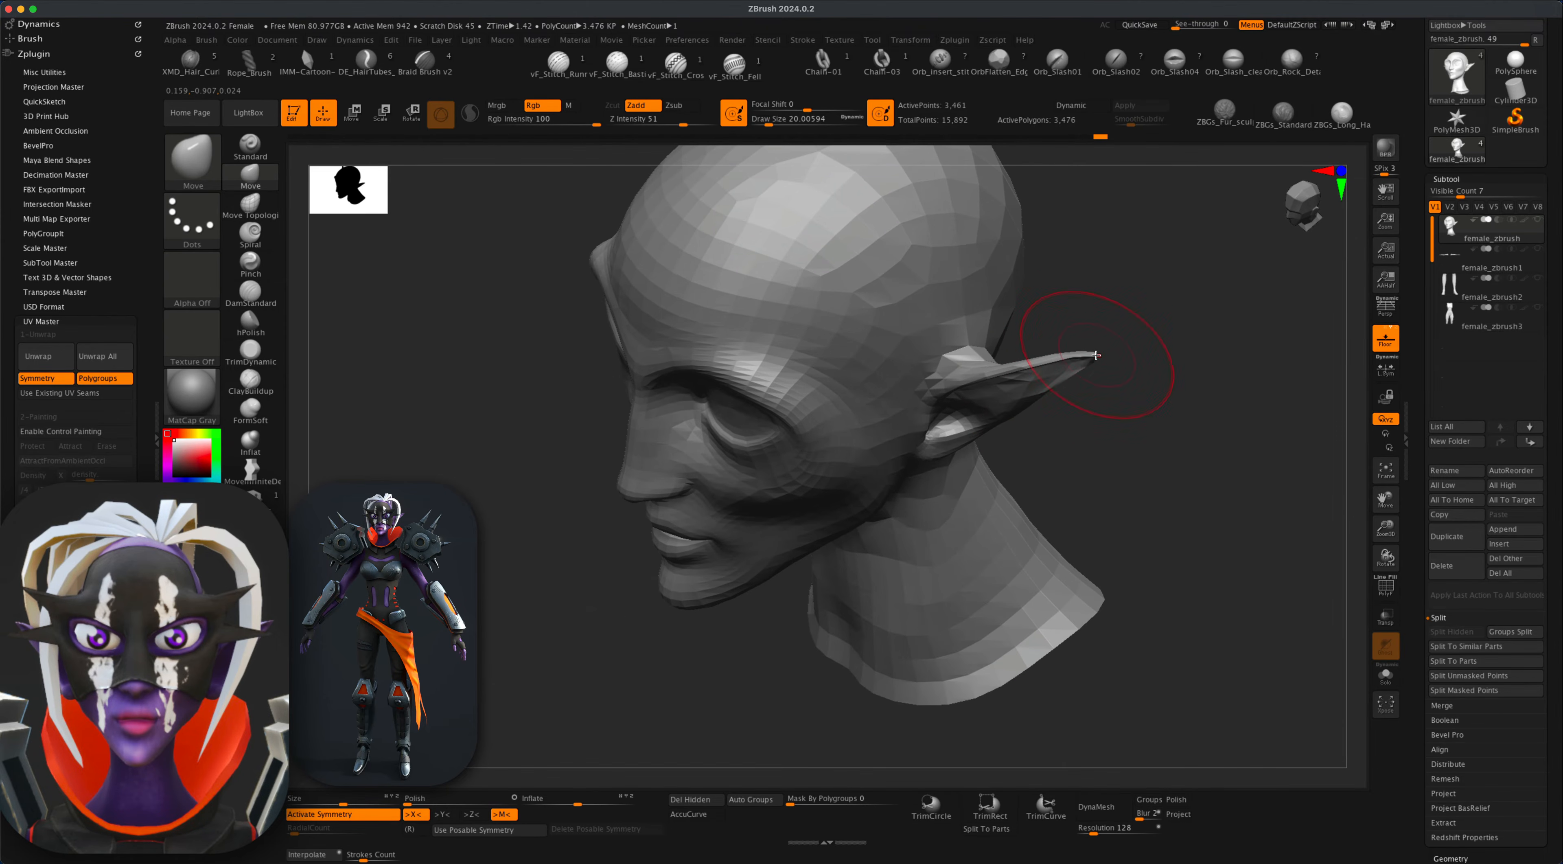
Reshape the earlobes in three-quarter view with the Move brush, using draw sizes from about 8 to 13.
shift+drag(1135, 394, 1190, 346)
alt+drag(1131, 447, 1092, 443)
mouse_move(1134, 463)
mouse_down()
mouse_move(1097, 464)
mouse_move(1071, 504)
mouse_move(963, 526)
mouse_move(968, 546)
mouse_up()
key(s)
click(1018, 505)
drag(996, 532, 953, 534)
key(s)
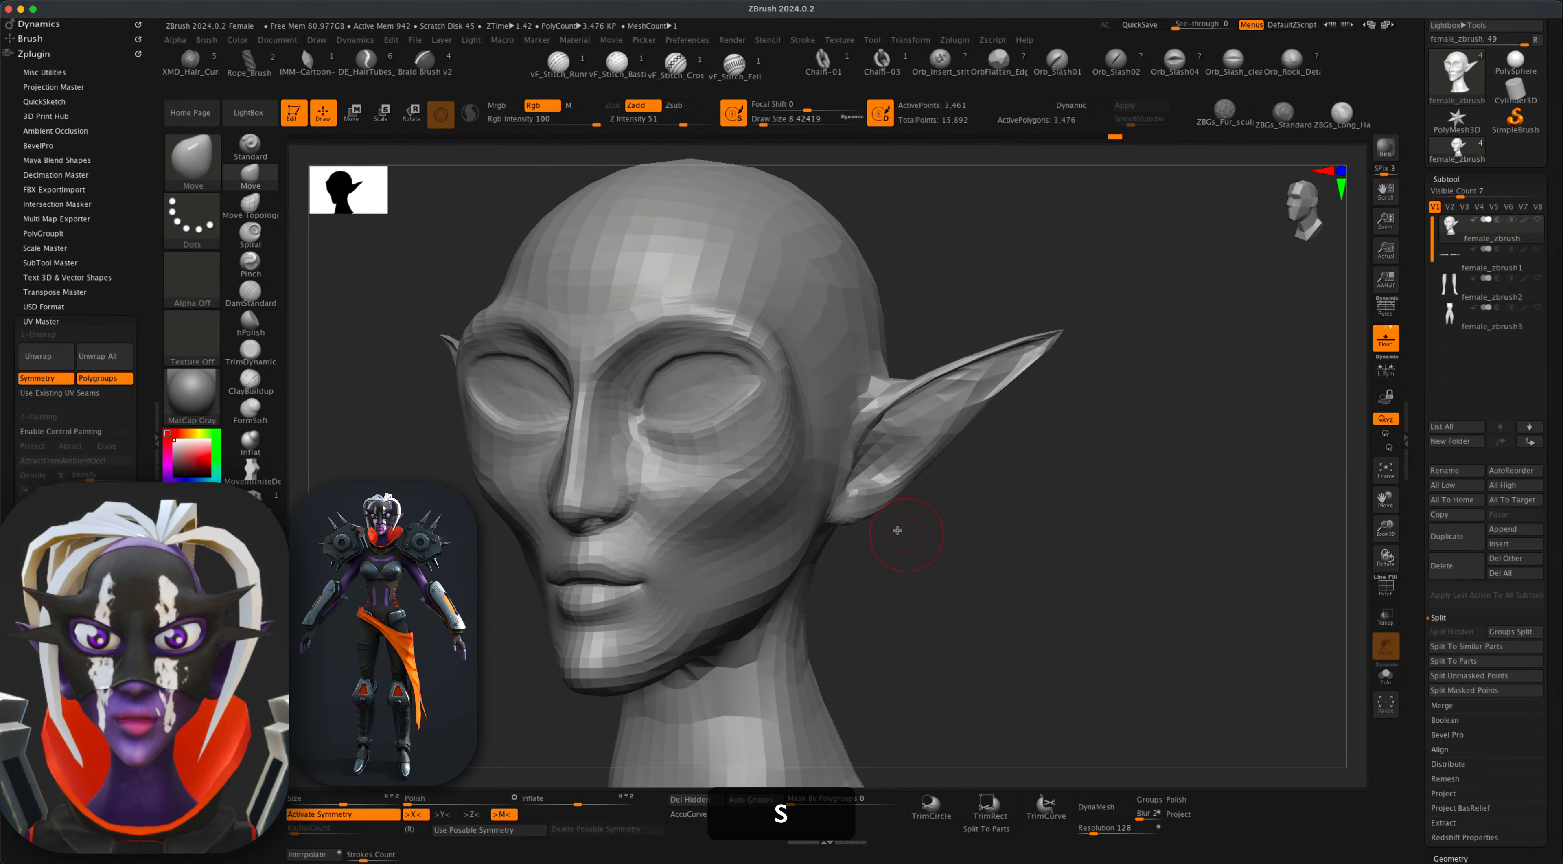
key(s)
click(904, 528)
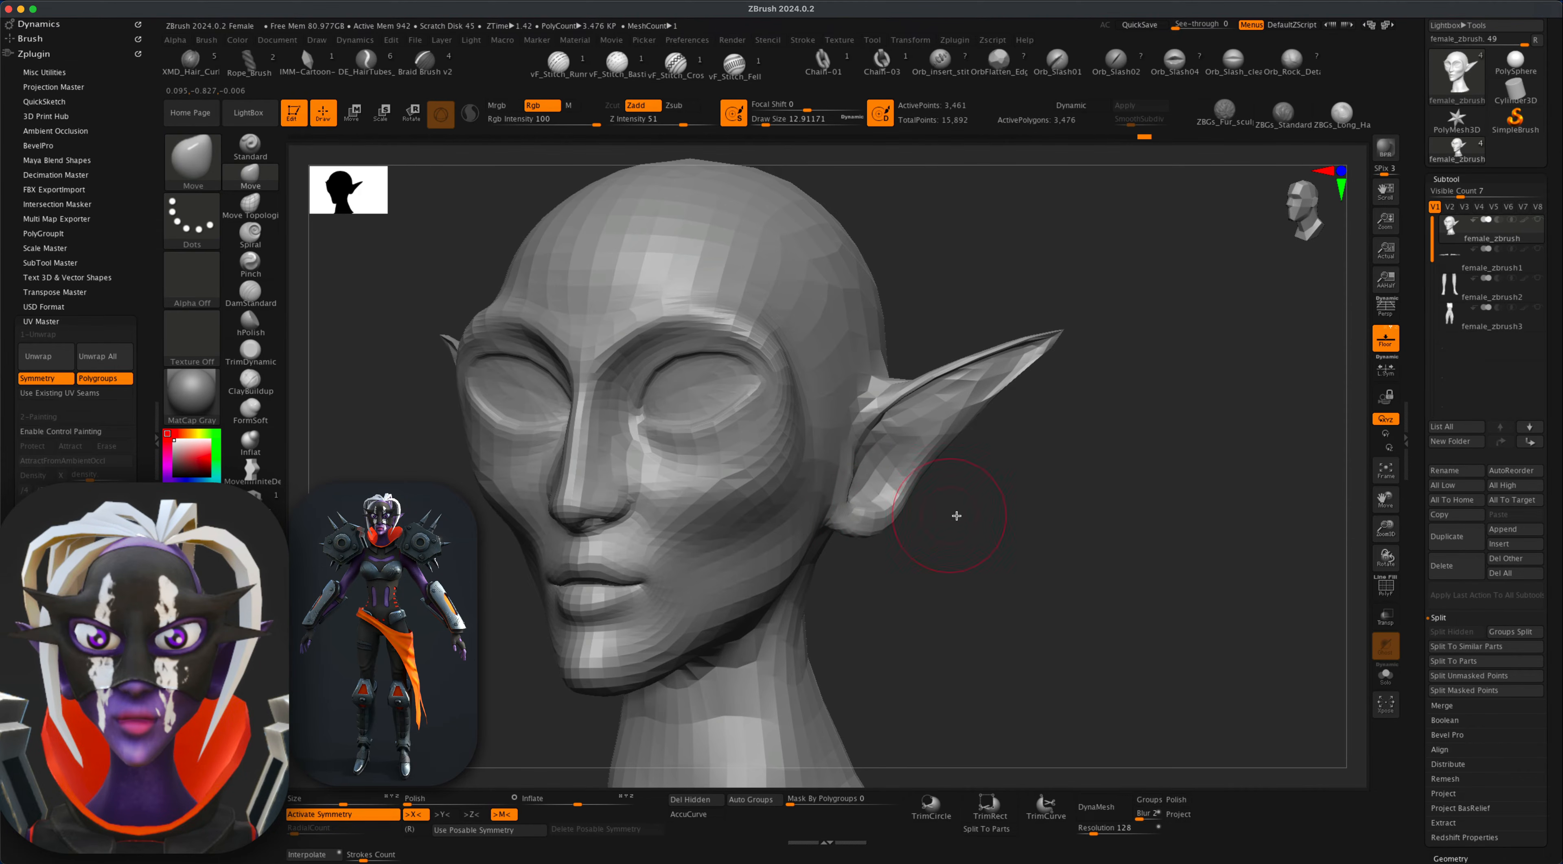
Thicken the ears with the Inflat brush at a draw size of about 13 and a Z intensity of 10.
mouse_move(957, 516)
mouse_down()
mouse_move(837, 527)
mouse_move(778, 558)
mouse_move(824, 568)
mouse_move(984, 505)
mouse_up()
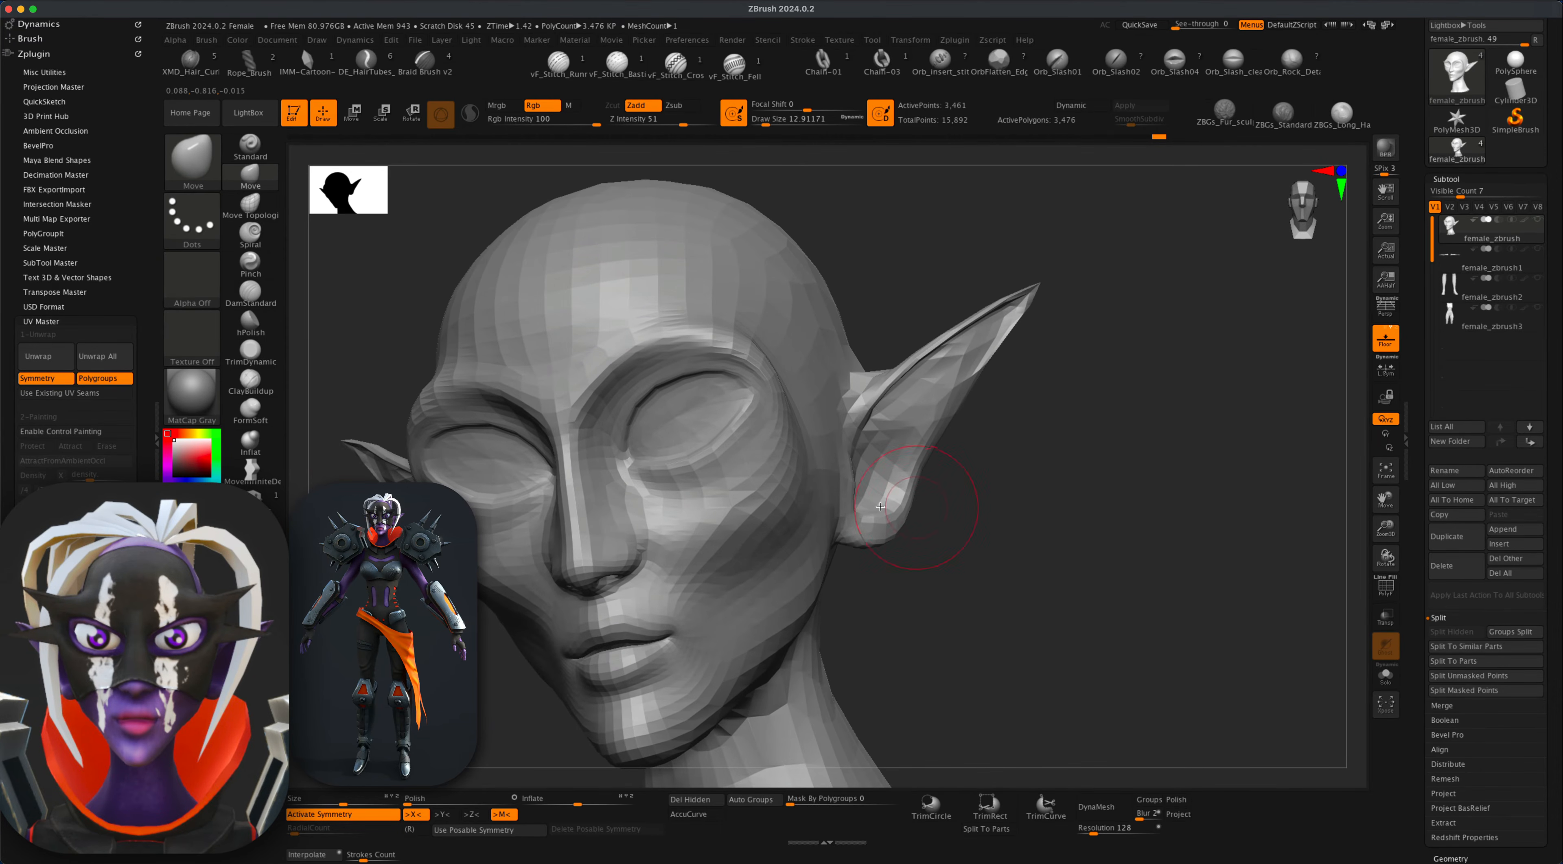
click(250, 442)
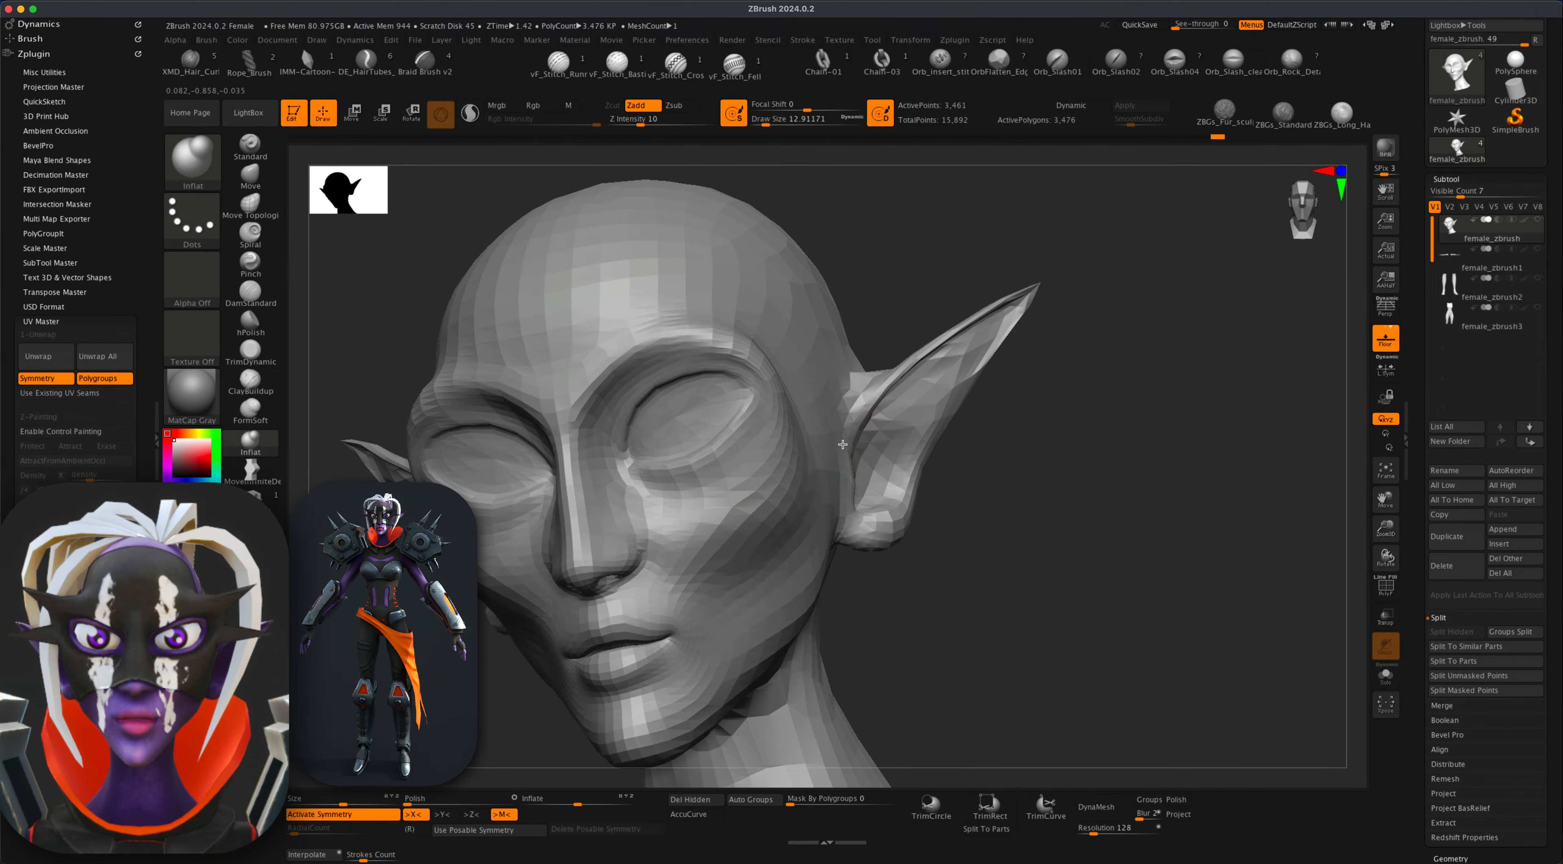
alt+drag(1035, 483, 1077, 488)
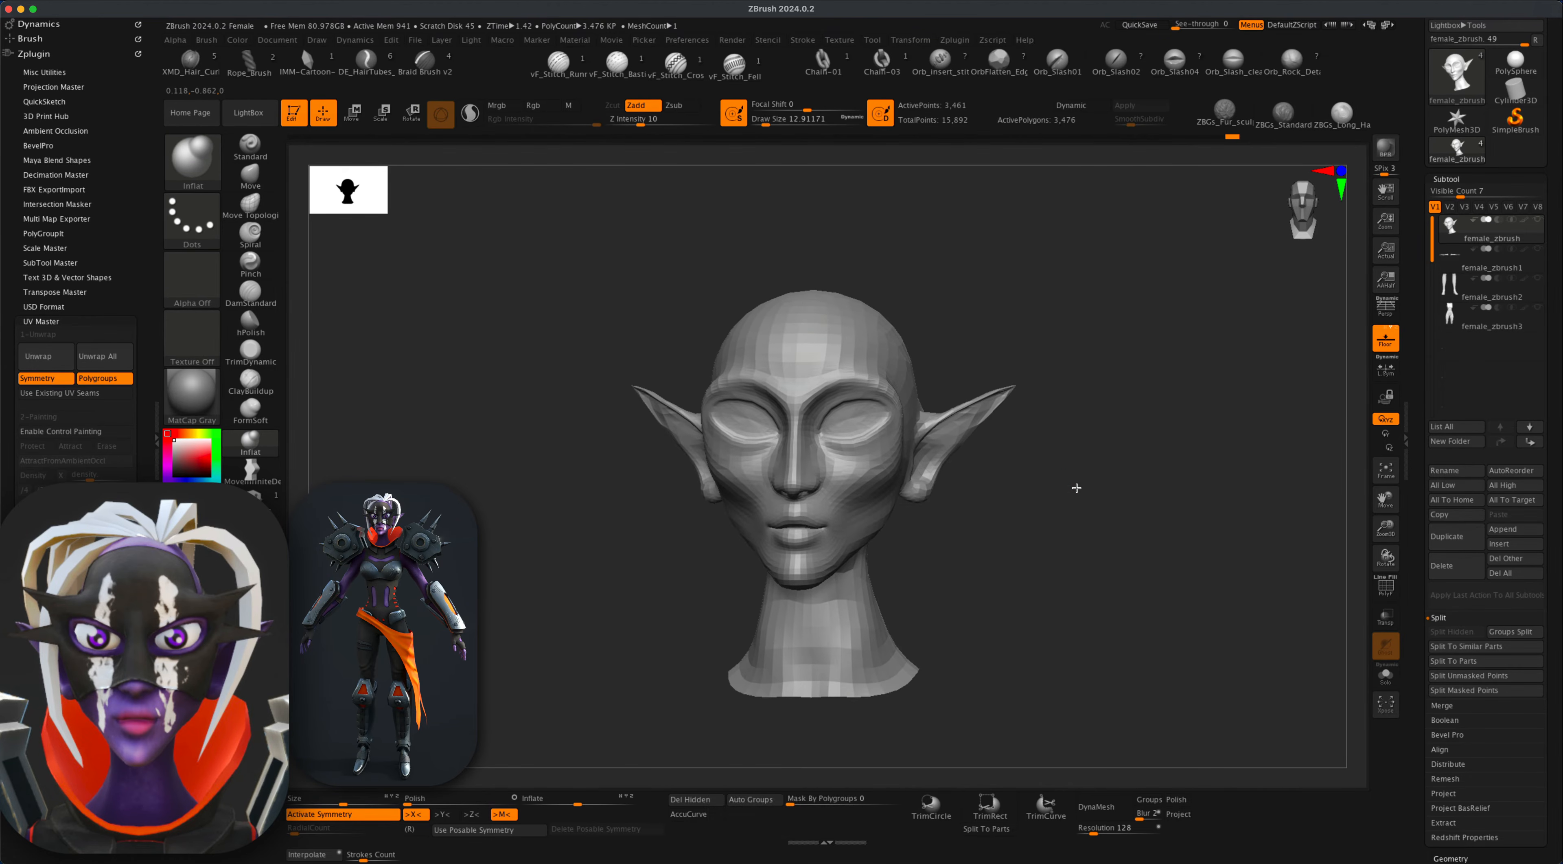
Compare the reshaped head with the original base mesh by scrubbing back through the undo history and returning to the latest state.
alt+drag(1097, 428, 1108, 420)
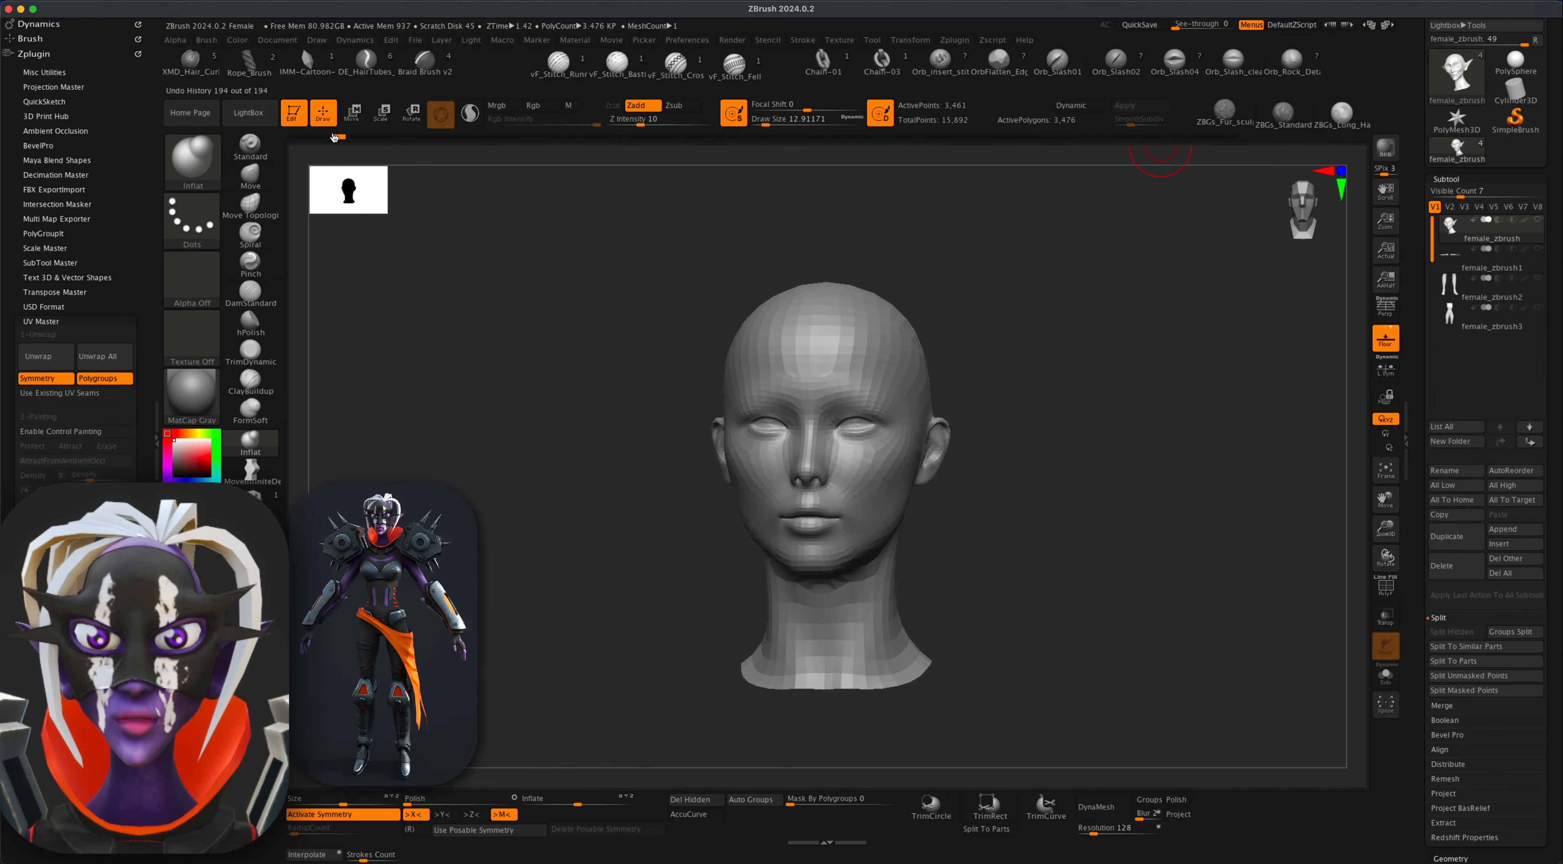
click(309, 137)
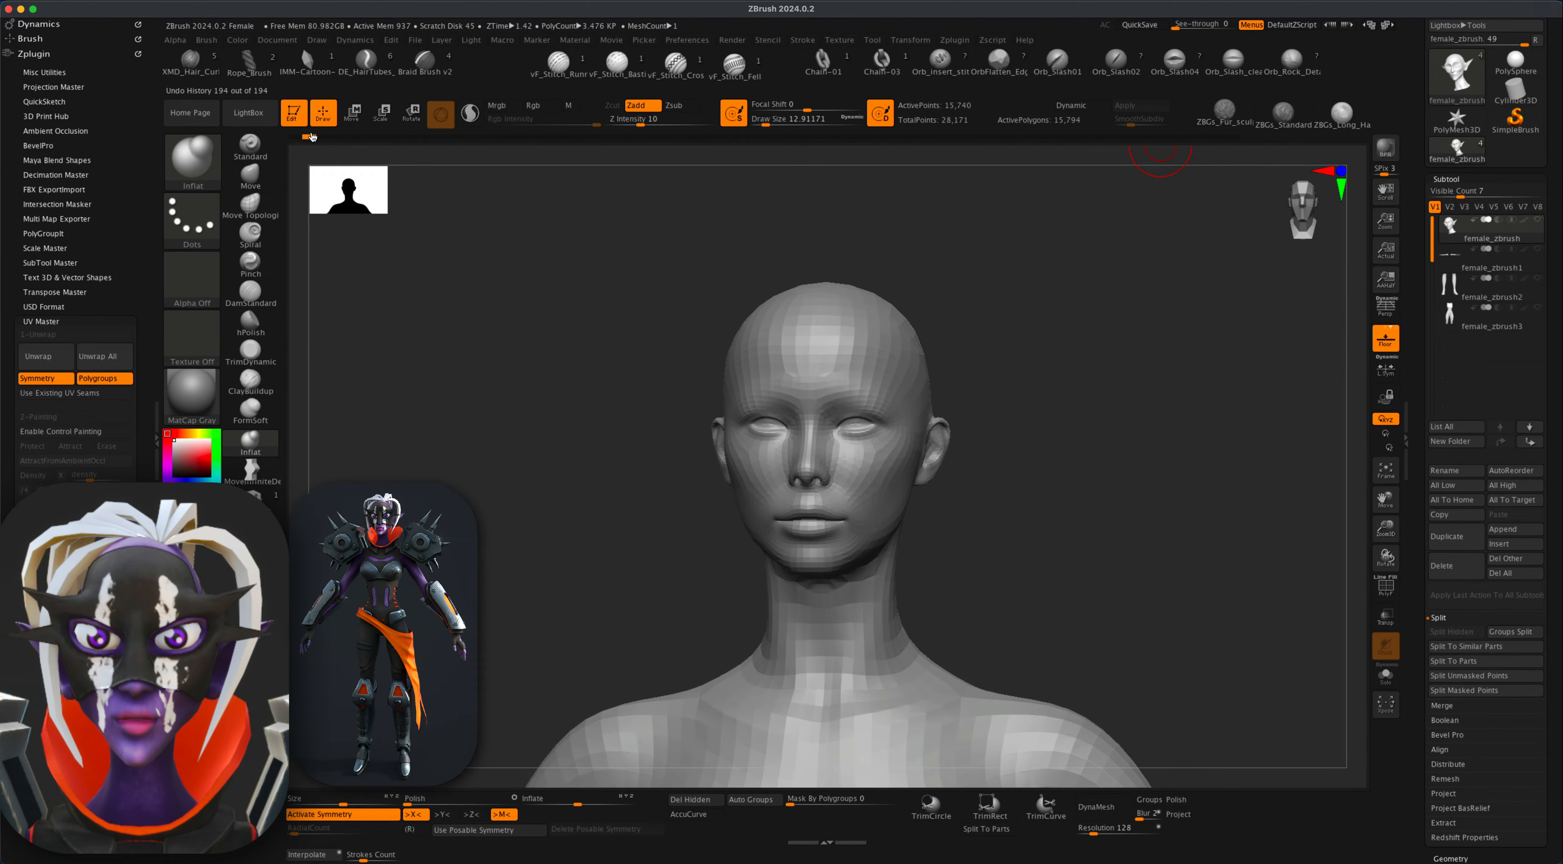
mouse_move(309, 137)
mouse_down()
mouse_move(1256, 186)
mouse_move(541, 164)
mouse_move(1239, 150)
mouse_up()
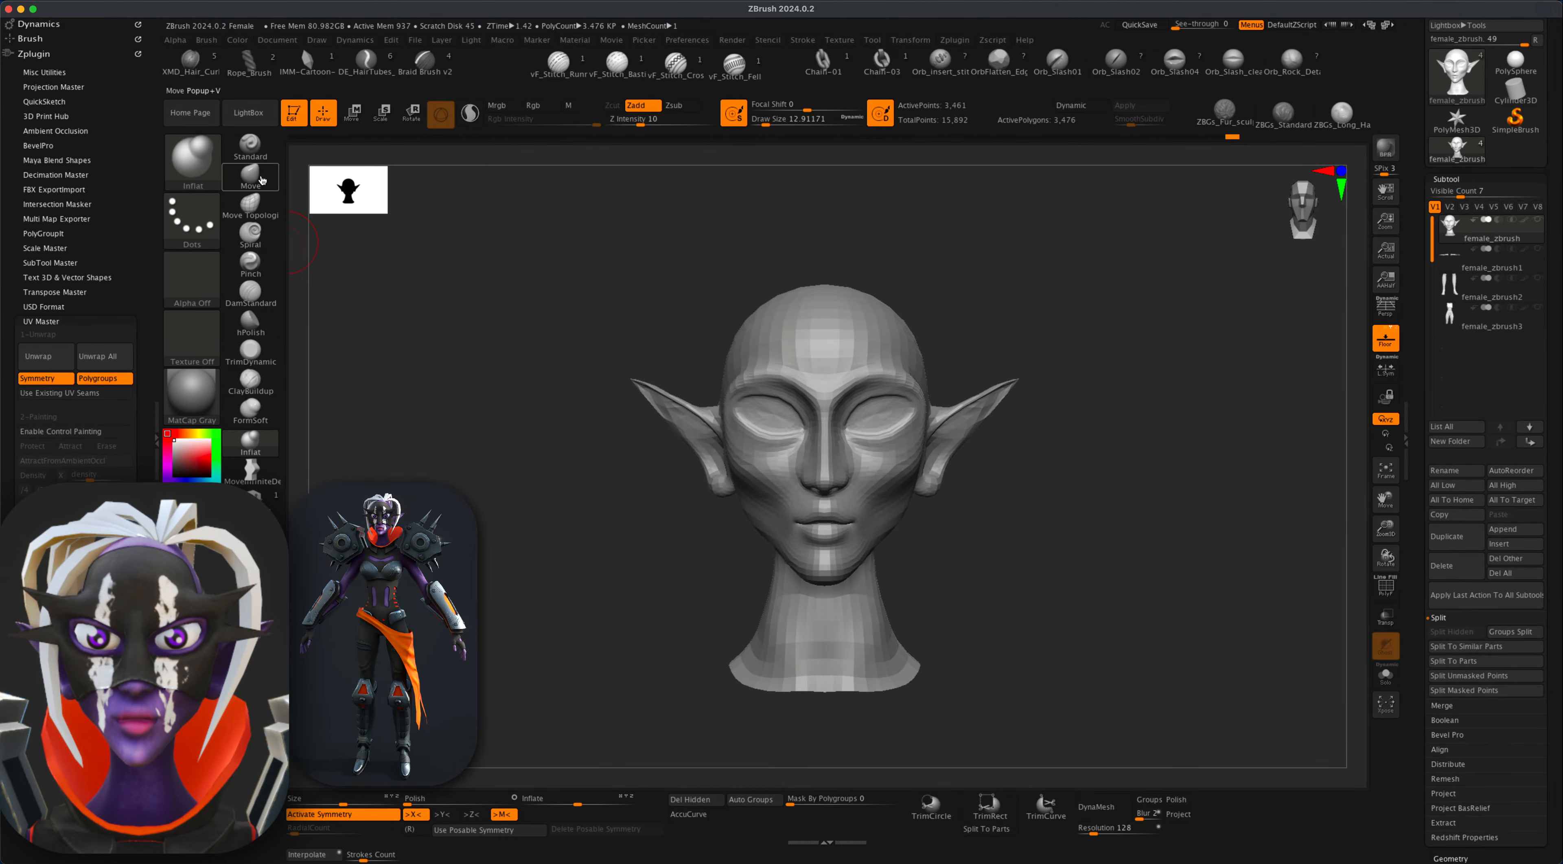
Adjust the ears and crown with the Move brush at draw sizes of about 39 and 33, undoing the last stroke.
click(250, 174)
key(s)
drag(507, 330, 508, 328)
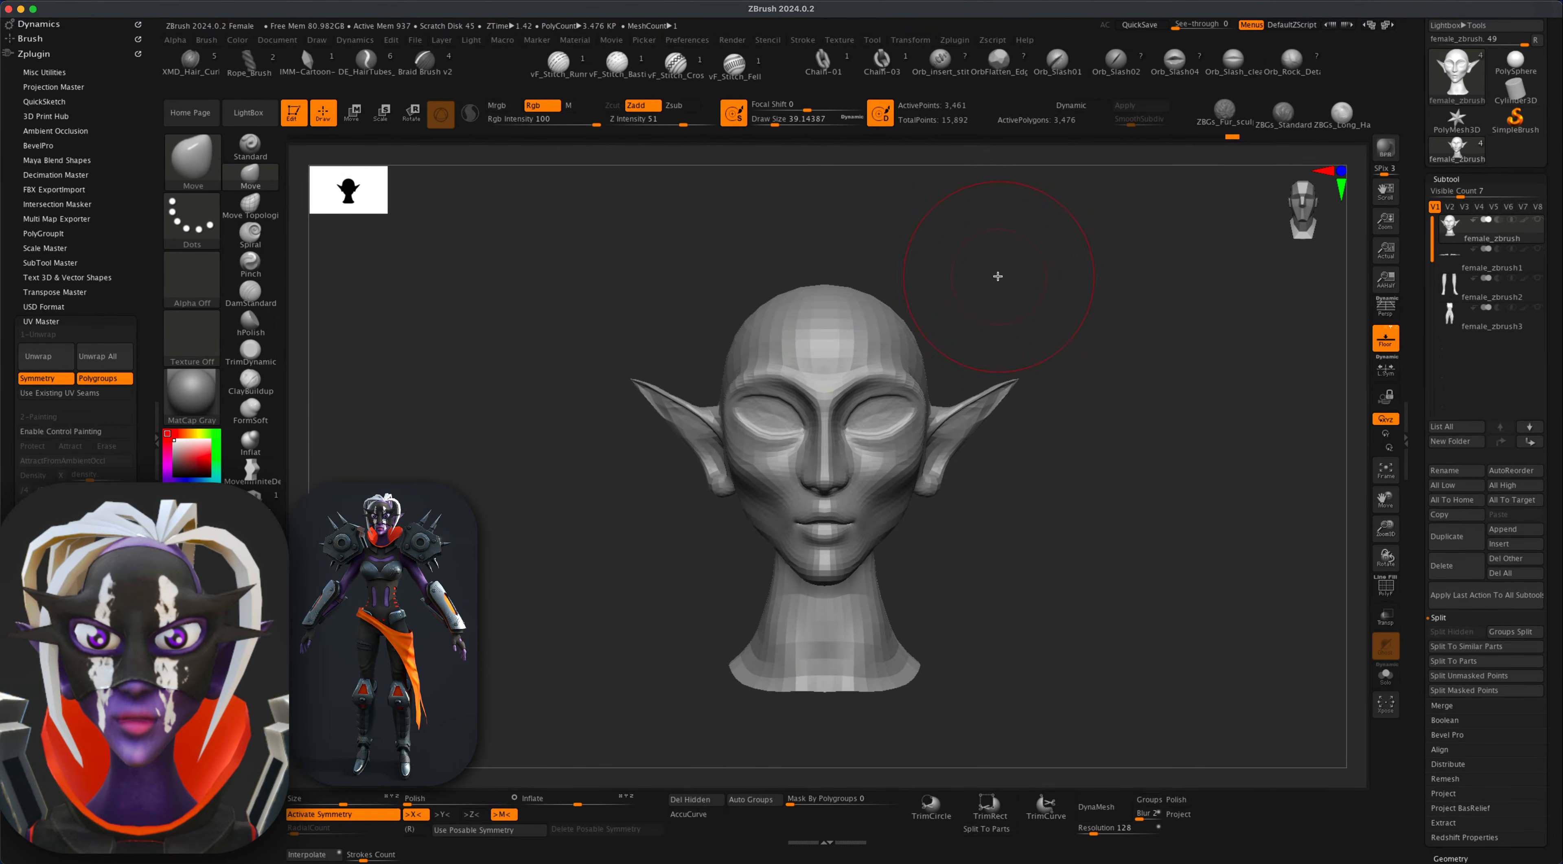
mouse_move(1012, 265)
mouse_down()
mouse_move(969, 294)
mouse_move(985, 311)
mouse_move(988, 296)
mouse_up()
key(s)
key(s)
drag(905, 448, 911, 446)
mouse_move(983, 365)
mouse_down()
mouse_move(1002, 344)
mouse_move(976, 359)
mouse_up()
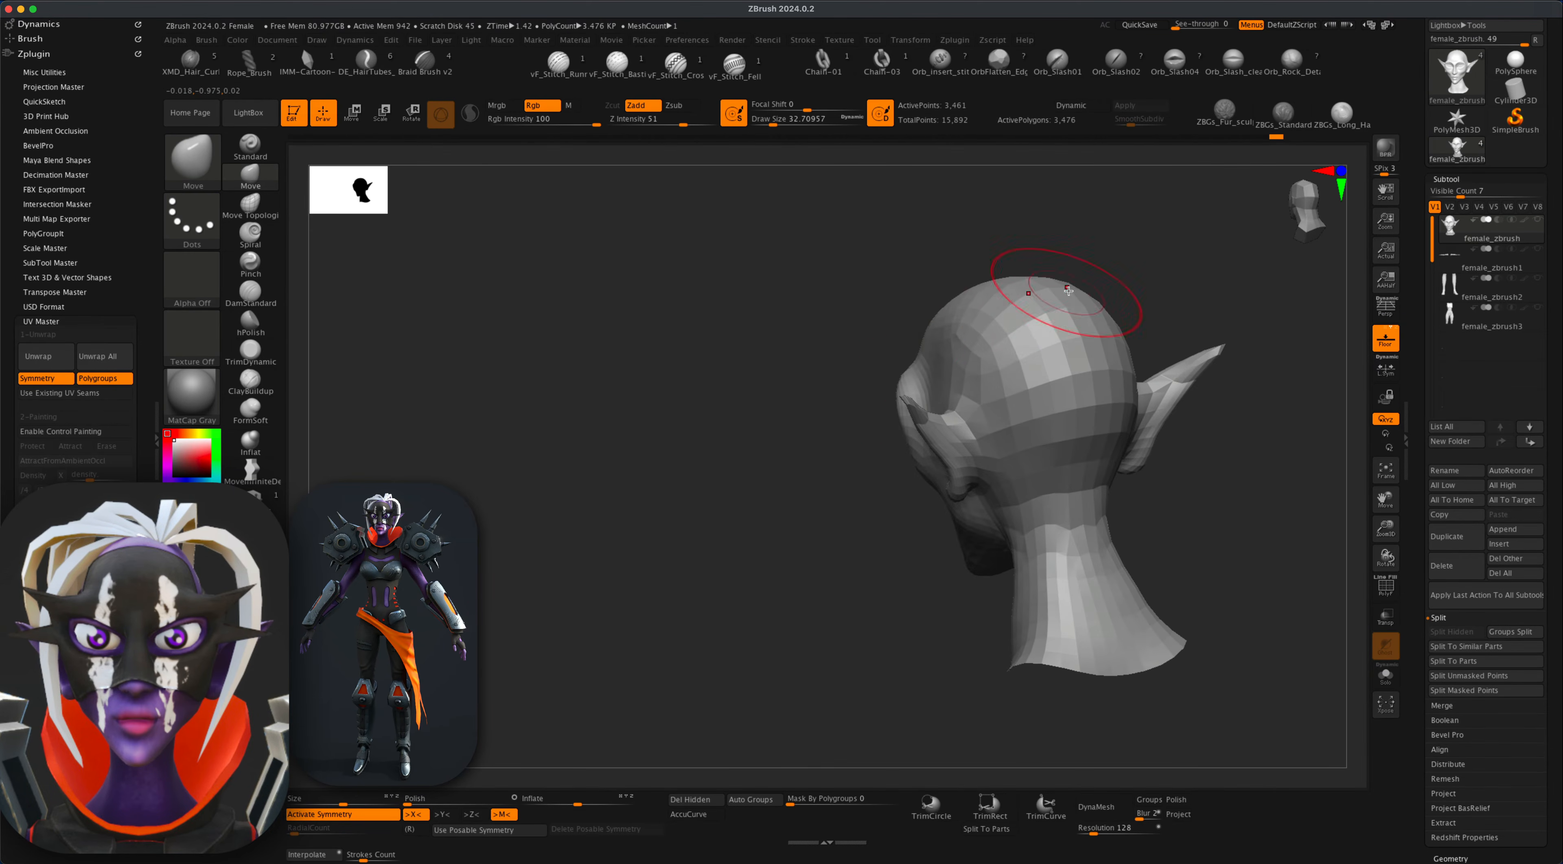
key(super+z)
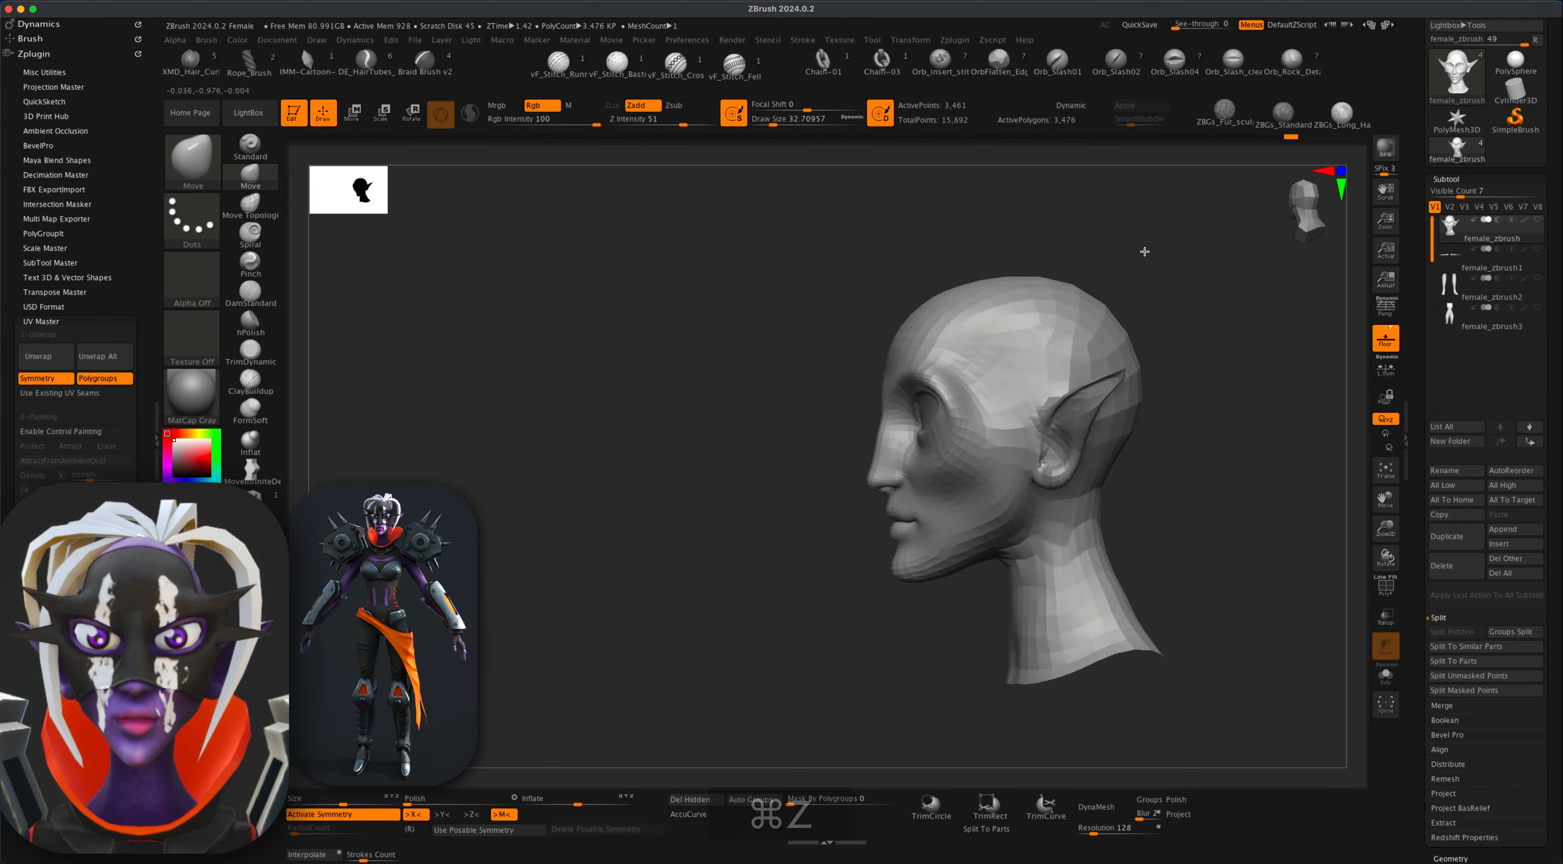
Reshape the forehead and crown of the head with the Move brush at a draw size of about 46.
drag(1144, 251, 1106, 261)
key(s)
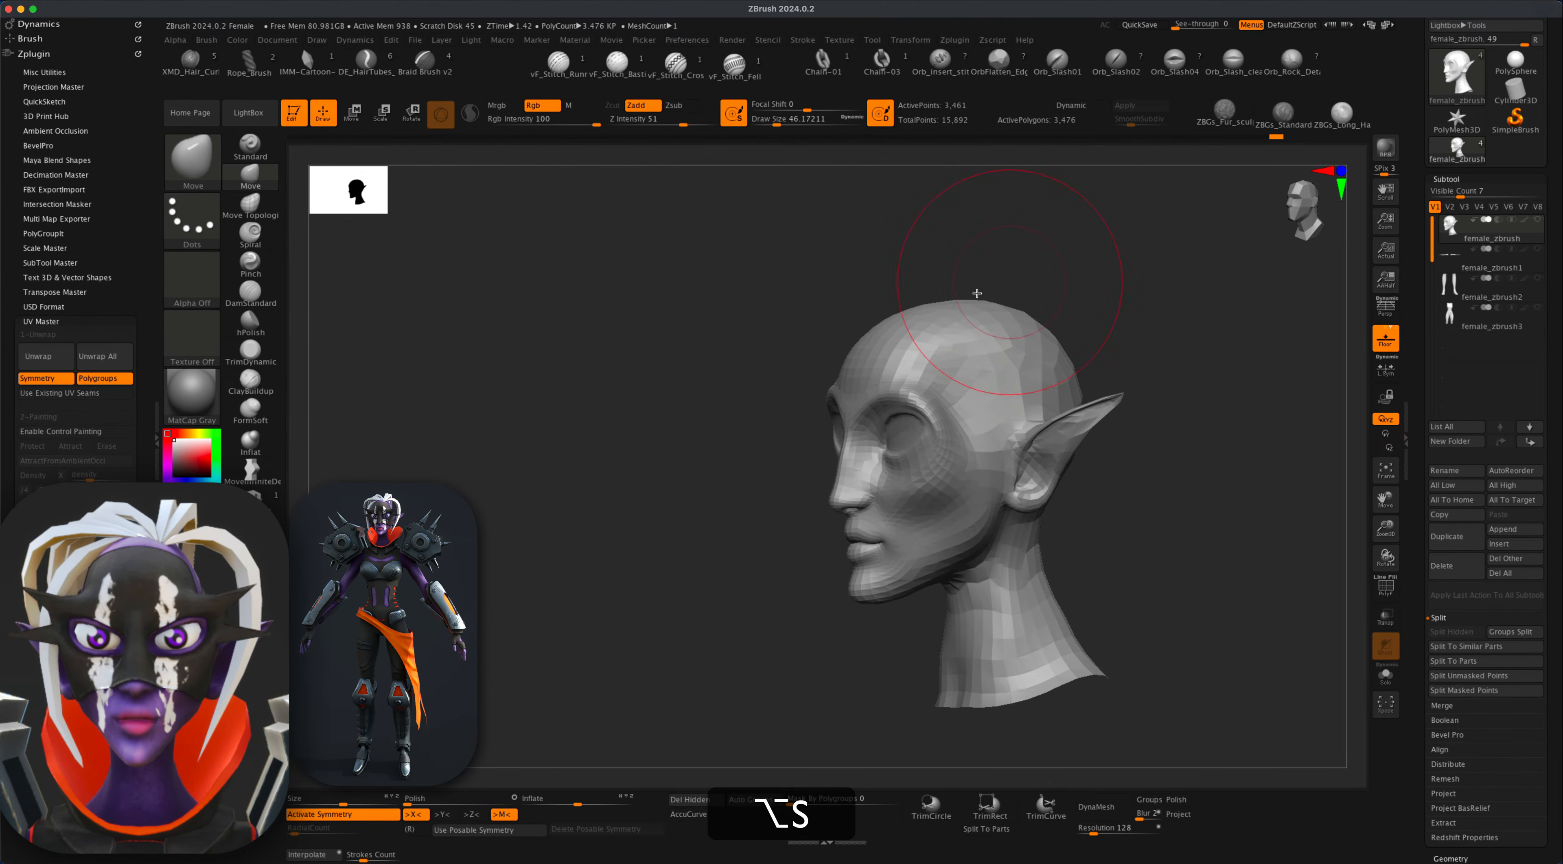
drag(939, 315, 868, 289)
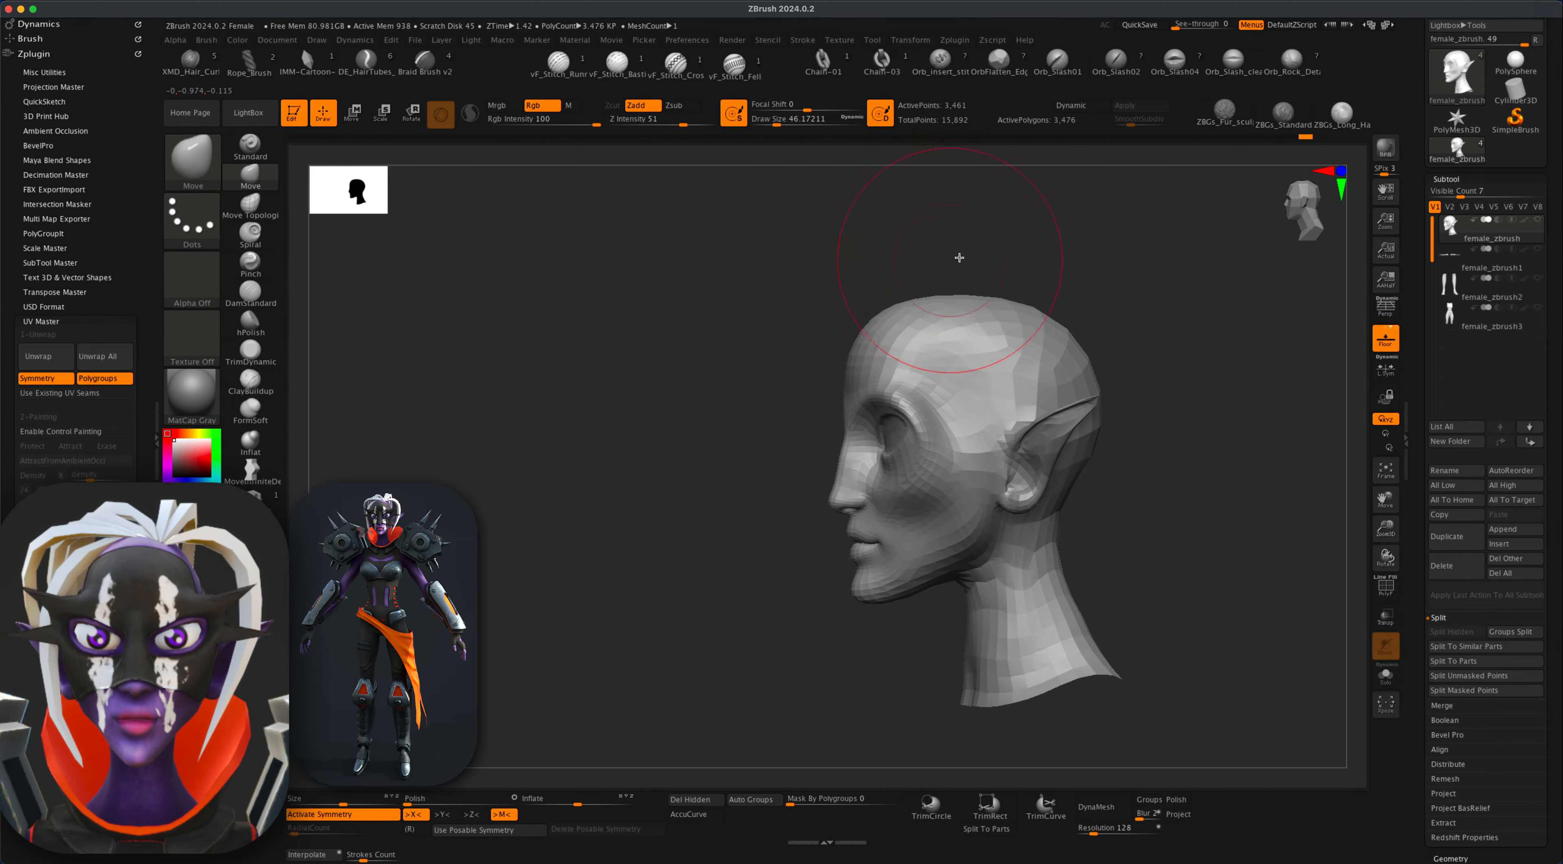
mouse_move(960, 257)
mouse_down()
mouse_move(995, 278)
mouse_move(898, 308)
mouse_up()
mouse_move(1083, 271)
mouse_down()
mouse_move(1053, 276)
mouse_move(1082, 326)
mouse_move(1173, 275)
mouse_move(1081, 297)
mouse_up()
mouse_move(1095, 395)
alt+mouse_down()
mouse_move(1056, 391)
mouse_move(1079, 439)
mouse_move(1113, 457)
mouse_move(1092, 457)
mouse_move(1120, 450)
alt+mouse_up()
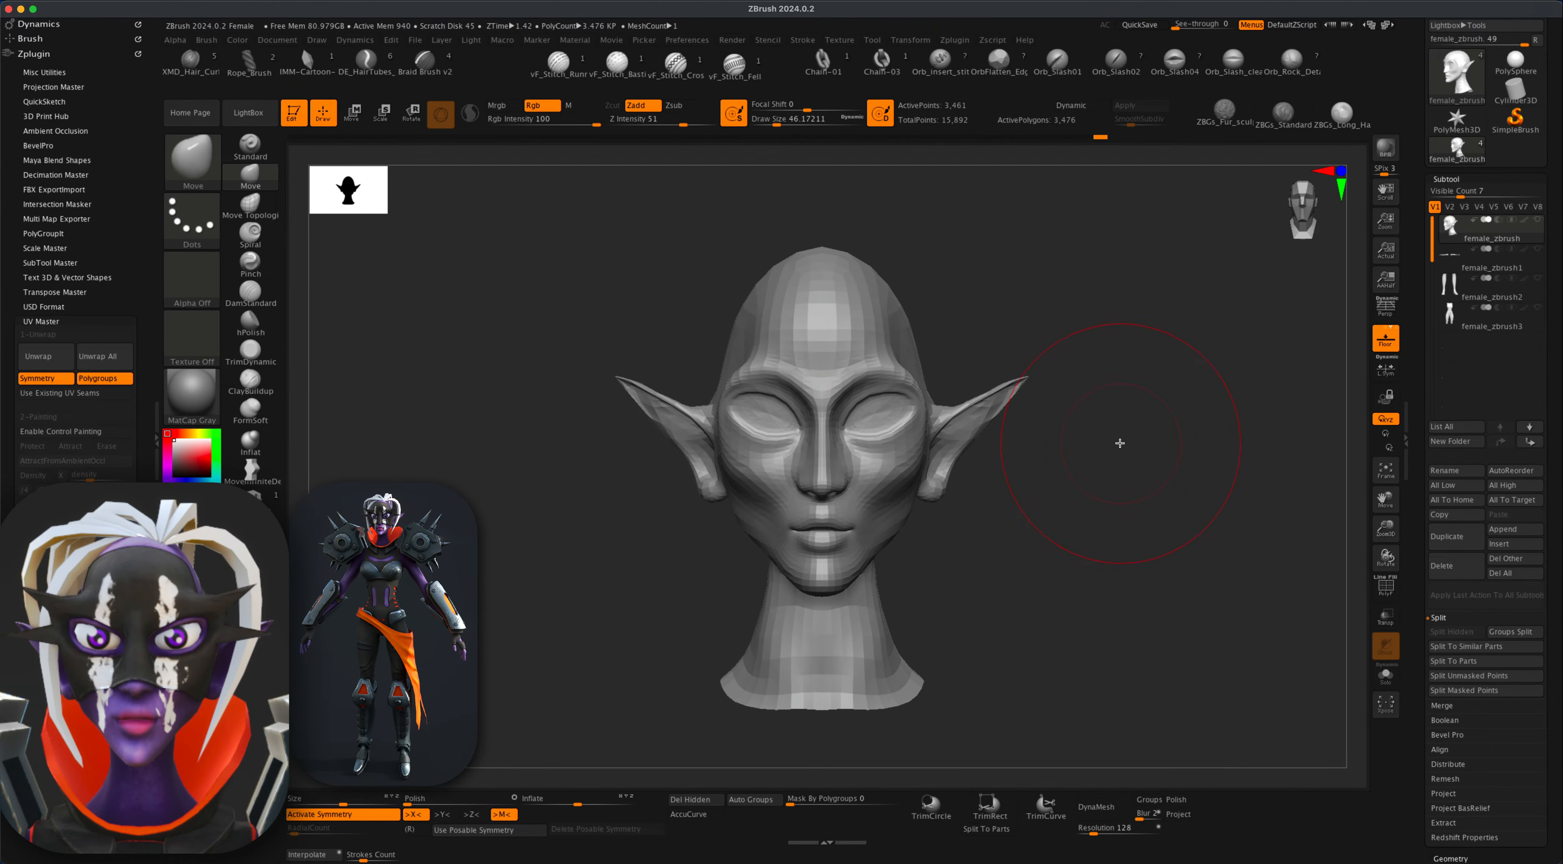
Inspect the head's topology in three-quarter view with the polyframe displayed.
mouse_move(1136, 443)
mouse_down()
mouse_move(1106, 449)
mouse_move(1172, 443)
mouse_move(1141, 446)
mouse_up()
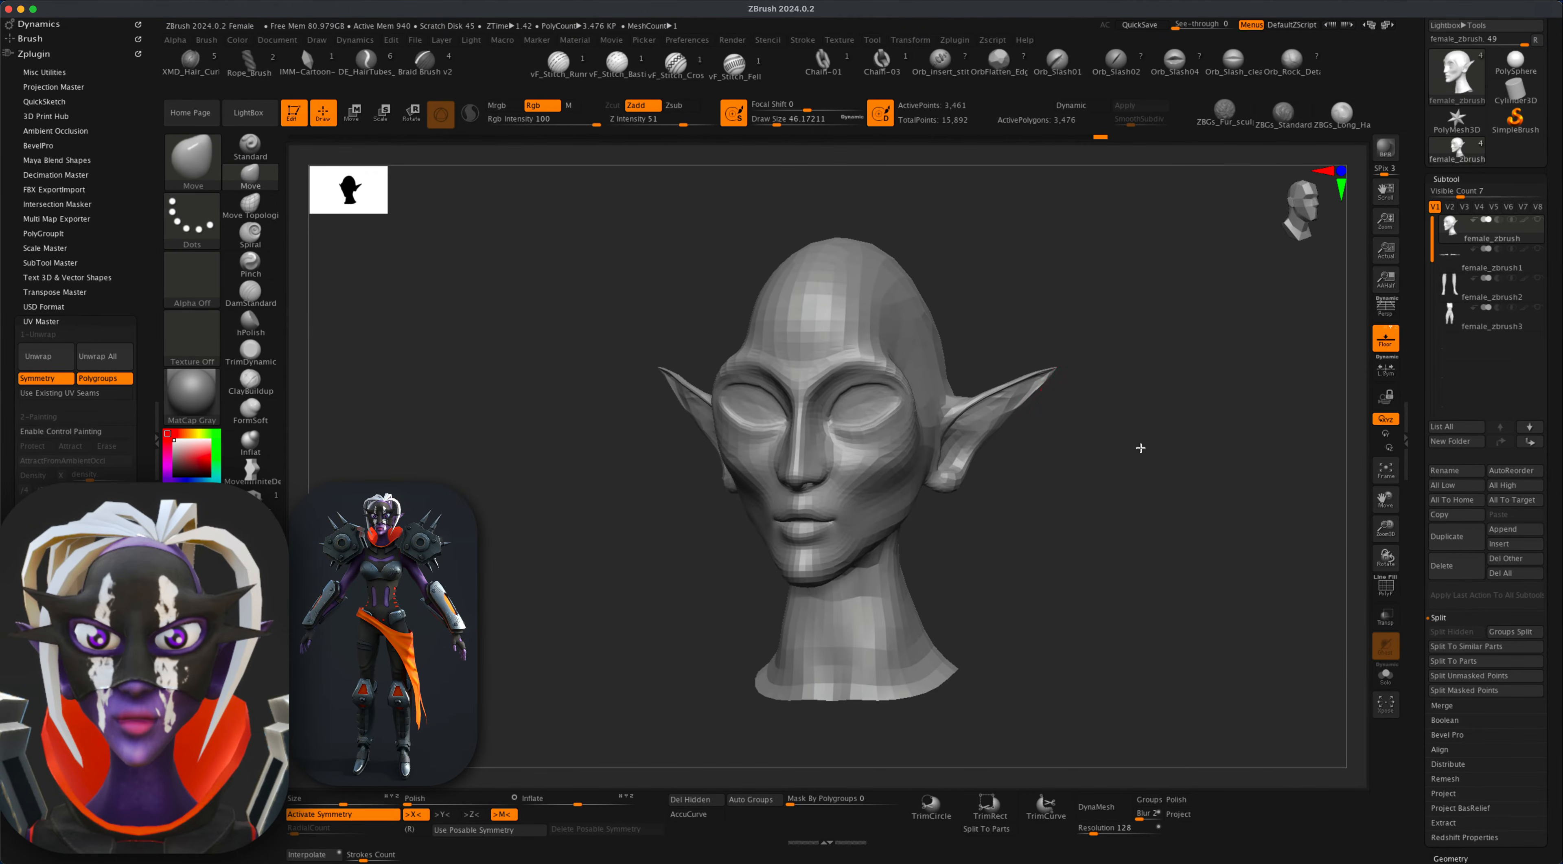
click(1392, 596)
mouse_move(1123, 550)
mouse_down()
mouse_move(1103, 546)
mouse_move(1133, 553)
mouse_up()
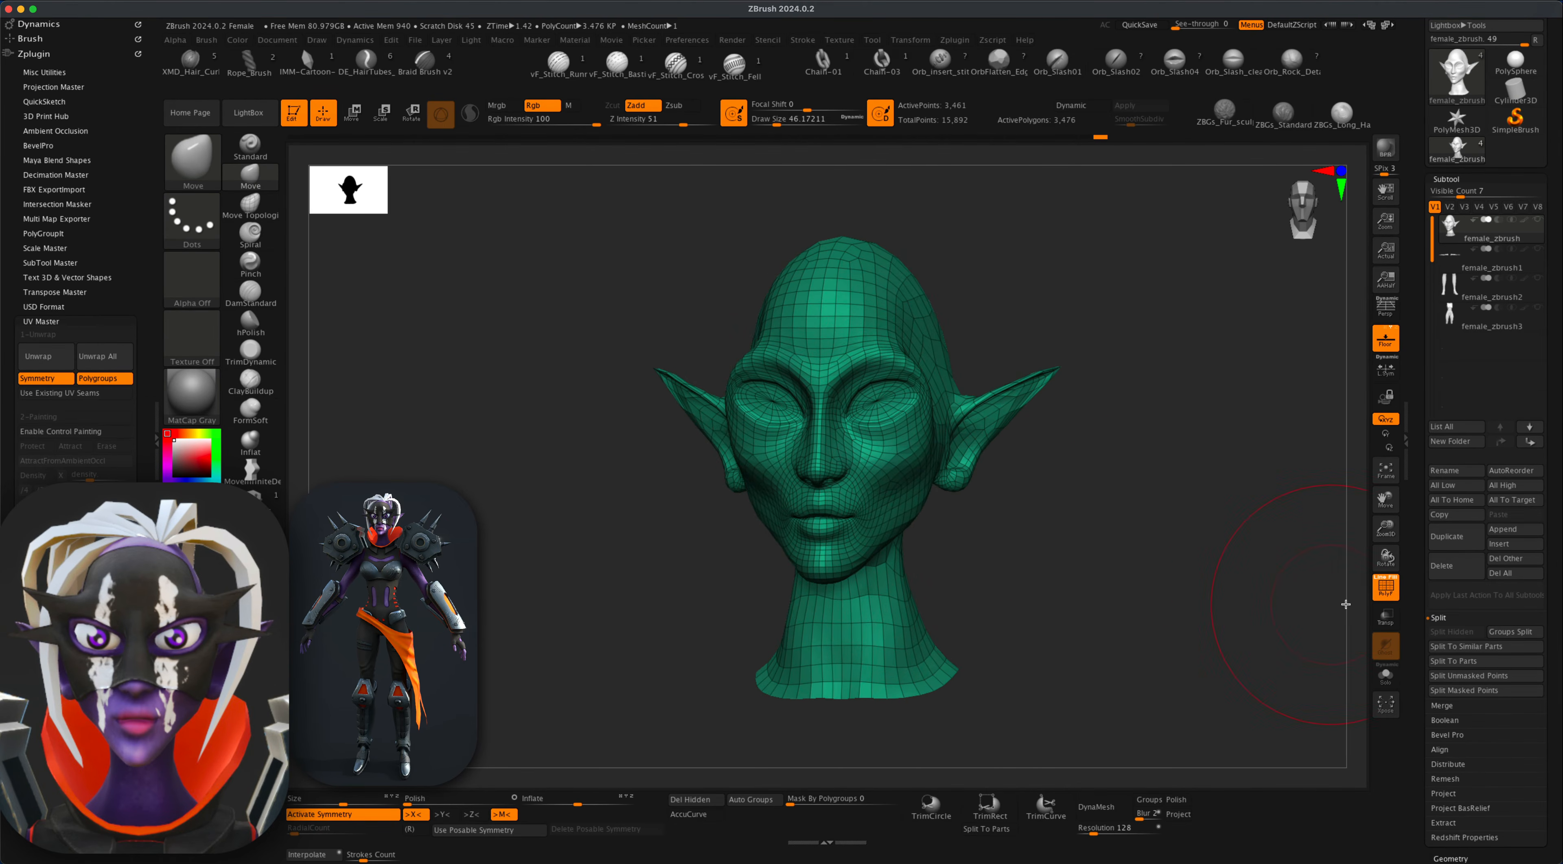
click(1387, 587)
Hollow out the closed eyes with the Inflat brush in Zsub mode, using a draw size of about 8 and a Z intensity of 10.
mouse_move(1092, 498)
alt+mouse_down()
mouse_move(1144, 534)
mouse_move(1161, 514)
alt+mouse_up()
key(s)
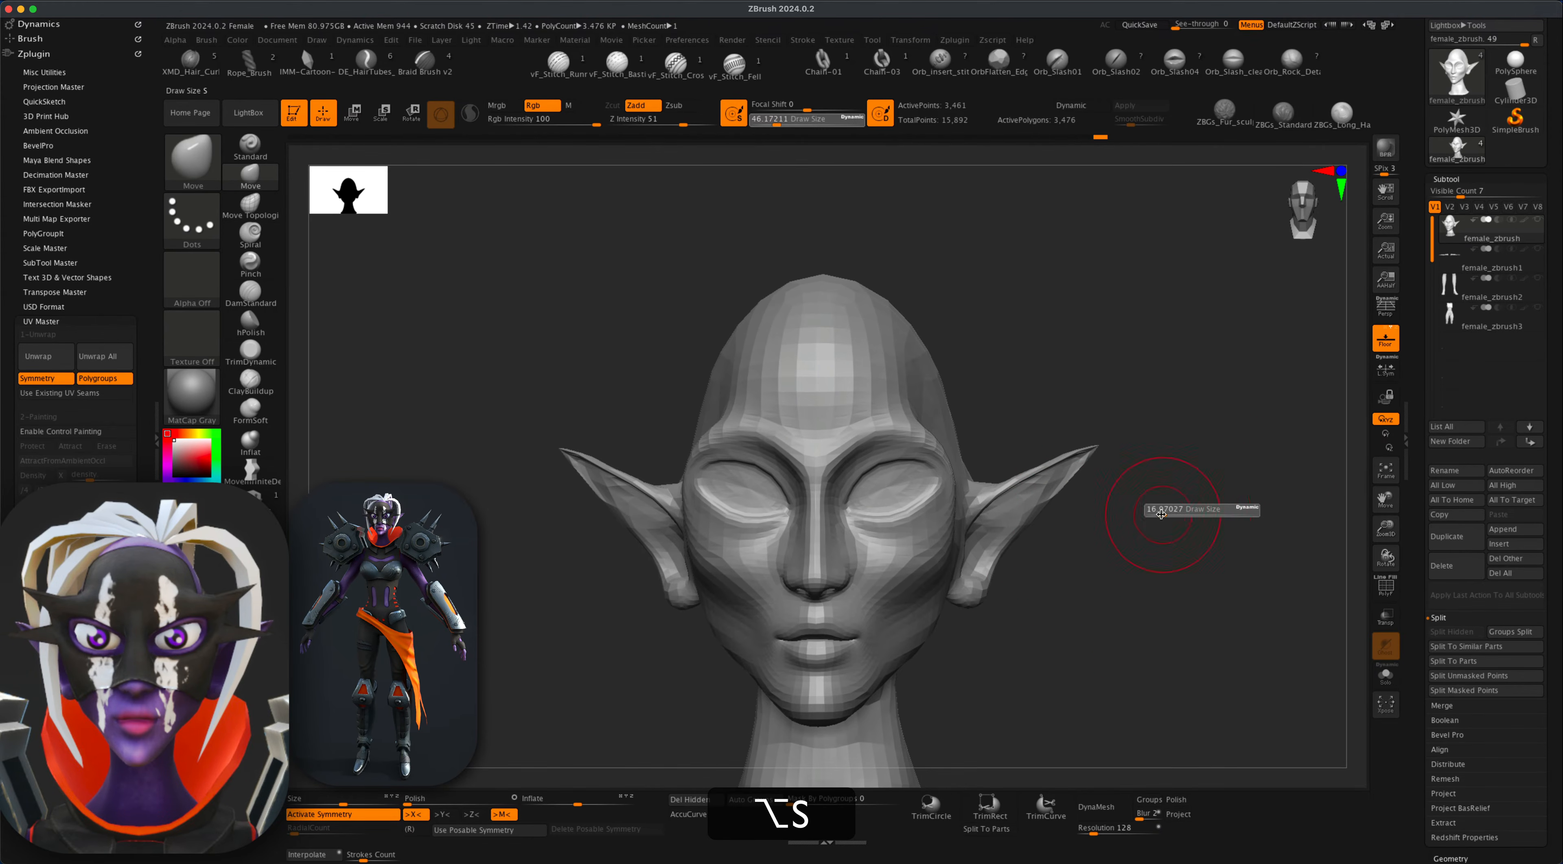
click(1161, 514)
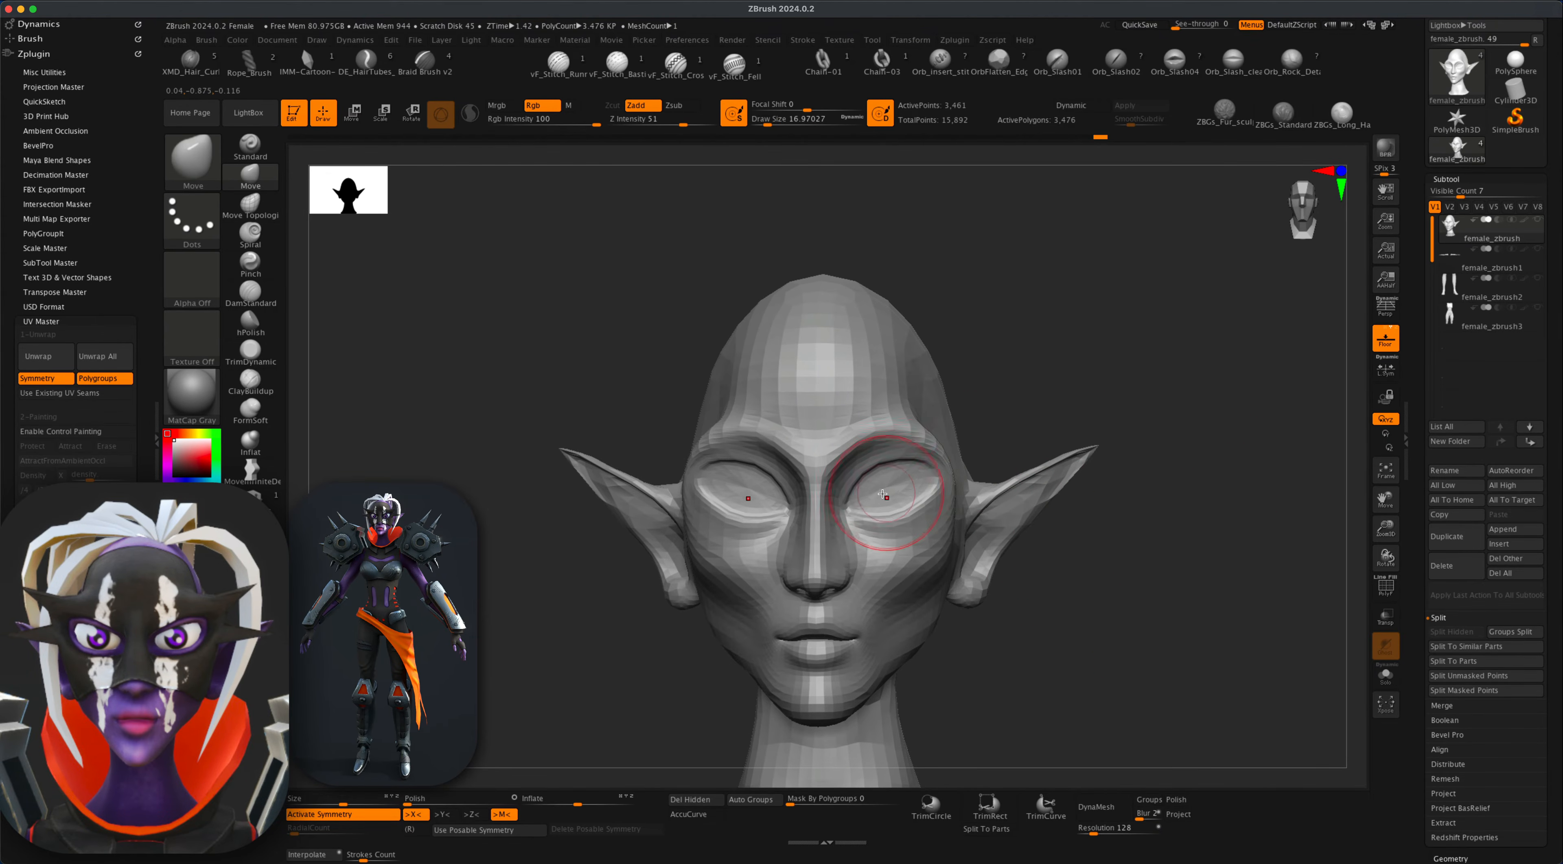
click(255, 445)
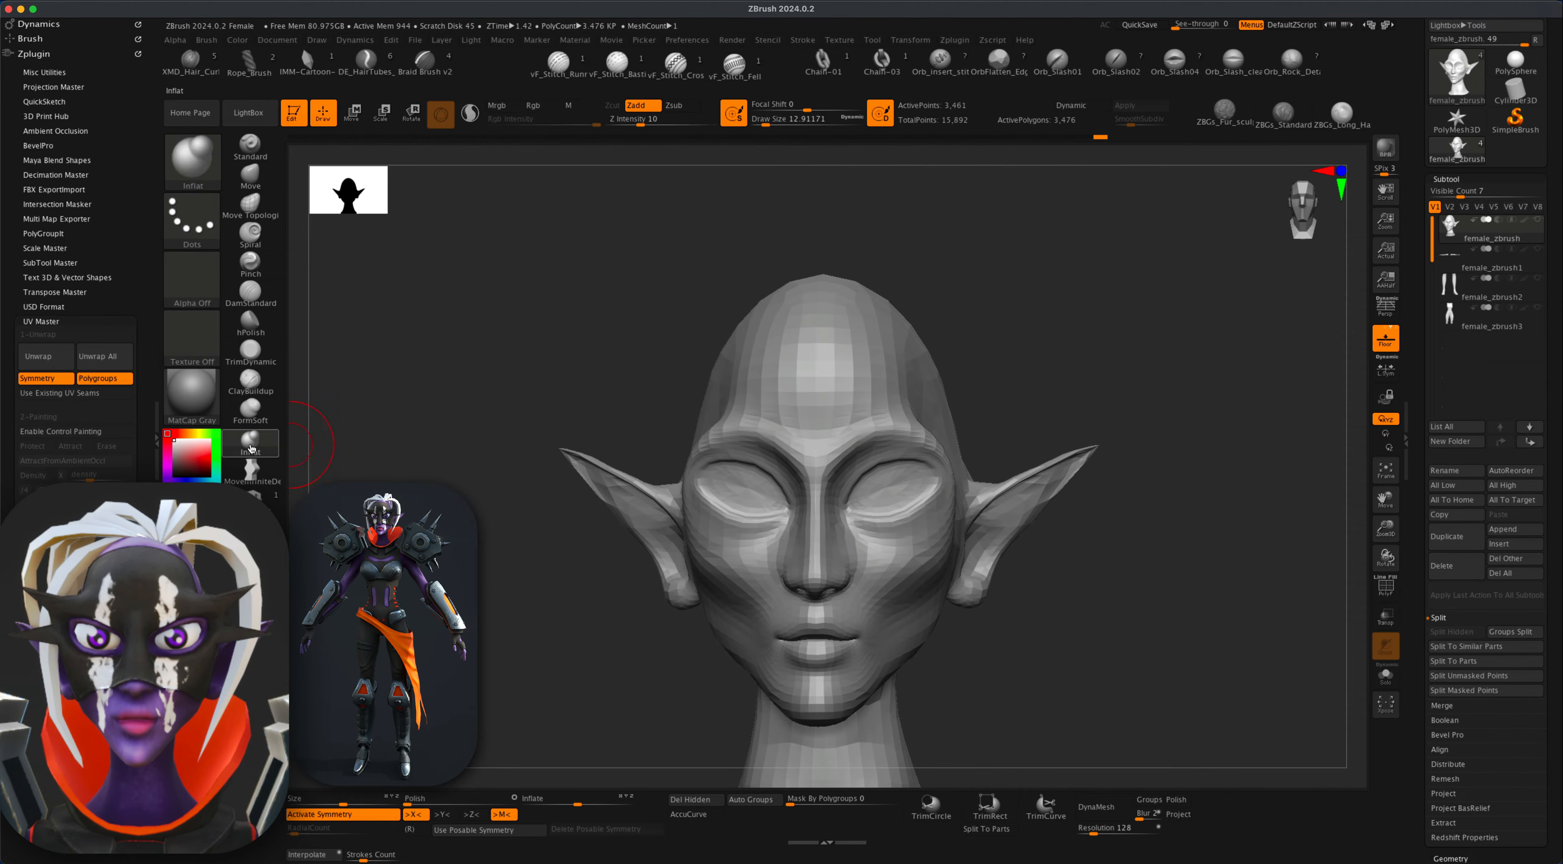
key(s)
click(456, 344)
key(alt)
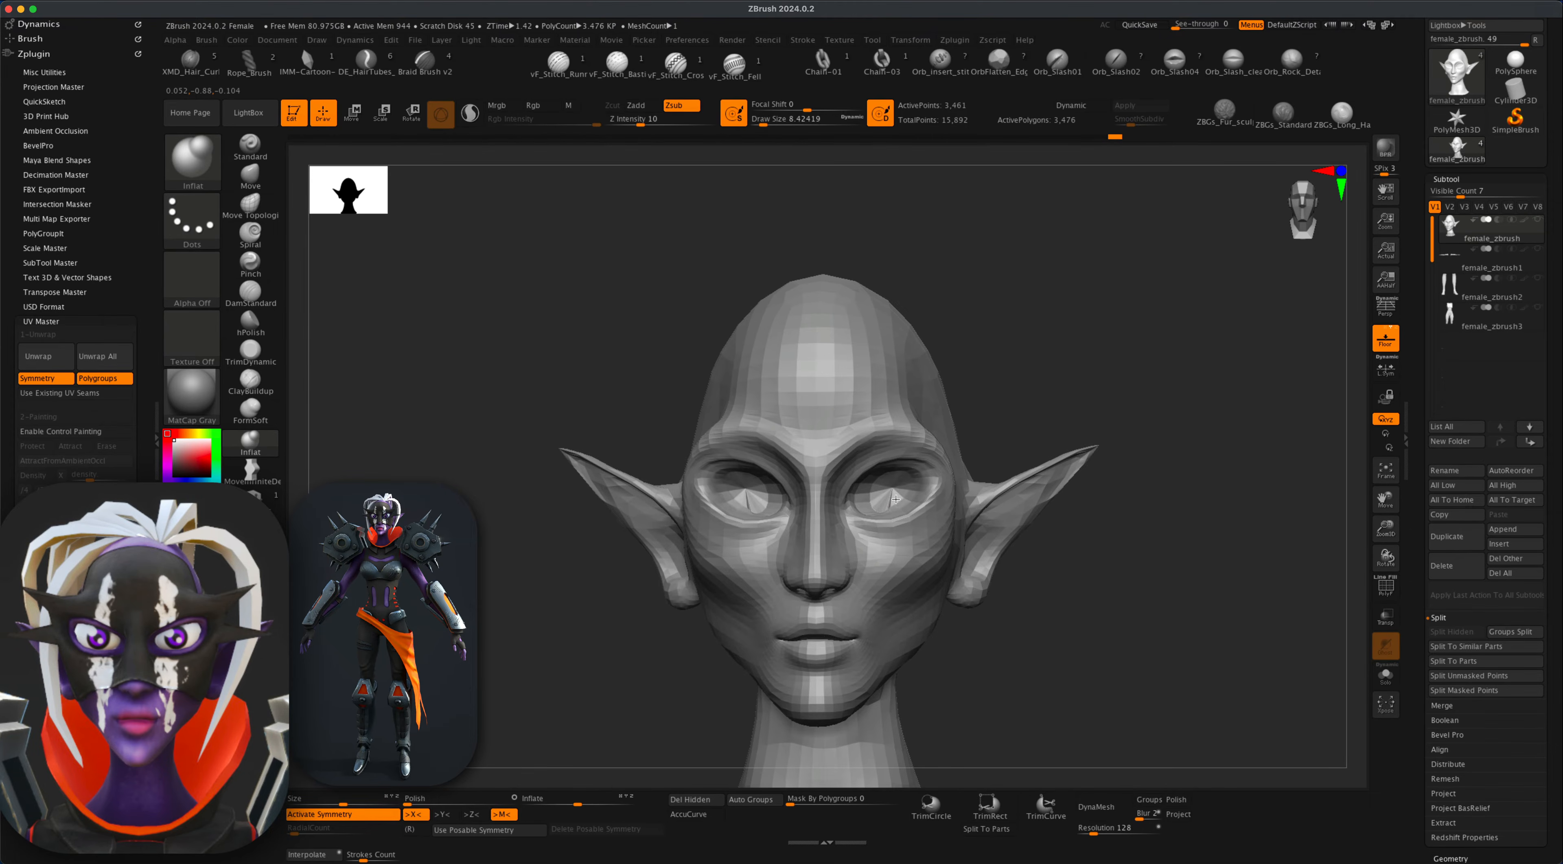
Smooth the hollowed eye sockets and refine their inner corners with the Inflat brush.
mouse_move(1092, 394)
mouse_down()
mouse_move(1068, 395)
mouse_move(1114, 400)
mouse_up()
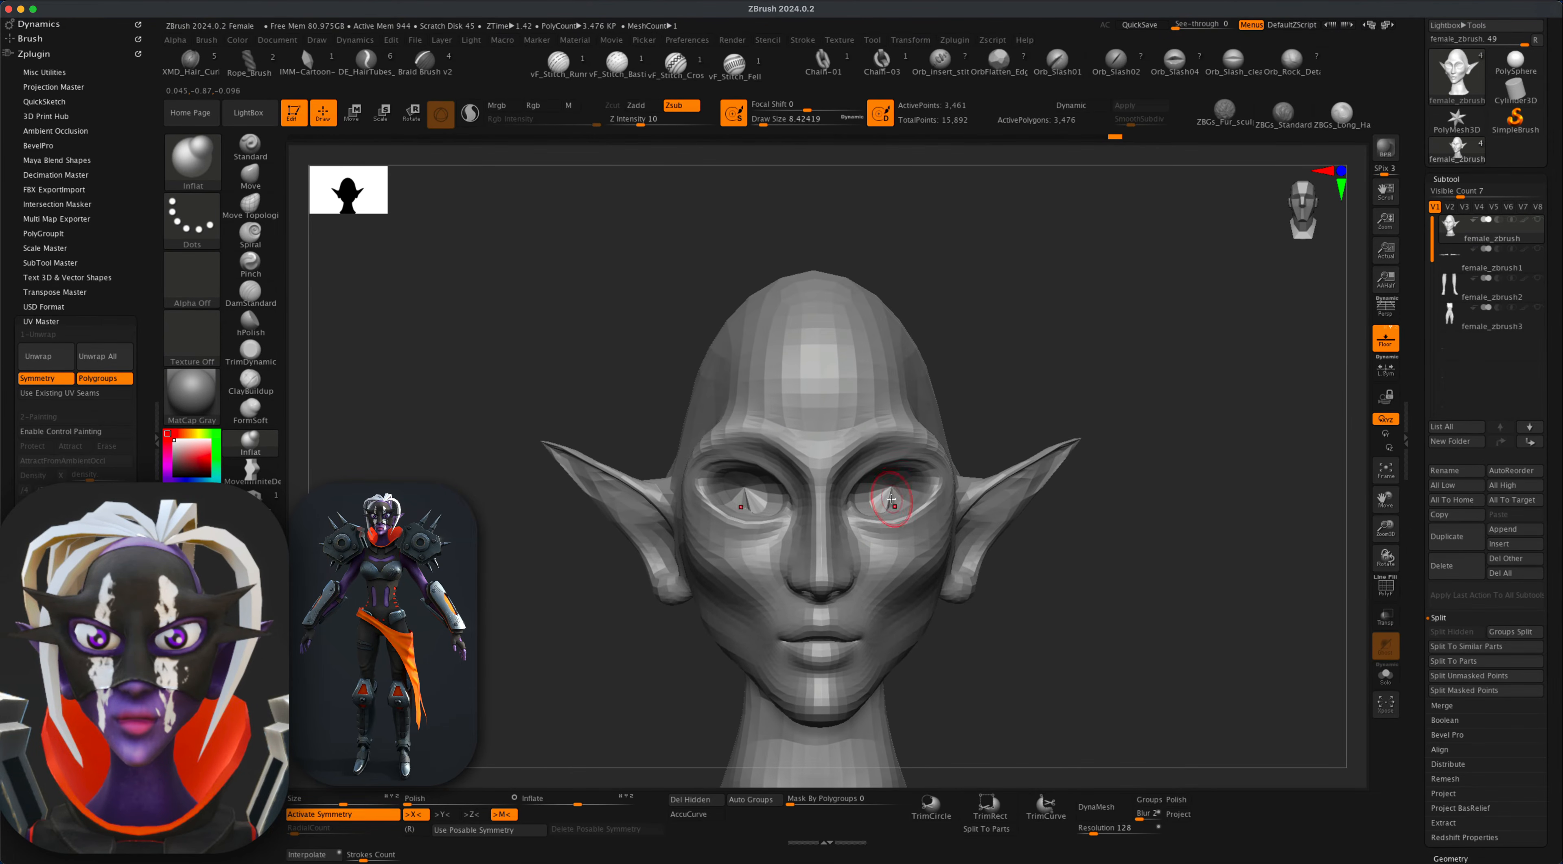
key(shift)
shift+drag(886, 497, 892, 496)
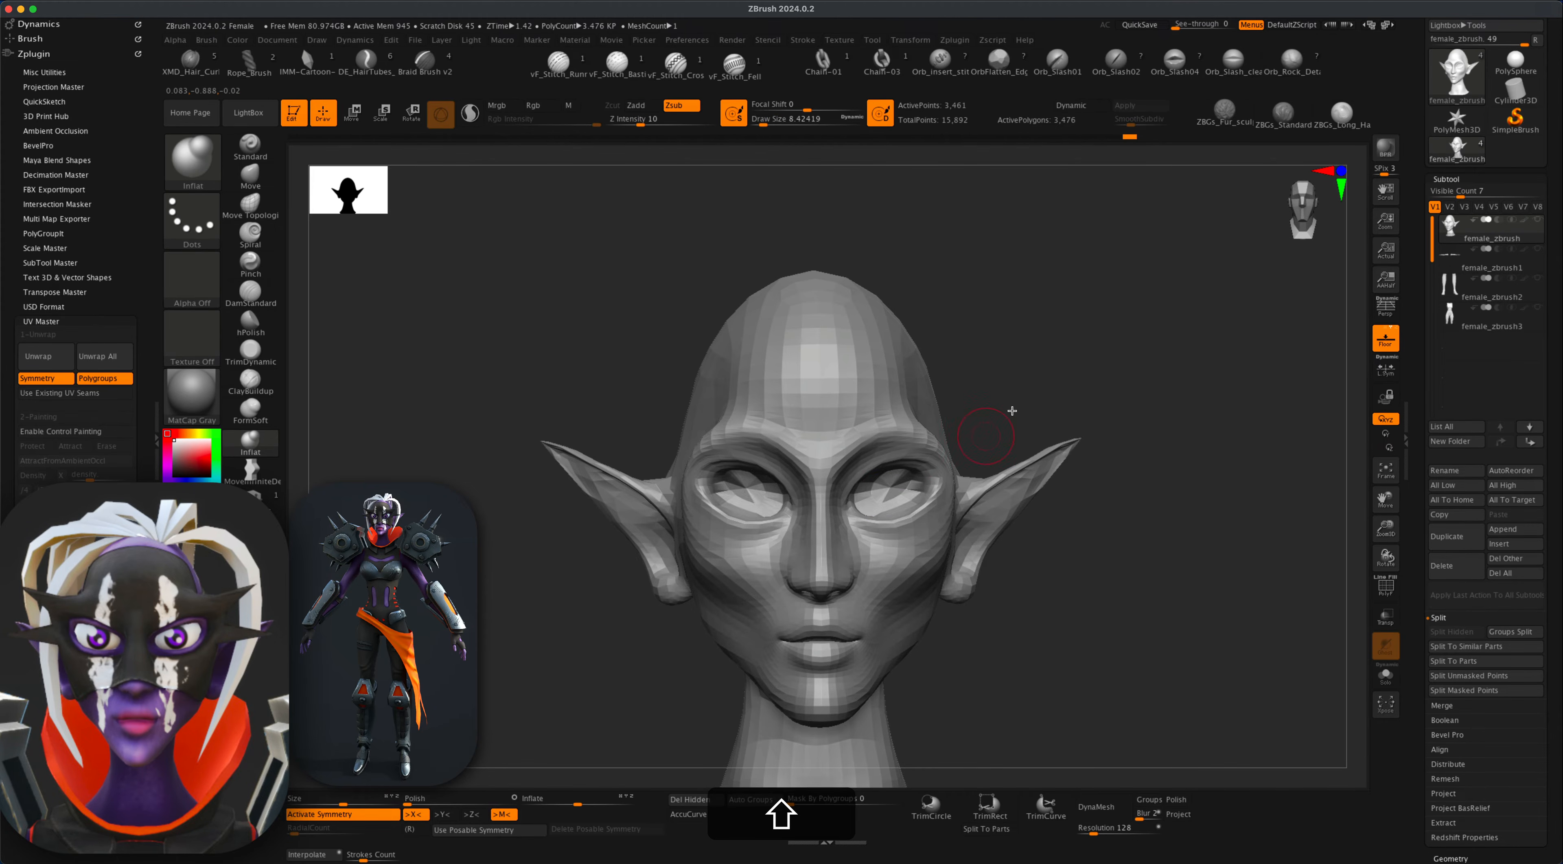
mouse_move(1038, 411)
mouse_down()
mouse_move(997, 411)
mouse_move(1017, 412)
mouse_up()
drag(867, 510, 857, 513)
mouse_move(1079, 380)
mouse_down()
mouse_move(1107, 344)
mouse_move(1130, 357)
mouse_up()
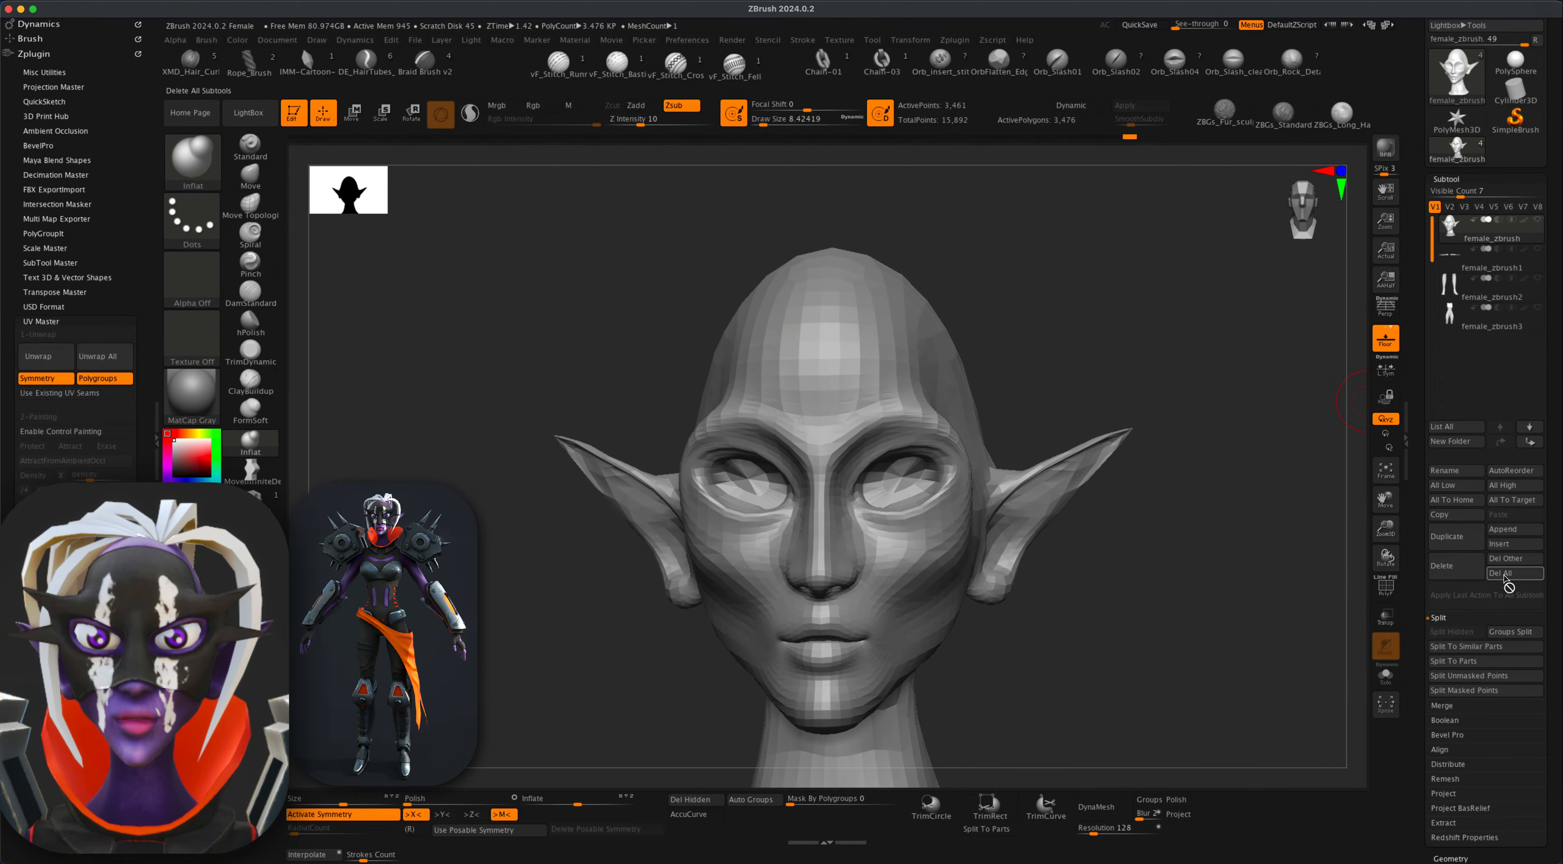
Insert a Sphere3D as a new subtool and shrink it twice with the Size deformation.
click(1499, 546)
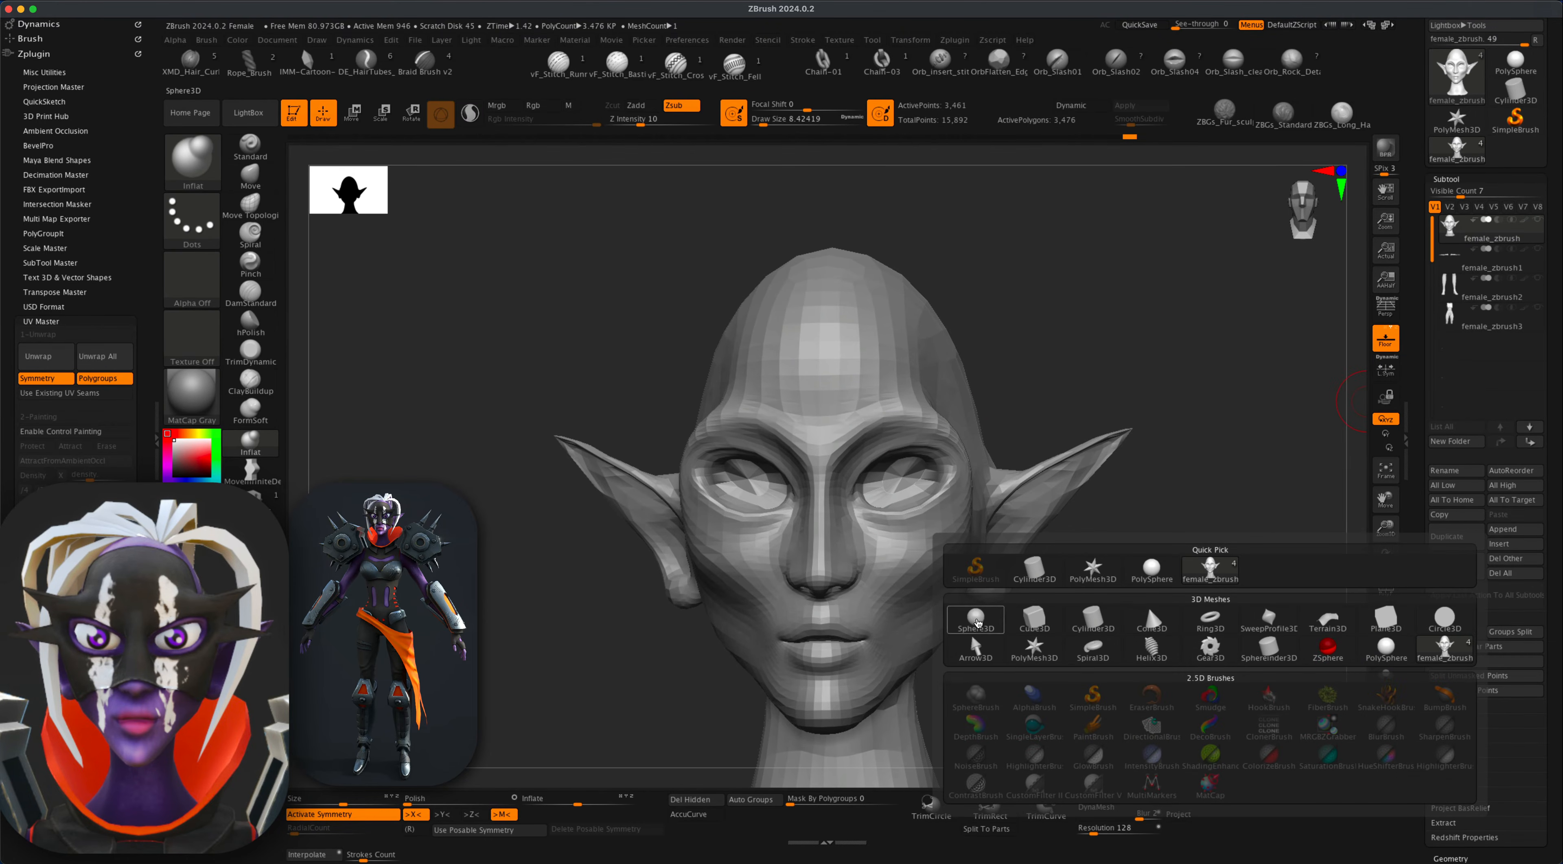
click(975, 620)
alt+drag(1200, 248, 793, 353)
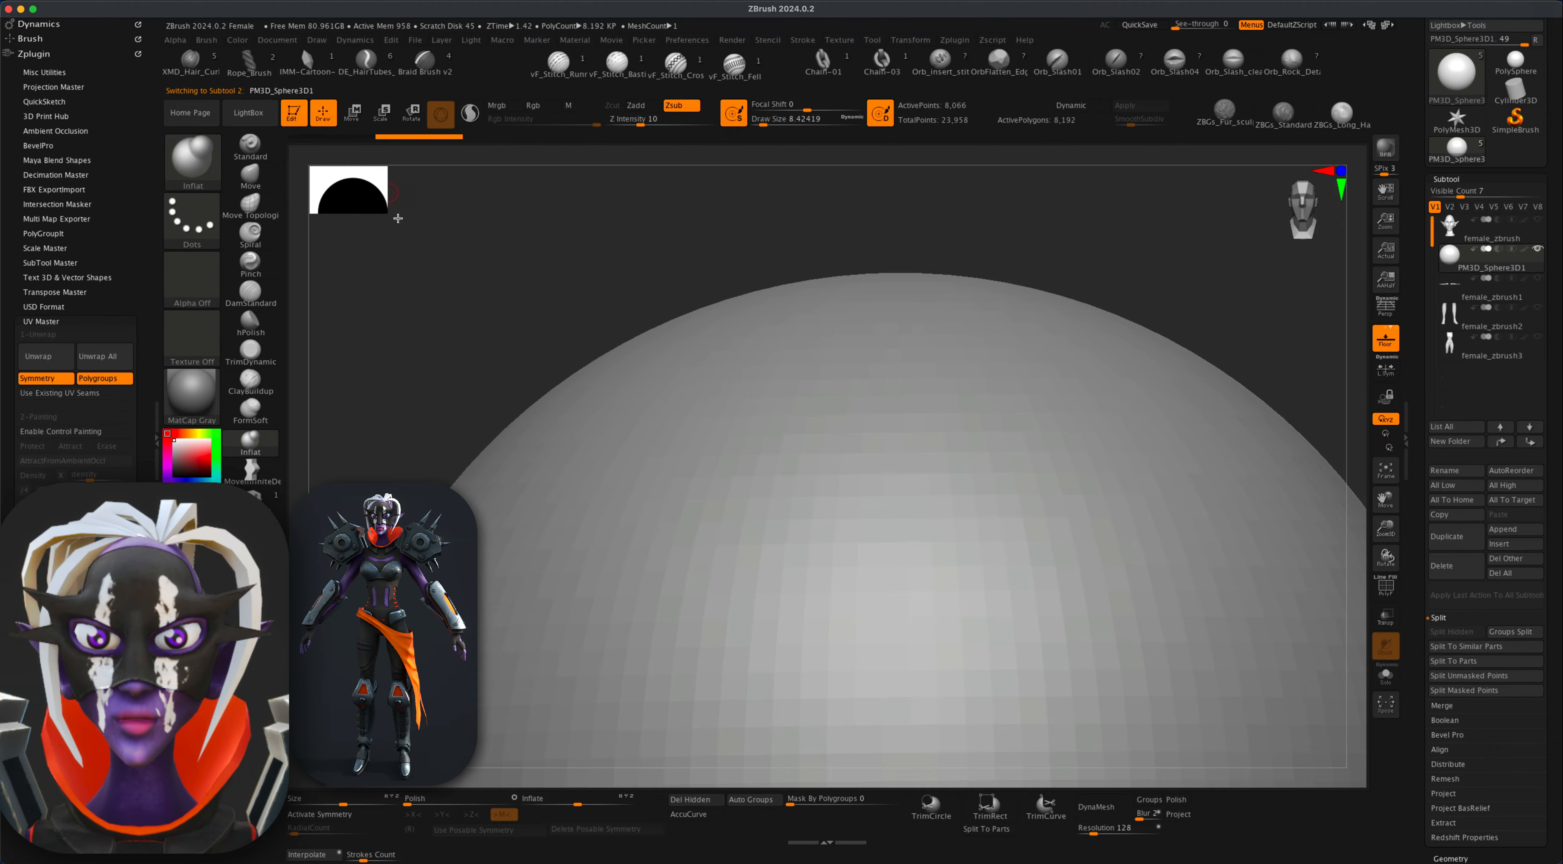
drag(345, 805, 315, 808)
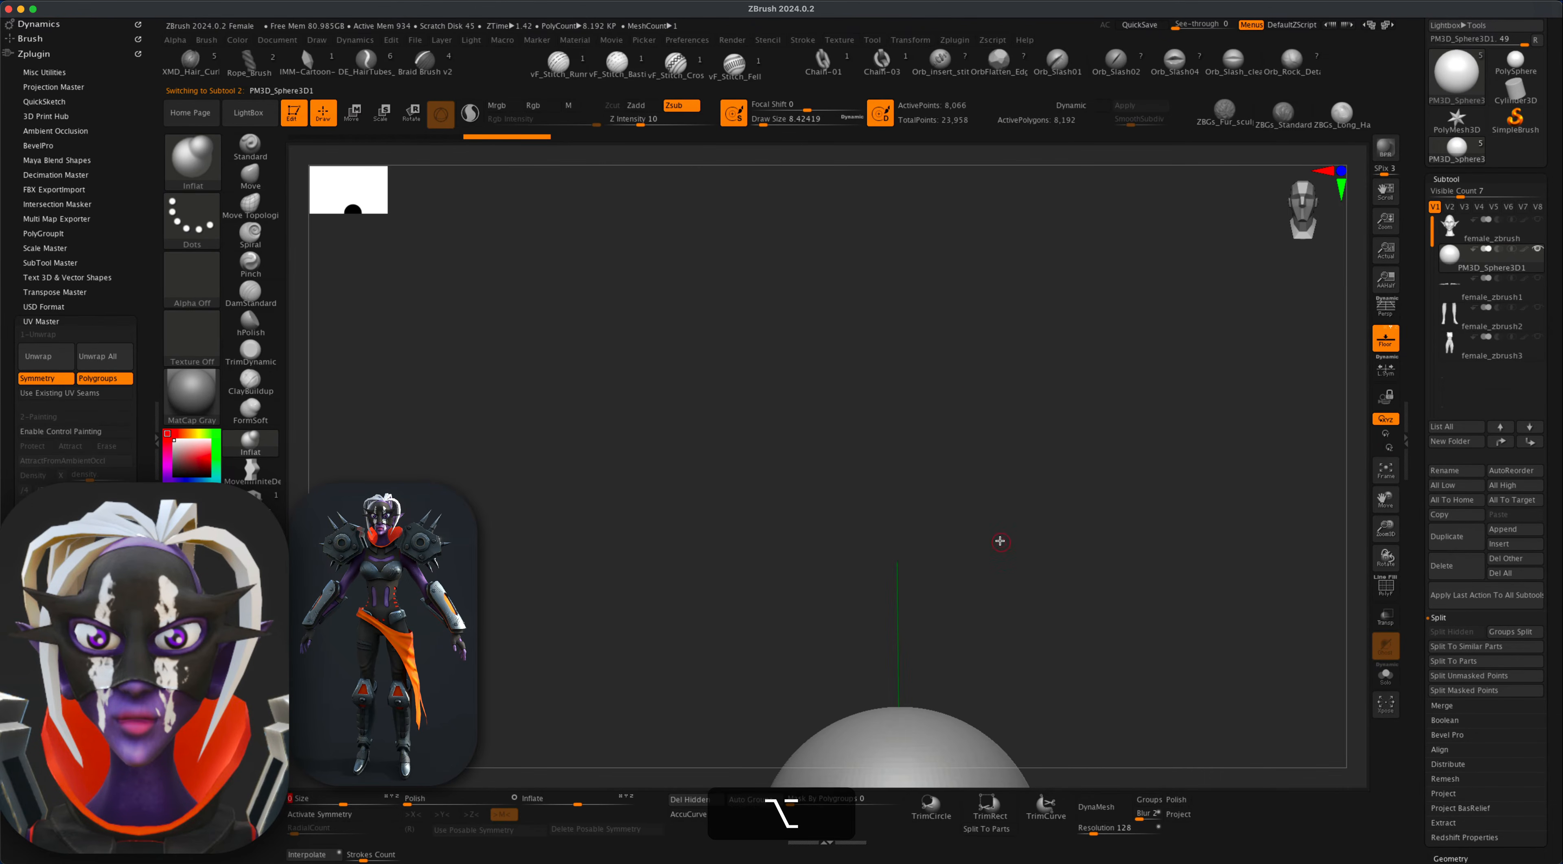
alt+drag(1014, 544, 977, 365)
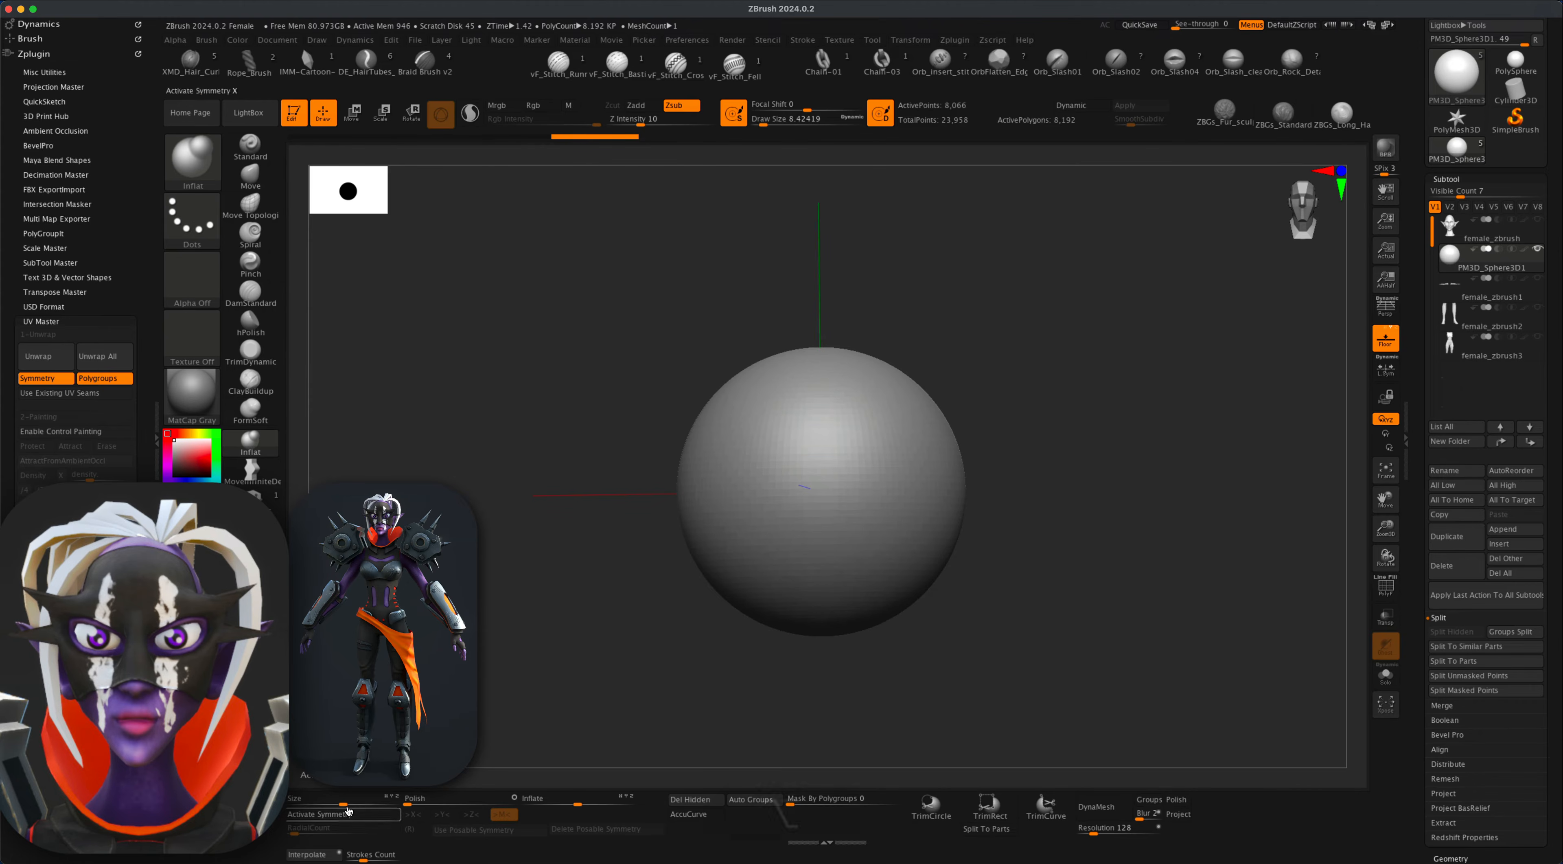
drag(343, 804, 315, 805)
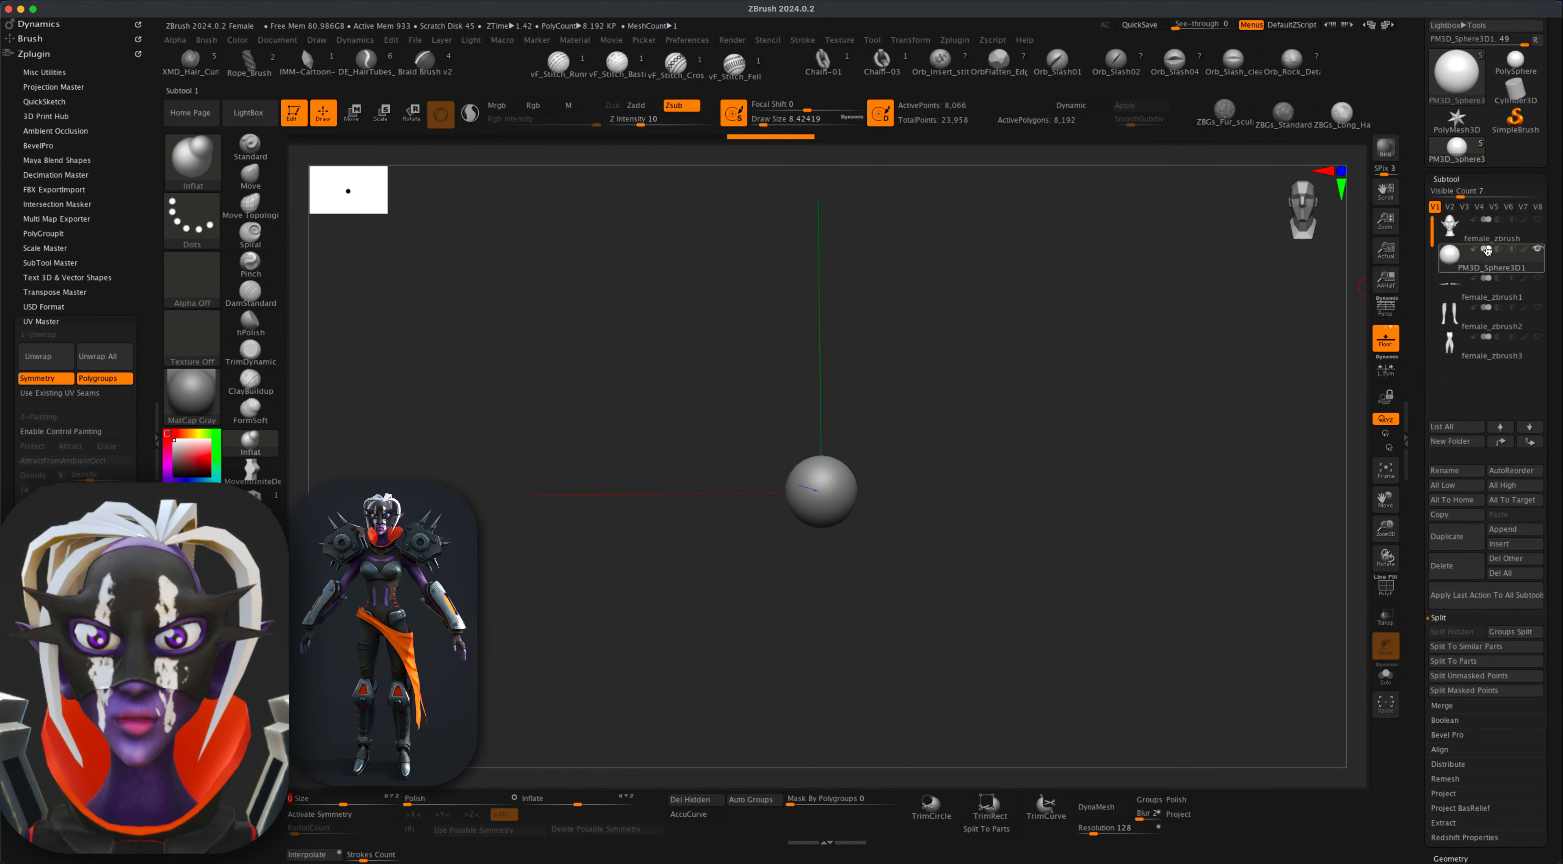
Show the head alongside the sphere and move the sphere up into the head and forward to eye depth.
mouse_move(1475, 260)
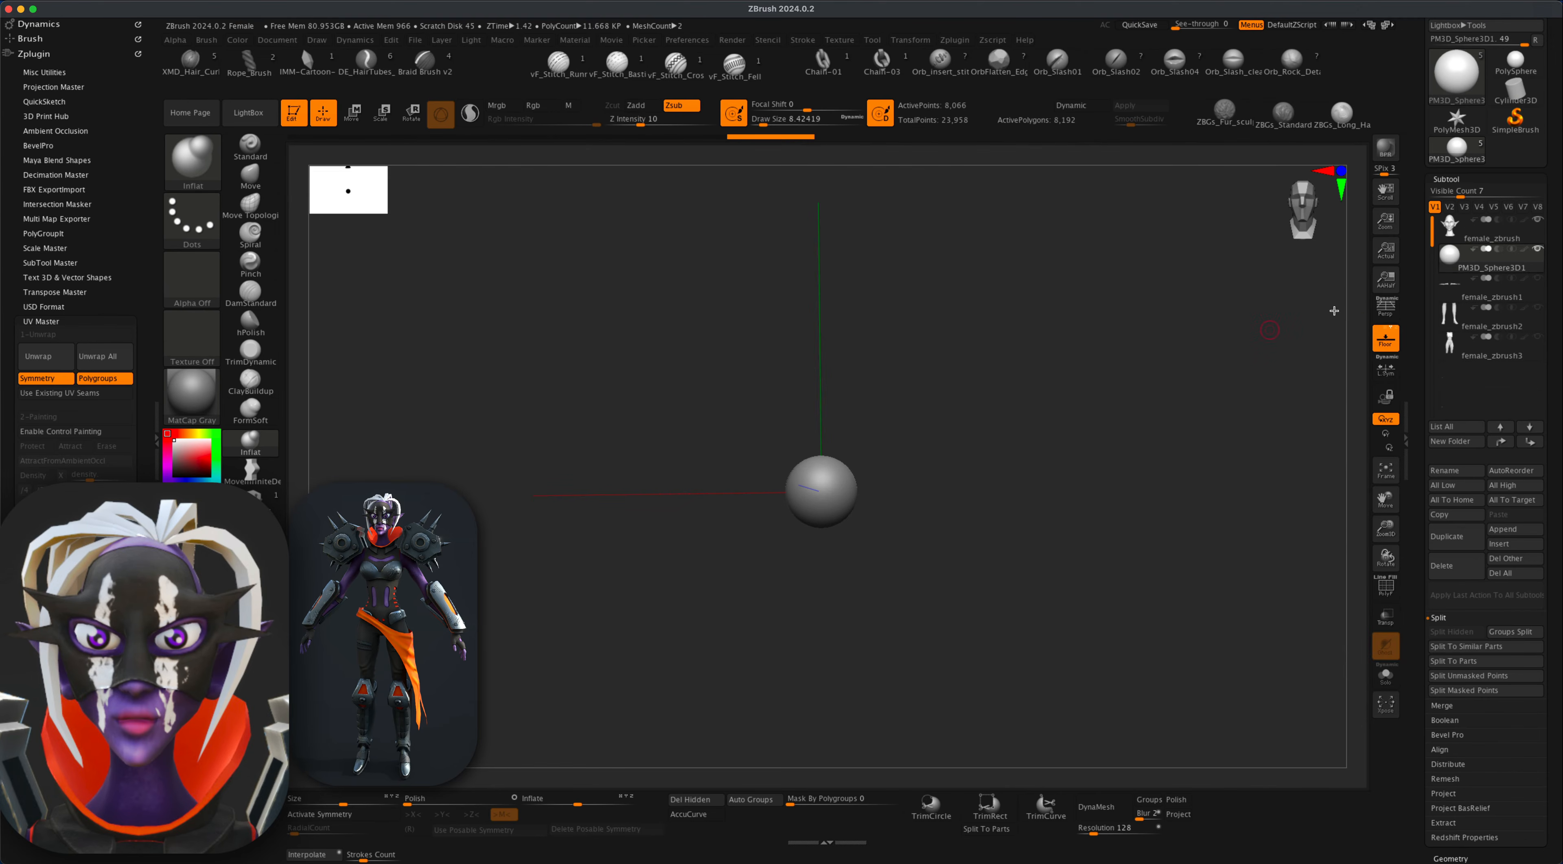
alt+drag(1082, 426, 1059, 465)
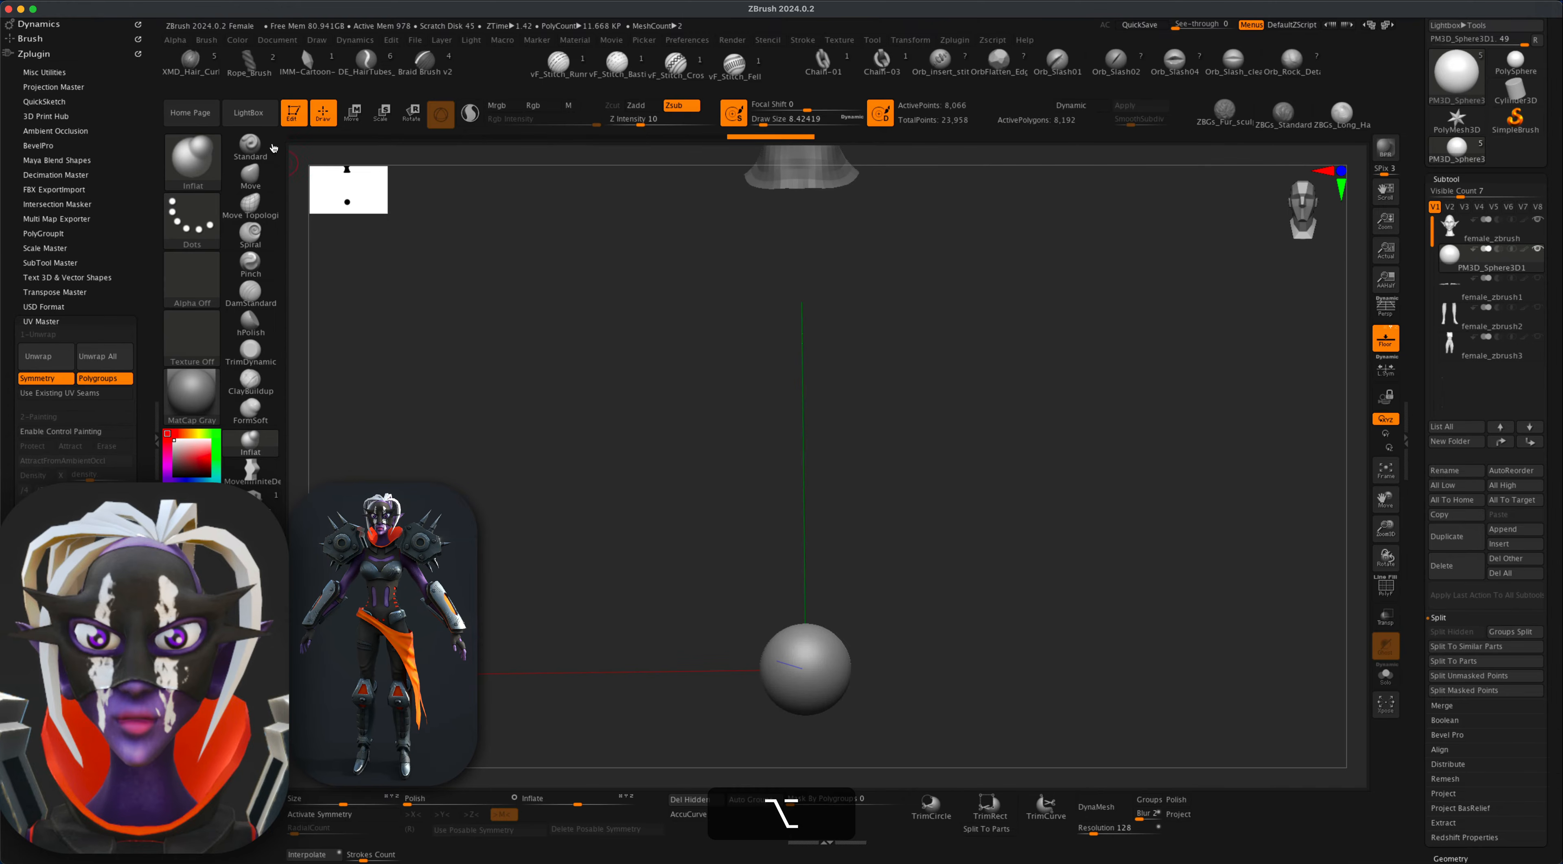
click(362, 119)
drag(802, 597, 869, 234)
alt+drag(958, 373, 991, 530)
drag(802, 615, 801, 312)
shift+drag(1005, 436, 934, 431)
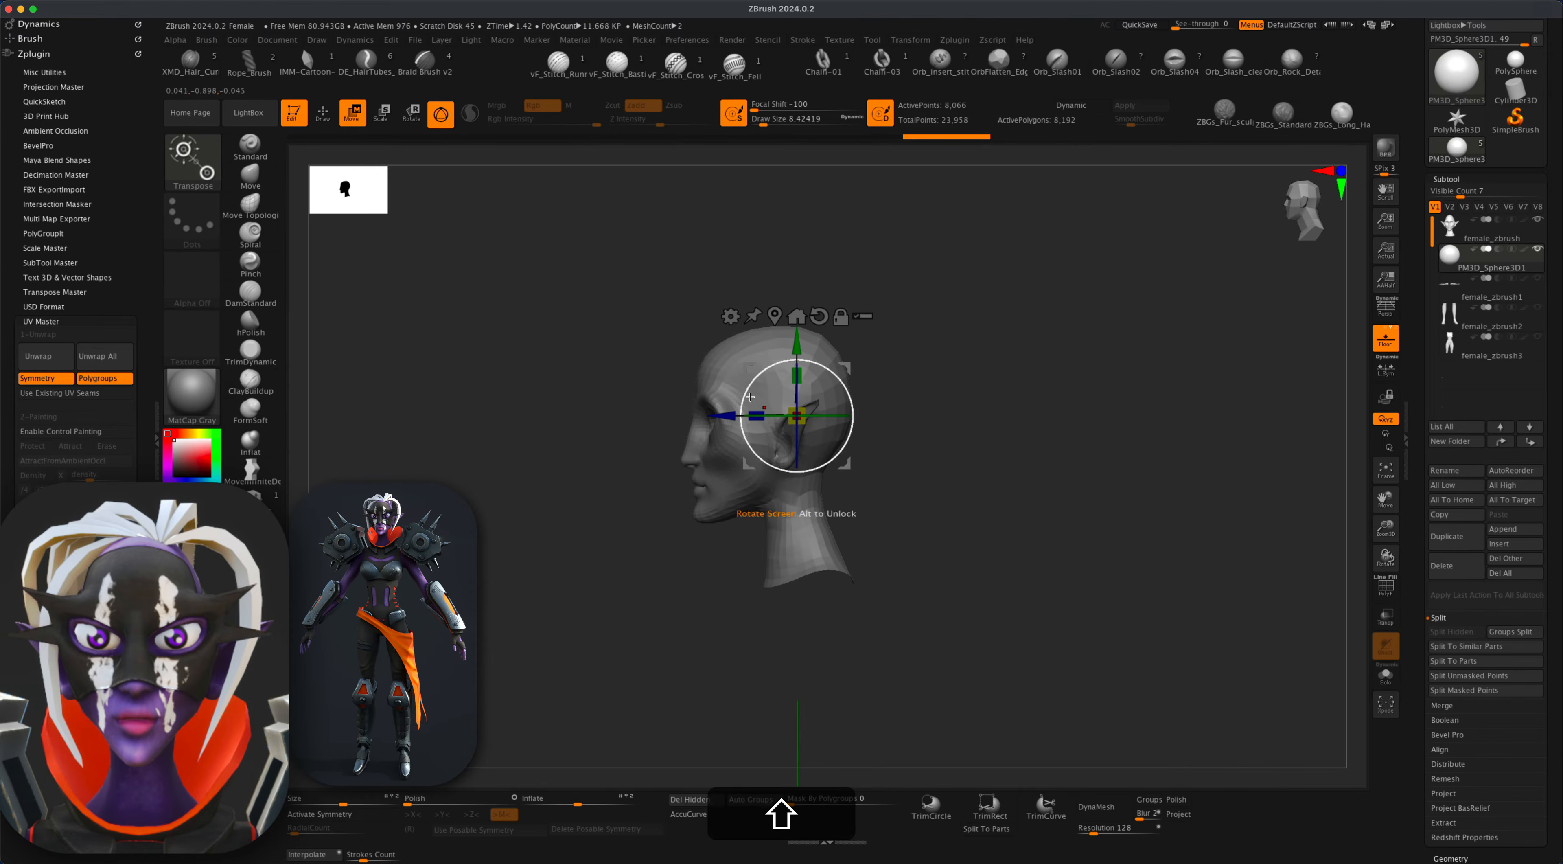
drag(845, 368, 711, 420)
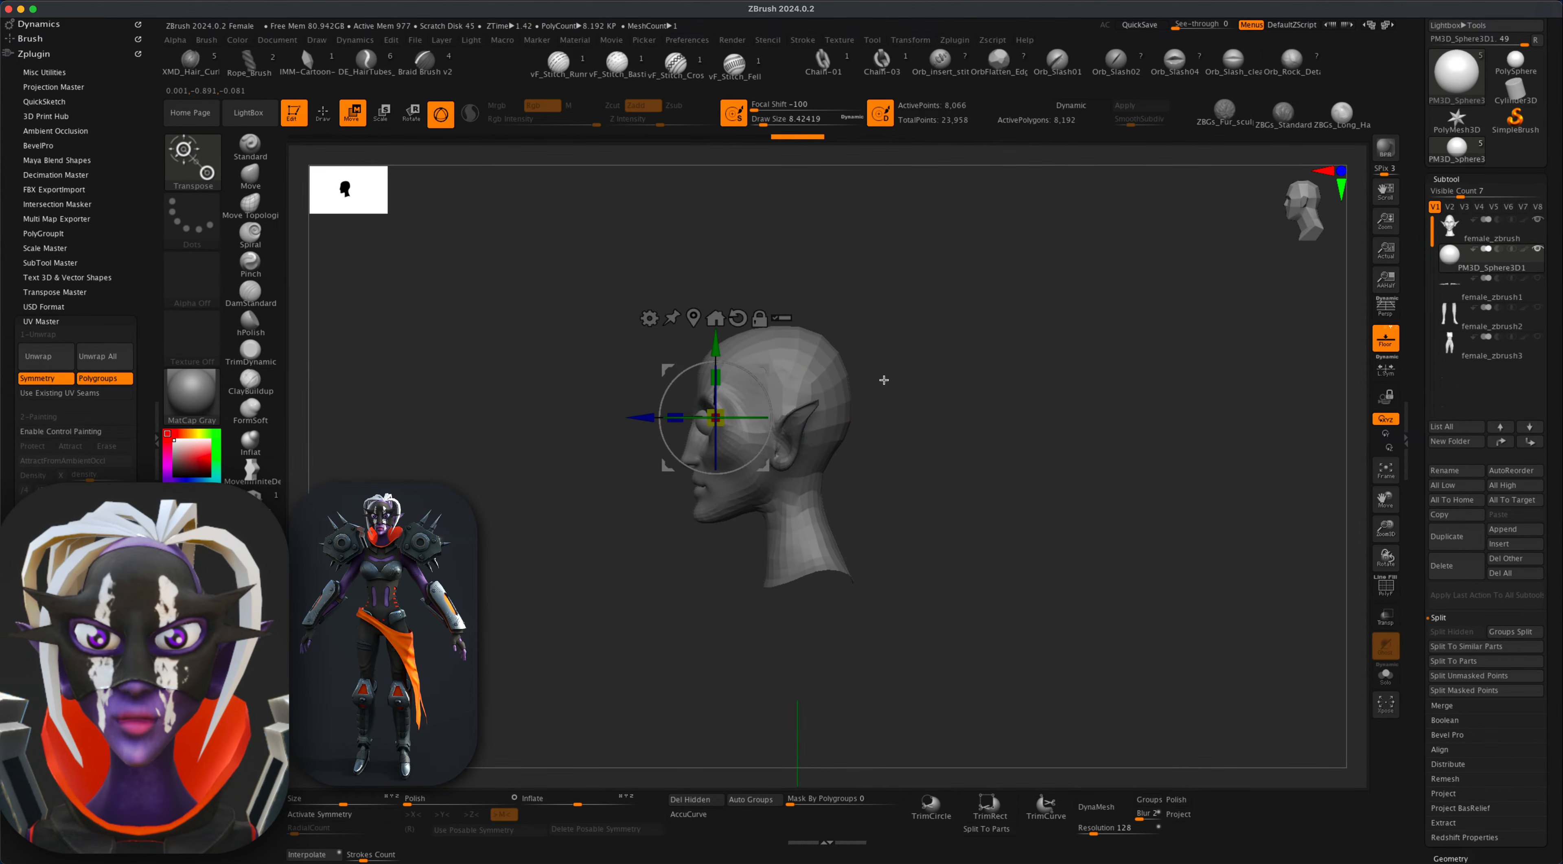
Scale the sphere to eyeball size and fit it into the character's left eye socket in front view.
shift+drag(886, 381, 956, 469)
alt+drag(882, 389, 884, 421)
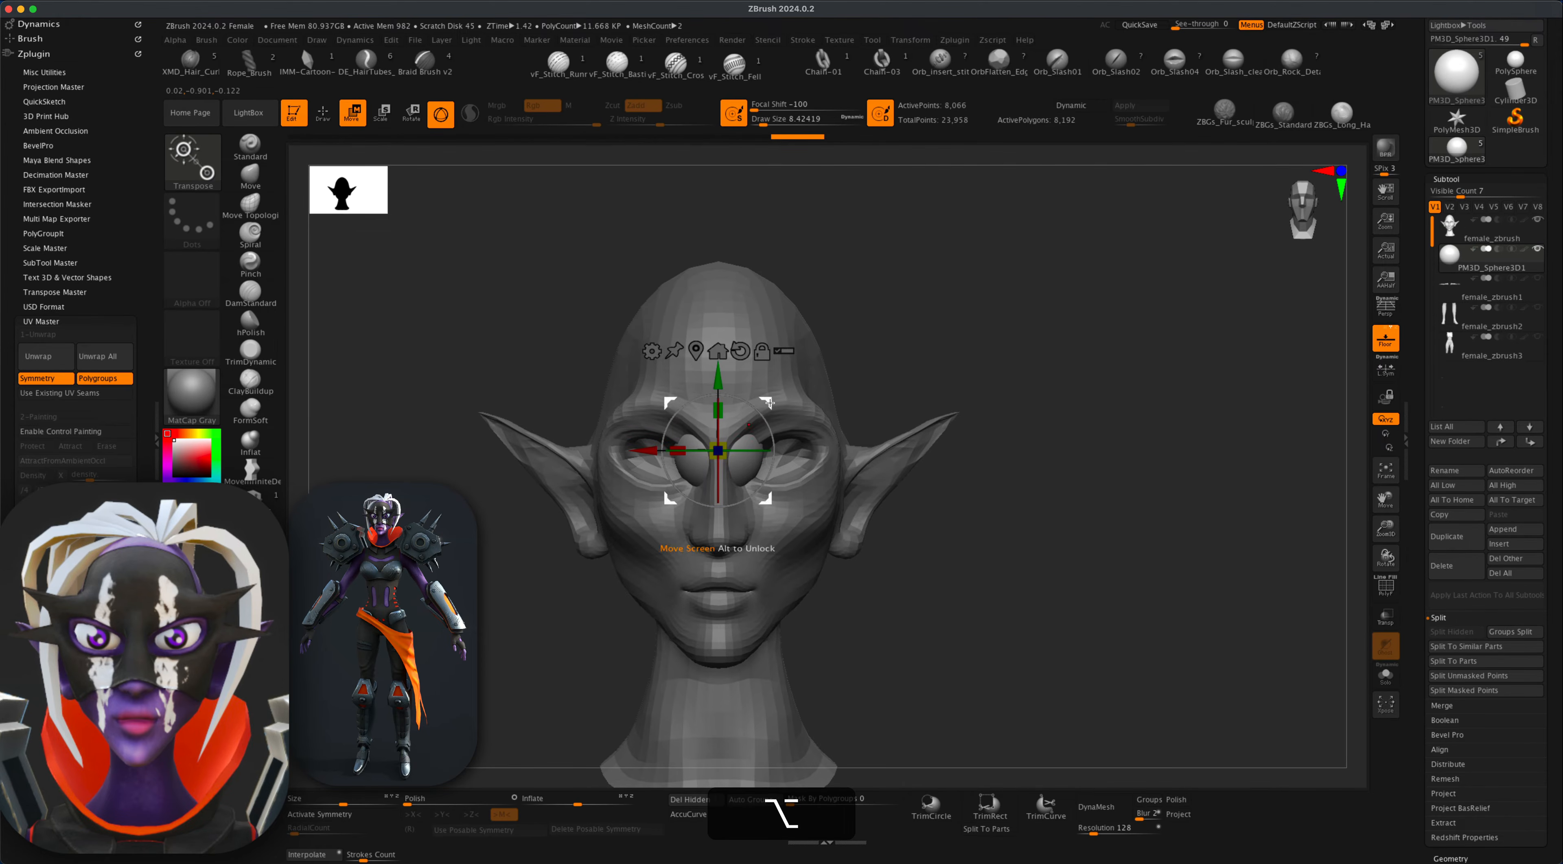
drag(767, 405, 786, 447)
drag(737, 498, 736, 503)
drag(837, 474, 733, 449)
drag(563, 510, 854, 407)
Rotate the eyeball so its pole faces forward, undoing the first rotation and using the polyframe to check its orientation.
alt+drag(929, 339, 998, 330)
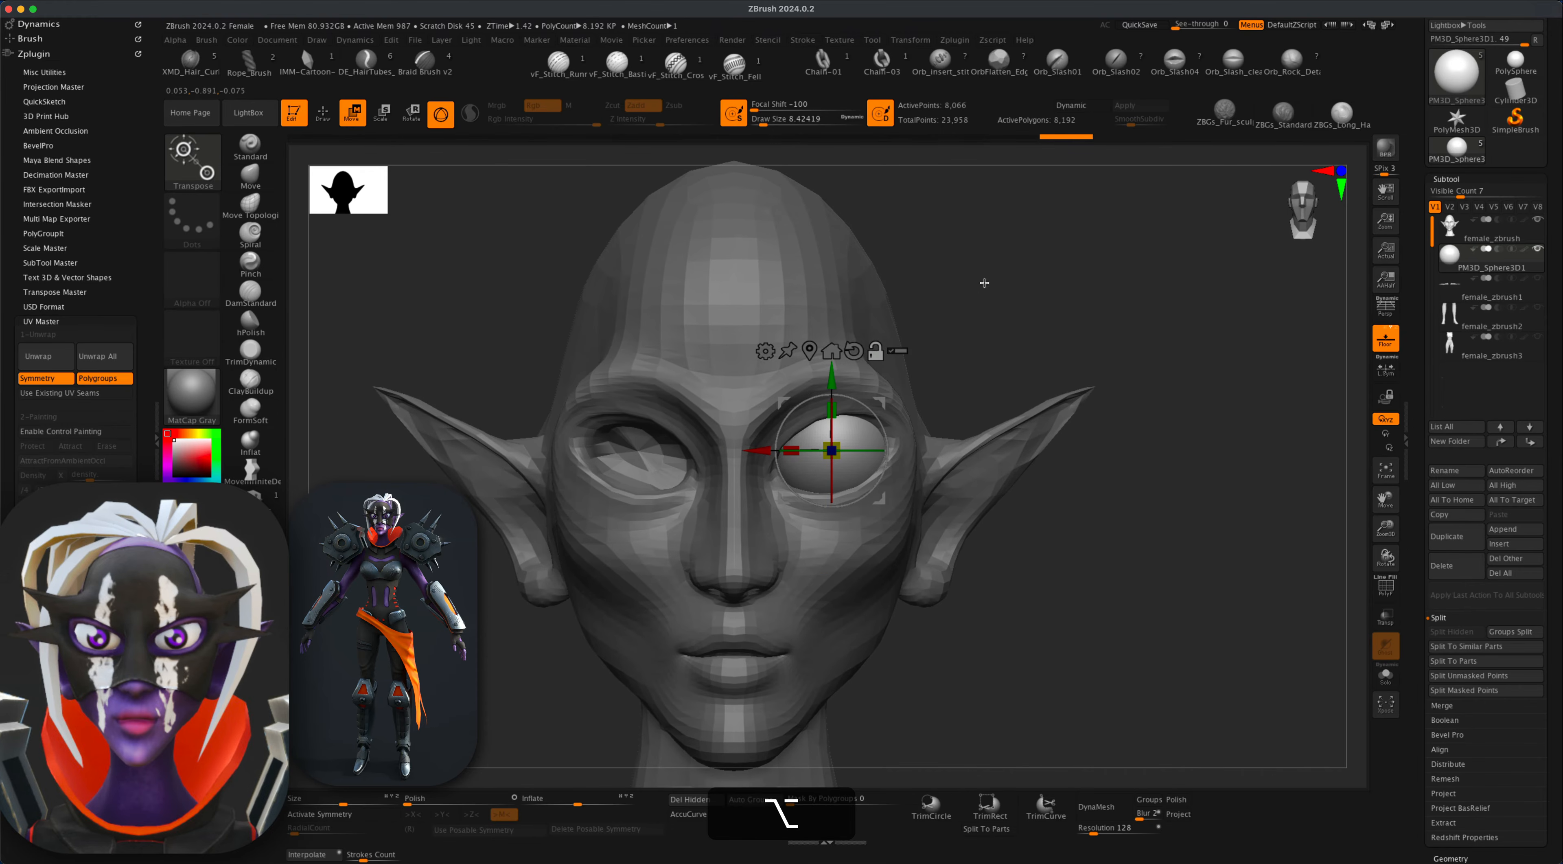
alt+drag(1179, 335, 1205, 330)
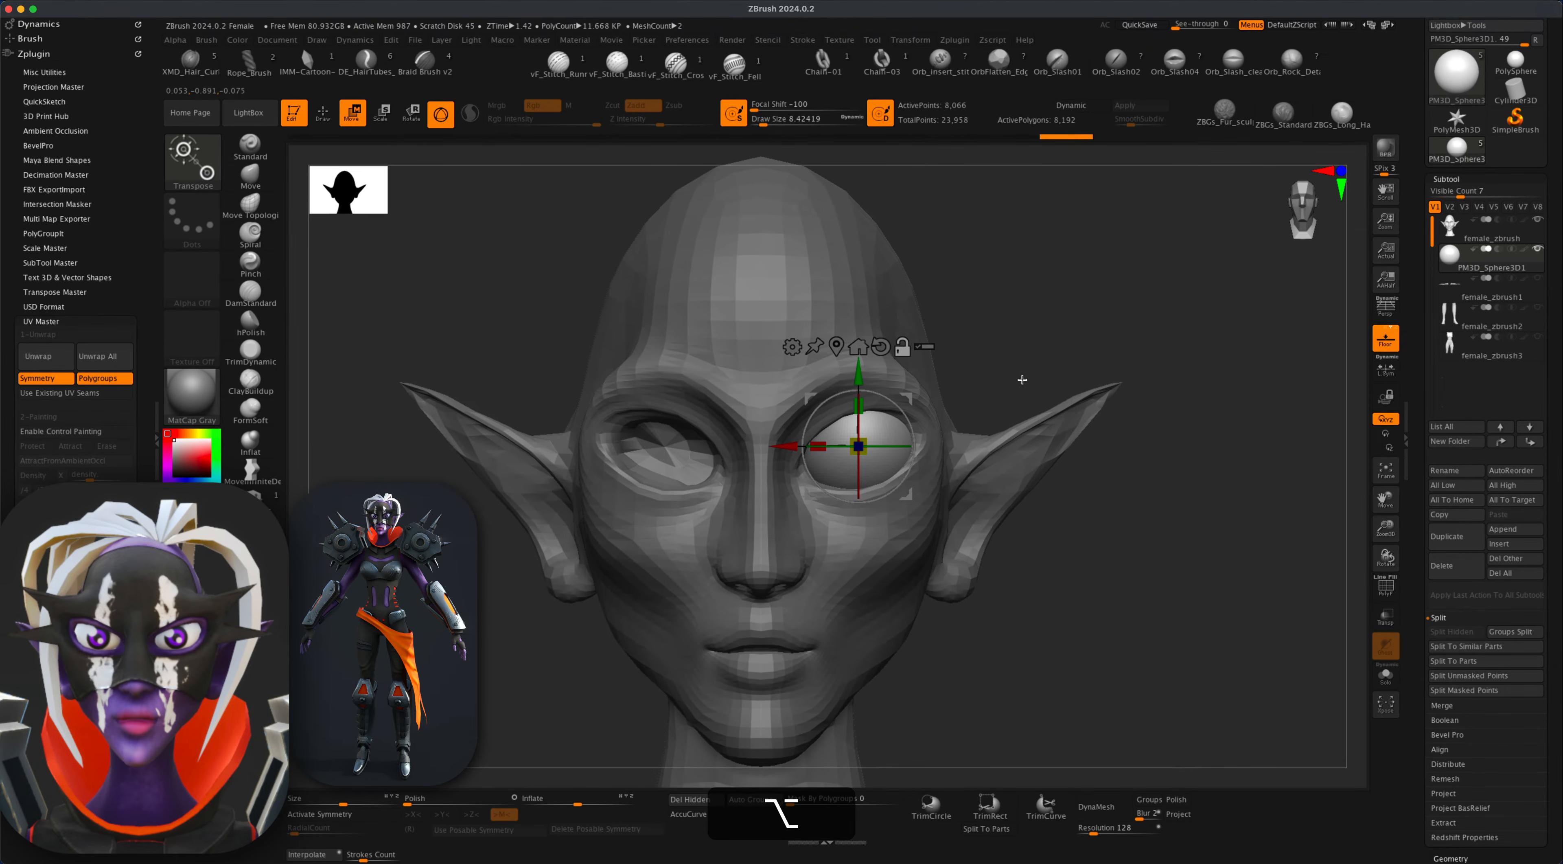
alt+drag(1032, 343, 1246, 530)
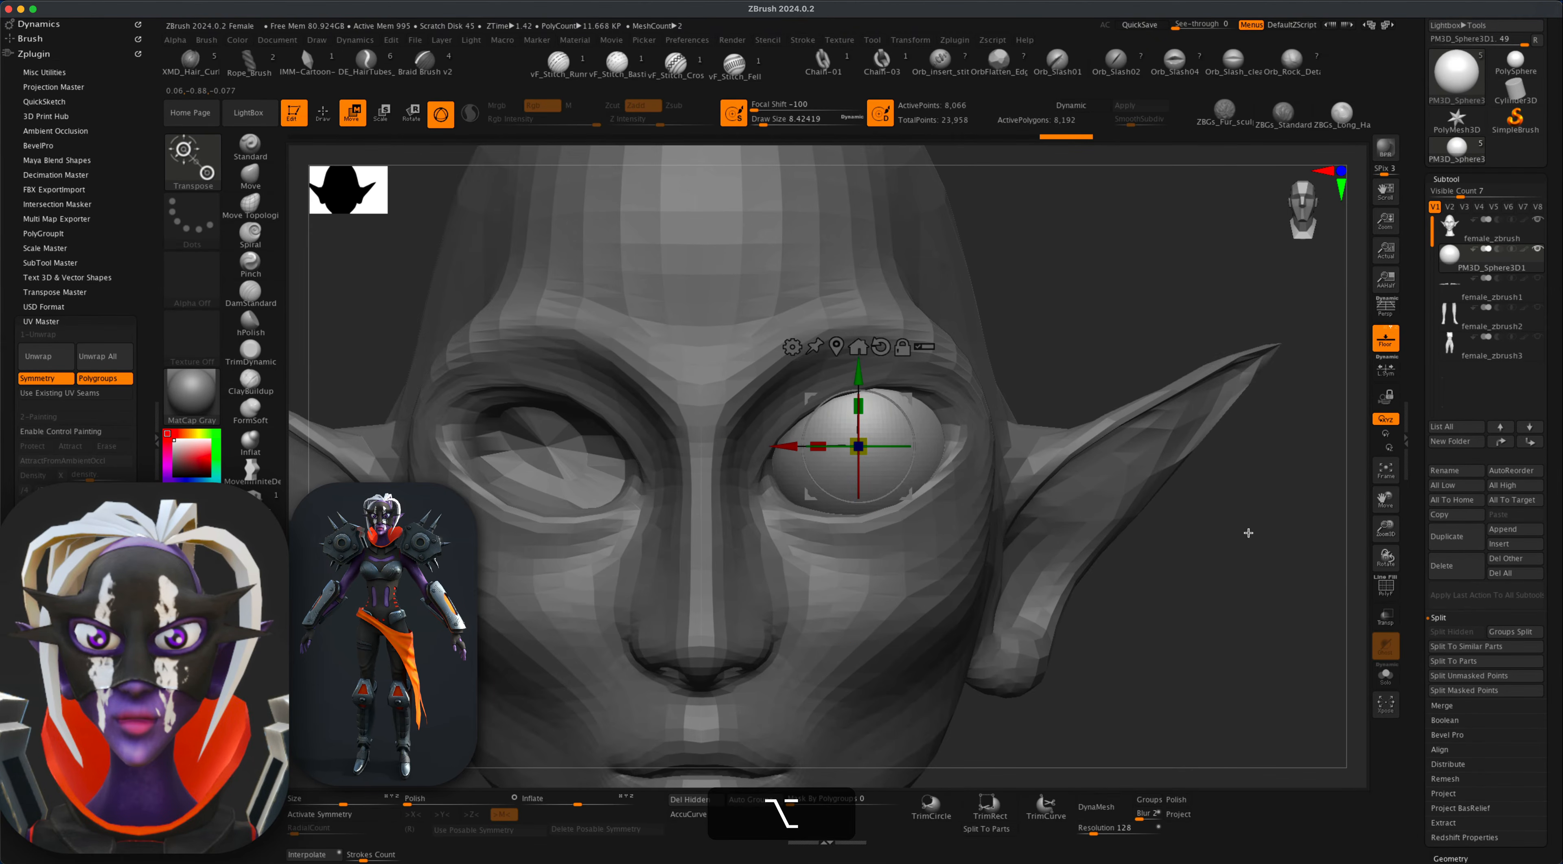
click(1387, 585)
alt+drag(1231, 589, 1301, 589)
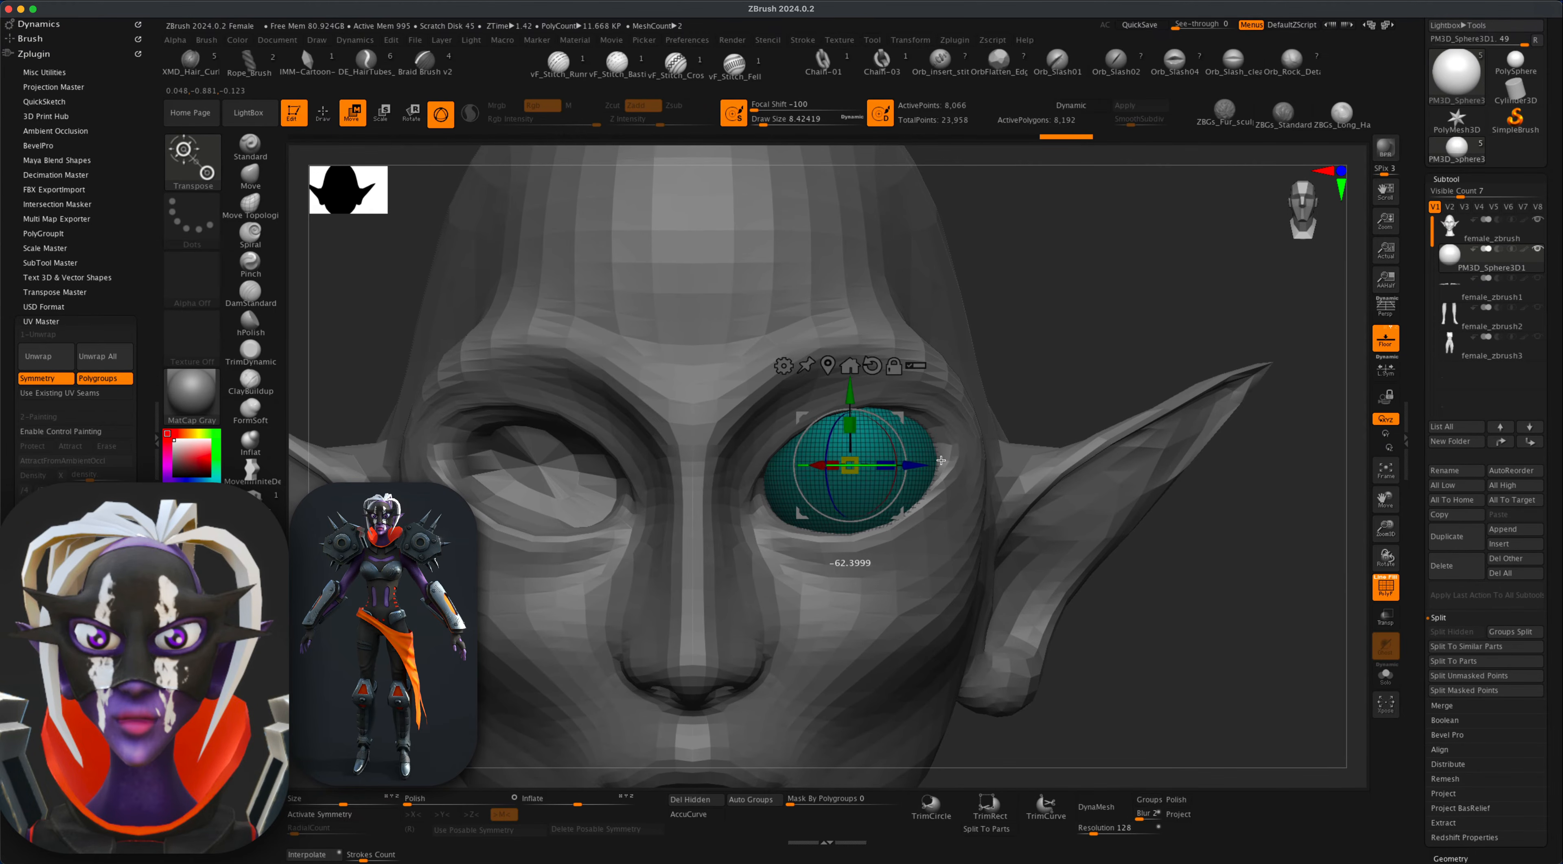
key(super+z)
drag(847, 458, 832, 537)
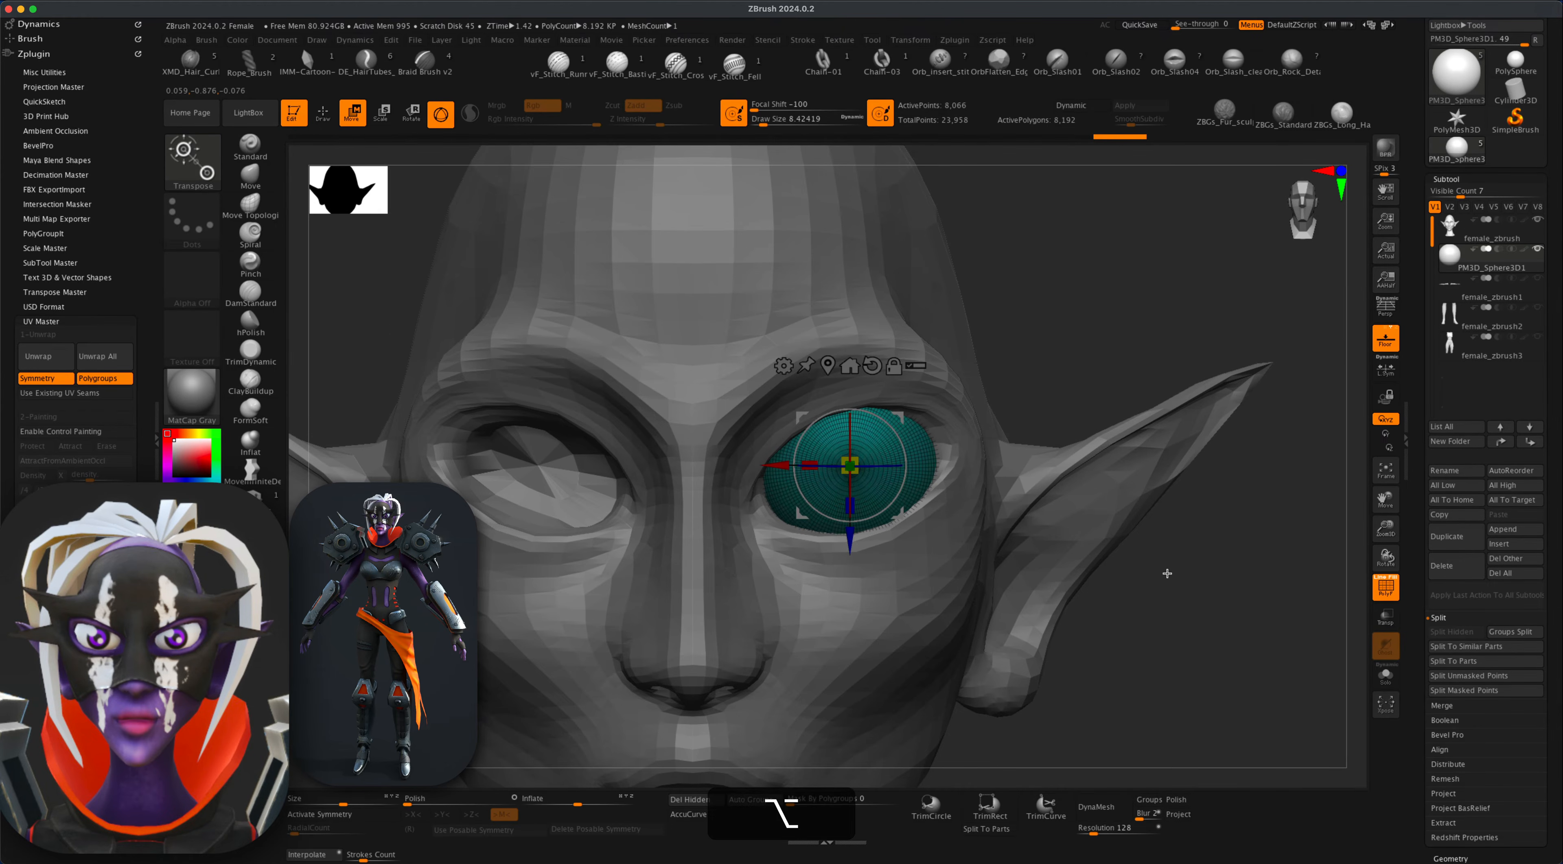
mouse_move(1166, 573)
mouse_down()
mouse_move(1141, 569)
mouse_move(1184, 569)
mouse_move(1150, 561)
mouse_up()
click(1384, 587)
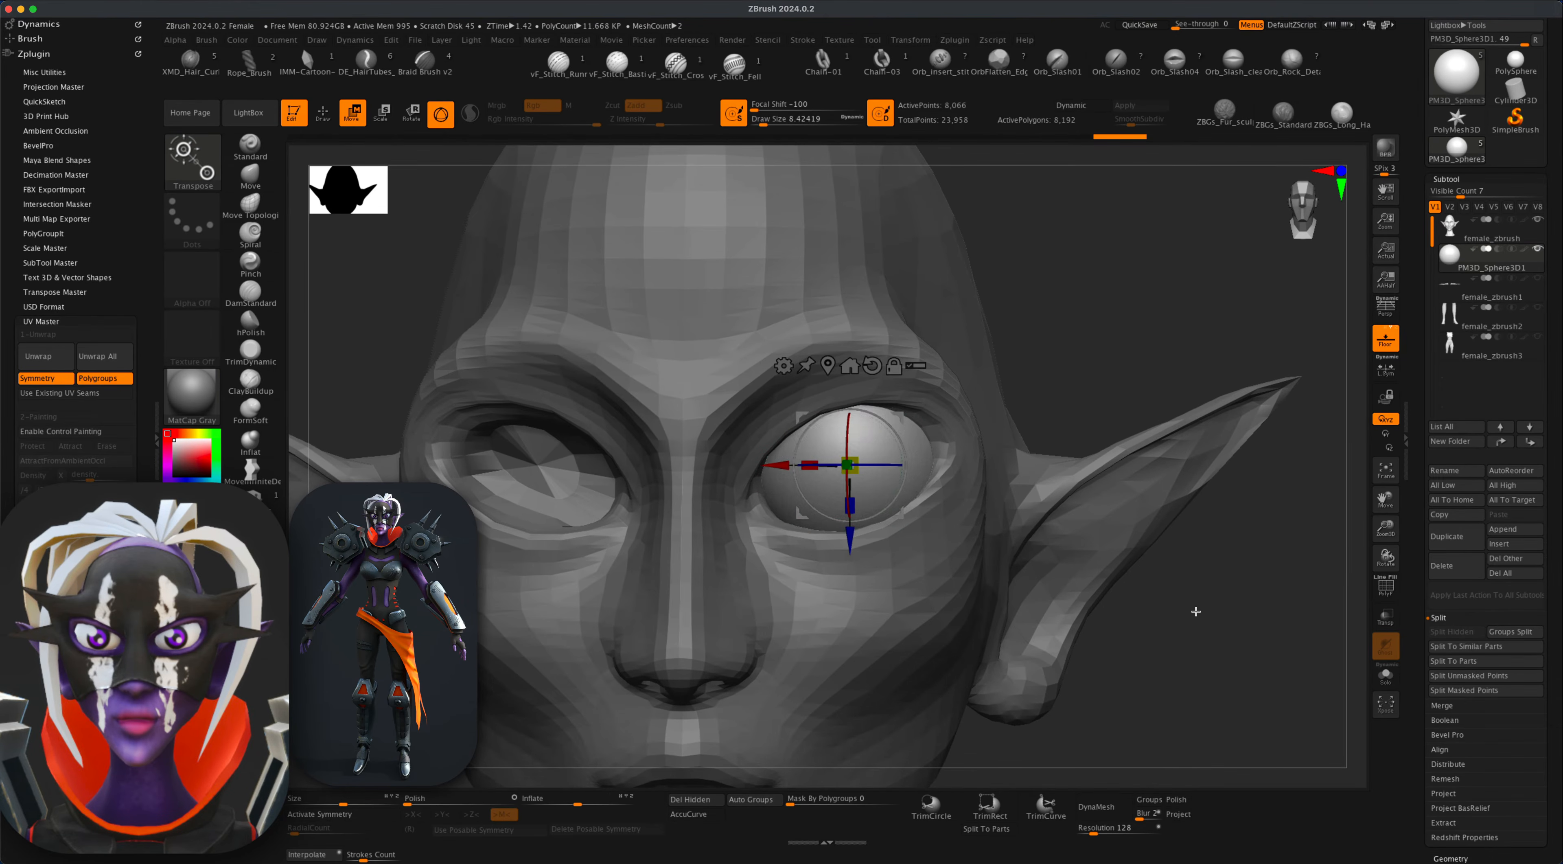
alt+drag(1194, 613, 1227, 575)
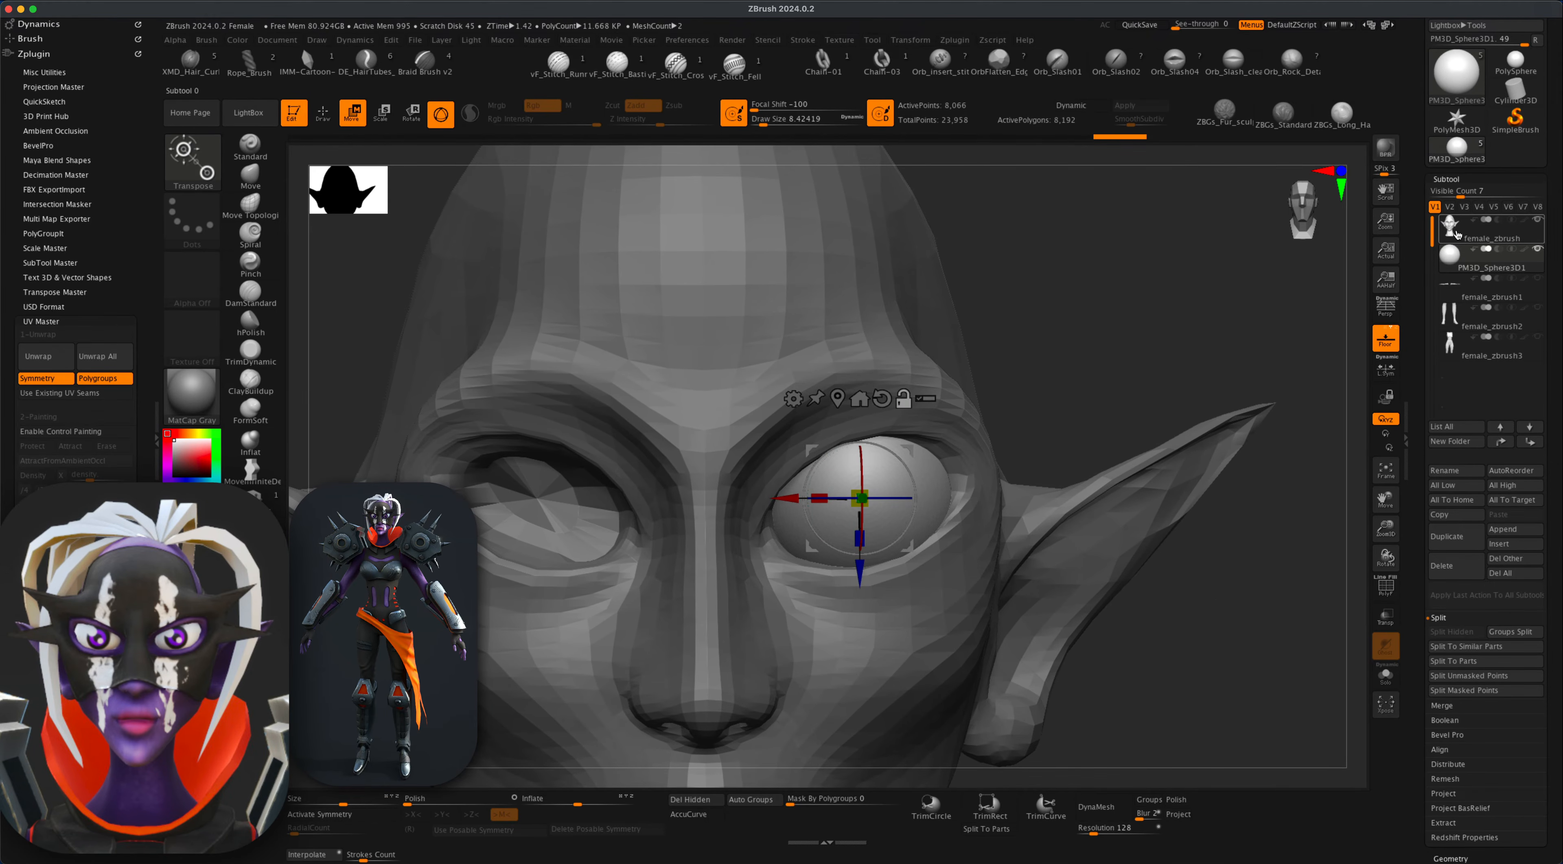
Mirror the eyeball and apply Mirror And Weld so that both sockets hold an eye.
mouse_move(1444, 246)
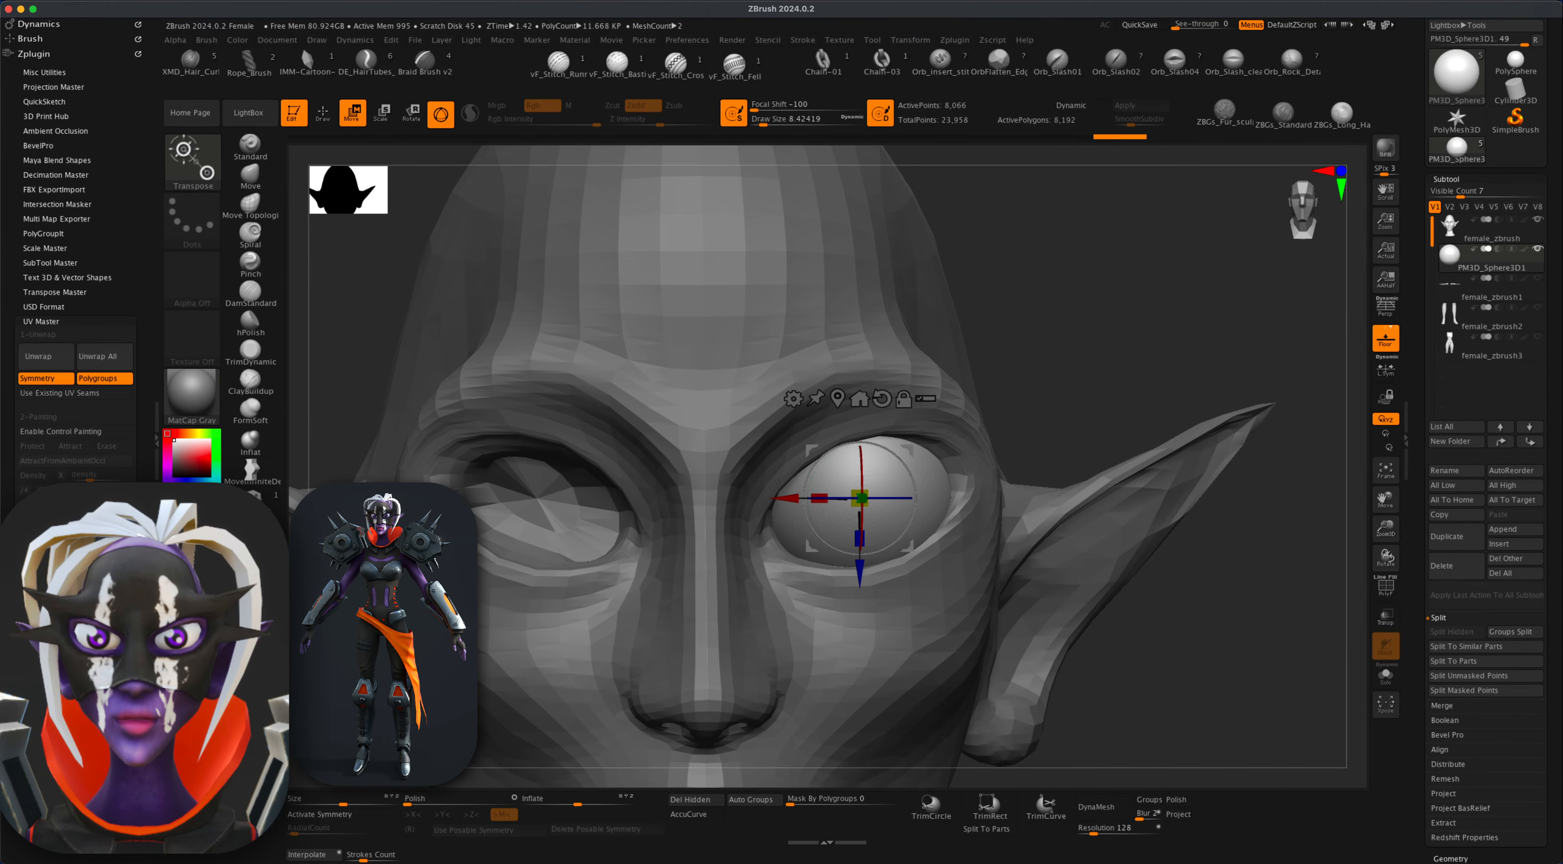
key(super+shift+z)
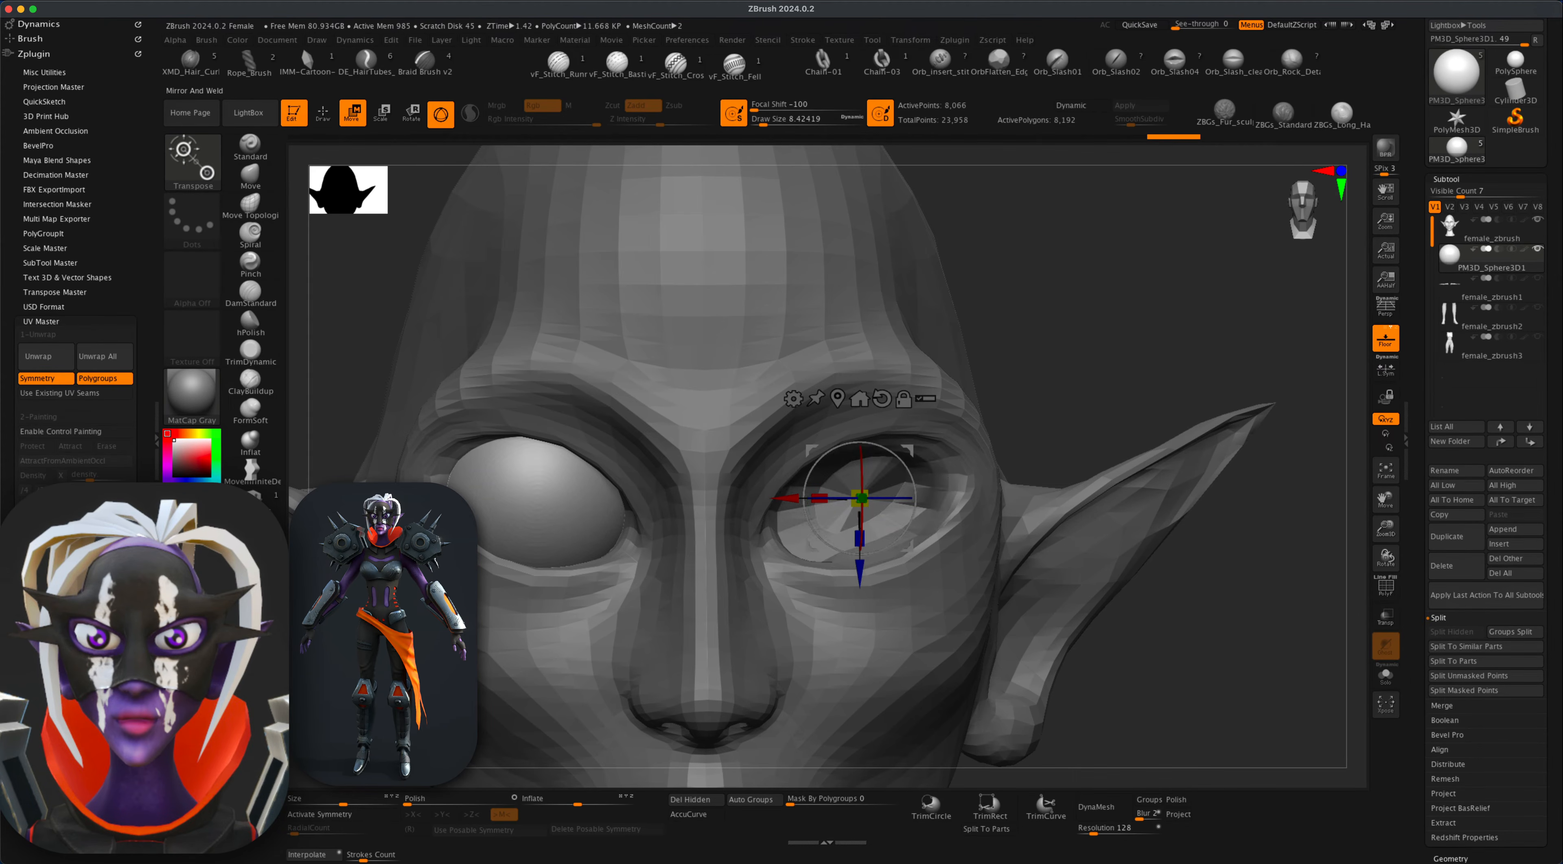
key(super+shift+z)
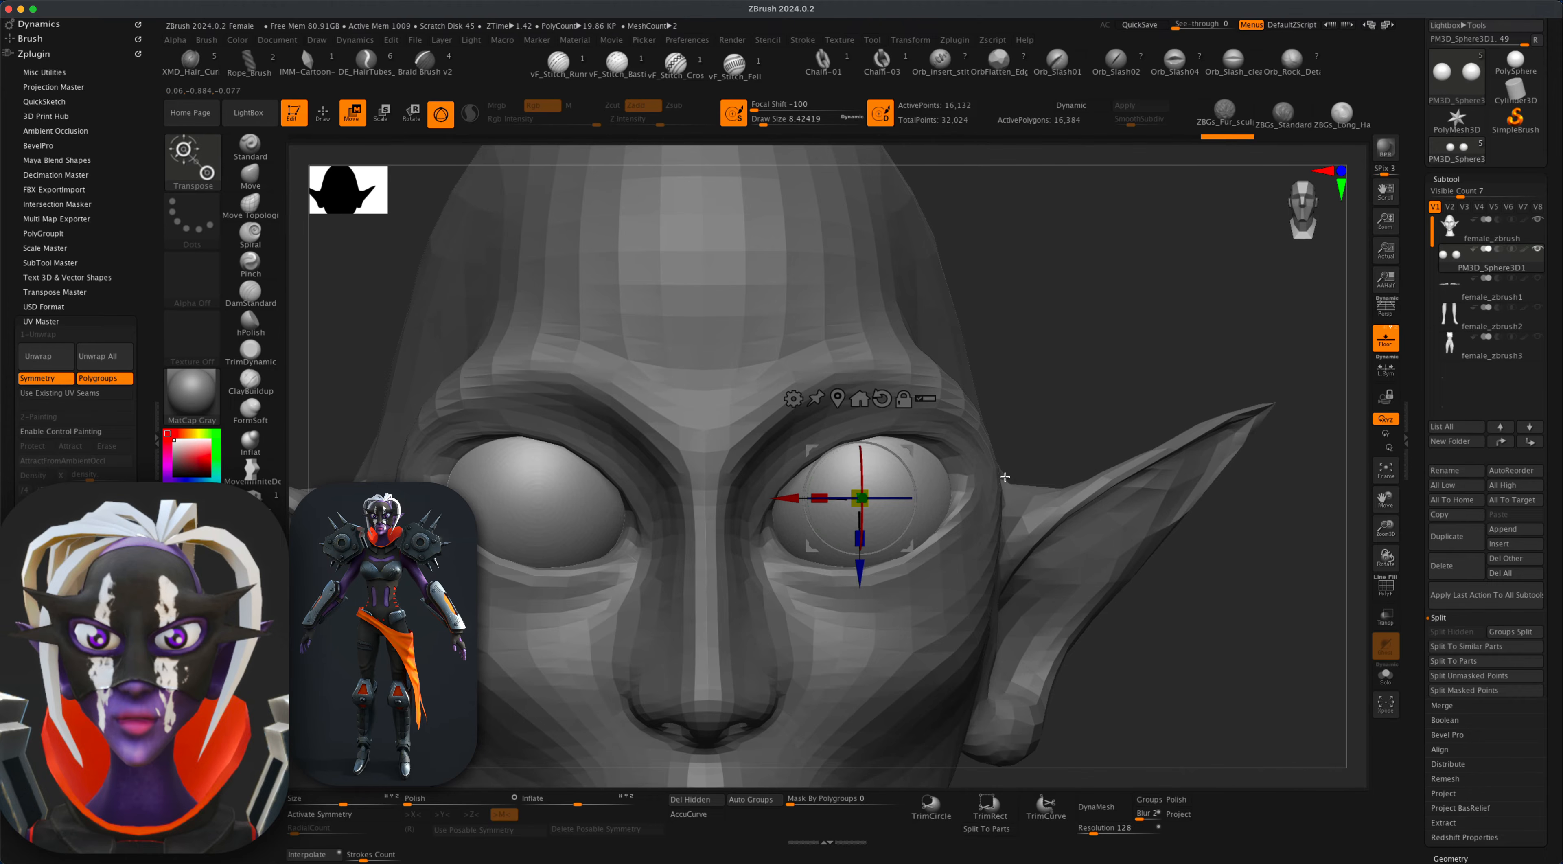
Select the head subtool and use the Move brush at a draw size of about 14 to adjust the upper eyelids over the eyeballs.
click(1452, 228)
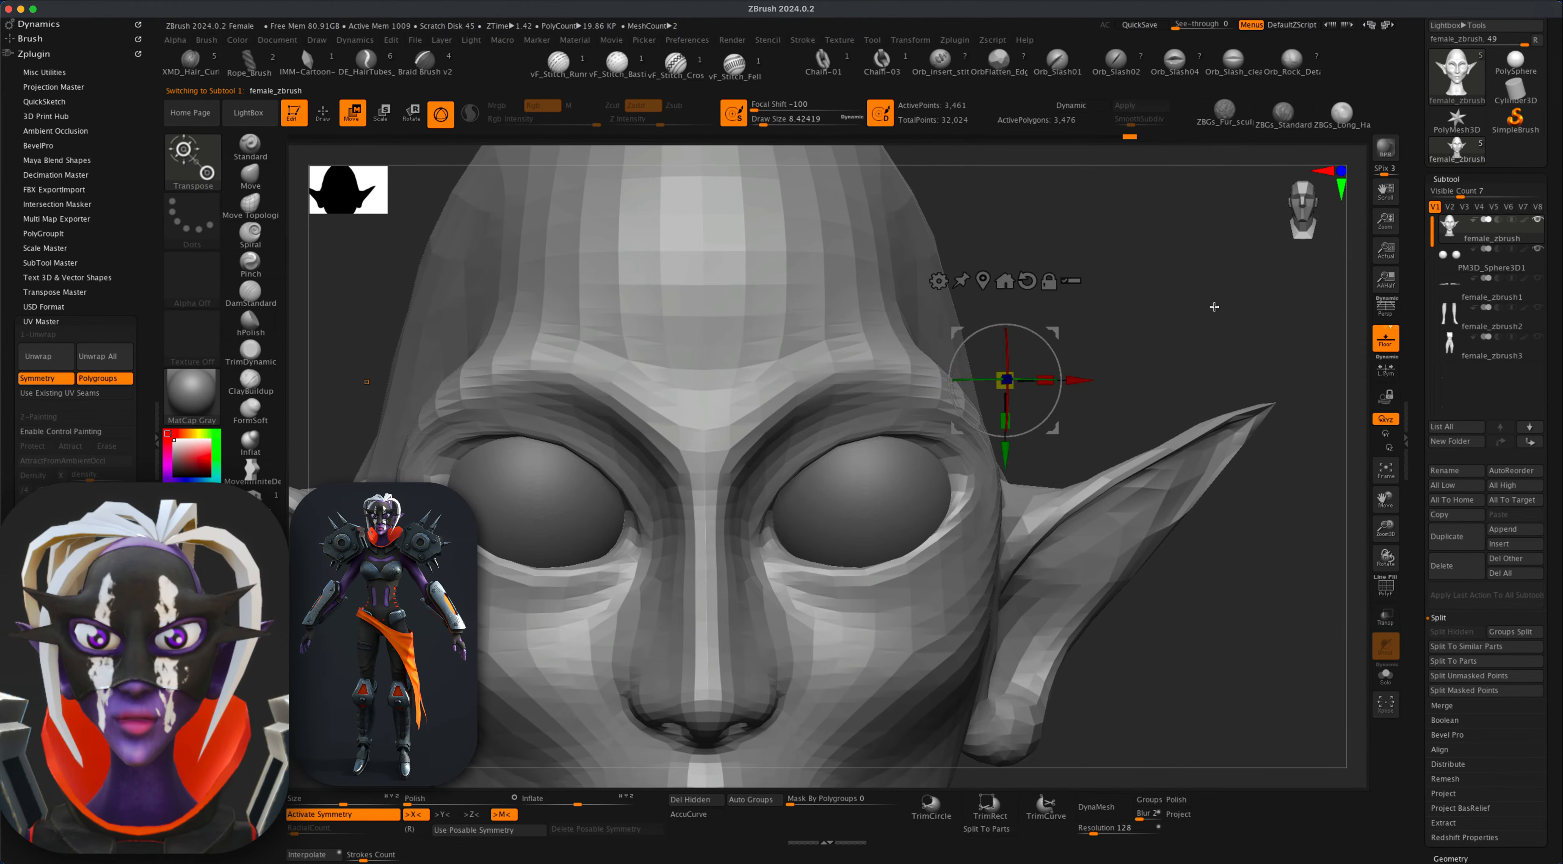
click(254, 177)
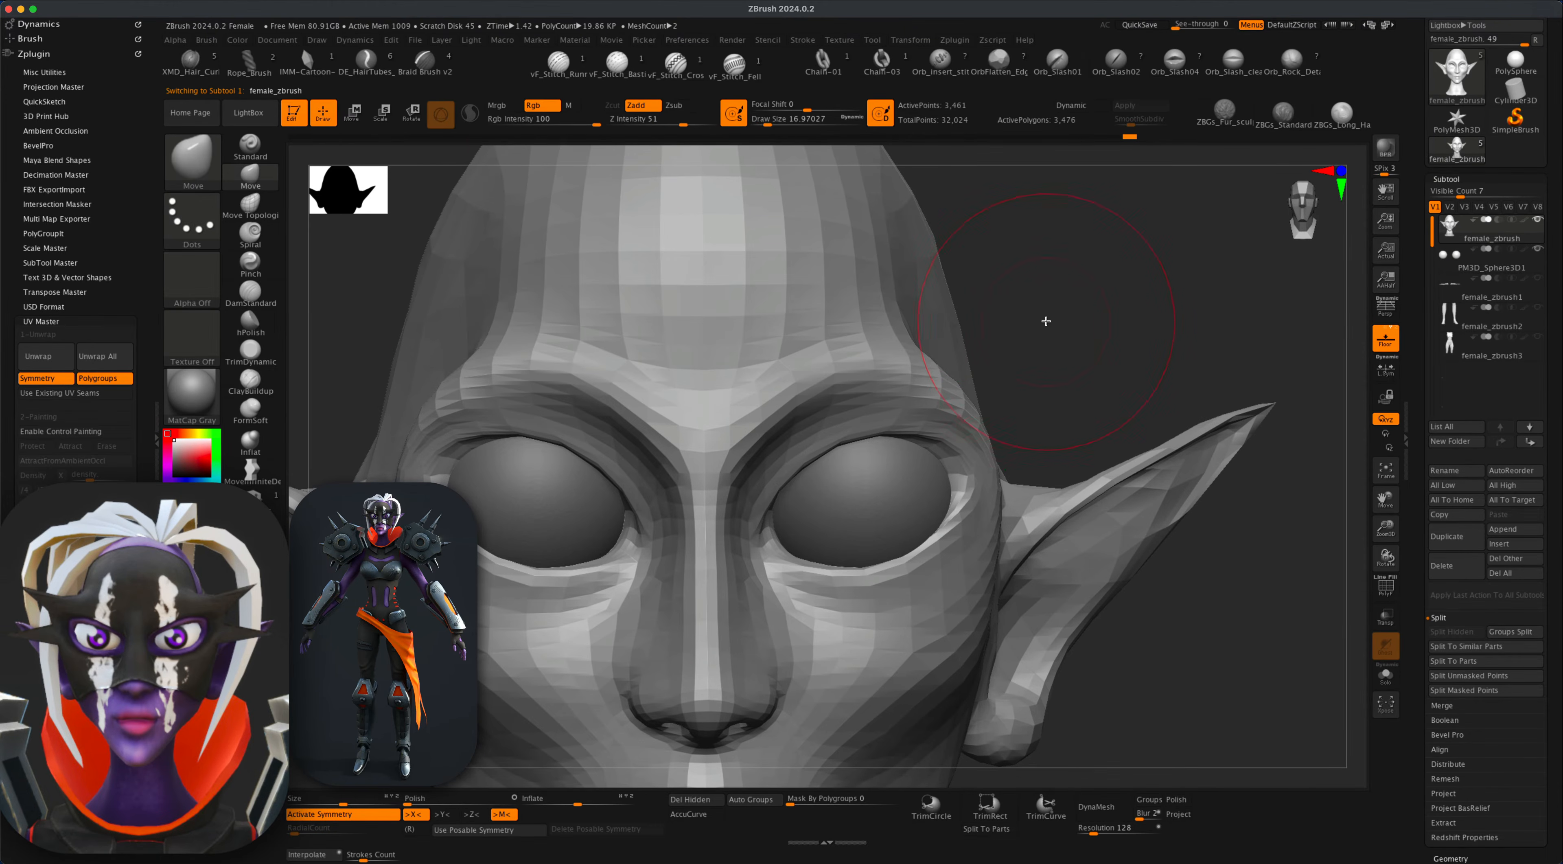
key(s)
click(1062, 314)
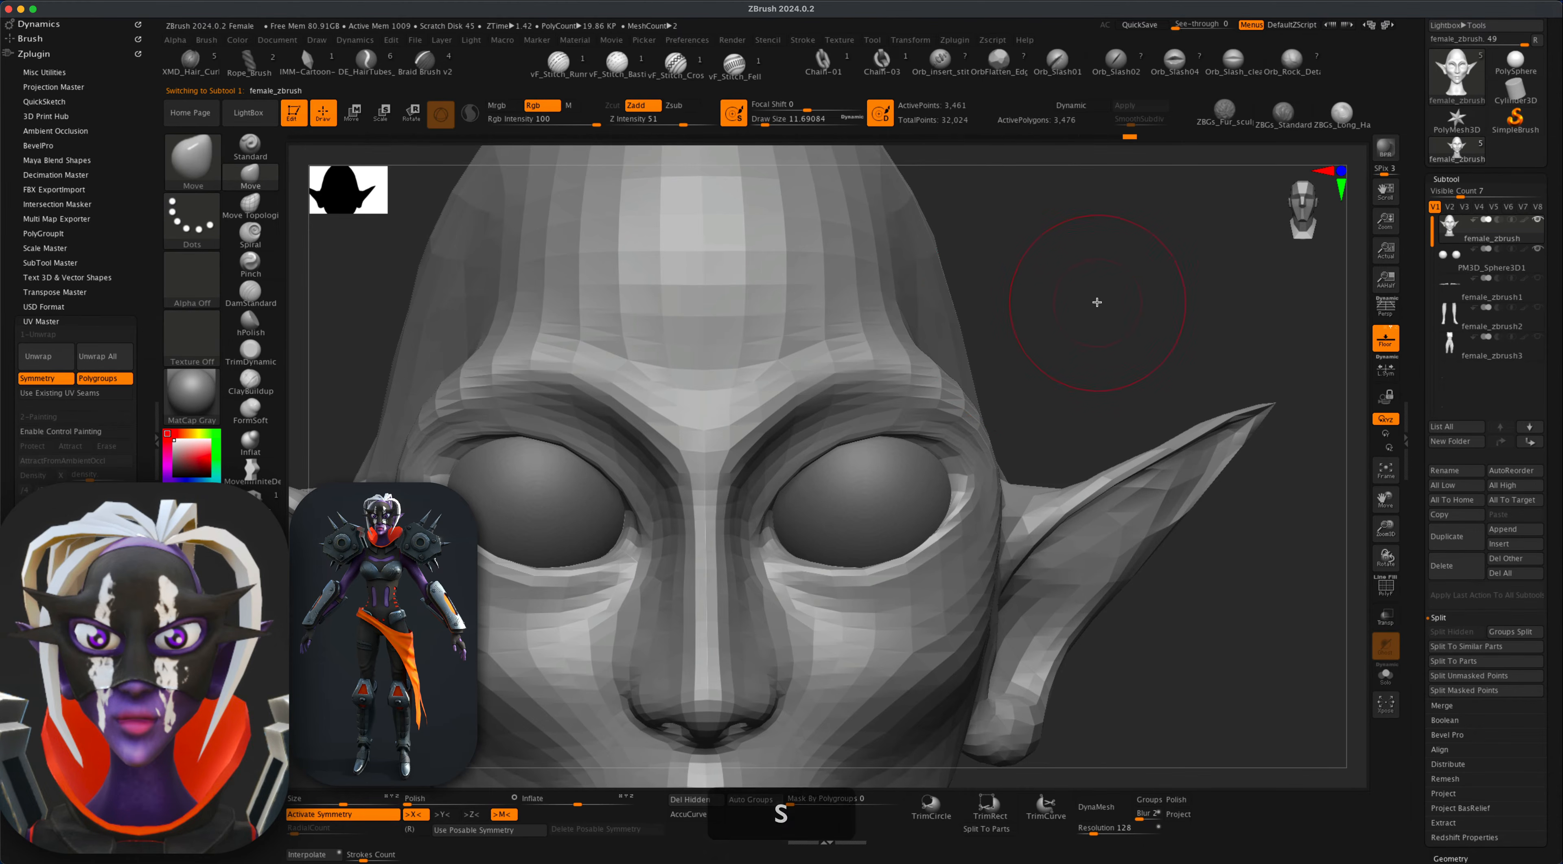
drag(1097, 302, 1061, 321)
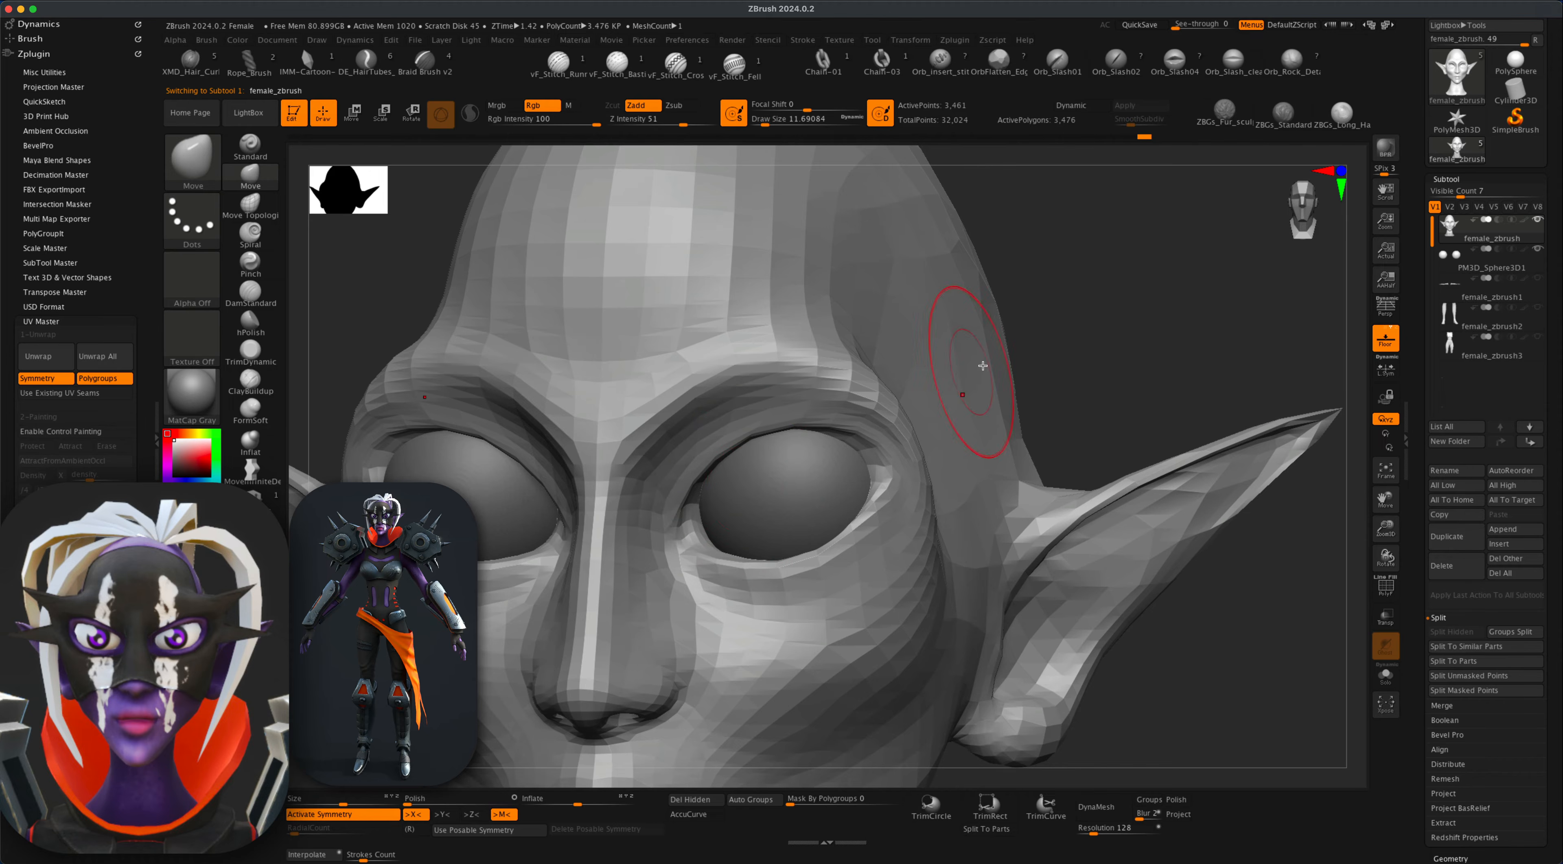
key(s)
click(1069, 325)
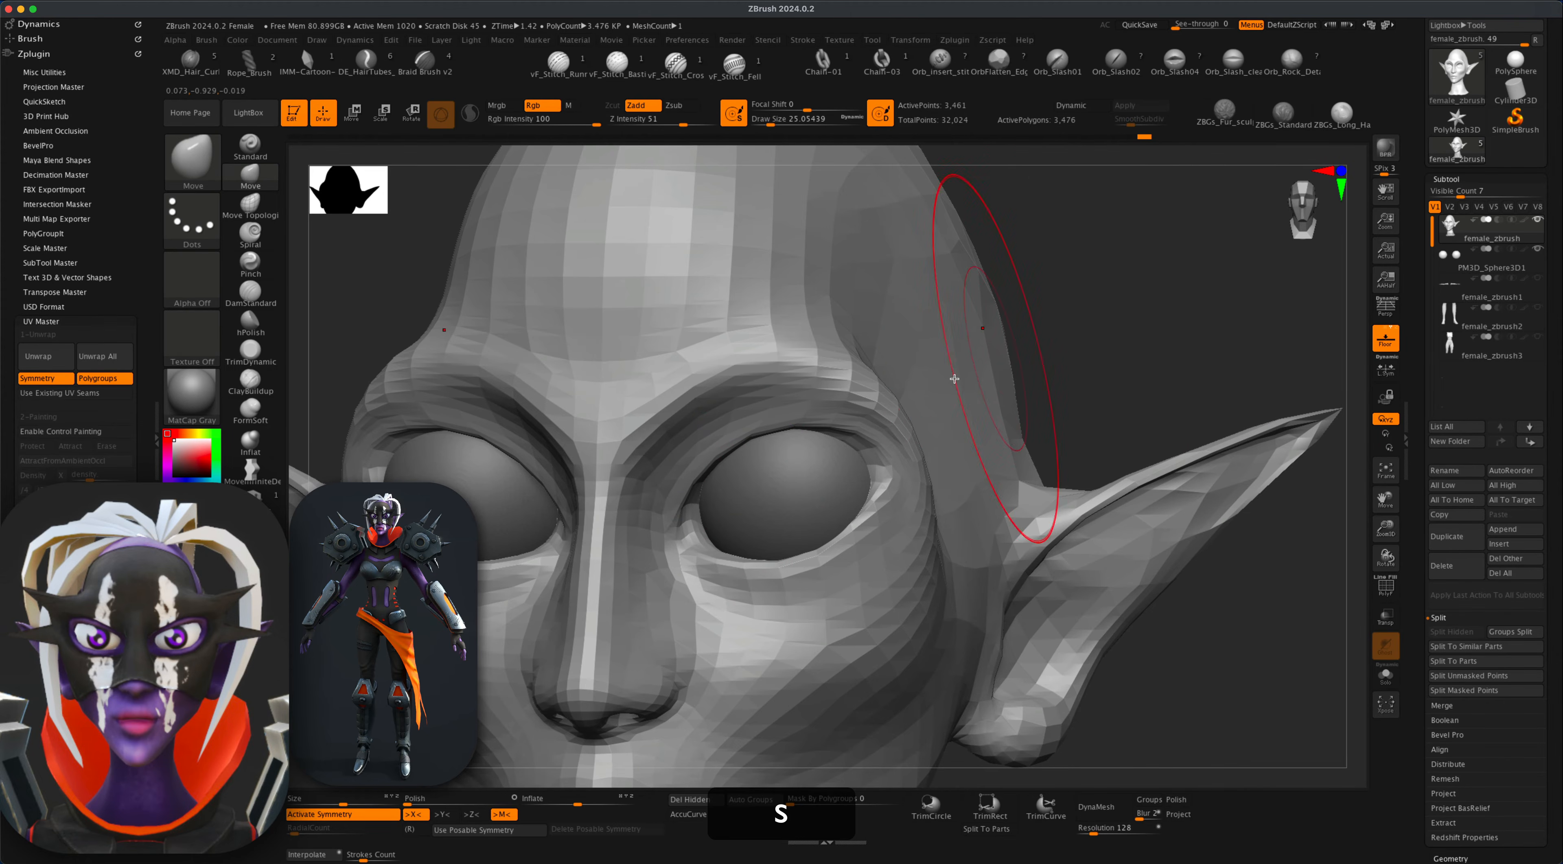
key(s)
click(1066, 329)
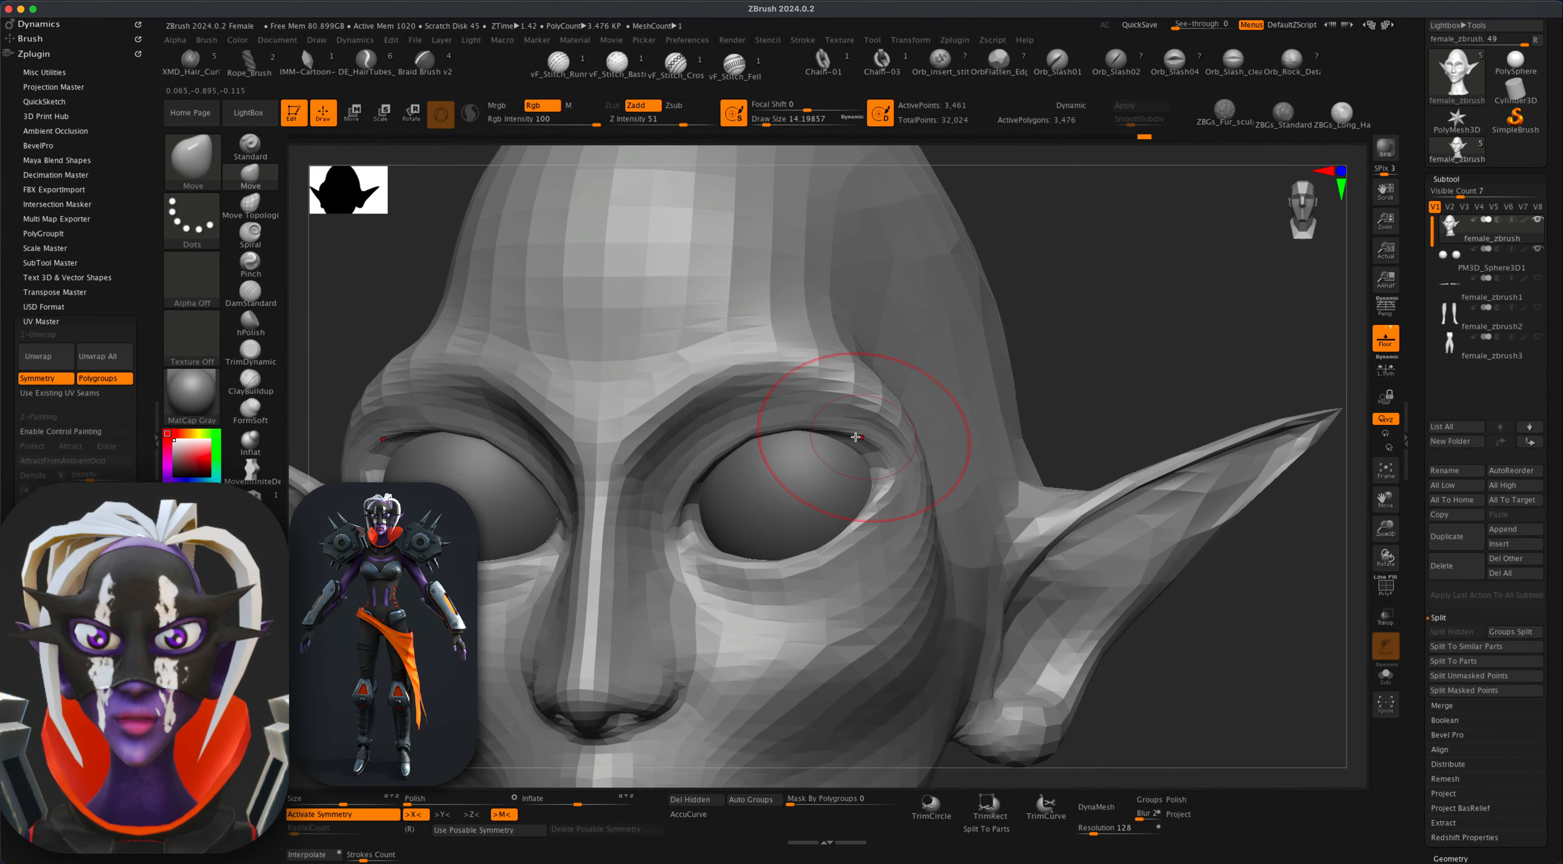
drag(772, 435, 736, 451)
Refine the upper eyelid and brow edge with the Move brush so they follow the eyeball's curve from side and front angles.
drag(1084, 334, 1018, 337)
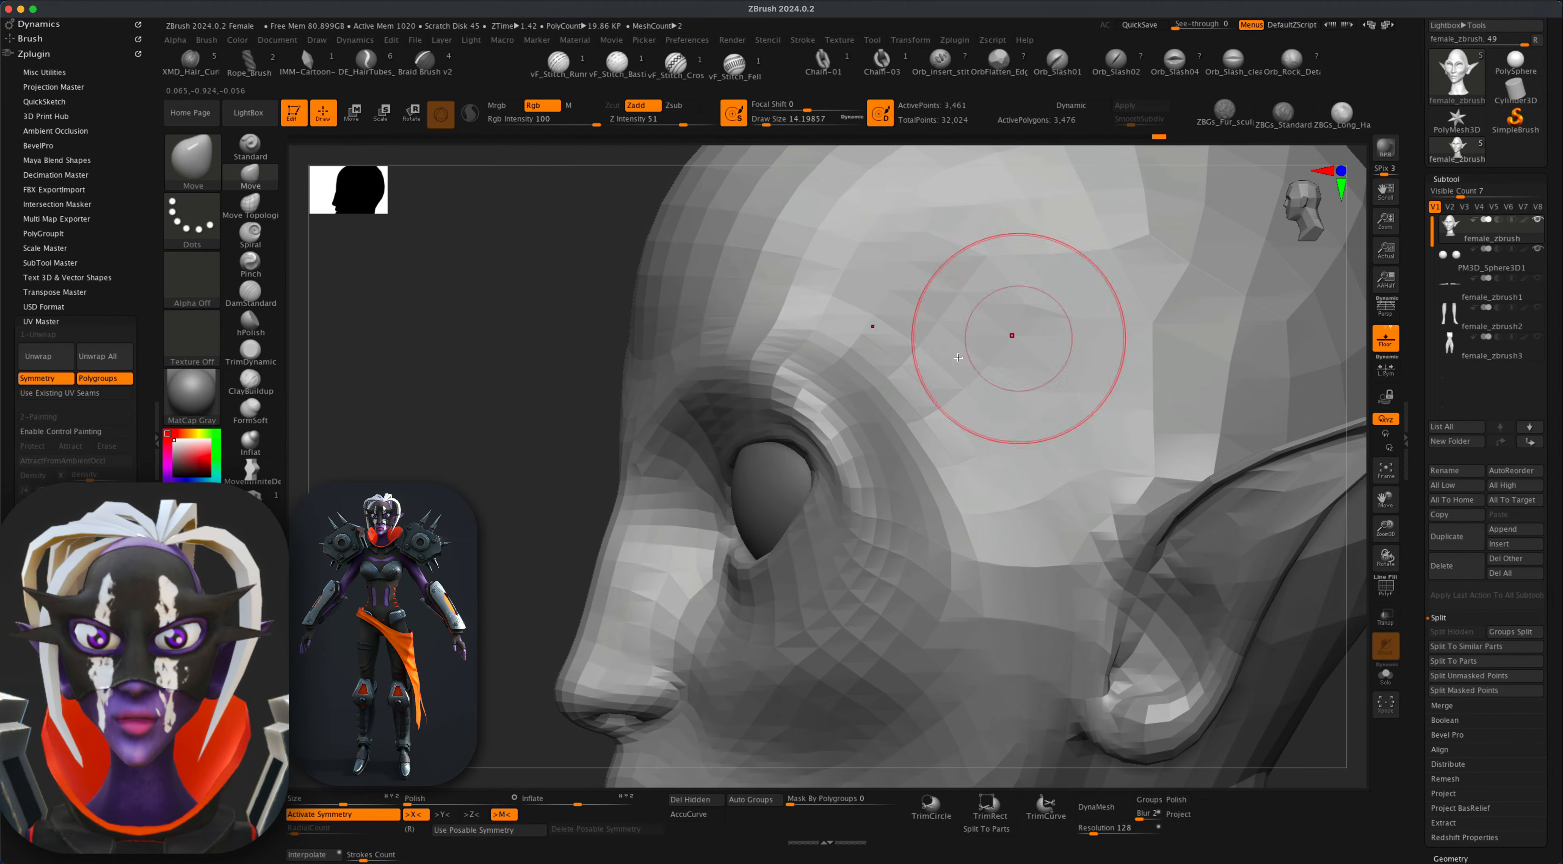
mouse_move(534, 478)
mouse_down()
mouse_move(691, 434)
mouse_move(727, 464)
mouse_up()
mouse_move(587, 477)
mouse_down()
mouse_move(722, 473)
mouse_move(699, 504)
mouse_up()
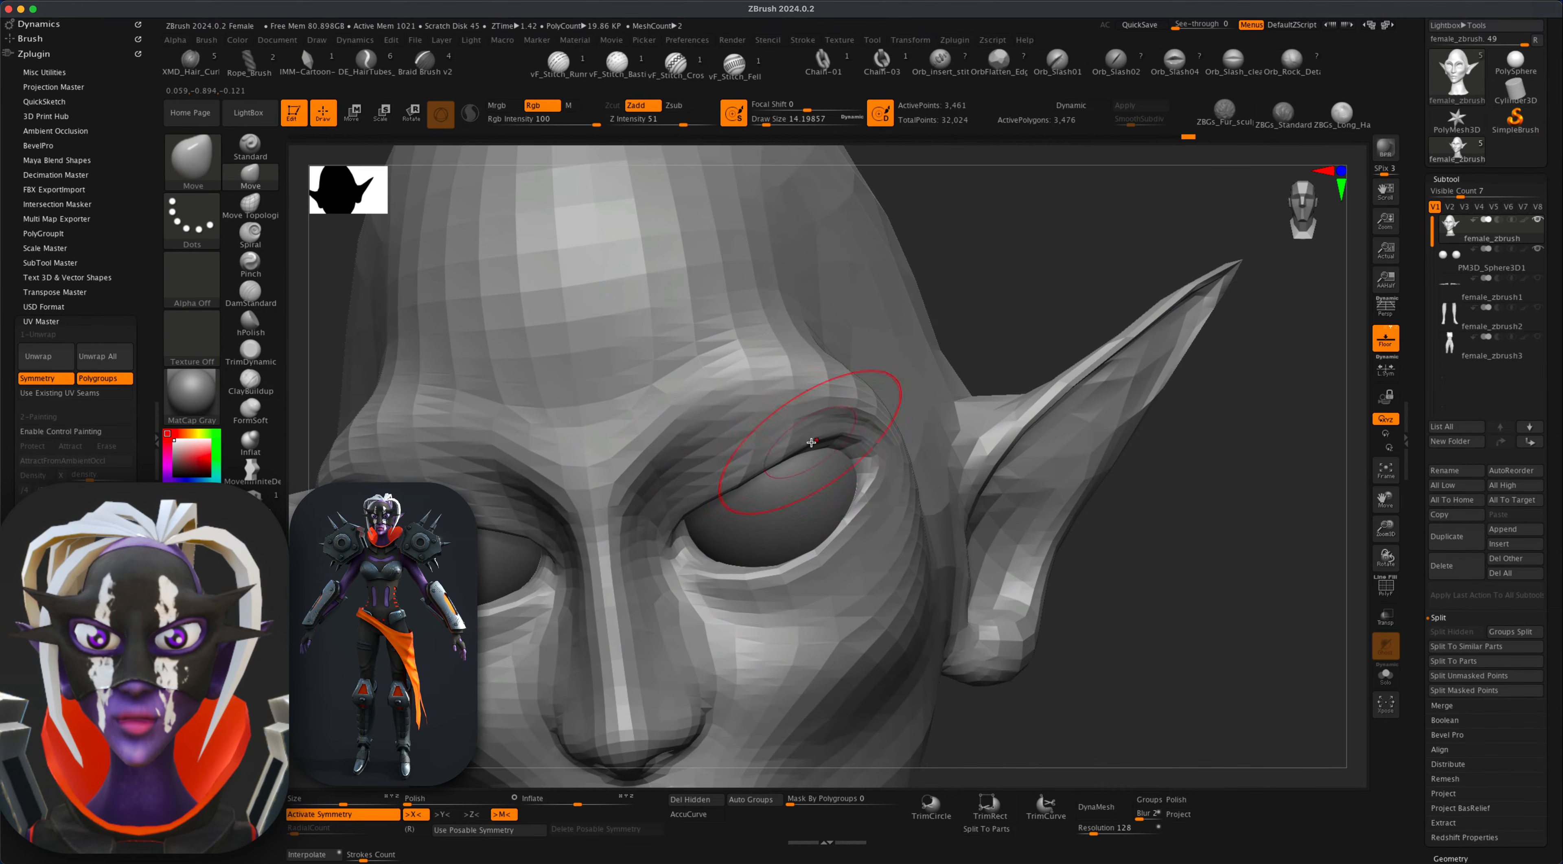
drag(978, 367, 993, 258)
drag(949, 345, 892, 352)
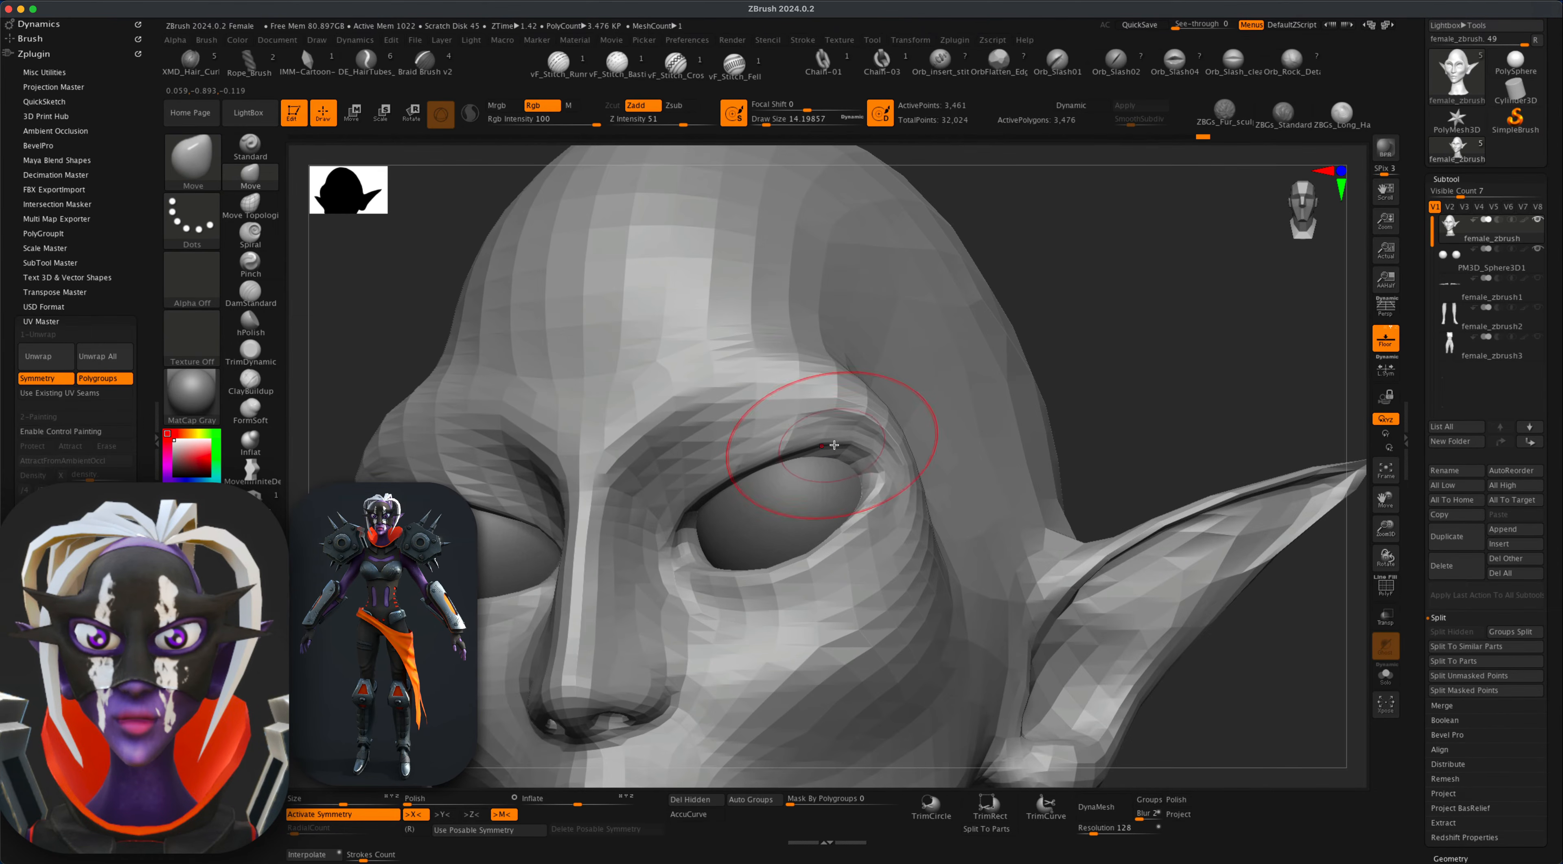
Adjust the lower eyelid and outer eye corner with the Move brush so the rims sit closely against the eyeballs.
drag(1044, 364, 1097, 274)
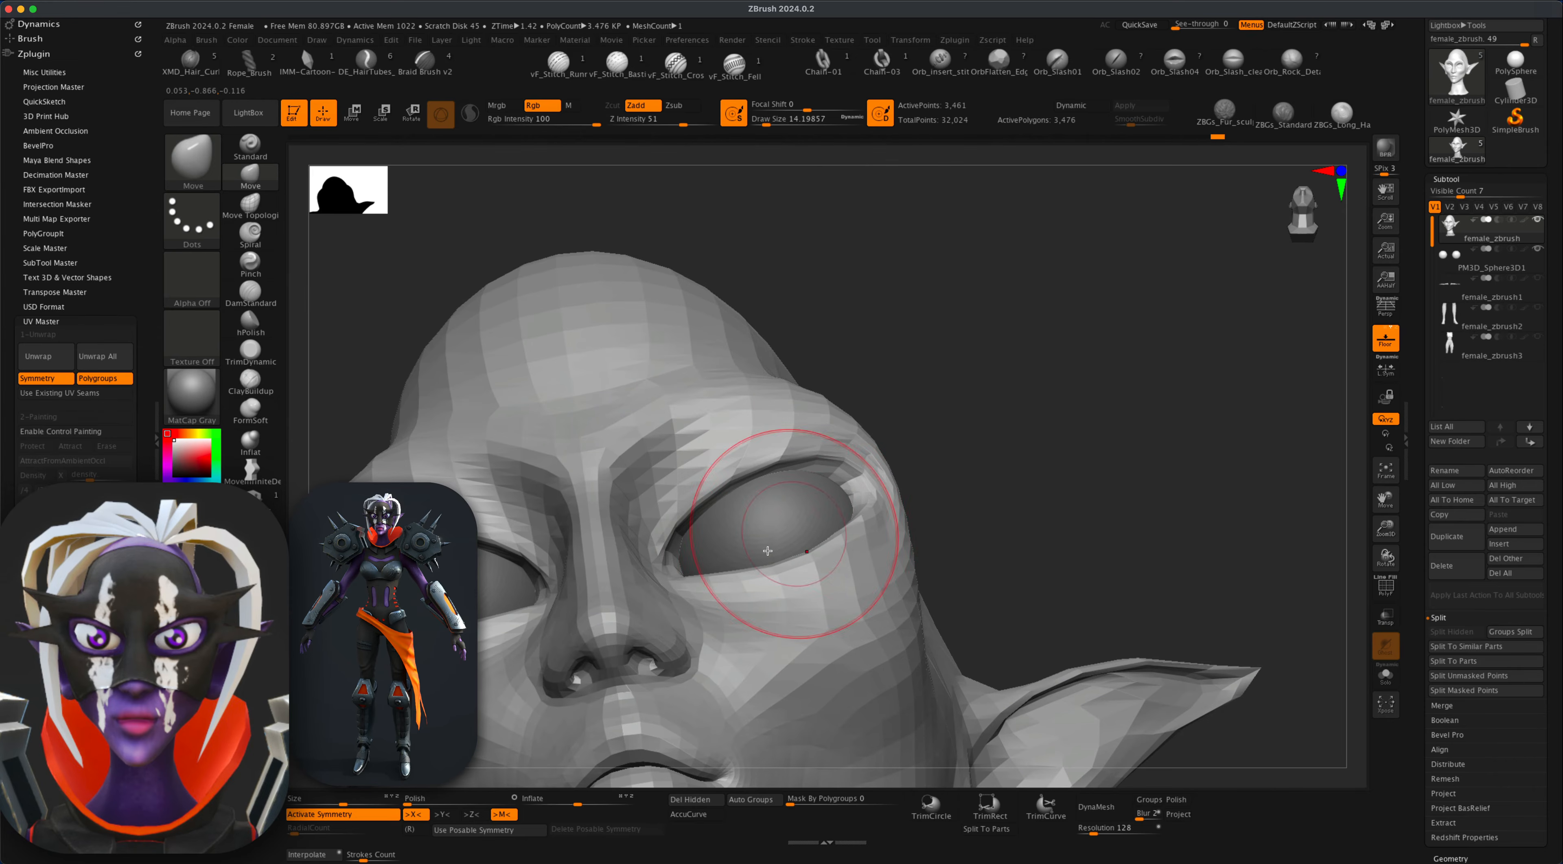
drag(751, 556, 749, 567)
drag(1054, 368, 1038, 462)
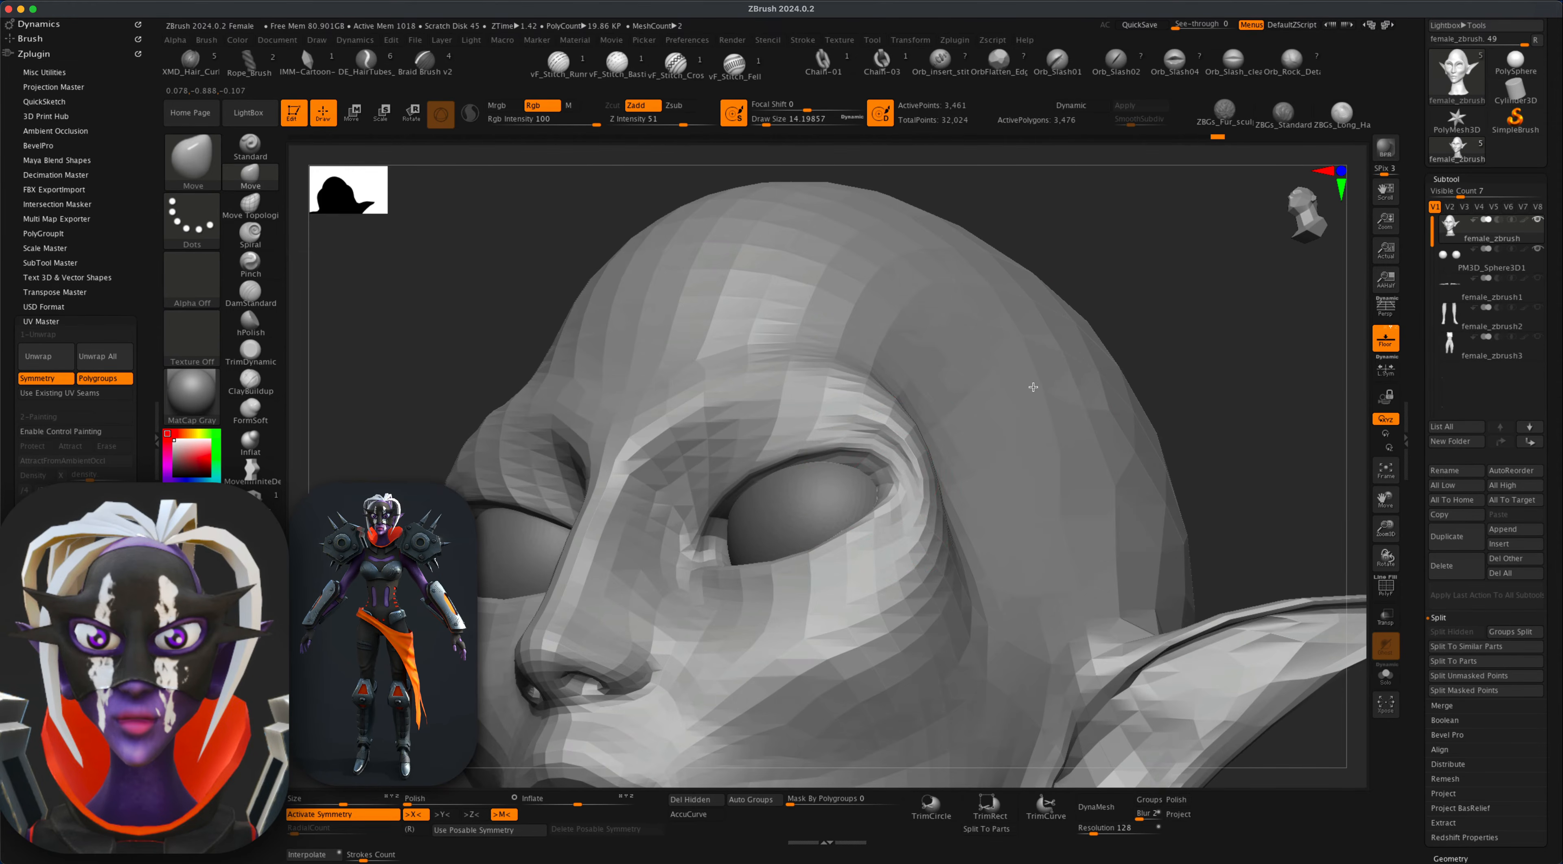
drag(892, 517, 898, 521)
drag(1199, 310, 1111, 405)
drag(783, 521, 796, 533)
drag(583, 537, 949, 366)
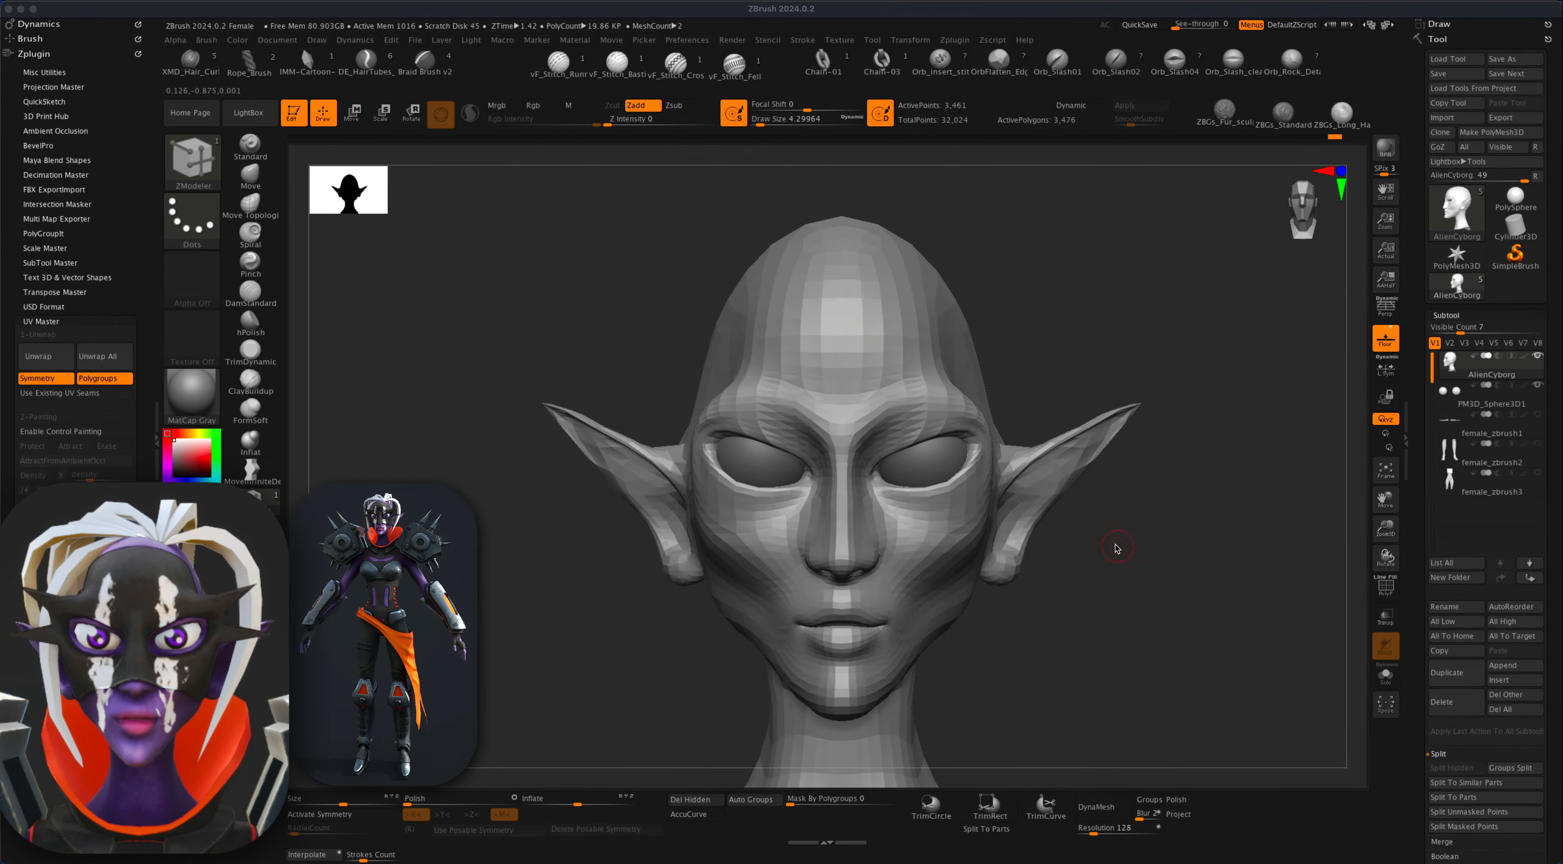
Turn on the polyframe, check the head's topology from several angles and duplicate the head subtool.
click(1388, 586)
click(1384, 587)
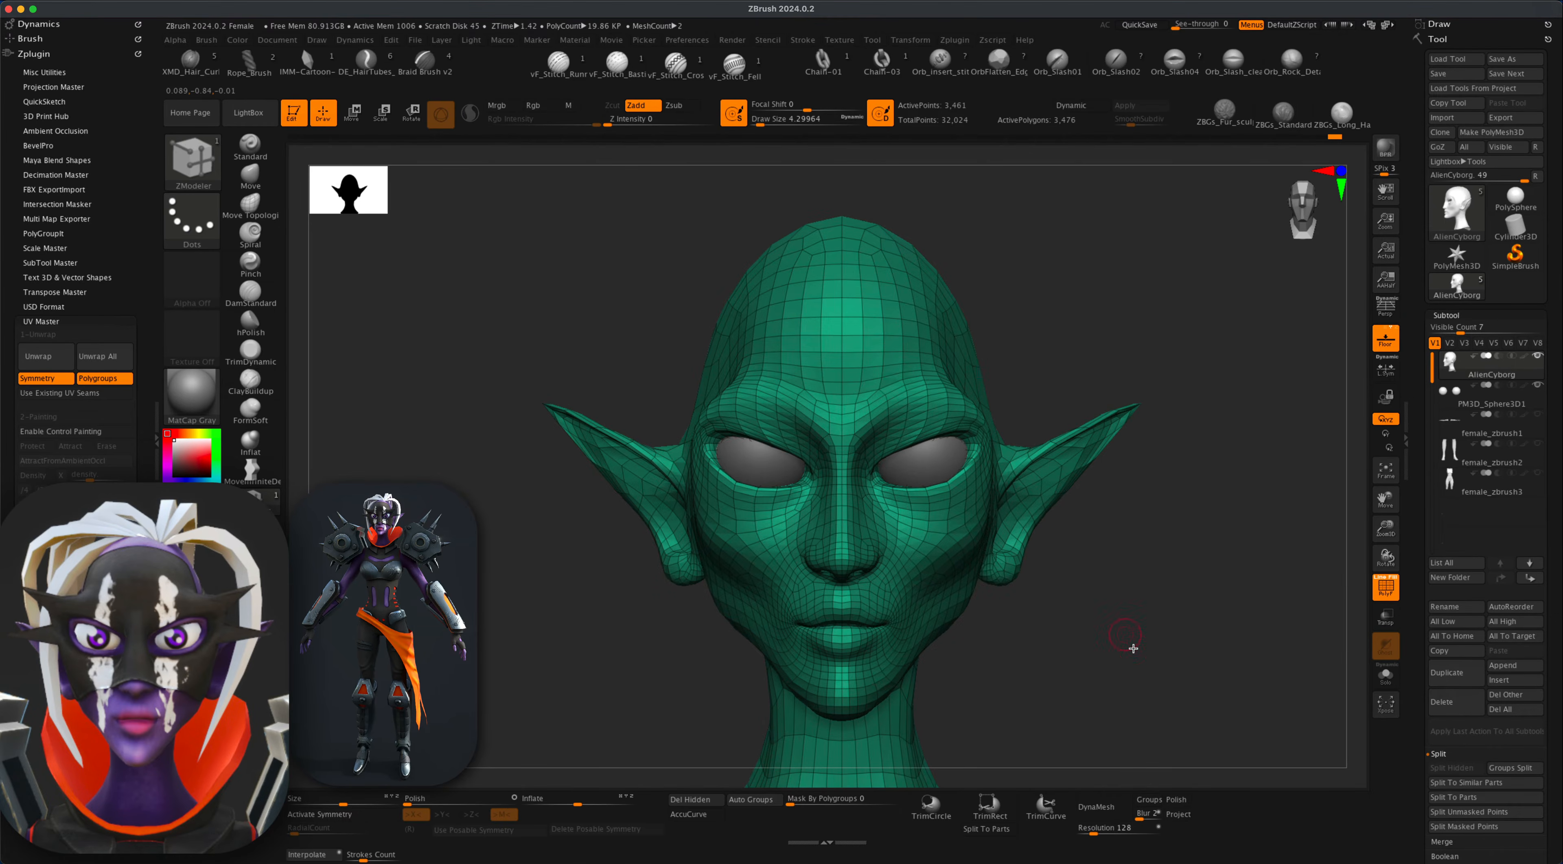
alt+drag(1134, 648, 1030, 611)
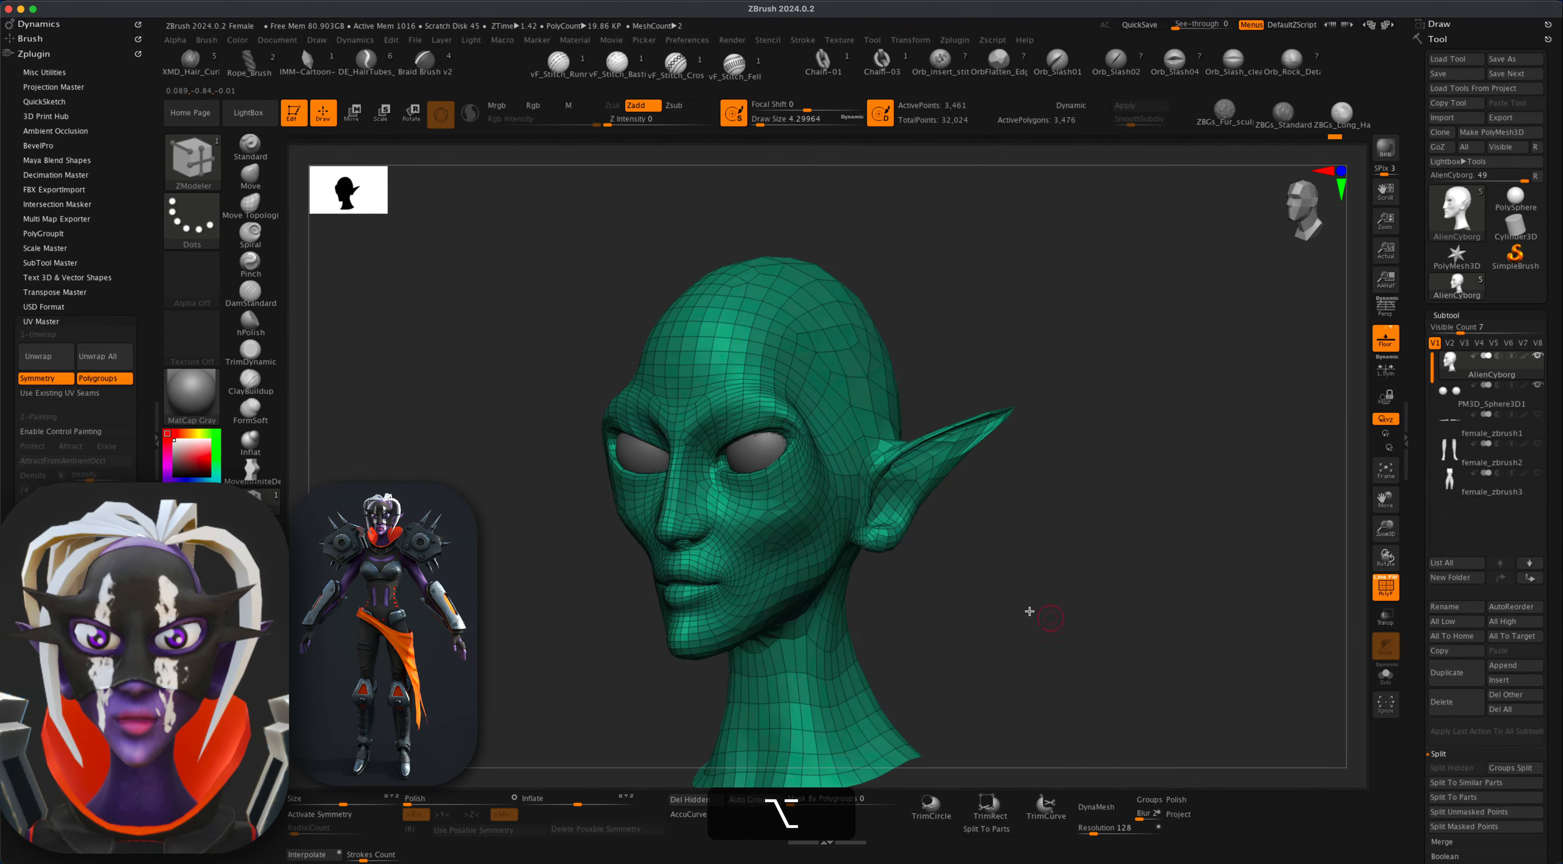
mouse_move(1040, 546)
mouse_down()
mouse_move(1019, 547)
mouse_move(1103, 547)
mouse_move(1059, 547)
mouse_up()
alt+drag(1226, 543, 1145, 569)
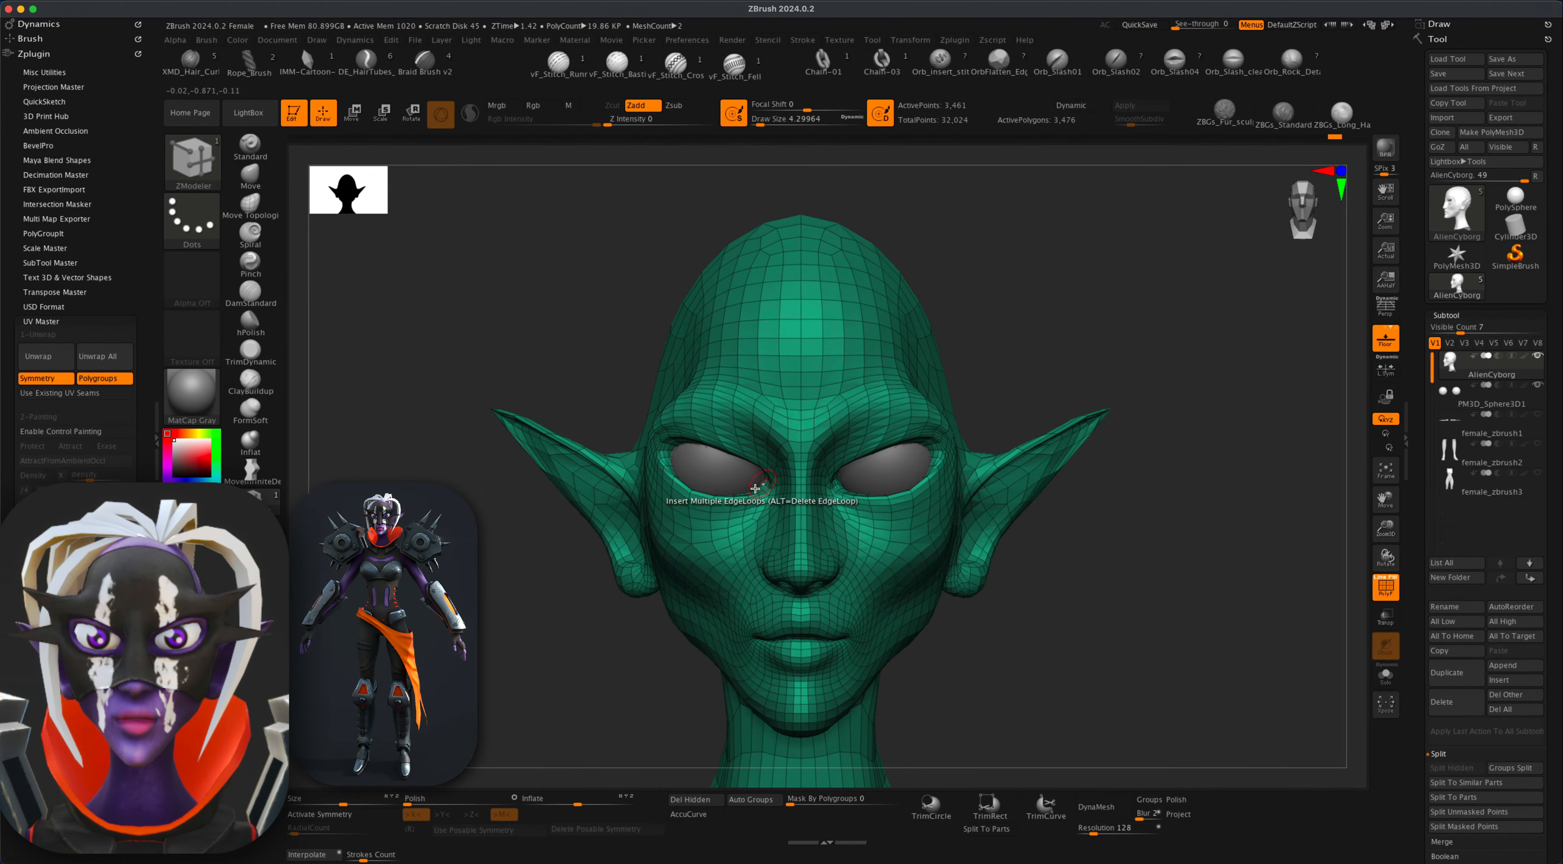
drag(1092, 571, 1262, 526)
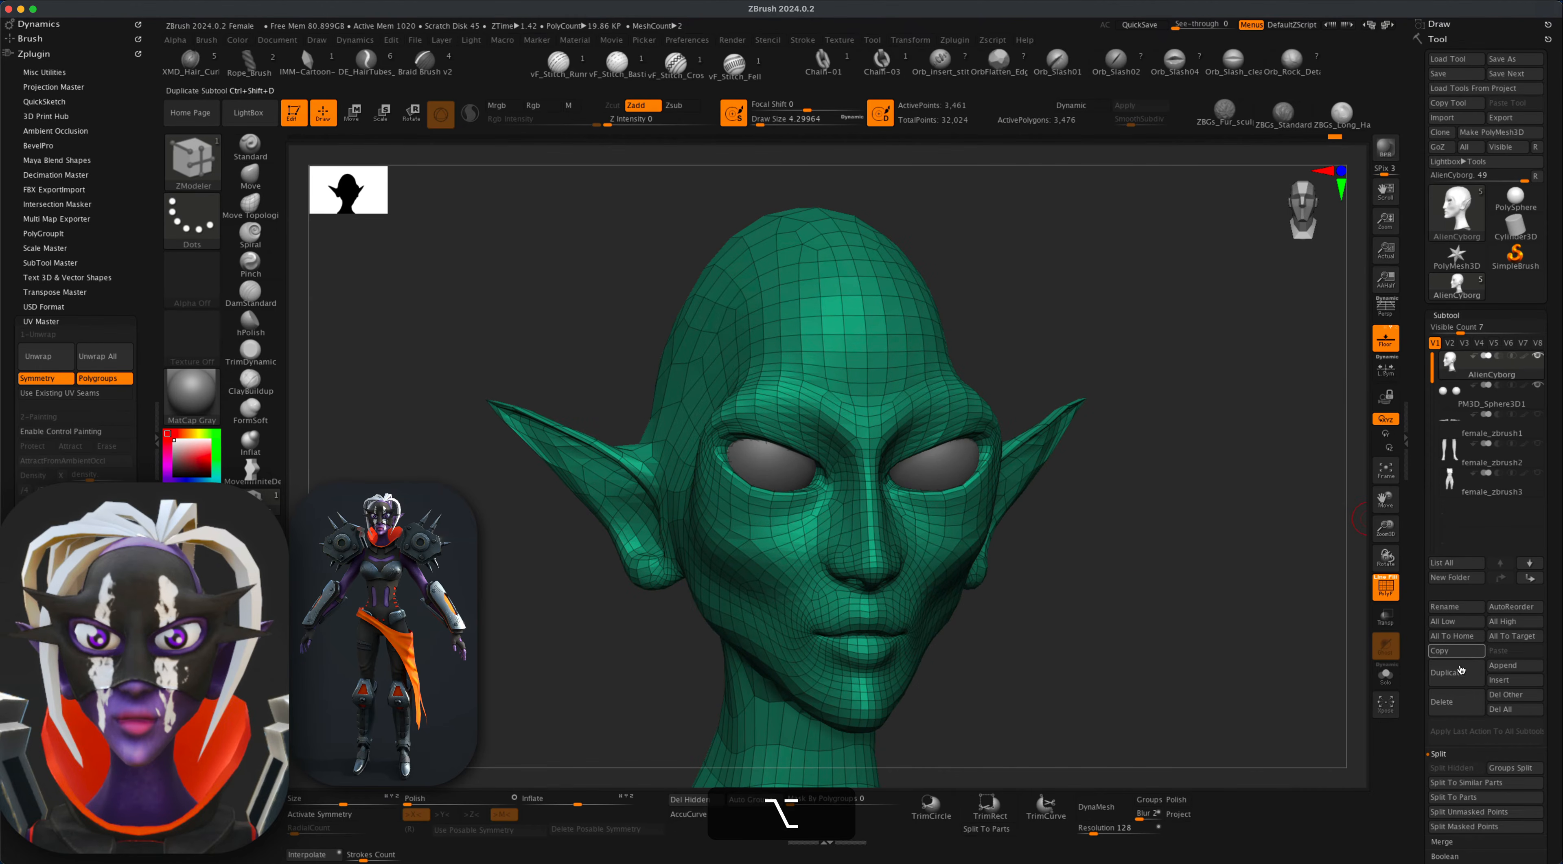
click(1460, 678)
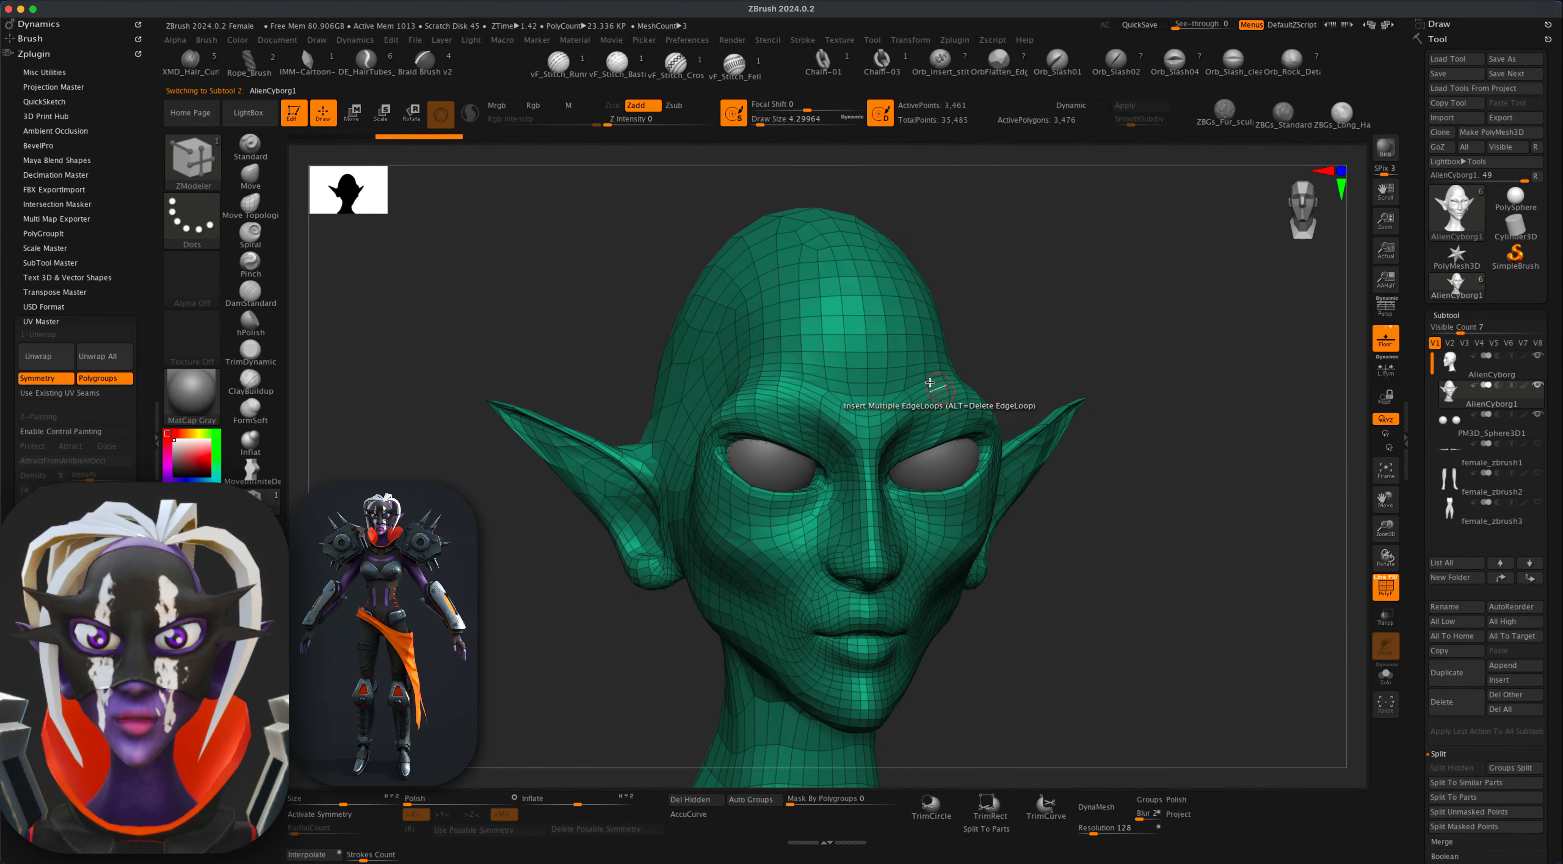
drag(1149, 590, 1269, 523)
Rename the original AlienCyborg subtool as mask and its duplicate as head.
mouse_move(1541, 357)
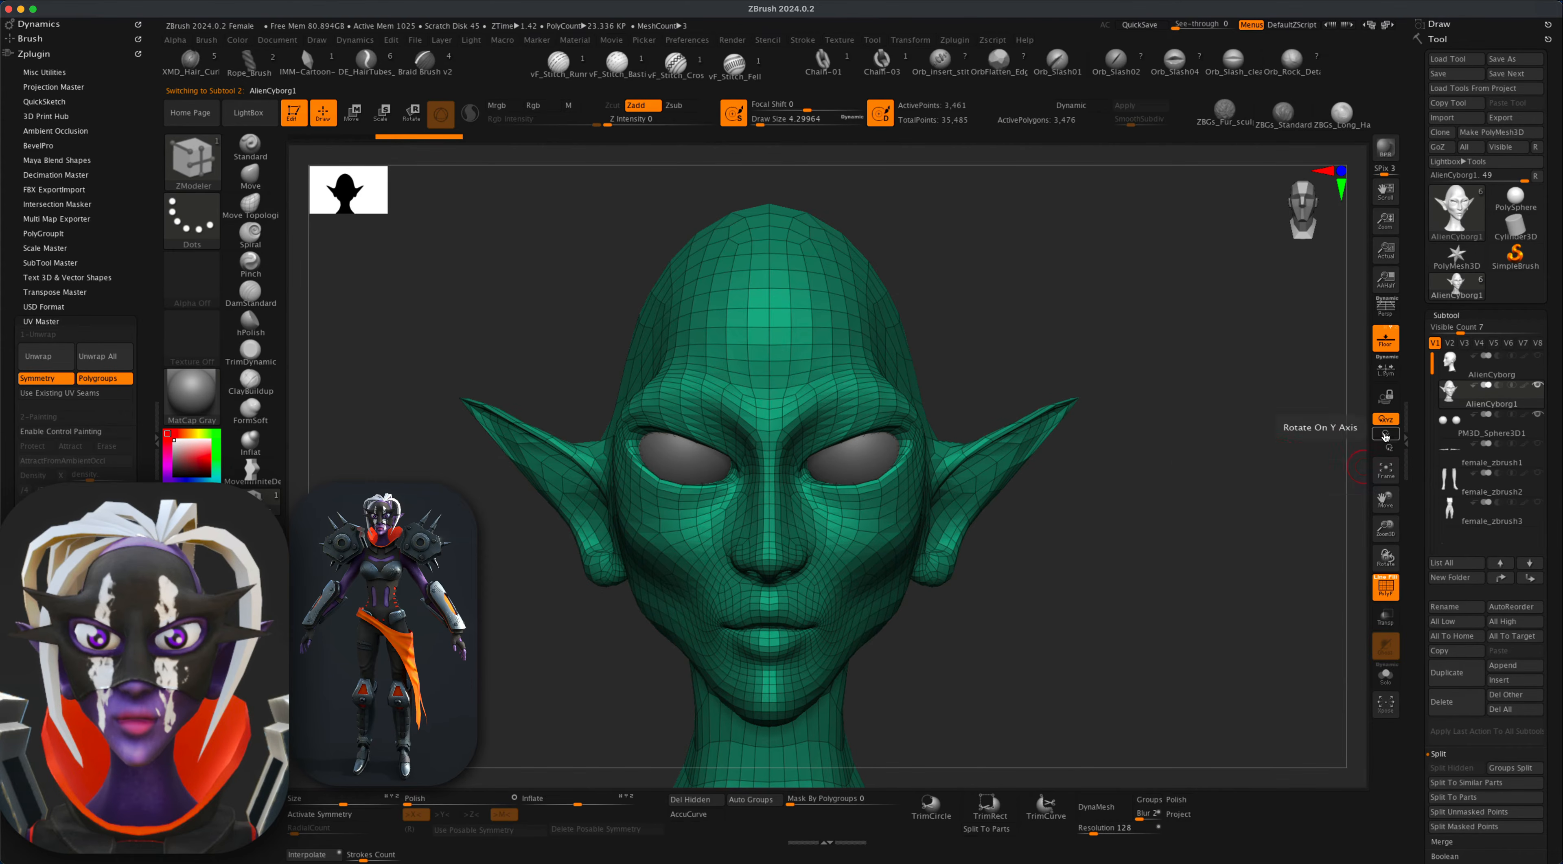
click(1537, 356)
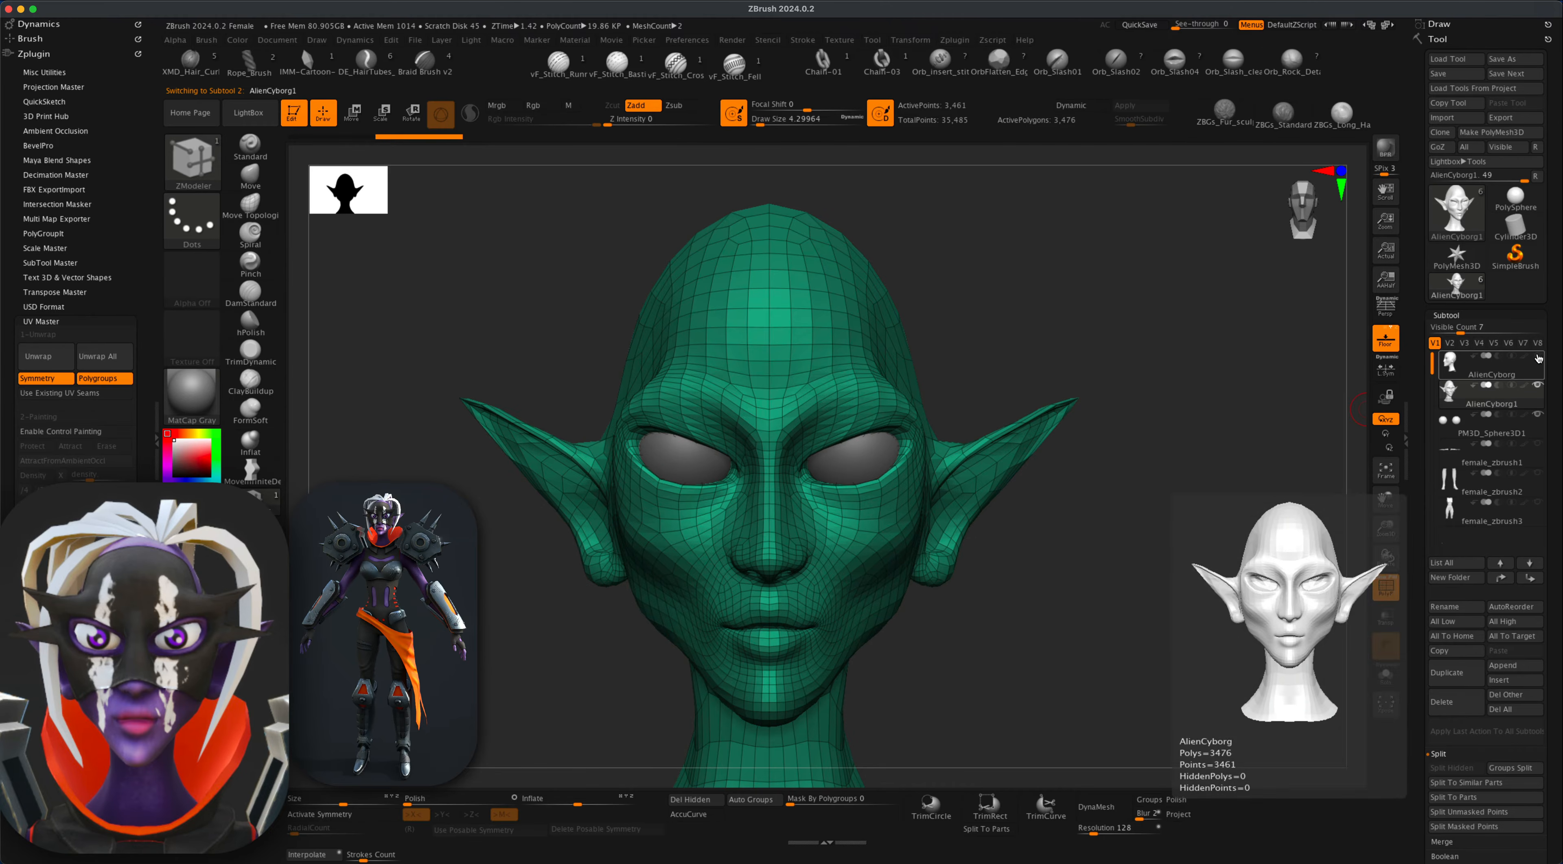
mouse_move(1449, 392)
click(1501, 369)
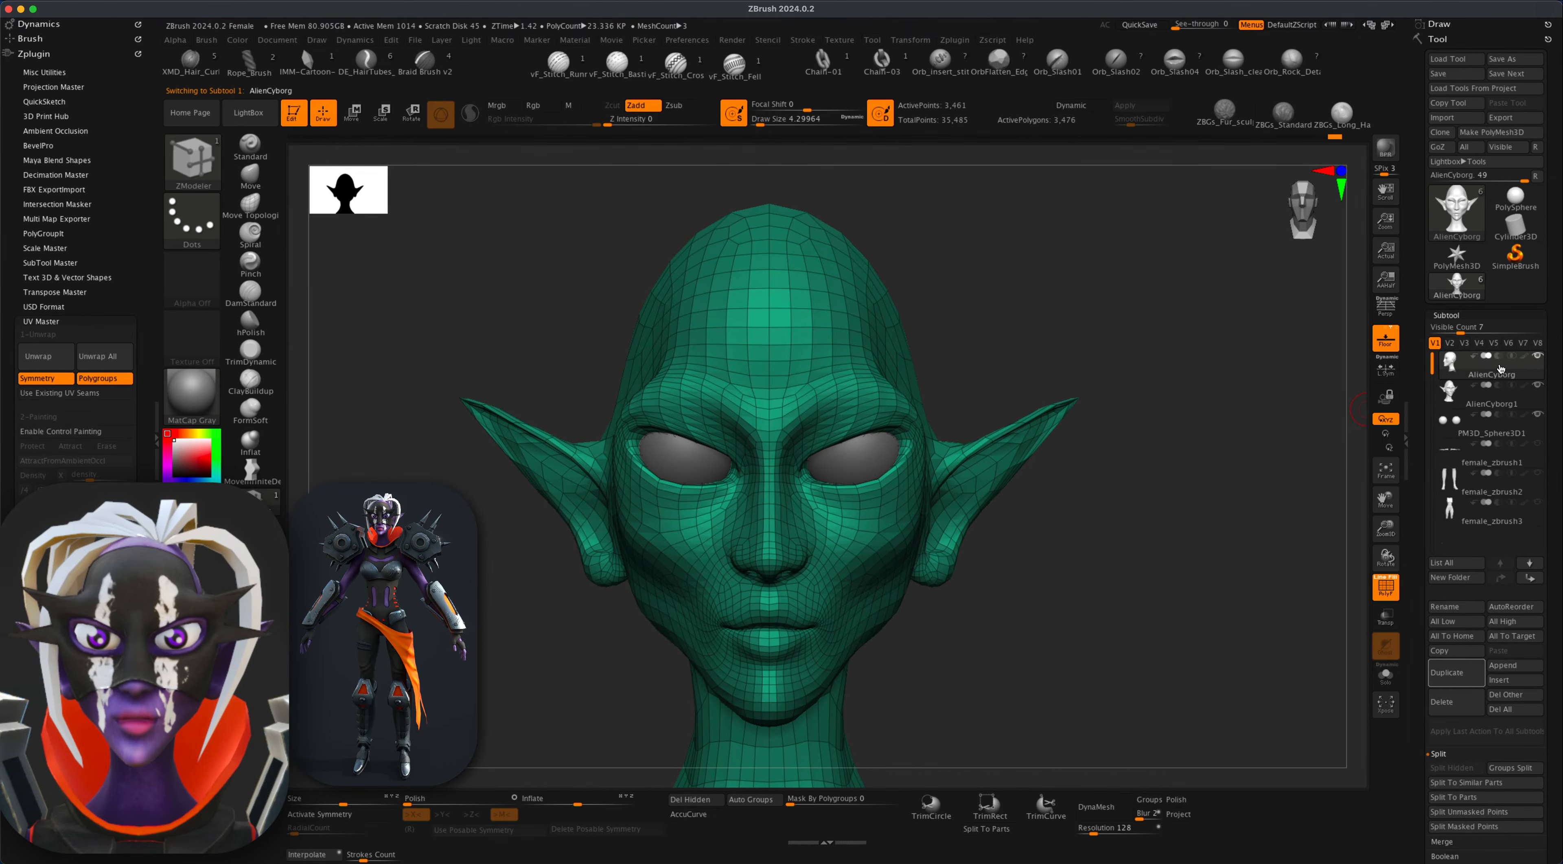
click(1454, 607)
text(mask)
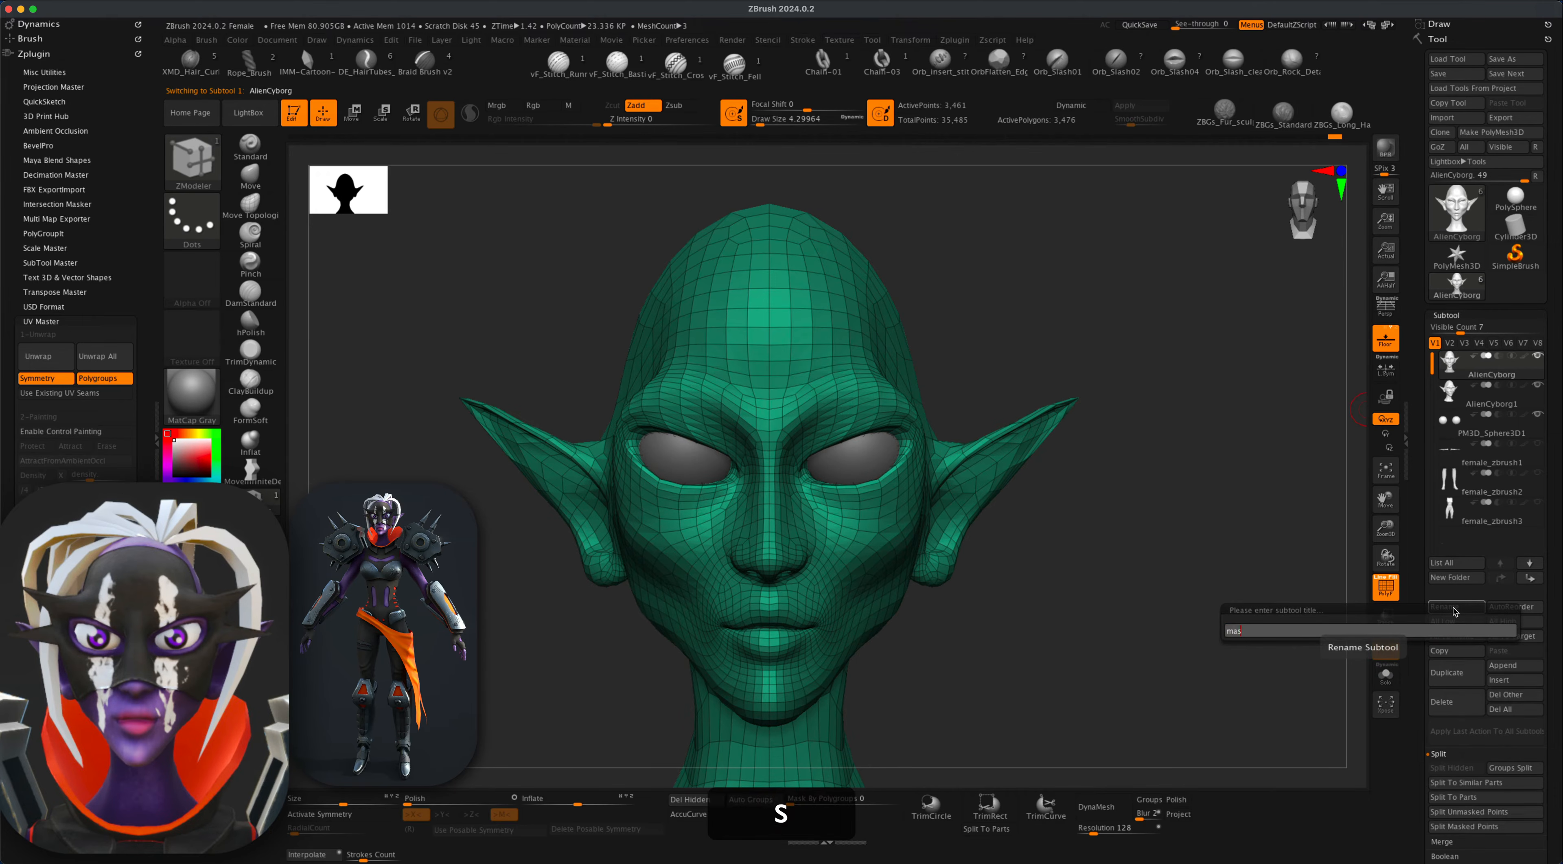
key(Return)
key(Down)
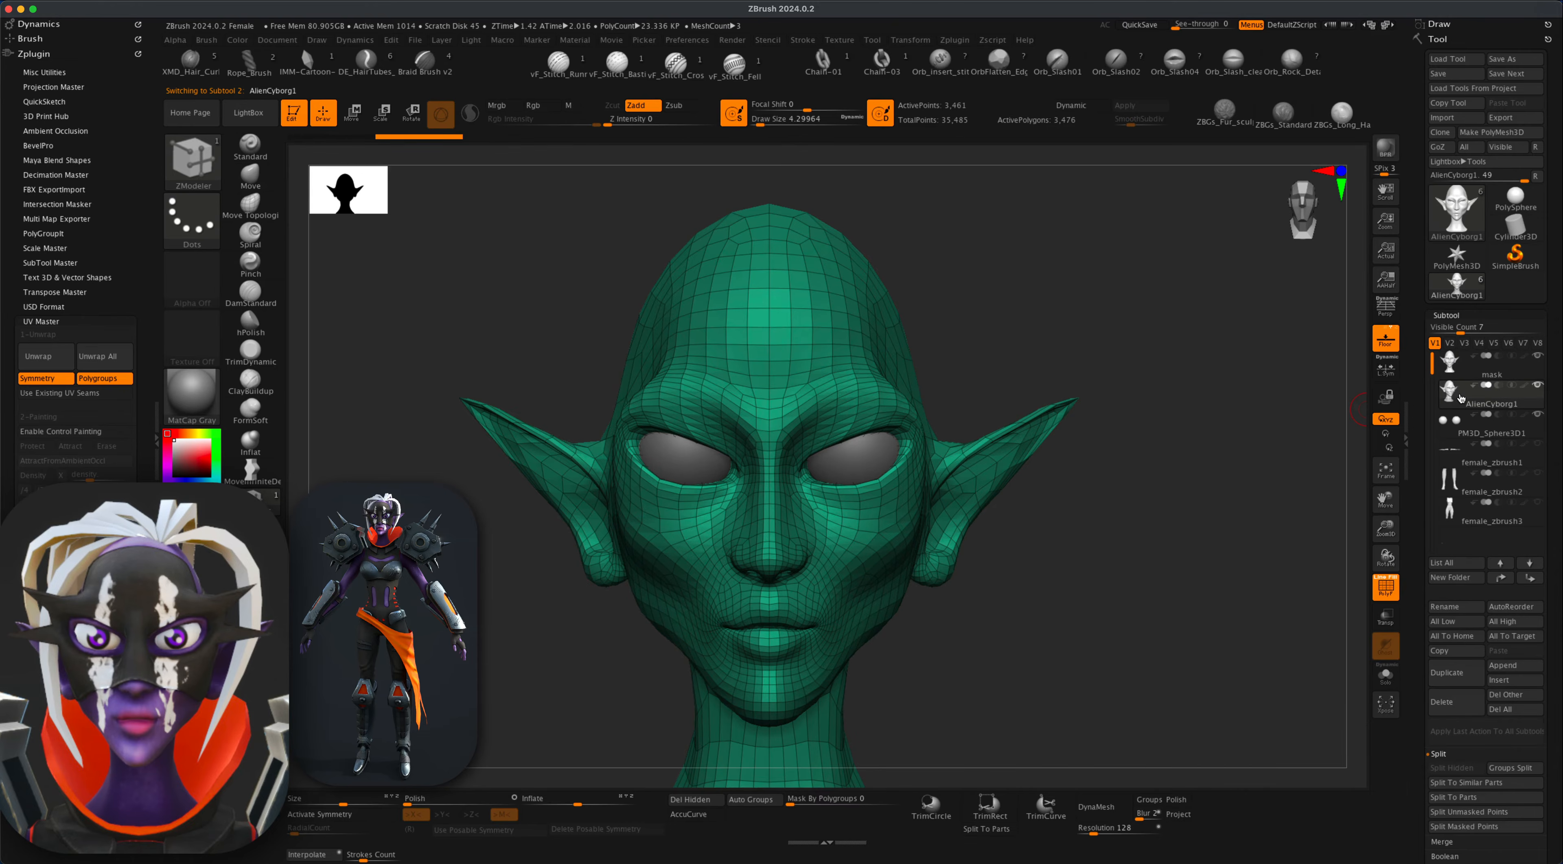
click(1455, 608)
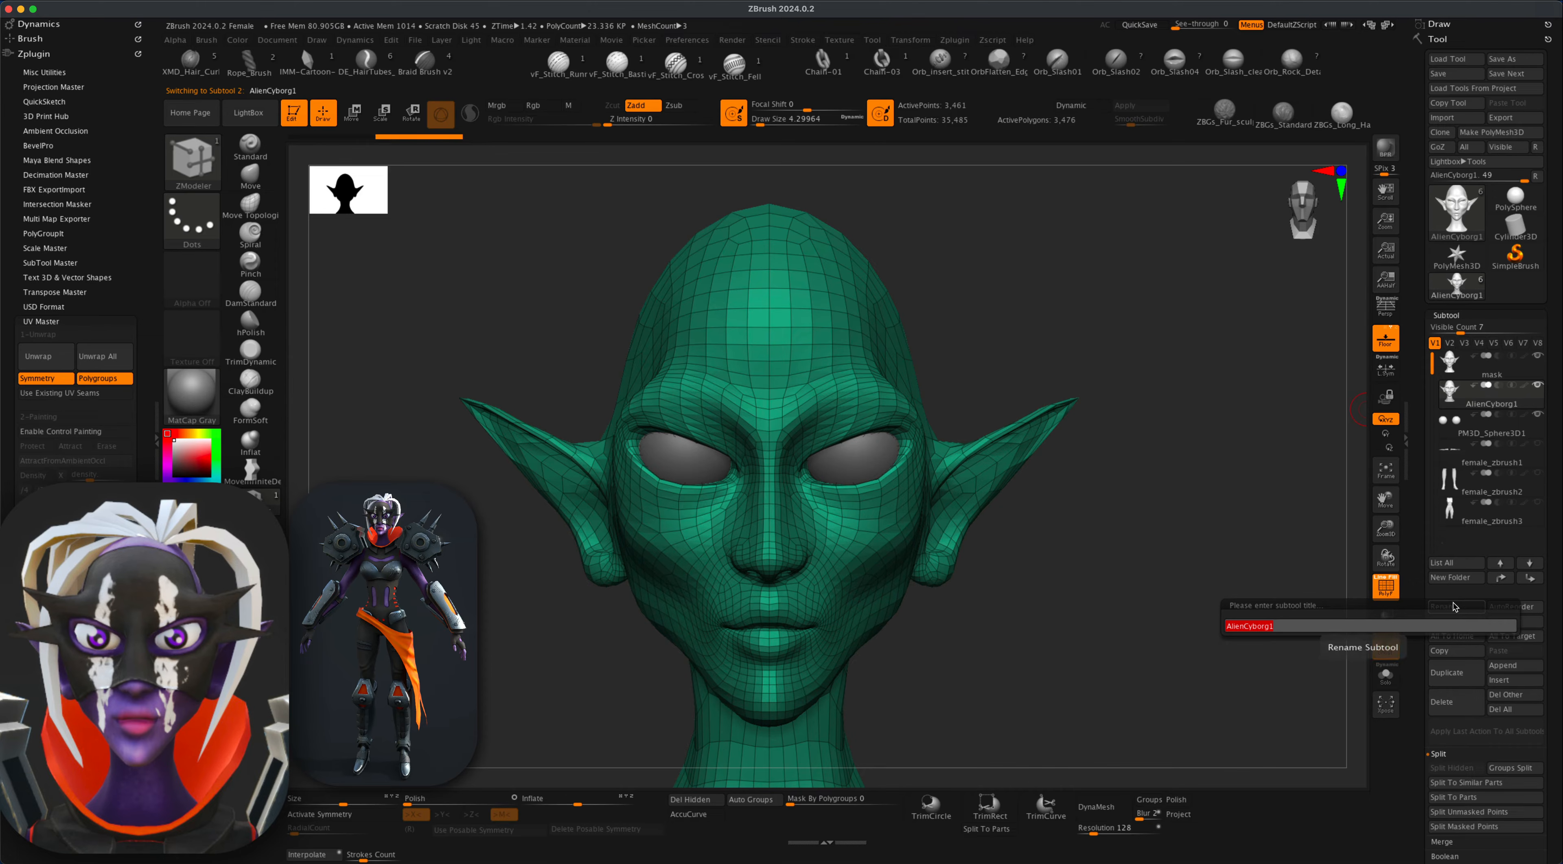
text(head)
key(Return)
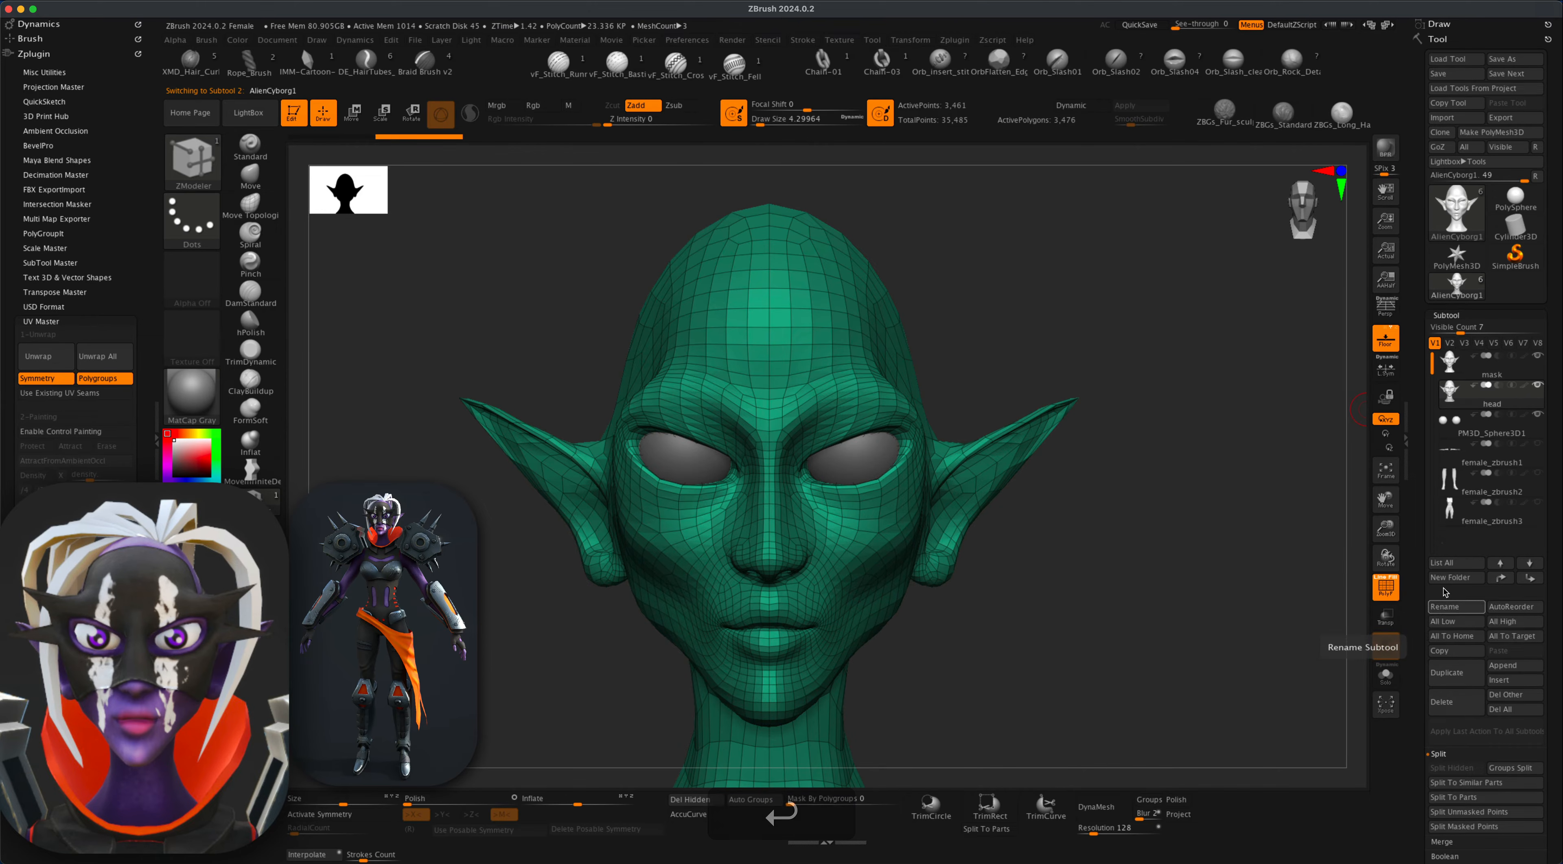
Make the mask subtool active and hide the head subtool to isolate the mask with the eyeballs.
click(1452, 365)
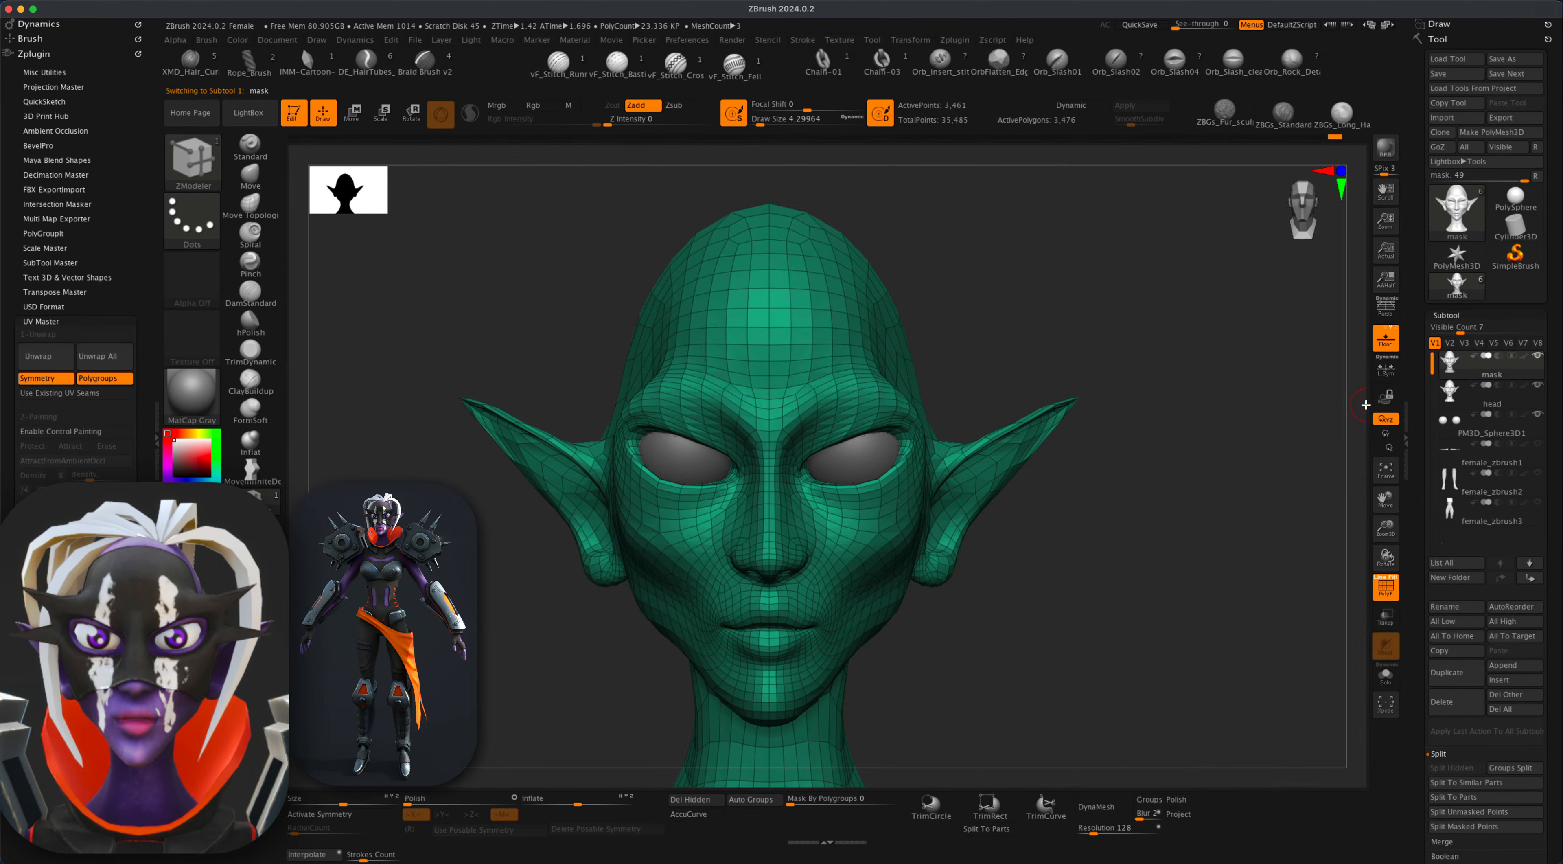
click(1538, 386)
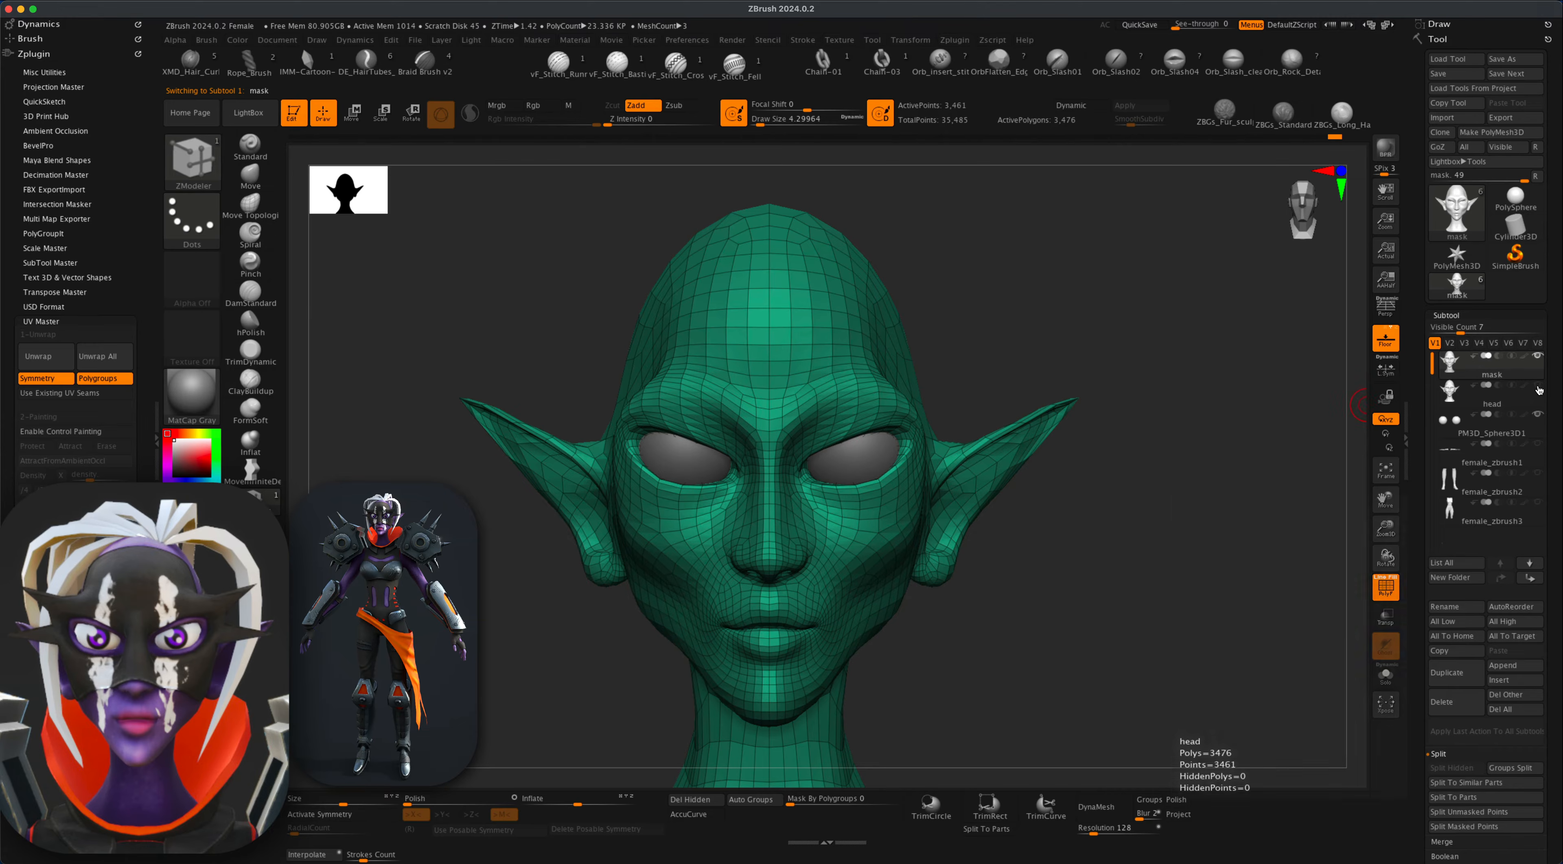
mouse_move(1174, 492)
mouse_down()
mouse_move(1086, 493)
mouse_move(1187, 516)
mouse_move(1163, 516)
mouse_up()
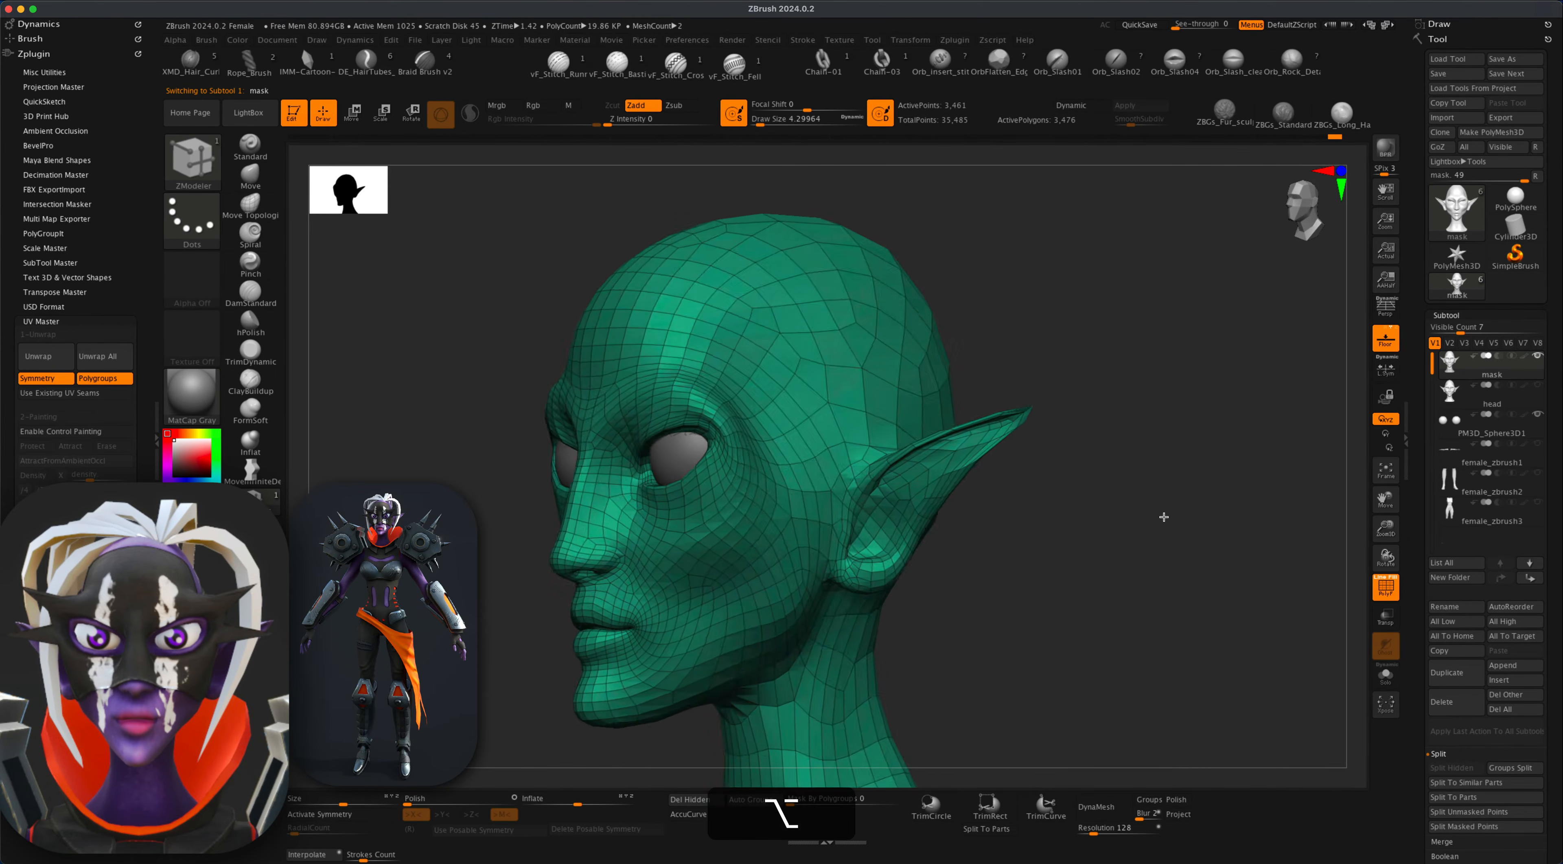
alt+drag(1059, 557, 1083, 530)
alt+drag(1174, 553, 1177, 521)
drag(1092, 587, 1130, 588)
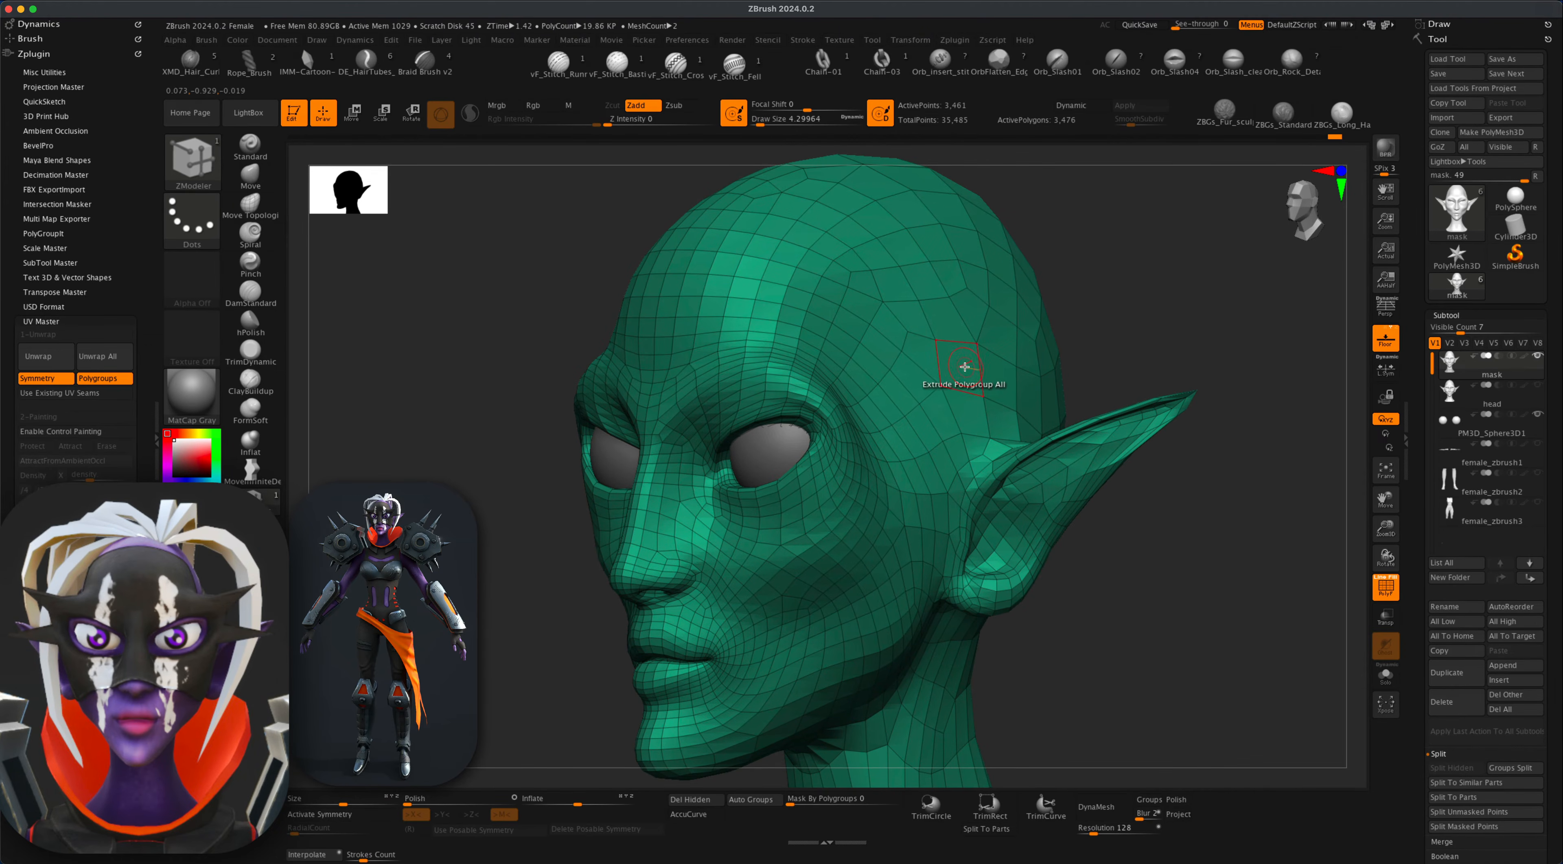
Extrude the mask with ZModeler's Extrude polygon action on Polygroup All to give it a slight thickness, and check it from the side.
key(space)
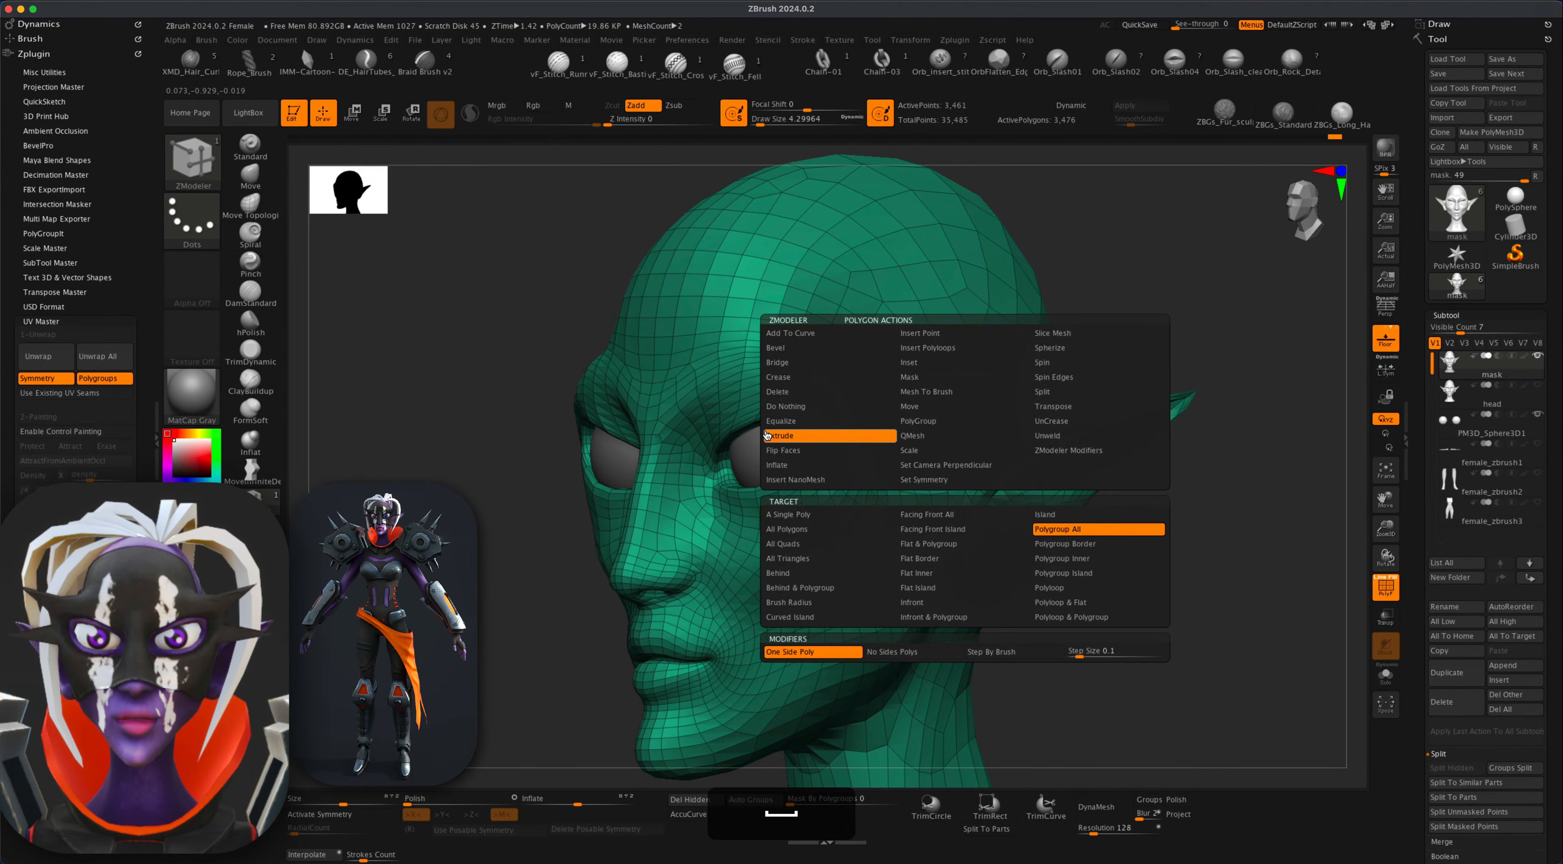
key(f)
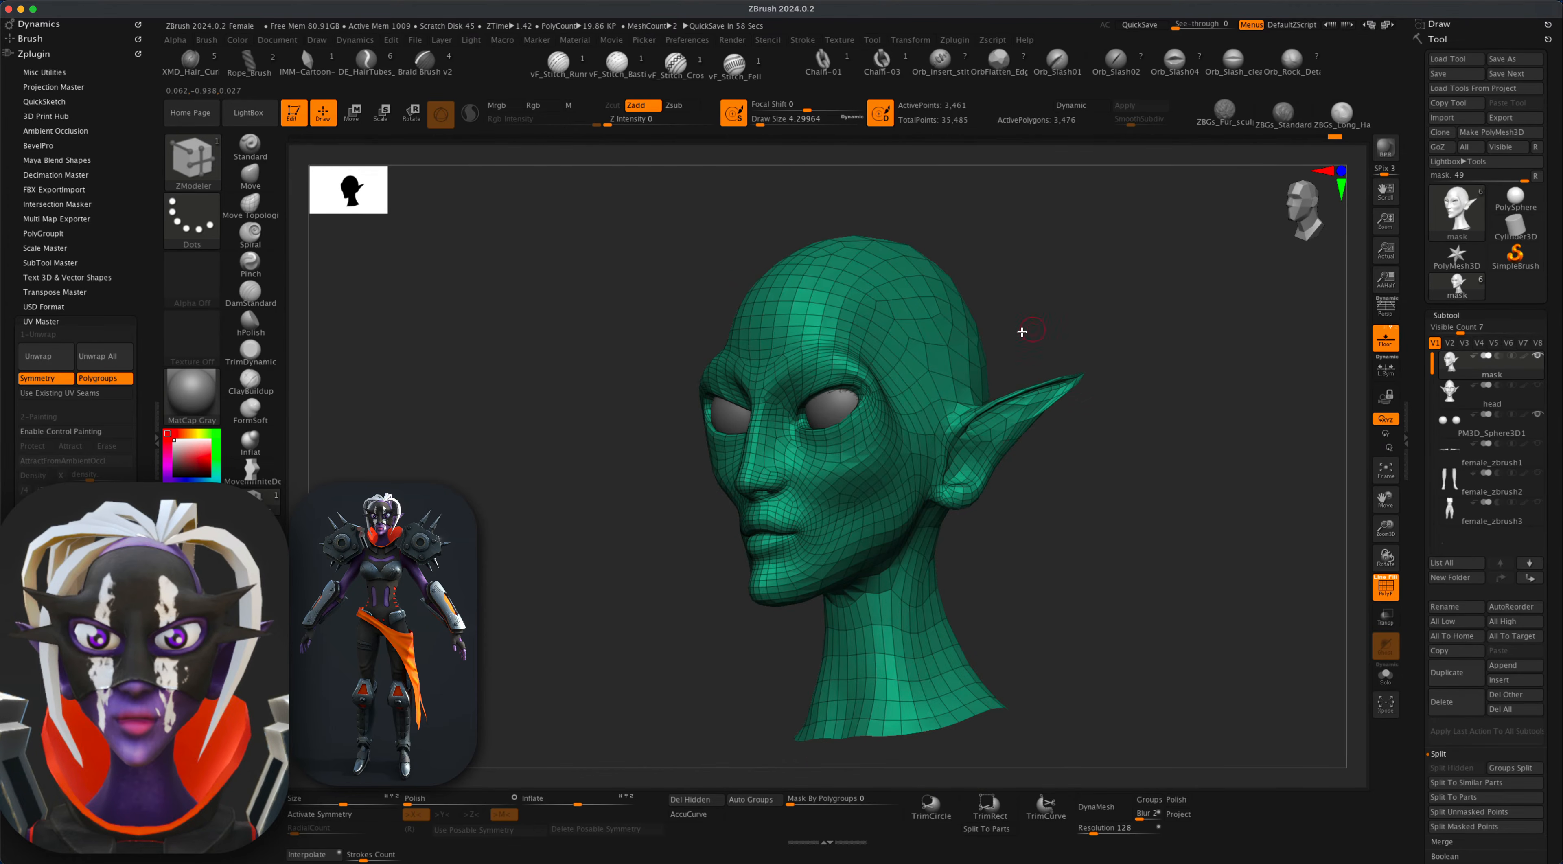
click(959, 339)
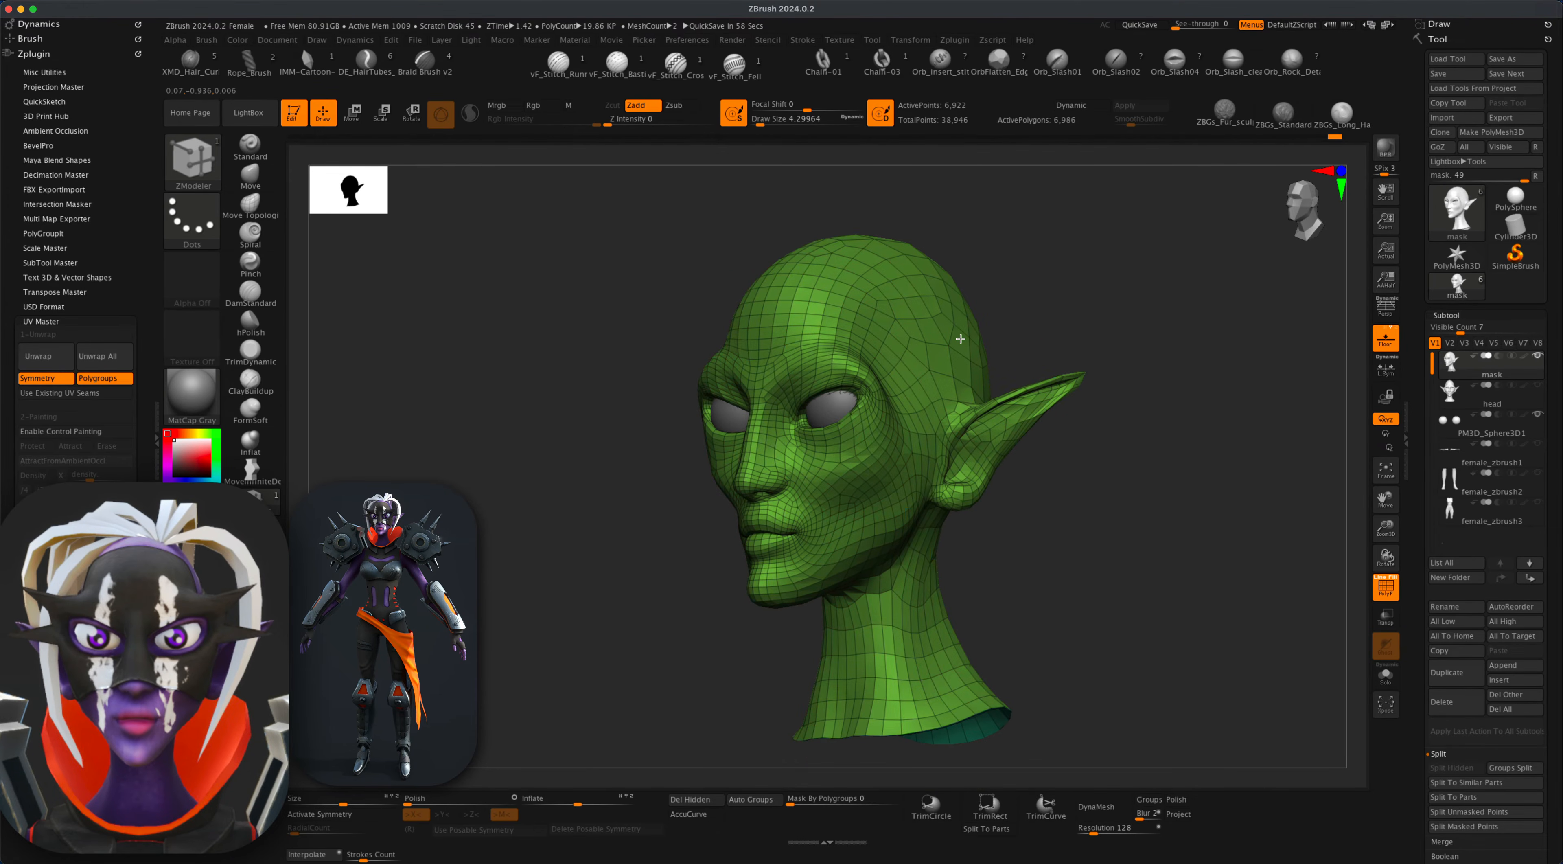
drag(1113, 625, 1353, 437)
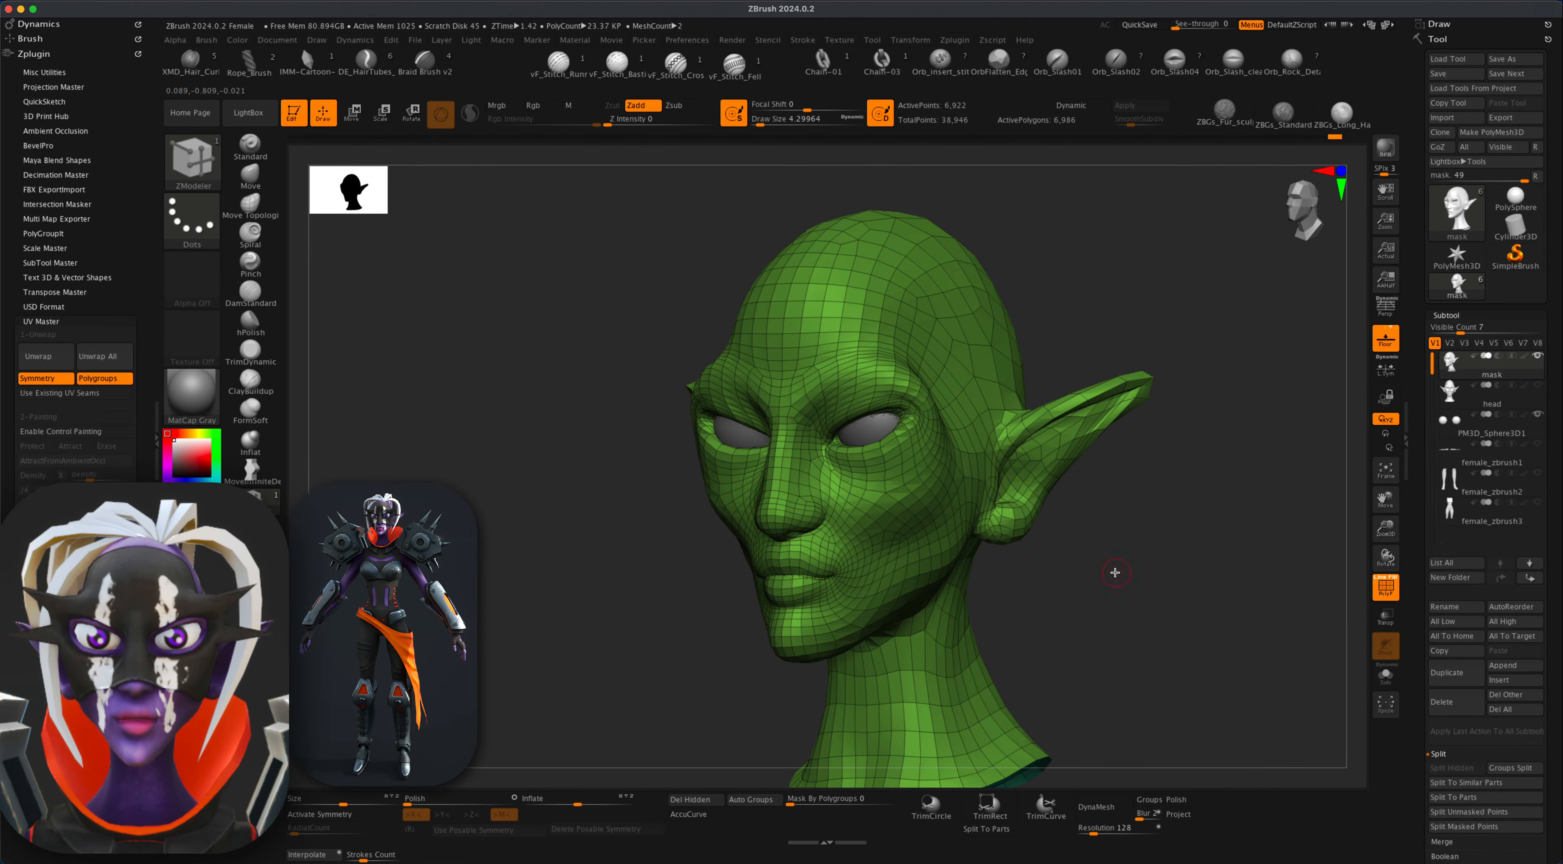
mouse_move(1115, 573)
mouse_down()
mouse_move(1075, 569)
mouse_move(1100, 548)
mouse_up()
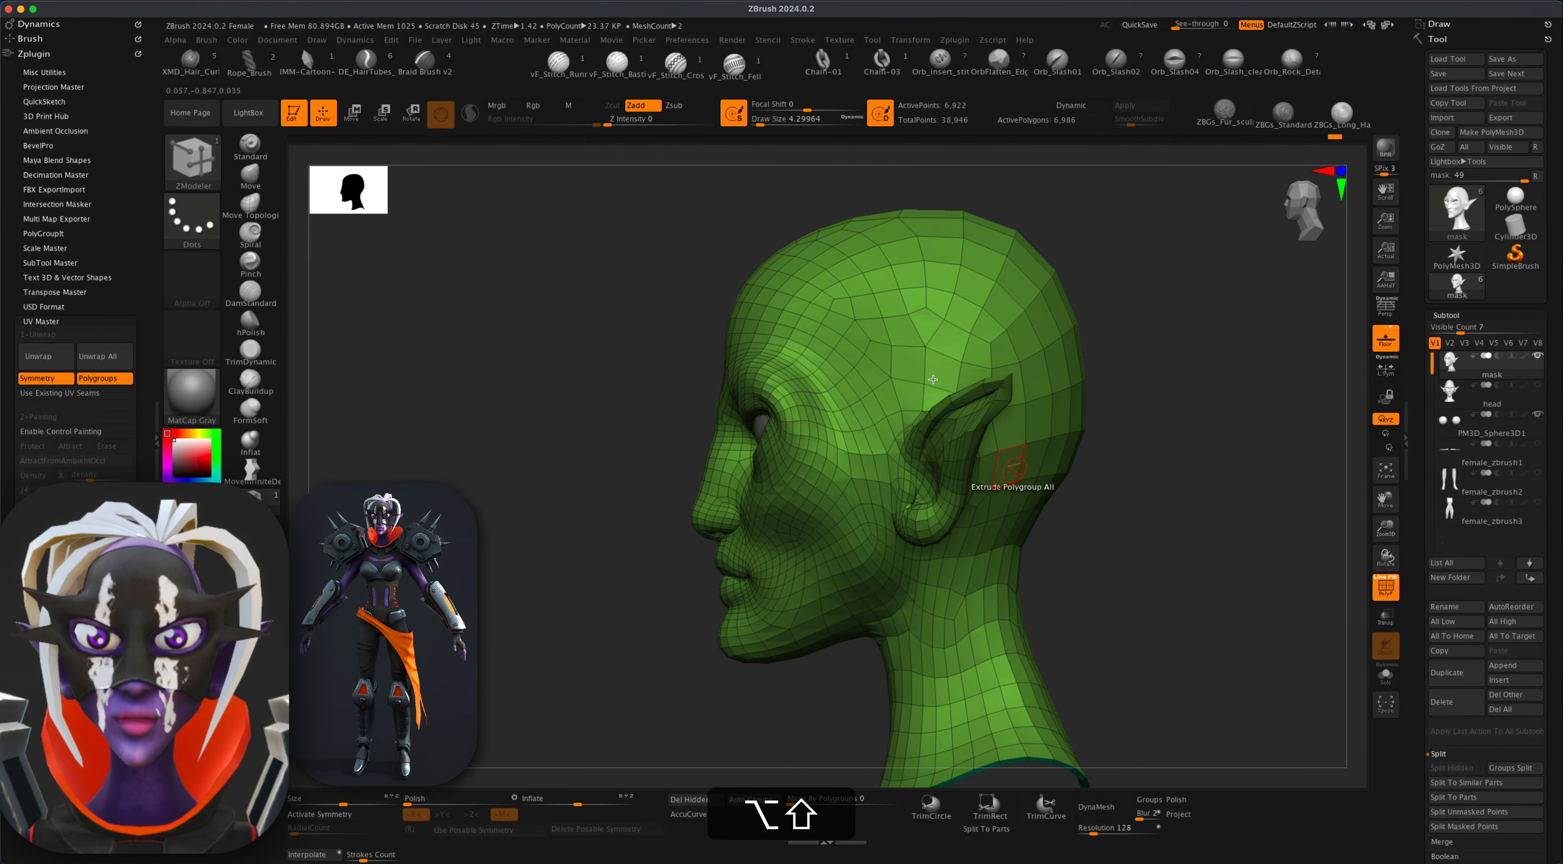
drag(1051, 618, 1104, 586)
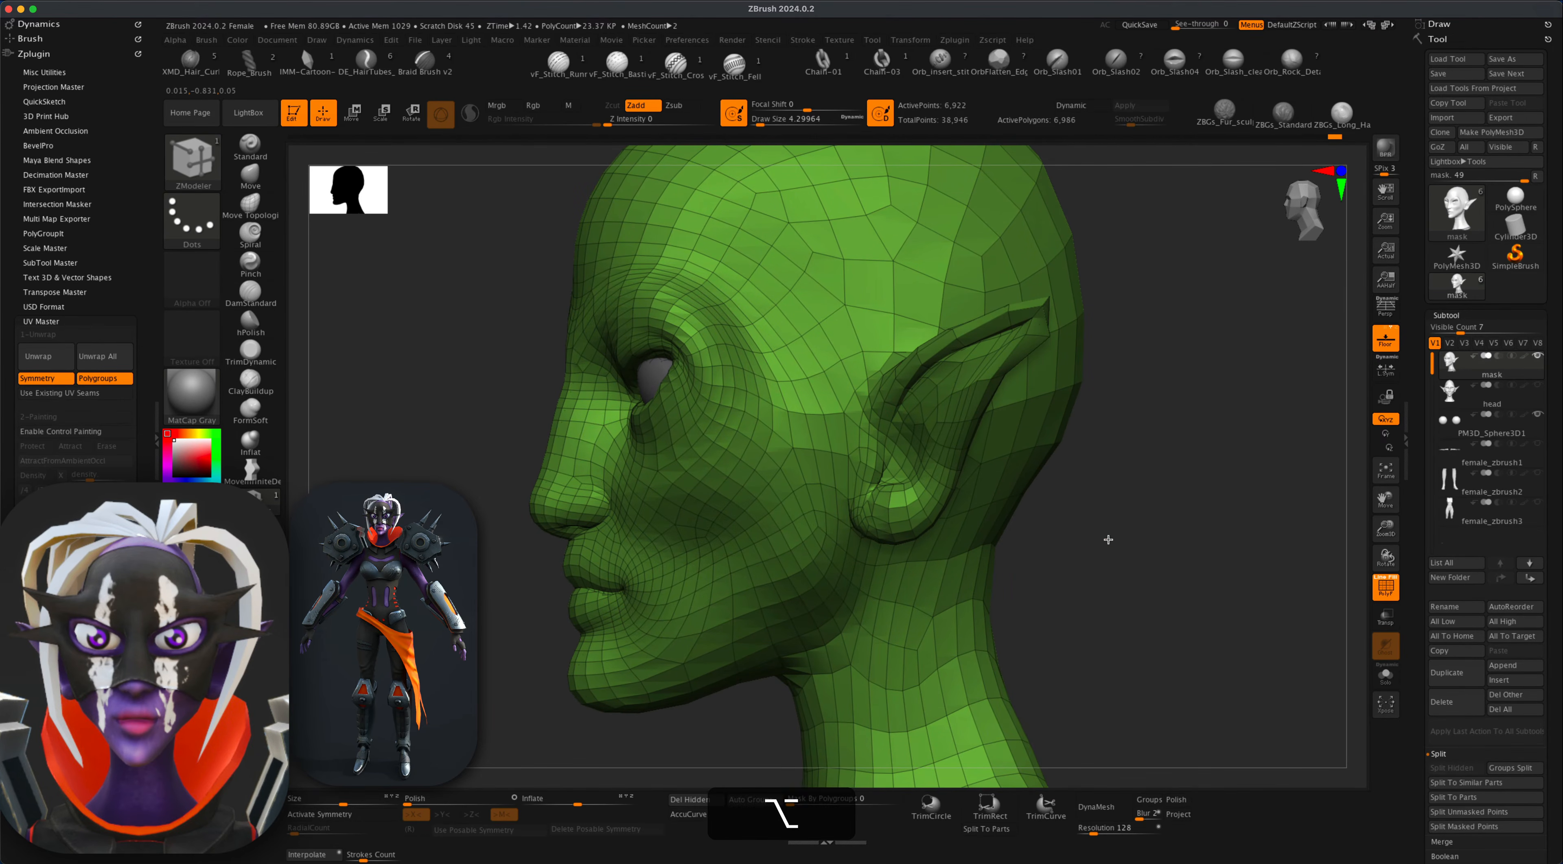
alt+drag(1108, 540, 1045, 504)
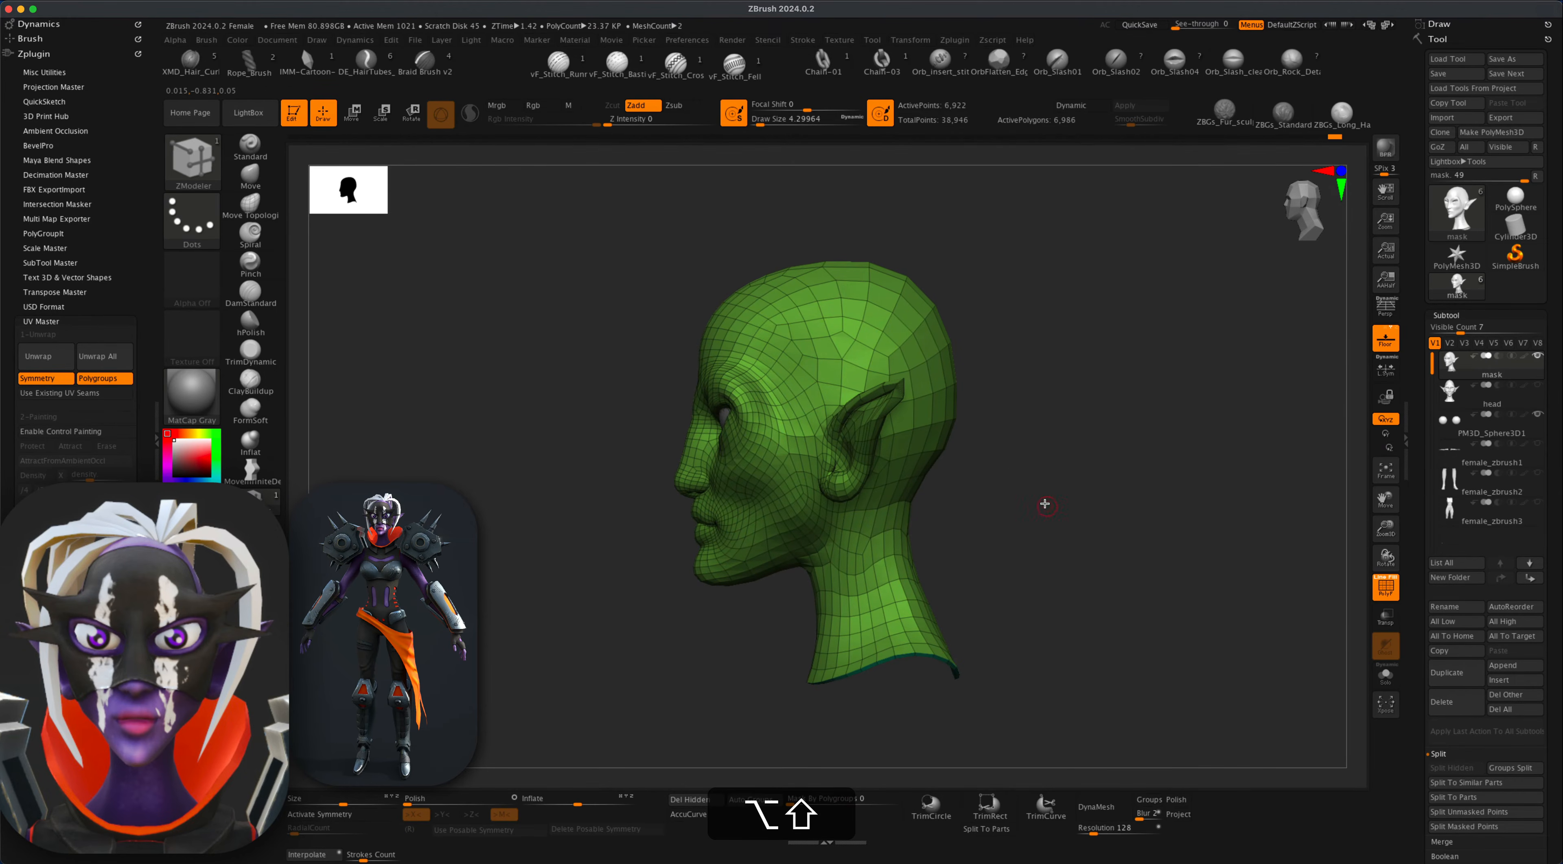
Trim the back of the head off the mask using a KnifeCurve cut from the forehead, past the ear's front, to under the jaw.
key(super+shift)
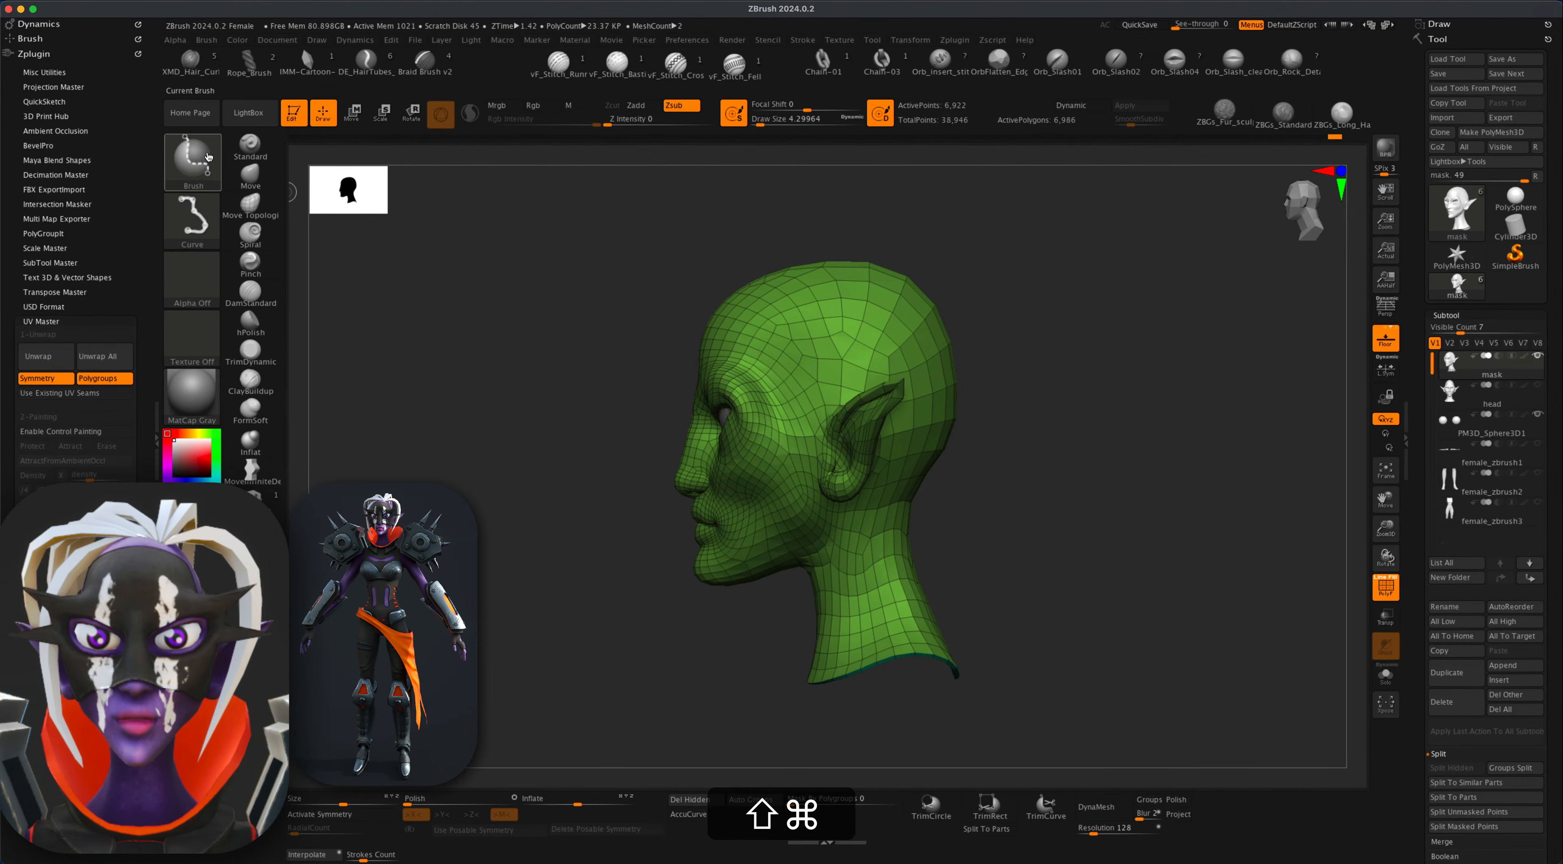
click(202, 154)
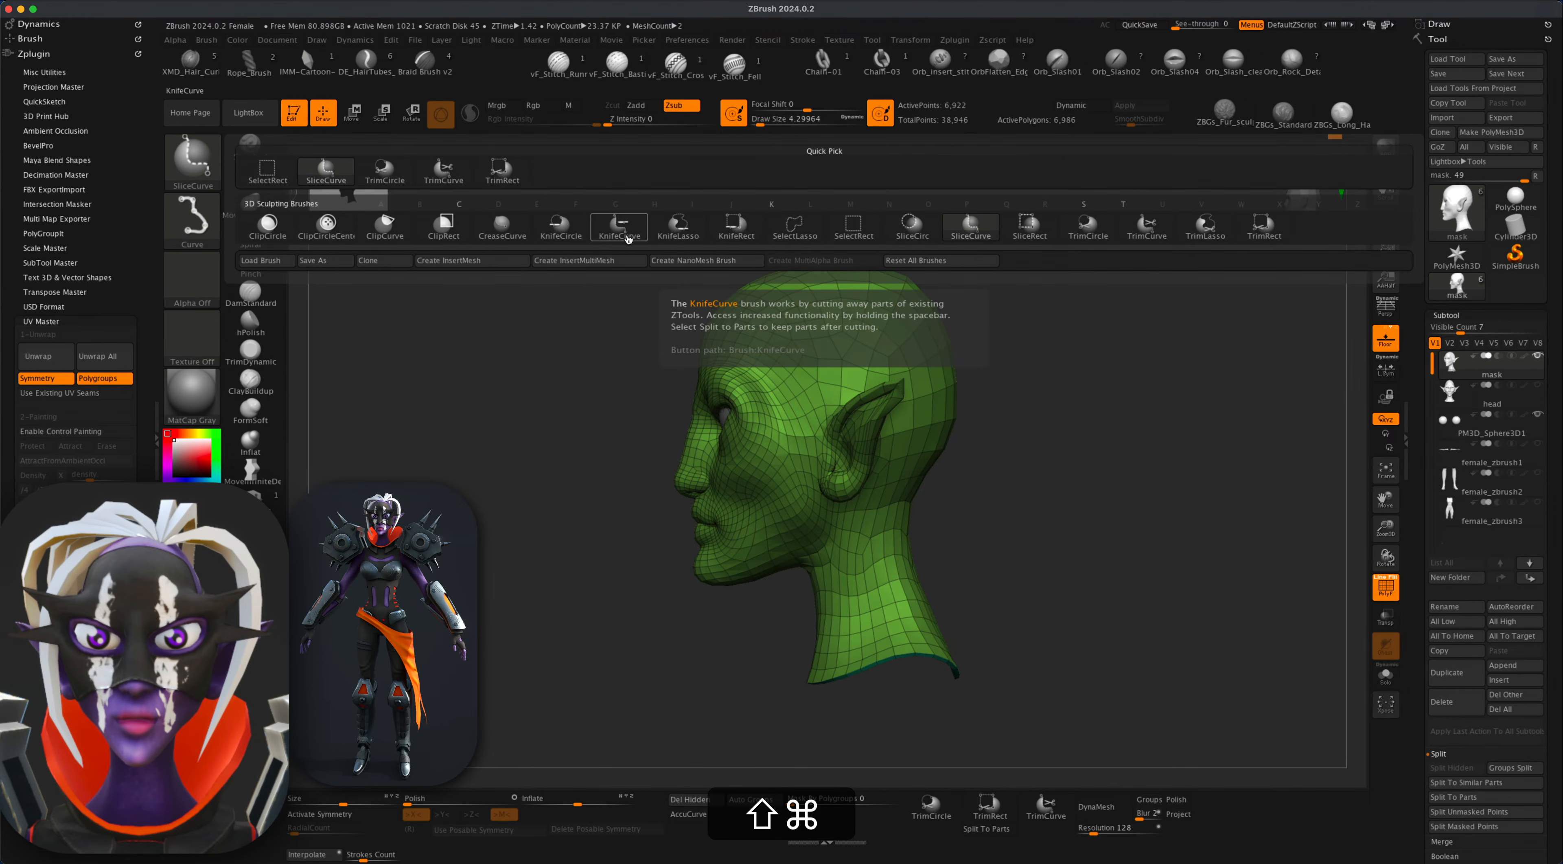
click(616, 222)
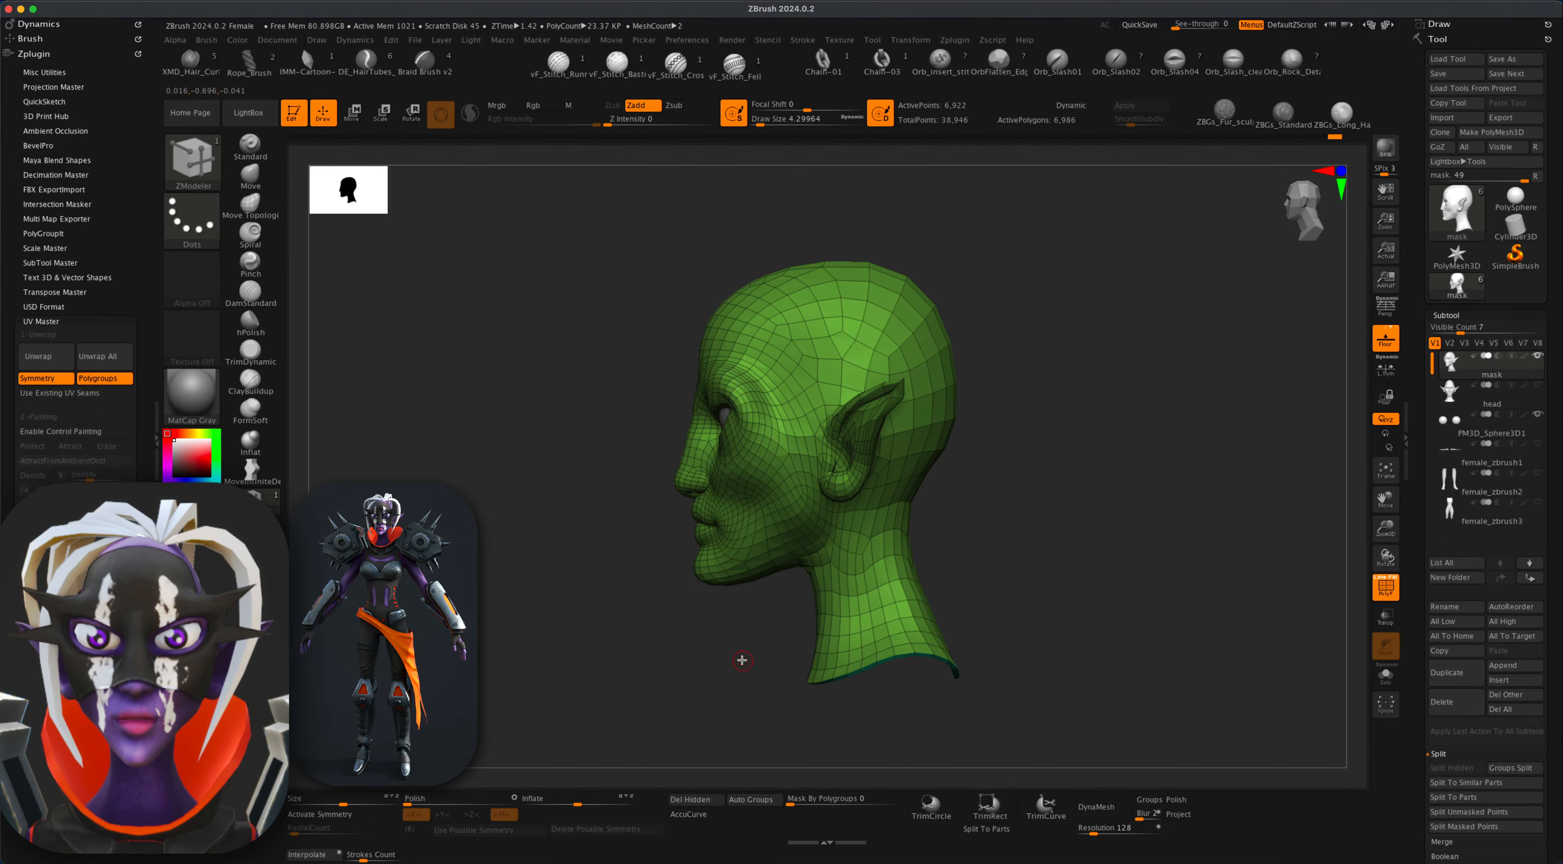
mouse_move(685, 723)
shift+super+mouse_down()
mouse_move(823, 540)
mouse_move(810, 524)
mouse_move(794, 575)
mouse_move(785, 503)
mouse_move(826, 544)
mouse_move(844, 610)
mouse_move(788, 701)
mouse_move(756, 207)
mouse_move(723, 300)
mouse_move(796, 307)
mouse_move(810, 332)
mouse_move(817, 443)
mouse_move(797, 491)
mouse_move(807, 469)
shift+super+mouse_up()
key(space)
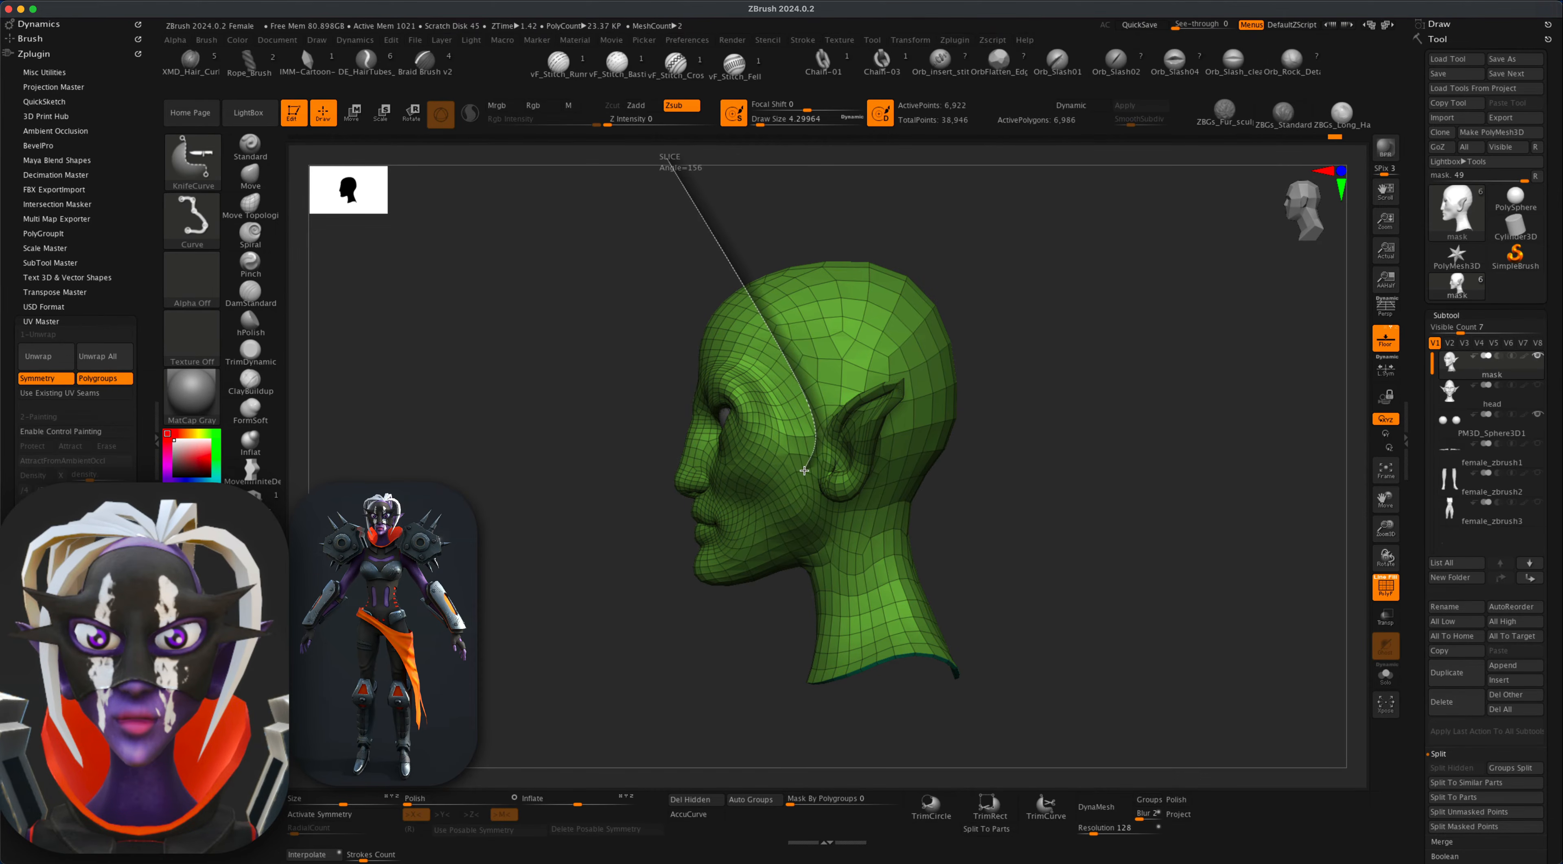
mouse_move(804, 471)
alt+mouse_down()
mouse_move(812, 521)
mouse_move(836, 534)
mouse_move(777, 587)
alt+mouse_up()
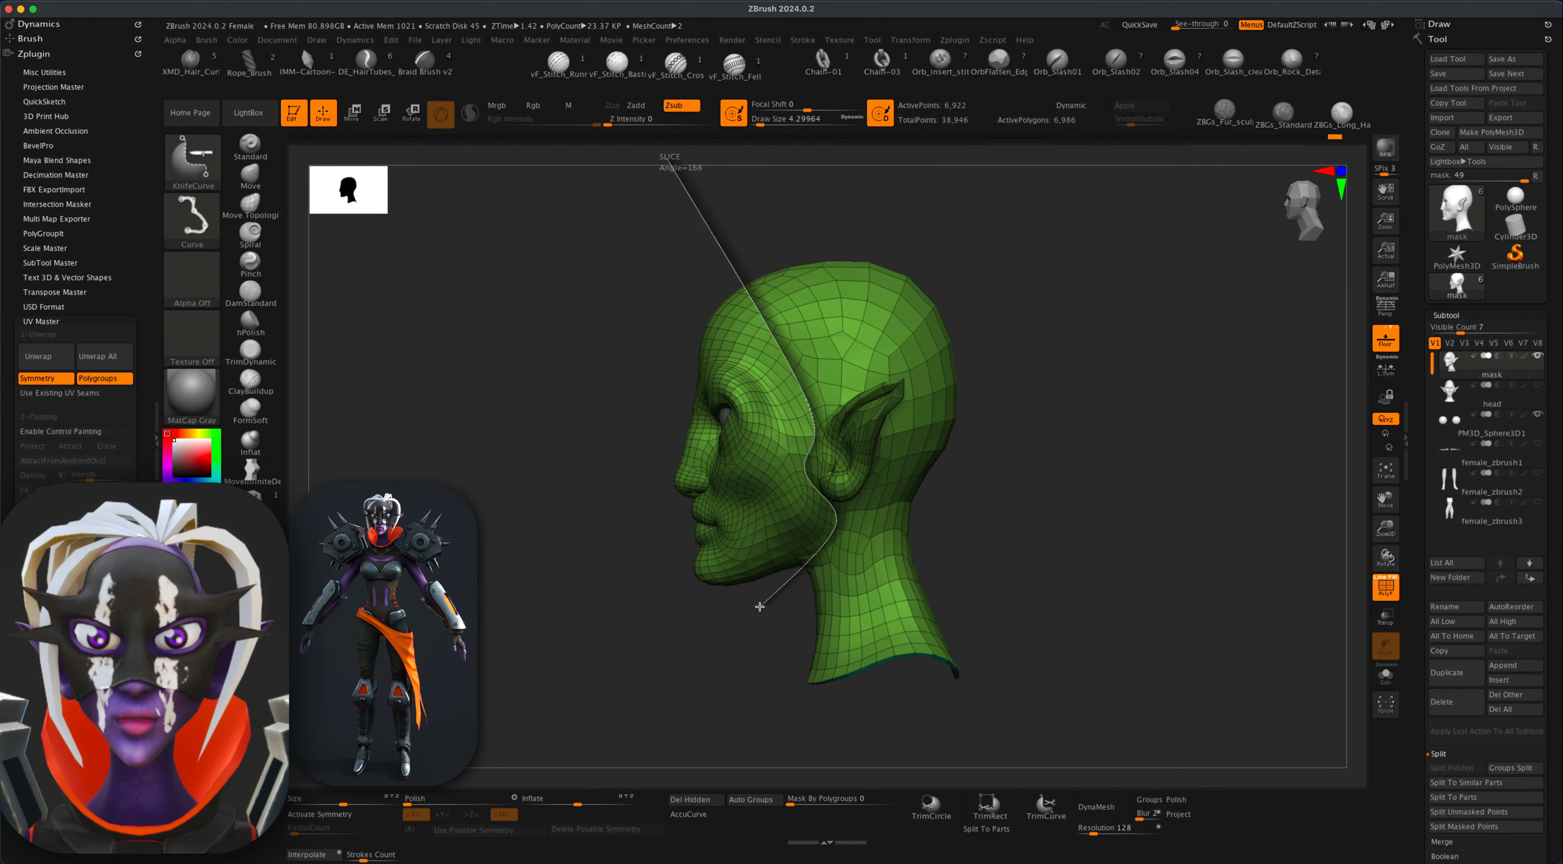
ctrl+shift+drag(760, 607, 760, 607)
mouse_move(976, 557)
mouse_down()
mouse_move(959, 559)
mouse_move(978, 563)
mouse_up()
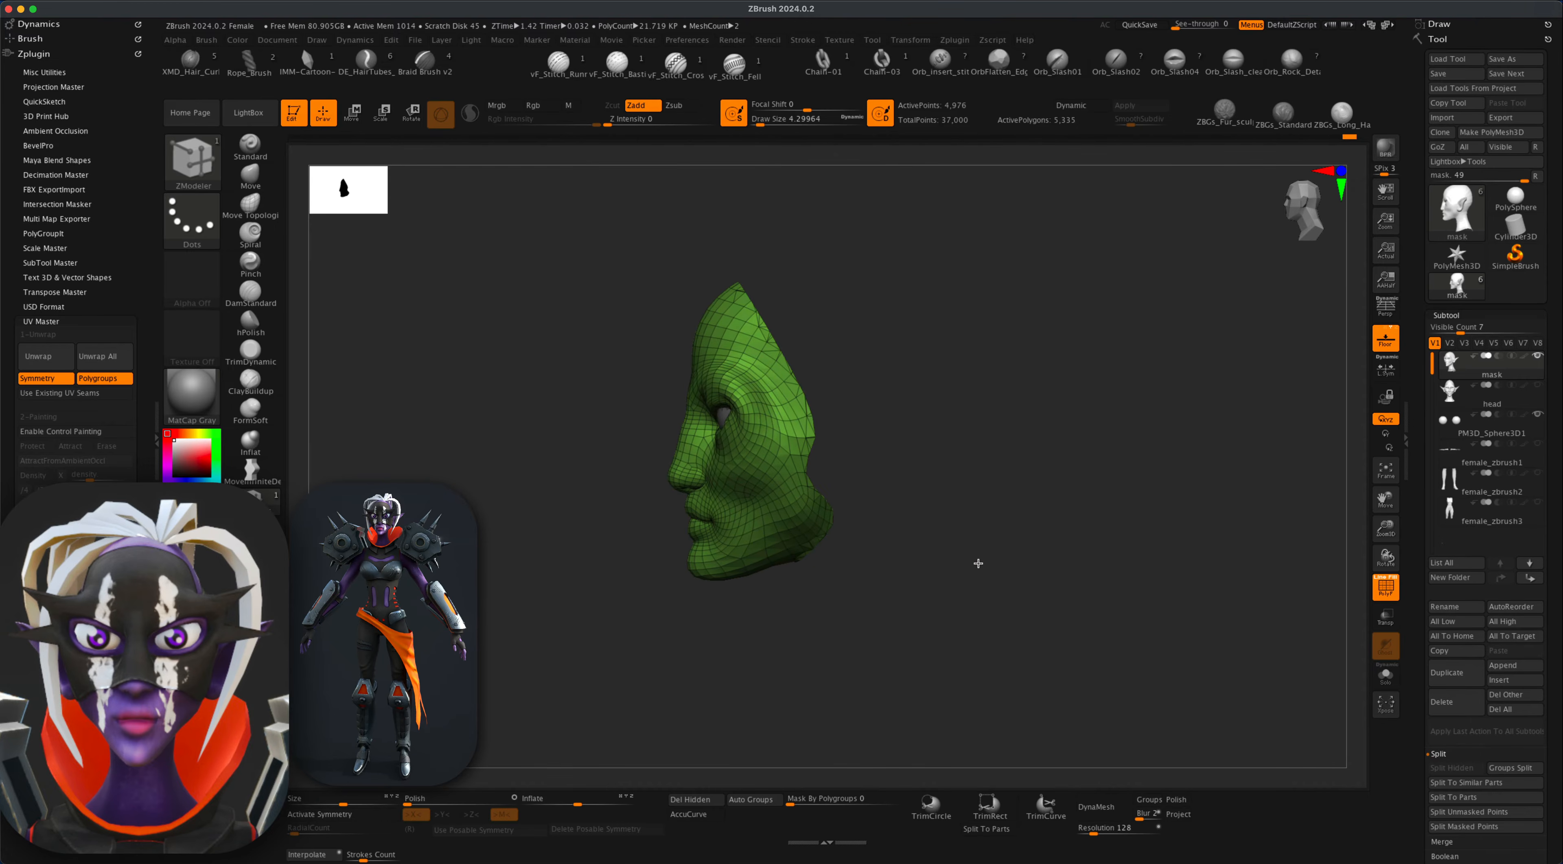
Show the head subtool and cut away the mask's lower face with KnifeCurve along a slanted line below the nose.
click(1538, 386)
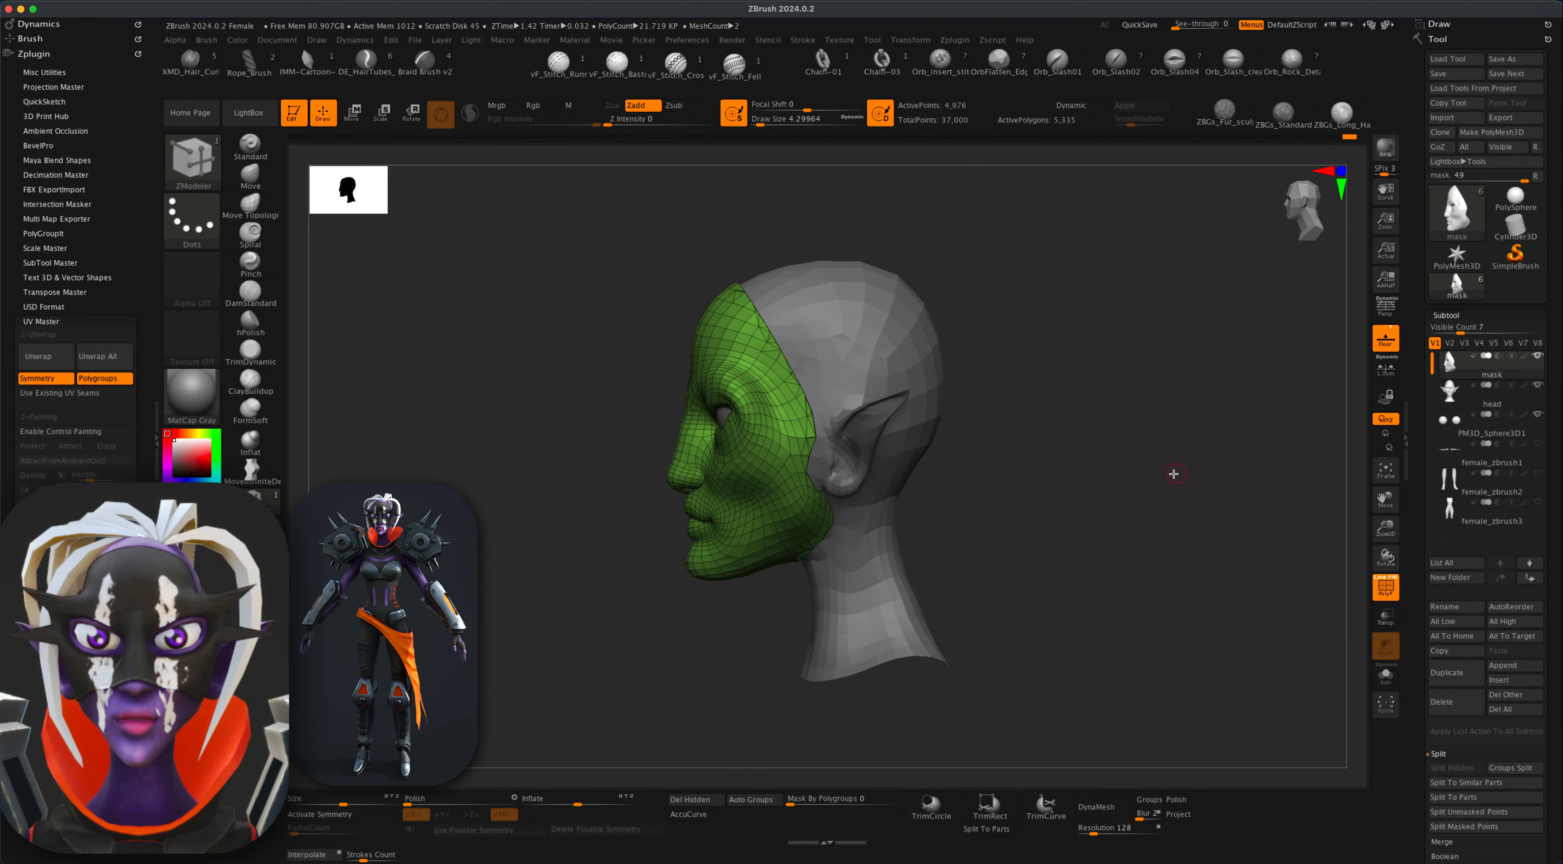
mouse_move(1173, 470)
mouse_down()
mouse_move(1114, 477)
mouse_move(1215, 454)
mouse_move(1280, 460)
mouse_up()
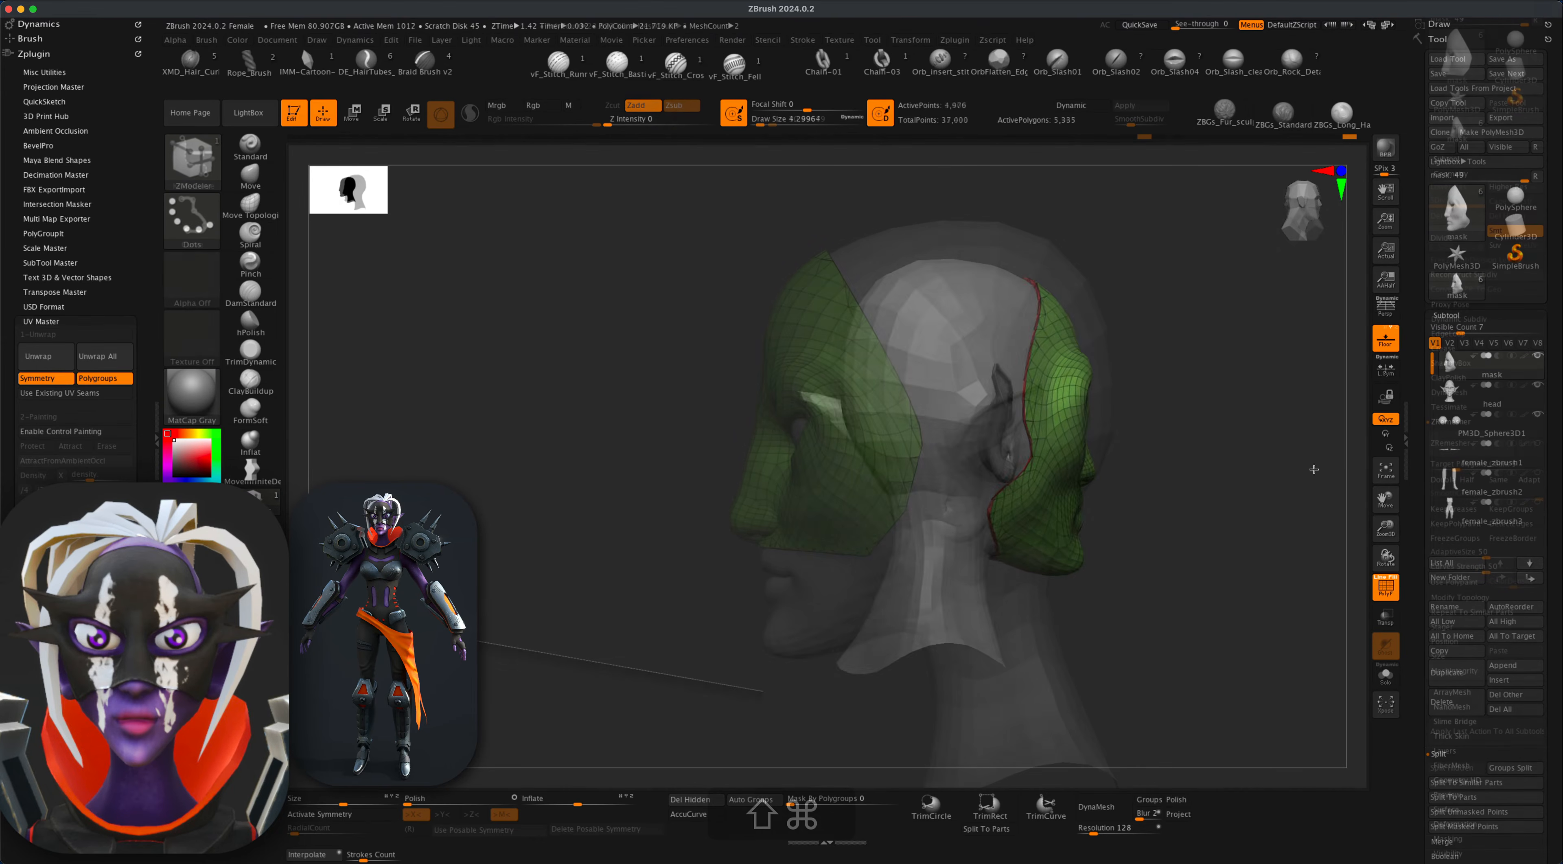
shift+super+drag(784, 560, 638, 485)
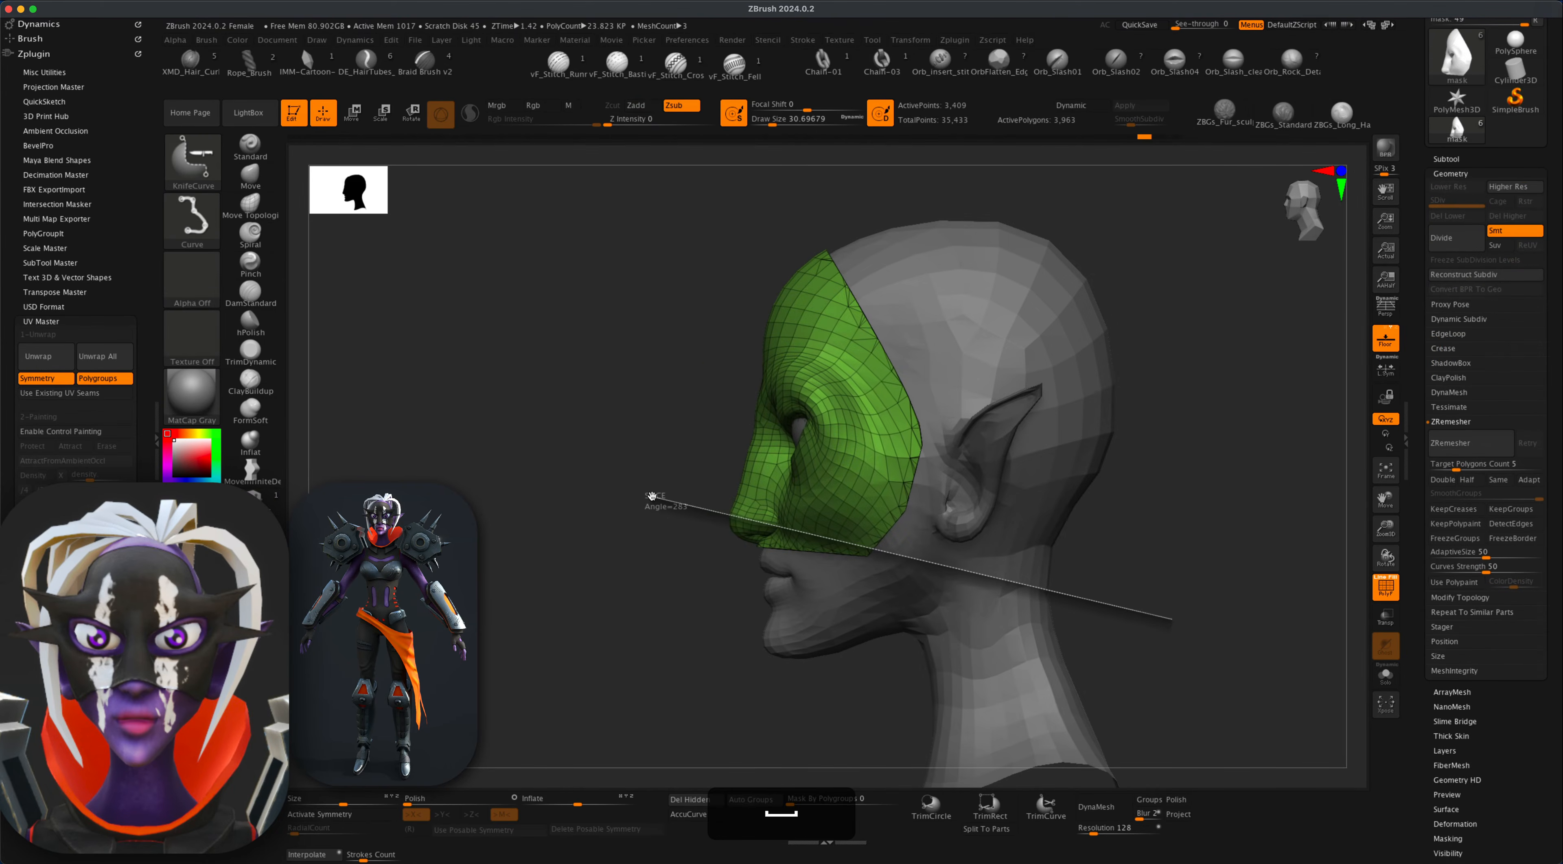
ctrl+shift+drag(638, 486, 639, 485)
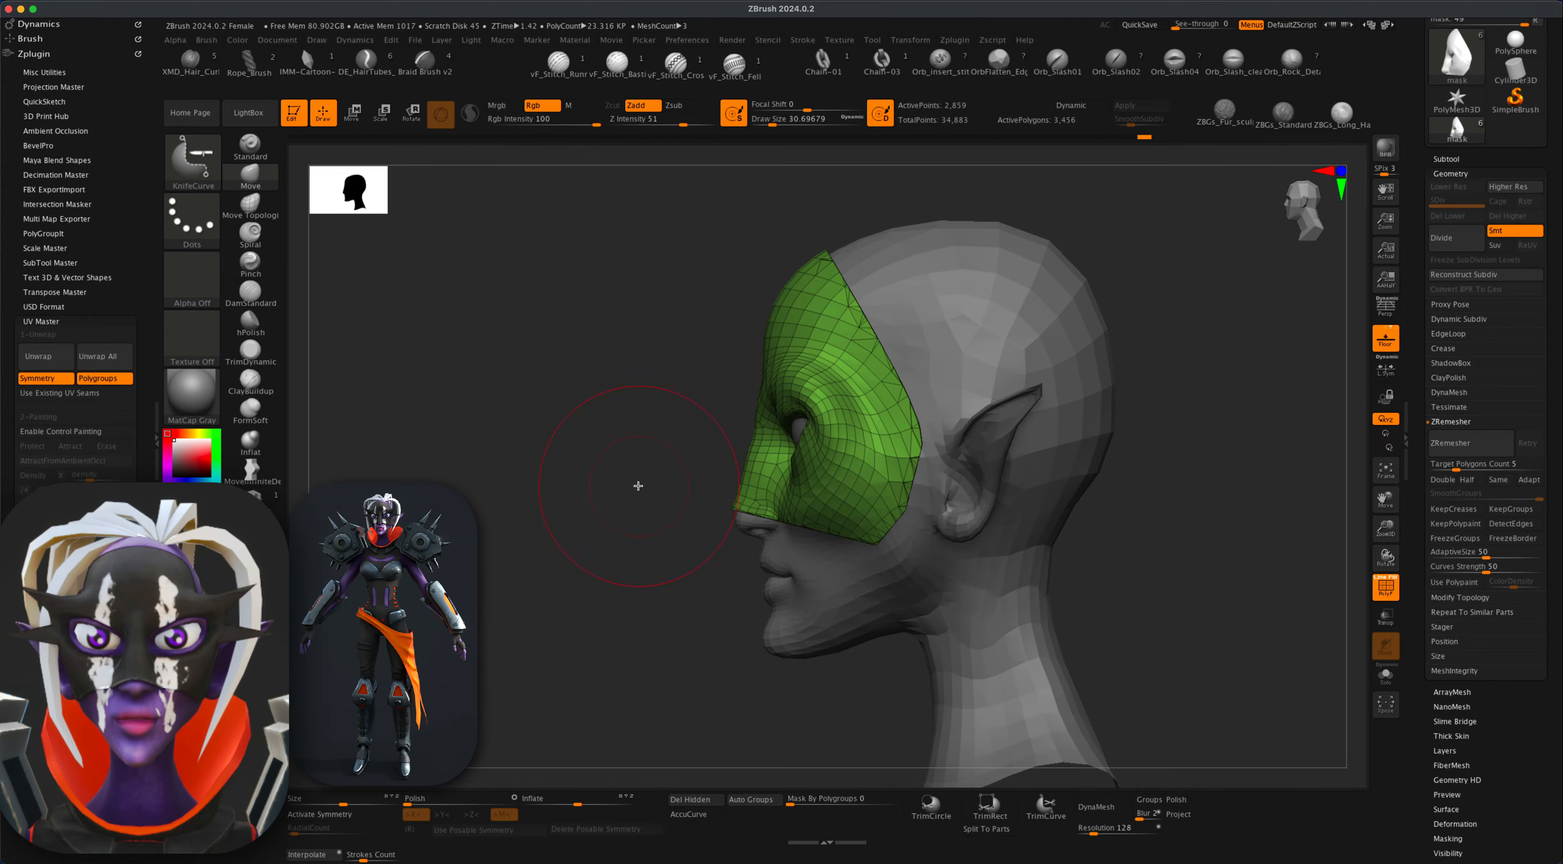
Cut an angular notch into the mask's rear edge at the temple, just above eye level, with KnifeCurve.
drag(569, 534, 850, 571)
mouse_move(996, 653)
mouse_down()
mouse_move(1082, 645)
mouse_move(1030, 665)
mouse_move(1075, 644)
mouse_move(1050, 655)
mouse_up()
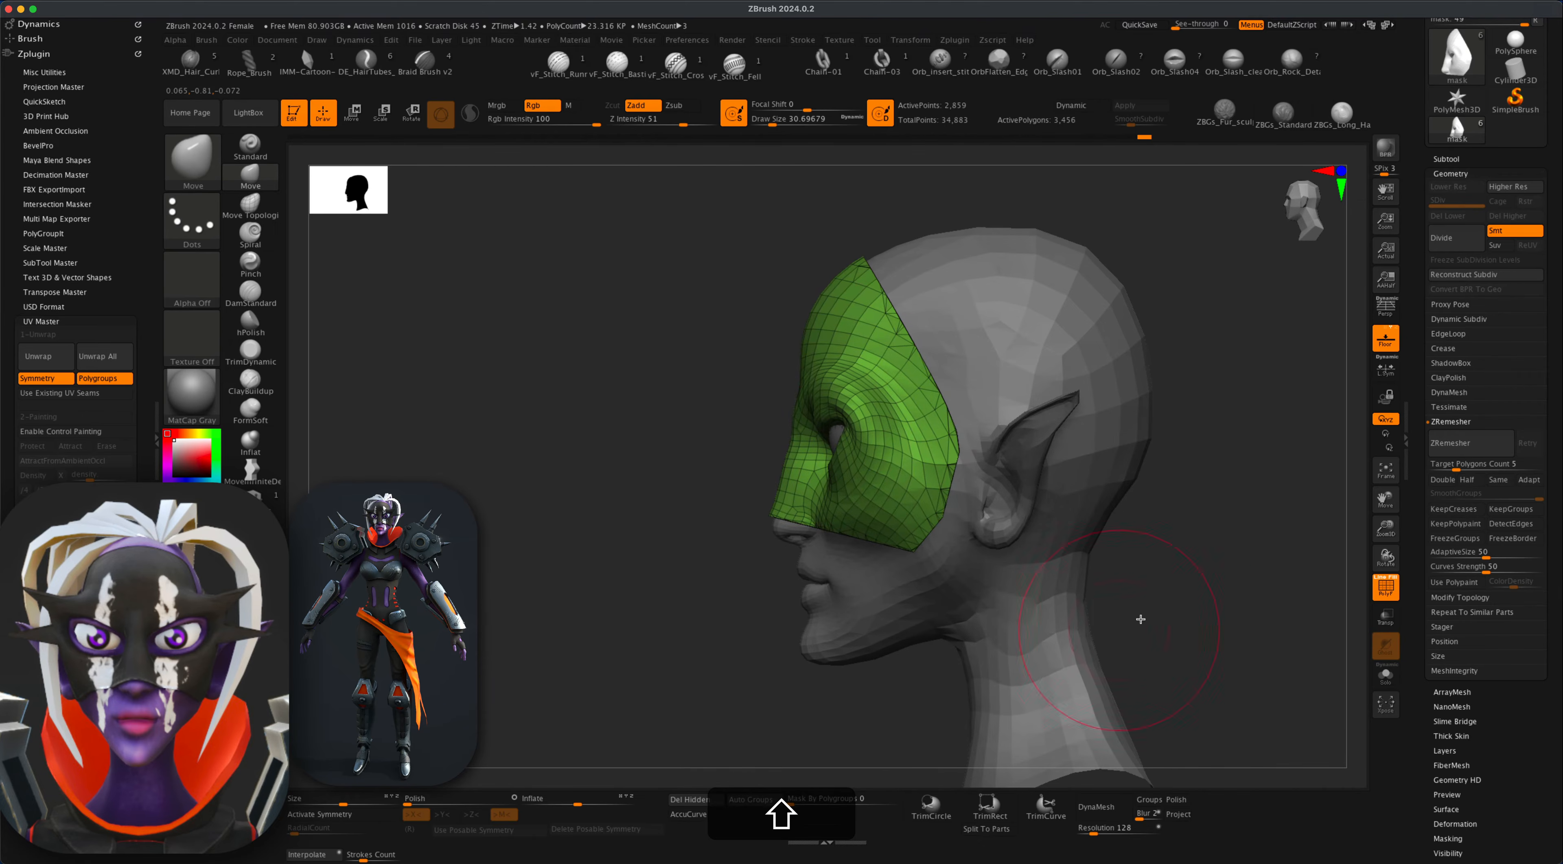
mouse_move(1011, 188)
ctrl+shift+mouse_down()
mouse_move(879, 380)
mouse_move(905, 375)
ctrl+shift+mouse_up()
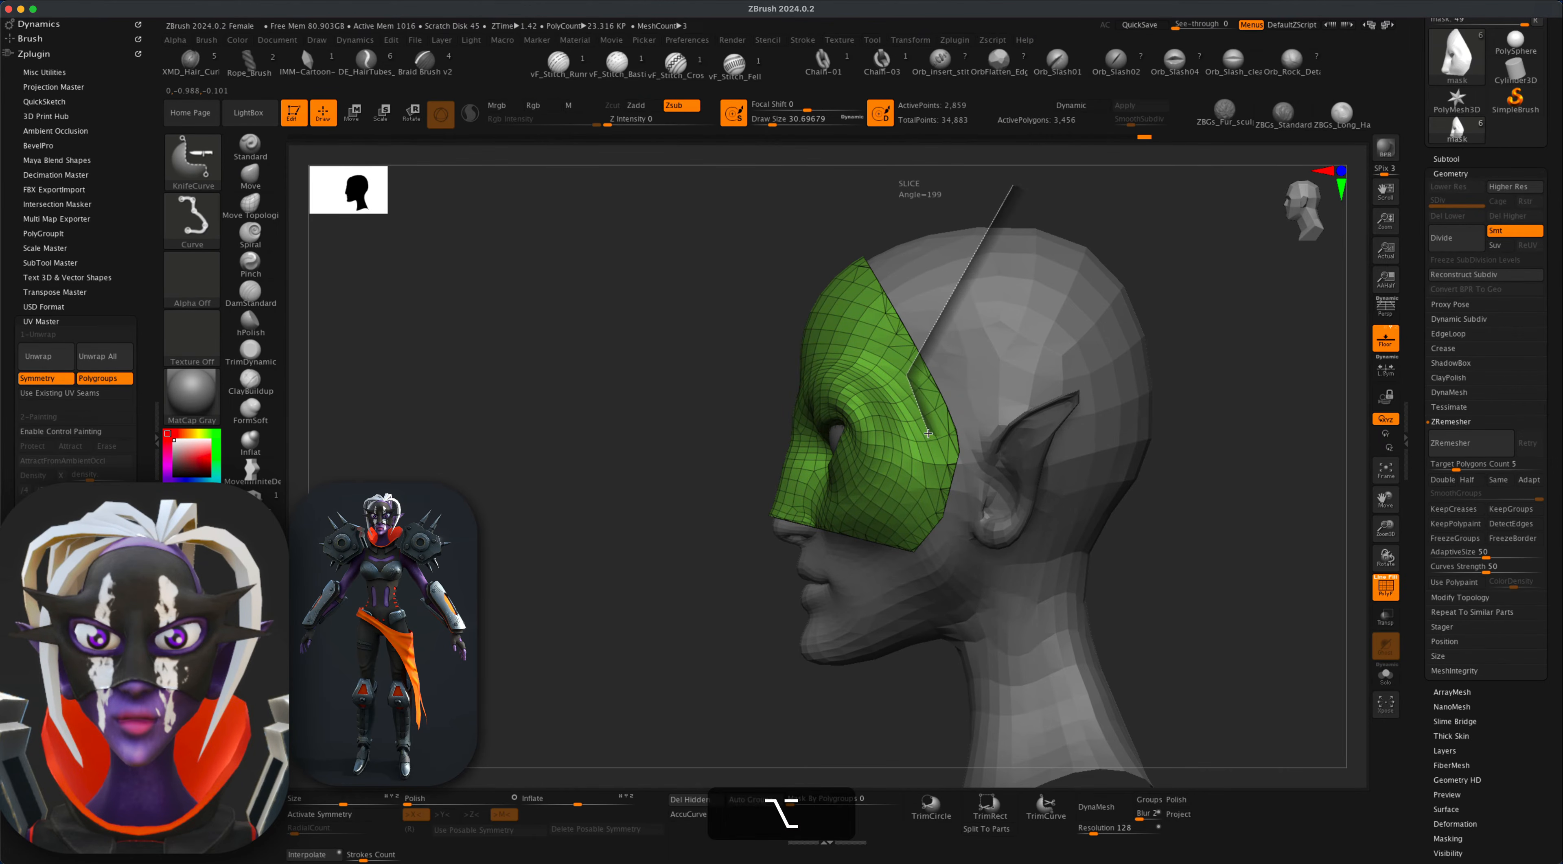
alt+drag(928, 432, 1035, 462)
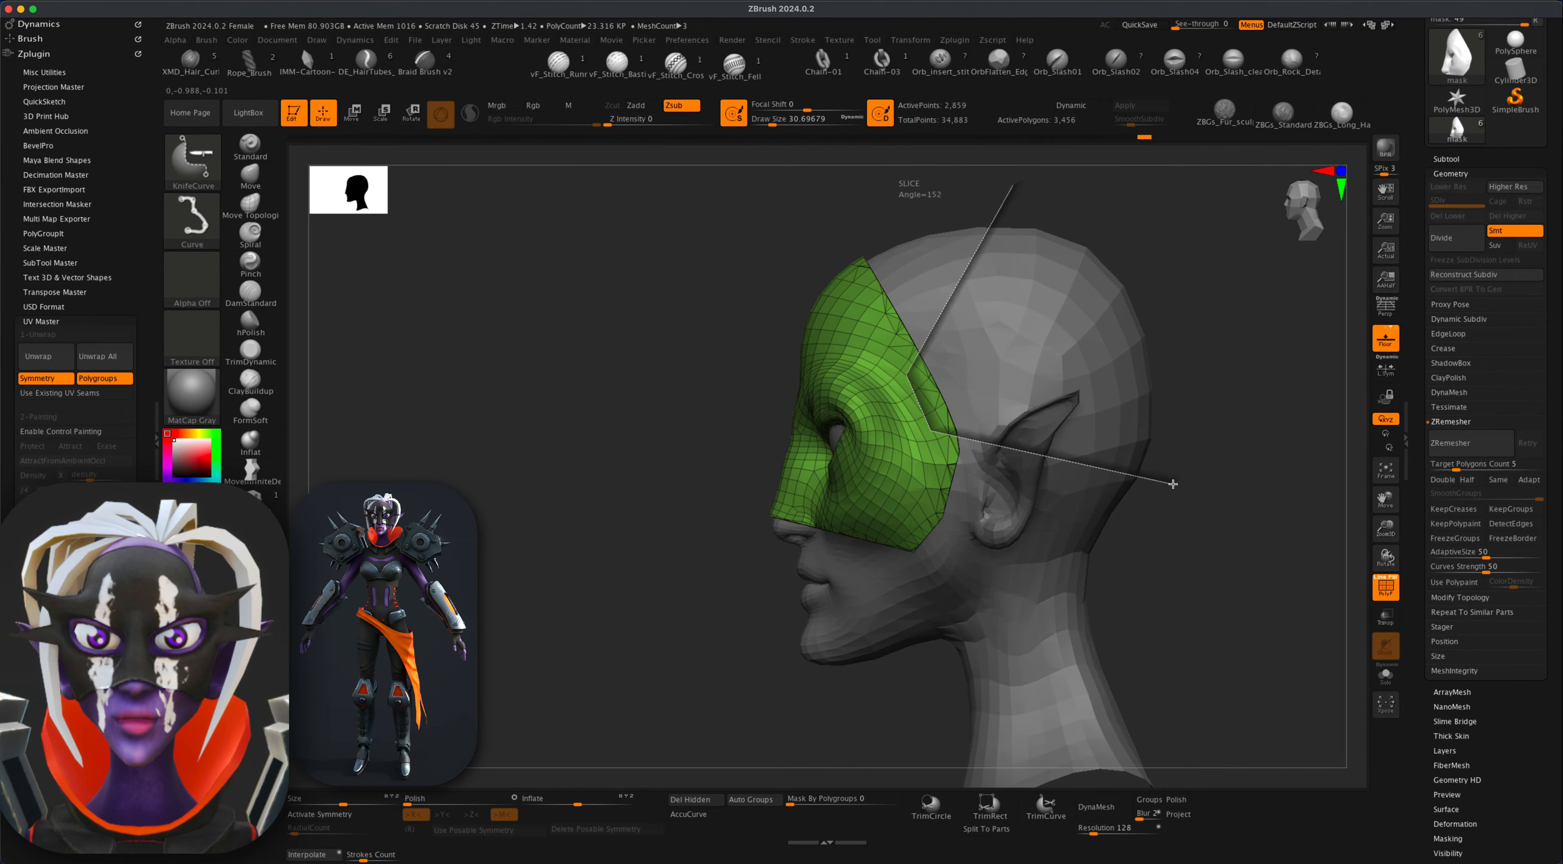
ctrl+shift+drag(1173, 484, 1173, 485)
drag(1152, 550, 1207, 560)
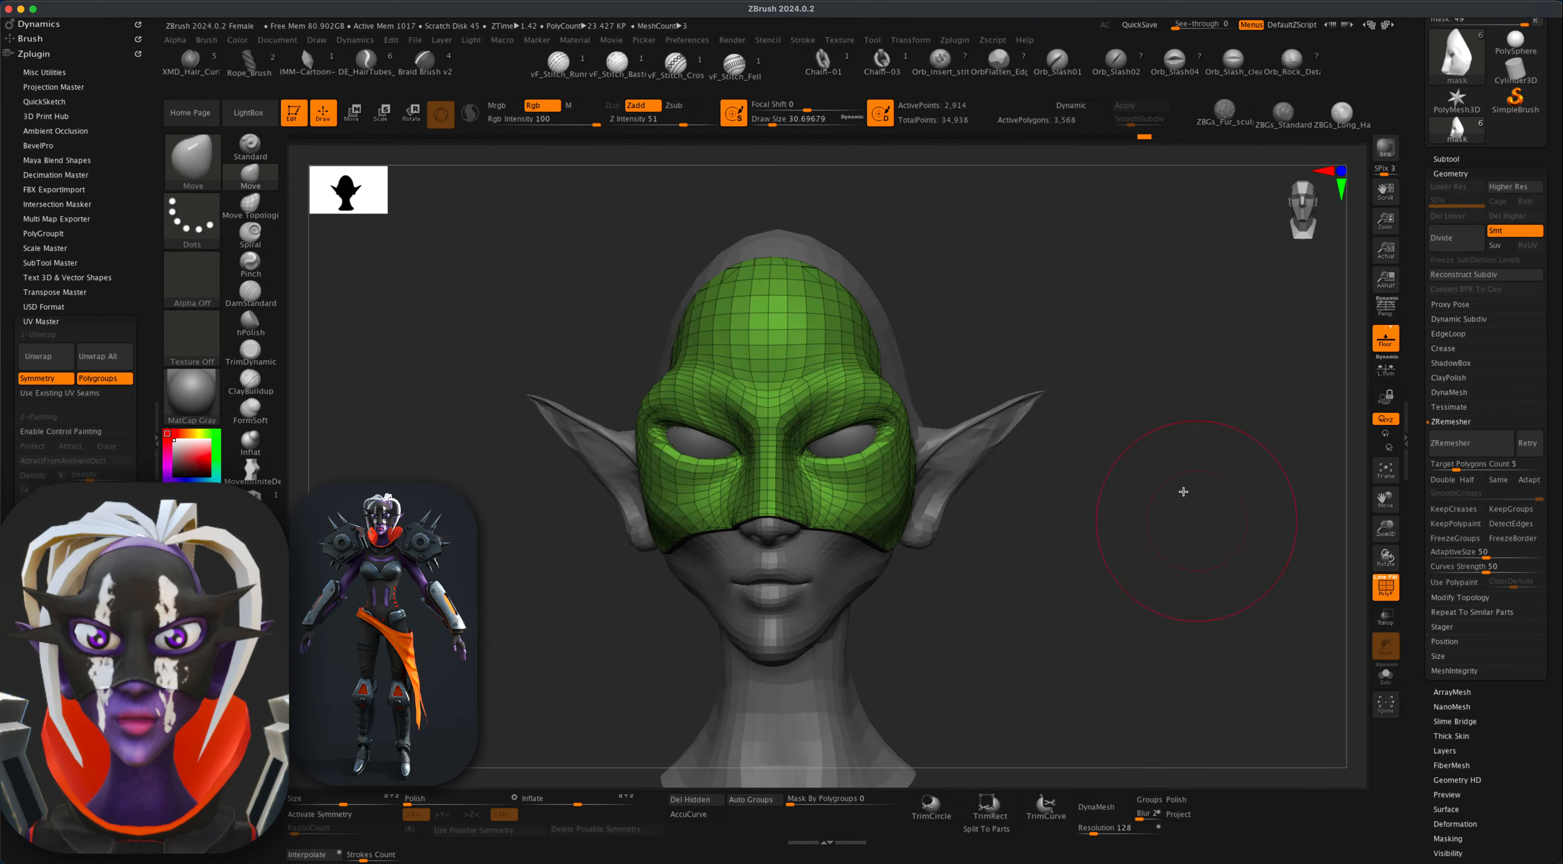
Remesh the mask with ZRemesher at target polygon count 1, with Adapt, KeepGroups, DetectEdges, SmoothGroups 0 and X symmetry on.
drag(1184, 491, 732, 488)
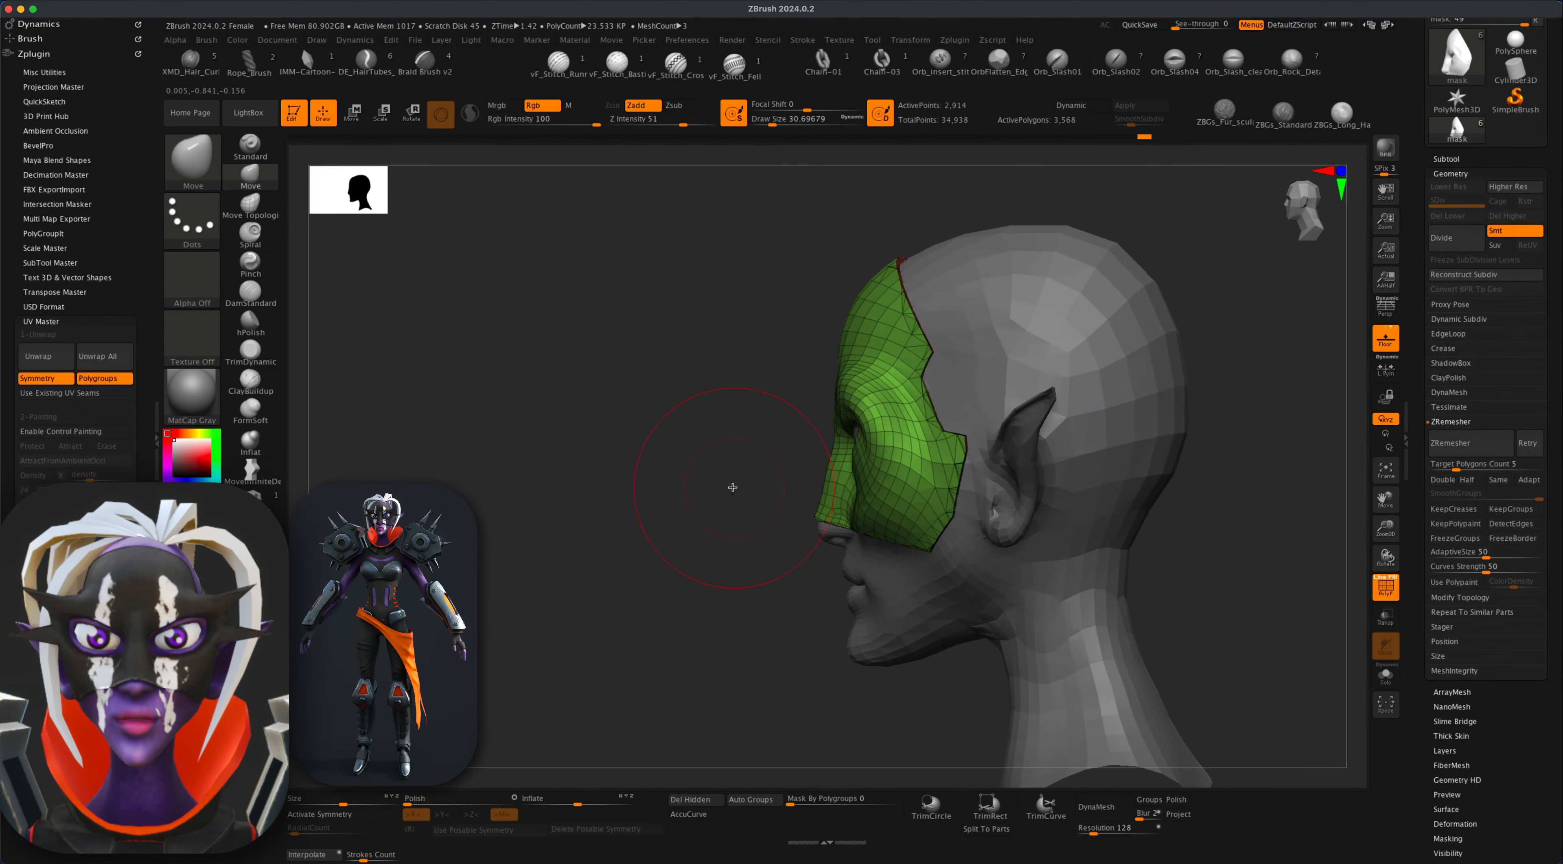
drag(1011, 367, 1139, 575)
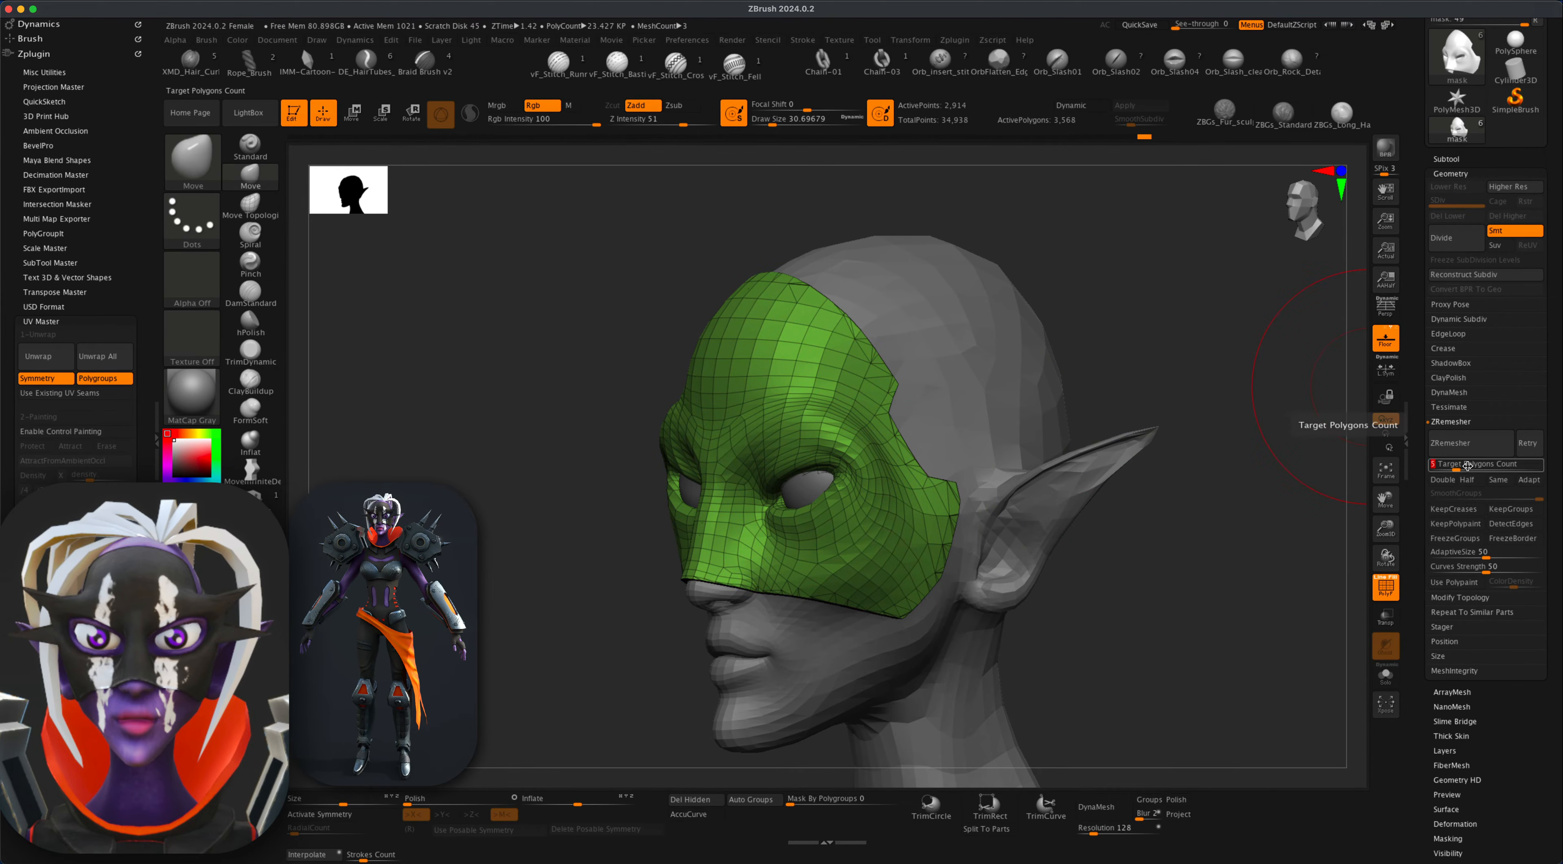
text(1)
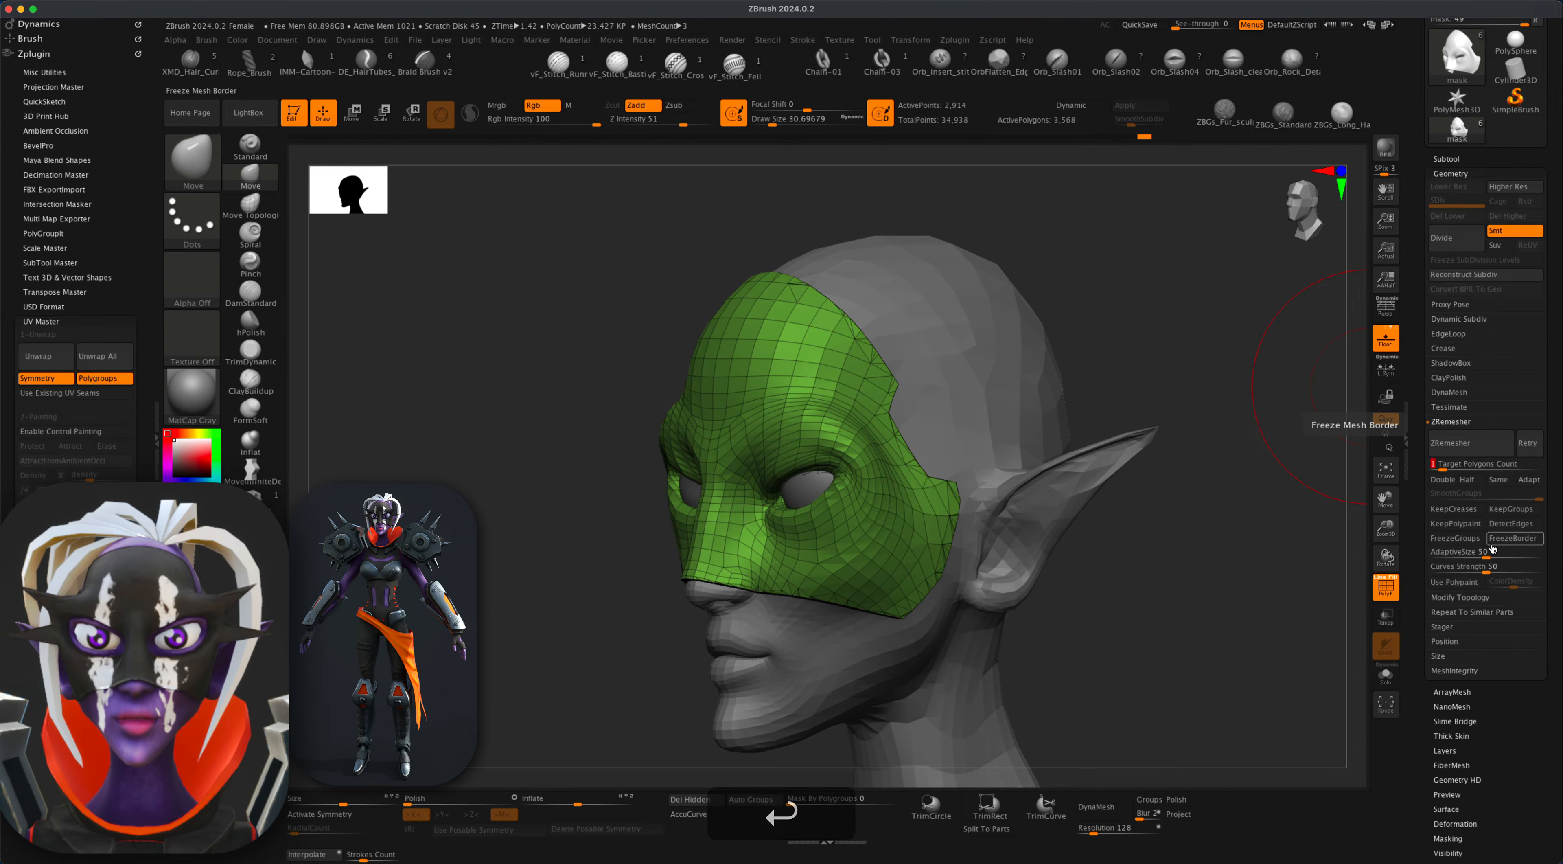
click(1514, 524)
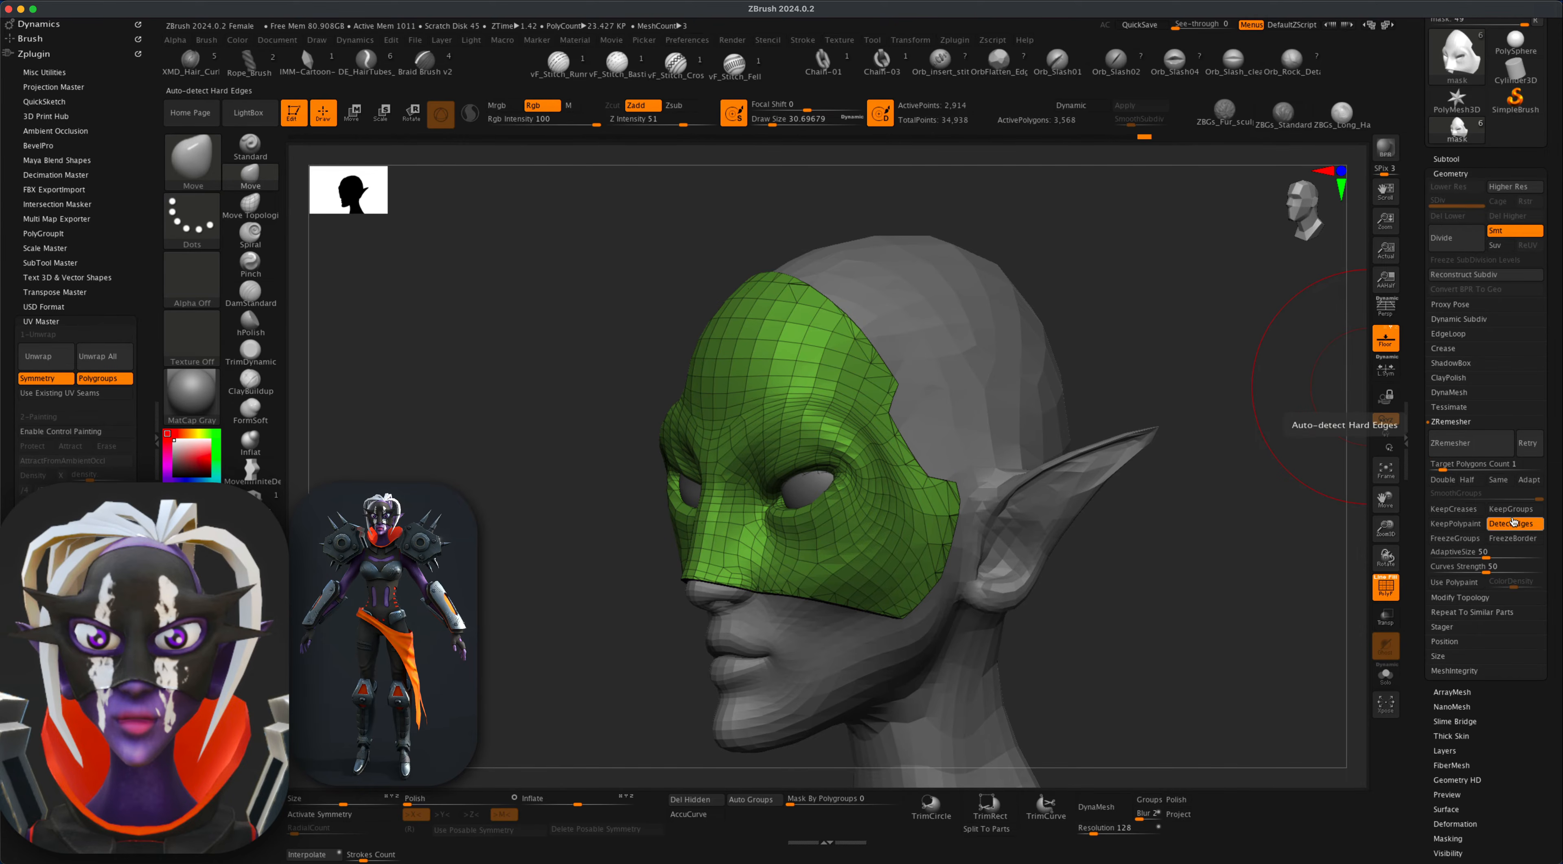
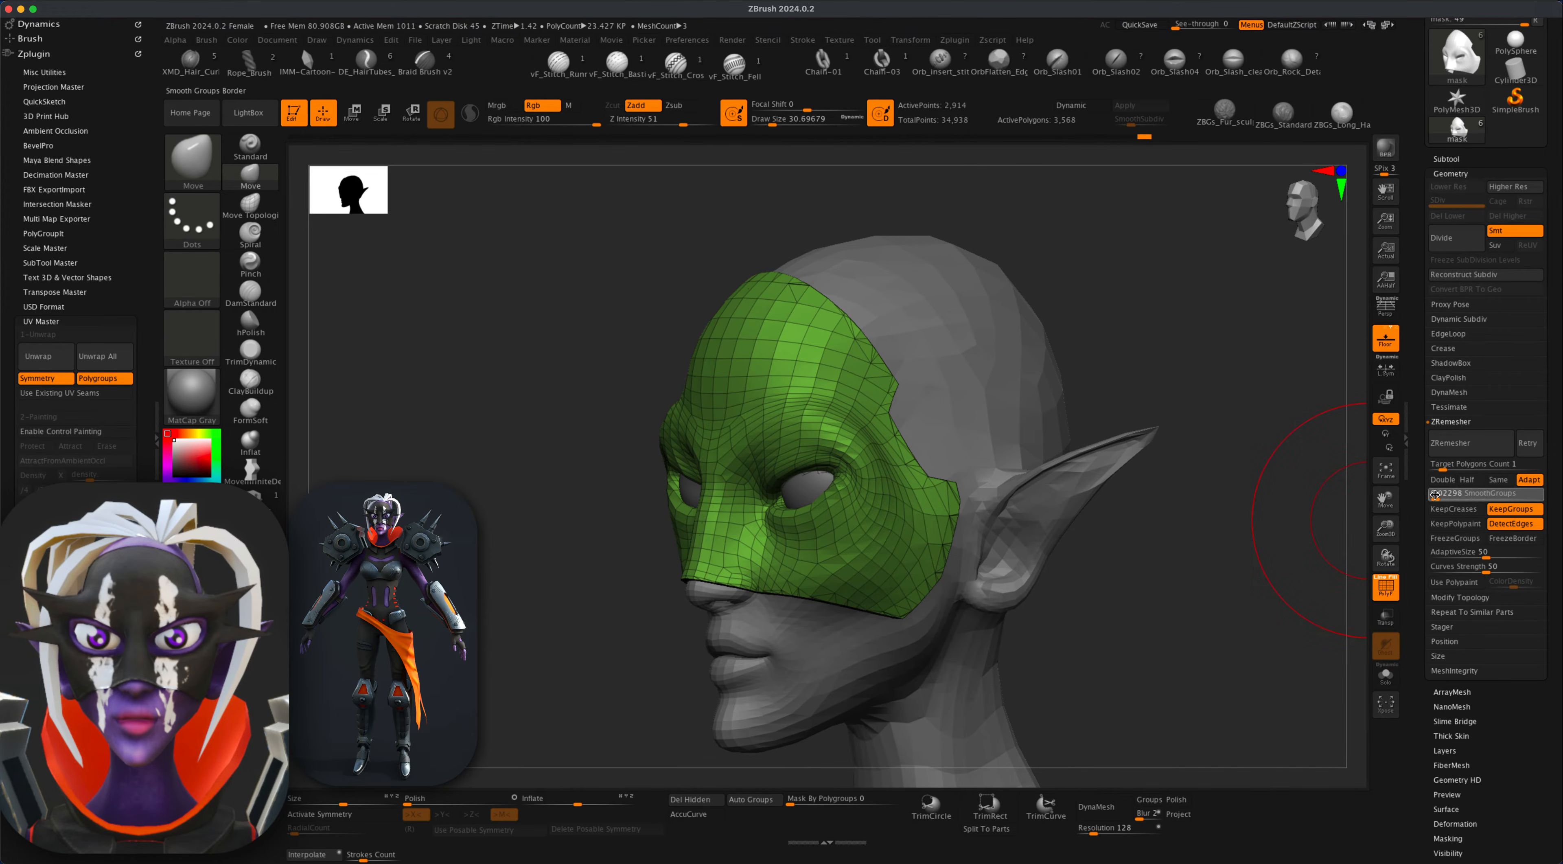
drag(1283, 543, 1228, 556)
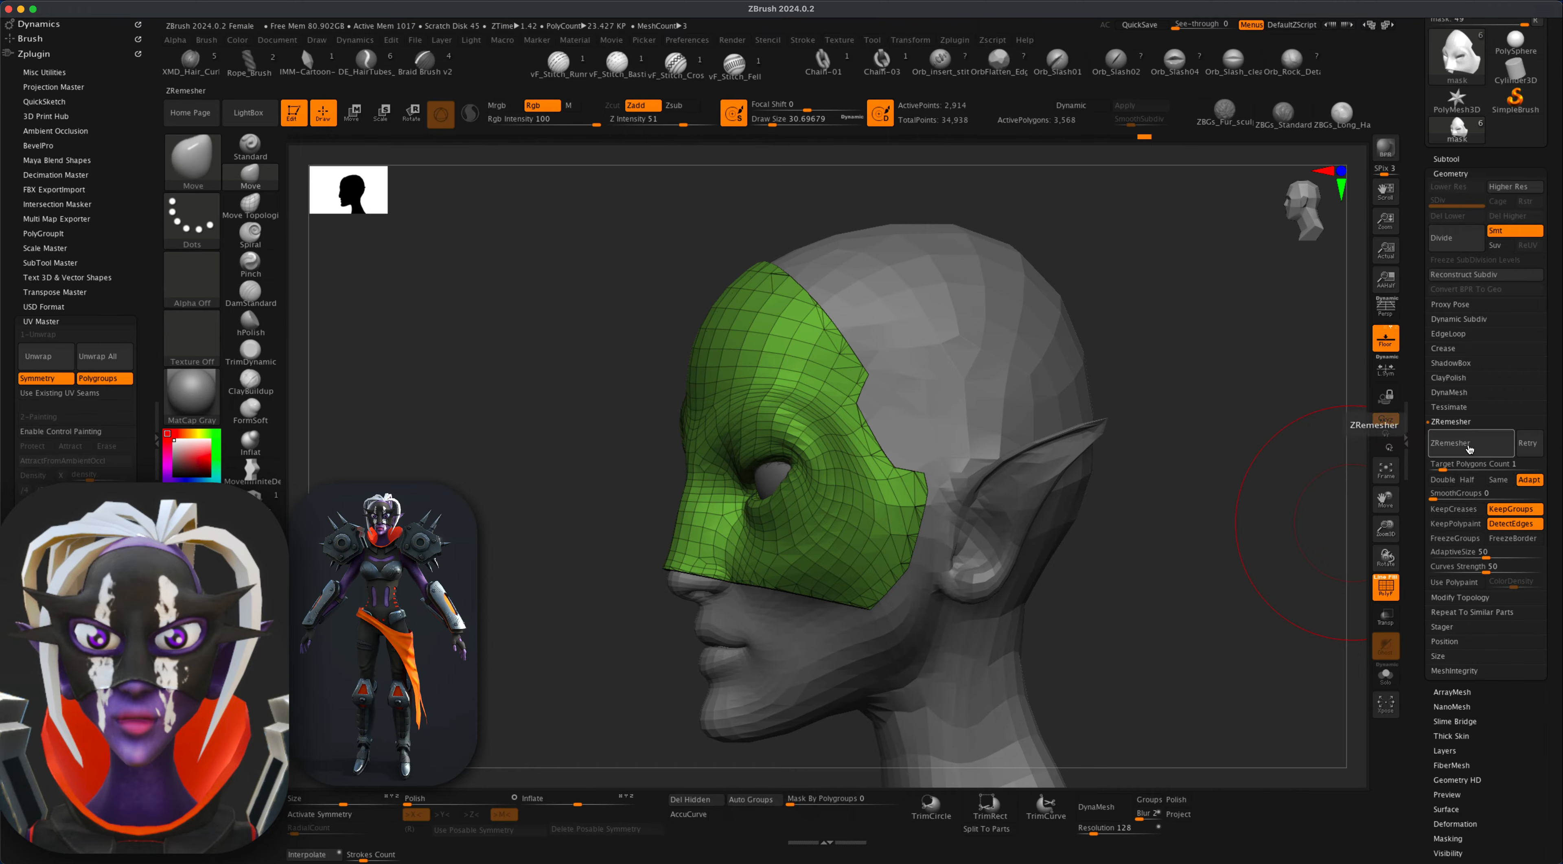
click(336, 815)
drag(1359, 550, 1346, 543)
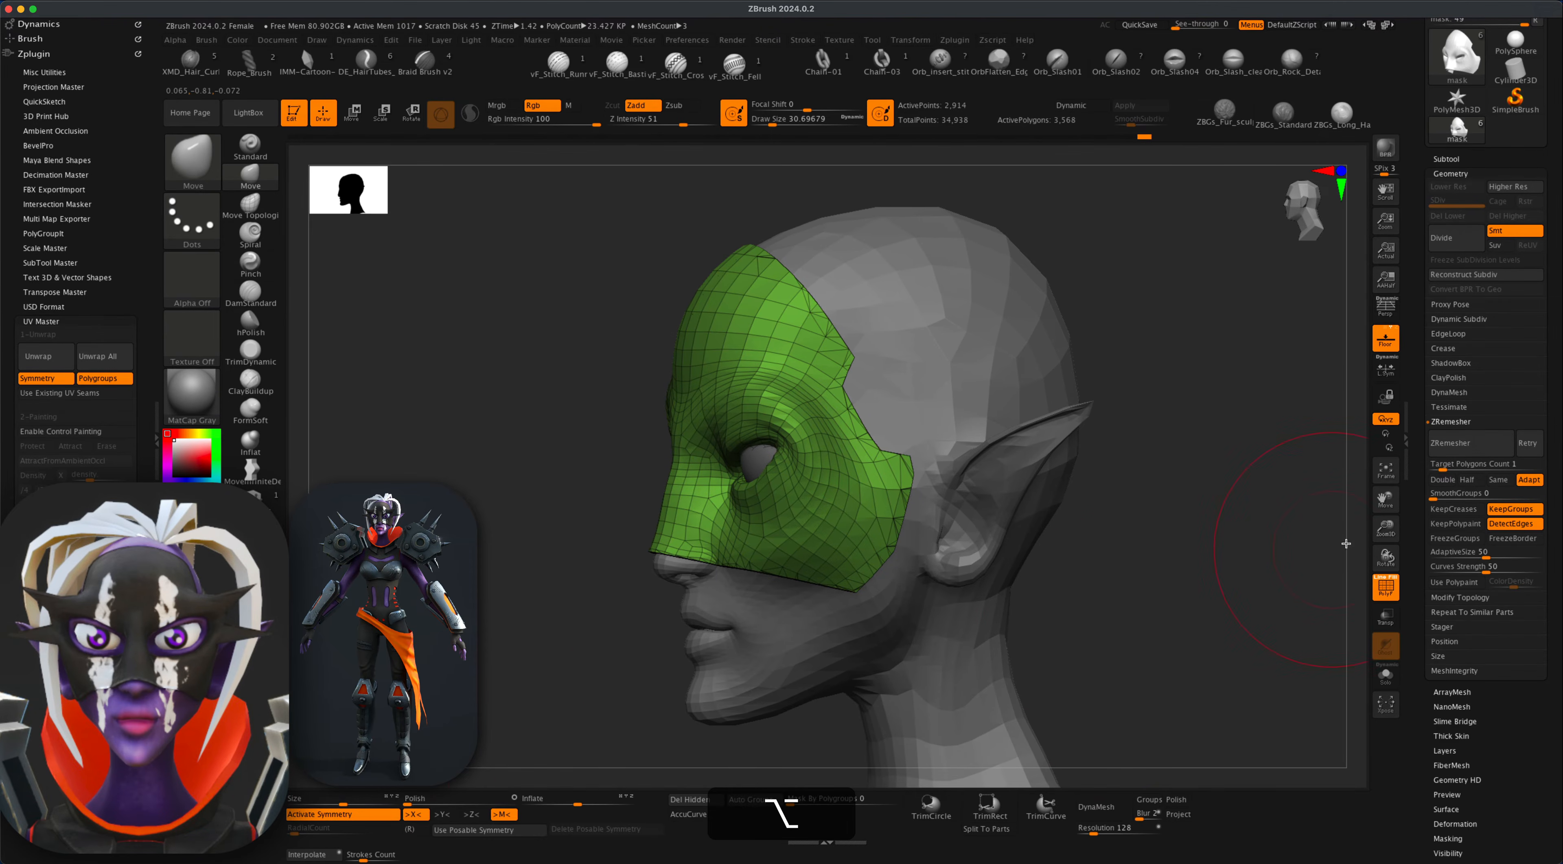
click(1457, 446)
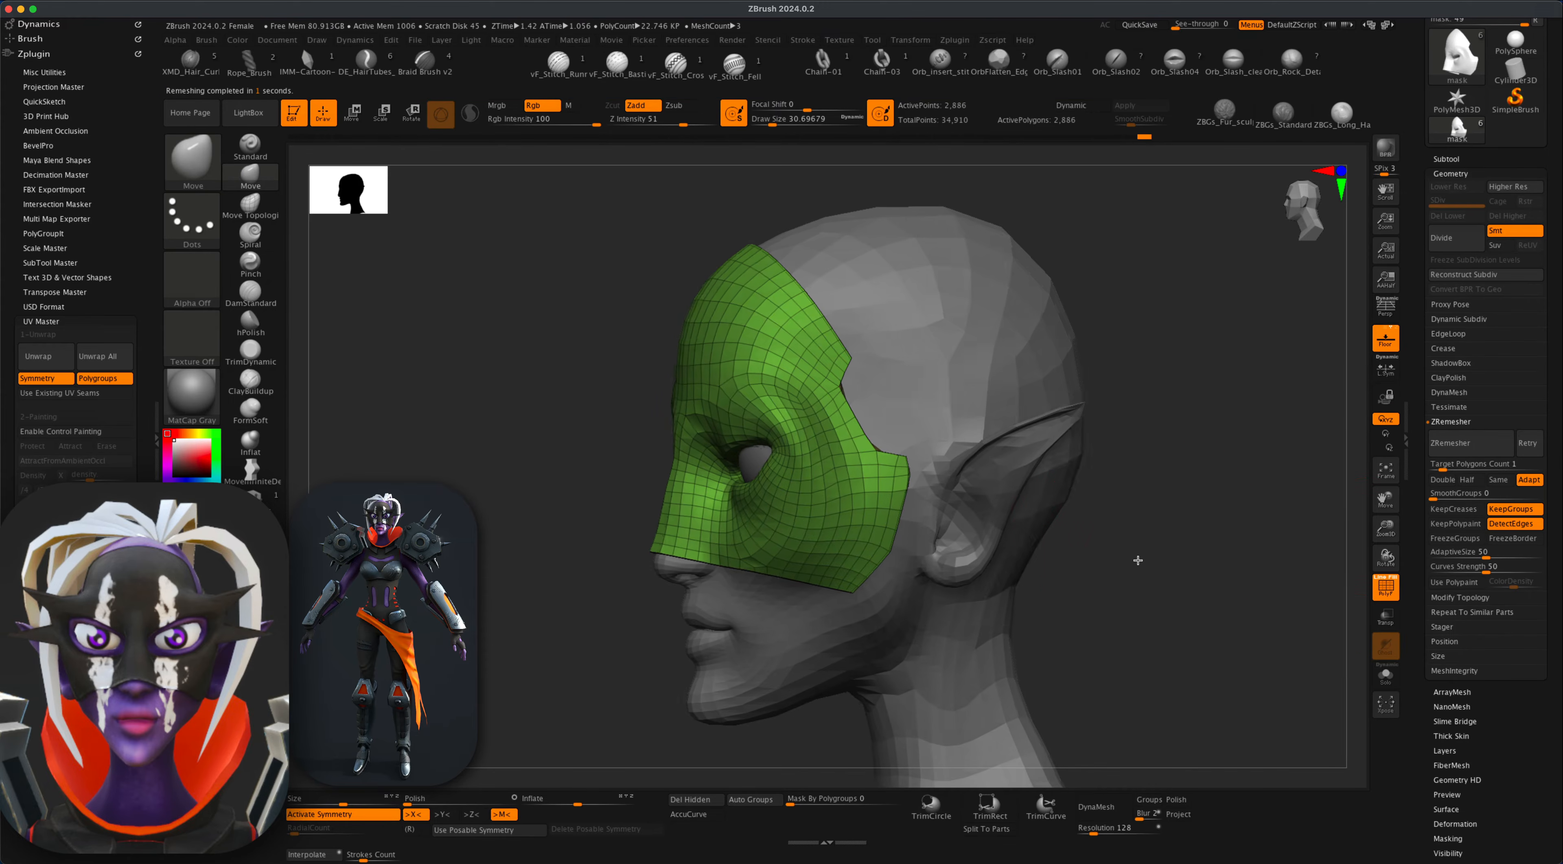
Remesh the mask again using ZRemesher's Half option and check the new topology from the front.
drag(1138, 558, 1146, 528)
click(1470, 482)
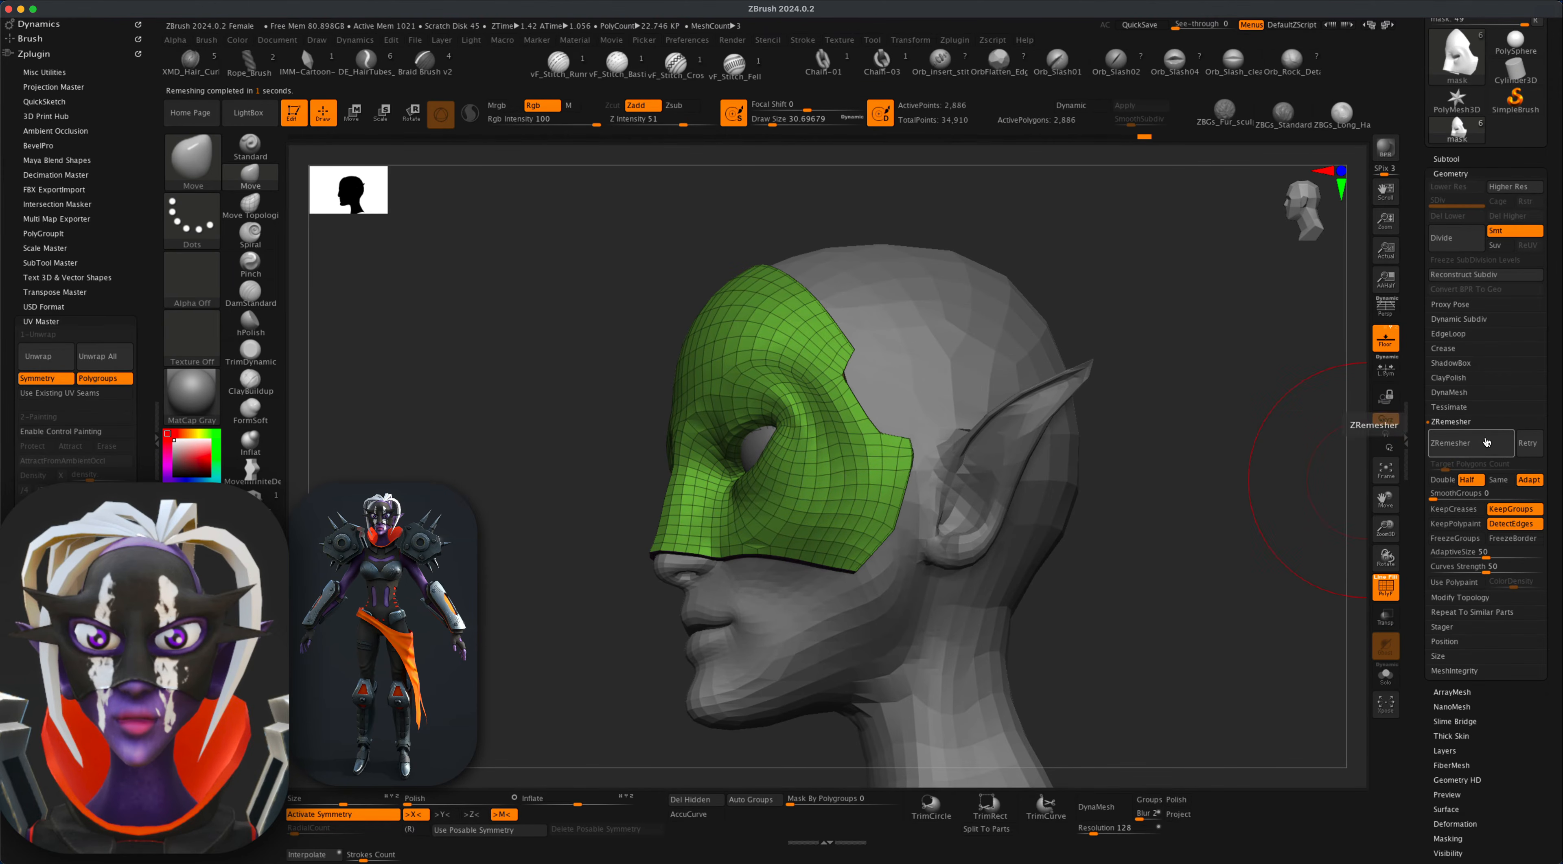
drag(1152, 525, 1301, 503)
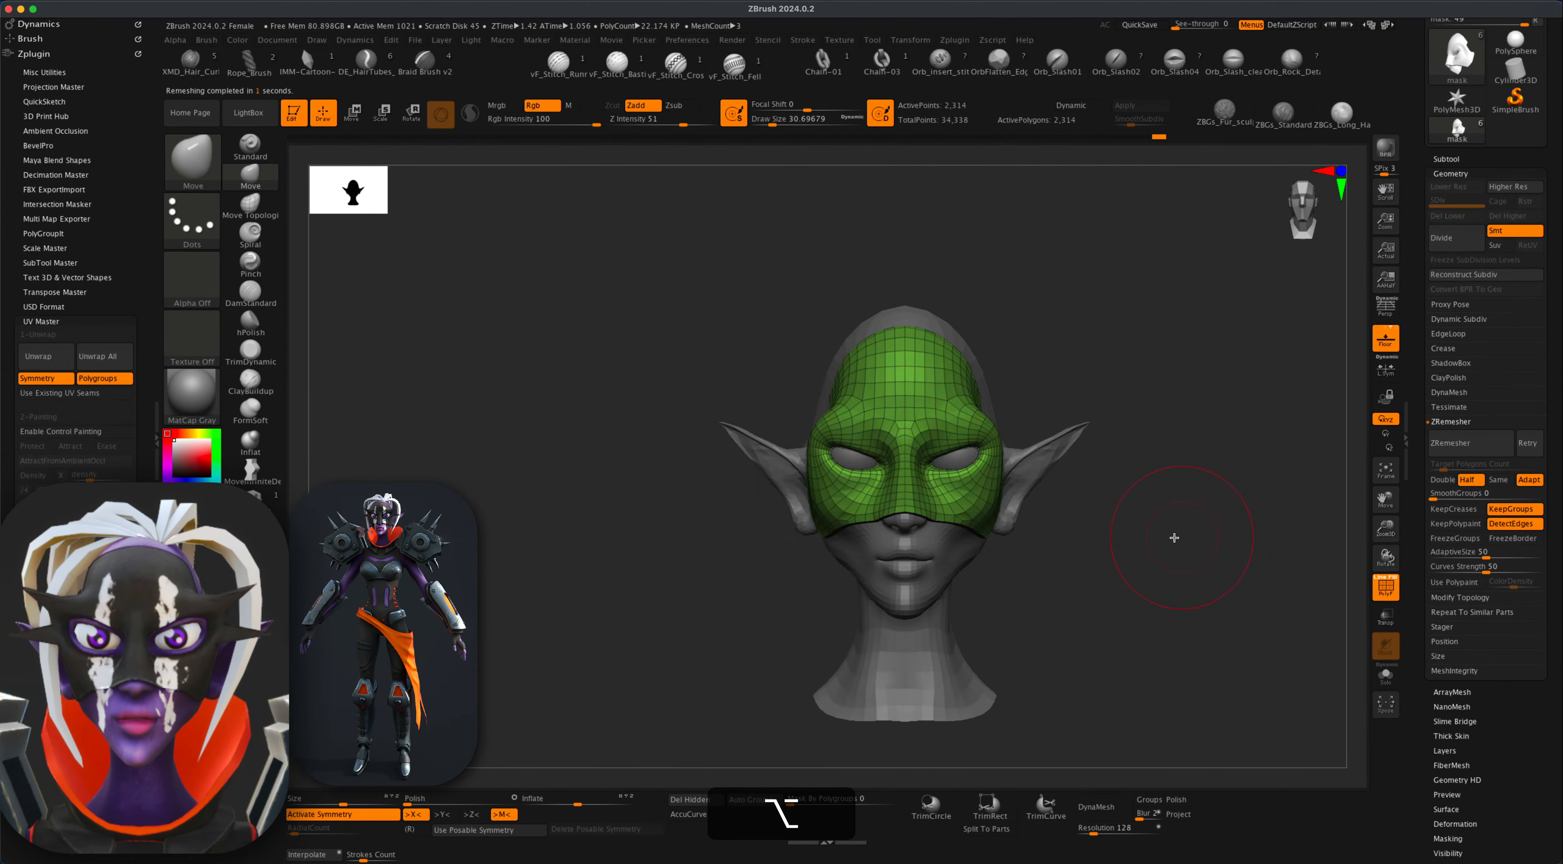
mouse_move(1174, 538)
mouse_down()
mouse_move(1096, 522)
mouse_move(1127, 562)
mouse_move(1071, 582)
mouse_move(1177, 564)
mouse_up()
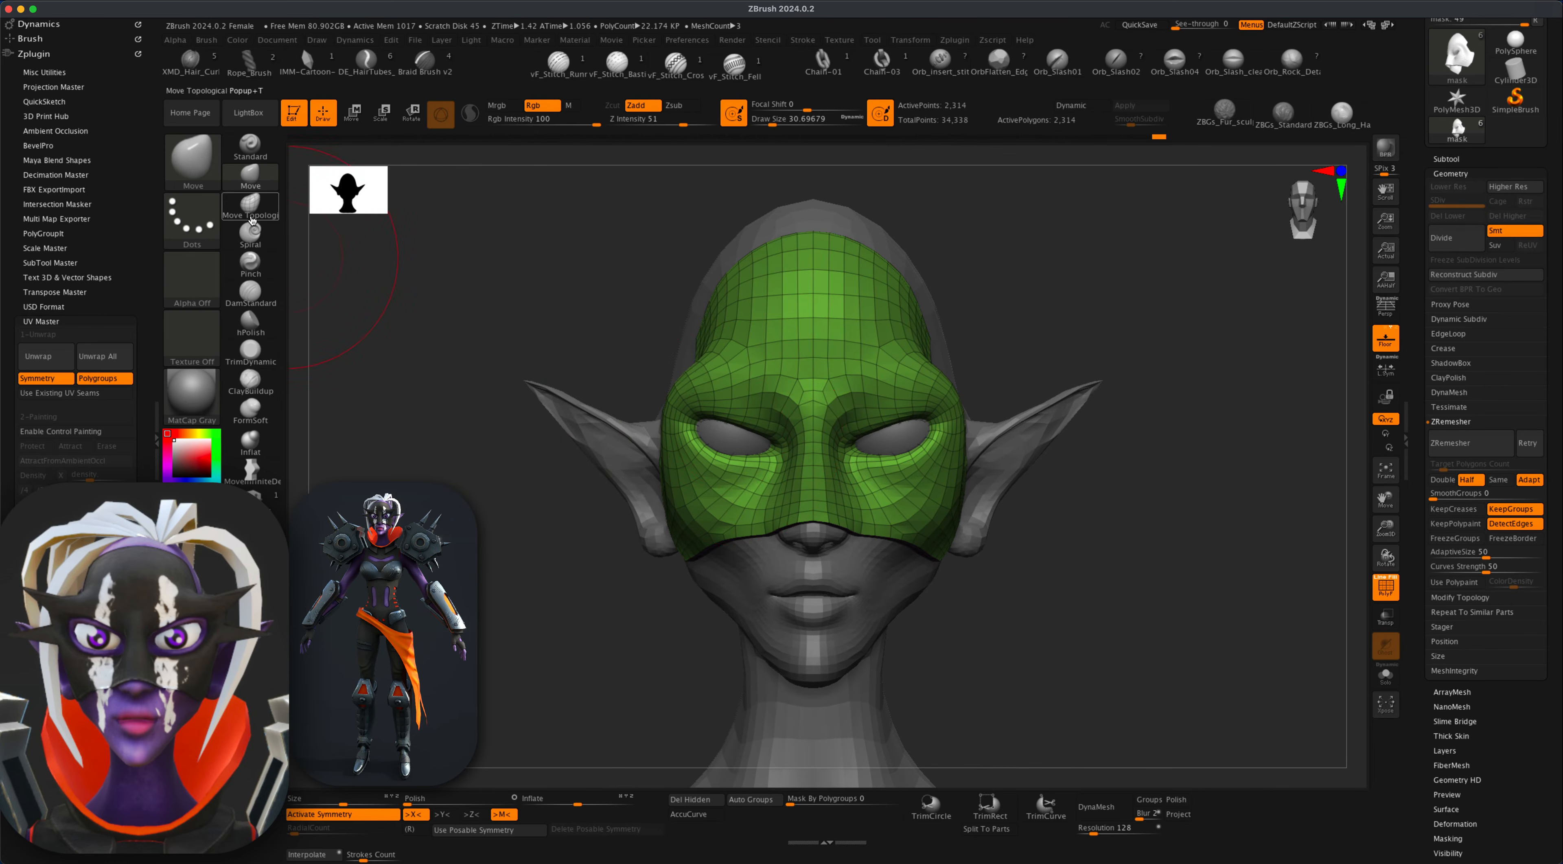
key(s)
drag(409, 497, 403, 497)
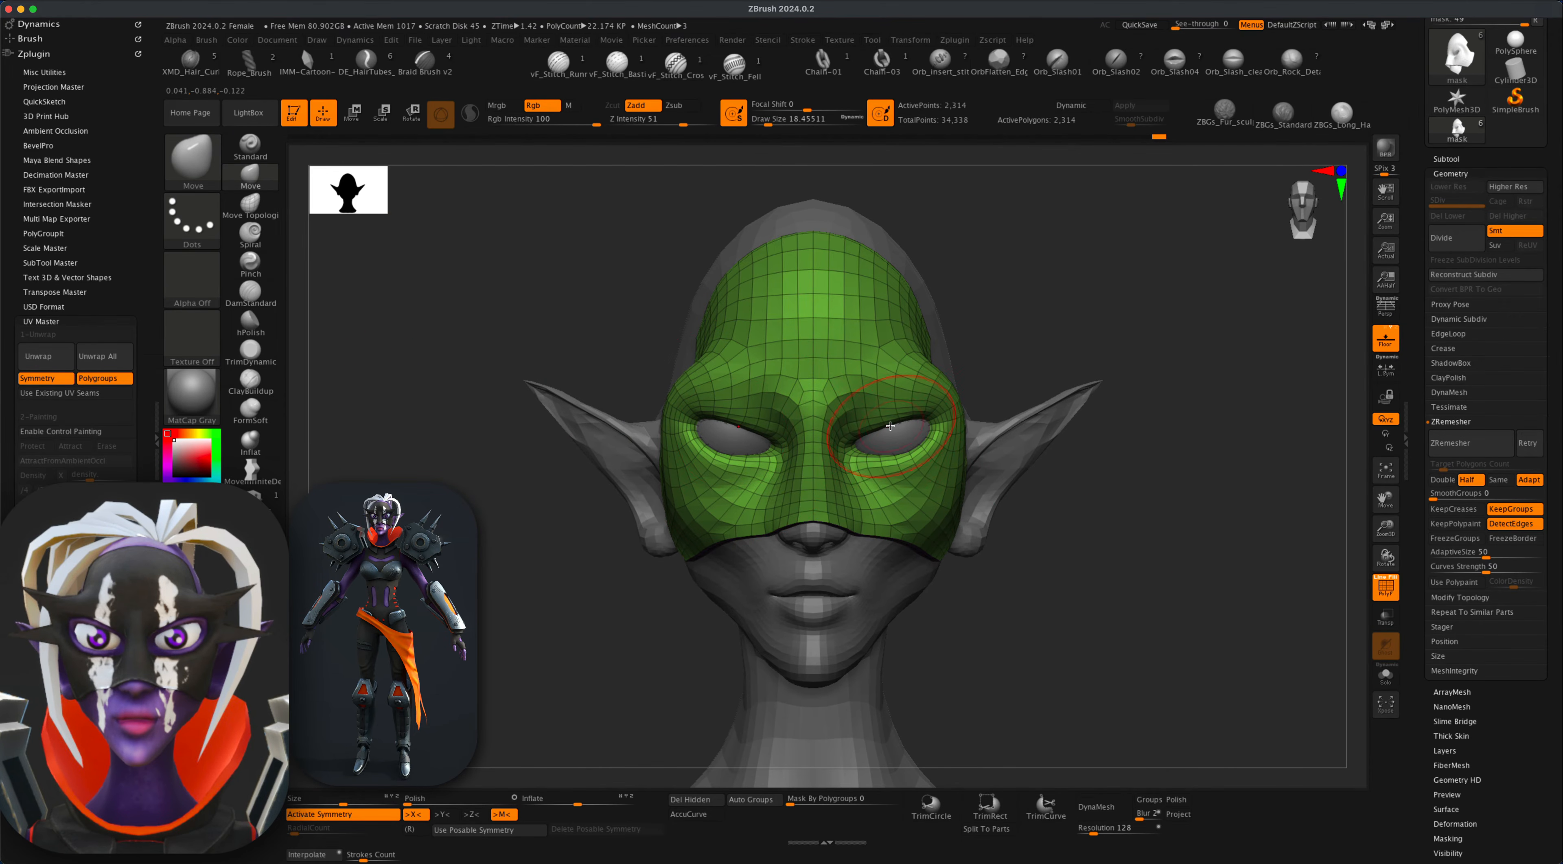
key(super+z)
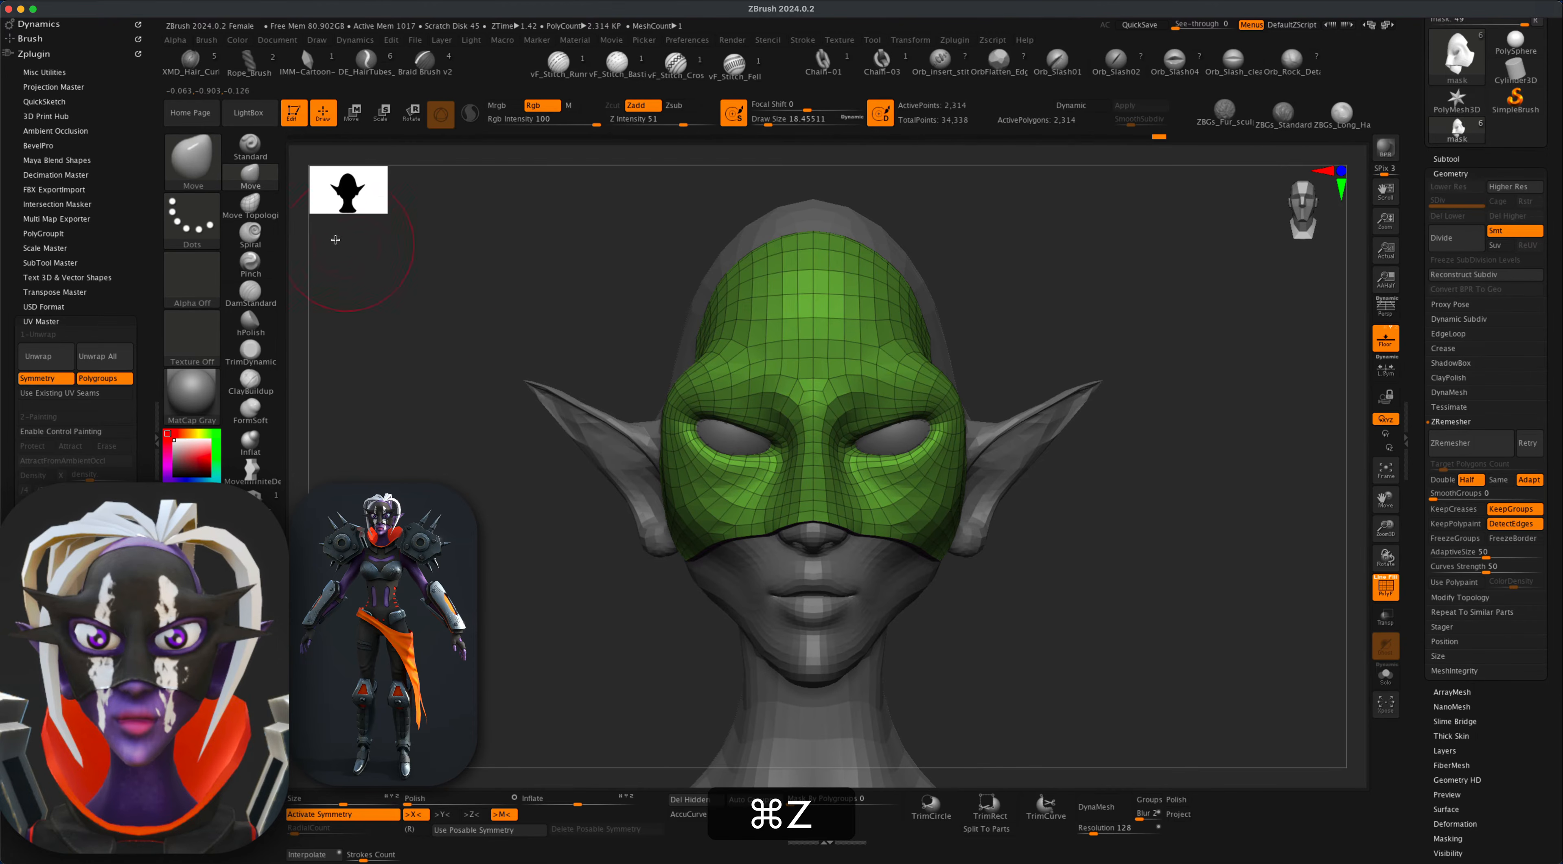
Enlarge and reshape the mask's eye openings with the Move Topological brush at a draw size of about 23.
click(258, 209)
key(s)
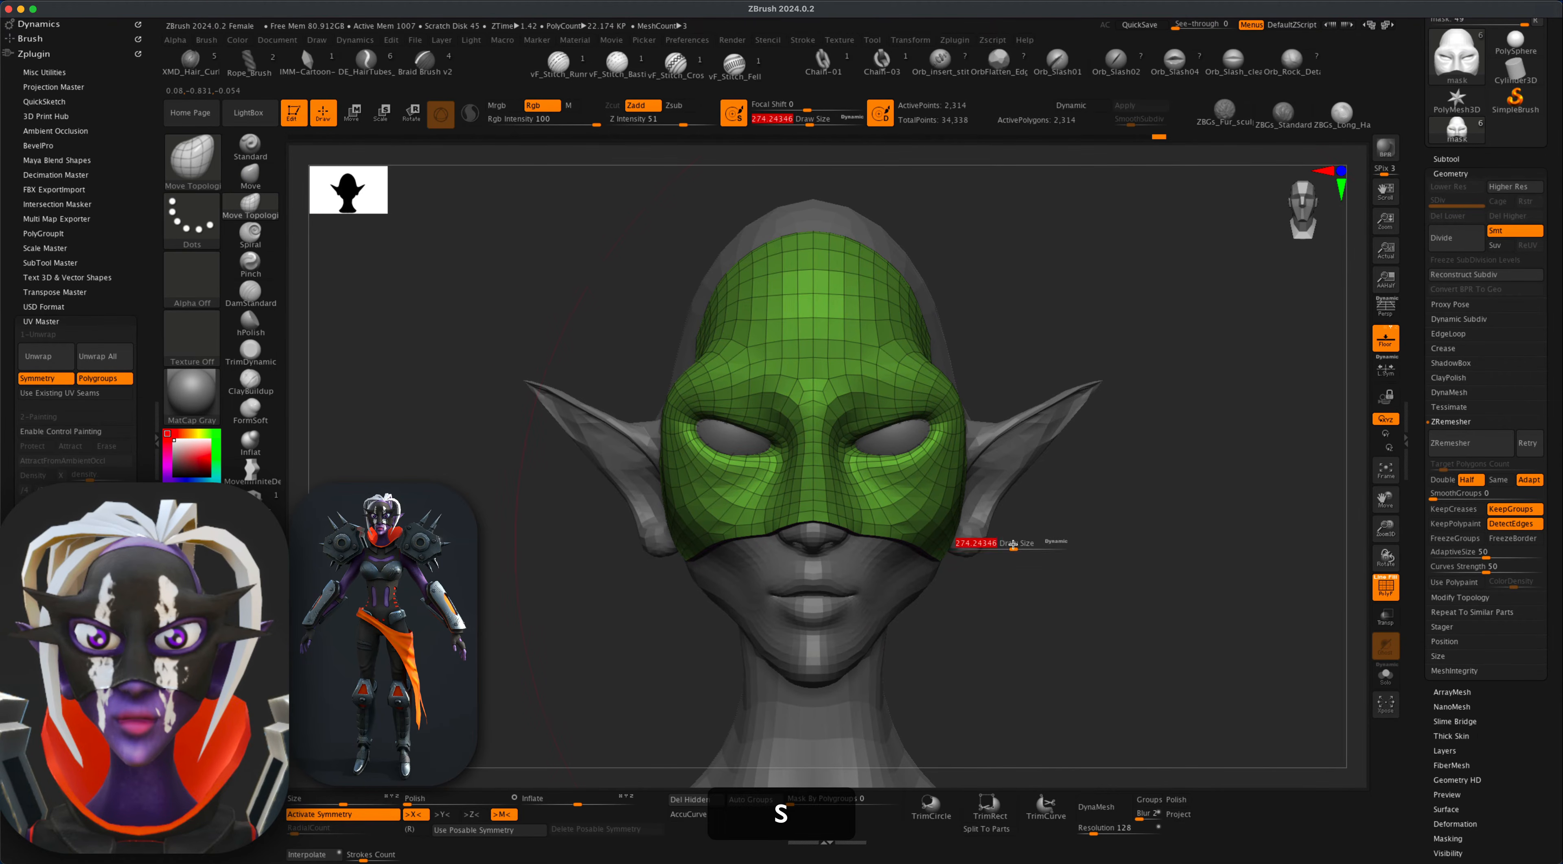
drag(1010, 548, 973, 547)
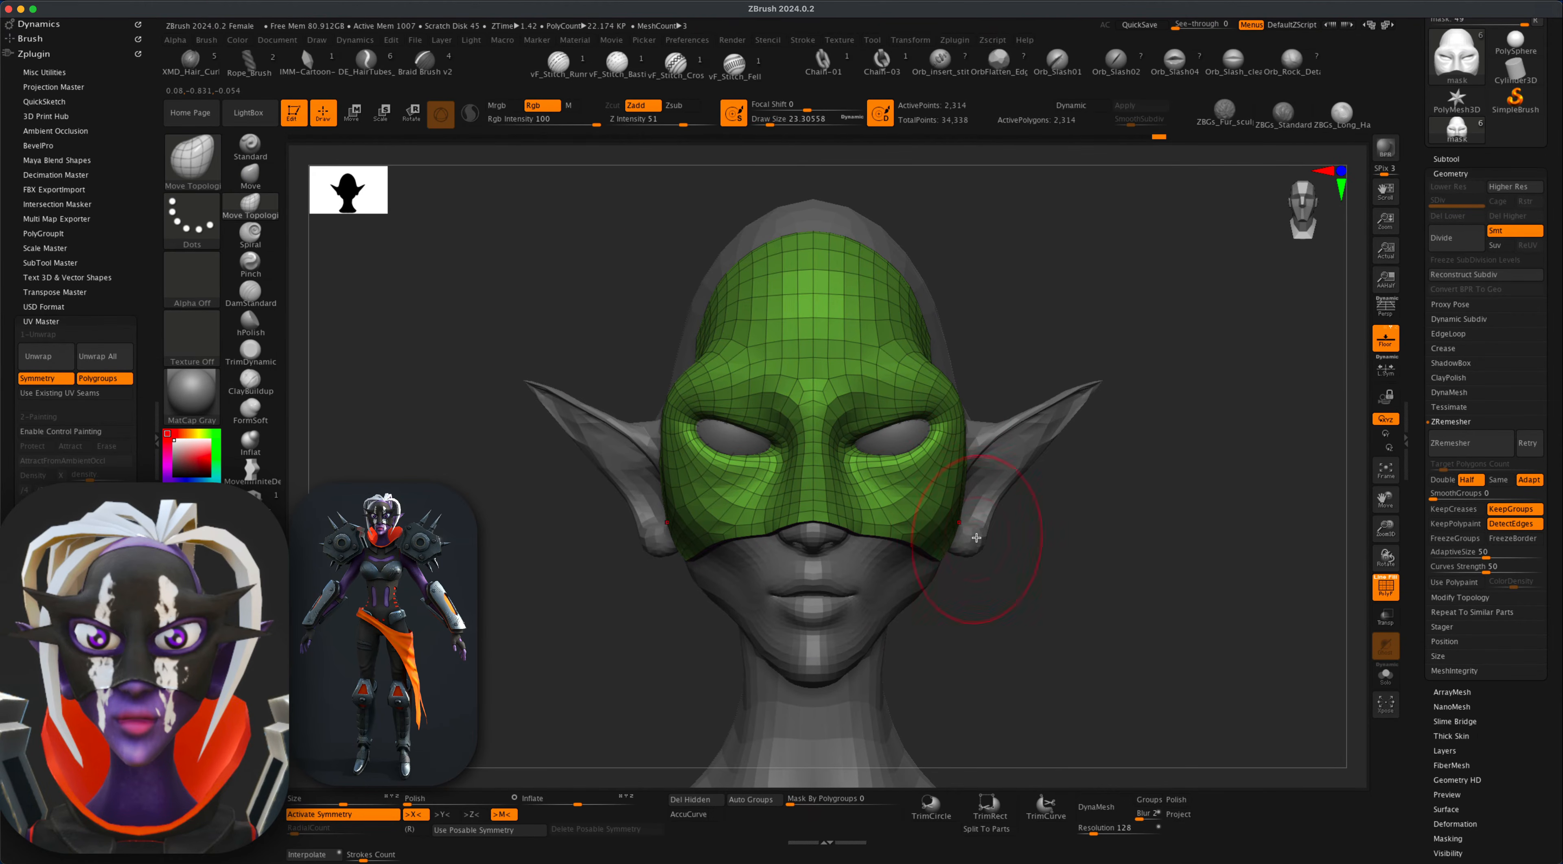
drag(894, 420, 884, 422)
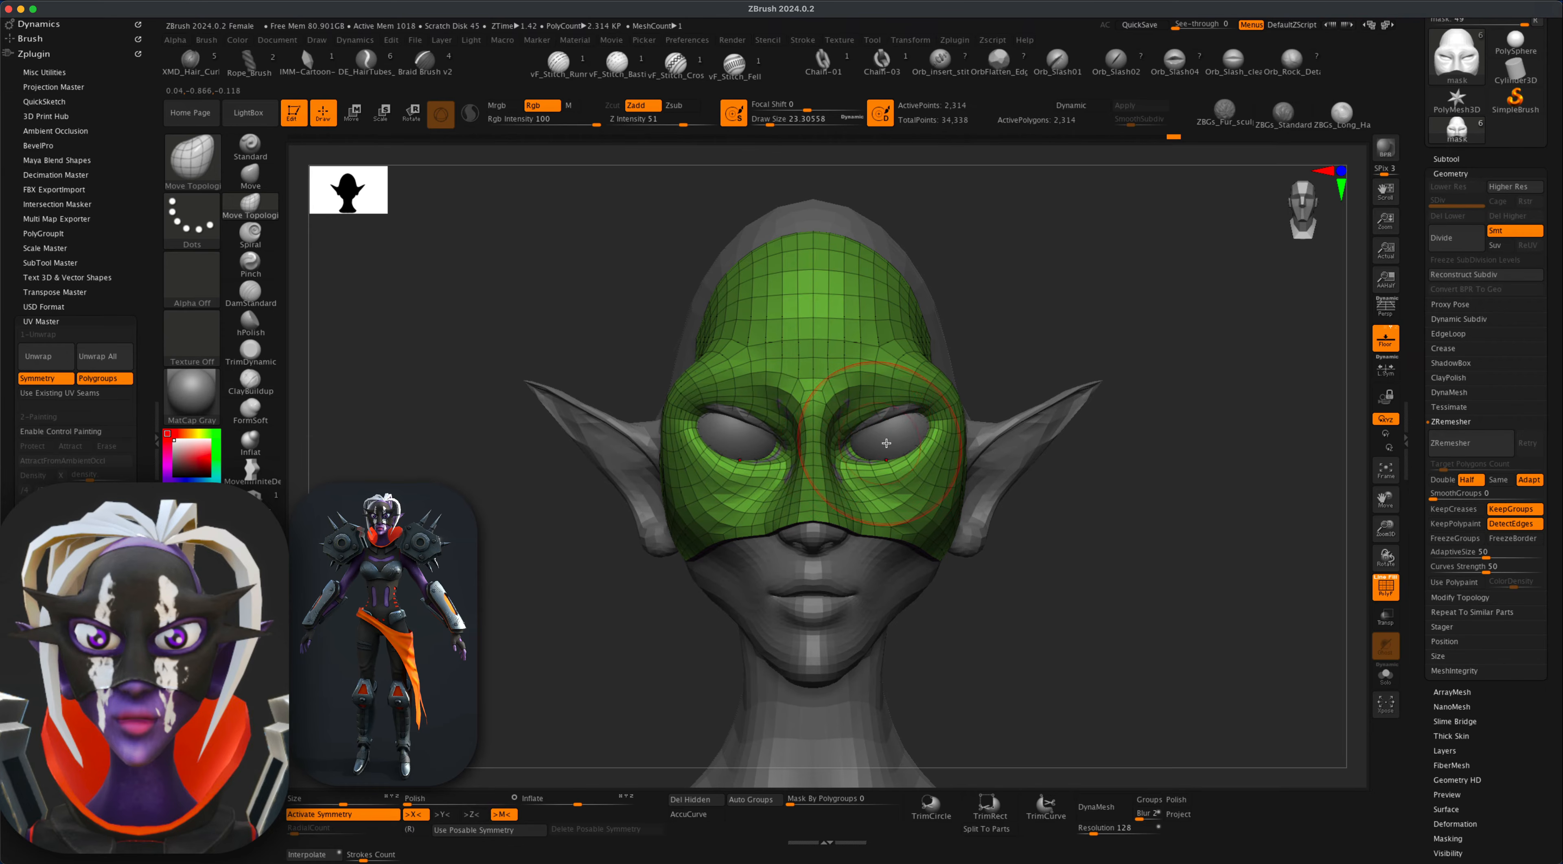
drag(887, 443, 943, 443)
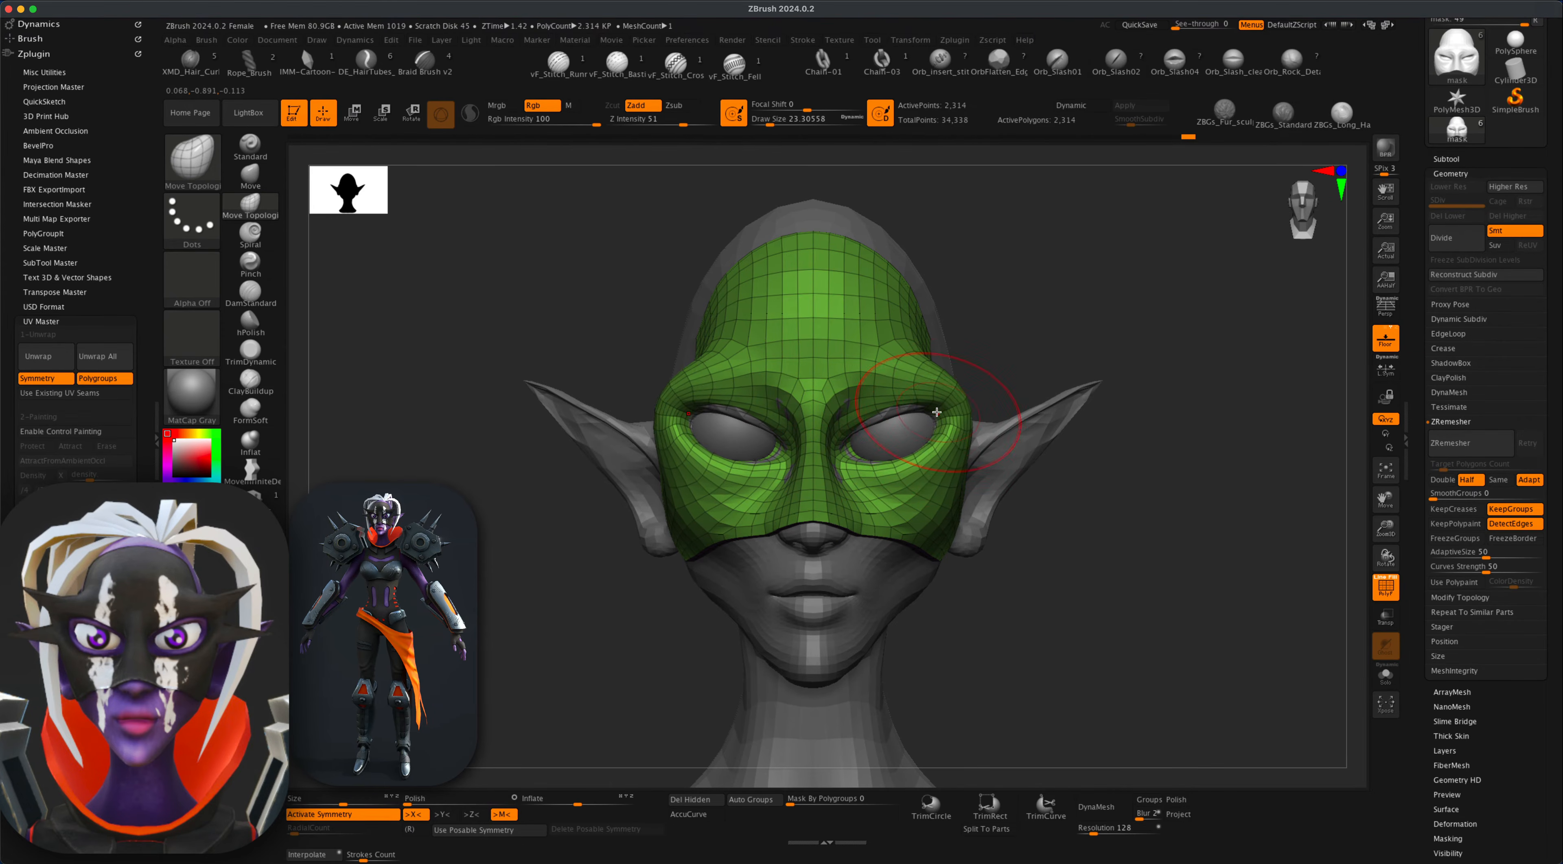
drag(941, 433, 936, 448)
drag(1032, 546, 1186, 687)
key(super+z)
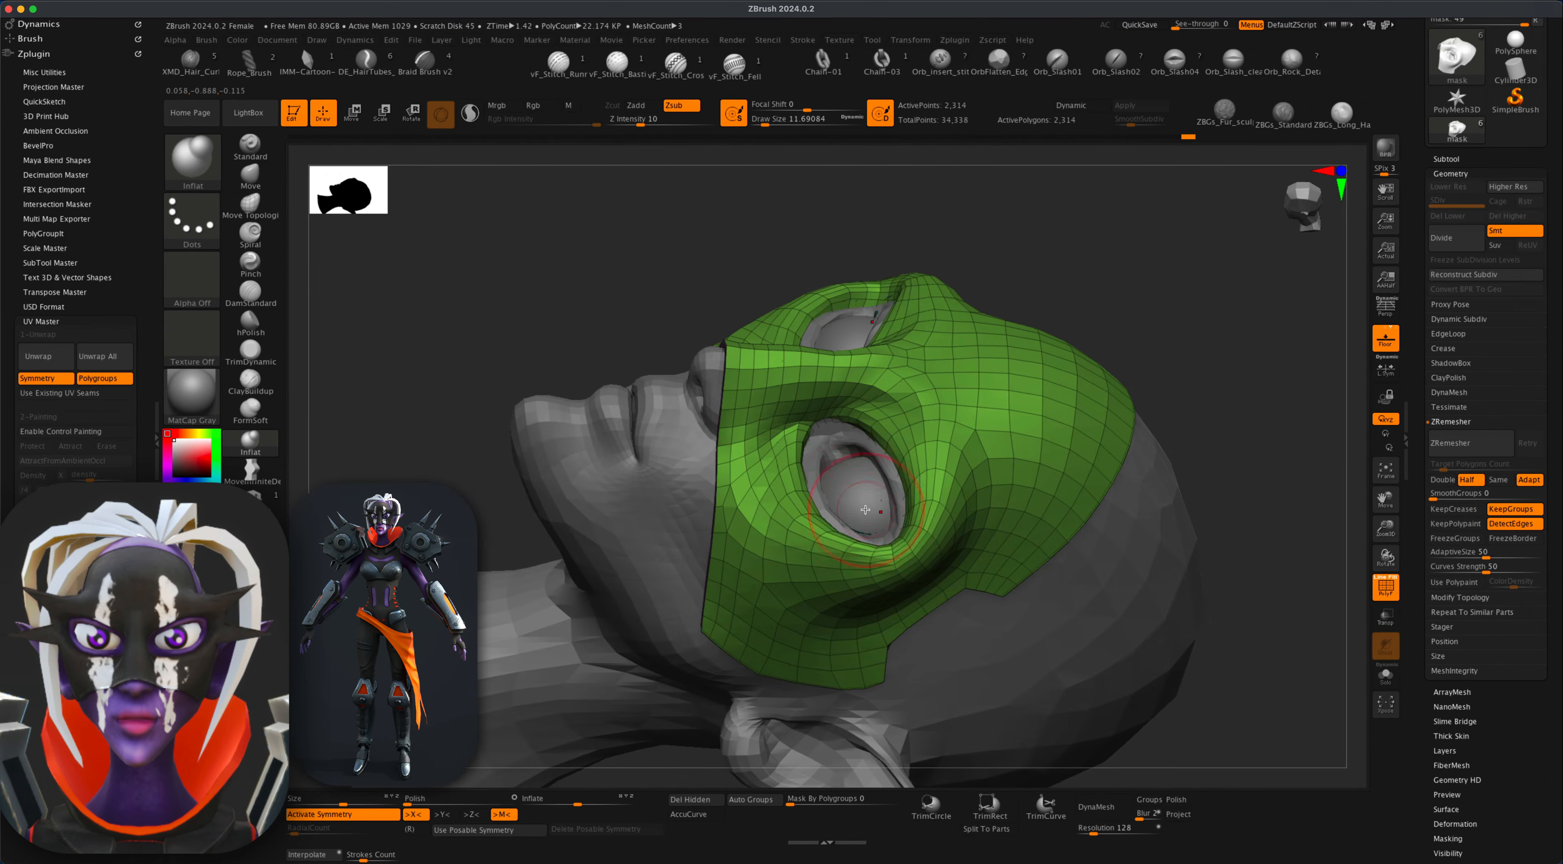
Isolate the mask and delete its inner-surface polygroup, keeping only the outer shell and the rim strips.
drag(1225, 522, 1215, 616)
click(1386, 677)
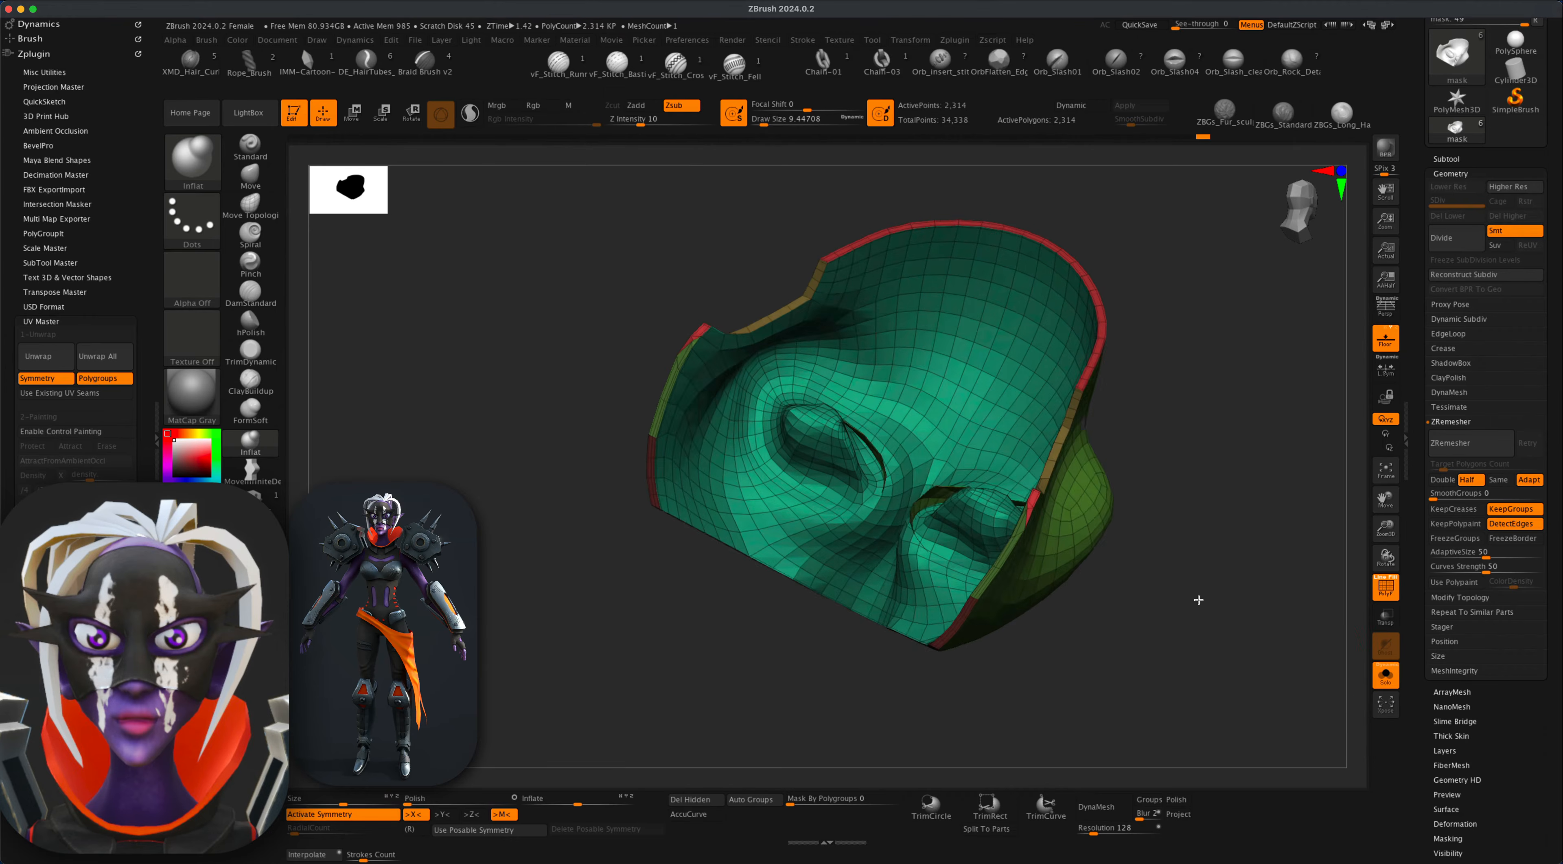
alt+drag(1199, 448, 1216, 485)
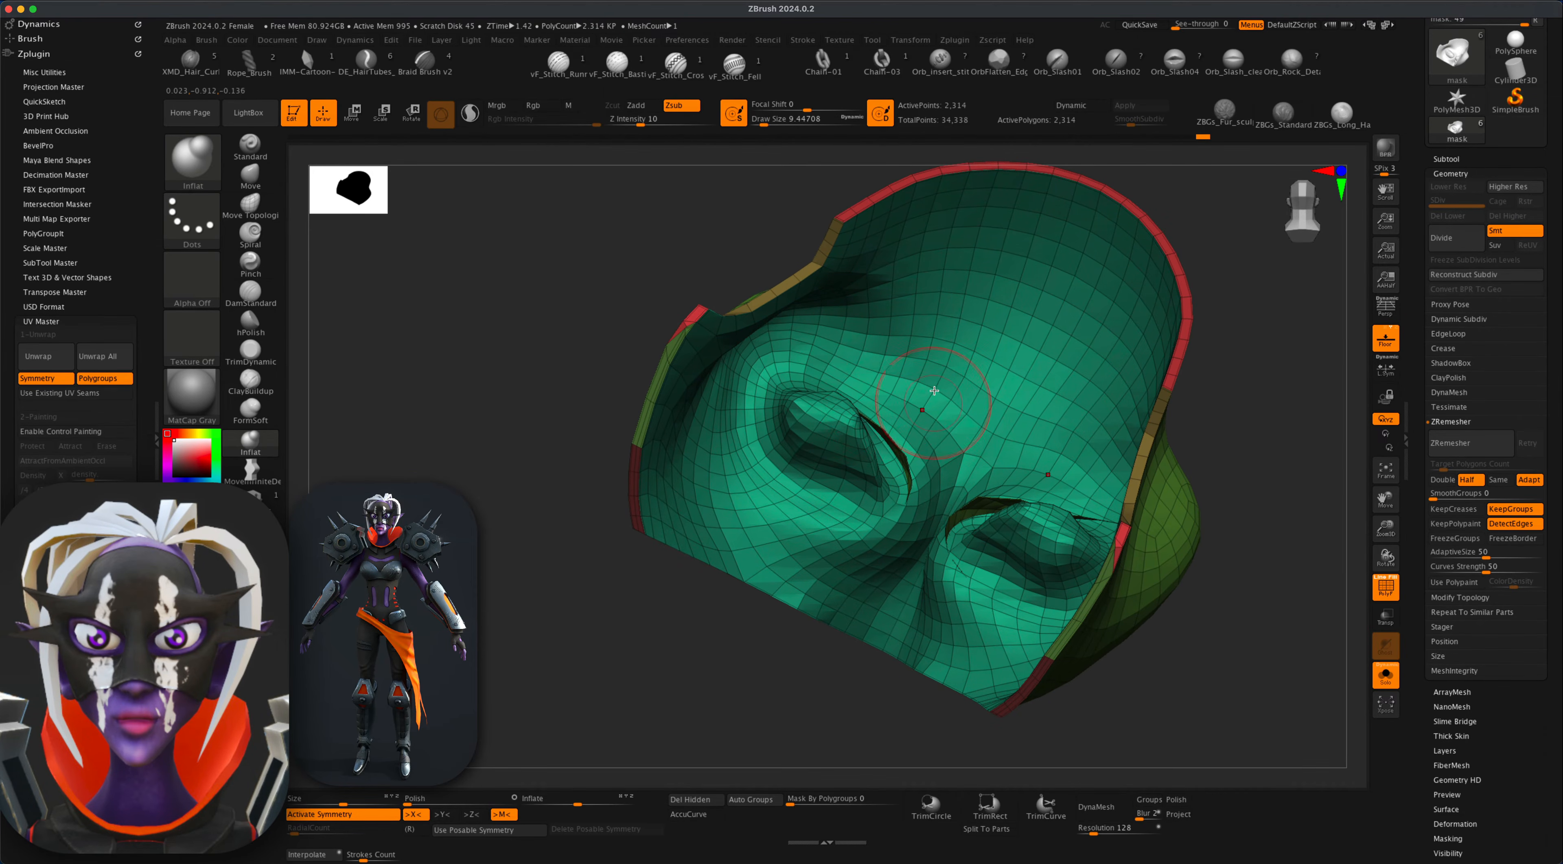
key(shift+super)
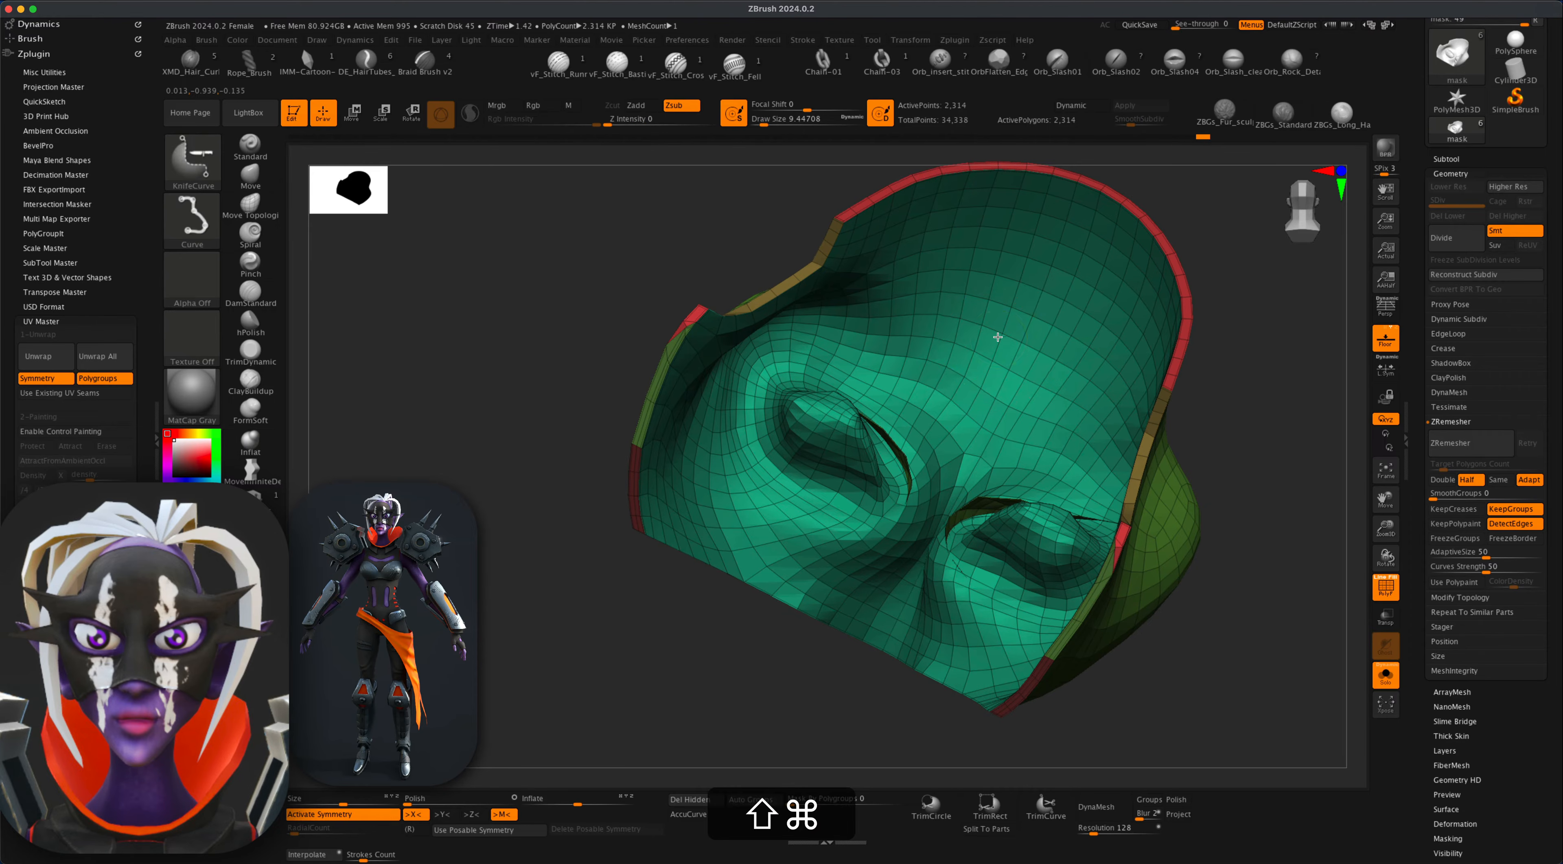
shift+super+click(997, 337)
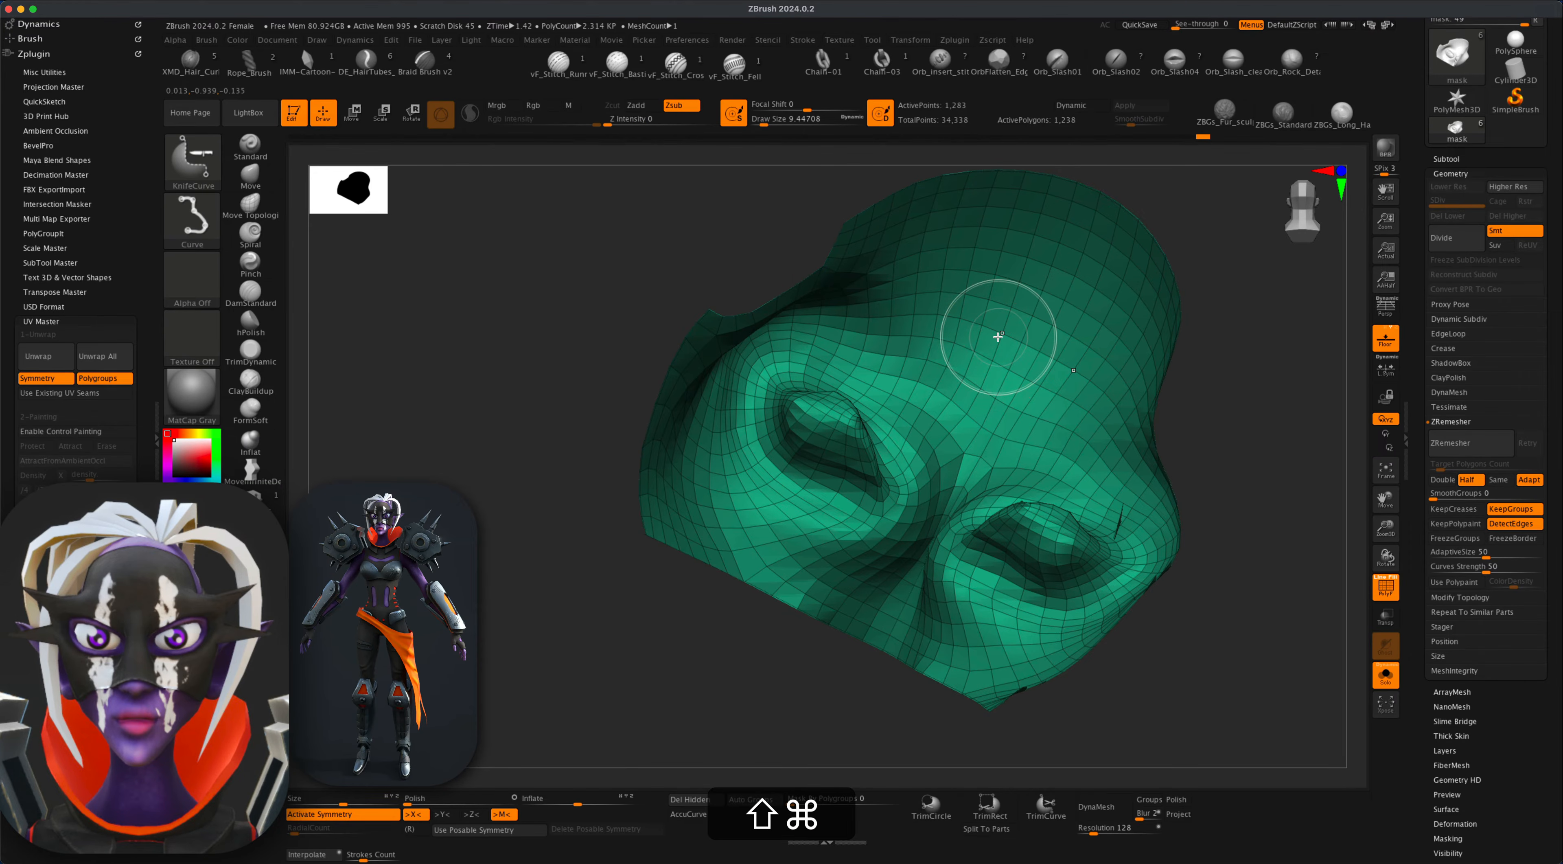
shift+super+click(975, 338)
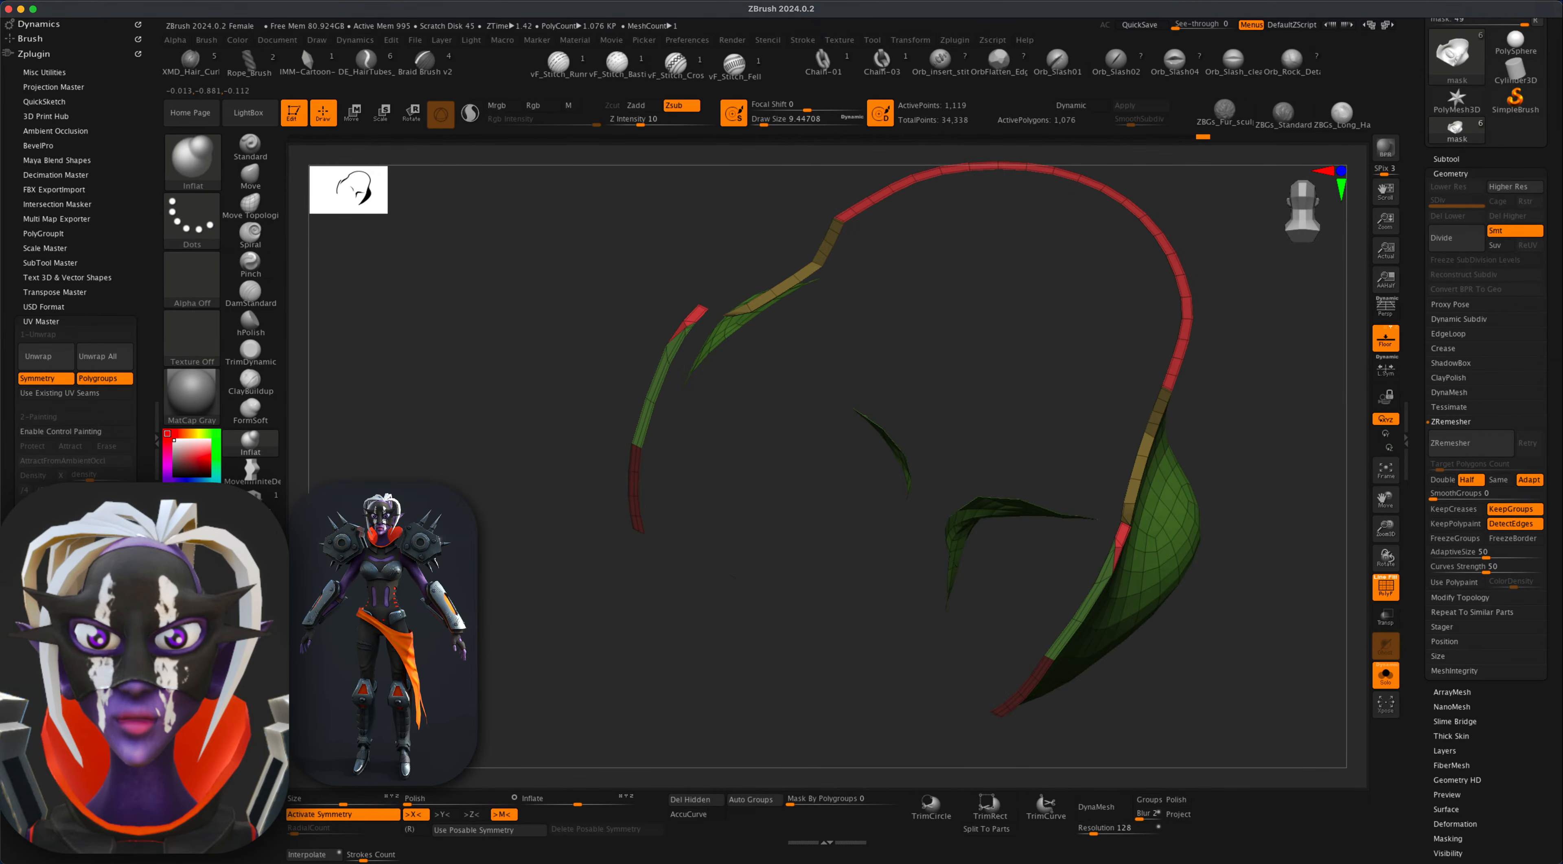
shift+super+click(636, 631)
mouse_move(635, 631)
mouse_down()
mouse_move(567, 610)
mouse_move(636, 628)
mouse_move(711, 508)
mouse_up()
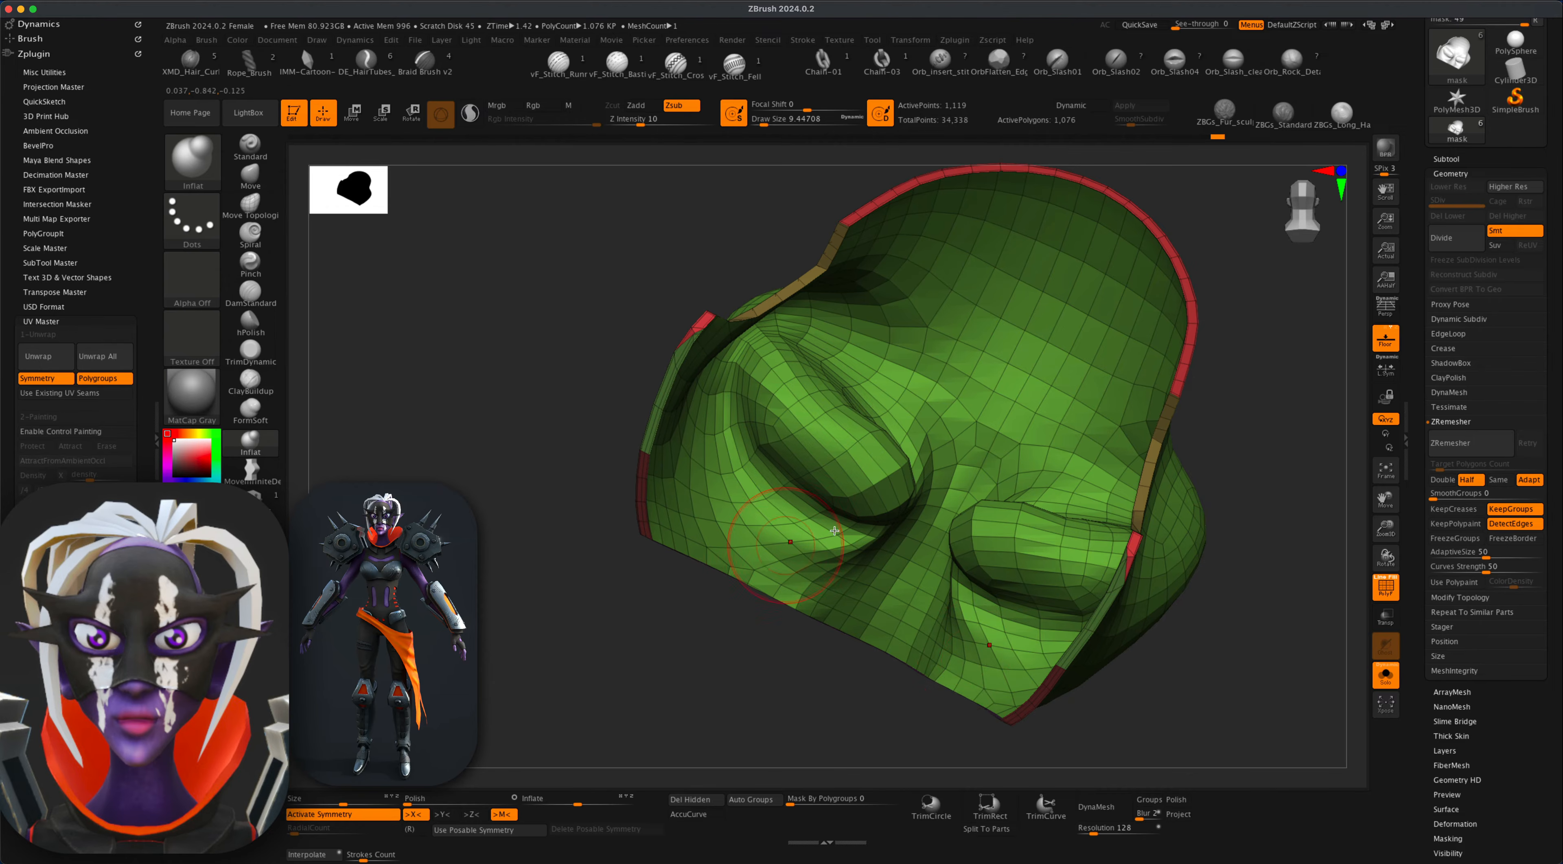
drag(1283, 537, 1180, 498)
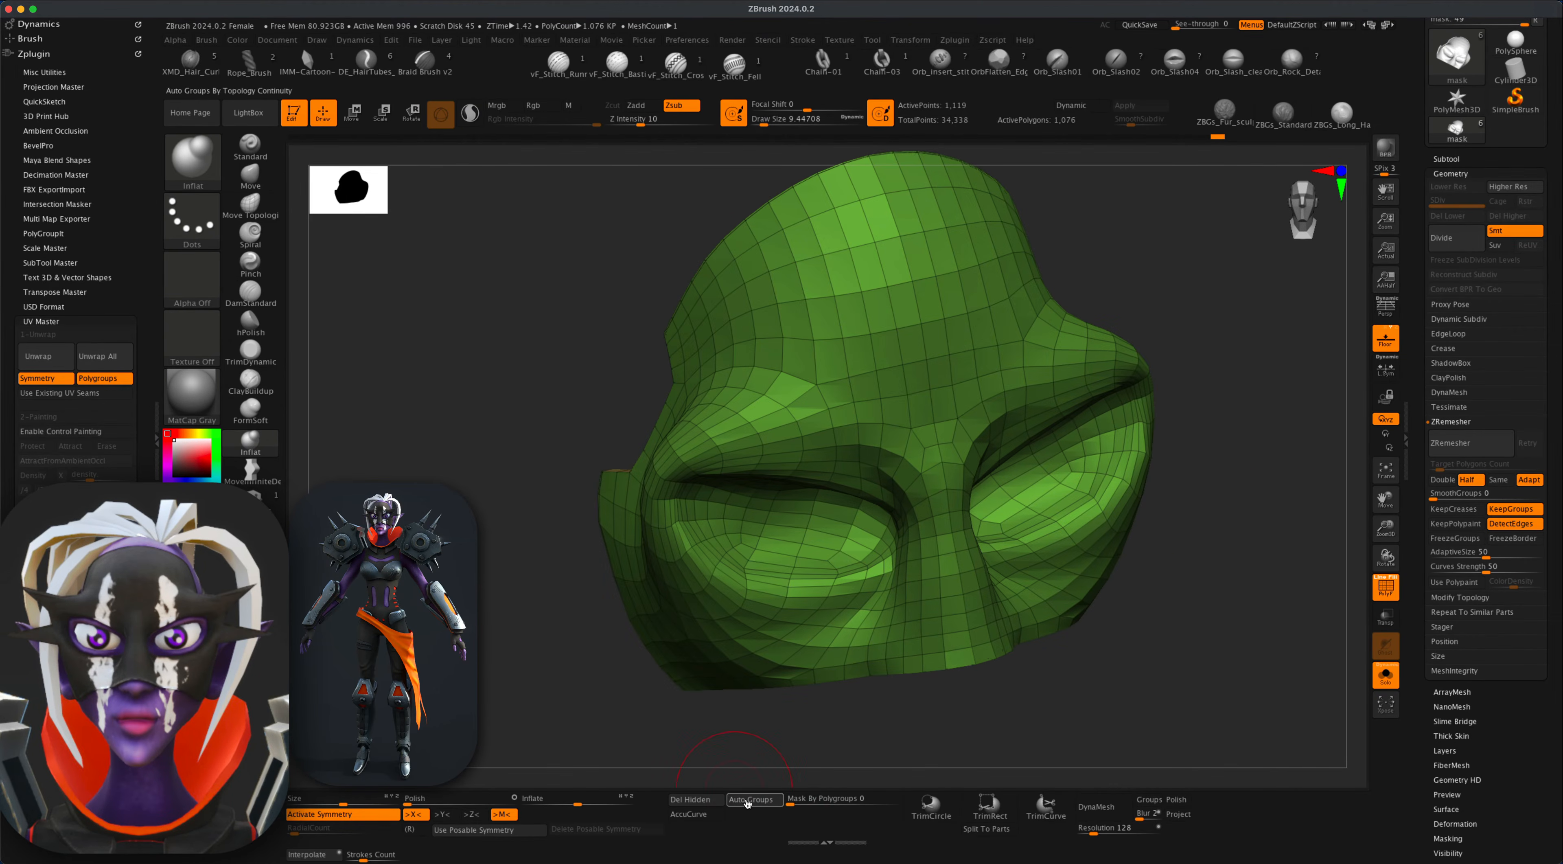
click(1387, 677)
Switch to the ZModeler brush and set its polygon action to QMesh on a single poly.
drag(1222, 636, 873, 421)
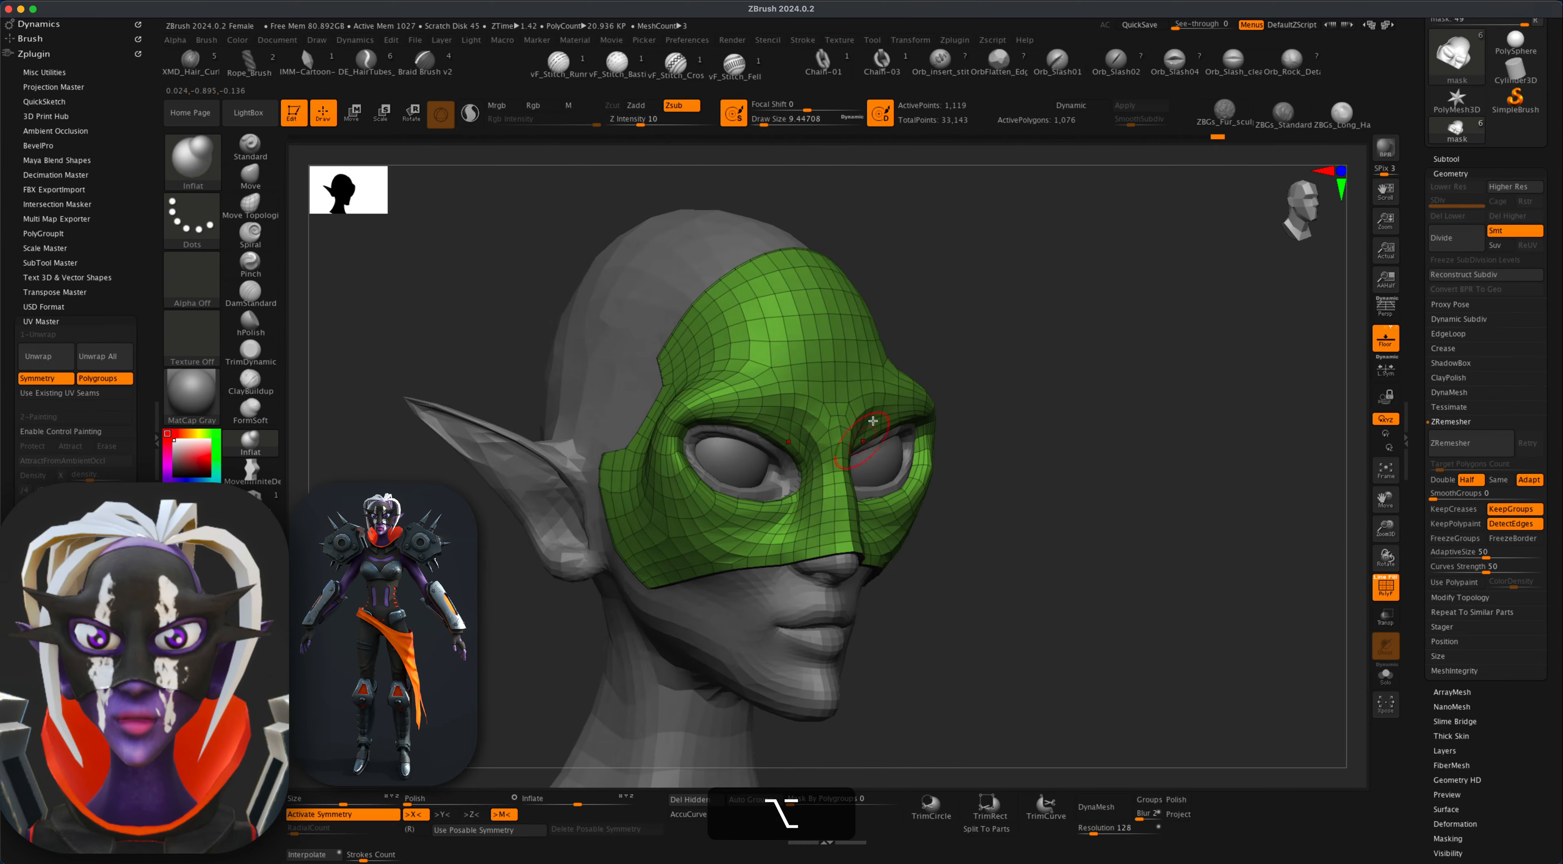
mouse_move(1057, 576)
mouse_down()
mouse_move(1017, 570)
mouse_move(1071, 567)
mouse_move(1061, 558)
mouse_move(1098, 601)
mouse_move(1140, 575)
mouse_move(1032, 567)
mouse_move(1151, 597)
mouse_move(1077, 601)
mouse_up()
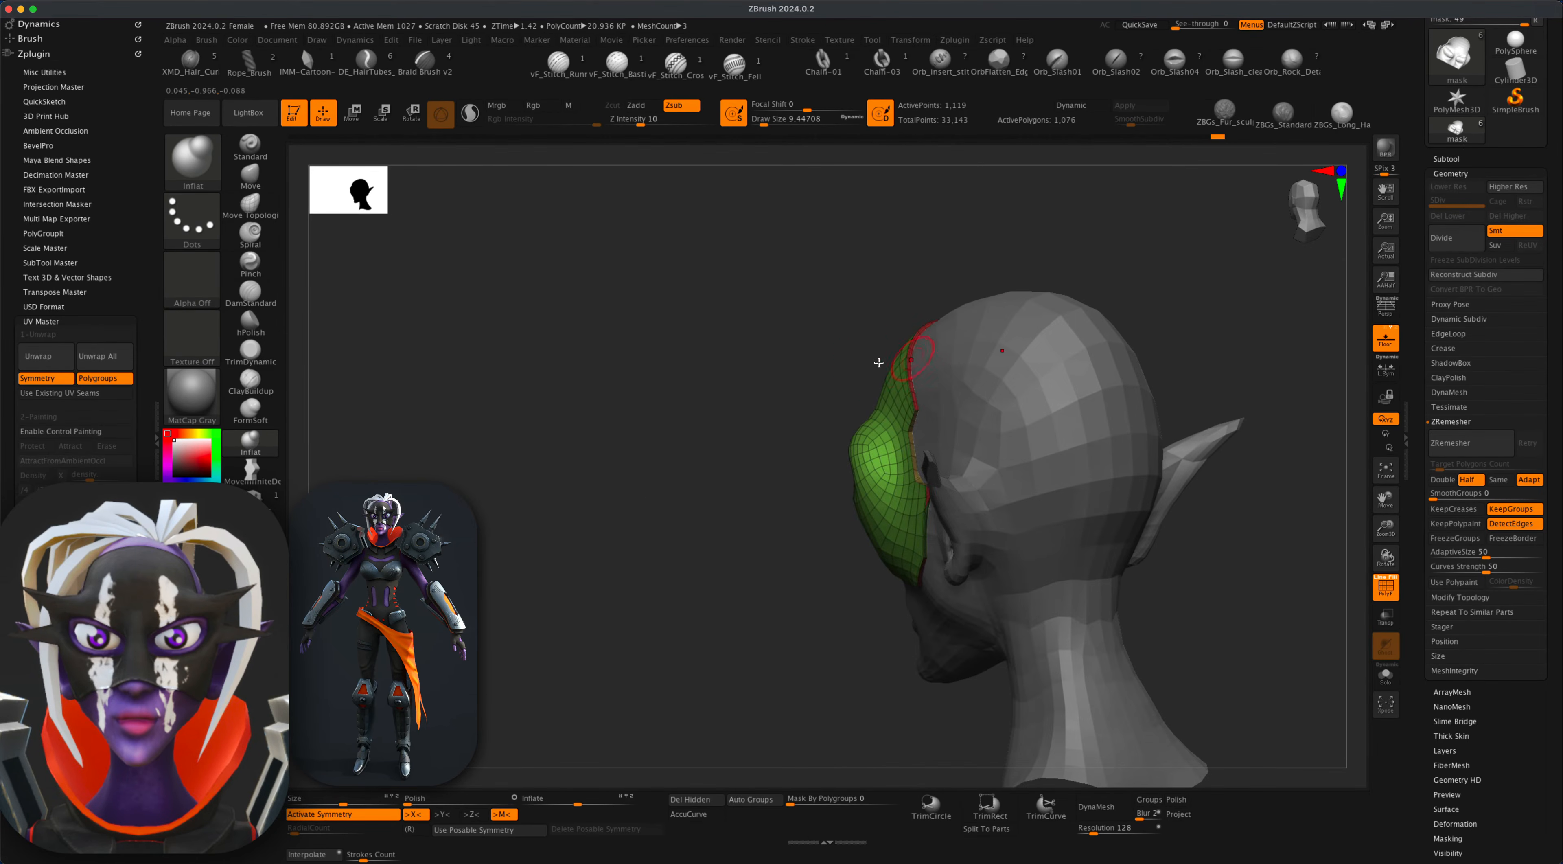
alt+drag(704, 418, 795, 492)
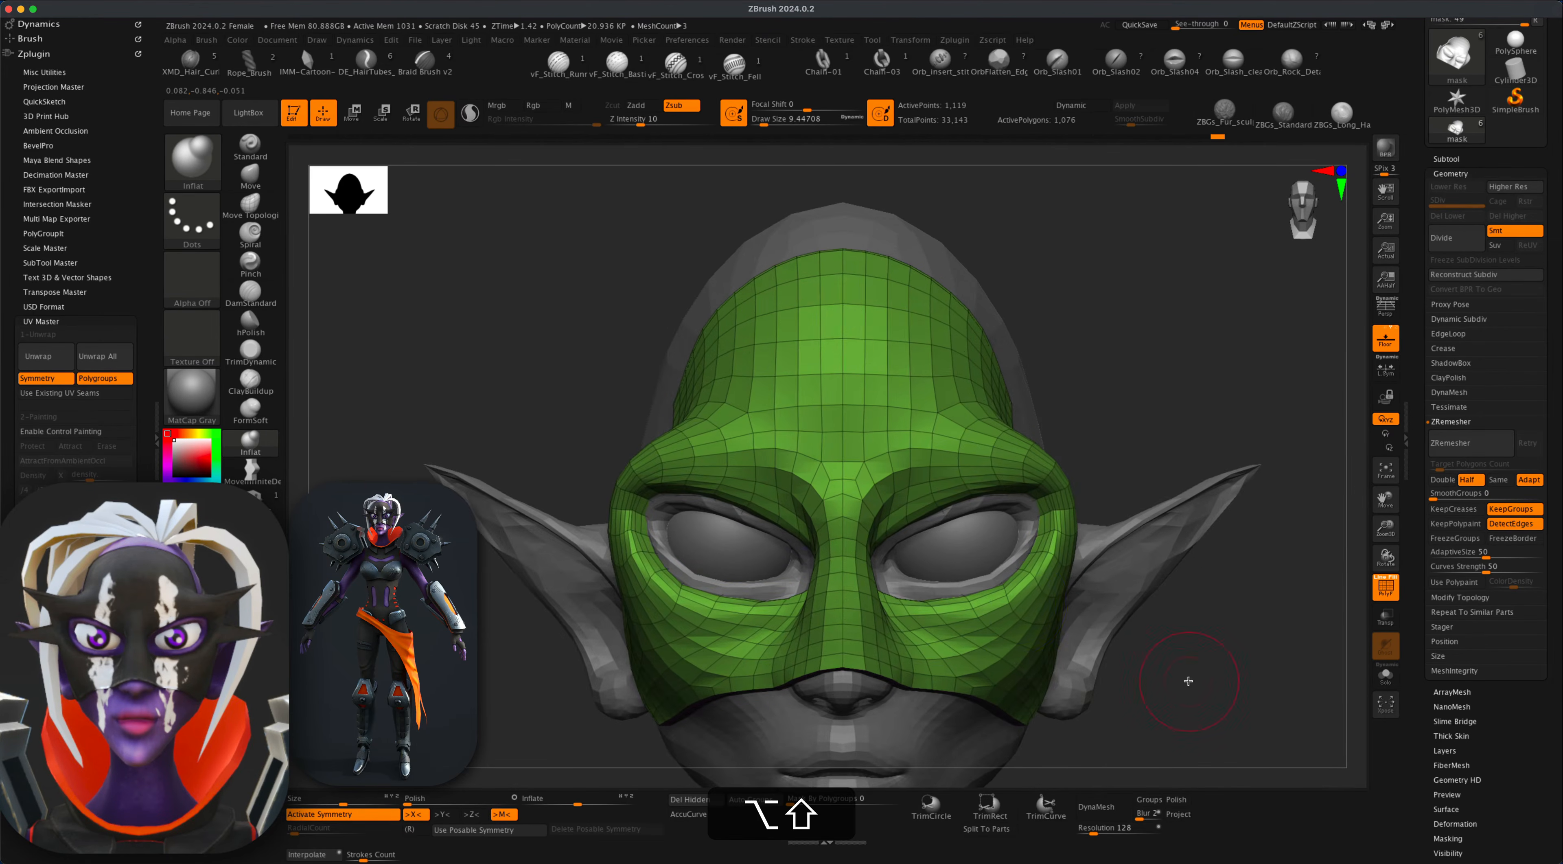
alt+drag(1188, 680, 1101, 653)
alt+drag(1101, 653, 1036, 561)
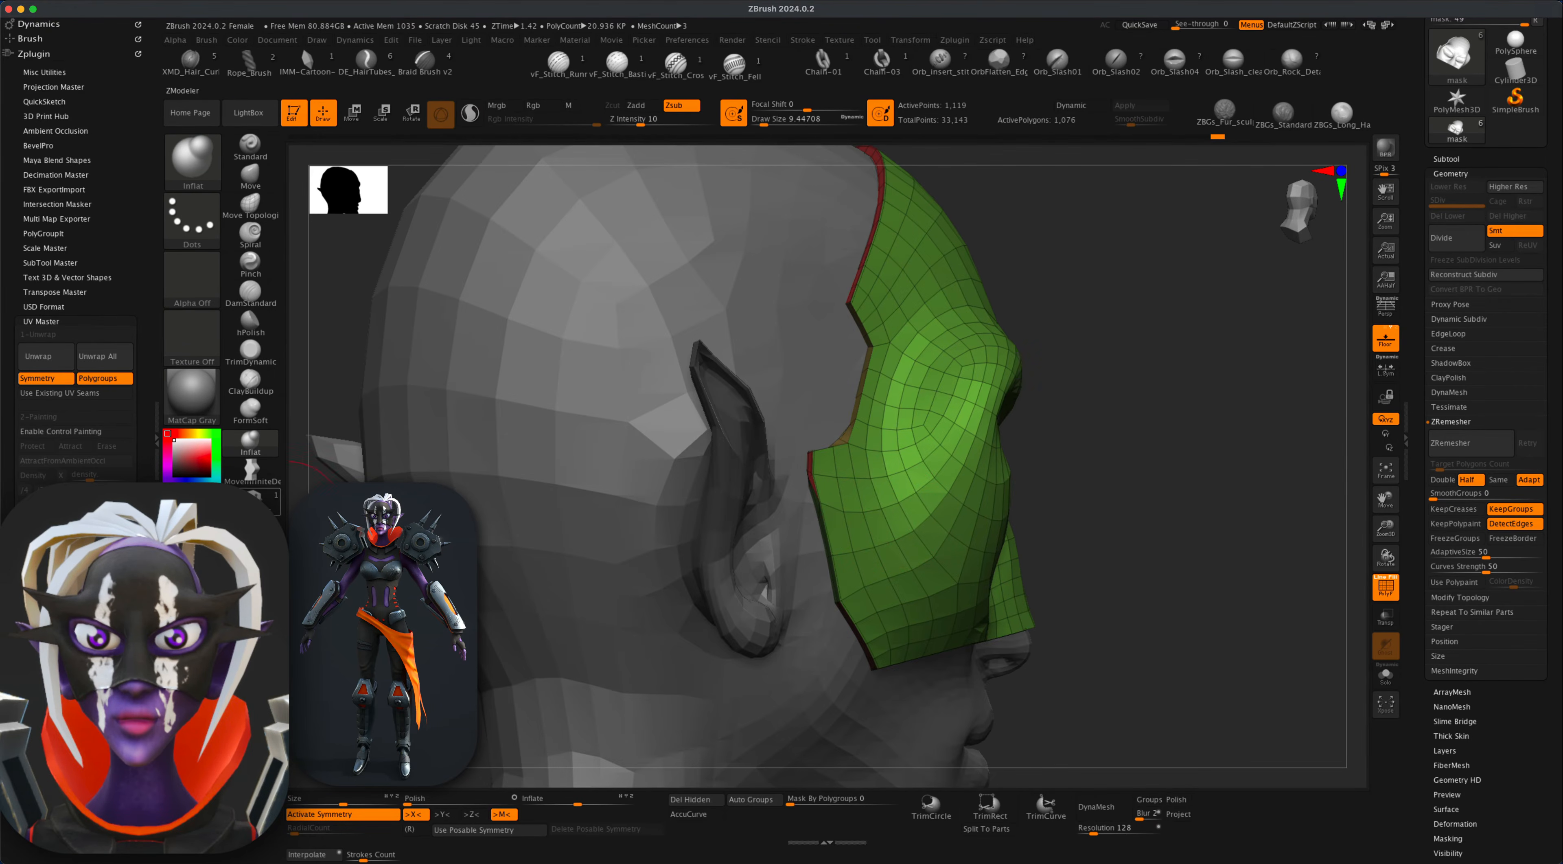
key(b)
key(z)
key(m)
key(space)
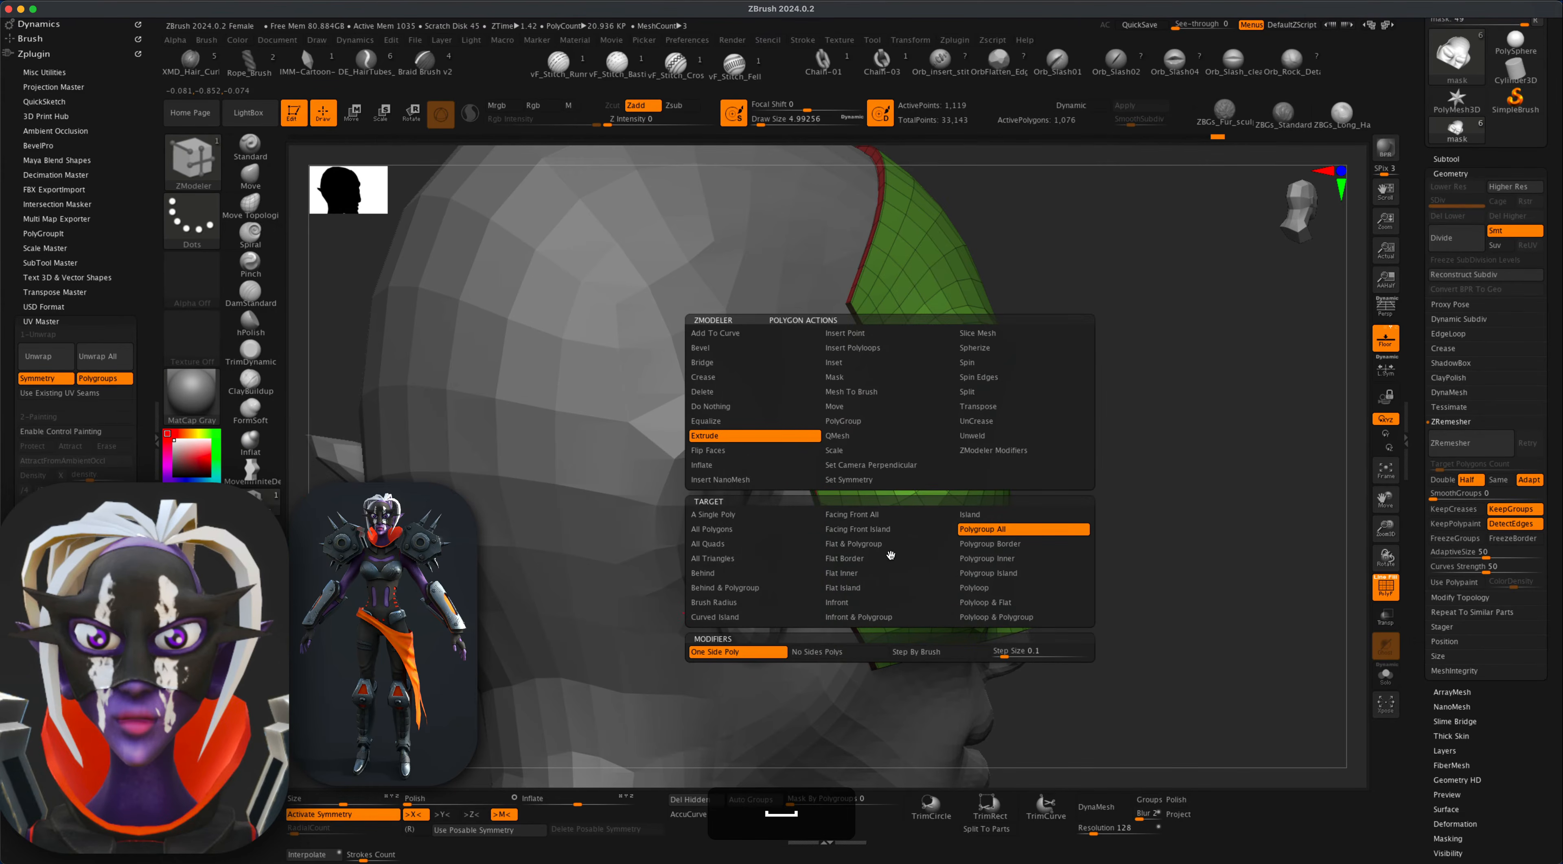
click(859, 441)
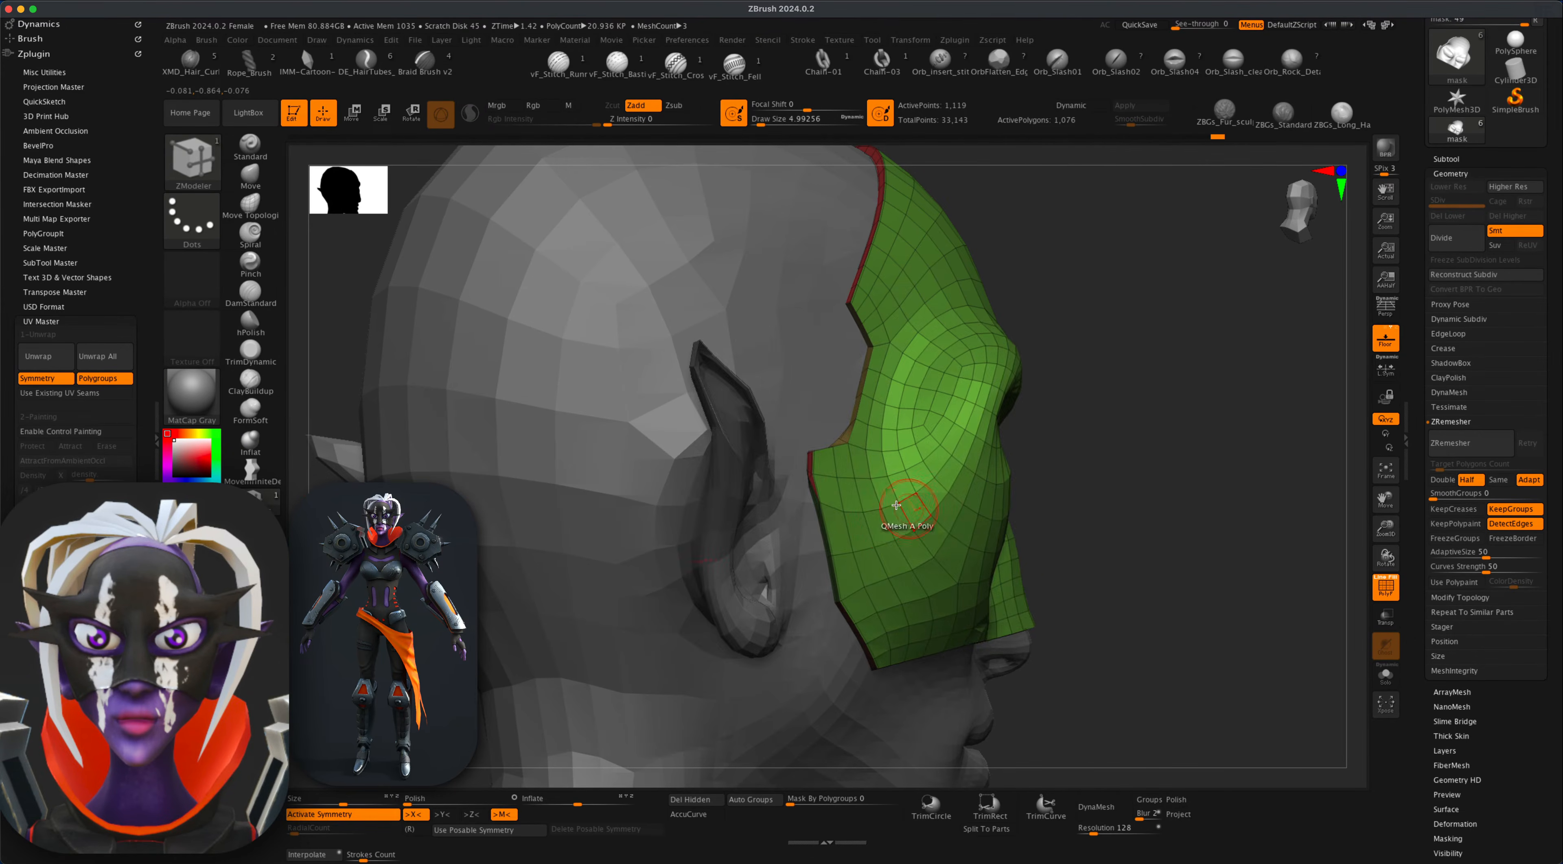
Try to cut two square holes into the mask's side near the ear by pushing single polygons through with QMesh.
drag(1093, 538, 1159, 541)
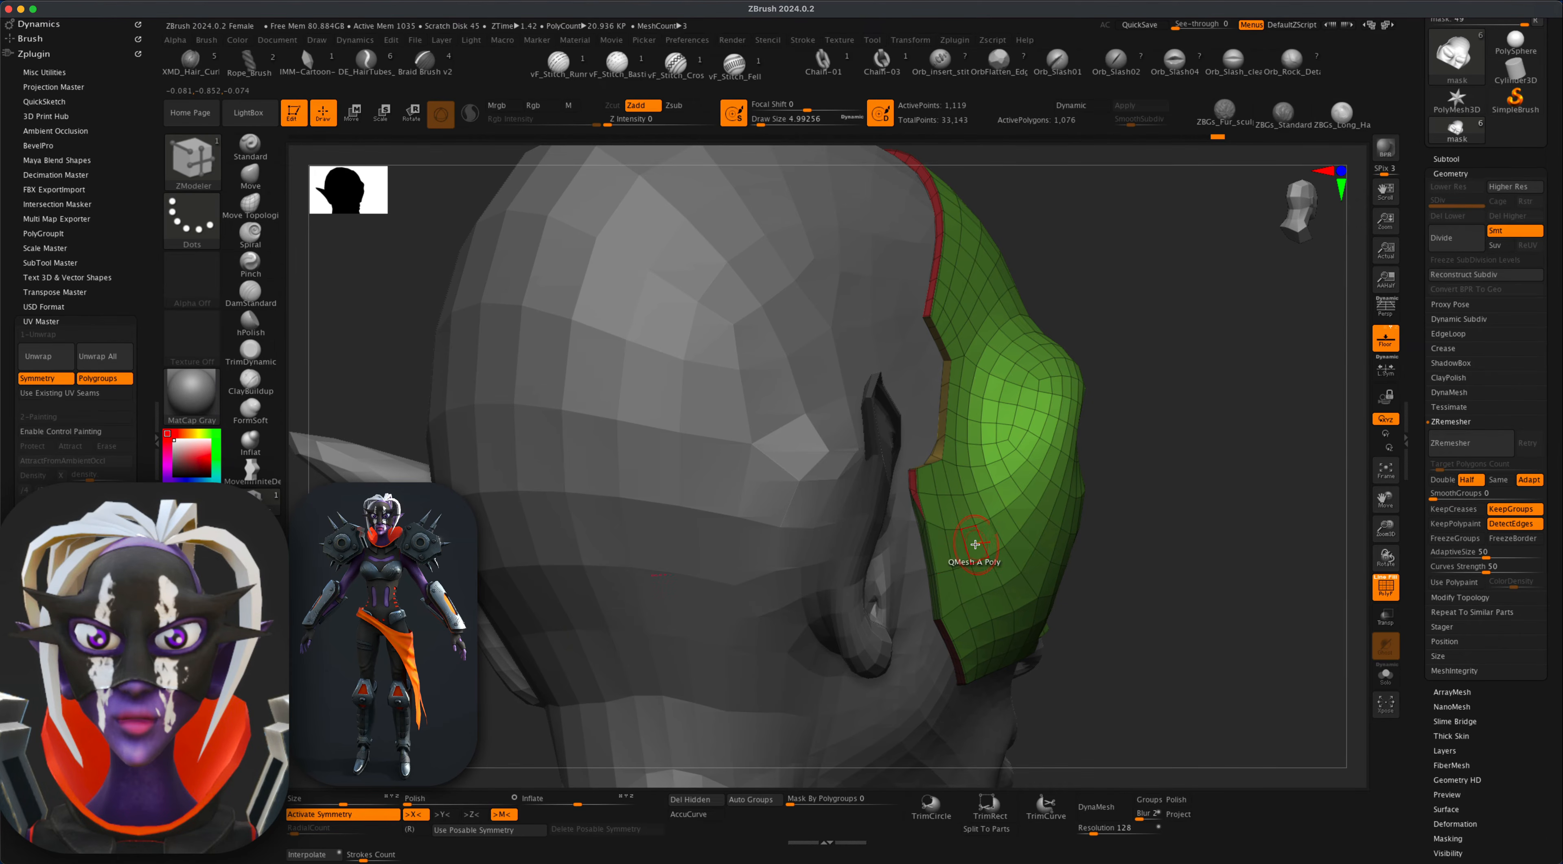
drag(1238, 621, 1059, 618)
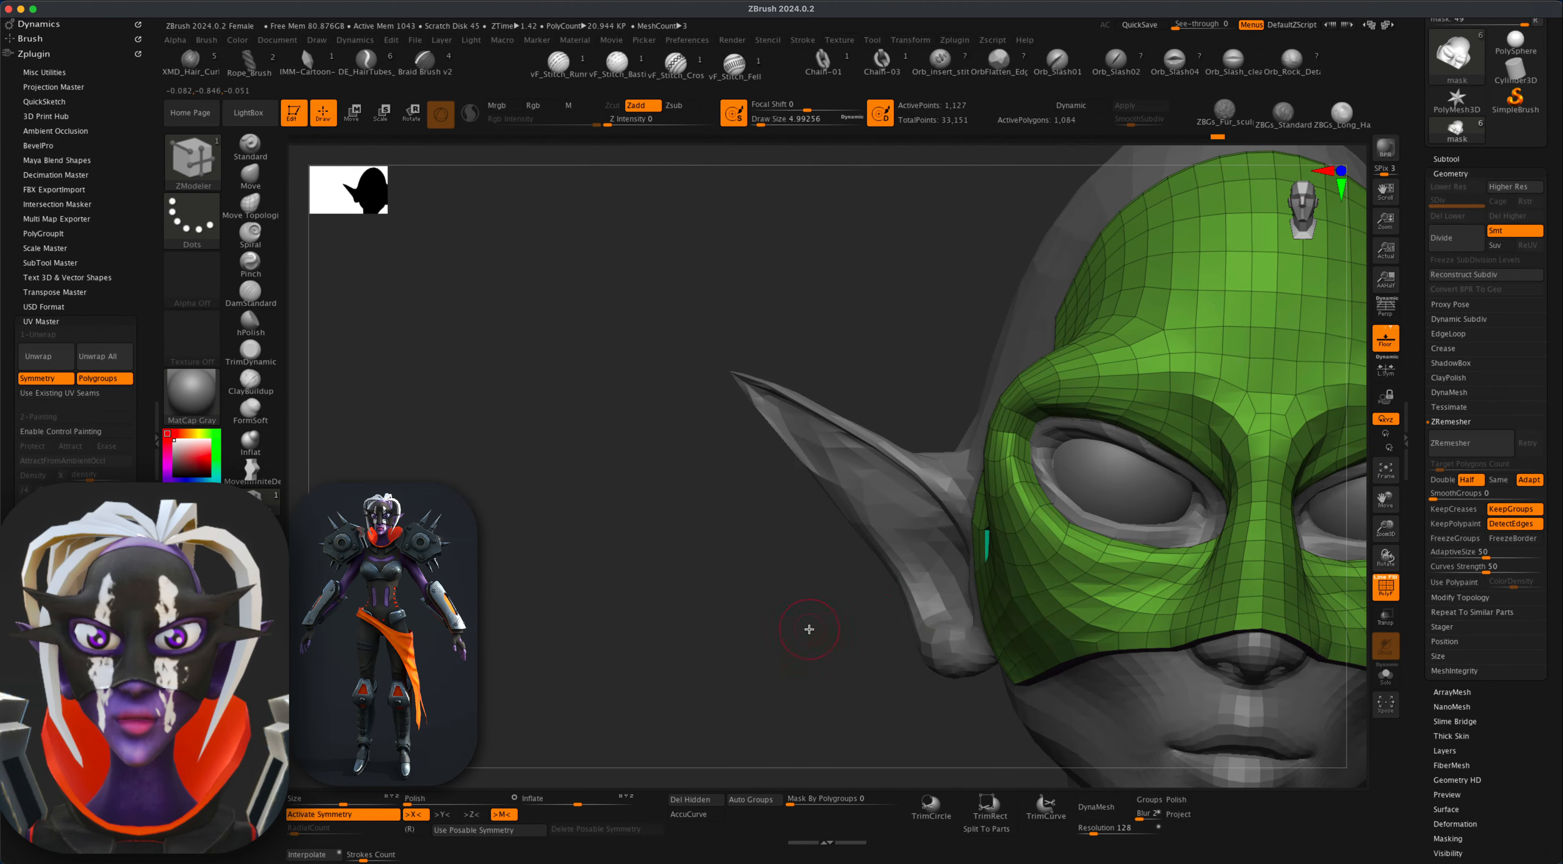
drag(809, 629, 1005, 617)
drag(650, 663, 862, 656)
alt+drag(1259, 692, 1255, 615)
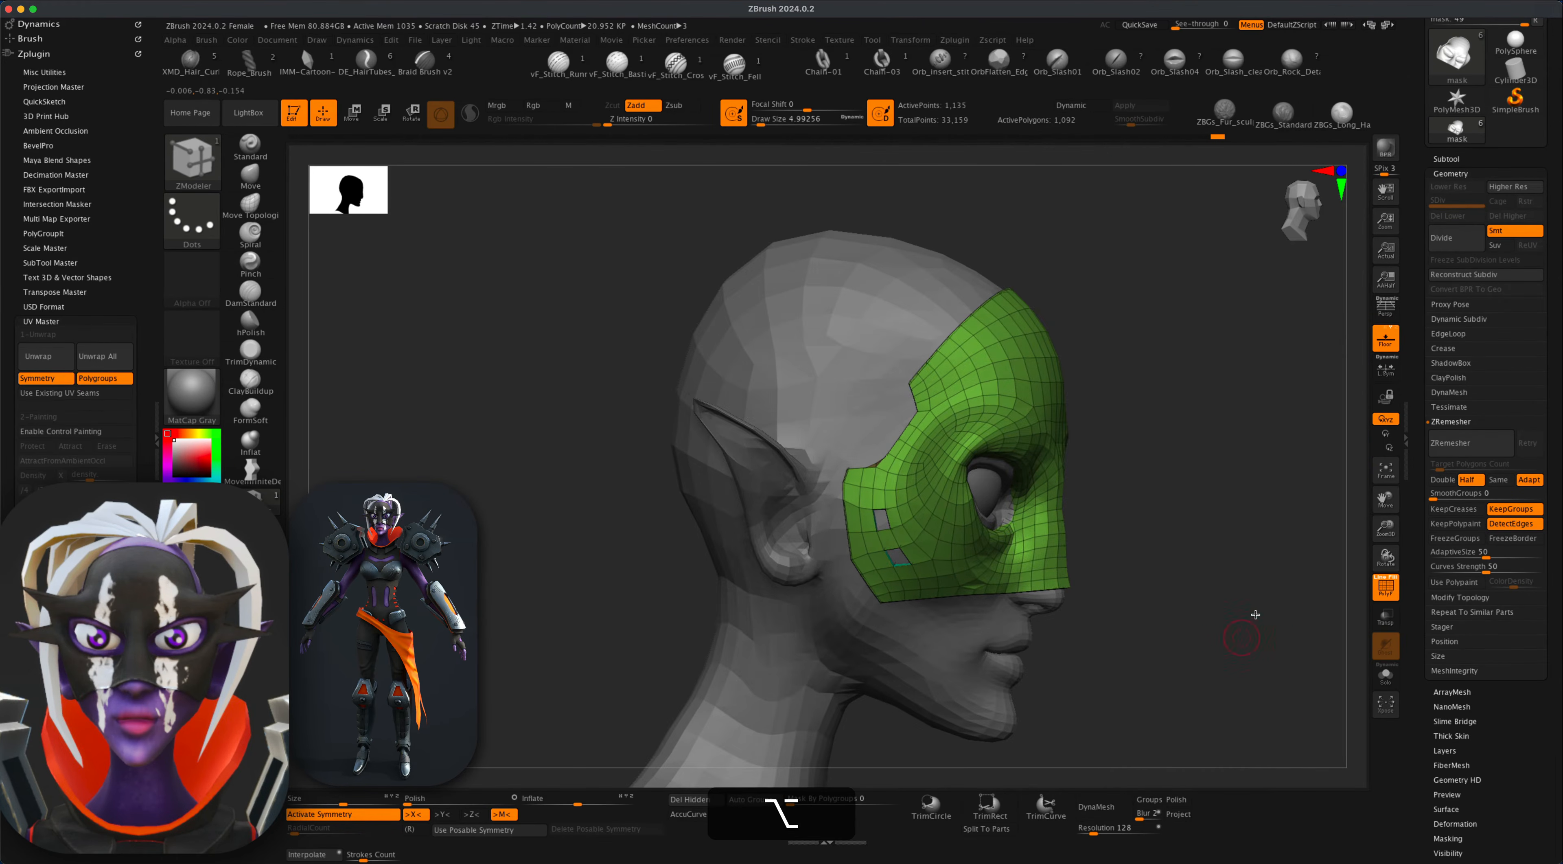
Preview the square holes smoothed with Dynamic Subdiv and the polyframe hidden, turn the smoothing back off and undo the holes.
click(1459, 320)
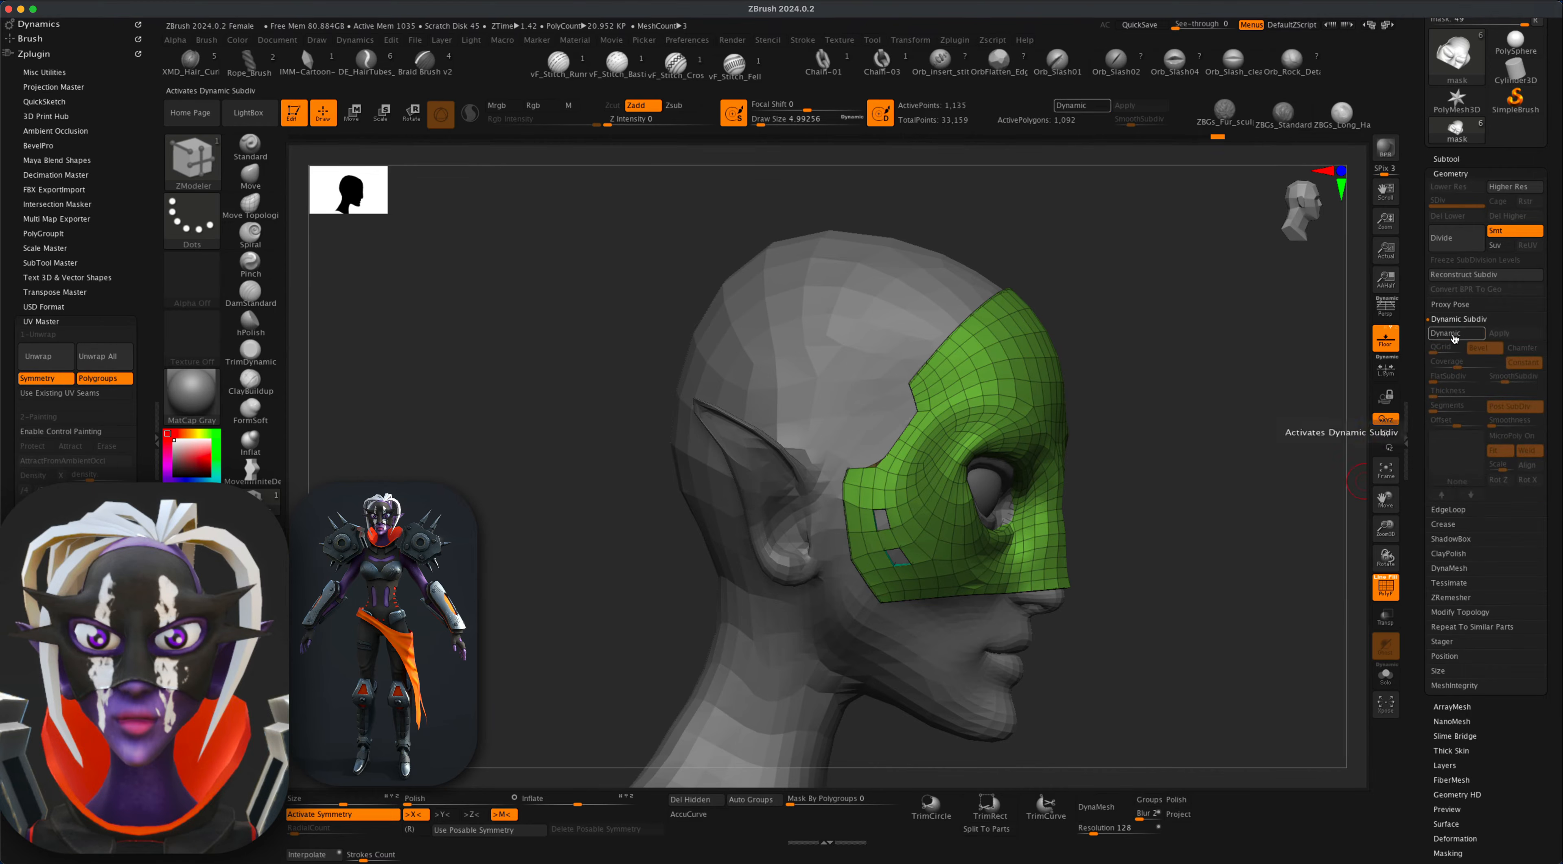
click(1455, 337)
drag(1220, 533, 1347, 535)
click(1384, 587)
click(1516, 378)
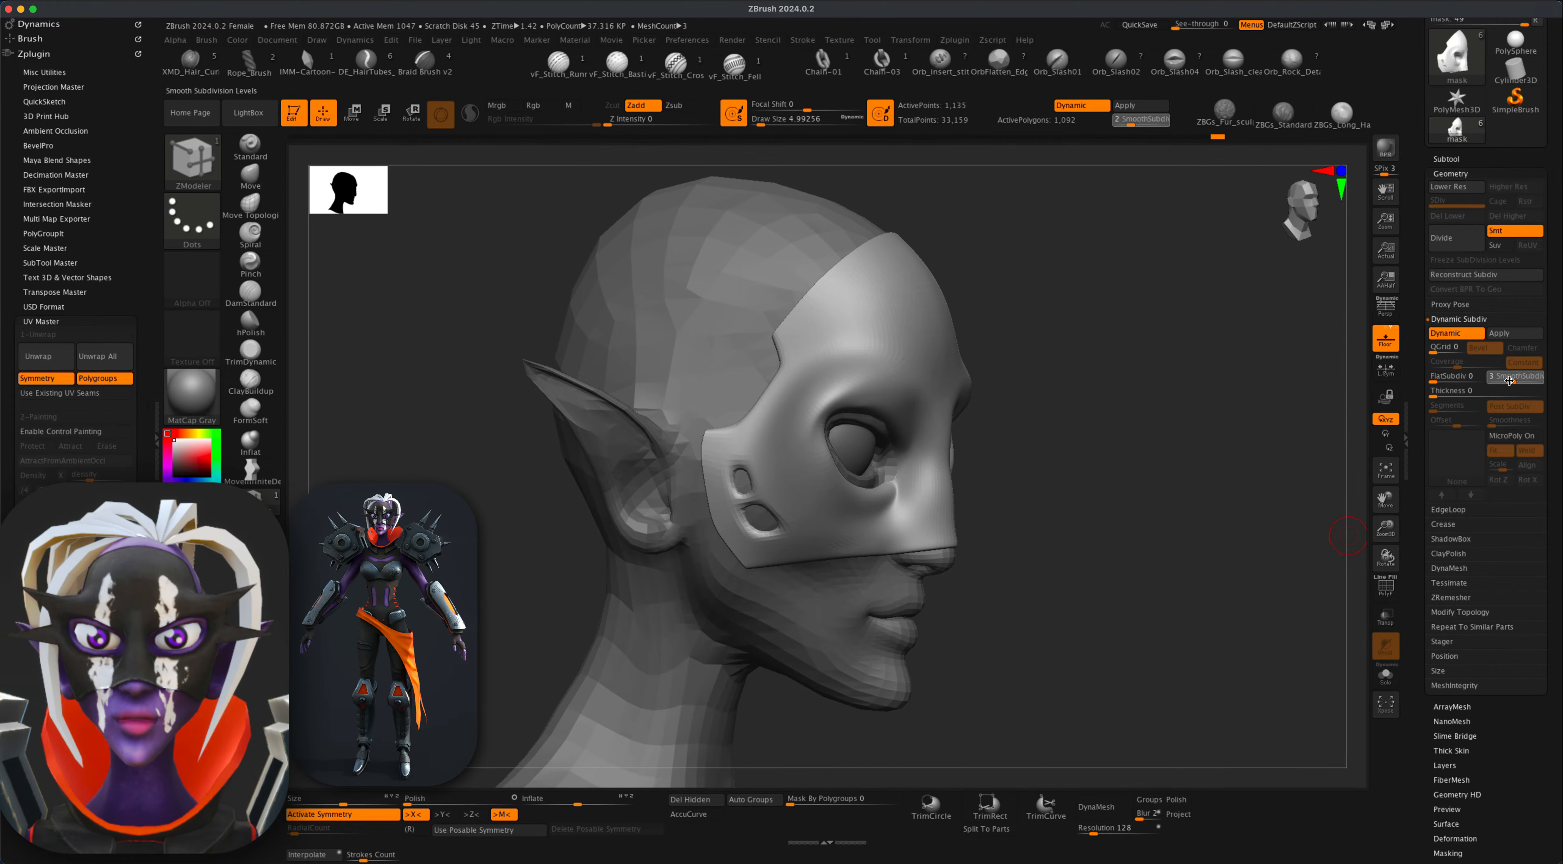
mouse_move(1103, 565)
mouse_down()
mouse_move(1125, 581)
mouse_move(1075, 579)
mouse_up()
drag(1039, 573, 1207, 606)
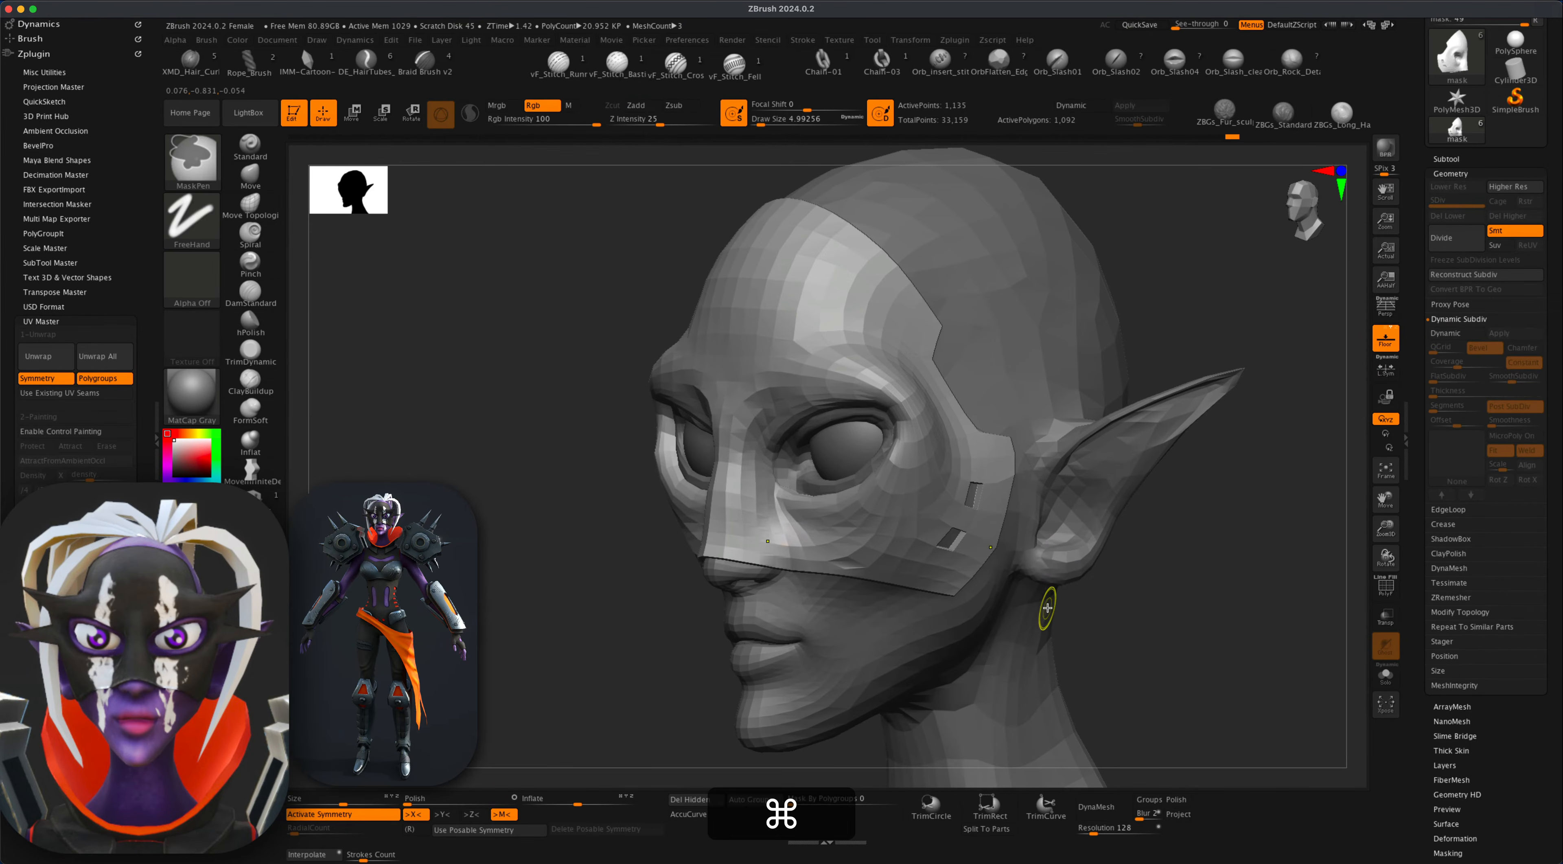
key(super+z)
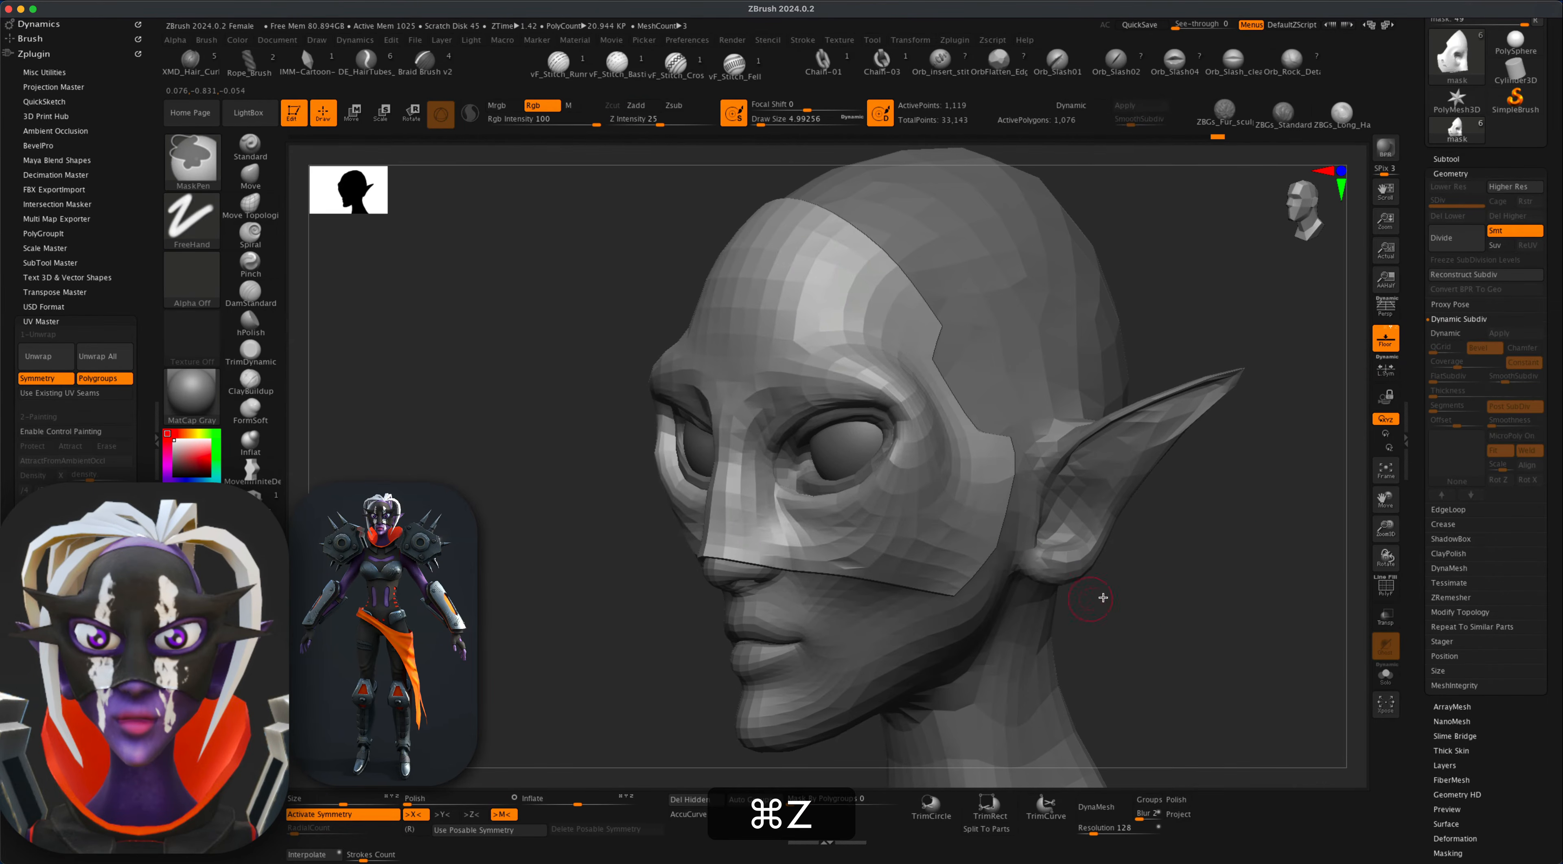
Show the polyframe and create two round polygons, one above the other, on the mask's side near the ear using ZModeler's point Split action.
click(1386, 586)
drag(1217, 584, 1291, 587)
alt+drag(1137, 594, 1141, 606)
drag(1141, 607, 1069, 594)
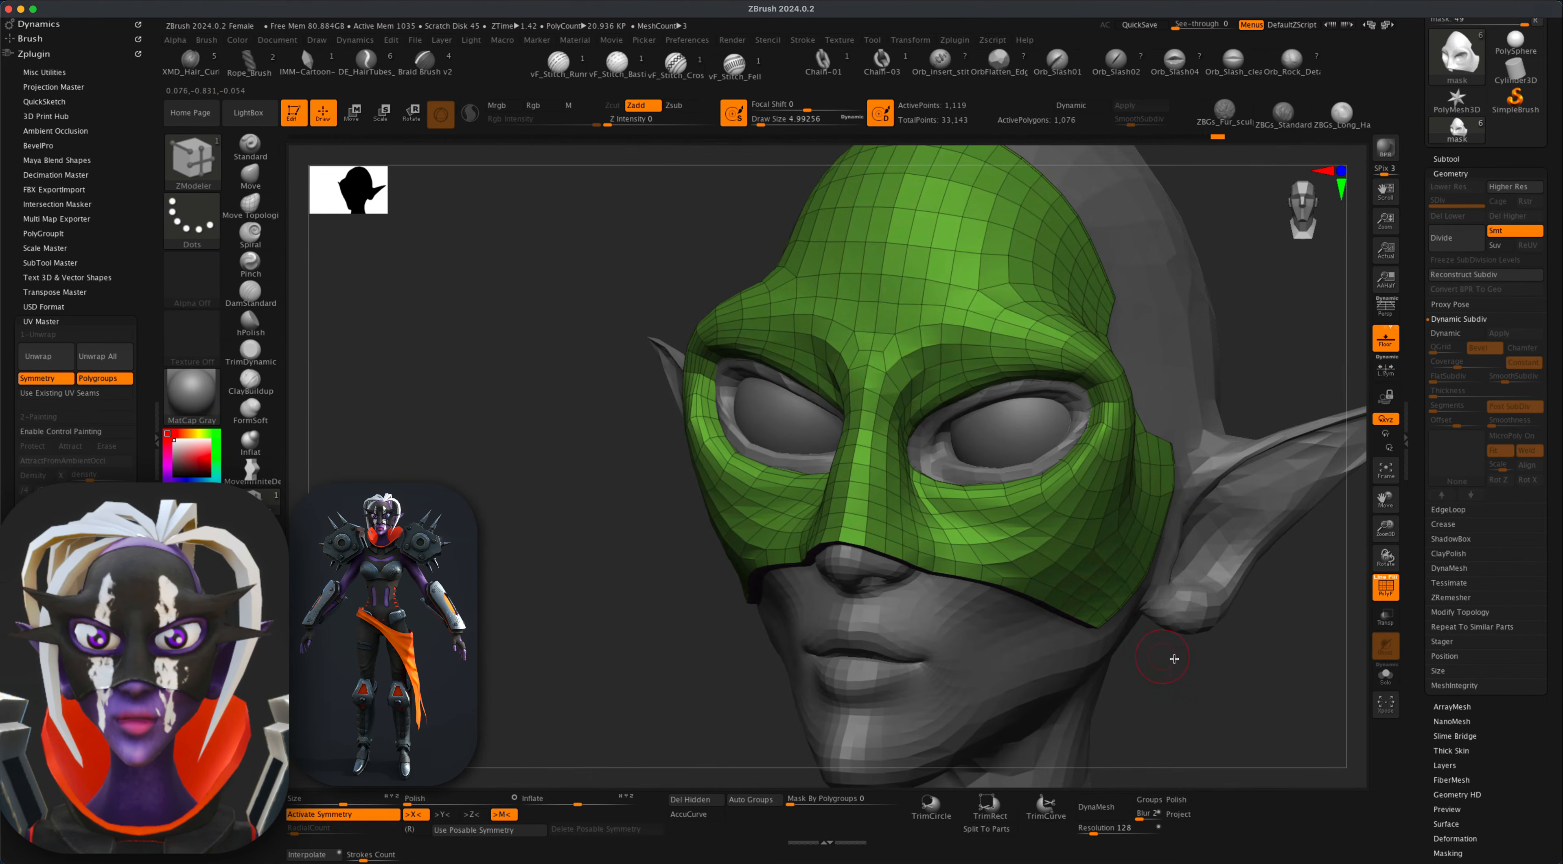
drag(1174, 659, 1293, 667)
alt+drag(1127, 618, 1085, 603)
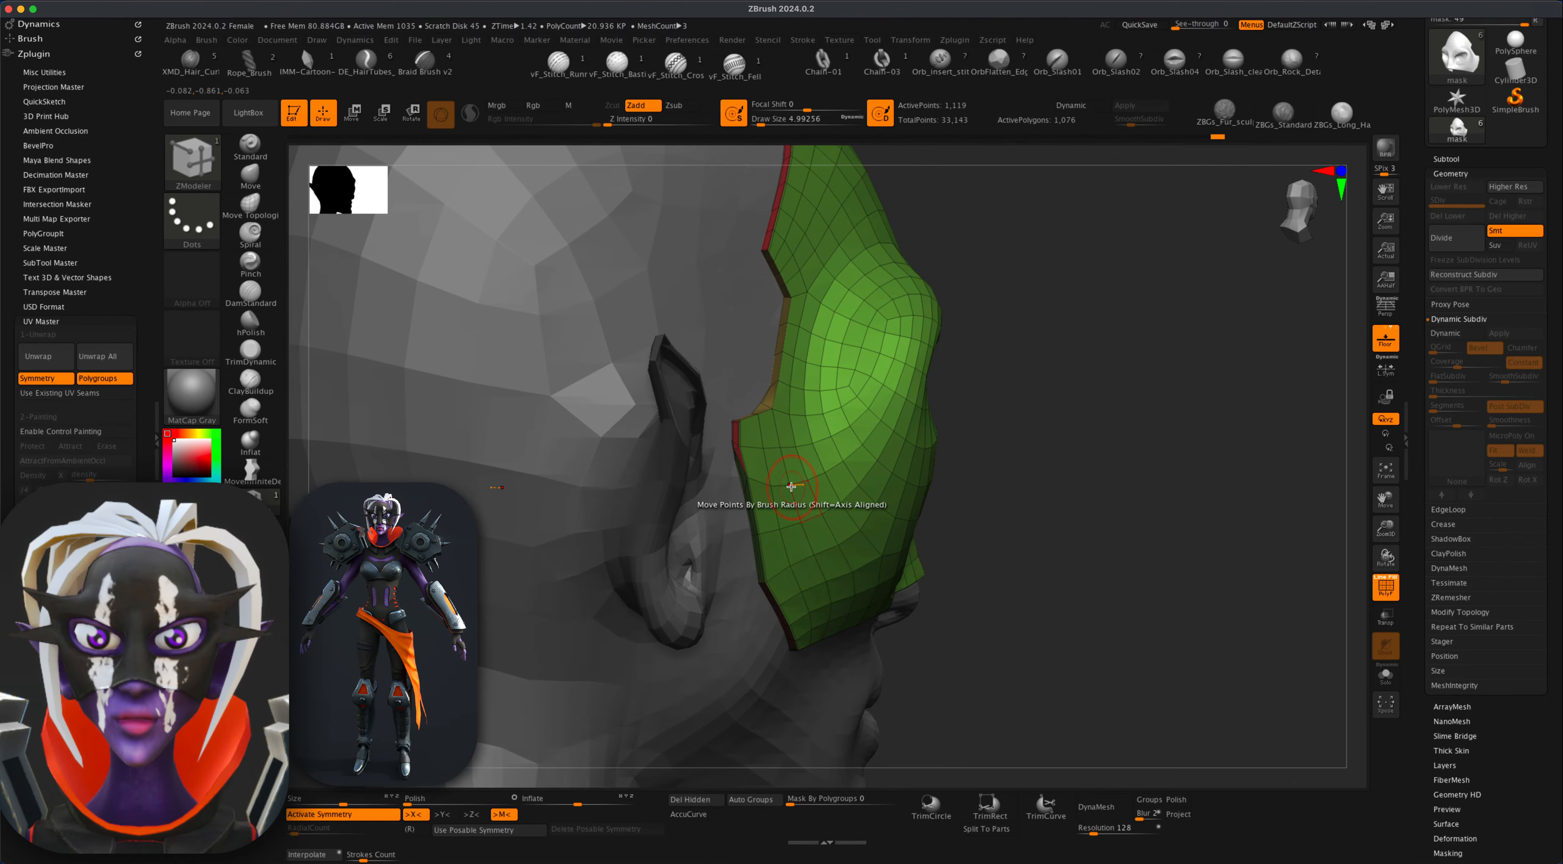
key(space)
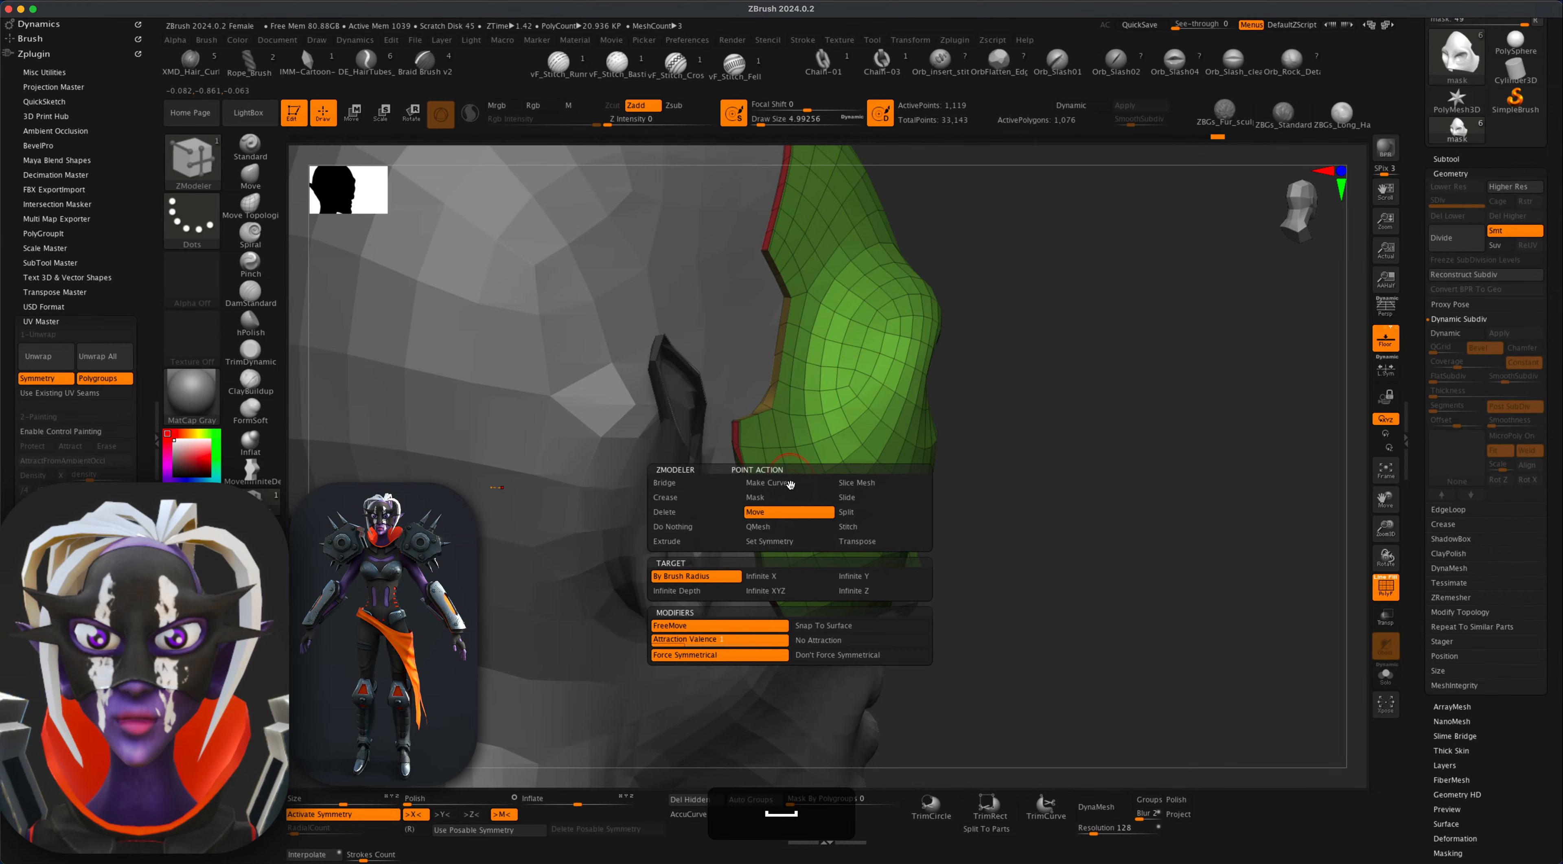
click(870, 517)
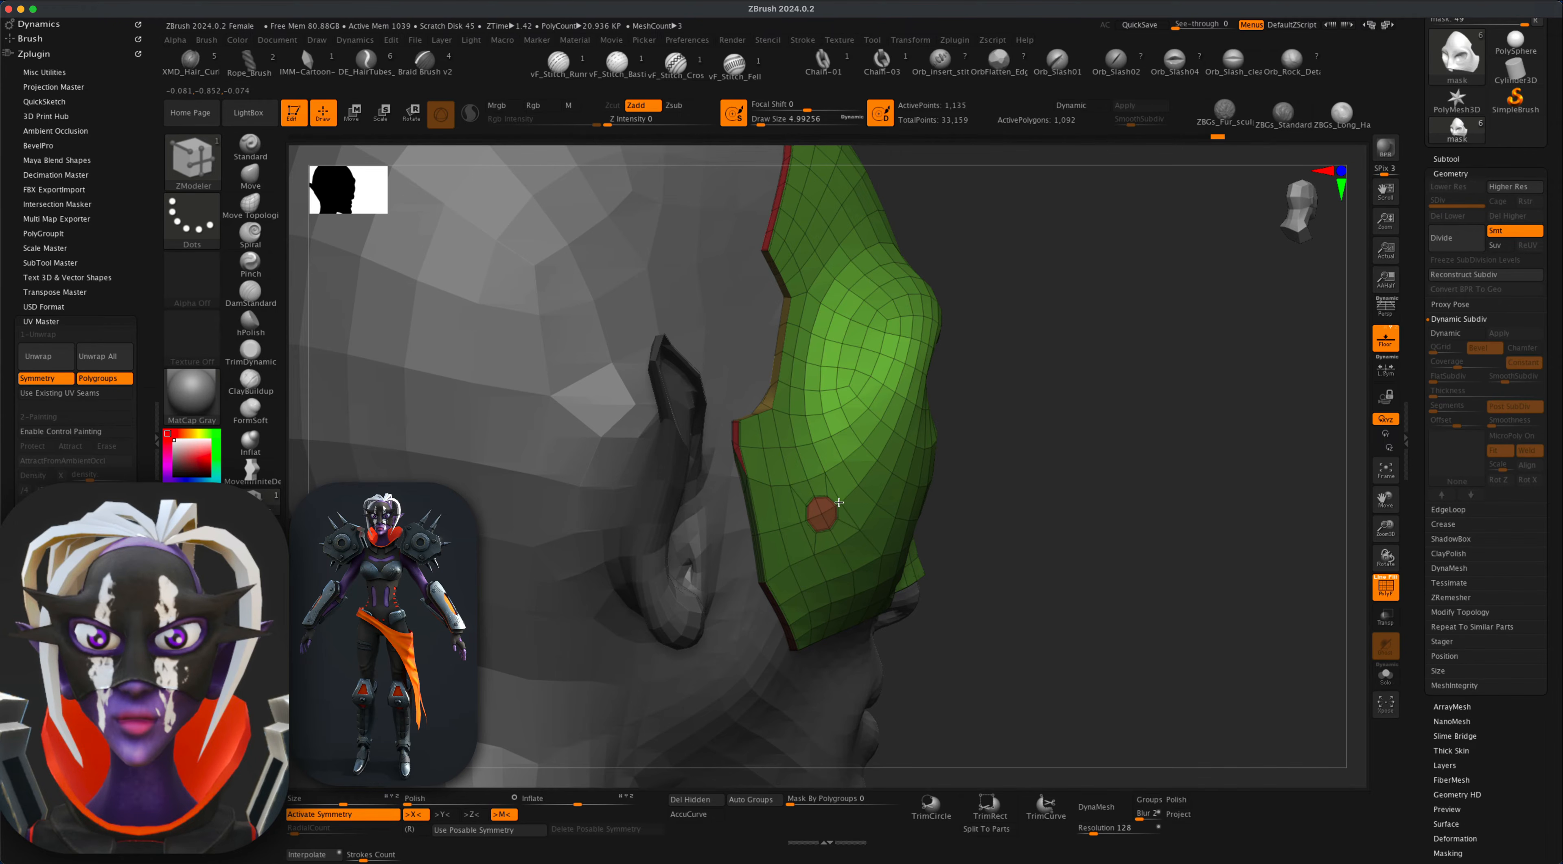
drag(1117, 579, 1105, 522)
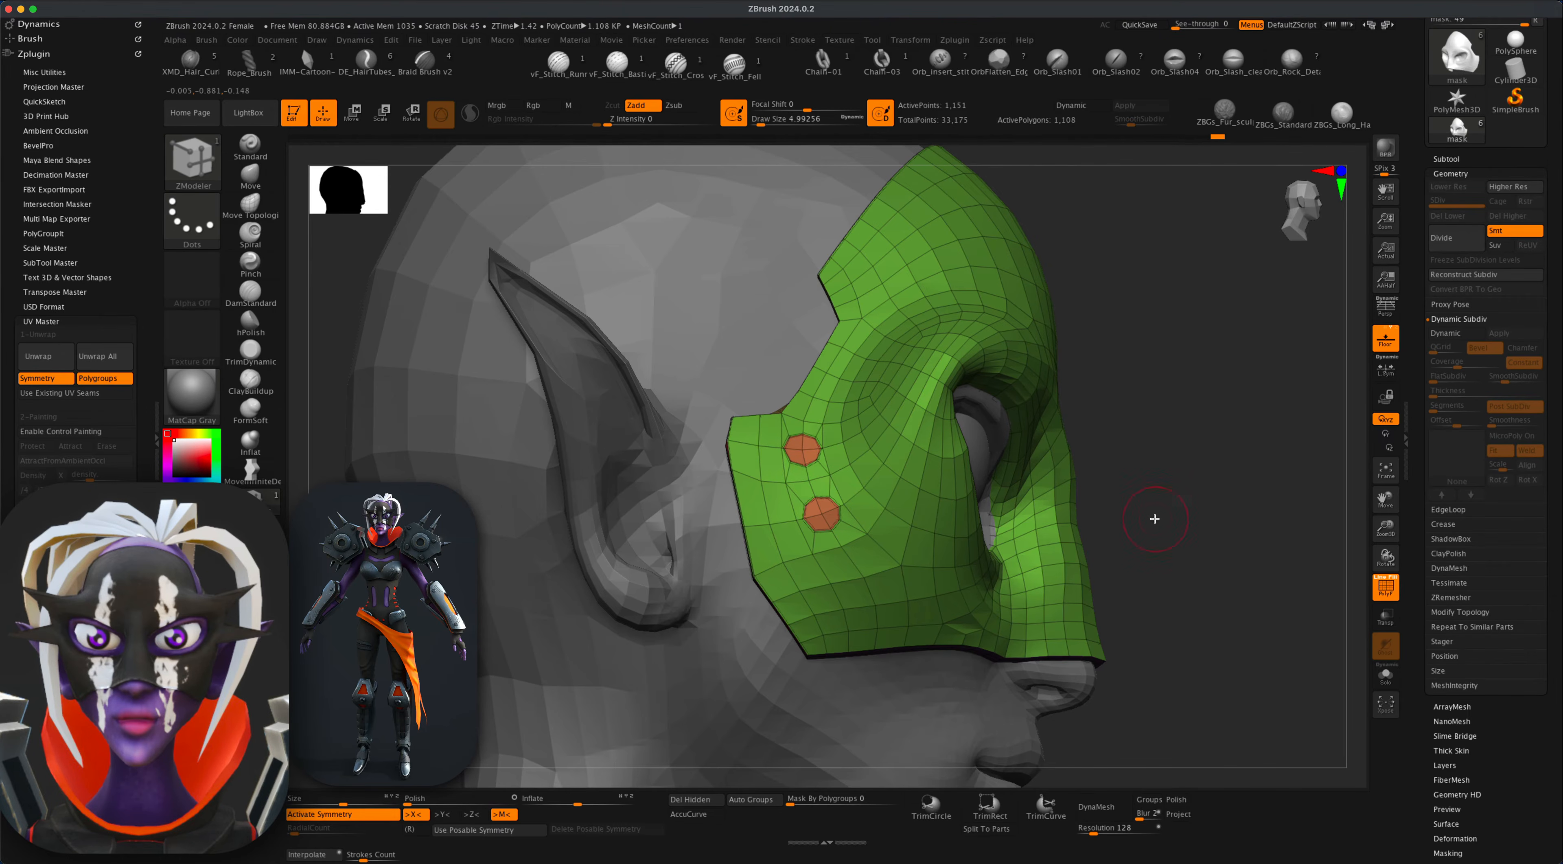
drag(1155, 518, 1166, 554)
Punch both round polygons through the mask using QMesh with the Polygroup All target, and check the holes from the side.
drag(1145, 608, 1209, 635)
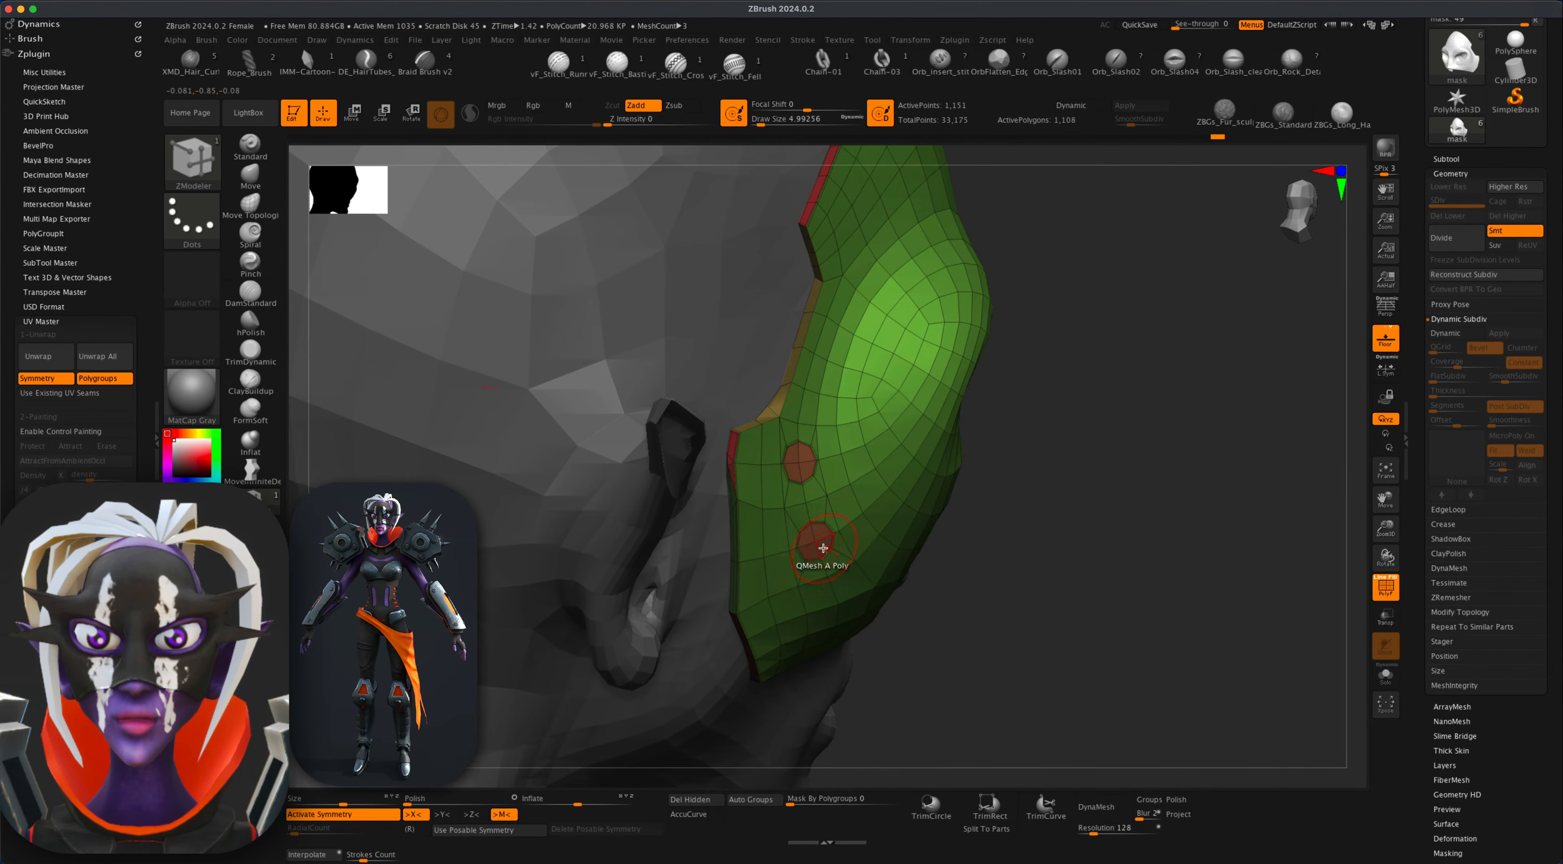
key(space)
key(super+z)
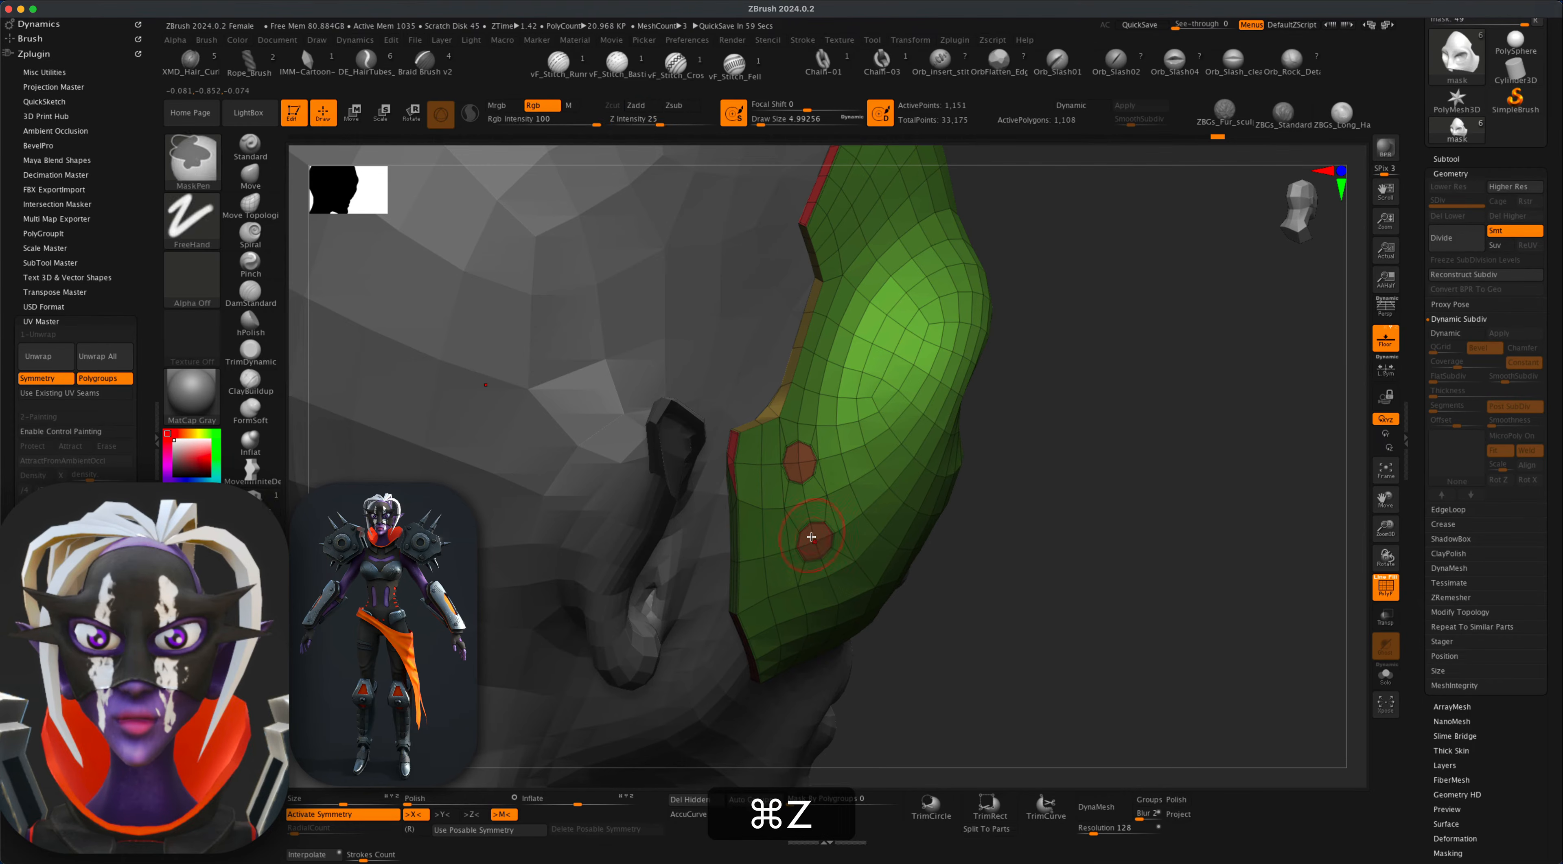
key(space)
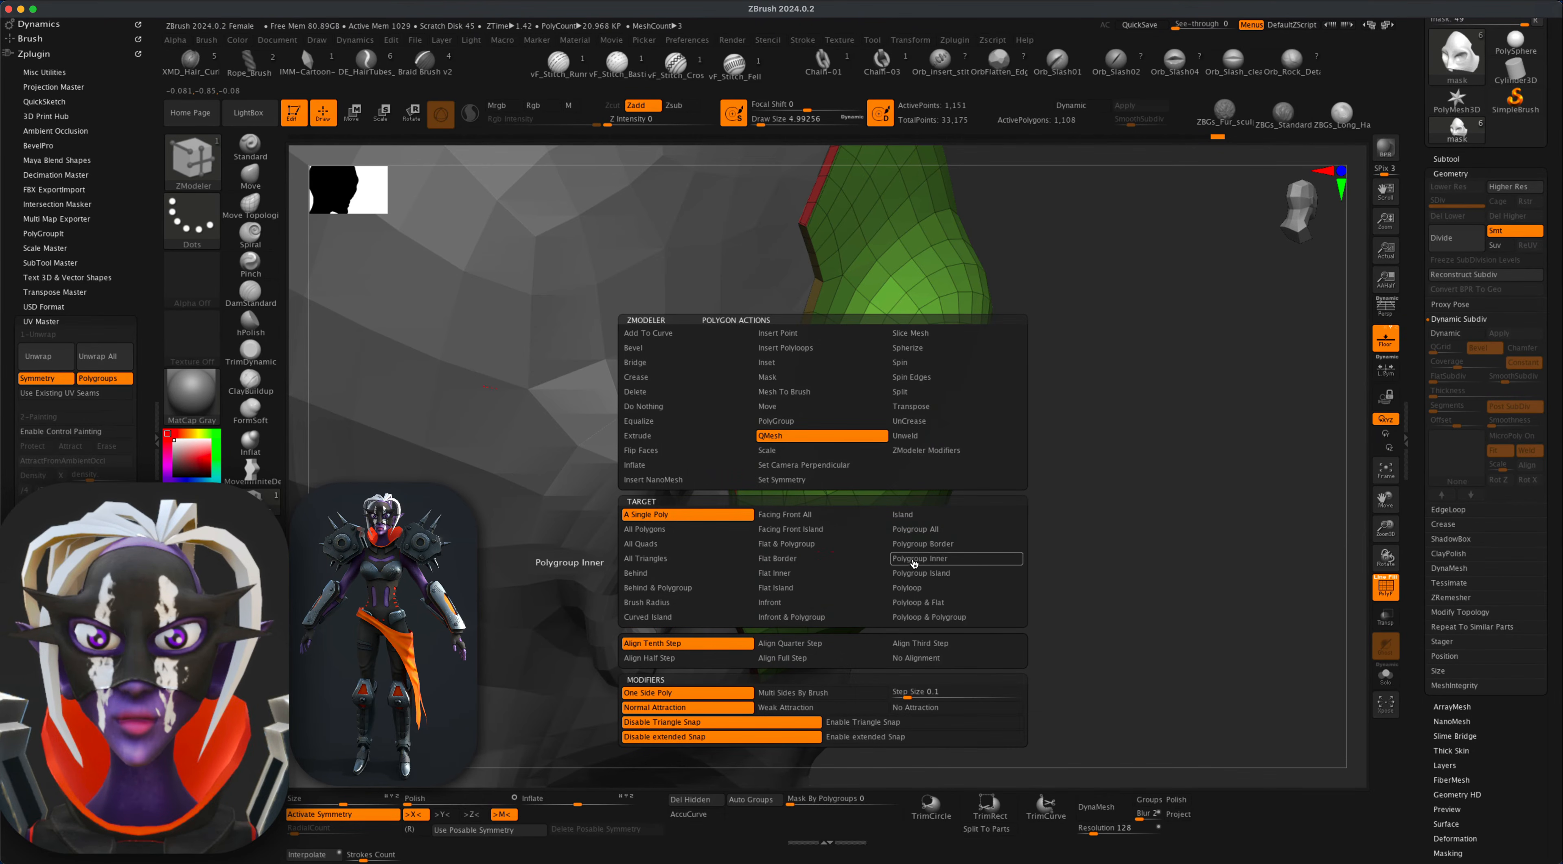
click(915, 529)
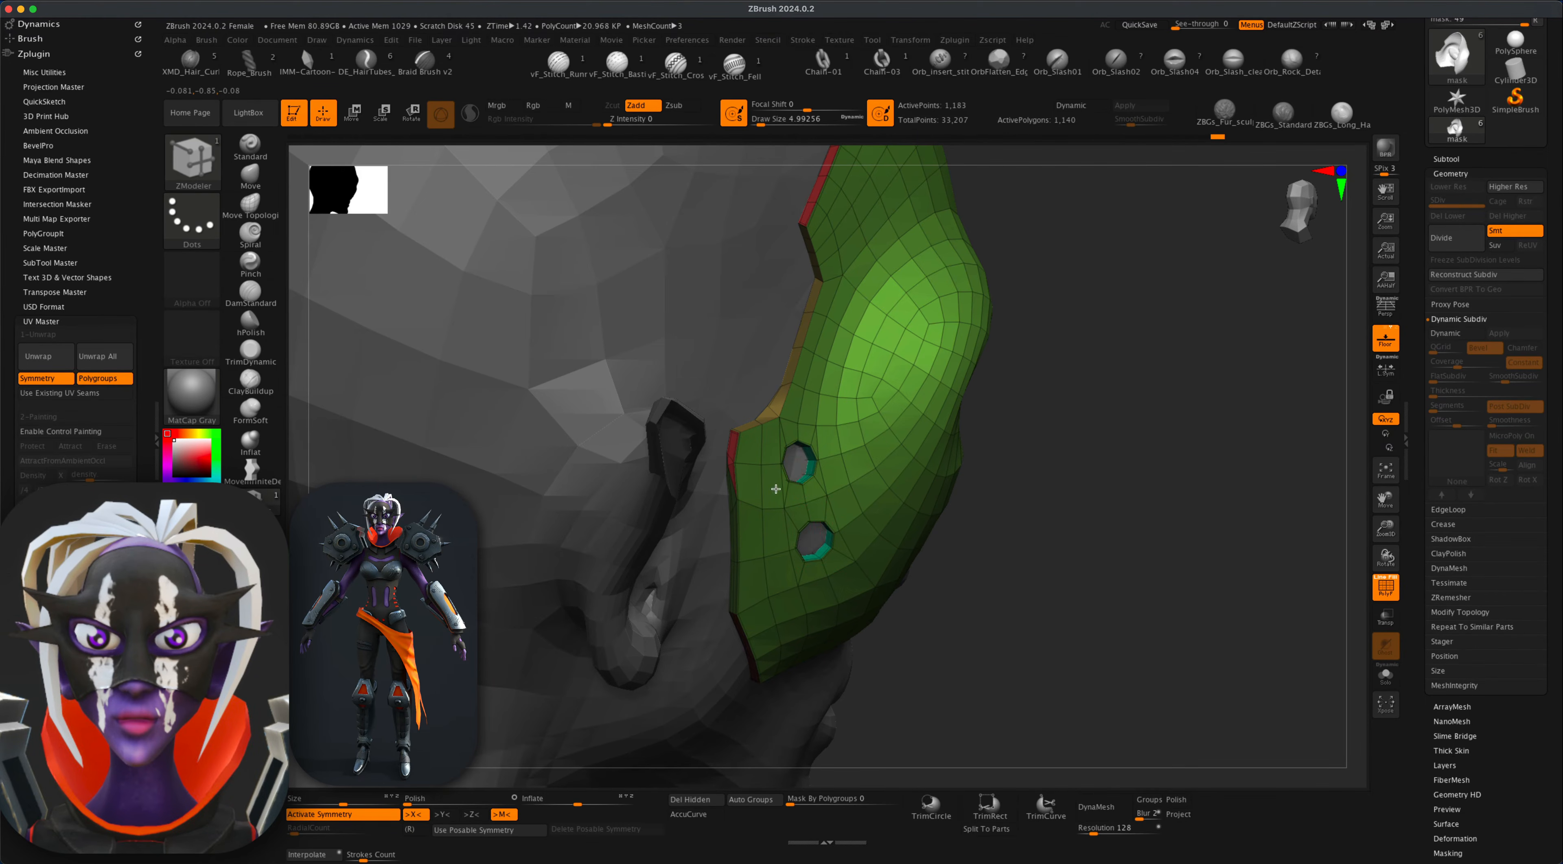
drag(1102, 583, 823, 517)
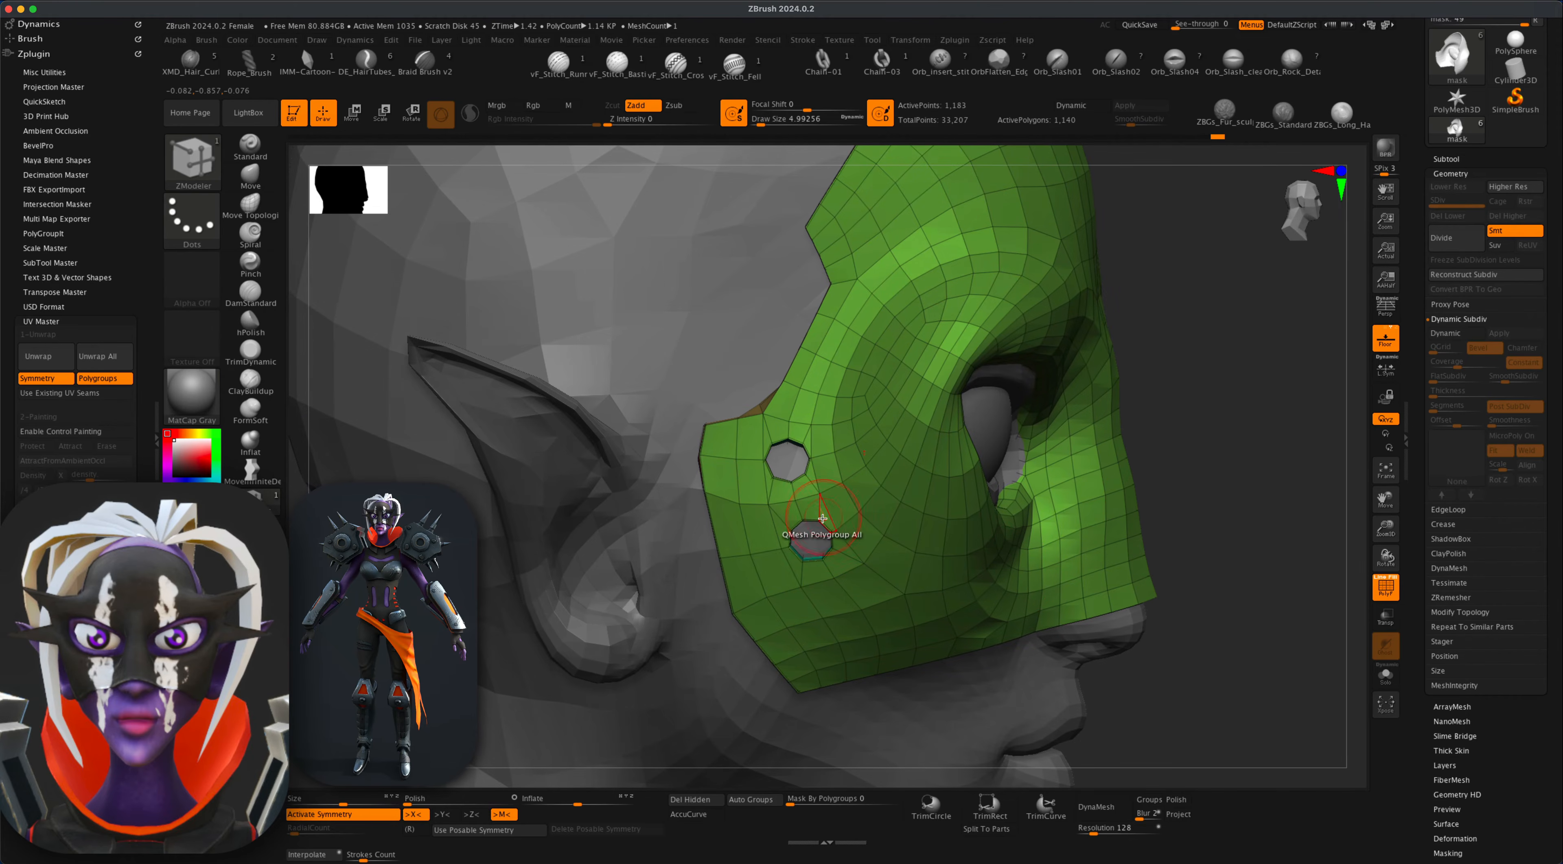
mouse_move(1230, 617)
alt+mouse_down()
mouse_move(1101, 601)
mouse_move(1173, 597)
mouse_move(1183, 652)
mouse_move(1228, 620)
alt+mouse_up()
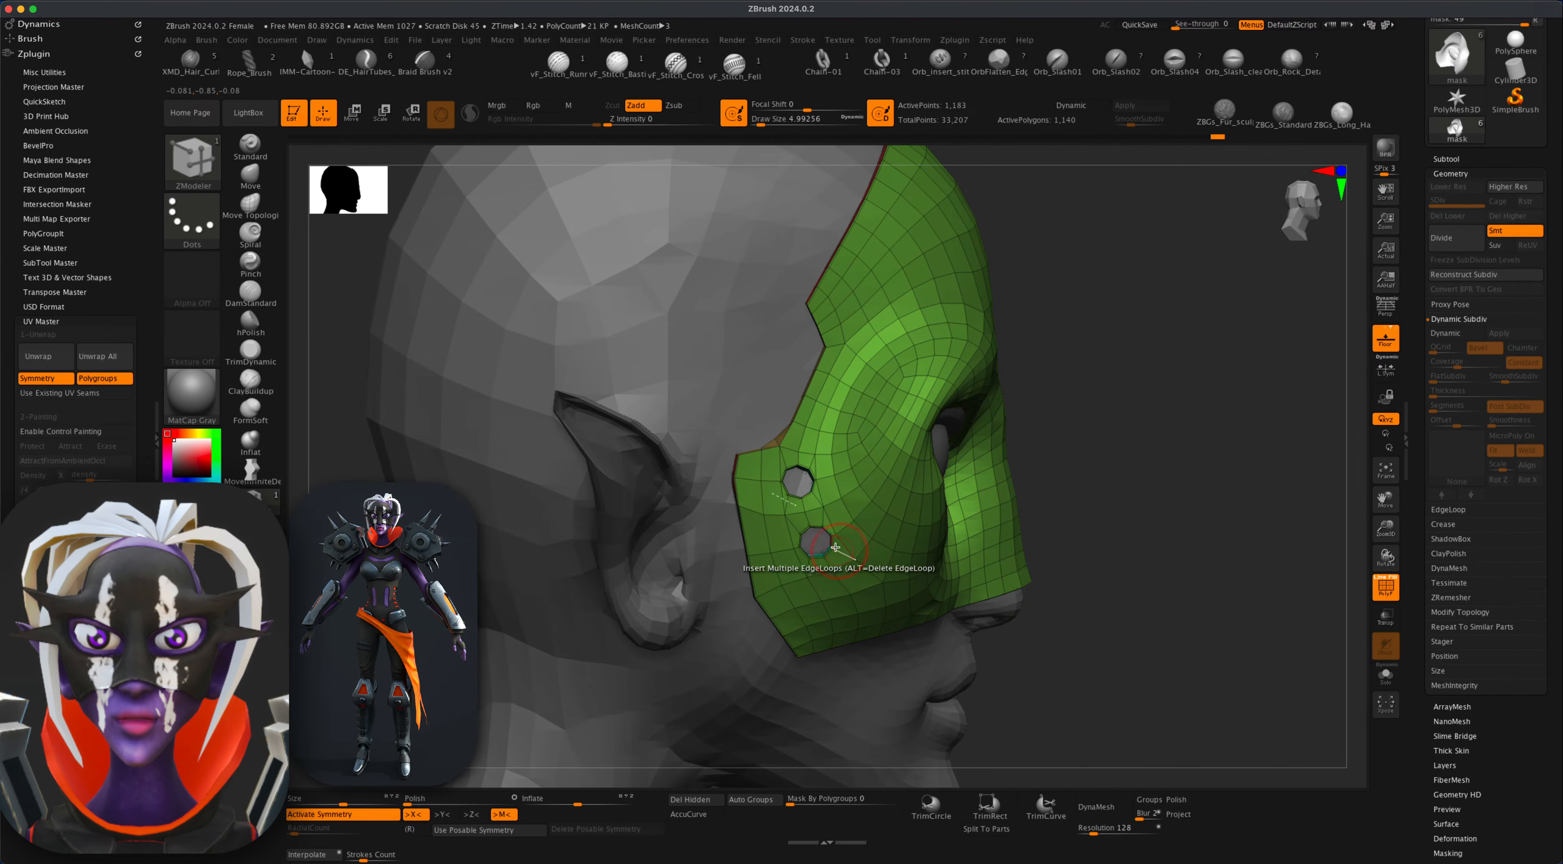
drag(1143, 574, 1168, 607)
click(1385, 594)
click(1393, 590)
Pull a symmetrical pair of pointed spikes outward from the outer brow corners of the mask with the Move brush.
drag(1093, 562, 1131, 627)
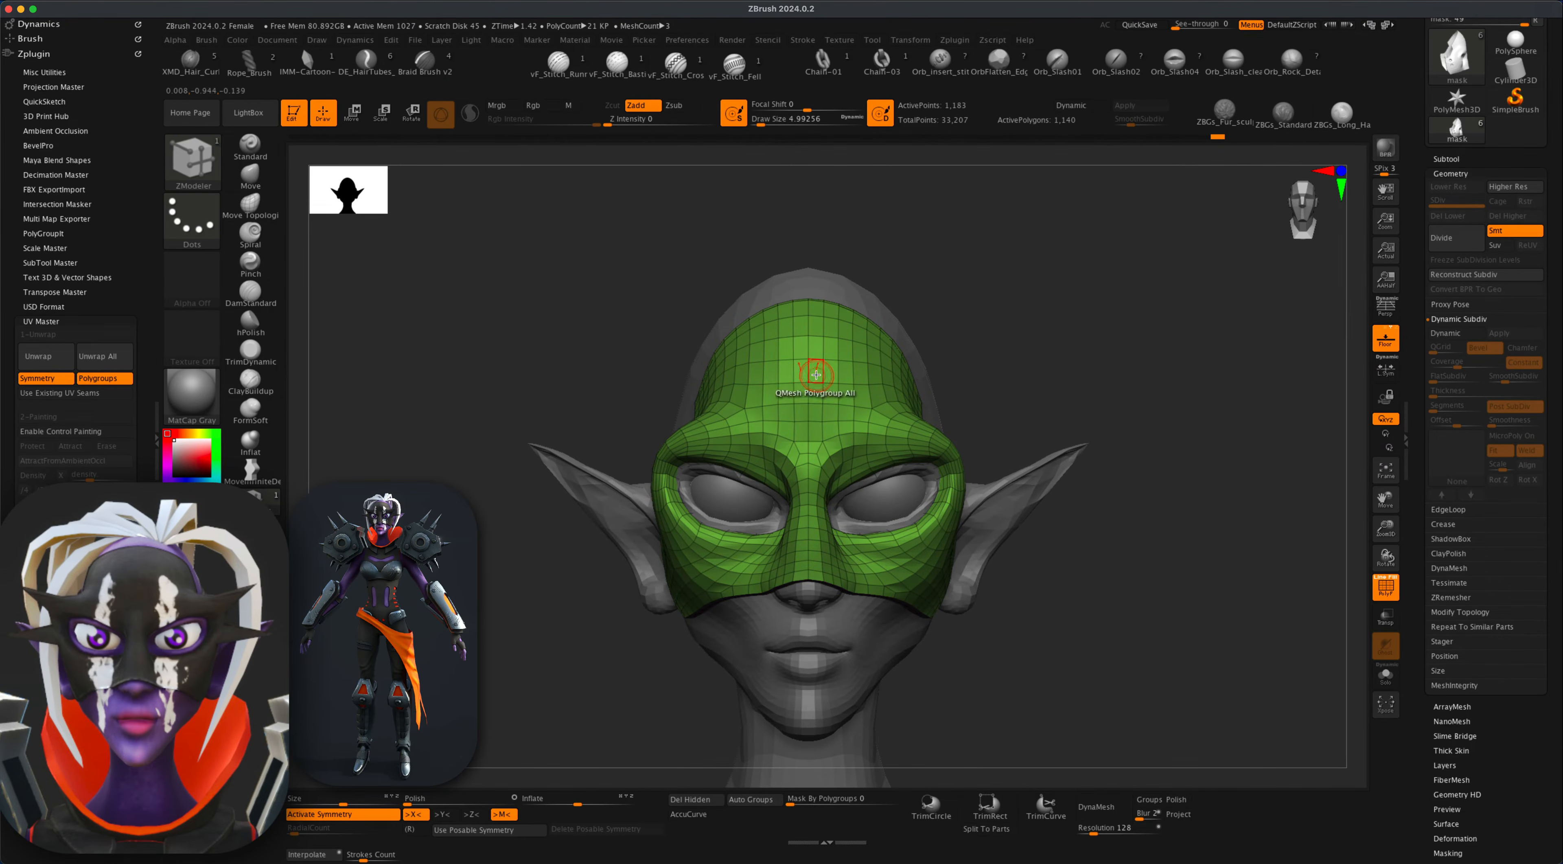
alt+drag(1154, 556, 1231, 498)
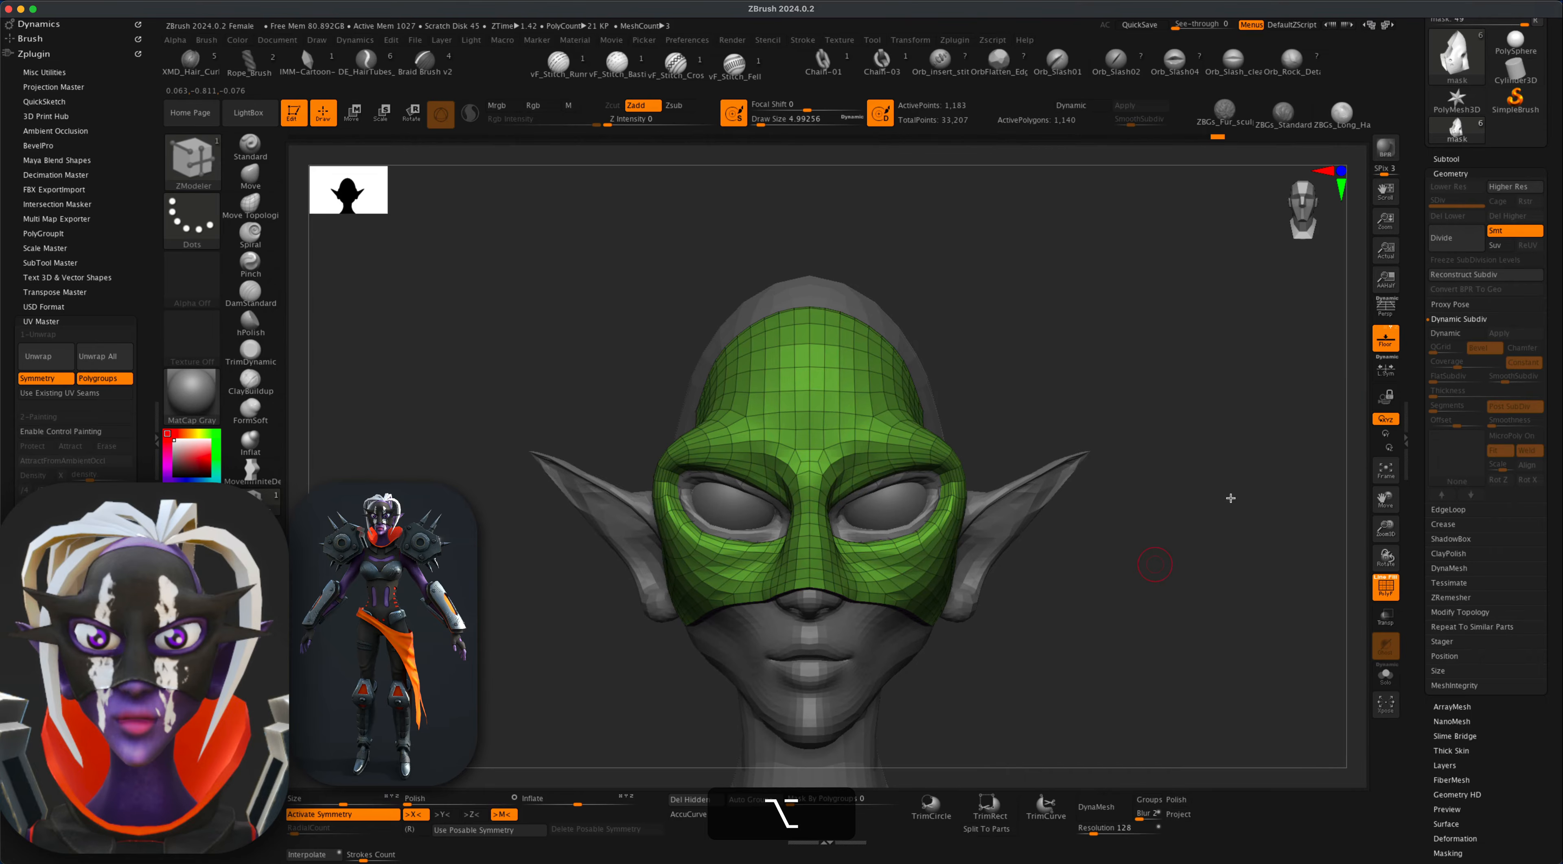
click(1459, 168)
alt+drag(1186, 562, 1187, 568)
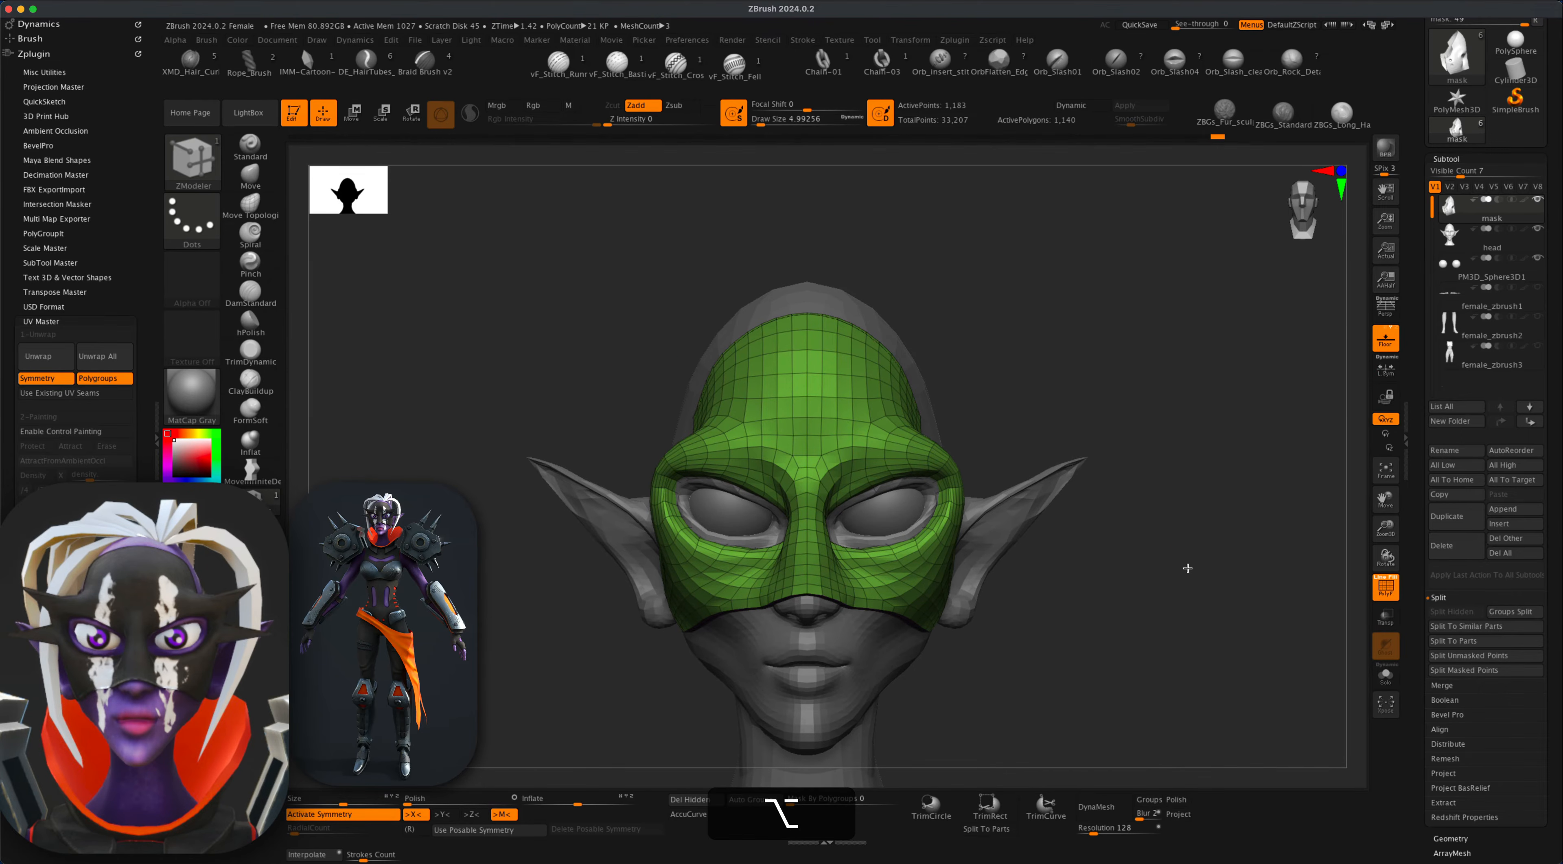
click(256, 180)
key(s)
drag(524, 359, 516, 359)
drag(980, 321, 1033, 437)
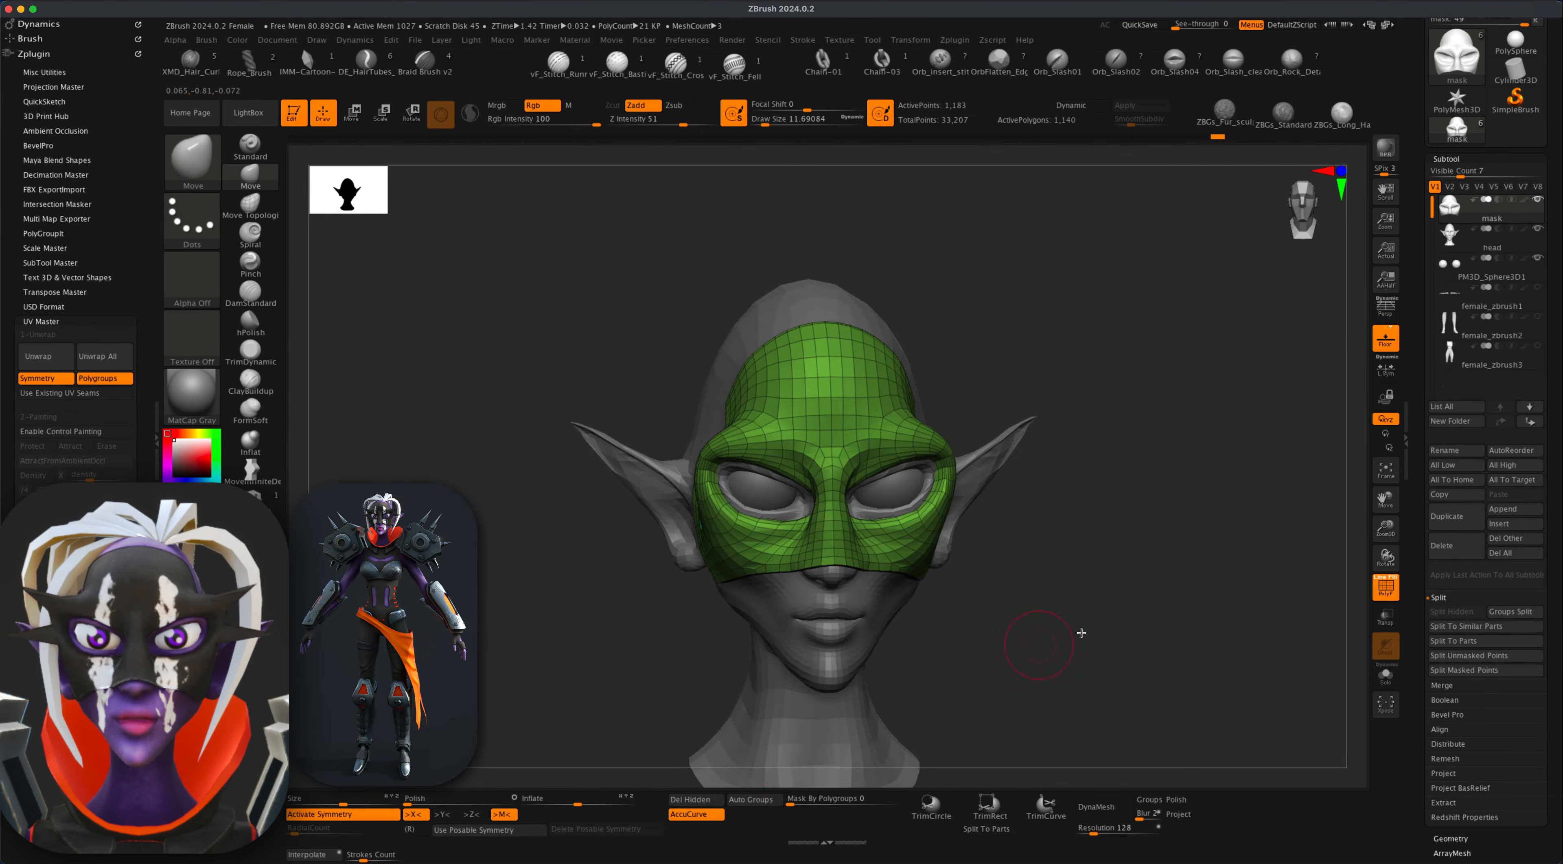
alt+drag(1081, 633, 1028, 609)
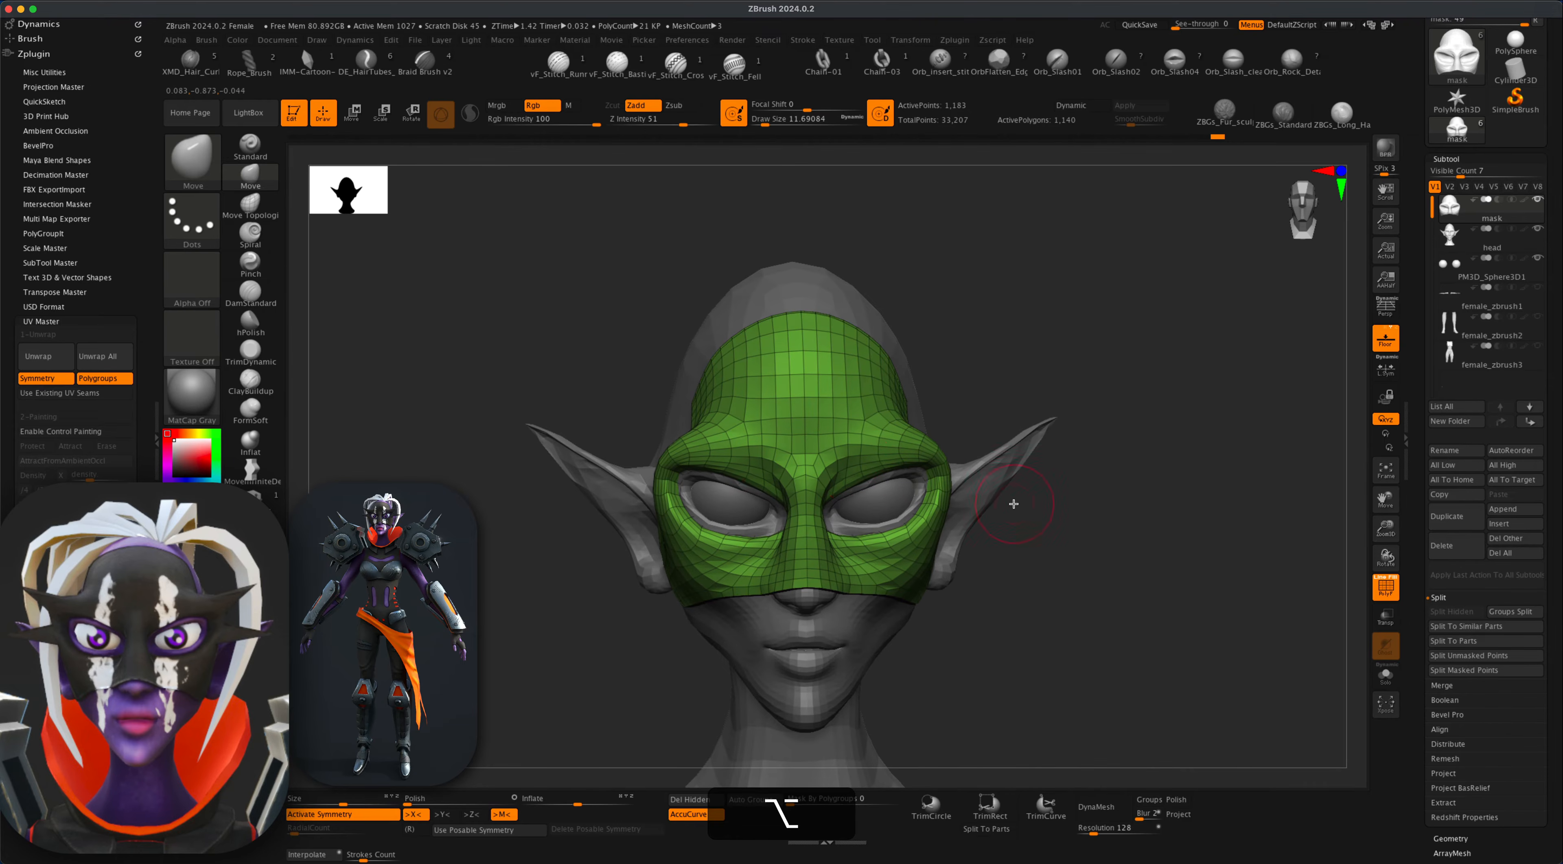
alt+drag(1013, 503, 1014, 515)
key(s)
click(1073, 543)
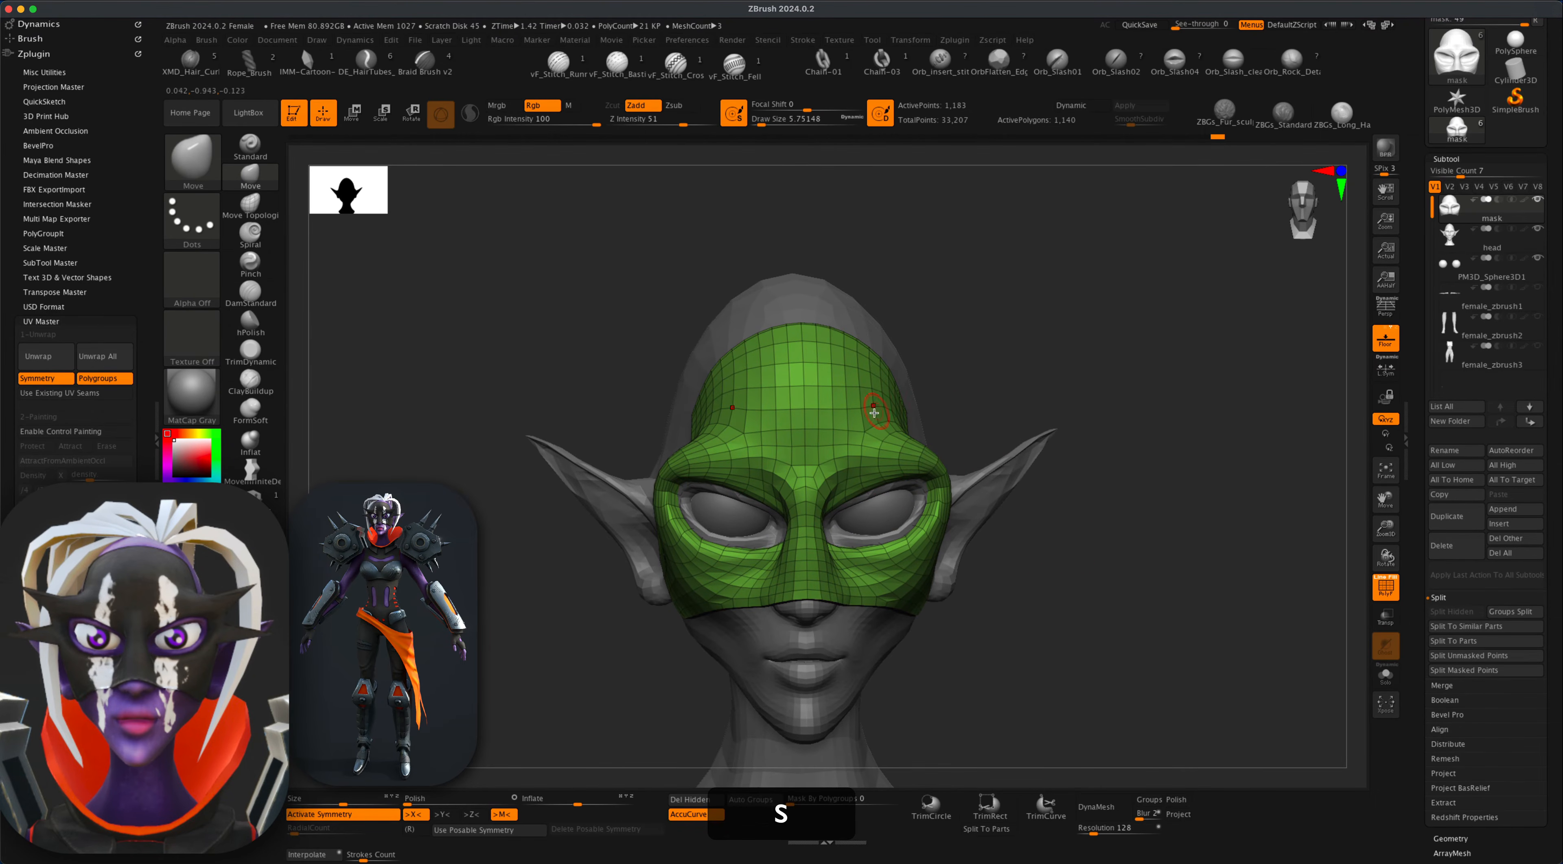
mouse_move(965, 420)
mouse_down()
mouse_move(970, 402)
mouse_move(996, 427)
mouse_move(1087, 374)
mouse_up()
key(s)
click(997, 428)
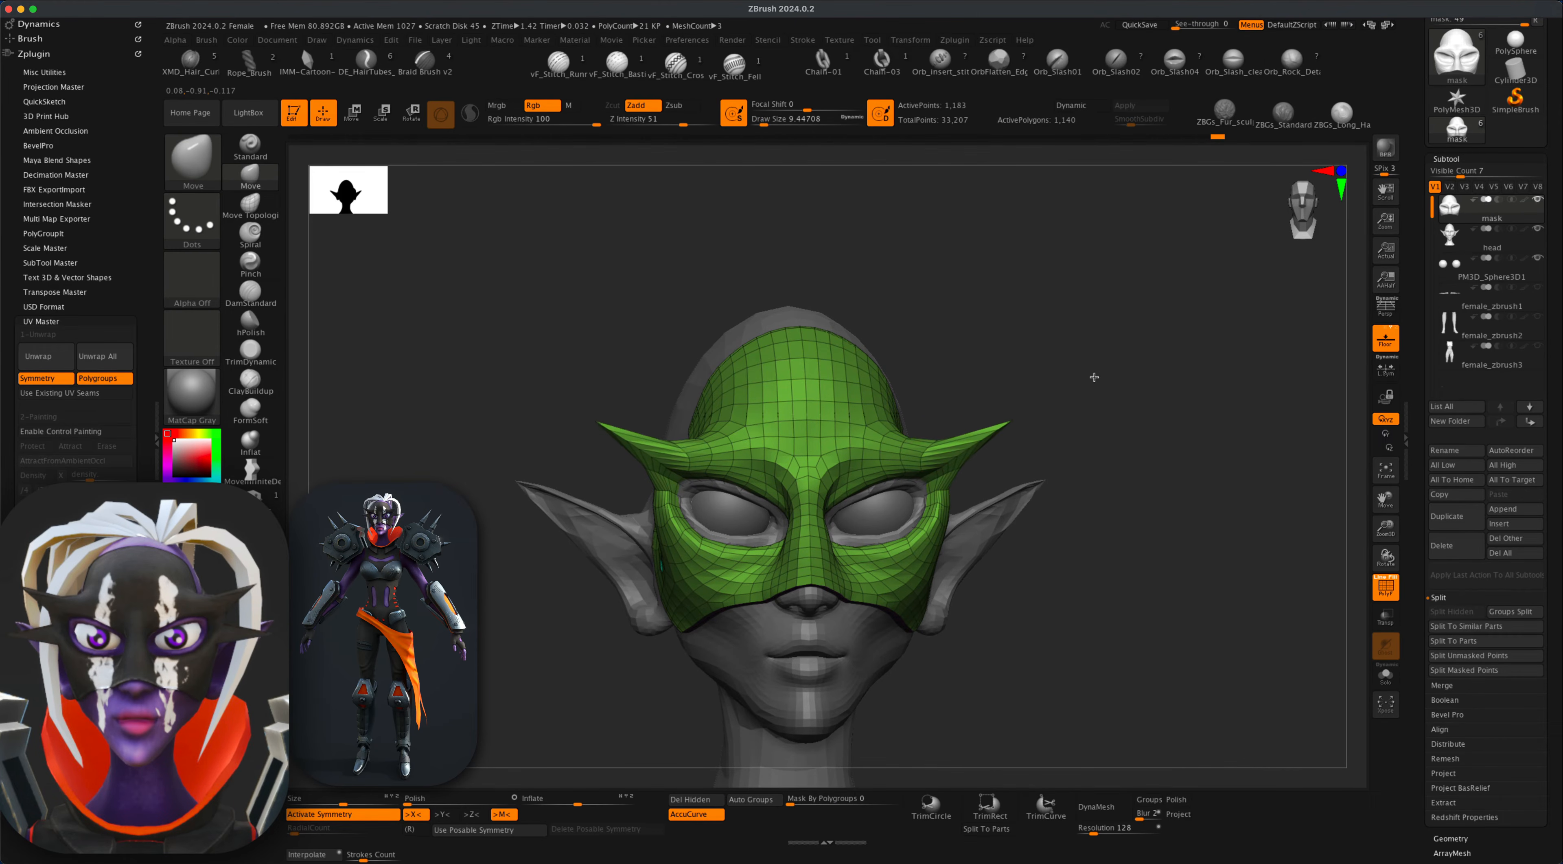
Pull a second, lower pair of spikes outward beside the mask's outer eye corners with the Move brush at draw size about 5.
mouse_move(1113, 435)
mouse_down()
mouse_move(1031, 457)
mouse_move(1117, 454)
mouse_move(1036, 467)
mouse_move(939, 449)
mouse_up()
key(s)
click(1097, 460)
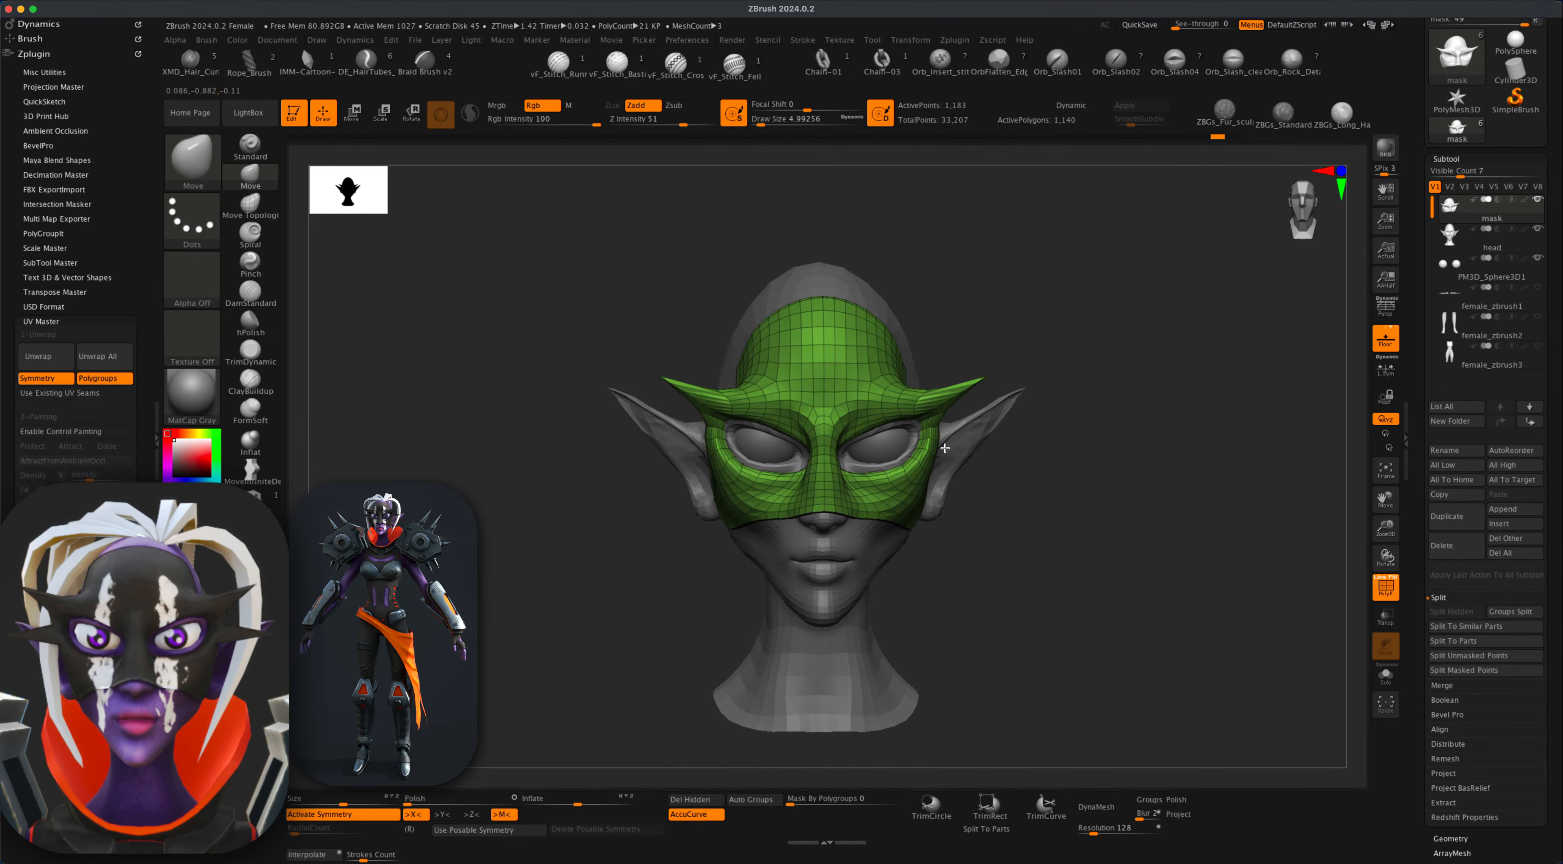
drag(1053, 460, 1093, 459)
drag(1097, 601, 952, 422)
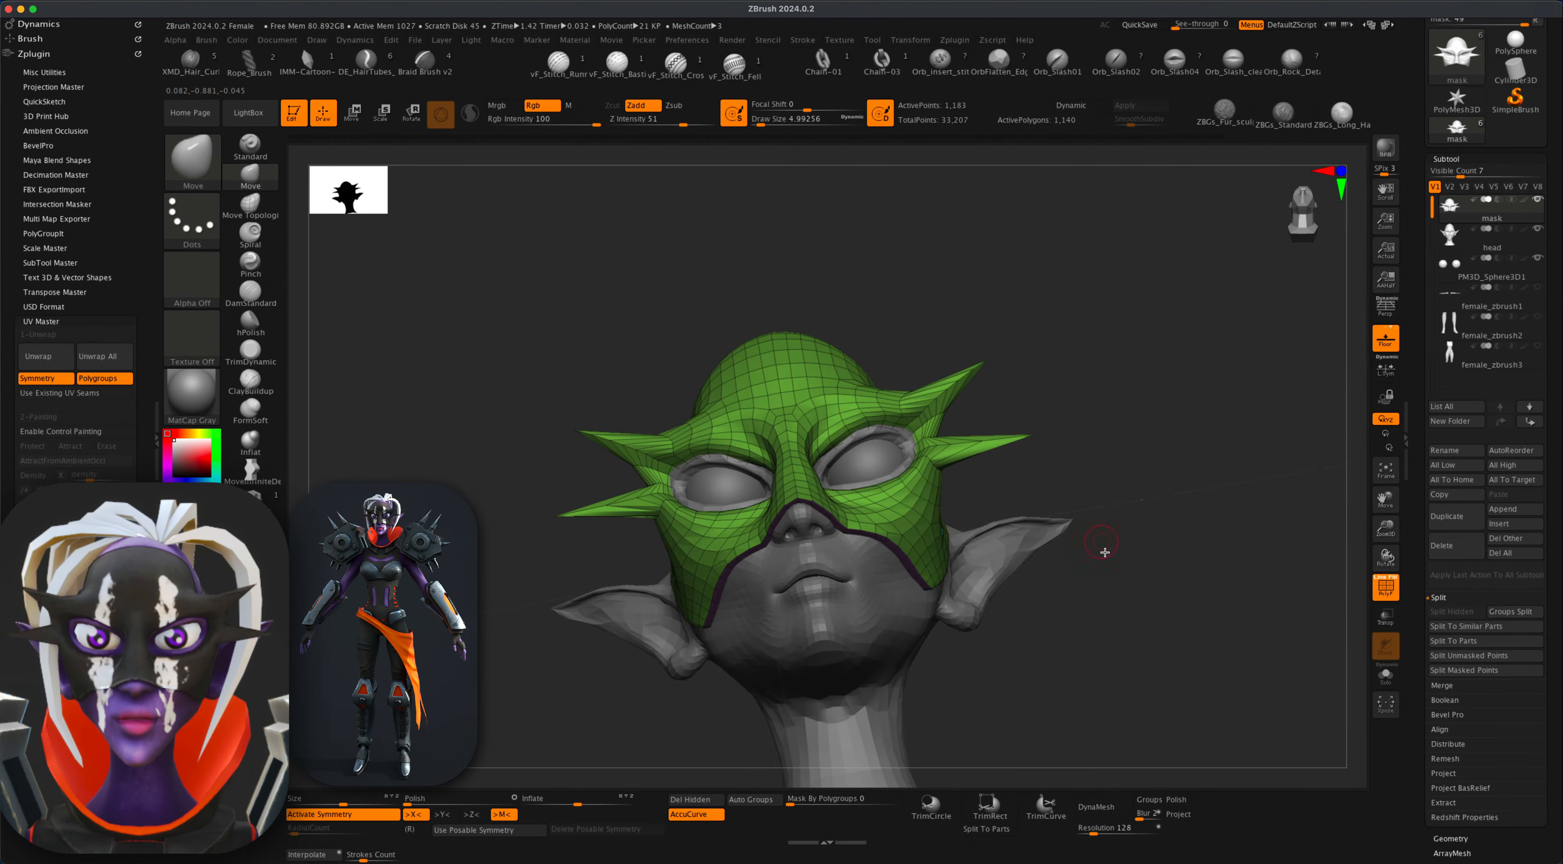
drag(1104, 552, 1006, 467)
alt+drag(1065, 516, 1065, 555)
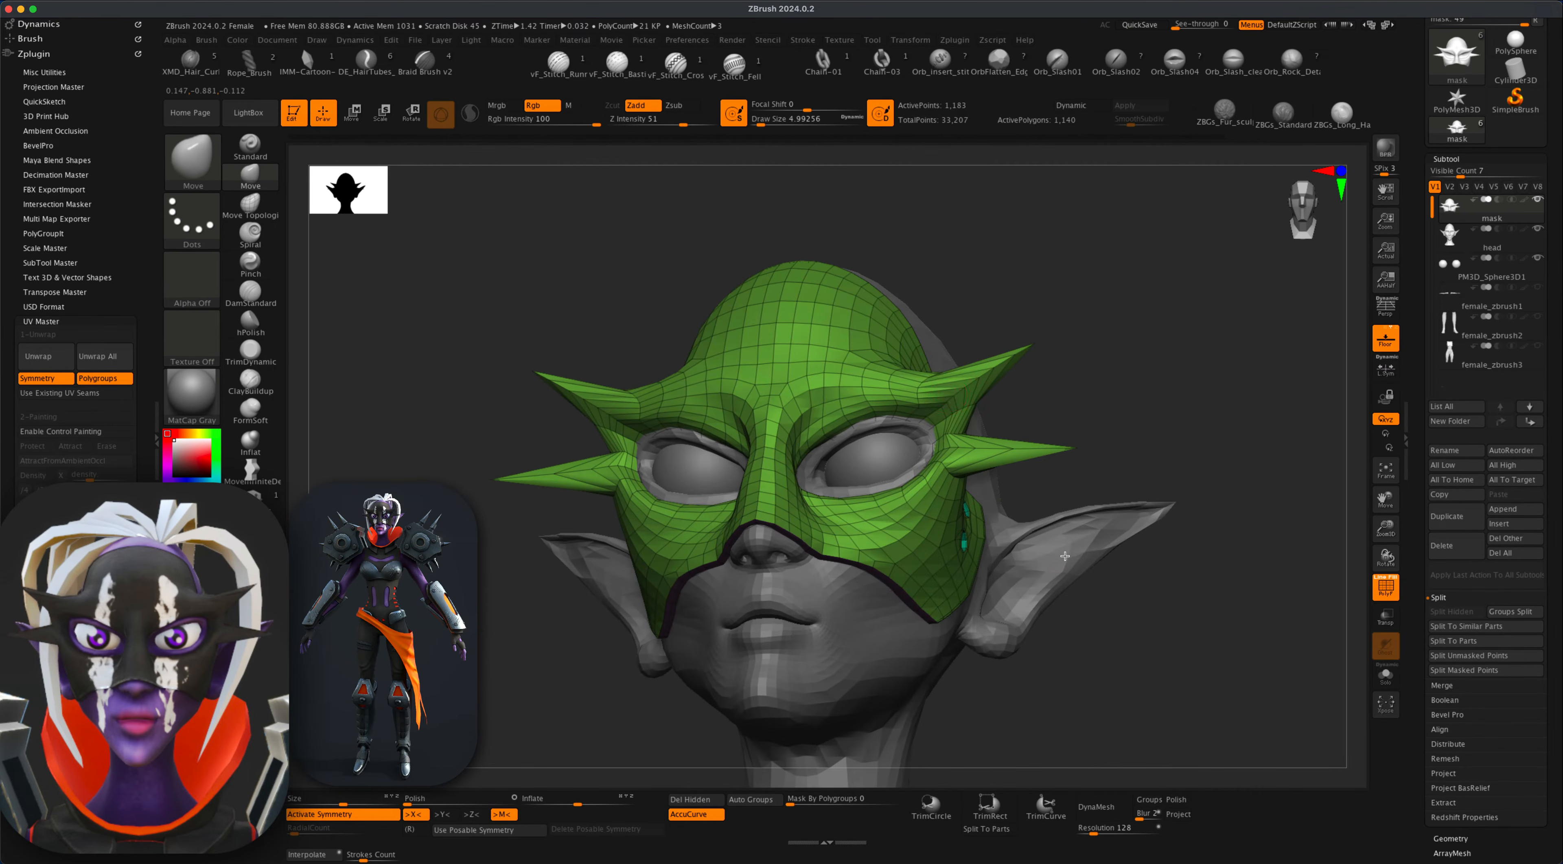
Smooth the mask's surface around the bases of the side spikes.
key(shift)
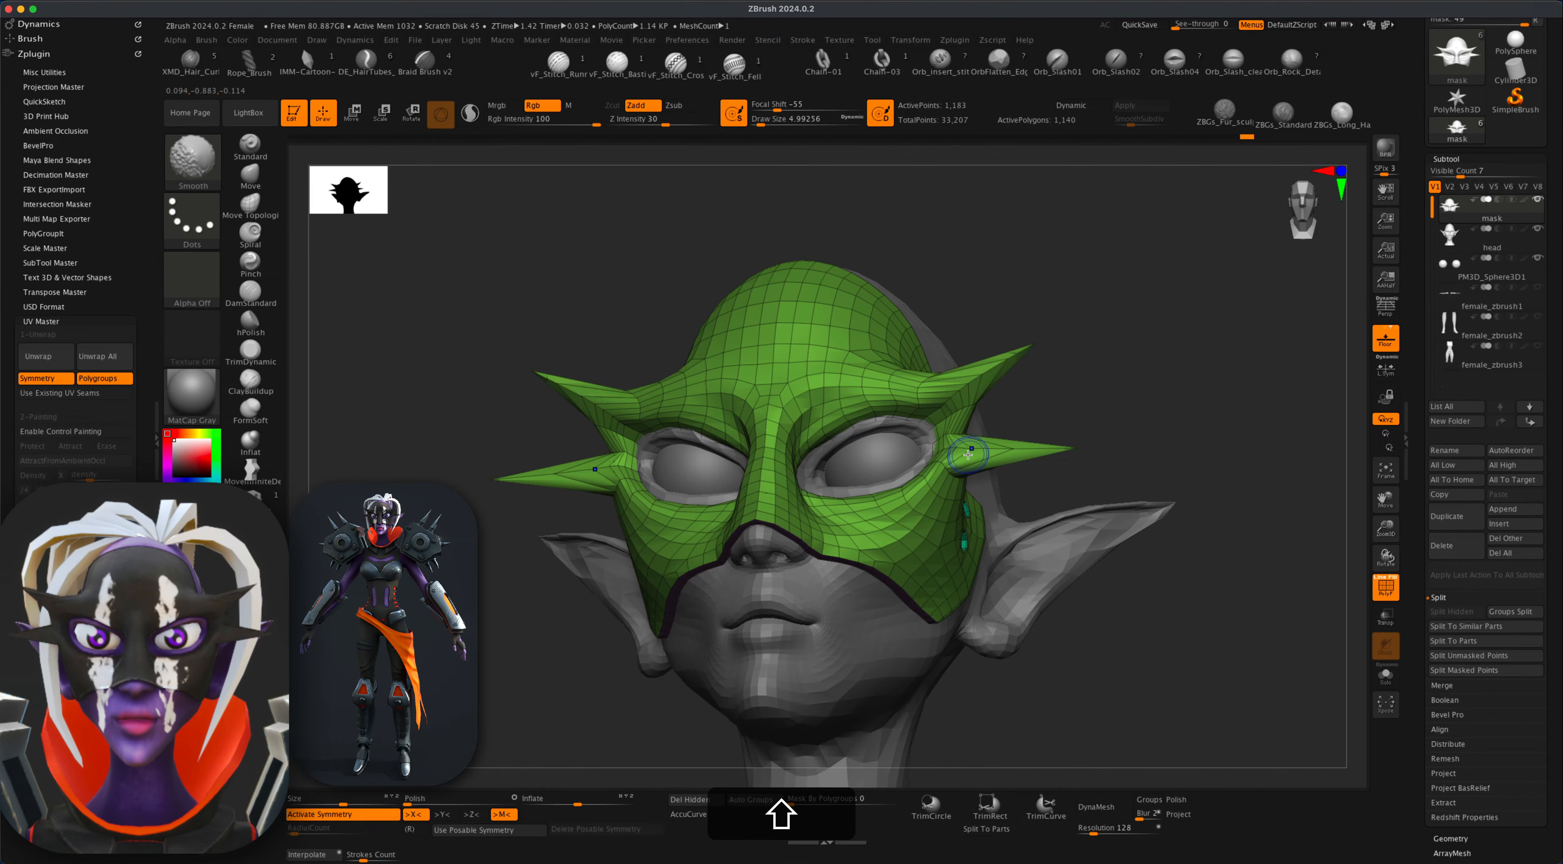
shift+drag(958, 449, 948, 403)
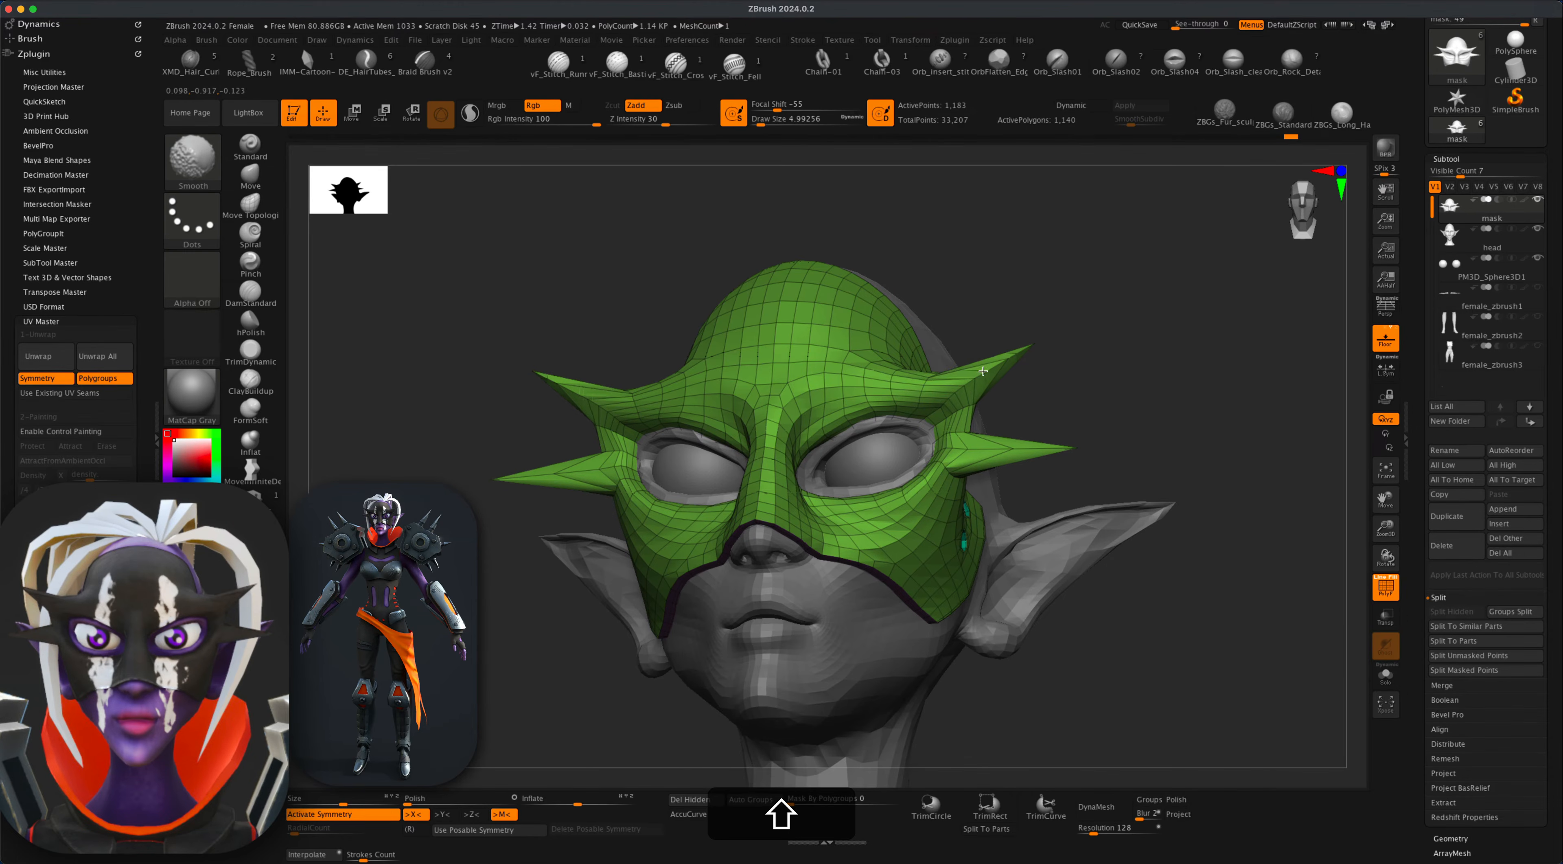
mouse_move(1102, 394)
mouse_down()
mouse_move(1110, 425)
mouse_move(1071, 362)
mouse_move(1127, 582)
mouse_move(1061, 610)
mouse_move(1095, 575)
mouse_move(1051, 618)
mouse_up()
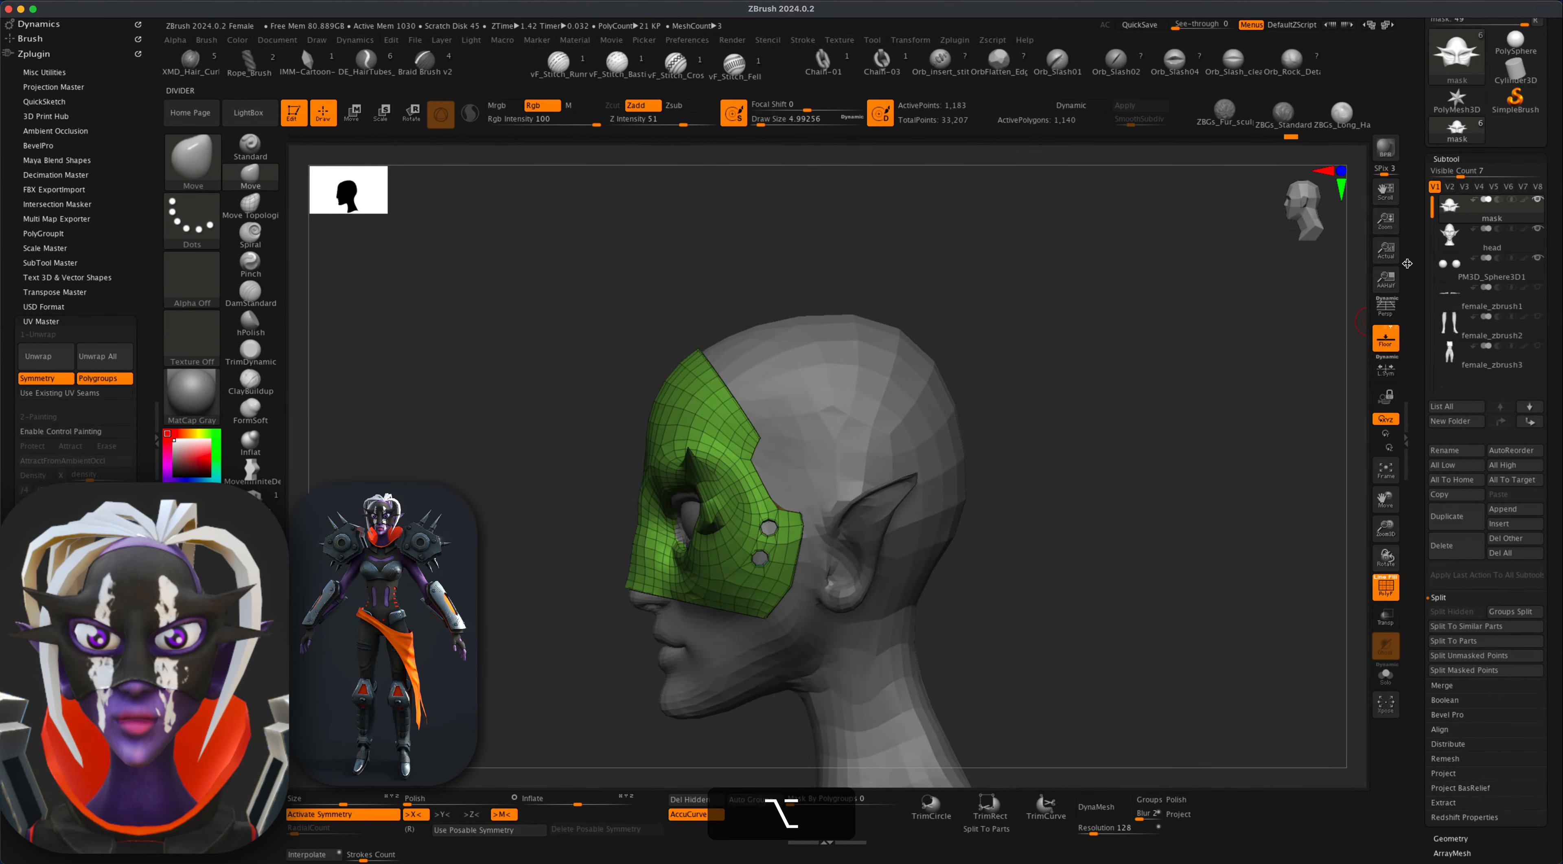
Select the head subtool, hide the polyframe, and try a first CurveStrapSnap strap on the head, then undo it.
click(1464, 245)
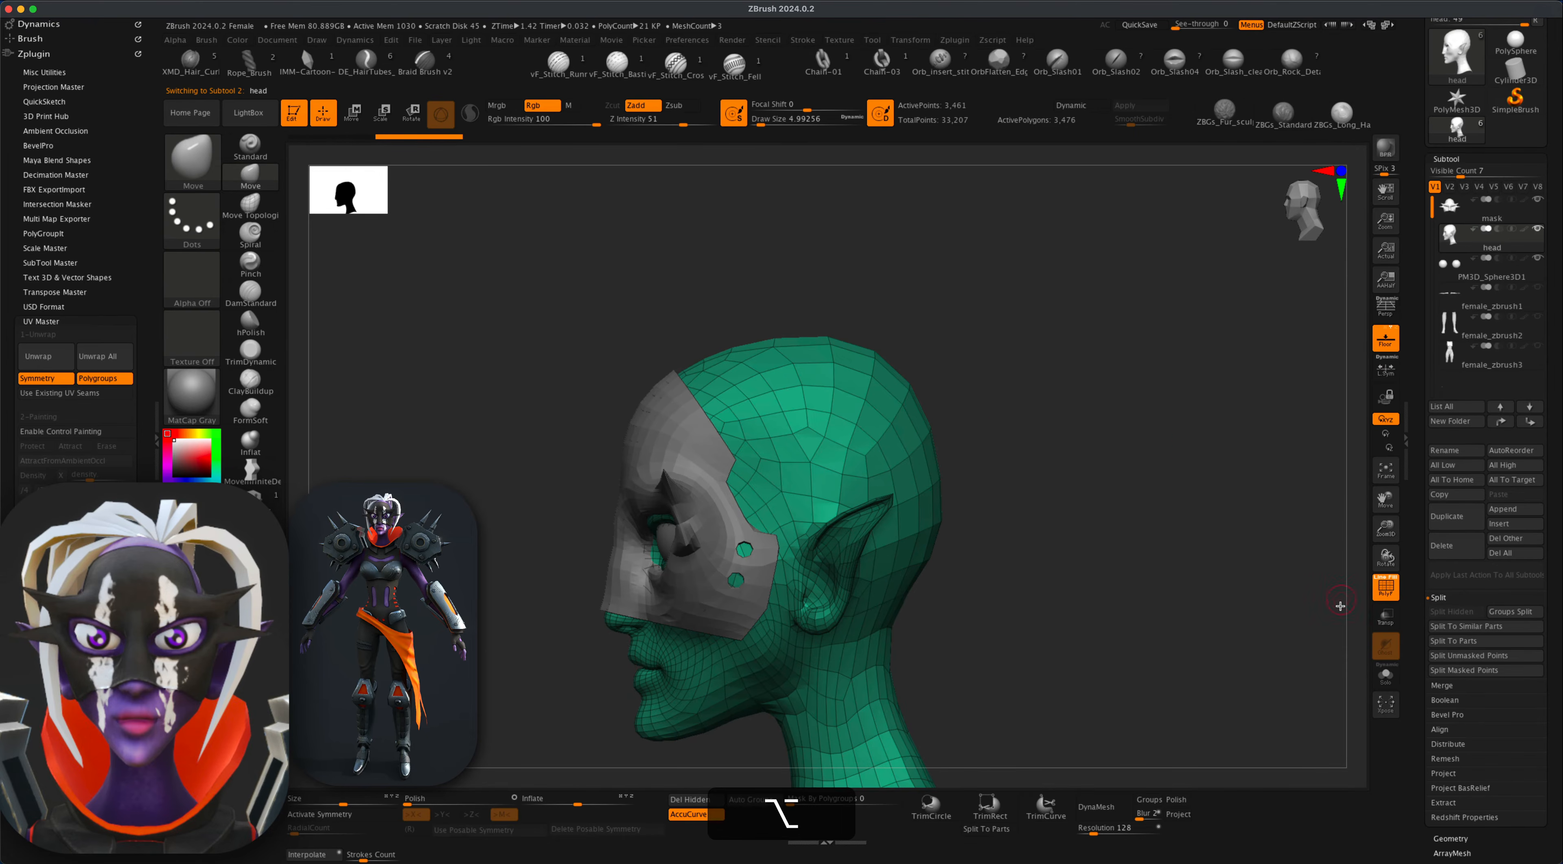
click(1387, 587)
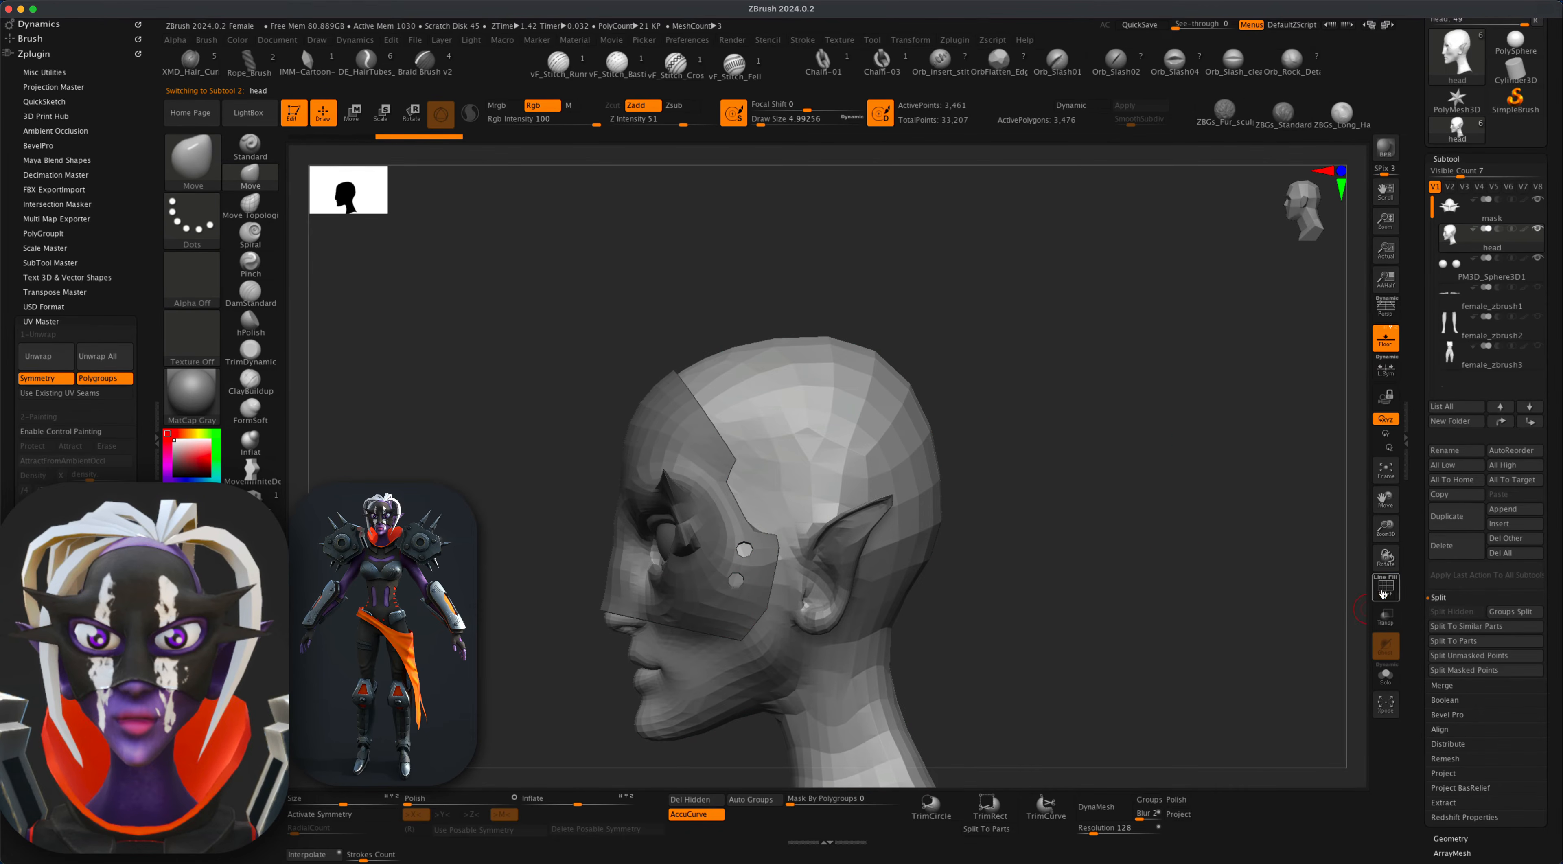
click(192, 159)
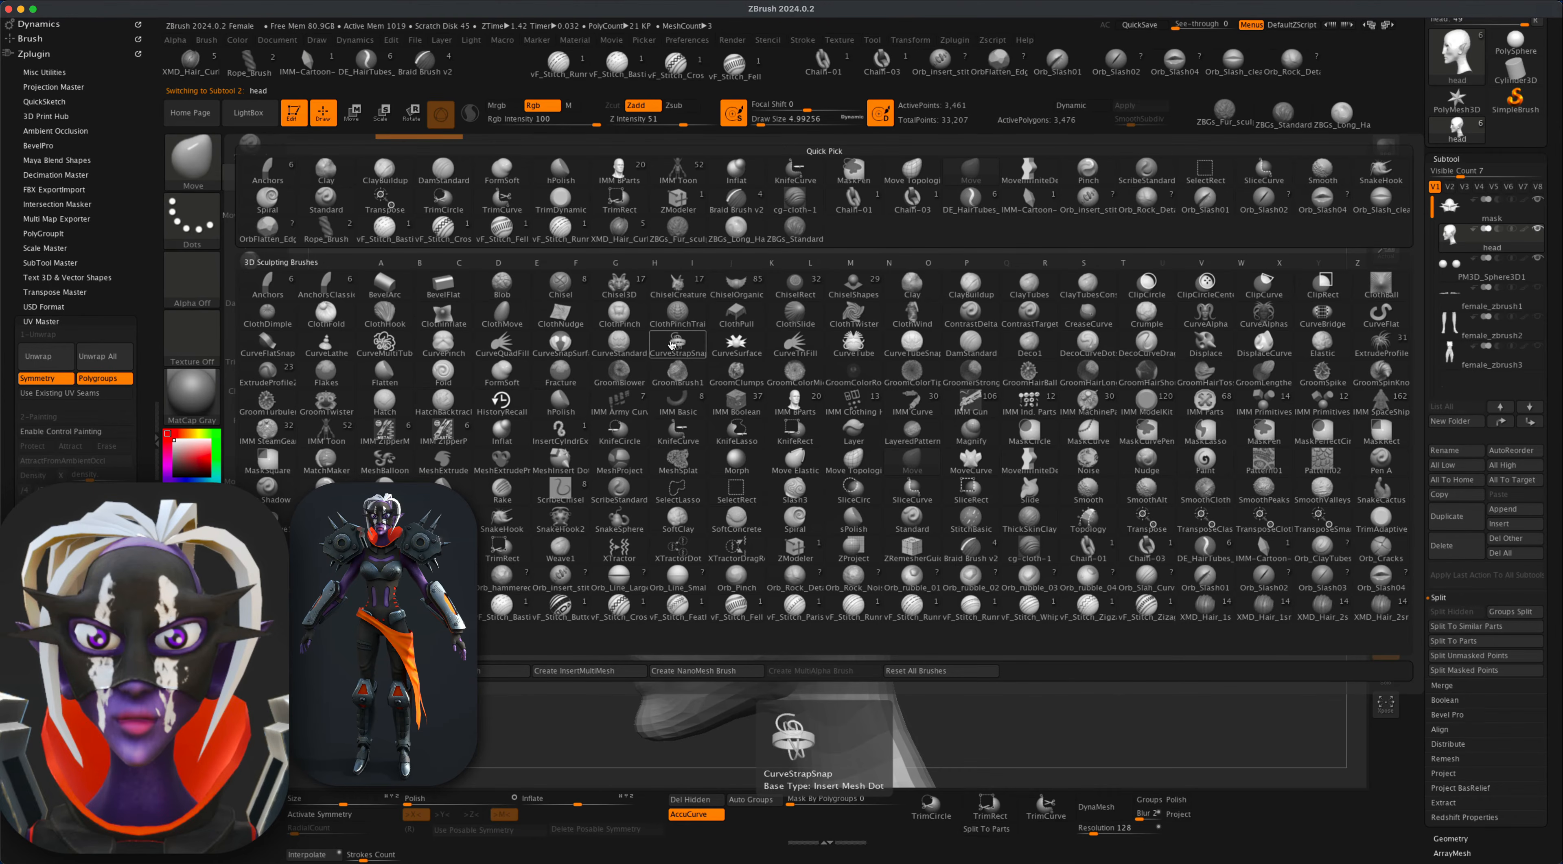
click(676, 344)
key(s)
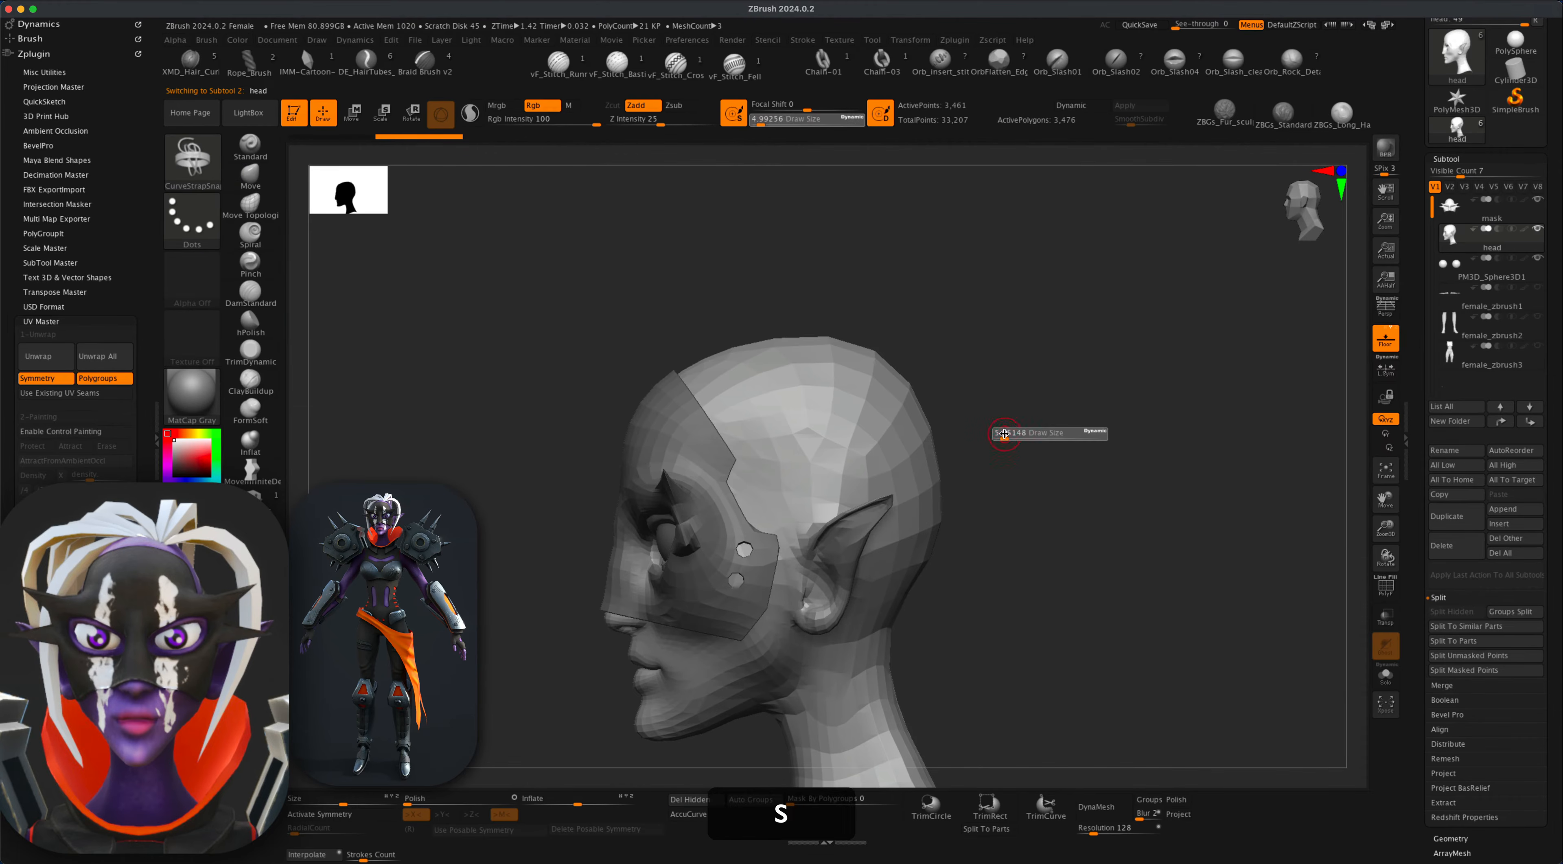
drag(817, 450, 764, 482)
key(super+z)
Draw a symmetrical CurveStrapSnap strap from the mask's side edges around the back of the head, sized with draw size about 11.7.
mouse_move(1045, 478)
mouse_down()
mouse_move(1094, 483)
mouse_move(1100, 540)
mouse_up()
drag(775, 487, 734, 525)
drag(1129, 518, 1087, 529)
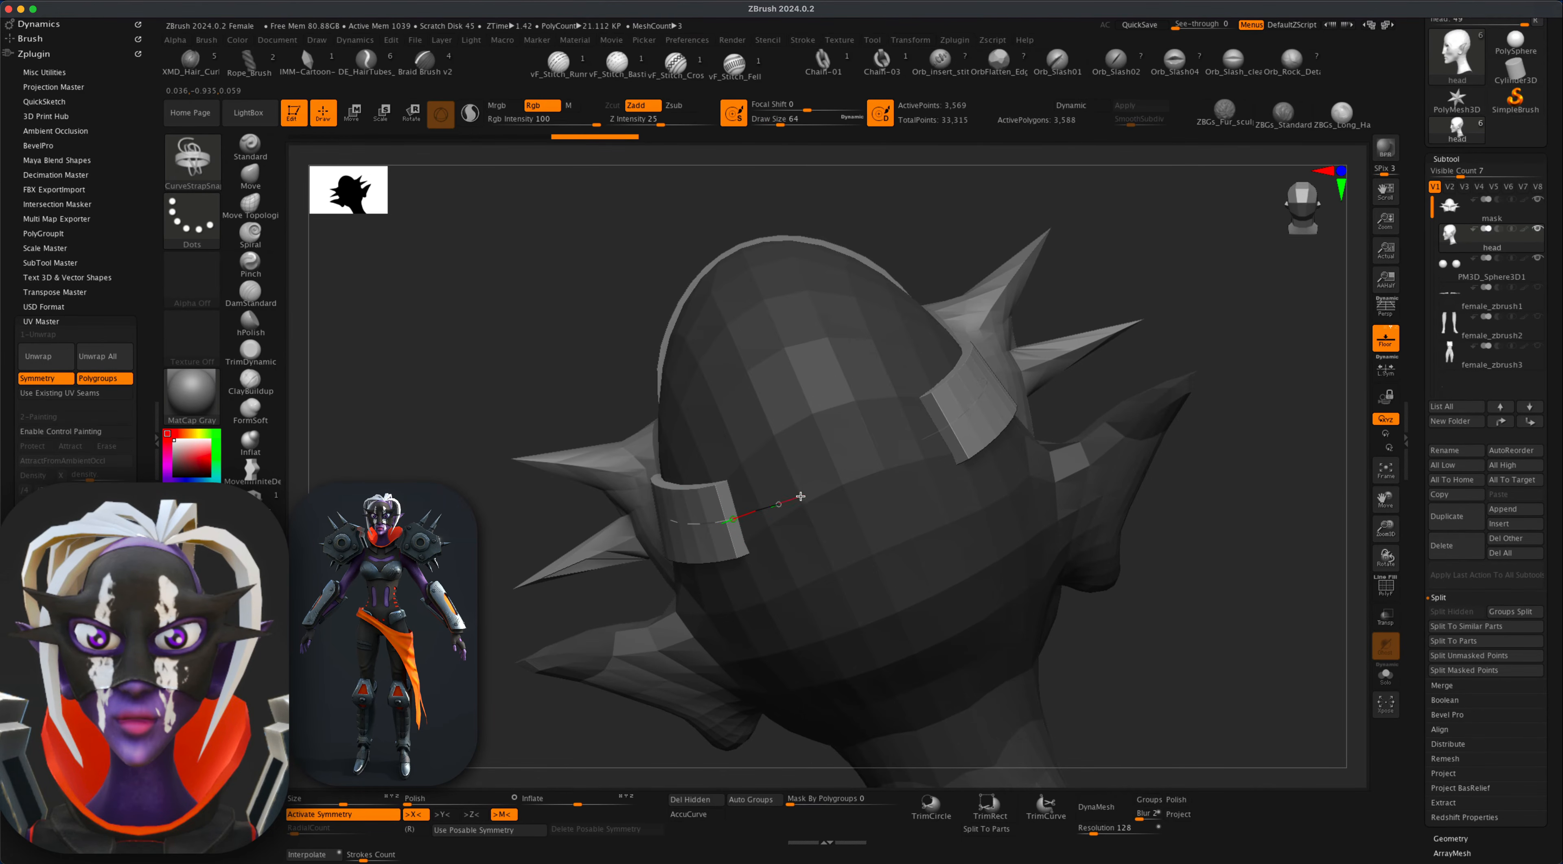
drag(845, 481, 847, 483)
alt+drag(1186, 592, 1187, 580)
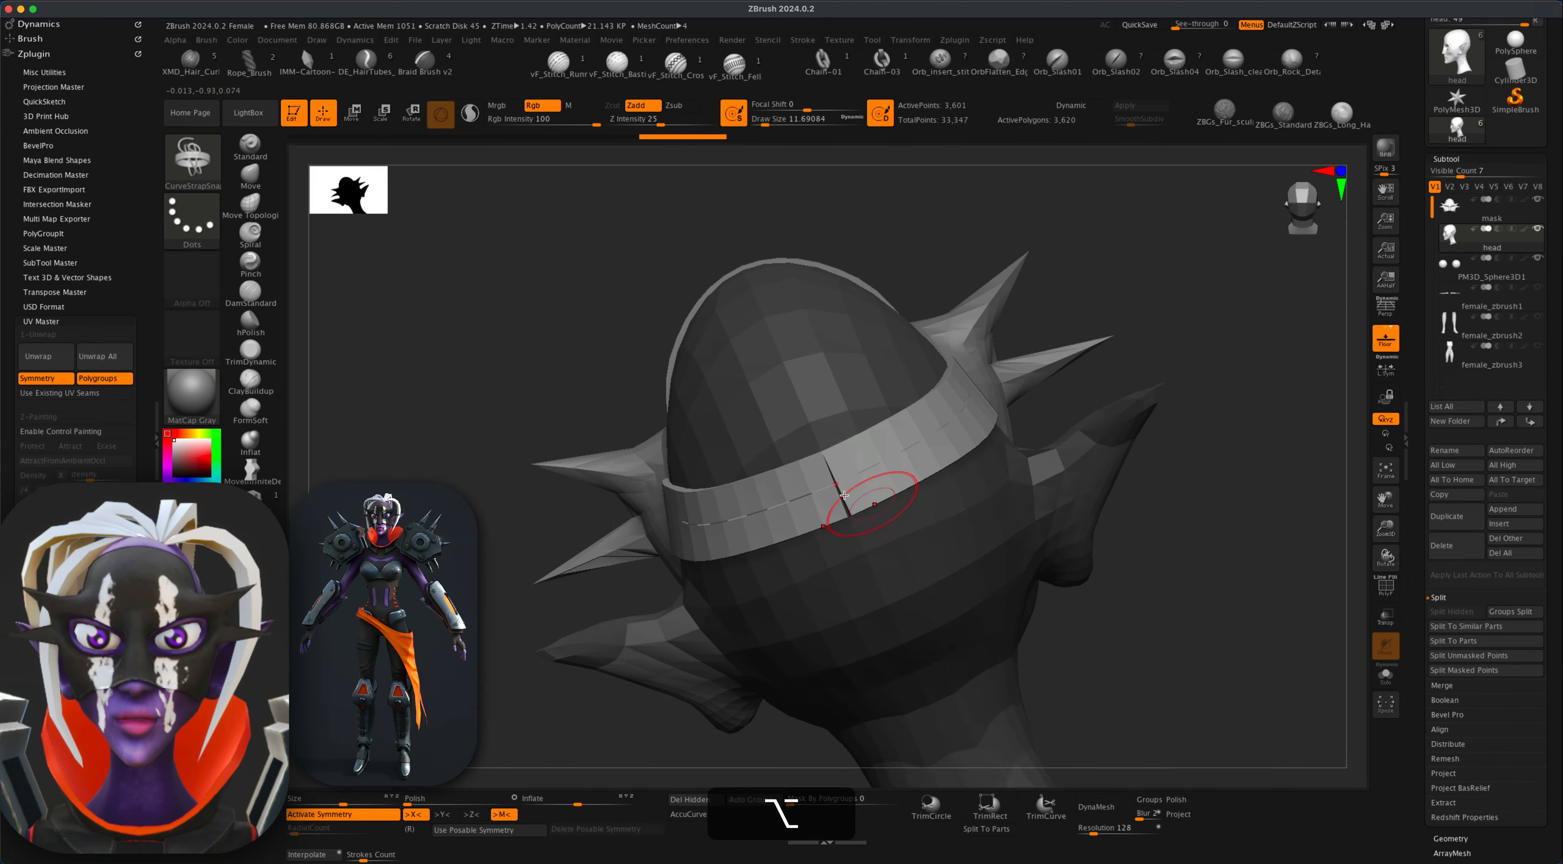
mouse_move(1081, 558)
mouse_down()
mouse_move(1178, 578)
mouse_move(1187, 557)
mouse_up()
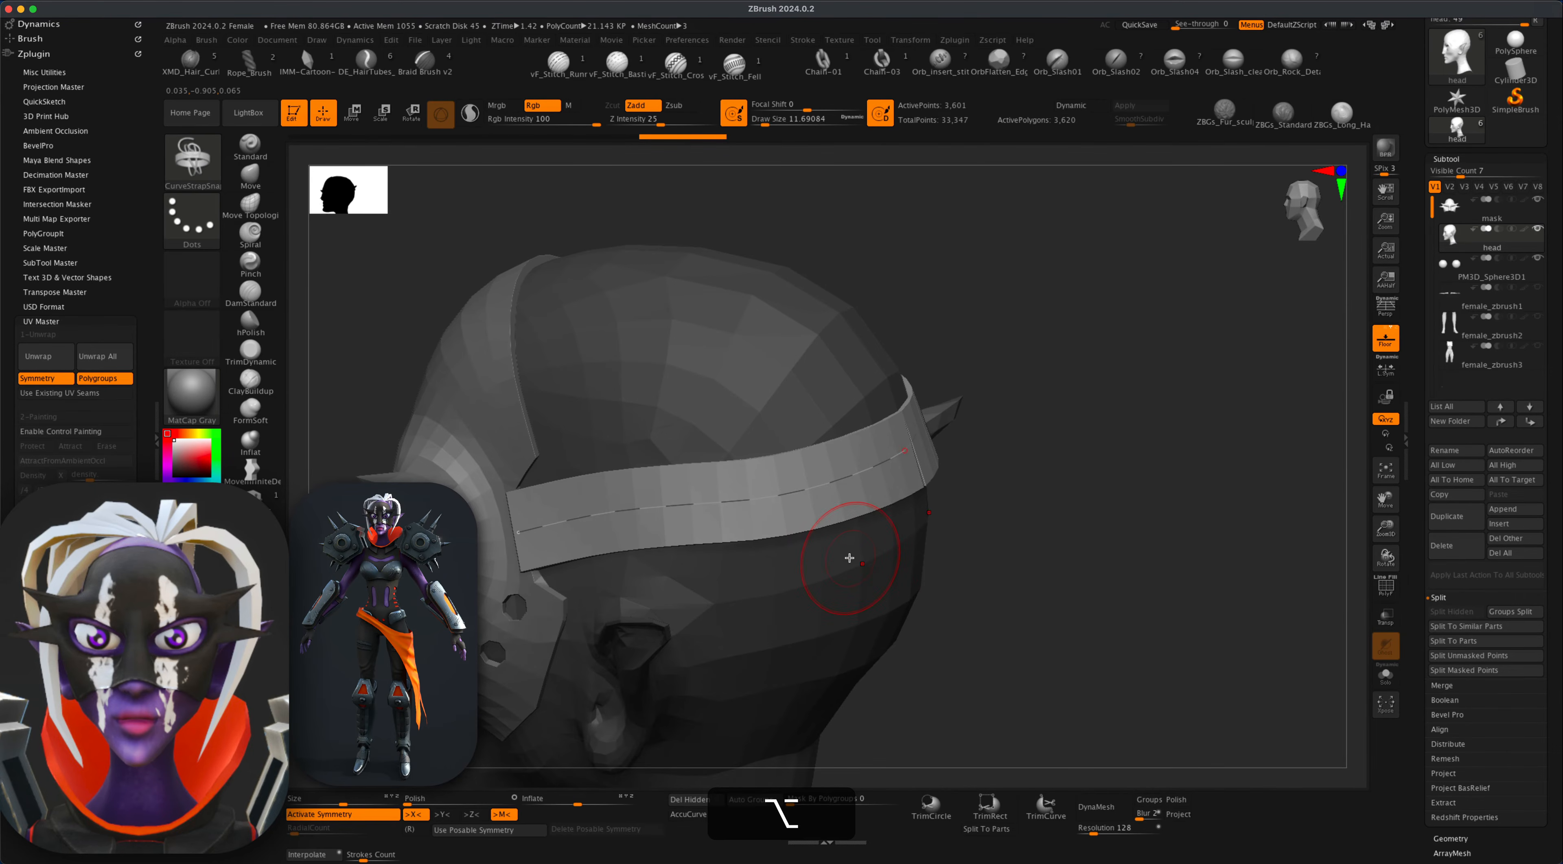
click(1009, 558)
Try to shift the strap above the ear using the Move brush at draw size about 21.6, and undo the change.
click(237, 177)
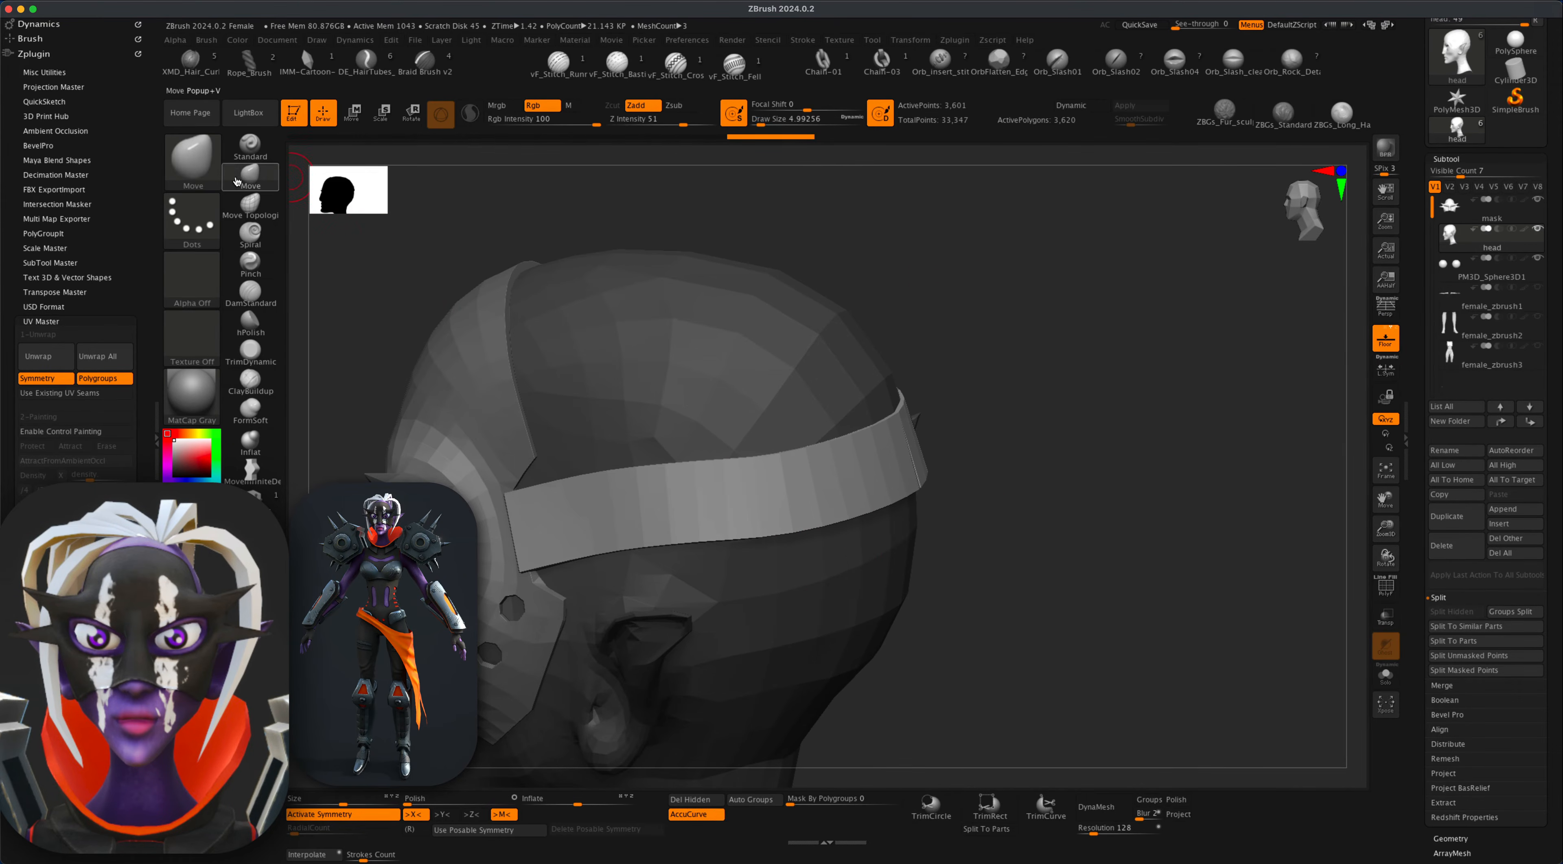
key(s)
drag(959, 303, 968, 303)
drag(666, 482, 668, 478)
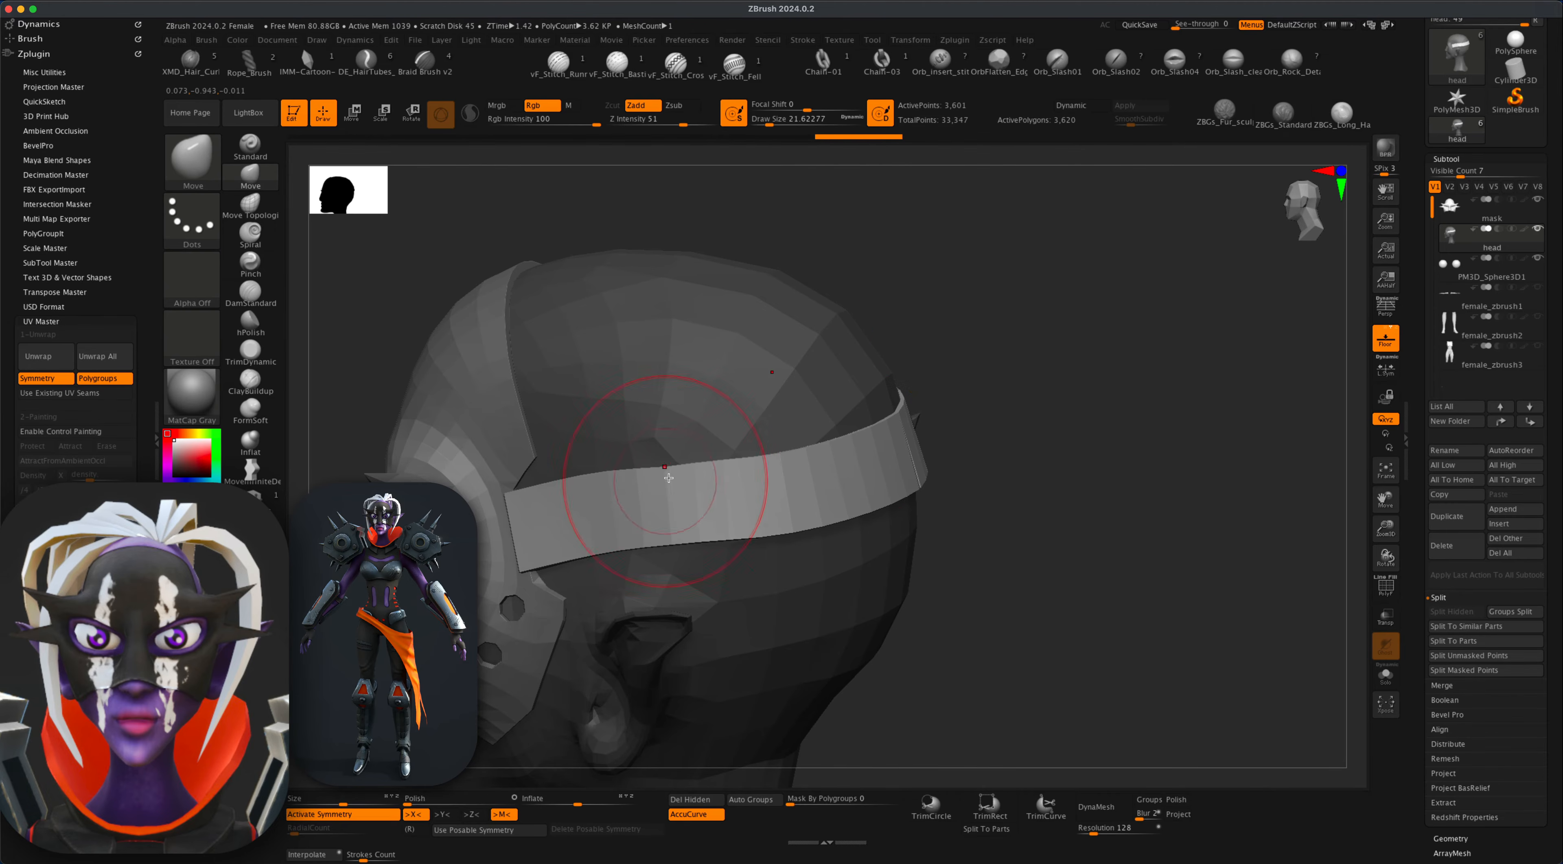
key(s)
key(super+z)
key(super+z)
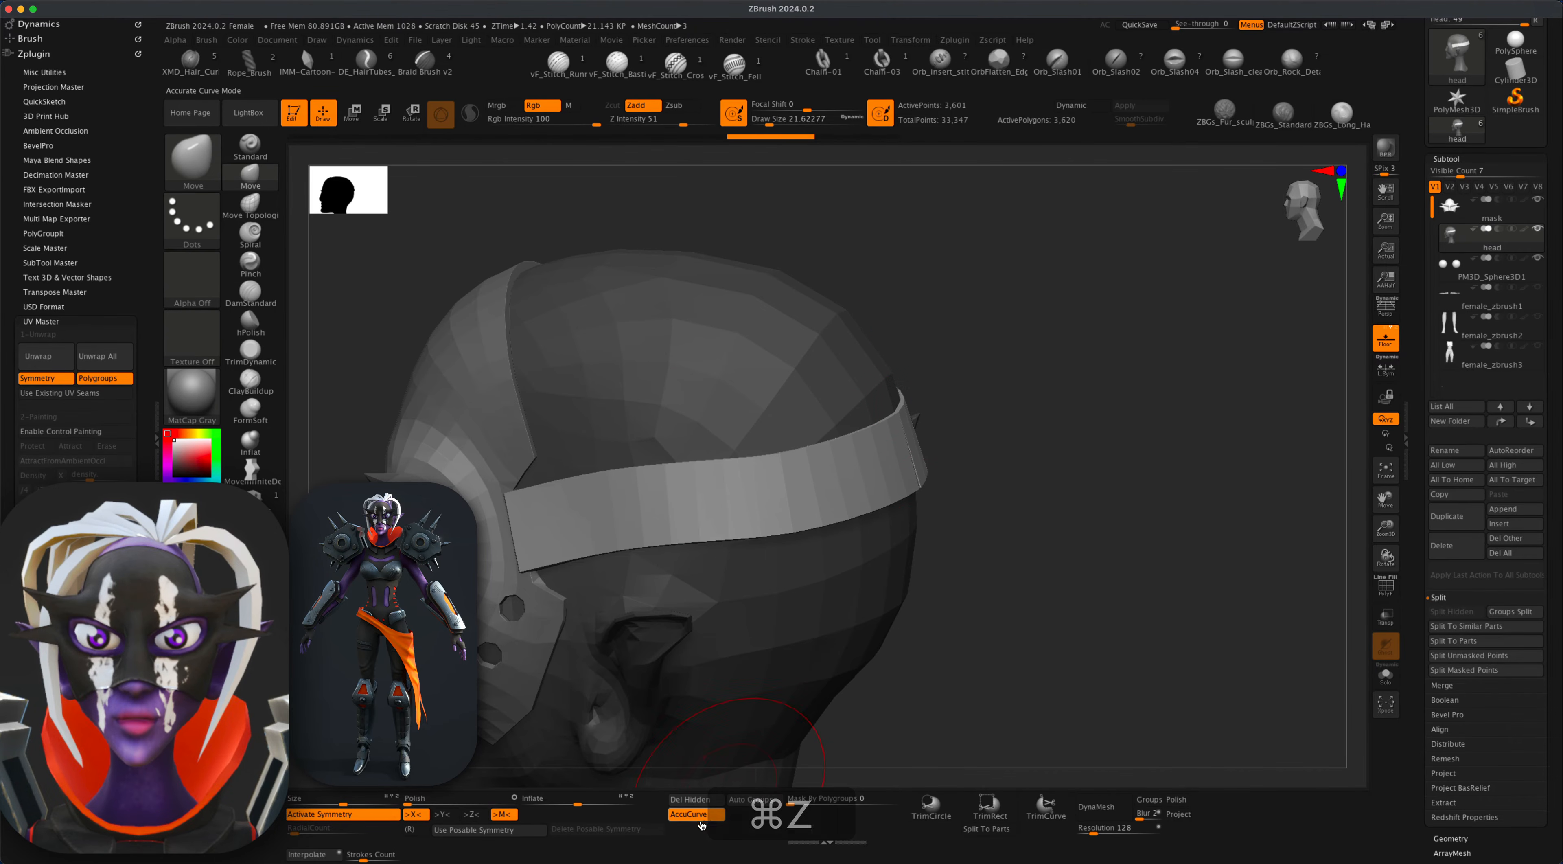
Turn off AccuCurve and reshape the strap along the side of the head with a larger Move brush.
click(701, 822)
key(s)
drag(1068, 594, 1073, 594)
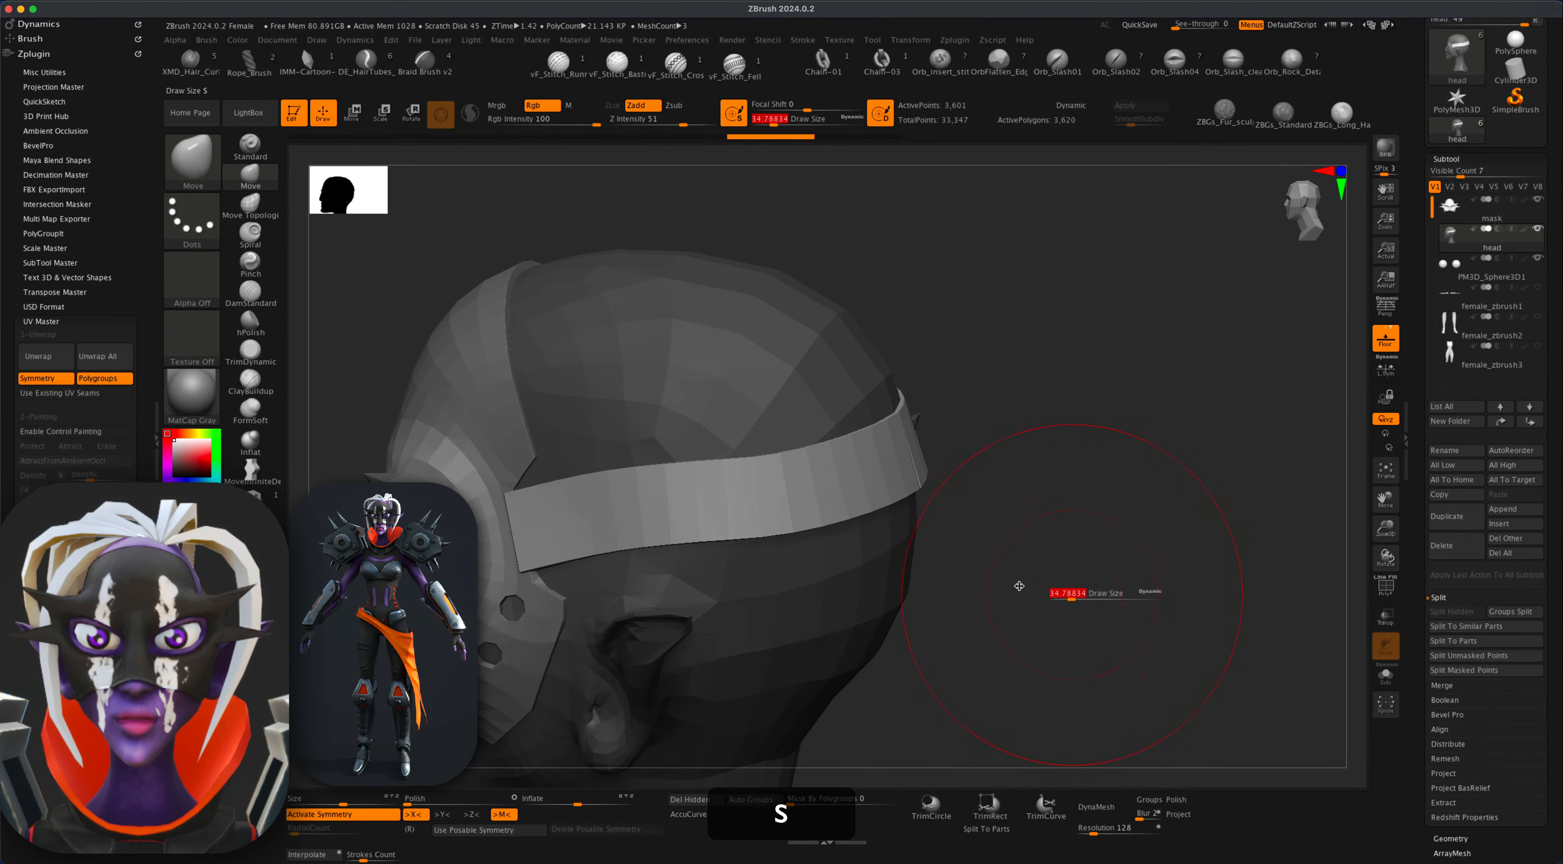
key(s)
mouse_move(698, 491)
mouse_down()
mouse_move(772, 484)
mouse_move(669, 489)
mouse_up()
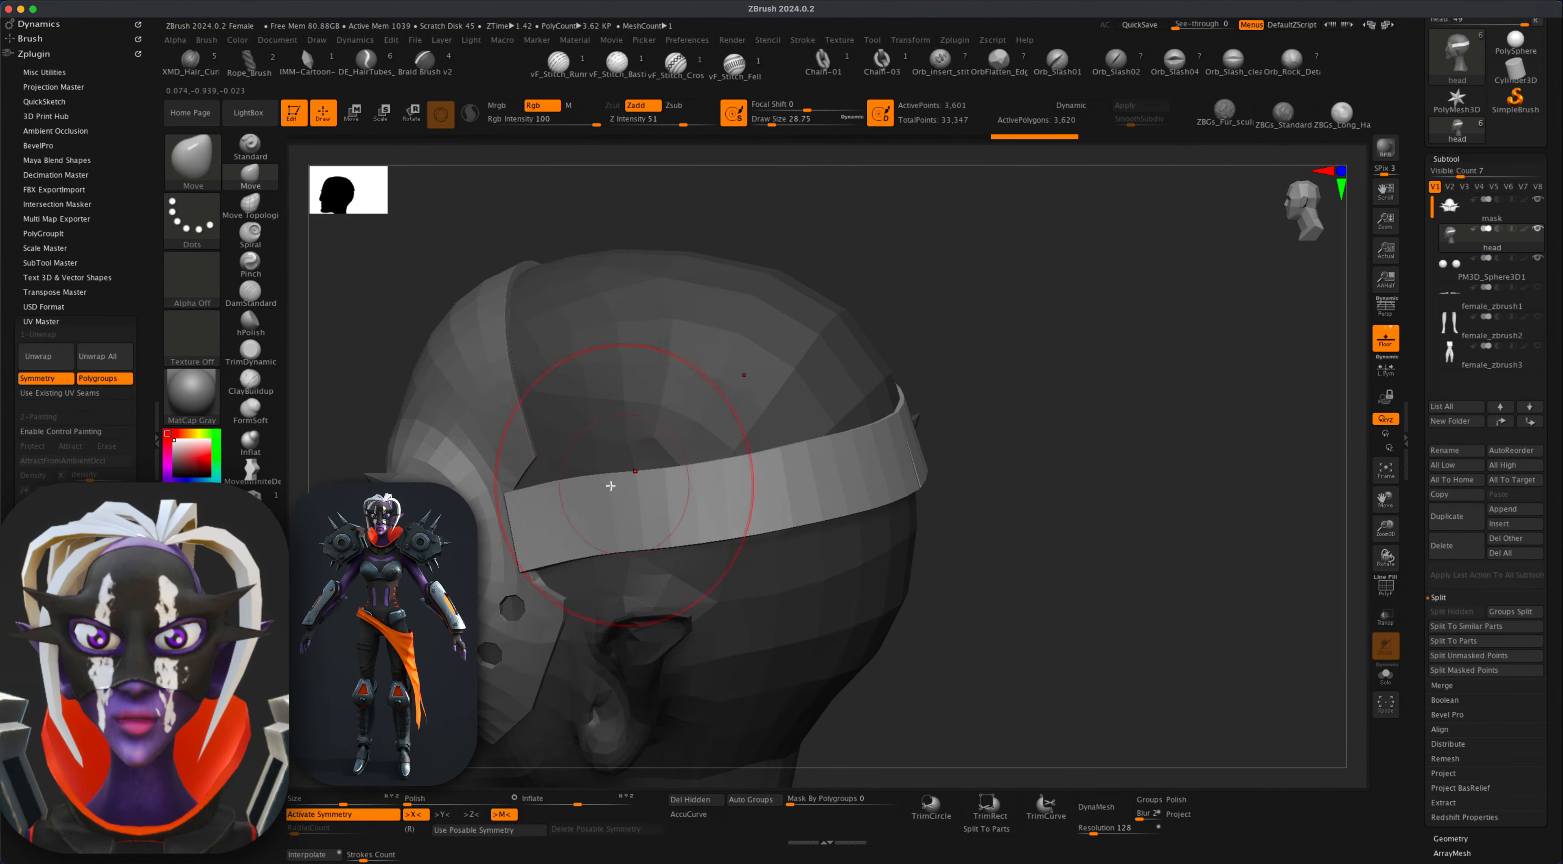
drag(771, 475, 773, 469)
key(s)
drag(973, 377, 972, 378)
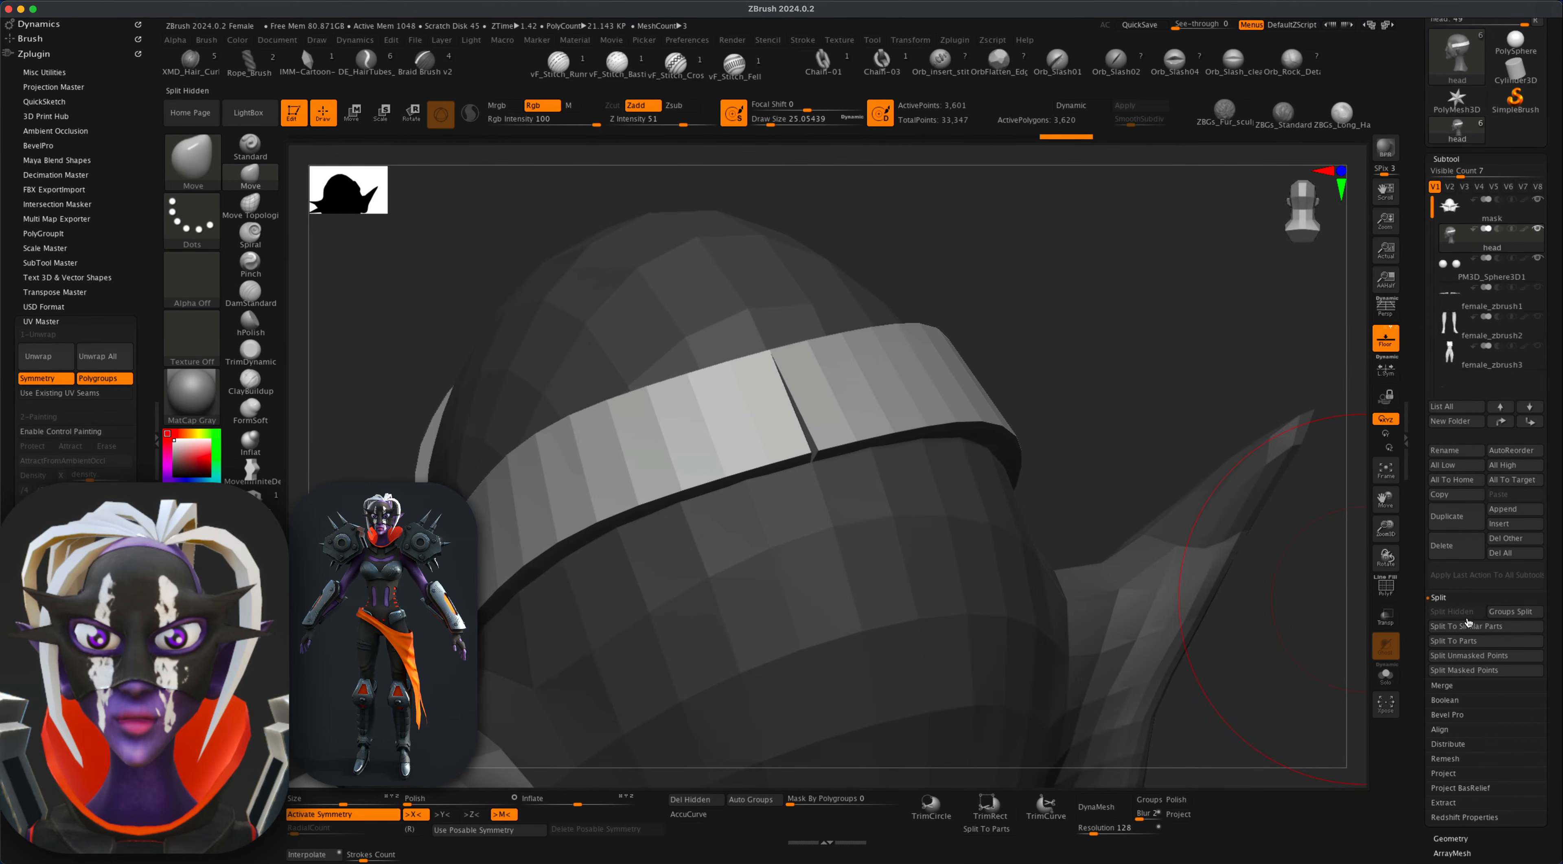
Split the strap off the head into its own subtool with Split Unmasked Points, select it and show its polyframe.
click(1467, 655)
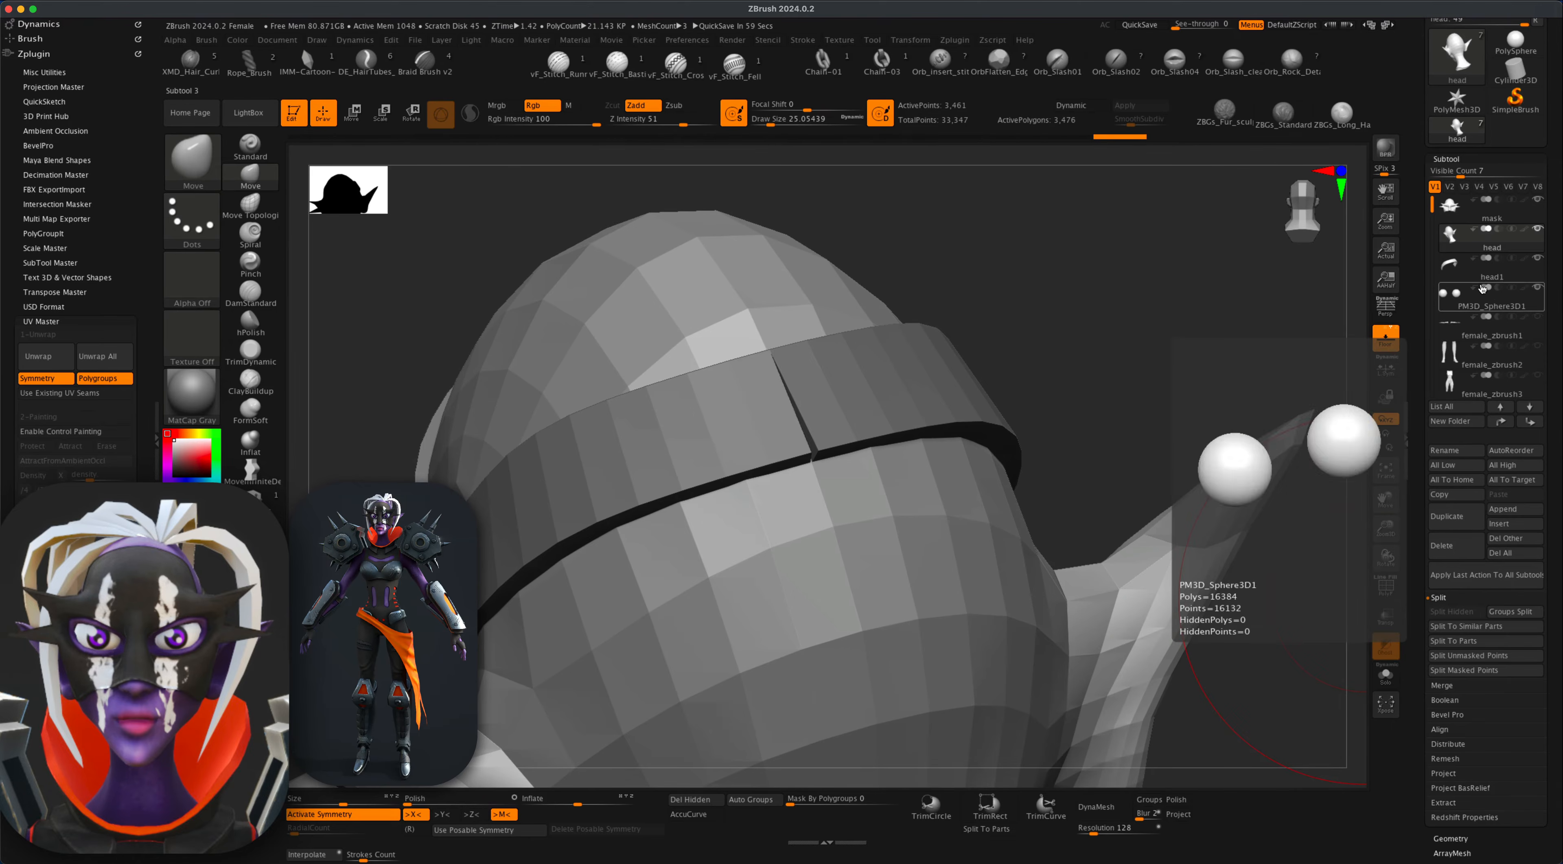
mouse_move(1288, 310)
mouse_down()
mouse_move(1022, 359)
mouse_move(1083, 467)
mouse_move(1057, 406)
mouse_move(1156, 366)
mouse_move(1052, 387)
mouse_move(1229, 409)
mouse_up()
click(1386, 587)
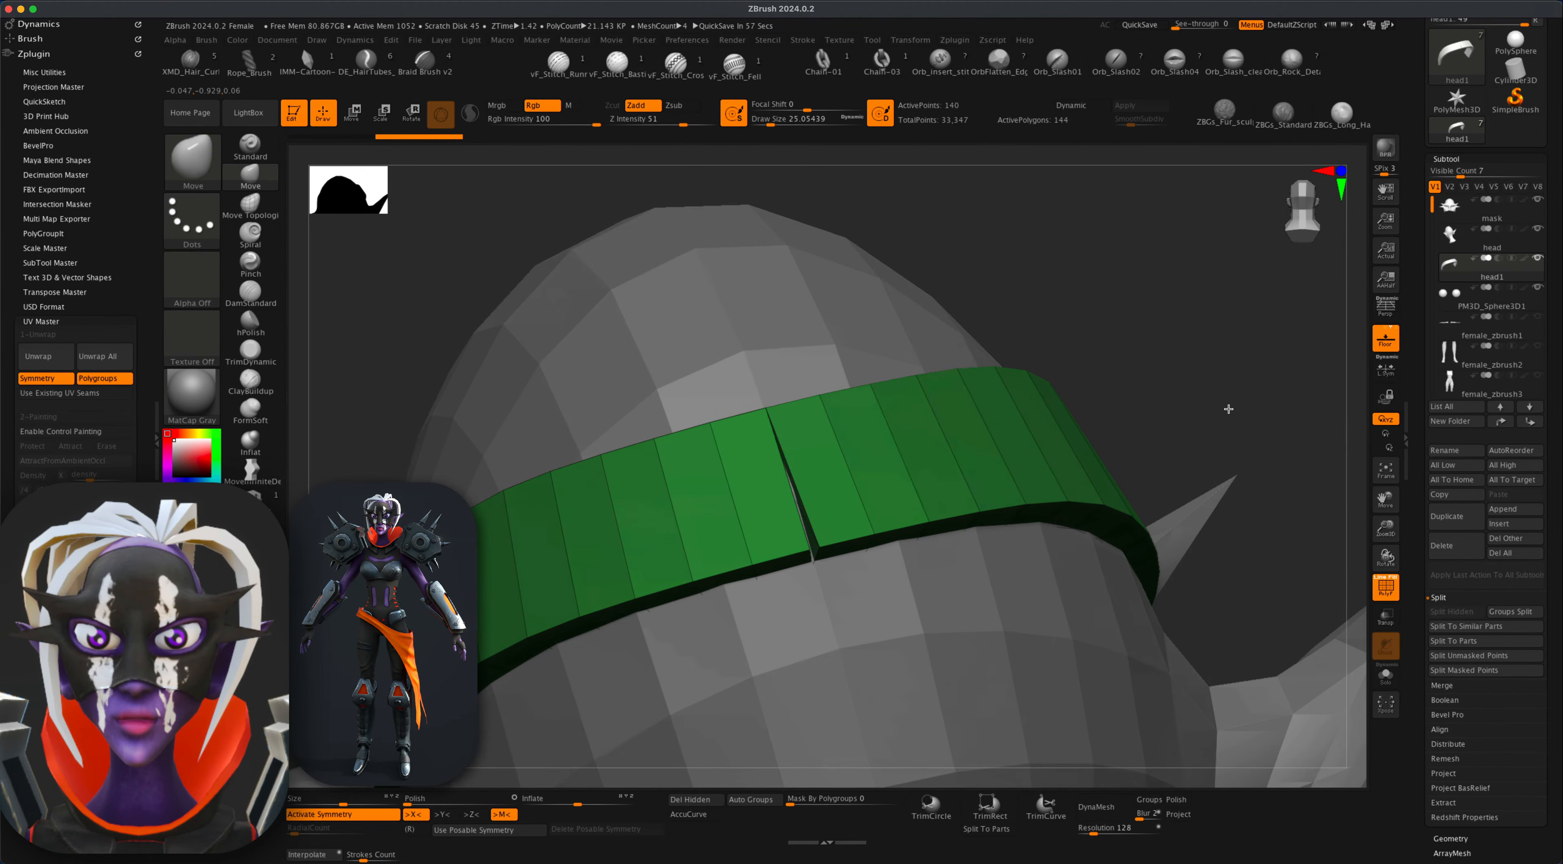
Delete the end polygons on both sides of the strap's rear gap using ZModeler's Delete action on A Single Poly.
click(263, 504)
key(space)
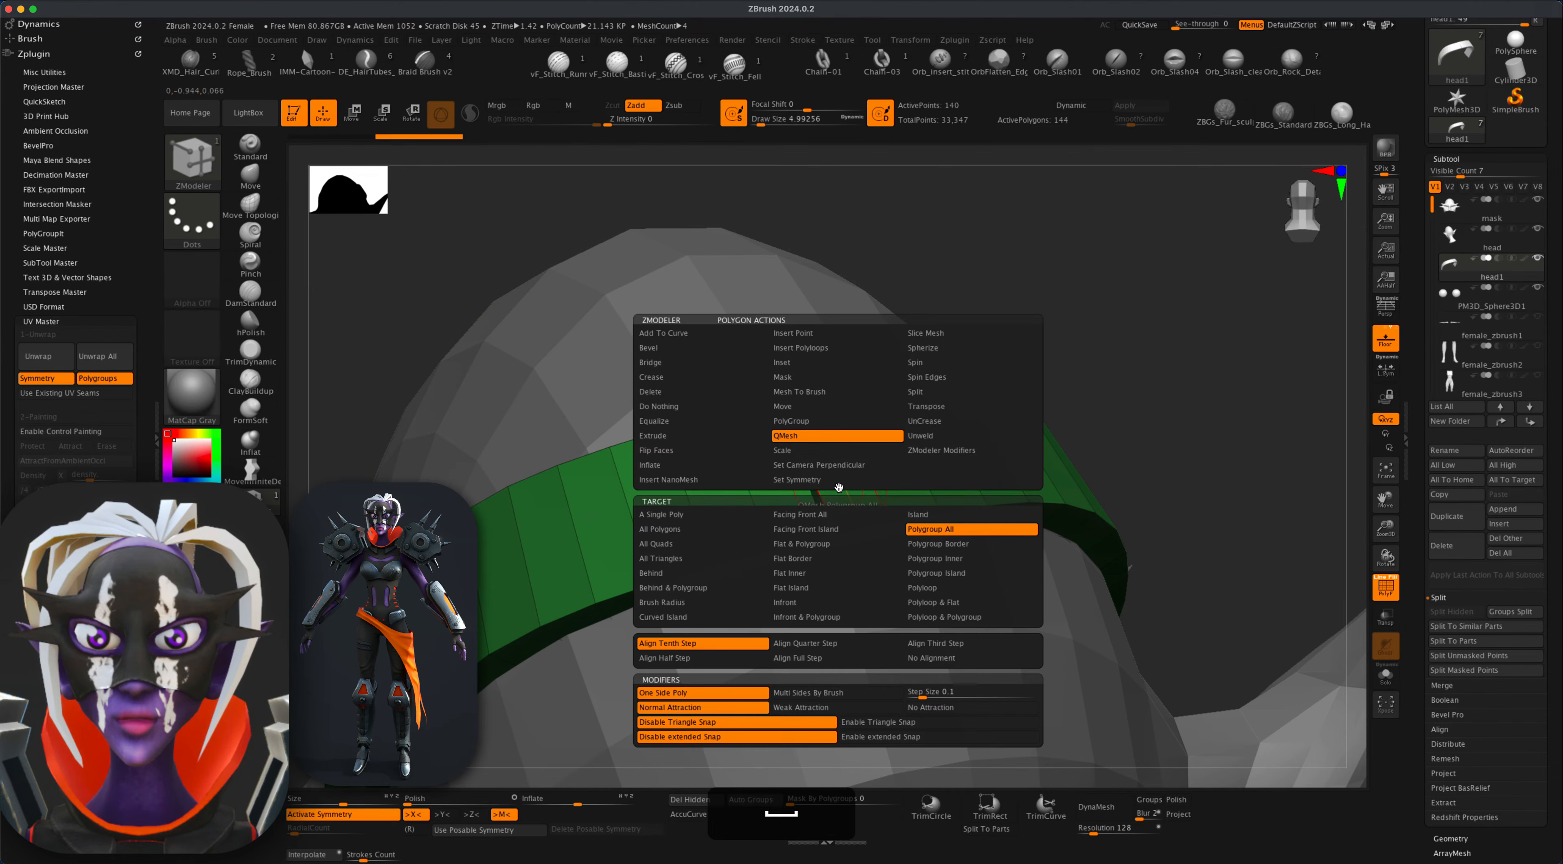
click(662, 392)
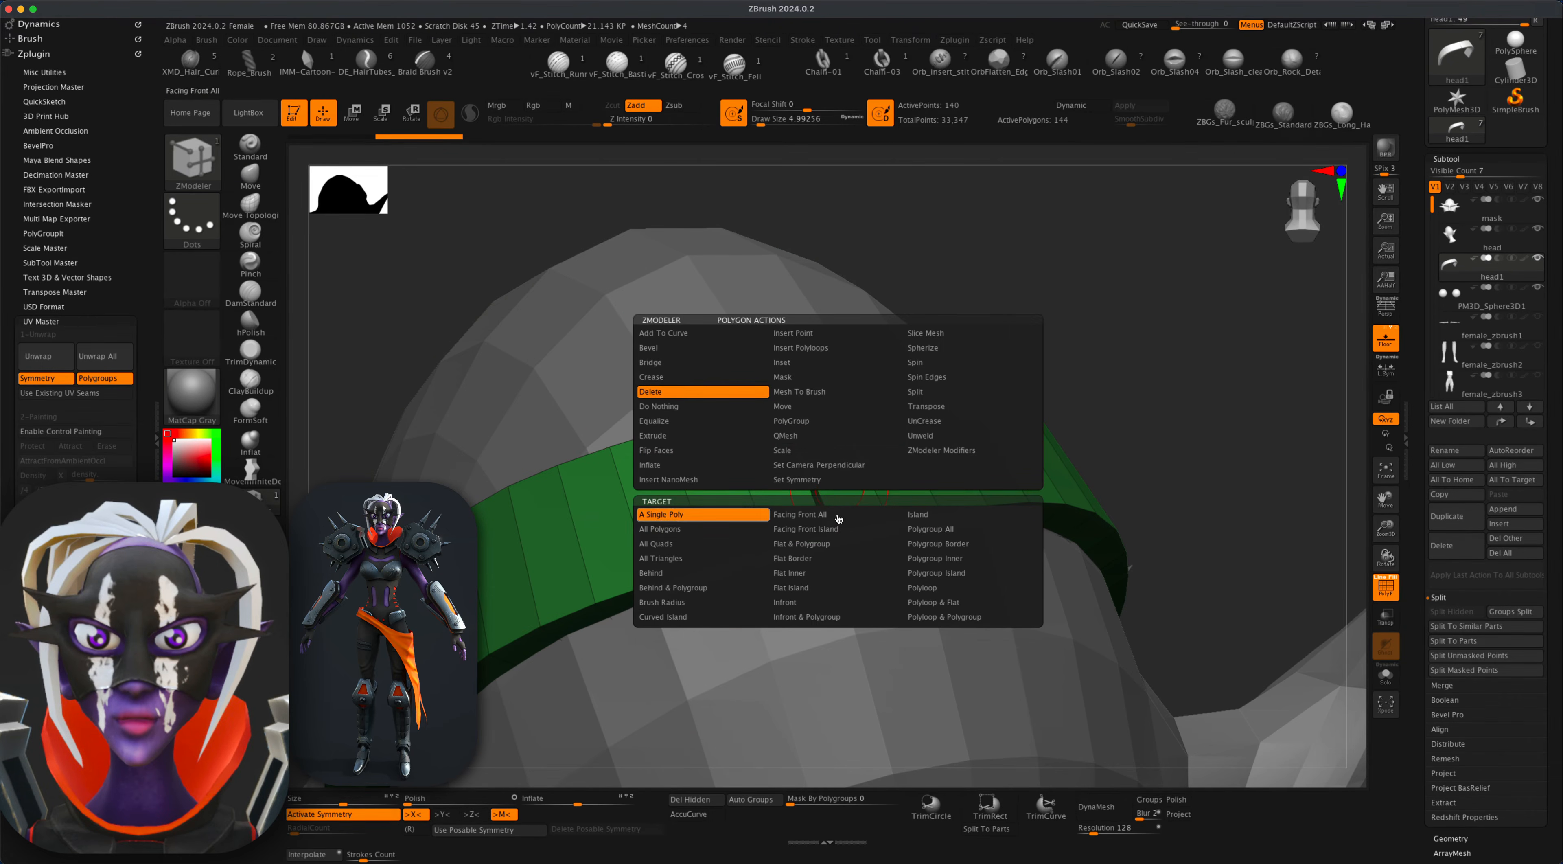
click(849, 500)
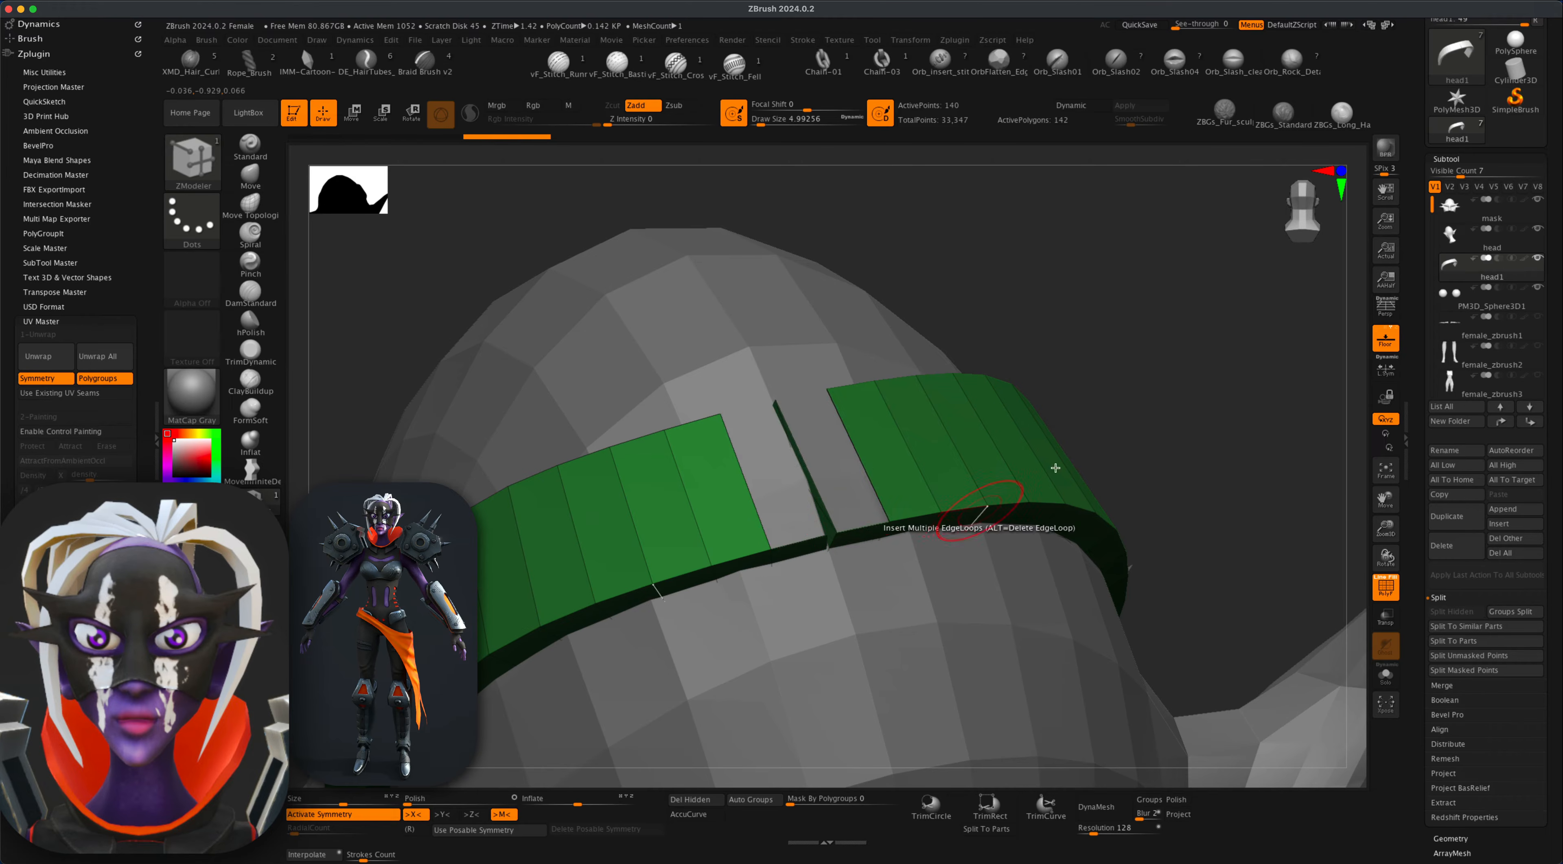
drag(1251, 446, 1153, 428)
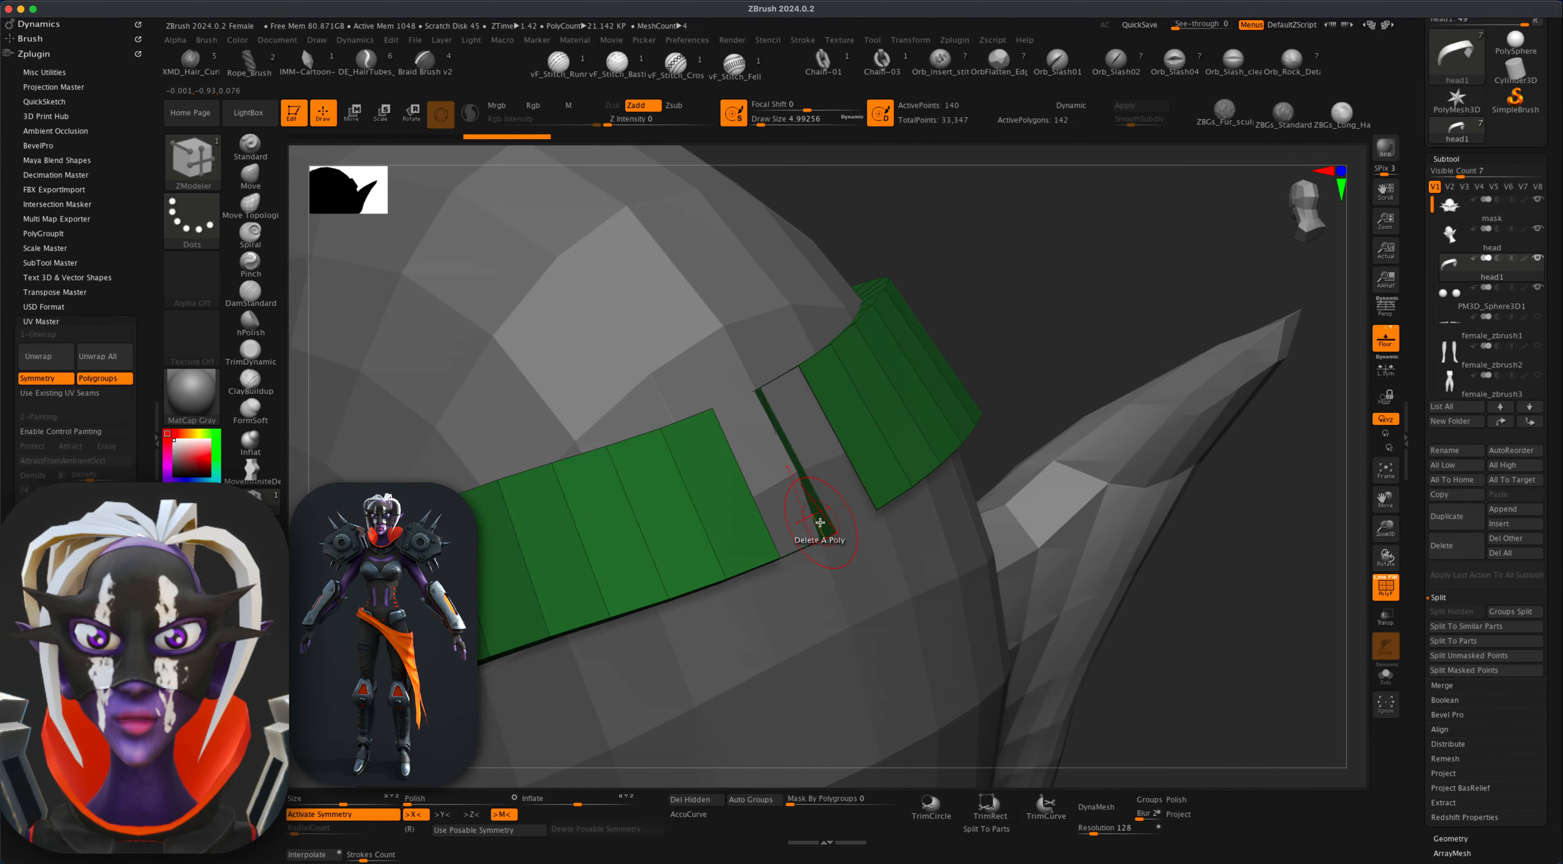
click(818, 503)
drag(1048, 353, 1027, 293)
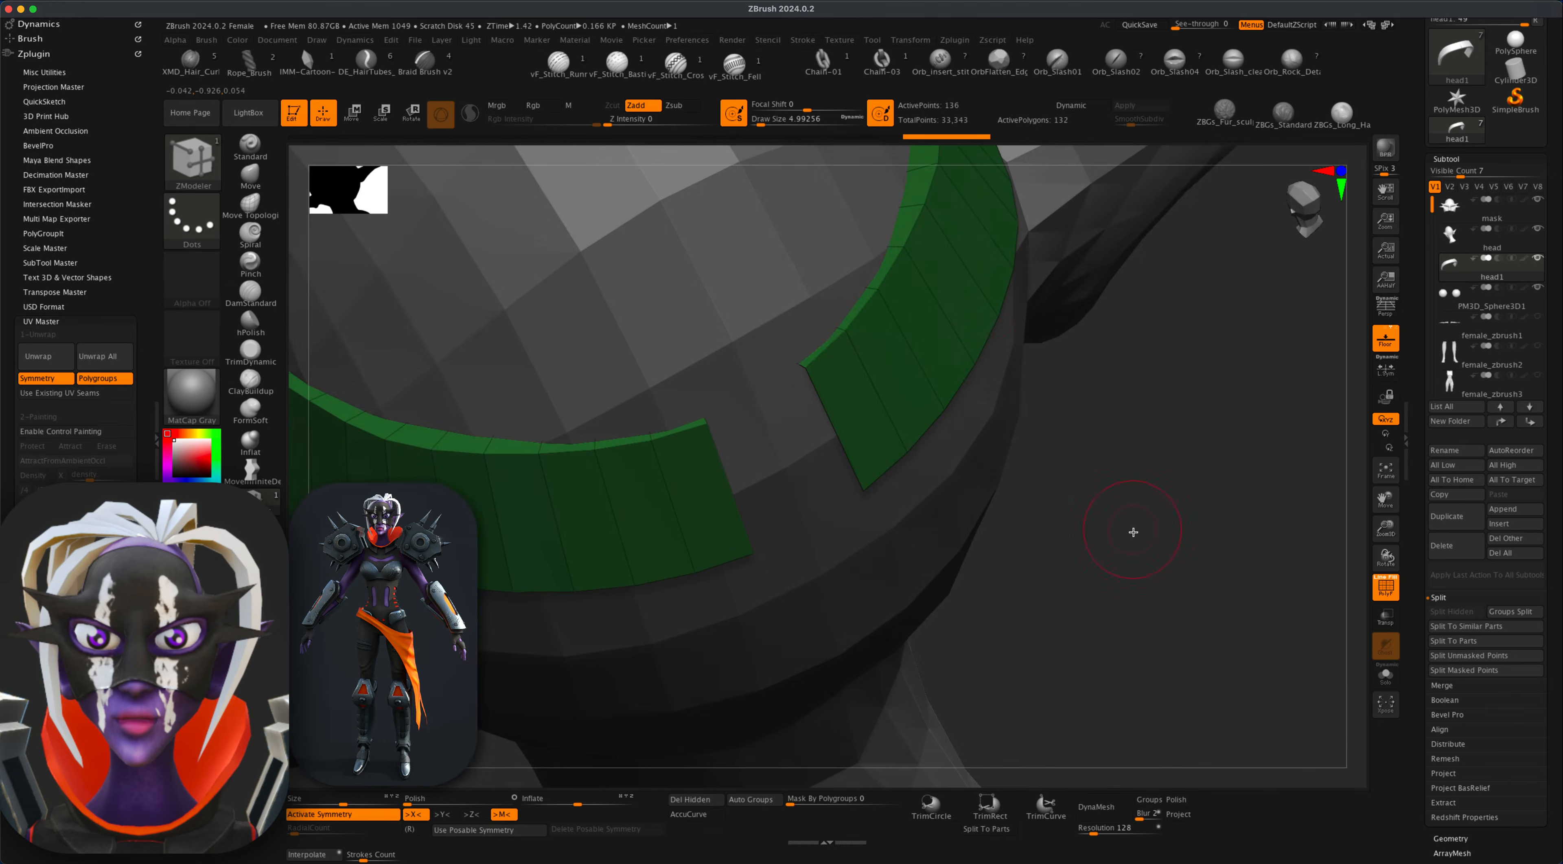
Turn off symmetry and bridge the outer edges across the strap's rear gap with ZModeler's Bridge action on Edges.
drag(1134, 534, 810, 454)
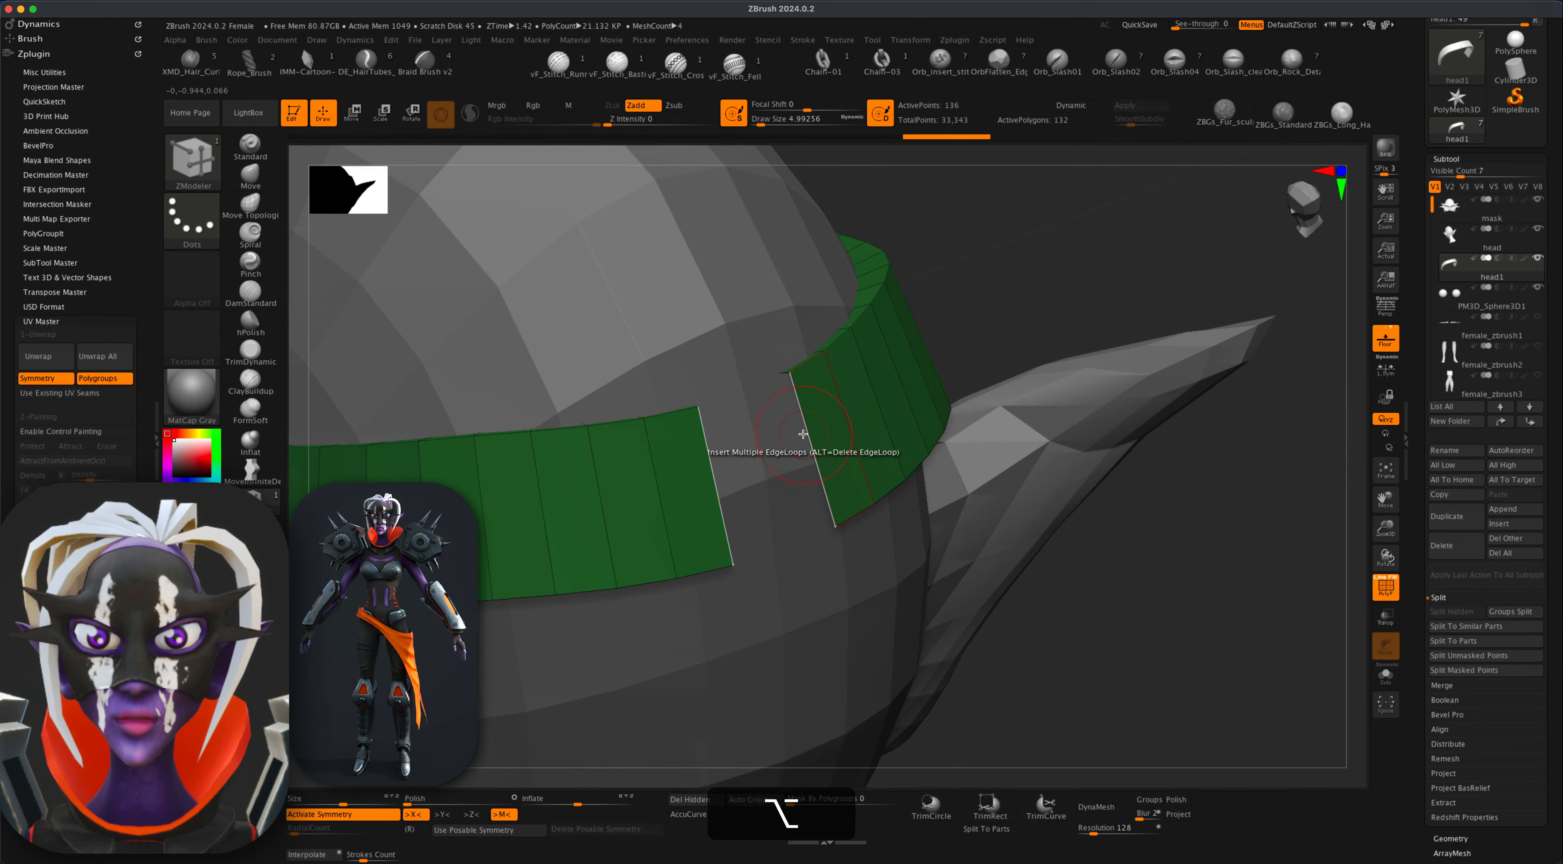
key(space)
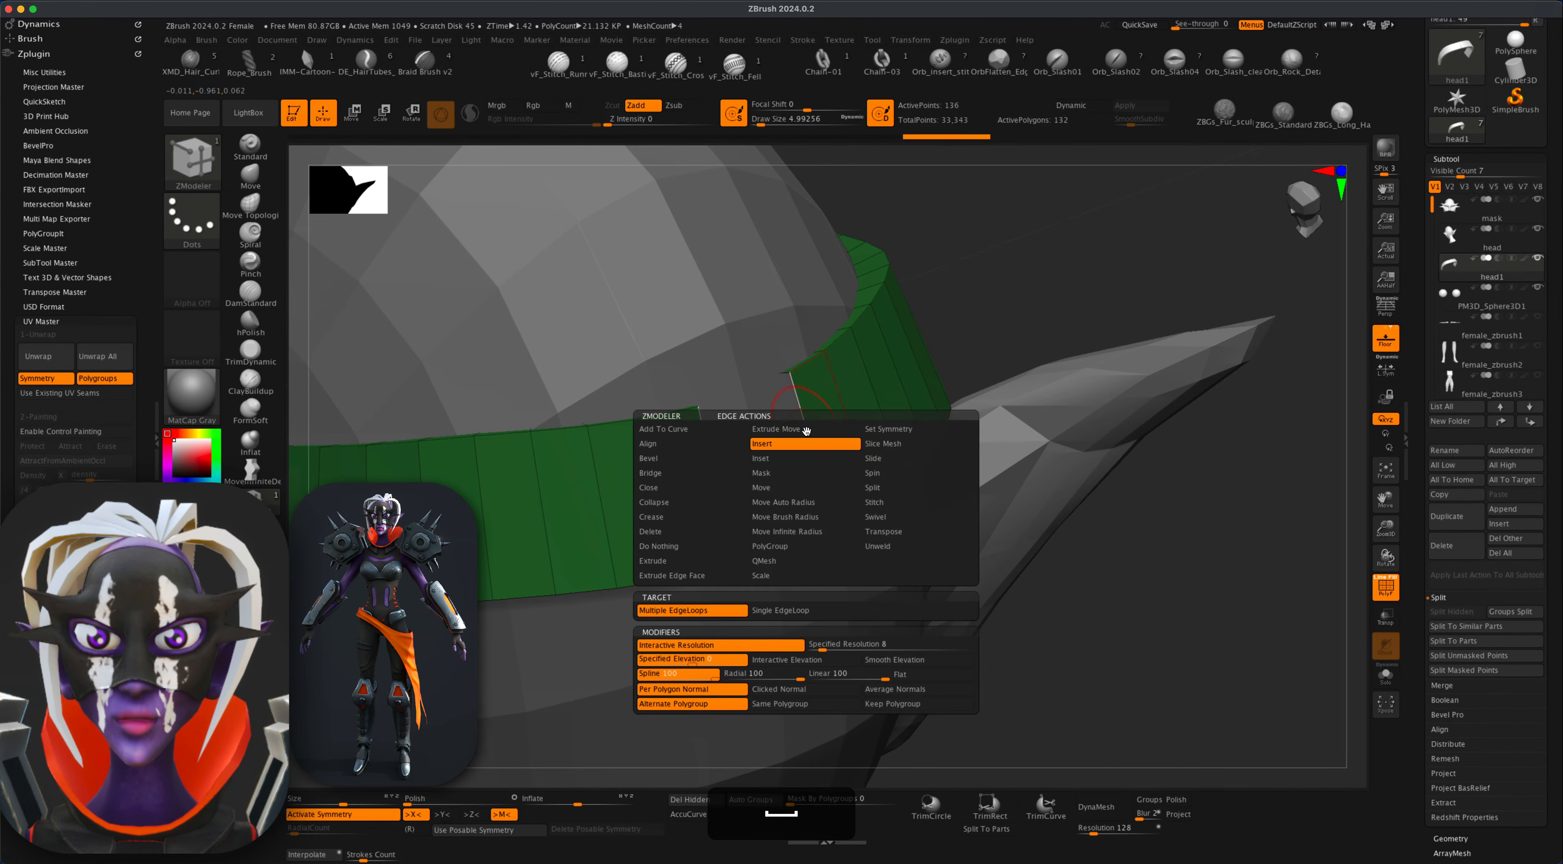
click(711, 478)
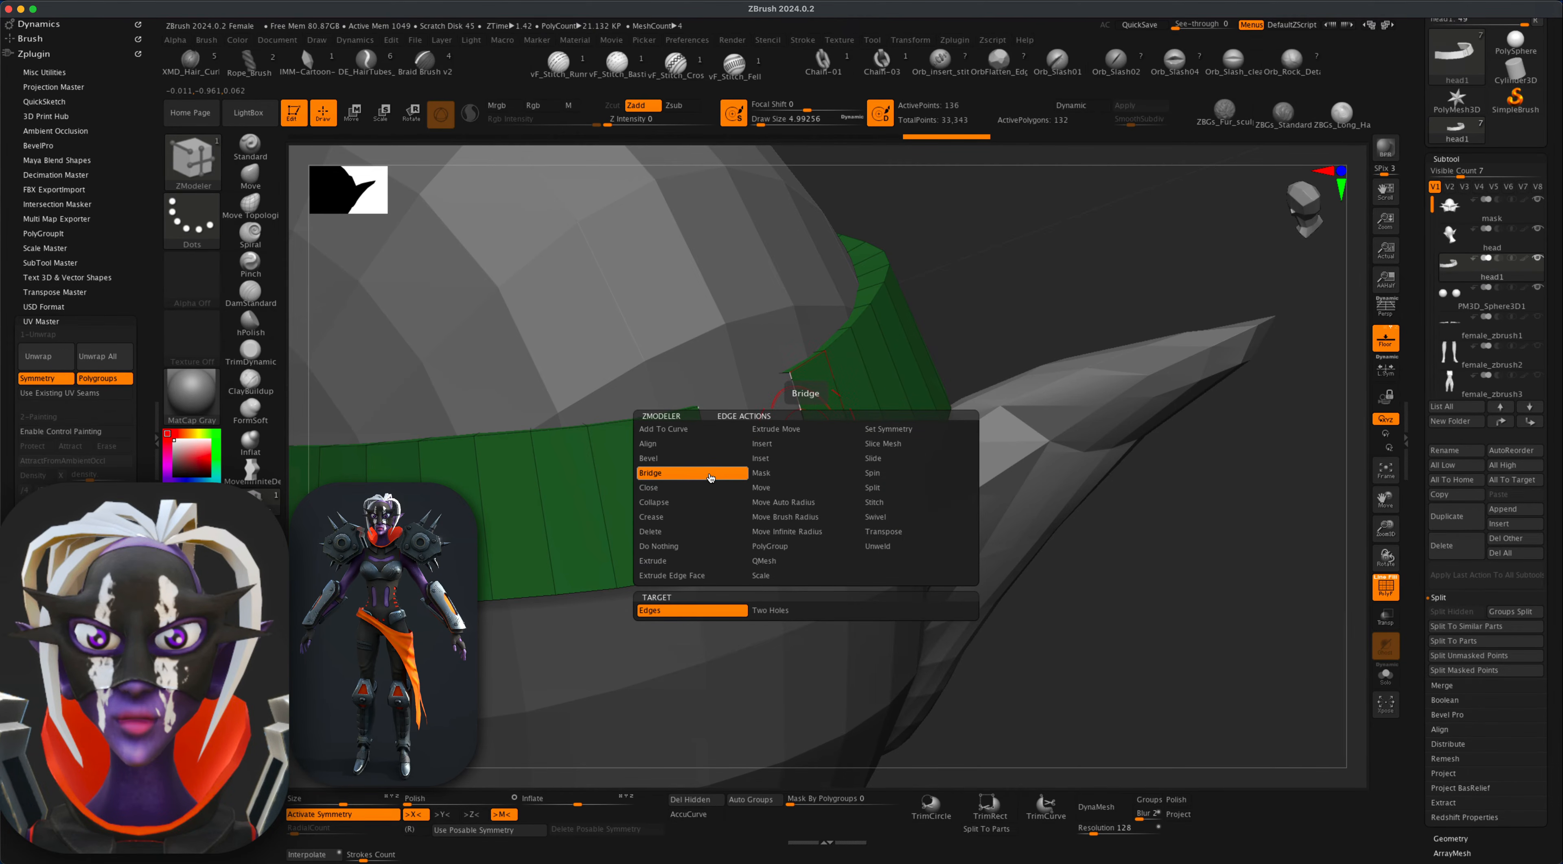
click(675, 616)
drag(772, 457, 817, 460)
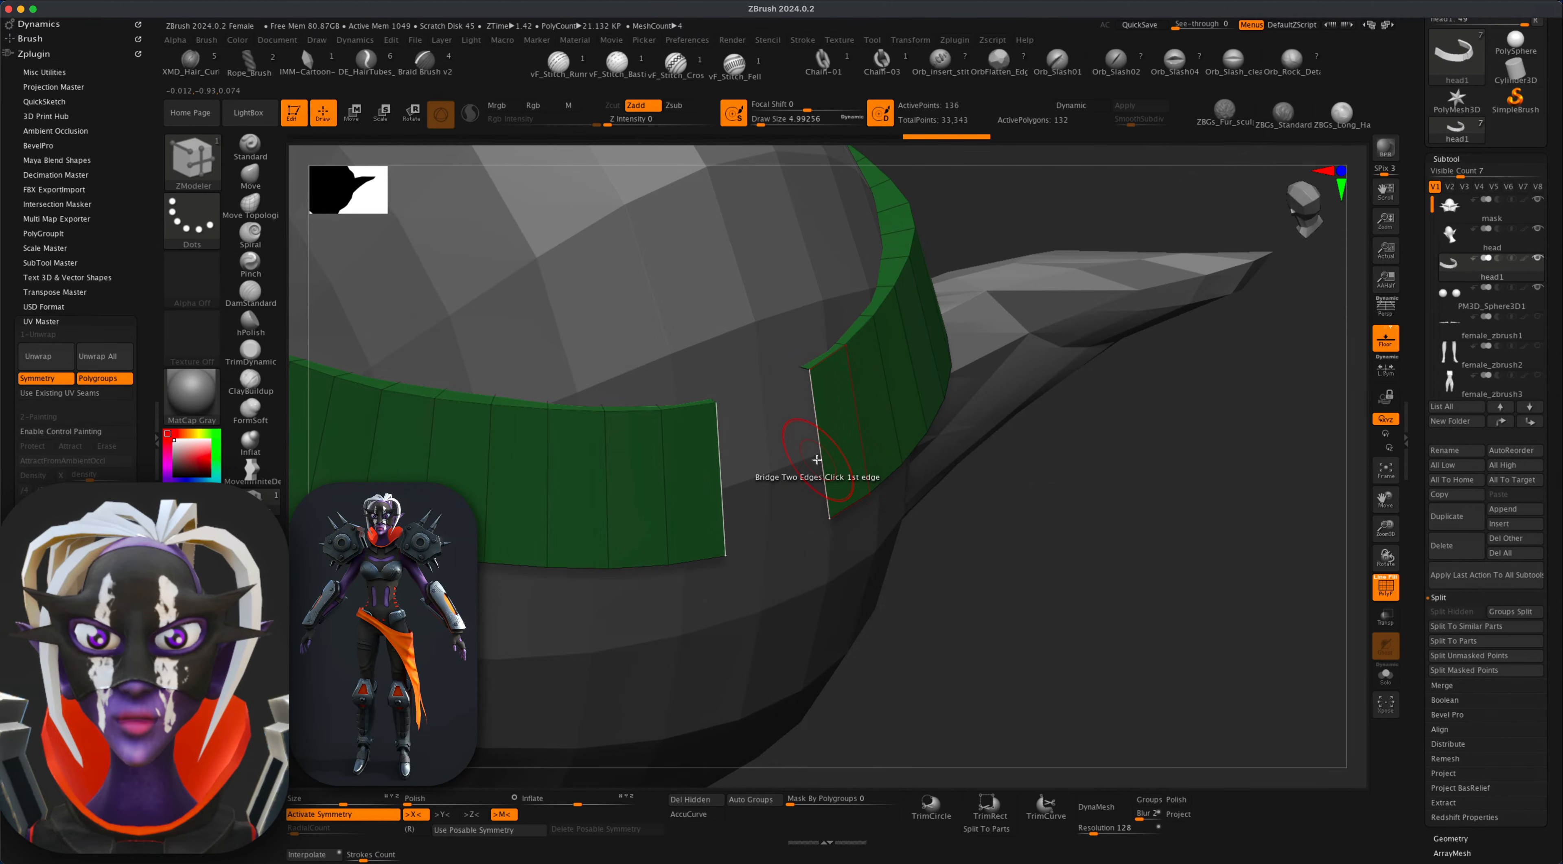
key(x)
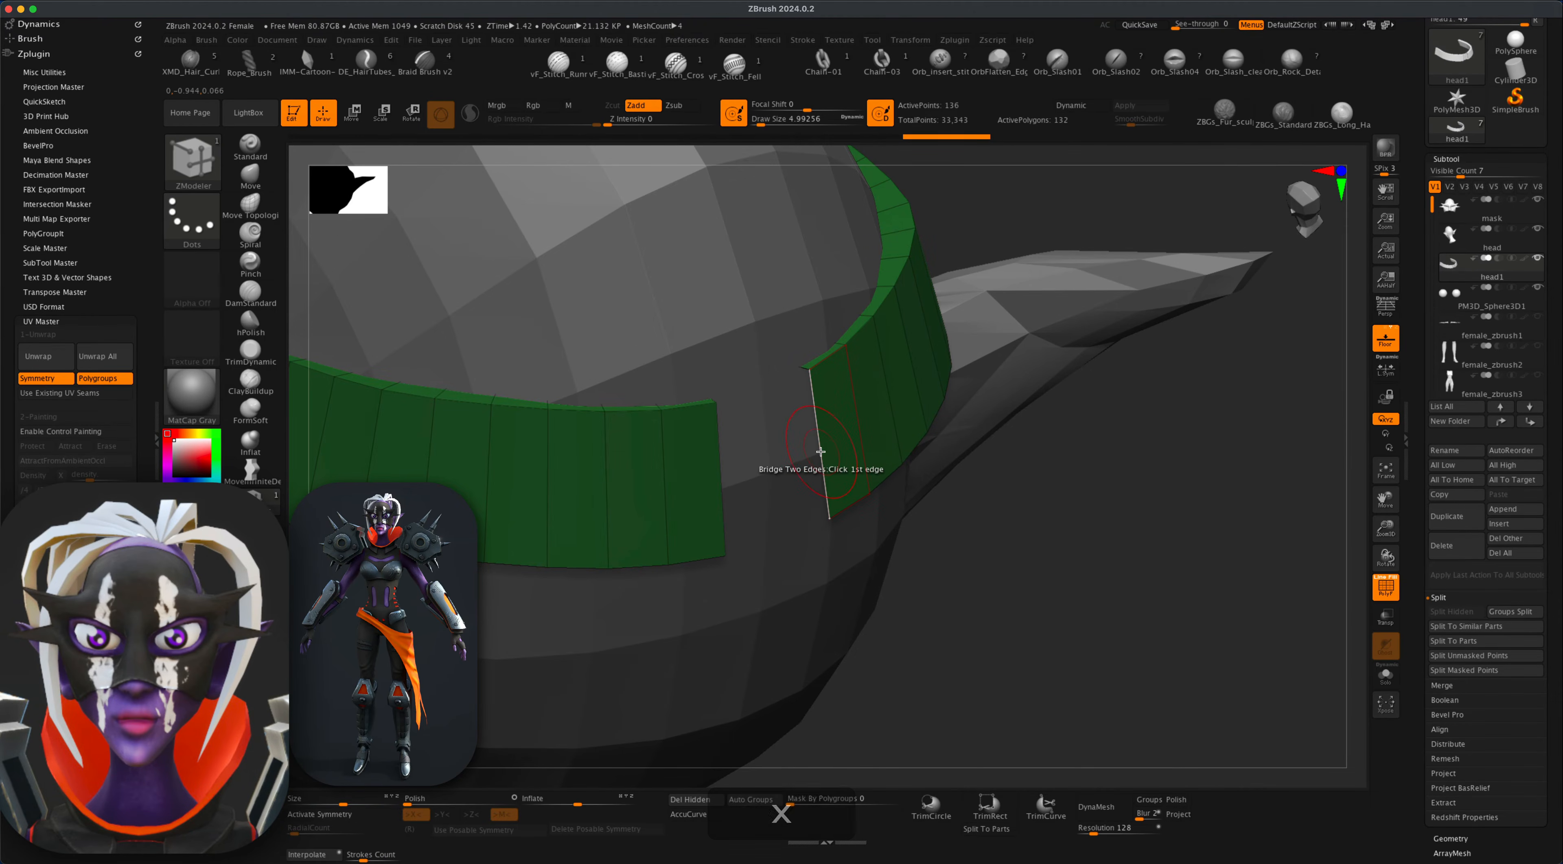
drag(1068, 669, 898, 662)
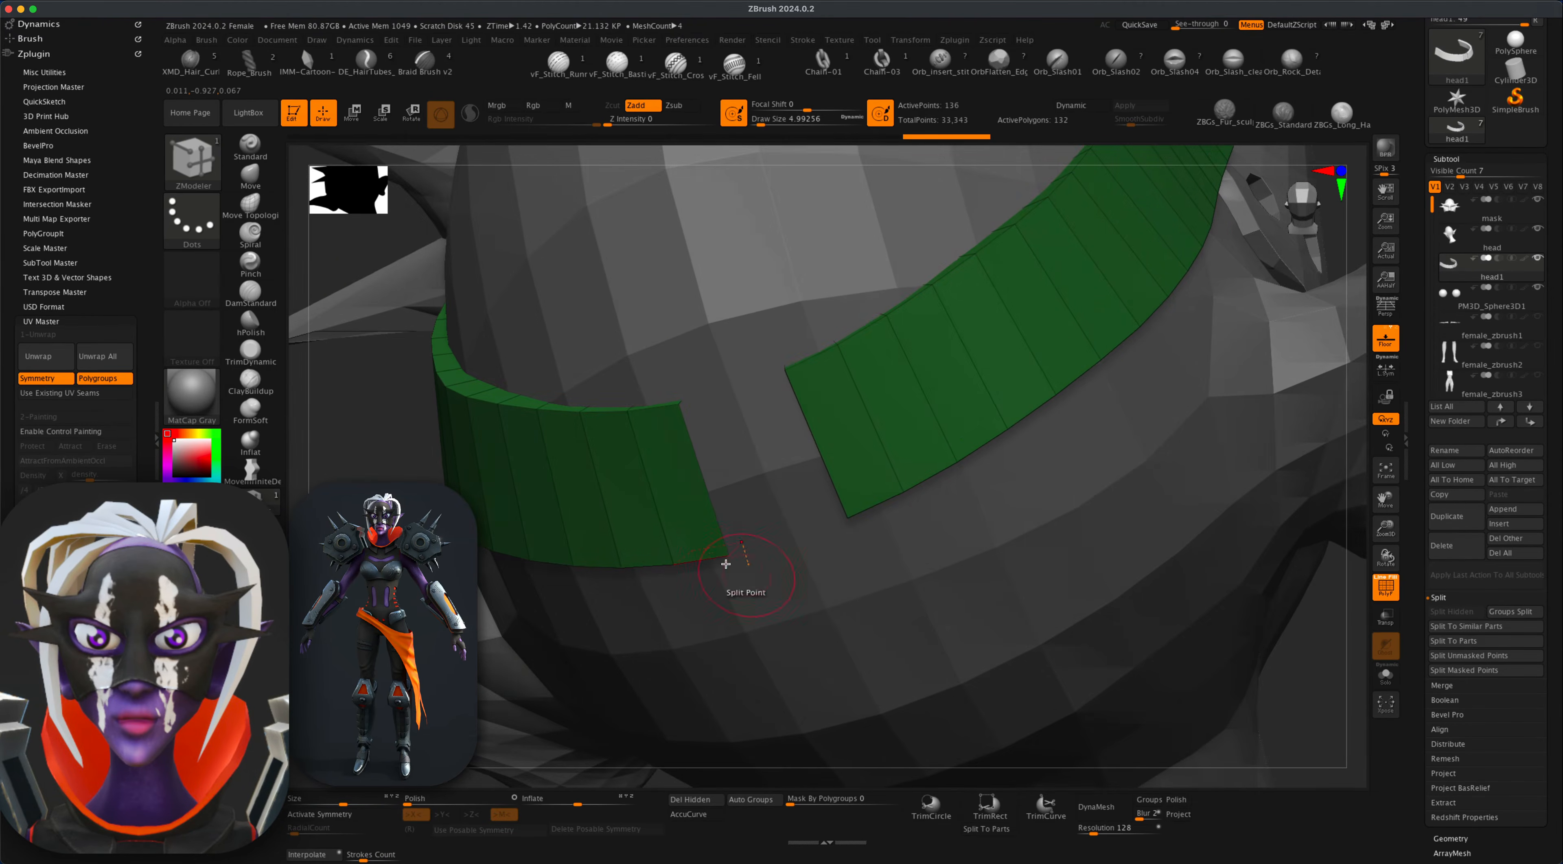
click(713, 517)
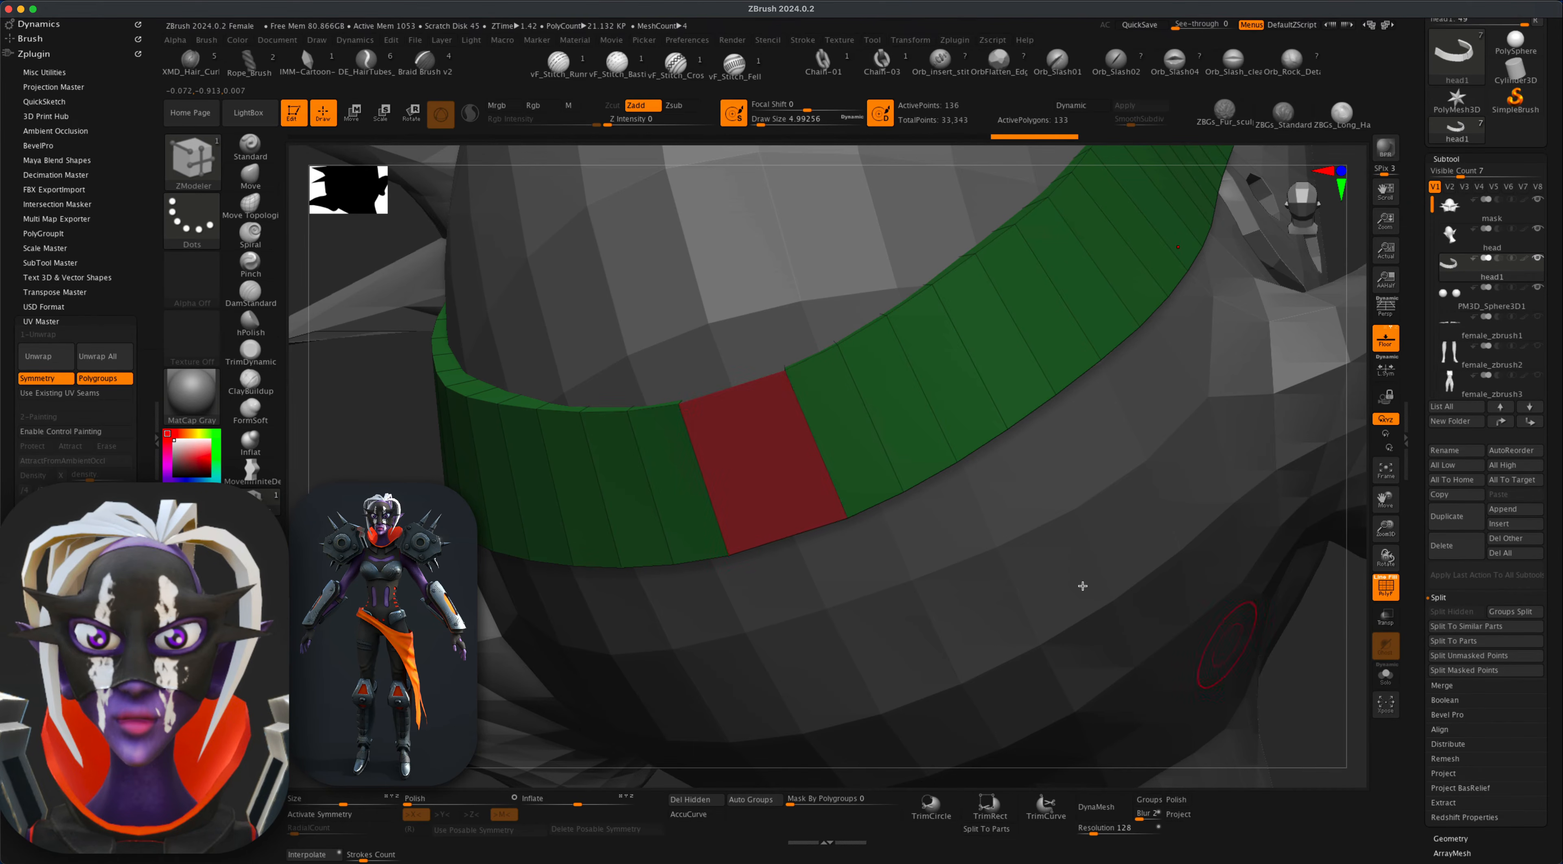
Bridge the upper and lower rim edges of the strap's rear gap to close the joining piece.
drag(1354, 596, 1194, 577)
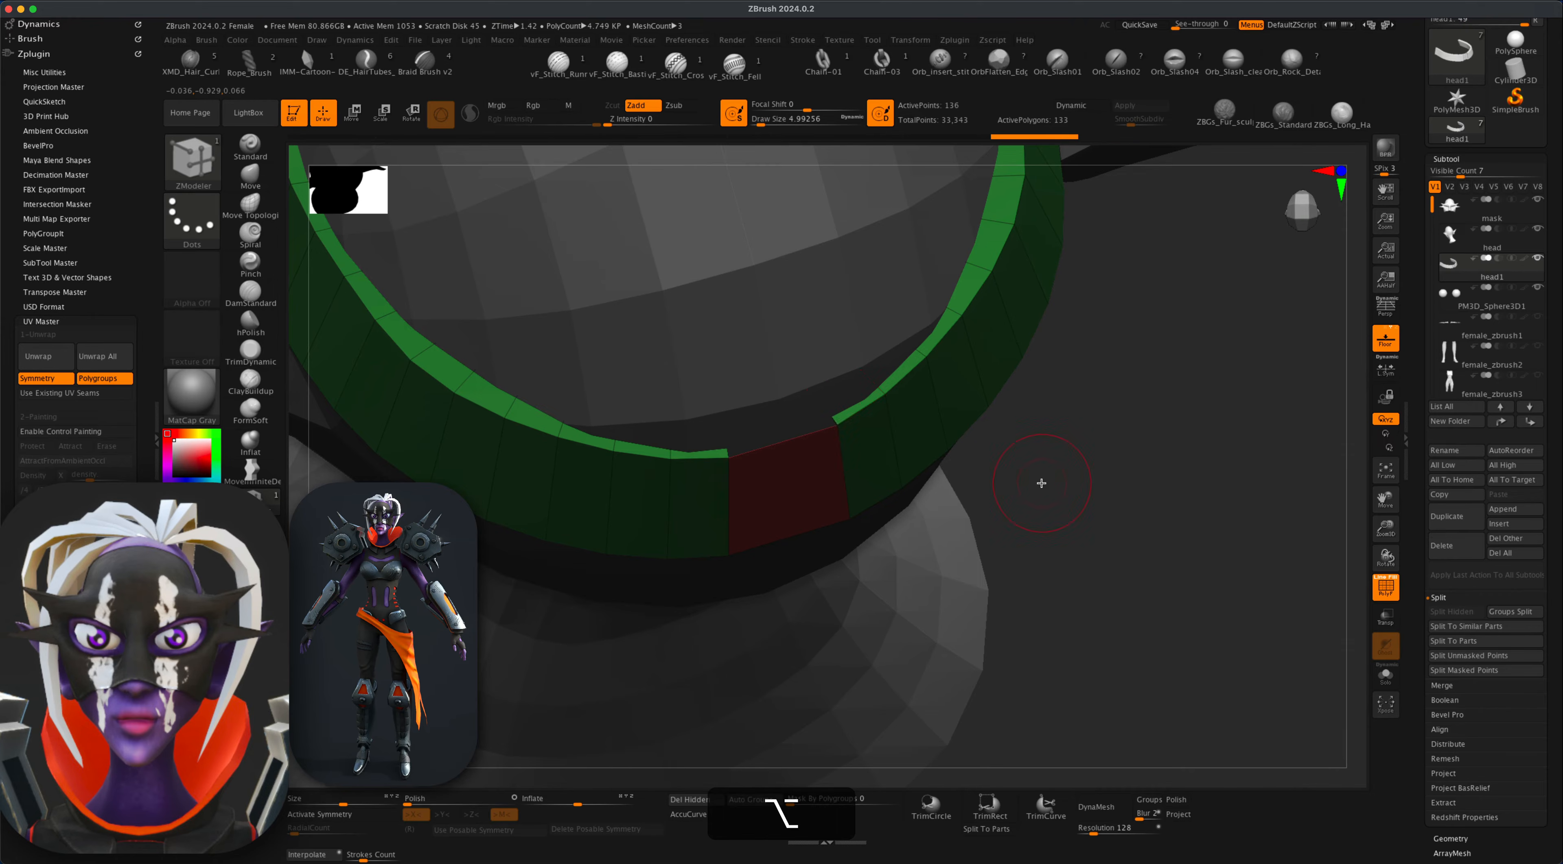
alt+drag(1041, 484, 1045, 540)
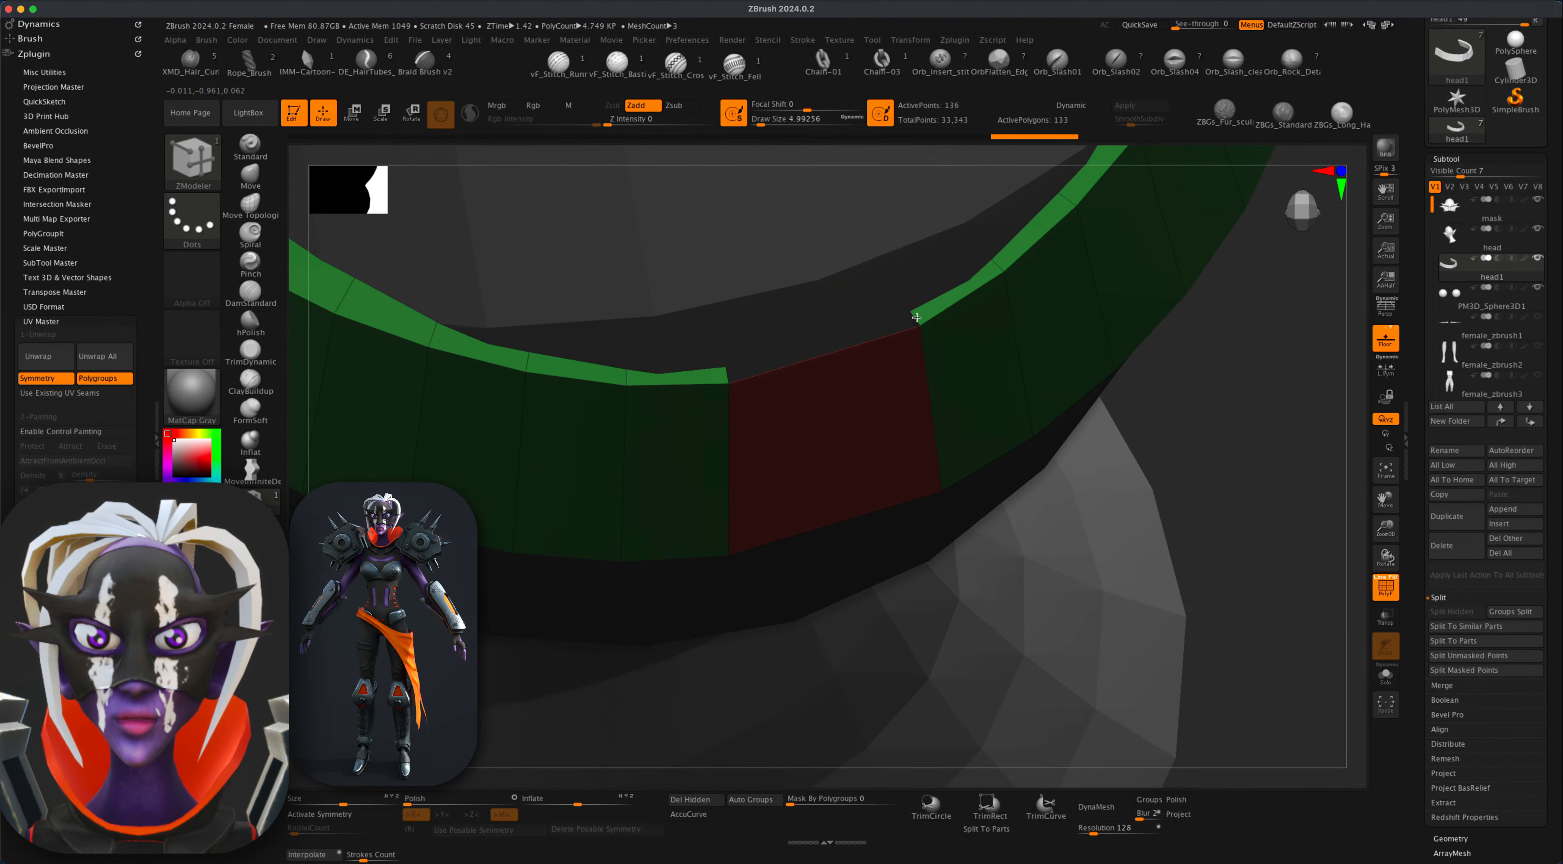
click(724, 364)
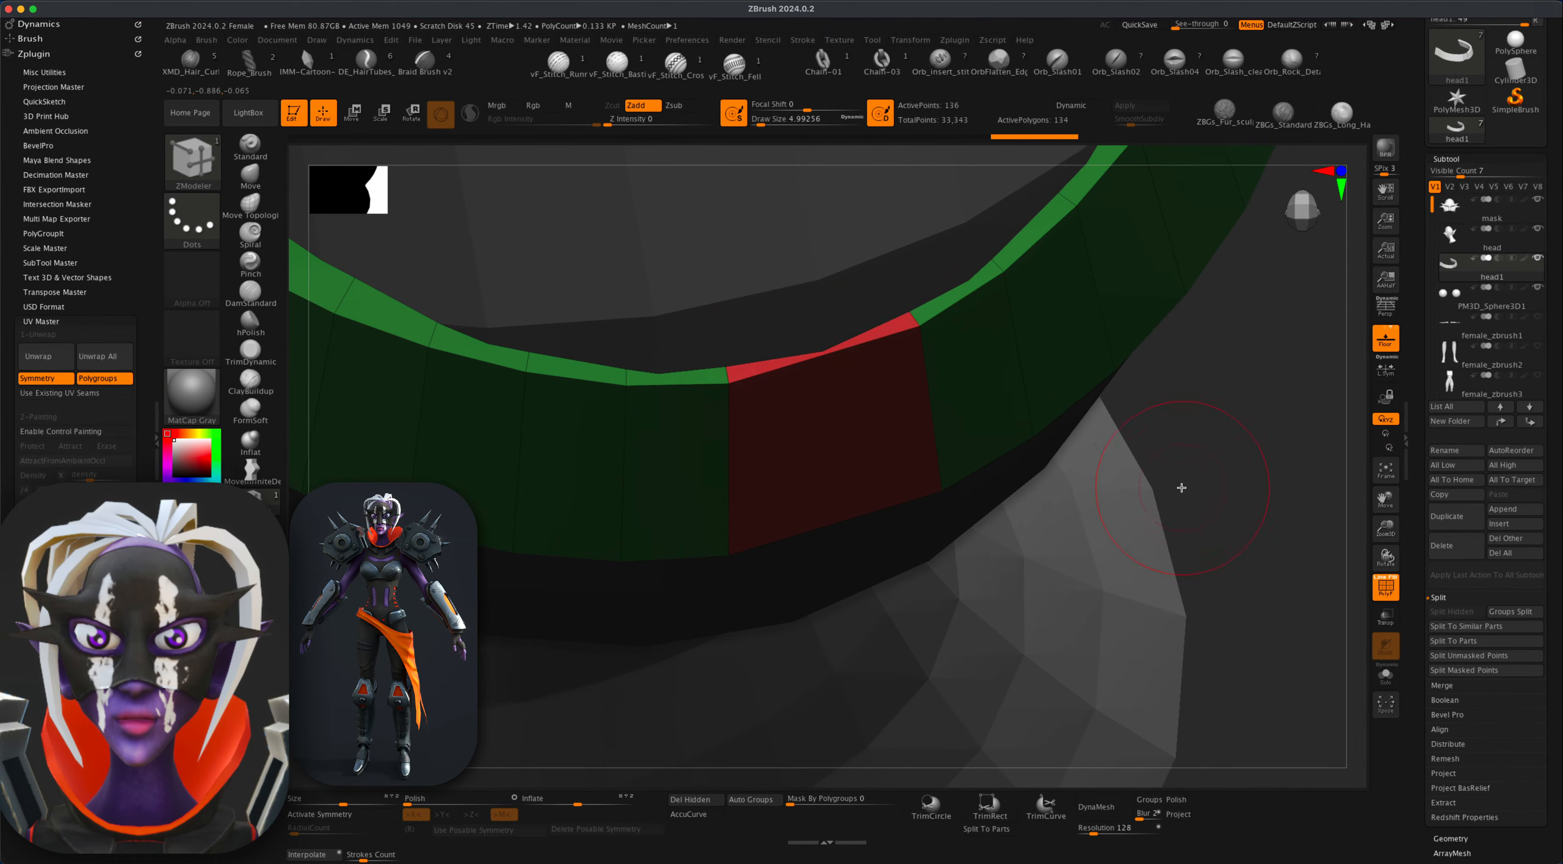
drag(1182, 487, 1188, 355)
drag(1146, 434, 1125, 423)
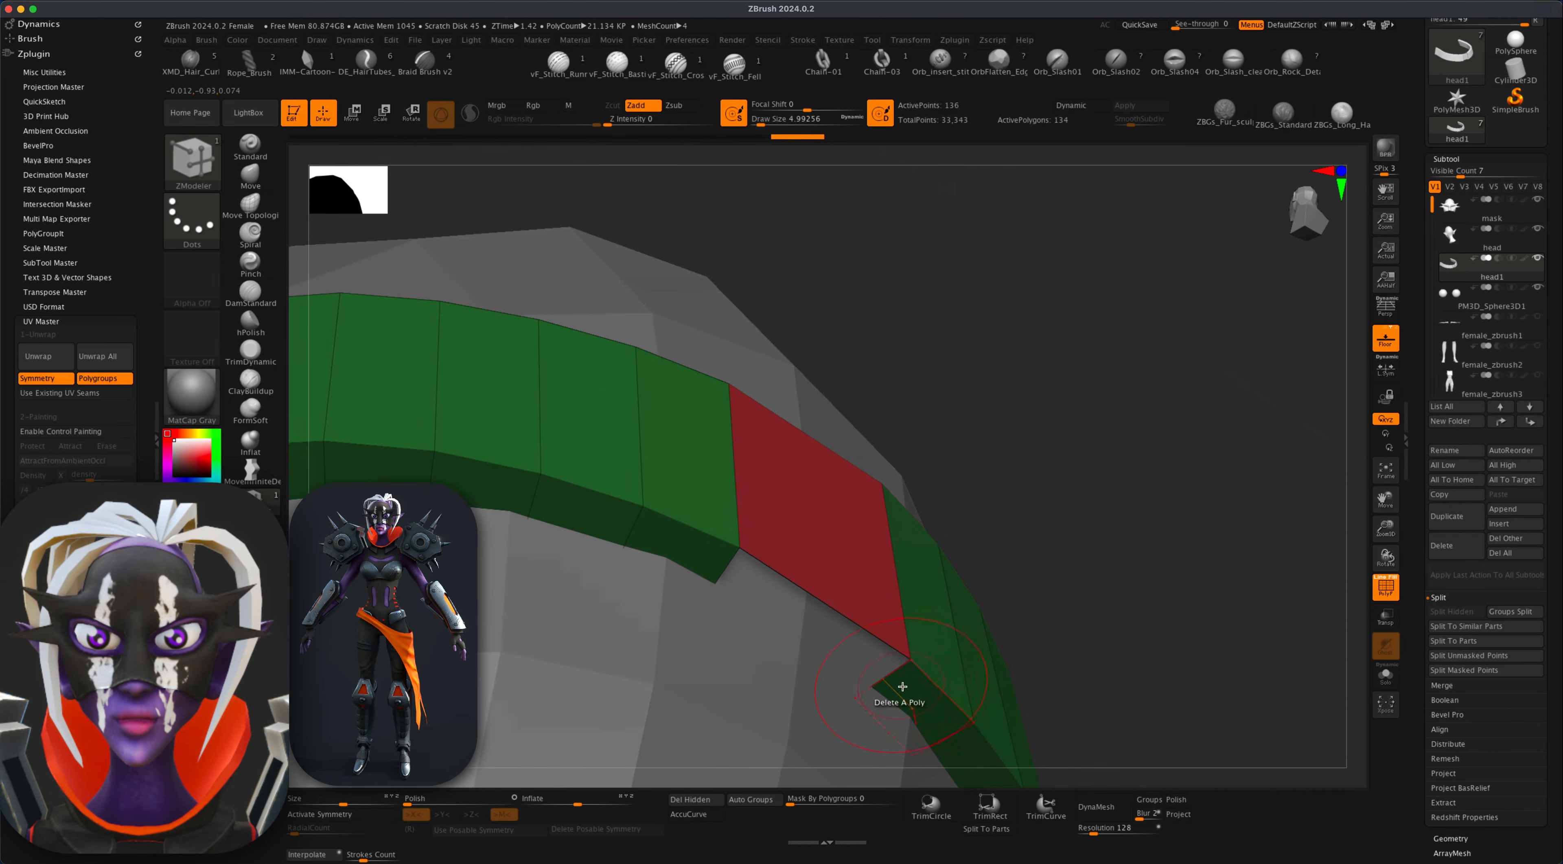
click(866, 651)
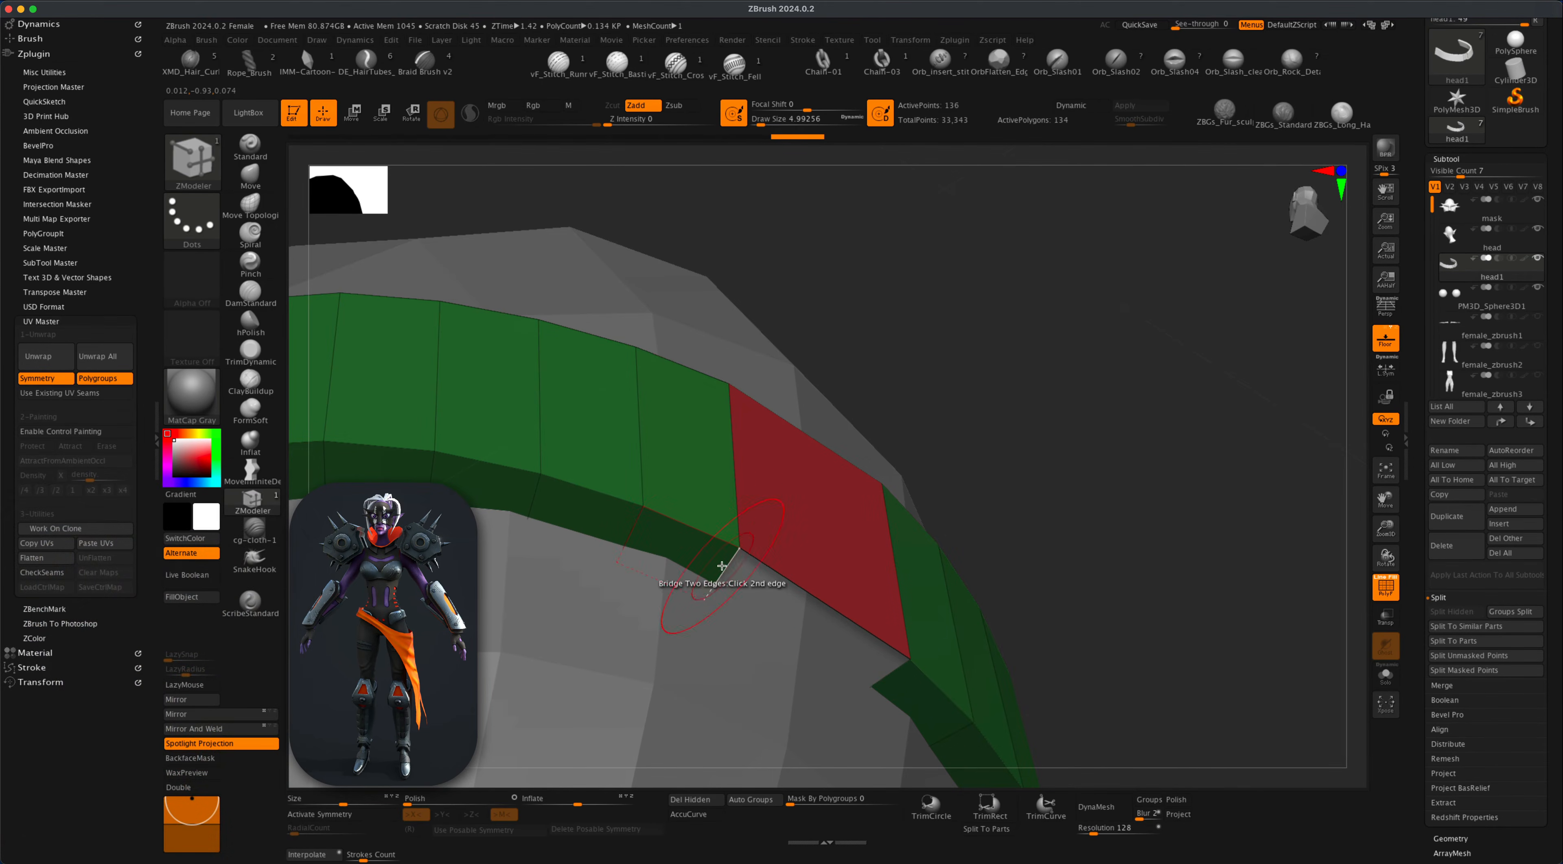
click(726, 585)
Extrude the red joining piece outward into a raised buckle block using ZModeler's Extrude on Polygroup All.
mouse_move(1107, 515)
mouse_down()
mouse_move(1107, 590)
mouse_move(1116, 615)
mouse_move(1135, 555)
mouse_move(1145, 641)
mouse_move(1027, 563)
mouse_move(1045, 589)
mouse_up()
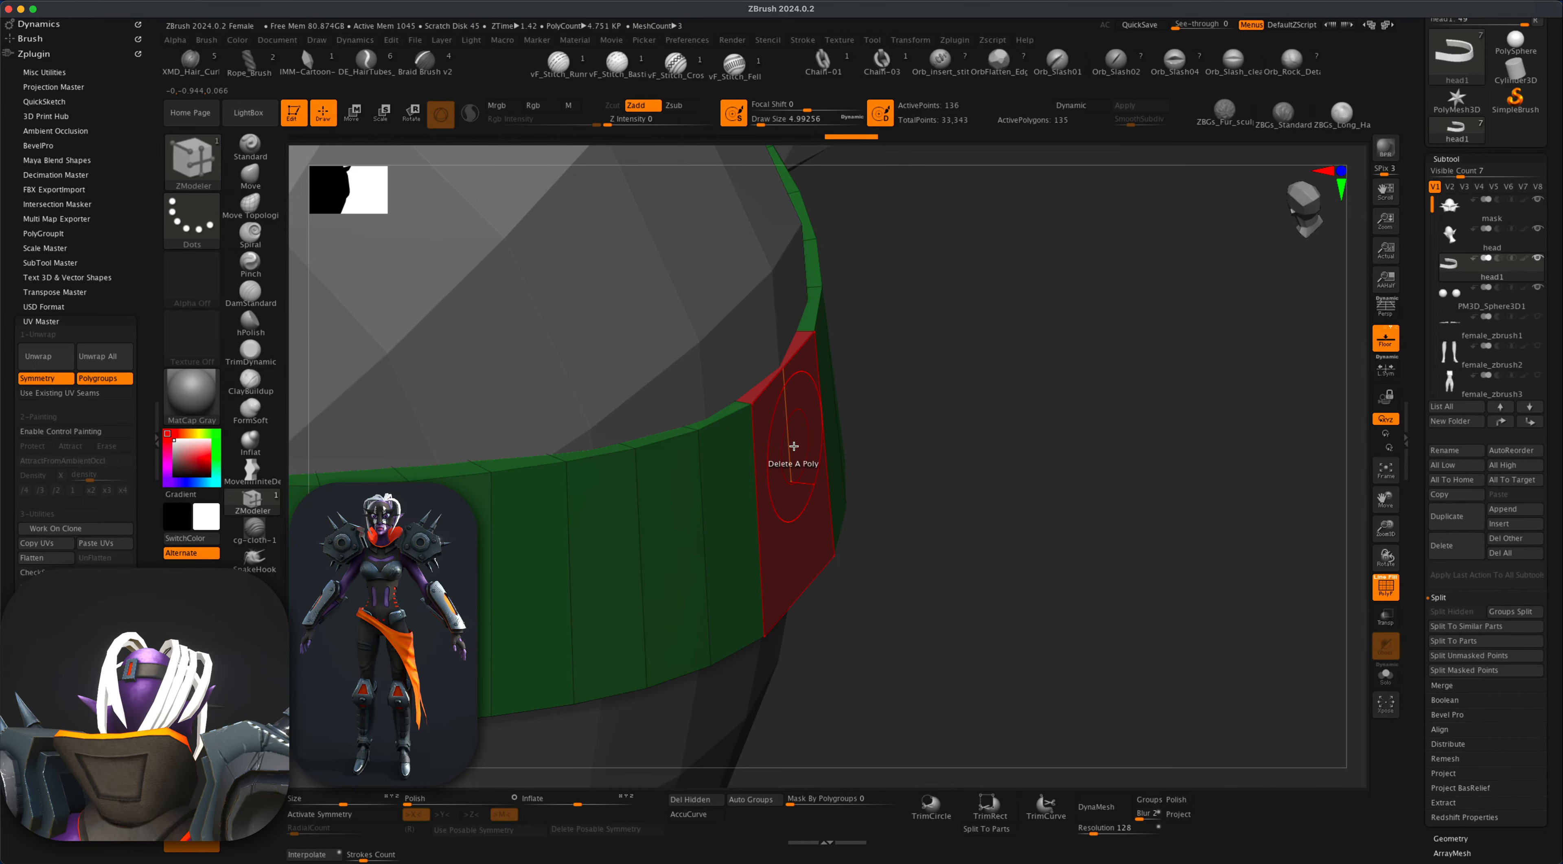
key(space)
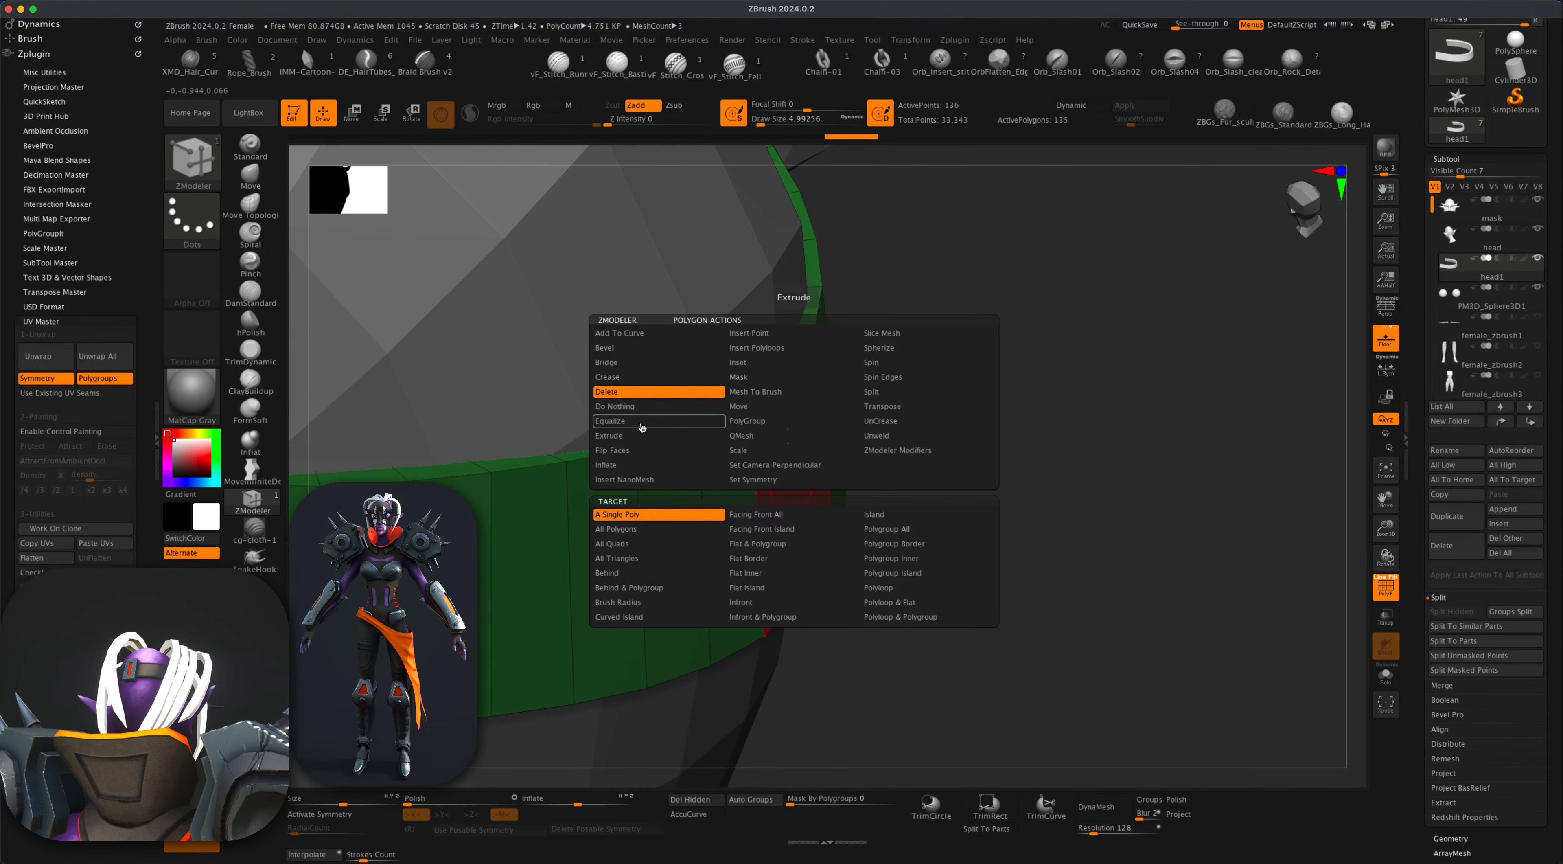
click(635, 437)
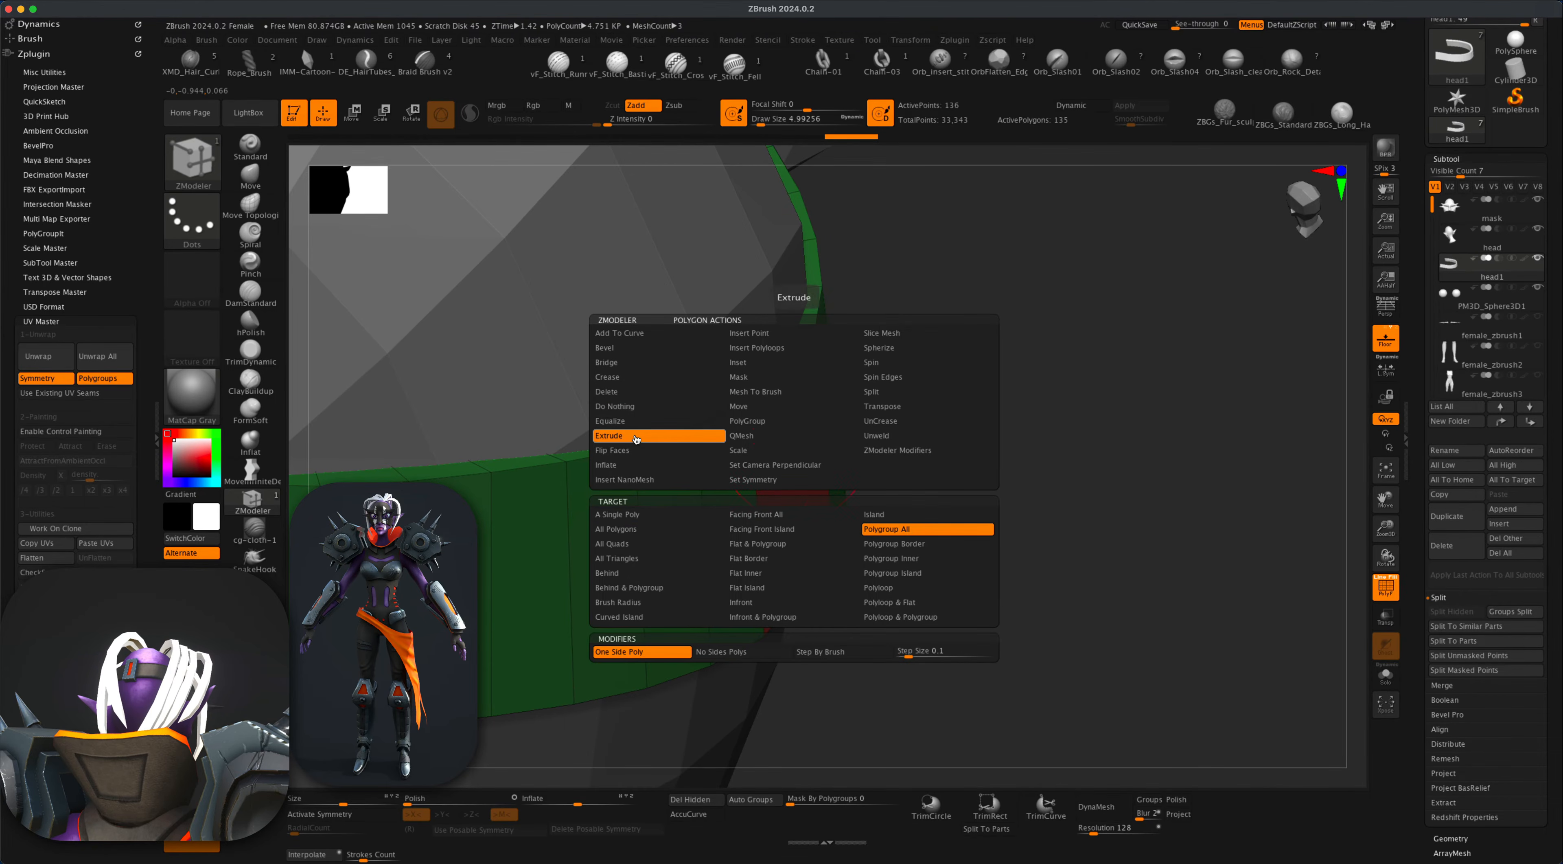
drag(796, 454, 846, 473)
alt+drag(1064, 562, 935, 576)
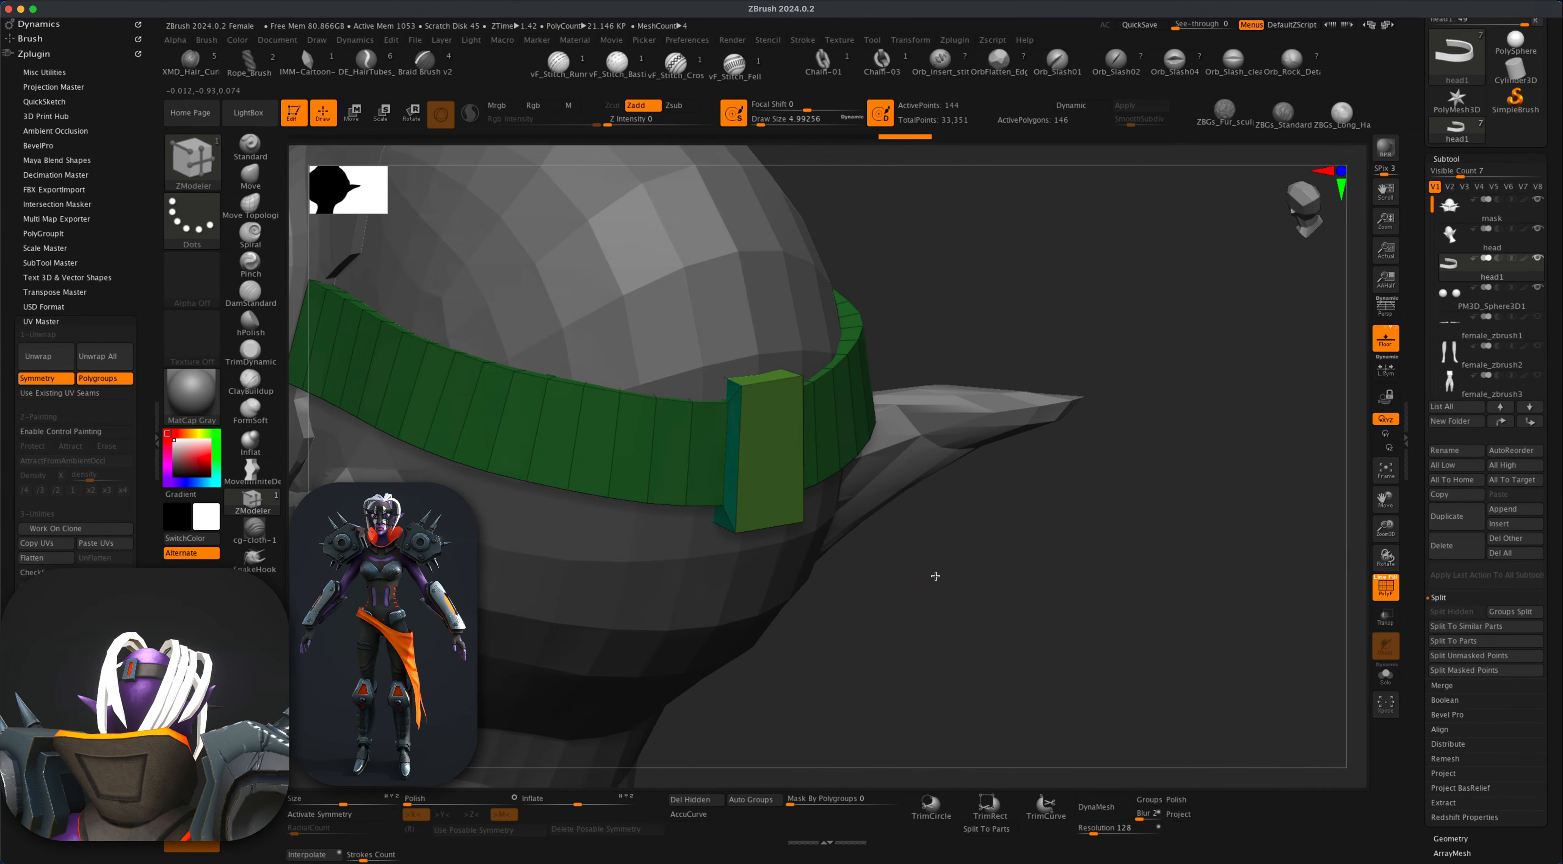
Inset the buckle's outer face as A Single Poly and push the inner panel inward with QMesh on Polygroup All.
key(space)
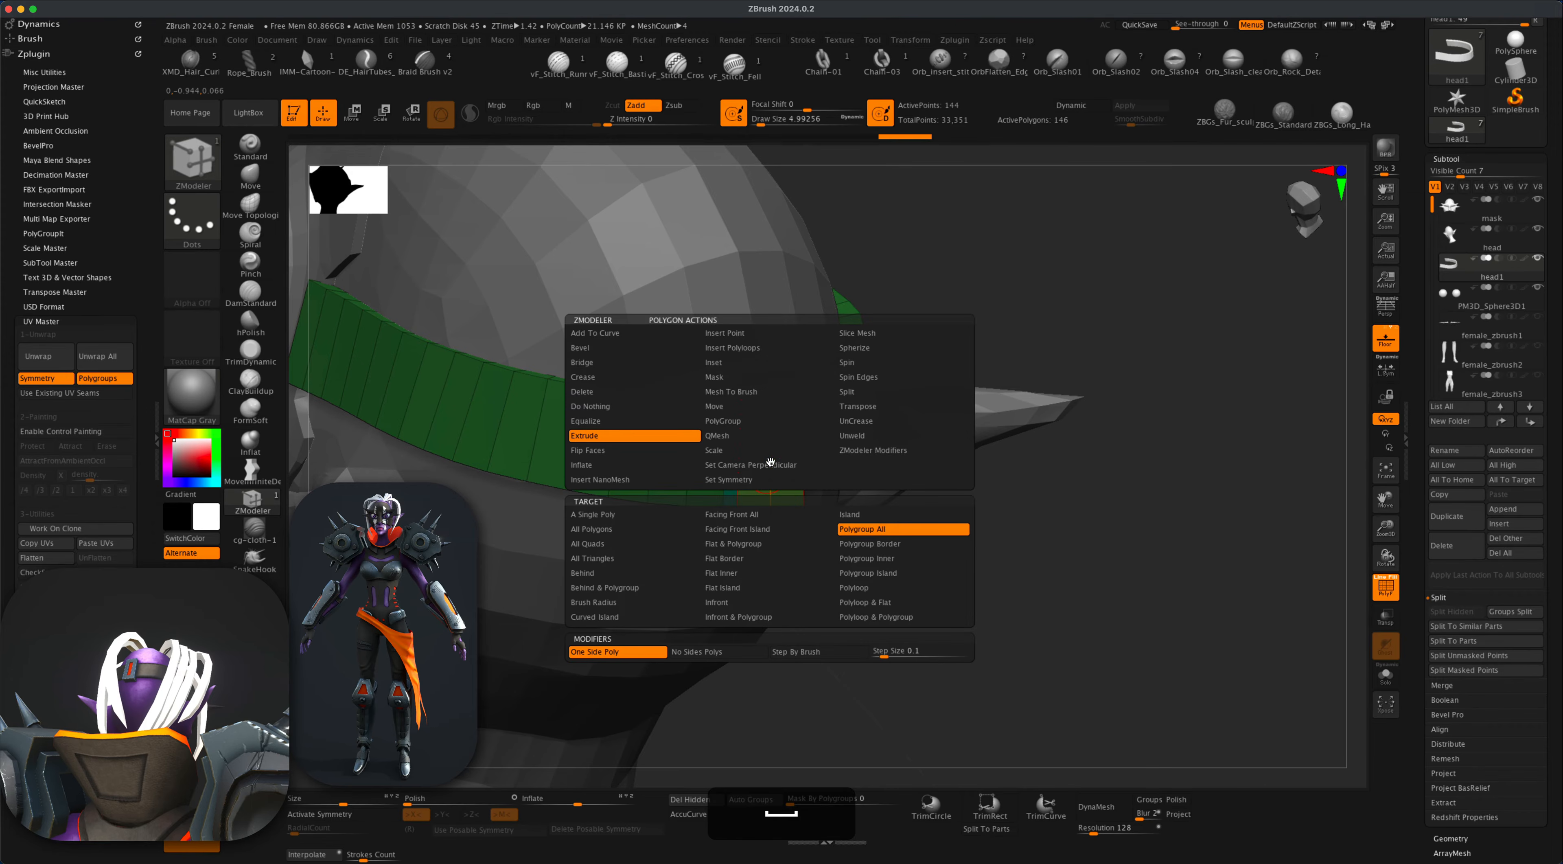
click(739, 367)
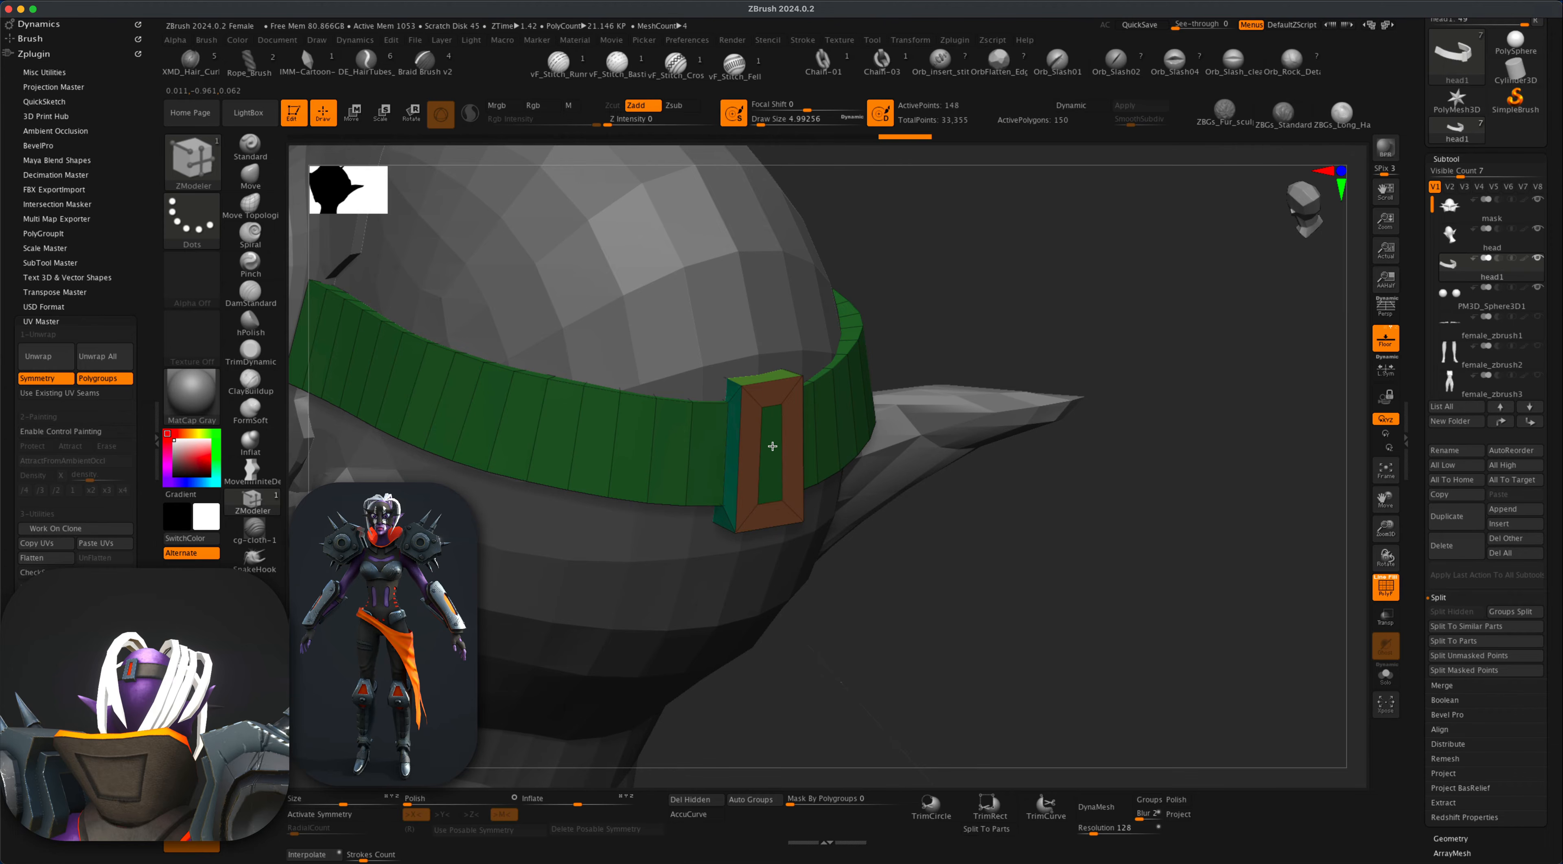
key(space)
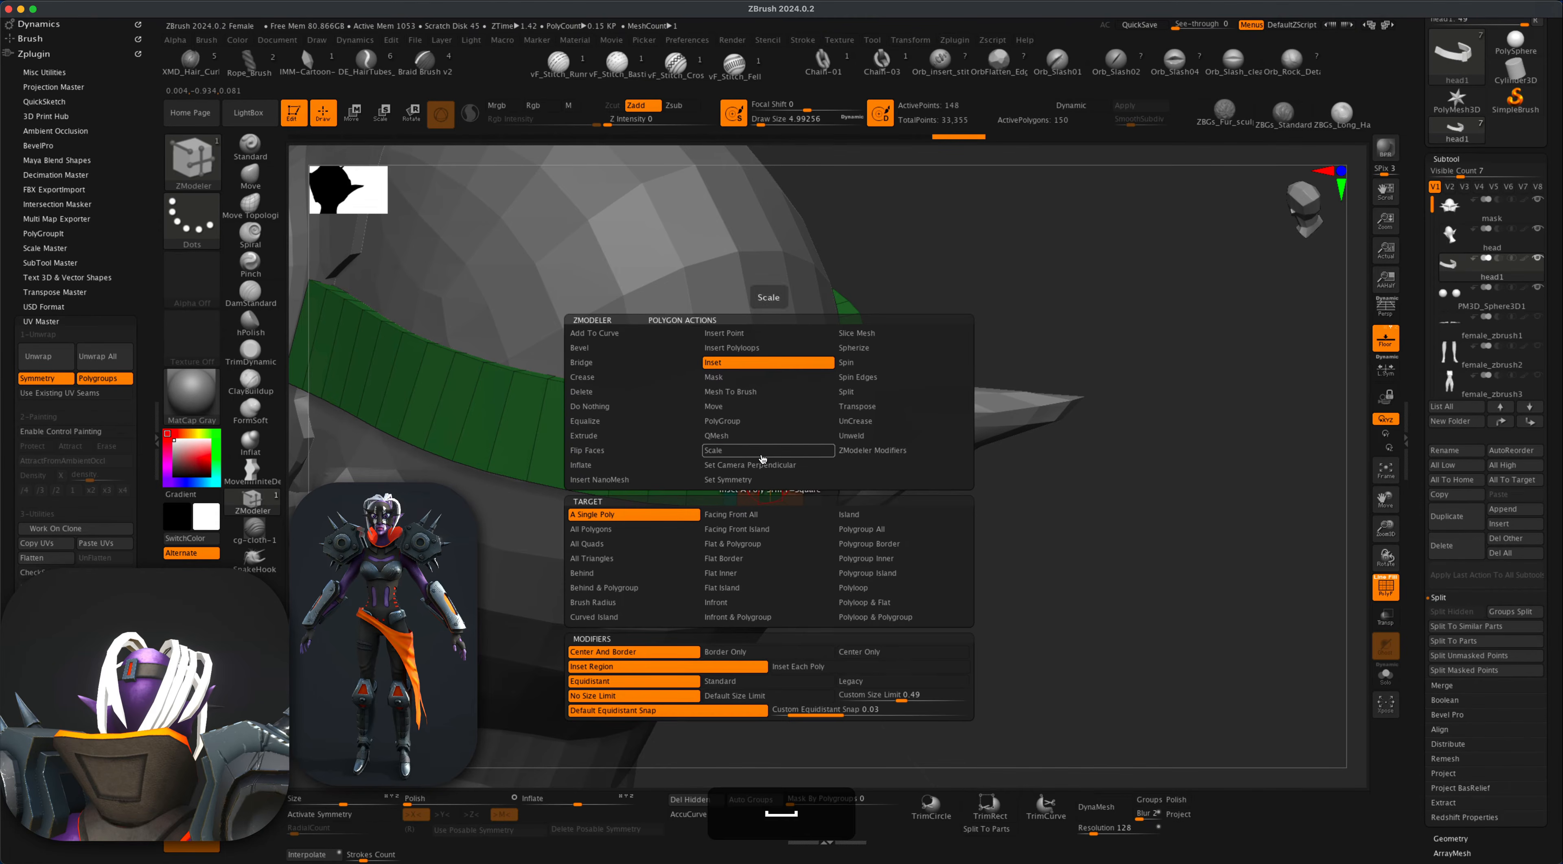
click(719, 435)
click(862, 529)
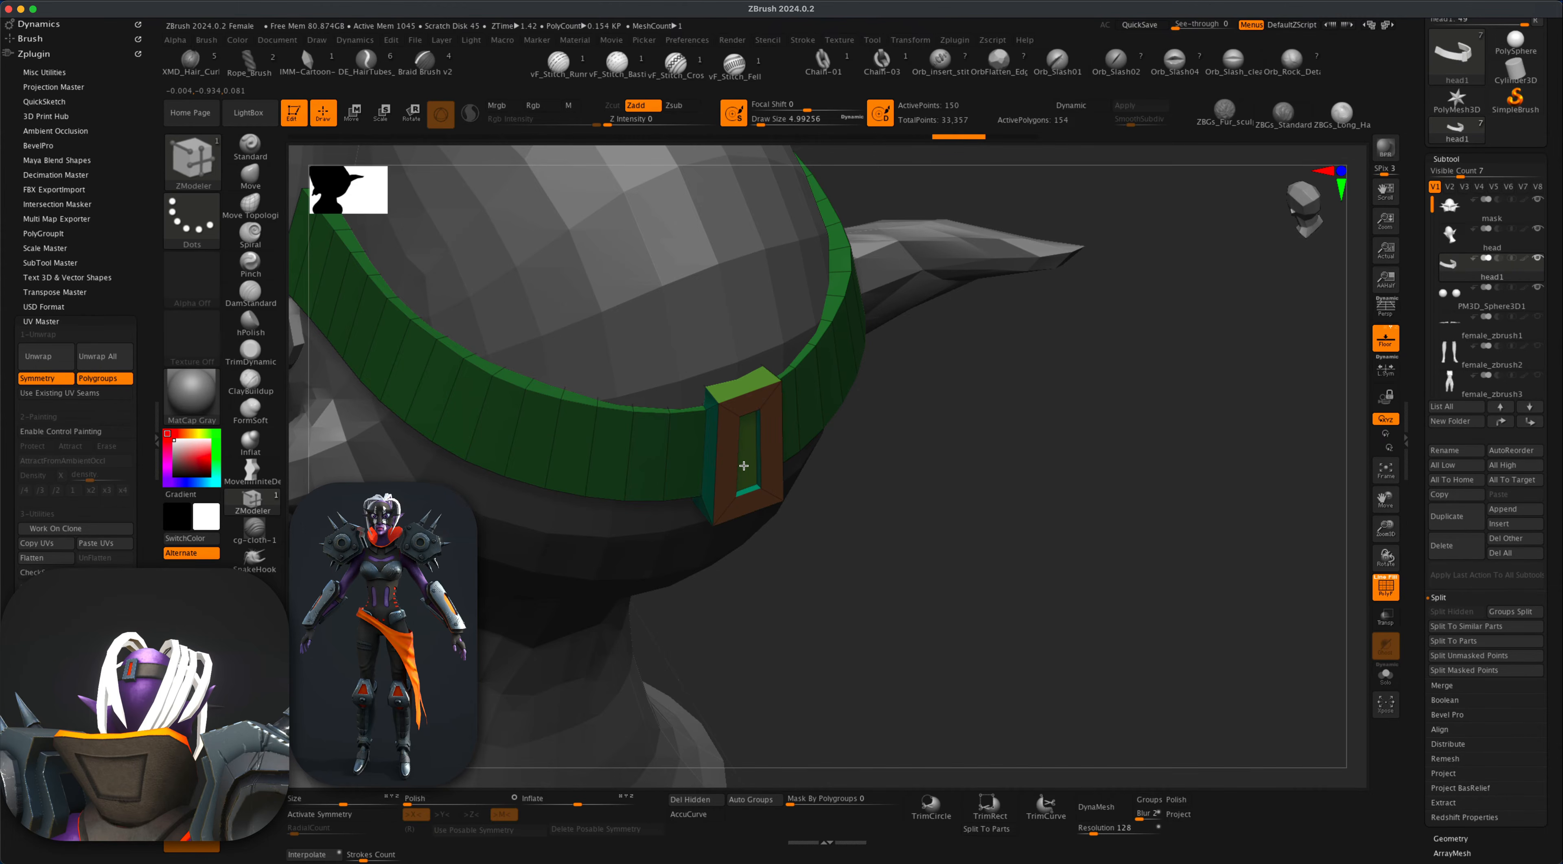
Turn on X symmetry, try QMesh with Polygroup All on the strap's front end, and undo the extrusion.
drag(976, 572, 1219, 525)
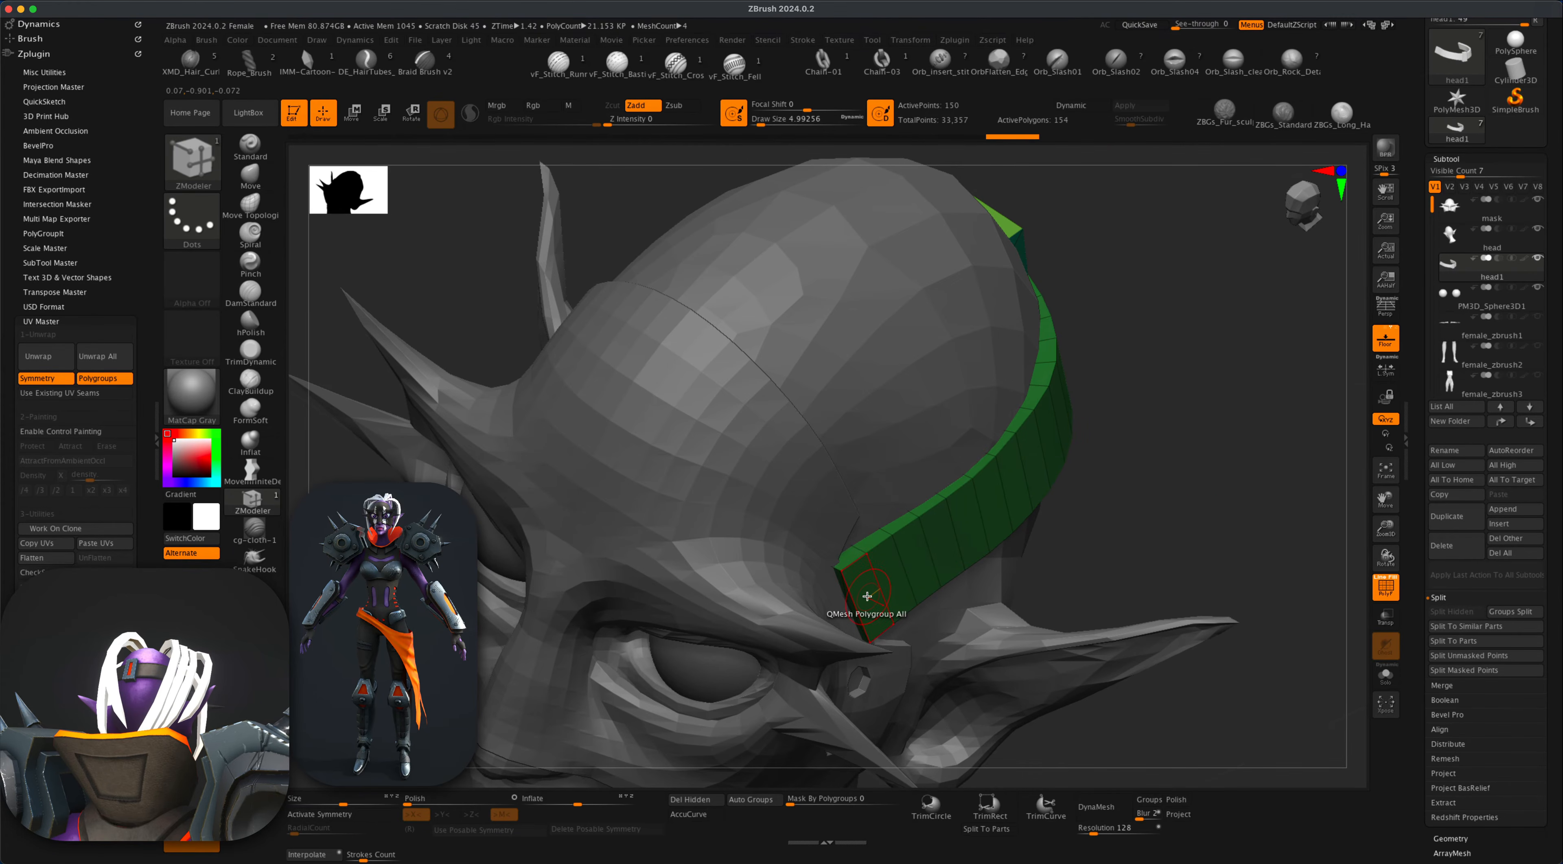
key(x)
drag(1077, 533, 1092, 540)
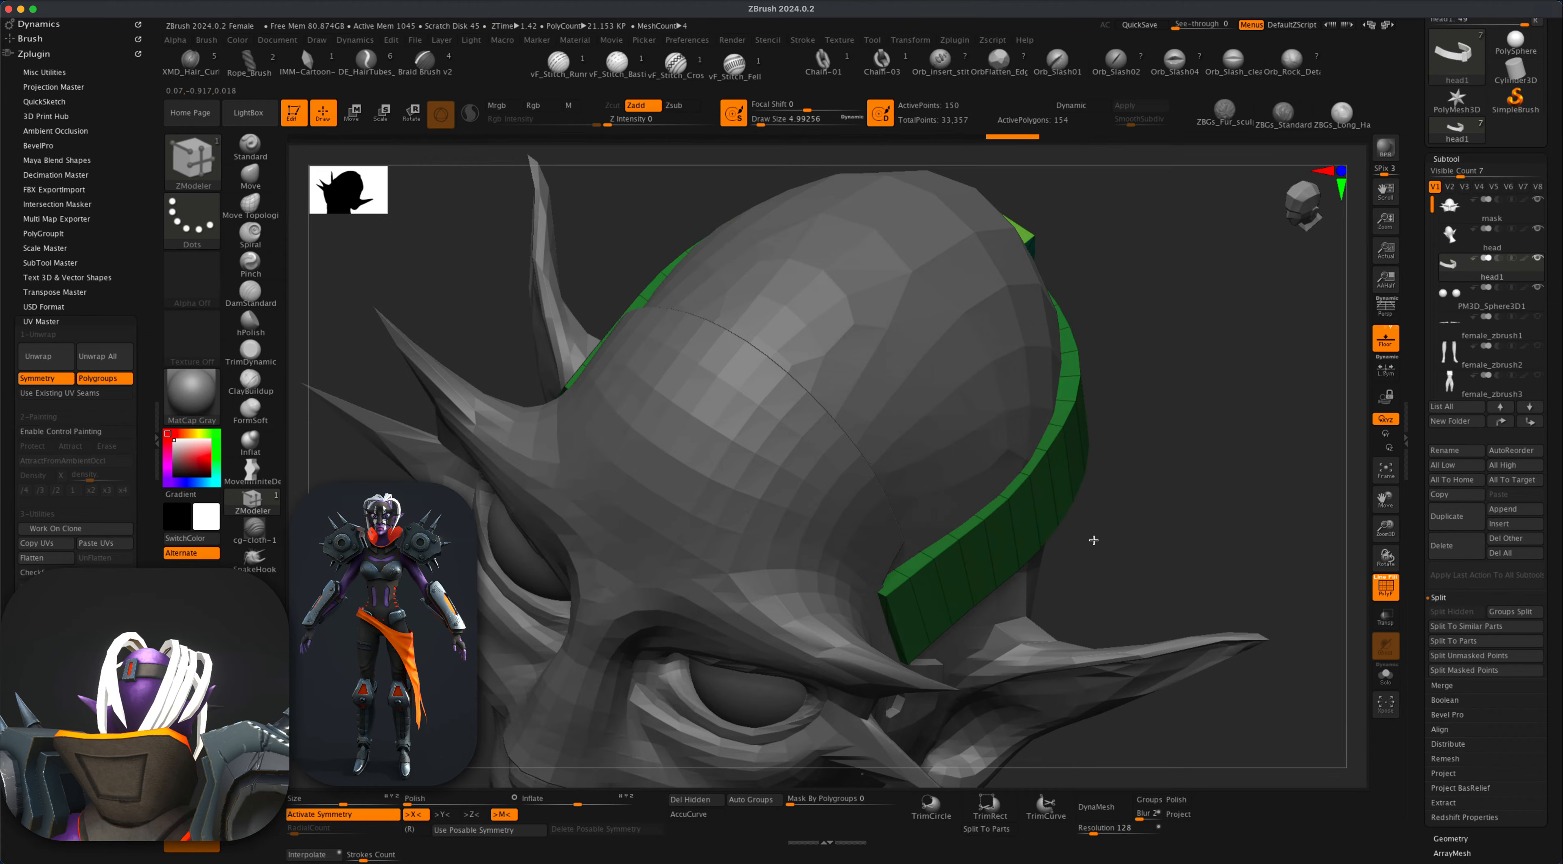
click(905, 608)
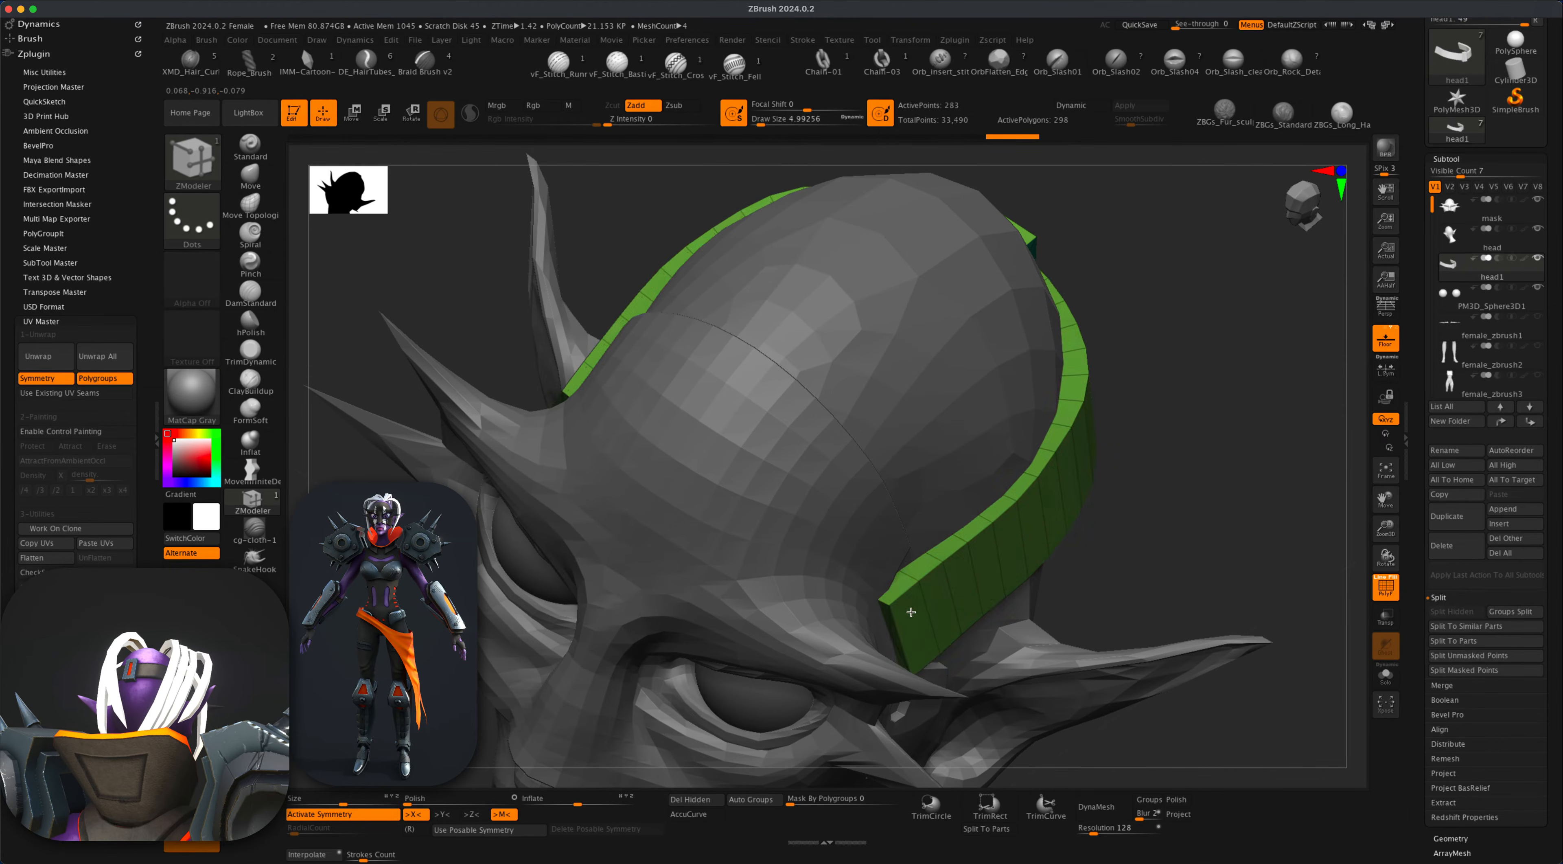
key(super+z)
Raise the end polygons on both front ends of the strap using QMesh on A Single Poly.
right_click(903, 616)
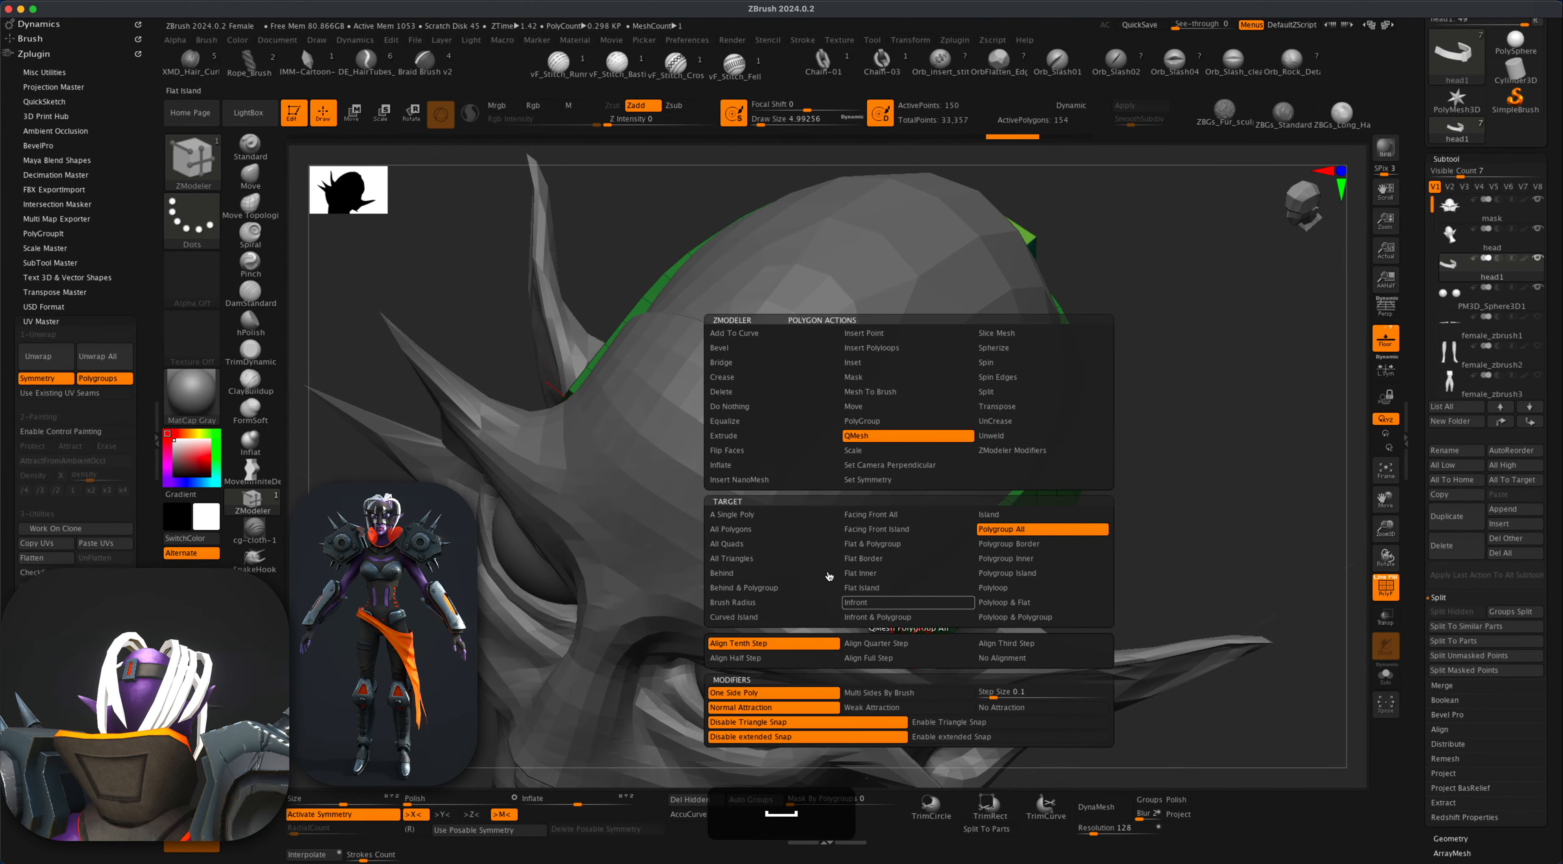
click(764, 514)
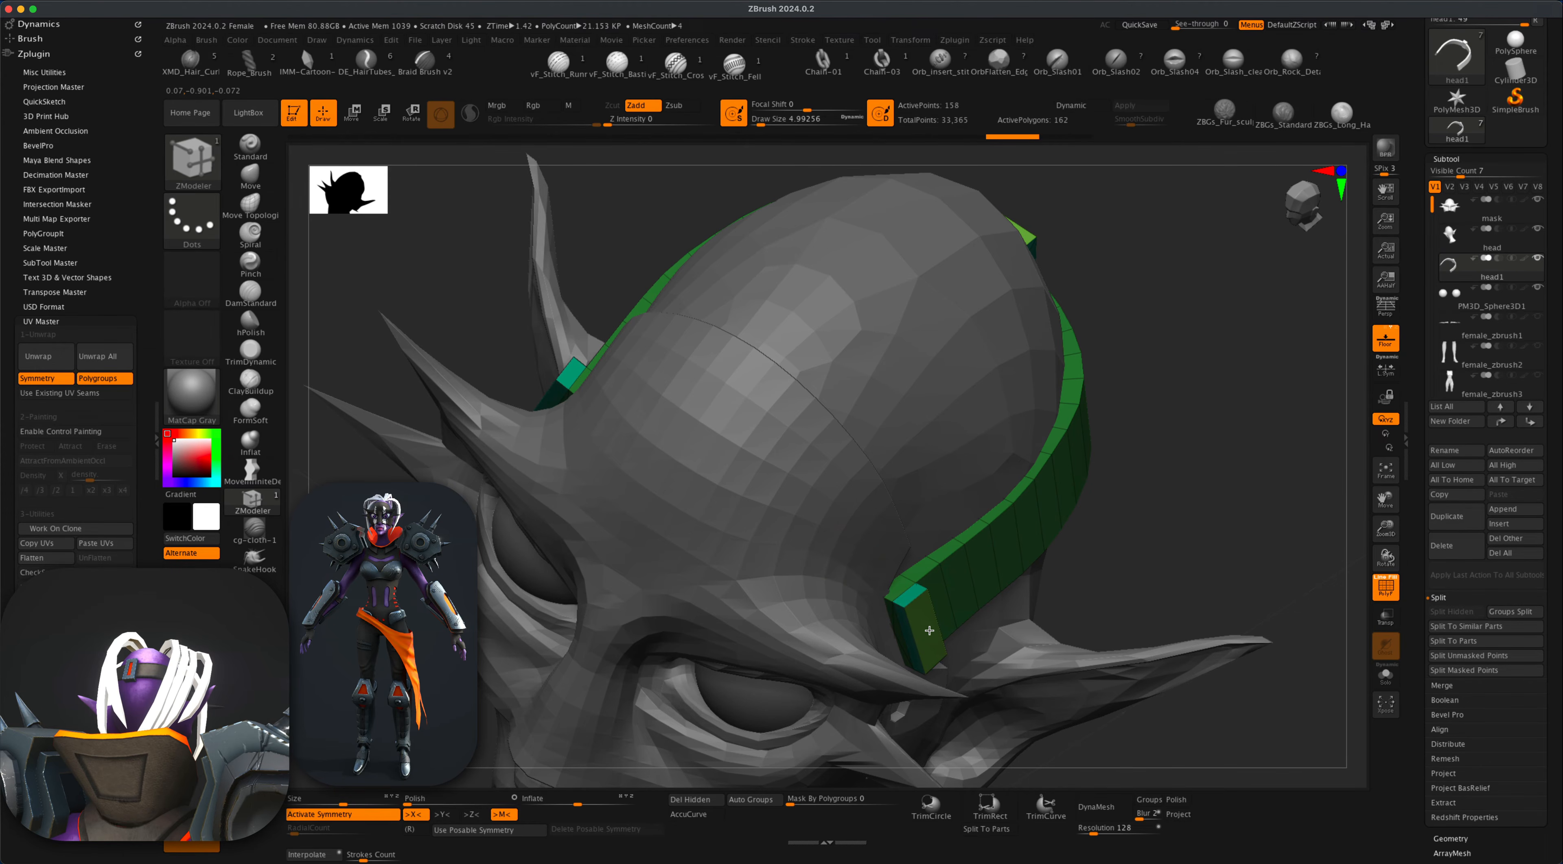
drag(1174, 571, 862, 632)
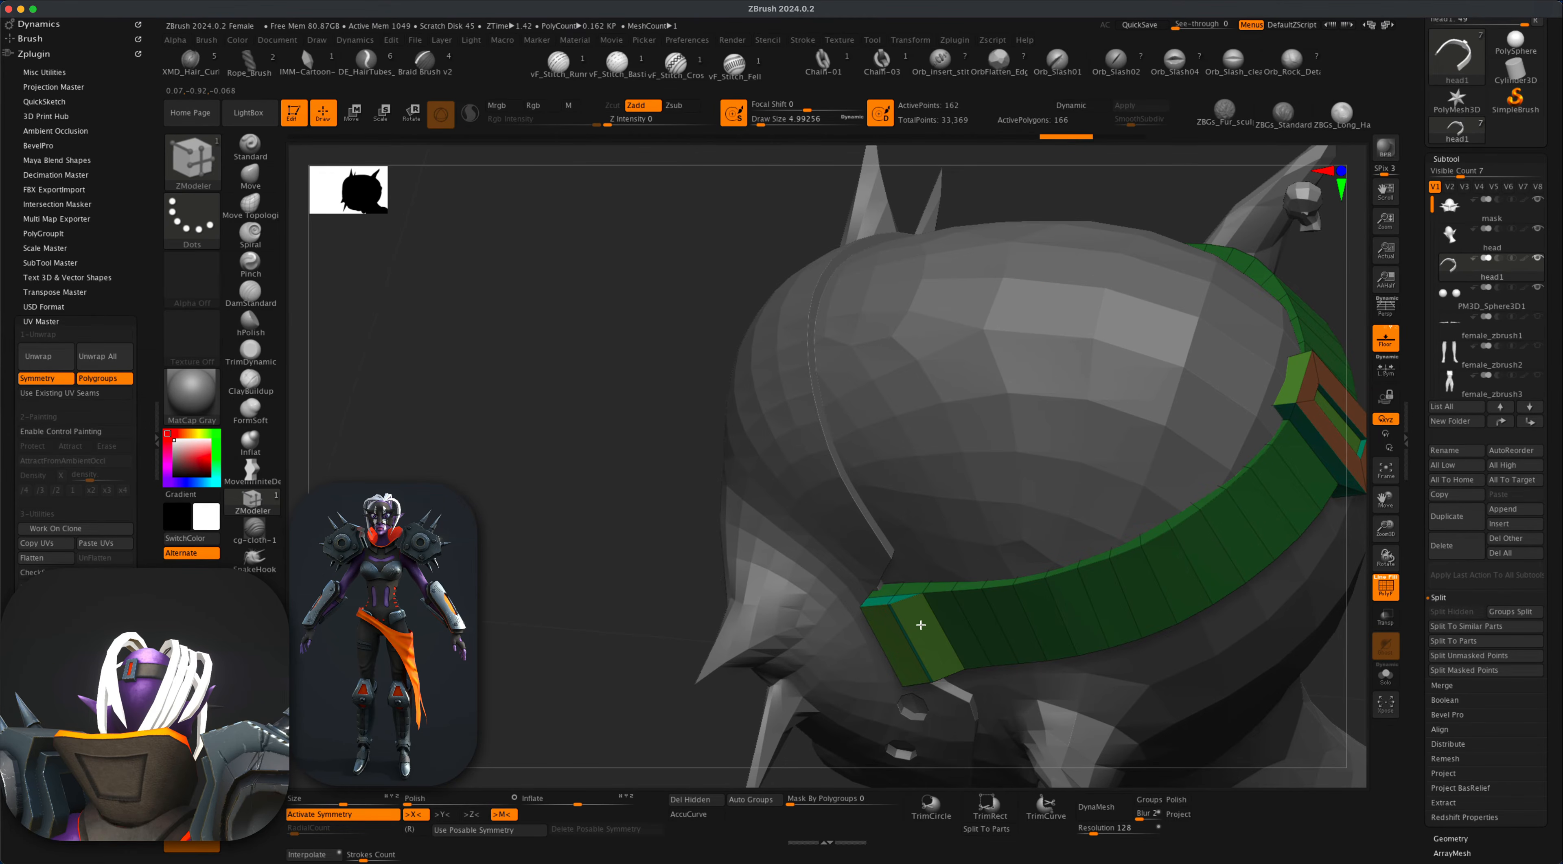
key(super+z)
click(915, 624)
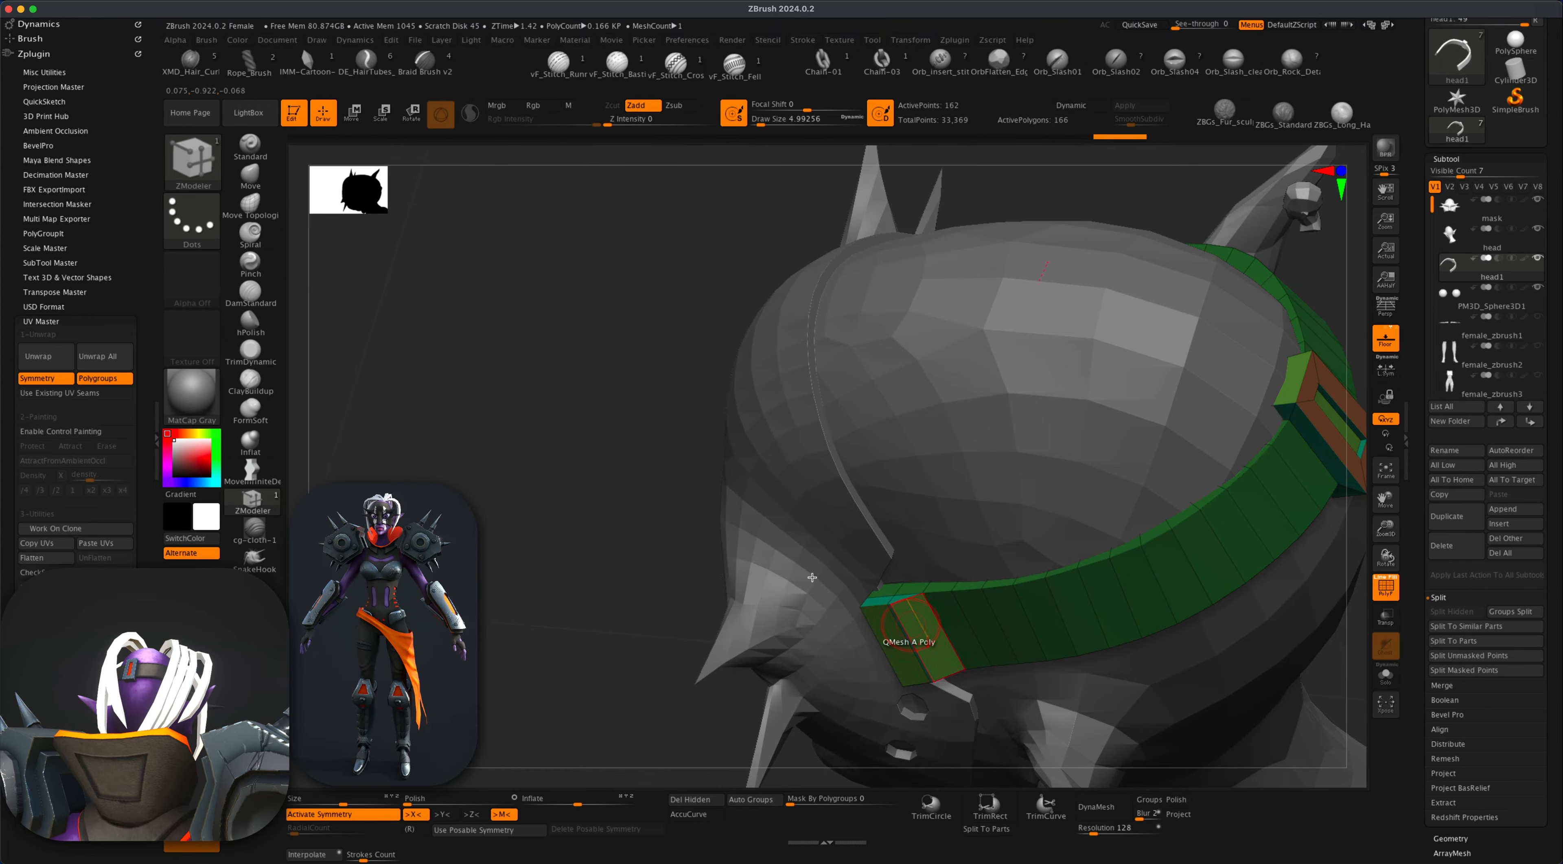
drag(813, 576, 554, 415)
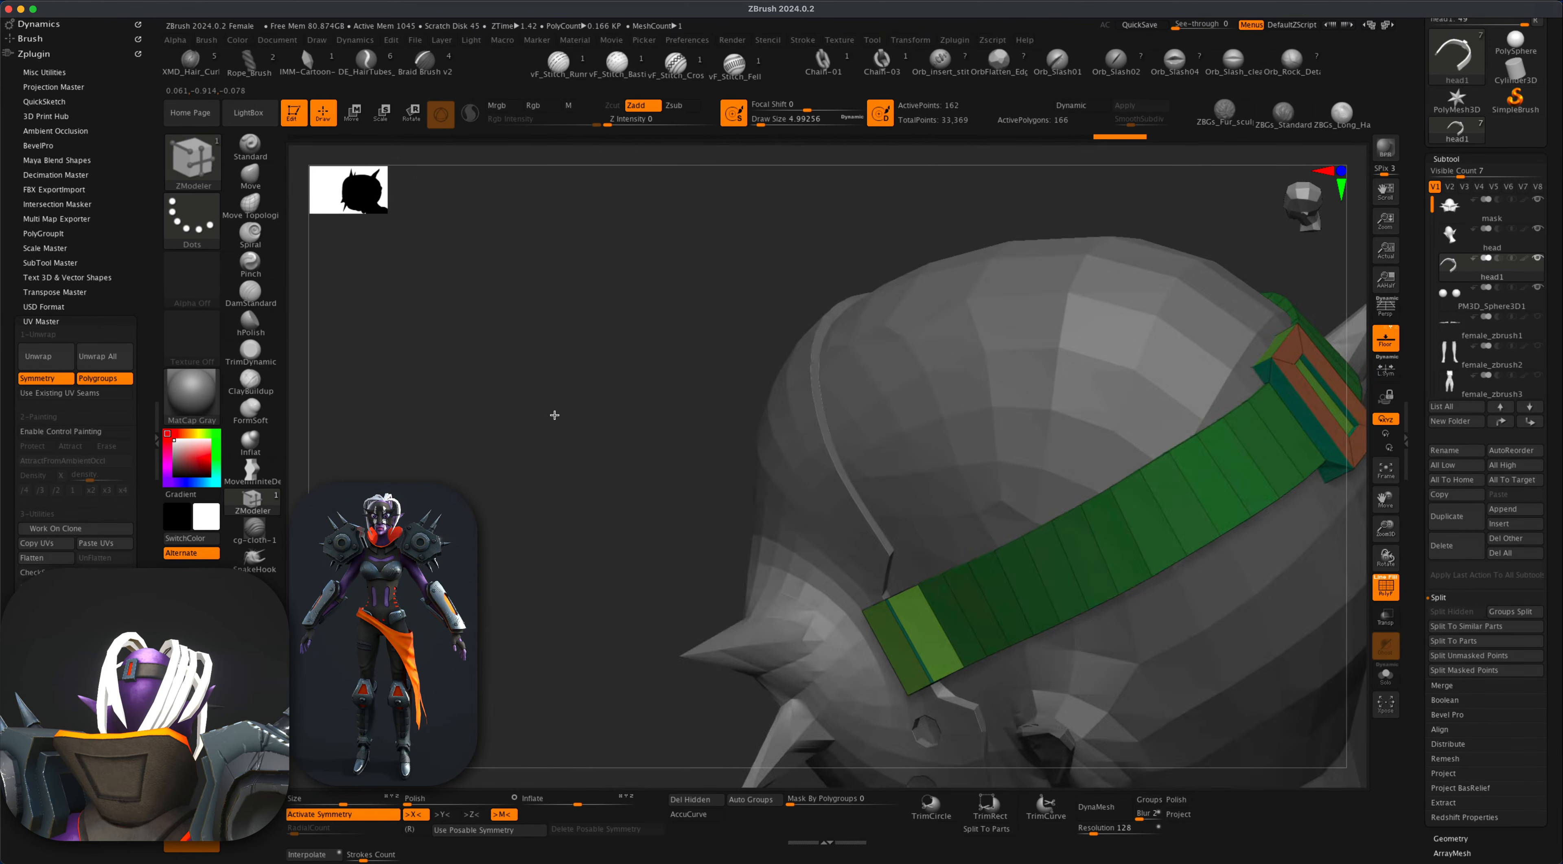
Turn off the polyframe and turn on perspective to view the mask and strap on the whole head.
alt+click(1054, 551)
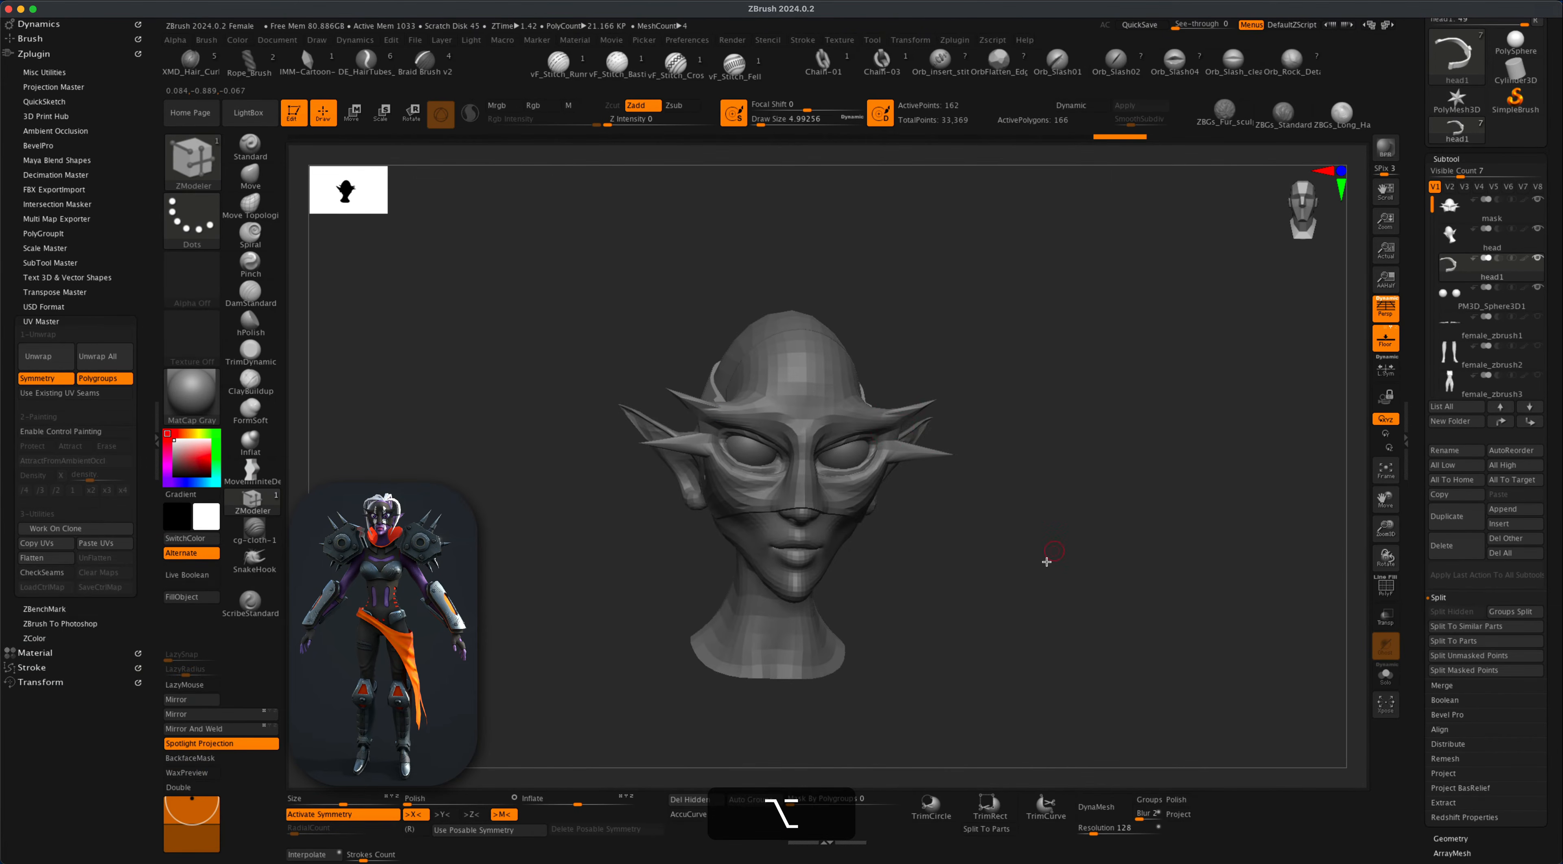
drag(1047, 562, 977, 557)
shift+drag(789, 275, 798, 281)
alt+drag(949, 337, 956, 353)
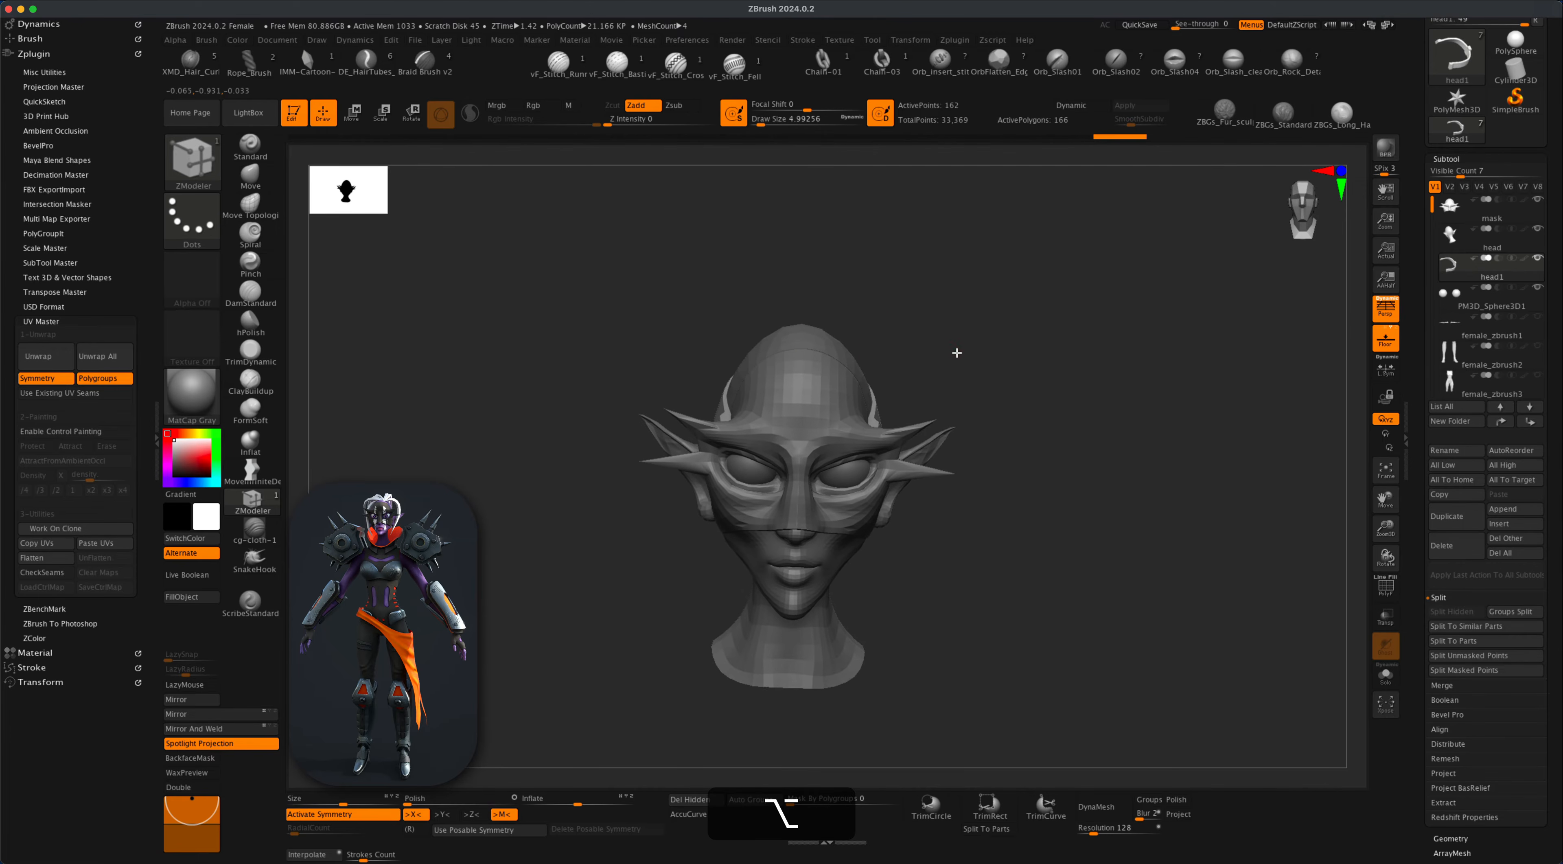
drag(764, 335, 1203, 335)
Save the tool as AlienCyborg and make the head subtool active.
drag(1545, 282, 1559, 372)
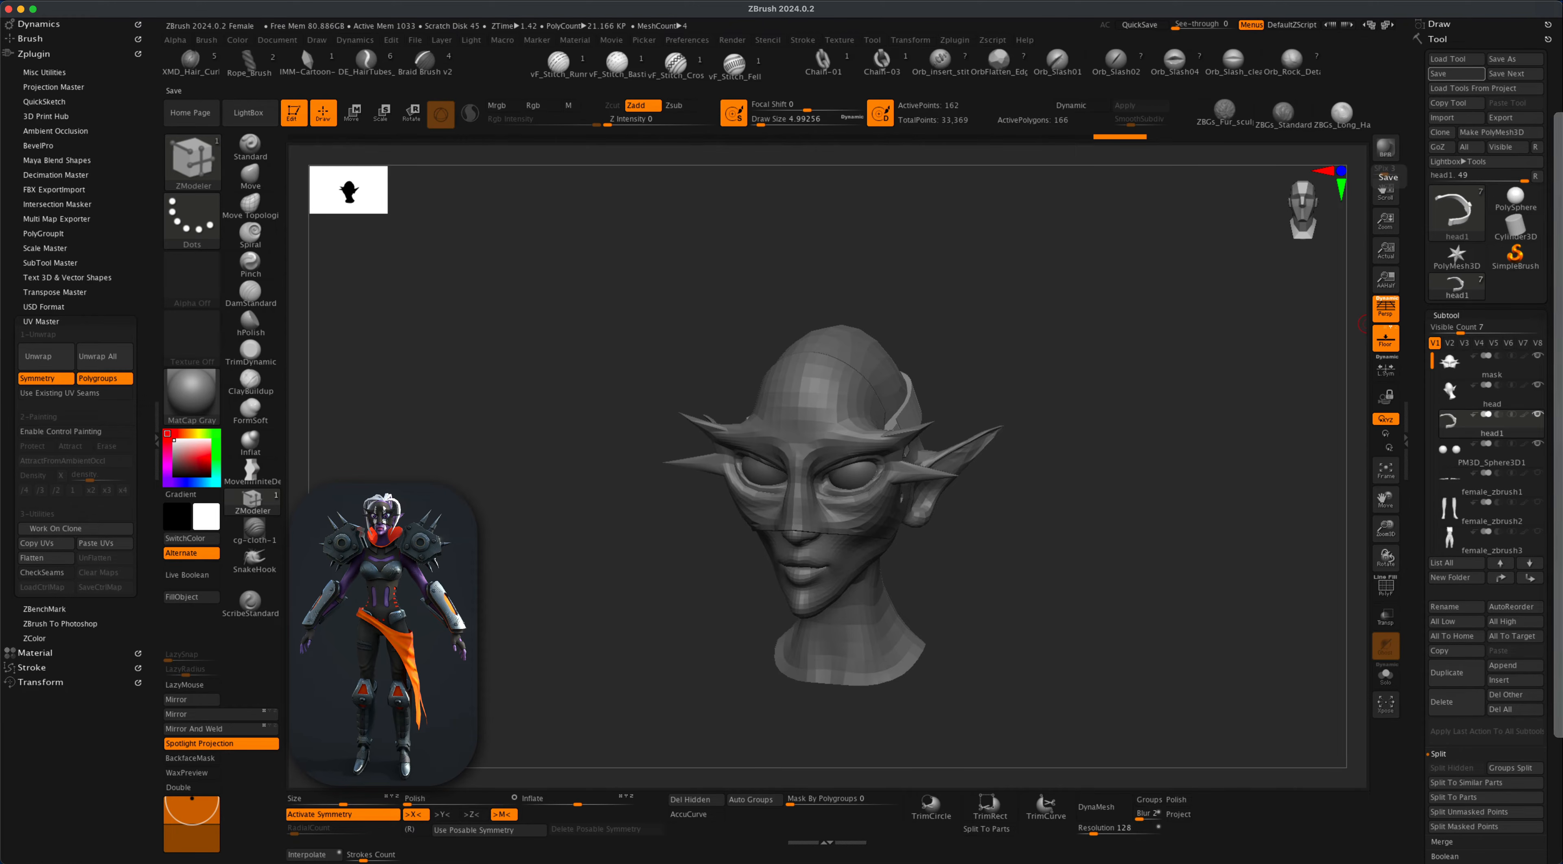
click(1456, 79)
drag(516, 586, 489, 564)
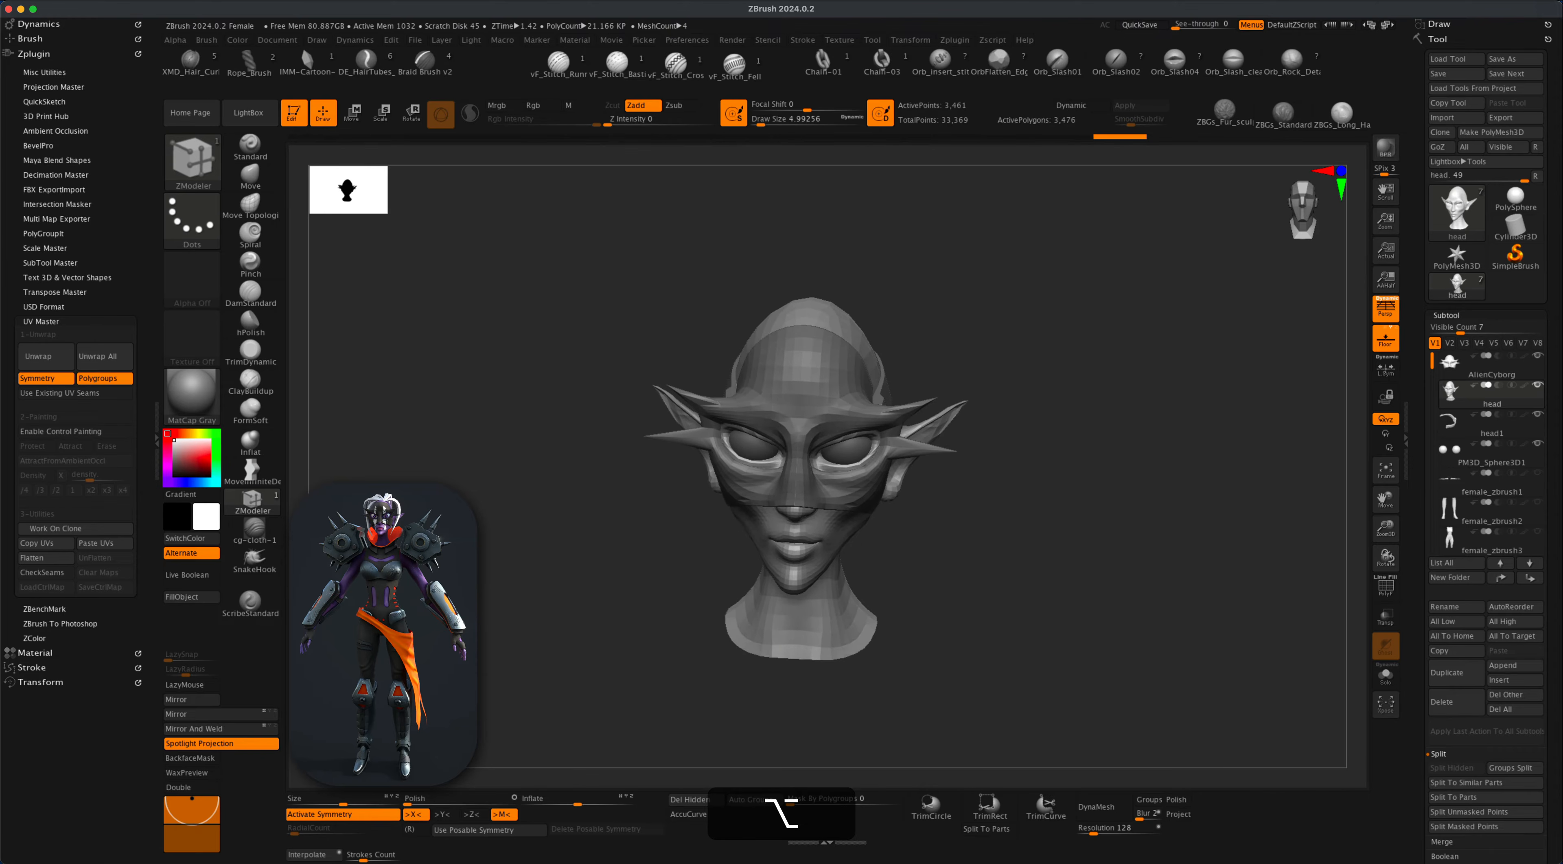
Choose the IMM-Cartoon-Hair-Mark-Blueman brush, set its draw size to about 33 and turn off symmetry for the head.
mouse_move(307, 60)
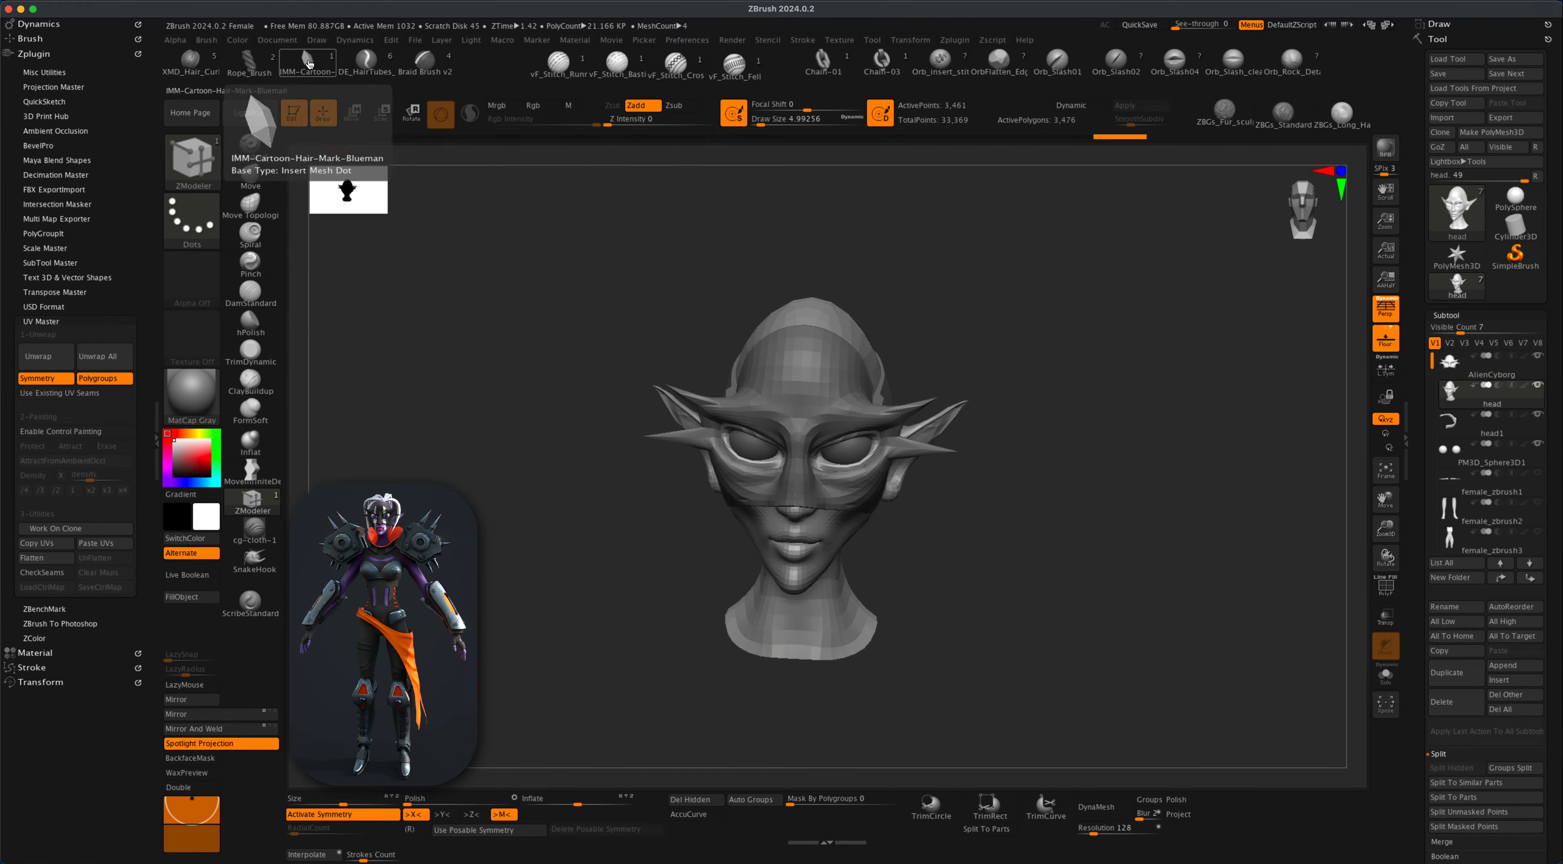
click(308, 63)
key(s)
drag(476, 401, 463, 402)
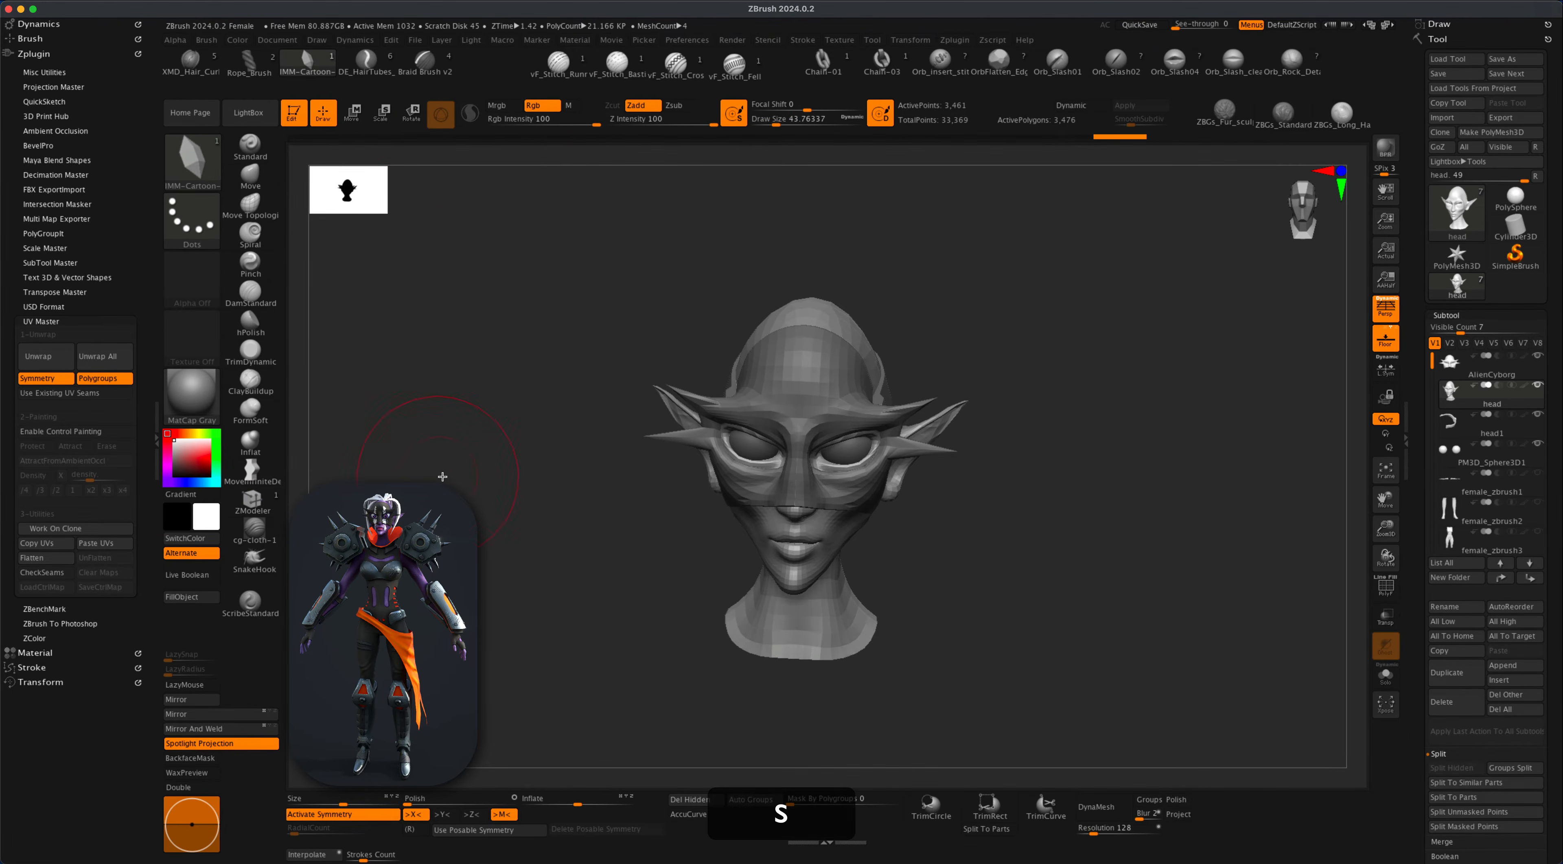
drag(444, 478, 521, 546)
key(s)
drag(529, 471, 525, 471)
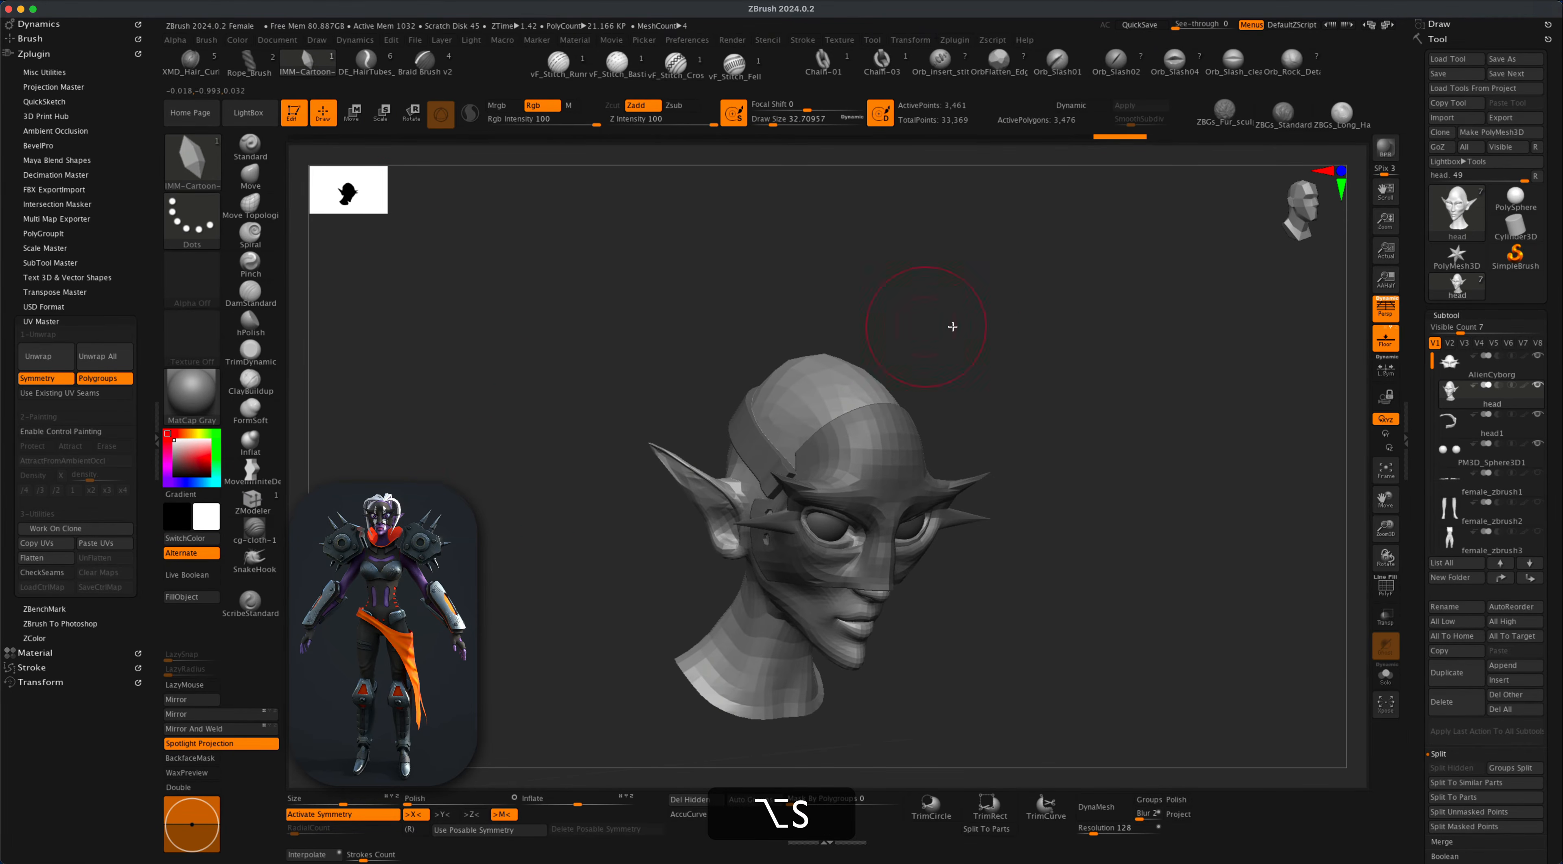
mouse_move(953, 328)
mouse_down()
mouse_move(910, 347)
mouse_move(949, 349)
mouse_move(917, 338)
mouse_up()
key(x)
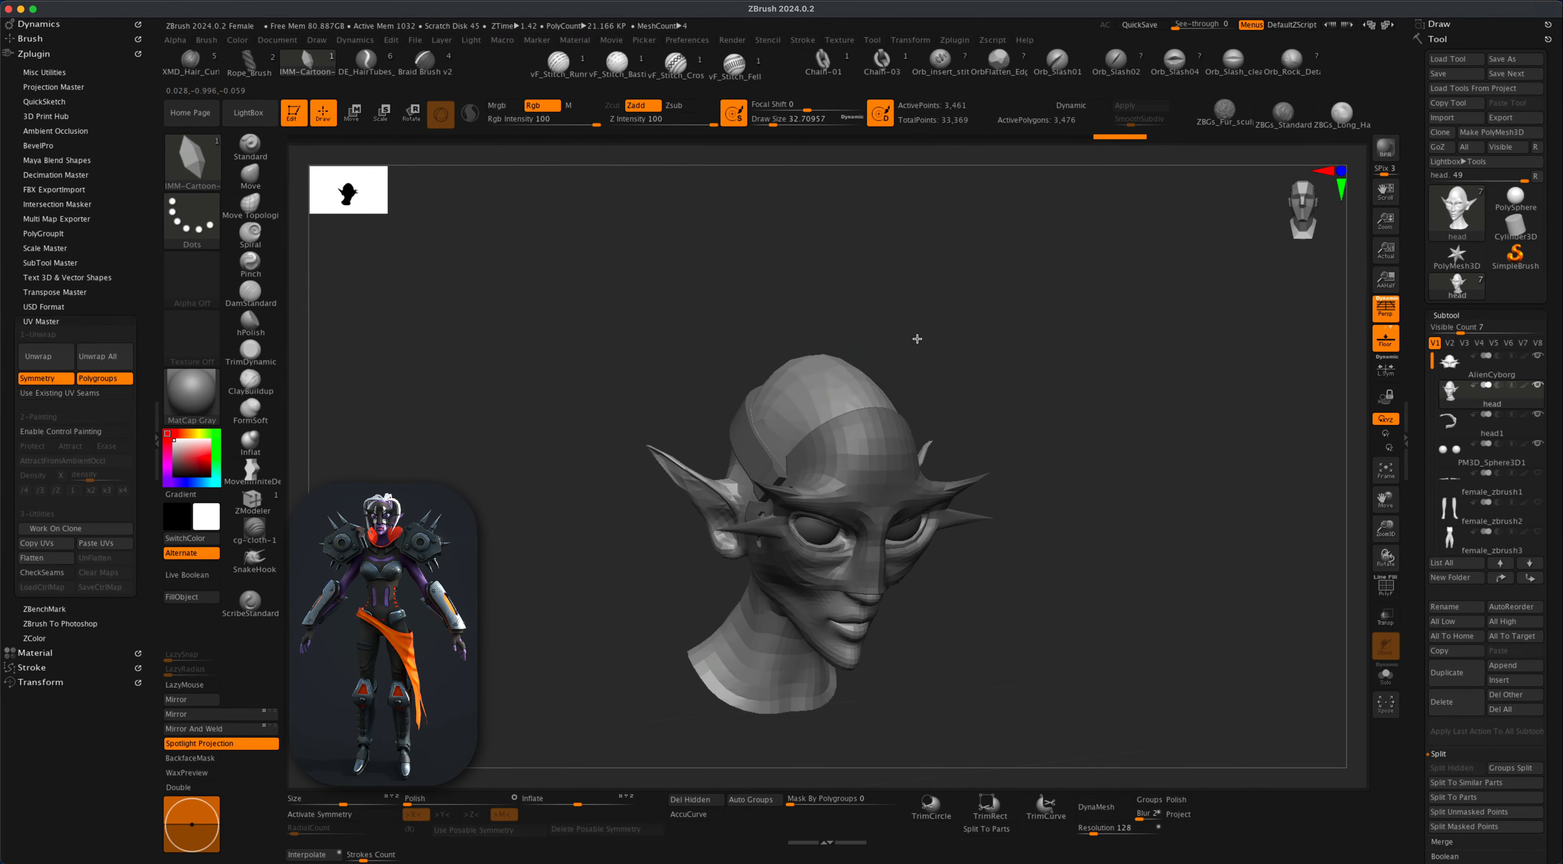
Insert a low-poly hair strand on top of the head at a draw size of about 22, as its own subtool.
drag(599, 366, 603, 364)
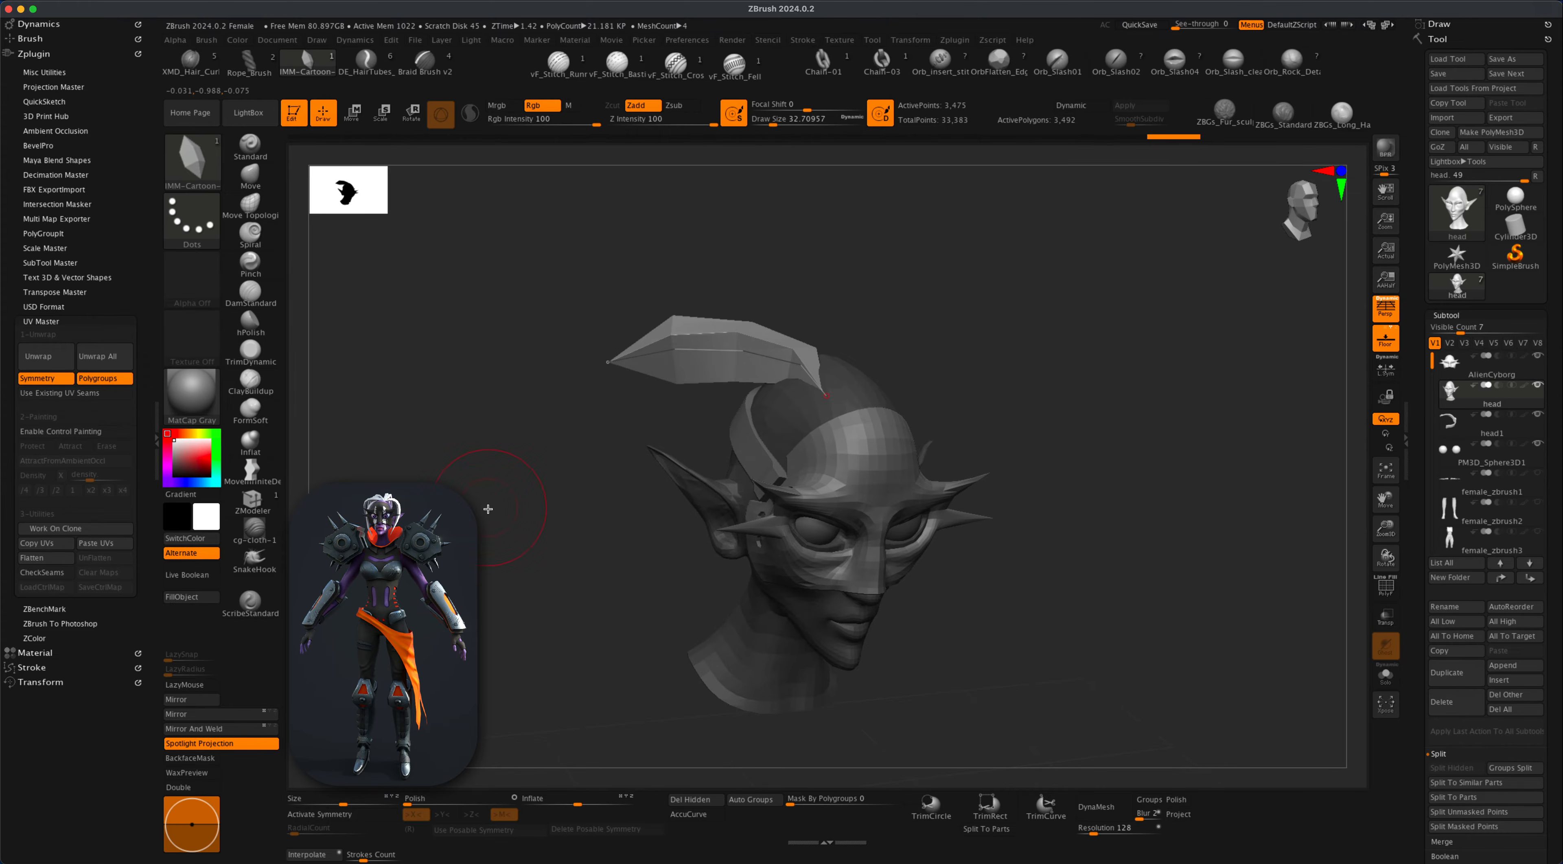
key(super+z)
key(s)
drag(590, 478, 576, 478)
drag(535, 429, 528, 412)
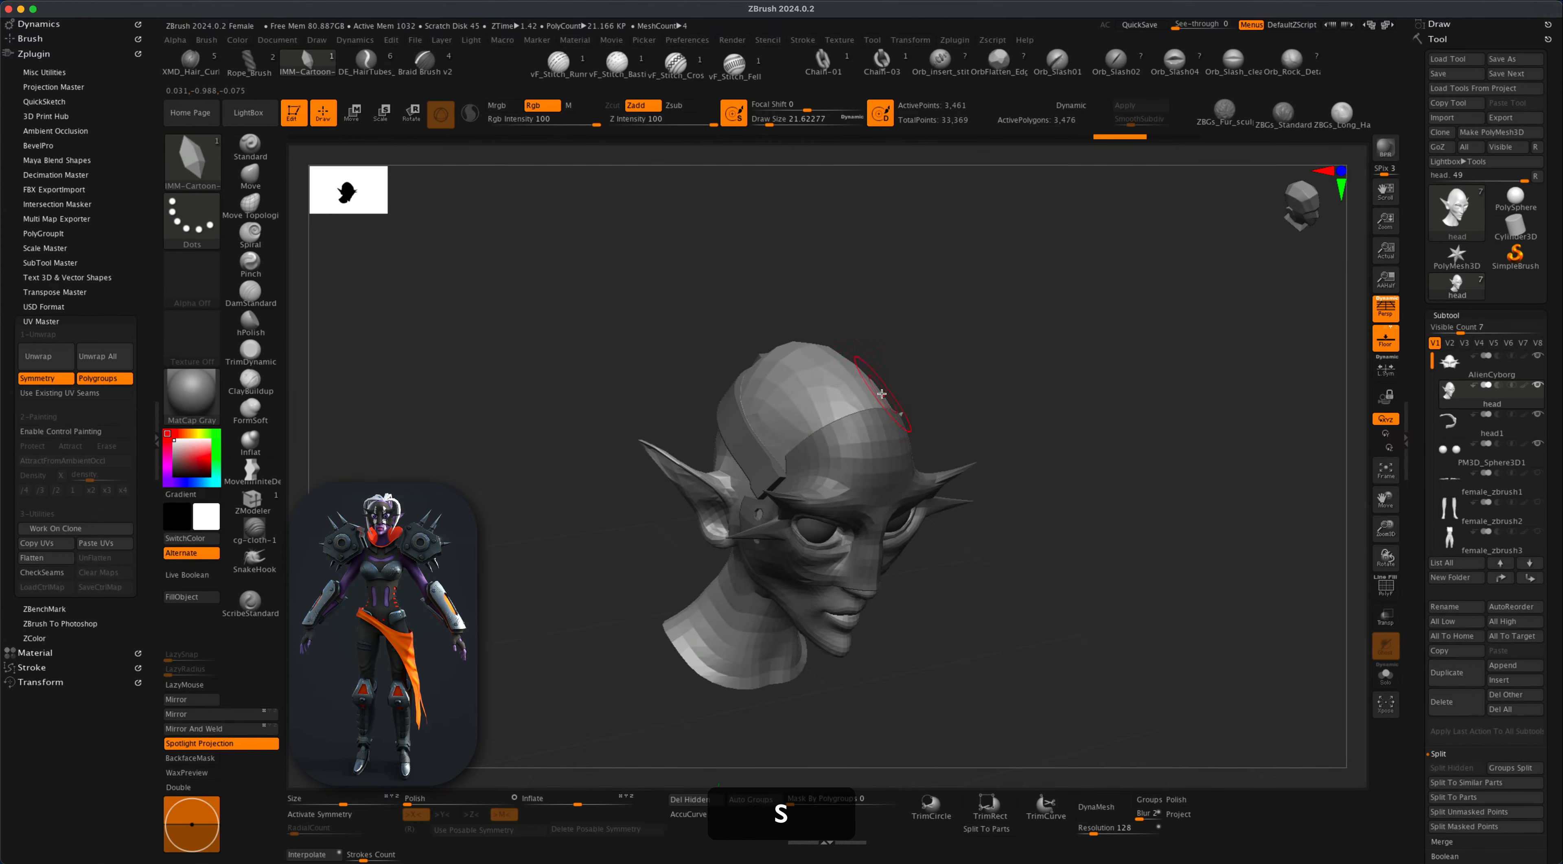
drag(829, 397, 705, 428)
mouse_move(864, 340)
mouse_down()
mouse_move(988, 338)
mouse_move(1043, 443)
mouse_up()
alt+click(753, 291)
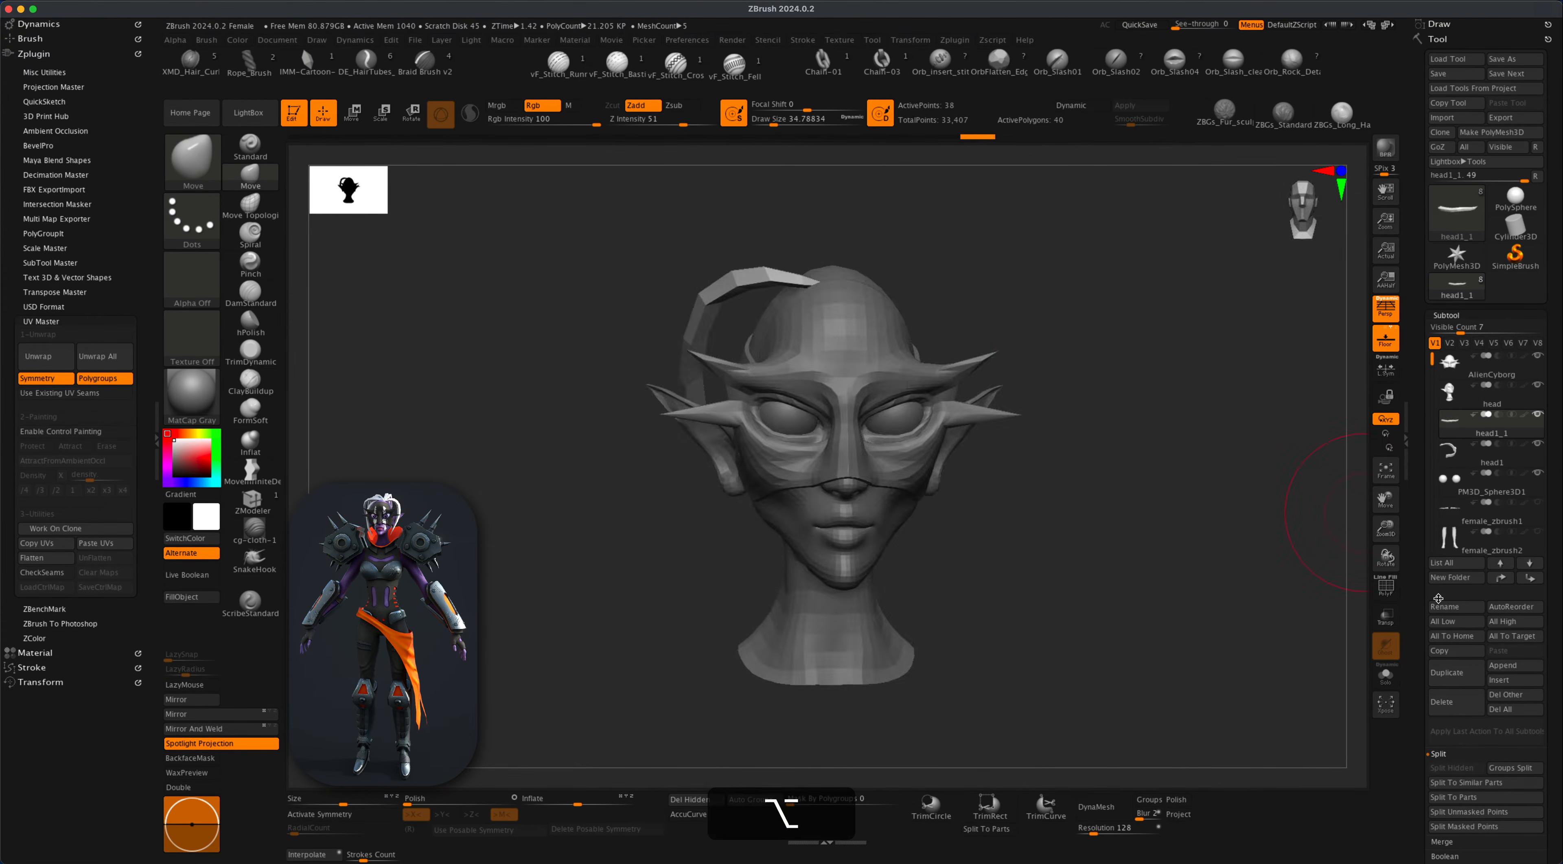
Shape the separate hair strands with the Move brush at a draw size of about 51, sweeping them back over the skull.
key(s)
mouse_move(946, 388)
mouse_down()
mouse_move(869, 457)
mouse_move(789, 467)
mouse_up()
key(s)
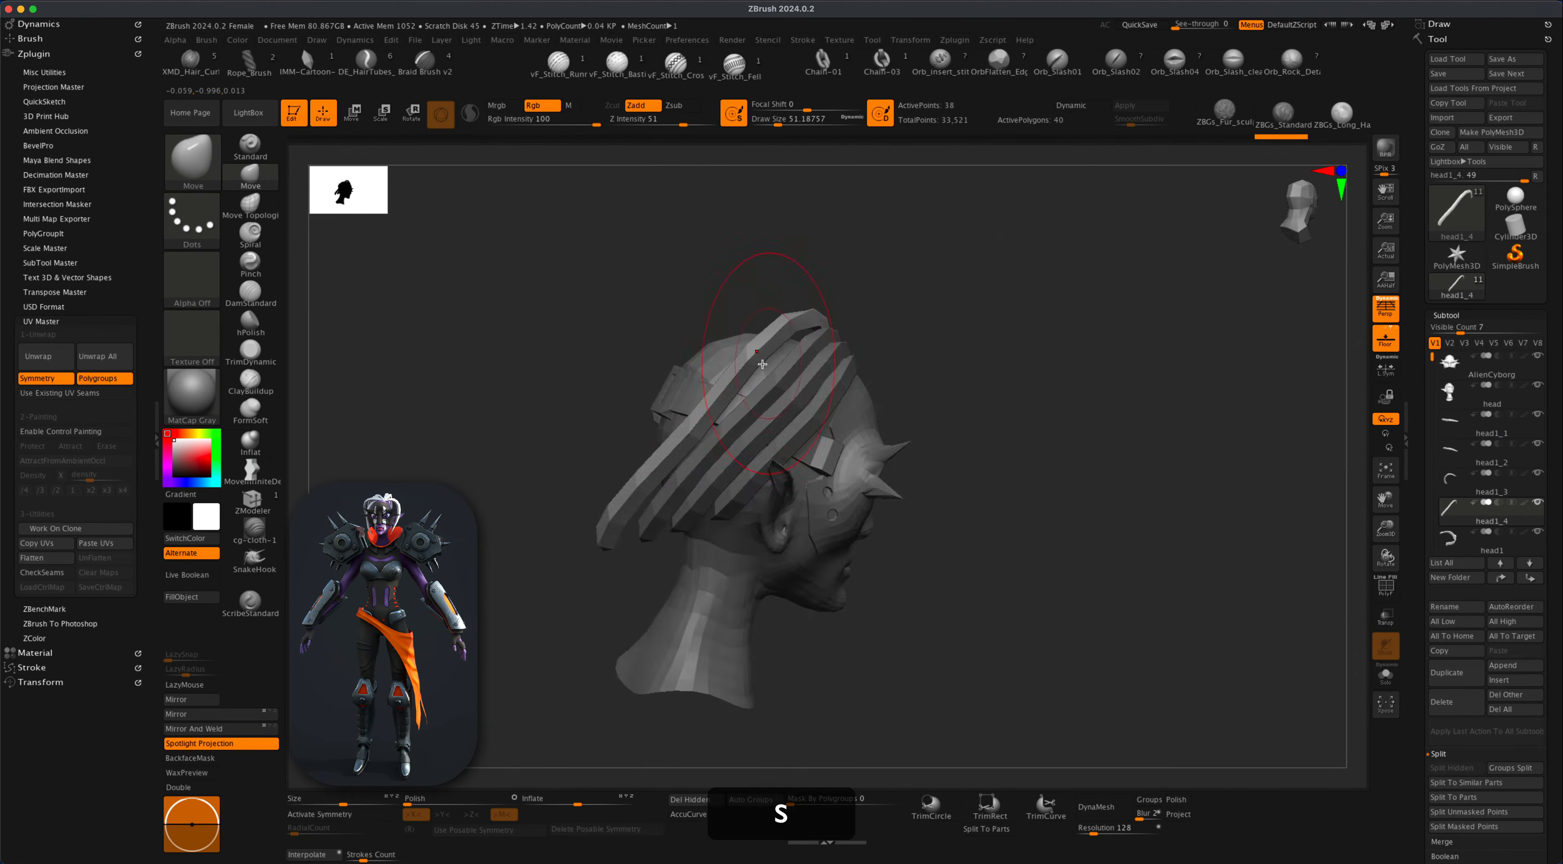
mouse_move(911, 479)
mouse_down()
mouse_move(1039, 485)
mouse_move(898, 479)
mouse_up()
key(s)
drag(406, 374, 398, 373)
mouse_move(462, 424)
mouse_down()
mouse_move(564, 546)
mouse_move(753, 461)
mouse_up()
Split the newly inserted hair strand off the head subtool and adjust its shape with the Move brush.
alt+click(827, 380)
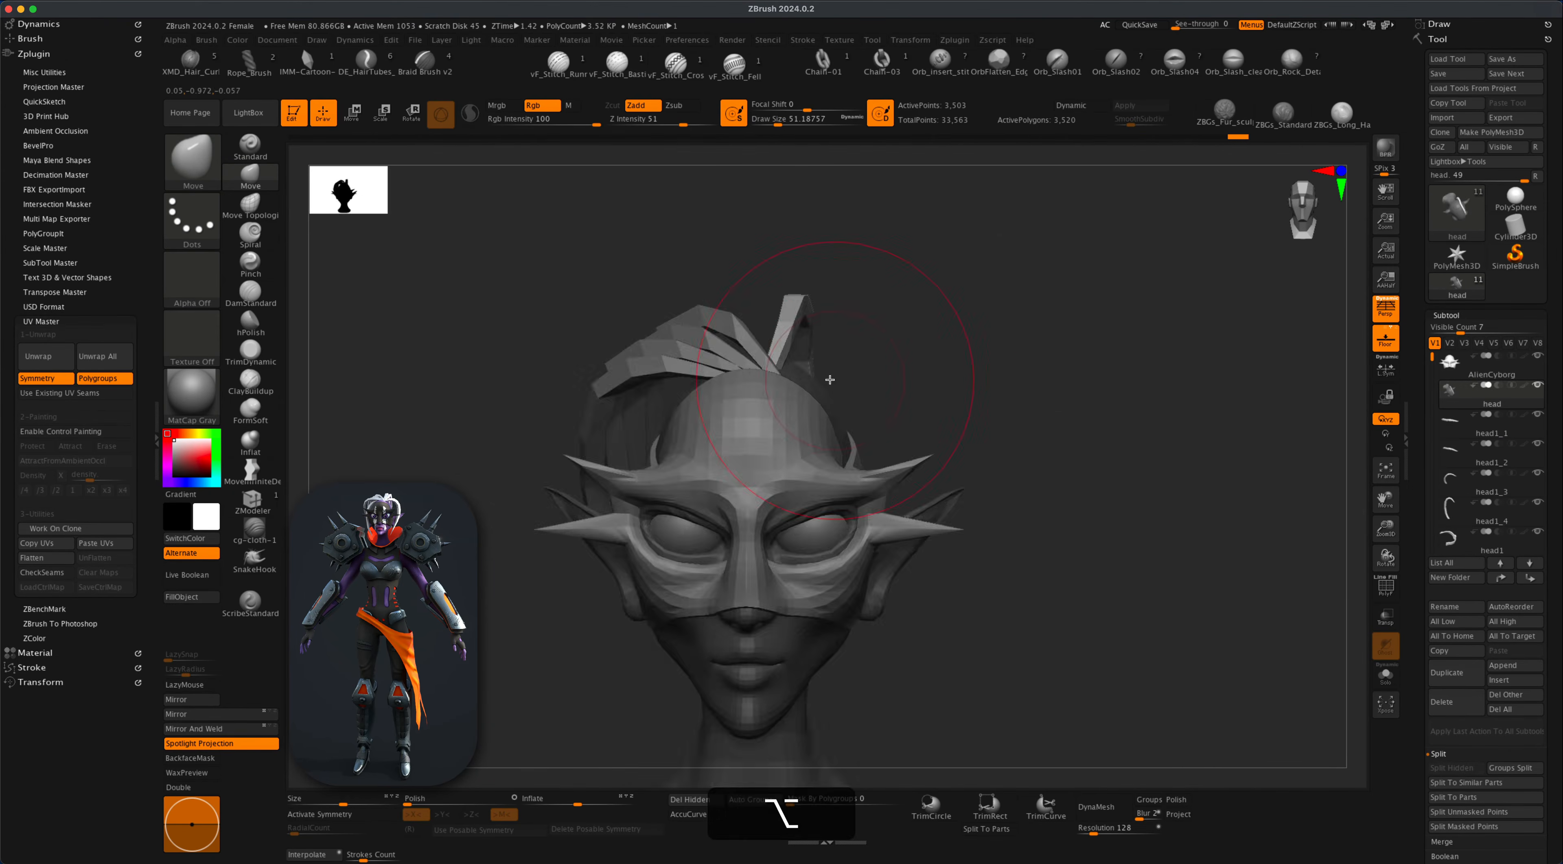
click(1469, 804)
mouse_move(1078, 439)
mouse_down()
mouse_move(910, 449)
mouse_move(1044, 425)
mouse_up()
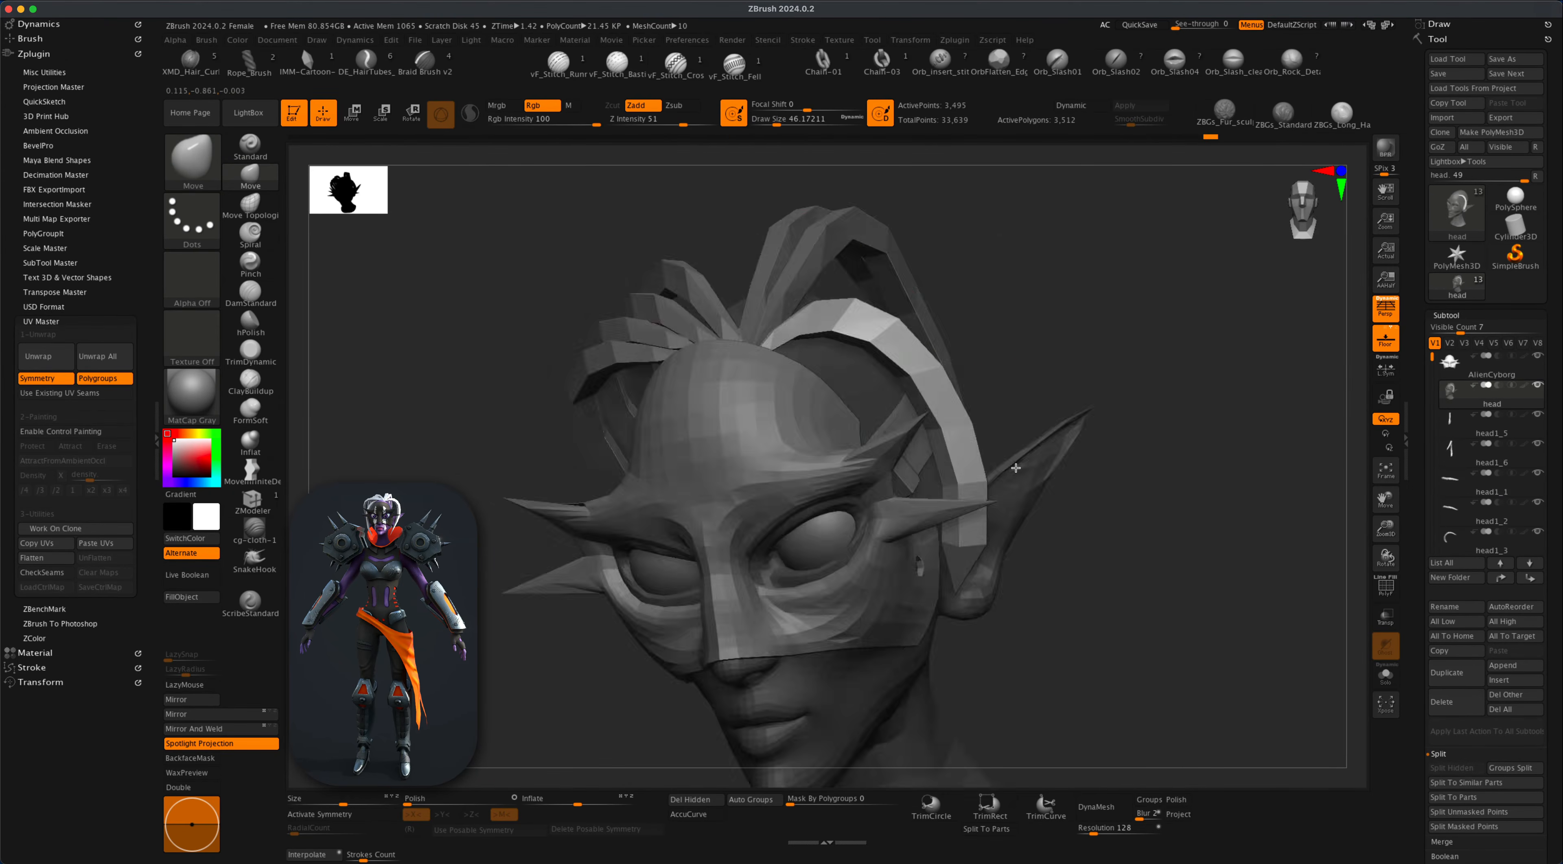
Add another hair strand to the head as a separate subtool and shape it along the side with the Move brush.
alt+click(789, 389)
click(308, 61)
drag(754, 336, 766, 388)
click(1469, 812)
click(250, 176)
drag(1032, 485, 900, 467)
mouse_move(1032, 546)
mouse_down()
mouse_move(838, 768)
mouse_move(1029, 630)
mouse_move(995, 636)
mouse_move(1111, 613)
mouse_up()
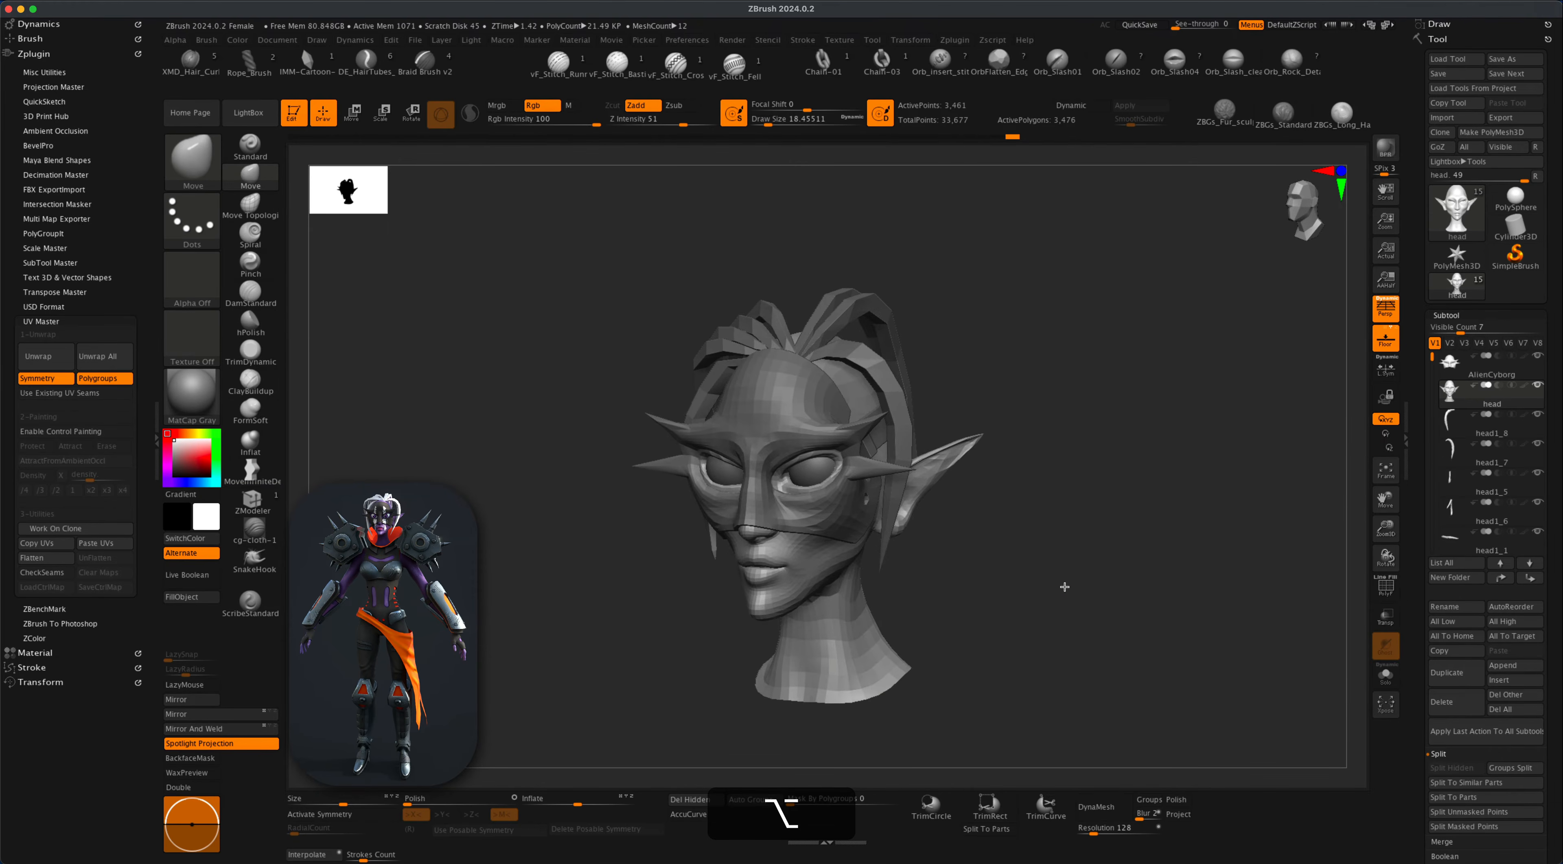
alt+drag(1064, 597, 1030, 534)
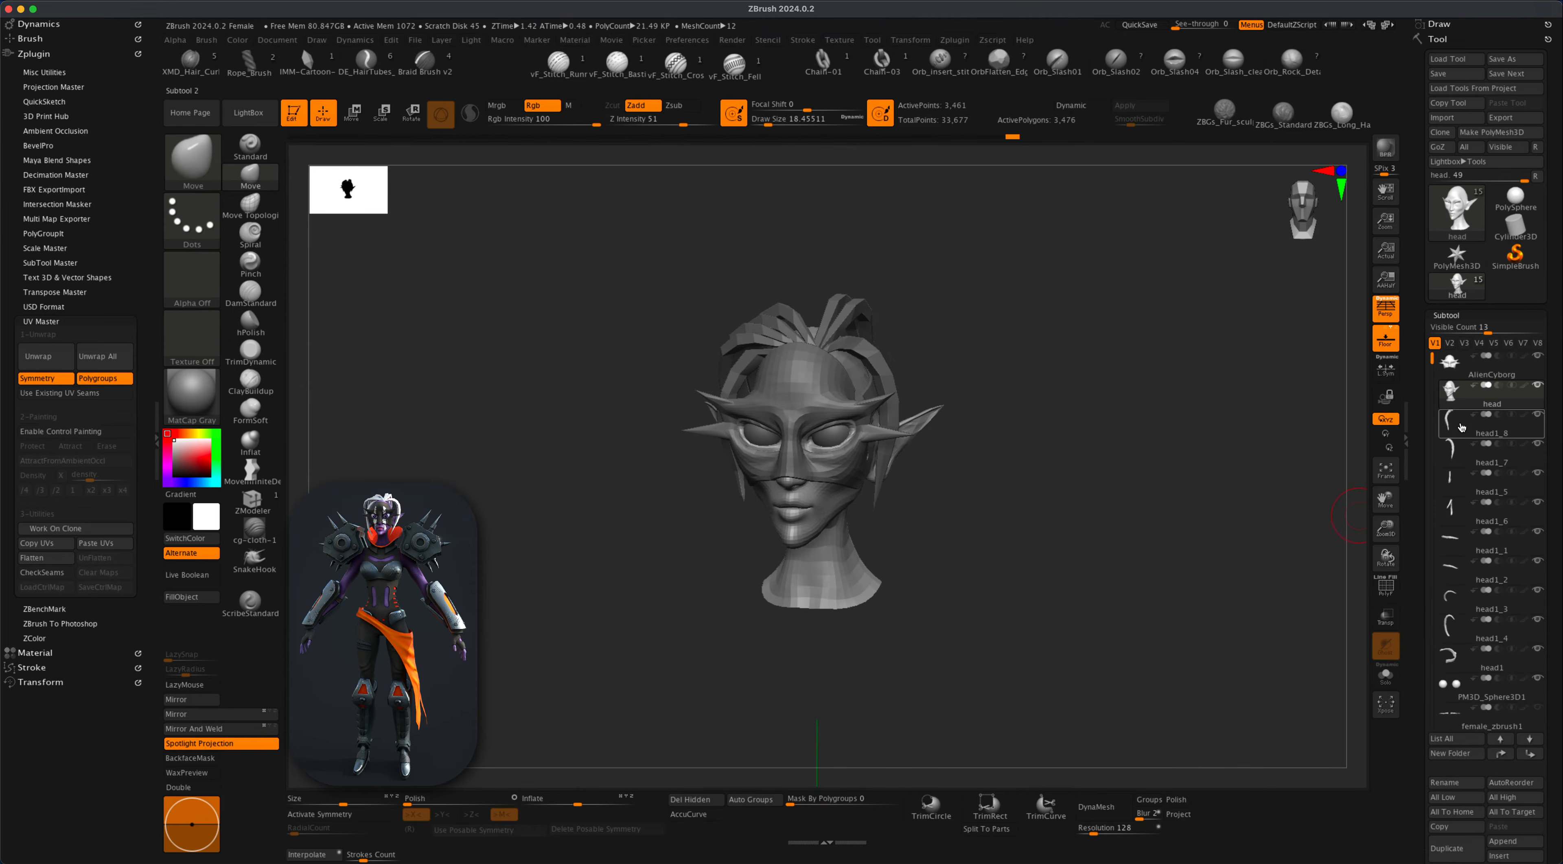
Merge the hair strand subtools from head1_8 down through head1_4 into a single hair subtool with Merge Down.
click(1462, 428)
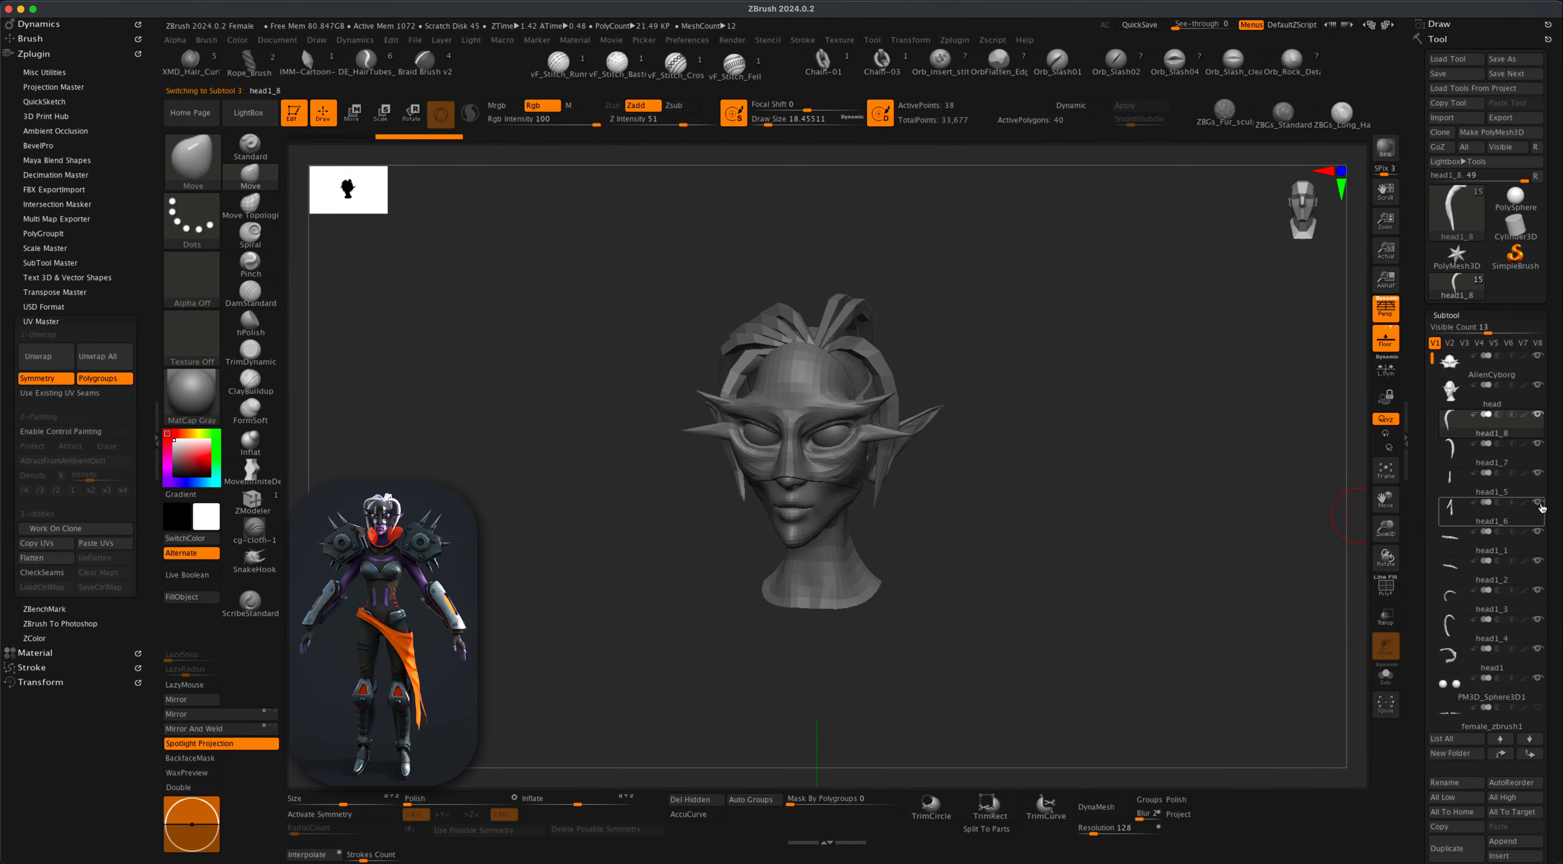
drag(1552, 504, 1557, 441)
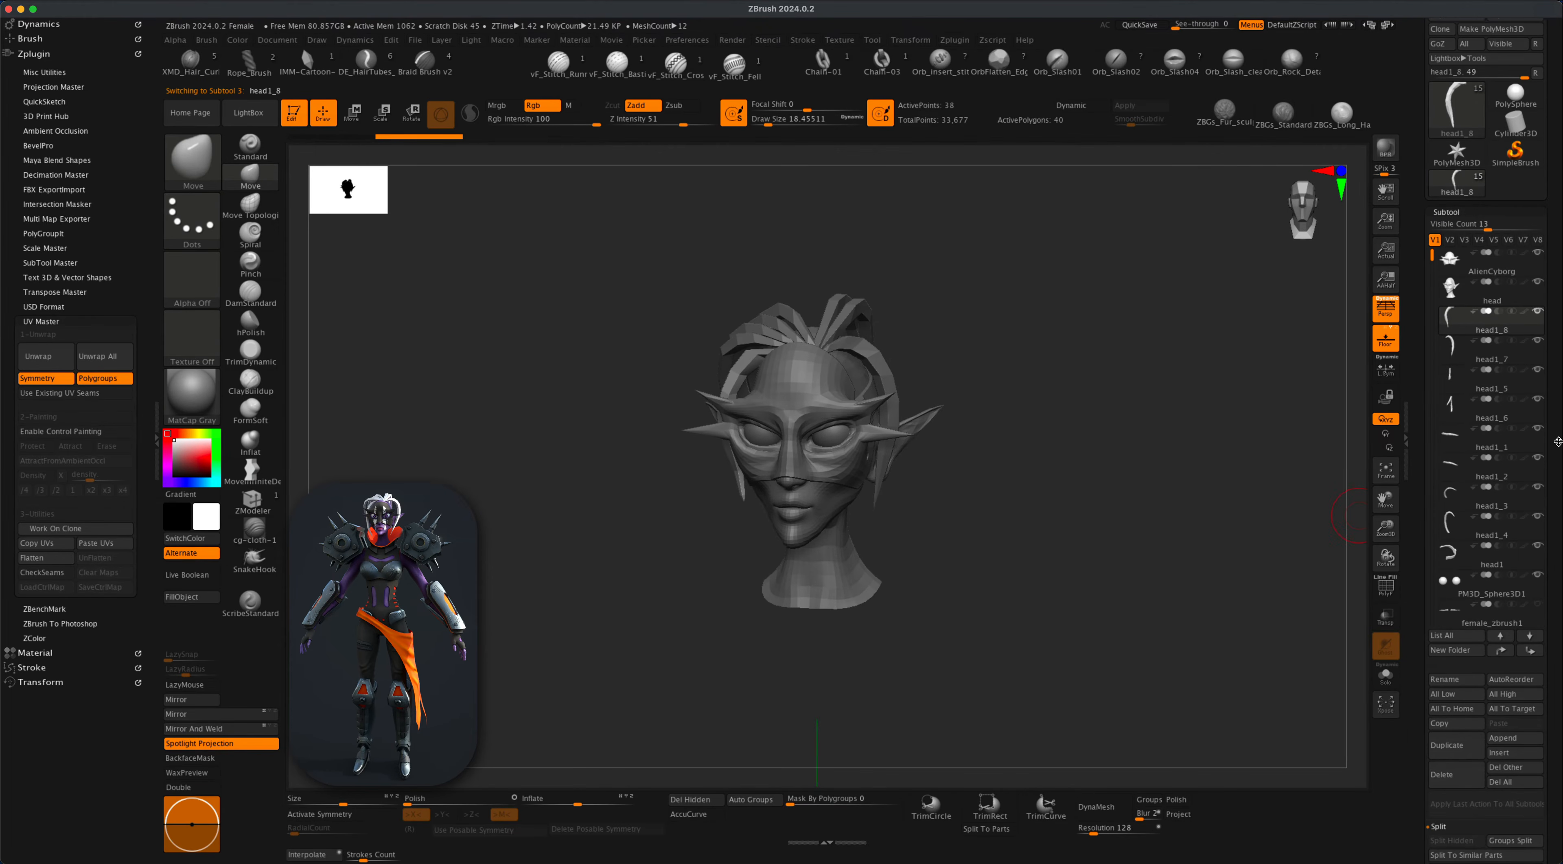
drag(1549, 656, 1549, 607)
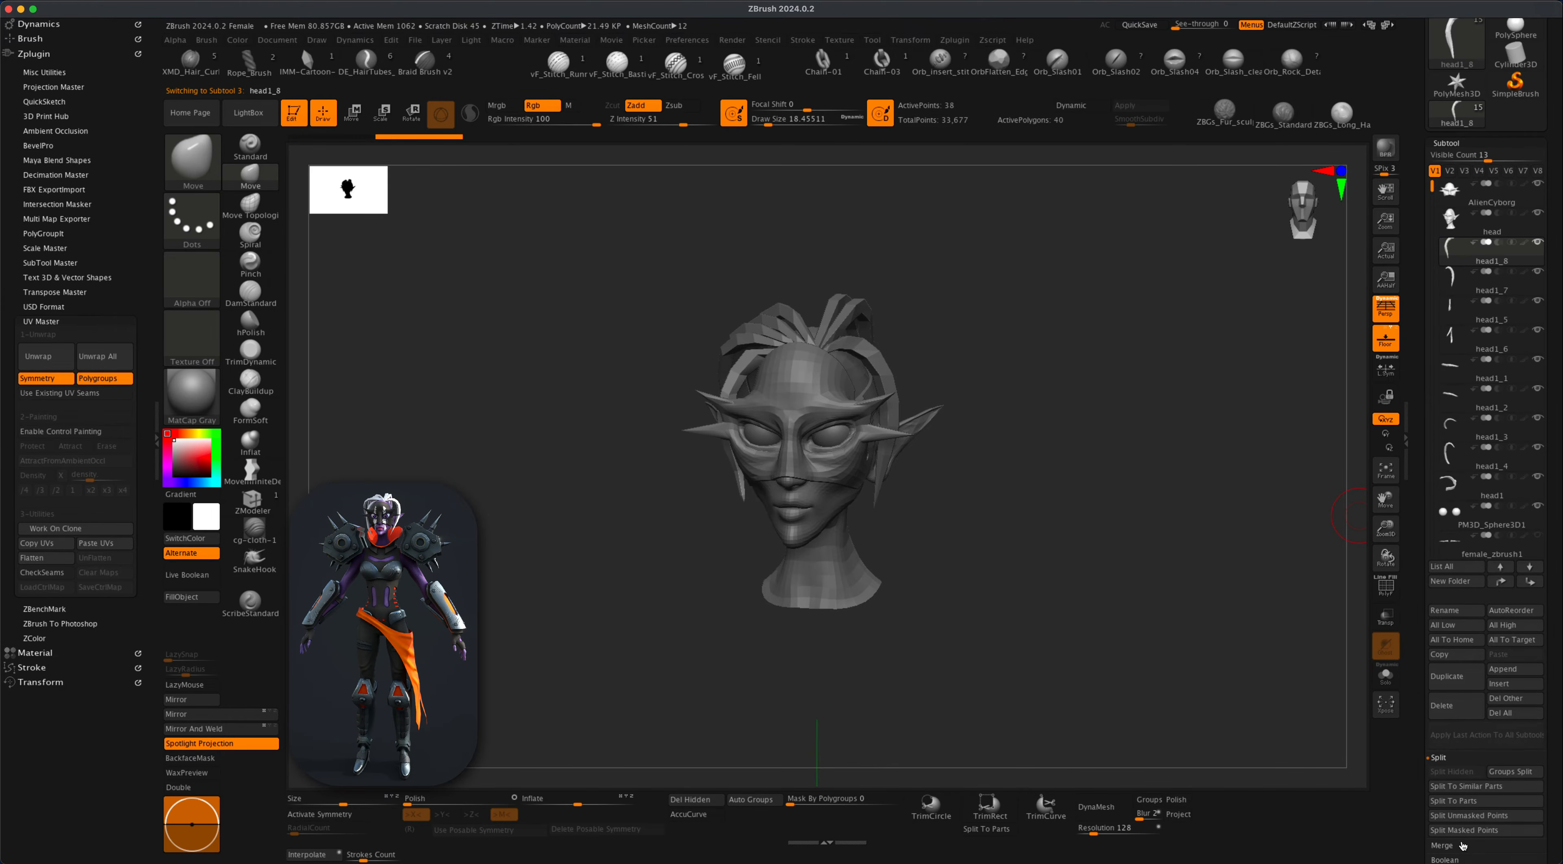
click(1444, 845)
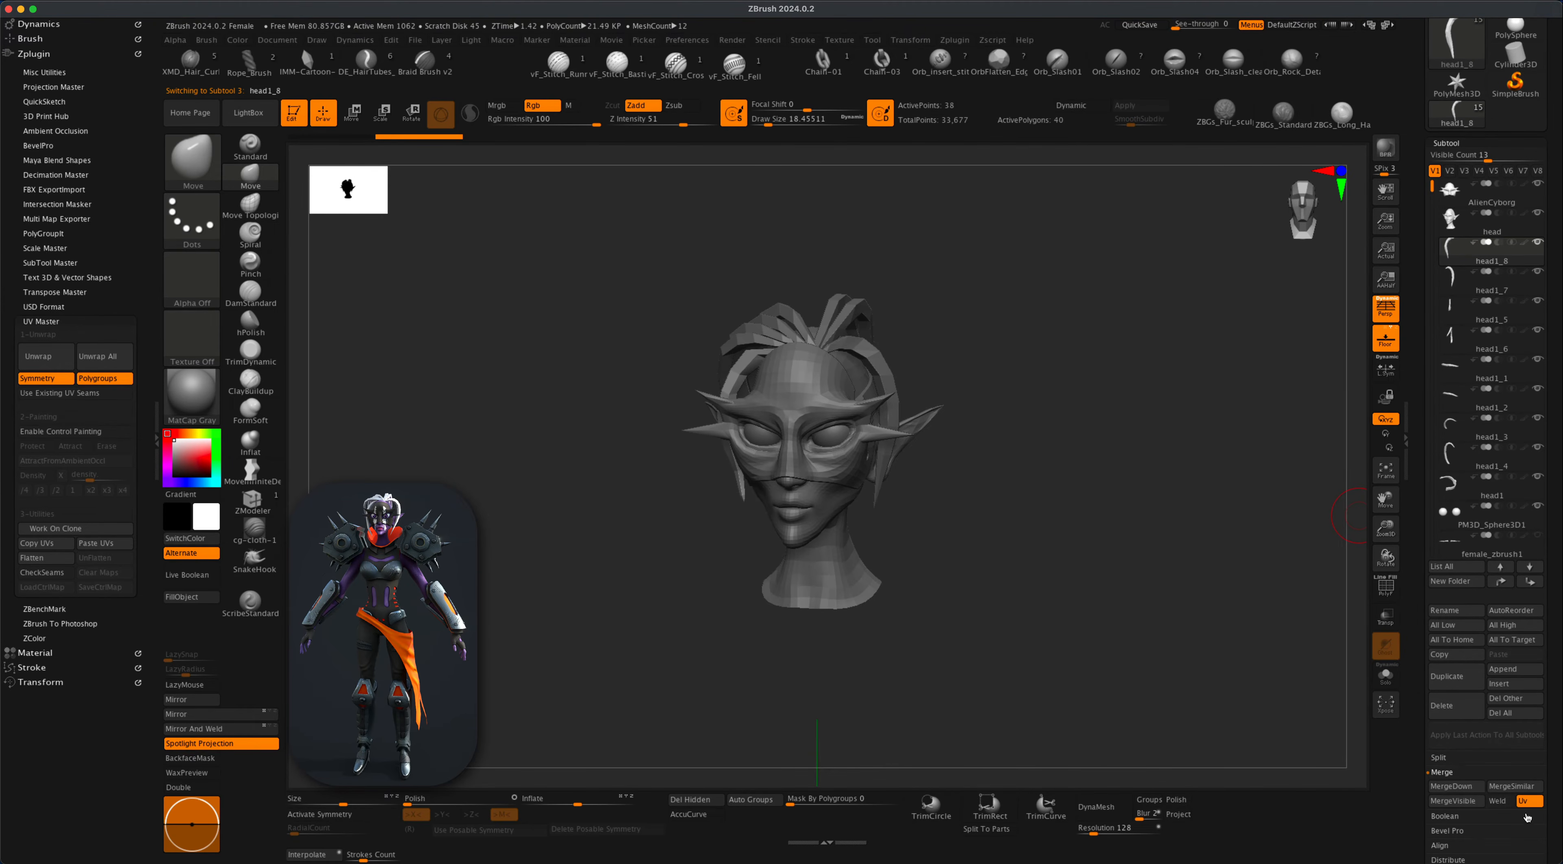
click(1457, 786)
click(1396, 819)
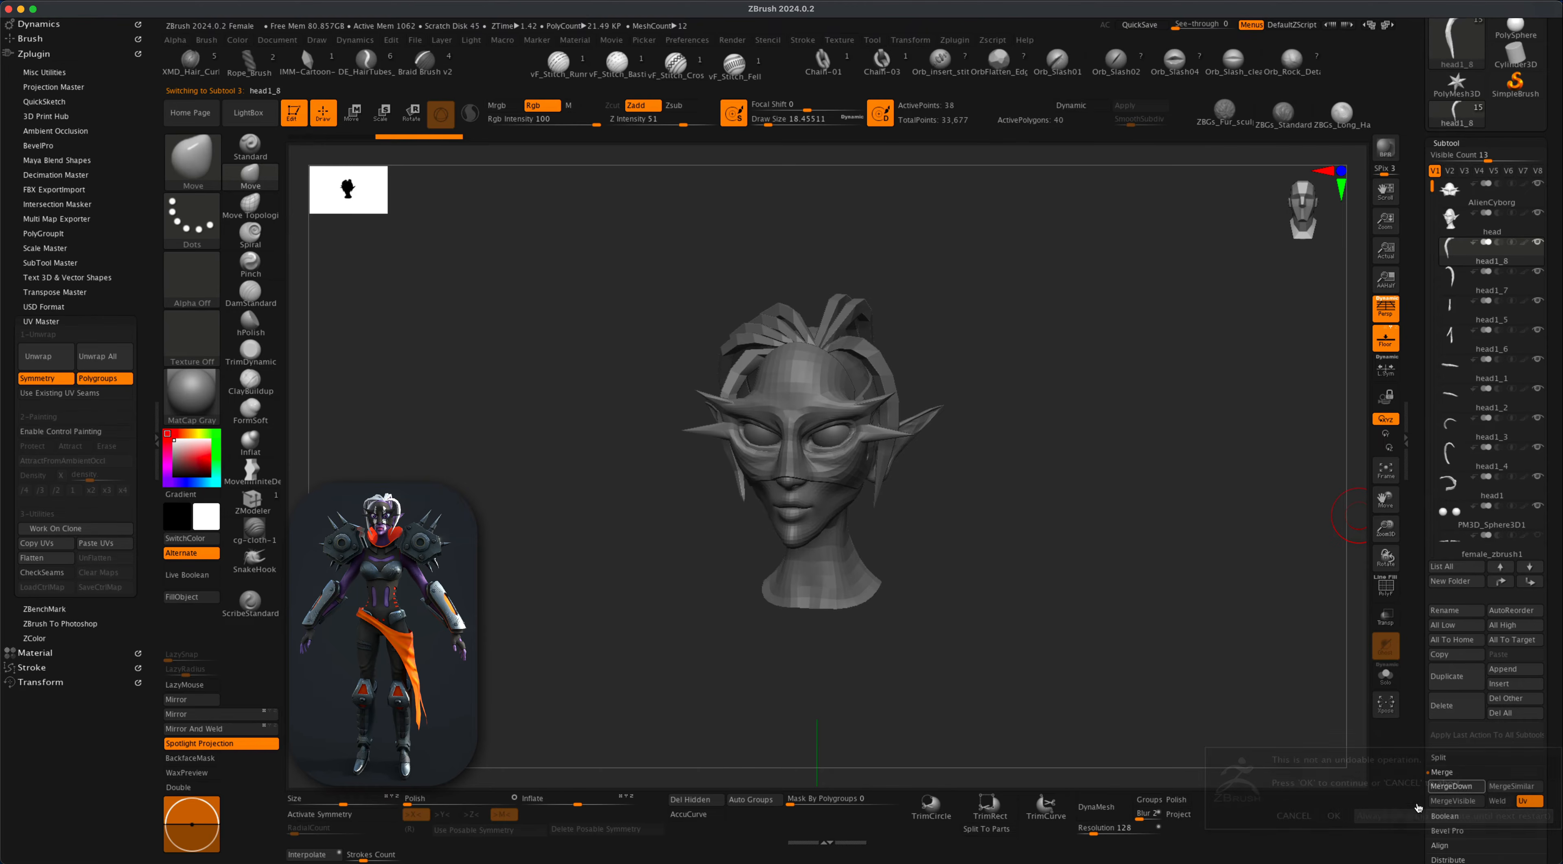
click(1458, 785)
click(1459, 785)
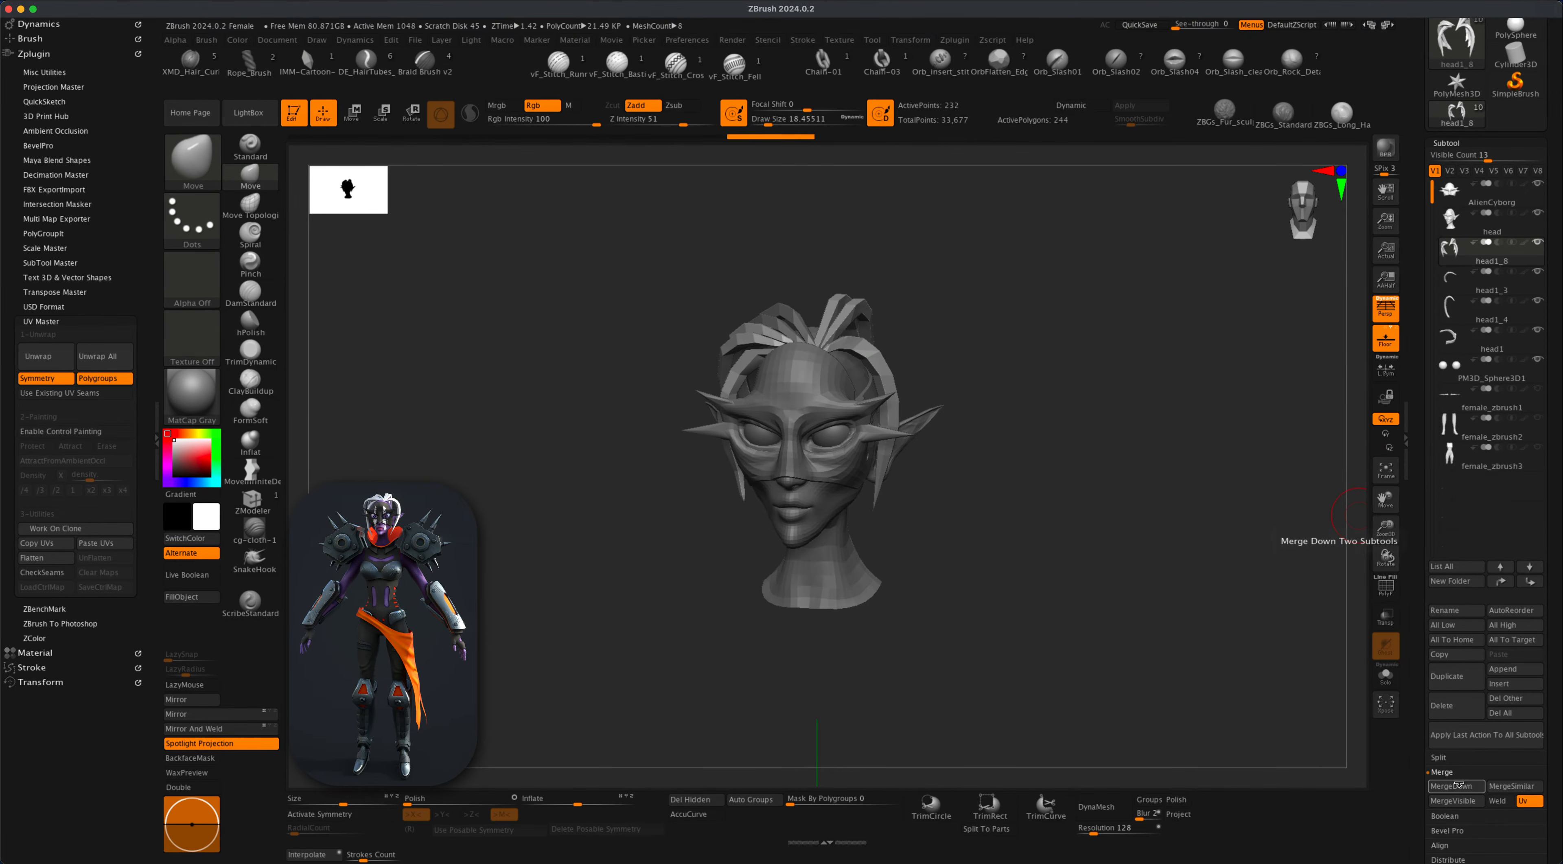
click(1458, 785)
mouse_move(1480, 247)
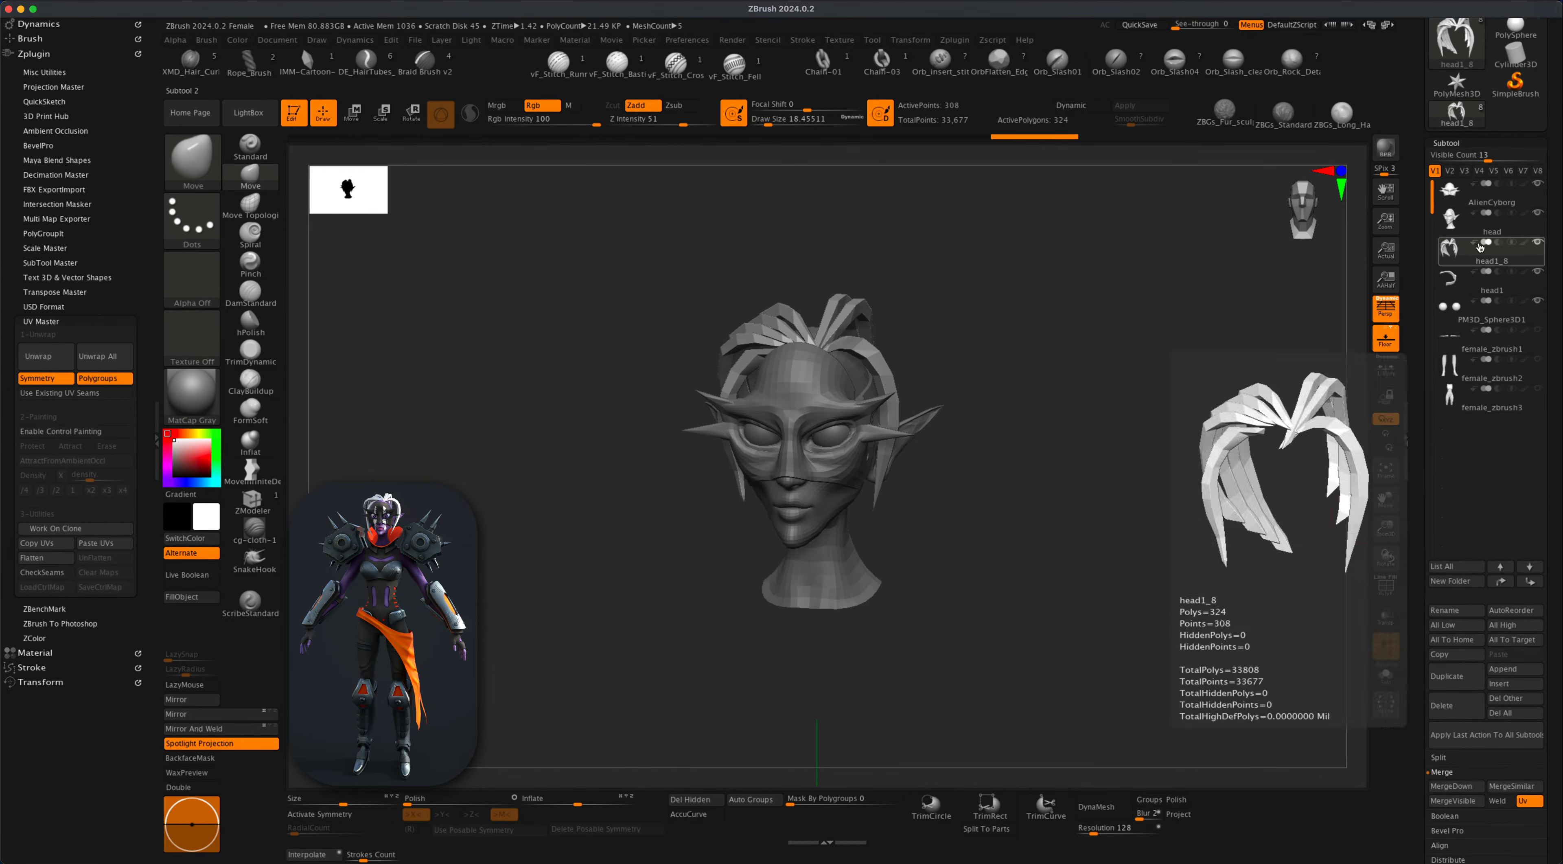
Turn on Dynamic Subdiv for the merged hair subtool to smooth the strands.
drag(1326, 533, 1048, 539)
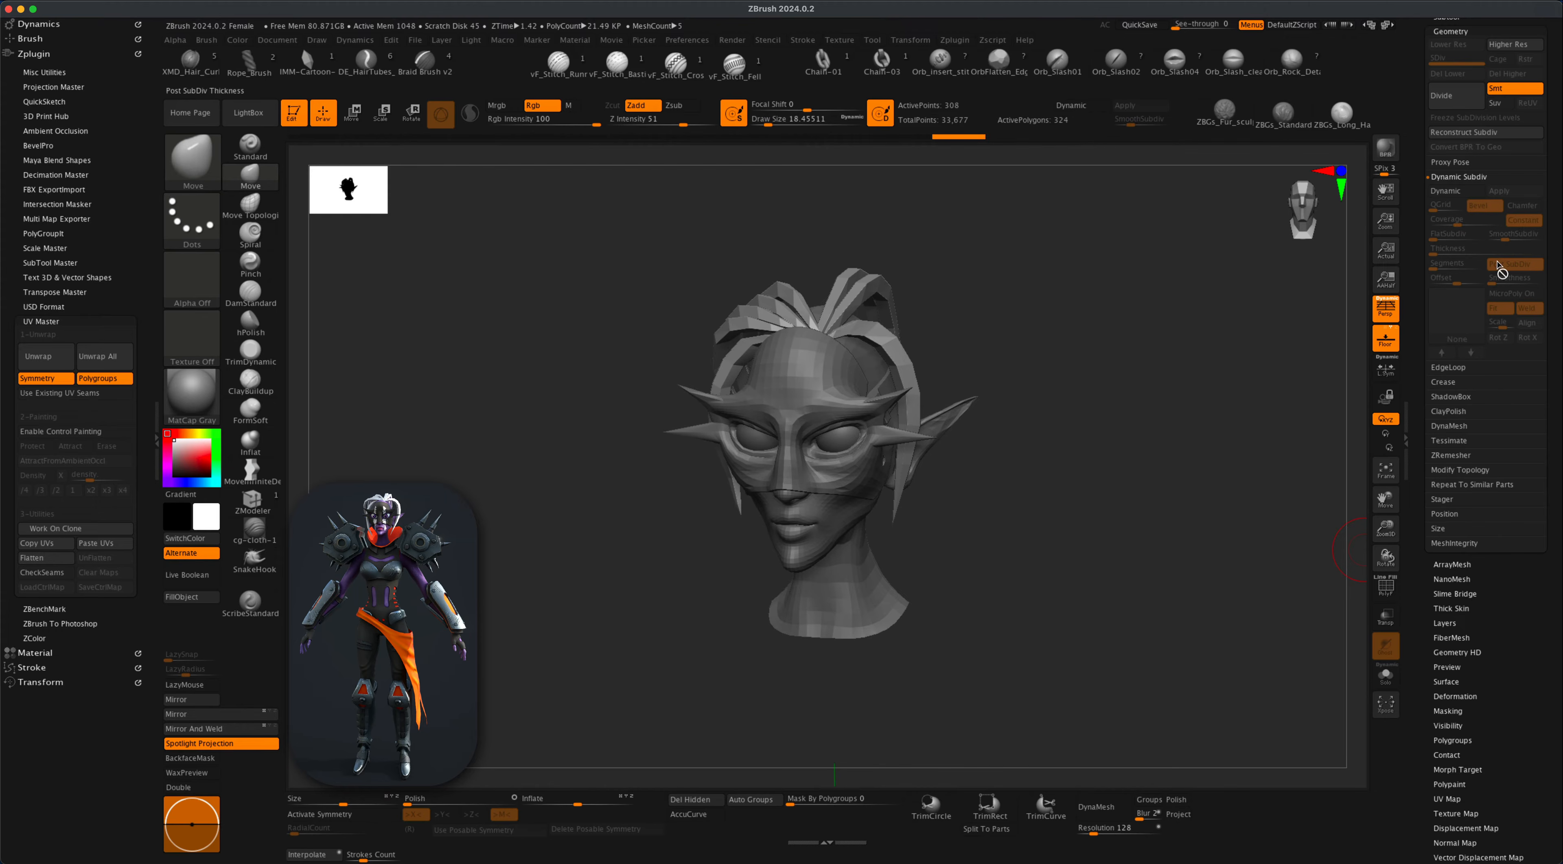
click(1450, 190)
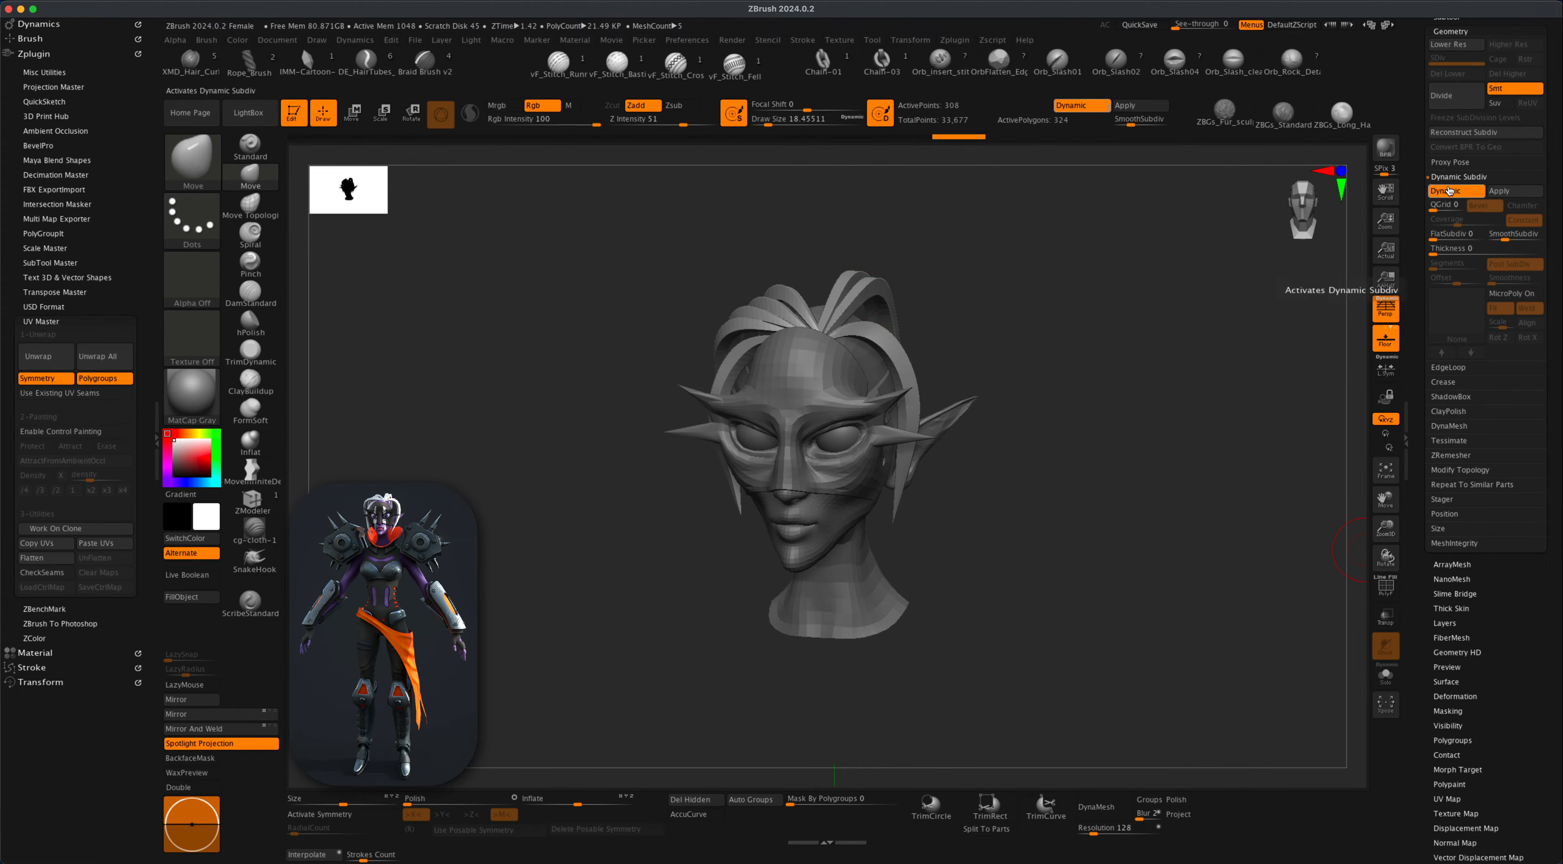
drag(1047, 374, 1033, 611)
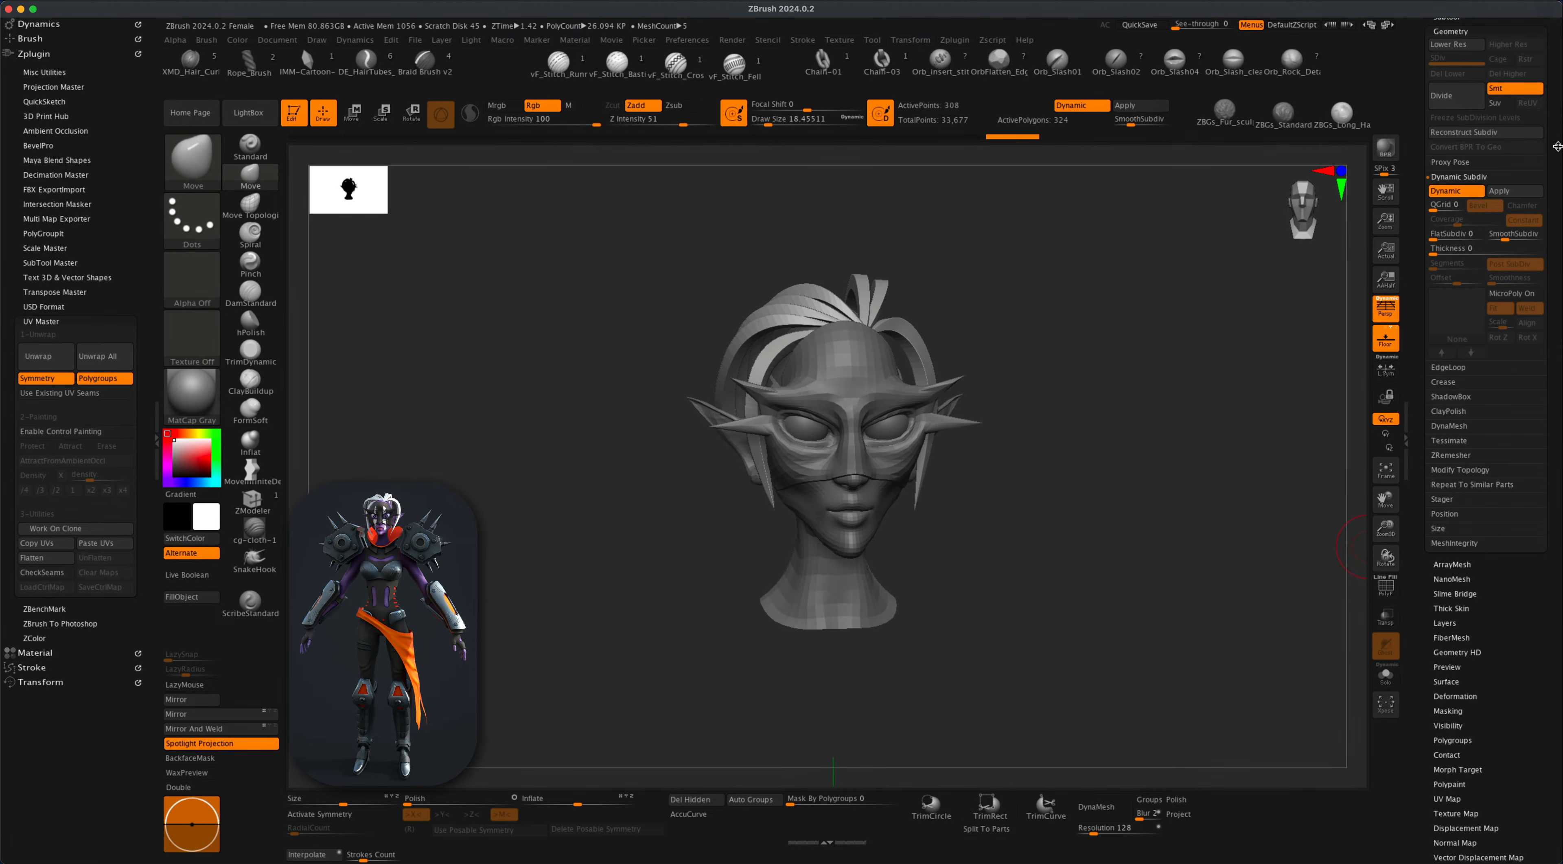
Show the torso subtool female_zbrush3 and the arms subtool female_zbrush1 together with the head.
drag(1558, 146, 1554, 259)
click(1457, 313)
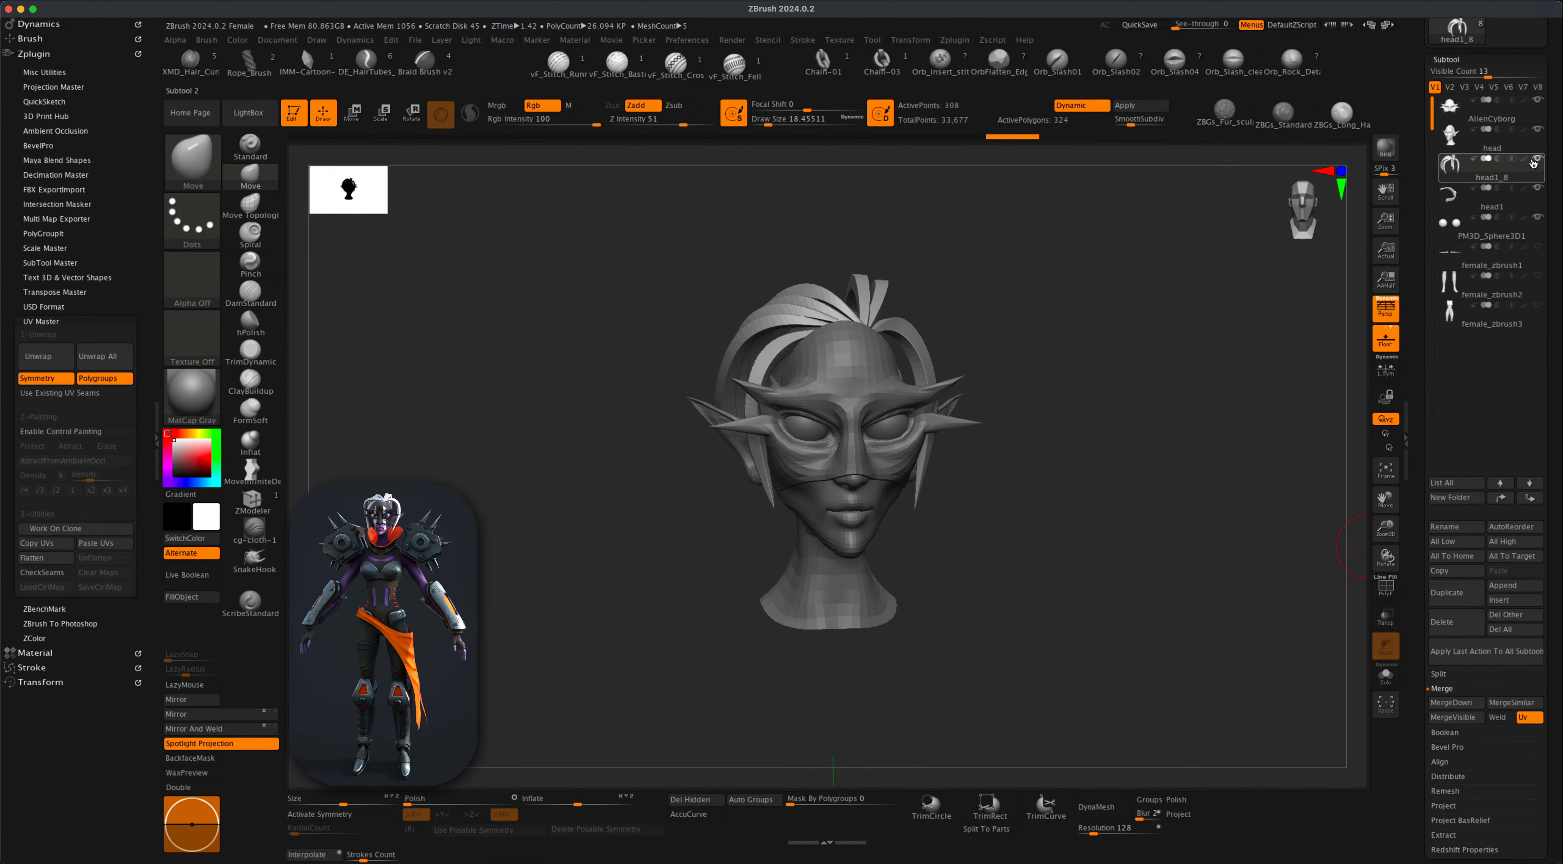
click(1539, 307)
alt+drag(1089, 523, 1050, 516)
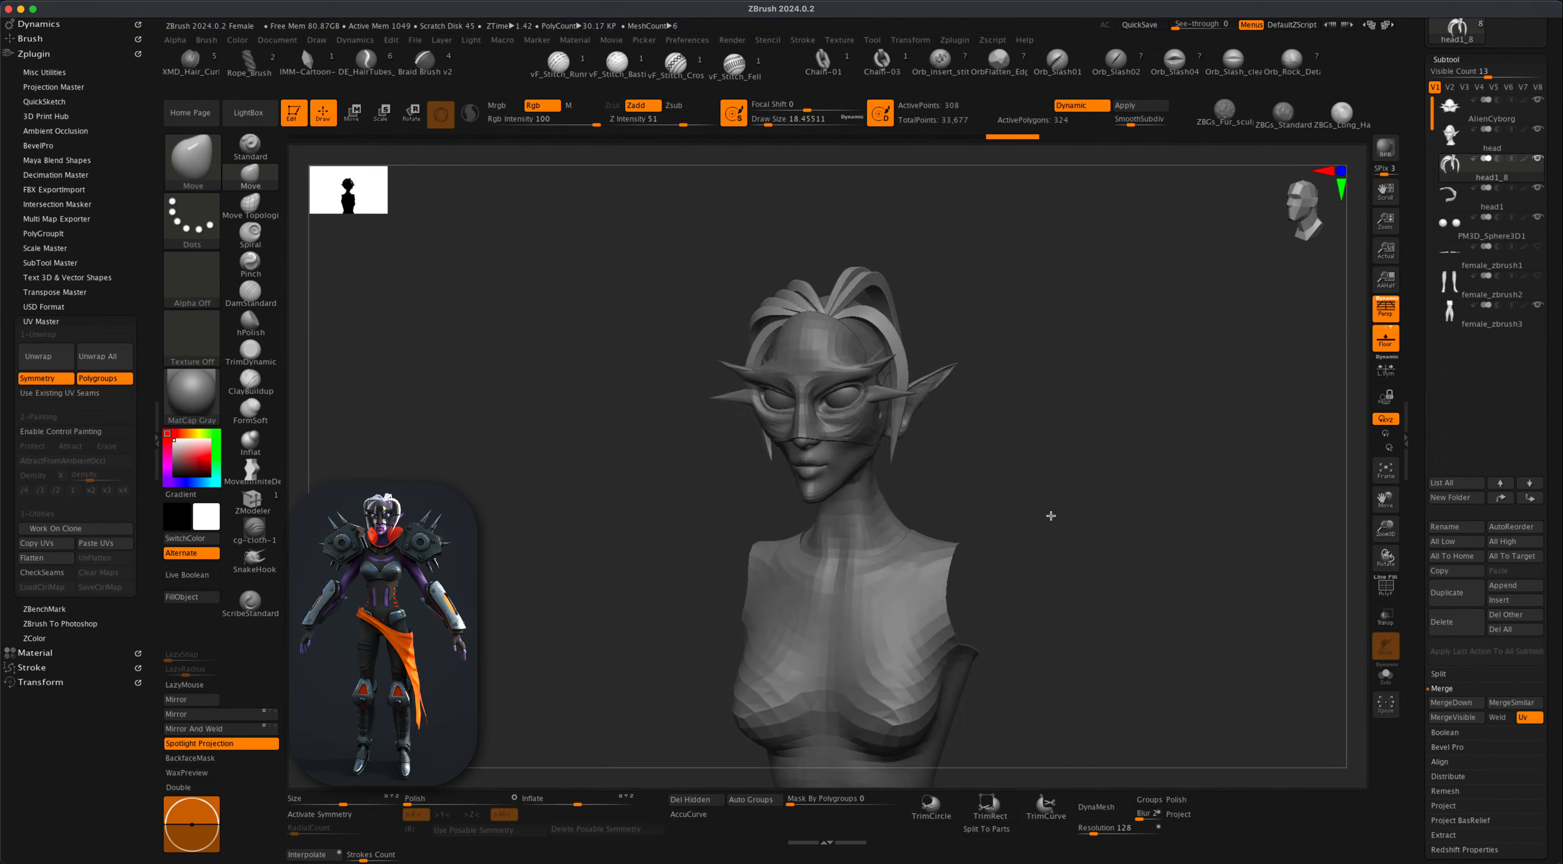
click(1538, 246)
drag(1089, 425, 933, 527)
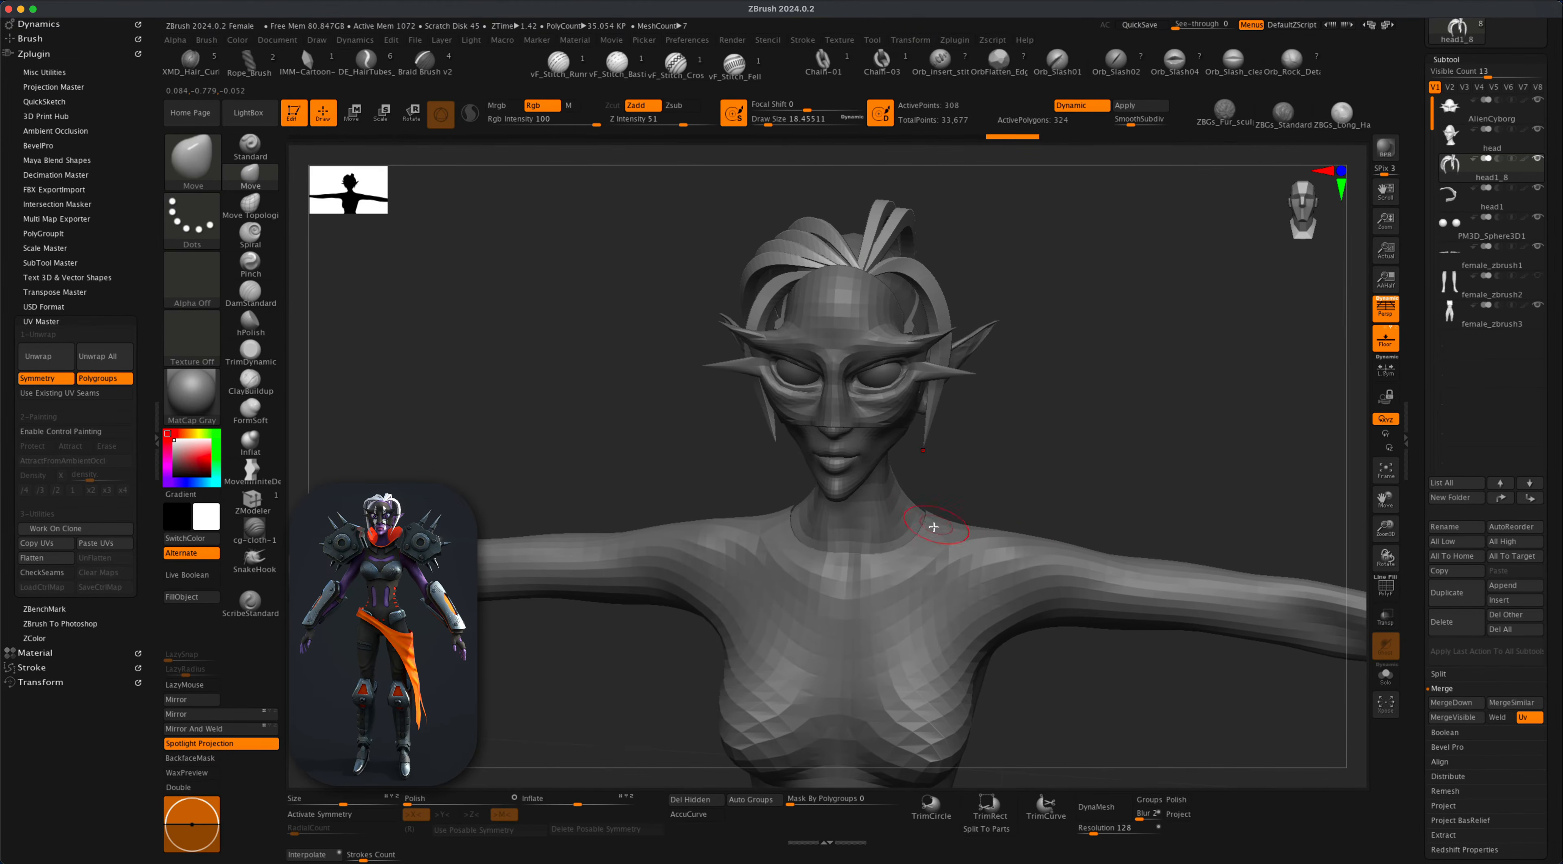
drag(998, 489, 1031, 452)
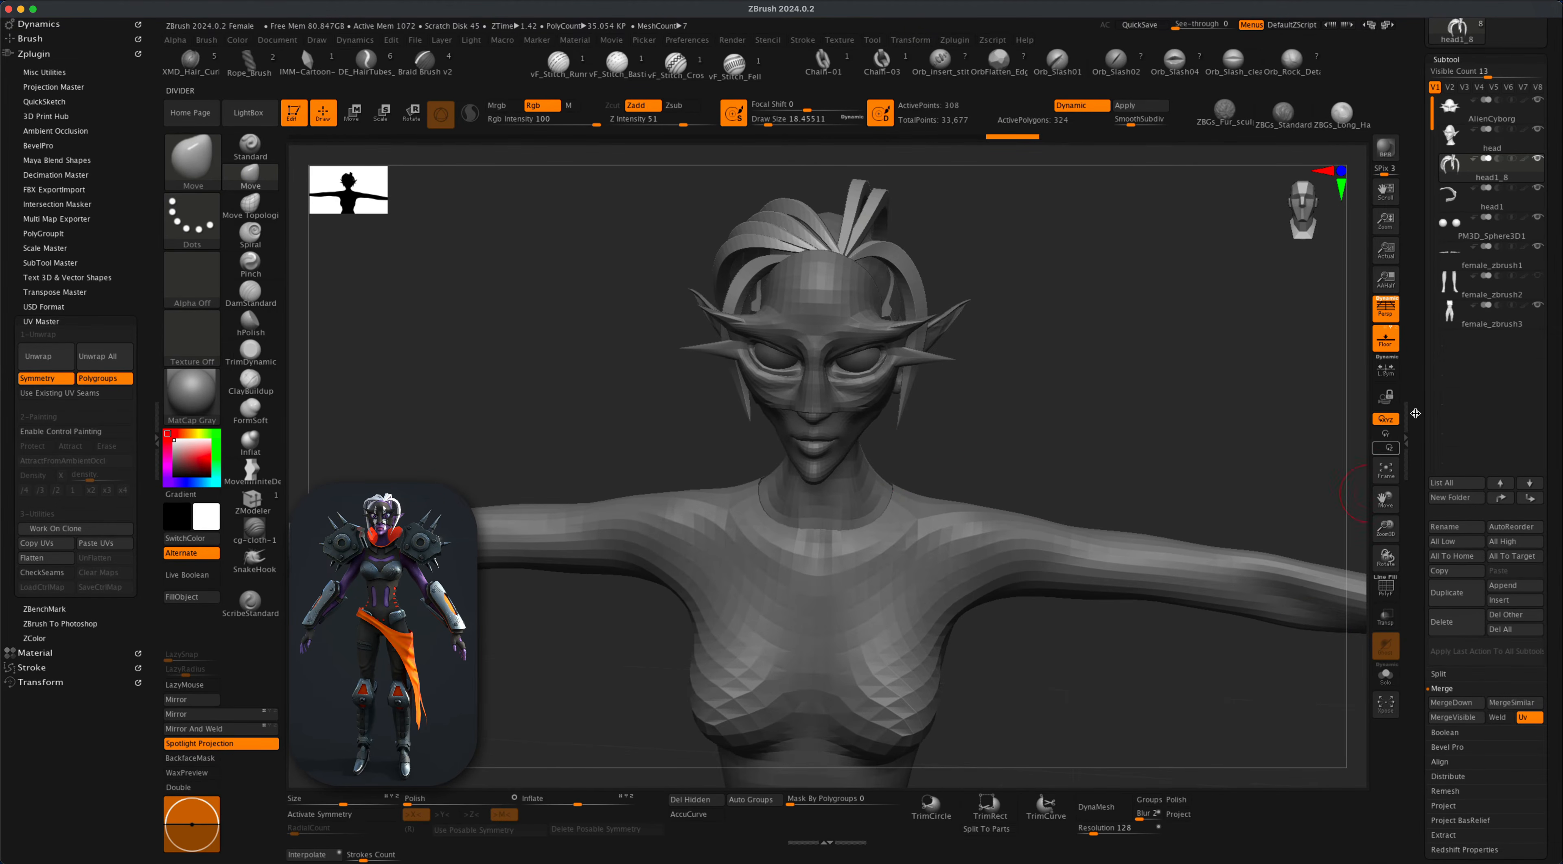
Make the torso subtool female_zbrush3 active and display its polygroup wireframe around the neckline.
click(1456, 314)
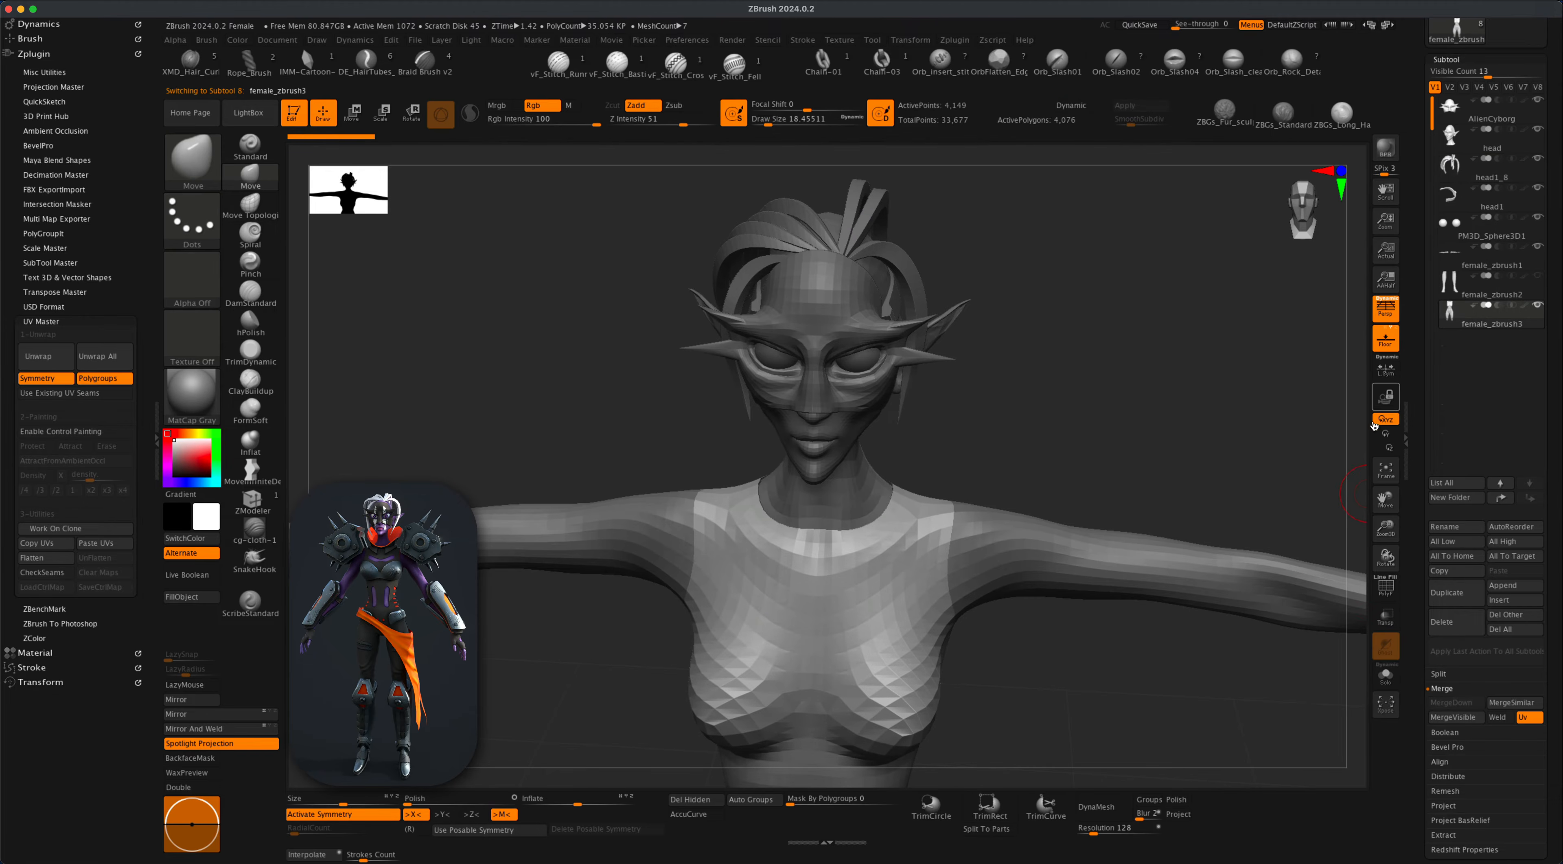
click(1389, 588)
drag(1117, 660, 1090, 643)
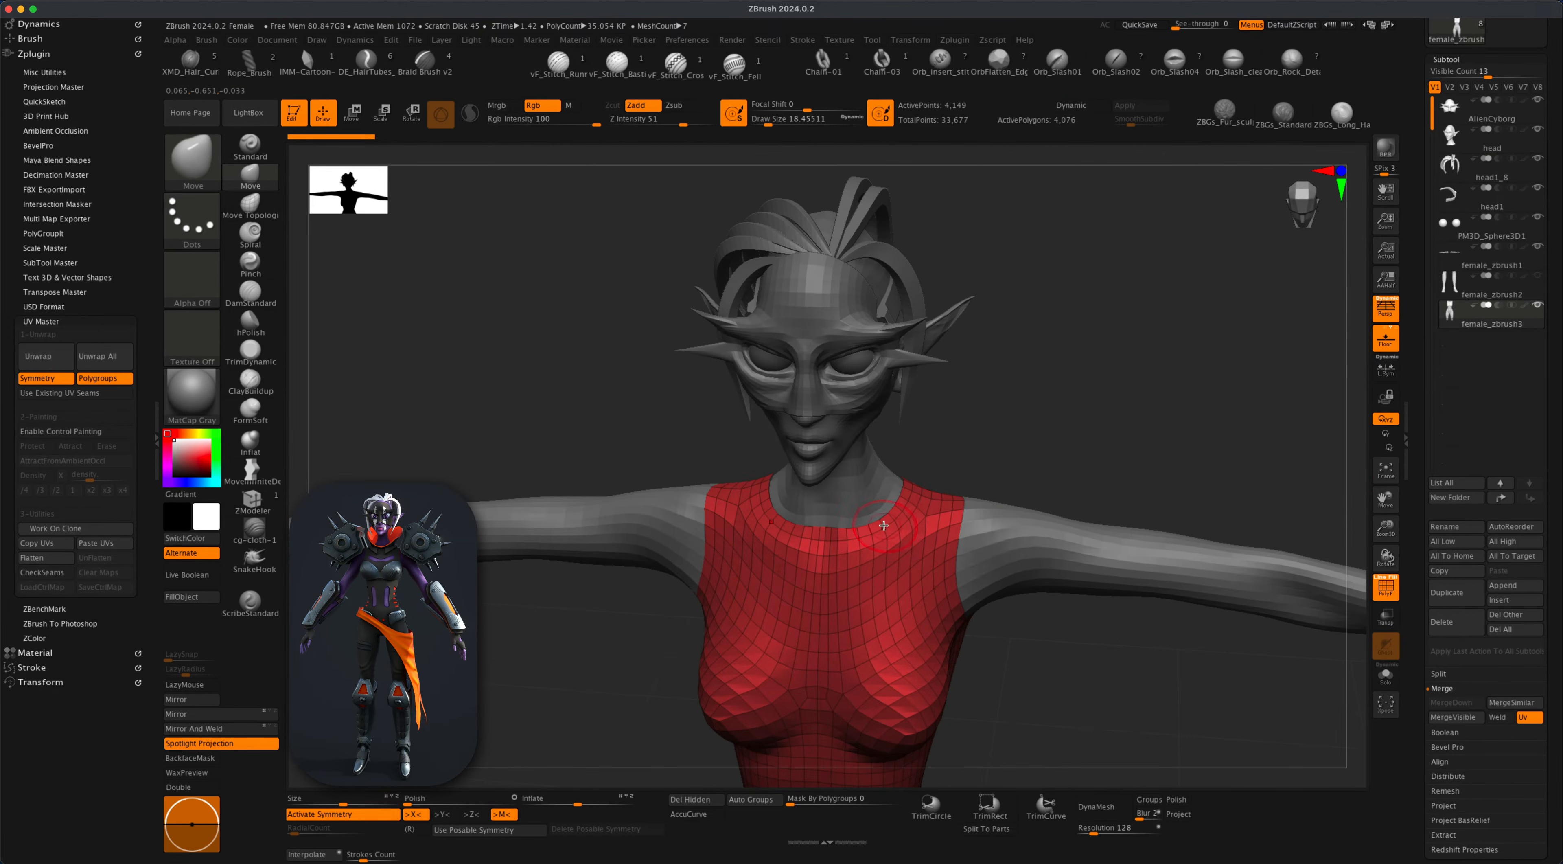
alt+drag(1019, 450, 1005, 508)
drag(906, 513, 878, 516)
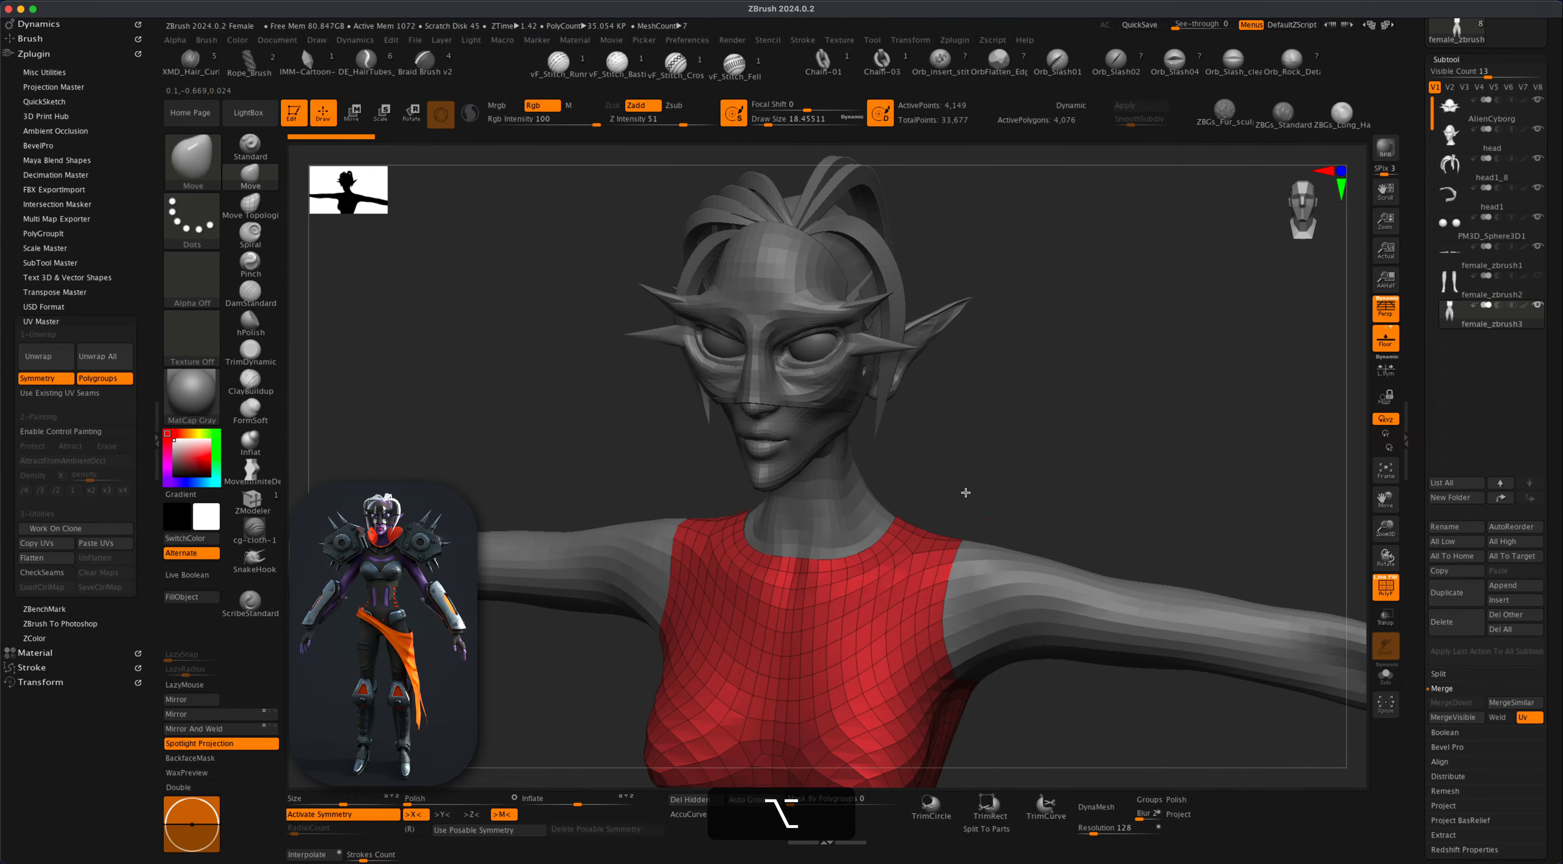
drag(963, 493, 496, 502)
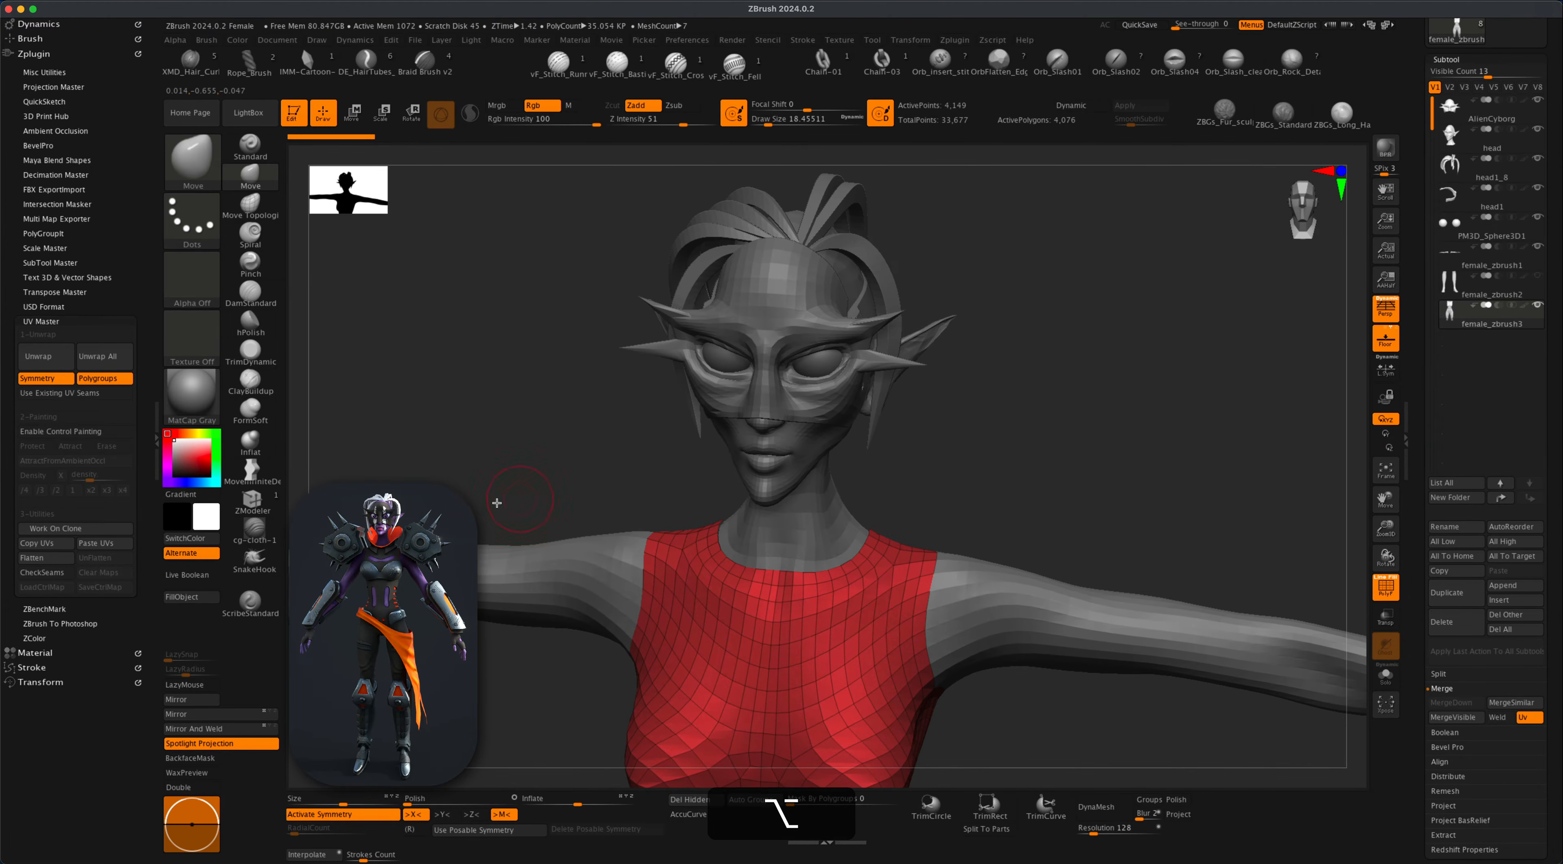
Assign a new polygroup to the polygon loop around the torso's neckline using ZModeler's PolyGroup action with the Polyloop target.
click(241, 494)
alt+drag(986, 463, 962, 537)
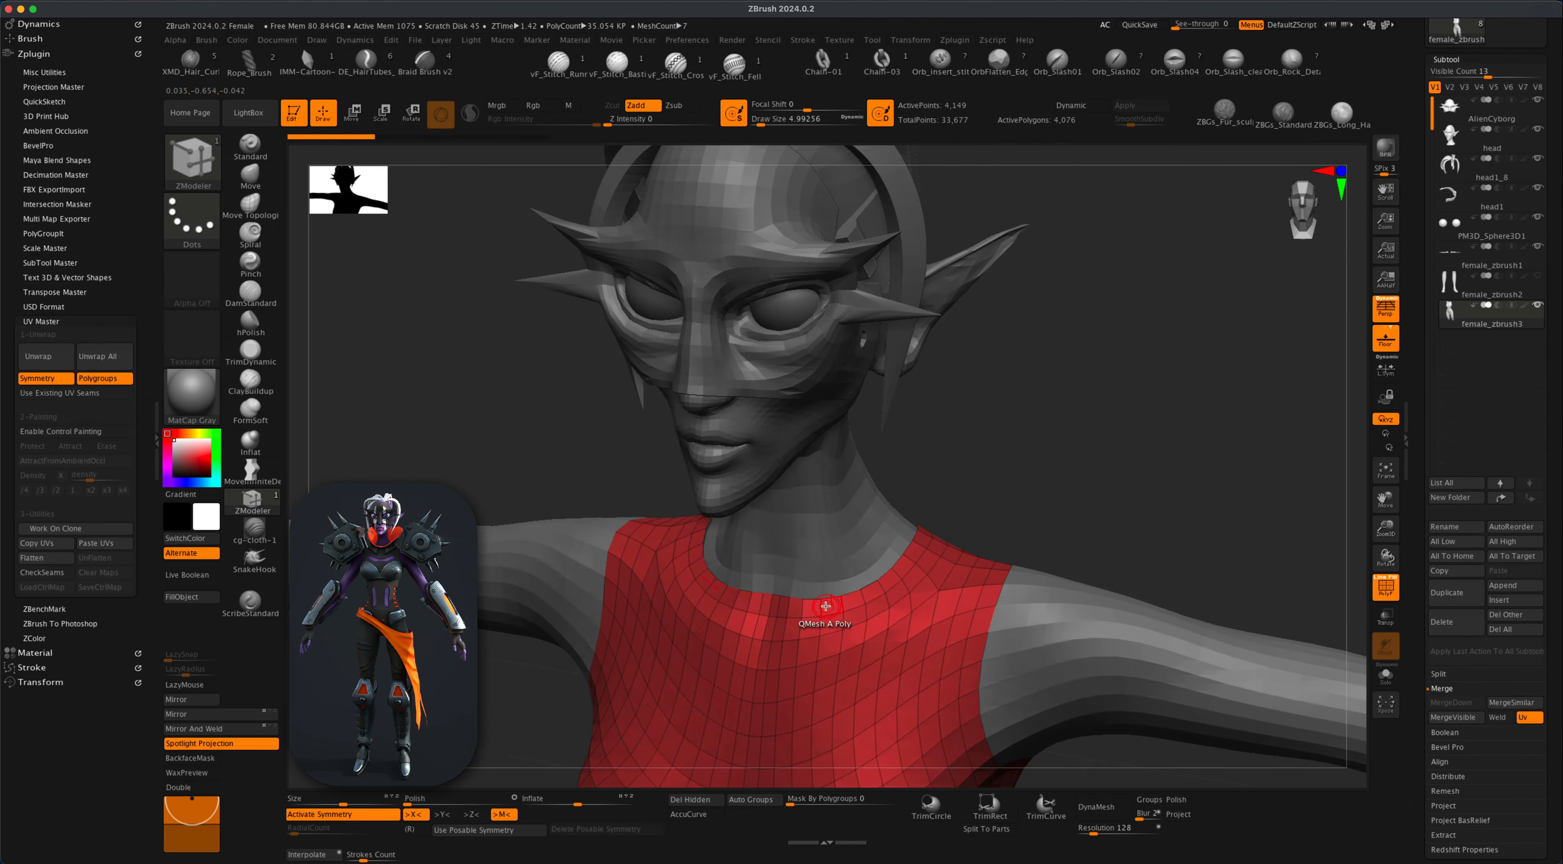
key(space)
click(779, 420)
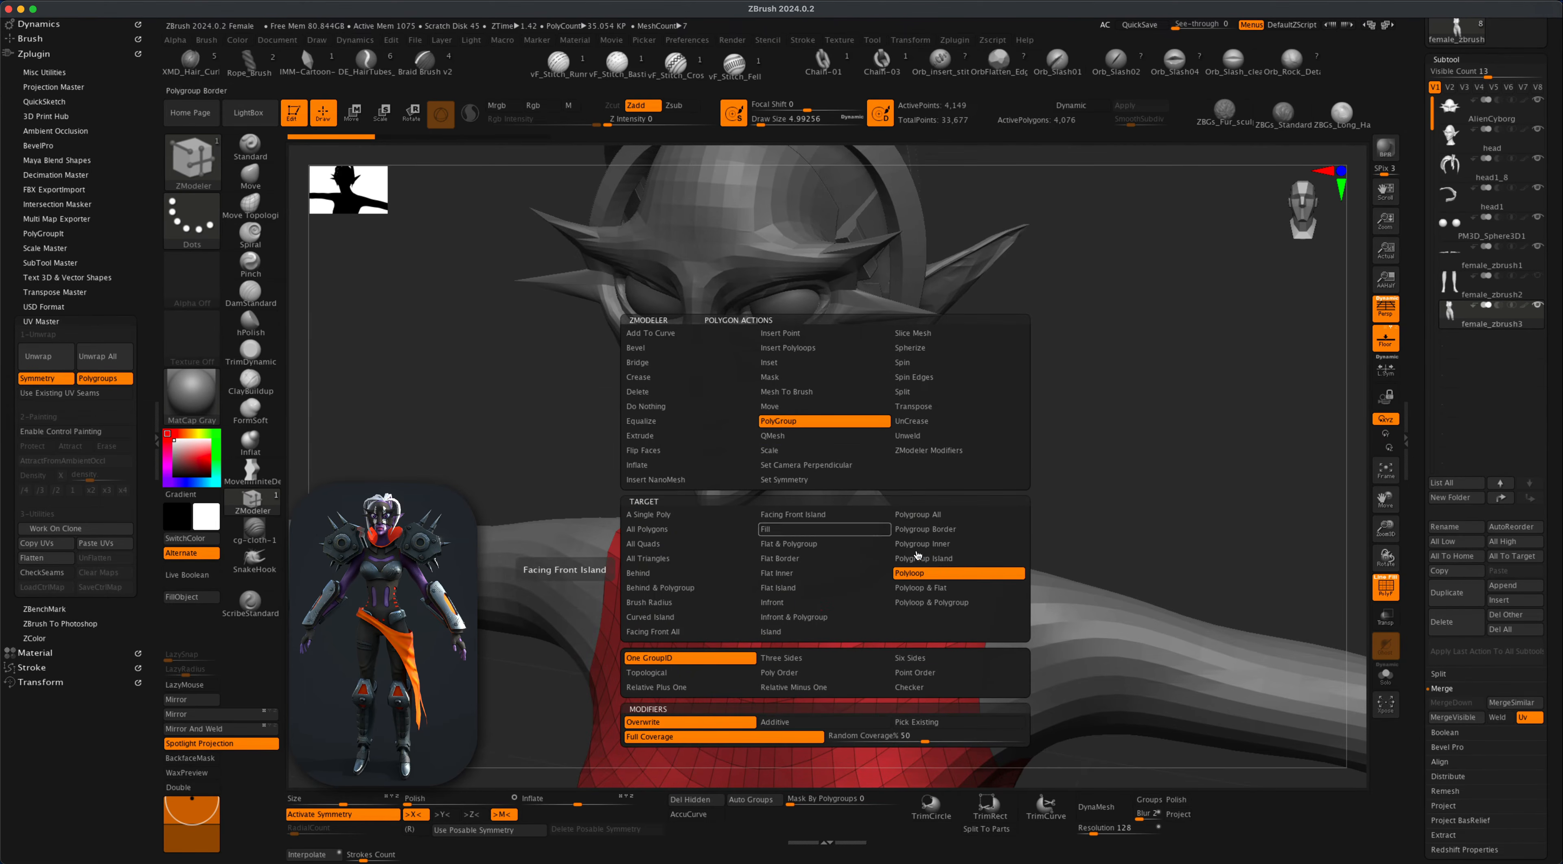
click(918, 557)
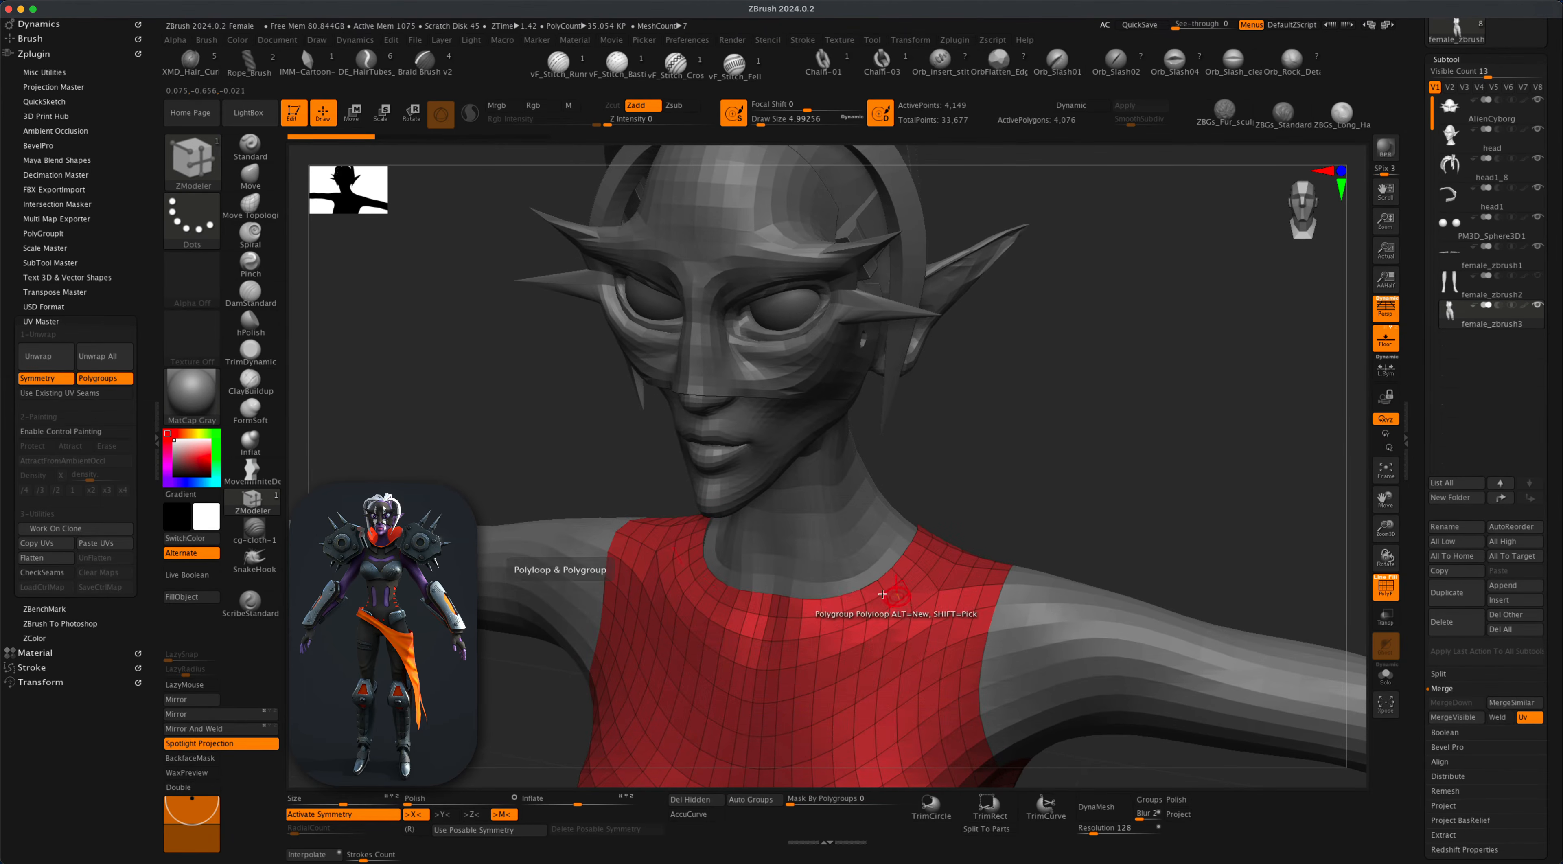
click(827, 605)
Extrude the neckline polygroup upward and outward into a standing collar using ZModeler's Extrude action with the Polygroup All target.
drag(1060, 491, 934, 557)
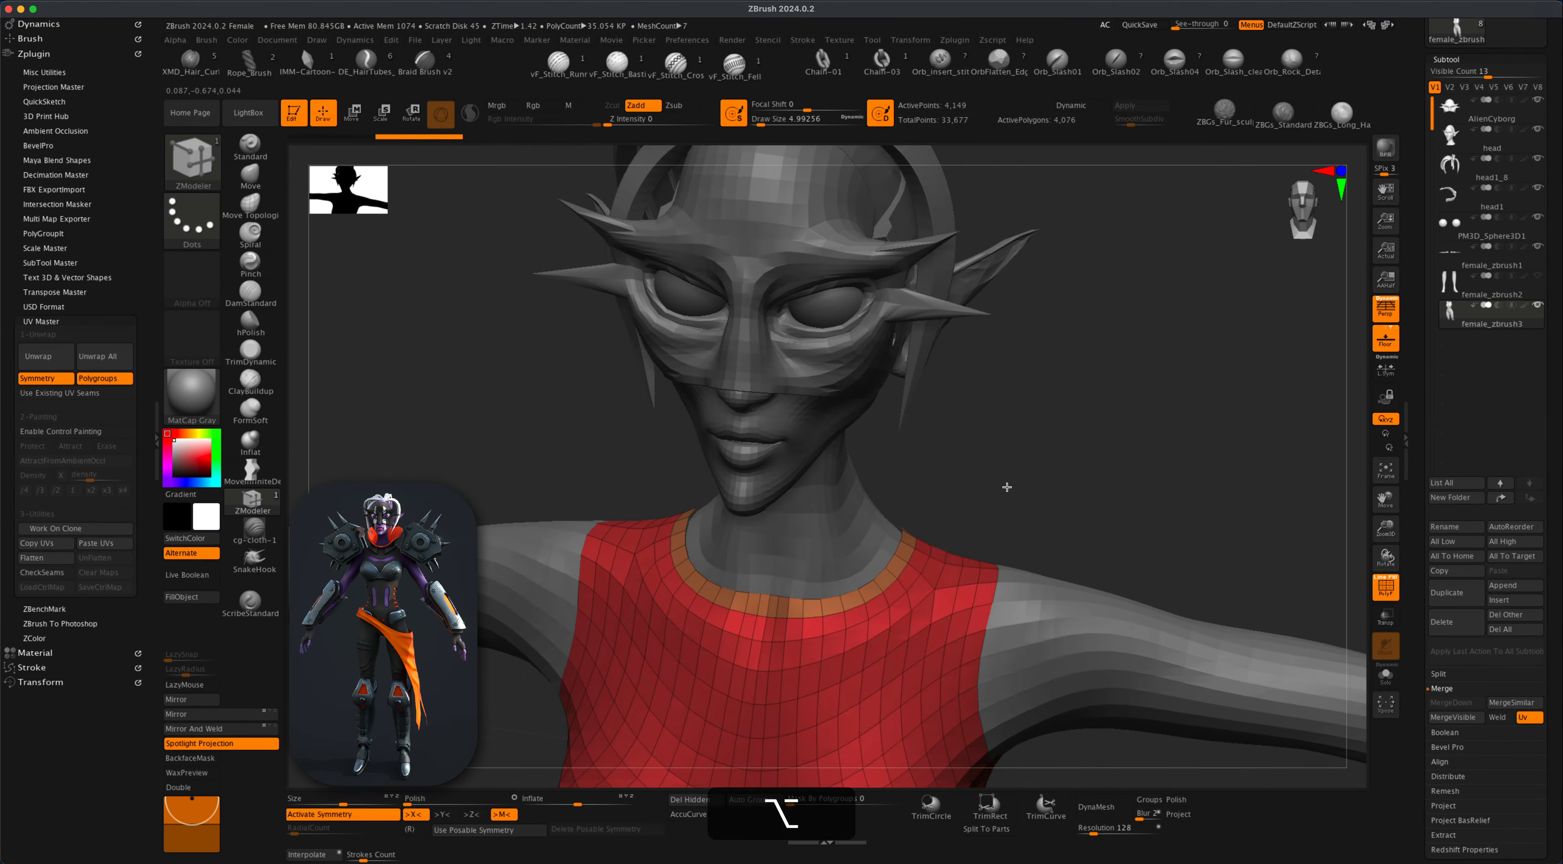
key(space)
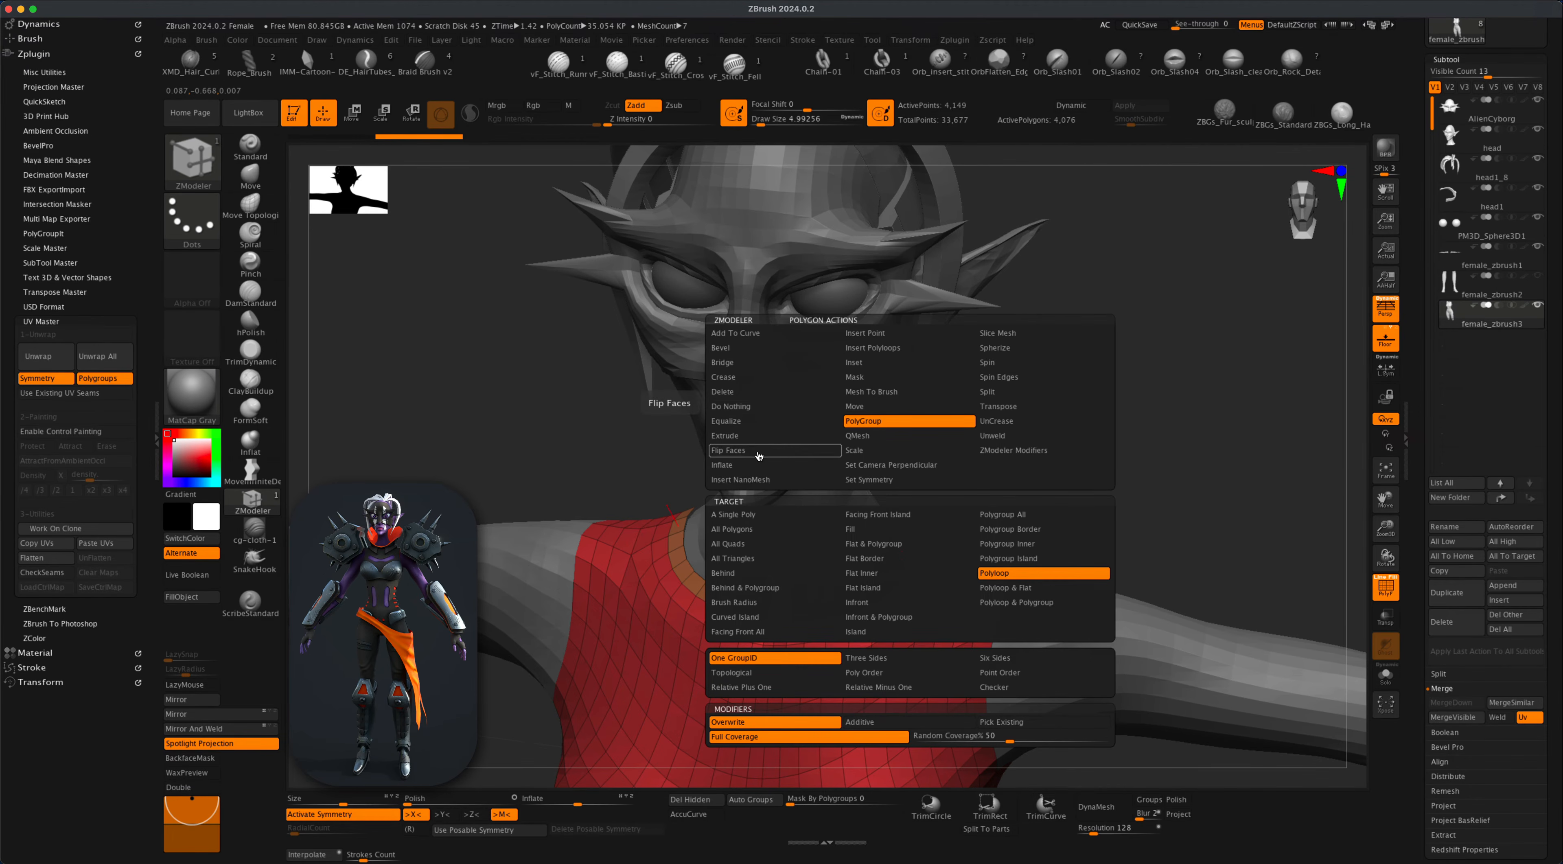
click(757, 436)
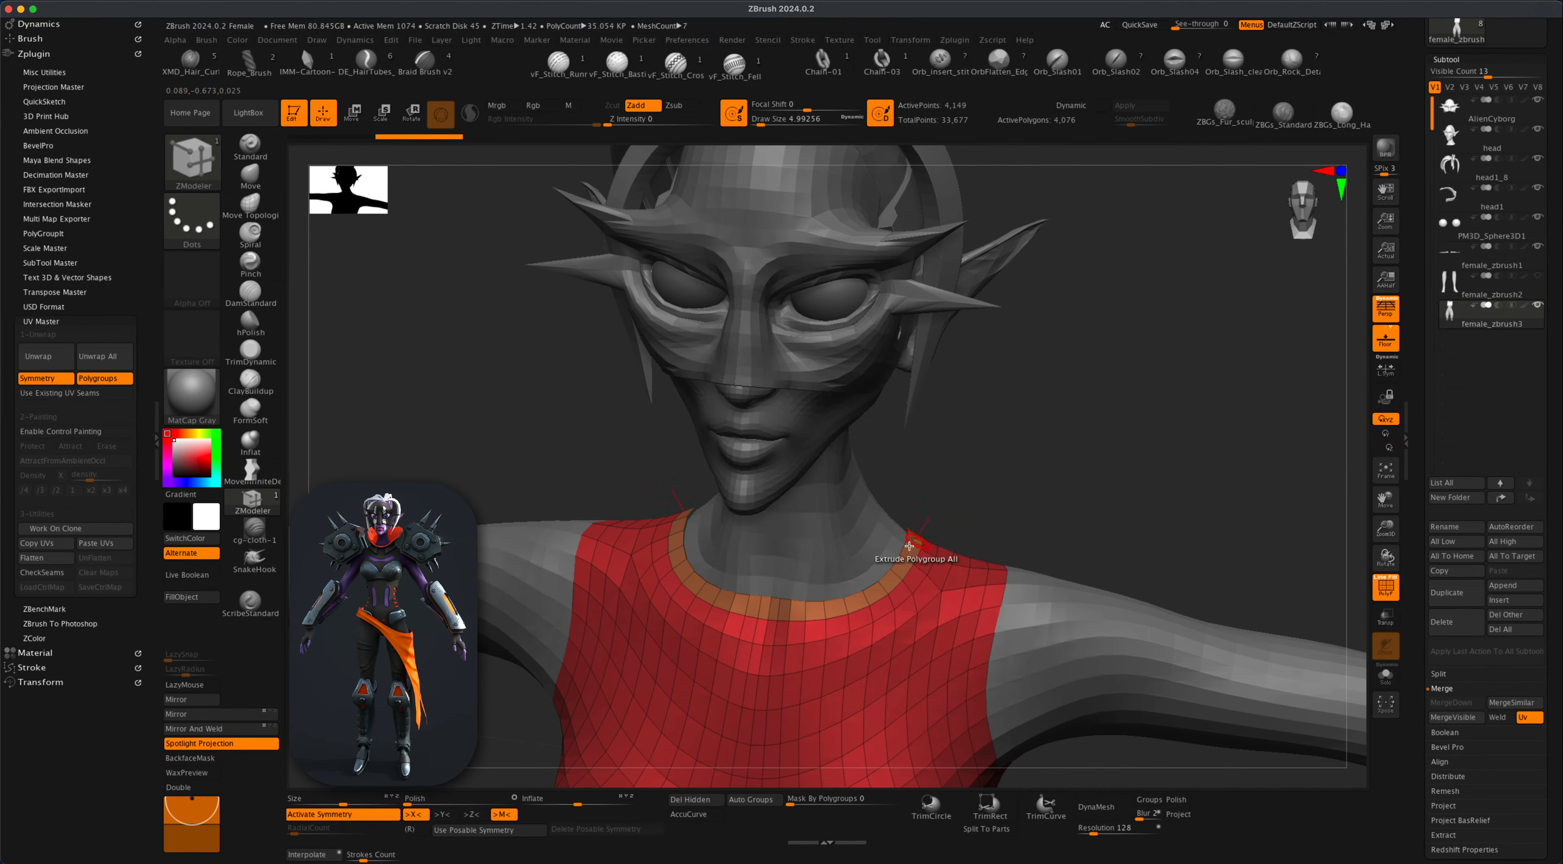
drag(909, 546, 1062, 479)
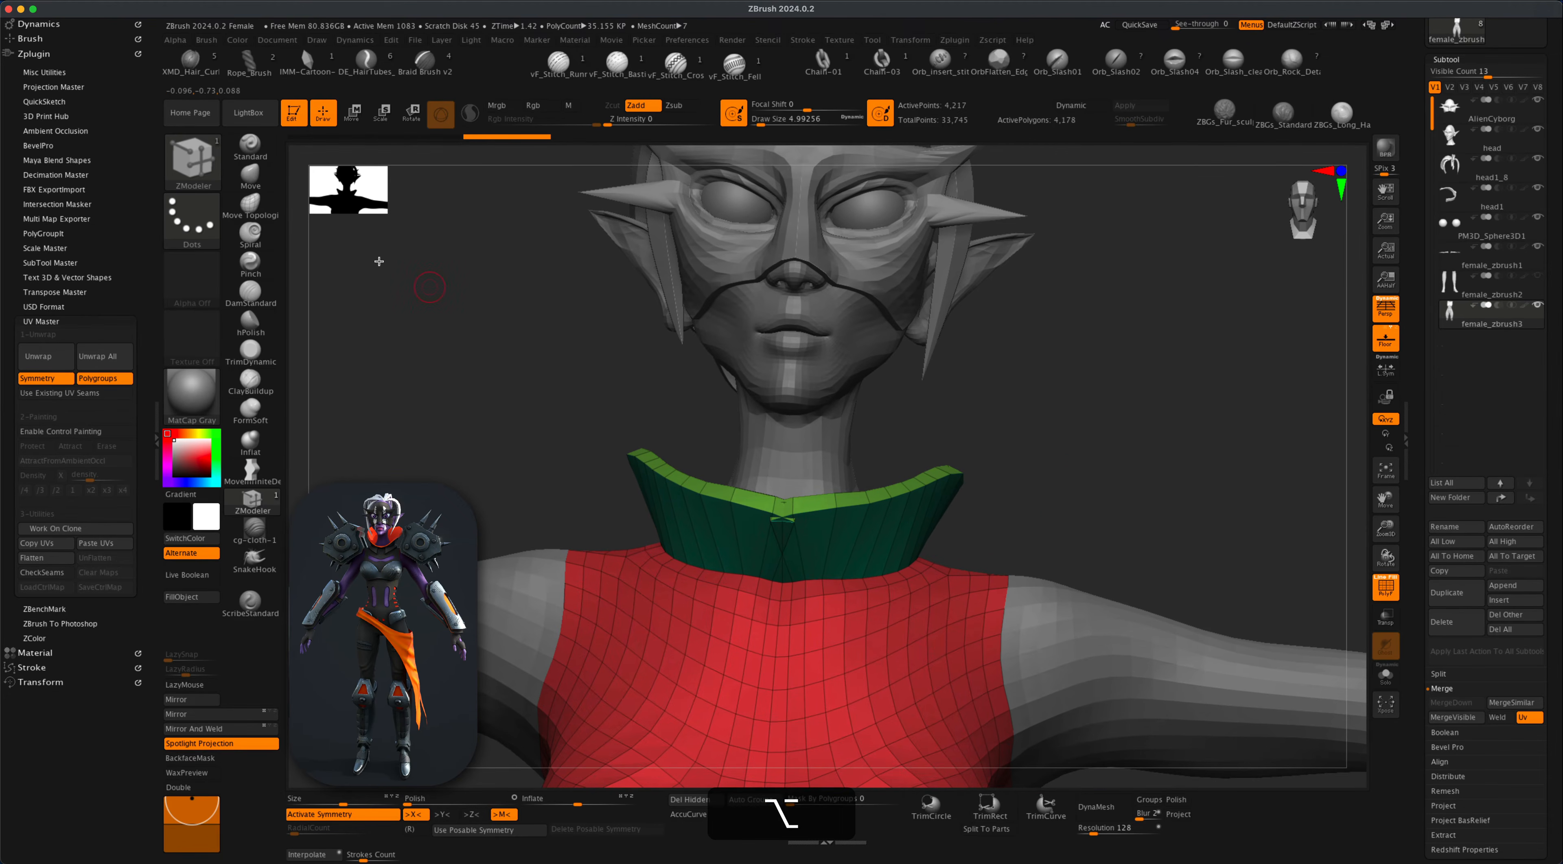
Smooth the collar's rim at the front centre so the notch in front of the throat is softened.
key(super+z)
key(shift)
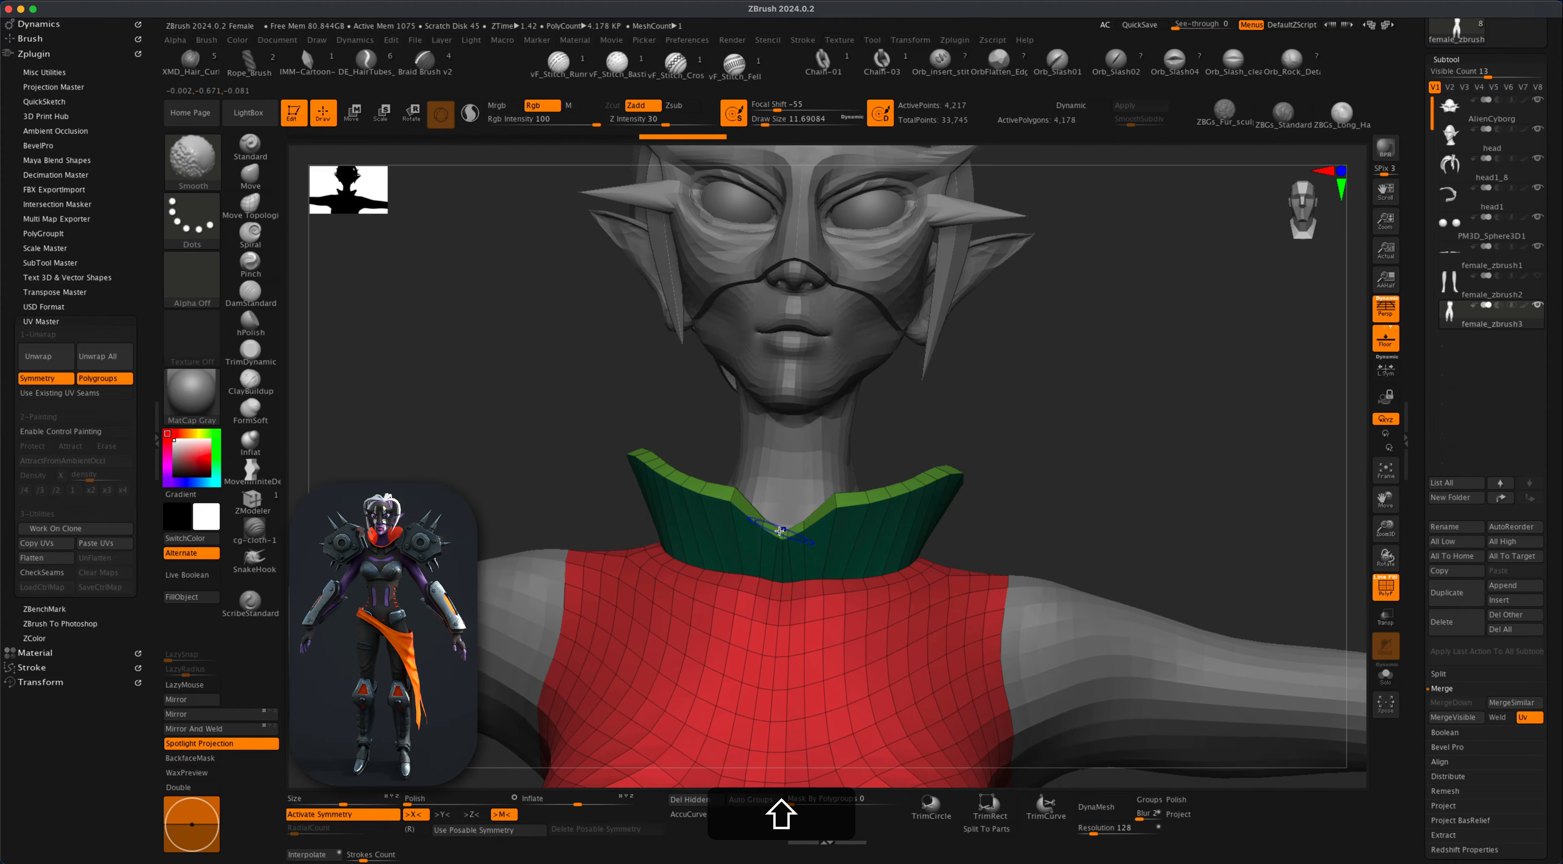
mouse_move(1117, 496)
mouse_down()
mouse_move(1135, 511)
mouse_move(1113, 514)
mouse_up()
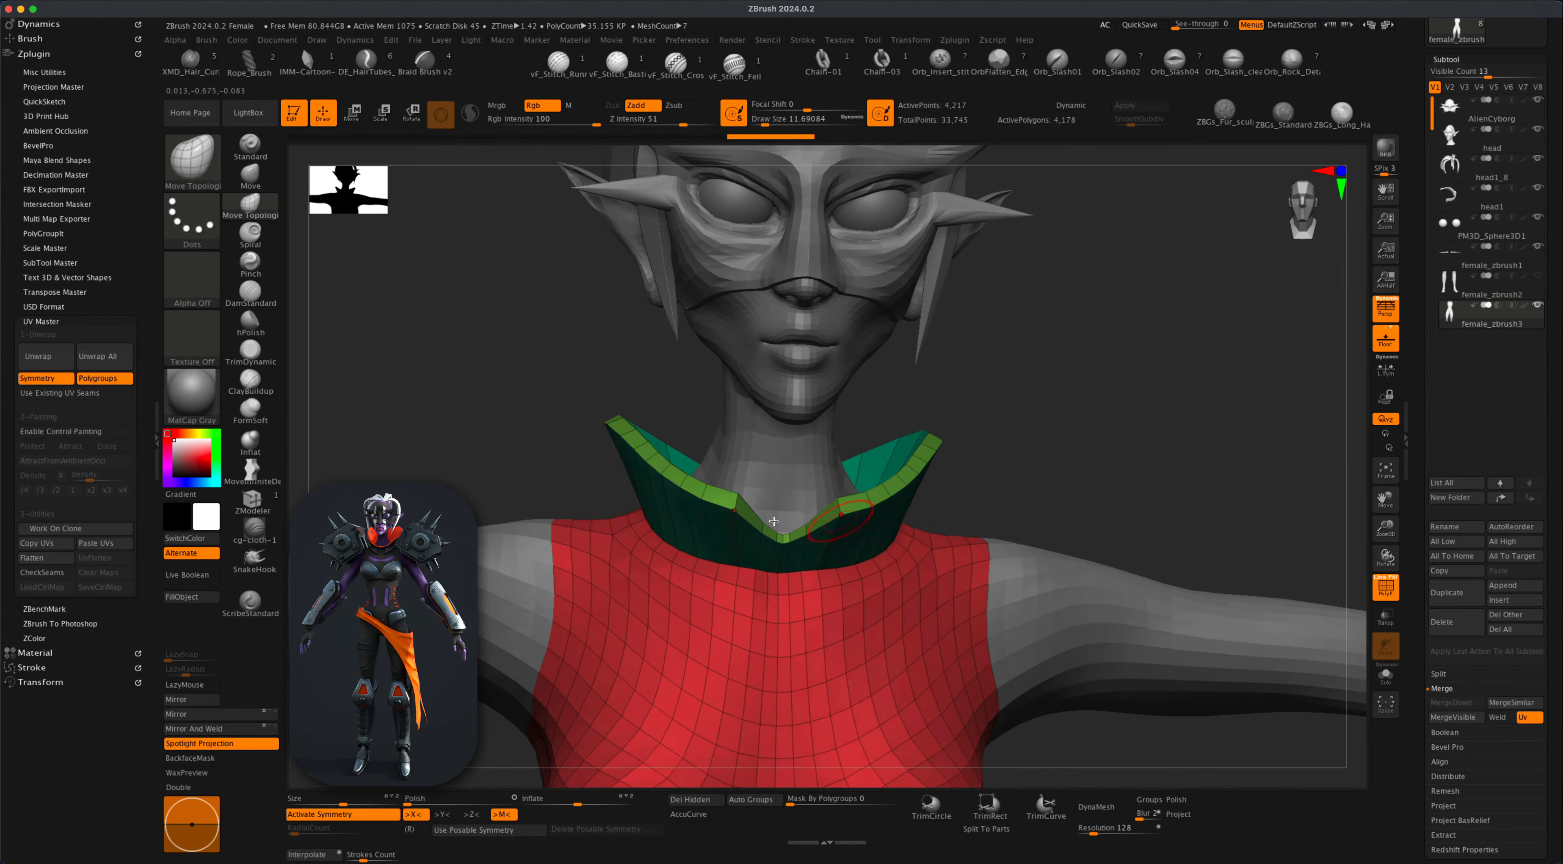
Raise the dip in the collar's back rim with the Move Topological brush at a draw size of about 20.
mouse_move(1041, 459)
mouse_down()
mouse_move(1056, 467)
mouse_move(1010, 466)
mouse_move(1117, 411)
mouse_move(1086, 375)
mouse_move(1069, 439)
mouse_move(995, 457)
mouse_up()
key(s)
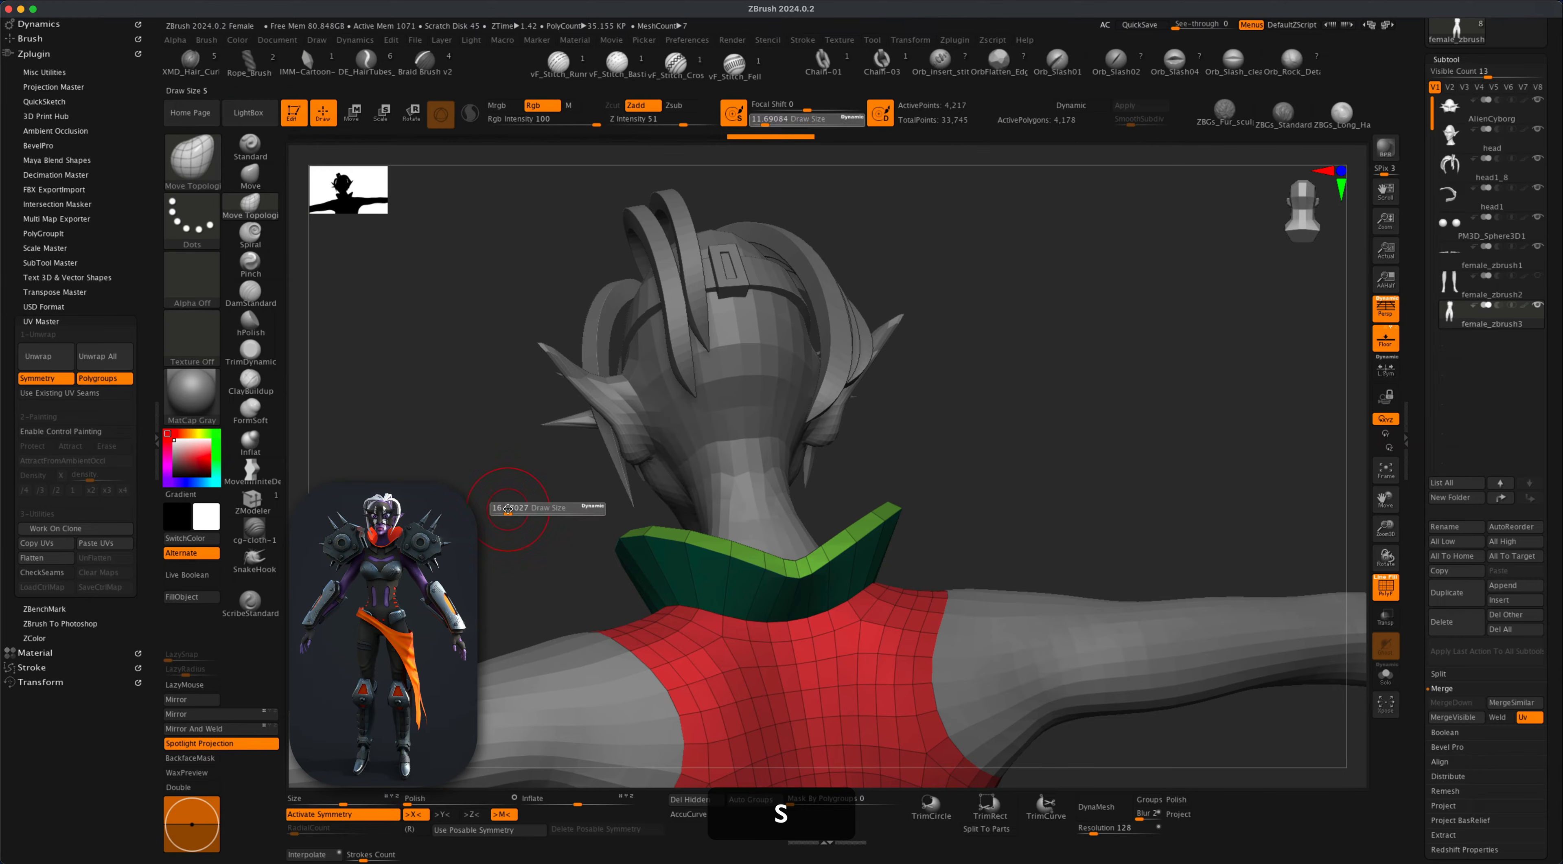
drag(501, 509, 514, 509)
drag(809, 539, 837, 520)
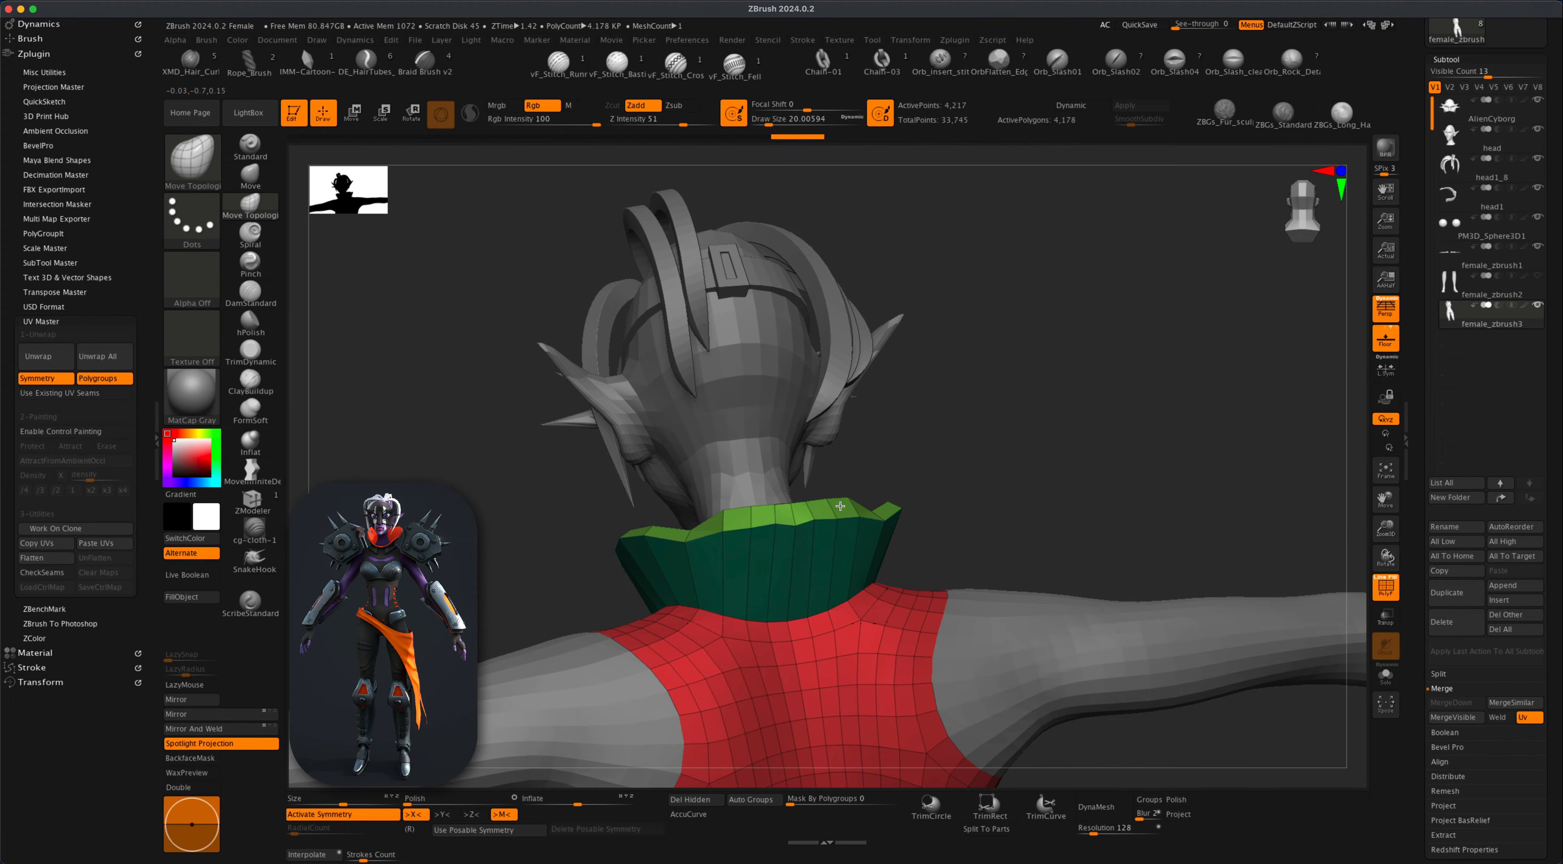
drag(967, 490, 905, 506)
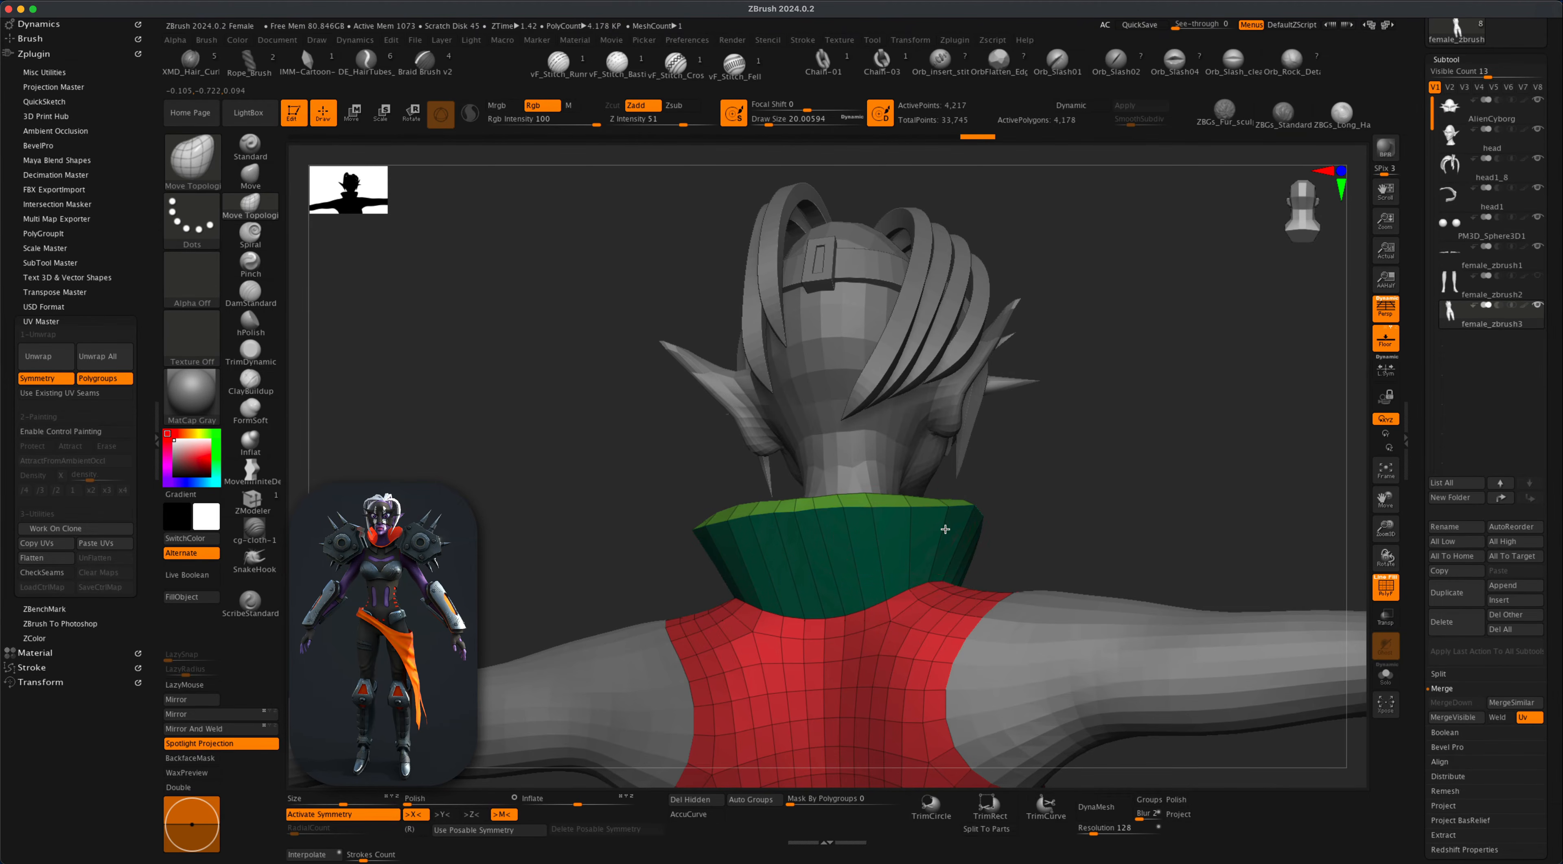
Pull the back of the collar up high behind the head using the Move brush at a draw size of about 43.8, undoing the last adjustment.
mouse_move(1109, 527)
mouse_down()
mouse_move(1124, 534)
mouse_move(1110, 513)
mouse_move(1199, 512)
mouse_move(1100, 505)
mouse_move(1141, 512)
mouse_move(1111, 499)
mouse_move(1129, 458)
mouse_move(1108, 479)
mouse_move(969, 479)
mouse_up()
click(259, 174)
key(s)
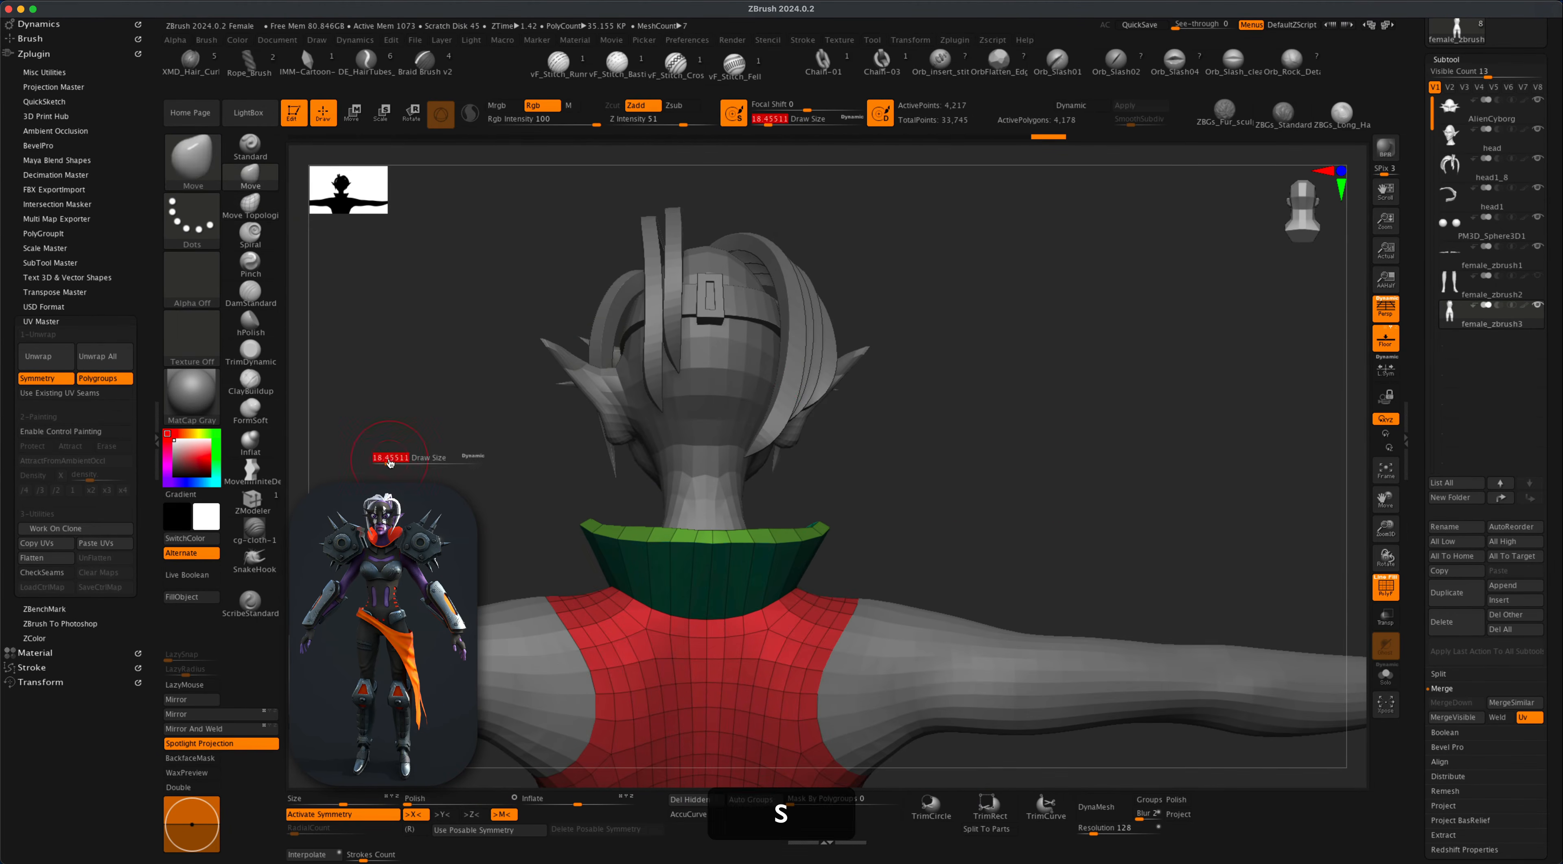
drag(389, 462, 398, 463)
mouse_move(967, 493)
mouse_down()
mouse_move(796, 542)
mouse_move(743, 461)
mouse_up()
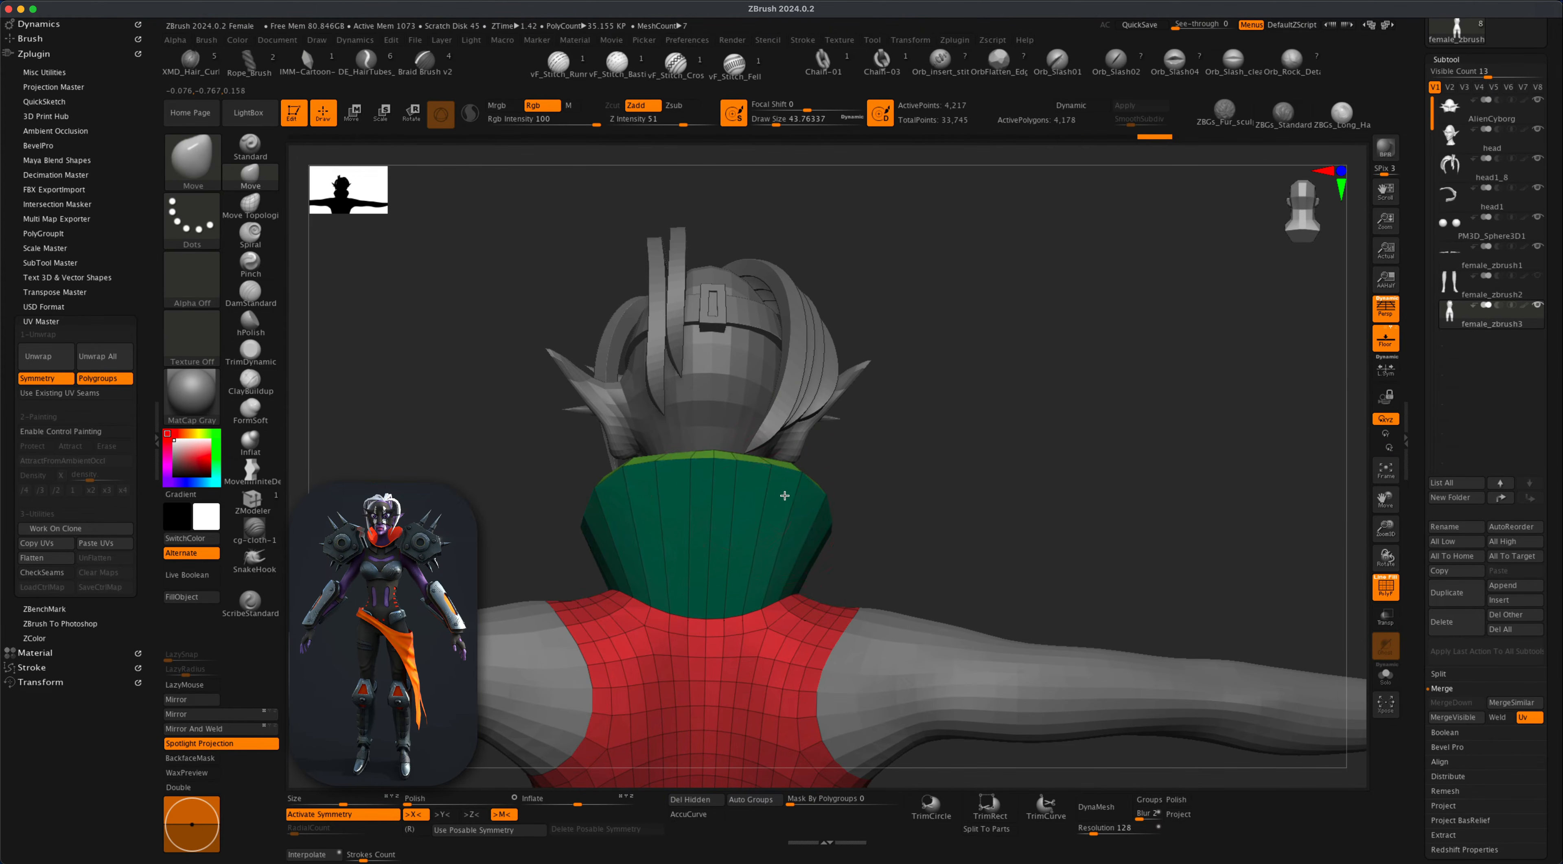
drag(862, 519, 868, 524)
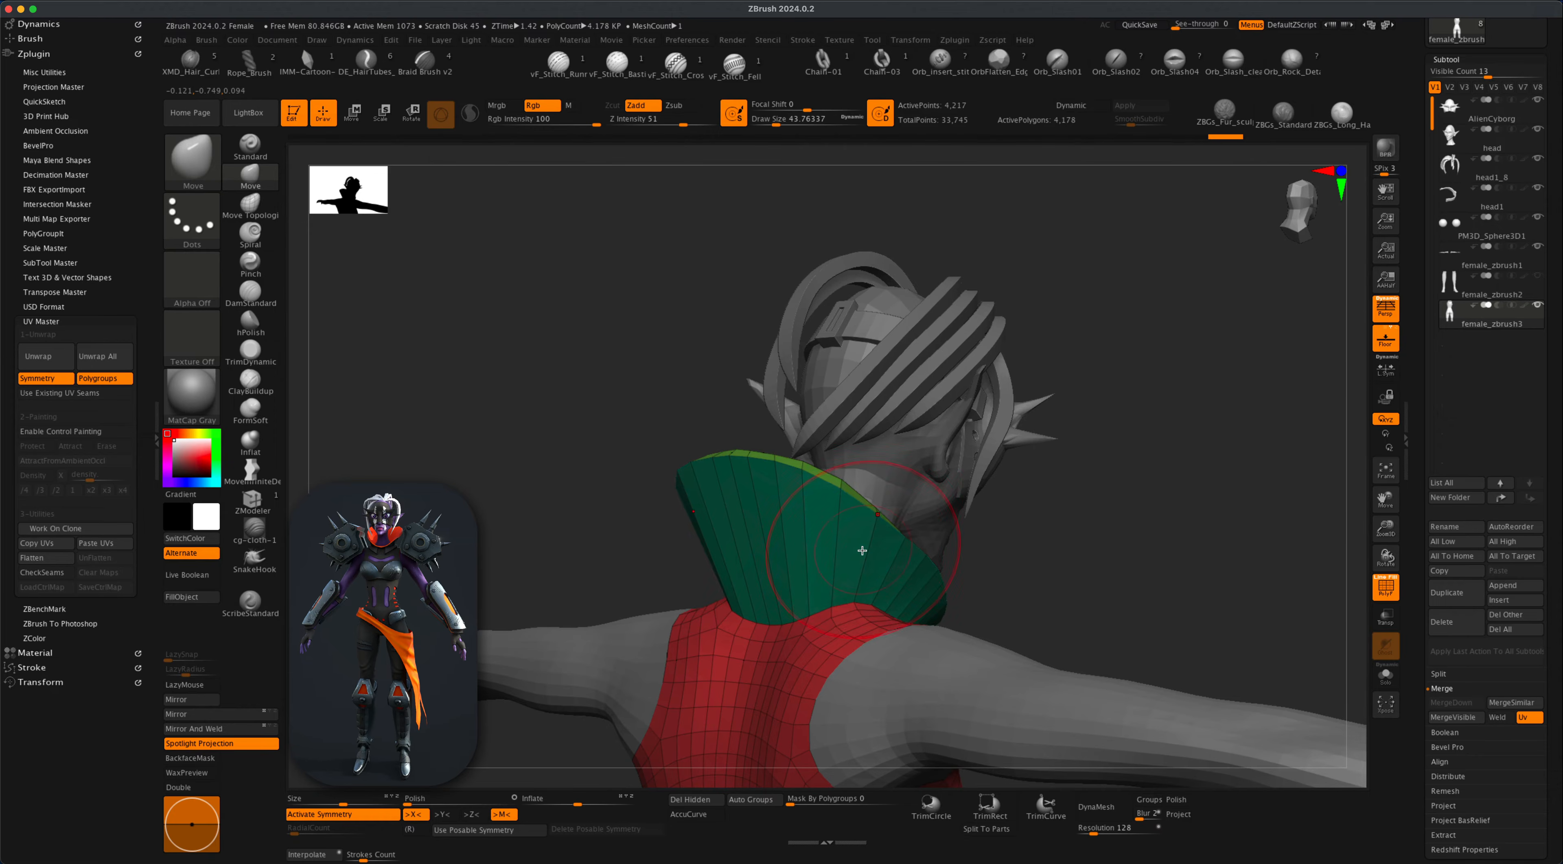
key(super+z)
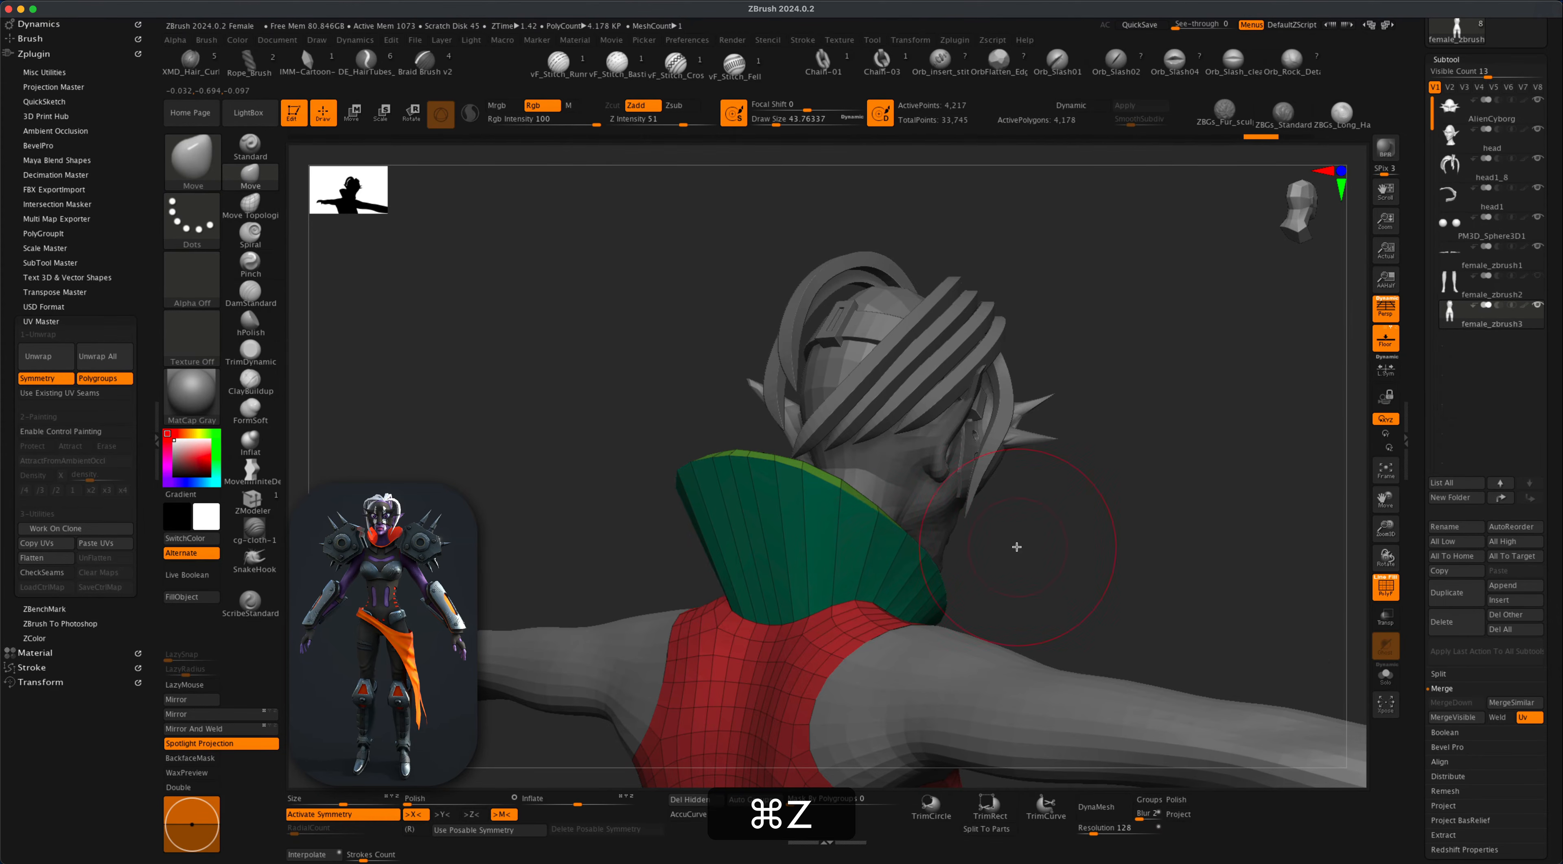
Reshape the front and sides of the collar with the Move brush so it flares around the neck.
drag(1017, 547, 981, 488)
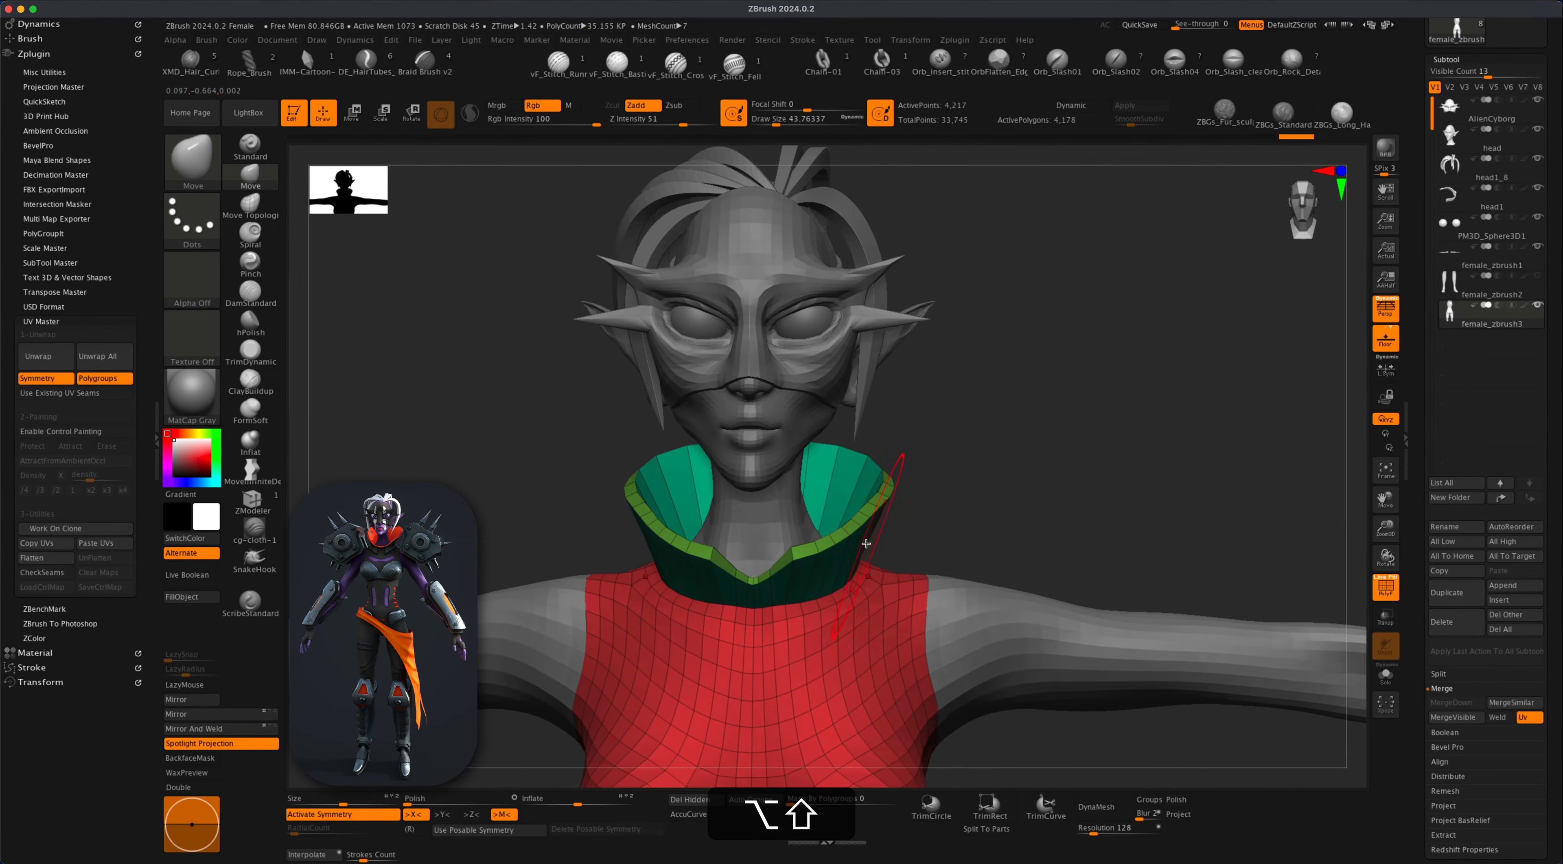
mouse_move(866, 544)
mouse_down()
mouse_move(998, 512)
mouse_move(873, 561)
mouse_up()
drag(971, 512, 971, 513)
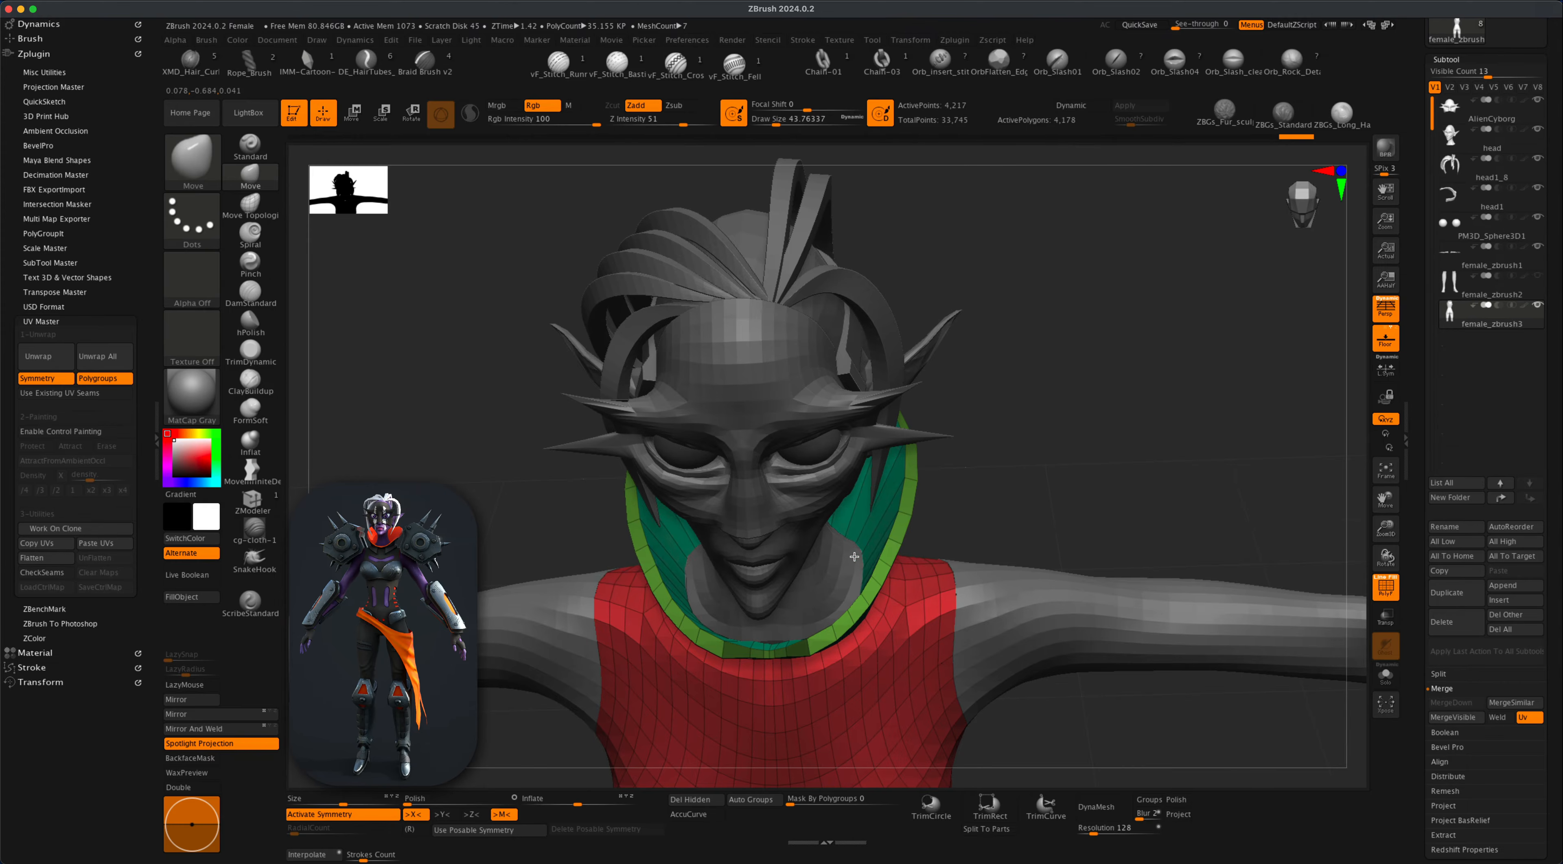
mouse_move(854, 556)
mouse_down()
mouse_move(977, 523)
mouse_move(898, 614)
mouse_up()
mouse_move(1068, 514)
mouse_down()
mouse_move(1113, 498)
mouse_move(1054, 475)
mouse_move(1047, 498)
mouse_move(1040, 478)
mouse_move(1046, 491)
mouse_move(1009, 489)
mouse_up()
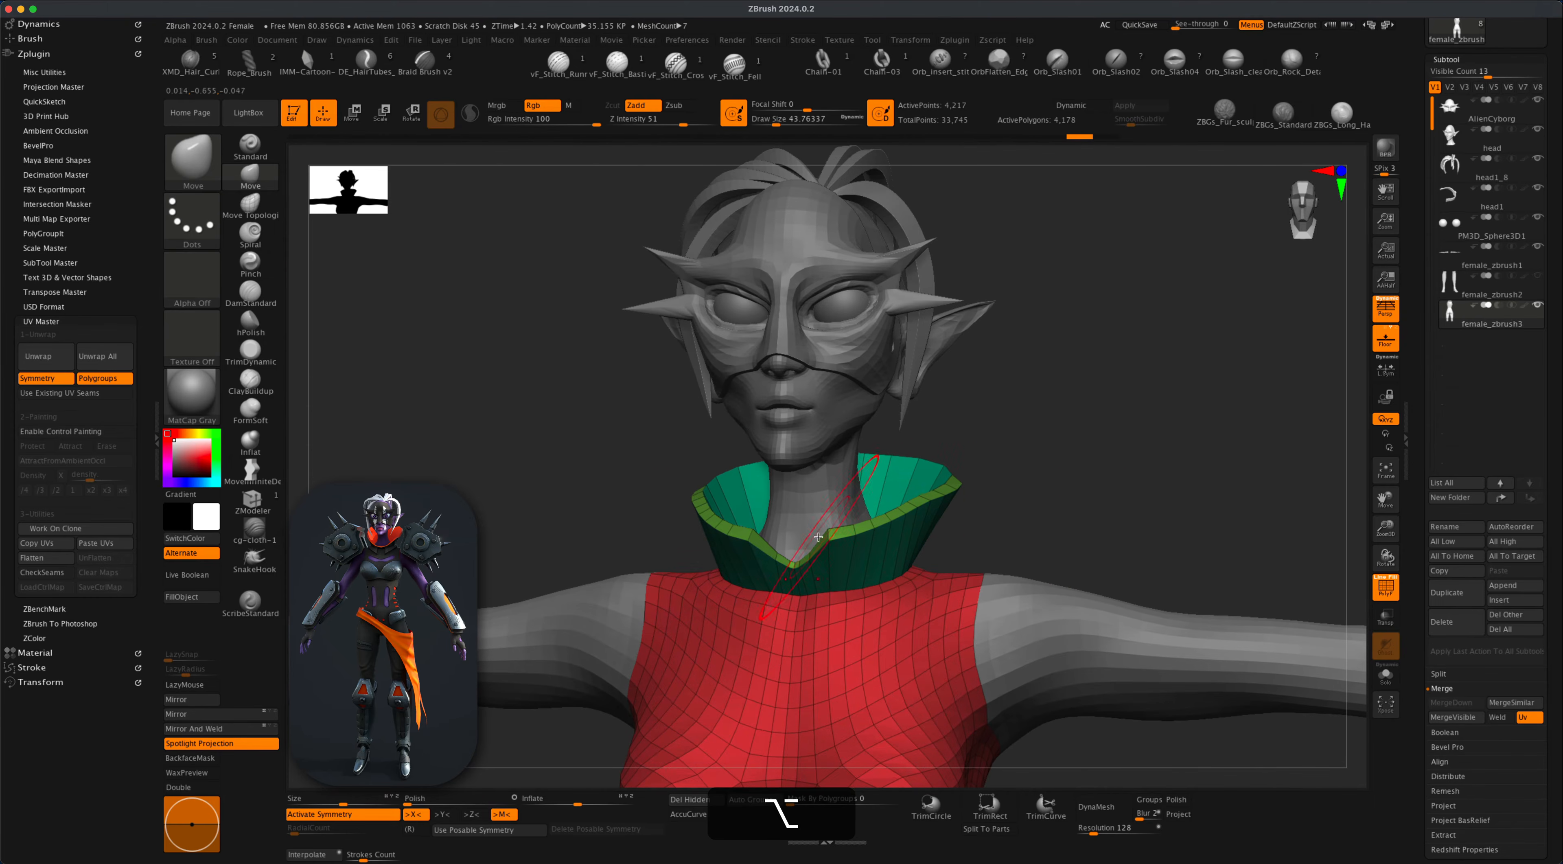
Straighten the V at the collar's front rim with the Move Topological brush at a draw size of about 20.
click(264, 209)
key(s)
drag(486, 359, 480, 360)
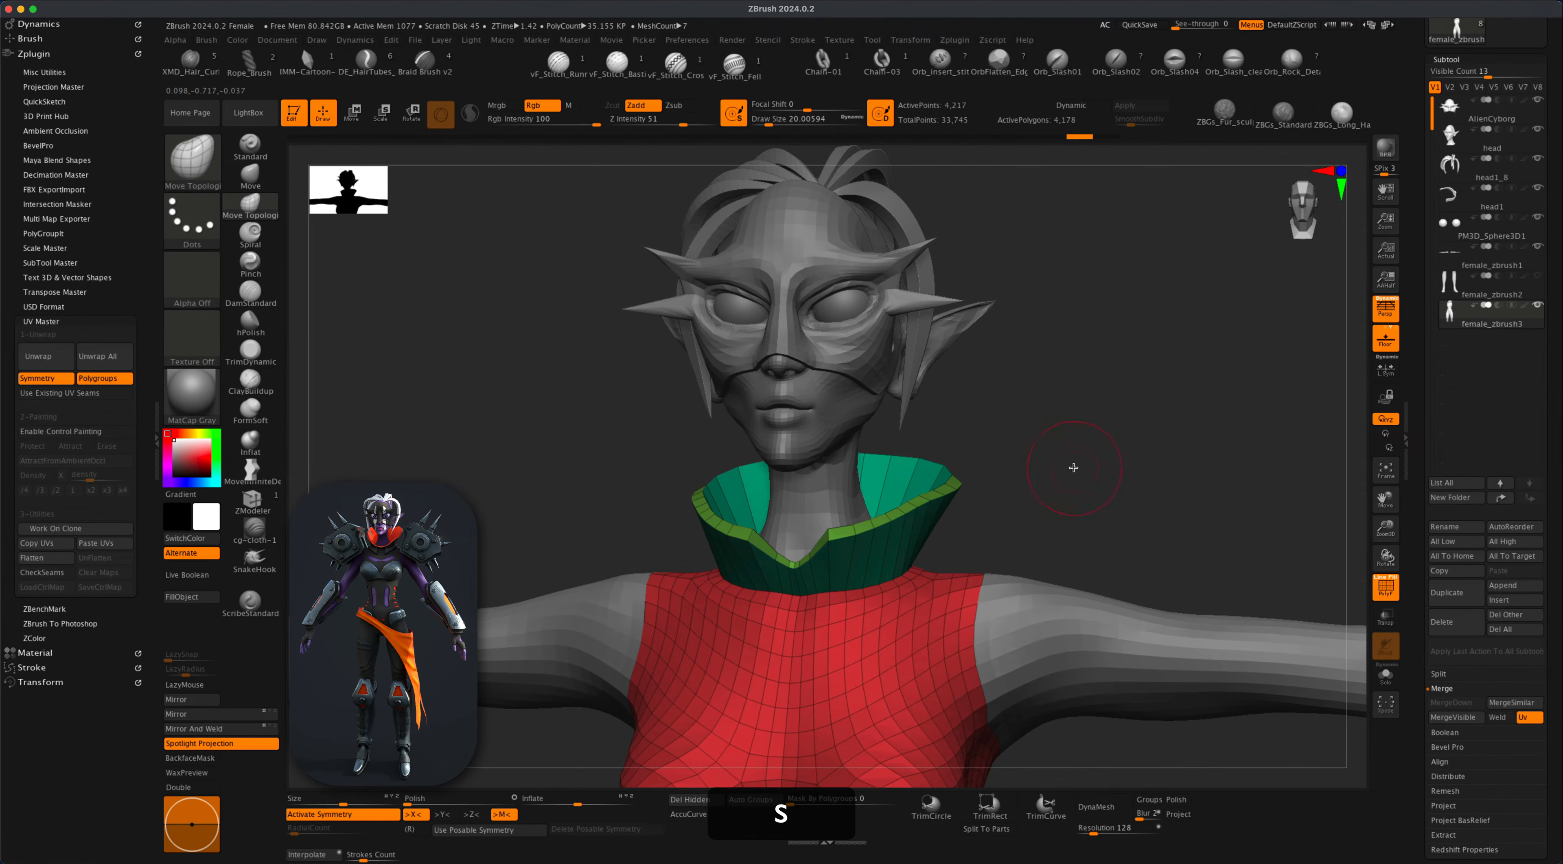
drag(1072, 467, 1067, 438)
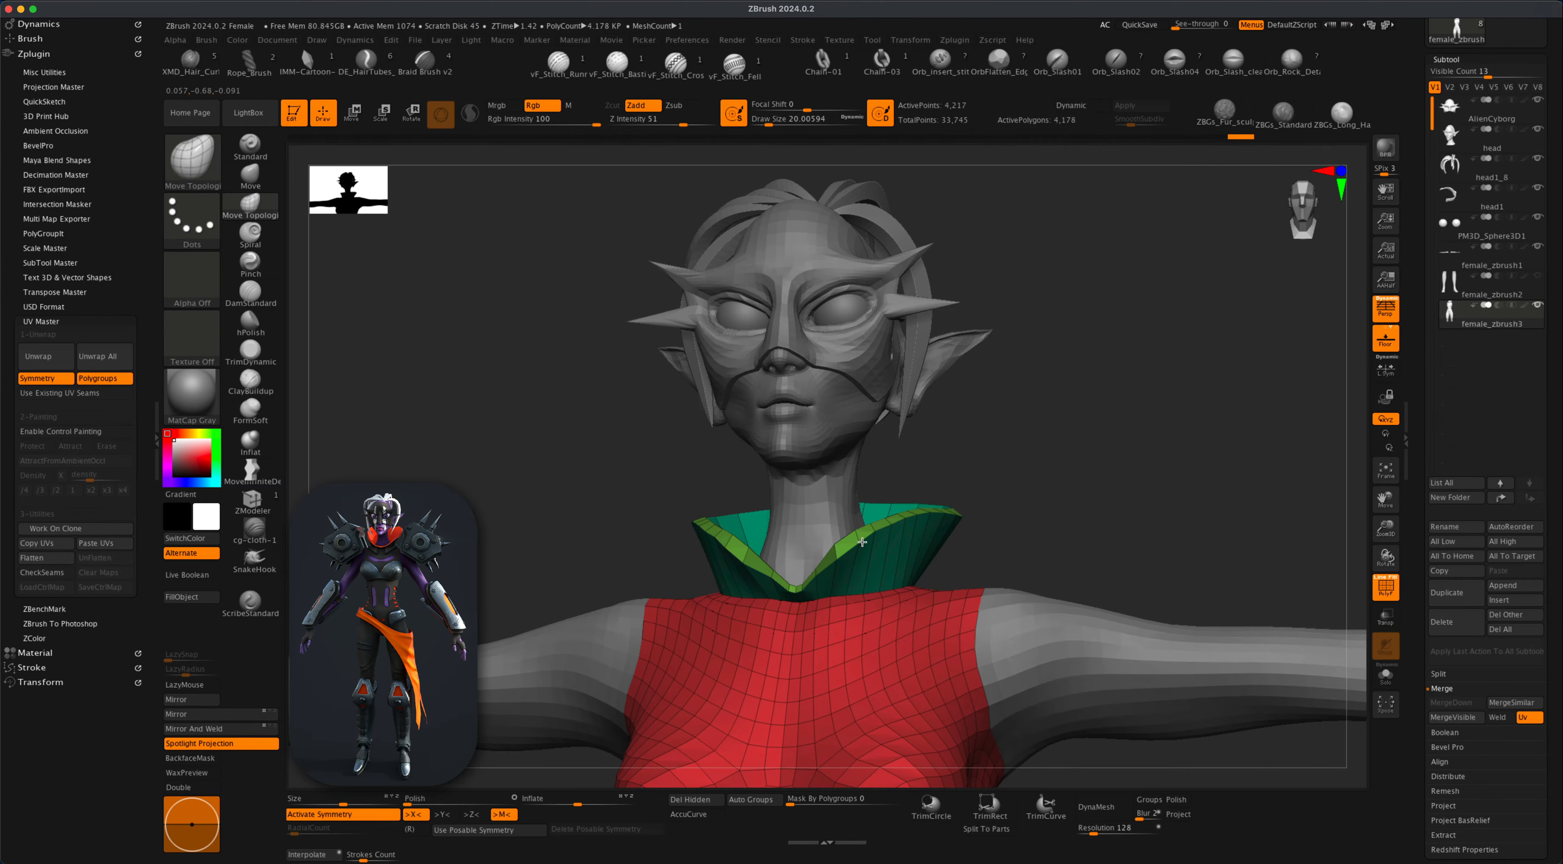
mouse_move(992, 524)
mouse_down()
mouse_move(1012, 559)
mouse_move(985, 502)
mouse_move(1038, 527)
mouse_up()
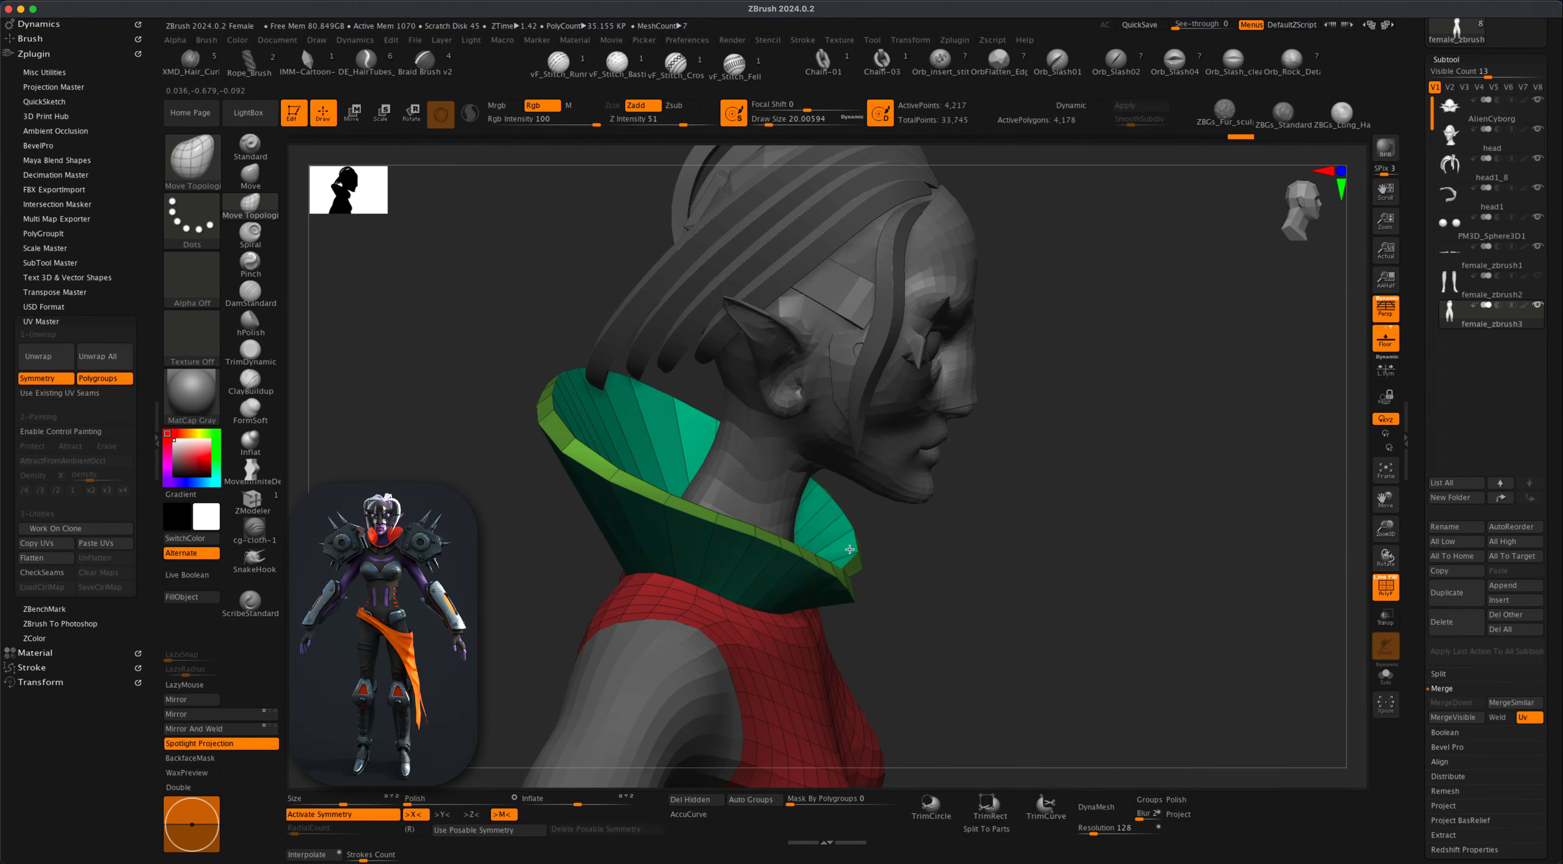
Refine and smooth the collar's front rim on both sides of the throat at a draw size of about 11.7.
key(s)
mouse_move(872, 570)
mouse_down()
mouse_move(897, 590)
mouse_move(879, 550)
mouse_move(814, 543)
mouse_up()
drag(1032, 516, 996, 504)
mouse_move(1208, 510)
mouse_down()
mouse_move(1177, 506)
mouse_move(1198, 522)
mouse_up()
shift+drag(894, 519, 827, 555)
drag(1138, 503, 1155, 507)
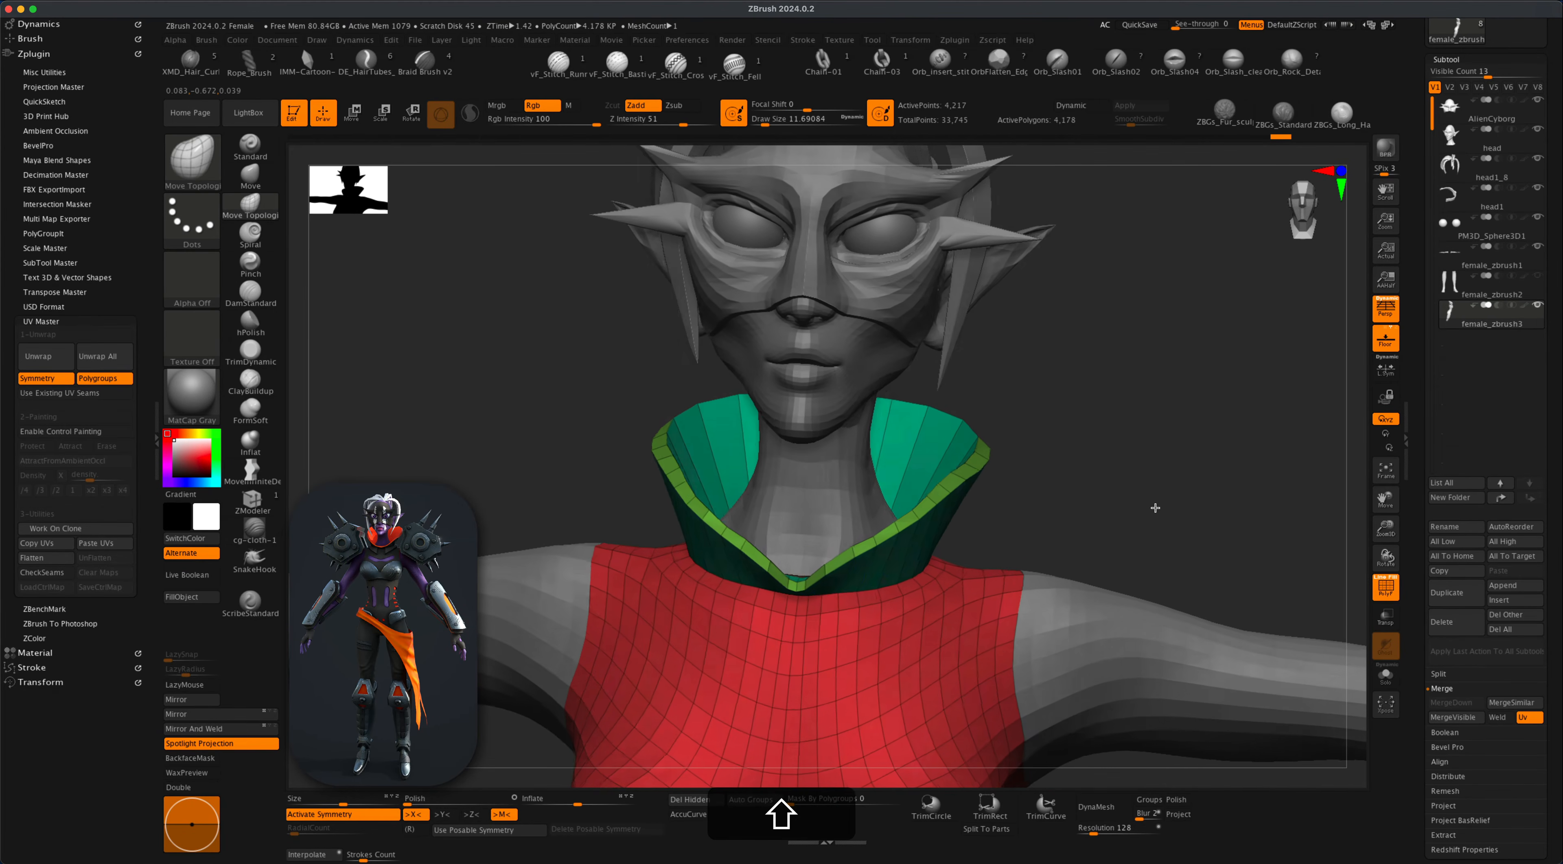
shift+drag(858, 542, 816, 565)
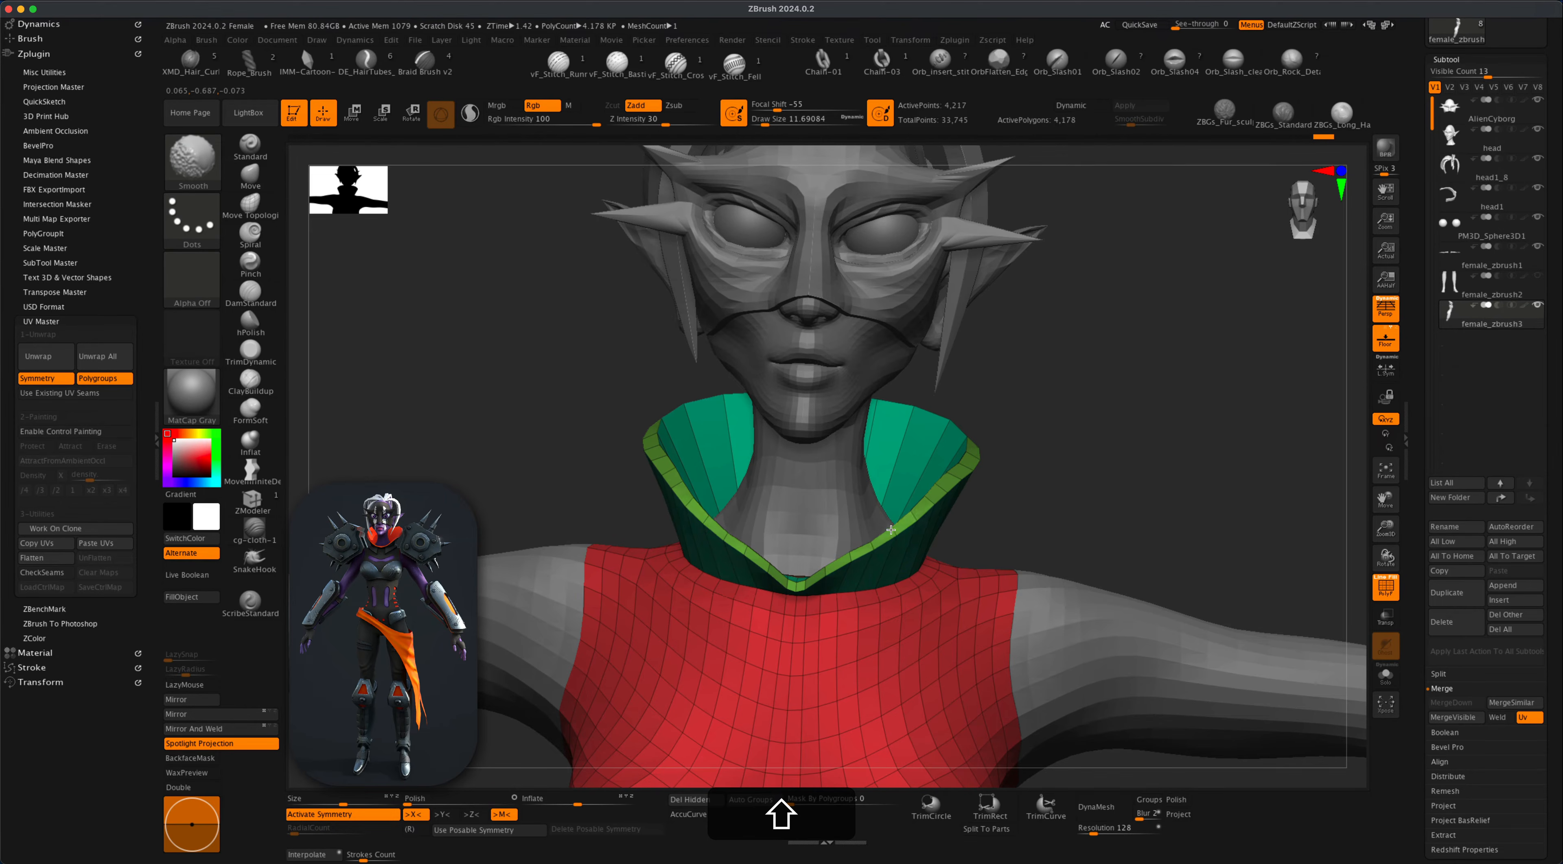
Redo the collar edits forward through the history to the rounded front rim.
key(shift+super+z)
key(shift+super+z)
key(shift+super+z)
key(shift+super+z)
key(shift+super+z)
key(shift+super+z)
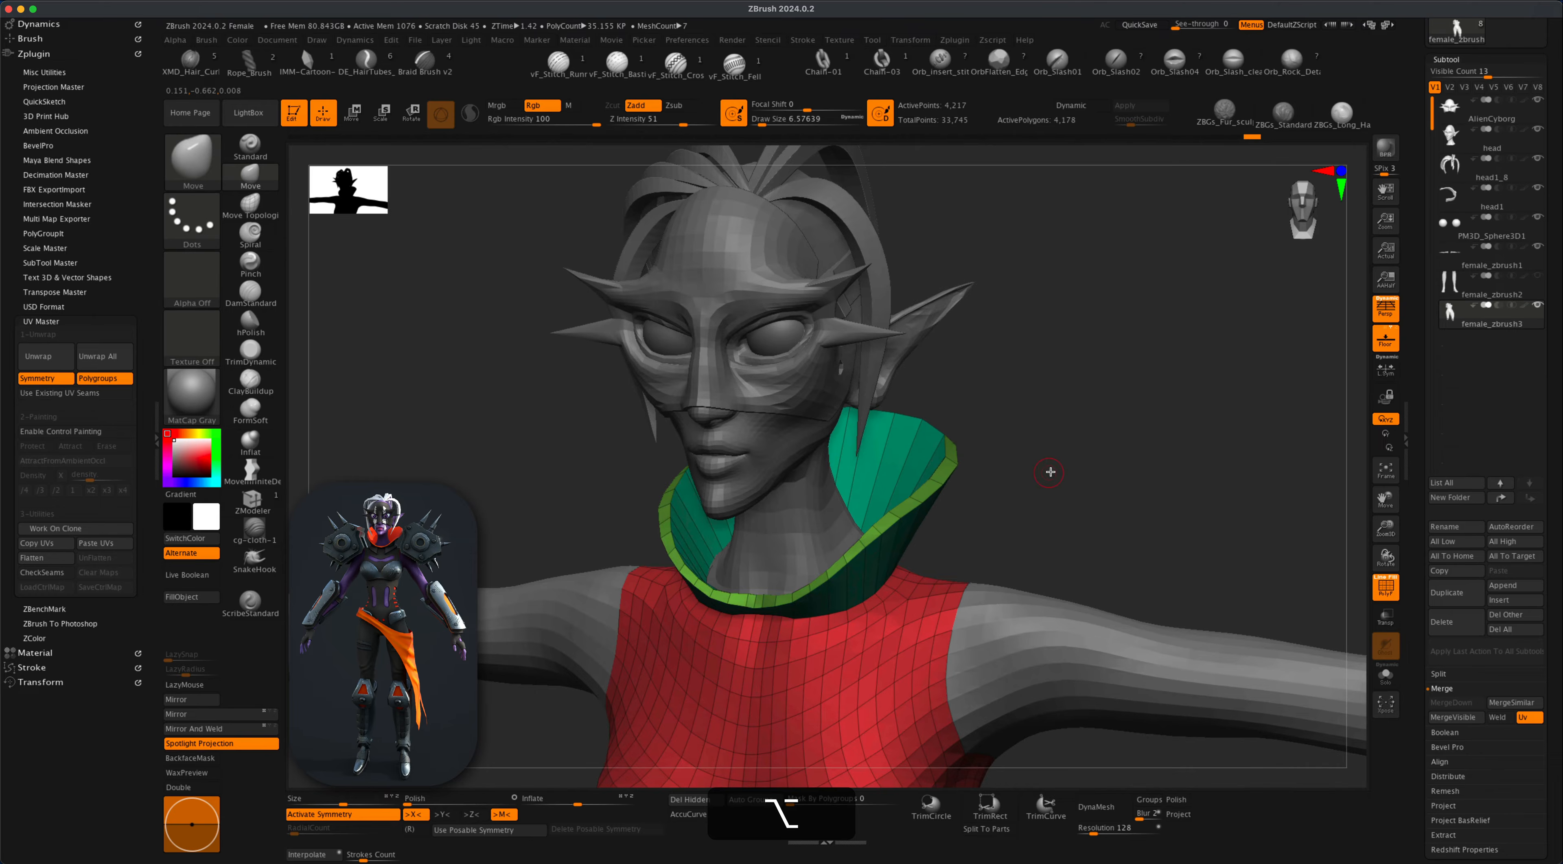
Mark two rows of torso polygons below the collar as ZModeler's temporary polygroup, leaving a gap at the front centre.
mouse_move(1053, 471)
alt+mouse_down()
mouse_move(1072, 498)
mouse_move(1058, 495)
alt+mouse_up()
click(252, 500)
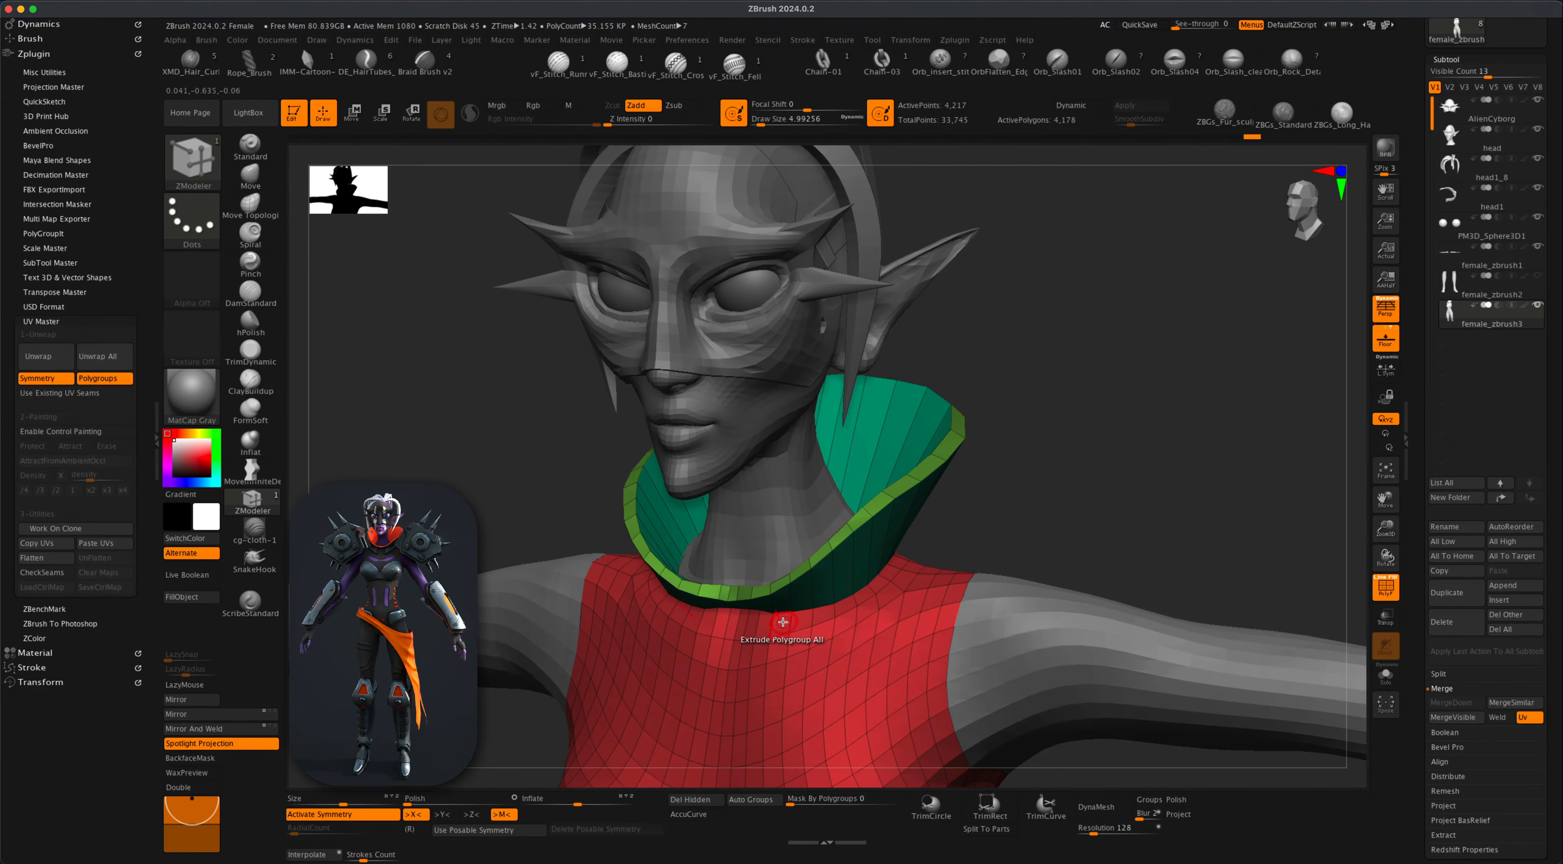
key(alt)
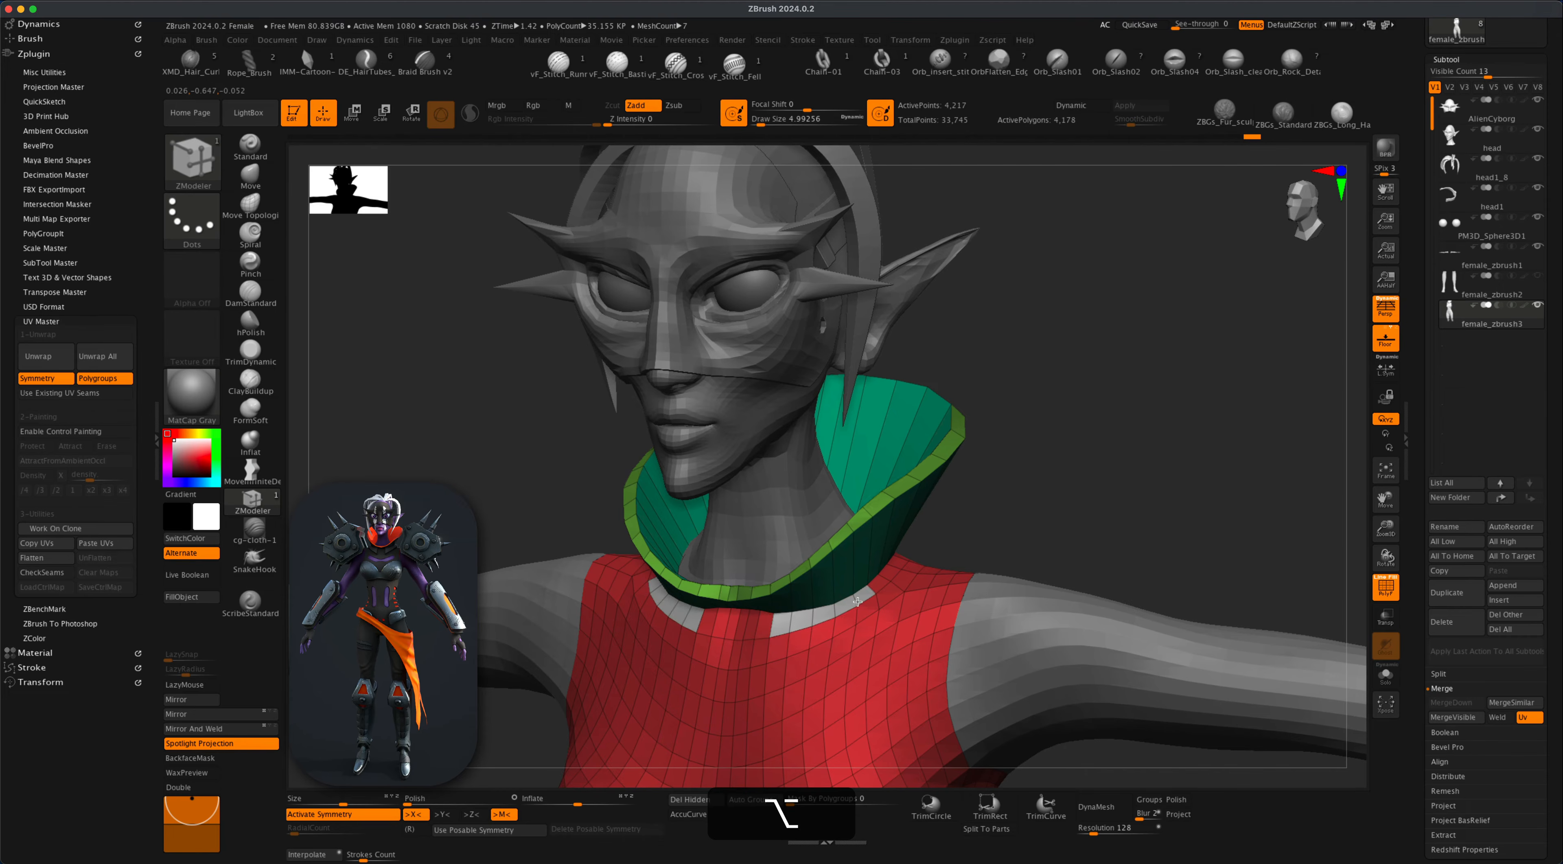
mouse_move(995, 516)
mouse_down()
mouse_move(1047, 520)
mouse_move(1020, 529)
mouse_up()
drag(787, 647, 827, 628)
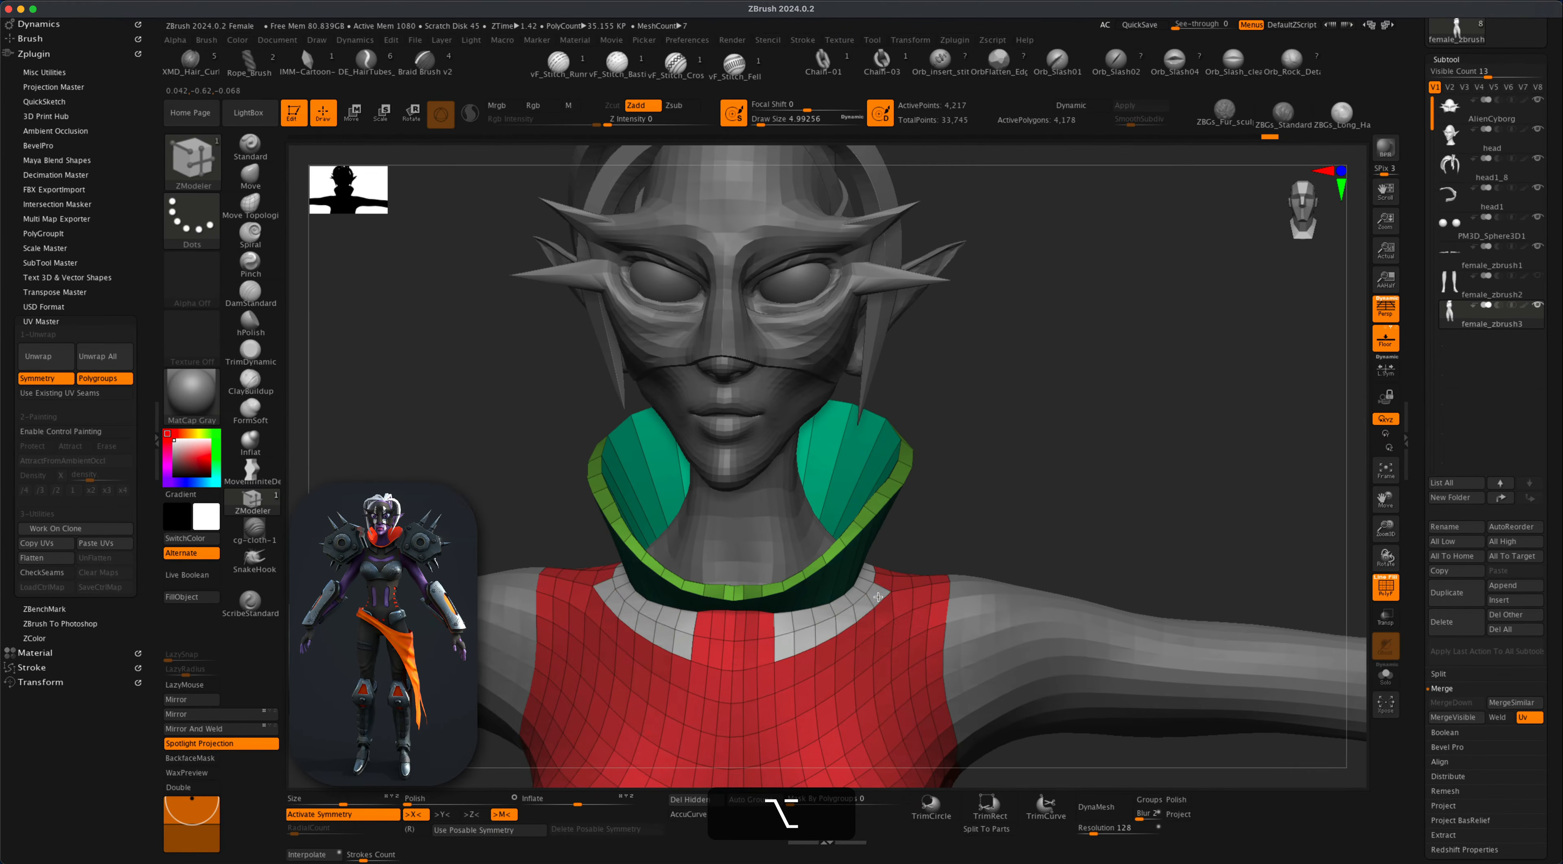
drag(1013, 511, 856, 604)
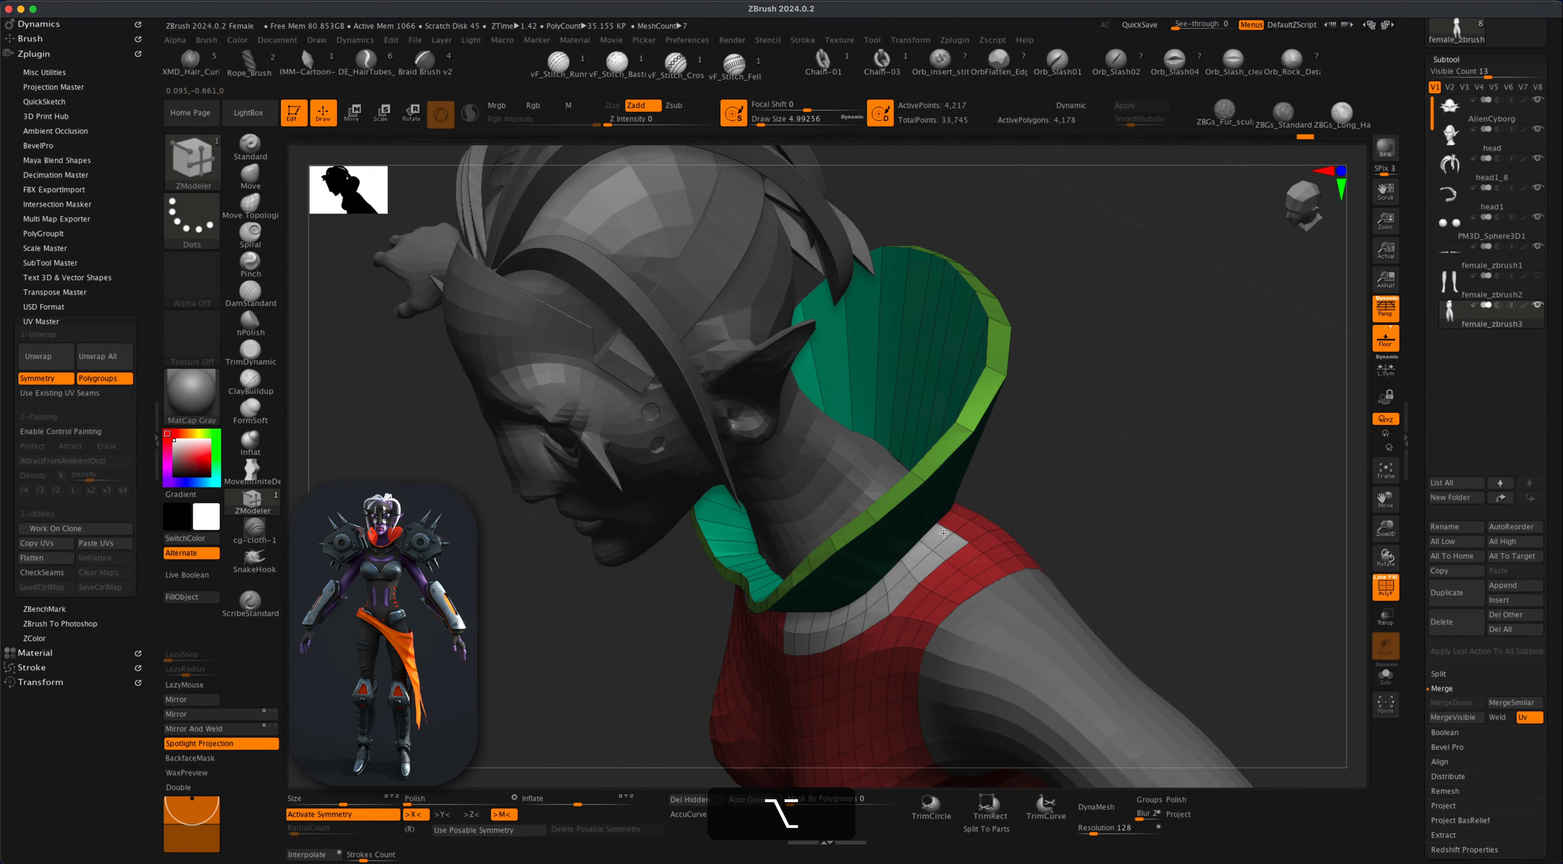
drag(1146, 521, 898, 552)
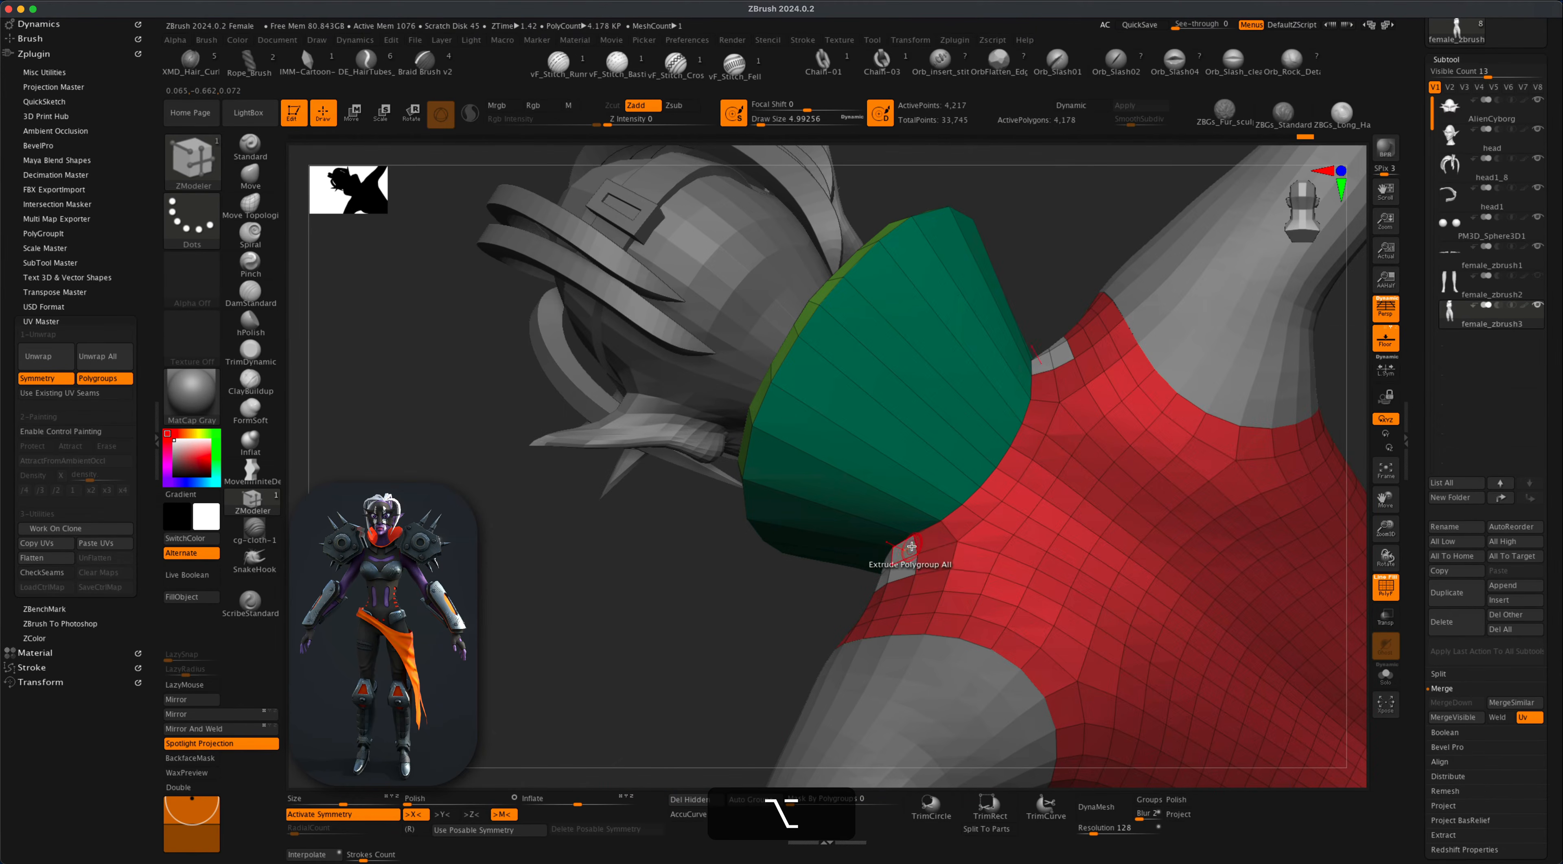
drag(992, 493, 562, 675)
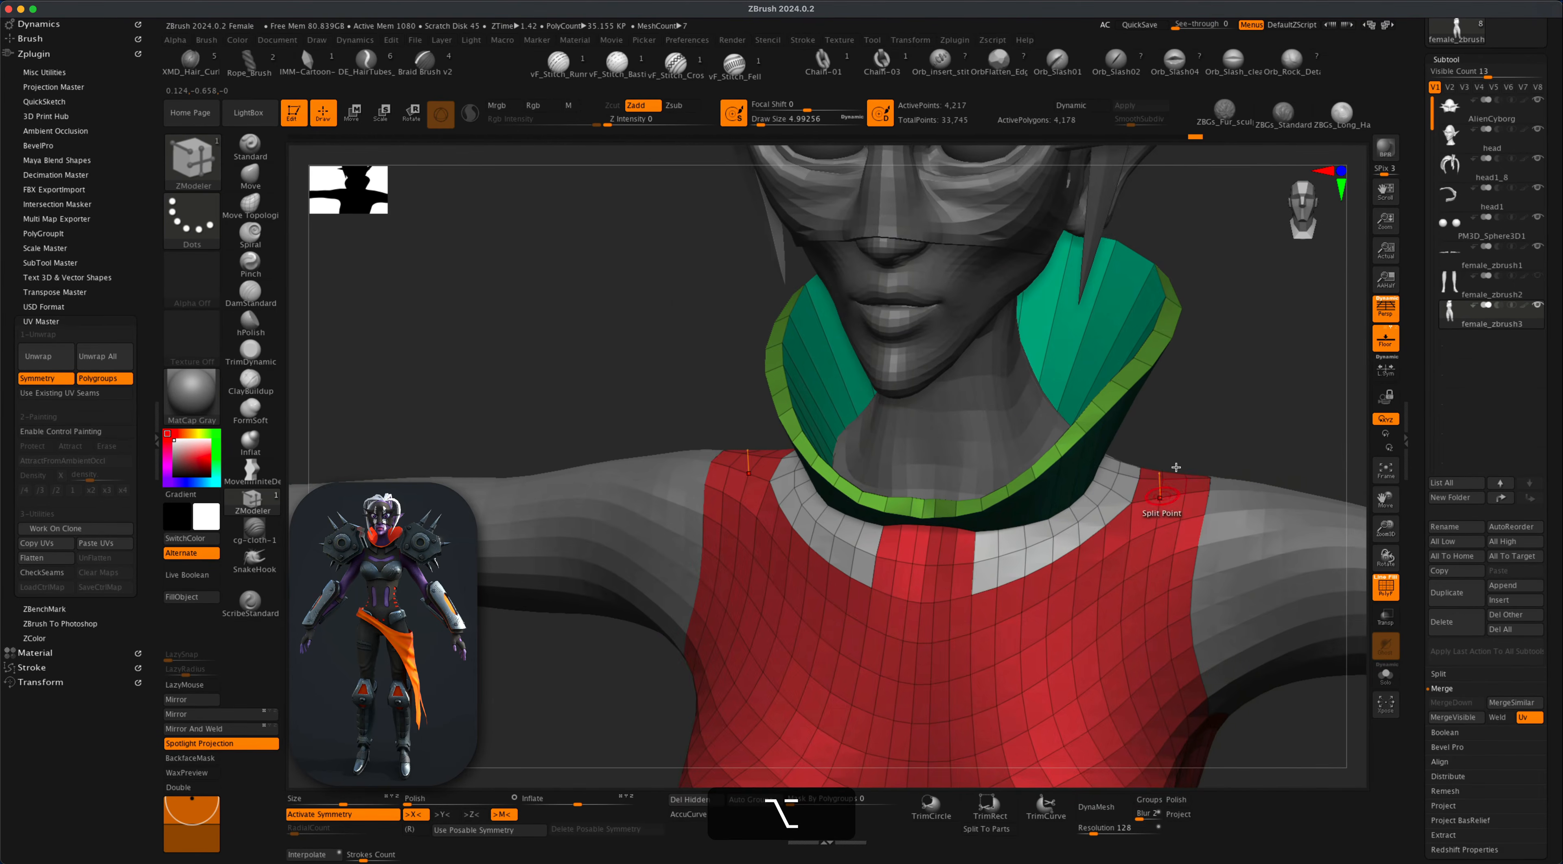
drag(1208, 424, 1053, 540)
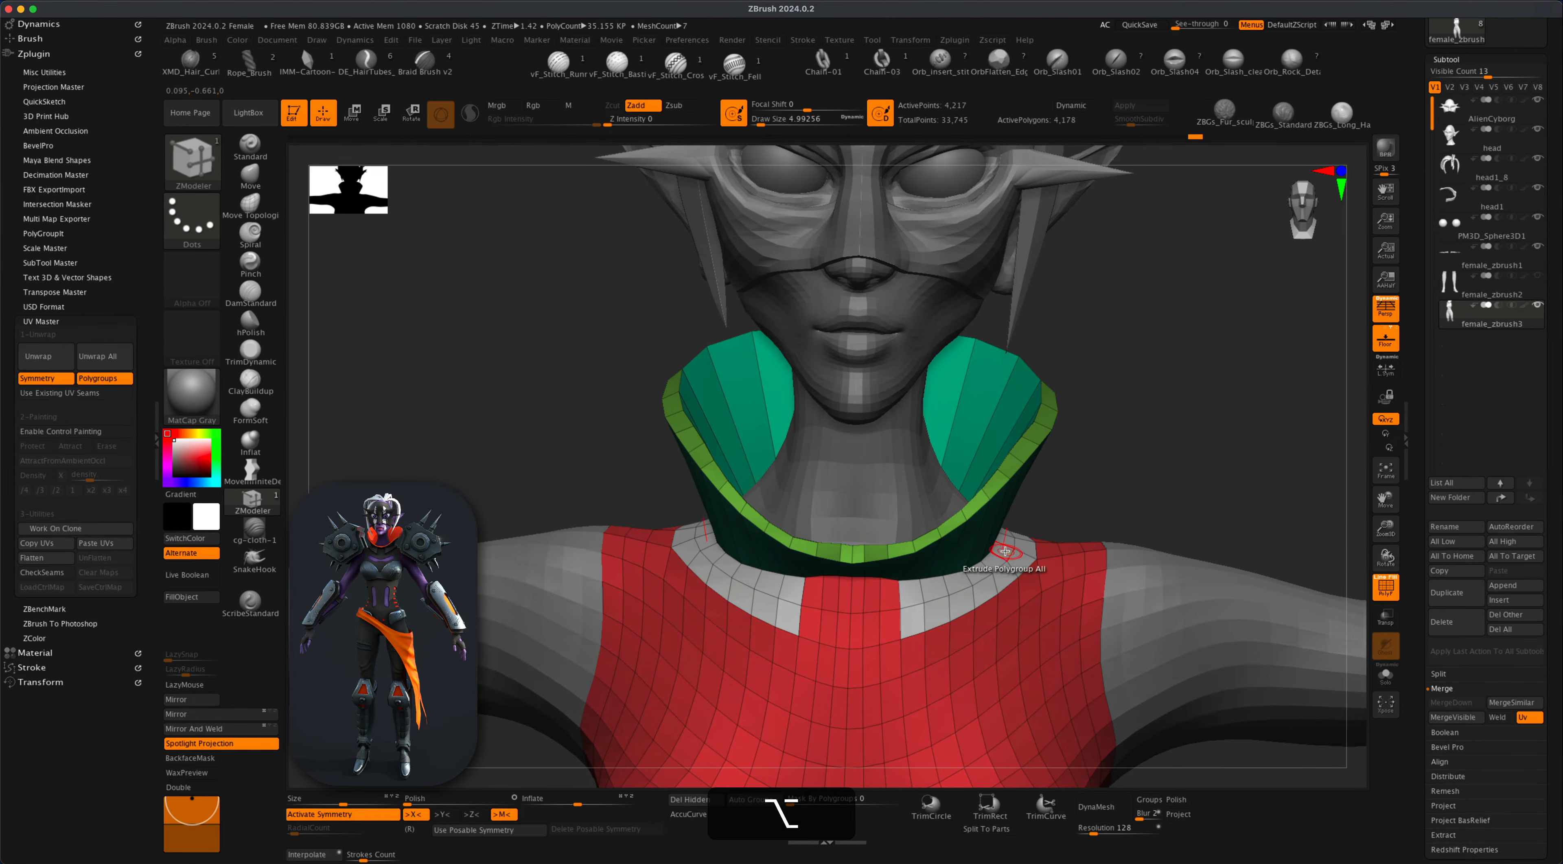
Raise the marked polygons around the neckline into a thick collar base using ZModeler's QMesh action with the single-poly target.
key(space)
click(952, 436)
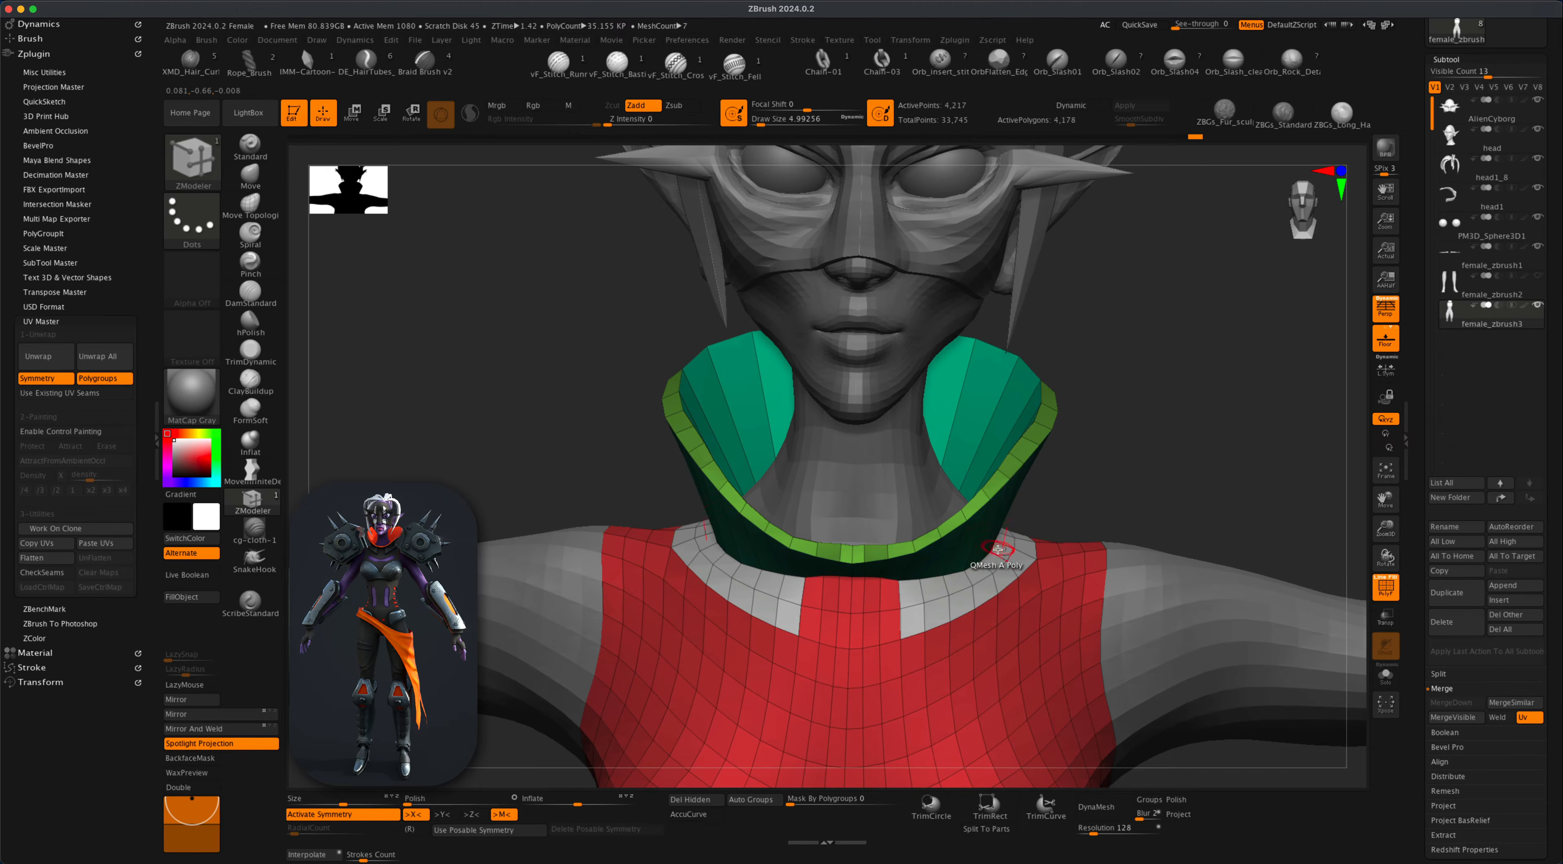
drag(1004, 550, 1010, 529)
Pull the collar base's front corners down into points with the Move Topological brush at a draw size of about 18.5.
alt+drag(1089, 458, 1046, 464)
click(259, 200)
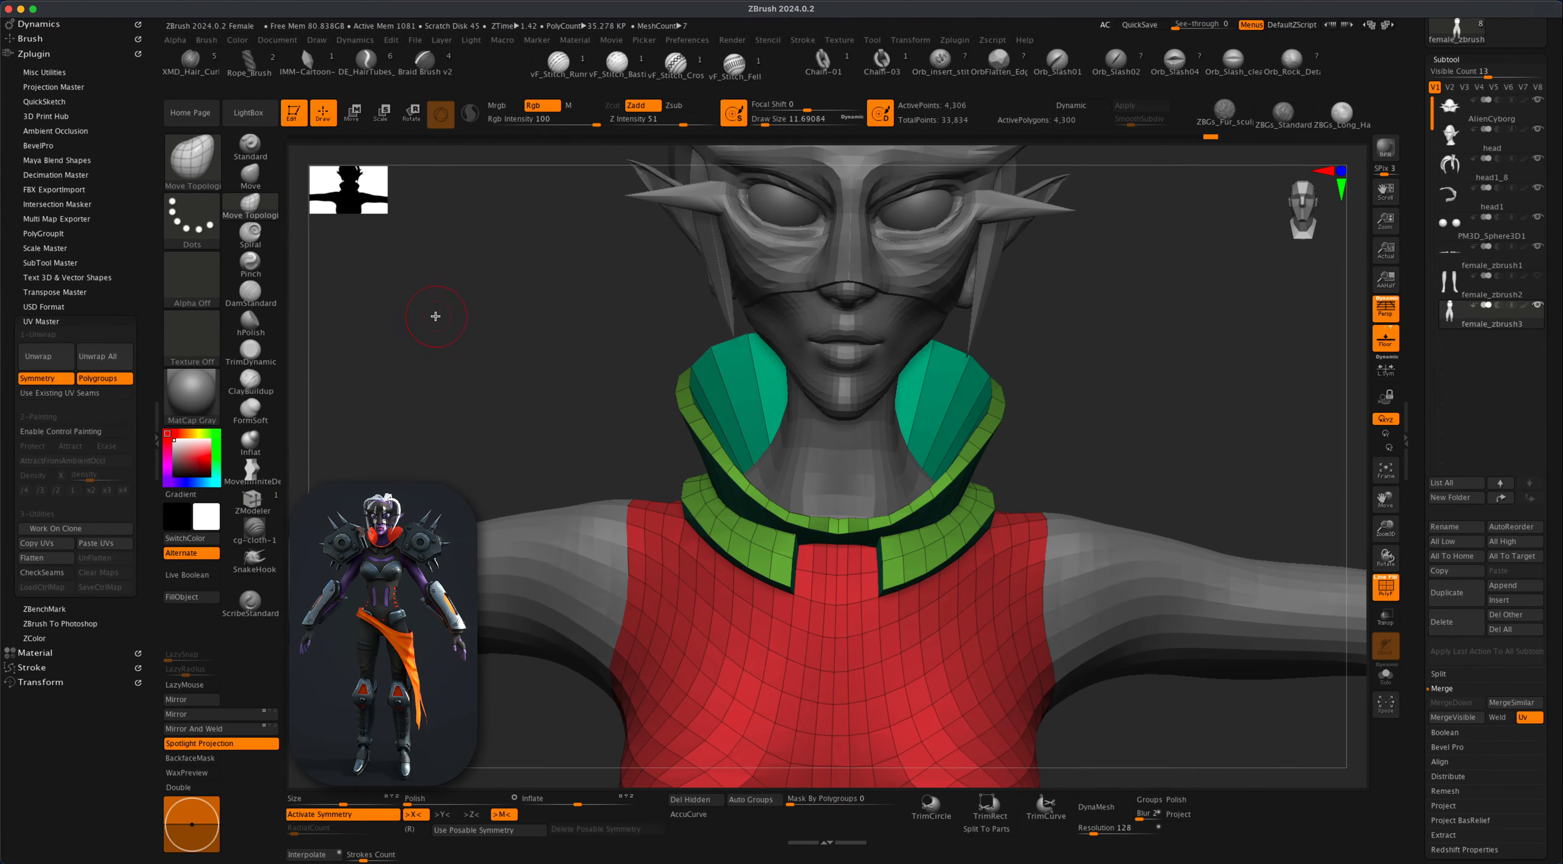
key(s)
drag(797, 594, 796, 649)
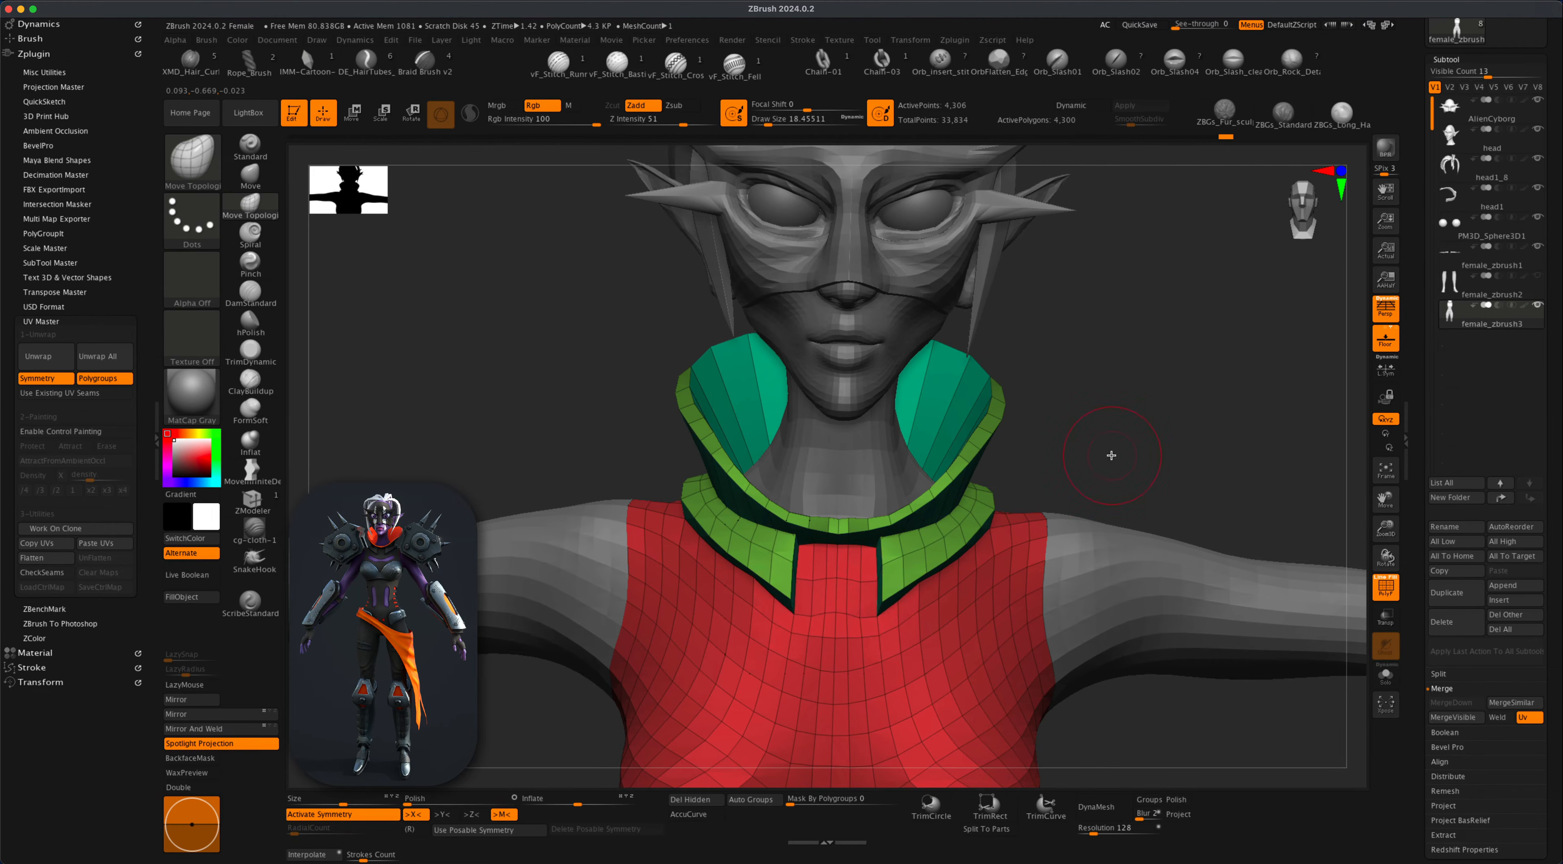
alt+drag(1111, 455, 1095, 411)
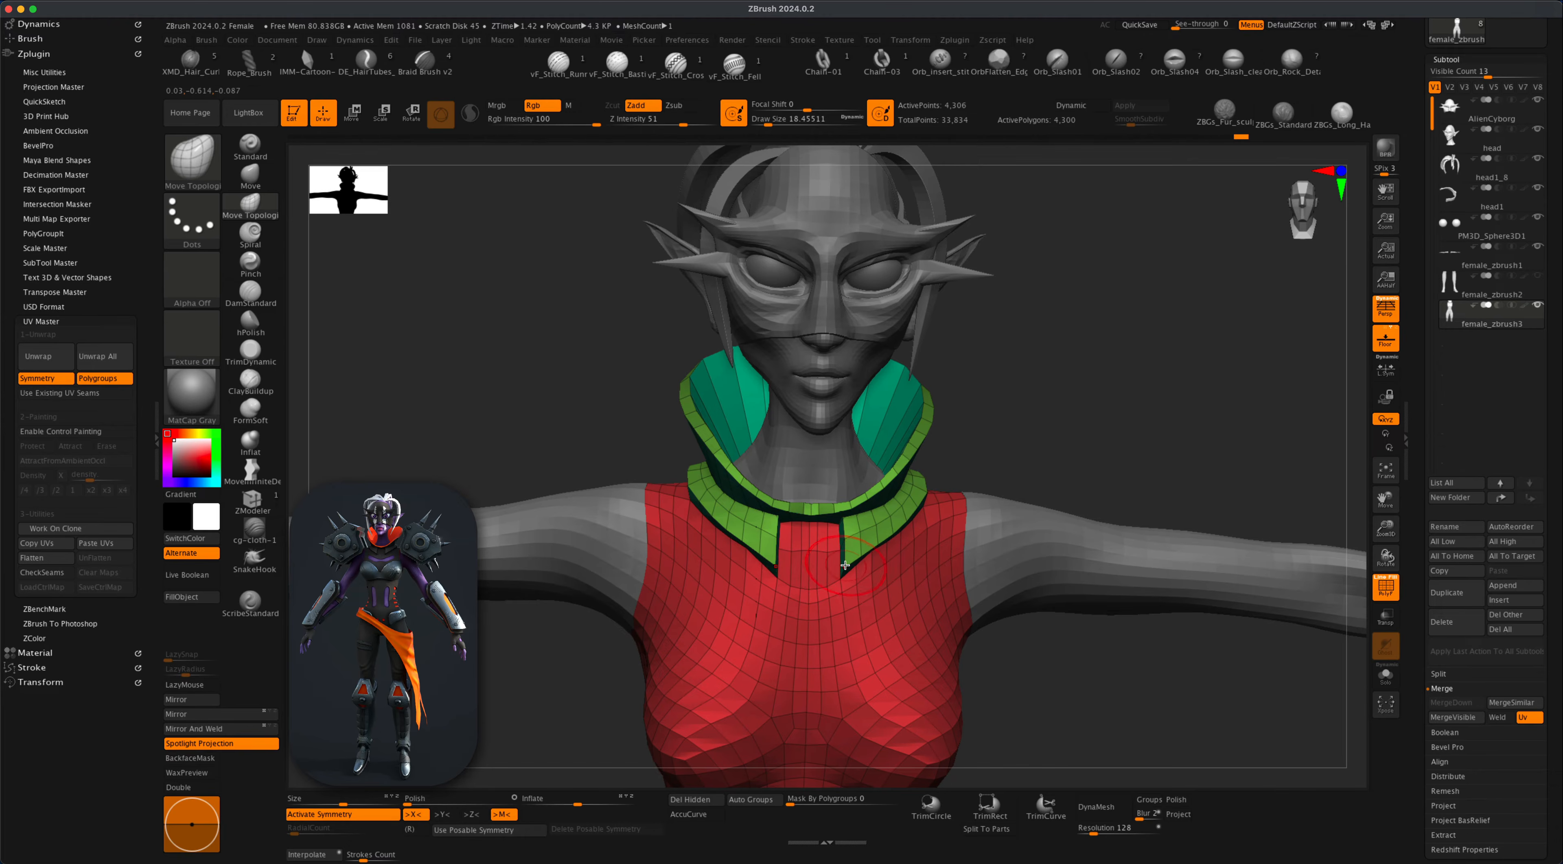
alt+drag(846, 572, 1163, 592)
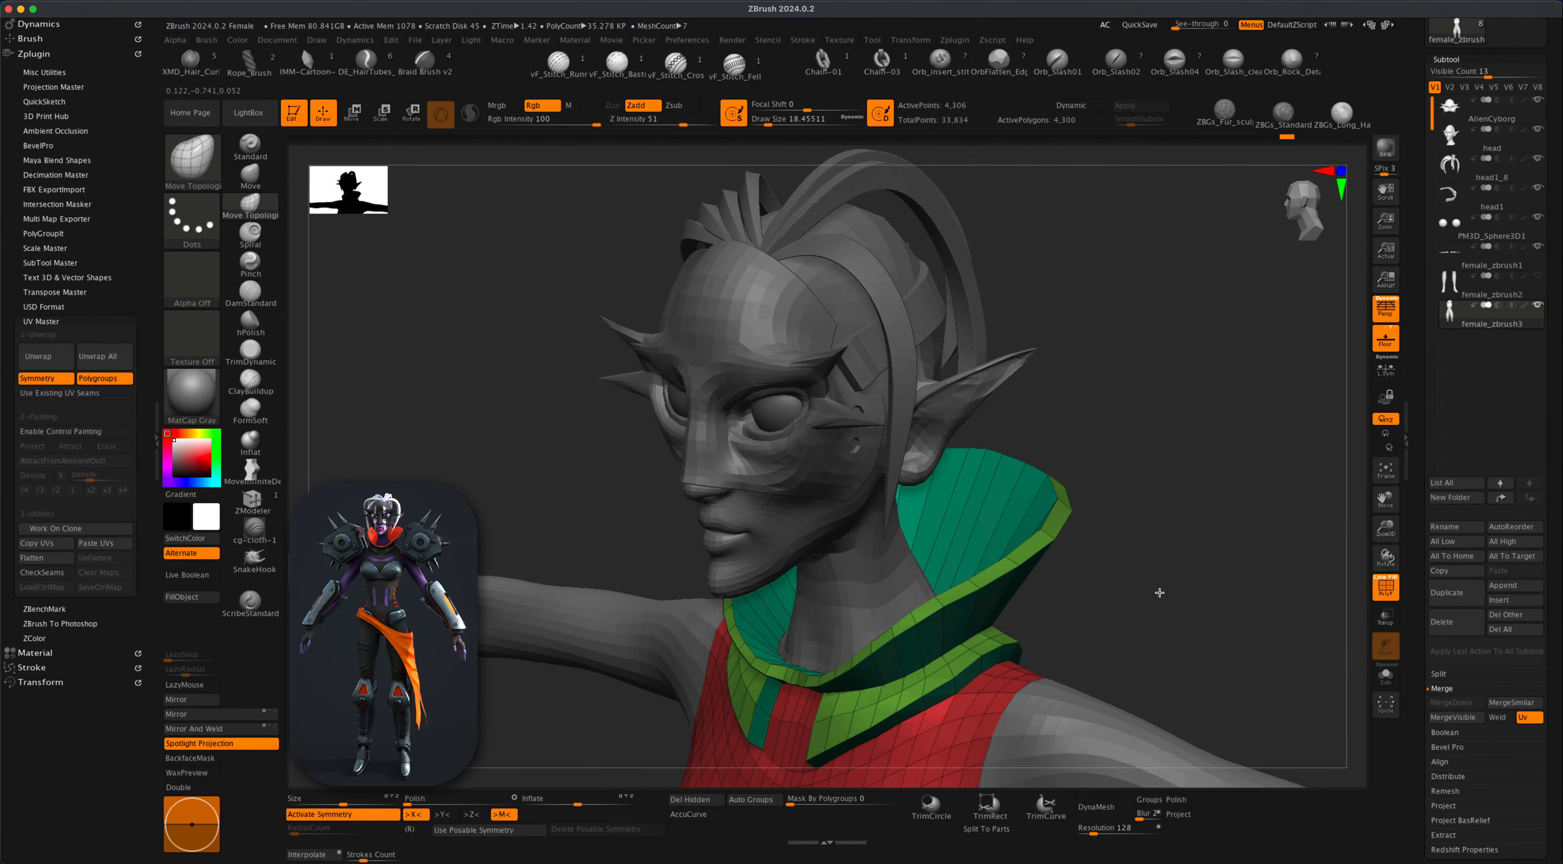
drag(1046, 528, 1163, 550)
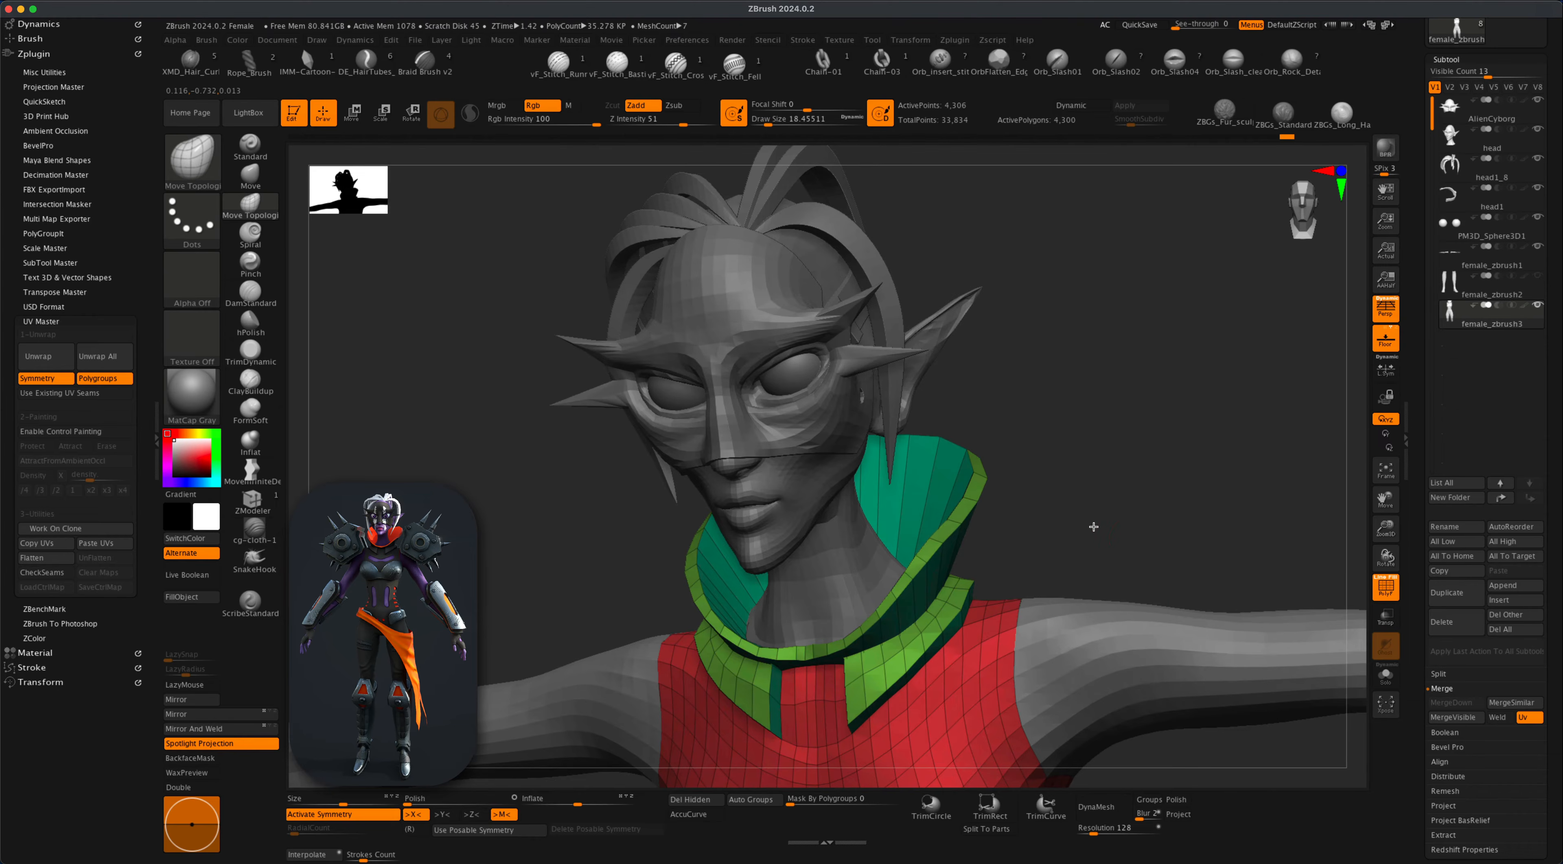
Add edge loops around the flared collar with ZModeler's Insert Multiple EdgeLoops edge action, and turn off the polyframe display.
drag(1093, 526, 744, 560)
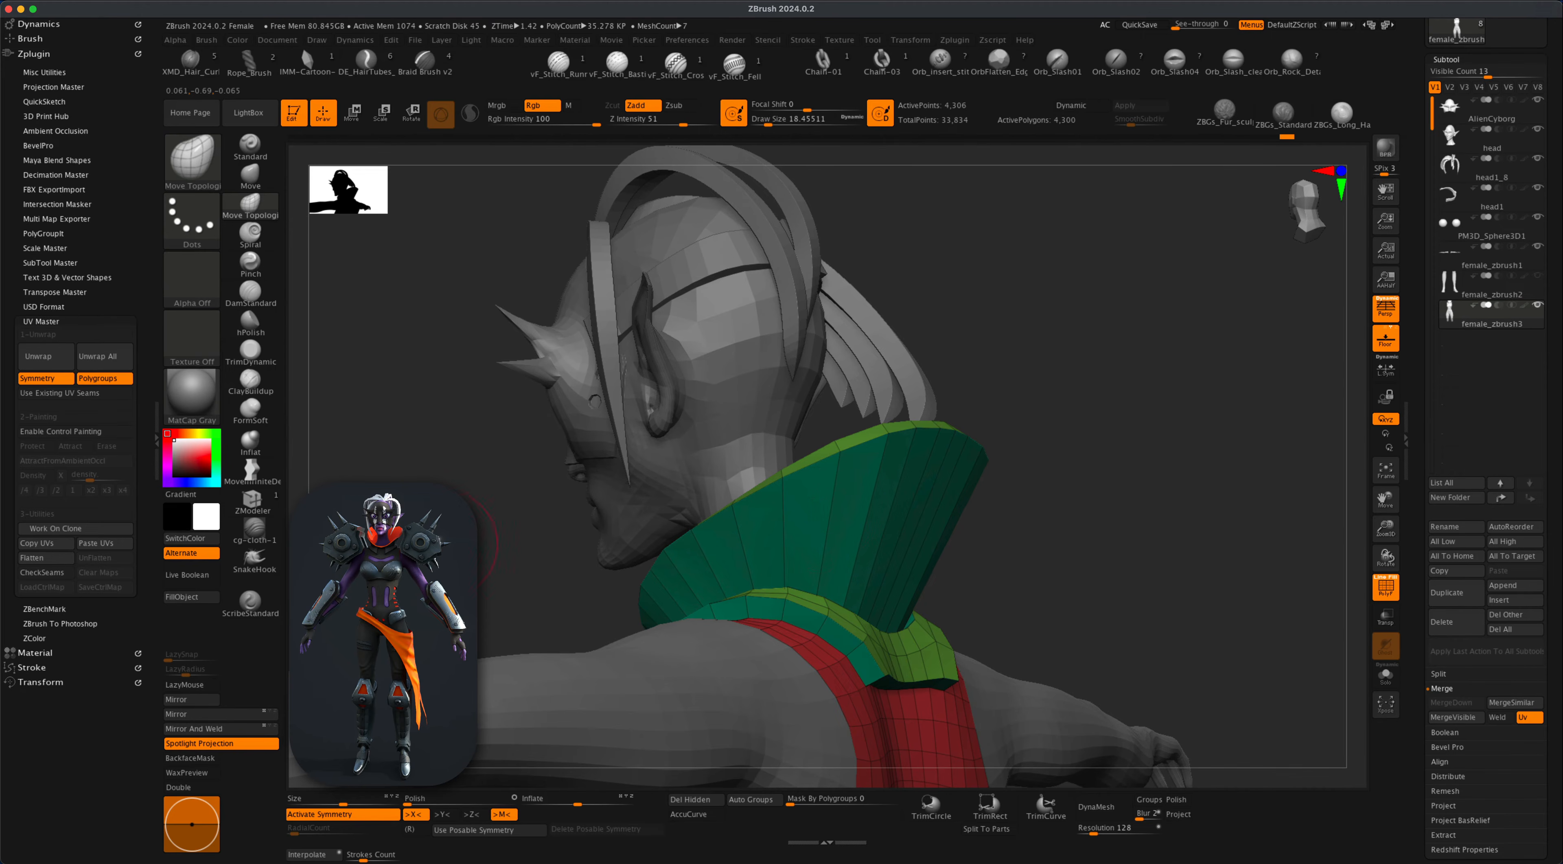
click(252, 499)
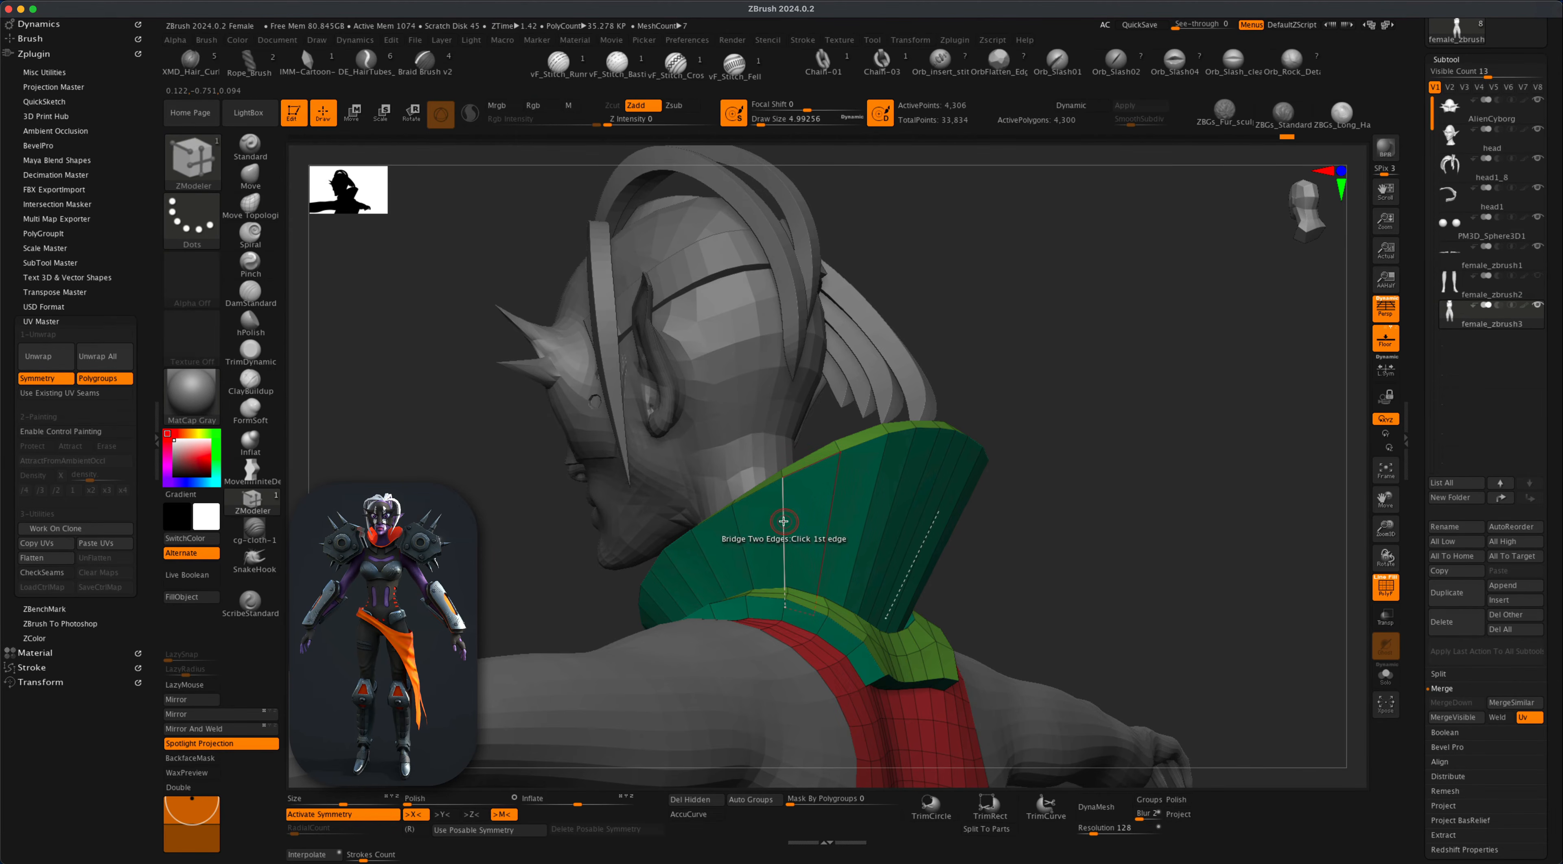
key(space)
click(769, 449)
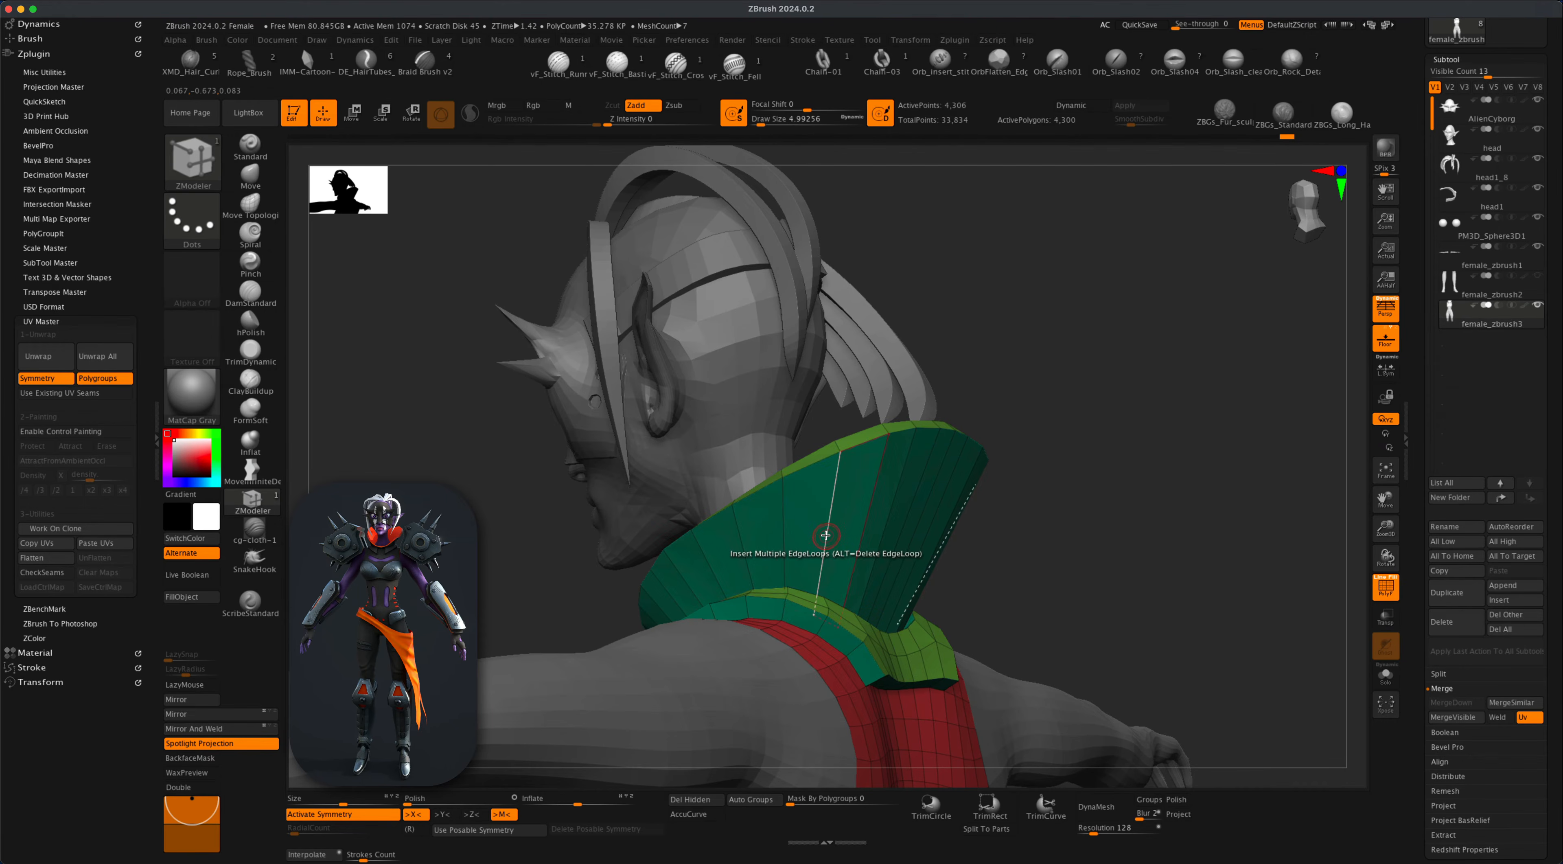
drag(825, 535, 839, 508)
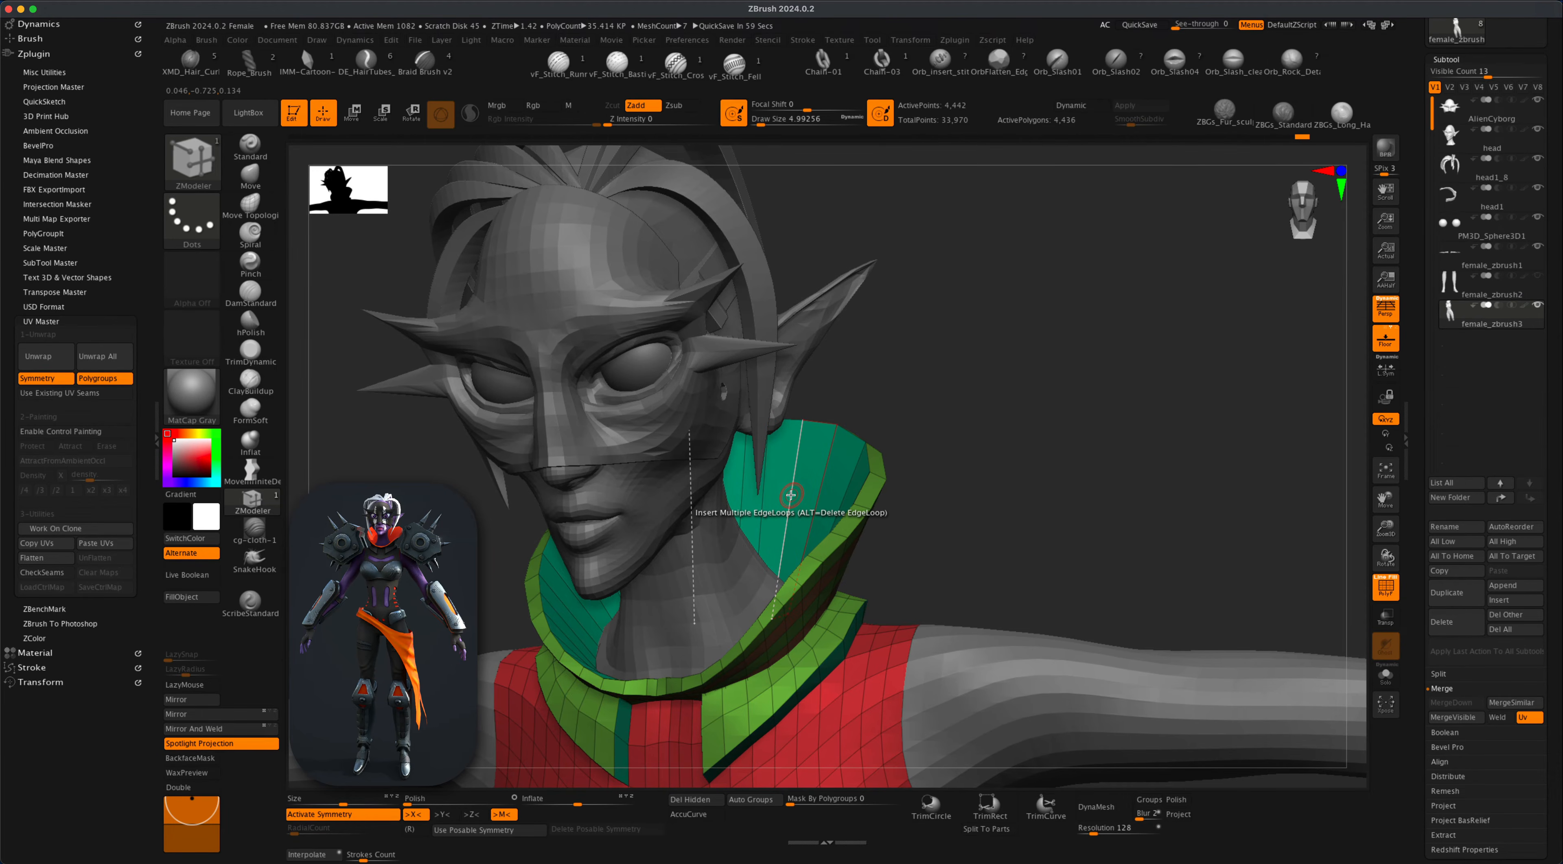
click(791, 495)
mouse_move(953, 533)
mouse_down()
mouse_move(991, 540)
mouse_move(880, 531)
mouse_move(975, 538)
mouse_move(973, 513)
mouse_move(1101, 558)
mouse_move(1141, 541)
mouse_move(1000, 532)
mouse_move(1040, 524)
mouse_move(1128, 547)
mouse_move(1054, 726)
mouse_up()
click(1386, 586)
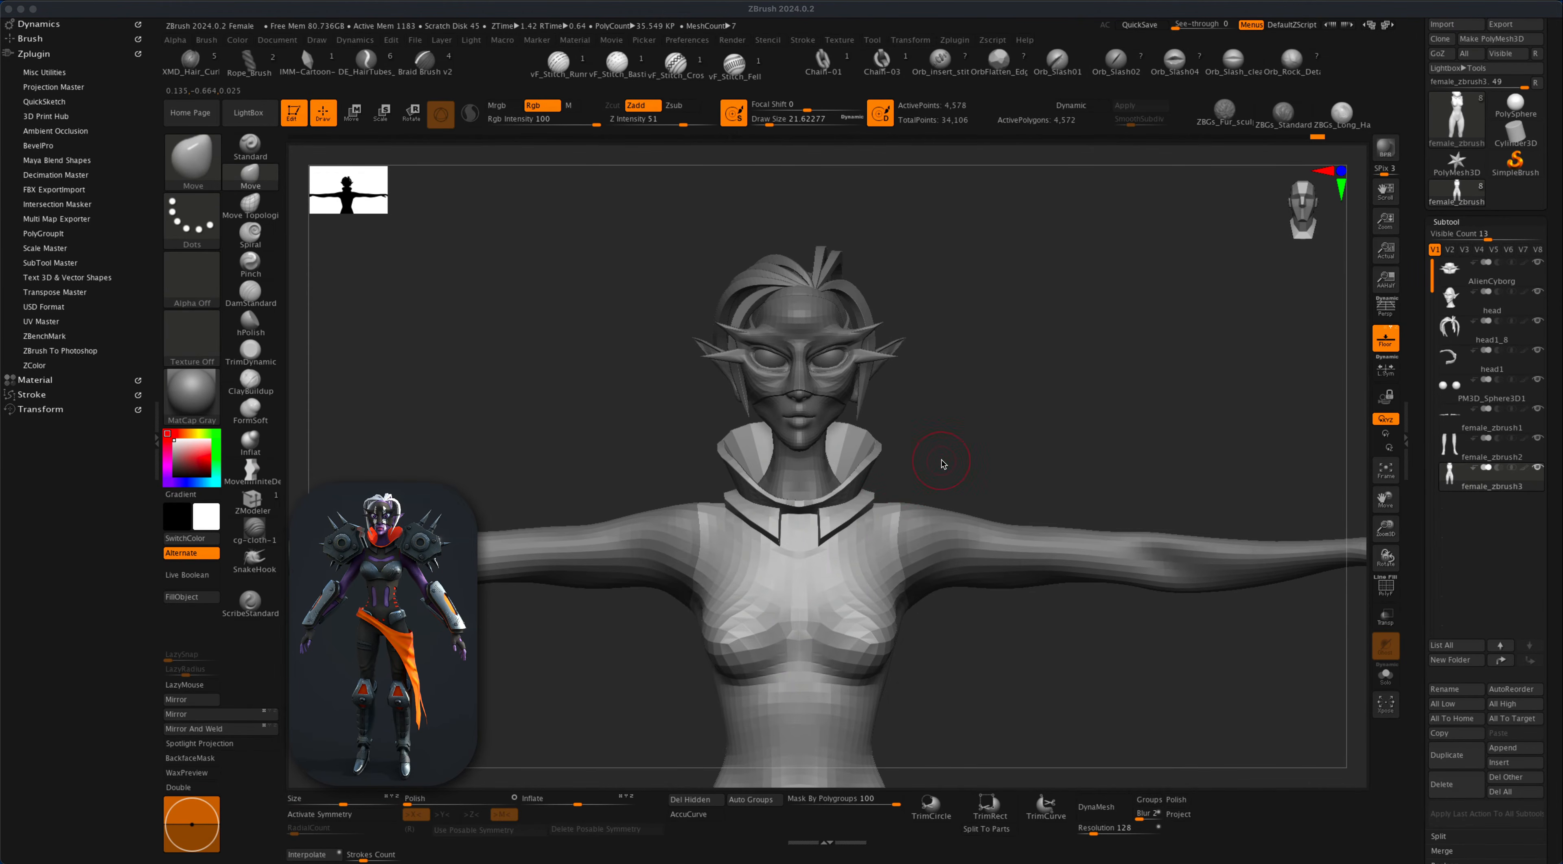
Make the arms the active subtool and rotate them down from the T-pose at the shoulders using the Anchors brush in Rotate mode.
alt+click(969, 429)
alt+drag(986, 458, 1001, 427)
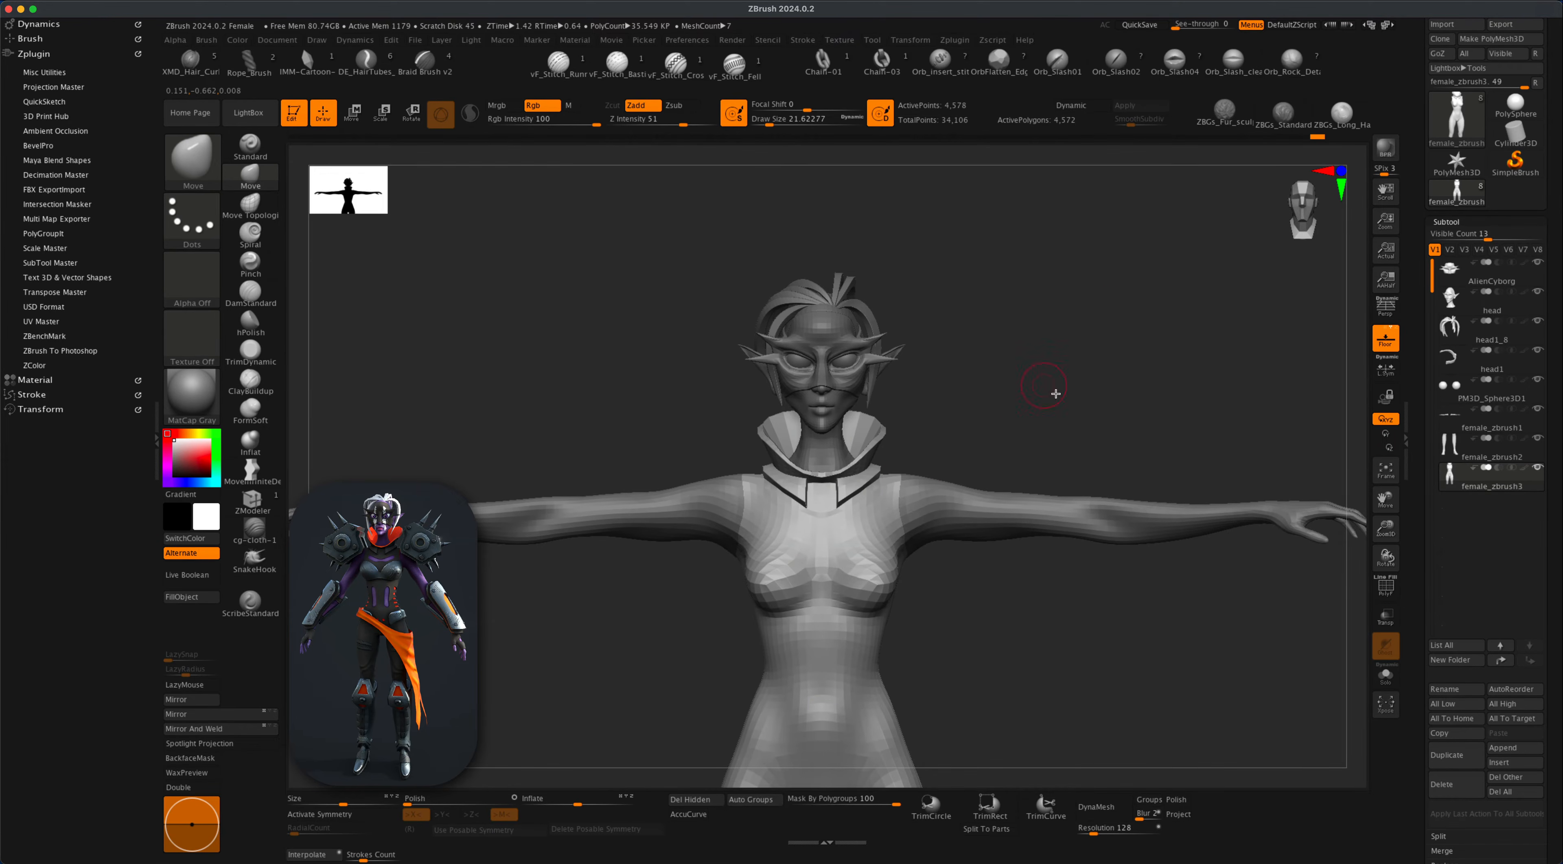
alt+drag(1036, 419, 977, 487)
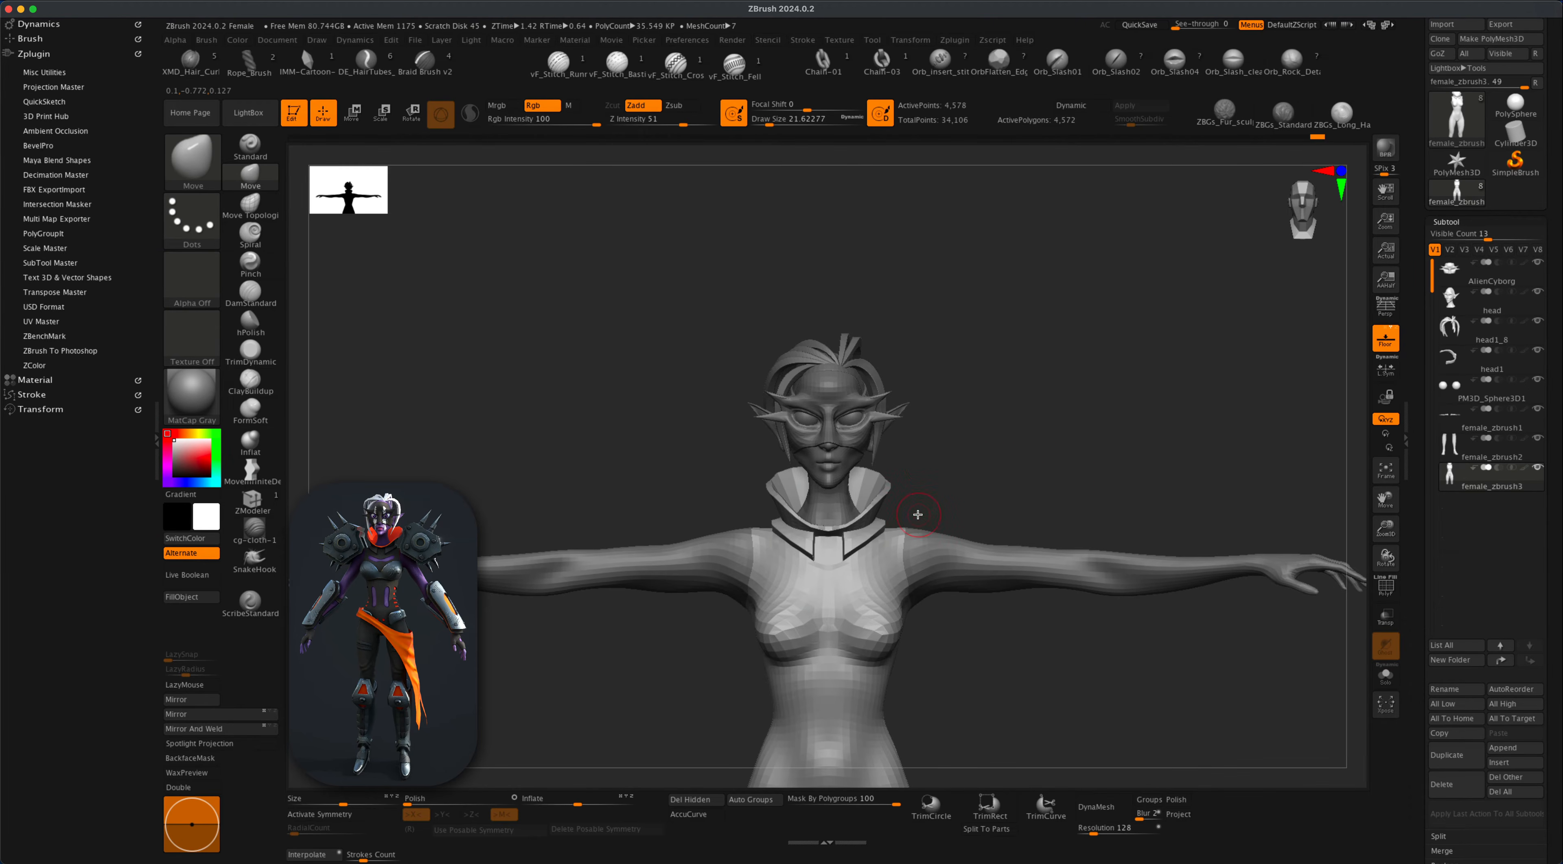
mouse_move(996, 473)
alt+mouse_down()
mouse_move(995, 457)
mouse_move(968, 473)
alt+mouse_up()
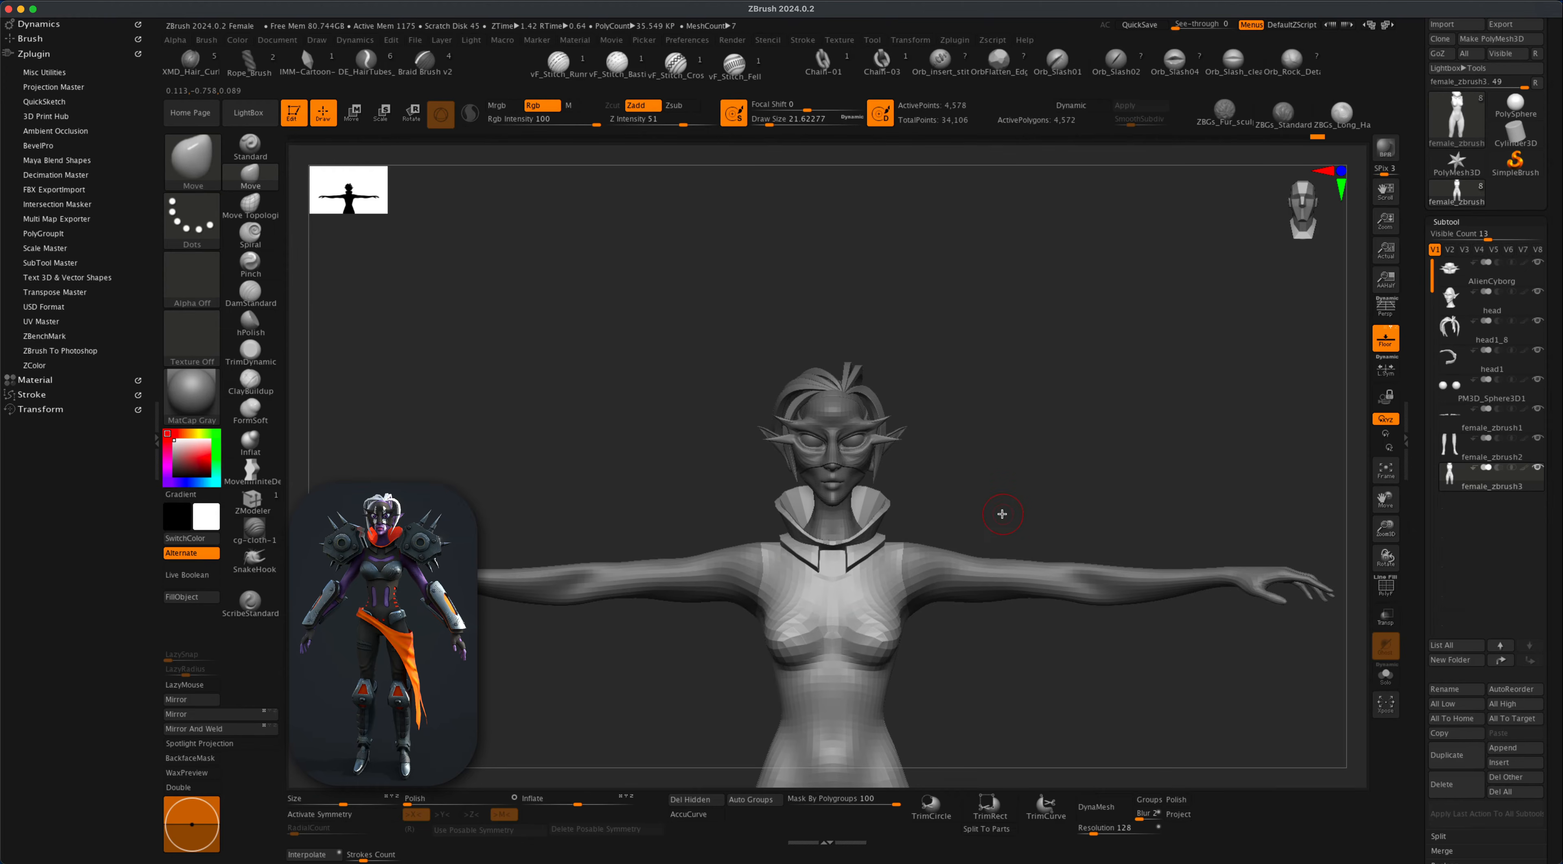
alt+drag(981, 497, 911, 549)
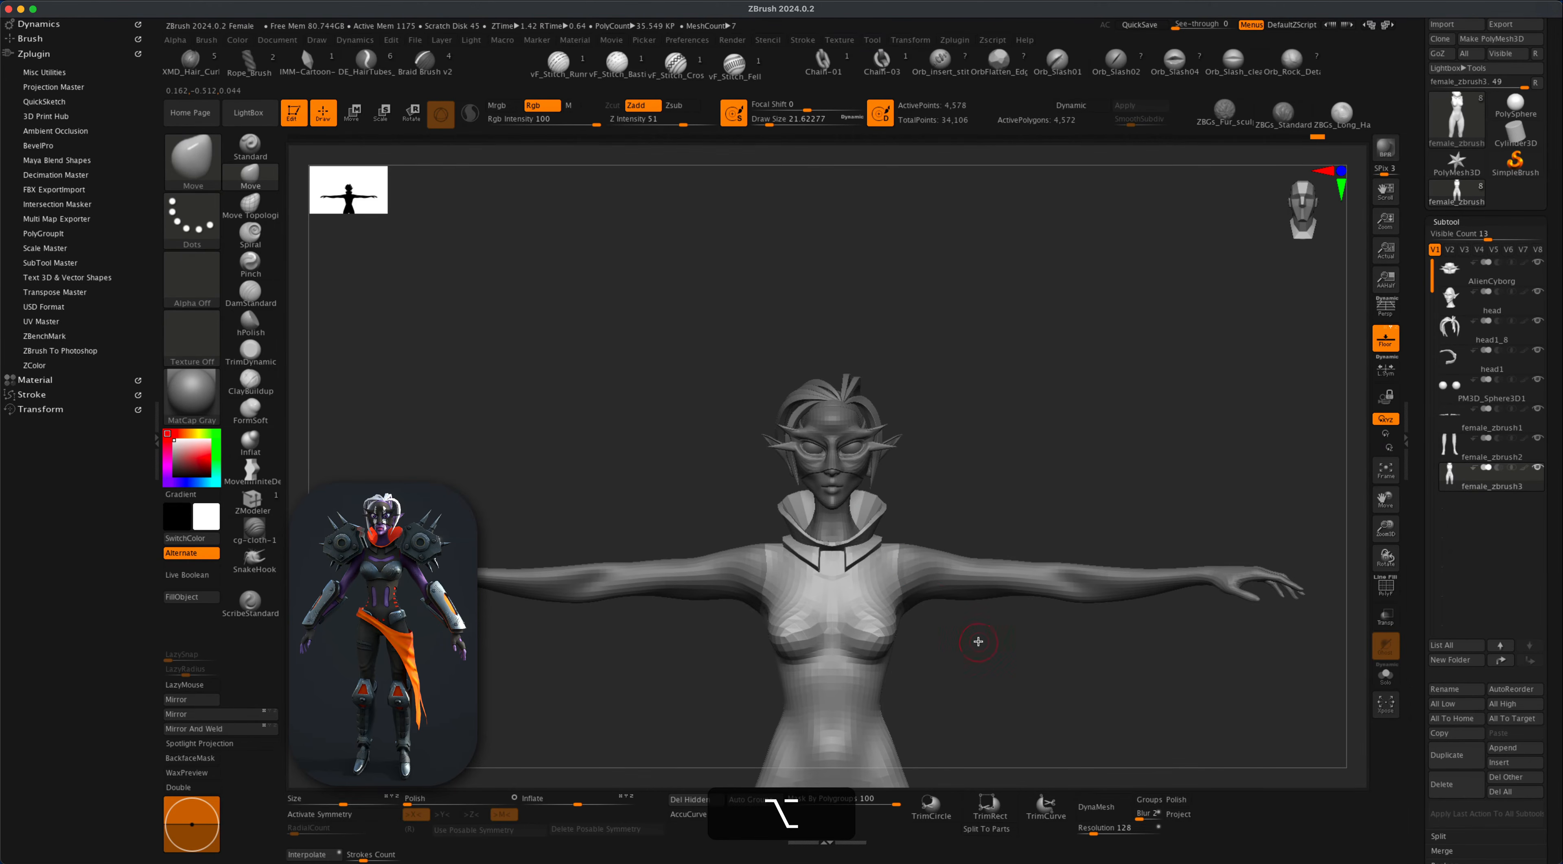
mouse_move(978, 642)
alt+mouse_down()
mouse_move(964, 617)
mouse_move(968, 640)
mouse_move(984, 489)
mouse_move(999, 698)
mouse_move(1038, 558)
mouse_move(1040, 592)
mouse_move(989, 631)
alt+mouse_up()
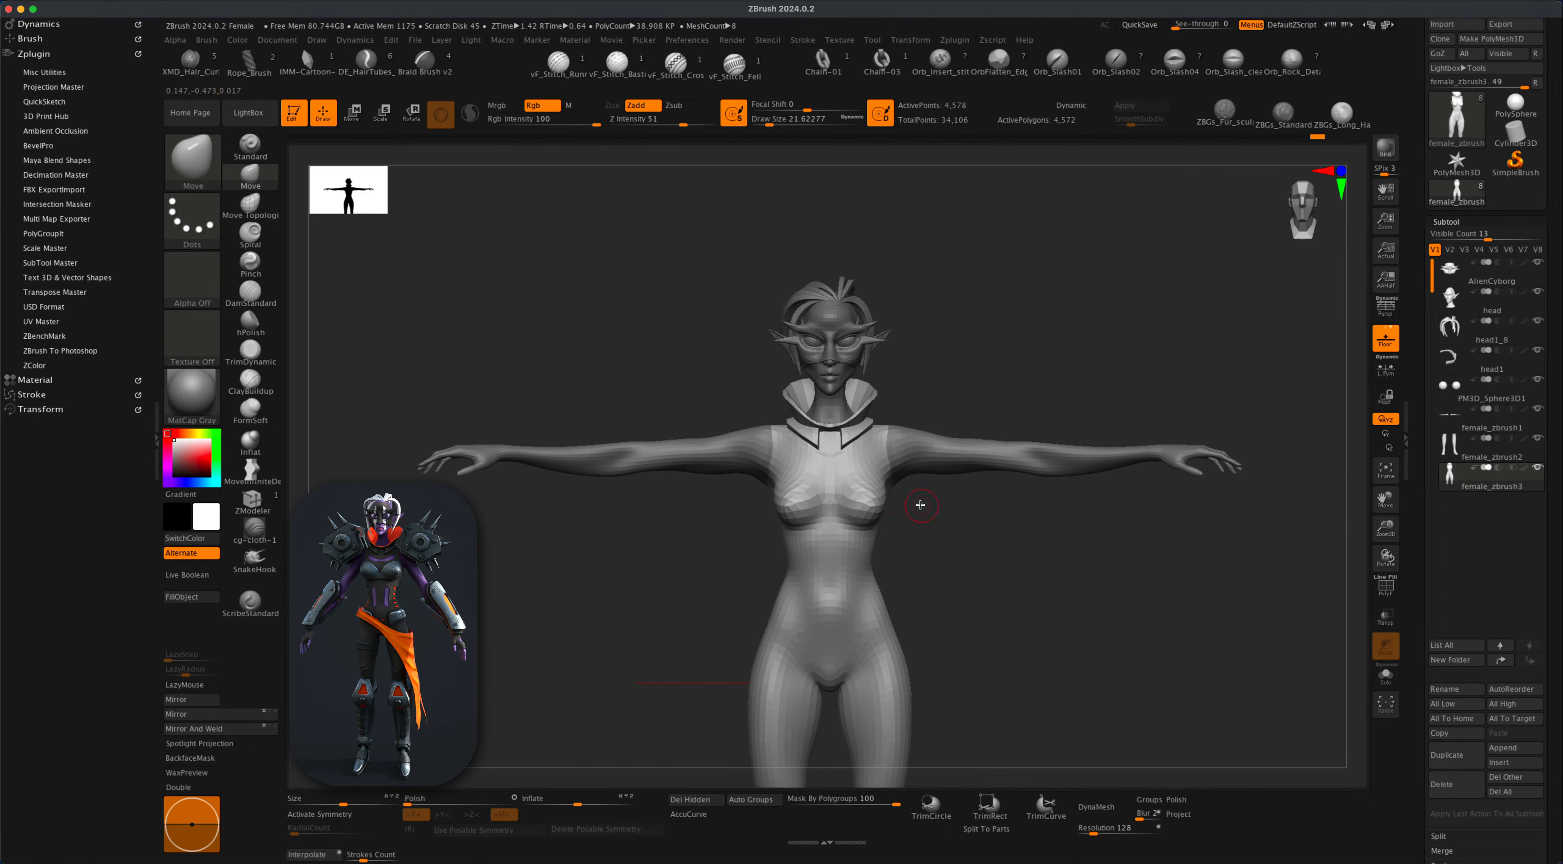
alt+drag(920, 505, 998, 613)
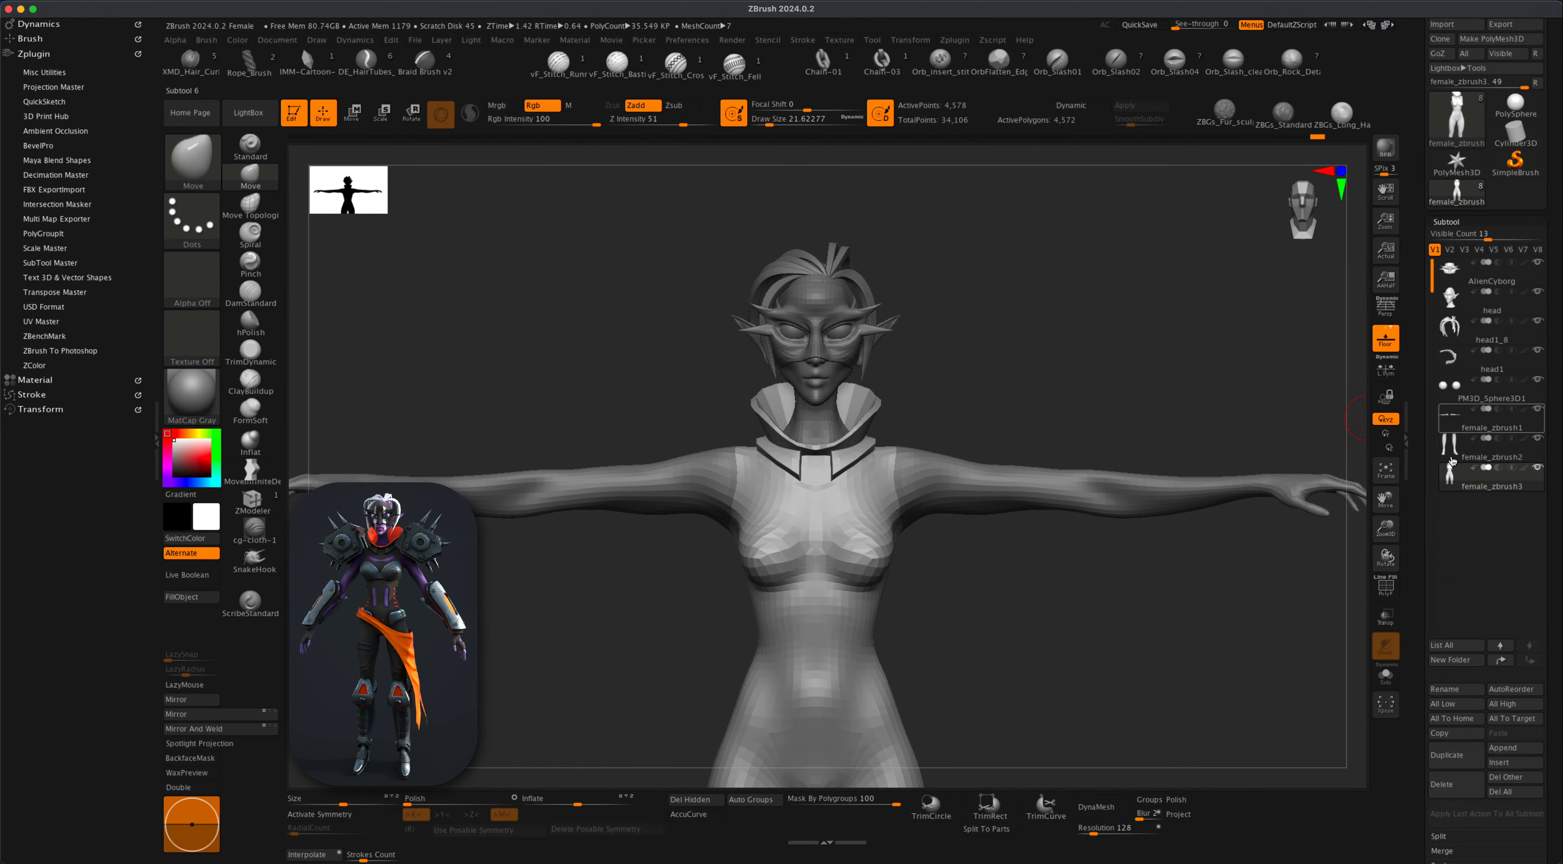
click(1458, 419)
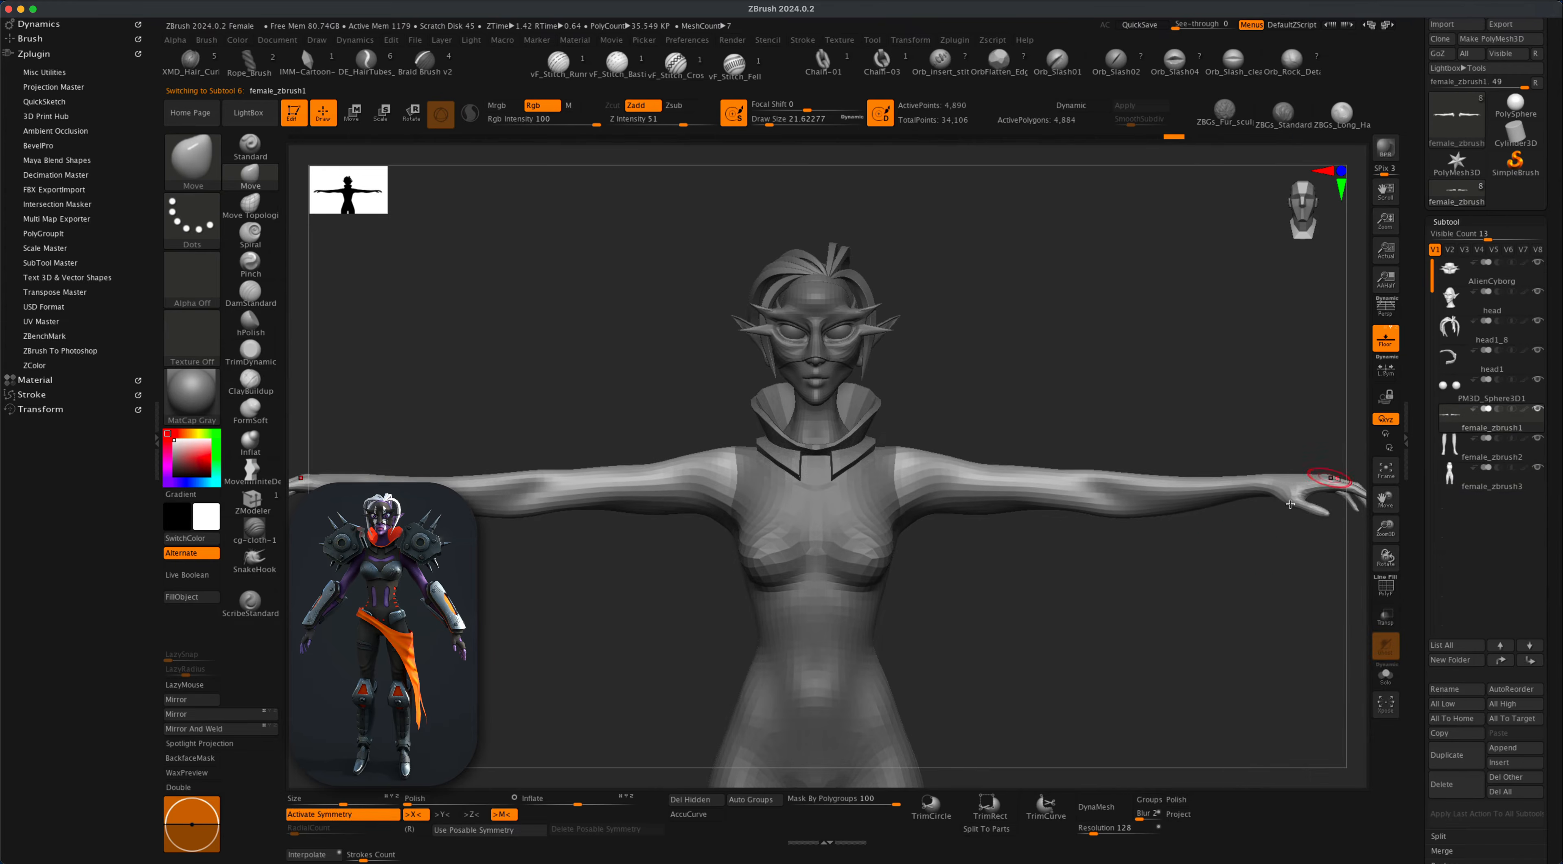
alt+drag(1141, 613, 1073, 602)
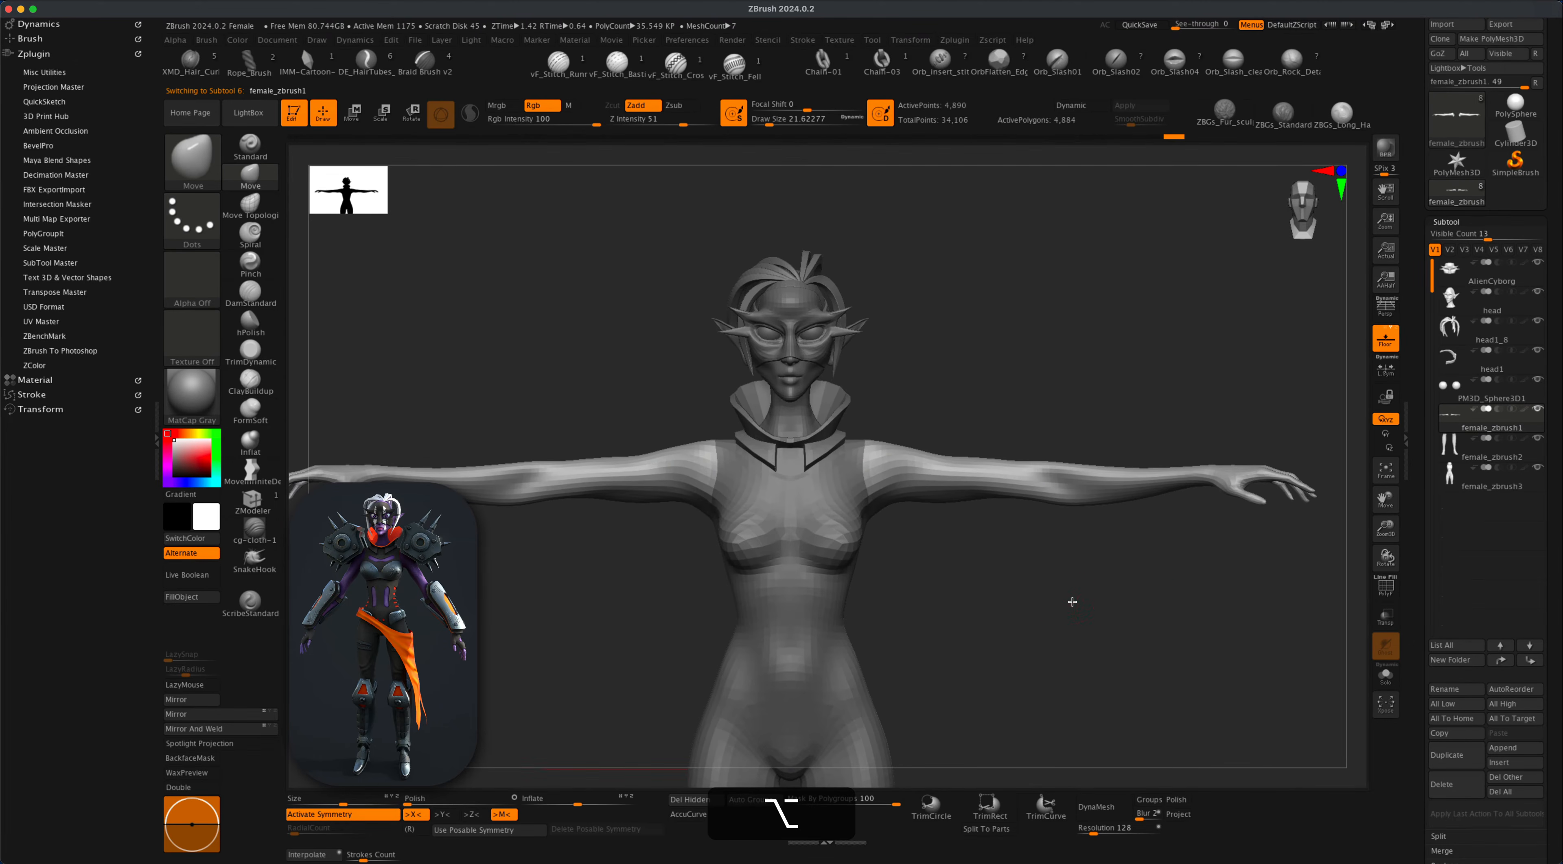
click(205, 160)
click(266, 282)
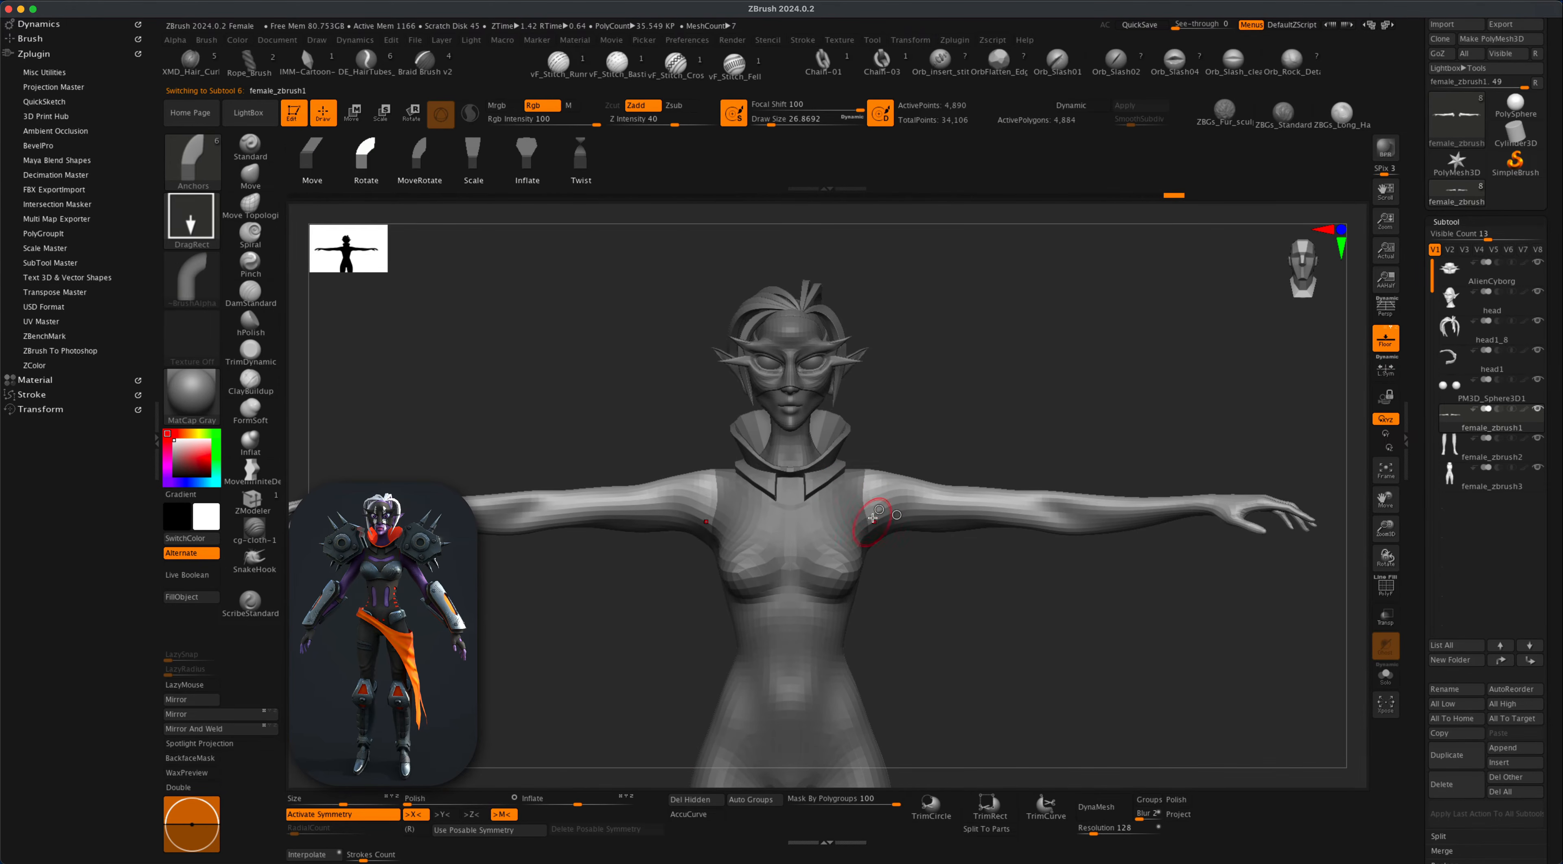
mouse_move(874, 497)
mouse_down()
mouse_move(880, 516)
mouse_move(880, 504)
mouse_up()
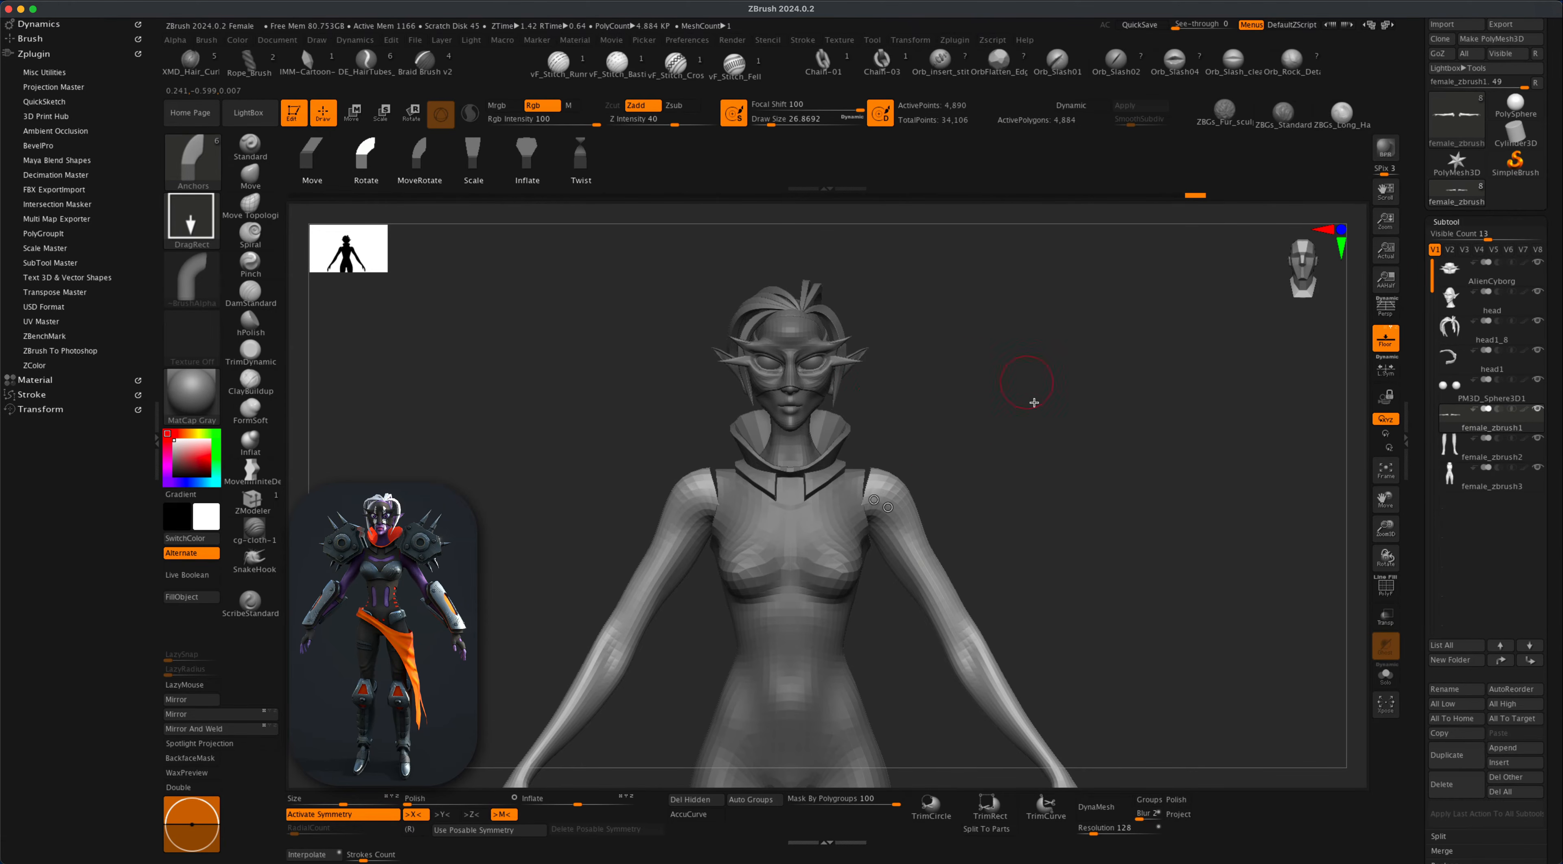
Adjust the front of the lowered arms' shoulders with the Move brush at a draw size of 112.
alt+drag(1023, 412, 1037, 447)
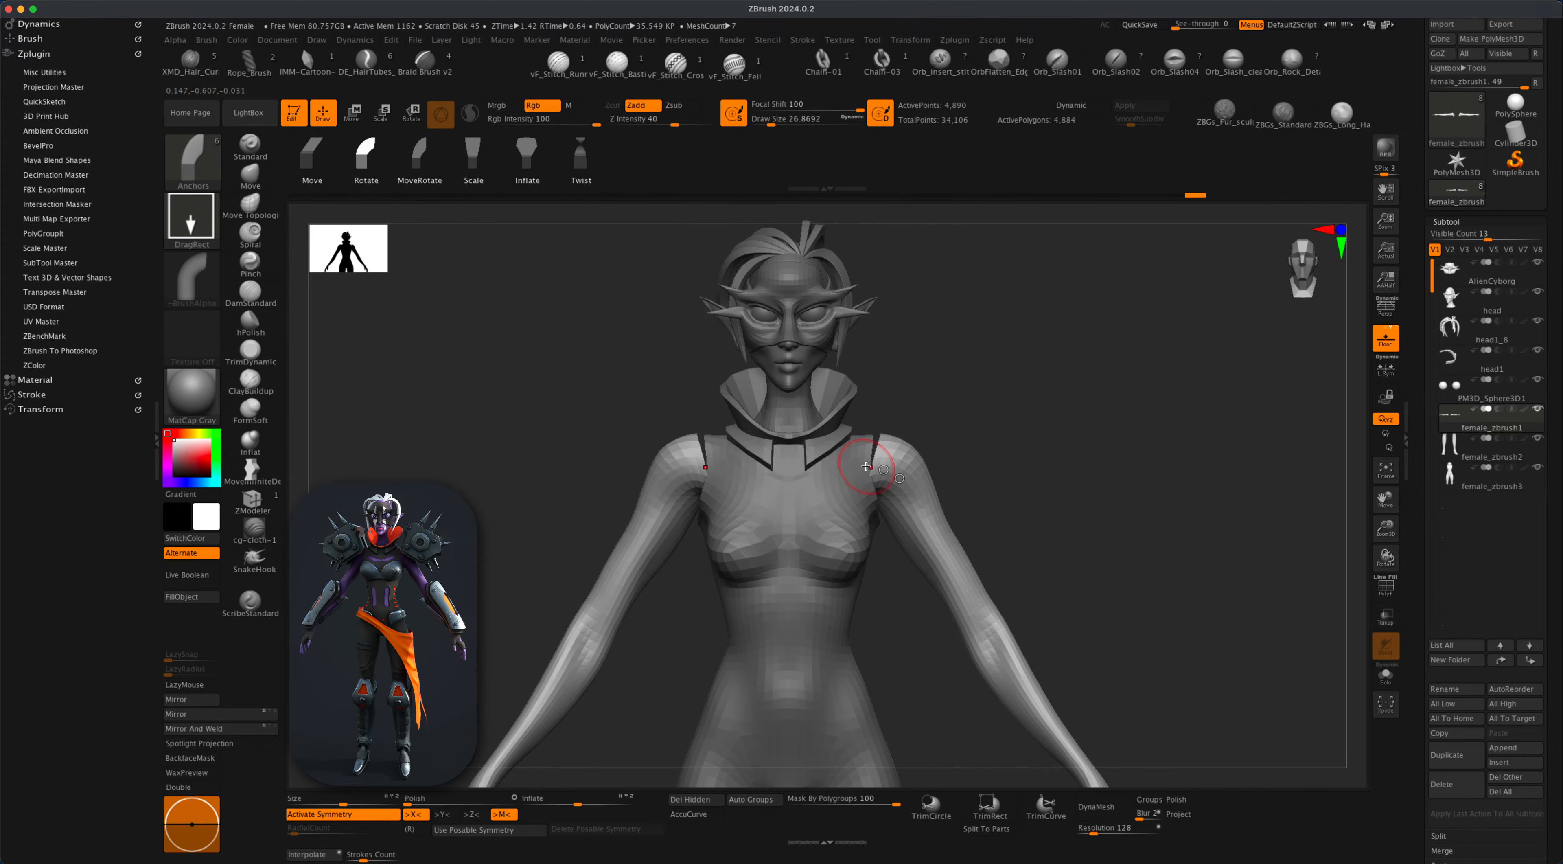
drag(1026, 492, 1071, 546)
alt+drag(1002, 510, 968, 498)
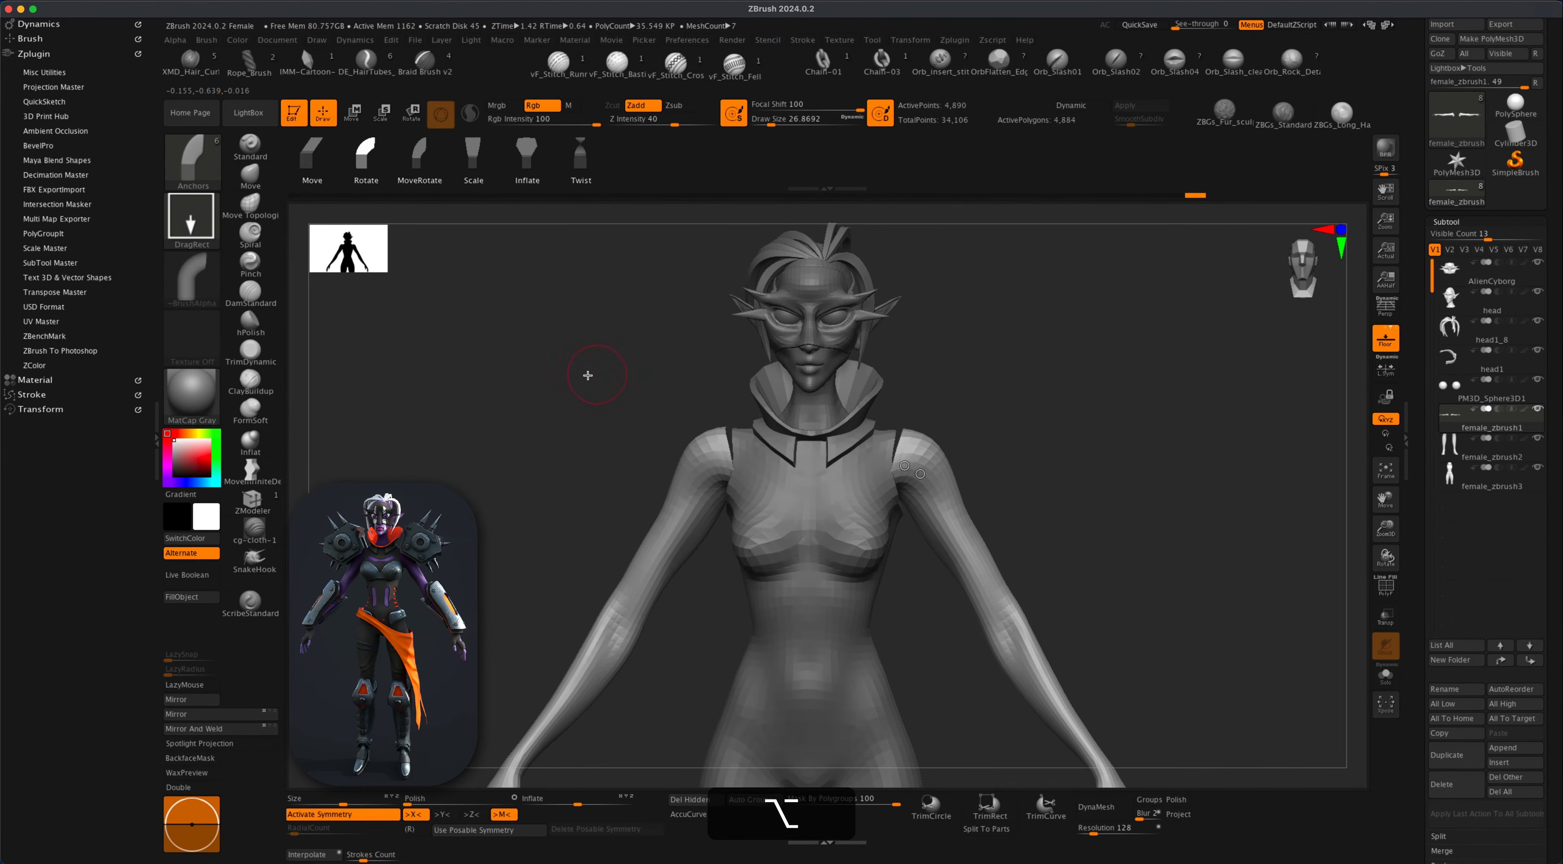
click(250, 174)
key(s)
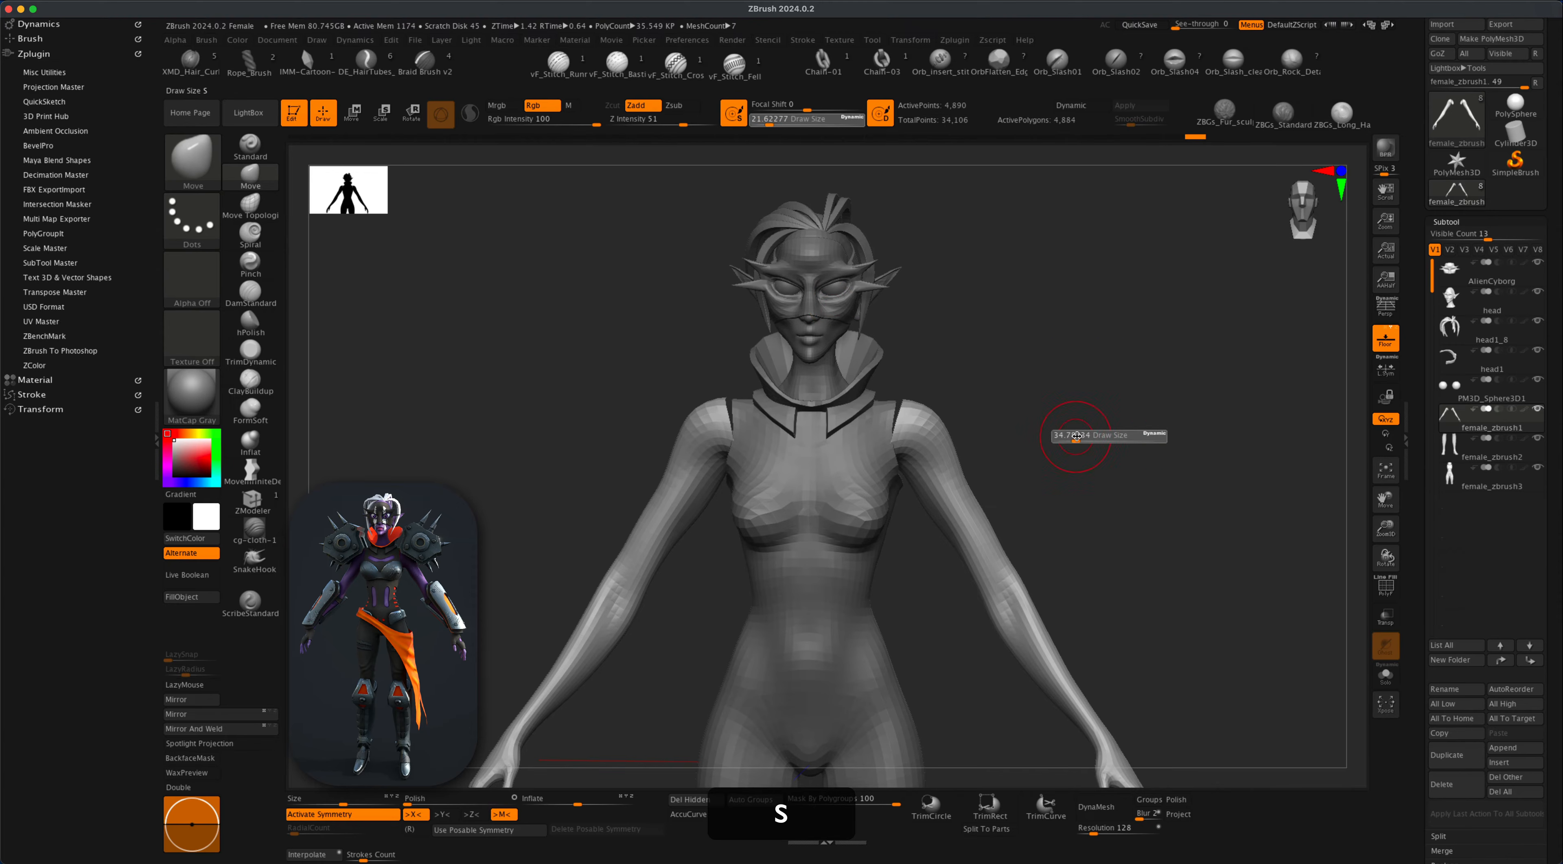
mouse_move(1088, 437)
mouse_down()
mouse_move(992, 423)
mouse_move(1048, 468)
mouse_up()
key(s)
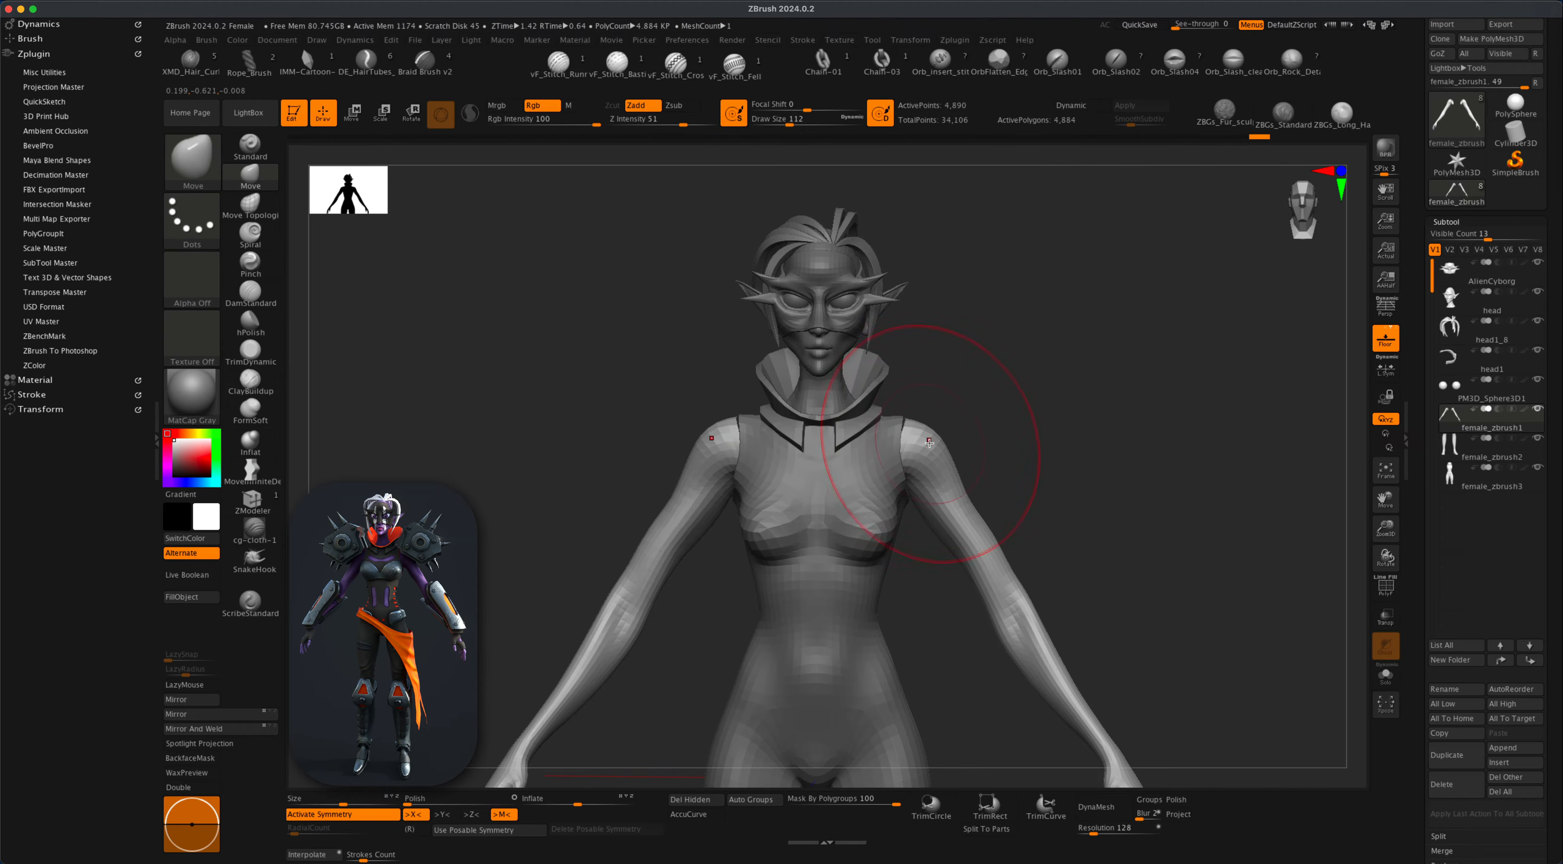
drag(929, 442, 925, 443)
Refine the arms around the back of the armpits with the Move brush at a draw size of about 71.
drag(1026, 463, 895, 466)
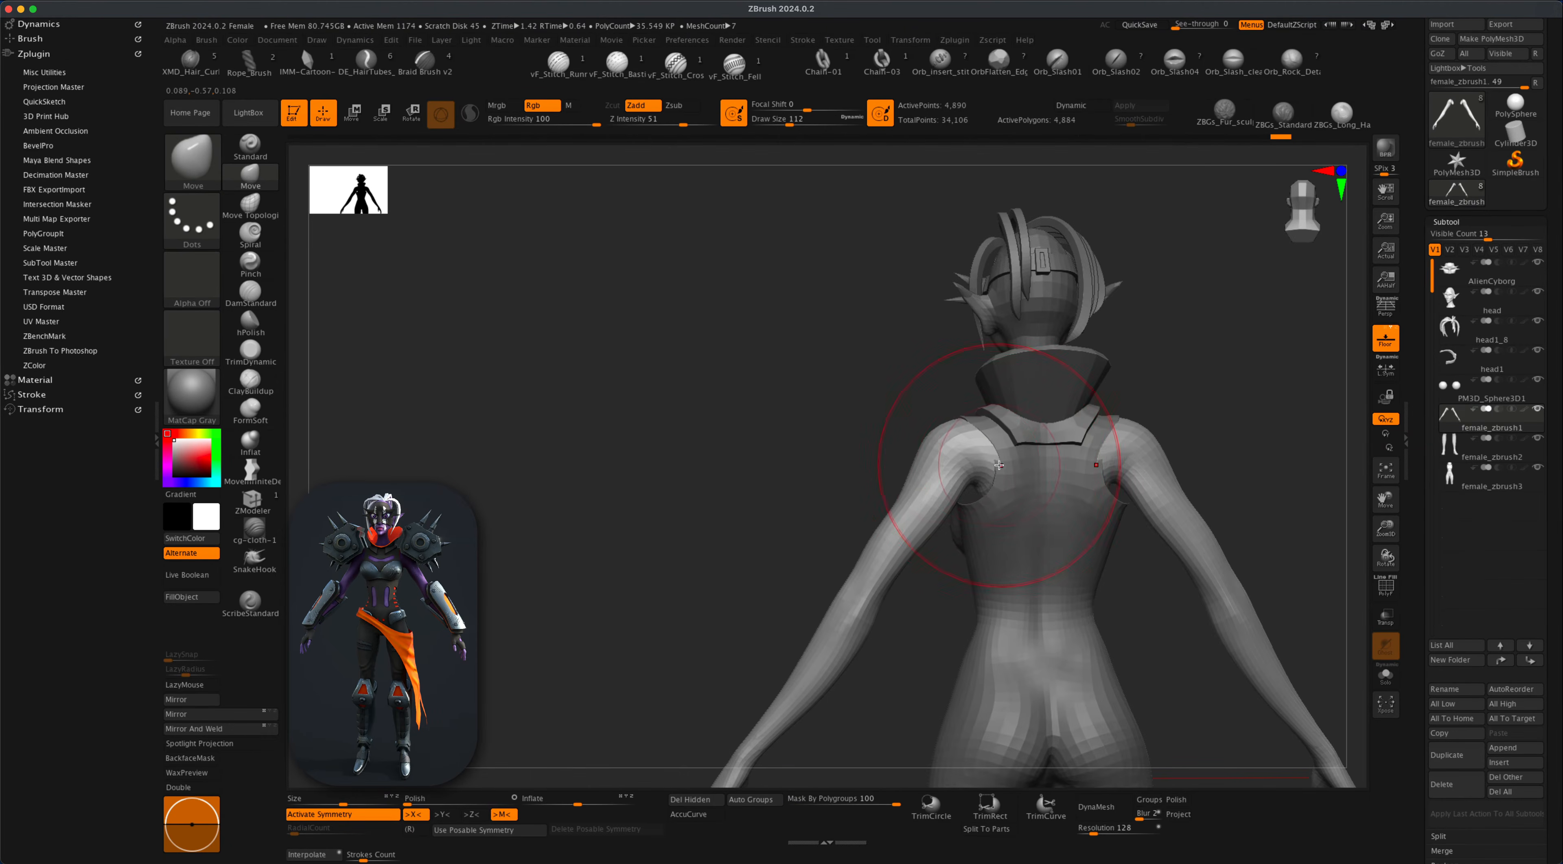
drag(798, 422, 939, 455)
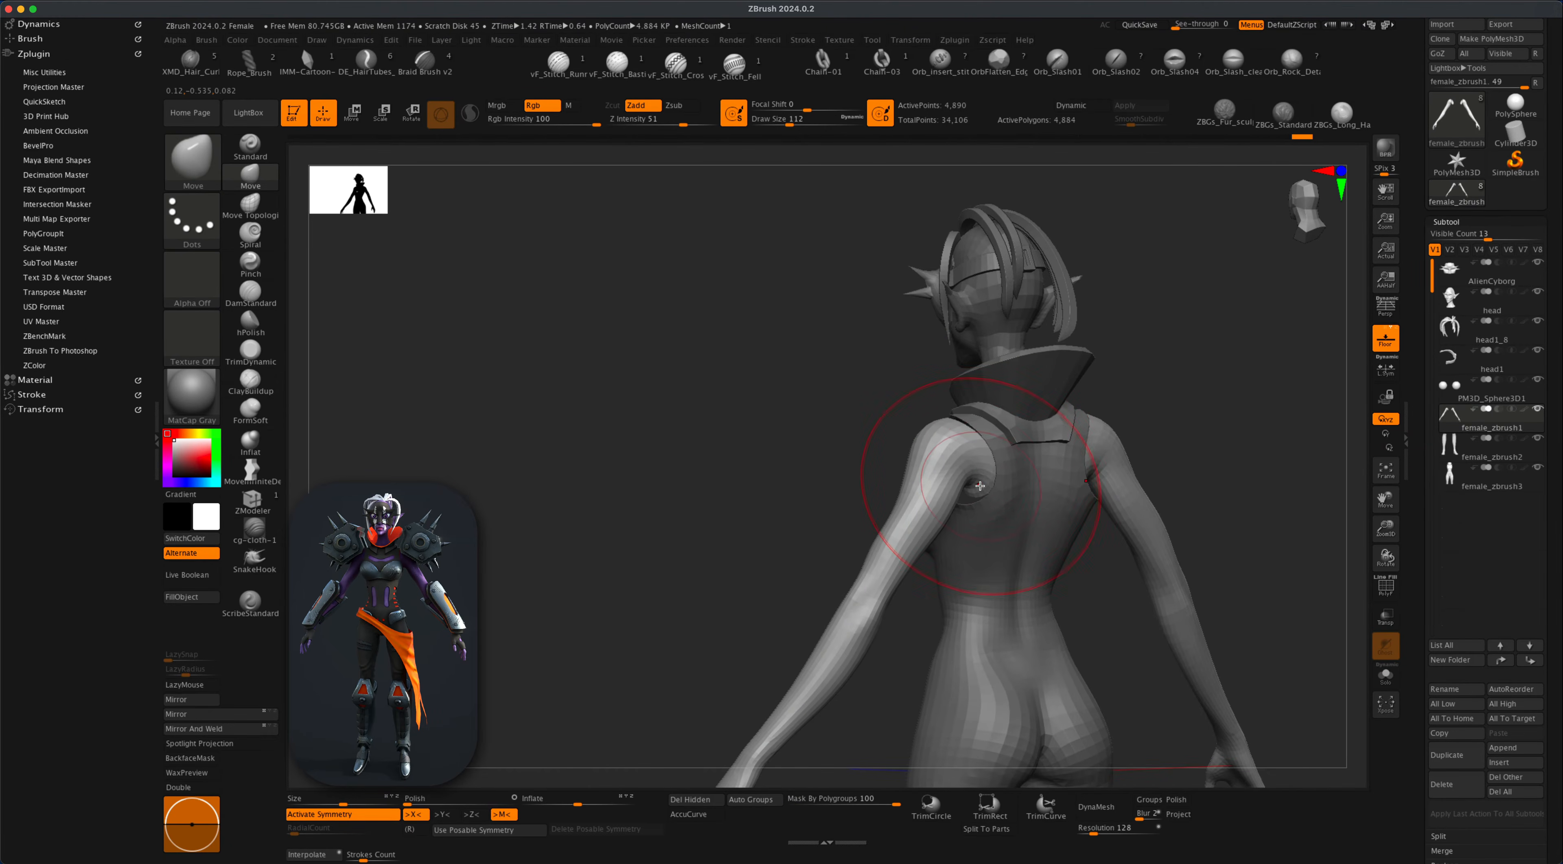
key(s)
drag(753, 463, 1038, 457)
drag(1129, 456, 826, 458)
alt+drag(826, 458, 971, 457)
mouse_move(971, 456)
mouse_down()
mouse_move(946, 456)
mouse_move(1071, 454)
mouse_move(953, 454)
mouse_up()
mouse_move(747, 443)
alt+mouse_down()
mouse_move(700, 445)
mouse_move(651, 418)
mouse_move(658, 431)
alt+mouse_up()
key(s)
click(648, 415)
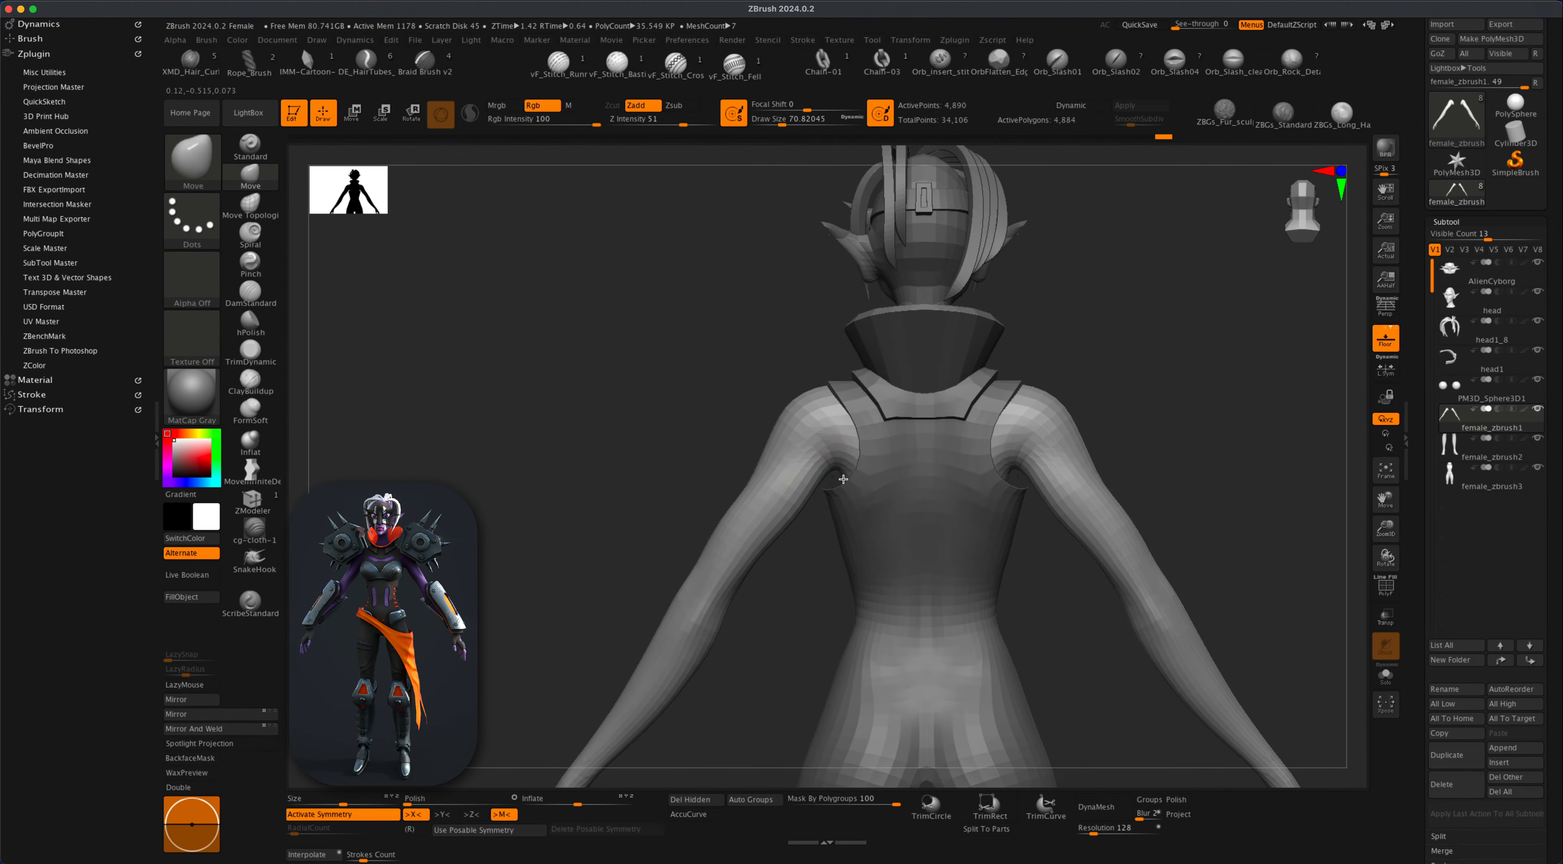
drag(843, 482, 844, 488)
drag(805, 579, 831, 577)
mouse_move(1122, 478)
mouse_down()
mouse_move(1218, 481)
mouse_move(1141, 438)
mouse_move(1141, 418)
mouse_move(1091, 477)
mouse_move(1093, 505)
mouse_move(1141, 485)
mouse_move(1061, 489)
mouse_up()
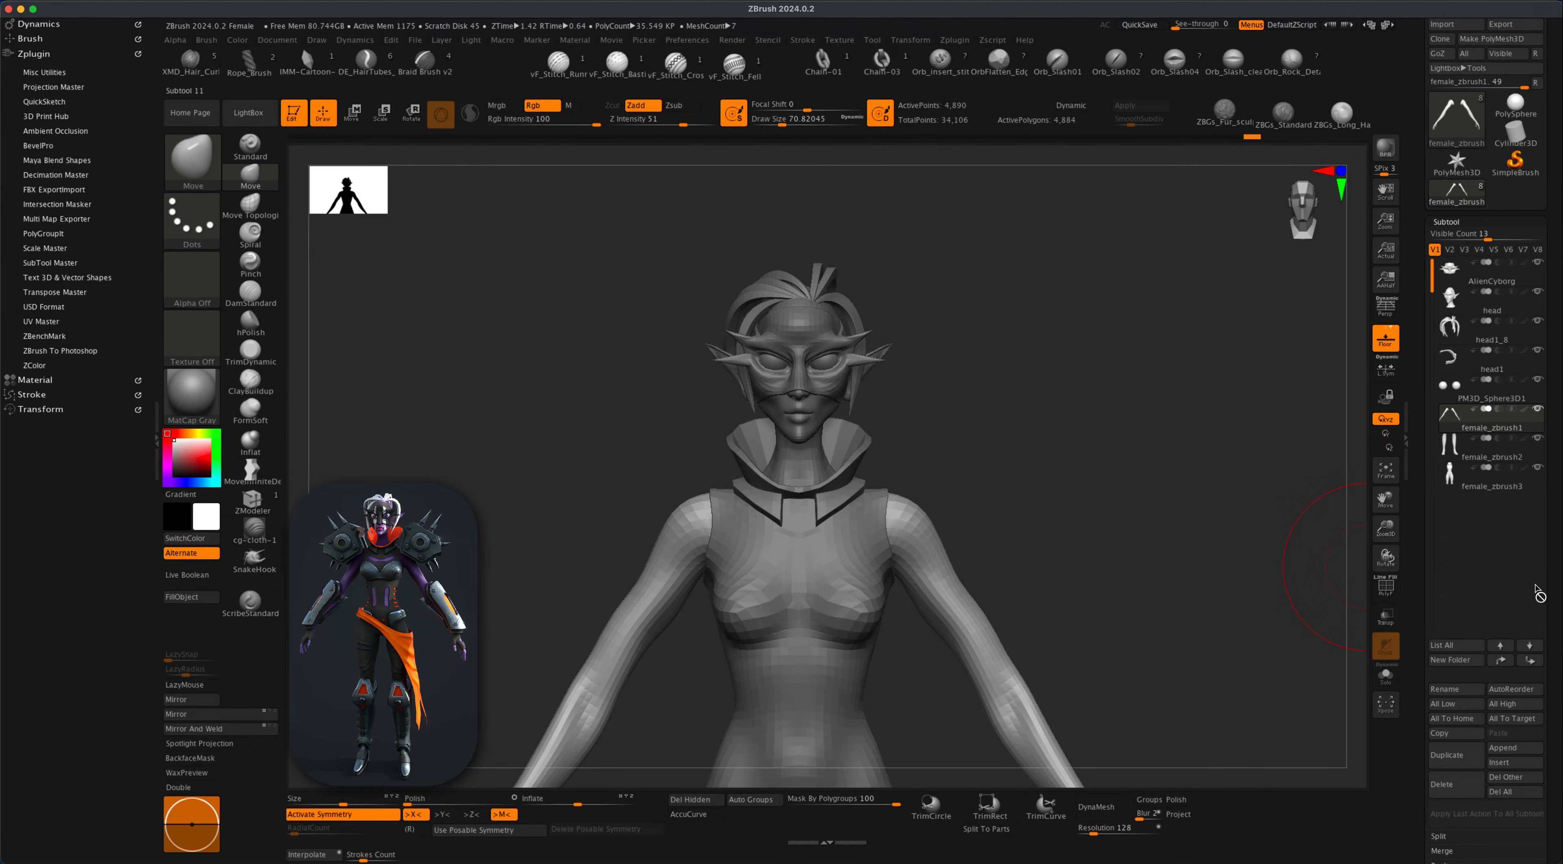
Insert a Cube3D as a new subtool after the arms and shrink it to about the width of the torso.
scroll(1553, 633, down, 2)
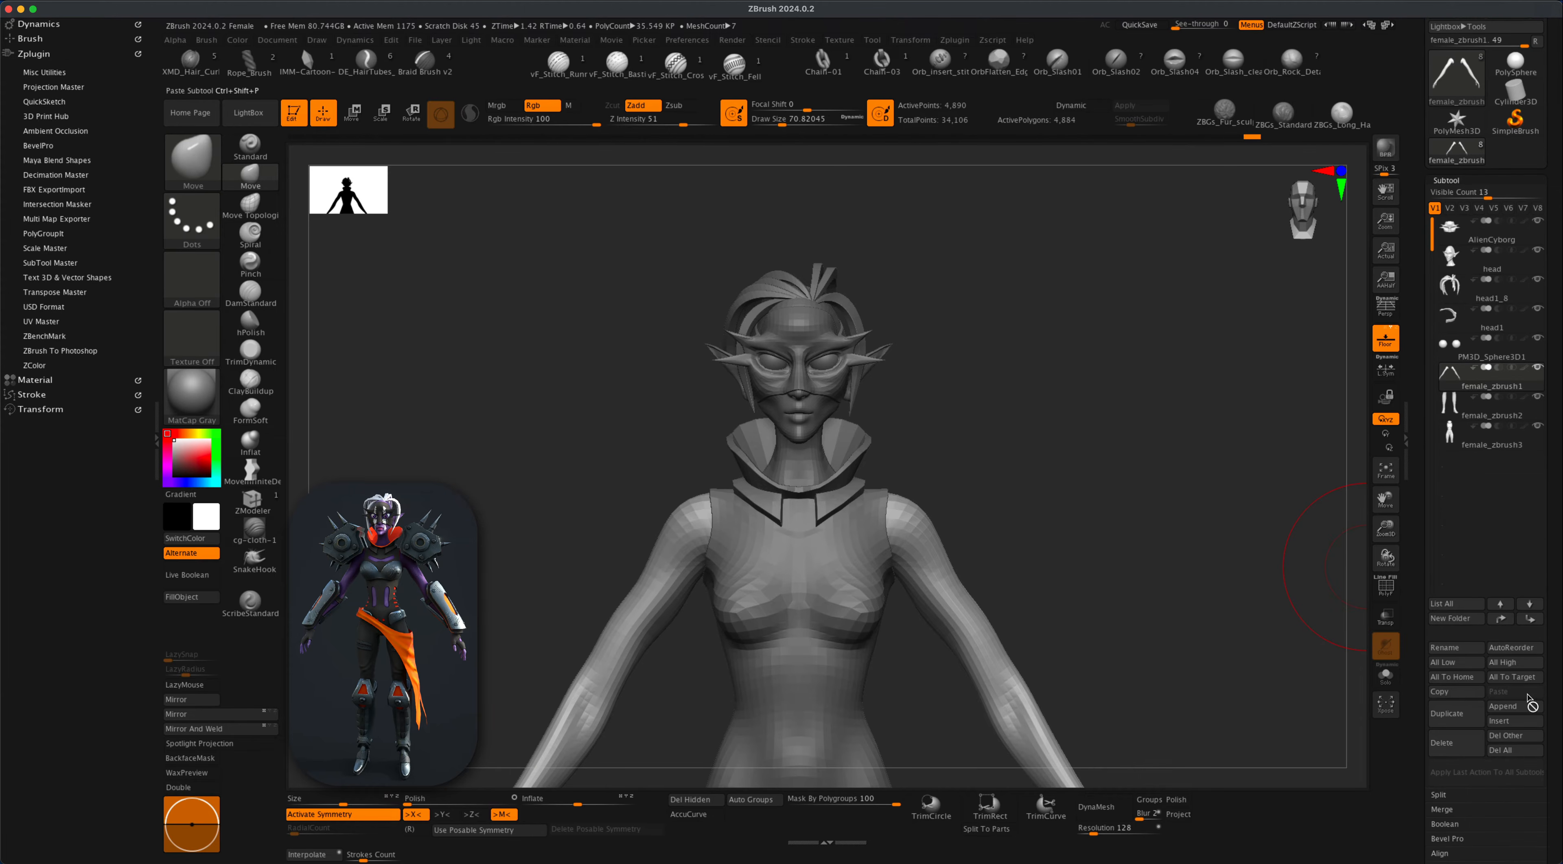
click(1517, 721)
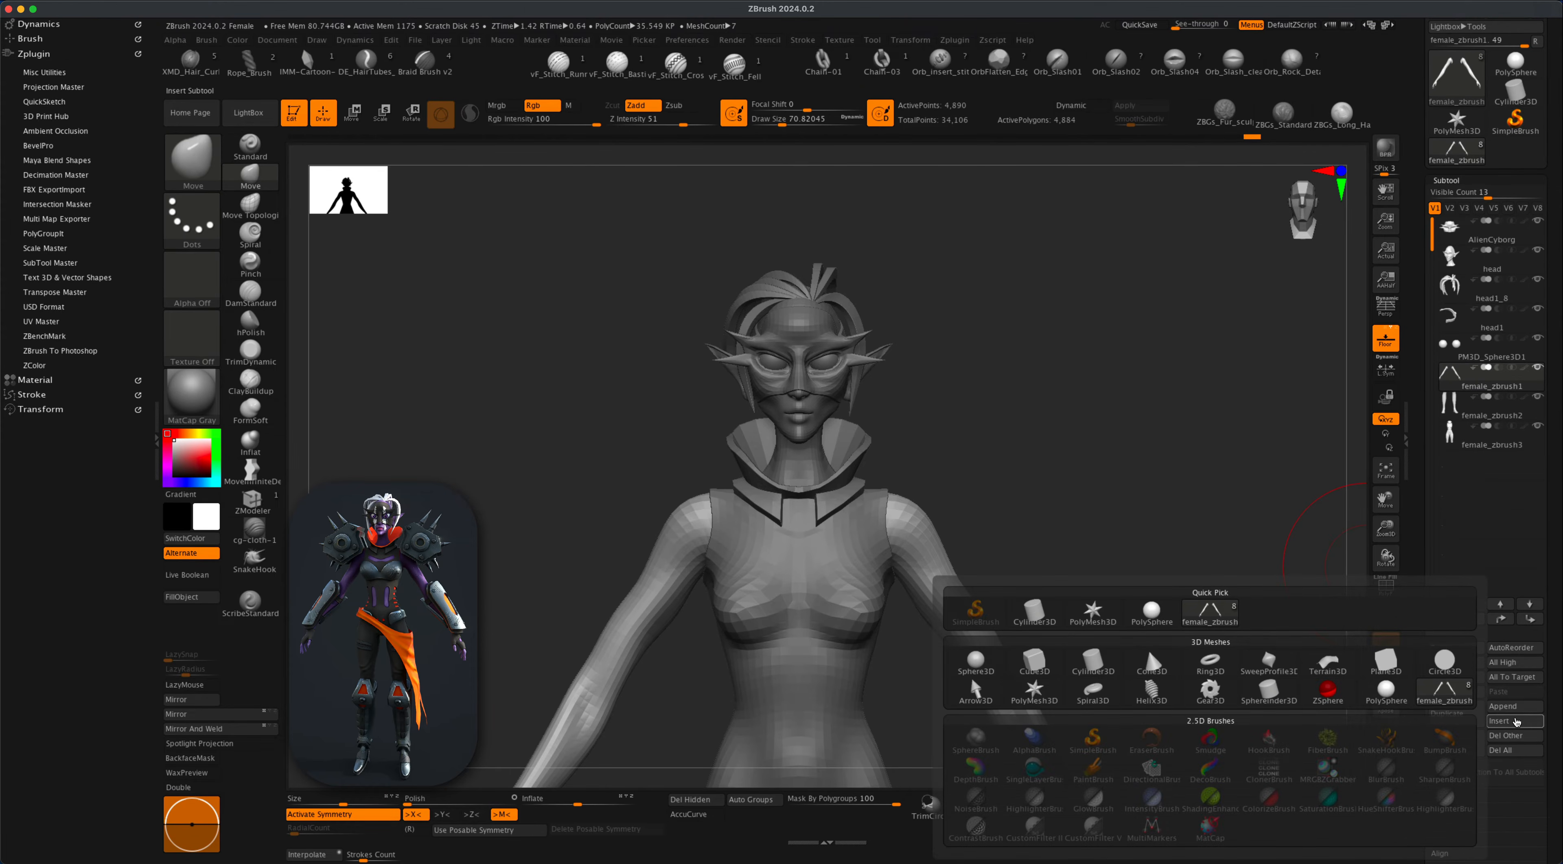
click(1034, 662)
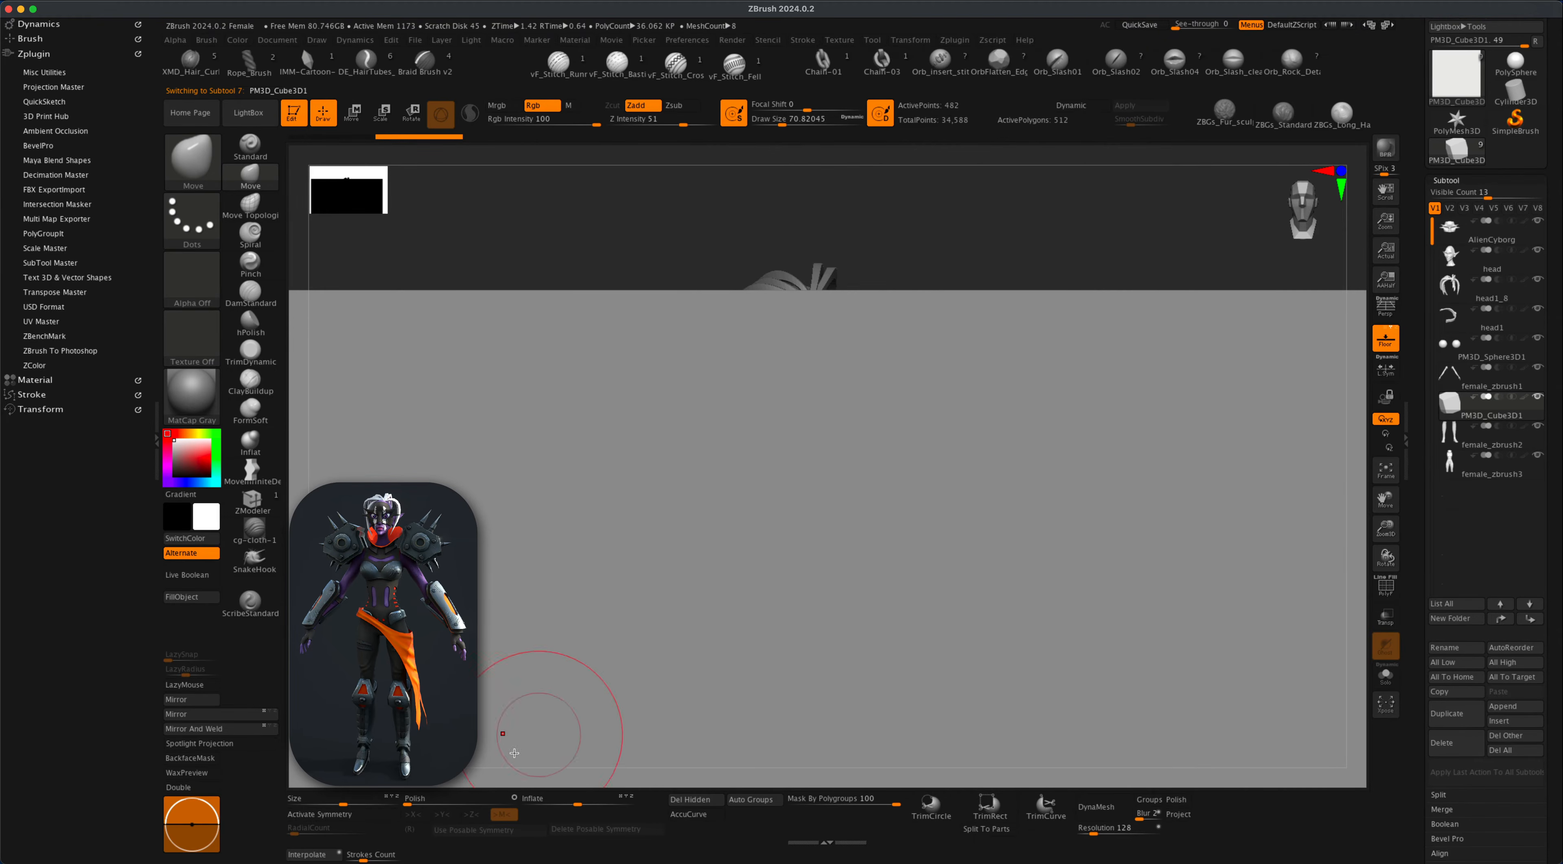
drag(343, 801, 302, 800)
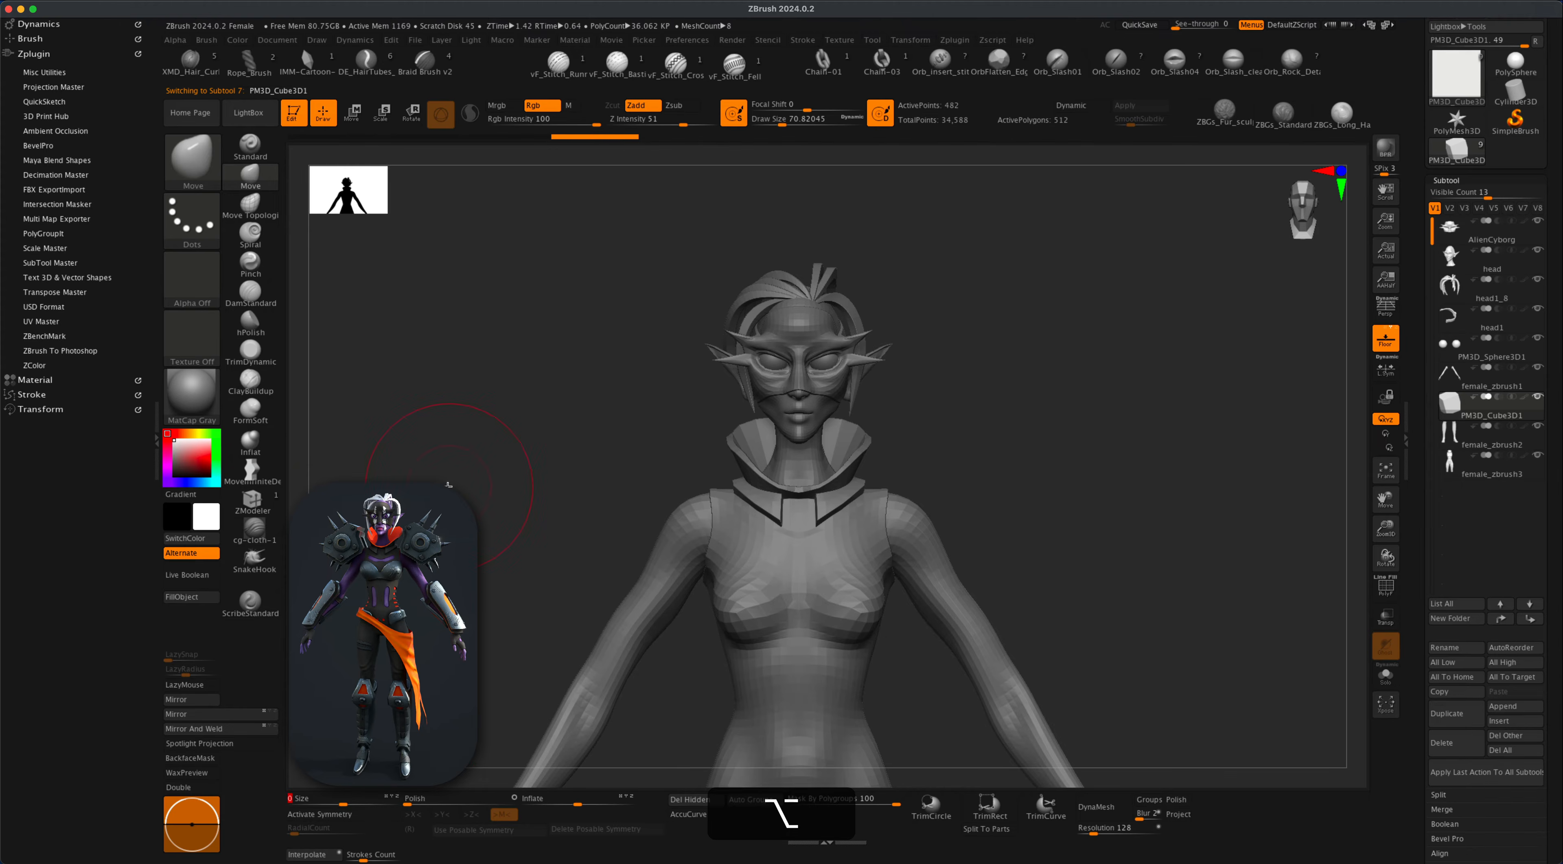
Move the cube up over the character's left shoulder with the gizmo and tilt it to follow the shoulder's slope.
alt+drag(446, 475, 455, 369)
click(352, 112)
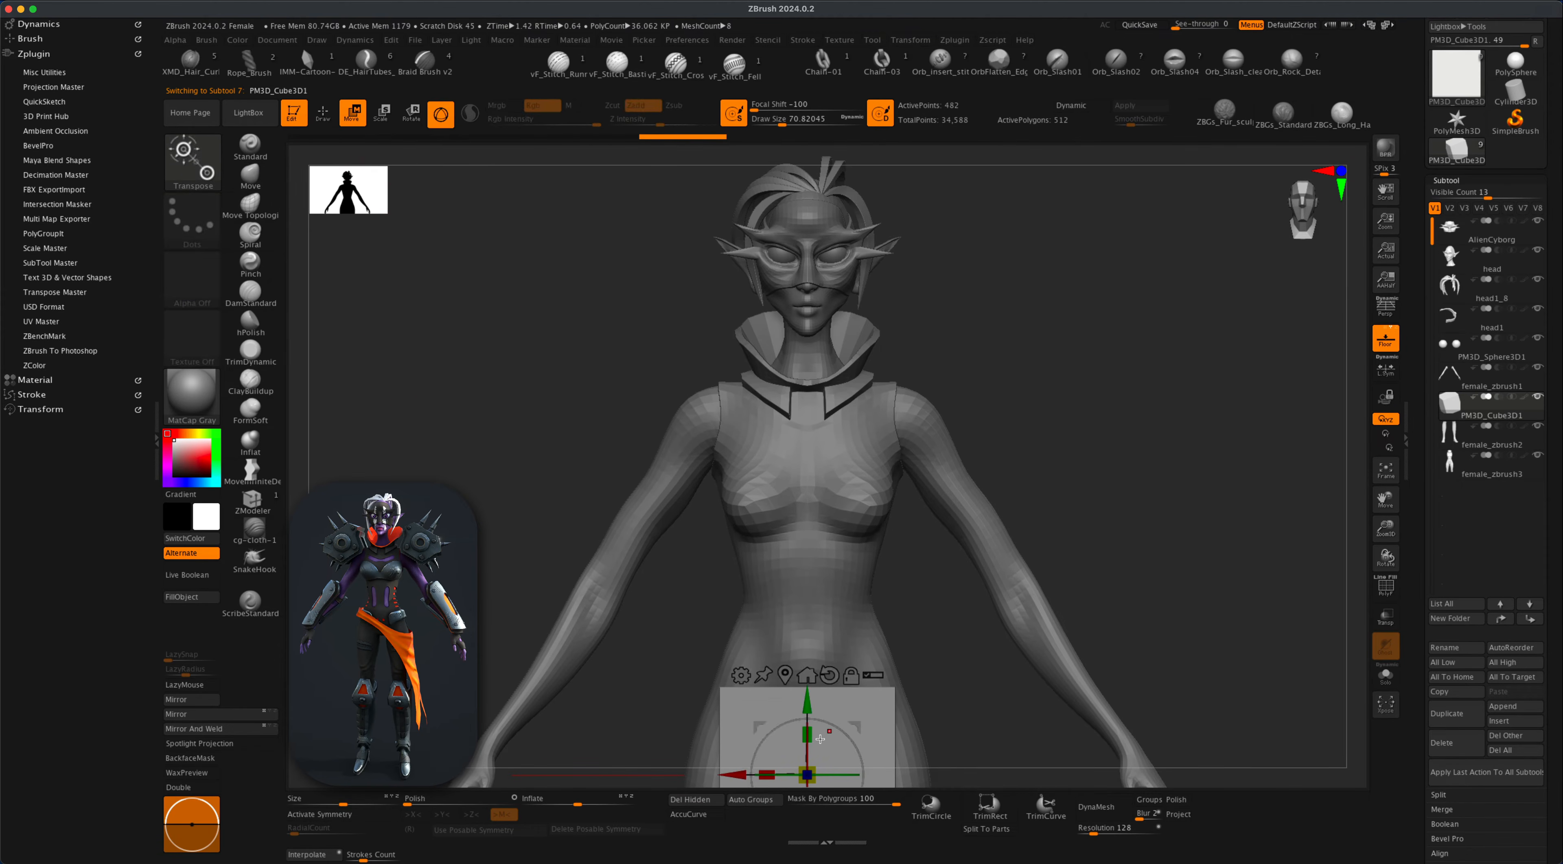
drag(854, 726, 1032, 290)
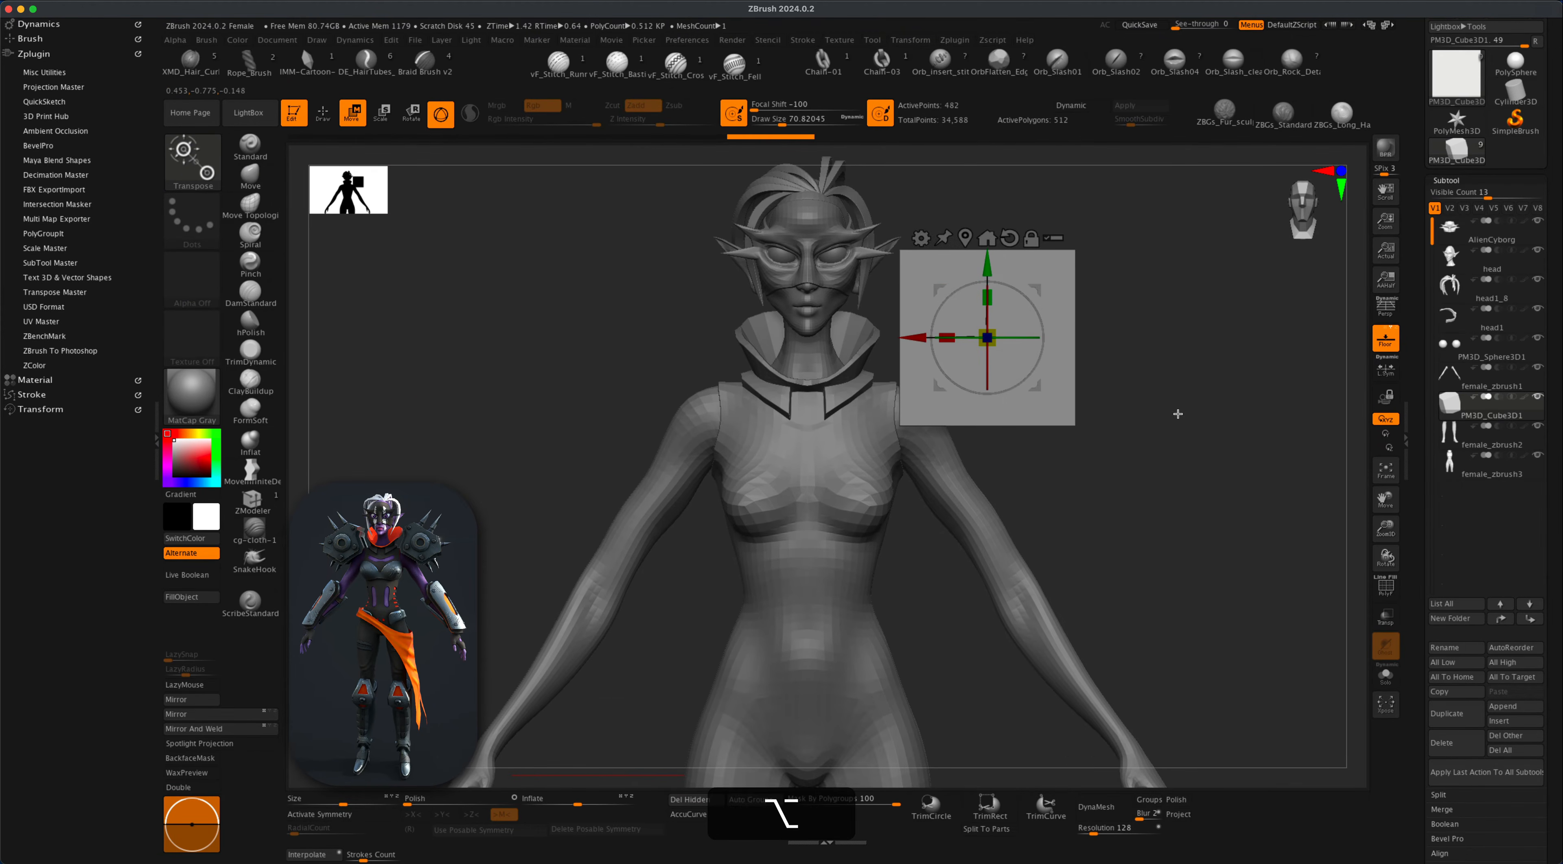
alt+drag(1176, 414, 1151, 474)
drag(1011, 403, 973, 403)
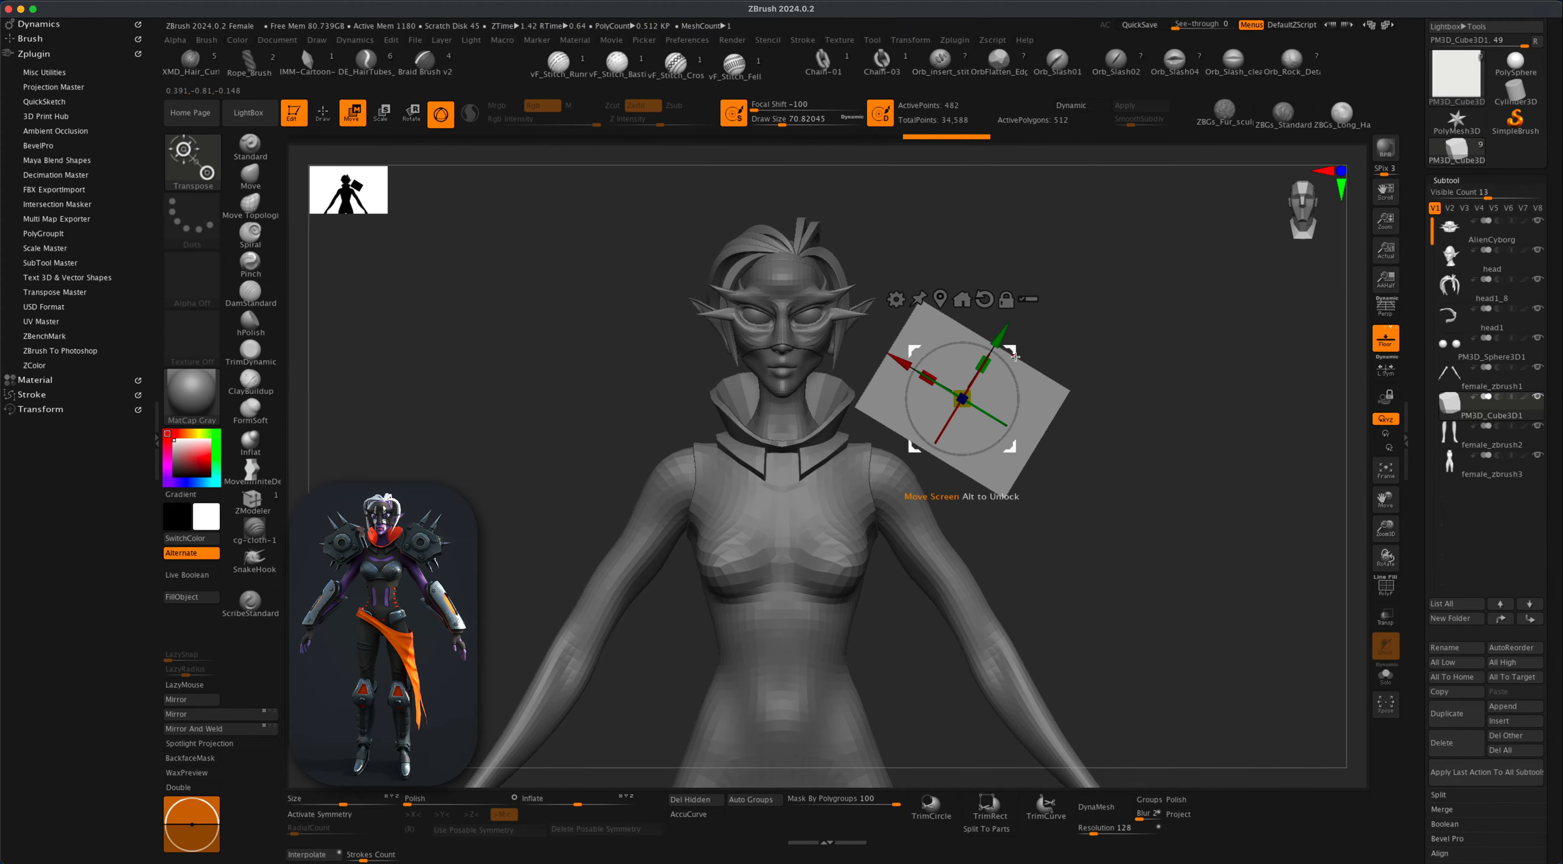
drag(1015, 351, 1005, 382)
drag(1092, 475, 1049, 472)
drag(912, 430, 1179, 570)
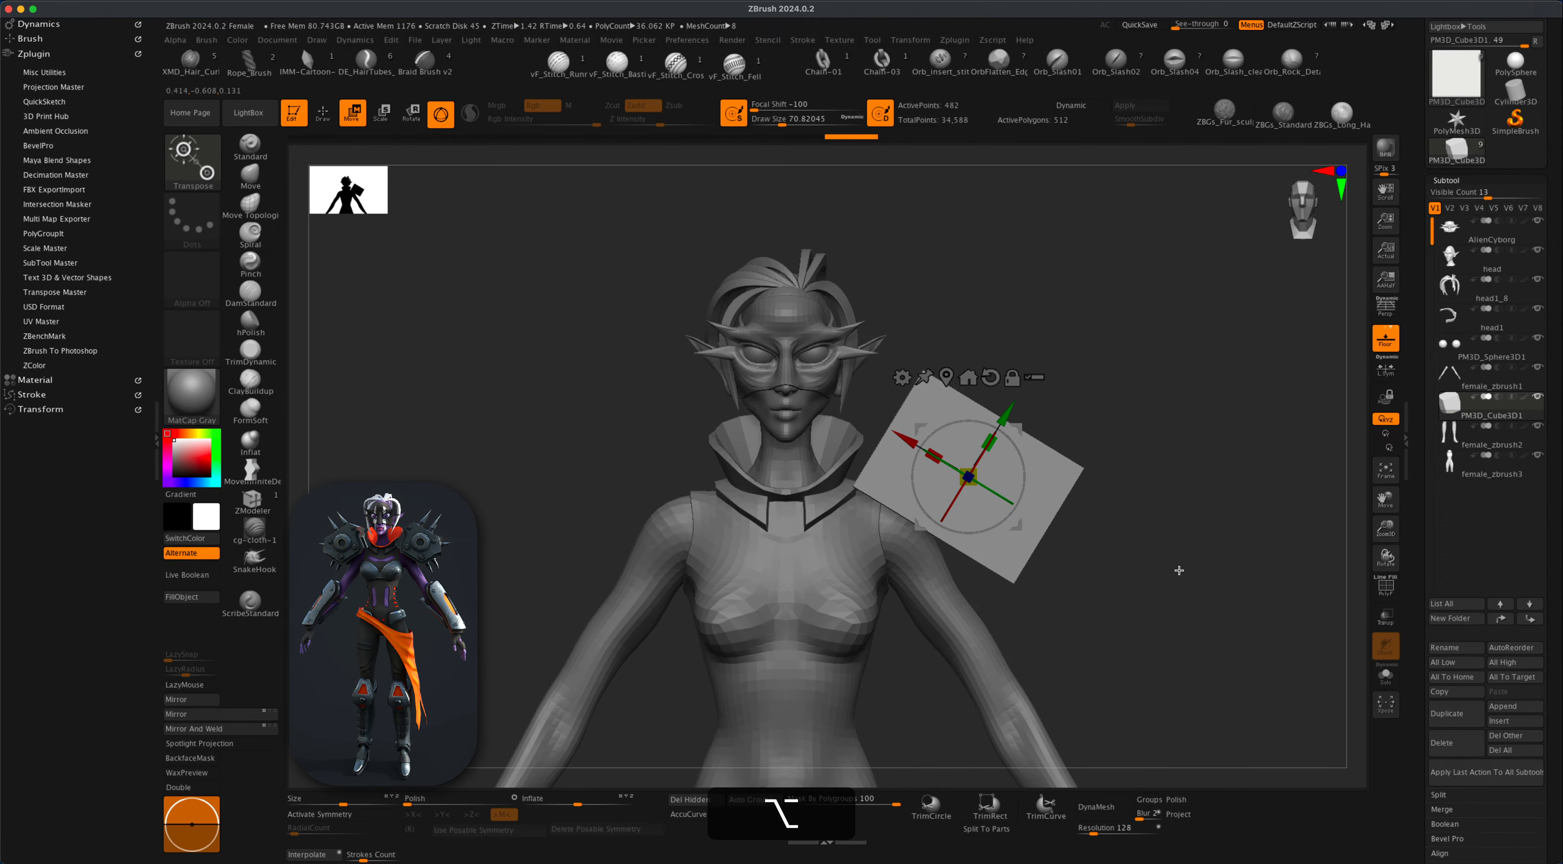
Convert the shoulder cube to a DynaMesh at a resolution of 256.
click(1112, 830)
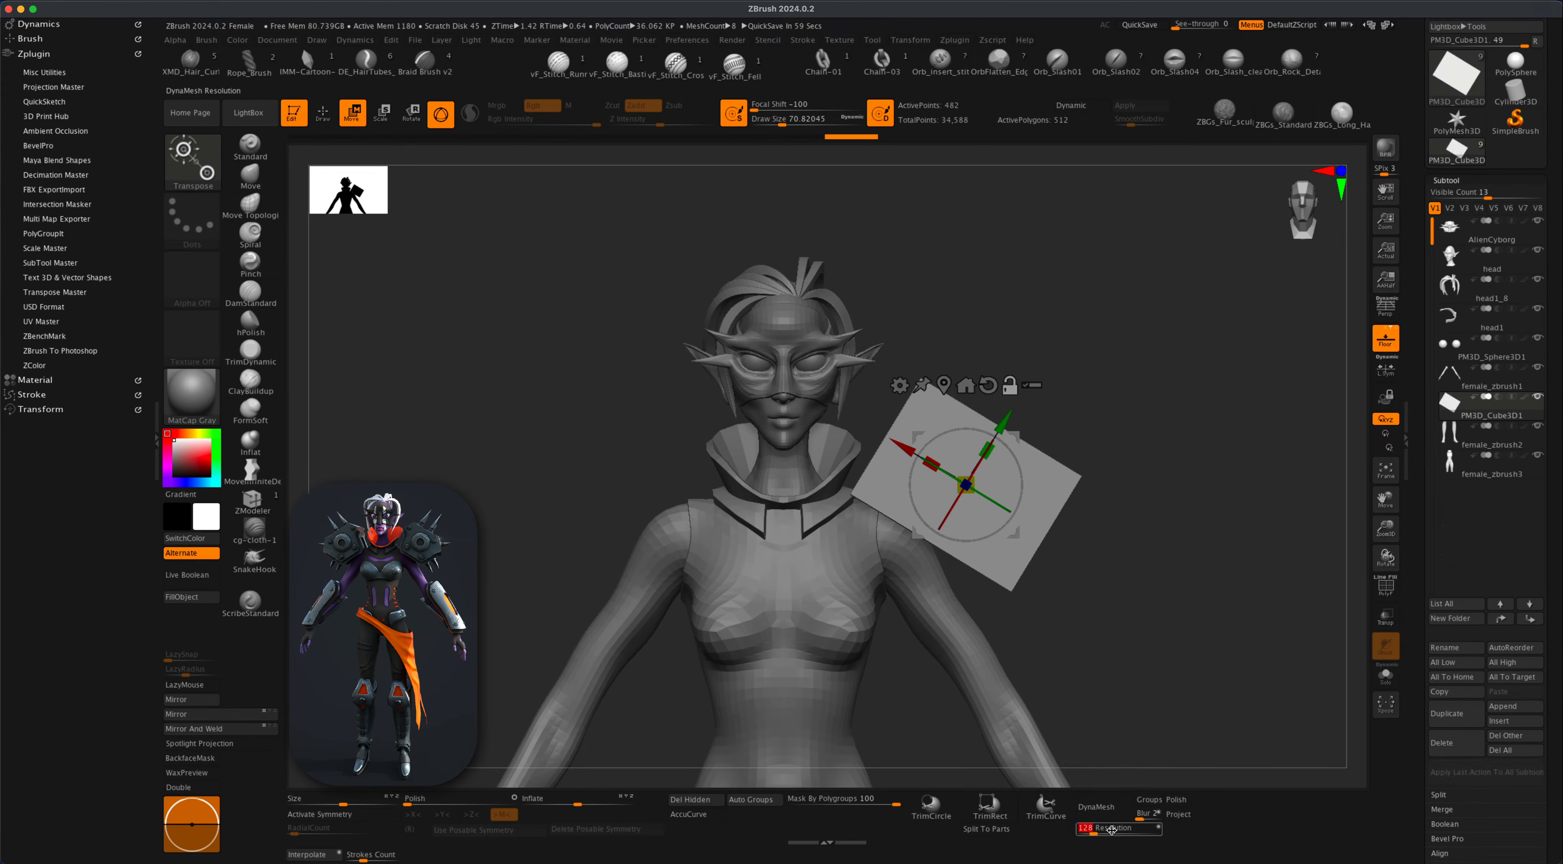
text(256)
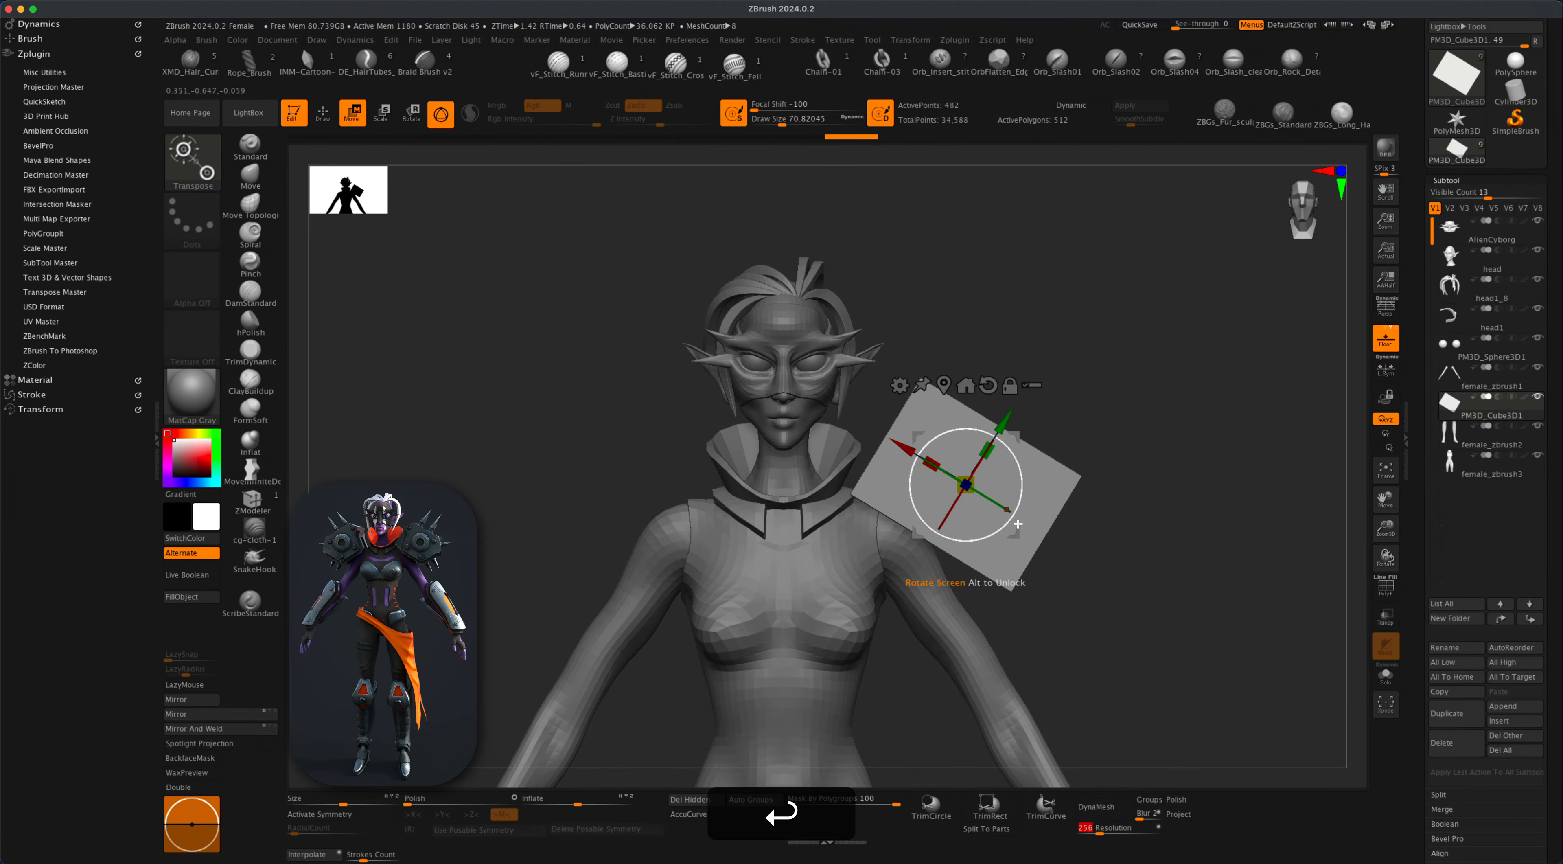
click(1112, 809)
alt+drag(1133, 531, 1138, 705)
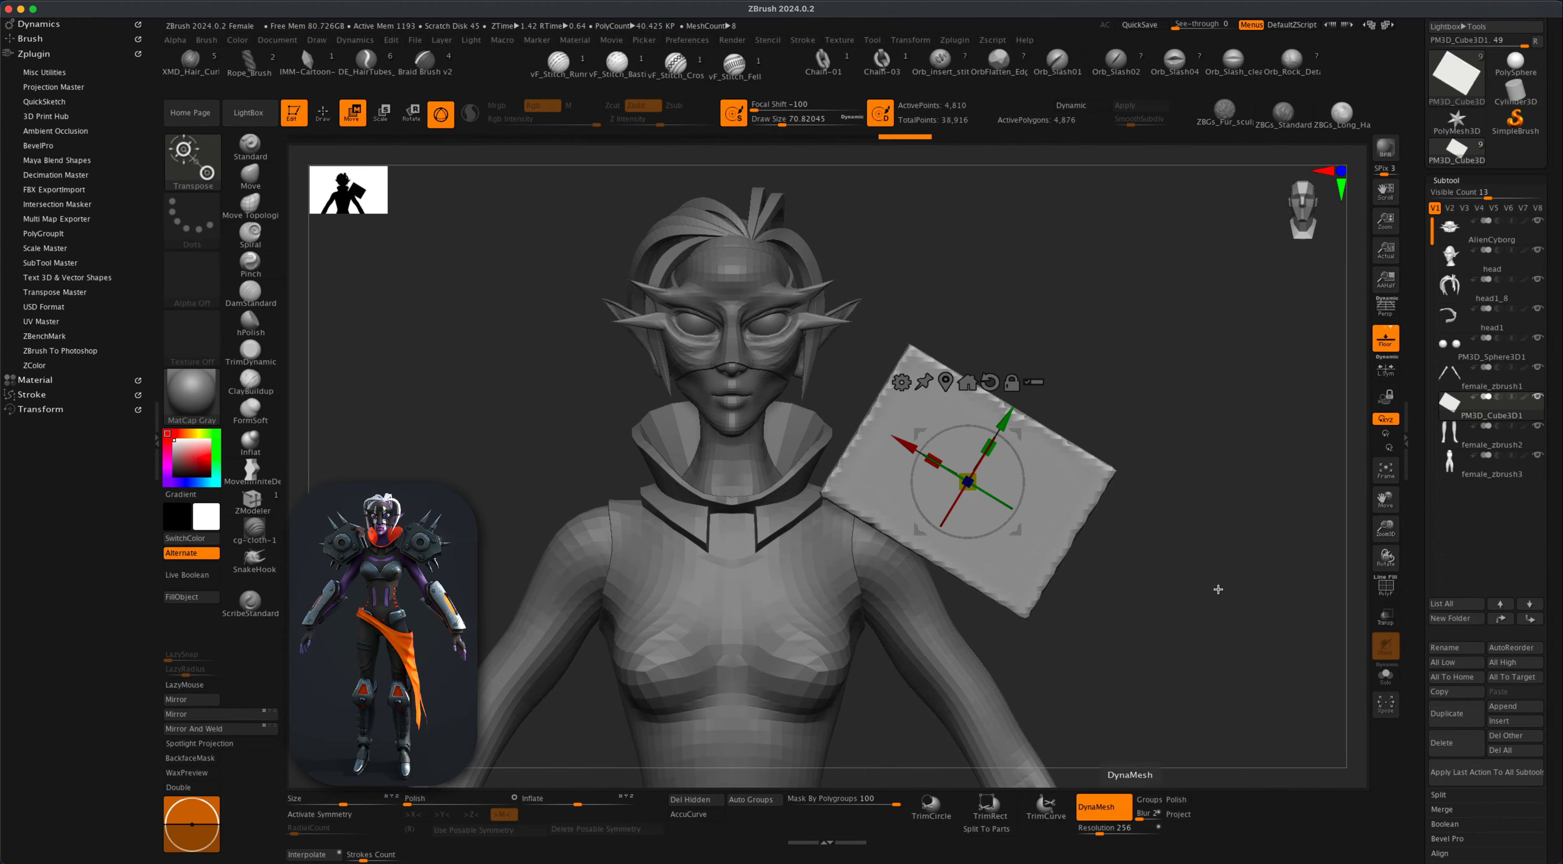
mouse_move(1218, 588)
alt+mouse_down()
mouse_move(1231, 578)
mouse_move(1211, 547)
mouse_move(1169, 582)
mouse_move(1220, 583)
alt+mouse_up()
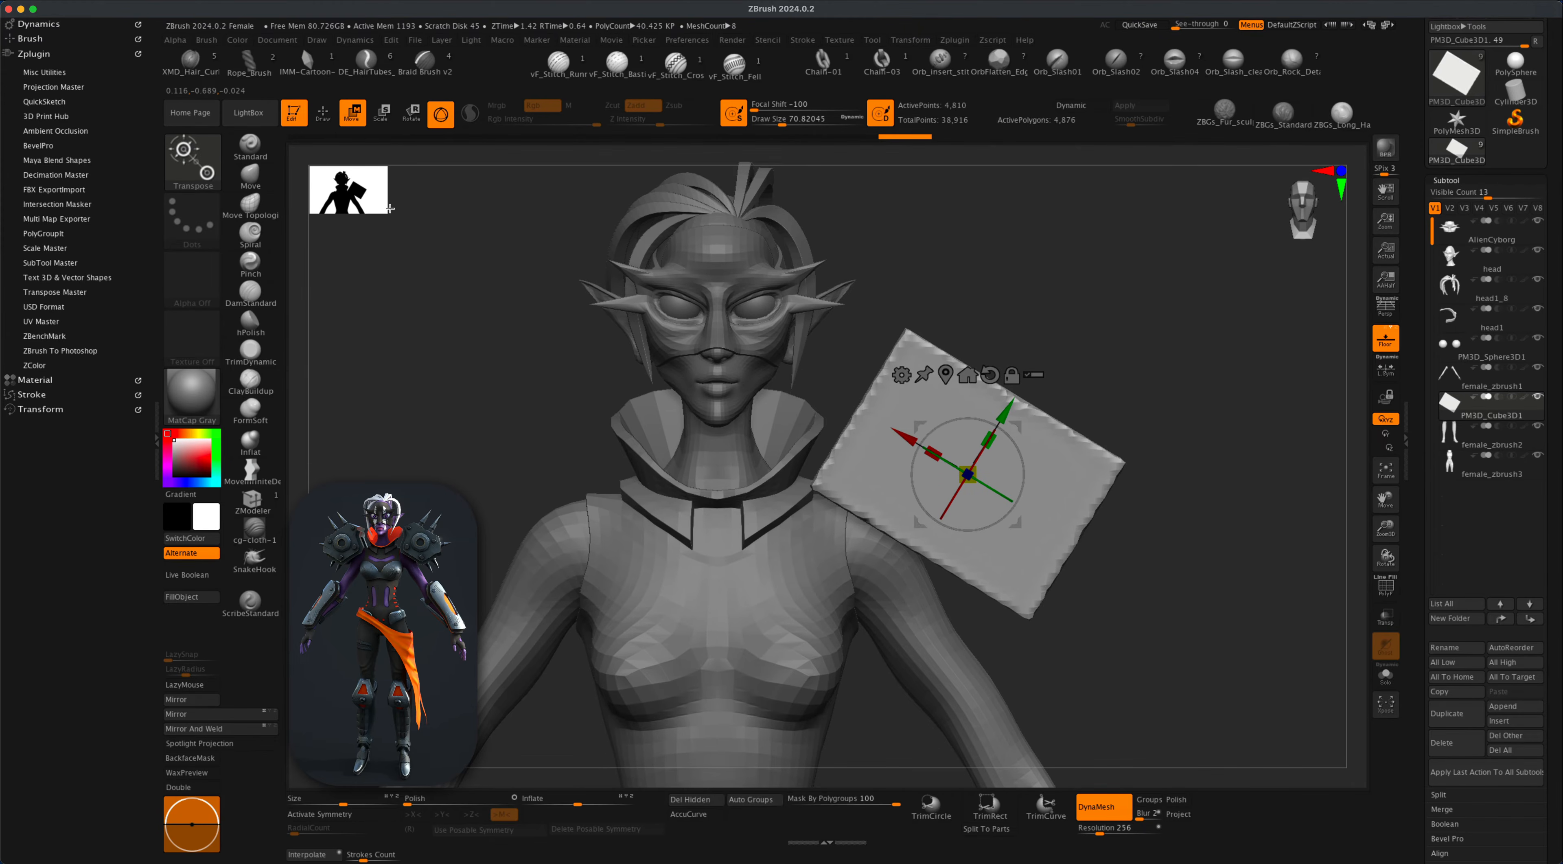
Set the cutting brush to KnifeCurve, return to sculpting with the Move brush and reduce the draw size to about 37.
key(super+shift)
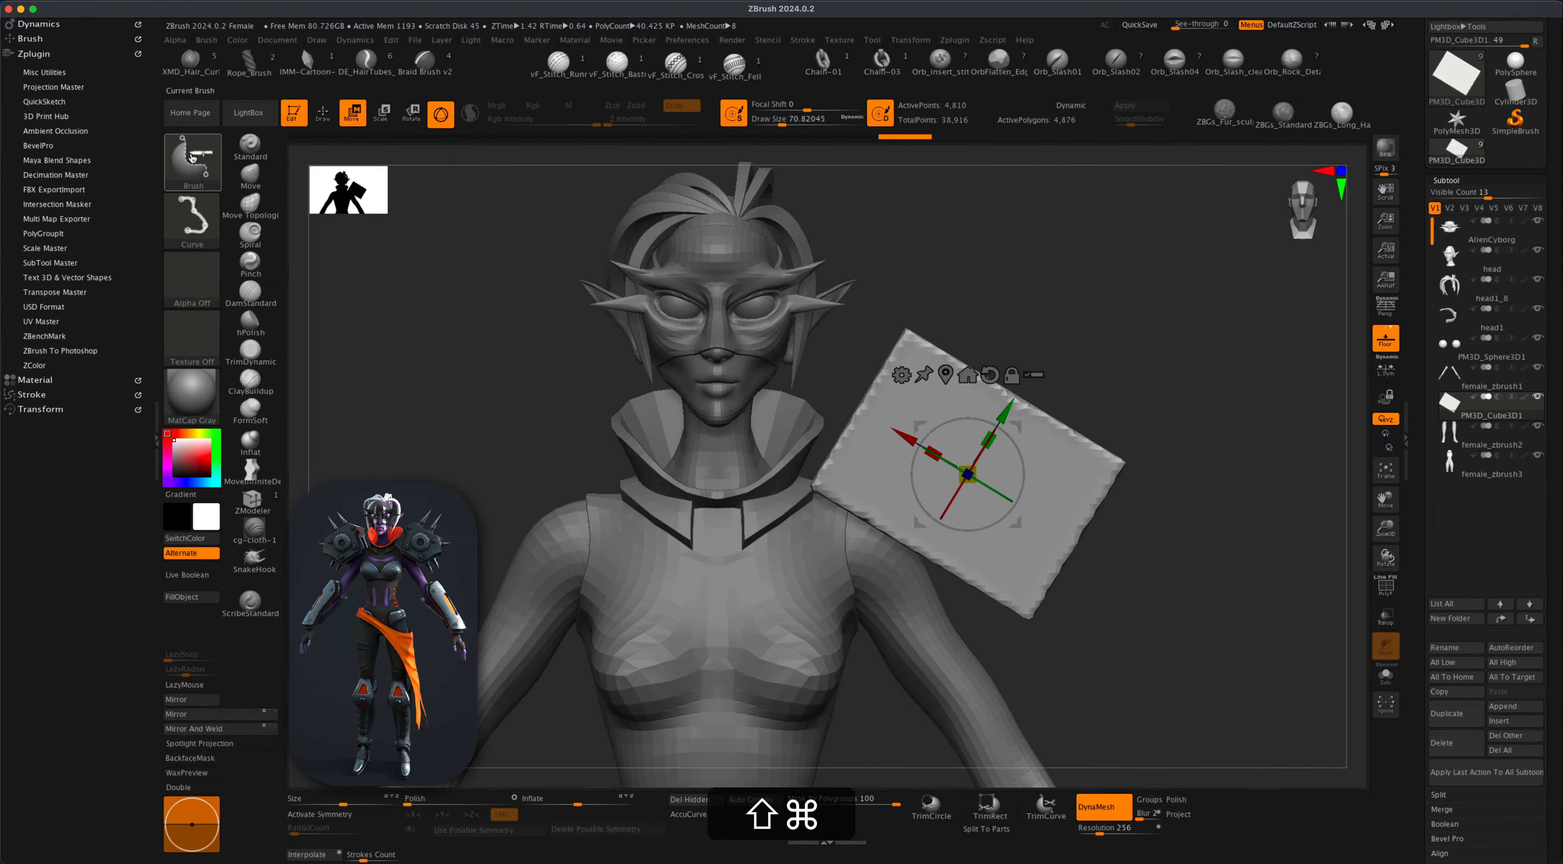
shift+super+click(193, 159)
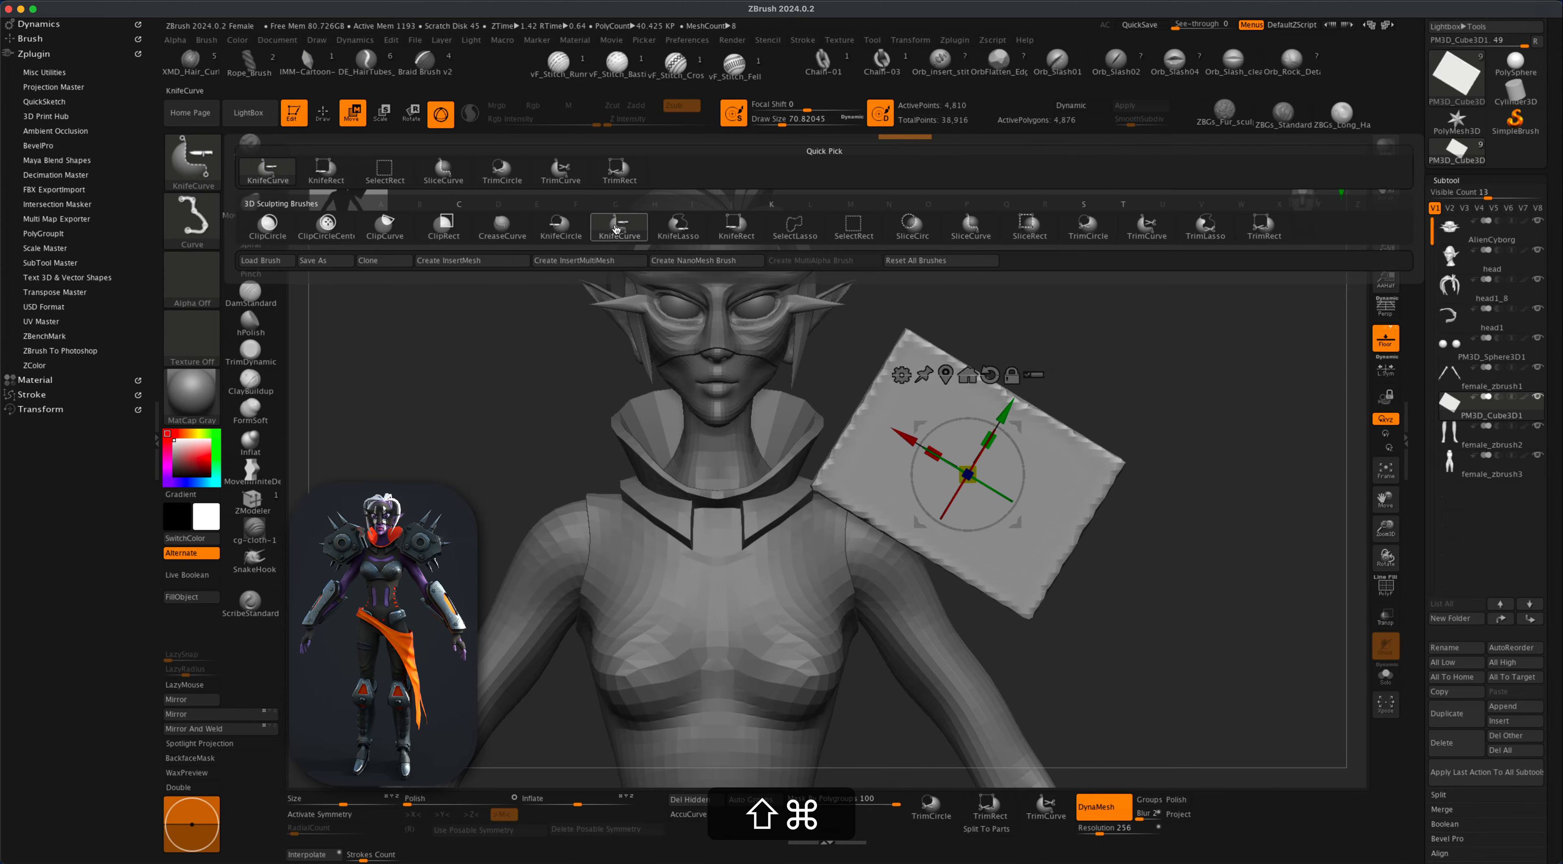
shift+super+click(620, 228)
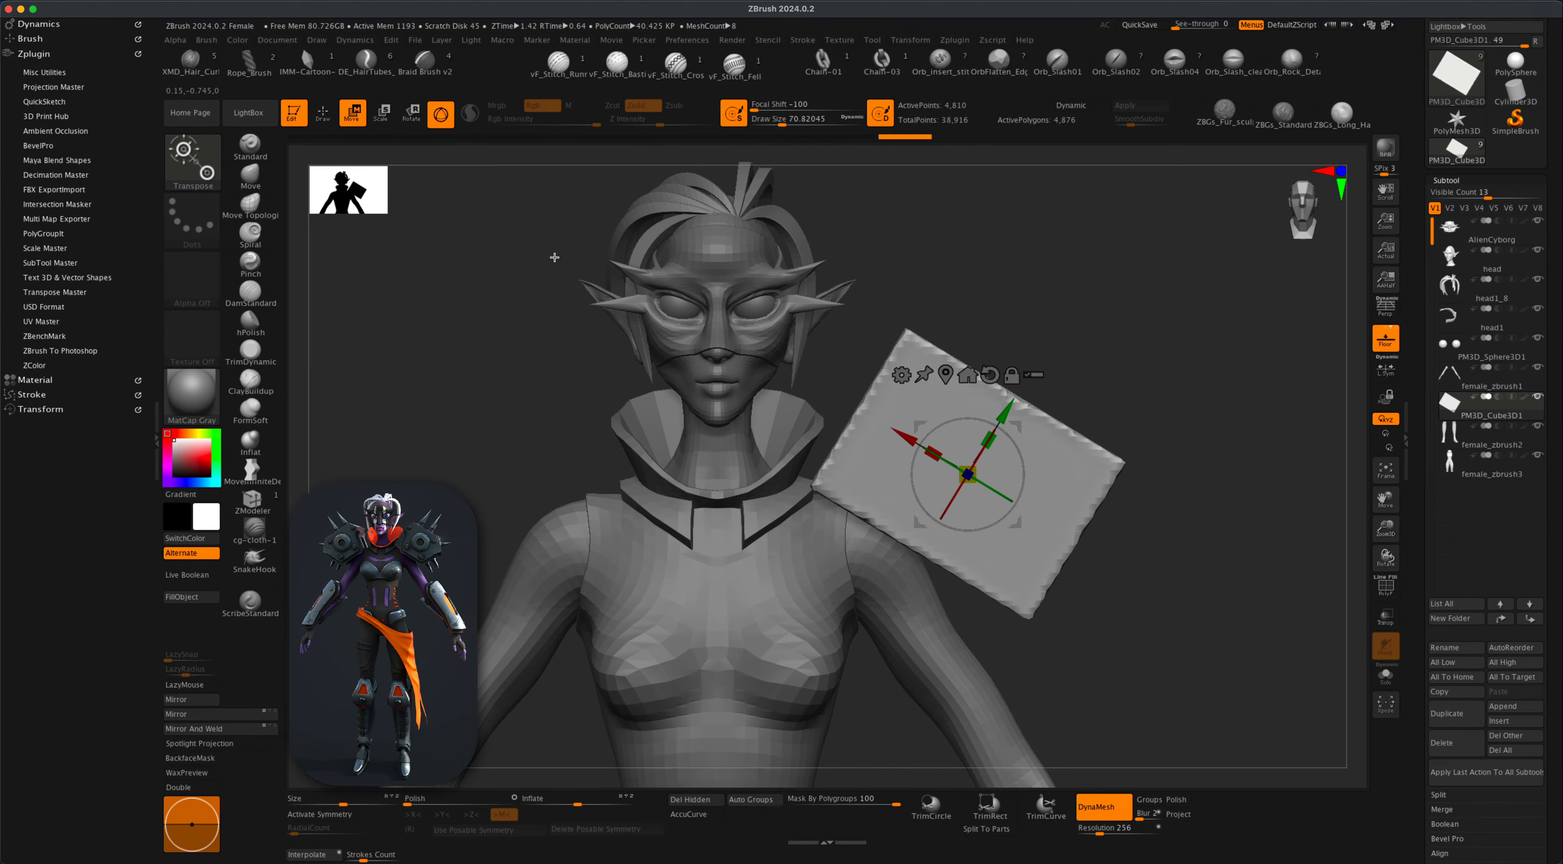
mouse_move(1190, 440)
alt+mouse_down()
mouse_move(1183, 412)
mouse_move(1149, 432)
mouse_move(1166, 478)
mouse_move(1176, 462)
alt+mouse_up()
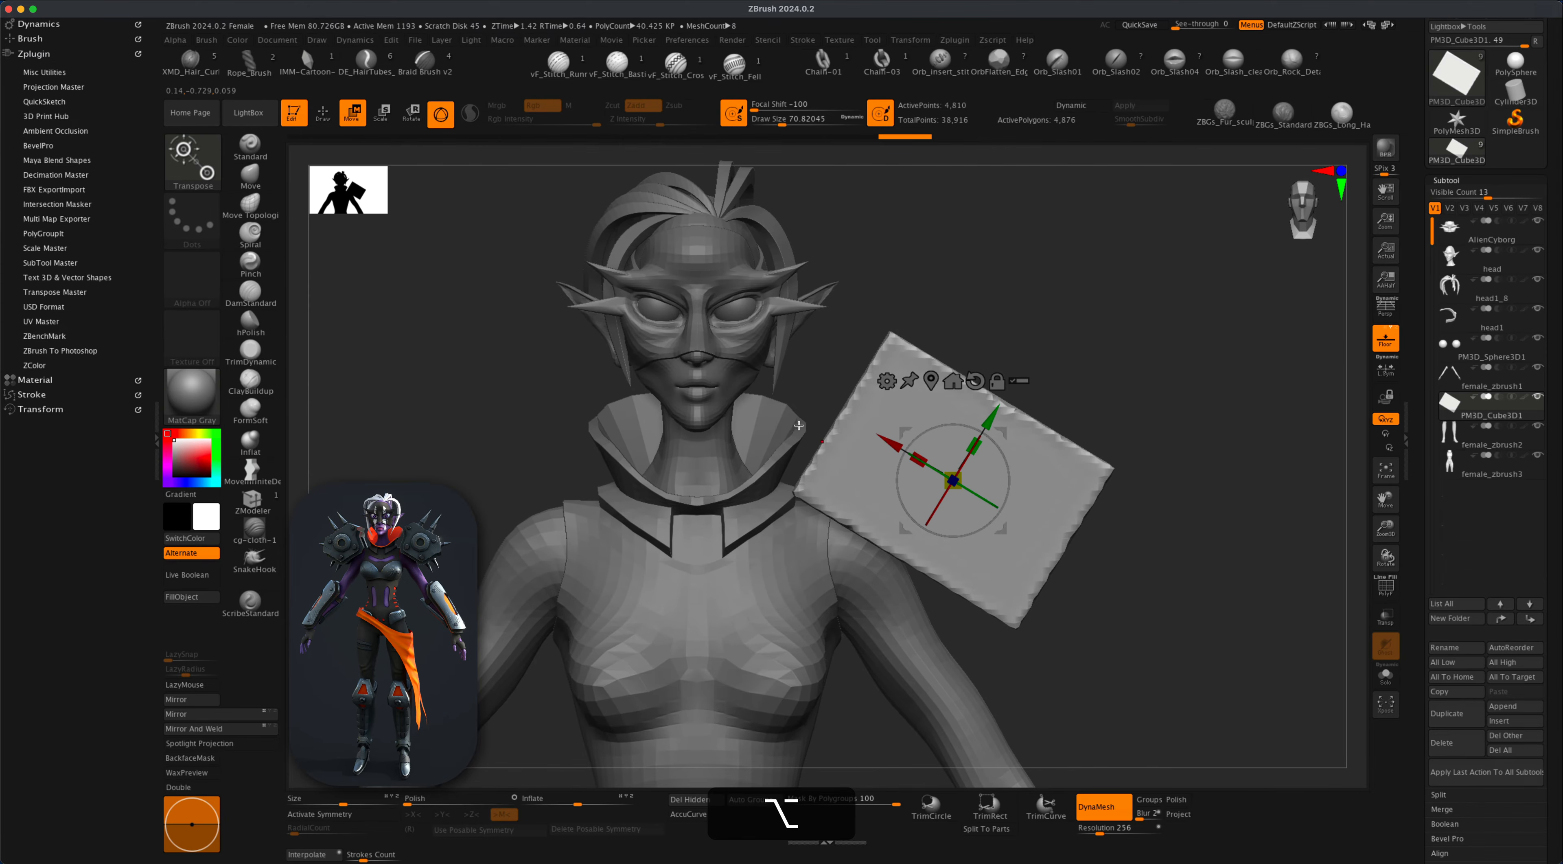
click(1388, 317)
click(1388, 317)
mouse_move(1217, 470)
alt+mouse_down()
mouse_move(1173, 435)
mouse_move(1061, 443)
mouse_move(1050, 349)
mouse_move(1083, 584)
mouse_move(1121, 590)
mouse_move(1126, 564)
alt+mouse_up()
key(q)
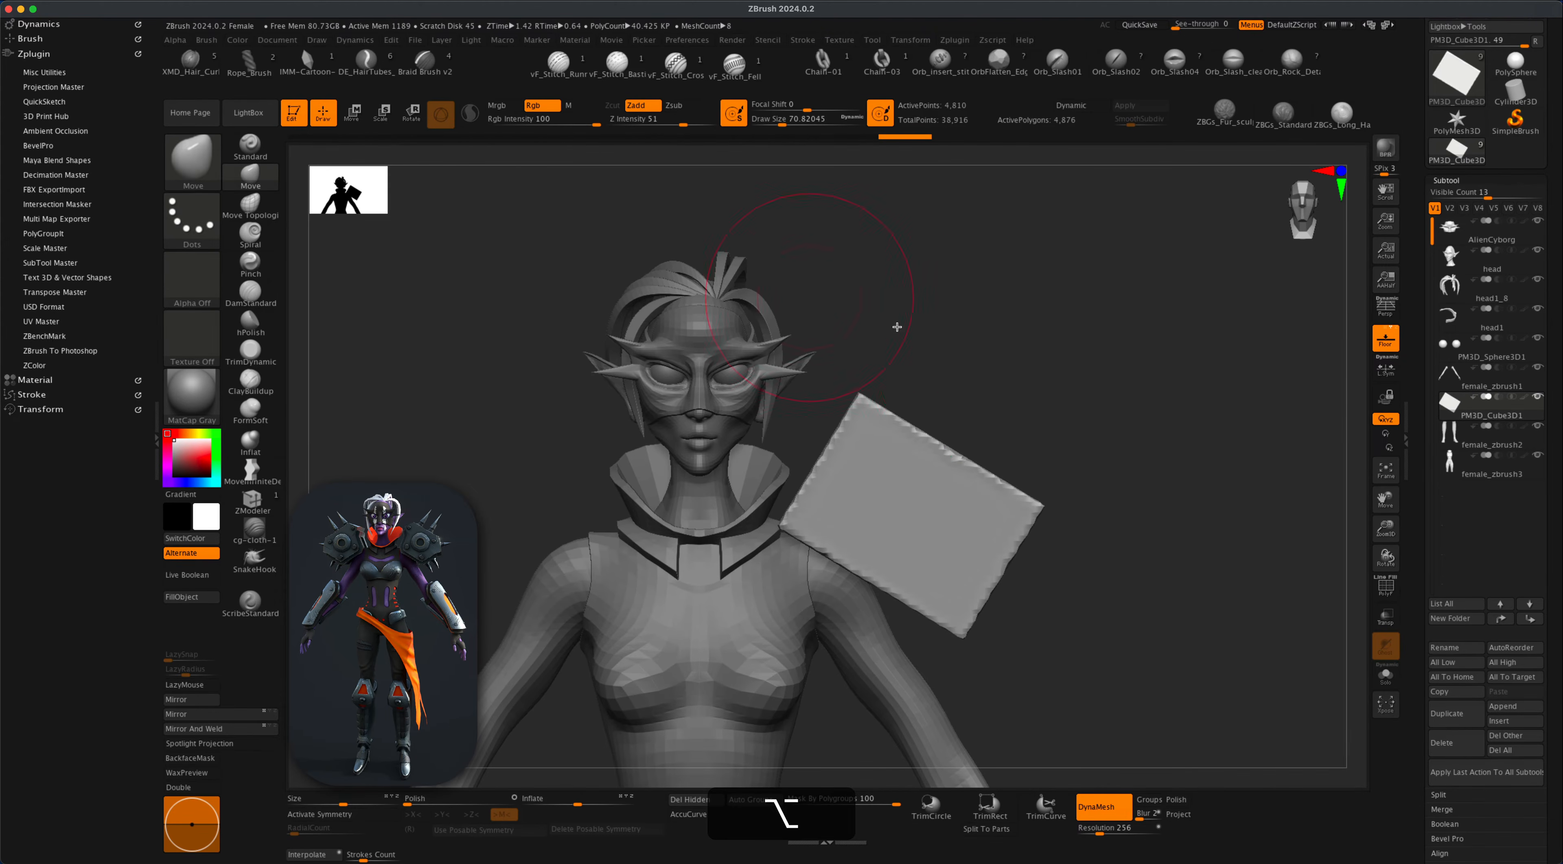
alt+drag(990, 356, 998, 369)
key(s)
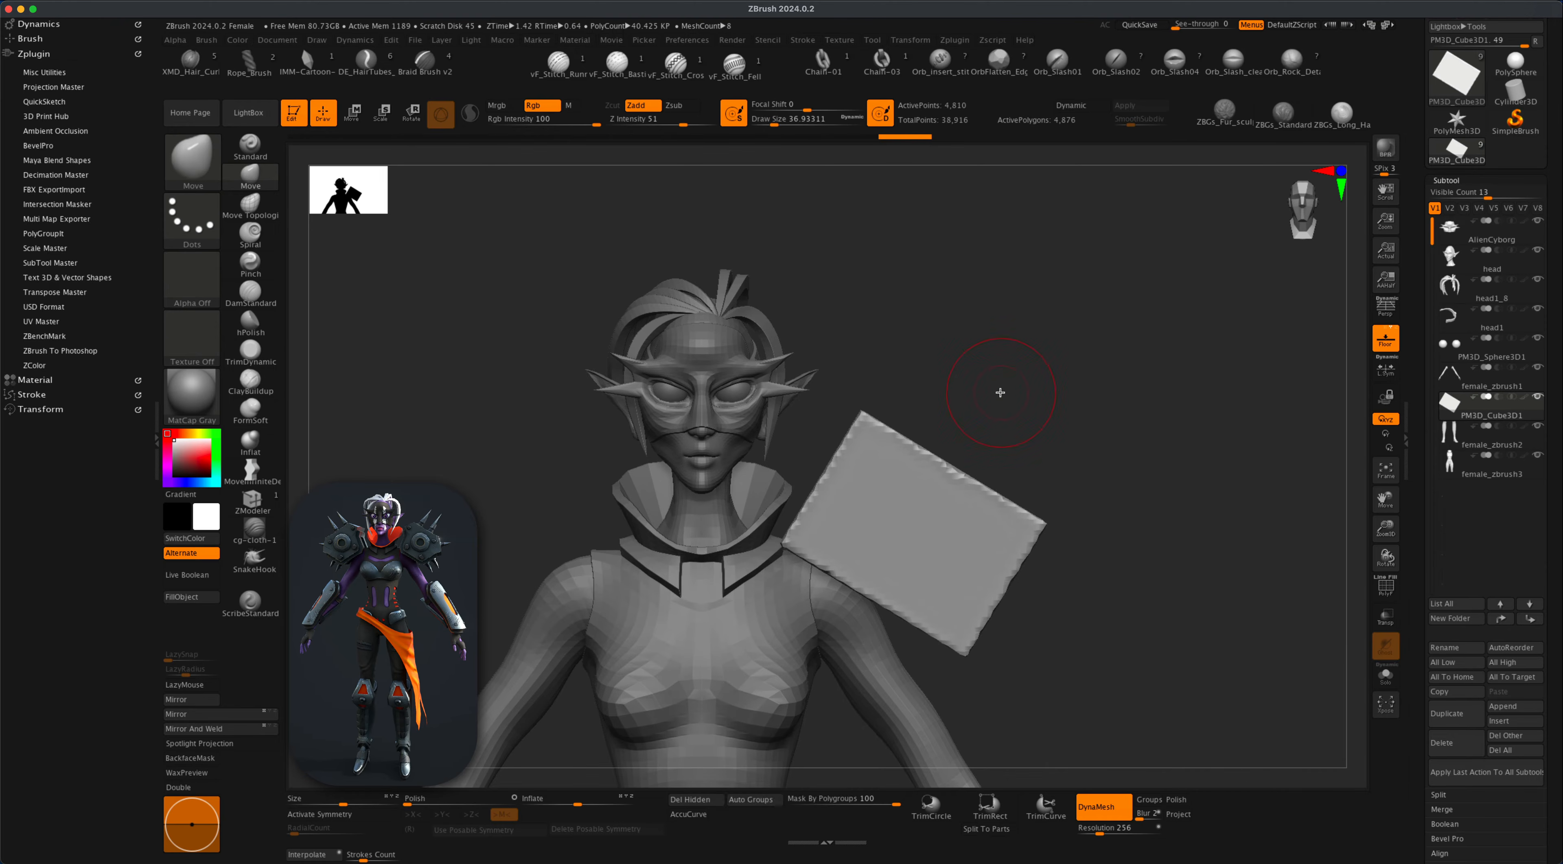
Slice the cube's sides and outer corners with KnifeCurve into a rough polygonal shoulder block, notching its lower outer corner with an angled cut.
key(super+shift)
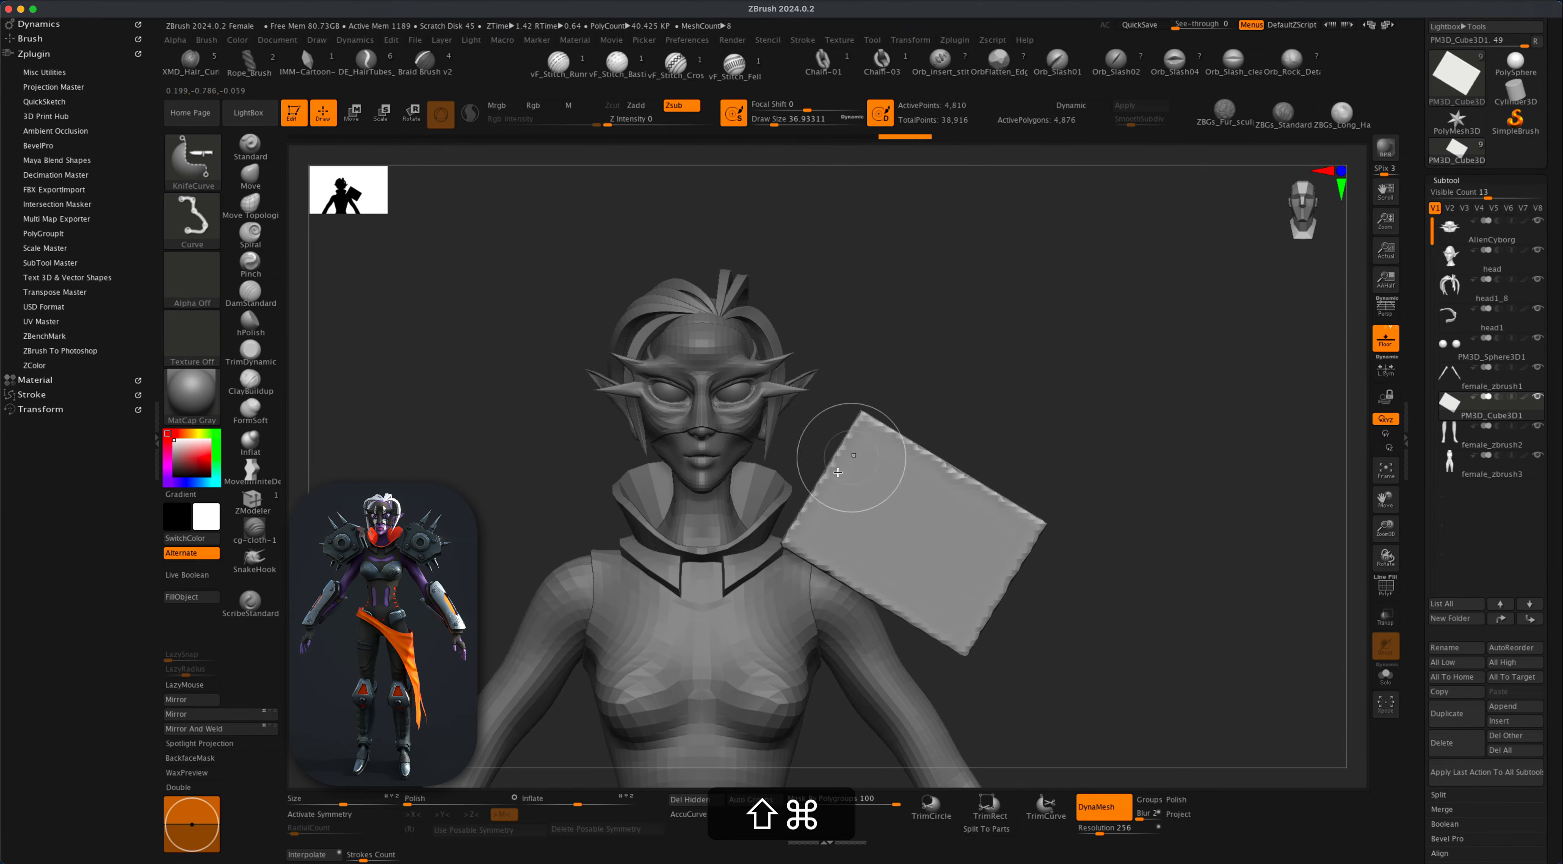
mouse_move(820, 725)
shift+super+mouse_down()
mouse_move(887, 297)
mouse_move(874, 297)
mouse_move(1087, 357)
mouse_move(1211, 339)
mouse_move(1029, 422)
mouse_move(1025, 450)
mouse_move(1059, 445)
mouse_move(1074, 404)
shift+super+mouse_up()
key(space)
key(space)
mouse_move(1031, 352)
shift+super+mouse_down()
mouse_move(1207, 638)
mouse_move(1047, 743)
mouse_move(1019, 714)
mouse_move(1023, 682)
shift+super+mouse_up()
shift+super+drag(1197, 593, 961, 586)
key(alt)
shift+super+drag(924, 662, 923, 662)
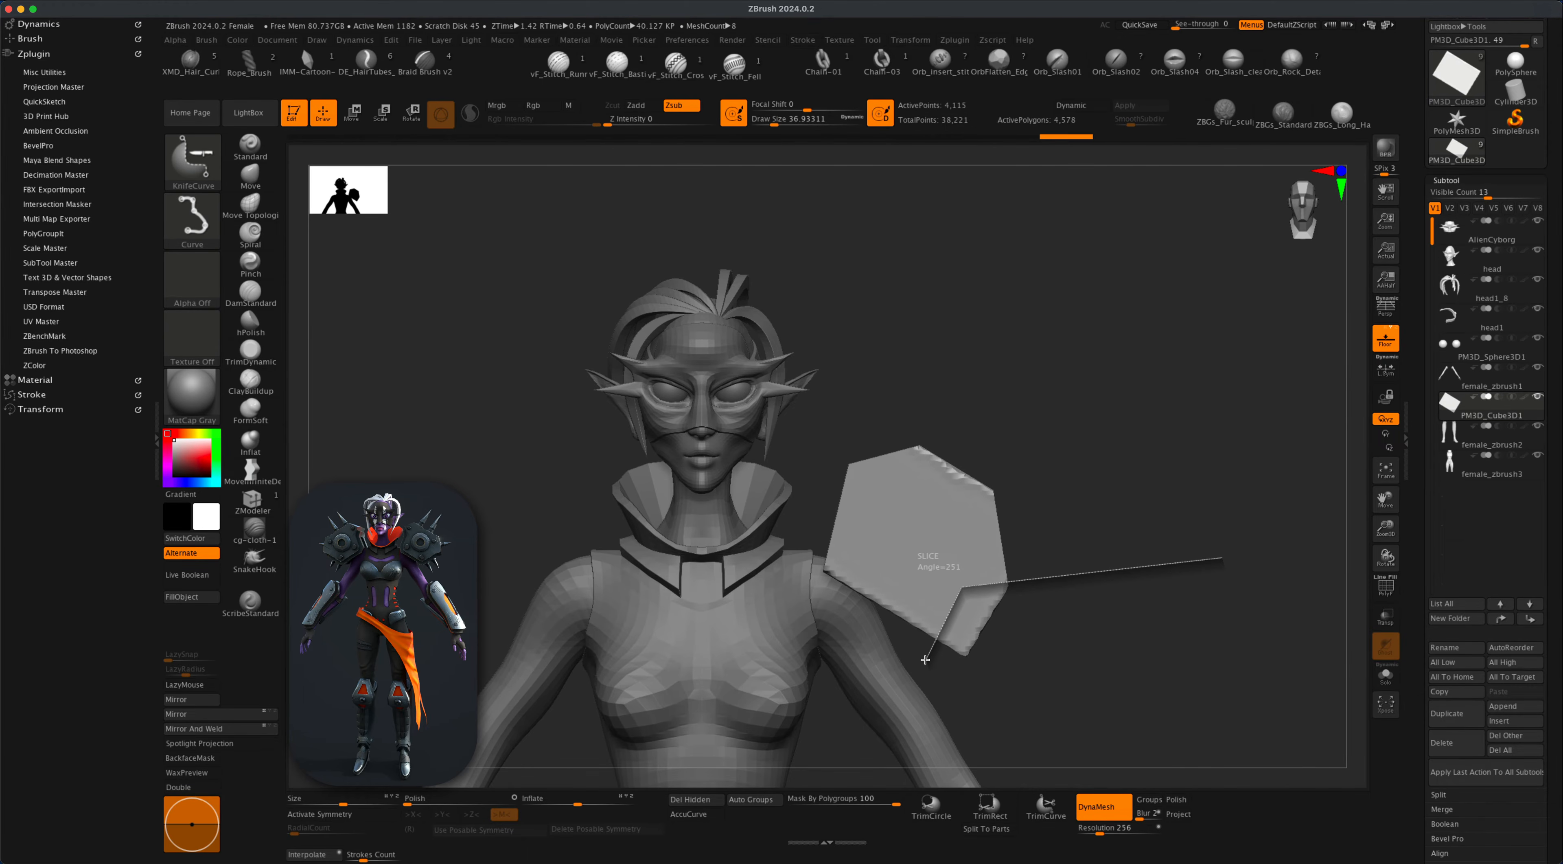
shift+super+drag(926, 659, 926, 659)
Trim the block's remaining jagged edges with straight KnifeCurve cuts along its lower, inner and upper sides.
mouse_move(1144, 483)
shift+super+mouse_down()
mouse_move(926, 724)
mouse_move(935, 657)
mouse_move(930, 671)
shift+super+mouse_up()
key(space)
mouse_move(1065, 628)
shift+super+mouse_down()
mouse_move(814, 750)
mouse_move(812, 683)
shift+super+mouse_up()
key(space)
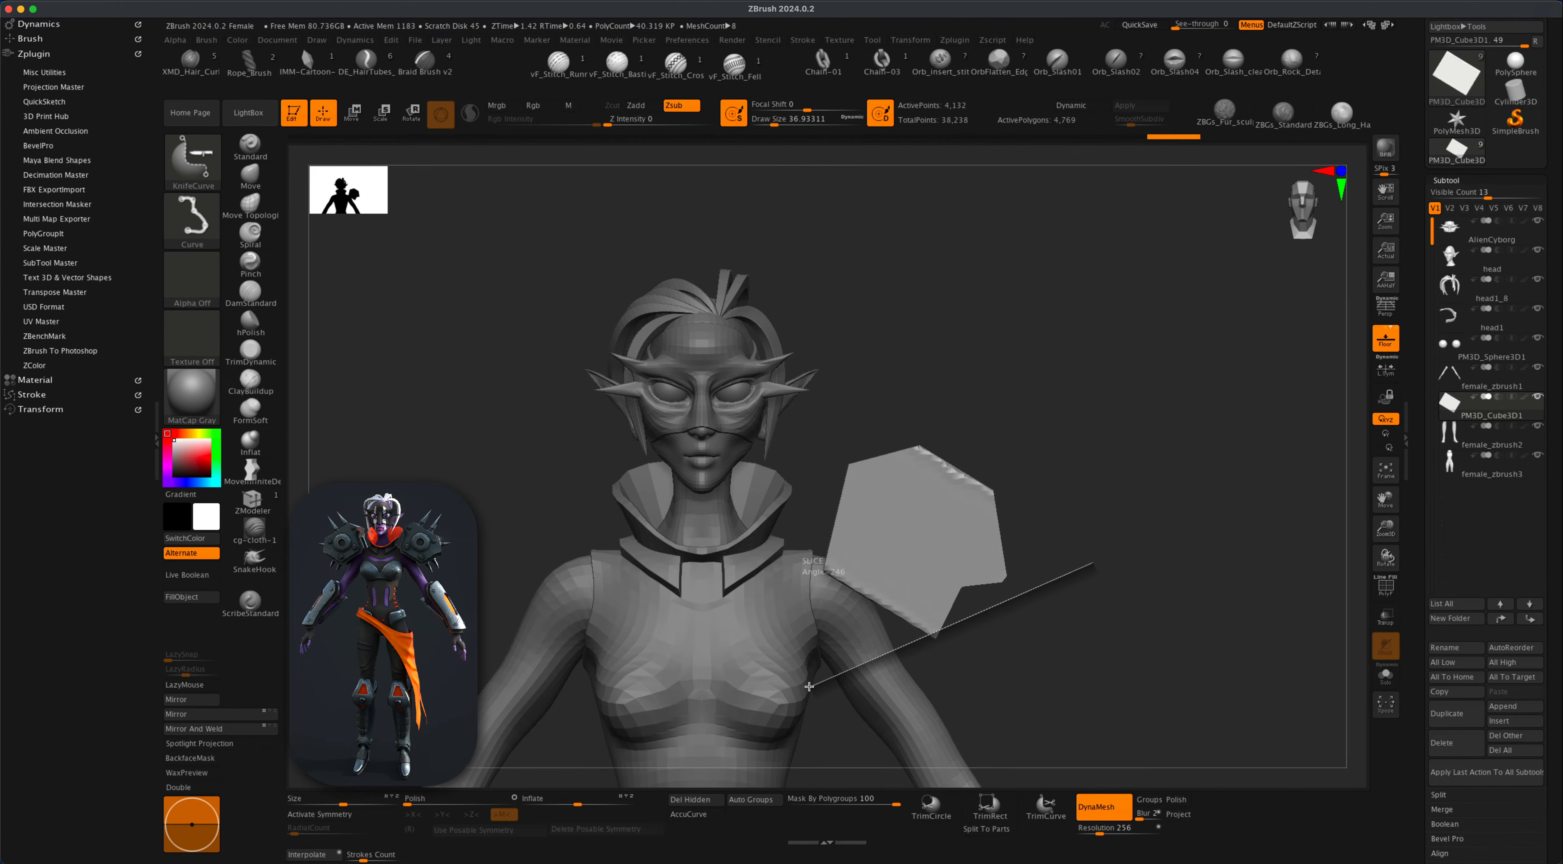
shift+super+drag(809, 686, 809, 686)
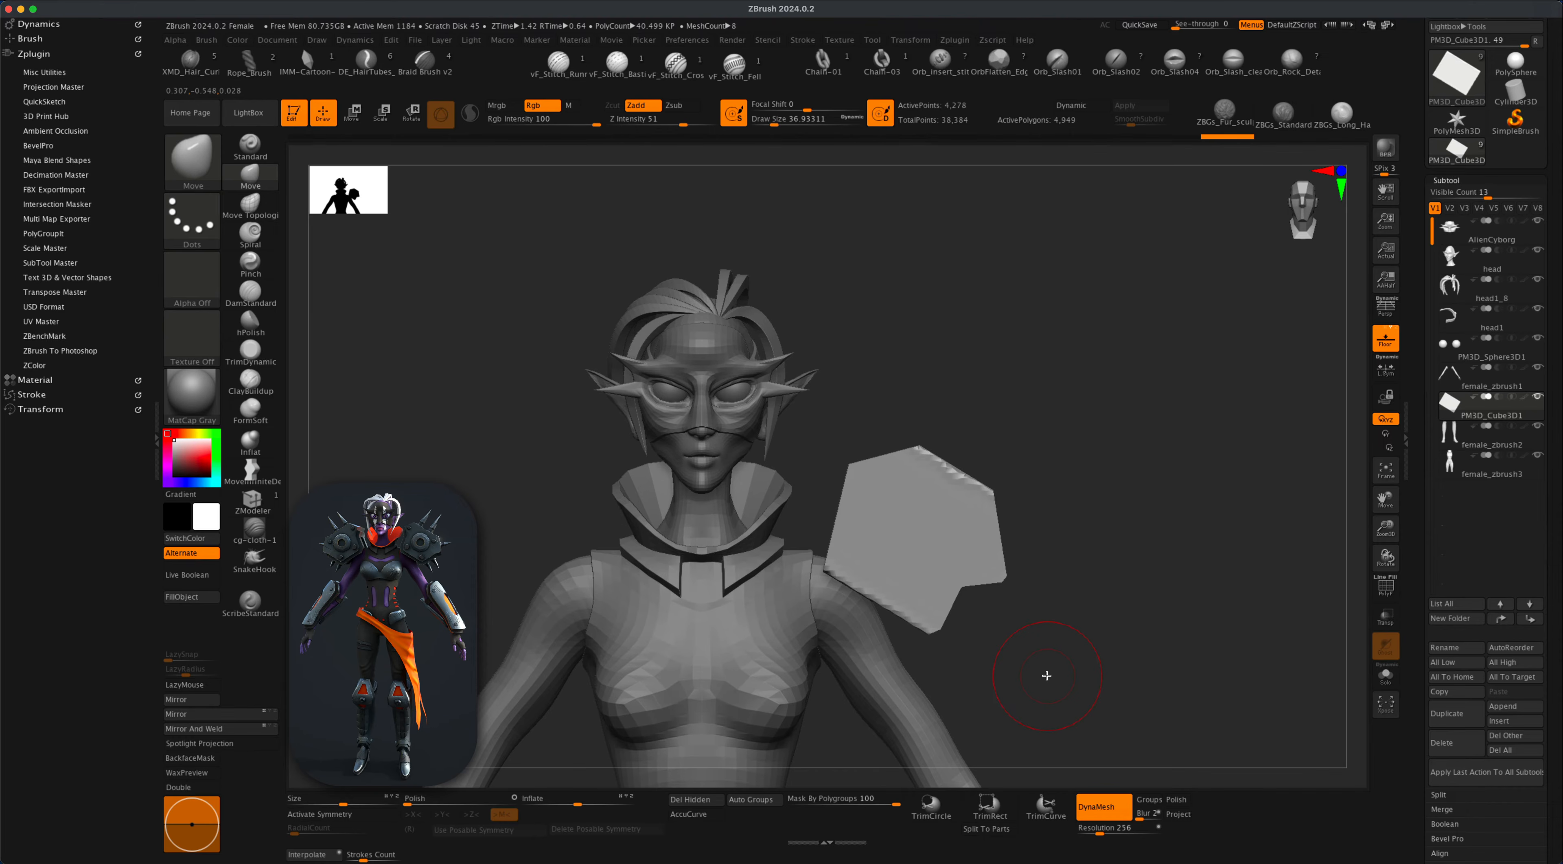
mouse_move(1084, 713)
shift+super+mouse_down()
mouse_move(757, 522)
mouse_move(751, 541)
mouse_move(752, 521)
shift+super+mouse_up()
key(space)
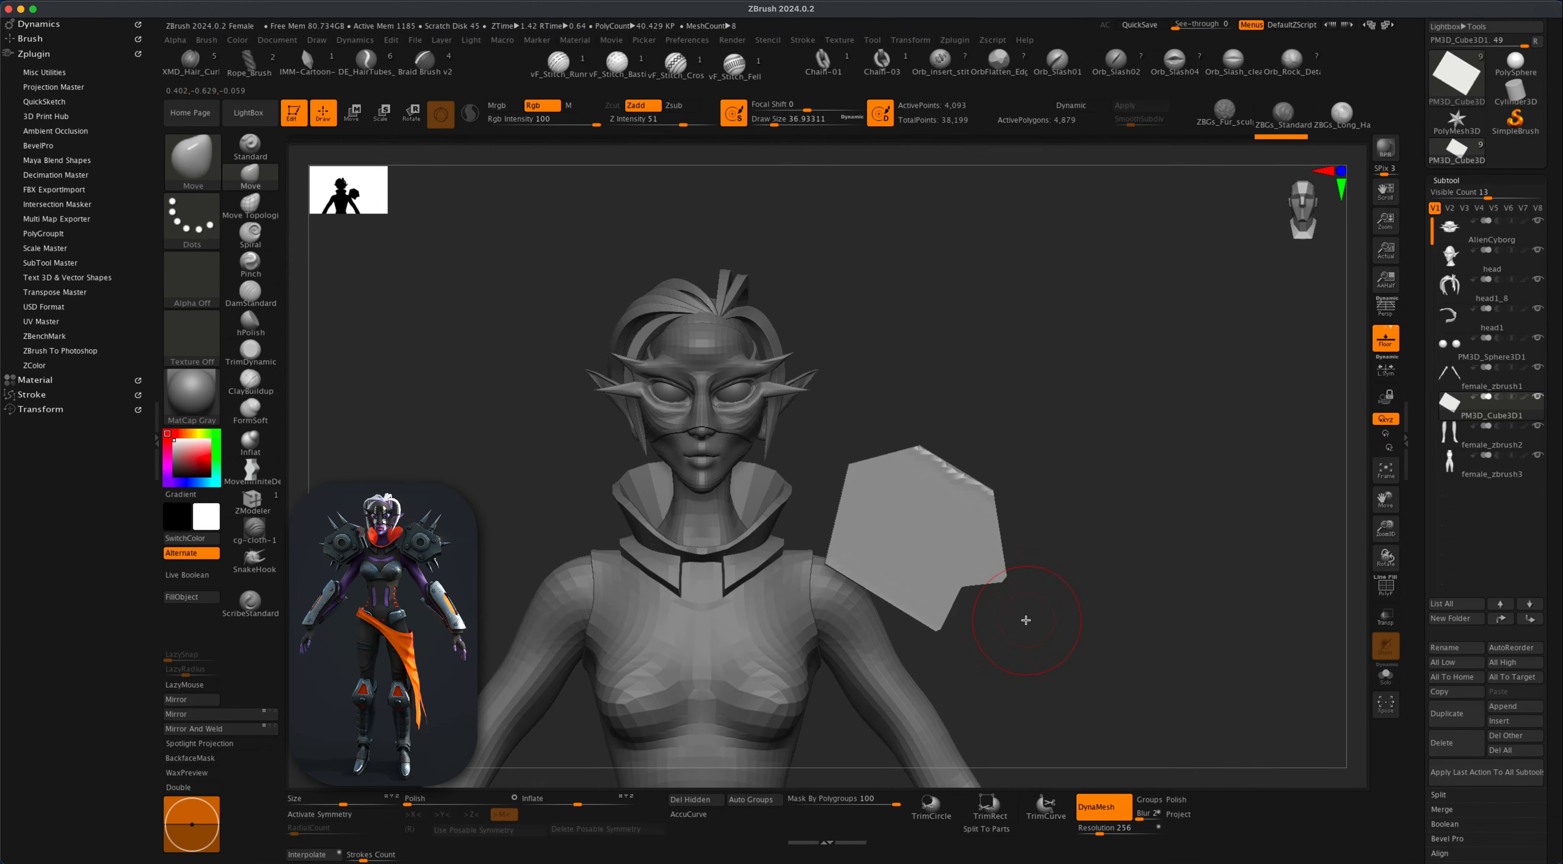
mouse_move(1123, 614)
shift+super+mouse_down()
mouse_move(918, 709)
mouse_move(787, 660)
shift+super+mouse_up()
mouse_move(981, 712)
shift+super+mouse_down()
mouse_move(941, 522)
mouse_move(754, 466)
mouse_move(810, 452)
shift+super+mouse_up()
mouse_move(1074, 428)
shift+super+mouse_down()
mouse_move(1313, 674)
mouse_move(1033, 548)
mouse_move(1218, 588)
mouse_move(1165, 620)
mouse_move(1200, 624)
shift+super+mouse_up()
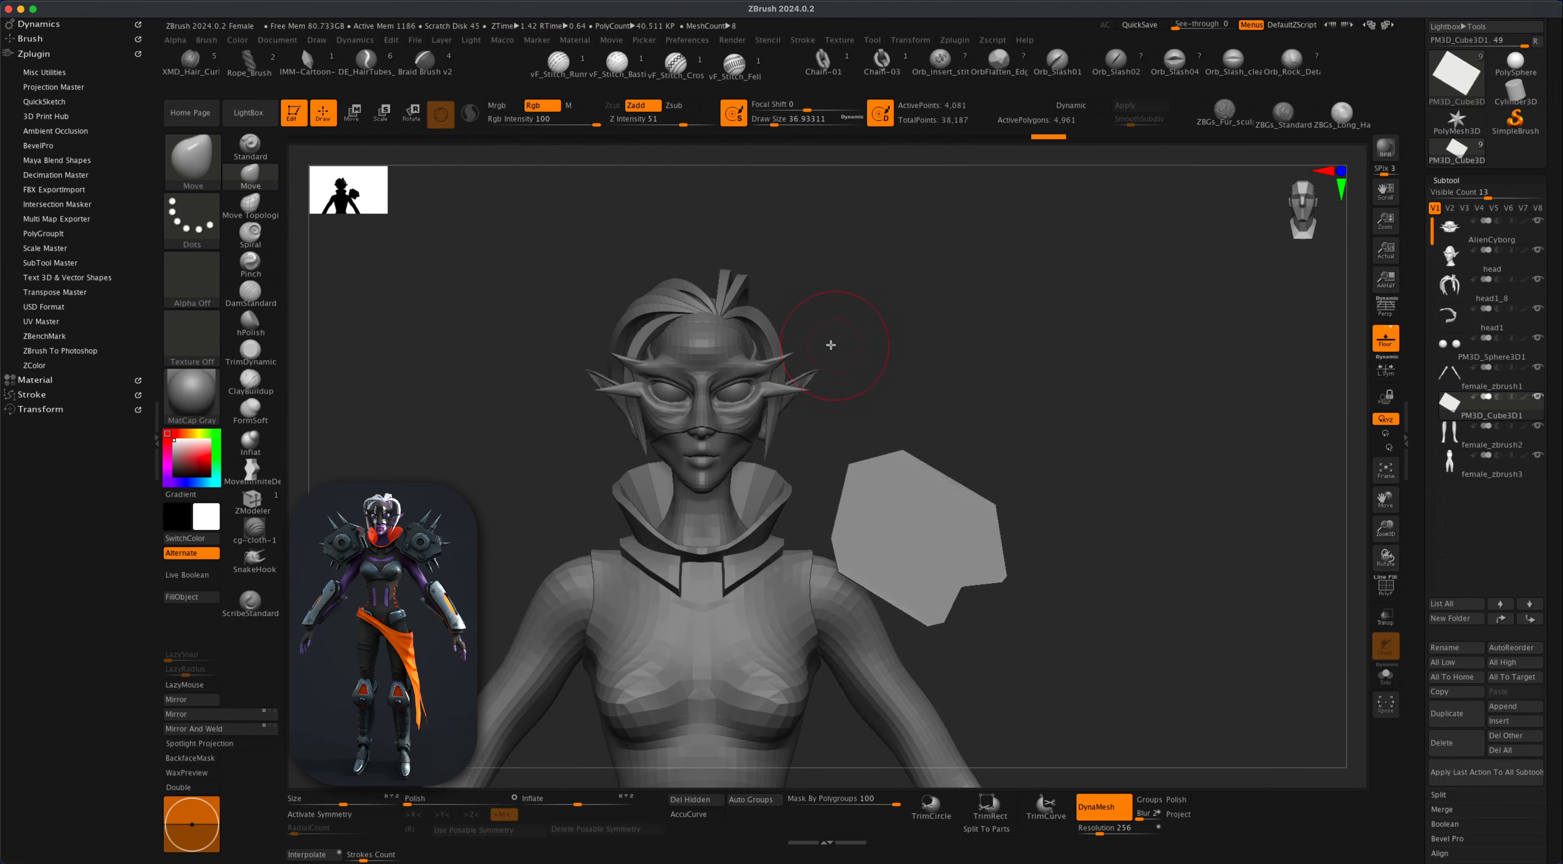
Move the cut block slightly up and outward over the character's left shoulder with the gizmo.
key(w)
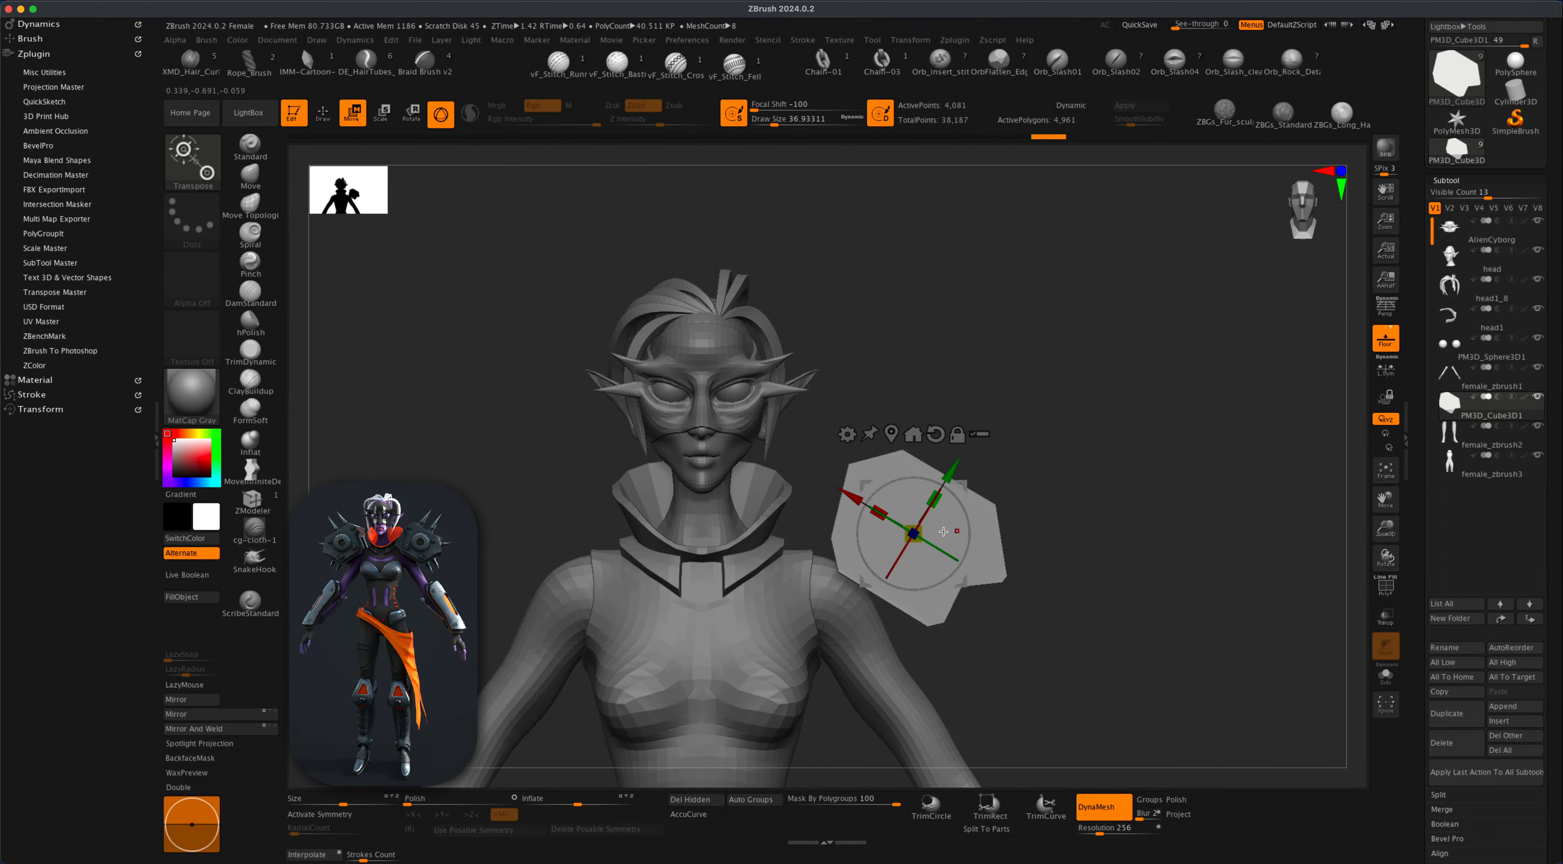
drag(925, 527, 959, 477)
drag(1132, 518, 1102, 584)
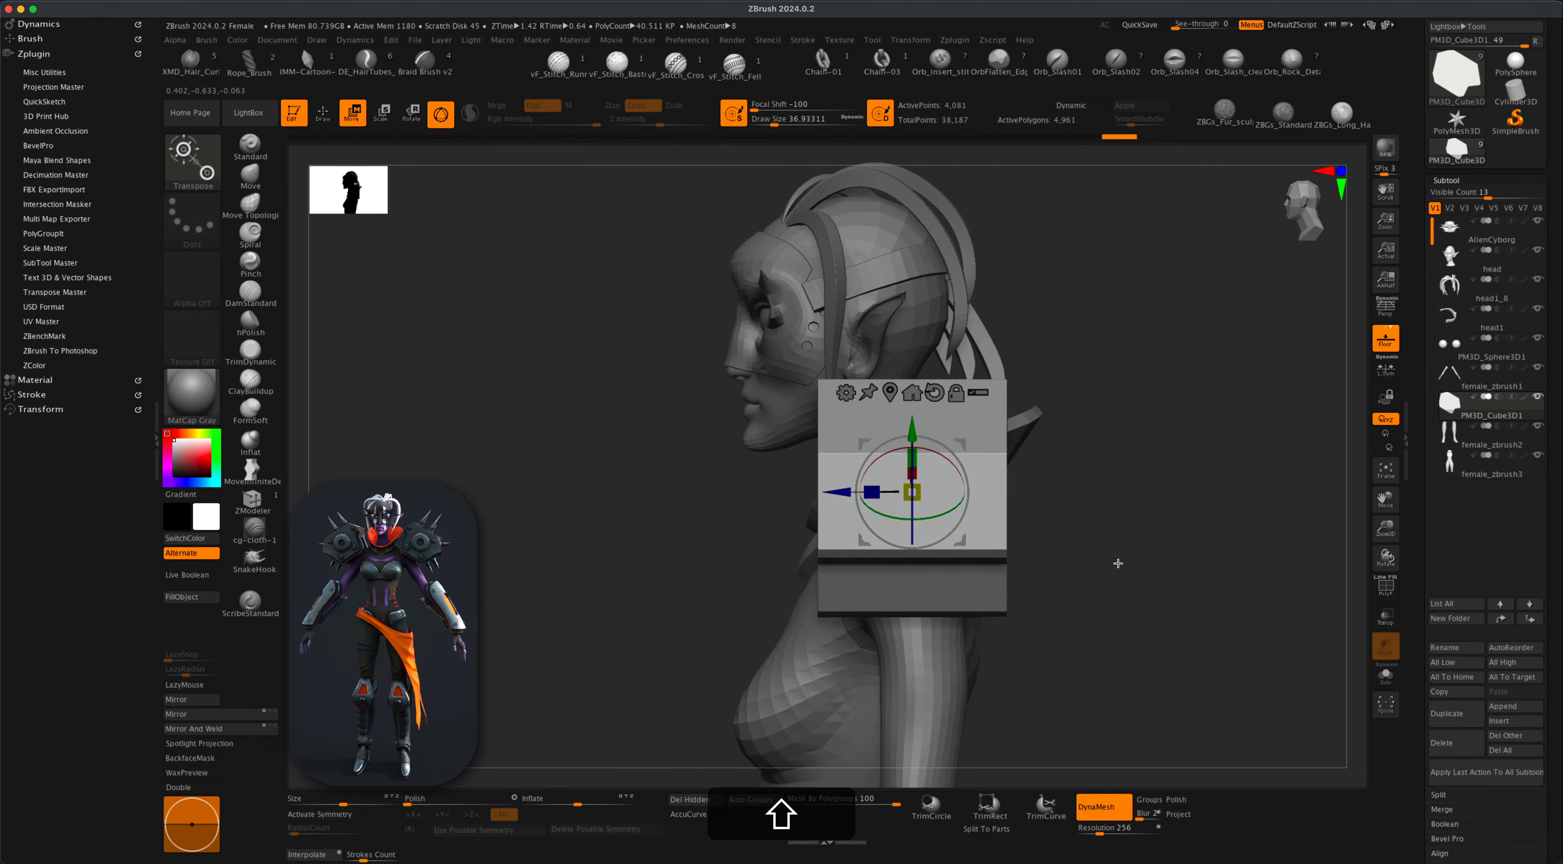
Isolate the shoulder block with its polyframe shown and ZRemesh it with KeepGroups and DetectEdges on at a target polygon count of 0.5.
click(1385, 673)
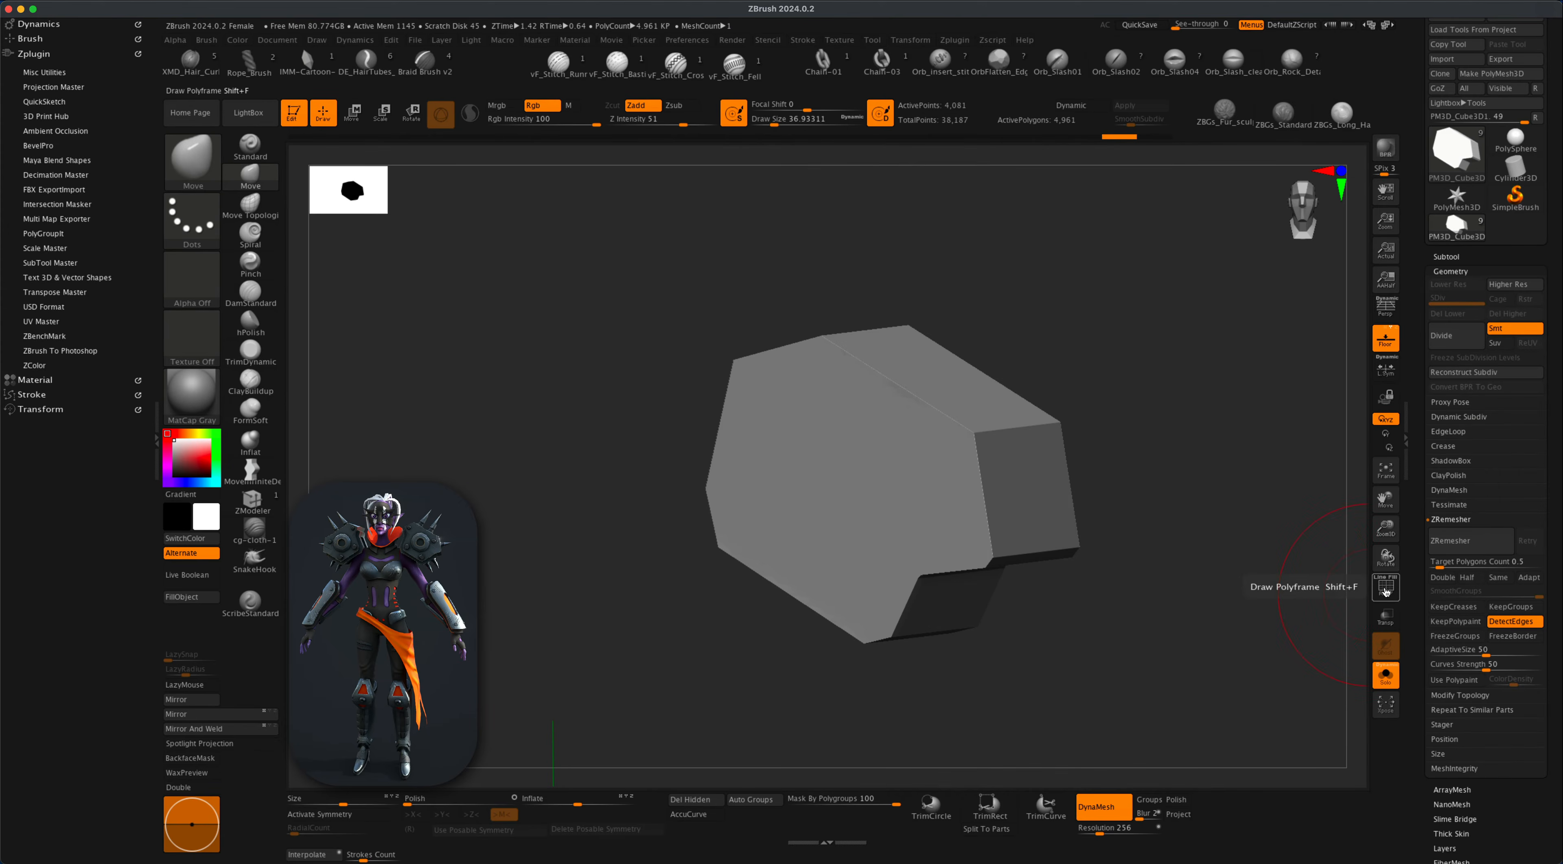
click(1387, 588)
mouse_move(1241, 586)
mouse_down()
mouse_move(1266, 592)
mouse_move(1229, 558)
mouse_up()
drag(1143, 461, 1169, 482)
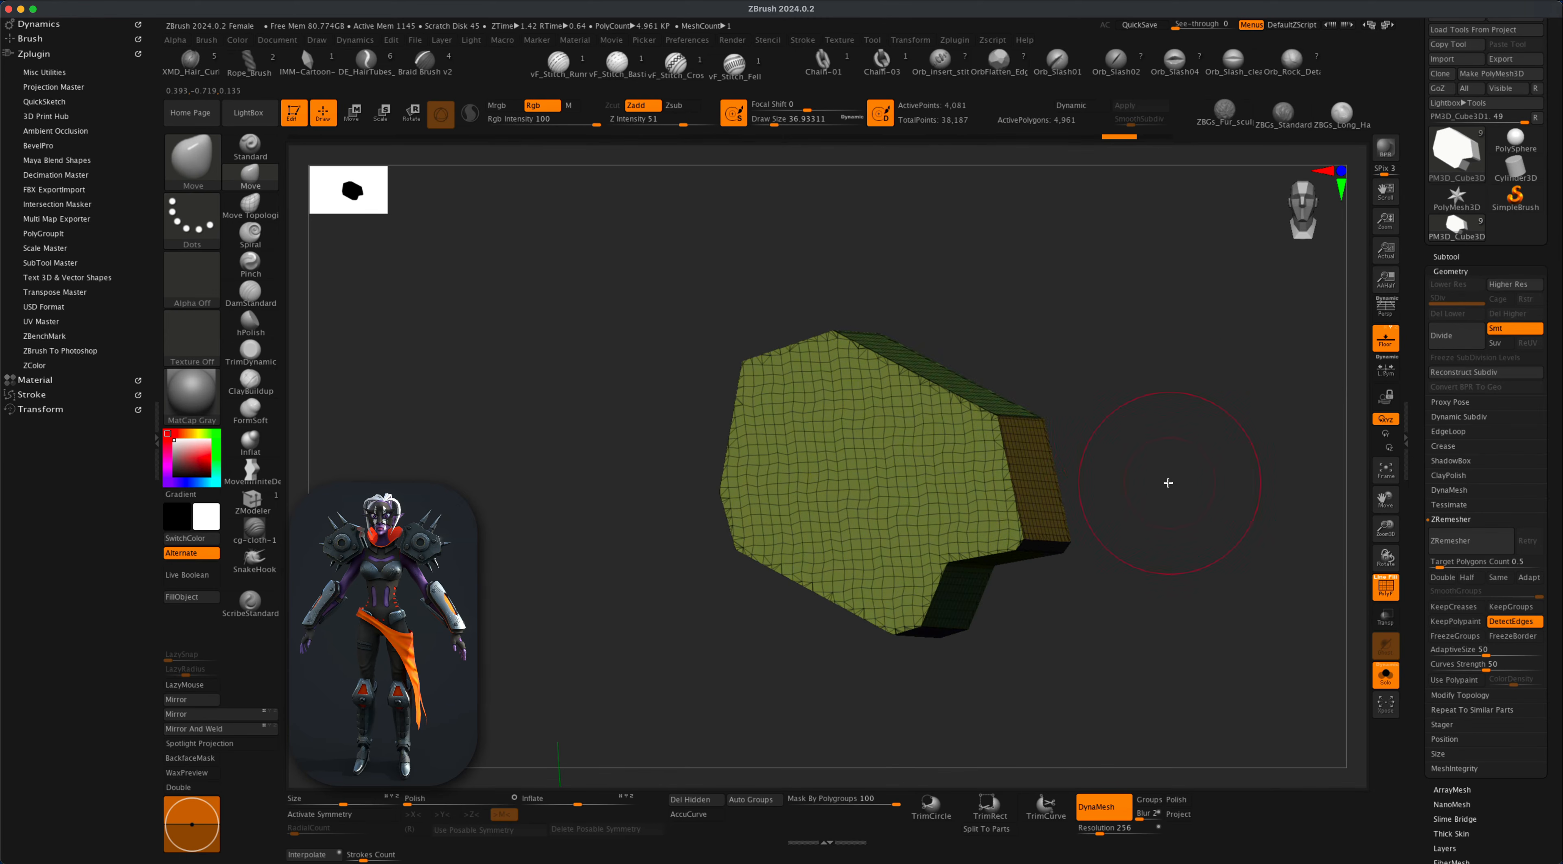
drag(1140, 431, 1138, 445)
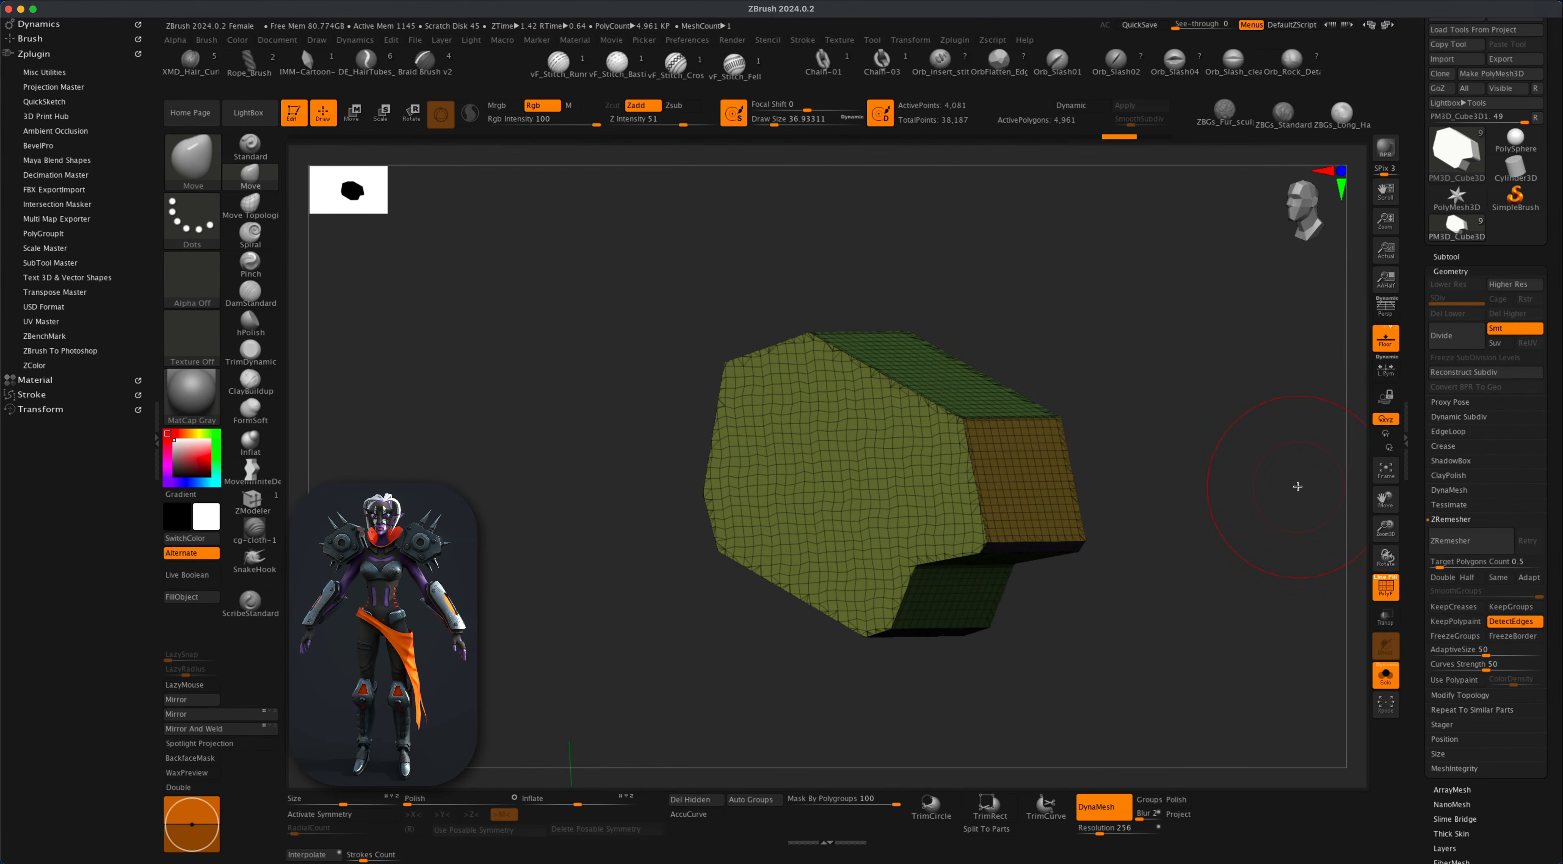
click(1509, 608)
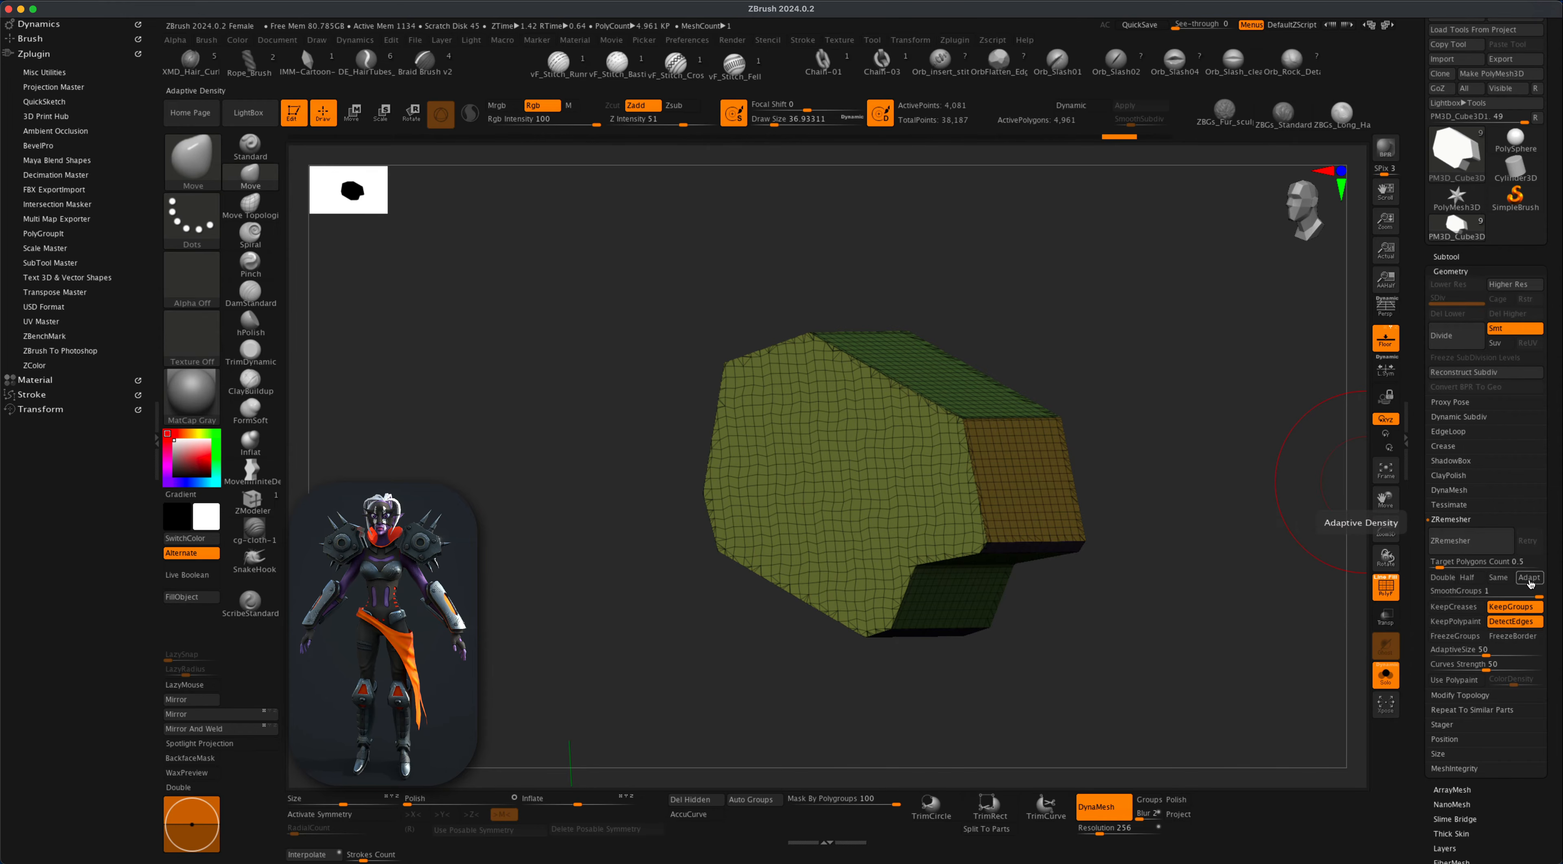
click(1460, 539)
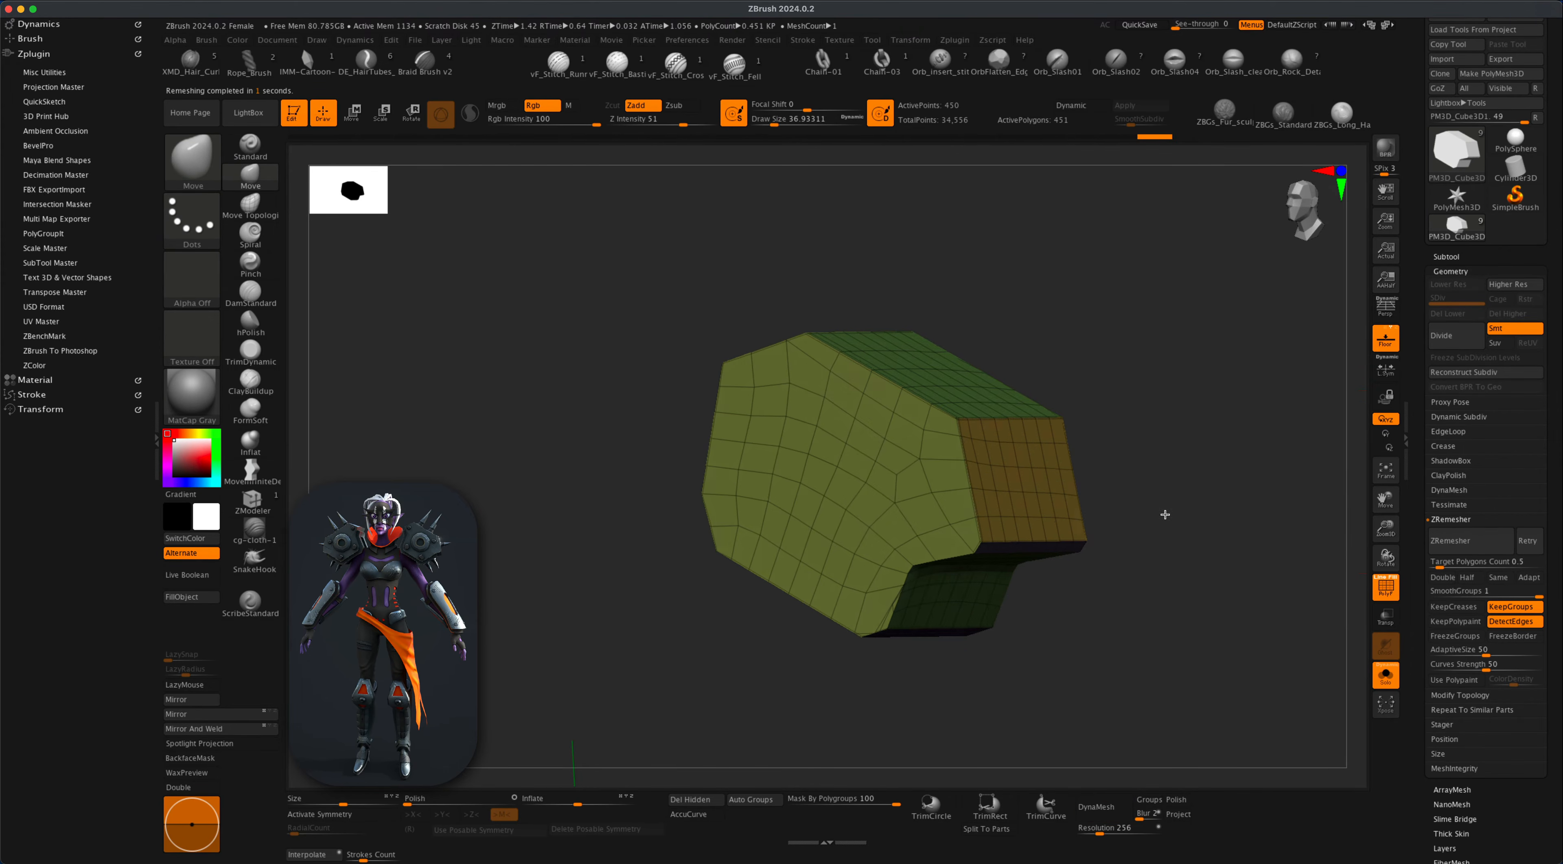
drag(1164, 514, 1174, 464)
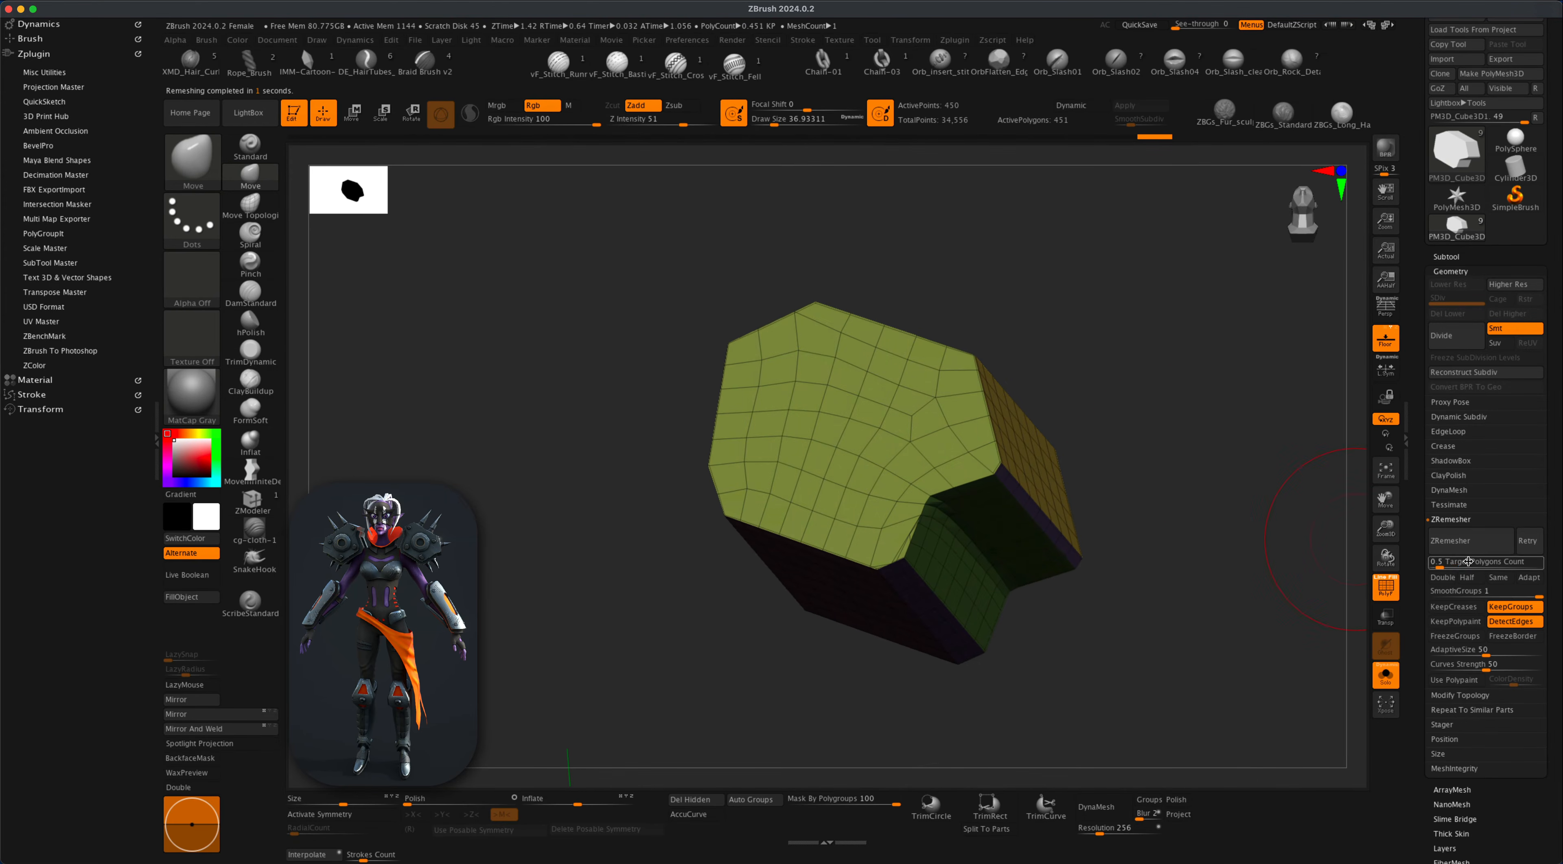
ZRemesh the shoulder block two more times with the Half option to reduce its polygons.
click(1468, 578)
click(1471, 545)
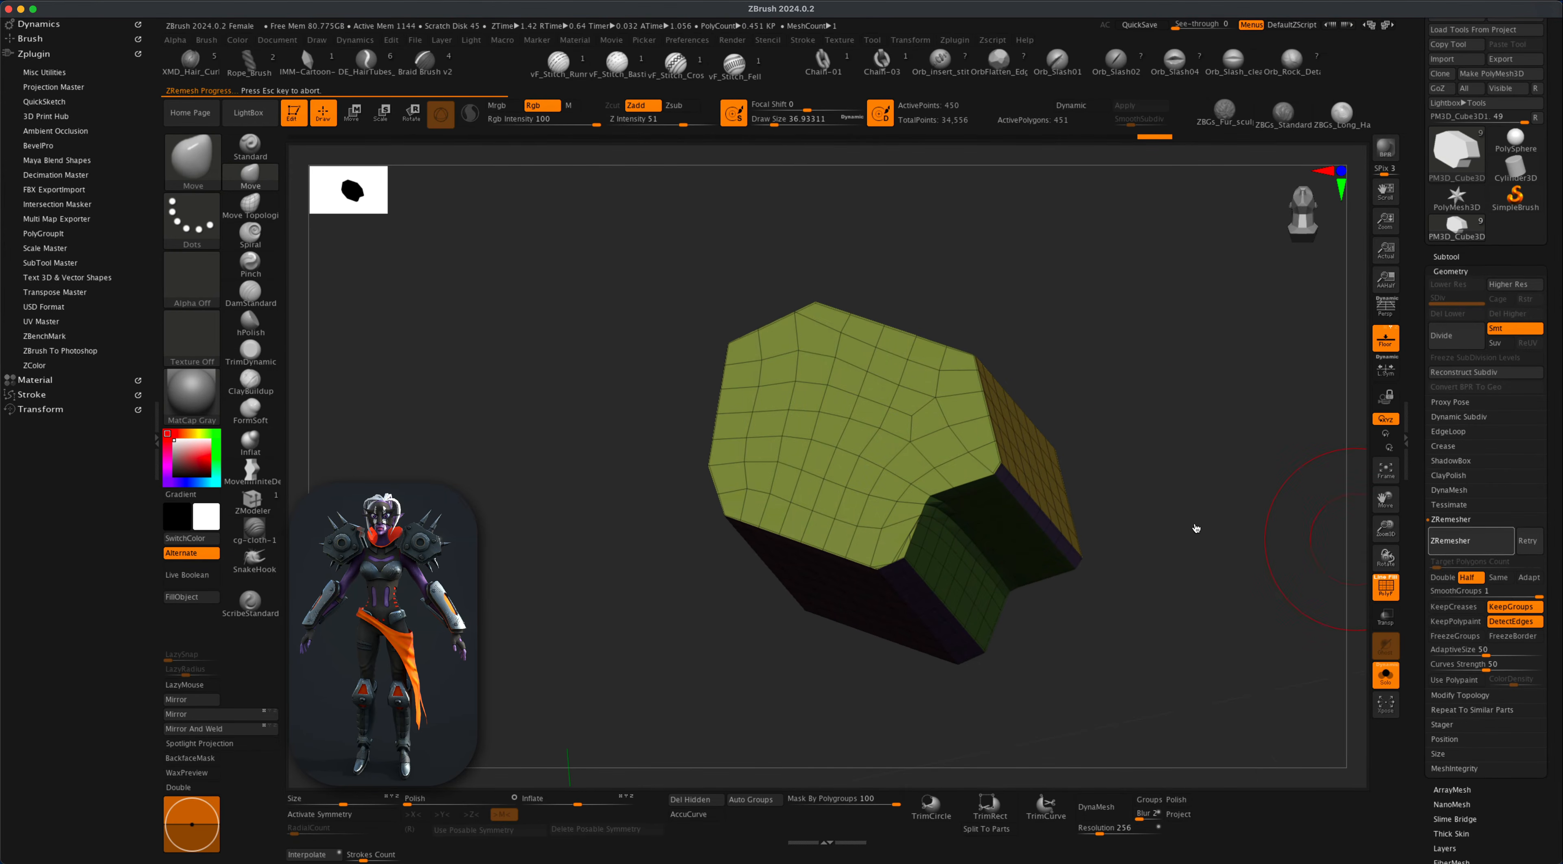
mouse_move(1190, 530)
mouse_down()
mouse_move(1235, 545)
mouse_move(1163, 539)
mouse_up()
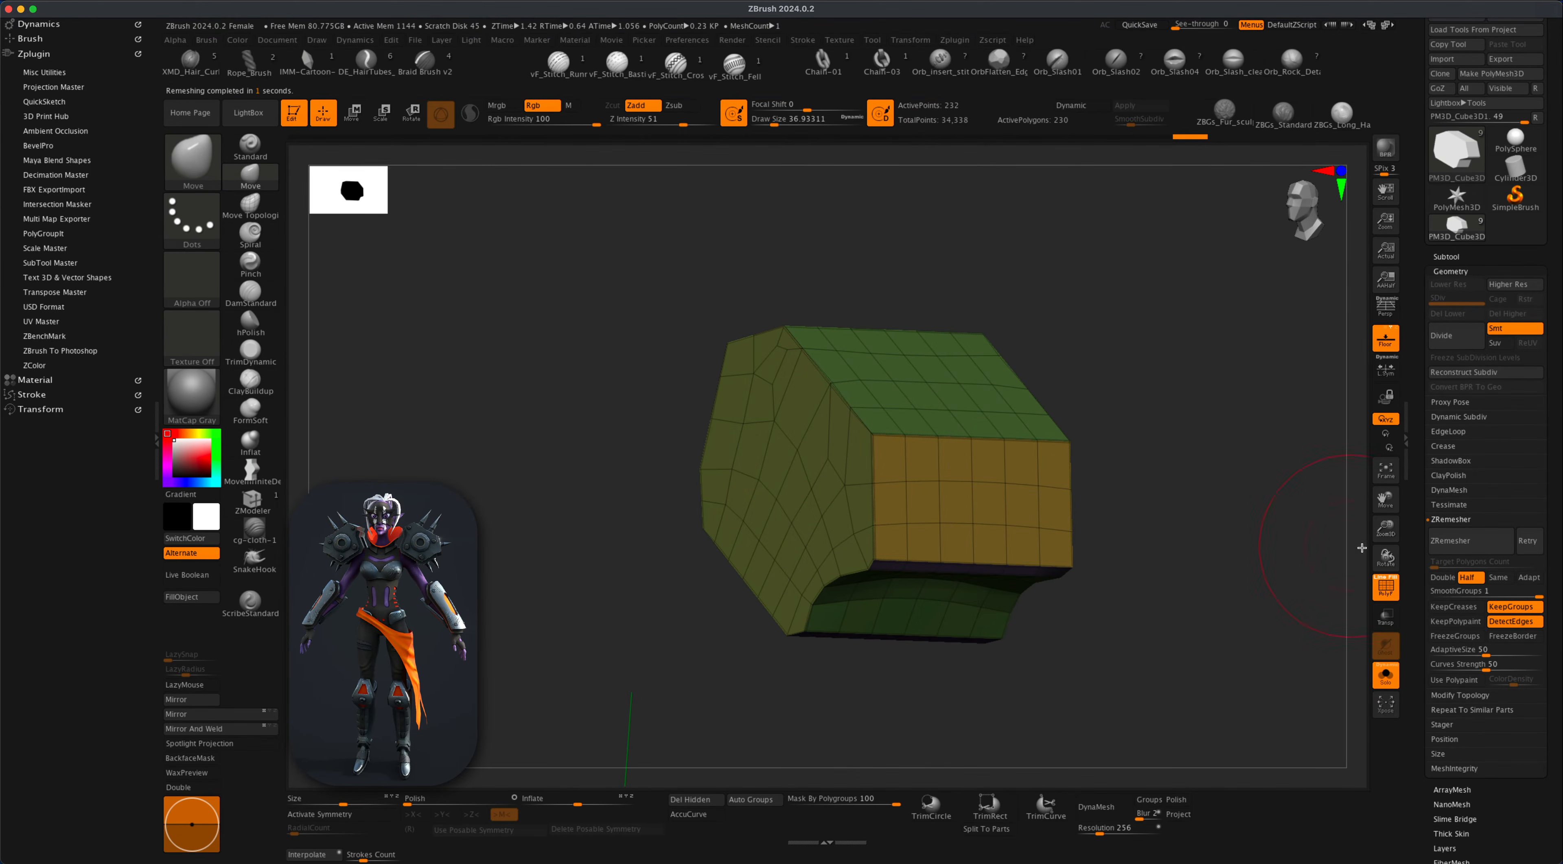
click(1467, 545)
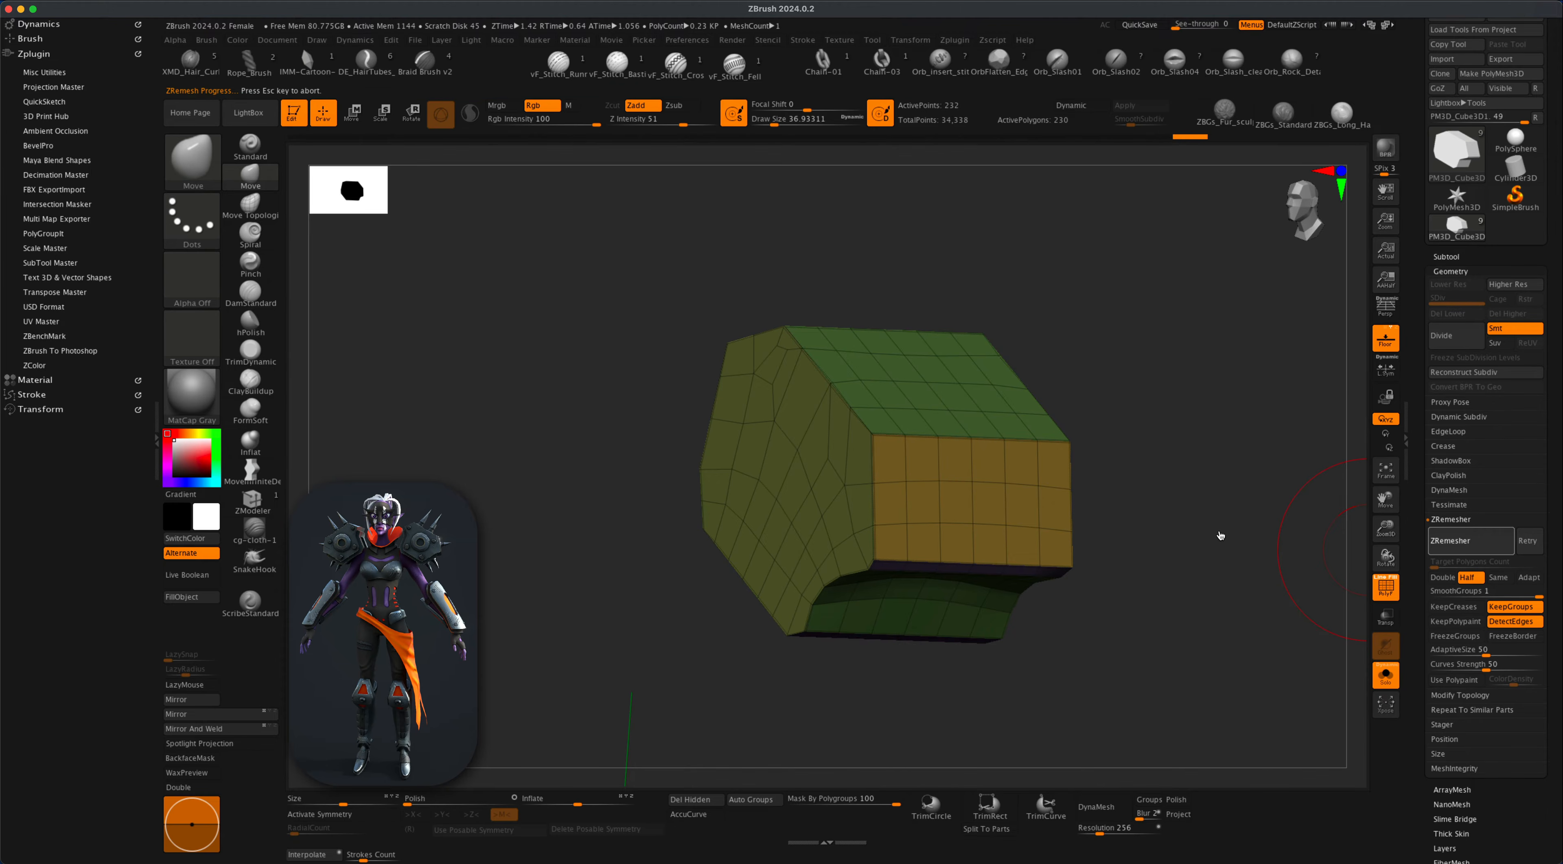
drag(1219, 513, 1198, 434)
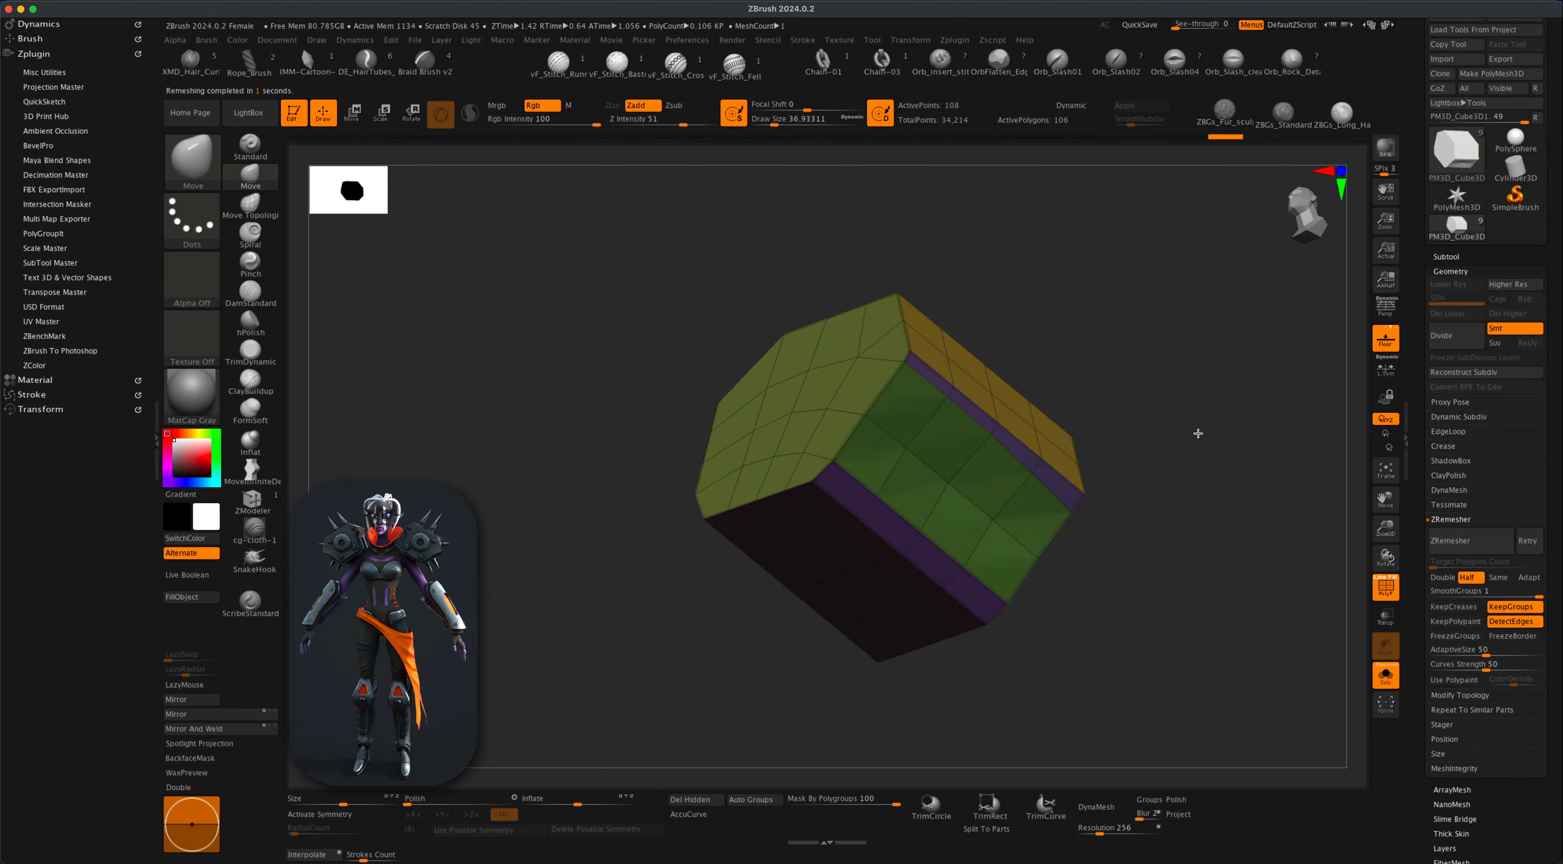
Set ZModeler's edge action to Delete and remove surplus edge loops from the block's faces and notch.
drag(1191, 485, 1153, 521)
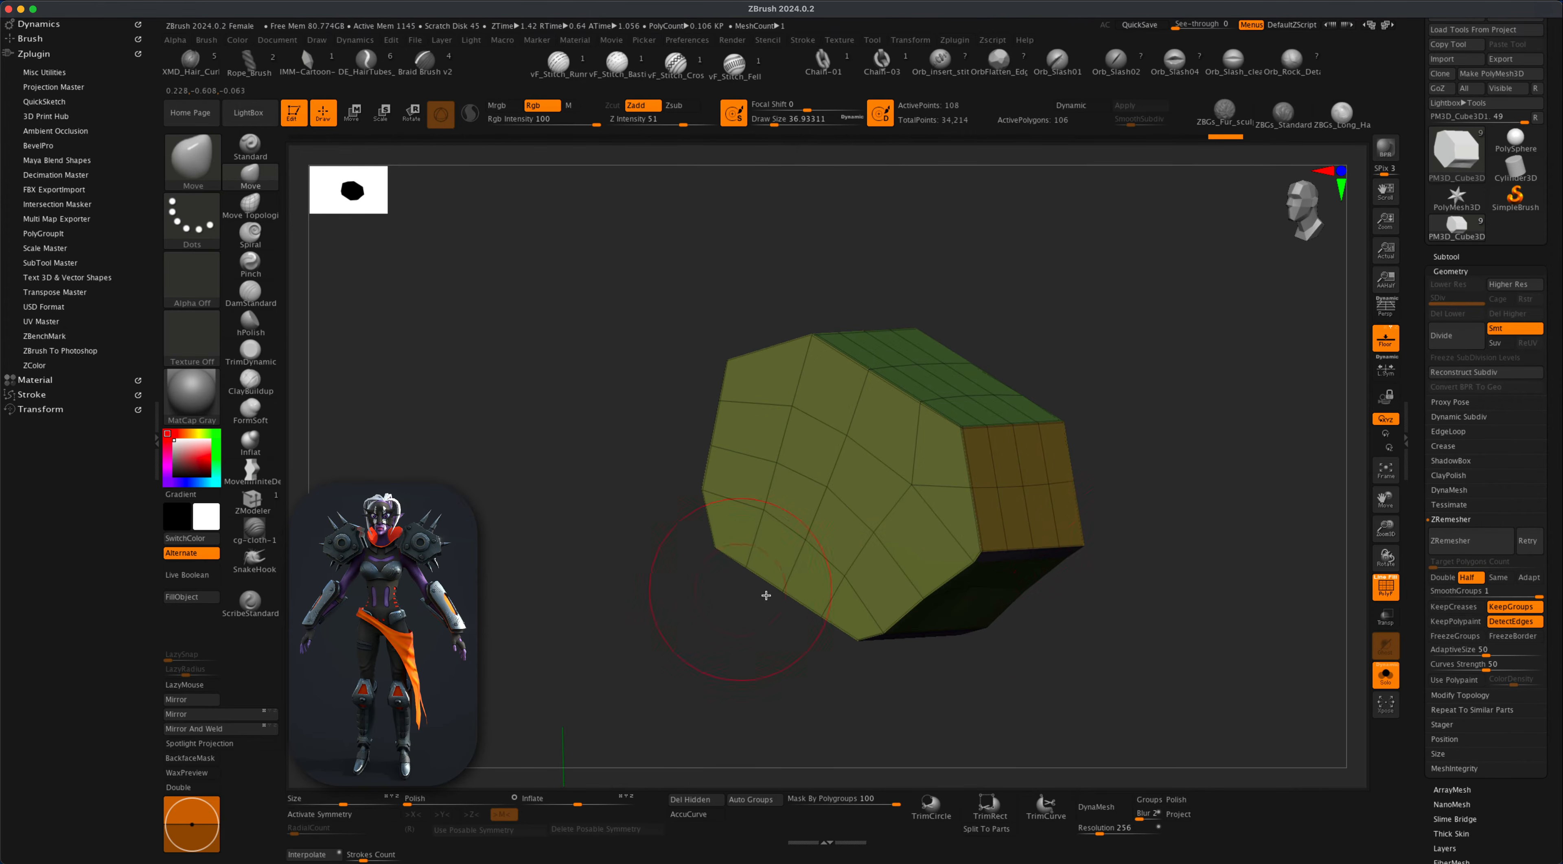
mouse_move(1019, 587)
mouse_down()
mouse_move(981, 589)
mouse_move(1044, 600)
mouse_up()
drag(1147, 631, 1041, 529)
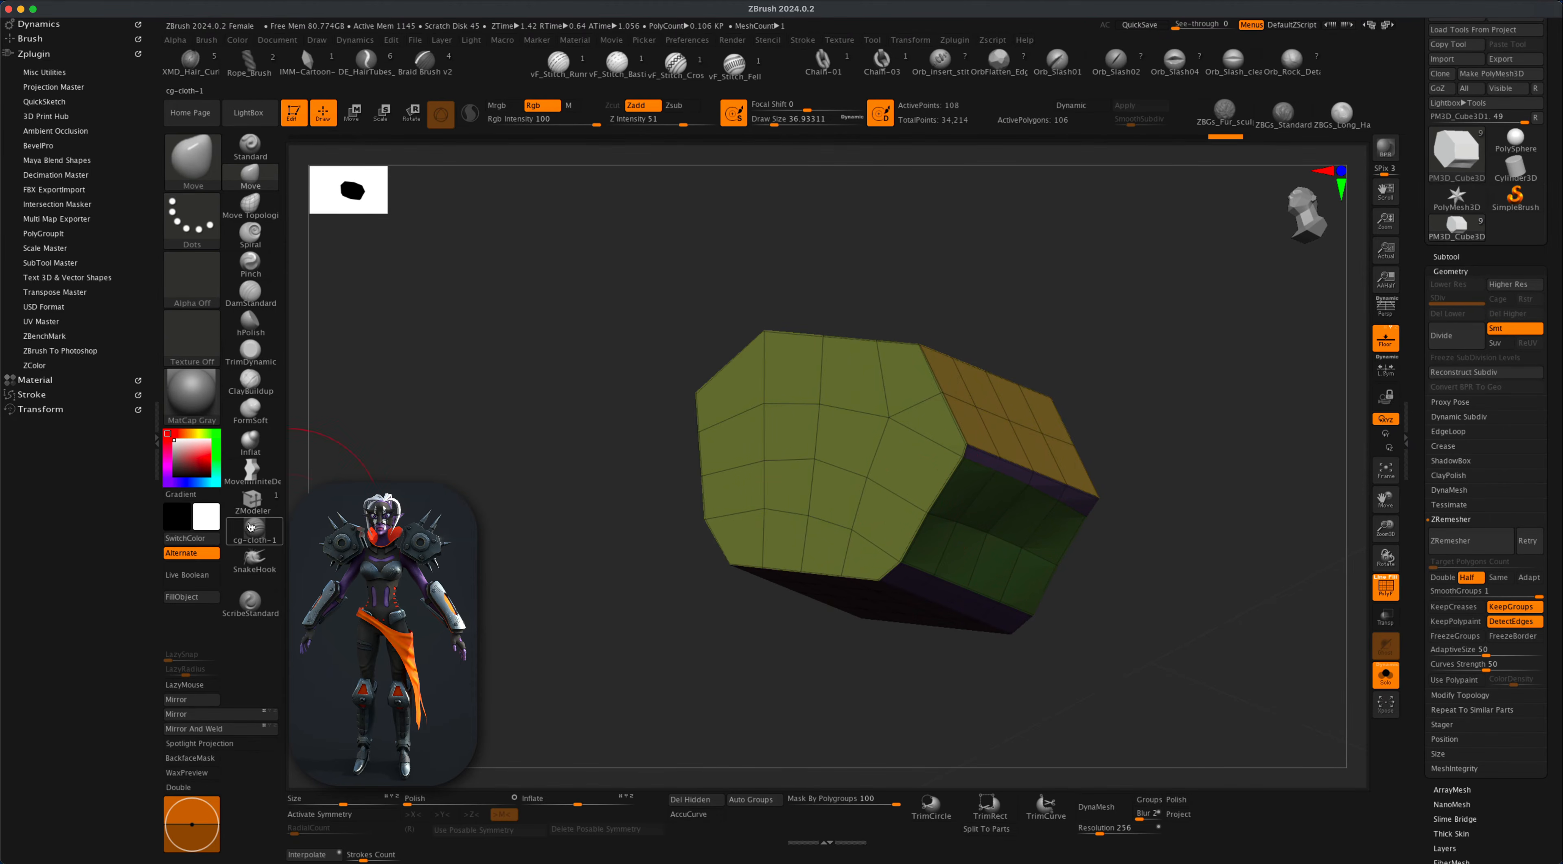
click(253, 501)
key(space)
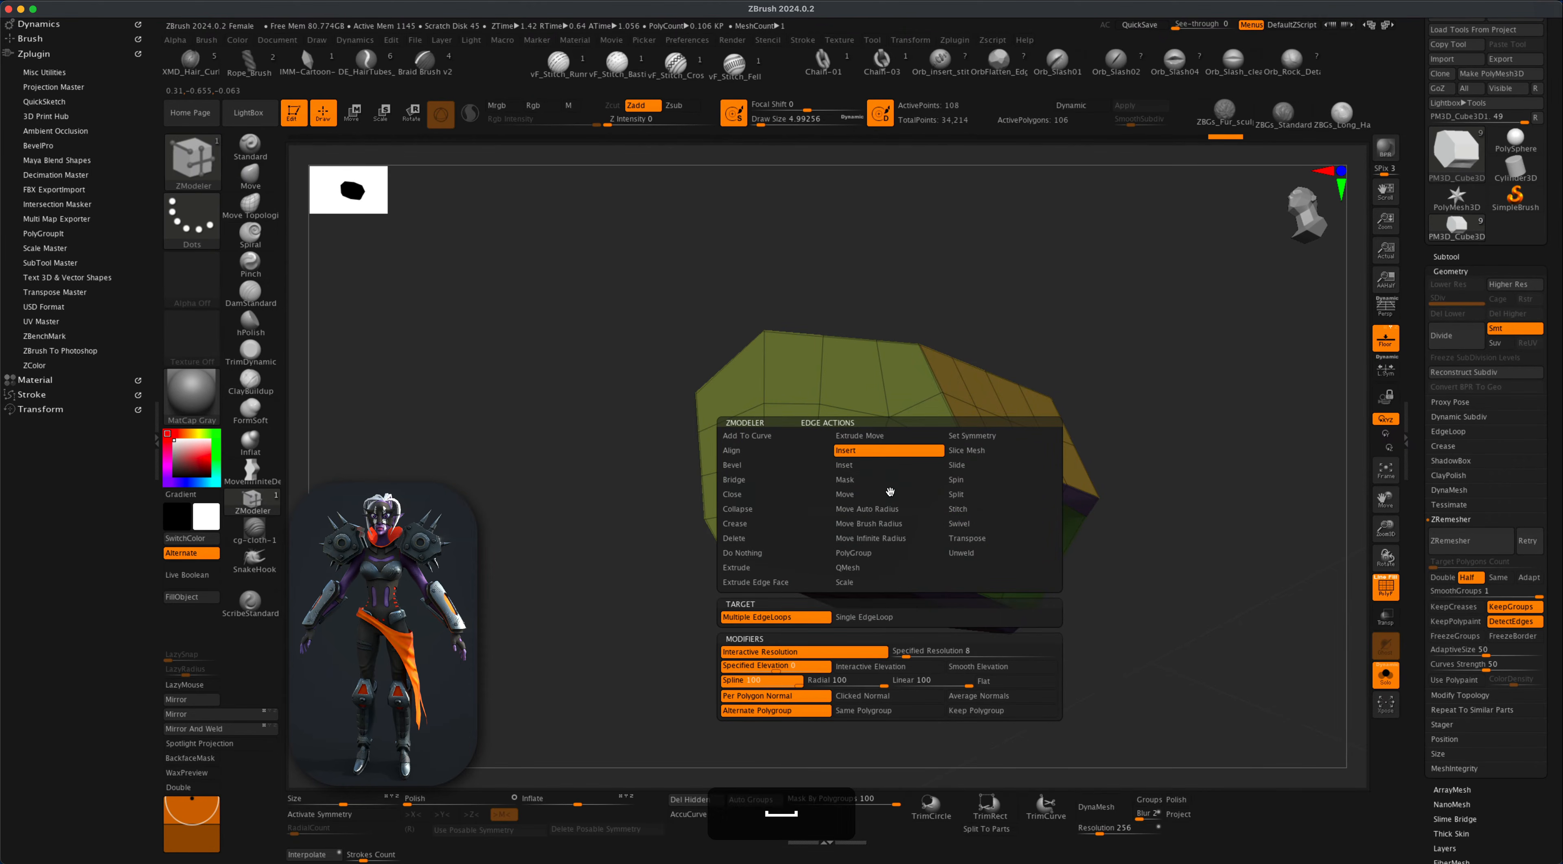
click(756, 537)
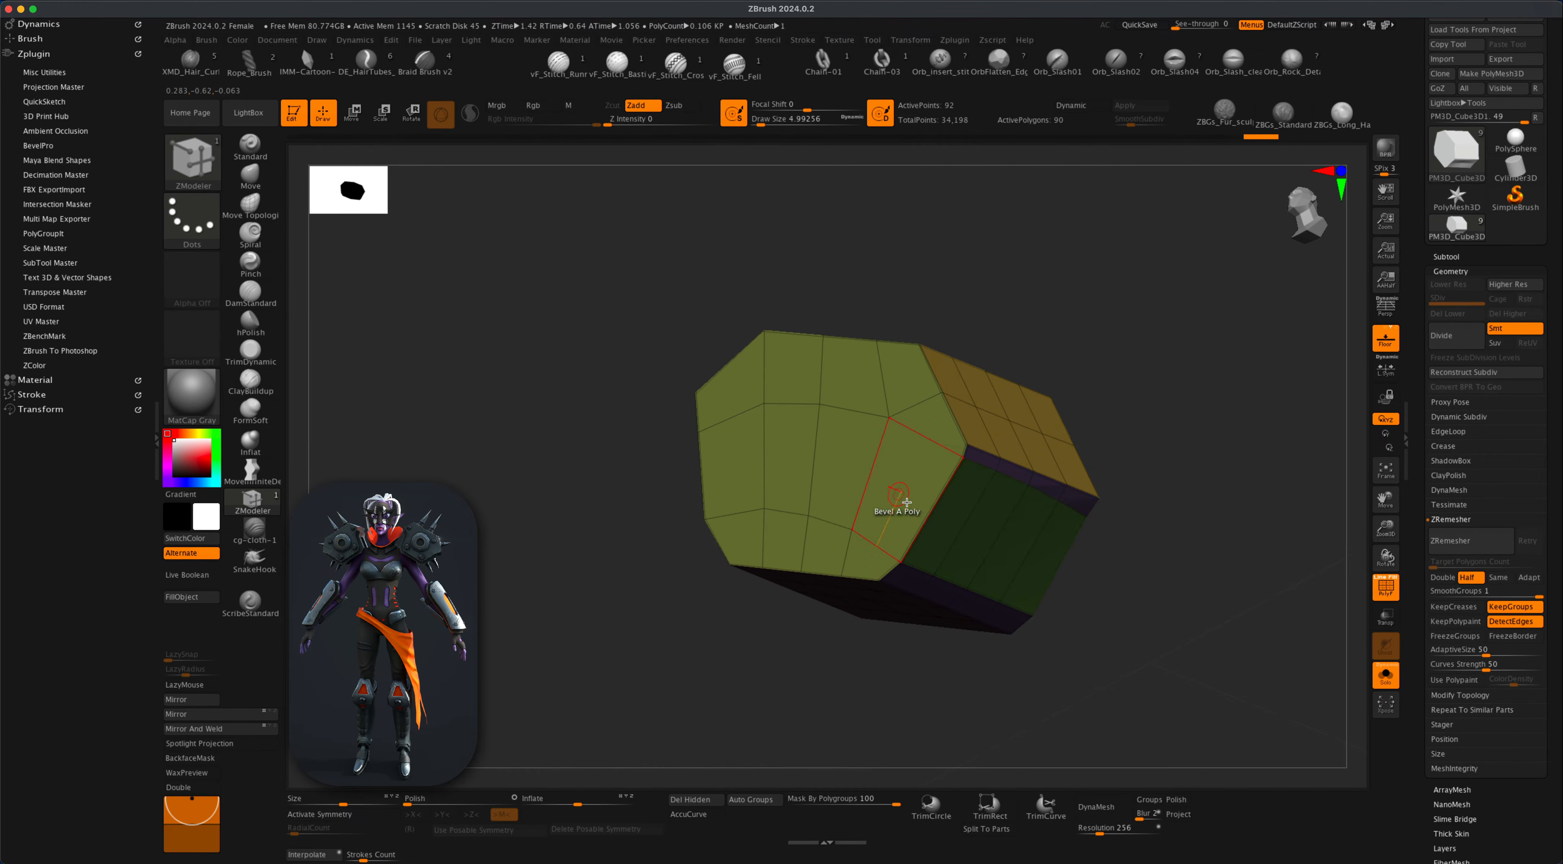
drag(1150, 583, 1208, 588)
alt+drag(1076, 540, 1113, 467)
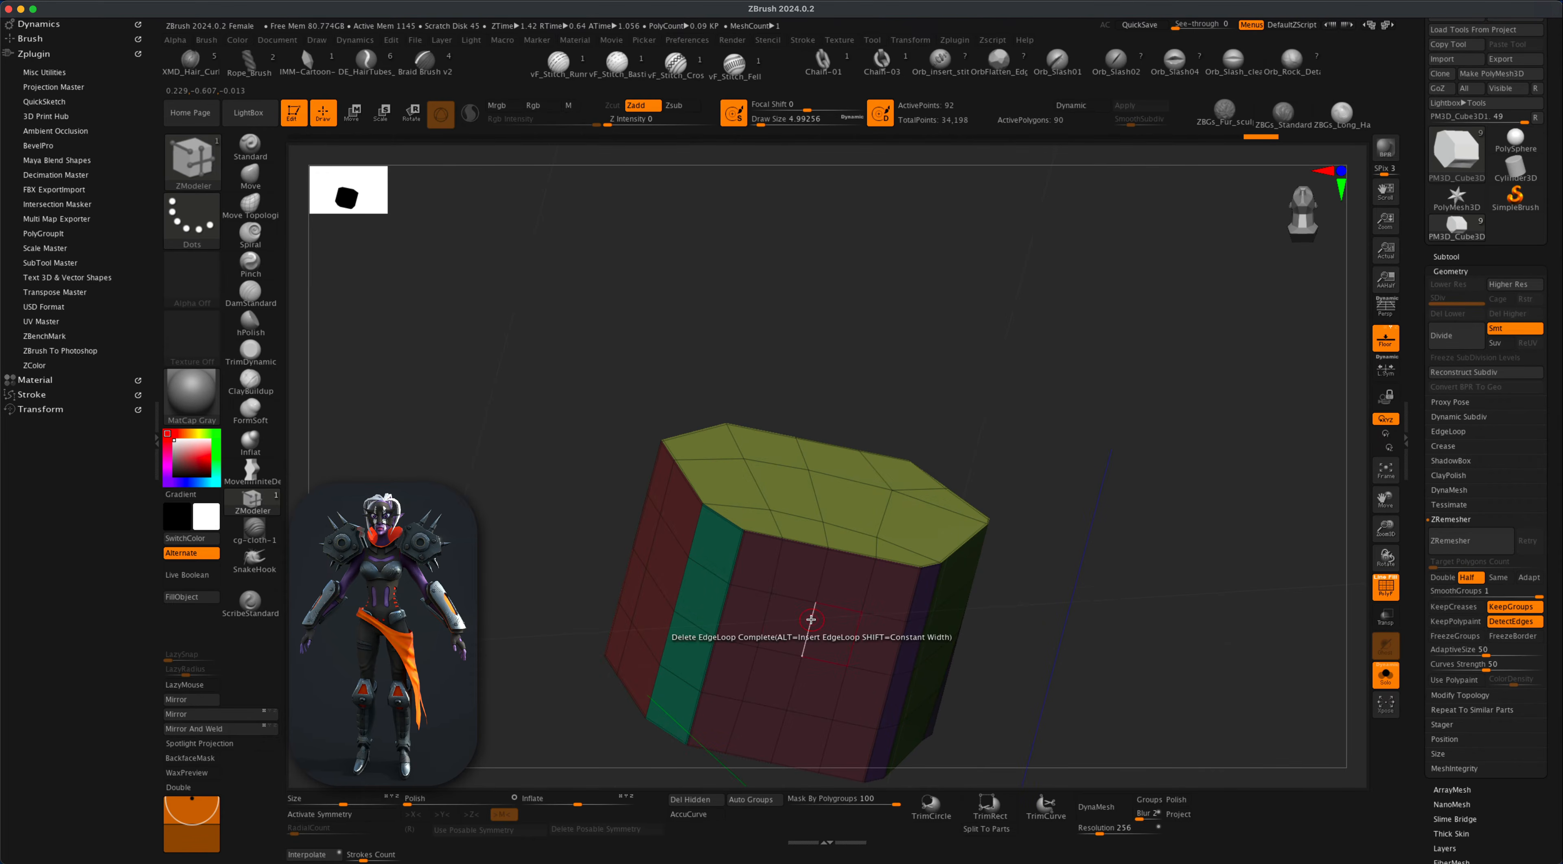
mouse_move(1107, 579)
mouse_down()
mouse_move(1107, 638)
mouse_move(1127, 582)
mouse_up()
drag(1127, 583, 1072, 573)
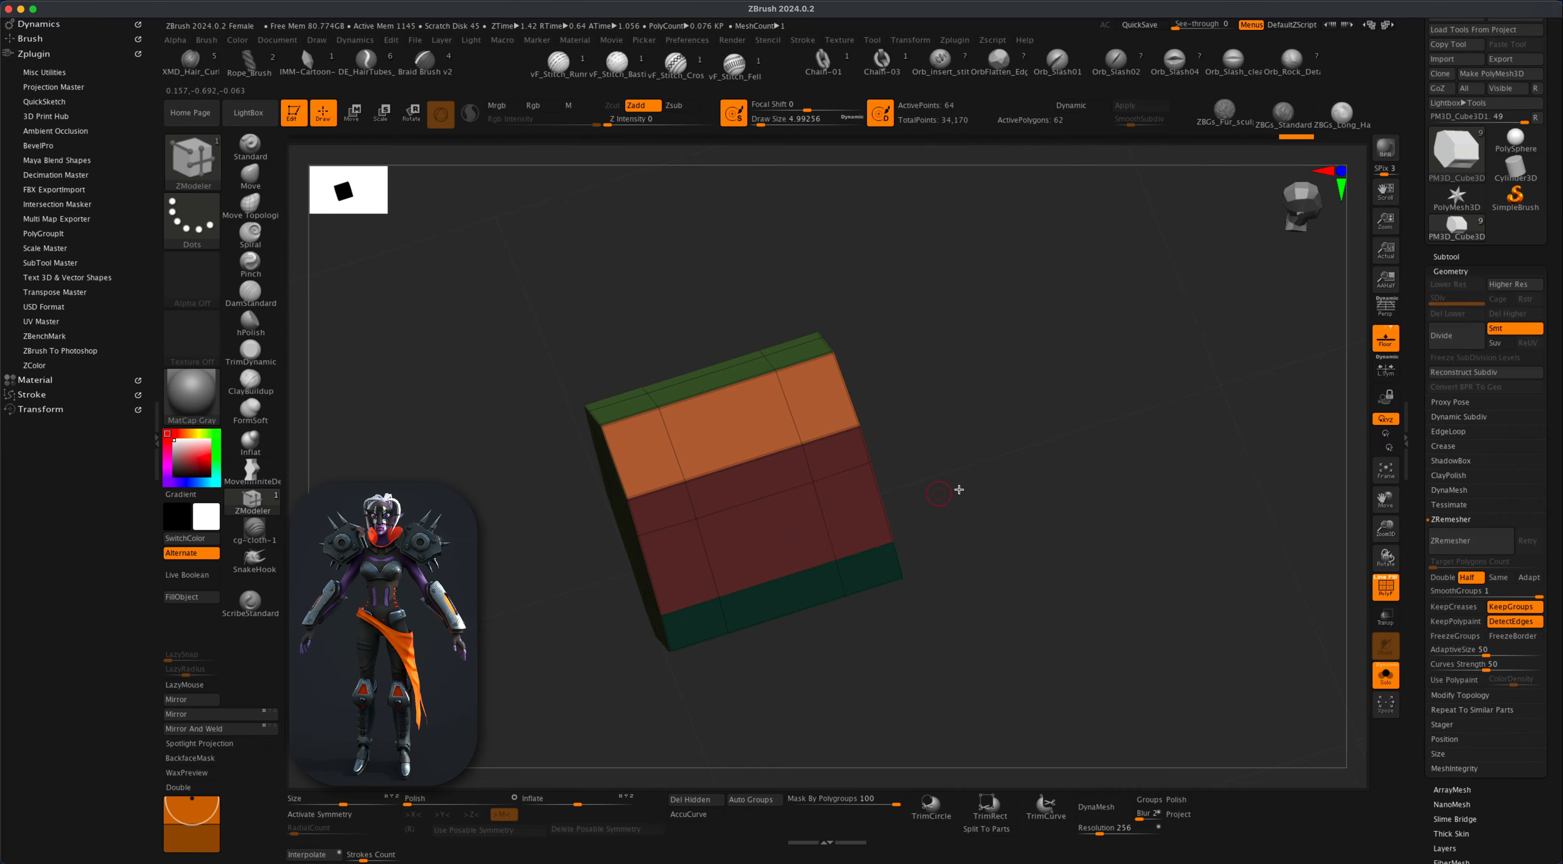
drag(959, 489, 1123, 586)
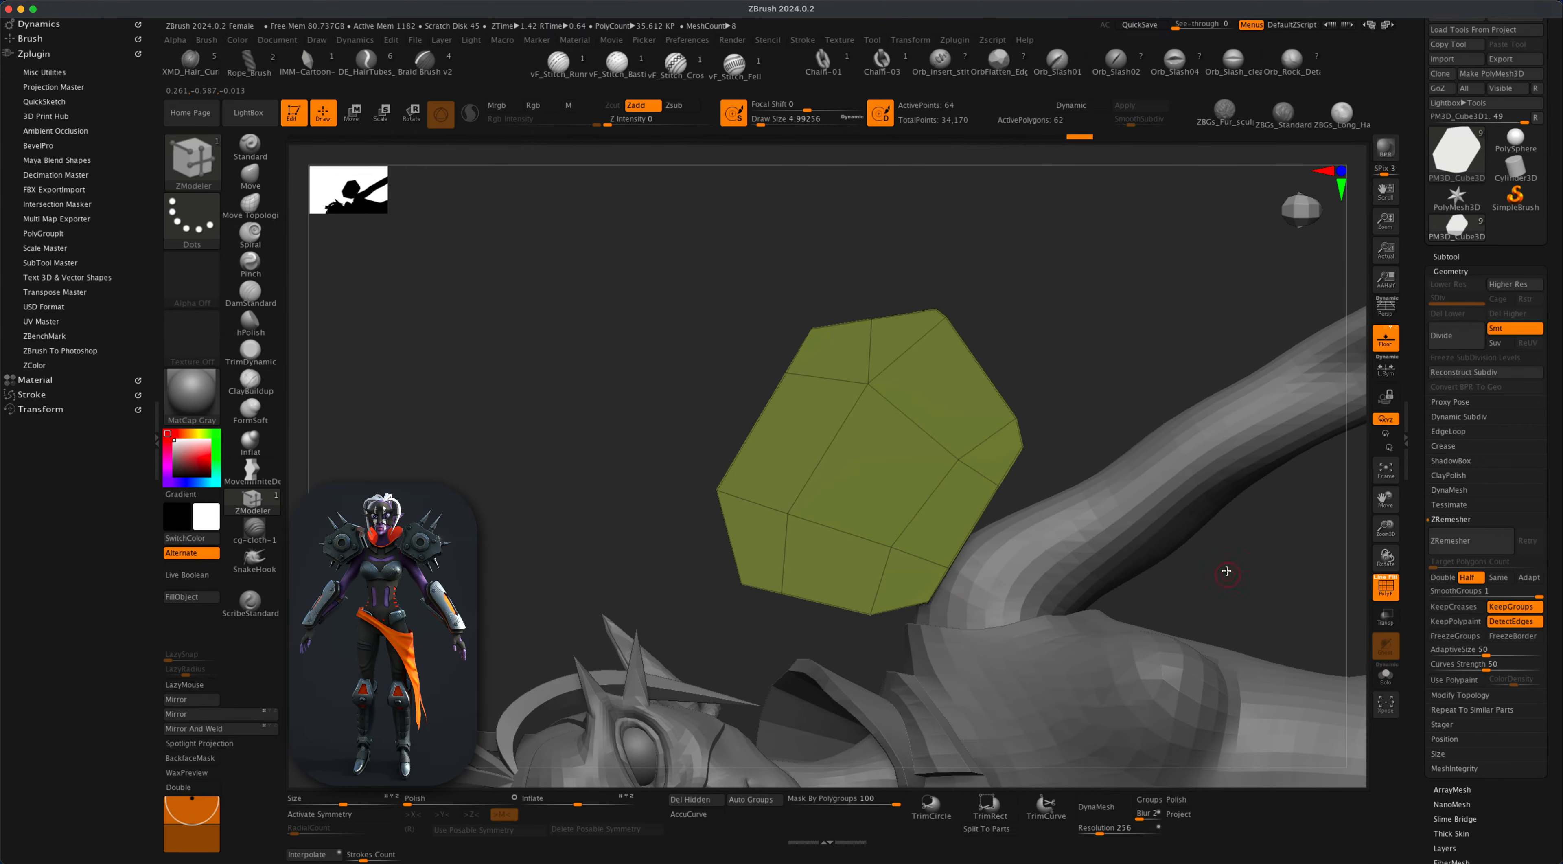
Check the simplified block against the character's shoulder and inspect its isolated polygroups and inner faces.
mouse_move(1226, 570)
mouse_down()
mouse_move(1095, 340)
mouse_move(1155, 516)
mouse_move(1229, 509)
mouse_move(1272, 594)
mouse_move(1249, 630)
mouse_move(1228, 489)
mouse_move(1135, 579)
mouse_move(1105, 577)
mouse_move(1103, 600)
mouse_move(1148, 624)
mouse_move(1103, 631)
mouse_move(1124, 534)
mouse_move(1166, 613)
mouse_move(1107, 611)
mouse_move(1134, 582)
mouse_move(1156, 603)
mouse_up()
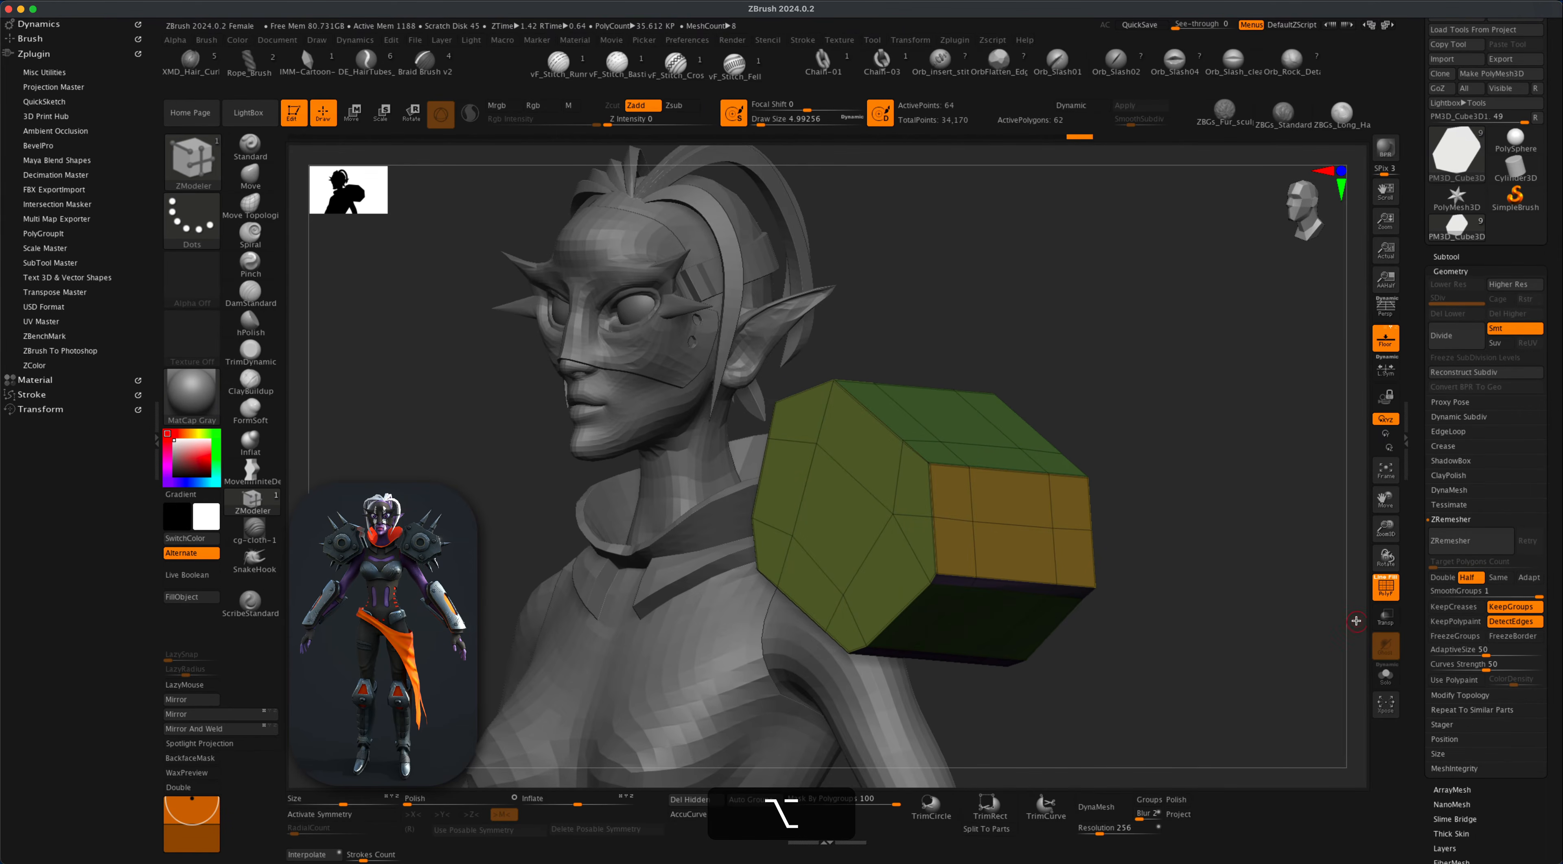
click(1385, 595)
mouse_move(1260, 611)
alt+mouse_down()
mouse_move(1221, 607)
mouse_move(1204, 562)
mouse_move(1205, 580)
mouse_move(1285, 628)
alt+mouse_up()
click(1386, 588)
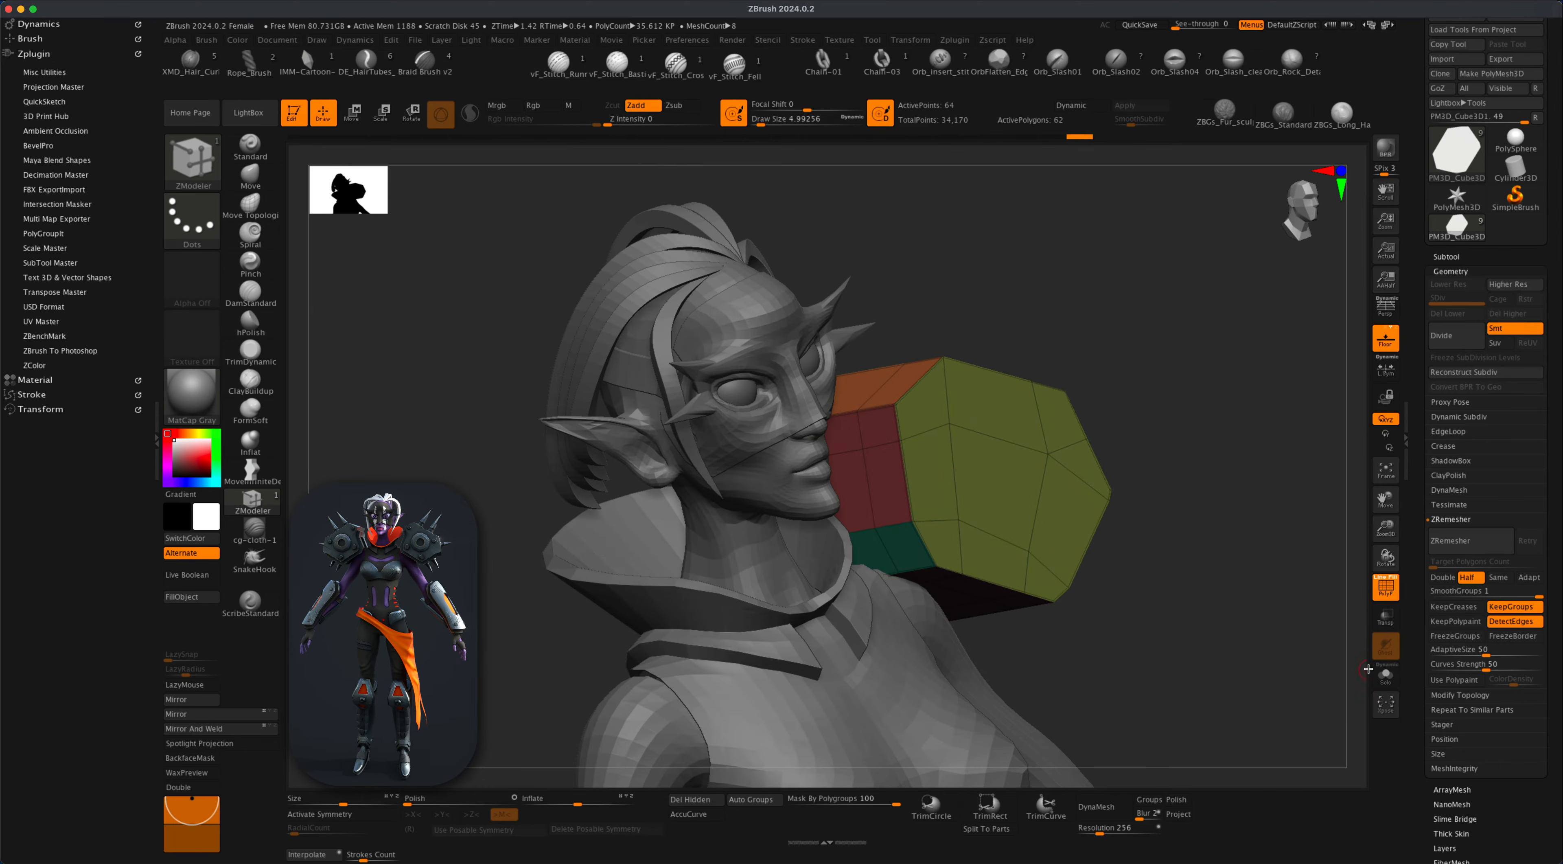
click(1385, 682)
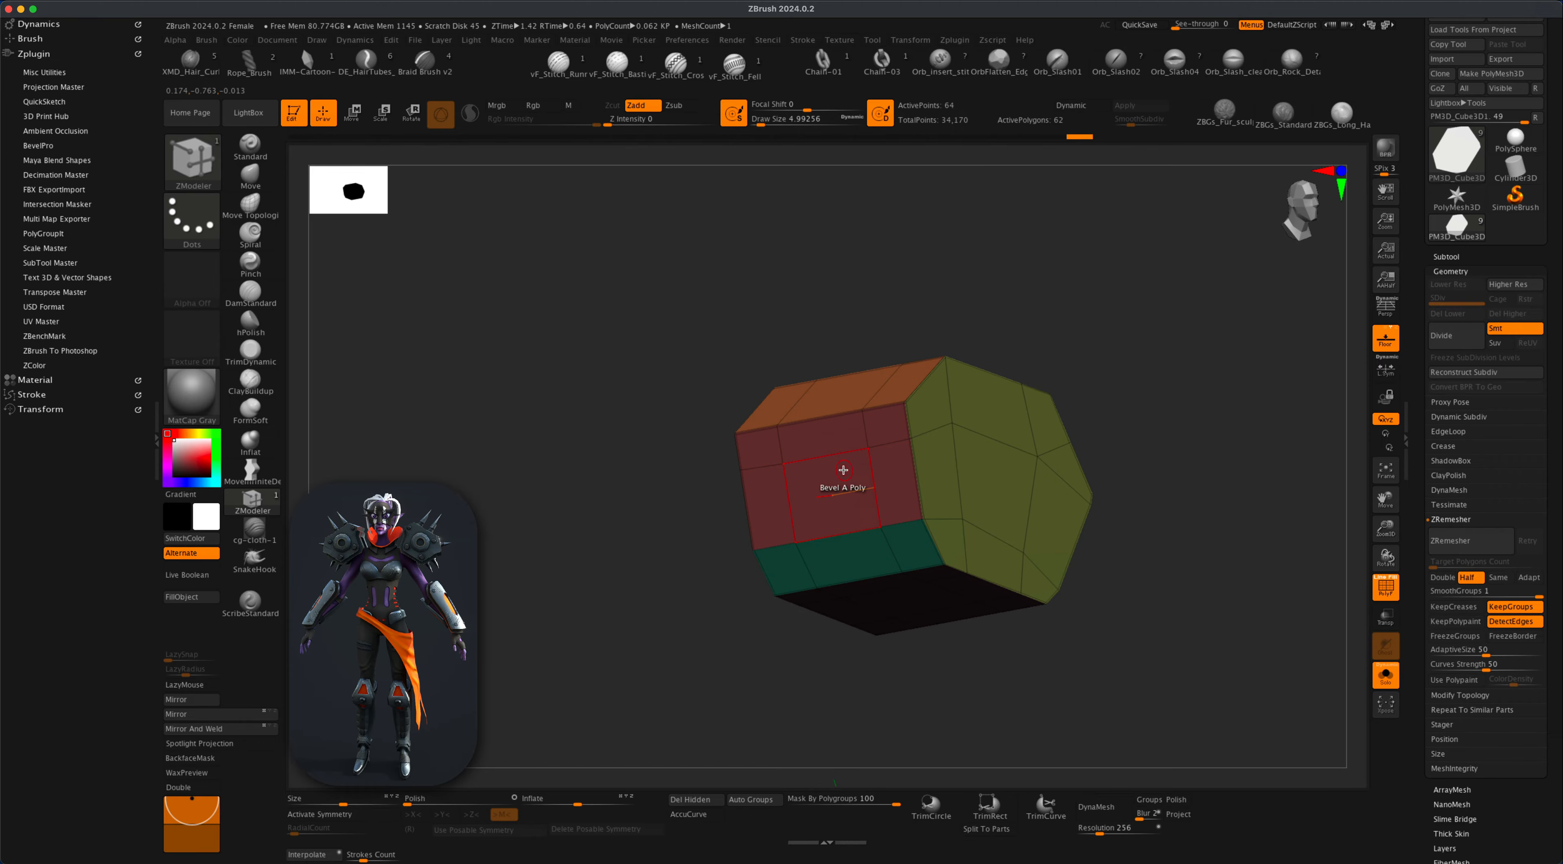
drag(1057, 654, 1100, 628)
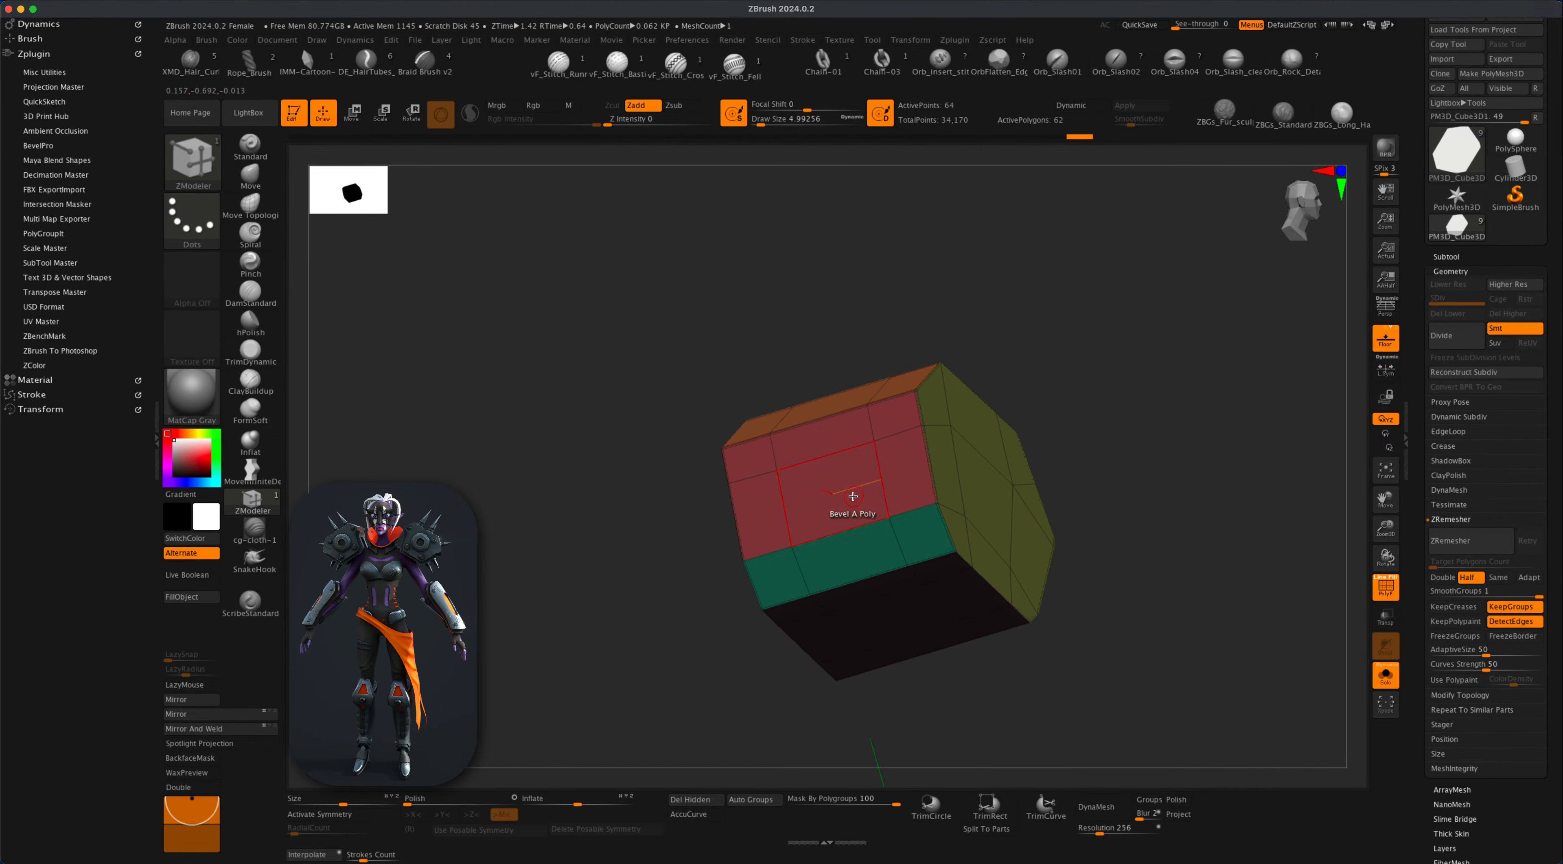
Mark the middle strip of faces across the block's narrow side and underside and extrude them inward with the A Single Poly target.
alt+drag(854, 496, 892, 601)
drag(1132, 620, 977, 682)
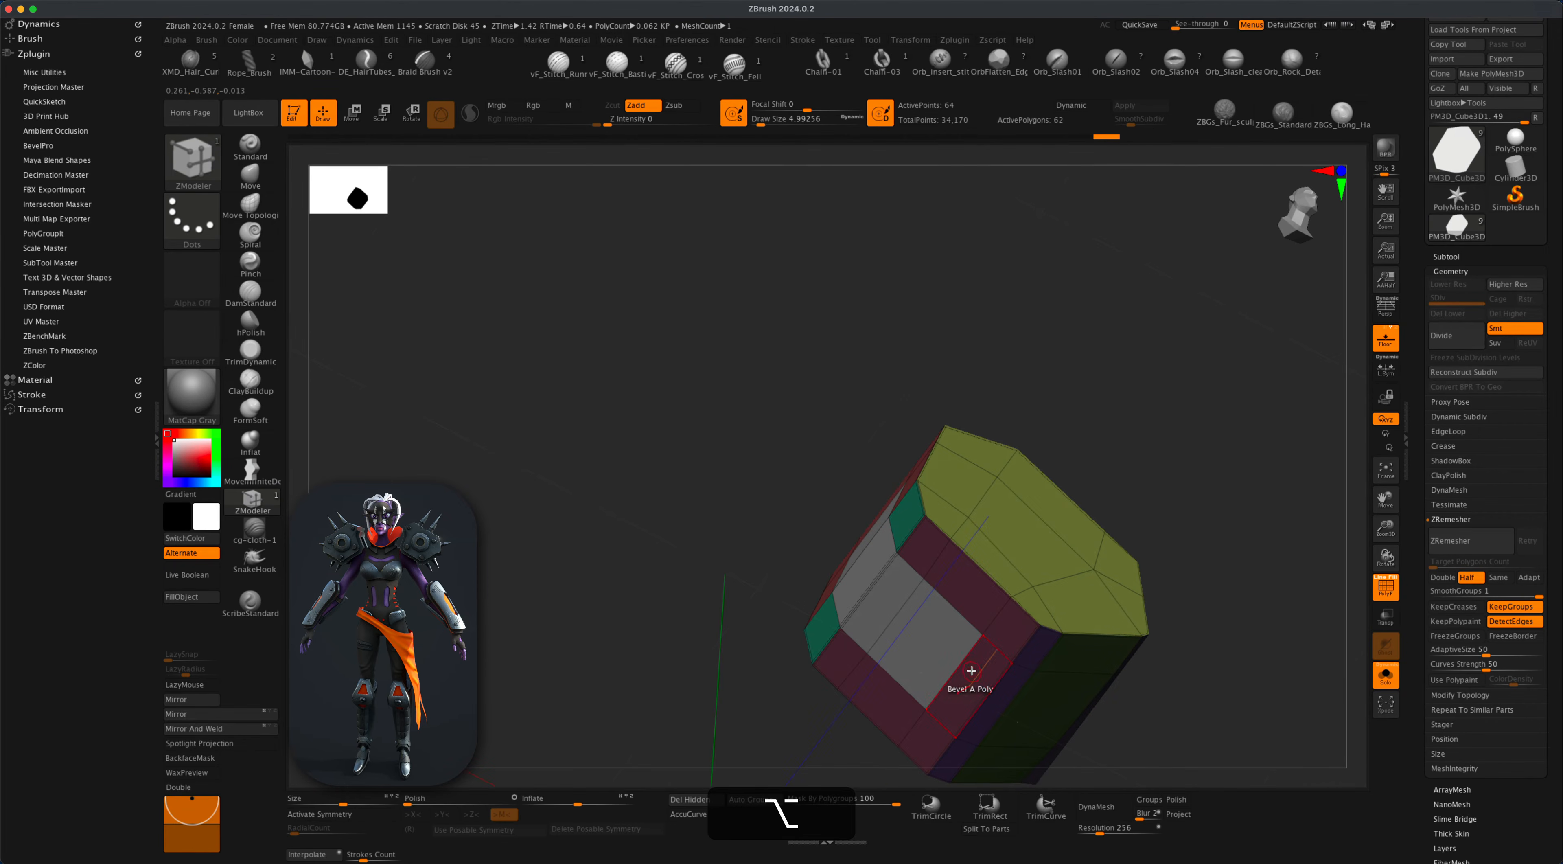
drag(1172, 647, 1148, 516)
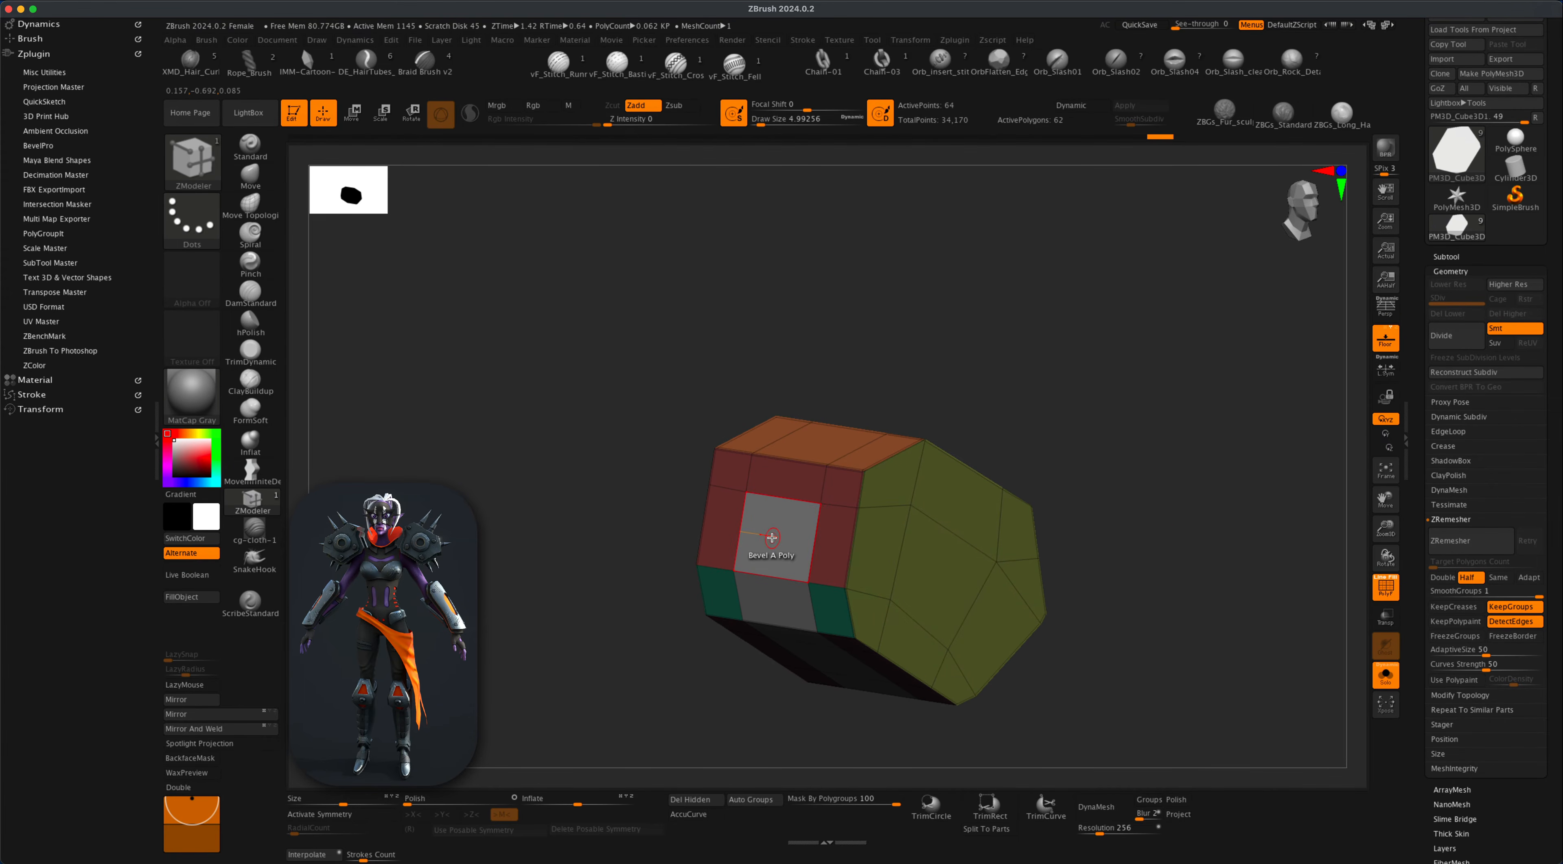
key(space)
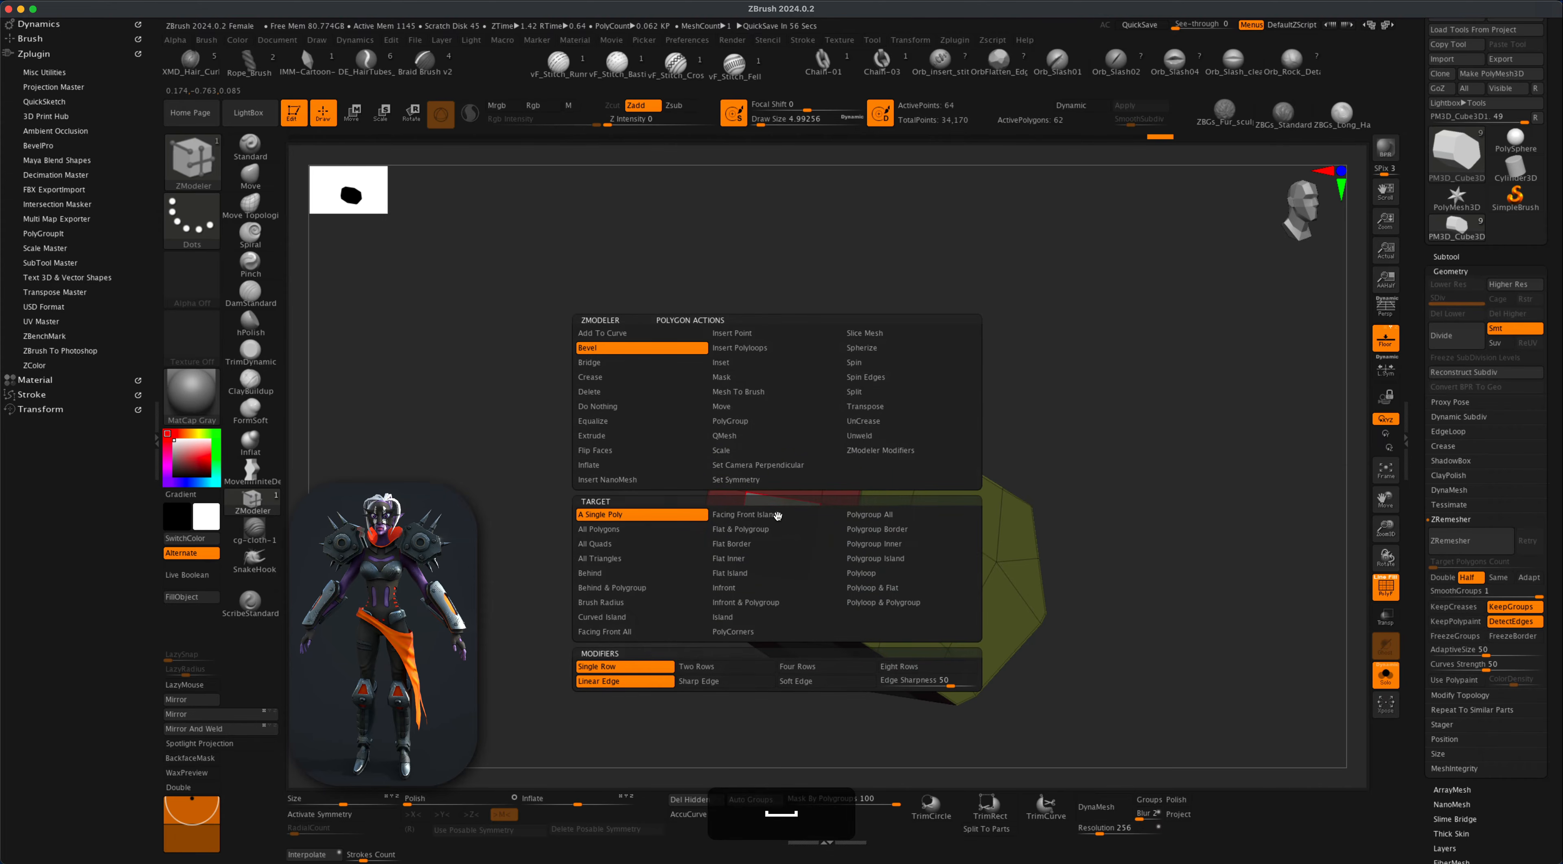
click(647, 438)
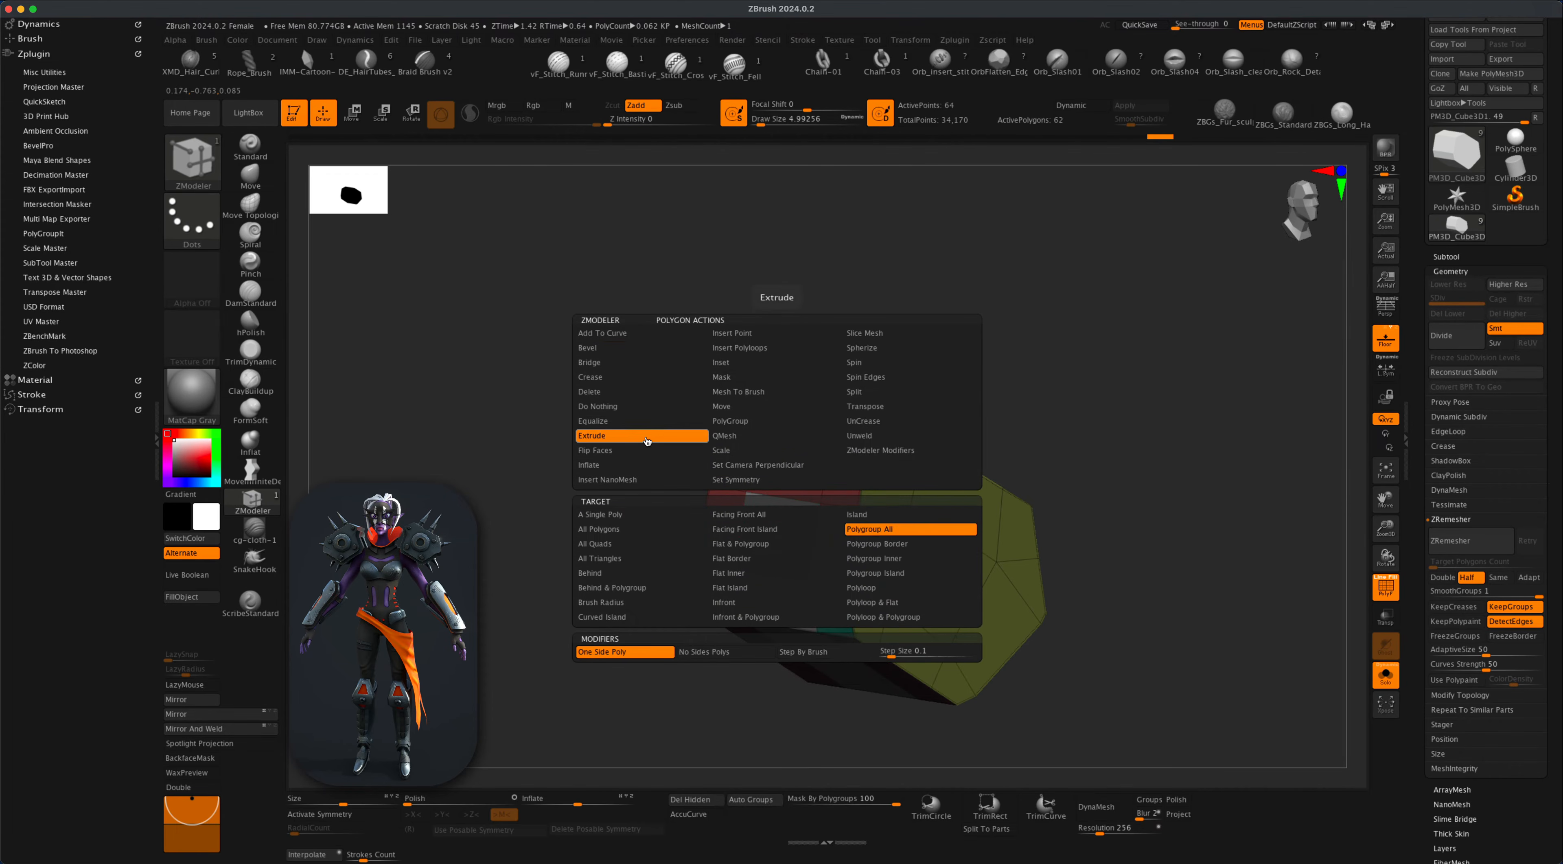
click(631, 515)
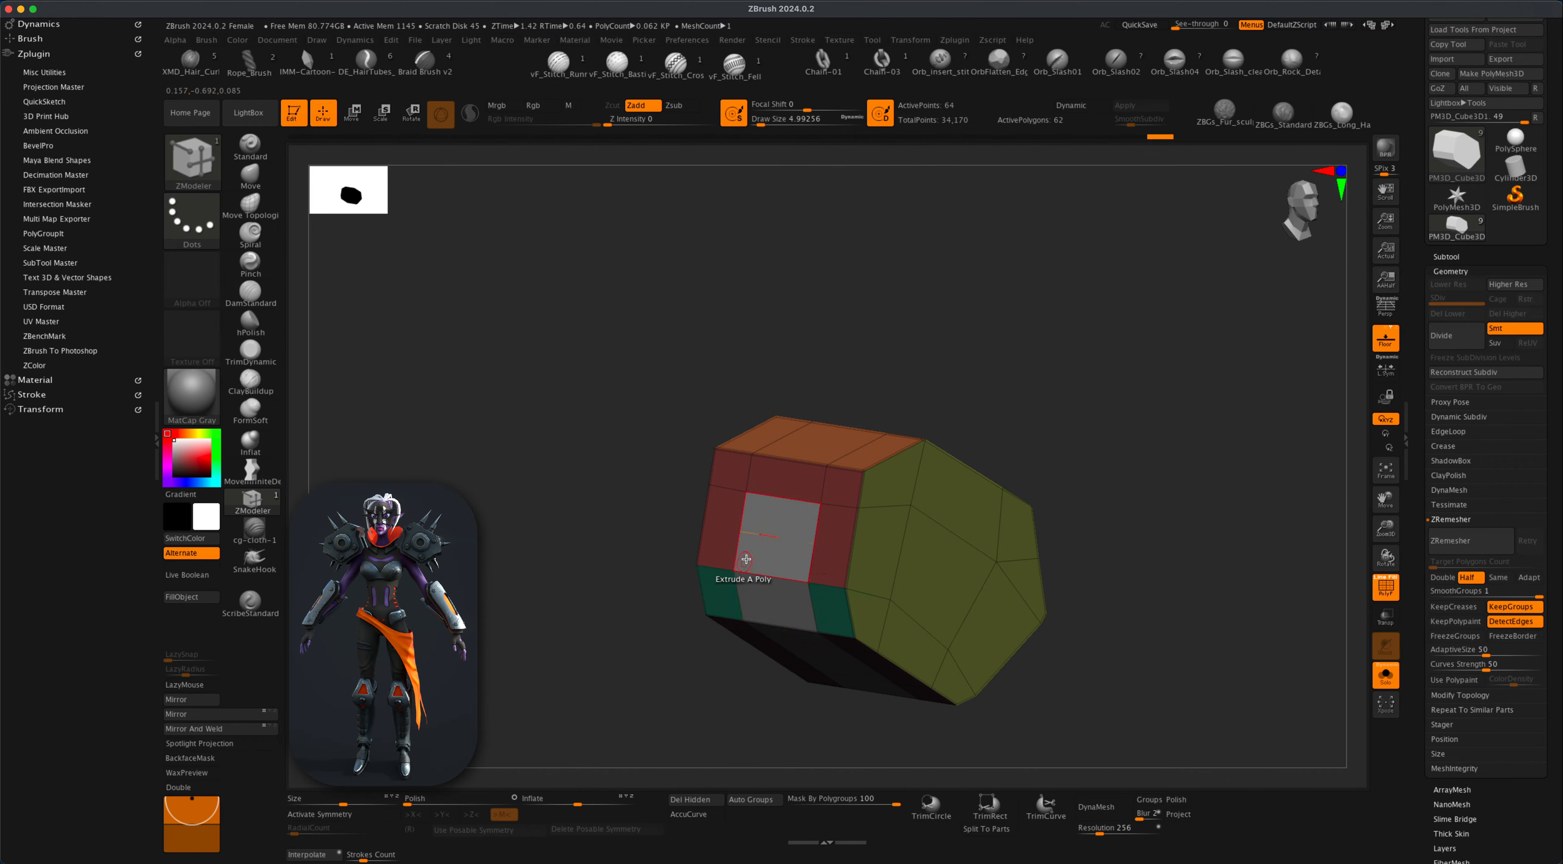
drag(786, 555, 817, 550)
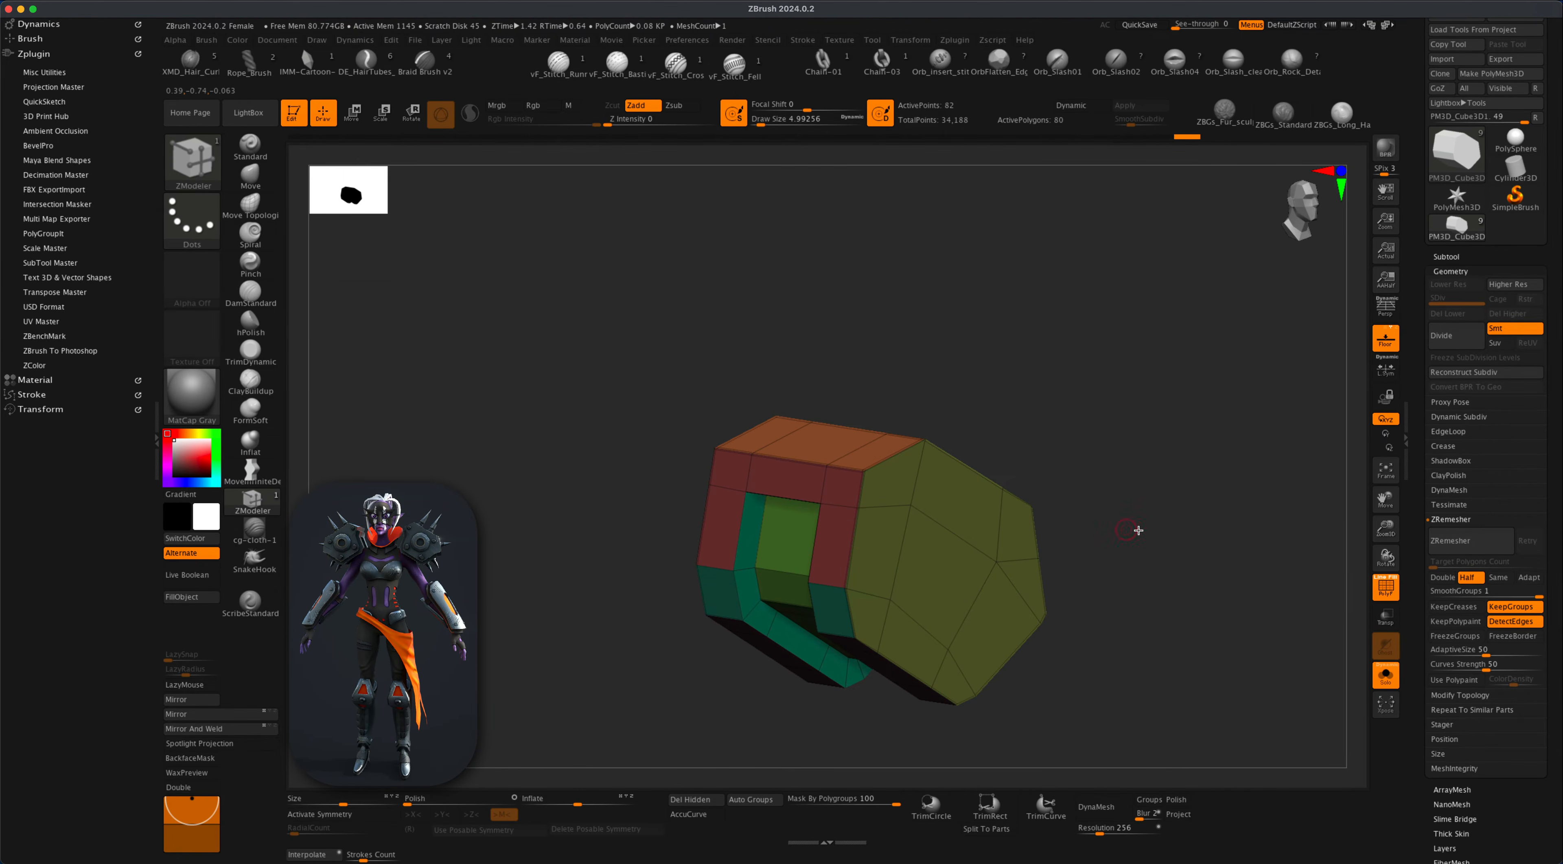
Mark the block's large side faces and the connecting upper faces, and inset them as one region with ZModeler's A Single Poly target.
drag(1139, 530, 906, 515)
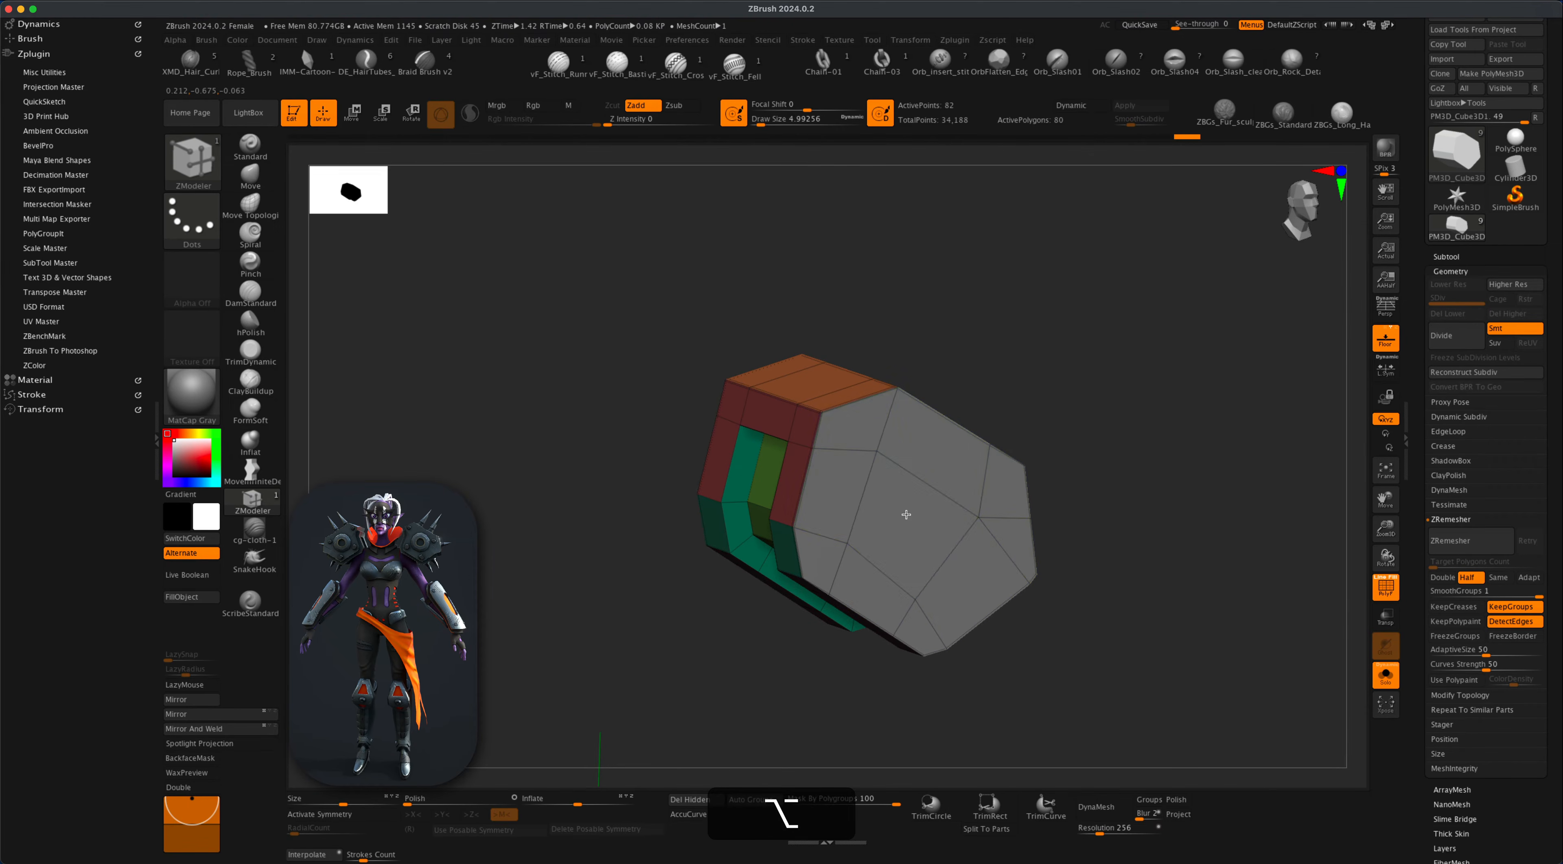
drag(1043, 395, 1059, 489)
mouse_move(851, 426)
alt+mouse_down()
mouse_move(816, 364)
mouse_move(891, 303)
mouse_move(989, 379)
mouse_move(925, 380)
alt+mouse_up()
mouse_move(1141, 424)
mouse_down()
mouse_move(1013, 438)
mouse_move(1120, 364)
mouse_move(1068, 461)
mouse_move(1032, 485)
mouse_up()
drag(841, 513, 1044, 412)
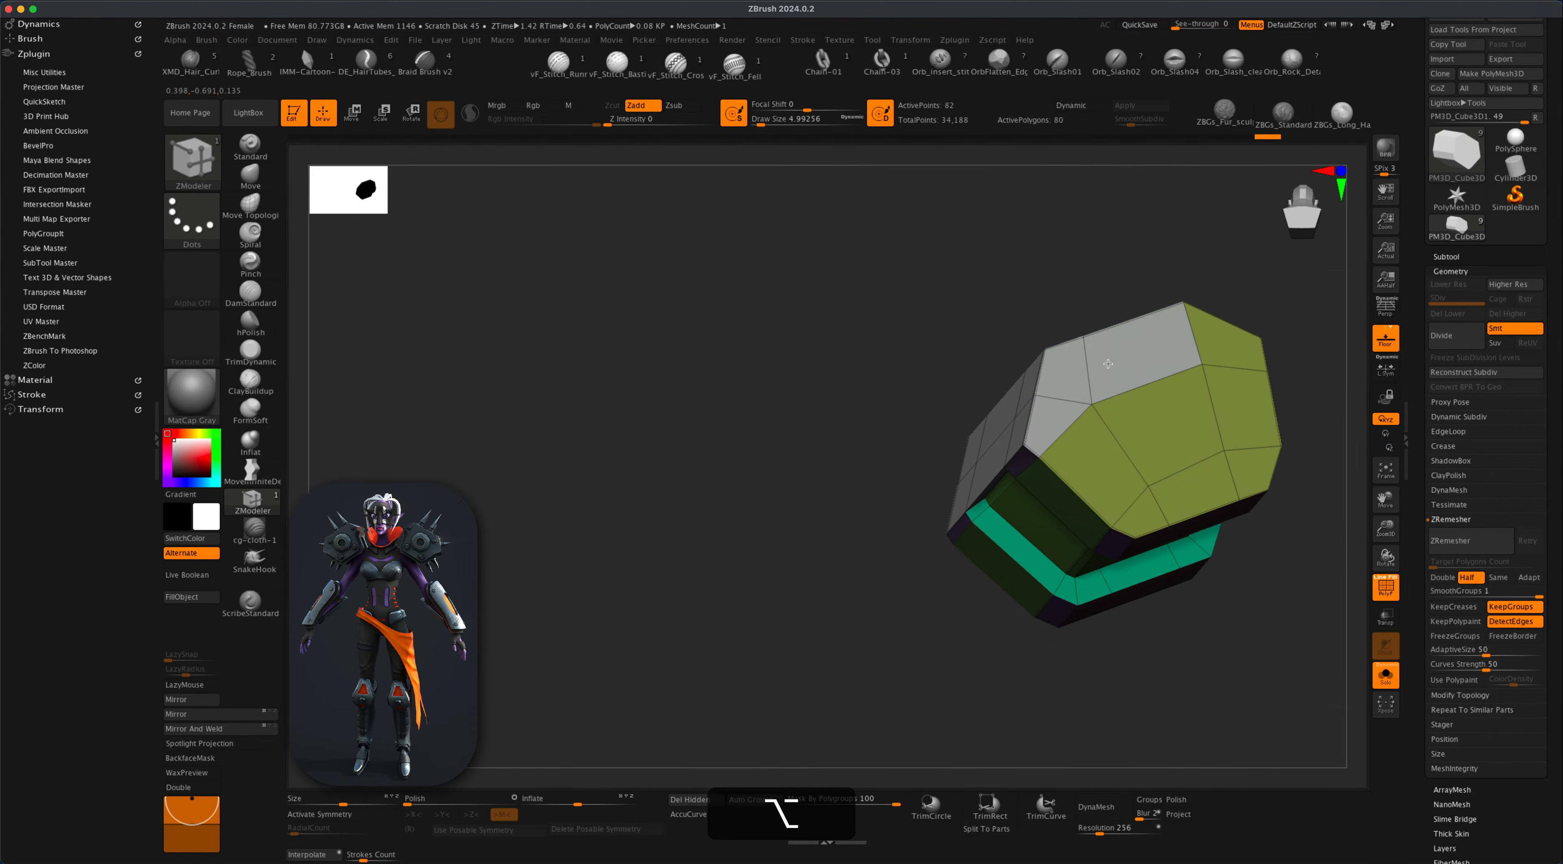
mouse_move(1108, 364)
alt+mouse_down()
mouse_move(1239, 398)
mouse_move(1186, 485)
mouse_move(1159, 432)
alt+mouse_up()
drag(816, 516, 925, 446)
key(space)
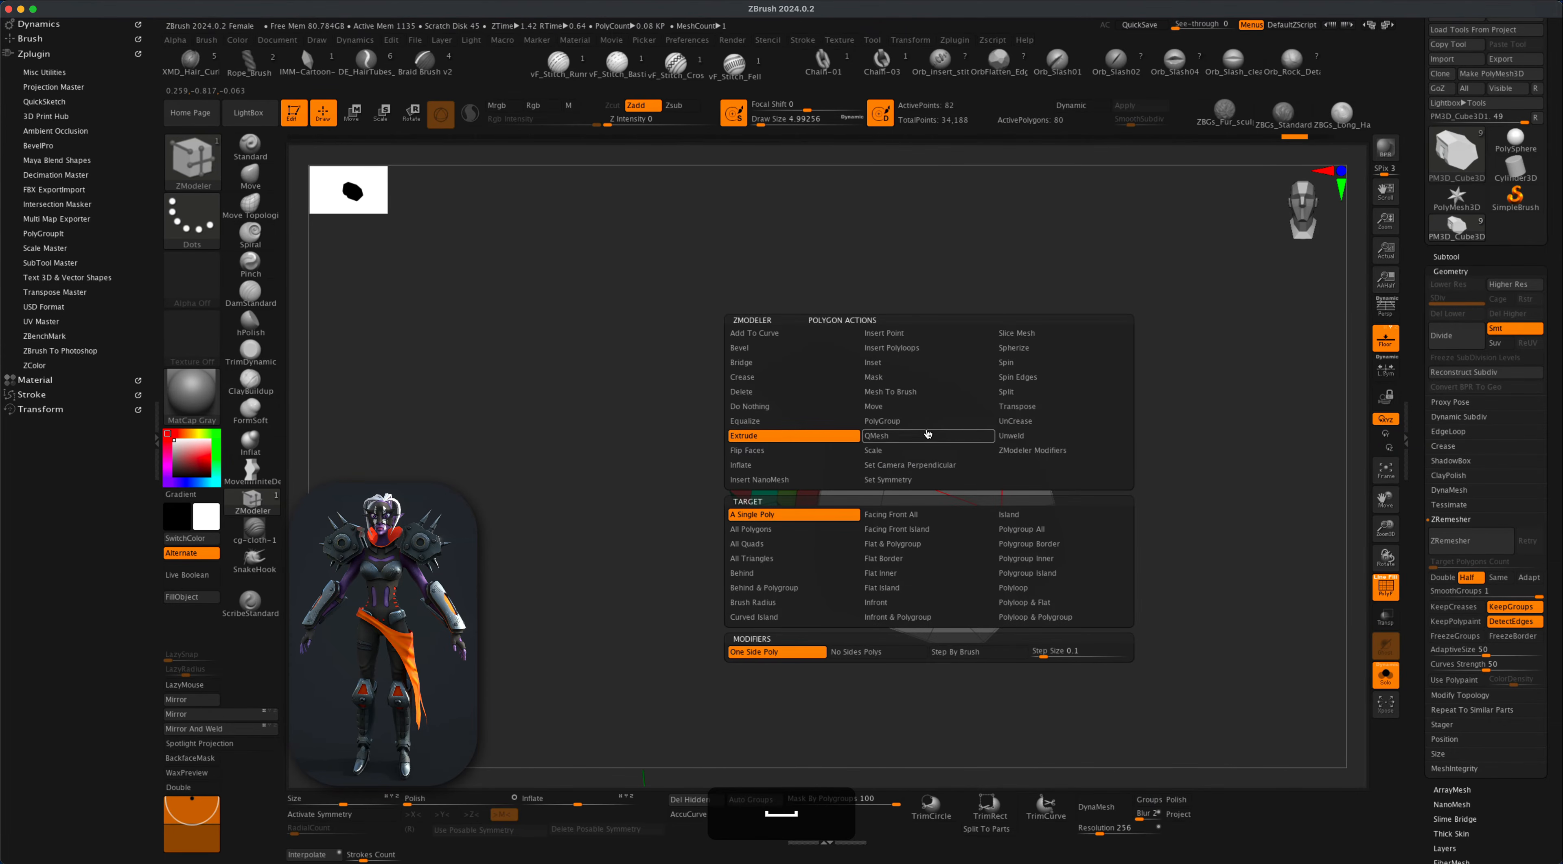
click(899, 364)
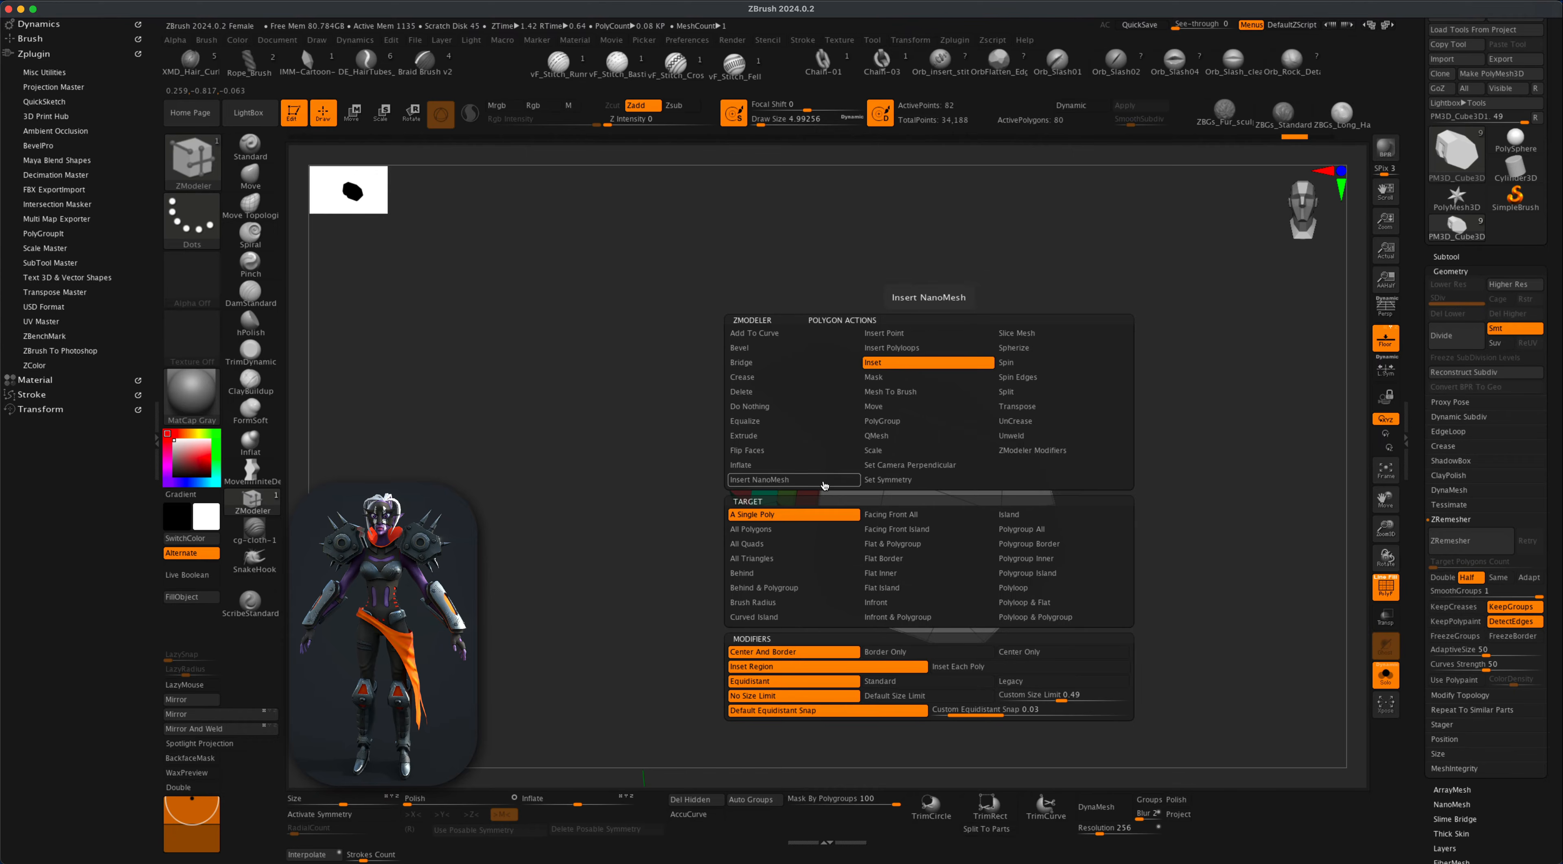
drag(928, 489, 930, 470)
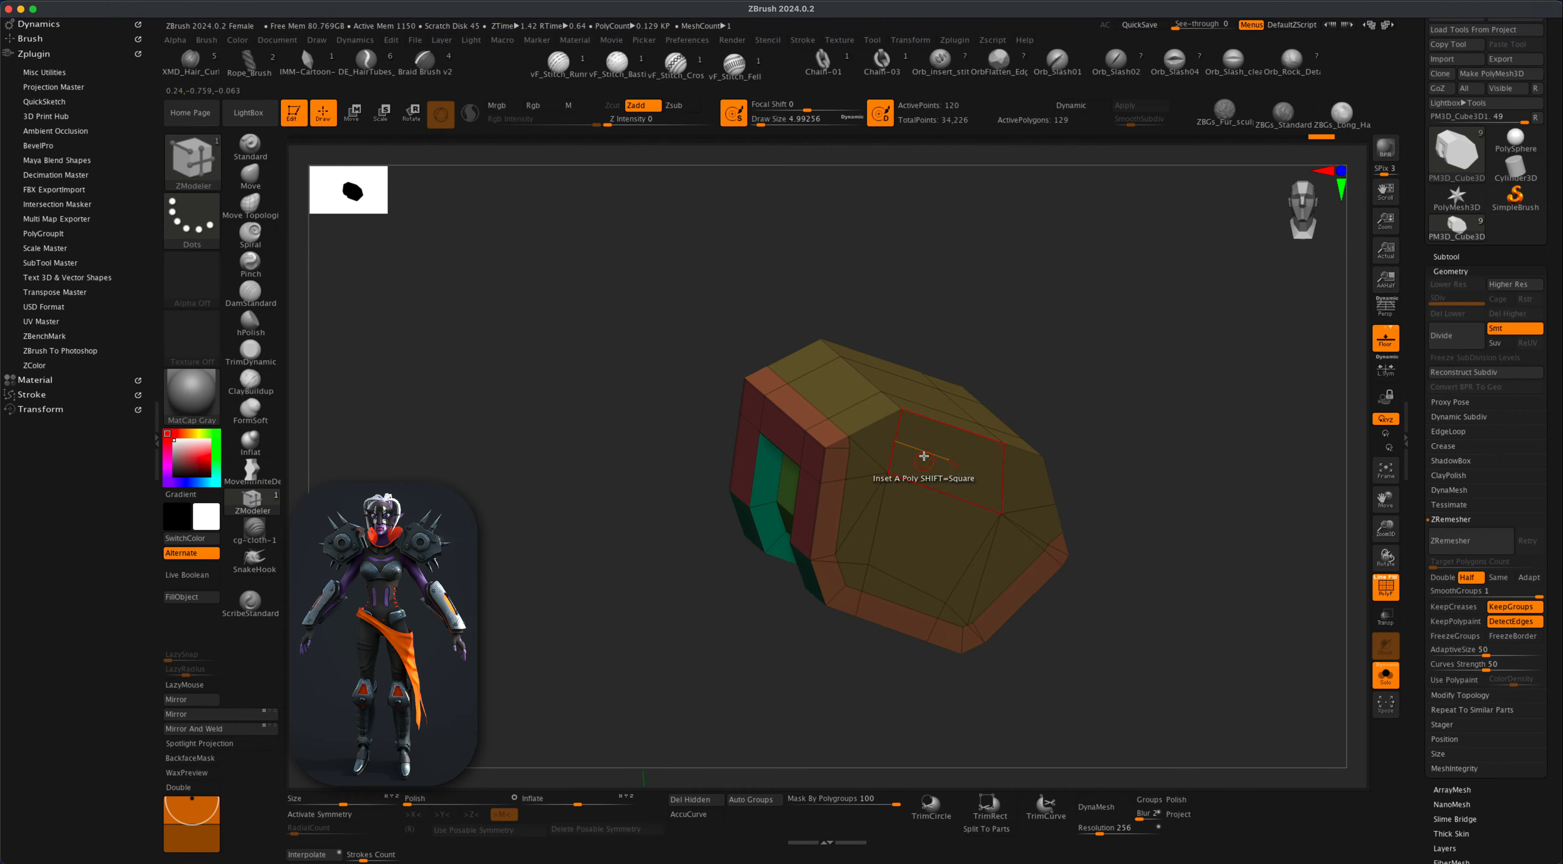
Set ZModeler's polygon action to Extrude with the Polygroup All target and extrude the inset polygroup outward into a thick raised plate.
mouse_move(1198, 516)
mouse_down()
mouse_move(1089, 516)
mouse_move(1080, 550)
mouse_move(1138, 499)
mouse_move(1121, 447)
mouse_move(1071, 547)
mouse_move(1163, 548)
mouse_move(1197, 530)
mouse_move(1134, 568)
mouse_move(1208, 520)
mouse_move(1205, 551)
mouse_move(1045, 488)
mouse_up()
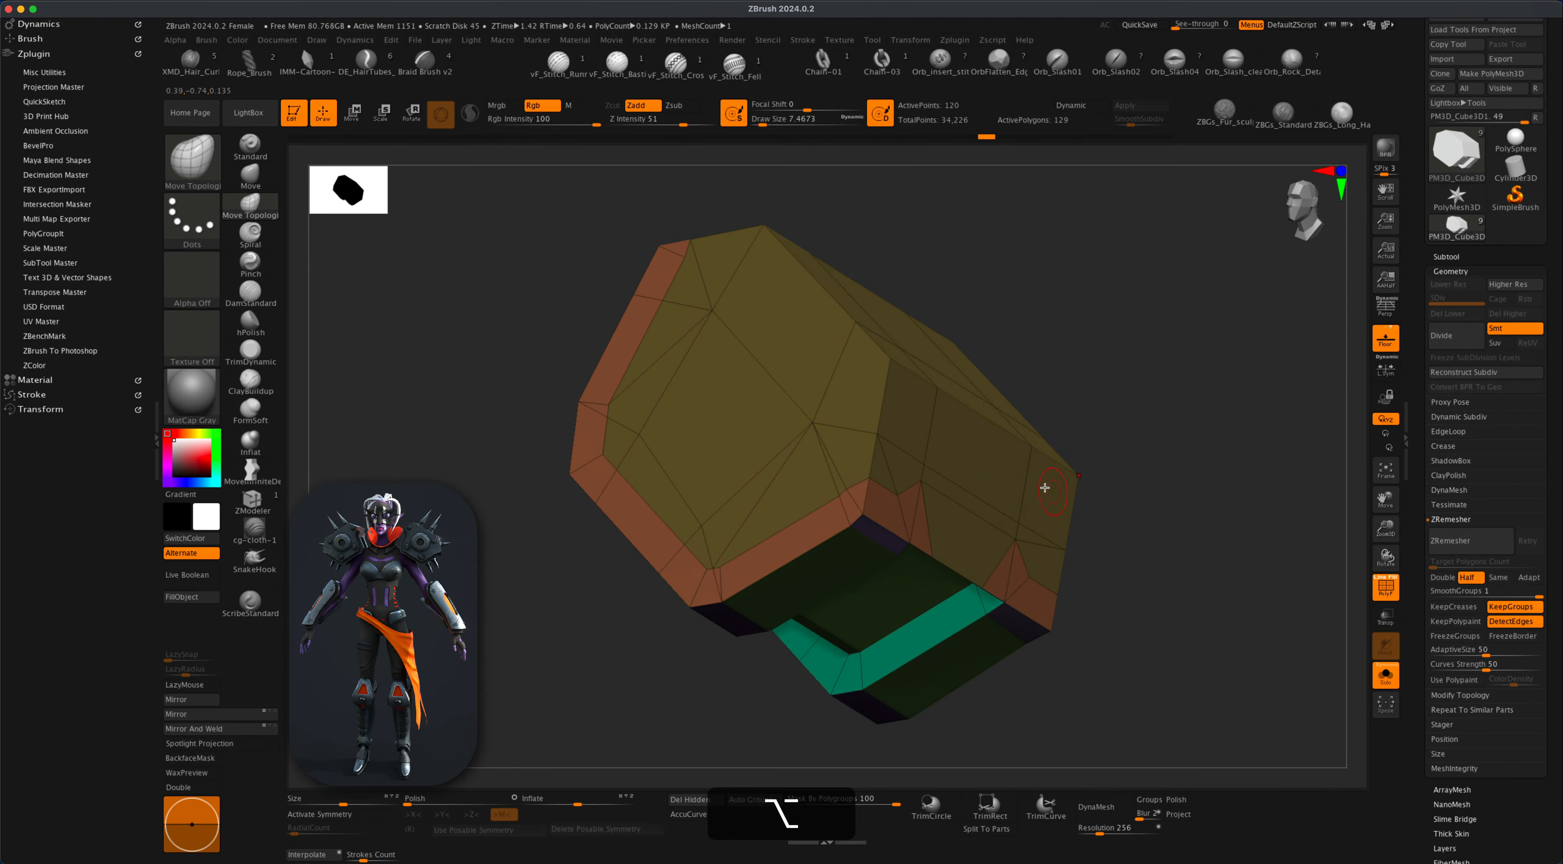
click(258, 507)
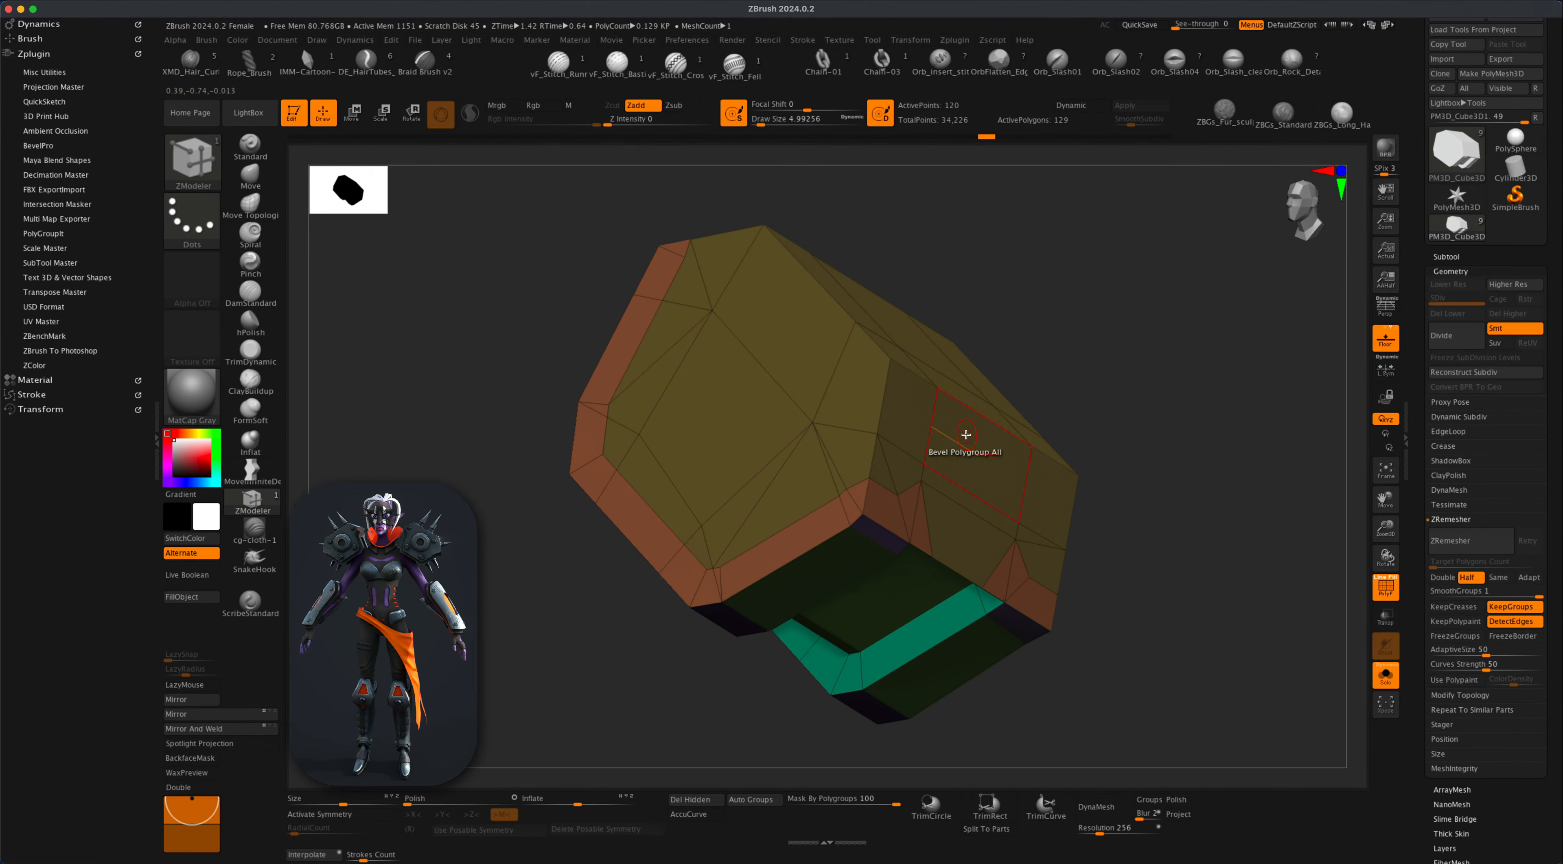
key(space)
click(781, 435)
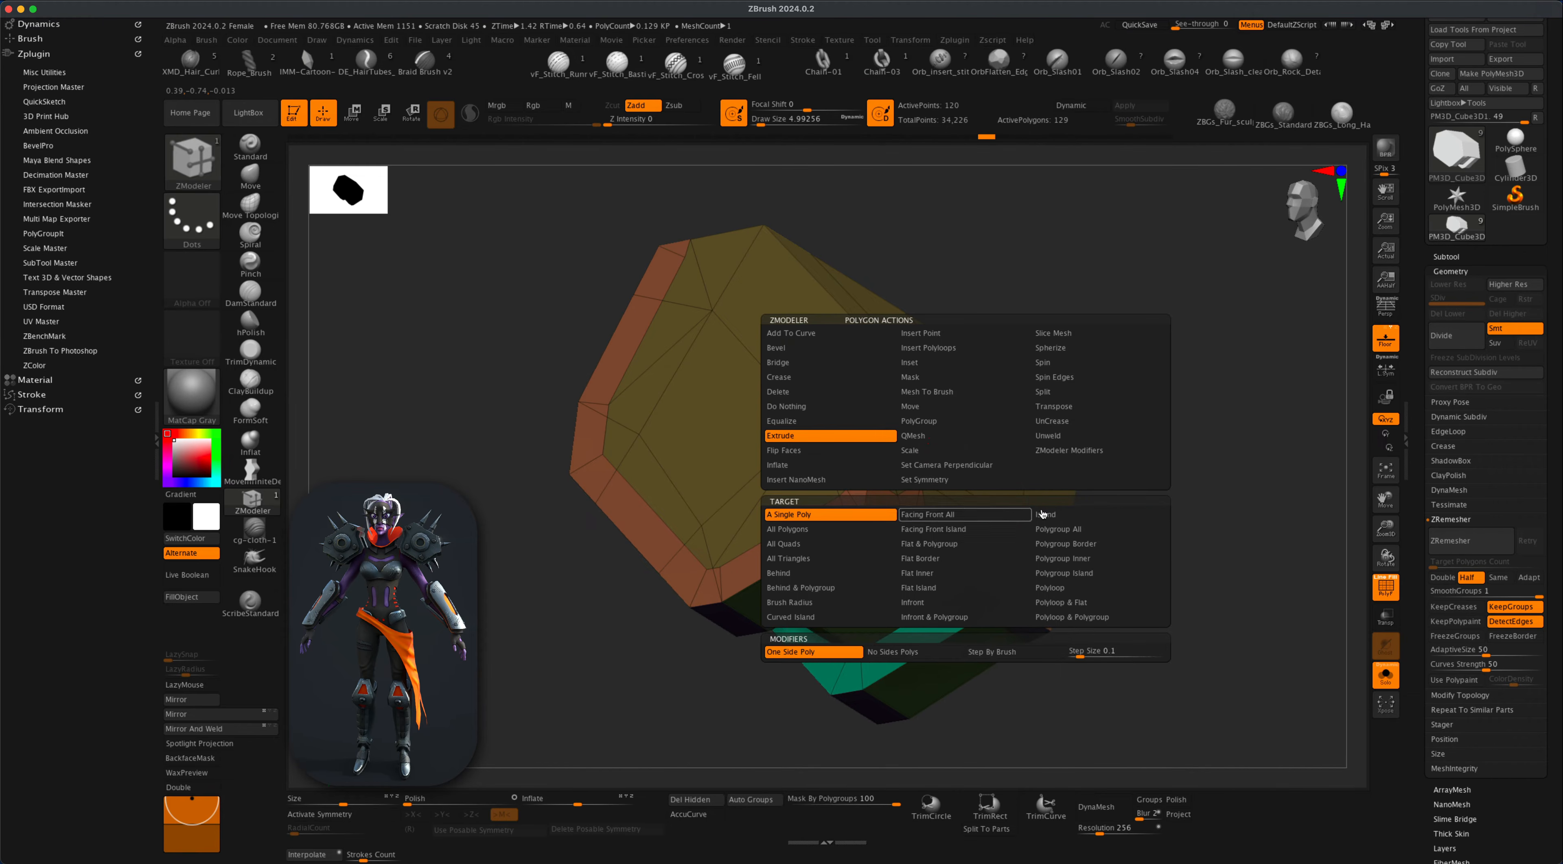
click(1088, 529)
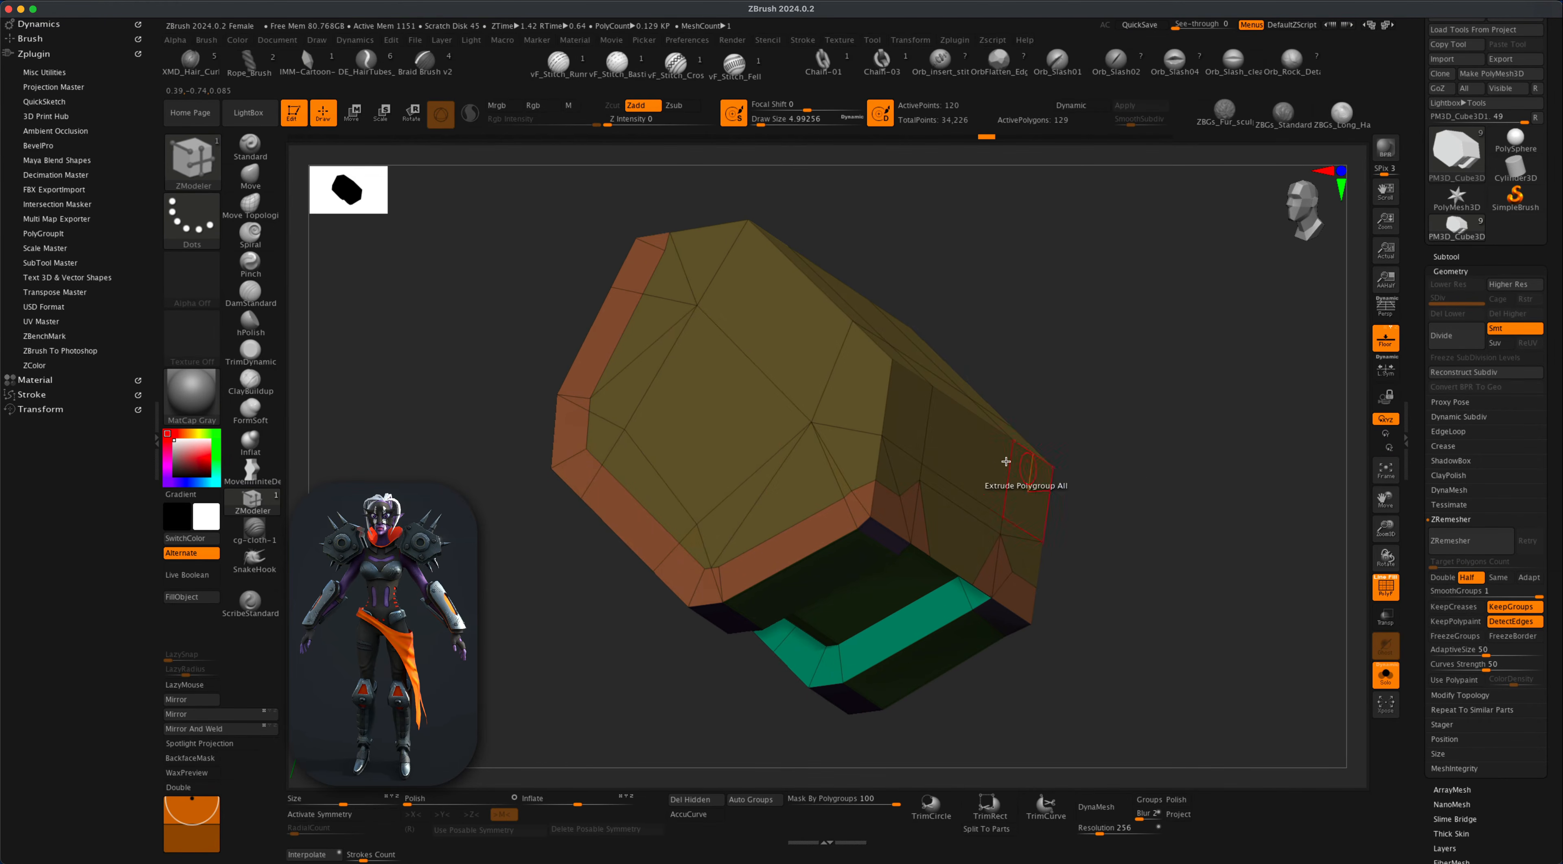
drag(1026, 471, 1086, 481)
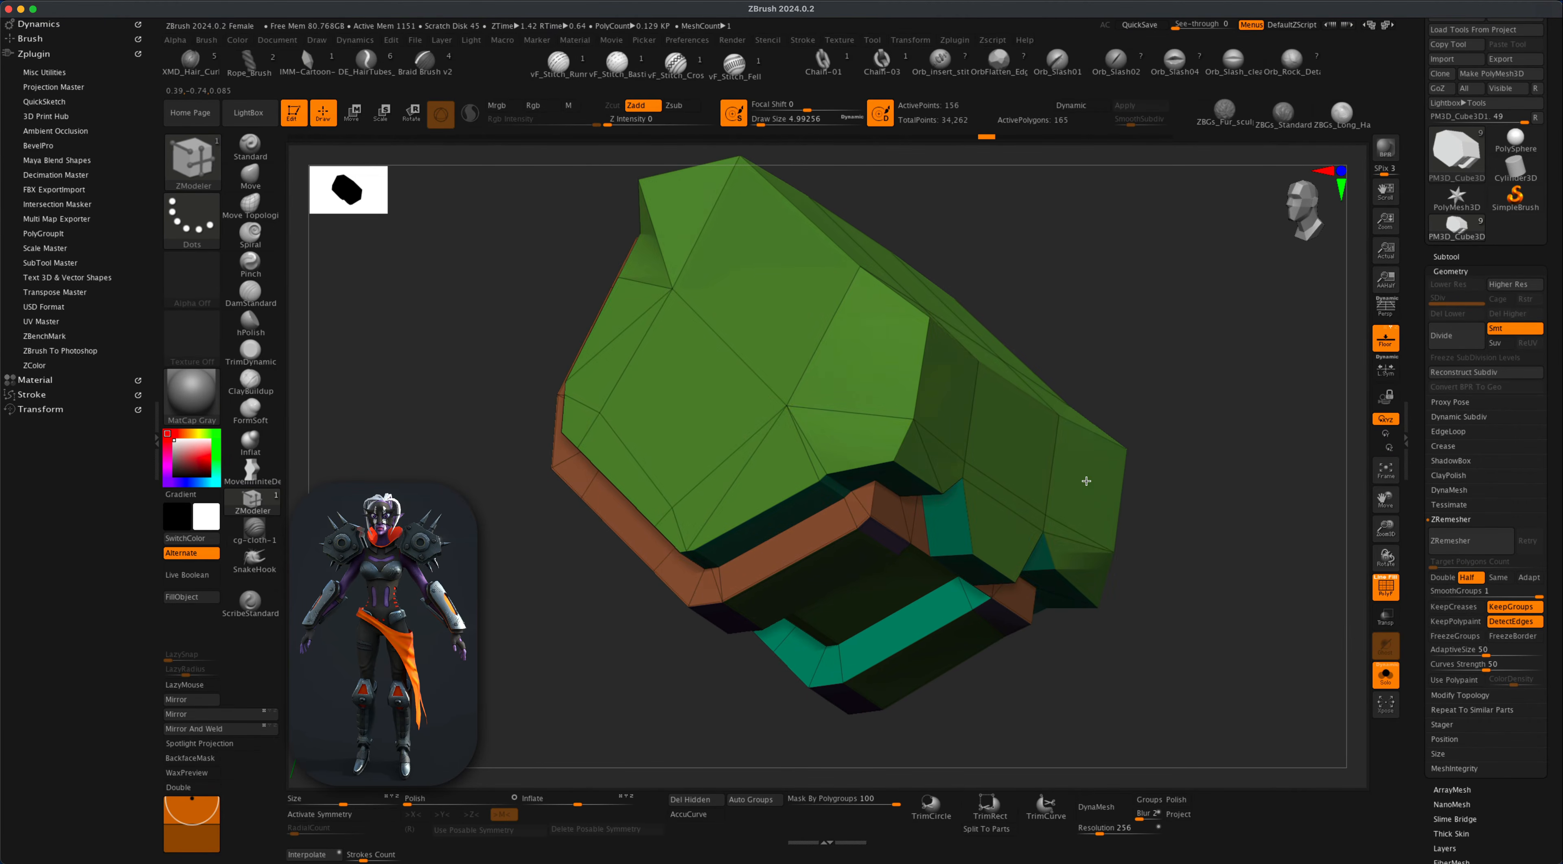
Bring the character back into view, move the extruded block closer to the shoulder, and hide the polyframe.
alt+drag(1202, 559, 1156, 572)
mouse_move(1156, 572)
mouse_down()
mouse_move(1185, 584)
mouse_move(1139, 572)
mouse_up()
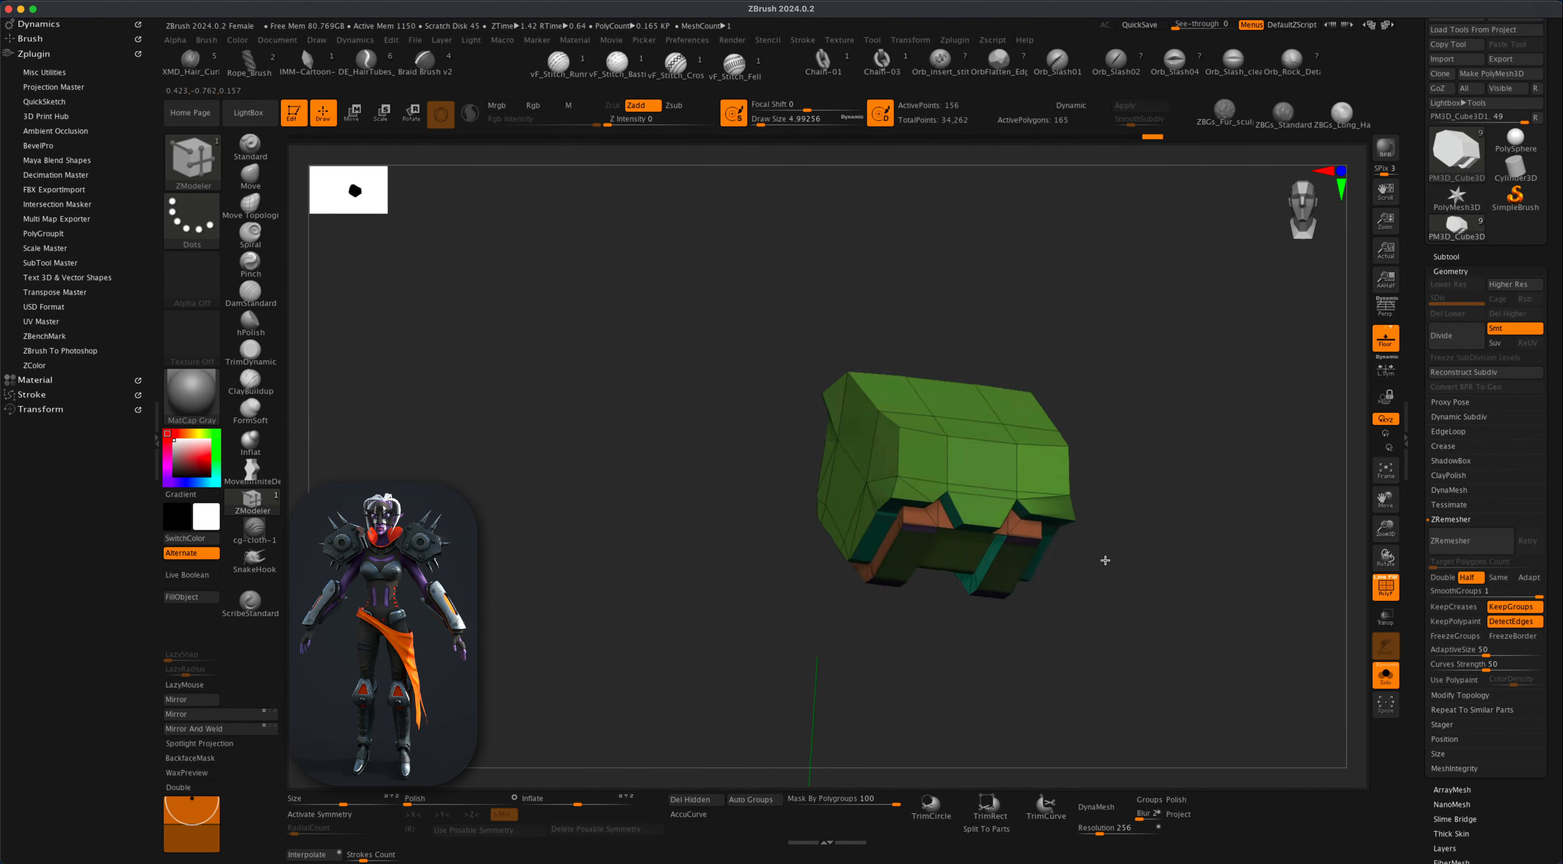
drag(1153, 510, 1126, 527)
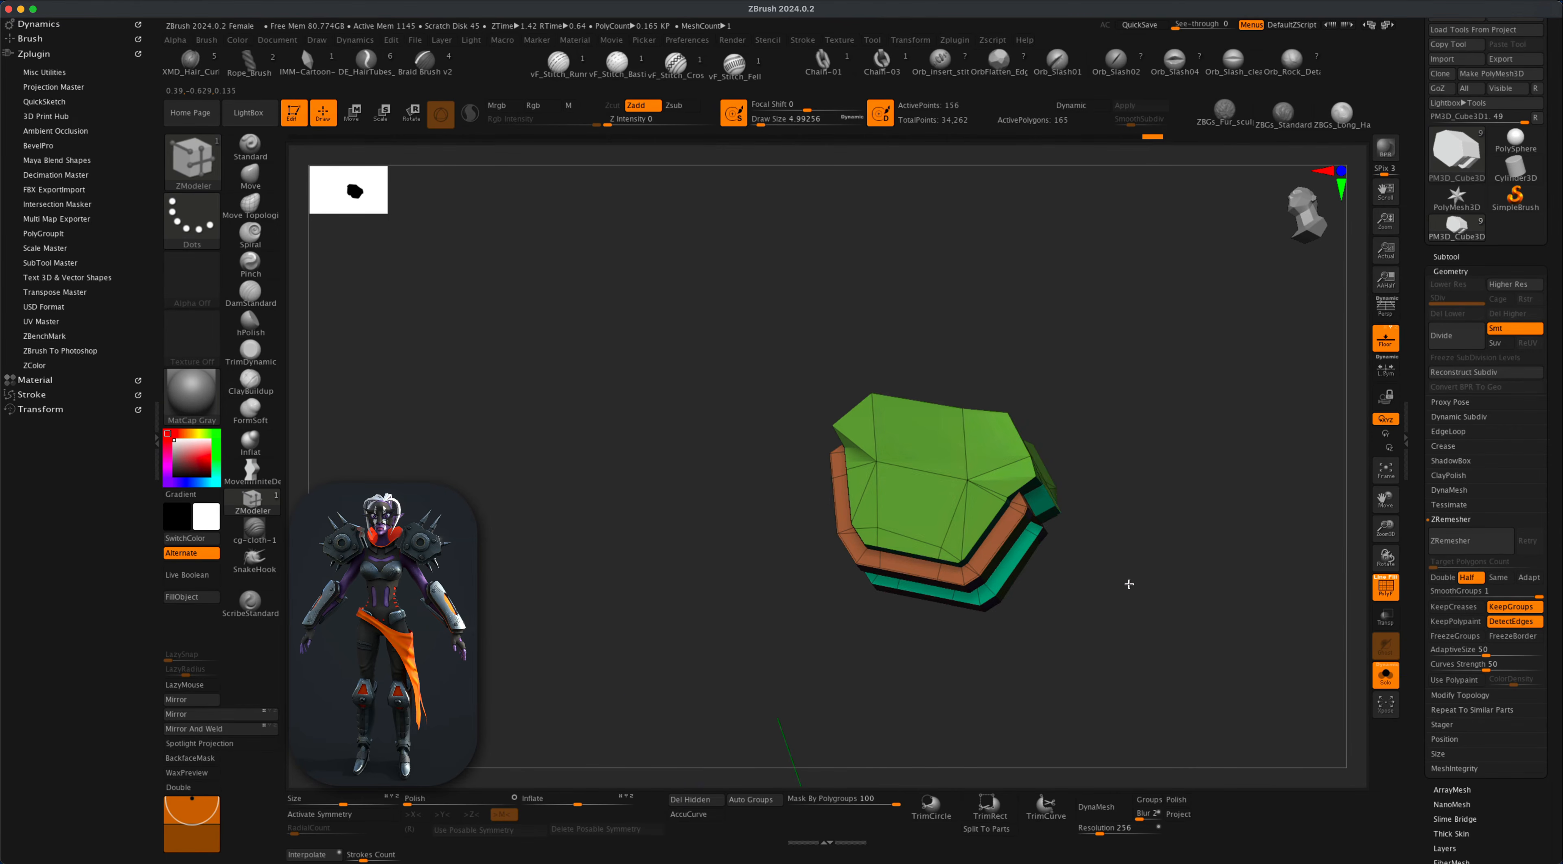
click(1377, 684)
mouse_move(1221, 654)
alt+mouse_down()
mouse_move(1177, 566)
mouse_move(1187, 610)
mouse_move(1151, 593)
mouse_move(1134, 610)
mouse_move(1165, 453)
mouse_move(878, 359)
mouse_move(1050, 381)
mouse_move(1103, 408)
mouse_move(1128, 454)
mouse_move(1113, 485)
mouse_move(1110, 457)
mouse_move(992, 356)
alt+mouse_up()
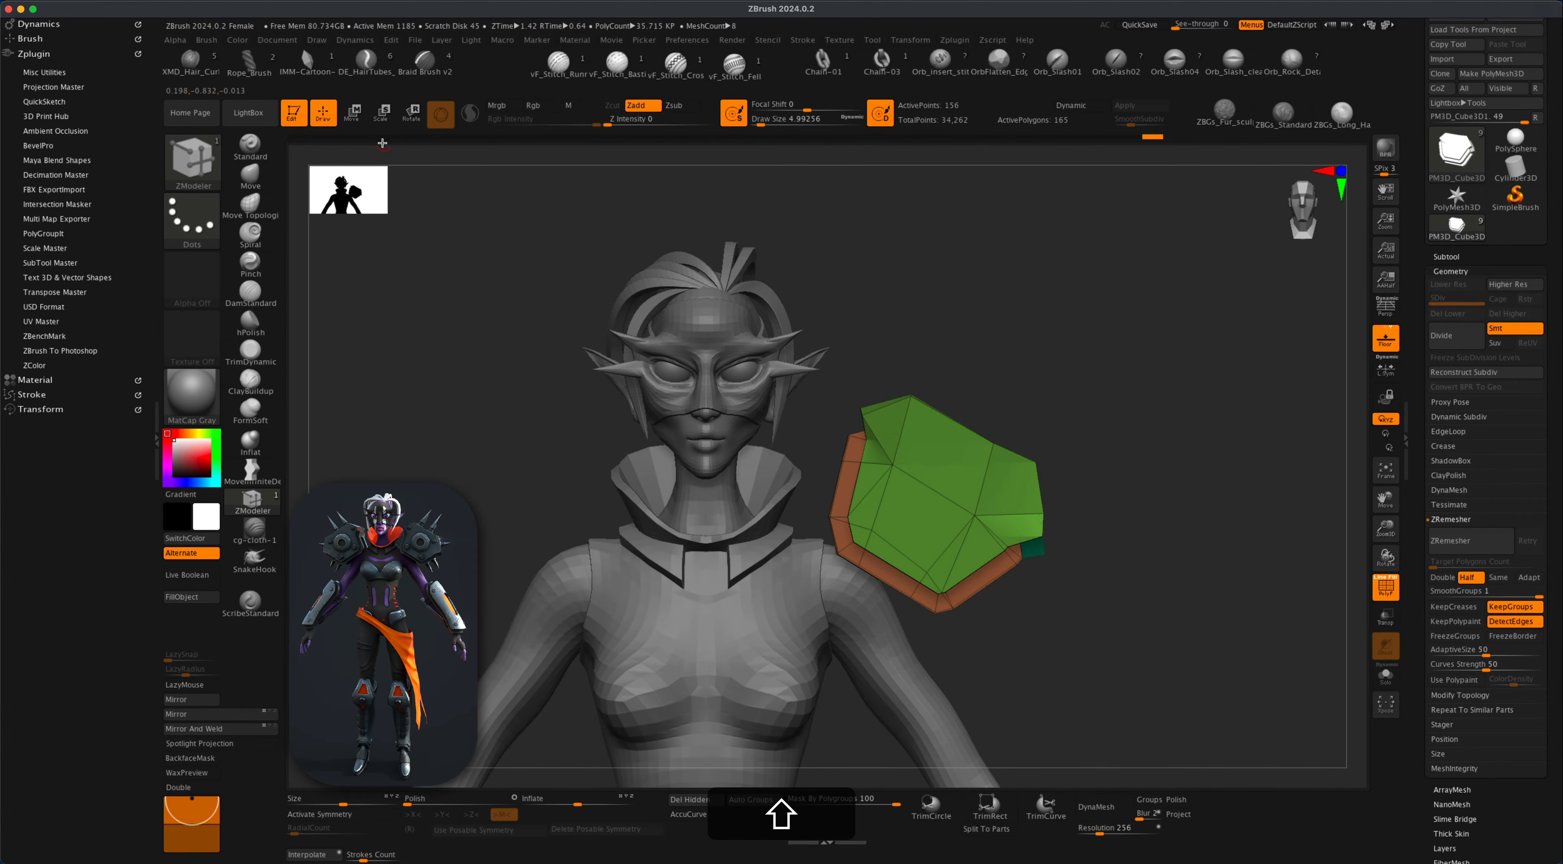
key(w)
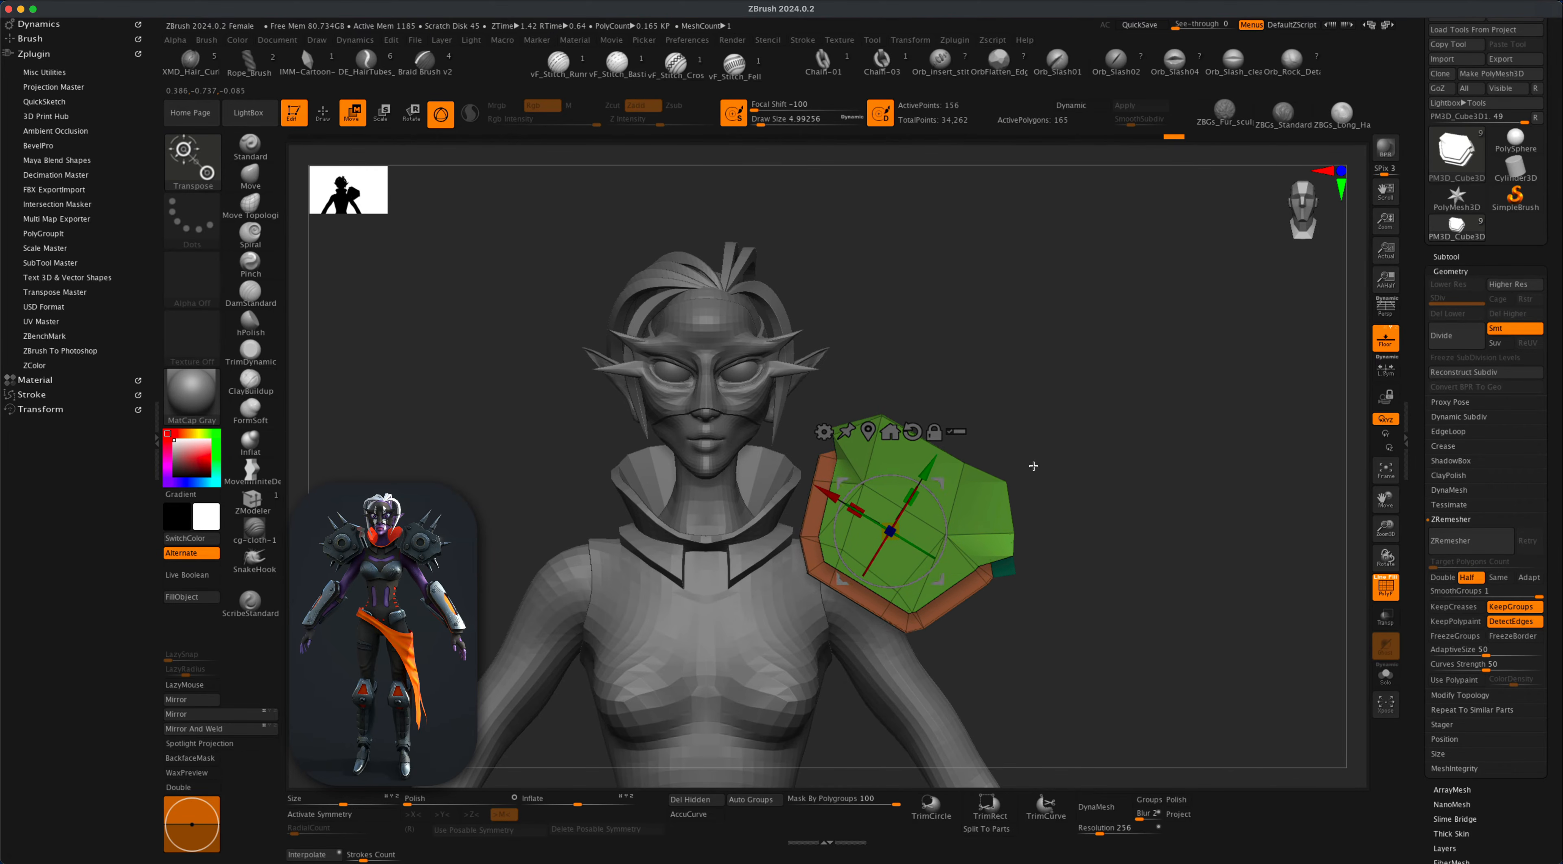
drag(1034, 465, 1128, 540)
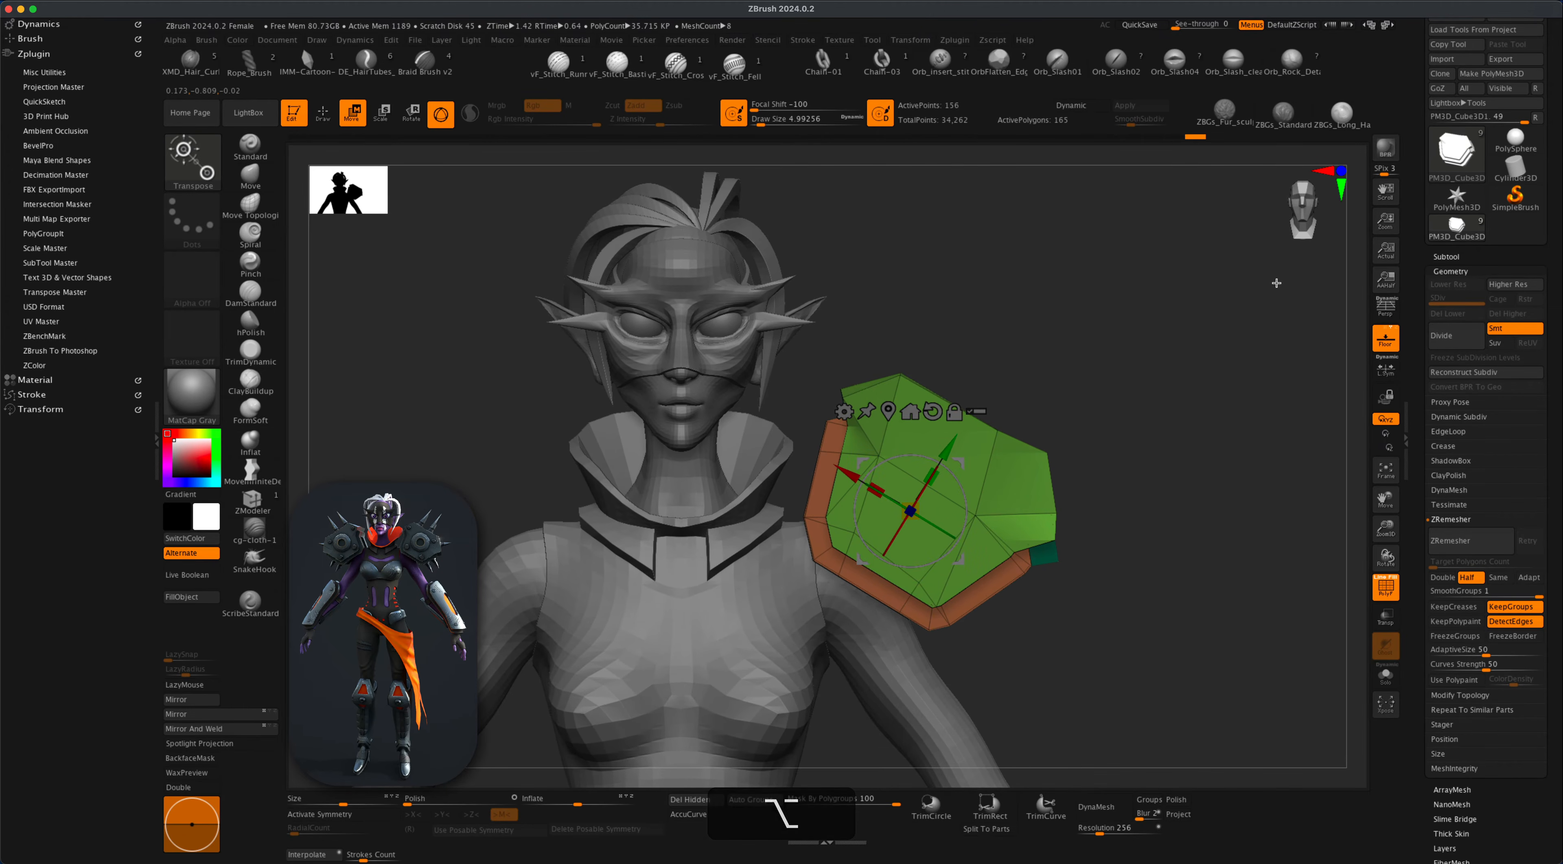
click(1385, 588)
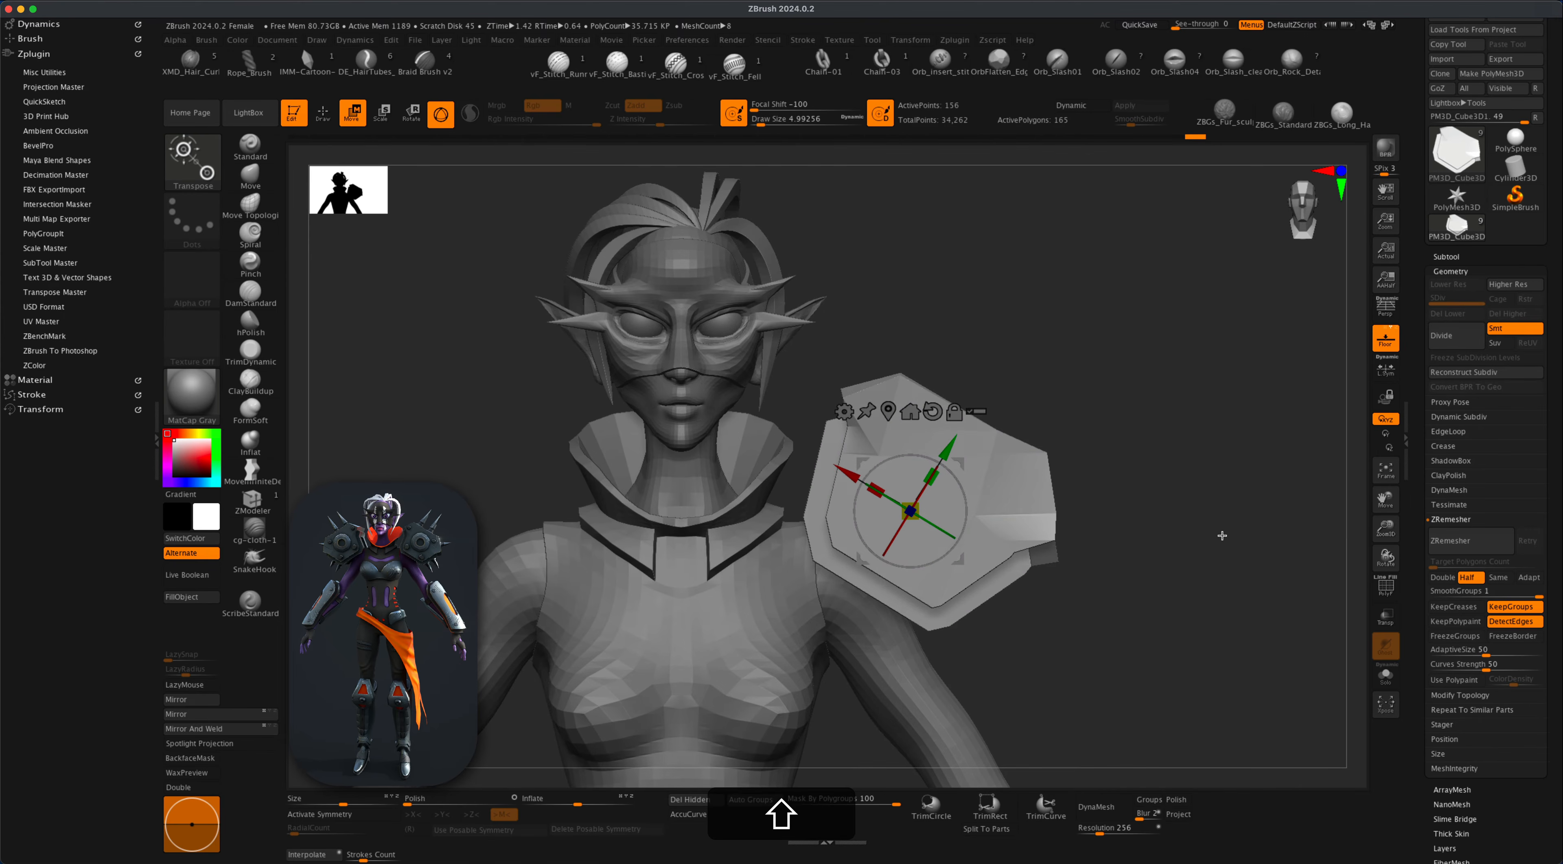
Return to Draw mode and load the IMM Ind. Parts brush with its Bolt Head insert.
click(323, 115)
mouse_move(1064, 339)
alt+mouse_down()
mouse_move(1075, 432)
mouse_move(1029, 454)
mouse_move(1151, 499)
mouse_move(1110, 490)
alt+mouse_up()
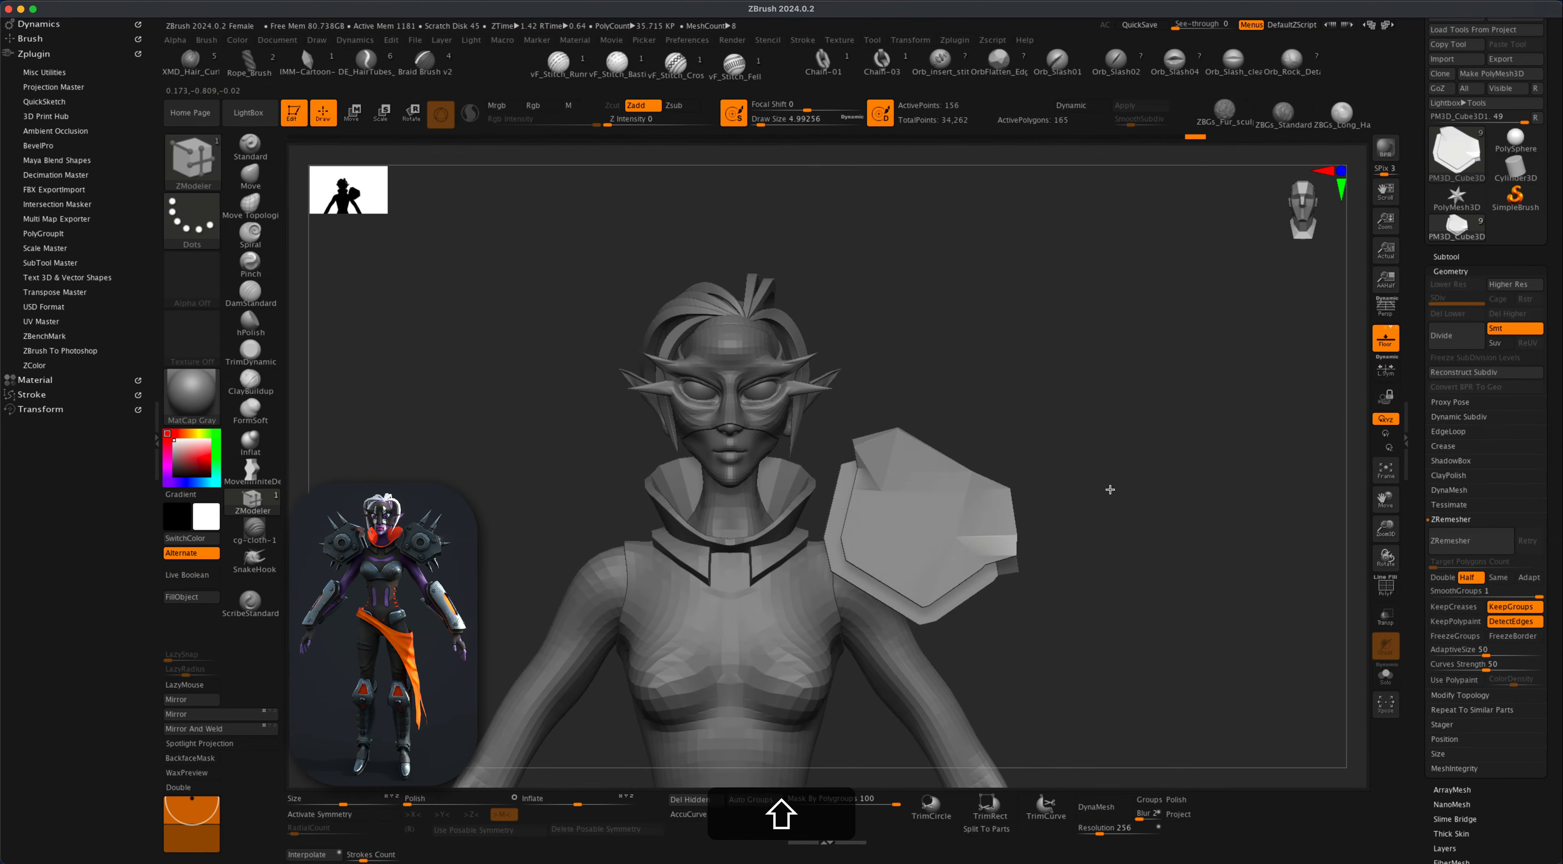
click(205, 170)
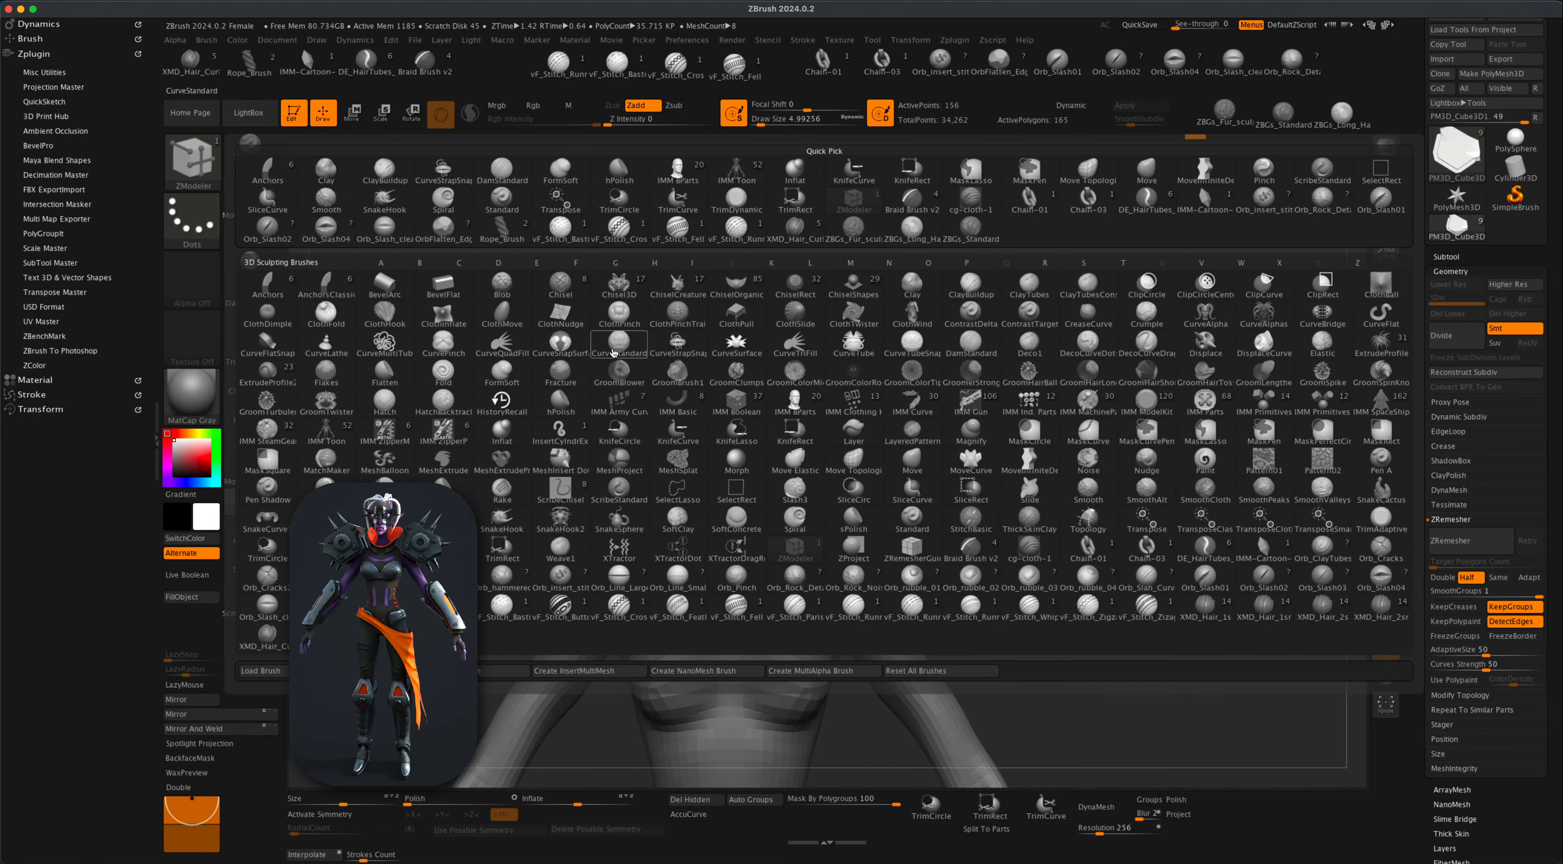
key(i)
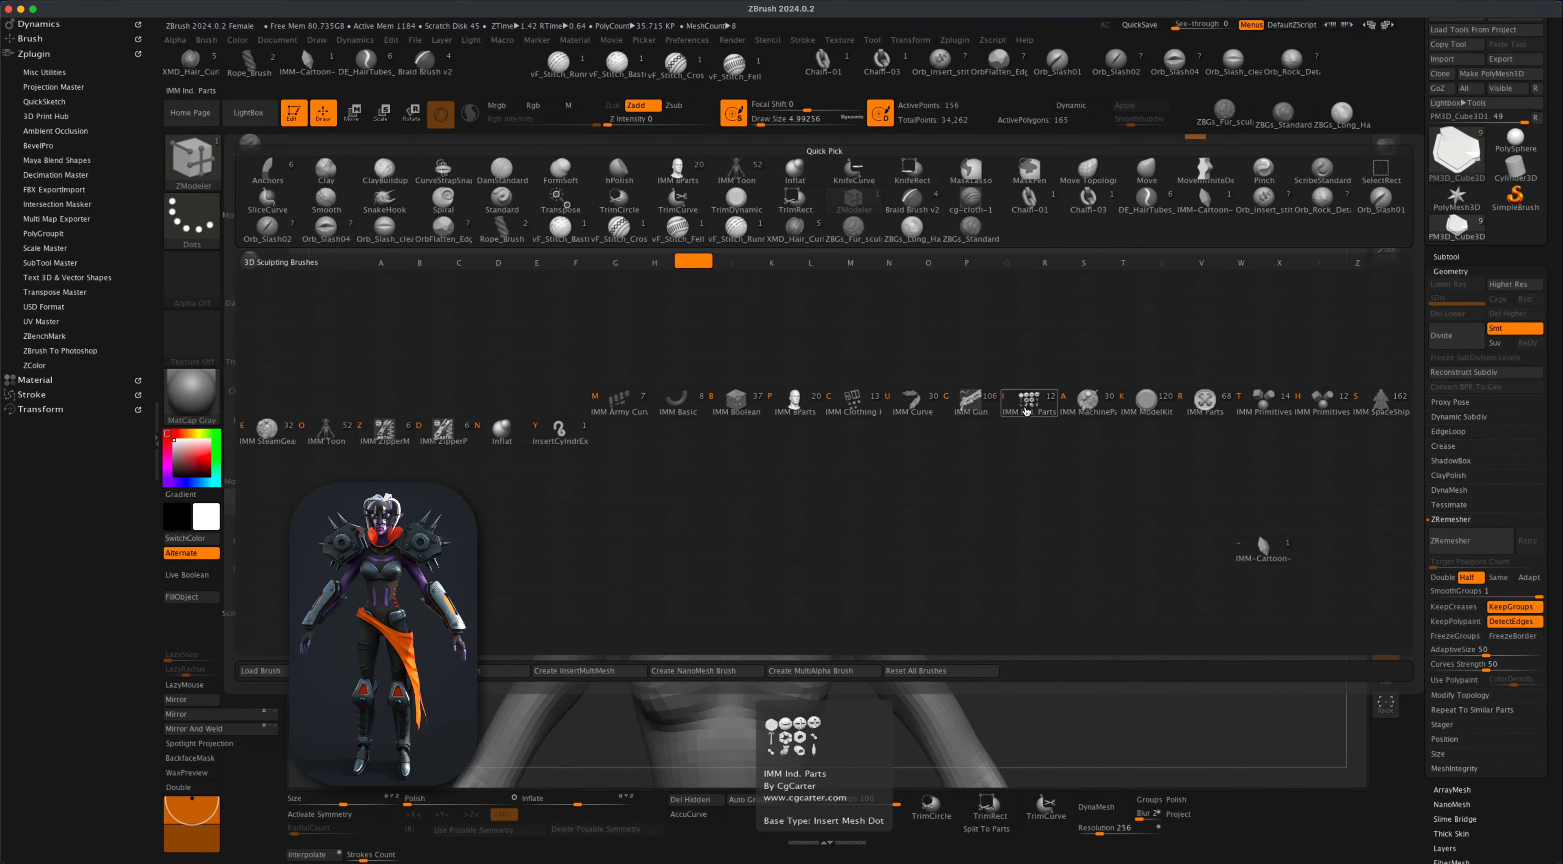
click(1024, 402)
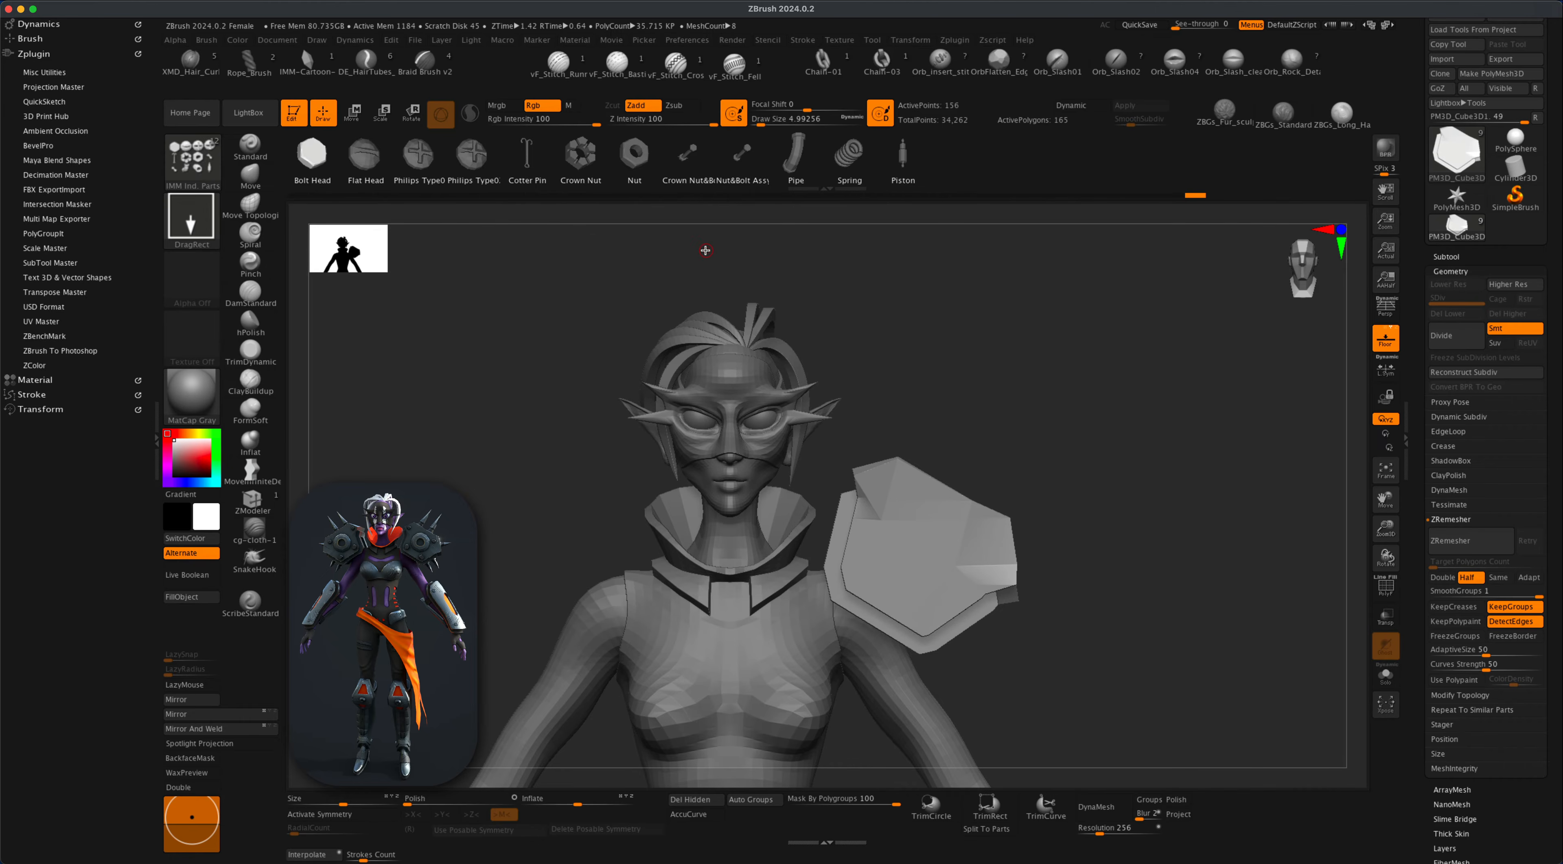
key(m)
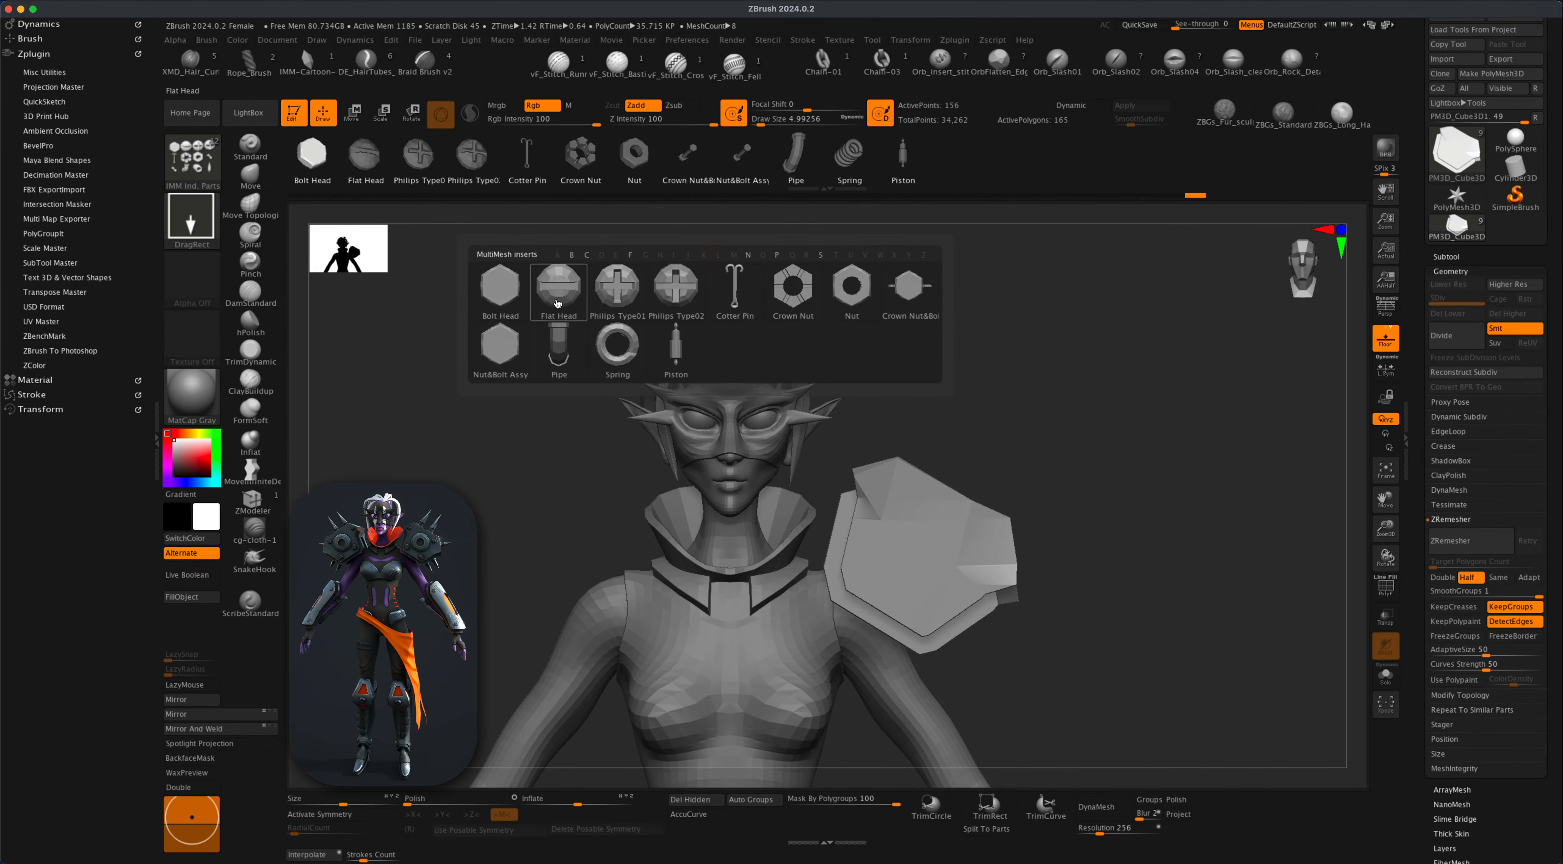
mouse_move(558, 304)
key(m)
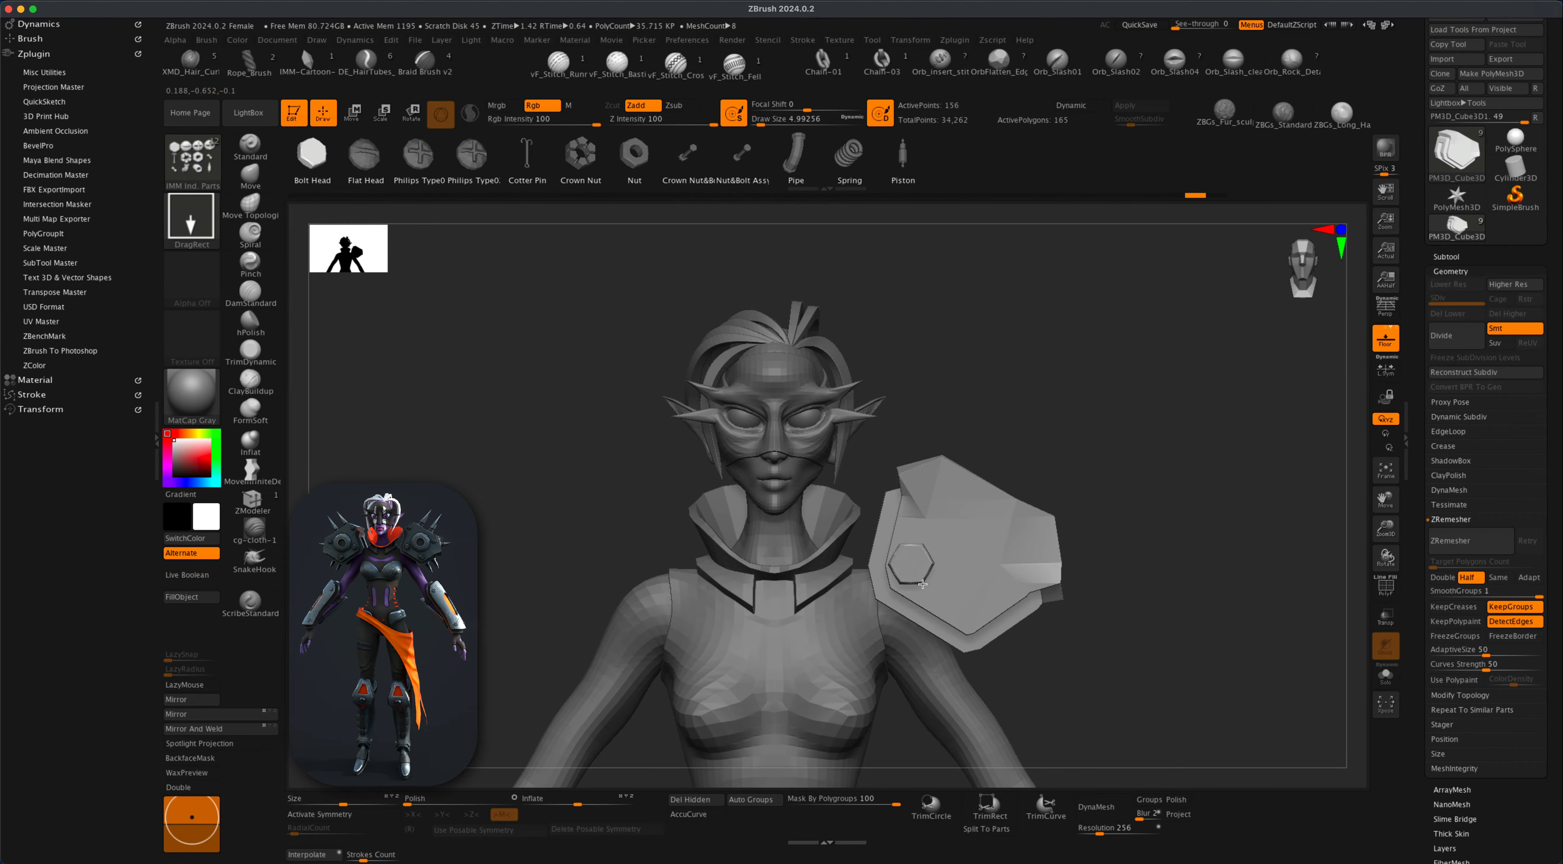
Insert four hexagonal bolt heads around the front face of the shoulder block.
drag(918, 581, 918, 581)
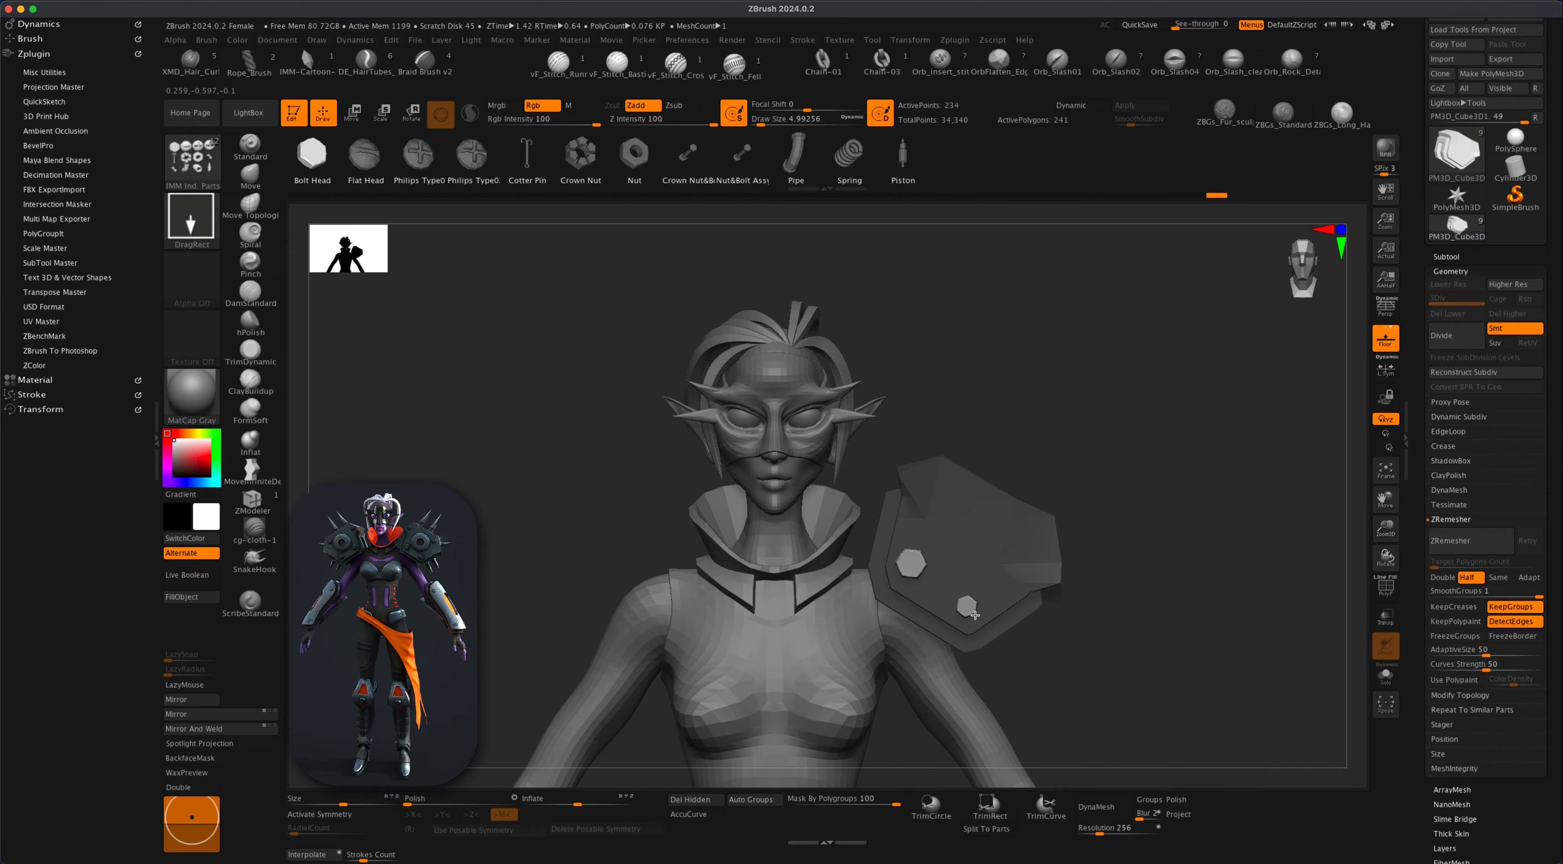
drag(980, 617, 980, 617)
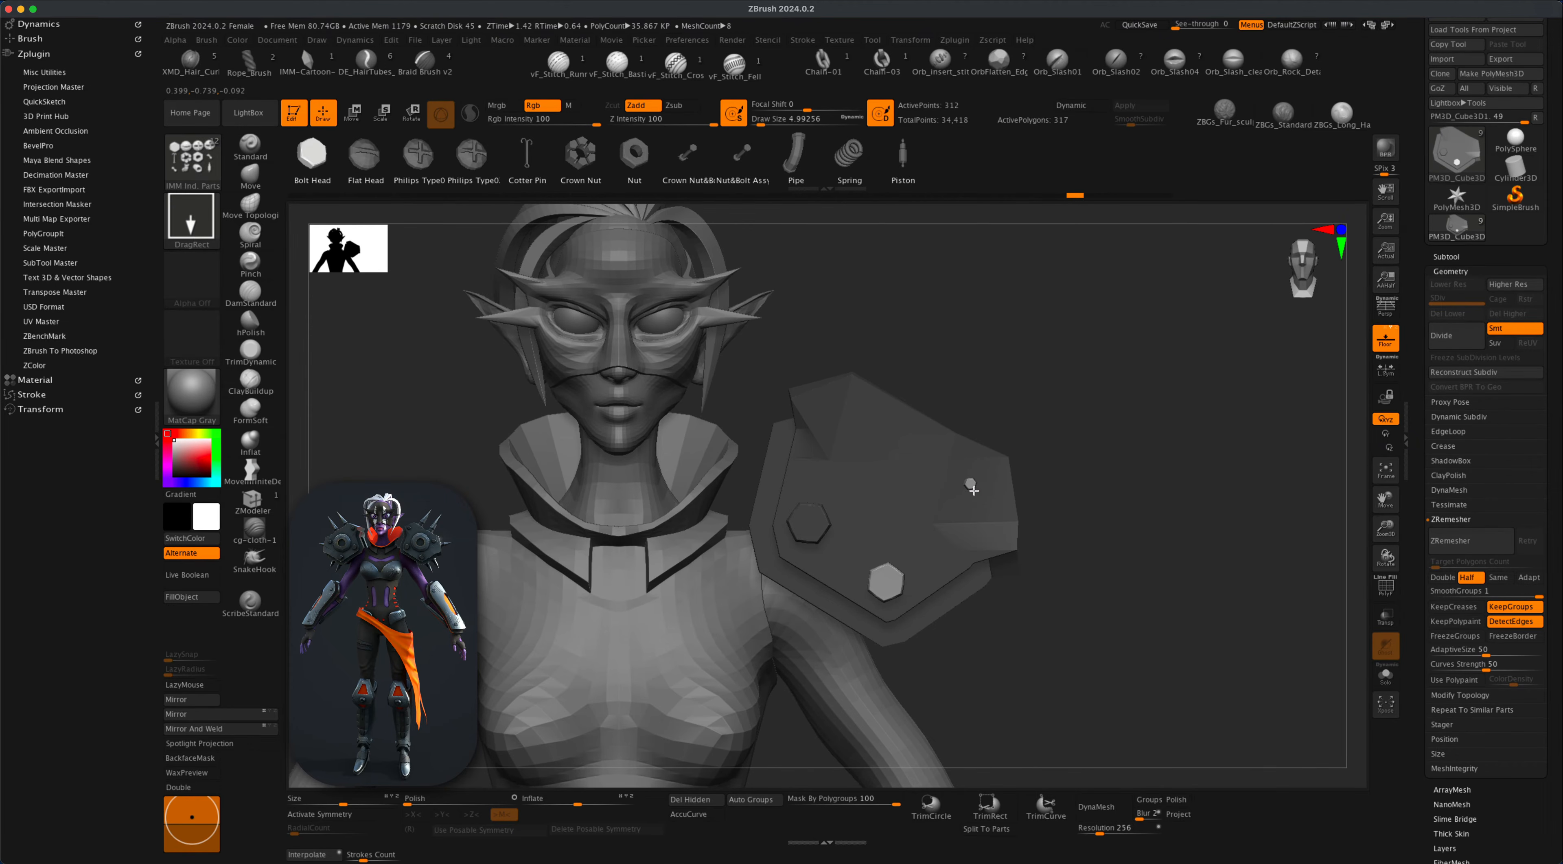
click(979, 494)
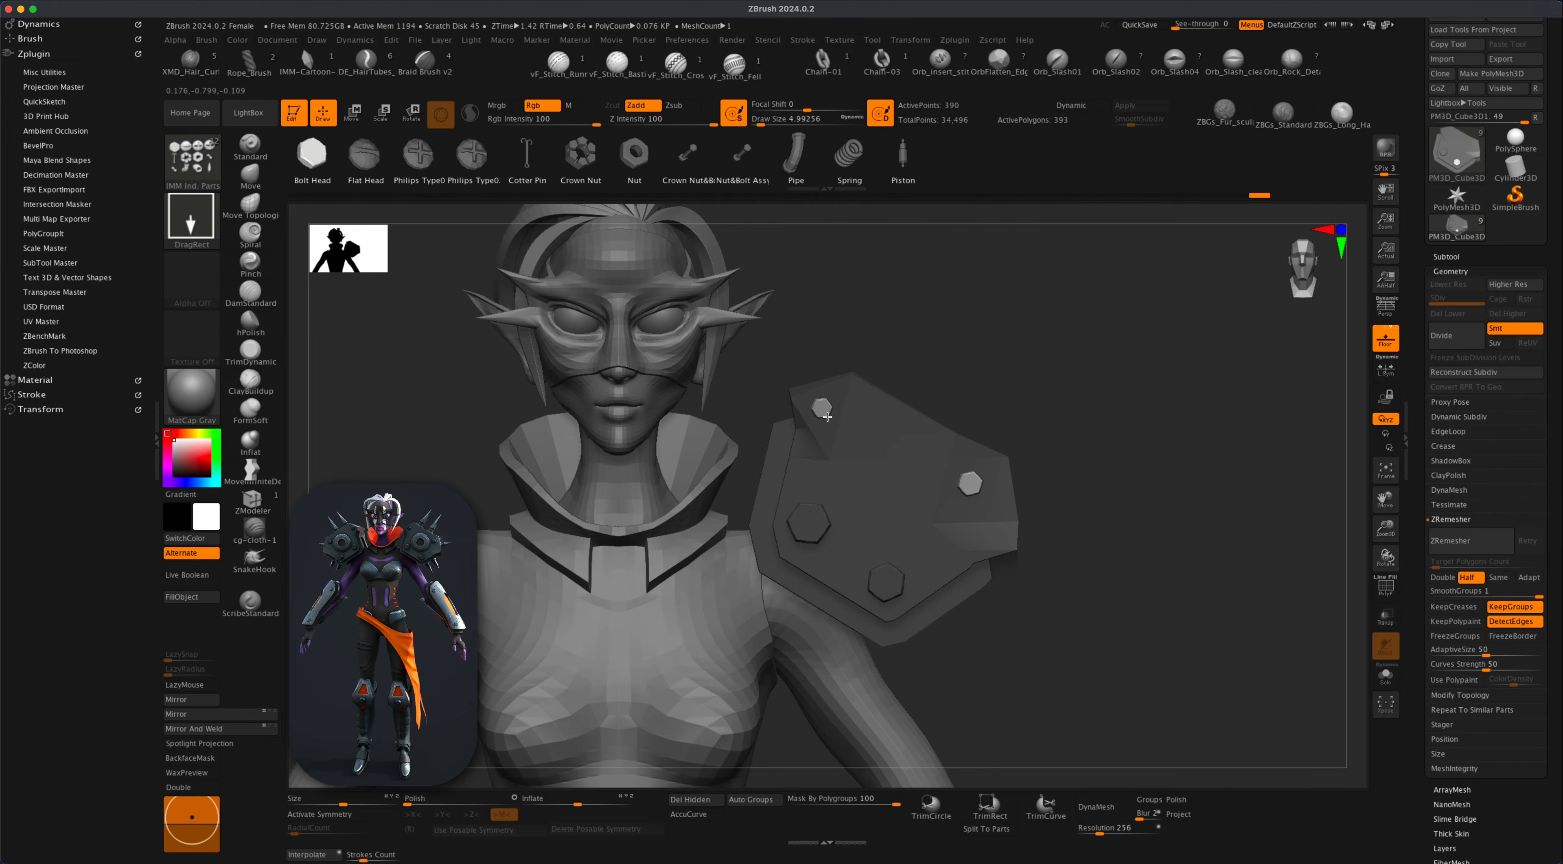
click(828, 418)
drag(985, 408, 1029, 403)
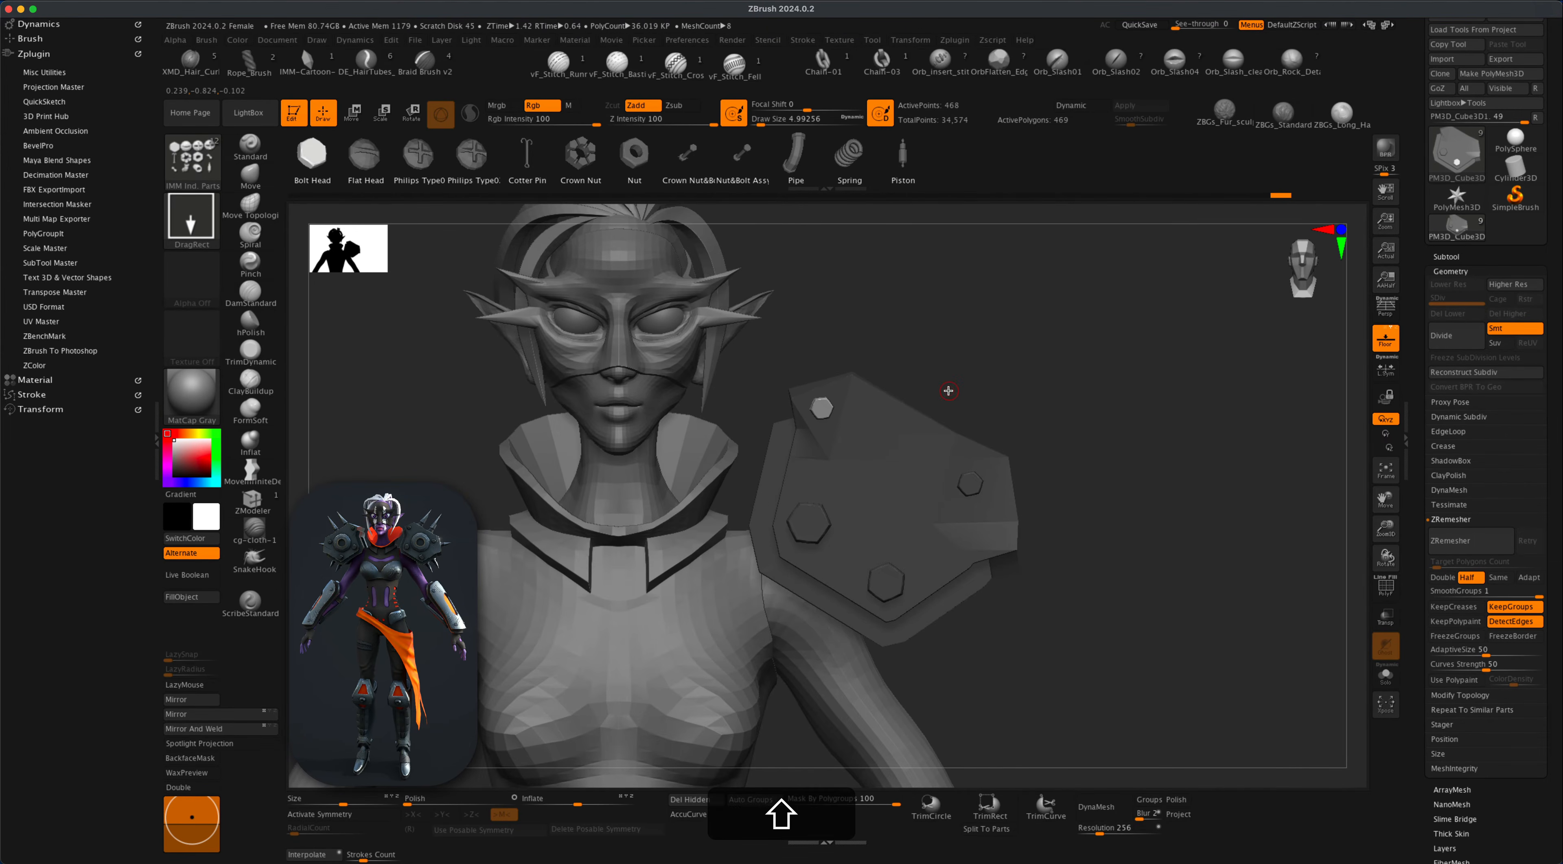
Load the IMM MachineParts brush with its Nut02 insert and place a large nut in the middle of the shoulder block's front face.
click(192, 158)
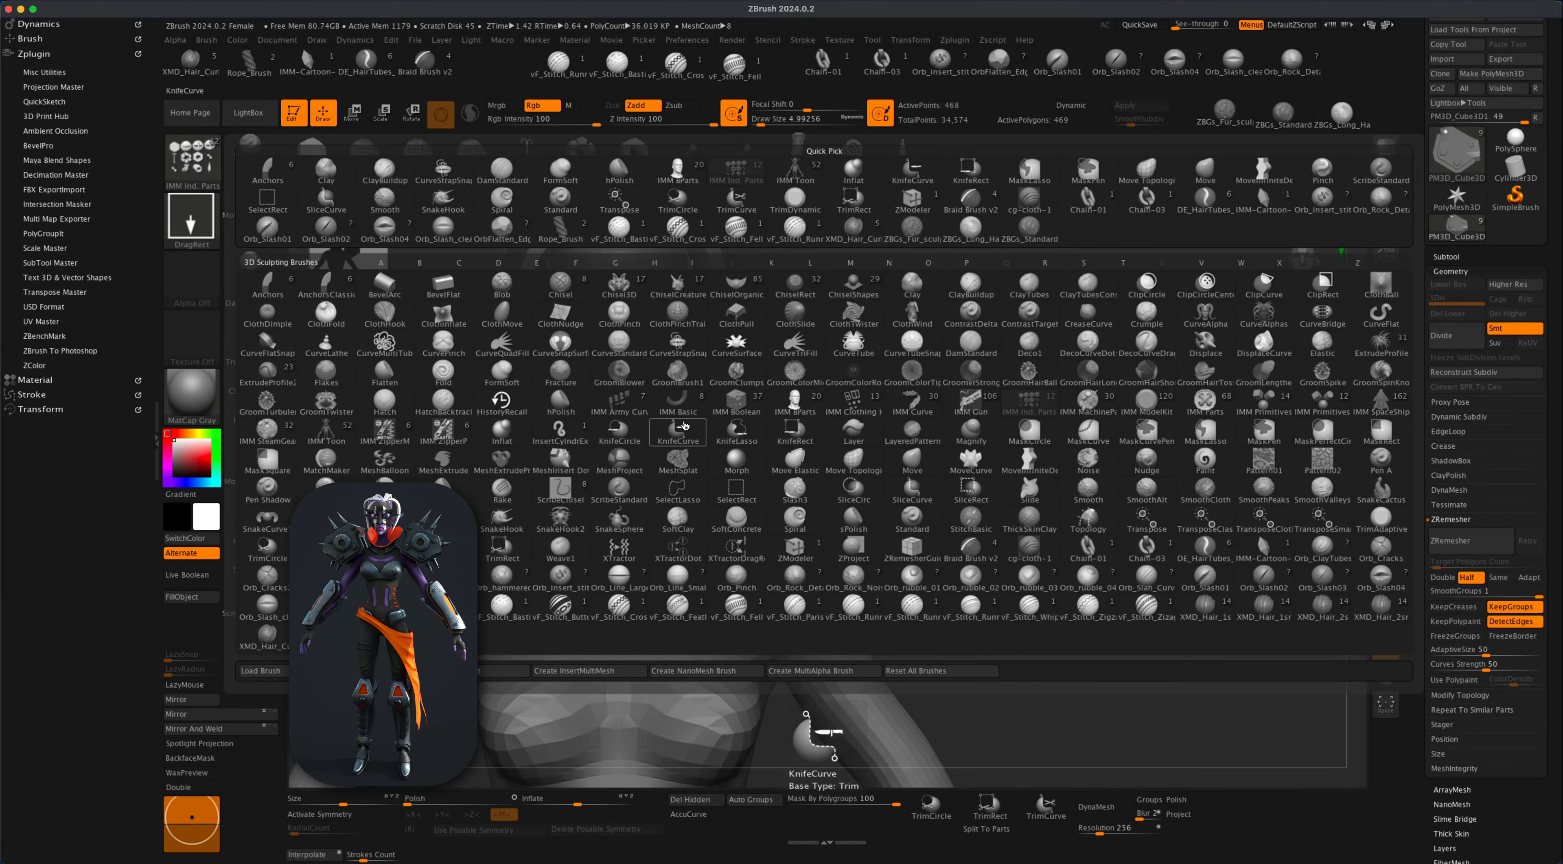
key(i)
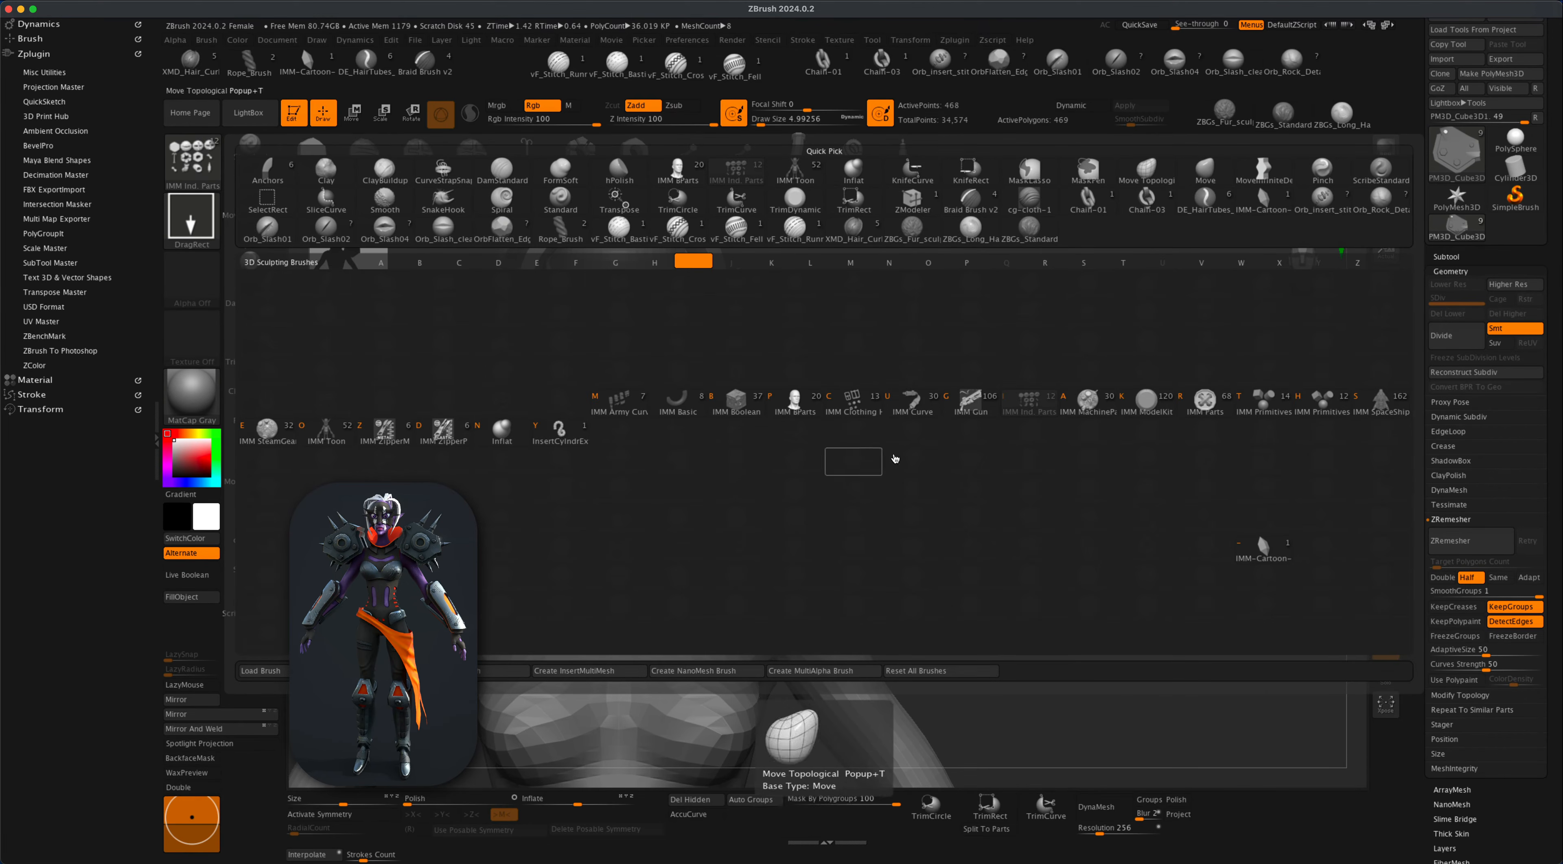
click(1087, 400)
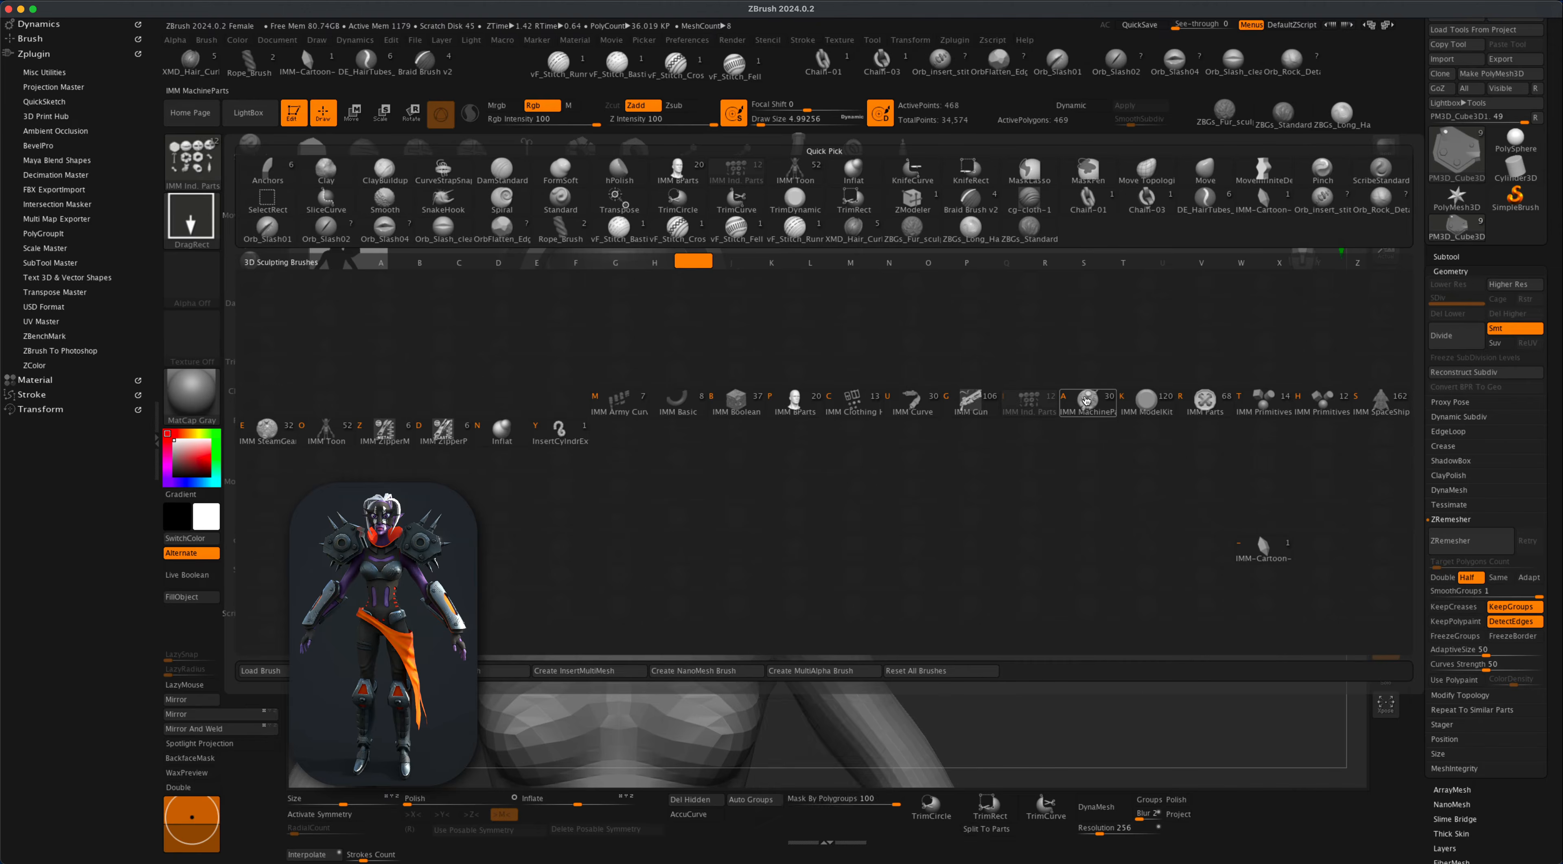
key(m)
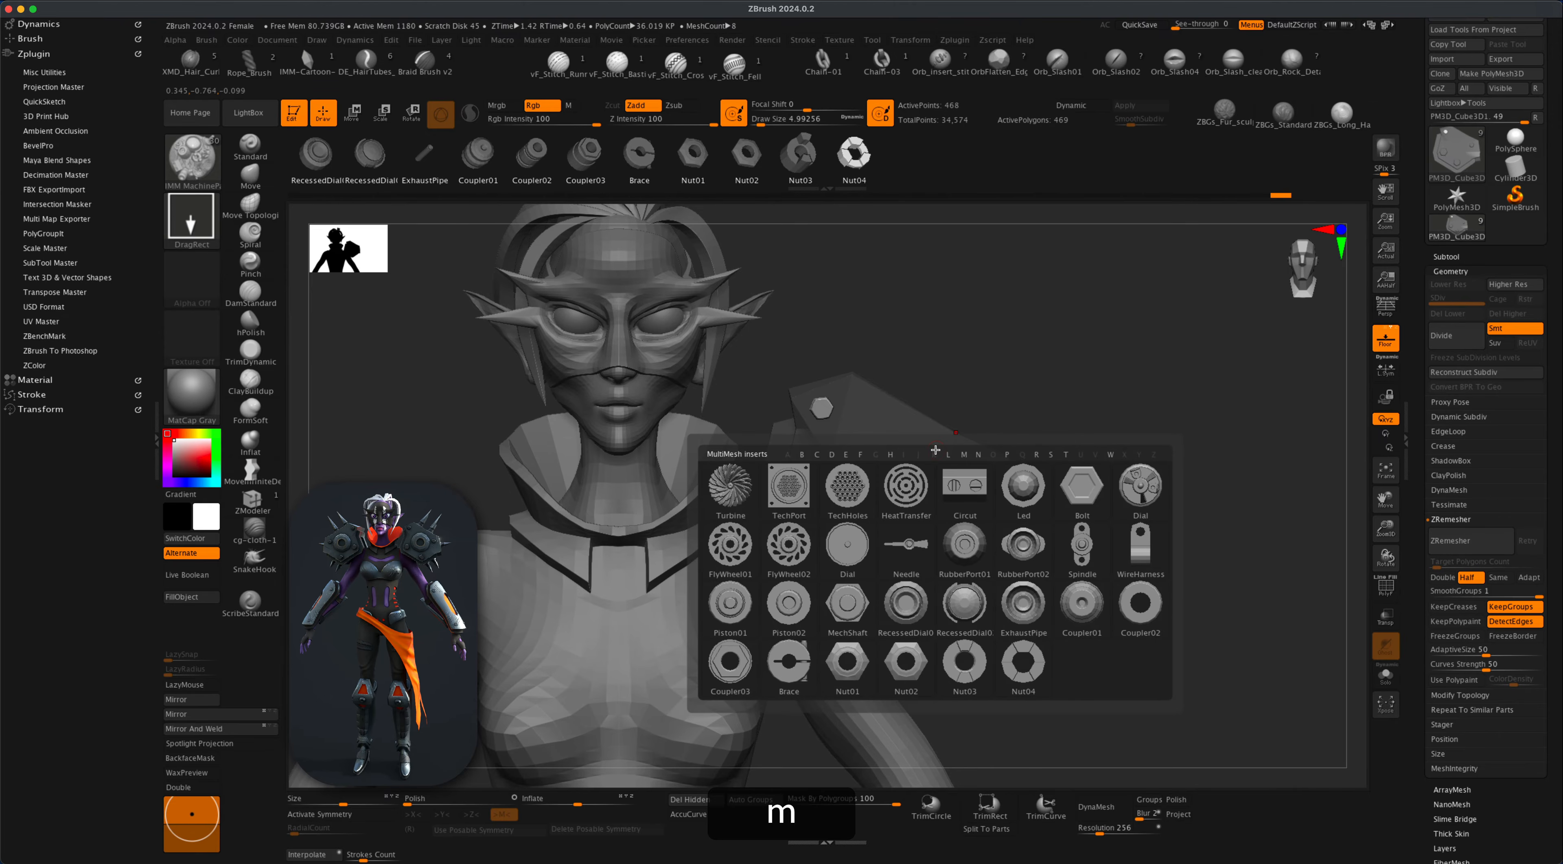
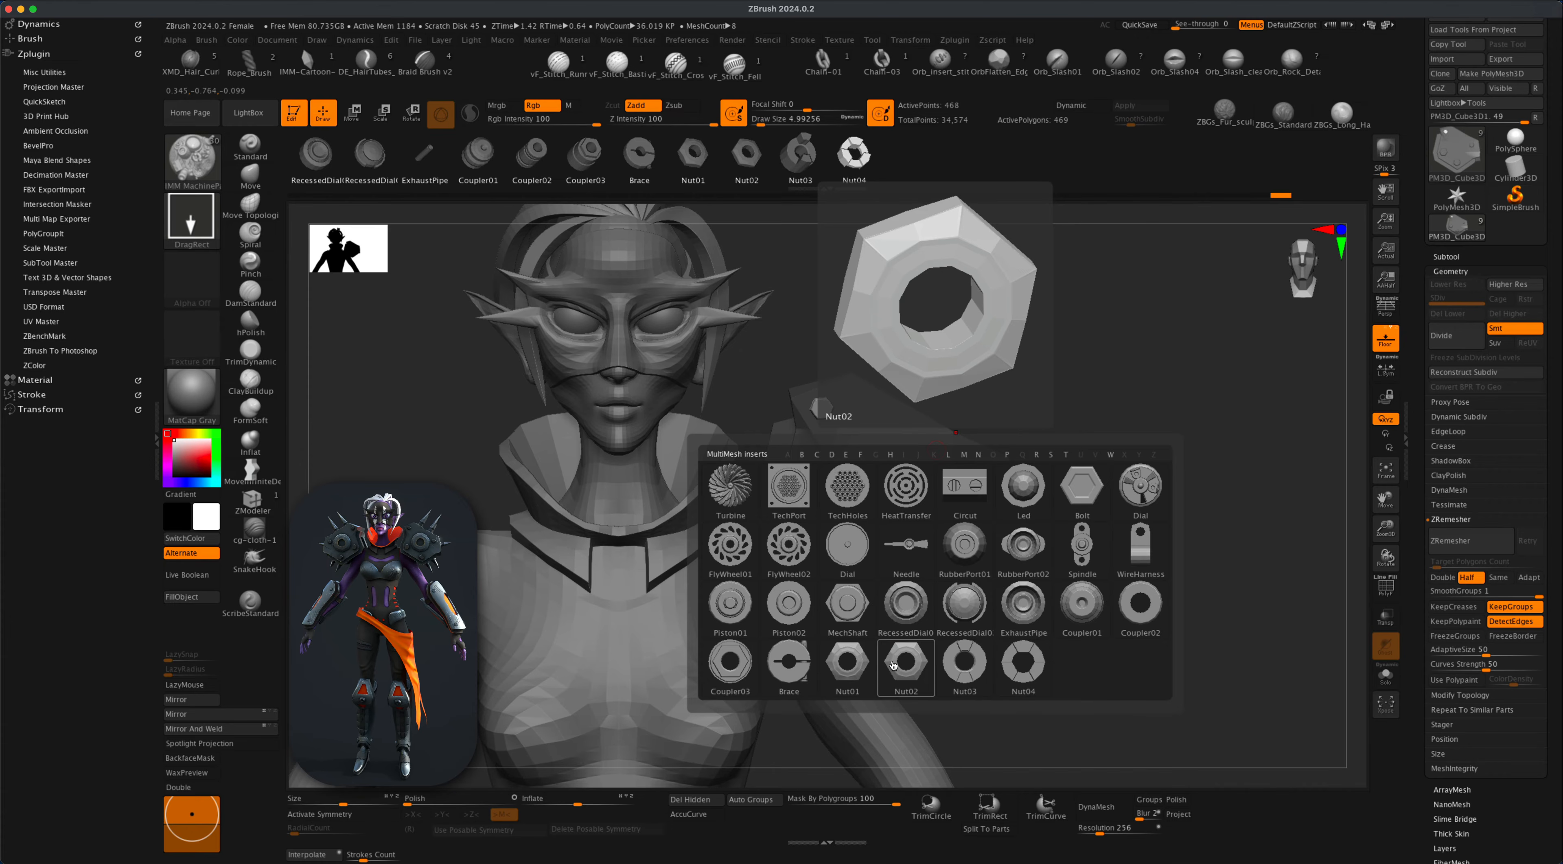
click(893, 665)
drag(885, 497, 886, 549)
Seat the large nut into the shoulder block's front plate, rotate it slightly, and return to Draw mode.
drag(1092, 486, 915, 472)
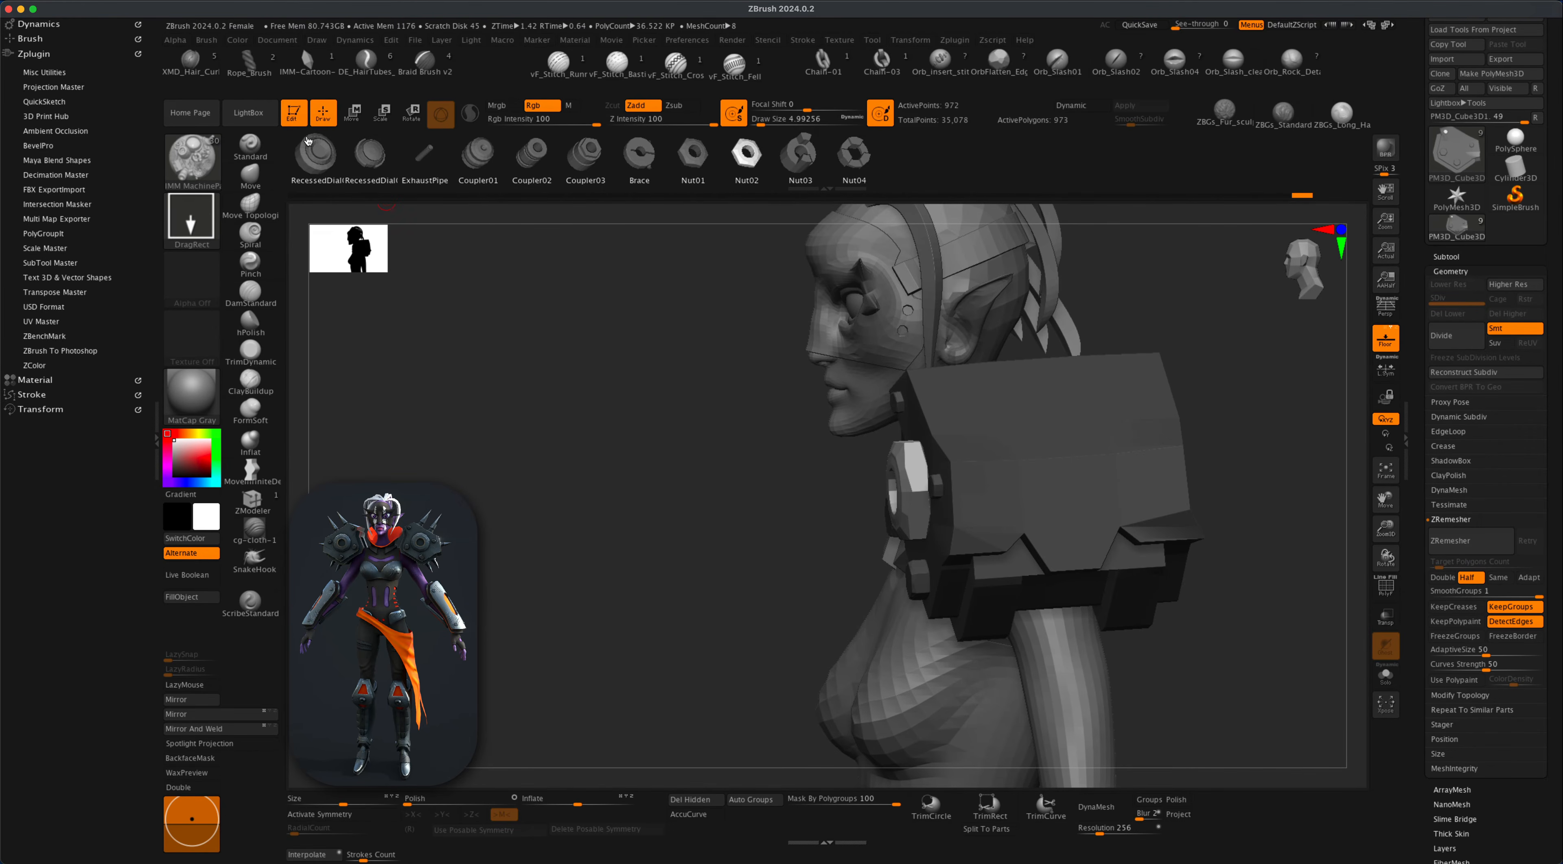
click(352, 111)
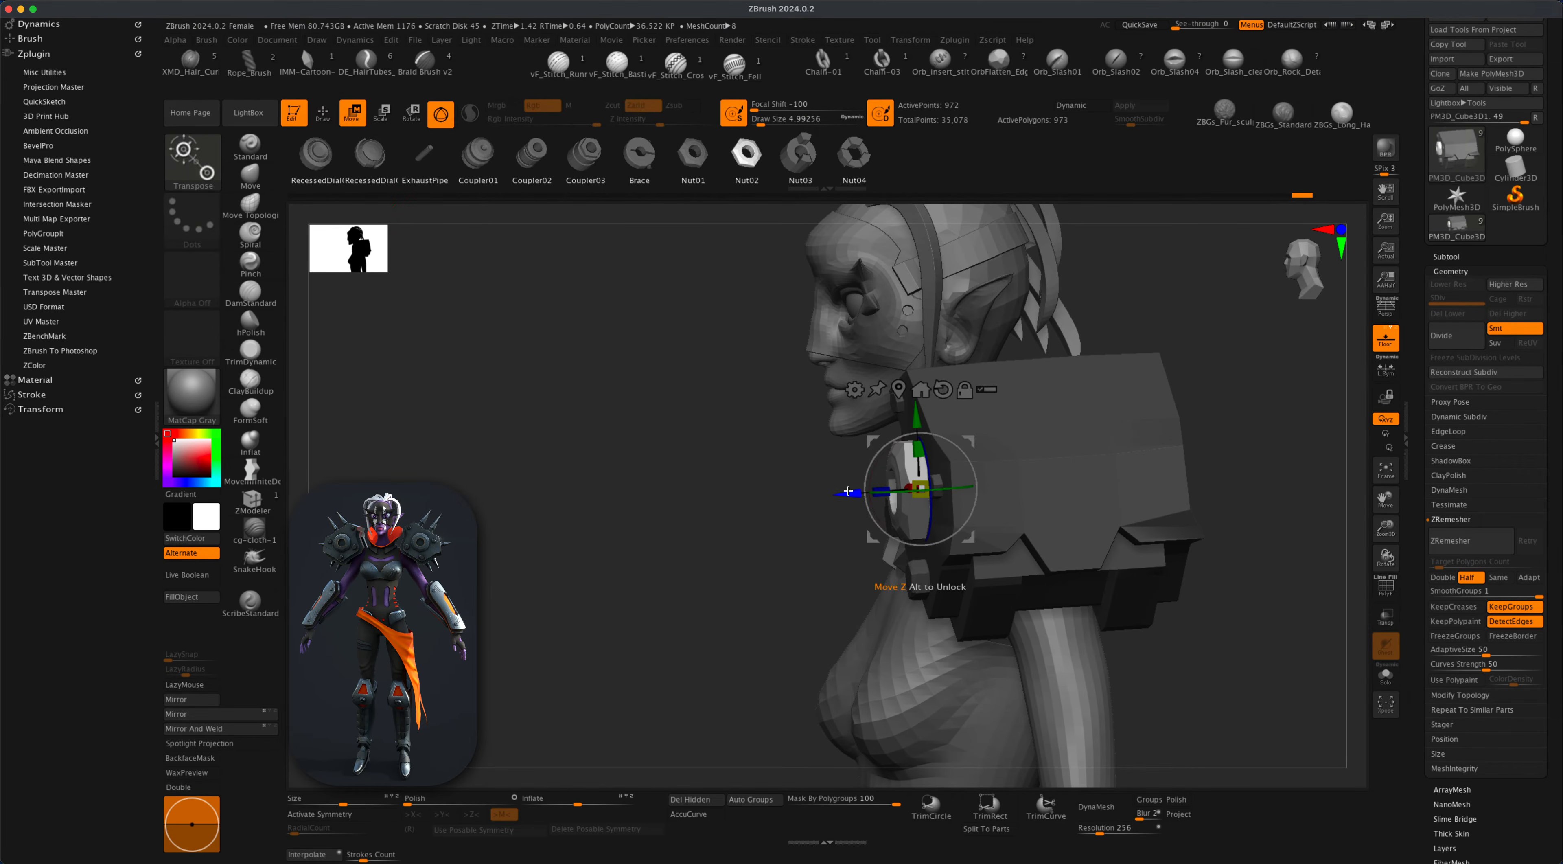
drag(847, 490, 1026, 515)
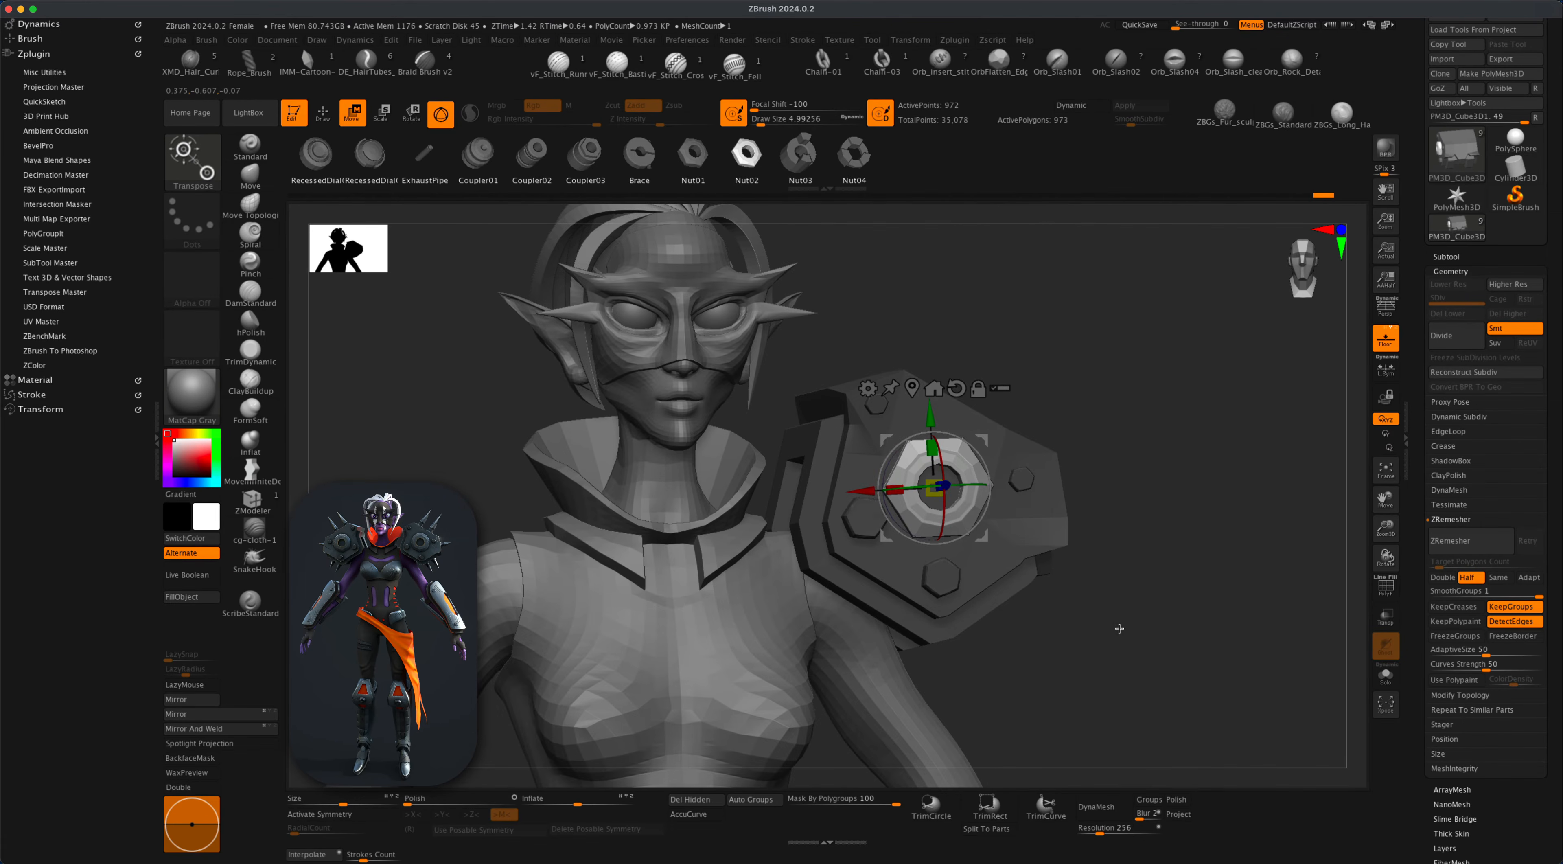
drag(1119, 629, 1106, 635)
drag(986, 508, 984, 521)
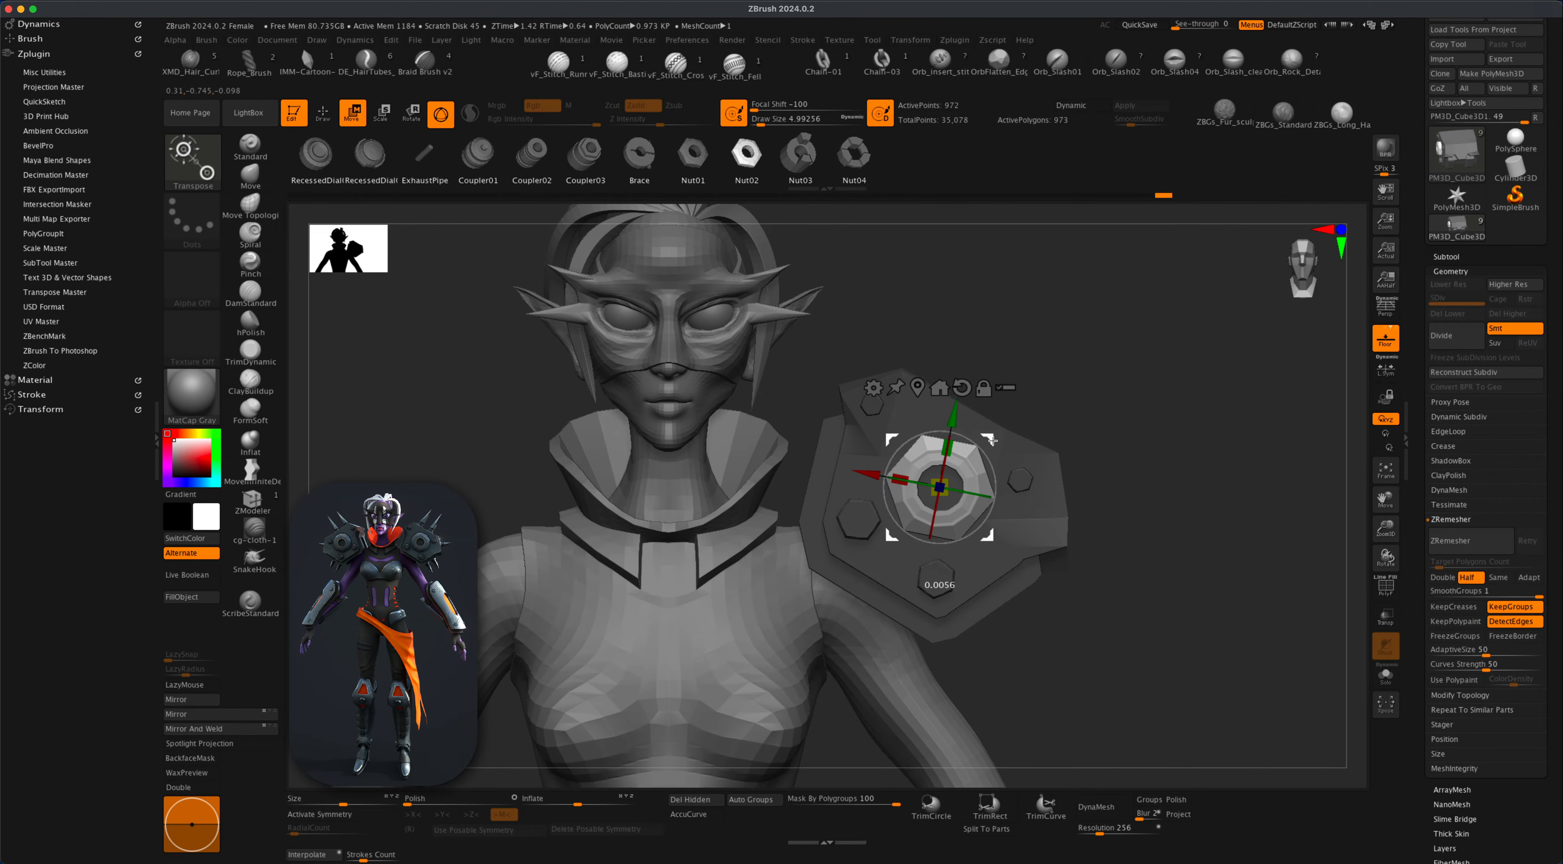
click(1381, 592)
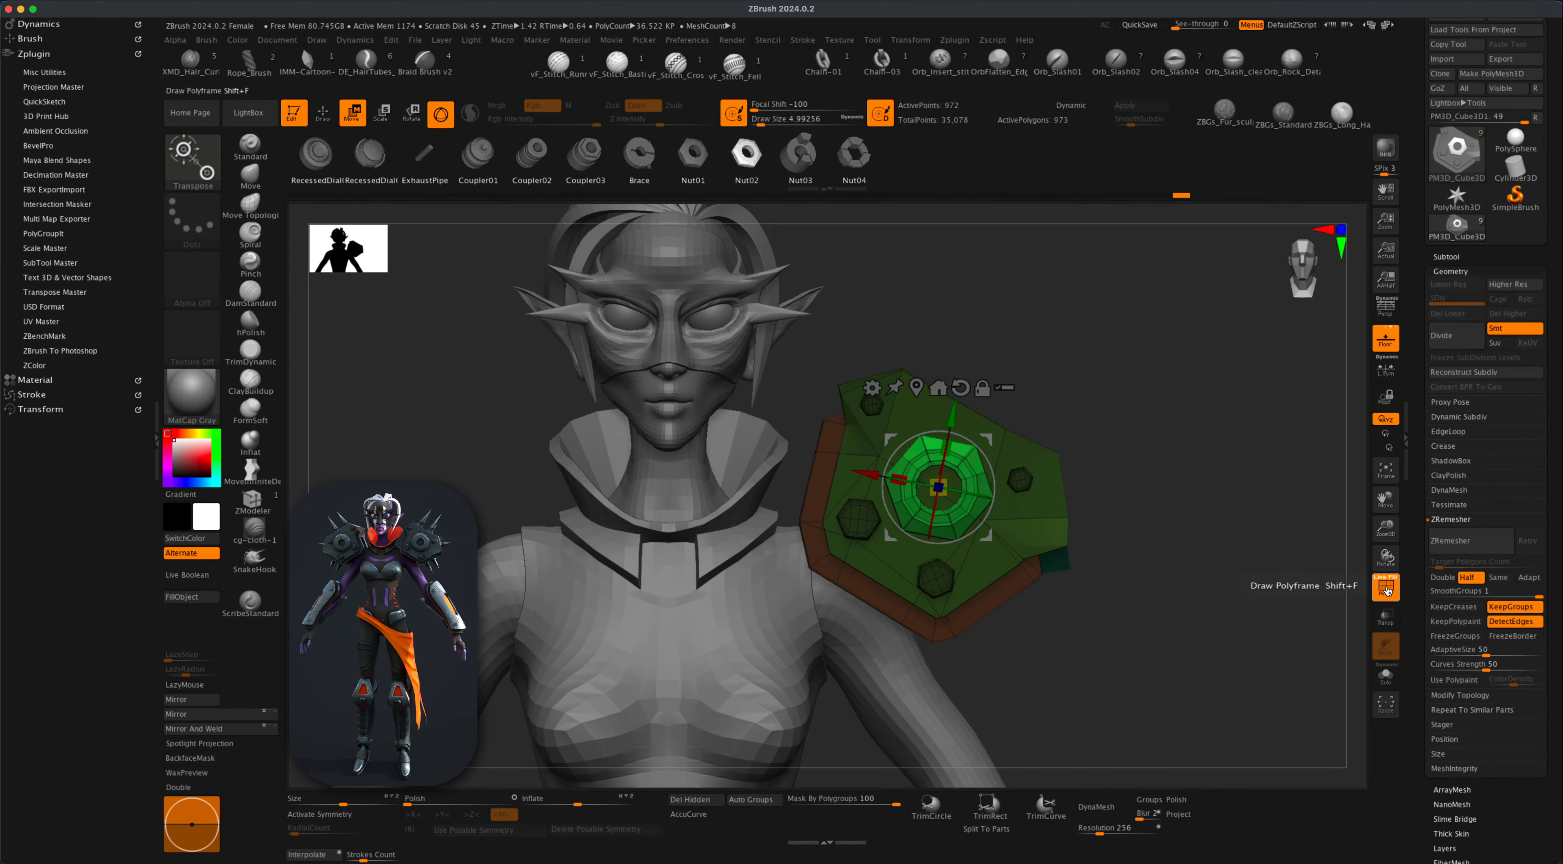
click(1388, 590)
drag(1274, 600, 1239, 613)
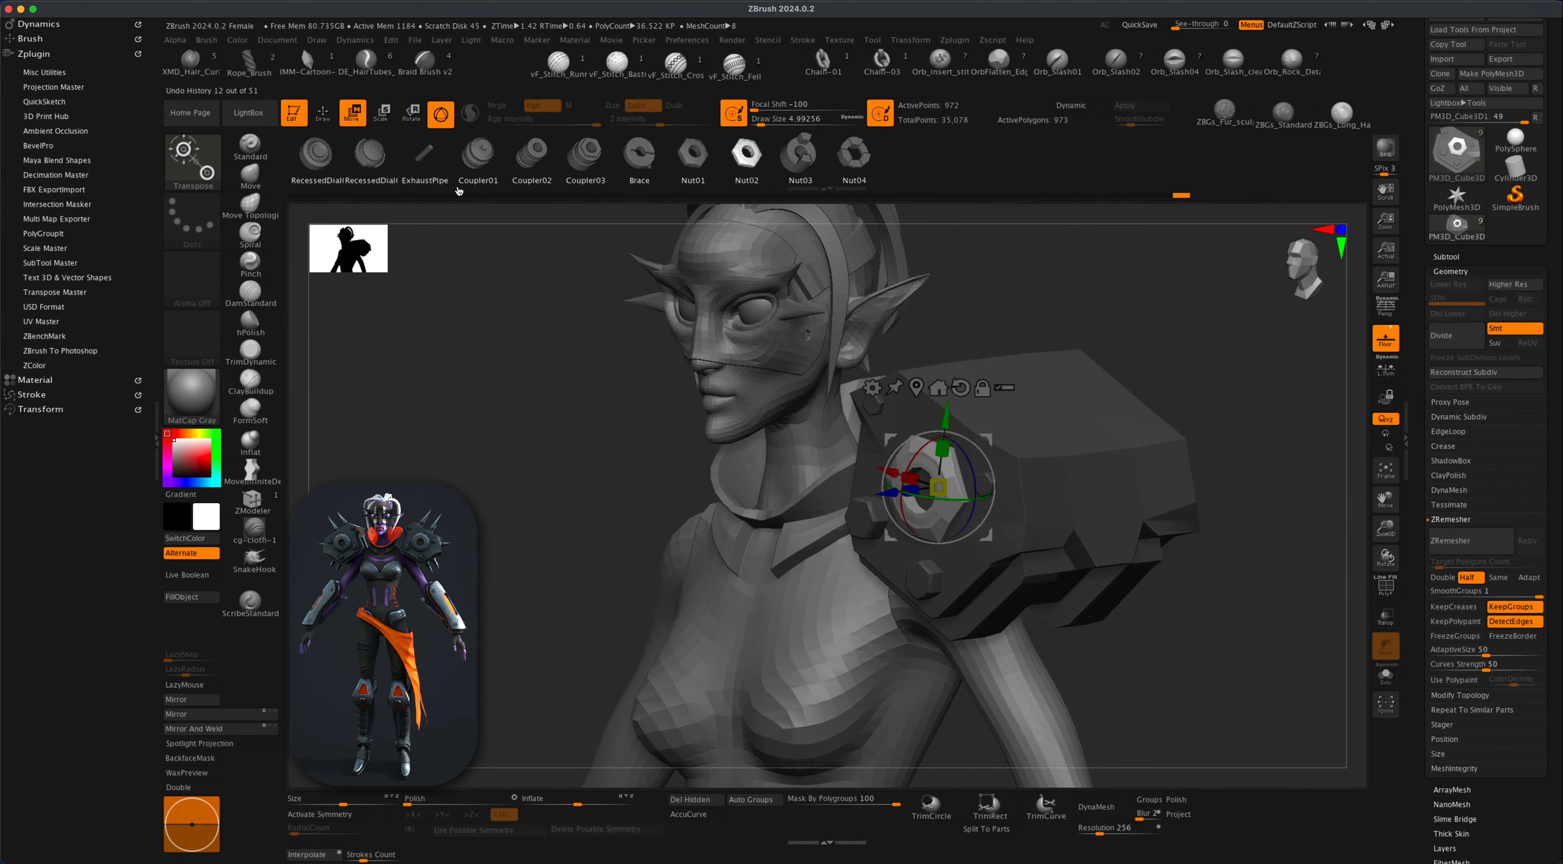
click(324, 113)
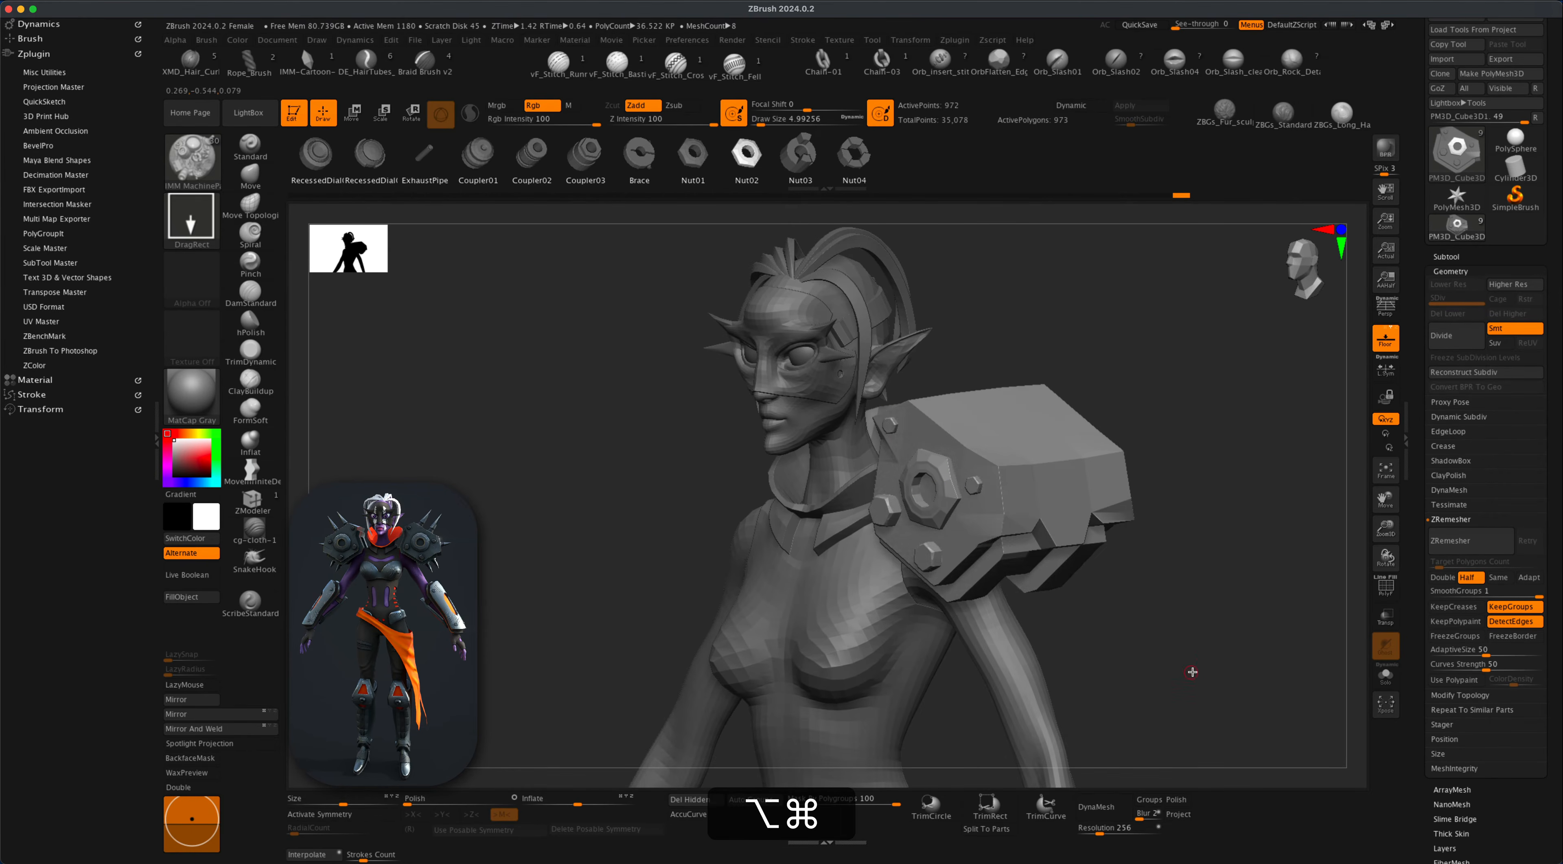
shift+drag(1193, 672, 1110, 596)
mouse_move(1150, 503)
alt+mouse_down()
mouse_move(1151, 568)
mouse_move(1153, 526)
mouse_move(1138, 557)
mouse_move(1155, 530)
mouse_move(1135, 540)
alt+mouse_up()
click(193, 159)
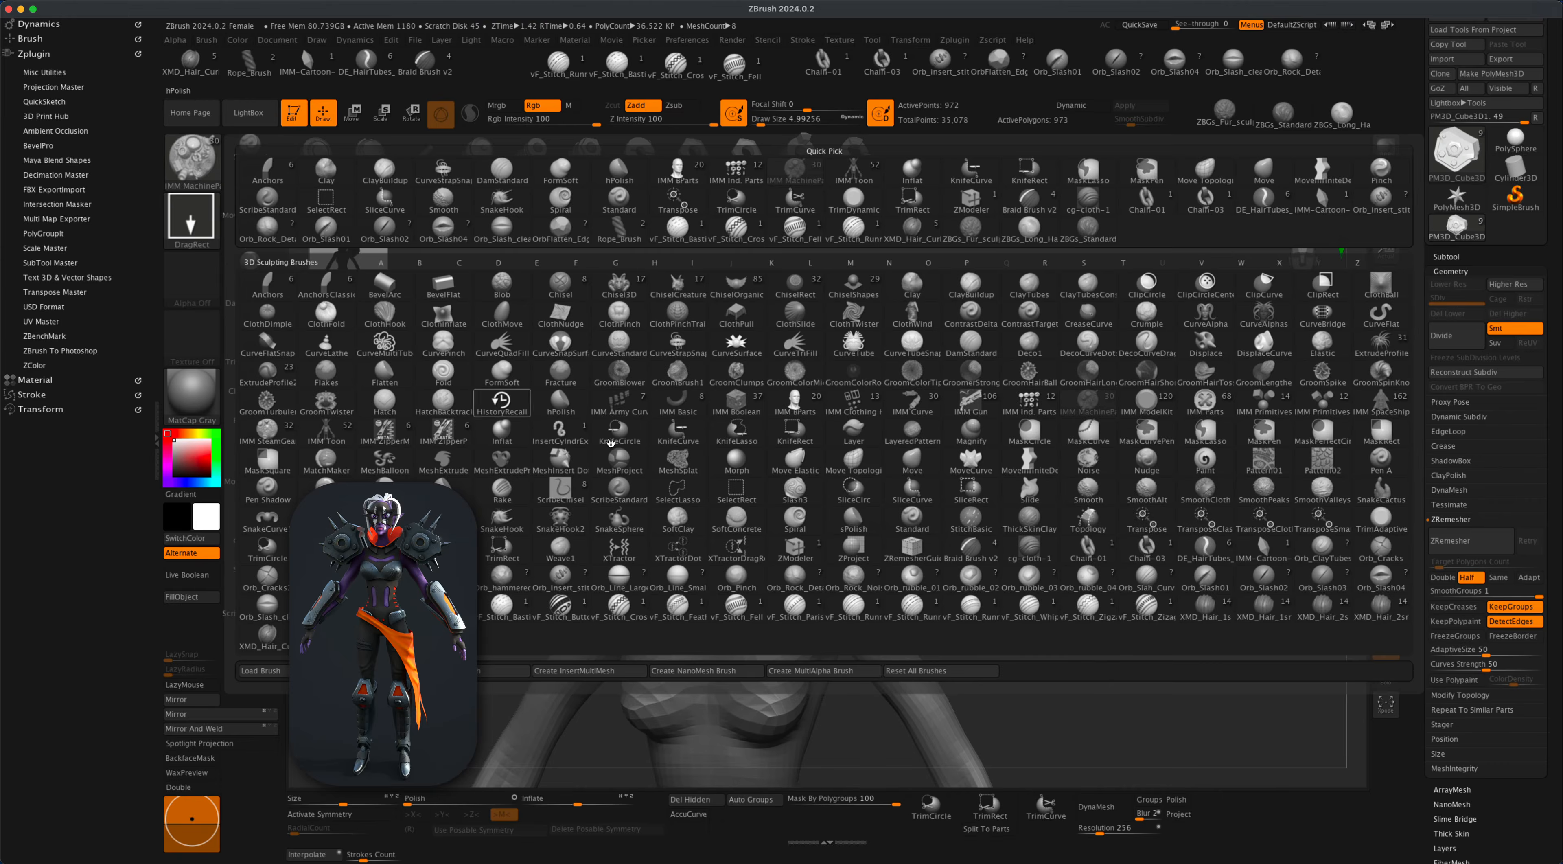
key(i)
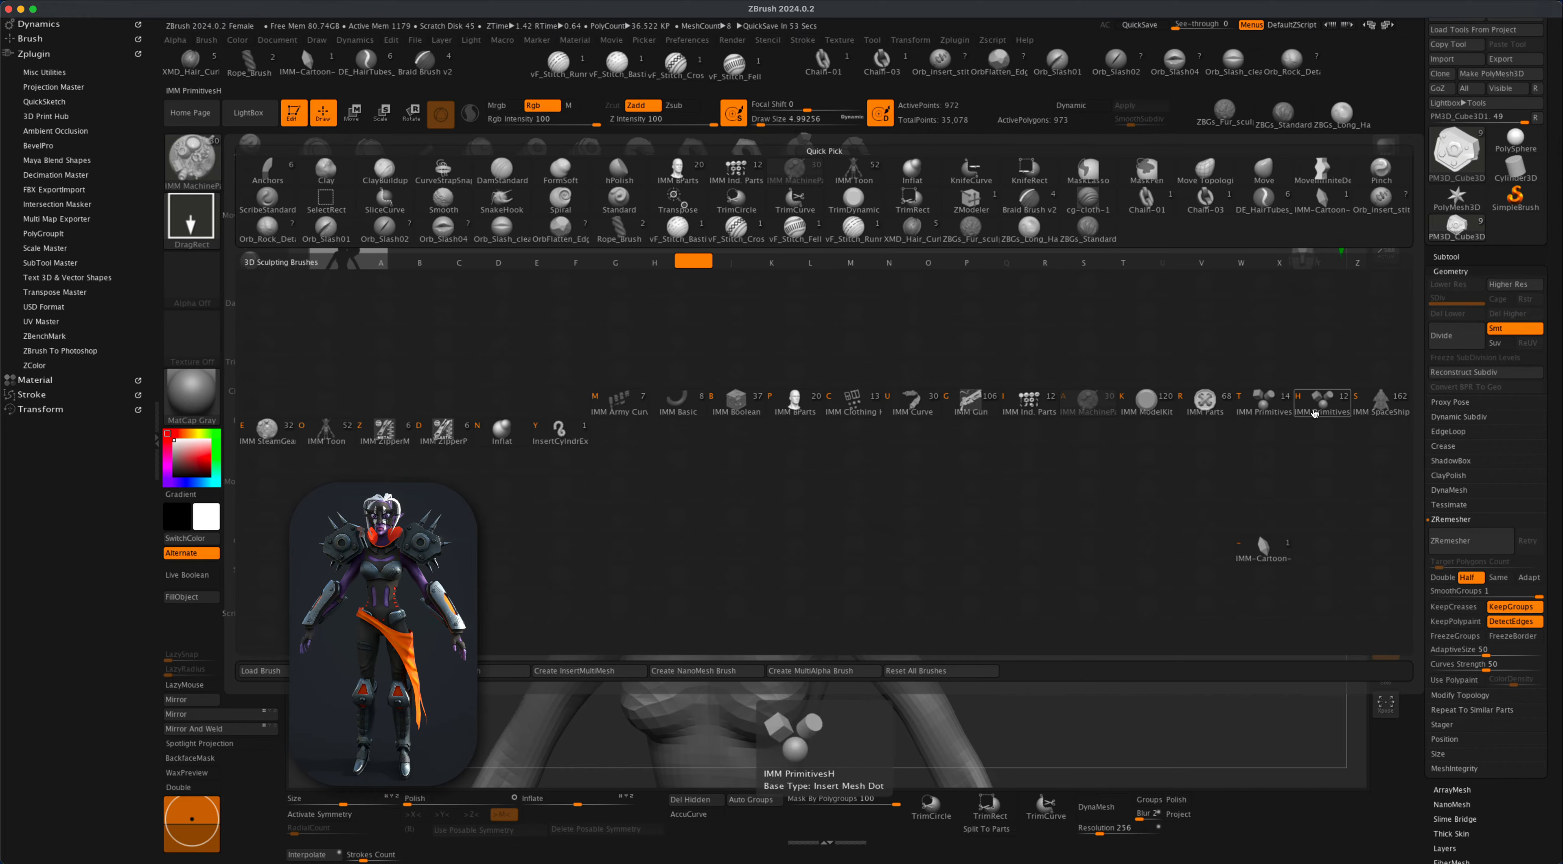
click(1264, 398)
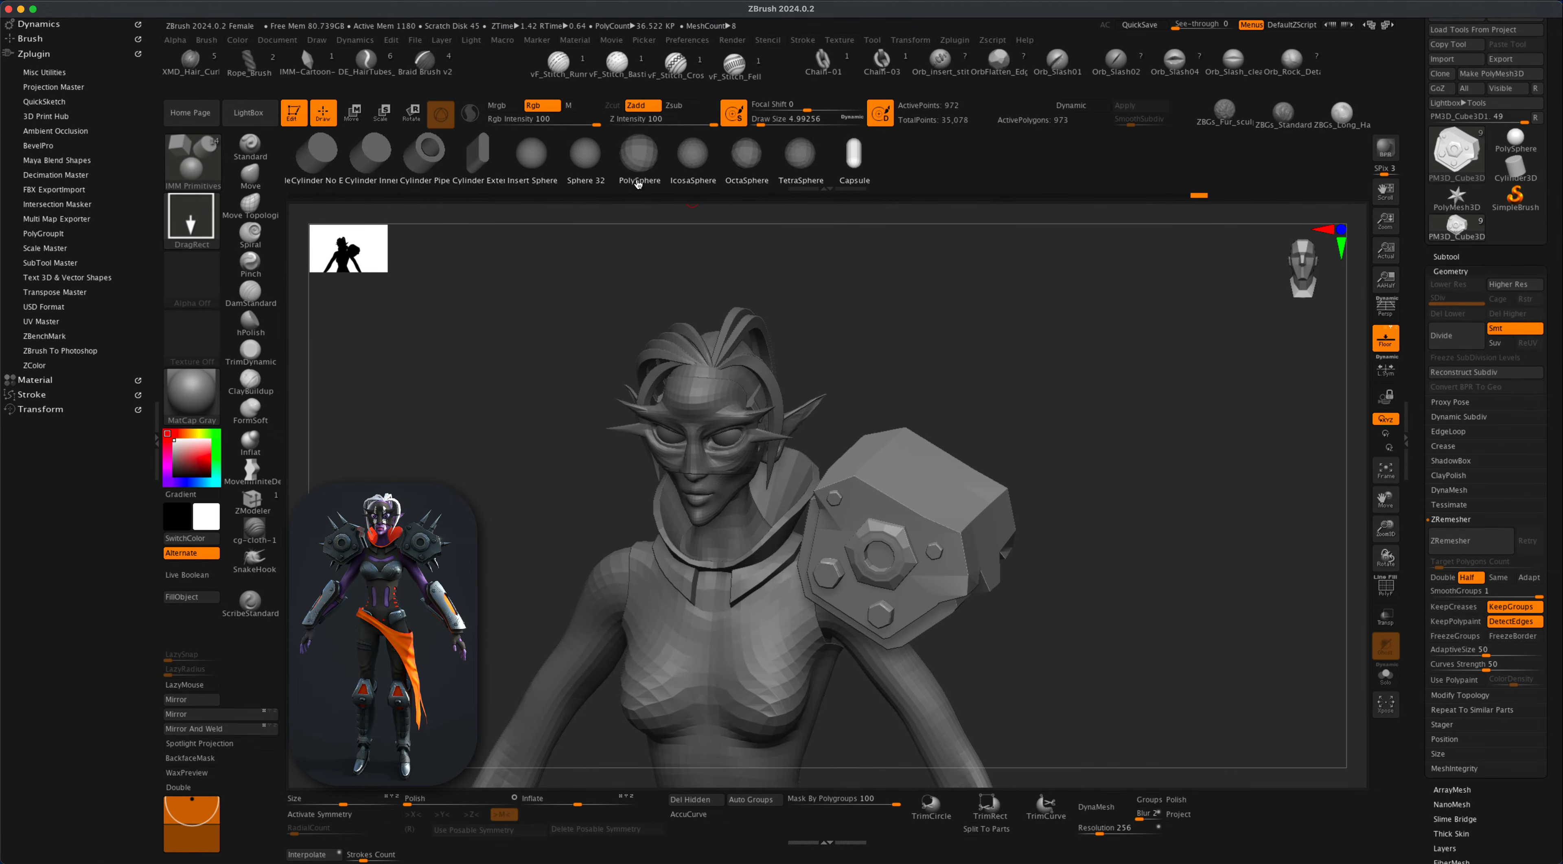
drag(635, 162, 912, 183)
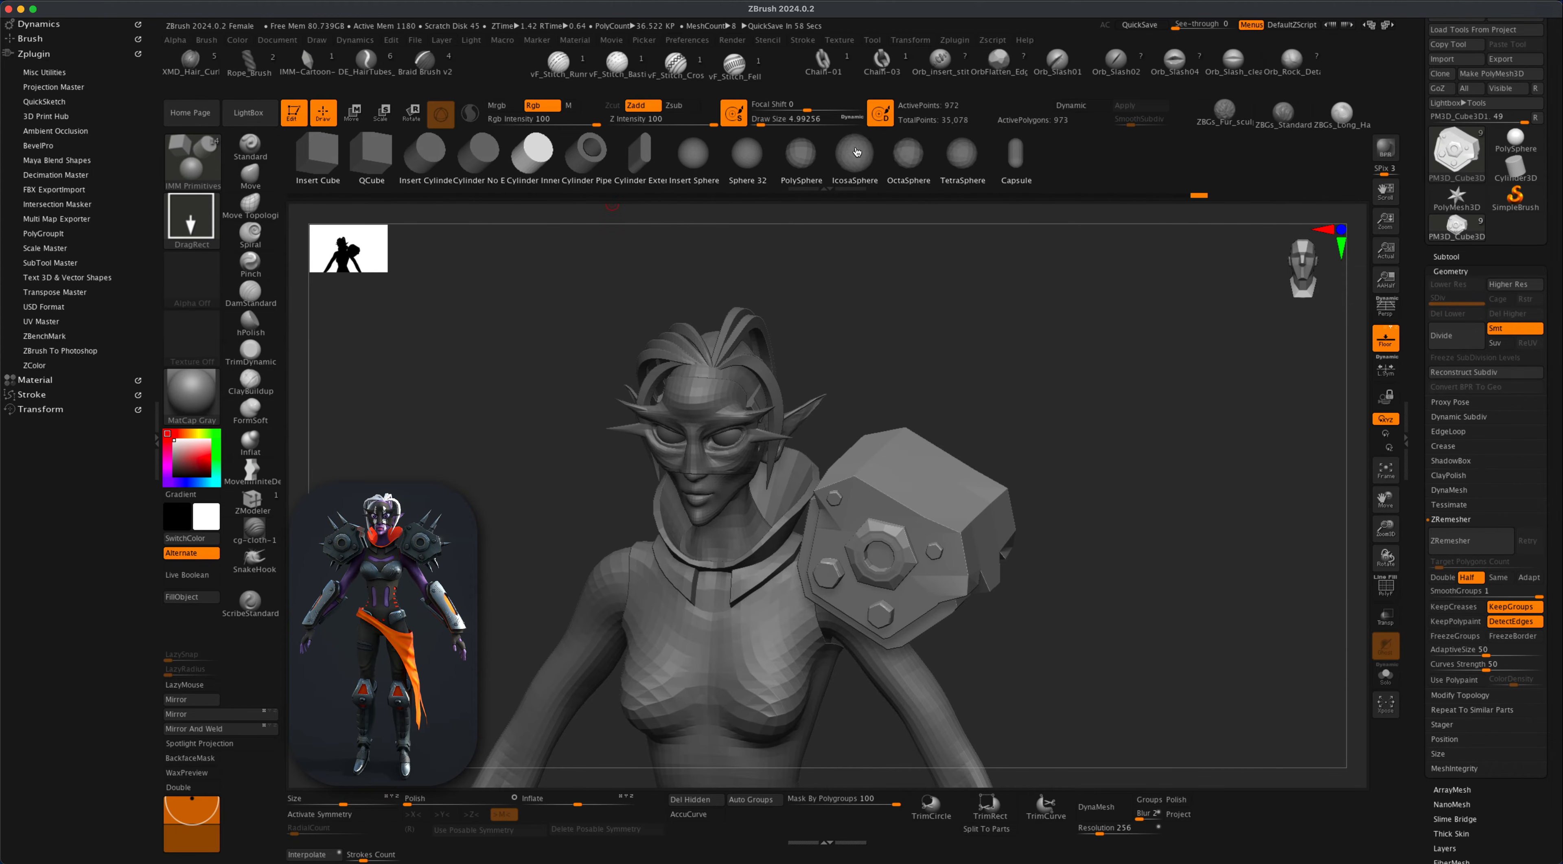
Insert a Cone3D primitive as a new subtool below the shoulder block.
drag(1556, 265, 1561, 347)
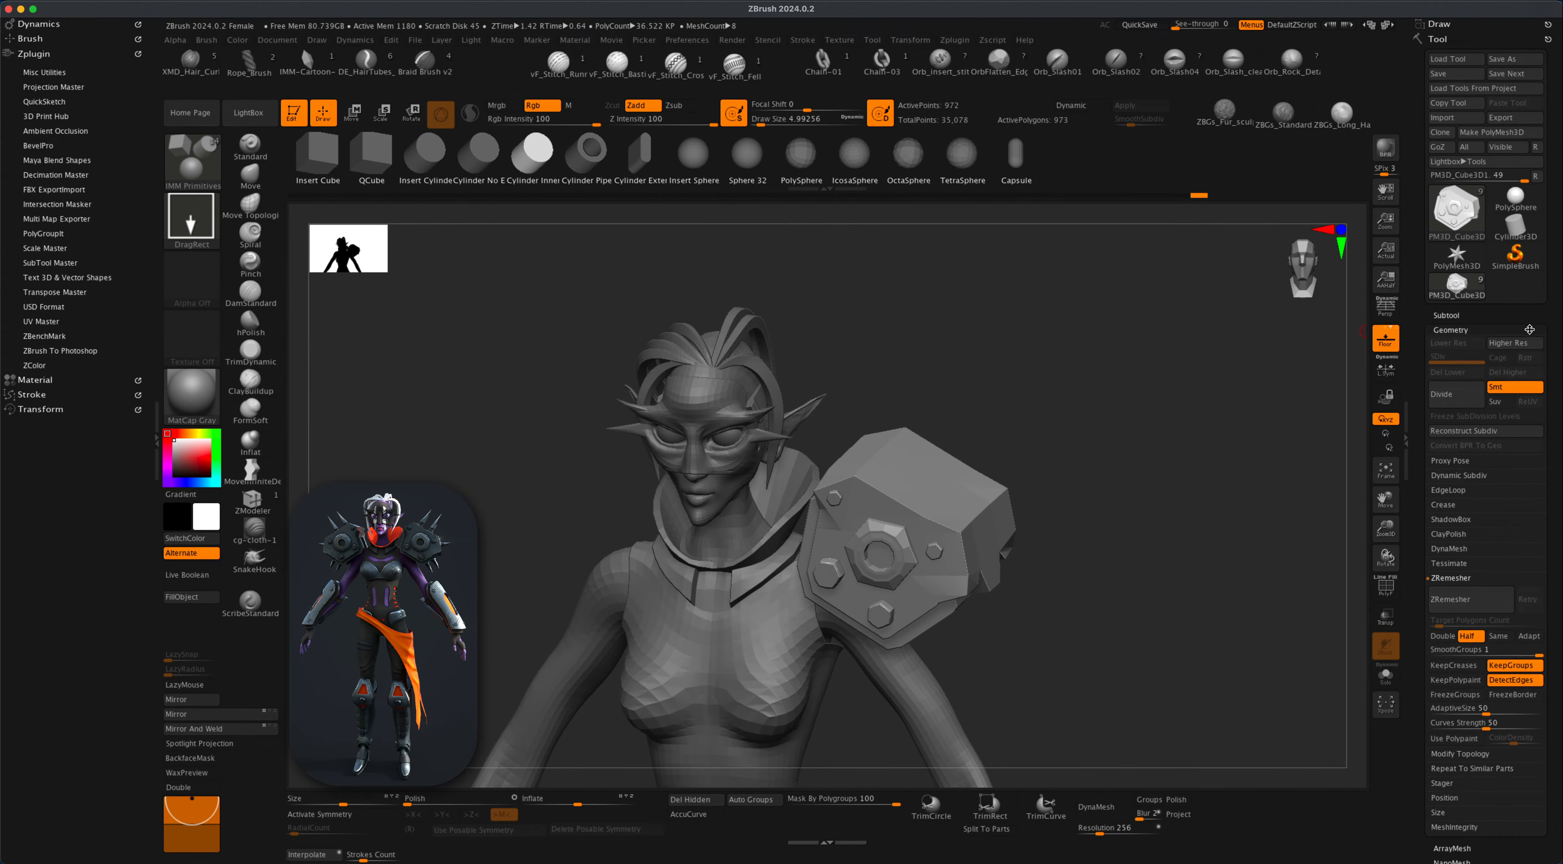
click(1456, 316)
click(1513, 584)
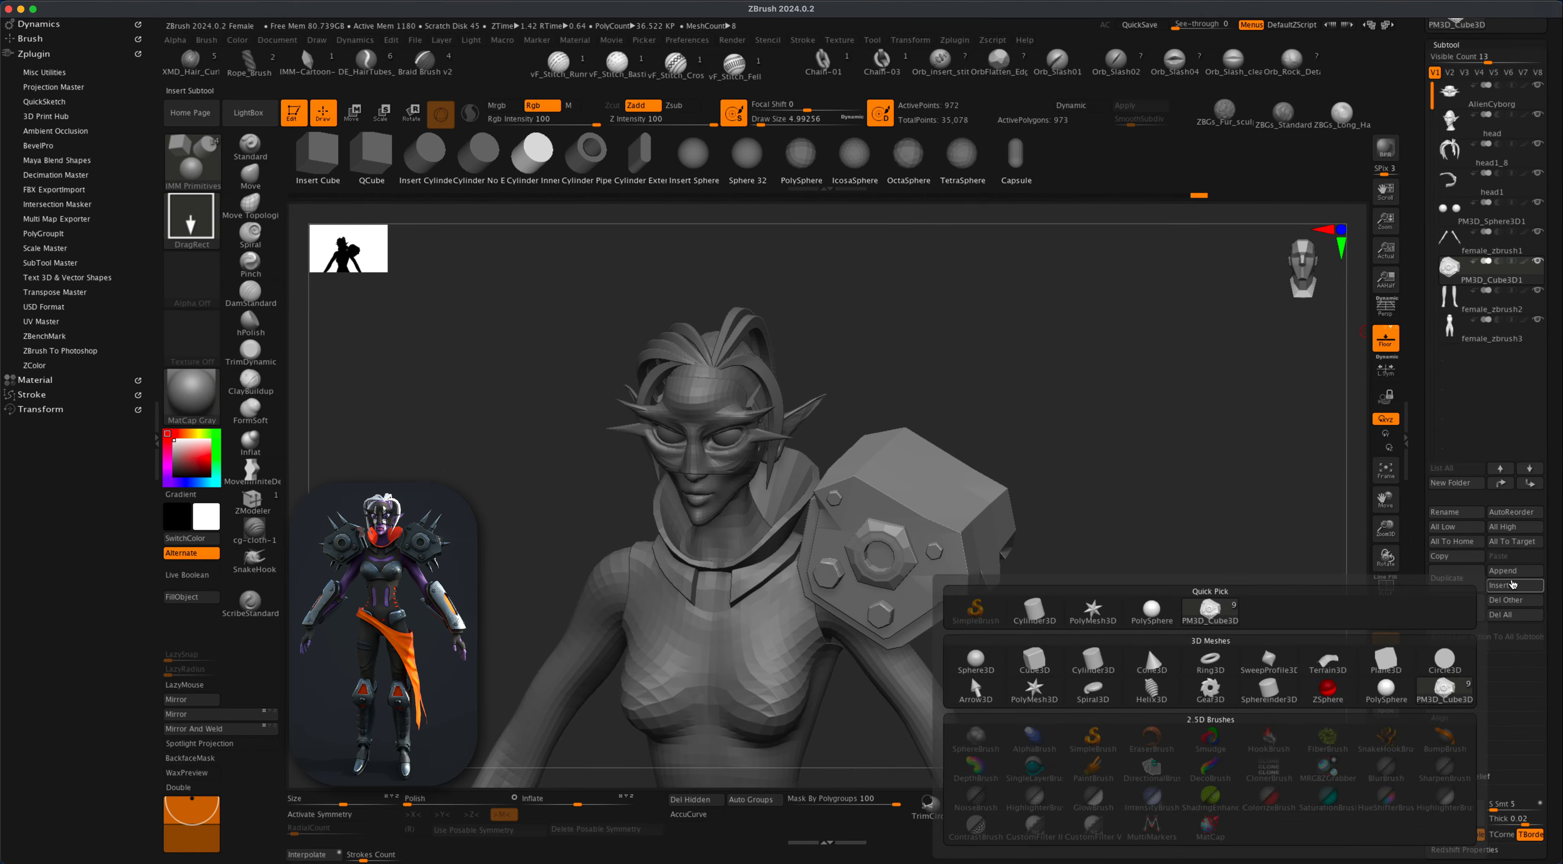
click(1149, 660)
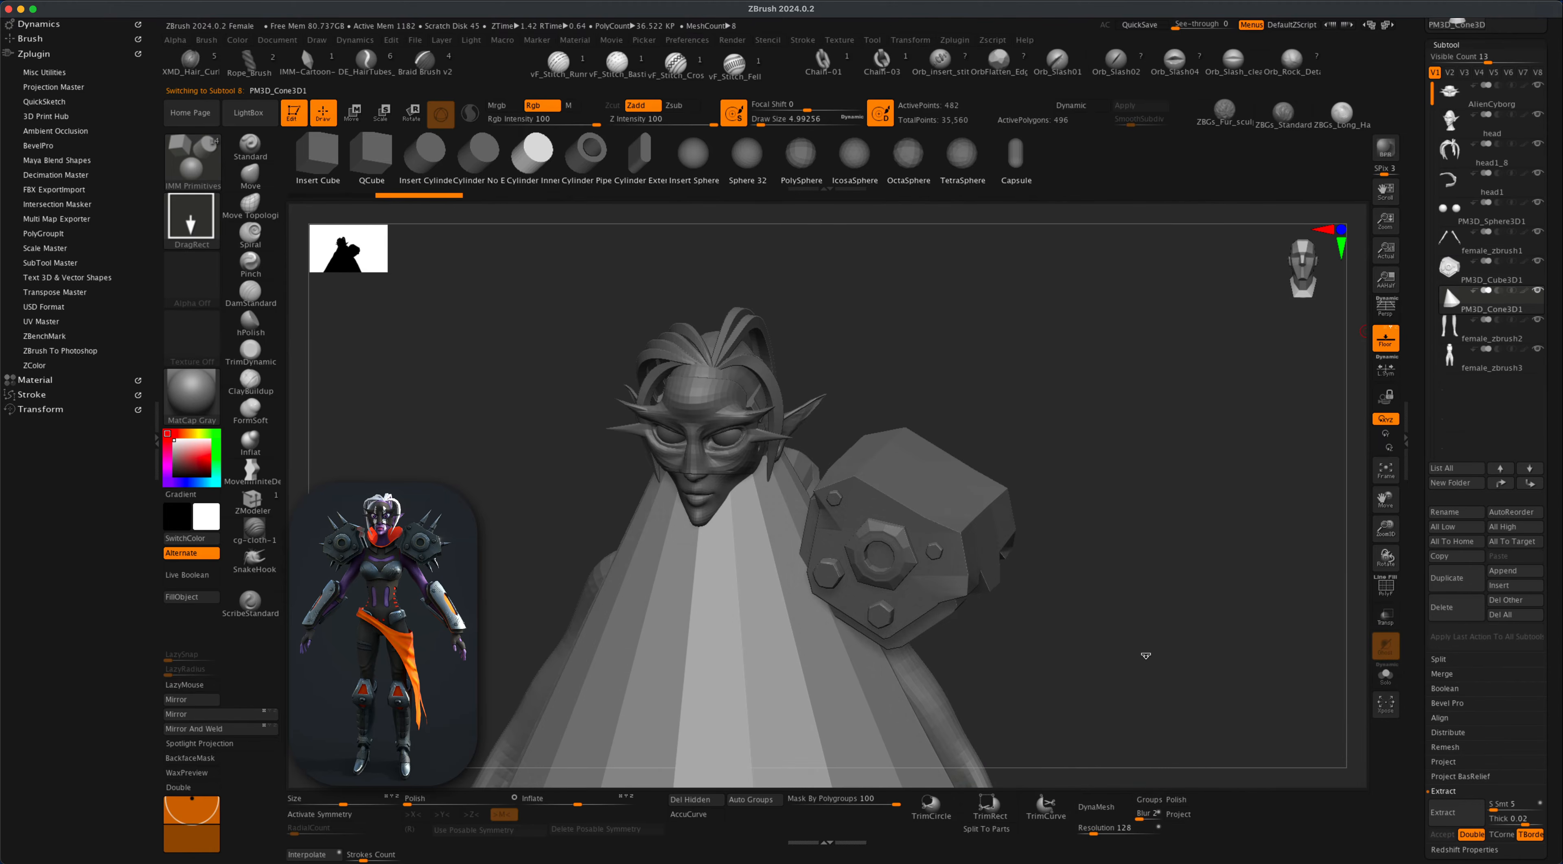
Scale the cone down and move it into the empty space beside the shoulder block.
alt+drag(1093, 626, 1105, 520)
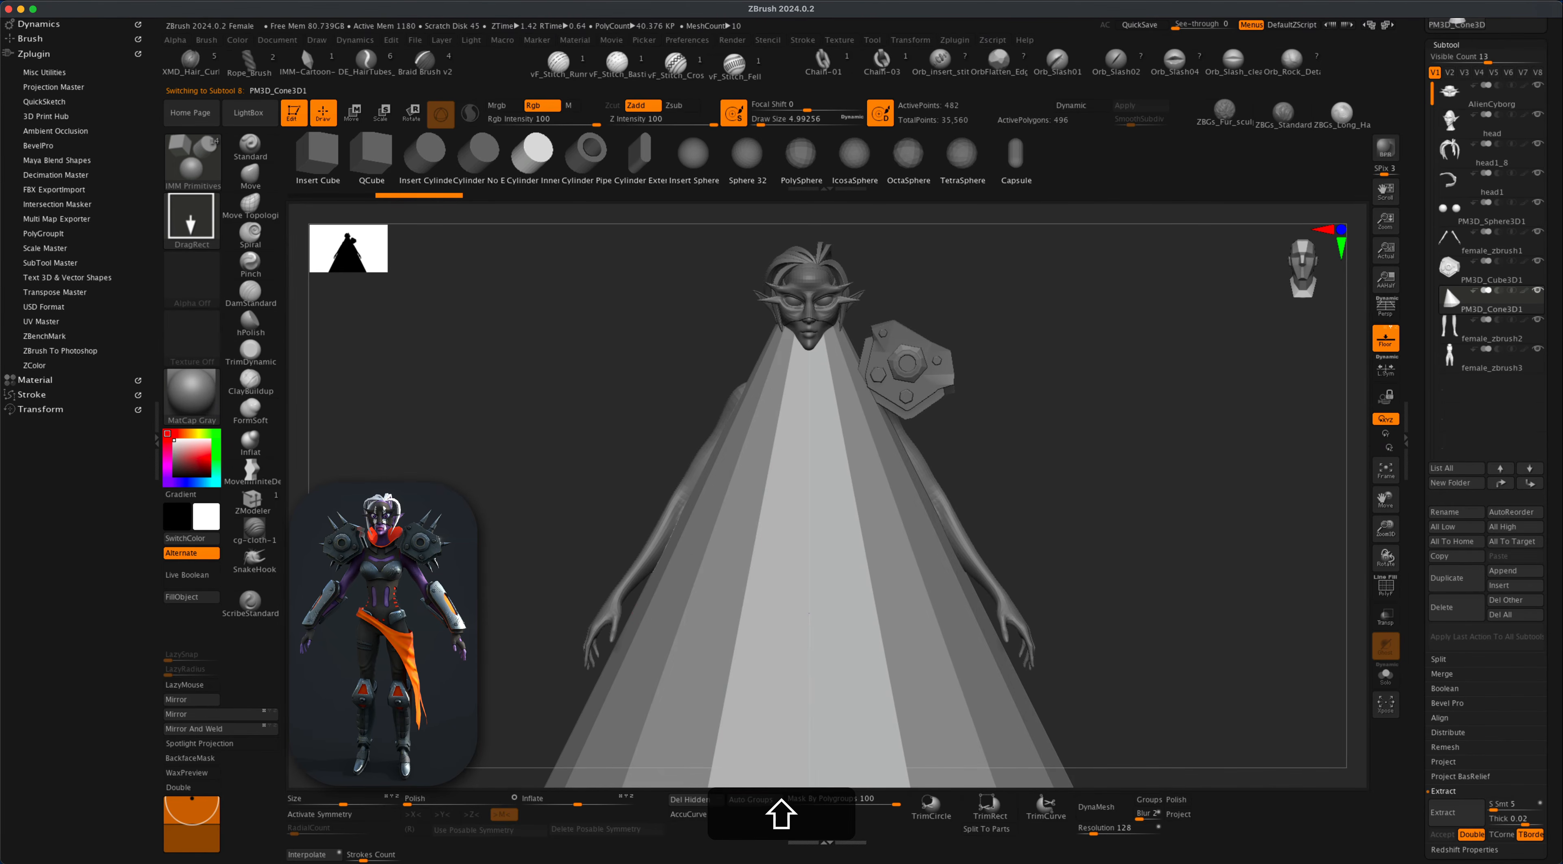
drag(340, 802, 271, 793)
click(352, 112)
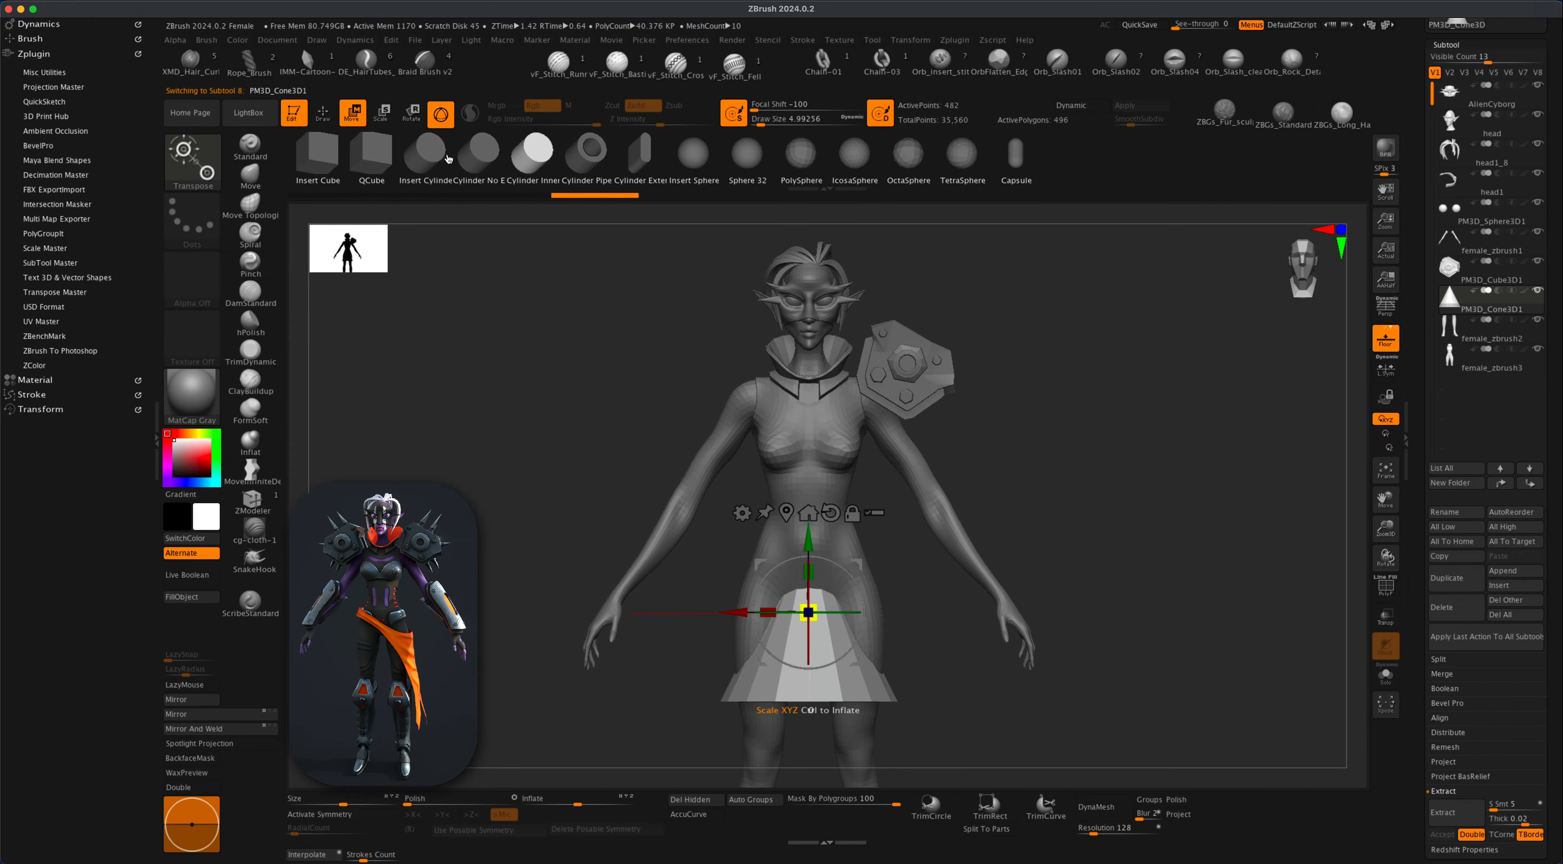
drag(865, 571, 1050, 378)
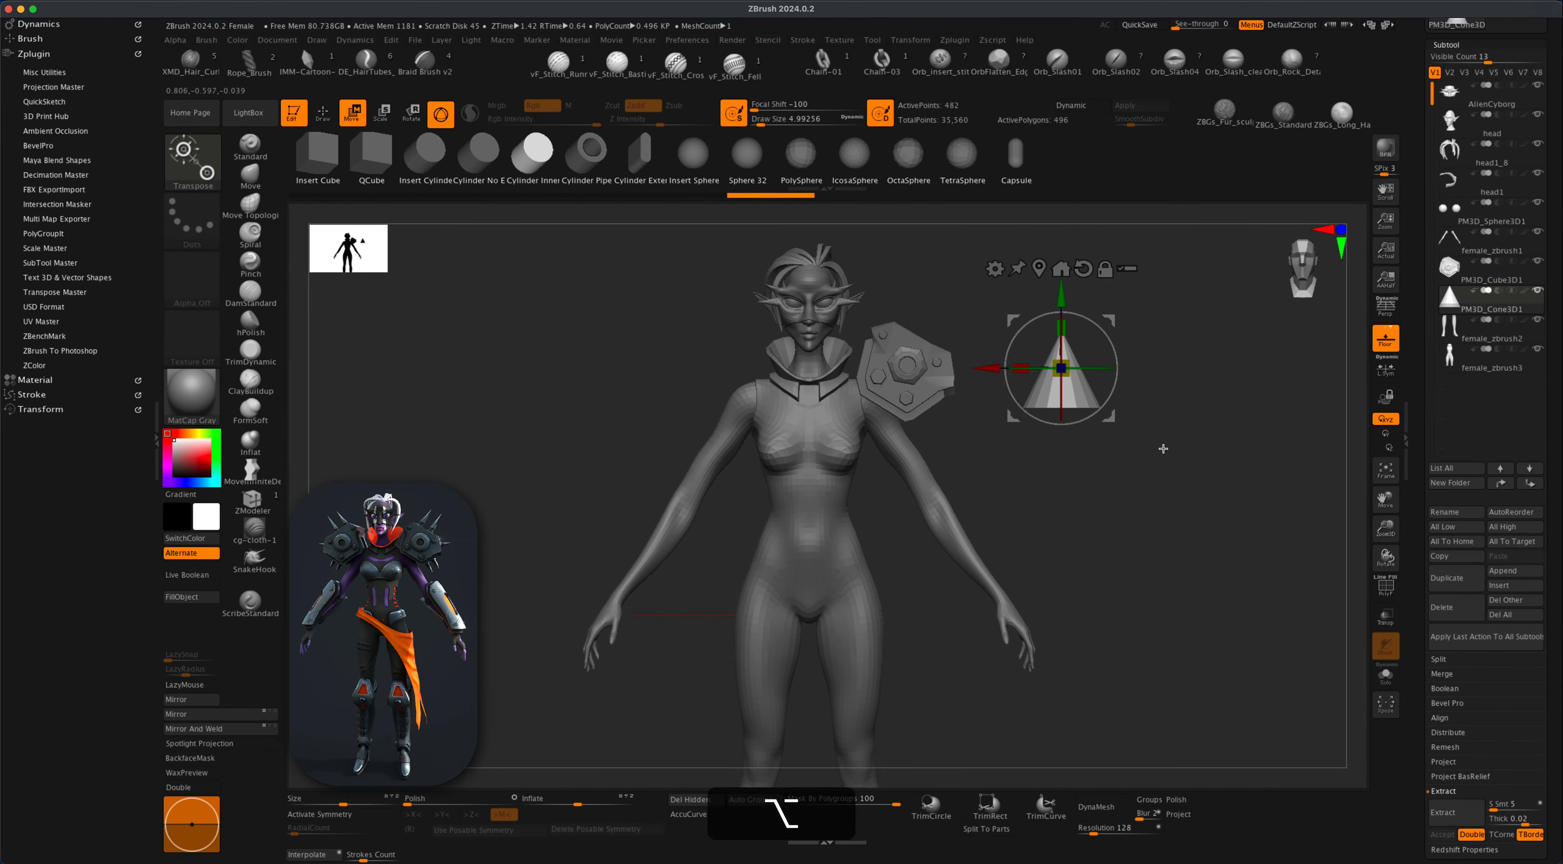
Show the cone's polyframe and stretch the cone vertically into a taller, sharper spike.
alt+drag(1162, 446, 1254, 662)
click(1386, 587)
drag(1252, 588, 1149, 573)
alt+click(1155, 483)
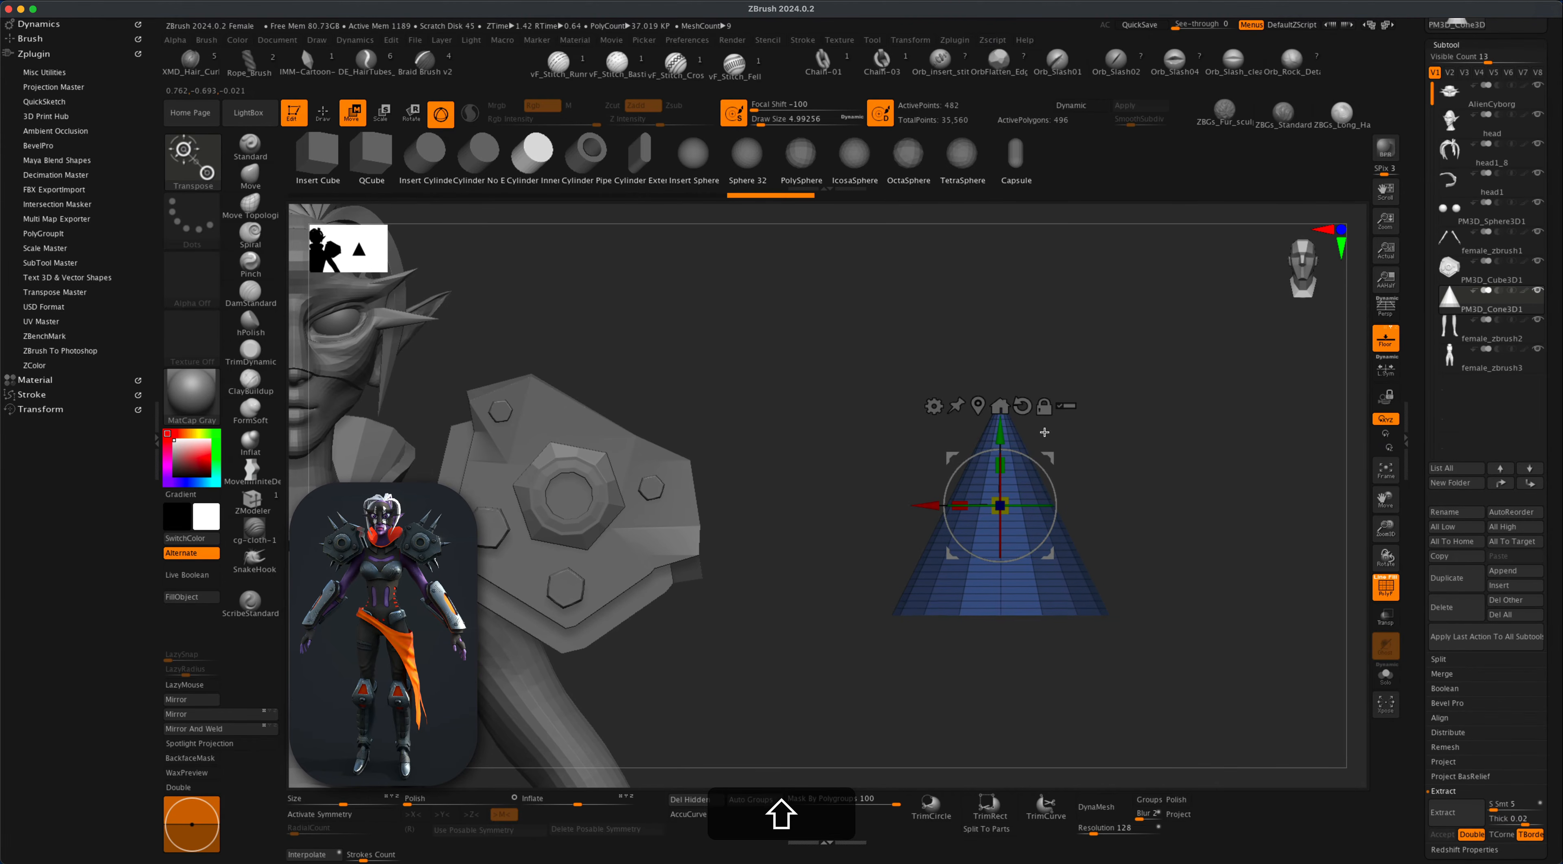
drag(995, 435, 1087, 497)
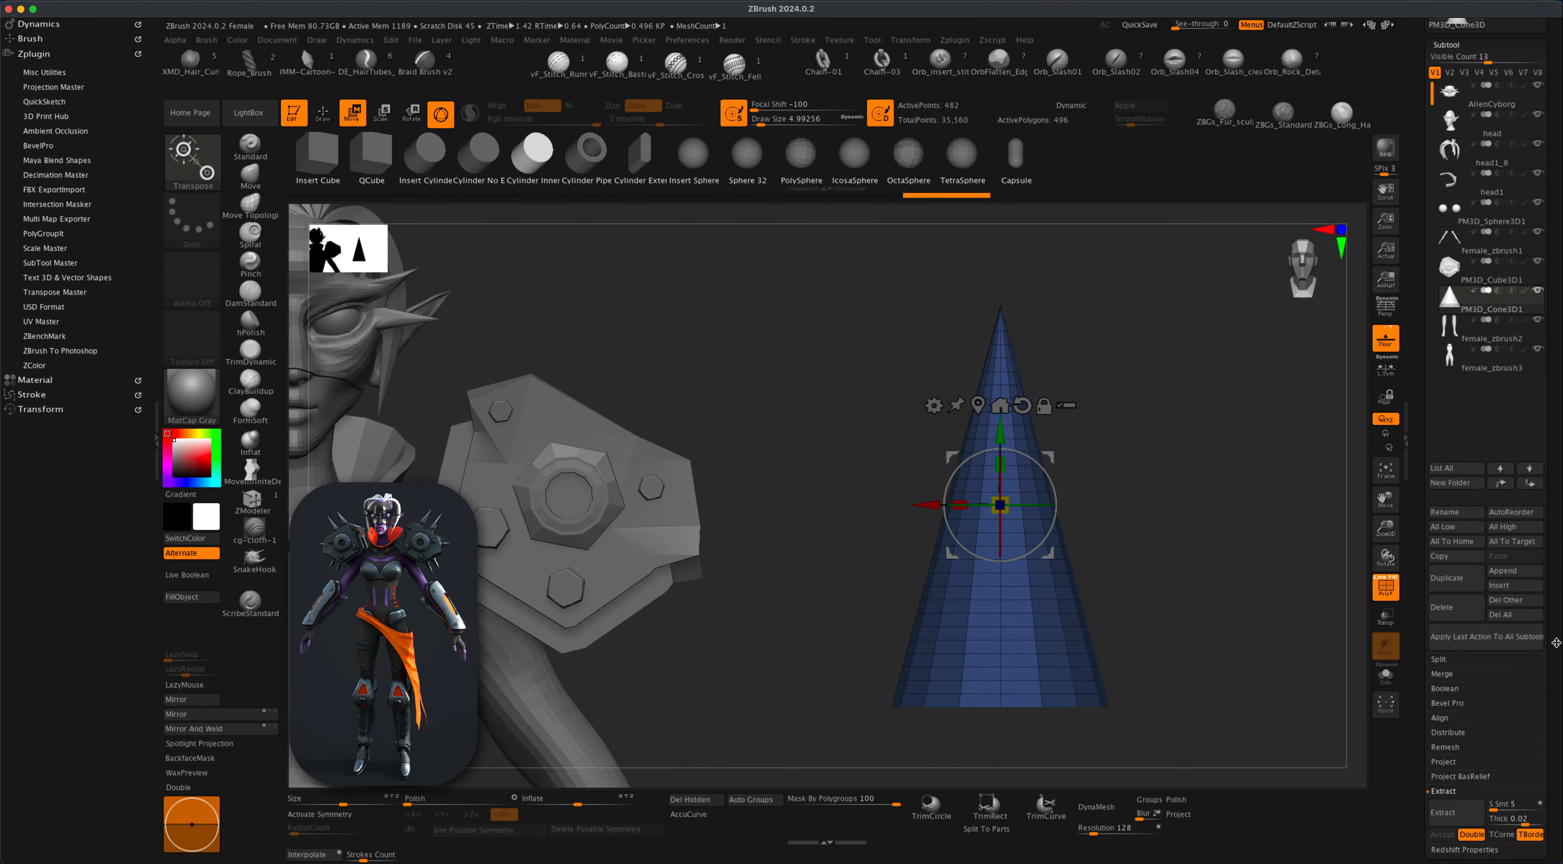
ZRemesh the cone with a target polygon count of 0.2 and Adapt turned off.
scroll(1487, 631, down, 10)
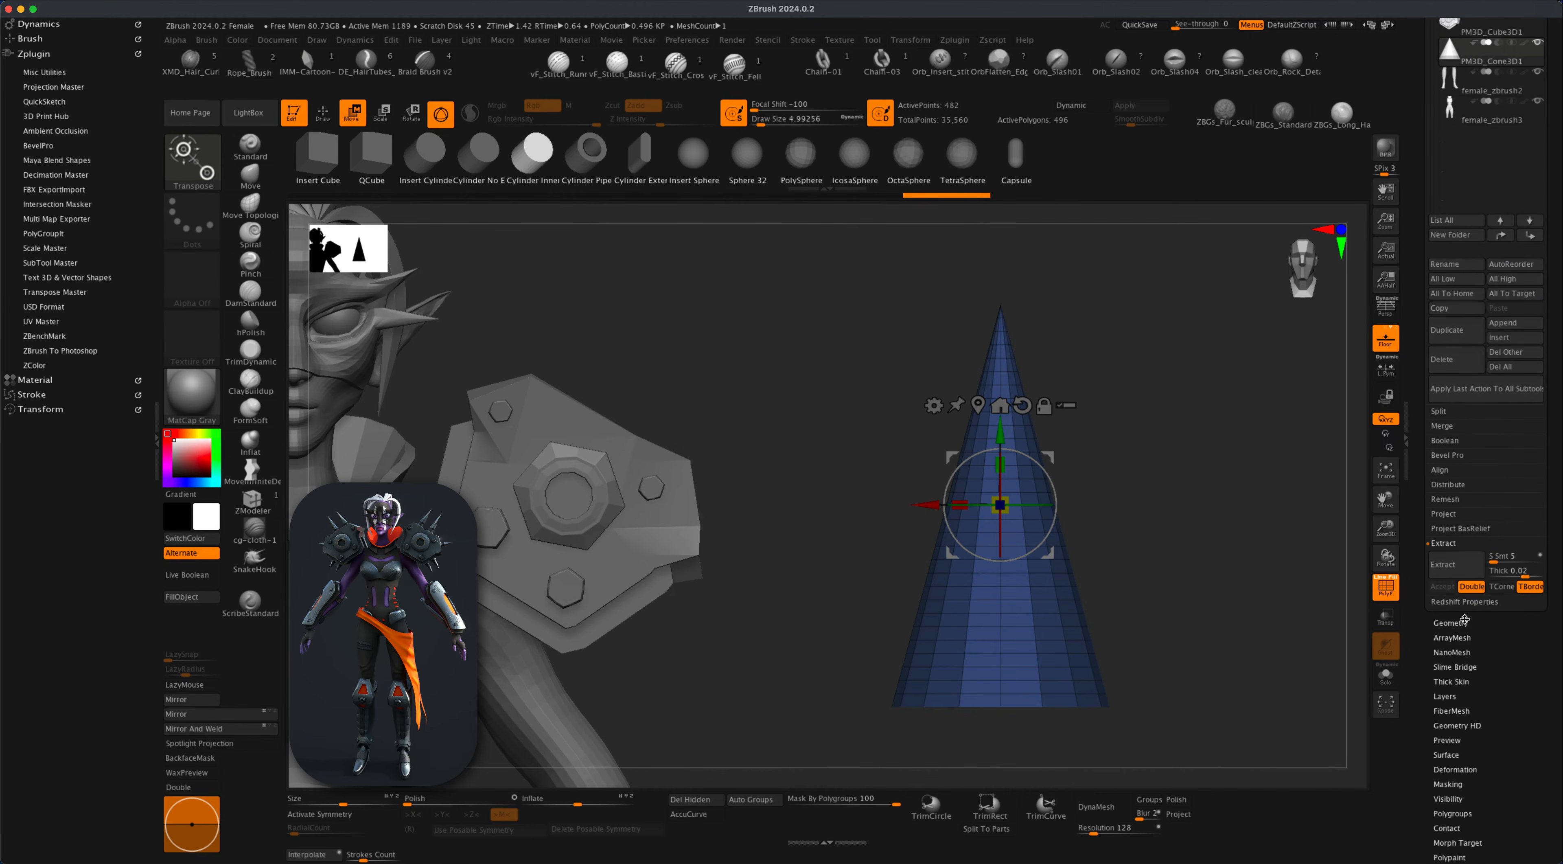
click(1465, 621)
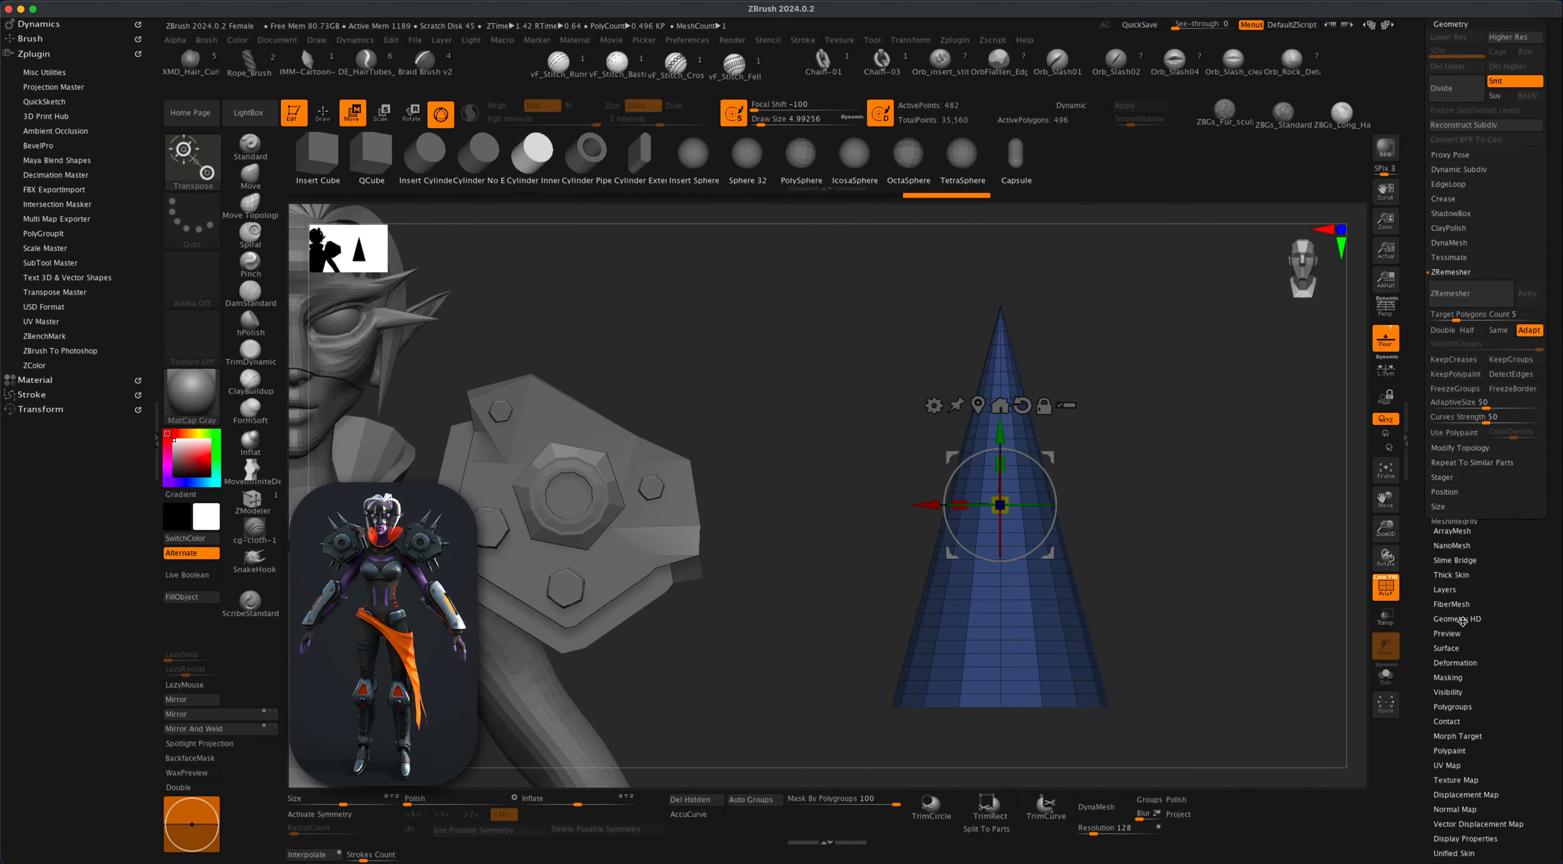
click(1463, 313)
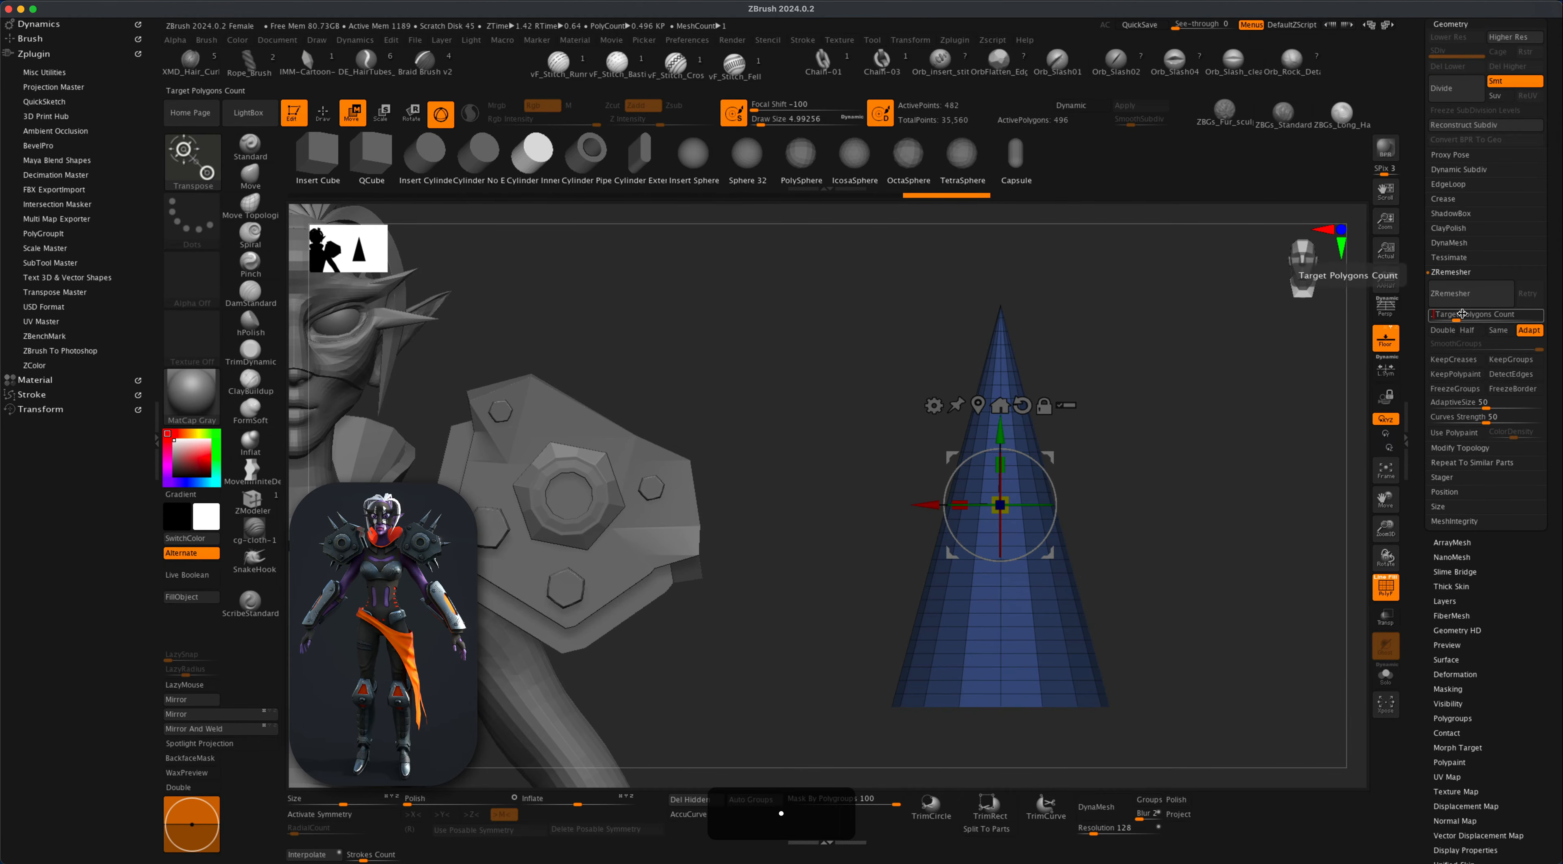
click(1529, 333)
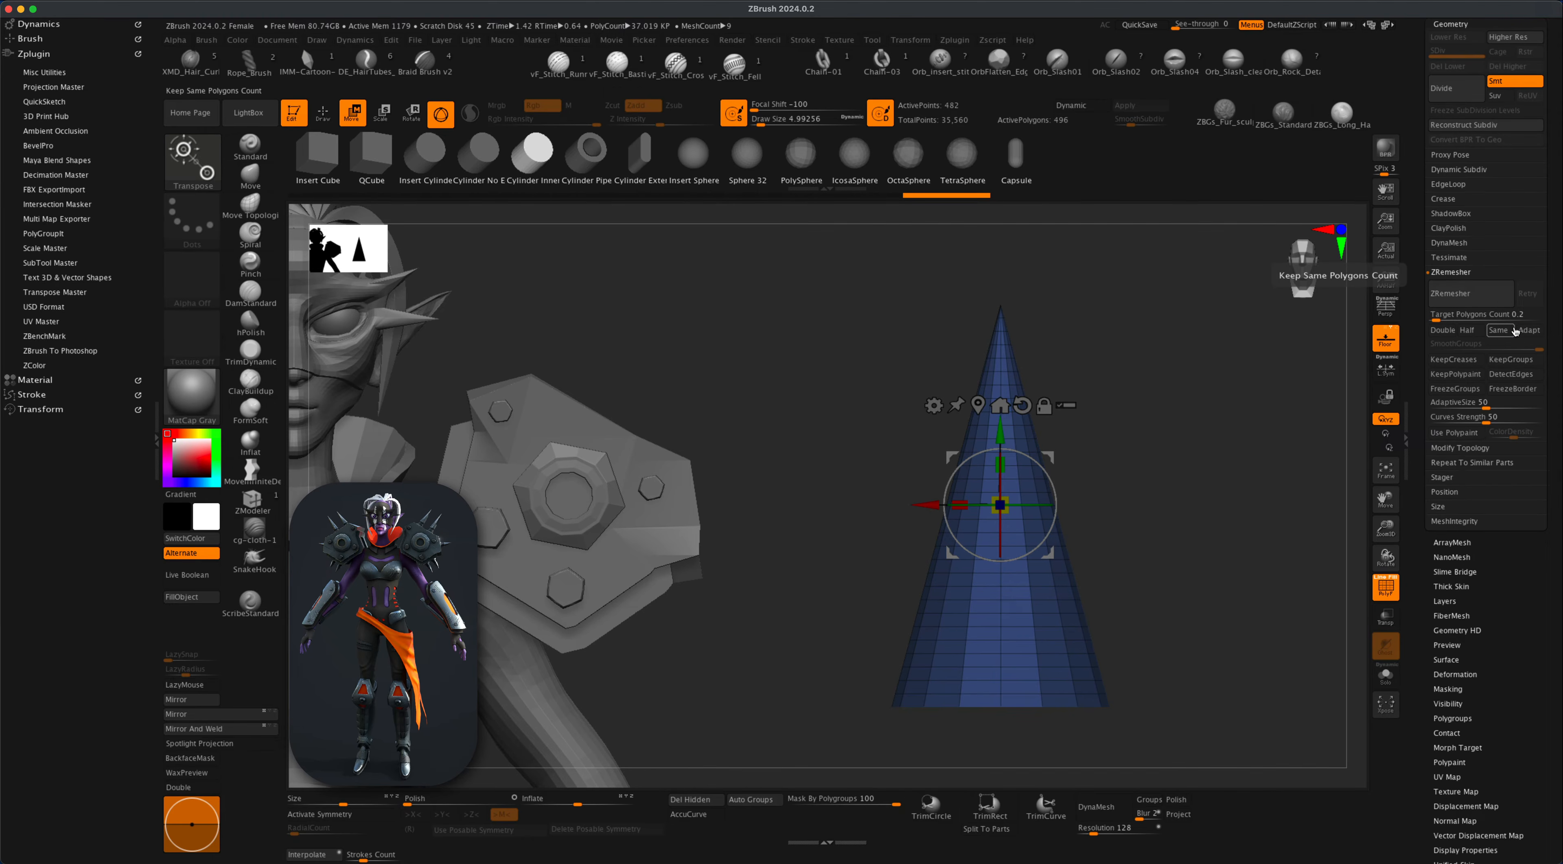
click(1463, 296)
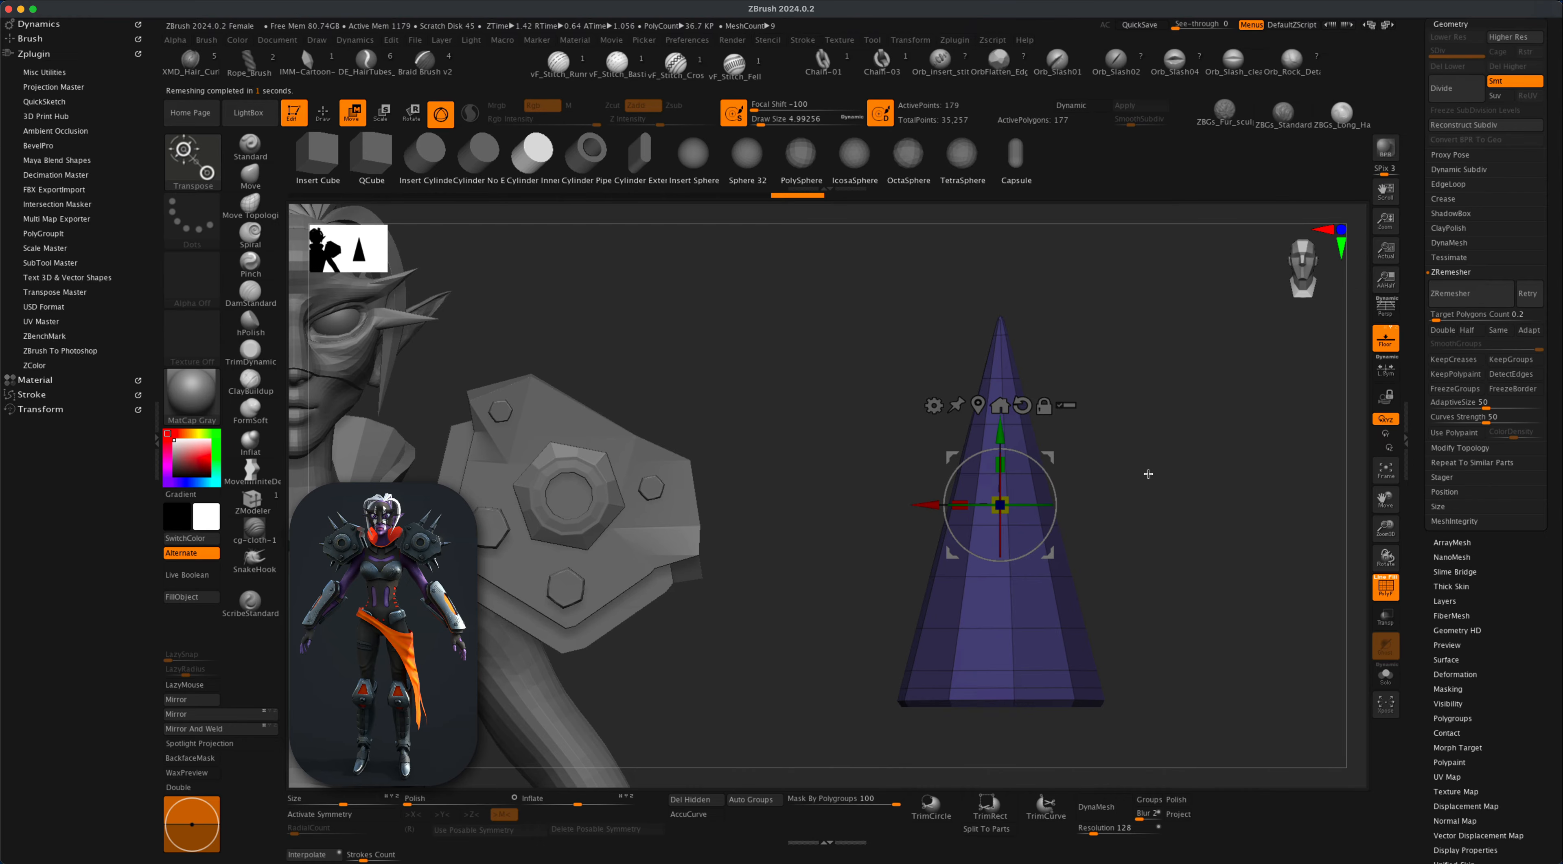
Group the remeshed cone's polygons by normals to separate its sides, rim and base into polygroups.
drag(1118, 572, 1120, 496)
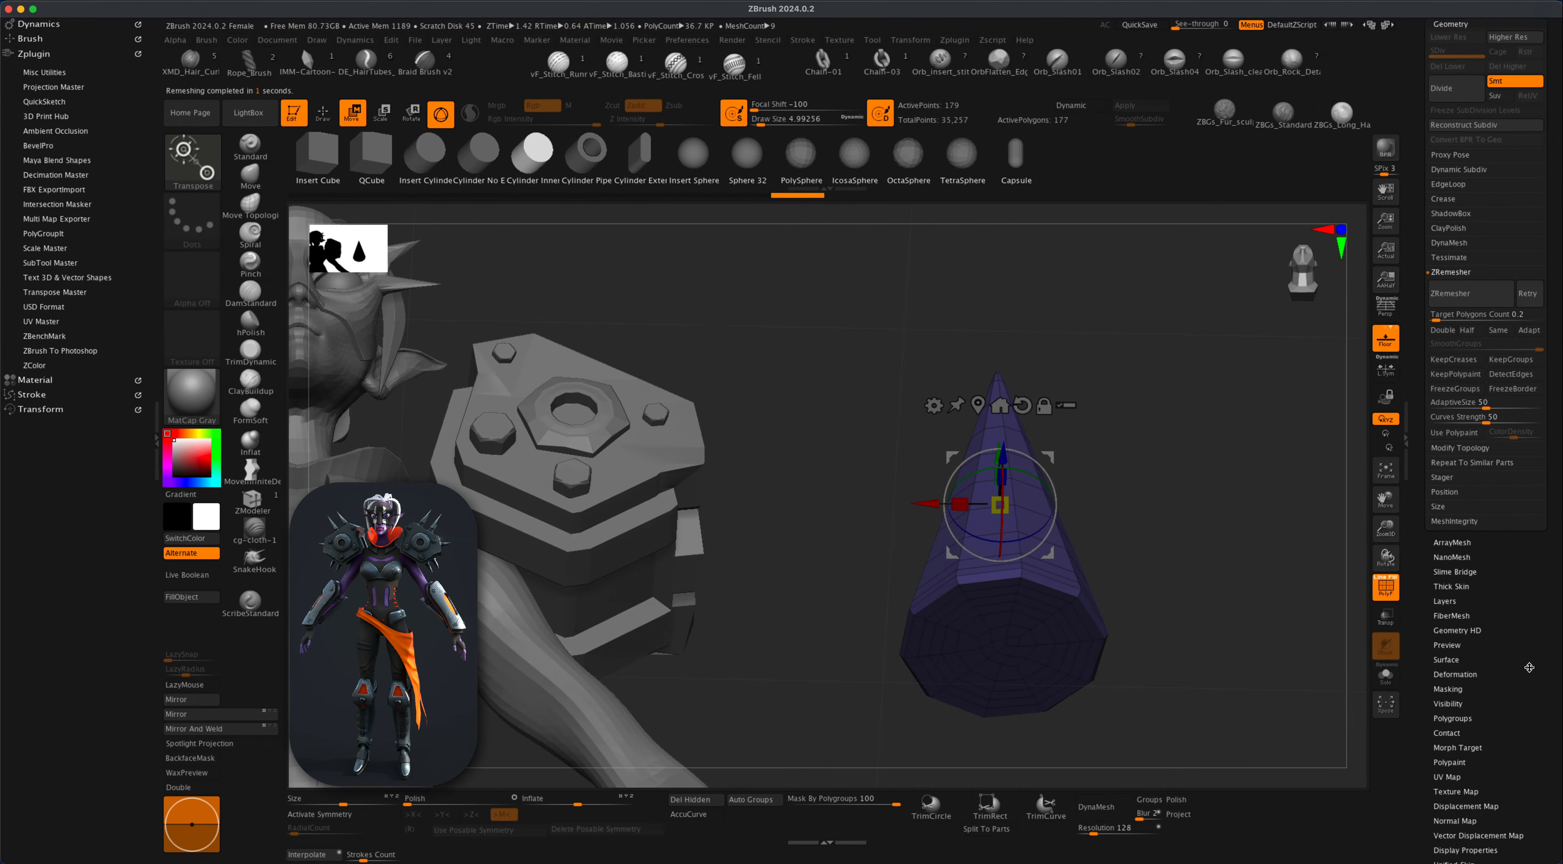
drag(1530, 668, 1528, 622)
click(1453, 659)
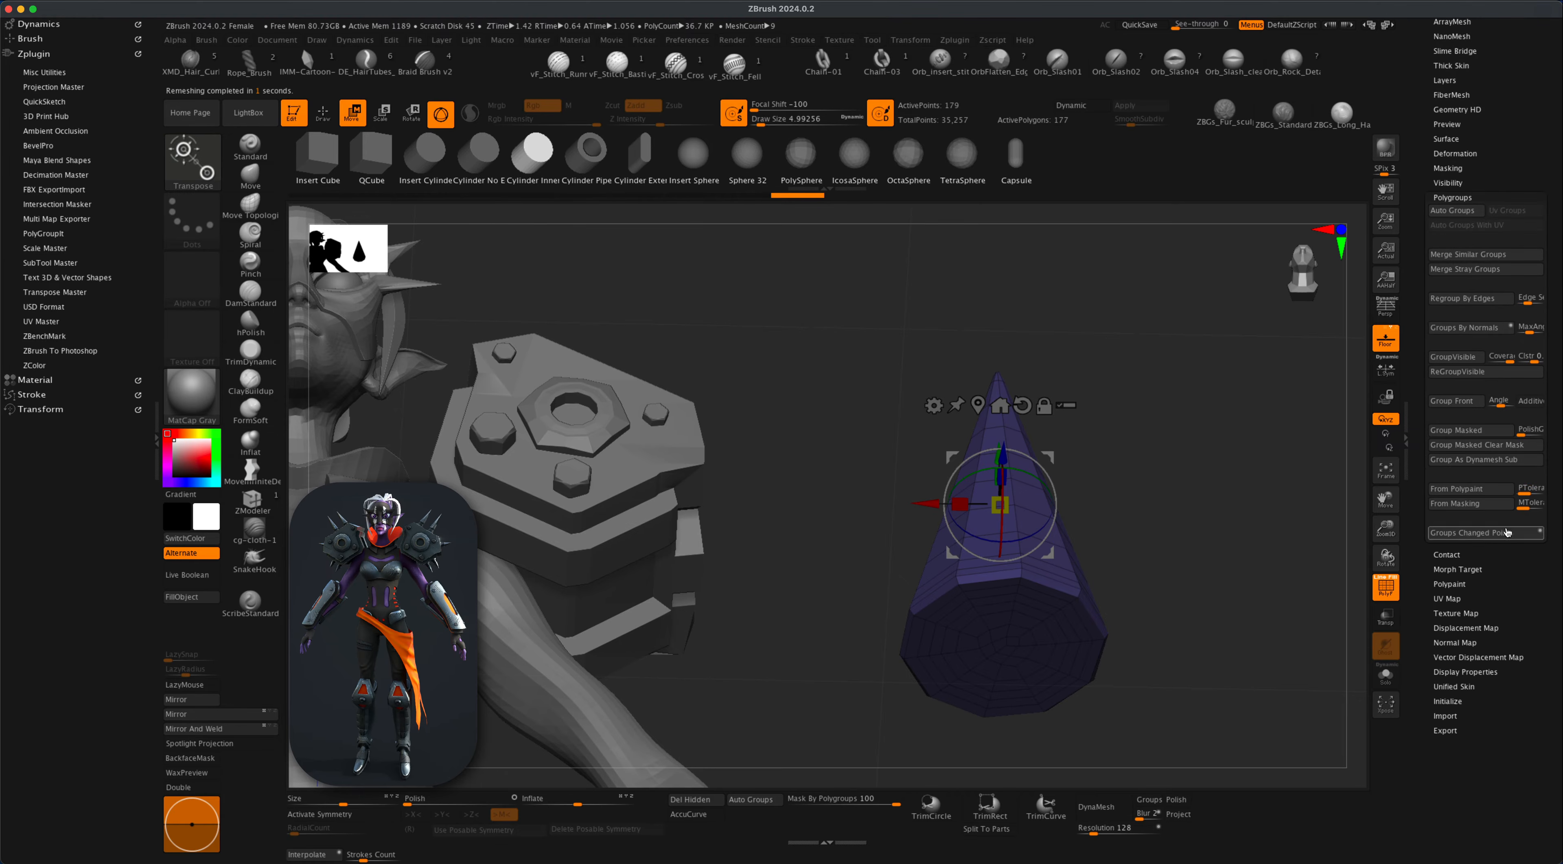
click(1473, 330)
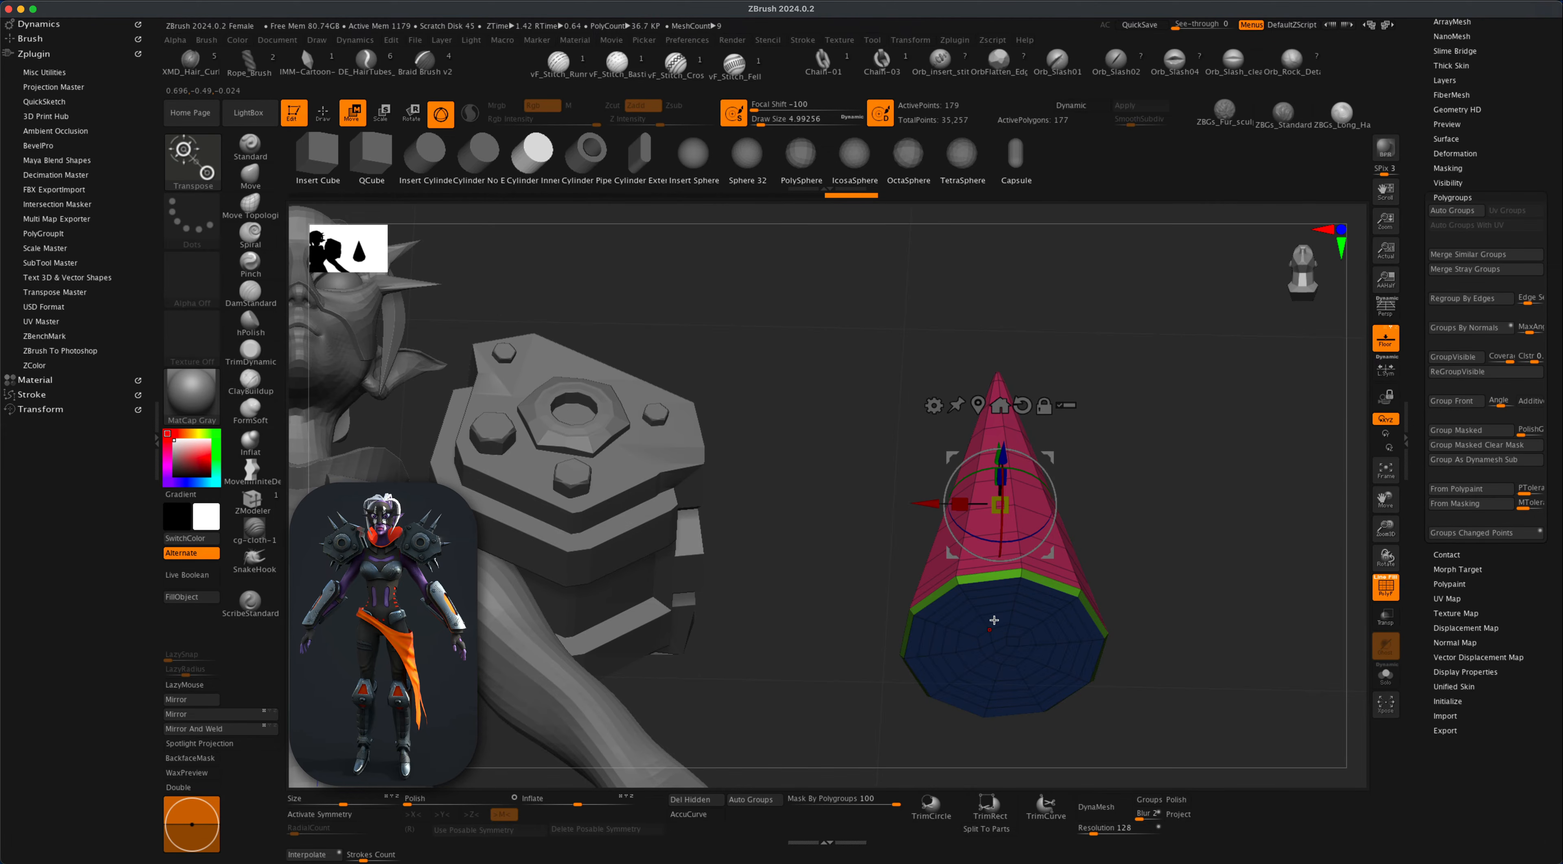
Hide the cone's base and rim polygroups and delete the hidden geometry, leaving only the side walls.
key(q)
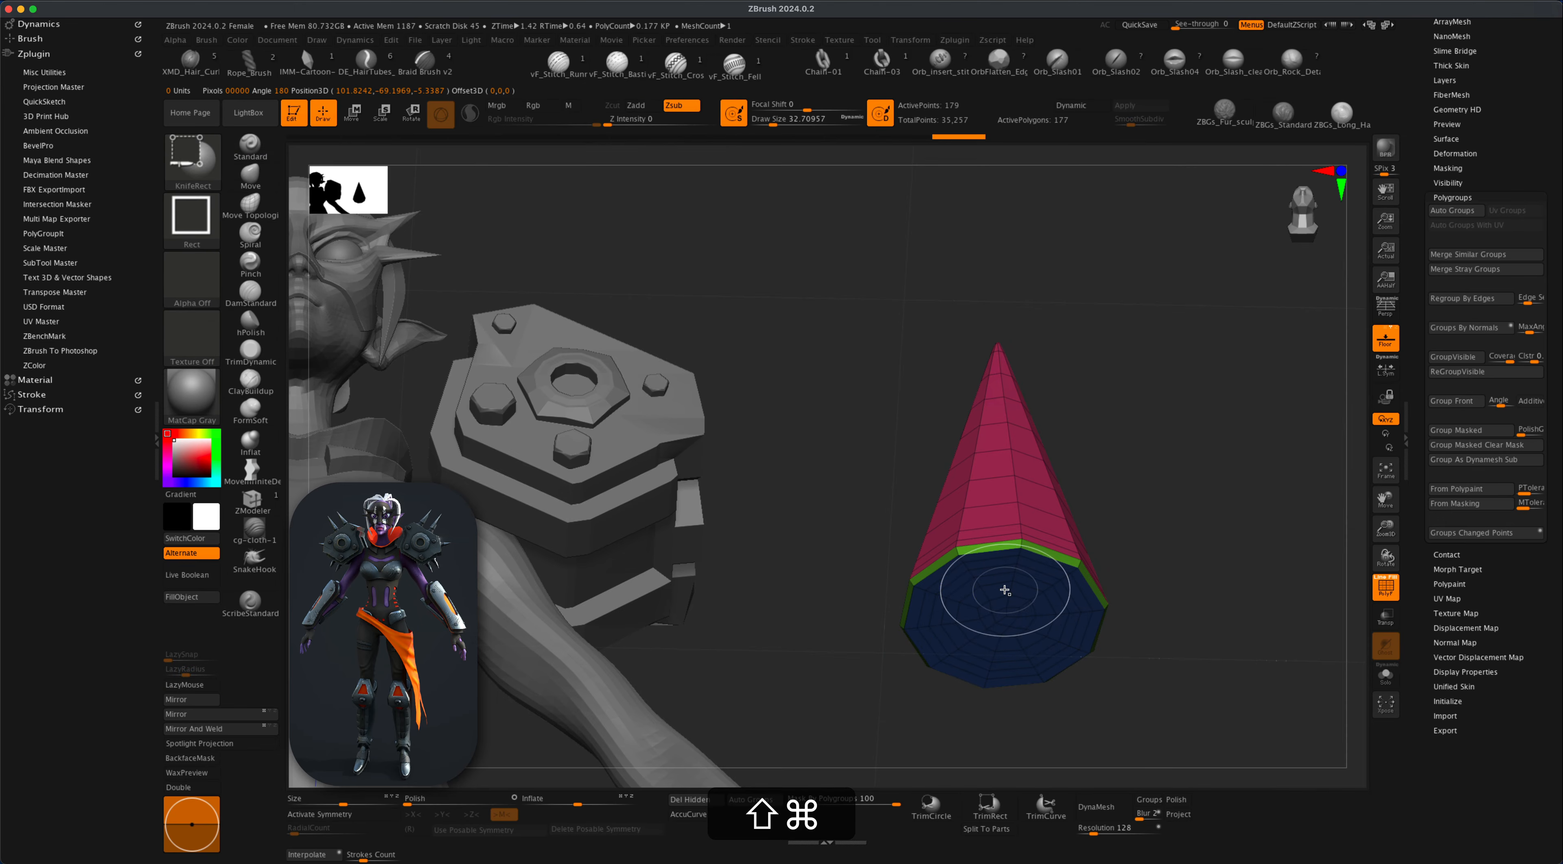
shift+super+click(1005, 590)
shift+super+click(1005, 590)
drag(1148, 619, 1158, 649)
shift+super+click(1054, 565)
drag(1178, 574, 1172, 606)
click(700, 801)
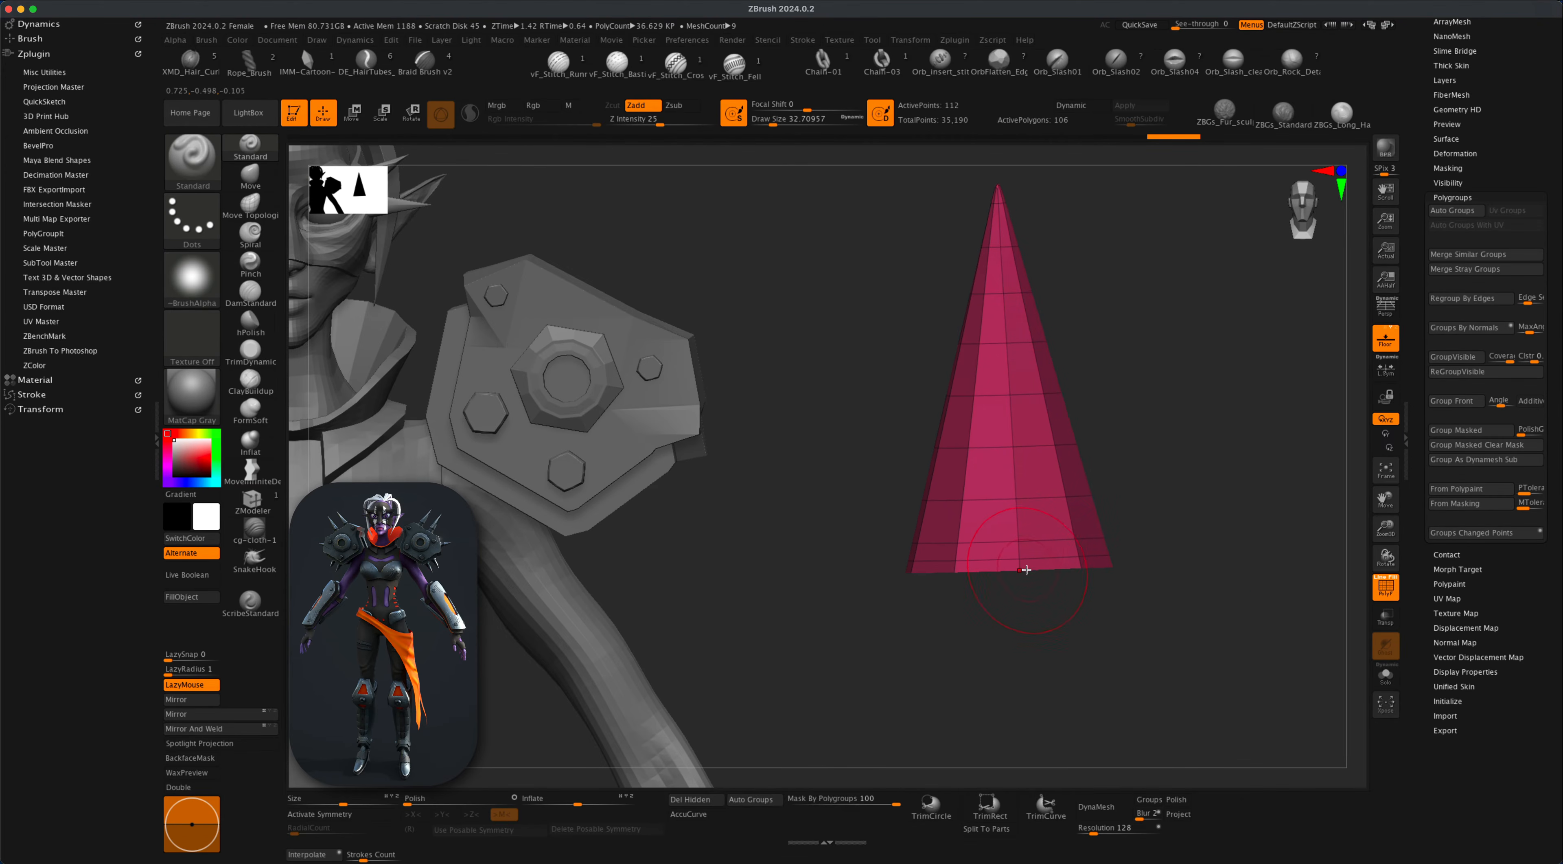
Delete several of the cone's horizontal edge loops with ZModeler, leaving only a few widely spaced loops along its height.
click(253, 510)
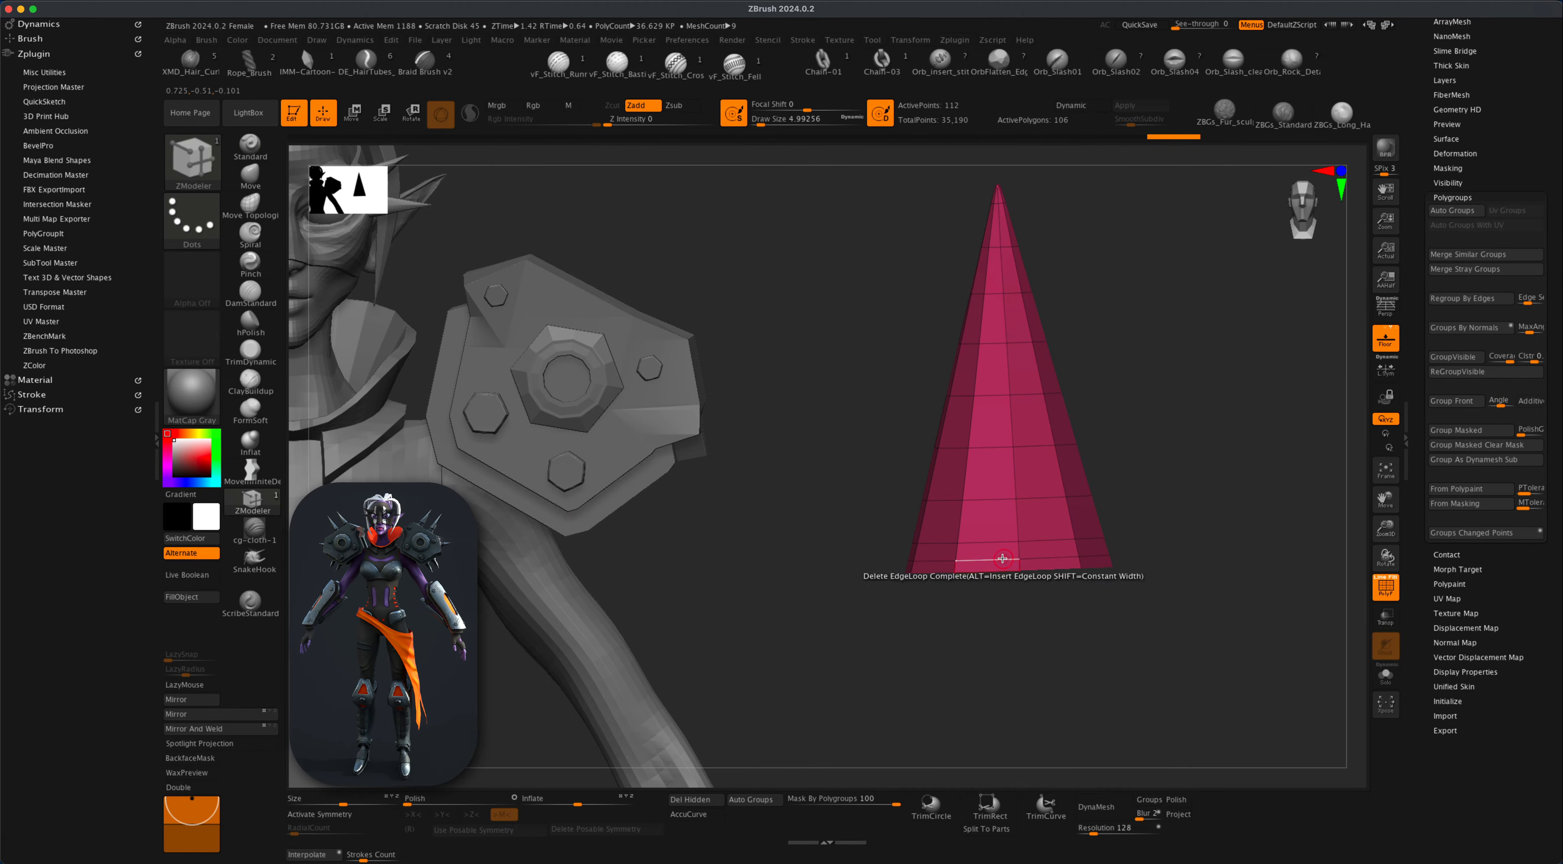
key(space)
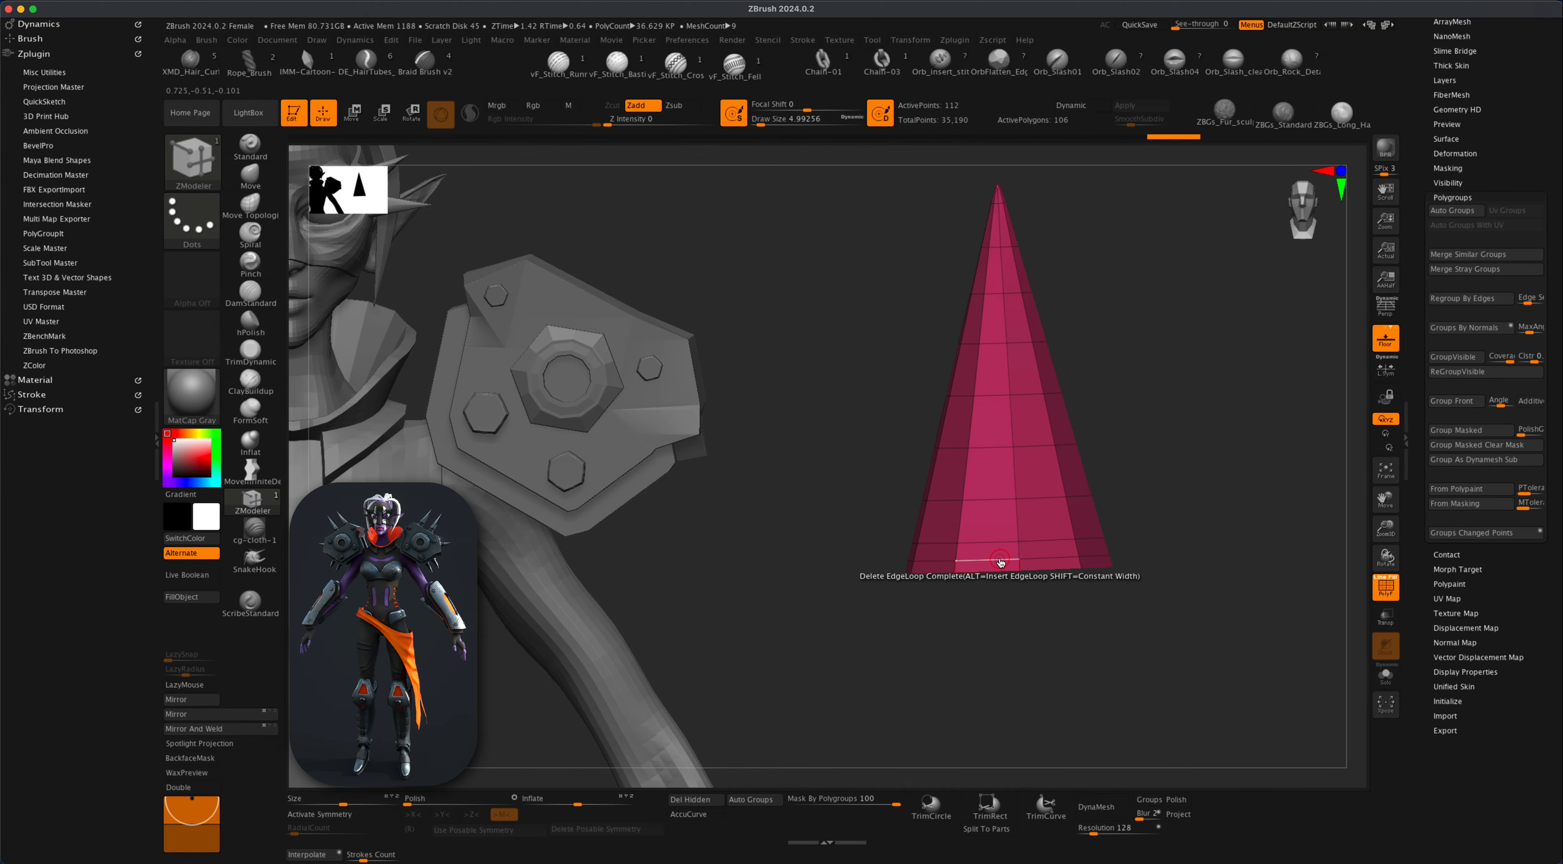
click(1008, 539)
click(1008, 539)
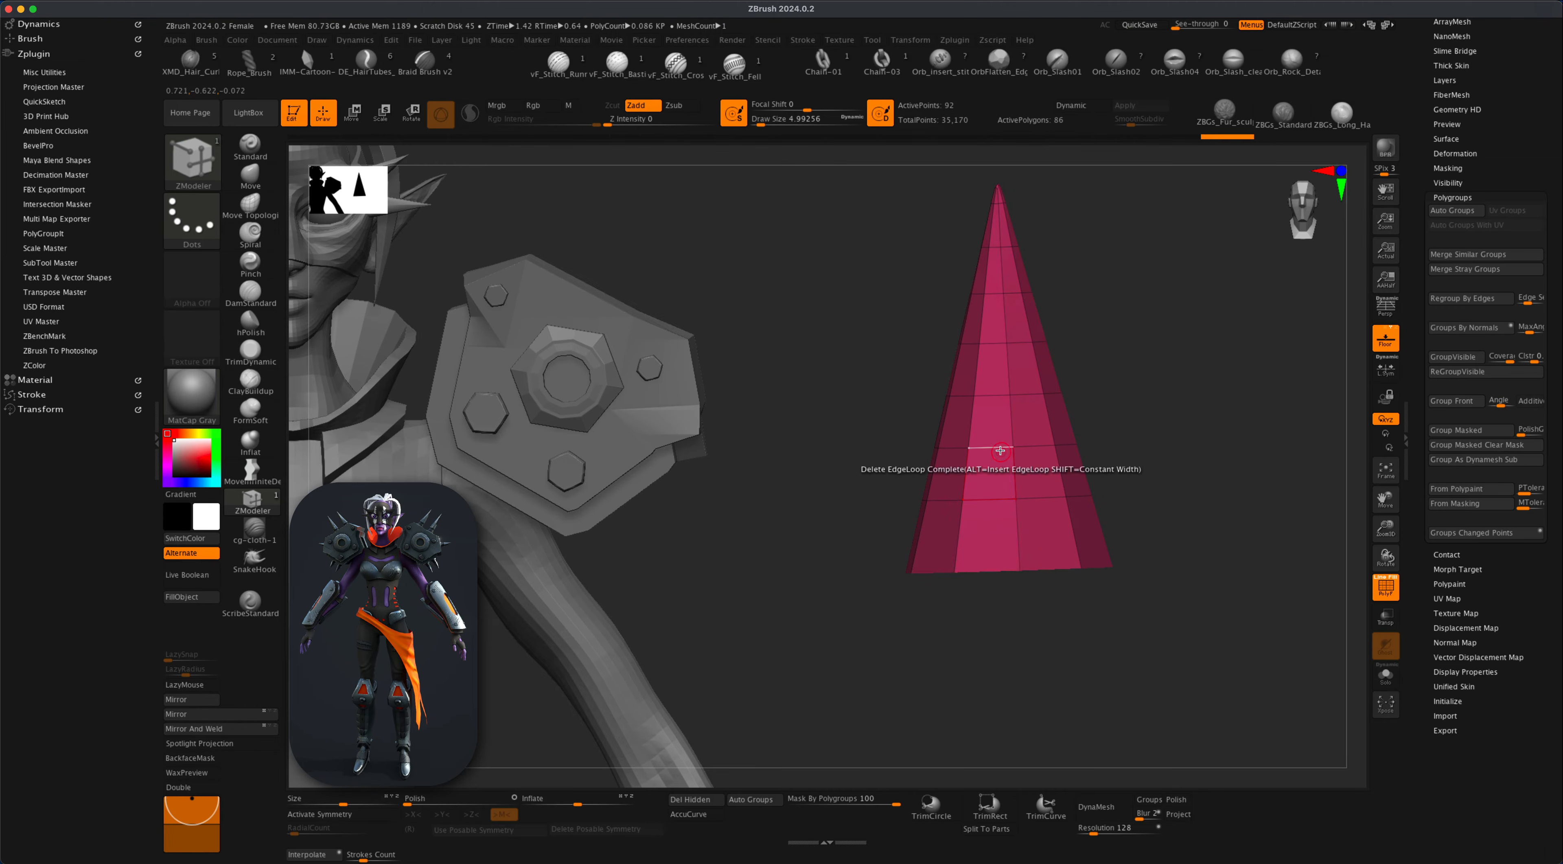
click(1001, 449)
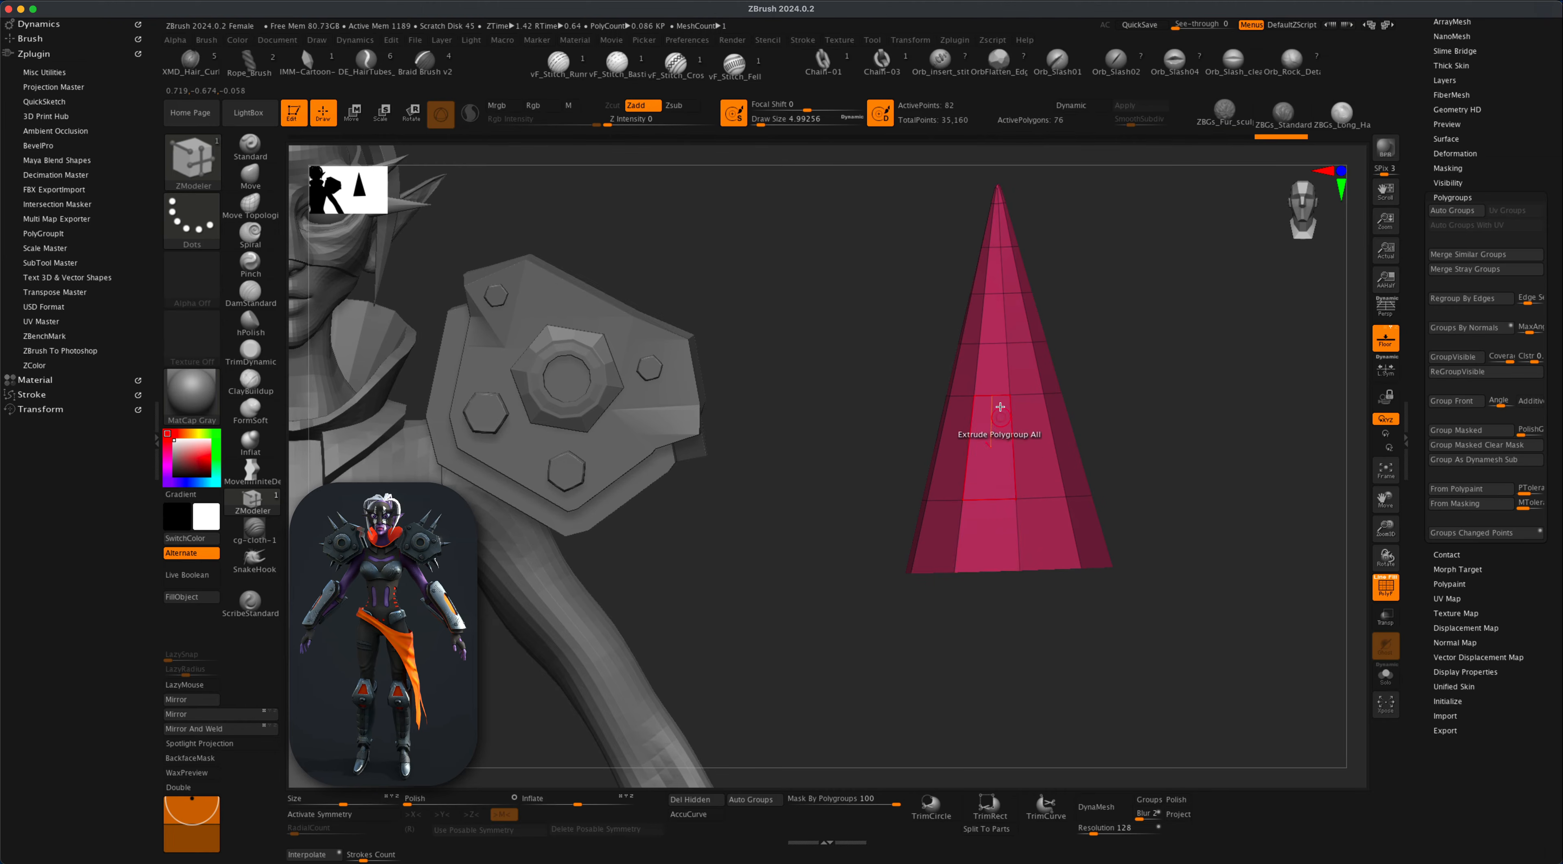
click(996, 342)
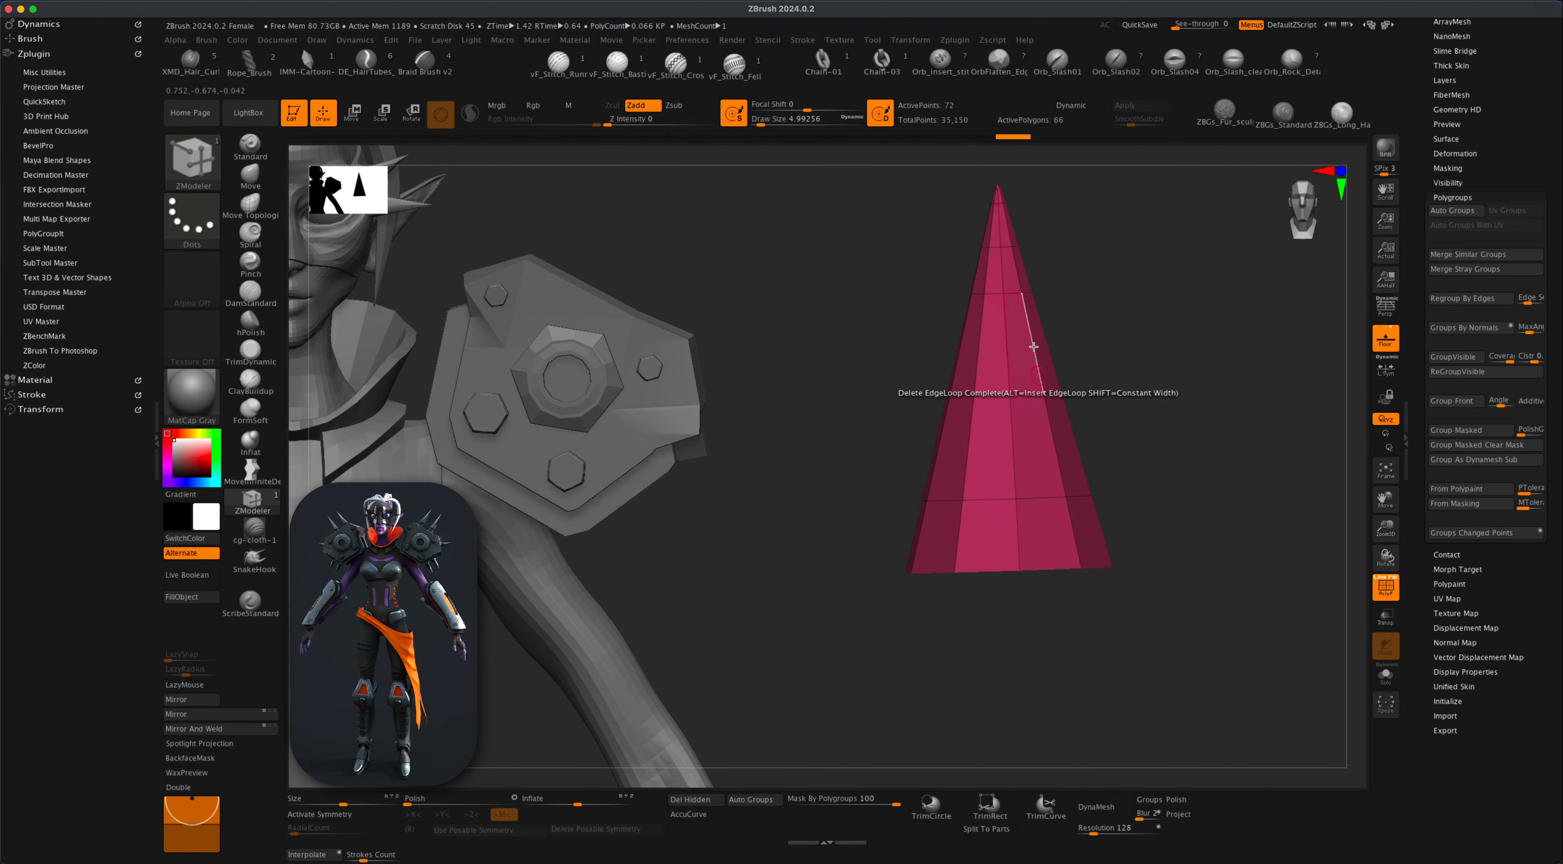
click(996, 246)
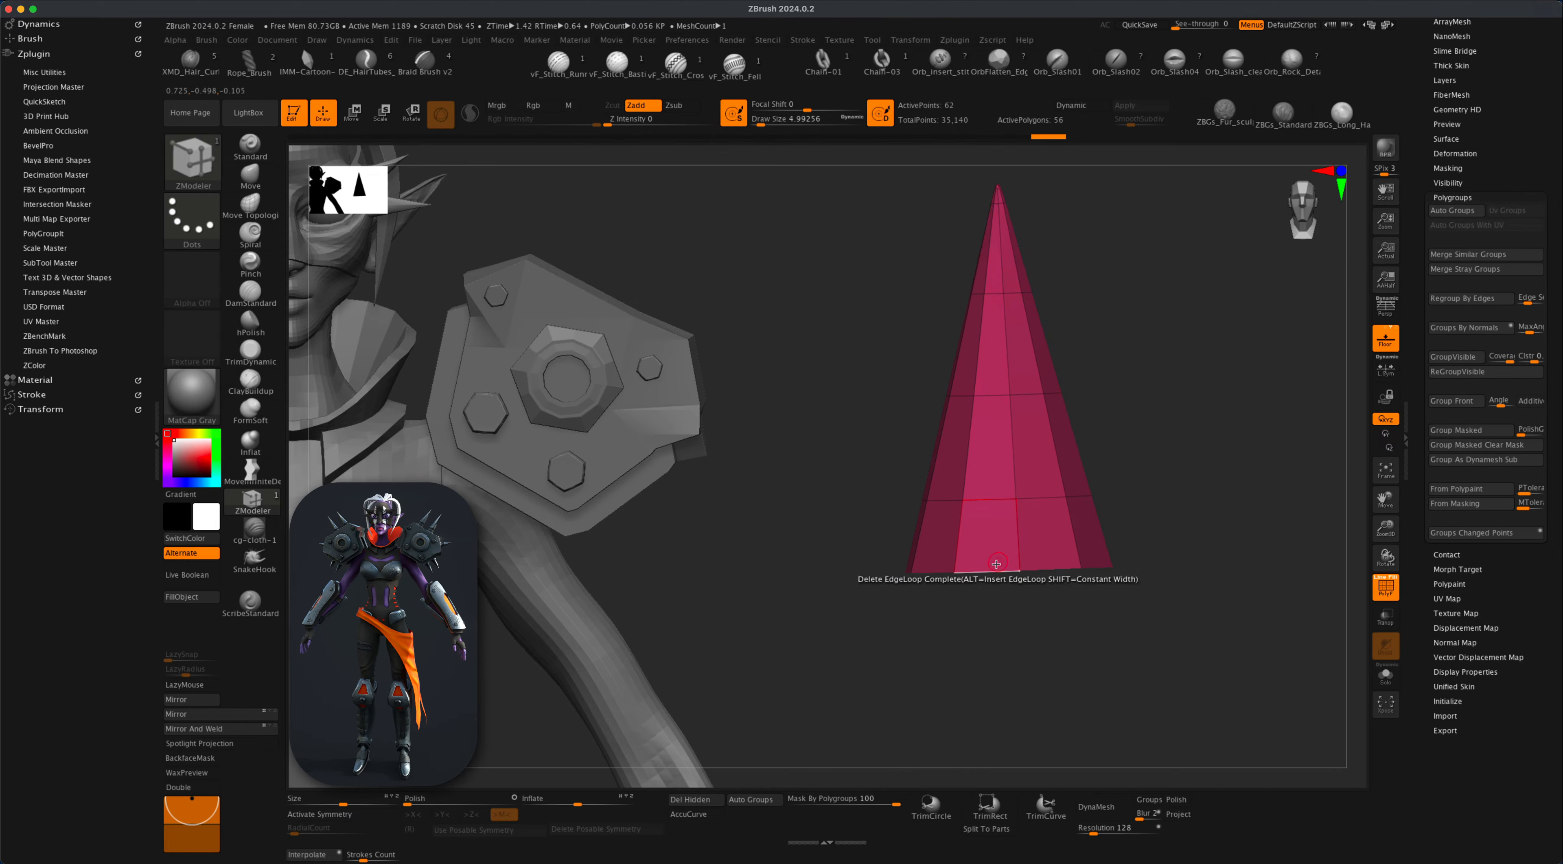
Inset the polyloop around the middle of the cone with ZModeler's Inset polygon action targeting Polyloop.
mouse_move(1025, 624)
mouse_down()
mouse_move(1027, 598)
mouse_move(1030, 617)
mouse_up()
key(space)
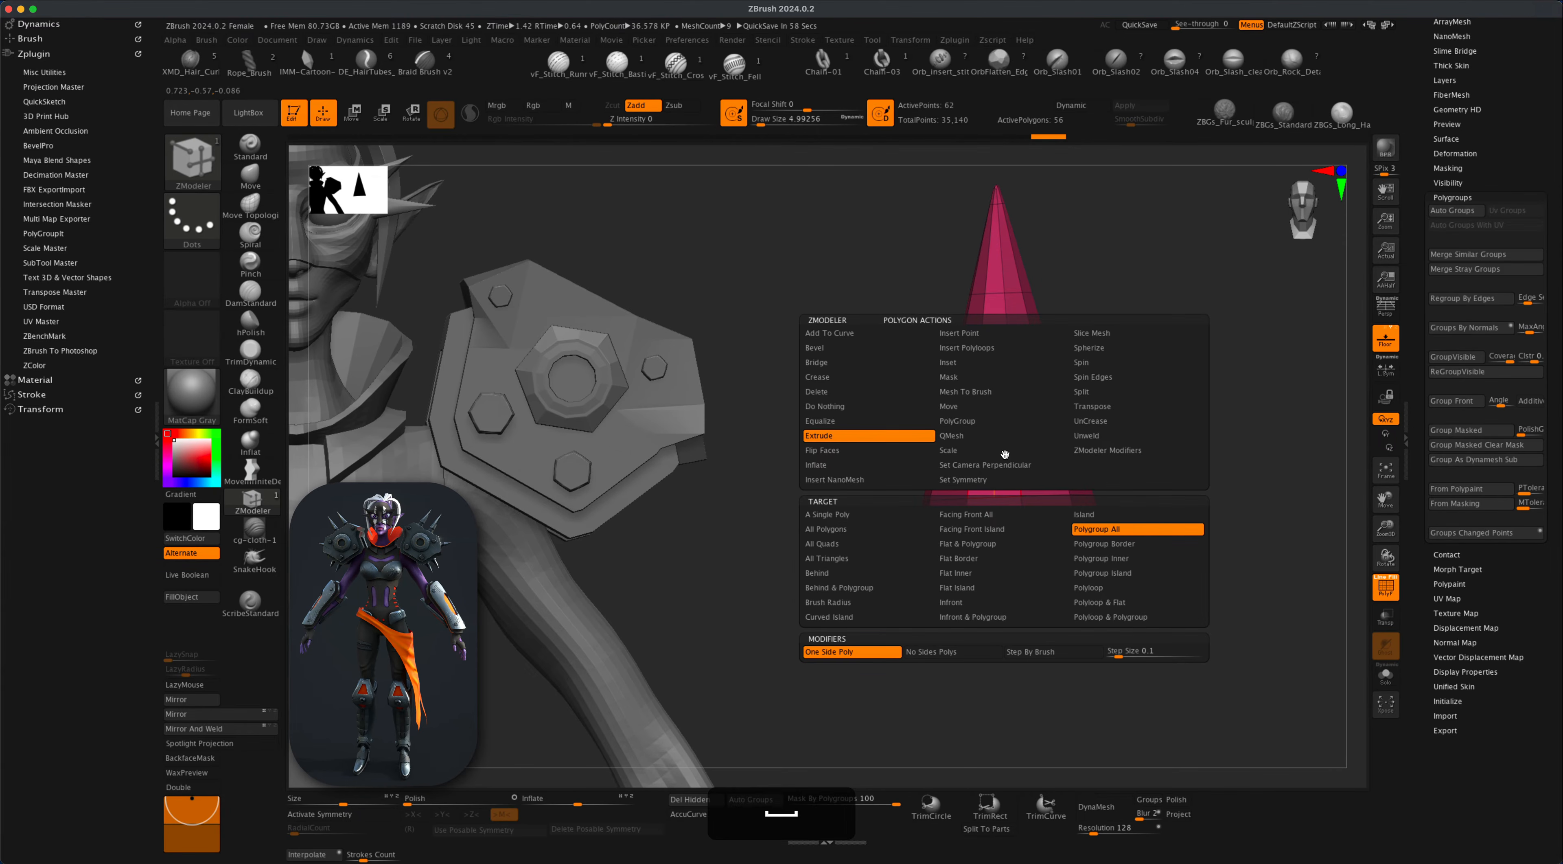
click(978, 362)
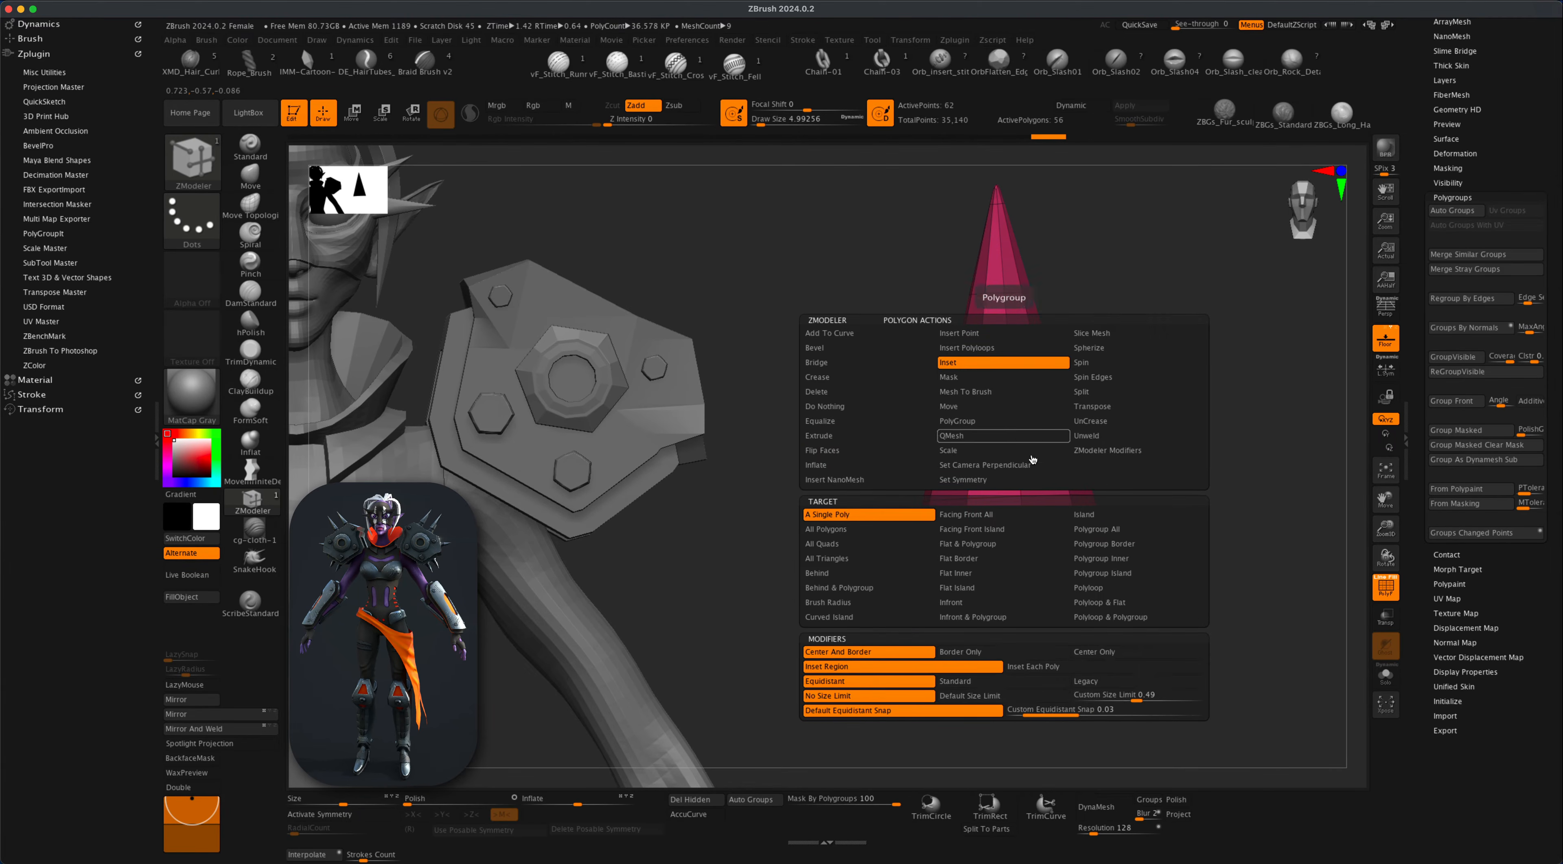
click(1089, 588)
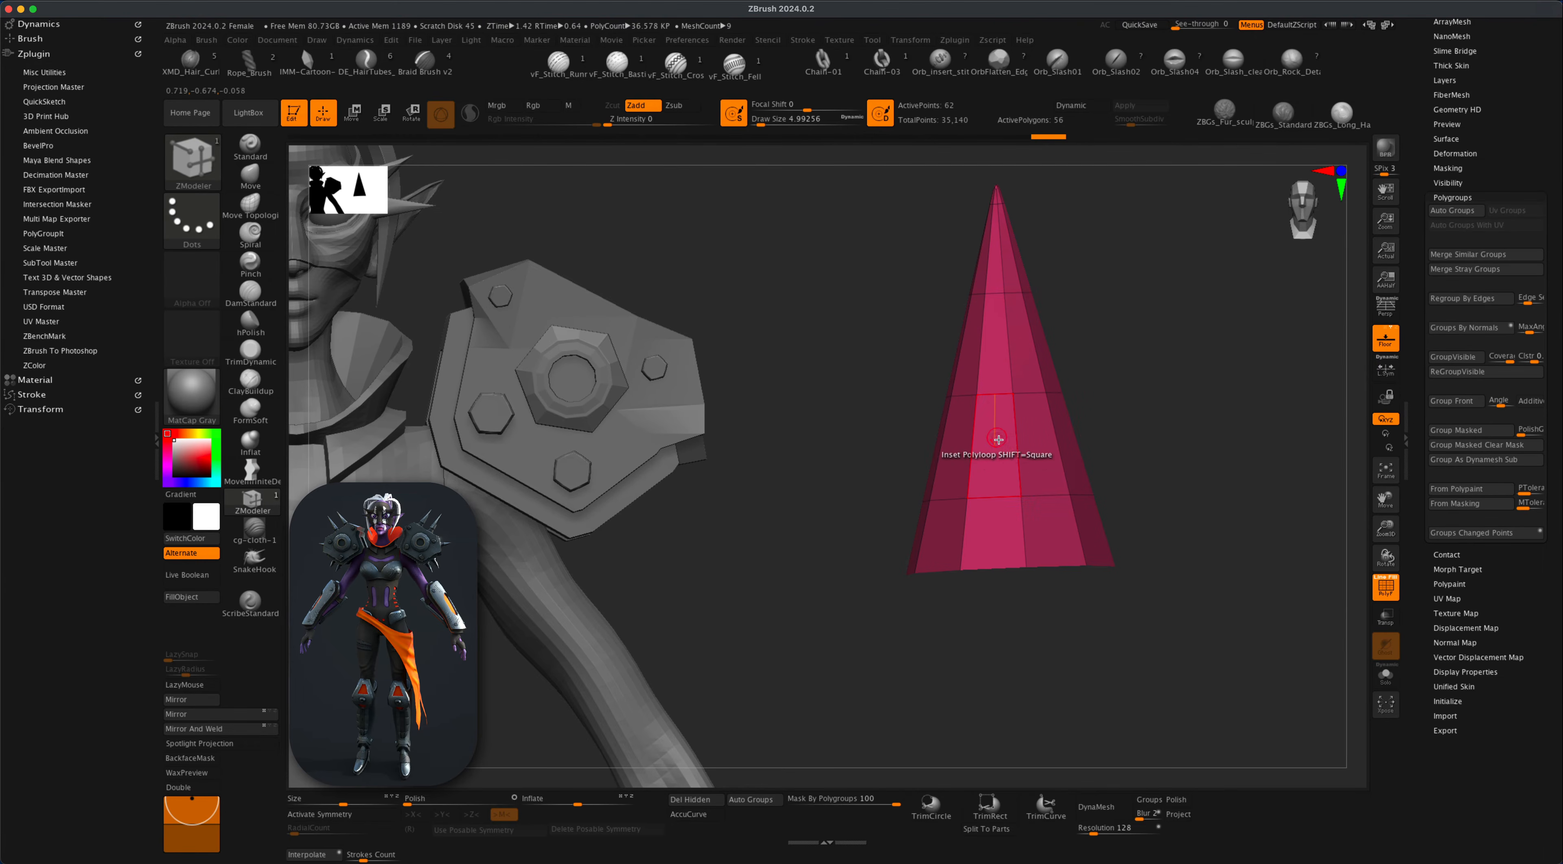
click(995, 460)
drag(994, 463, 1029, 447)
Extrude the inset middle band inward with ZModeler to form a recessed groove, and turn on Double-sided display for the cone.
key(space)
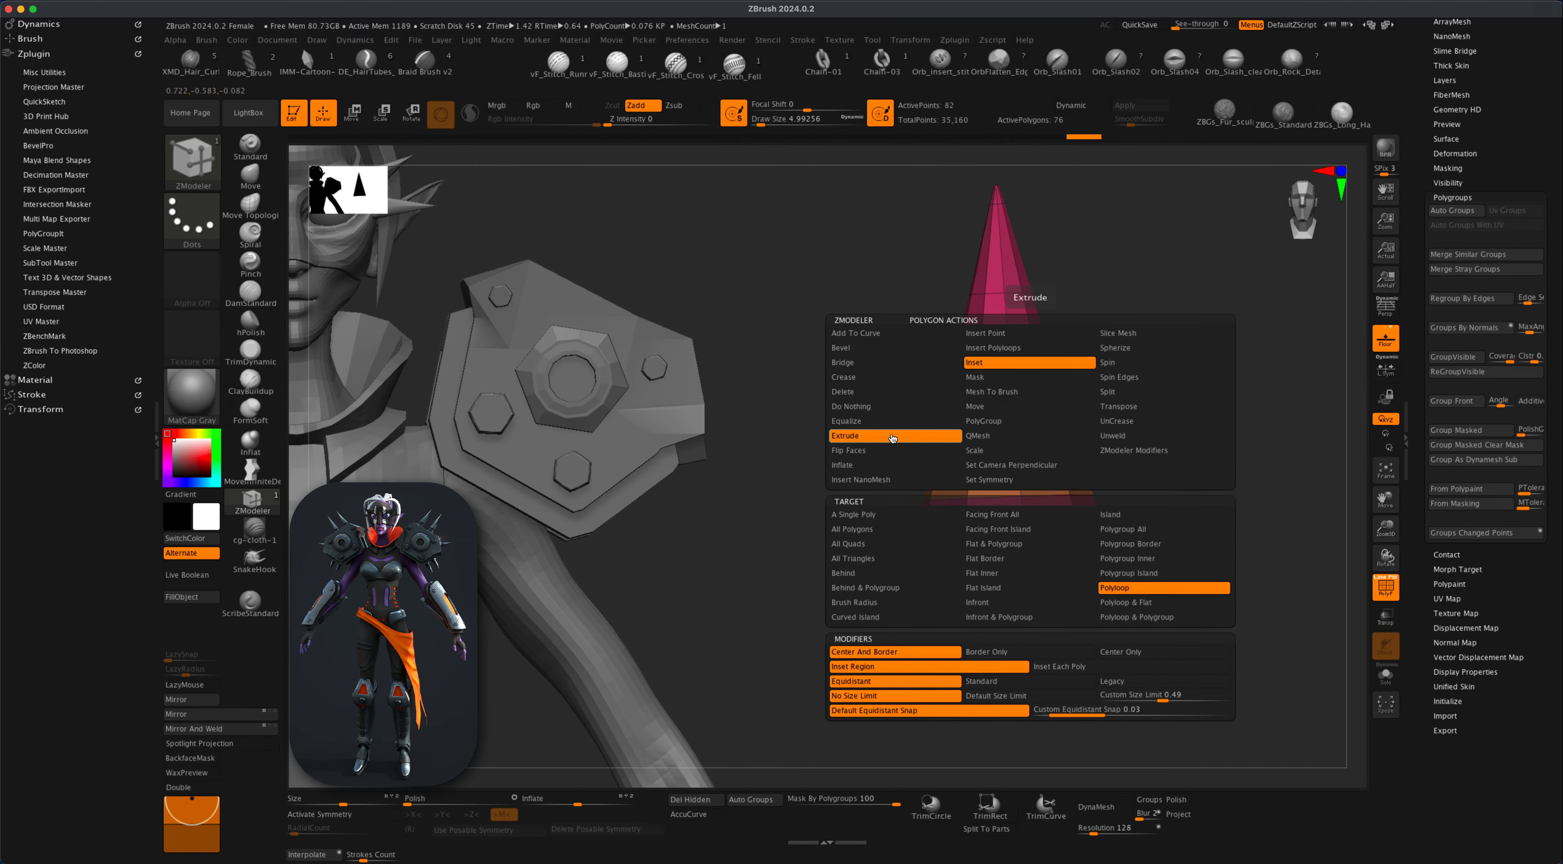
click(861, 436)
drag(1050, 443, 1001, 444)
mouse_move(1187, 507)
mouse_down()
mouse_move(1180, 440)
mouse_move(1176, 537)
mouse_move(1193, 535)
mouse_move(1179, 489)
mouse_move(1175, 503)
mouse_up()
drag(876, 696, 868, 667)
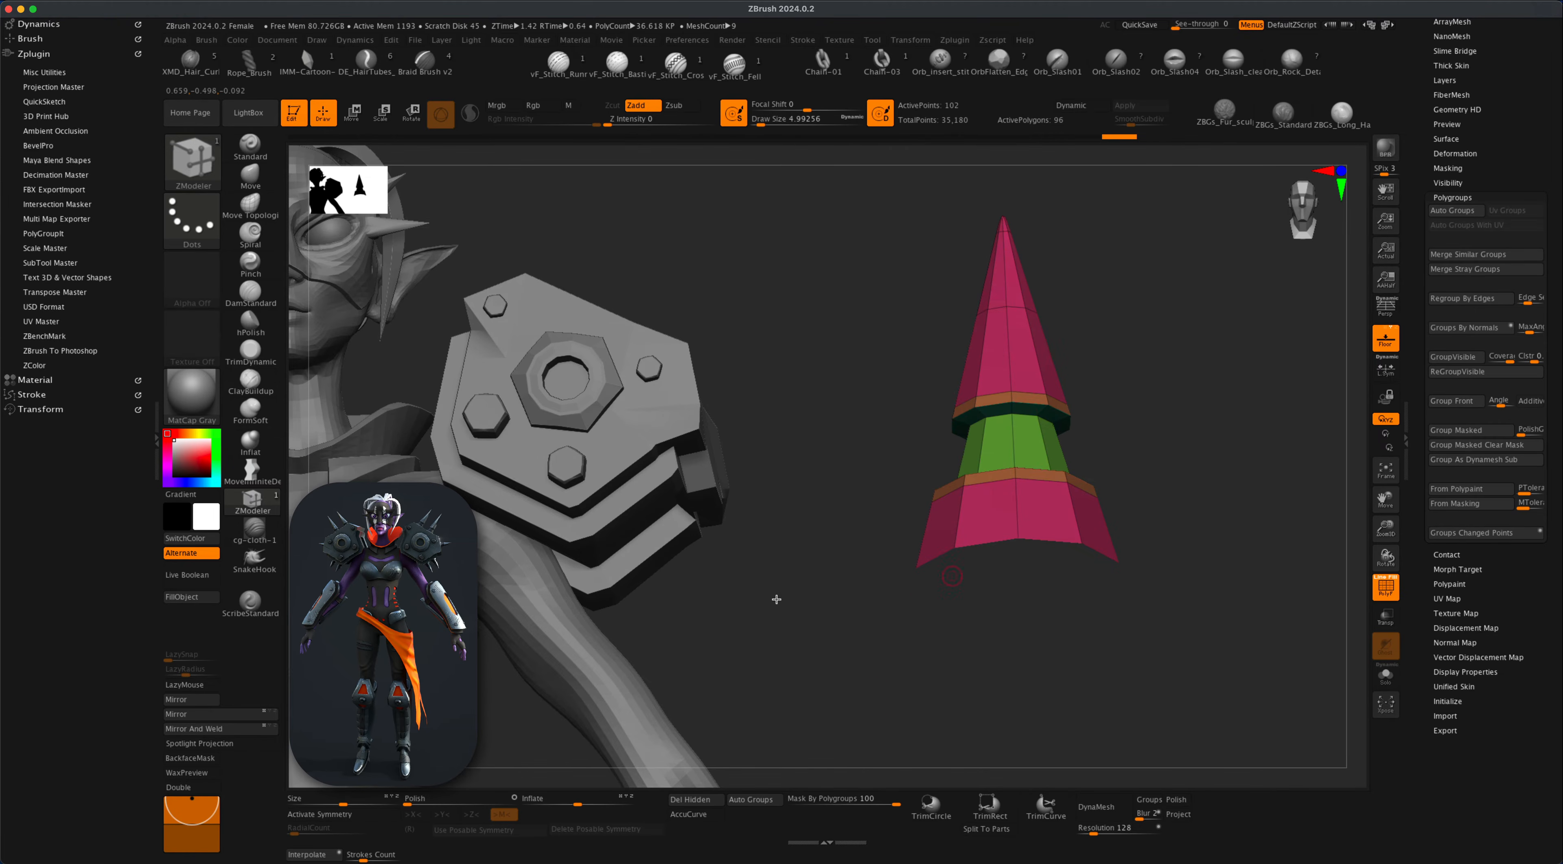
click(191, 788)
drag(712, 683, 980, 691)
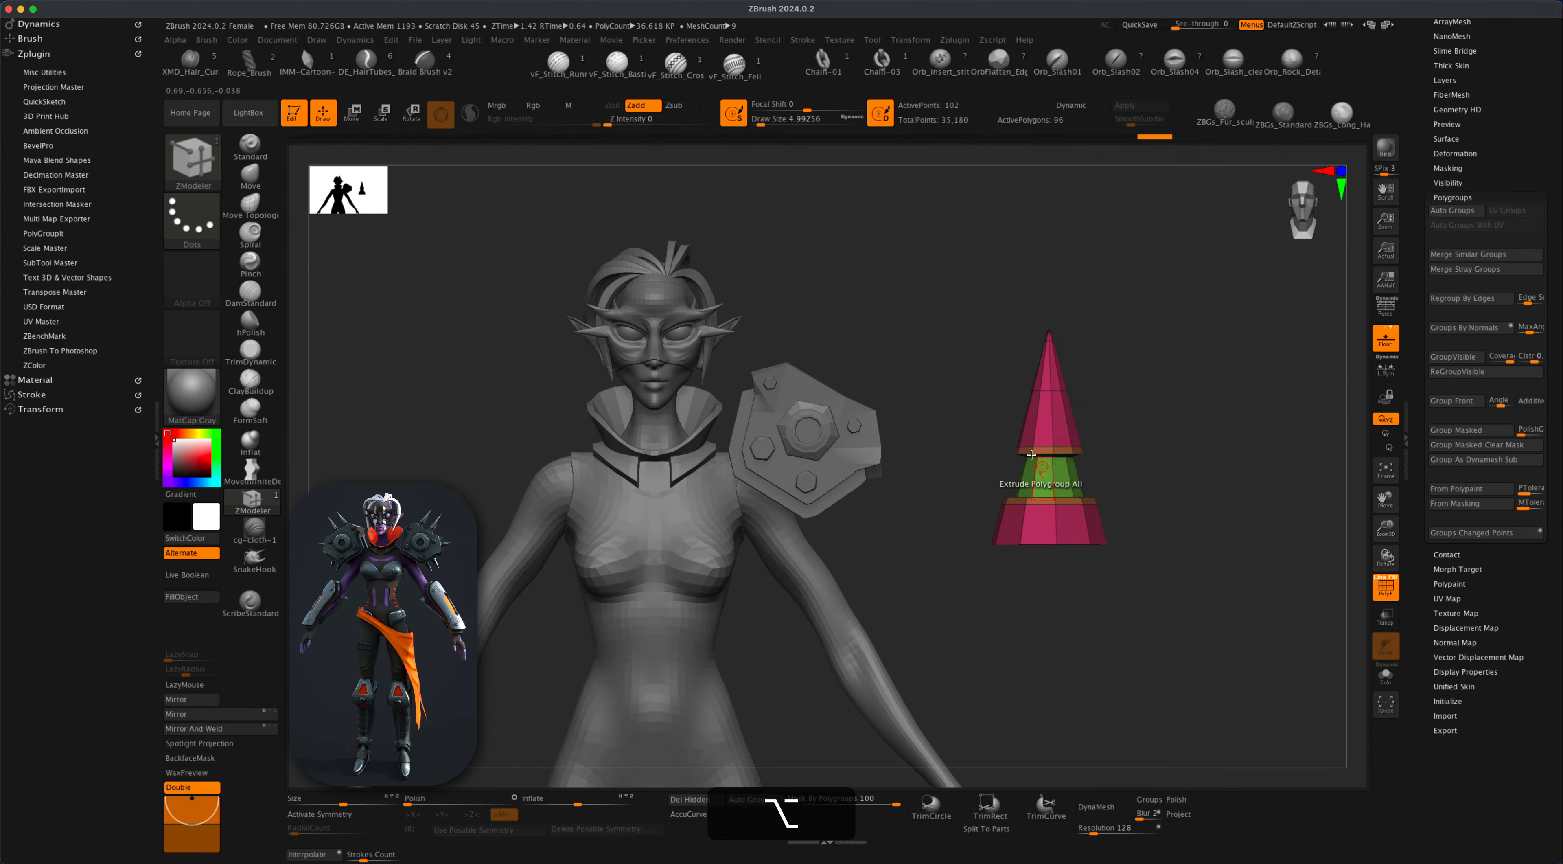
Hide the polyframe, centre the transform gizmo on the spike, scale it down and move it close to the shoulder armour.
click(1387, 588)
click(364, 116)
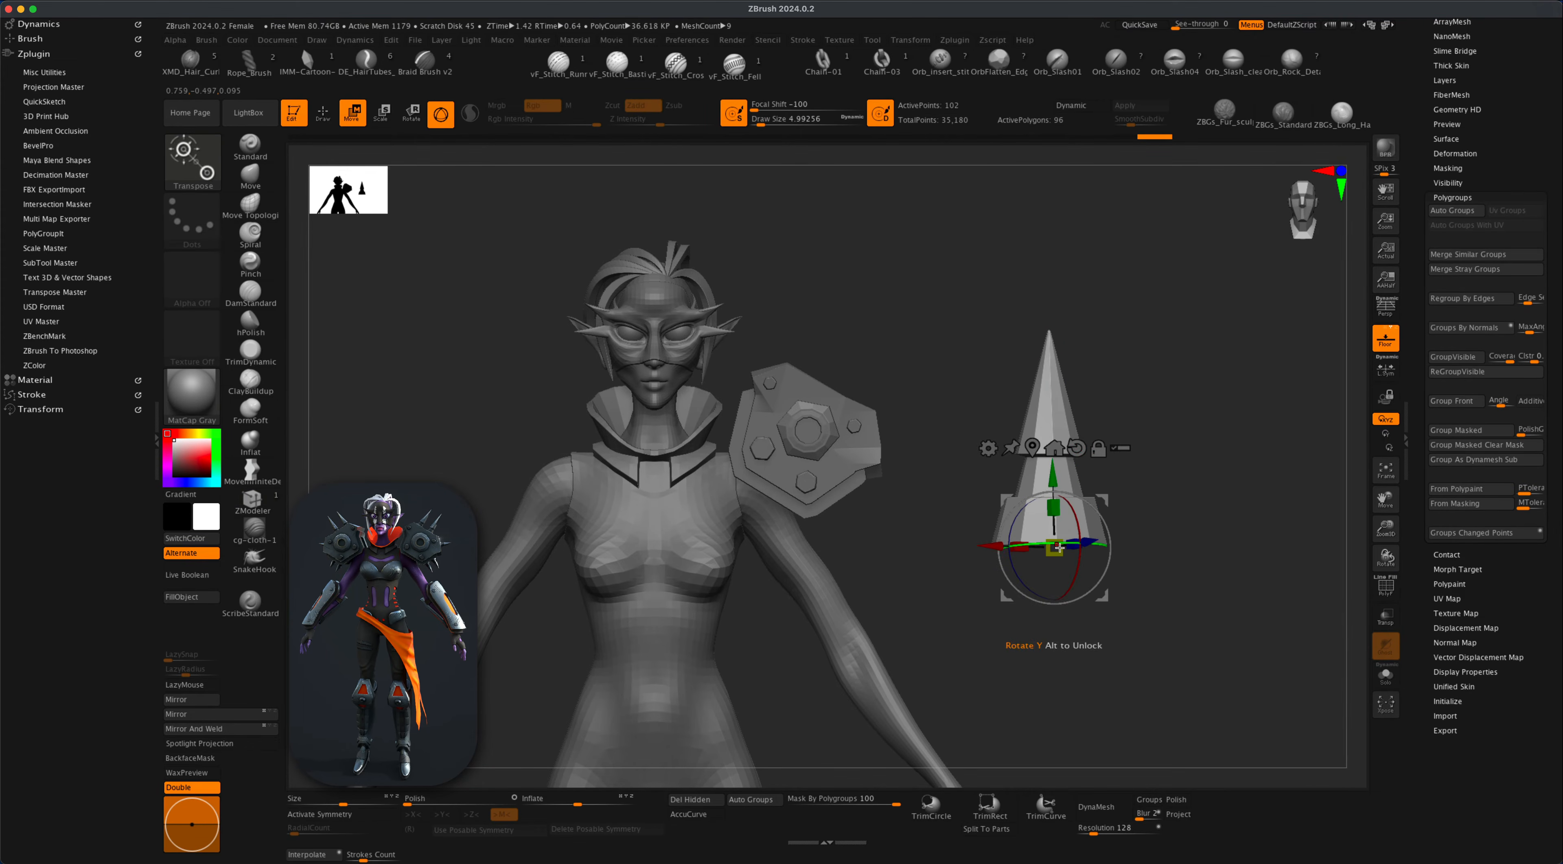
click(1033, 449)
click(1071, 341)
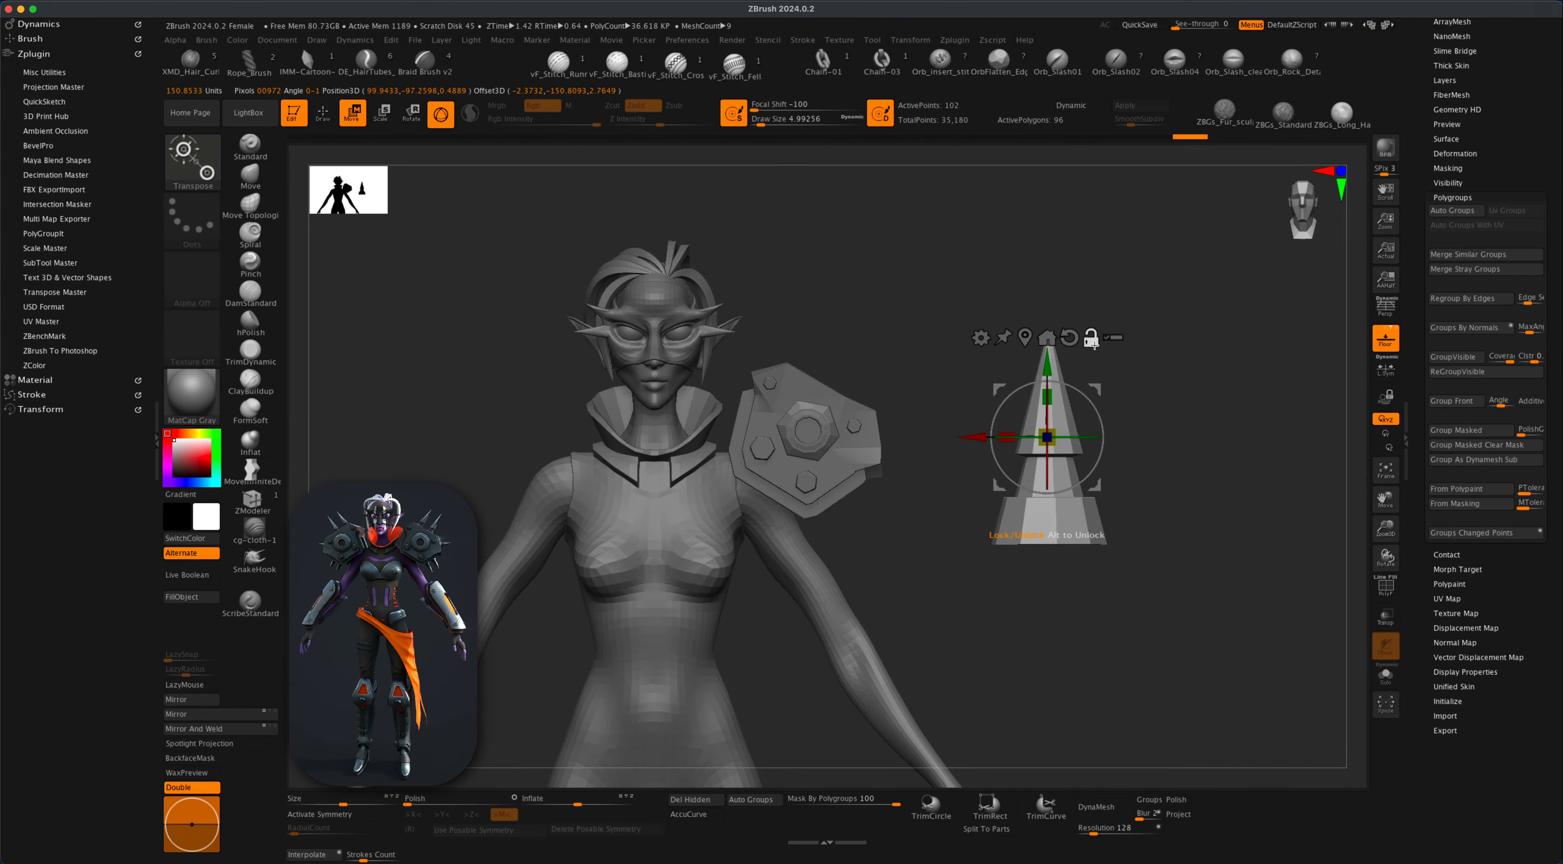
drag(1081, 423, 945, 359)
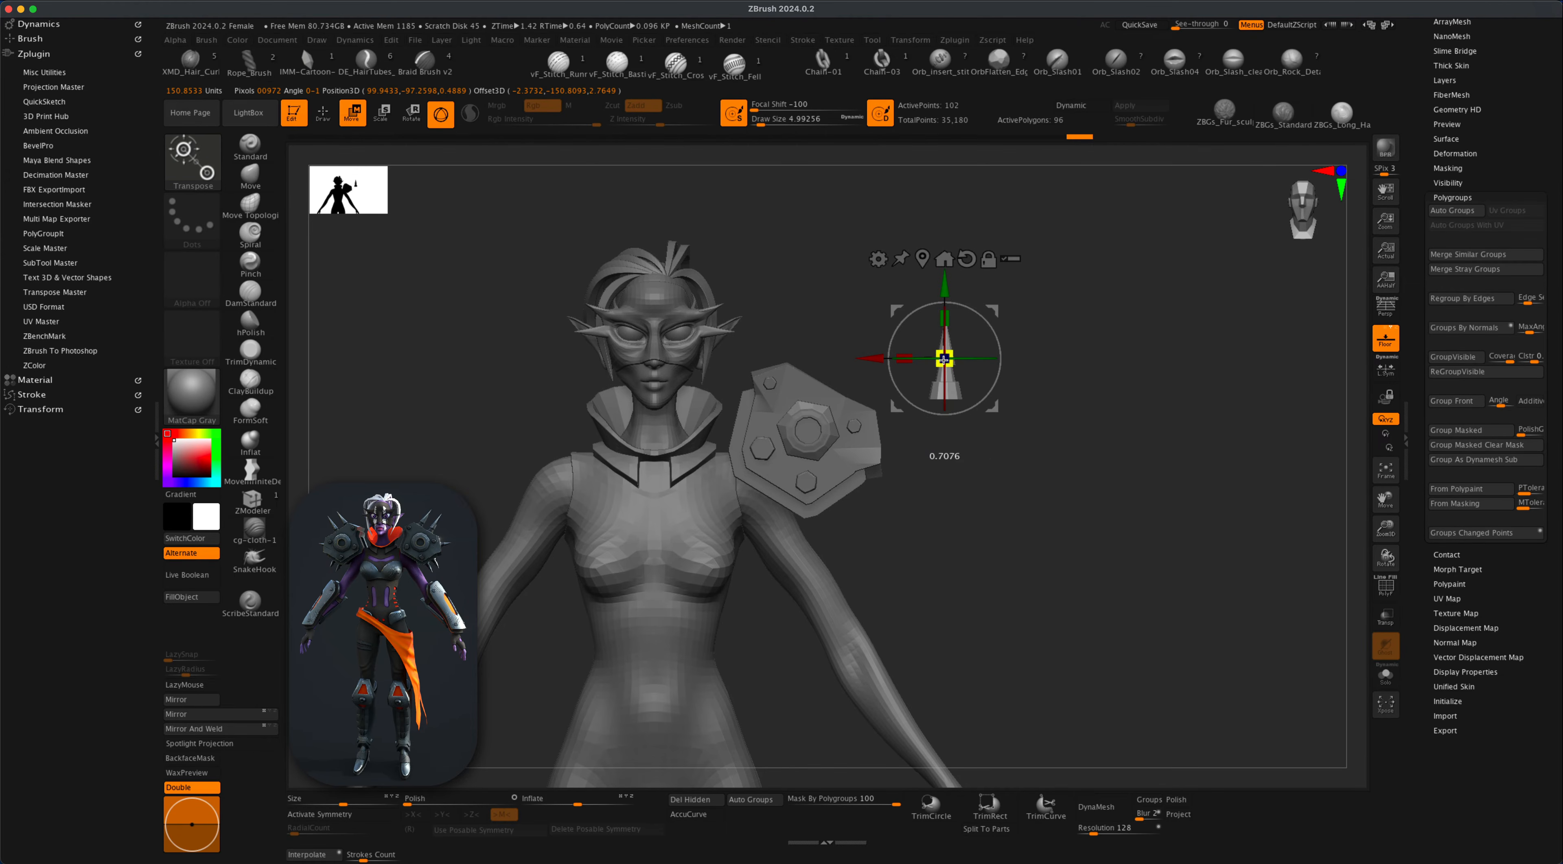
Move and tilt the spike so its base sits on the upper sloping edge of the shoulder armour block.
drag(1002, 308, 871, 326)
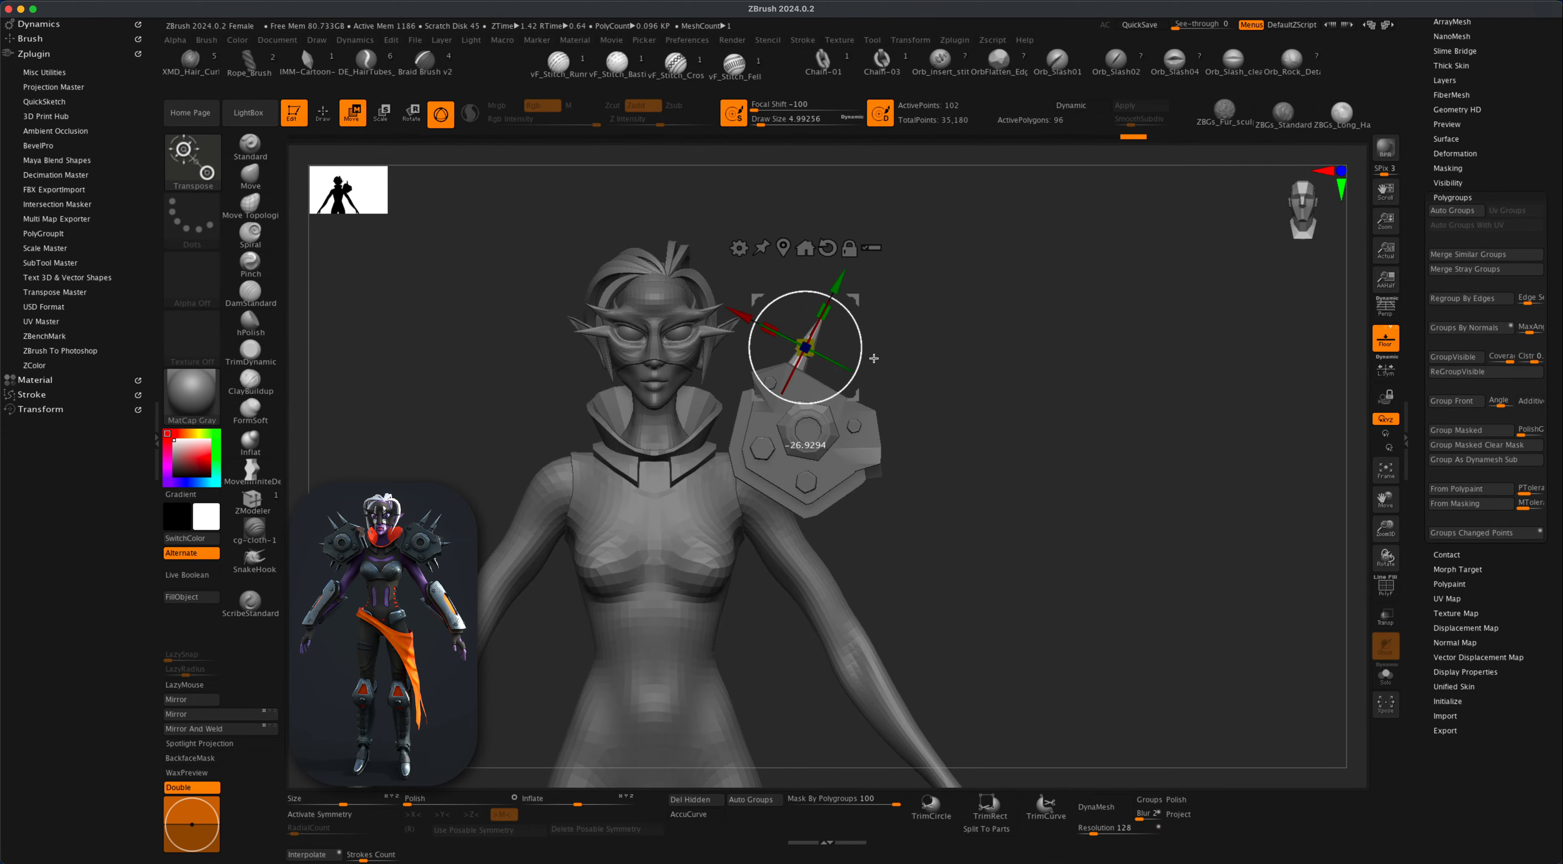
drag(878, 363, 876, 351)
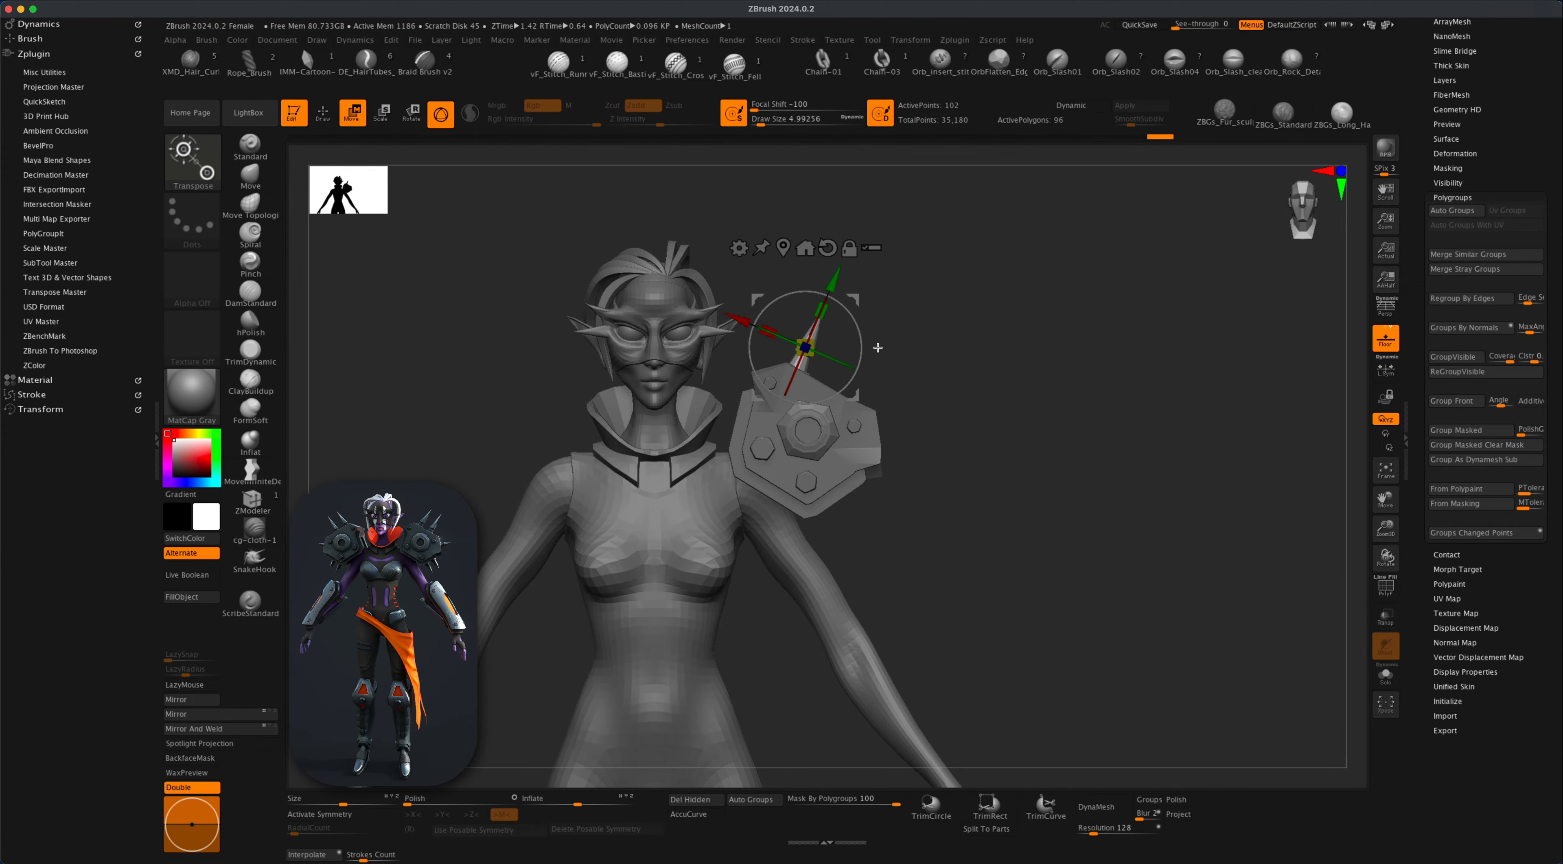
drag(856, 299, 866, 295)
alt+drag(977, 388, 1015, 474)
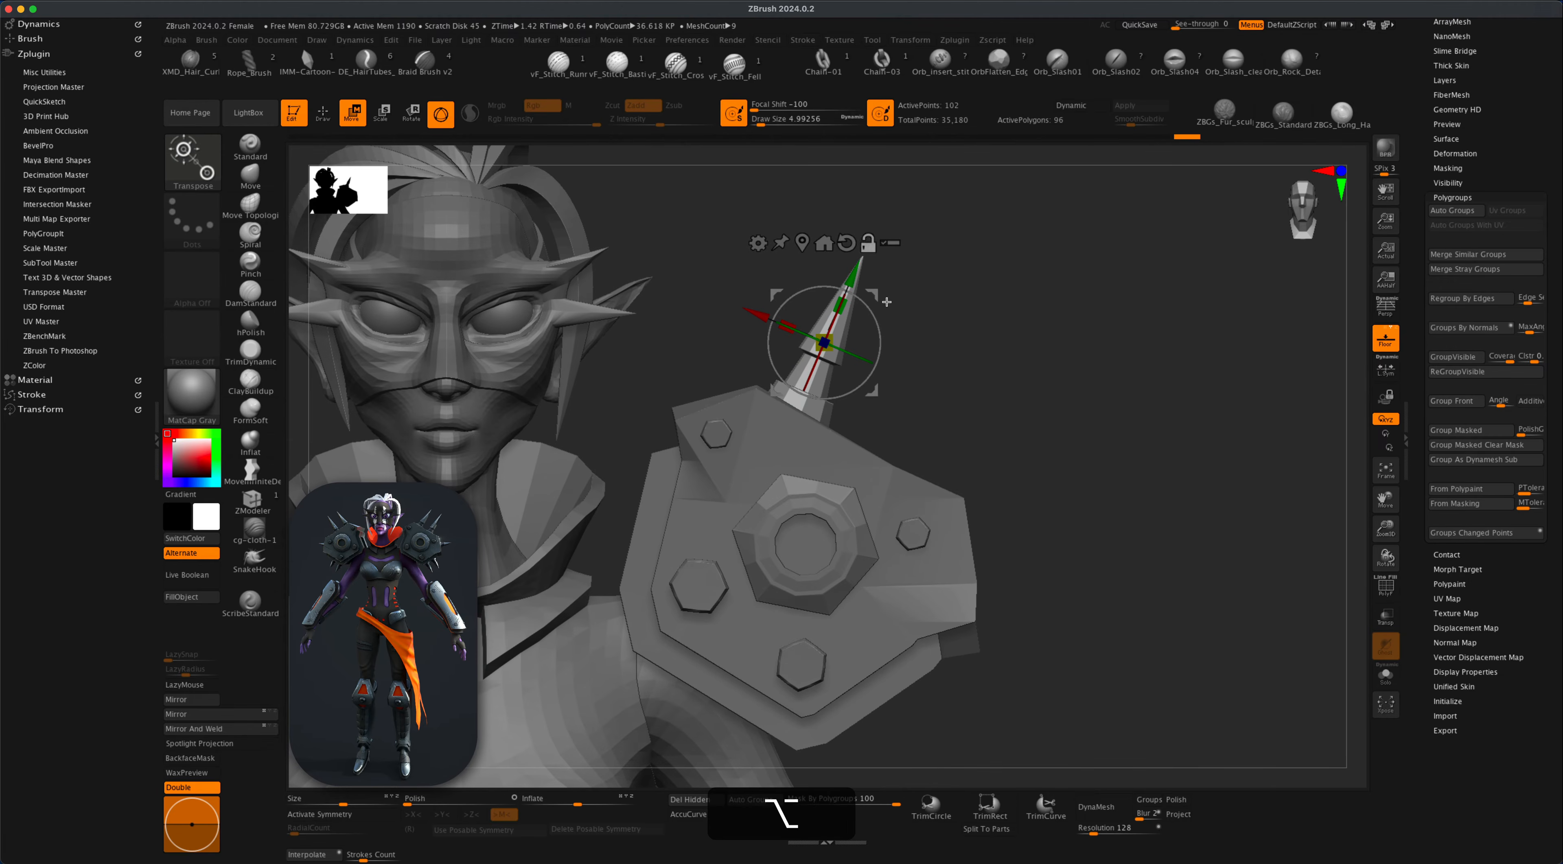
mouse_move(887, 301)
mouse_down()
mouse_move(884, 339)
mouse_move(874, 305)
mouse_up()
drag(1080, 385, 1196, 413)
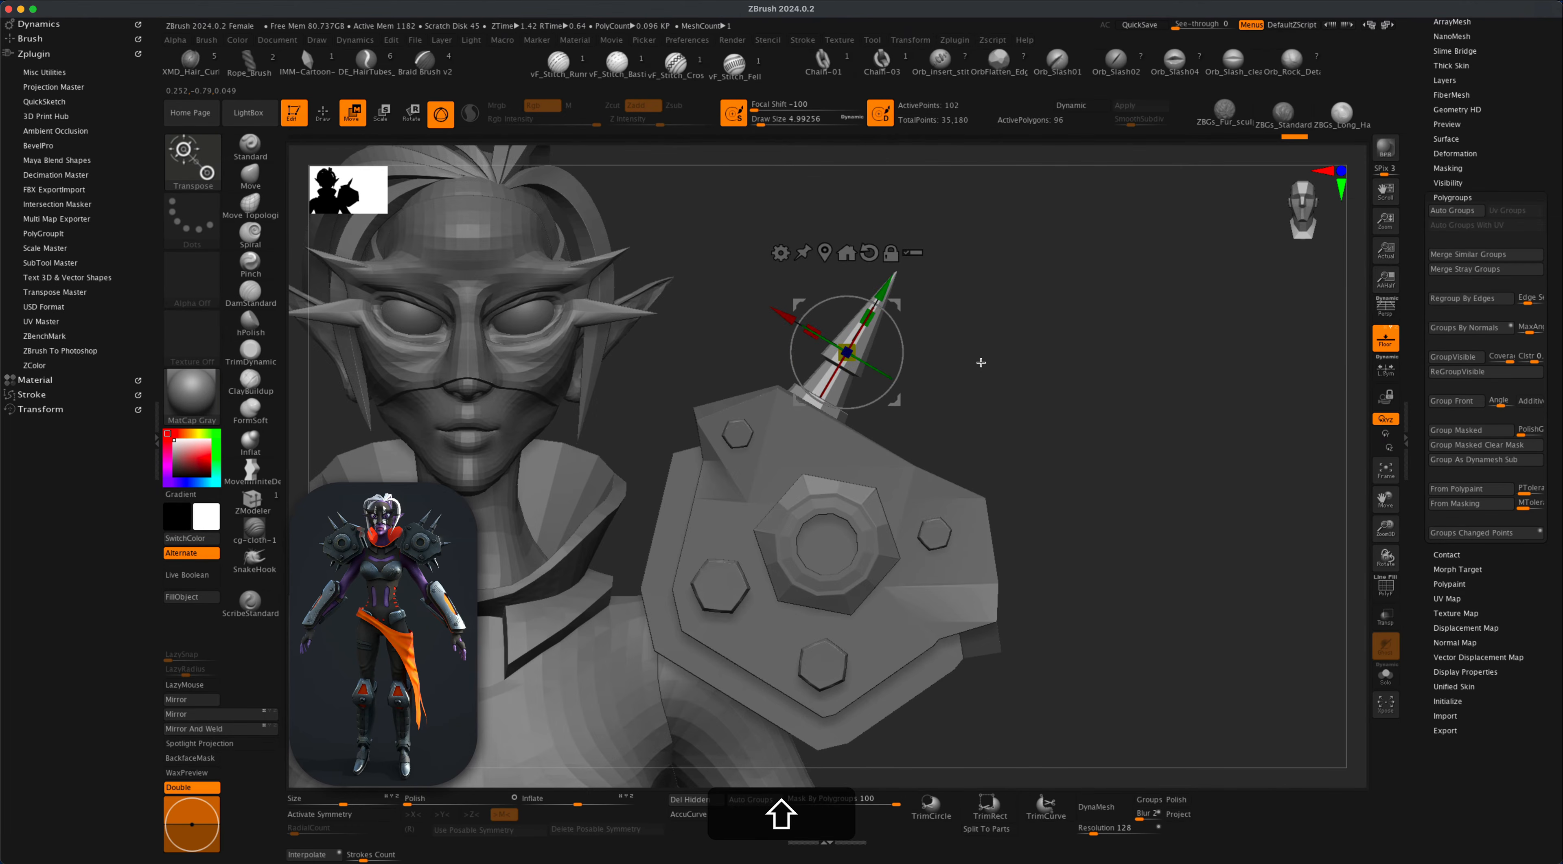
Duplicate the spike twice, placing one copy beside it on the upper edge and rotating another outward on the armour's outer side.
super+drag(905, 398, 1081, 562)
drag(1088, 496, 1084, 555)
drag(1081, 468, 1058, 544)
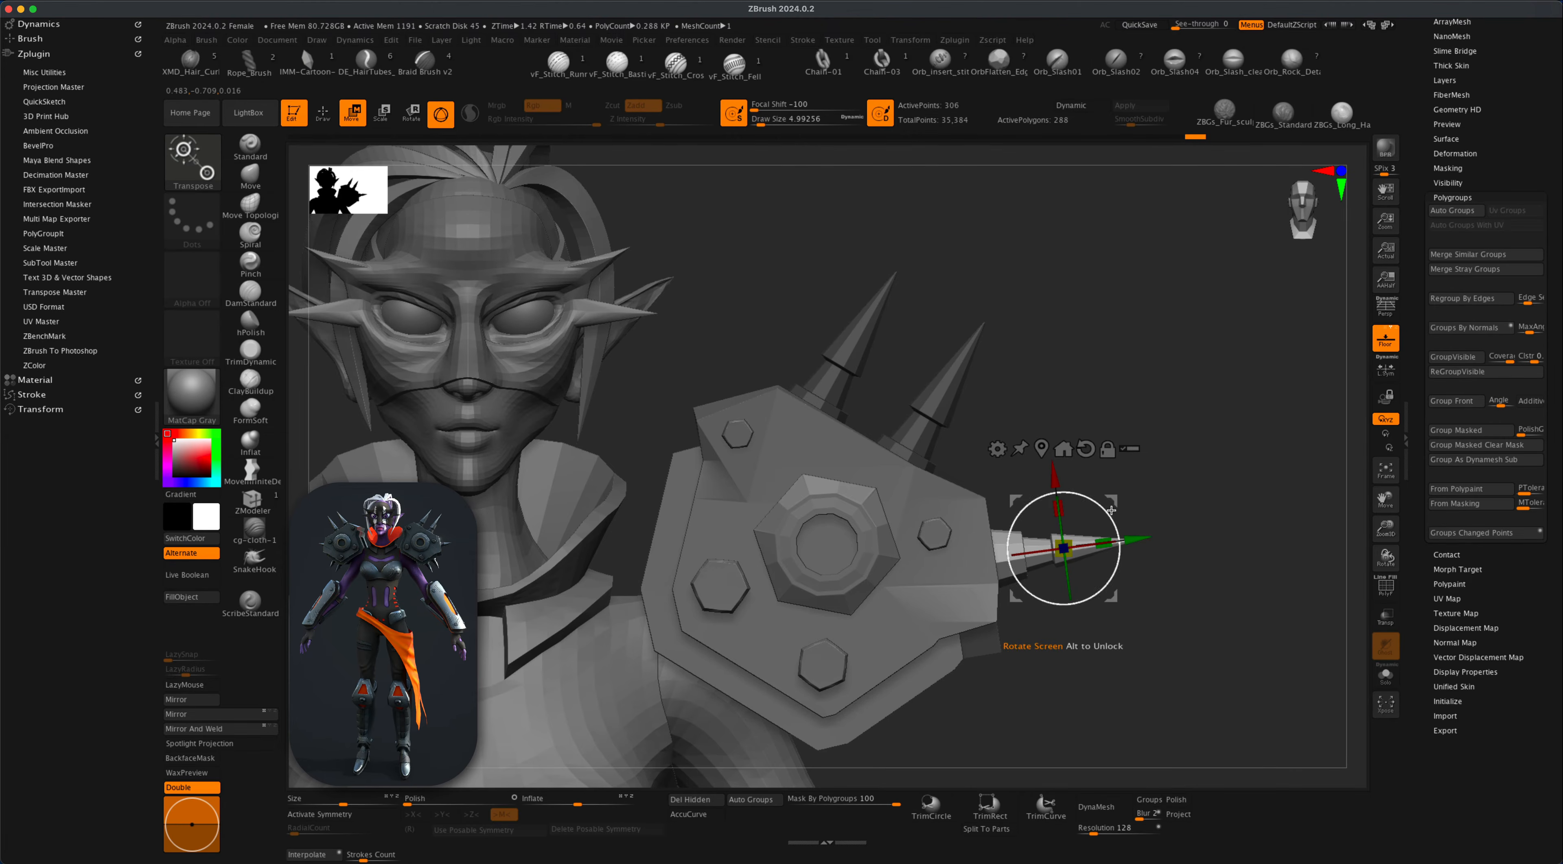
drag(1115, 504, 1095, 509)
Add two more spike copies along the armour's lower outer edge, rotated to point down and outward.
alt+drag(1193, 502, 1168, 423)
super+drag(1066, 430, 1020, 649)
drag(1019, 585, 981, 597)
super+drag(1109, 610, 1120, 665)
super+right_drag(1121, 666, 1148, 499)
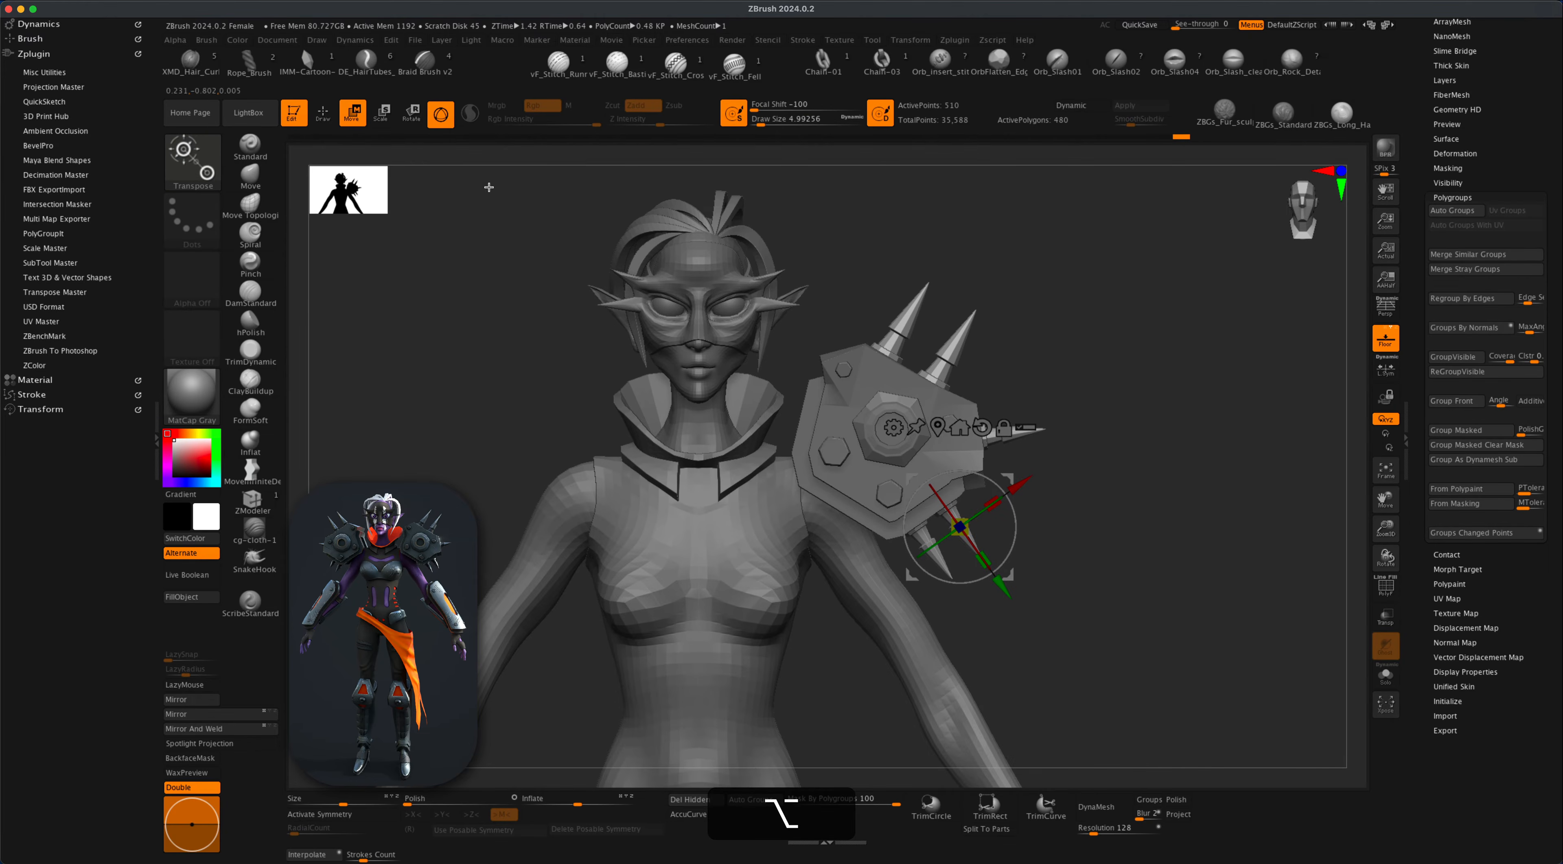
Show the spikes' polyframe and apply Auto Groups so that each spike has its own polygroup.
click(326, 115)
mouse_move(1020, 516)
alt+mouse_down()
mouse_move(1089, 502)
mouse_move(1080, 487)
mouse_move(1117, 550)
mouse_move(1131, 530)
mouse_move(1065, 506)
mouse_move(1117, 620)
mouse_move(1136, 570)
mouse_move(1173, 558)
mouse_move(1173, 540)
alt+mouse_up()
mouse_move(1185, 597)
shift+mouse_down()
mouse_move(1166, 464)
mouse_move(1173, 533)
mouse_move(1214, 556)
mouse_move(1169, 512)
mouse_move(1162, 637)
mouse_move(1115, 557)
shift+mouse_up()
drag(1243, 618, 1234, 621)
scroll(1543, 587, up, 5)
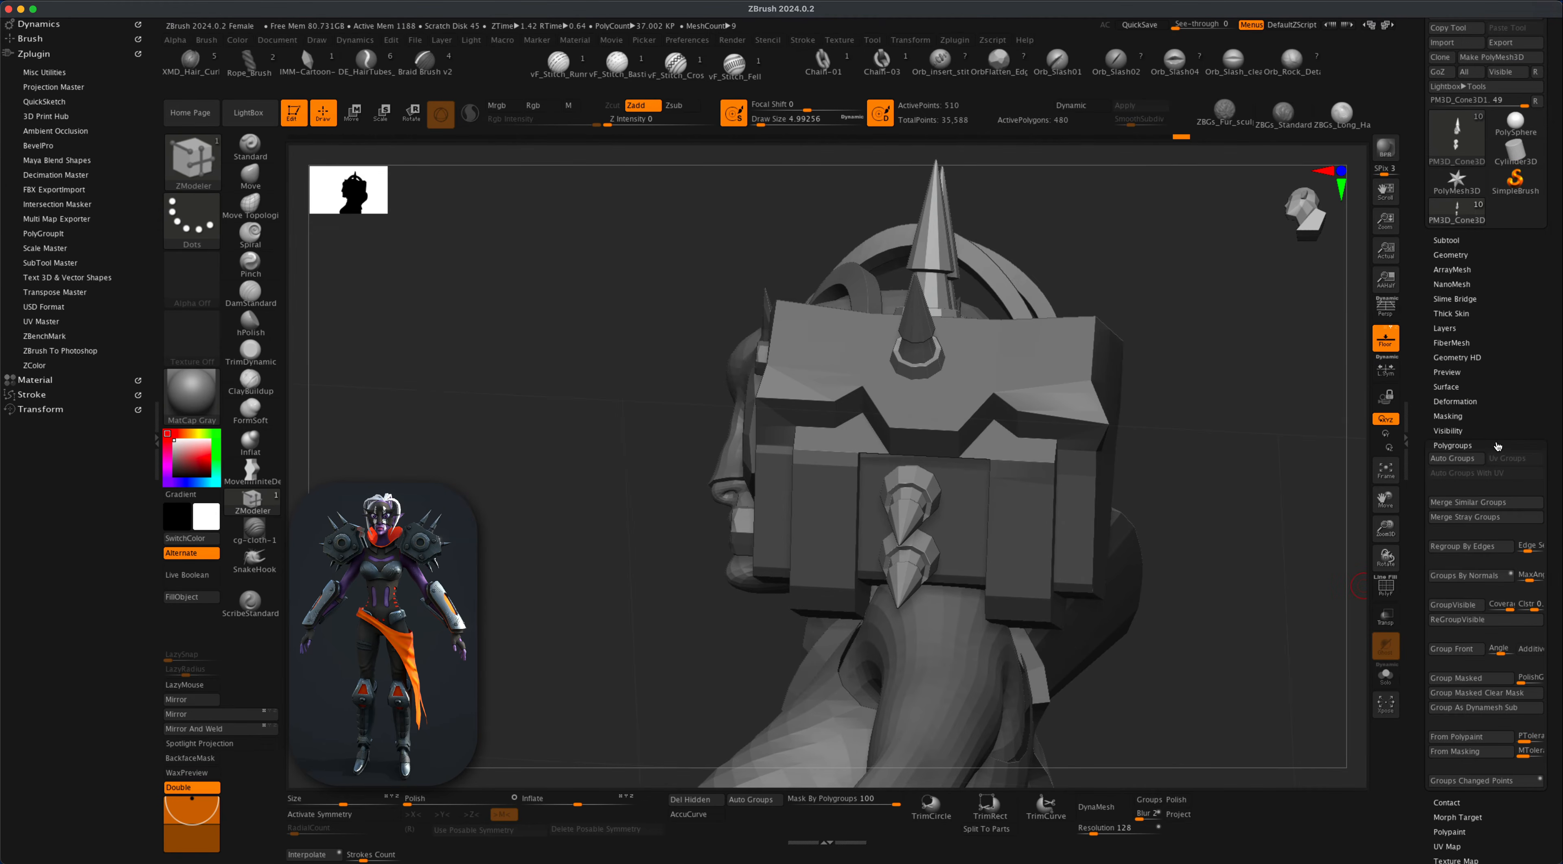
click(1457, 241)
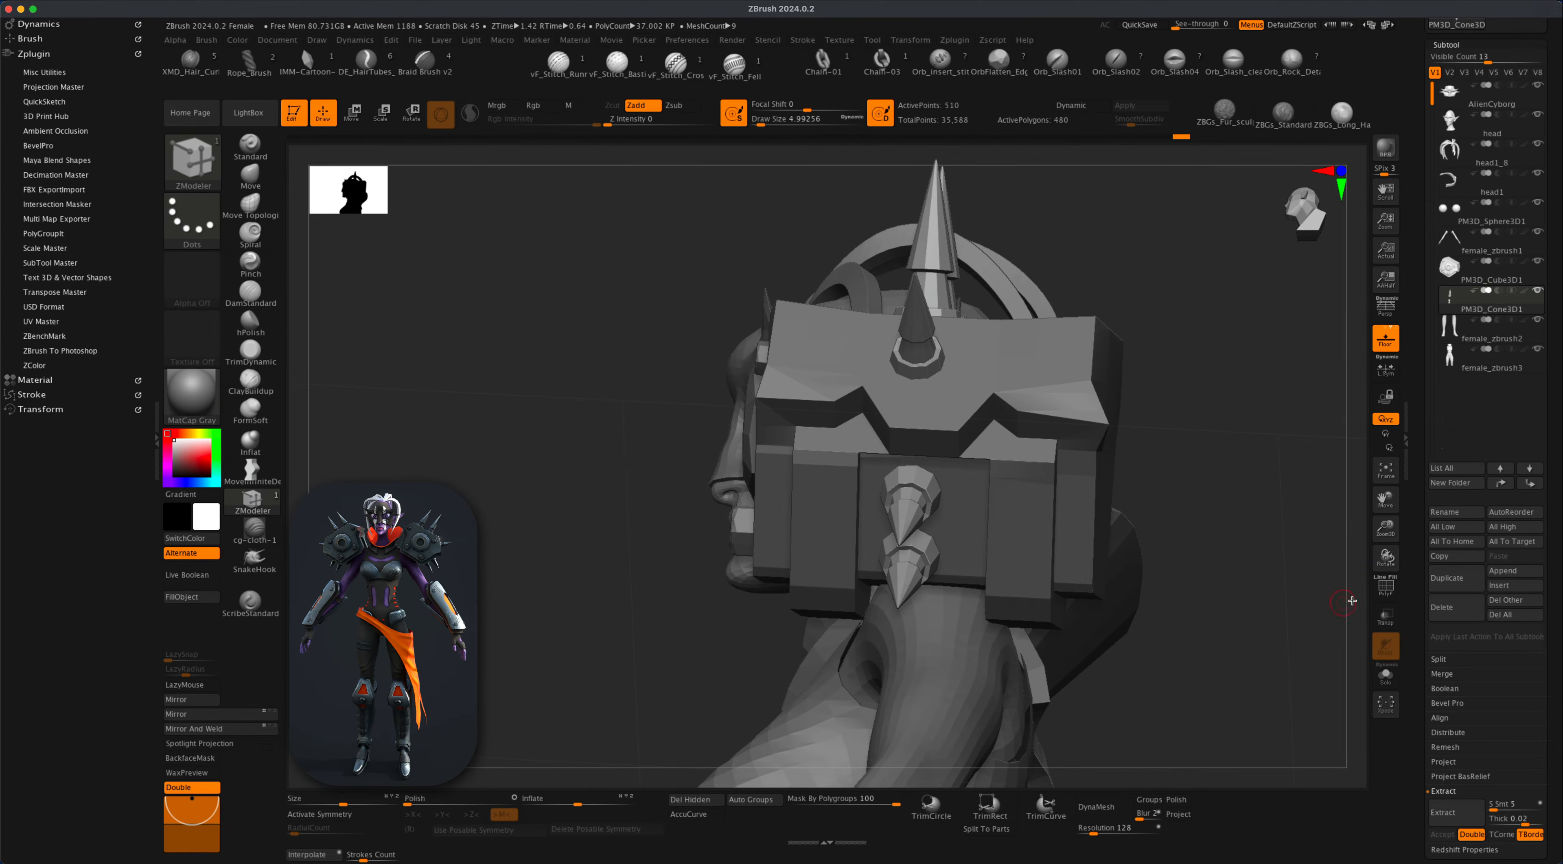
click(1386, 587)
mouse_move(1236, 576)
mouse_down()
mouse_move(1218, 564)
mouse_move(877, 700)
mouse_up()
click(756, 800)
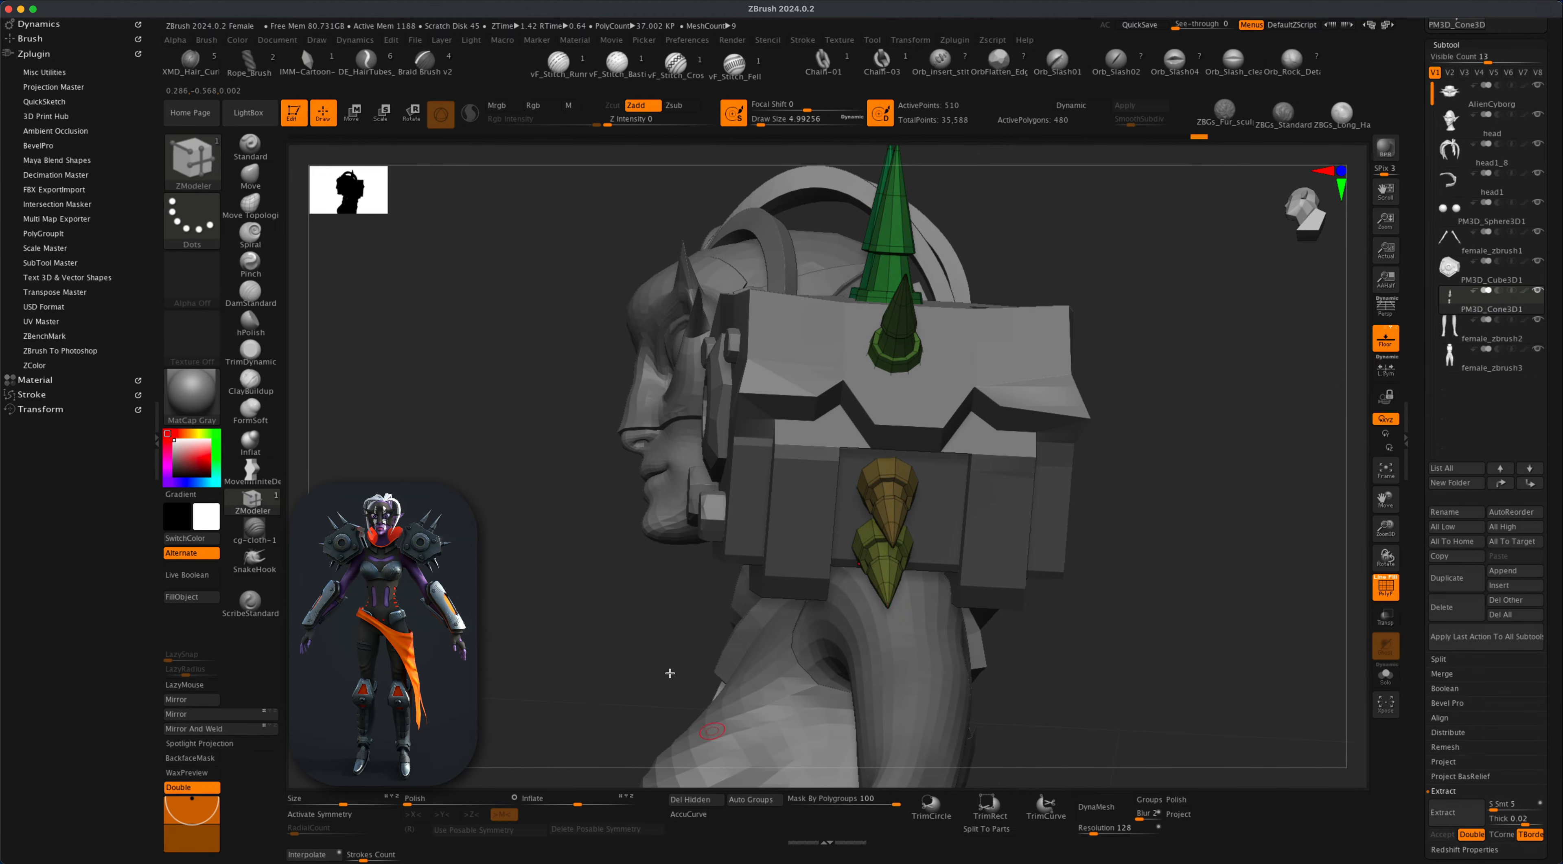
Mask the three upper spikes and shift the two lower ones slightly backward along Z to centre them on the armour.
drag(608, 542, 799, 485)
key(b)
key(m)
key(v)
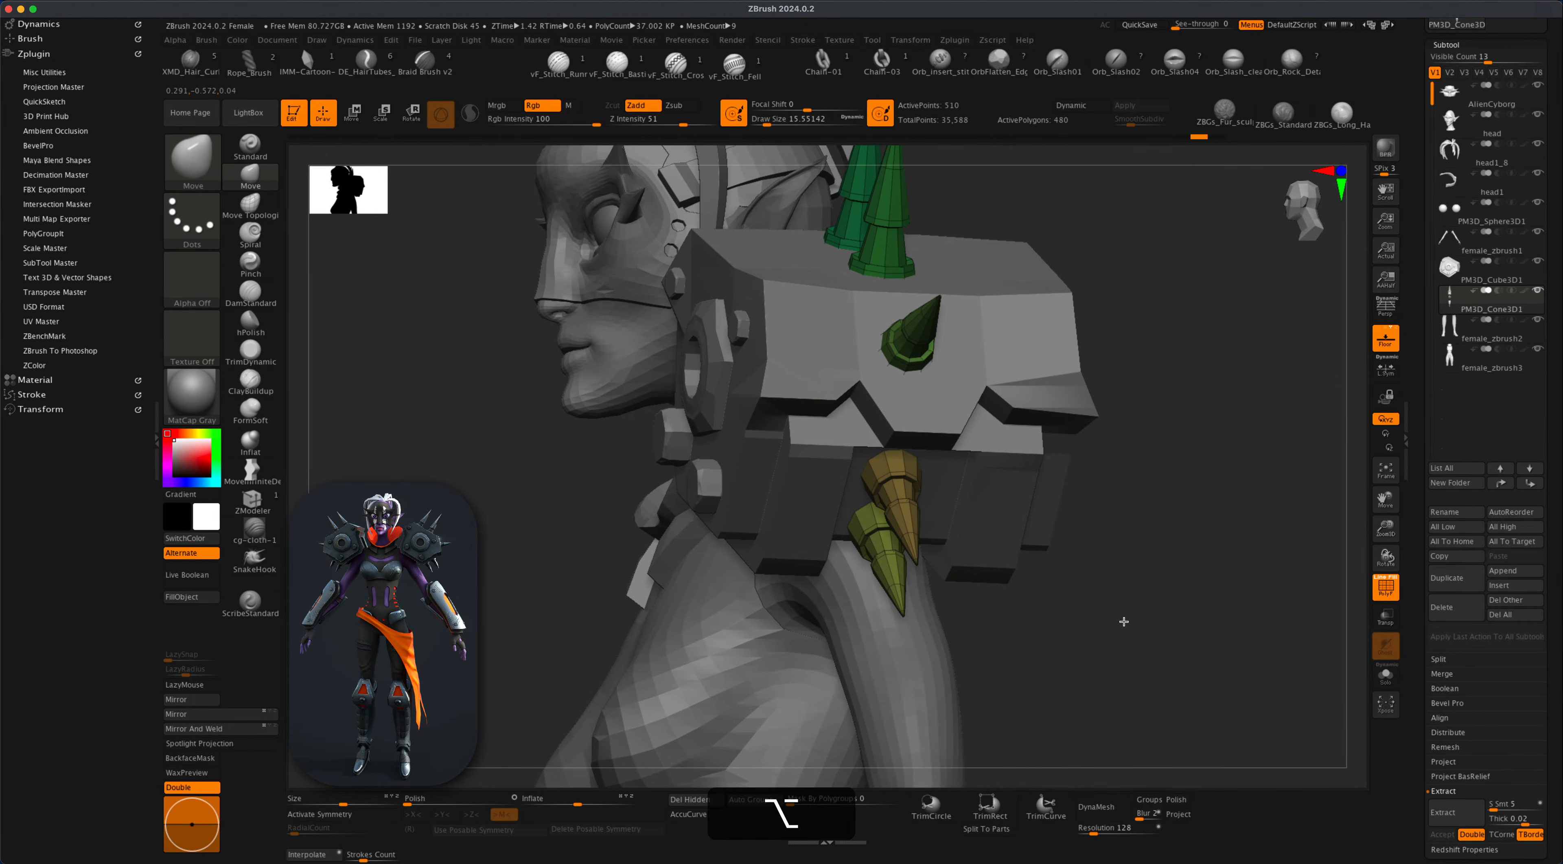
click(349, 115)
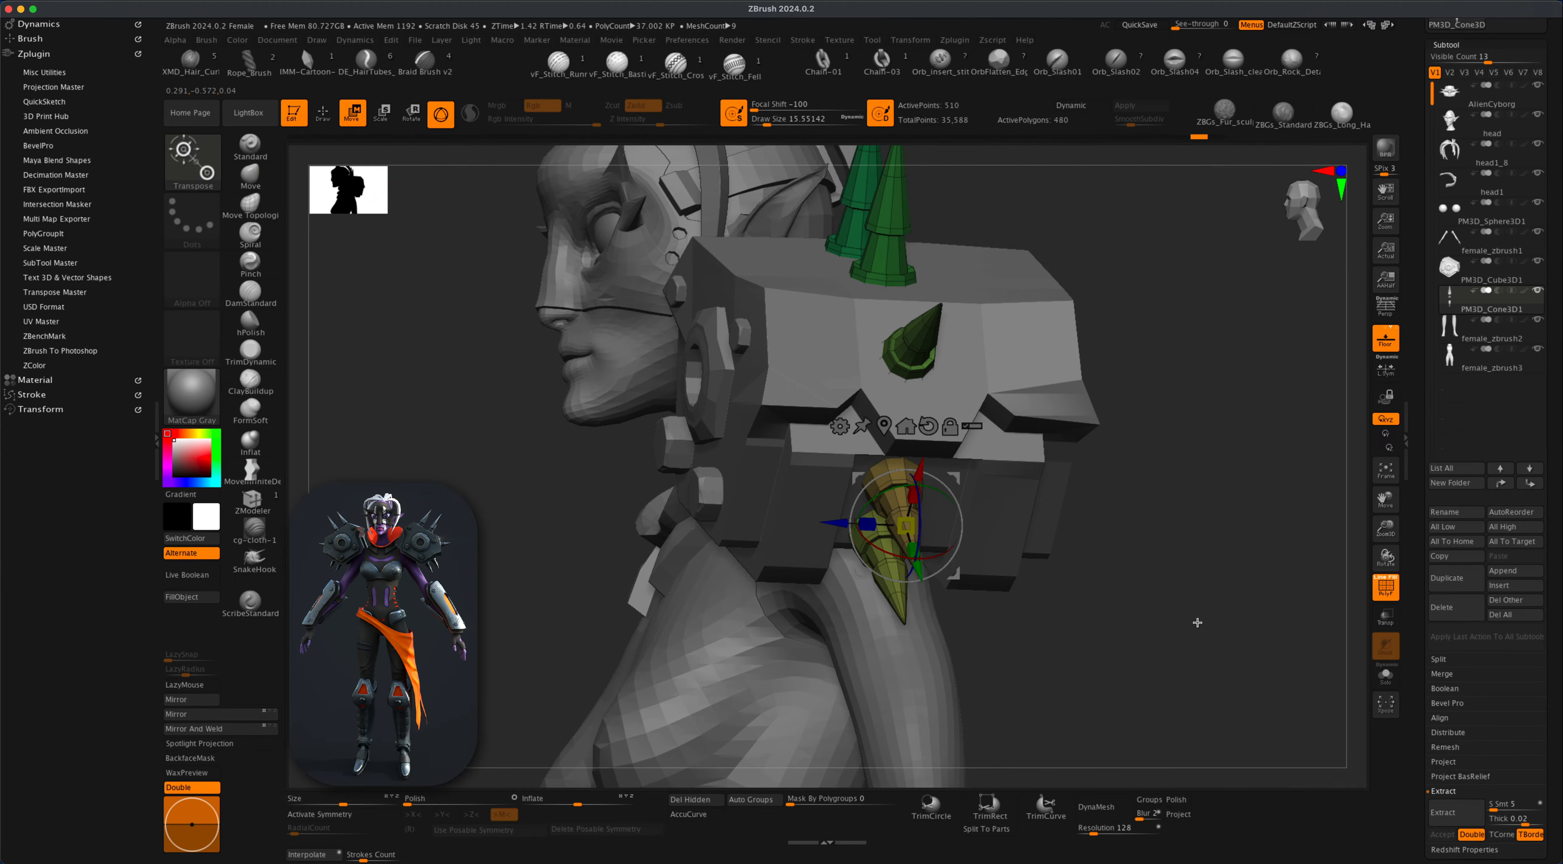
shift+drag(1198, 623, 1224, 628)
alt+drag(1181, 571, 1213, 682)
drag(1180, 394, 1119, 383)
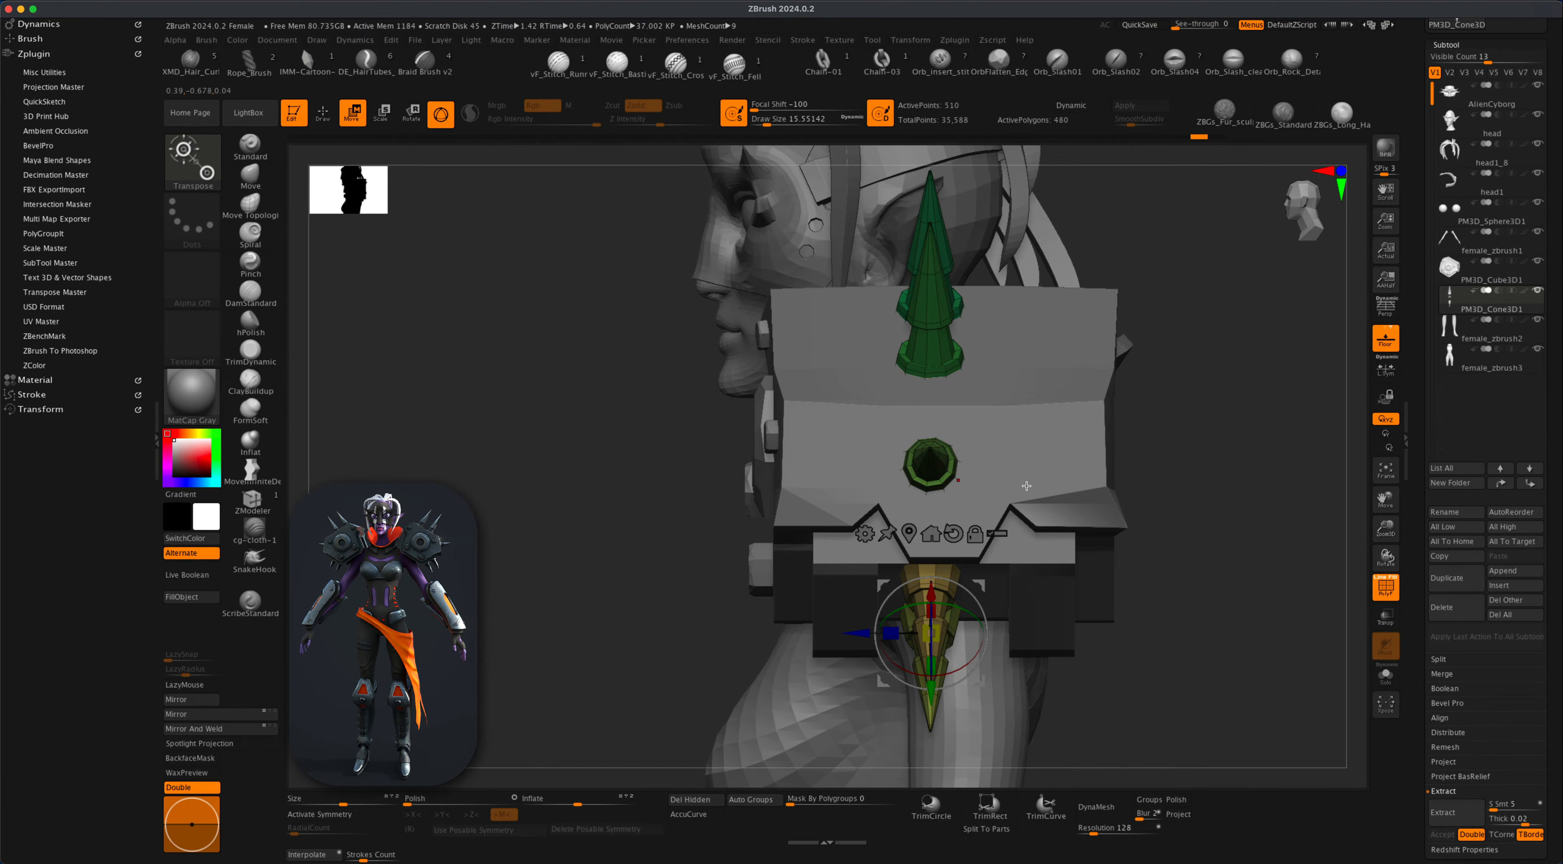
shift+drag(1154, 436, 1200, 439)
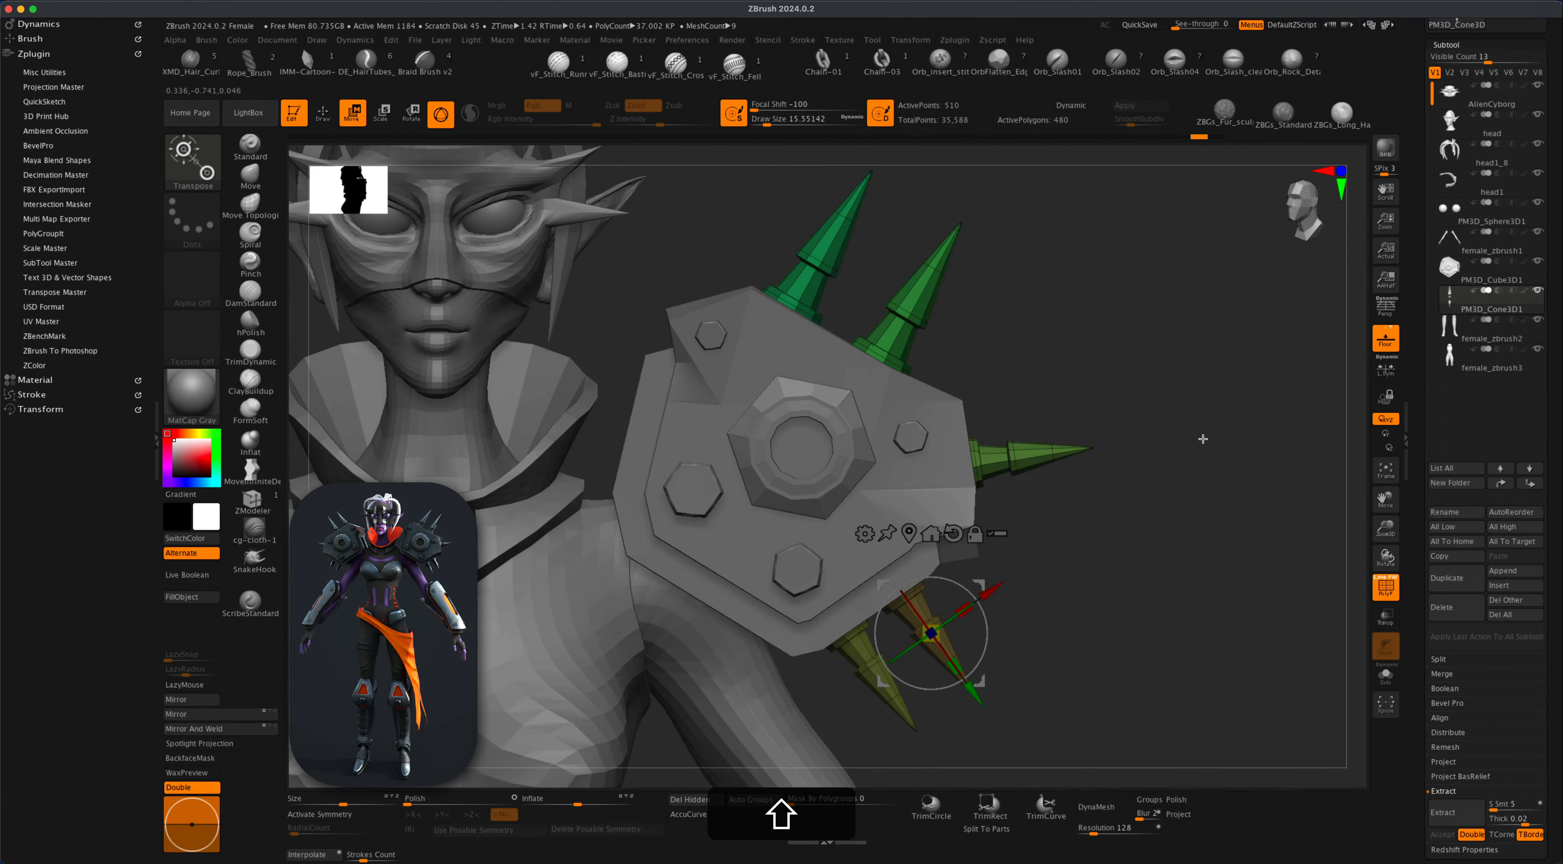
super+drag(703, 147, 1121, 498)
drag(1182, 557, 1077, 561)
drag(850, 635, 859, 634)
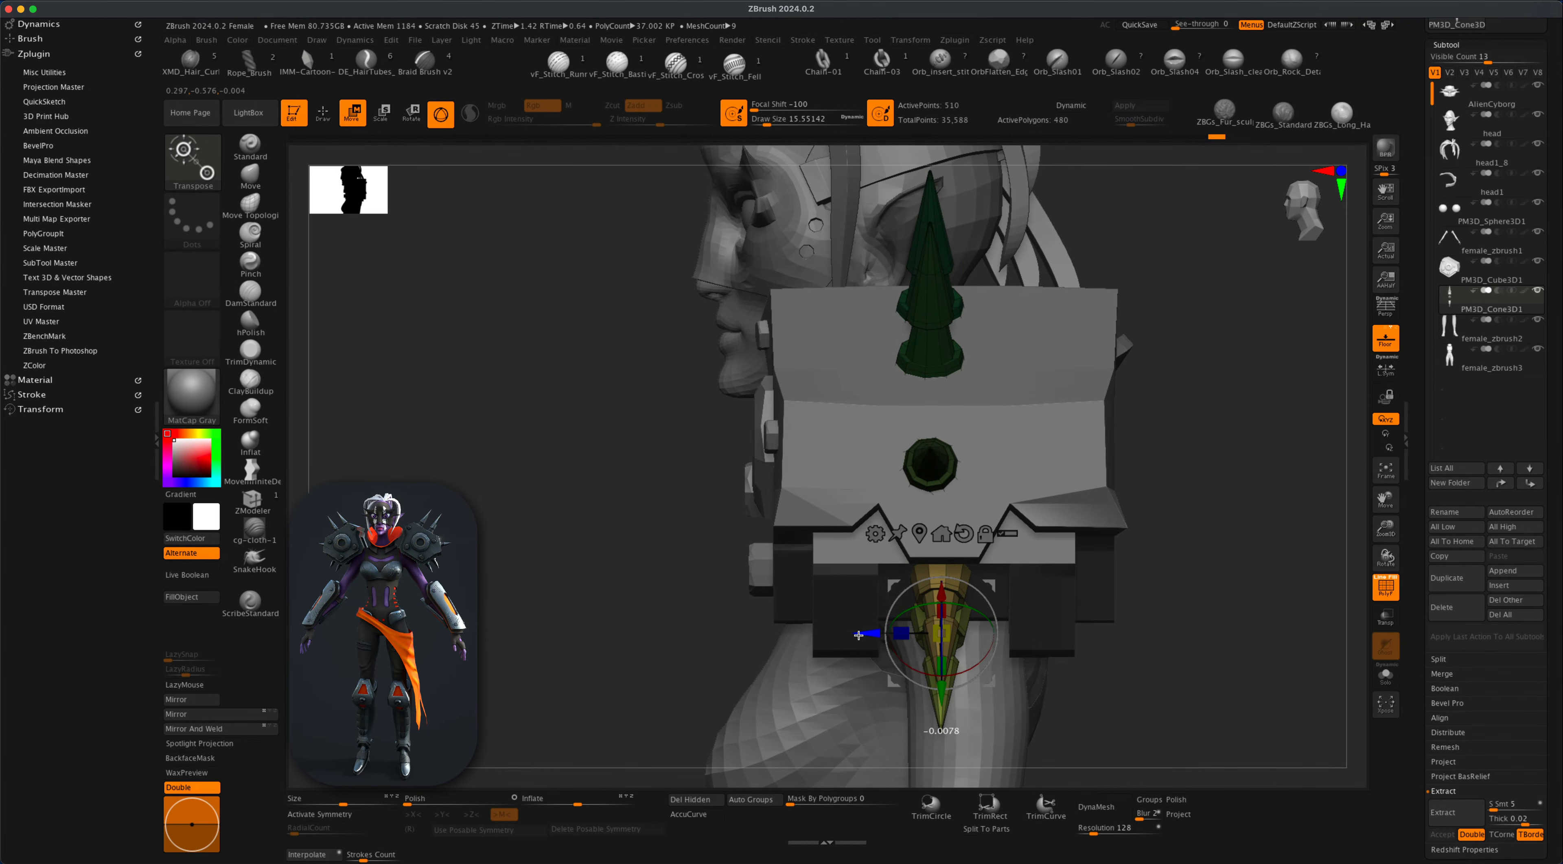
Mask all spikes except the outward-pointing middle one, centre the gizmo on it and shift it slightly backward along Z.
super+drag(555, 473, 570, 506)
super+drag(648, 418, 1090, 523)
super+click(757, 482)
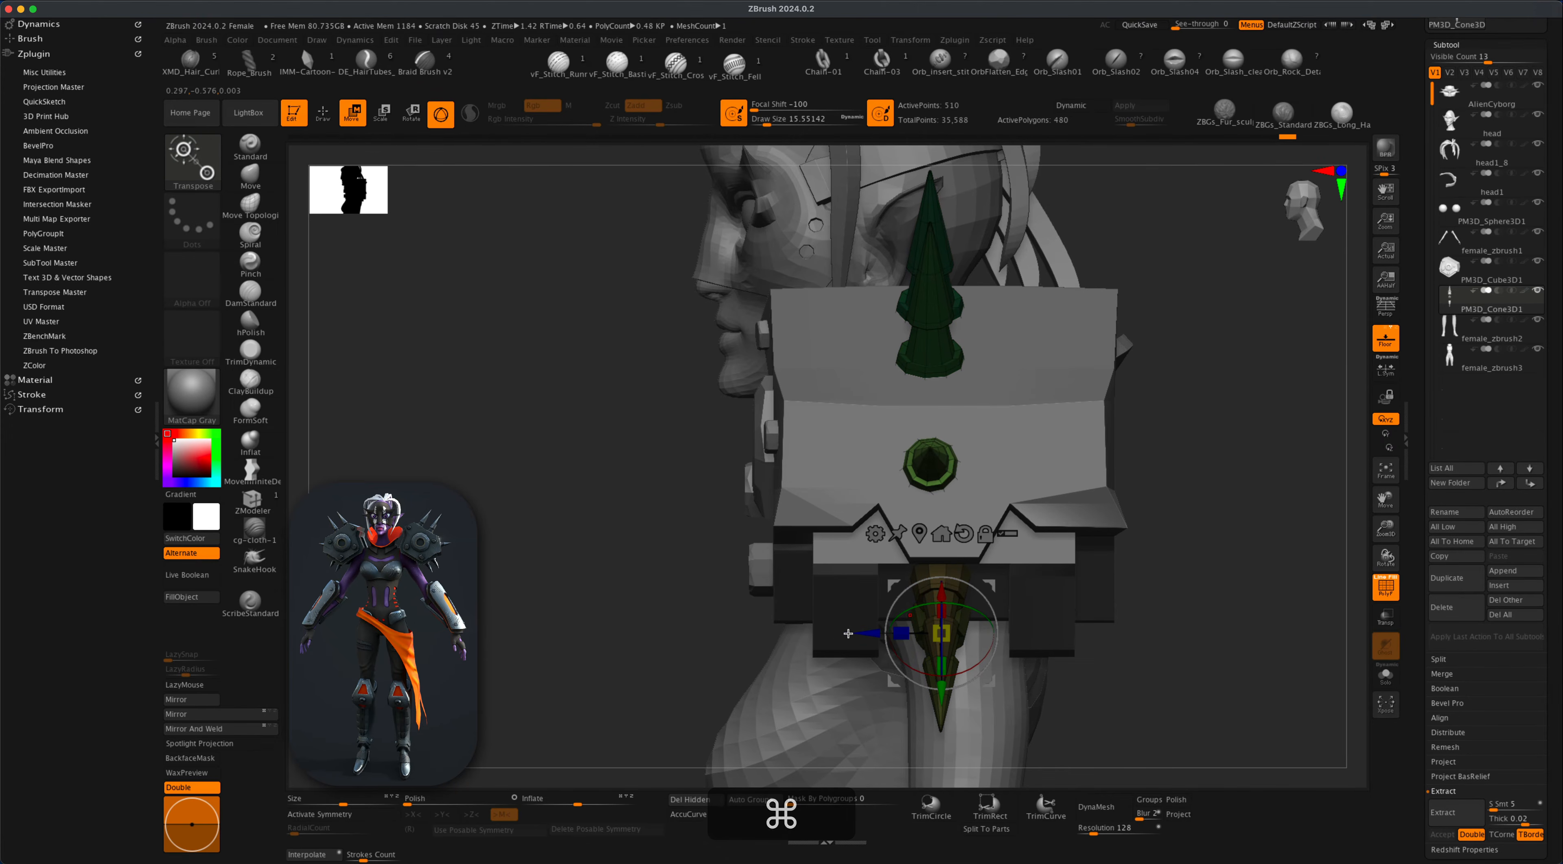
click(920, 536)
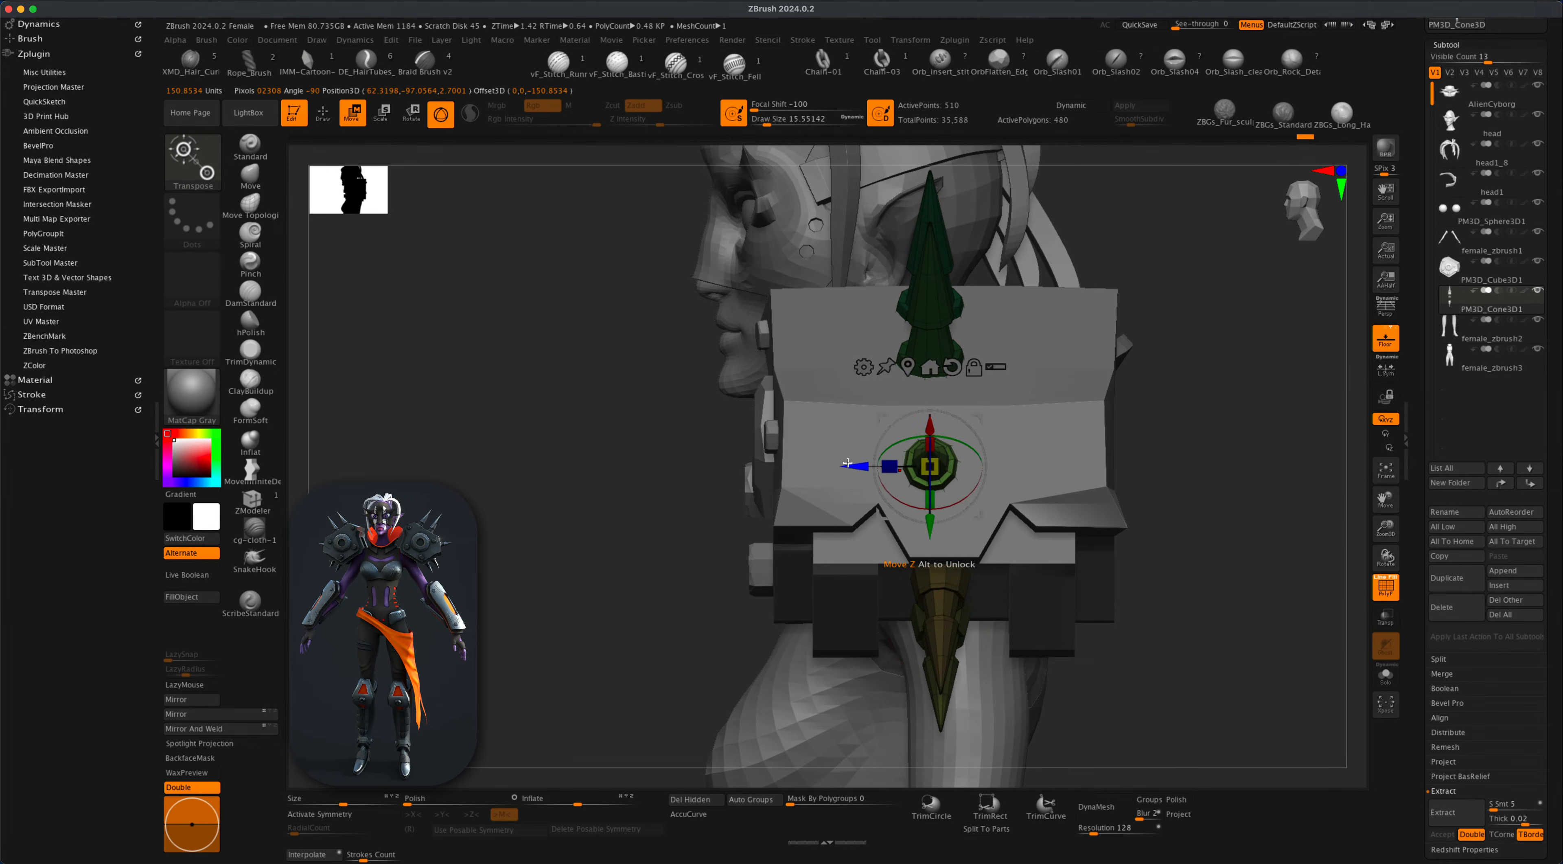
drag(848, 463, 857, 464)
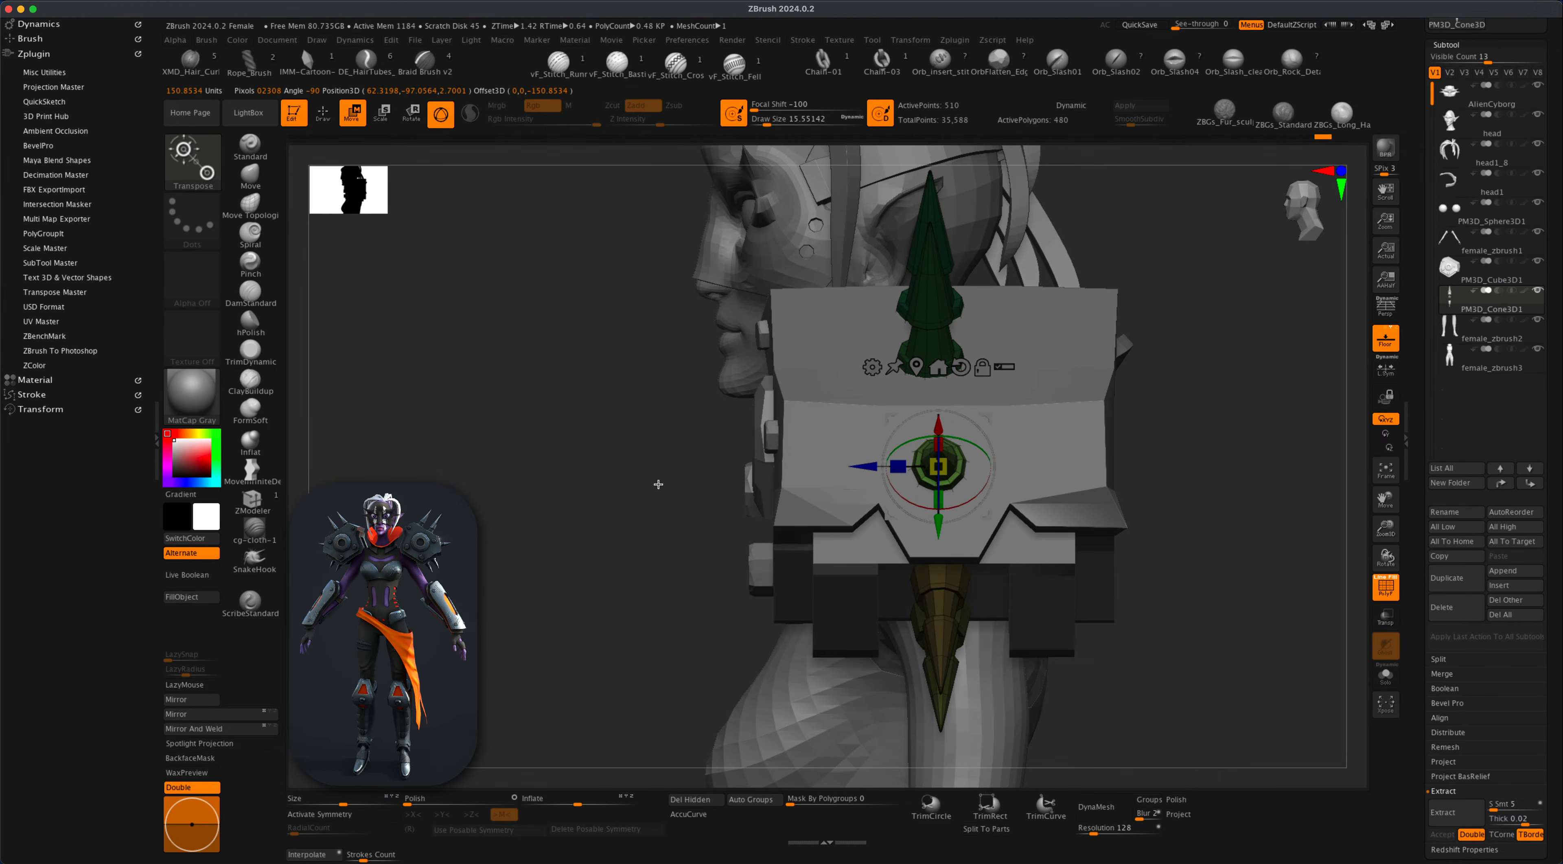
Mask the middle and lower spikes and shift the two upper ones slightly backward along Z.
super+drag(1137, 537, 1203, 557)
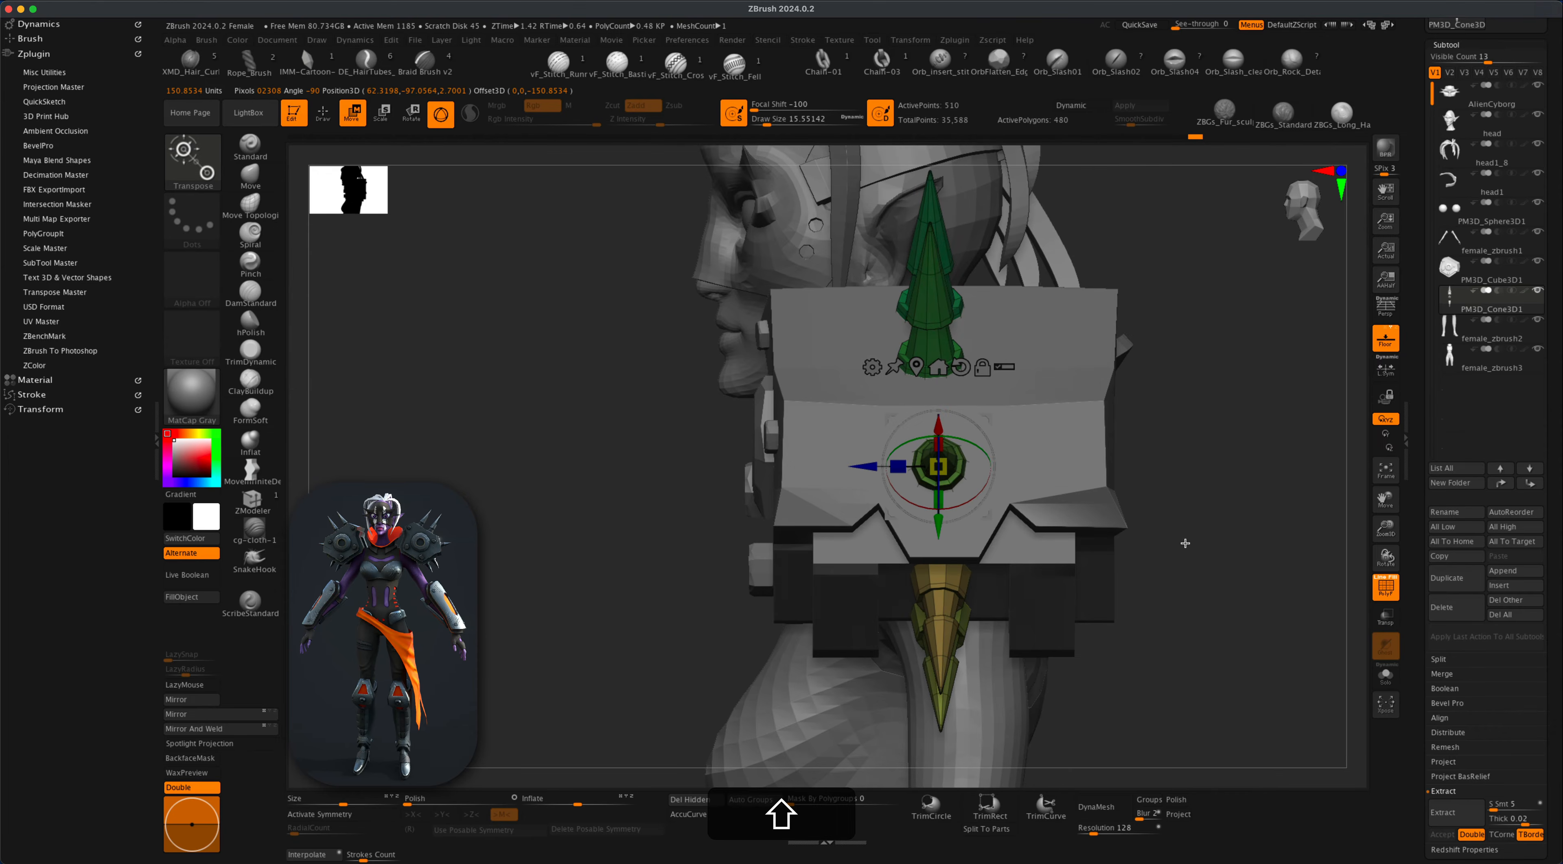
super+drag(610, 169, 1079, 403)
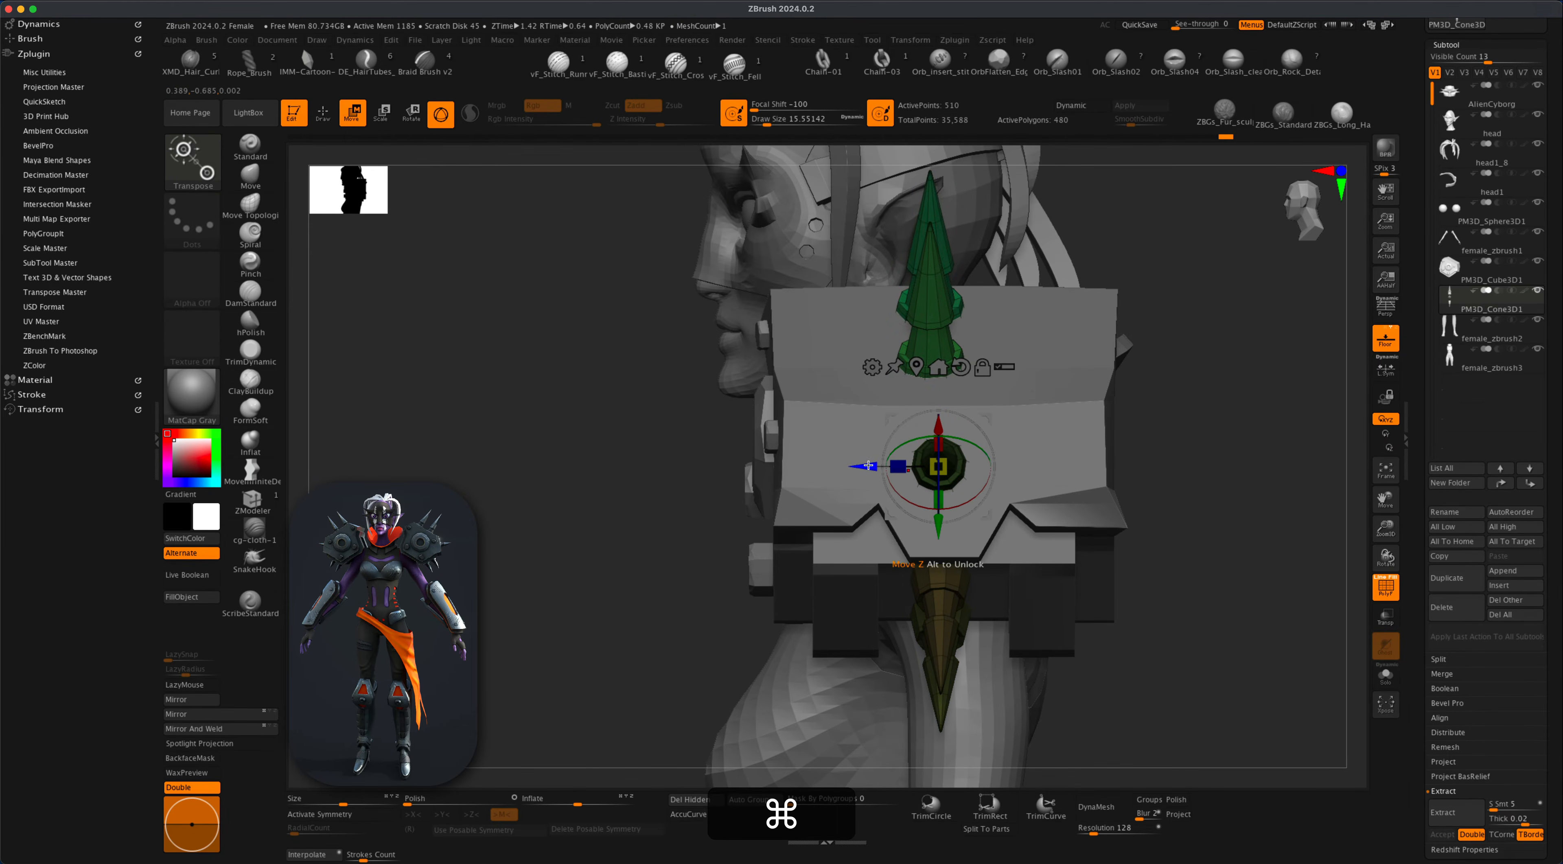
drag(868, 466, 875, 465)
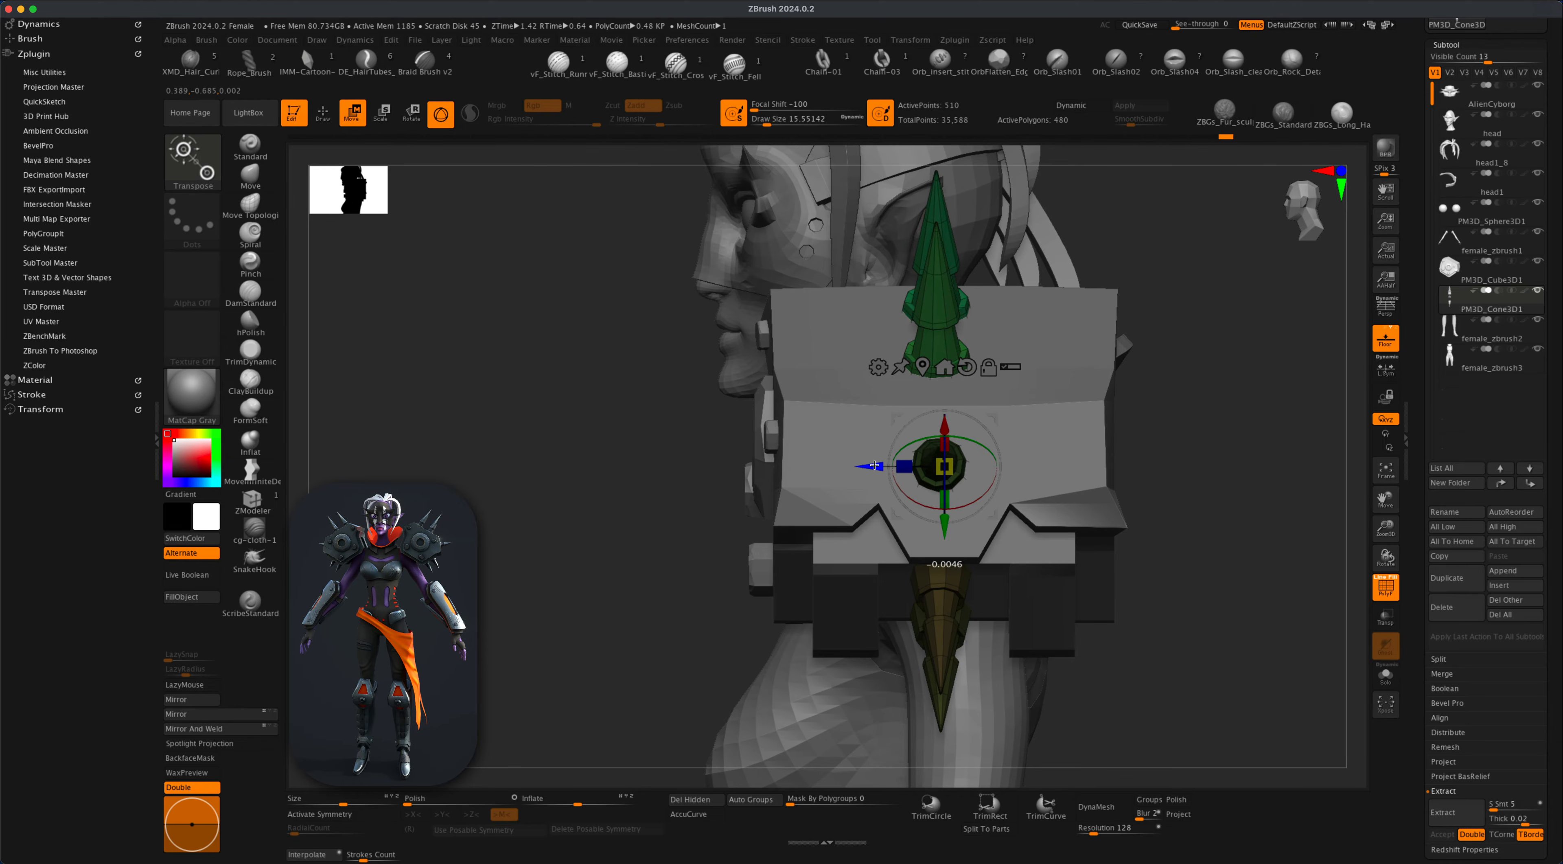
Clear the mask on the spikes, return to Draw mode and hide the polyframe.
super+drag(597, 555, 1092, 597)
alt+drag(1092, 596, 541, 213)
key(q)
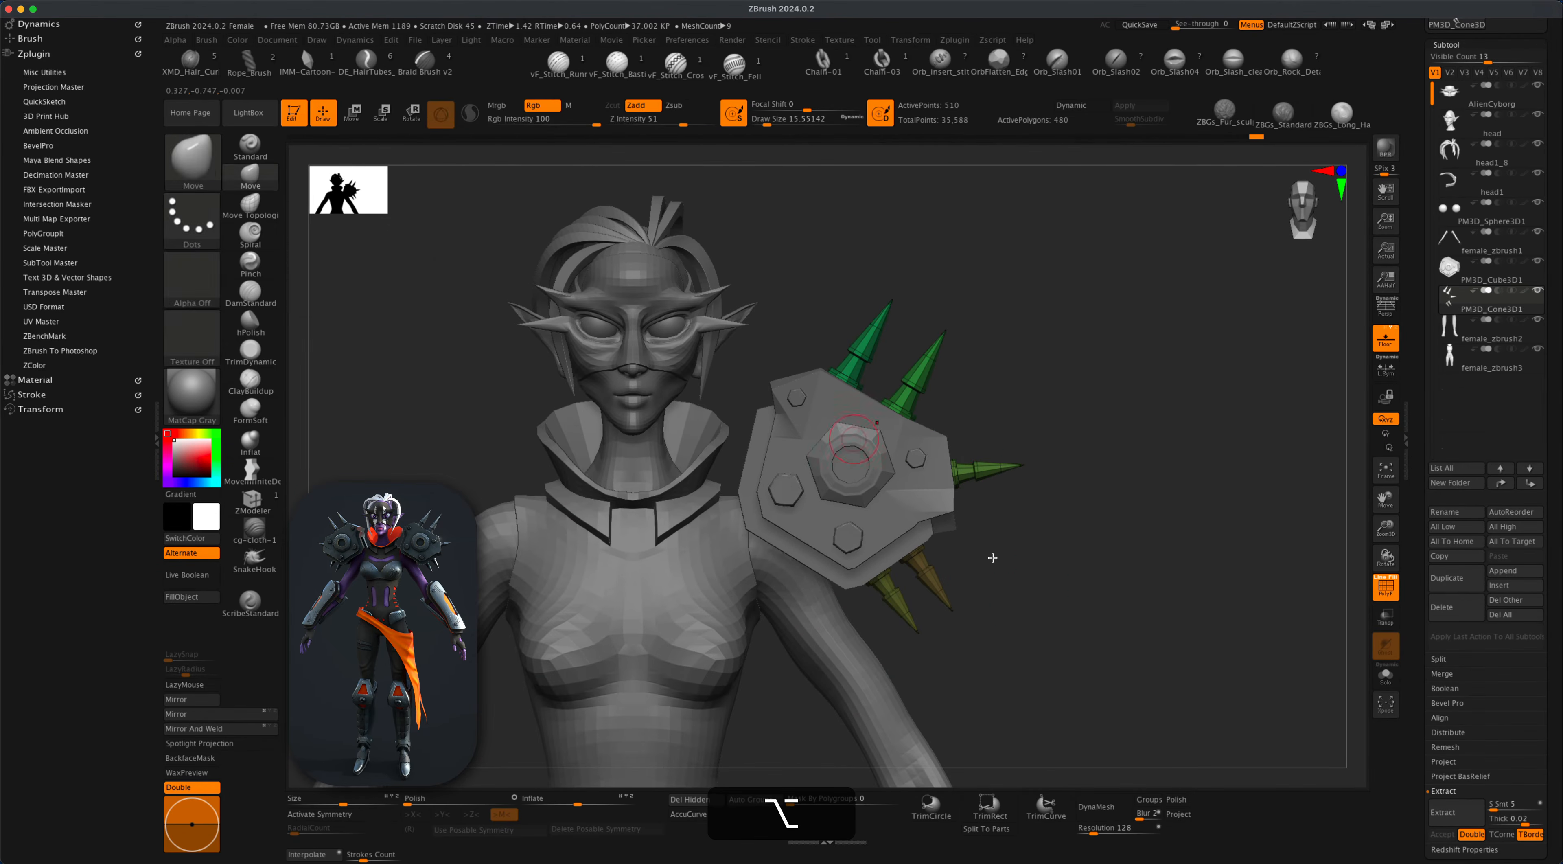
alt+drag(991, 558, 1069, 485)
click(1381, 589)
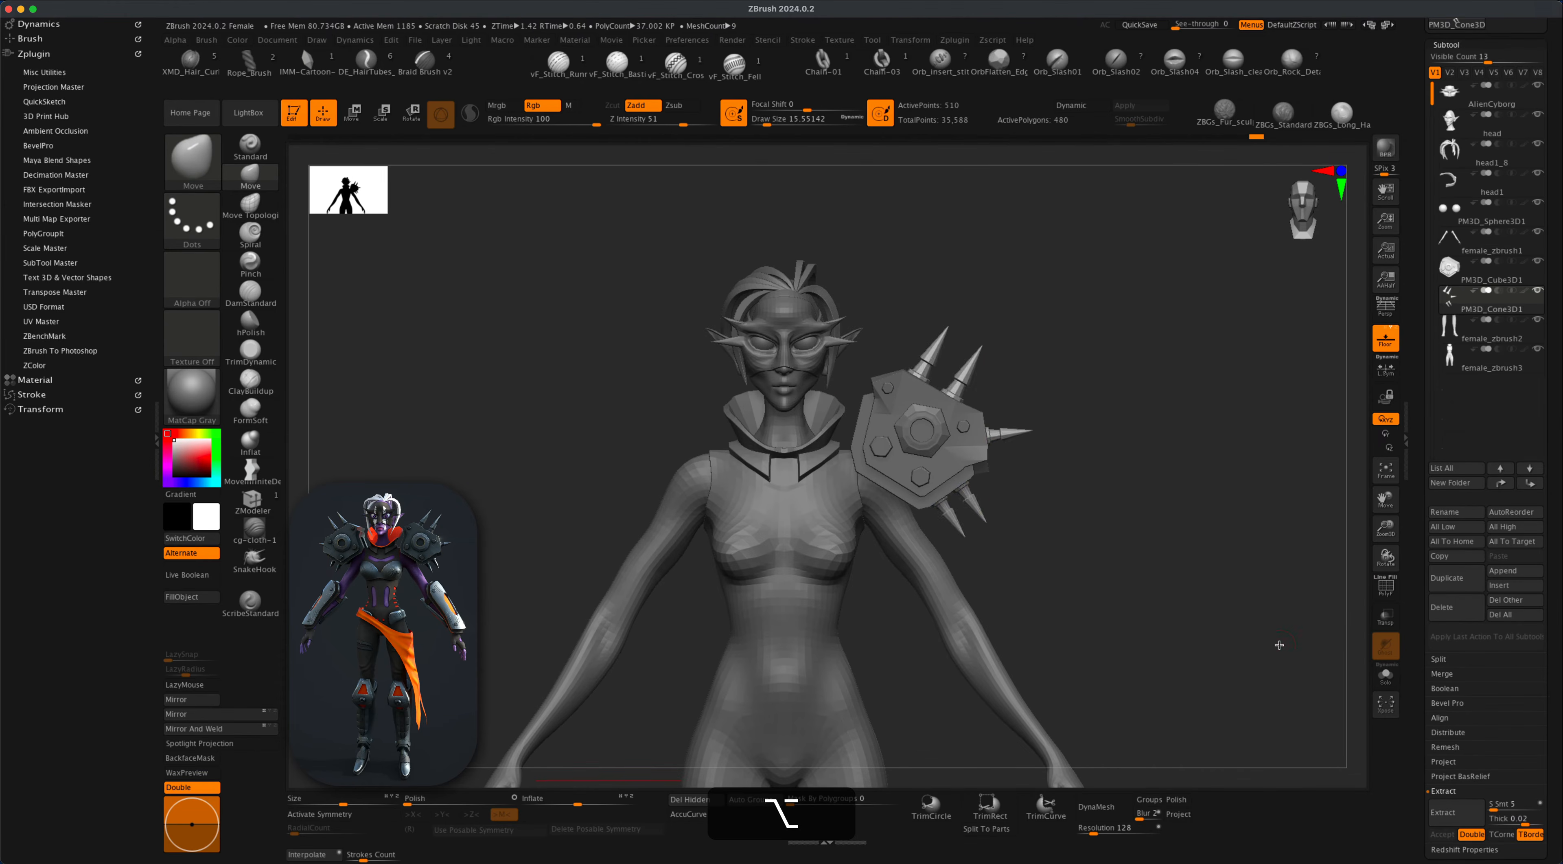
Select the shoulder armour block's subtool from behind the character and show its polyframe.
drag(1277, 646, 592, 616)
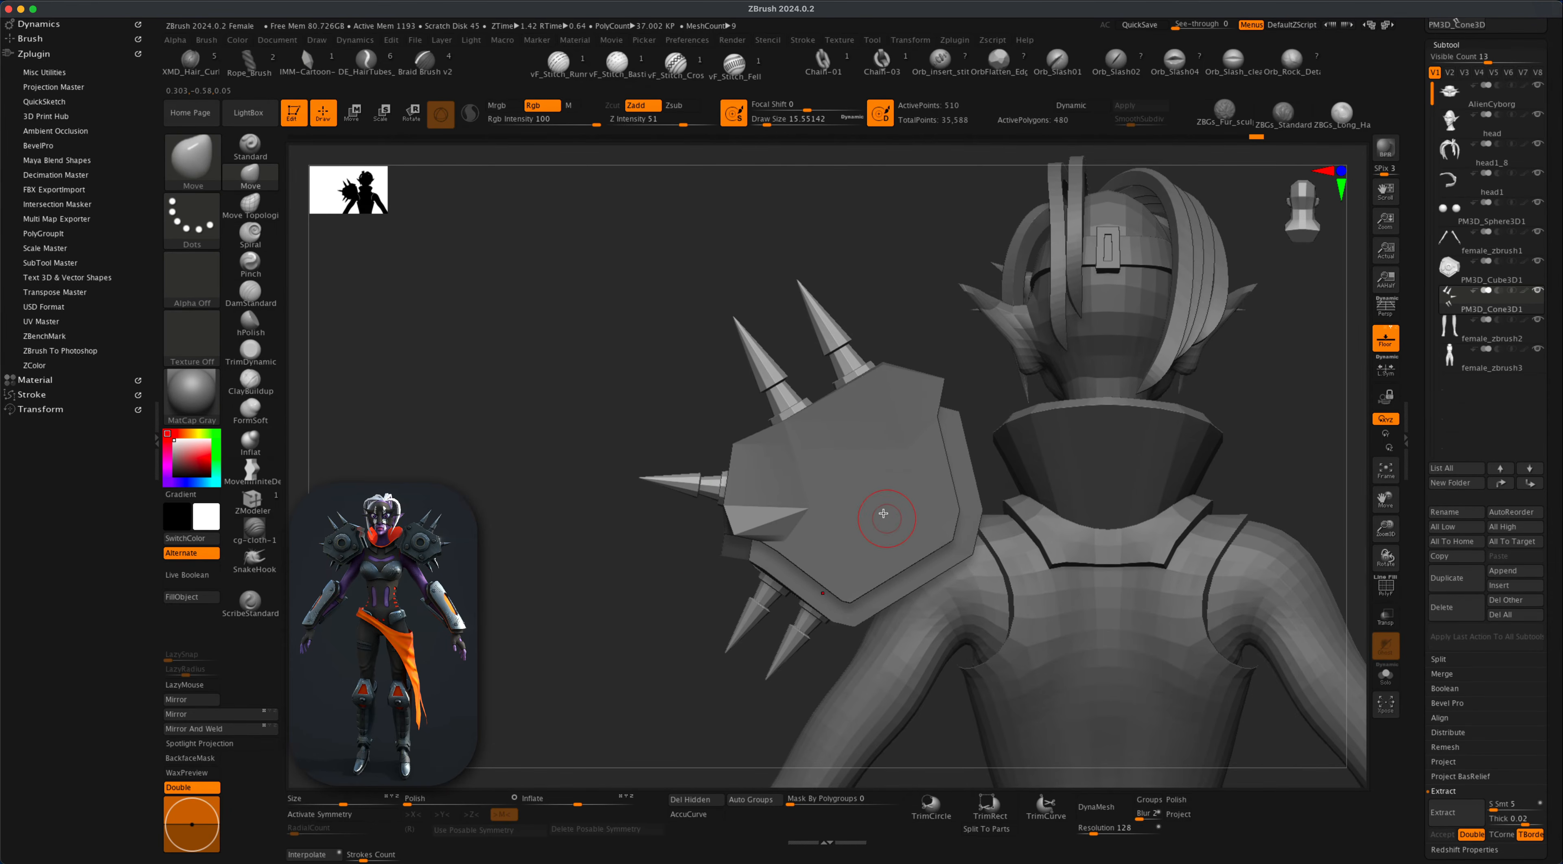
alt+click(867, 466)
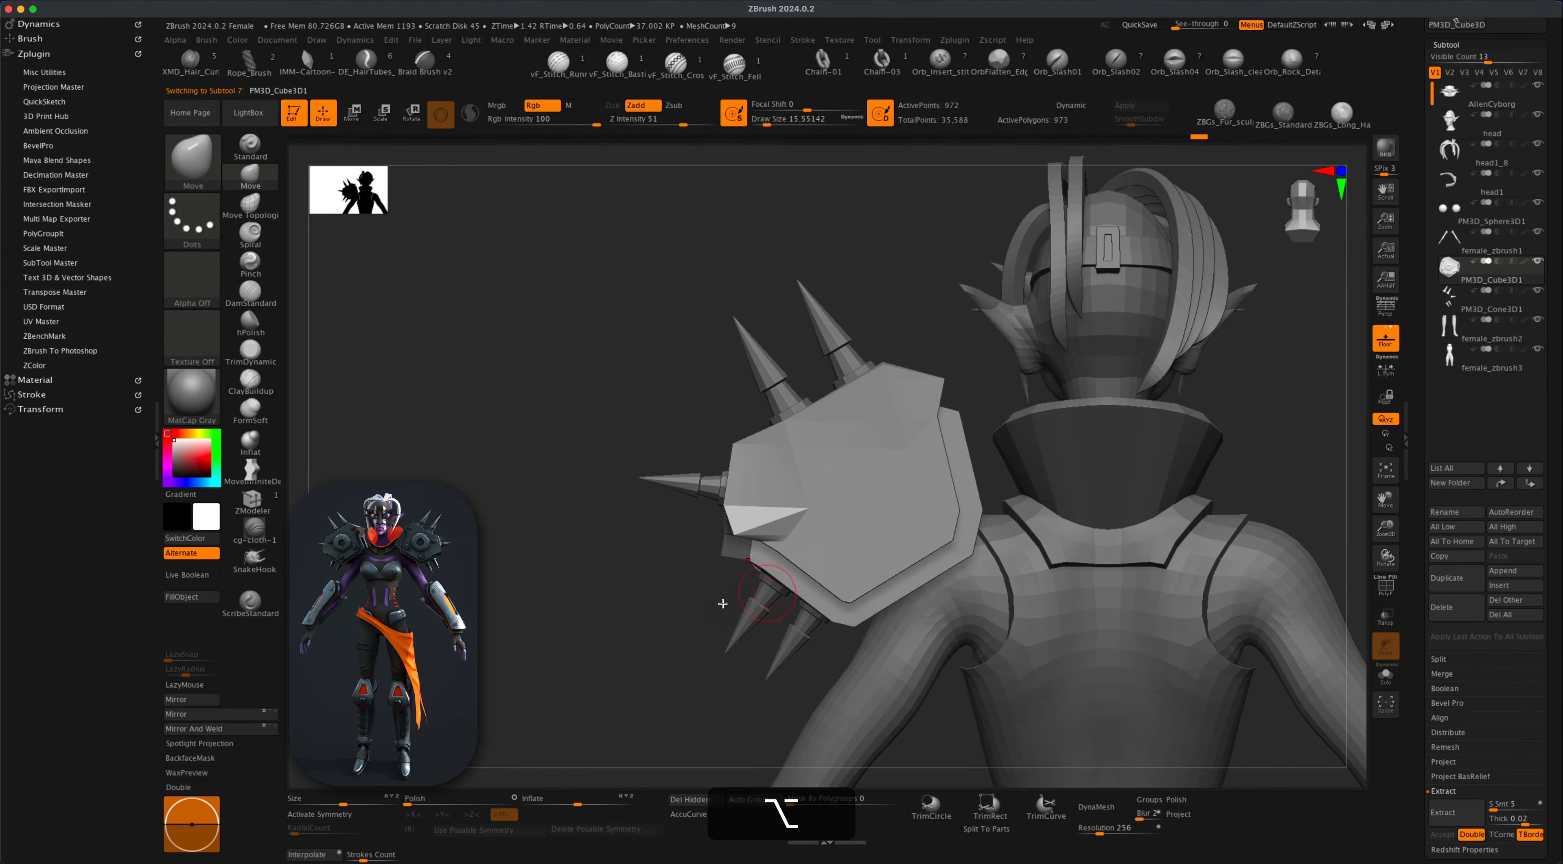
click(1399, 593)
alt+drag(684, 587, 613, 587)
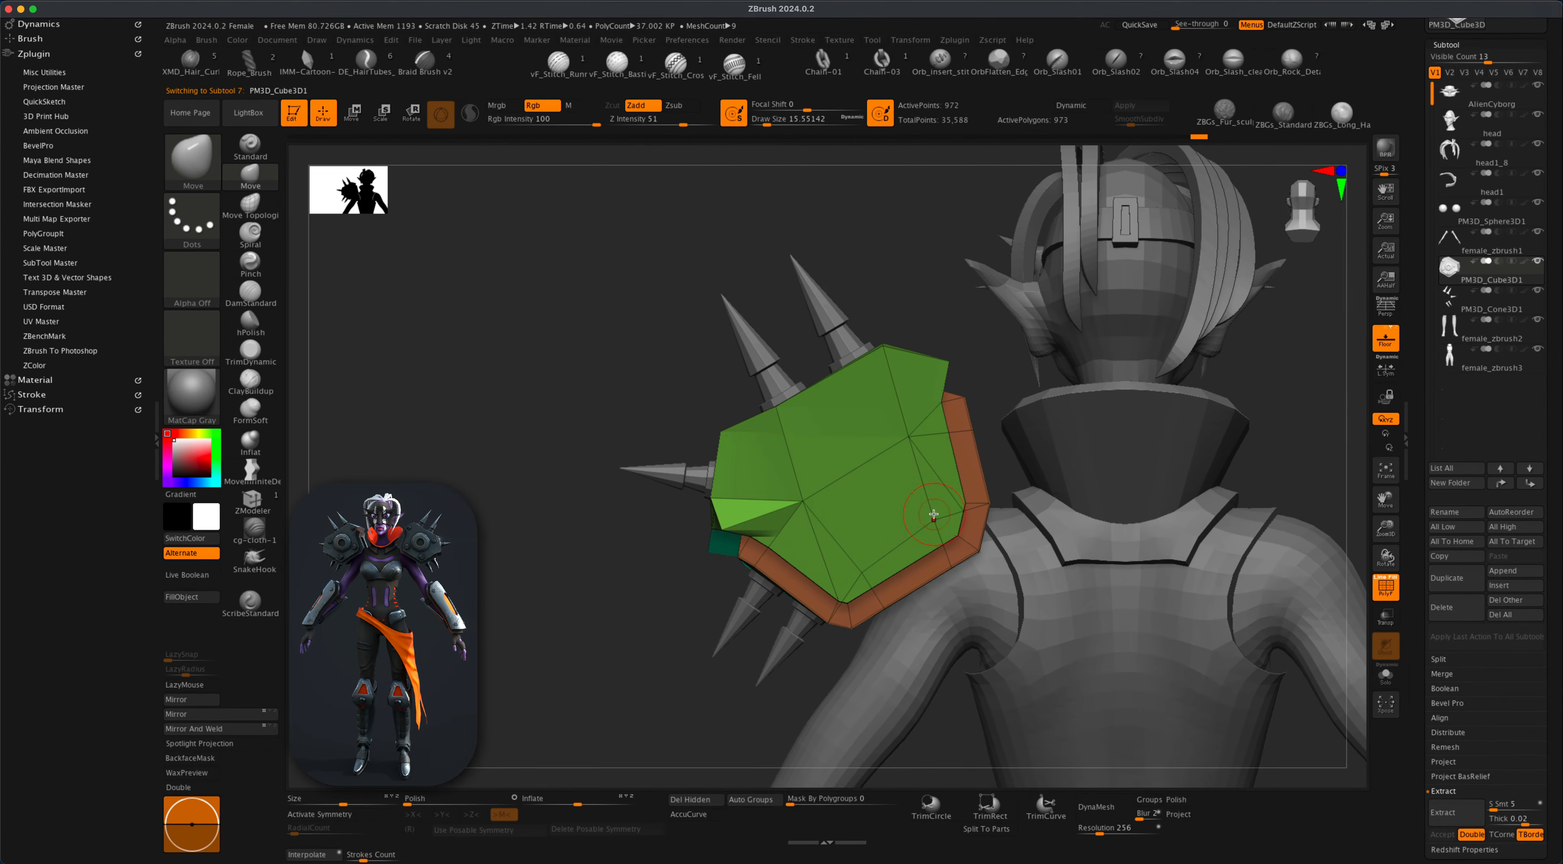
alt+drag(566, 602, 550, 605)
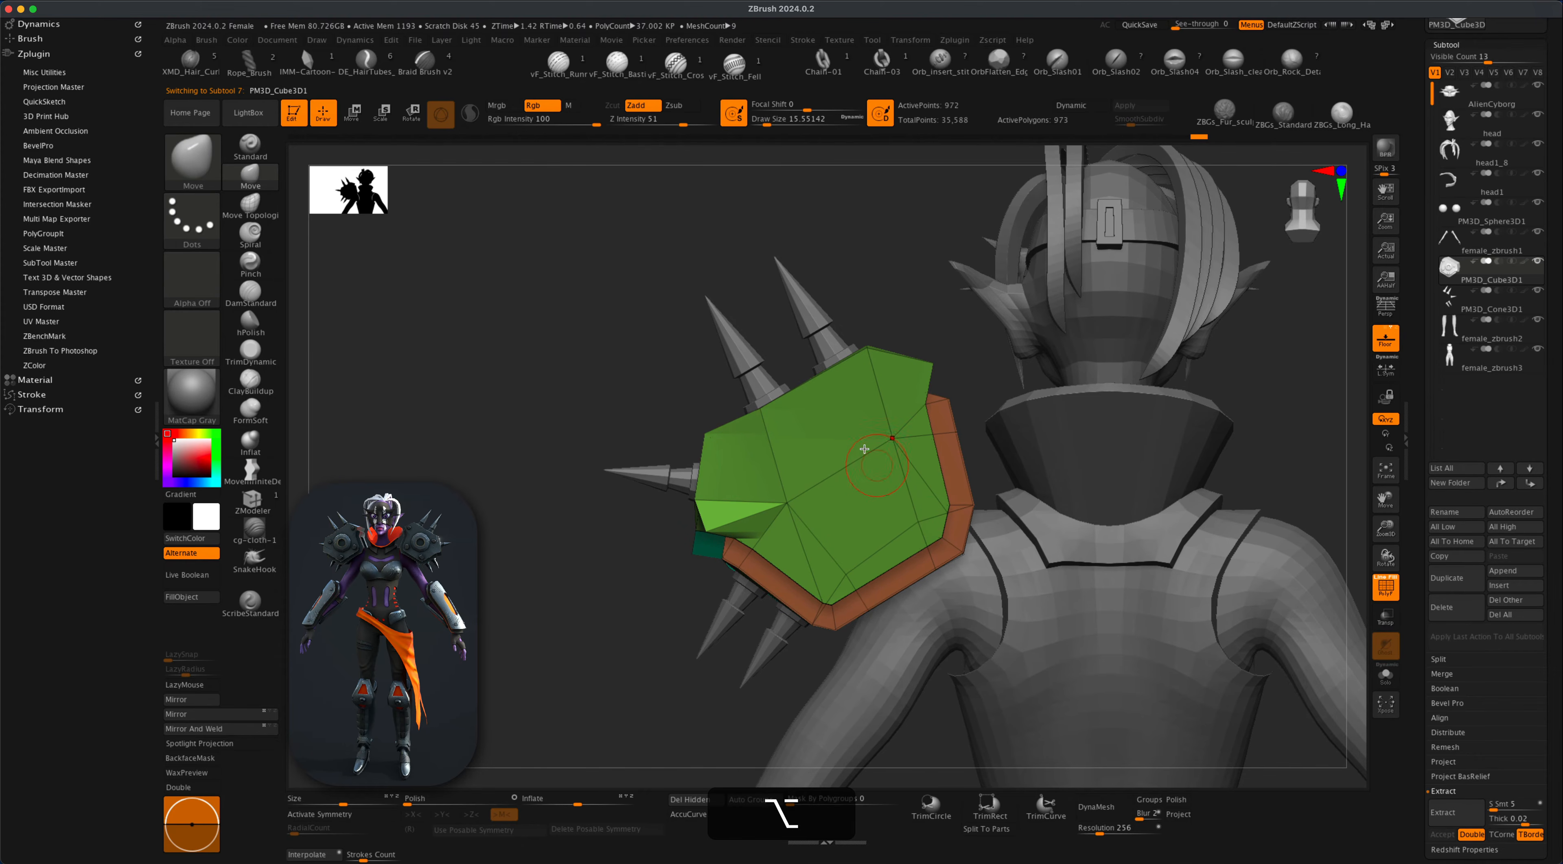
Choose the IMM MachineParts brush from the insert mesh brushes.
click(193, 159)
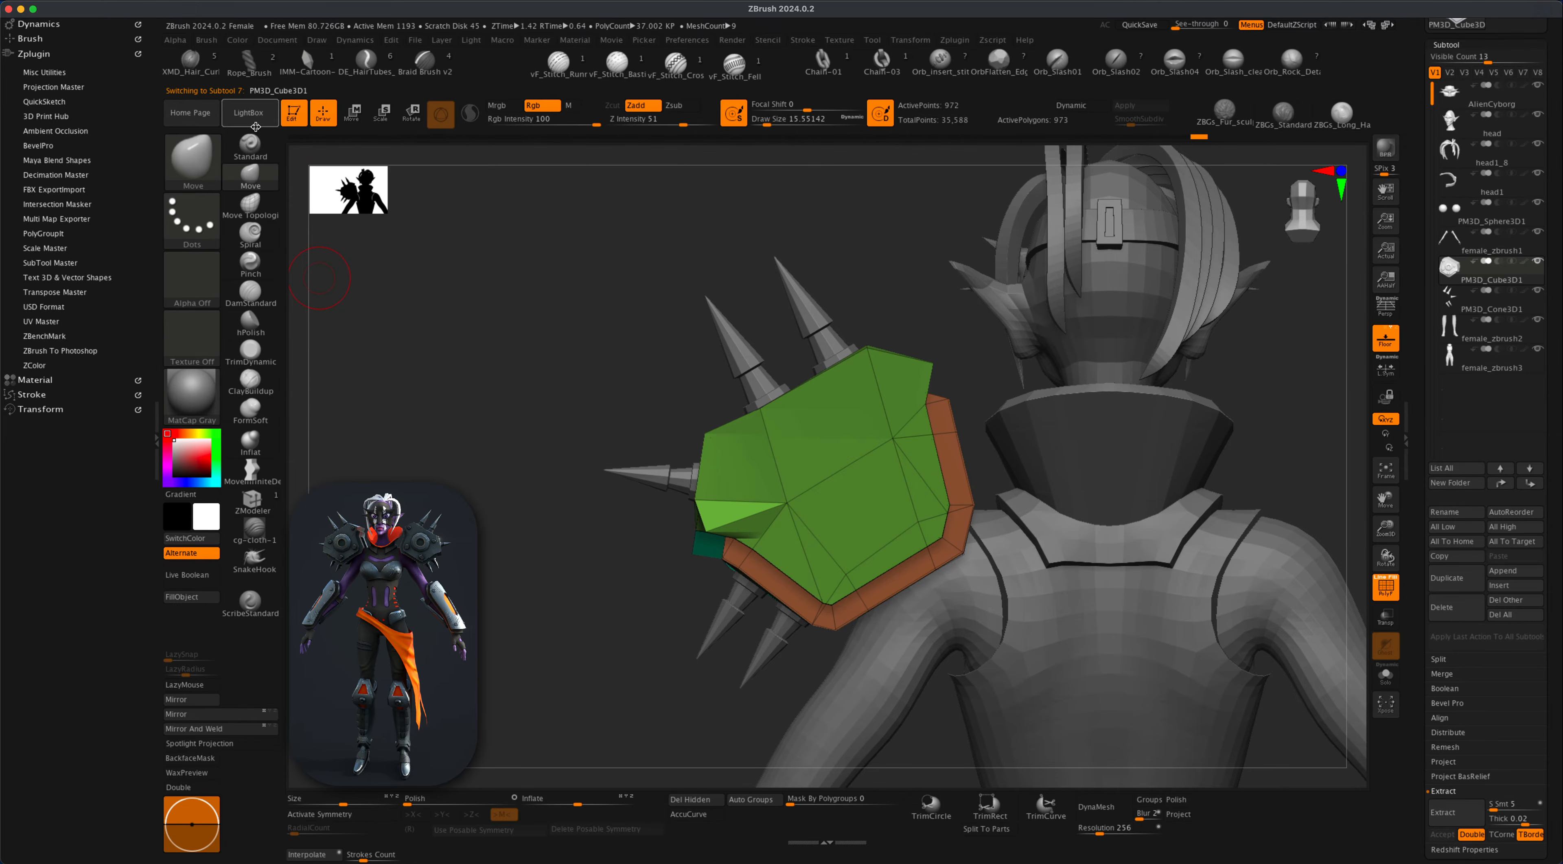
click(241, 145)
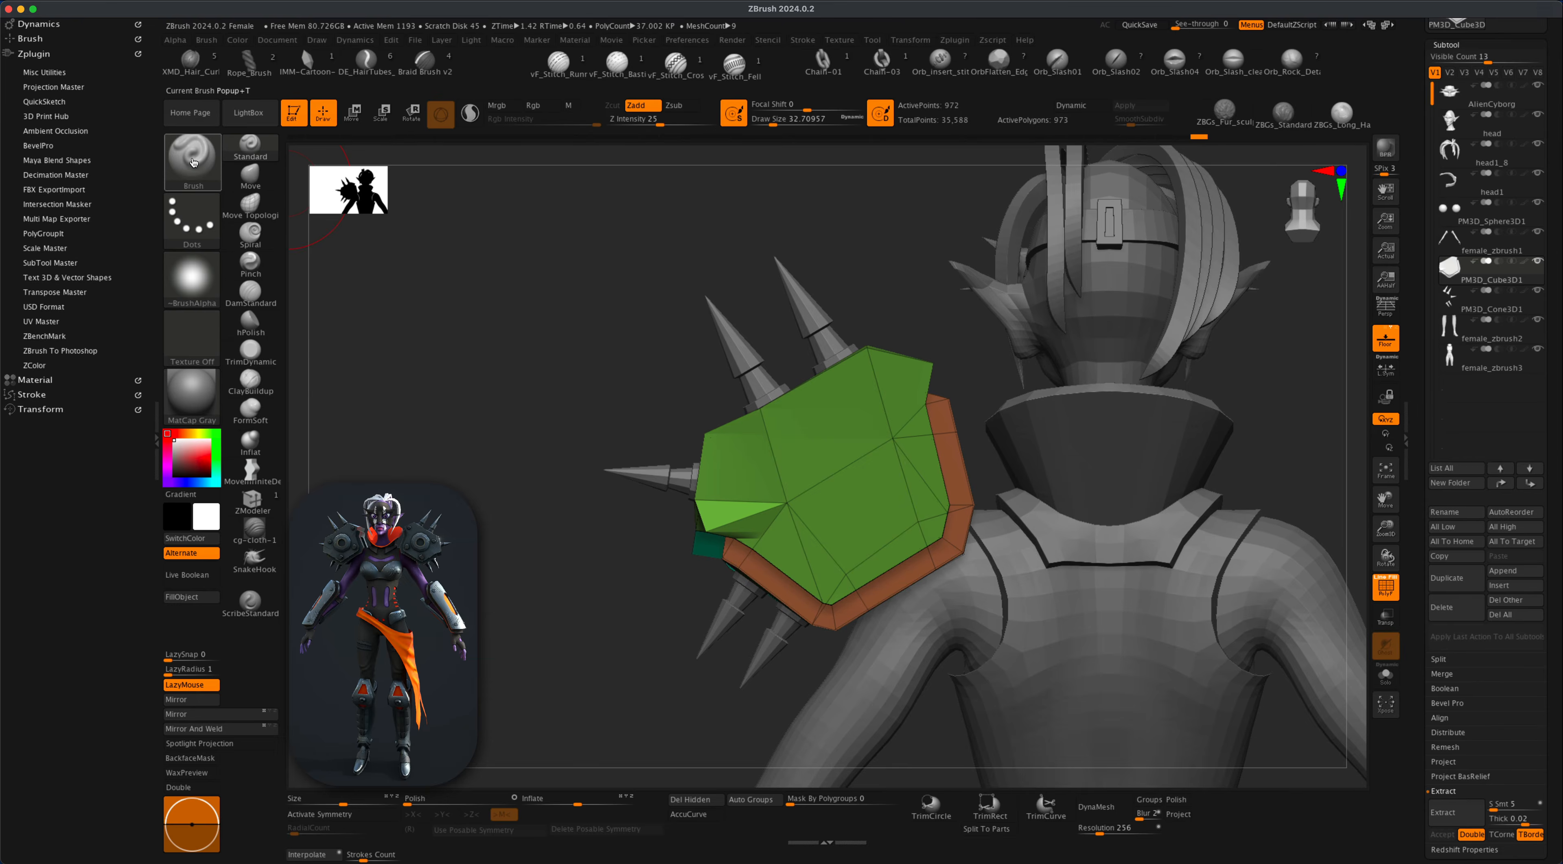
click(193, 159)
key(i)
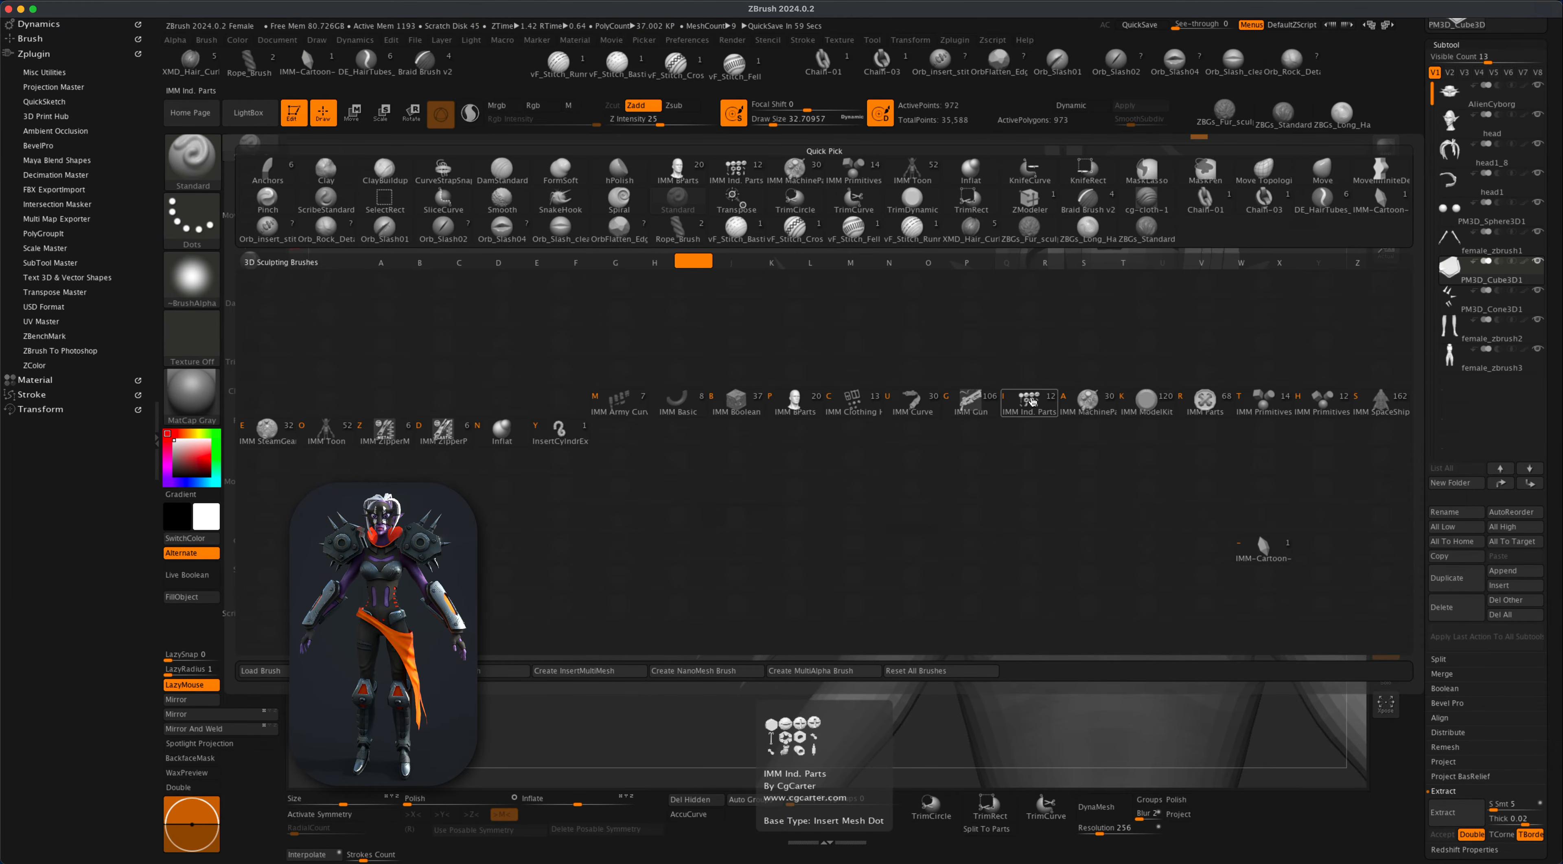
click(1094, 400)
Insert a large RecessedDial01 part at the centre of the armour block's back face.
key(m)
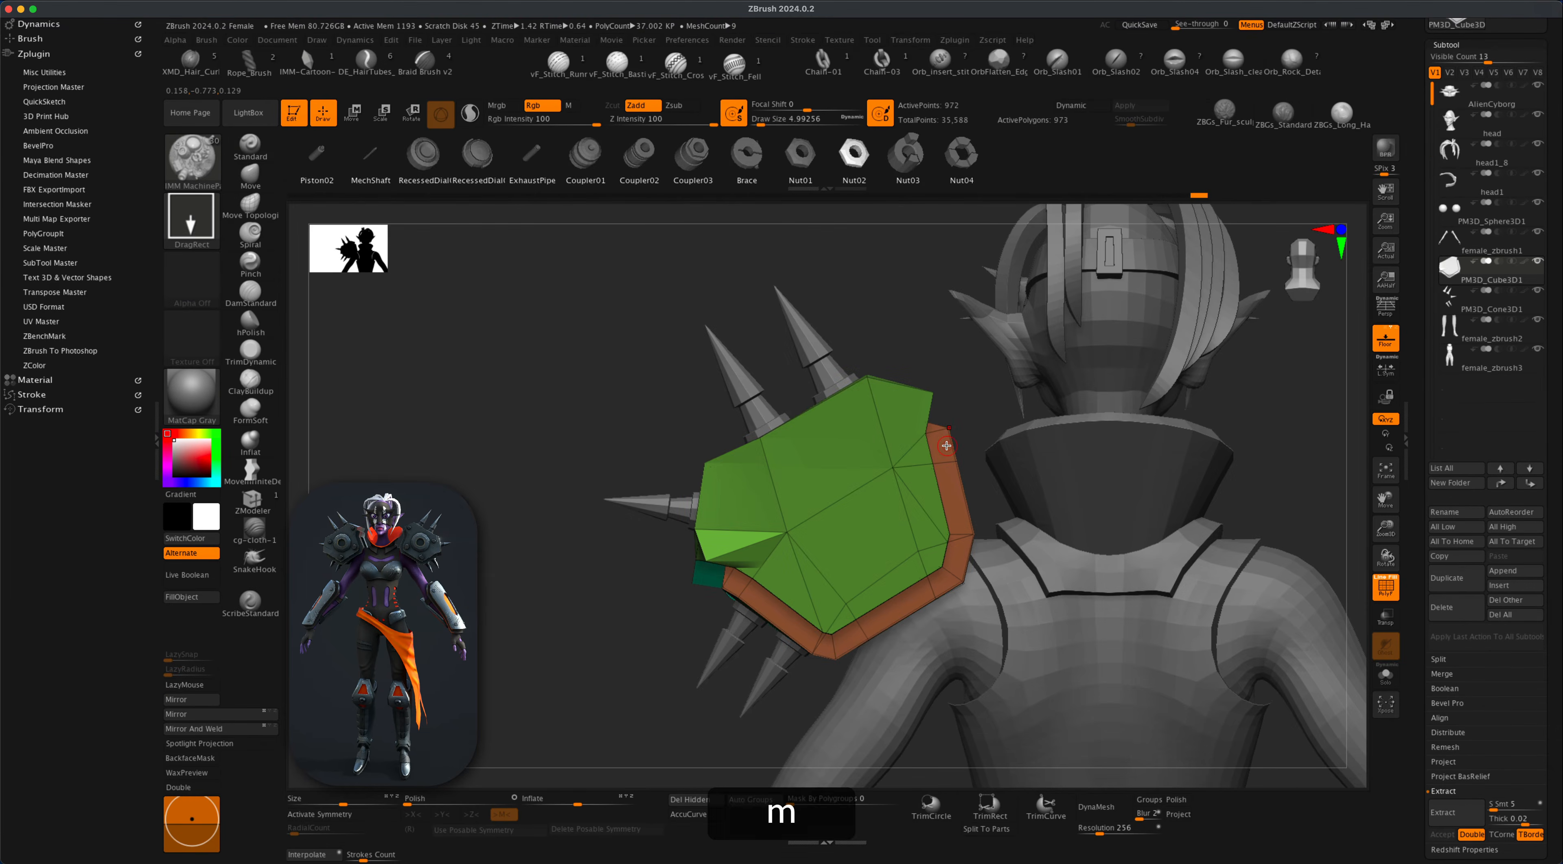
mouse_move(876, 495)
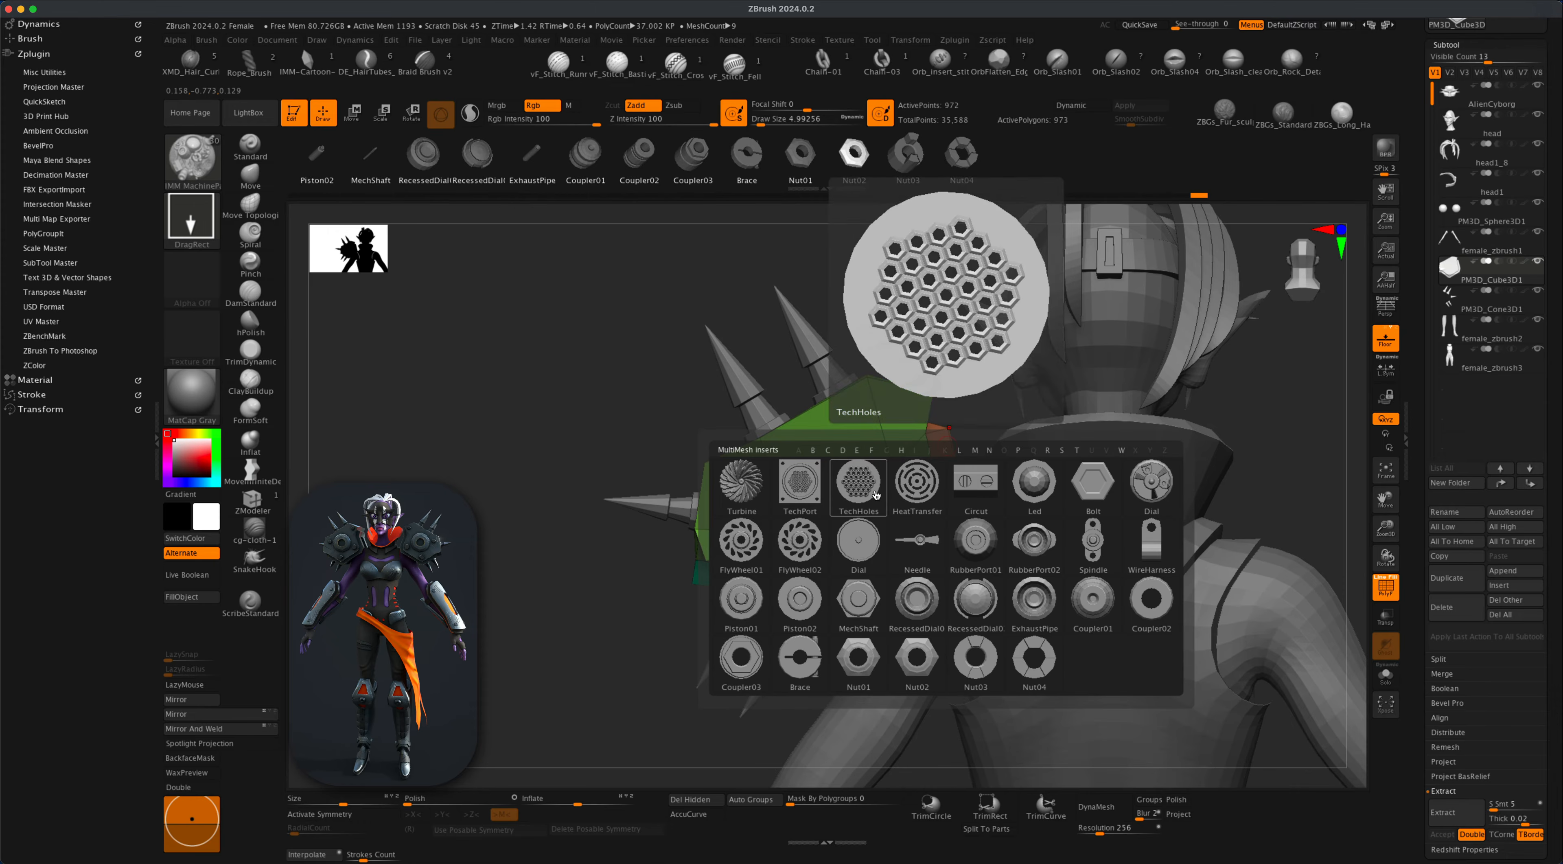
mouse_move(909, 599)
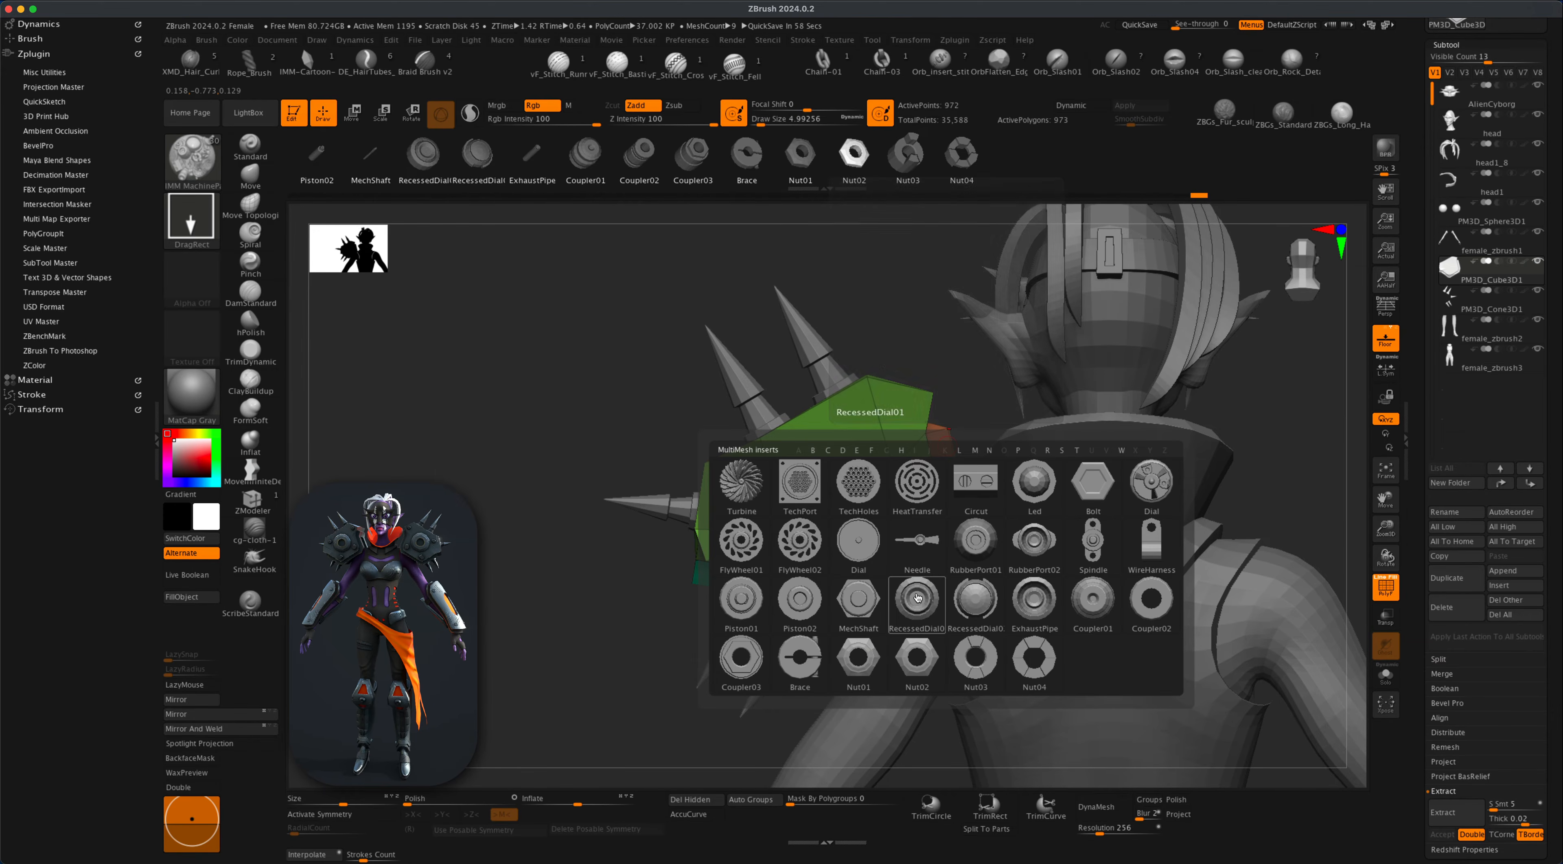
click(918, 598)
drag(838, 506, 883, 585)
Move the inserted dial about 0.037 along Z to sink it partly into the armour's back face.
drag(388, 364, 540, 352)
click(353, 119)
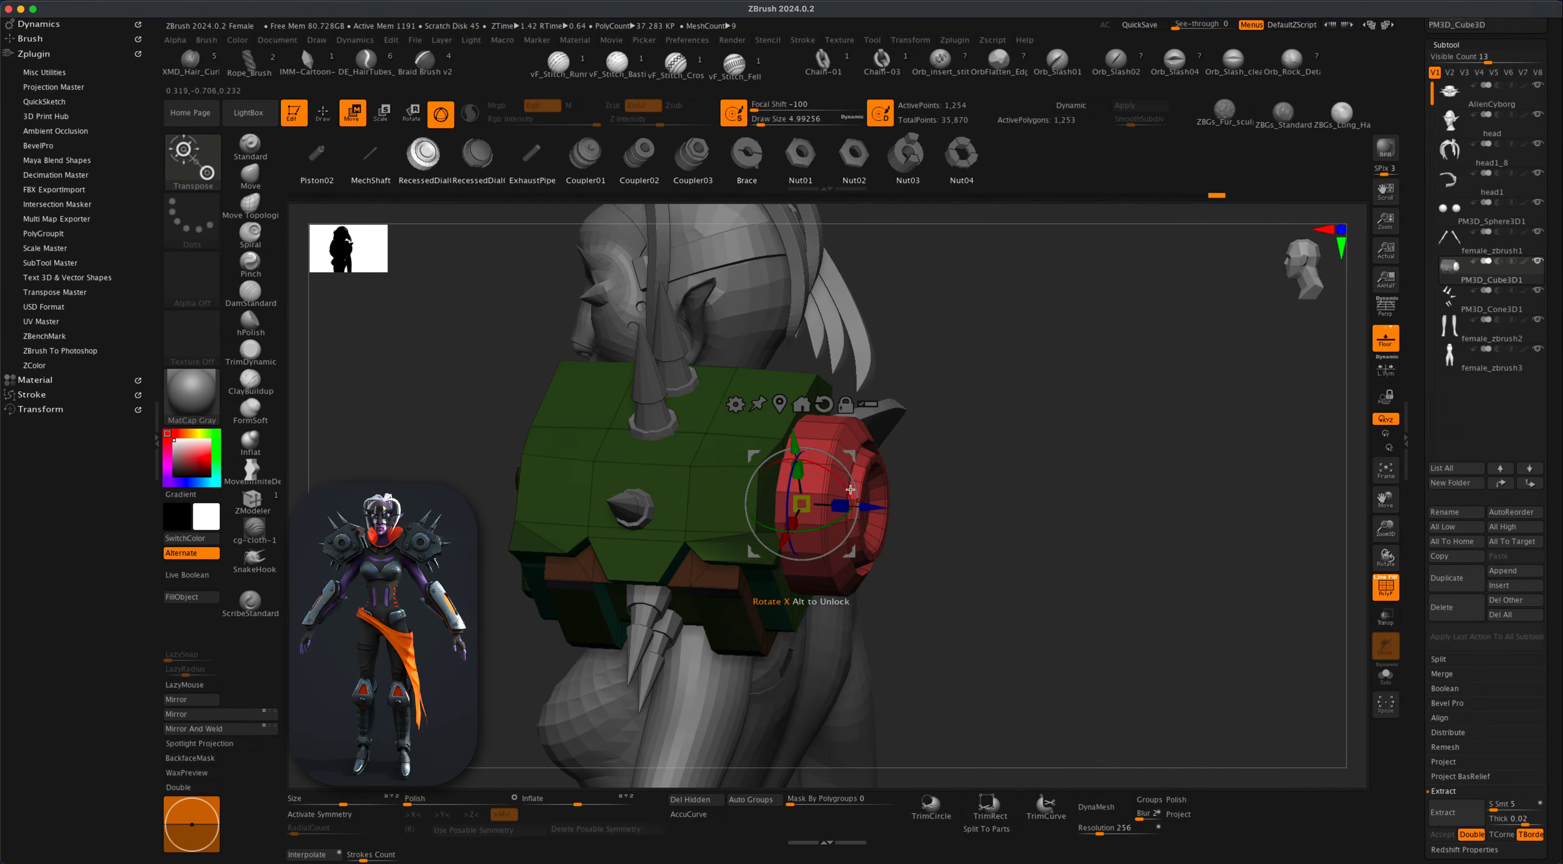
drag(873, 506, 838, 505)
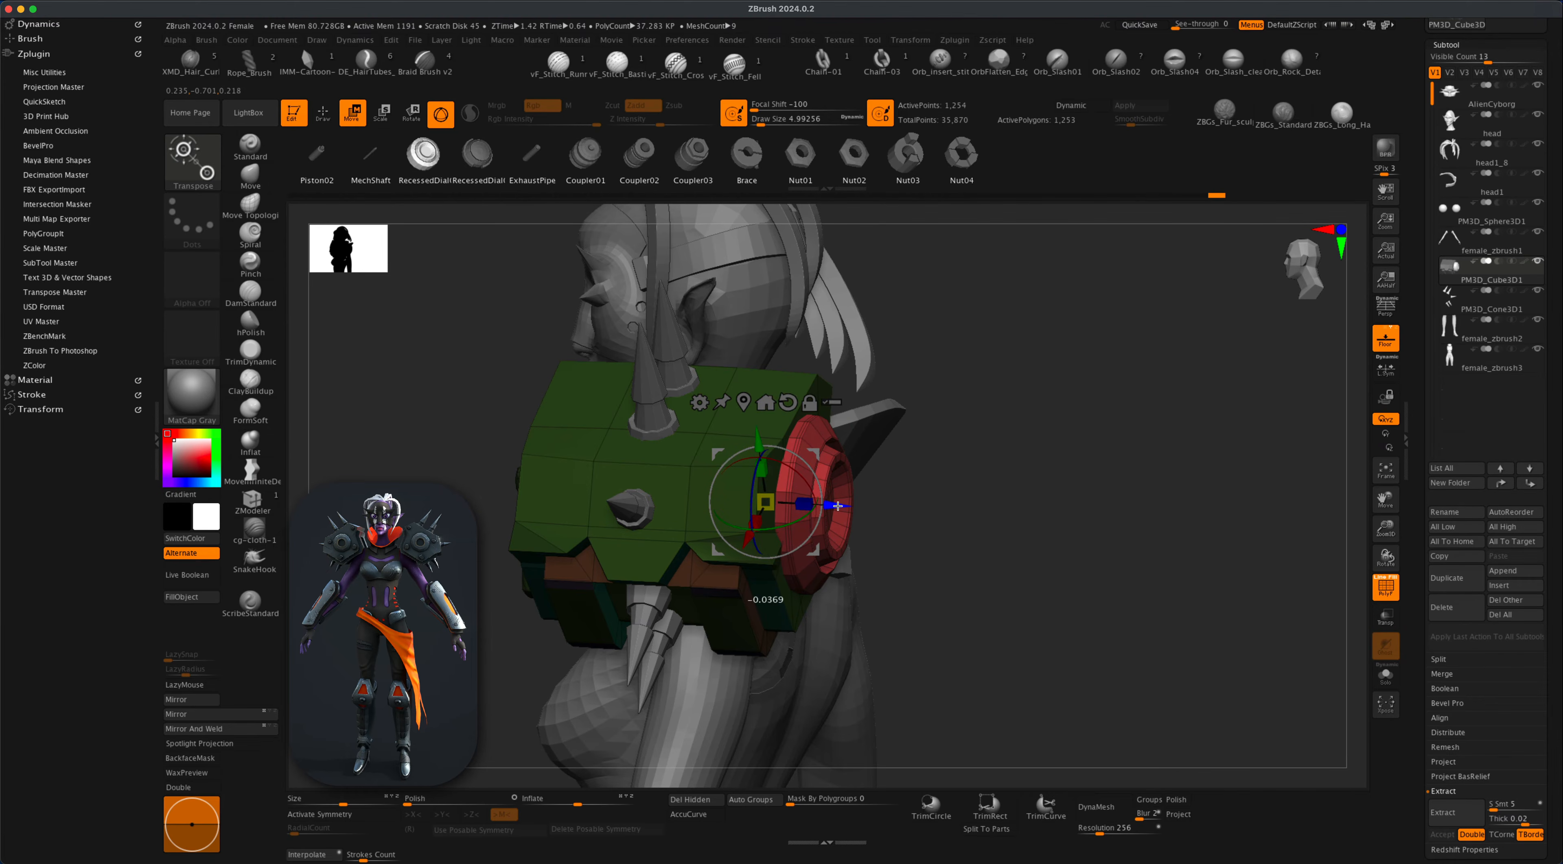
drag(1017, 559, 868, 564)
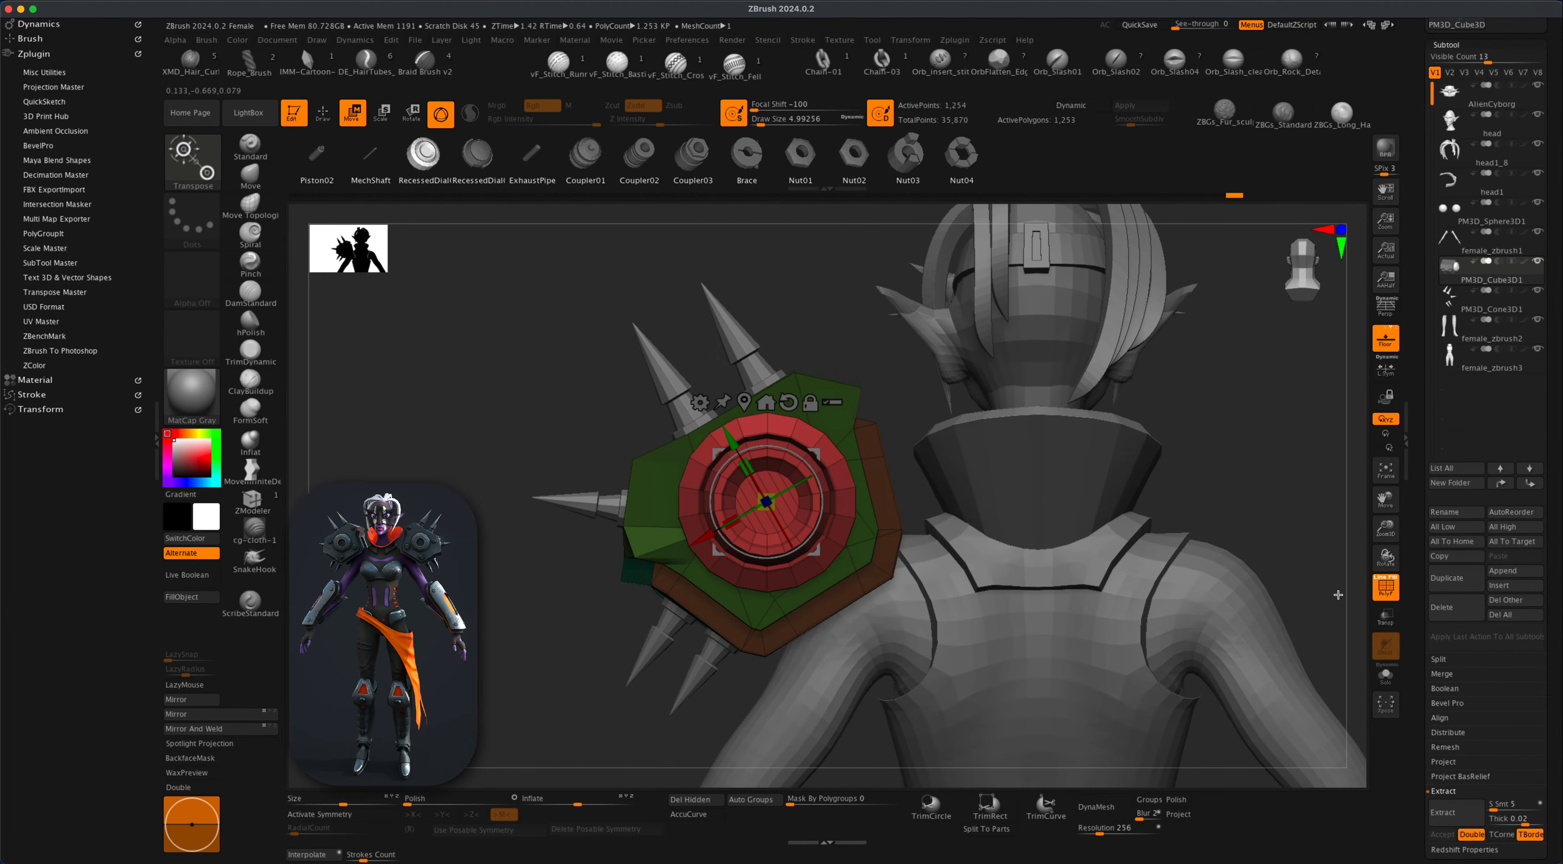
Return to Draw mode with the polyframe hidden and the armour's mask cleared.
click(1389, 592)
alt+drag(499, 600, 425, 241)
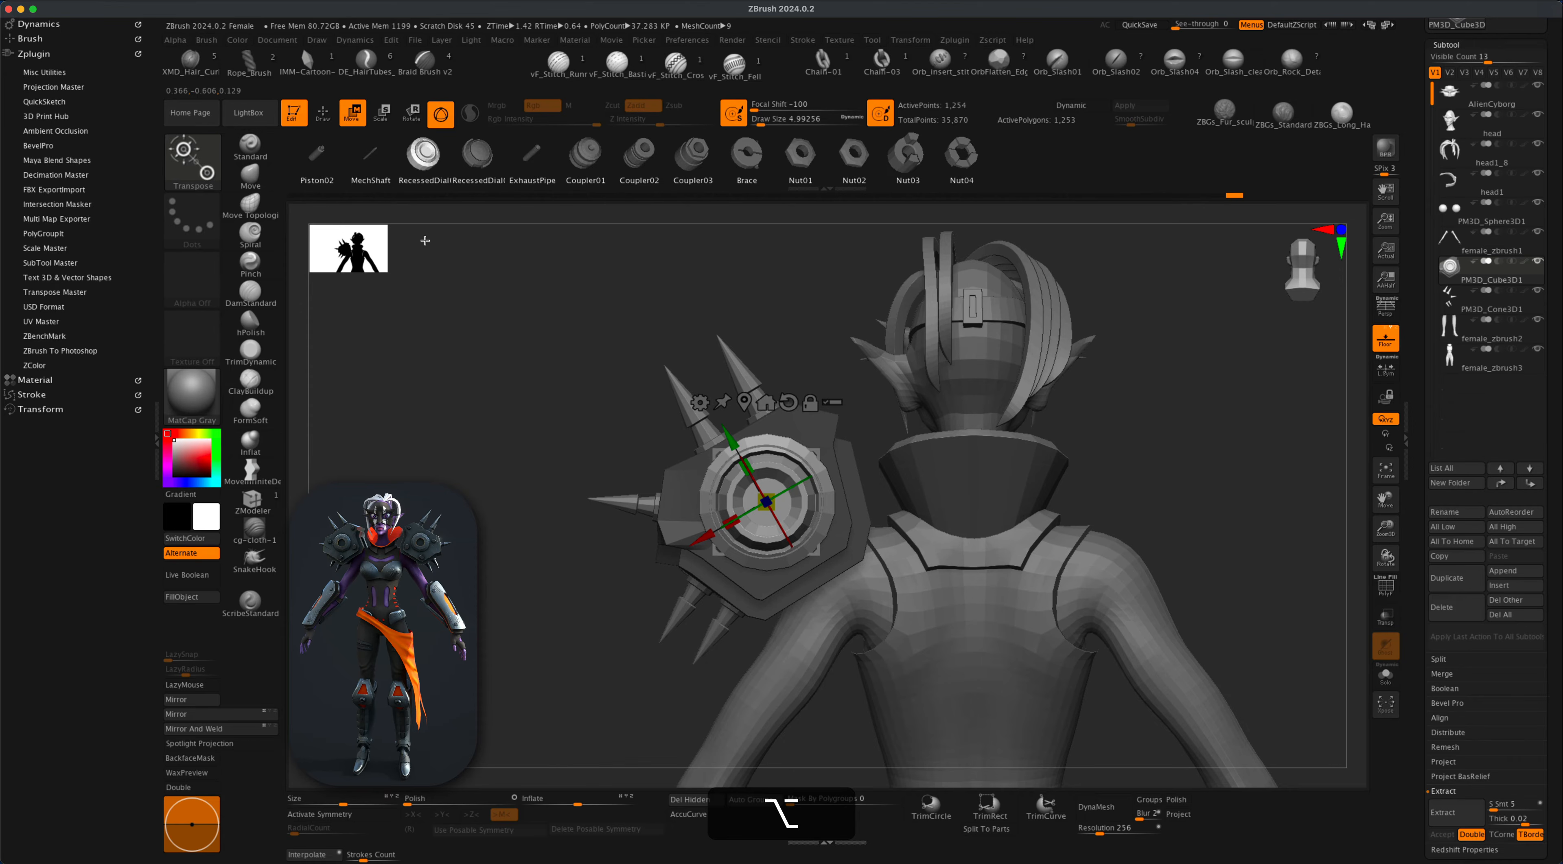
click(324, 113)
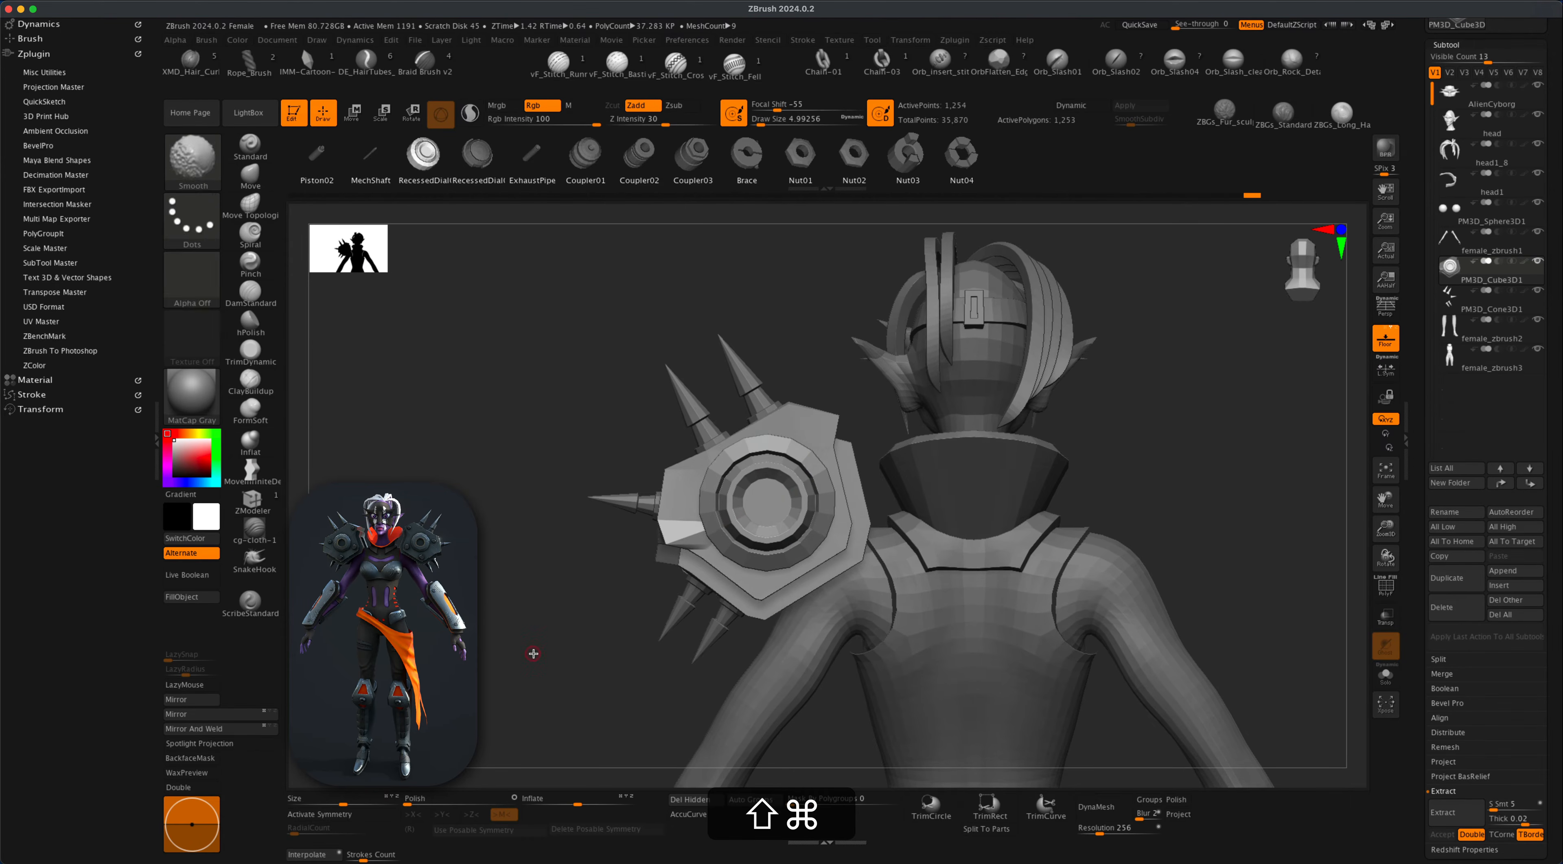
alt+drag(534, 654, 1333, 402)
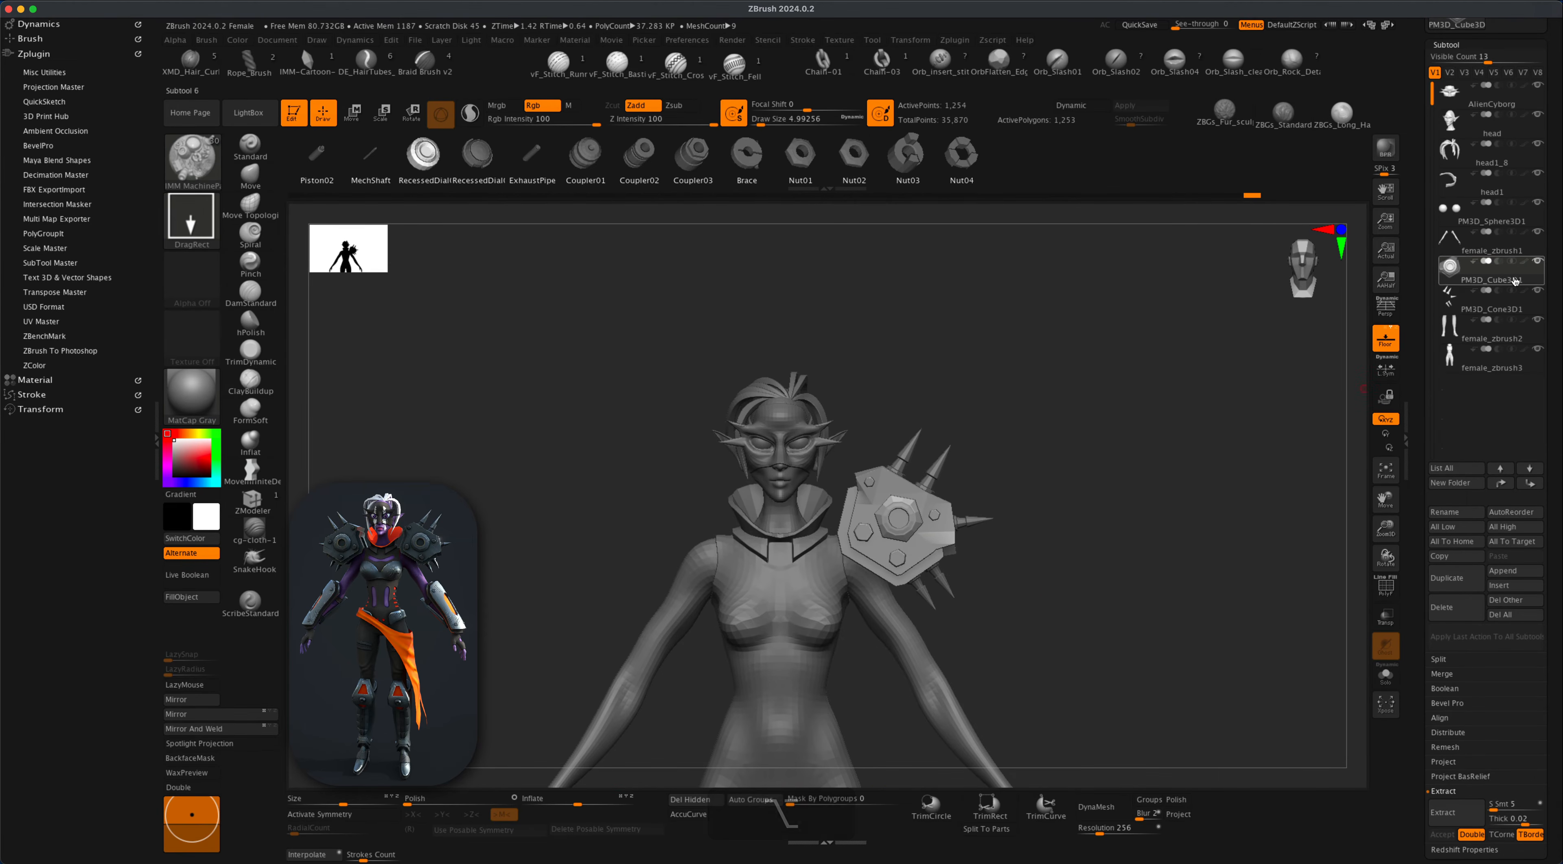
Merge the armour block subtool down with the cone spikes subtool below it.
scroll(1553, 679, down, 4)
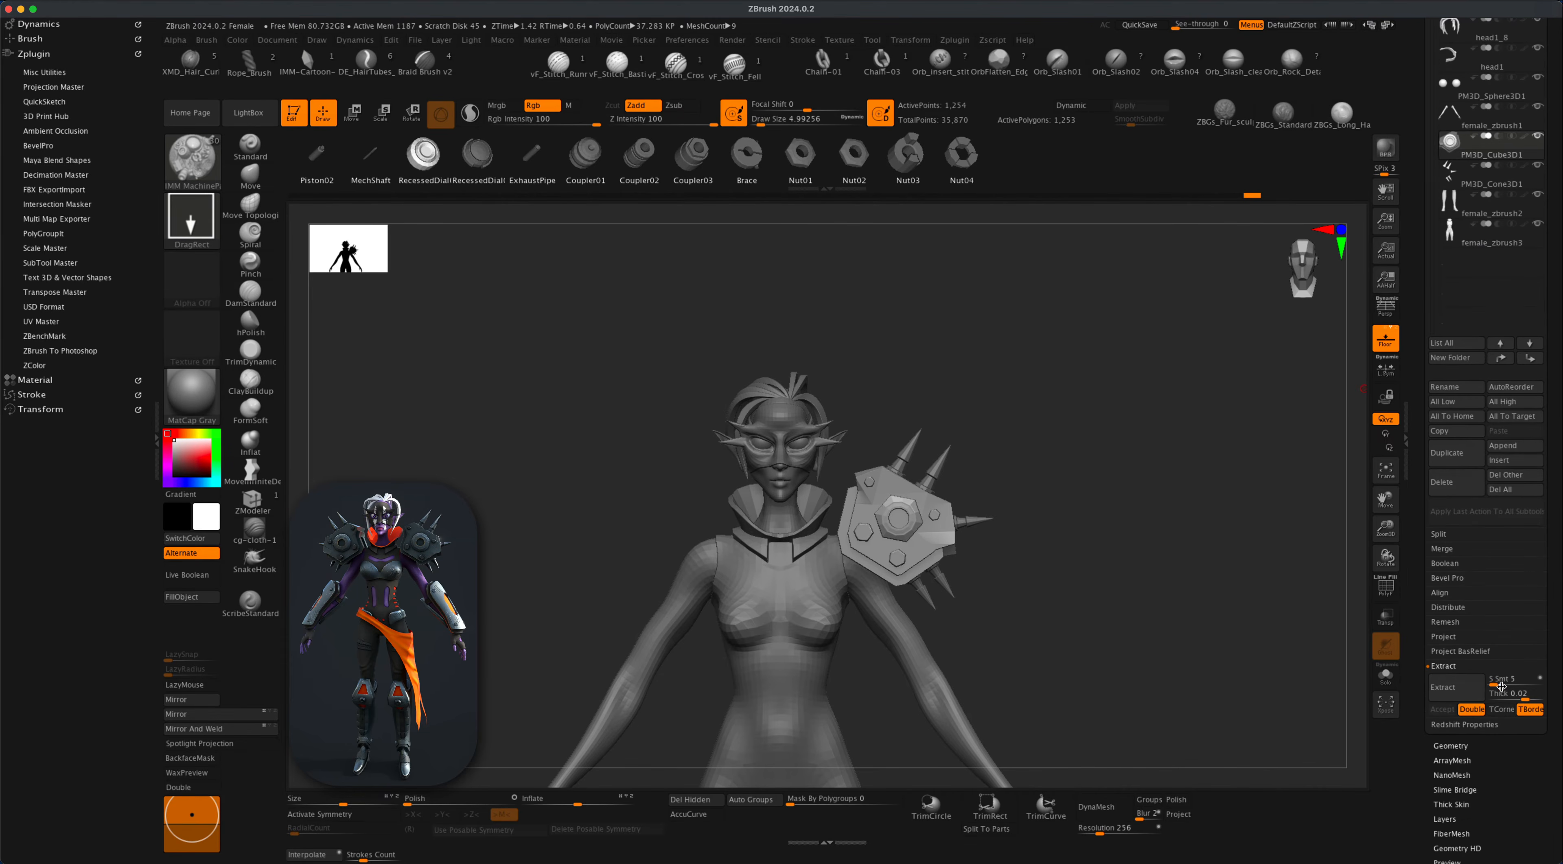
click(1445, 549)
click(1455, 563)
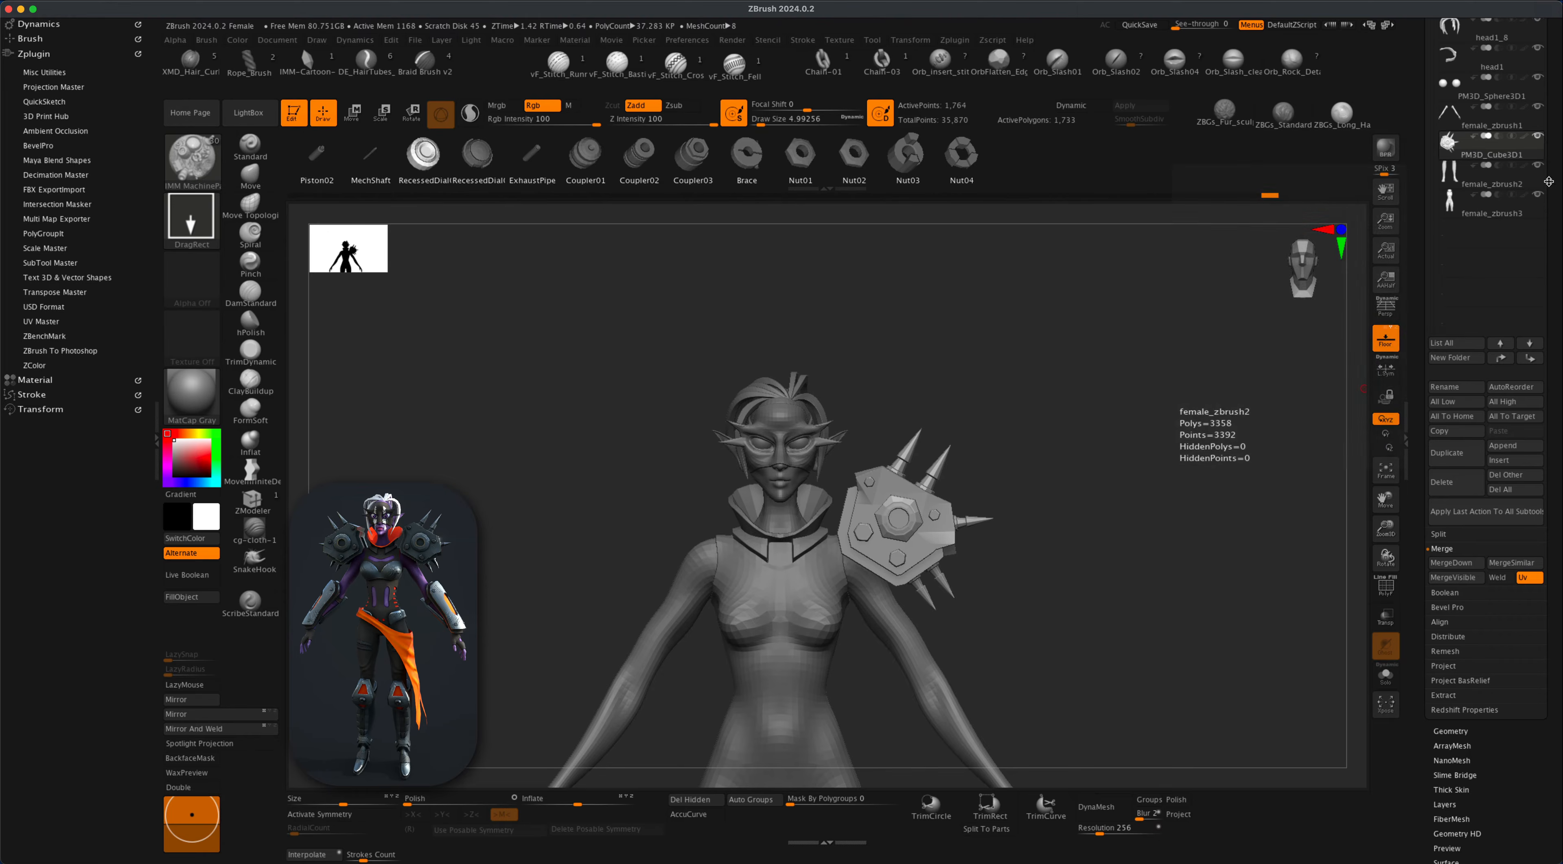
mouse_move(1476, 167)
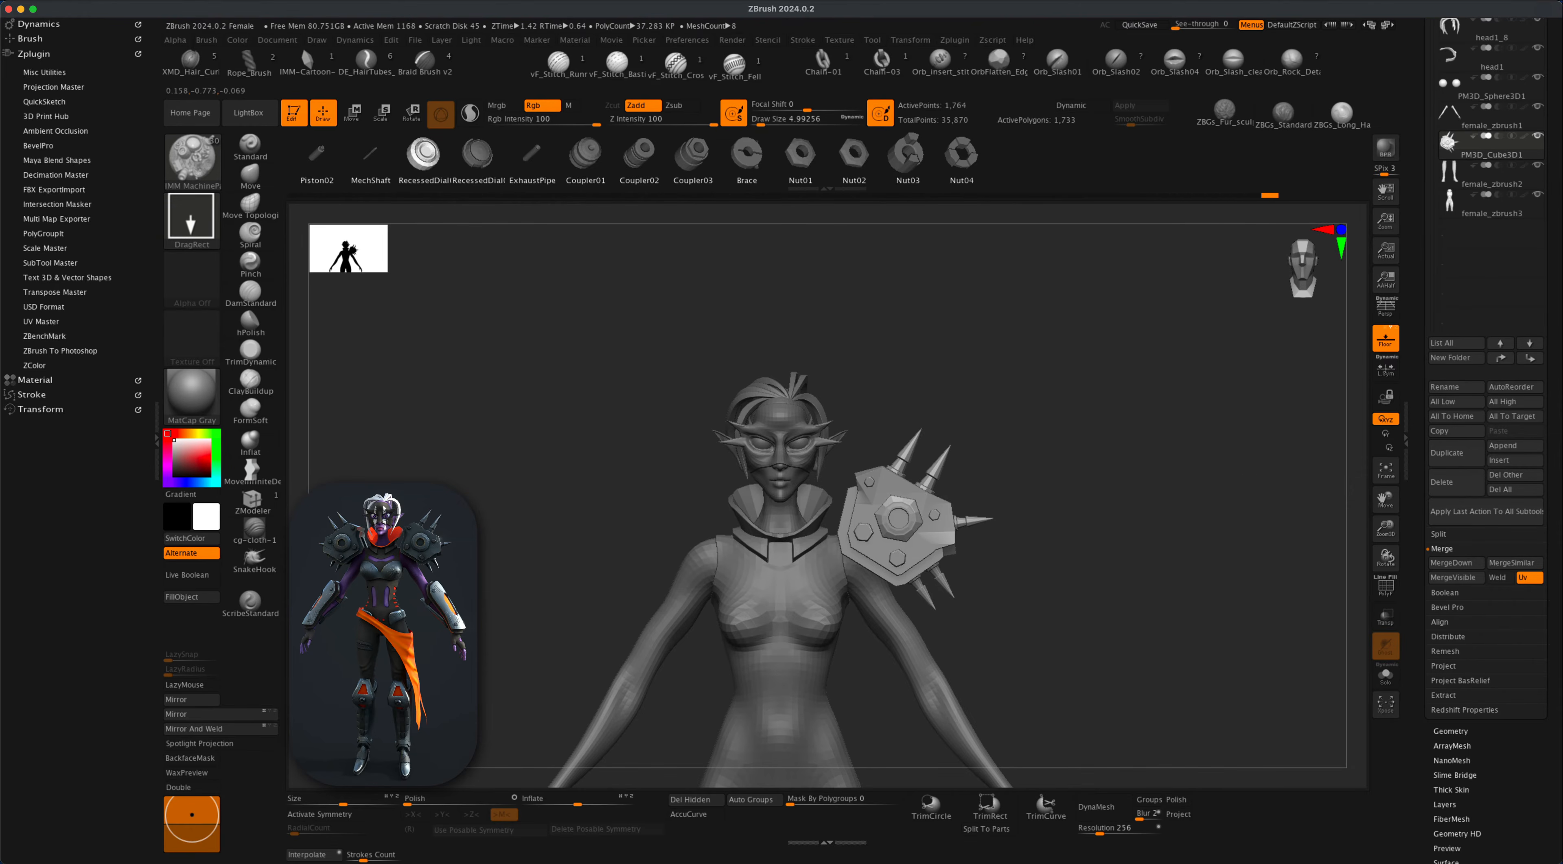
Mirror the merged shoulder armour across the body and apply Mirror And Weld so both shoulders have it.
click(232, 720)
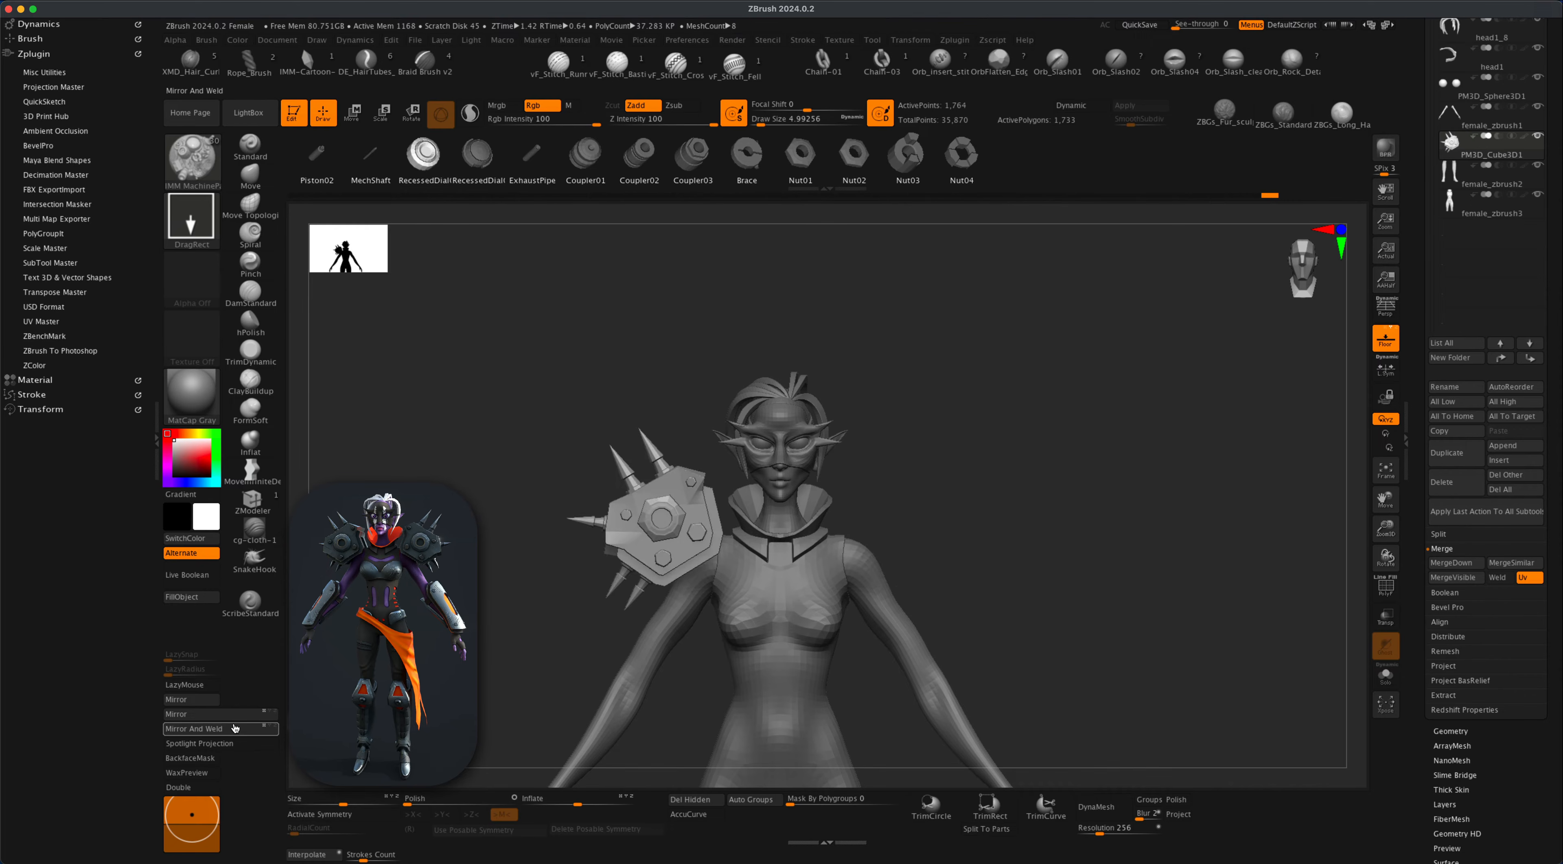
click(235, 729)
mouse_move(1160, 649)
alt+mouse_down()
mouse_move(1138, 635)
mouse_move(1177, 645)
alt+mouse_up()
alt+drag(1177, 644, 920, 474)
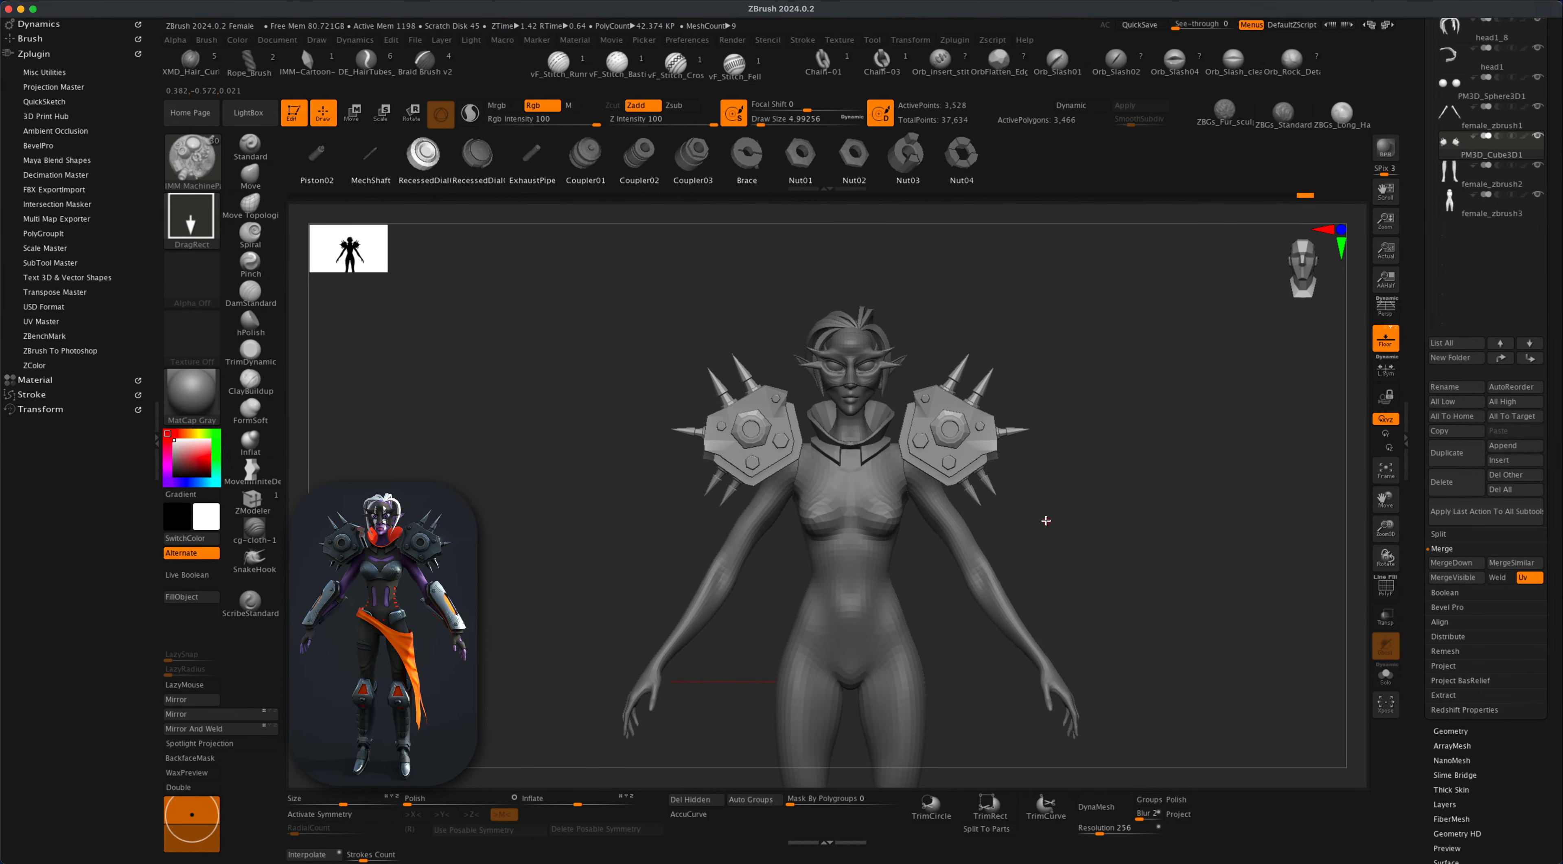
Select the torso subtool female_zbrush3 and save the tool file.
alt+shift+drag(1055, 531, 1038, 531)
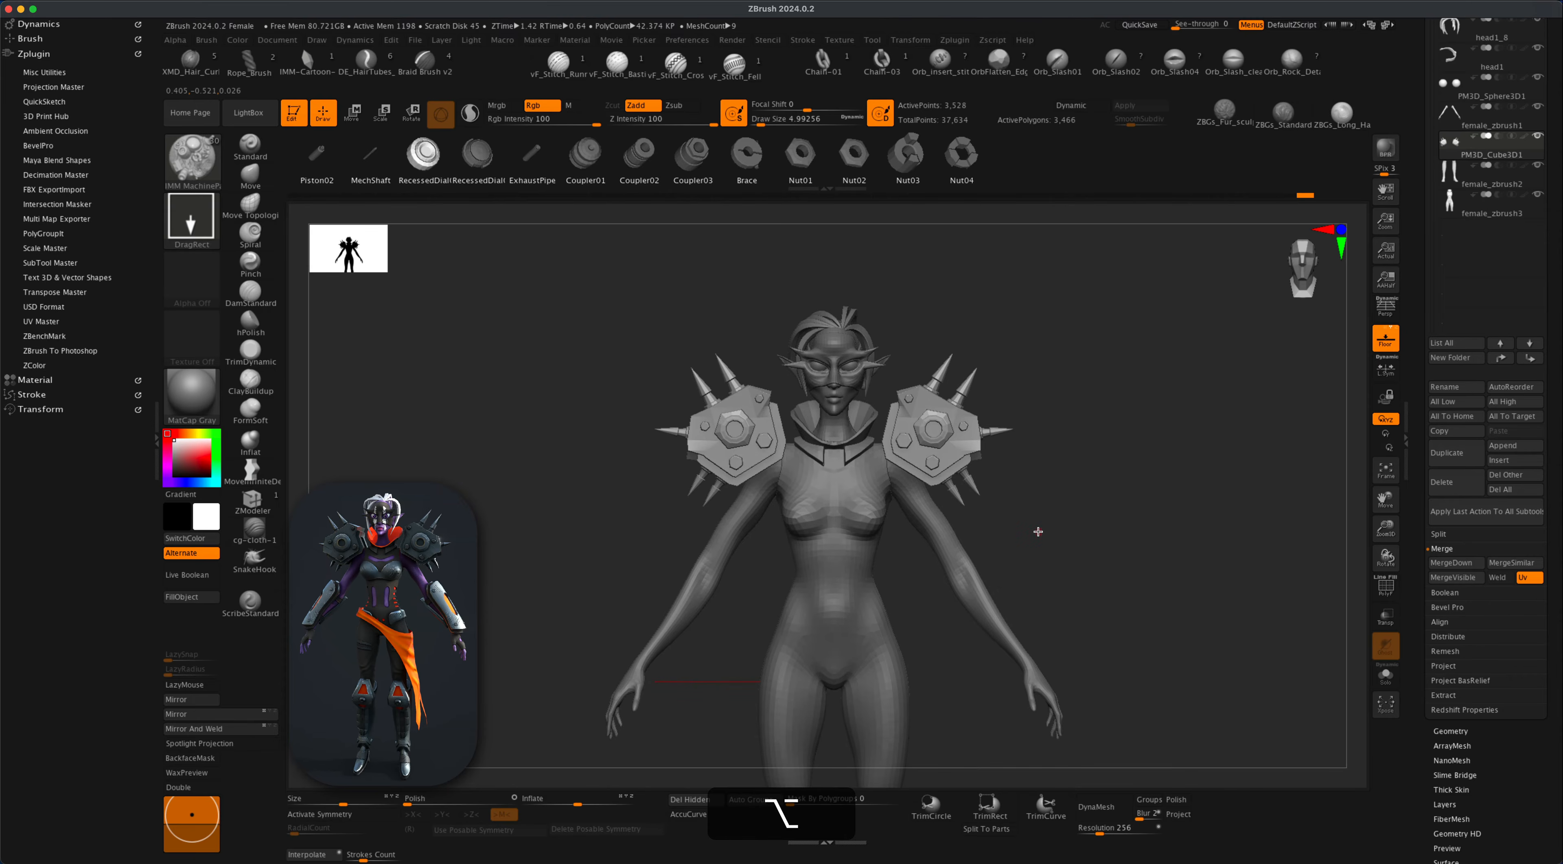
alt+drag(899, 649, 927, 613)
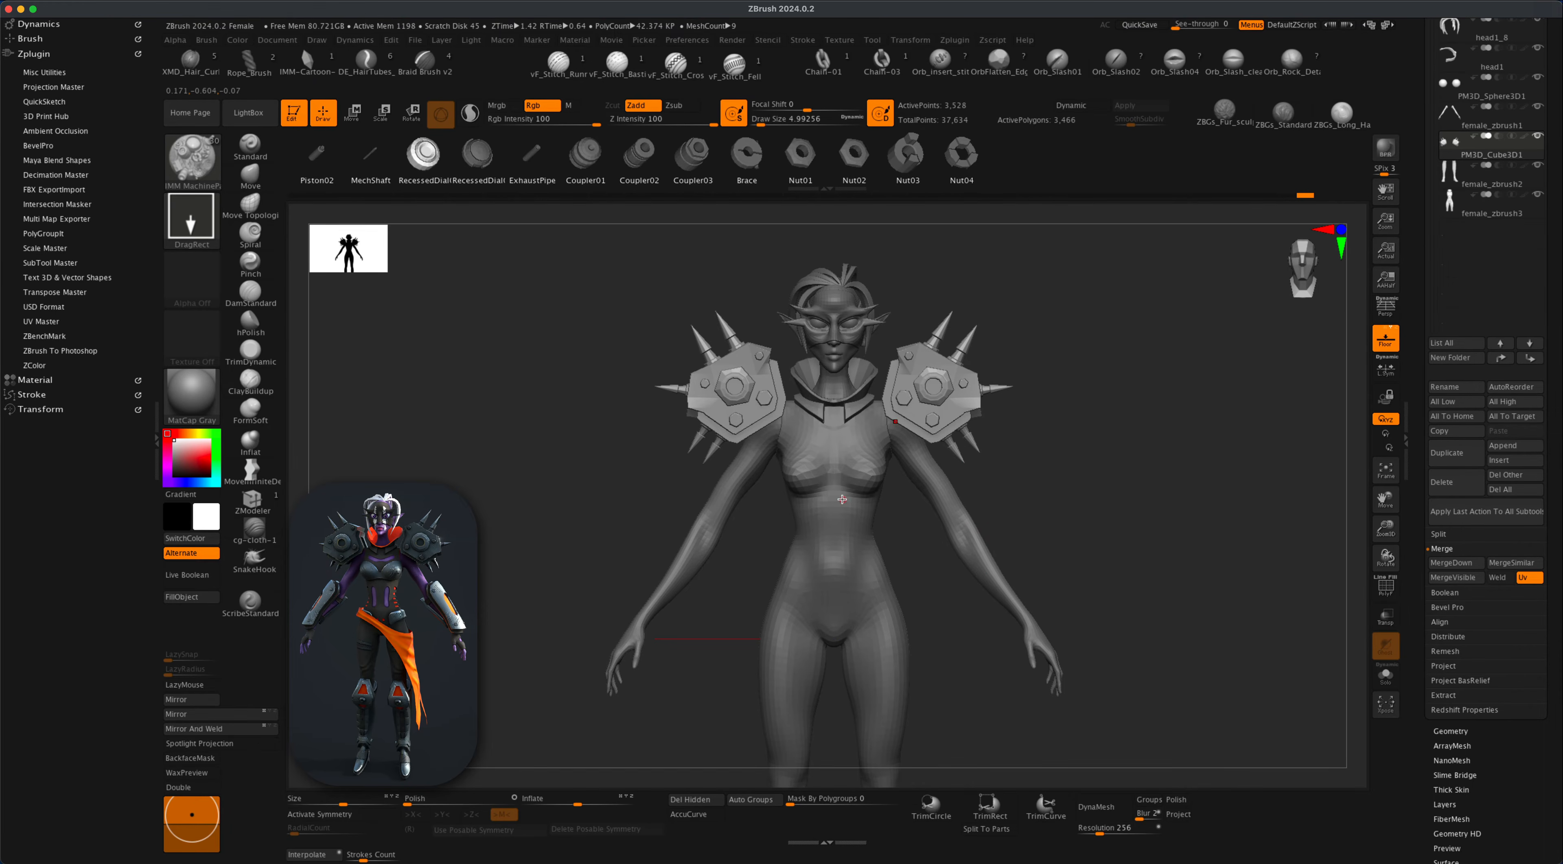
alt+drag(915, 506, 1059, 526)
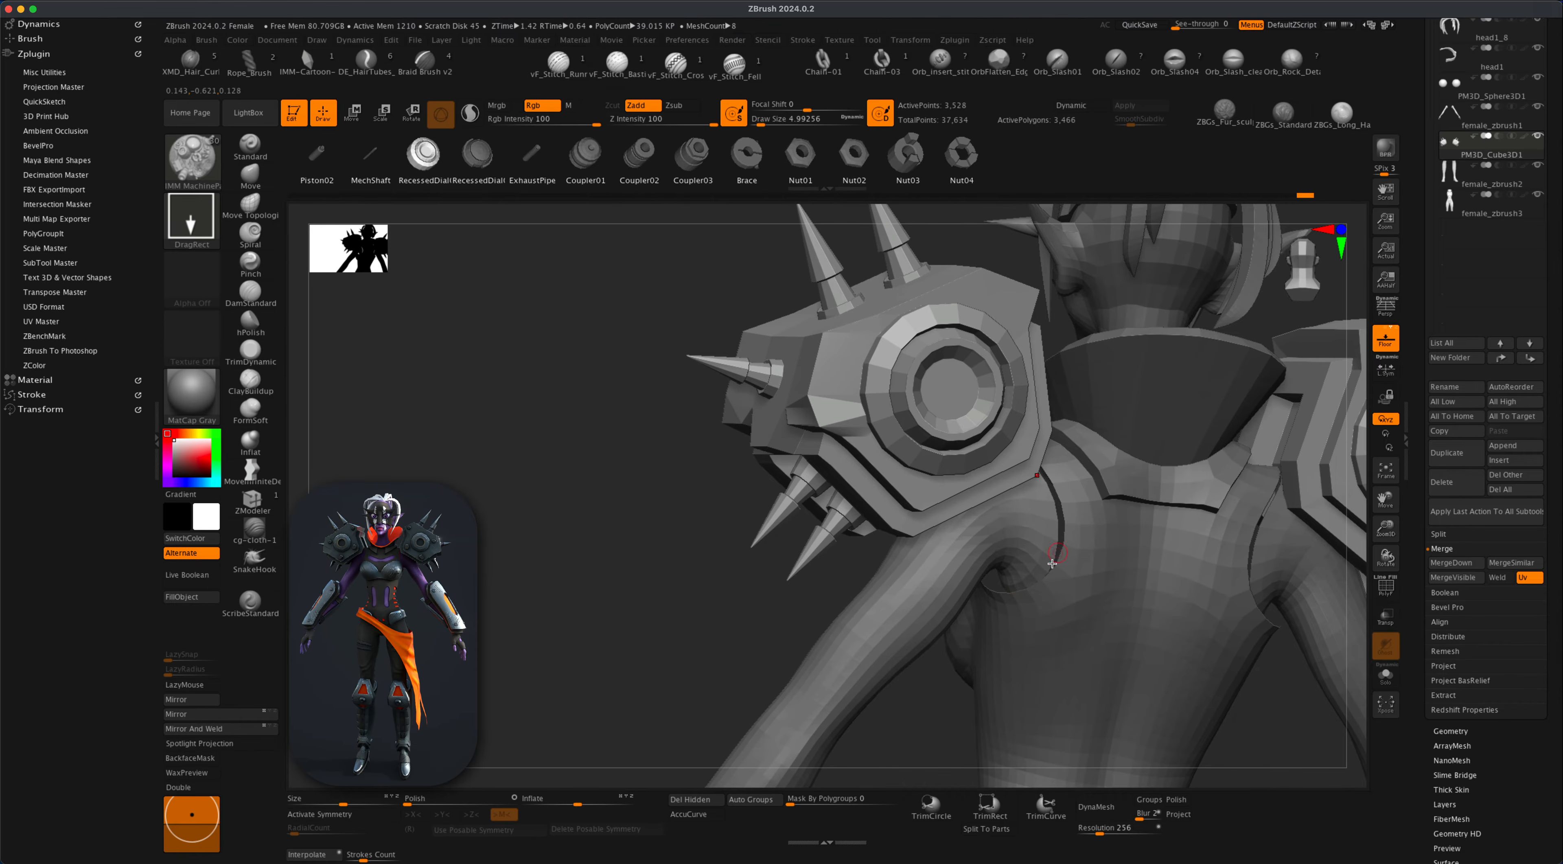
alt+drag(990, 623, 876, 598)
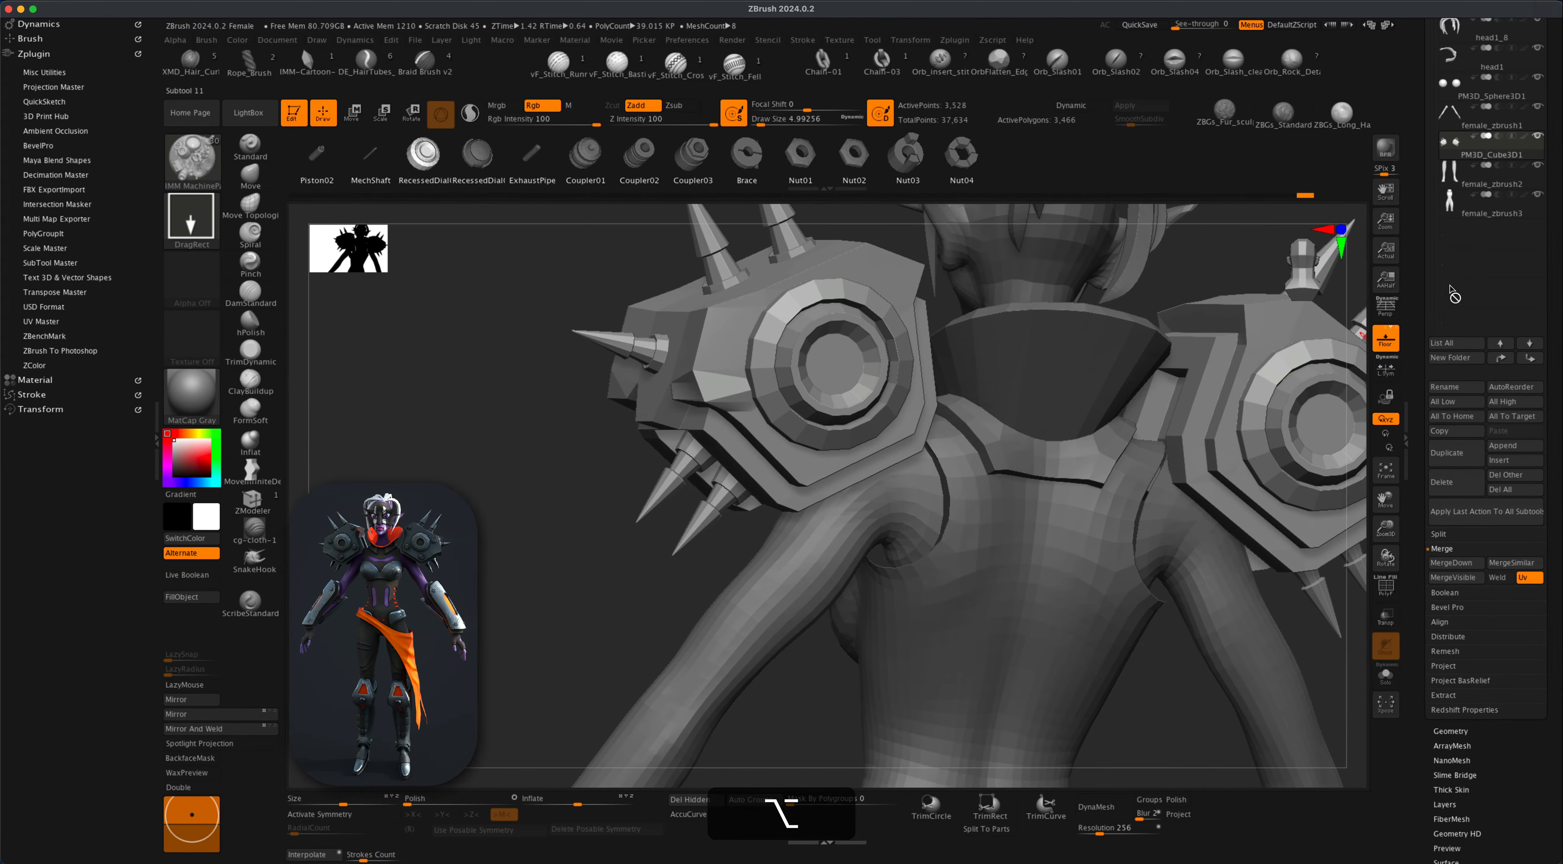
click(1461, 205)
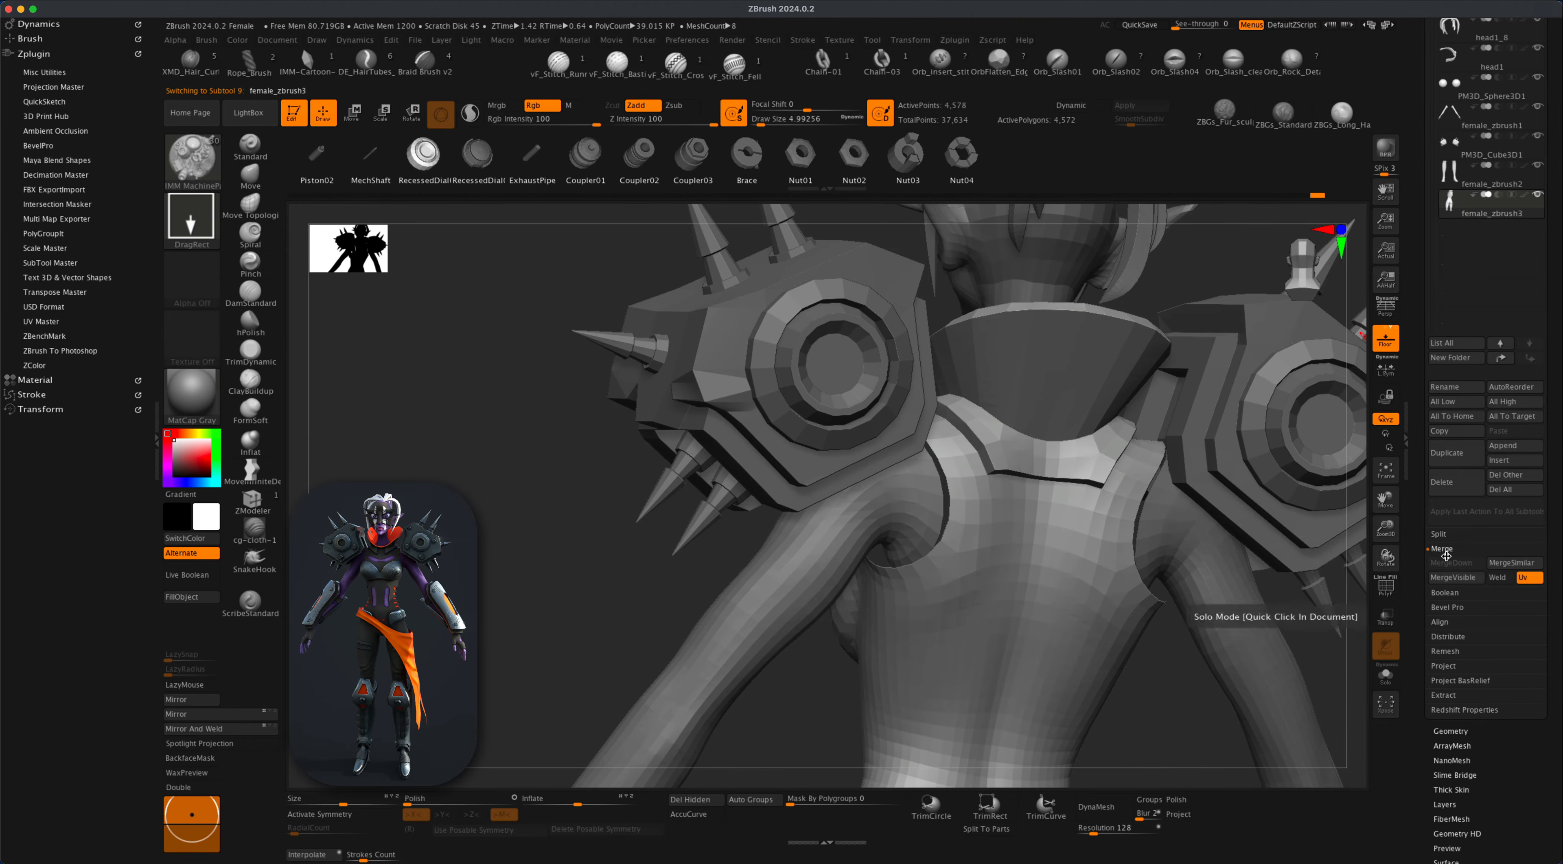
scroll(1555, 352, up, 5)
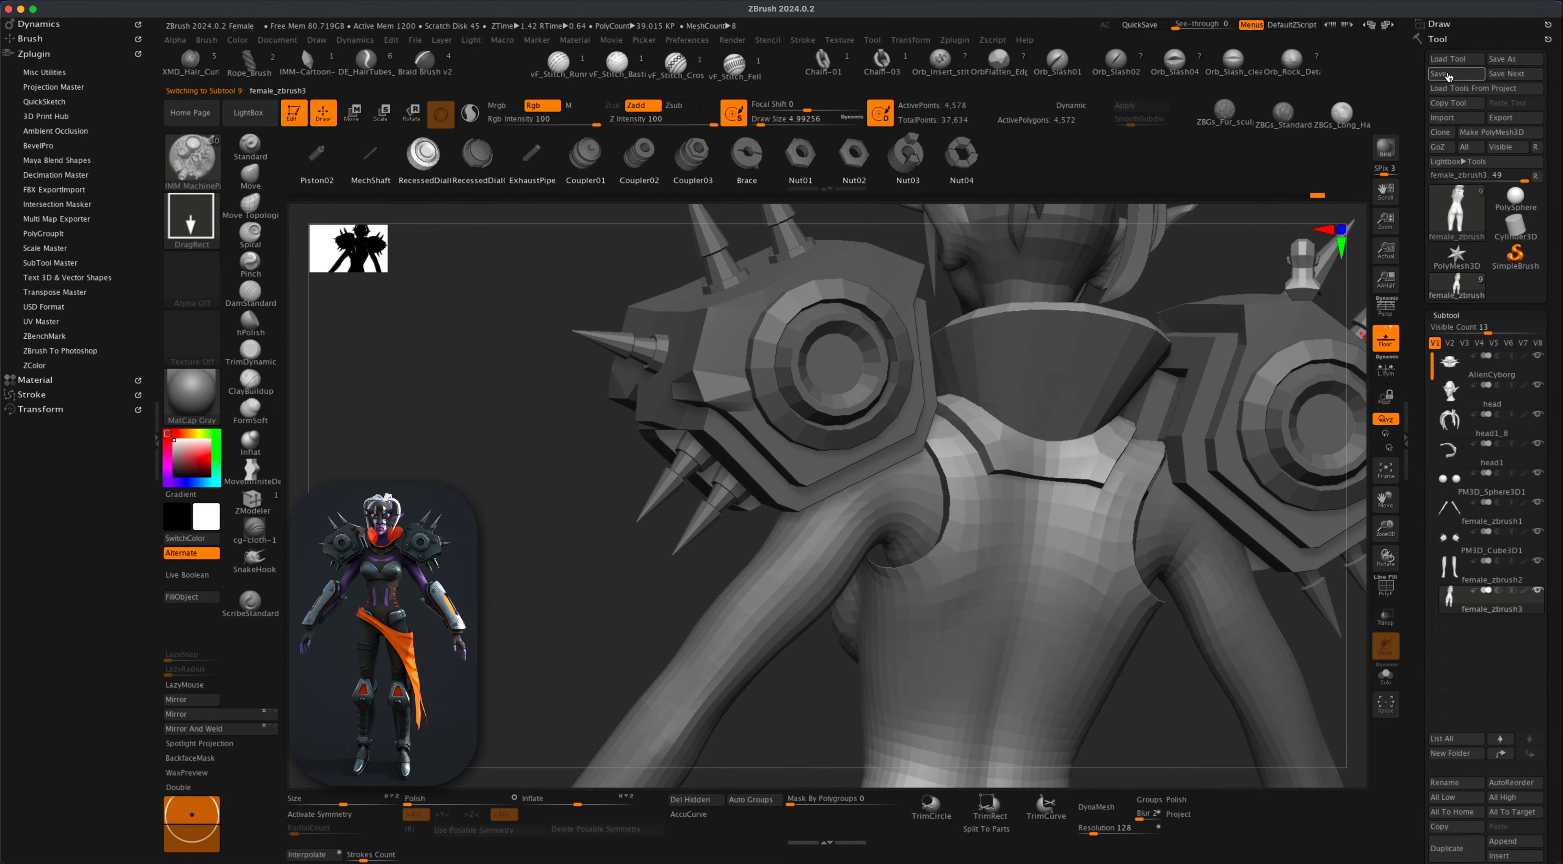
scroll(1474, 546, down, 10)
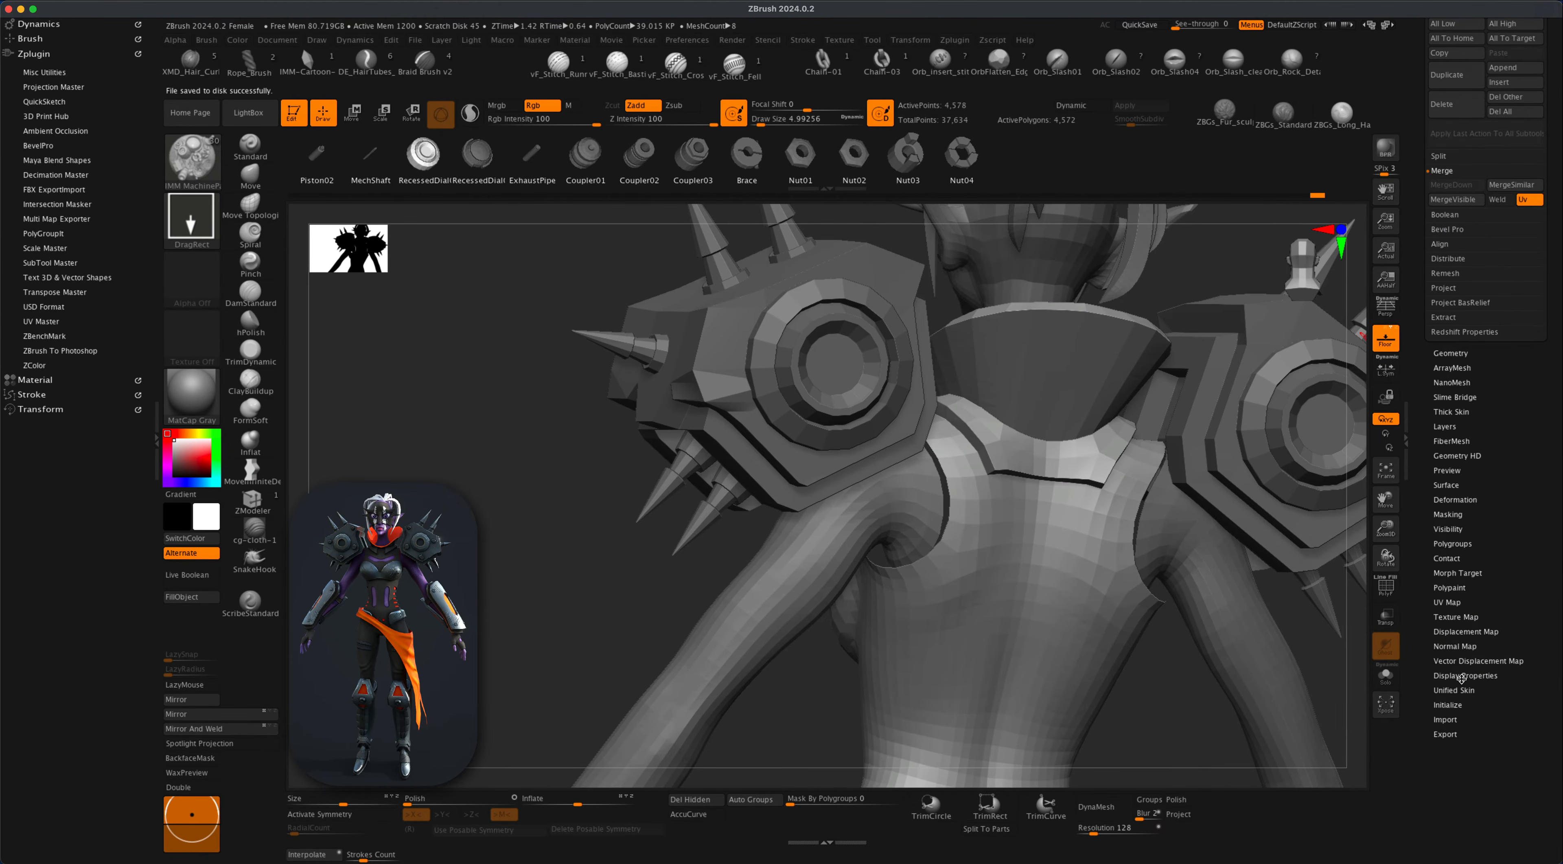
Isolate the torso in Solo mode with double-sided display and show its polyframe around the armholes and collar.
click(1385, 676)
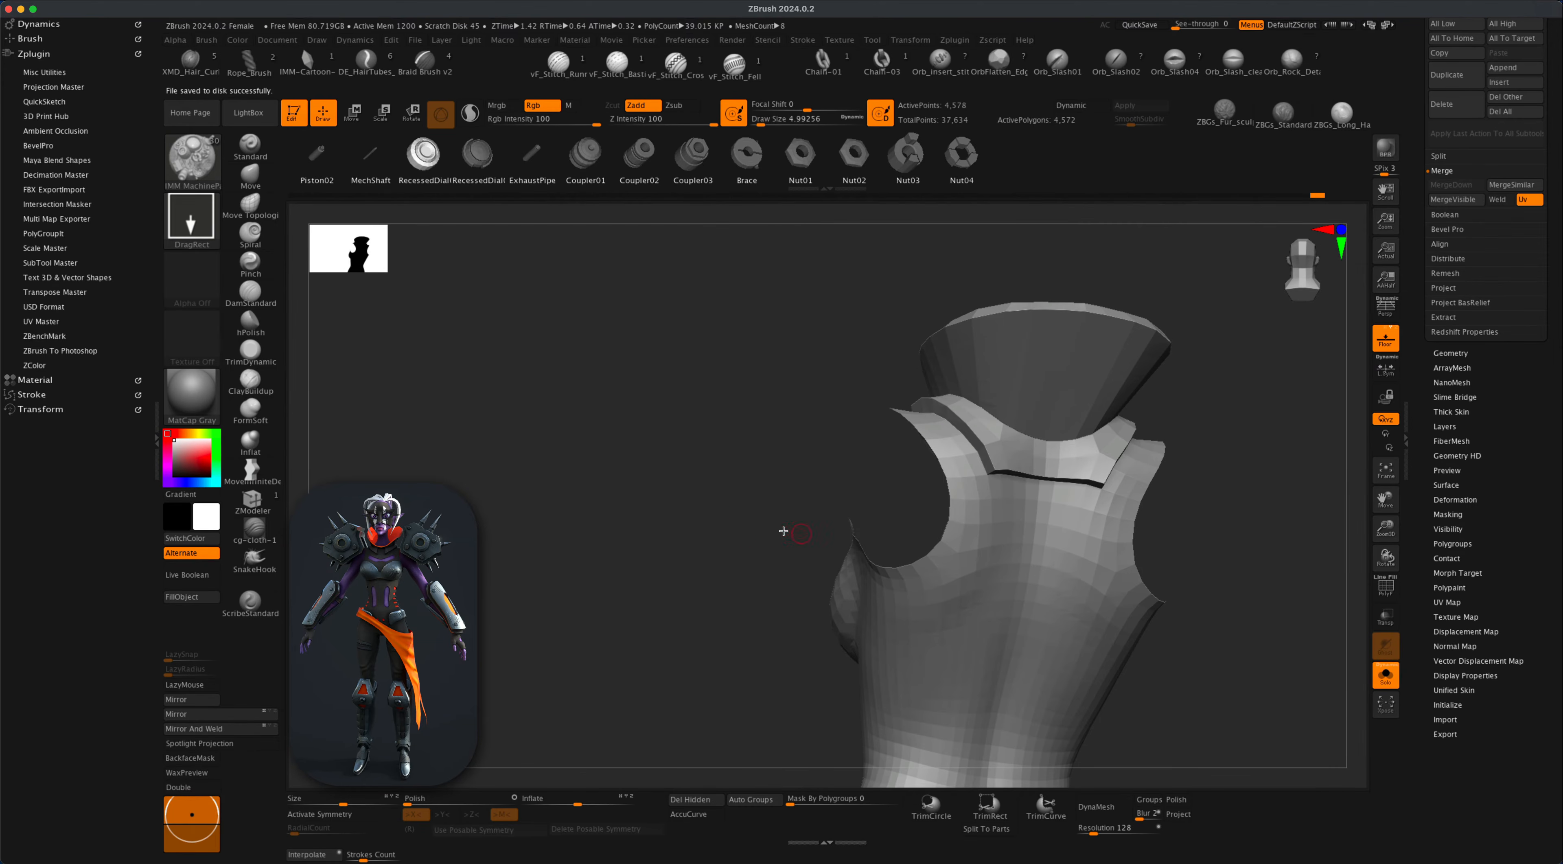
click(204, 791)
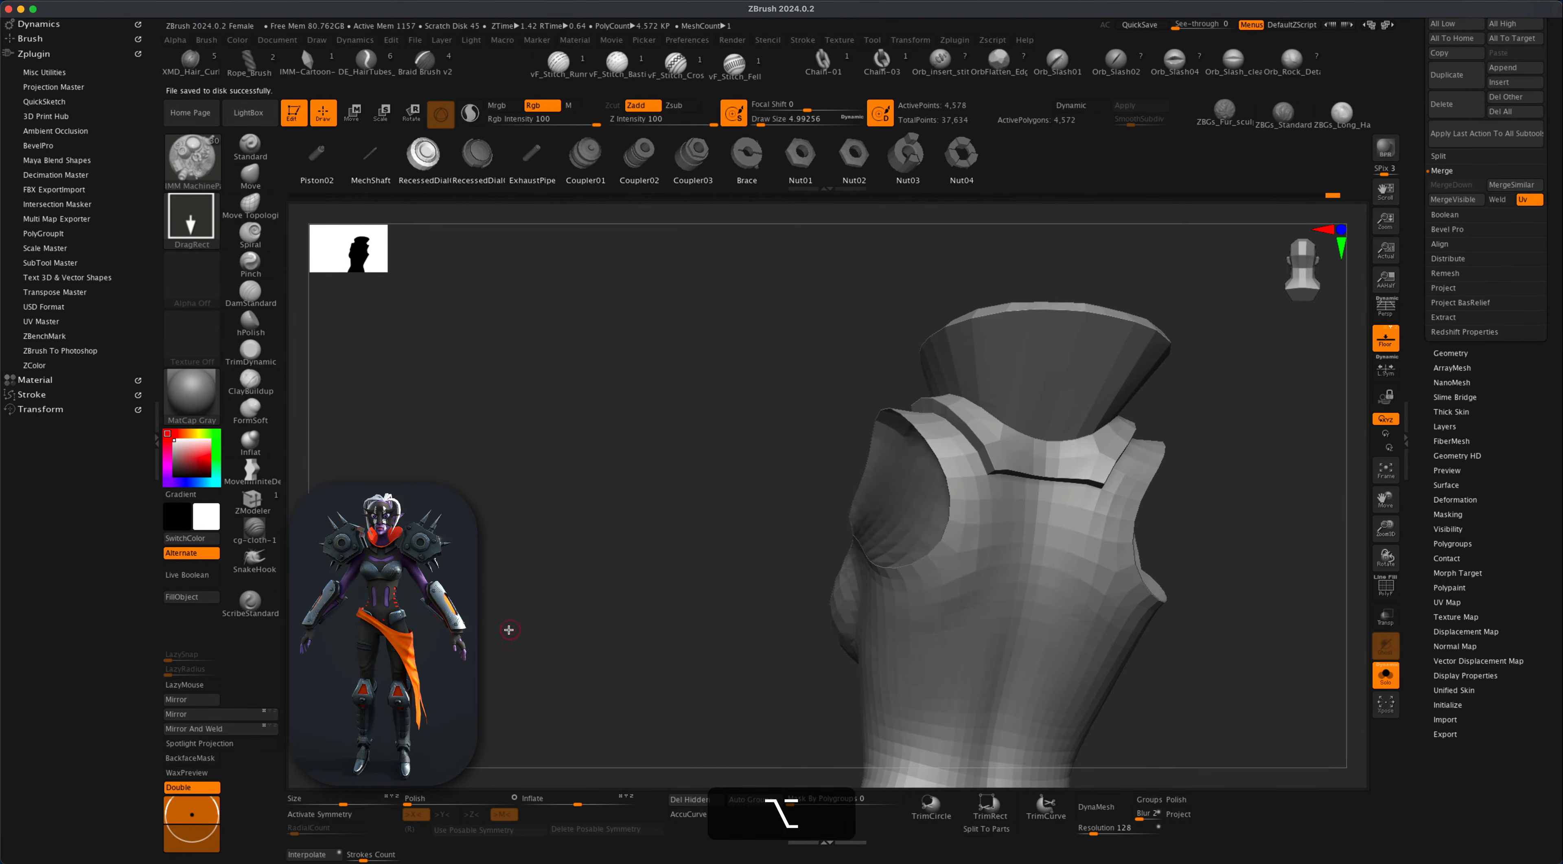
mouse_move(509, 632)
alt+mouse_down()
mouse_move(576, 691)
mouse_move(564, 654)
mouse_move(519, 657)
alt+mouse_up()
mouse_move(519, 658)
mouse_down()
mouse_move(618, 663)
mouse_move(539, 661)
mouse_up()
drag(635, 659, 851, 551)
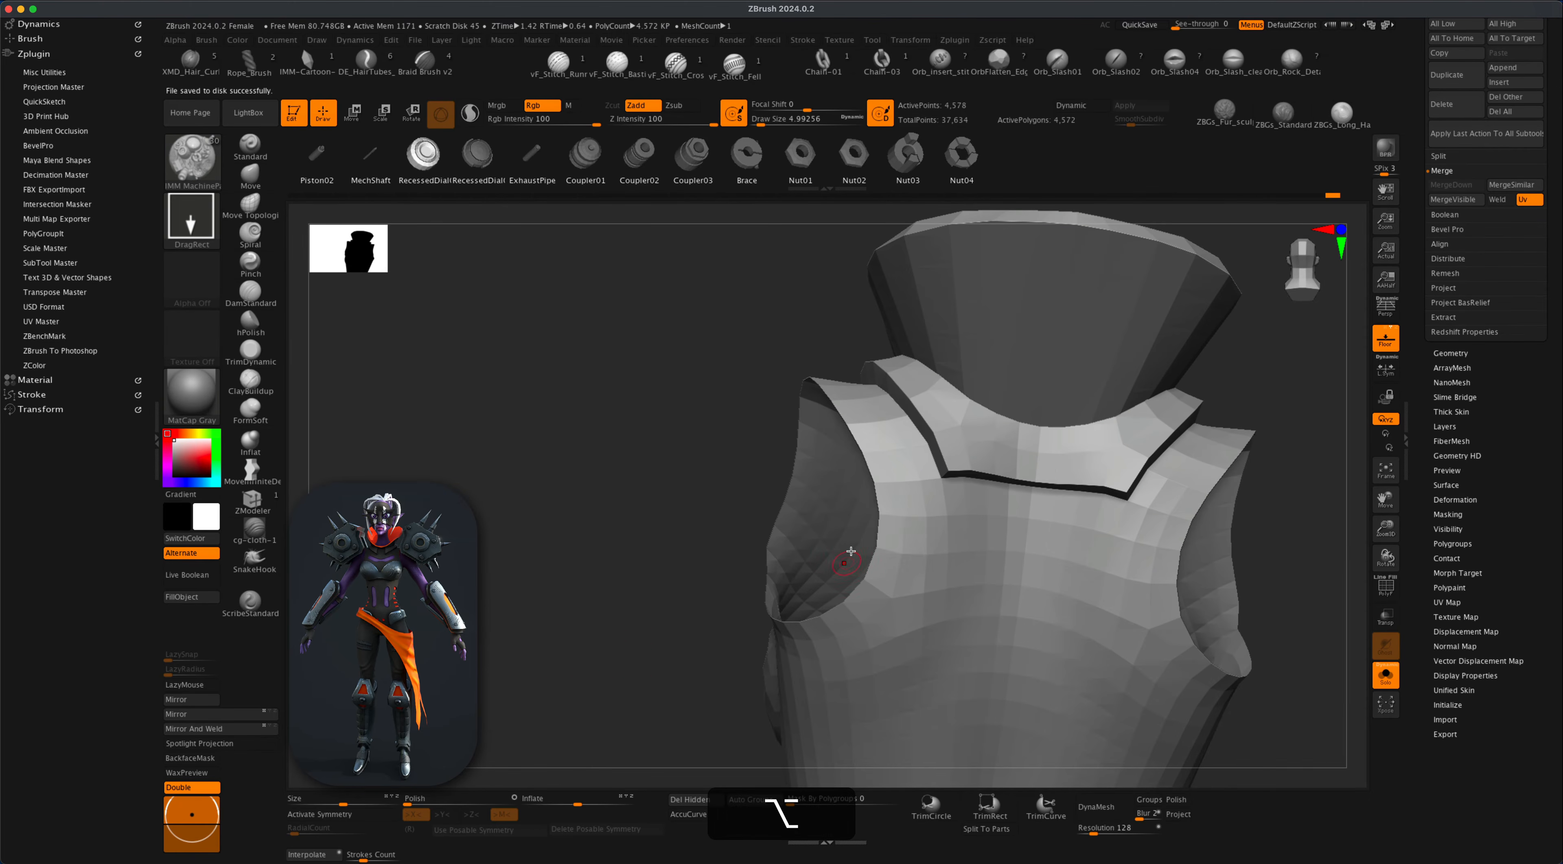
drag(656, 599, 816, 613)
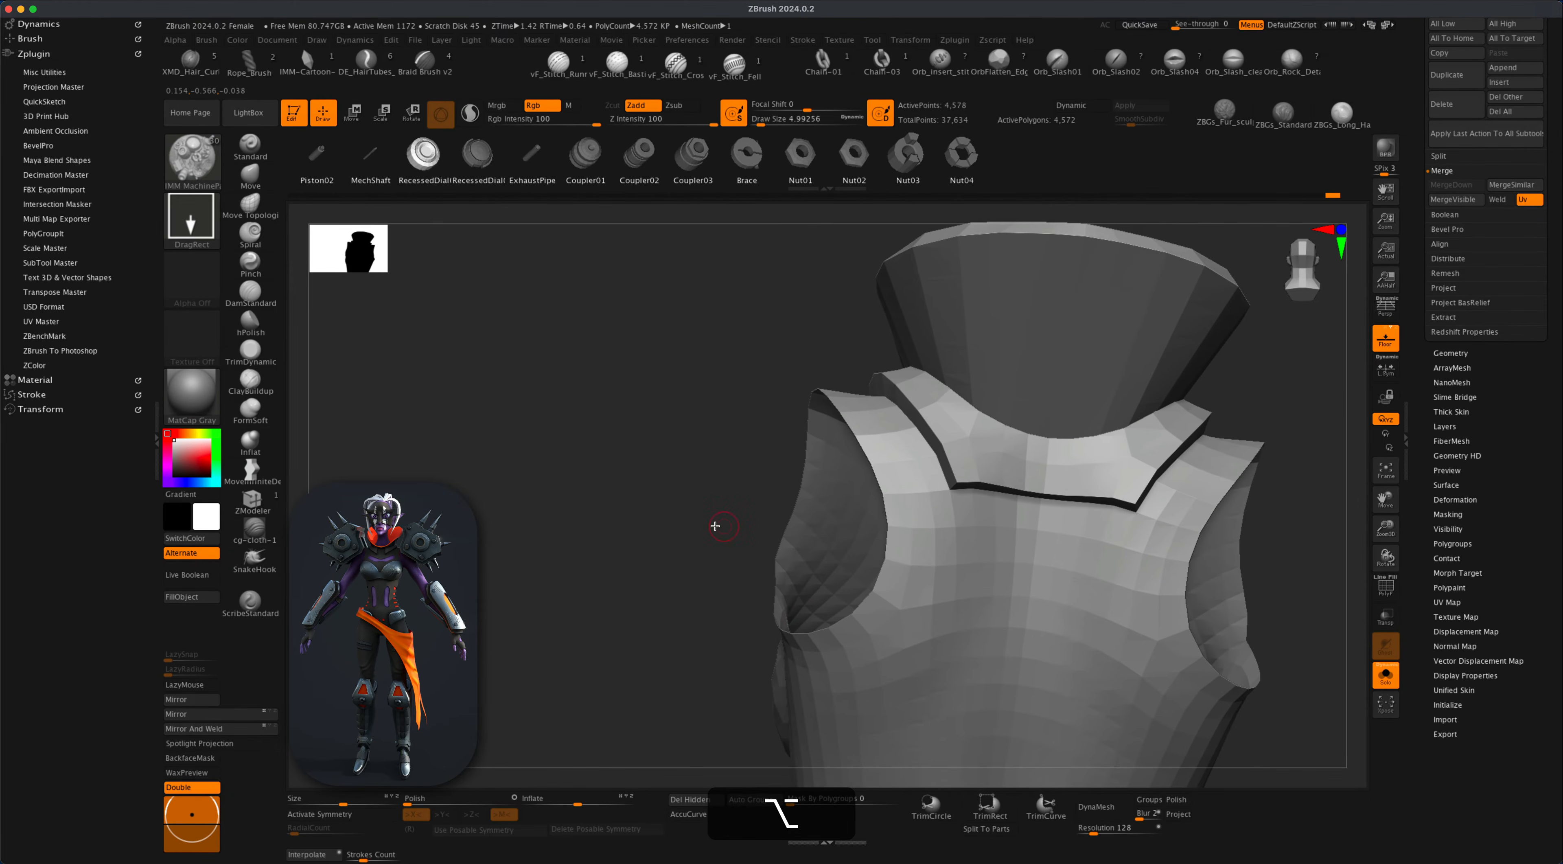
drag(697, 545, 1059, 501)
click(1388, 587)
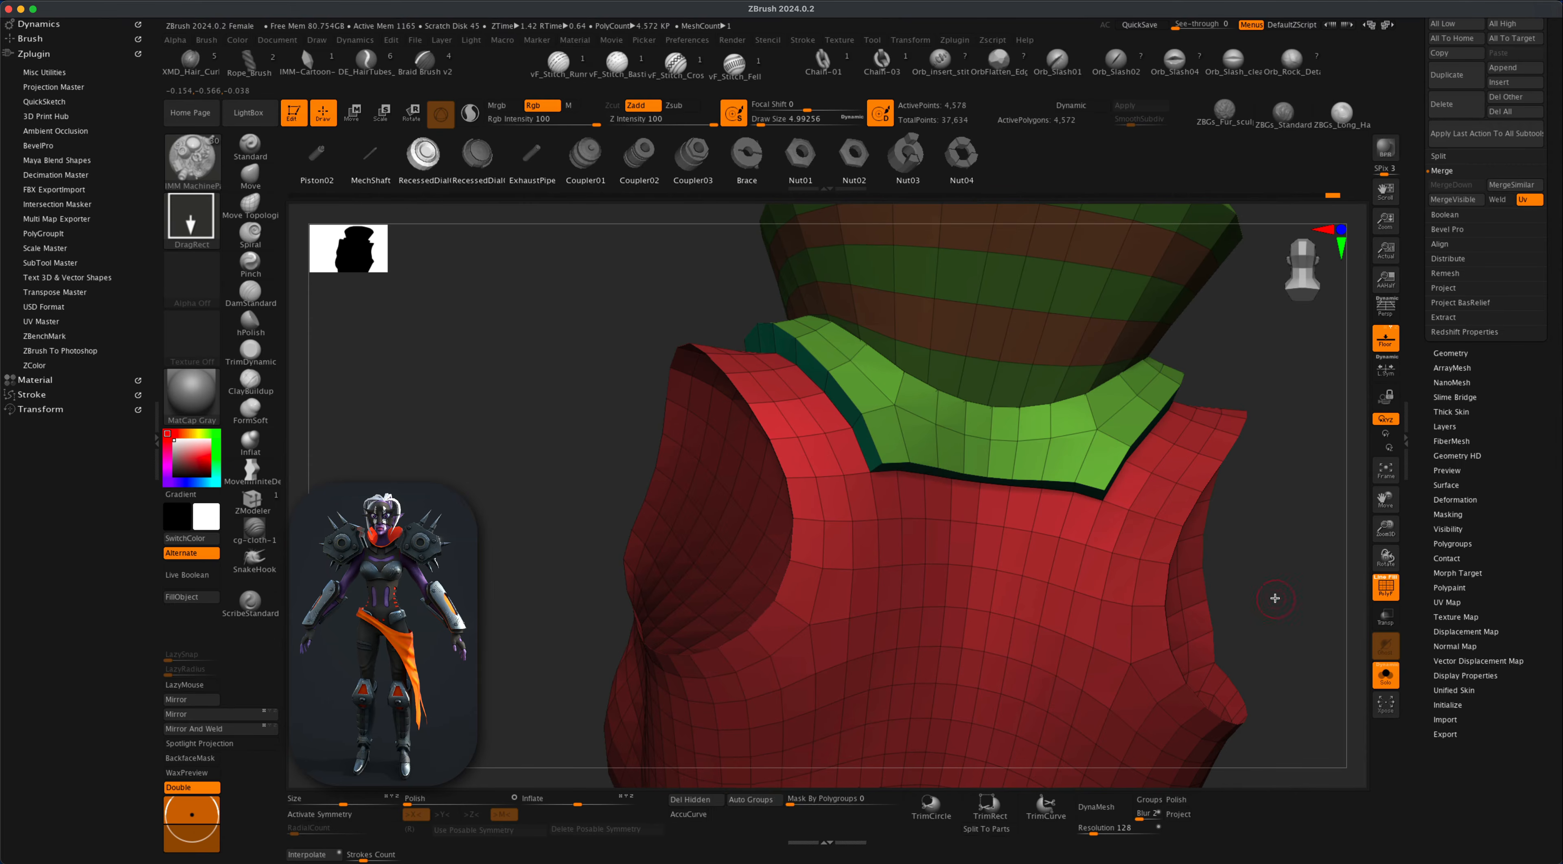
Assign a new polygroup to the border polyloop of both armholes on the torso with ZModeler and X symmetry.
key(alt+super+z)
drag(1033, 639, 947, 631)
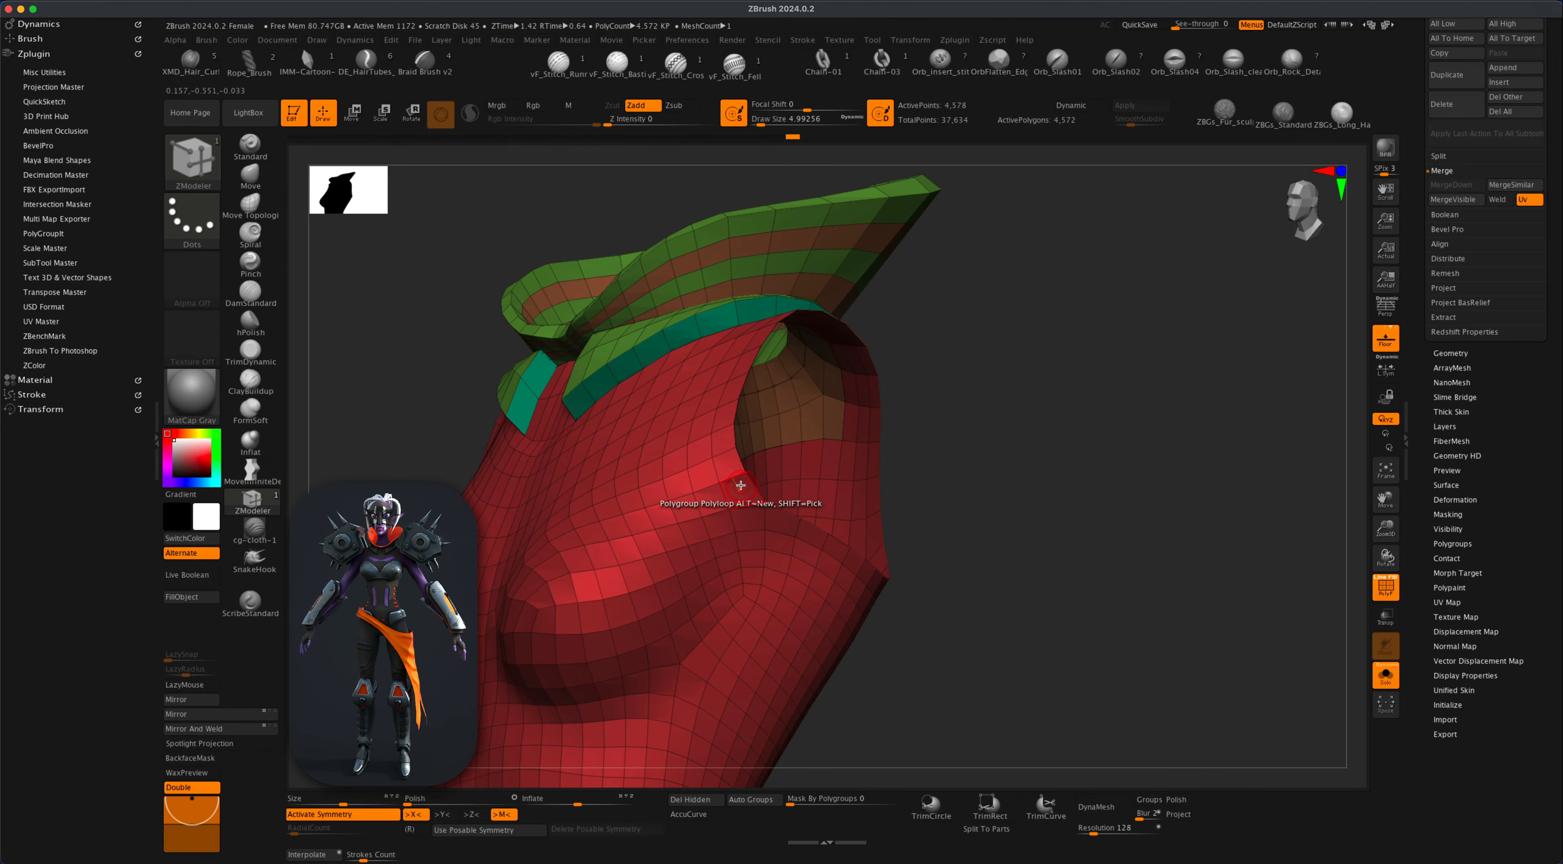
key(alt)
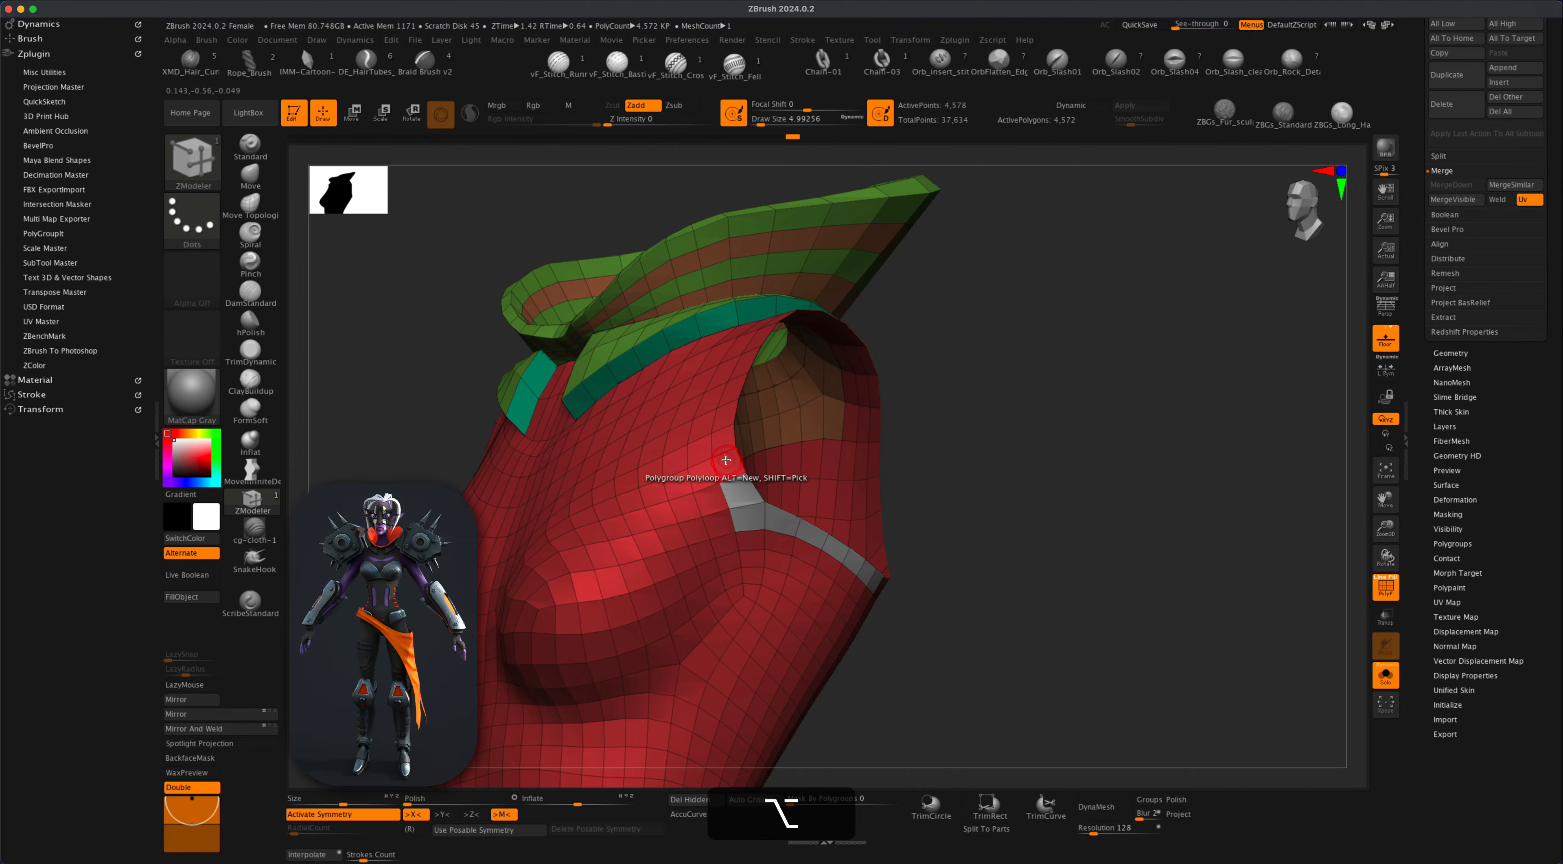
alt+drag(726, 460, 722, 421)
drag(971, 376, 998, 516)
mouse_move(762, 301)
alt+mouse_down()
mouse_move(775, 275)
mouse_move(843, 376)
mouse_move(862, 442)
mouse_move(790, 422)
mouse_move(836, 301)
mouse_move(812, 268)
alt+mouse_up()
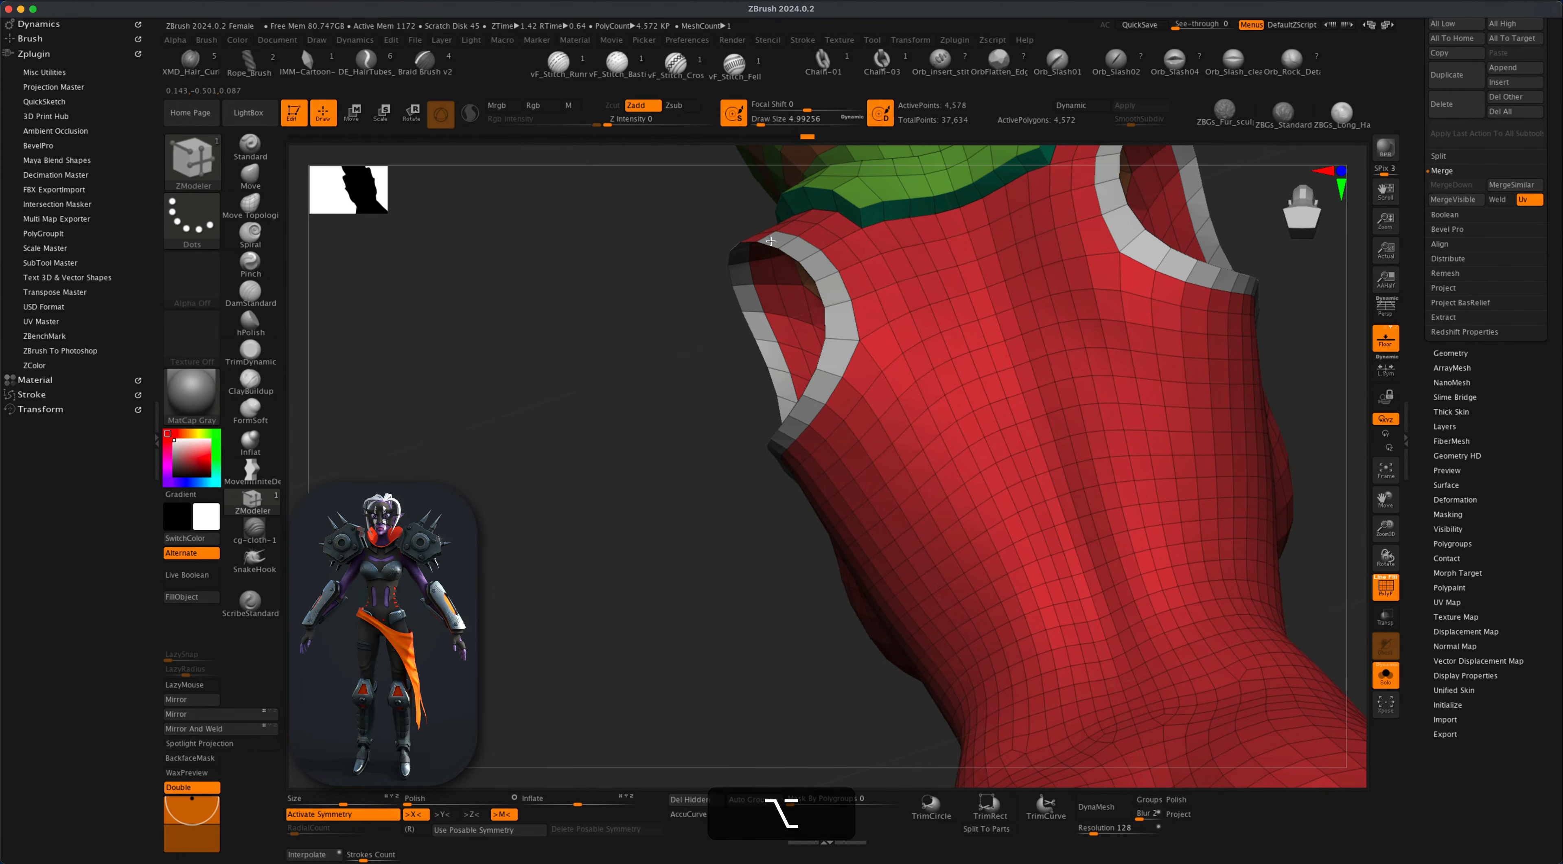
drag(546, 415, 625, 395)
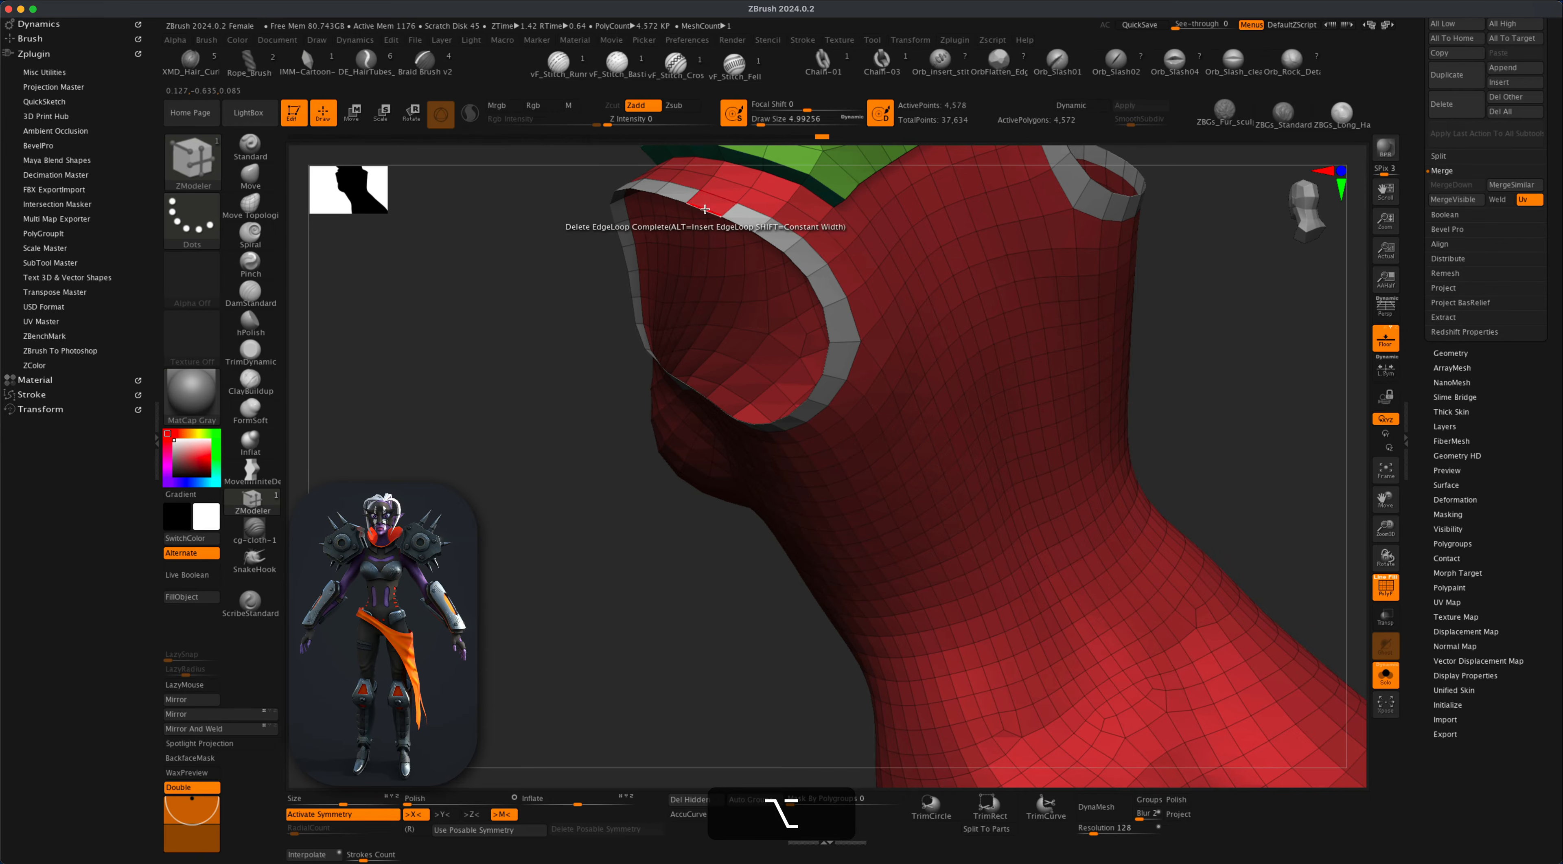
drag(542, 548, 943, 648)
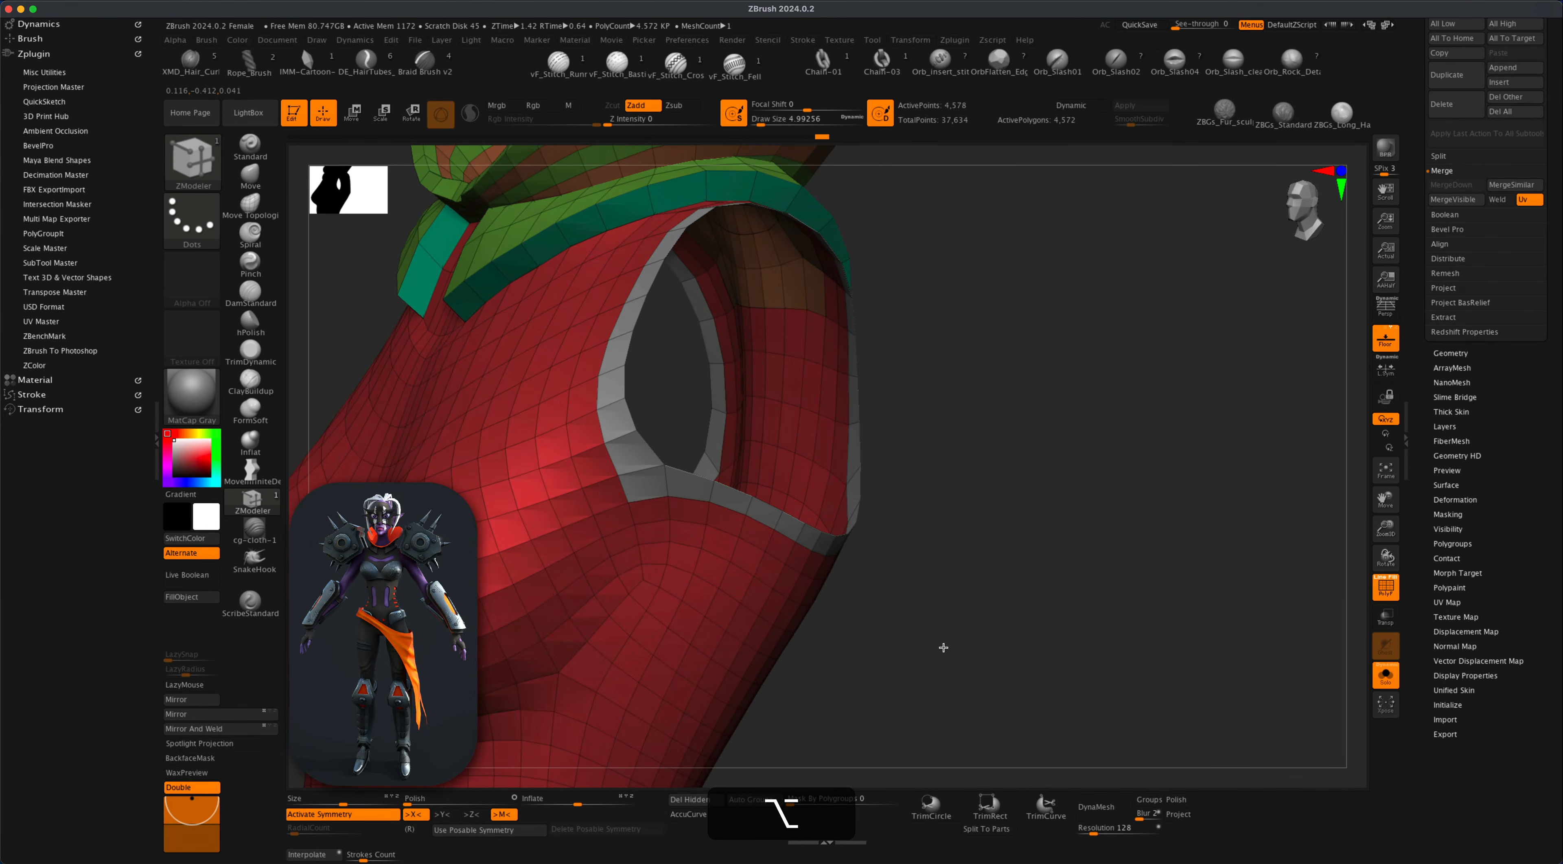
Smooth out the lower front corner of the armhole border with the Move Topological brush.
alt+drag(1046, 612, 988, 637)
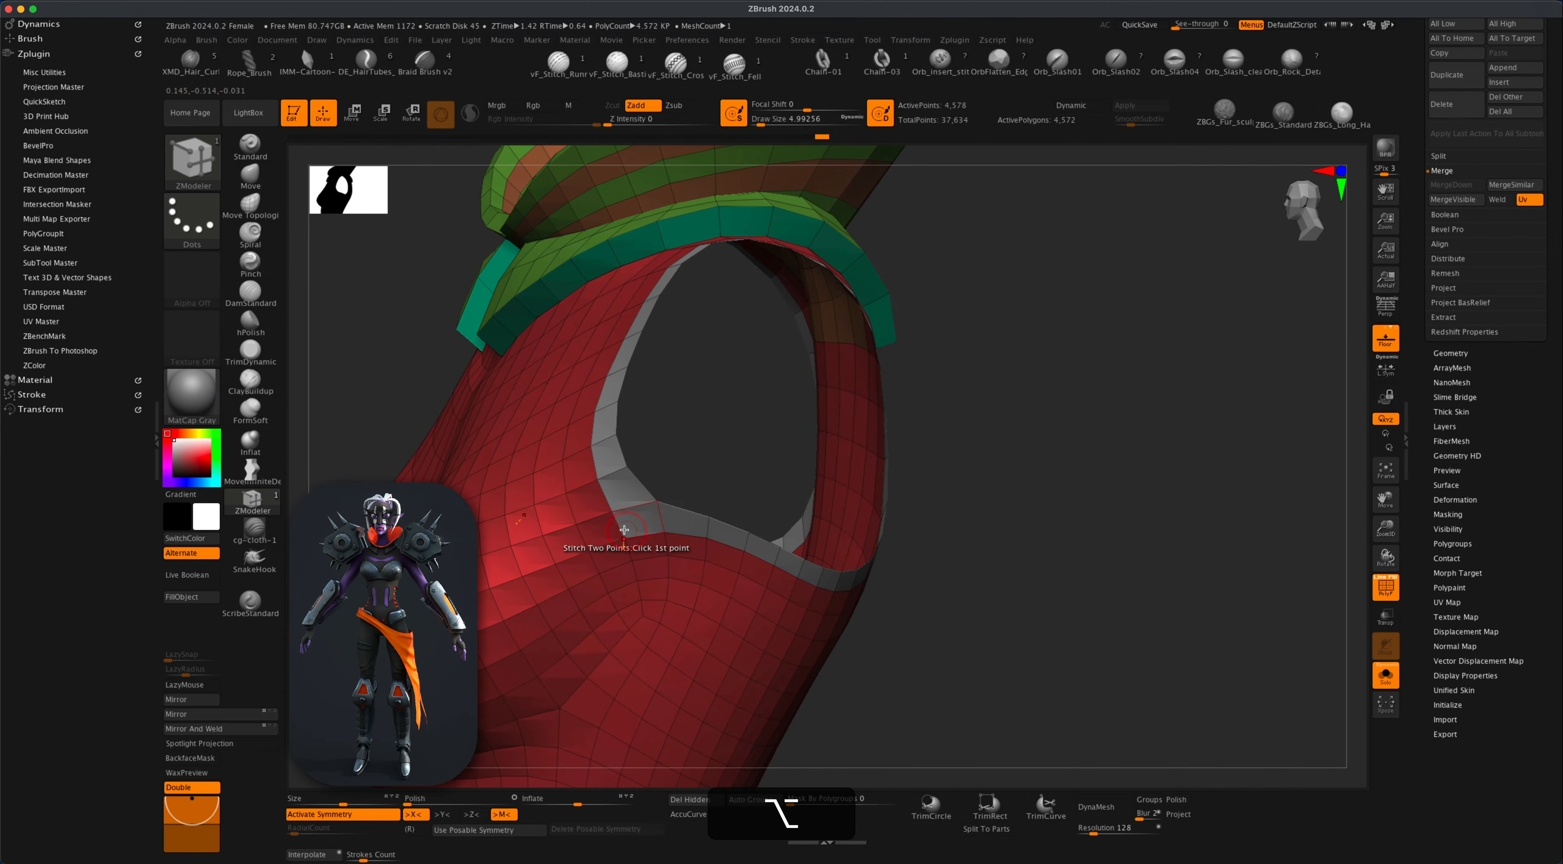
click(250, 203)
key(s)
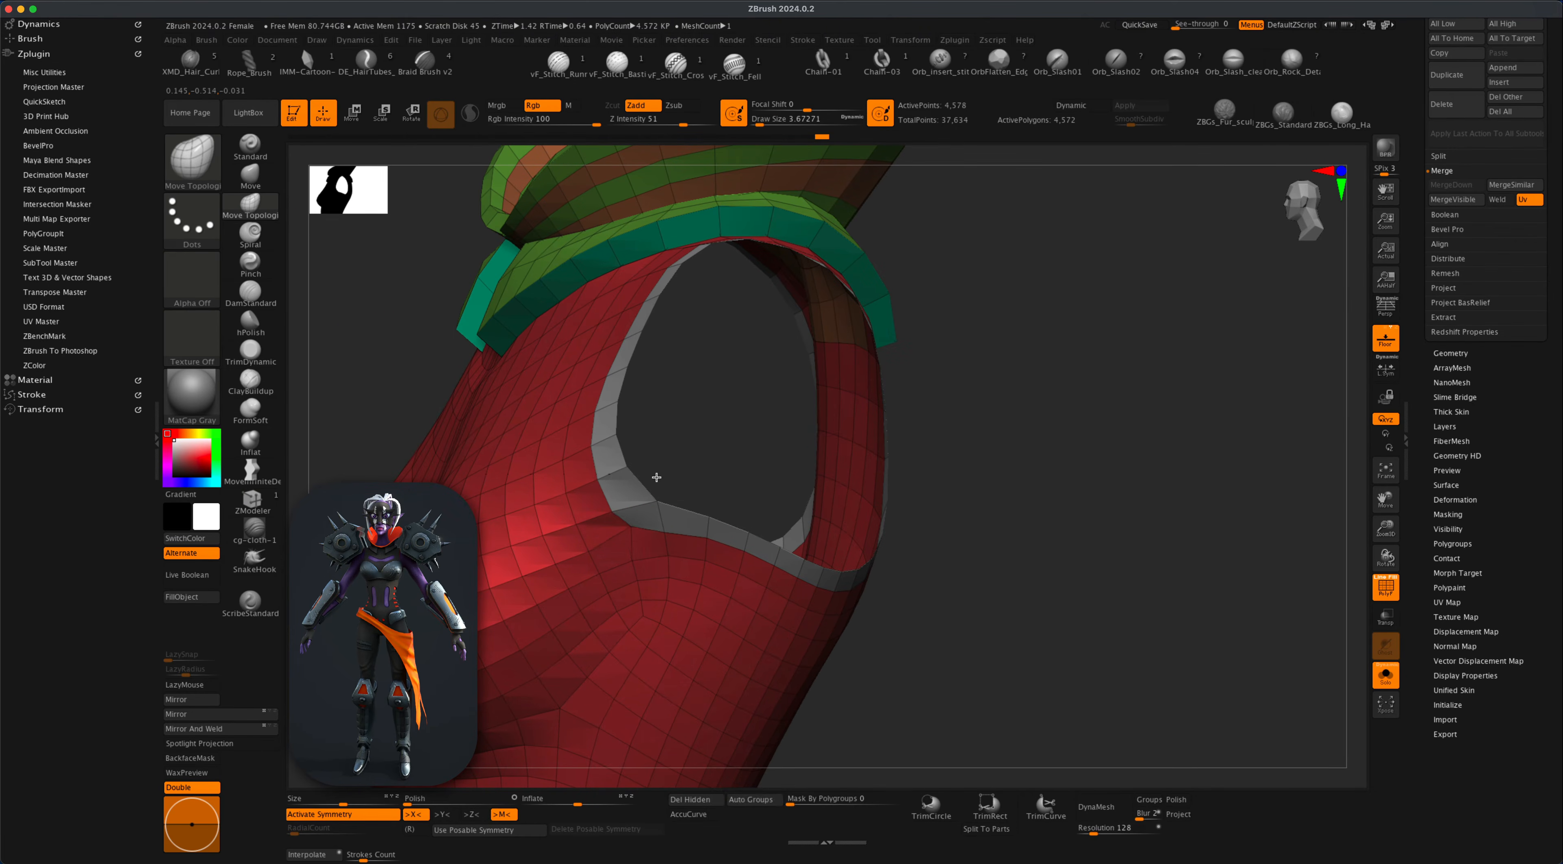
drag(1048, 520, 1083, 458)
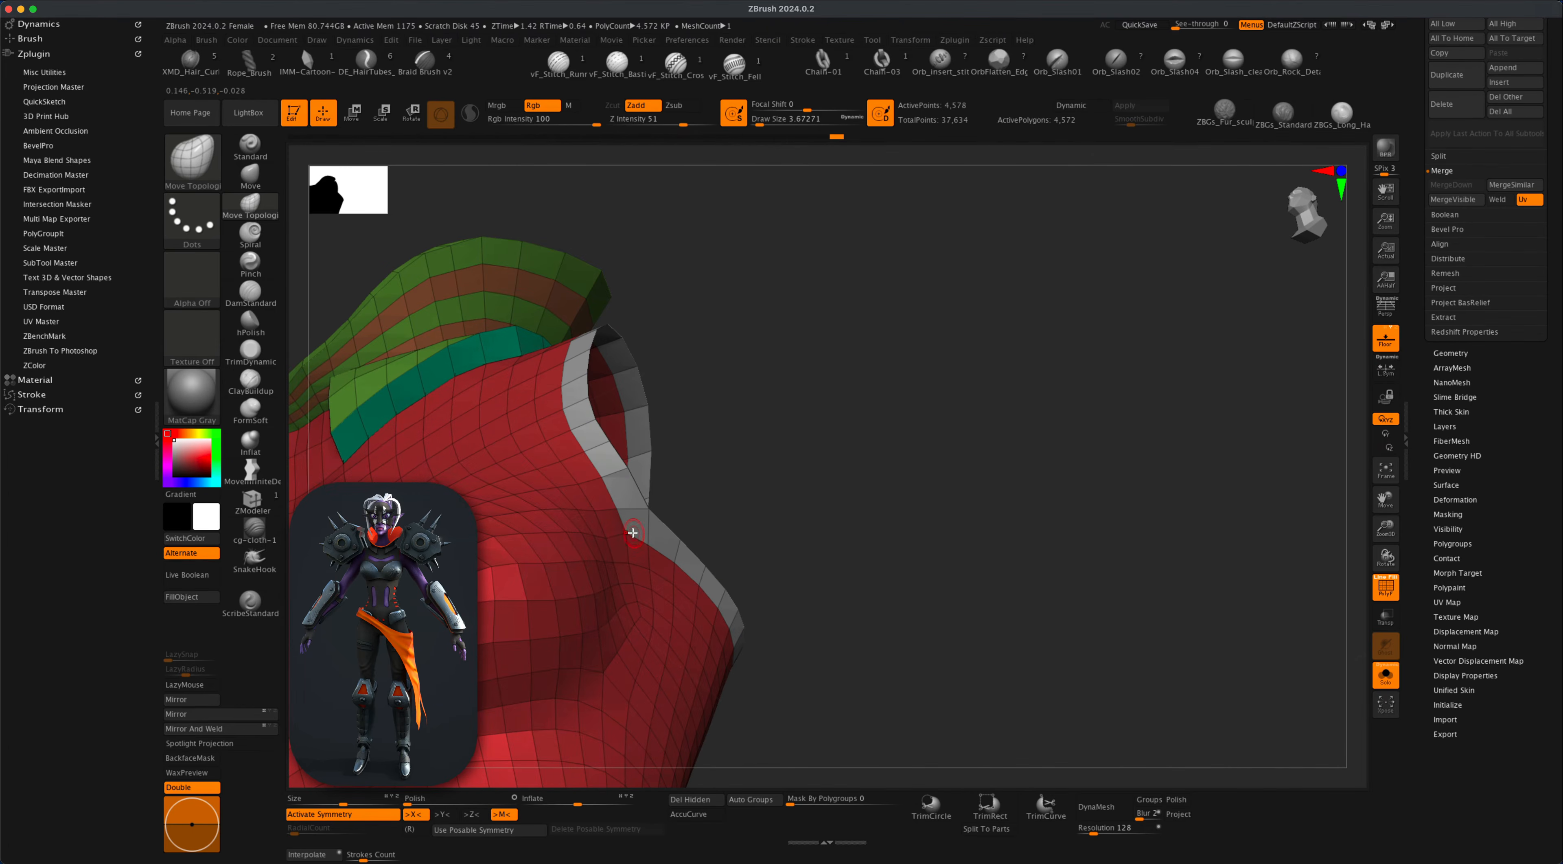
mouse_move(668, 495)
mouse_down()
mouse_move(848, 551)
mouse_move(928, 631)
mouse_move(1054, 649)
mouse_up()
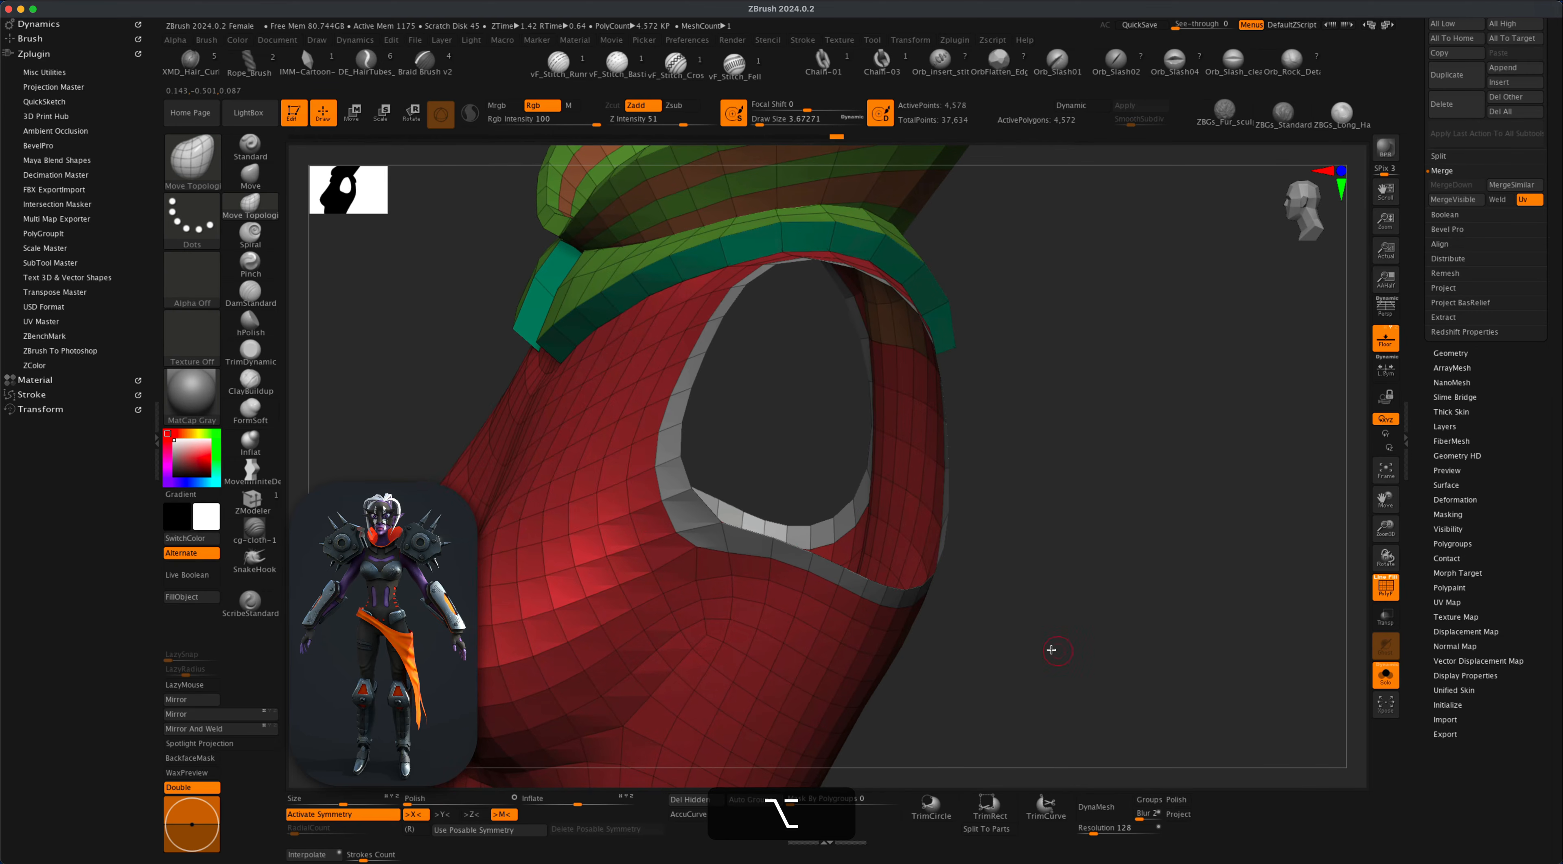
Switch ZModeler's polygon action to Extrude and extrude the armhole border polygroup into a raised rim.
click(260, 500)
drag(1123, 558, 704, 559)
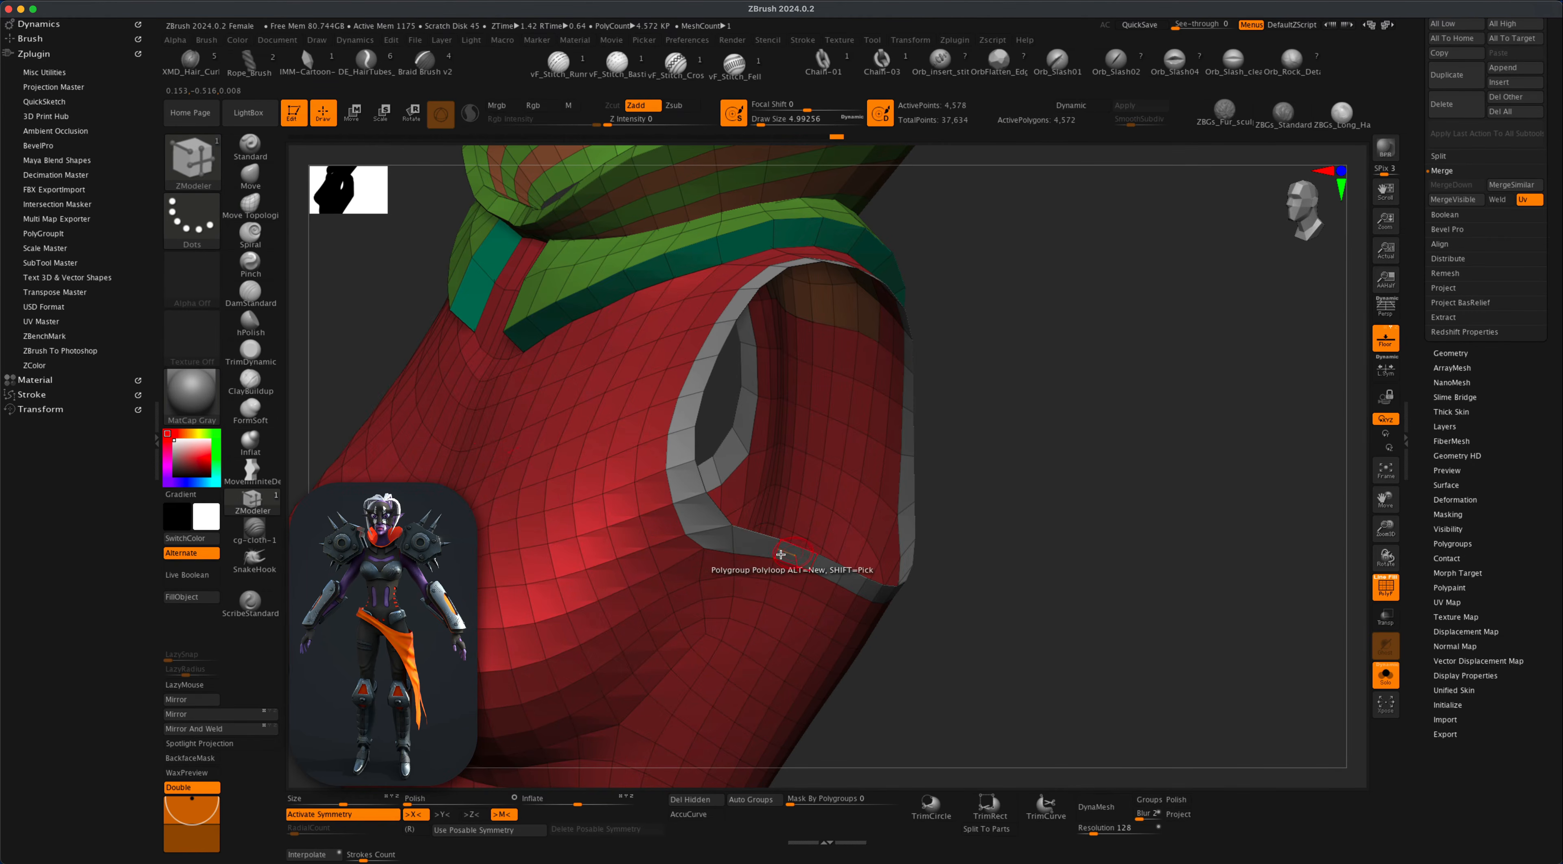
key(space)
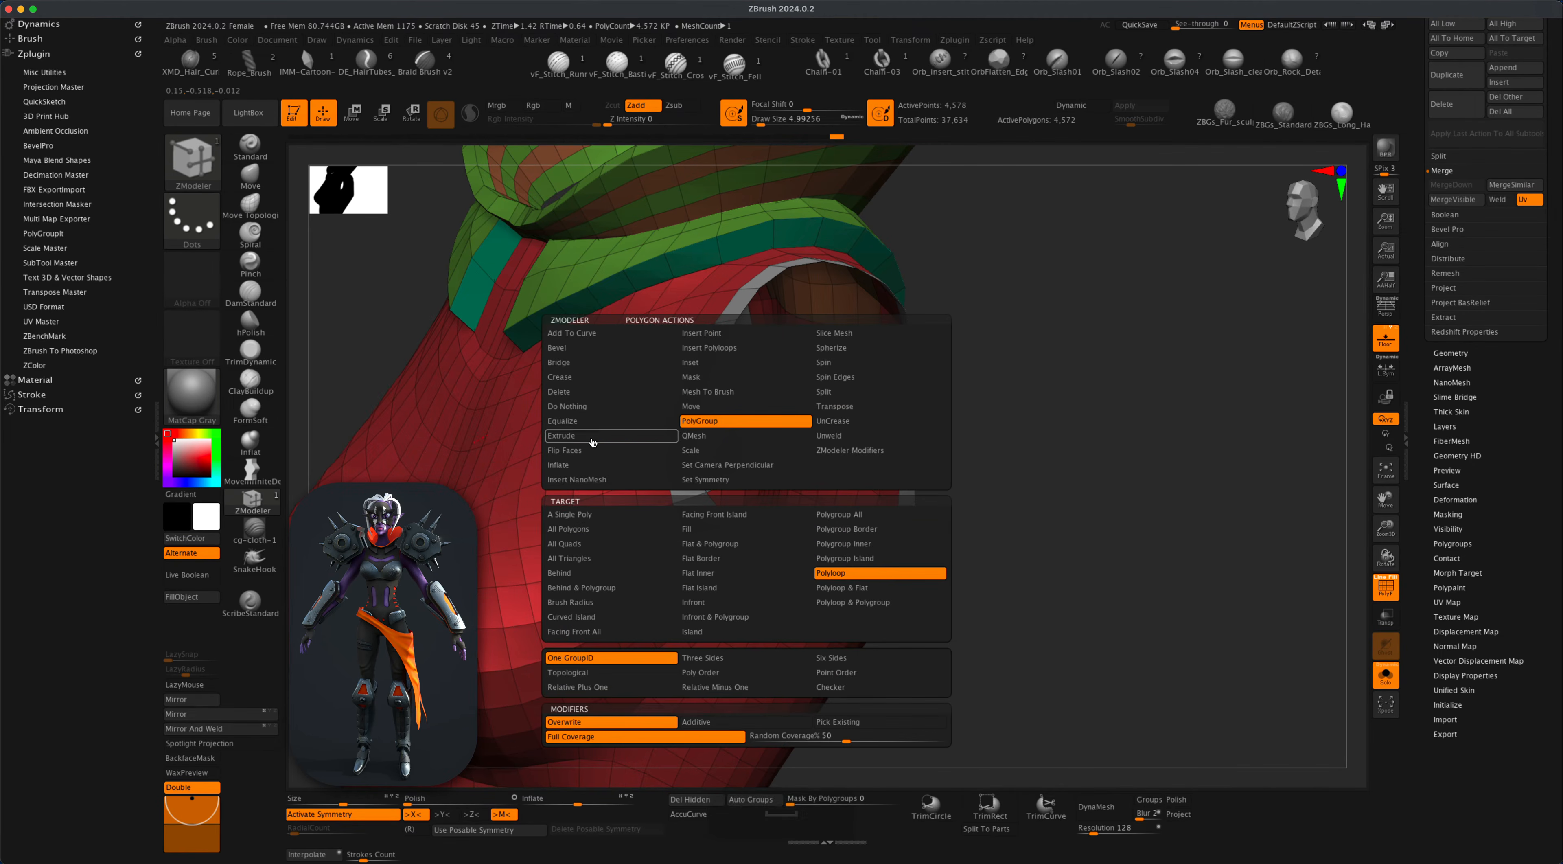
click(561, 435)
click(575, 514)
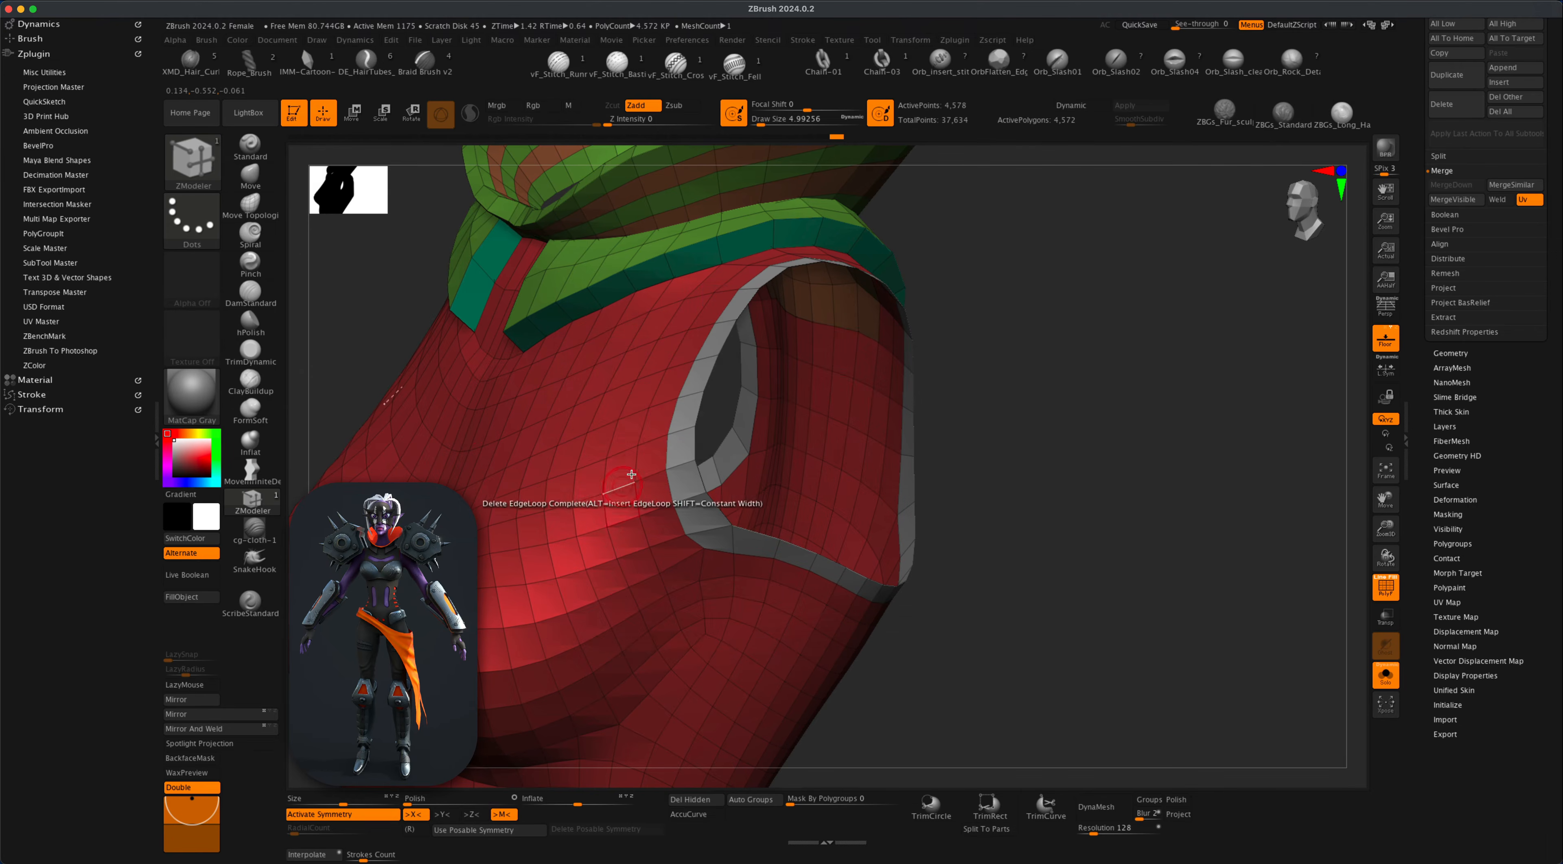
alt+drag(1030, 529, 856, 528)
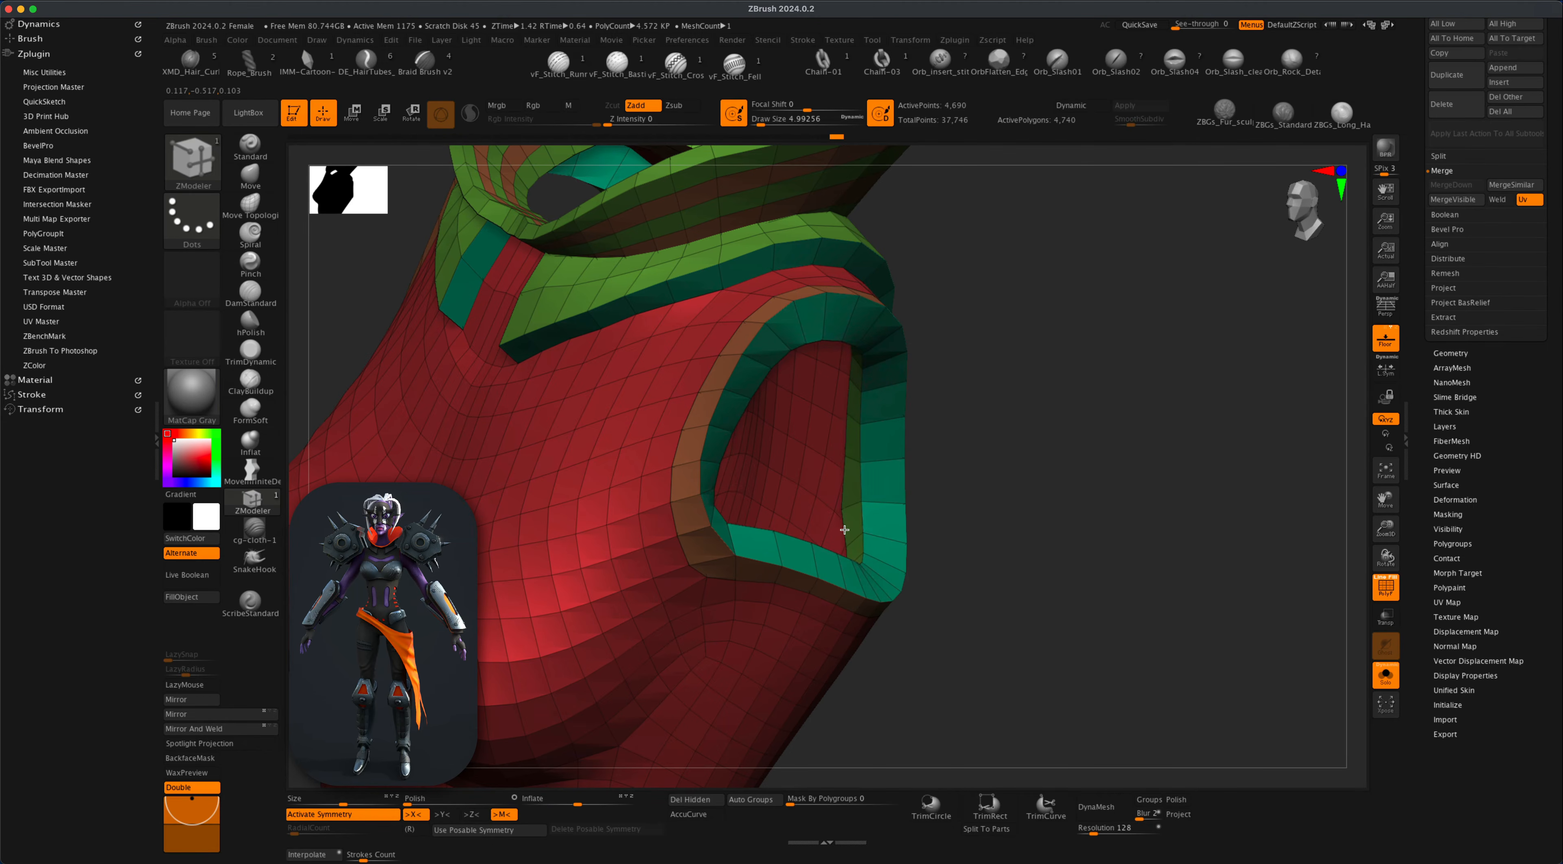
Turn off the polyframe and Solo mode to show the whole character from the back around the armholes.
alt+drag(1057, 586, 1239, 616)
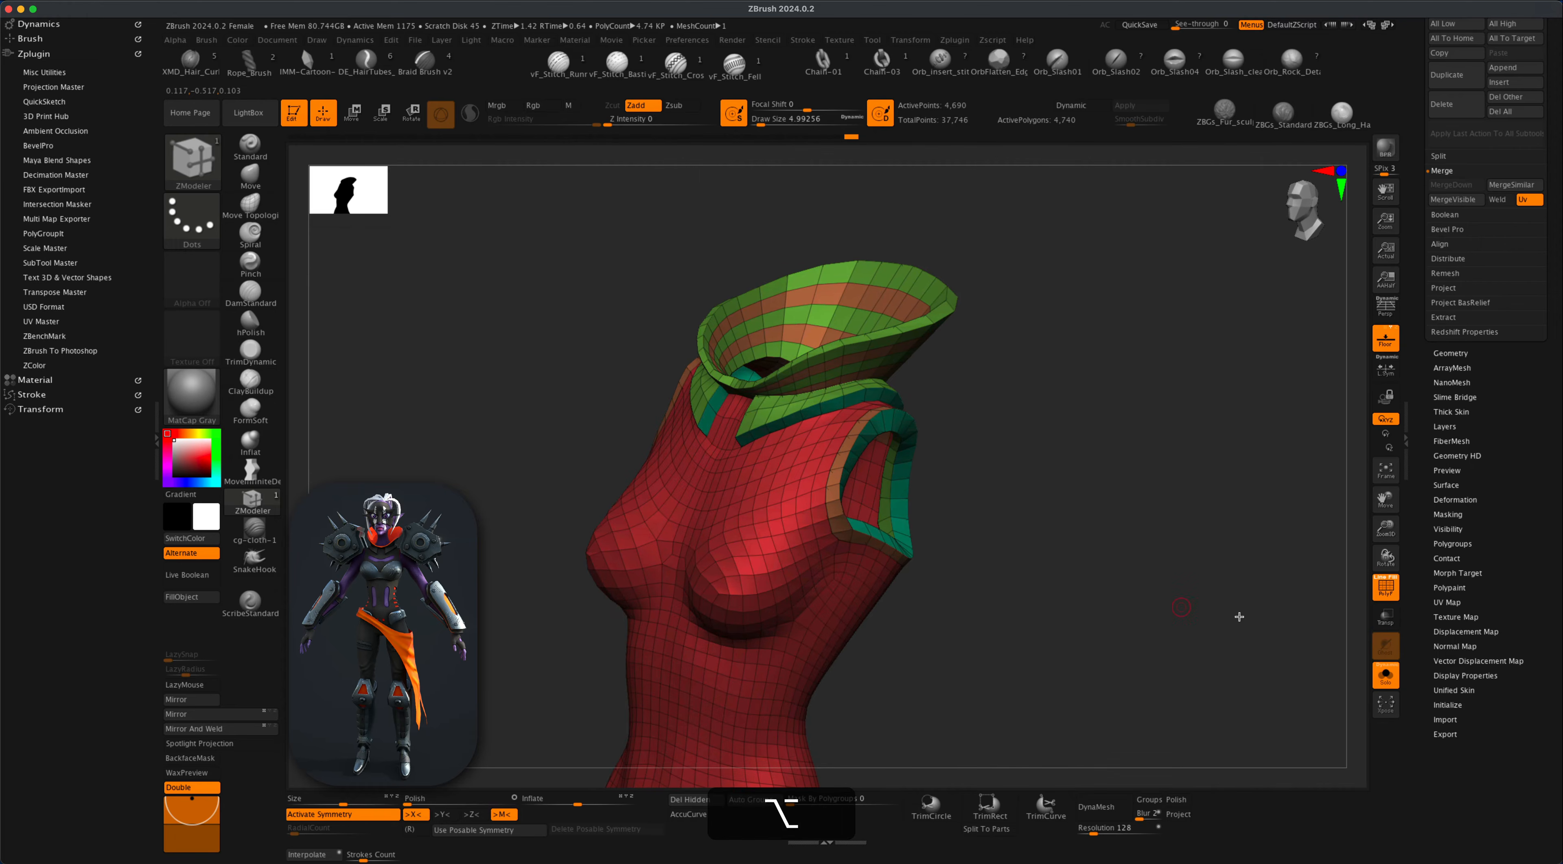
click(1388, 586)
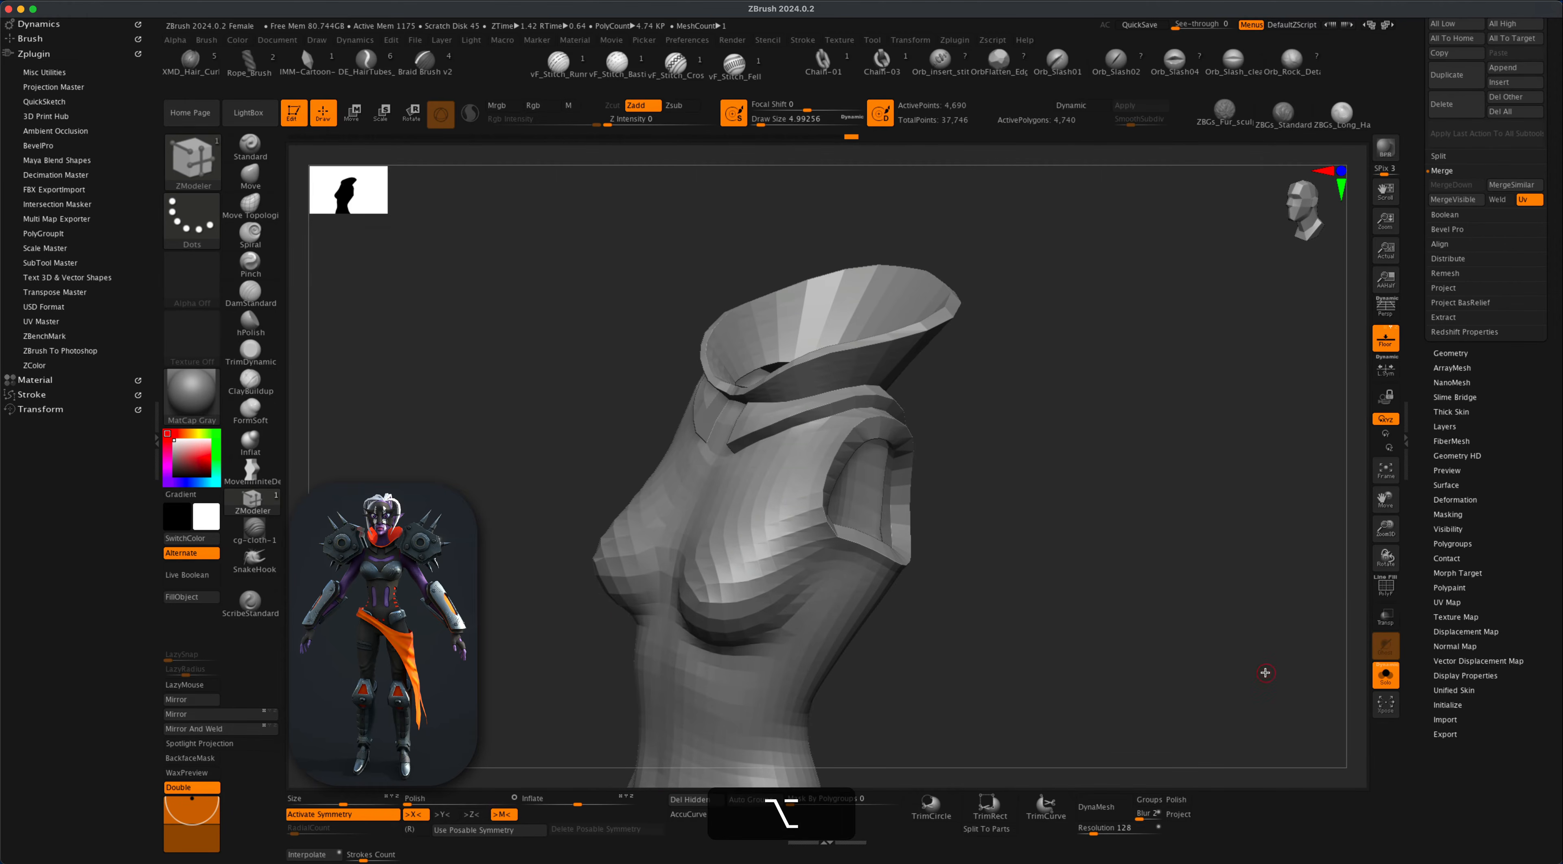
click(1387, 676)
drag(1187, 673, 1042, 619)
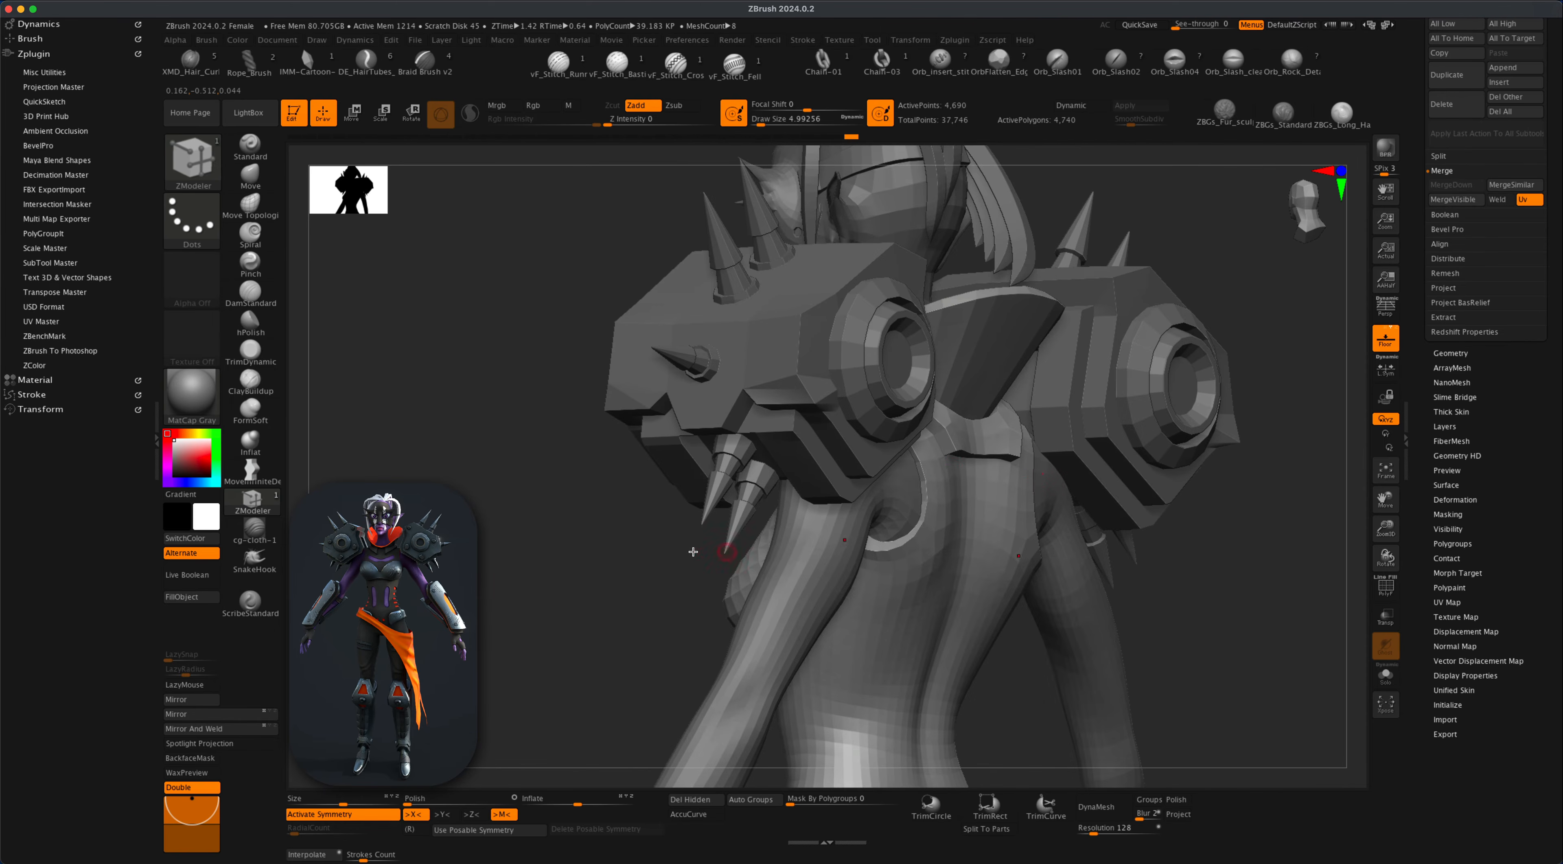
drag(645, 557, 616, 564)
drag(864, 655, 1025, 711)
alt+drag(1082, 631, 1030, 644)
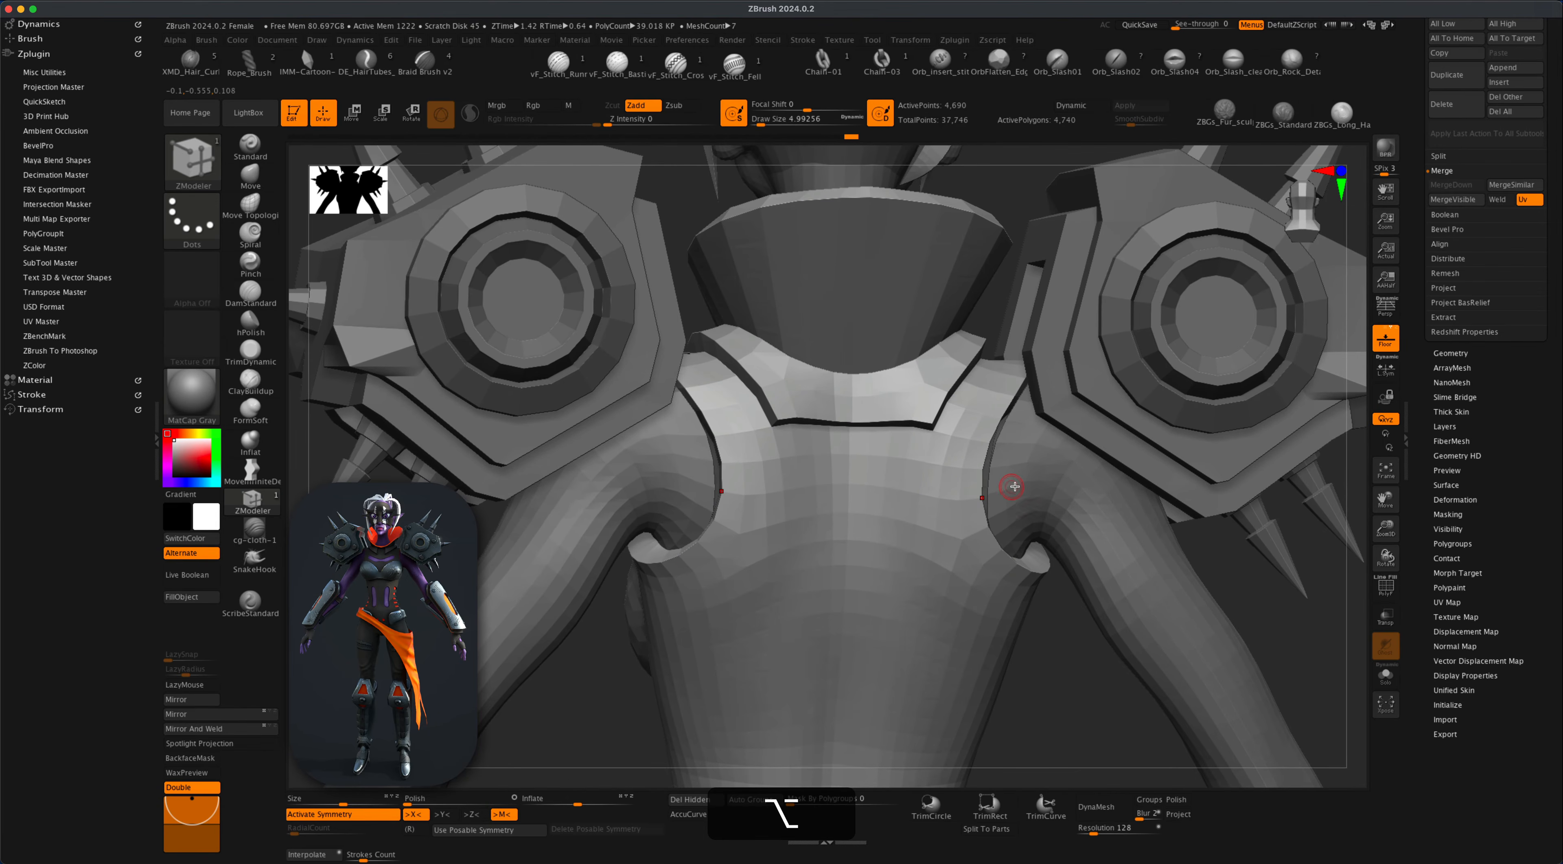
Select the arms subtool female_zbrush1 and push the upper arms into the armhole rims with the Move brush at draw size about 37.
click(261, 174)
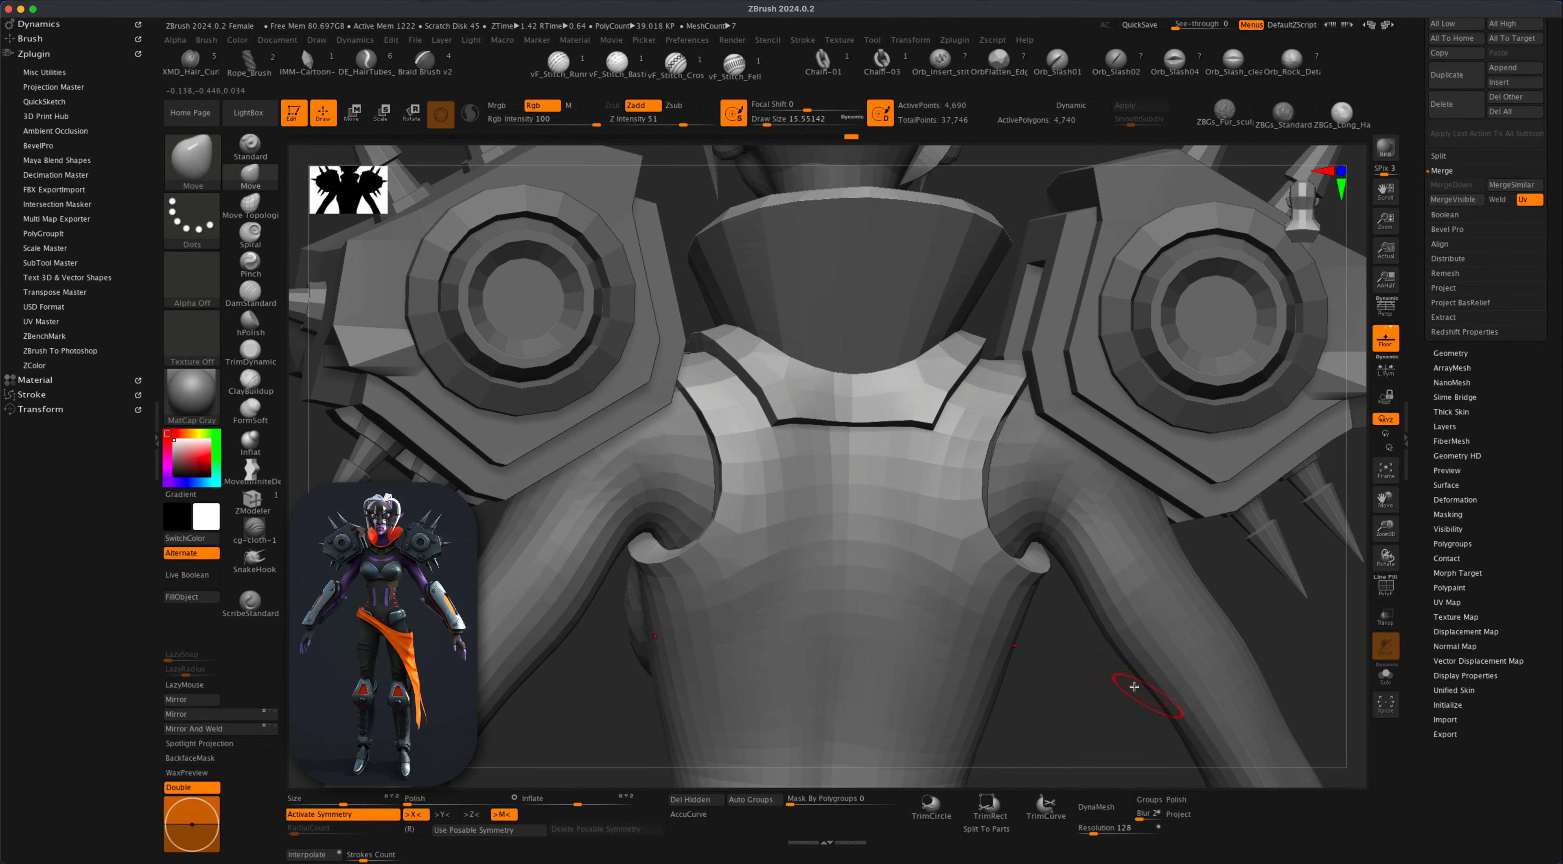
alt+click(1108, 548)
key(s)
click(1058, 679)
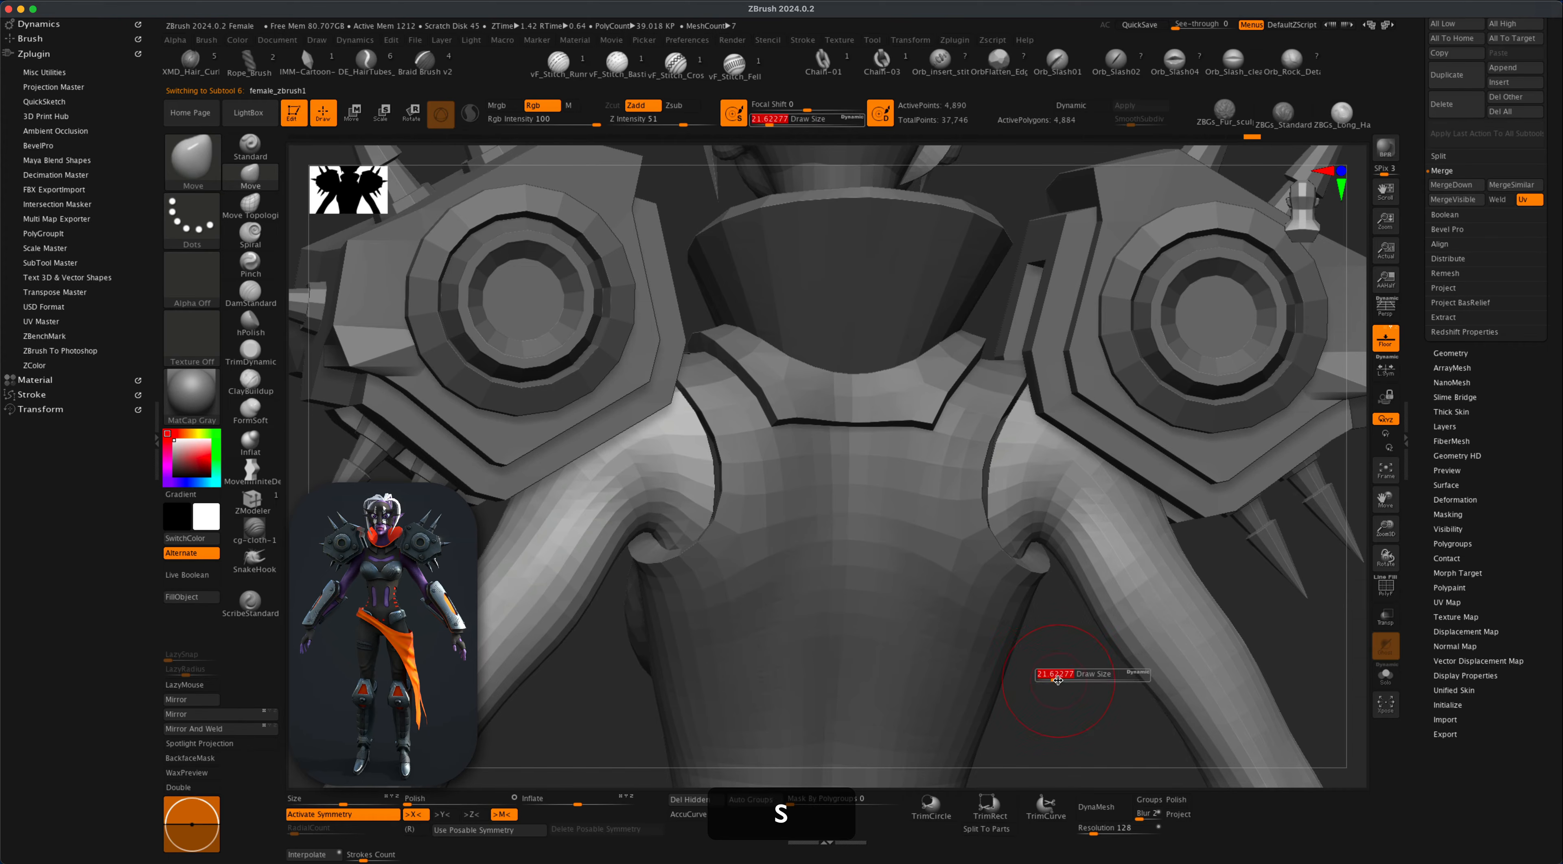
drag(1057, 679, 1033, 665)
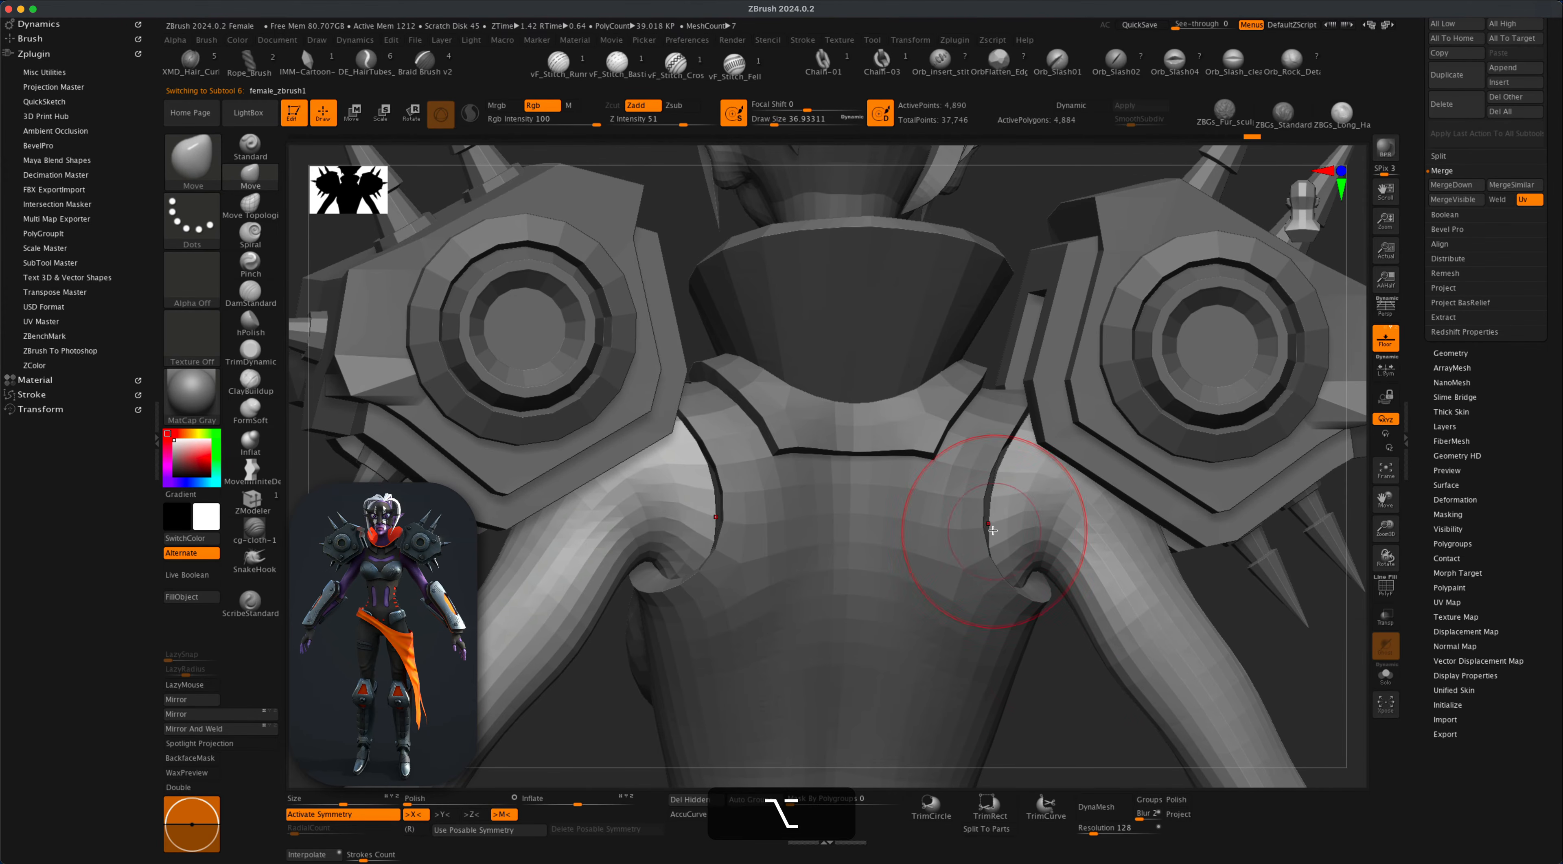
drag(984, 523, 956, 523)
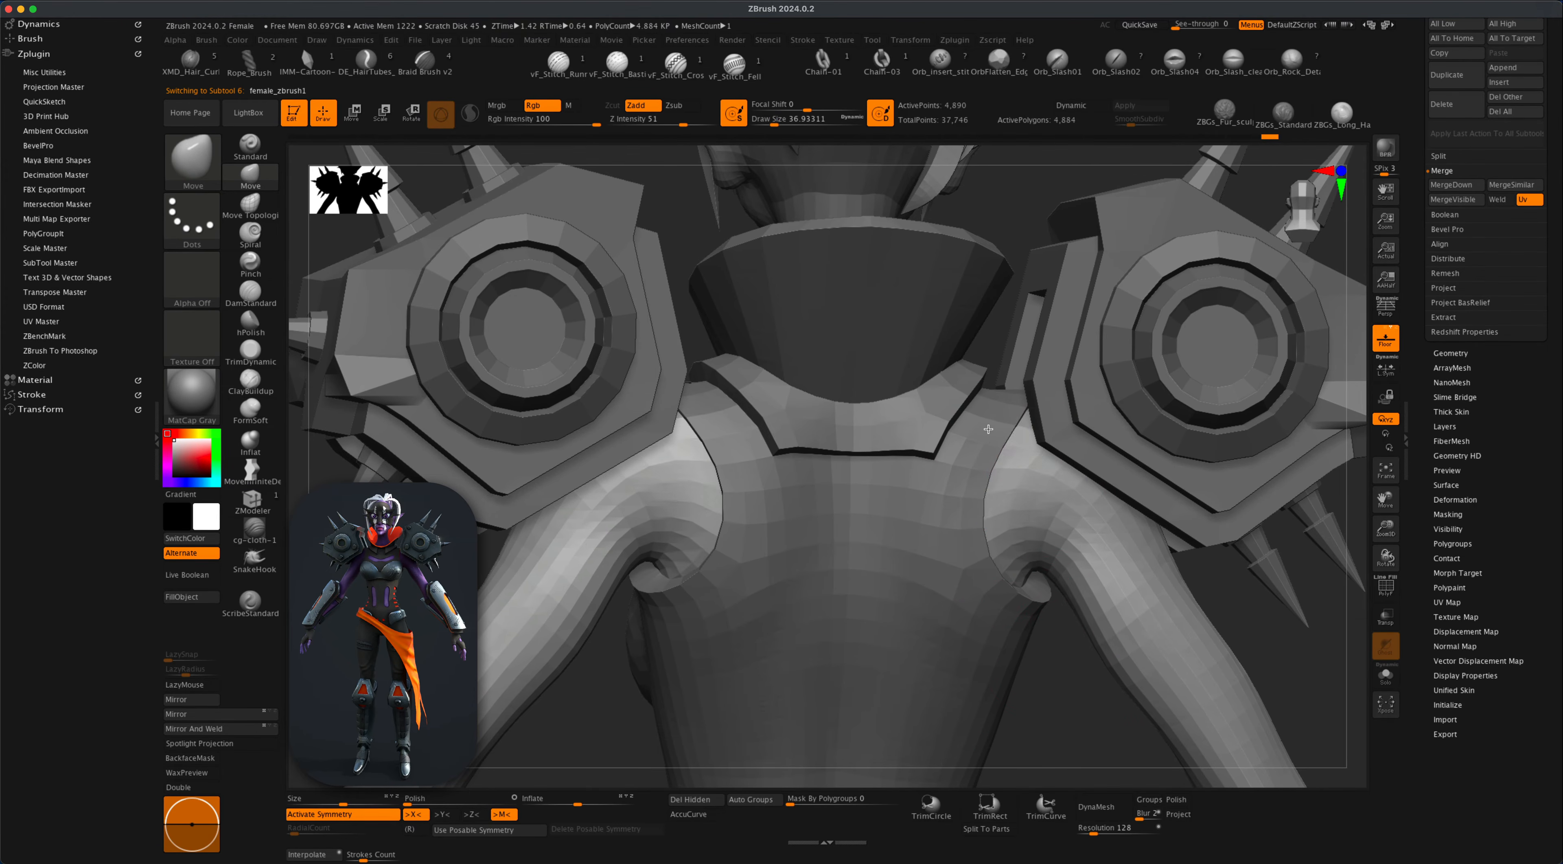
drag(1088, 660, 1023, 675)
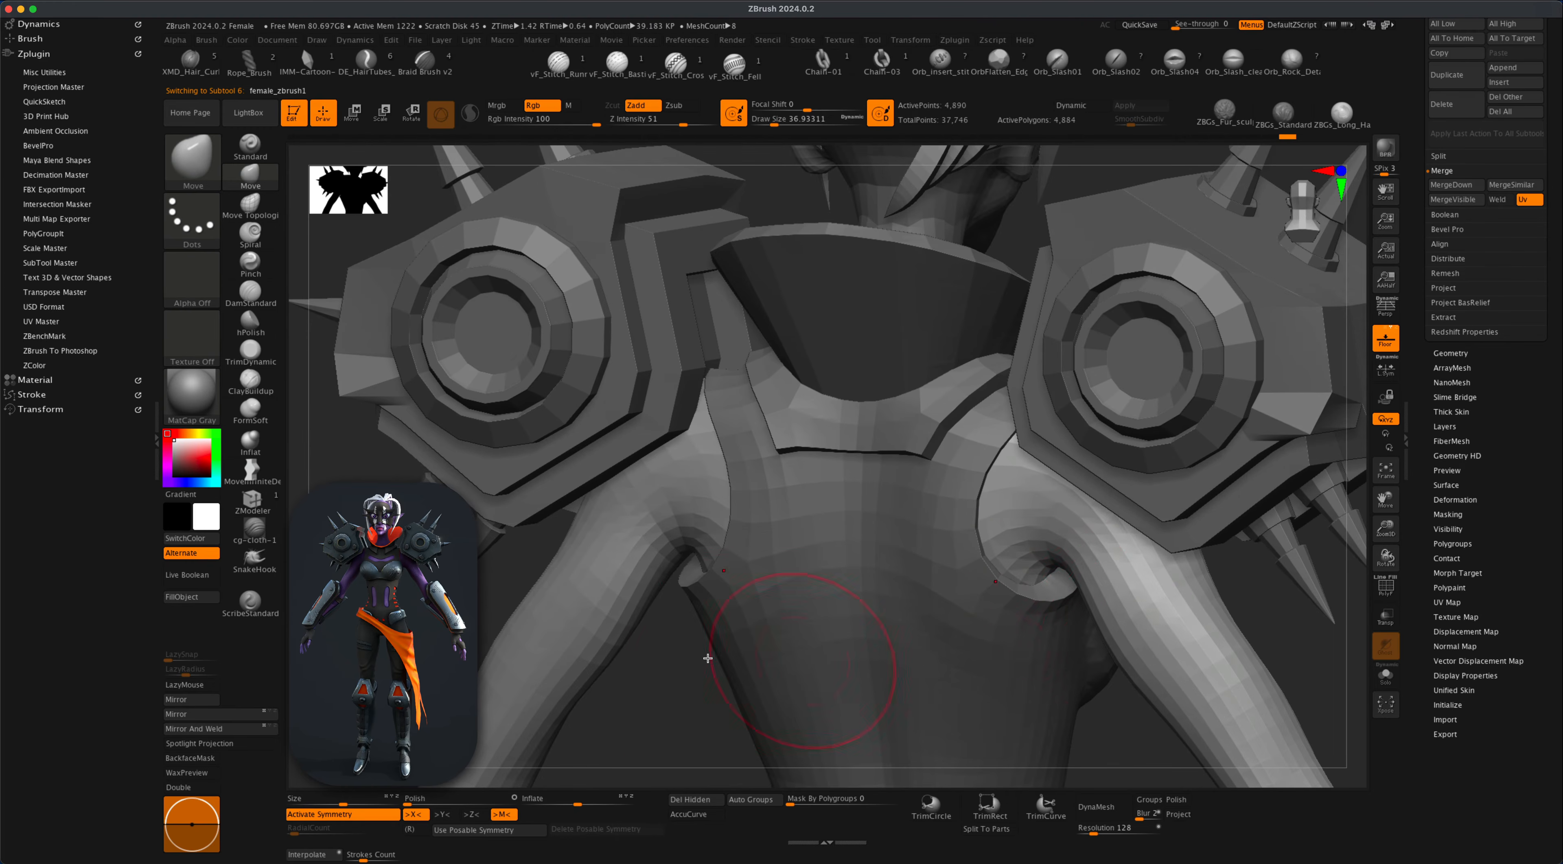
drag(708, 659, 694, 645)
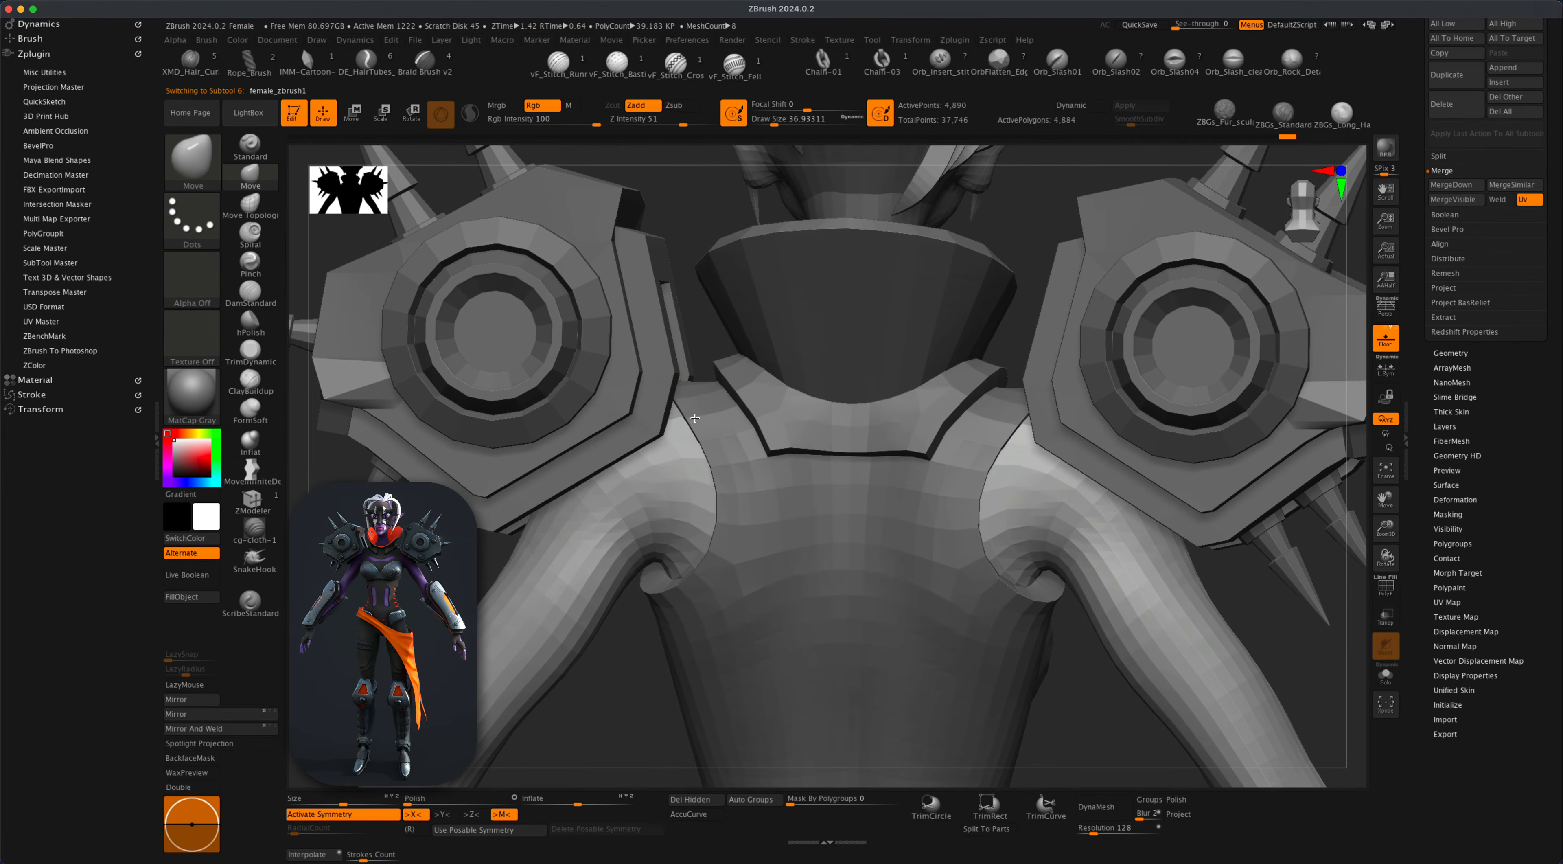
drag(695, 419, 970, 560)
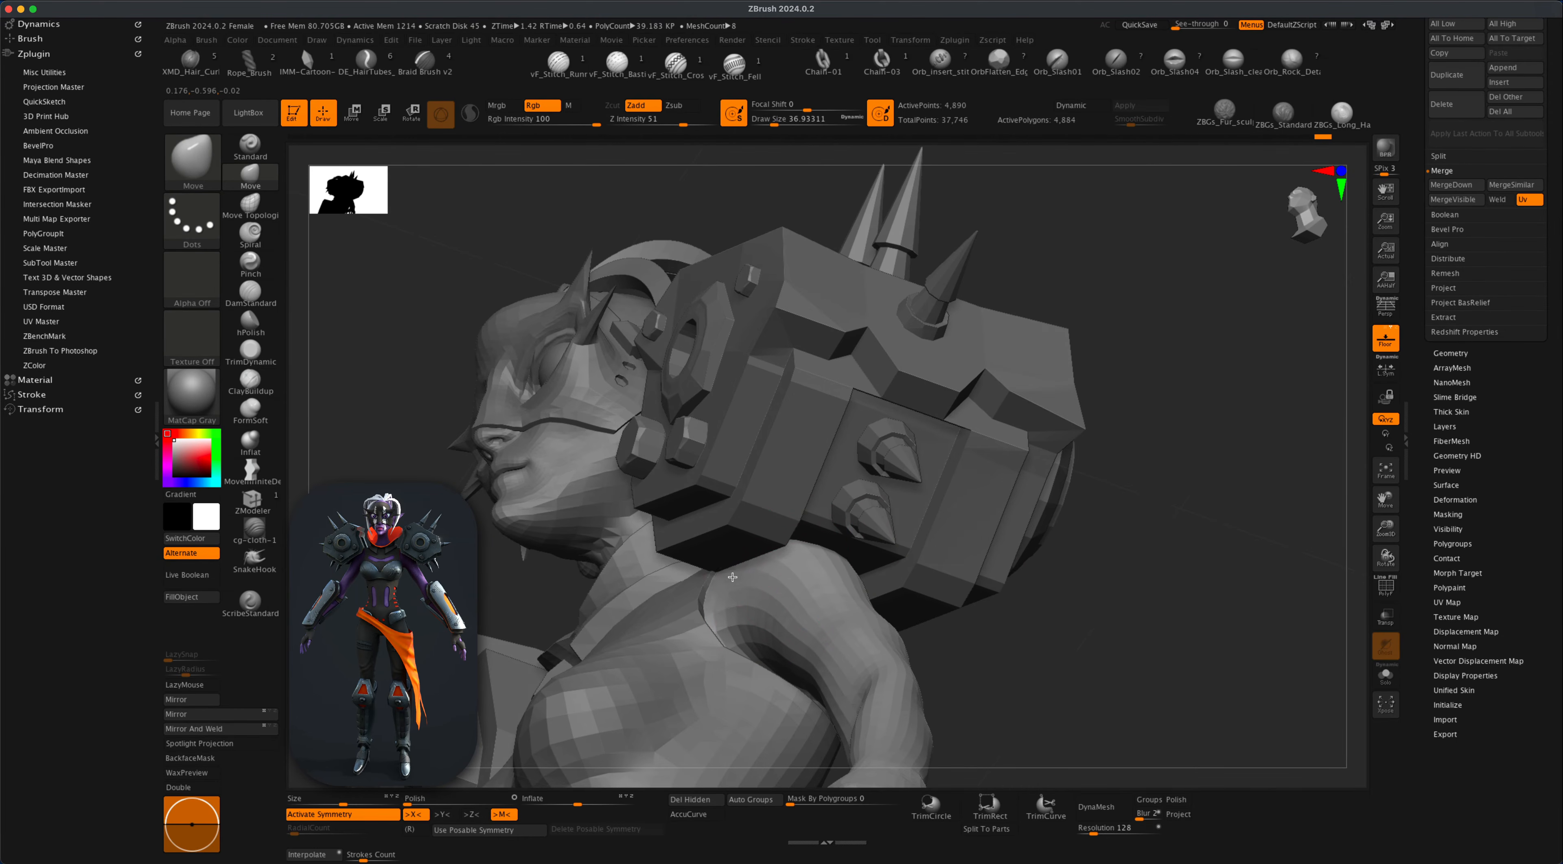
Hide the shoulder armour subtool PM3D_Cube3D1 and adjust the arm tops to fit the armhole rims with the Move brush.
drag(1019, 662, 1560, 486)
drag(1542, 341, 1547, 399)
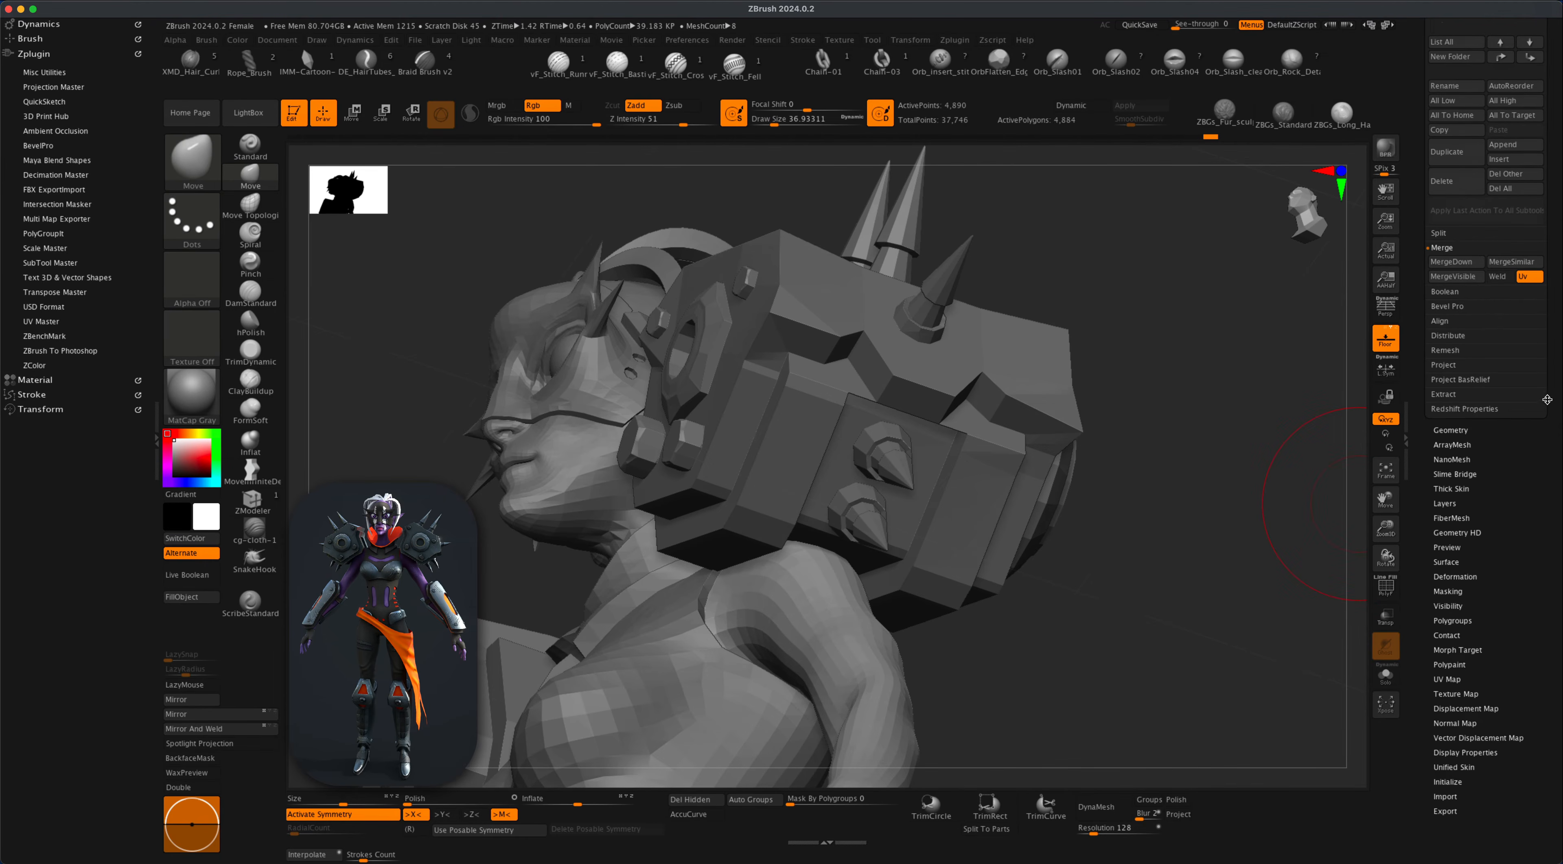
click(1463, 234)
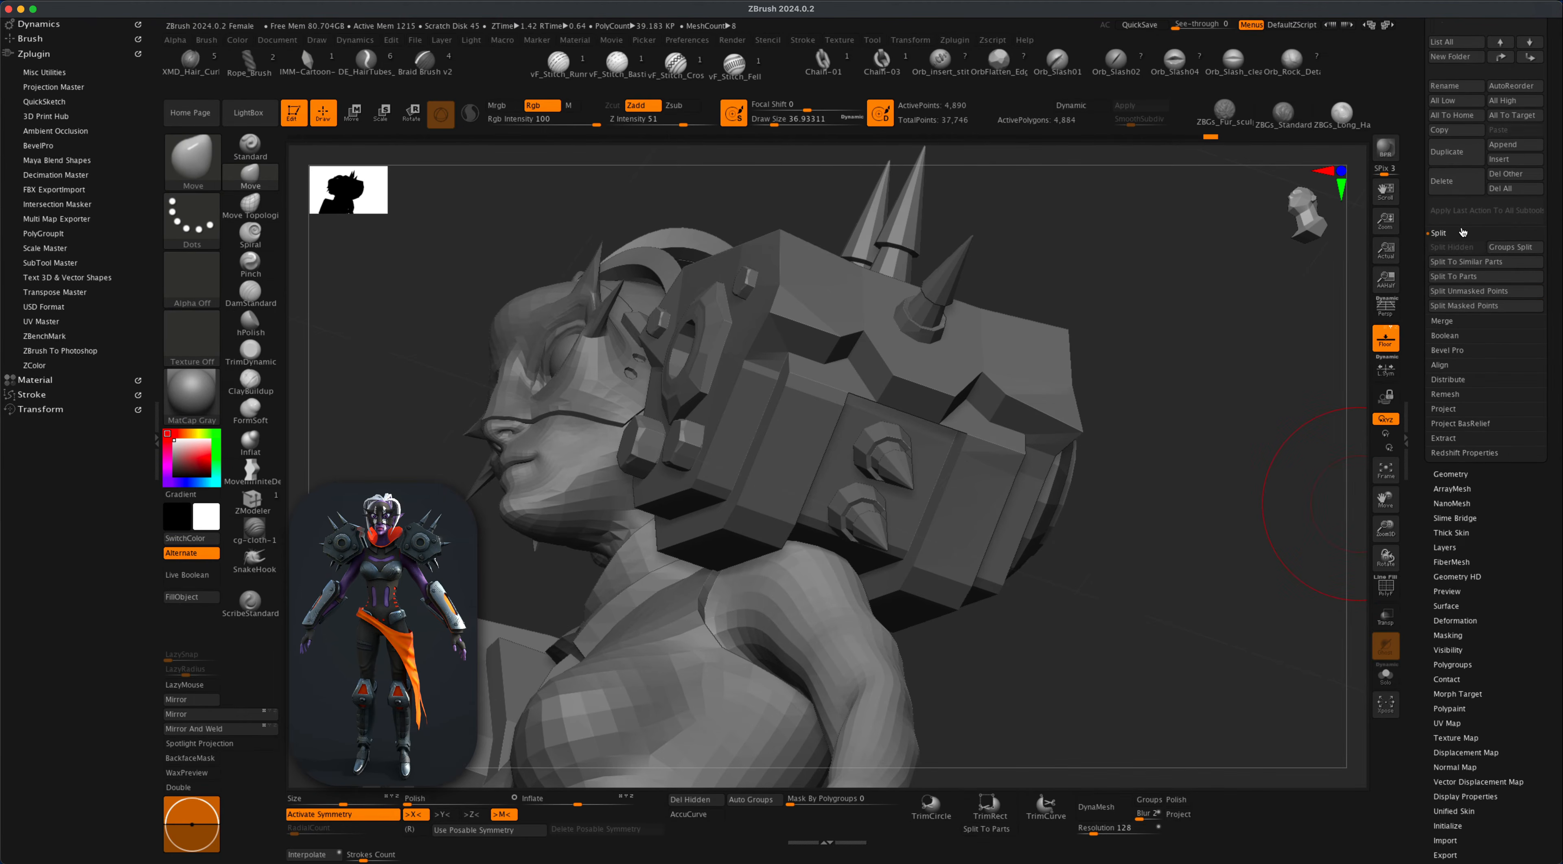
scroll(1479, 323, up, 5)
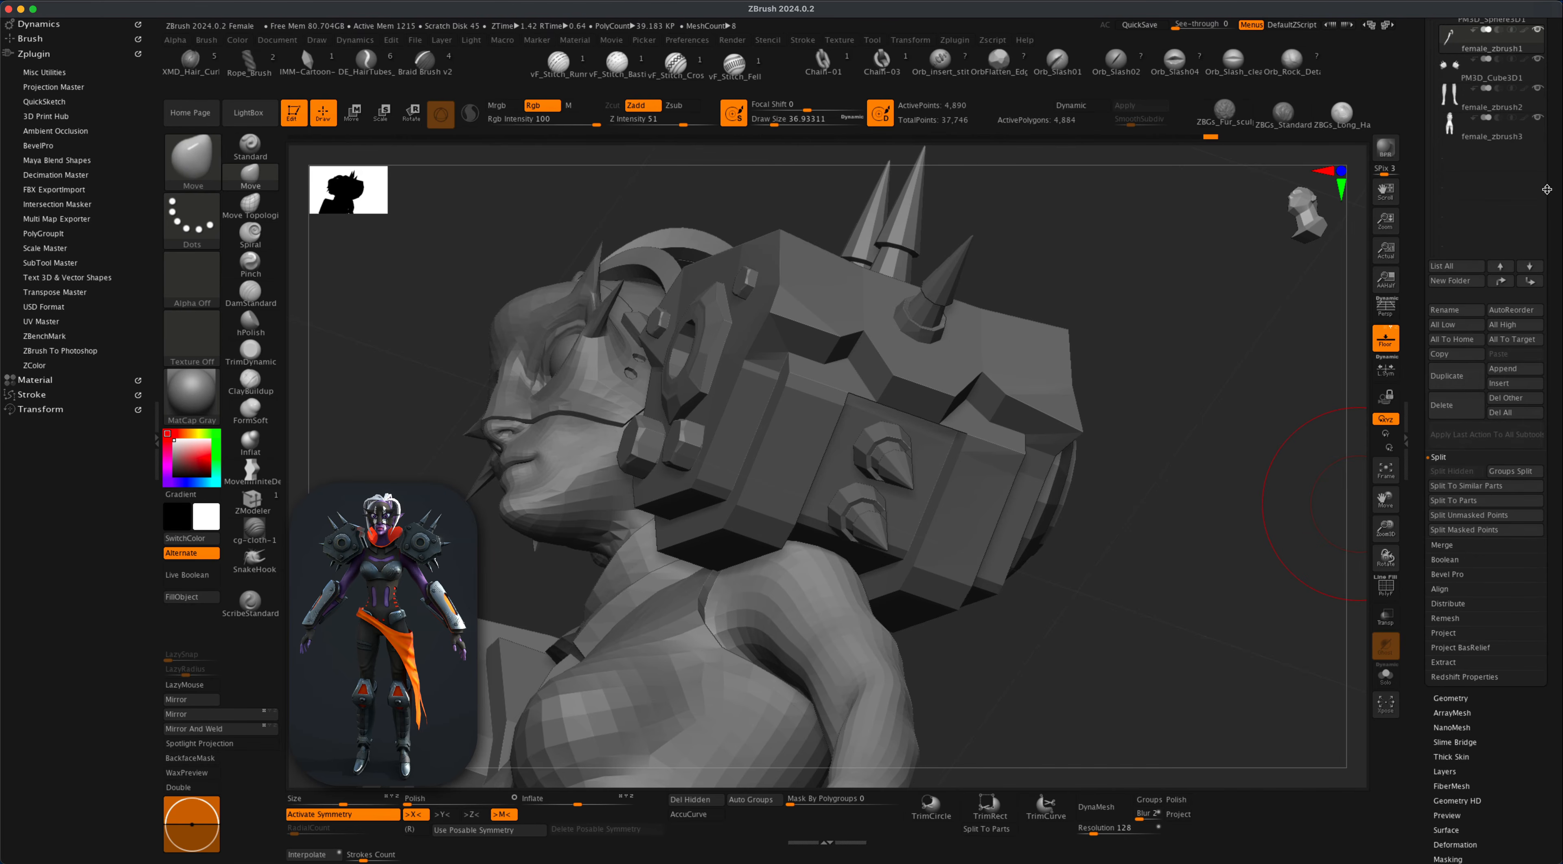
scroll(1551, 243, up, 6)
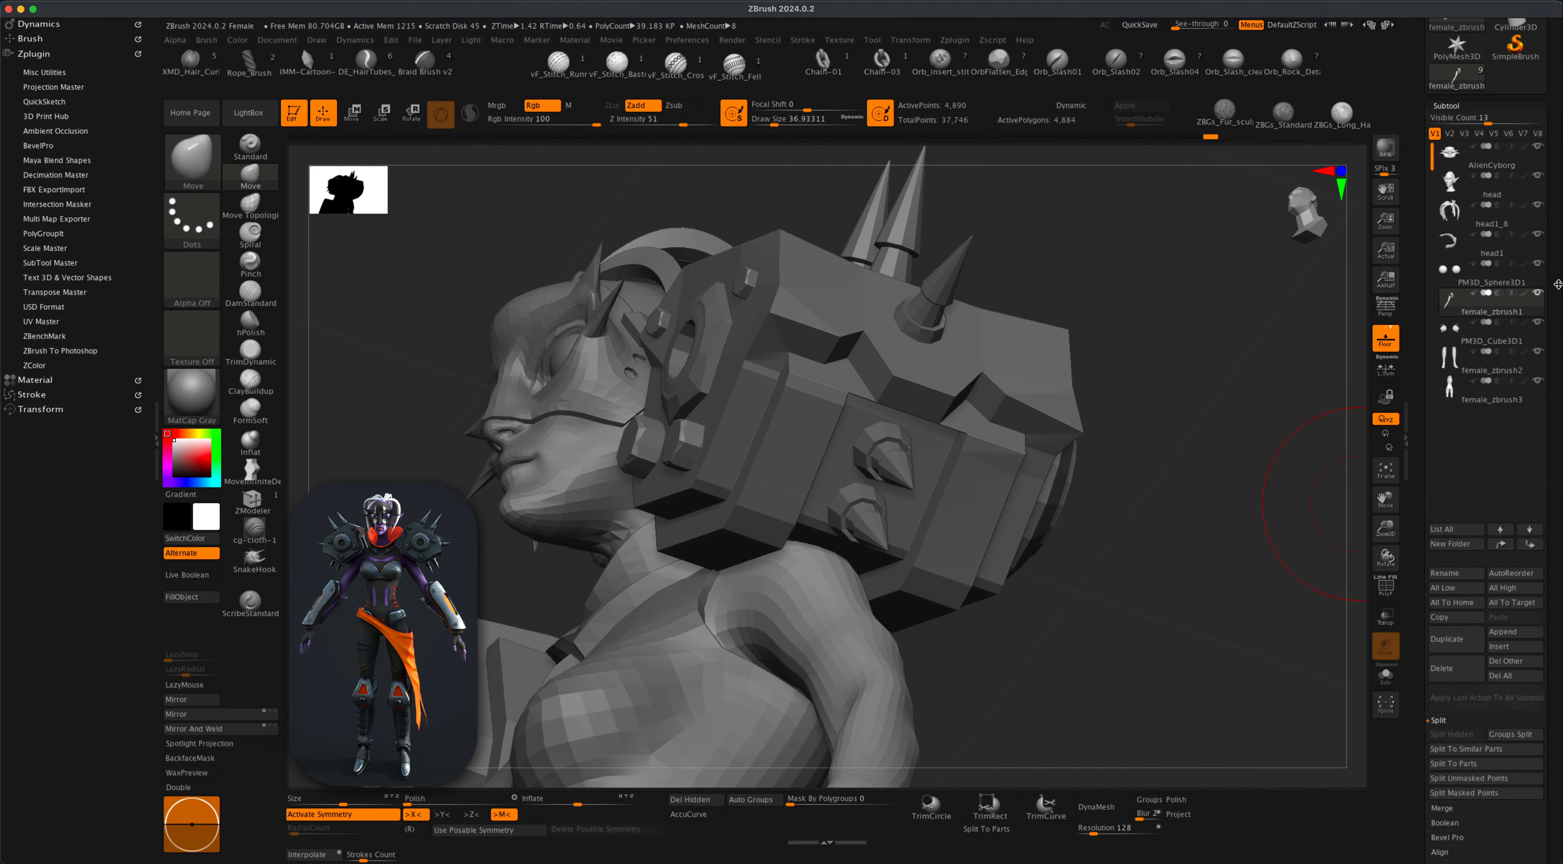
click(1539, 322)
drag(1206, 393, 911, 590)
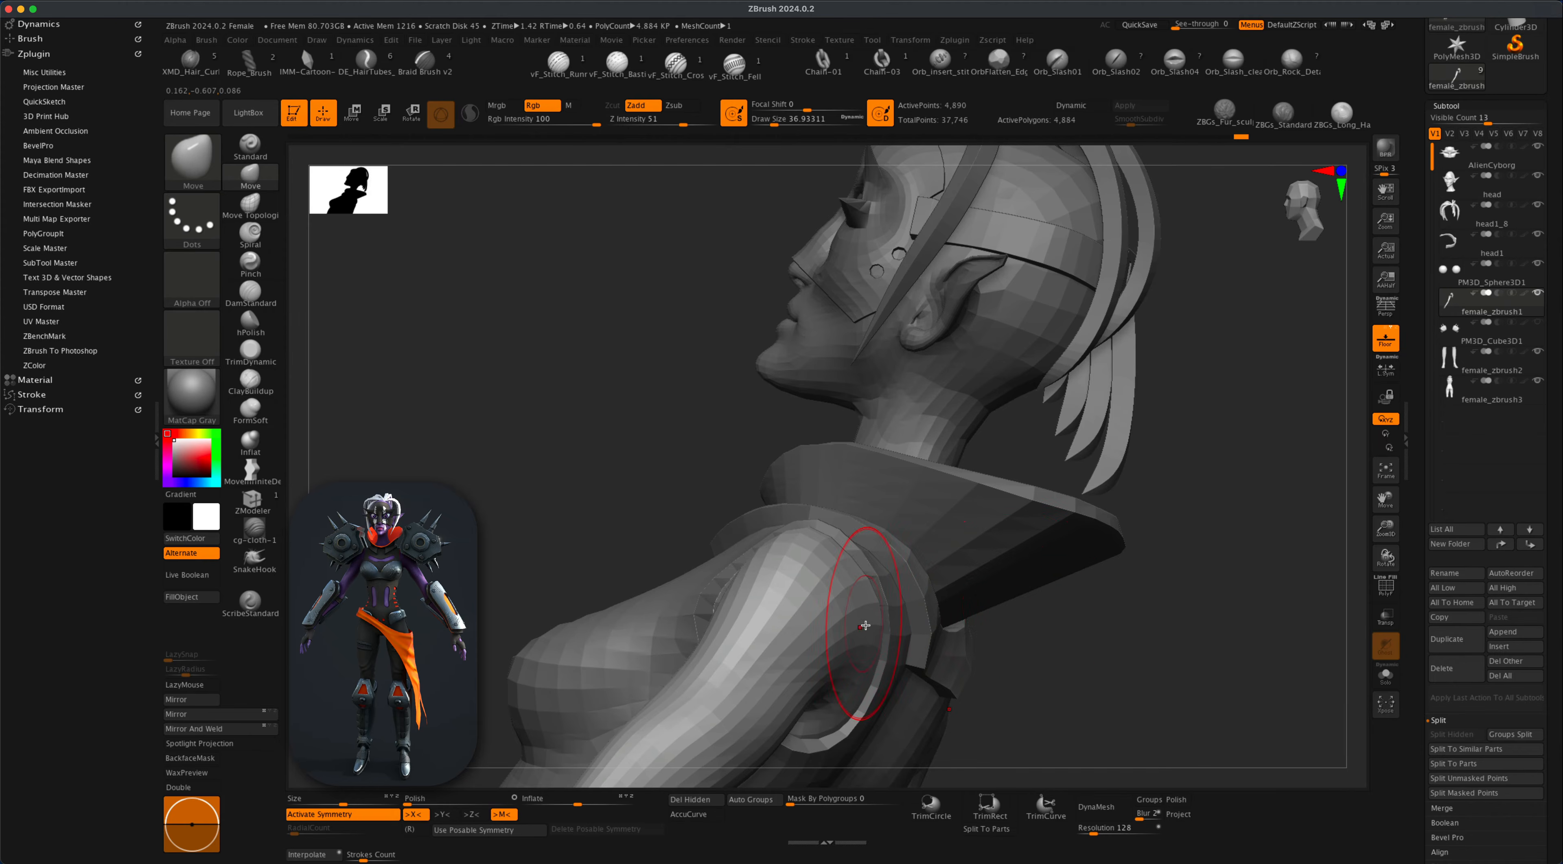
drag(1004, 627, 1160, 501)
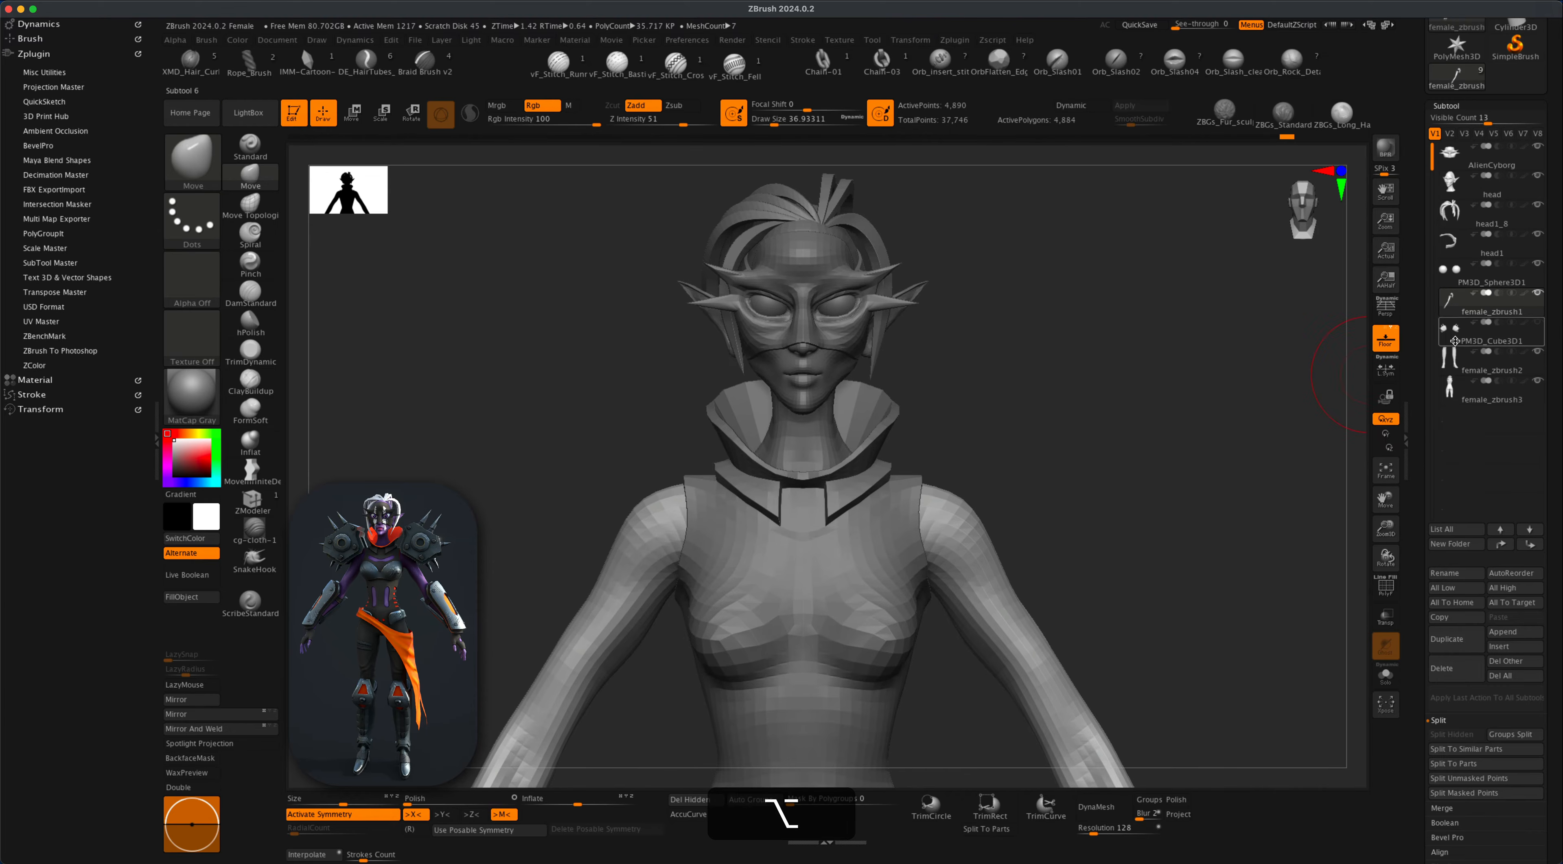
Show the shoulder armour subtool PM3D_Cube3D1 again and save the tool file.
click(1539, 323)
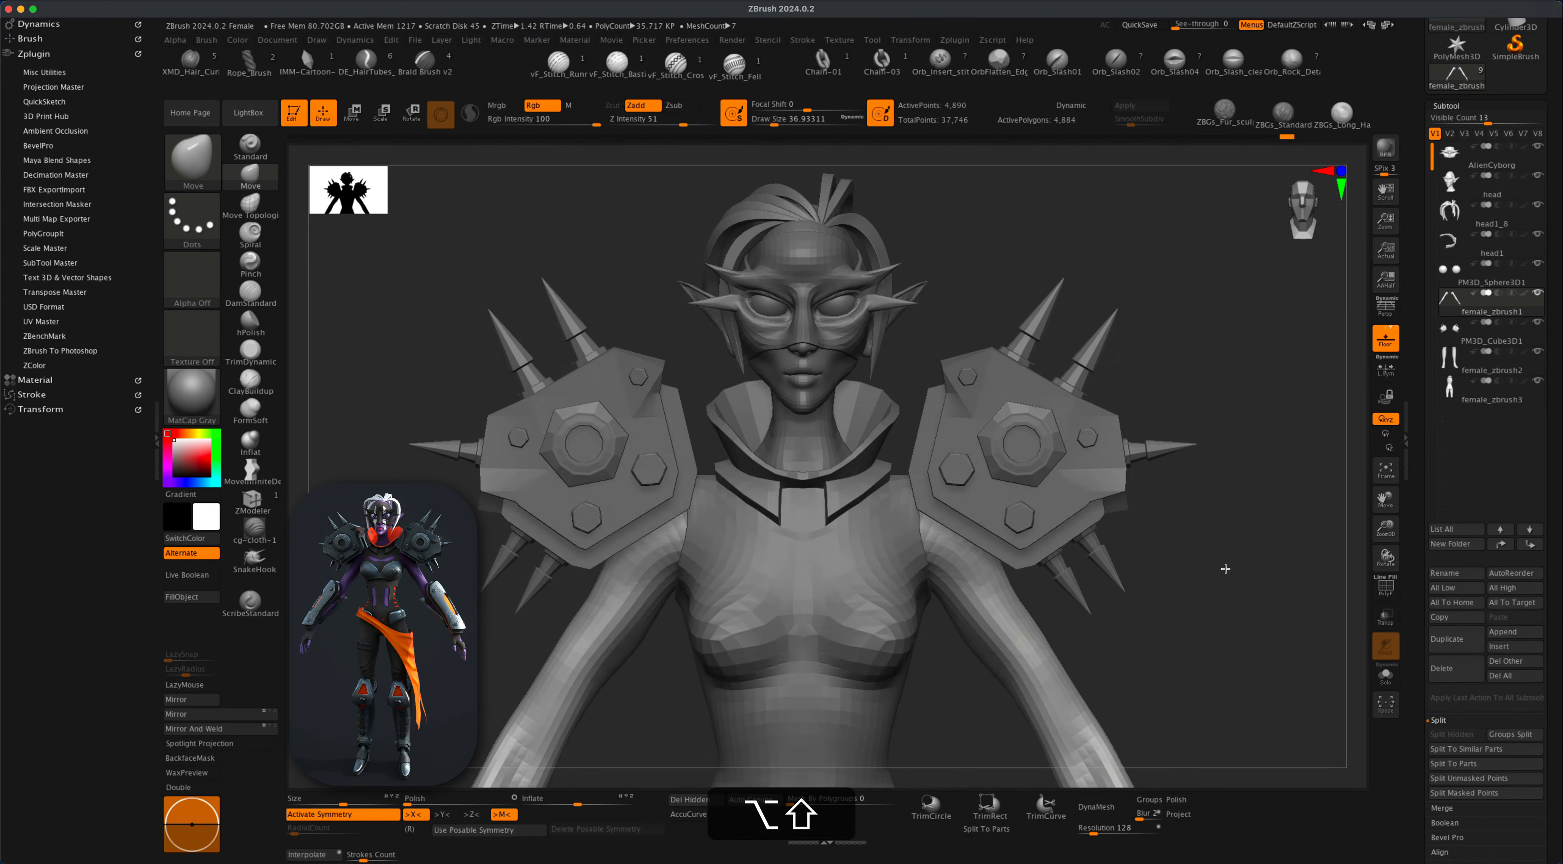
alt+drag(1225, 568, 987, 481)
alt+drag(1198, 630, 1172, 560)
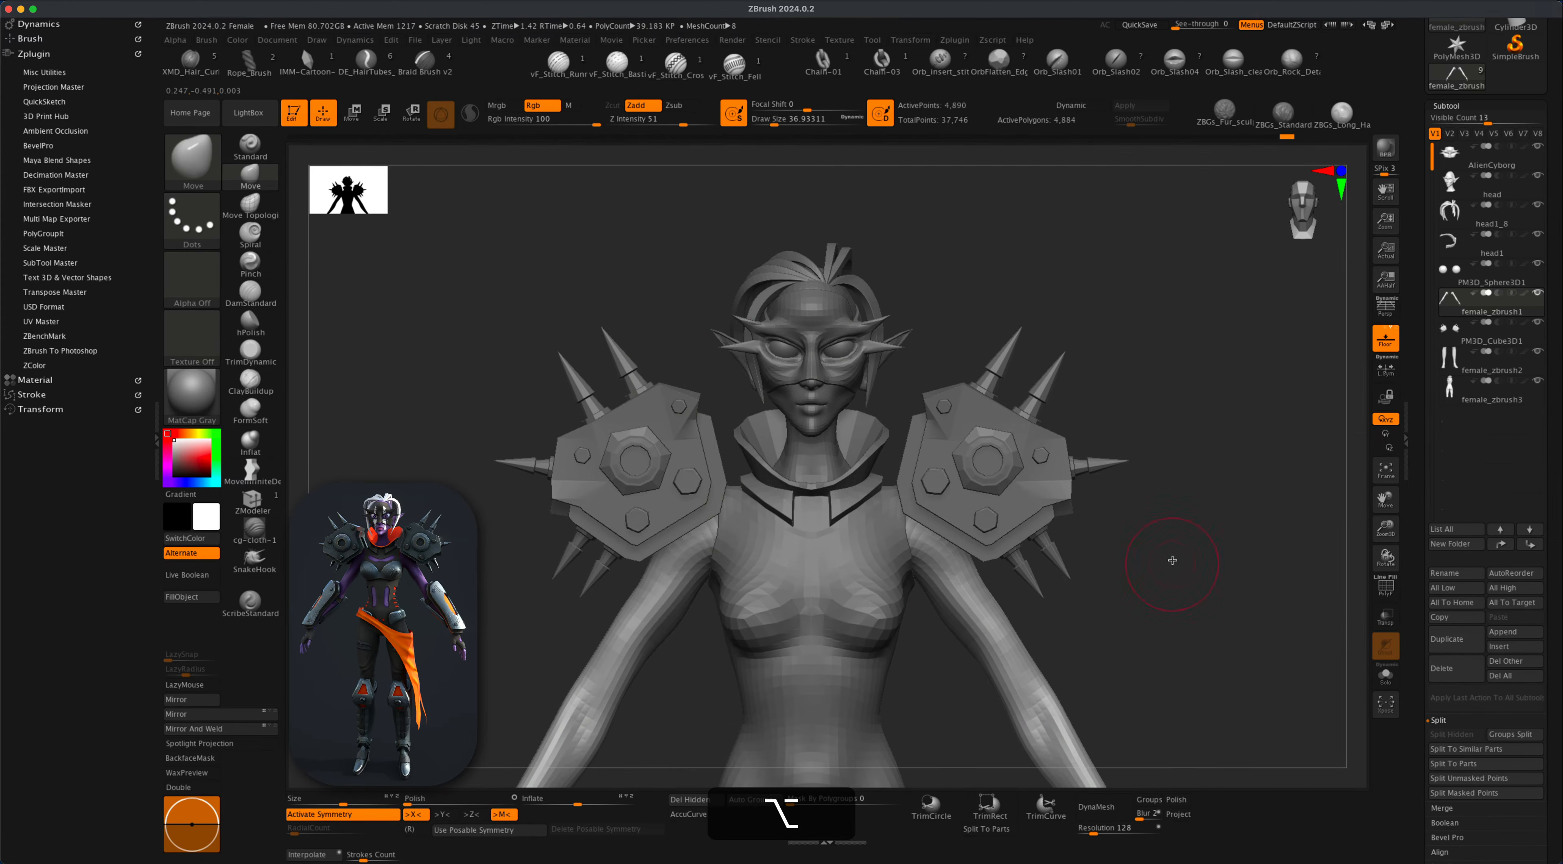
scroll(1471, 191, up, 3)
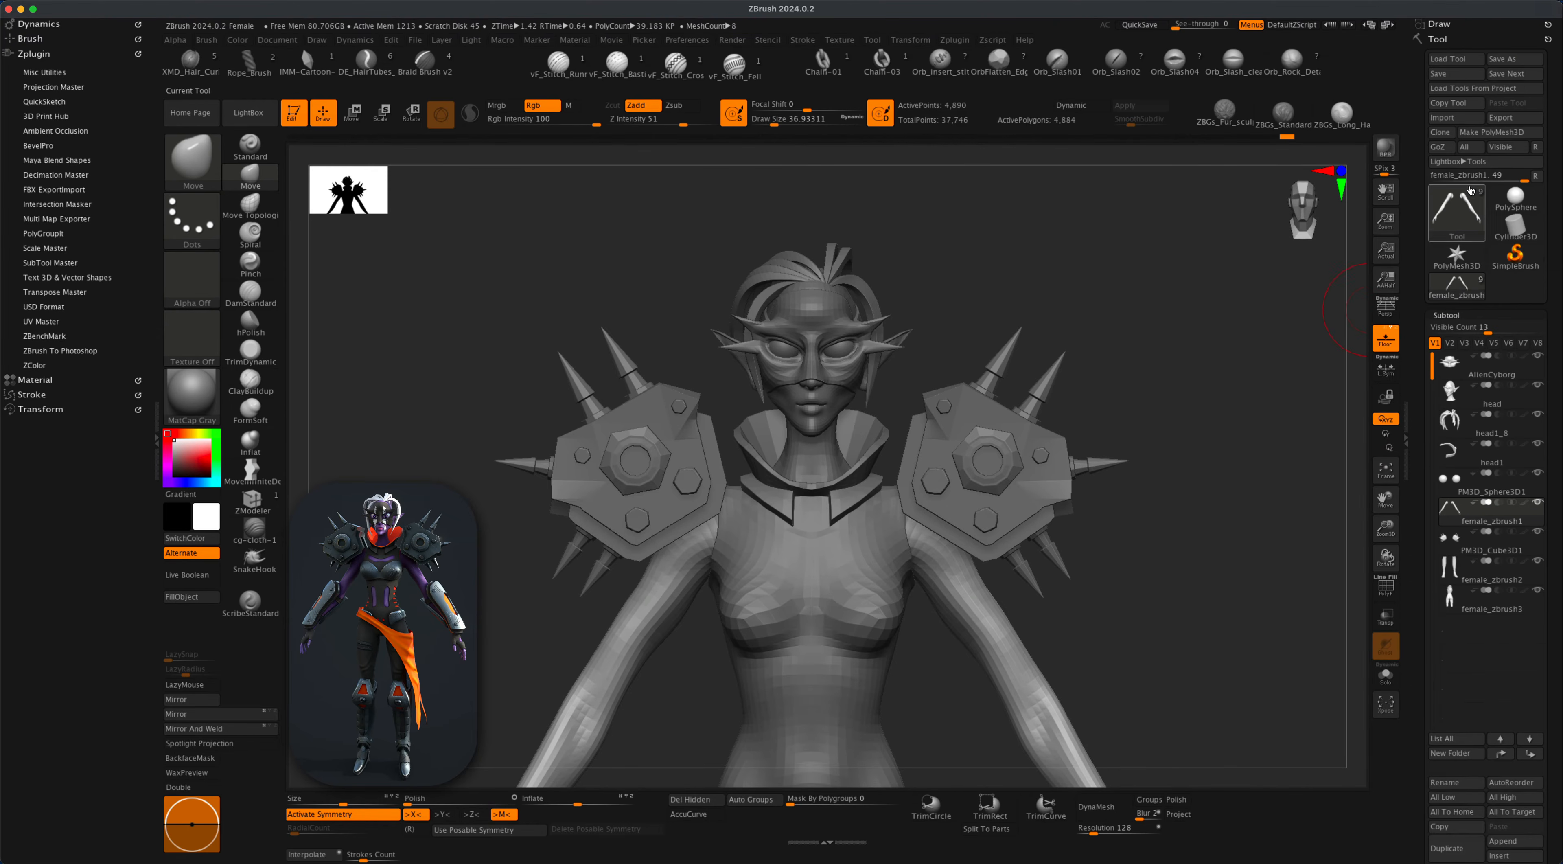
click(1448, 77)
Select the shoulder armour subtool PM3D_Cube3D1 and choose the MoveInfiniteDepth brush at draw size about 83.
mouse_move(1149, 551)
alt+mouse_down()
mouse_move(1174, 620)
mouse_move(1141, 628)
alt+mouse_up()
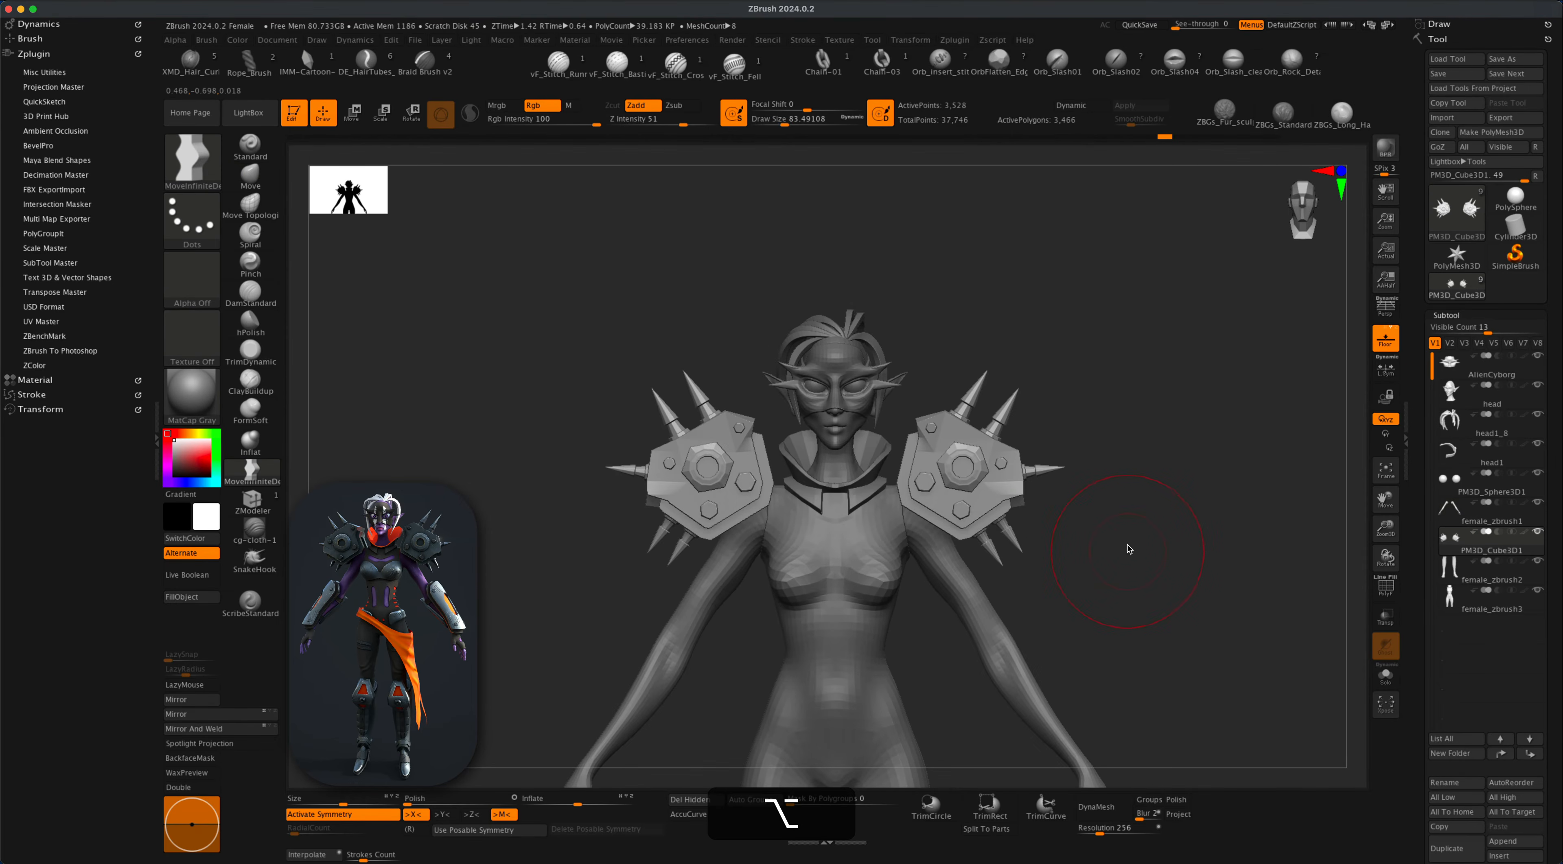
drag(1129, 549, 1211, 540)
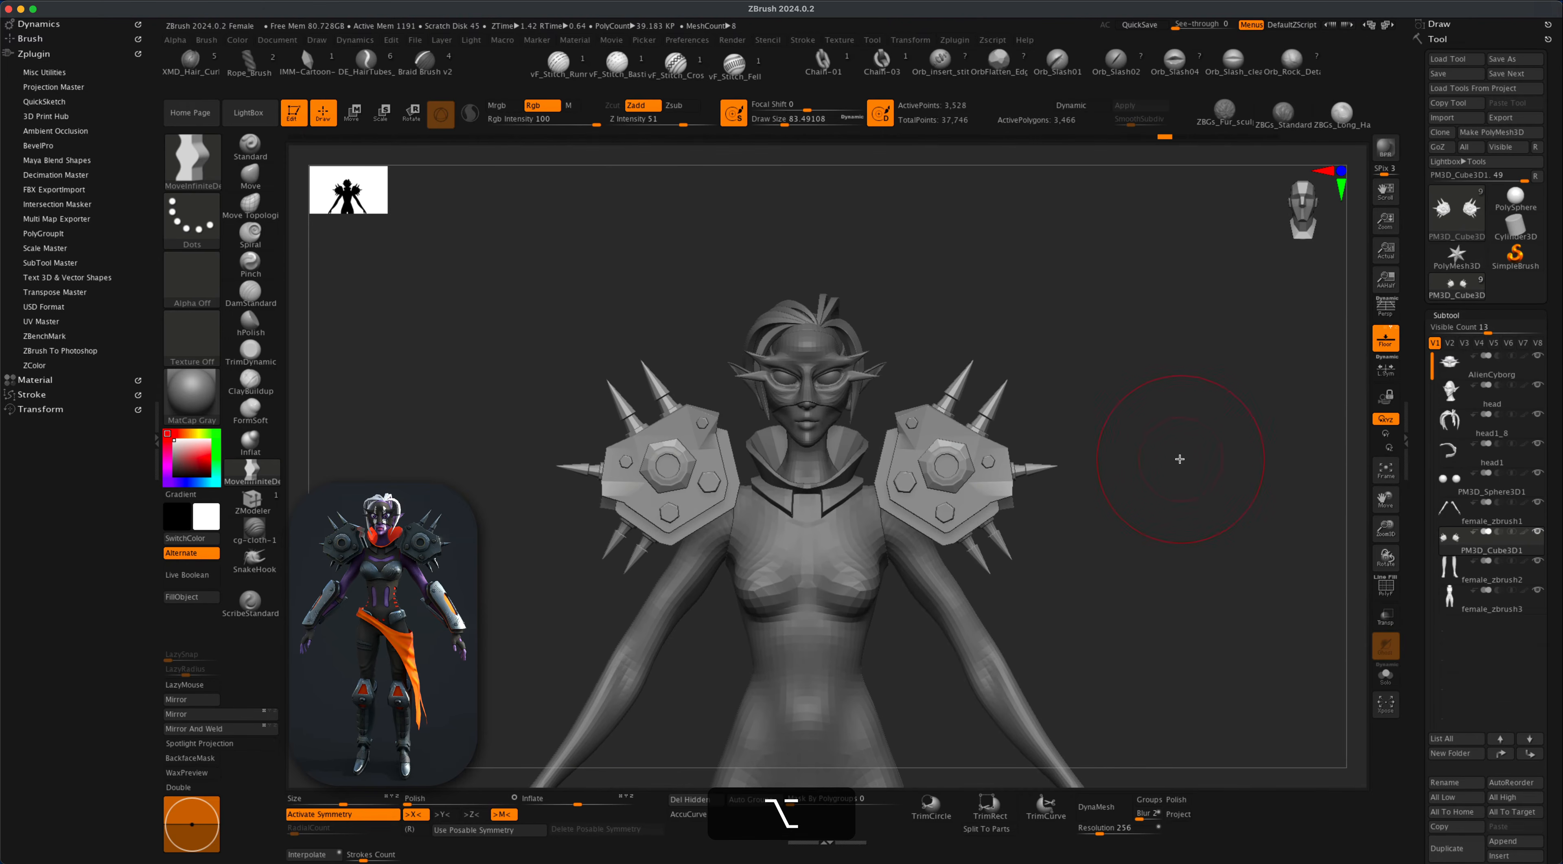
drag(1180, 459, 1095, 524)
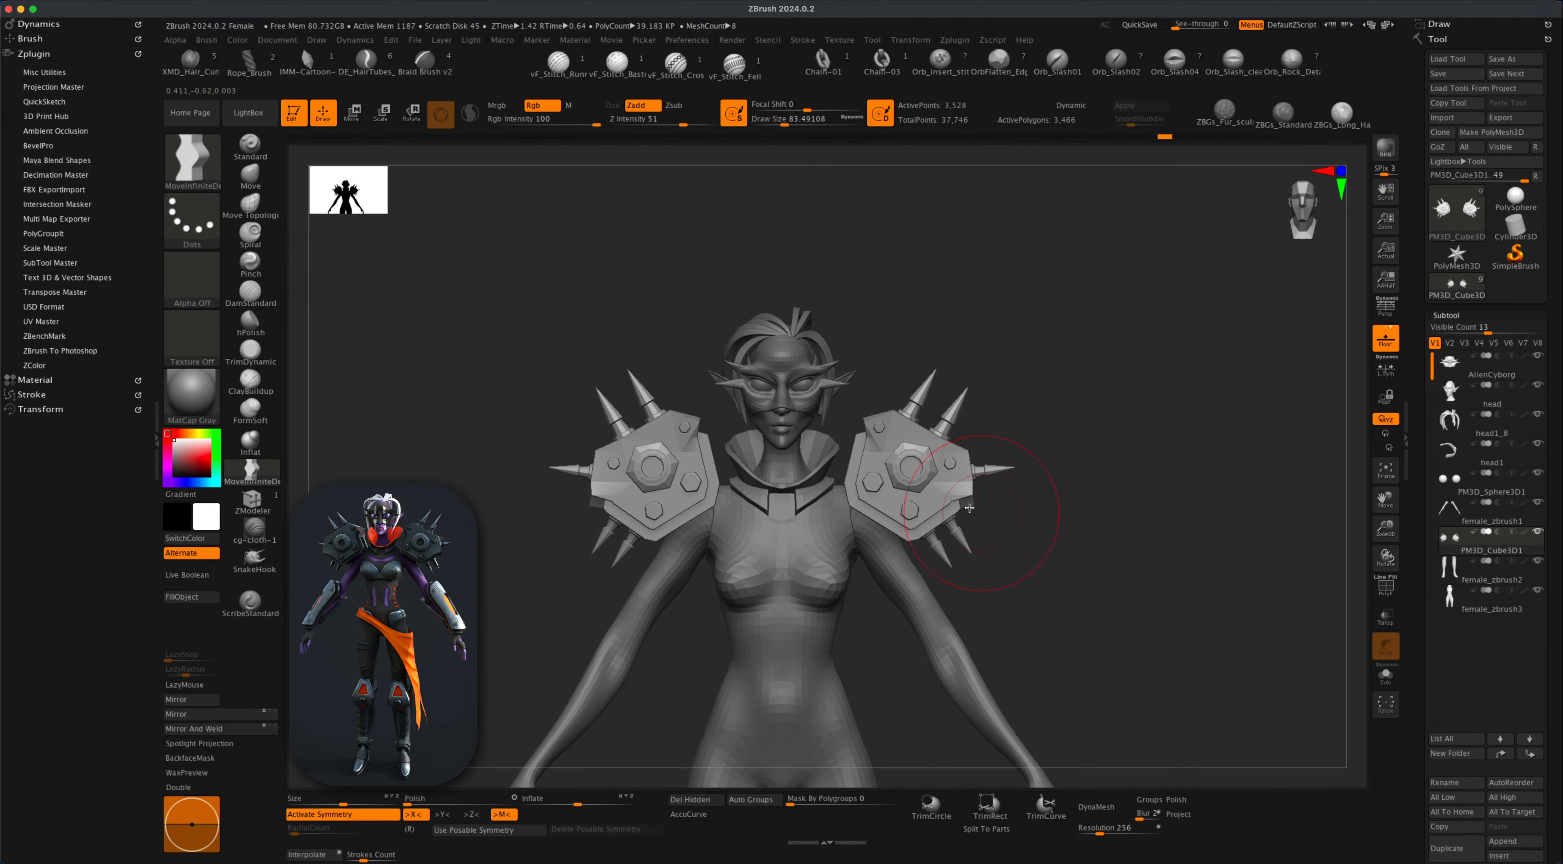
mouse_move(1024, 560)
alt+mouse_down()
mouse_move(1012, 555)
mouse_move(1039, 539)
alt+mouse_up()
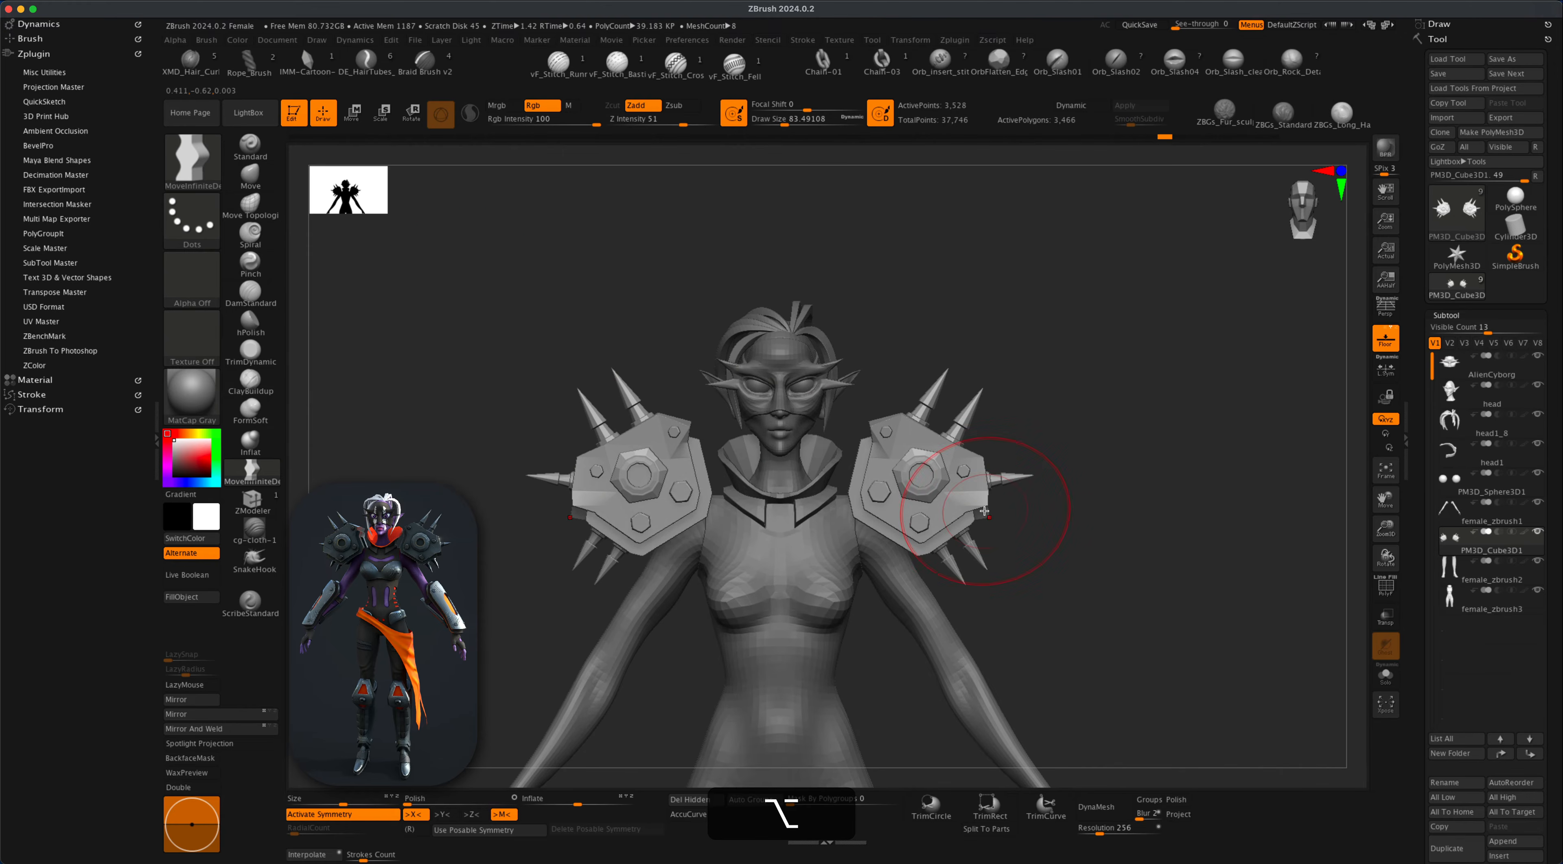
Try to pull the shoulder plates outward and down with the Move brush at draw size about 191, then undo it.
click(250, 175)
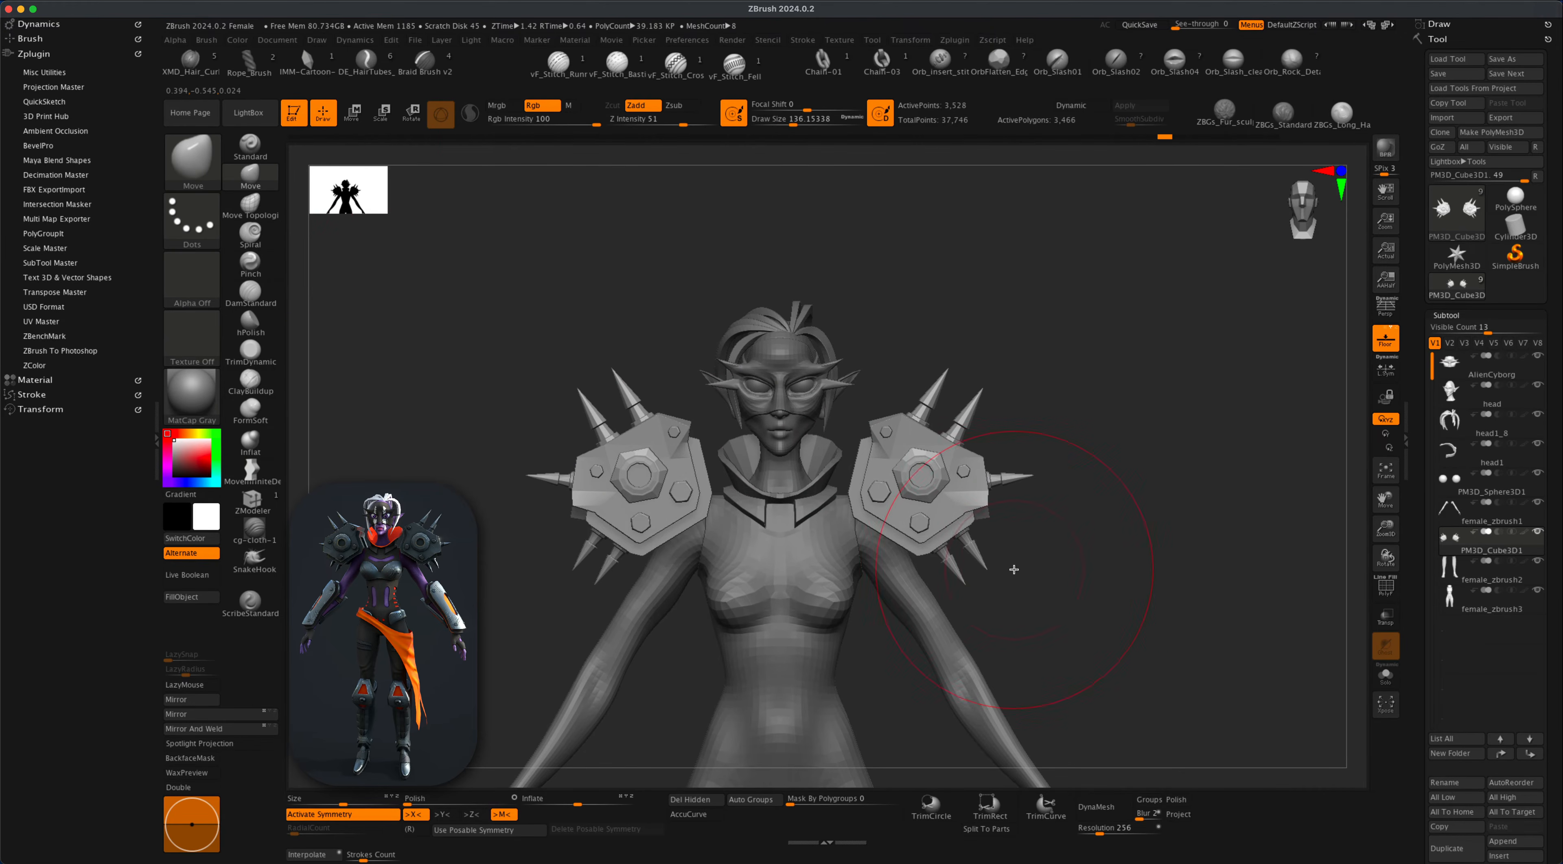
key(s)
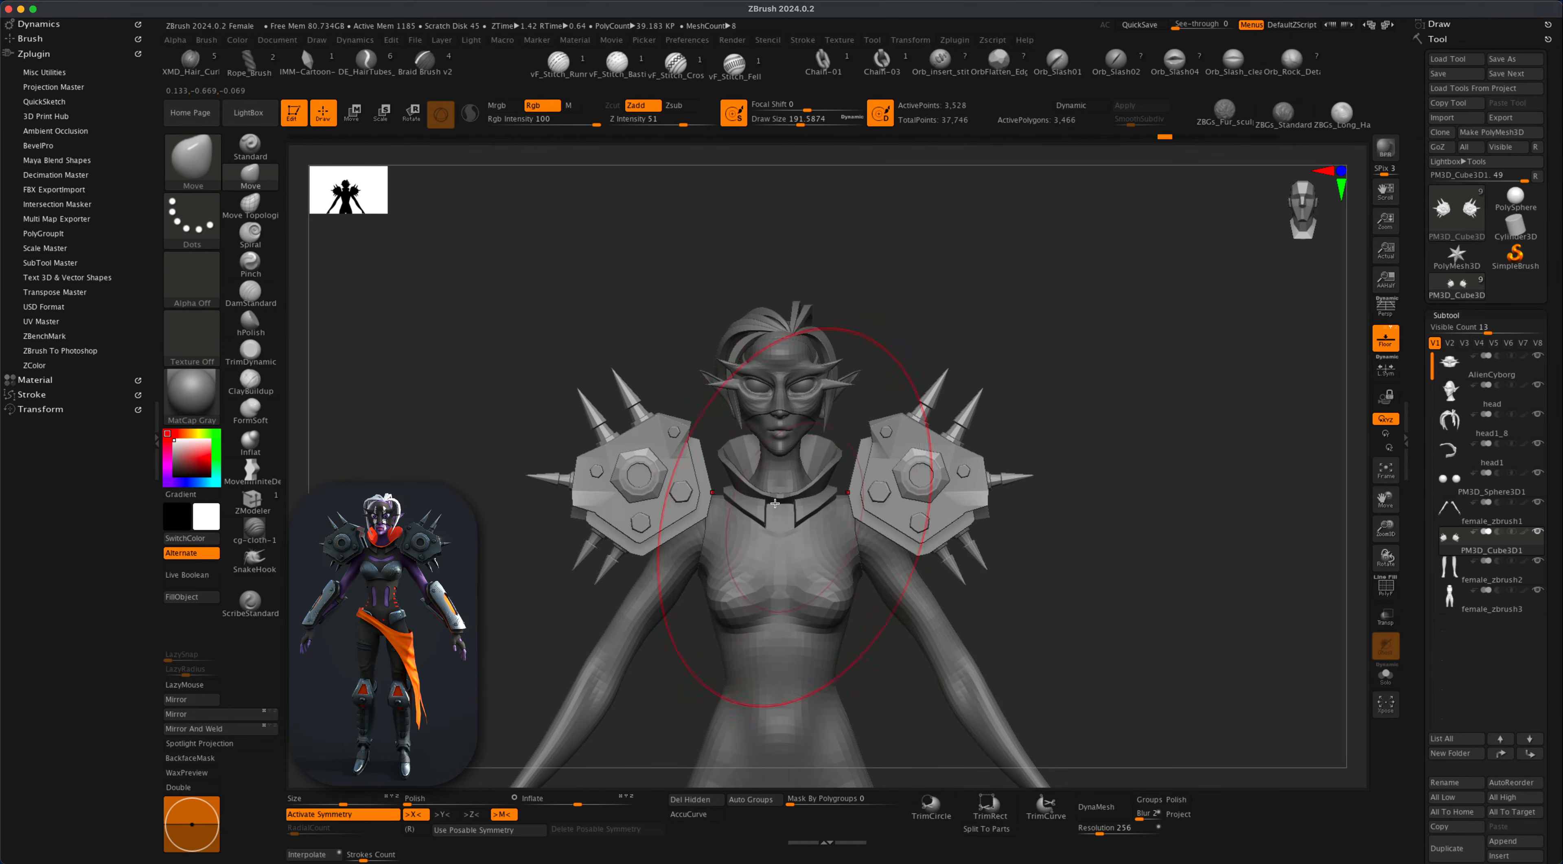
drag(977, 558, 1012, 605)
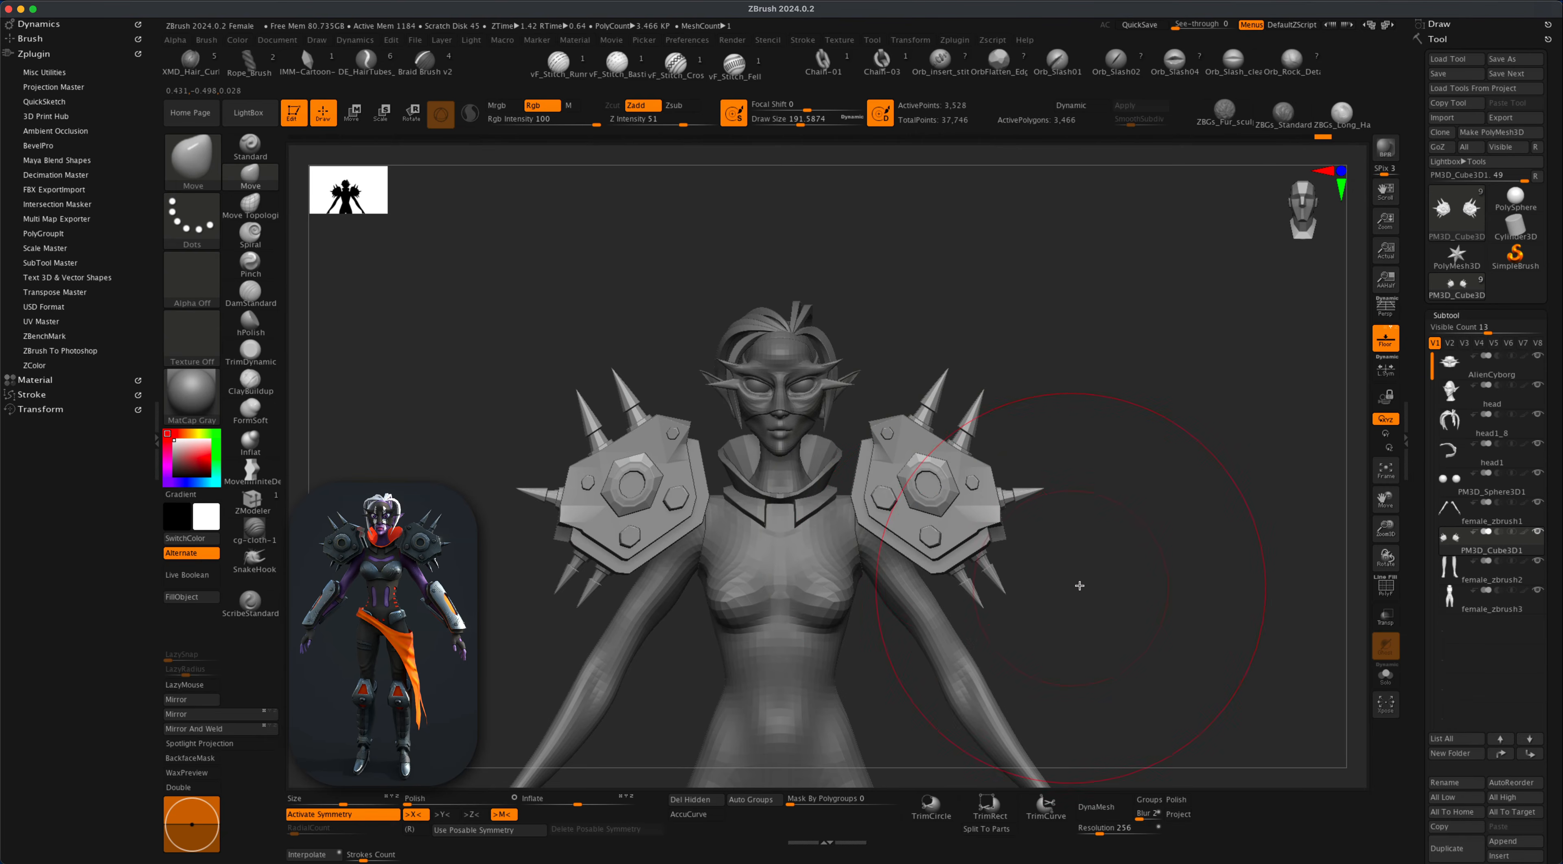
drag(1078, 581, 1032, 564)
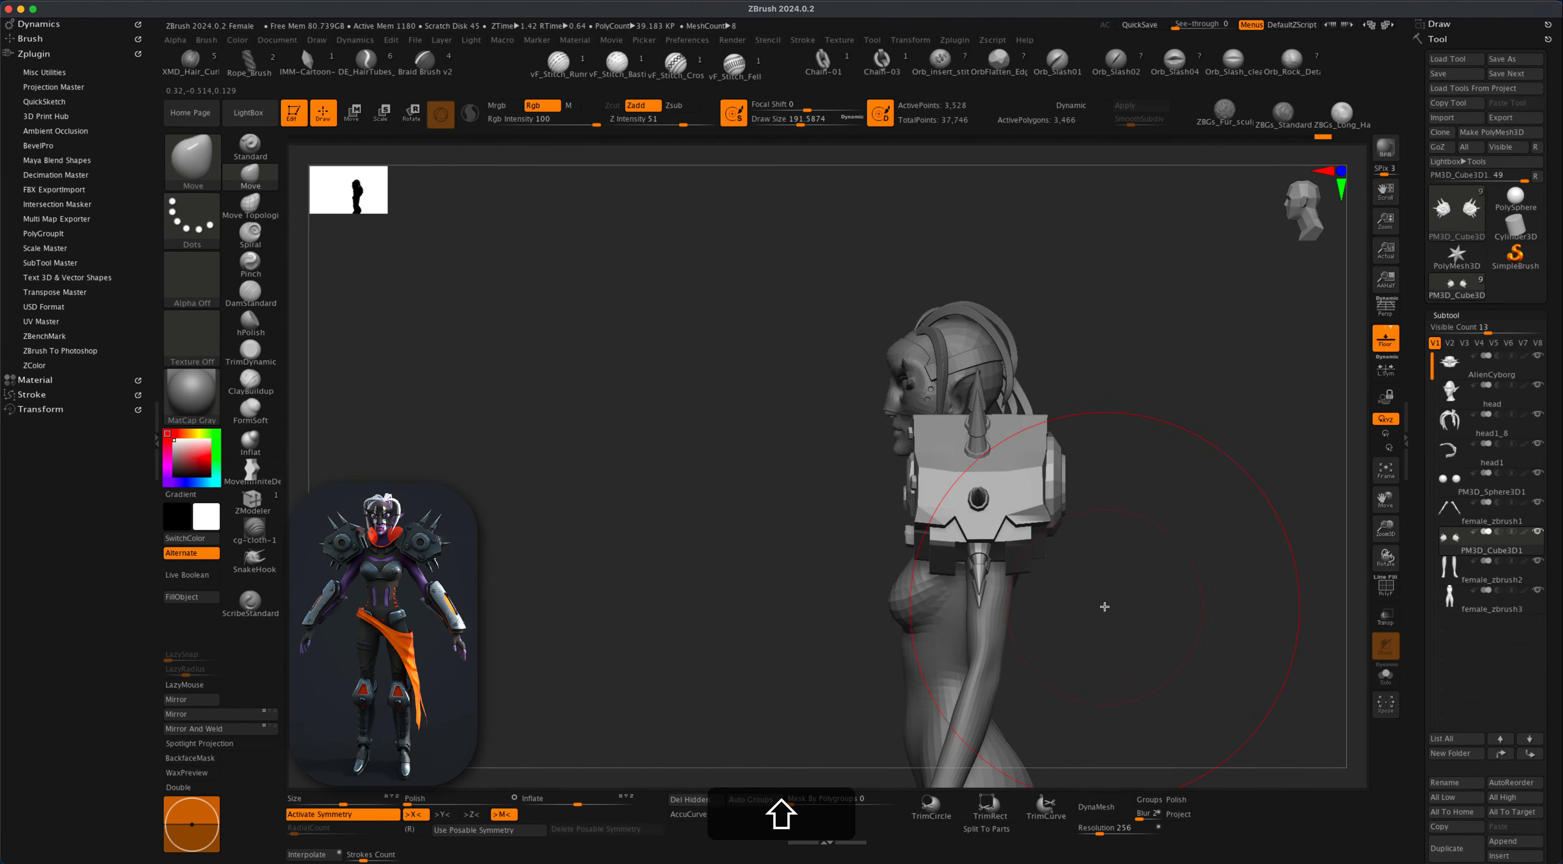
drag(1092, 604, 1141, 602)
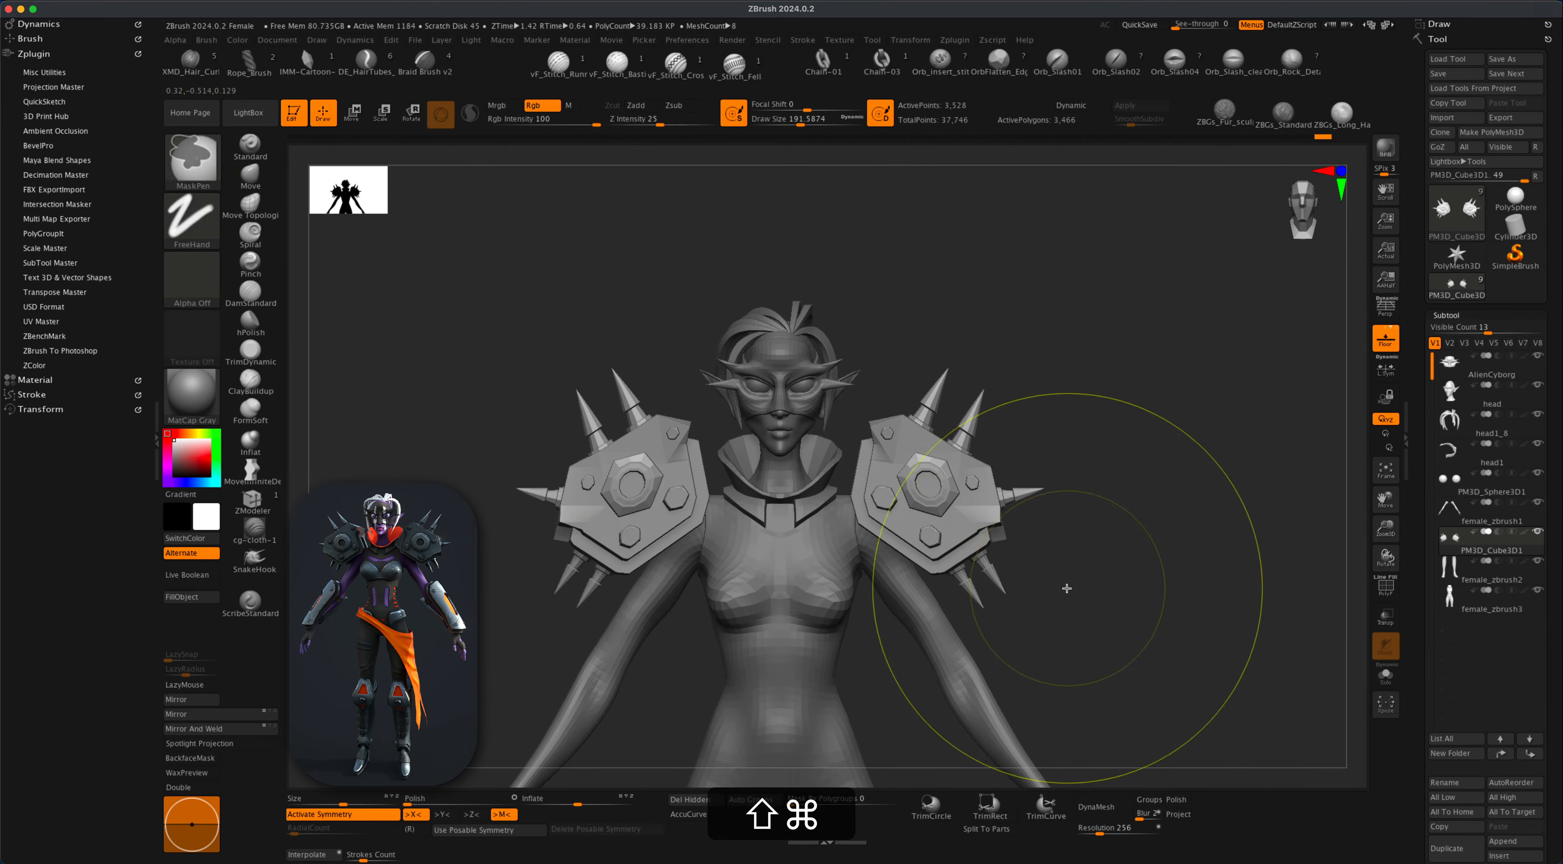
key(super+z)
Try to adjust the lower outer corners of the shoulder plates with the Move brush at draw size about 90, then undo the changes.
key(s)
mouse_move(1009, 552)
mouse_down()
mouse_move(965, 543)
mouse_move(987, 583)
mouse_move(829, 598)
mouse_up()
key(super+z)
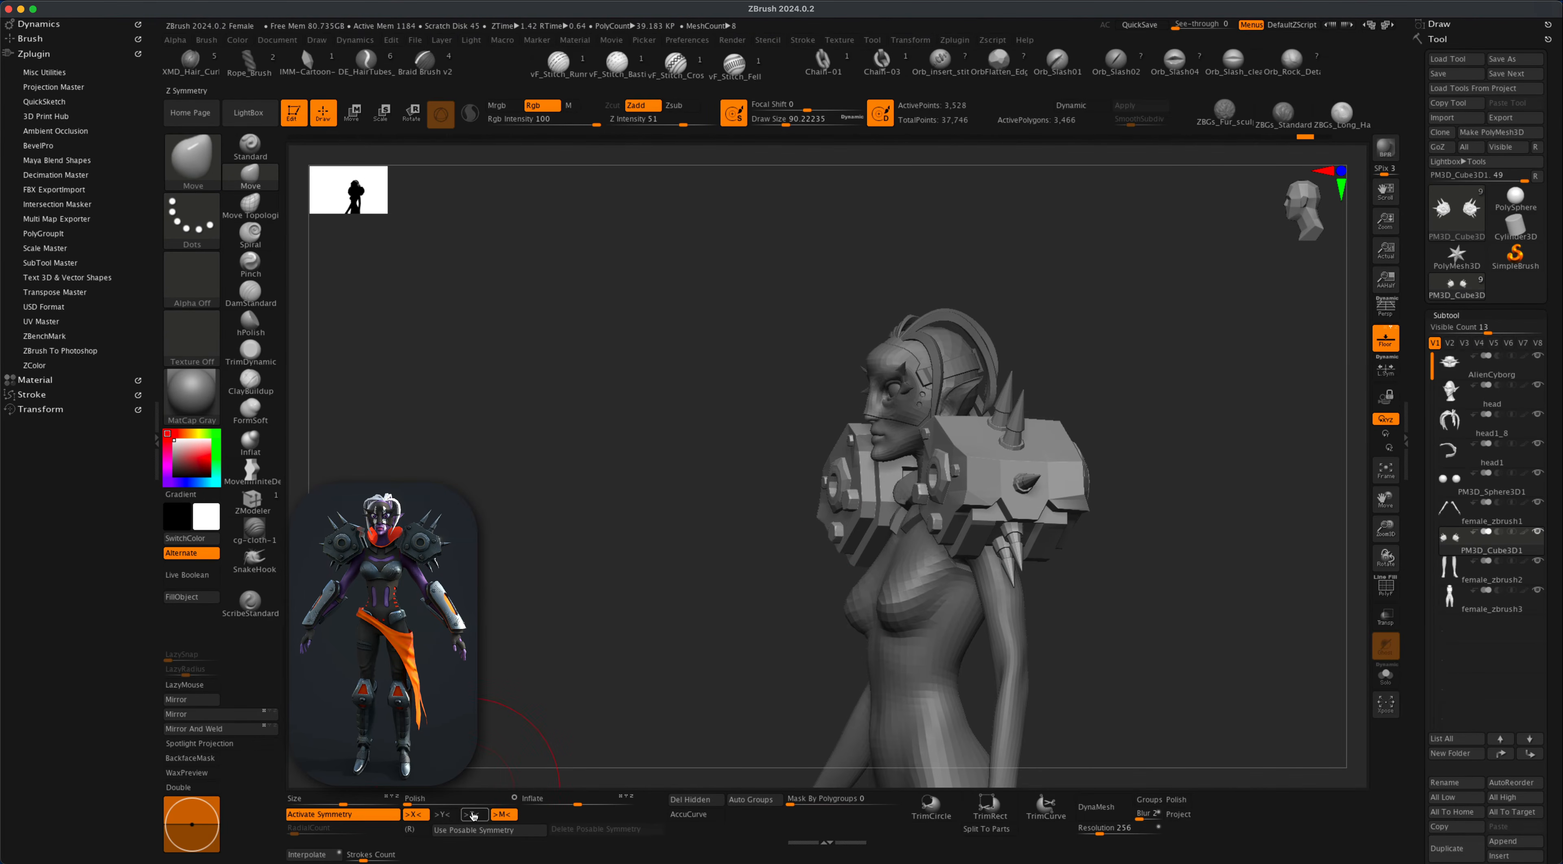
drag(584, 693, 607, 694)
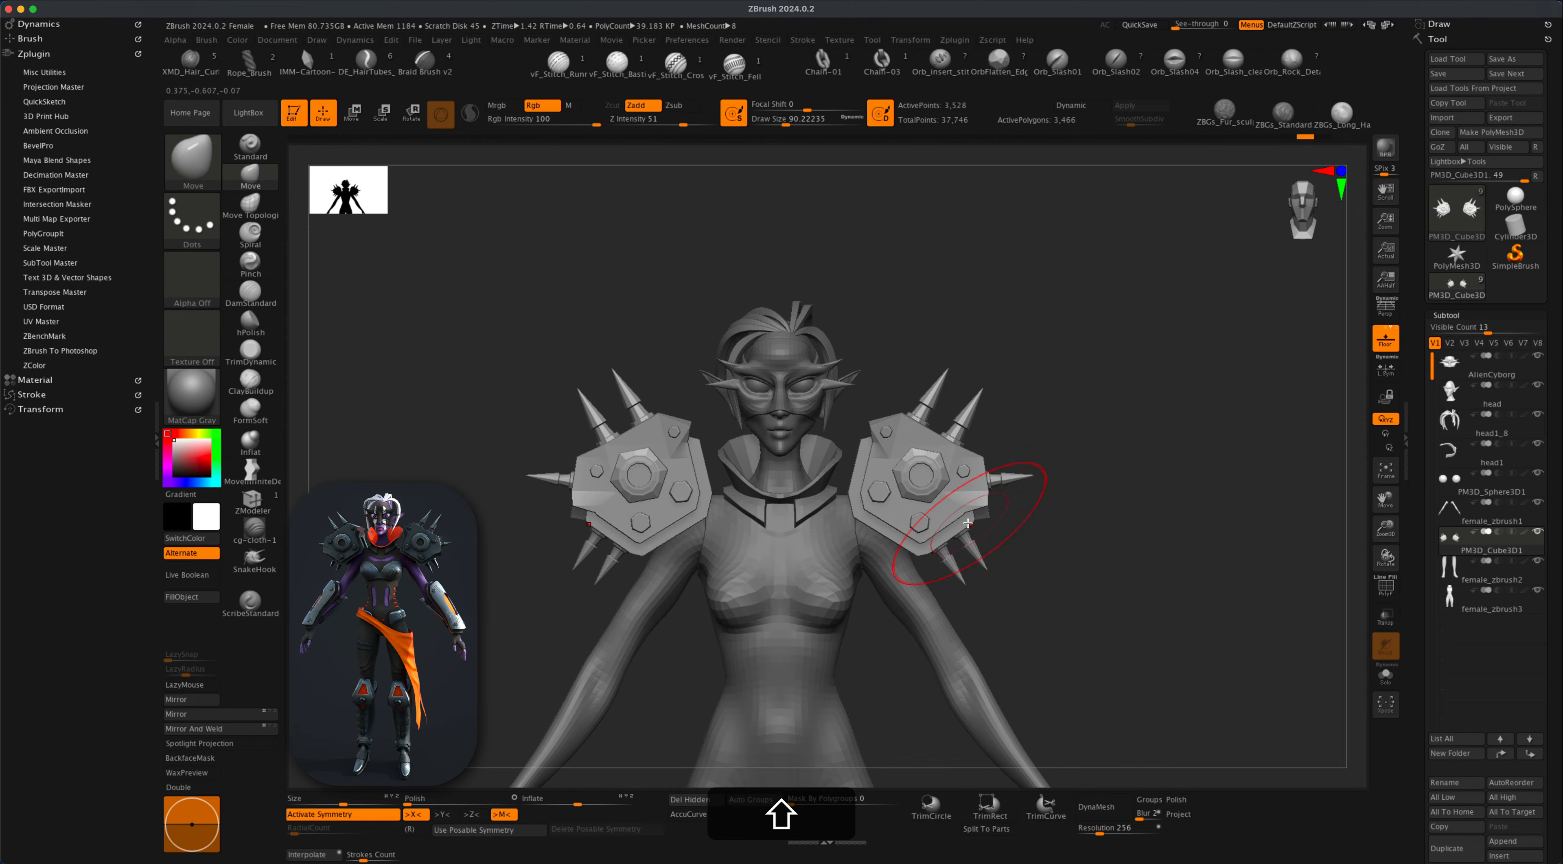
drag(975, 523, 984, 528)
mouse_move(1138, 561)
mouse_down()
mouse_move(1016, 565)
mouse_move(1056, 525)
mouse_up()
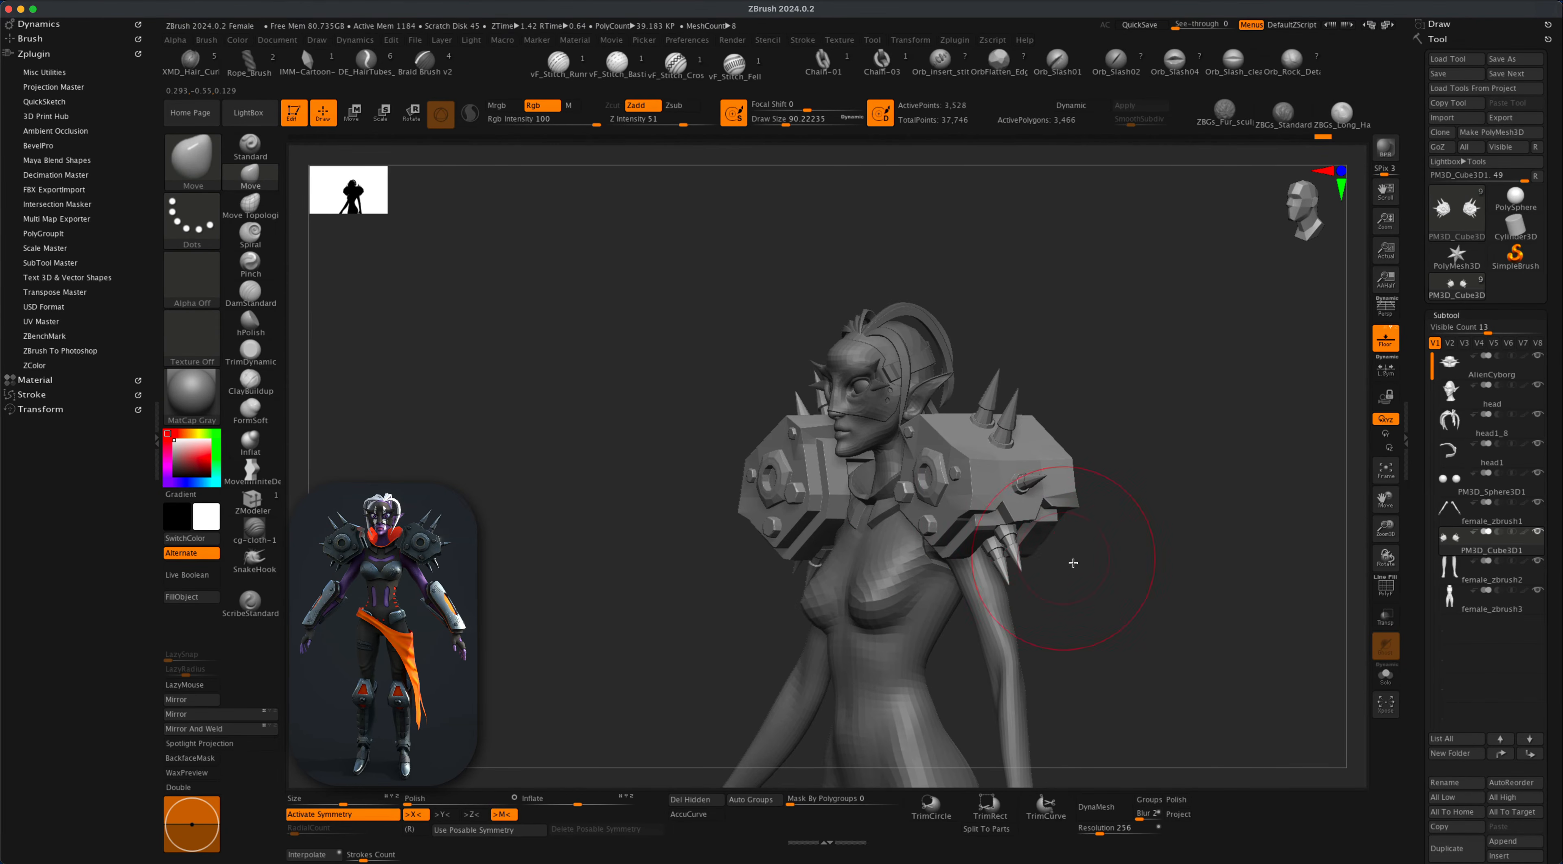
key(super+z)
mouse_move(1133, 588)
shift+mouse_down()
mouse_move(1026, 517)
mouse_move(1065, 545)
mouse_move(1065, 599)
mouse_move(1127, 593)
shift+mouse_up()
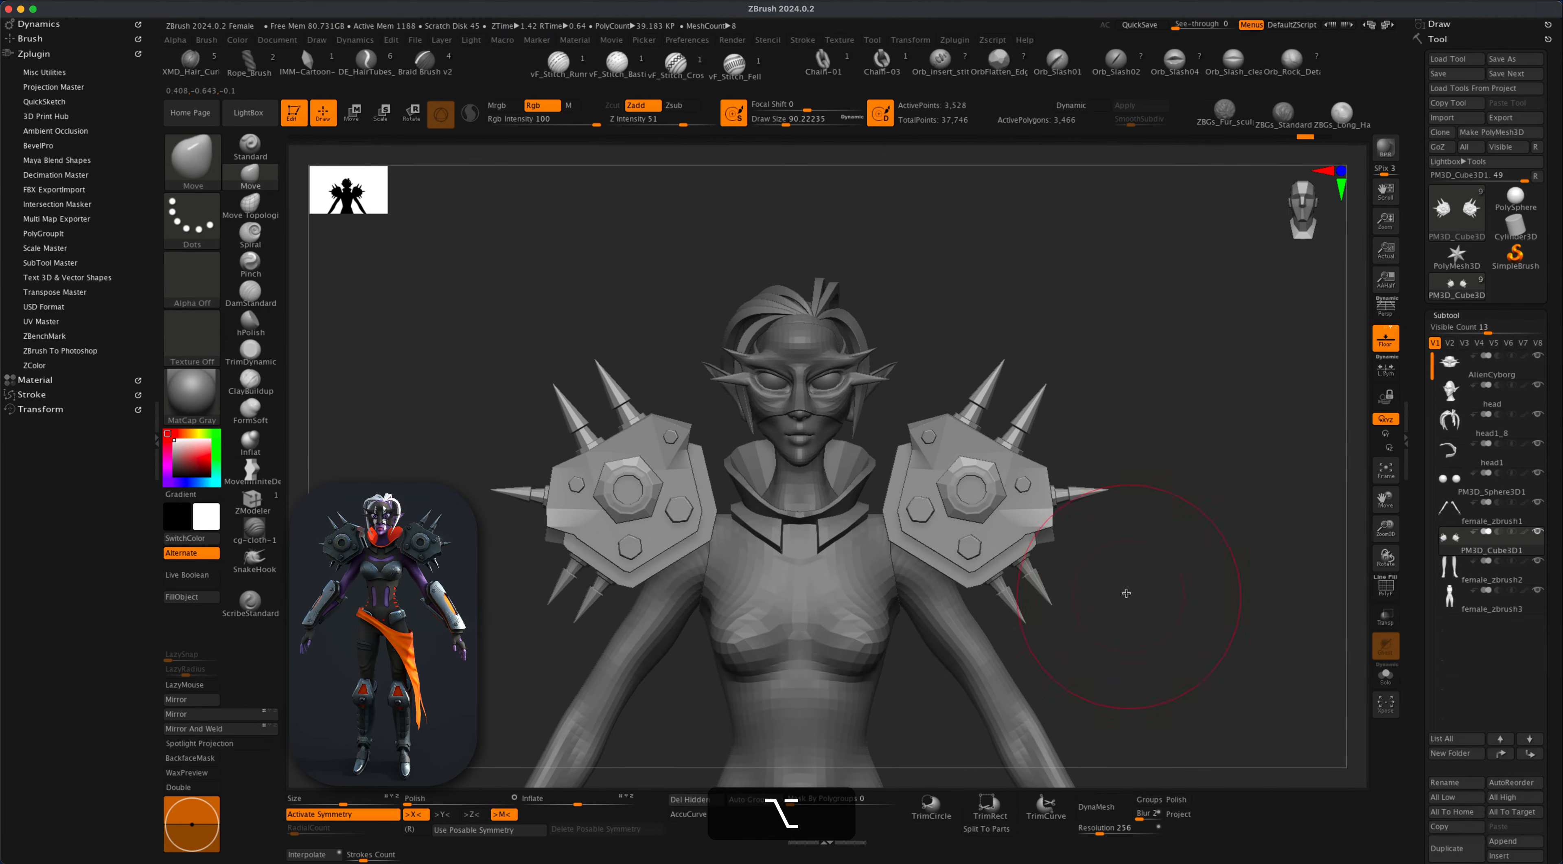
Reshape the outer edge of the shoulder plates with the MoveInfiniteDepth brush at draw size about 97.
click(255, 472)
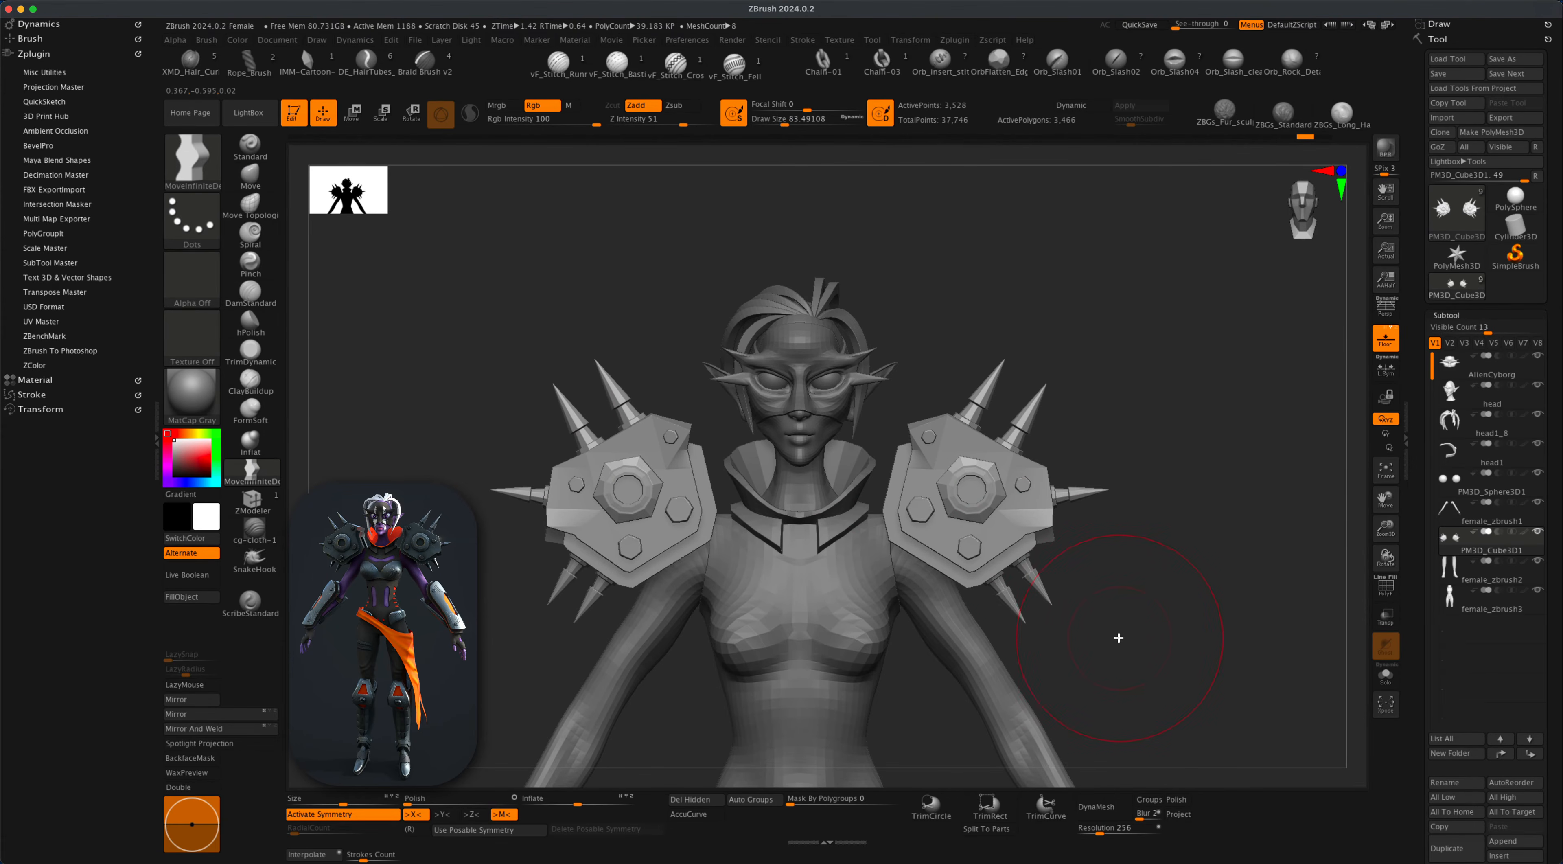
key(s)
drag(1124, 643, 1096, 619)
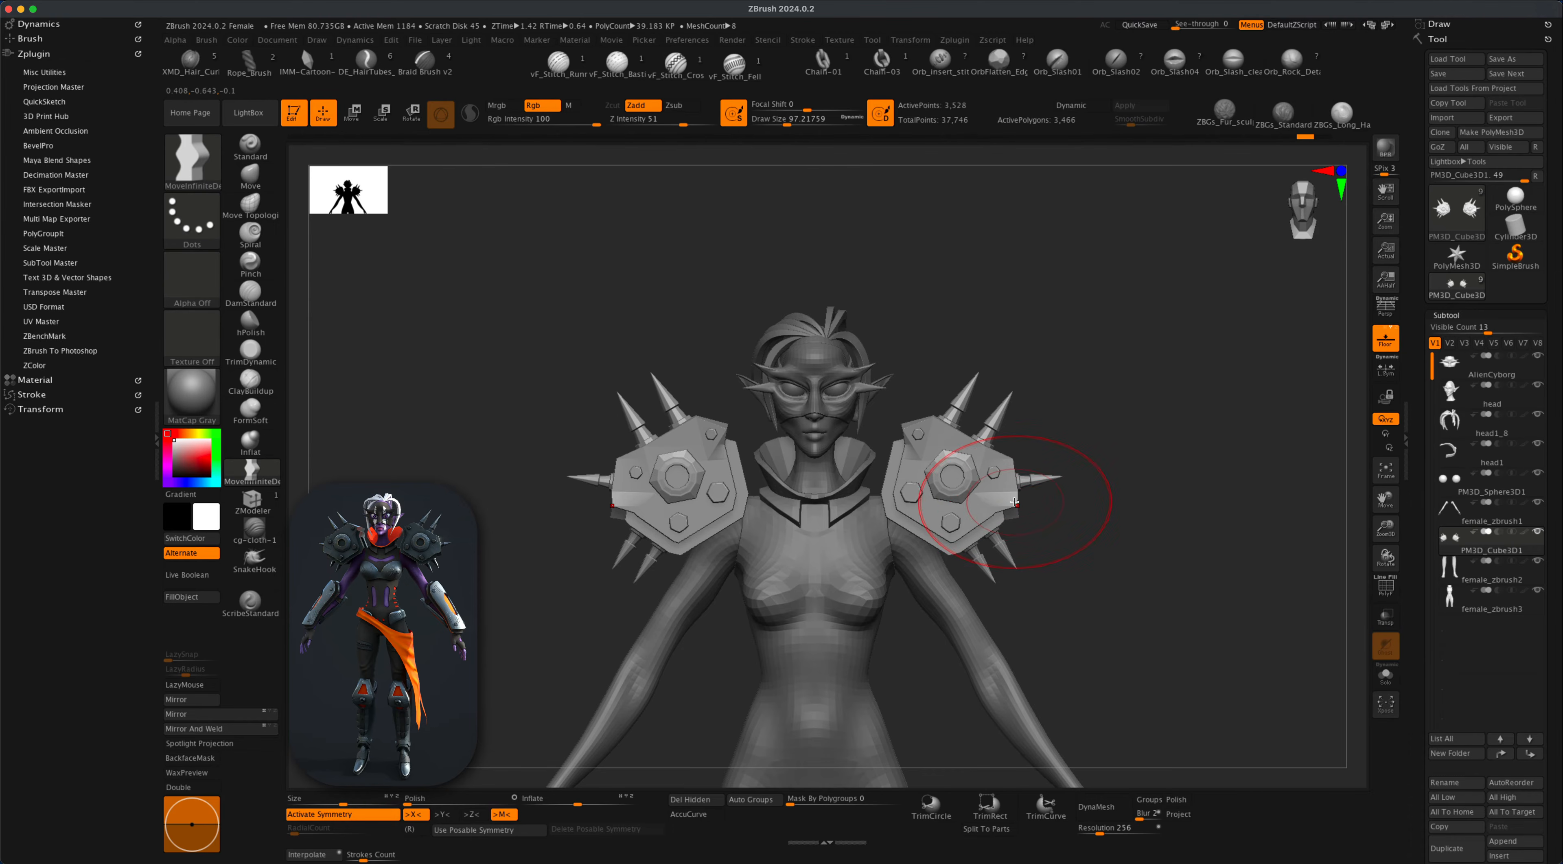
drag(1092, 535, 942, 488)
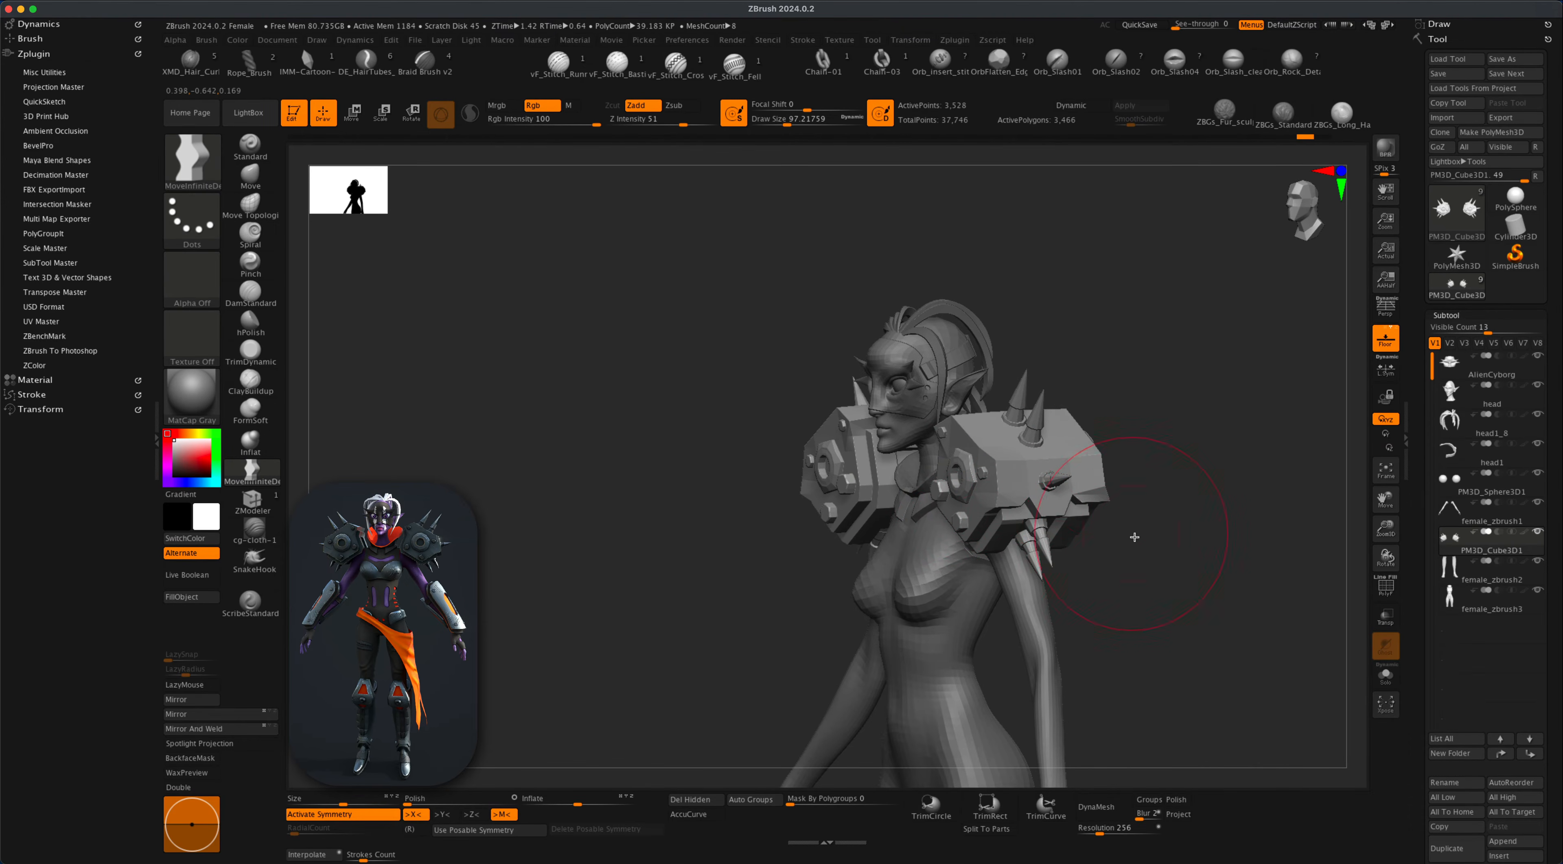
drag(1135, 537, 1094, 540)
drag(1162, 578, 1015, 511)
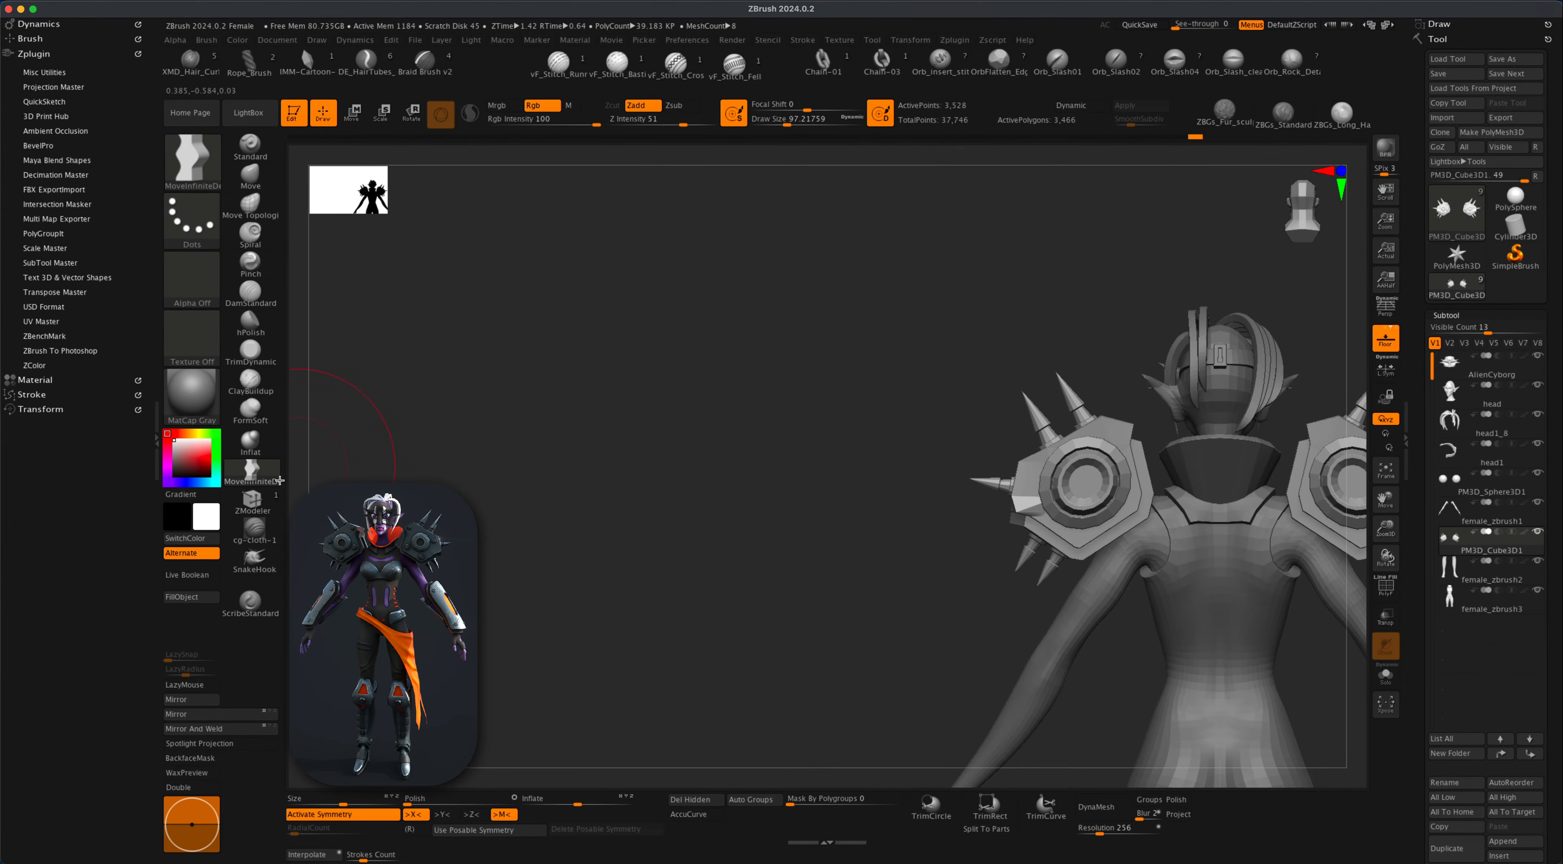
drag(481, 512, 600, 512)
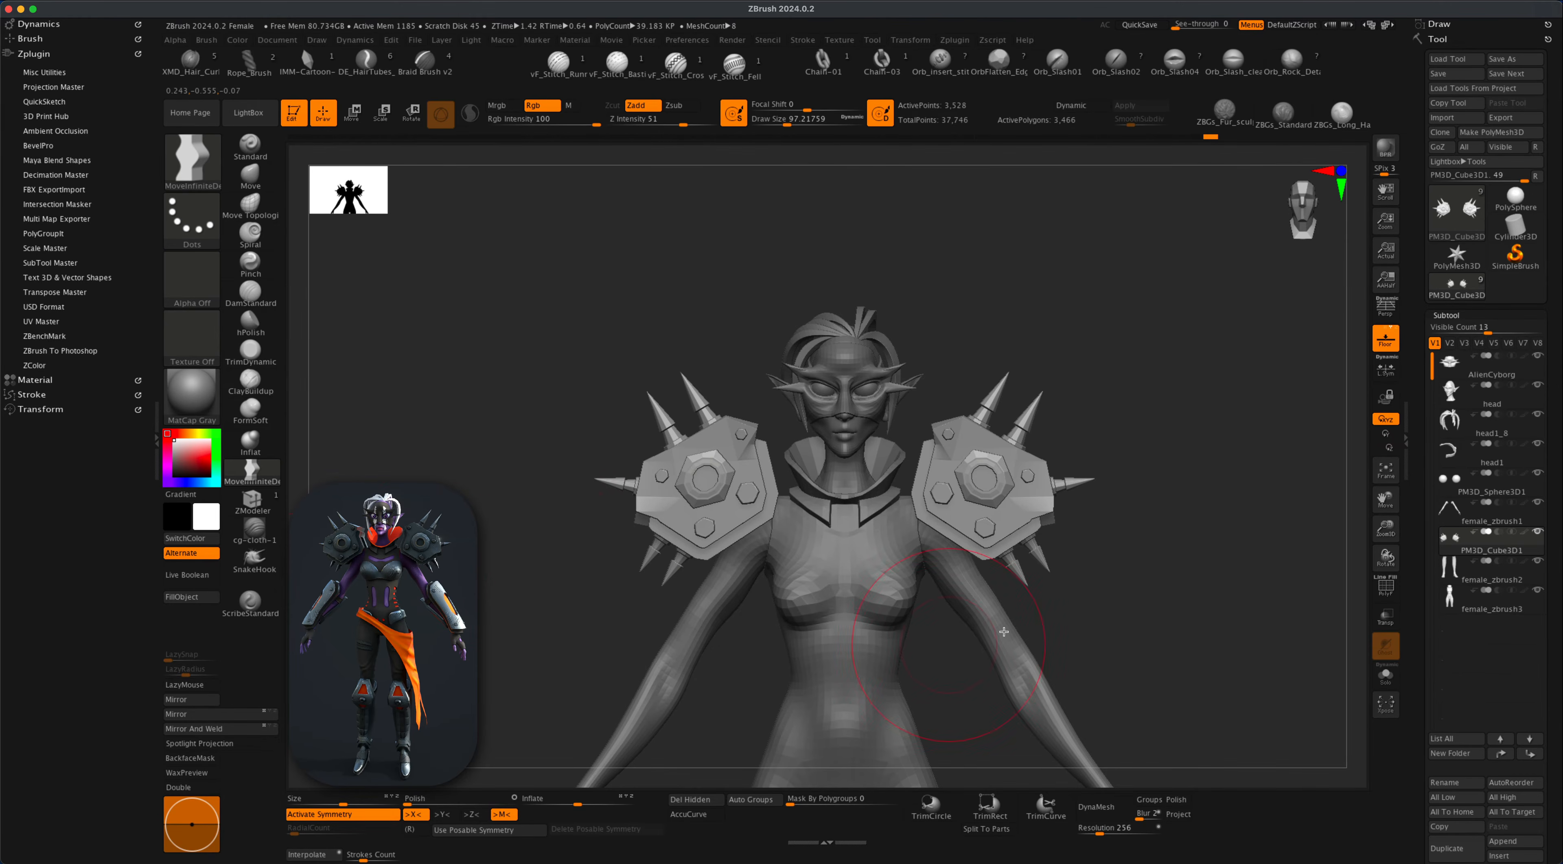
mouse_move(1099, 596)
alt+mouse_down()
mouse_move(1061, 592)
mouse_move(1103, 628)
alt+mouse_up()
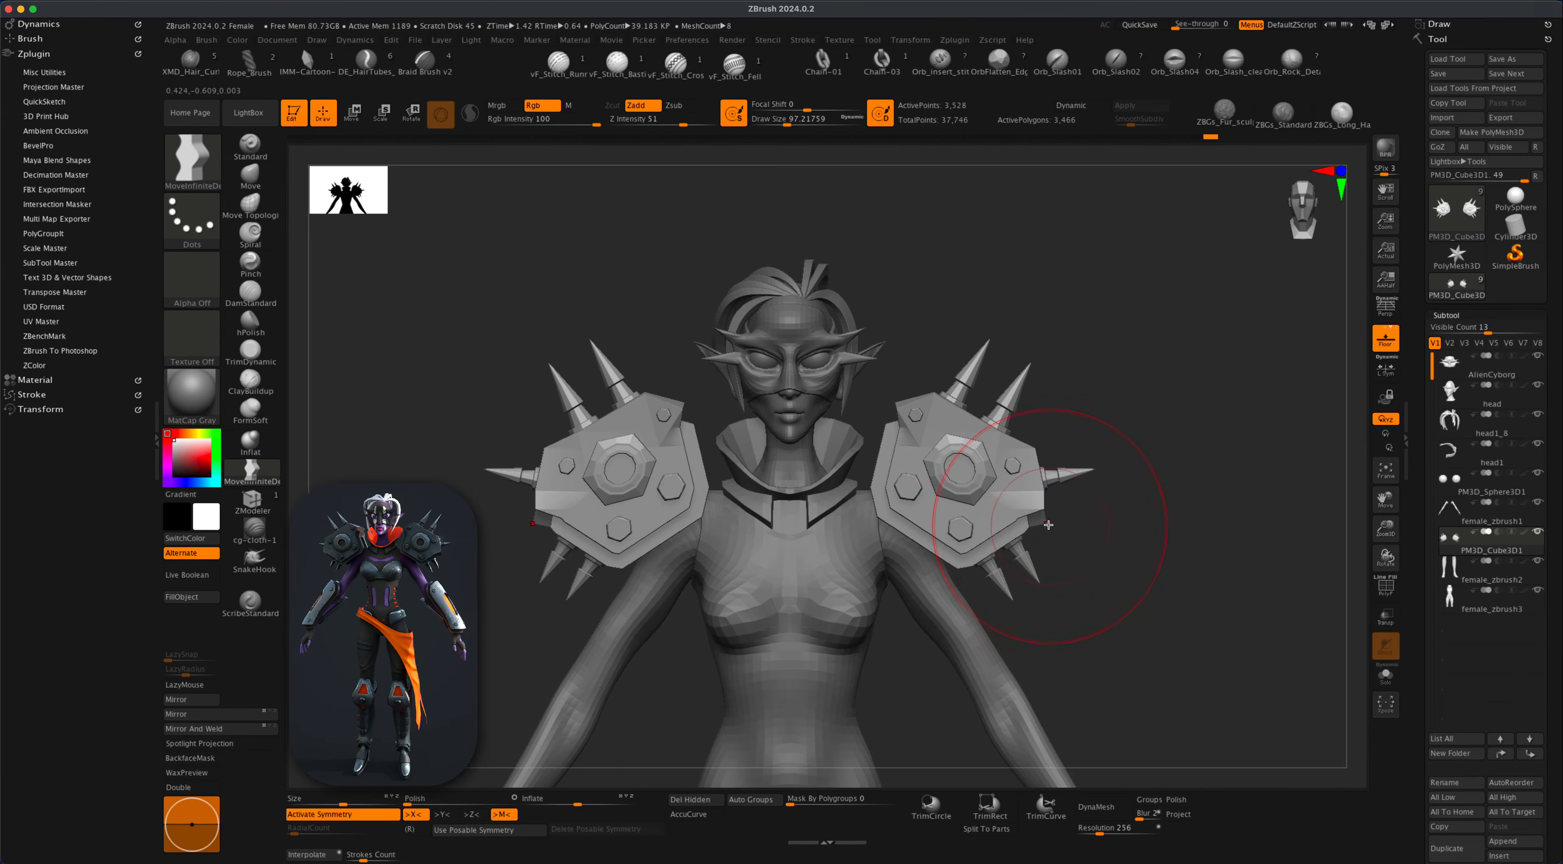
Pull the outer edge of the shoulder plates slightly outward at draw size about 128 and adjust the upper spikes with a resized brush.
key(s)
drag(1095, 585, 1101, 587)
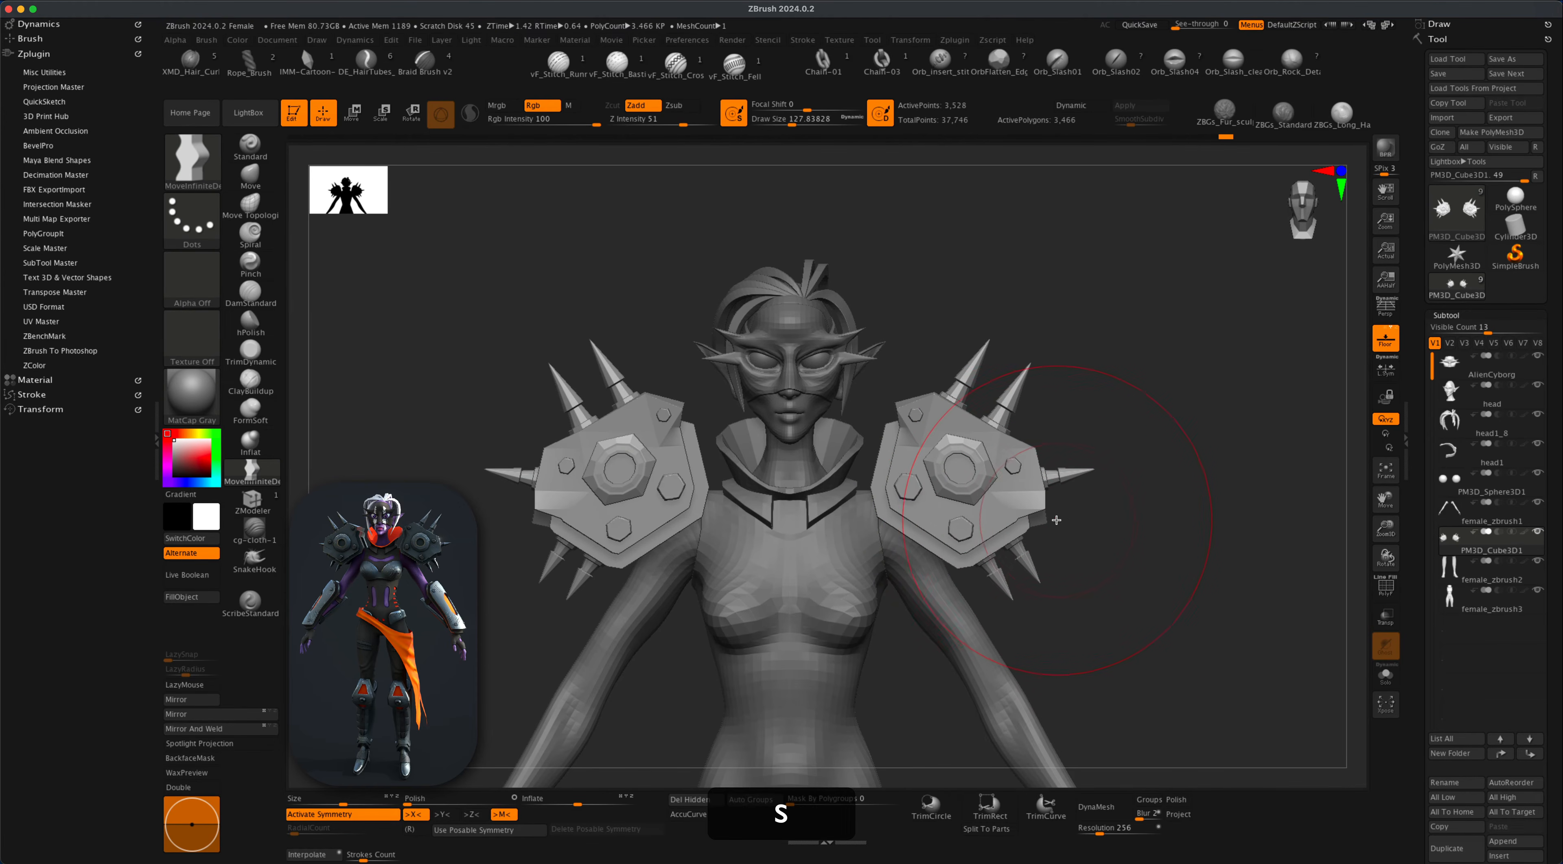
drag(1052, 524, 1054, 521)
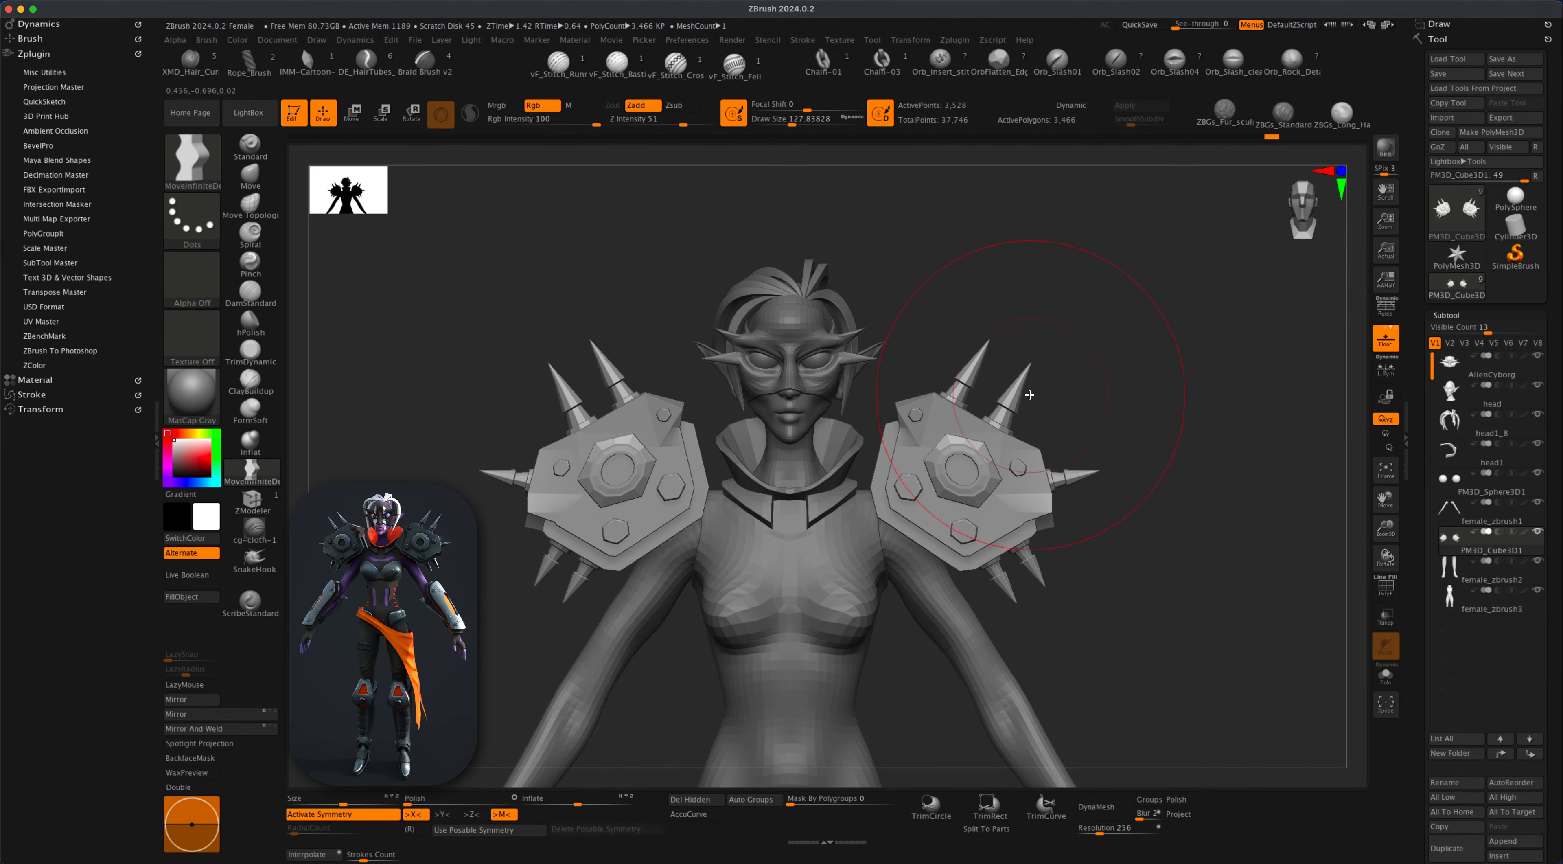
drag(1027, 369, 1030, 369)
key(s)
drag(1128, 395, 1123, 395)
drag(1021, 398, 1034, 367)
Reshape the upper inner corners, inner edge and lower area of the shoulder plates with the MoveInfiniteDepth brush at draw size about 77.
key(s)
drag(1125, 420, 1120, 419)
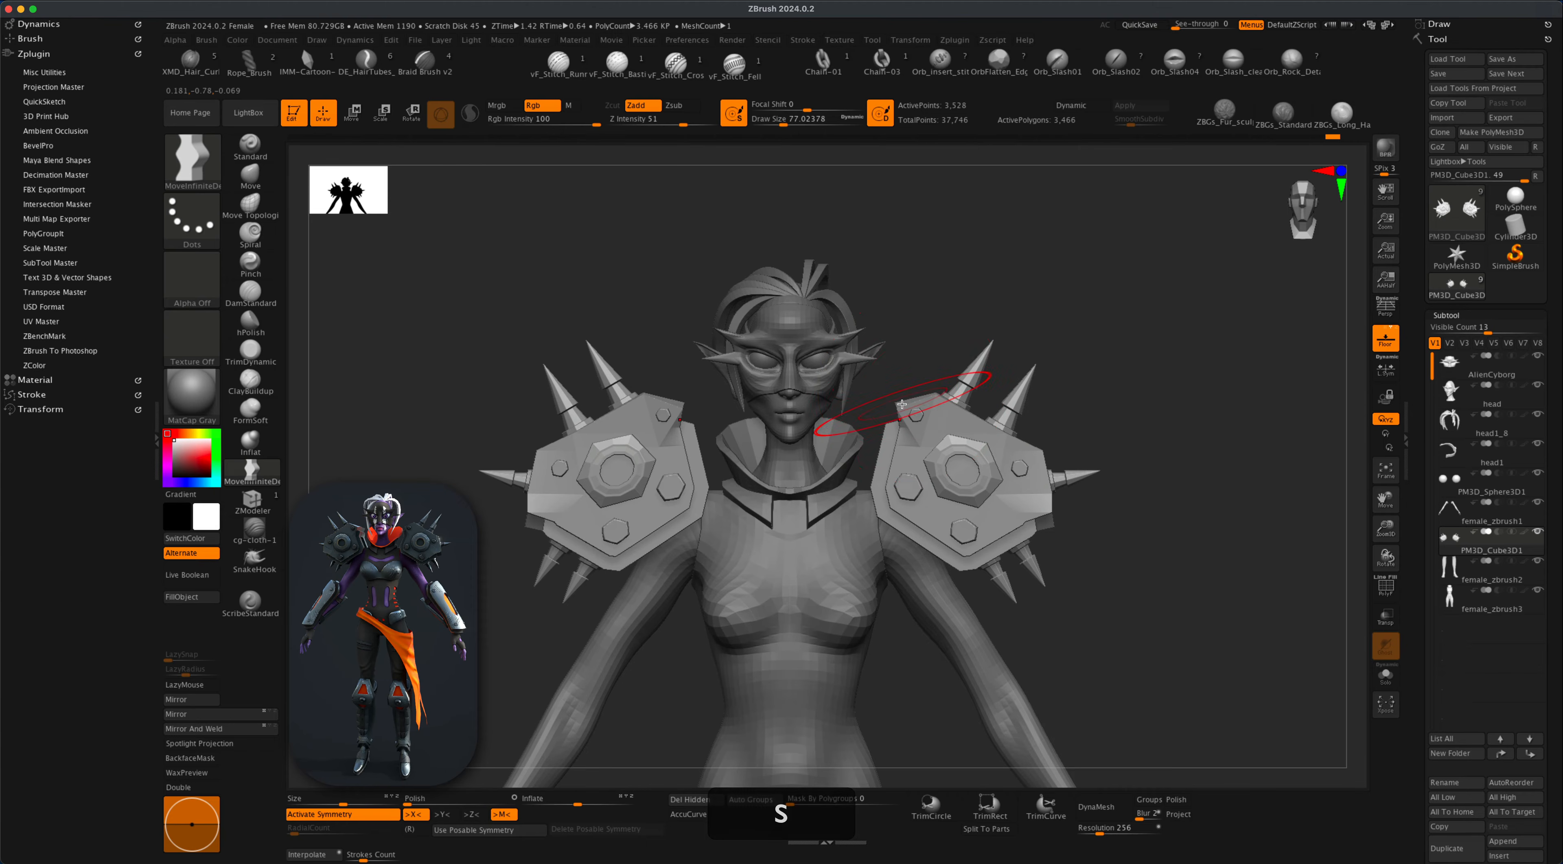
drag(902, 404, 898, 401)
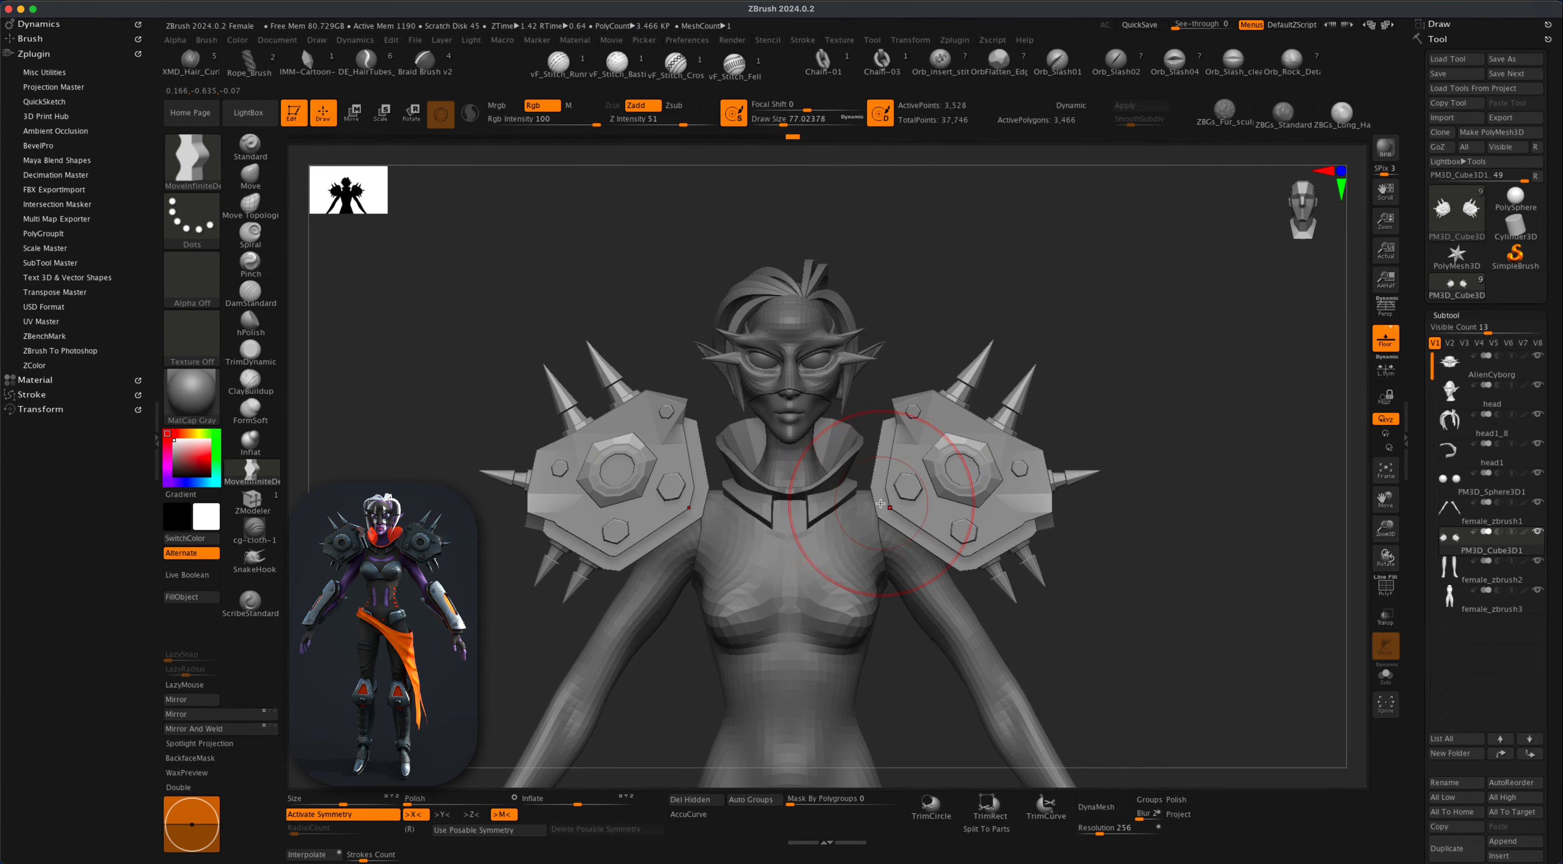
drag(881, 505, 880, 519)
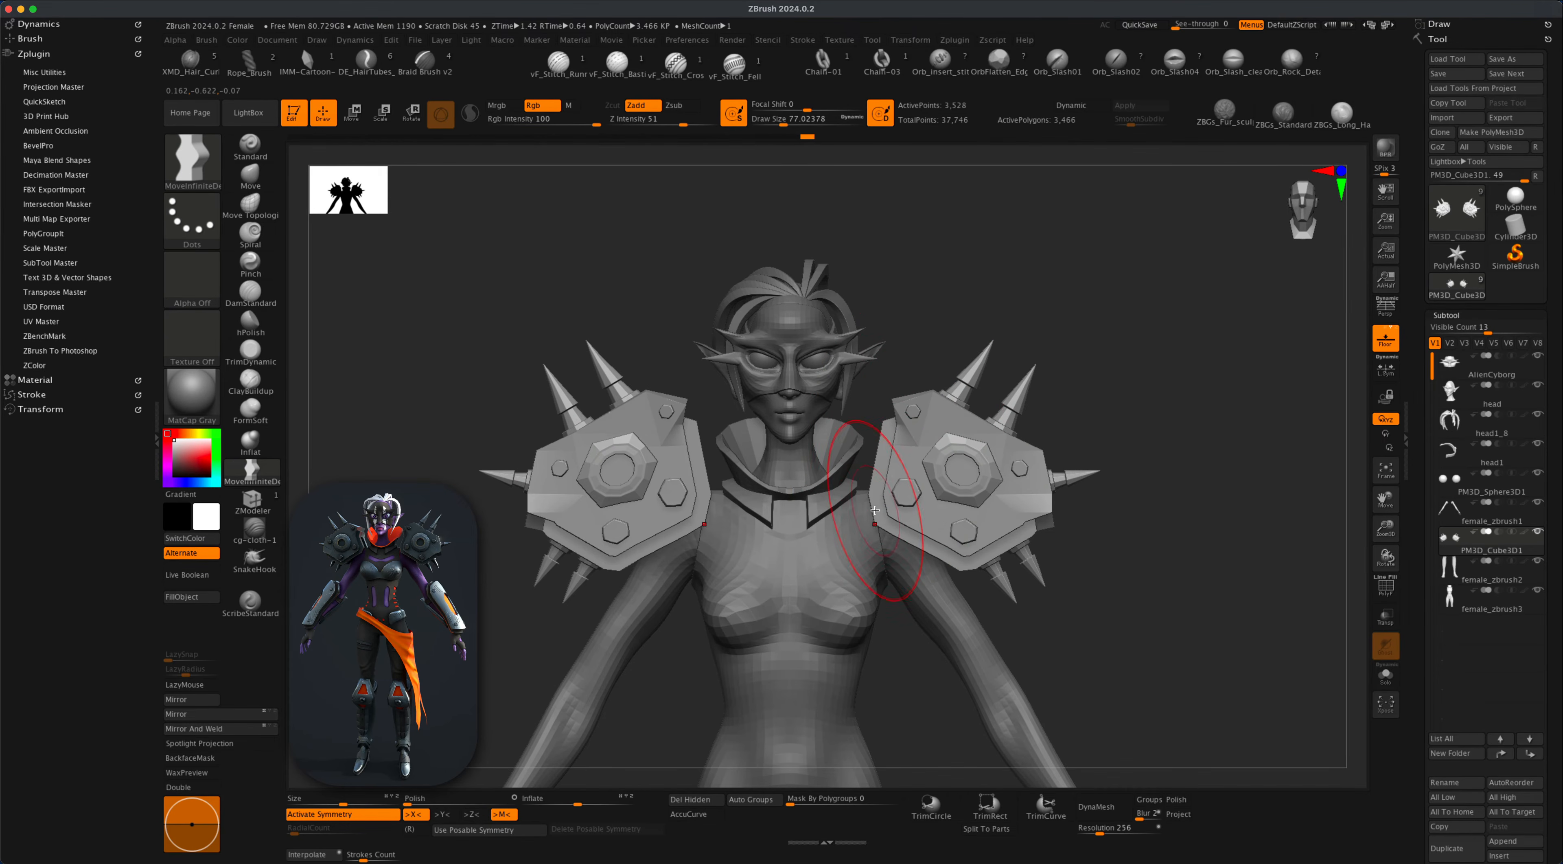
drag(955, 566, 925, 535)
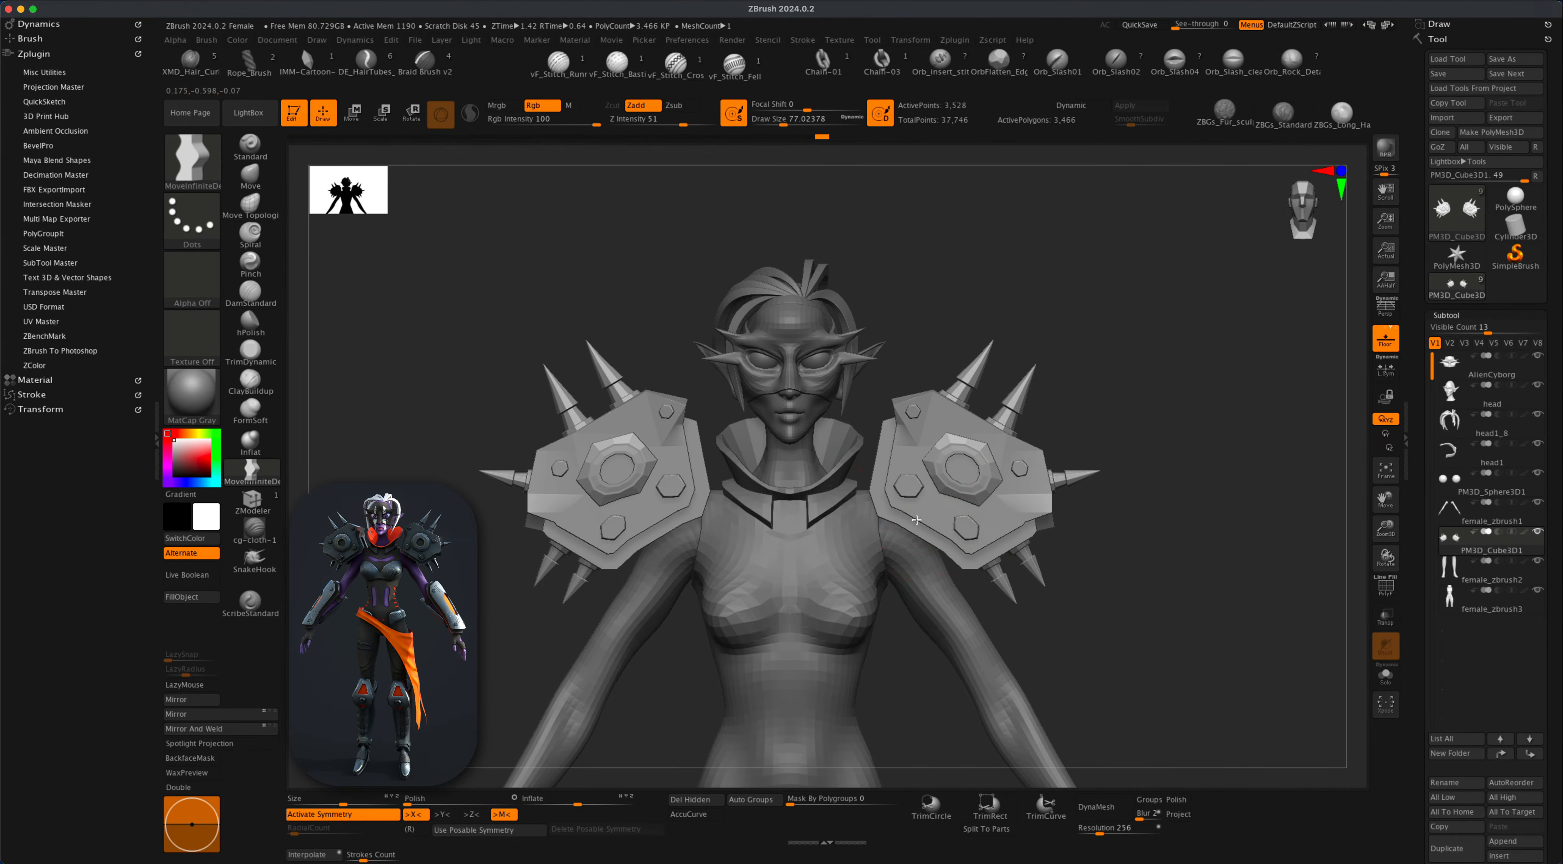
Reposition the lower bolts and lengthen the upper and outer spikes of the shoulder armour at draw size about 41.
key(s)
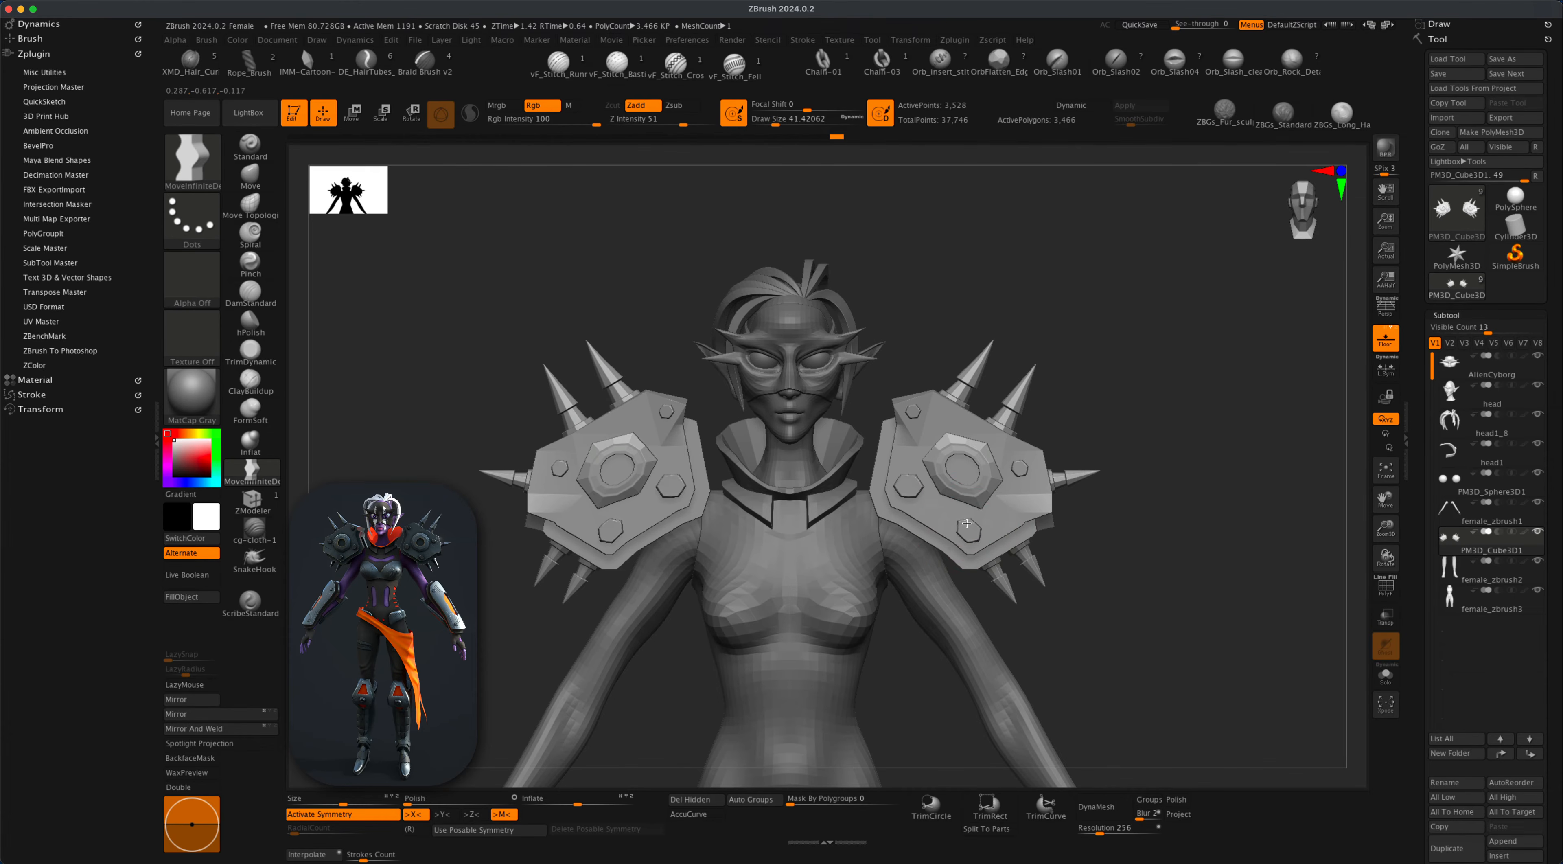
drag(967, 523, 971, 533)
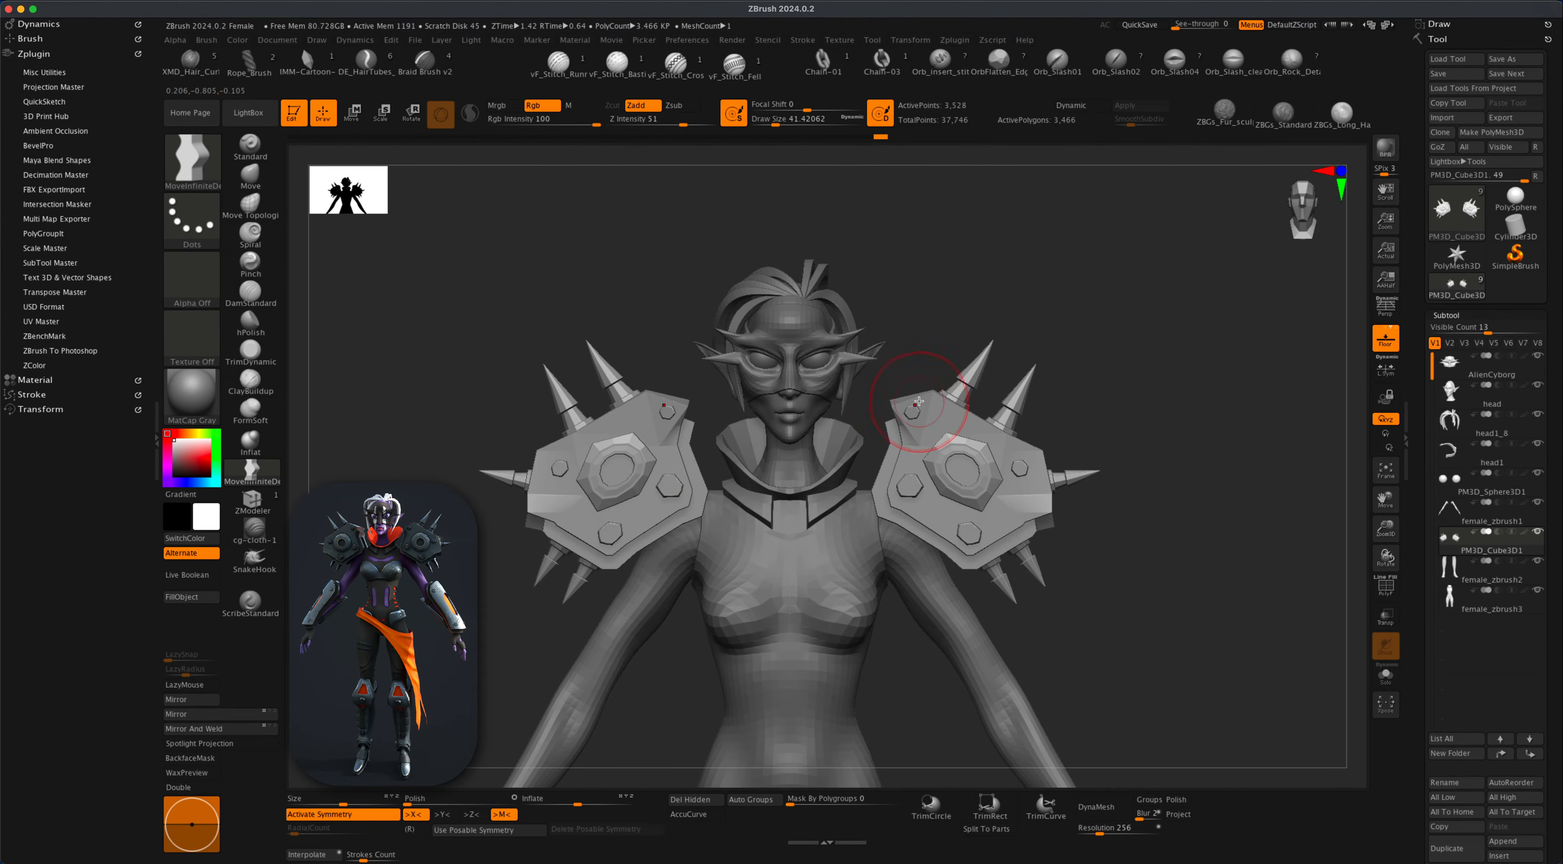
mouse_move(996, 340)
mouse_down()
mouse_move(1006, 328)
mouse_move(1054, 341)
mouse_up()
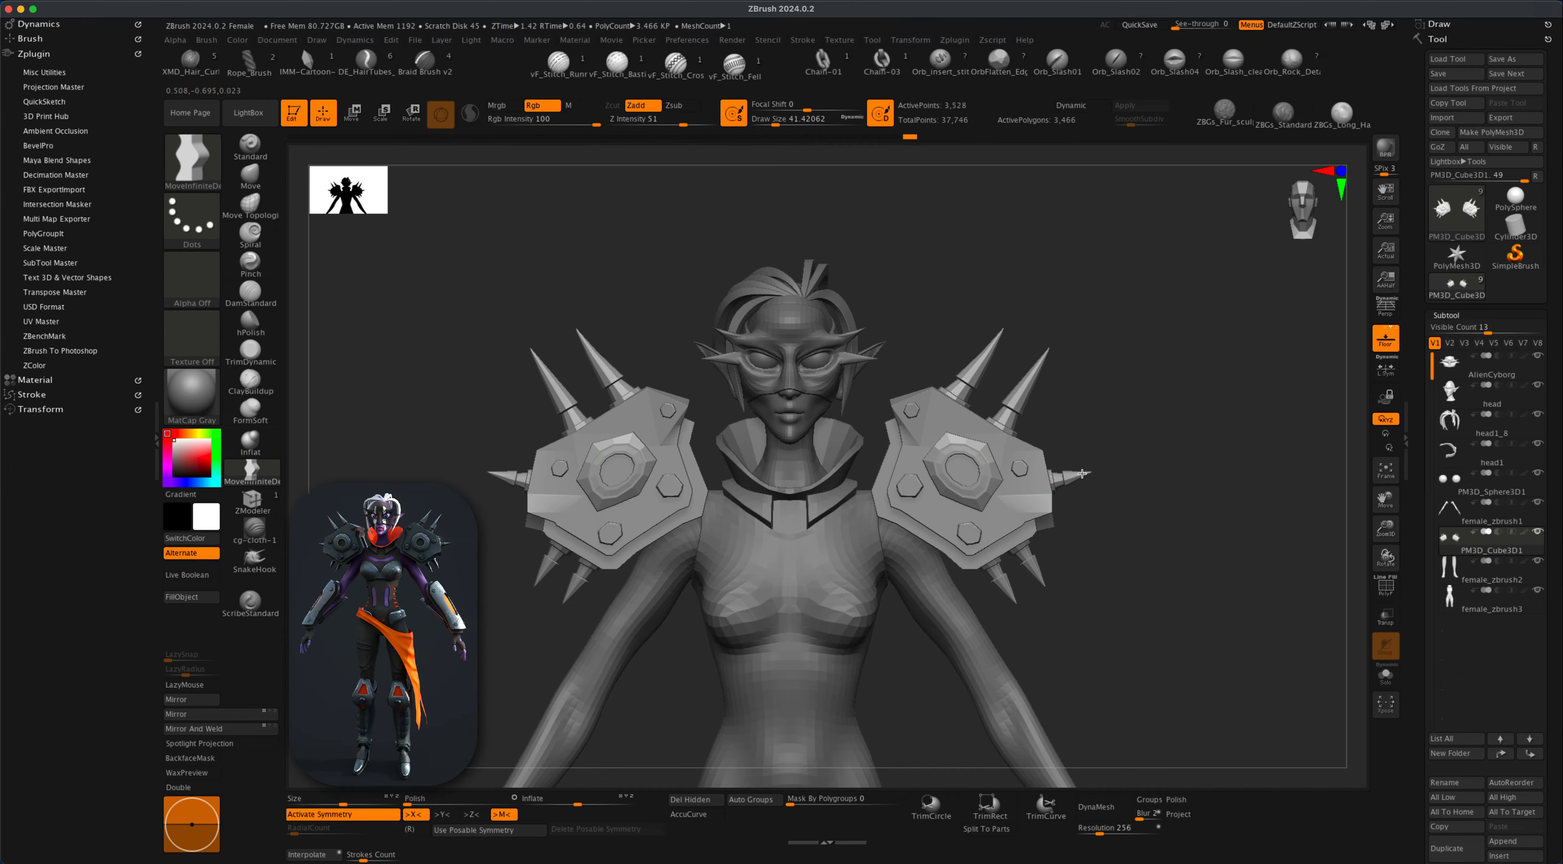
mouse_move(1120, 473)
mouse_down()
mouse_move(1184, 458)
mouse_move(1086, 472)
mouse_up()
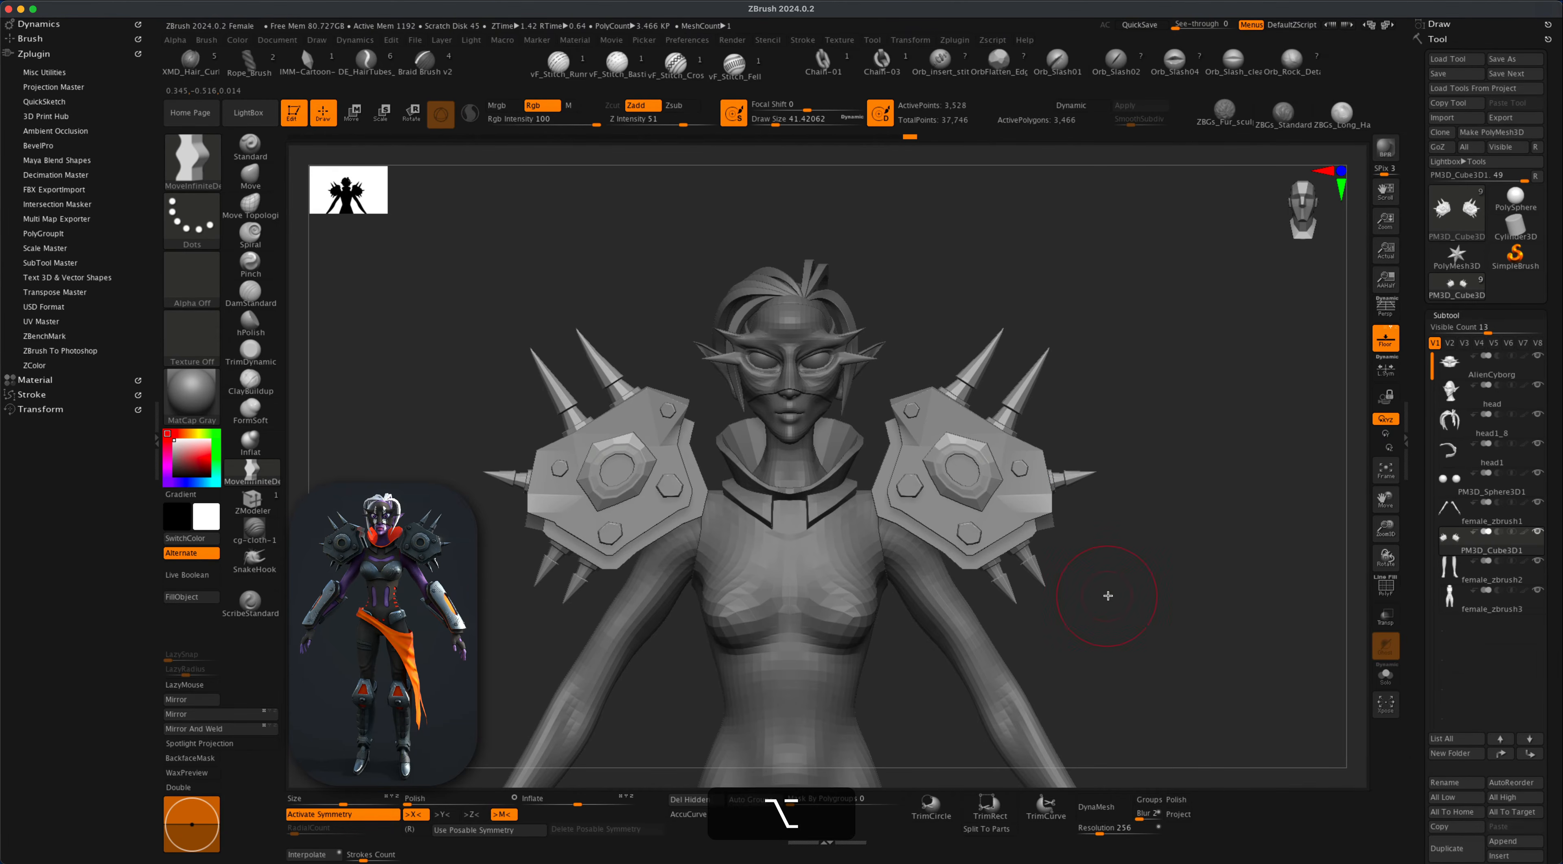
Reduce the draw size to about 9 and isolate the torso subtool female_zbrush3 in Solo mode with its polyframe shown.
alt+drag(1107, 594, 1075, 543)
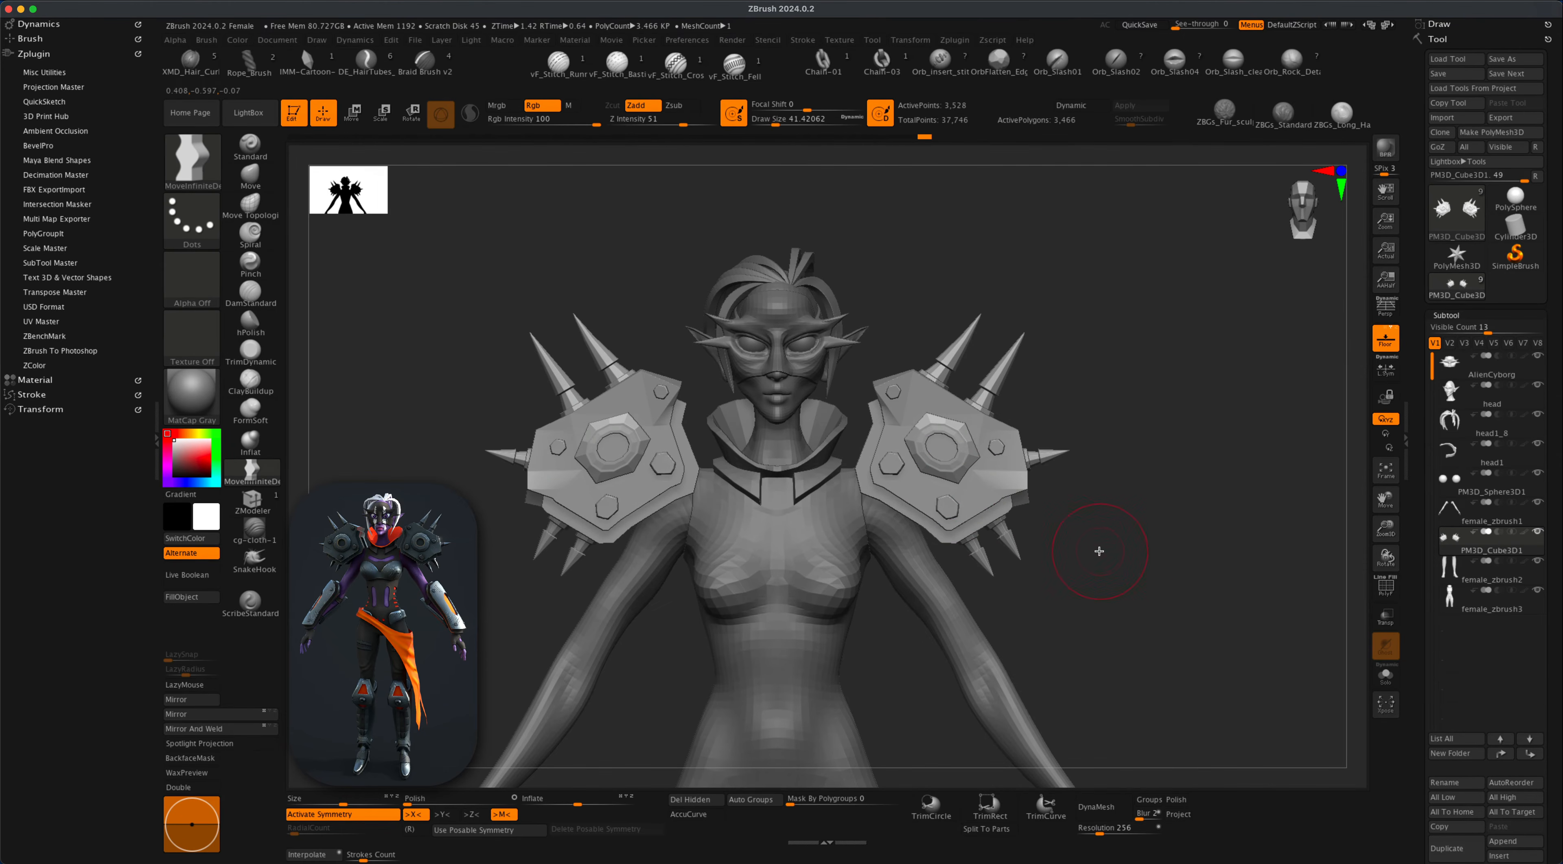
key(s)
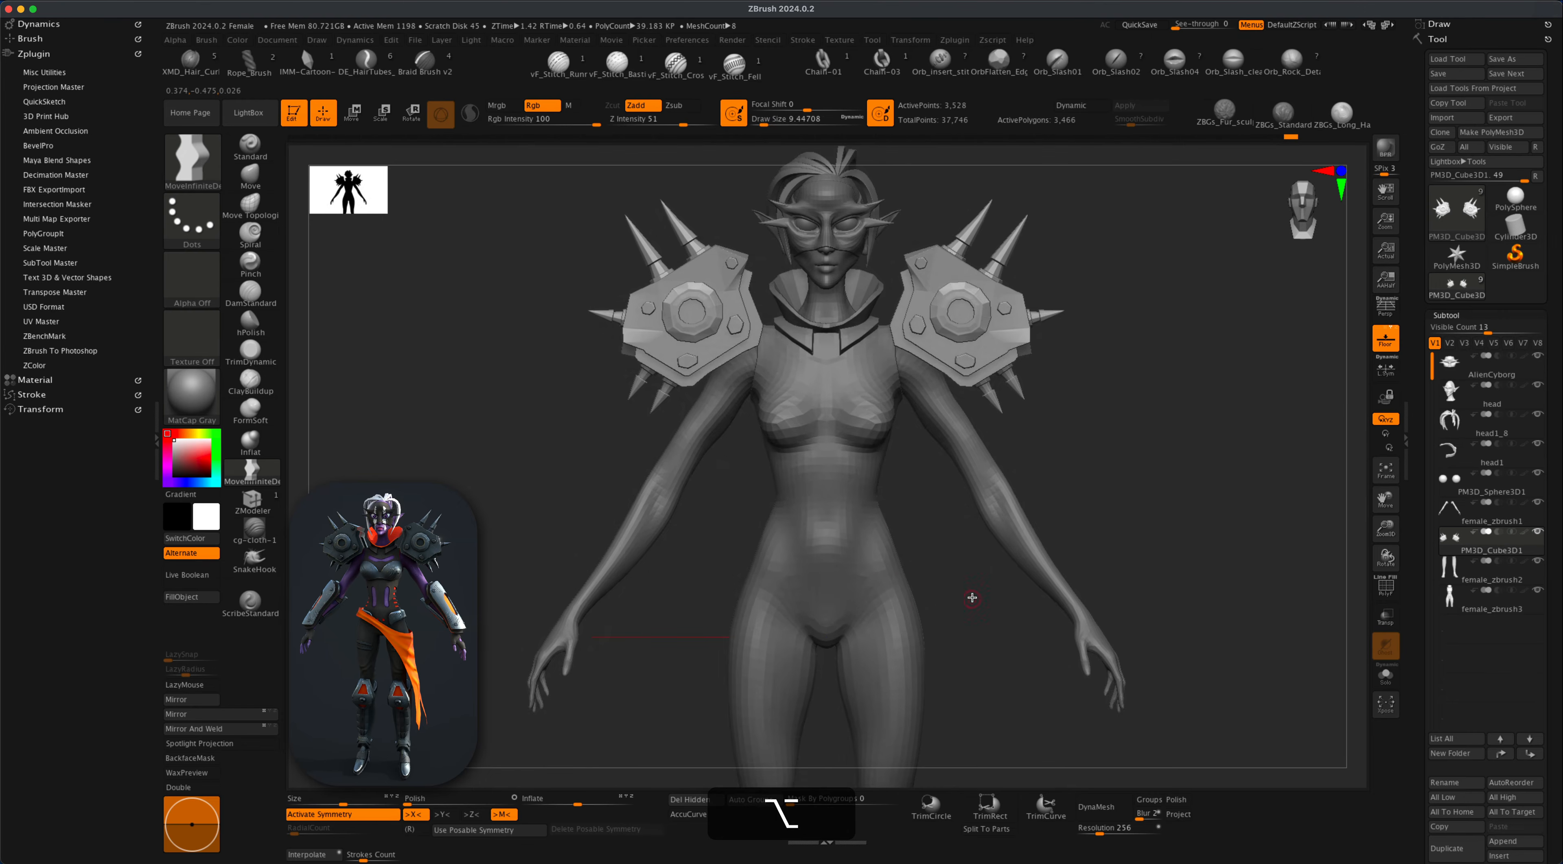
alt+drag(973, 598, 939, 641)
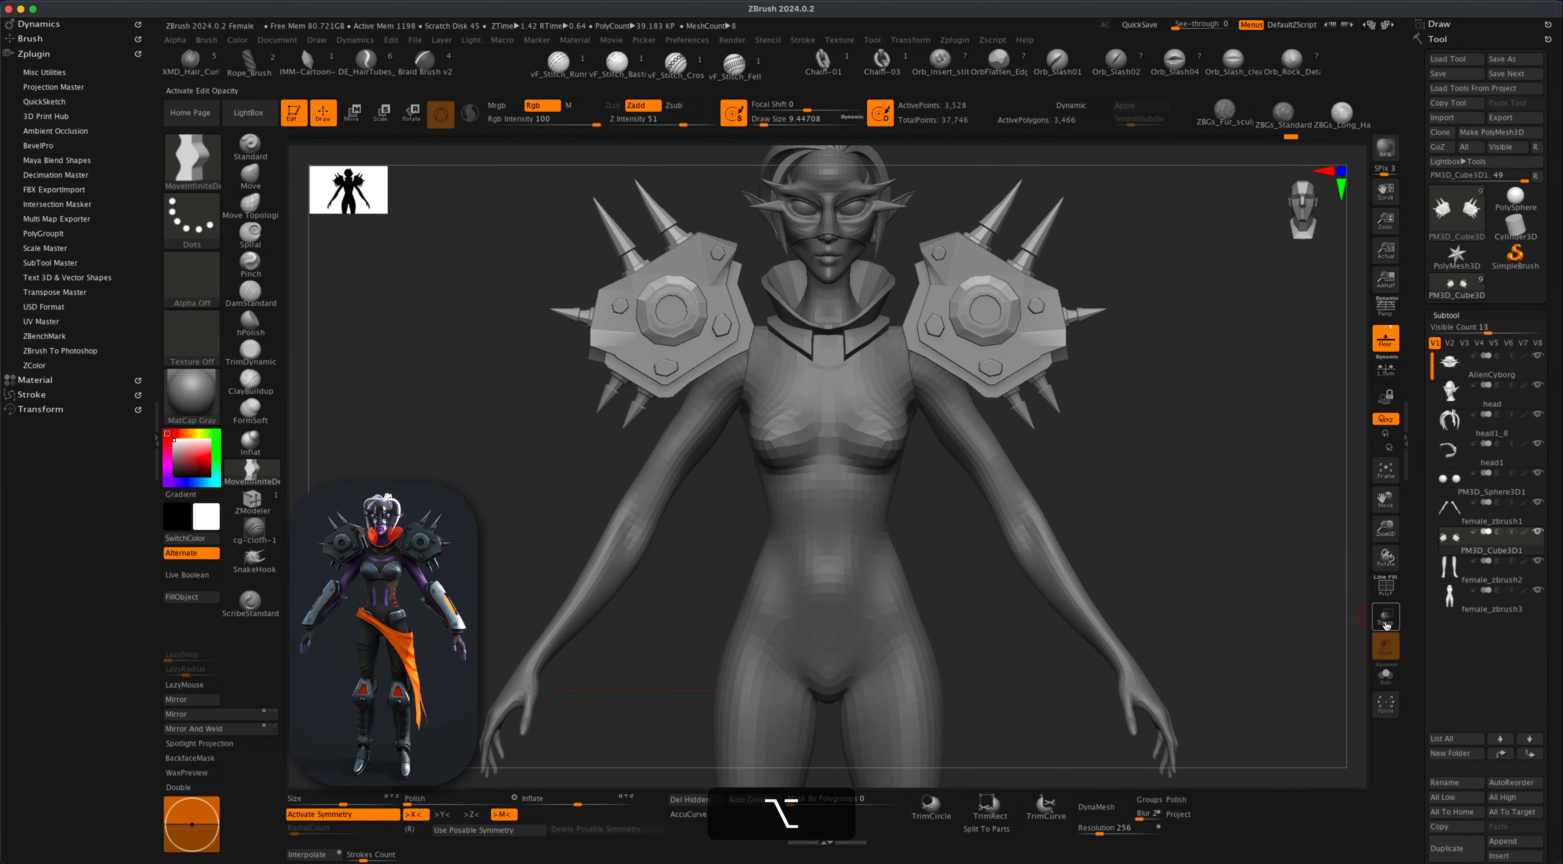
click(1454, 597)
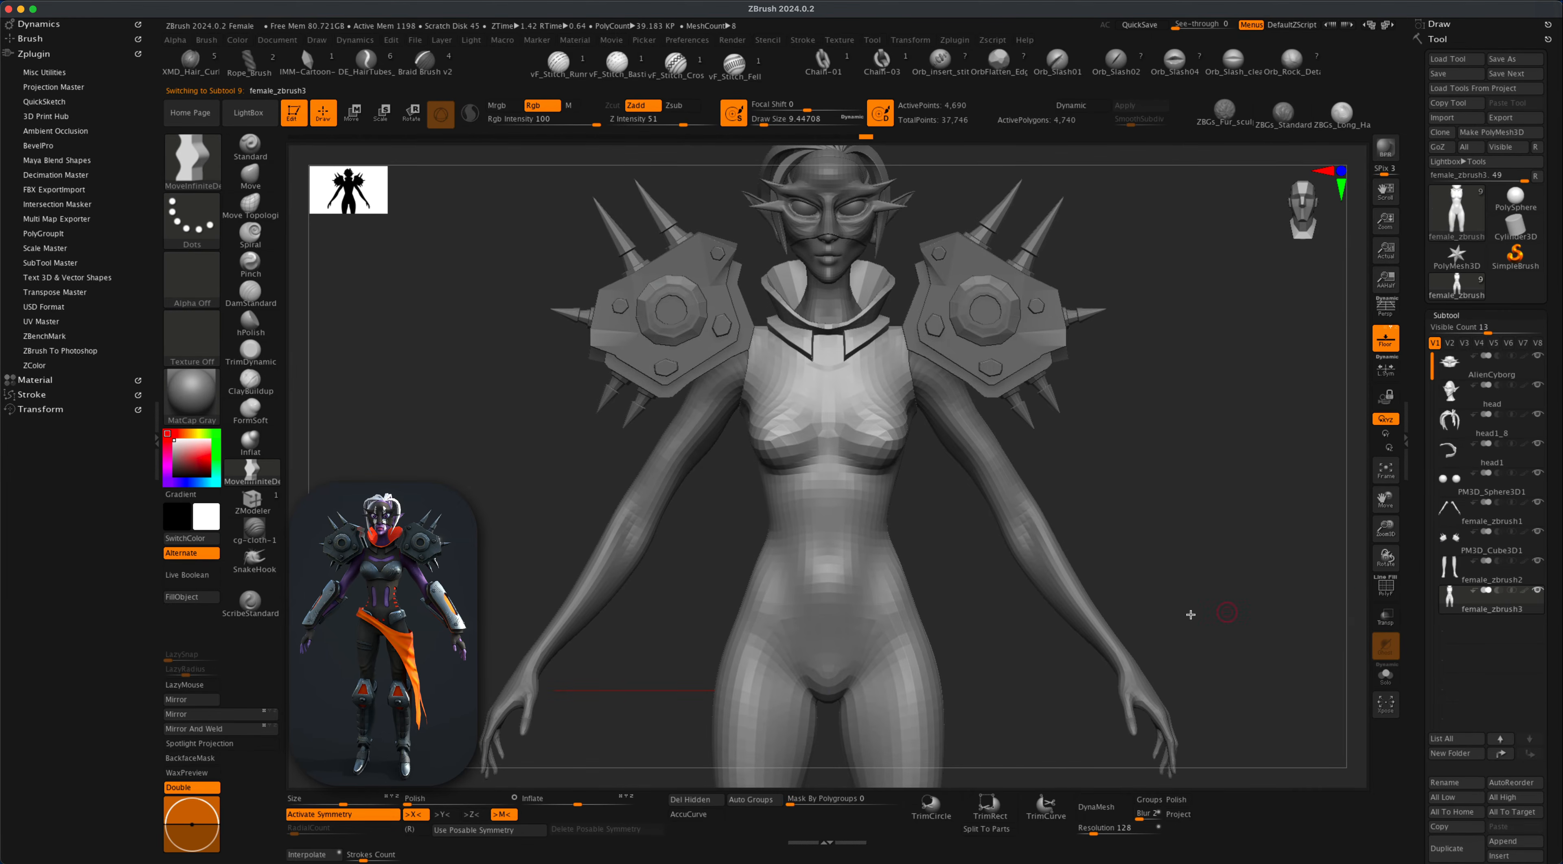
click(1386, 587)
mouse_move(1183, 547)
alt+mouse_down()
mouse_move(1179, 579)
mouse_move(1202, 570)
alt+mouse_up()
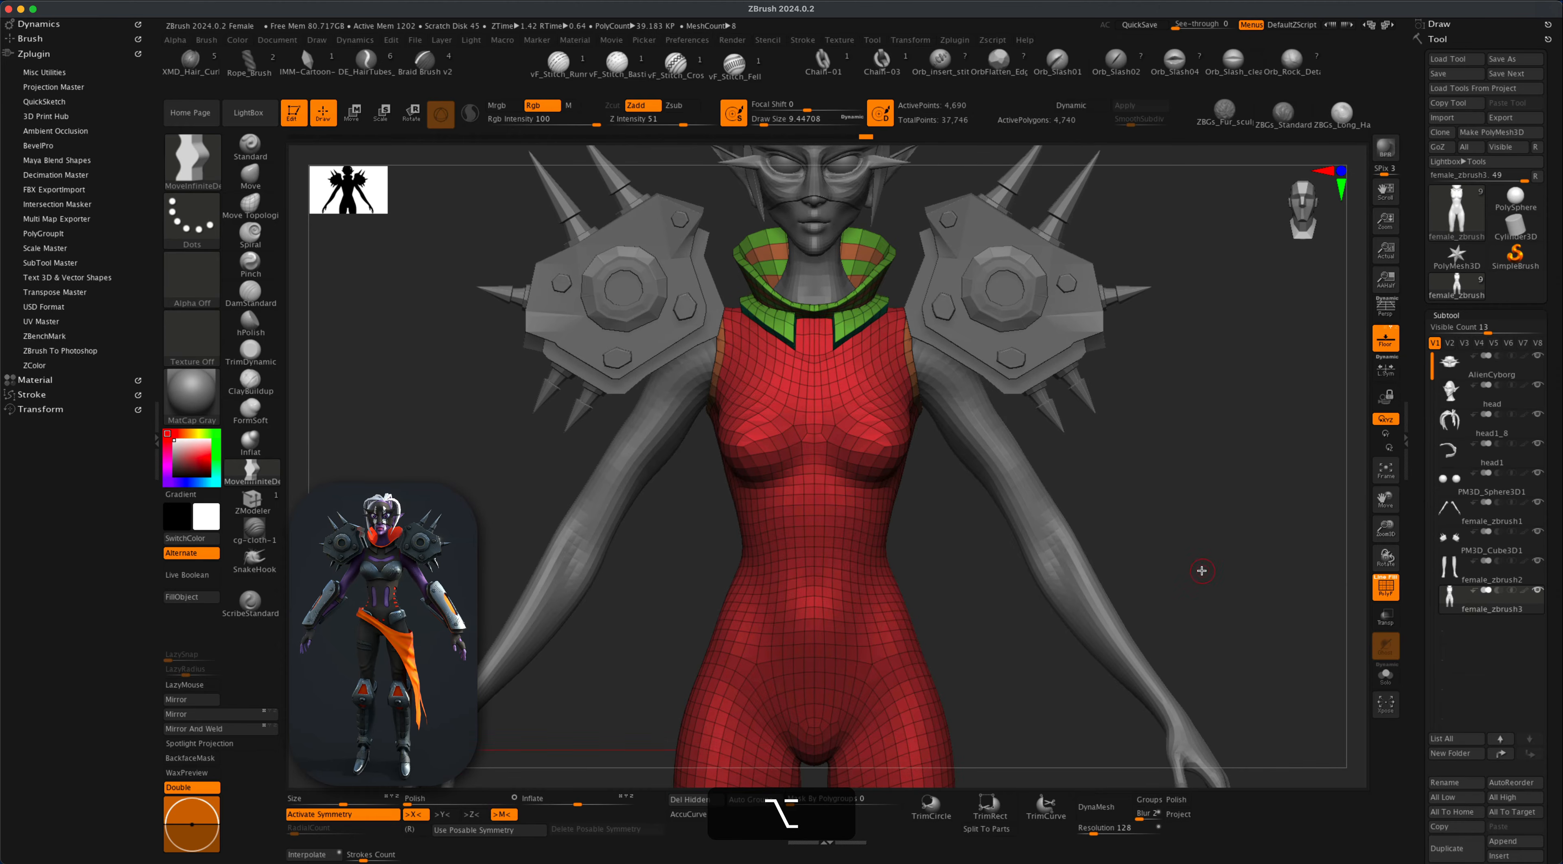
click(1387, 679)
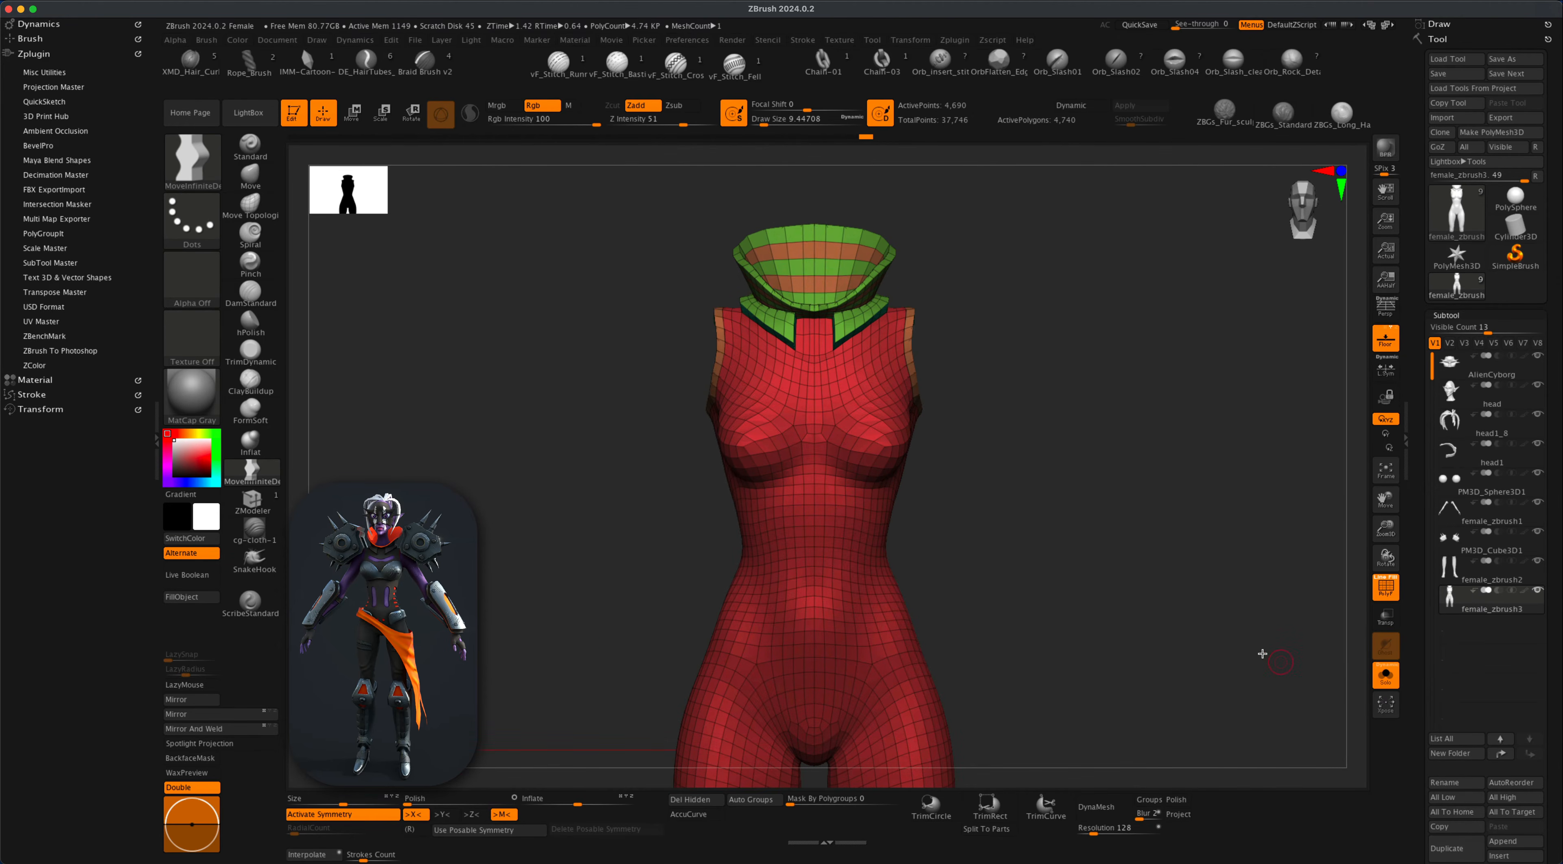
Switch to the ZModeler brush and set its draw size to about 13 for working on the torso mesh.
alt+drag(1197, 638, 1113, 516)
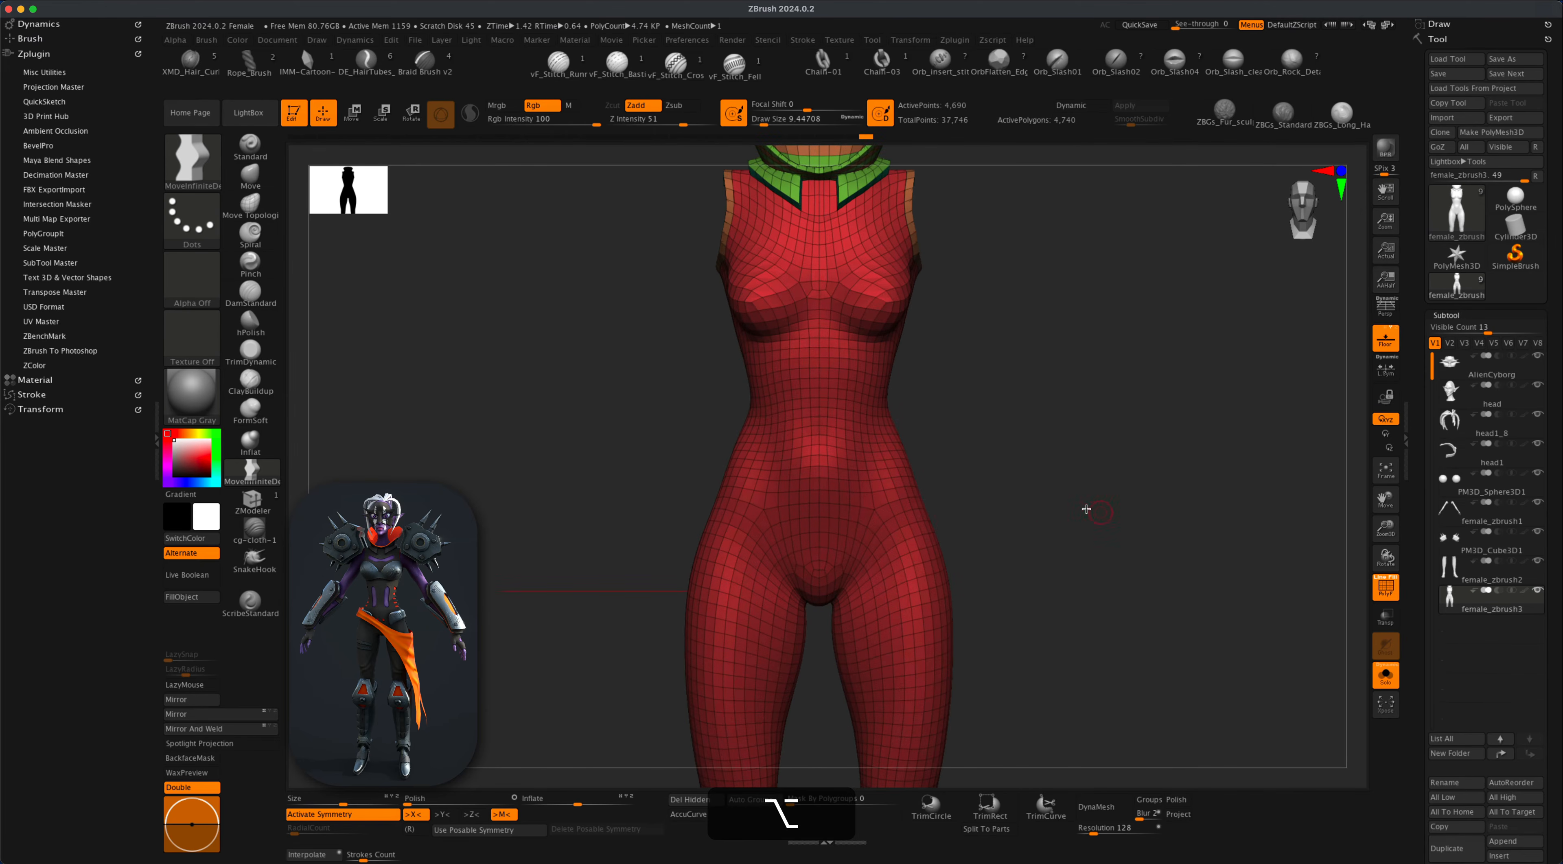
mouse_move(1006, 494)
alt+mouse_down()
mouse_move(1015, 538)
mouse_move(1009, 519)
alt+mouse_up()
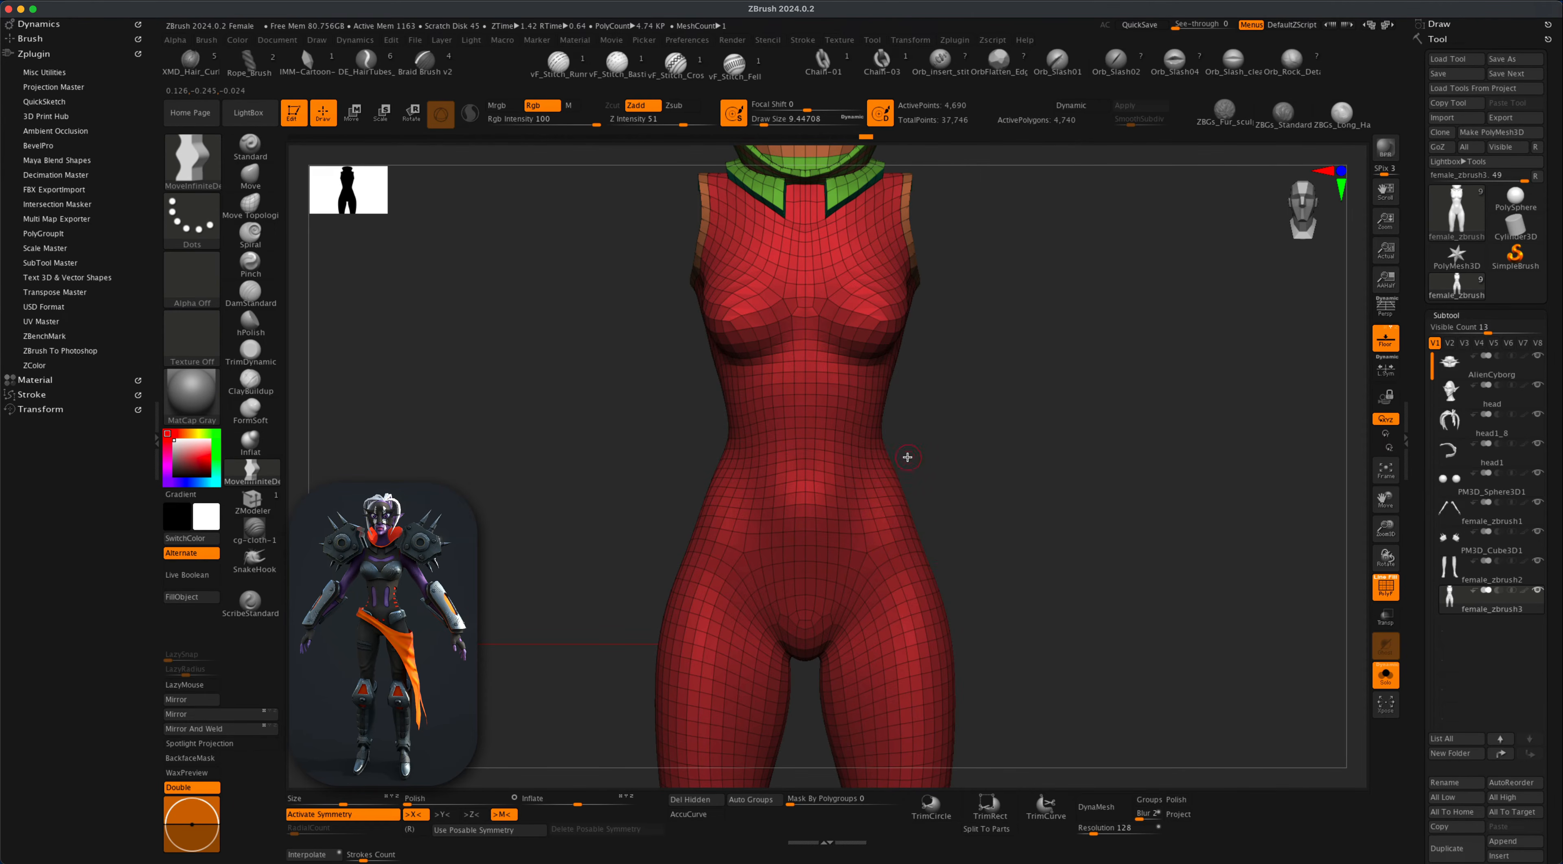
alt+drag(1030, 523, 1029, 500)
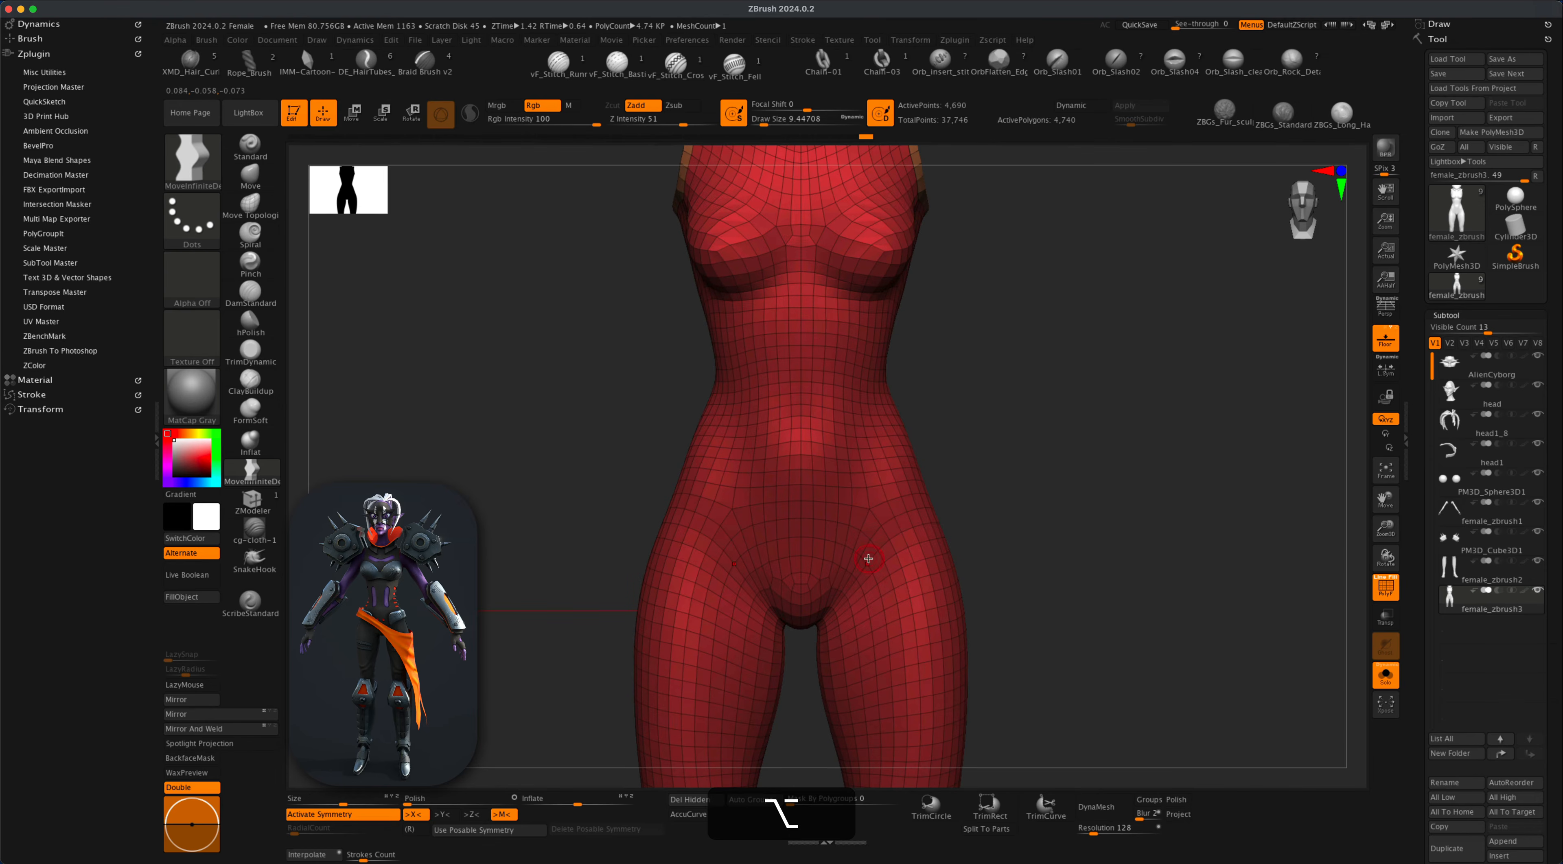
click(252, 500)
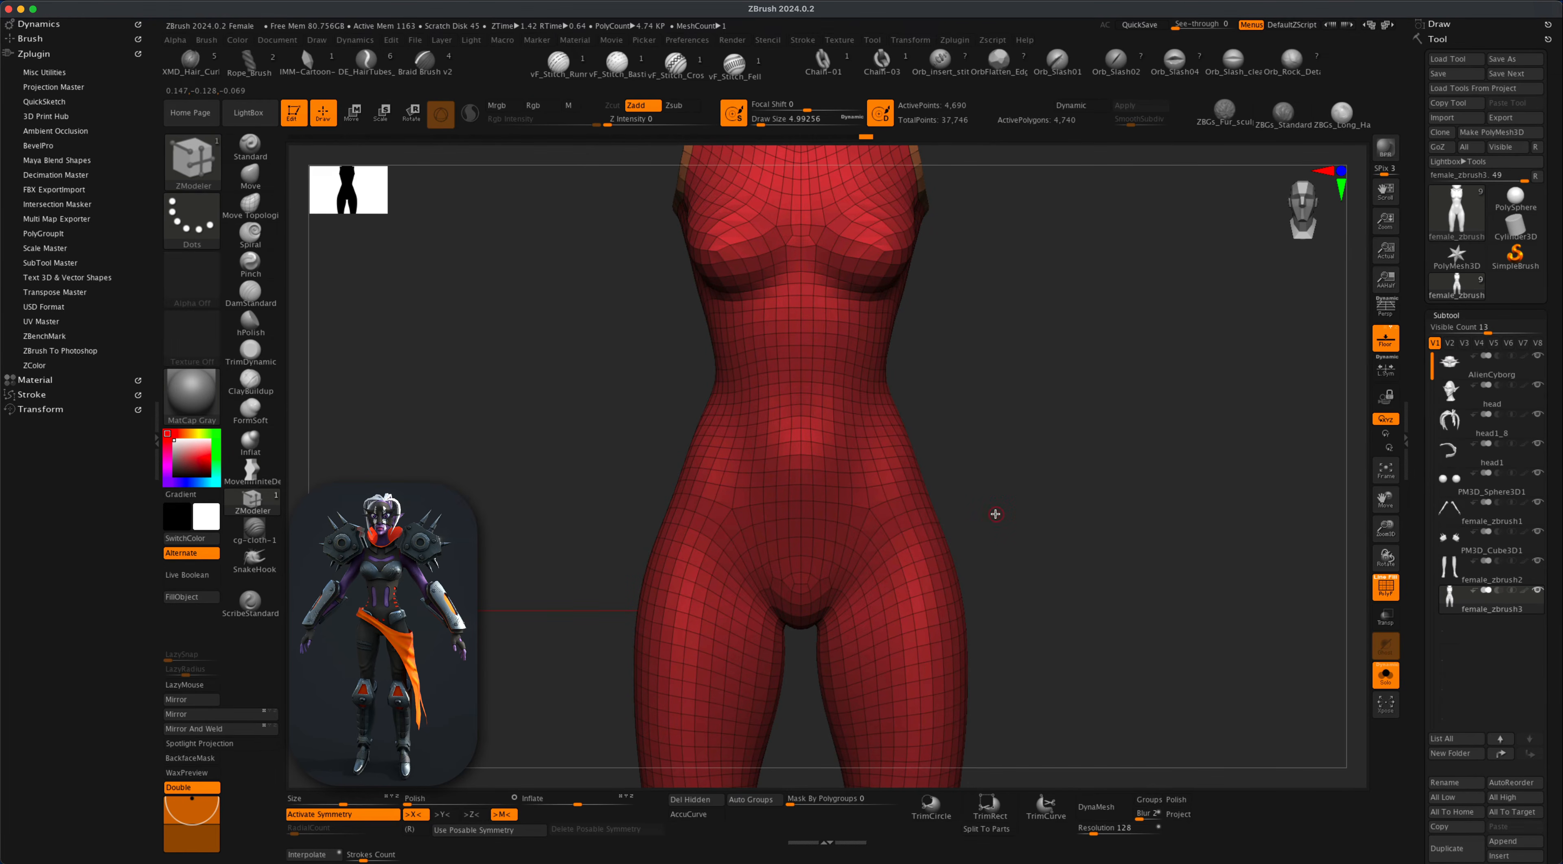
alt+drag(995, 516, 977, 570)
key(s)
drag(872, 509, 878, 508)
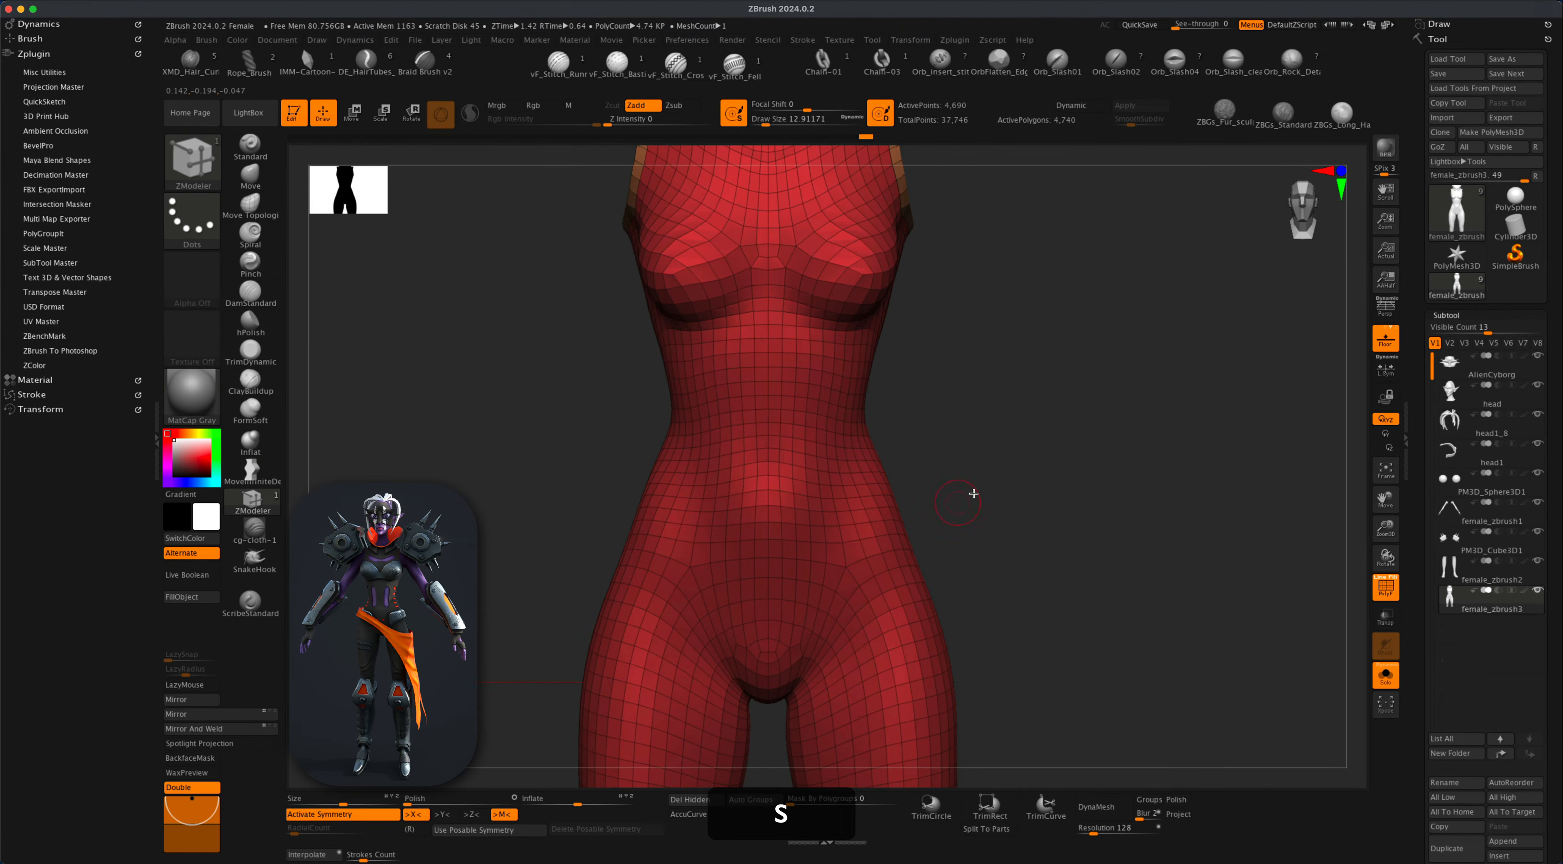
mouse_move(974, 493)
alt+mouse_down()
mouse_move(997, 537)
mouse_move(1088, 372)
alt+mouse_up()
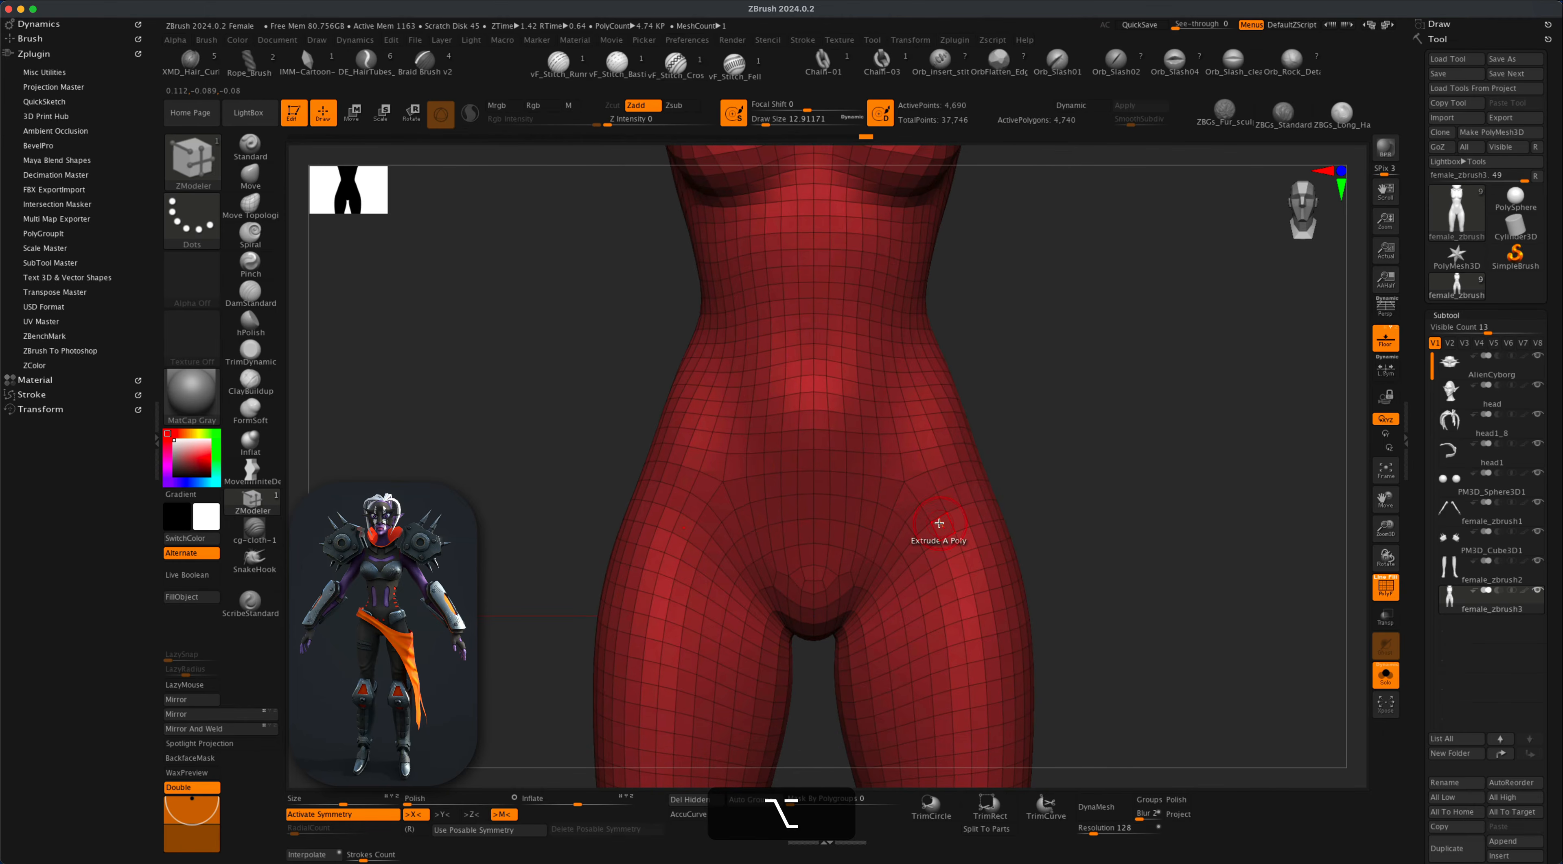
Use the ZModeler PolyGroup action with the Polyloop target to regroup polyloops running around the upper thighs and up the torso.
key(space)
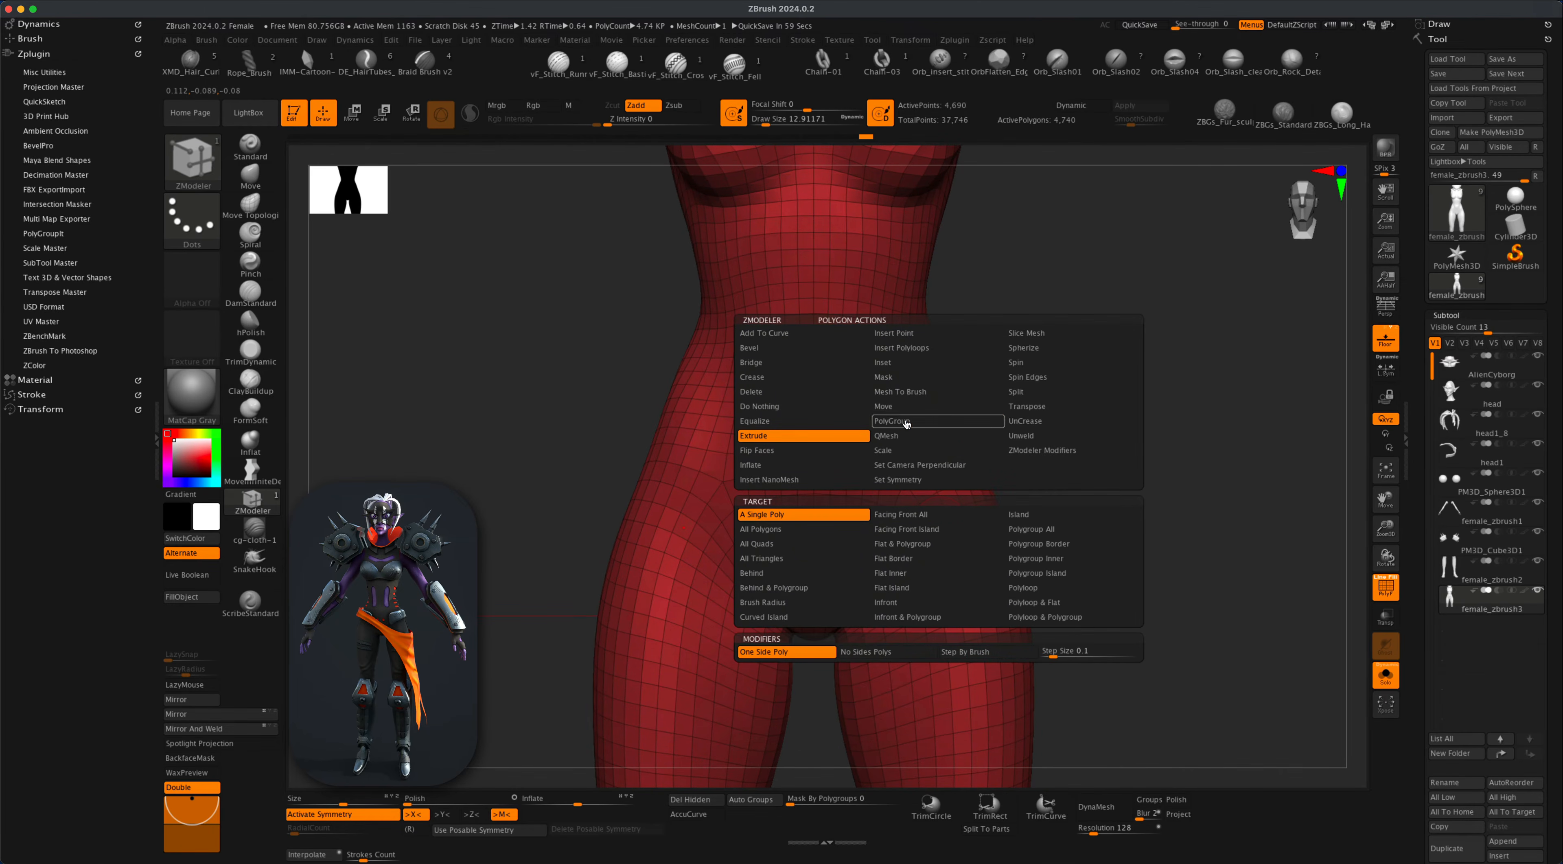
click(892, 420)
click(1024, 573)
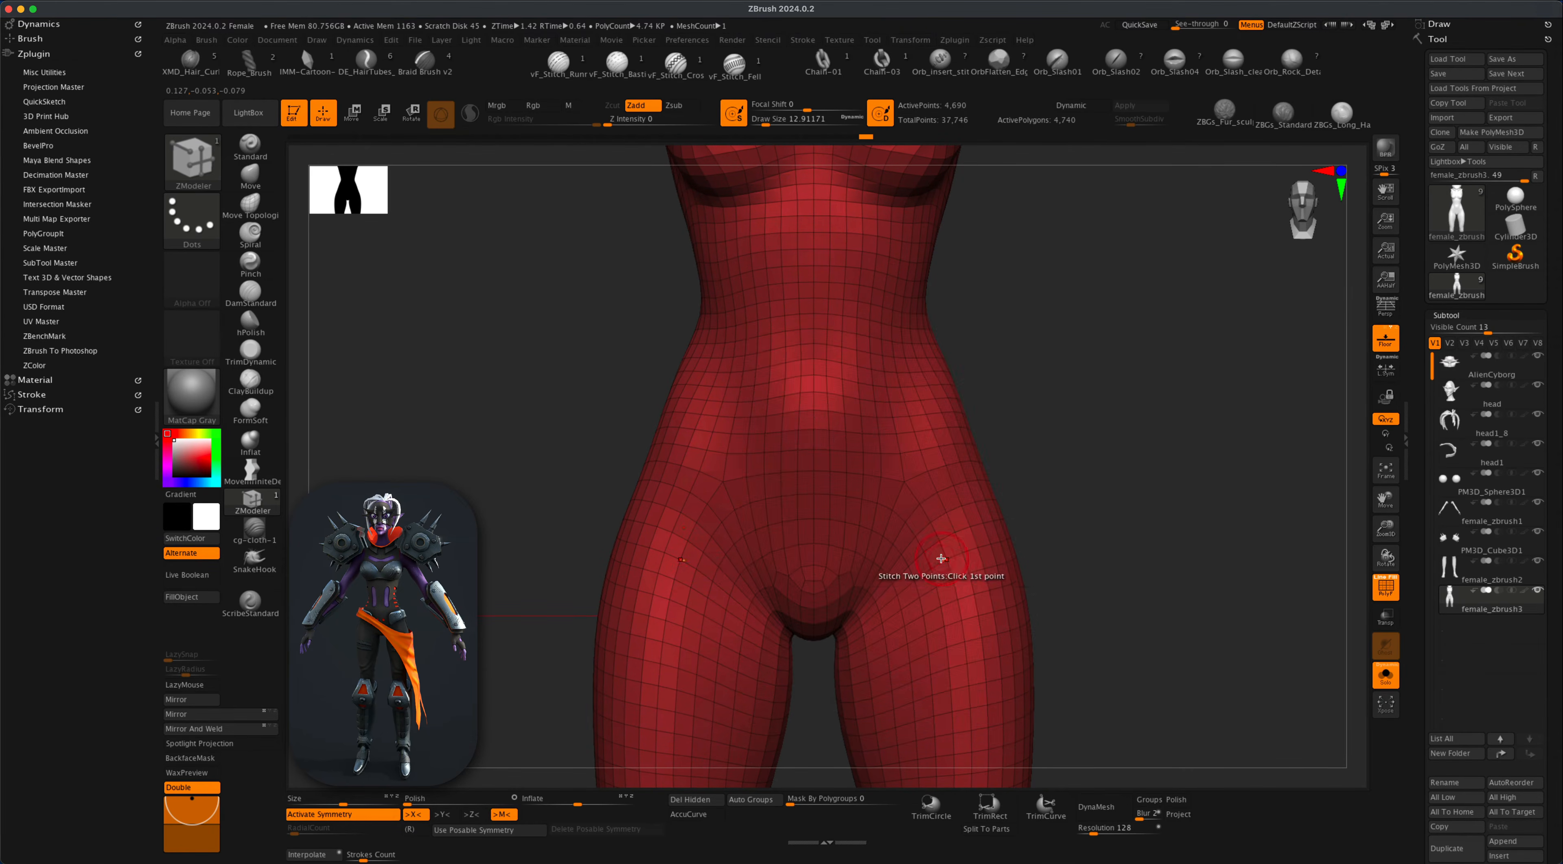
click(924, 541)
alt+drag(1144, 547, 1075, 603)
key(super+z)
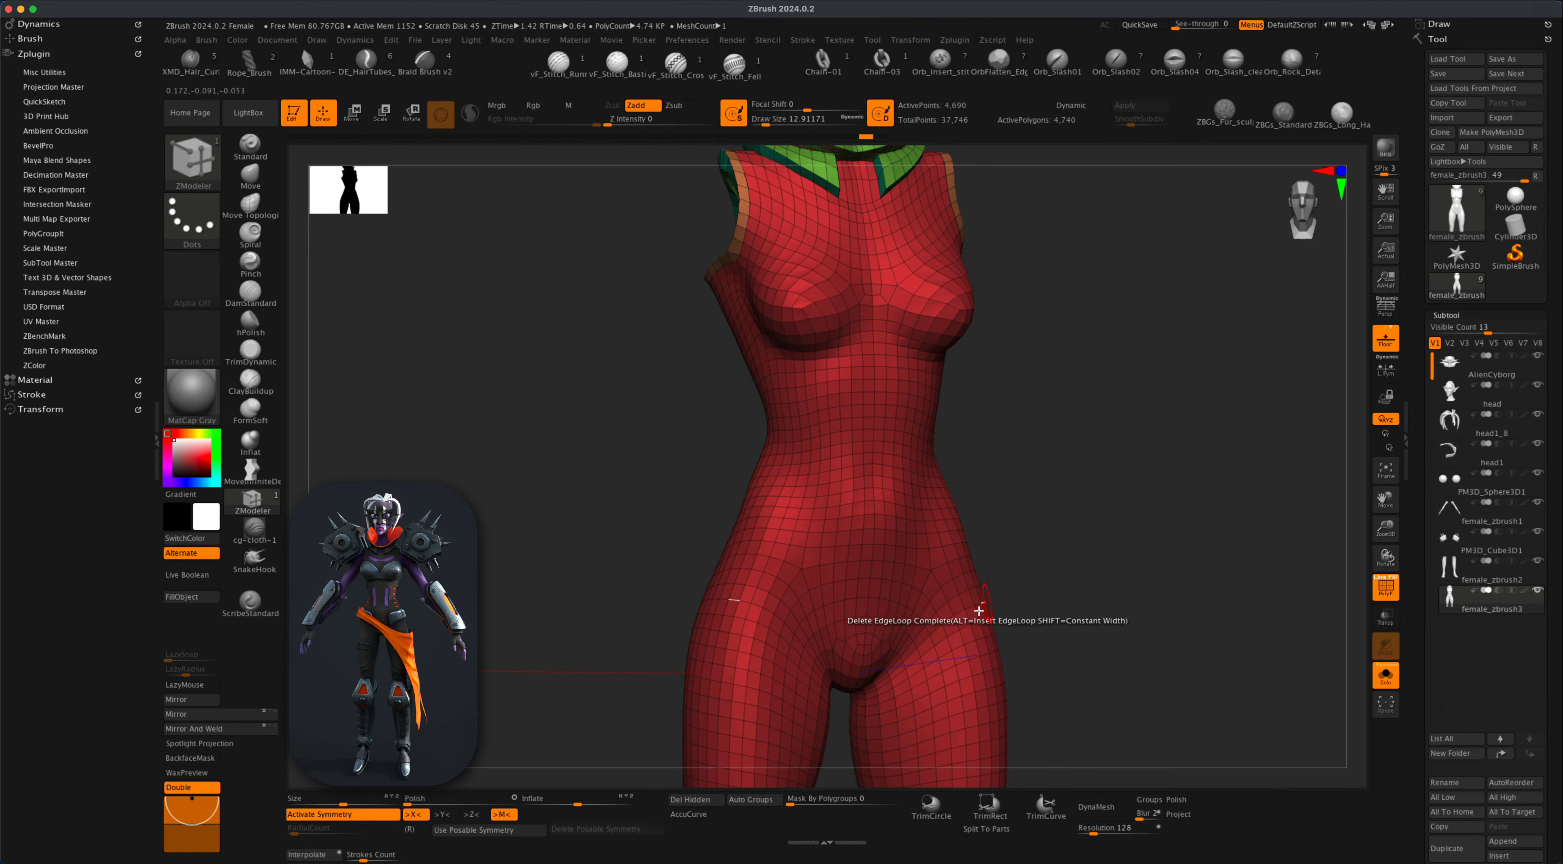
click(937, 639)
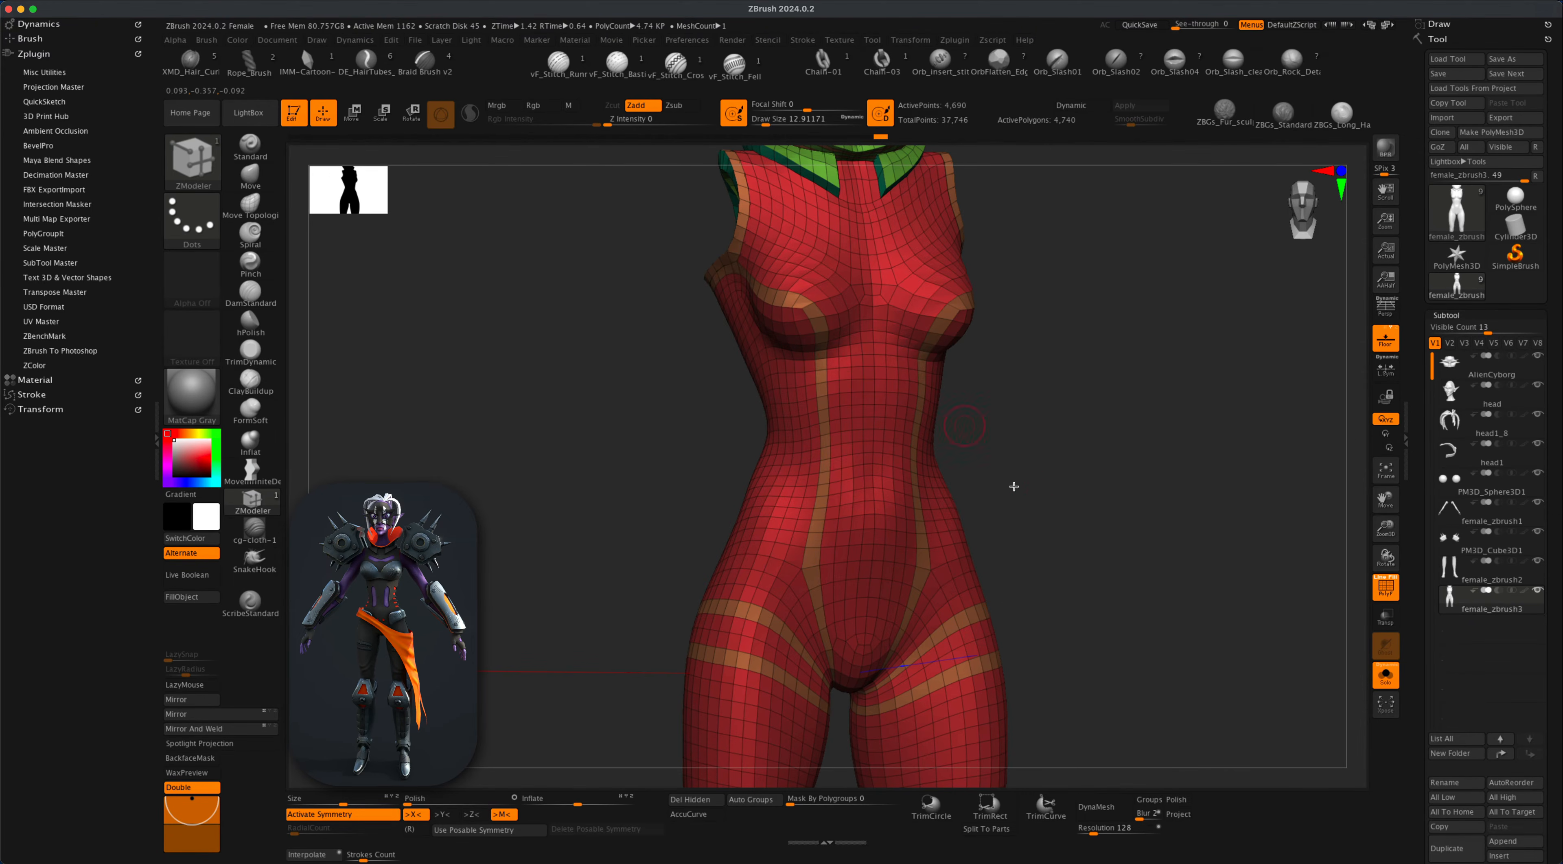
Extrude the regrouped polyloop bands slightly outward with the ZModeler Extrude action and the Polygroup All target.
key(alt)
drag(1048, 527, 1067, 582)
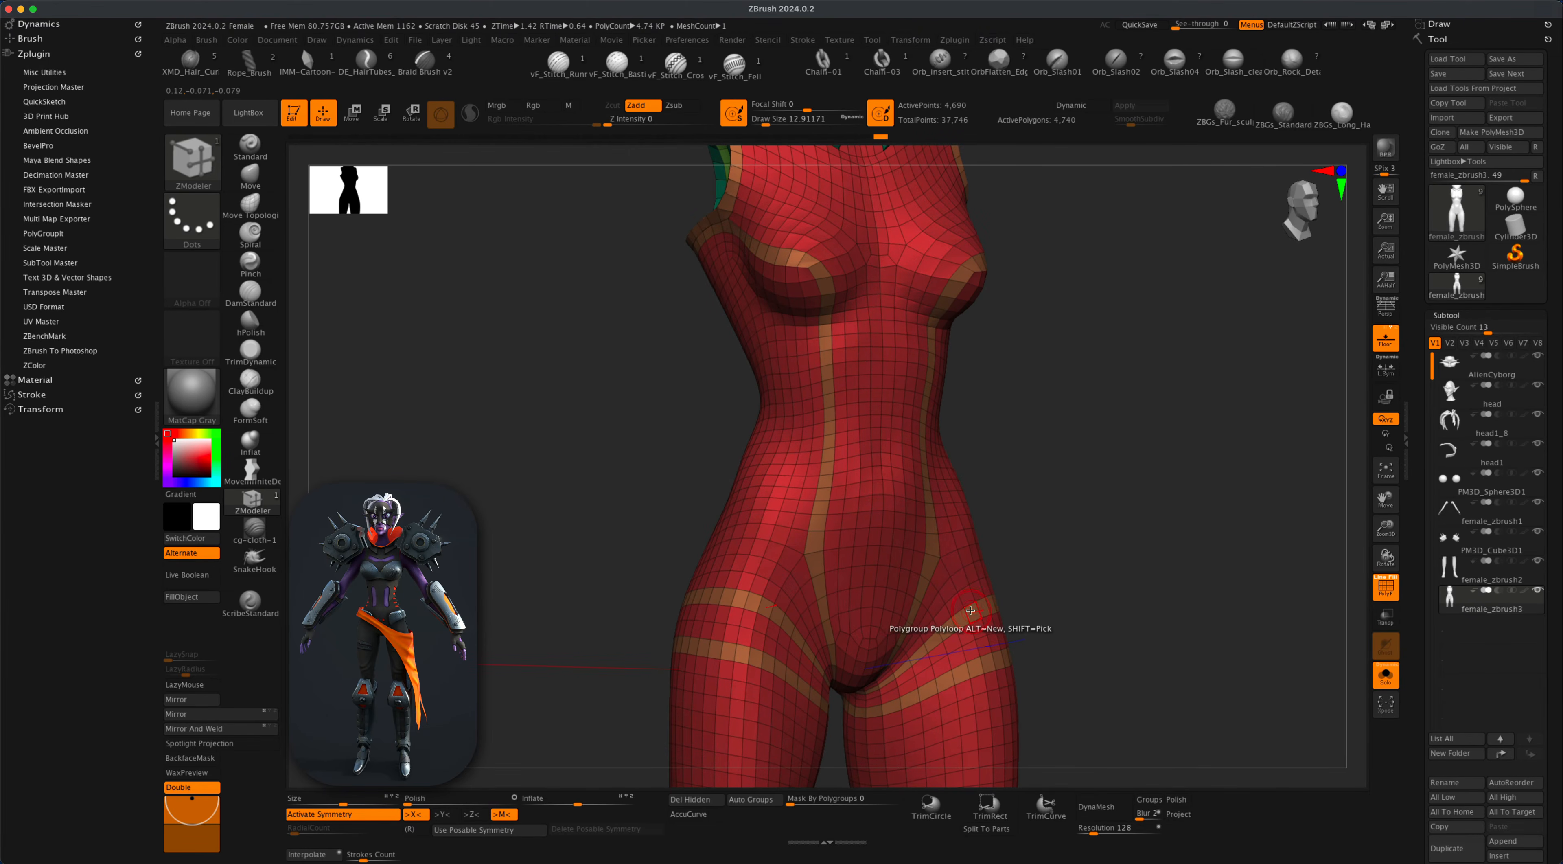
key(space)
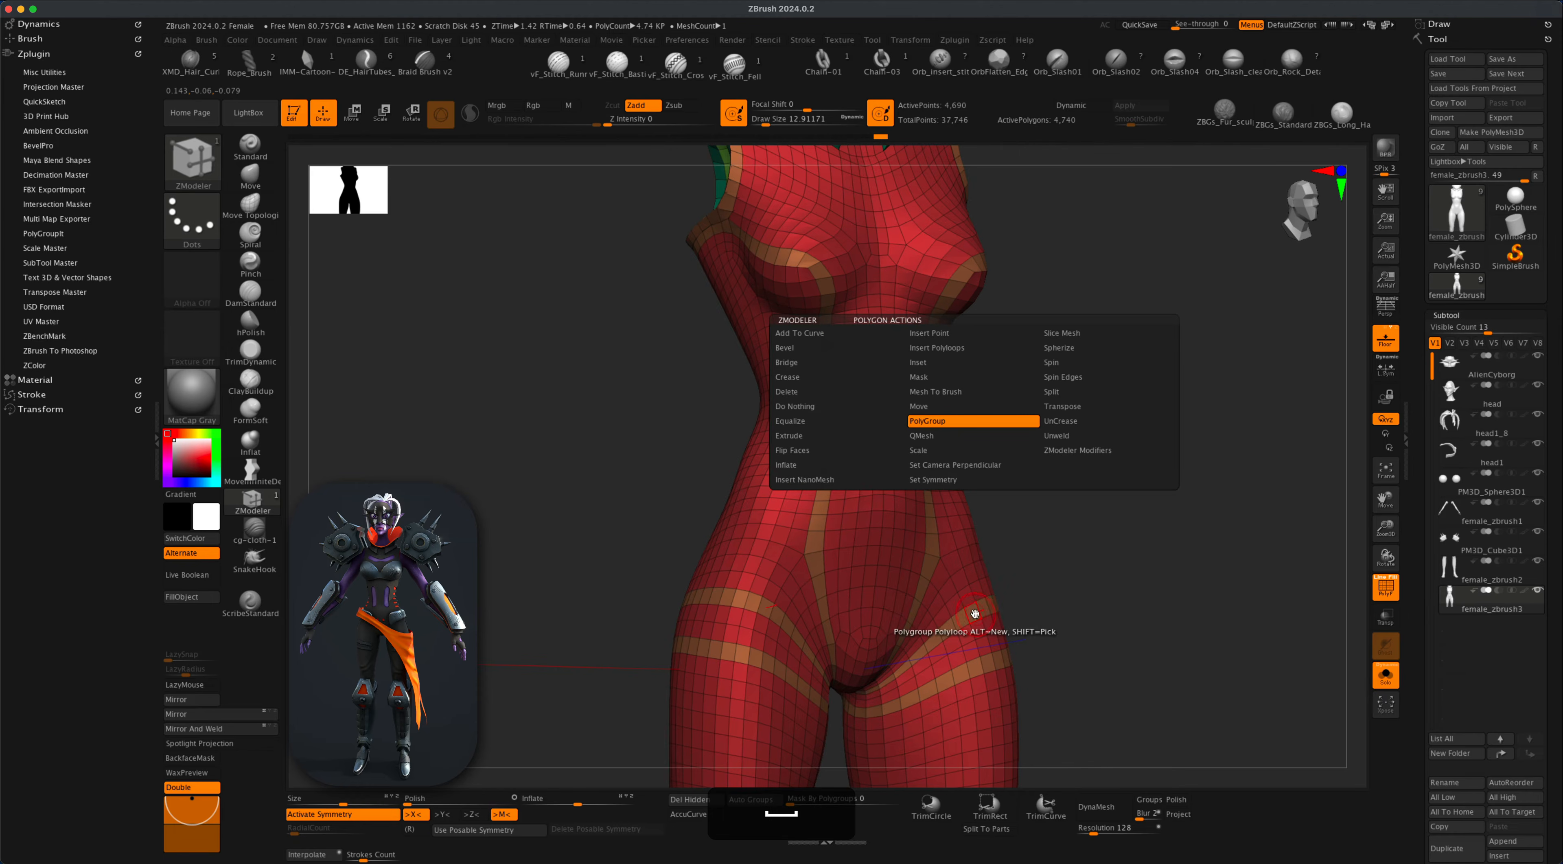
click(789, 436)
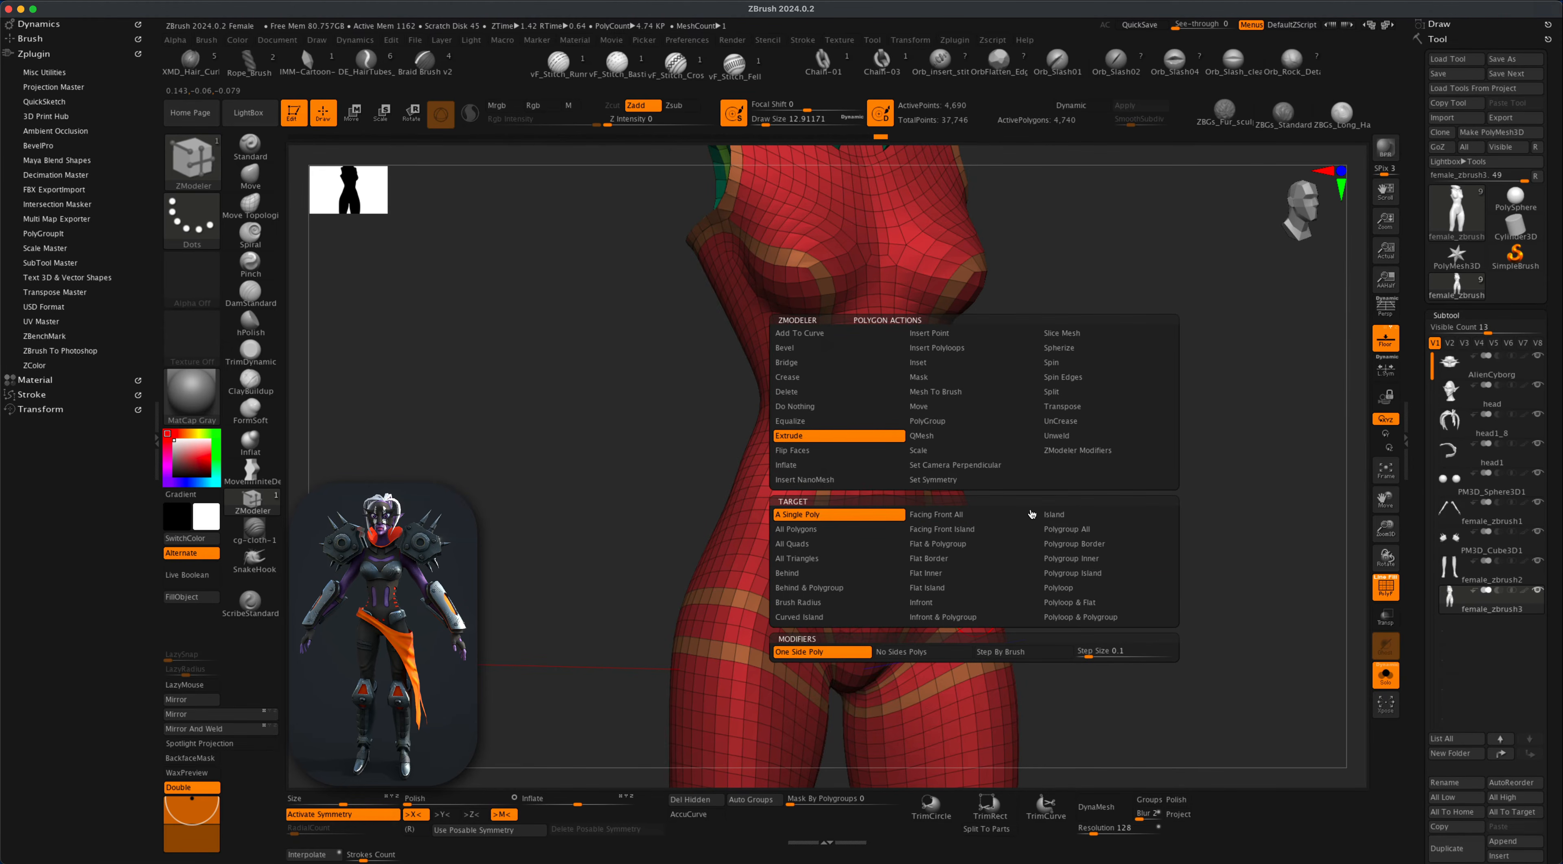
click(1062, 545)
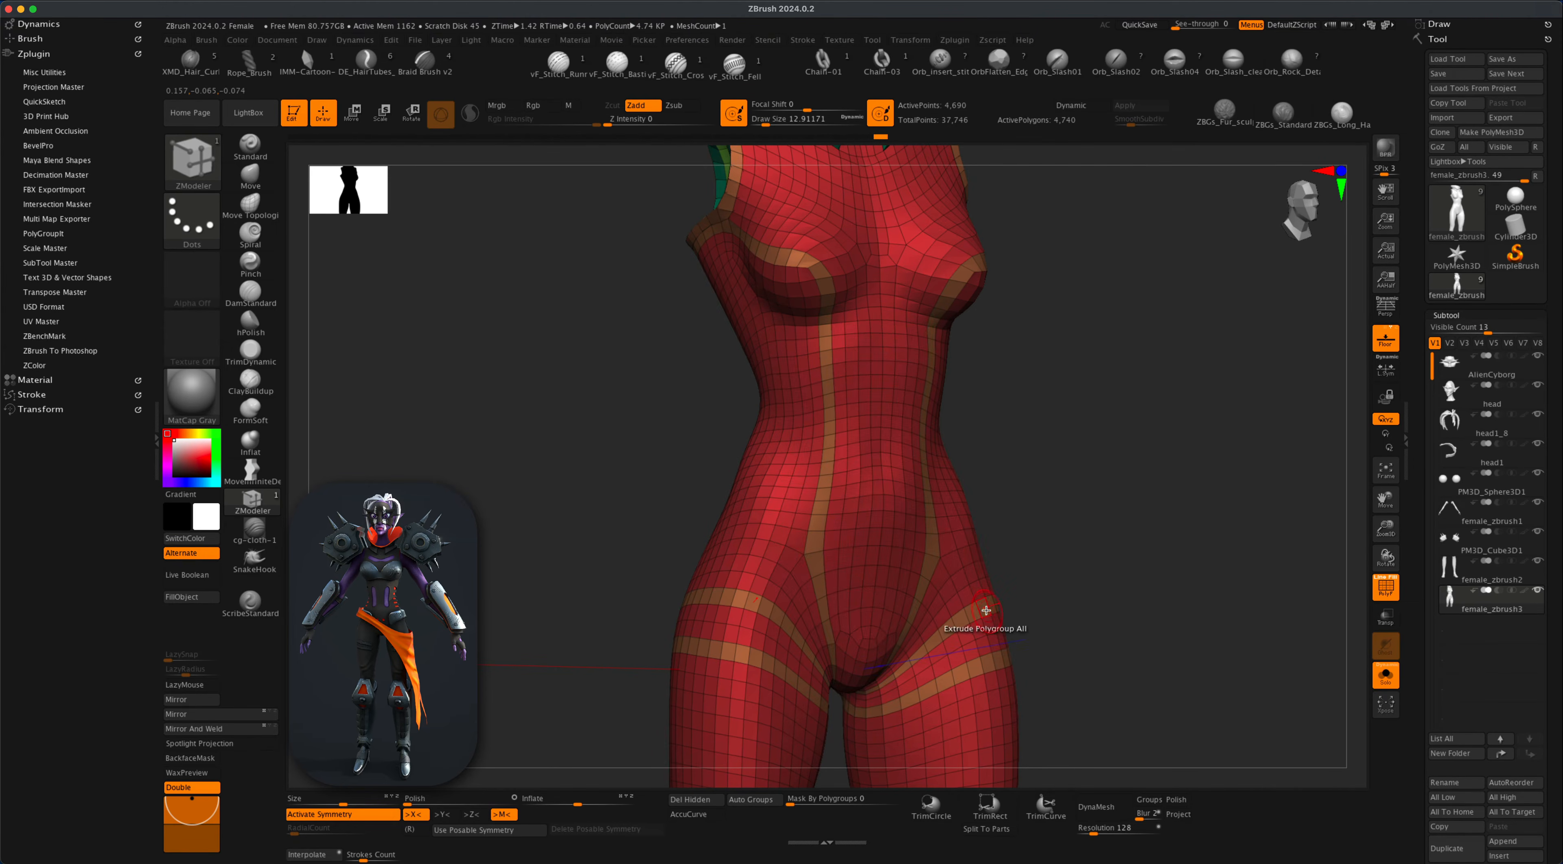
drag(986, 608, 990, 609)
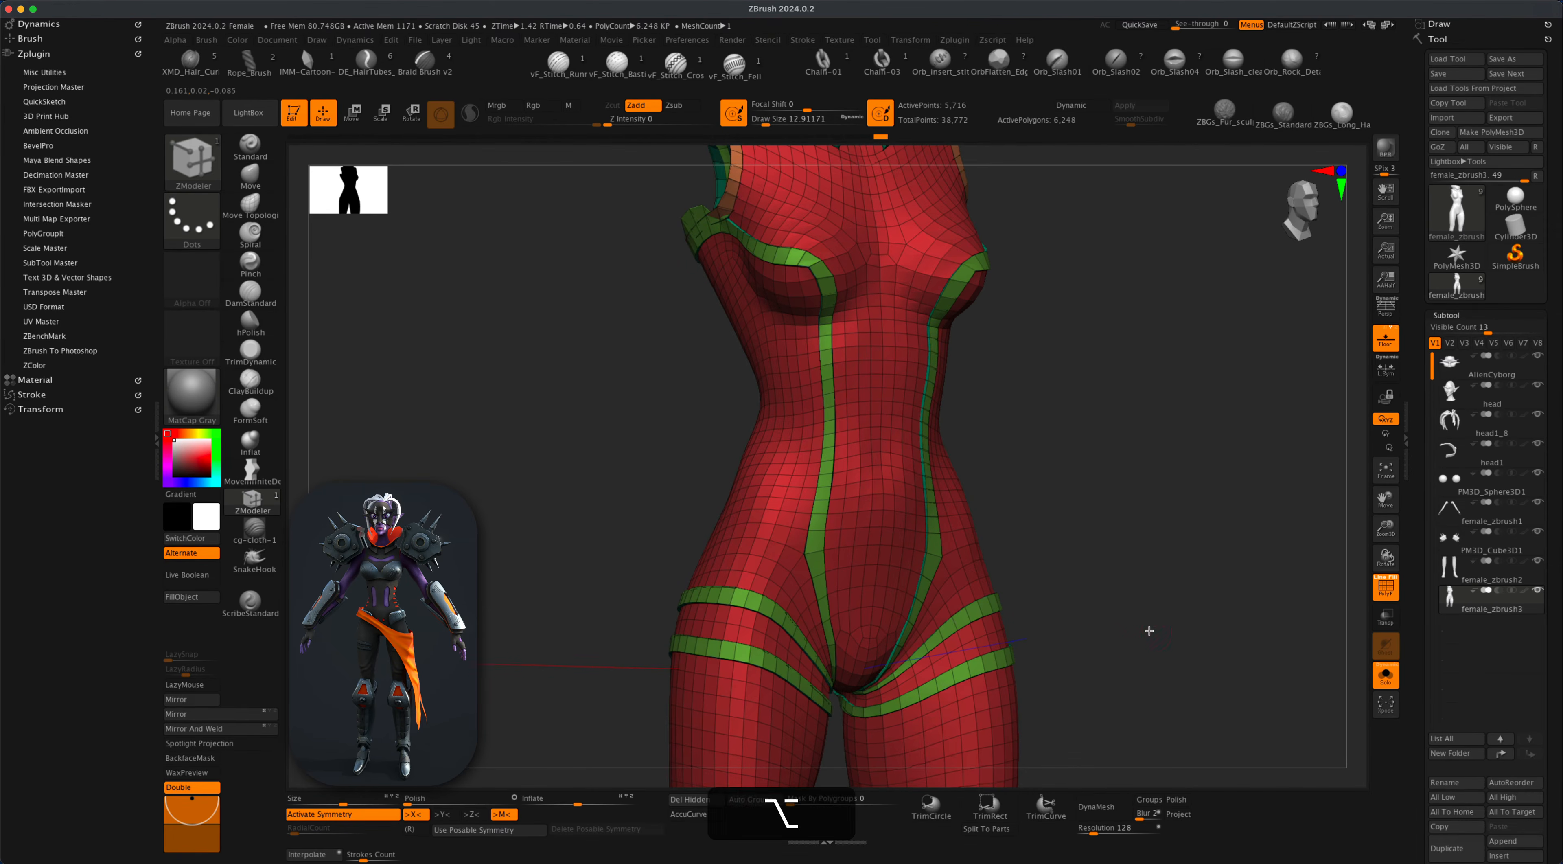
alt+drag(1148, 631, 1137, 601)
drag(1136, 601, 973, 606)
drag(1114, 686, 1235, 684)
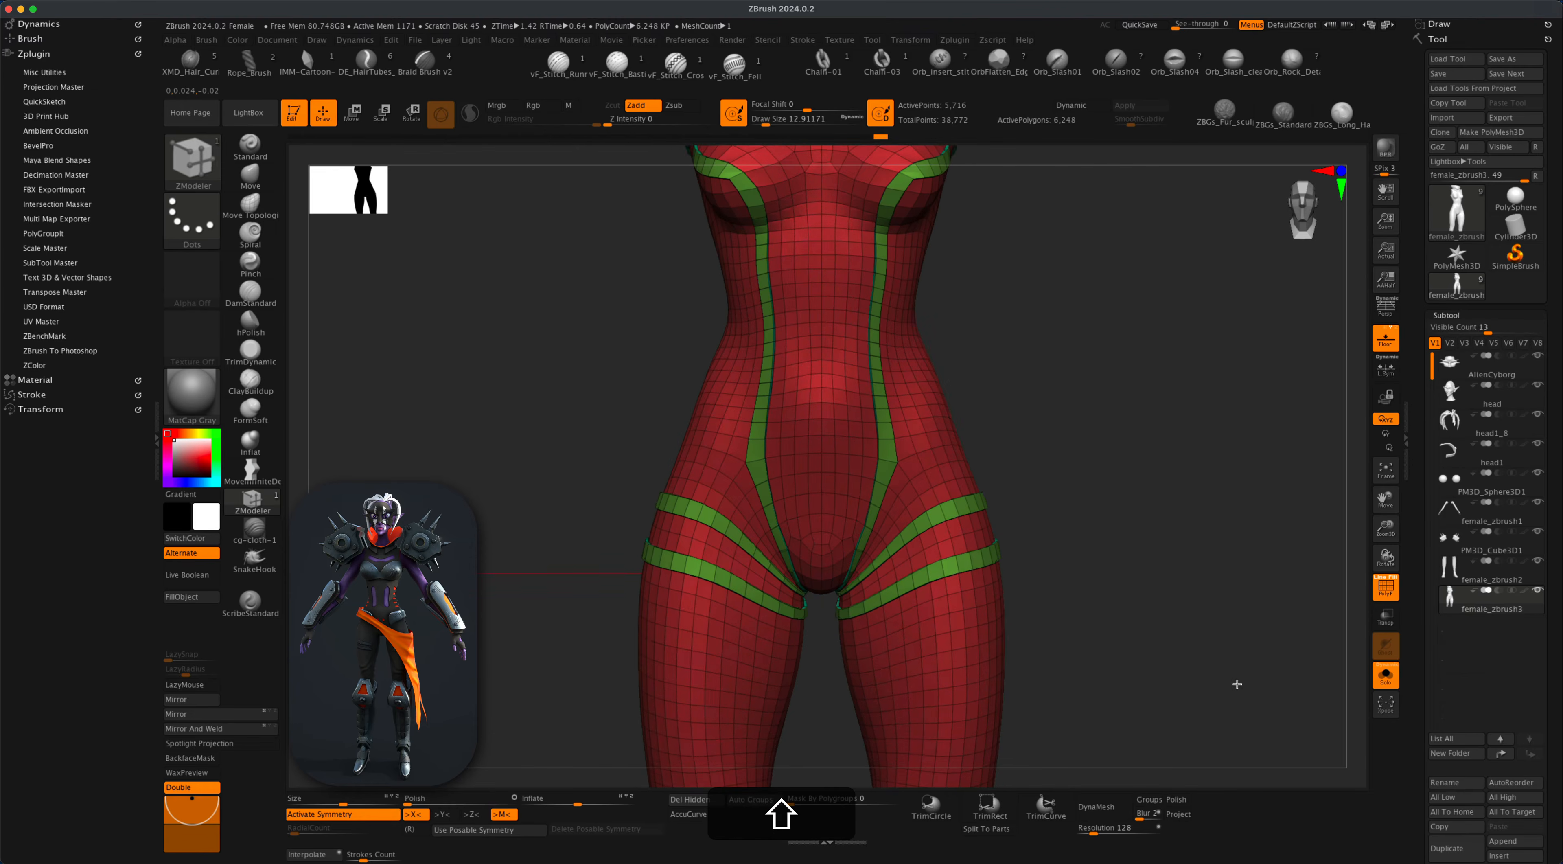
Undo the band extrusion and the polyloop grouping on the torso.
alt+shift+drag(1118, 616, 1120, 631)
key(super+z)
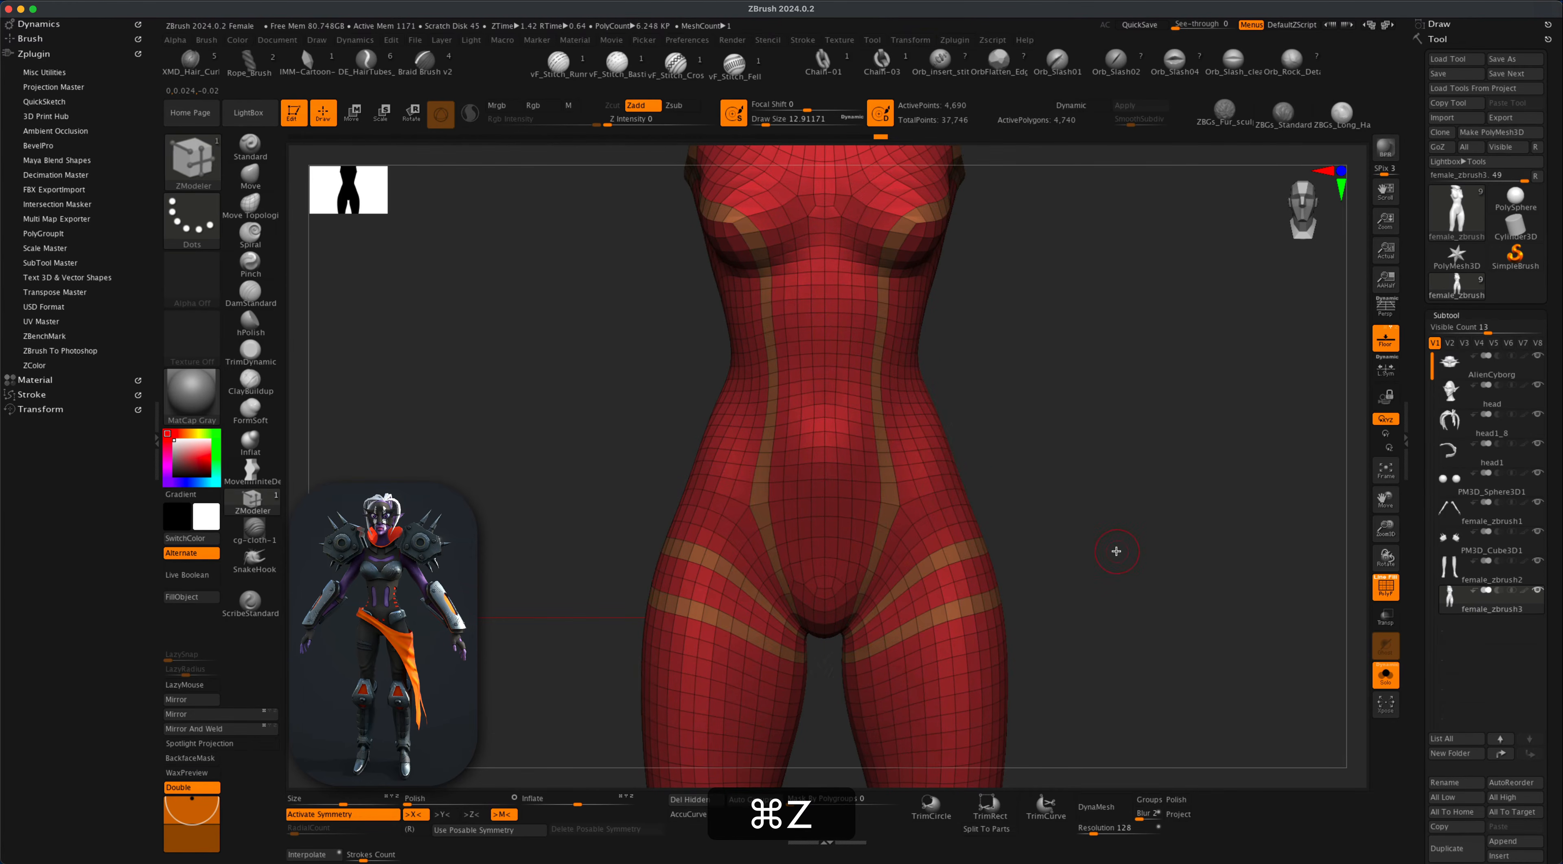
key(super+z)
key(super+z)
key(super+z)
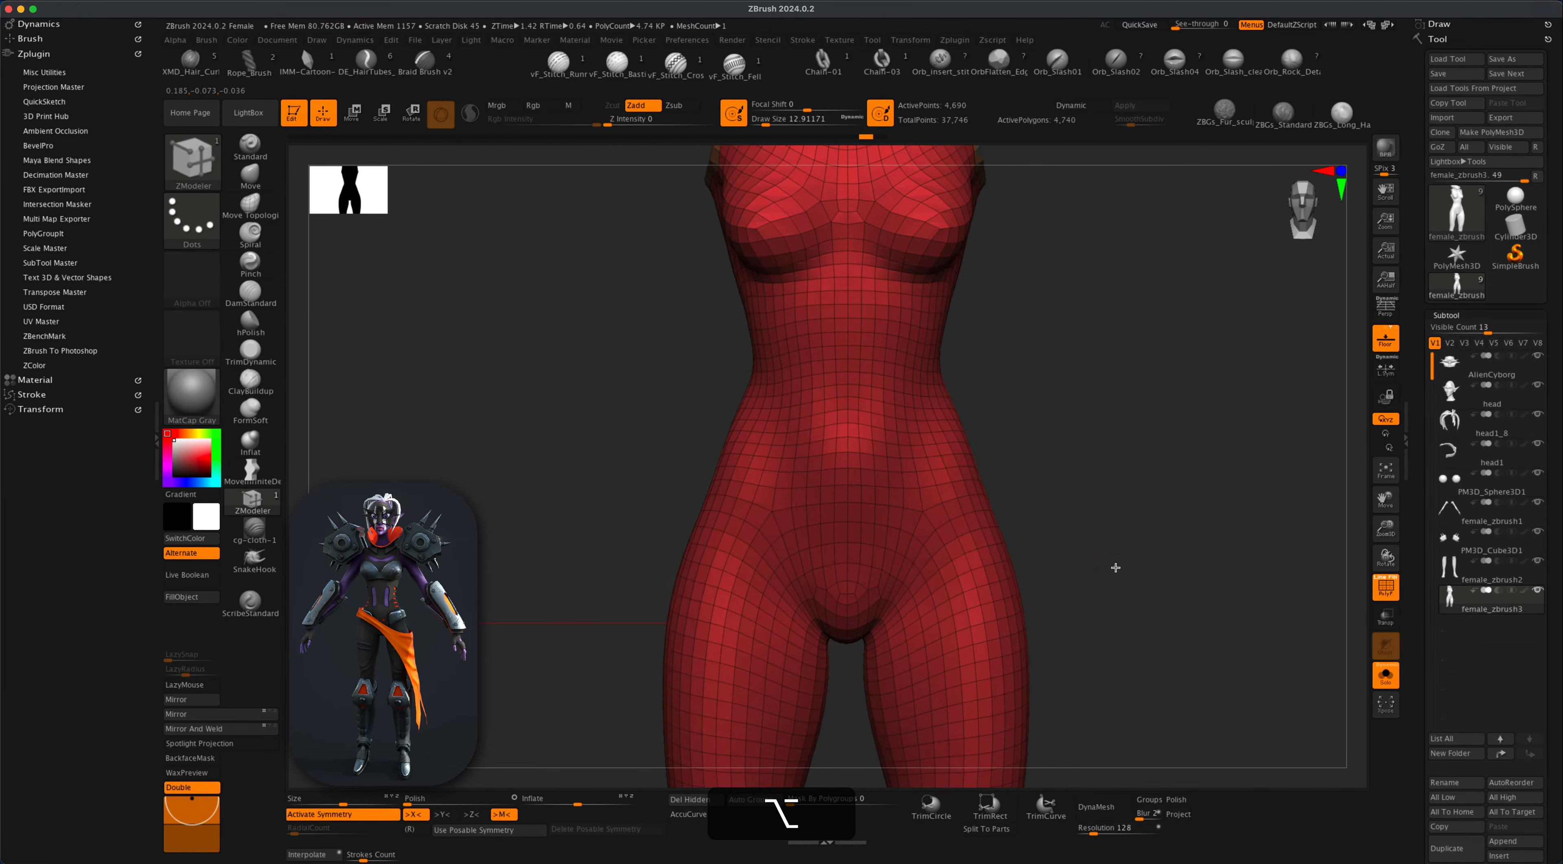
Mark symmetrical patches of polygons on the front of both hips as a temporary polygroup, tapering down toward the groin.
drag(1121, 568, 1087, 595)
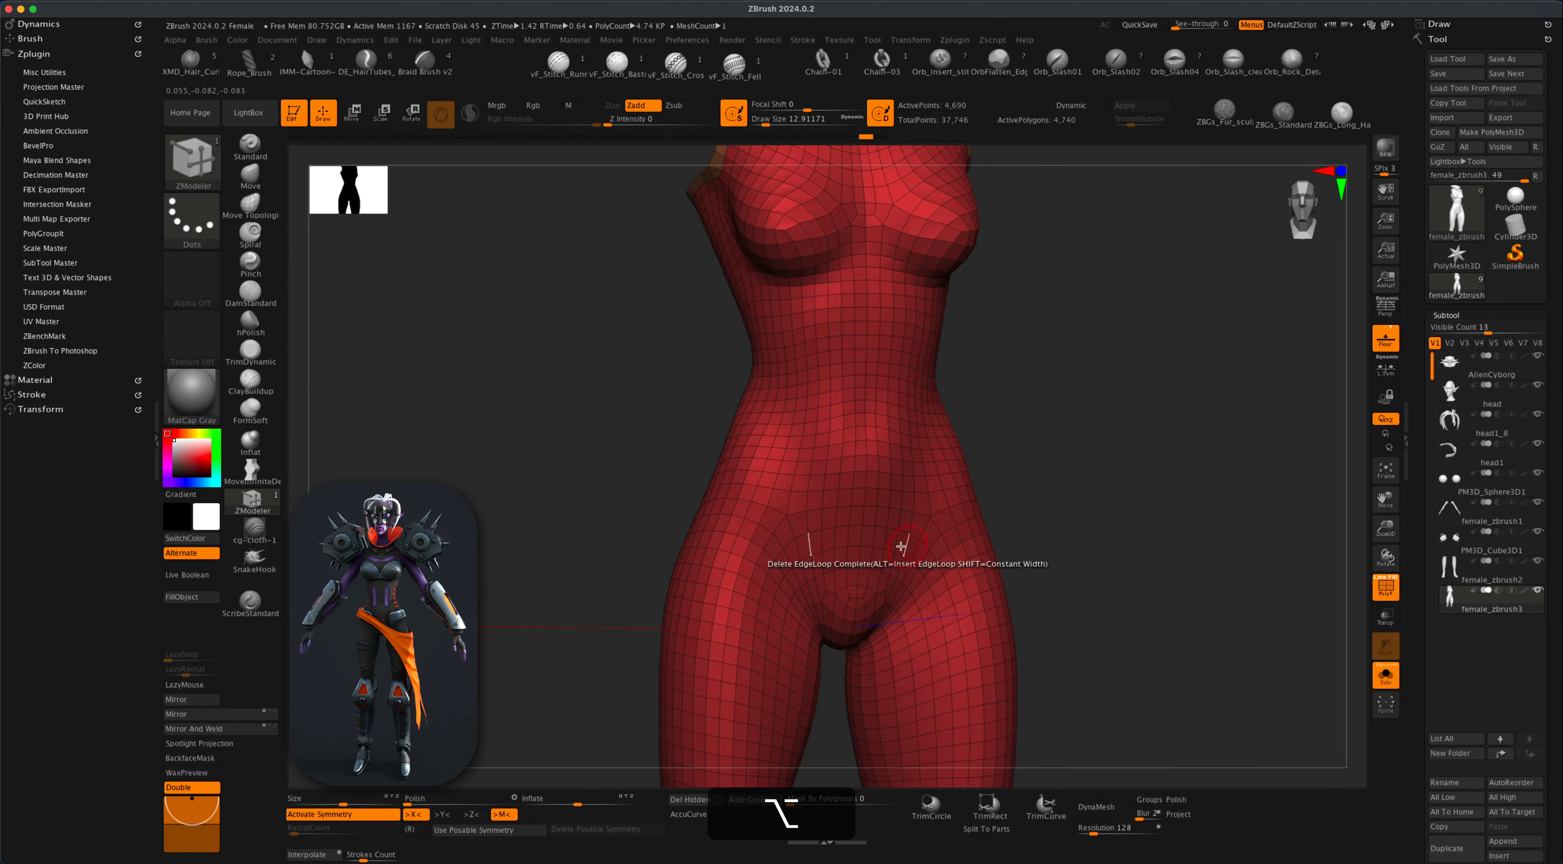
key(alt)
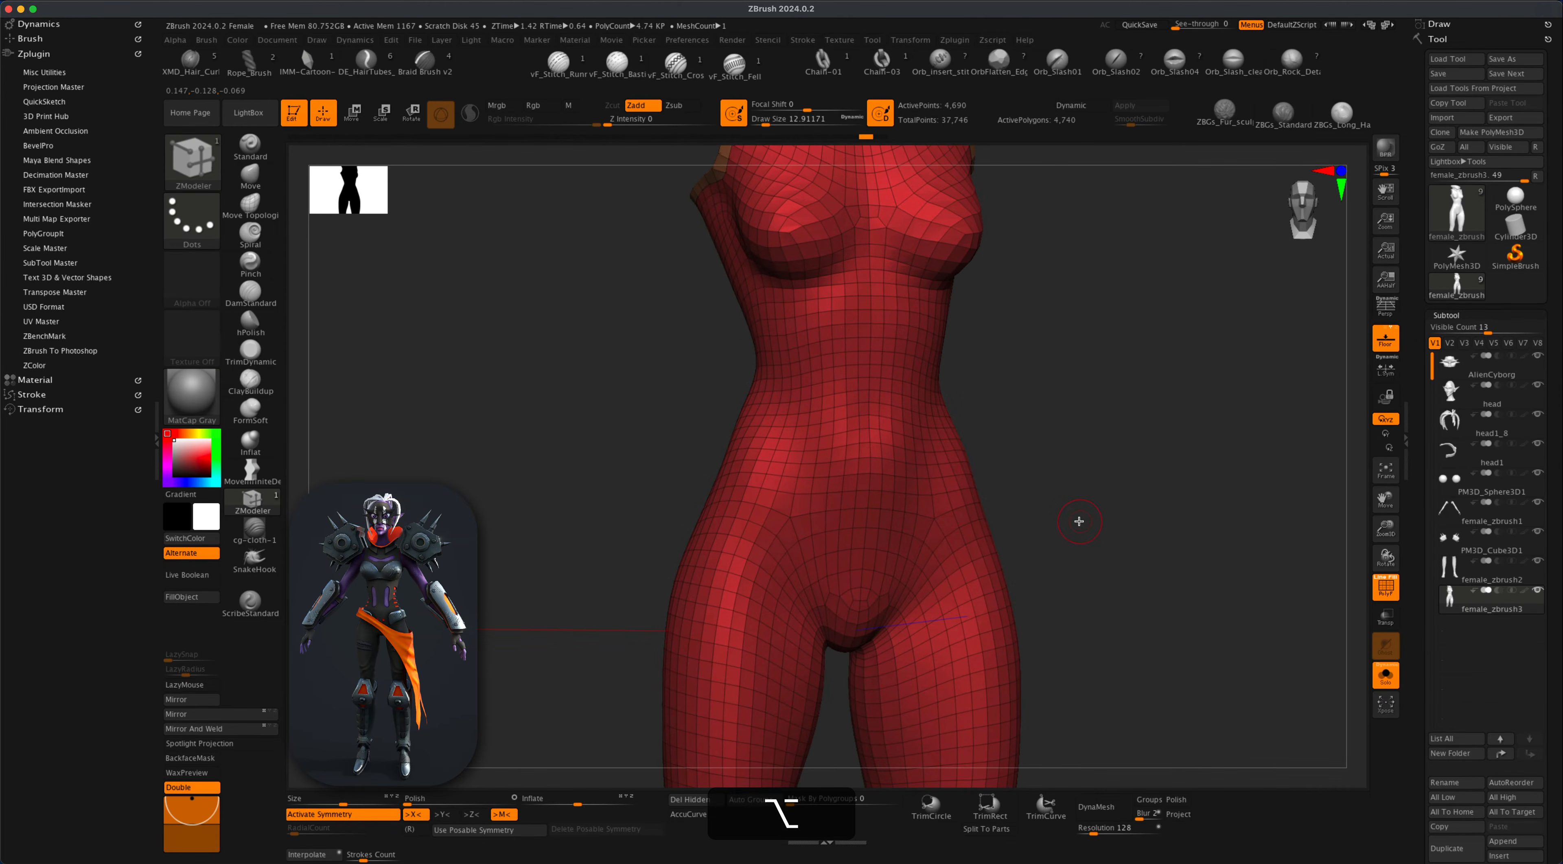
drag(1043, 522, 1072, 581)
alt+click(903, 518)
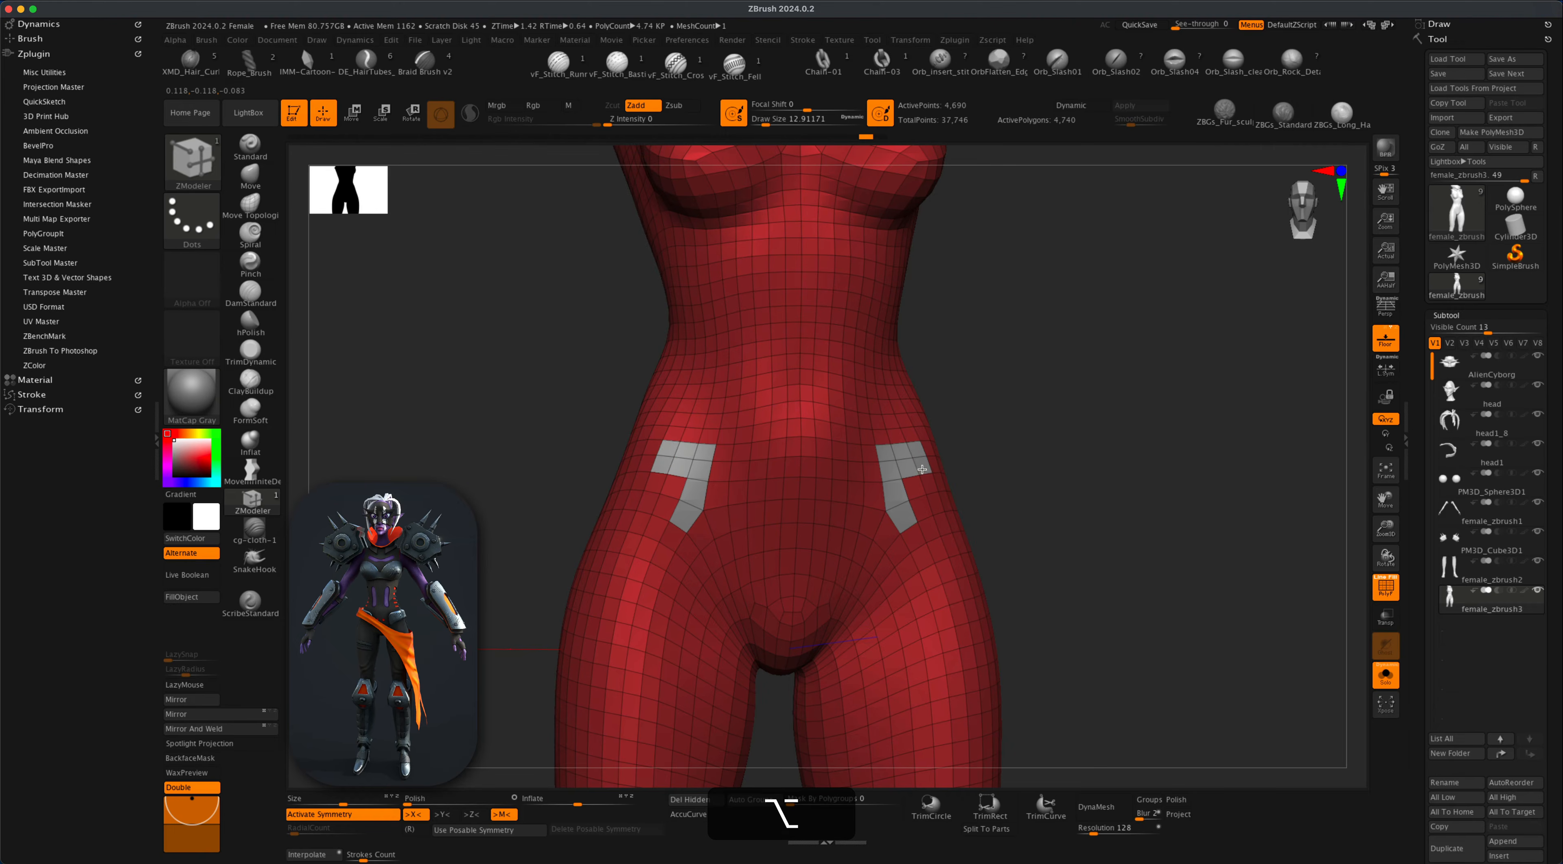
mouse_move(922, 469)
alt+mouse_down()
mouse_move(938, 509)
mouse_move(878, 517)
alt+mouse_up()
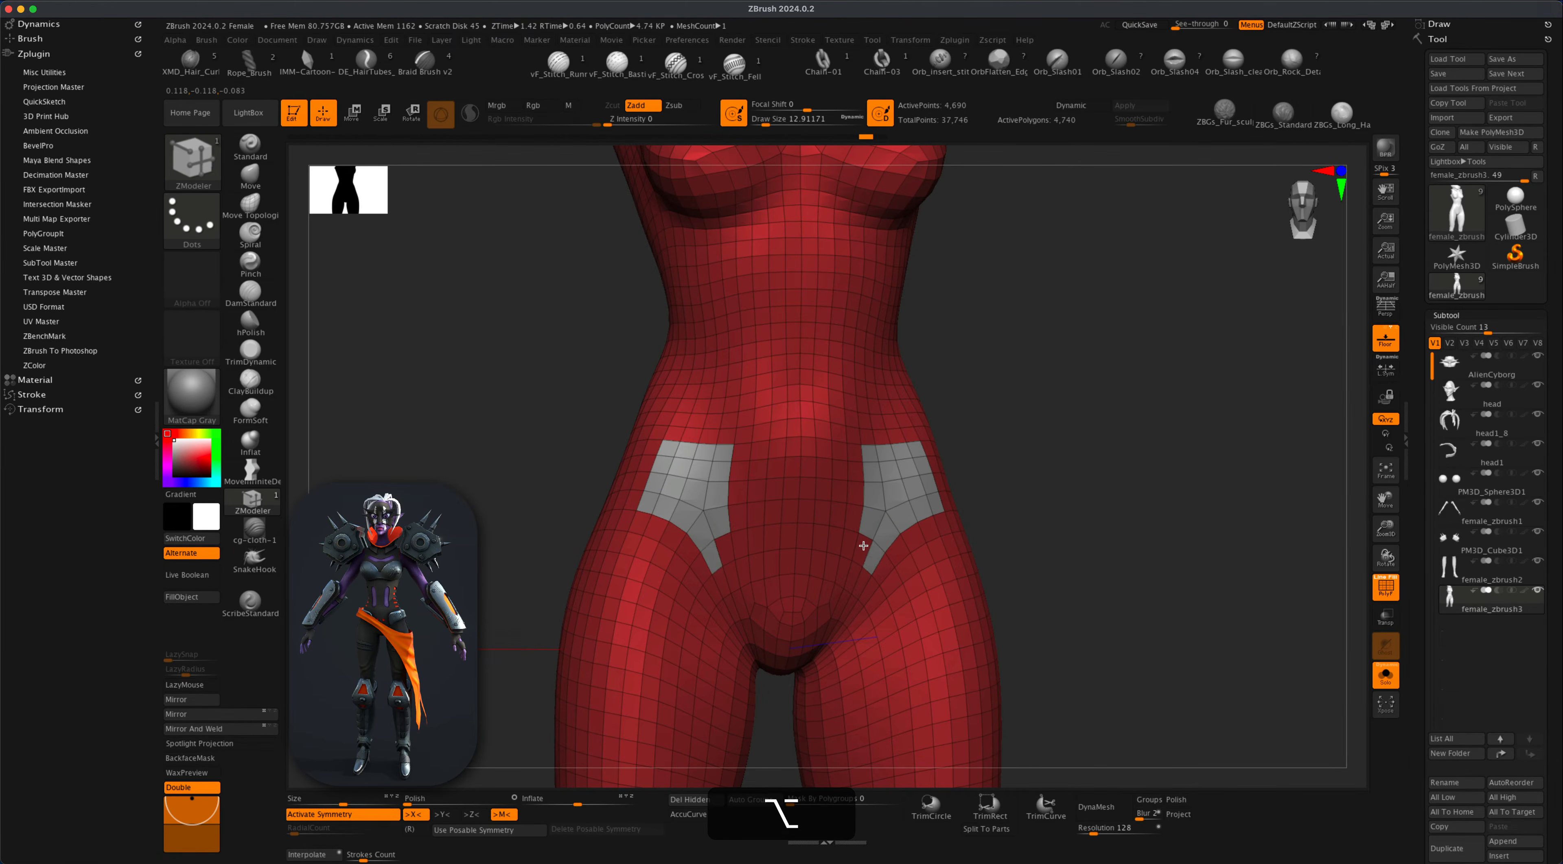
Extend the temporary polygroup around the outer sides of both hips and widen its tapered end near the groin.
mouse_move(1017, 508)
mouse_down()
mouse_move(1002, 516)
mouse_move(965, 469)
mouse_move(992, 484)
mouse_up()
mouse_move(1099, 484)
mouse_down()
mouse_move(1171, 480)
mouse_move(1044, 483)
mouse_move(1110, 470)
mouse_up()
drag(838, 534, 765, 540)
mouse_move(996, 510)
alt+mouse_down()
mouse_move(1083, 452)
mouse_move(1038, 440)
alt+mouse_up()
drag(625, 577, 1123, 619)
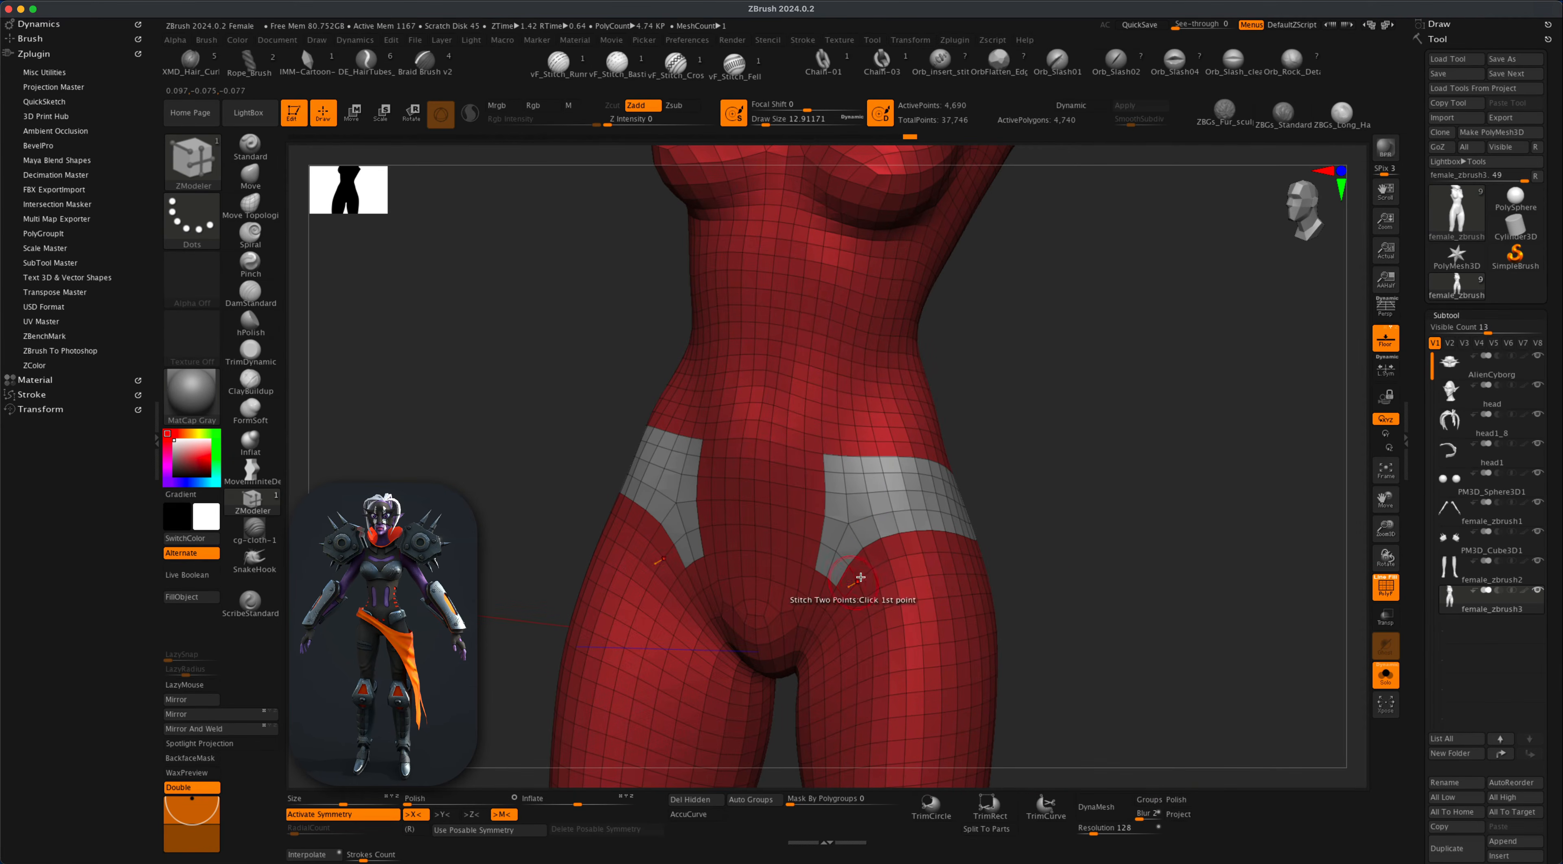
drag(1013, 547, 837, 425)
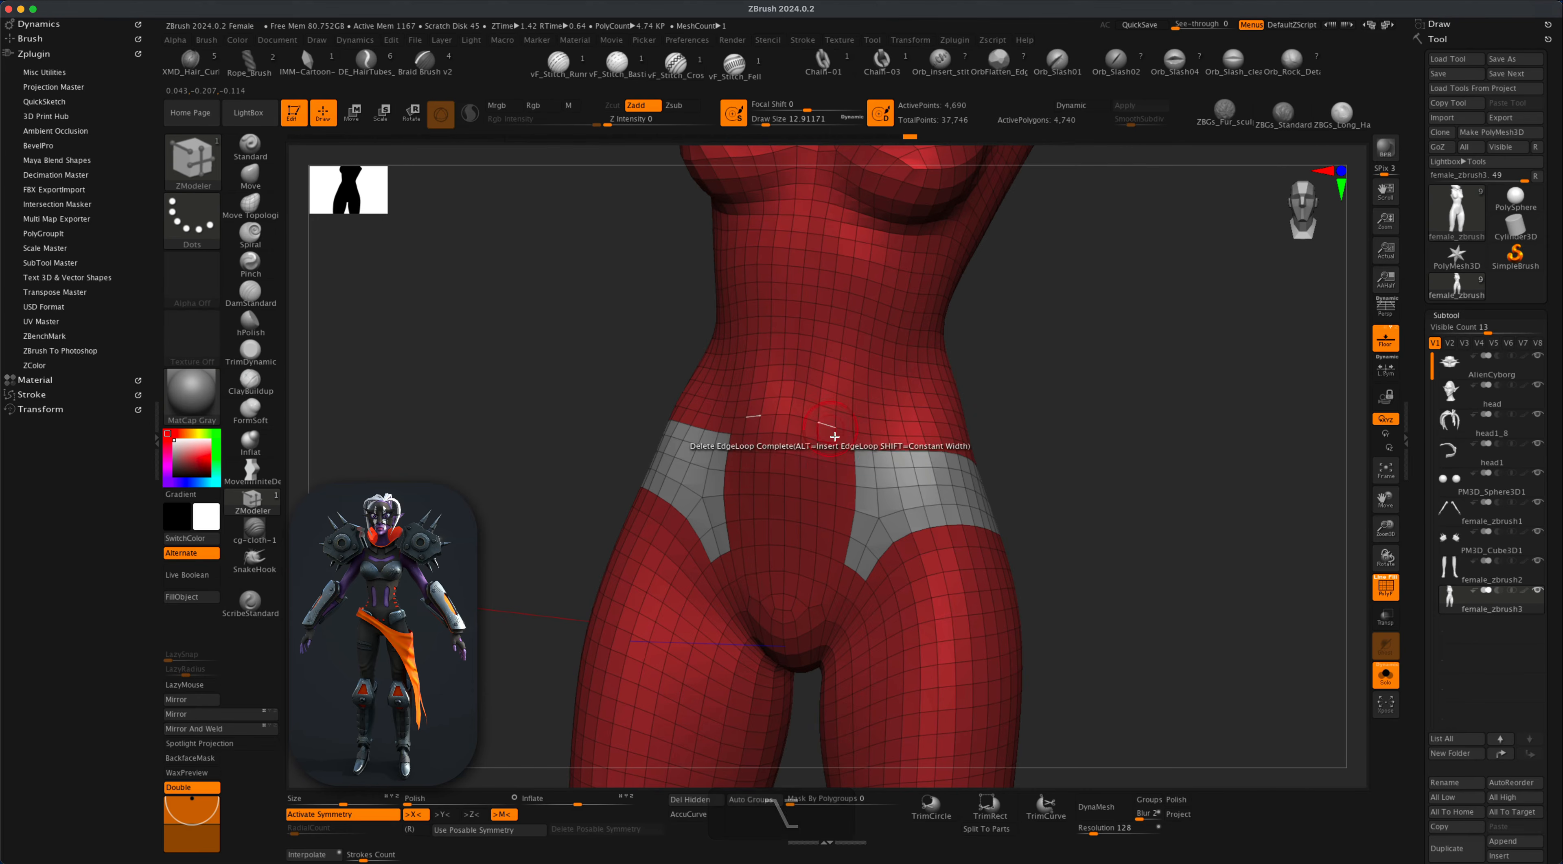
alt+drag(1055, 541, 1113, 544)
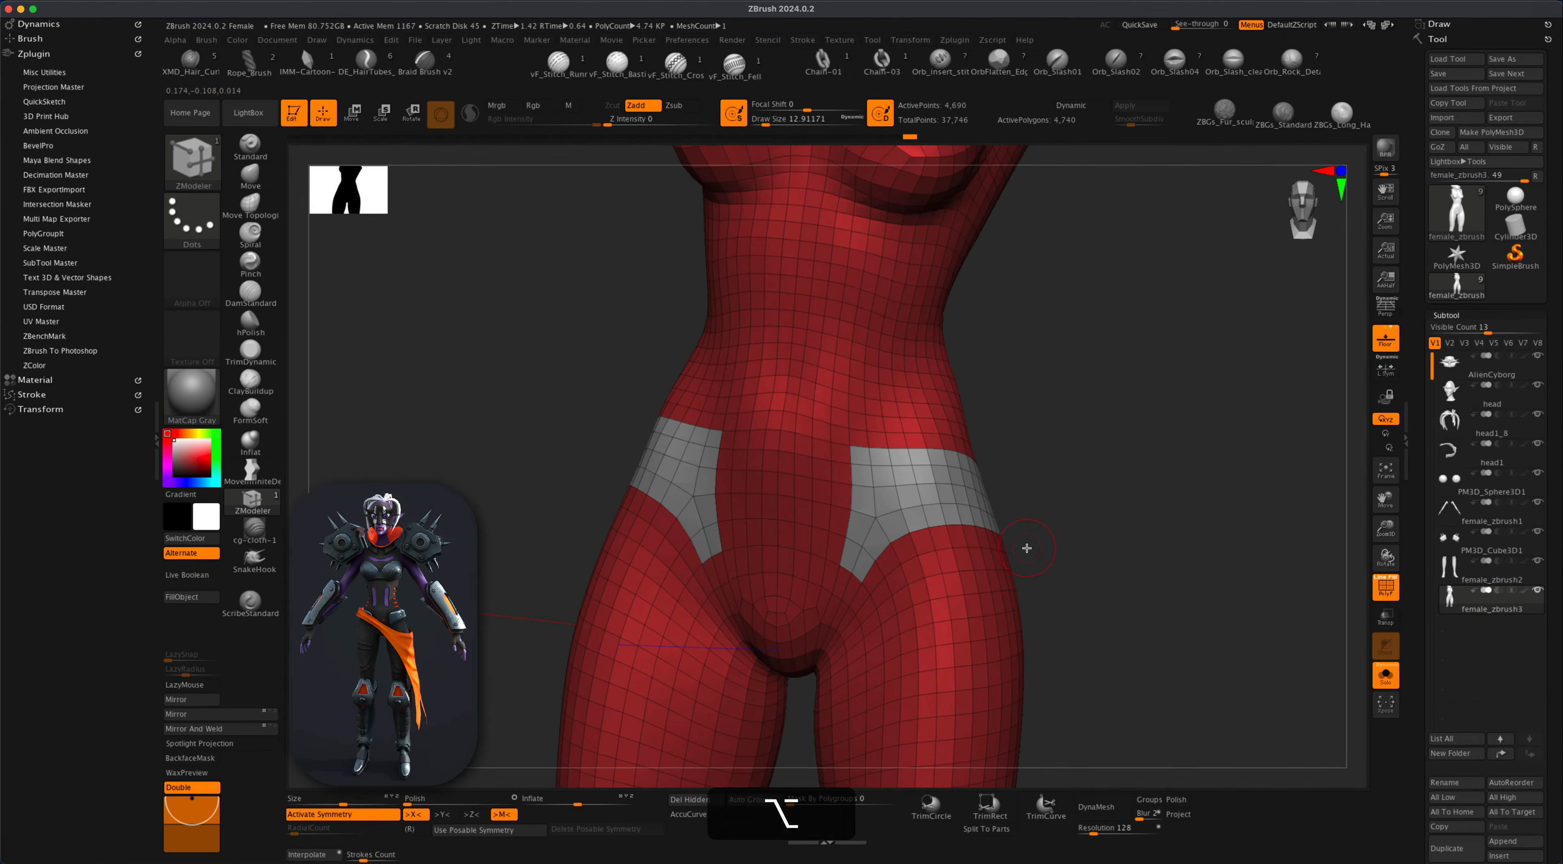
alt+drag(1023, 546, 1027, 548)
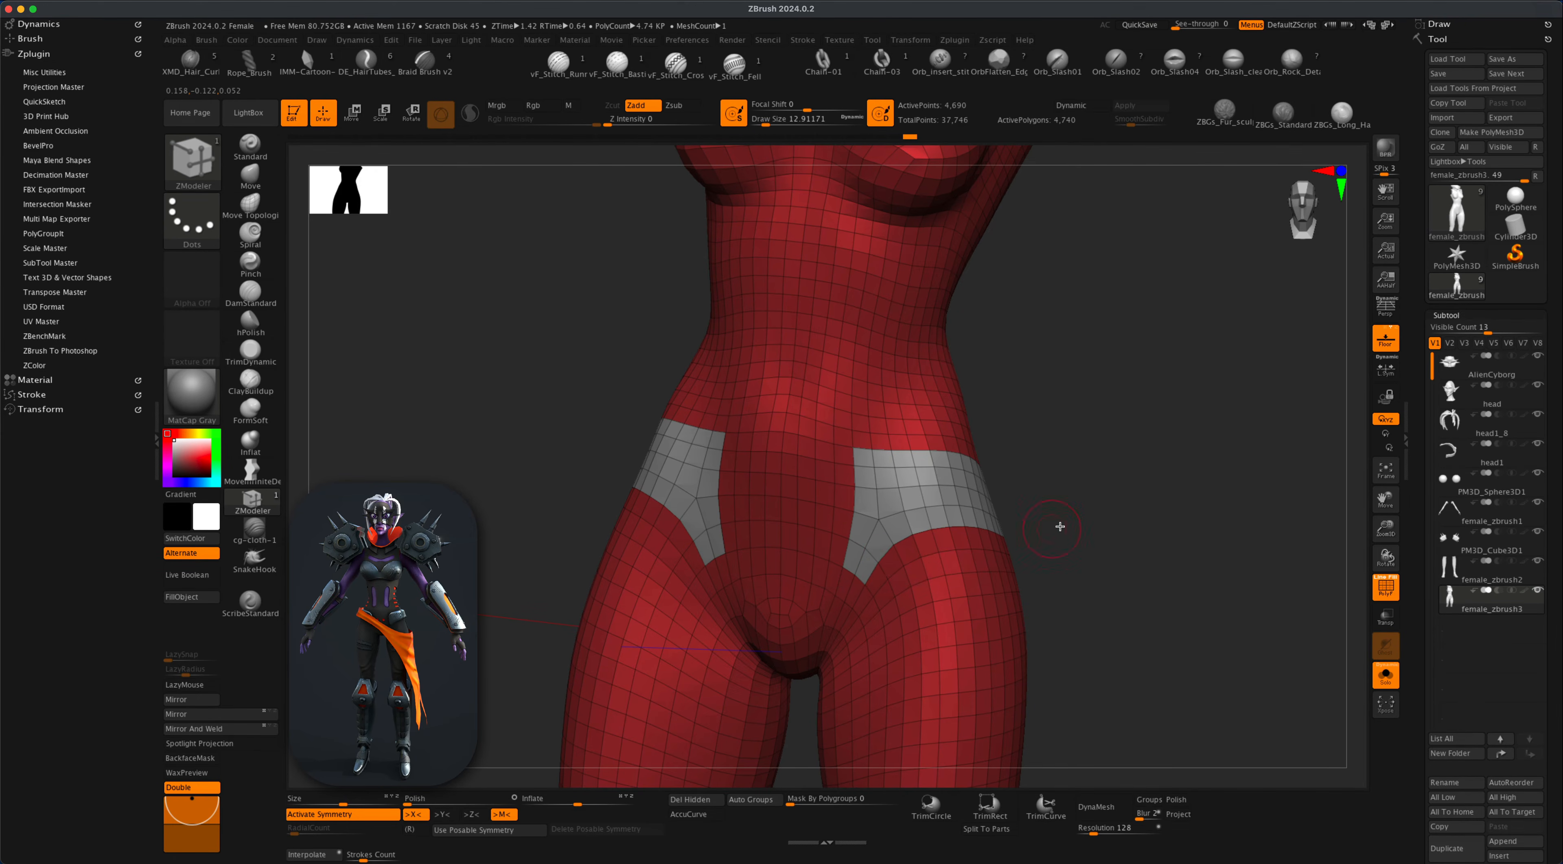
Load the Smooth Groups brush from the Smooth brush library as the active smoothing brush.
alt+drag(1061, 530, 1088, 523)
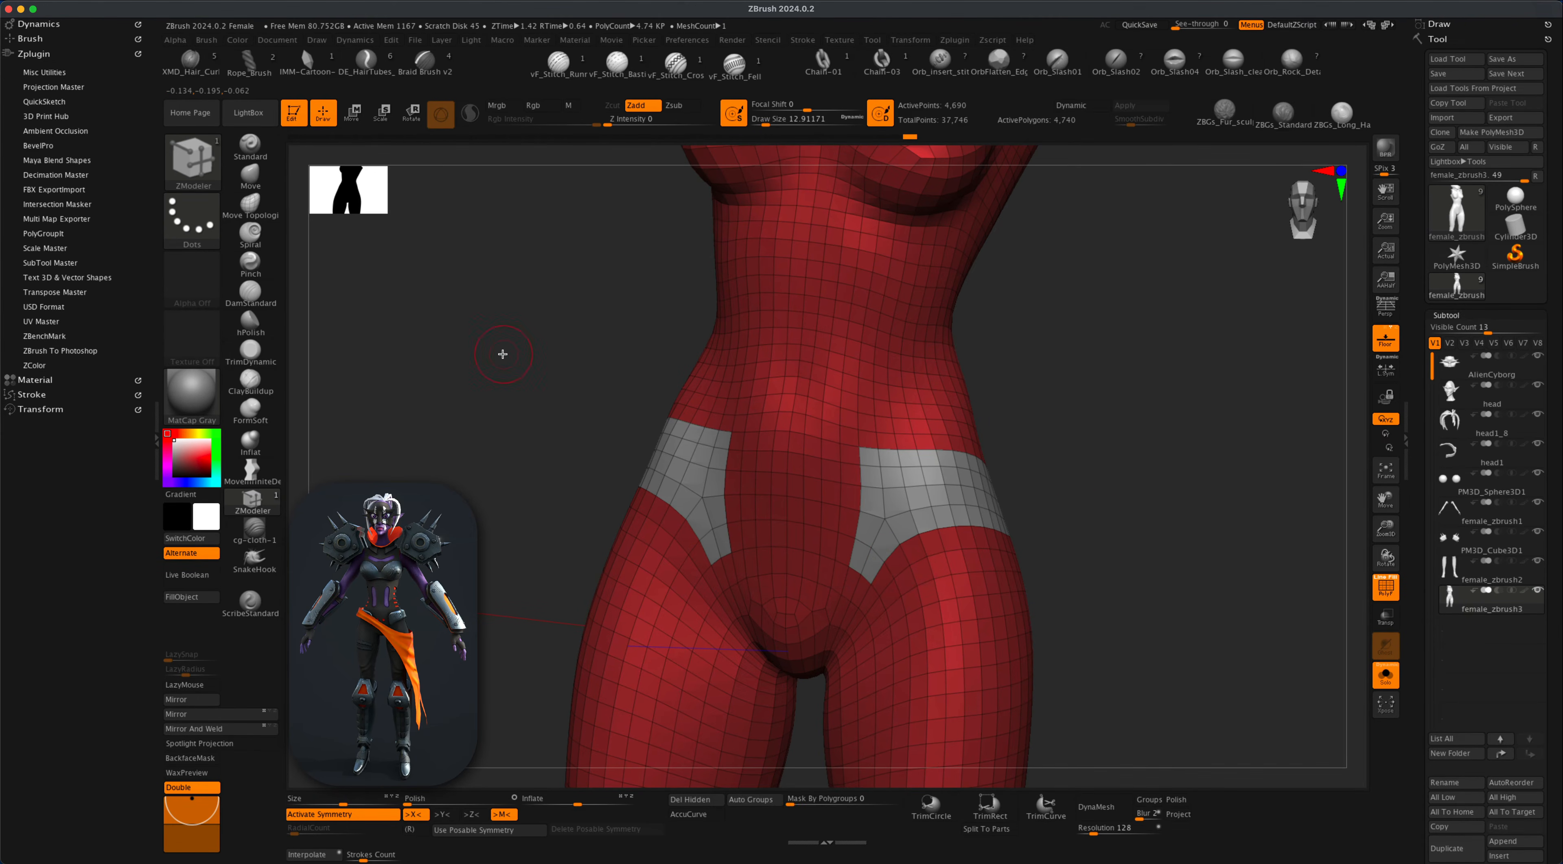
click(255, 119)
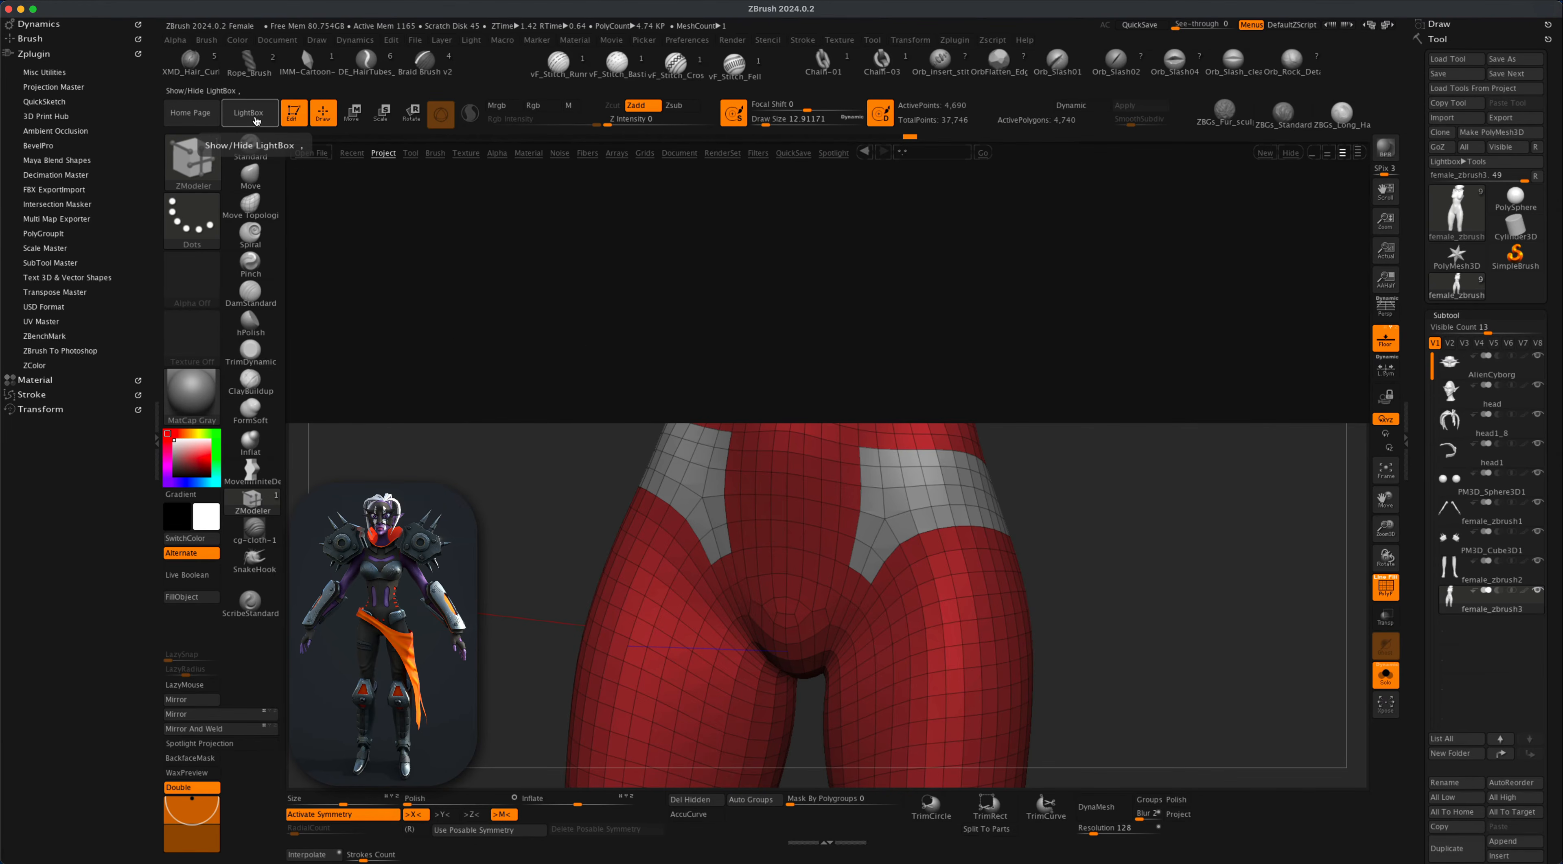
click(436, 154)
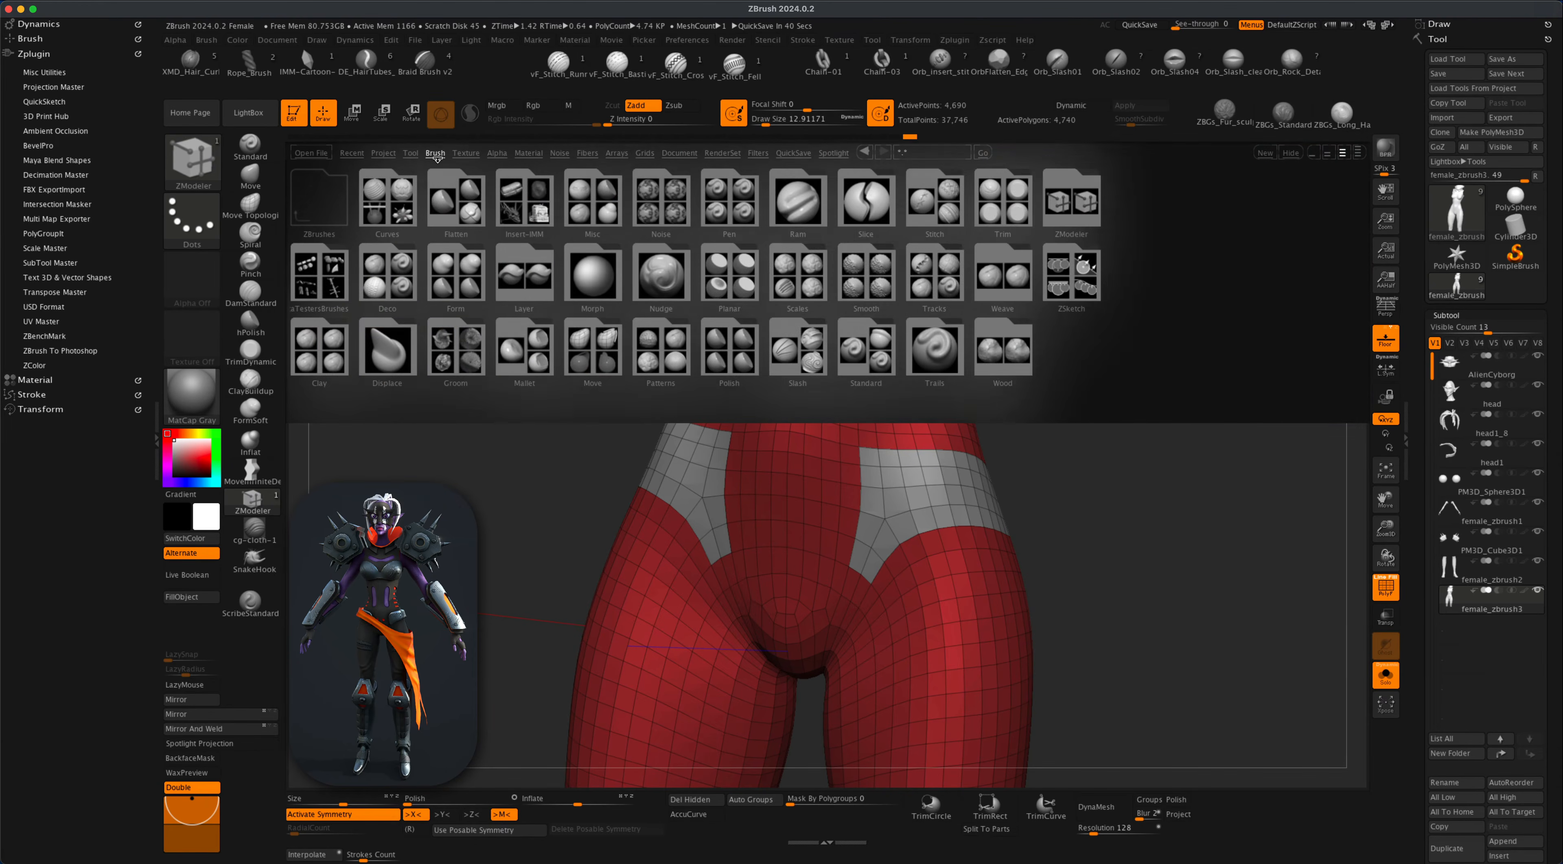
double_click(866, 280)
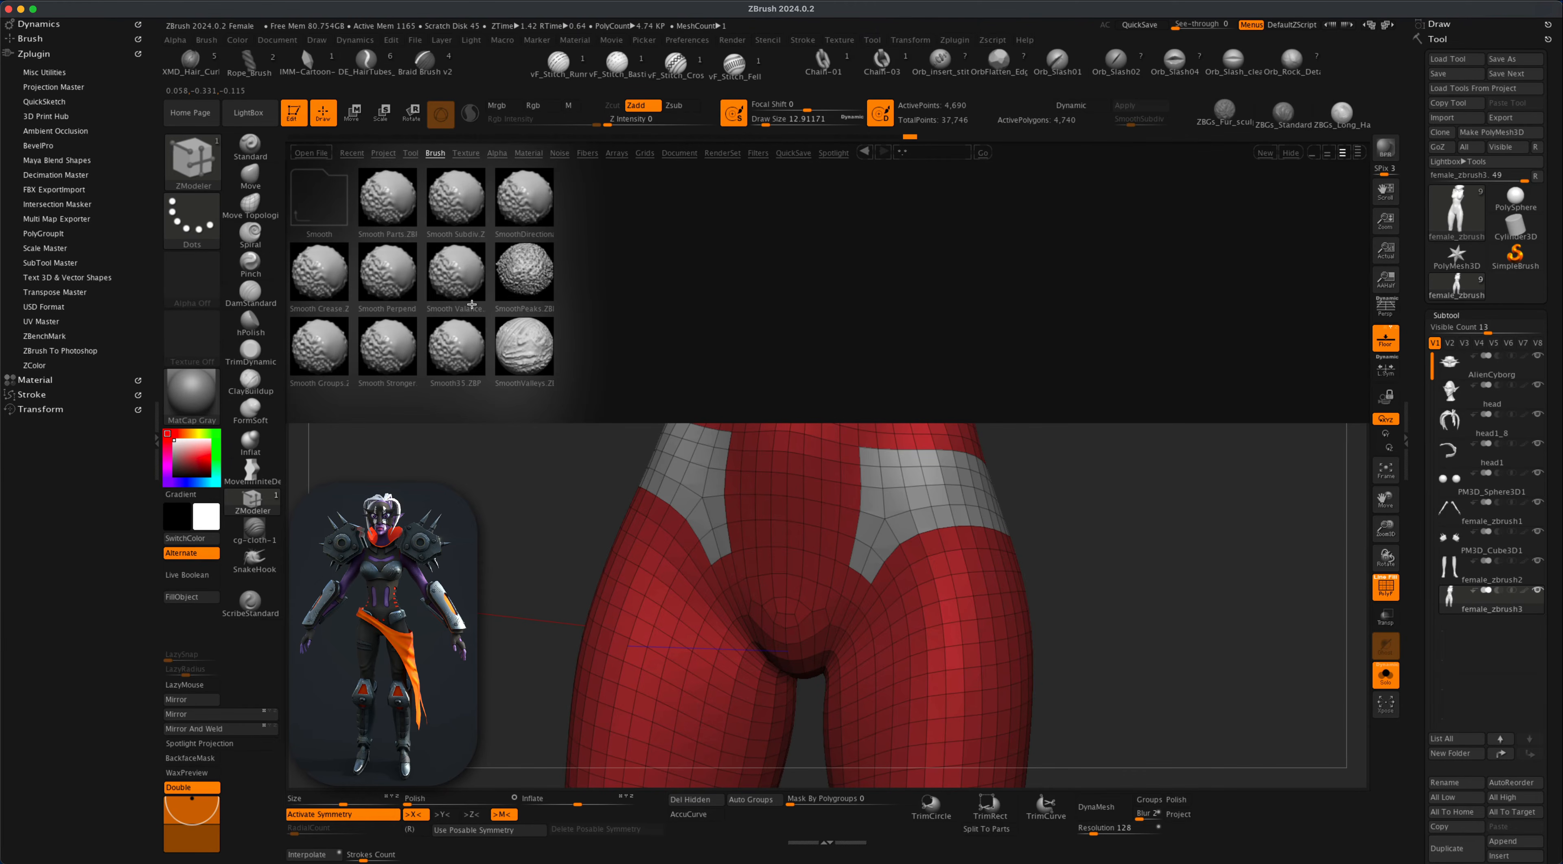
double_click(330, 342)
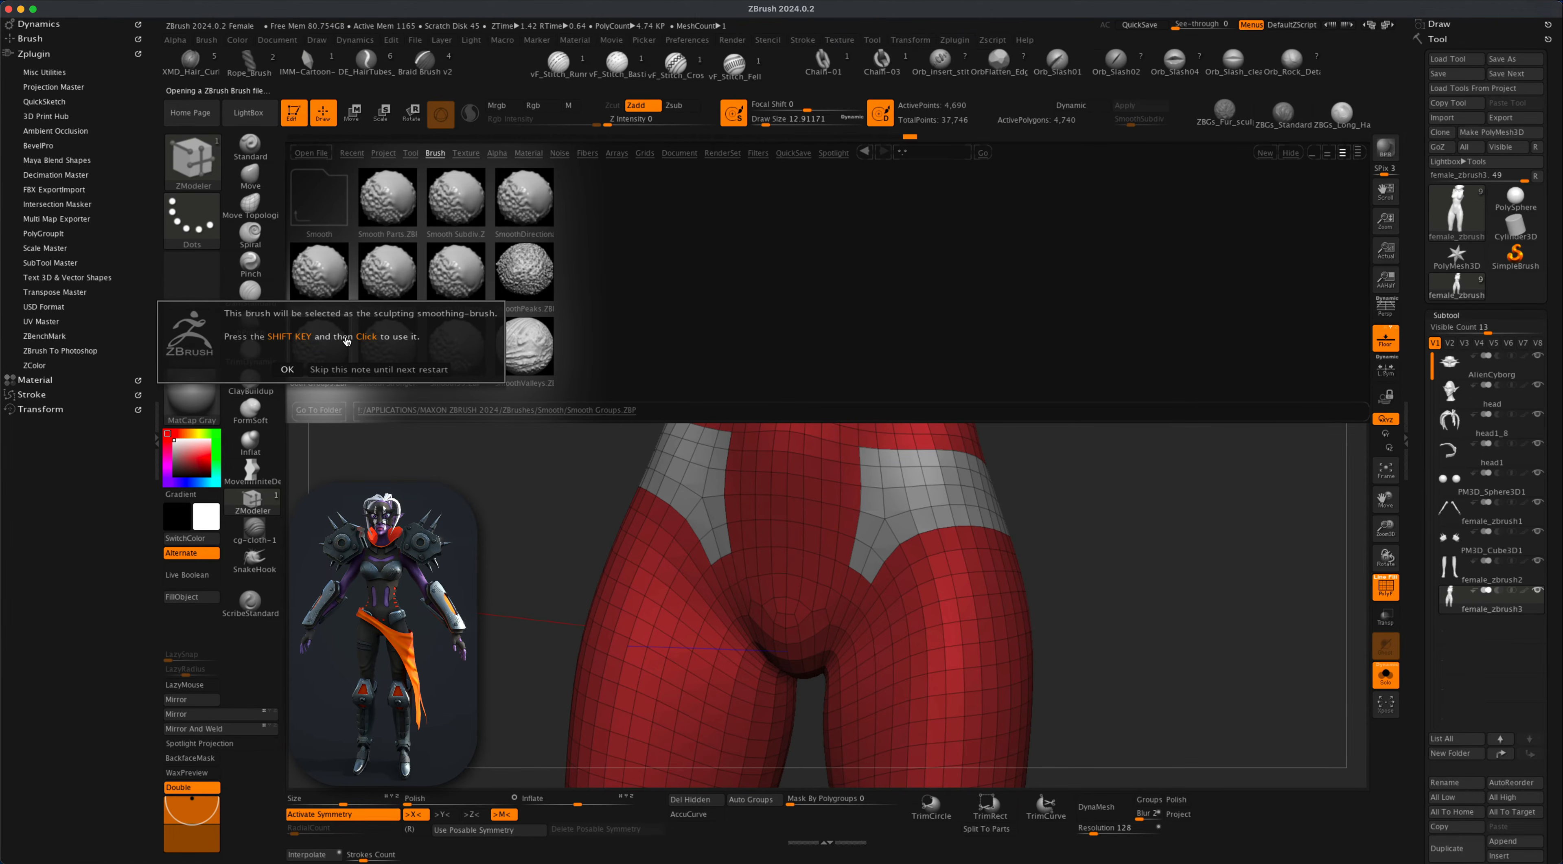
click(288, 370)
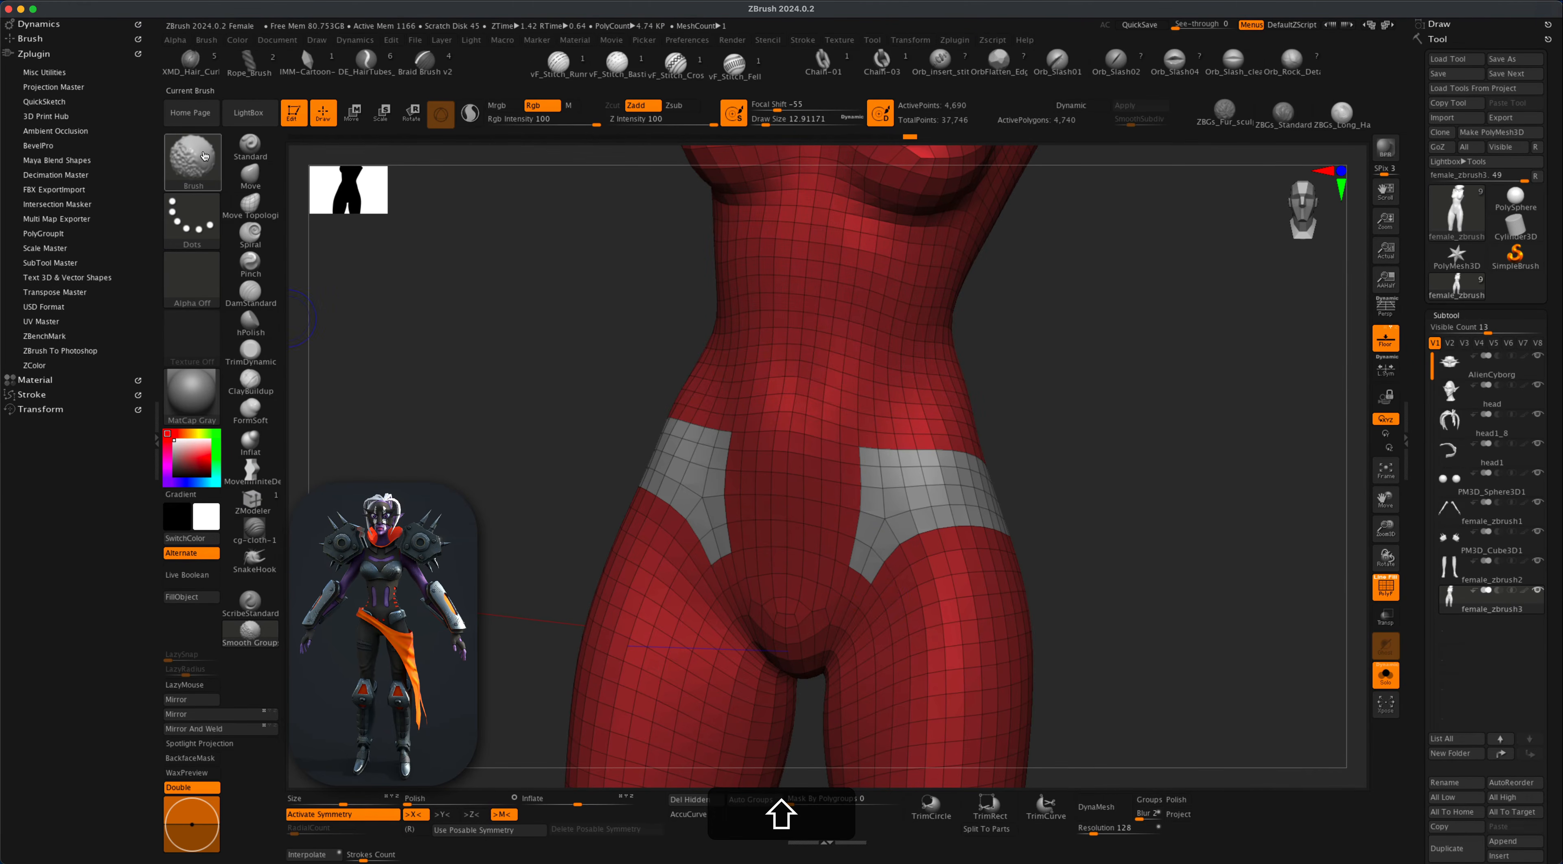
Smooth the jagged border of the white hip polygroup at the front corners and along the back with Smooth Groups.
mouse_move(208, 183)
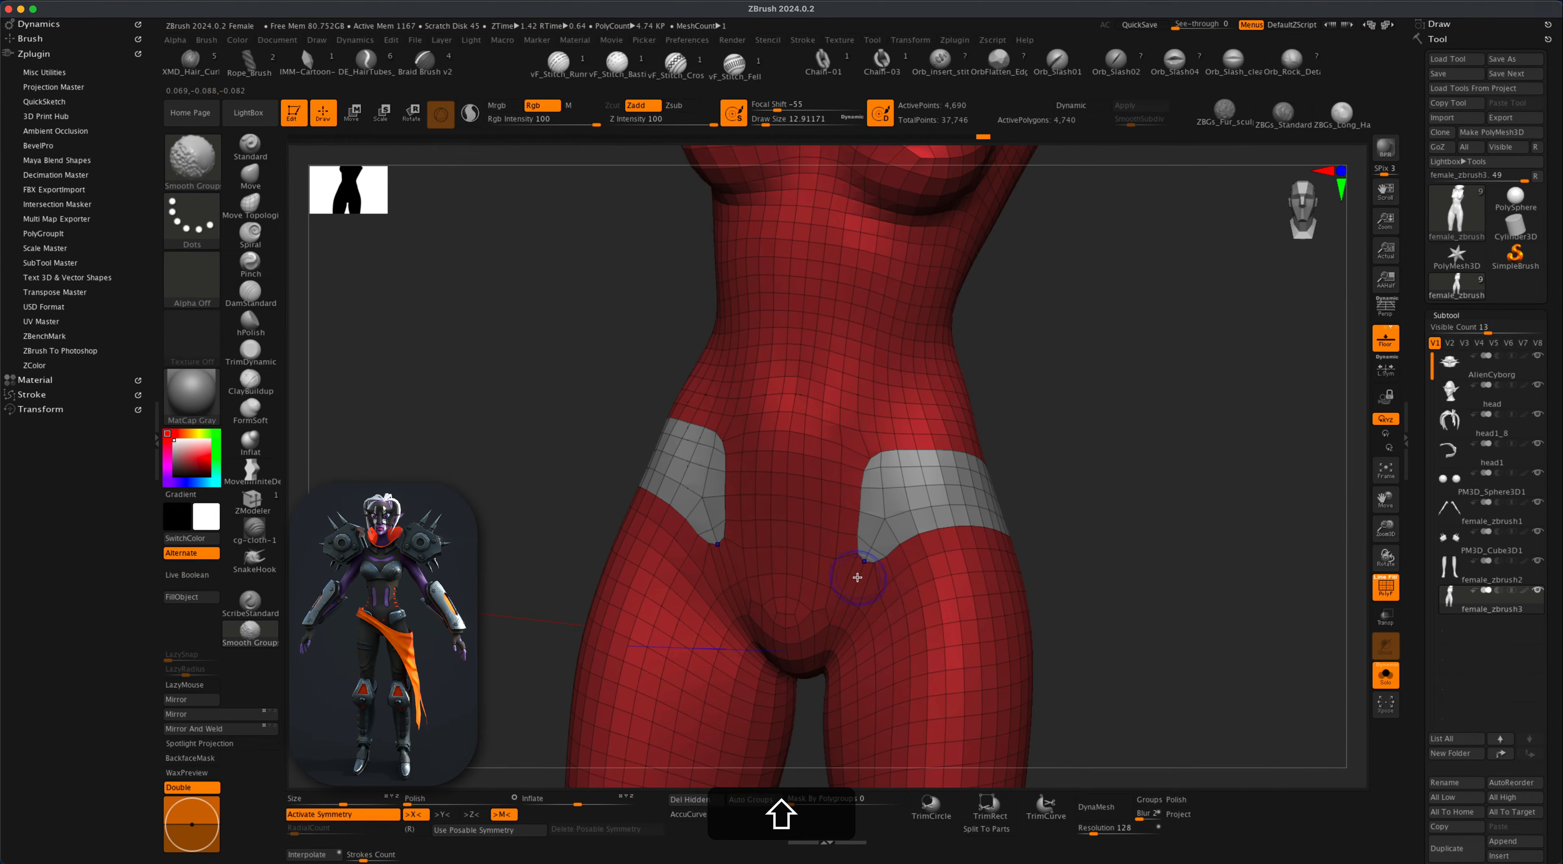
key(b)
key(z)
key(m)
mouse_move(1127, 544)
mouse_down()
mouse_move(905, 548)
mouse_move(937, 494)
mouse_move(916, 525)
mouse_up()
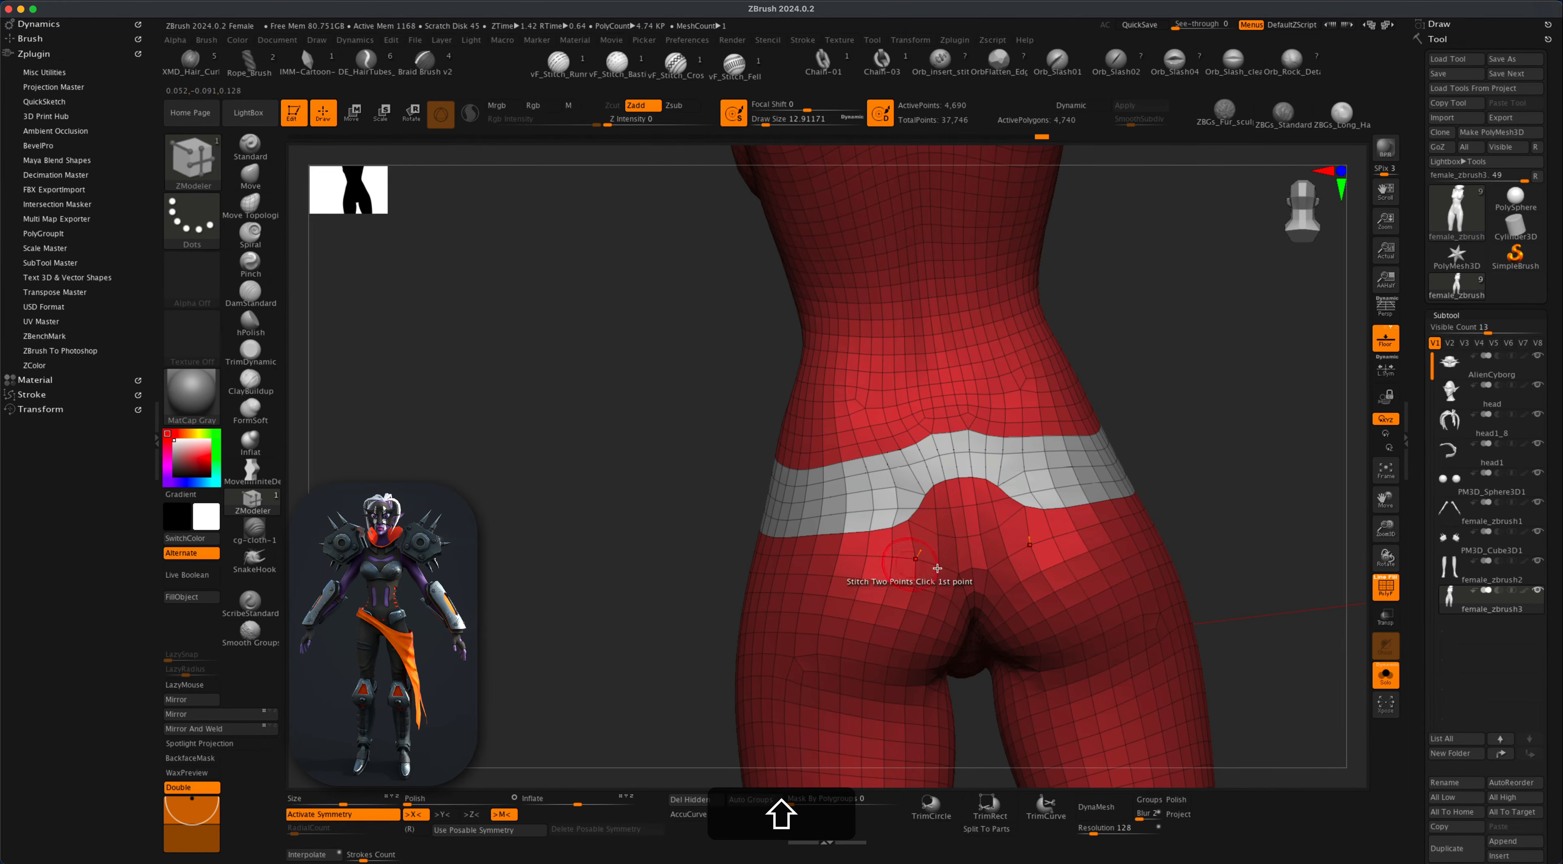
drag(1198, 506, 1148, 487)
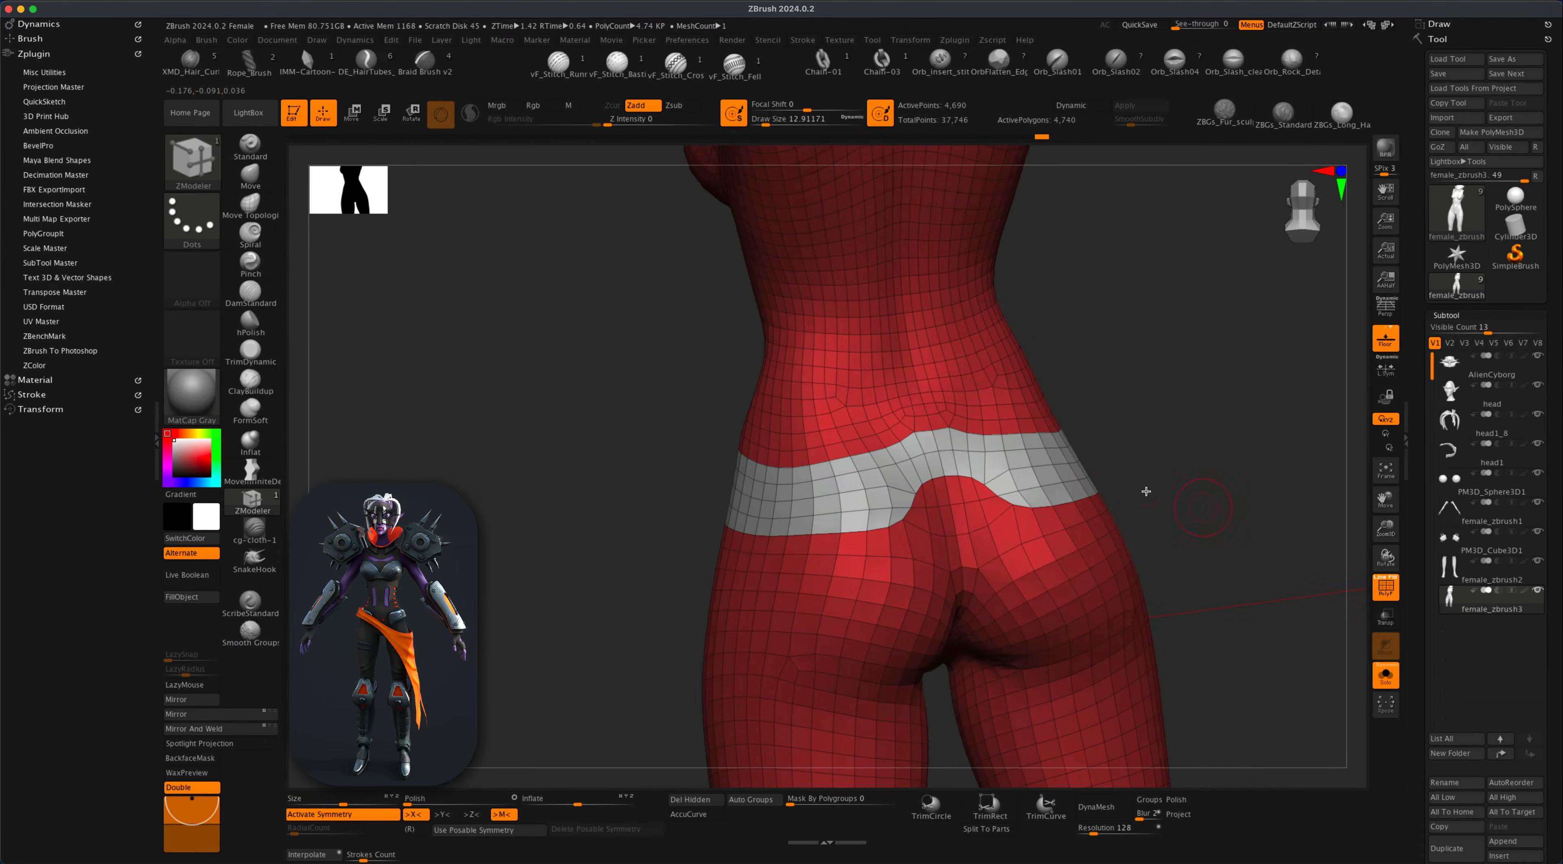
key(shift)
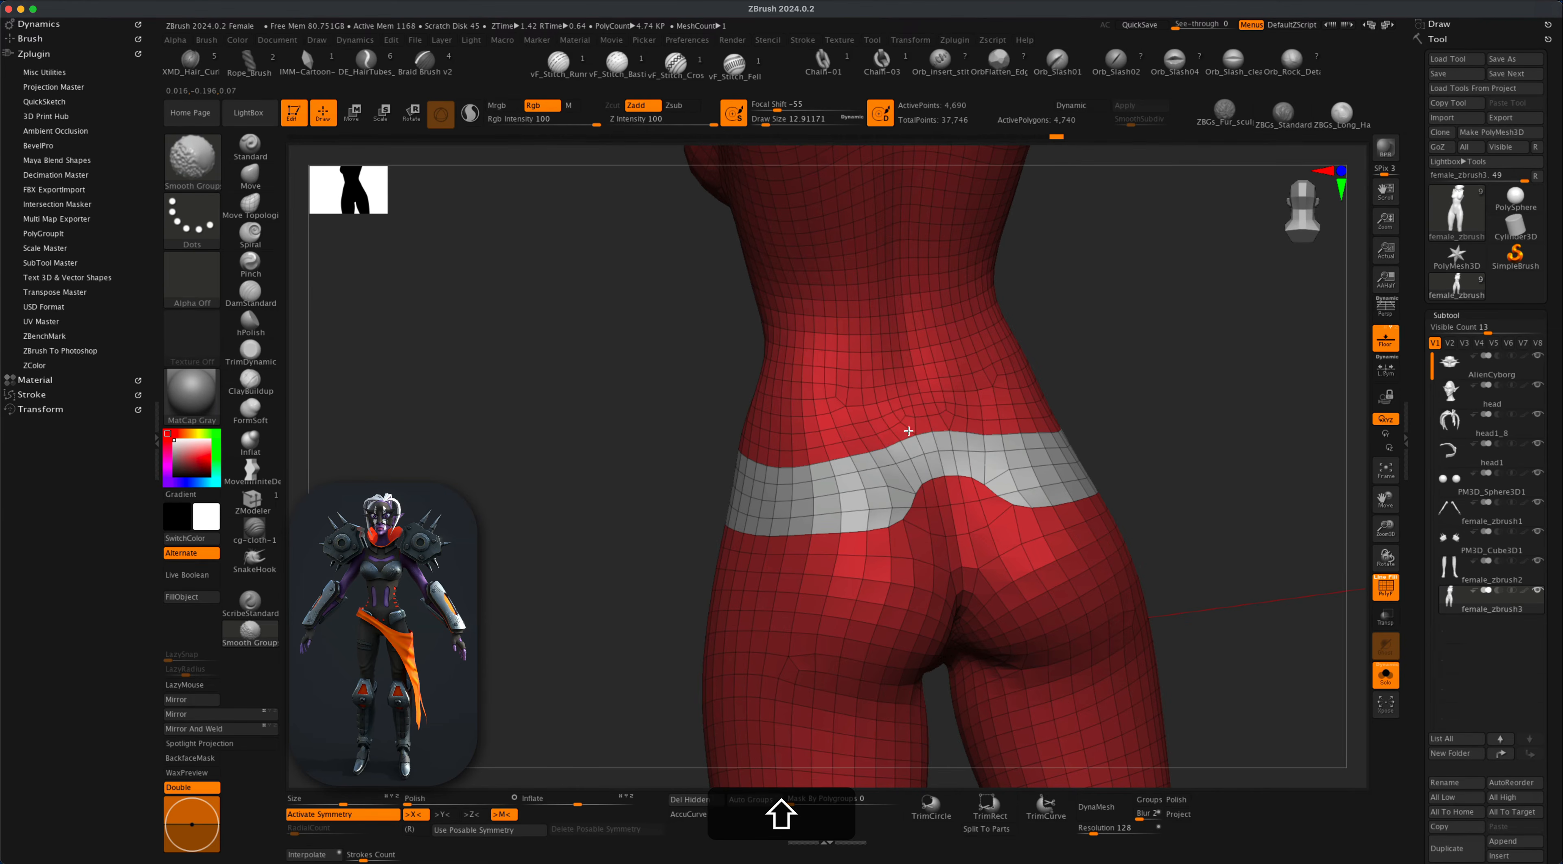
drag(603, 495, 715, 498)
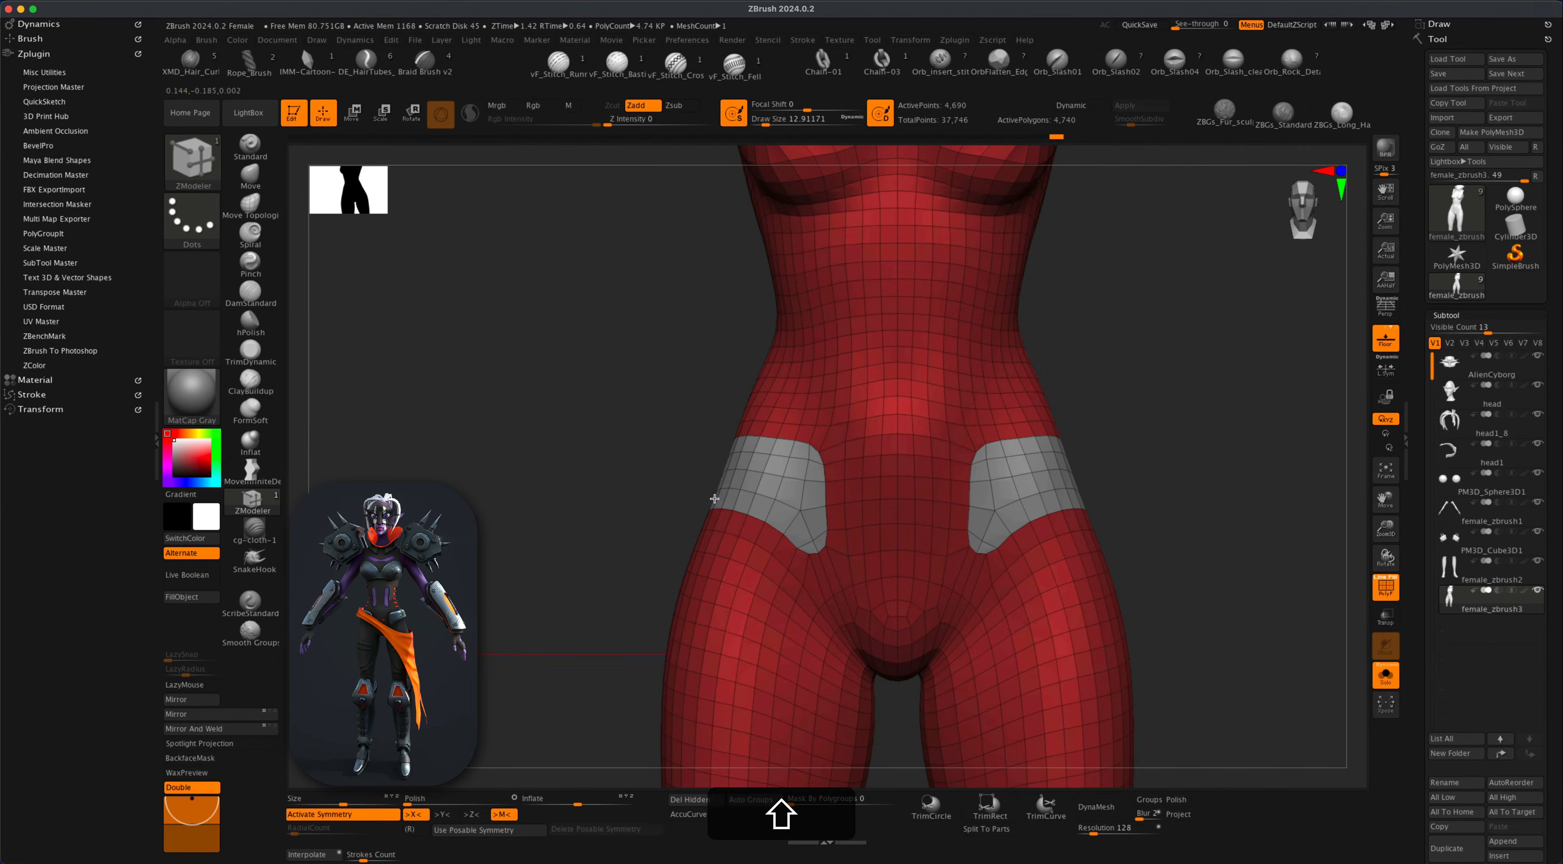
Extrude the white hip polygons outward into raised panels using ZModeler's Extrude with the A Single Poly target.
alt+drag(1190, 580, 1064, 584)
alt+drag(1063, 584, 1043, 558)
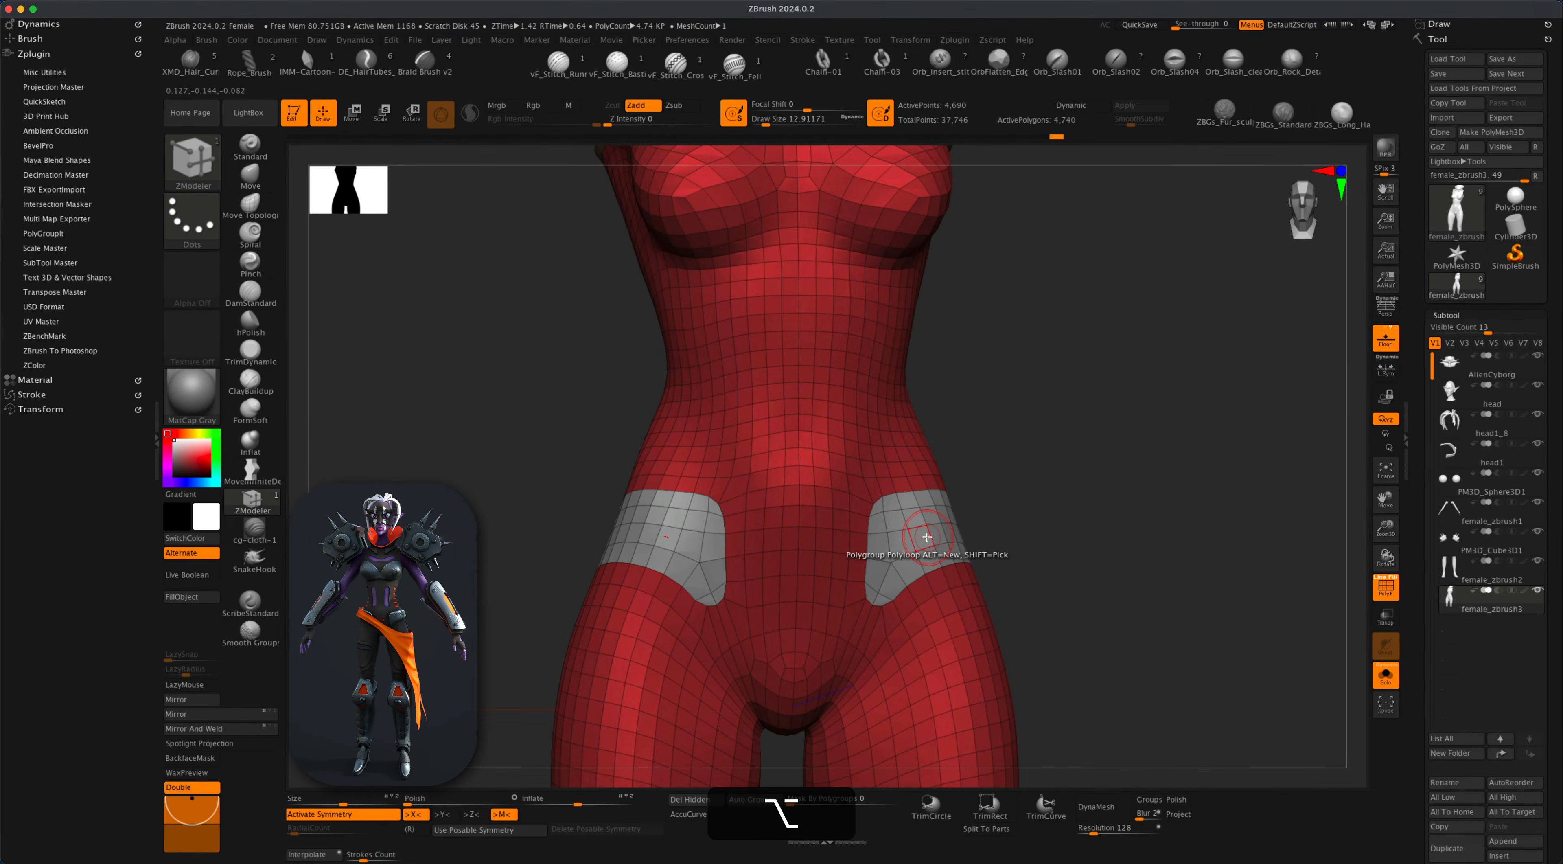
key(space)
click(777, 437)
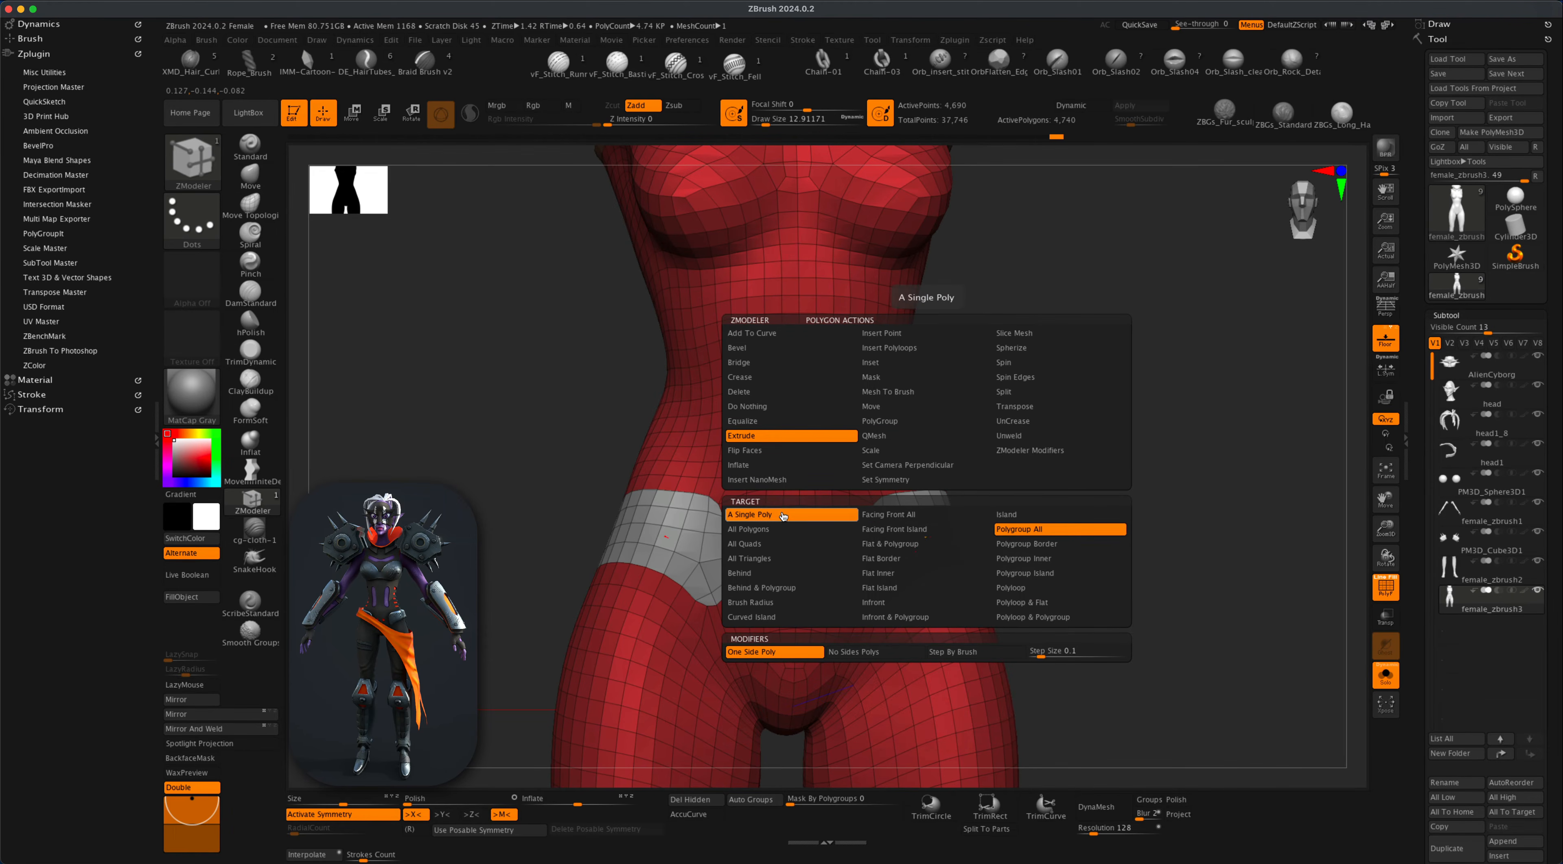
click(746, 516)
drag(1068, 534, 1079, 543)
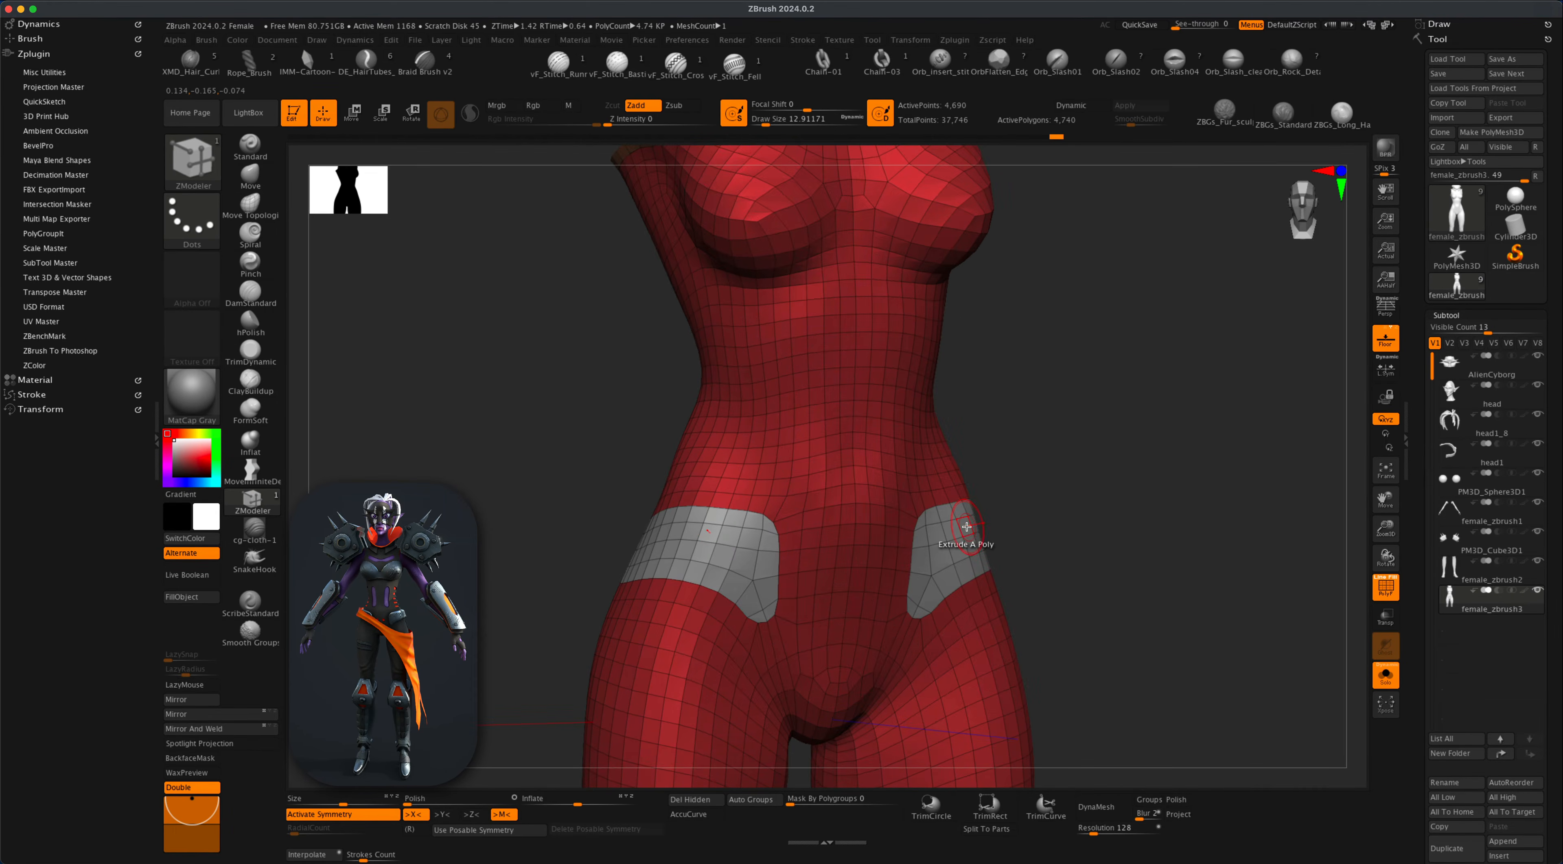
drag(967, 526, 1000, 526)
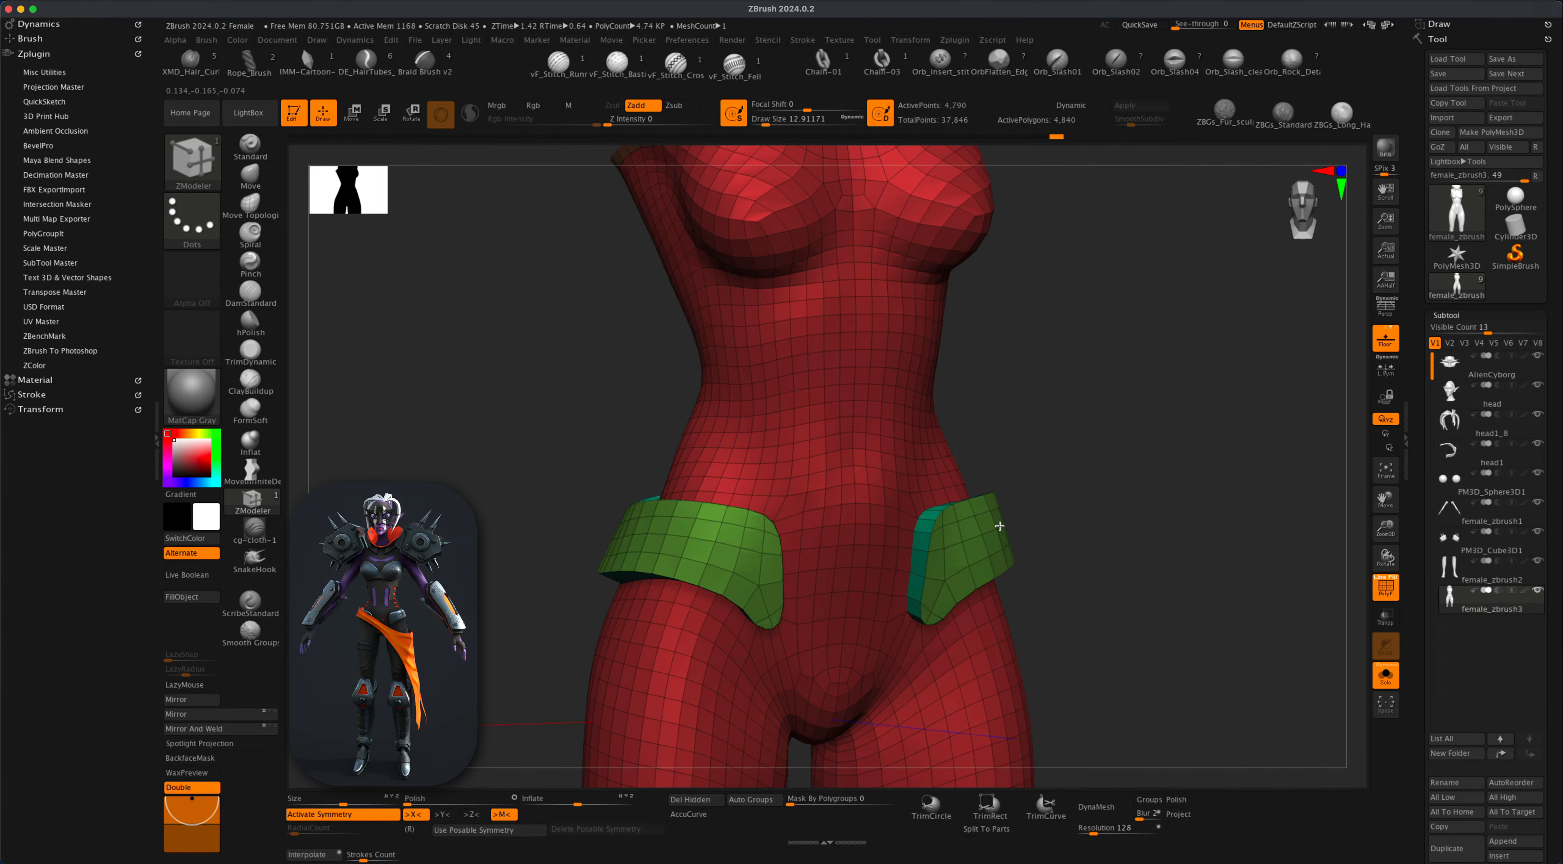
Bevel the outer rim of the extruded hip panels with the EdgeLoop Complete target, undoing the stray bevel across the torso.
drag(1093, 583, 1127, 586)
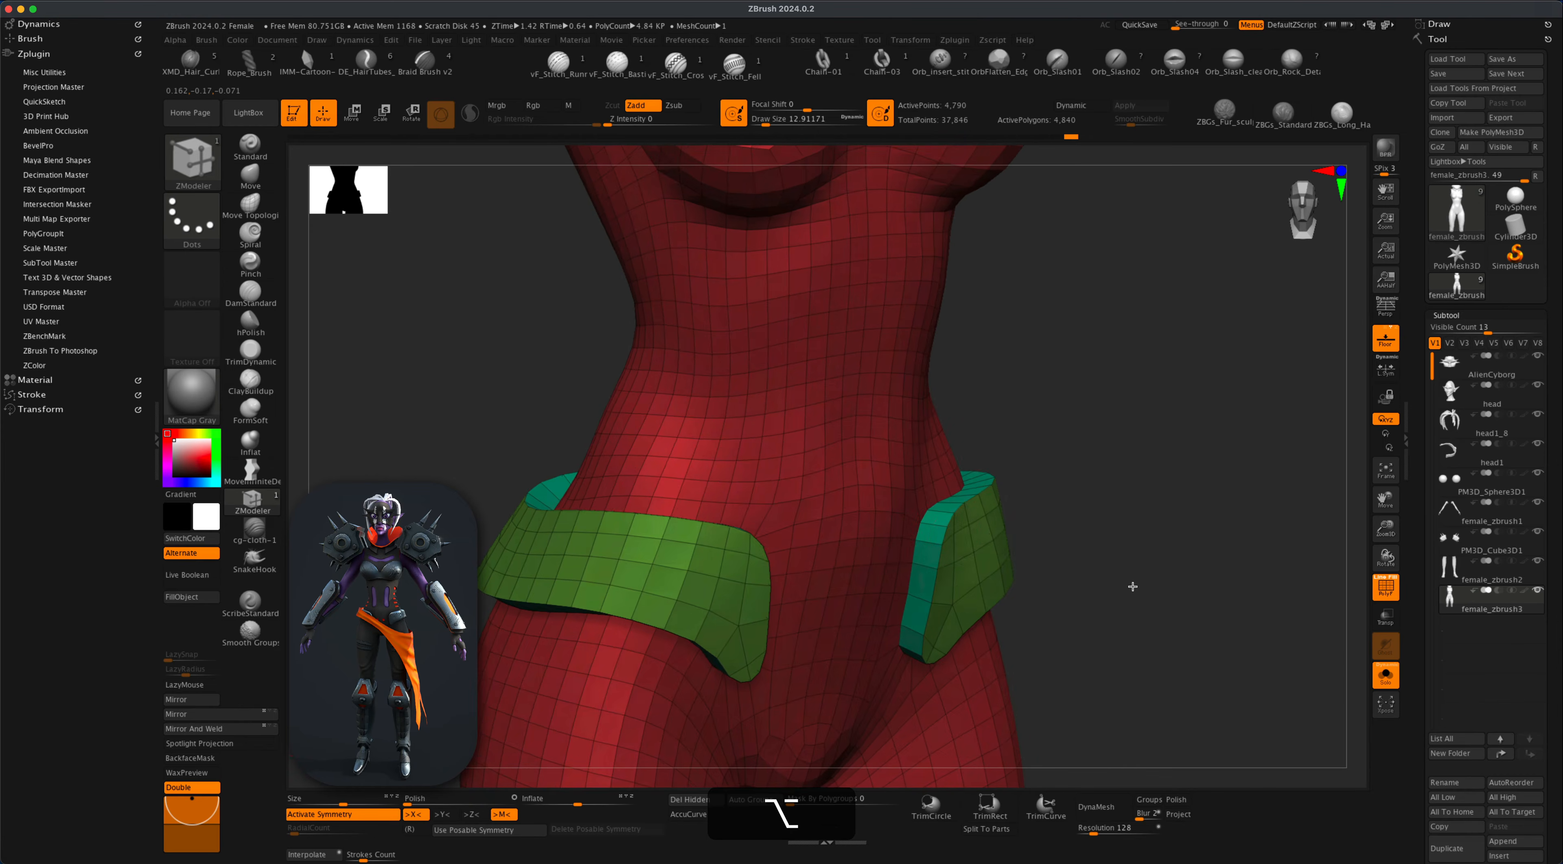
key(space)
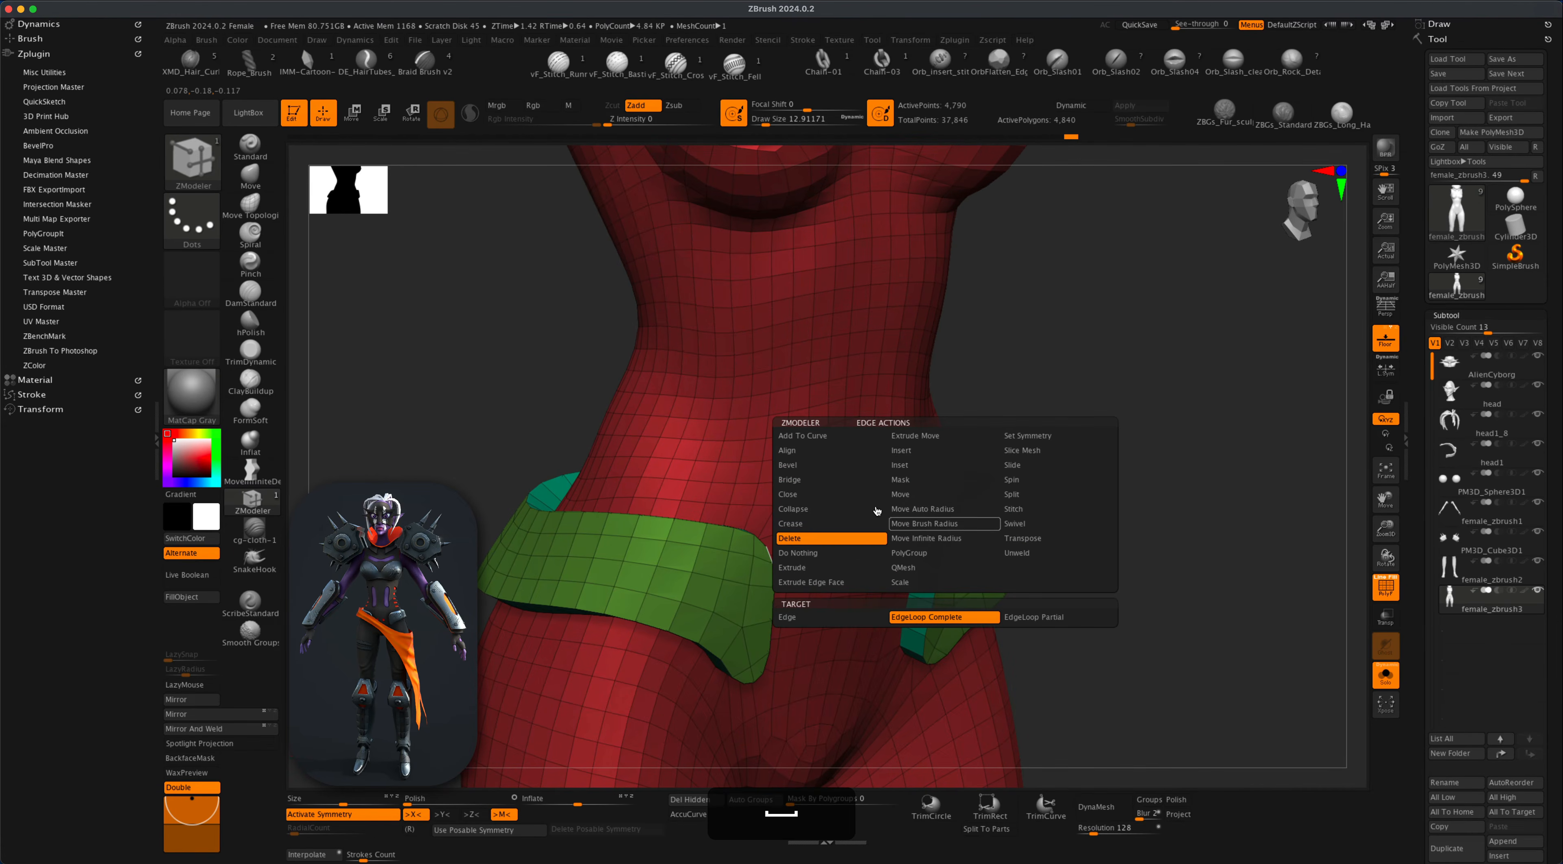
click(789, 465)
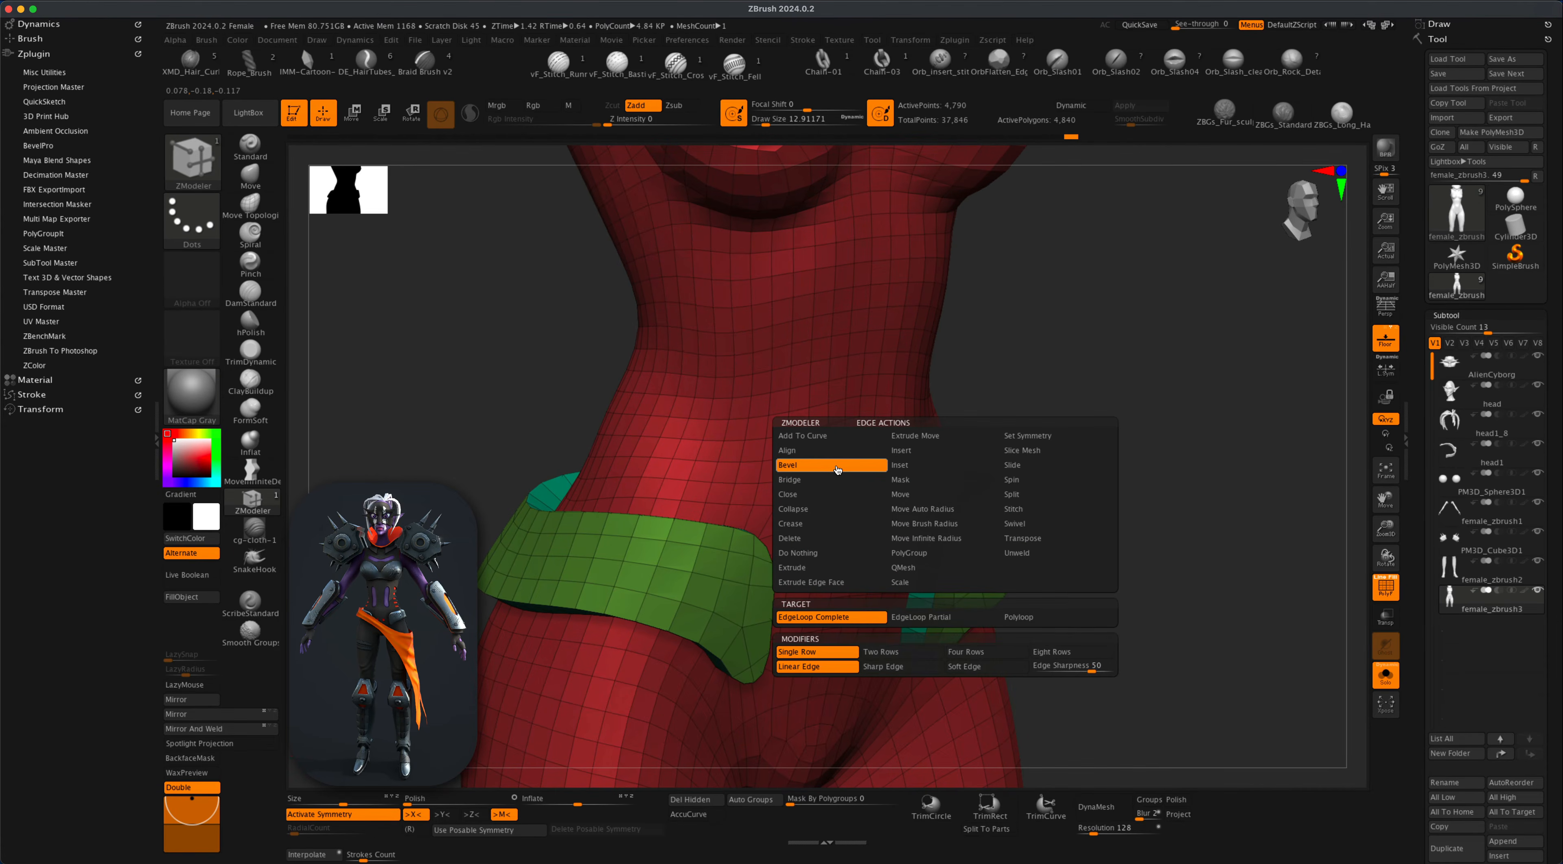
click(837, 617)
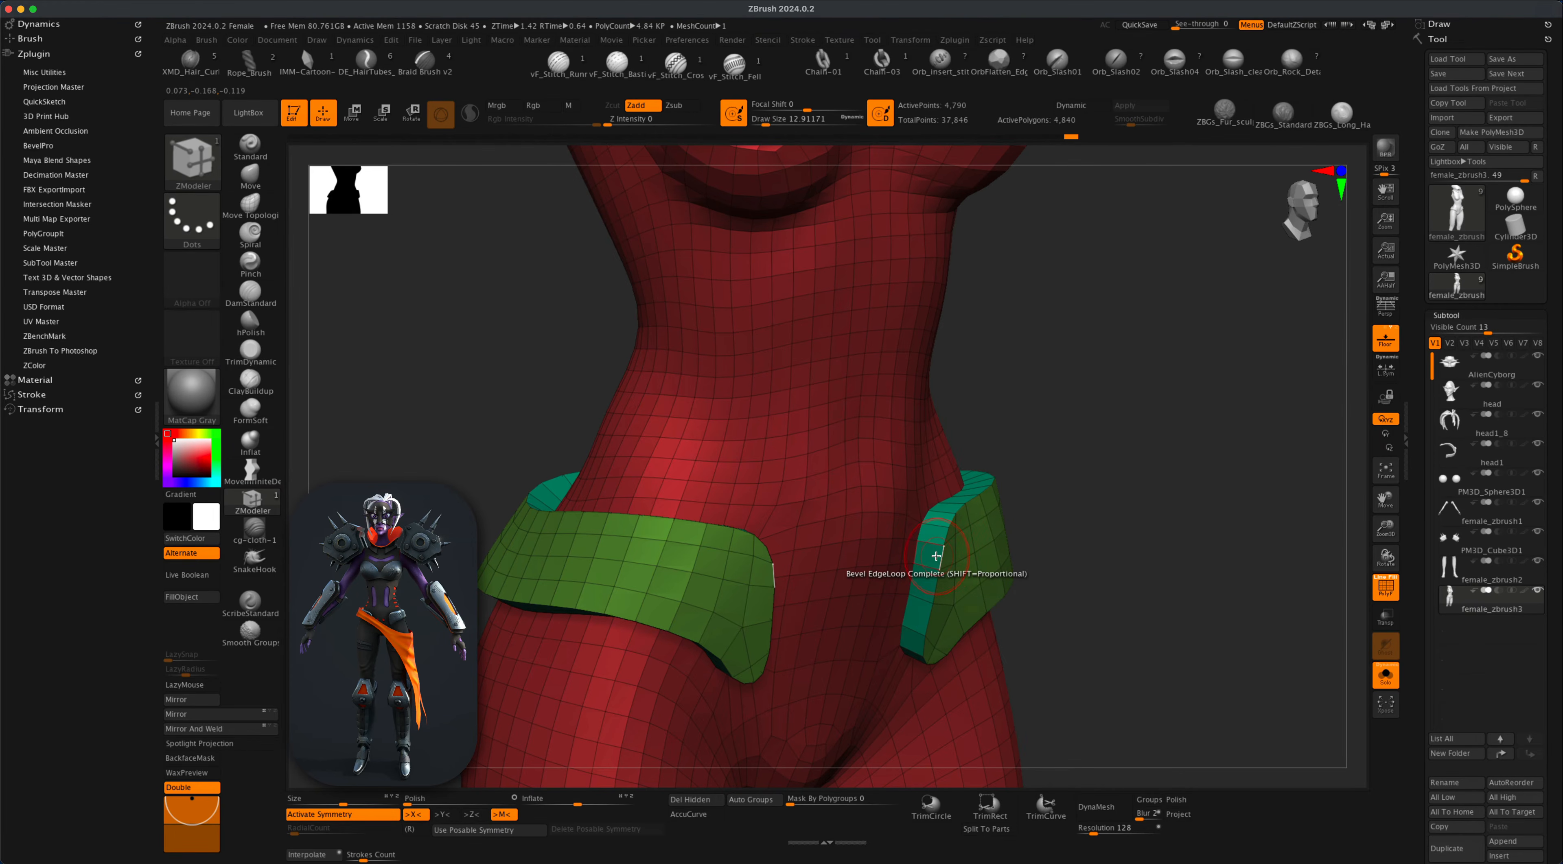
mouse_move(1068, 544)
alt+mouse_down()
mouse_move(1079, 594)
mouse_move(1086, 551)
alt+mouse_up()
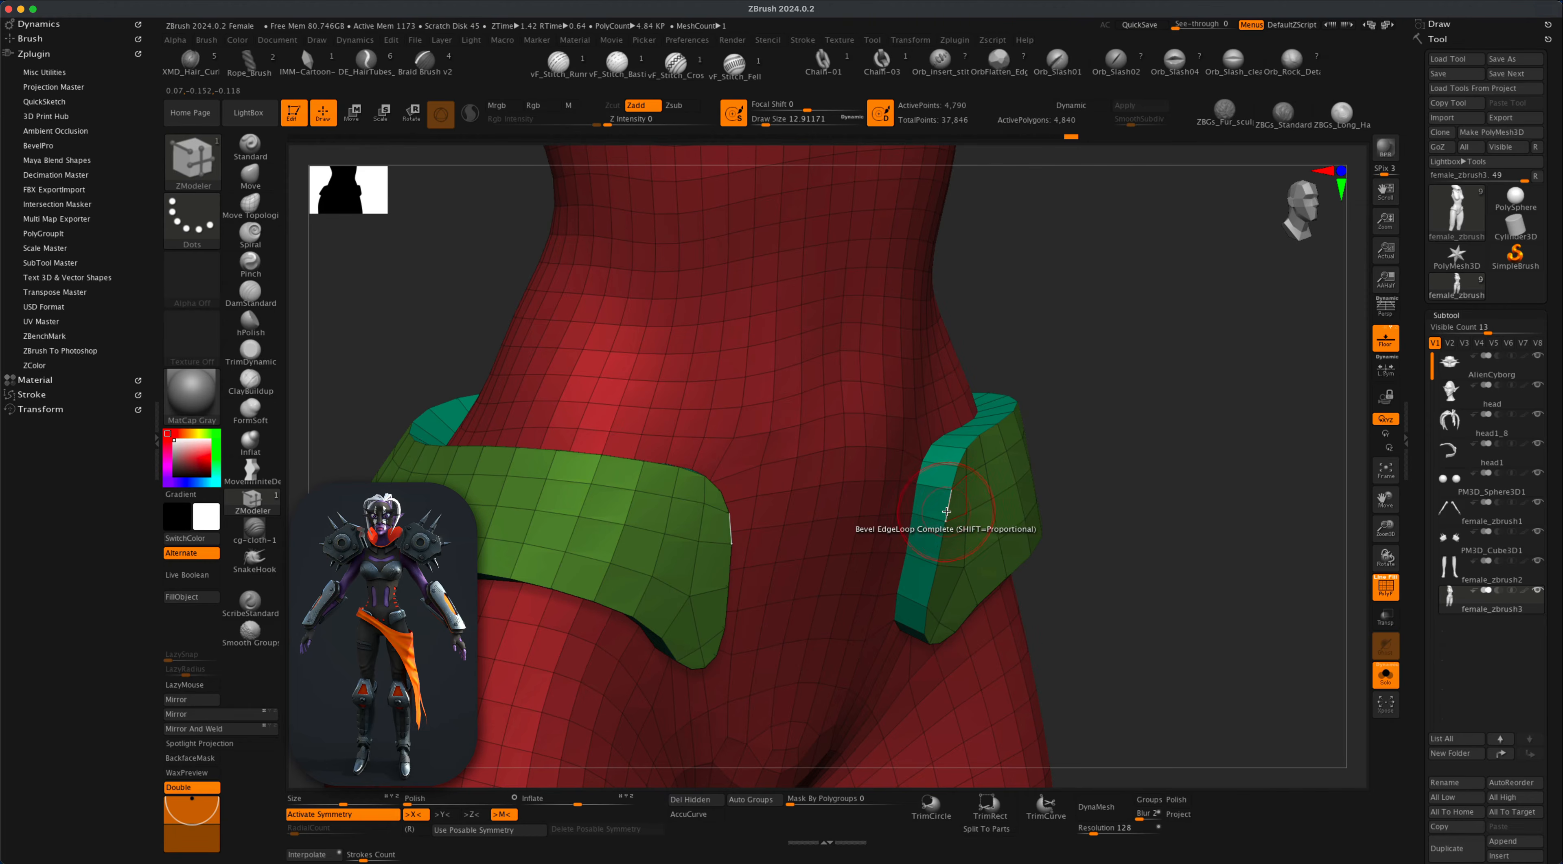
click(949, 513)
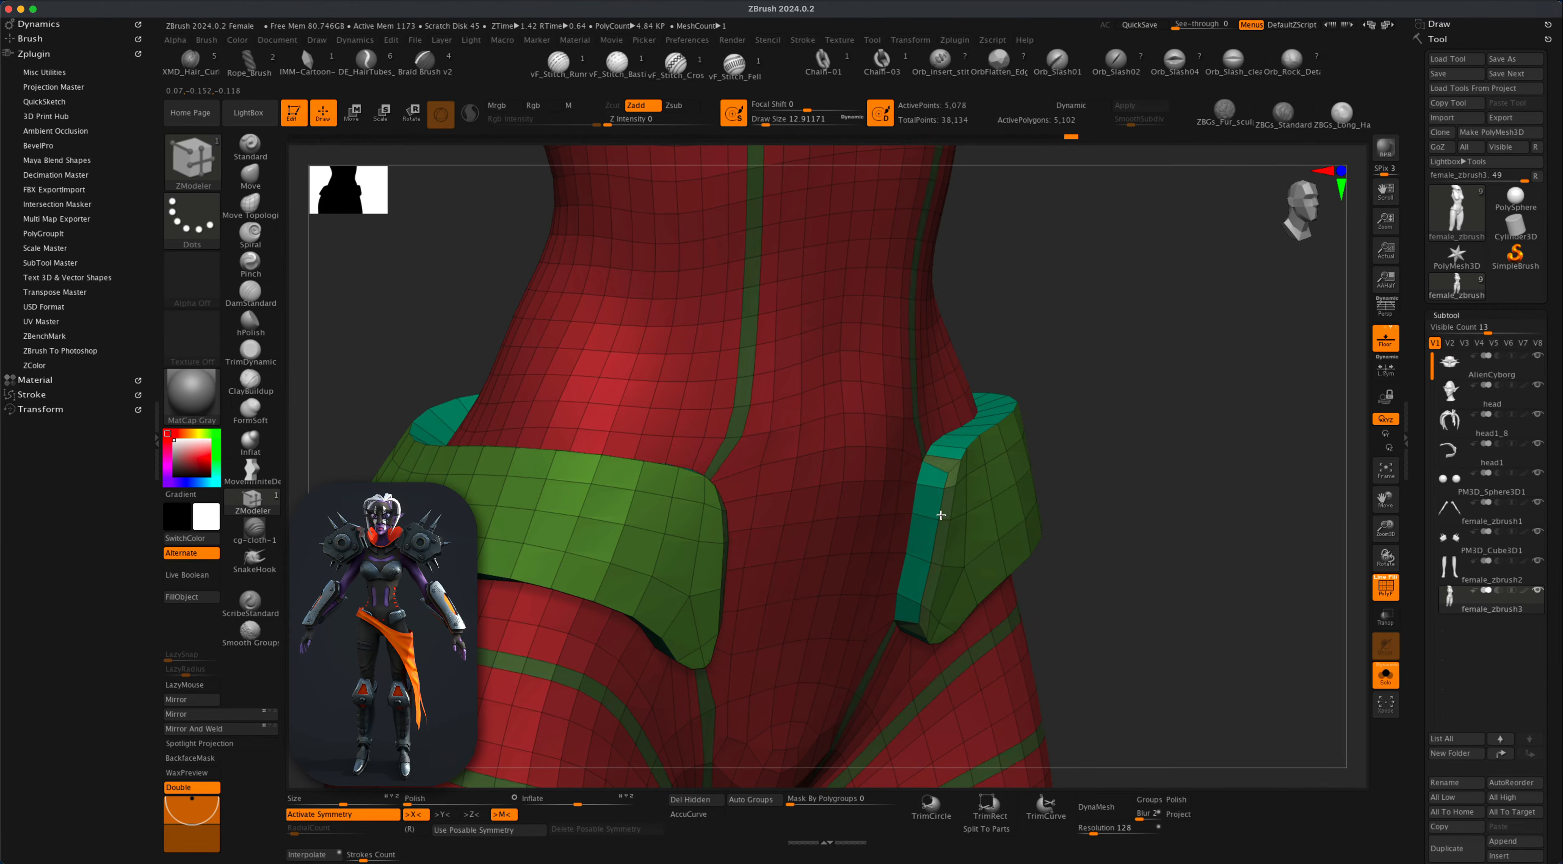
key(super+z)
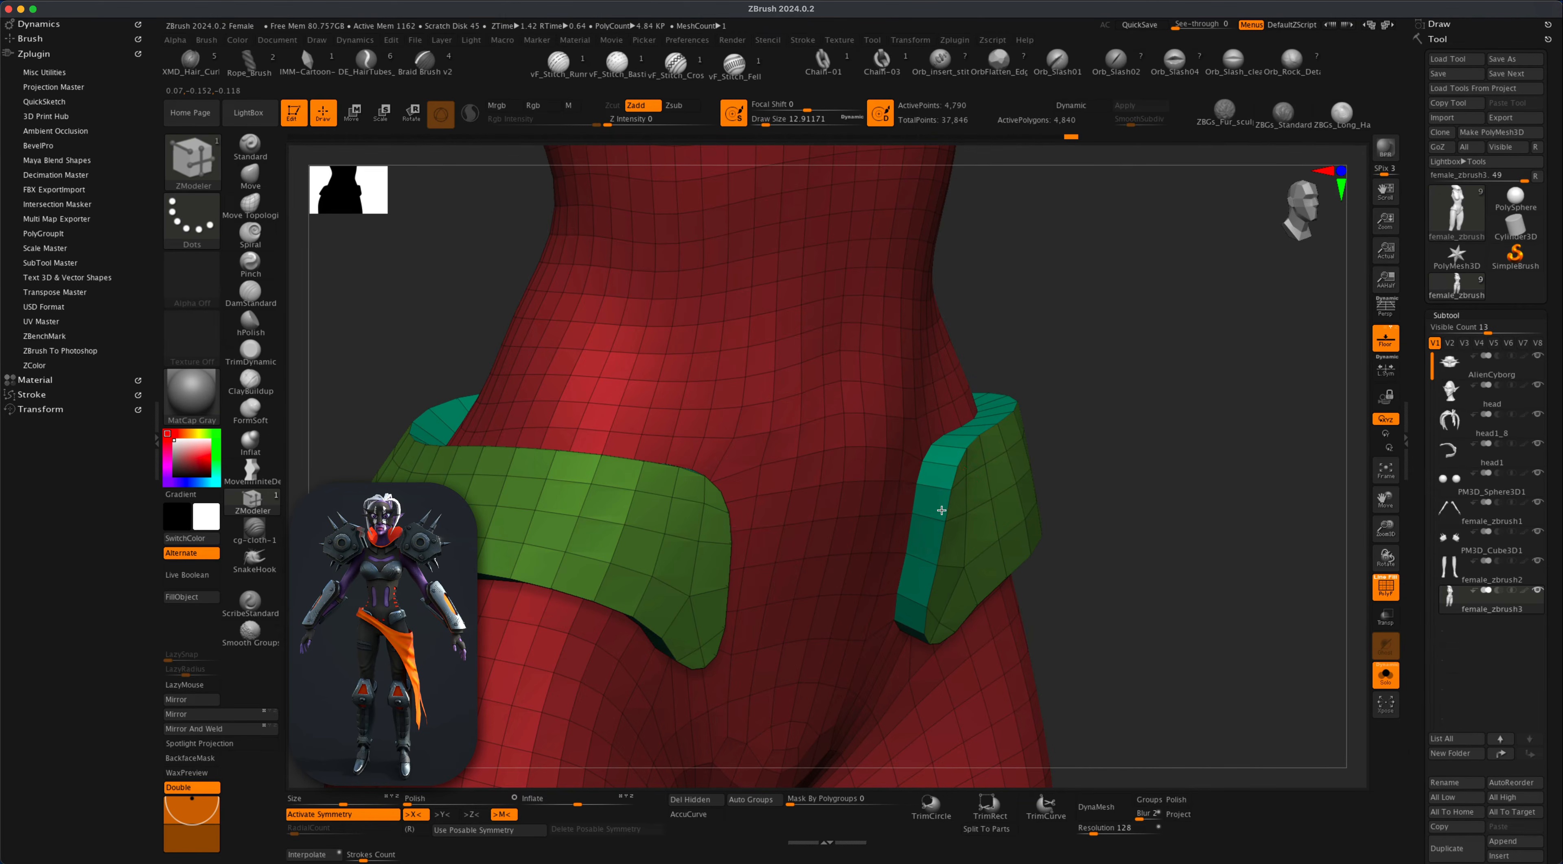
click(943, 511)
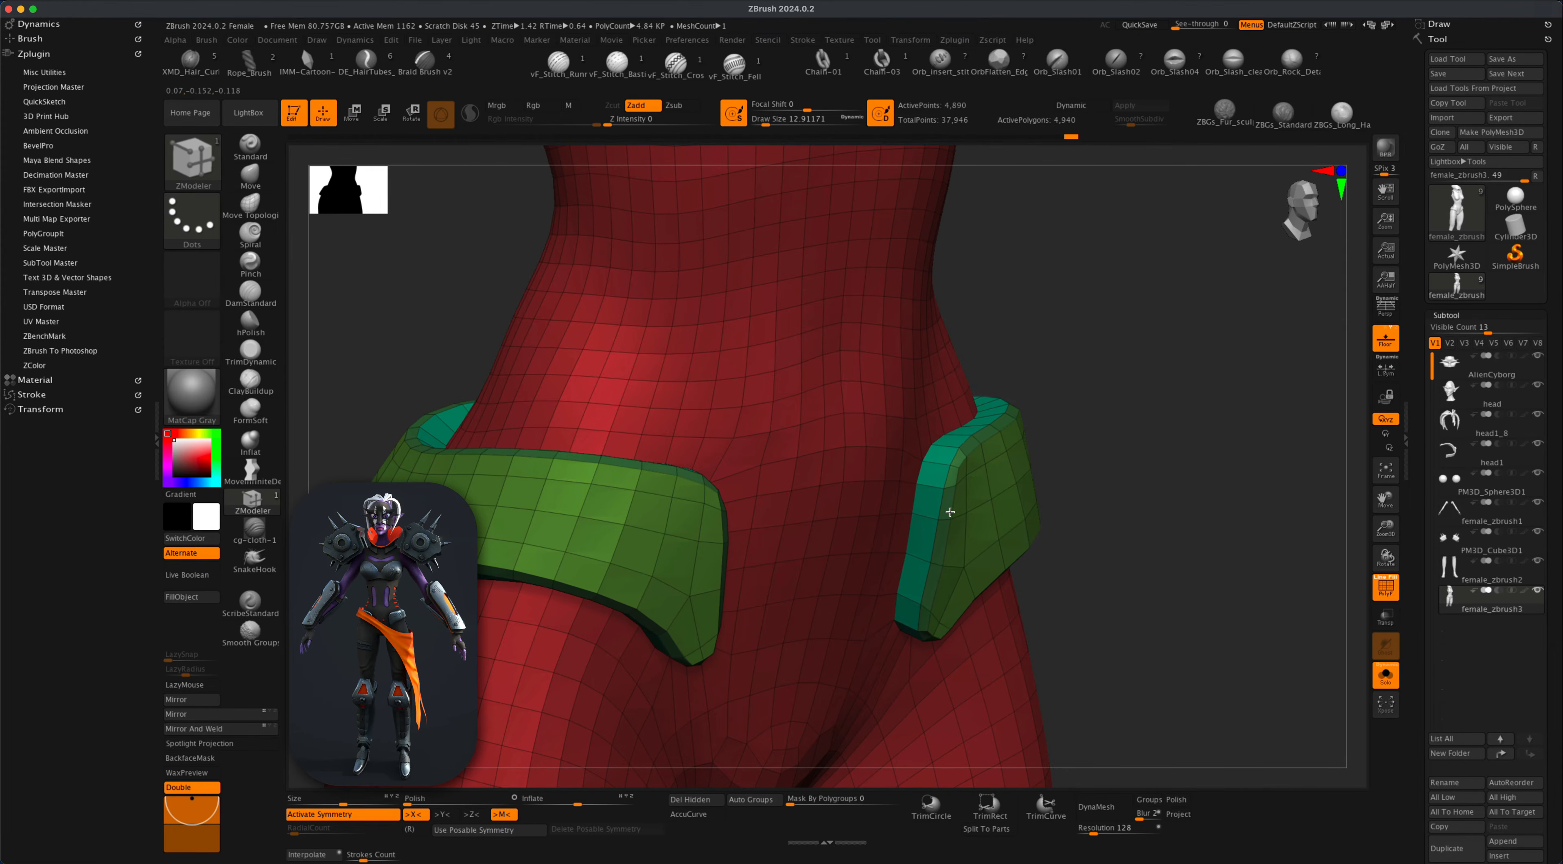
Mark the side and upper polygons of the bust as a temporary white polygroup for extrusion.
alt+drag(1071, 572, 1137, 600)
click(1379, 590)
alt+drag(1228, 628, 1082, 626)
click(1385, 587)
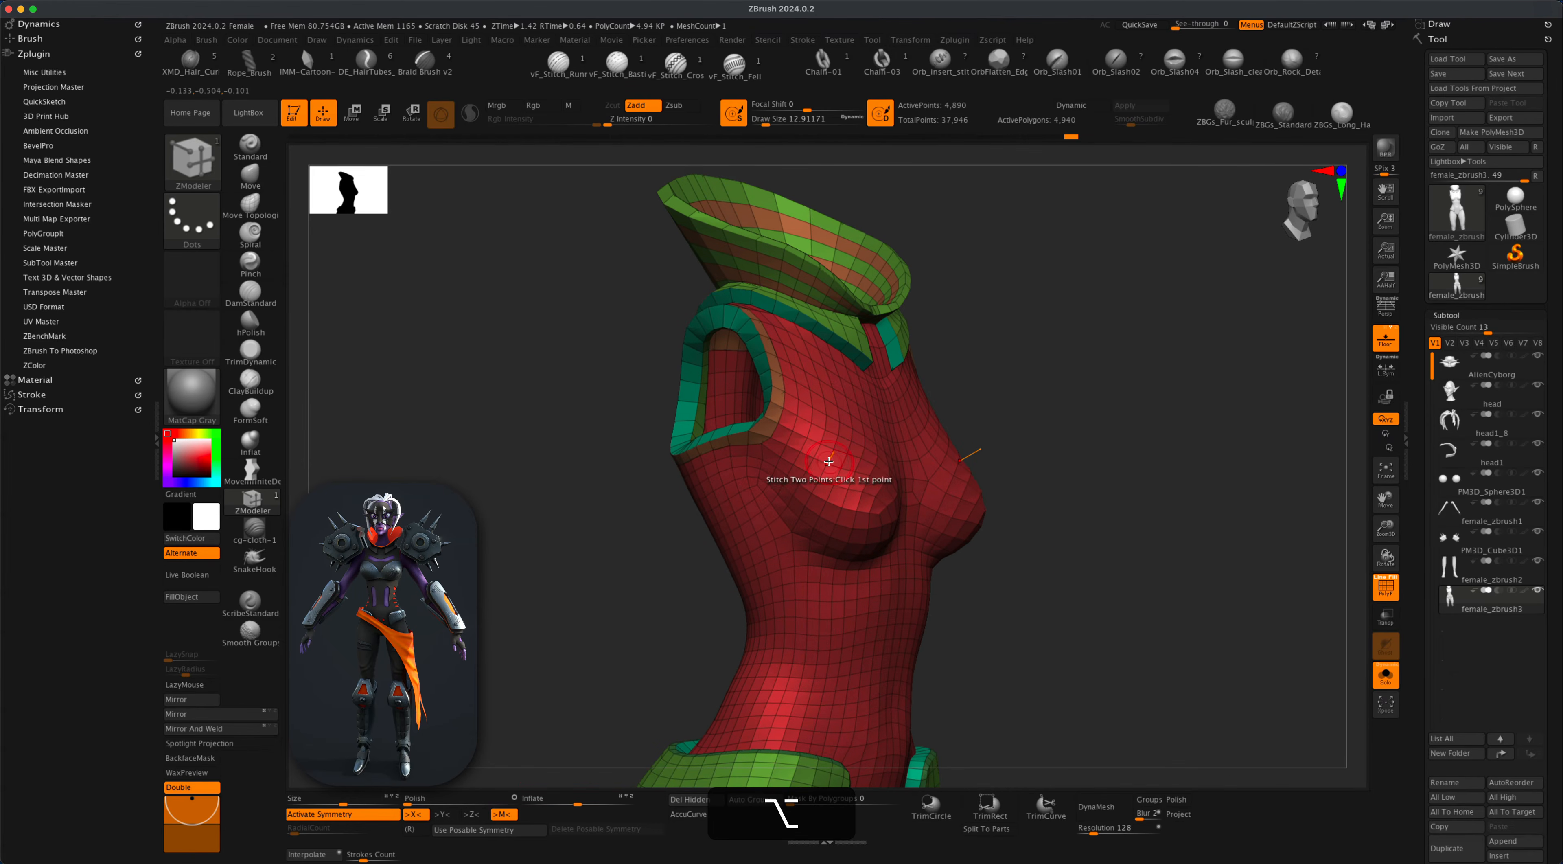
drag(1071, 523, 1025, 573)
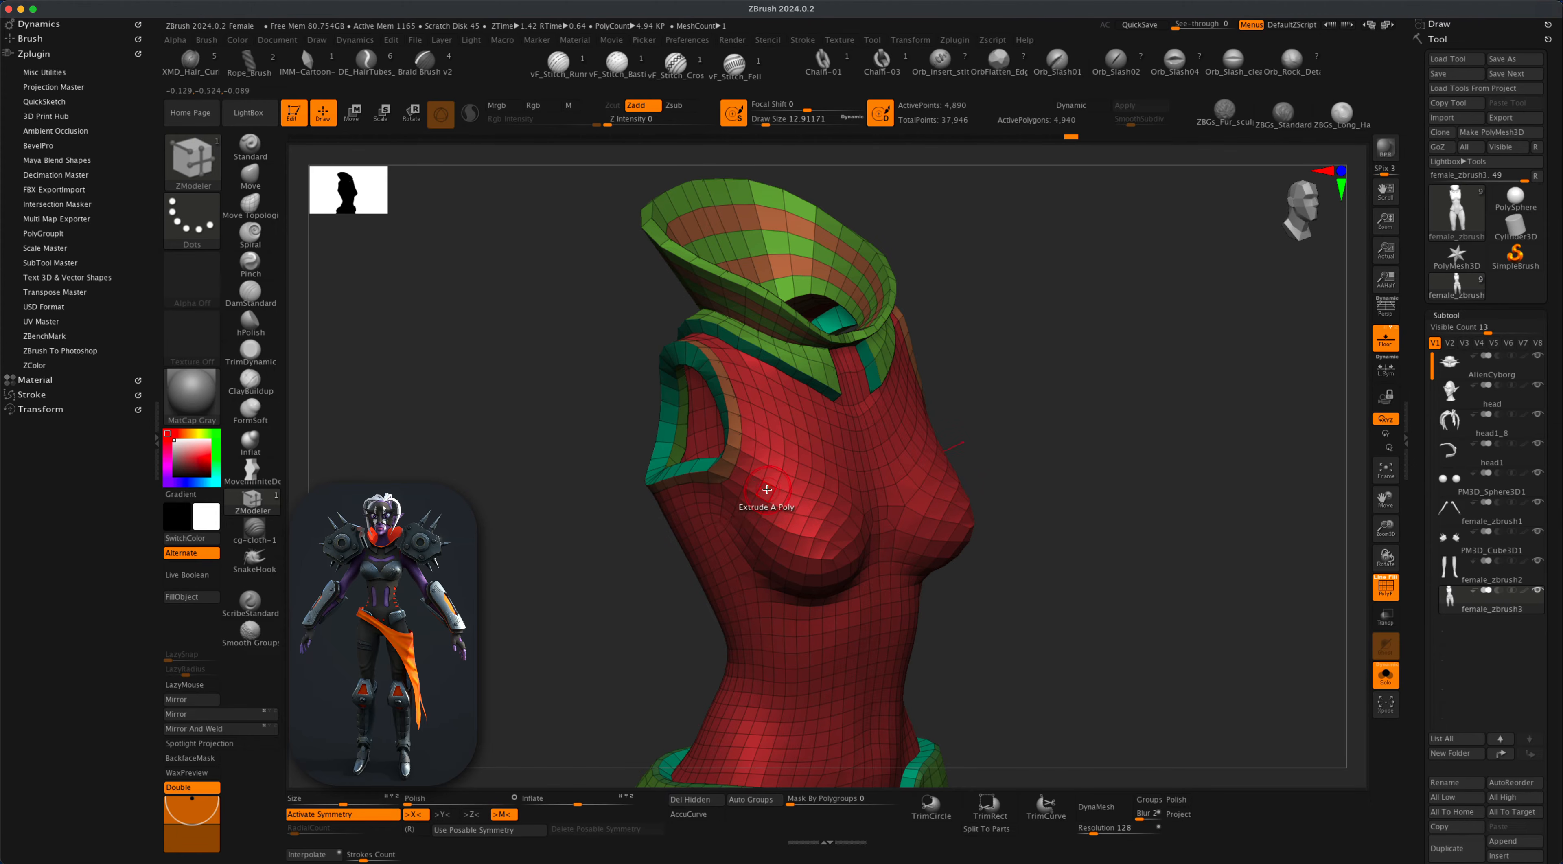
key(alt)
mouse_move(813, 507)
alt+mouse_down()
mouse_move(842, 536)
mouse_move(772, 514)
mouse_move(841, 563)
mouse_move(852, 546)
alt+mouse_up()
drag(1084, 522, 1056, 604)
mouse_move(747, 536)
alt+mouse_down()
mouse_move(844, 570)
mouse_move(743, 550)
alt+mouse_up()
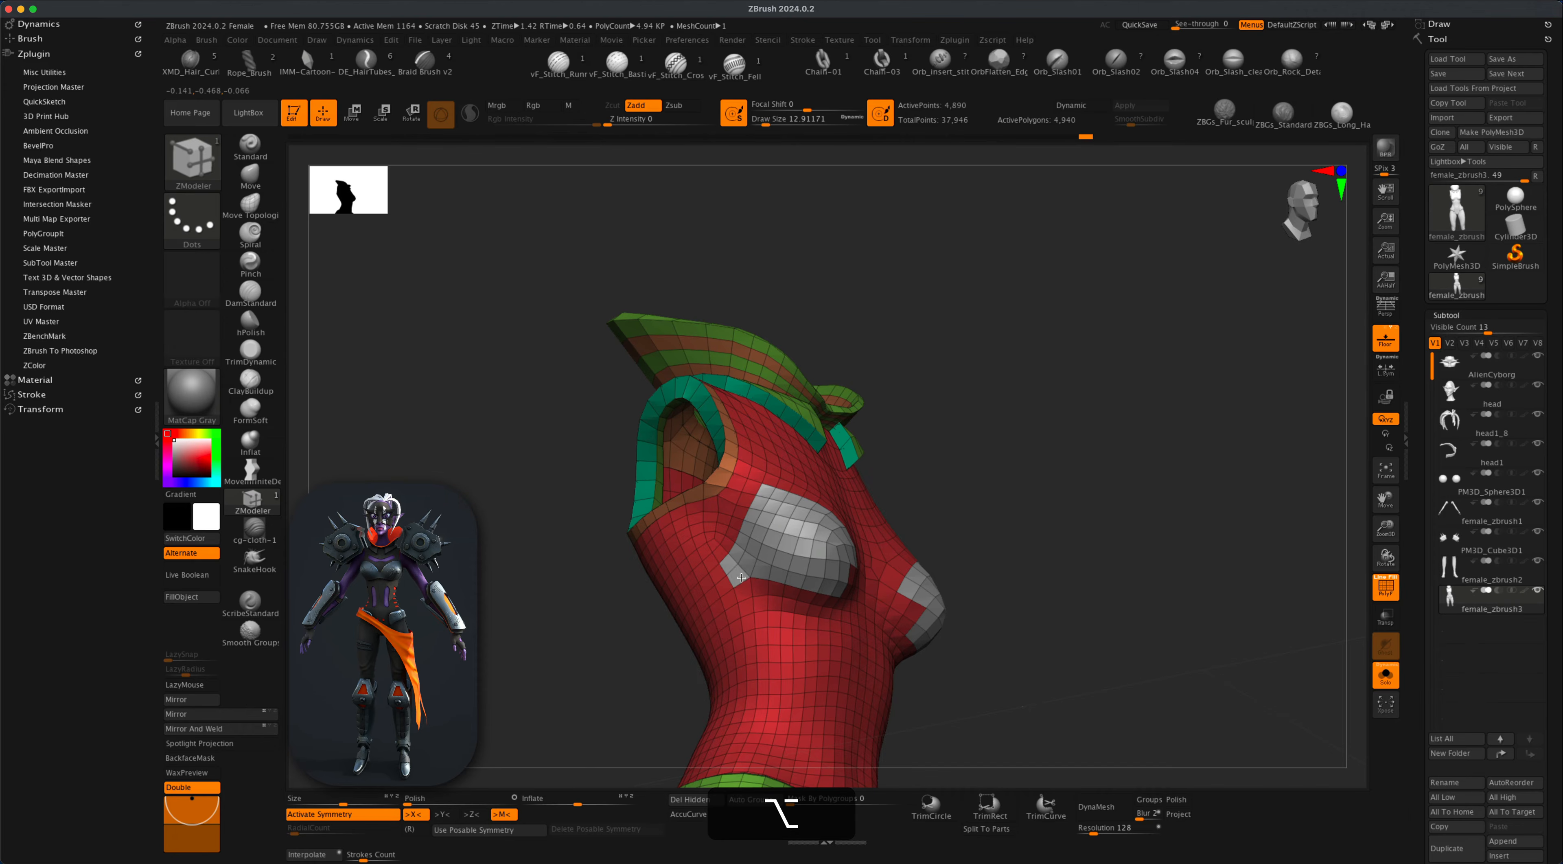
Extend the white polygroup over the front, underside and centre of the bust, undoing the accidental edge loop insertion.
drag(1002, 506, 1085, 490)
mouse_move(834, 565)
alt+mouse_down()
mouse_move(827, 598)
mouse_move(844, 576)
mouse_move(841, 517)
alt+mouse_up()
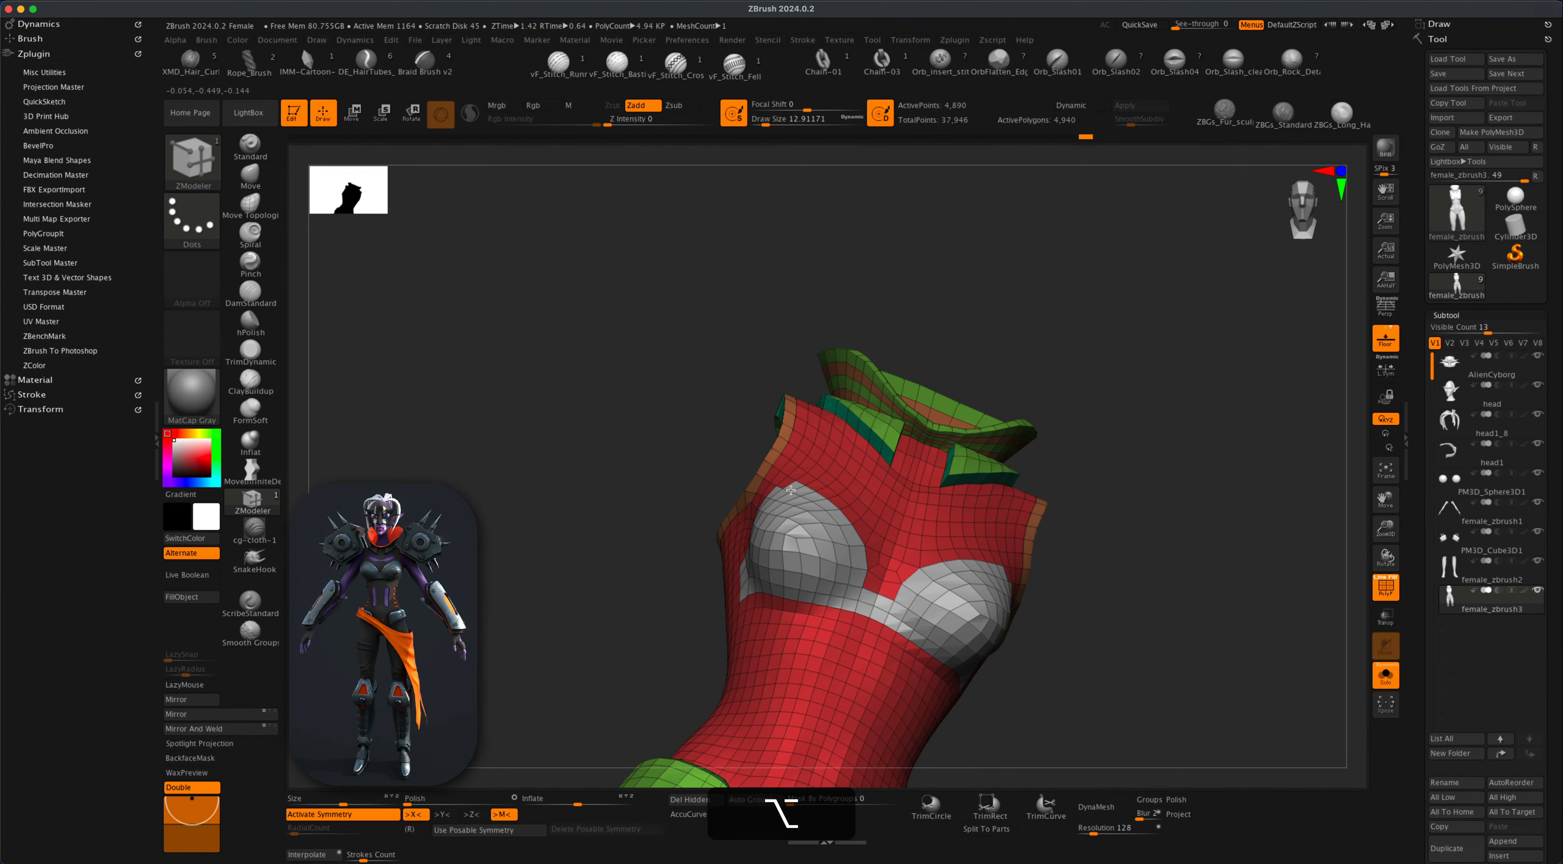
mouse_move(1159, 537)
mouse_down()
mouse_move(781, 483)
mouse_move(747, 497)
mouse_up()
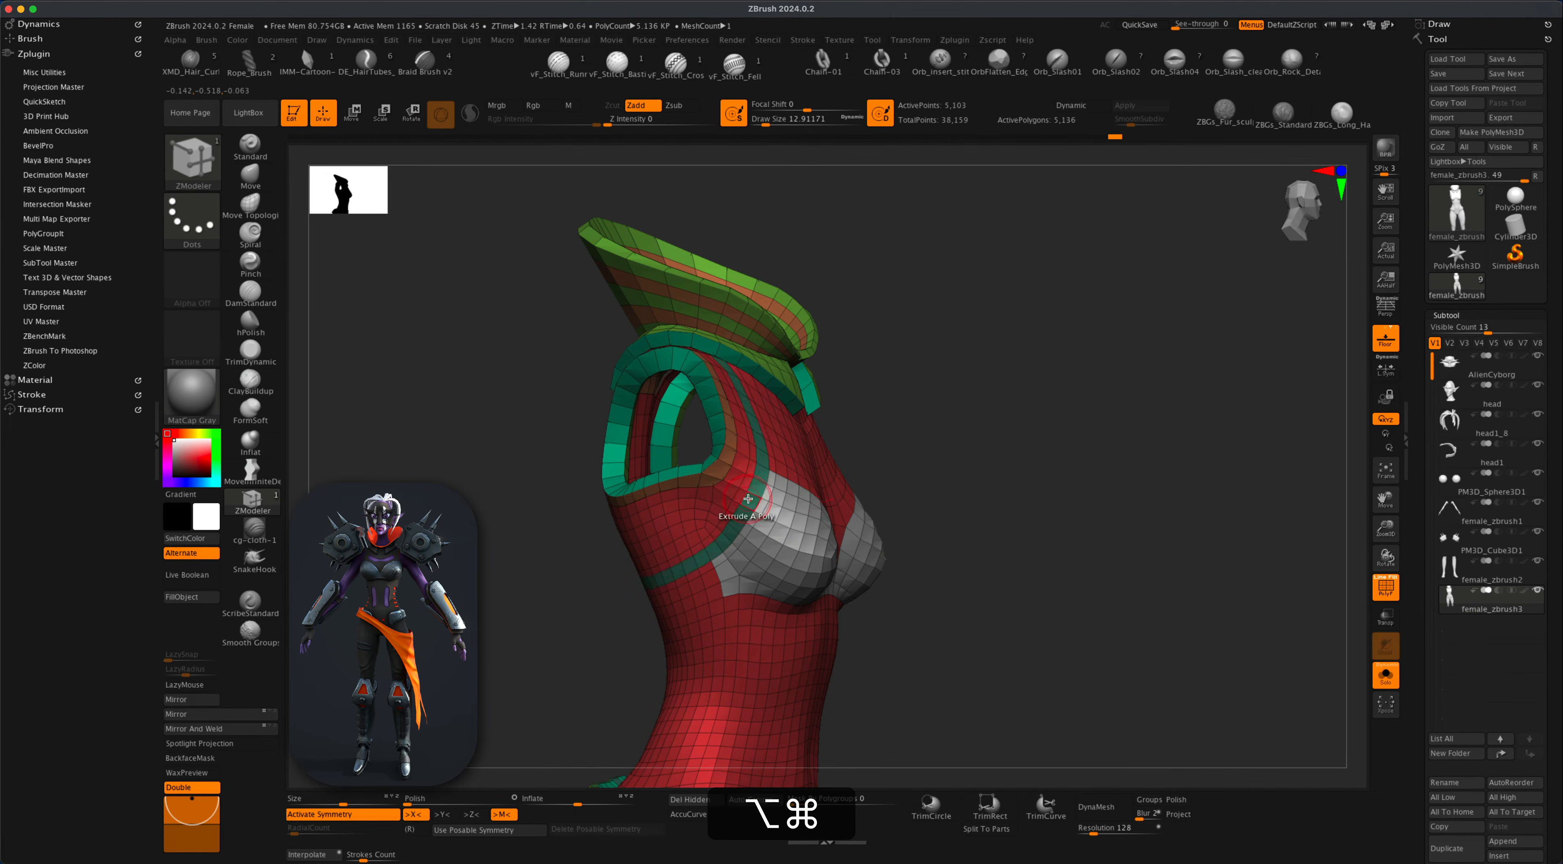
key(alt+super+z)
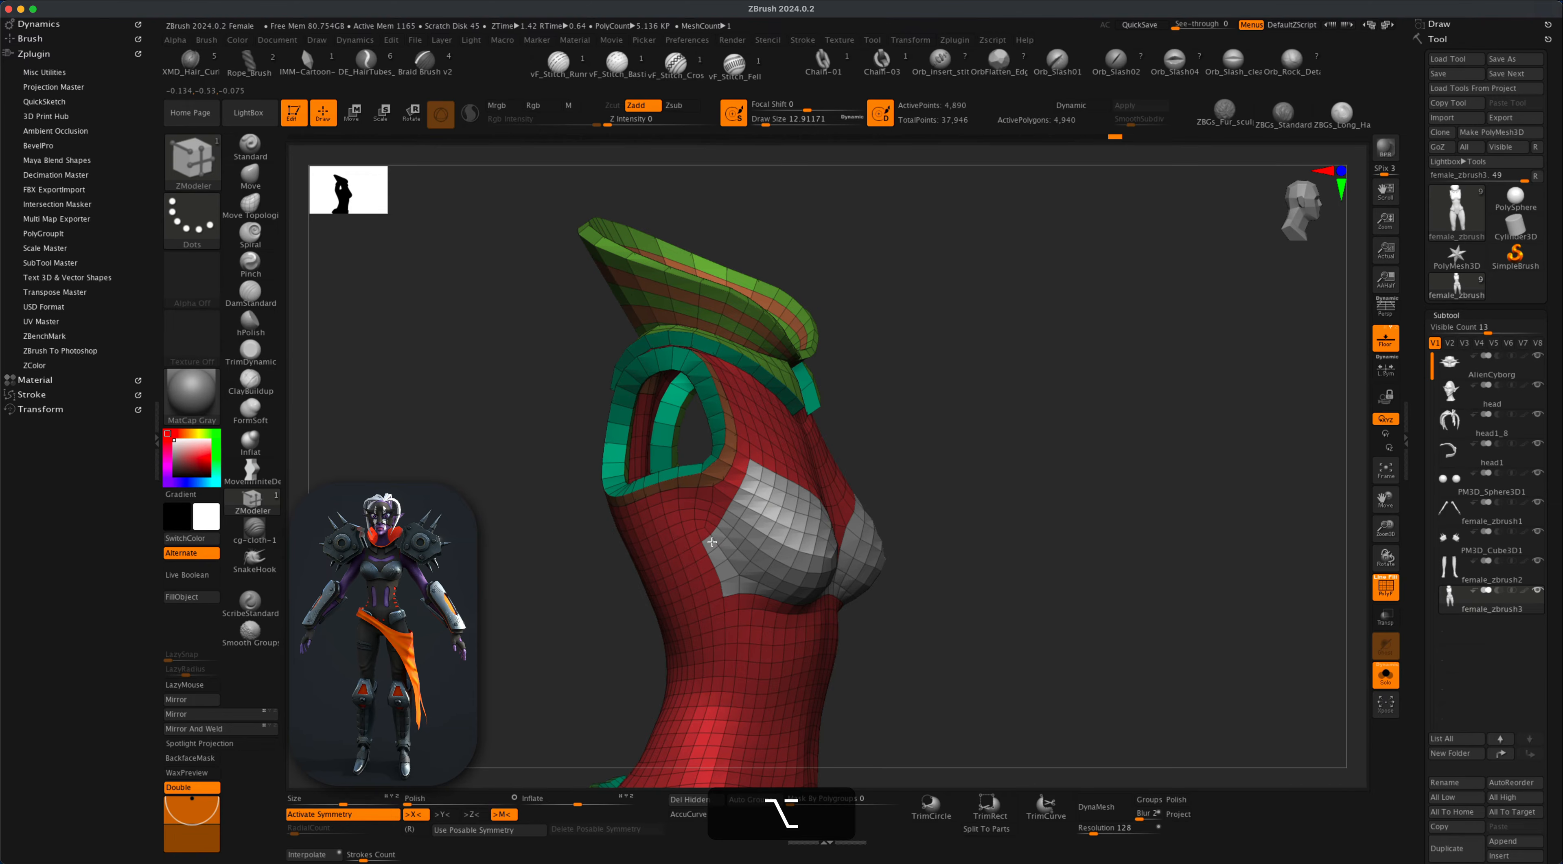
mouse_move(1024, 572)
mouse_down()
mouse_move(978, 572)
mouse_move(1026, 572)
mouse_up()
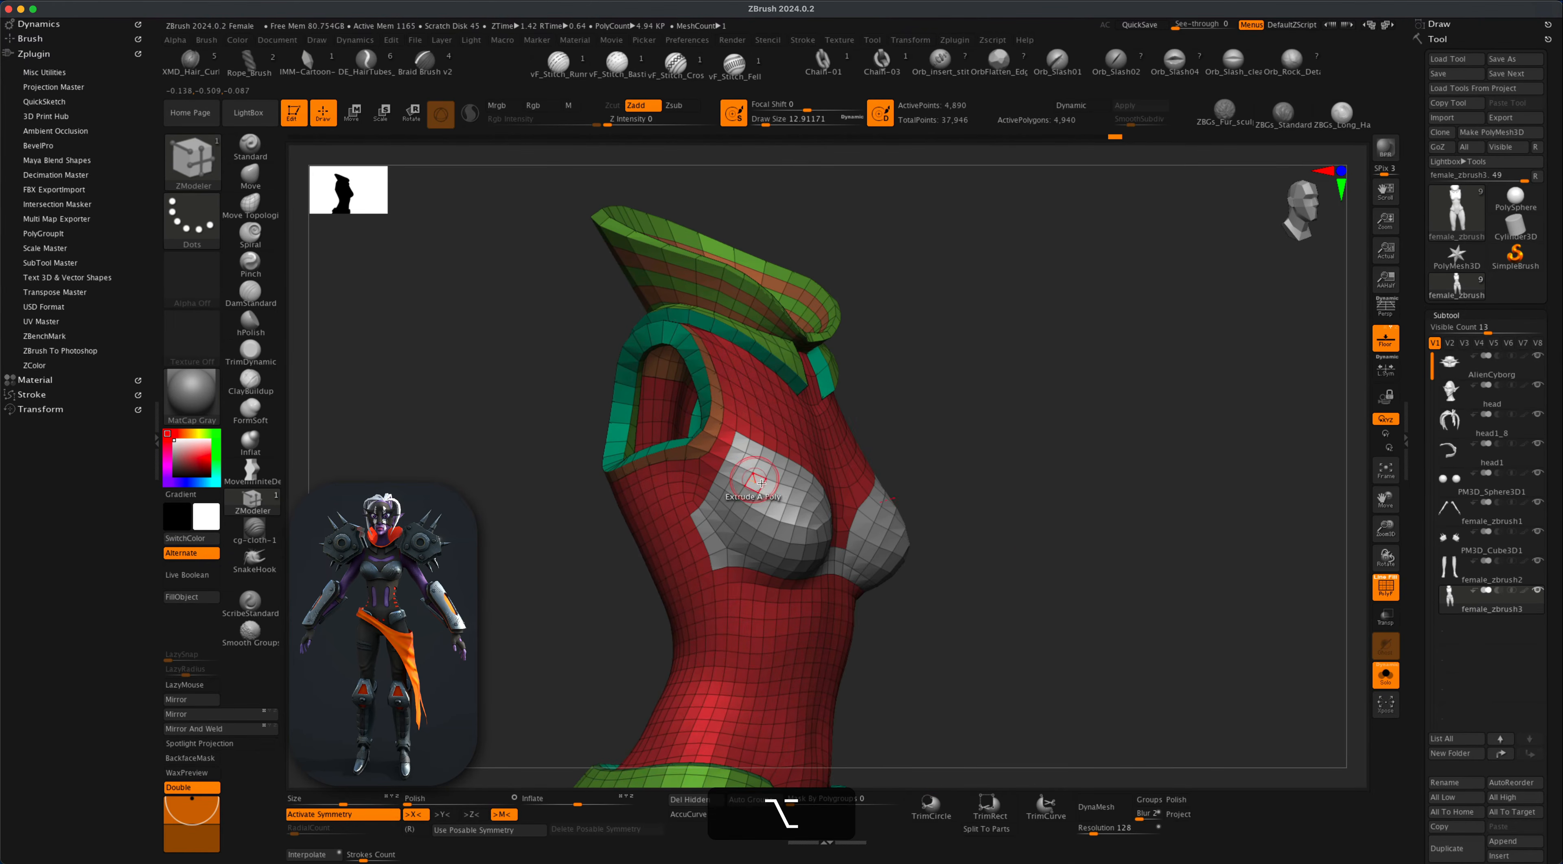
Smooth the border of the white bust polygroup along its outer sides and at the centre of the chest.
key(shift)
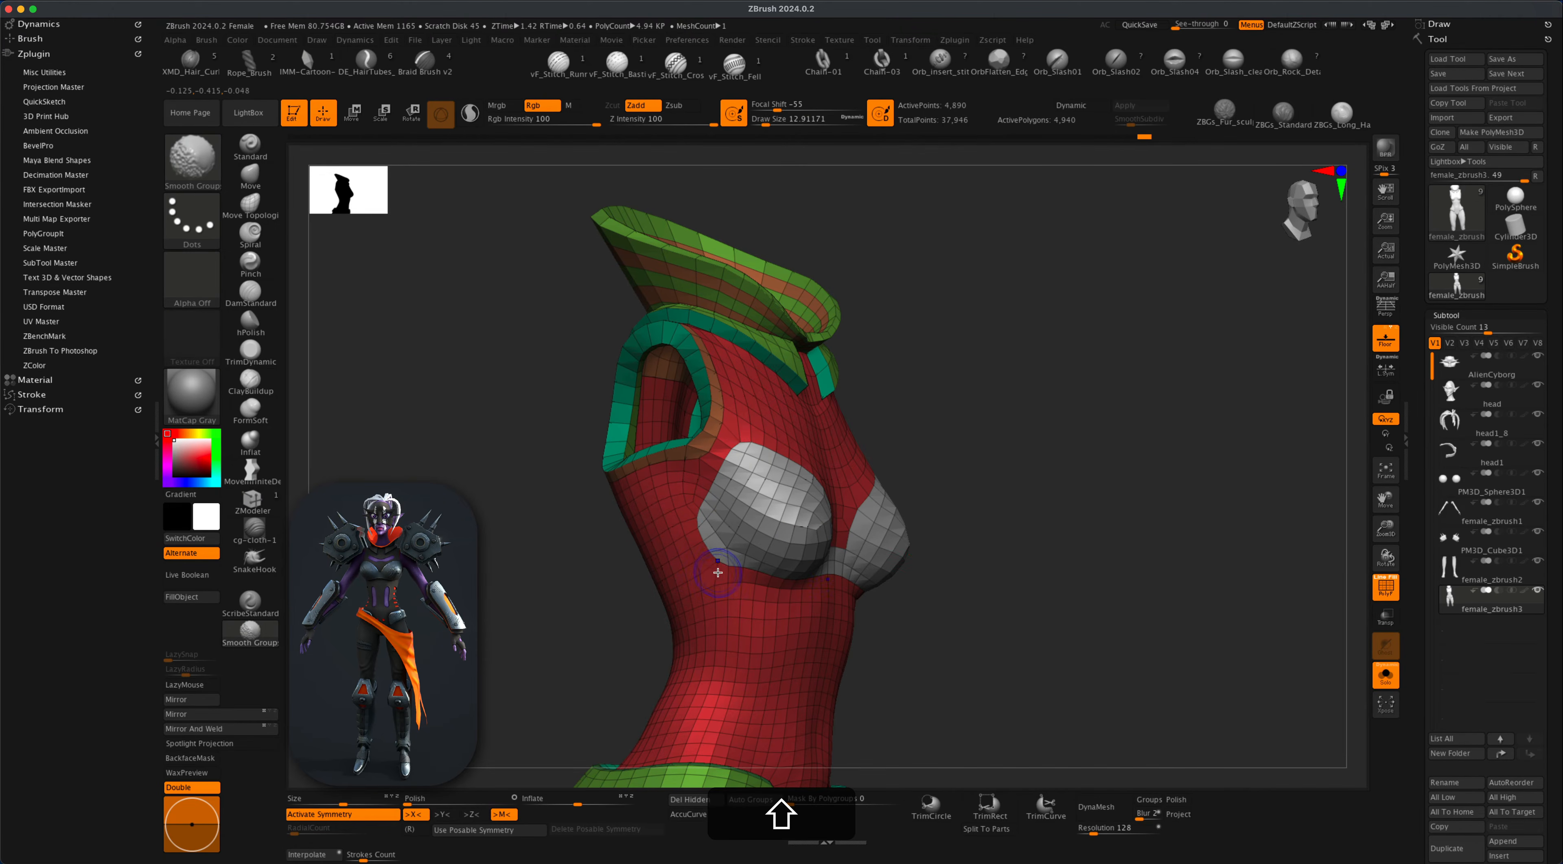
shift+drag(1060, 652, 1127, 635)
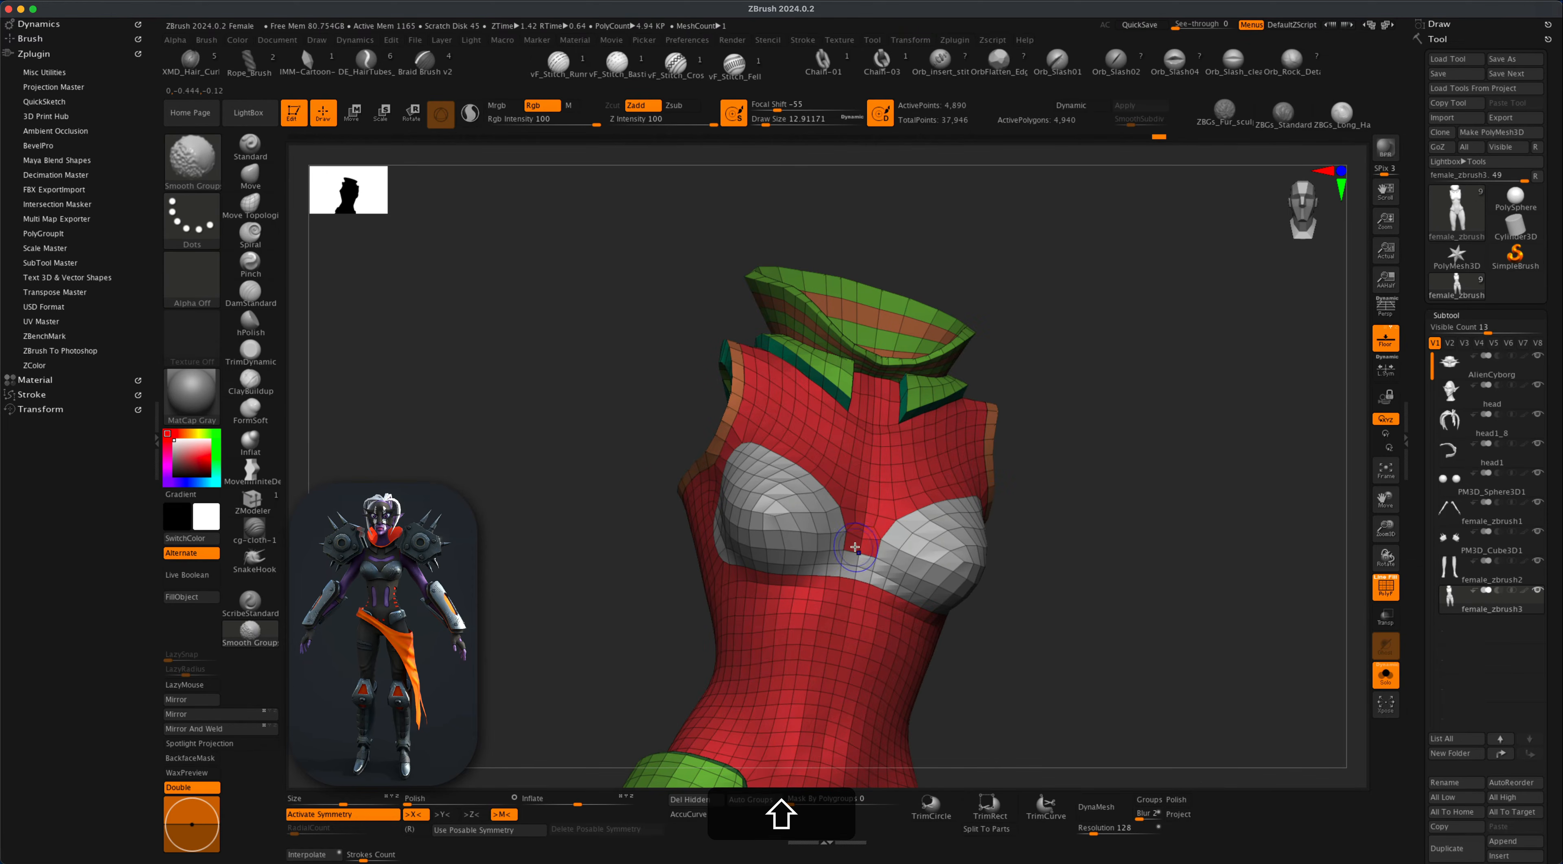
shift+drag(854, 546, 856, 541)
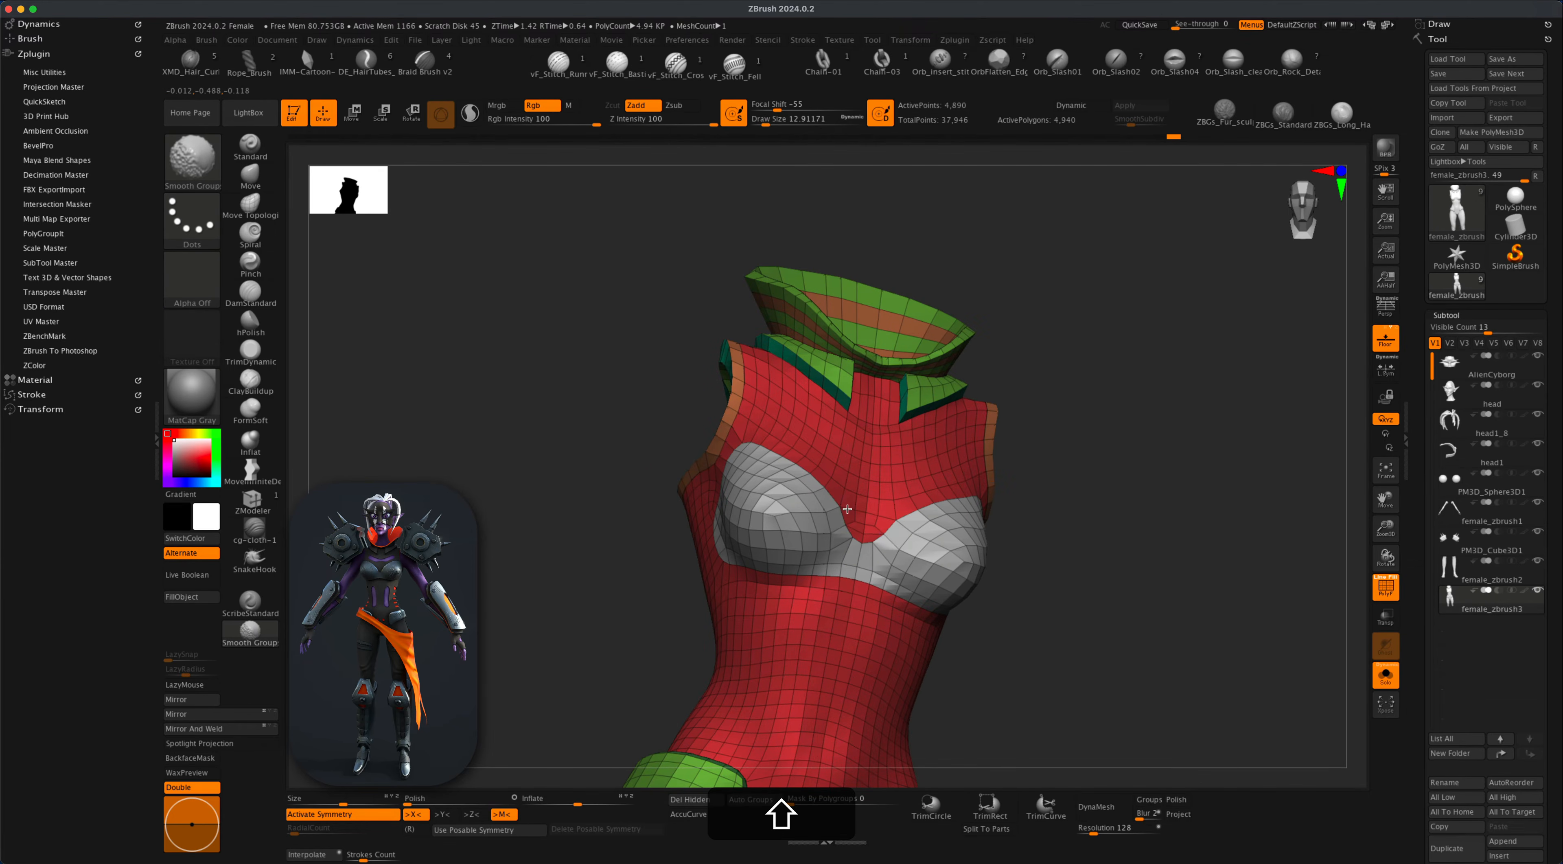
drag(1141, 549, 1229, 565)
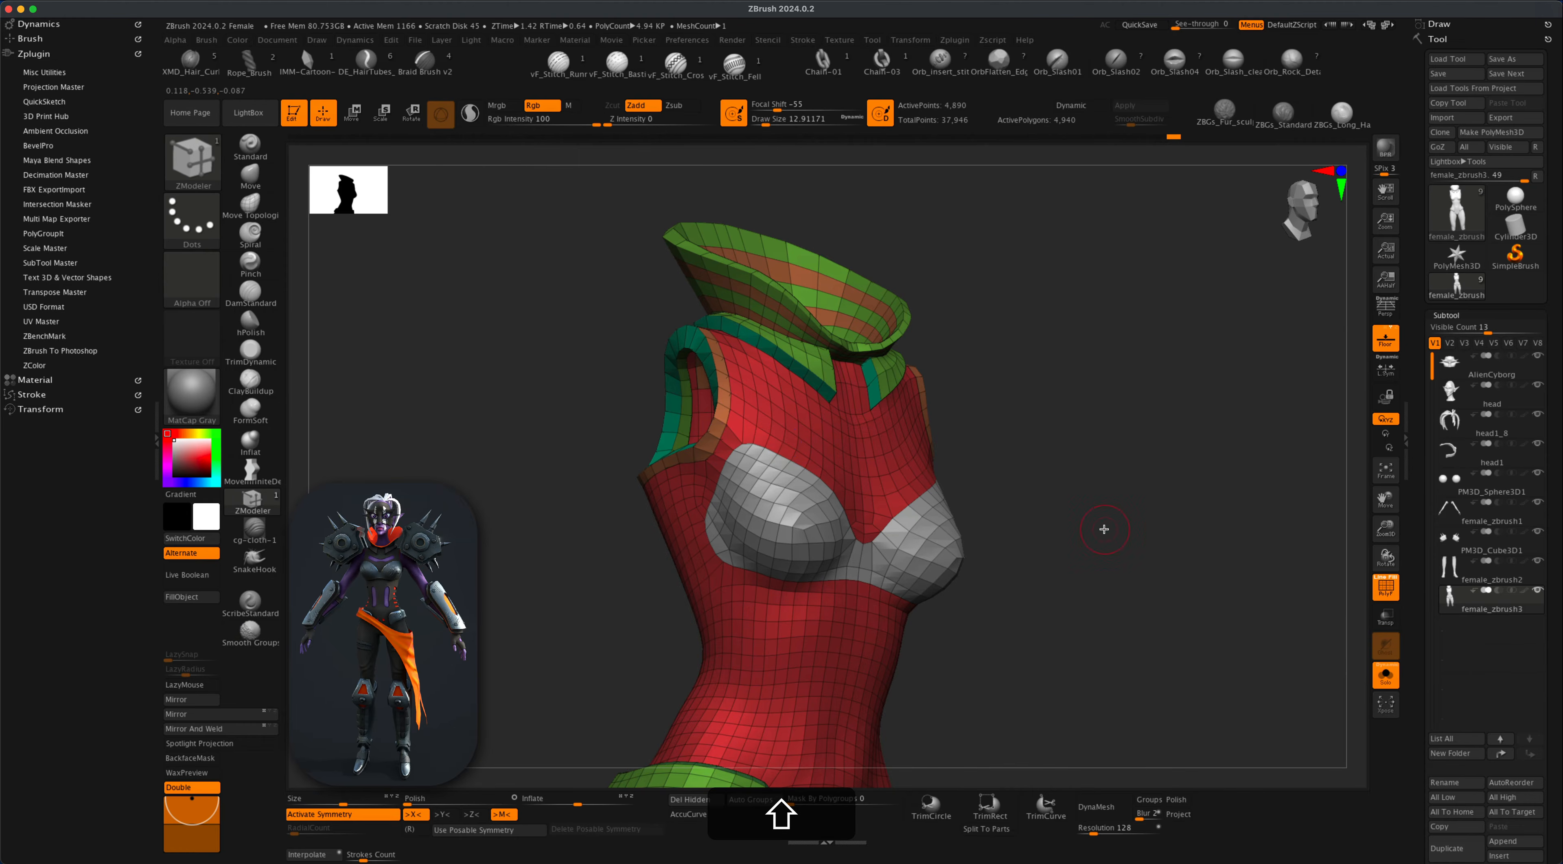
drag(1103, 531, 1109, 542)
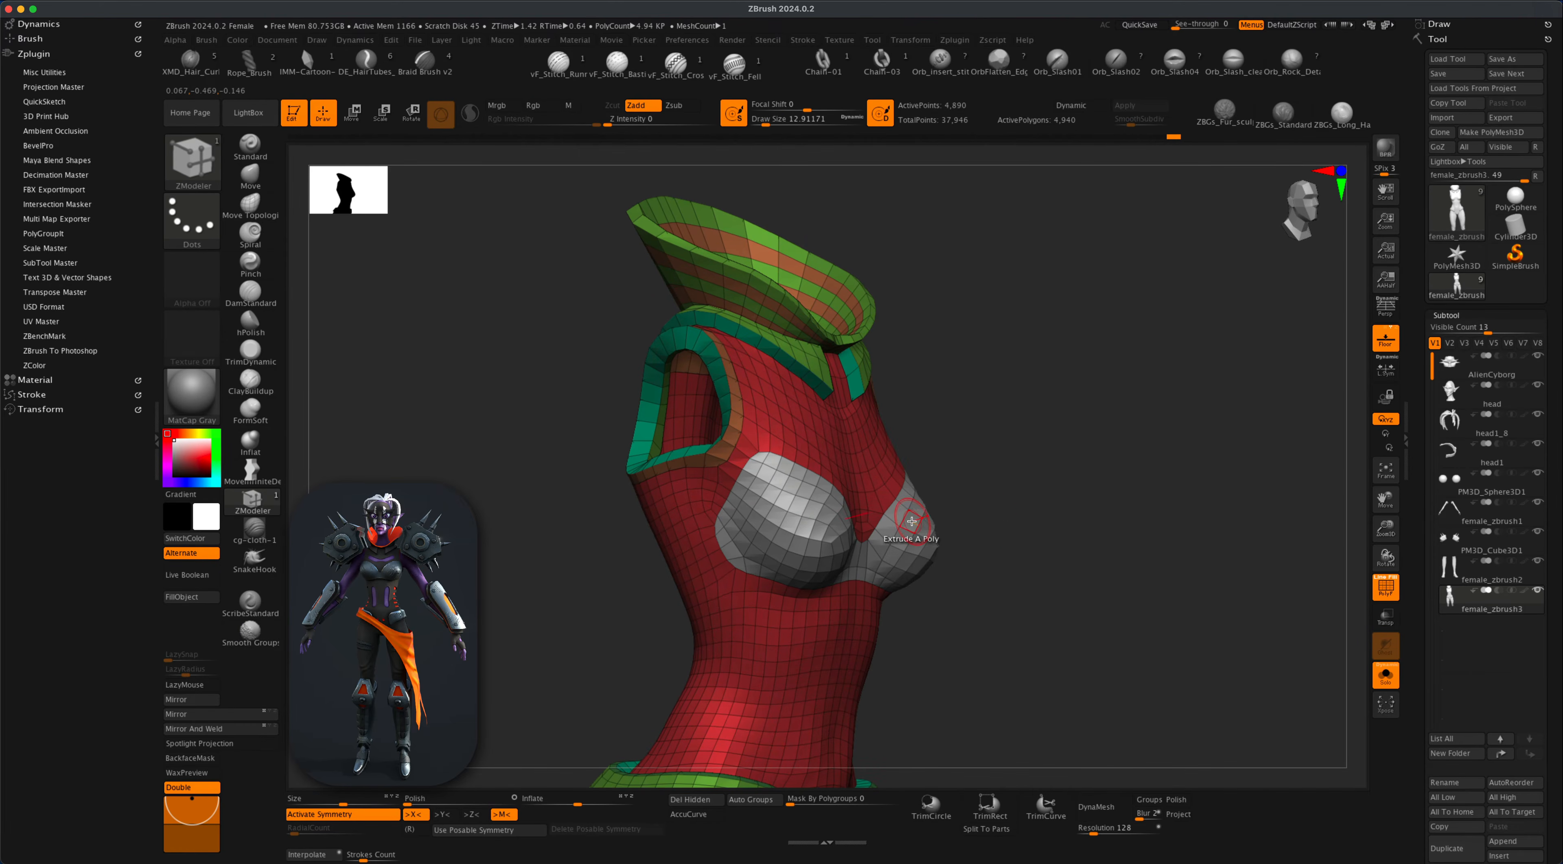
Extrude the white bust polygroup outward into raised armour panels.
key(space)
drag(913, 521, 913, 521)
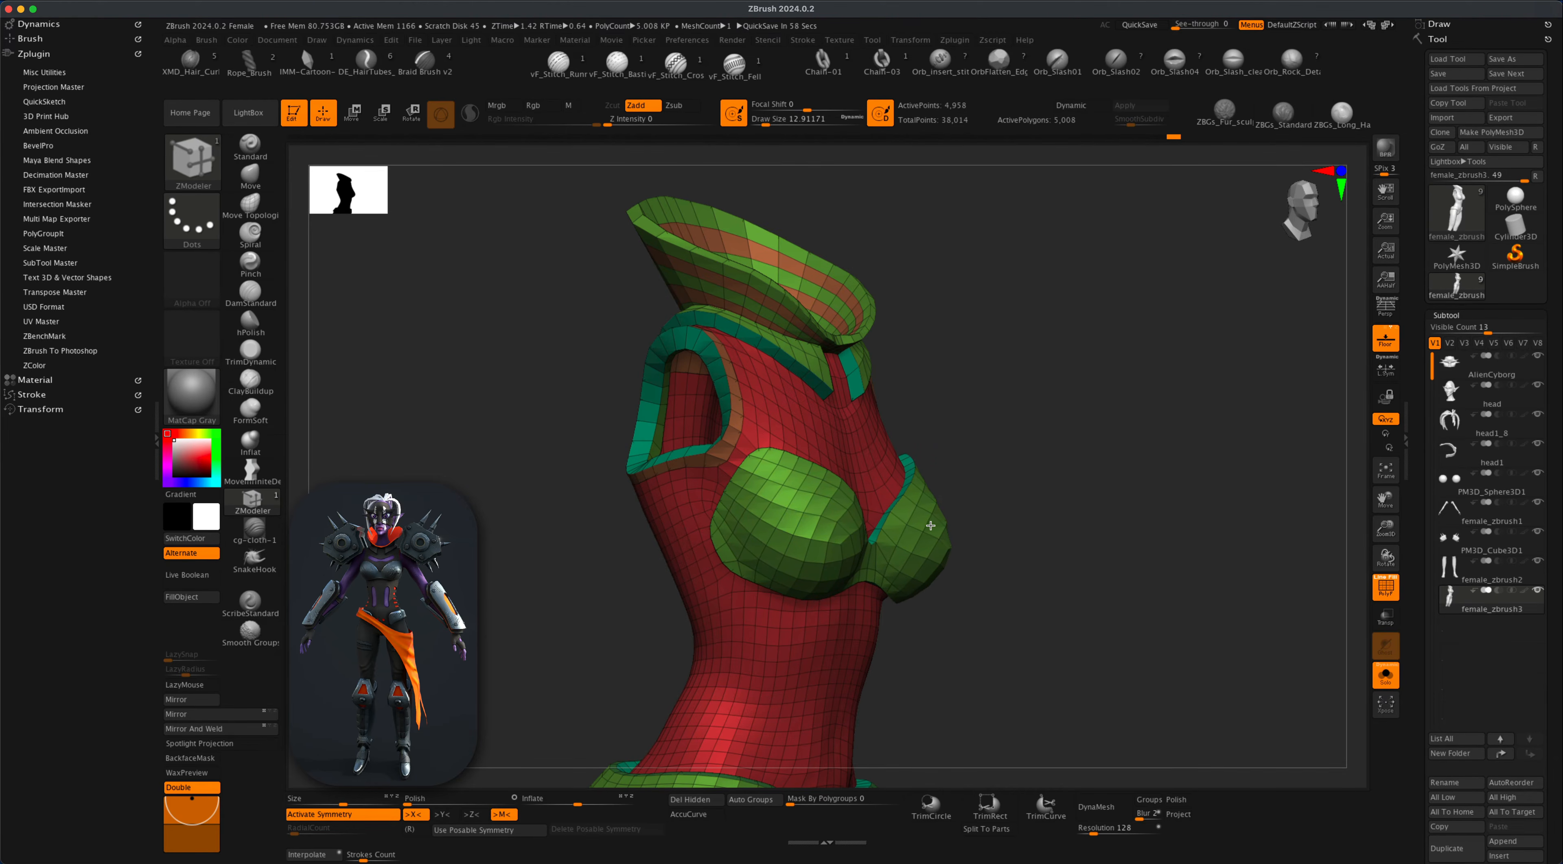
drag(965, 533, 1089, 581)
key(shift+f)
drag(1126, 597, 1363, 597)
click(1387, 586)
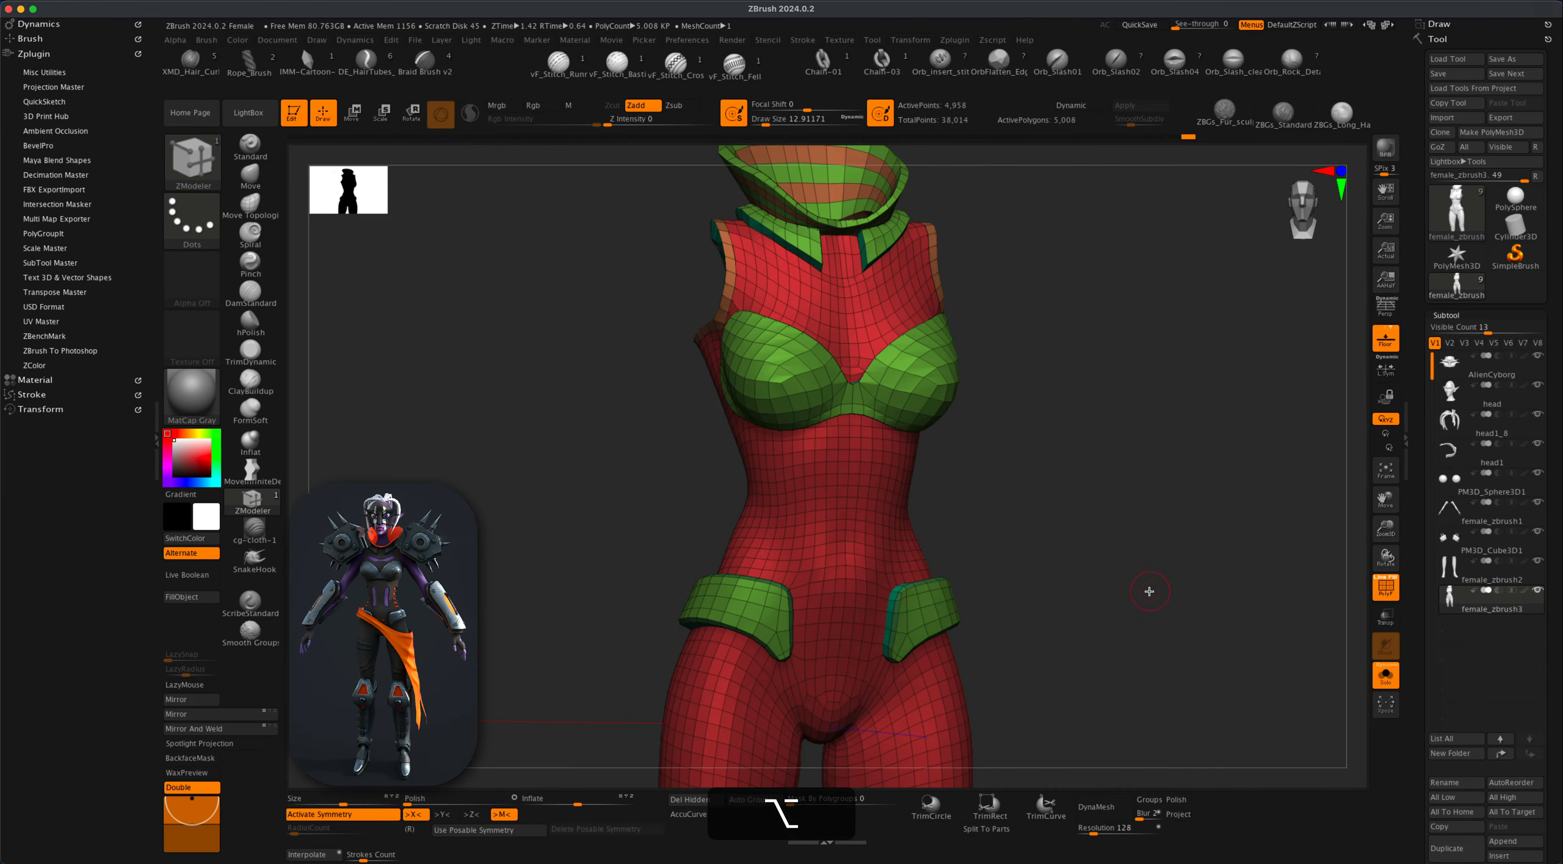
Mark narrow strips along the sides of the waist as a temporary polygroup and extrude them into rib-like grooves.
mouse_move(1149, 590)
alt+mouse_down()
mouse_move(1103, 631)
mouse_move(1098, 618)
alt+mouse_up()
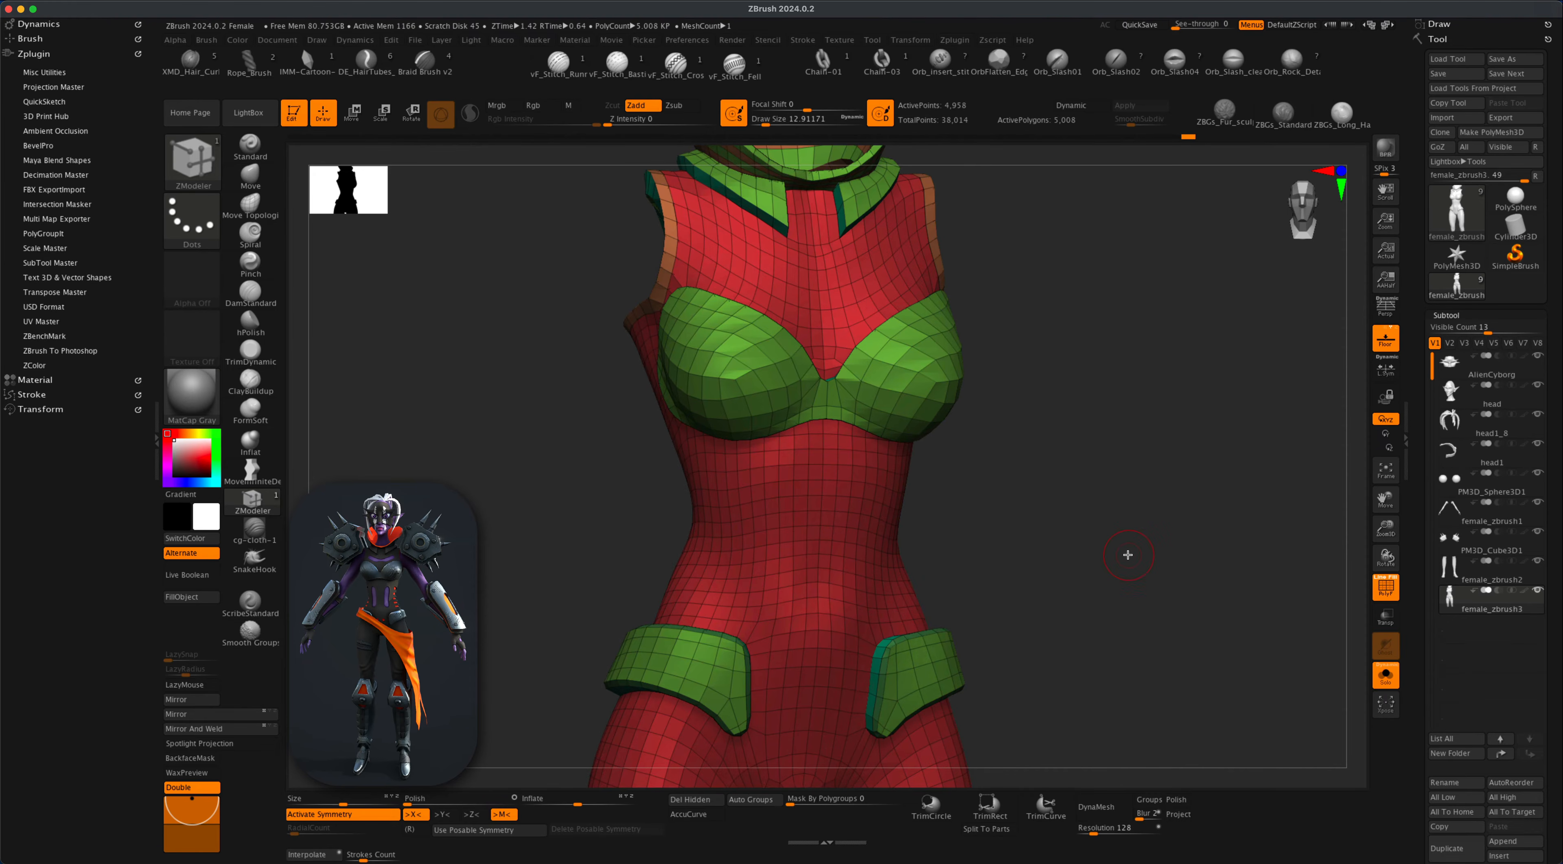
mouse_move(1120, 546)
mouse_down()
mouse_move(1081, 544)
mouse_move(1135, 558)
mouse_move(1032, 565)
mouse_move(973, 521)
mouse_move(1001, 535)
mouse_move(898, 558)
mouse_up()
mouse_move(837, 573)
alt+mouse_down()
mouse_move(789, 587)
mouse_move(866, 565)
alt+mouse_up()
key(space)
drag(830, 485, 830, 504)
key(shift+f)
mouse_move(1081, 570)
shift+mouse_down()
mouse_move(1111, 576)
mouse_move(1093, 611)
mouse_move(996, 607)
shift+mouse_up()
Mark a vertical strip on each side of the abdomen and extrude it into a panel.
key(shift+f)
alt+drag(846, 305, 905, 684)
drag(862, 473, 861, 489)
Mark two slanted horizontal strips across the front of each thigh and extrude them to form panel grooves.
drag(1022, 609, 1040, 492)
alt+drag(825, 419, 934, 389)
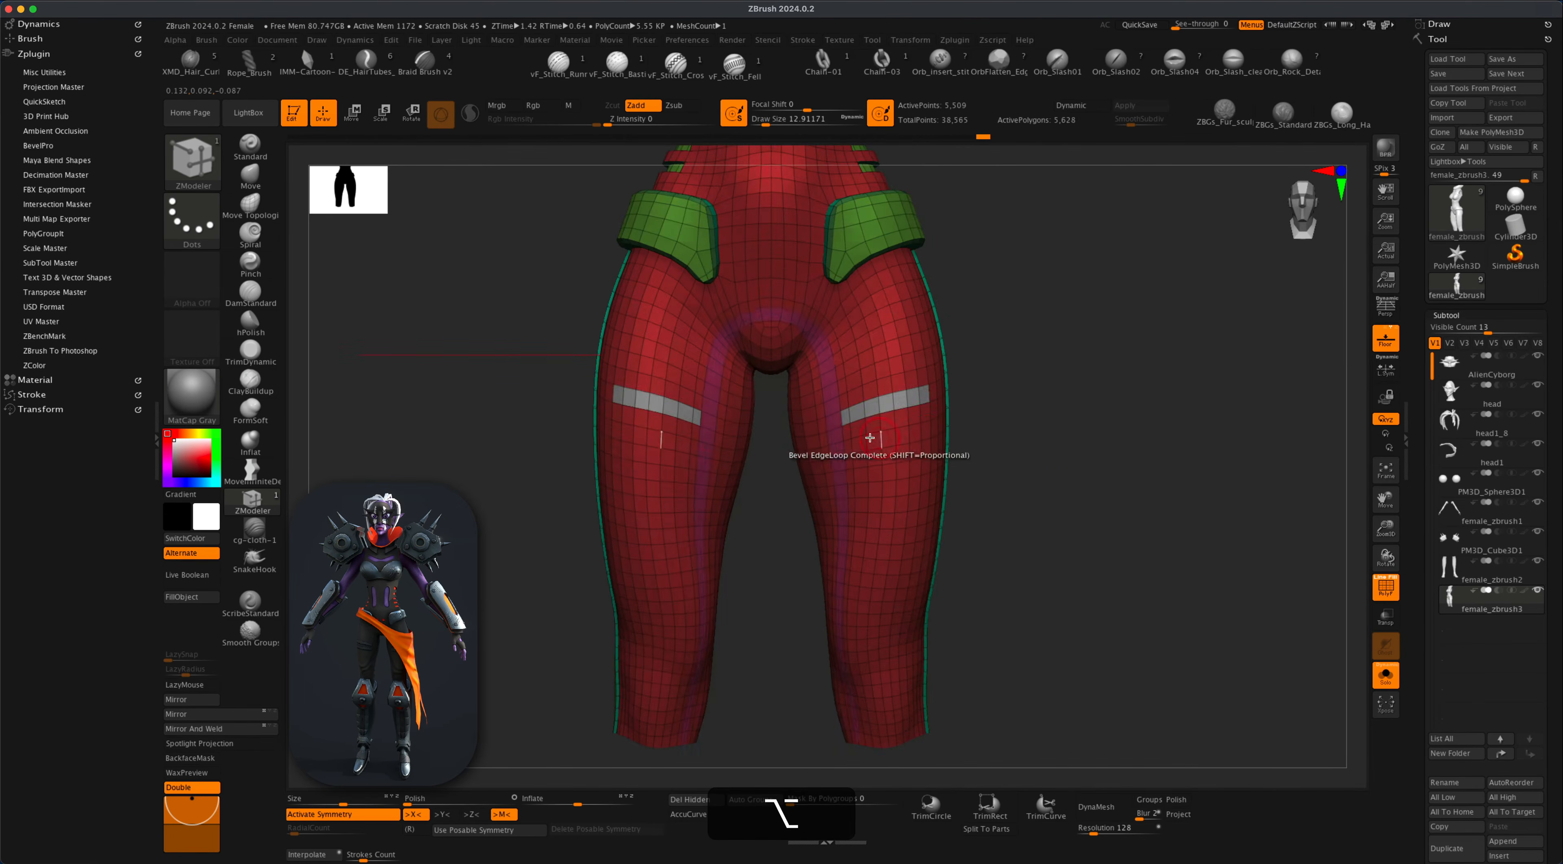
alt+drag(870, 440, 938, 424)
drag(874, 403, 874, 419)
Mark small polygon patches on the lower abdomen above the crotch and extrude them as inset details.
drag(1039, 528, 1014, 534)
alt+drag(795, 291, 789, 349)
drag(790, 349, 781, 340)
drag(1040, 485, 1068, 449)
alt+drag(879, 425, 869, 478)
mouse_move(1081, 504)
mouse_down()
mouse_move(1131, 506)
mouse_move(1081, 546)
mouse_up()
Undo the last polygon marking, then mark a long vertical strip along the back and extrude it into a panel.
alt+drag(850, 492, 770, 454)
key(alt+super+z)
mouse_move(1062, 509)
mouse_down()
mouse_move(1092, 524)
mouse_move(1002, 527)
mouse_up()
alt+drag(826, 321, 862, 655)
drag(862, 461, 862, 476)
Hide the polyframe and examine the bodysuit's panels from the front, side and back.
key(shift+f)
mouse_move(1044, 598)
mouse_down()
mouse_move(1094, 600)
mouse_move(1036, 573)
mouse_move(1031, 585)
mouse_up()
key(shift+f)
key(shift+f)
alt+drag(1249, 612, 1241, 592)
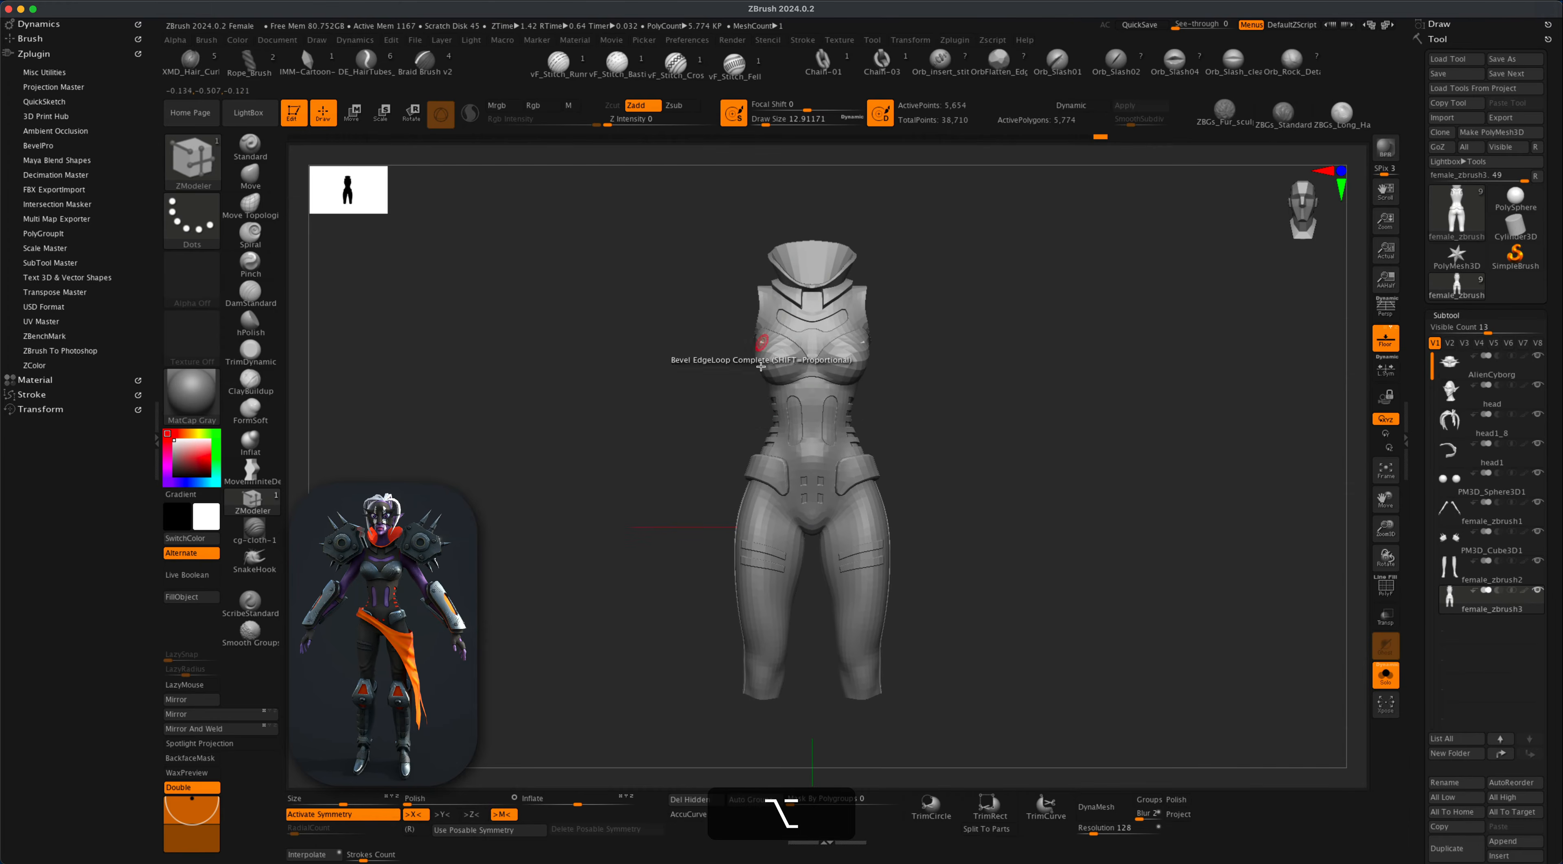
drag(1003, 459, 968, 525)
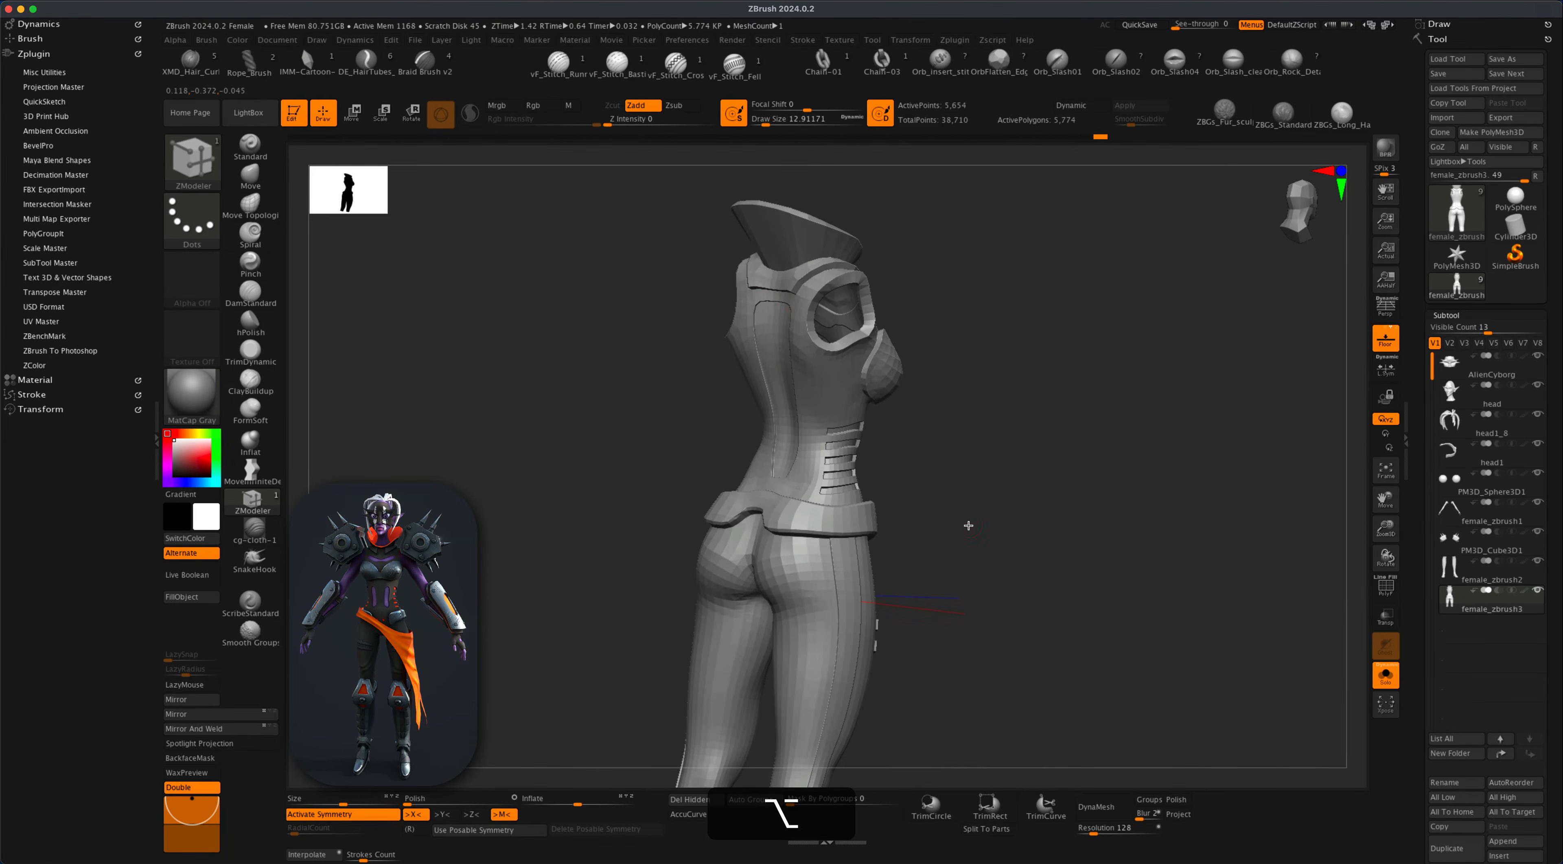
drag(944, 383, 874, 469)
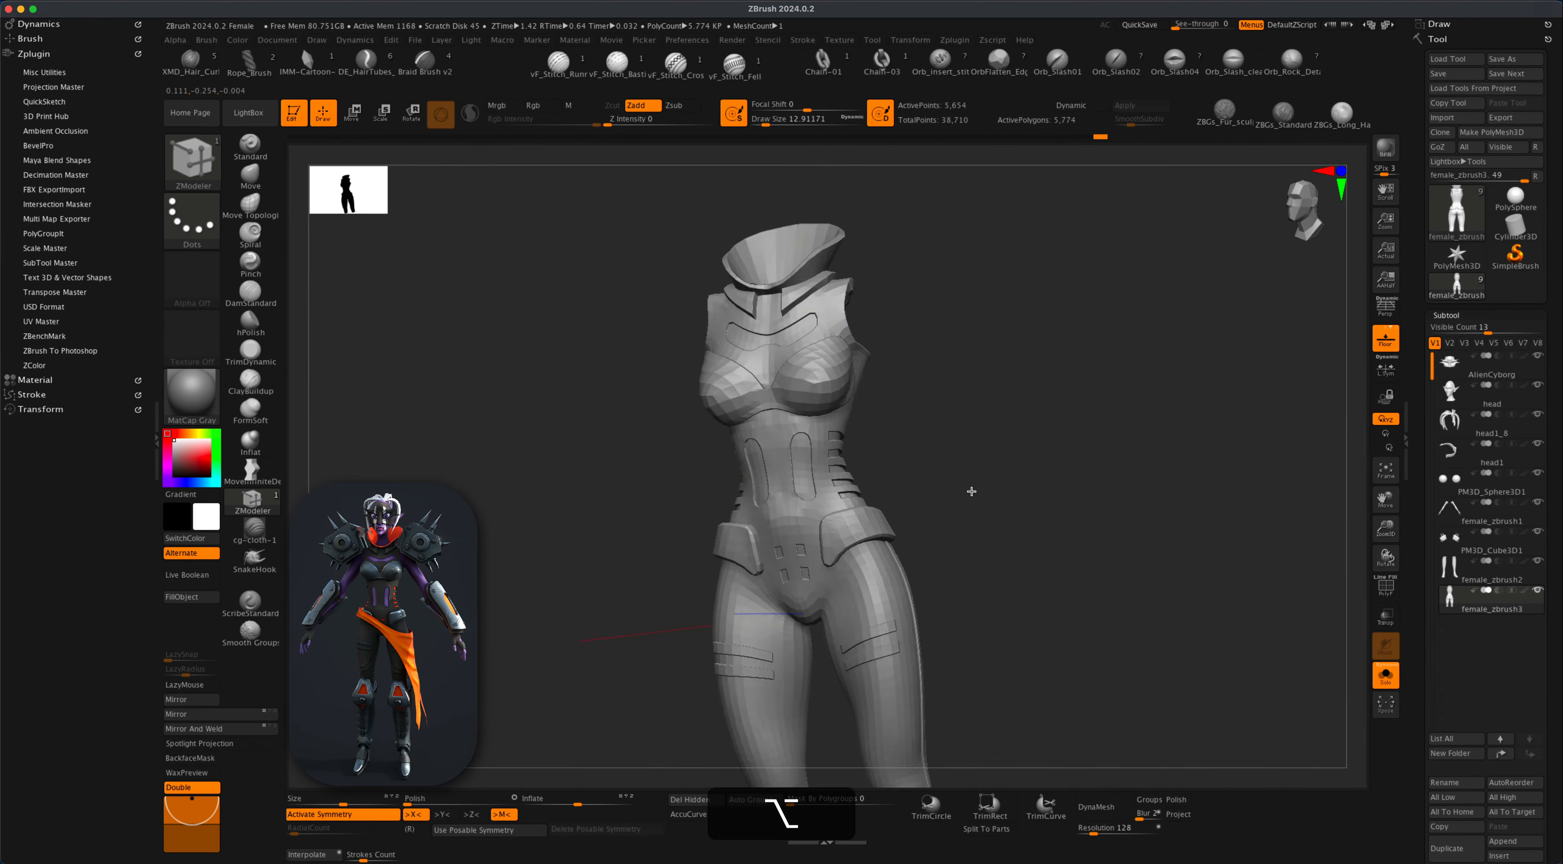
shift+drag(972, 491, 979, 488)
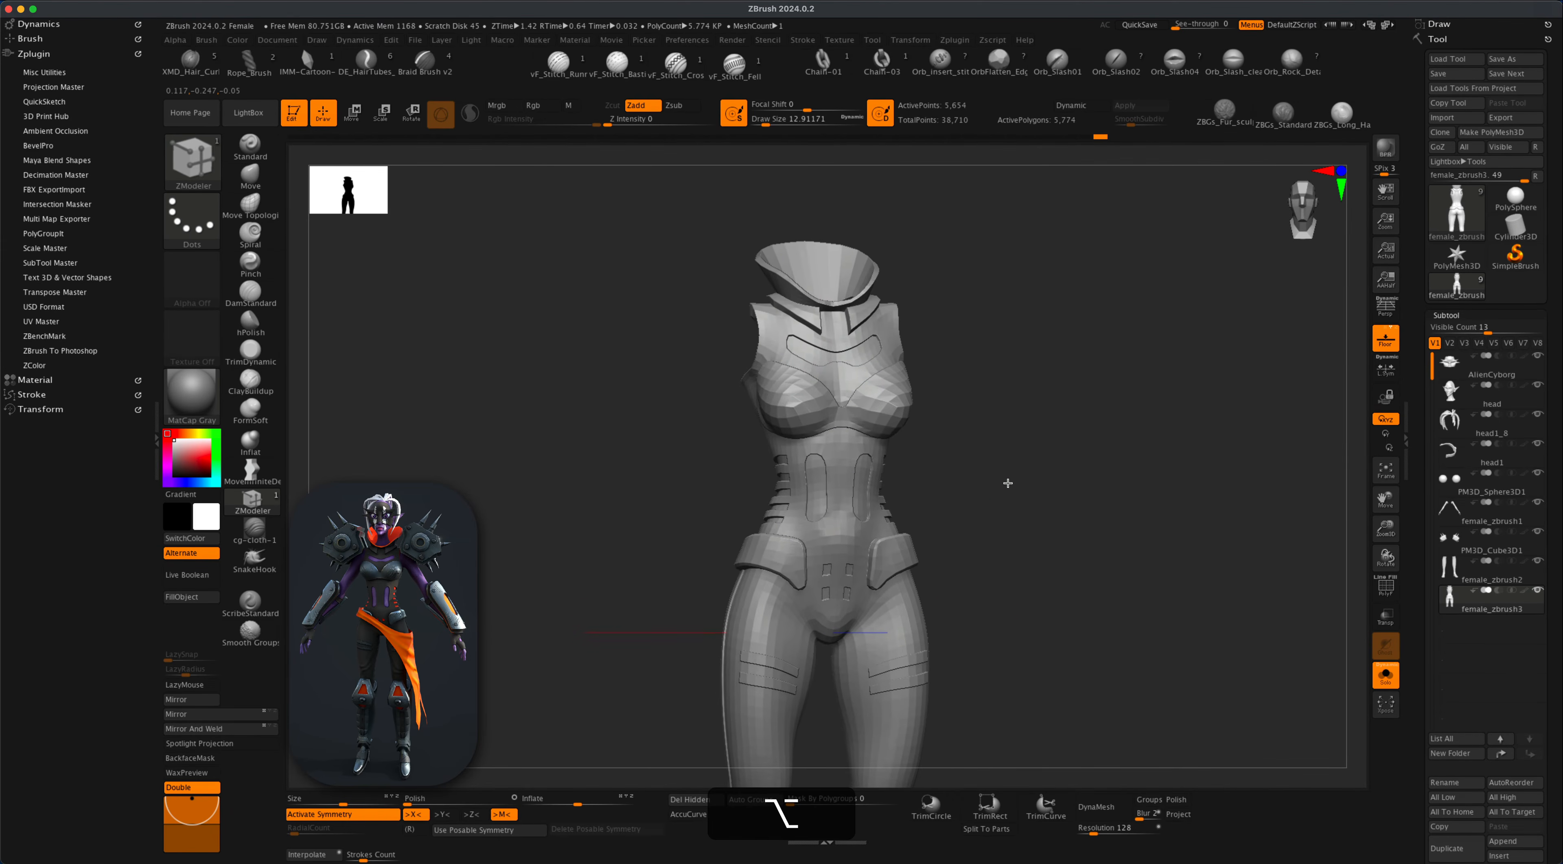
drag(1048, 482, 1098, 529)
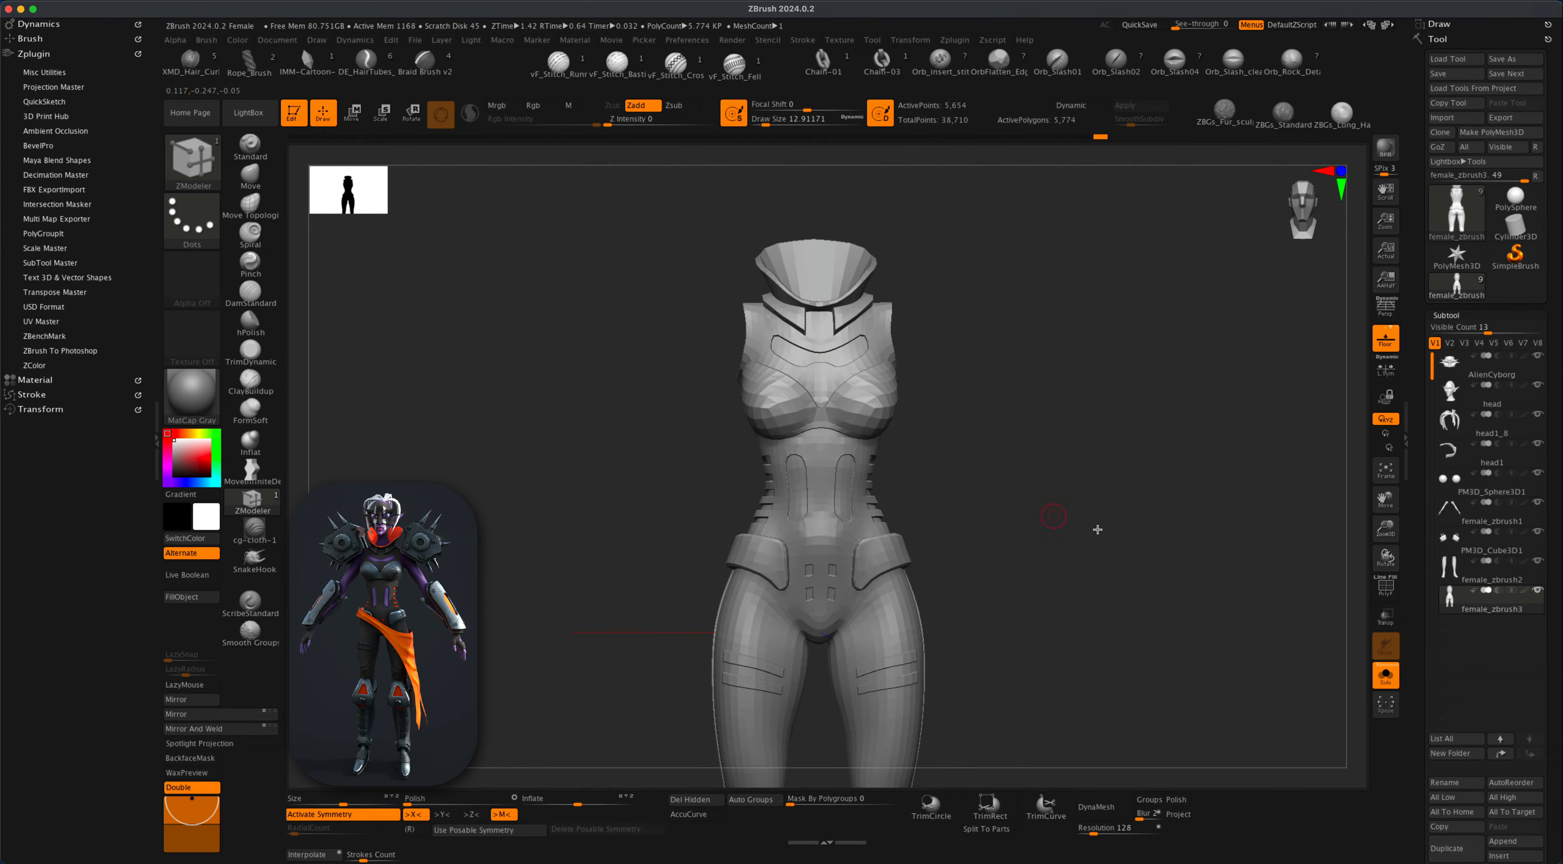
Turn off Solo to show the whole character and enable perspective distortion.
click(1388, 678)
alt+drag(1235, 670, 1225, 633)
key(p)
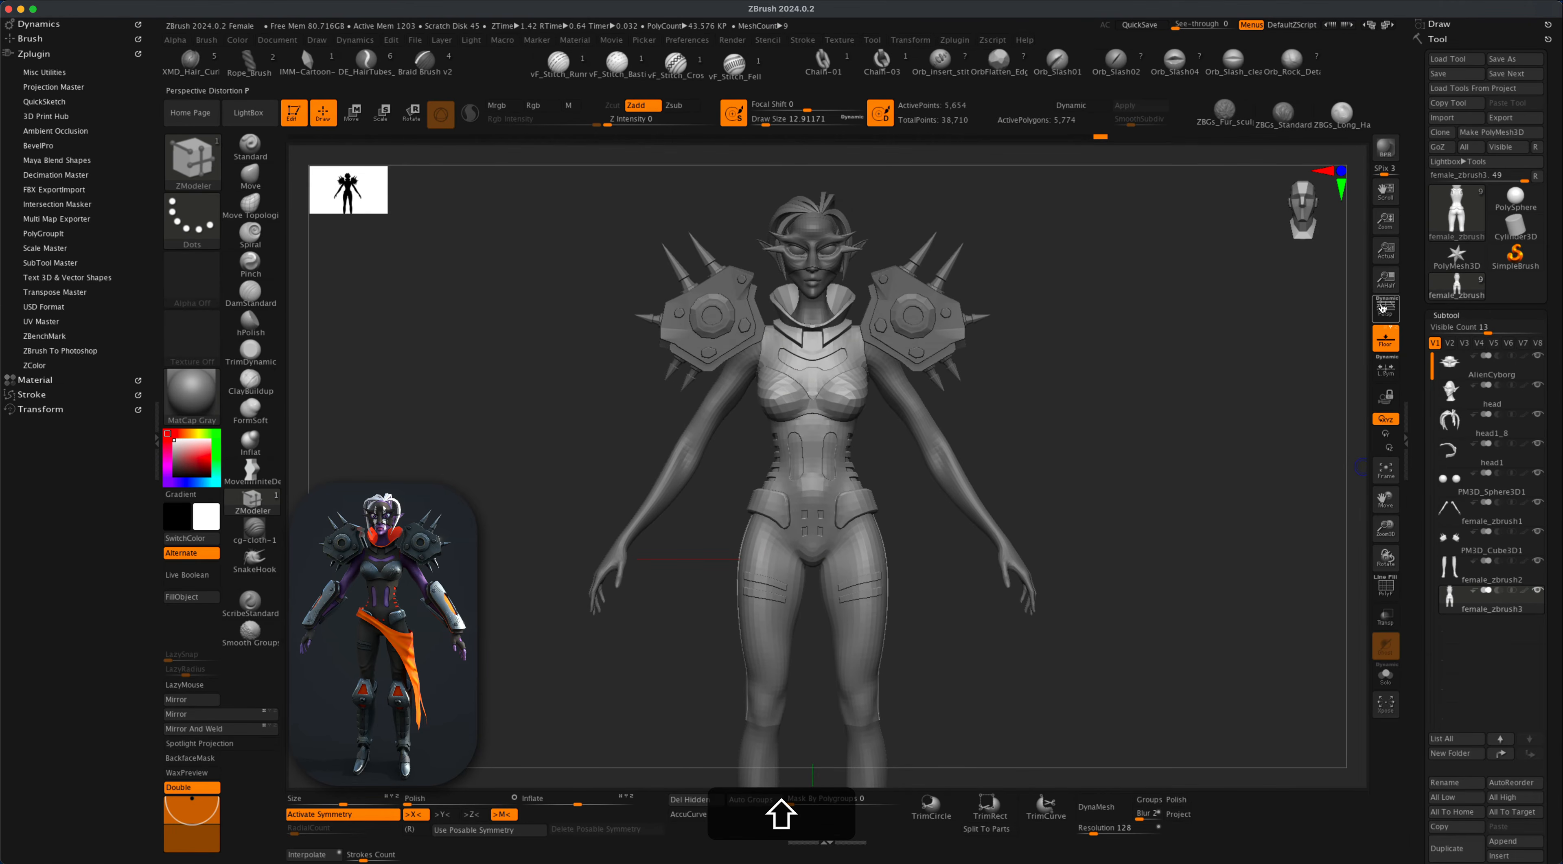
Examine the full character's proportions from the back and front, from head to feet.
alt+drag(1180, 536, 1047, 606)
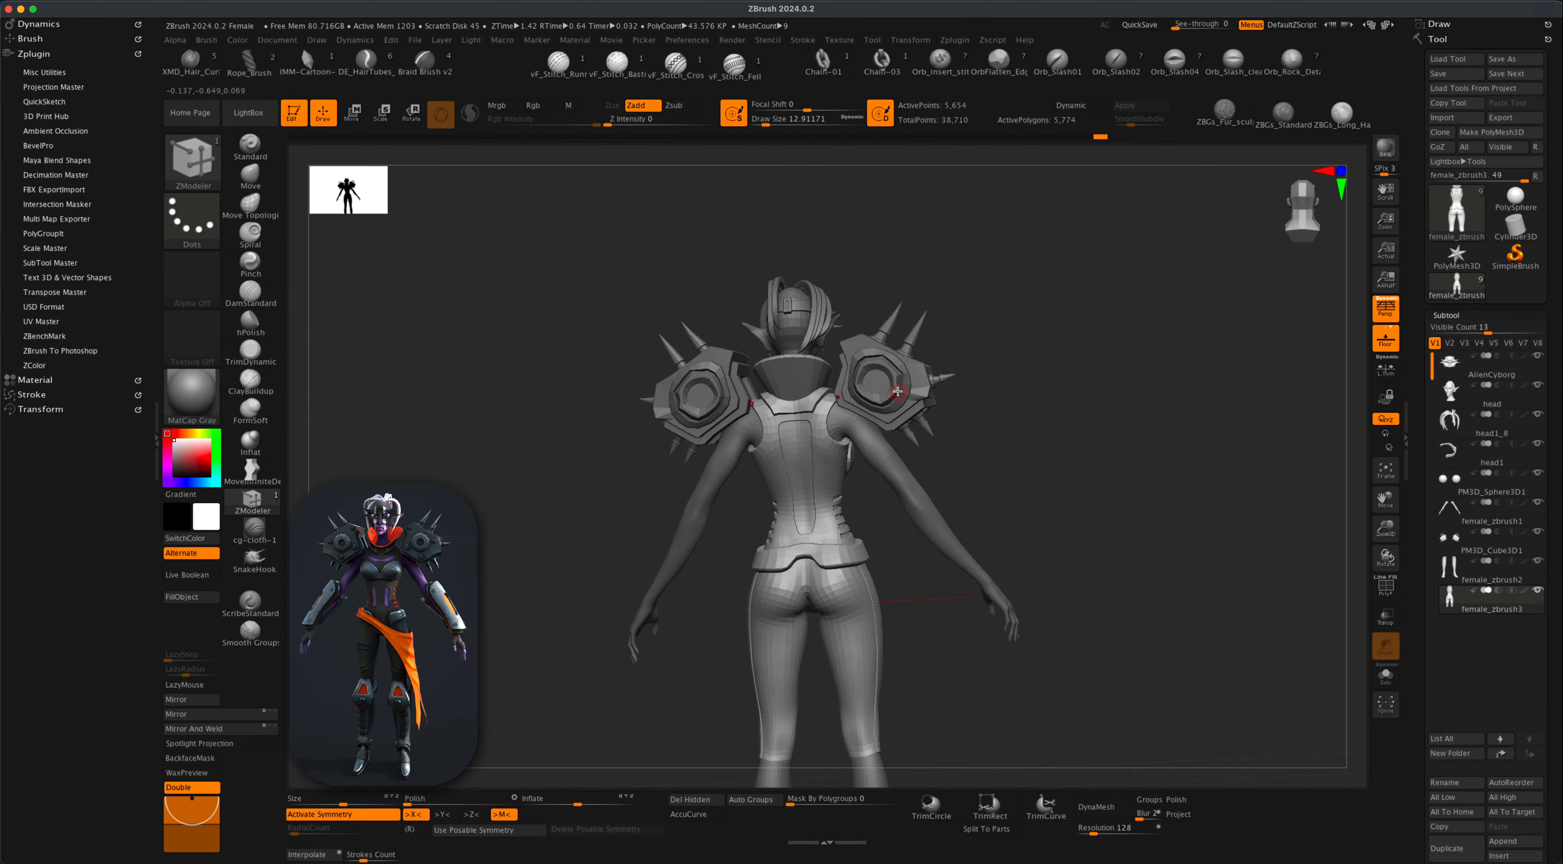
alt+drag(981, 448, 933, 348)
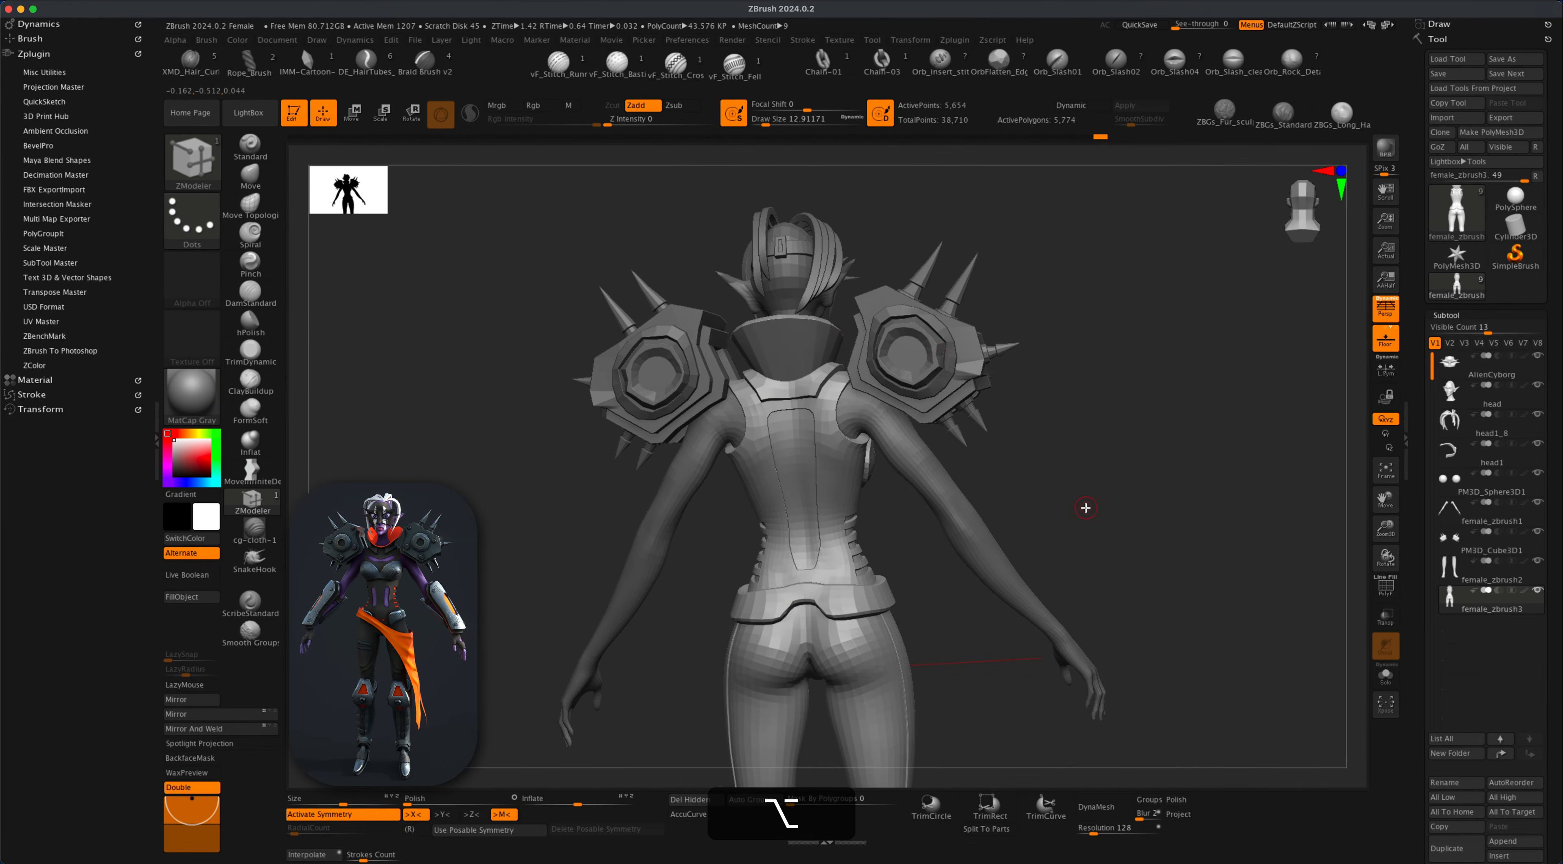
alt+drag(1085, 509, 1151, 527)
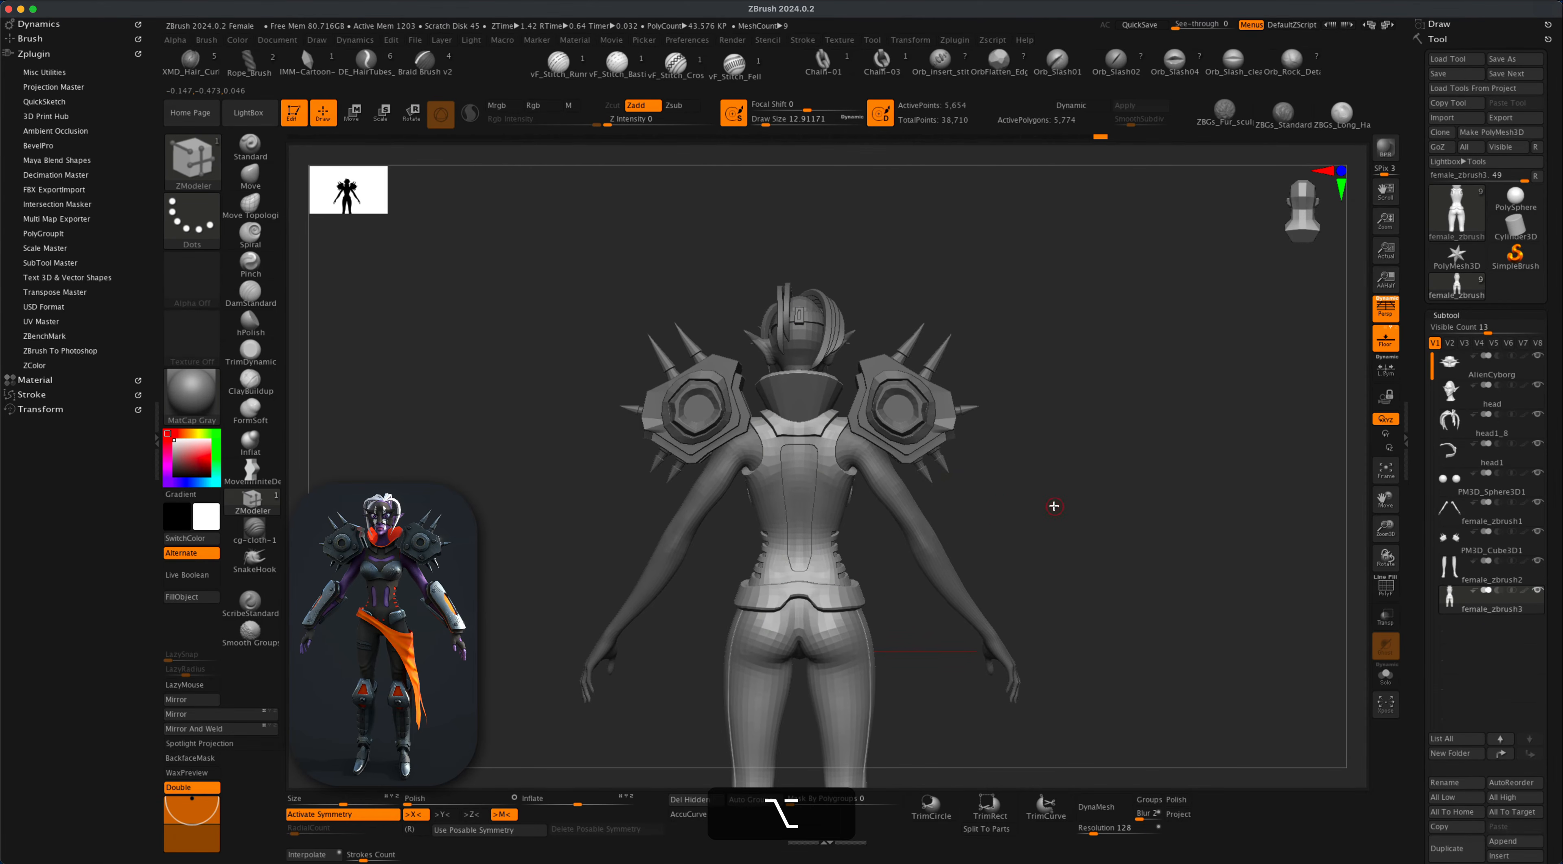
key(shift)
shift+drag(962, 490, 1135, 505)
alt+shift+drag(1088, 568, 1092, 536)
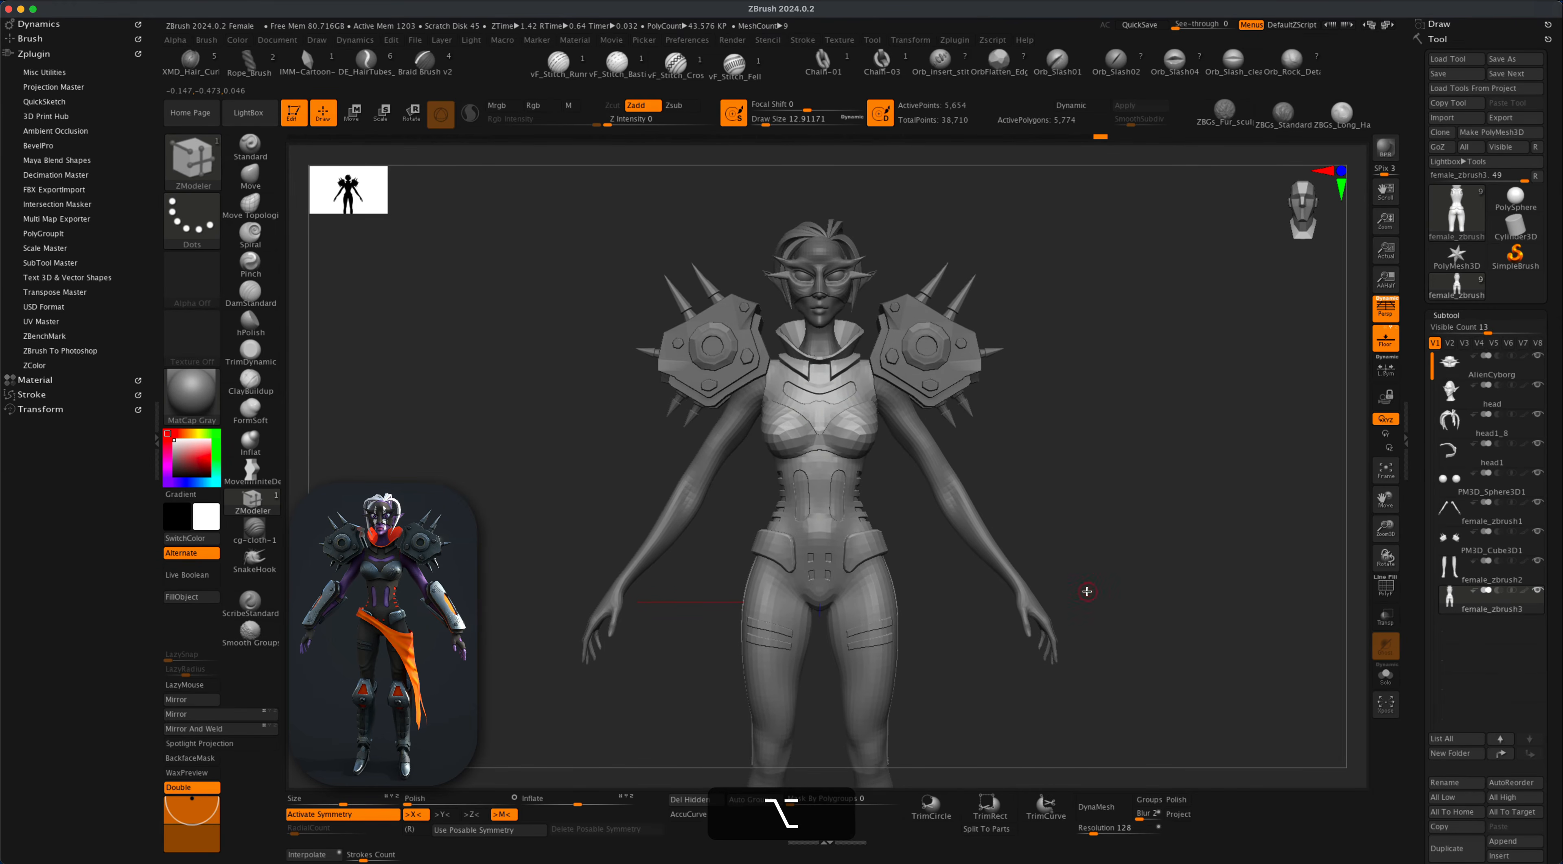
alt+drag(1087, 592, 1097, 483)
alt+drag(1041, 598, 1045, 522)
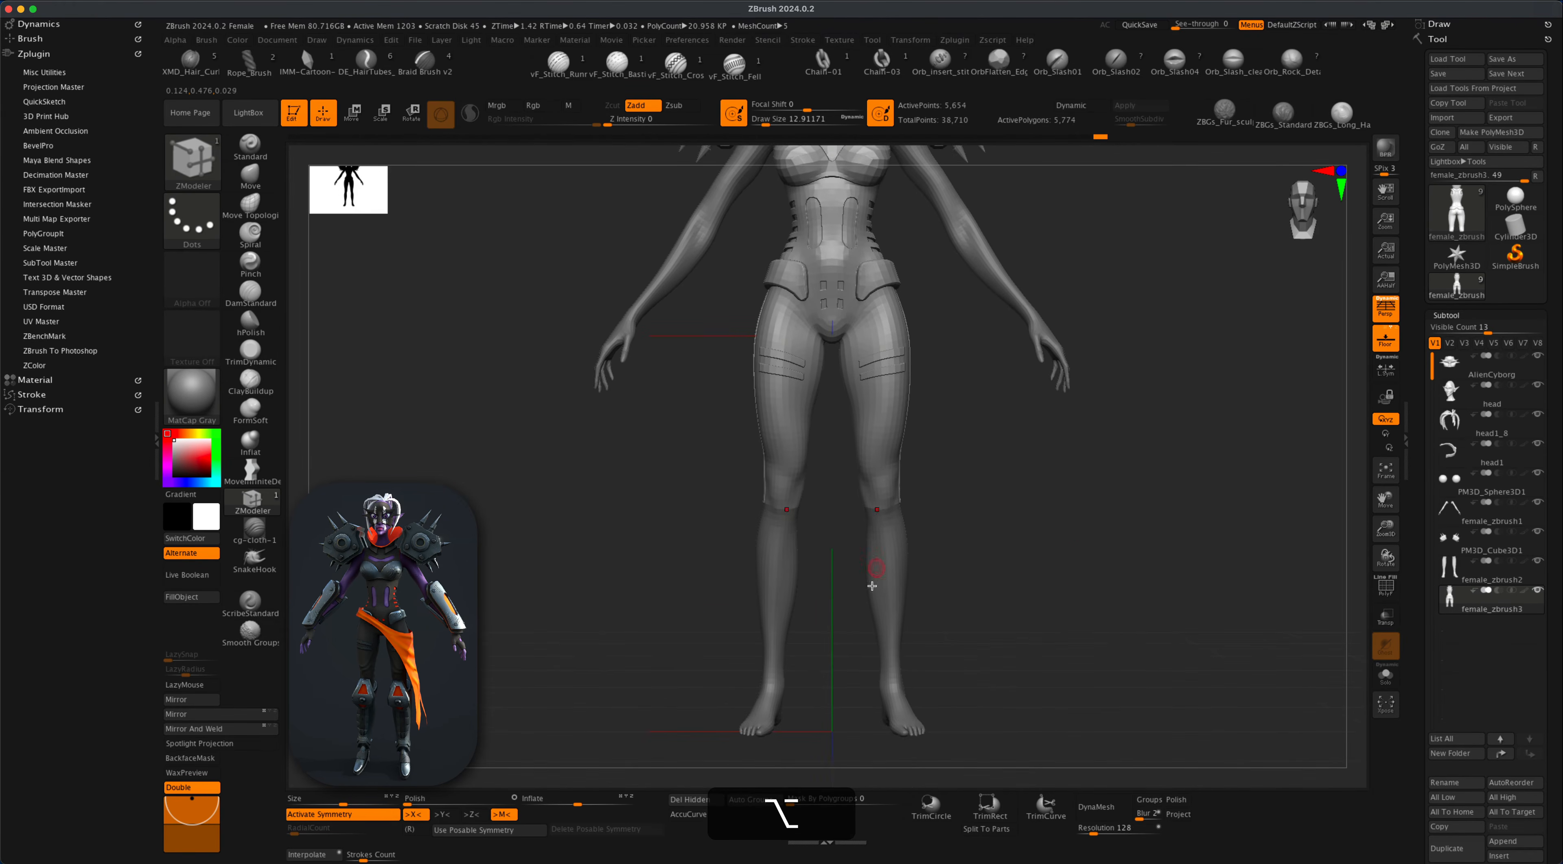
alt+drag(1021, 314, 1018, 445)
alt+drag(1024, 607, 1014, 643)
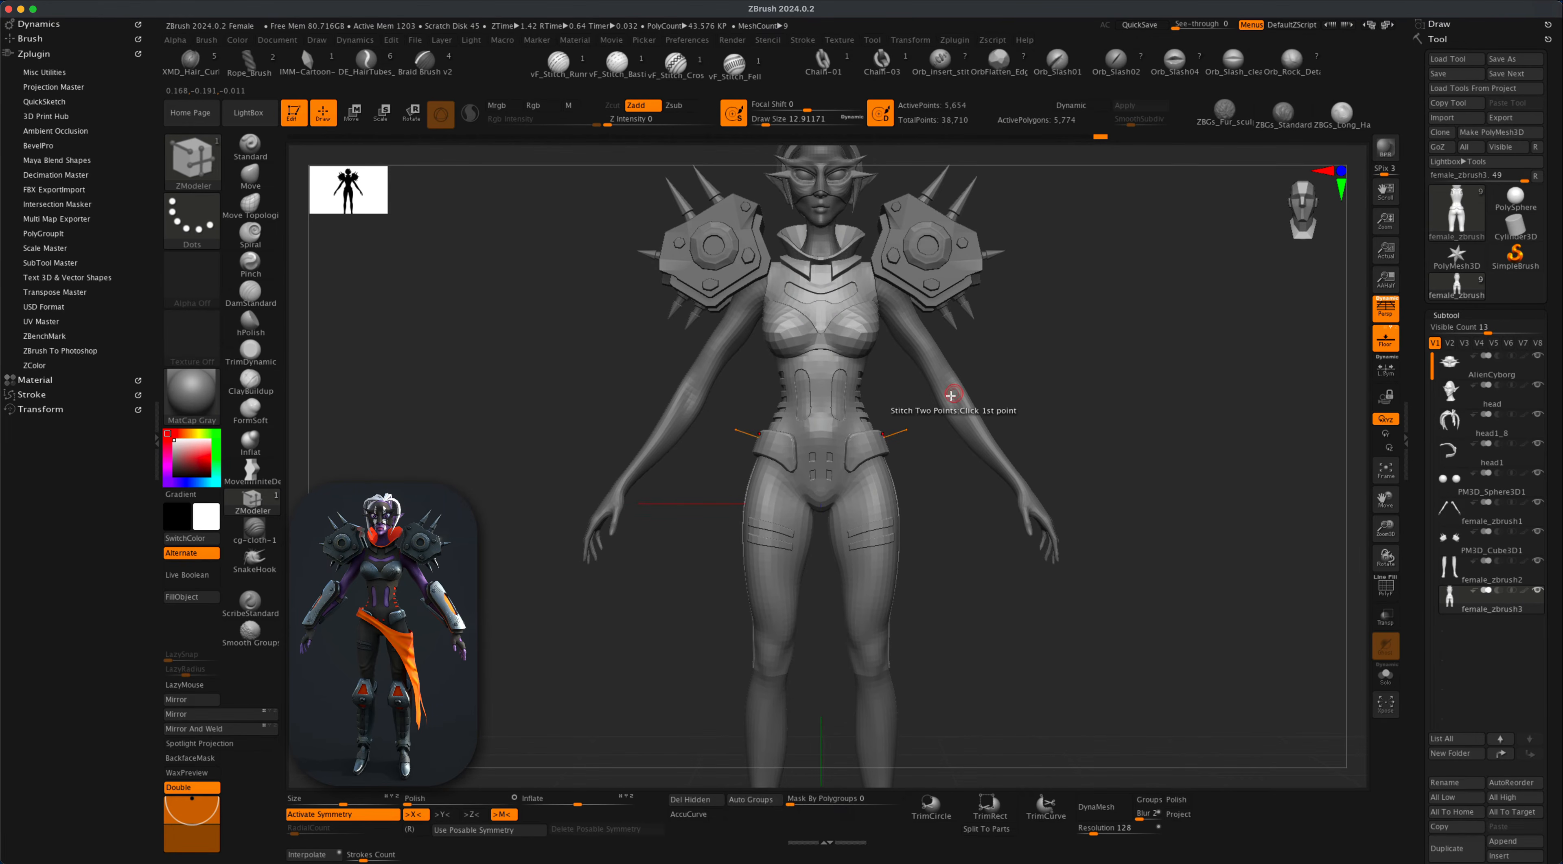
alt+drag(971, 568, 977, 671)
alt+drag(1071, 565, 1058, 529)
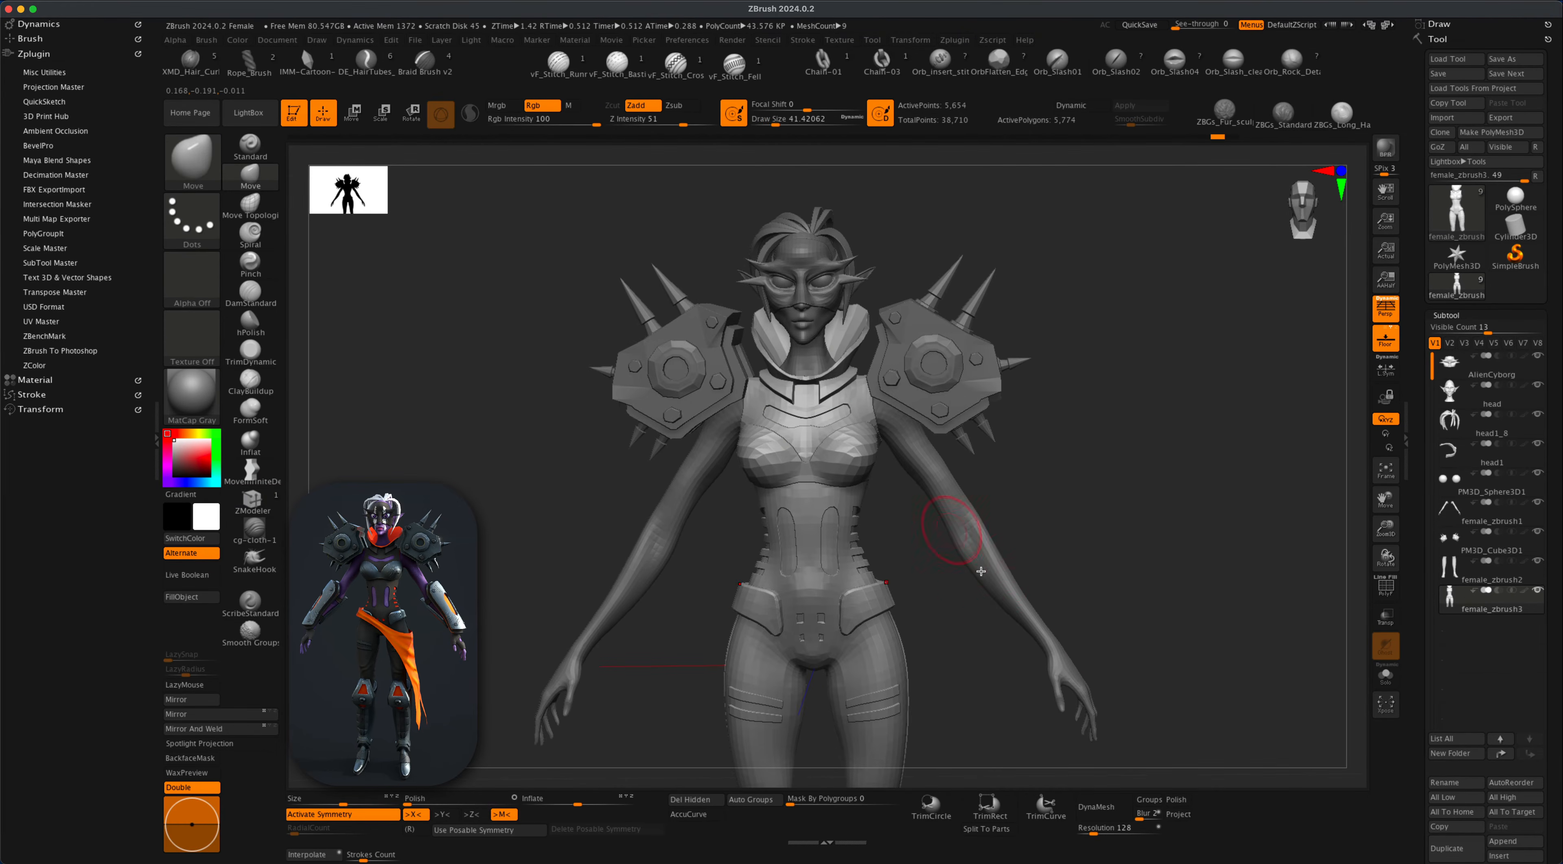
Select the arms subtool and reshape the forearms symmetrically with the Move brush at a draw size of about 104.
alt+click(980, 547)
alt+drag(1072, 553, 1077, 532)
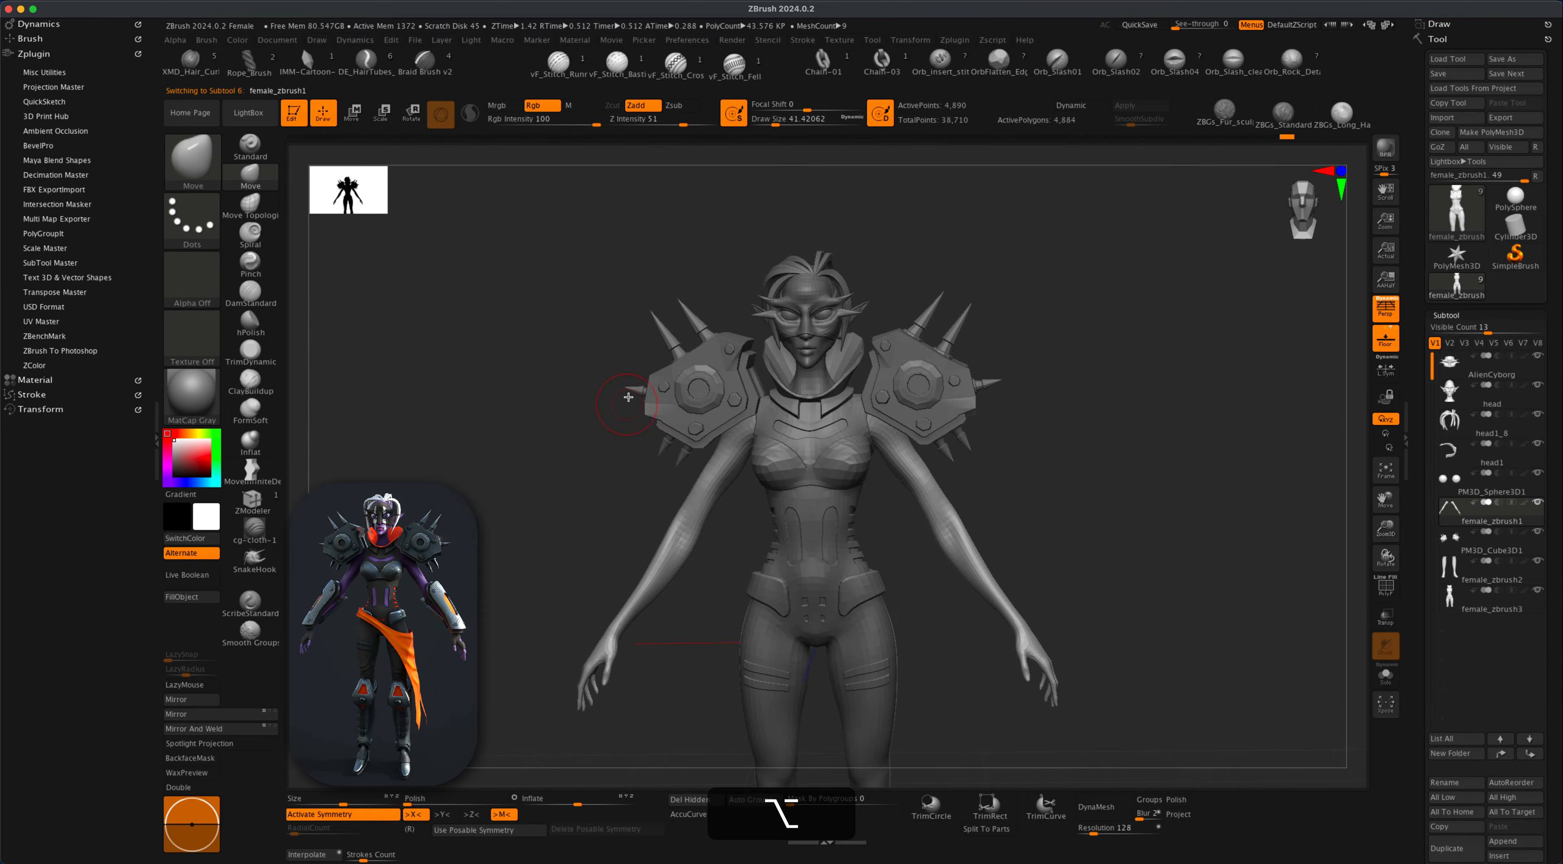
key(s)
drag(450, 391, 455, 392)
mouse_move(1062, 582)
alt+mouse_down()
mouse_move(1058, 540)
mouse_move(997, 515)
mouse_move(1023, 524)
mouse_move(987, 486)
alt+mouse_up()
key(super+z)
key(s)
key(s)
drag(1061, 526, 1077, 551)
key(s)
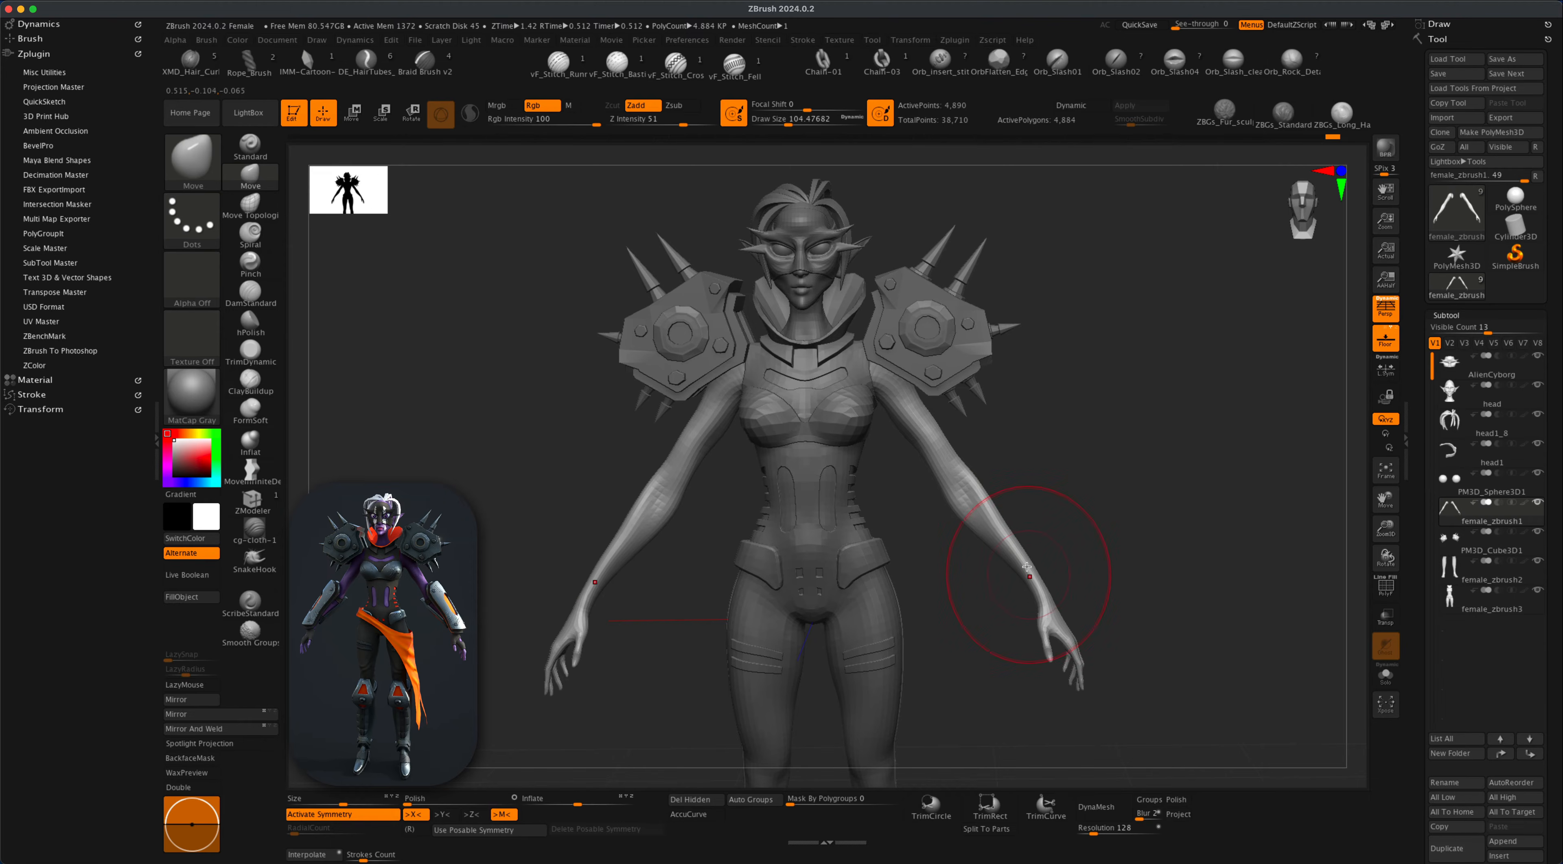
drag(1017, 559, 1008, 546)
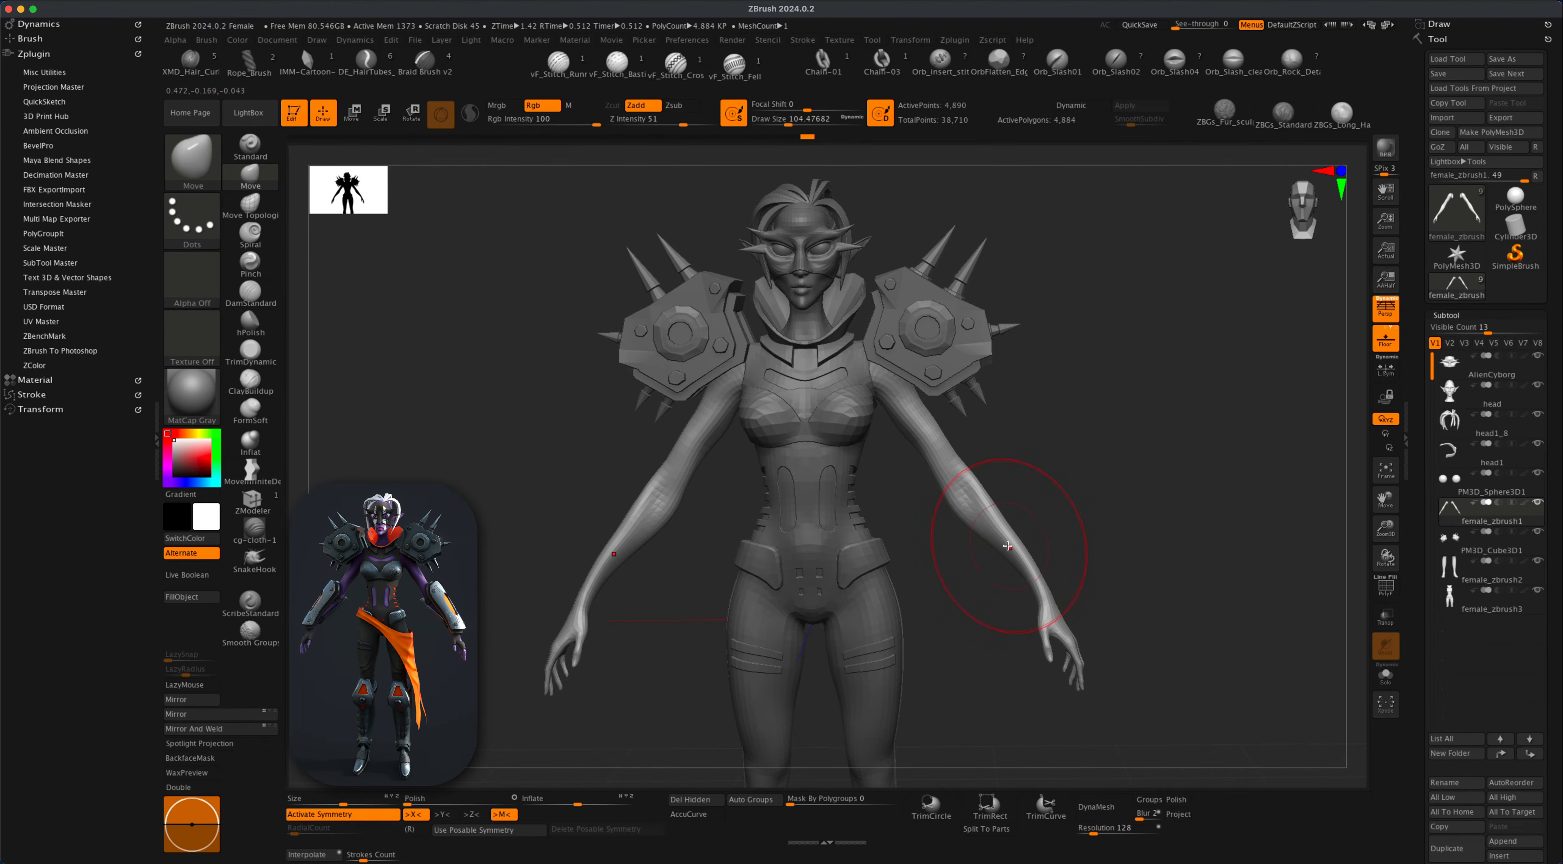
Reshape the upper arms with the Move brush, setting its draw size to about 51 and then 62.
key(s)
drag(1060, 499, 1020, 499)
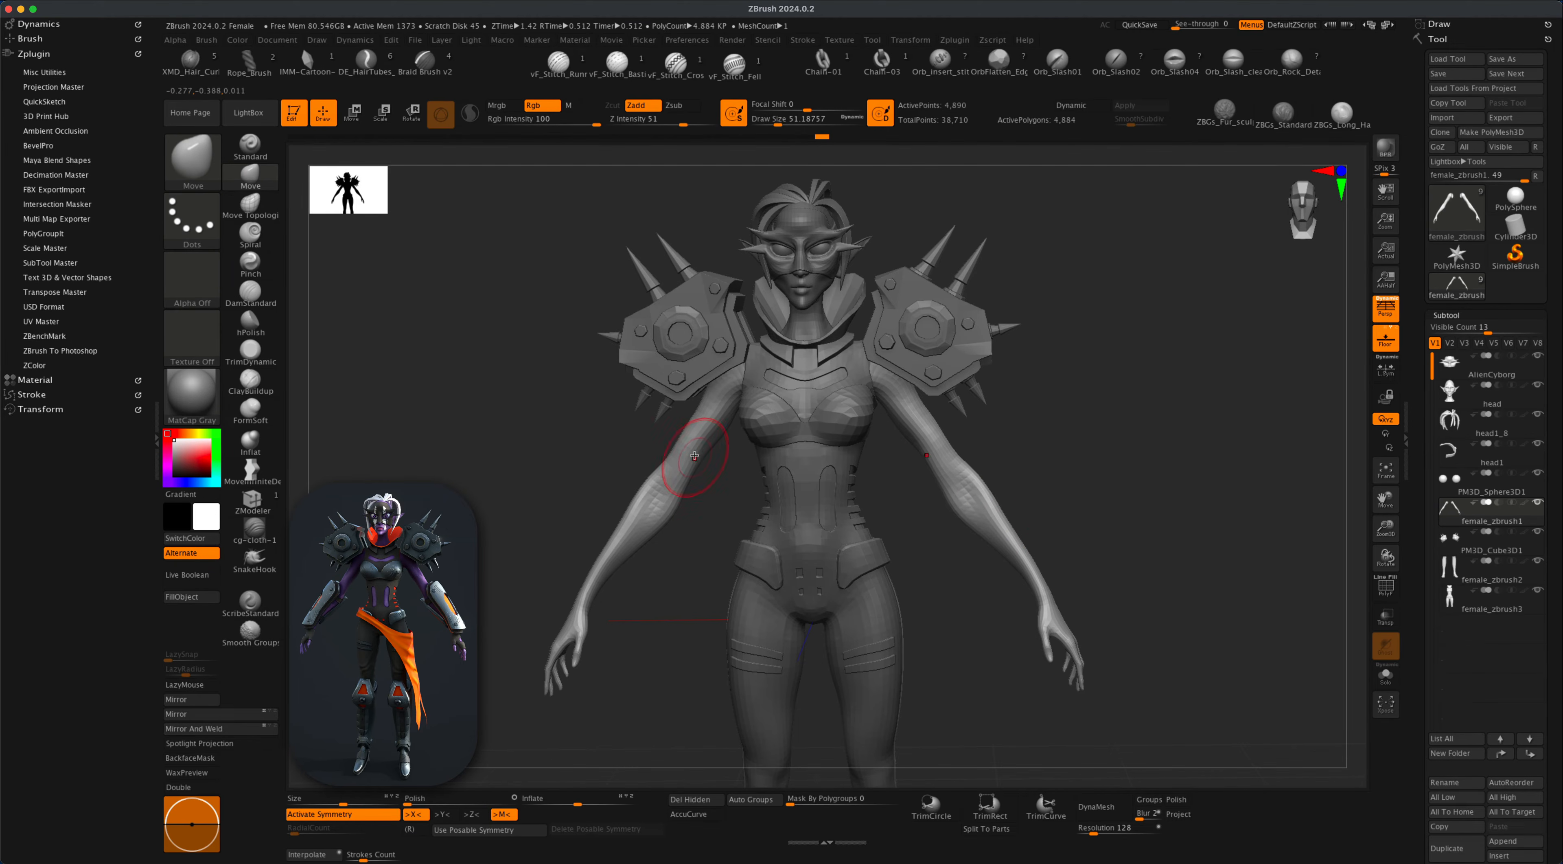
key(alt)
key(s)
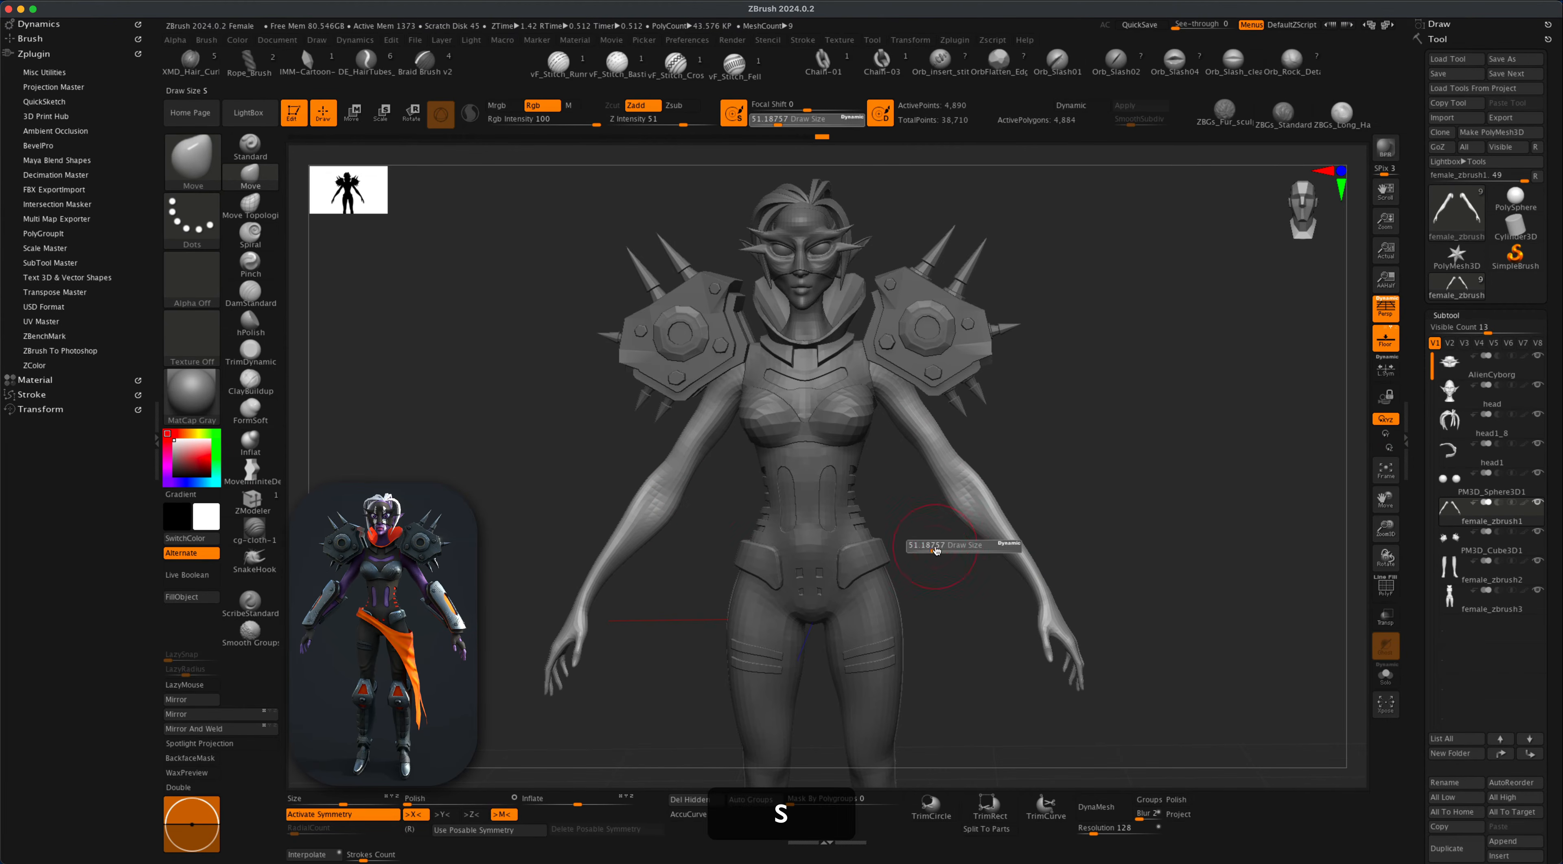
drag(936, 549, 938, 549)
drag(920, 451, 915, 448)
Examine the arms' length and silhouette against the full figure from the front.
alt+drag(1149, 549, 1028, 497)
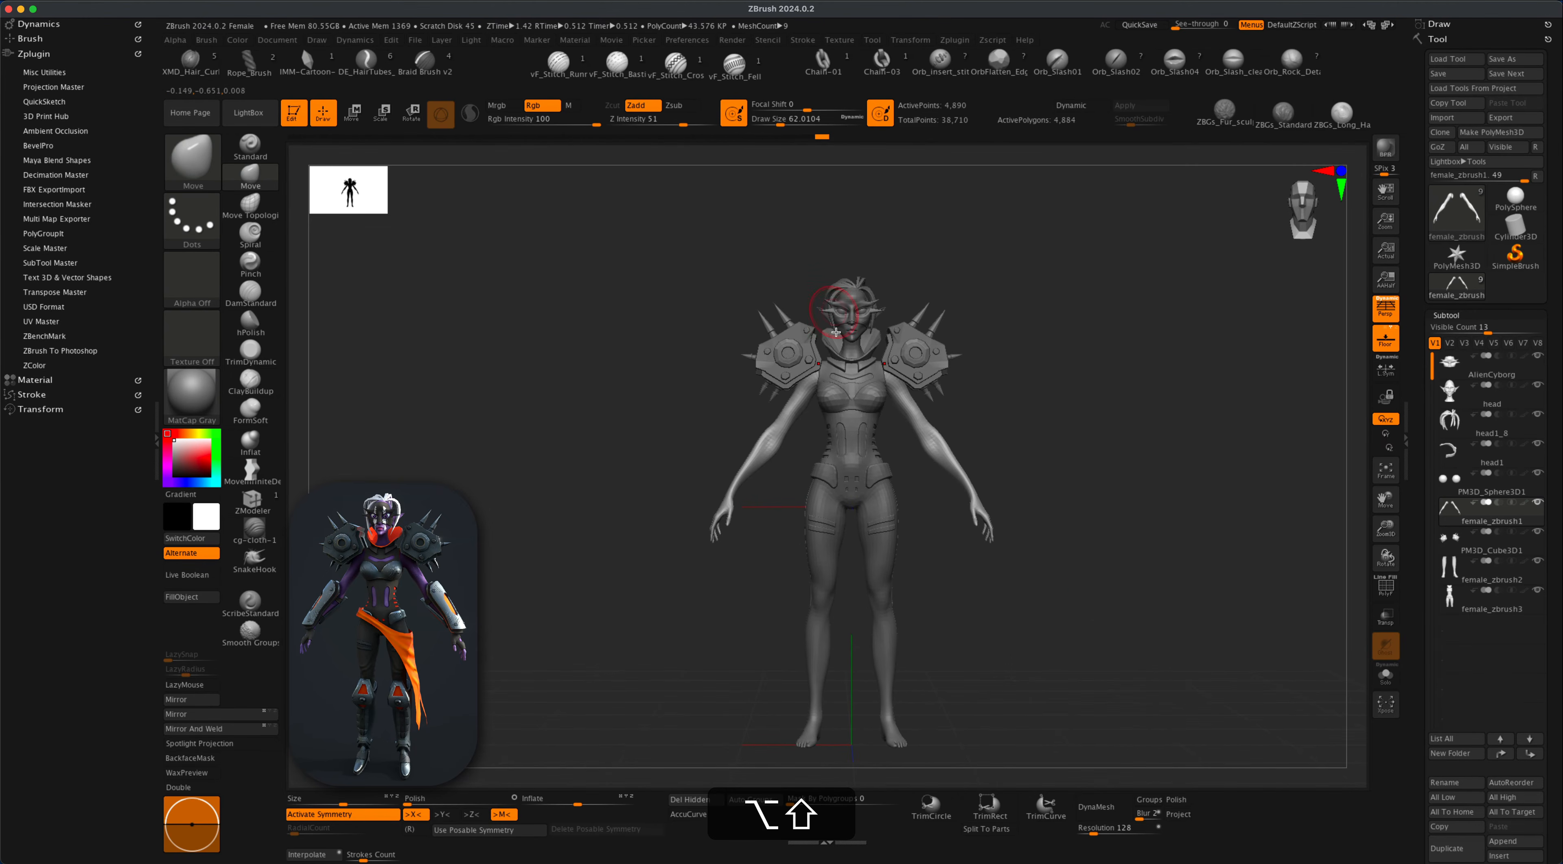
alt+drag(1079, 613, 1067, 626)
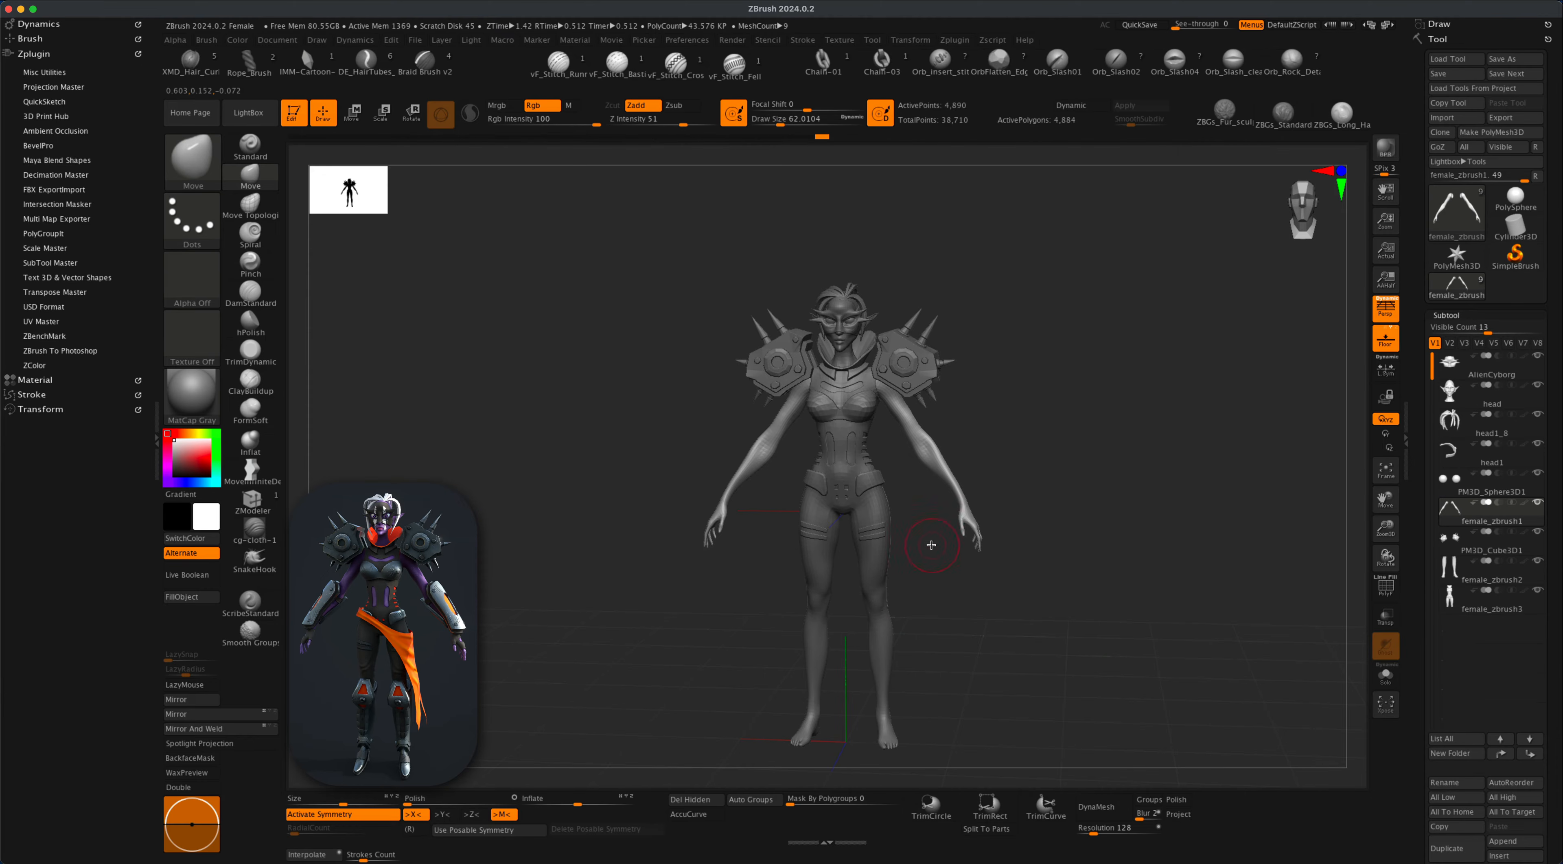
alt+drag(981, 414, 982, 437)
drag(1026, 495, 1023, 475)
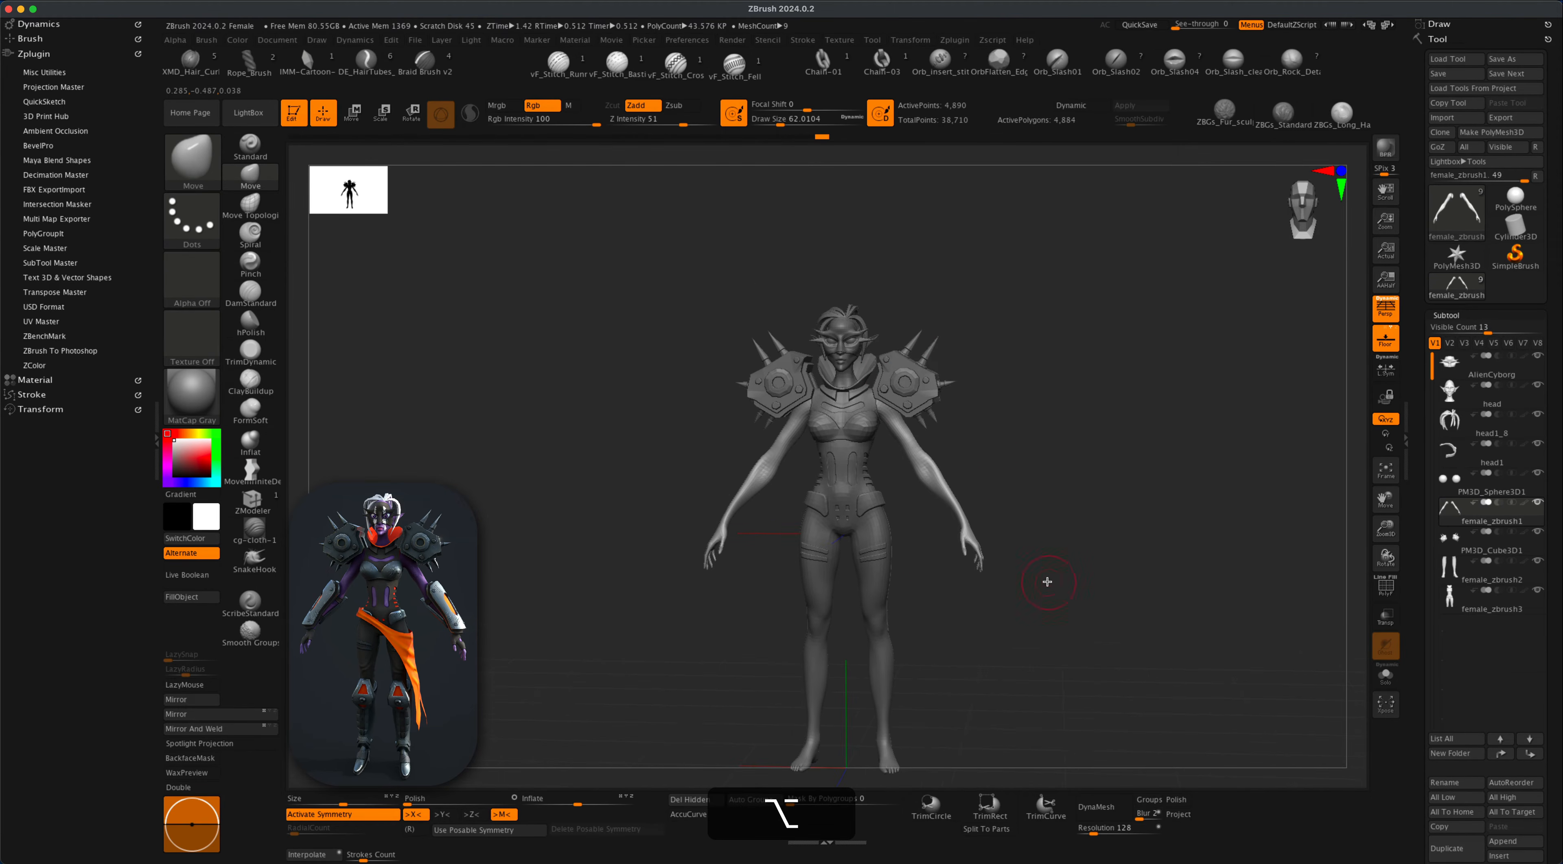
alt+drag(1048, 583, 1036, 535)
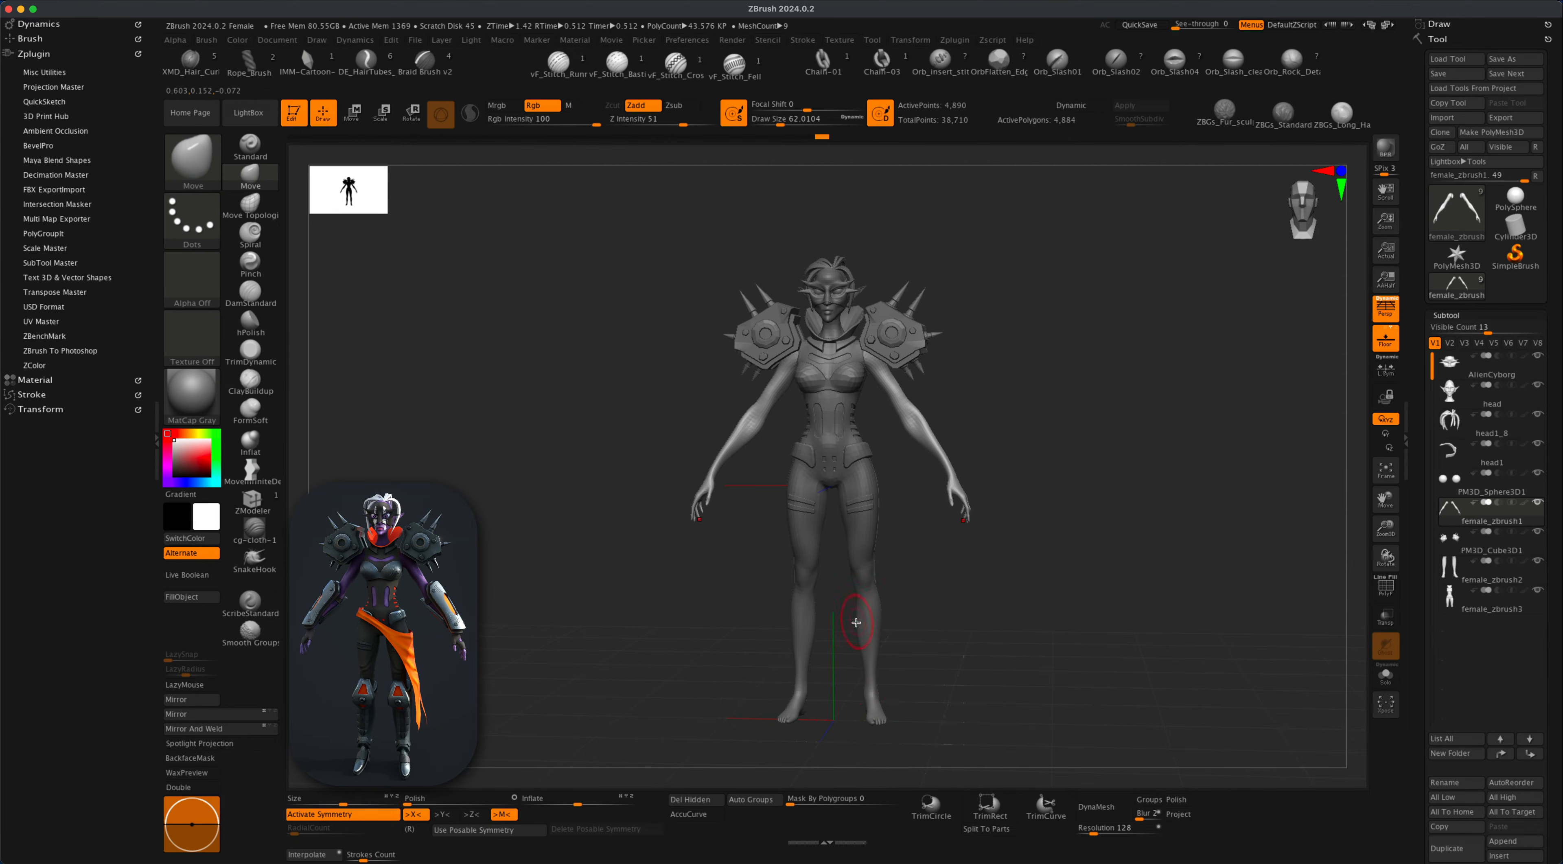
alt+drag(923, 479, 943, 592)
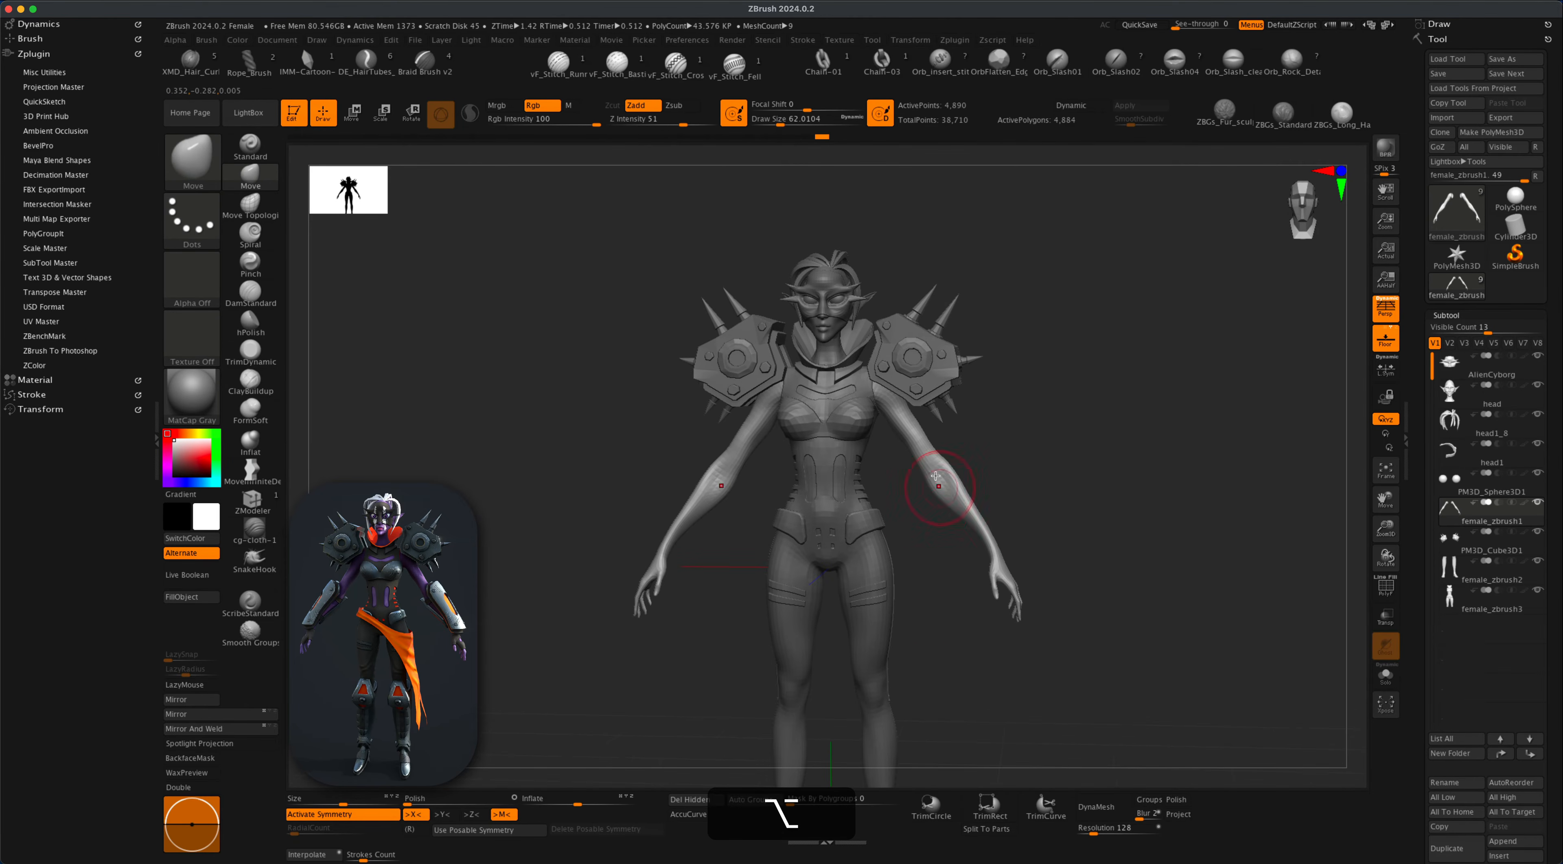
alt+drag(956, 494, 1025, 485)
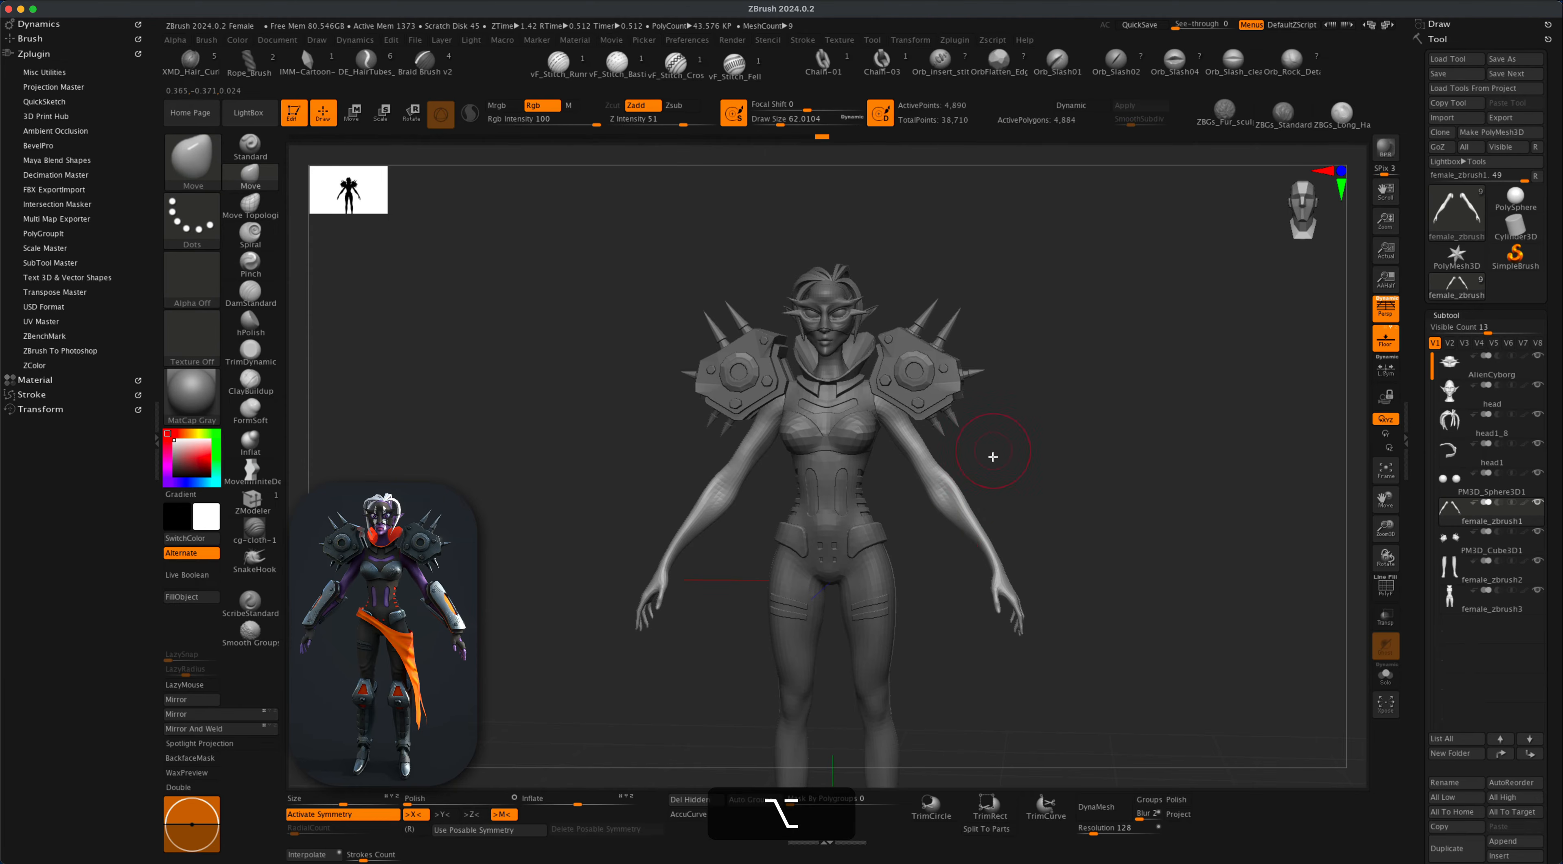
alt+drag(1028, 418, 1077, 499)
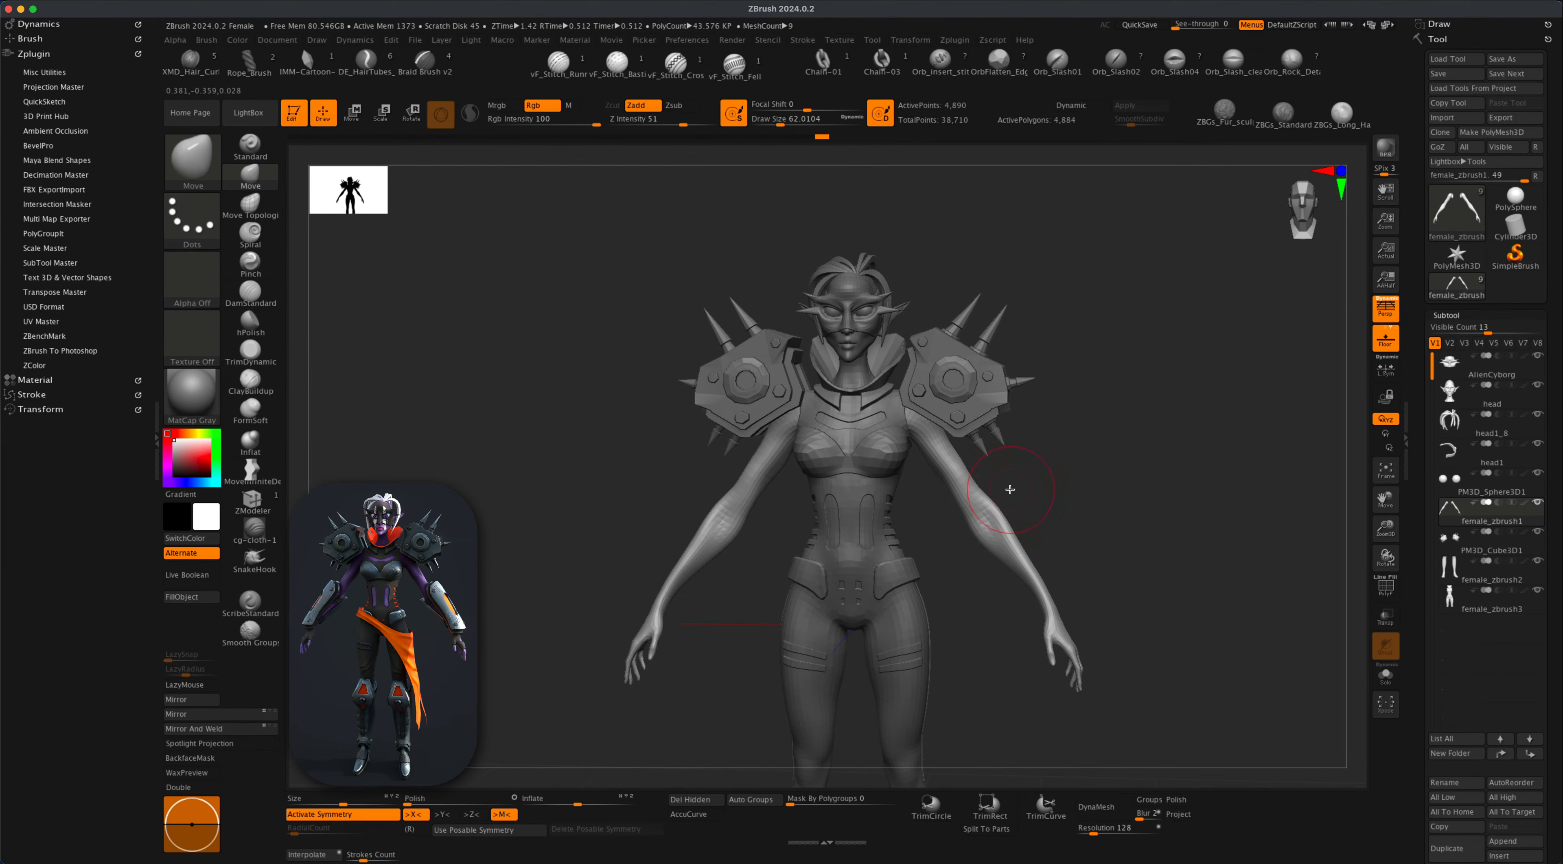
Set the Move brush's draw size to about 41 and refine the elbow area of the arms from front and side.
mouse_move(1081, 541)
mouse_down()
mouse_move(1110, 547)
mouse_move(1061, 541)
mouse_move(1068, 531)
mouse_move(1055, 561)
mouse_up()
key(s)
drag(1054, 515, 1049, 515)
drag(1021, 480, 1006, 488)
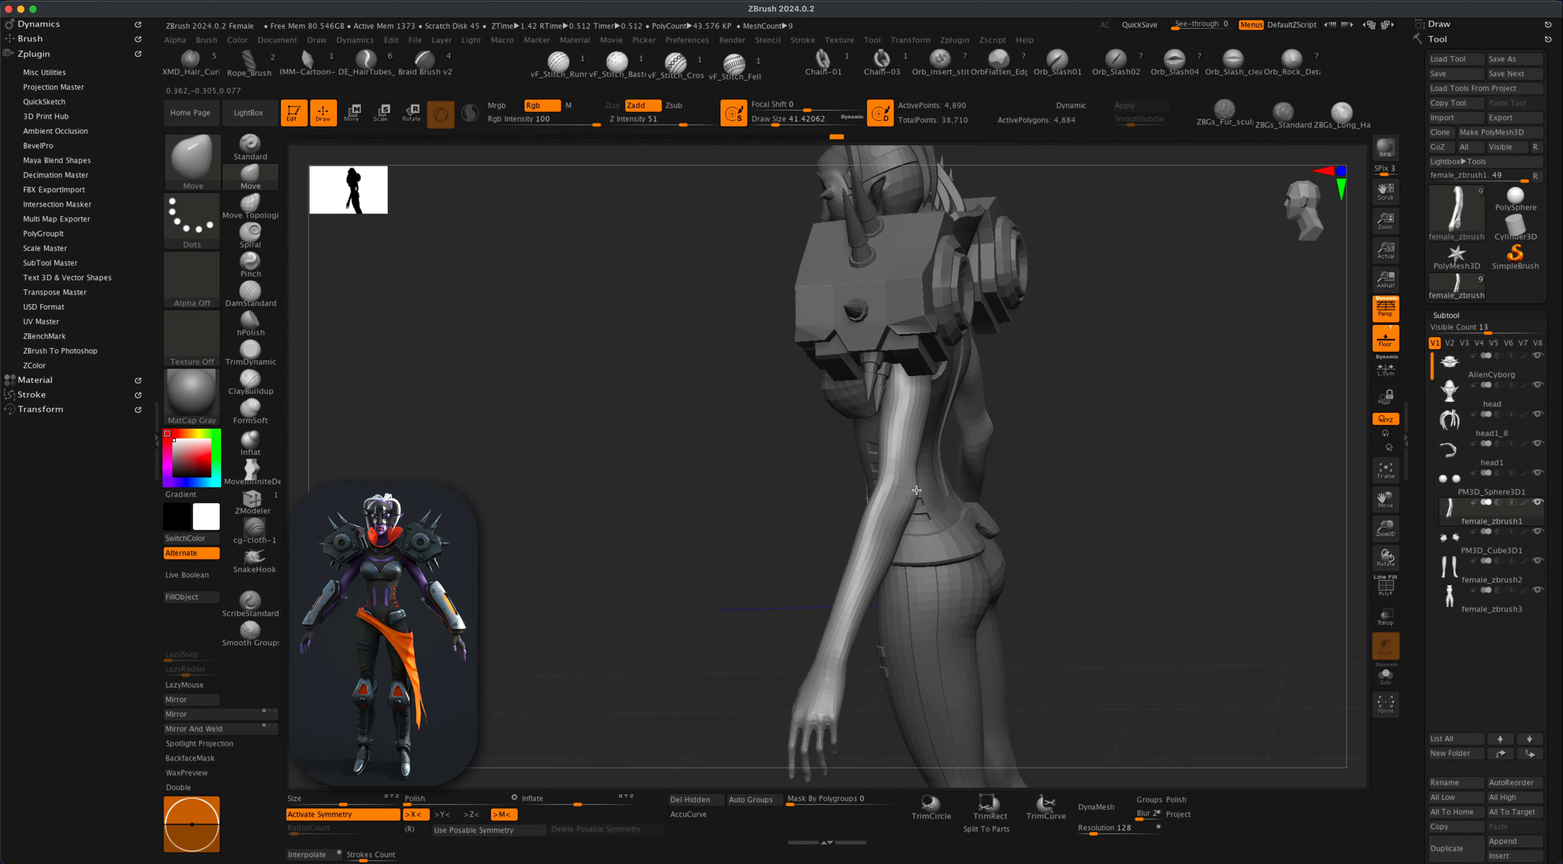
mouse_move(1075, 478)
mouse_down()
mouse_move(1117, 464)
mouse_move(1059, 462)
mouse_up()
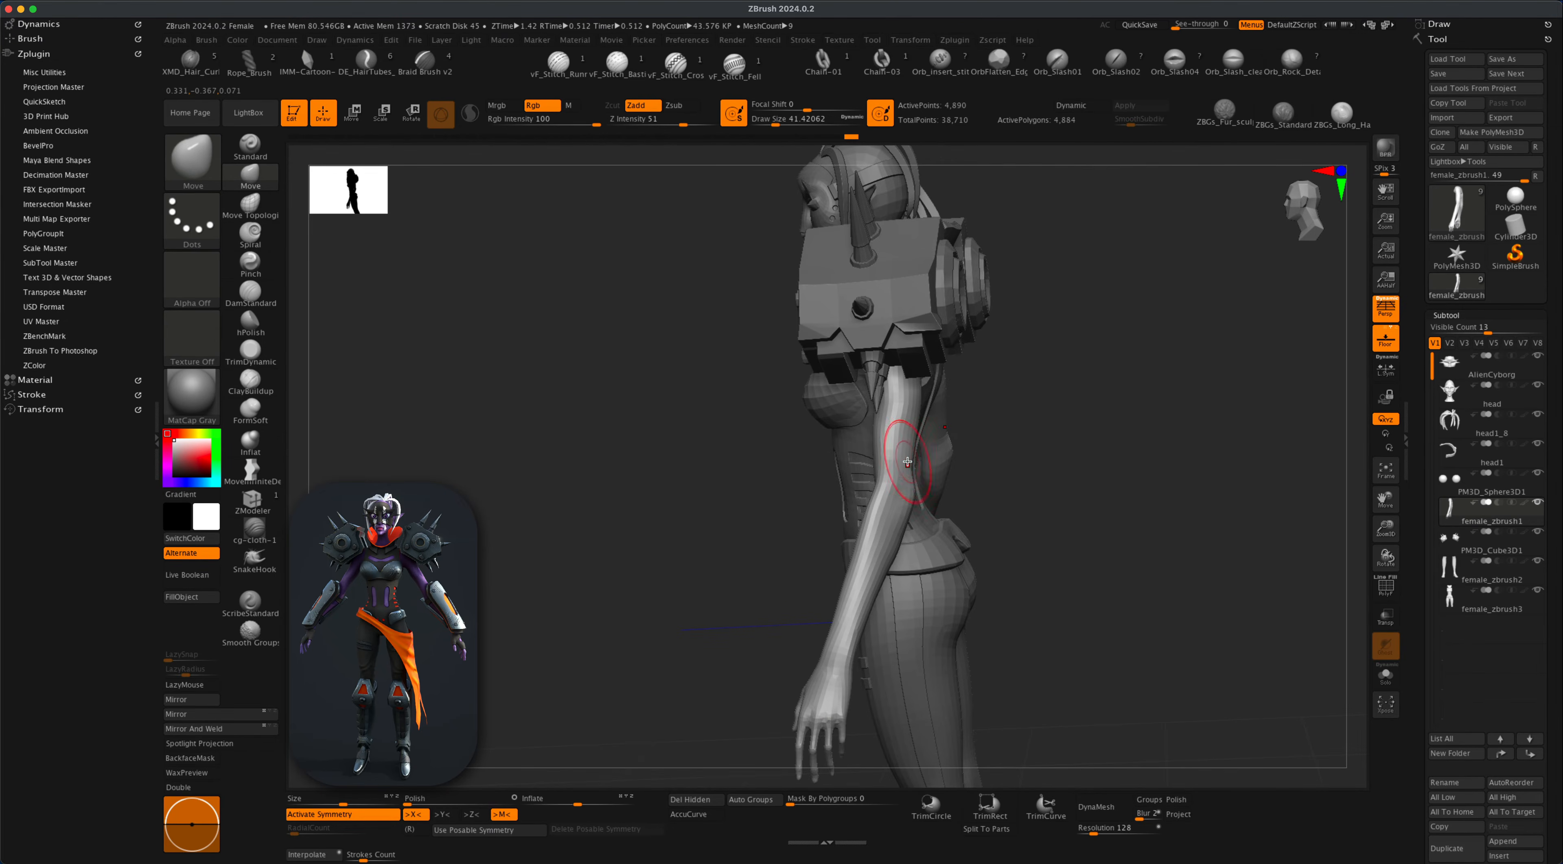
drag(1117, 513, 1059, 537)
drag(892, 624, 1074, 579)
drag(1095, 527, 999, 611)
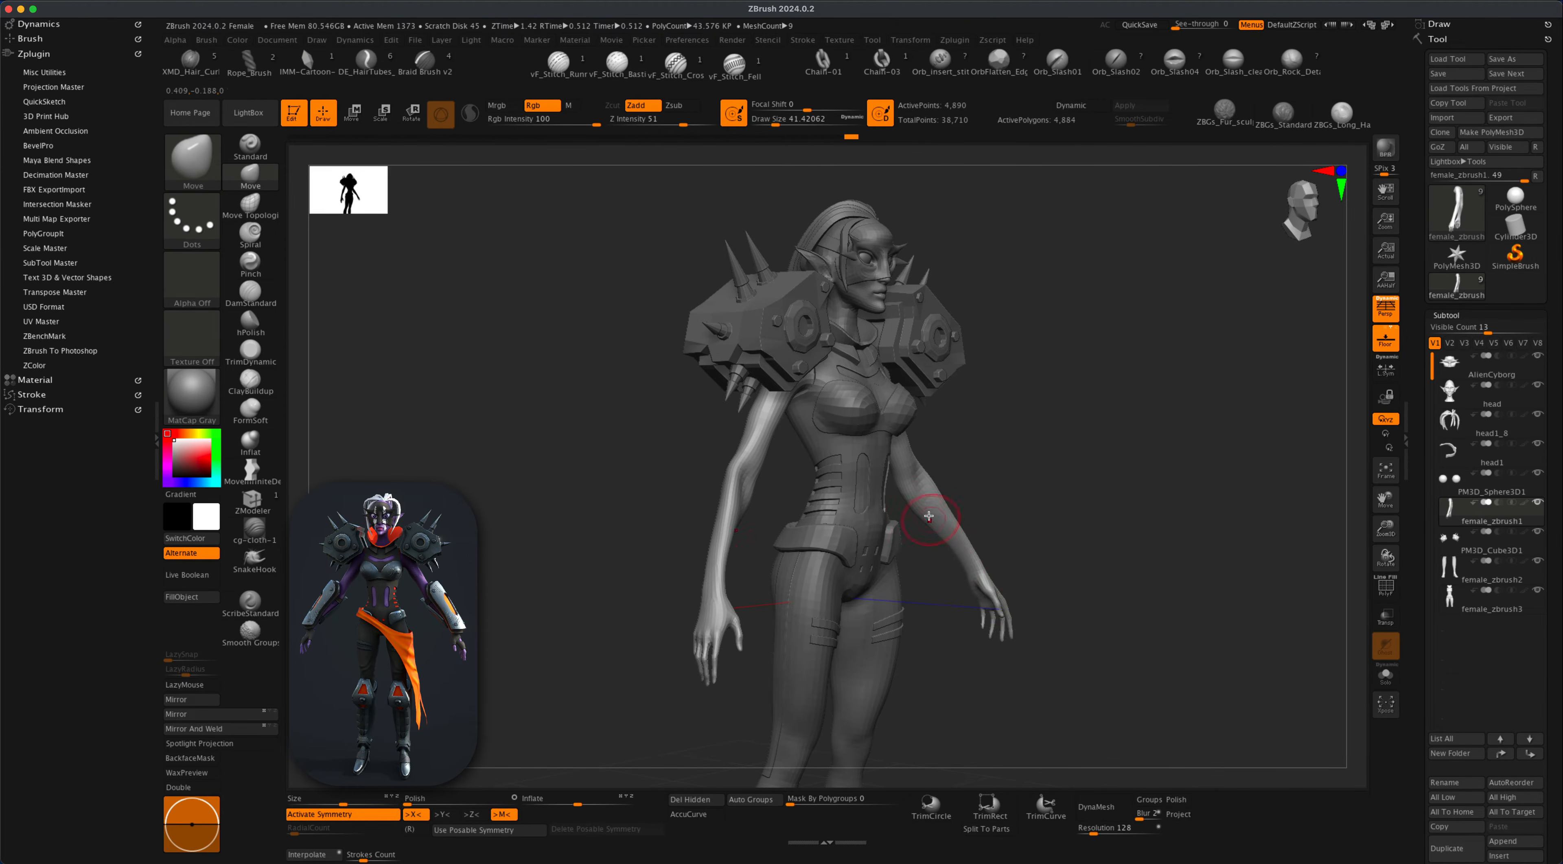
drag(1017, 537, 1116, 553)
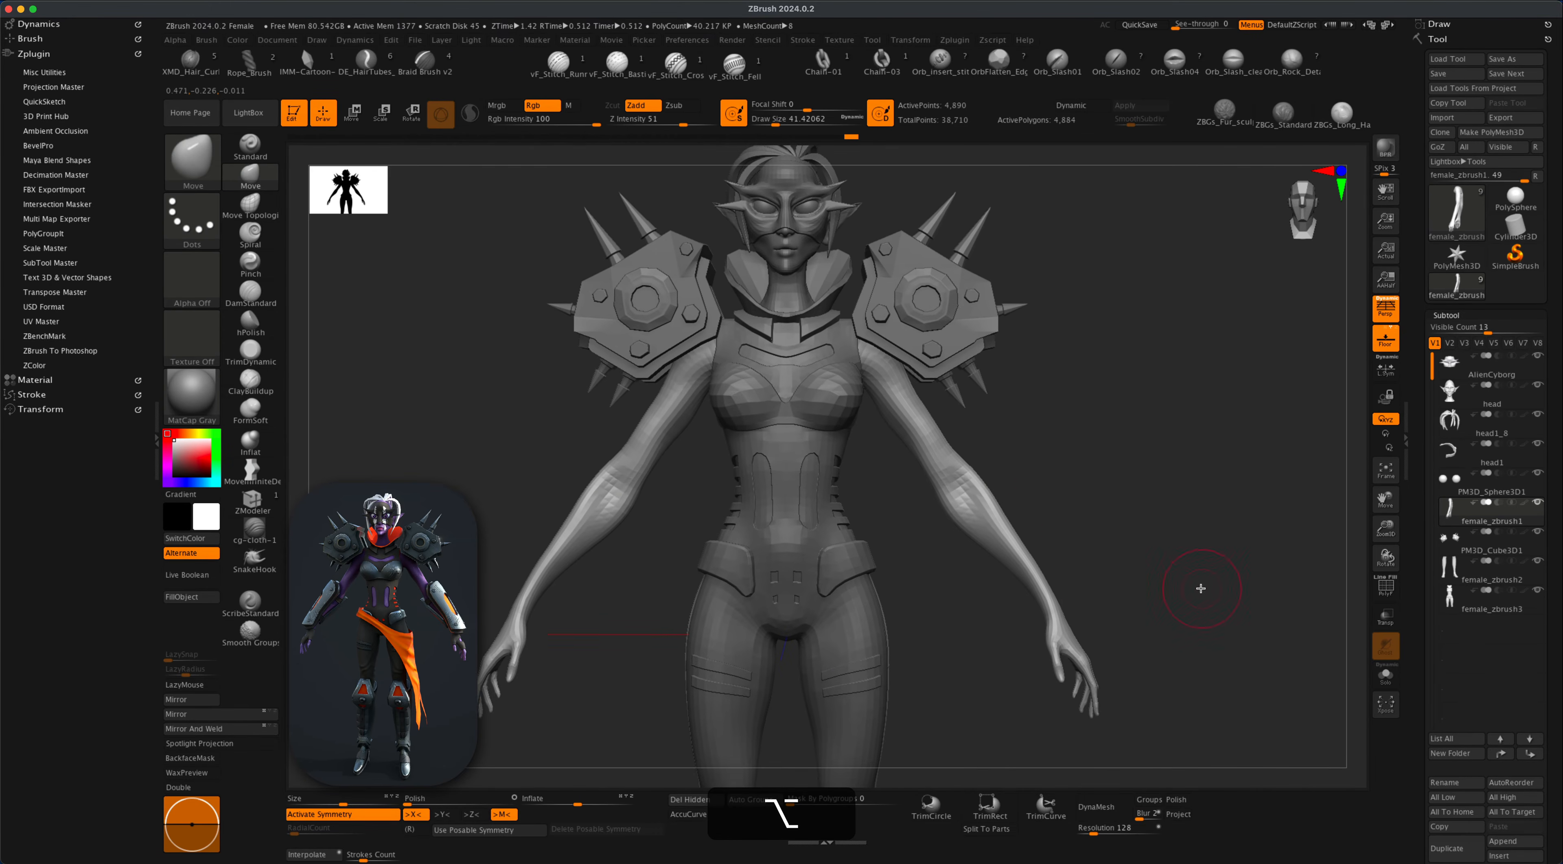
alt+drag(1201, 588, 1195, 581)
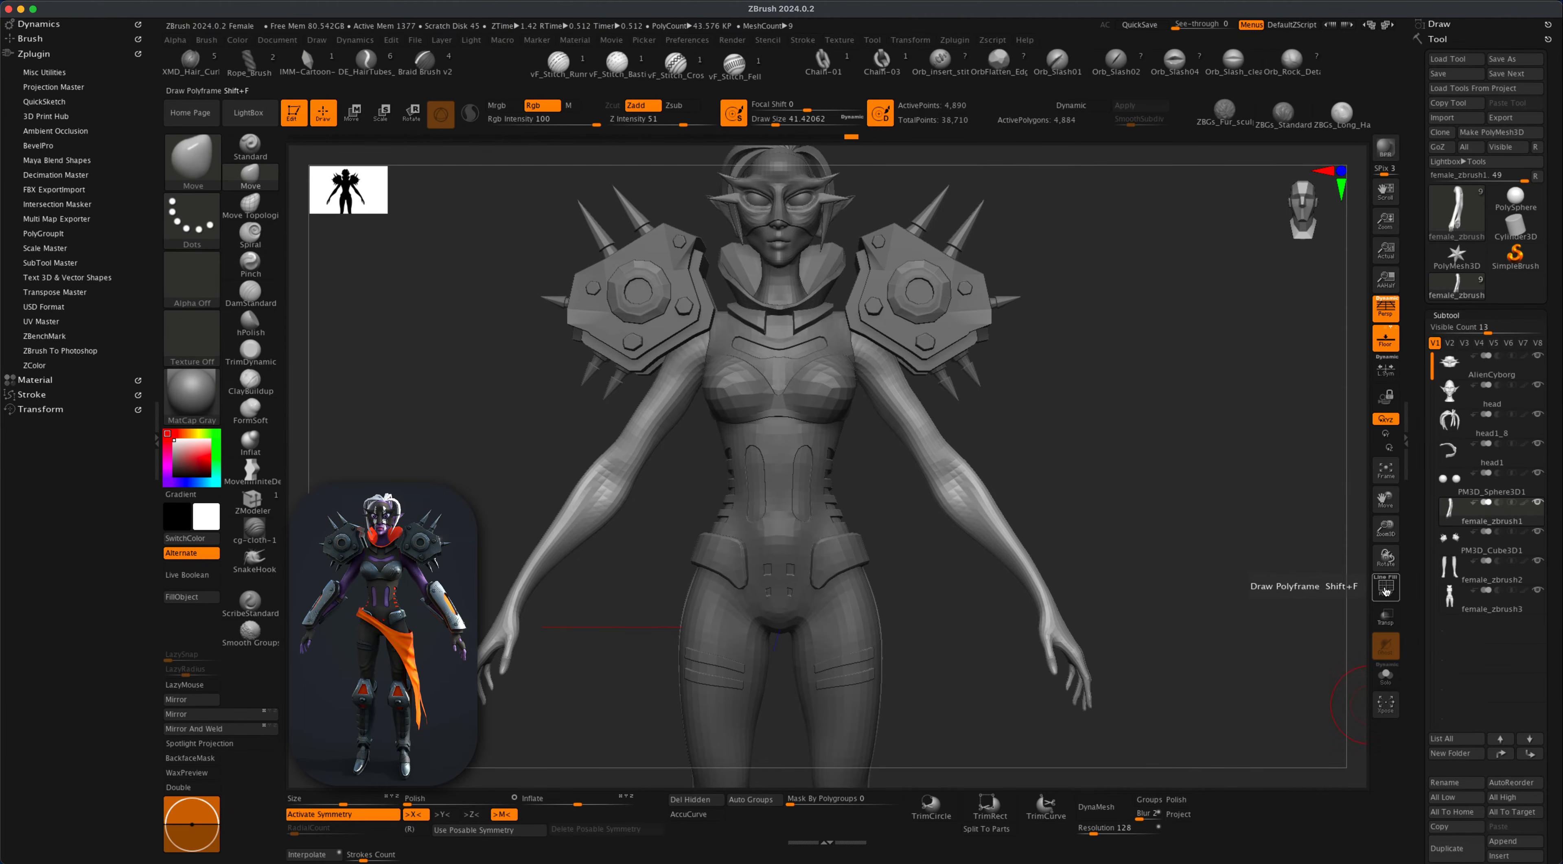
click(1387, 616)
click(1386, 616)
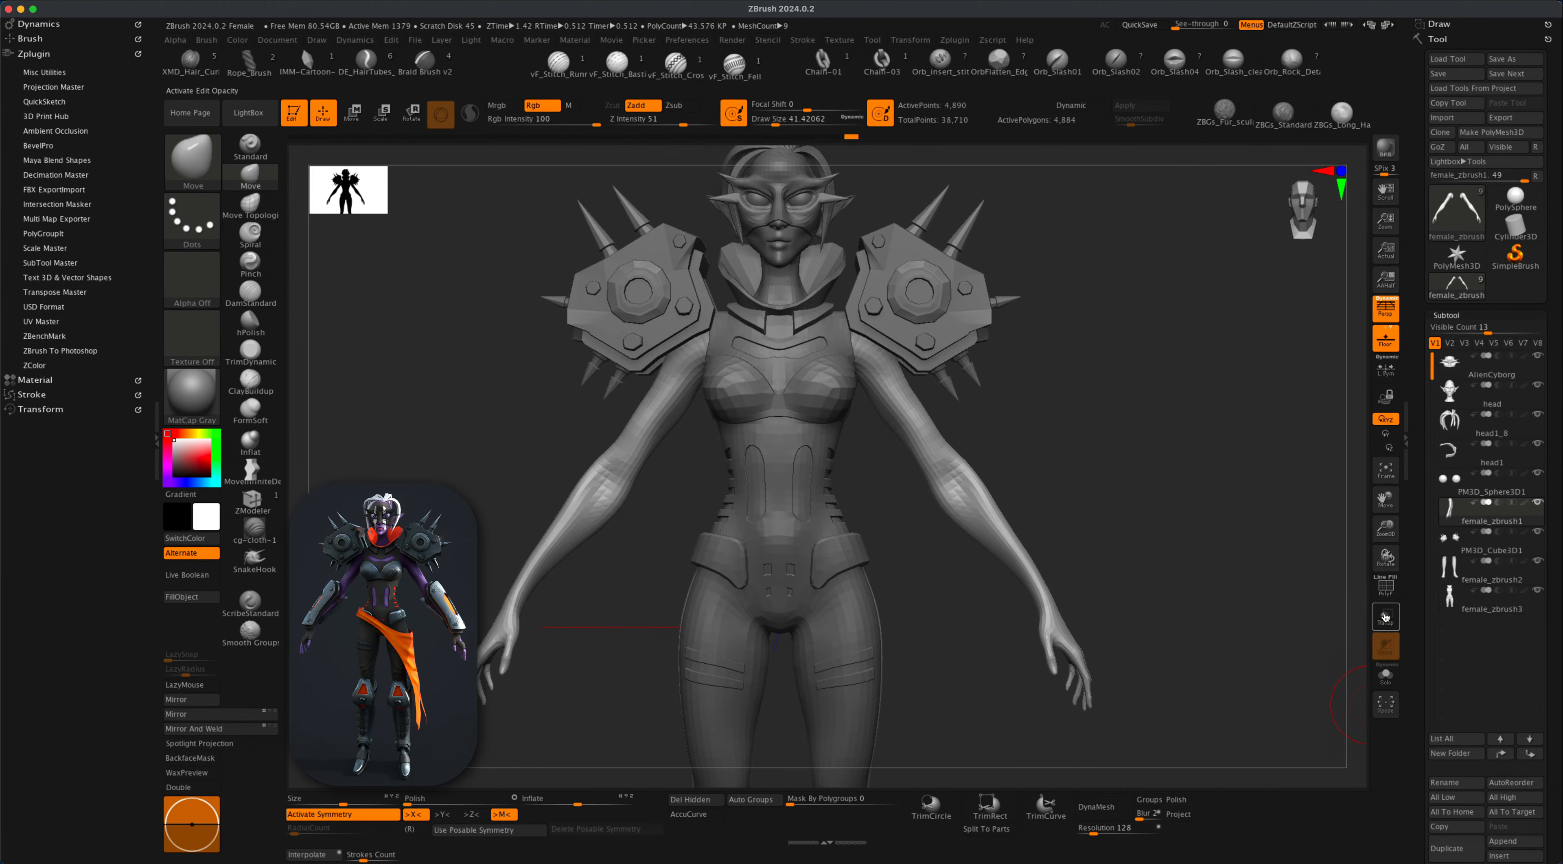
Turn on the polygon wireframe display and check the arms' topology and proportions from the front.
click(1387, 586)
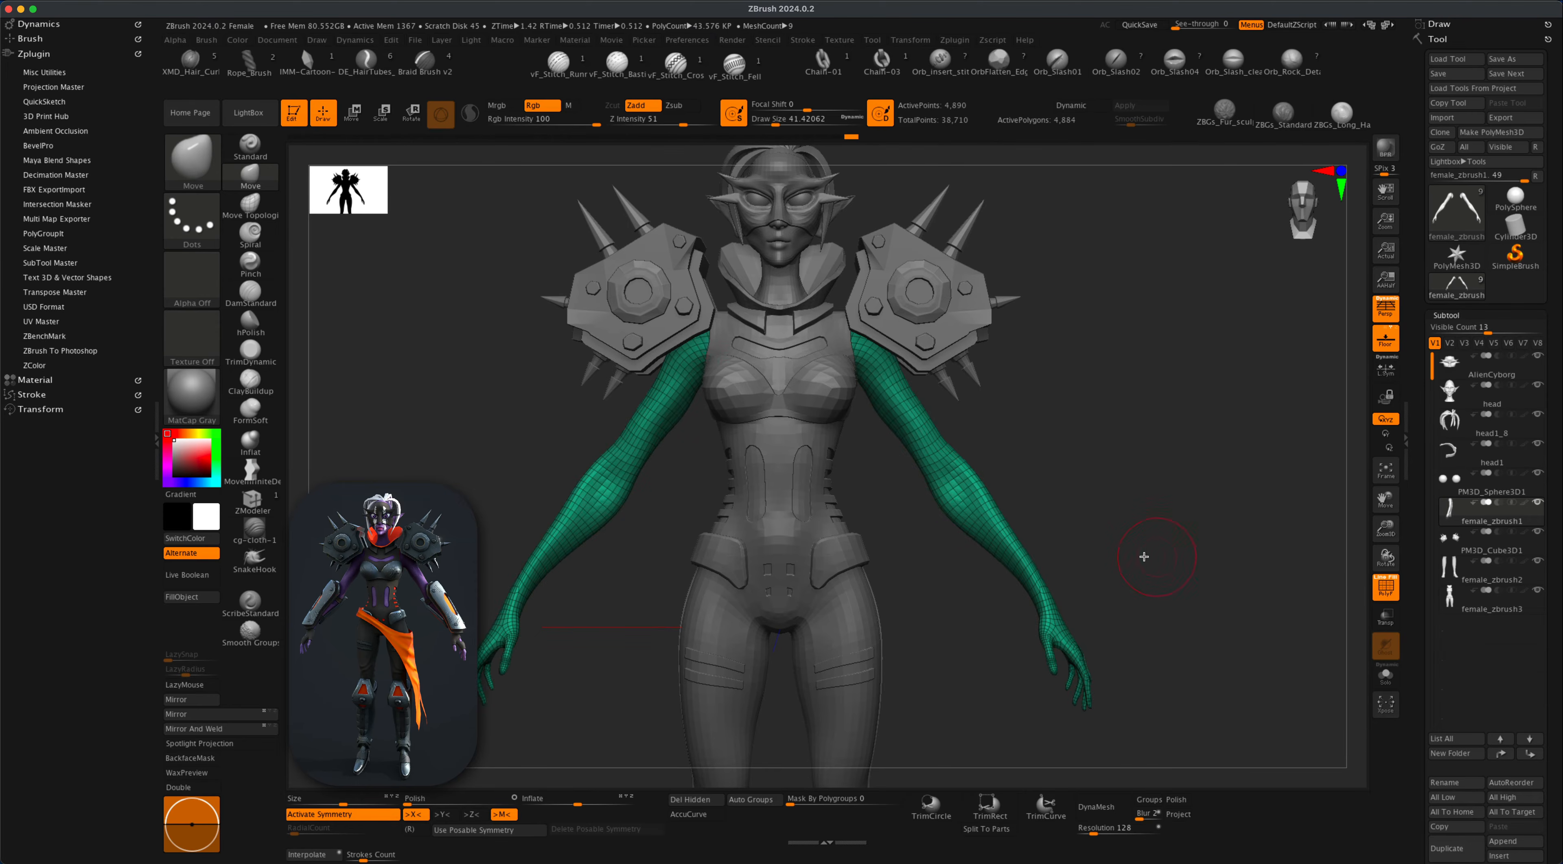
mouse_move(1141, 558)
alt+mouse_down()
mouse_move(1160, 596)
mouse_move(1162, 565)
alt+mouse_up()
alt+drag(1179, 553, 1155, 583)
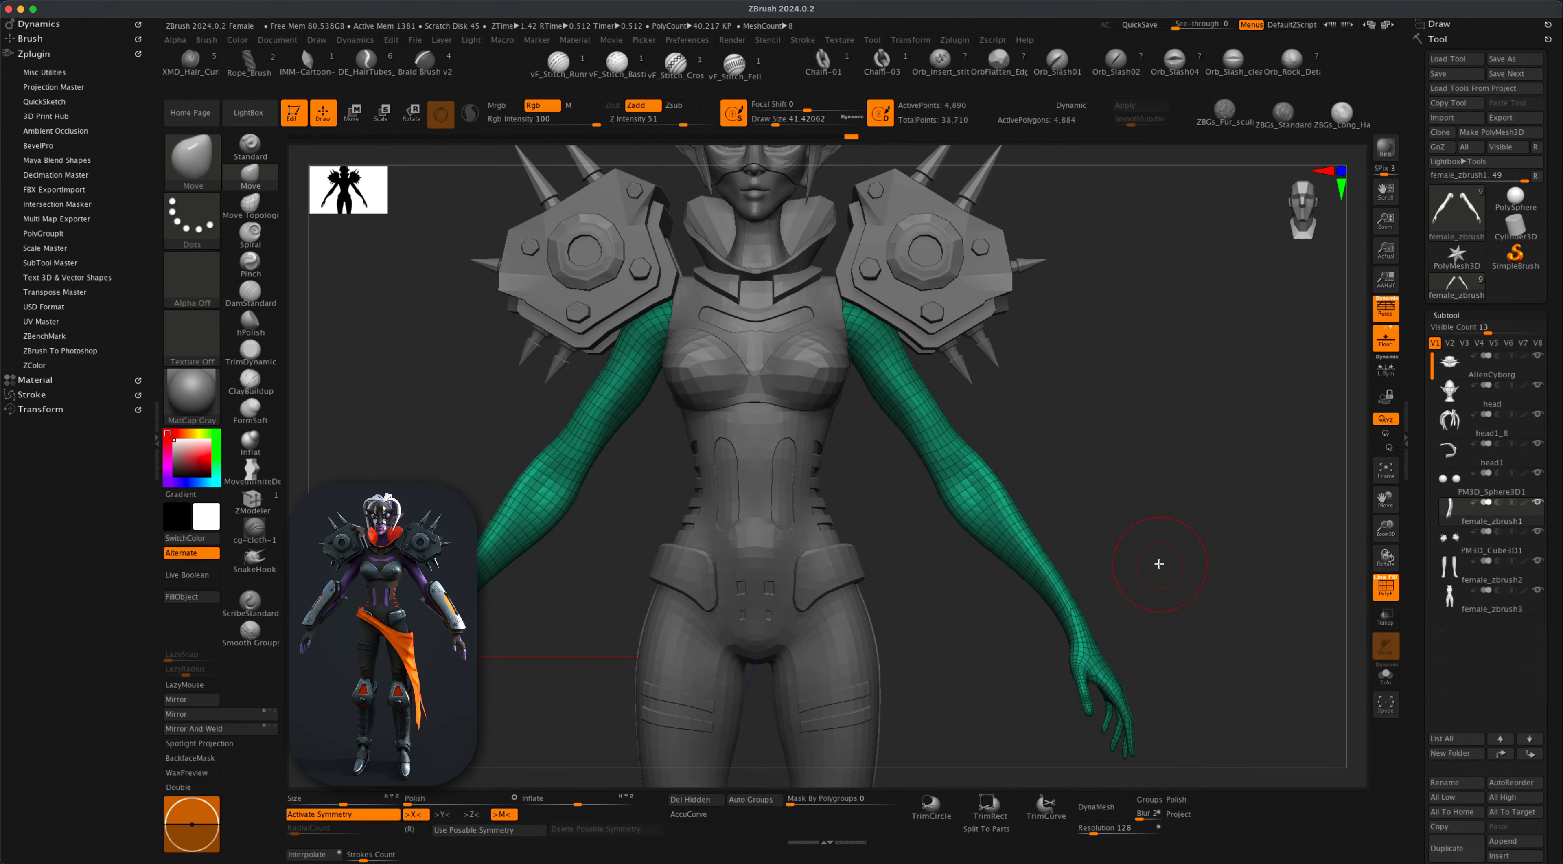
mouse_move(1044, 473)
alt+mouse_down()
mouse_move(1071, 478)
mouse_move(1075, 461)
mouse_move(1115, 510)
alt+mouse_up()
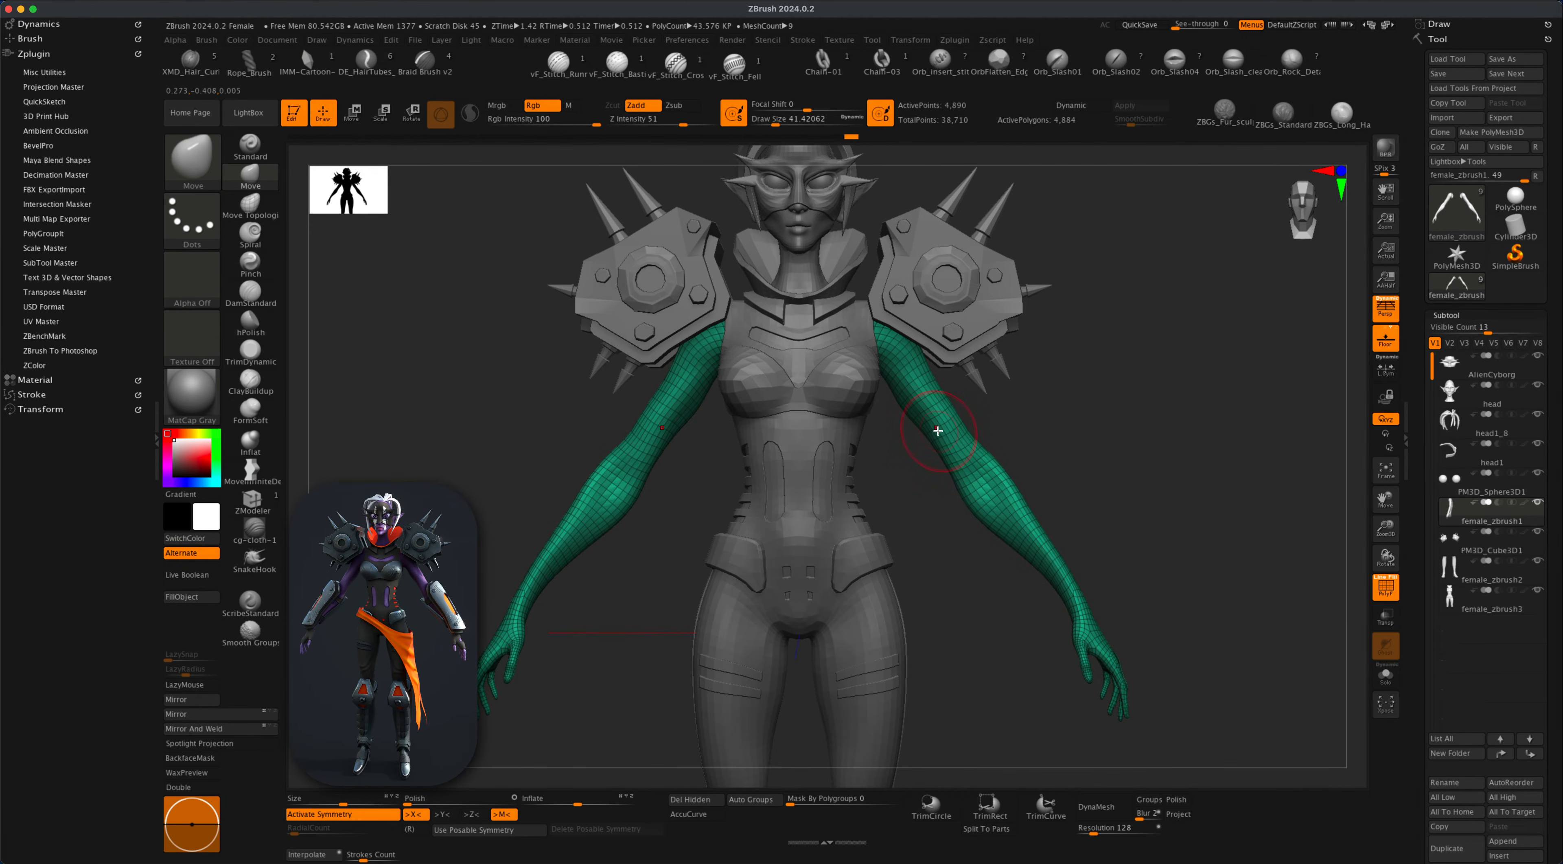
mouse_move(1068, 509)
mouse_down()
mouse_move(1085, 516)
mouse_move(1023, 530)
mouse_move(984, 506)
mouse_move(998, 525)
mouse_move(1050, 511)
mouse_up()
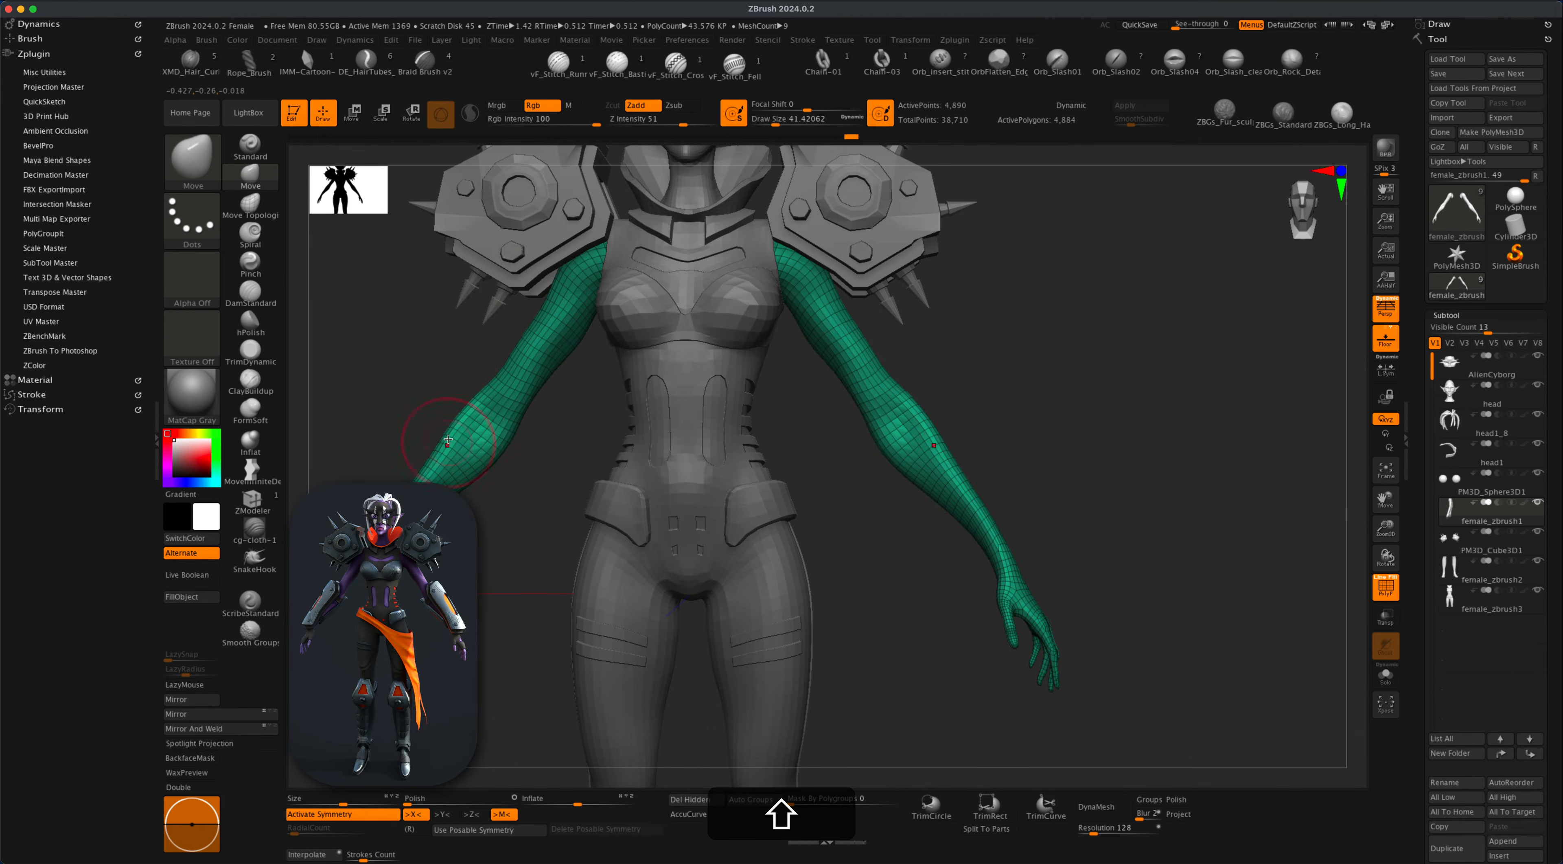
alt+drag(889, 568, 972, 626)
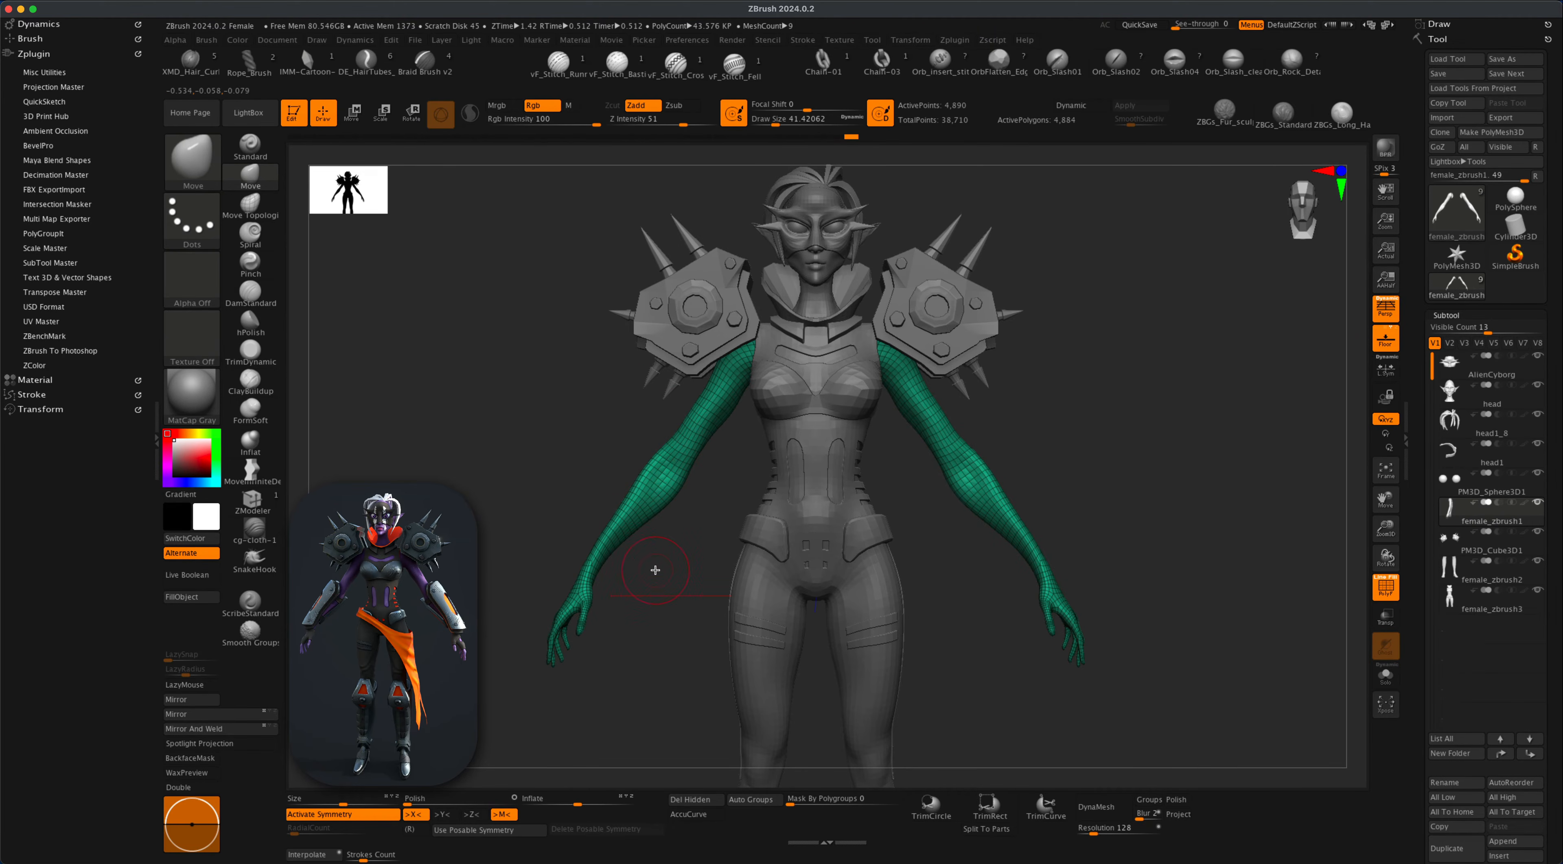
alt+drag(676, 589, 898, 447)
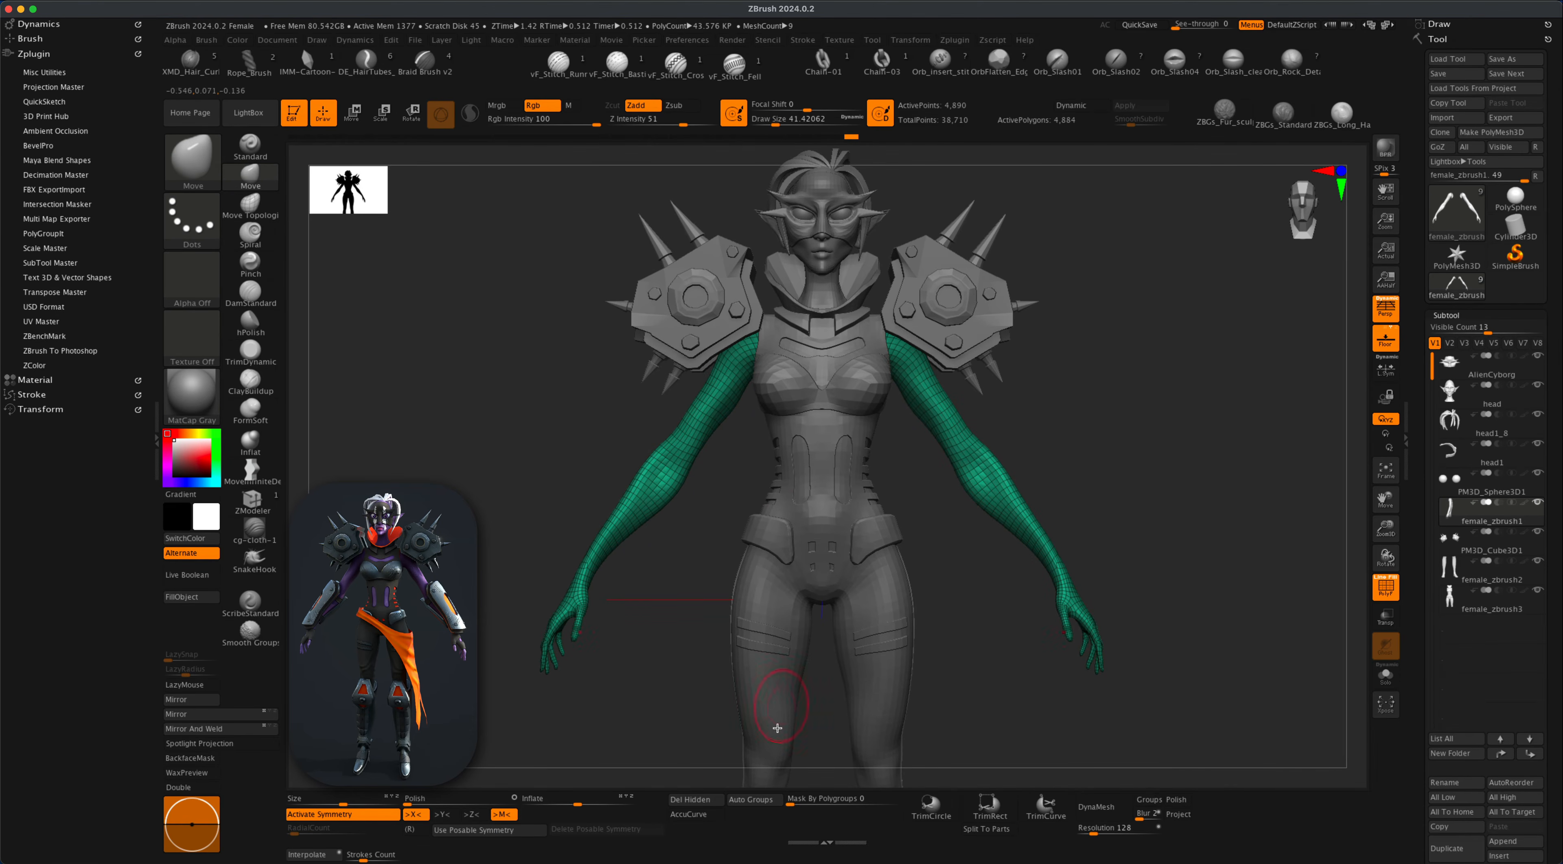
Auto-group the arms subtool, hide the character's right arm and delete the hidden geometry.
click(755, 805)
key(super+shift)
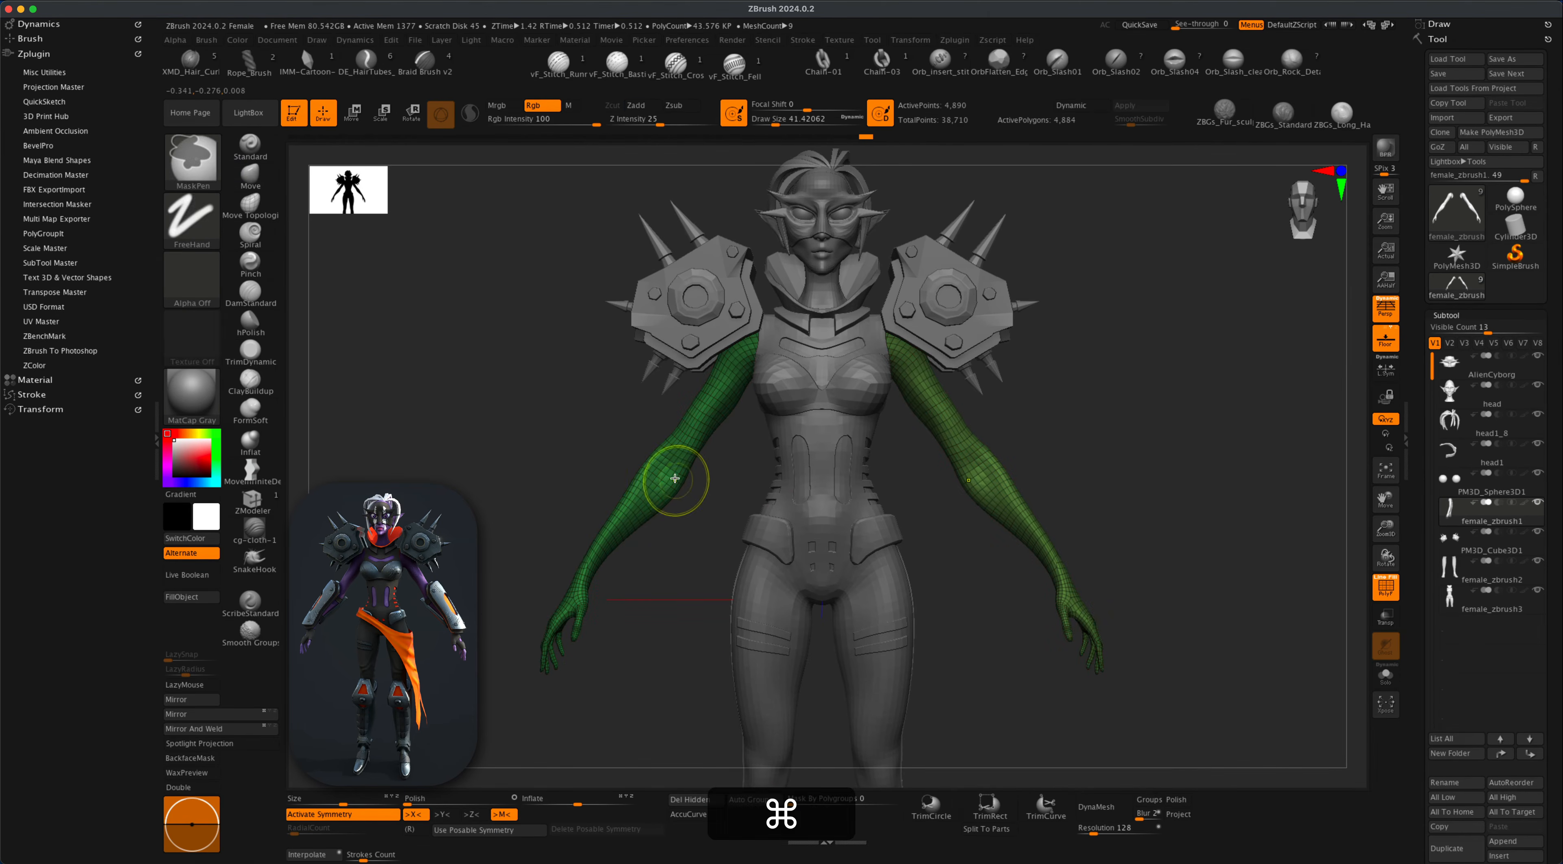
shift+super+click(671, 466)
shift+super+click(669, 464)
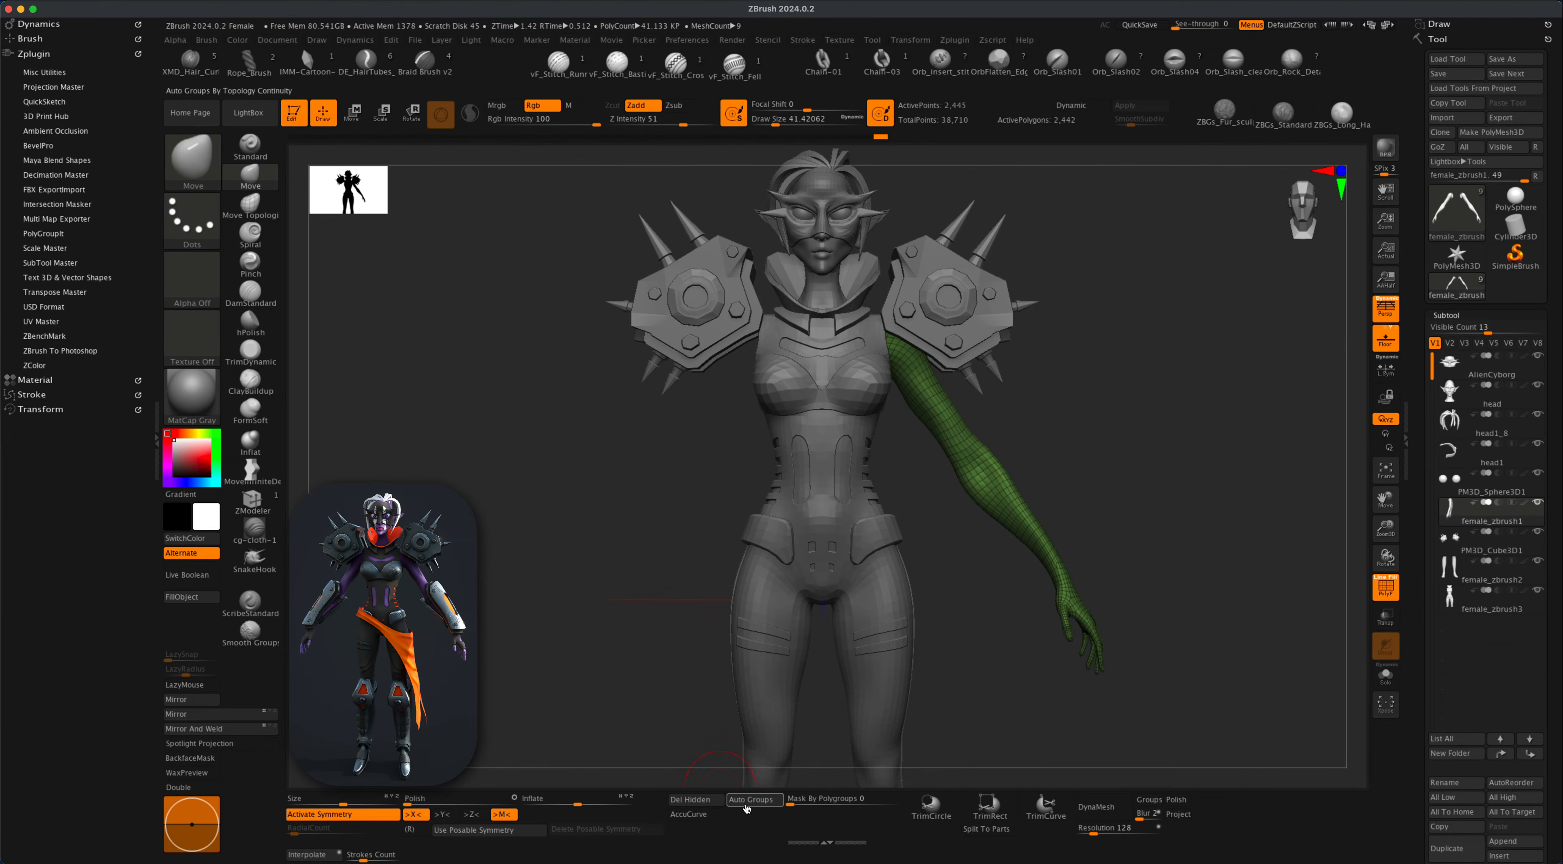
click(698, 801)
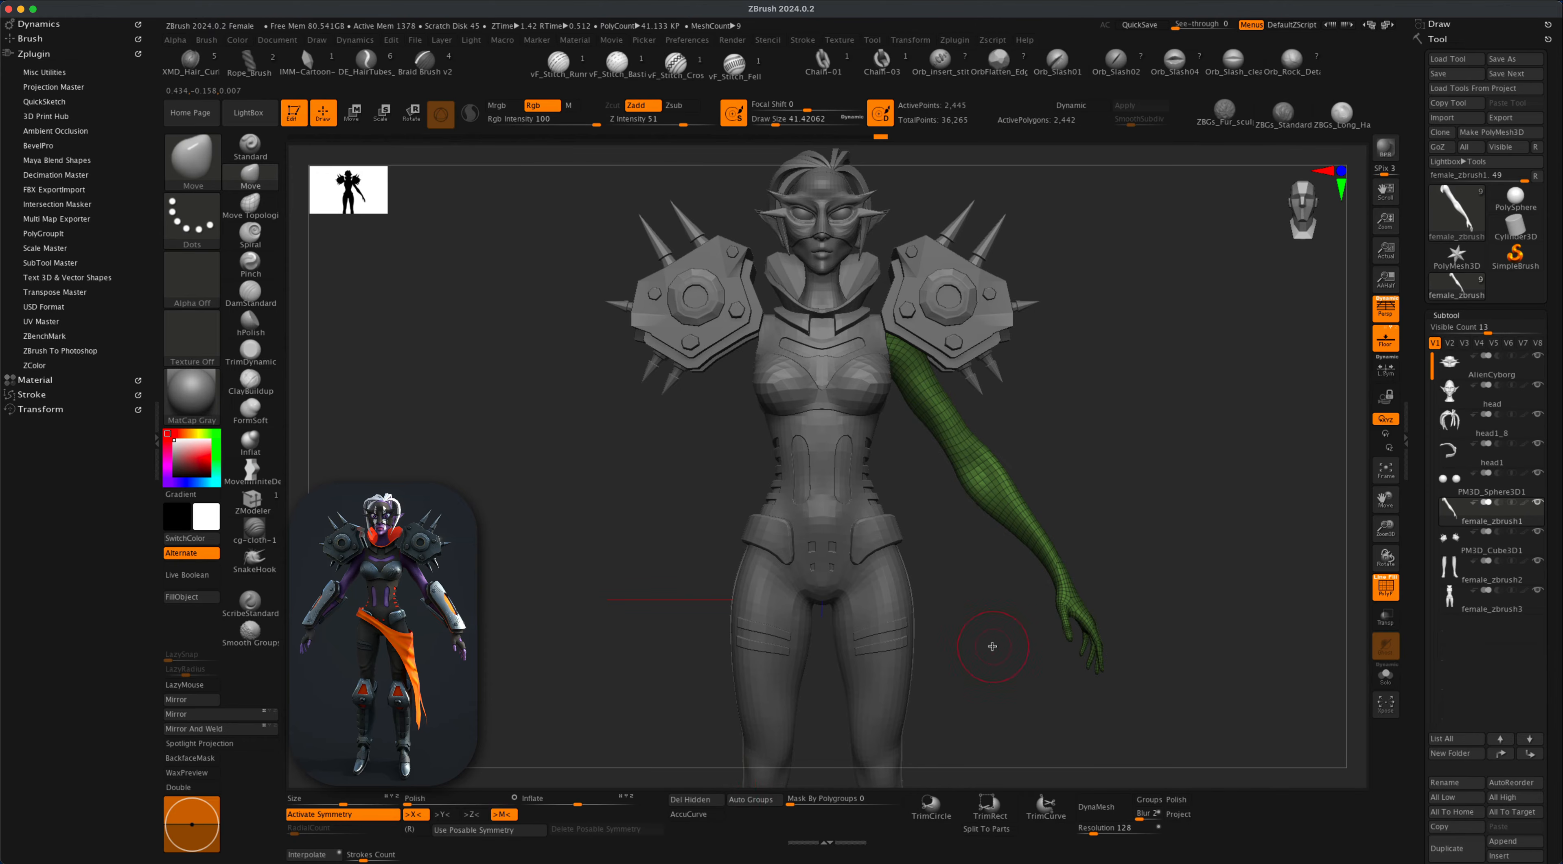
Examine the remaining arm's elbow, wrist and hand from front, three-quarter and side views.
alt+drag(991, 645, 932, 647)
drag(1200, 651, 853, 343)
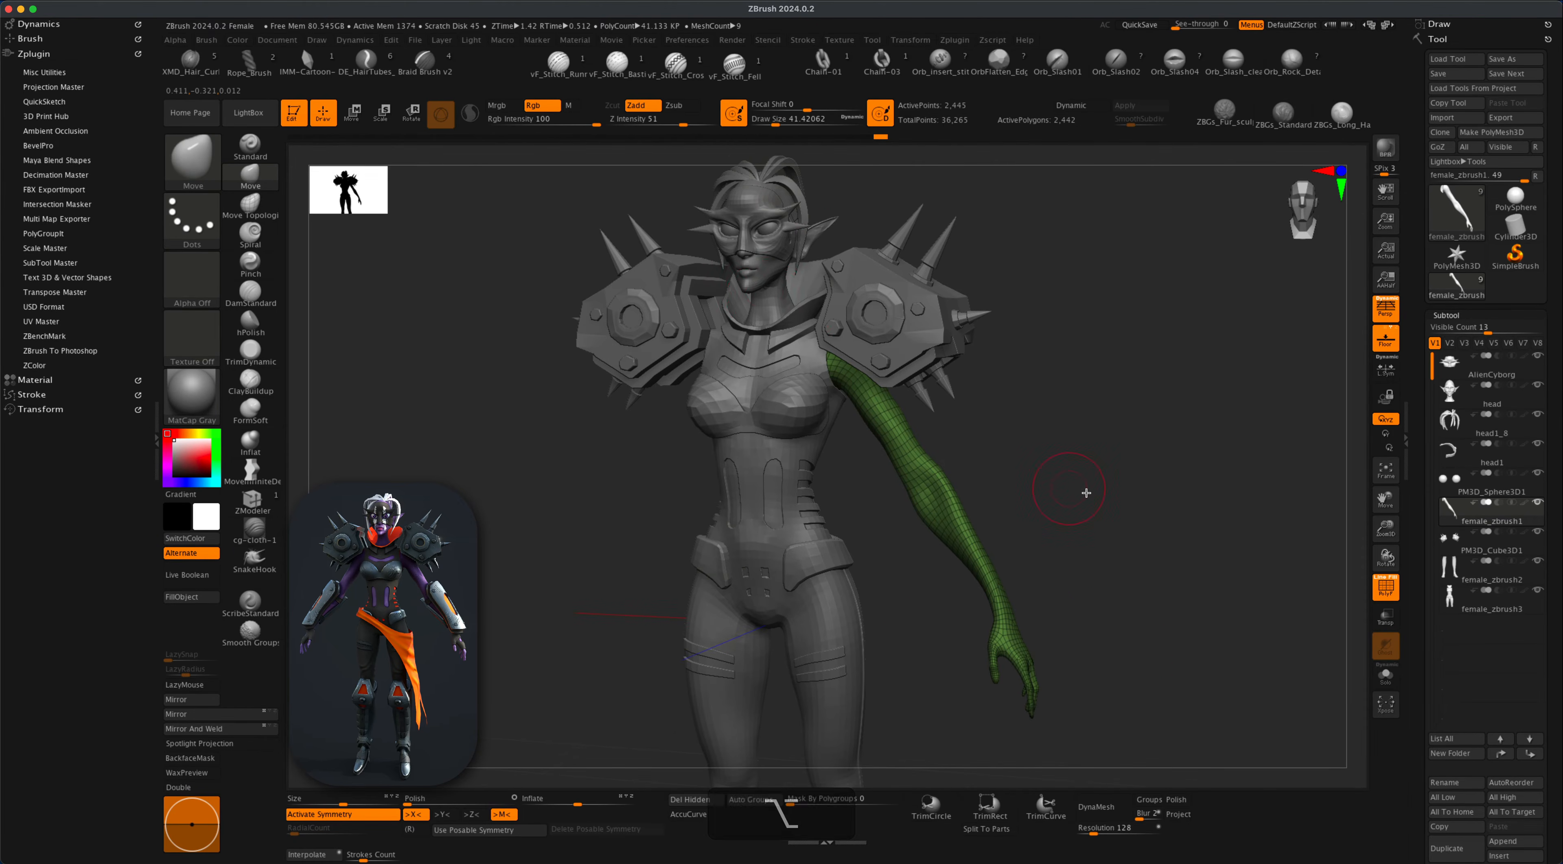
mouse_move(1131, 508)
alt+mouse_down()
mouse_move(1113, 489)
mouse_move(1104, 516)
alt+mouse_up()
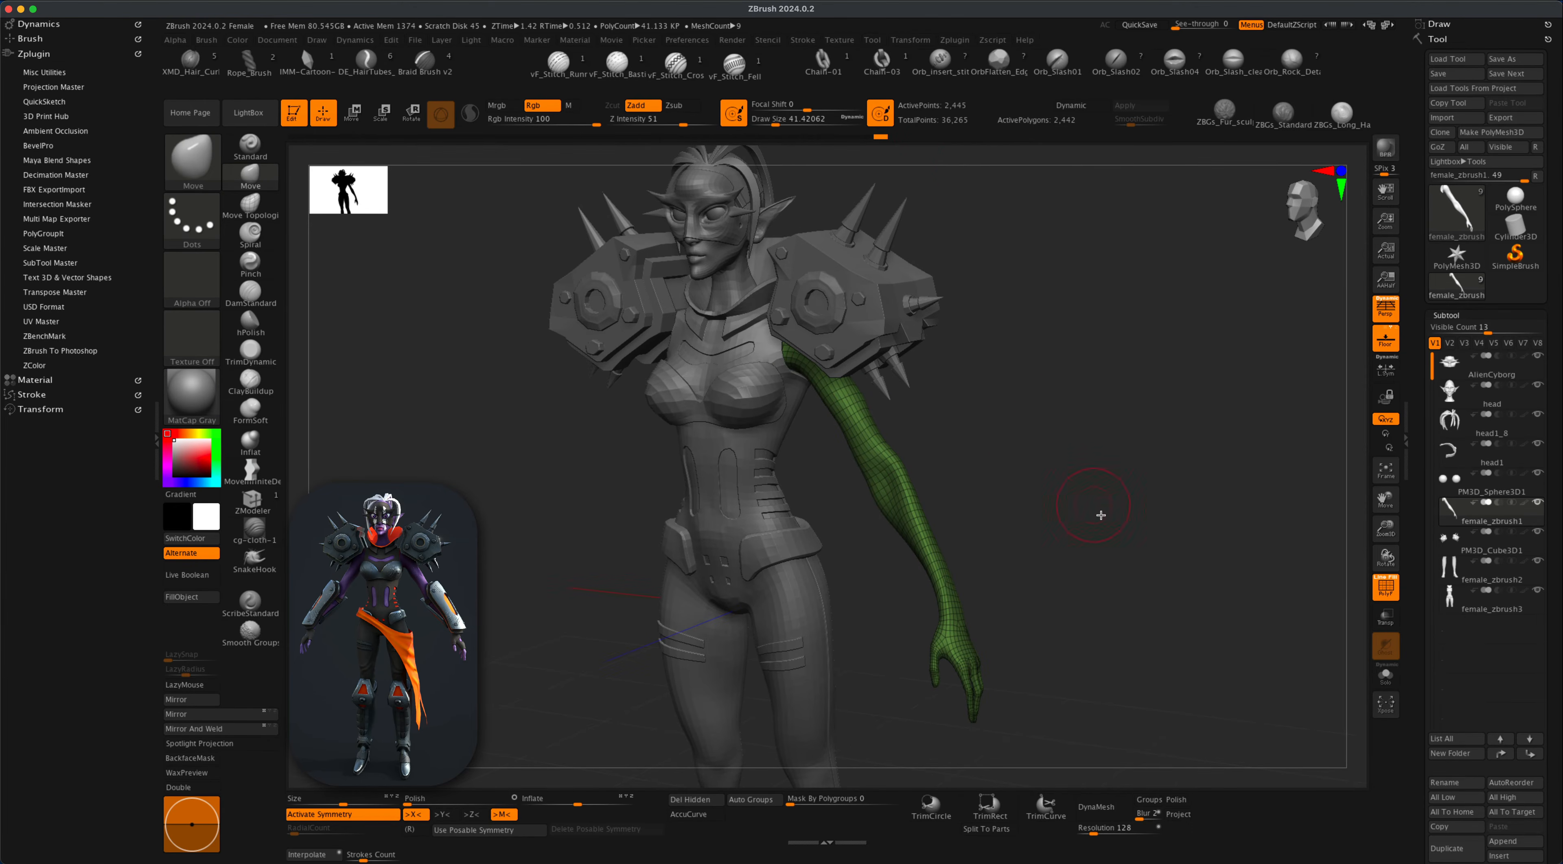
drag(1101, 515, 1057, 554)
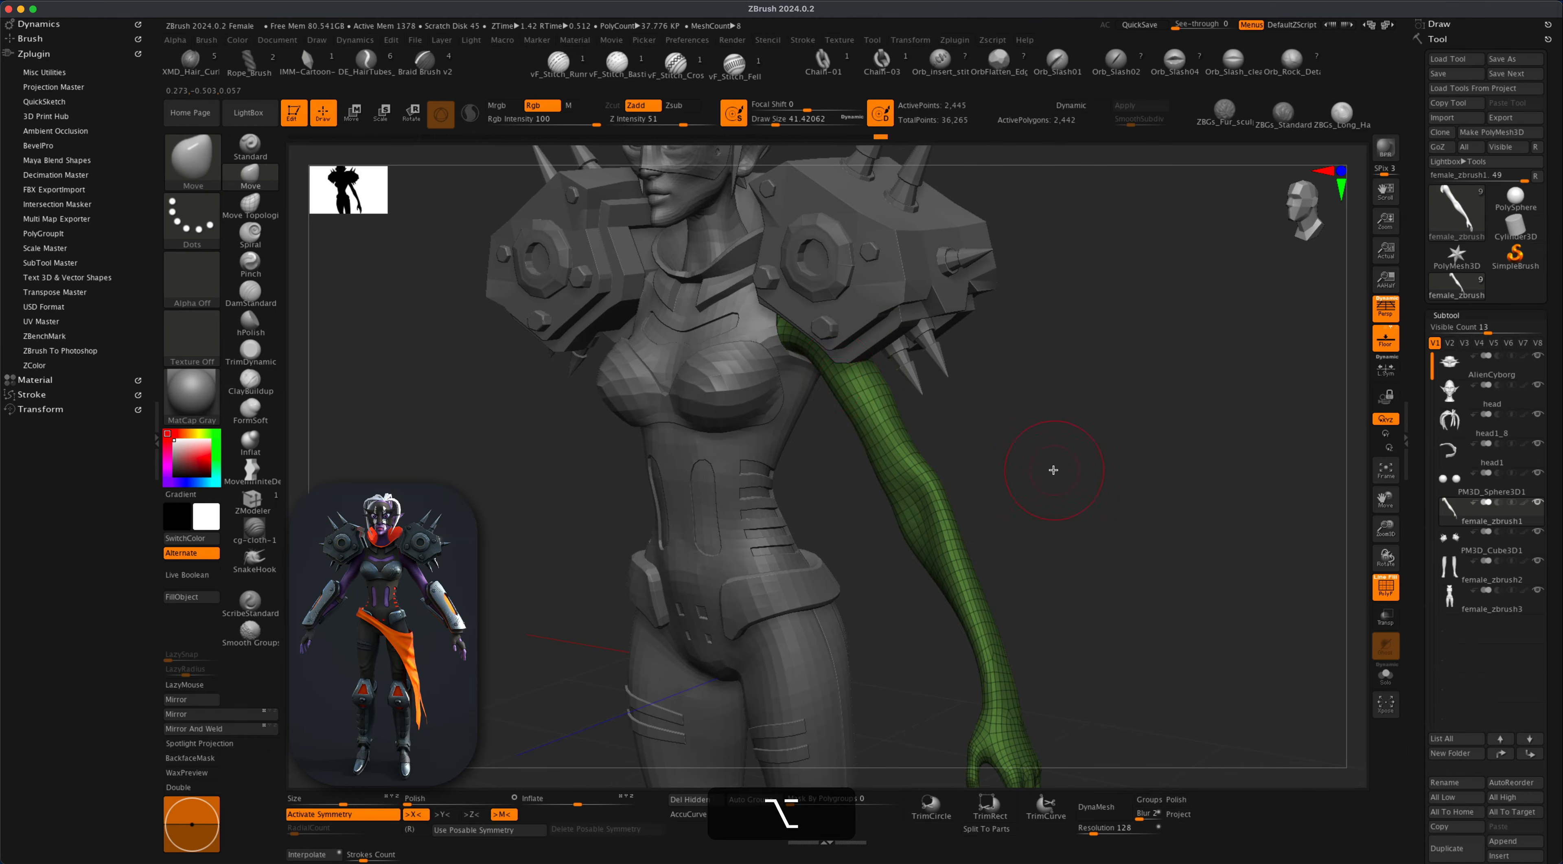
mouse_move(1054, 470)
alt+mouse_down()
mouse_move(1044, 443)
mouse_move(1081, 479)
mouse_move(1023, 498)
mouse_move(1023, 530)
mouse_move(1012, 513)
mouse_move(933, 527)
alt+mouse_up()
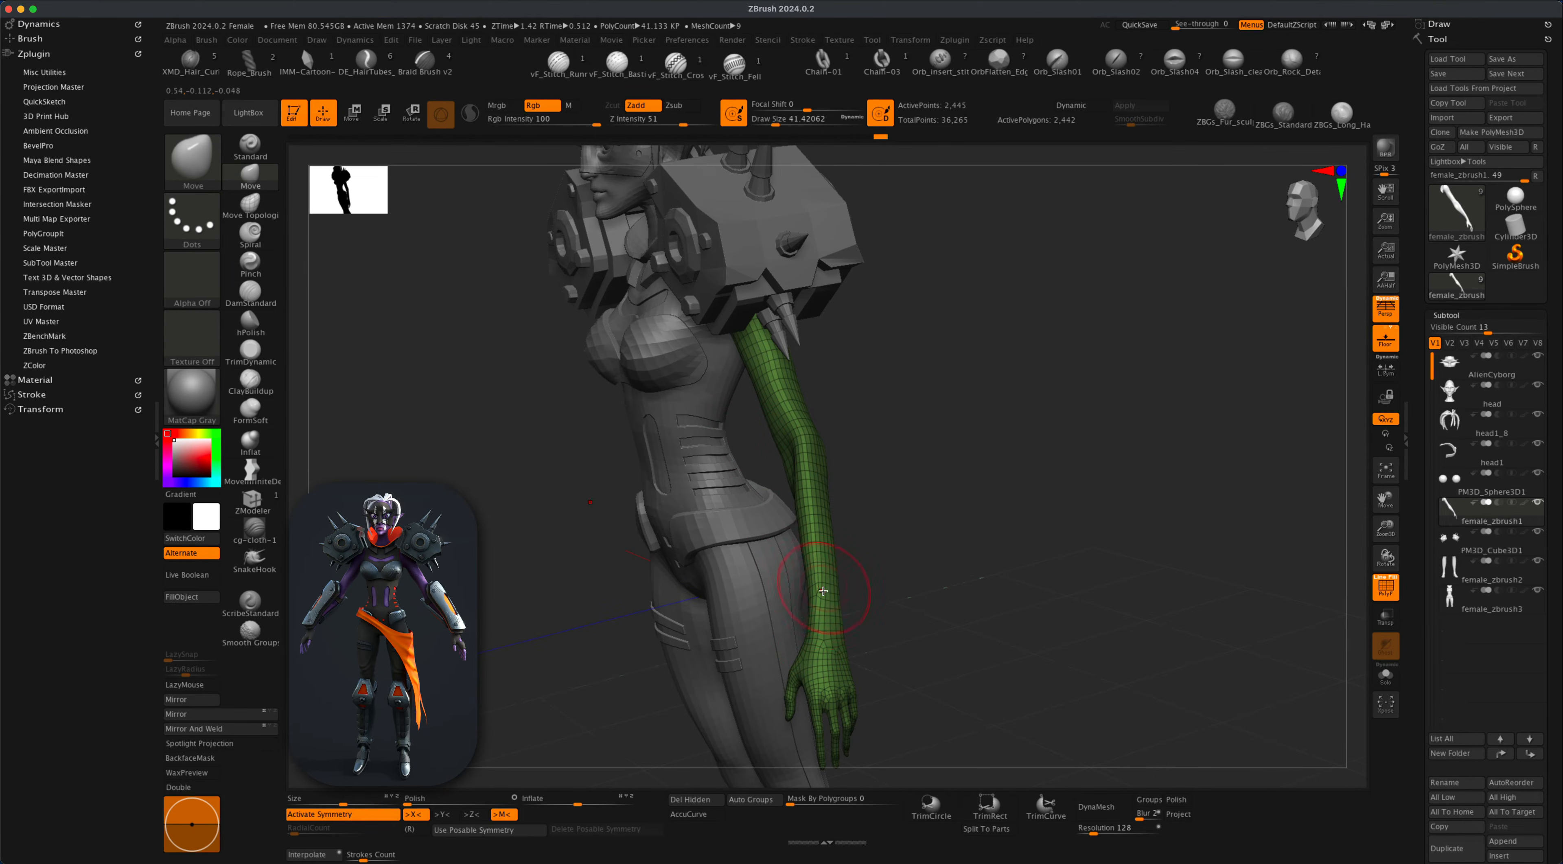
alt+drag(917, 598, 967, 561)
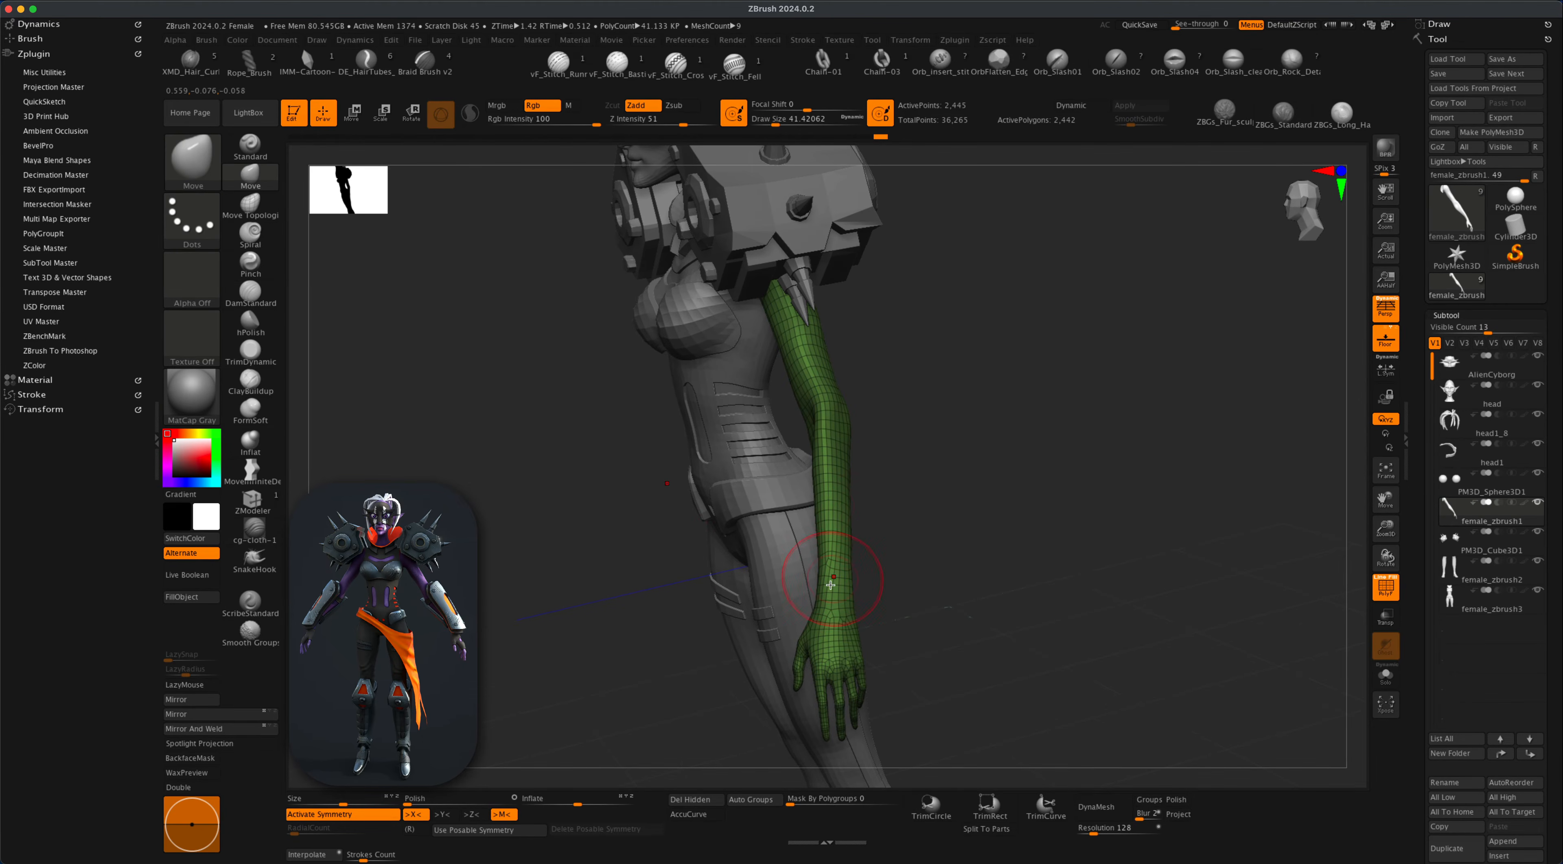
drag(915, 524, 953, 546)
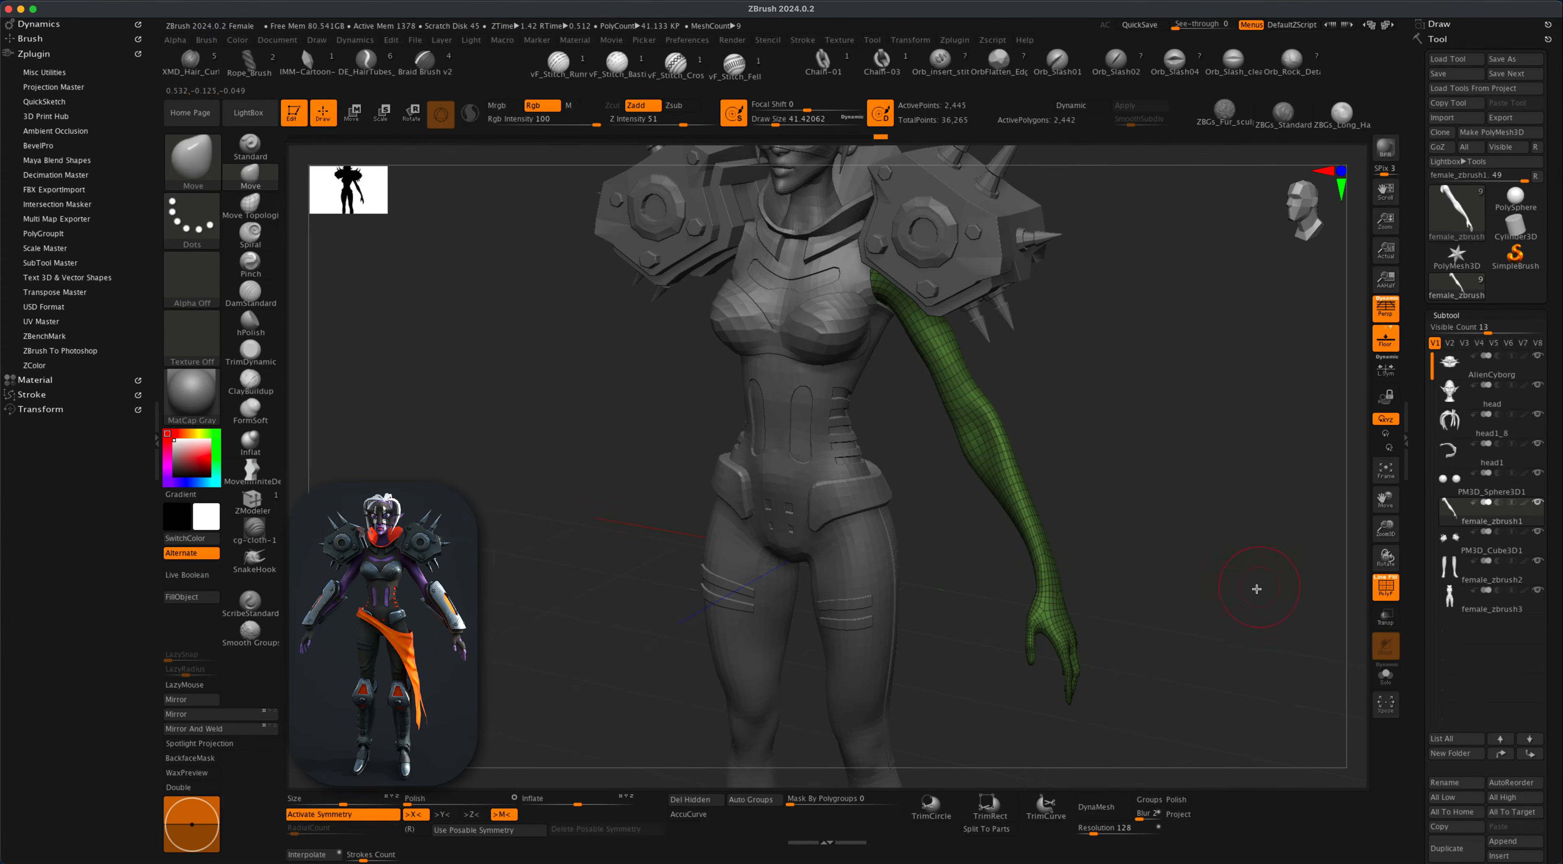
alt+drag(1253, 585, 1225, 592)
Duplicate the arm subtool, reselect the original arm and regenerate its polygroup with Auto Groups.
mouse_move(1456, 520)
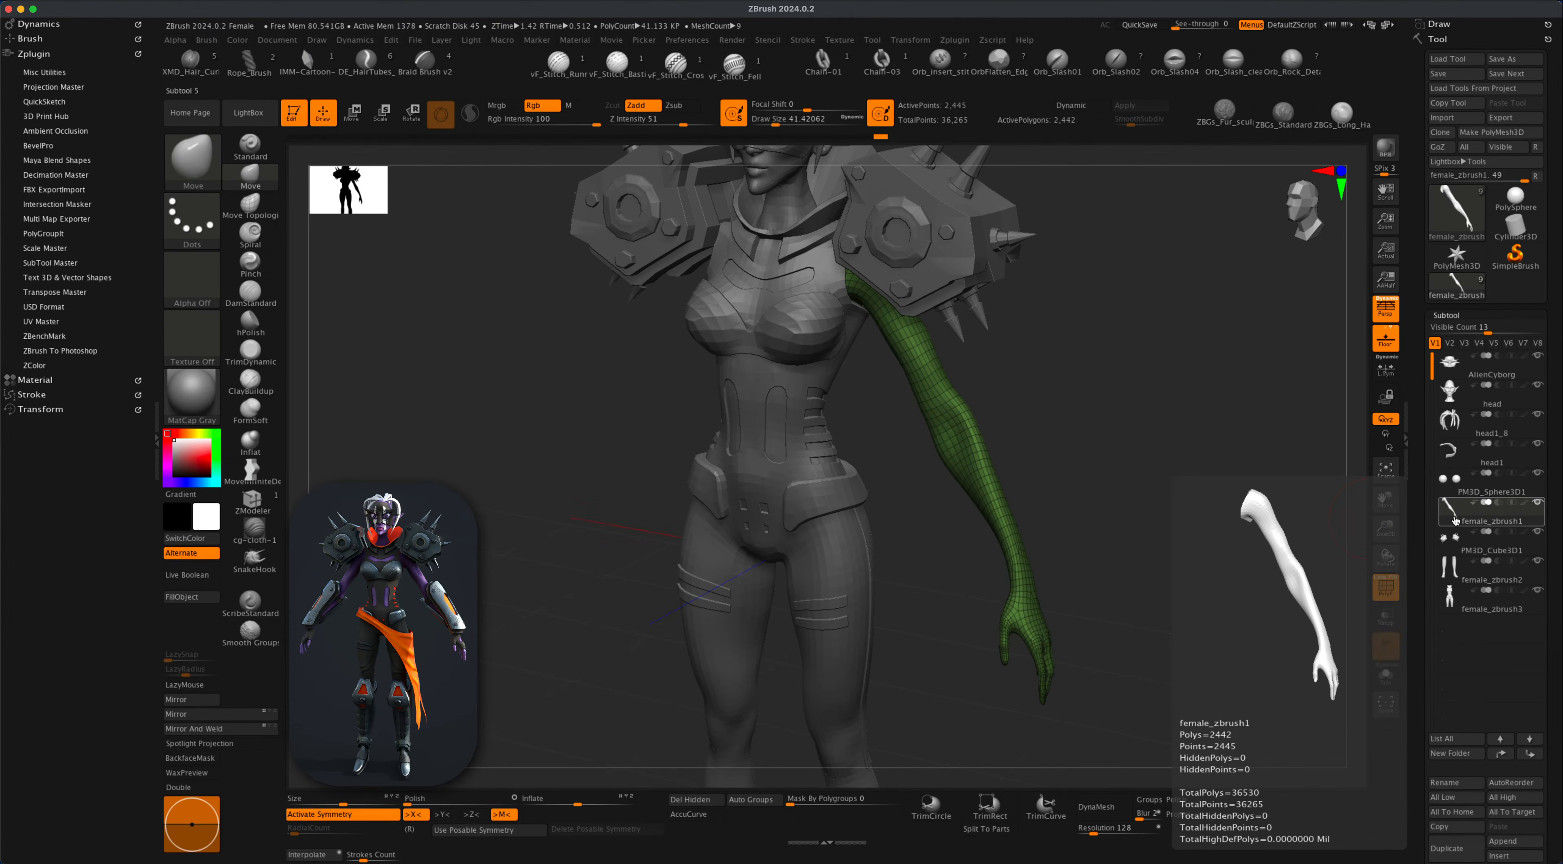
click(1448, 848)
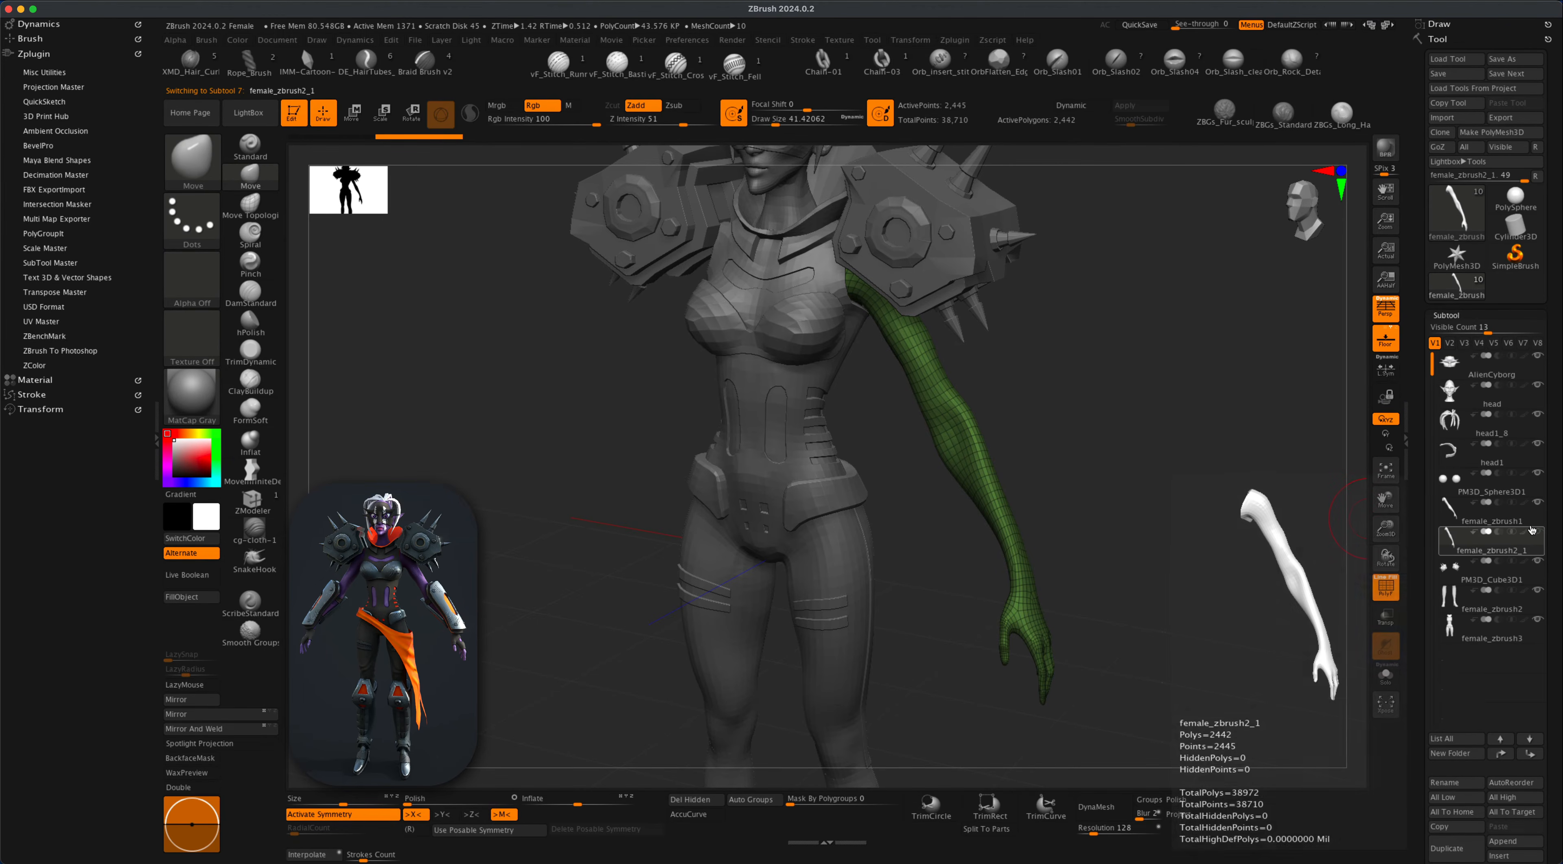
click(1522, 518)
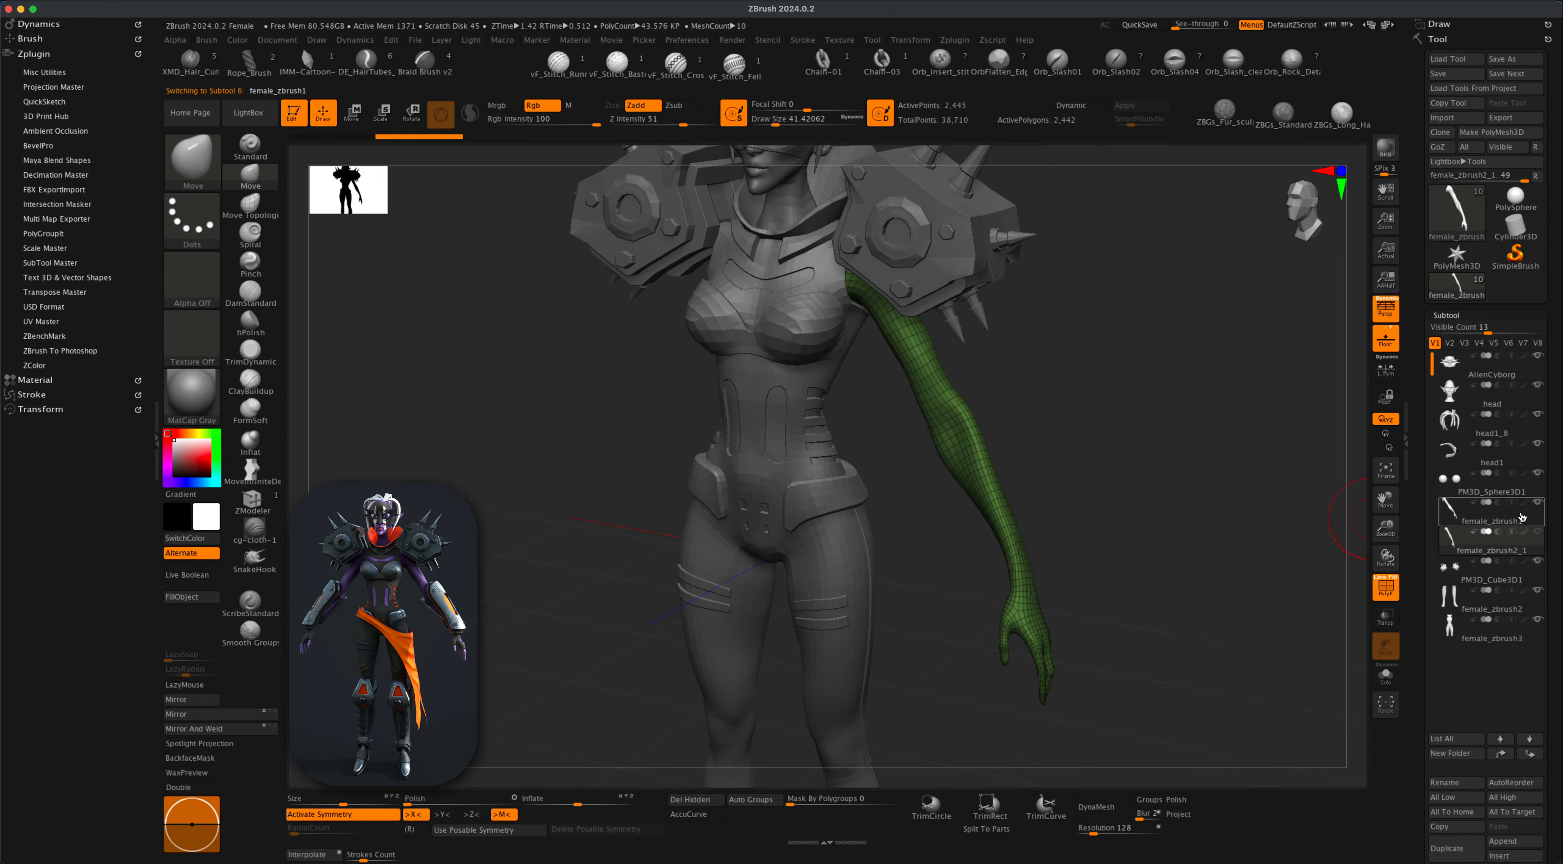
alt+drag(1209, 541, 1185, 542)
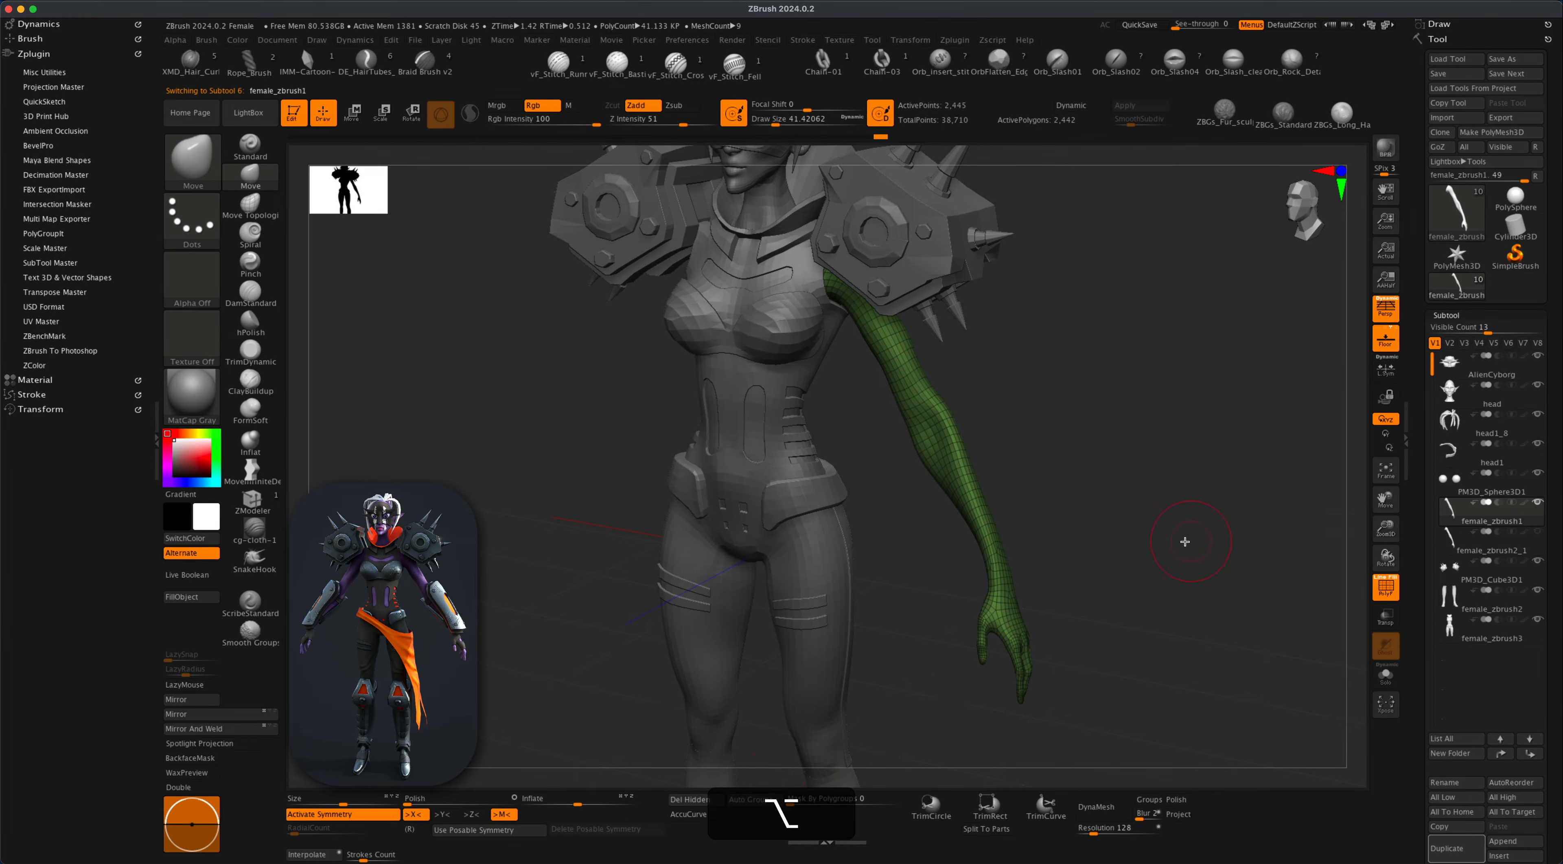
click(754, 800)
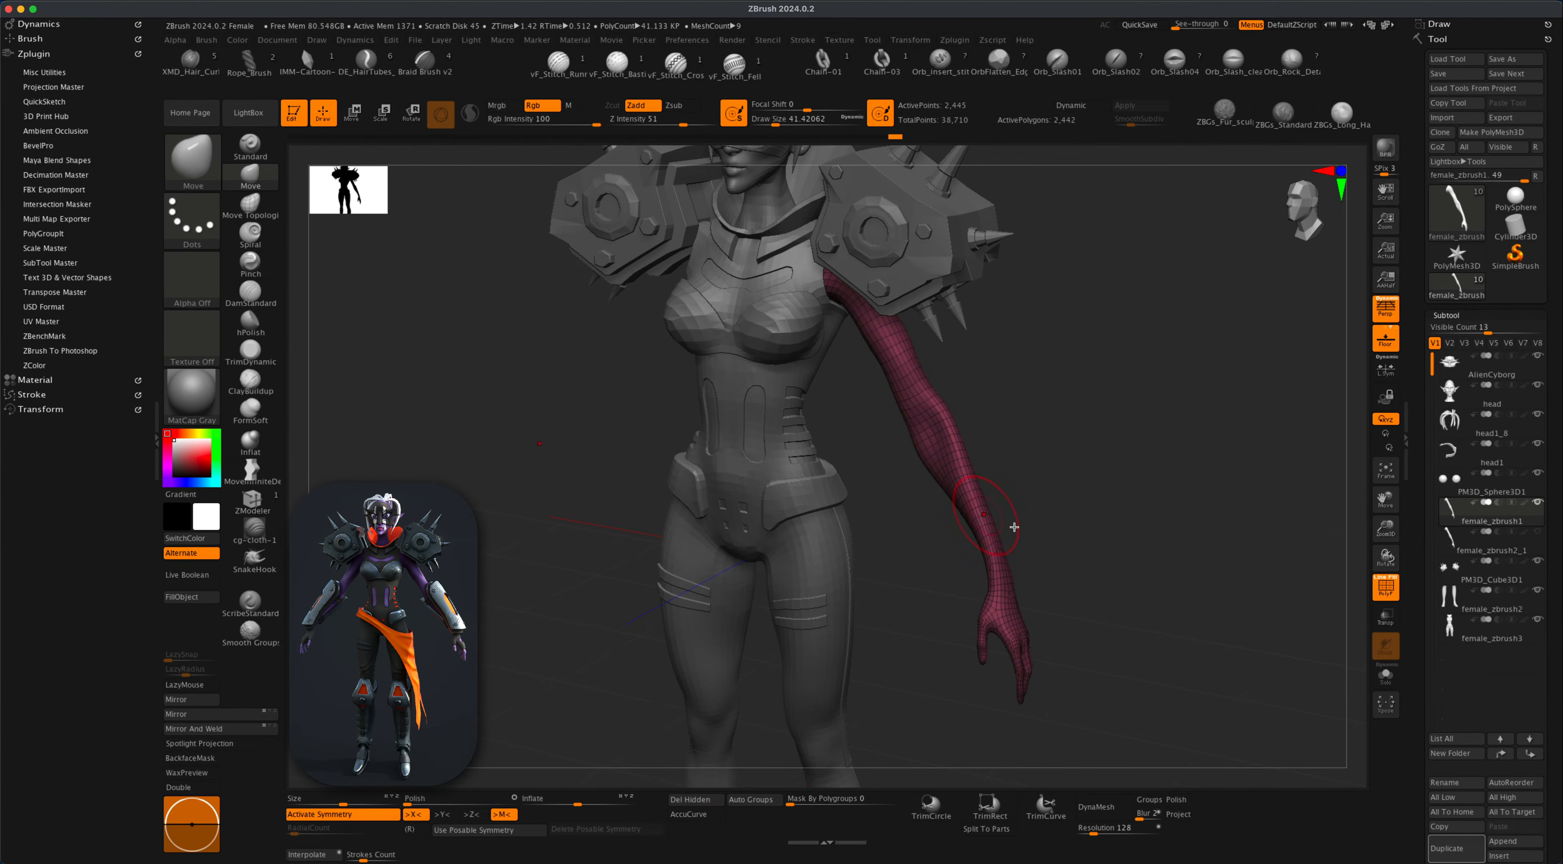
Assign a new polygroup to the polyloop around the wrist using ZModeler's PolyGroup action with the Polyloop target.
alt+drag(1012, 523, 919, 472)
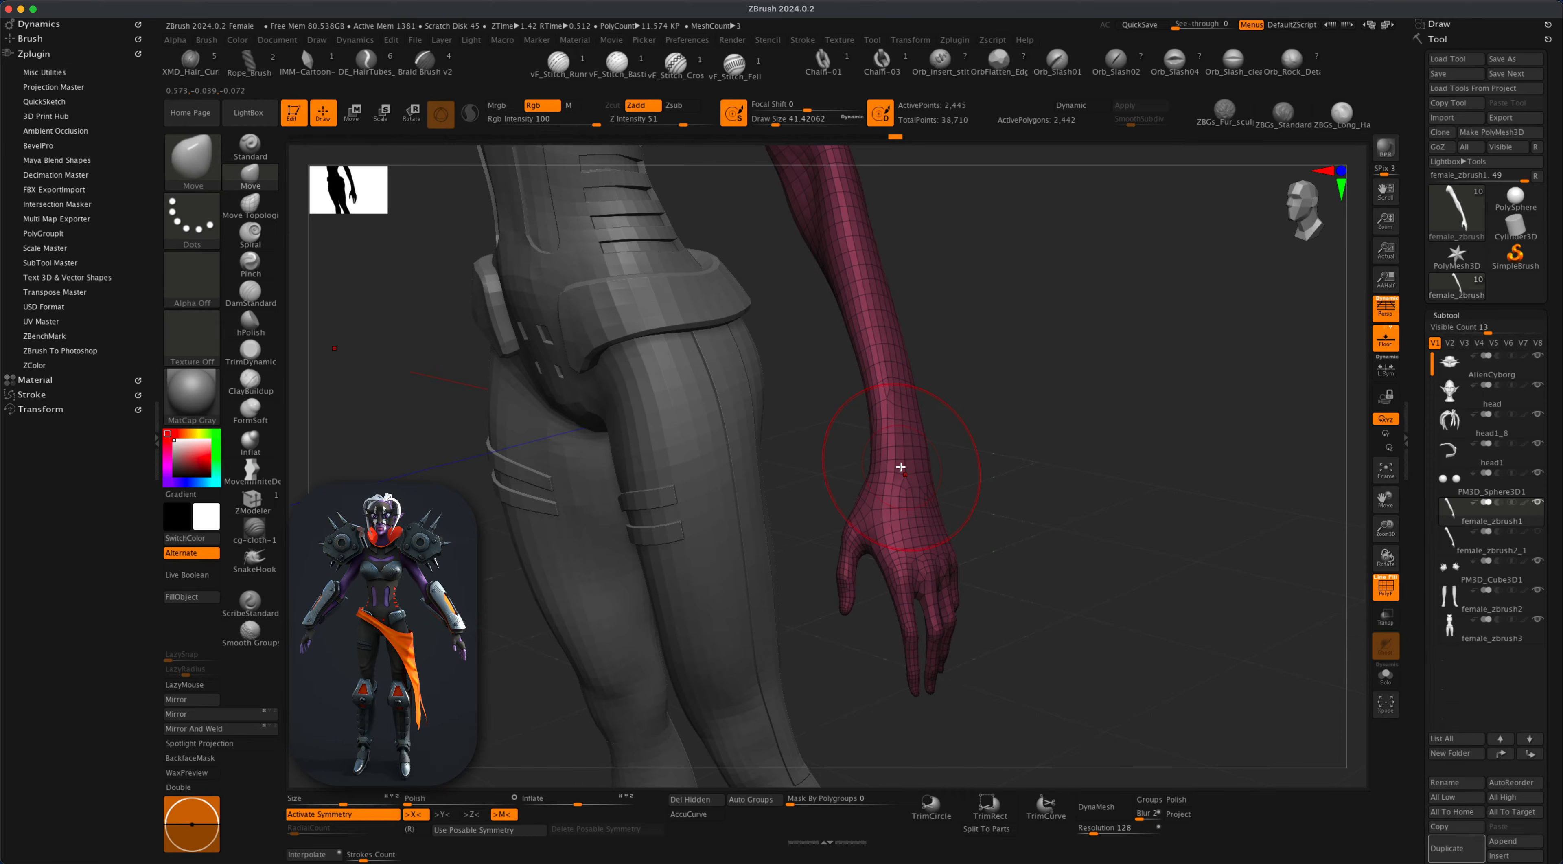
click(254, 506)
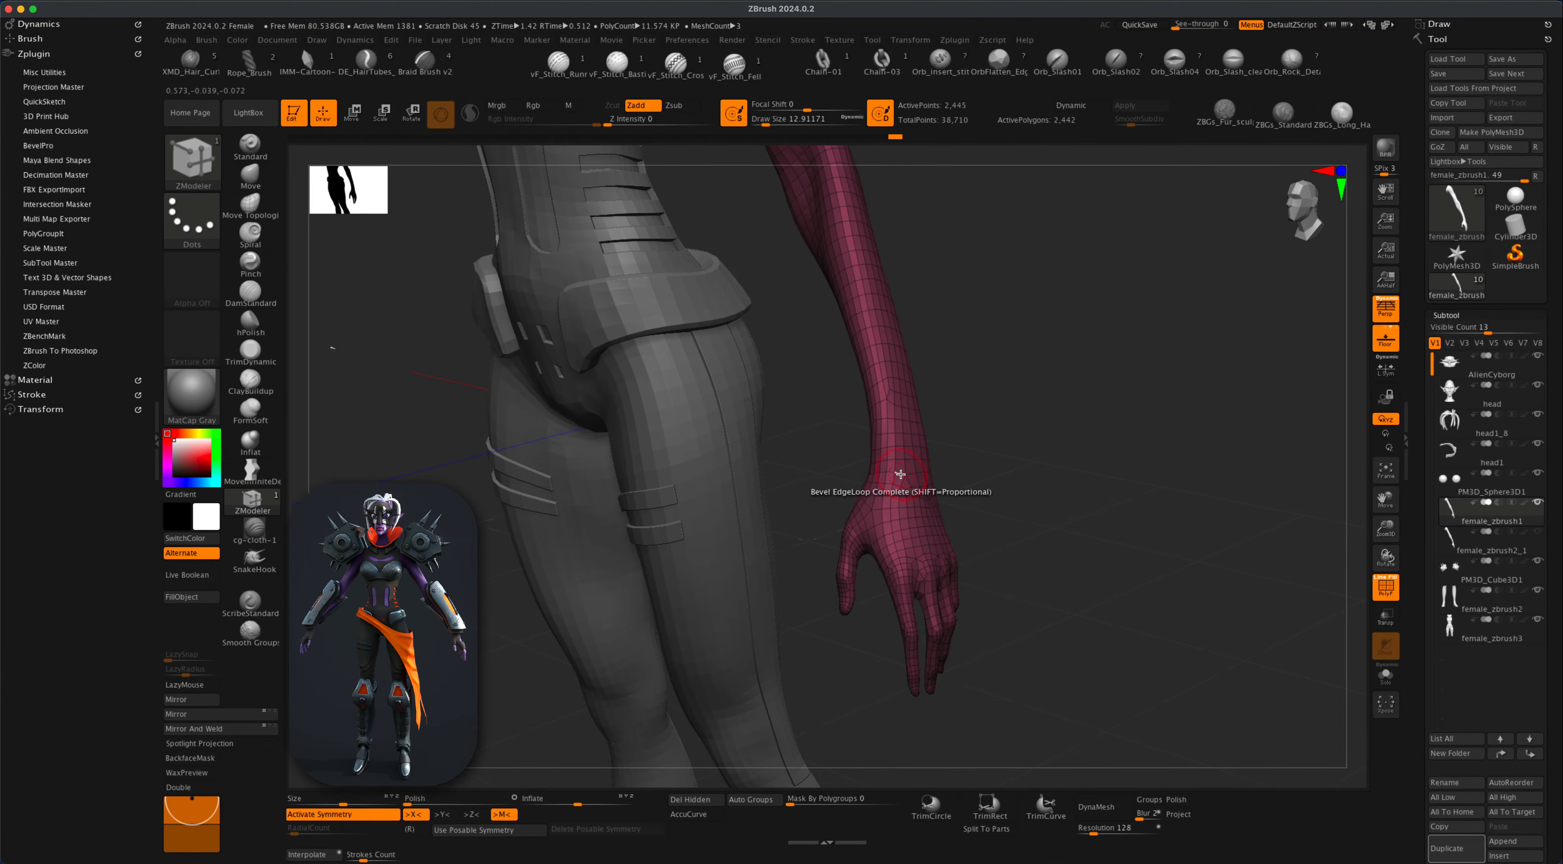
key(space)
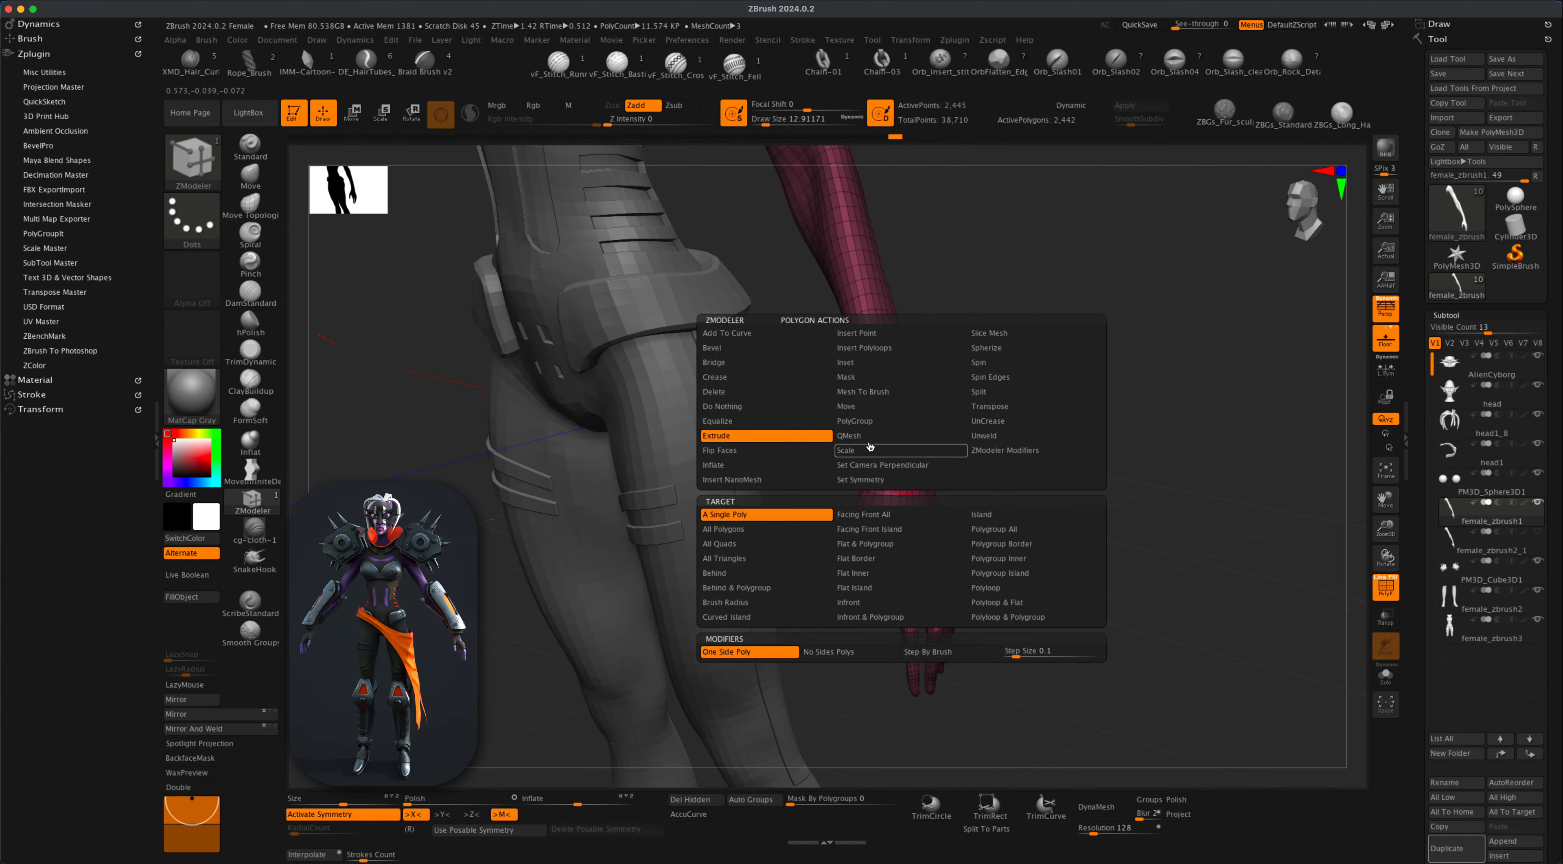
click(856, 420)
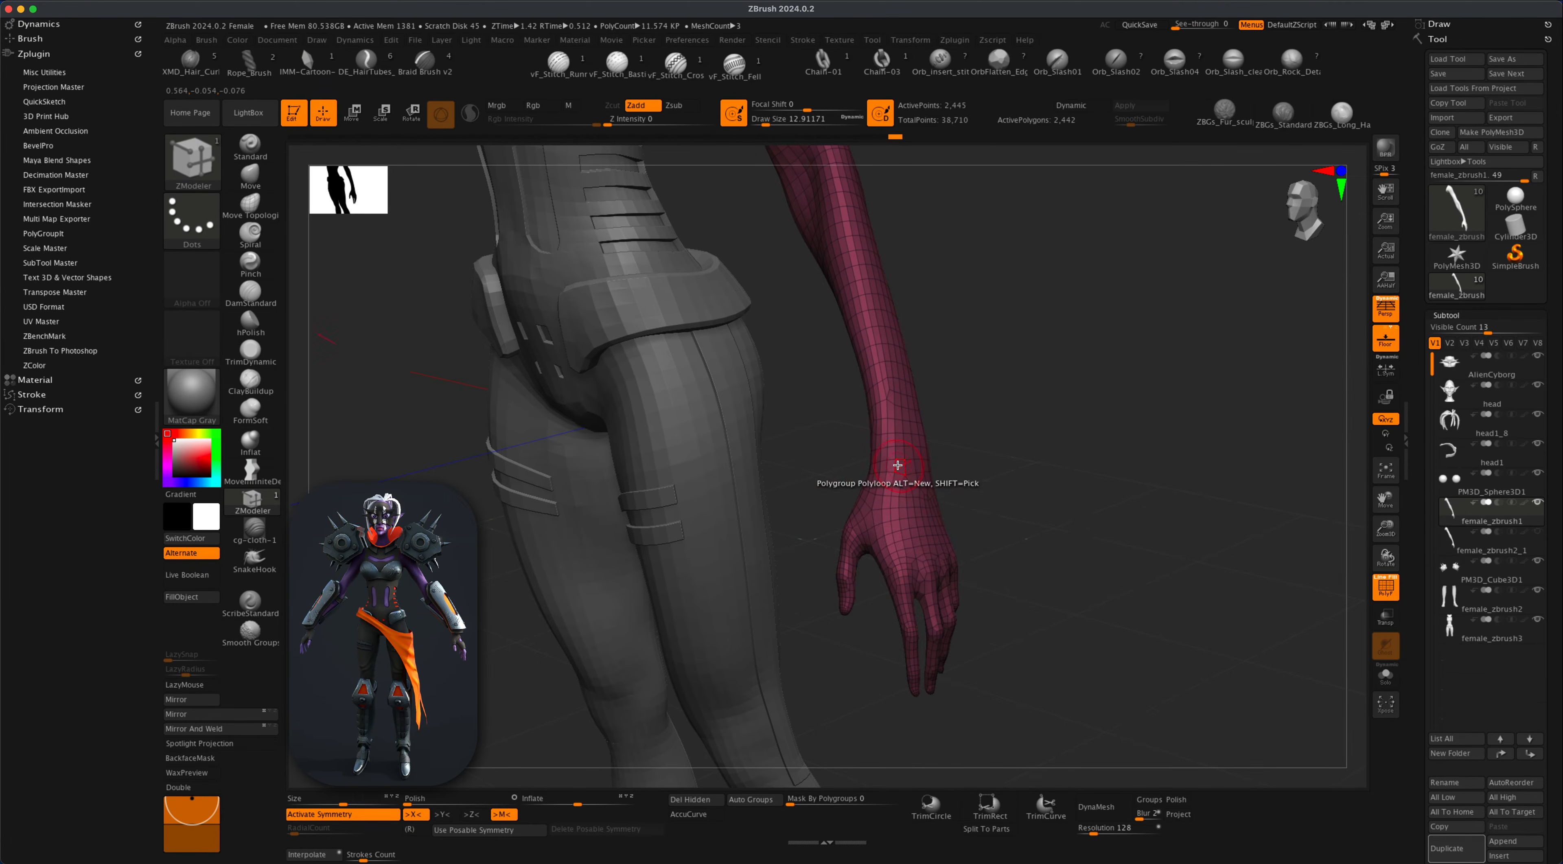
alt+right_drag(897, 466, 1006, 532)
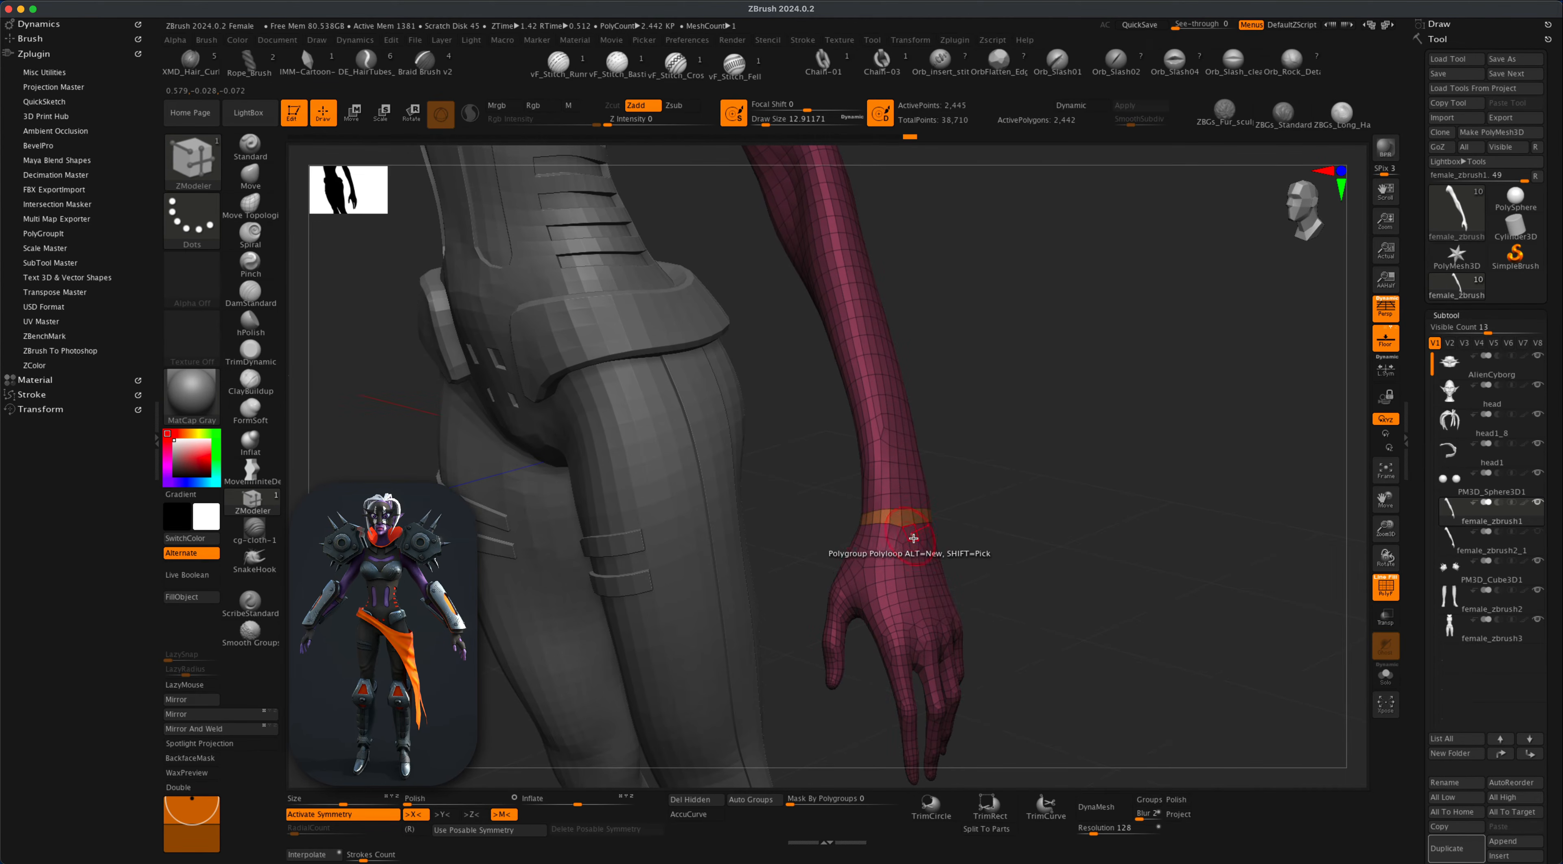
Set the PolyGroup target to Polygroup Island and extend the wrist's new polygroup over the whole hand.
key(space)
click(1042, 574)
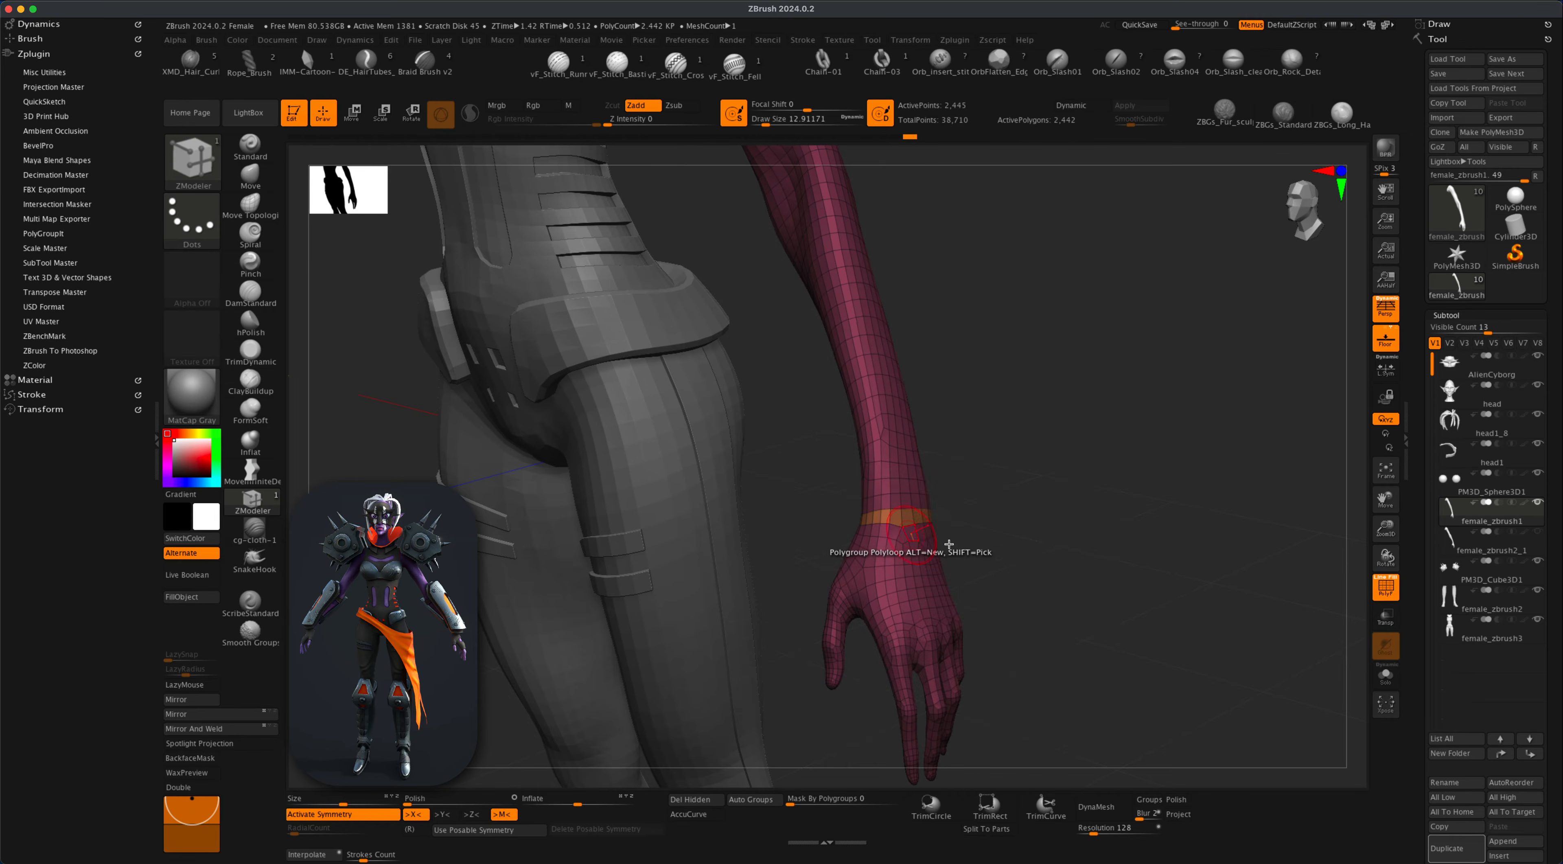
click(915, 531)
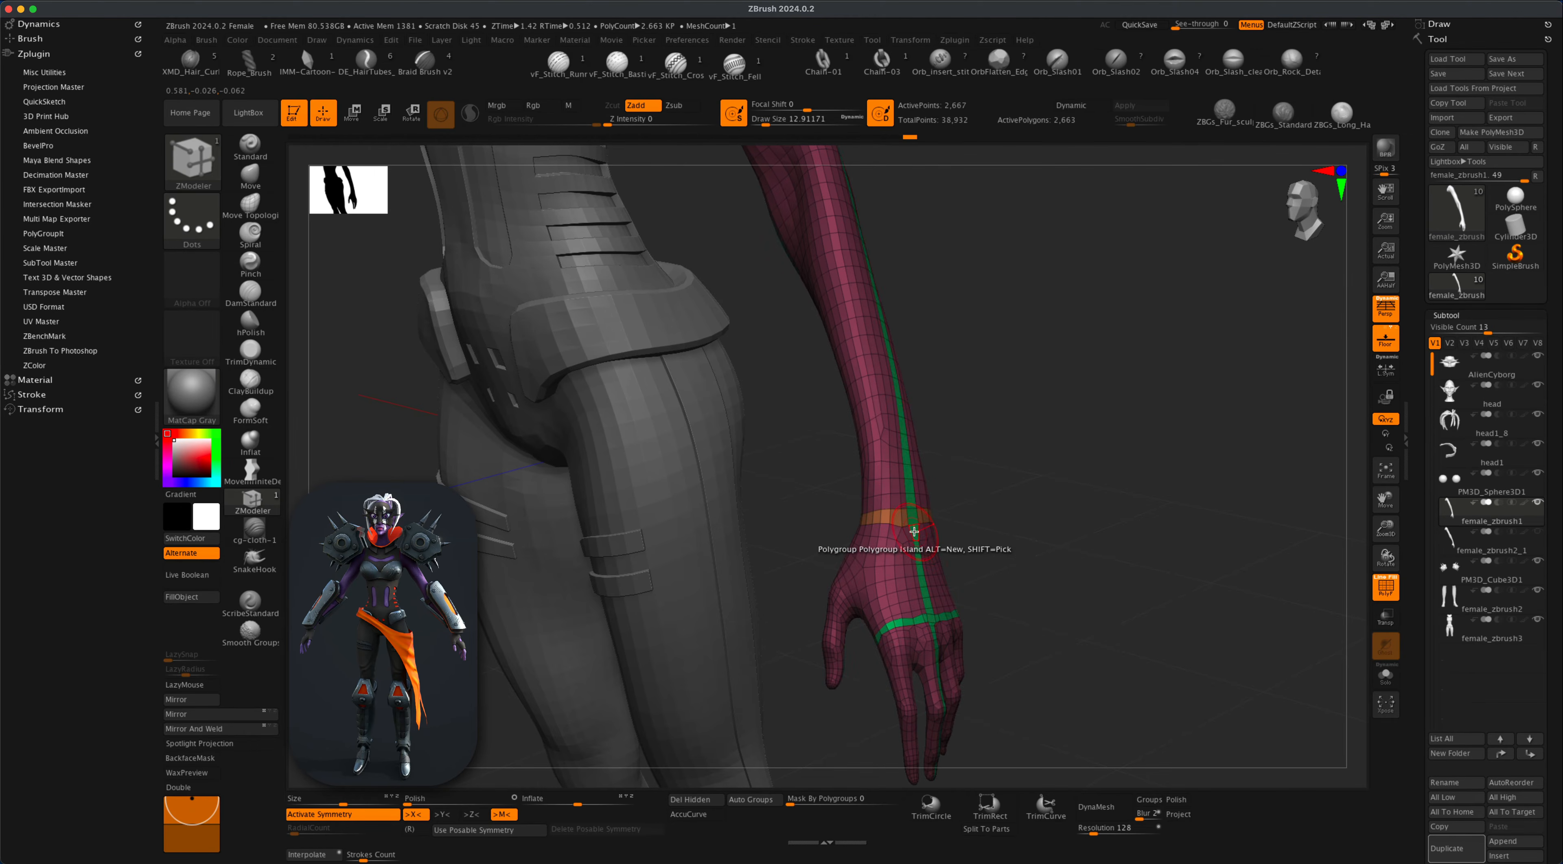
key(super+z)
key(super+z)
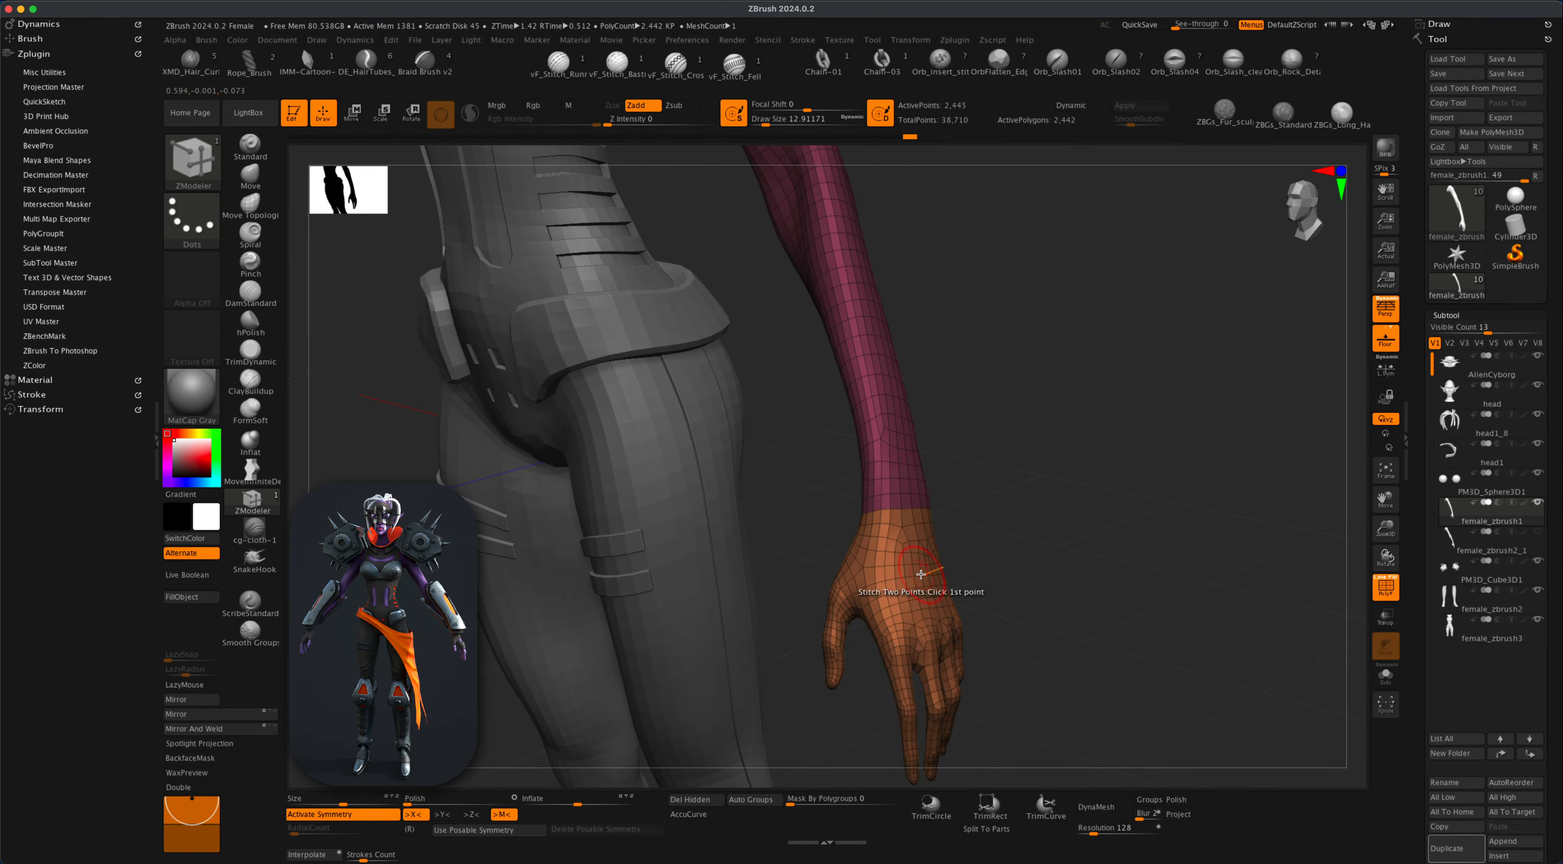
Hide the hand polygroup and delete the hidden hand from the original arm subtool.
key(shift+super)
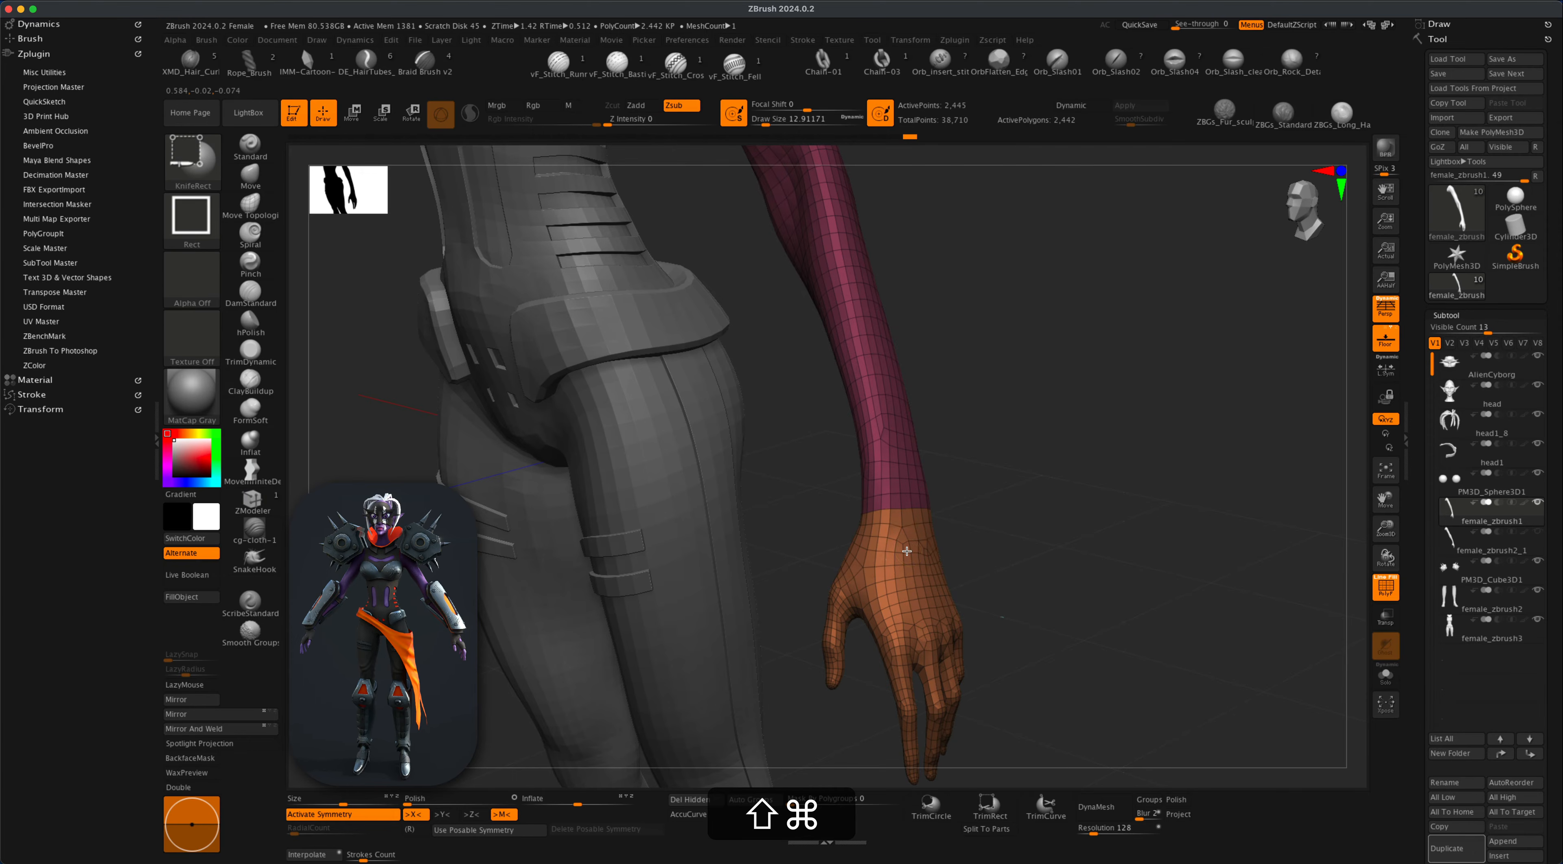
shift+super+click(907, 551)
shift+super+click(907, 551)
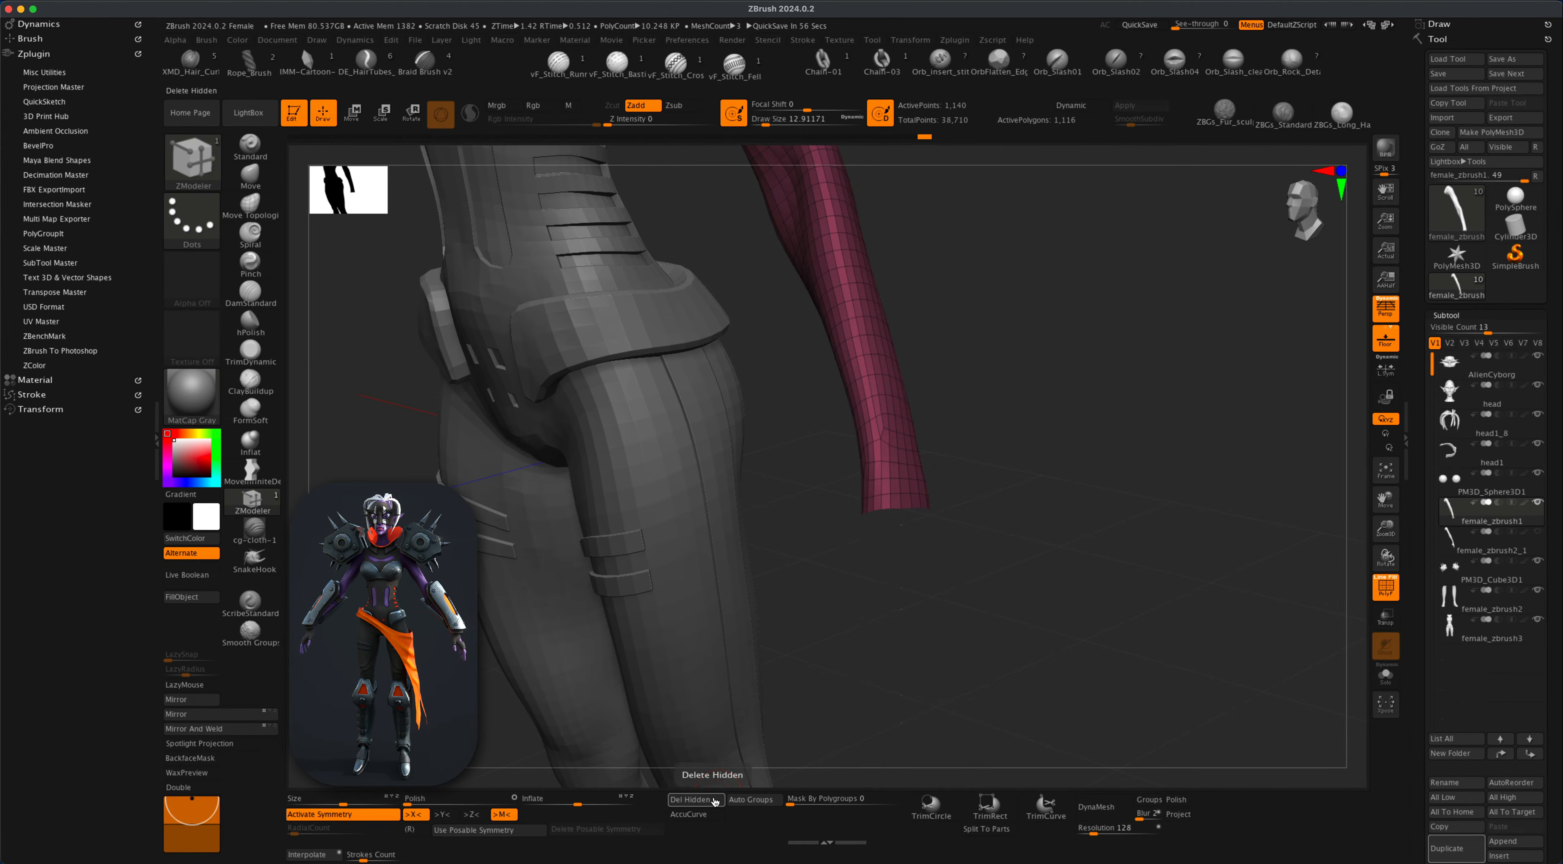
click(1539, 533)
alt+drag(1083, 571, 1100, 600)
alt+drag(1058, 544, 990, 466)
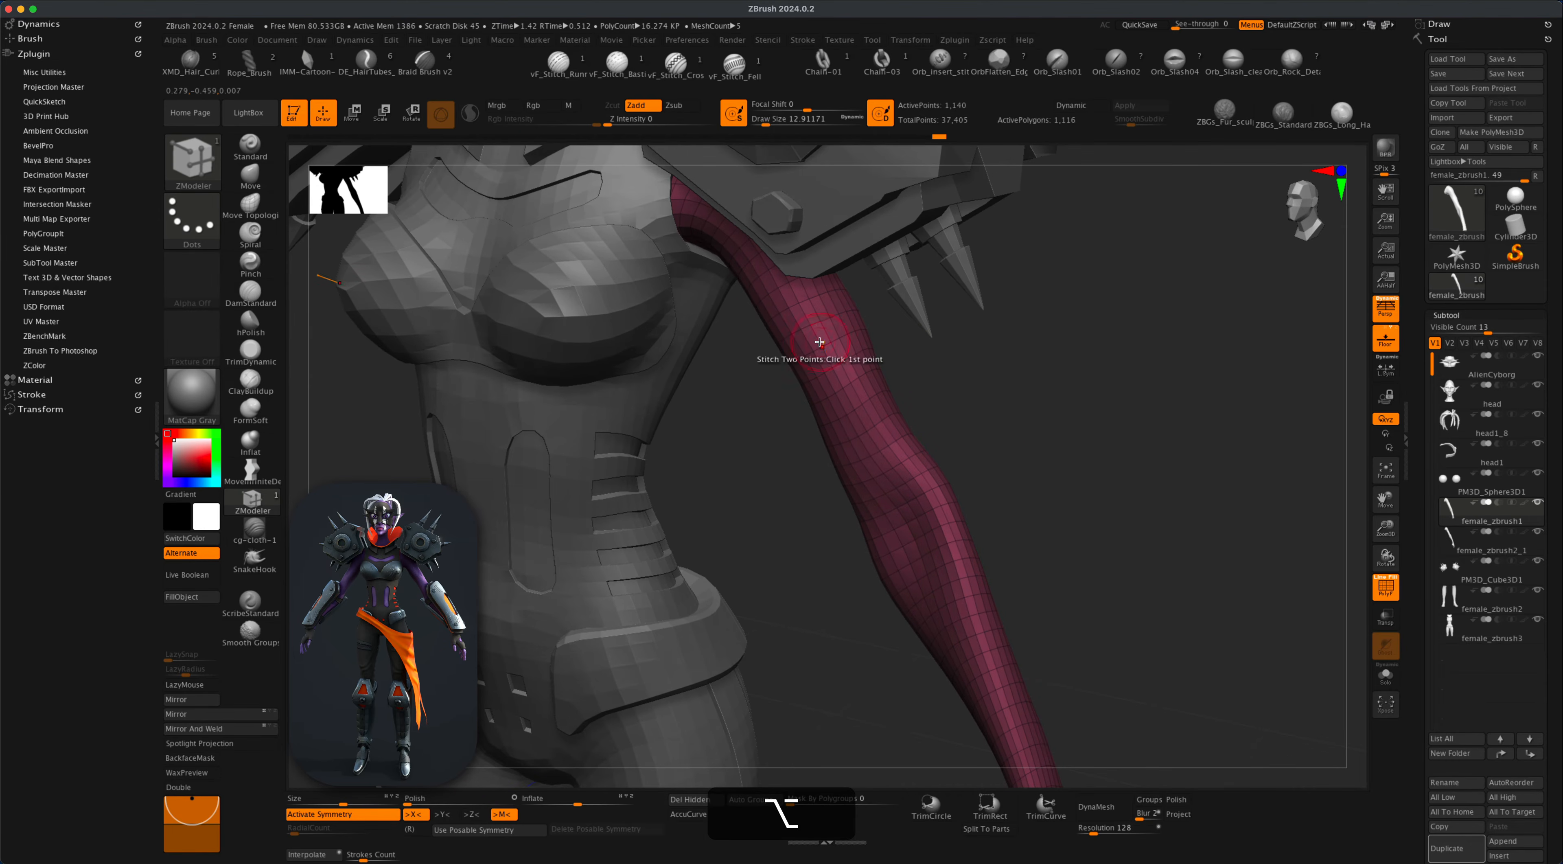
key(shift)
click(911, 468)
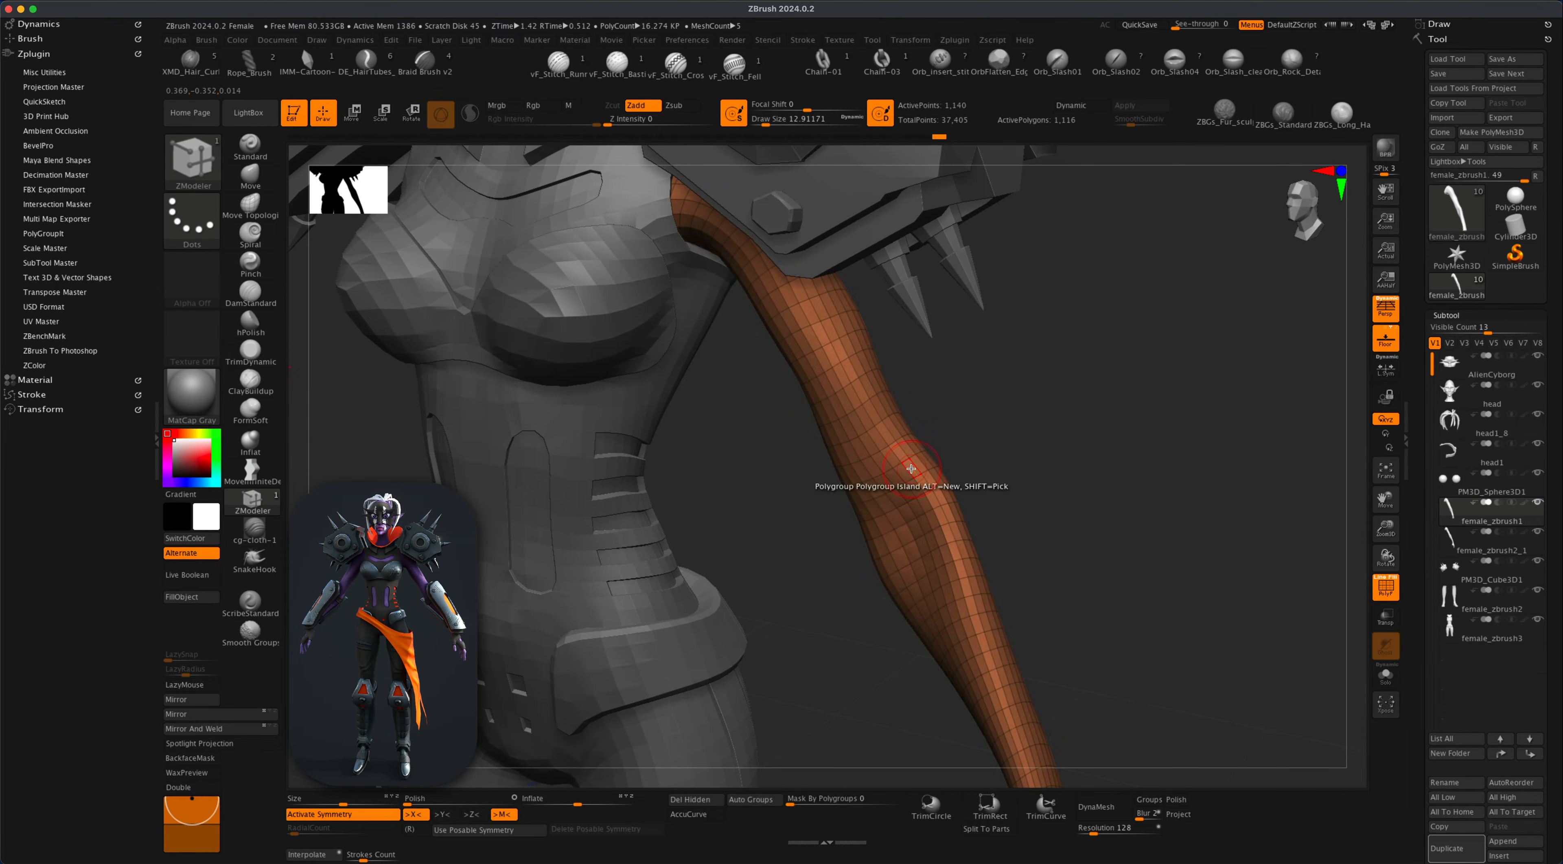
key(super+z)
Set ZModeler's PolyGroup target to Polyloop and assign a new polygroup to the loop just above the elbow.
alt+drag(1005, 478, 921, 463)
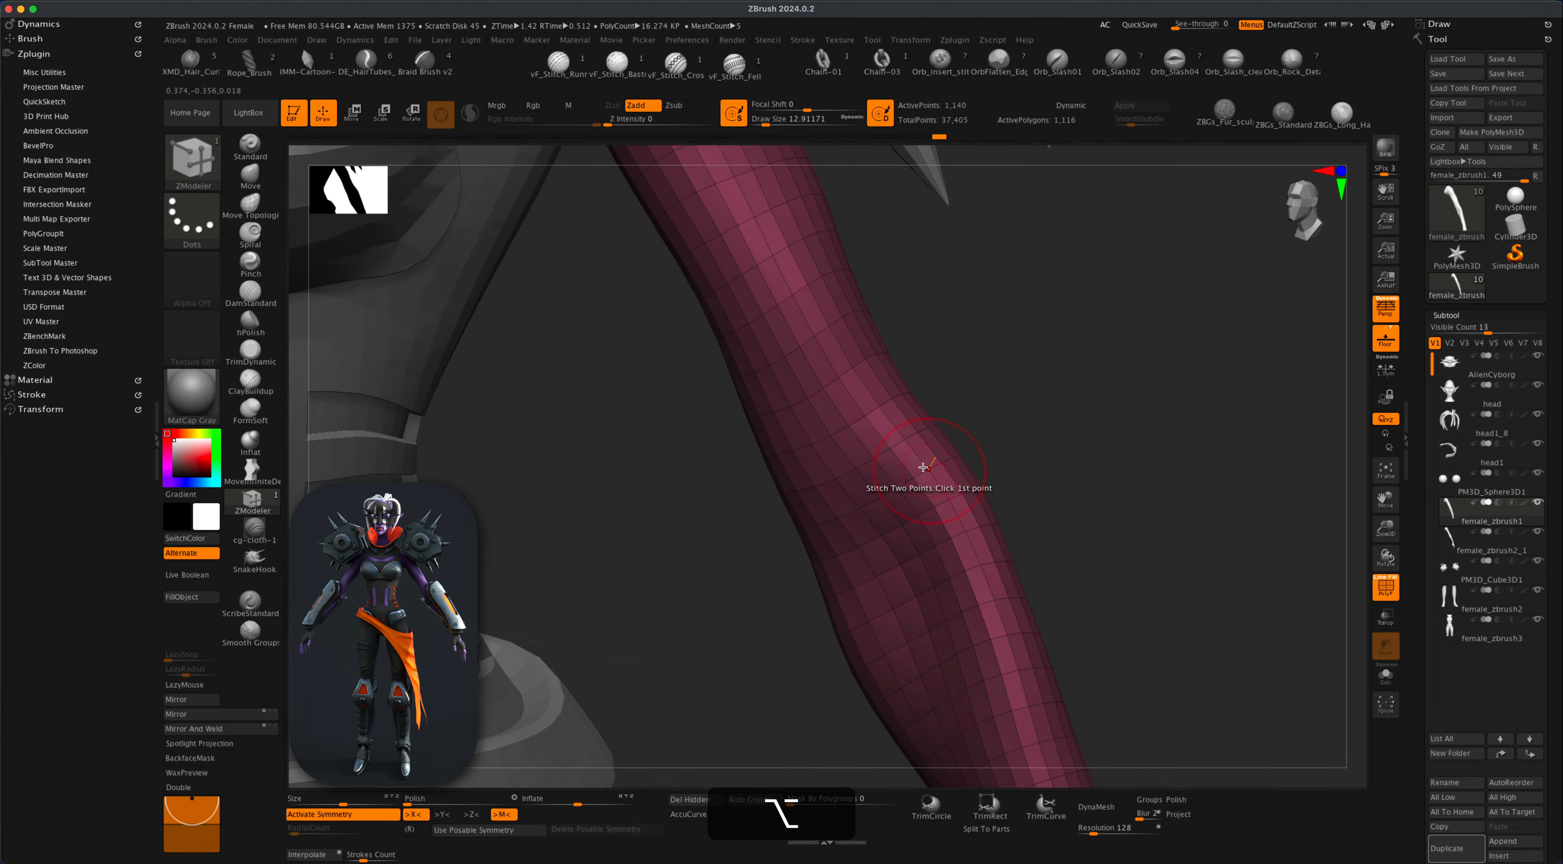
key(space)
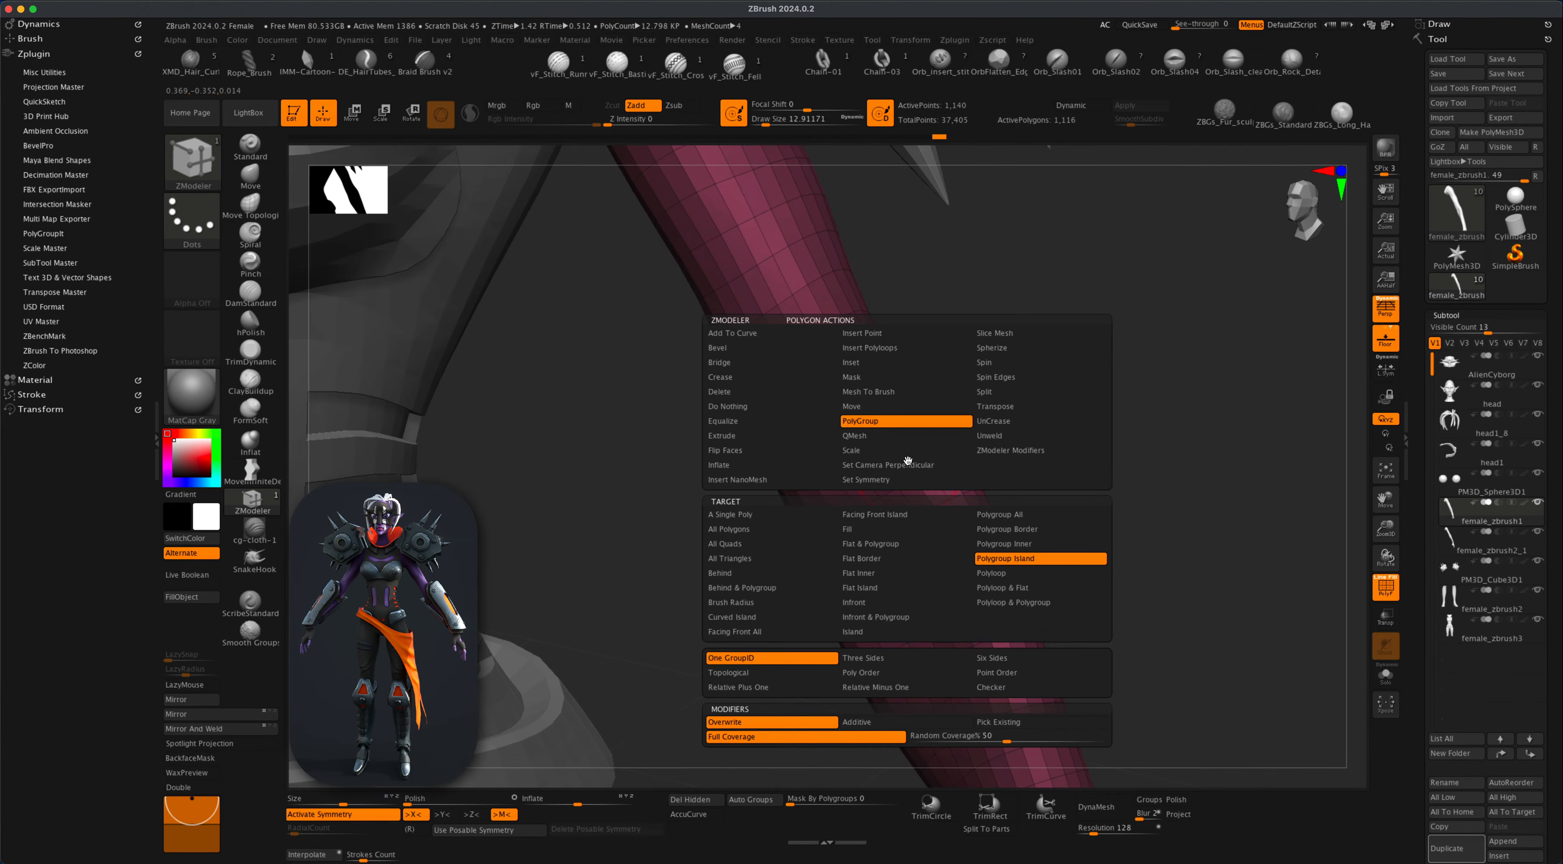
key(space)
click(992, 573)
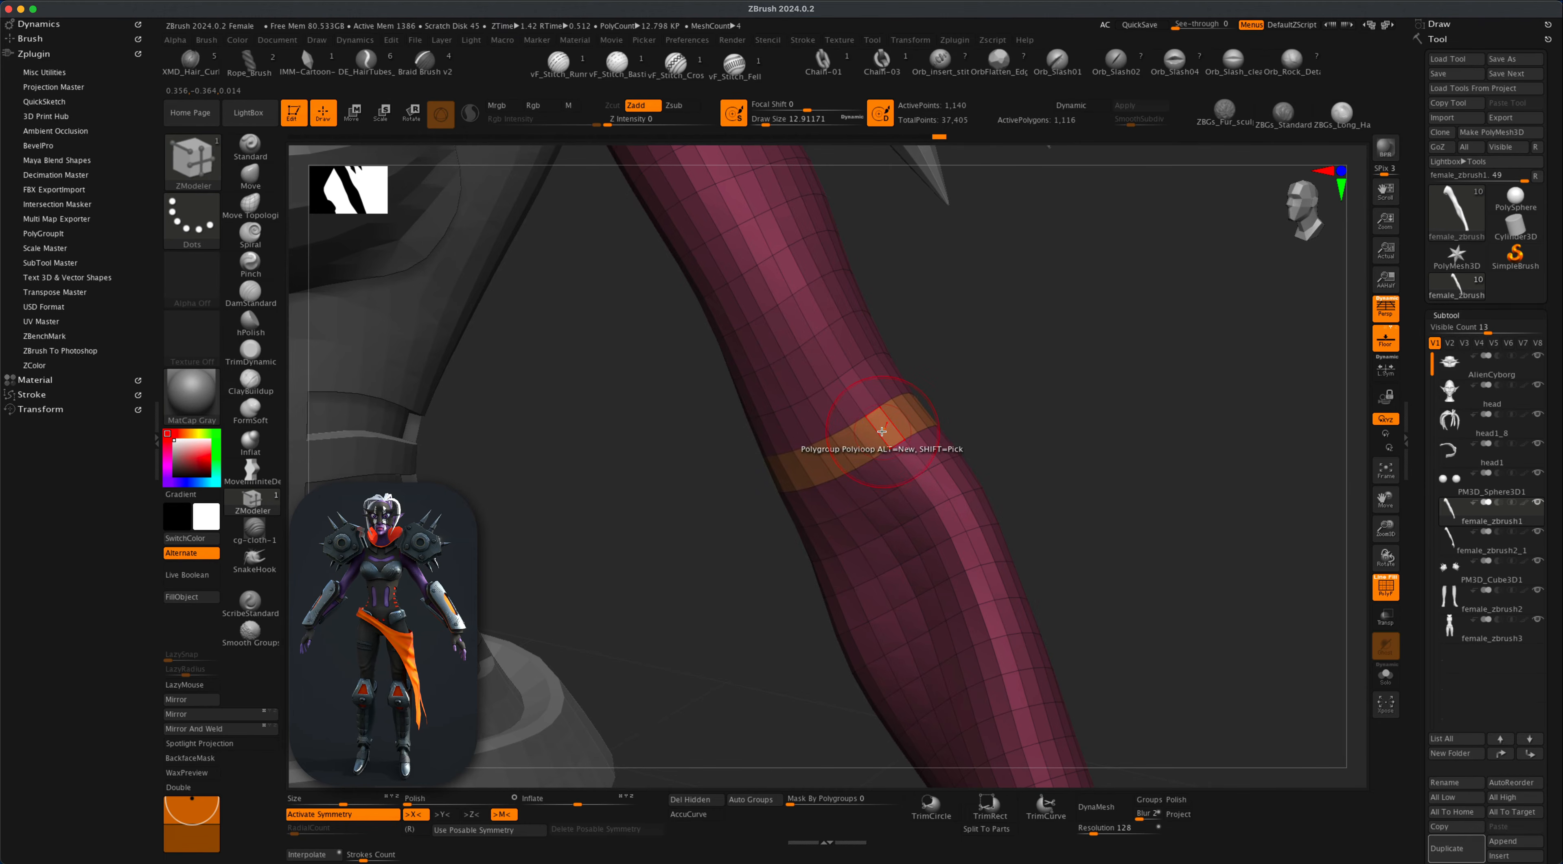
Extend the above-elbow polygroup over the whole upper arm with the Polygroup Island target, hide it and delete the hidden geometry.
alt+drag(1024, 473, 1064, 516)
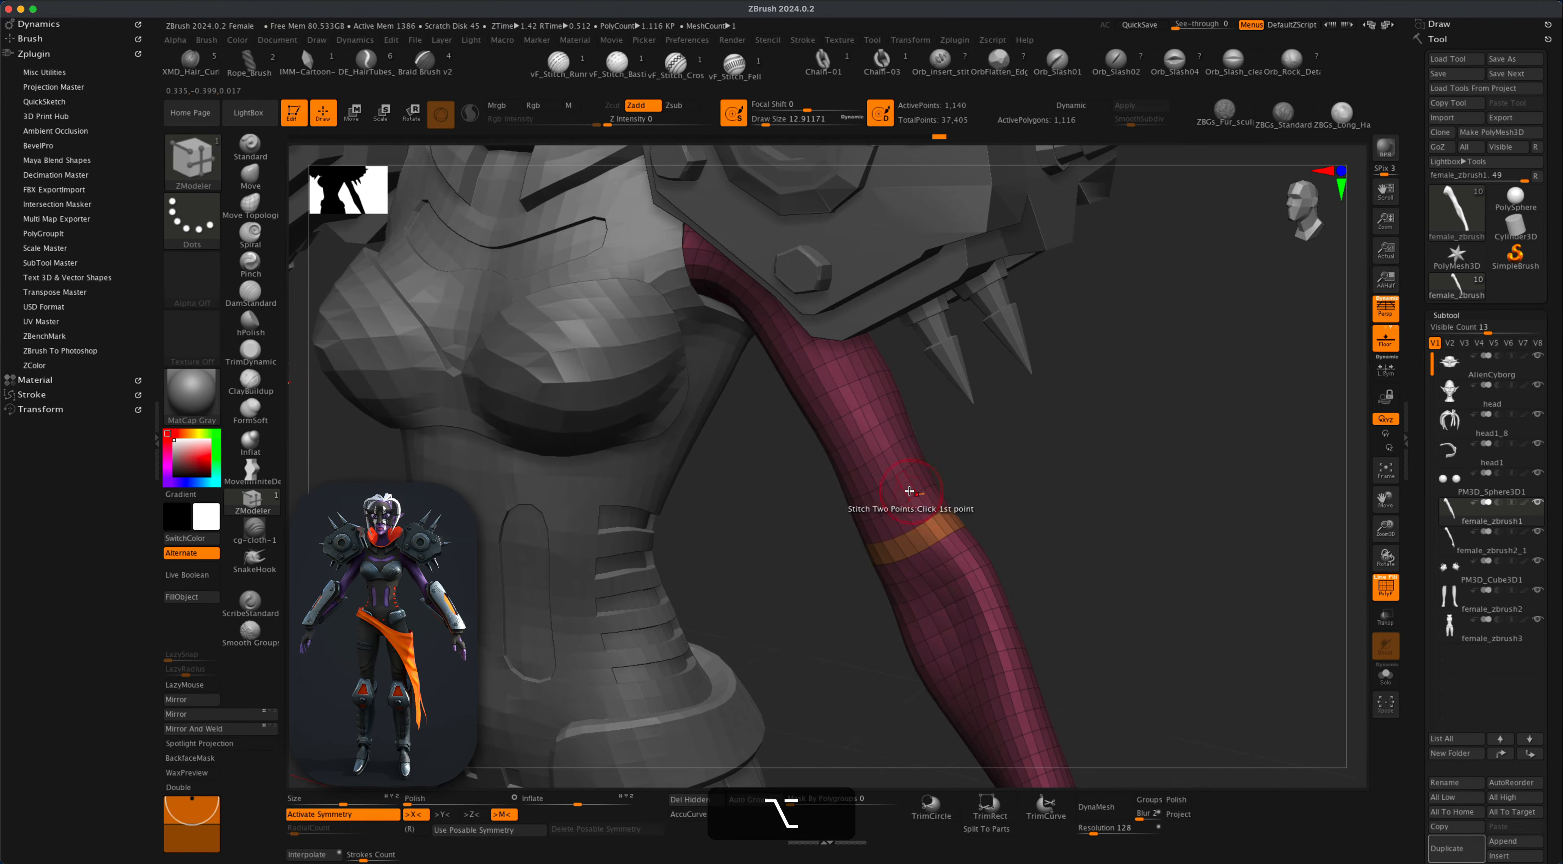
key(space)
click(983, 559)
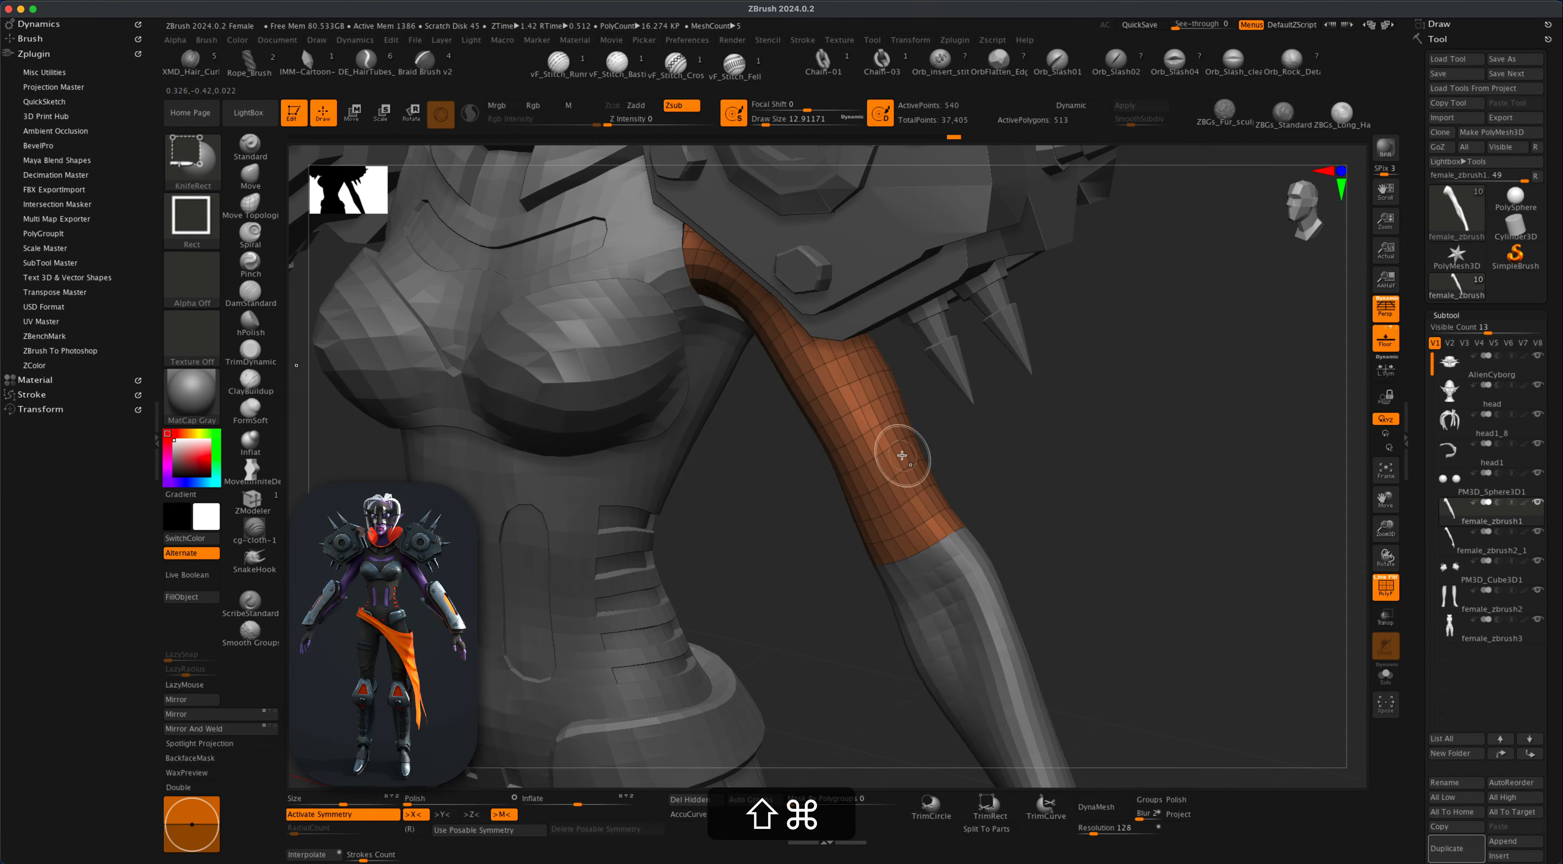
shift+super+click(987, 595)
click(700, 806)
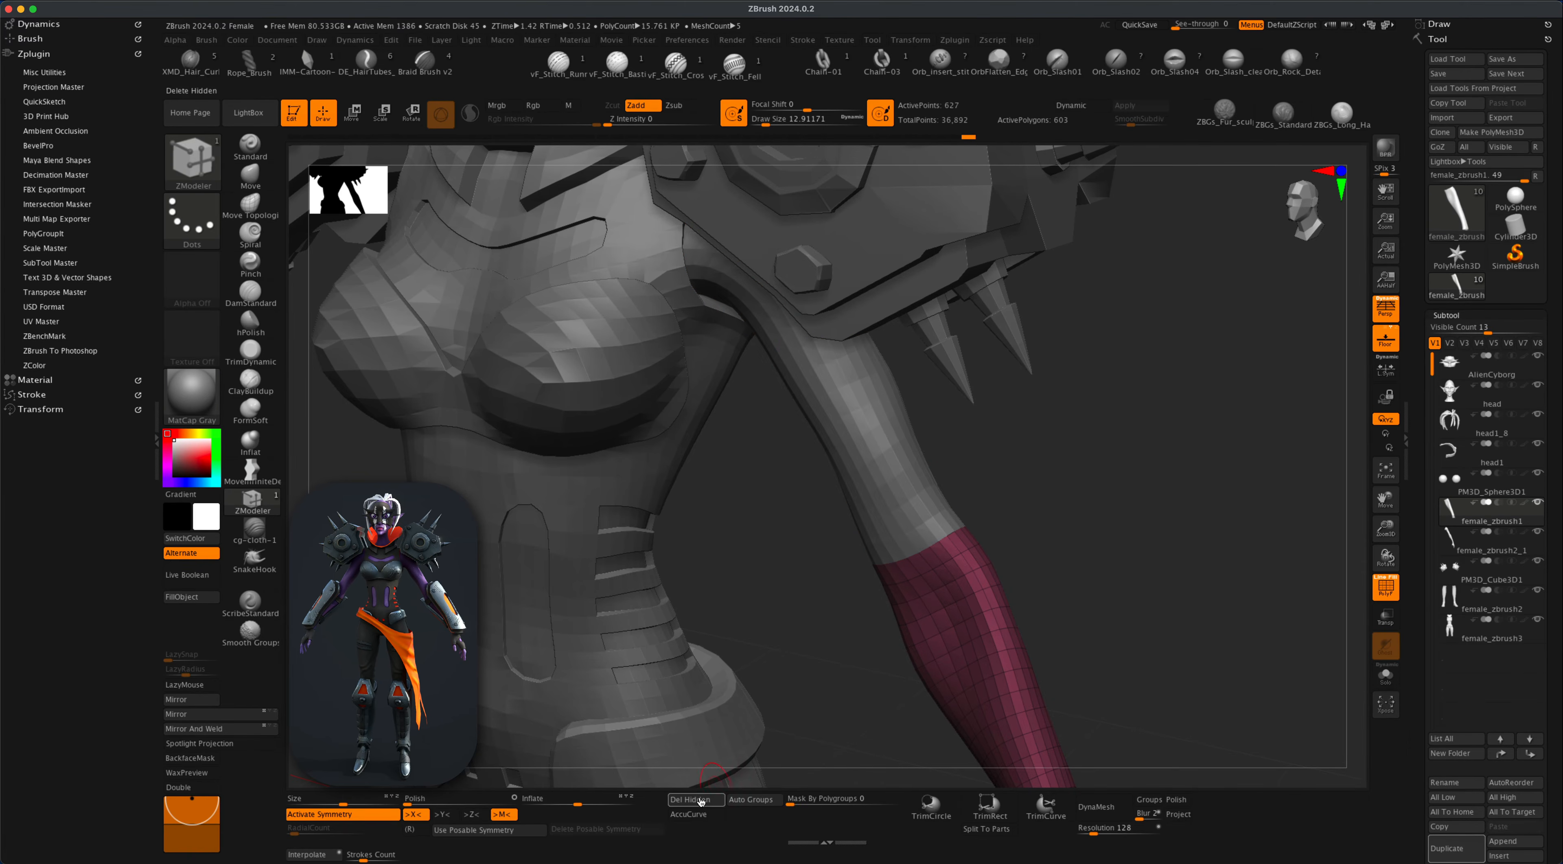
Turn off symmetry for the remaining forearm piece.
alt+drag(1127, 561, 1044, 548)
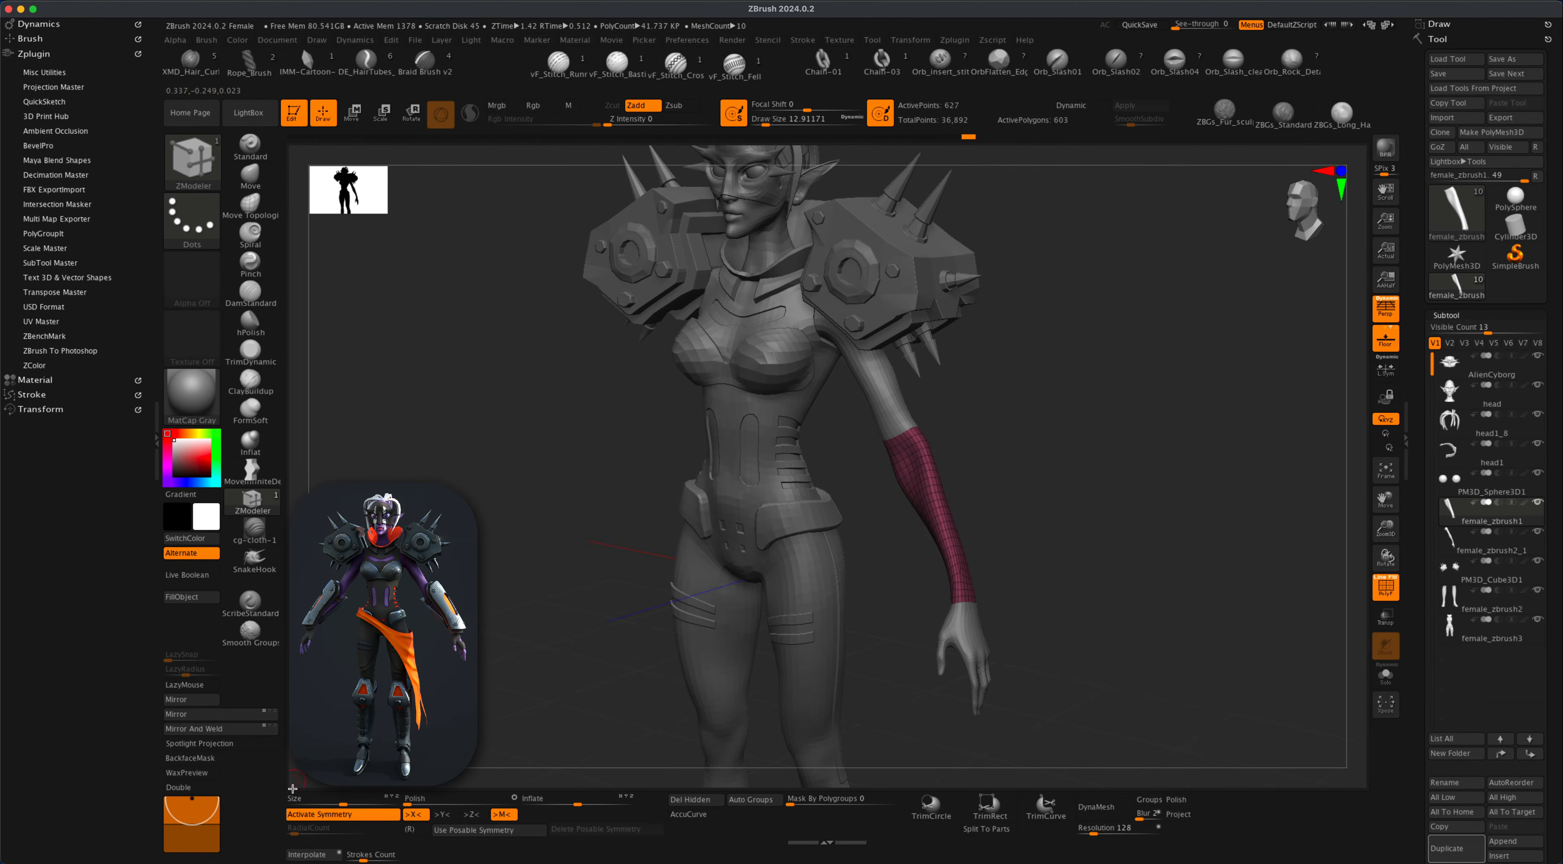
click(331, 817)
alt+drag(831, 593, 844, 445)
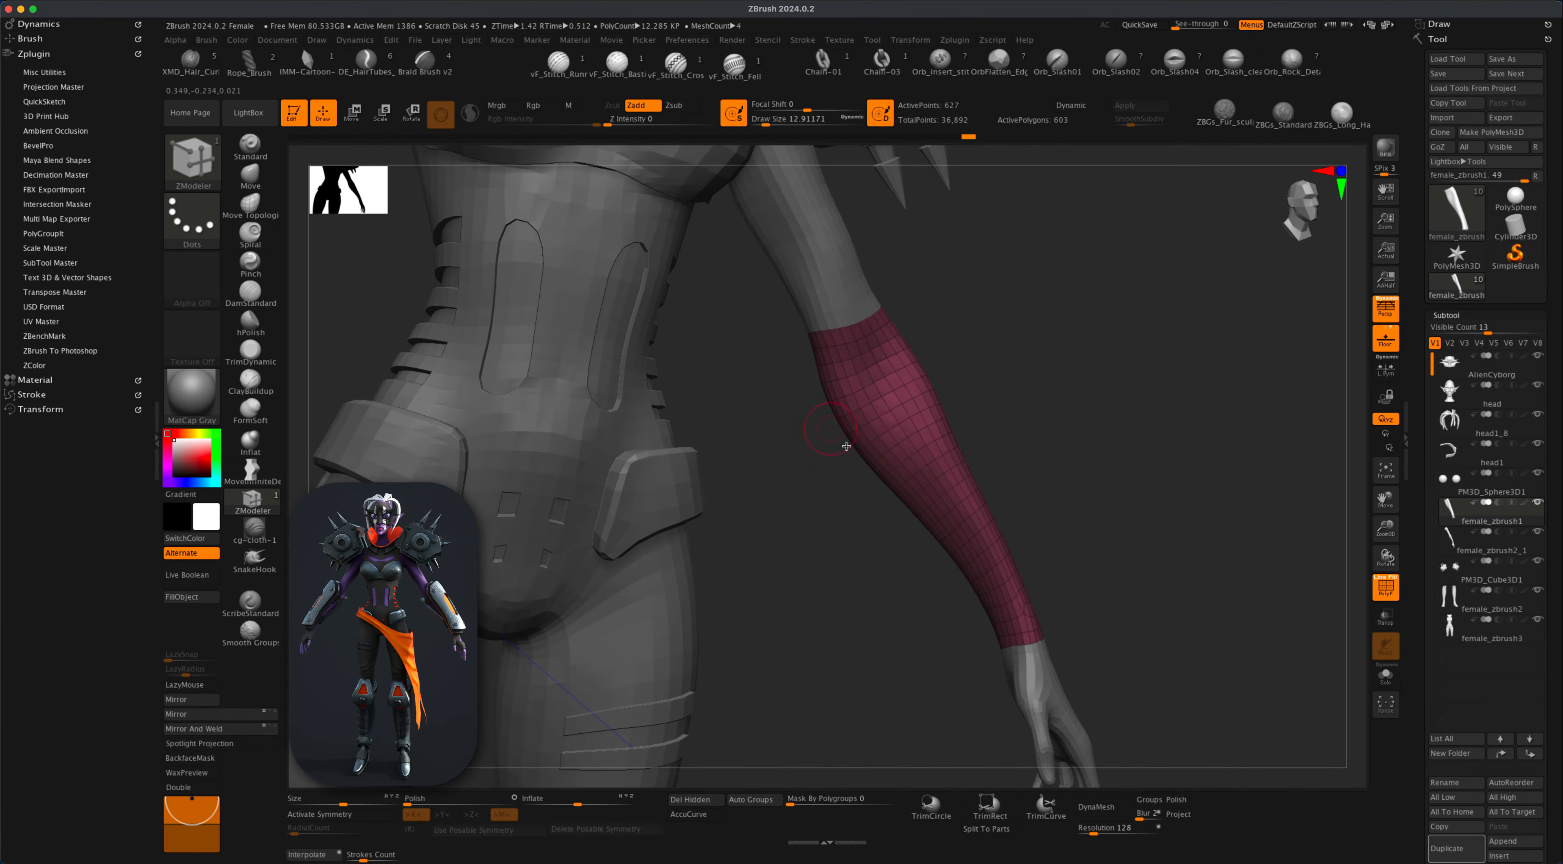
alt+drag(1043, 490, 1042, 494)
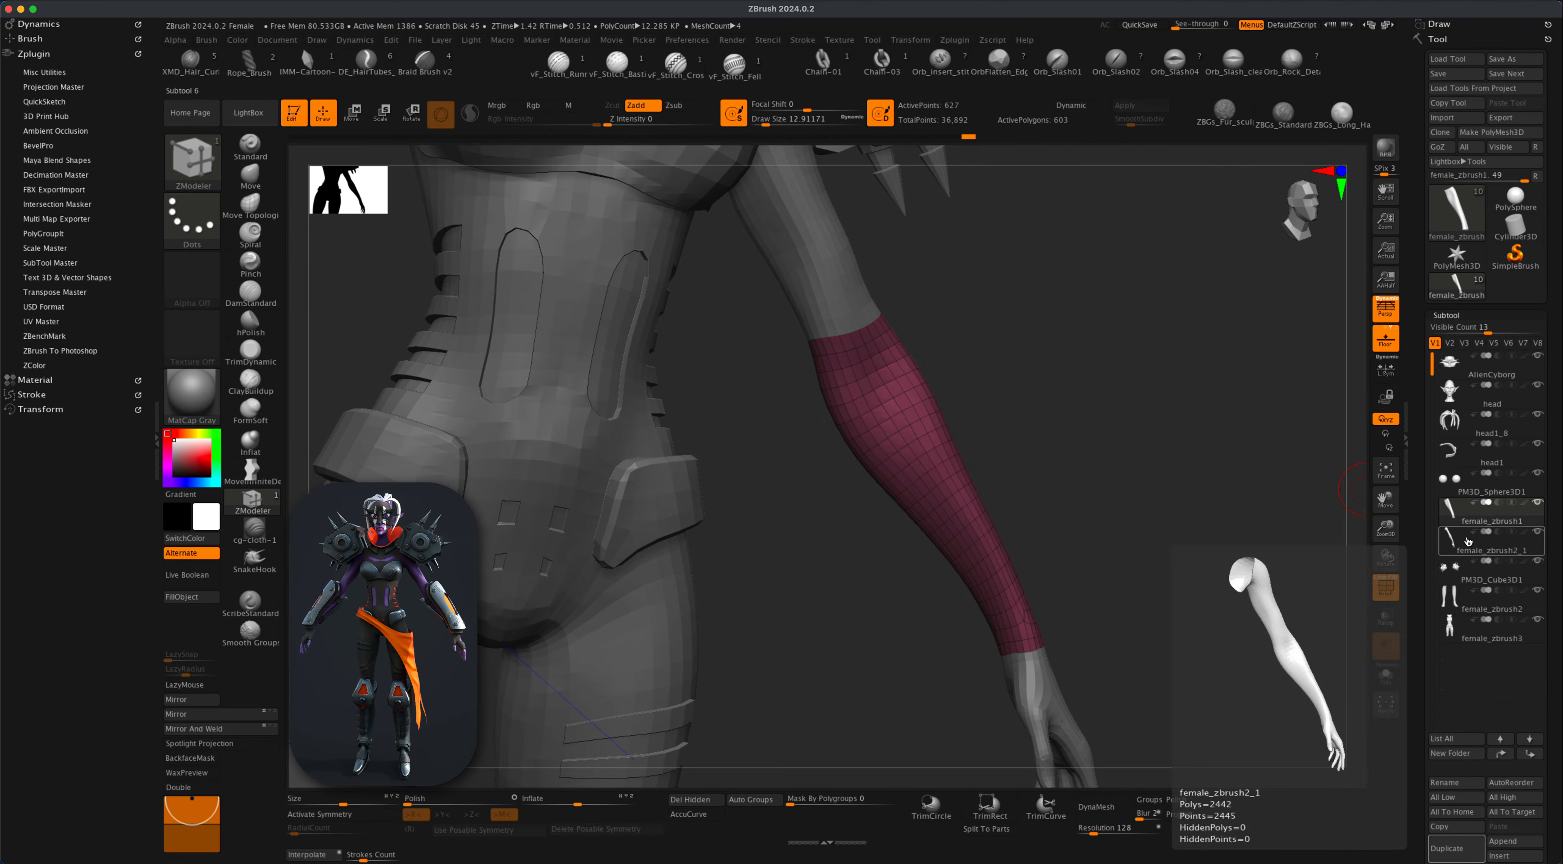
Rename the full-arm subtool female_zbrush2_1 as arm.
click(1487, 543)
click(1445, 783)
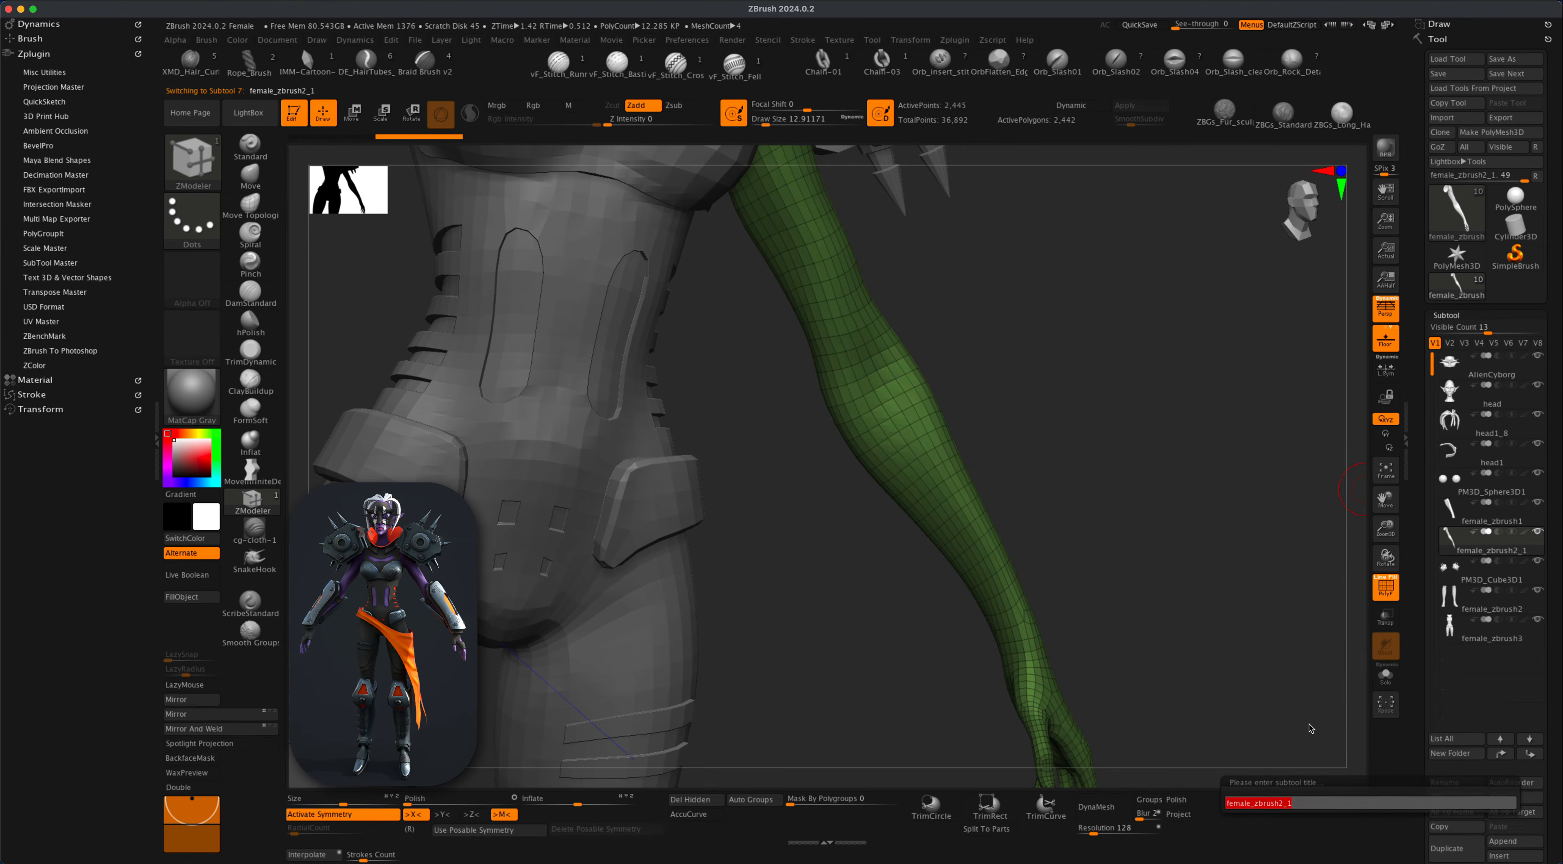
text(arm)
key(Return)
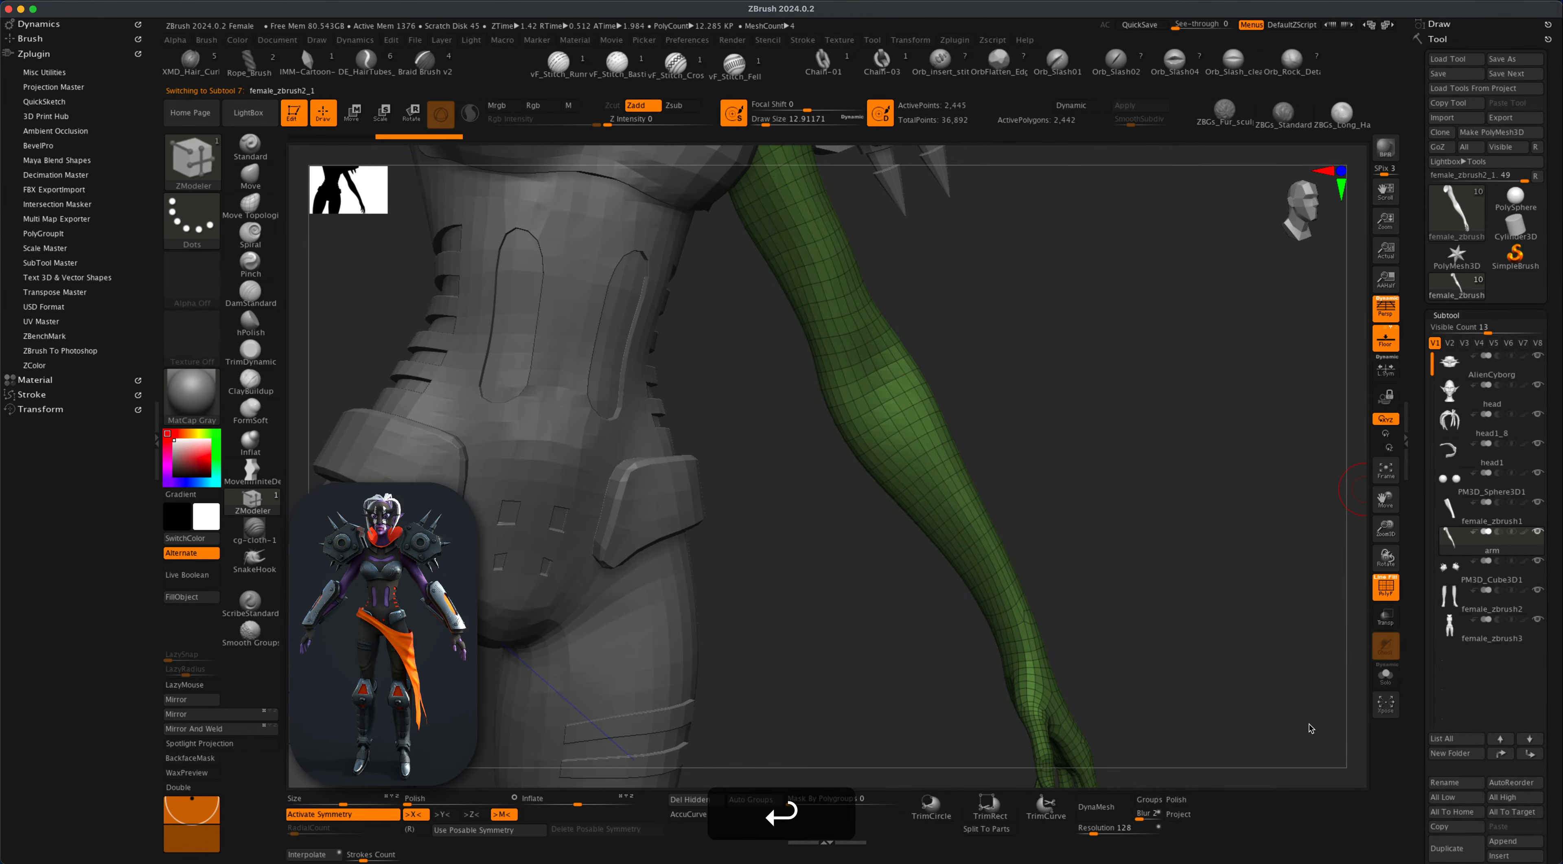
Rename the forearm subtool as armor.
click(1465, 513)
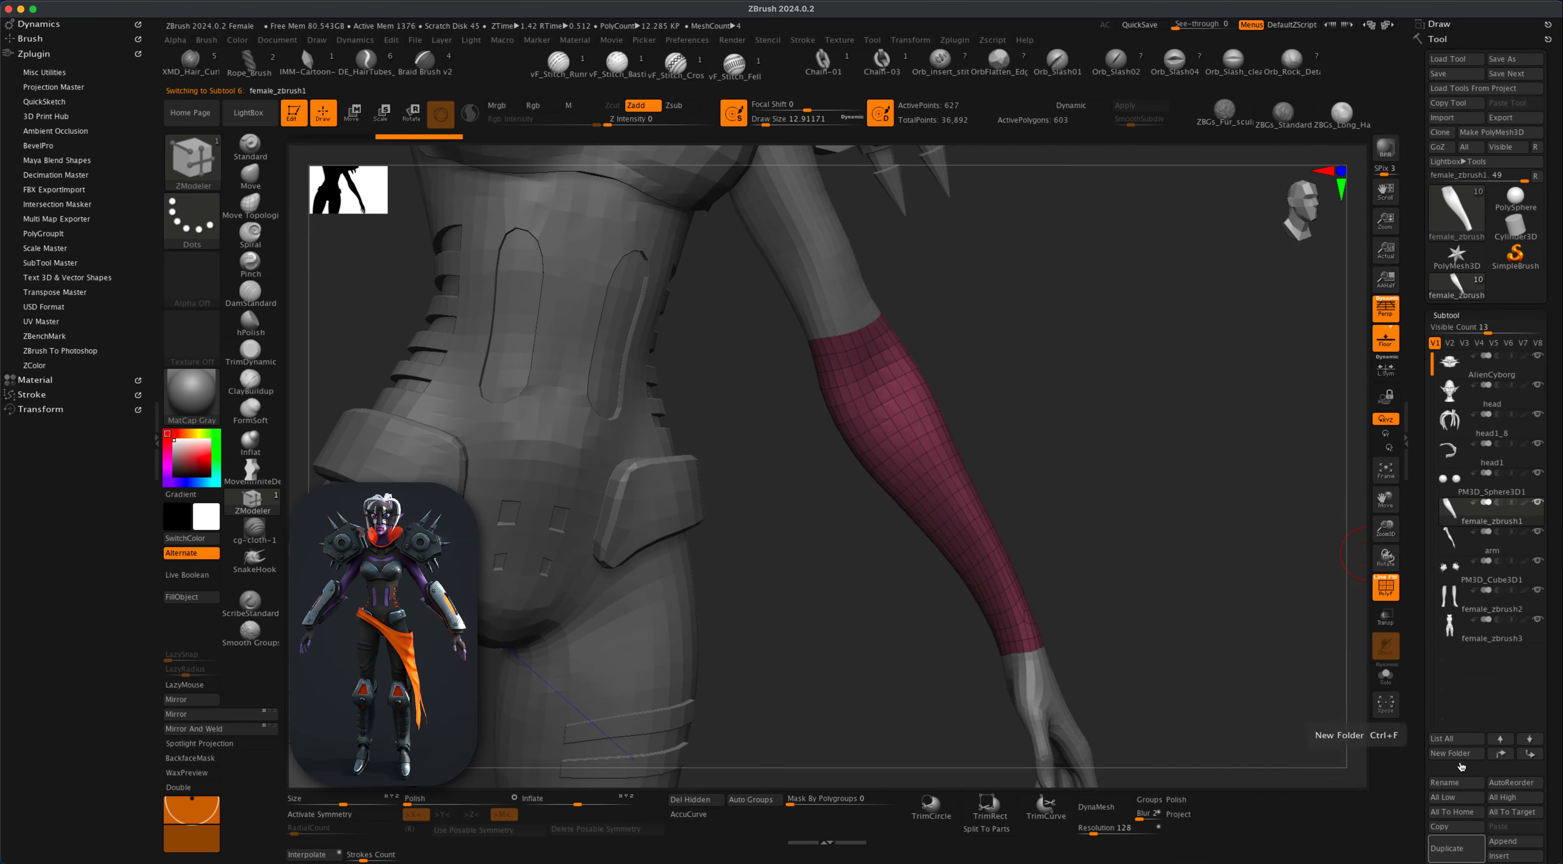
click(1447, 782)
text(arm)
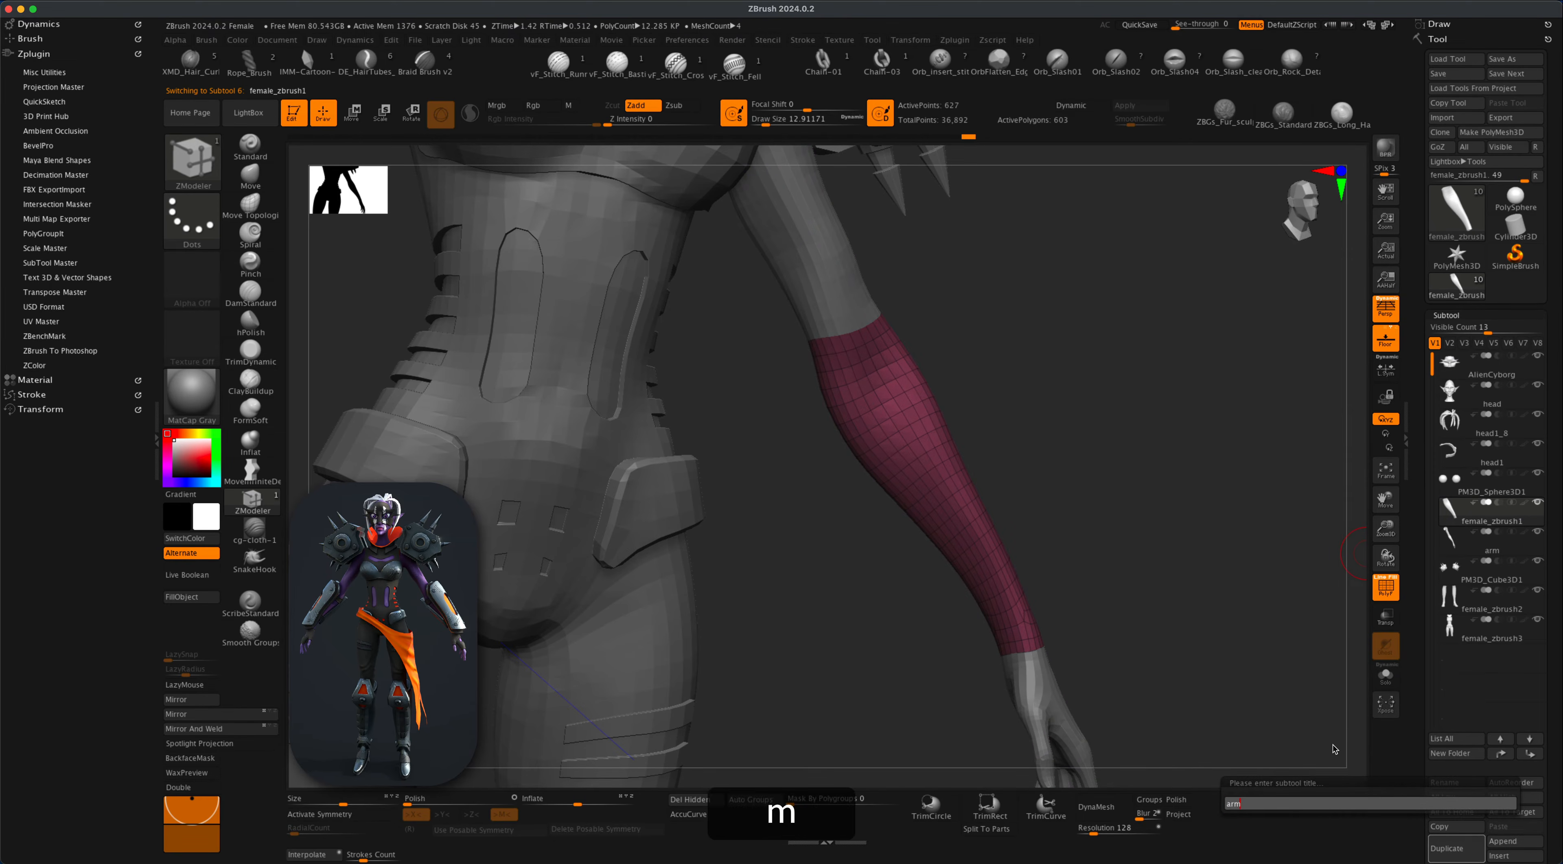
text(or)
key(Return)
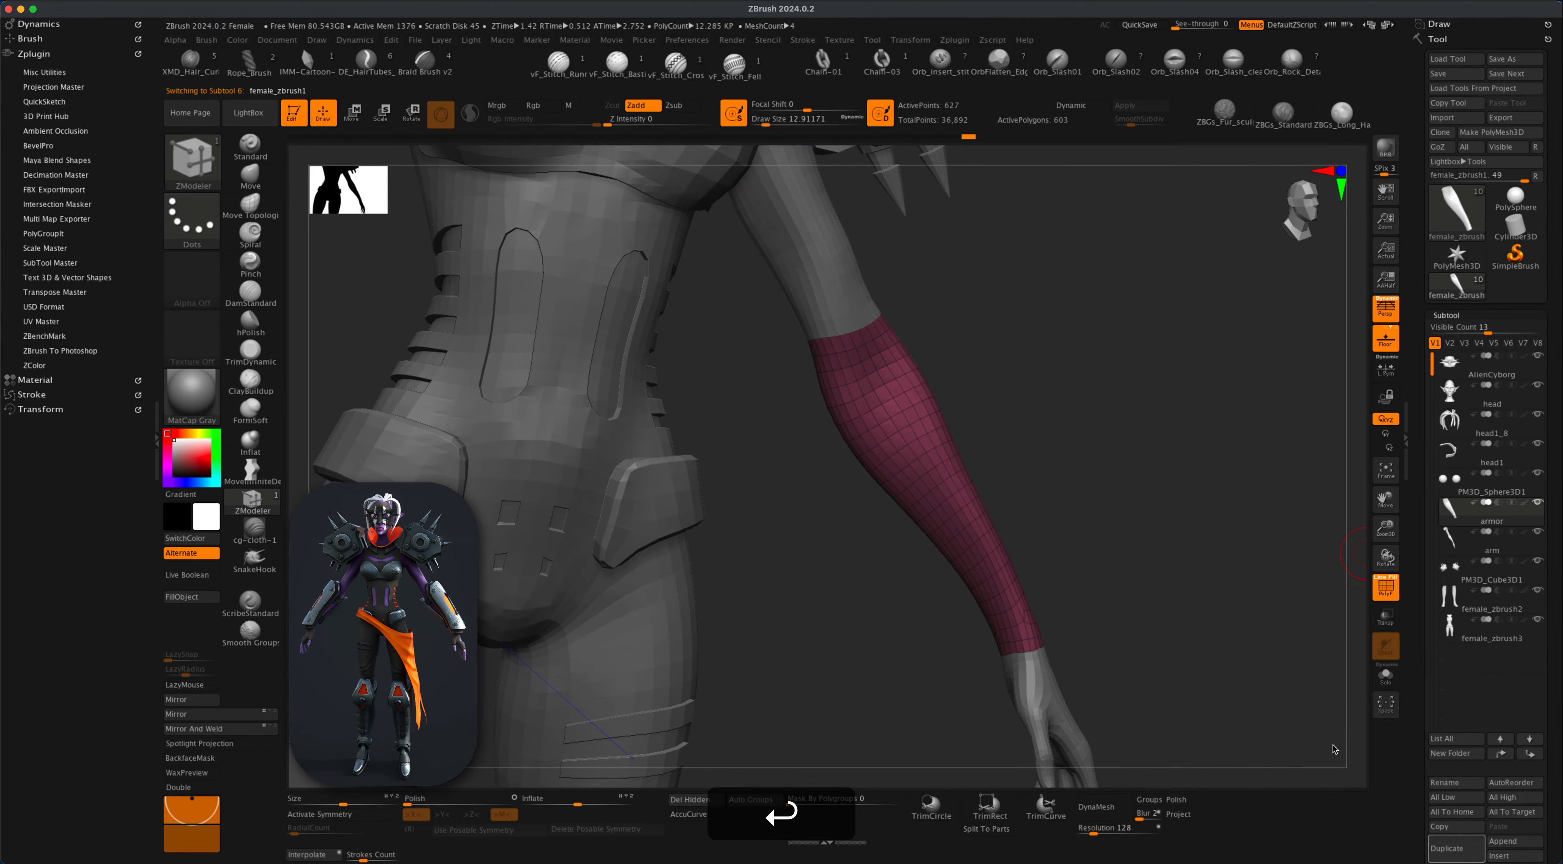
Duplicate the armor subtool, hide the copy and make the original active again.
click(1441, 849)
mouse_move(1538, 534)
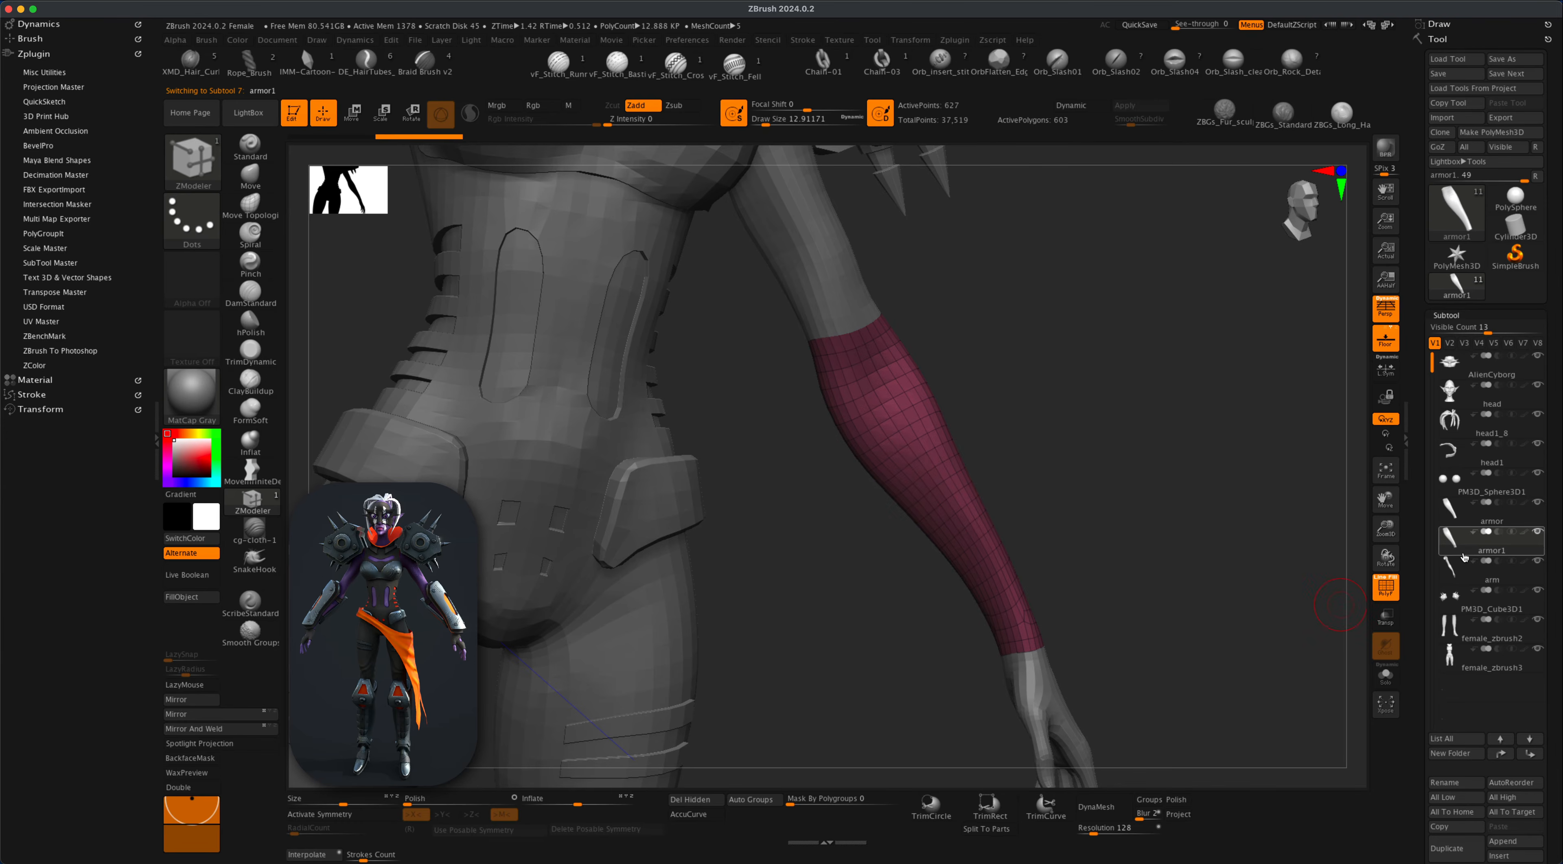
click(1525, 520)
Set ZModeler's polygon action to Delete with the Polyloop target and delete adjacent lengthwise loops along the inner forearm armor.
drag(1201, 524, 1126, 487)
key(space)
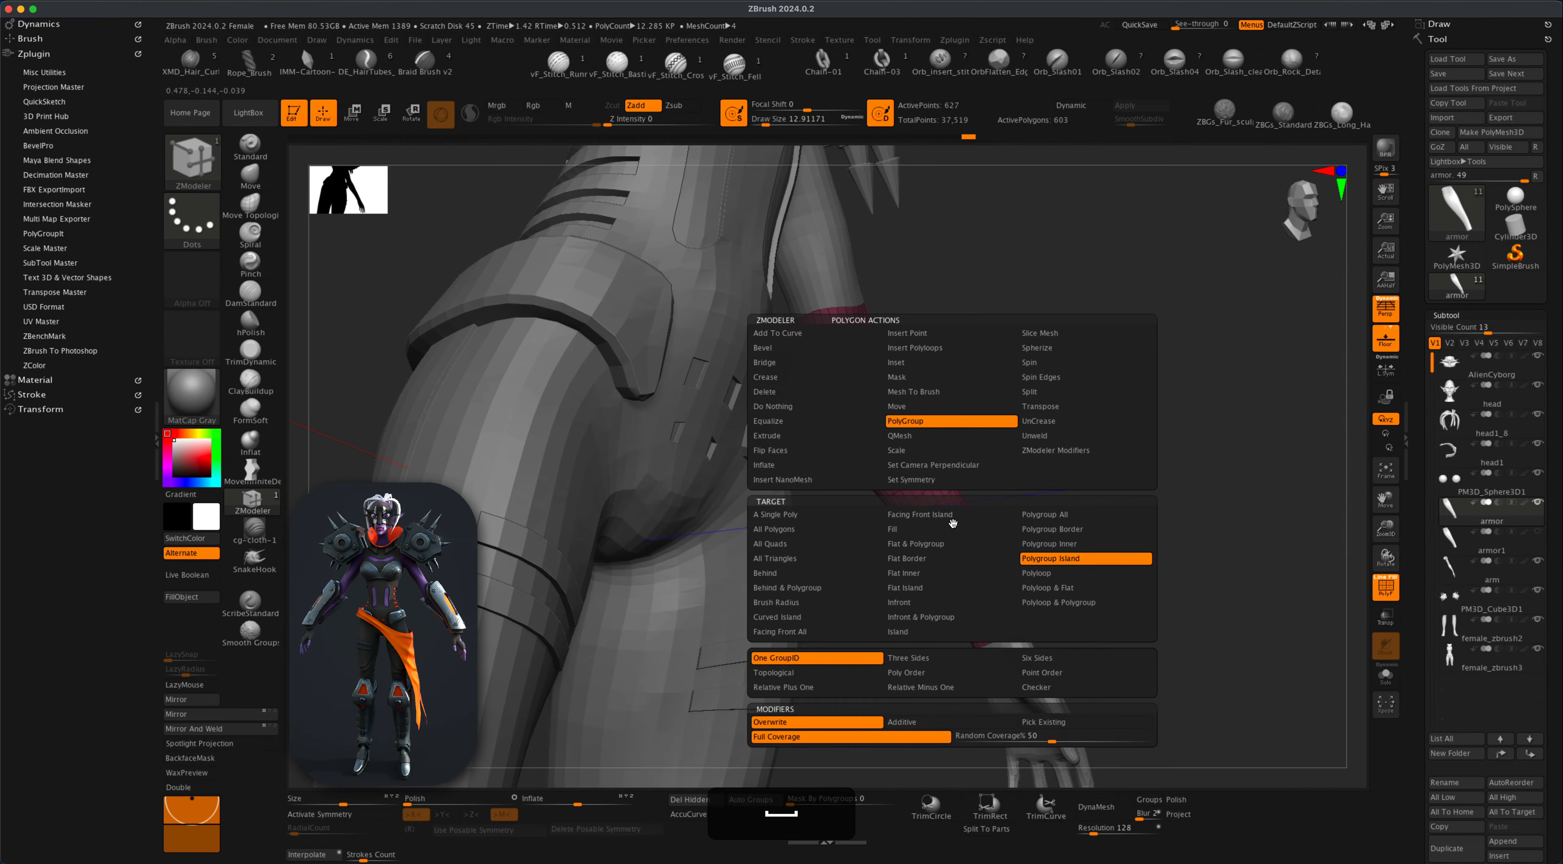
click(795, 393)
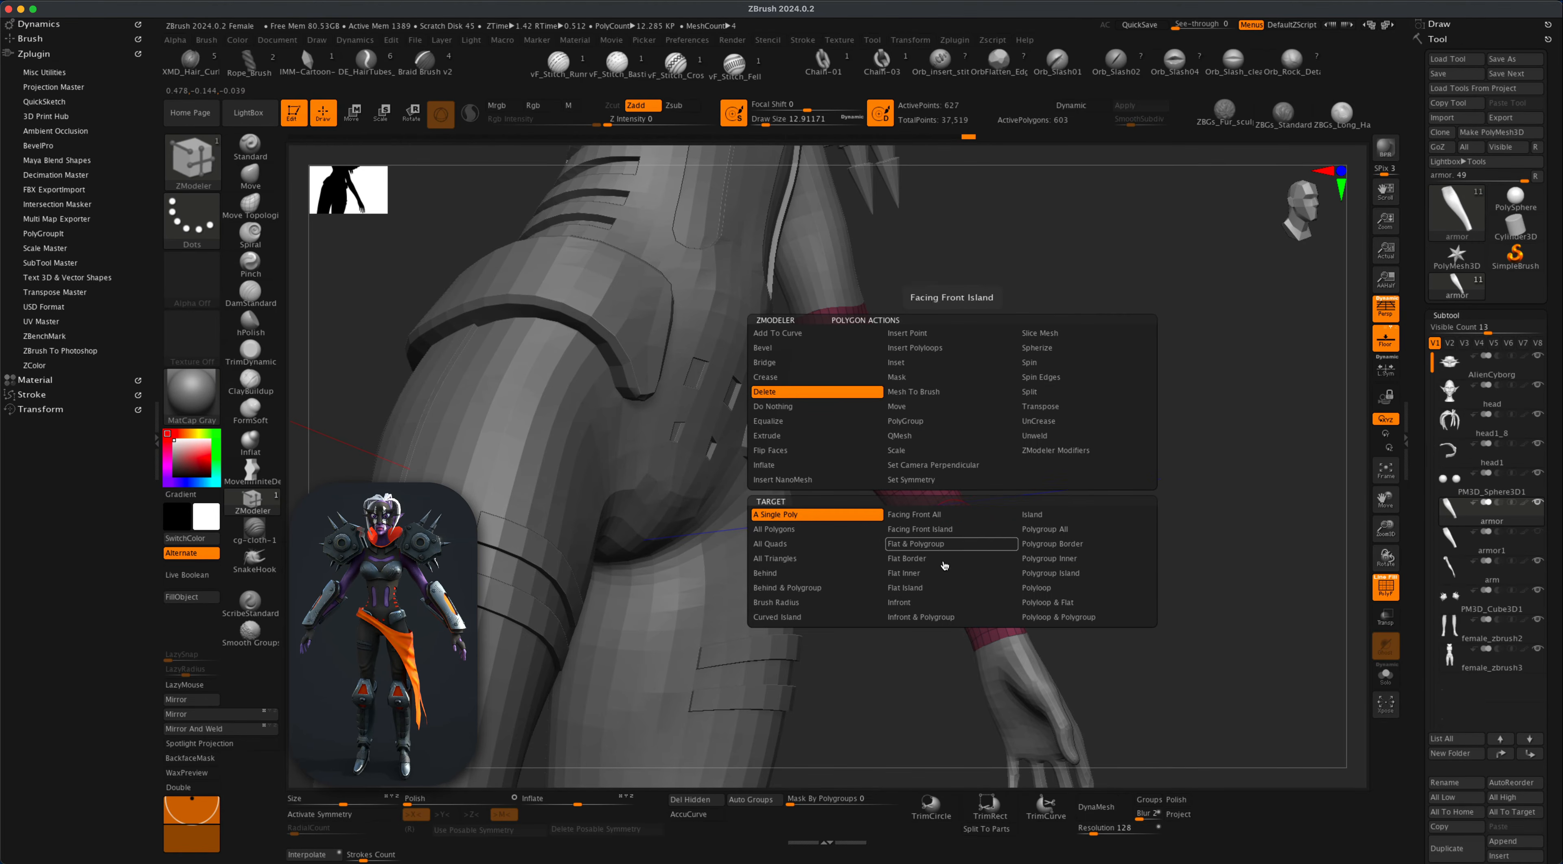
click(1042, 588)
key(space)
key(shift+p)
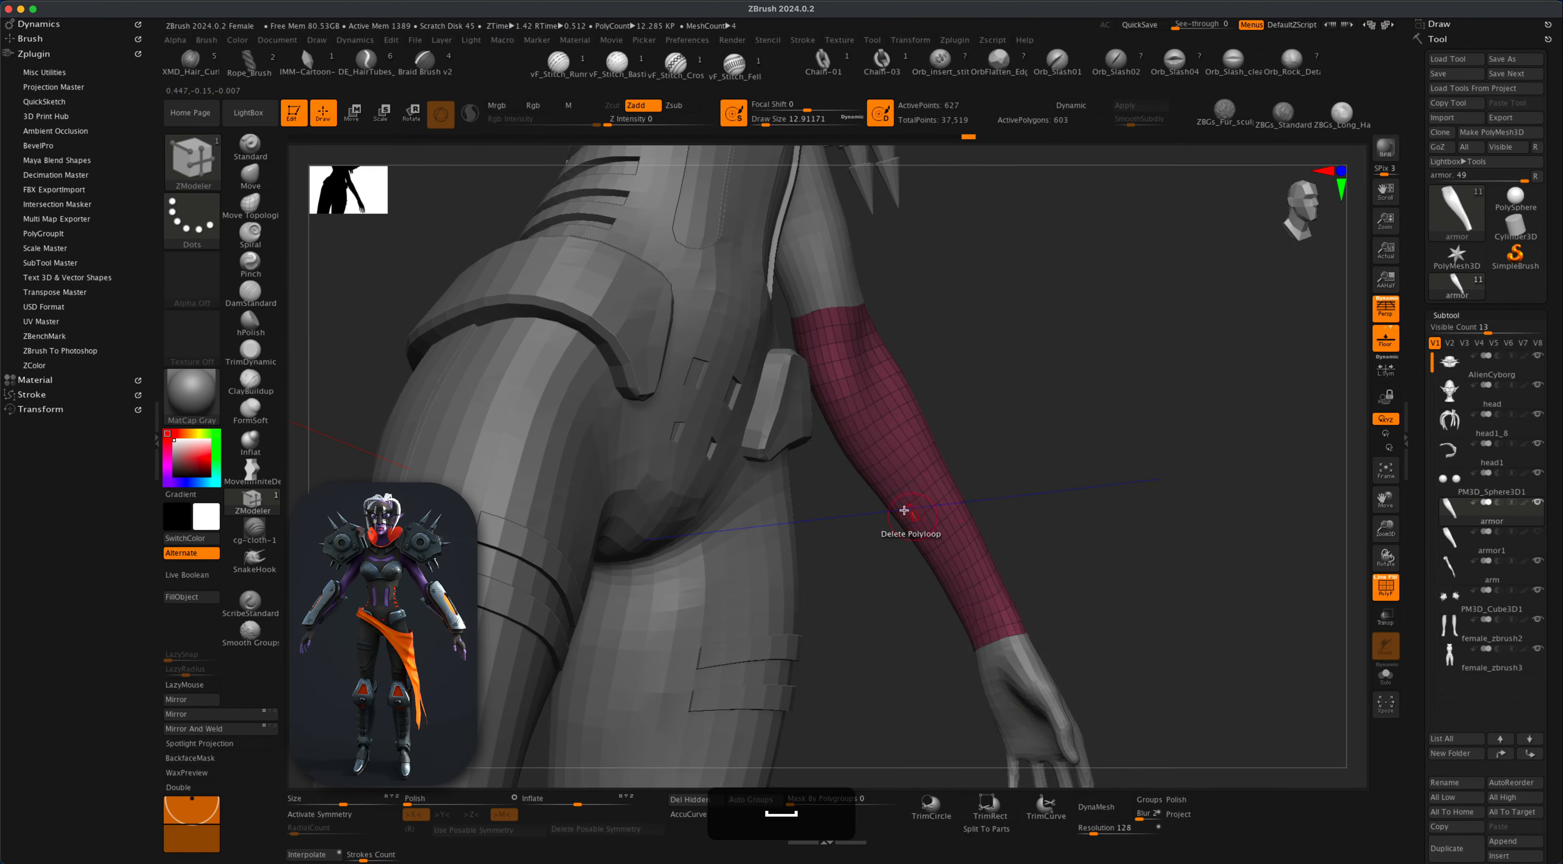
alt+drag(1009, 510, 998, 468)
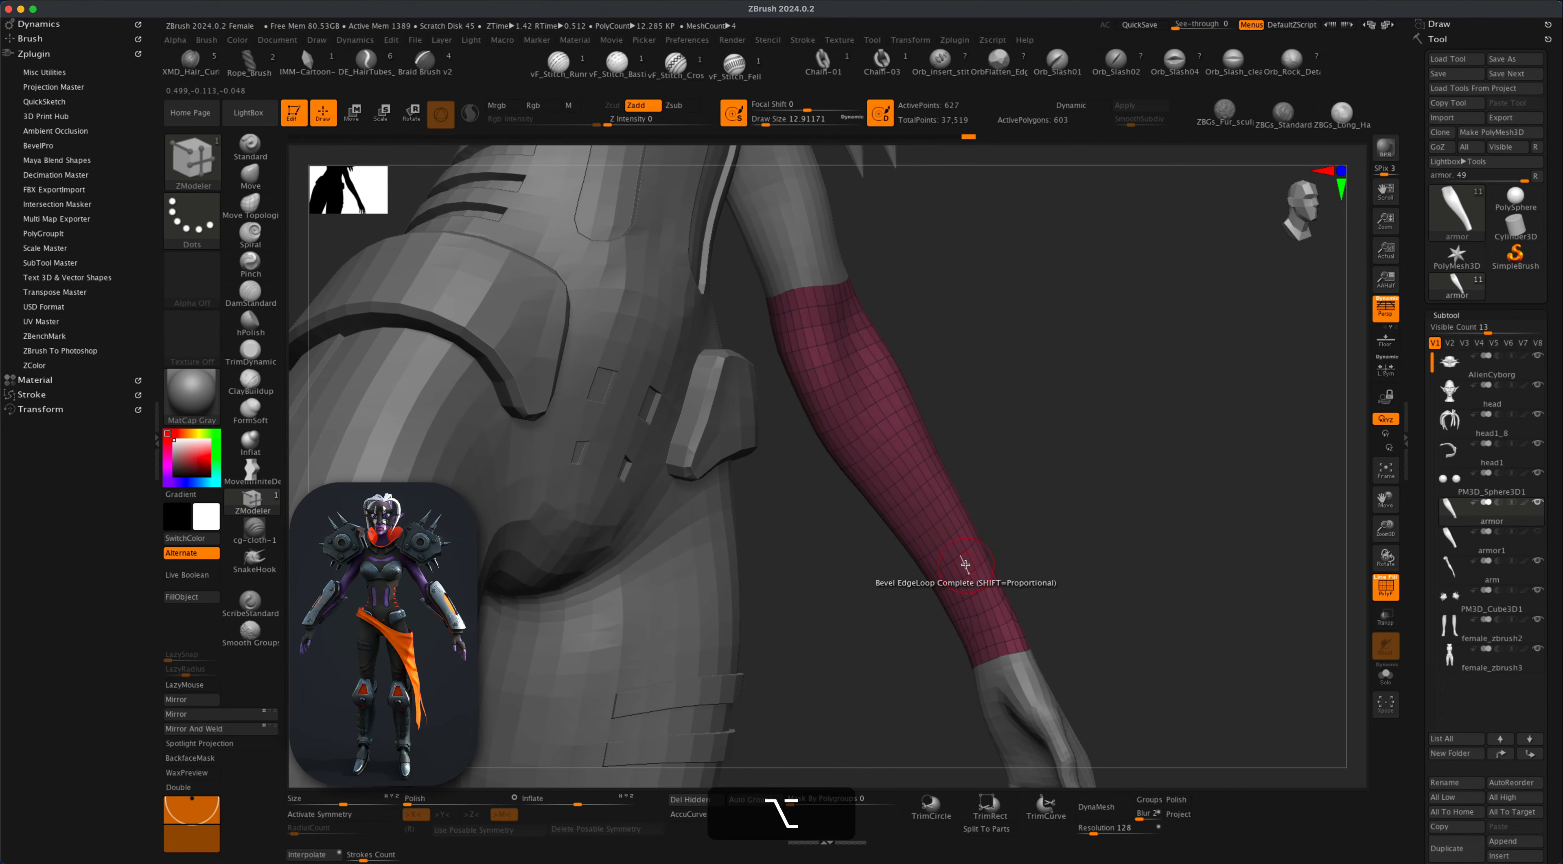
click(966, 560)
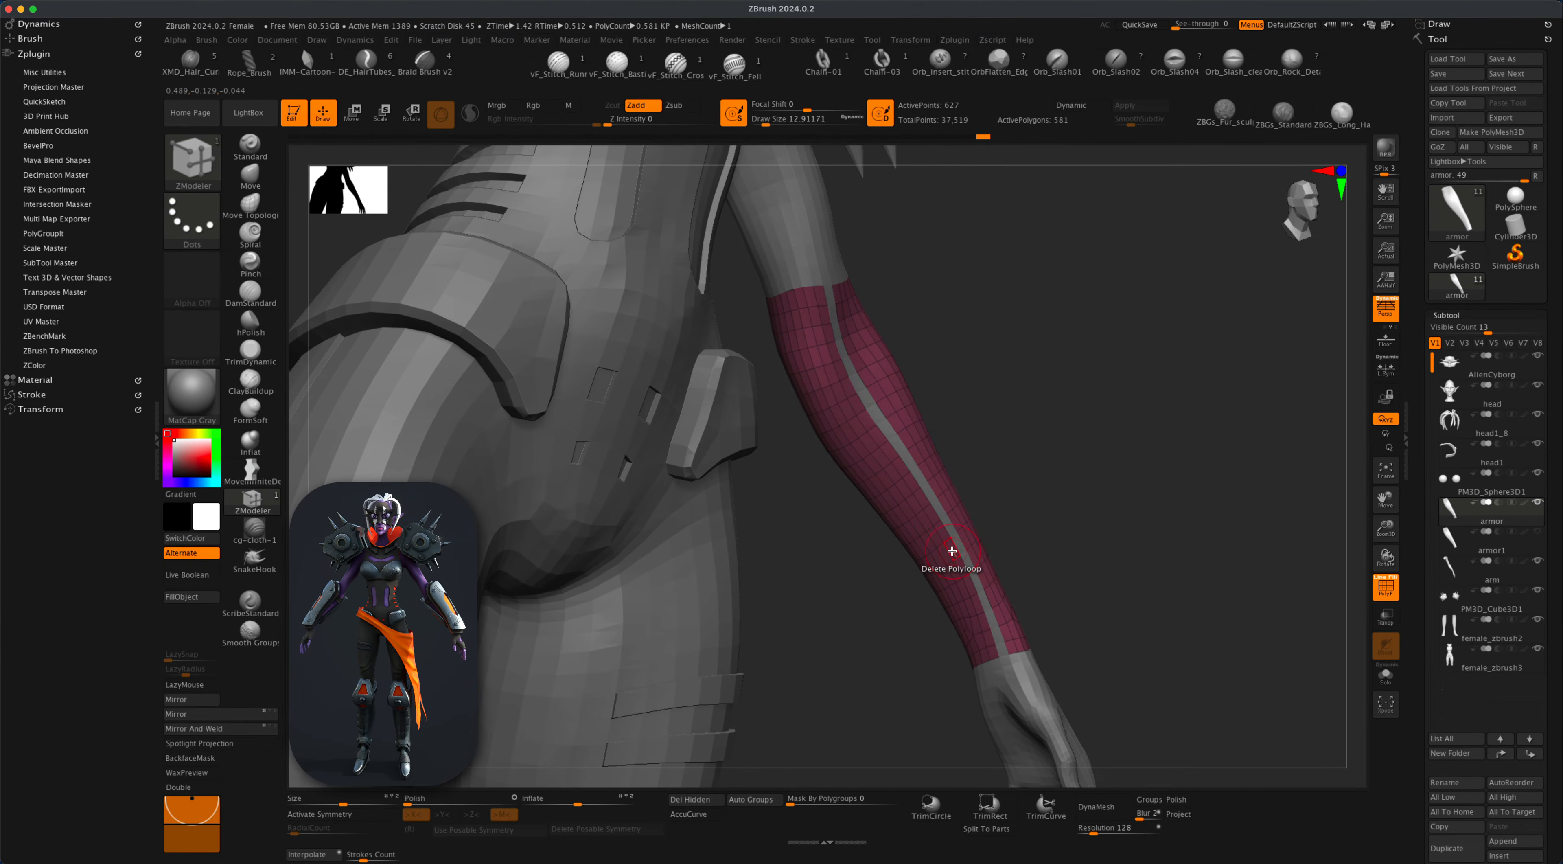
click(925, 541)
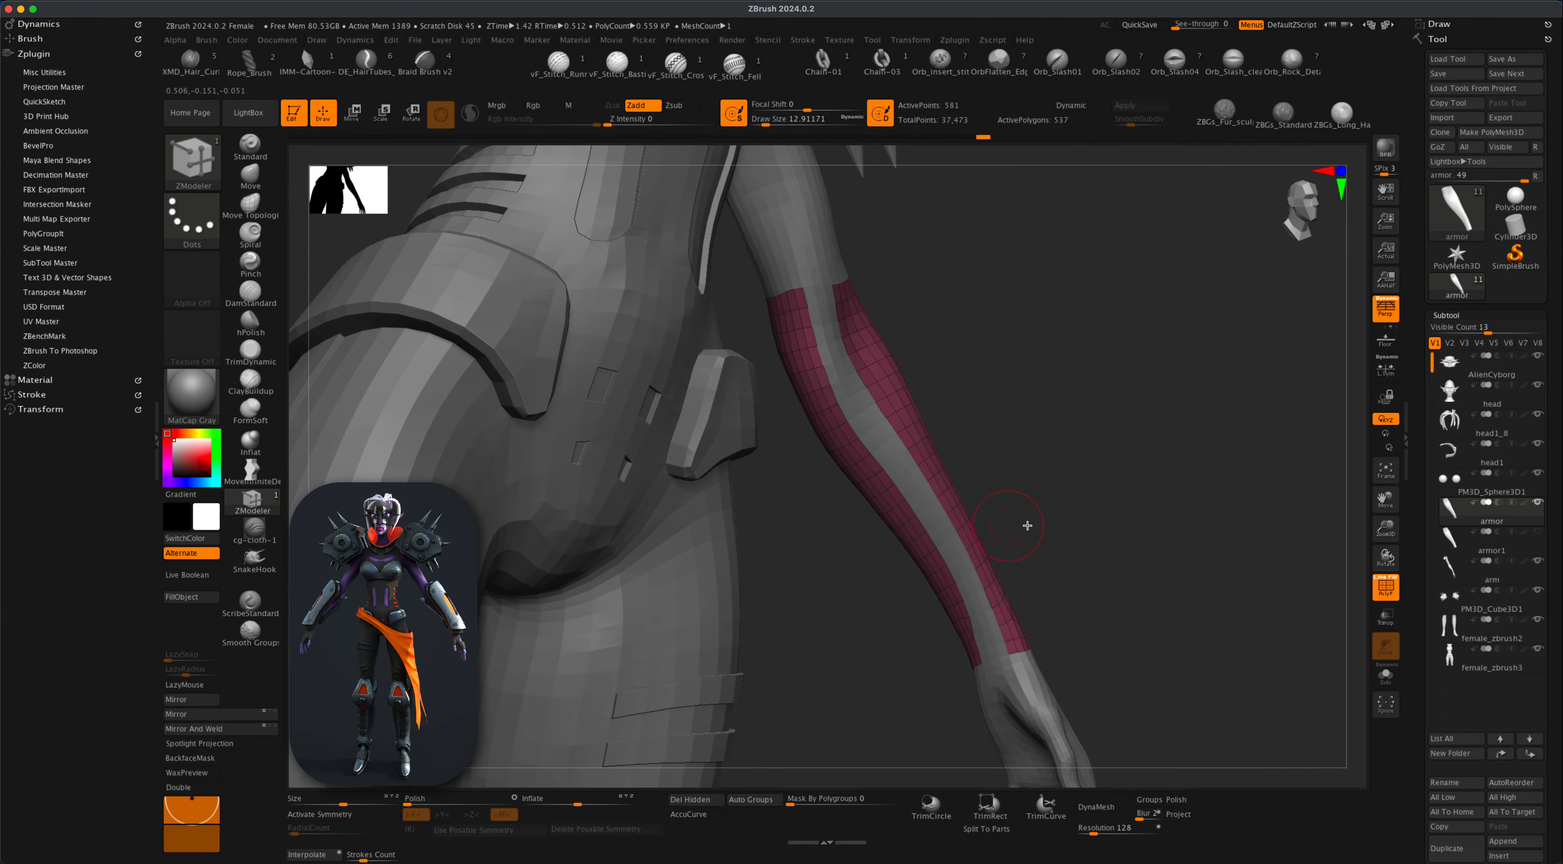
mouse_move(1027, 525)
mouse_down()
mouse_move(973, 533)
mouse_move(1013, 533)
mouse_up()
click(846, 371)
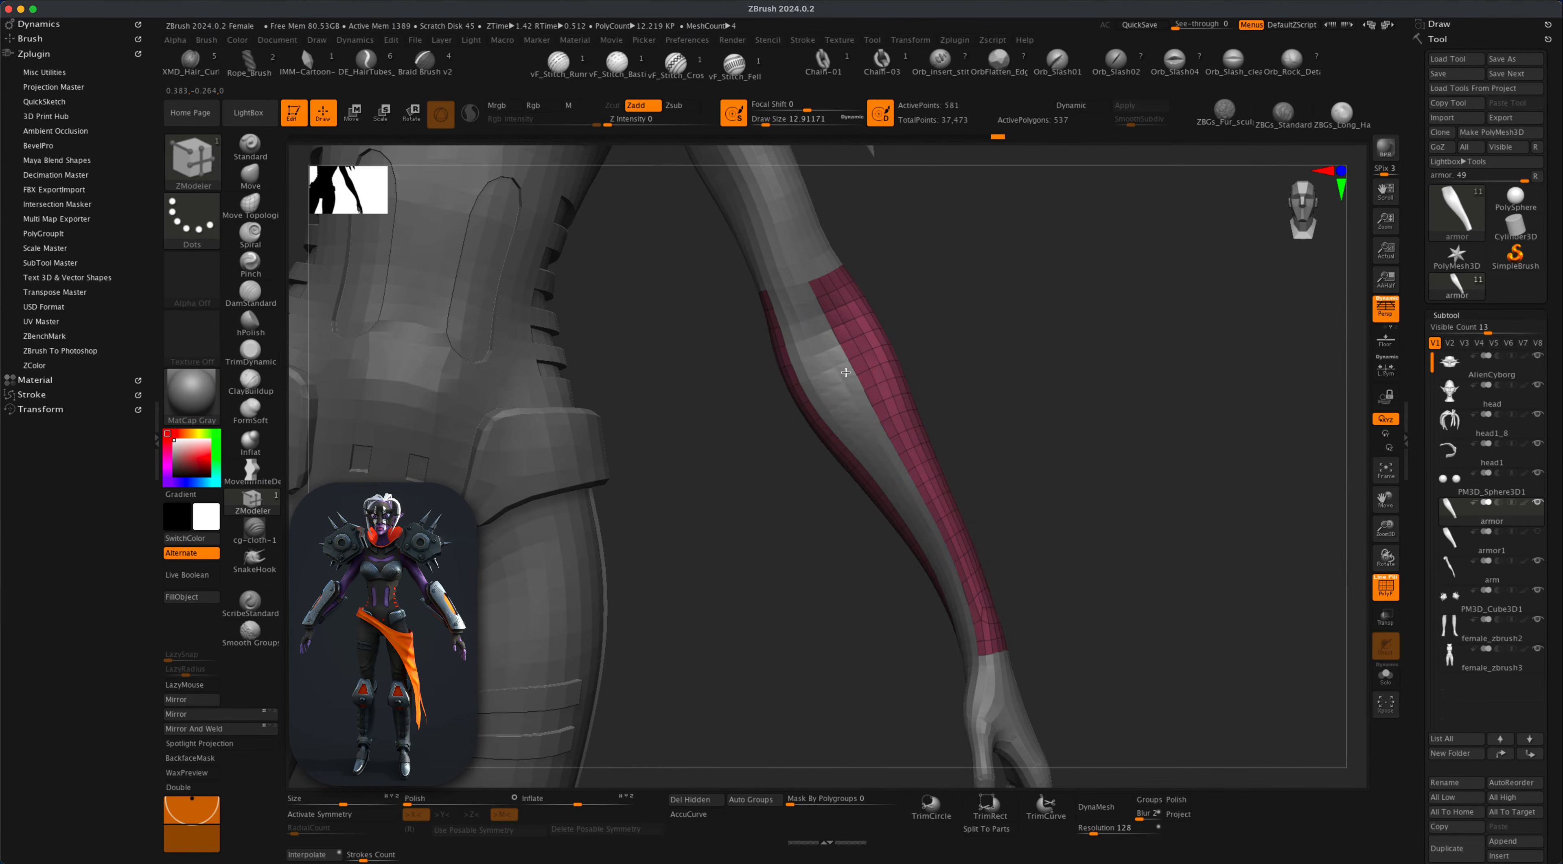
Delete one lengthwise polyloop down the back of the forearm armor to separate its two sides.
drag(1056, 449, 992, 448)
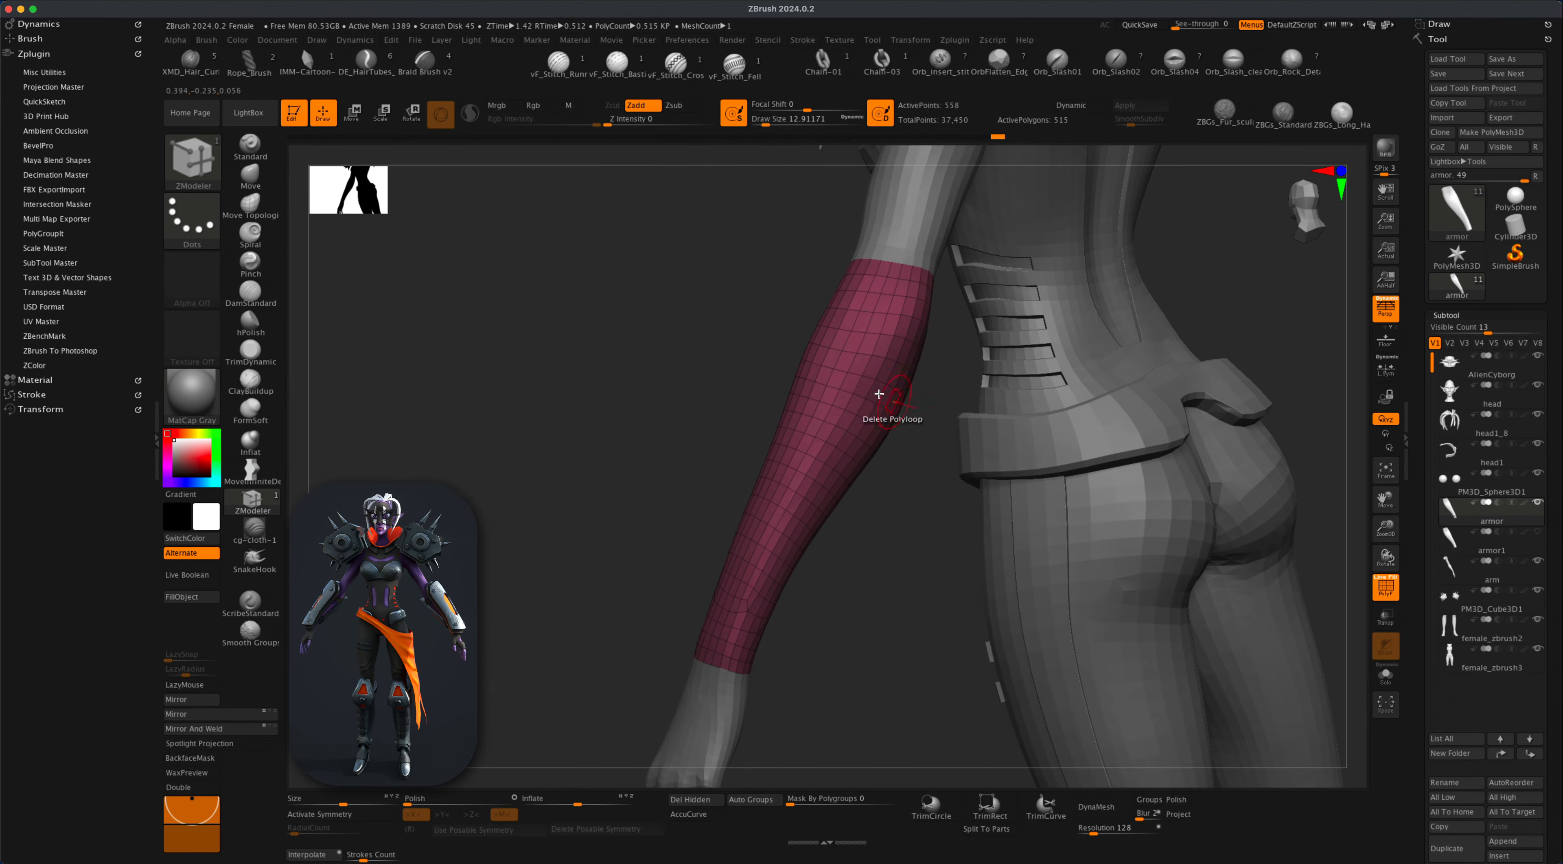
click(867, 383)
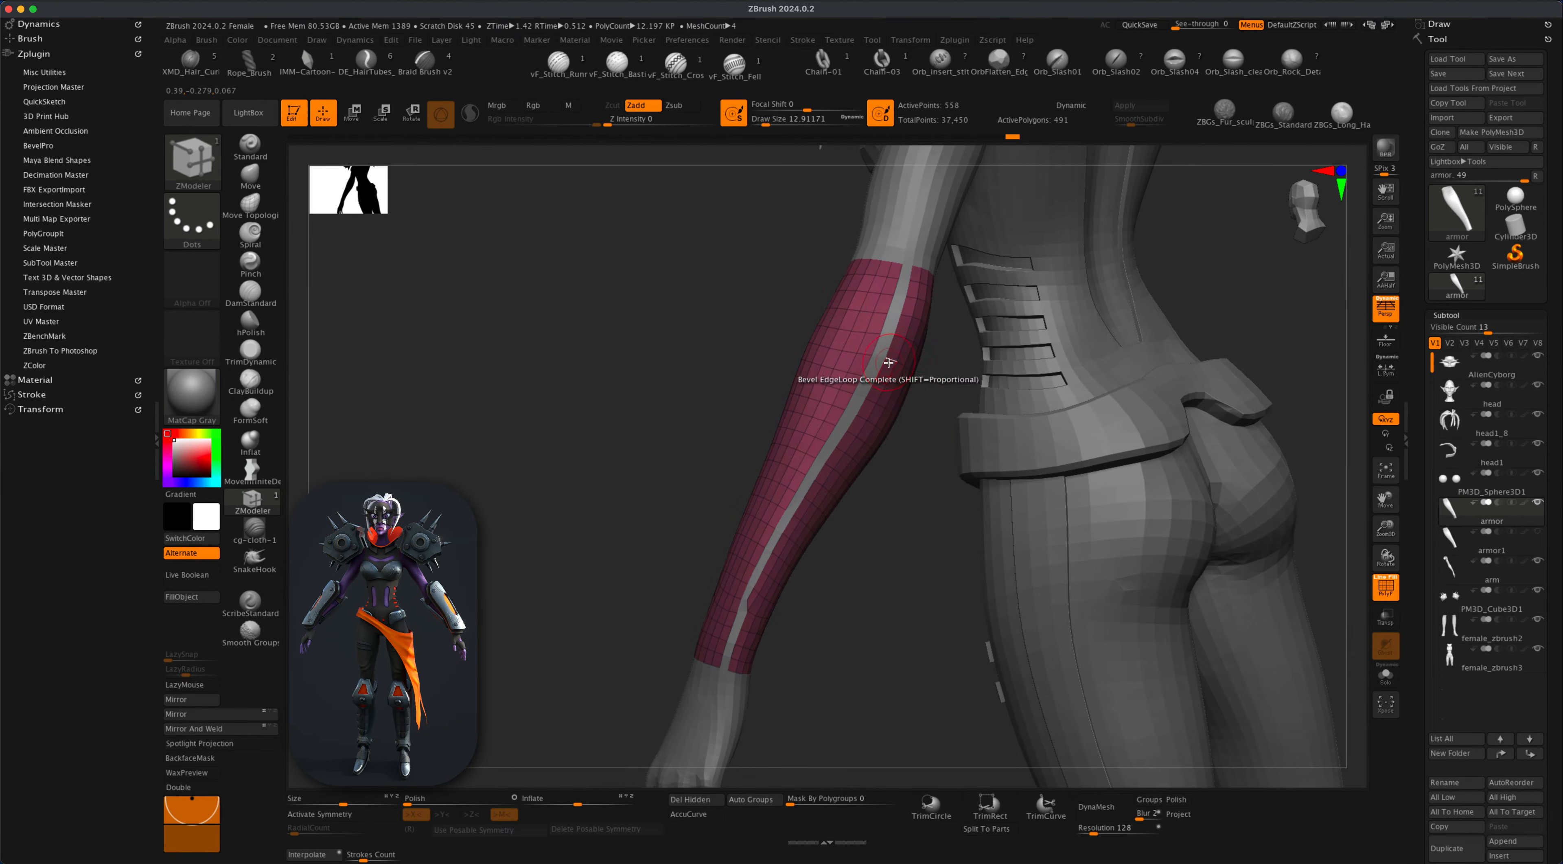
drag(904, 547, 942, 520)
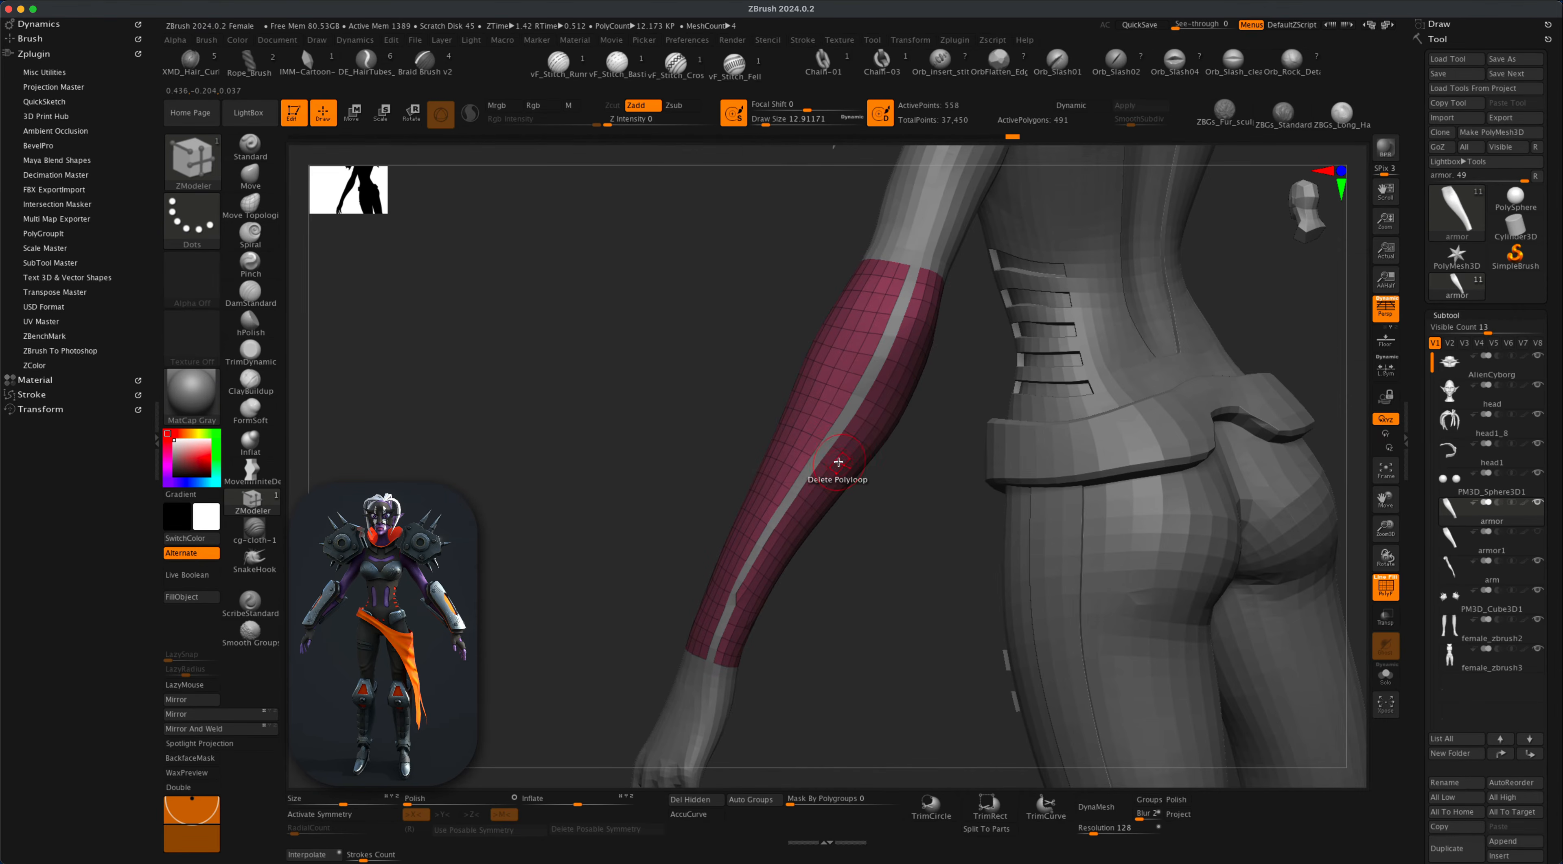
Set the Delete target to Island and remove the body-side piece of the forearm armor, keeping the outer strip.
key(space)
click(724, 465)
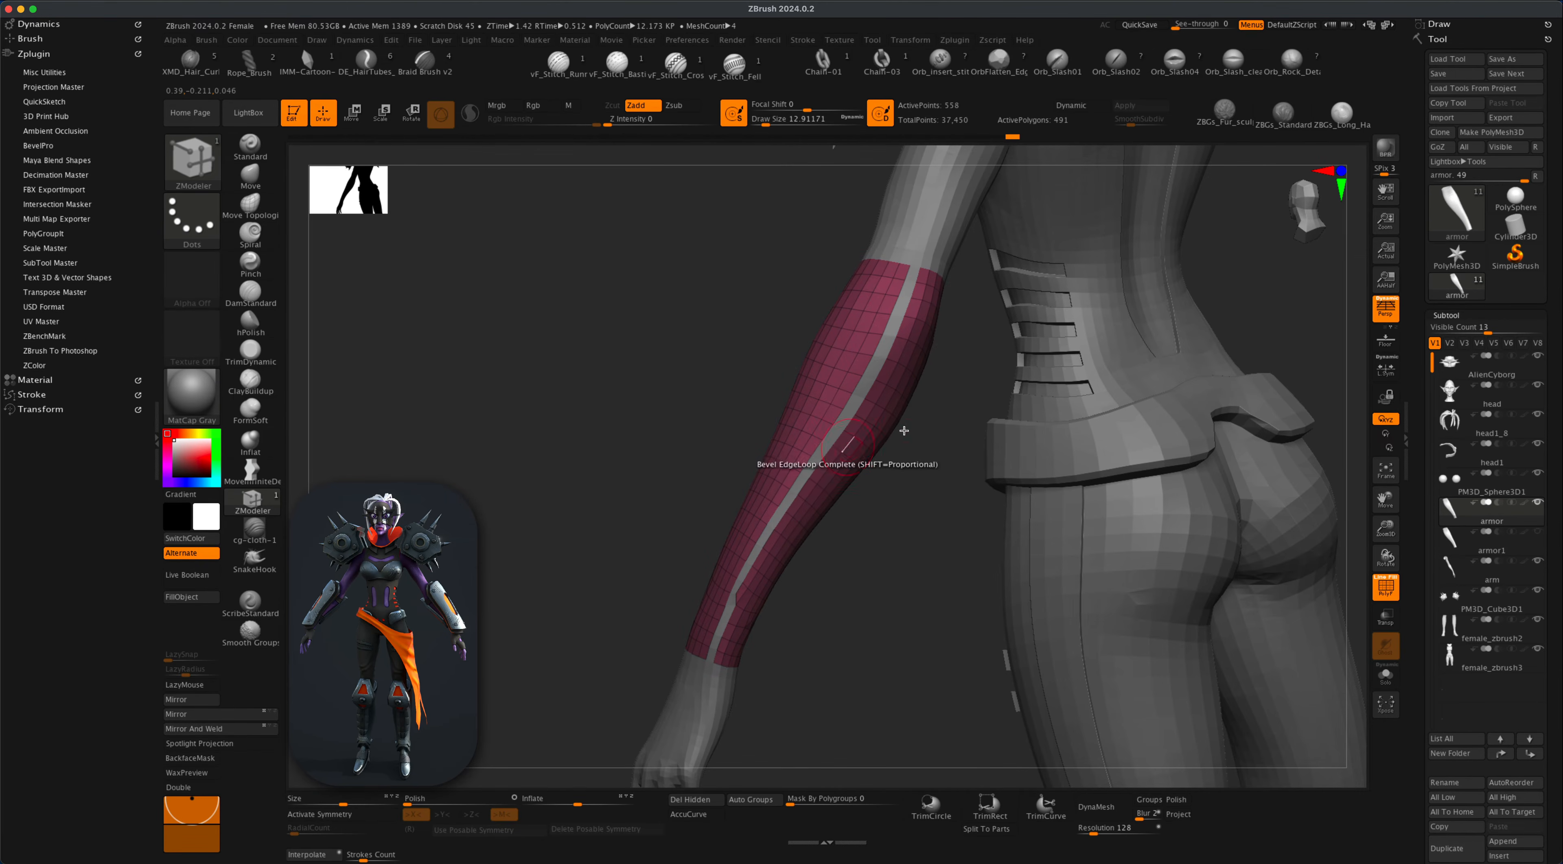
key(space)
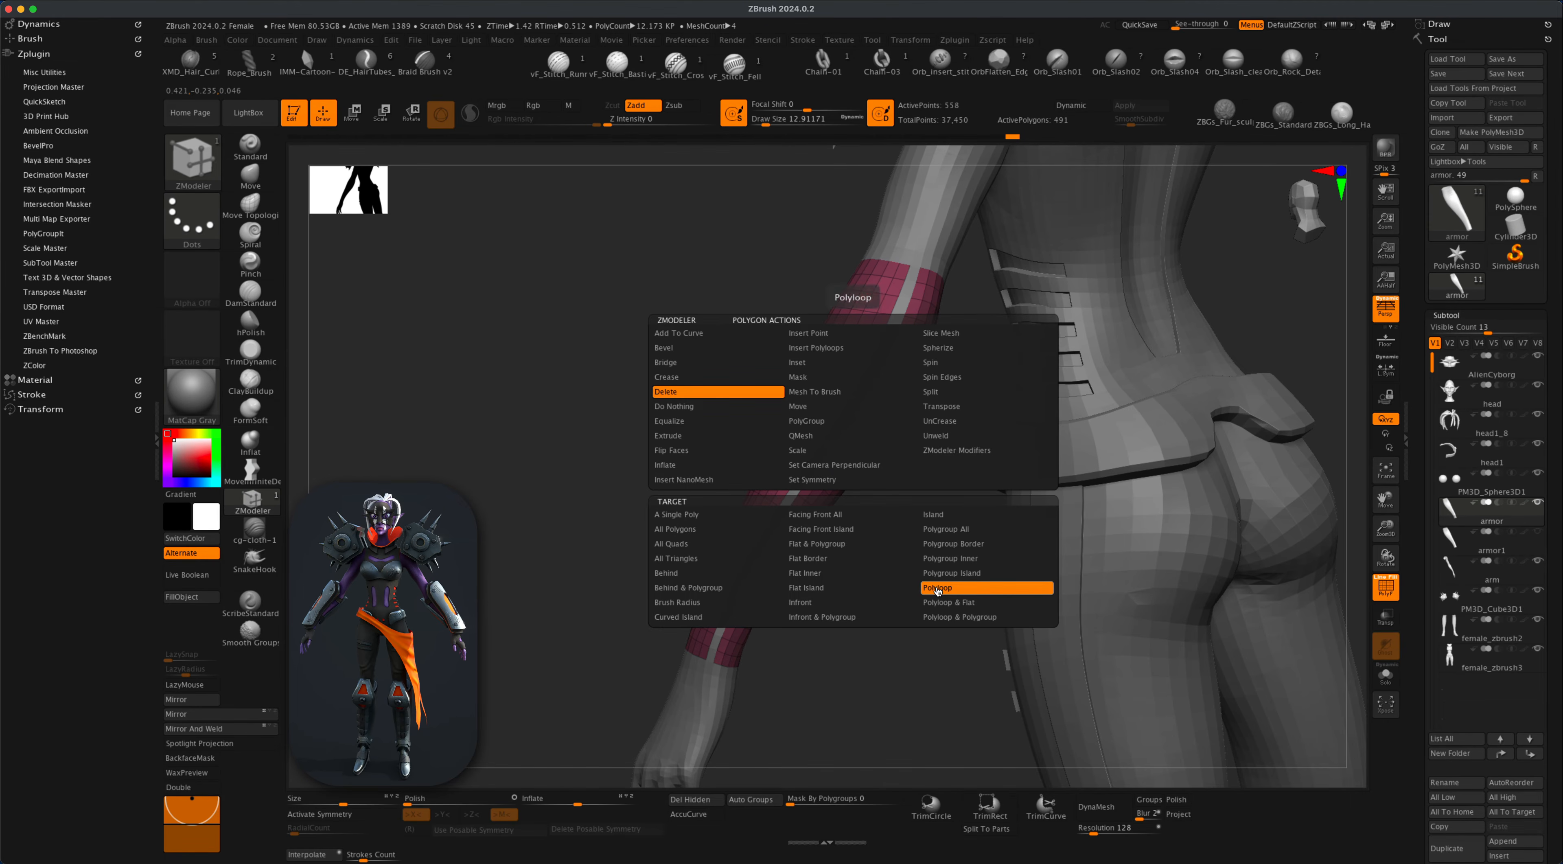
click(934, 514)
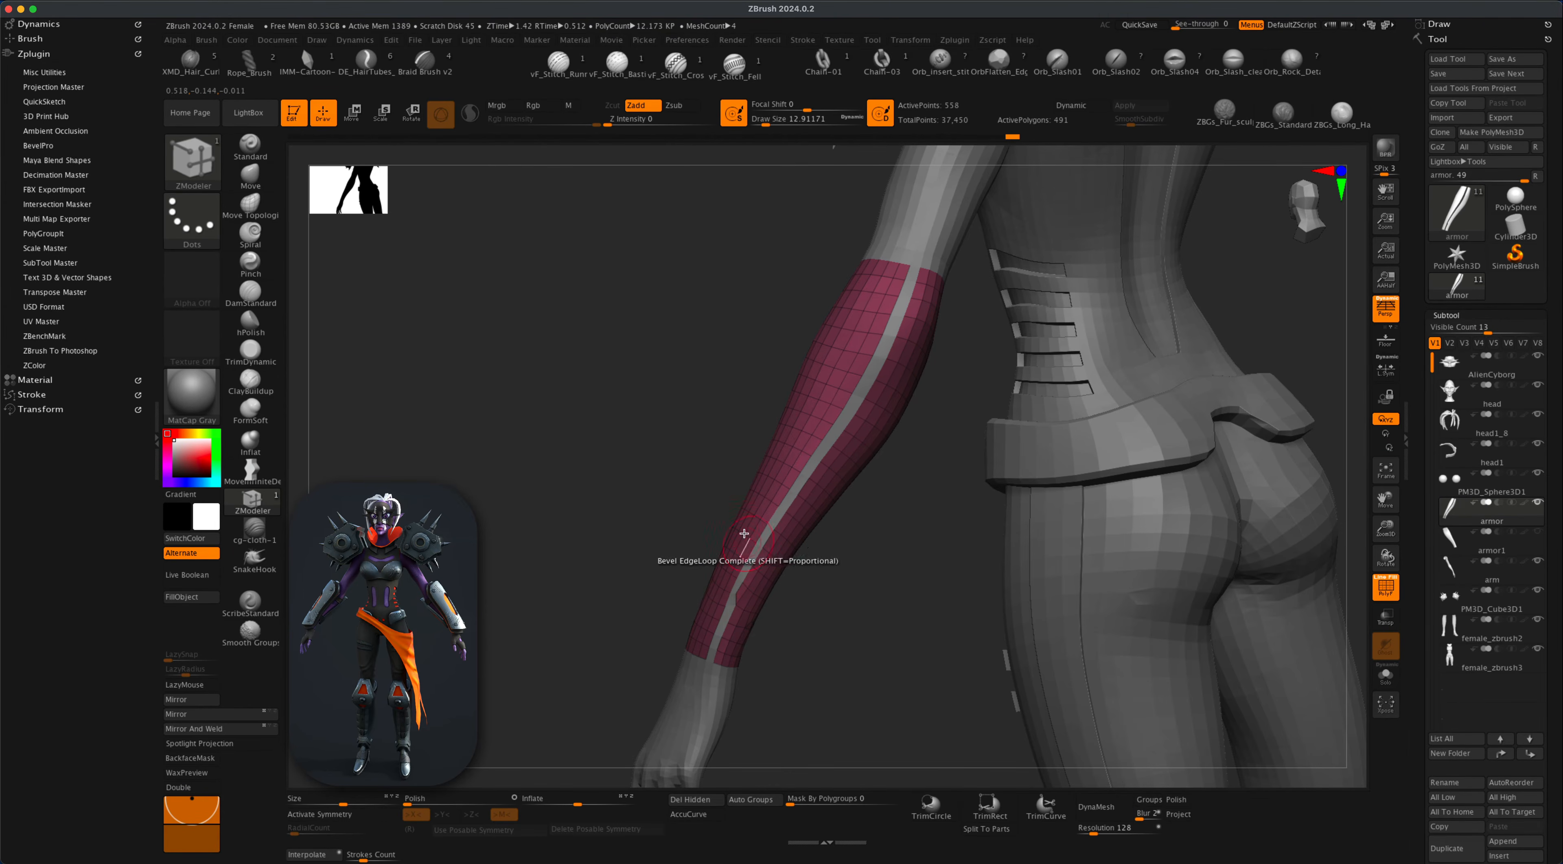
click(867, 409)
mouse_move(877, 492)
mouse_down()
mouse_move(1079, 552)
mouse_move(778, 526)
mouse_move(753, 499)
mouse_move(726, 512)
mouse_move(688, 478)
mouse_move(705, 485)
mouse_move(677, 499)
mouse_move(859, 513)
mouse_move(890, 556)
mouse_move(810, 543)
mouse_move(880, 558)
mouse_move(904, 544)
mouse_move(893, 469)
mouse_move(915, 490)
mouse_move(1048, 511)
mouse_up()
Turn off Adapt, set ZRemesher to Half and remesh the outer forearm armor strip.
scroll(1554, 568, down, 5)
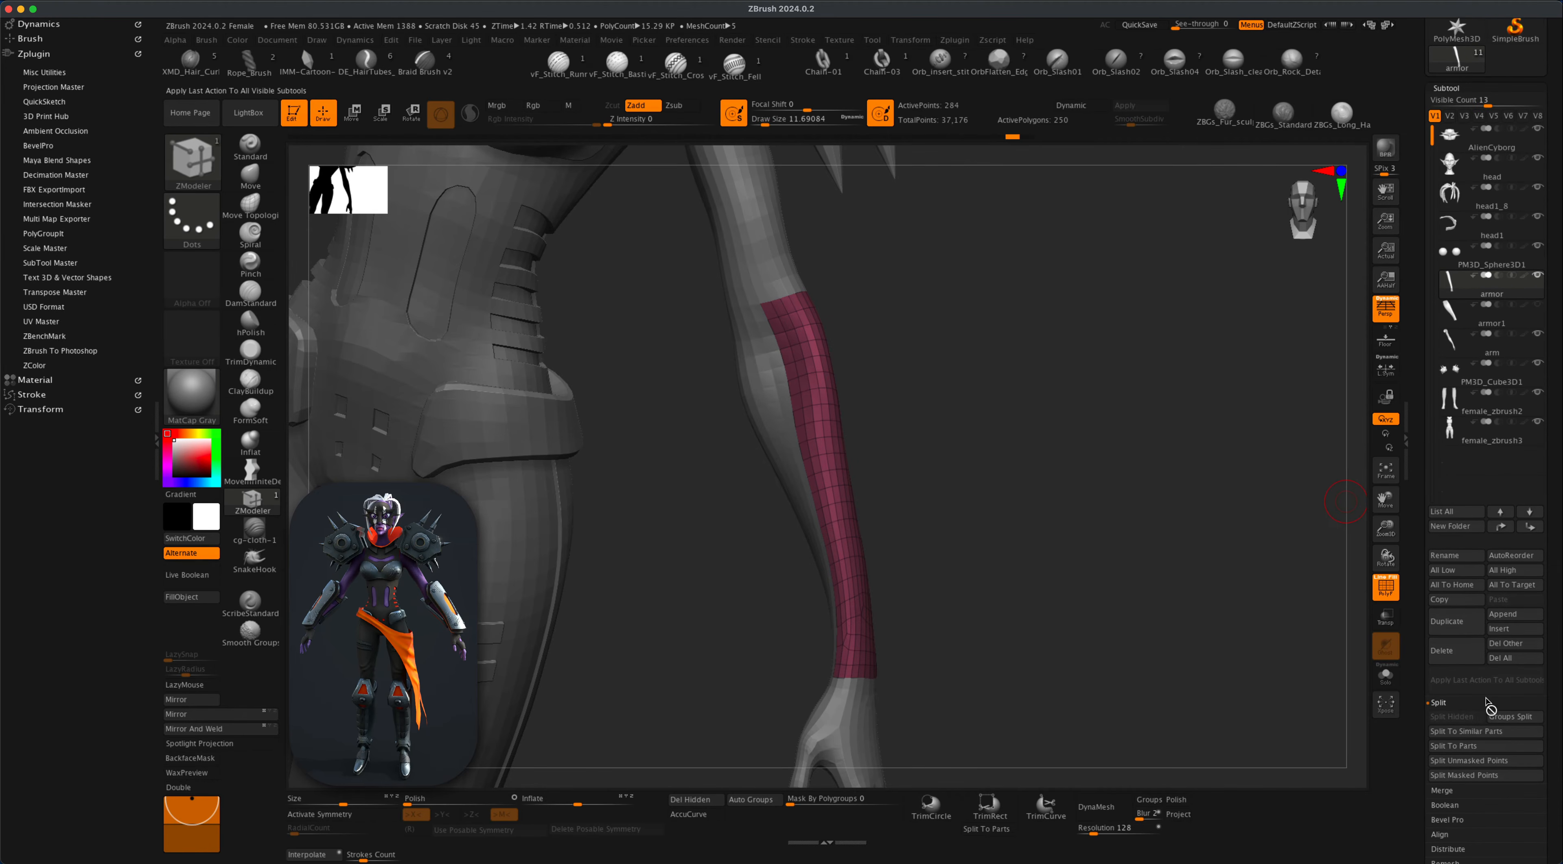
scroll(1457, 585, down, 10)
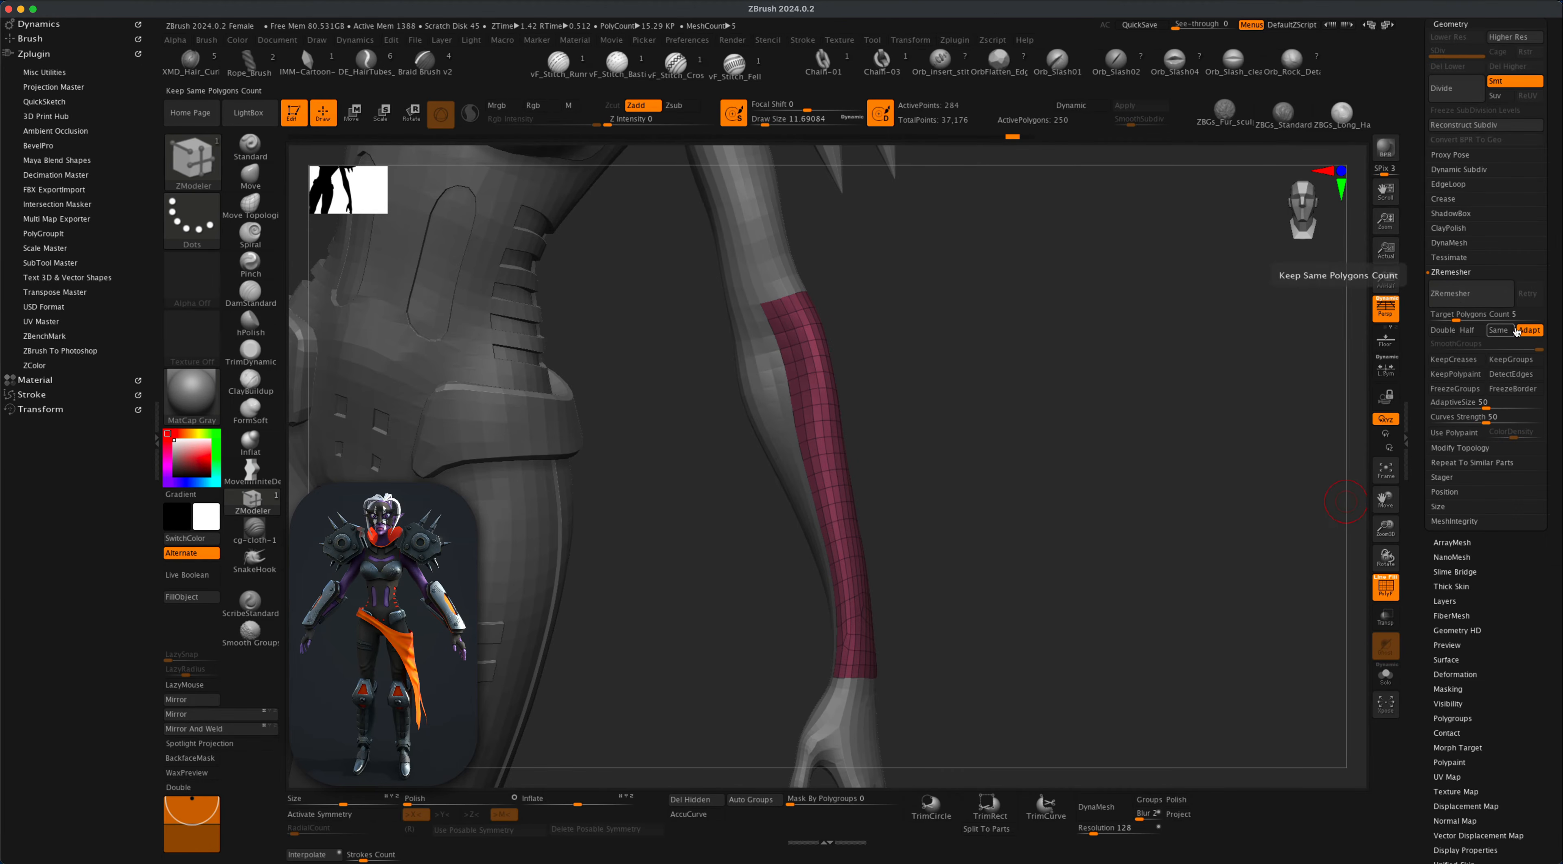
click(1474, 318)
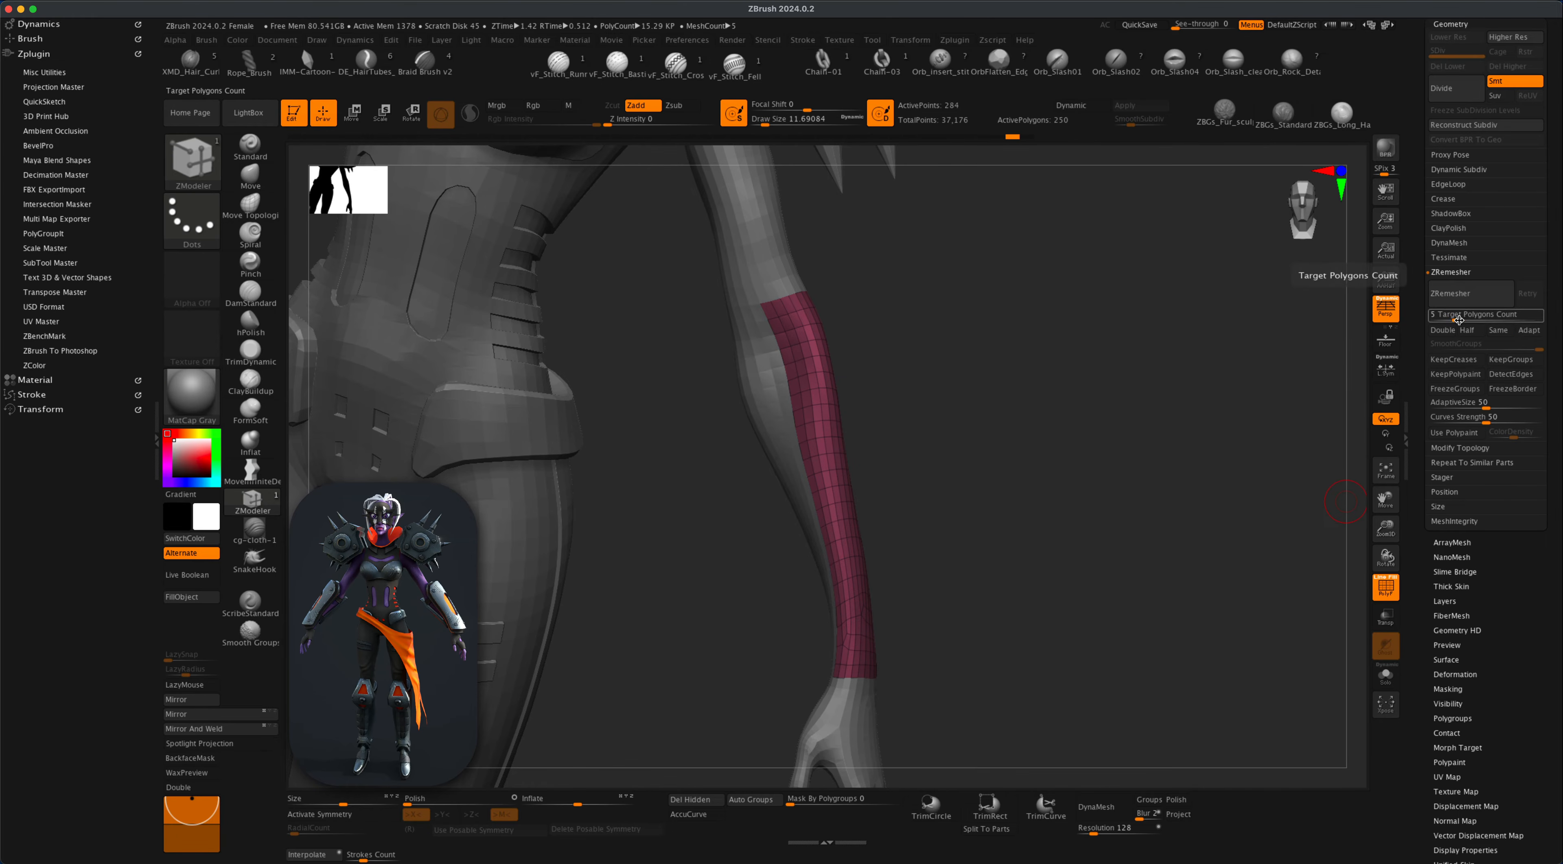
click(1468, 332)
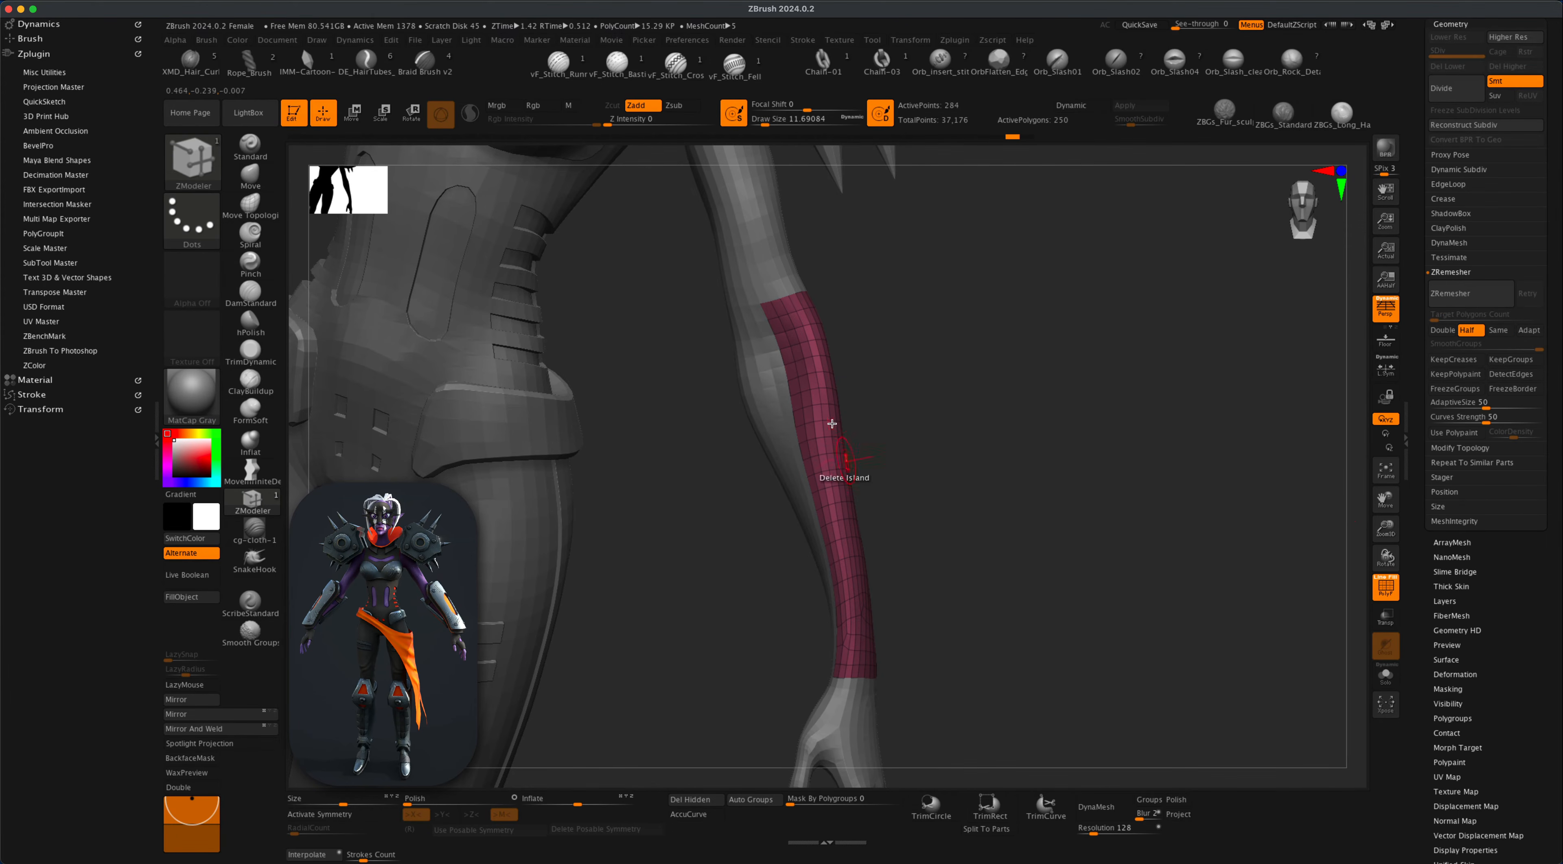
click(1490, 415)
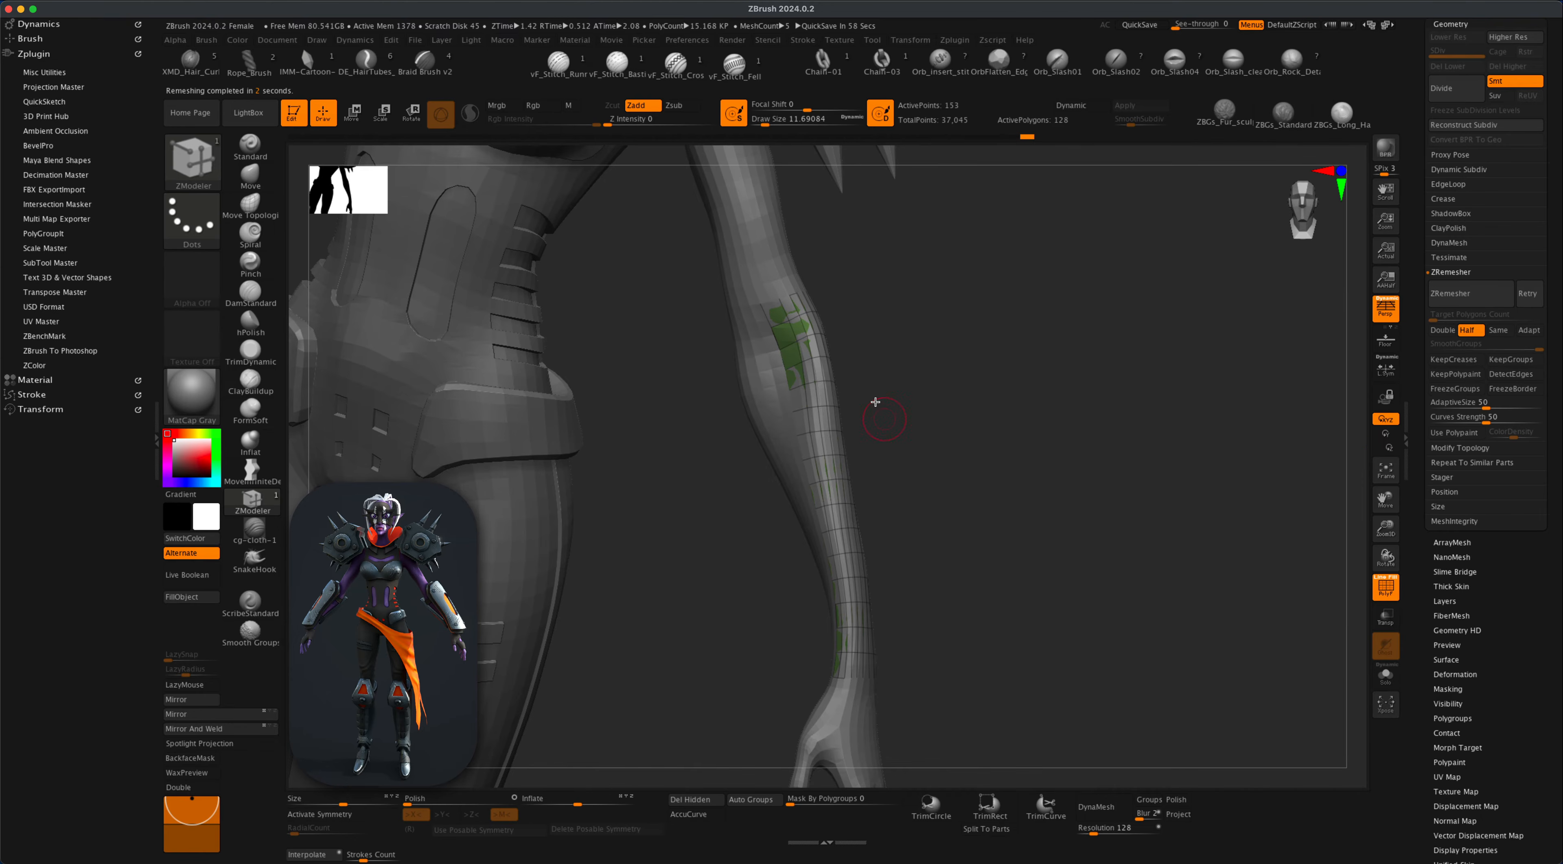
Isolate the armor strip, ZRemesh it twice more at Half, and show the other subtools again.
click(1379, 683)
mouse_move(1174, 663)
mouse_down()
mouse_move(1155, 660)
mouse_move(1168, 665)
mouse_up()
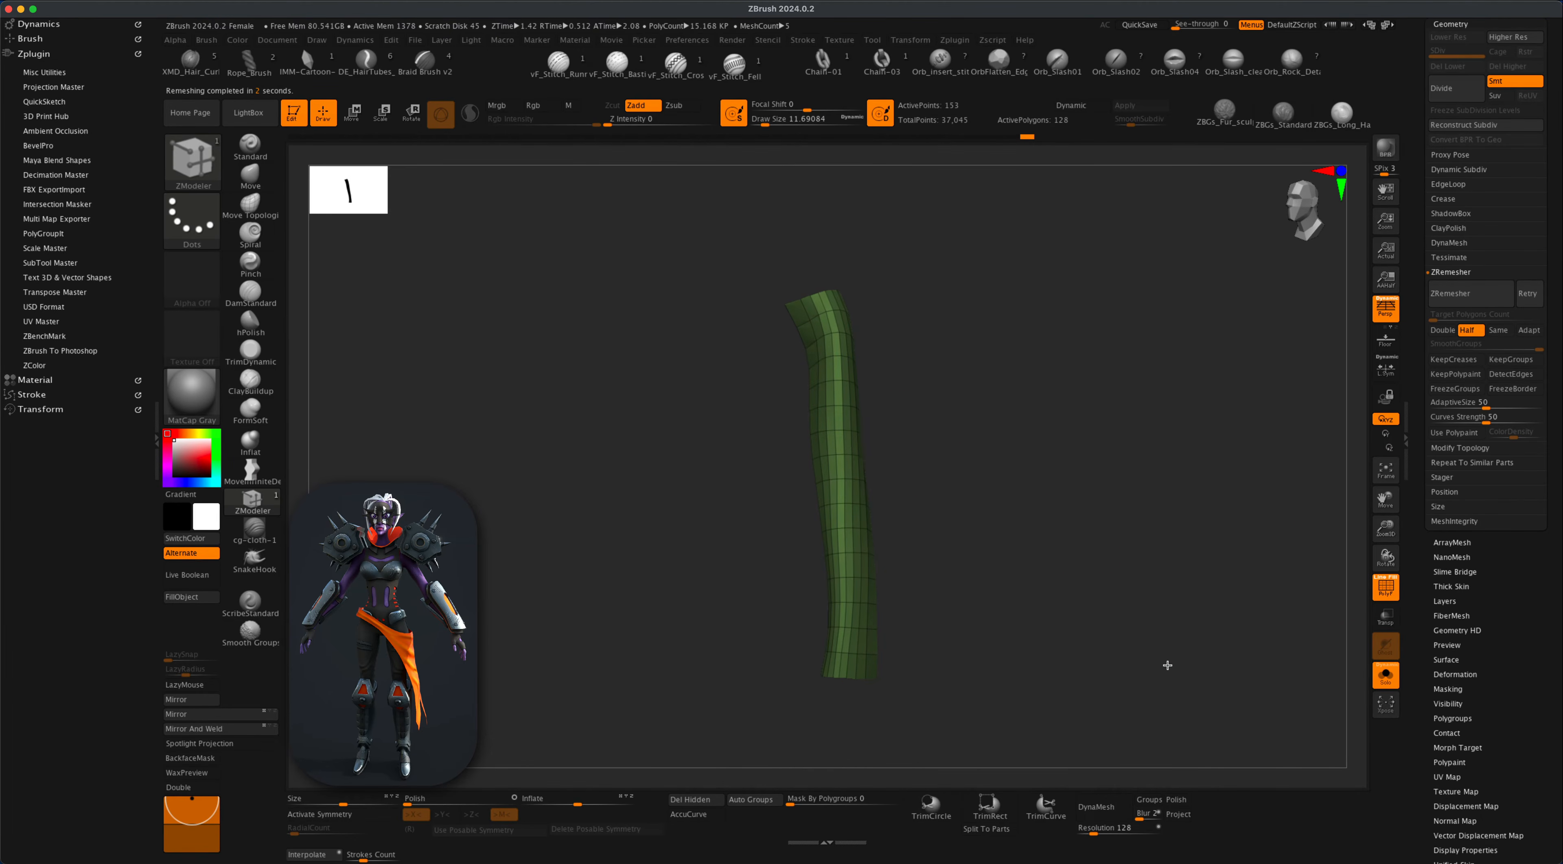
click(1466, 293)
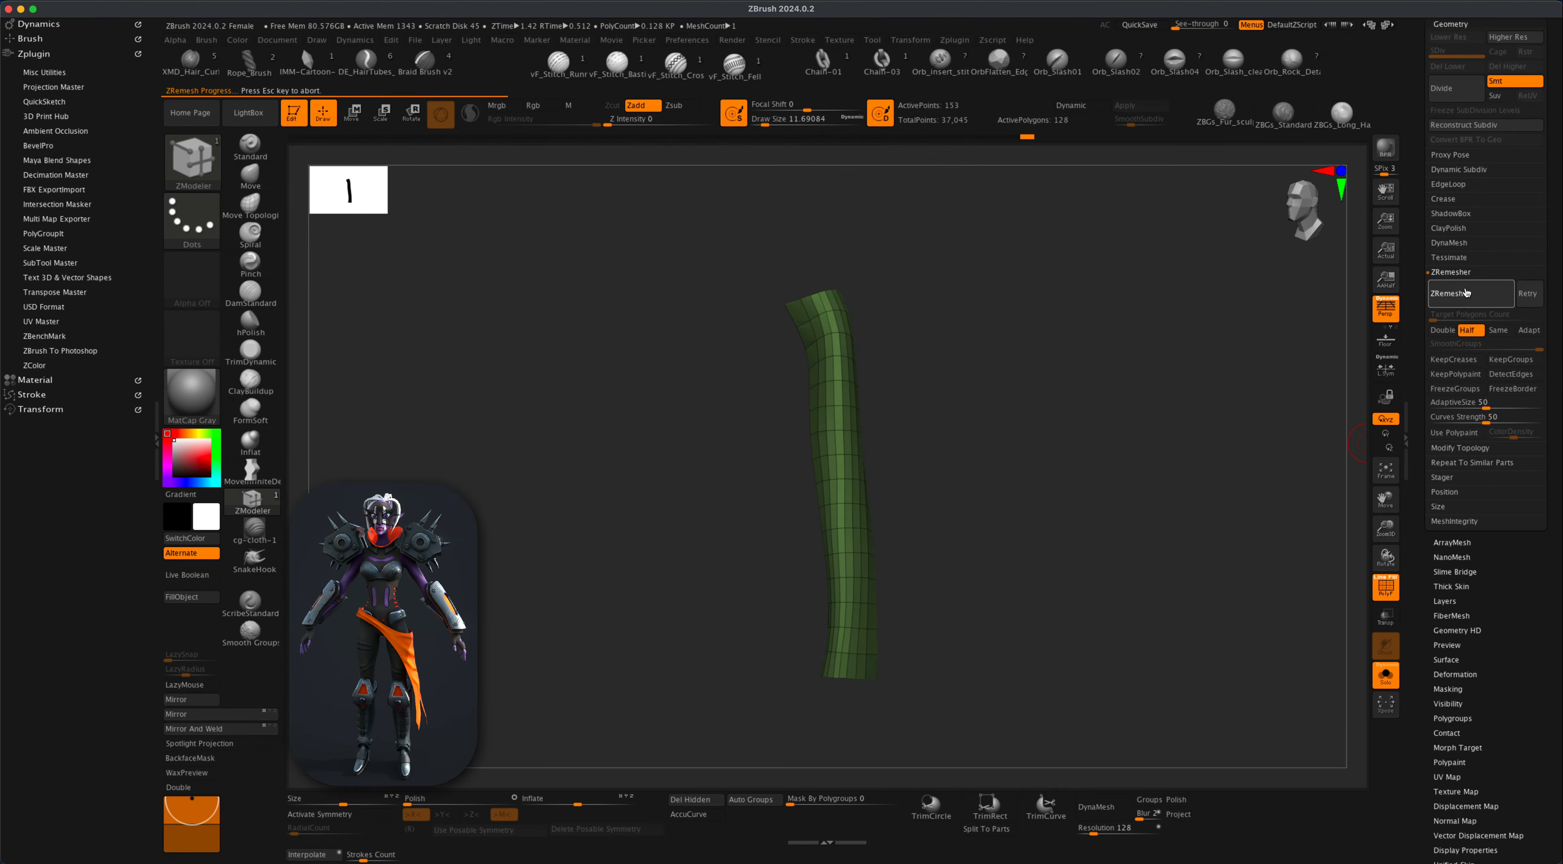
click(1466, 293)
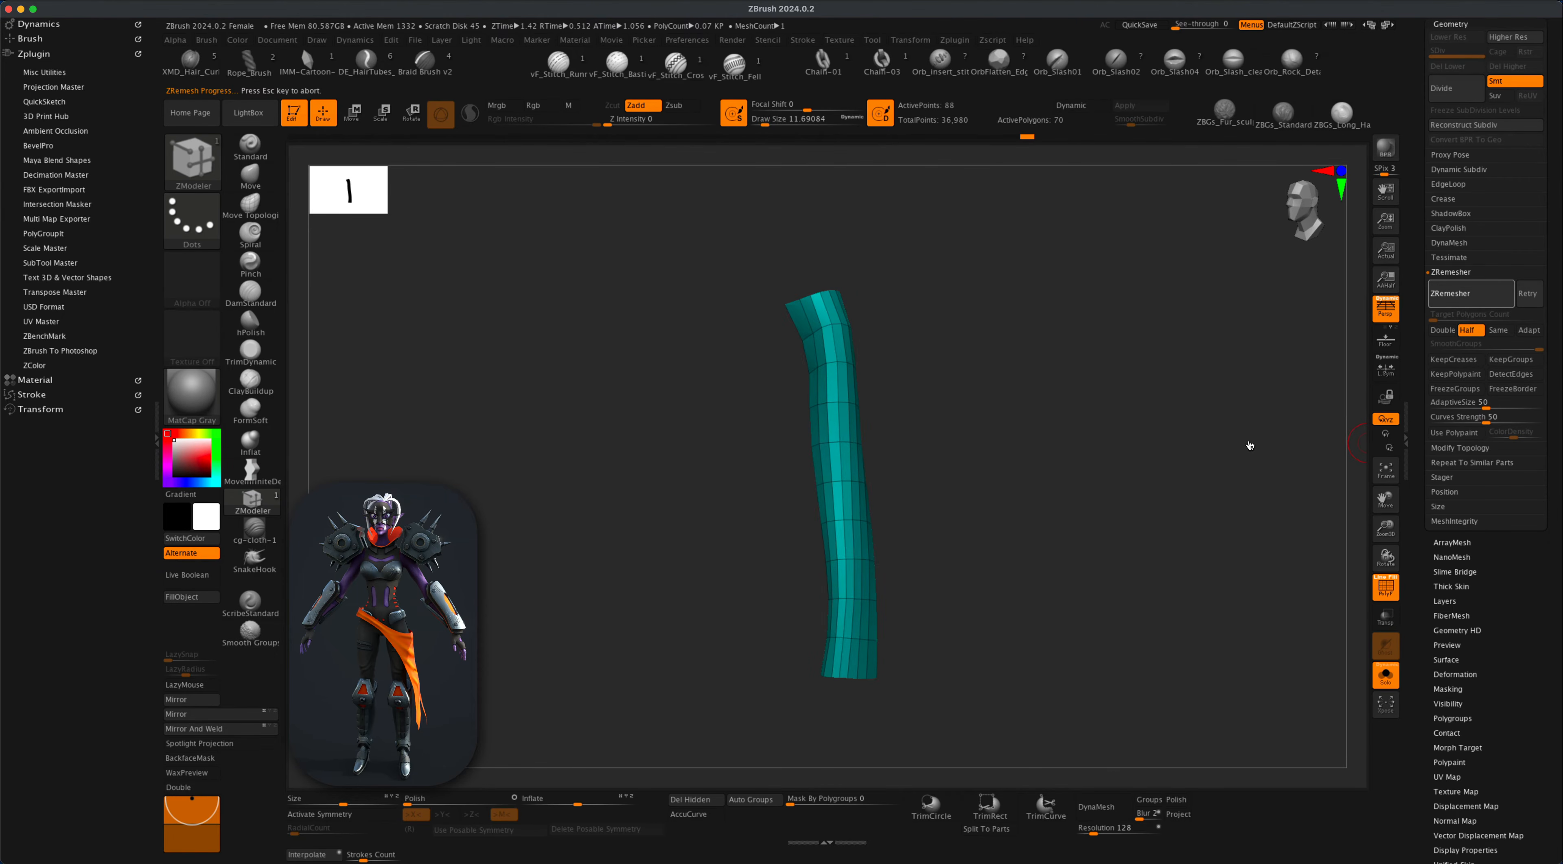
mouse_move(1106, 557)
mouse_down()
mouse_move(1075, 564)
mouse_move(1153, 560)
mouse_up()
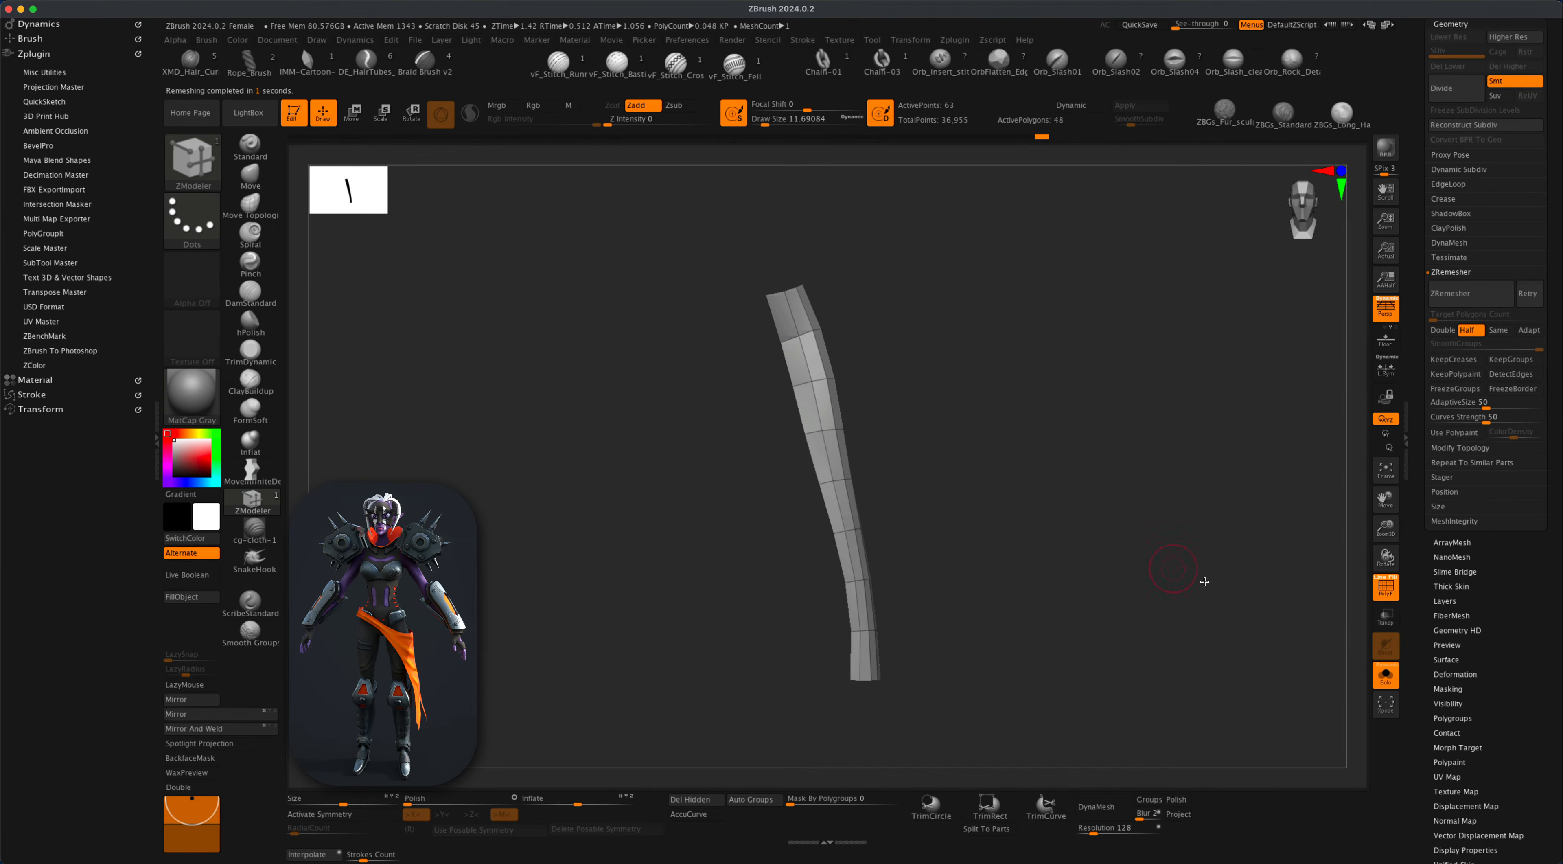
click(1386, 686)
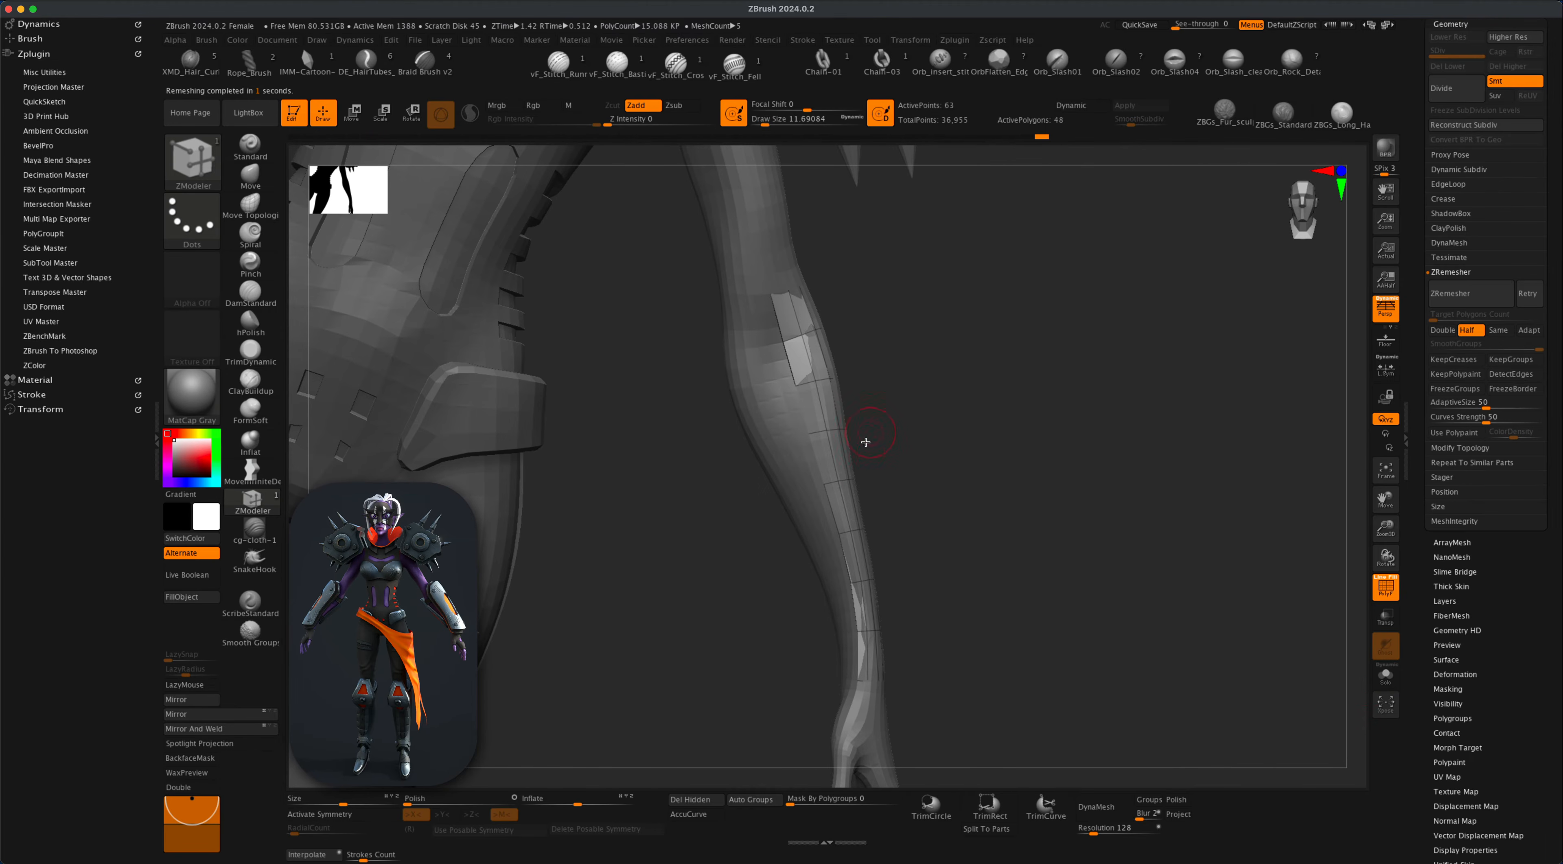
Center the transform gizmo on the forearm armor strip and reposition the strip over the outer side of the forearm.
click(354, 111)
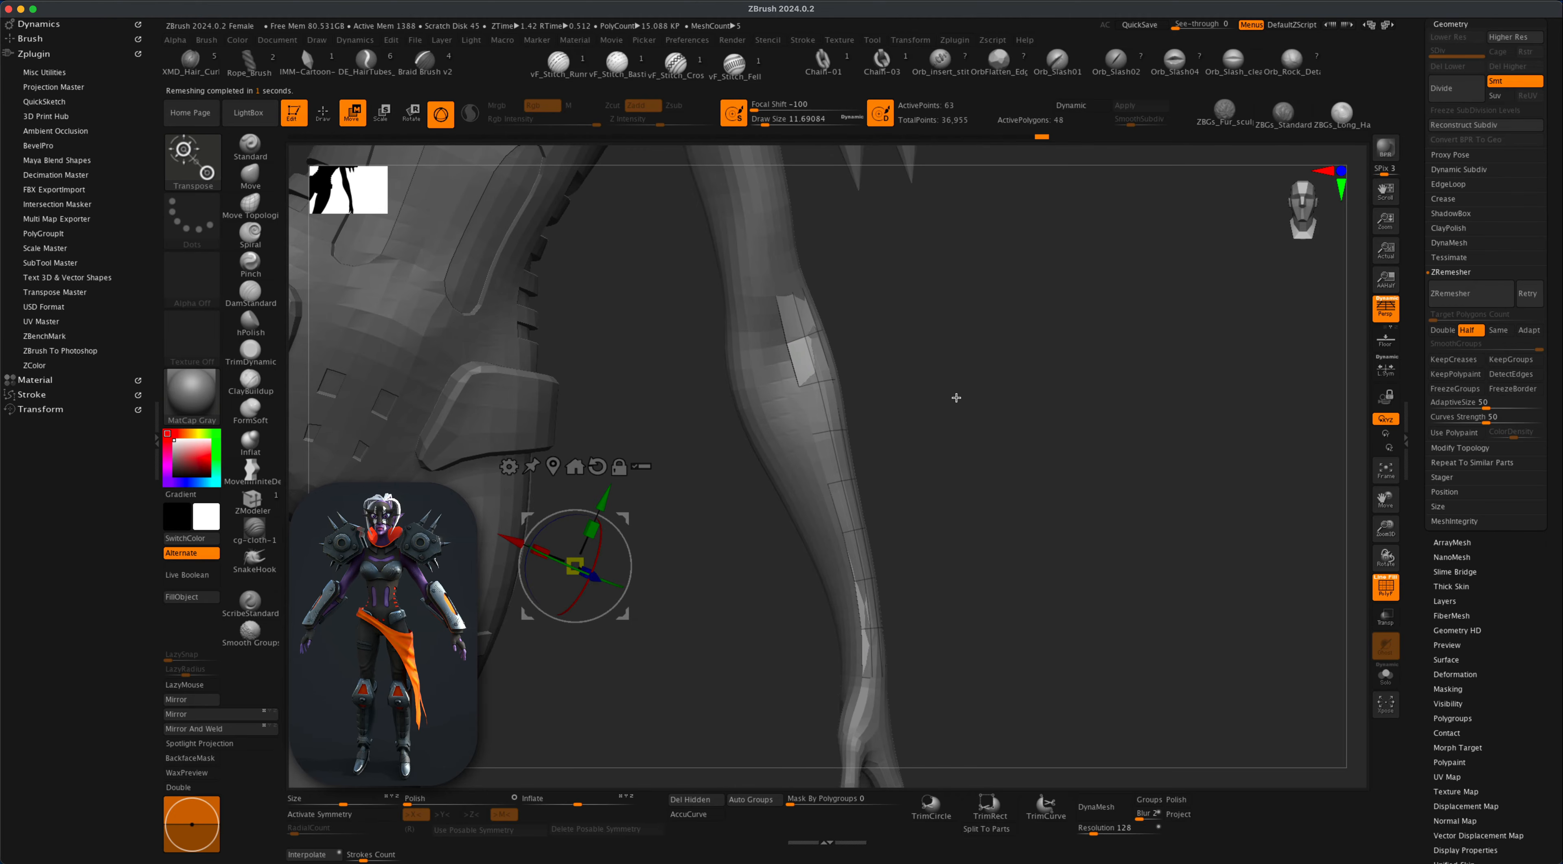
click(553, 470)
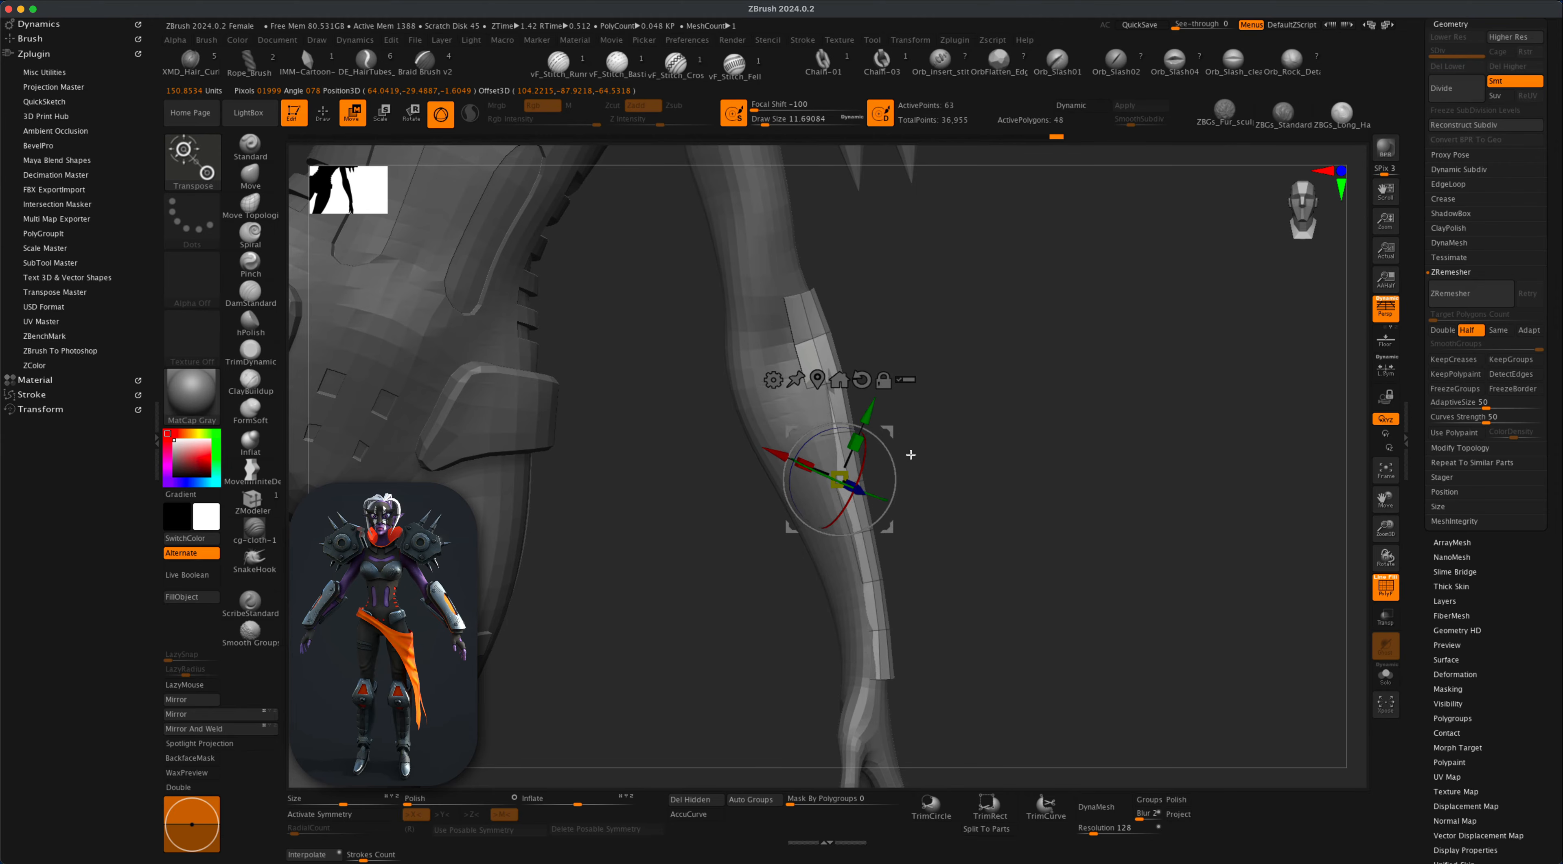
drag(912, 455, 844, 491)
drag(840, 482, 846, 474)
mouse_move(698, 558)
mouse_down()
mouse_move(659, 593)
mouse_move(1005, 460)
mouse_move(1030, 548)
mouse_move(1050, 523)
mouse_move(1001, 540)
mouse_move(1058, 544)
mouse_move(1019, 543)
mouse_up()
Reshape the strip's edges with the Move Topological brush at a draw size of about 23 so it wraps the outer forearm.
click(250, 206)
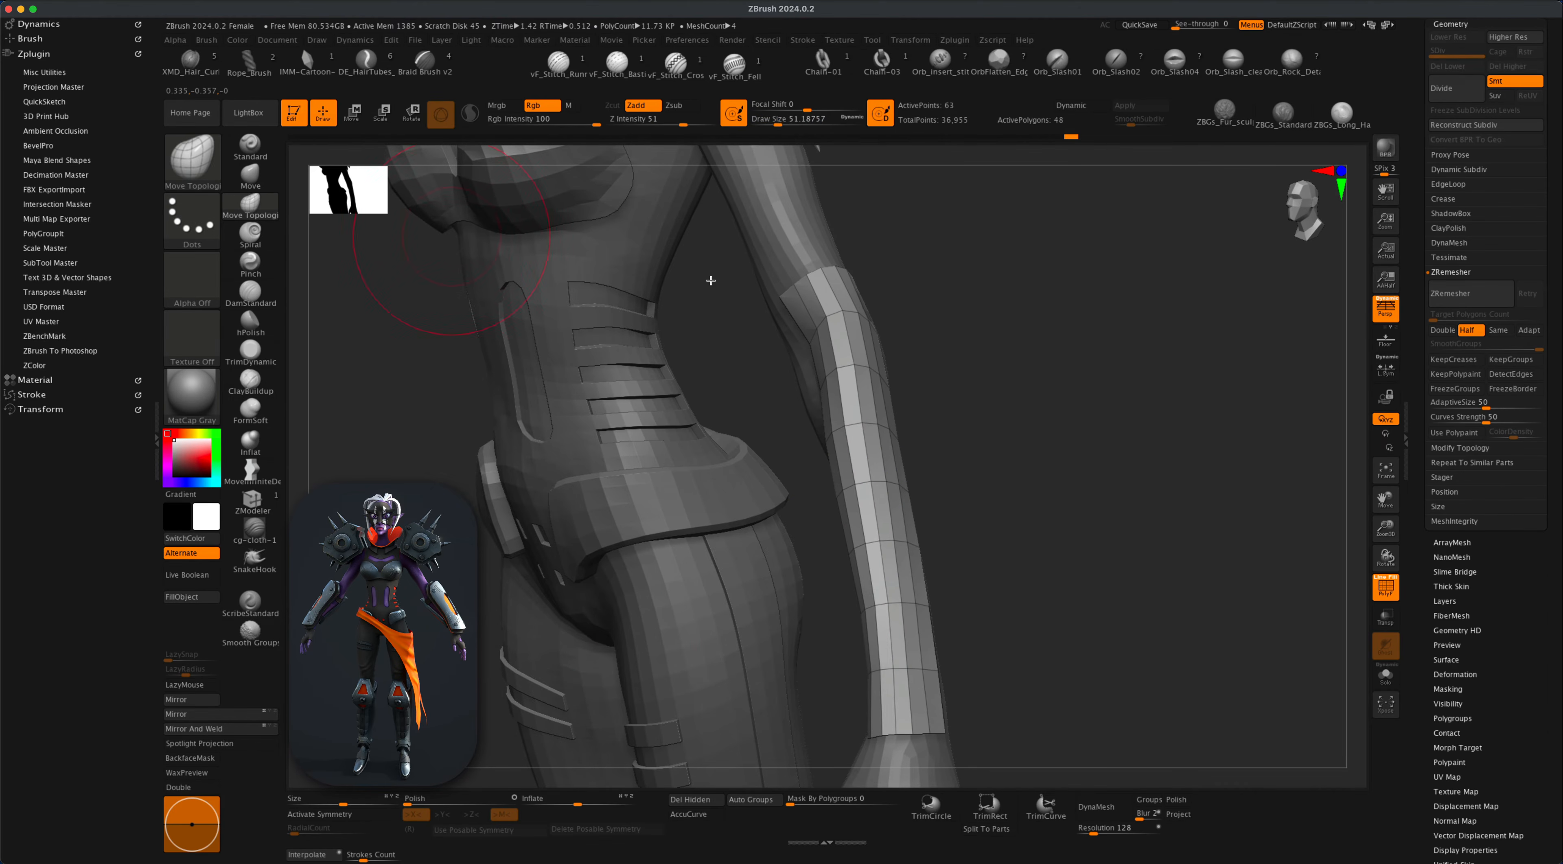
key(s)
drag(1031, 365, 982, 382)
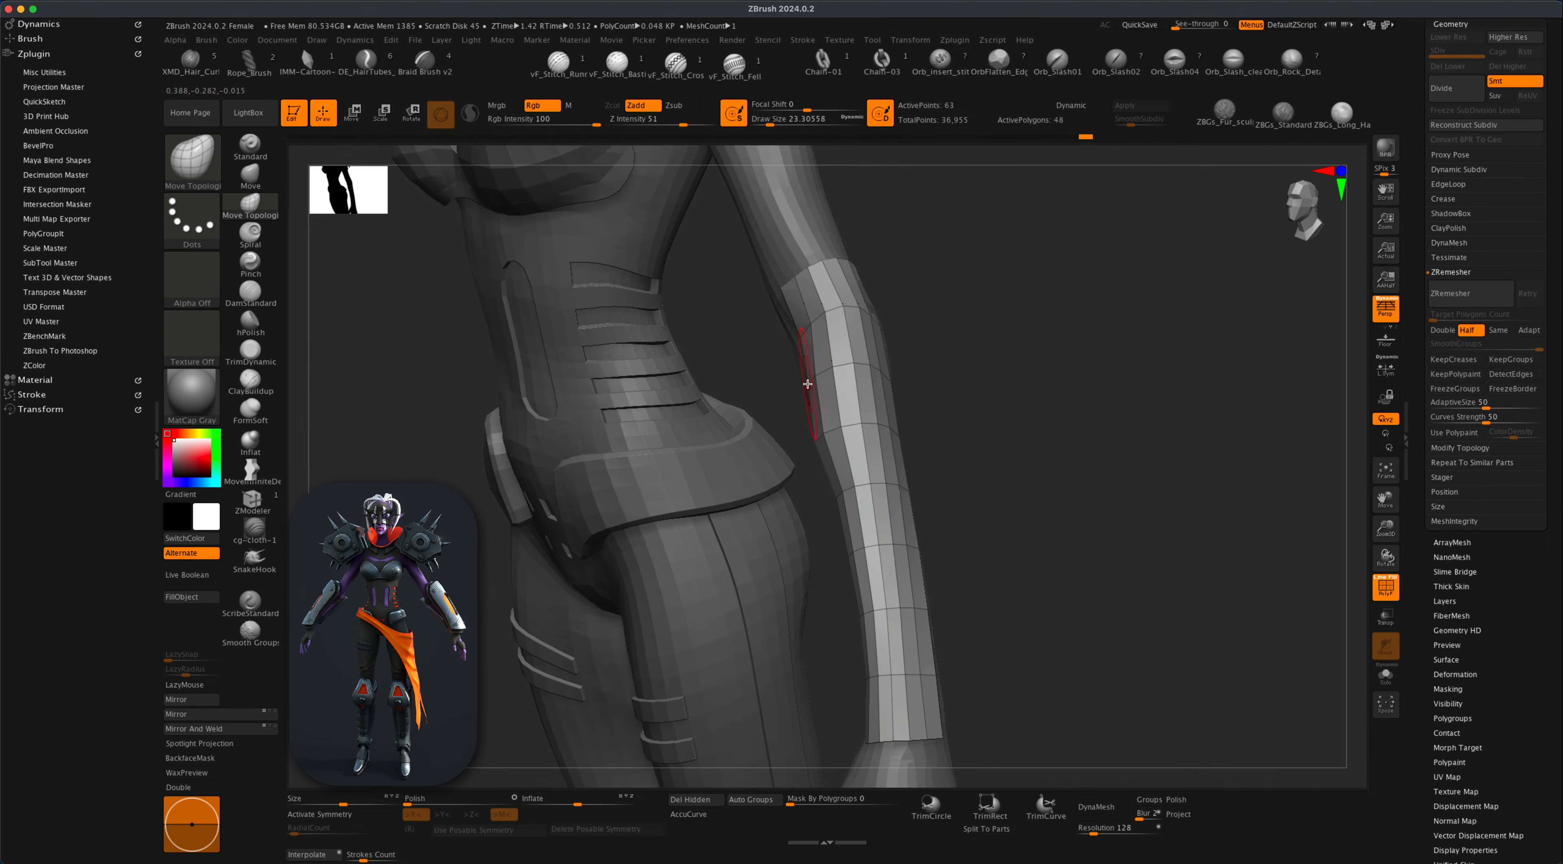
drag(974, 364, 860, 254)
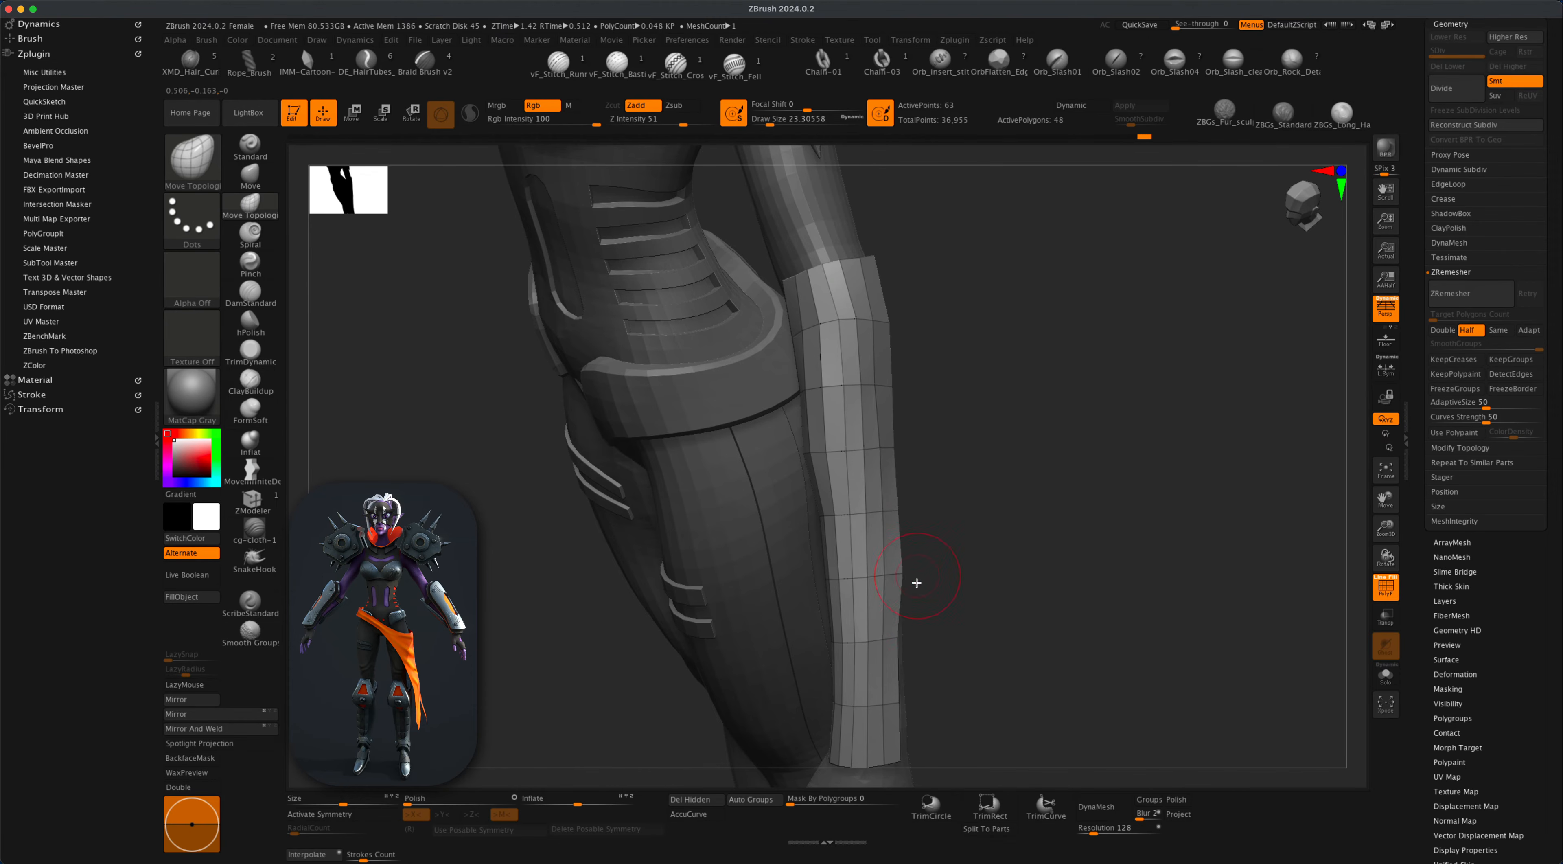
mouse_move(901, 677)
mouse_down()
mouse_move(916, 681)
mouse_move(1012, 568)
mouse_up()
drag(842, 565, 835, 562)
alt+drag(834, 340, 841, 504)
mouse_move(845, 340)
mouse_down()
mouse_move(816, 341)
mouse_move(810, 292)
mouse_up()
drag(765, 317, 862, 452)
drag(983, 485, 925, 530)
Smooth the strip's uneven topology near the elbow and wrist with a draw size of about 14.
mouse_move(969, 583)
alt+mouse_down()
mouse_move(972, 533)
mouse_move(960, 538)
alt+mouse_up()
key(s)
drag(960, 476, 956, 476)
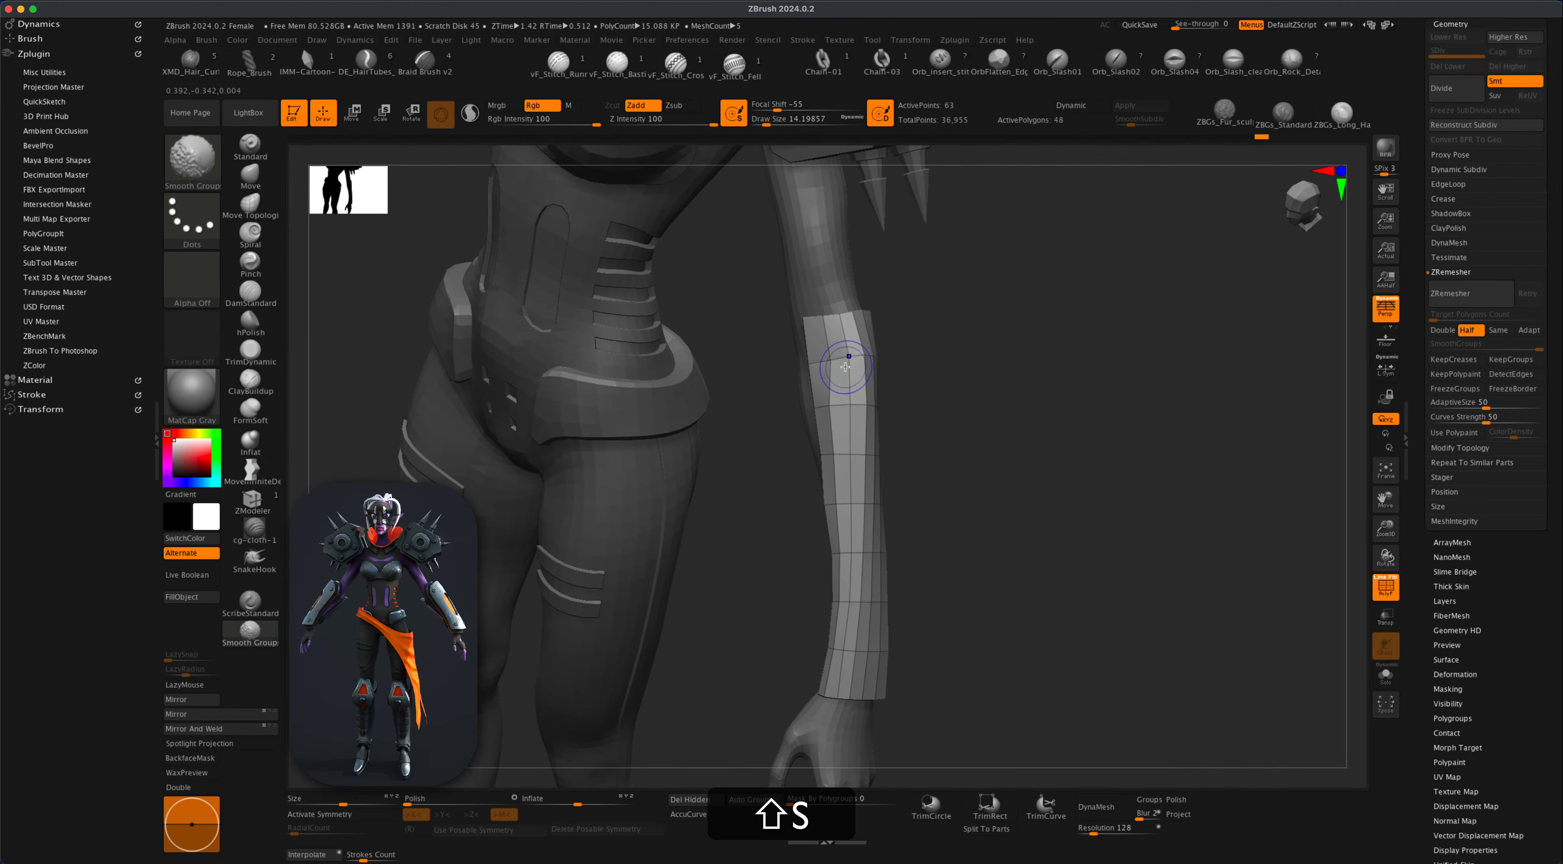
shift+drag(845, 366, 846, 385)
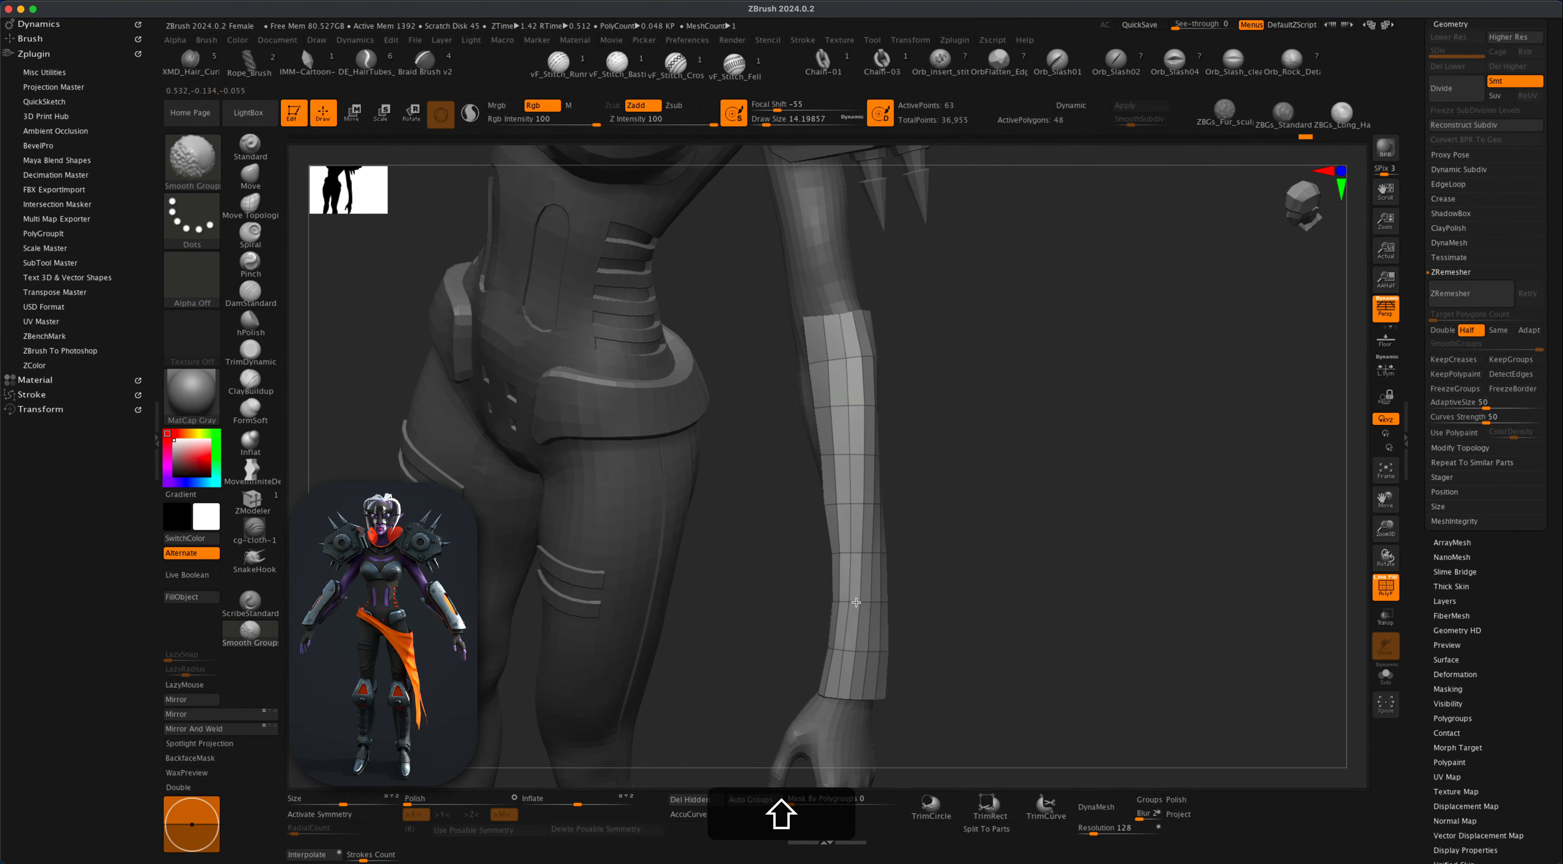
shift+drag(857, 636, 857, 640)
mouse_move(1004, 604)
mouse_down()
mouse_move(946, 605)
mouse_move(1015, 614)
mouse_move(1023, 552)
mouse_move(967, 510)
mouse_up()
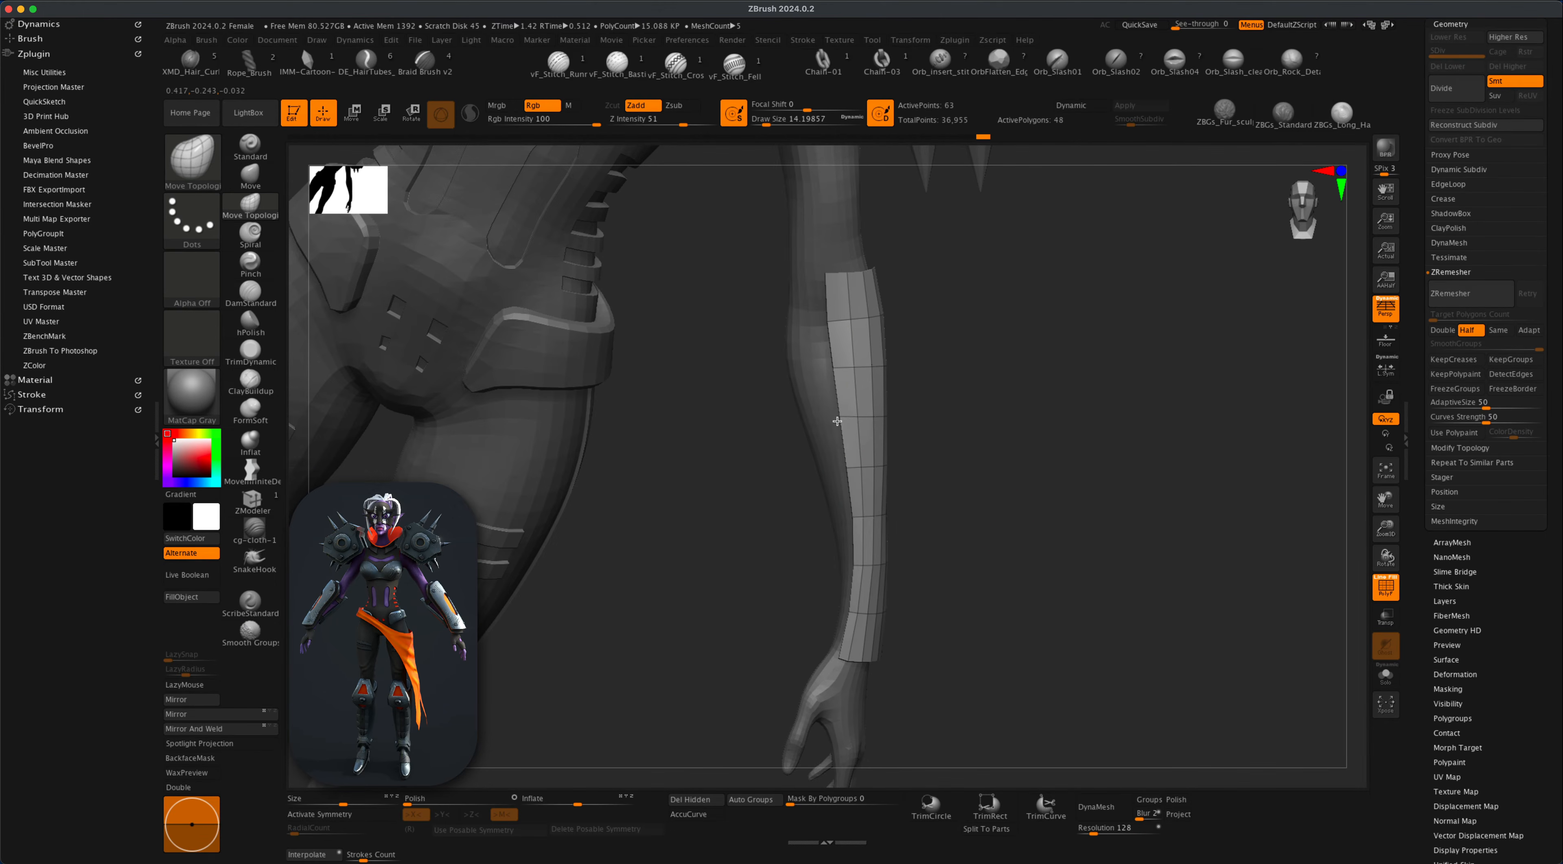
Pull in both corners at the elbow end of the armor strip to give that end a tapered outline.
mouse_move(1005, 419)
alt+mouse_down()
mouse_move(977, 524)
mouse_move(946, 464)
alt+mouse_up()
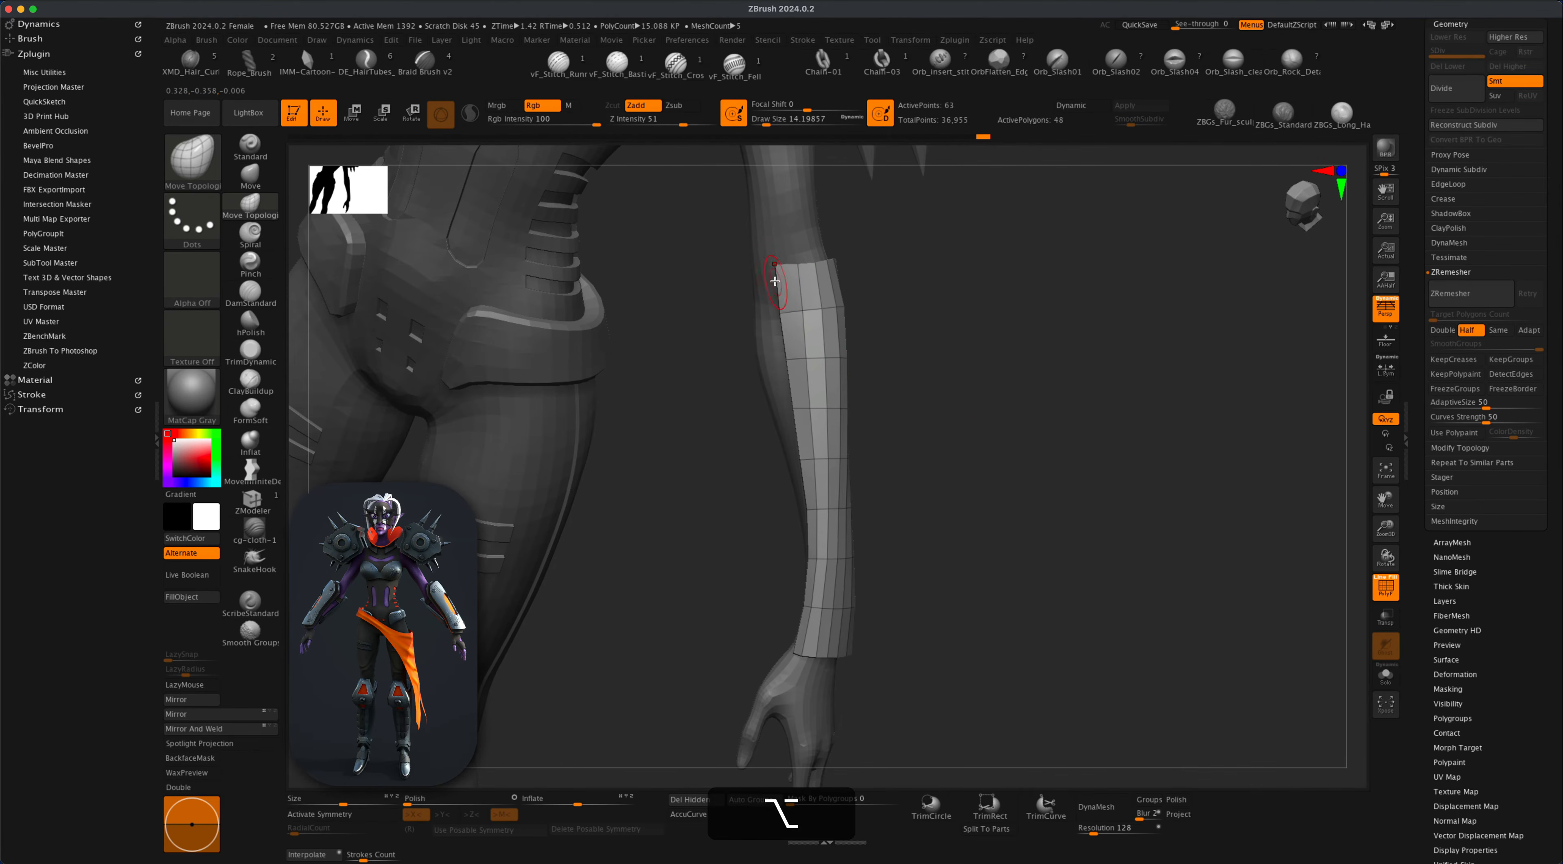
alt+click(790, 308)
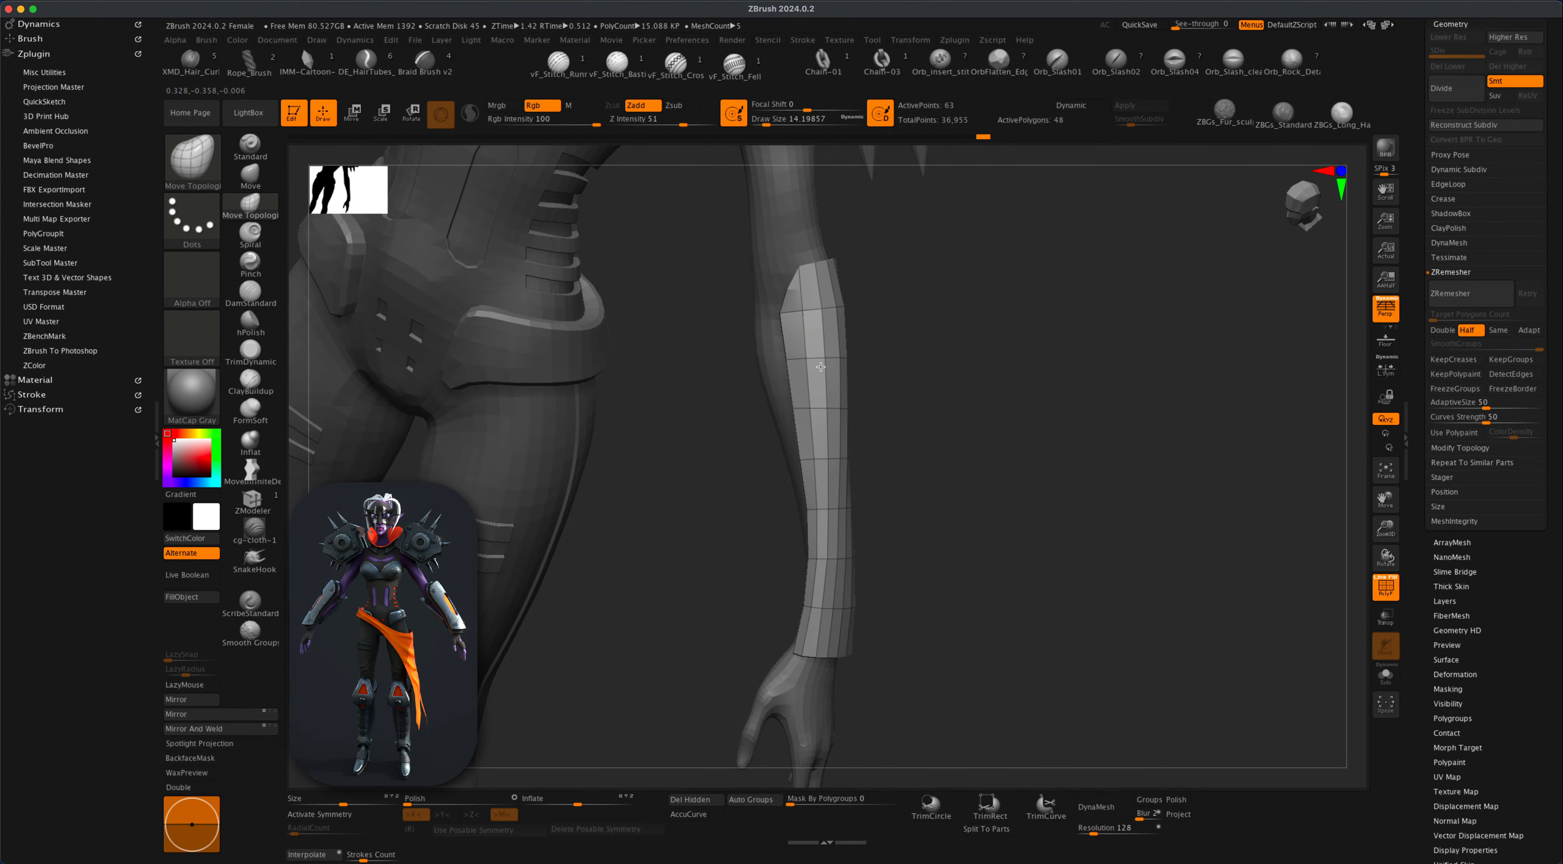
alt+drag(1012, 439, 926, 483)
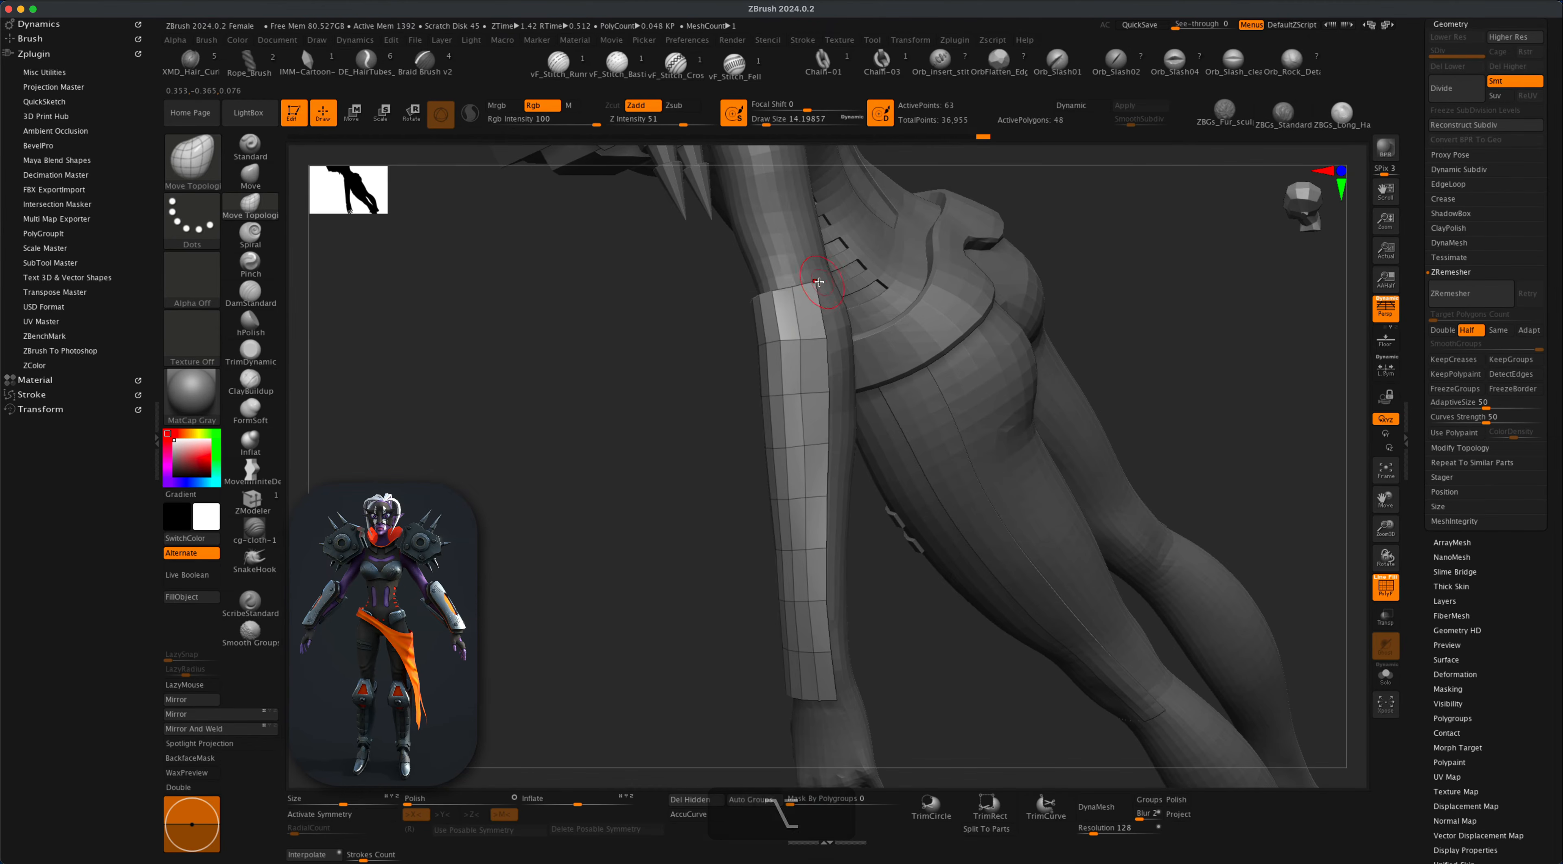
alt+click(819, 283)
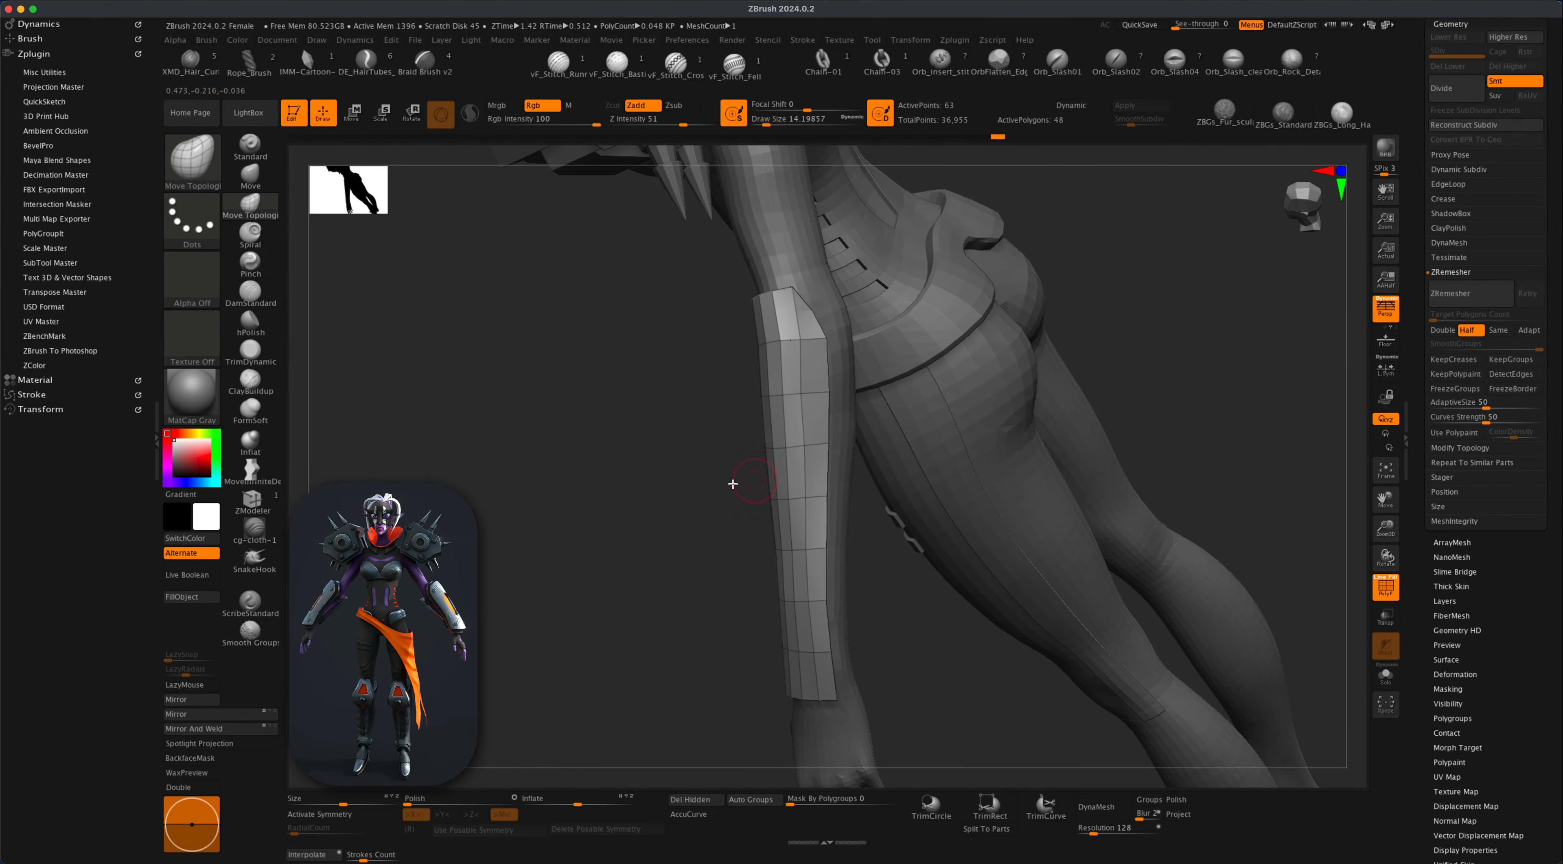
alt+drag(732, 484, 597, 530)
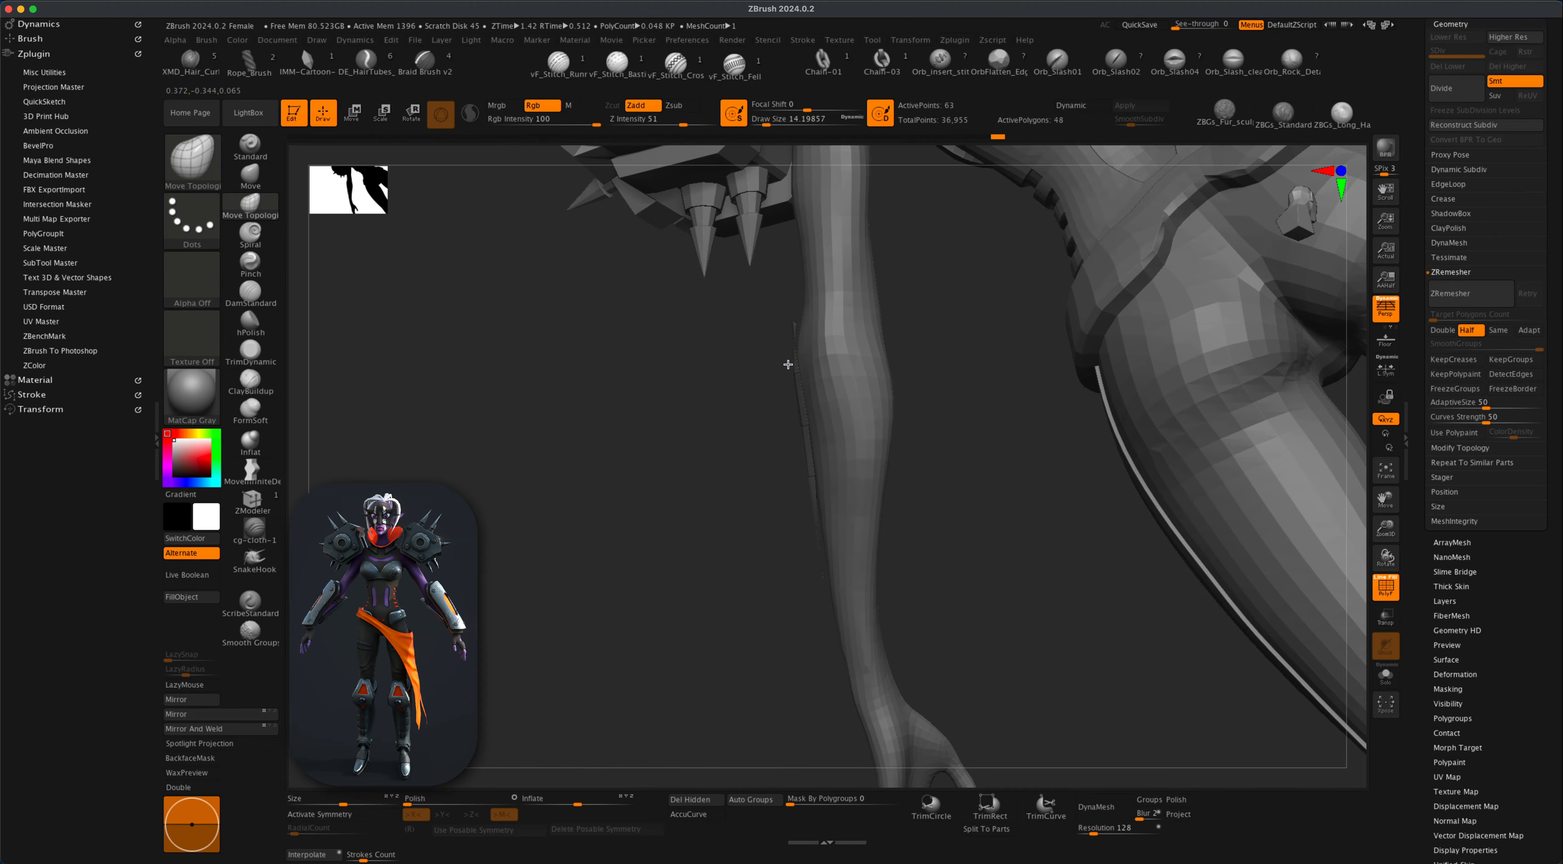
Taper the strip's thumb-side corner at the wrist using the Move Topological brush at a draw size of about 6.6.
drag(714, 394, 923, 490)
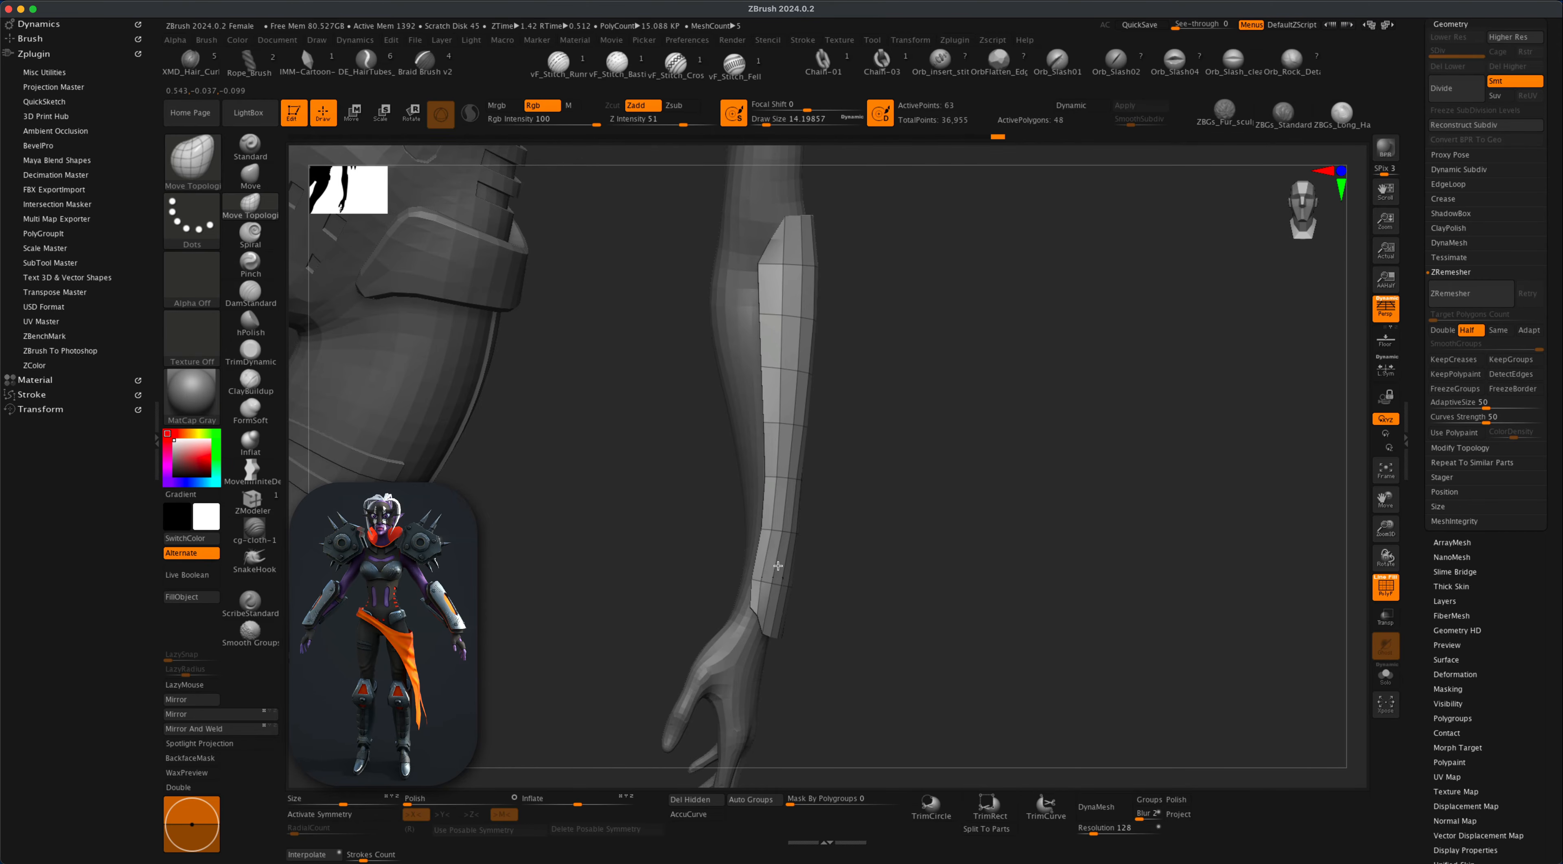
mouse_move(911, 657)
alt+mouse_down()
mouse_move(942, 582)
mouse_move(984, 606)
mouse_move(913, 572)
mouse_move(980, 546)
alt+mouse_up()
key(s)
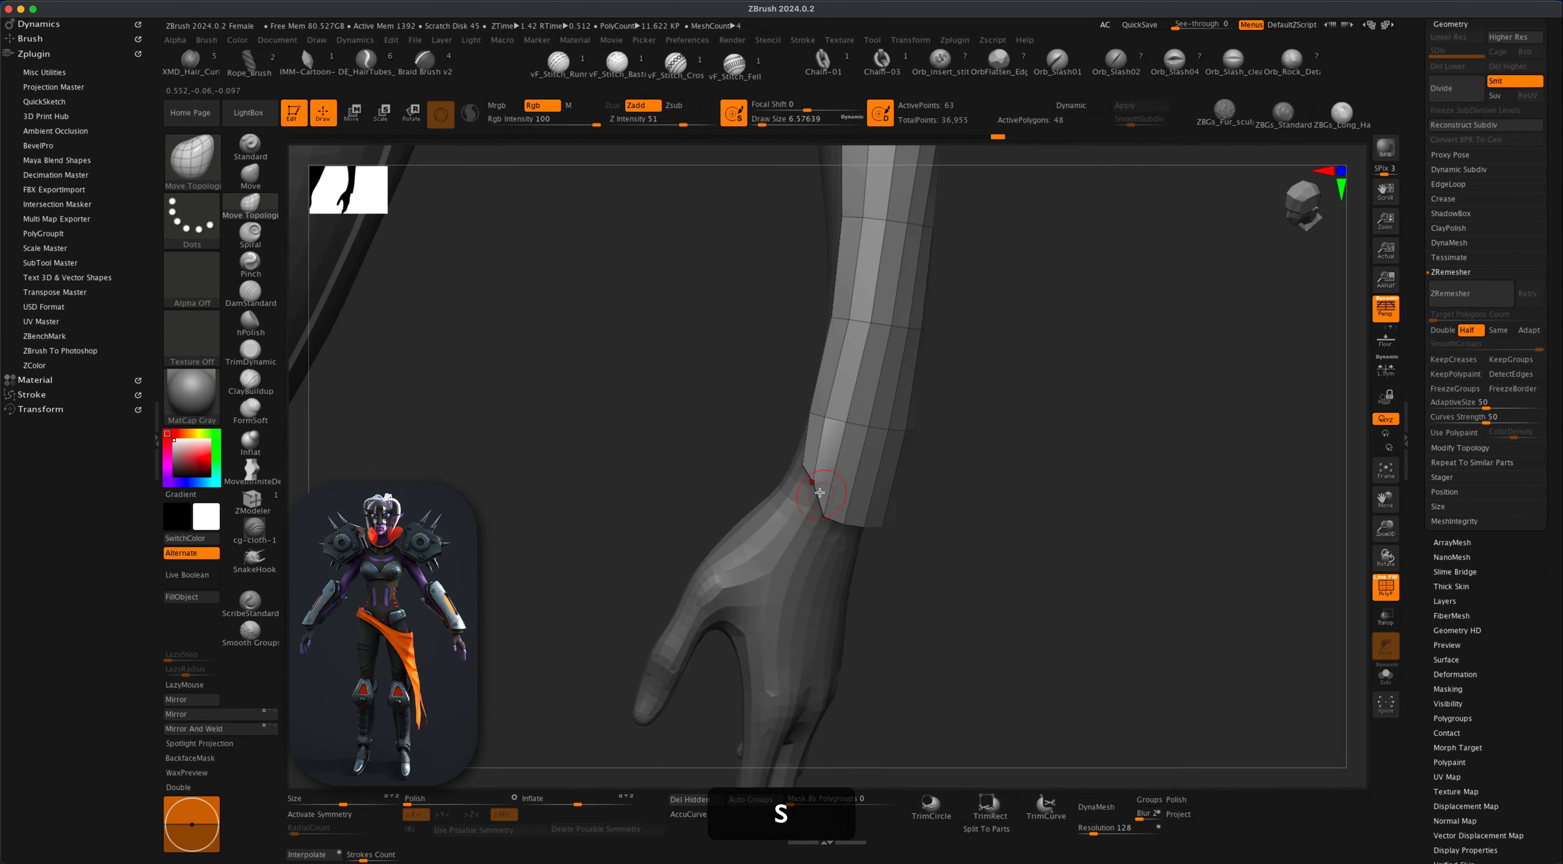
drag(815, 484, 810, 490)
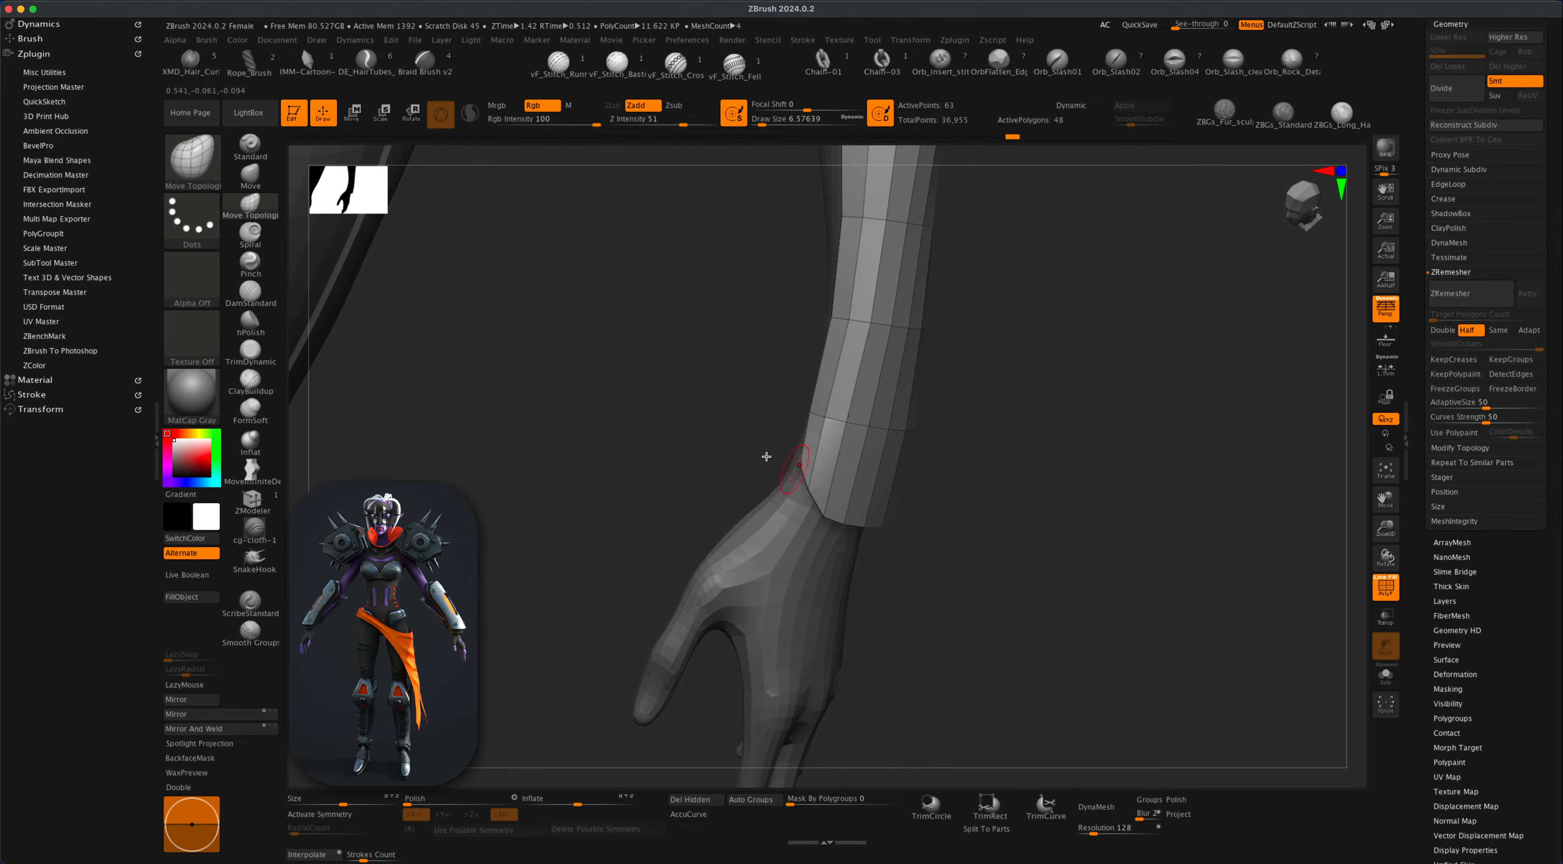
drag(521, 404, 796, 475)
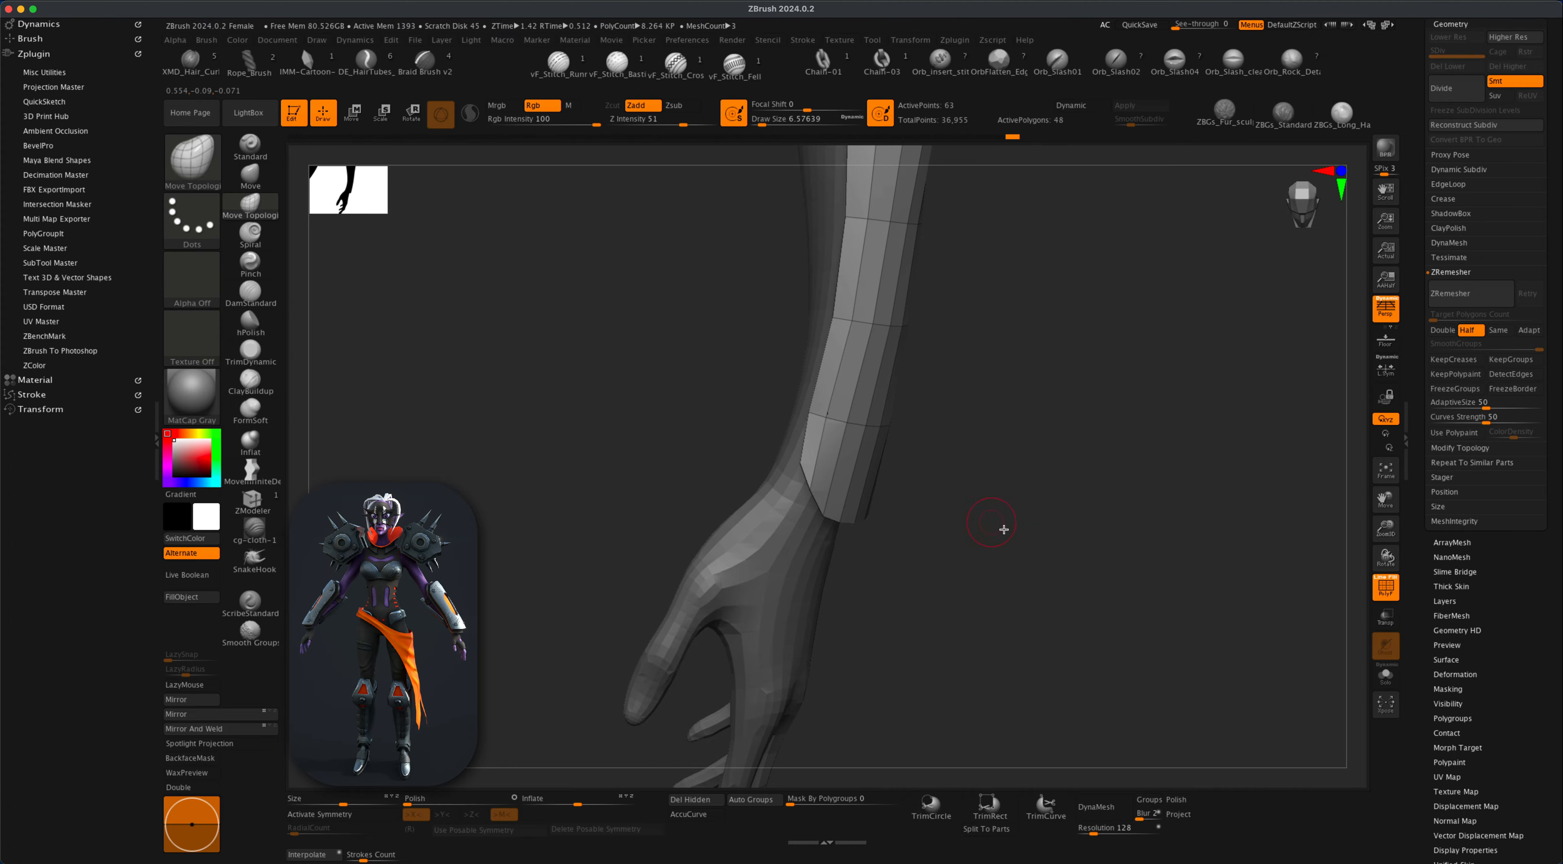
Pull in the opposite wrist corner of the strip with a draw size of about 11.7 to match the taper.
drag(1004, 529, 945, 513)
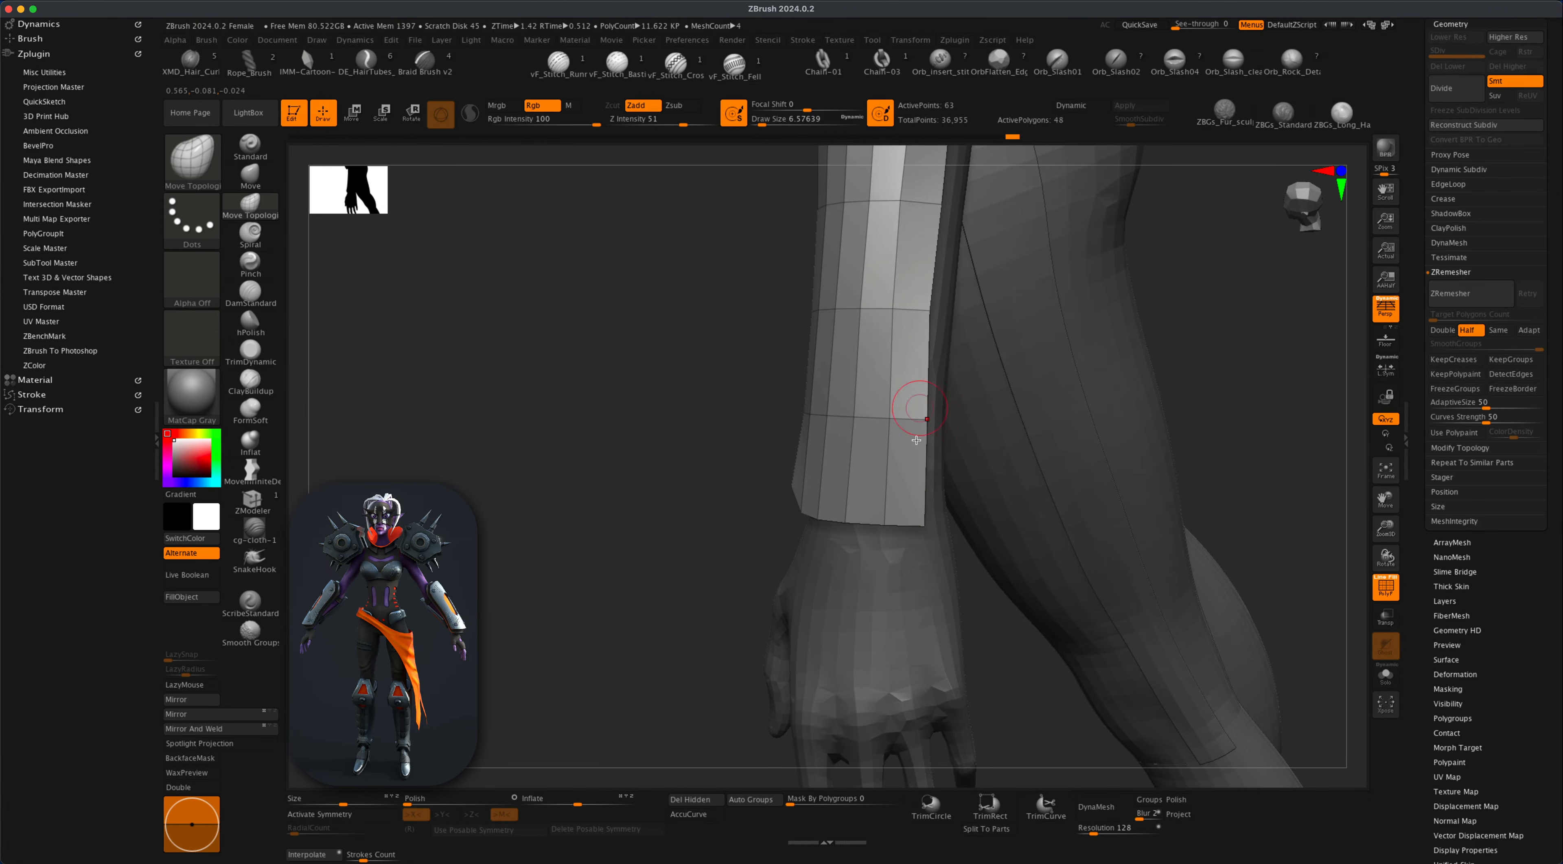
key(s)
drag(731, 480, 739, 479)
drag(916, 491, 914, 433)
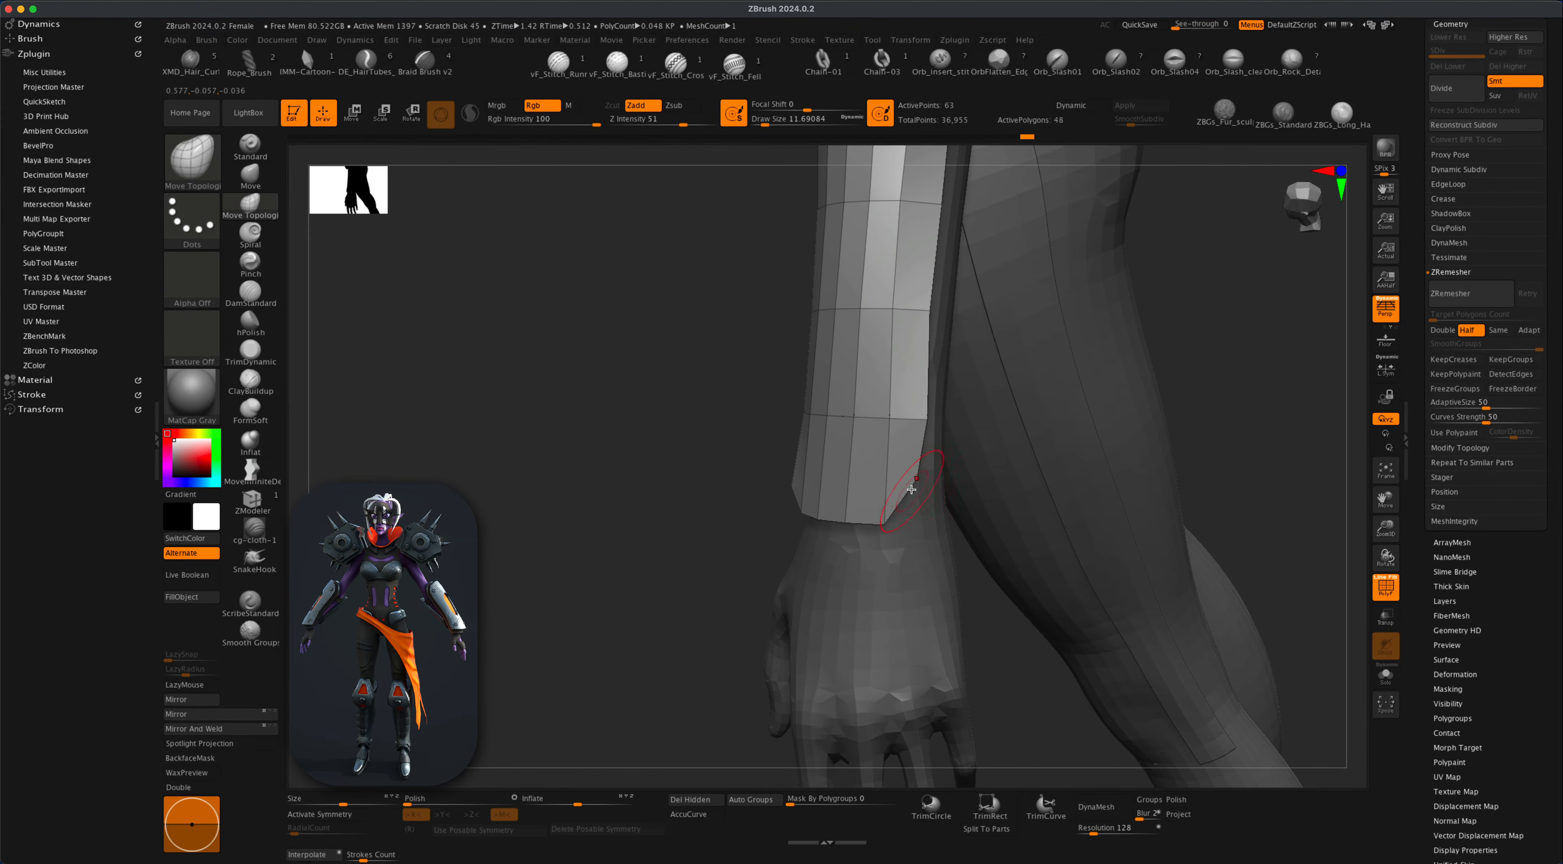
Adjust the strip's long rear edge along the forearm with the Move Topological brush.
alt+drag(564, 482, 597, 566)
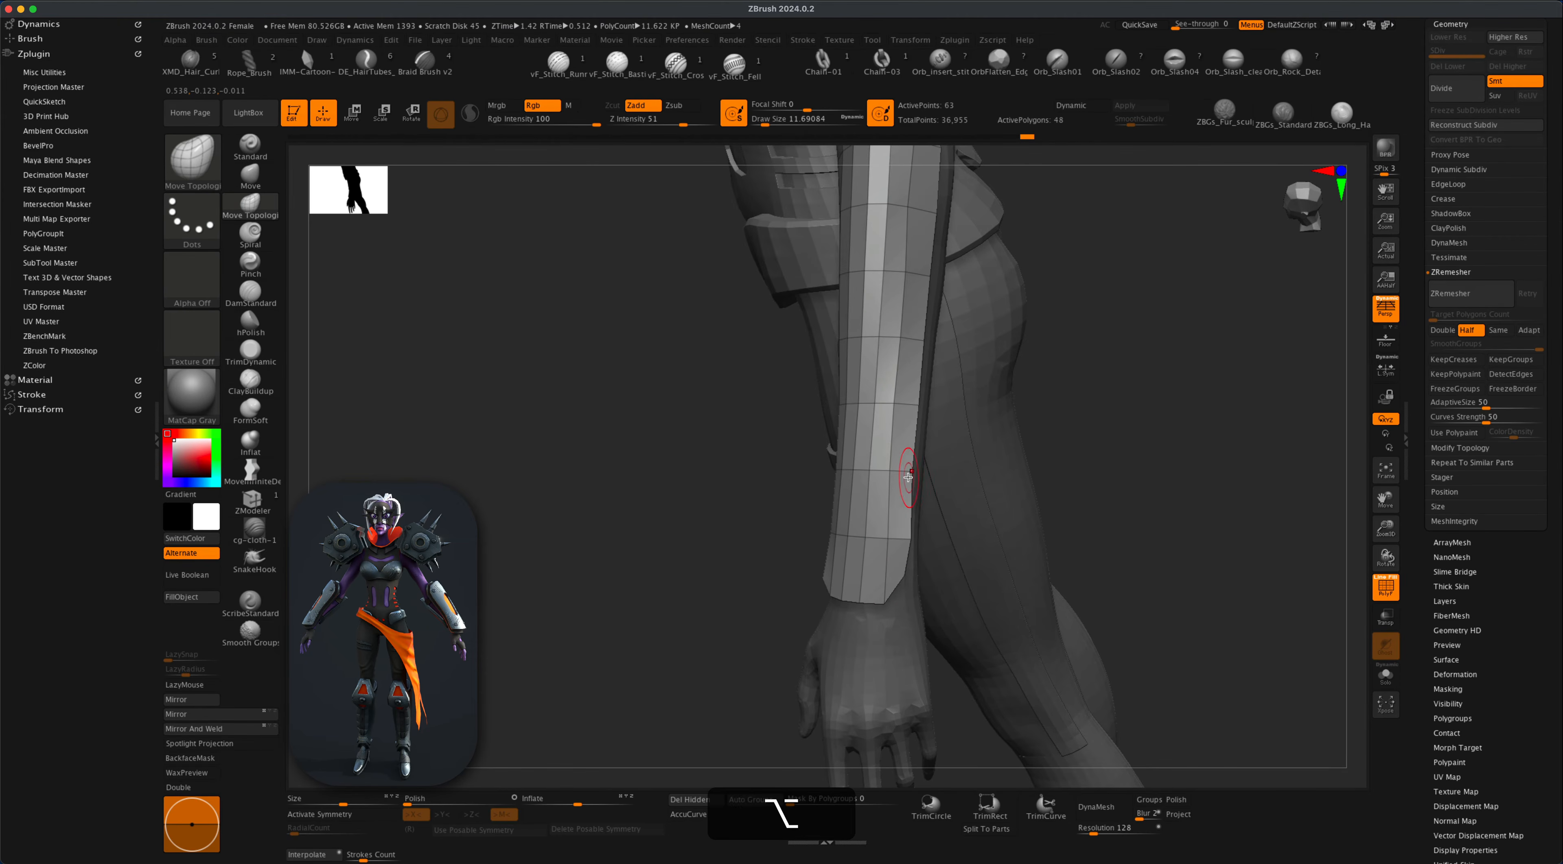
drag(909, 478, 935, 474)
alt+drag(1075, 484, 1055, 526)
alt+drag(926, 460, 929, 458)
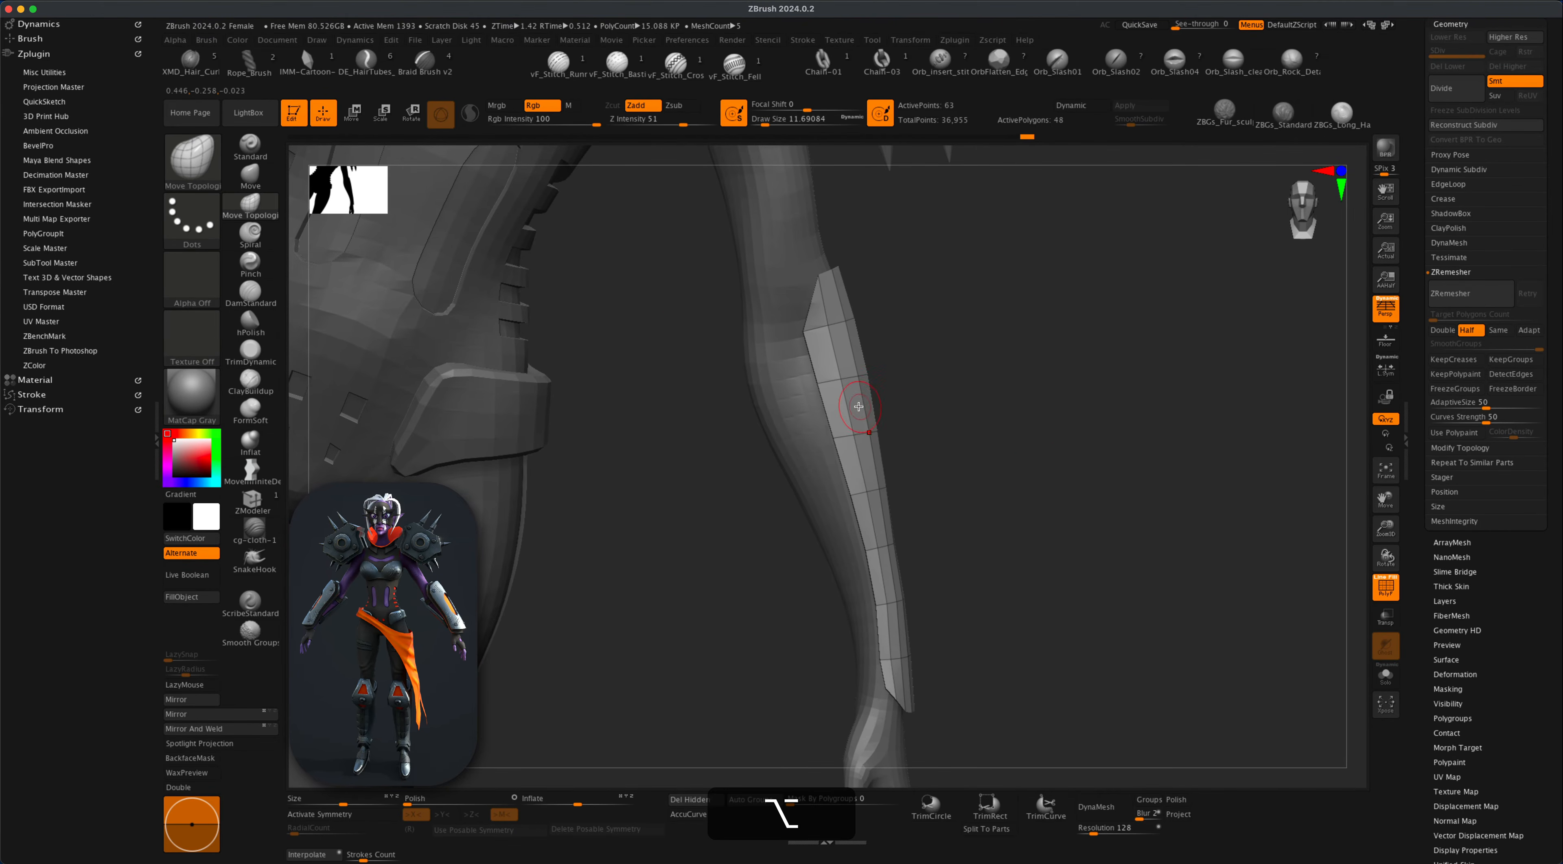
Set the ZModeler polygon action to Extrude with the Polygroup All target and assign the armor strip a polygroup with Auto Groups.
click(253, 500)
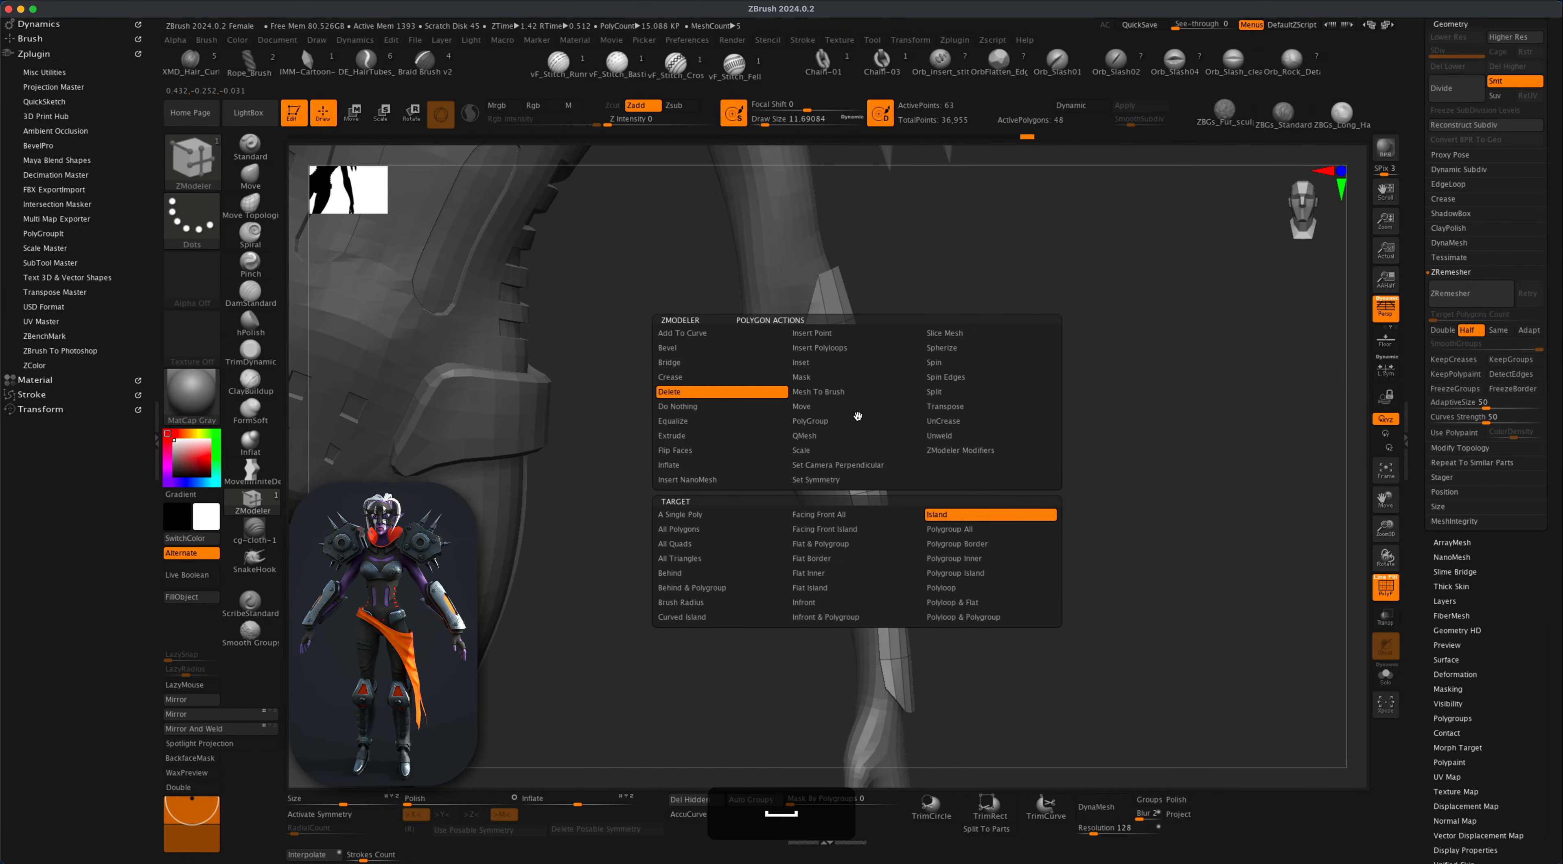
click(706, 436)
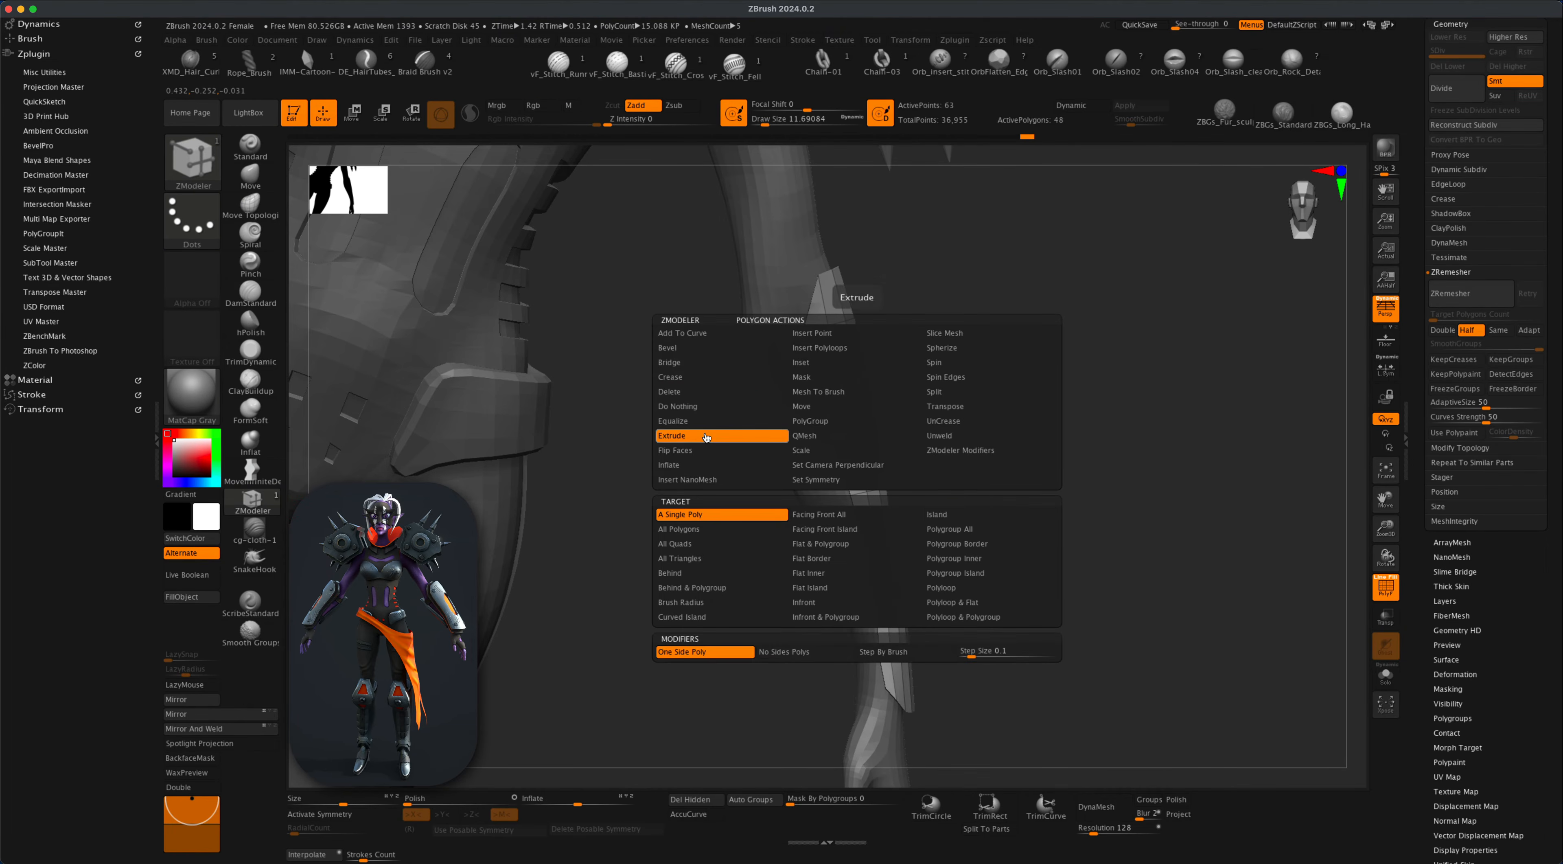
click(952, 531)
drag(1090, 511, 1244, 565)
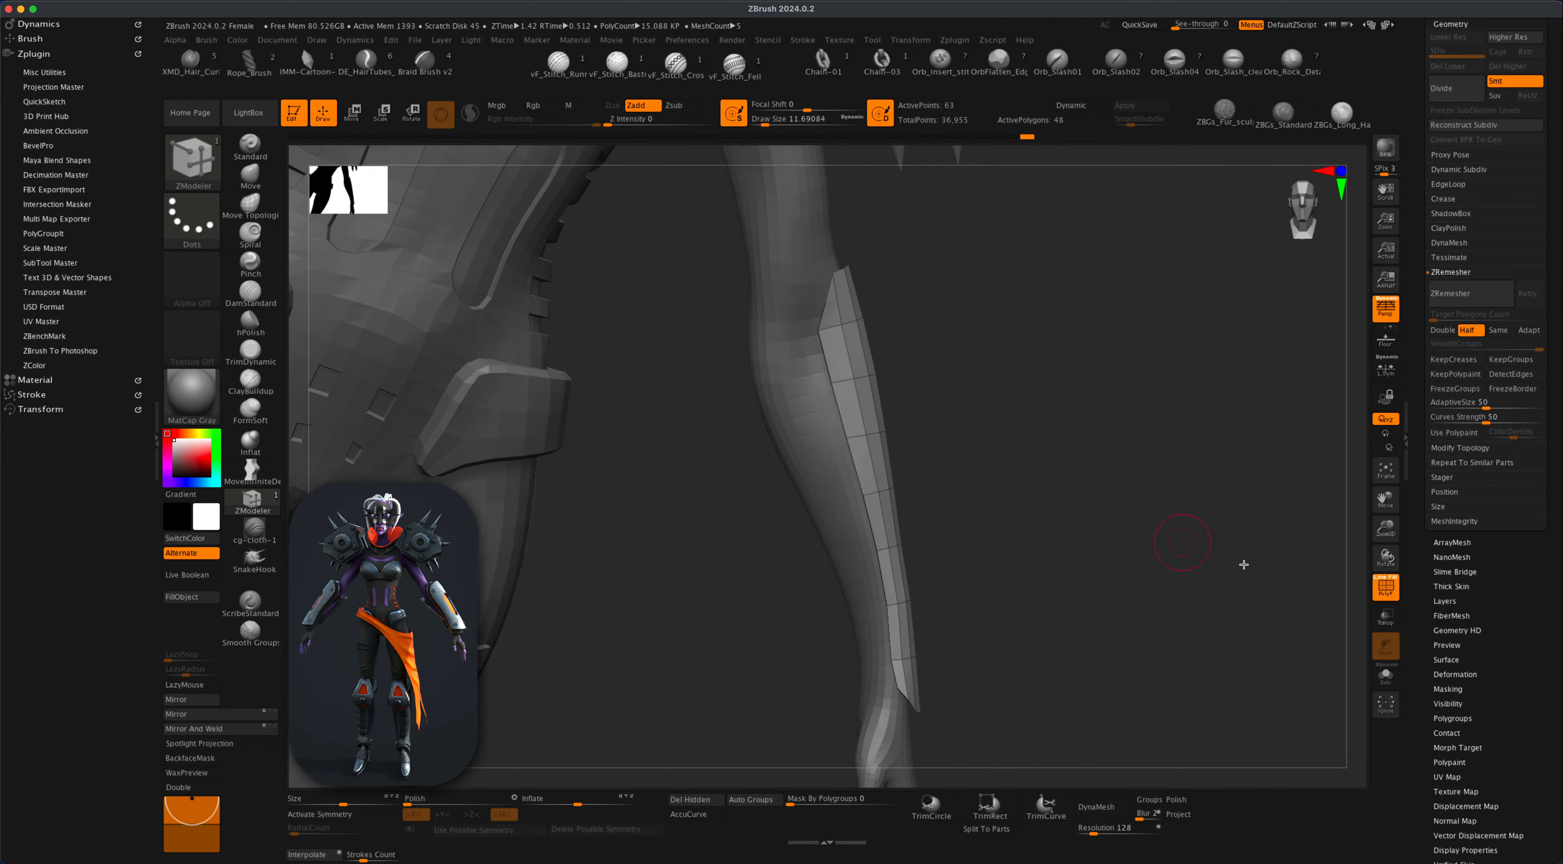
alt+drag(1000, 534, 1004, 539)
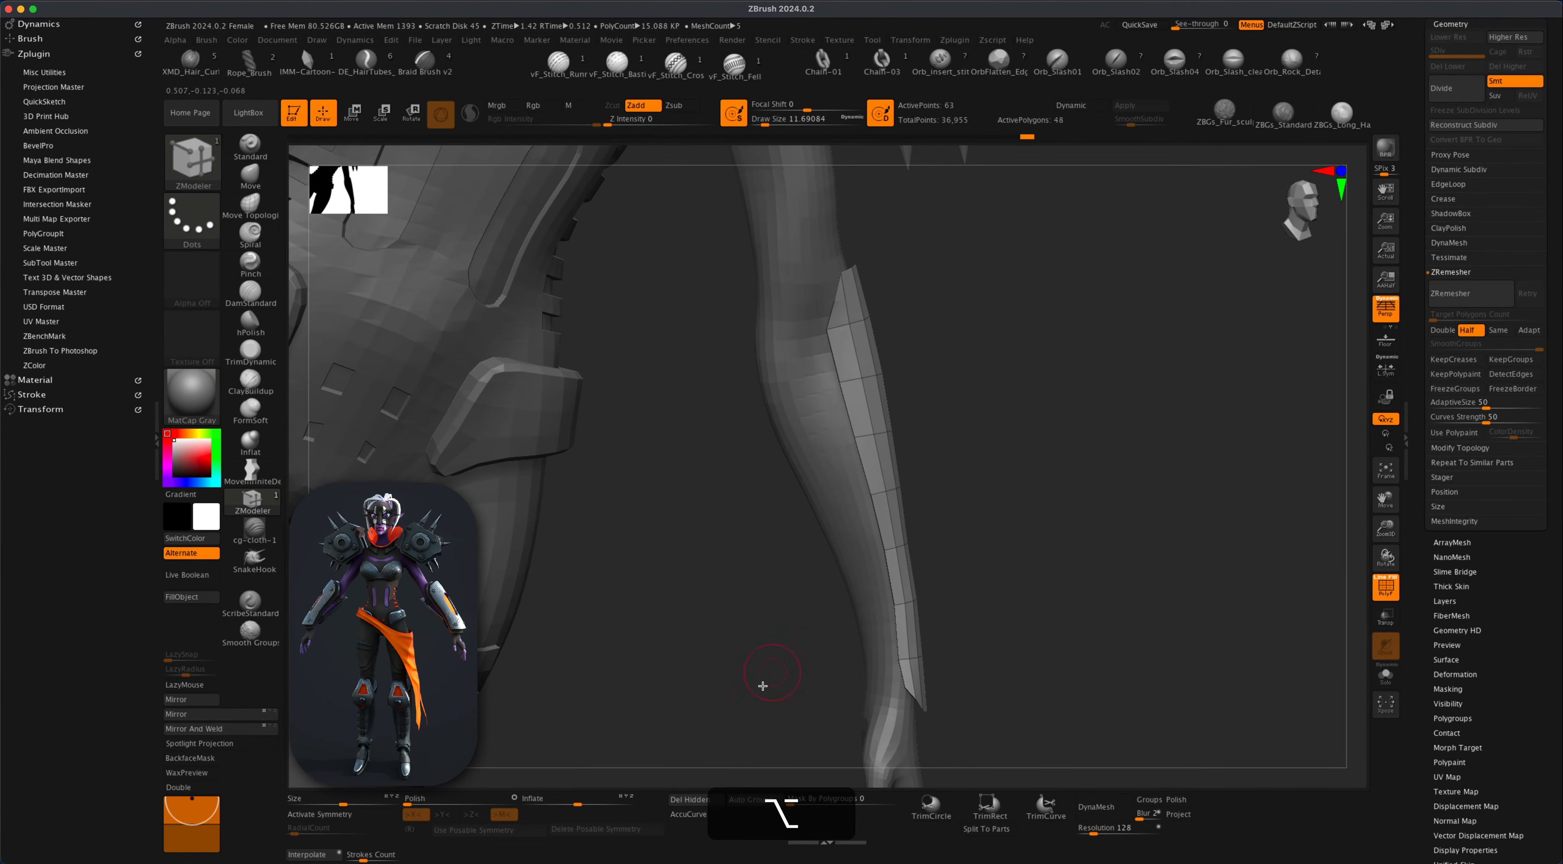
click(742, 804)
alt+drag(929, 625, 942, 606)
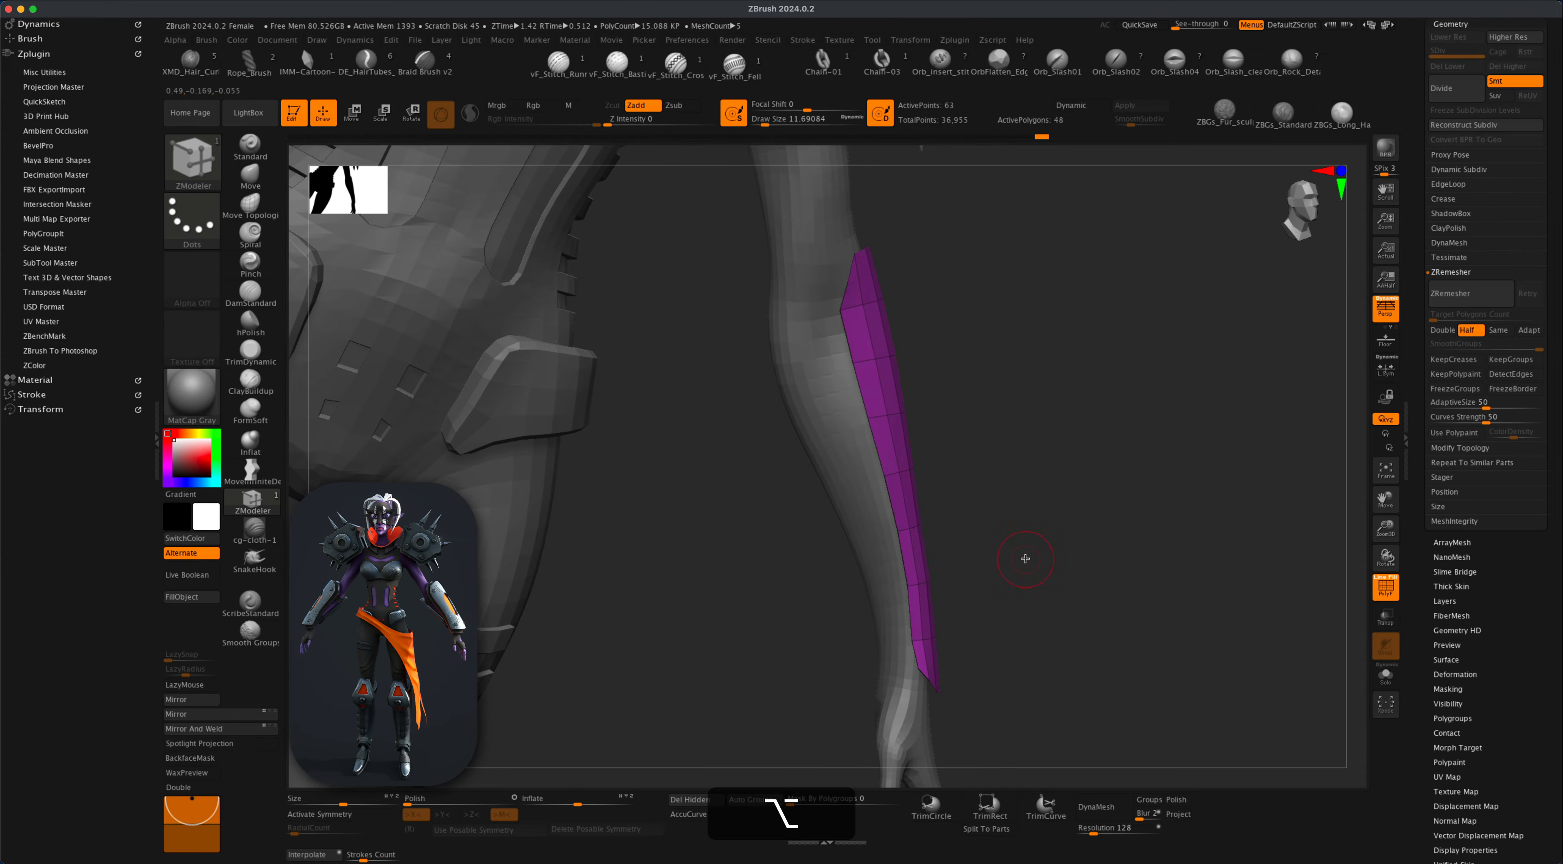
alt+drag(1025, 558, 1031, 573)
Extrude the armor strip outward twice into a thick plate, then extrude its inner side faces toward the forearm.
drag(903, 462, 942, 474)
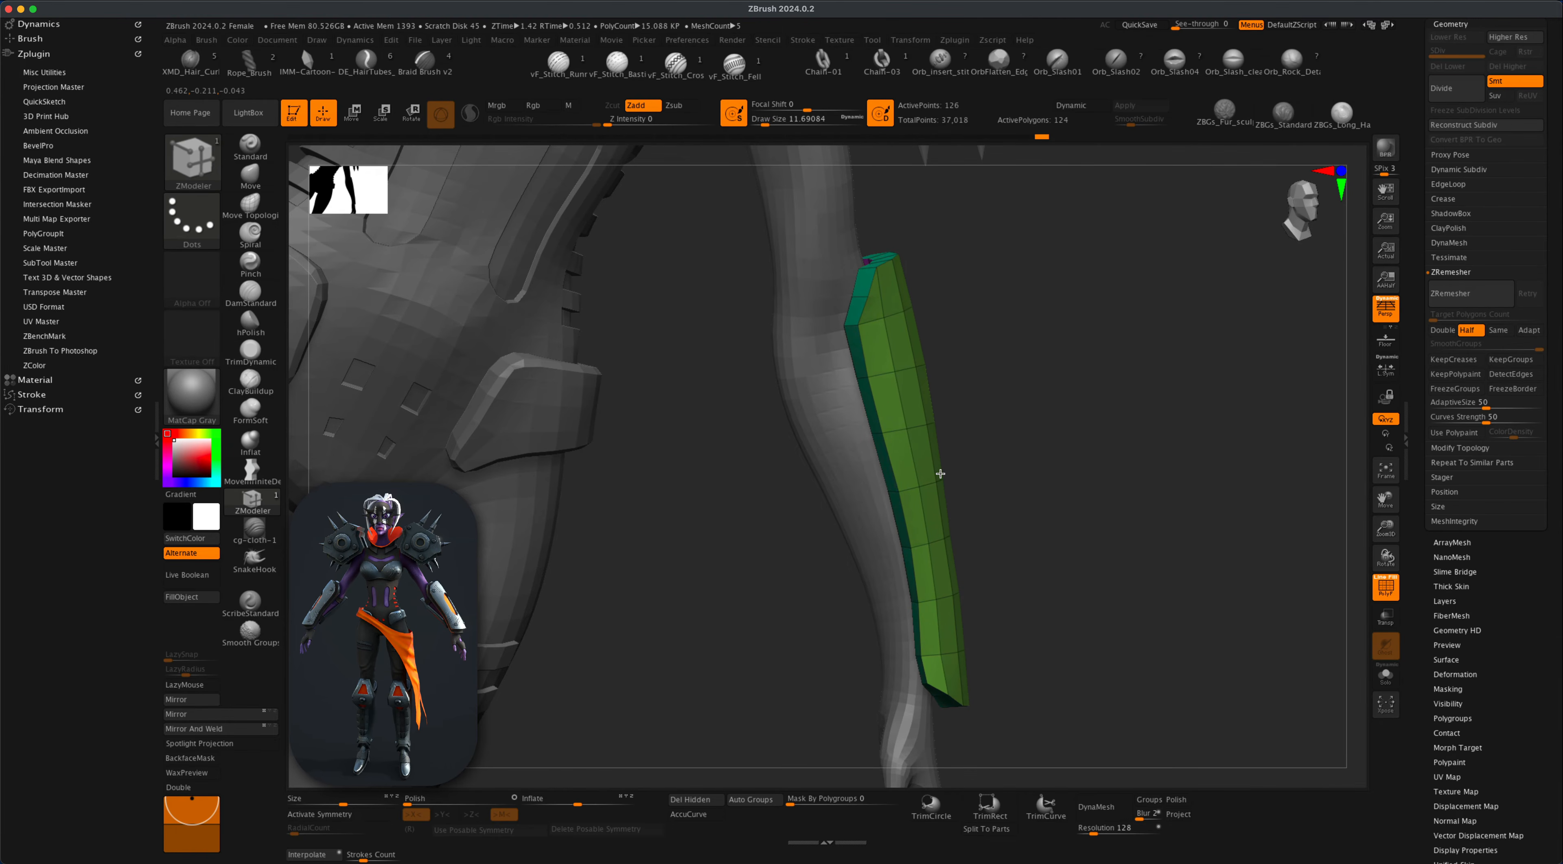
drag(942, 473, 978, 467)
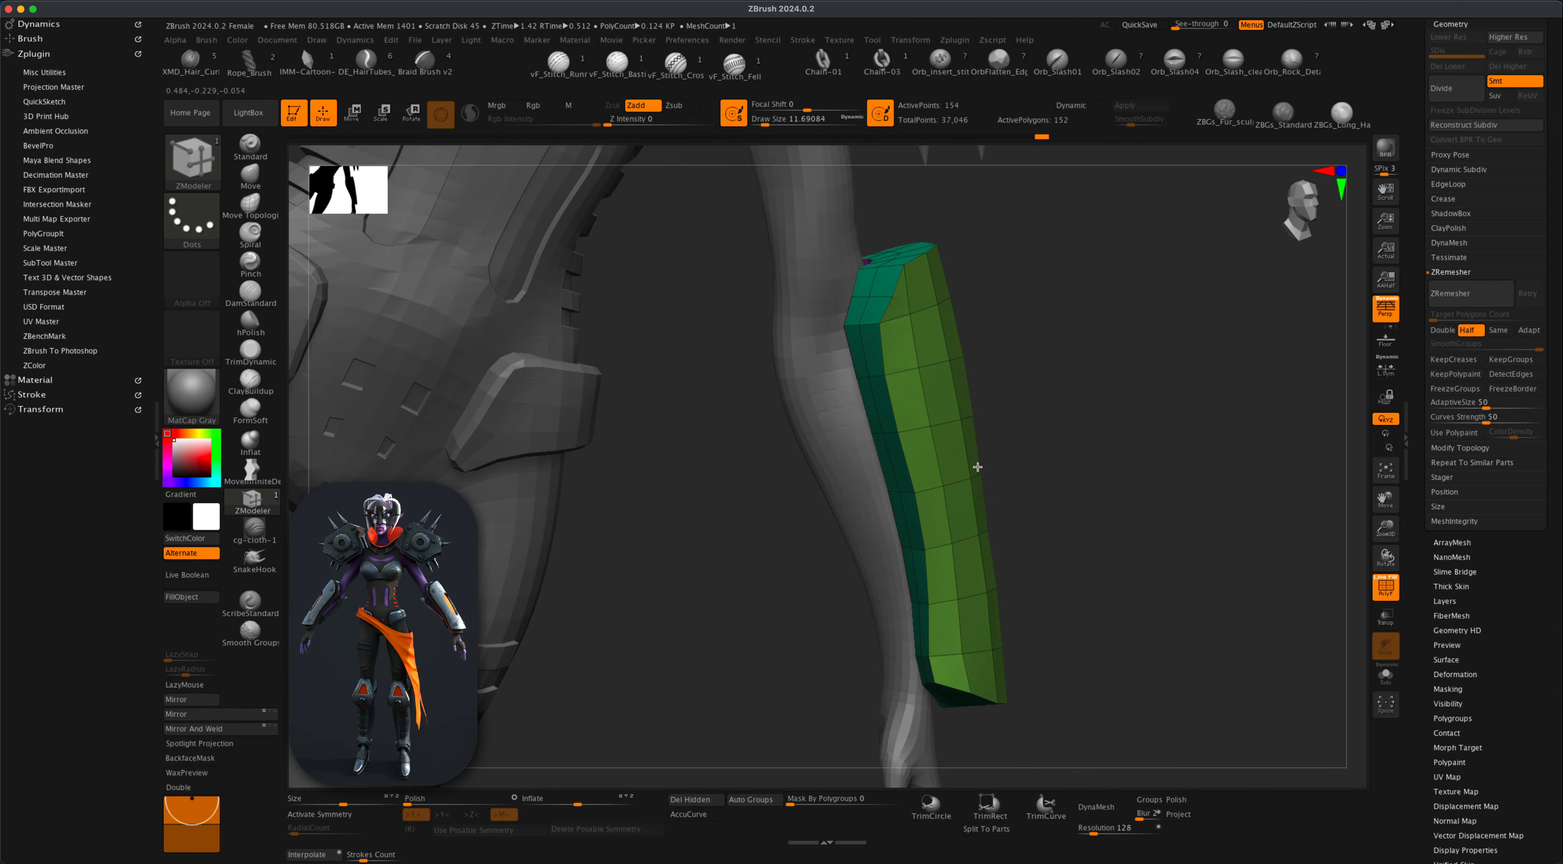
drag(1045, 509, 1071, 510)
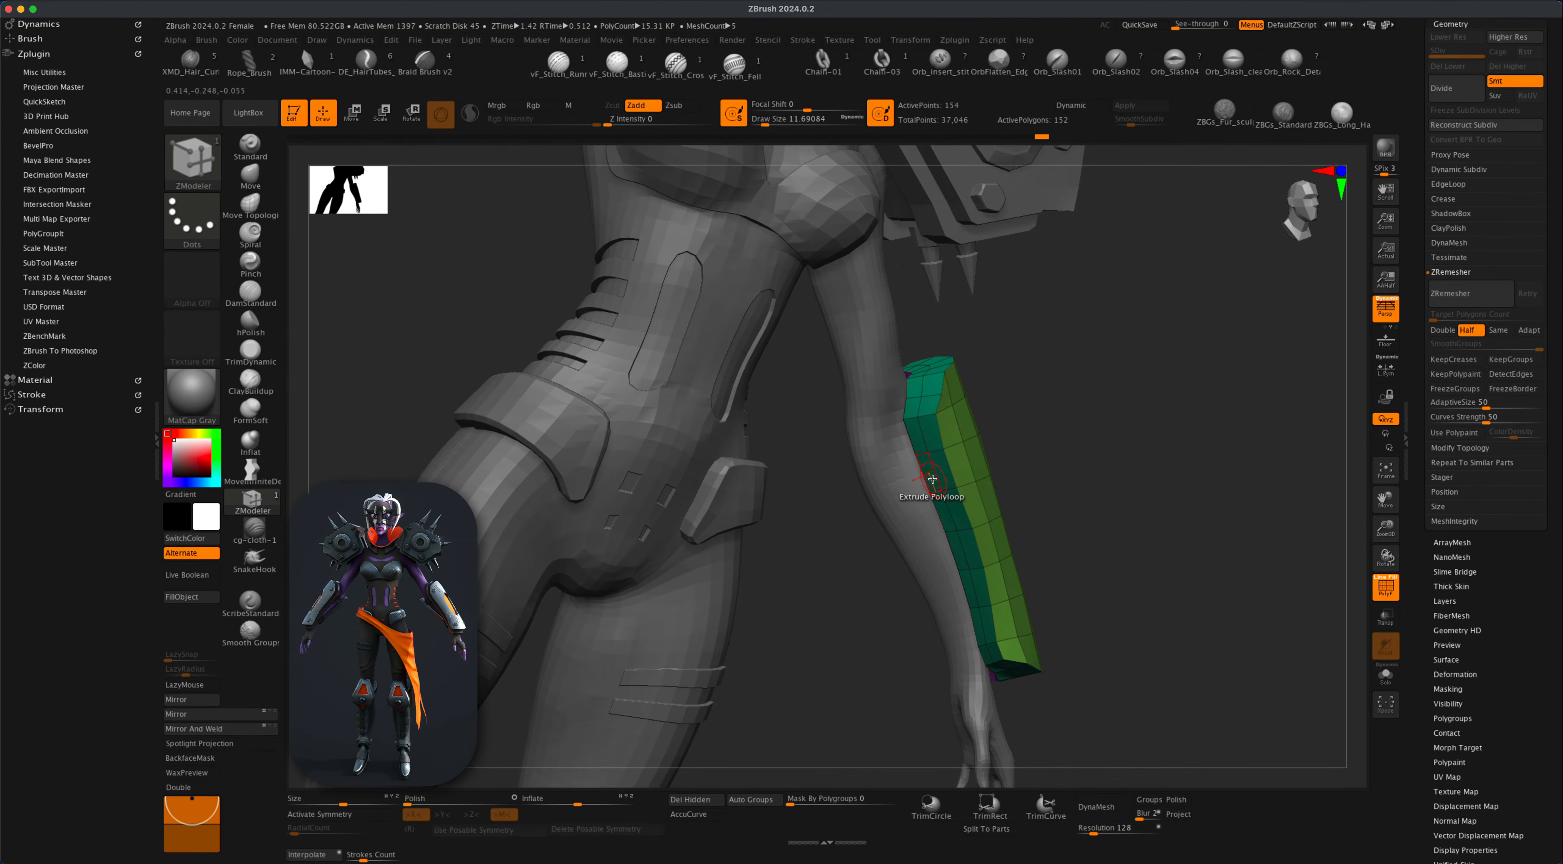
drag(932, 479, 926, 491)
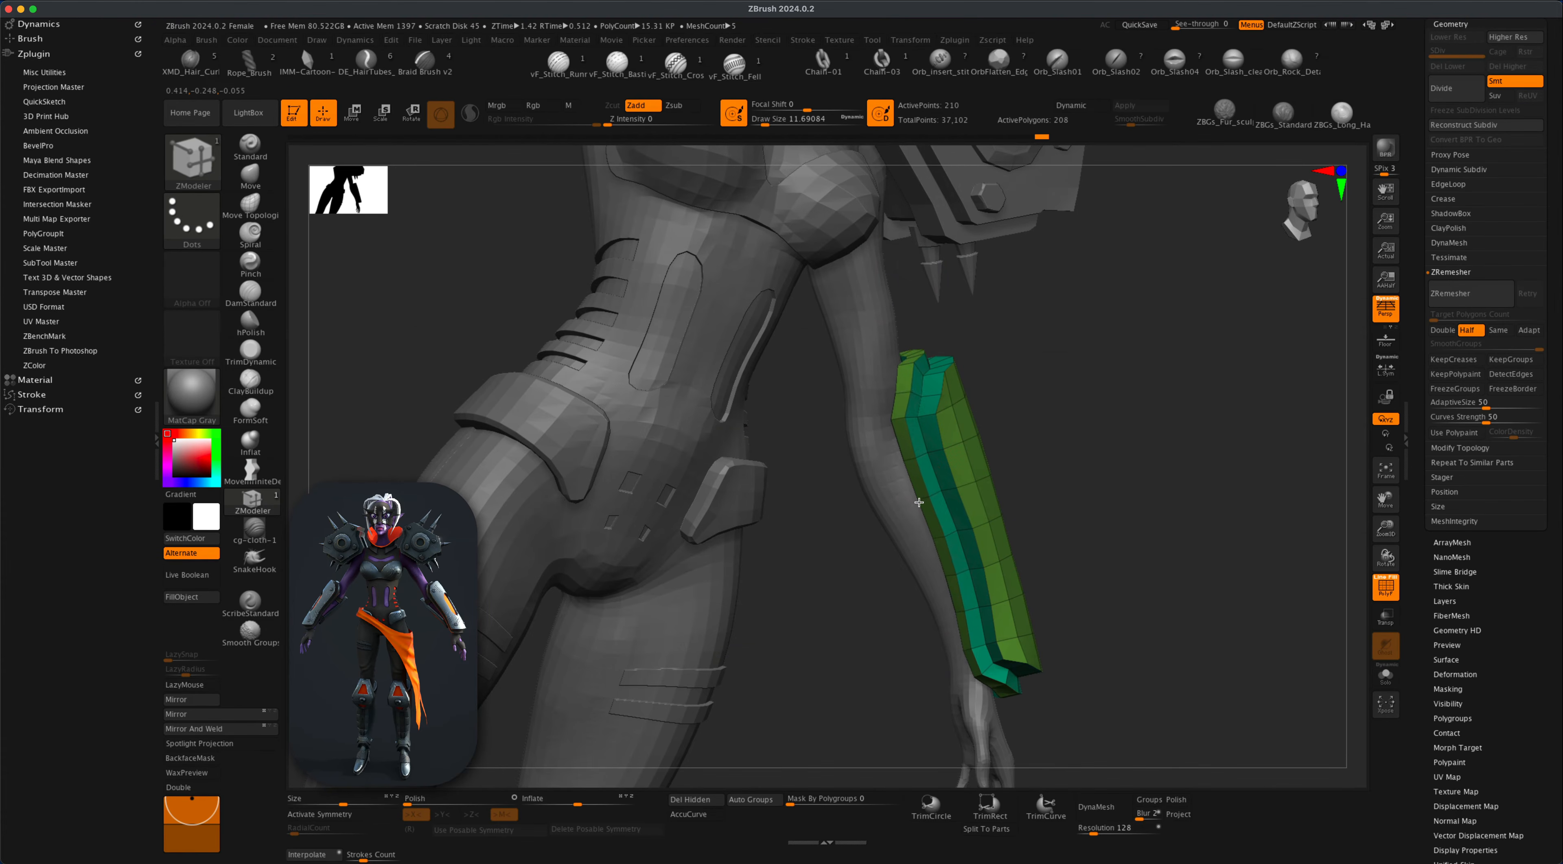
Duplicate the forearm sleeve subtool armor1 as a backup and reselect the original.
alt+drag(1187, 551, 1011, 552)
drag(1012, 618, 868, 500)
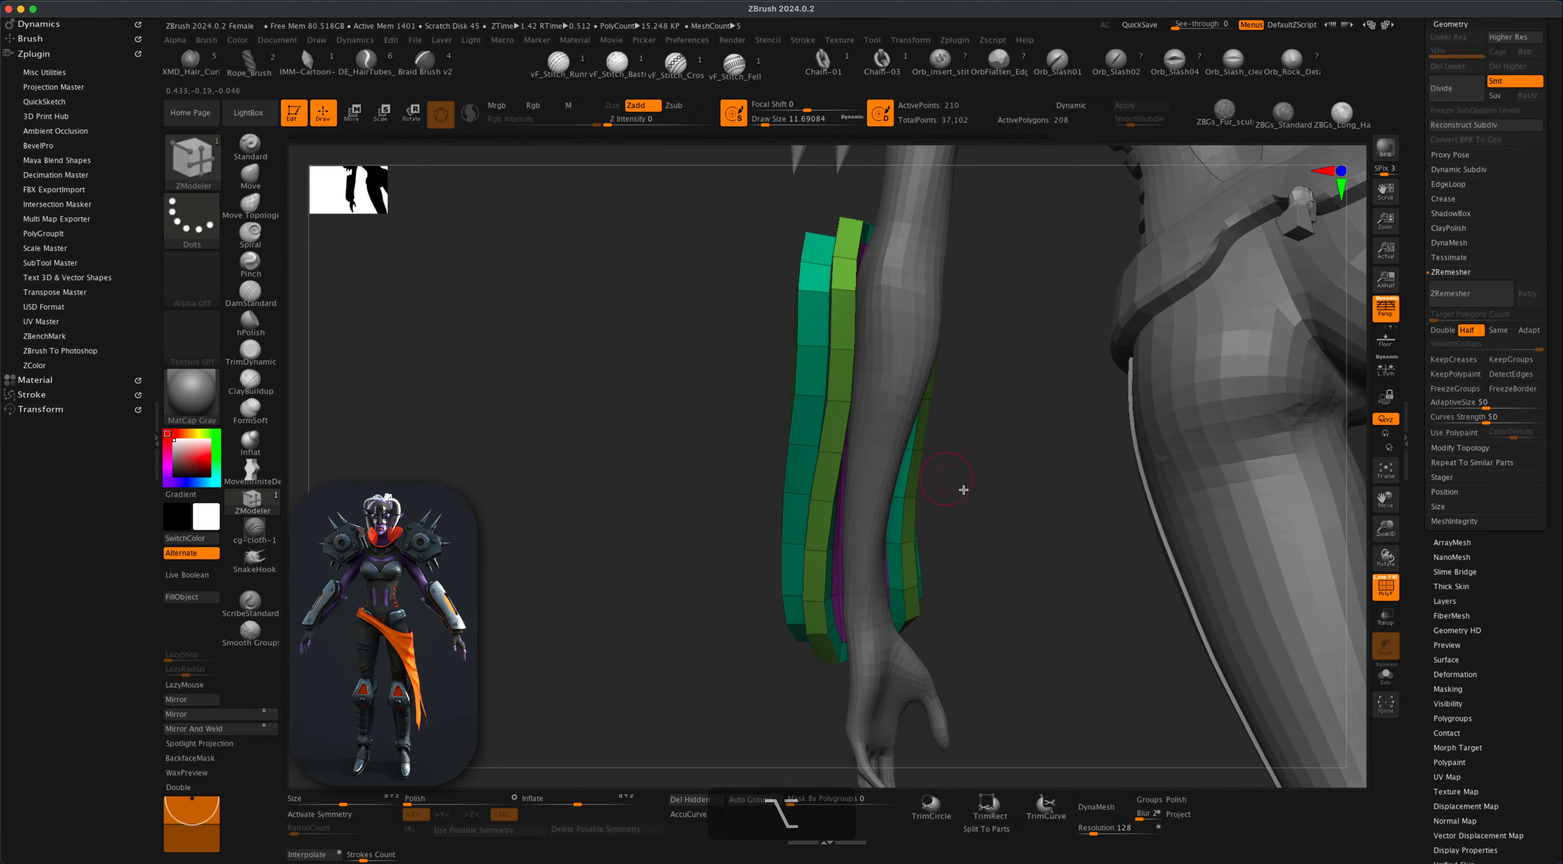
alt+drag(964, 489, 964, 493)
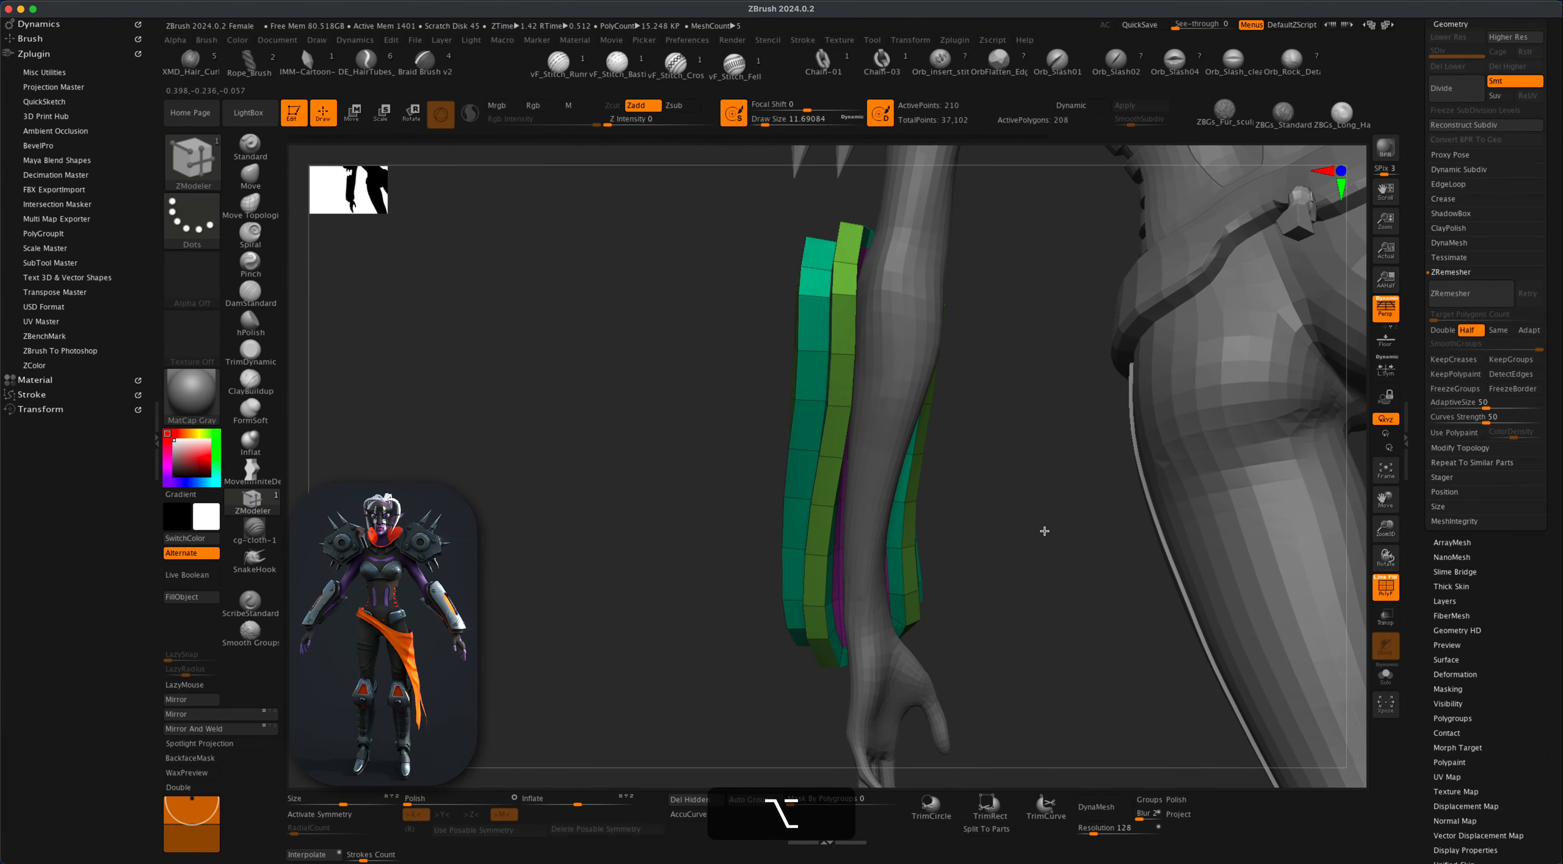
drag(1043, 530, 1020, 527)
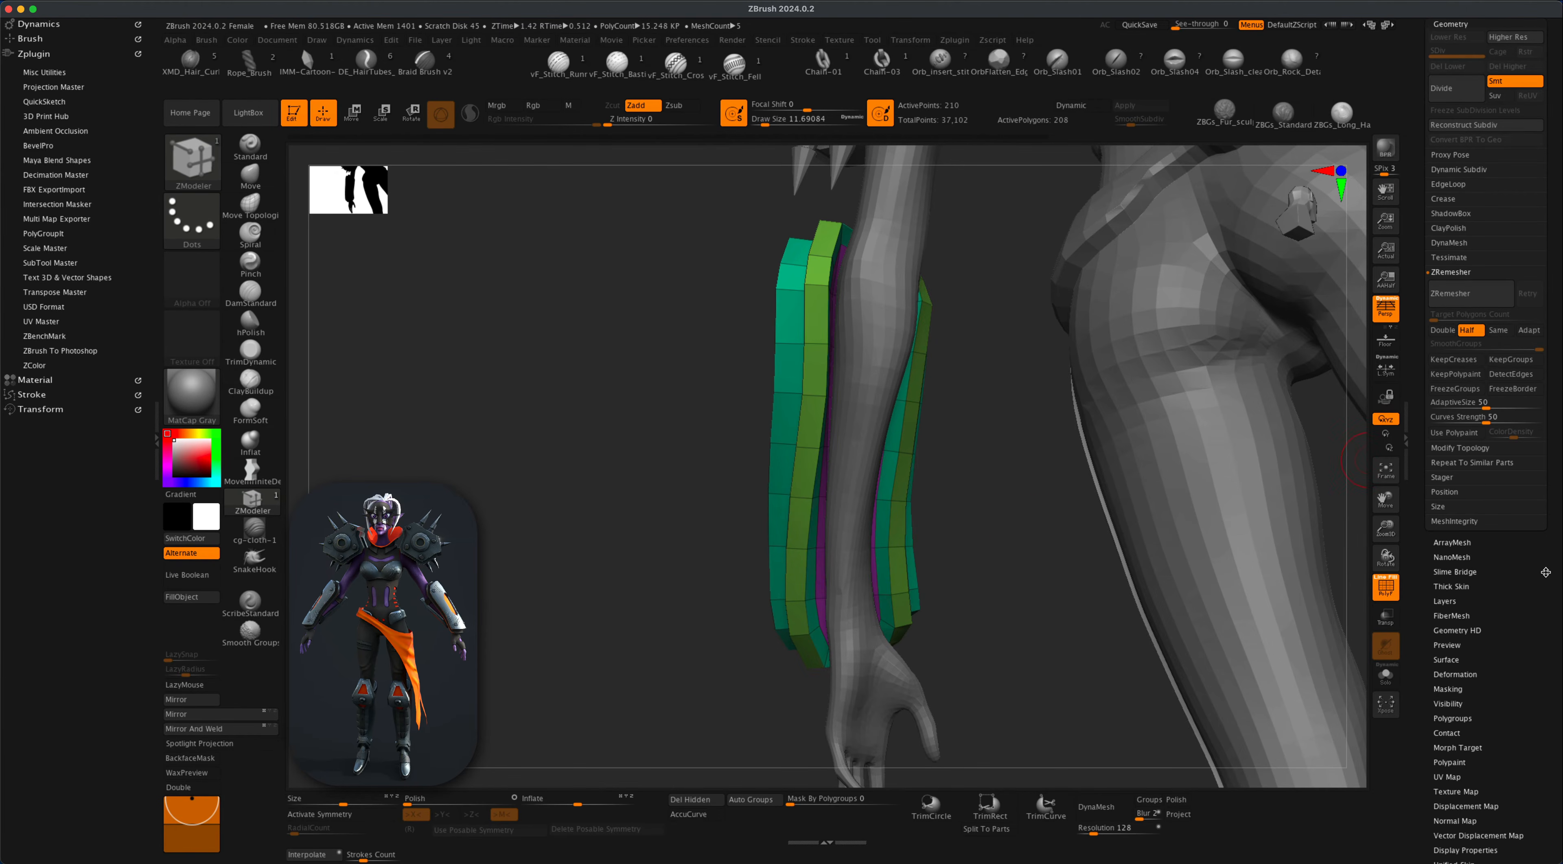
scroll(1546, 572, up, 3)
click(1443, 89)
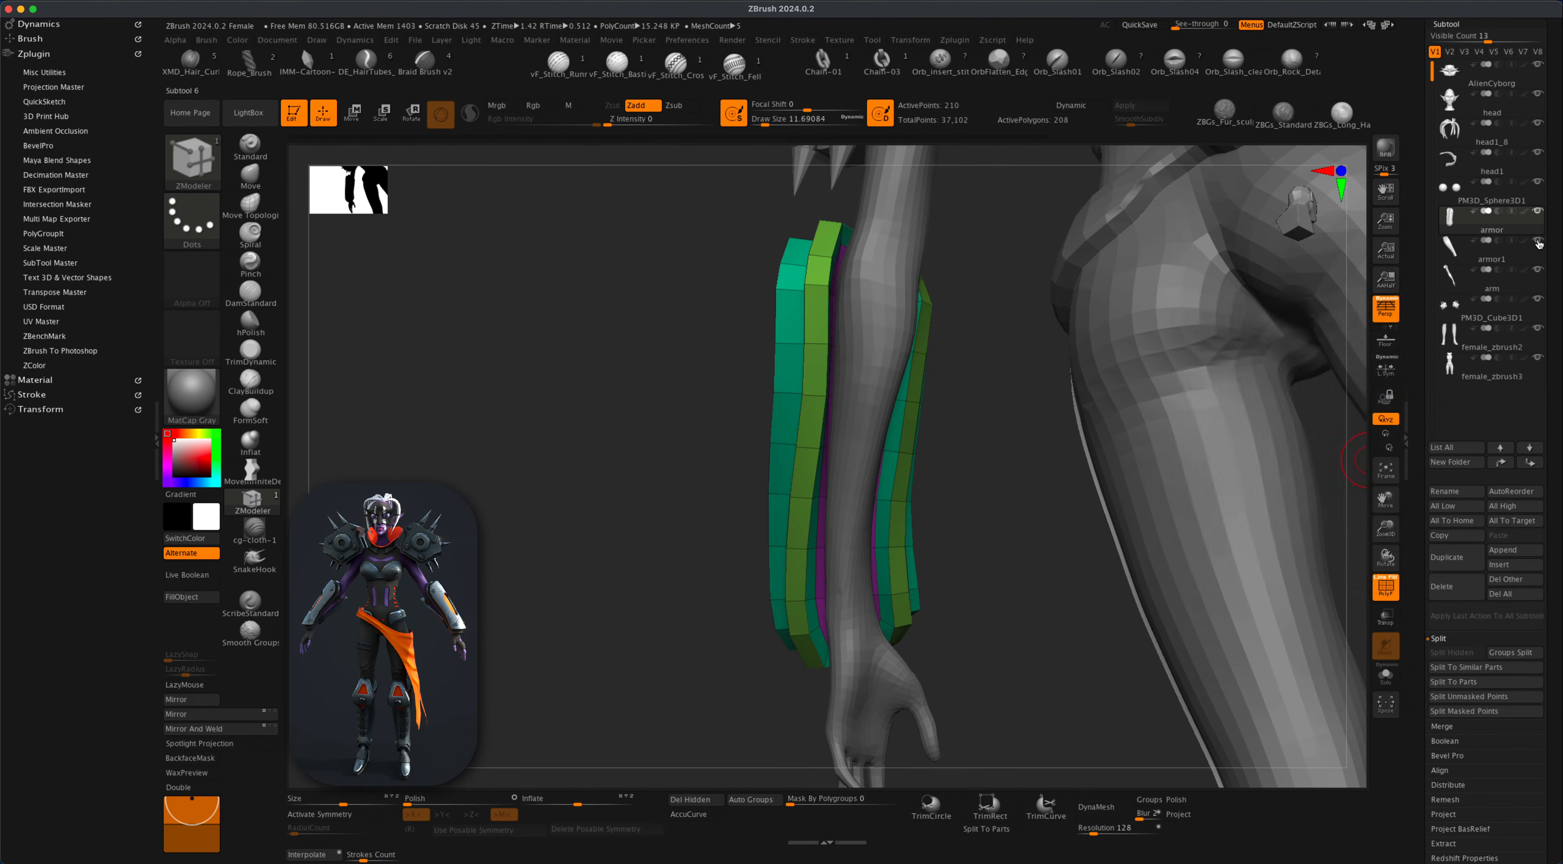
click(1533, 254)
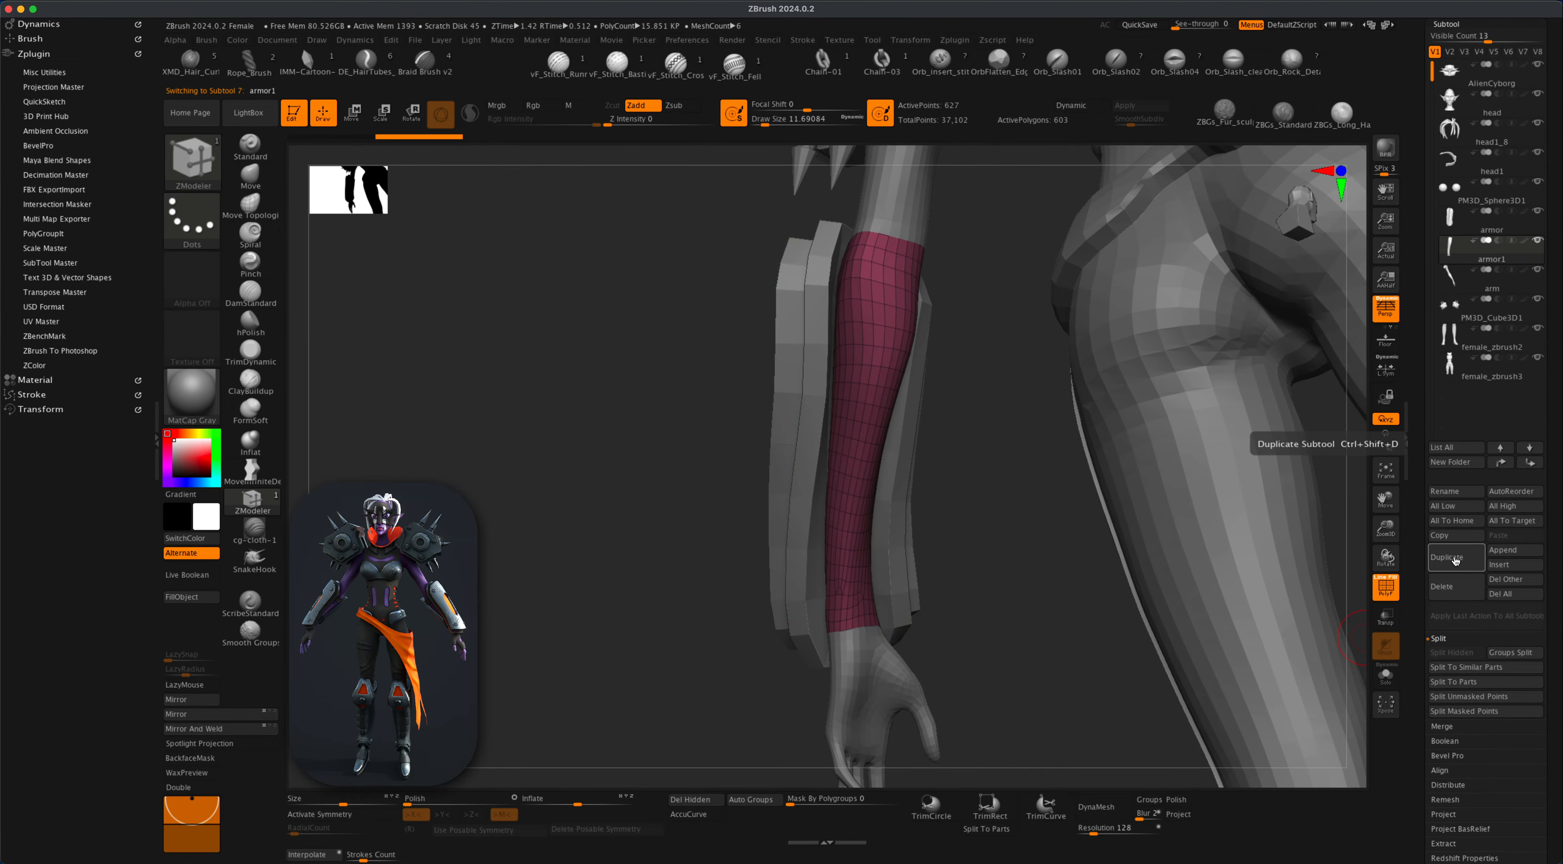
click(1455, 558)
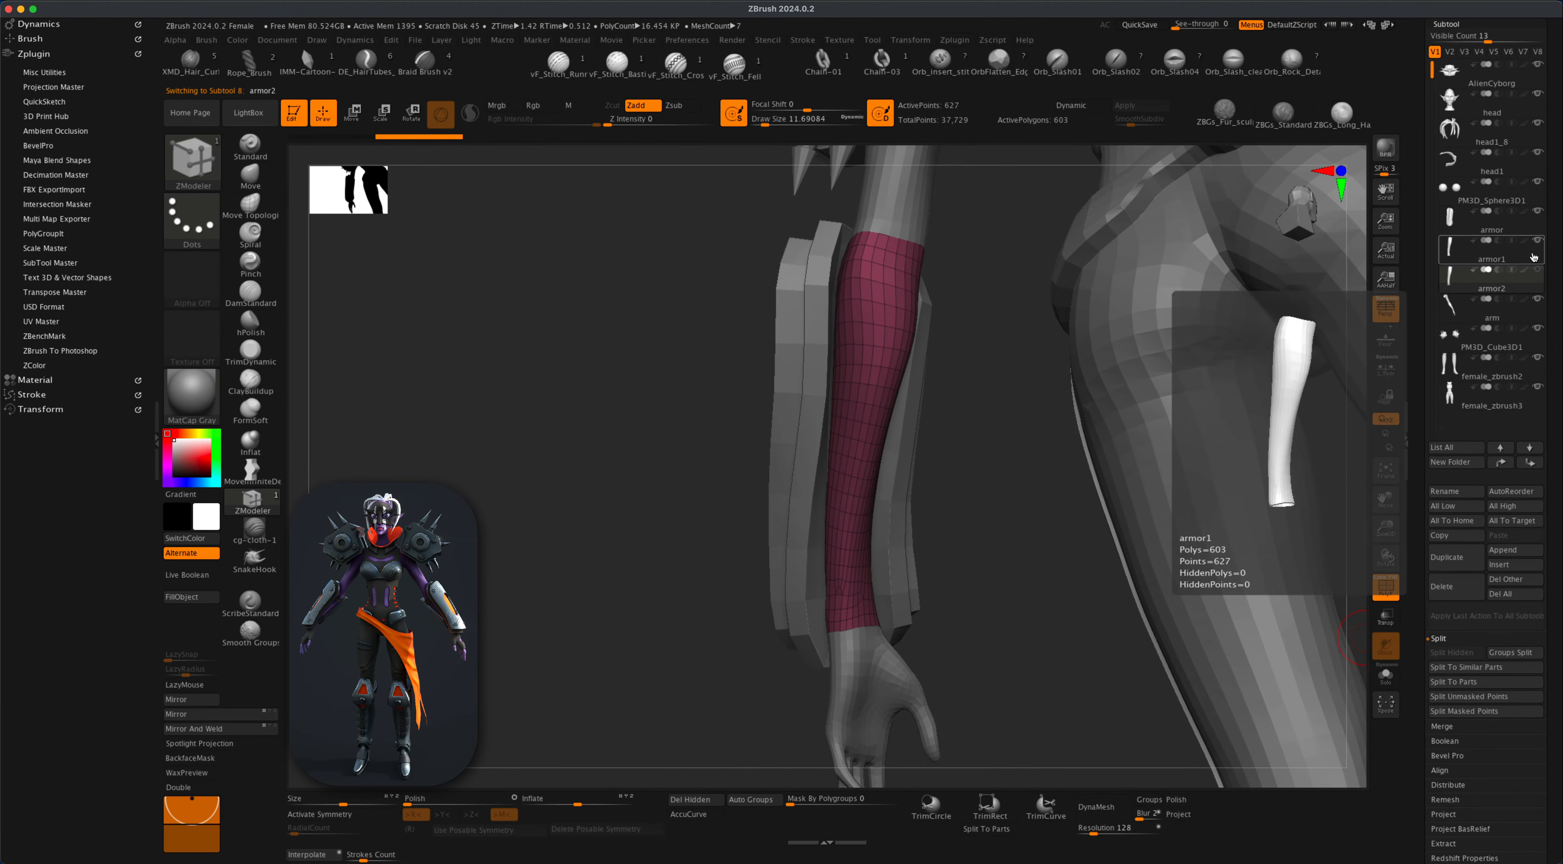
click(1520, 255)
Set the ZModeler polygon action to PolyGroup with the Polyloop target and give a loop band near the sleeve's wrist its own polygroup.
alt+drag(1010, 531, 1014, 544)
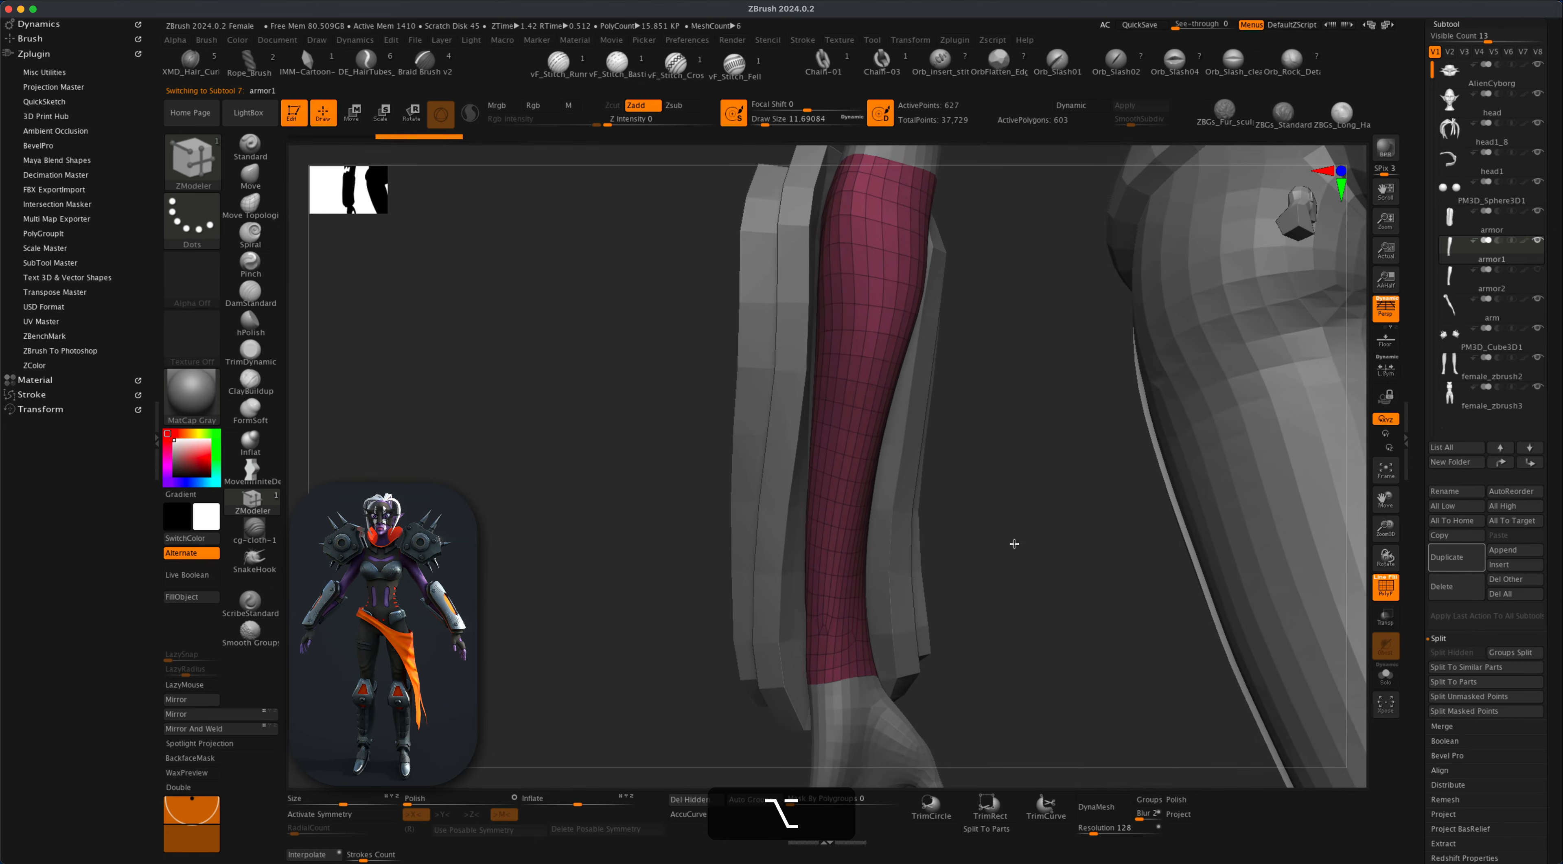
alt+drag(1041, 492, 1008, 511)
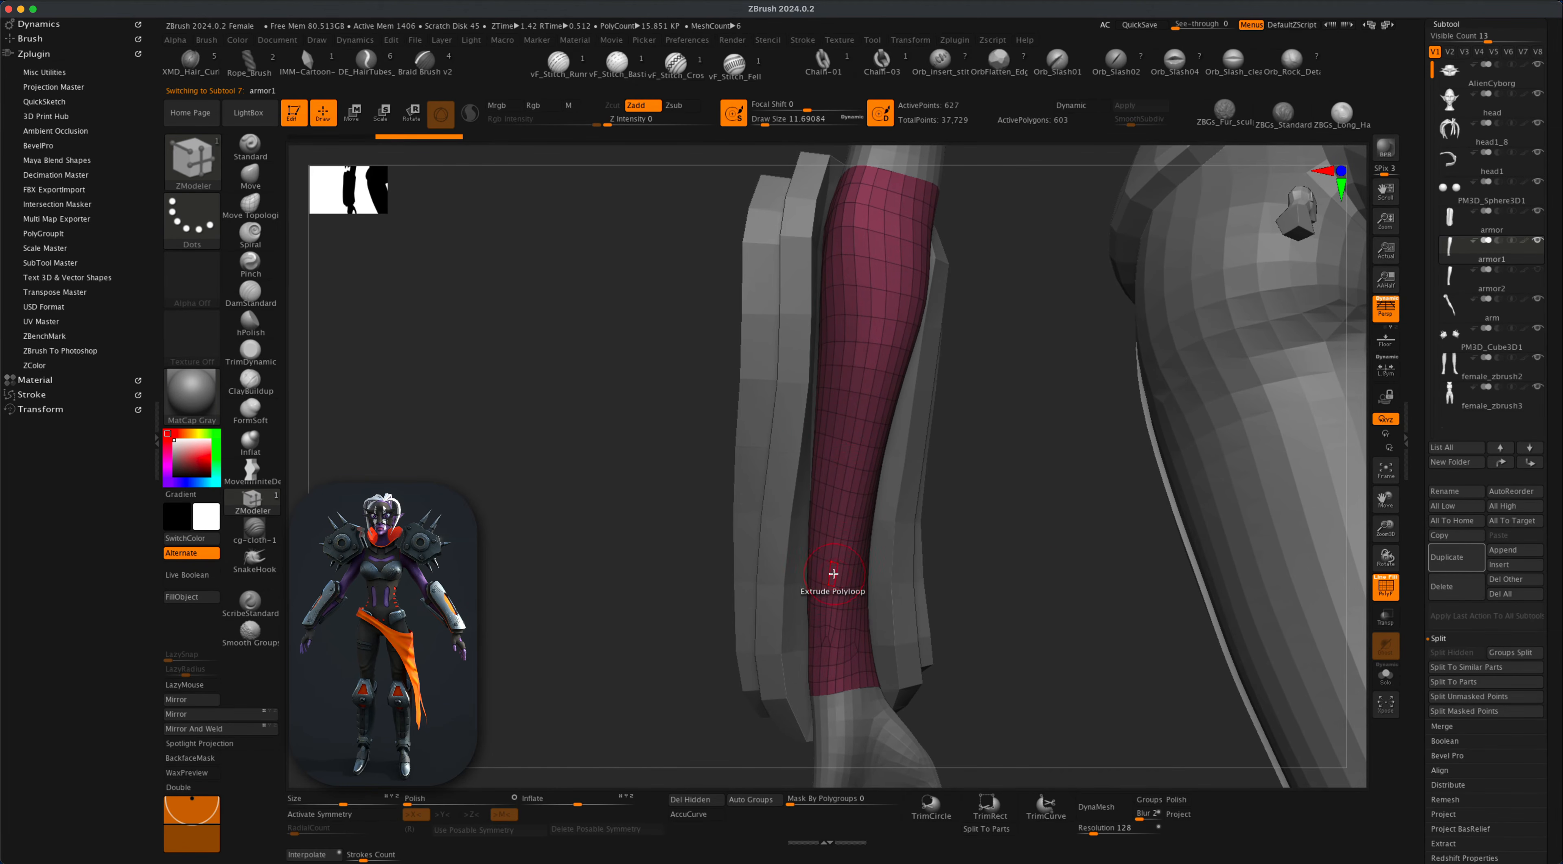
alt+drag(867, 574, 860, 540)
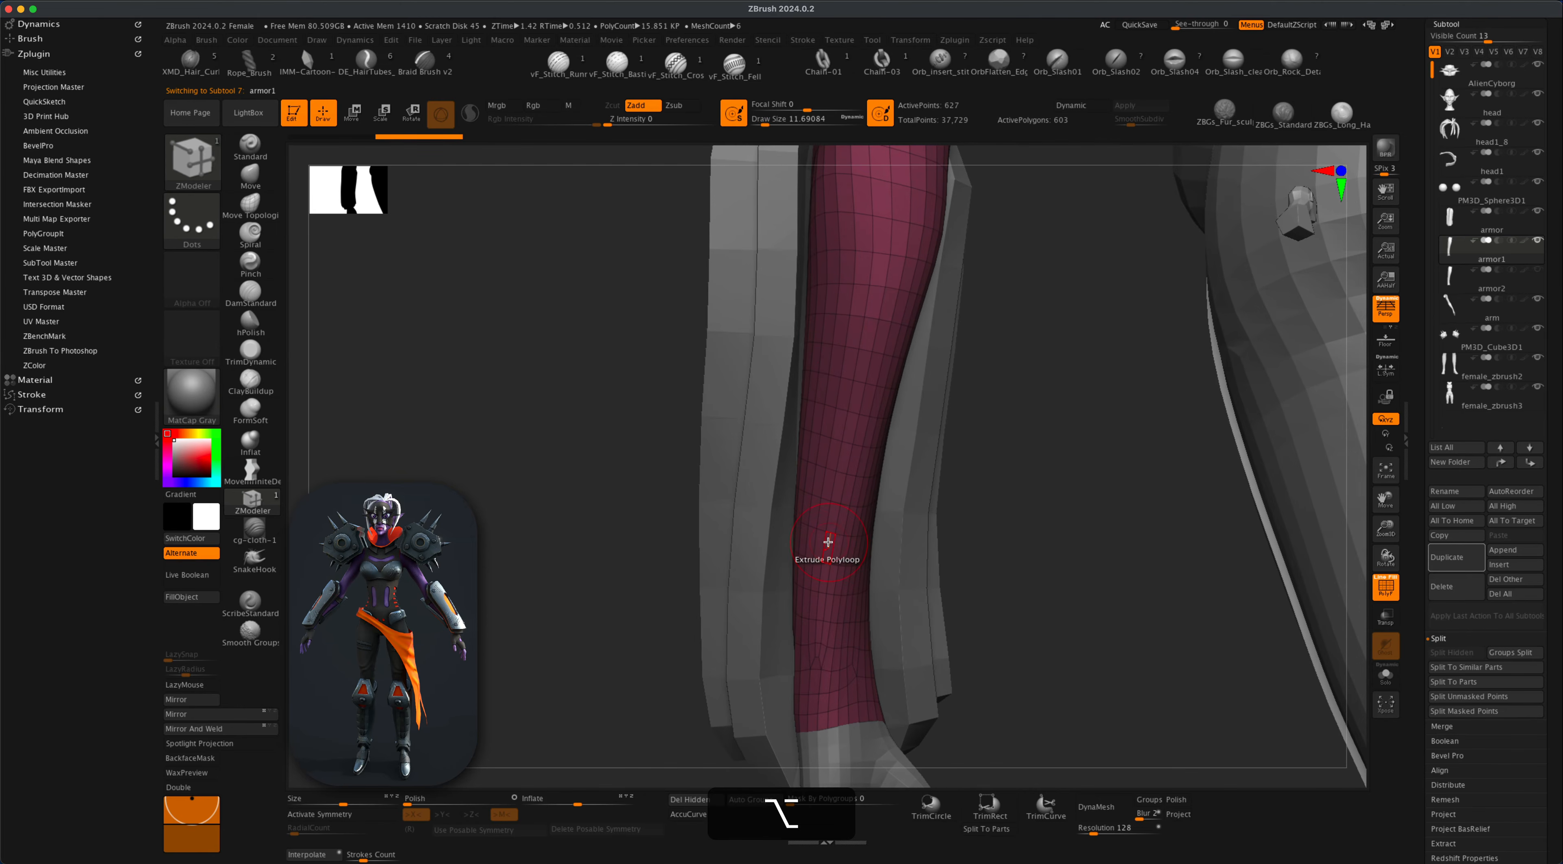
key(space)
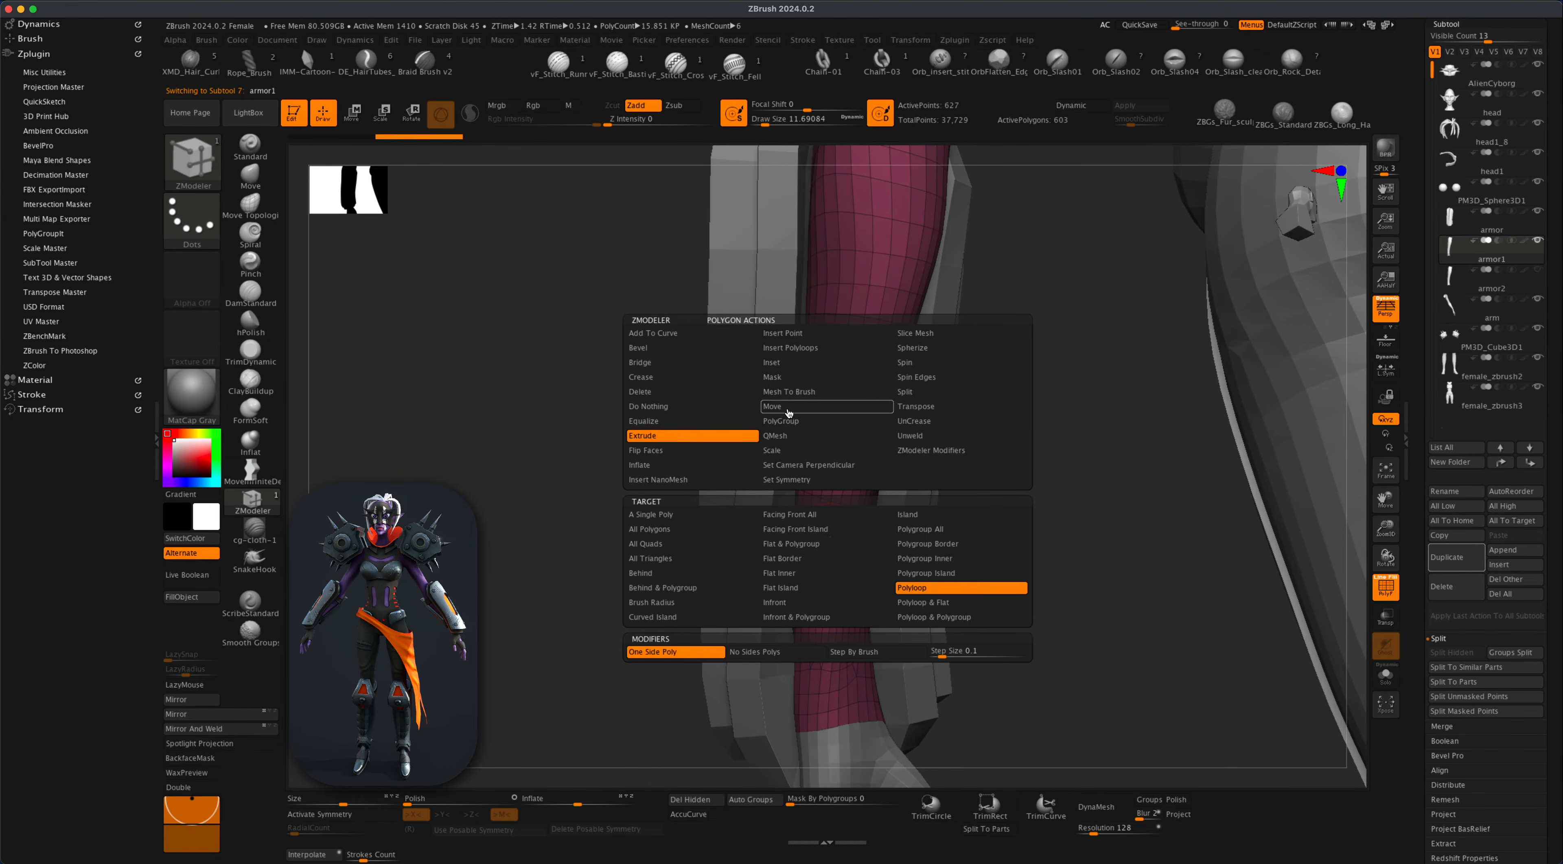
click(783, 420)
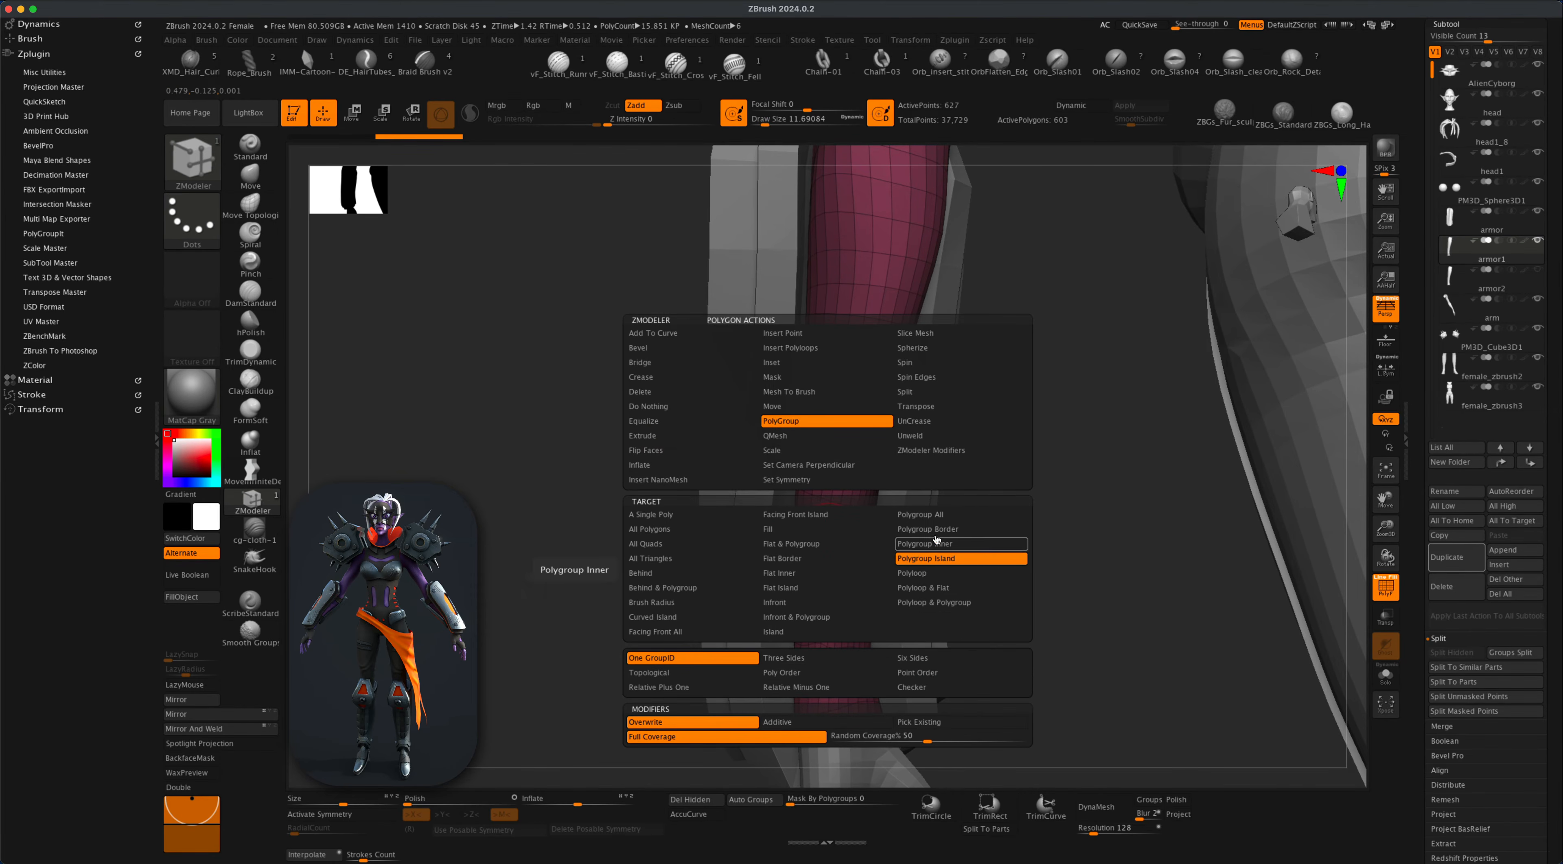
click(917, 573)
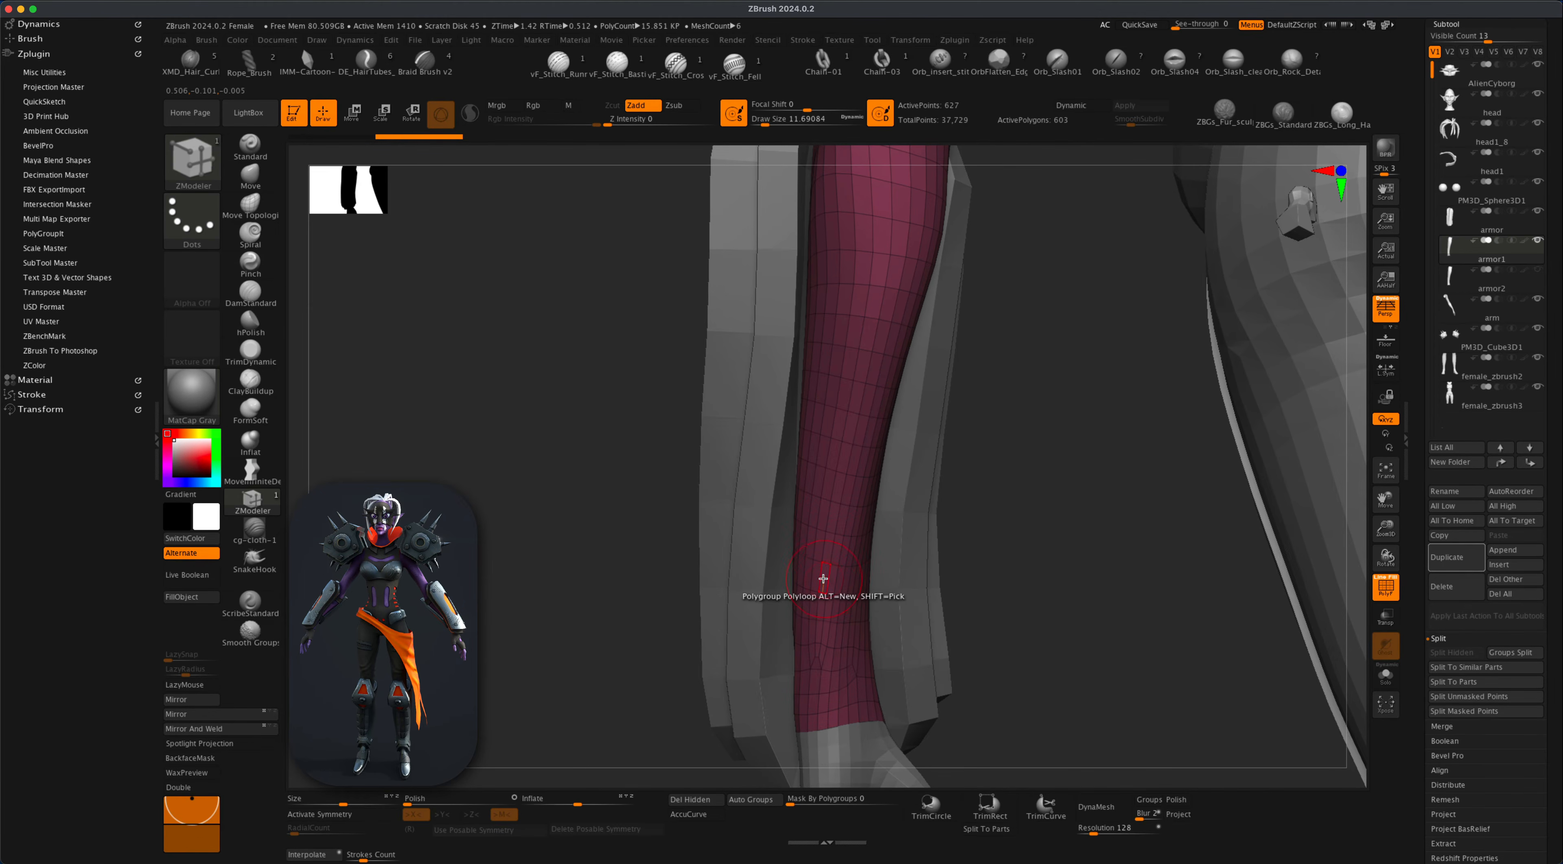
alt+drag(1061, 600, 1100, 522)
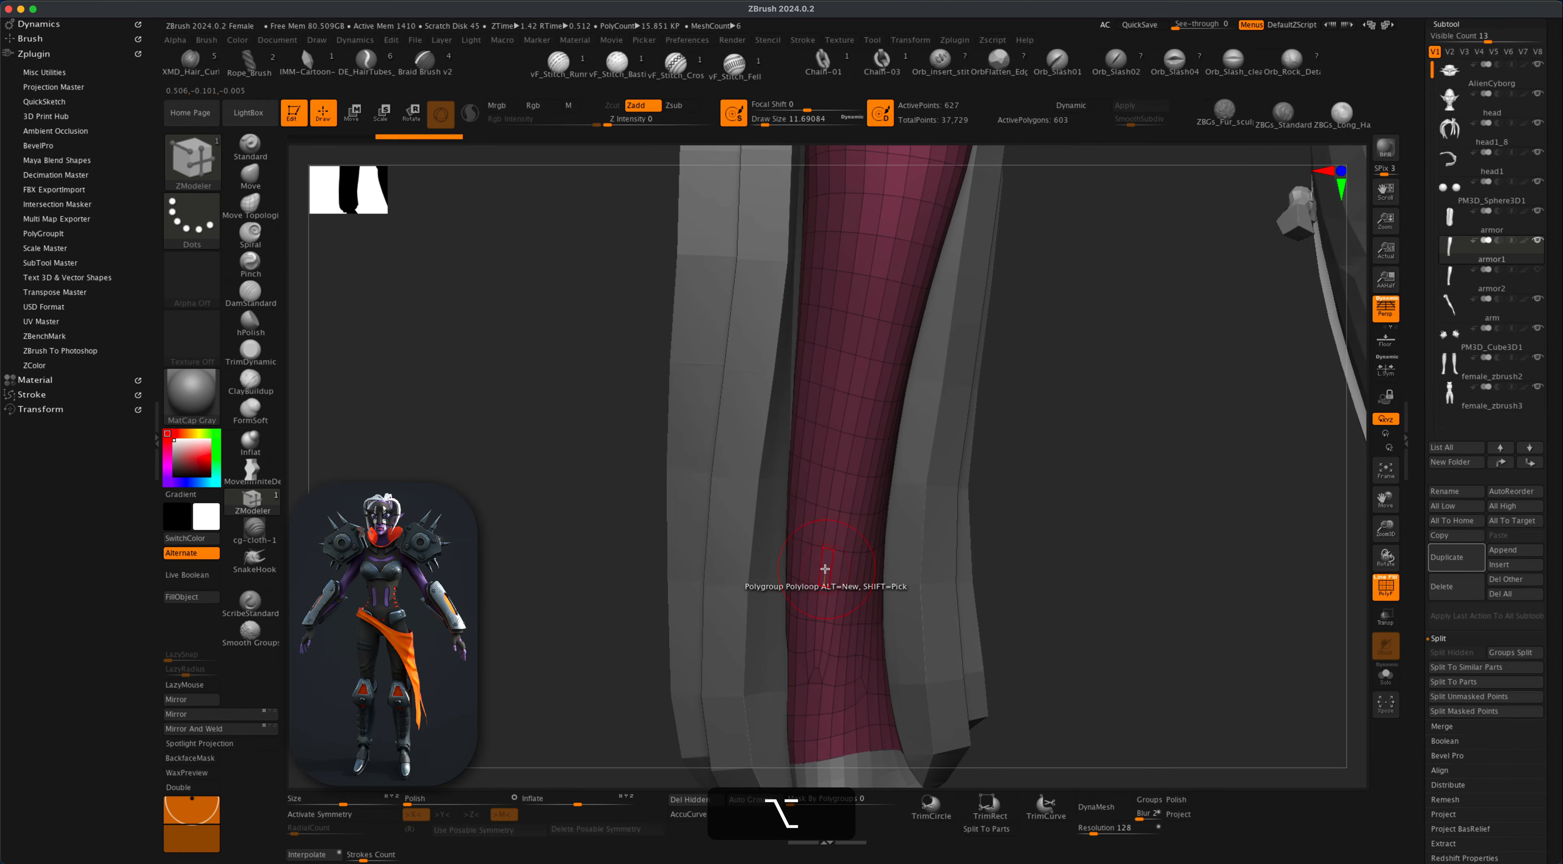
click(823, 567)
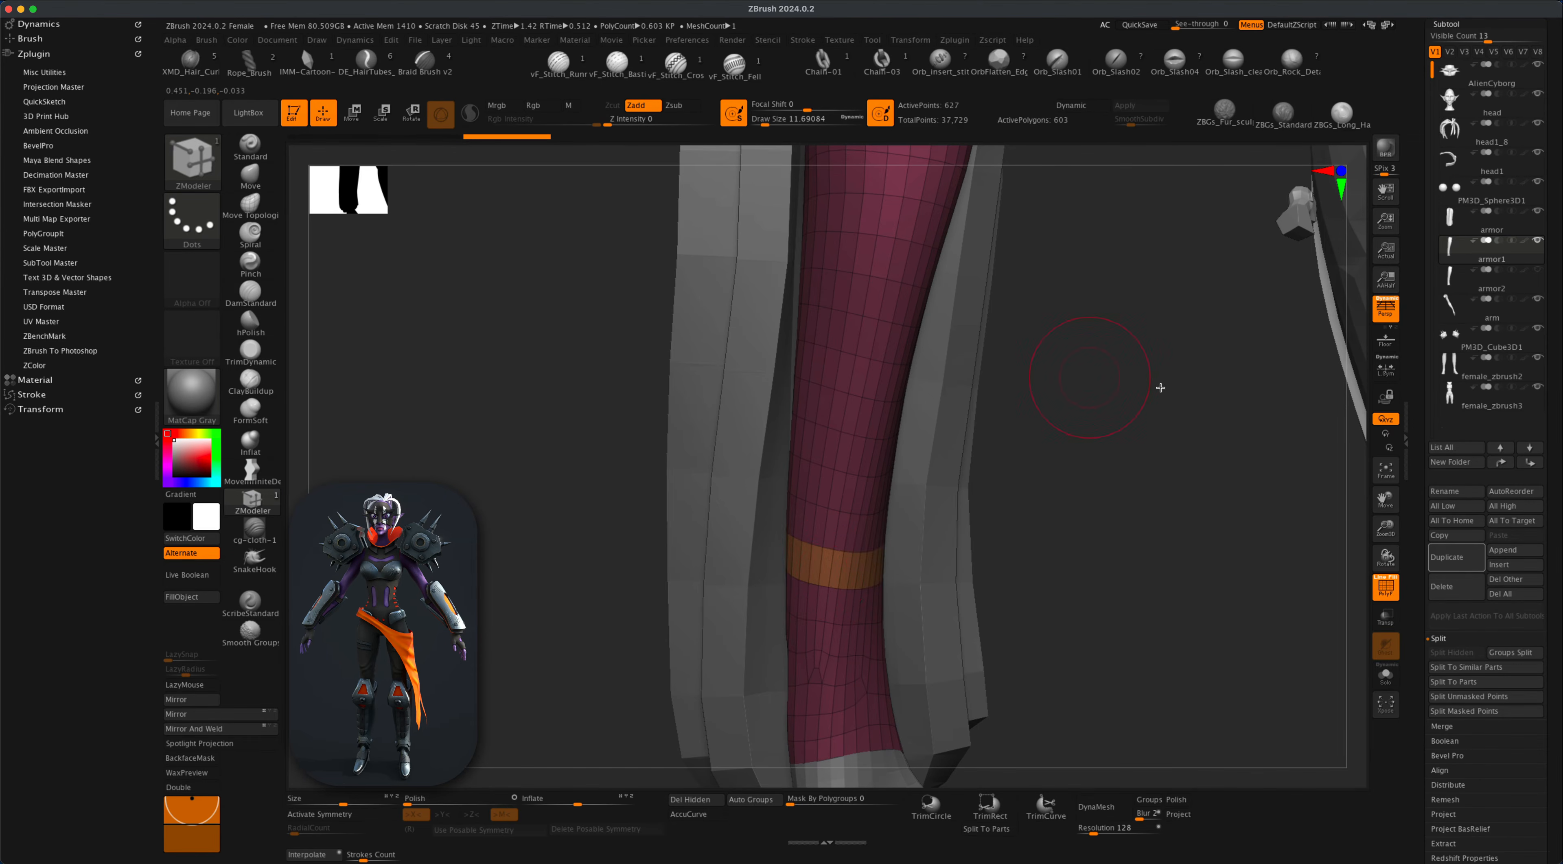
Assign neighbouring polyloops on the sleeve's upper forearm to a second polygroup band below the elbow.
alt+drag(1158, 386, 993, 537)
click(852, 452)
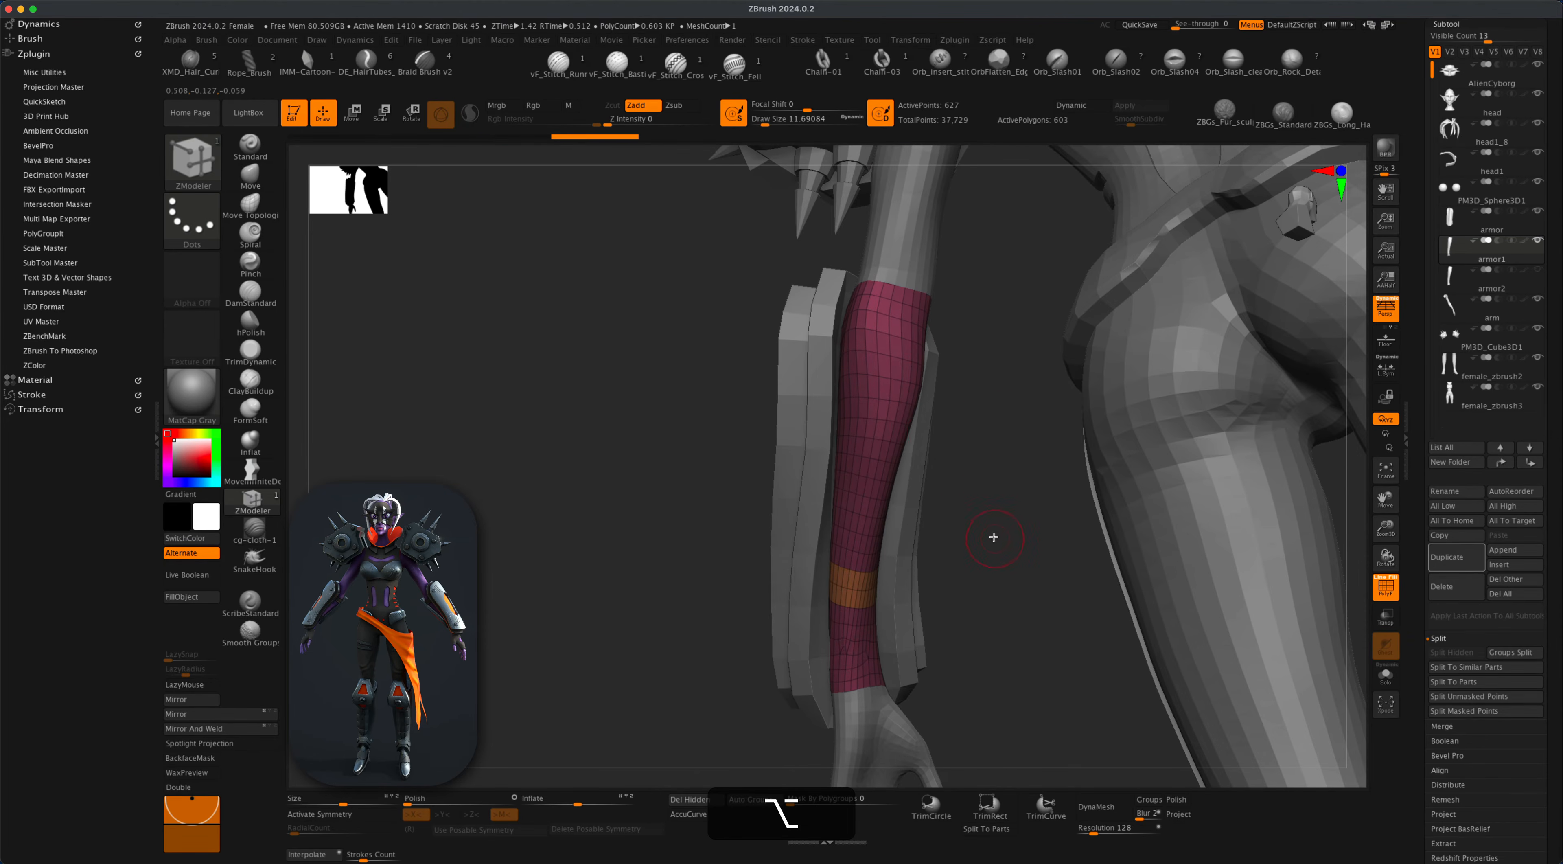
click(872, 386)
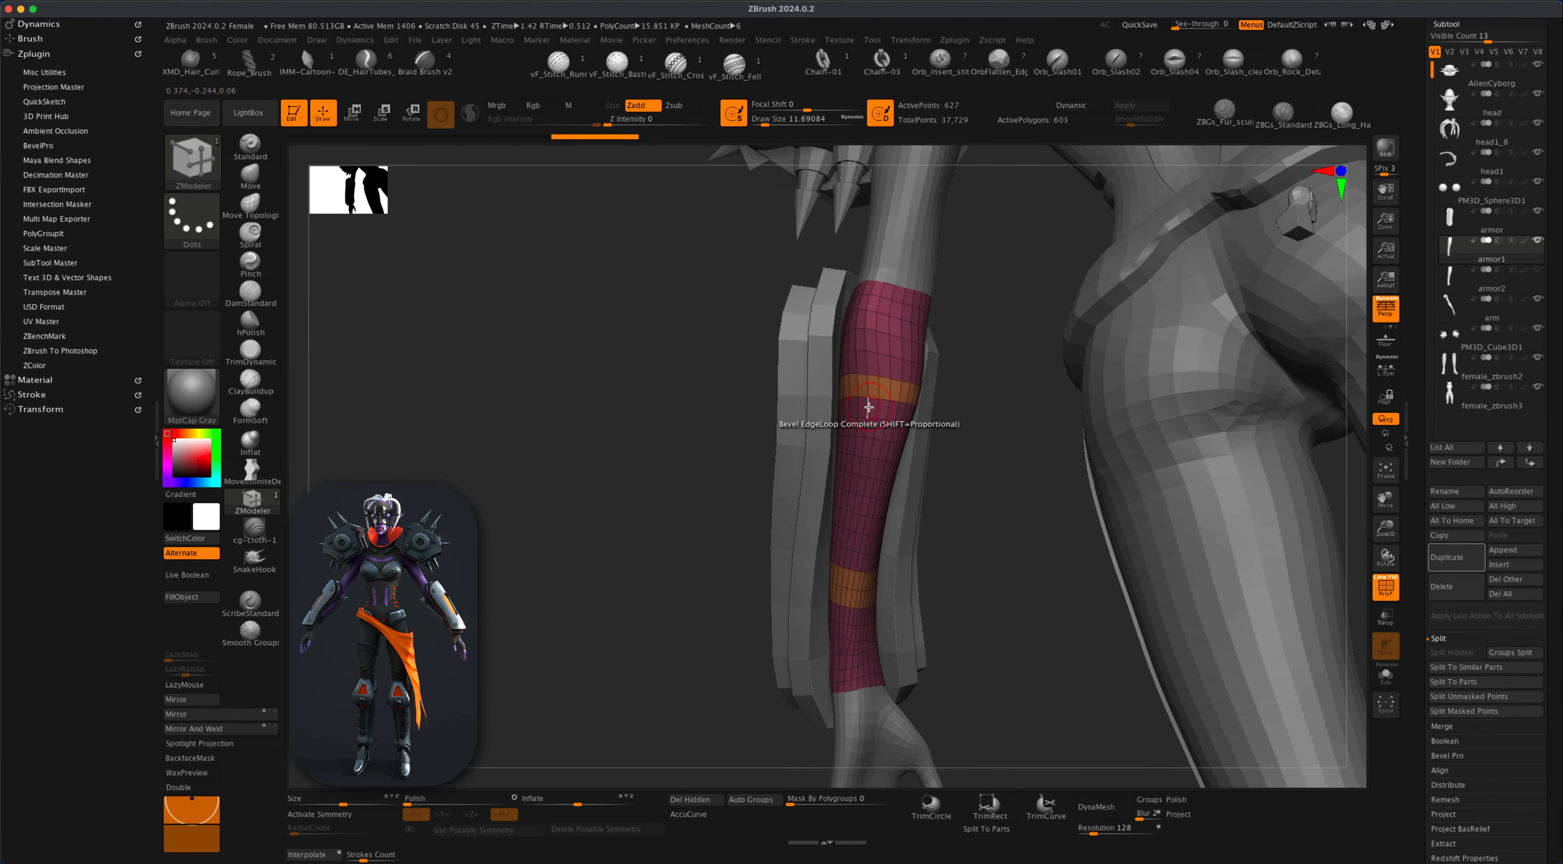
click(869, 364)
Isolate the two polygroup bands and delete the rest of the sleeve's geometry.
alt+drag(991, 516, 975, 569)
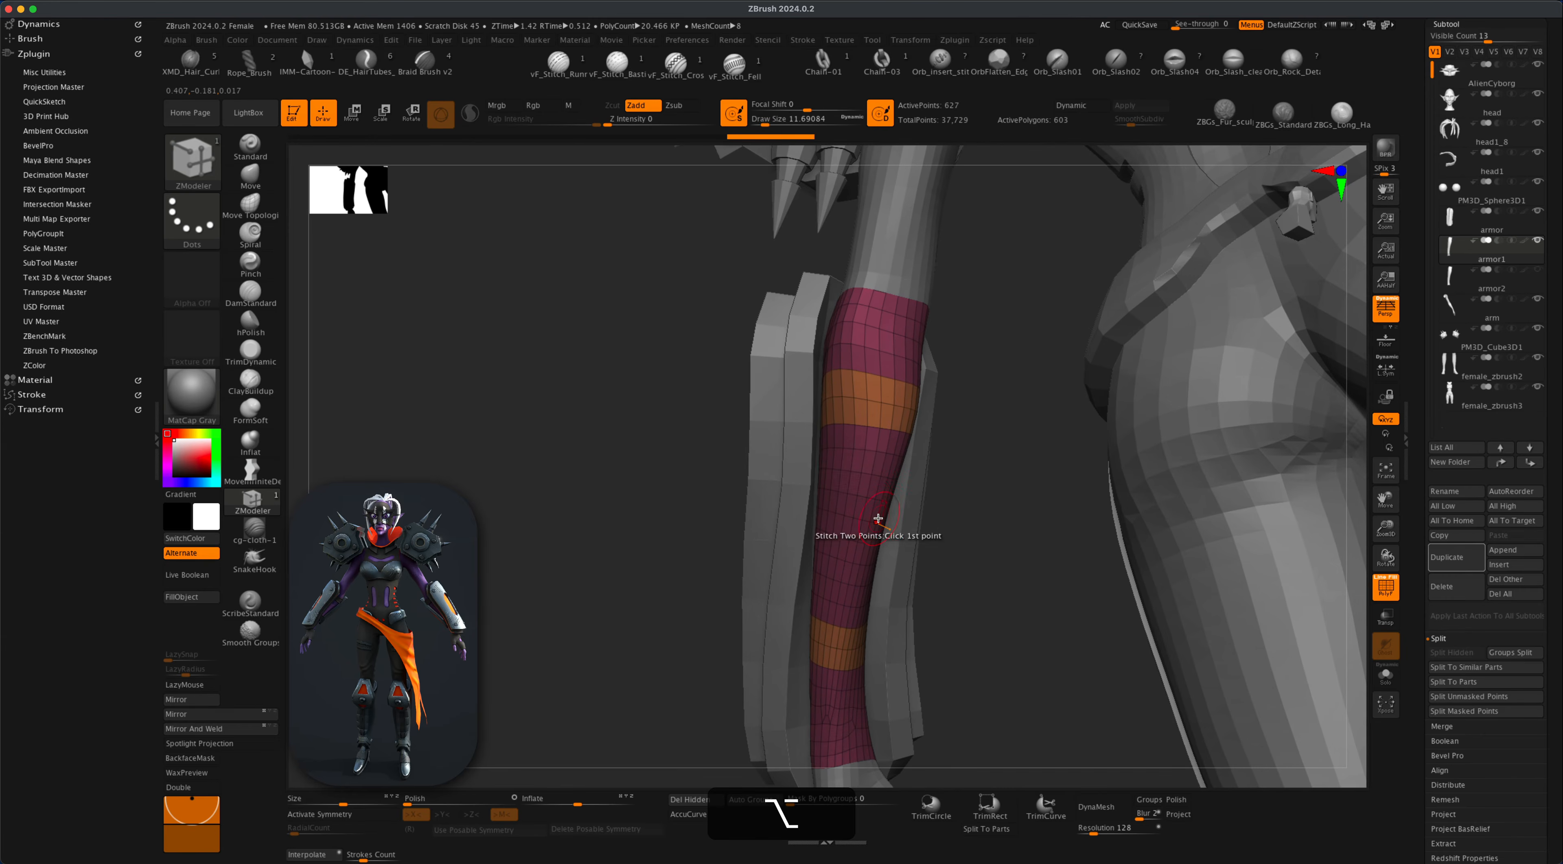
shift+super+click(864, 498)
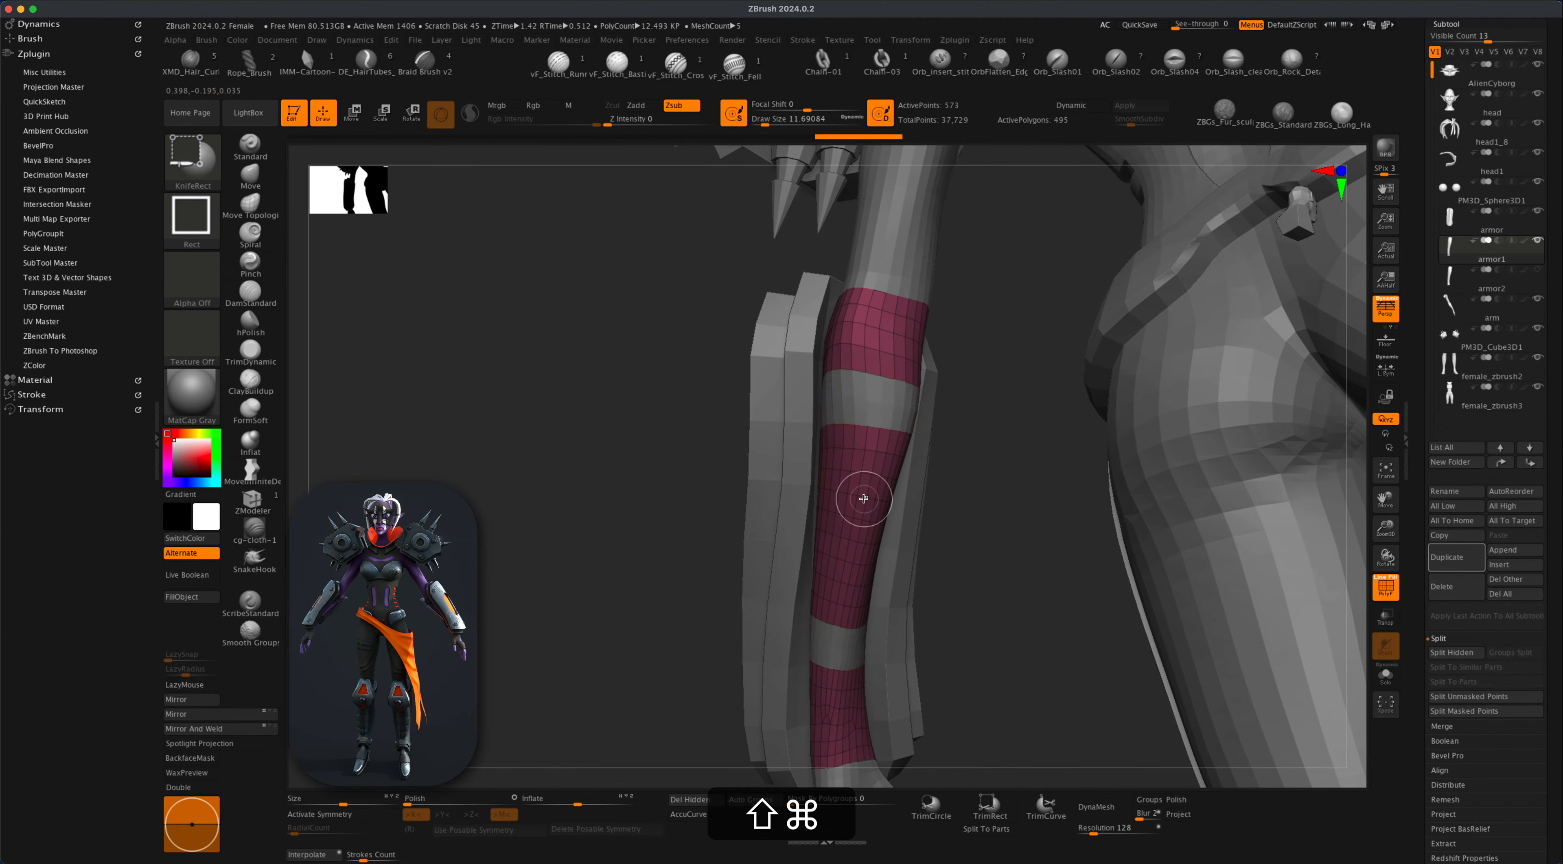
shift+super+click(863, 498)
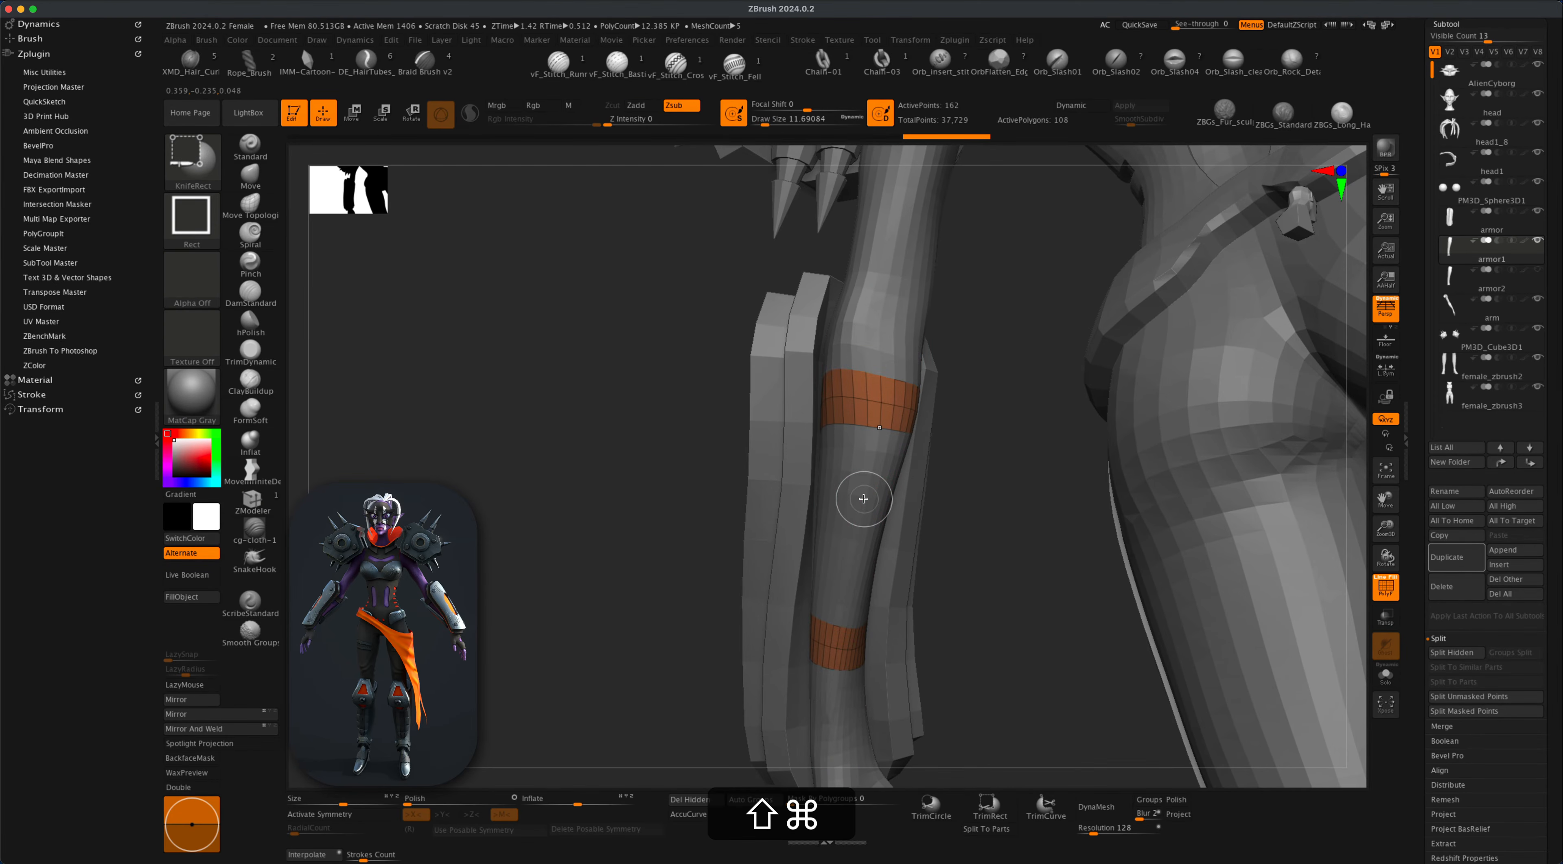
click(697, 800)
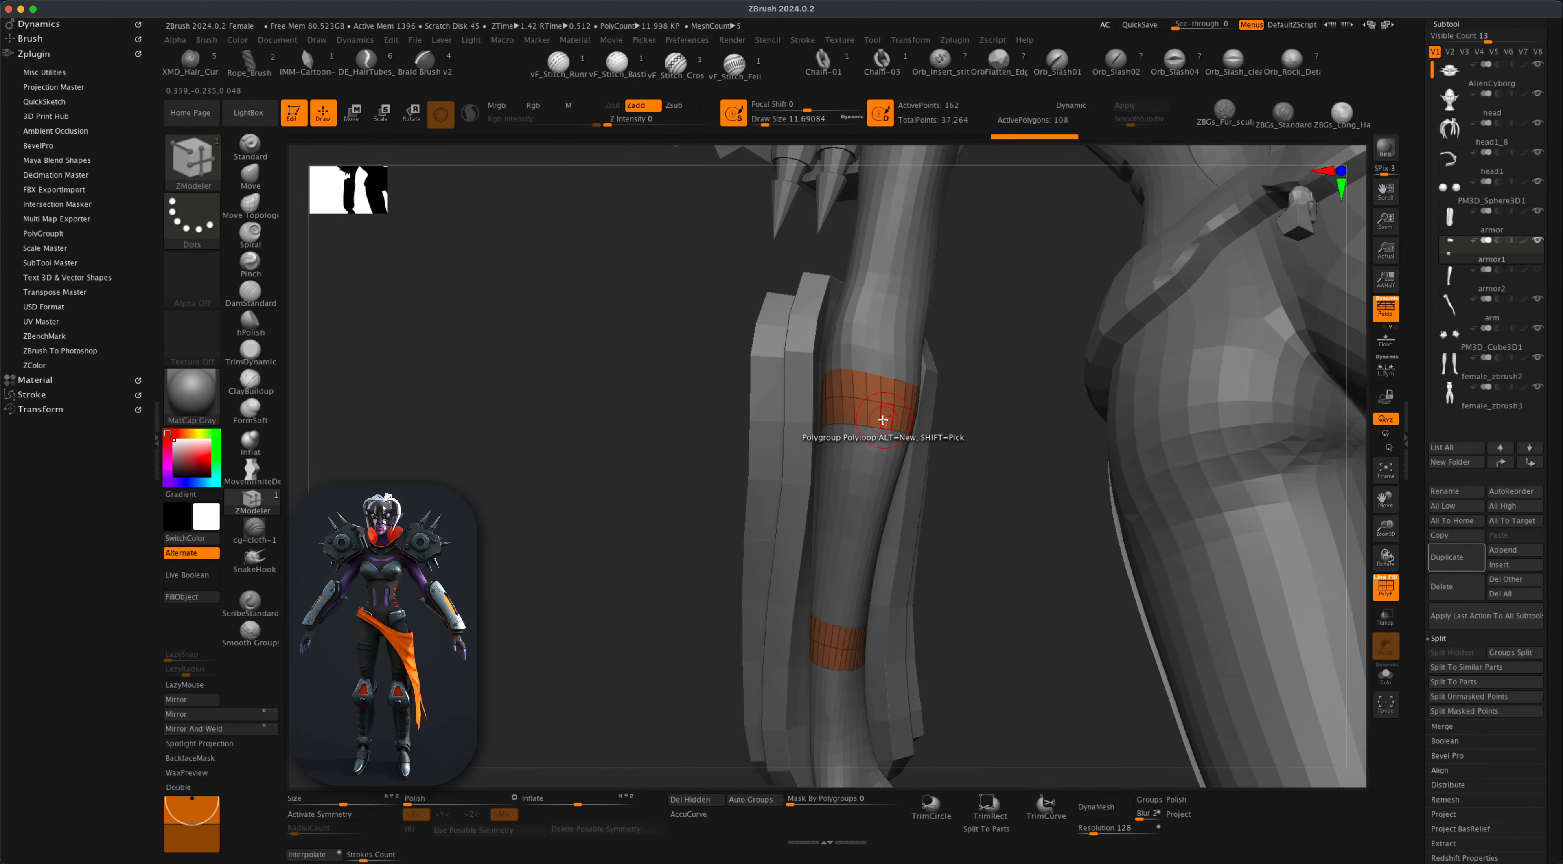
Set the ZModeler polygon action to Extrude with the Polygroup All target and extrude both bands outward into thick rings around the forearm.
key(space)
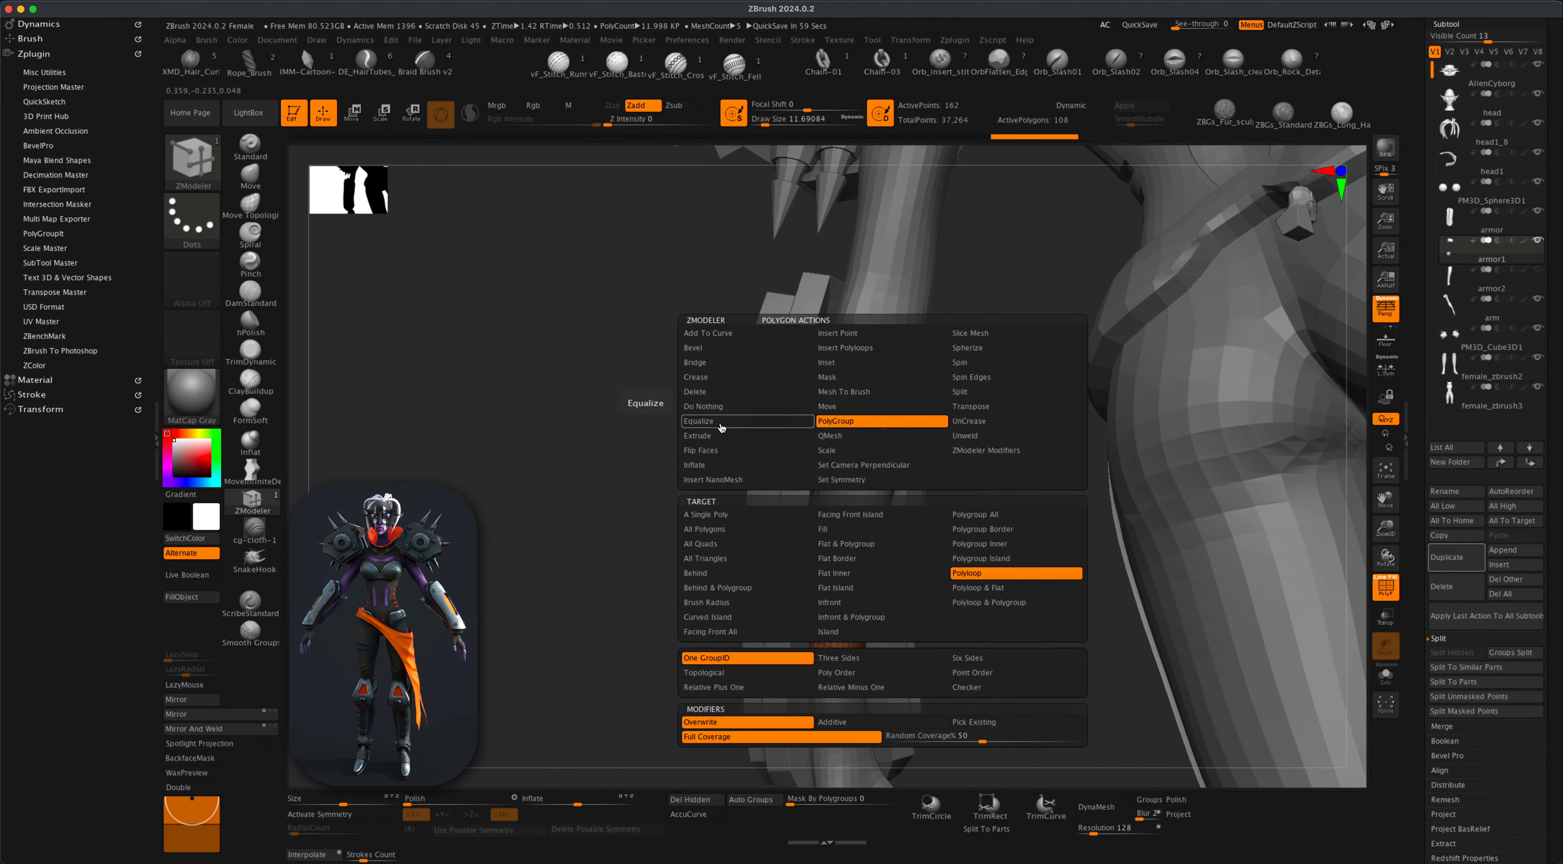
click(782, 435)
click(977, 529)
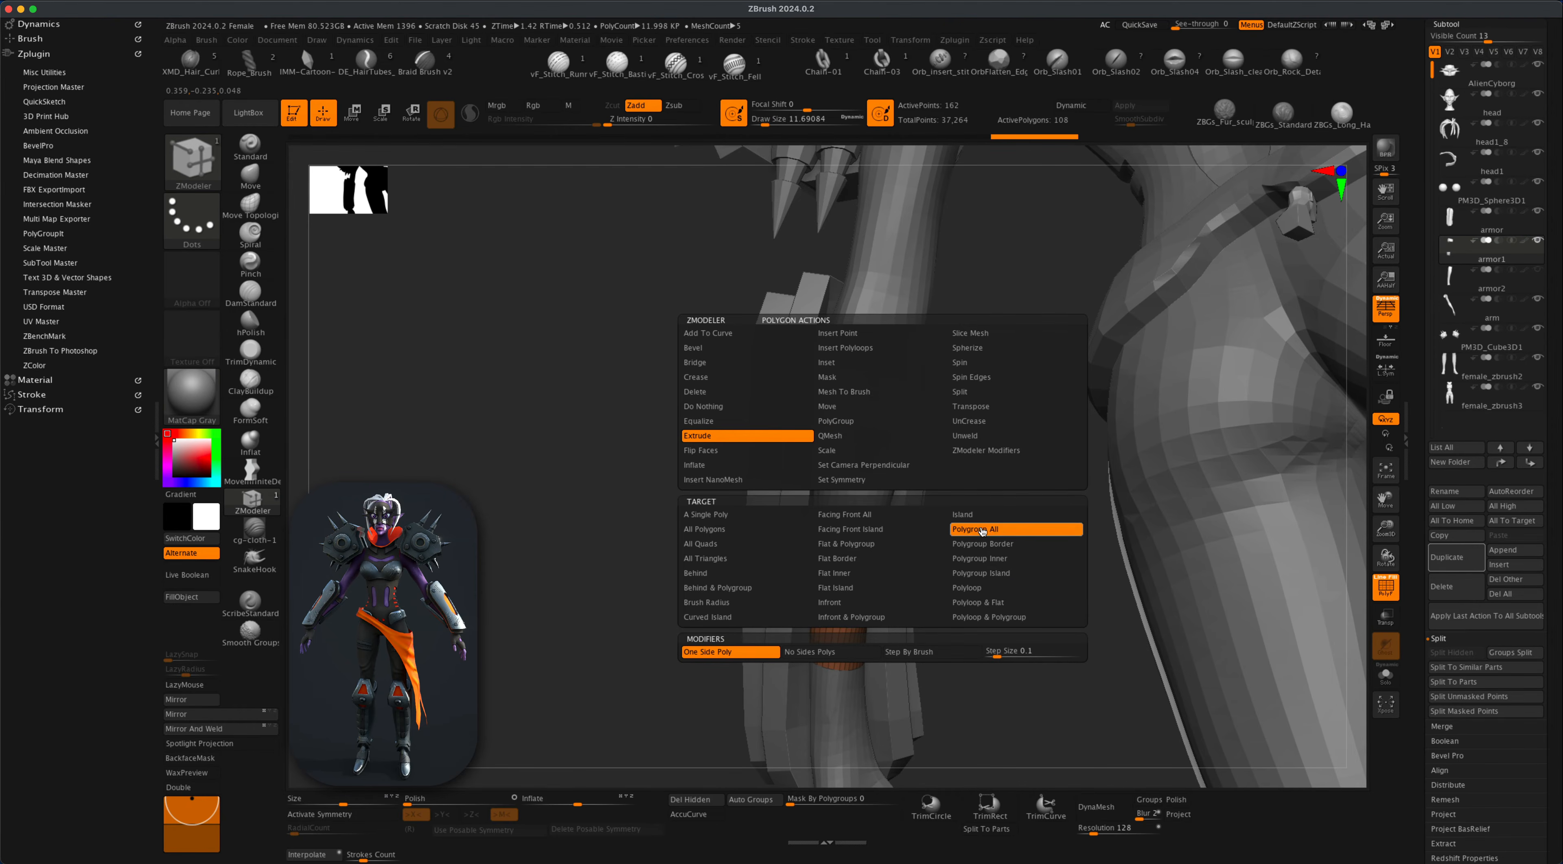
drag(889, 412, 989, 434)
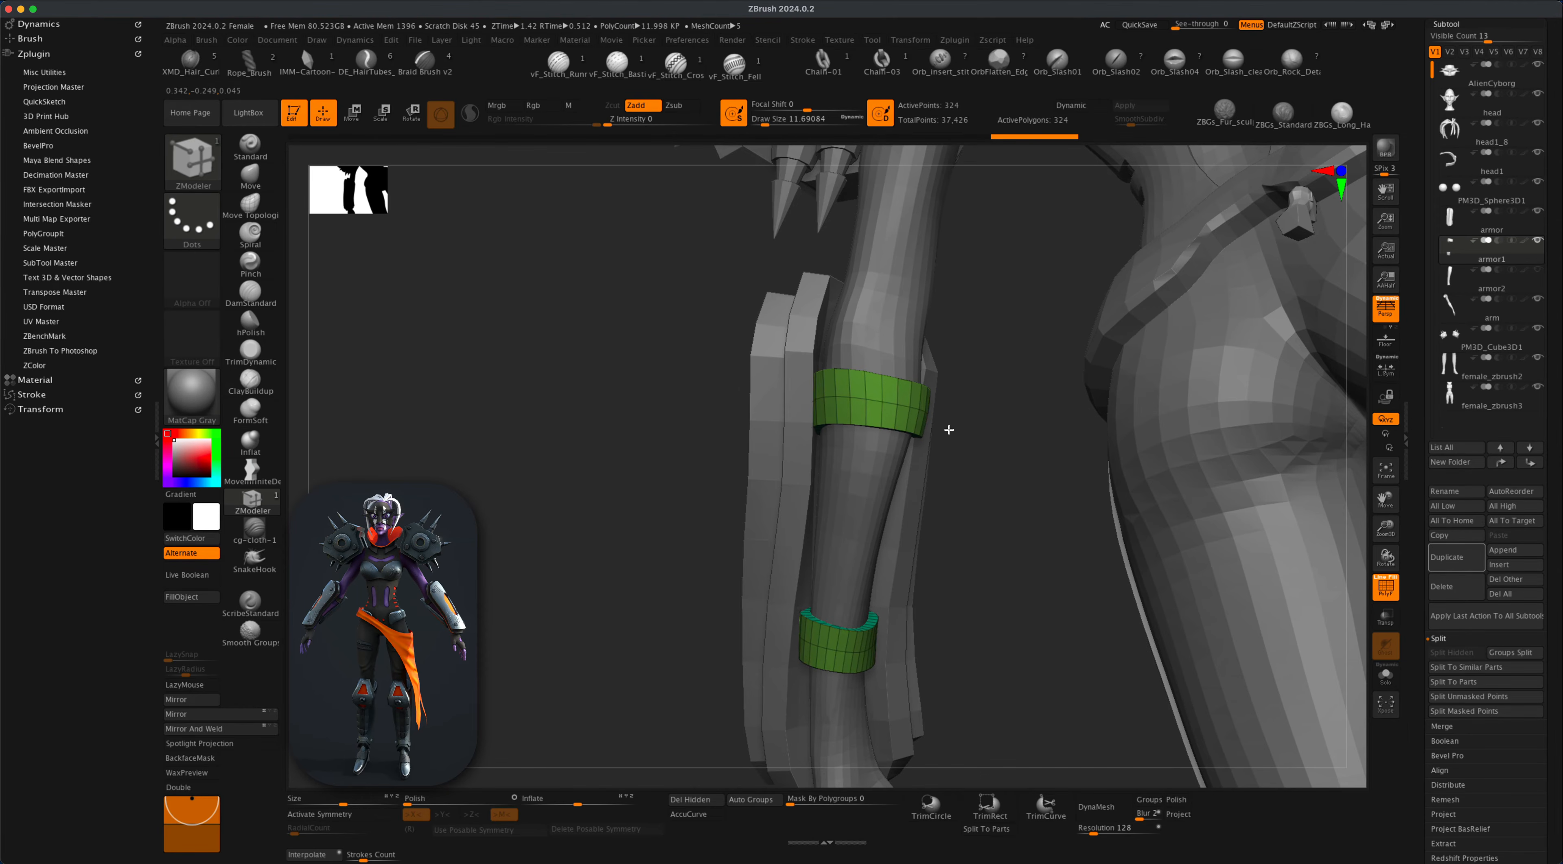
drag(947, 430, 985, 511)
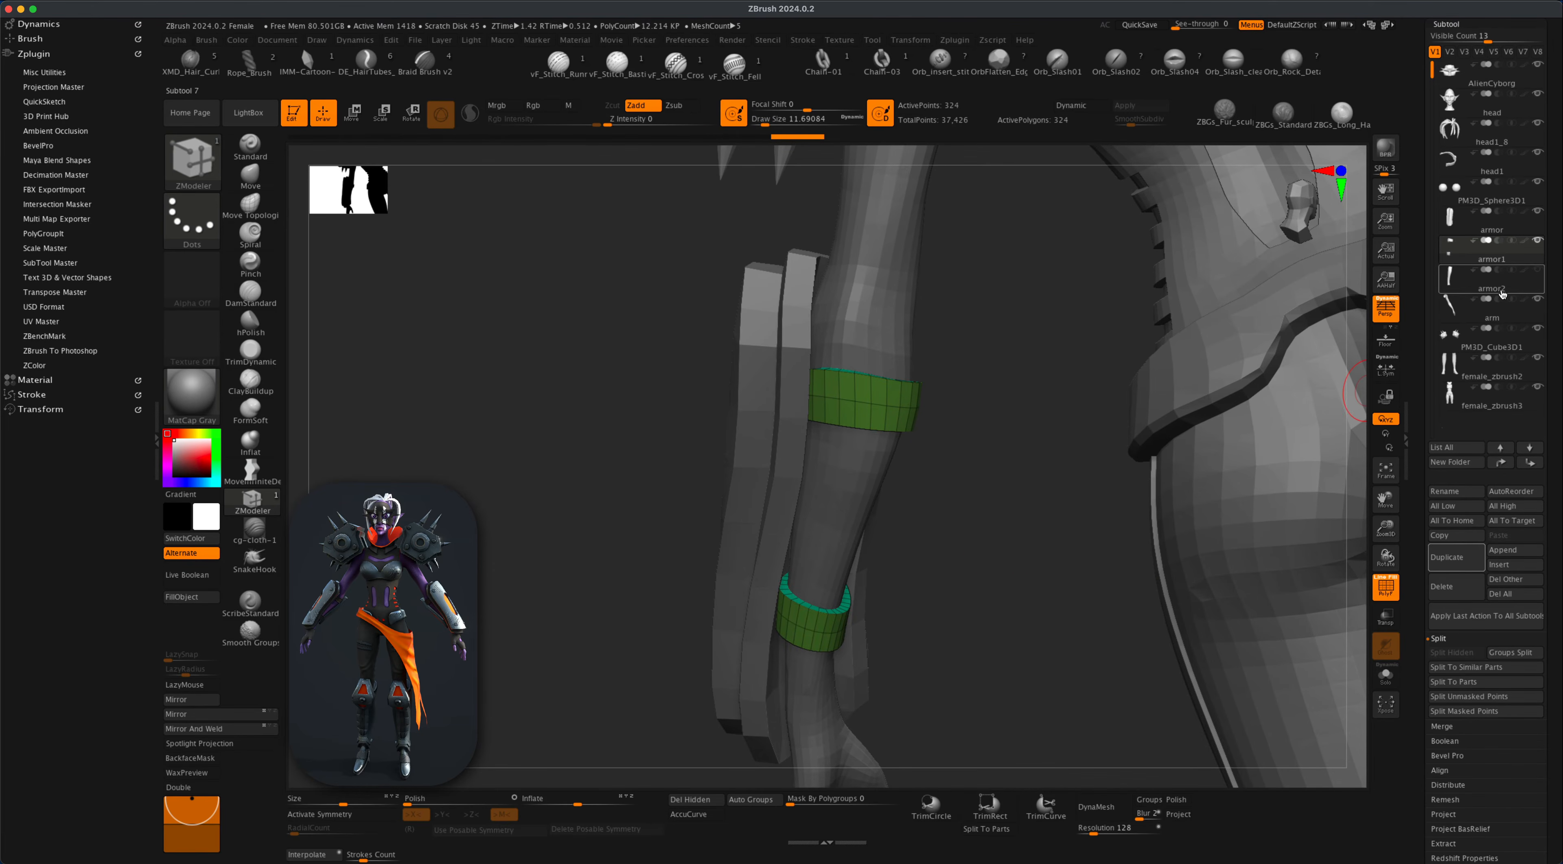
Switch to the armor subtool and mark a long panel of polygons in the middle of the outer forearm plate as a temporary polygroup.
click(1534, 233)
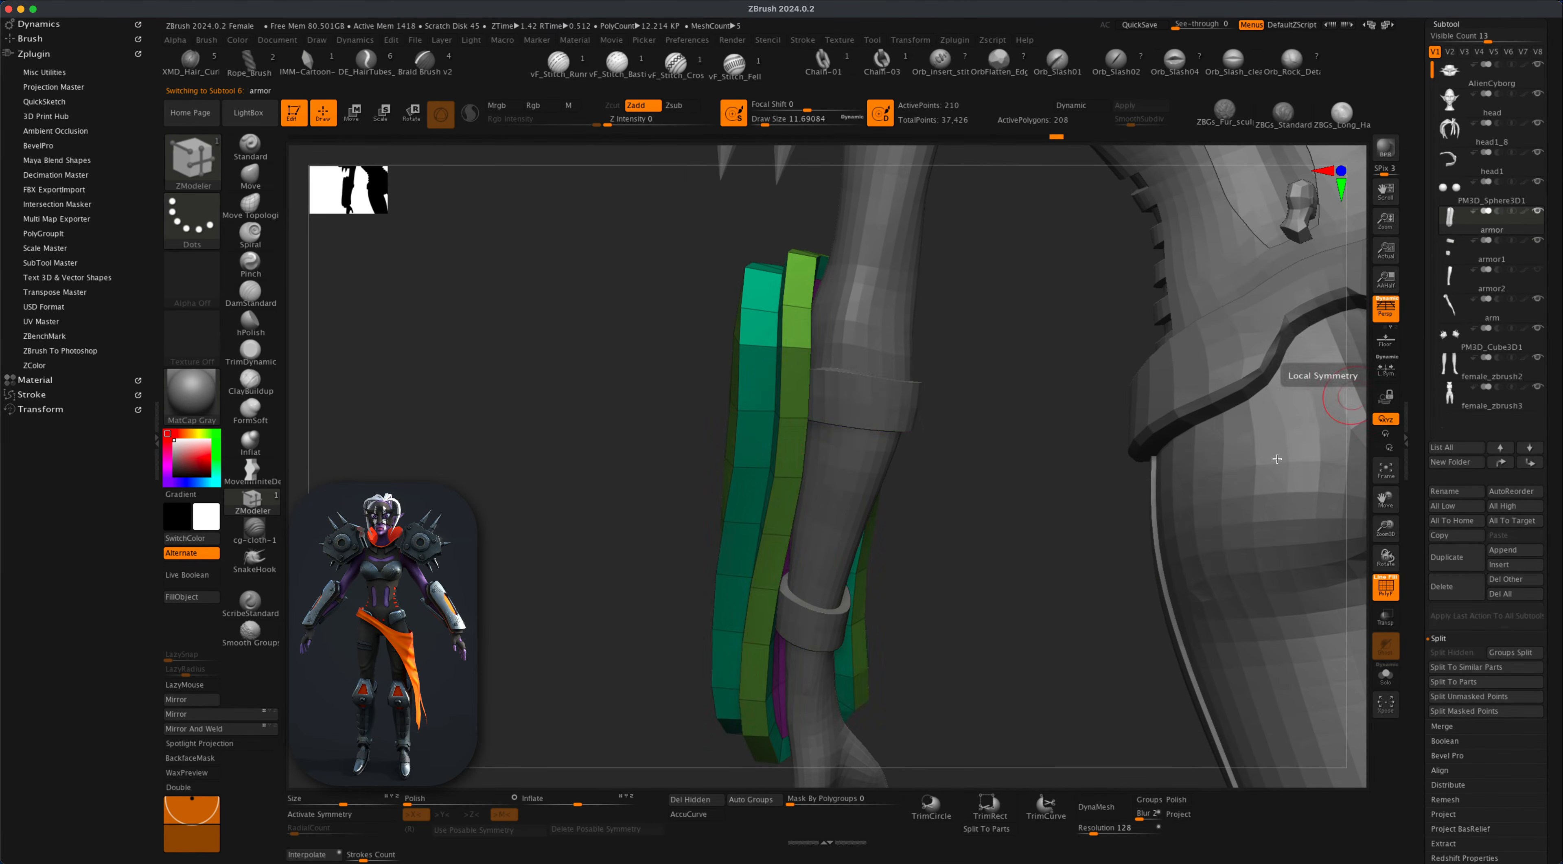
alt+drag(1092, 582, 962, 616)
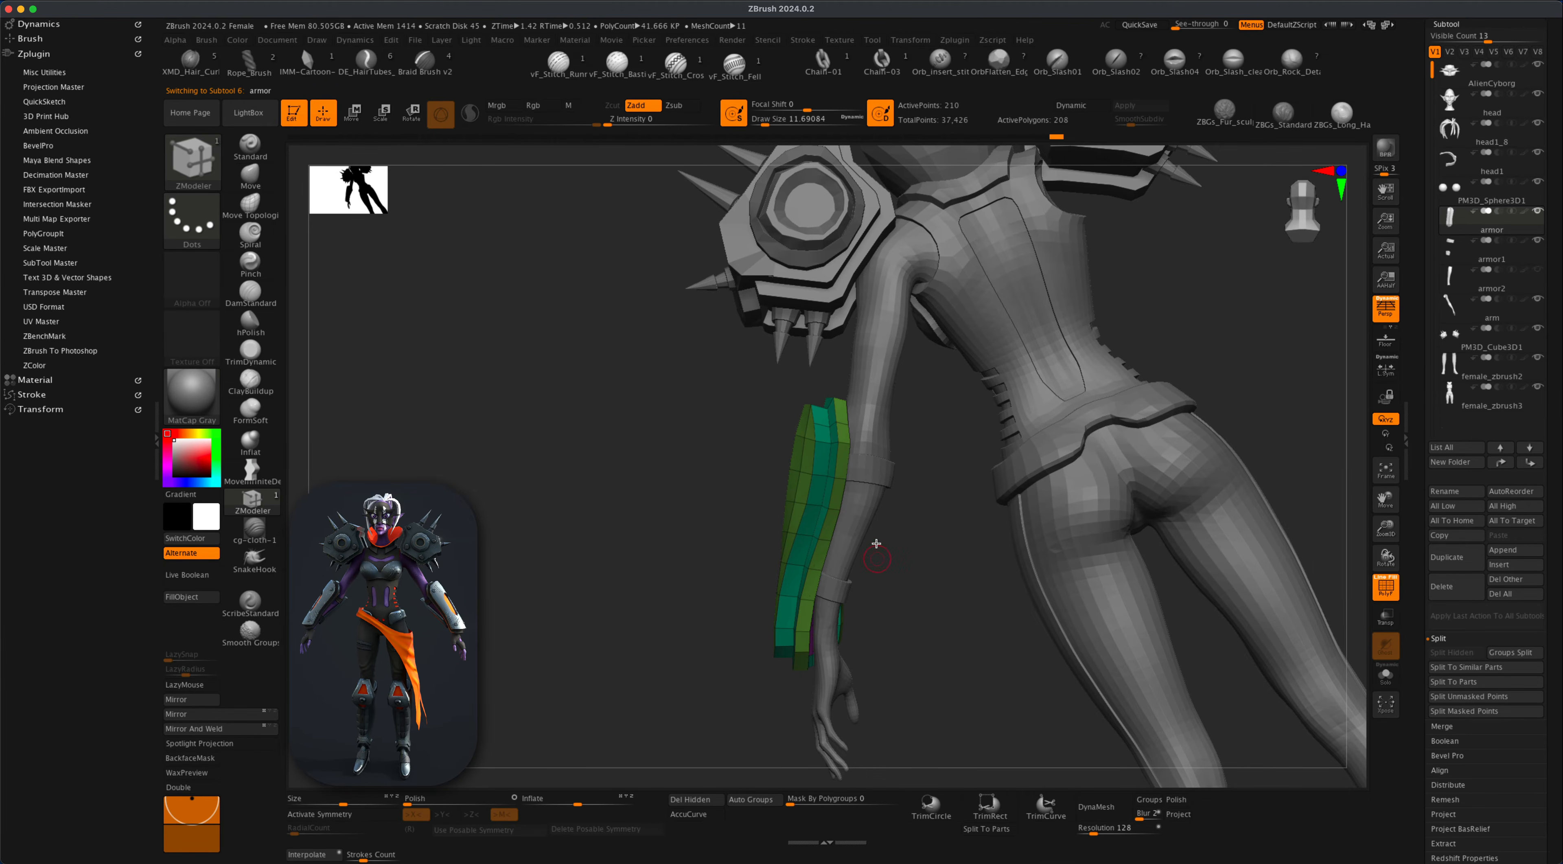
drag(900, 609, 1190, 613)
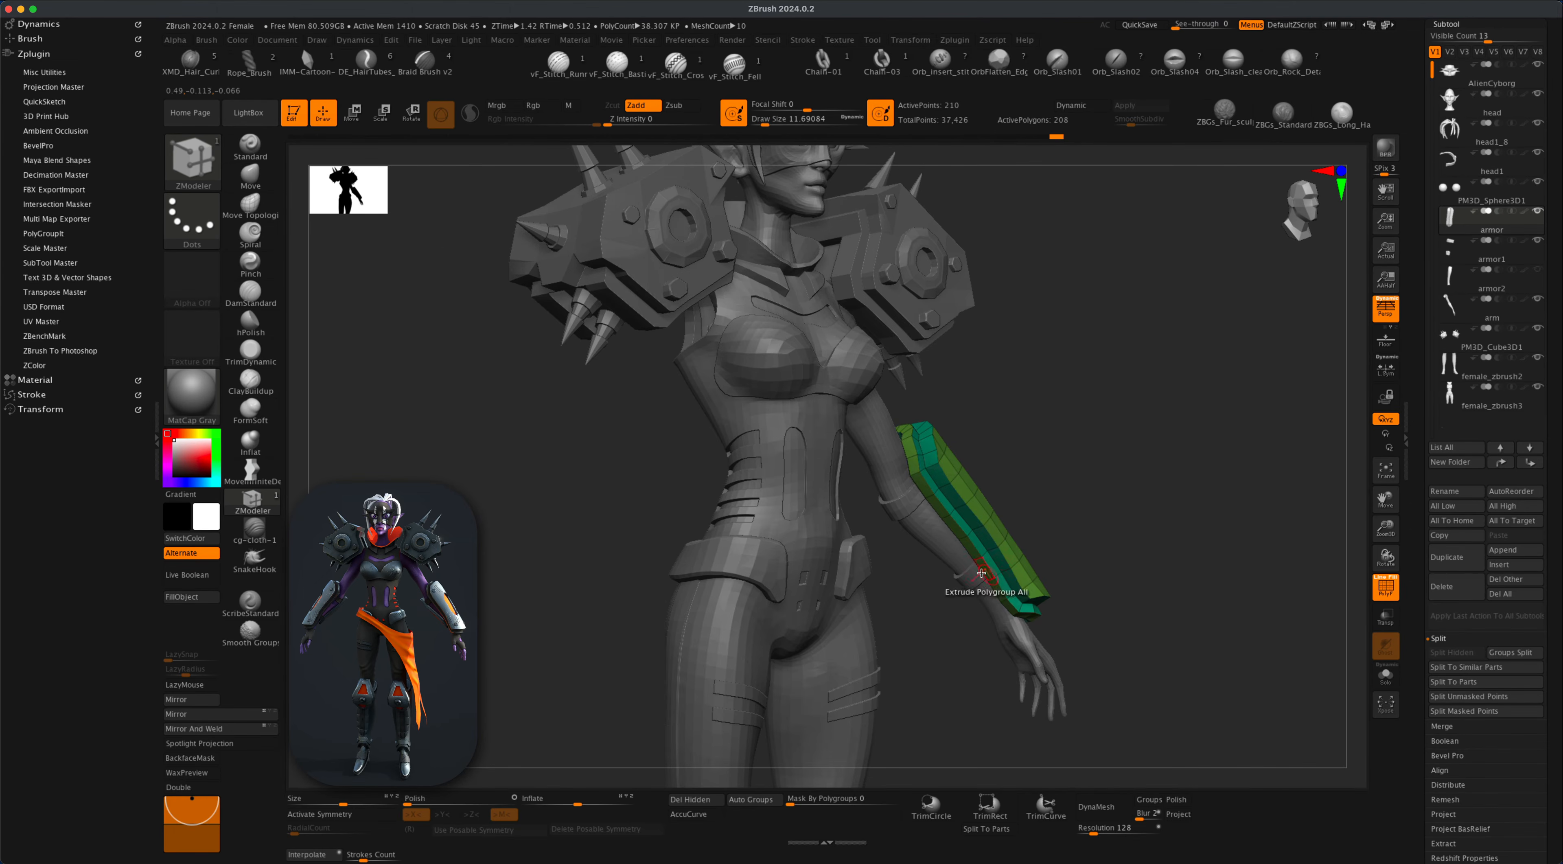
alt+drag(1098, 563, 1133, 587)
drag(1195, 548, 1069, 498)
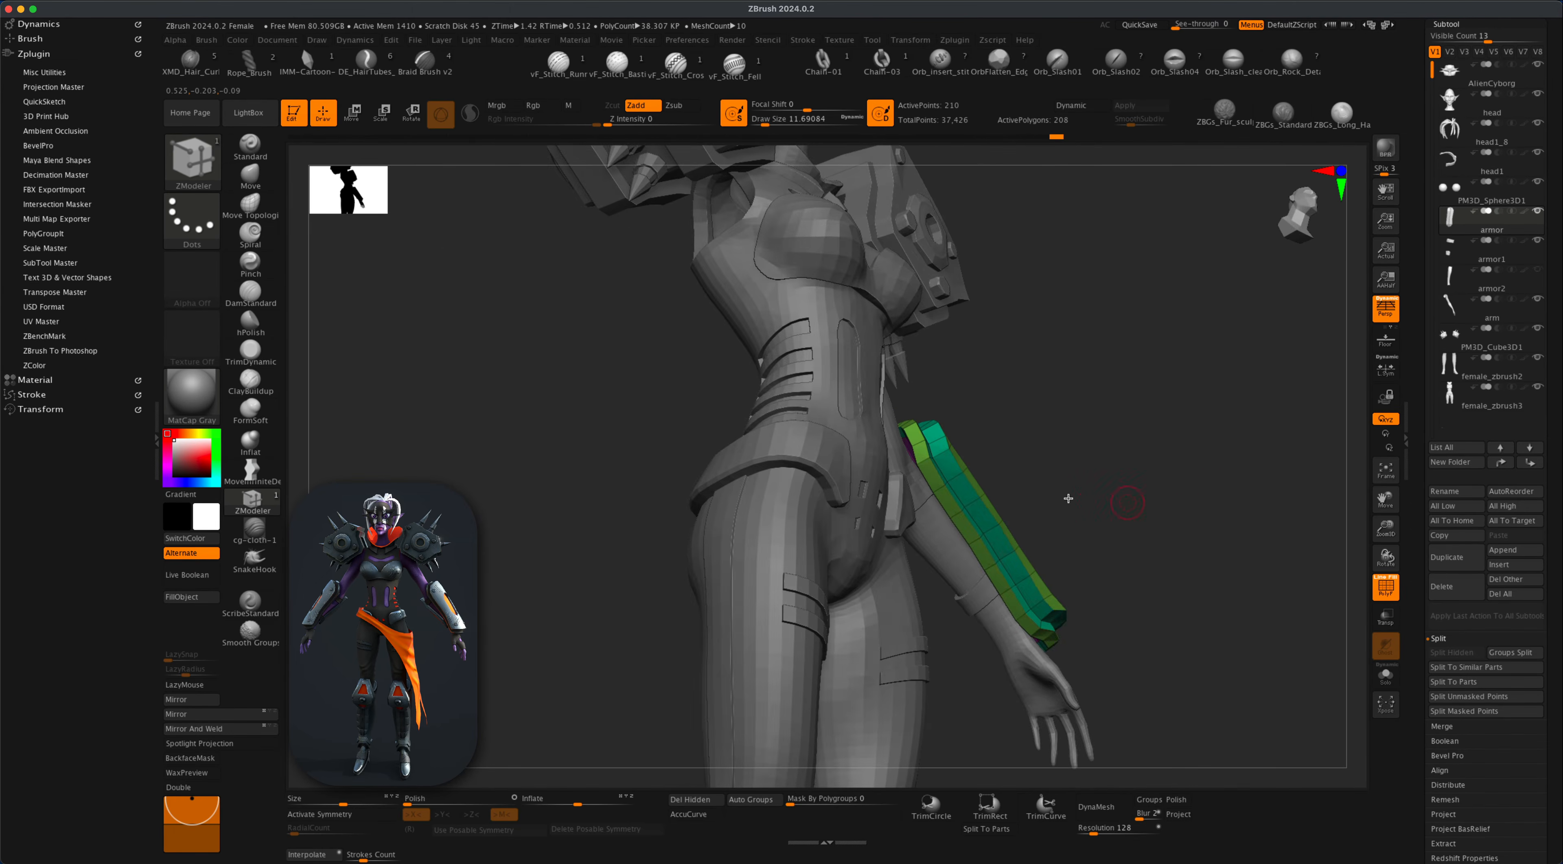
drag(1096, 561, 879, 581)
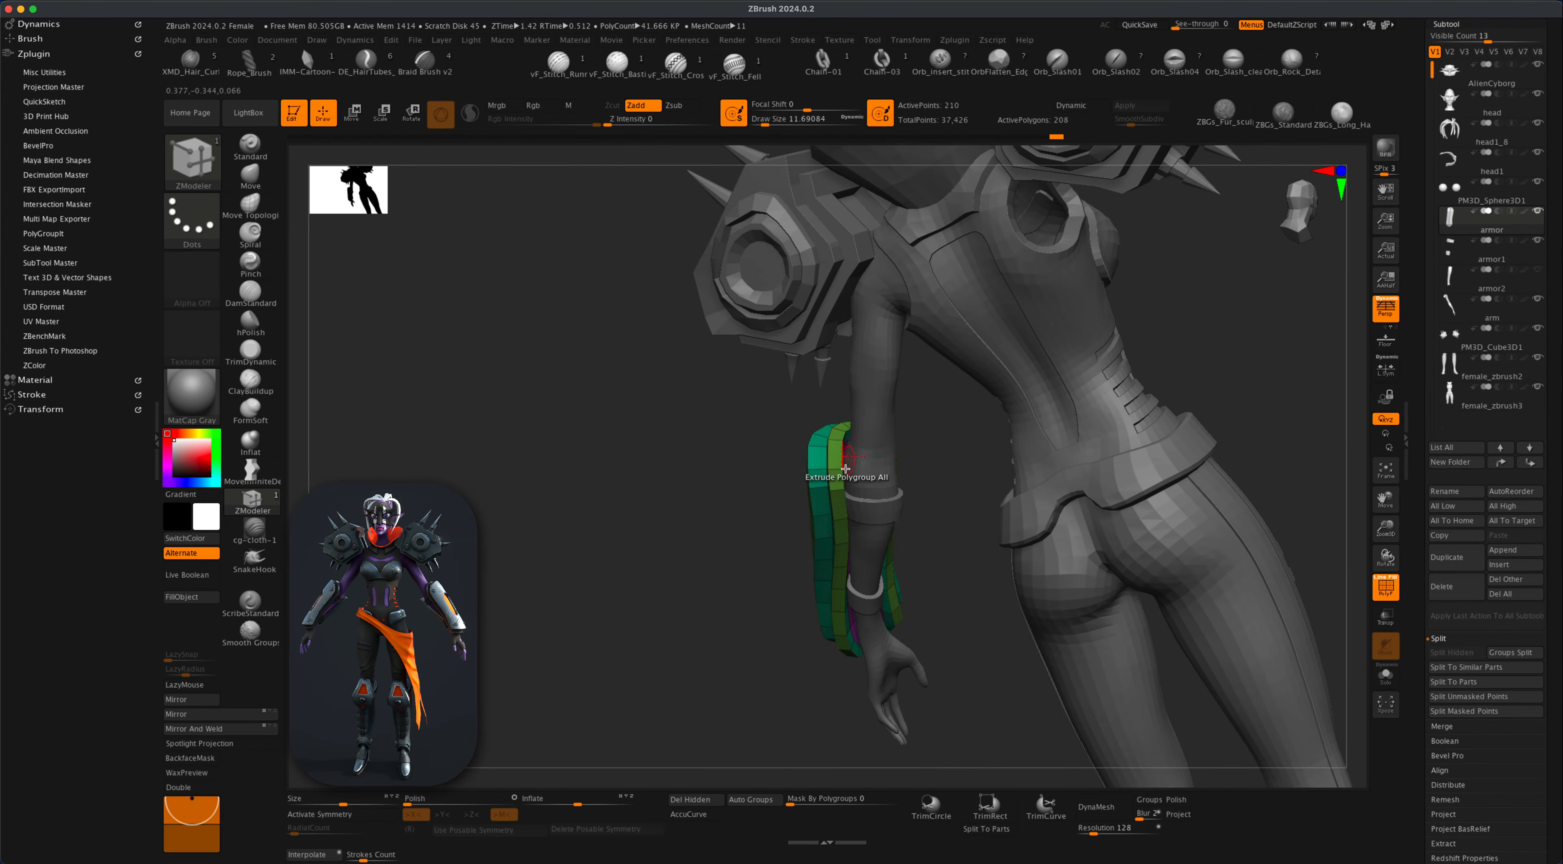
drag(744, 613, 815, 473)
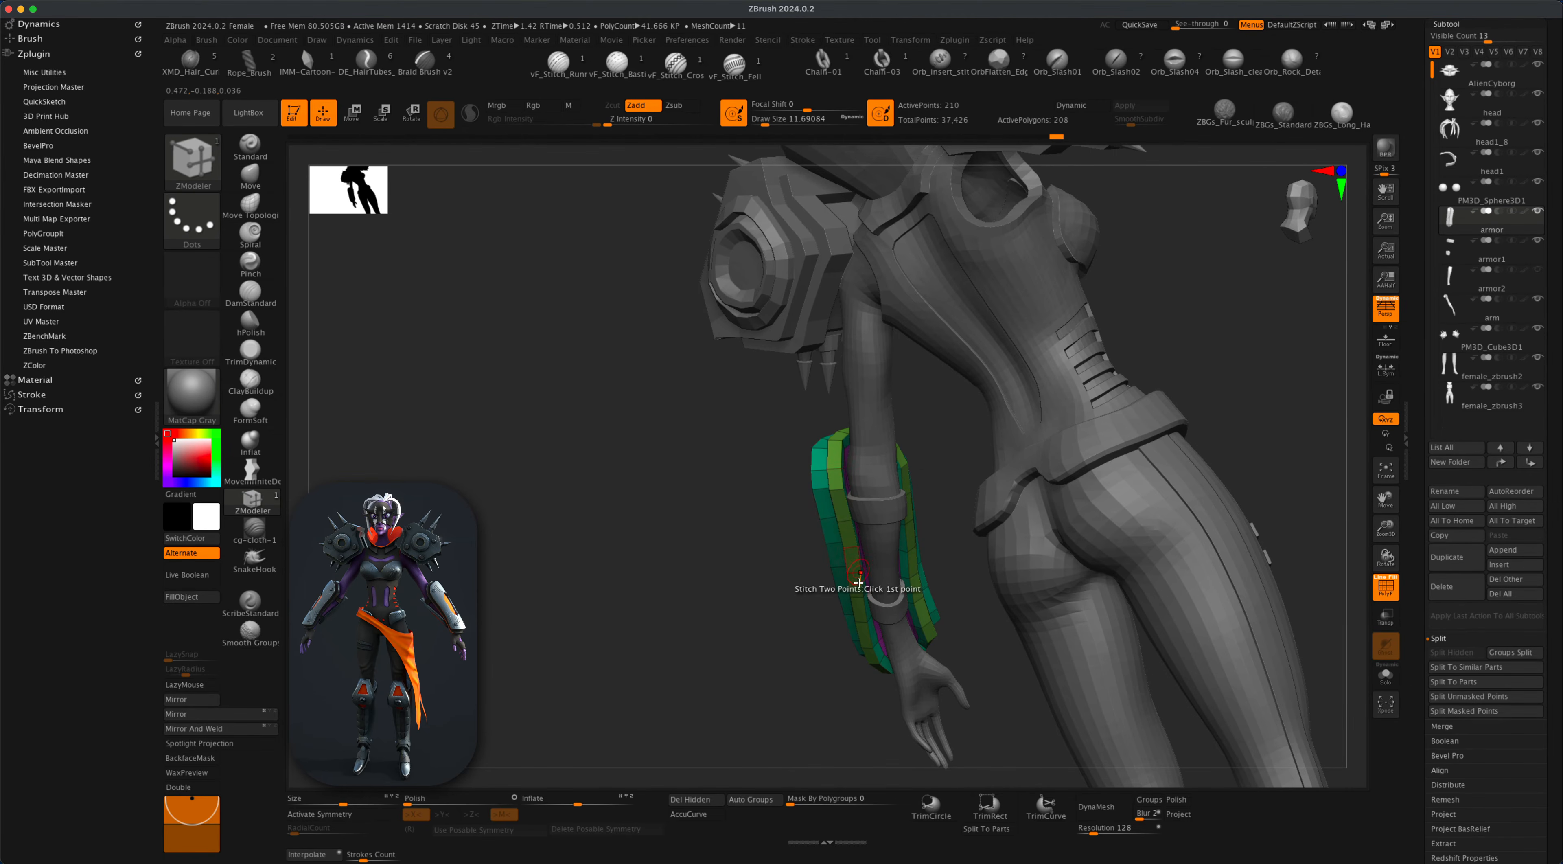
drag(766, 649, 1014, 582)
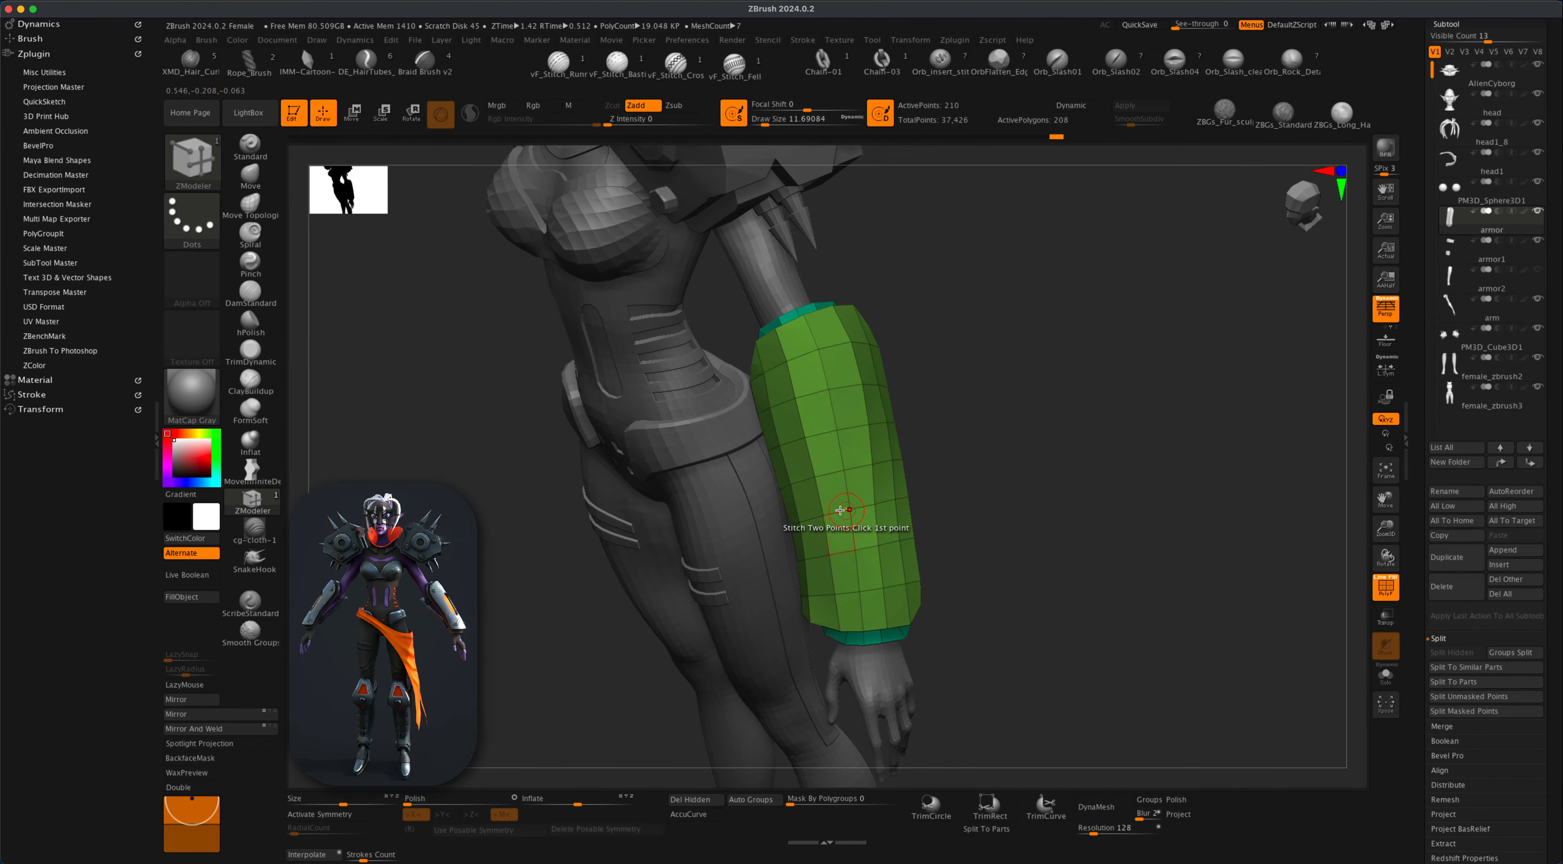
alt+drag(832, 492, 840, 525)
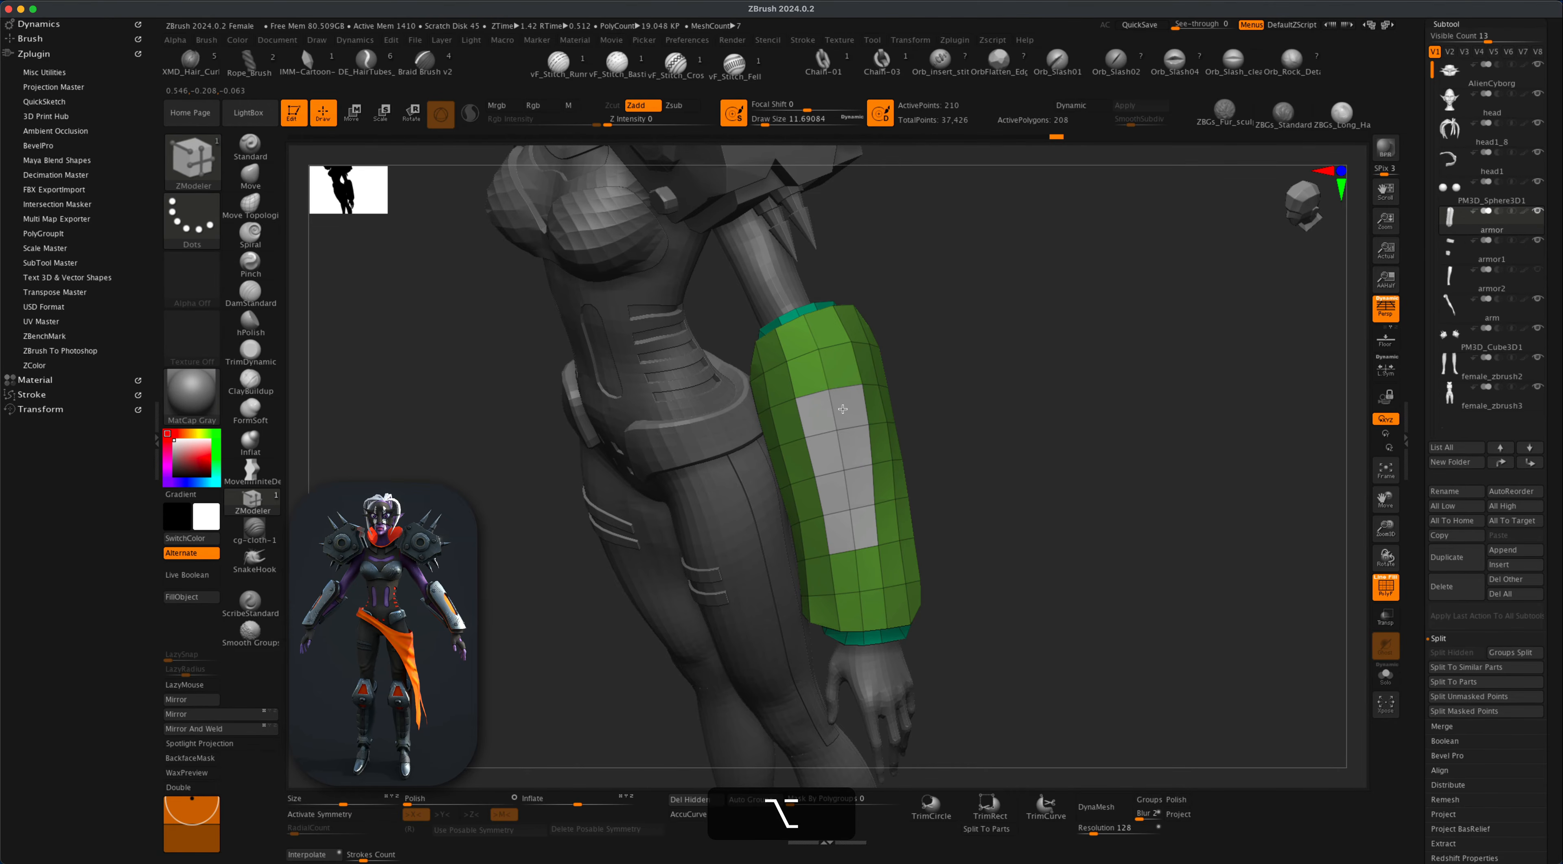
Smooth the corners at both ends of the marked panel on the outer forearm plate into a rounded oval.
alt+drag(977, 448, 1001, 525)
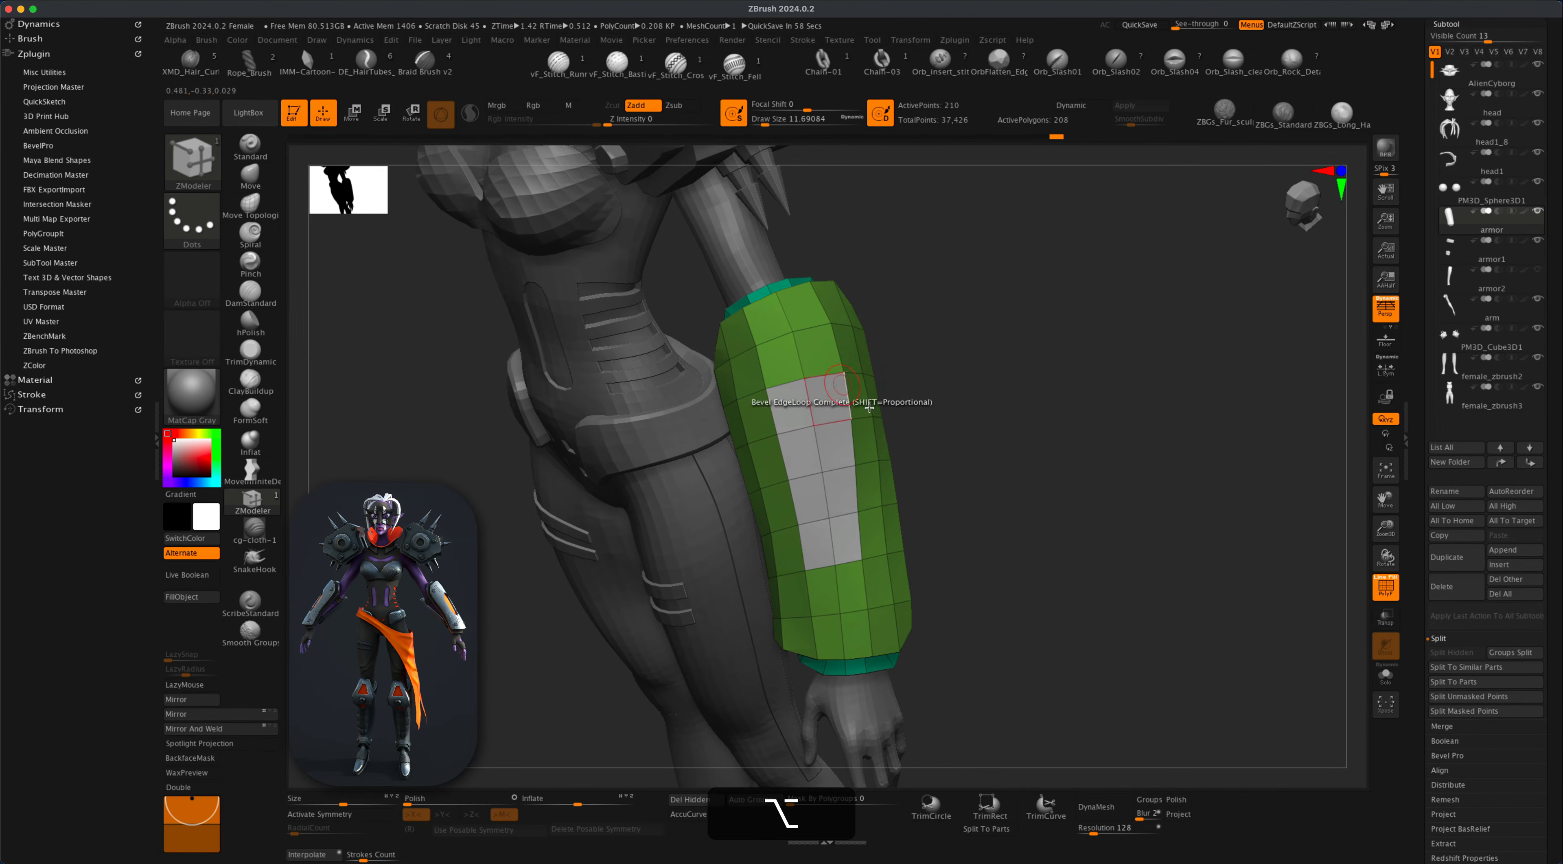
key(shift)
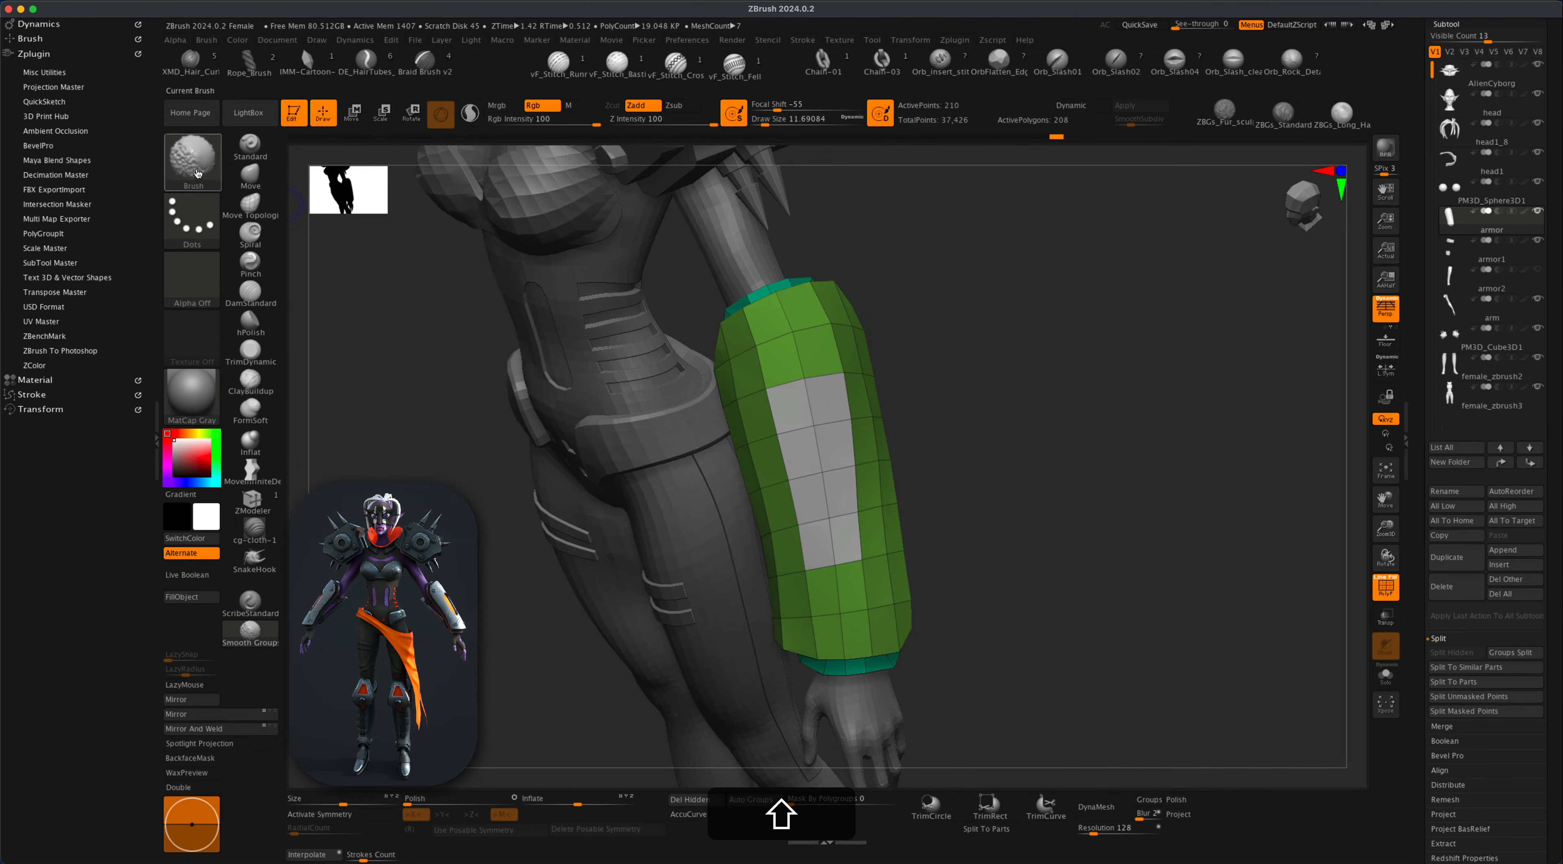
shift+drag(776, 383, 804, 380)
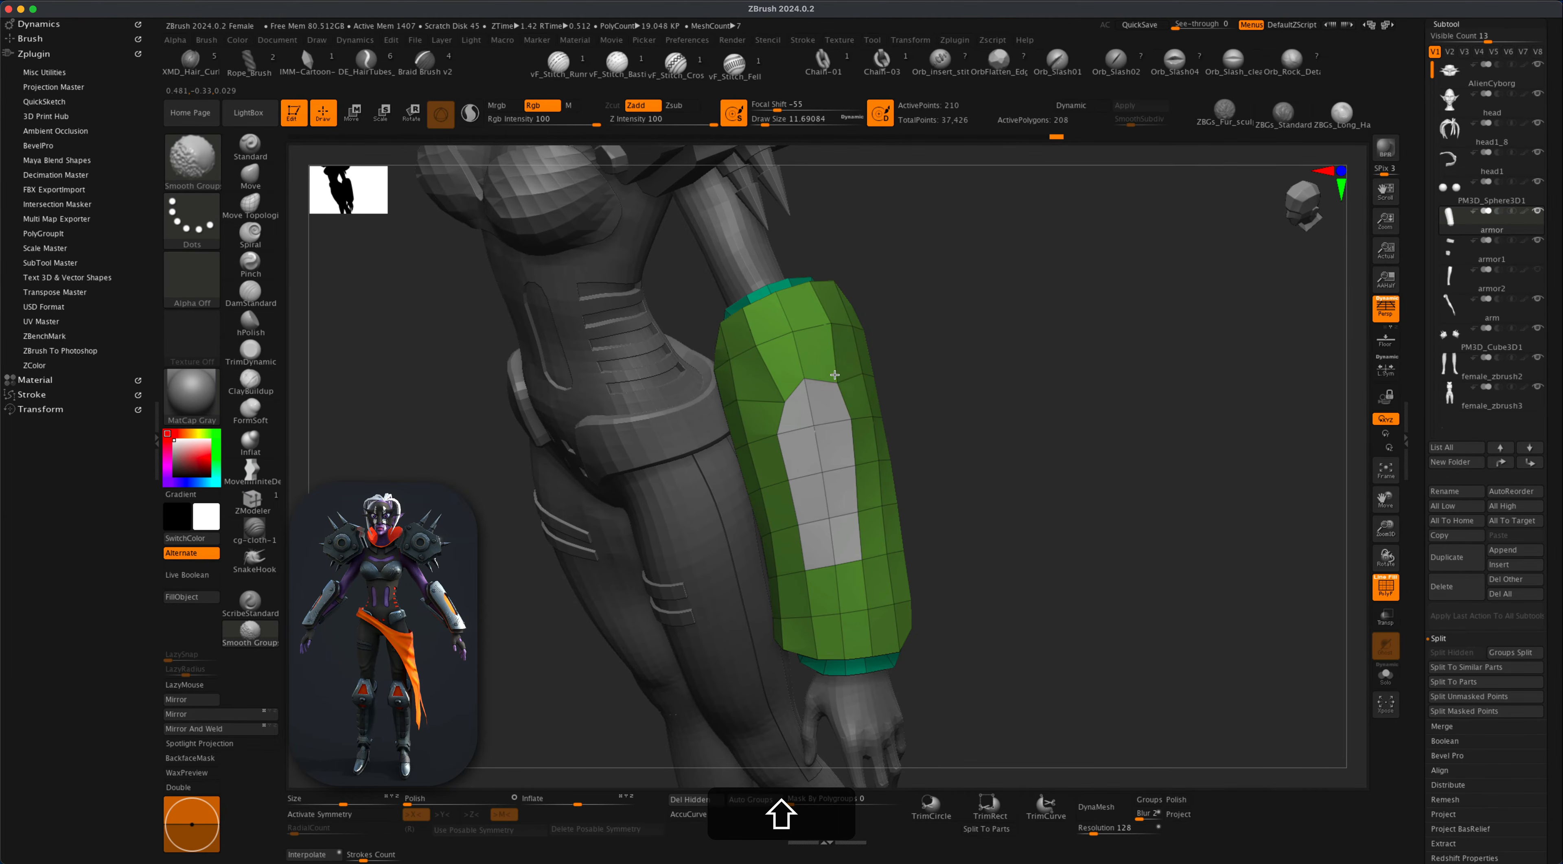
shift+drag(855, 545, 816, 567)
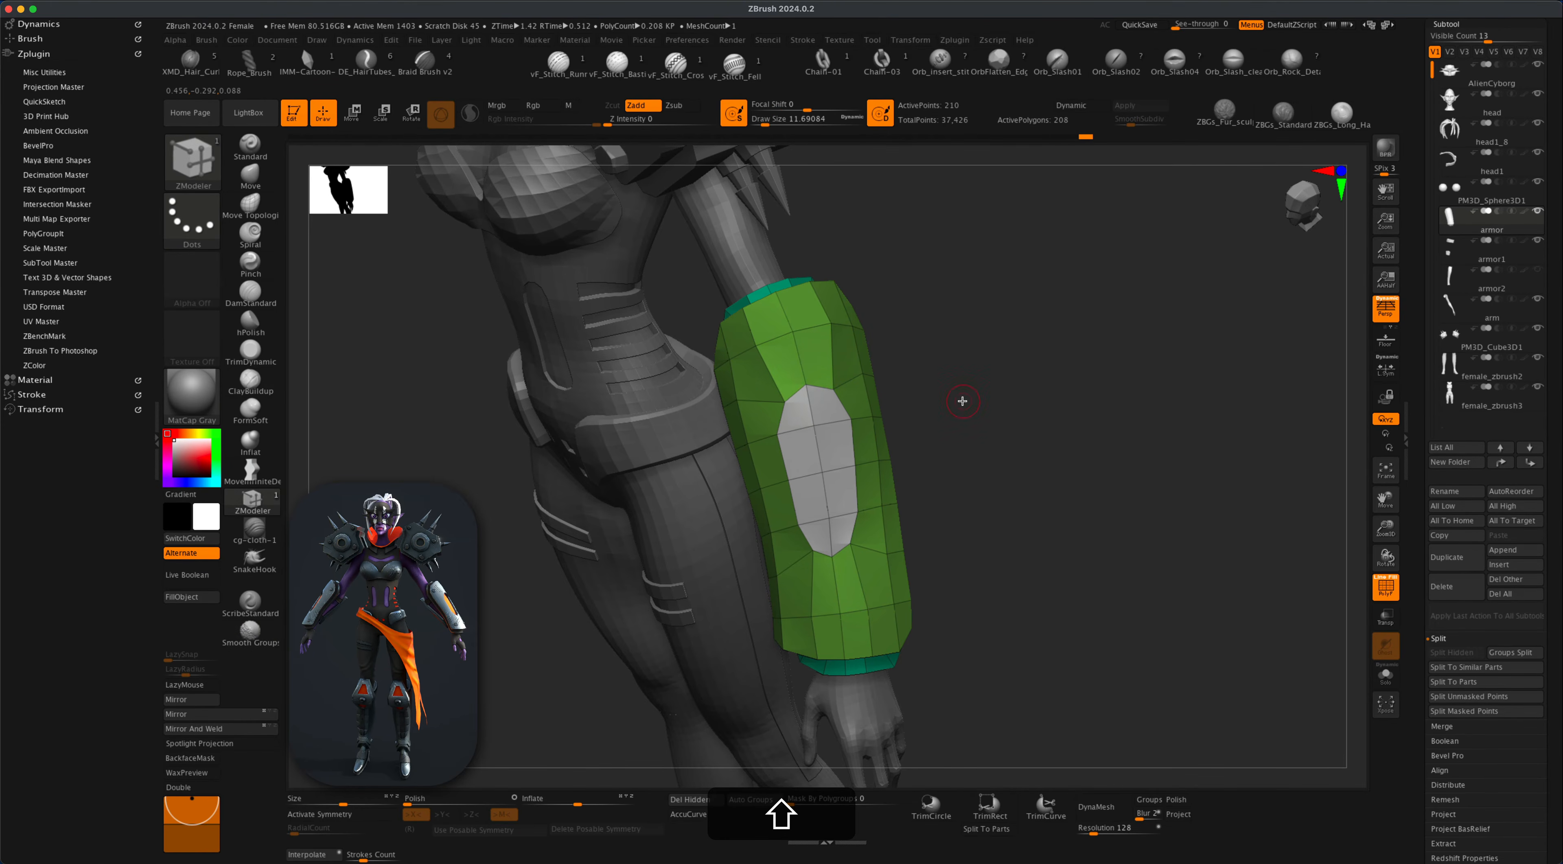
Extrude the oval panel inward with the Polygroup All target to form a recess in the outer plate.
mouse_move(964, 401)
mouse_down()
mouse_move(1026, 409)
mouse_move(977, 422)
mouse_move(1019, 463)
mouse_move(1002, 452)
mouse_up()
key(space)
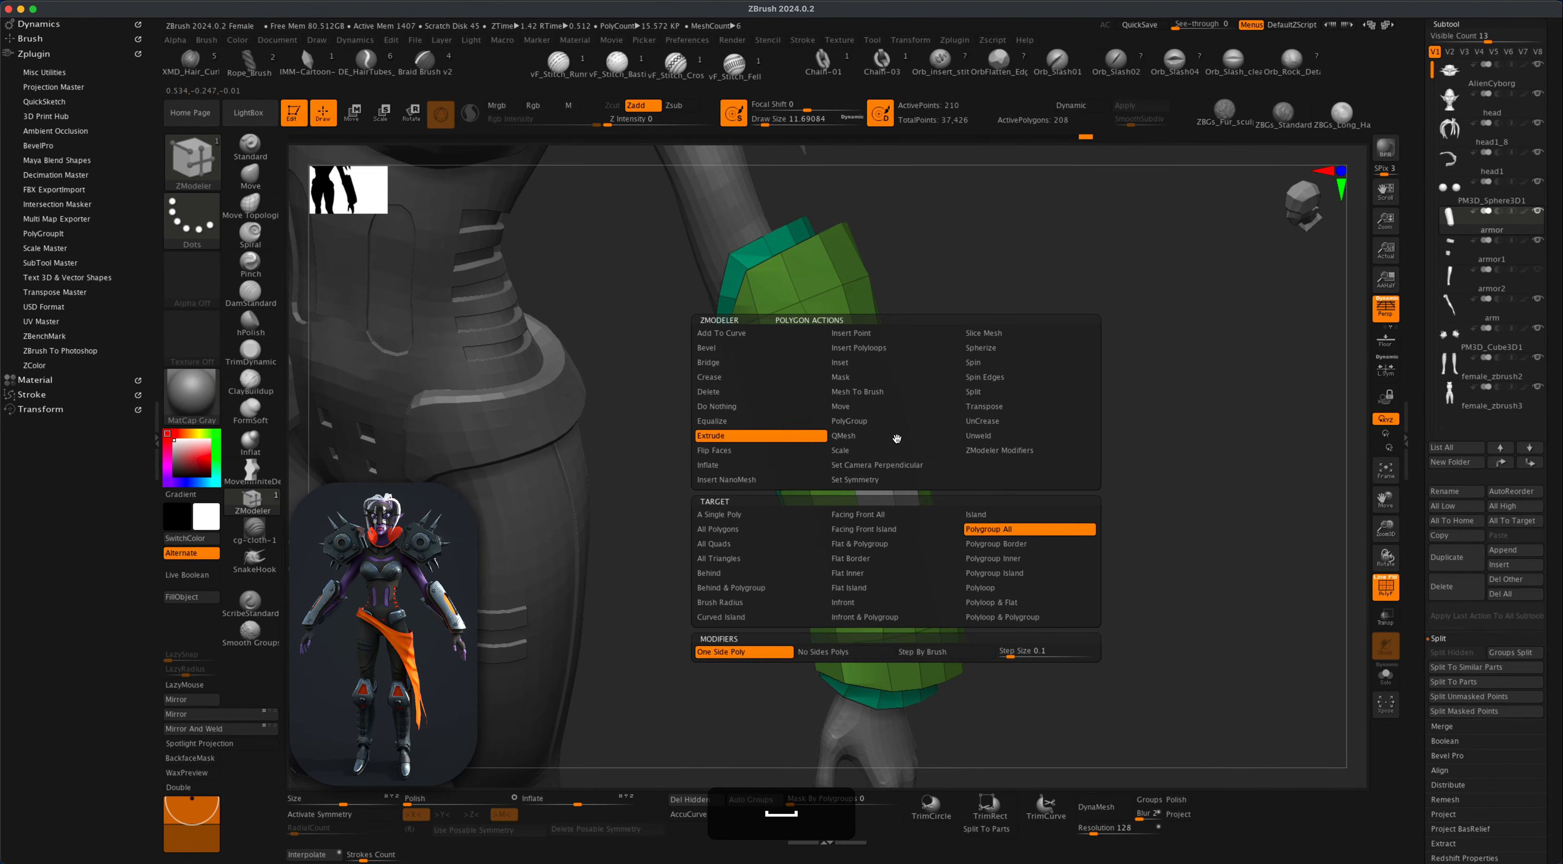
click(1000, 530)
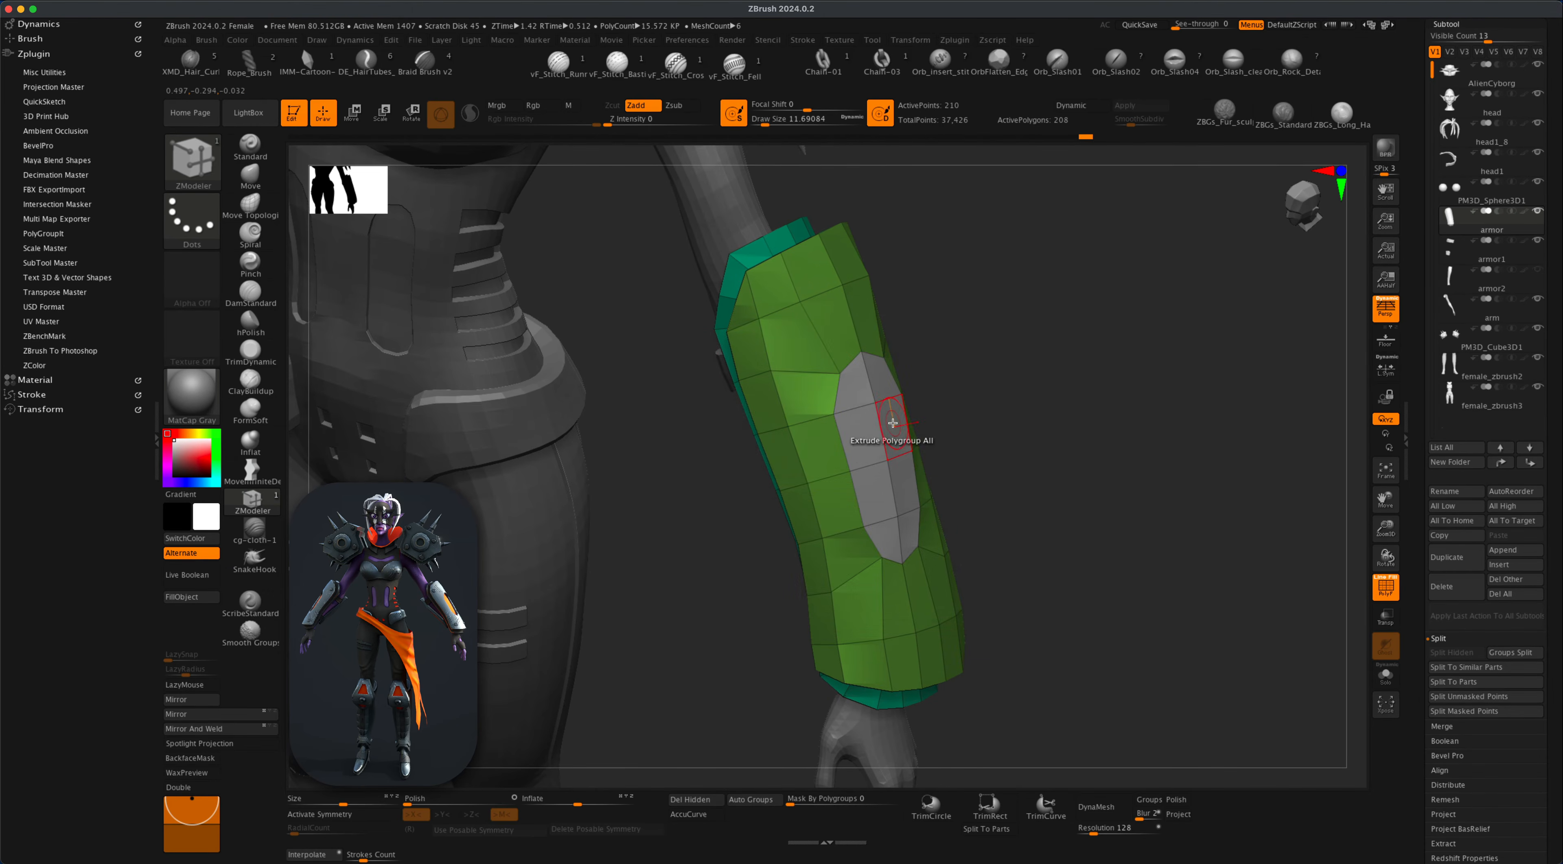
drag(893, 423, 890, 423)
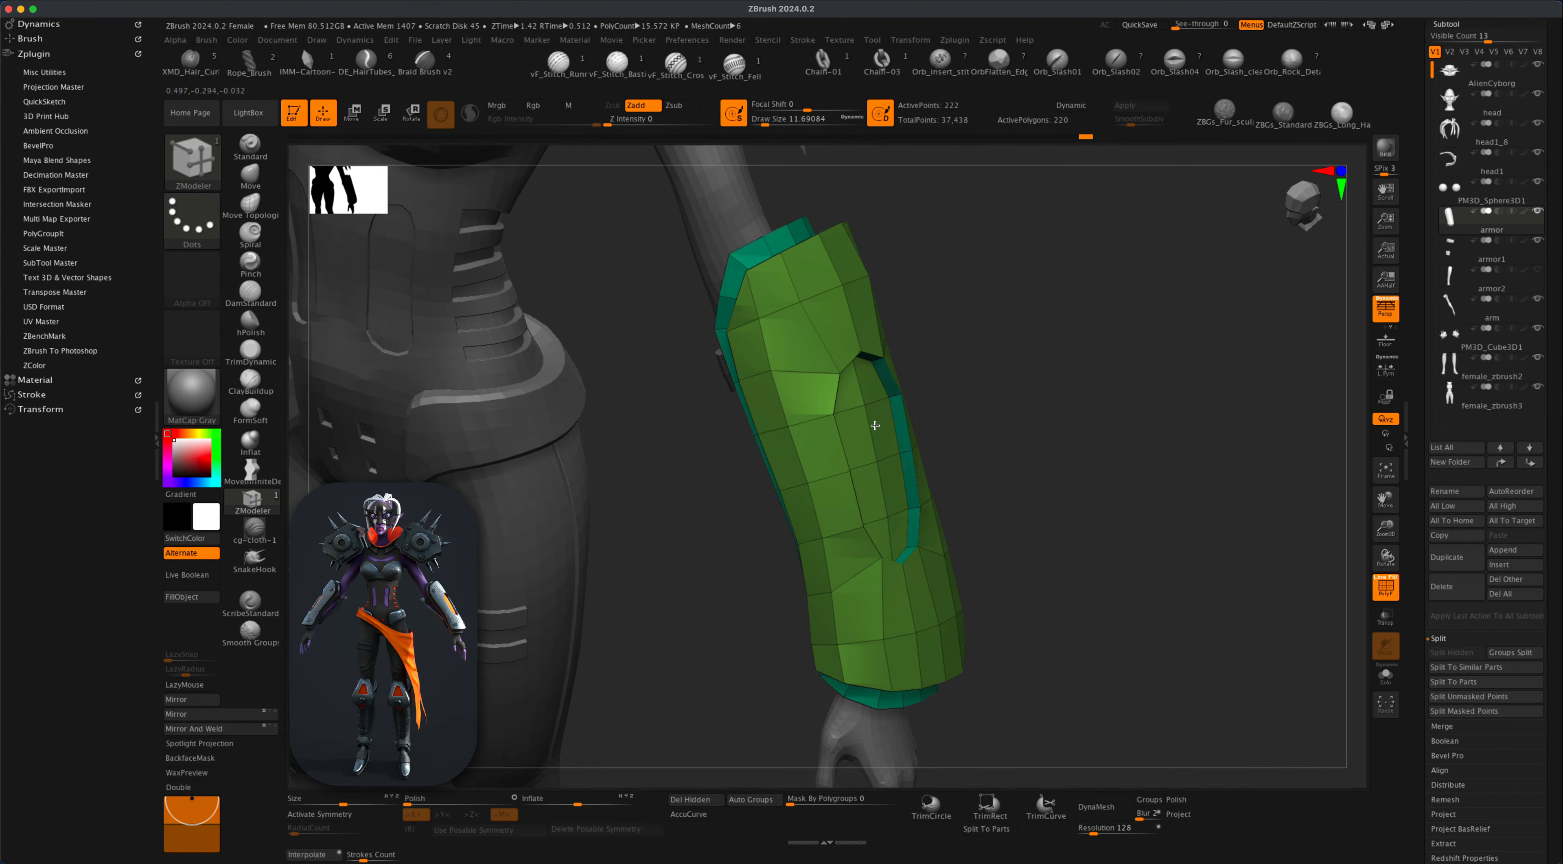
Bevel the complete edge loop around the rim of the recess with a narrow single row.
right_drag(875, 425, 1027, 447)
drag(1040, 456, 914, 411)
key(space)
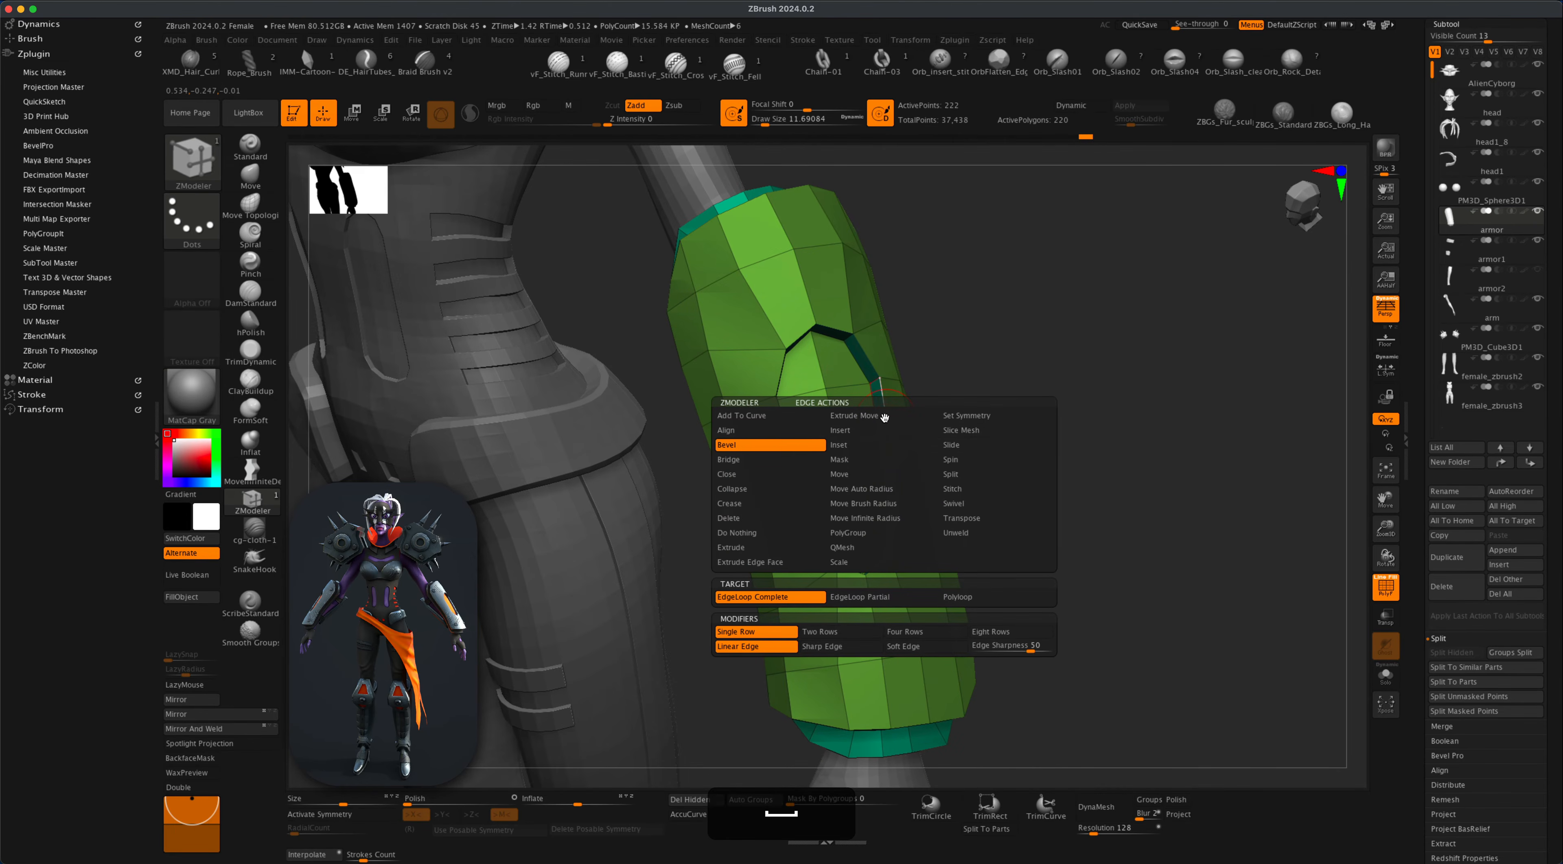
click(884, 417)
click(889, 419)
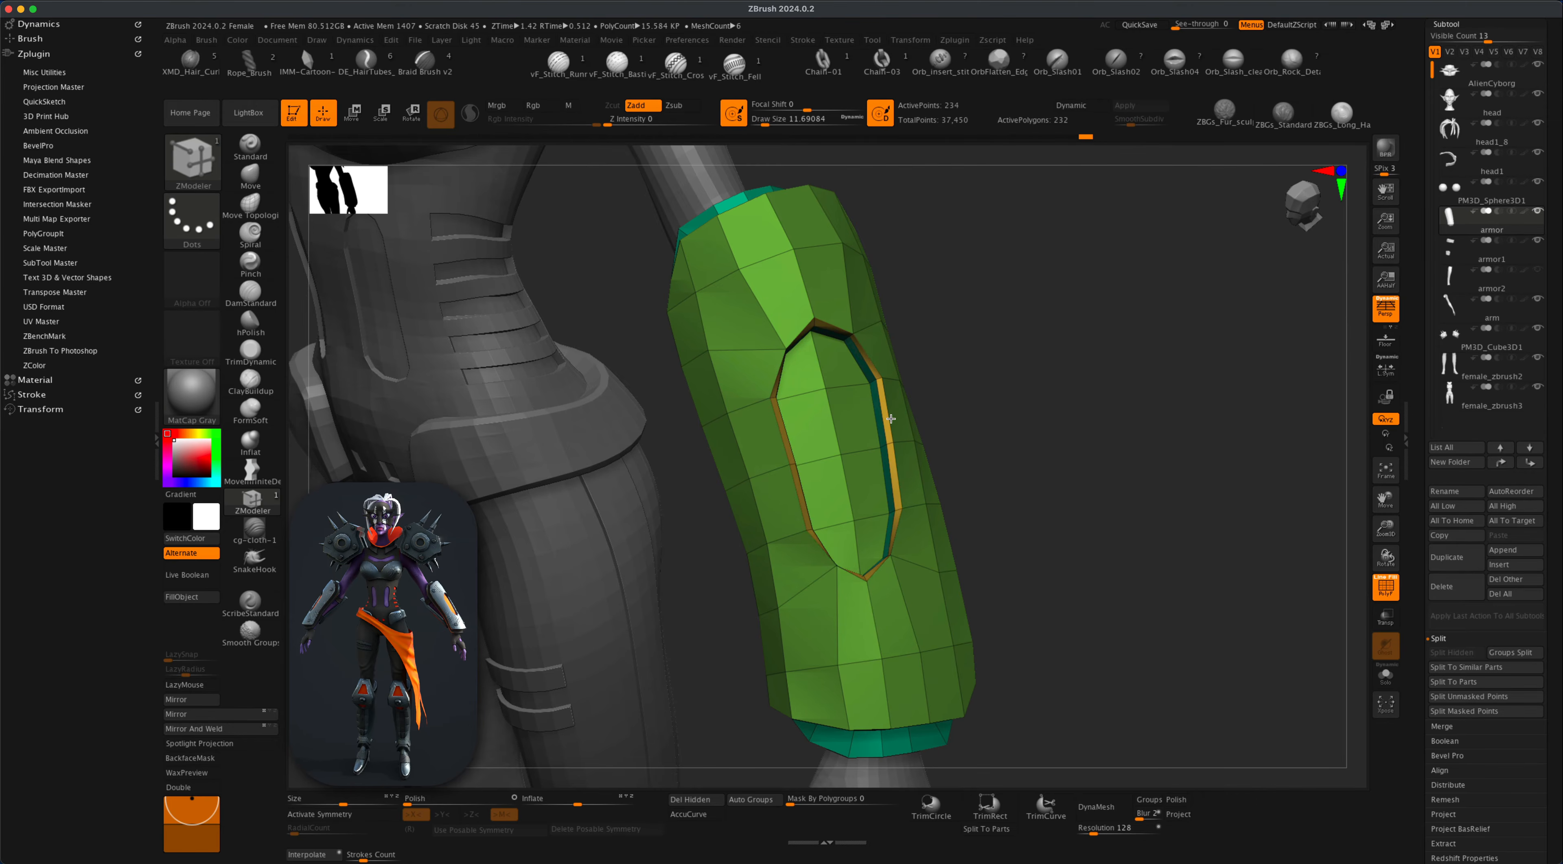
drag(890, 418, 997, 423)
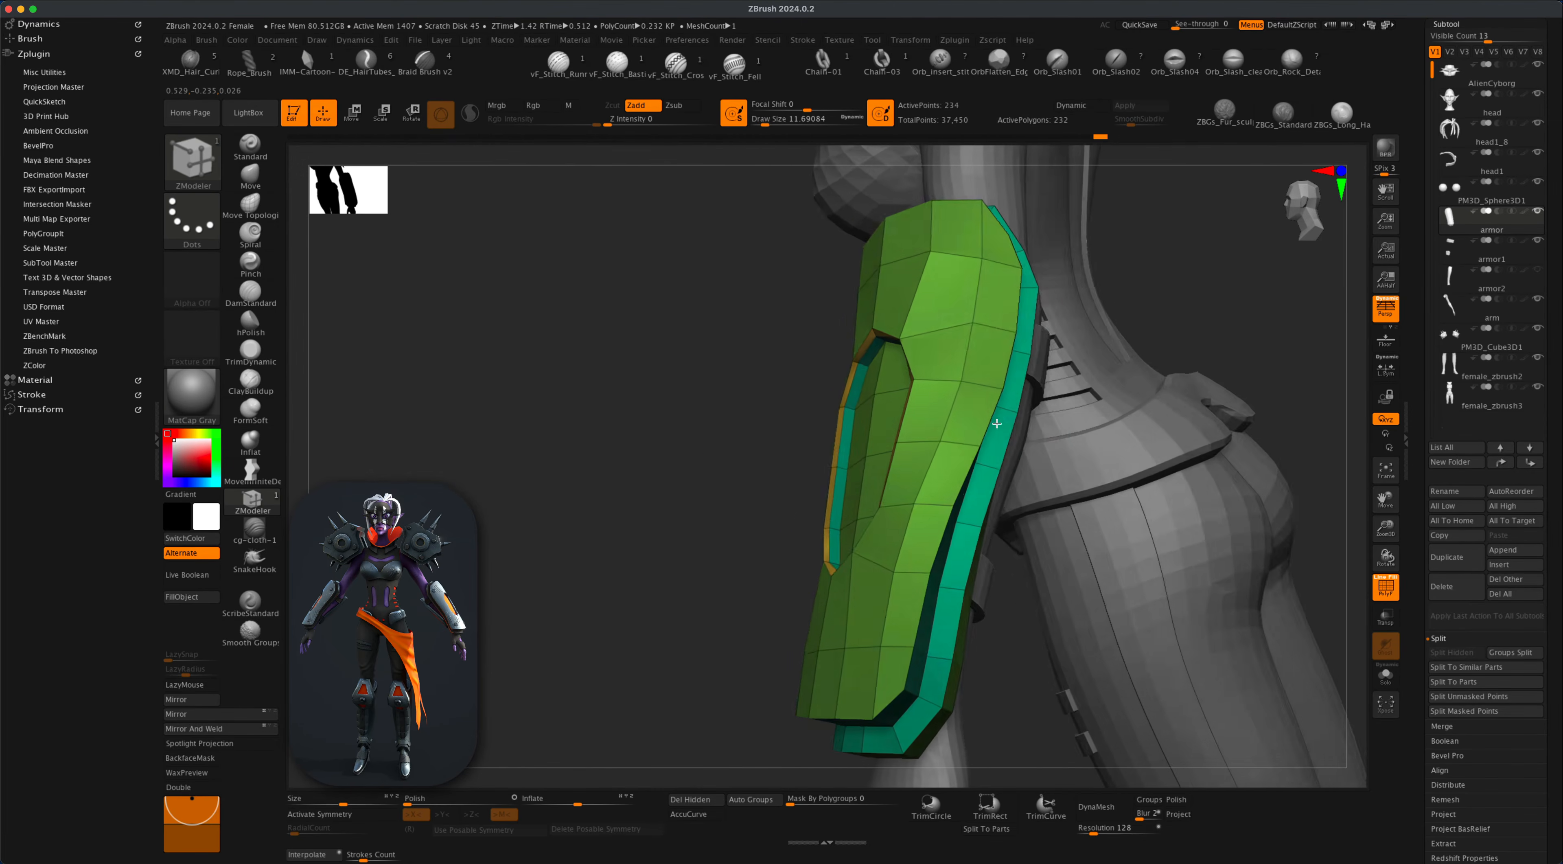
Bevel the border edge loops along the sides of both layered forearm plates.
right_drag(997, 423, 964, 425)
click(972, 425)
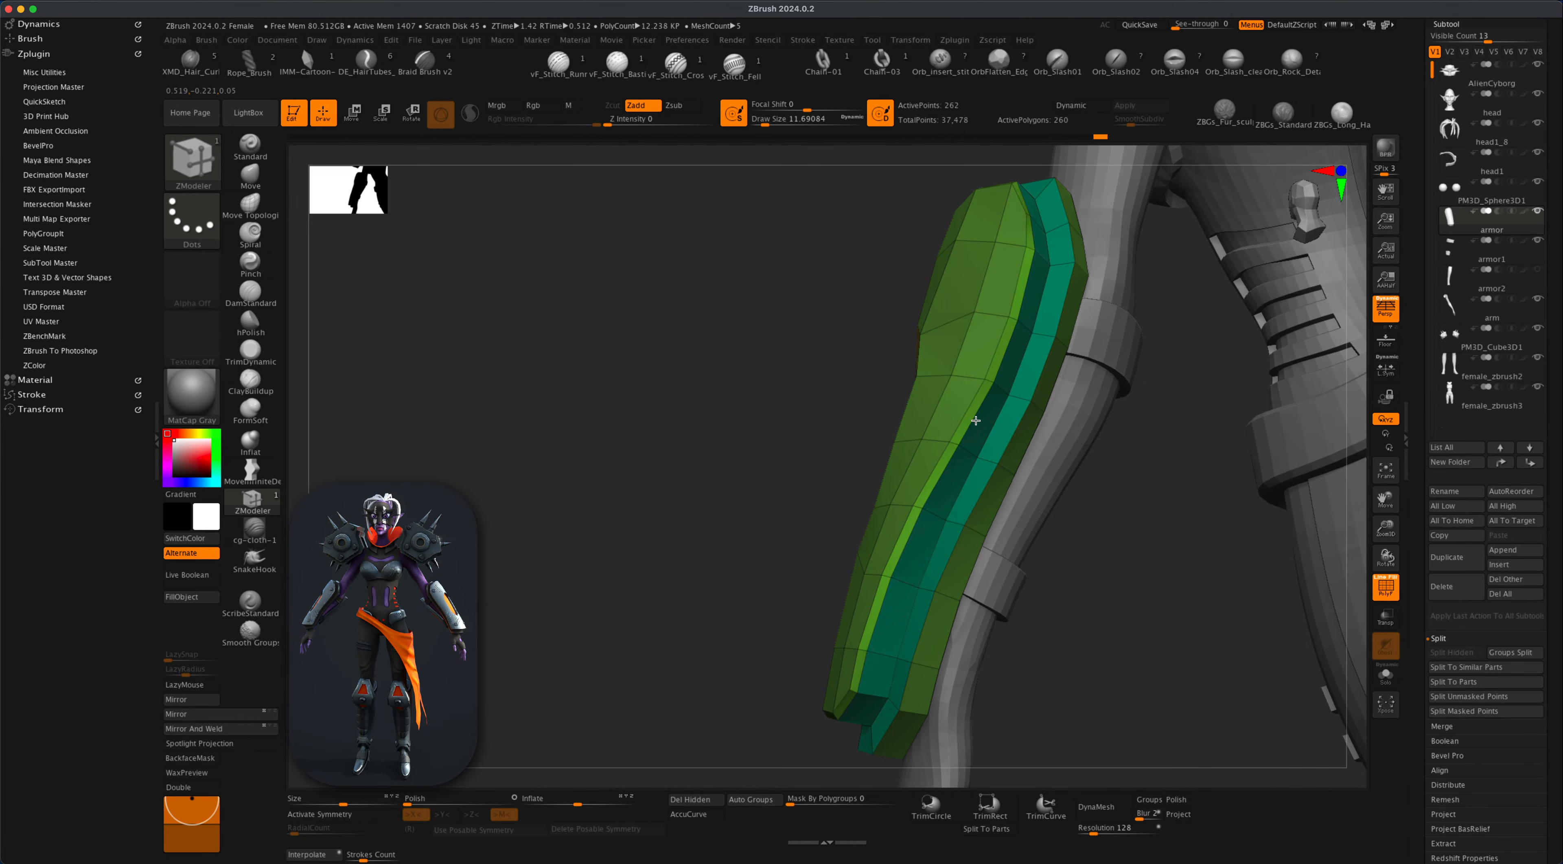
click(1019, 439)
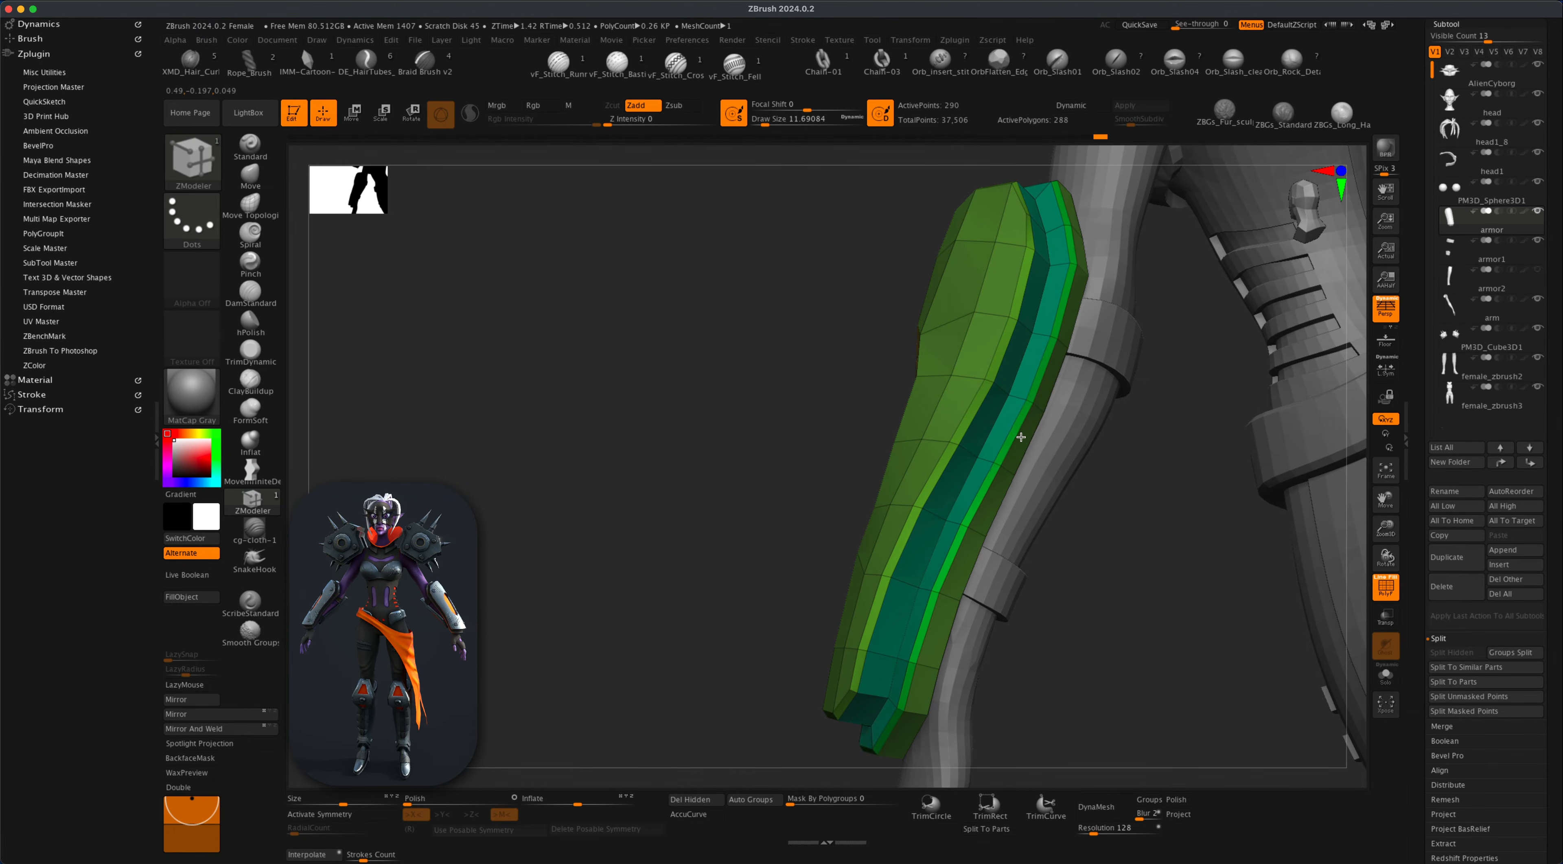
Choose the Bolt Head insert from the IMM Ind. Parts brush and place a bolt near the outer plate's upper end.
right_drag(736, 432, 898, 446)
right_drag(845, 354, 1032, 395)
mouse_move(1098, 469)
alt+right_down()
mouse_move(1065, 496)
mouse_move(1033, 443)
mouse_move(1068, 485)
mouse_move(1022, 469)
alt+right_up()
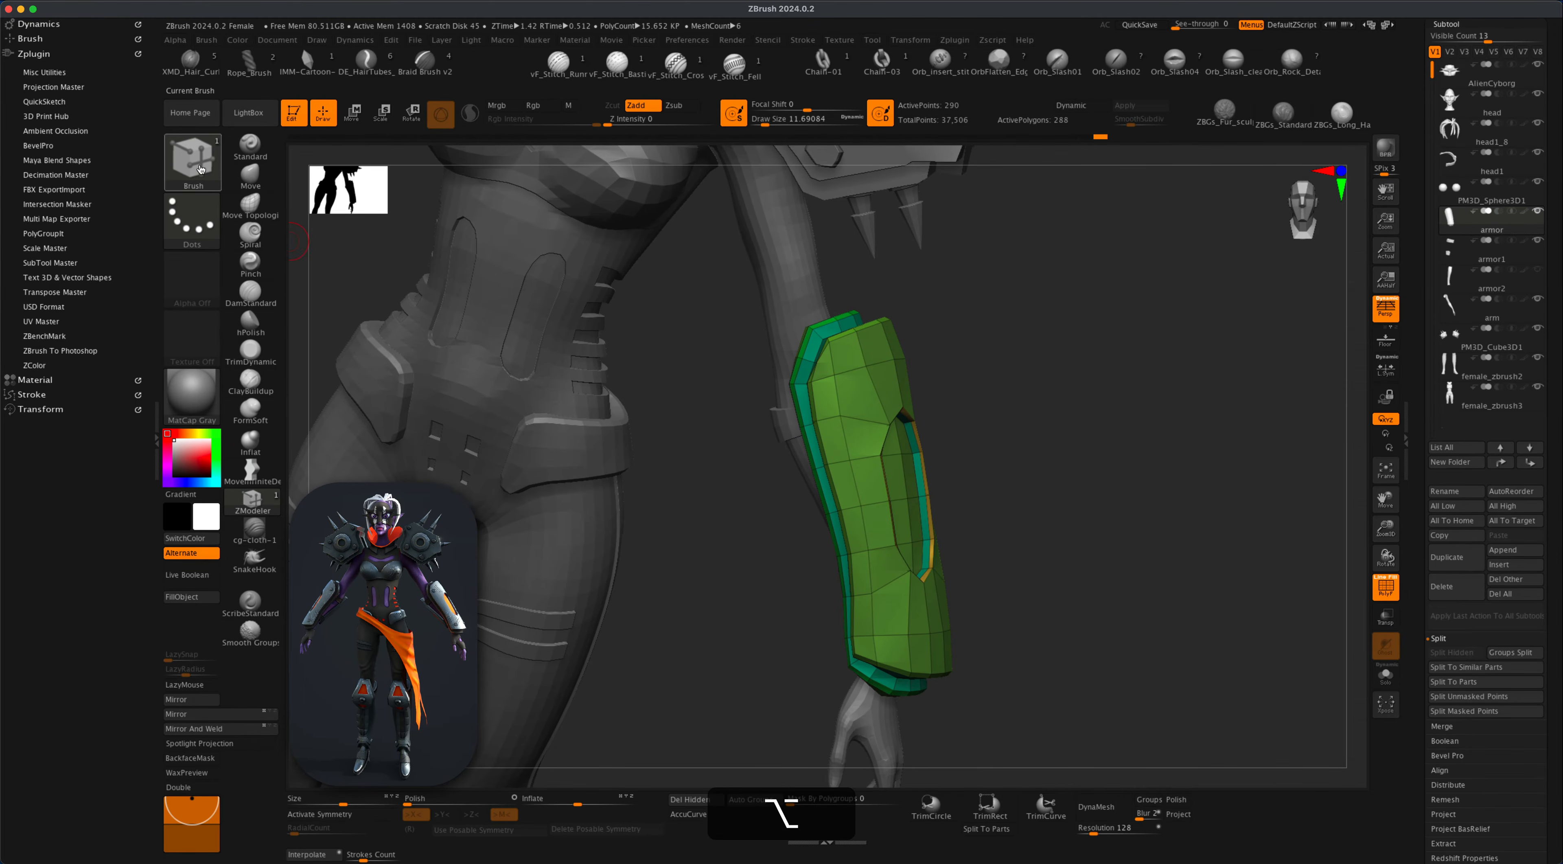
key(b)
key(i)
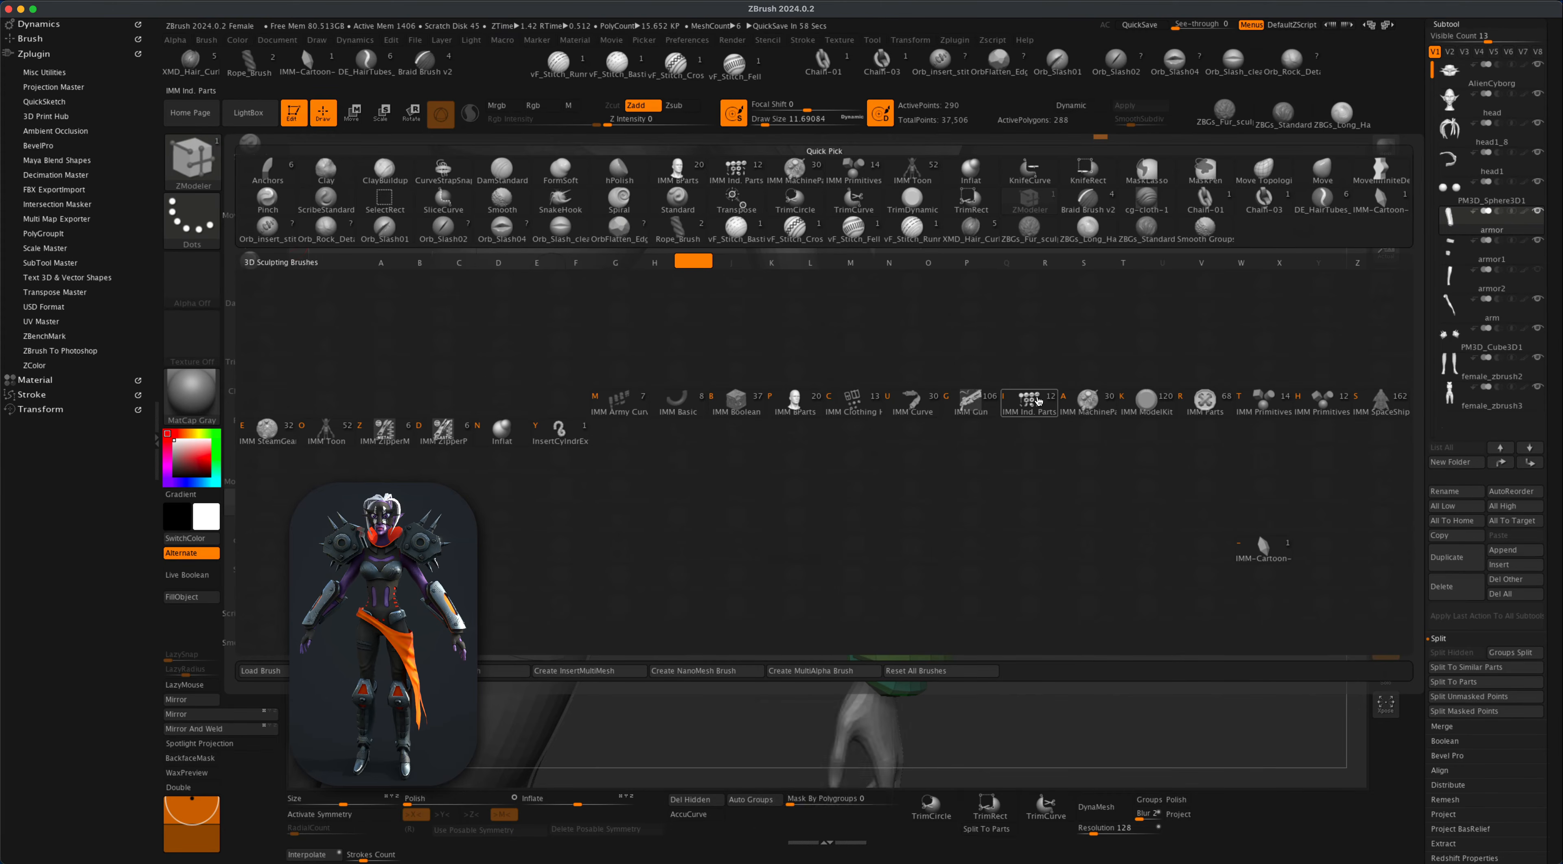
click(1036, 401)
key(m)
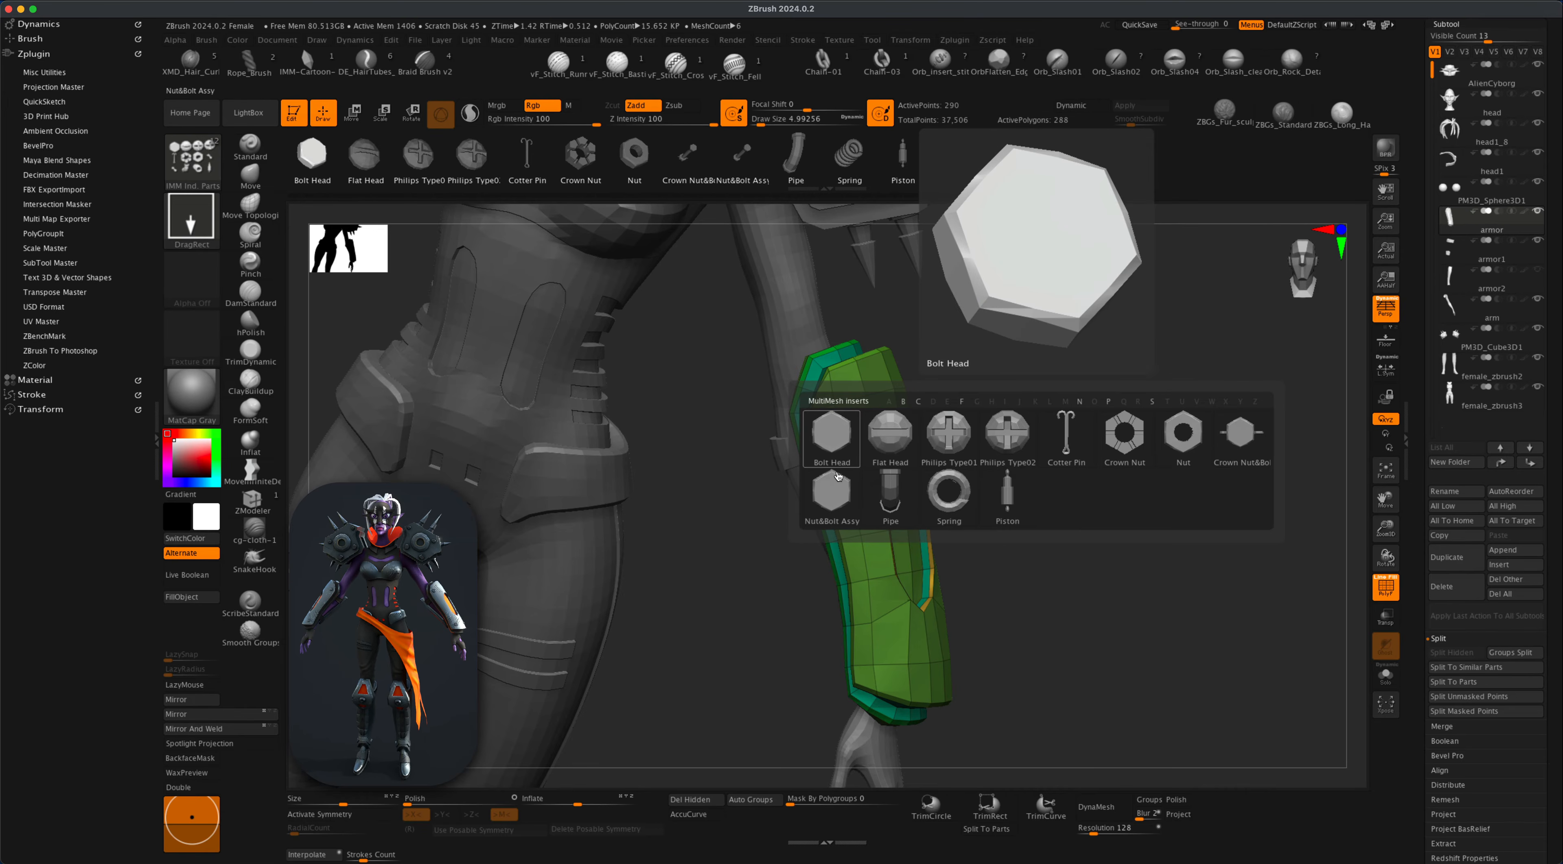
click(833, 448)
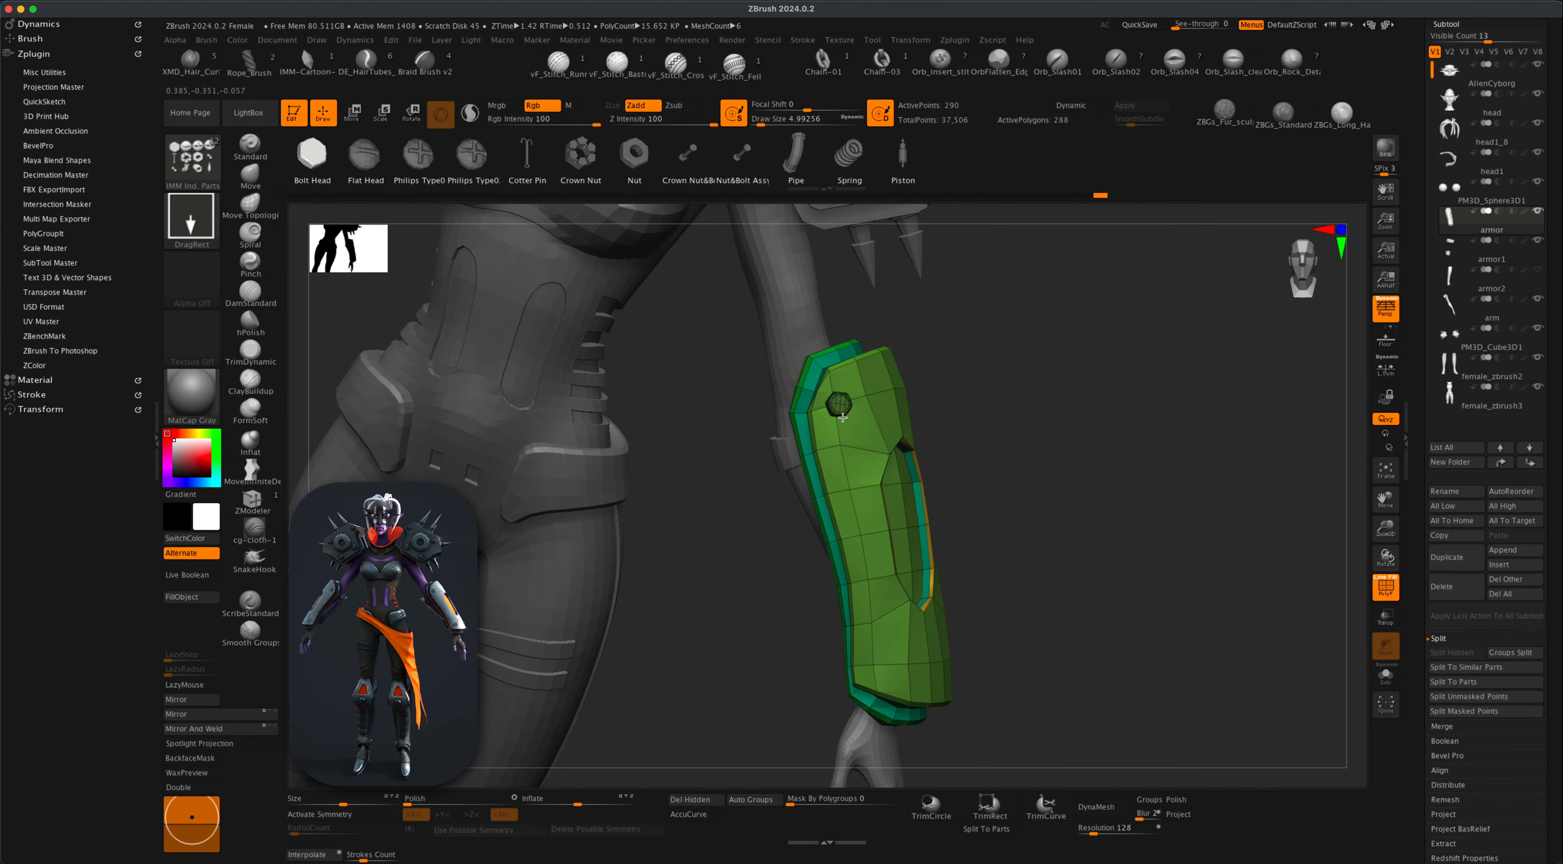
drag(842, 417, 843, 418)
Rework the bolt placement, undoing misplaced inserts and adding bolt heads at the upper and lower ends of the outer plate.
drag(1026, 419, 1029, 497)
alt+drag(1029, 498, 1048, 536)
key(super+z)
drag(853, 448, 864, 458)
drag(1048, 536, 1020, 533)
drag(927, 601, 936, 610)
key(super+z)
mouse_move(1031, 662)
mouse_down()
mouse_move(1075, 662)
mouse_move(1050, 659)
mouse_up()
drag(891, 607, 899, 617)
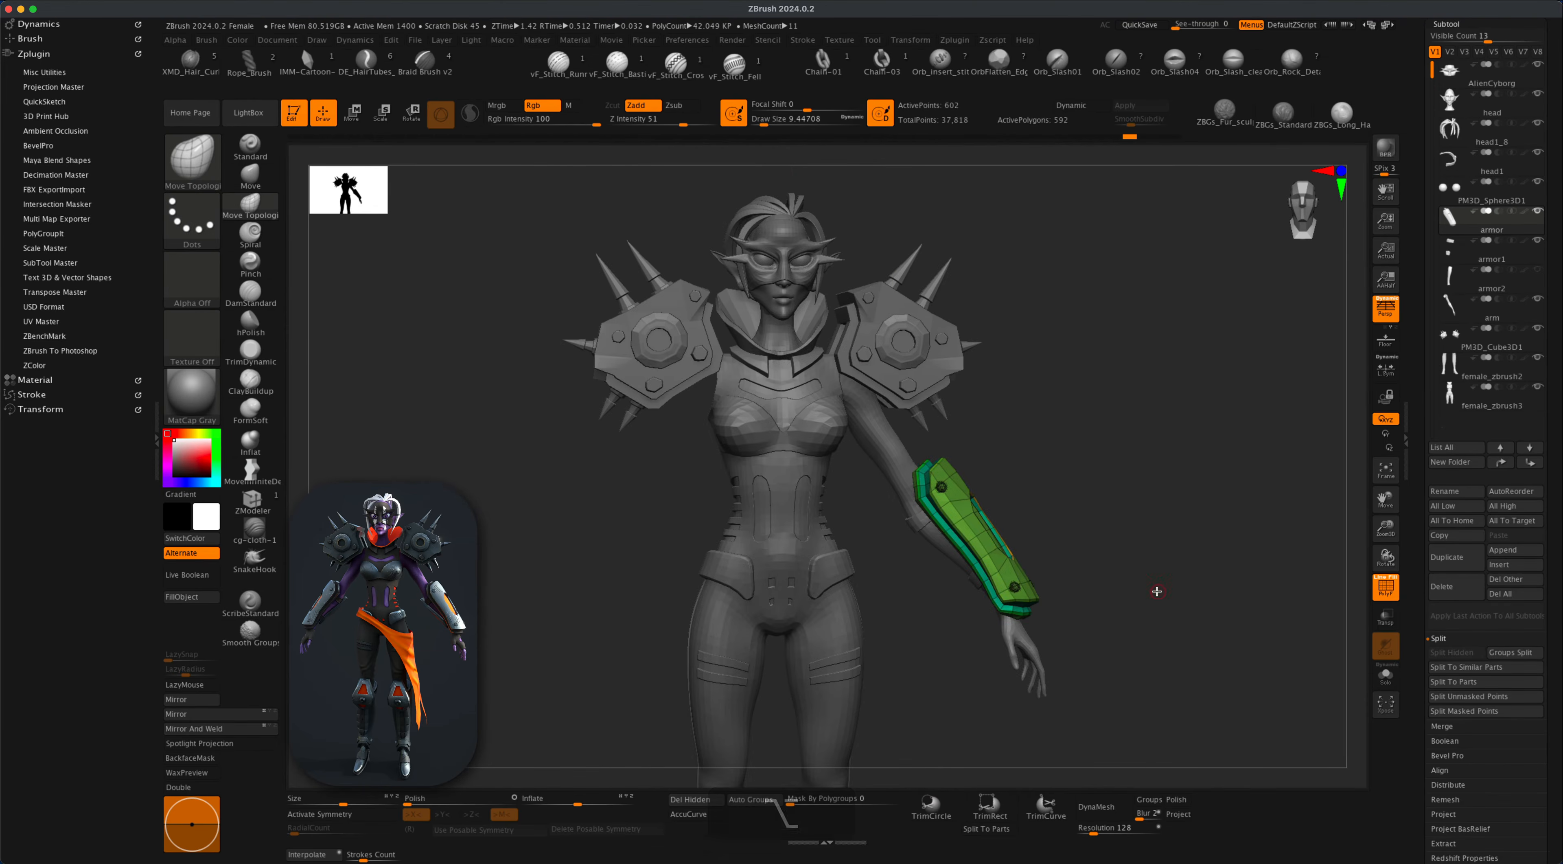
Hide the wireframe display and examine the bolted forearm armour against the whole figure.
drag(1155, 590, 1167, 591)
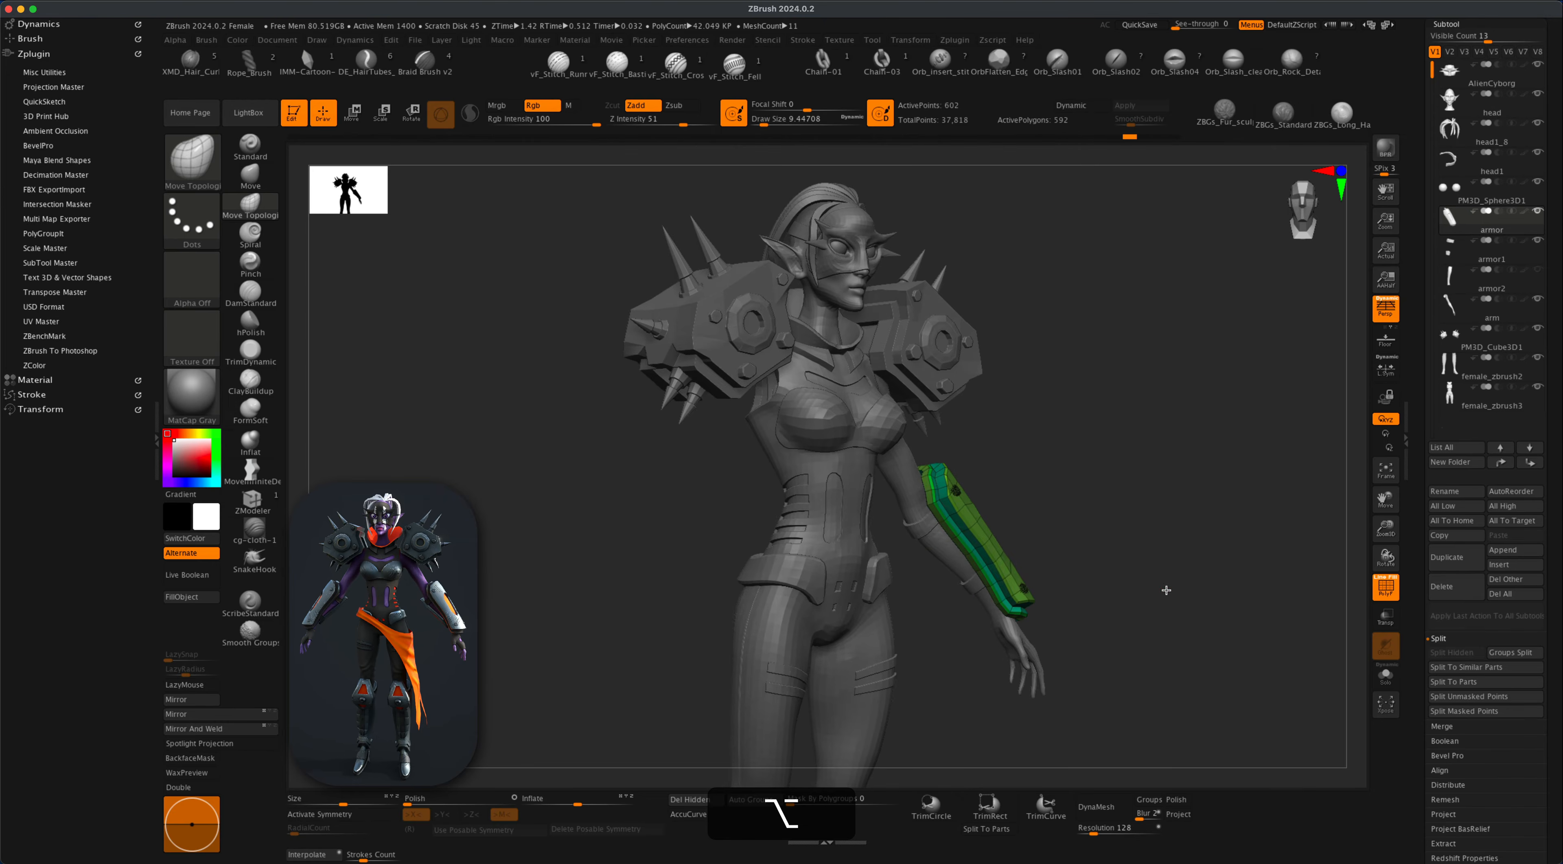
click(1384, 586)
drag(1156, 616, 1348, 451)
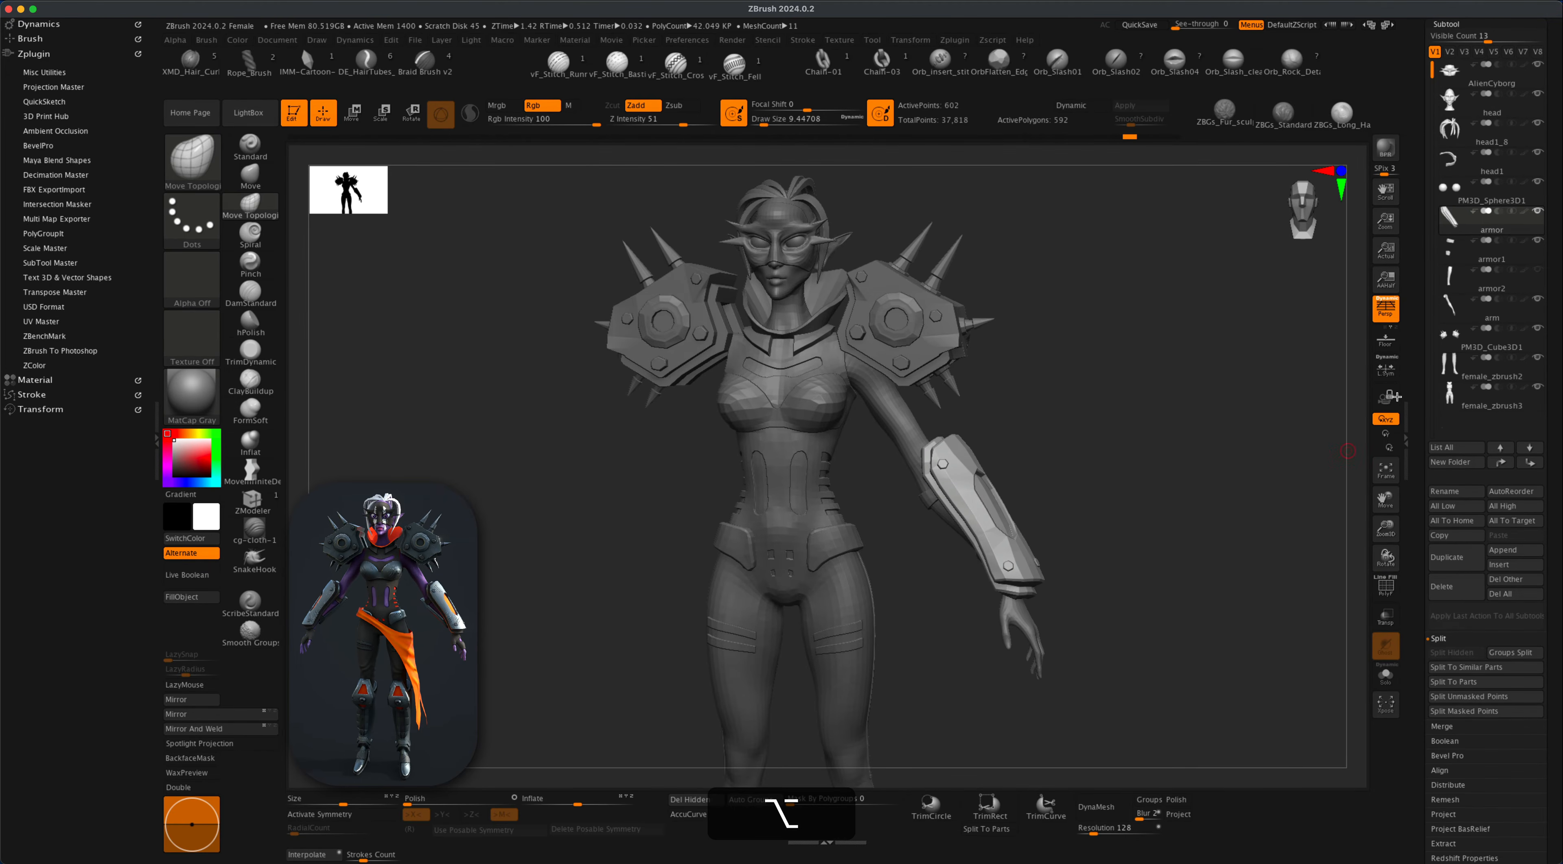
Make the armor2 forearm sleeve subtool visible and active, and isolate it with its wireframe displayed.
mouse_move(1542, 276)
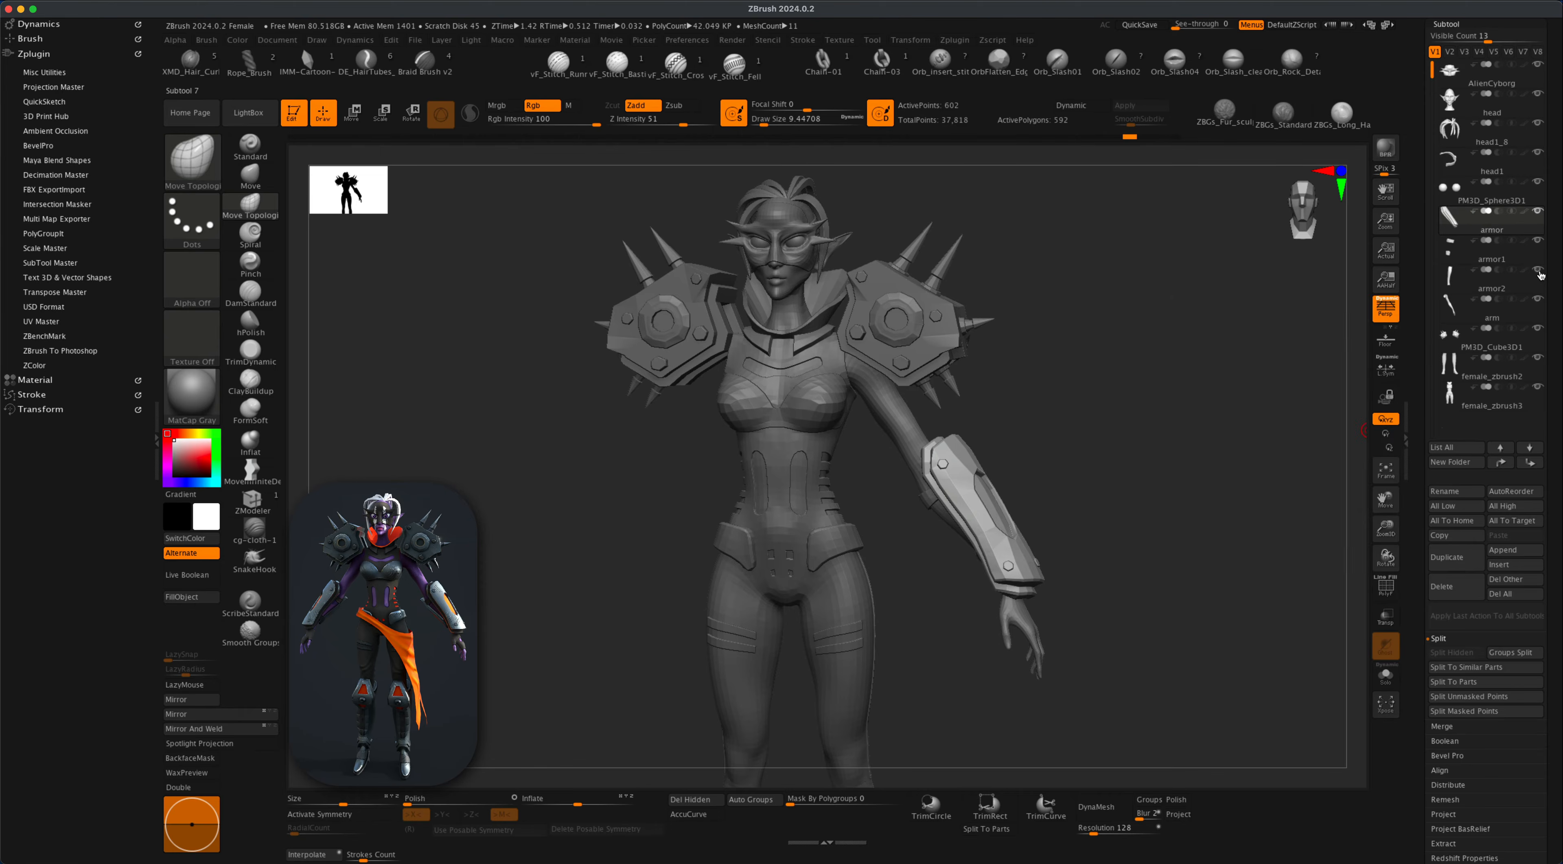
click(1527, 290)
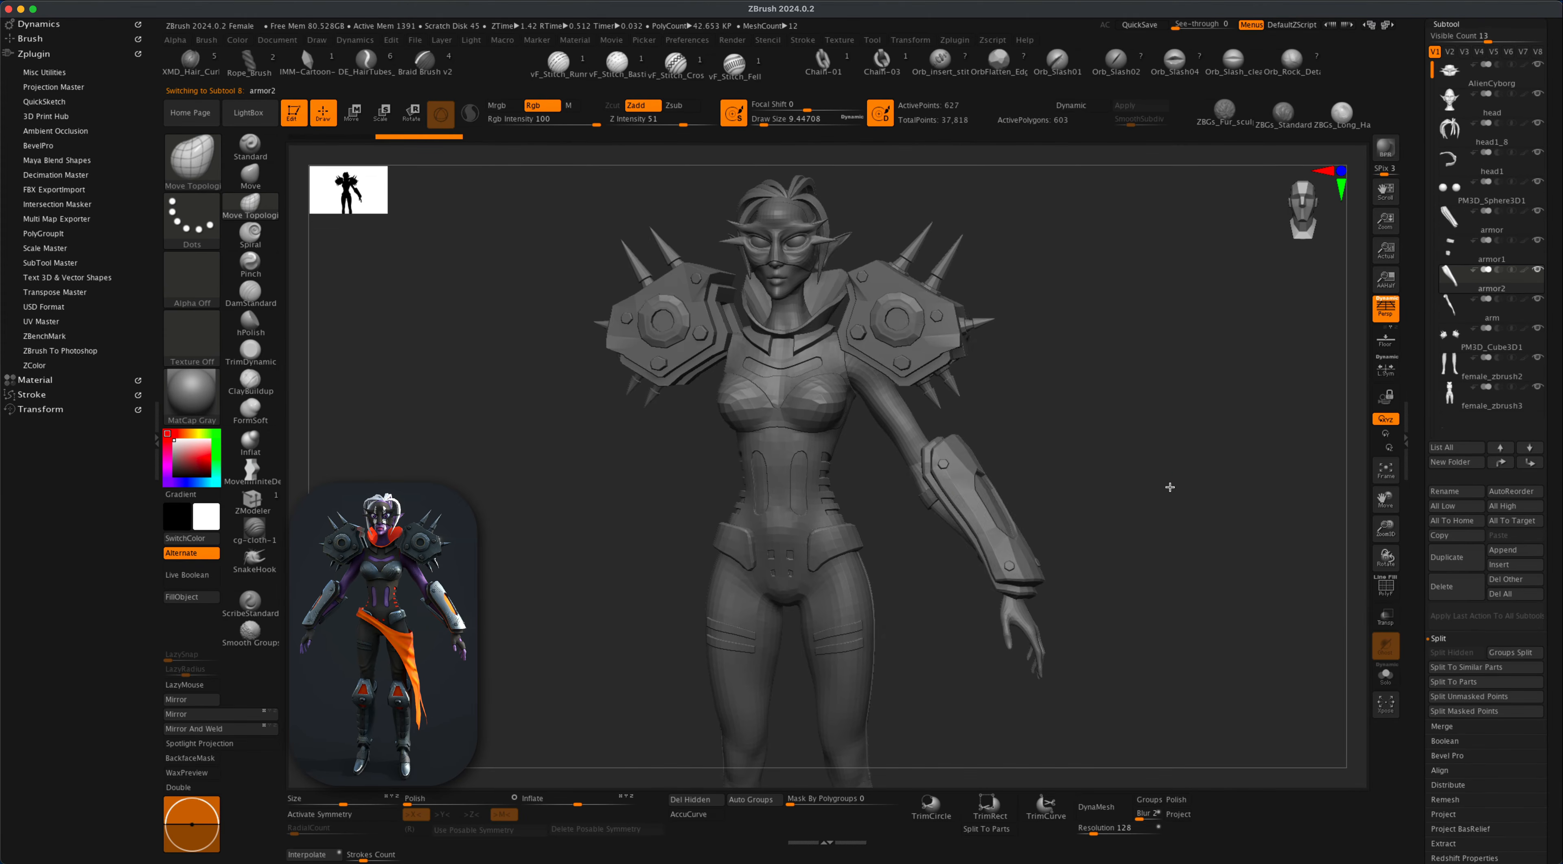
drag(1169, 488, 1207, 522)
click(1387, 585)
mouse_move(840, 620)
alt+mouse_down()
mouse_move(807, 648)
mouse_move(705, 595)
alt+mouse_up()
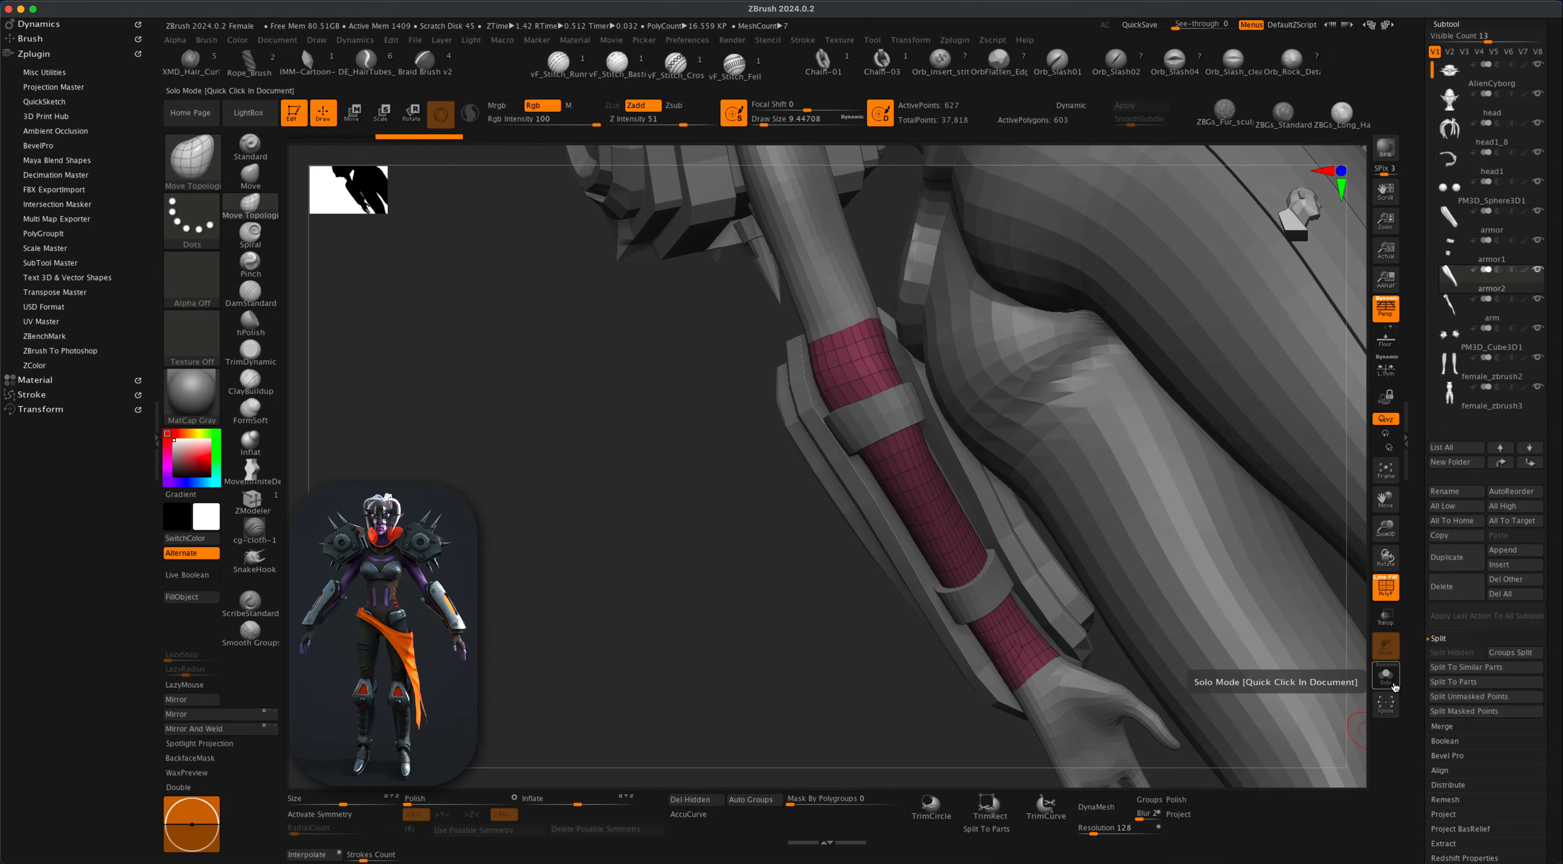
click(1385, 675)
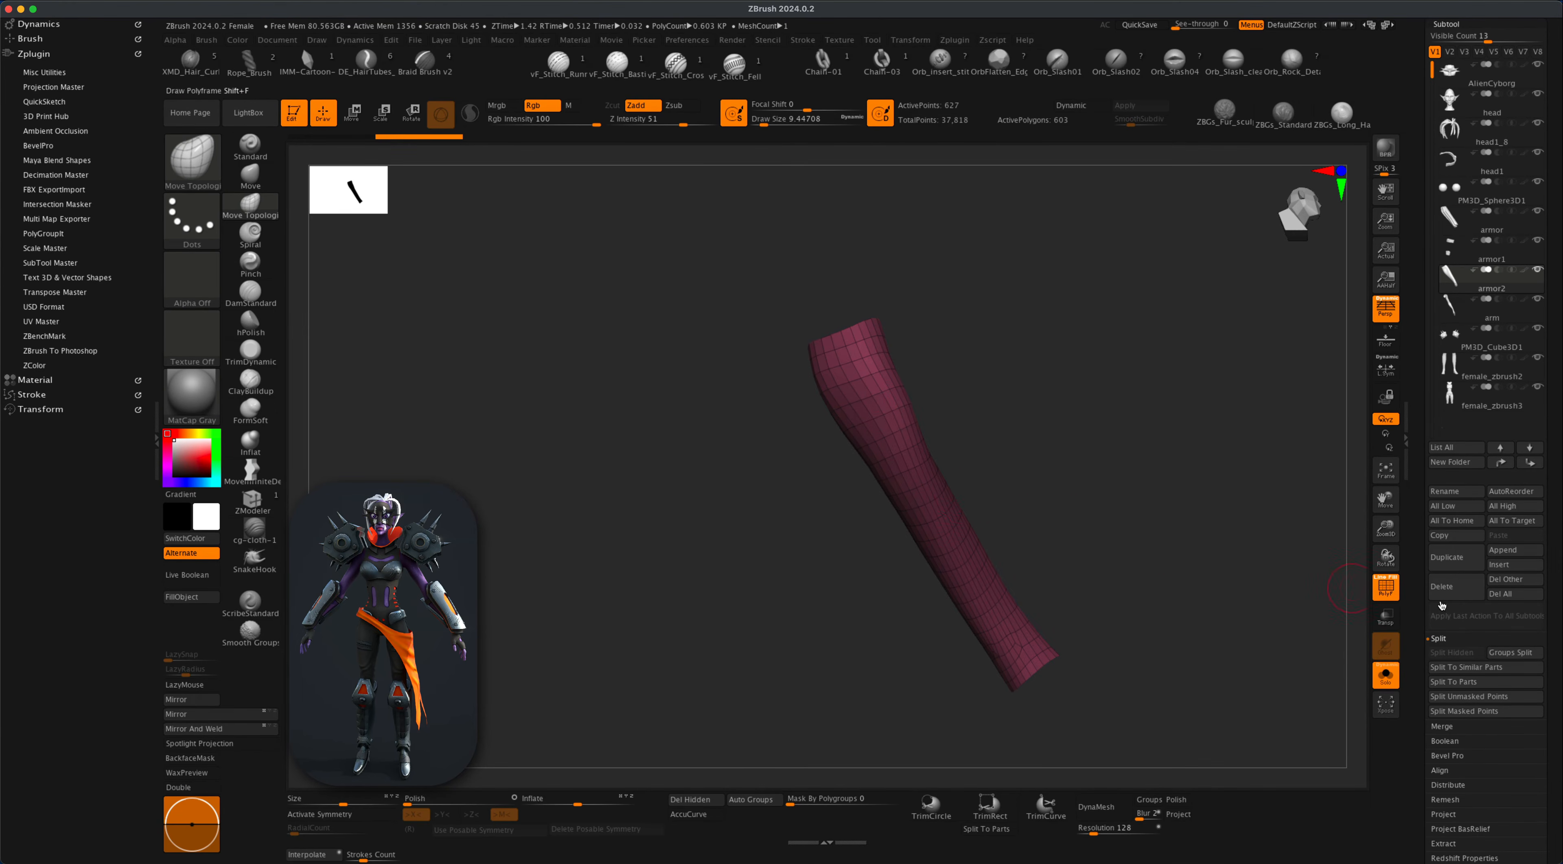
Remesh the forearm sleeve with ZRemesher using the Half option.
drag(1559, 698, 1560, 640)
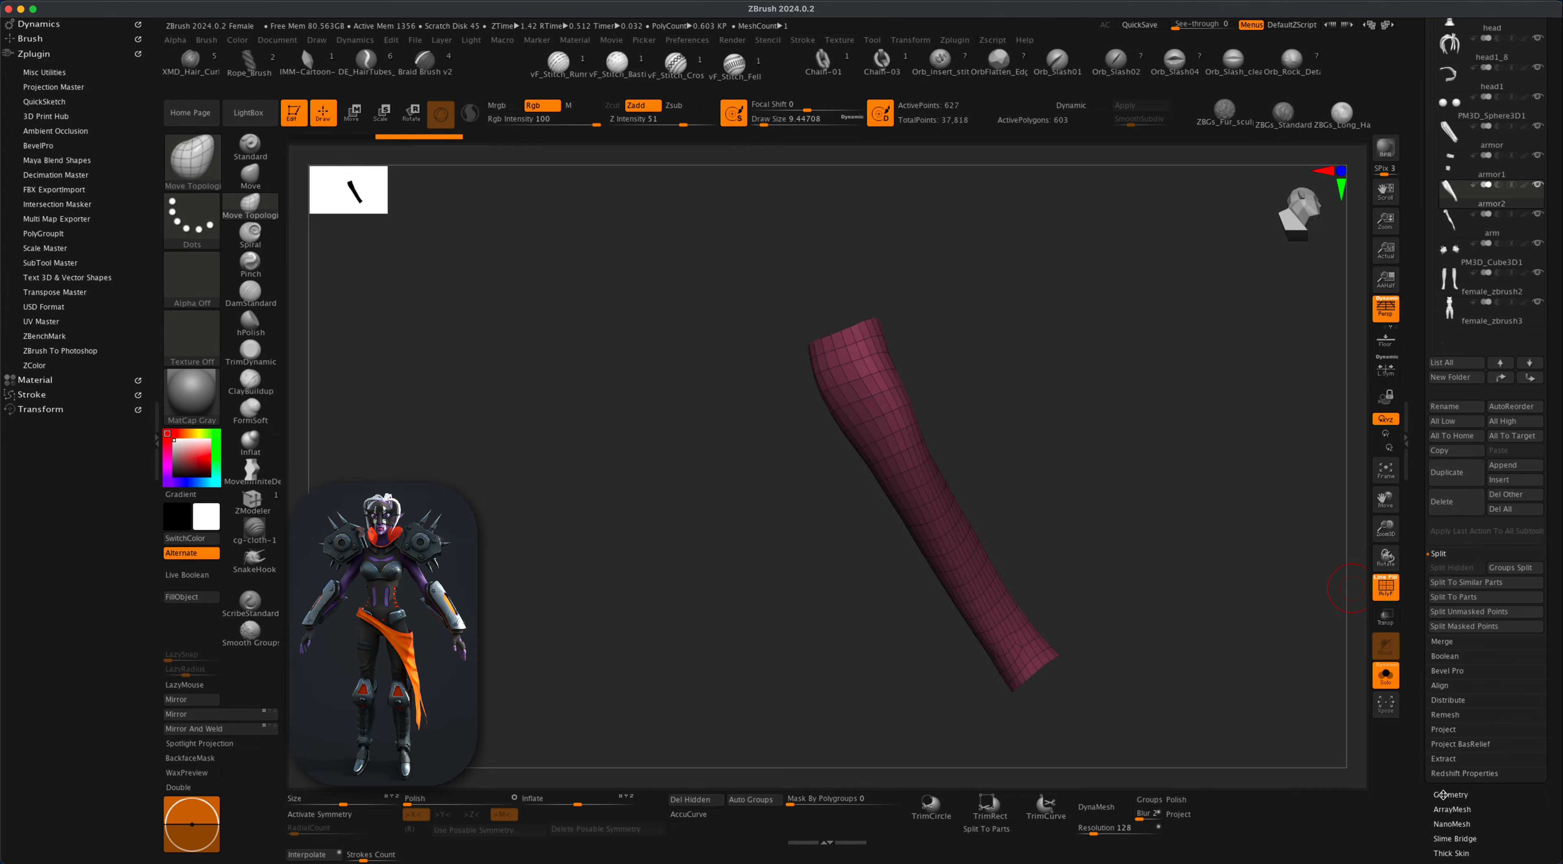
click(1444, 795)
click(1468, 330)
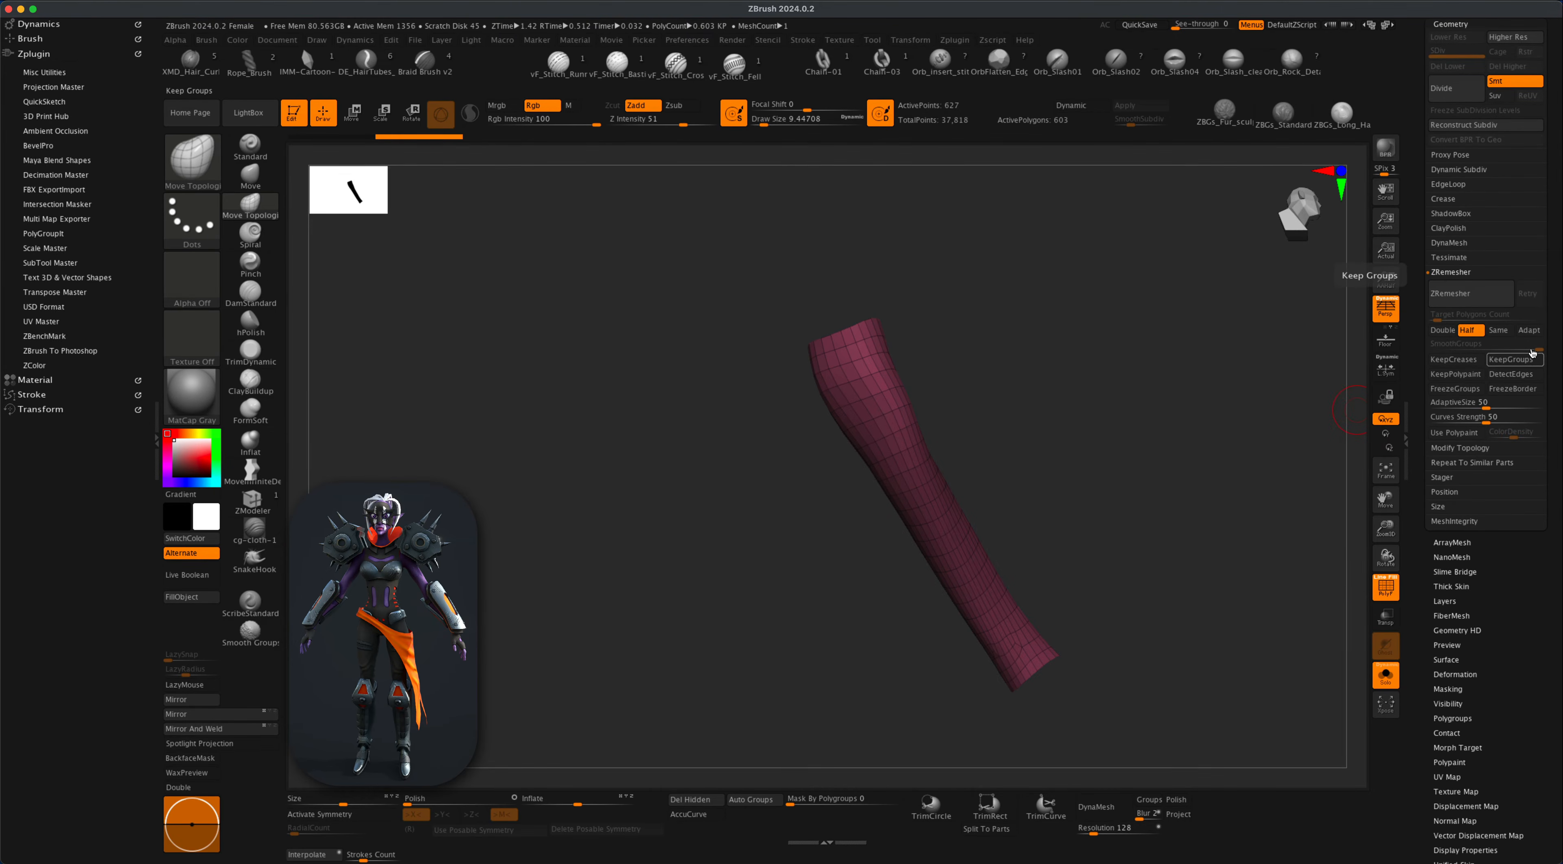
click(1463, 293)
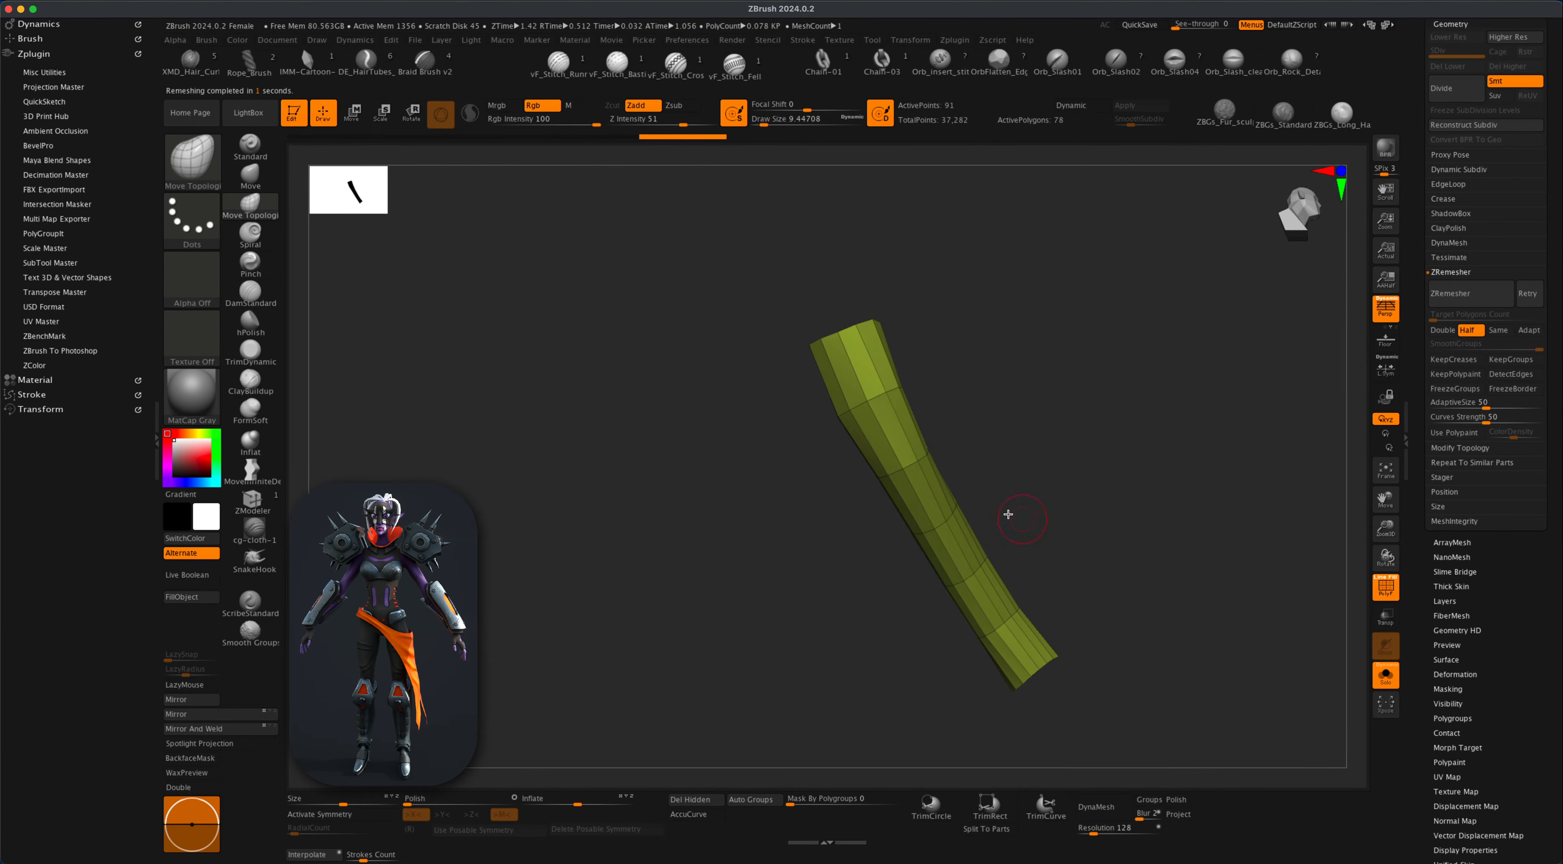
alt+drag(1008, 515, 911, 502)
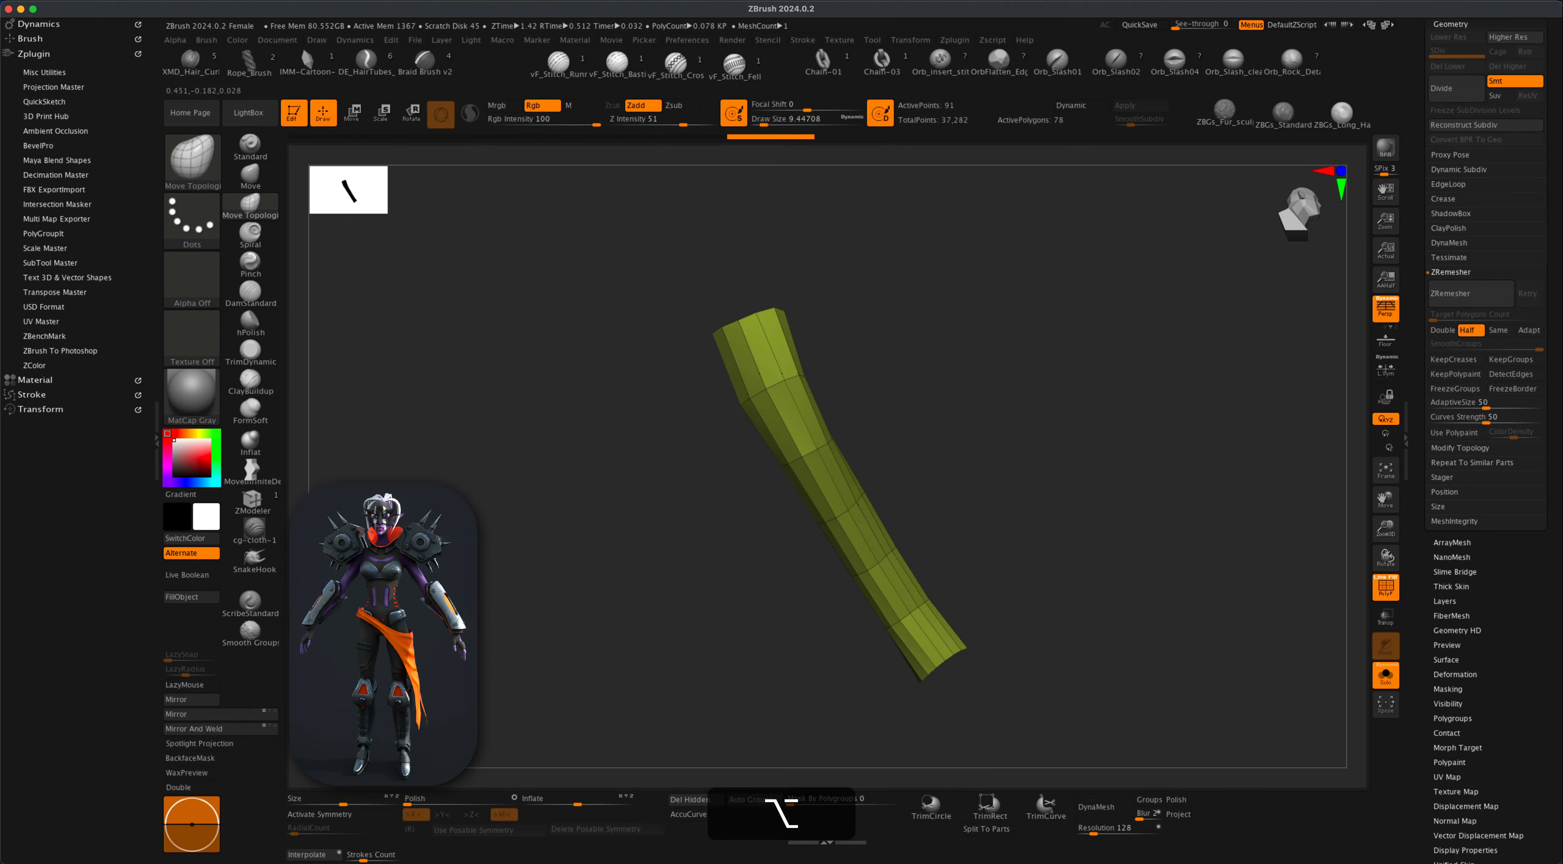
Mark a long panel of polygons on the remeshed sleeve with ZModeler and smooth its ends into rounded tips.
click(252, 500)
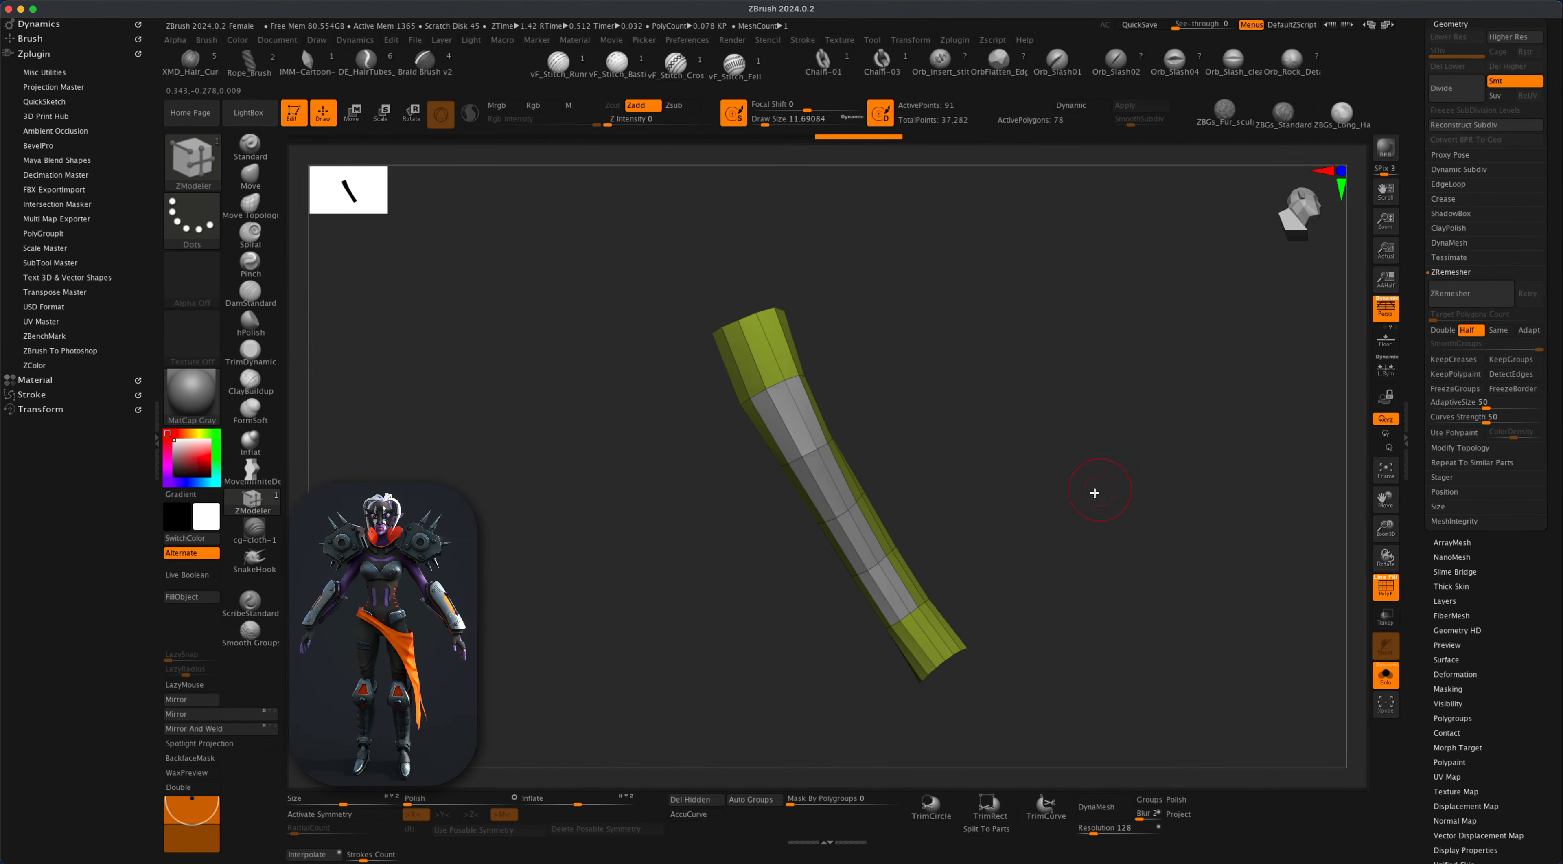
key(shift)
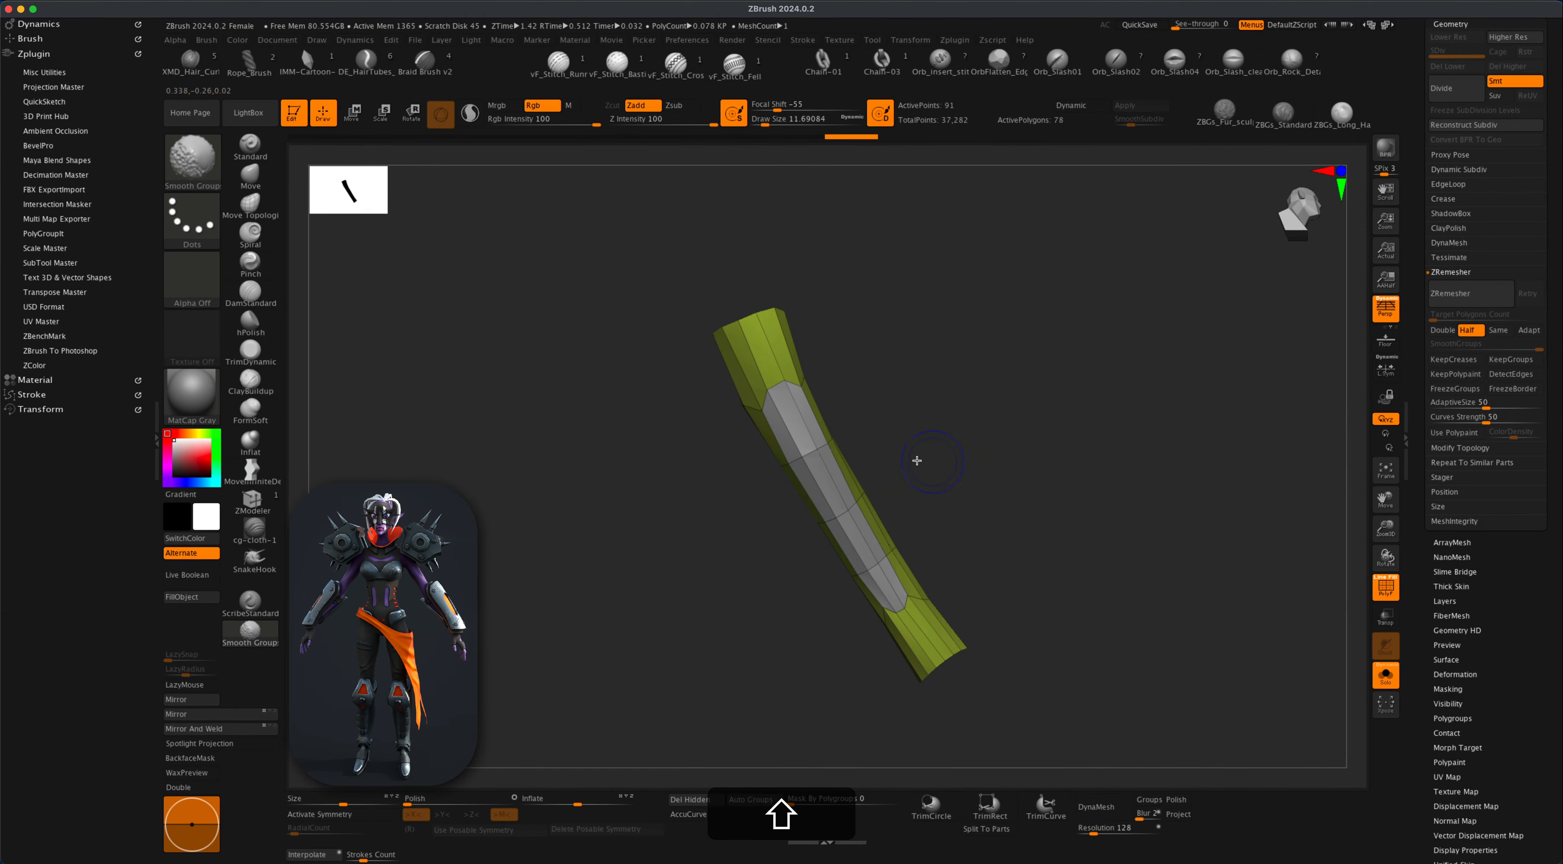
key(shift)
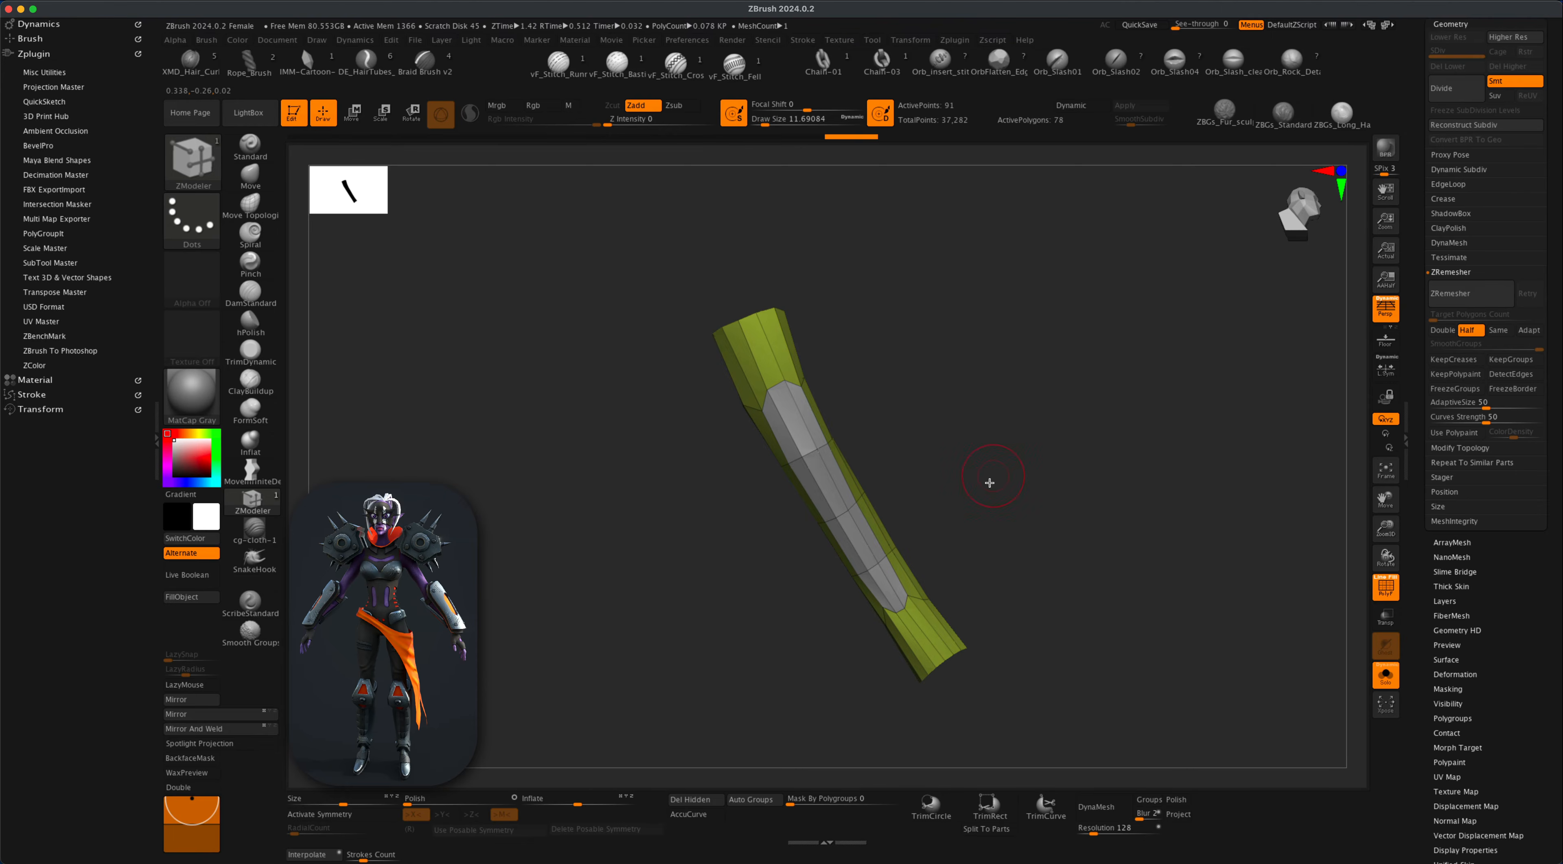
Hide the sleeve polygons around the marked panel and delete the hidden geometry.
key(shift+super)
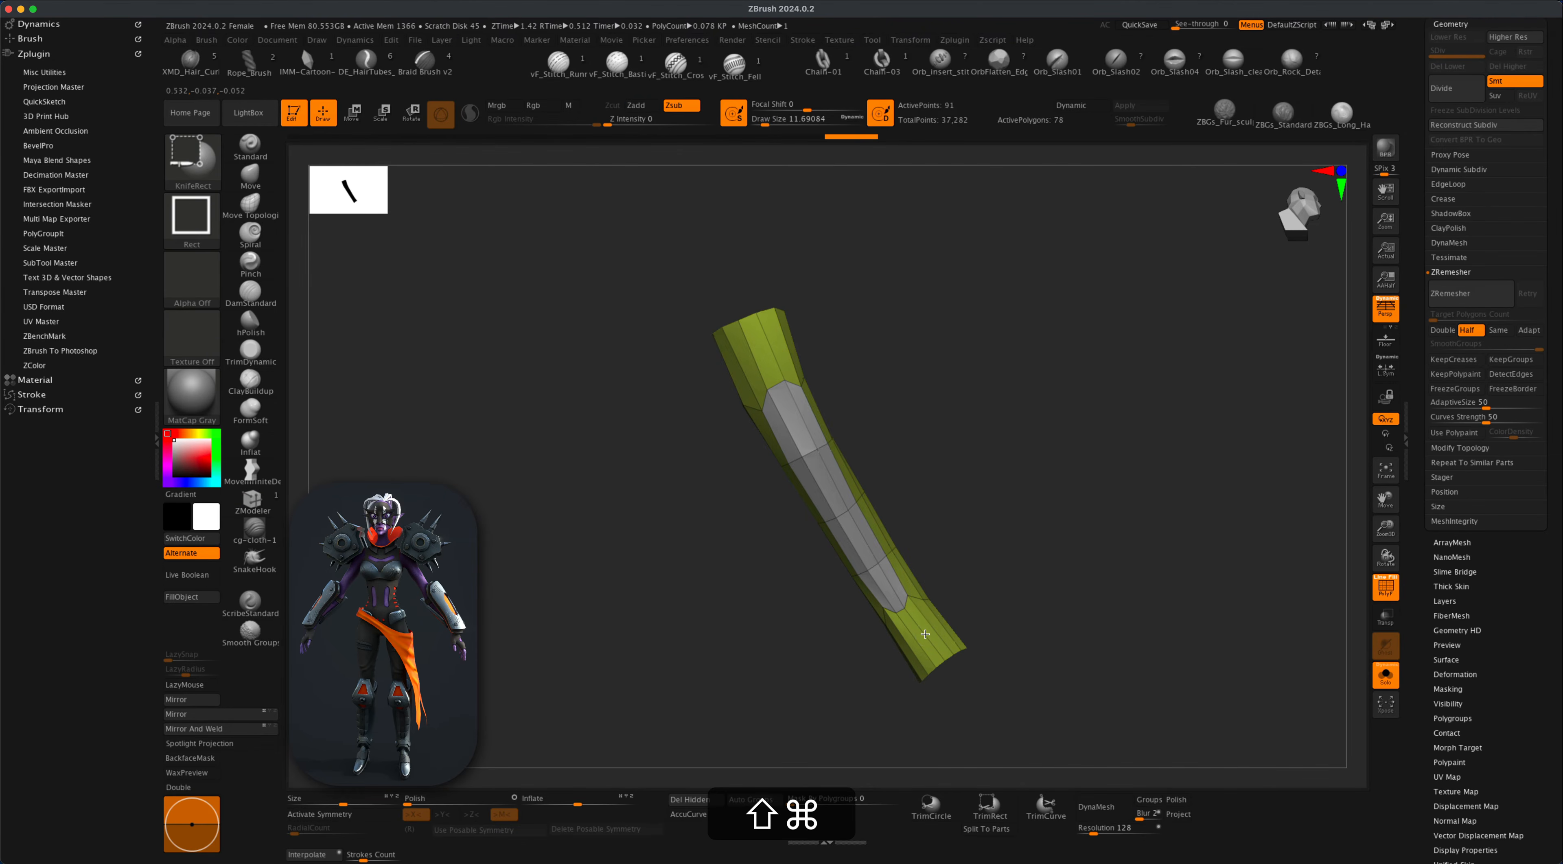
shift+super+click(925, 634)
shift+super+click(925, 634)
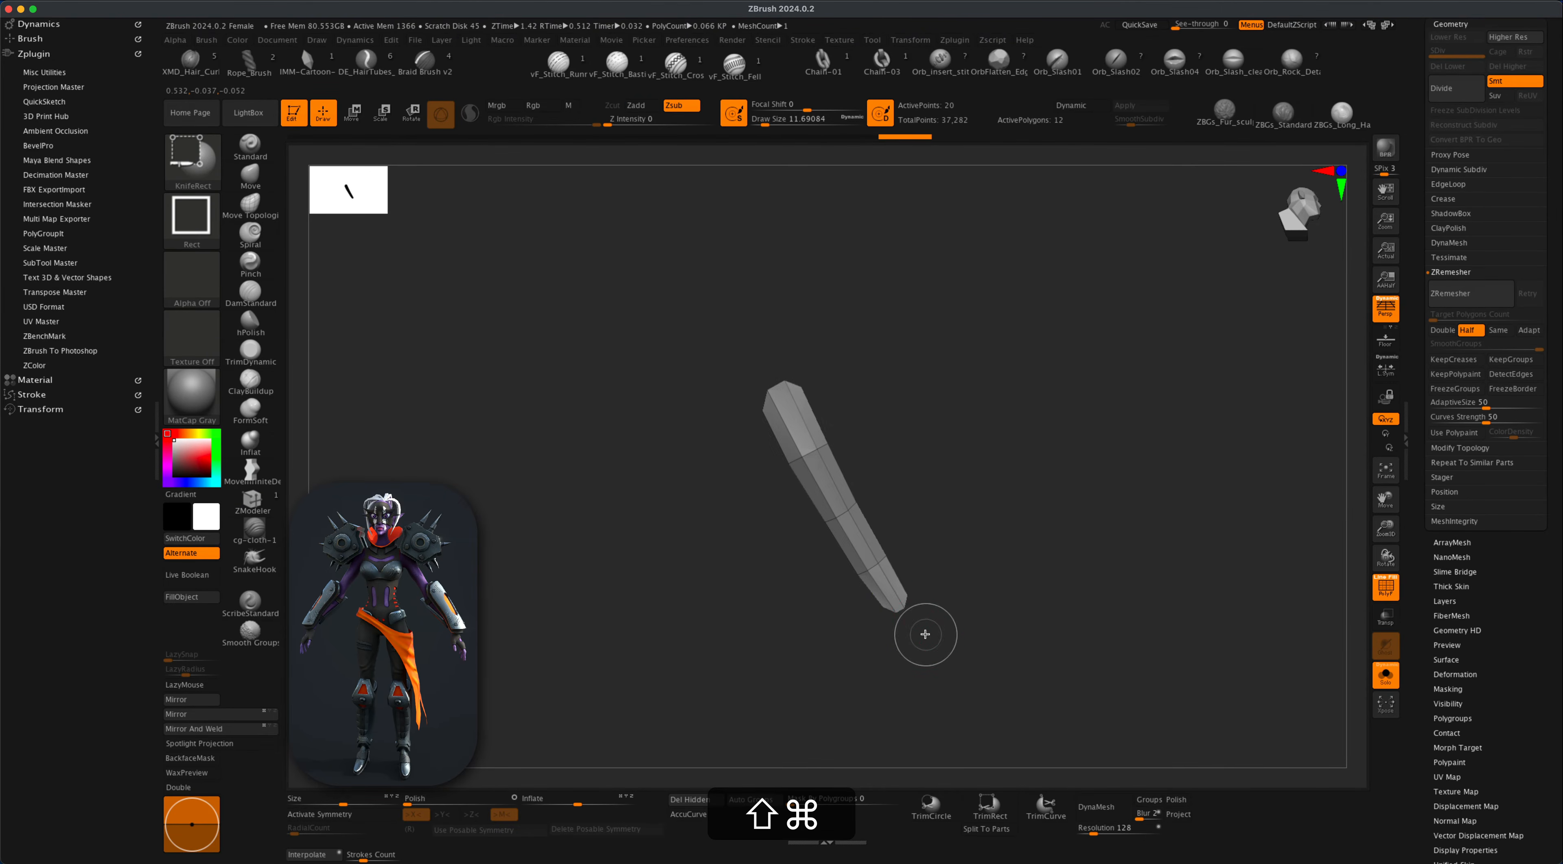
click(701, 801)
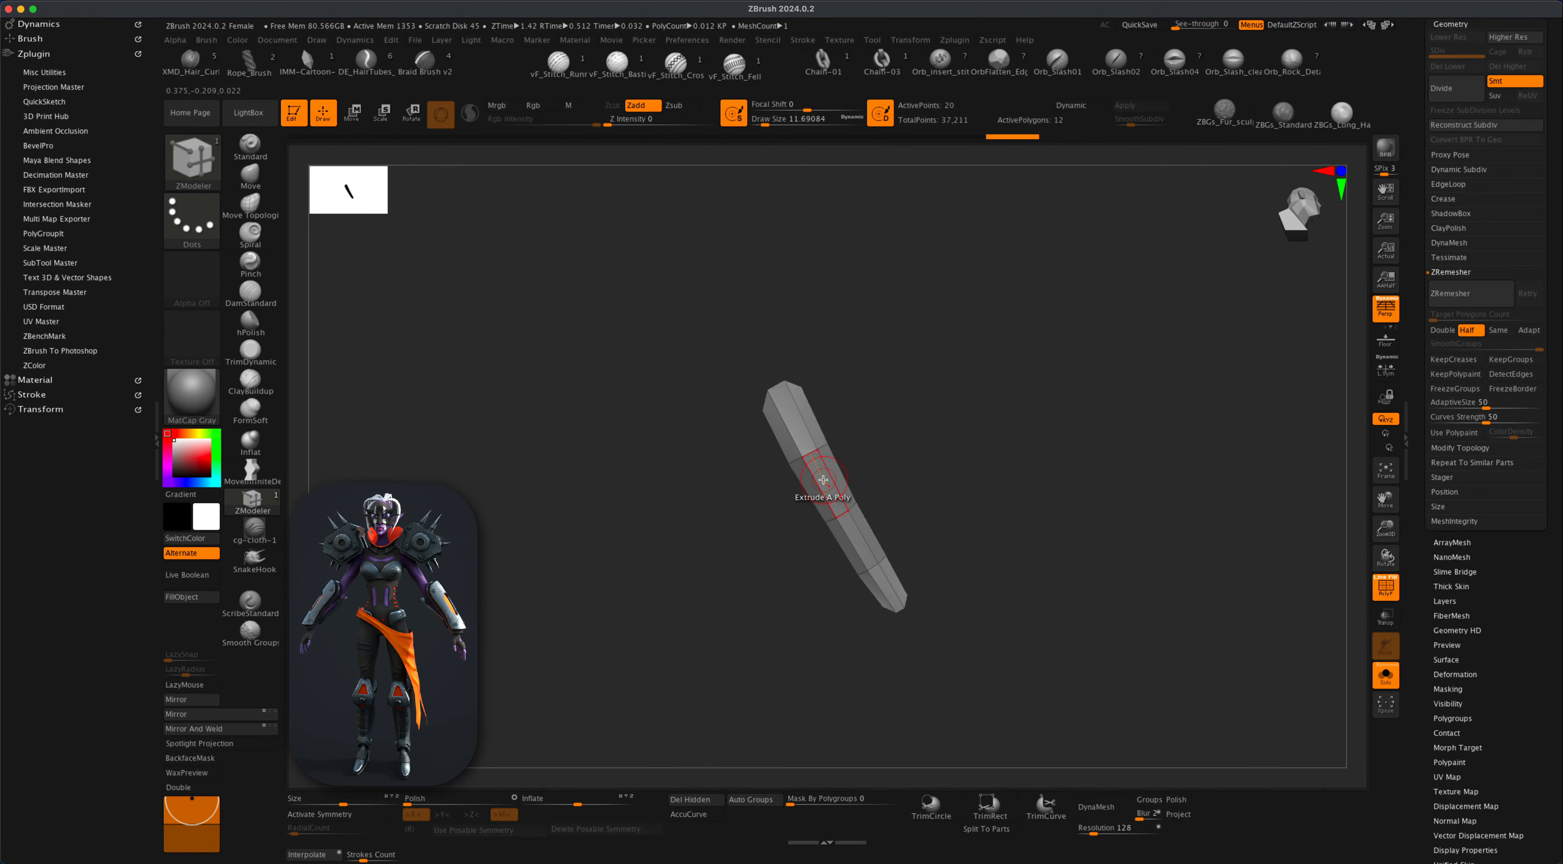
Extrude the remaining inner forearm panel into a thick plate and show it together with the other subtools.
key(space)
drag(685, 597, 768, 589)
drag(861, 496, 916, 530)
drag(661, 583, 694, 568)
click(1385, 681)
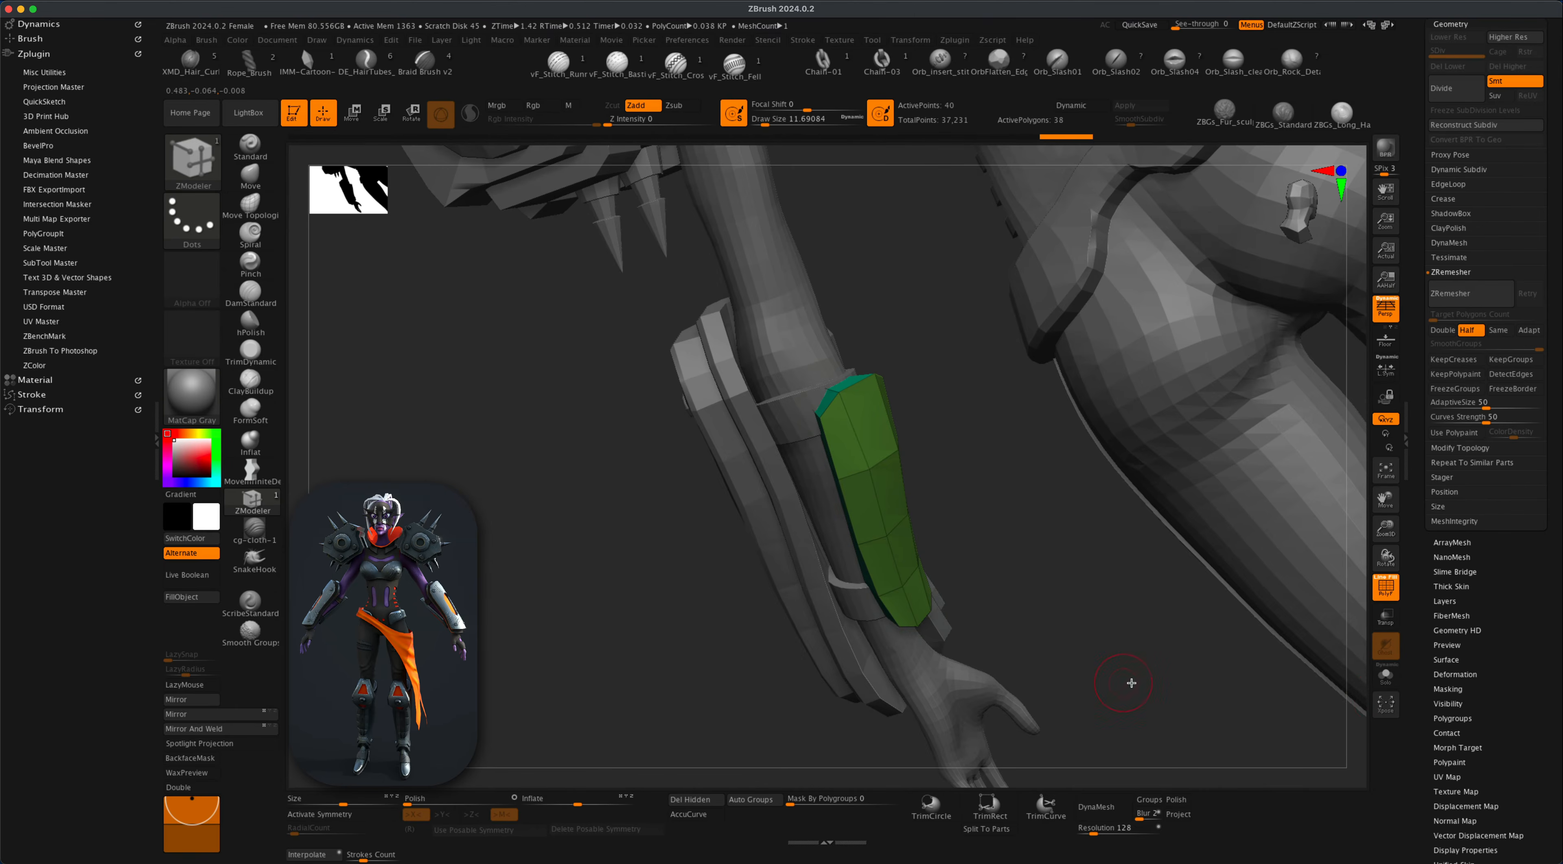
drag(1127, 680, 1024, 617)
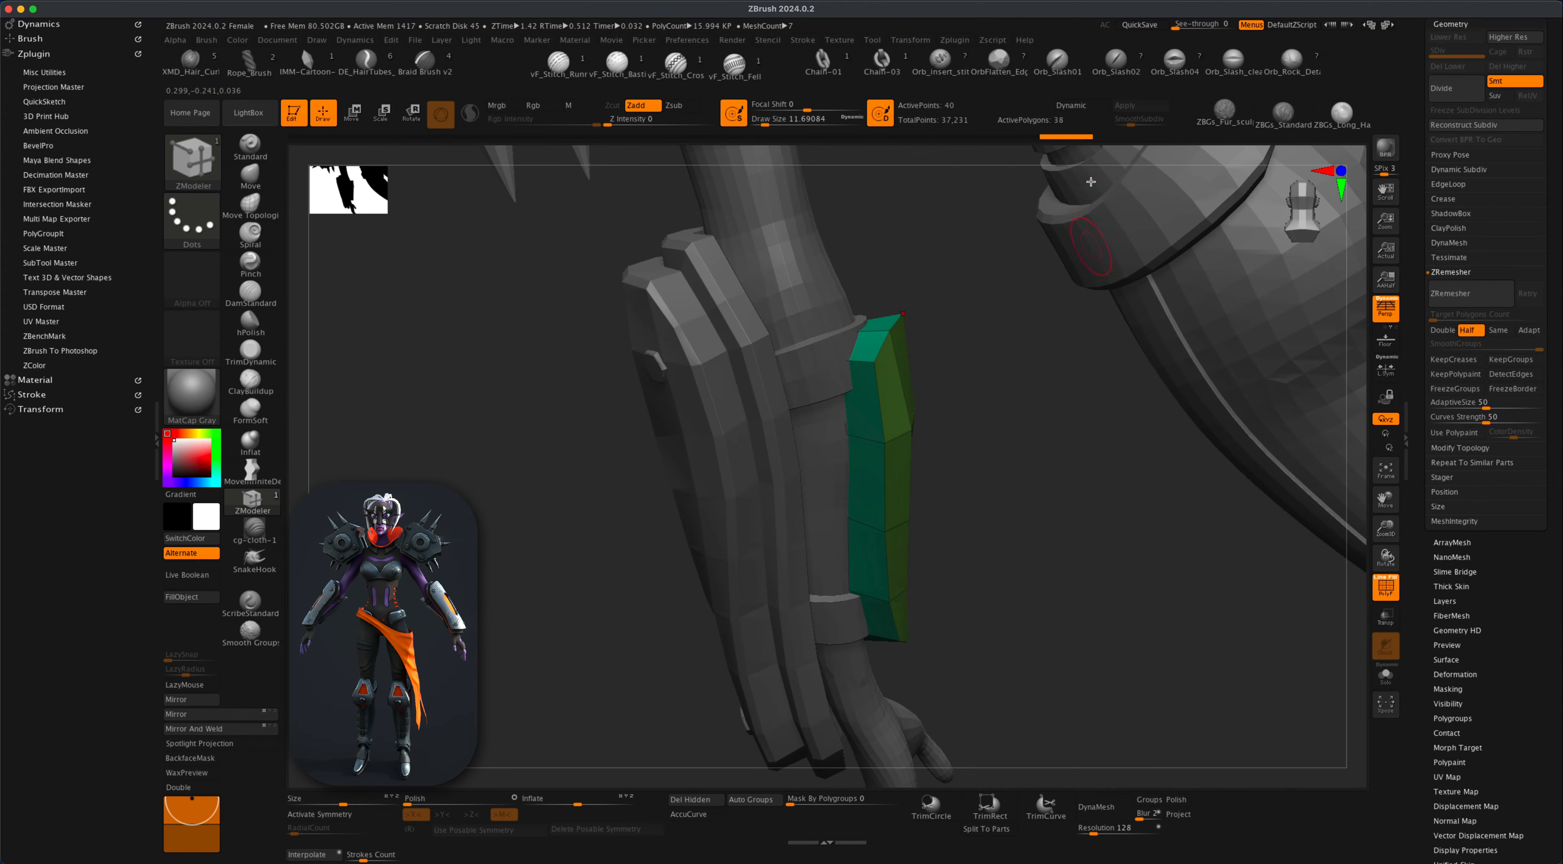
Redo the inner forearm panel's extrusion as a thinner plate and pull it away from the forearm with the Move brush.
click(1034, 141)
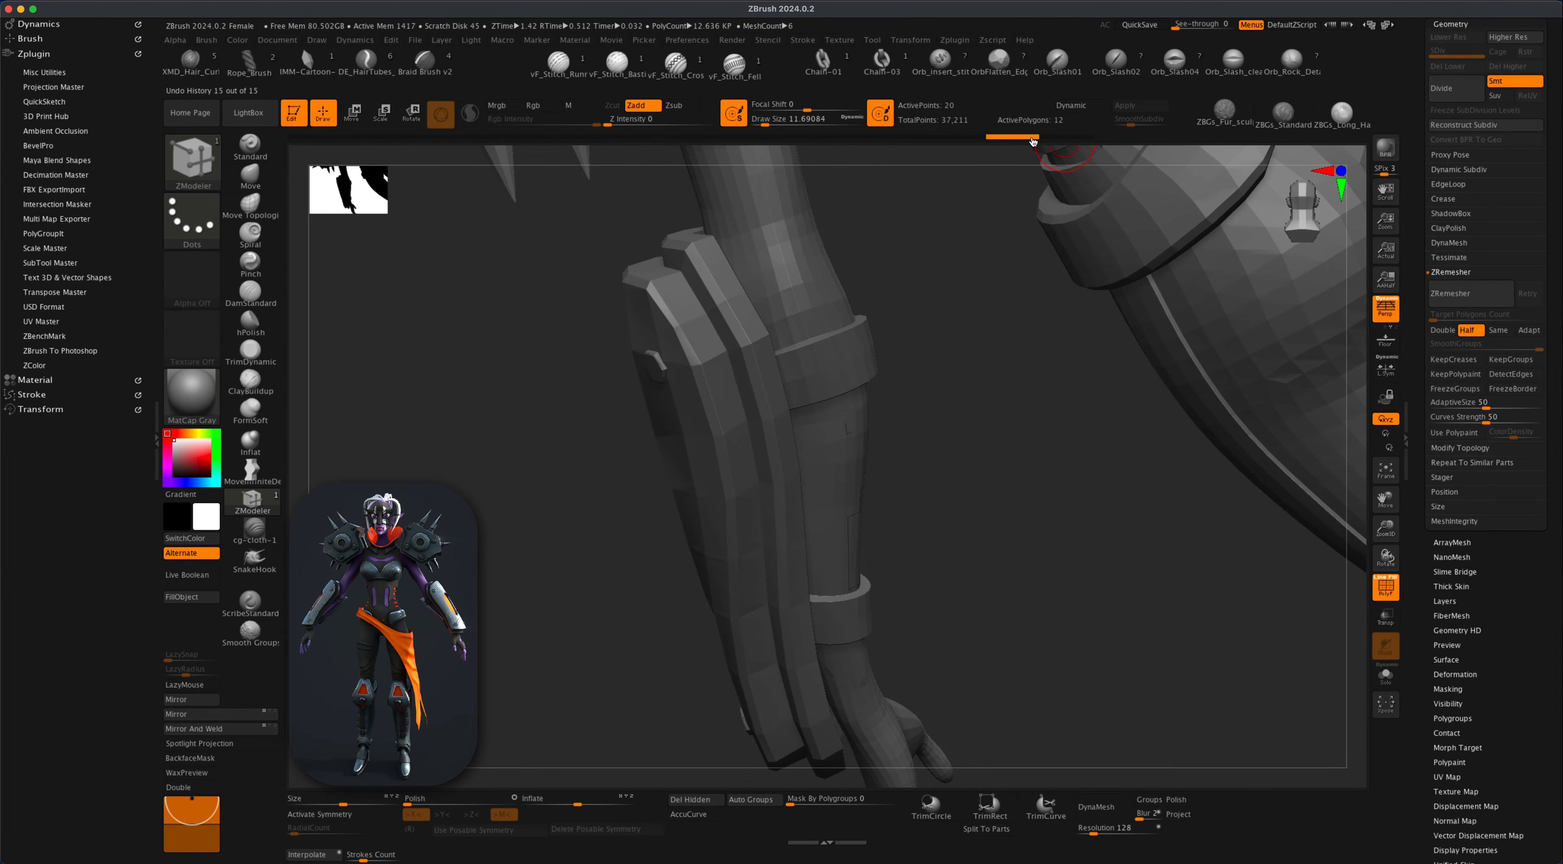
drag(851, 526, 866, 533)
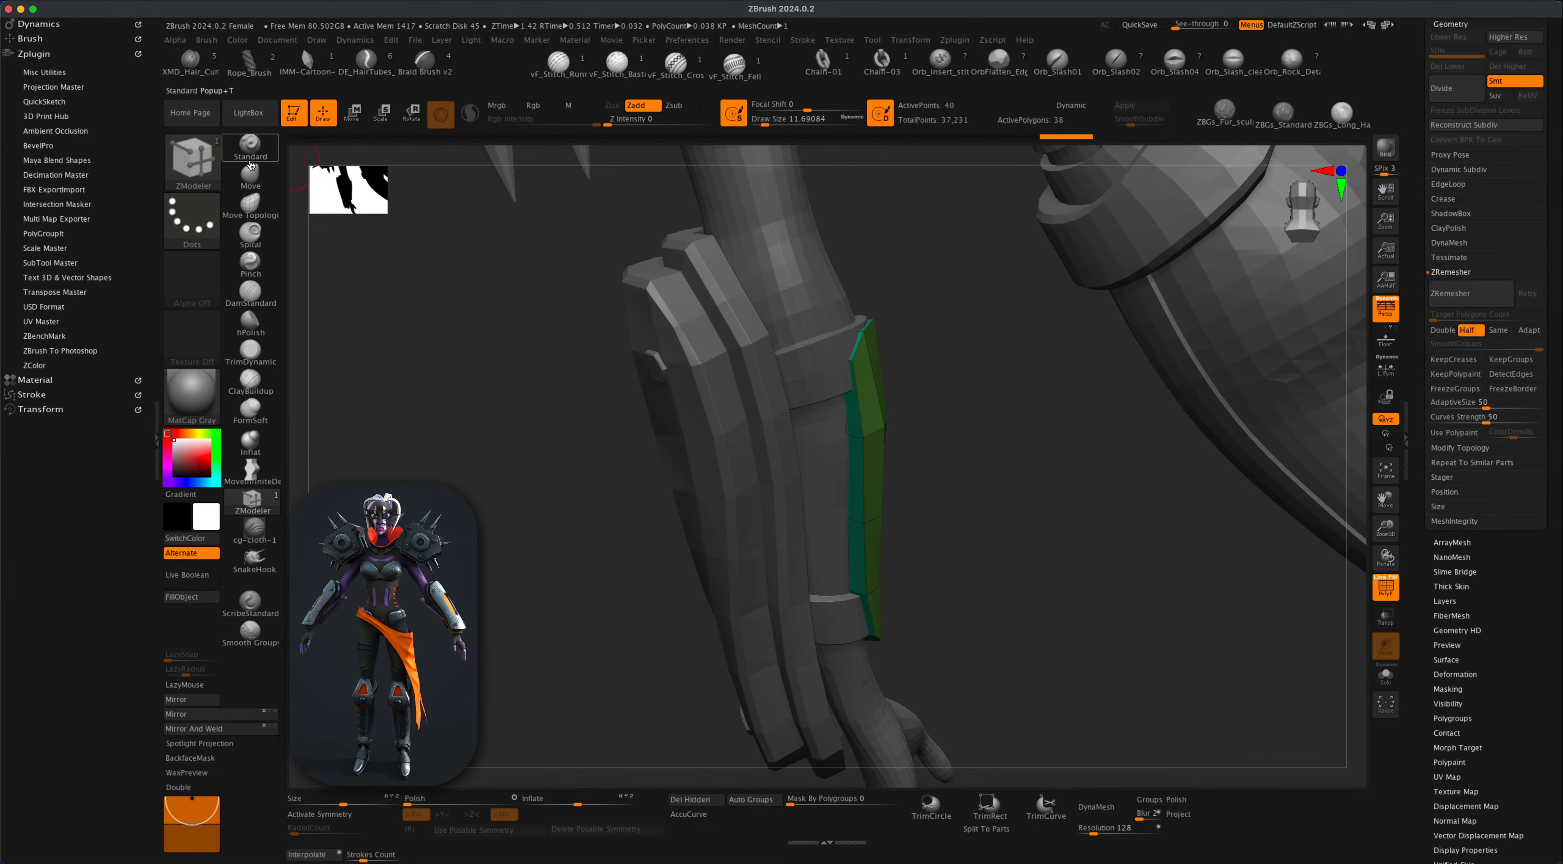
click(250, 177)
key(s)
click(442, 497)
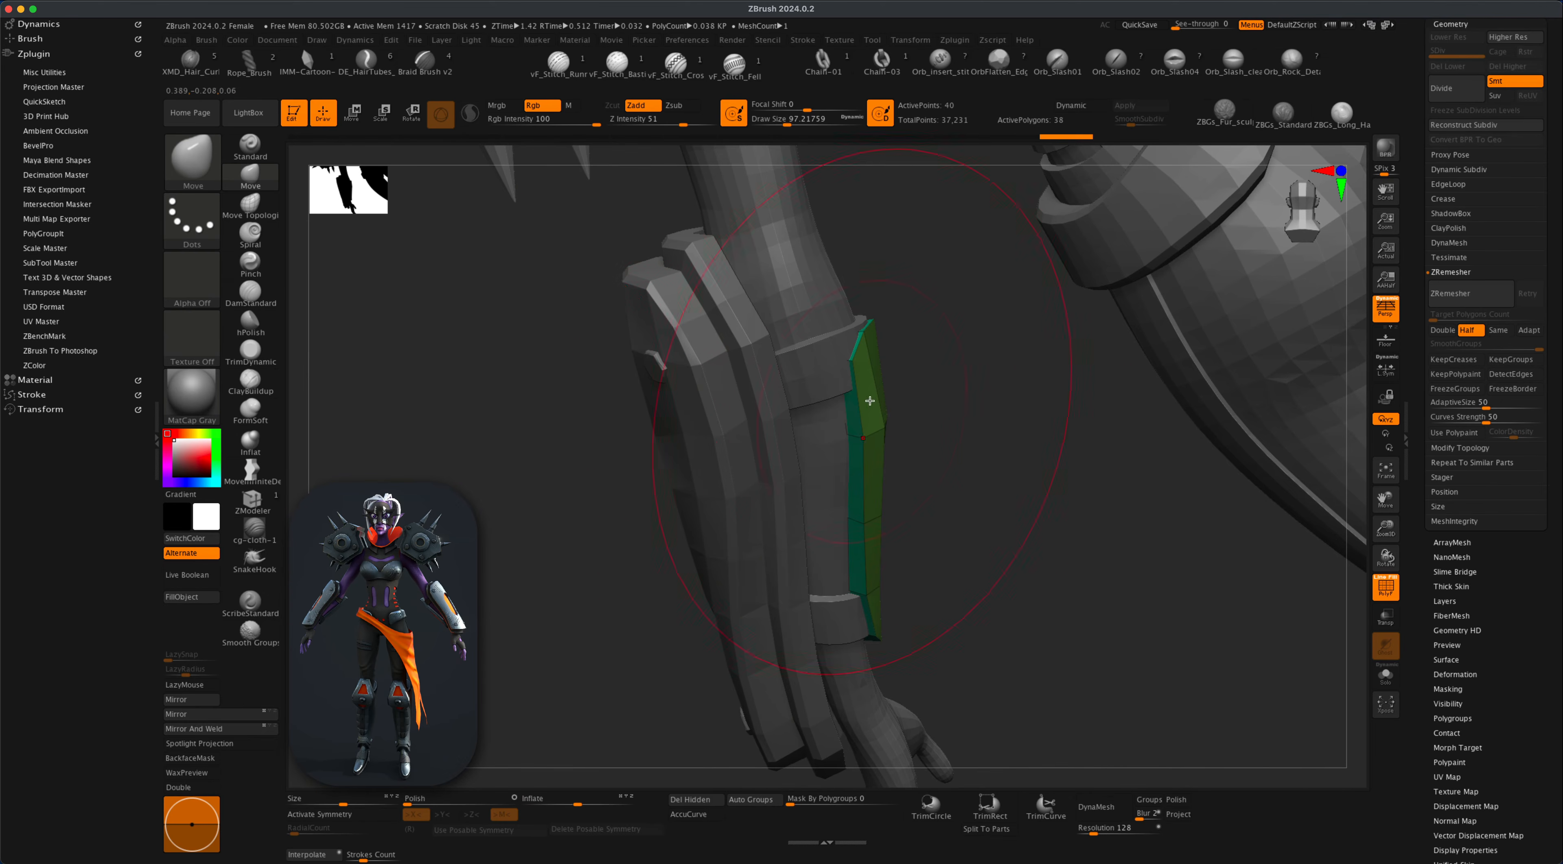
drag(877, 359, 892, 337)
drag(847, 609, 876, 621)
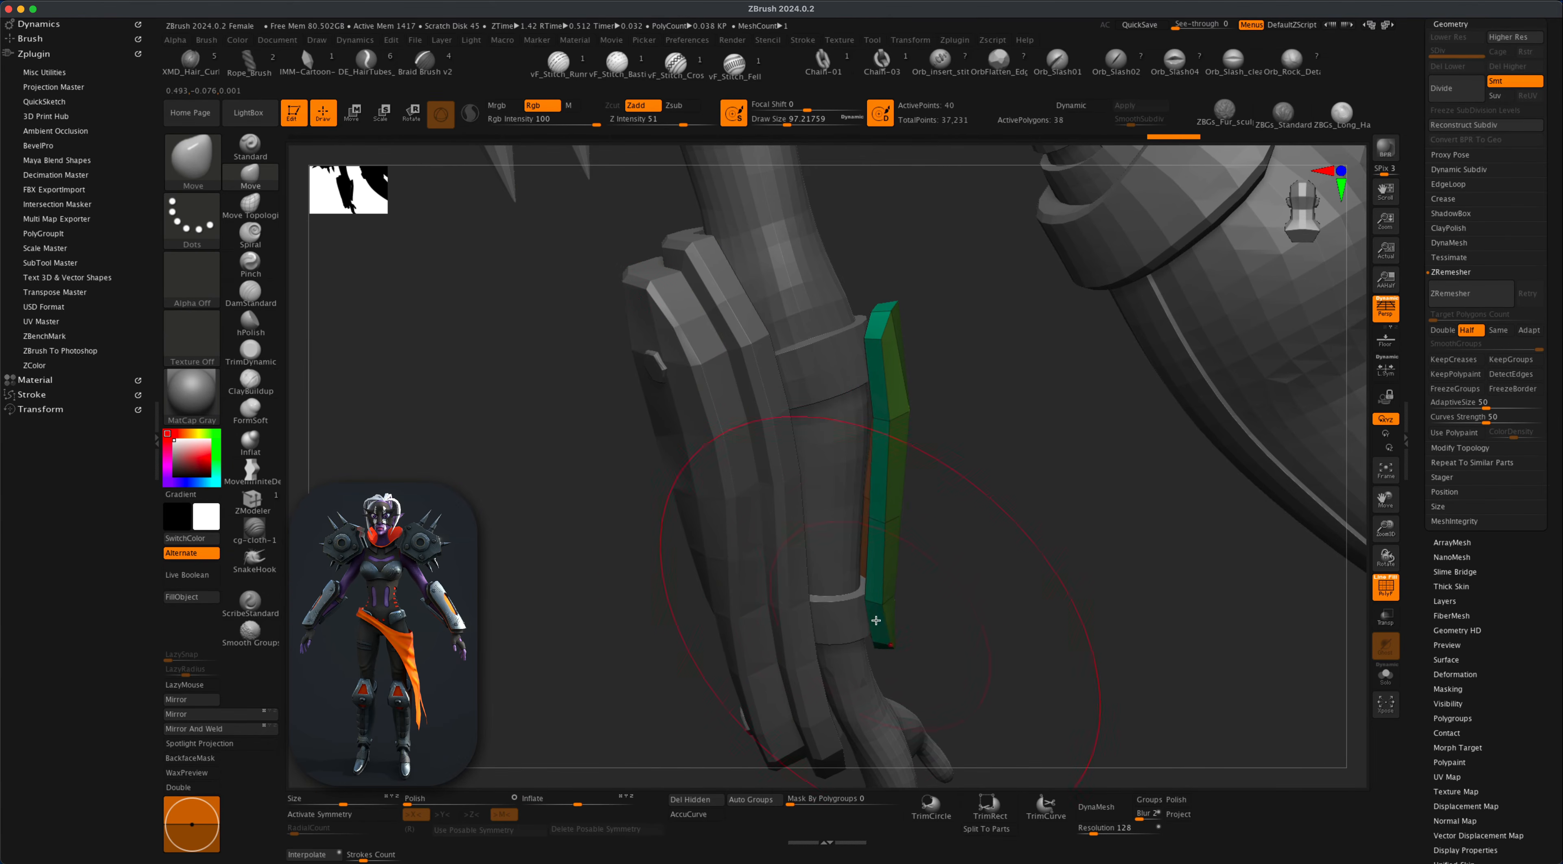
drag(976, 592, 958, 597)
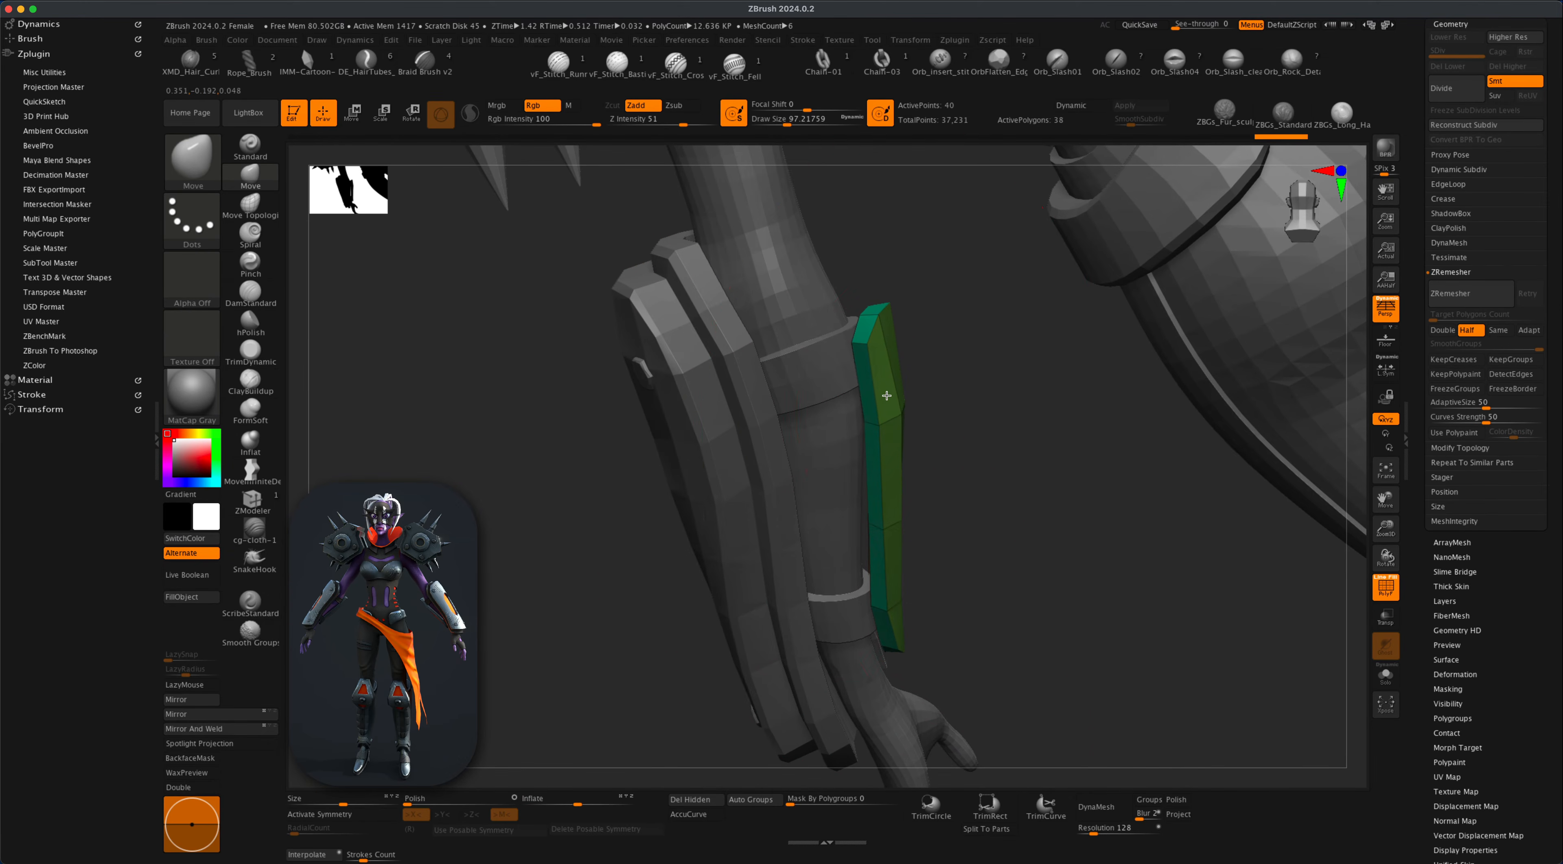
Reshape the inner plate's ends and edges with a smaller Move brush, draw size about 41, so it follows the forearm.
mouse_move(886, 395)
mouse_down()
mouse_move(959, 416)
mouse_move(889, 404)
mouse_move(932, 420)
mouse_up()
key(s)
drag(996, 480, 929, 449)
mouse_move(879, 343)
mouse_down()
mouse_move(851, 309)
mouse_move(909, 299)
mouse_up()
mouse_move(954, 375)
mouse_down()
mouse_move(985, 388)
mouse_move(937, 440)
mouse_move(893, 446)
mouse_move(888, 328)
mouse_move(829, 391)
mouse_move(920, 318)
mouse_up()
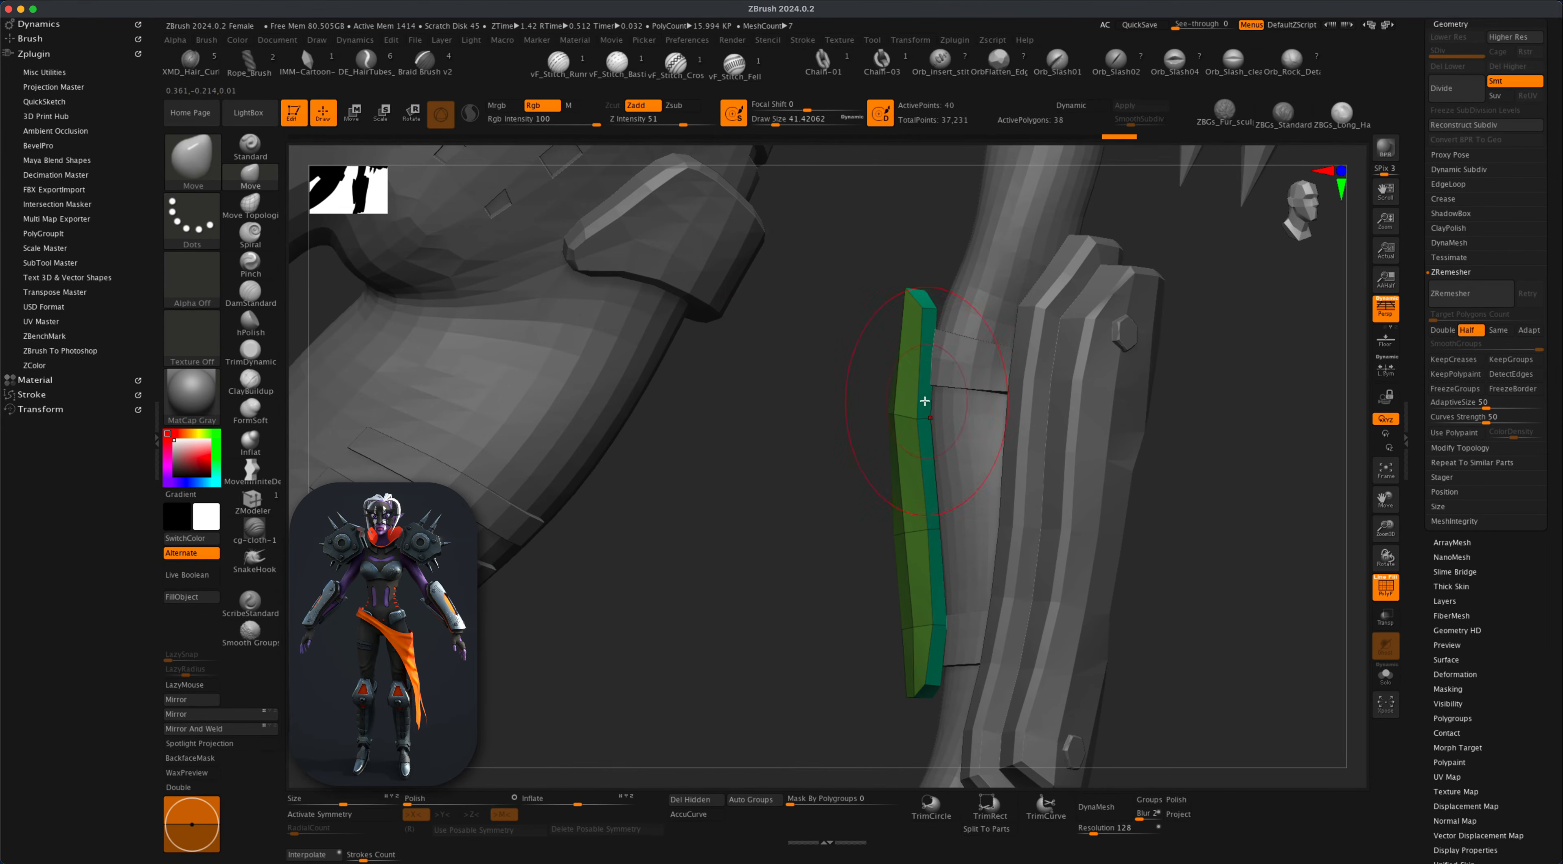
mouse_move(925, 401)
mouse_down()
mouse_move(916, 378)
mouse_move(935, 425)
mouse_move(955, 417)
mouse_move(952, 561)
mouse_move(907, 576)
mouse_up()
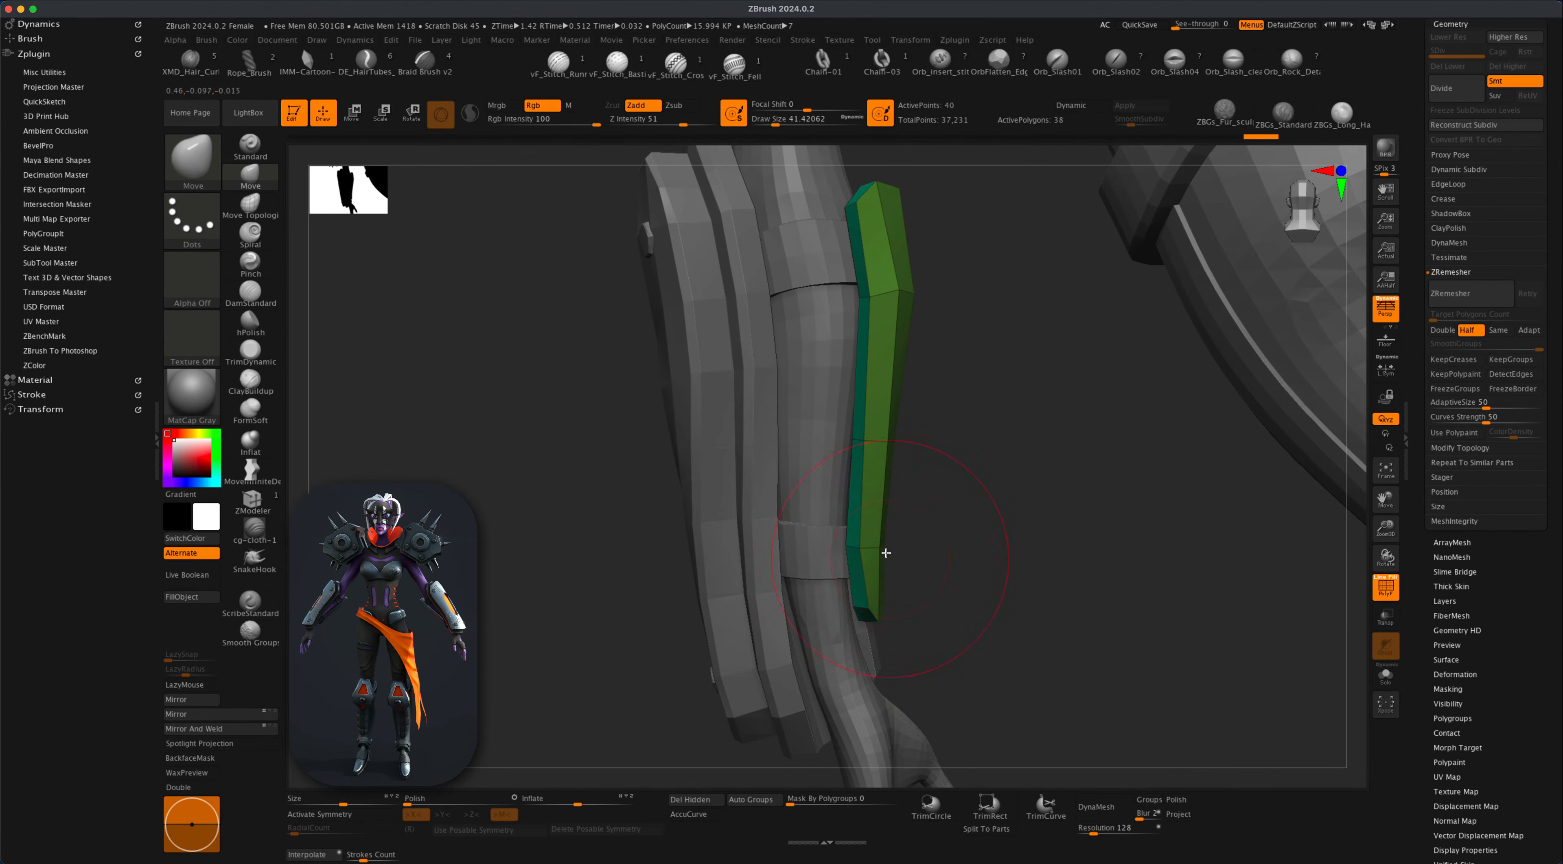
drag(885, 519, 848, 540)
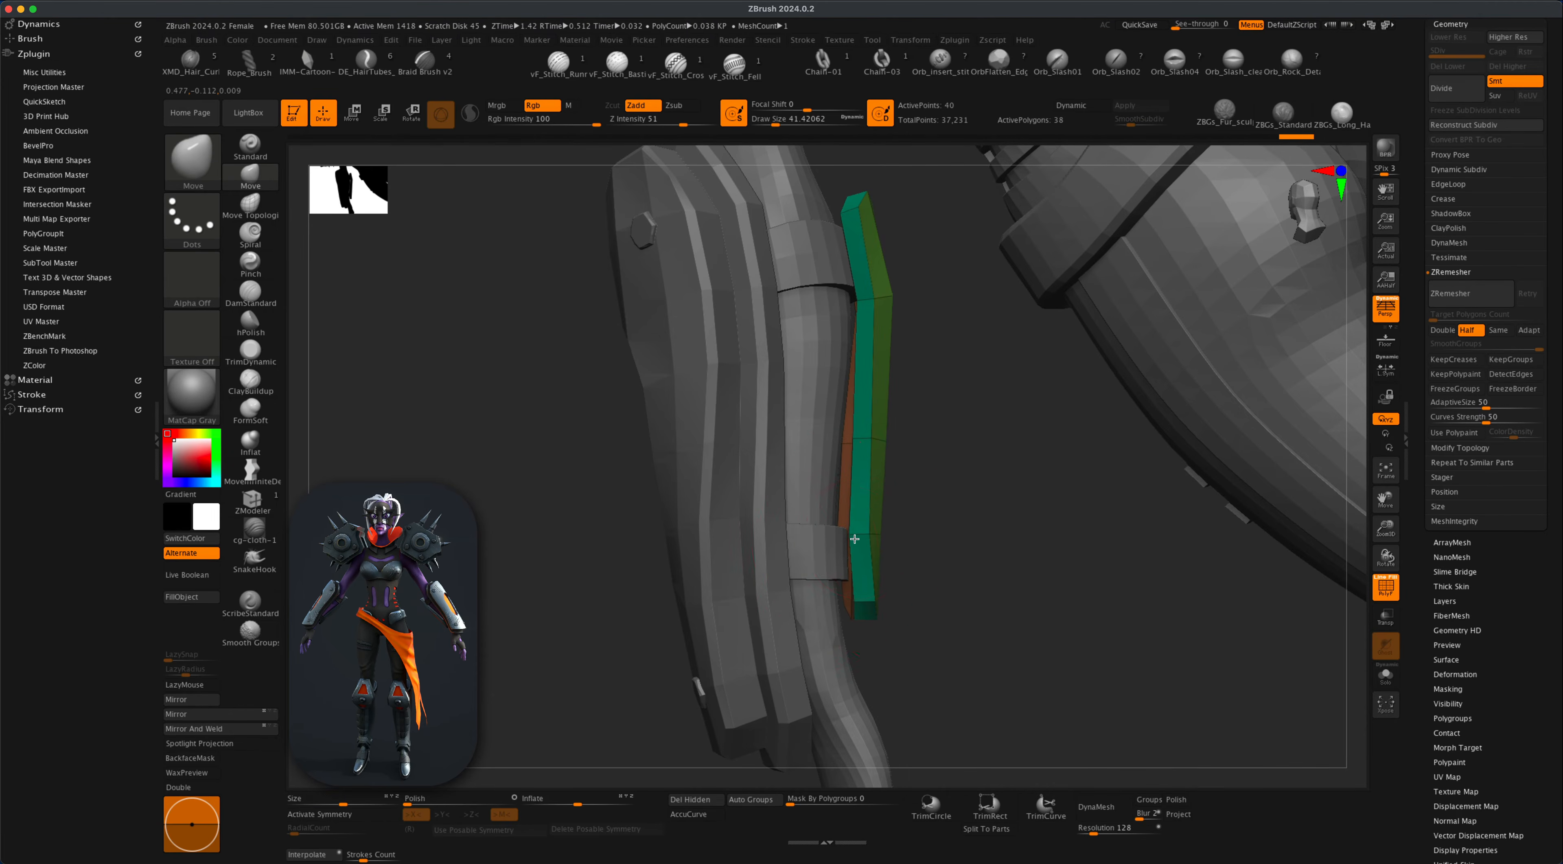
drag(853, 623, 749, 599)
drag(823, 568, 747, 638)
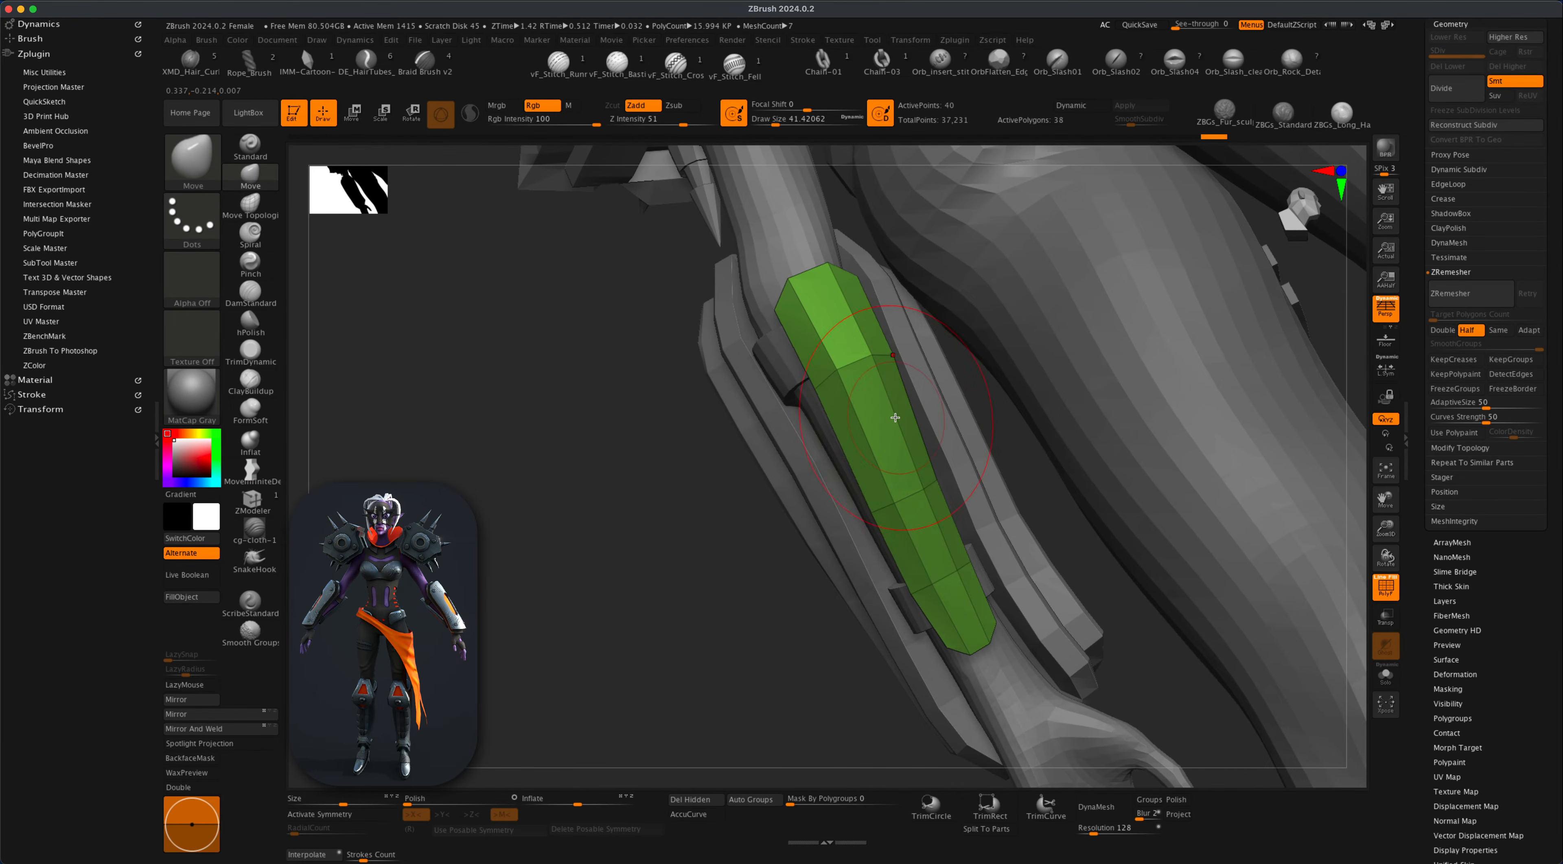
Mark the central strip of polygons on the plate's outer face with ZModeler and smooth the strip's ends into narrower tips.
key(s)
drag(890, 435, 878, 436)
click(275, 501)
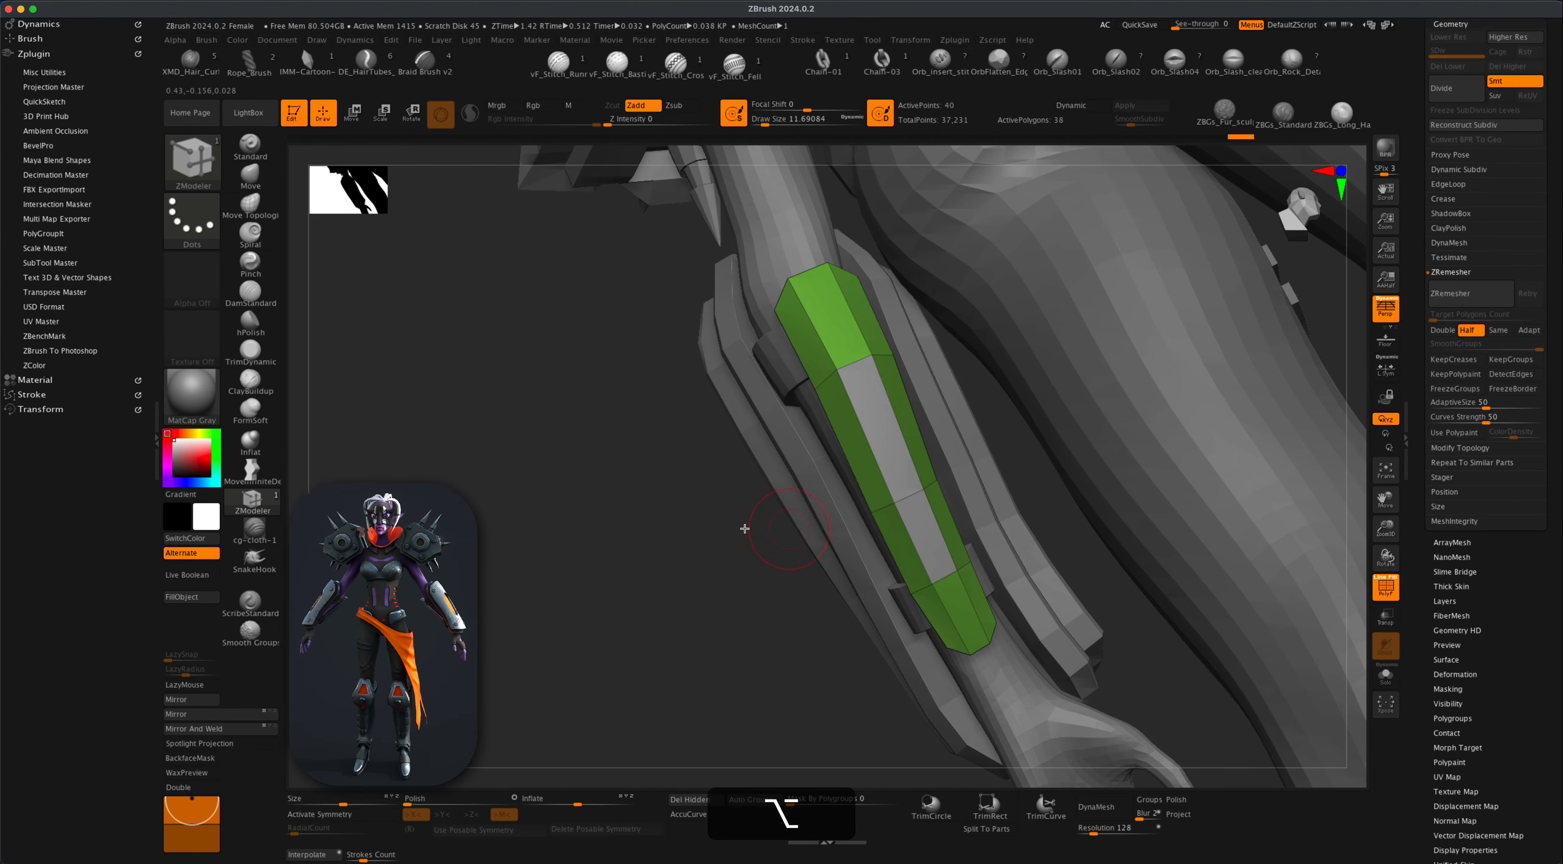
drag(744, 528, 684, 575)
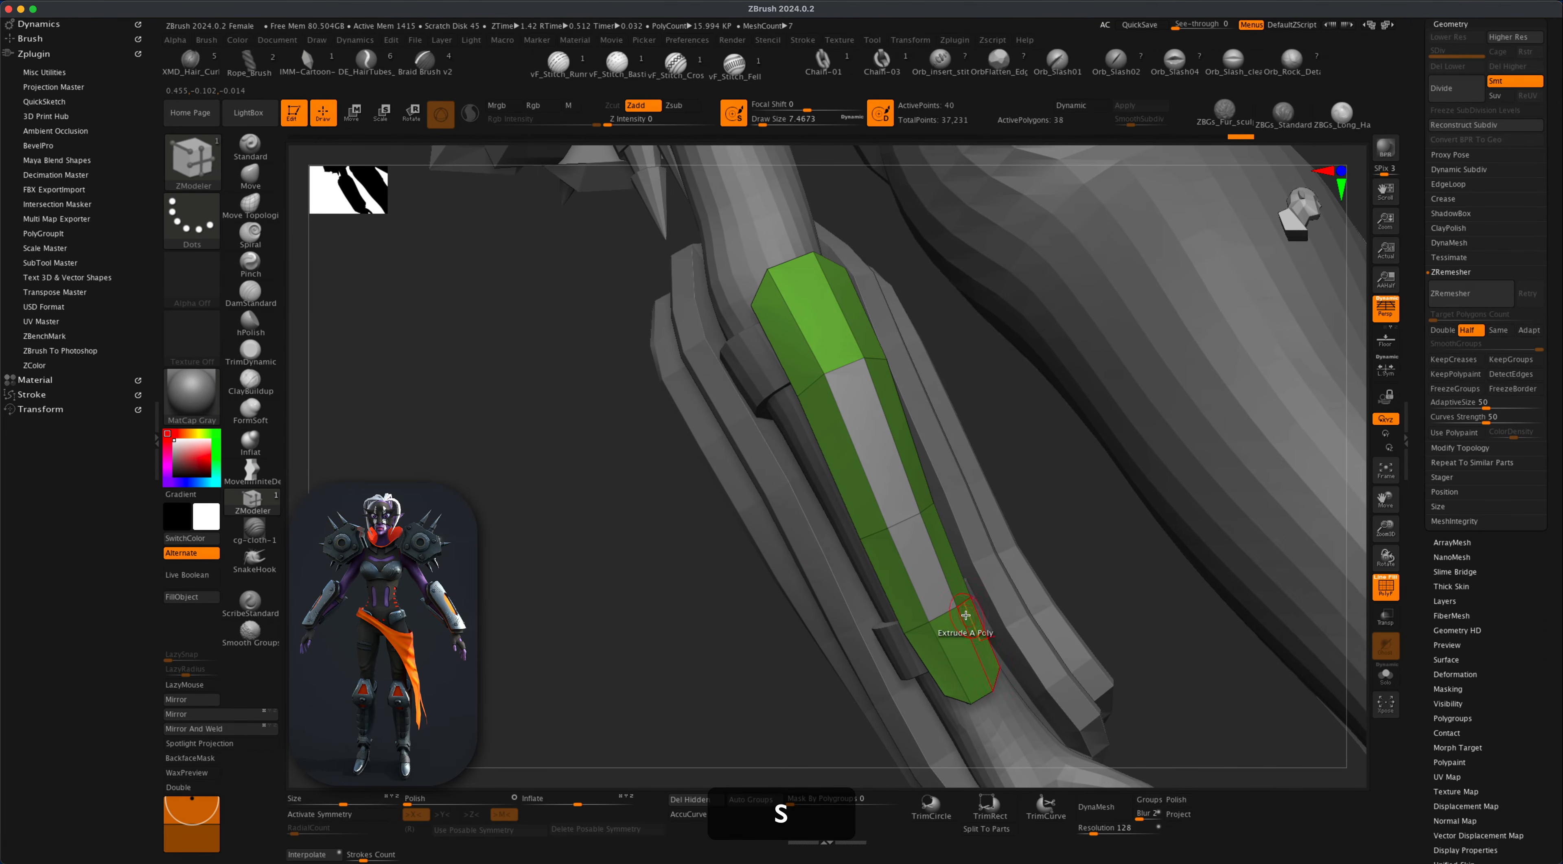
key(shift)
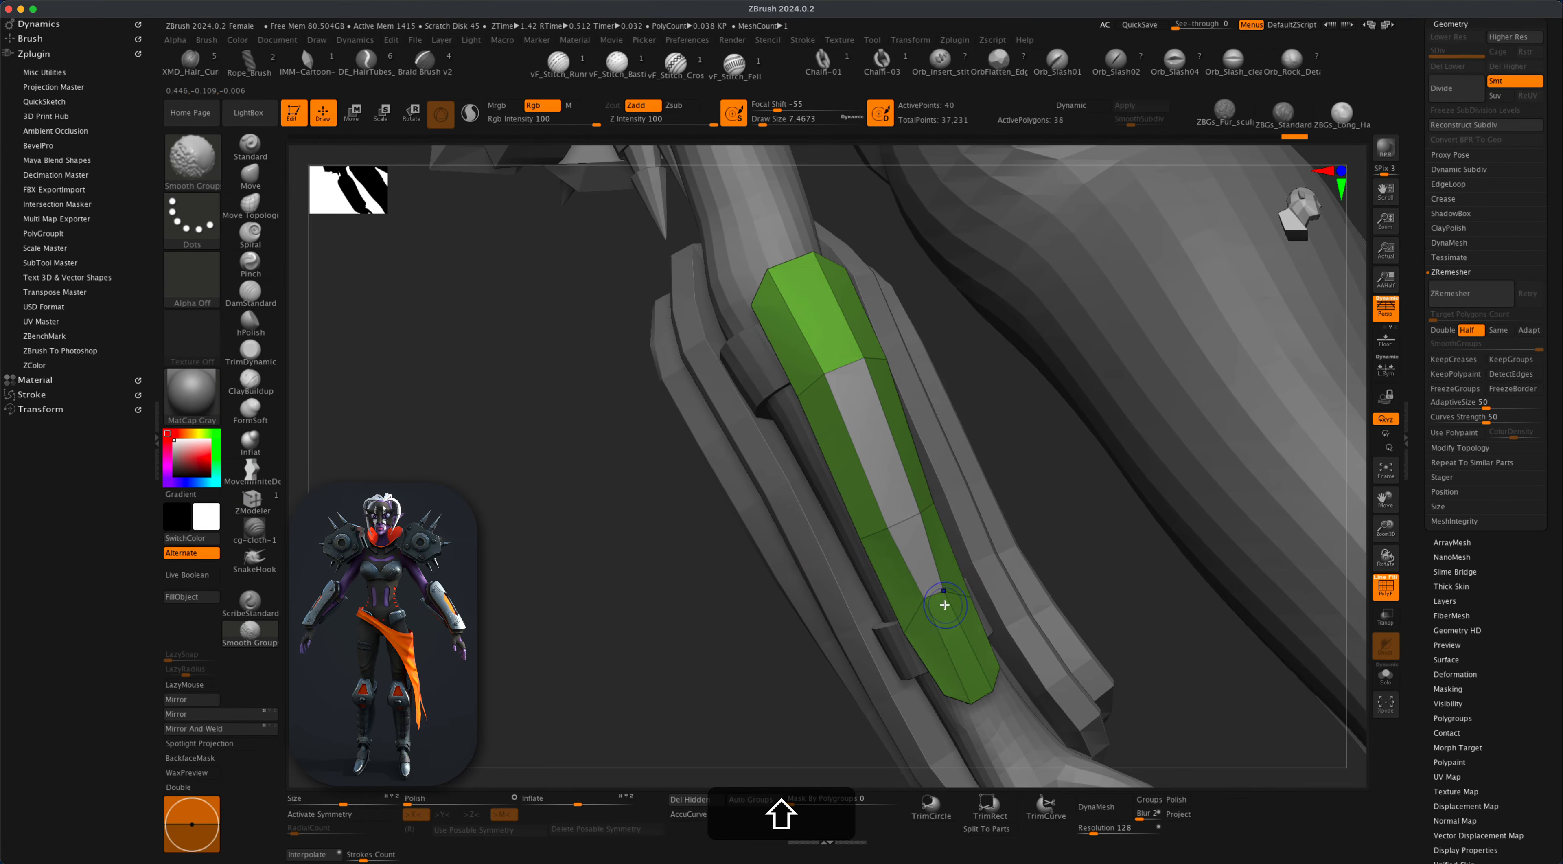
mouse_move(818, 400)
shift+mouse_down()
mouse_move(827, 384)
mouse_move(855, 388)
shift+mouse_up()
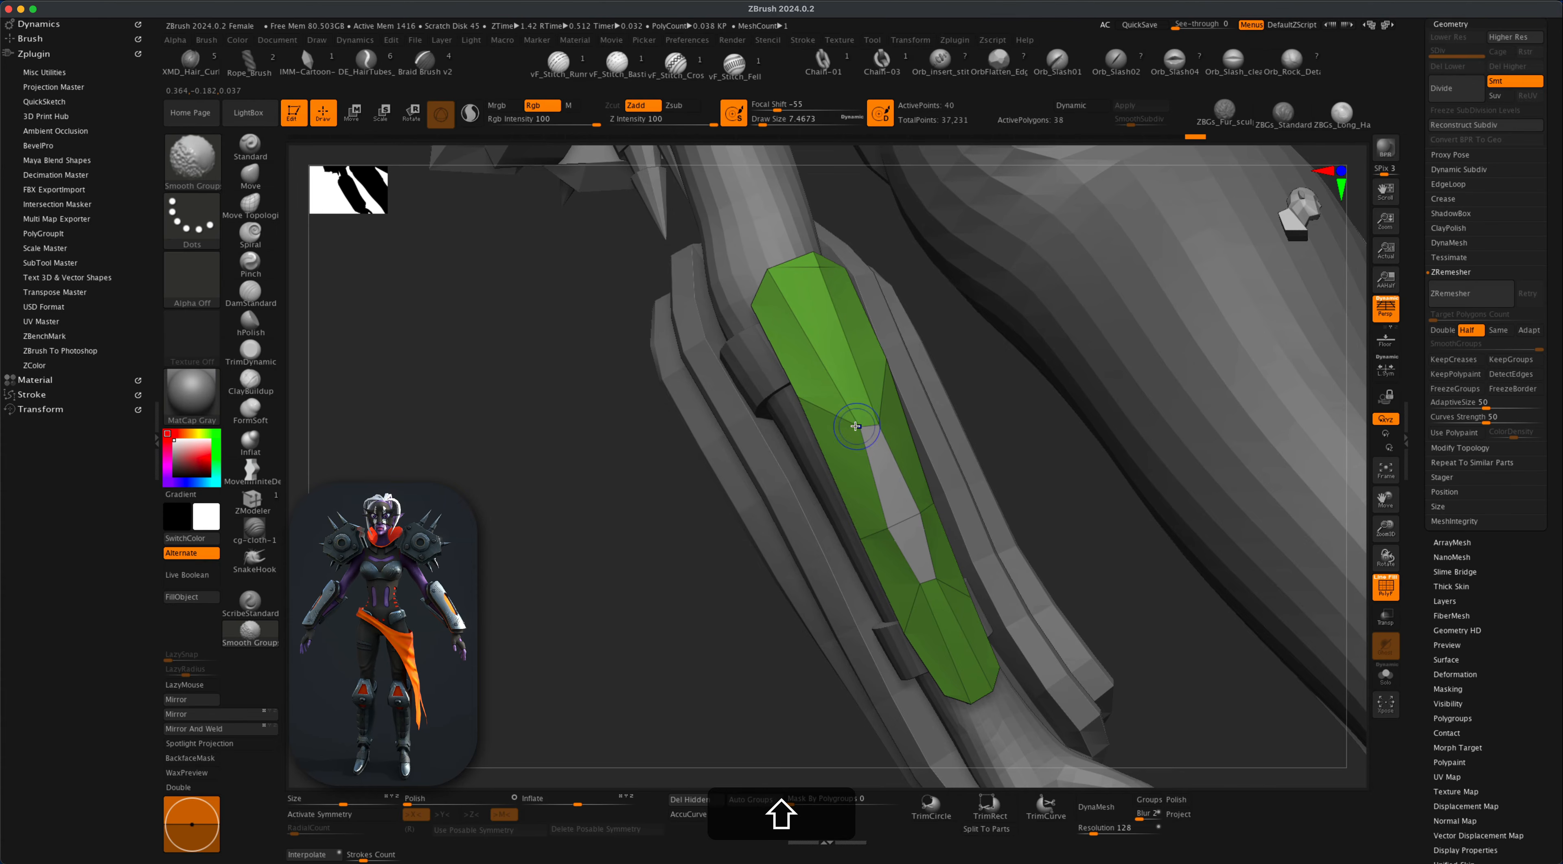
key(shift+super+z)
key(shift+super+z)
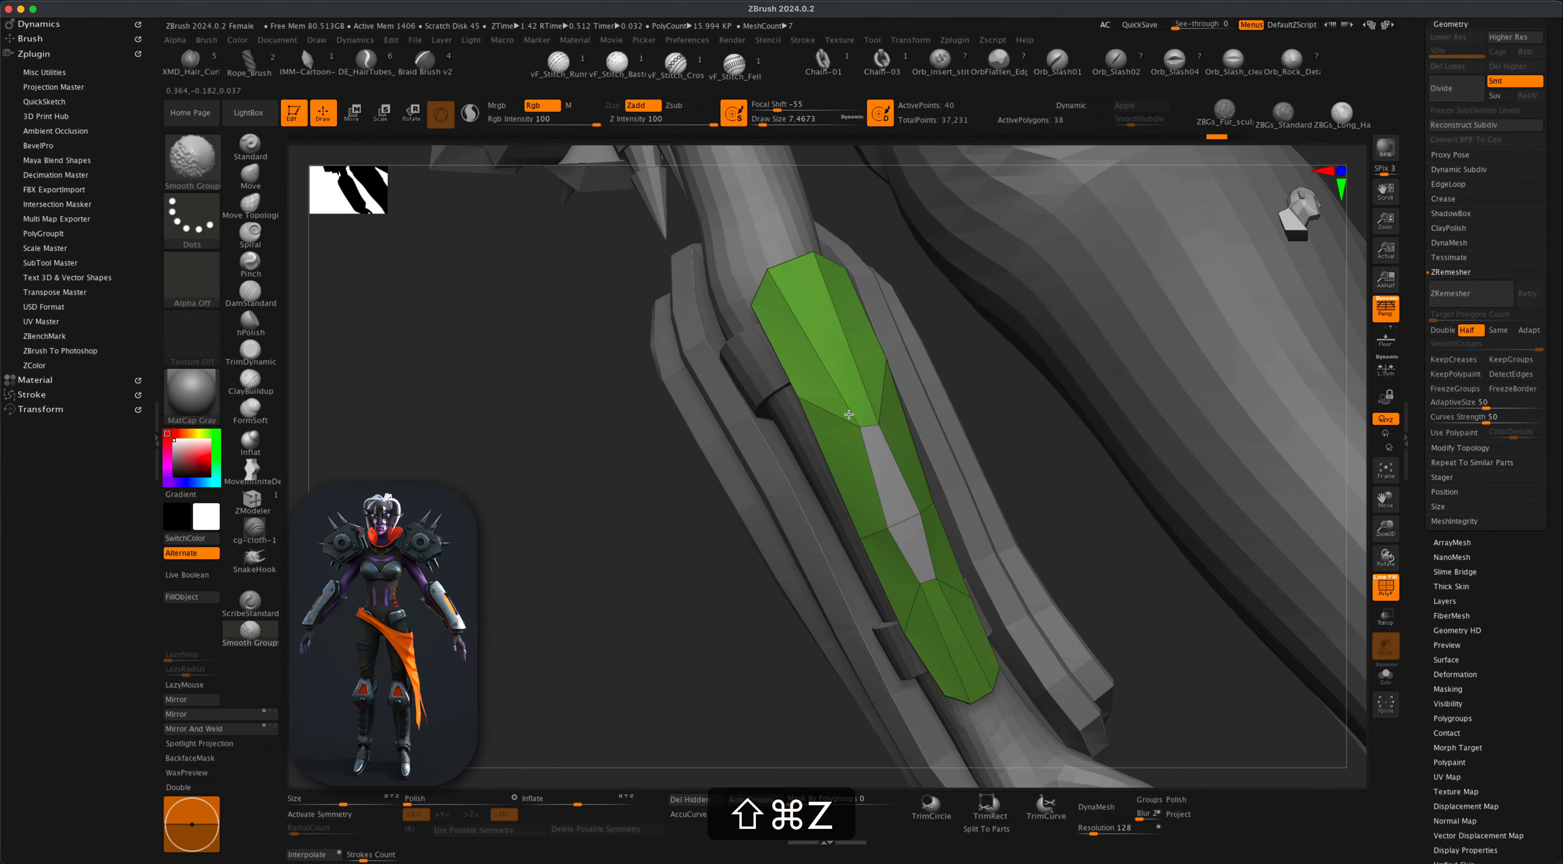
key(shift+super+z)
key(shift+super+z)
key(super+z)
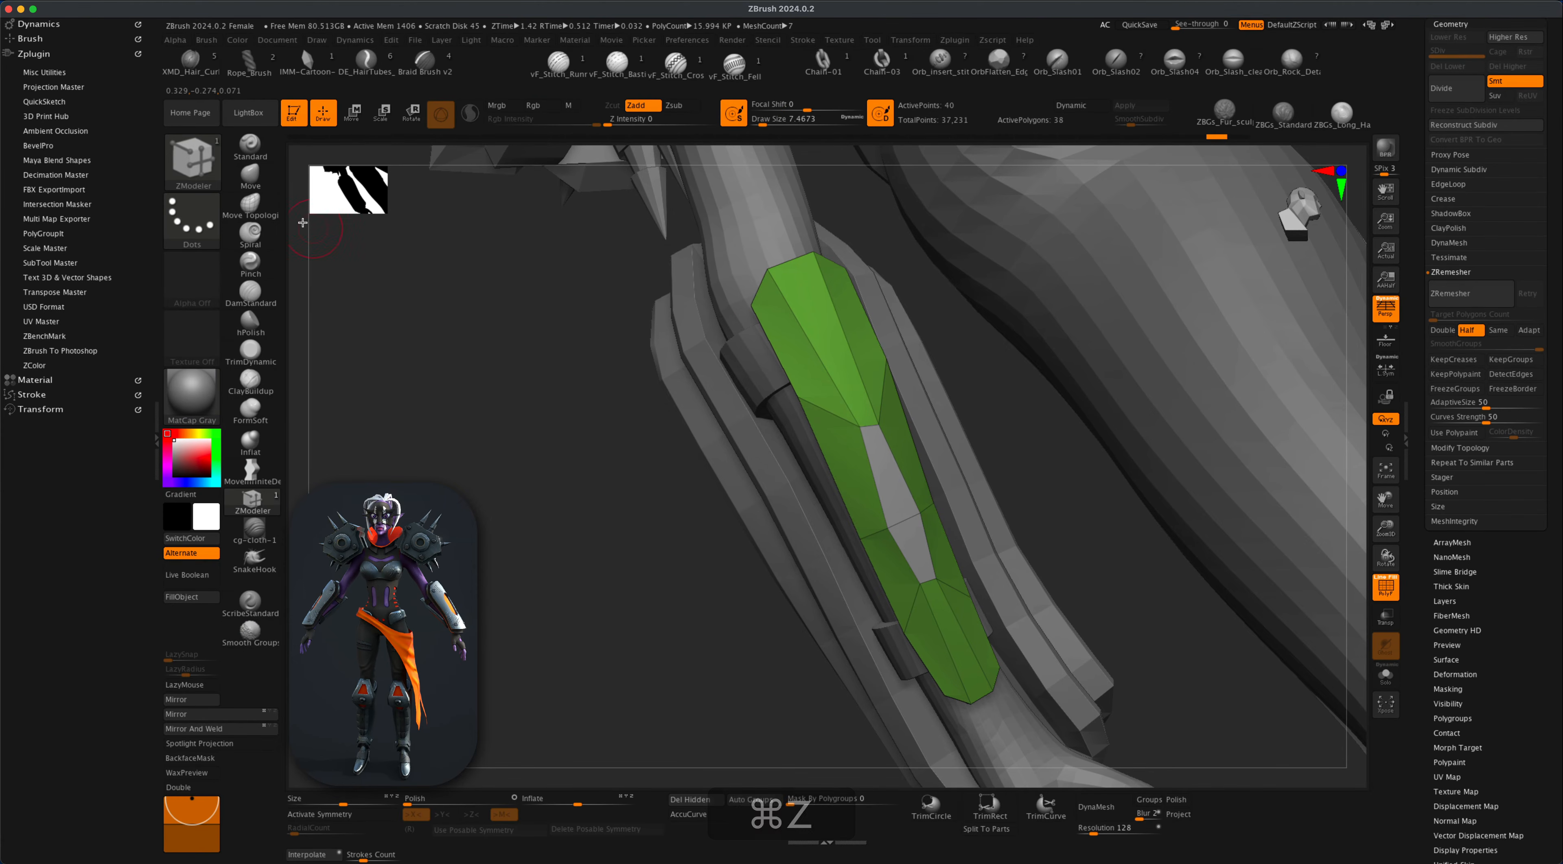
click(248, 208)
key(s)
drag(446, 373, 443, 372)
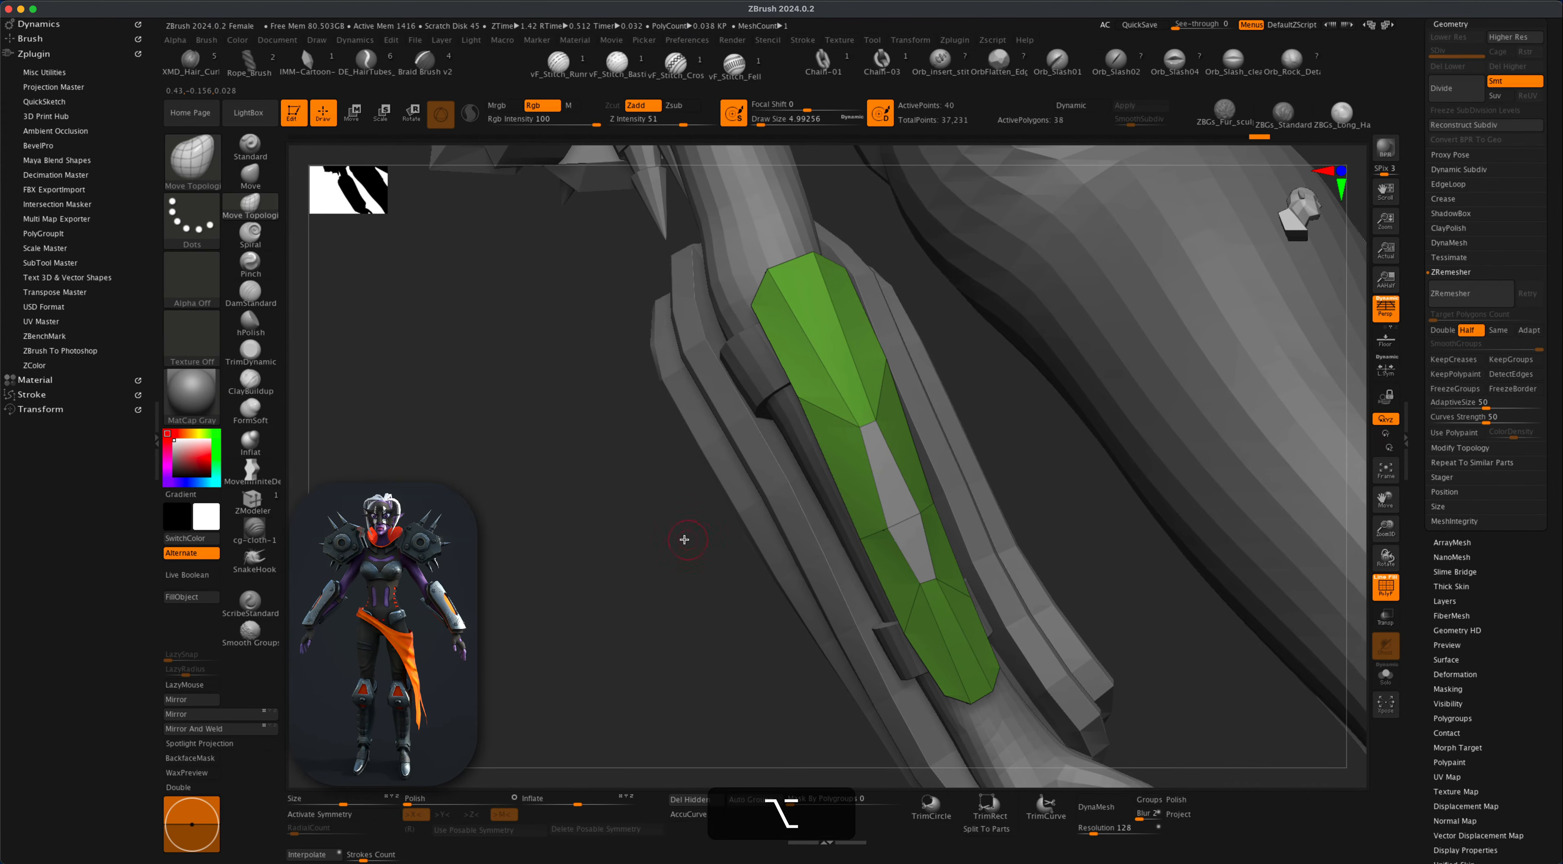
alt+drag(684, 537, 601, 529)
mouse_move(537, 587)
alt+mouse_down()
mouse_move(513, 627)
mouse_move(534, 610)
alt+mouse_up()
drag(1010, 504, 1082, 499)
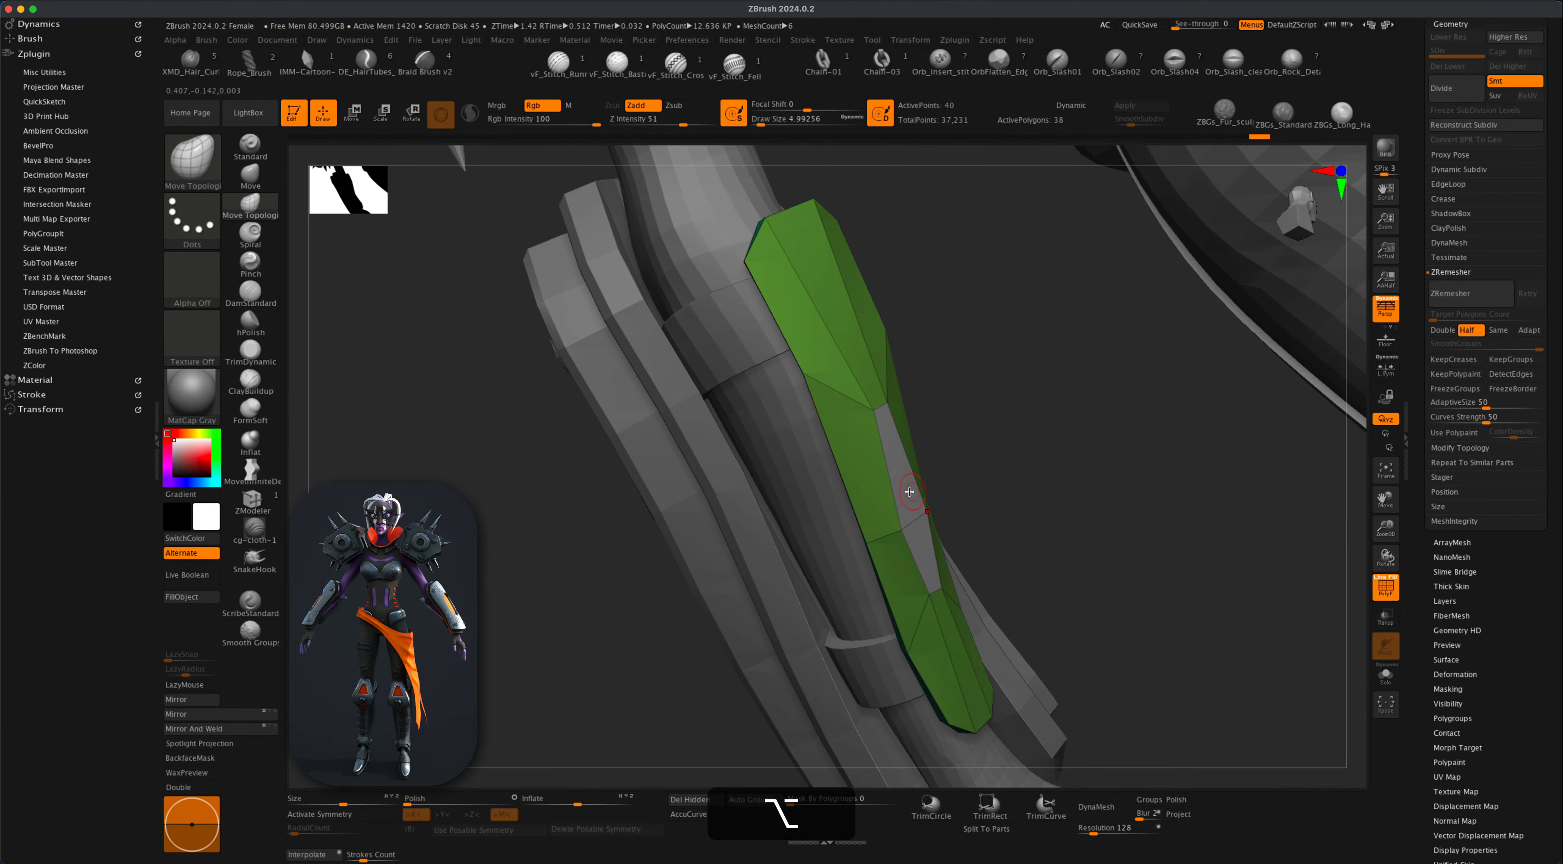
key(space)
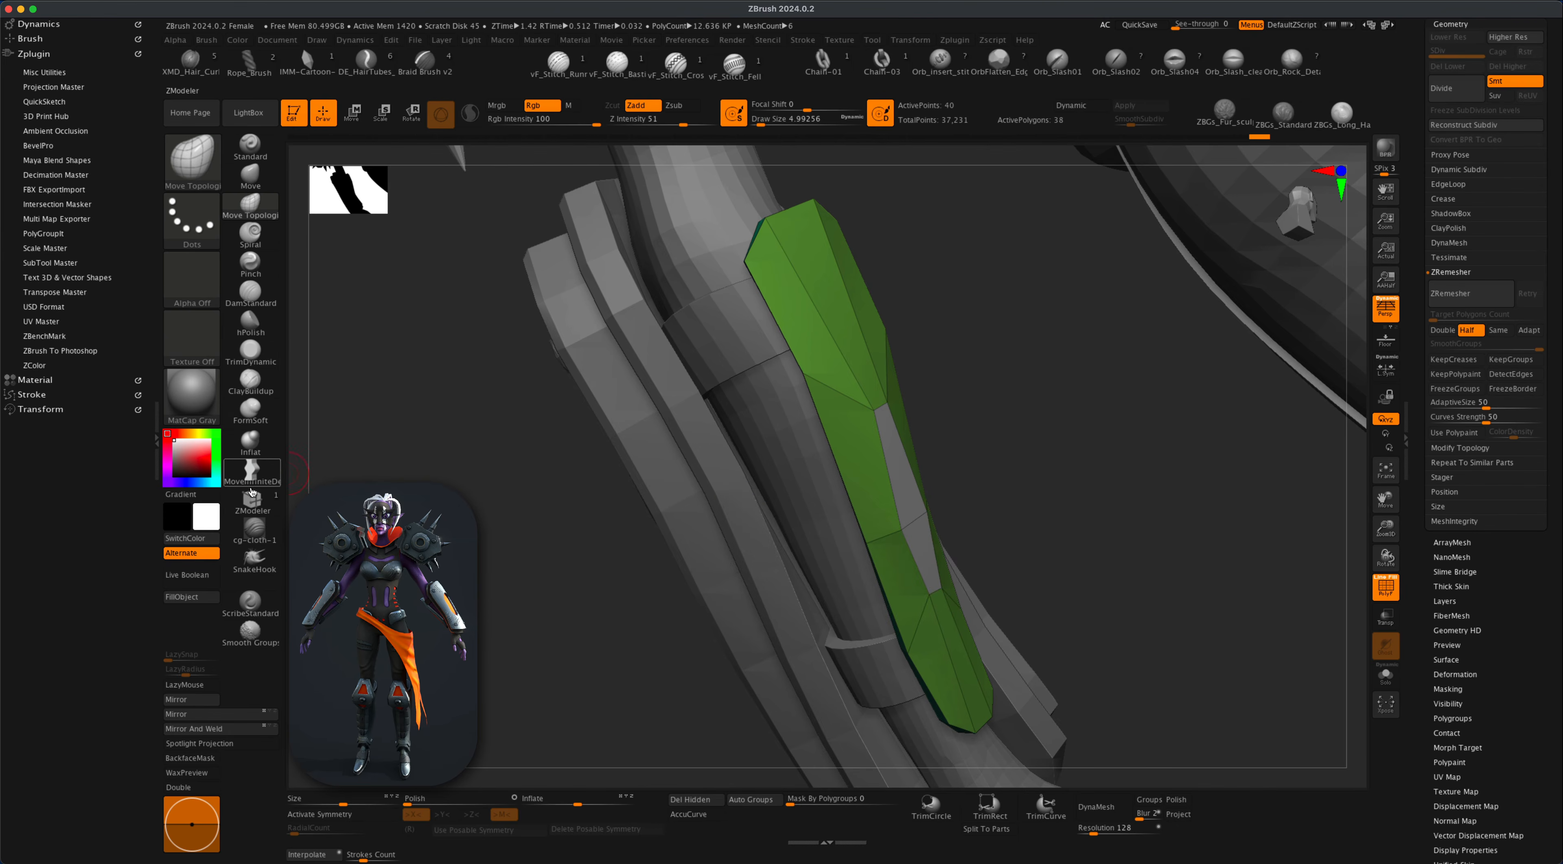
Raise the marked central strip of the inner forearm plate using ZModeler's Extrude polygon action.
click(252, 496)
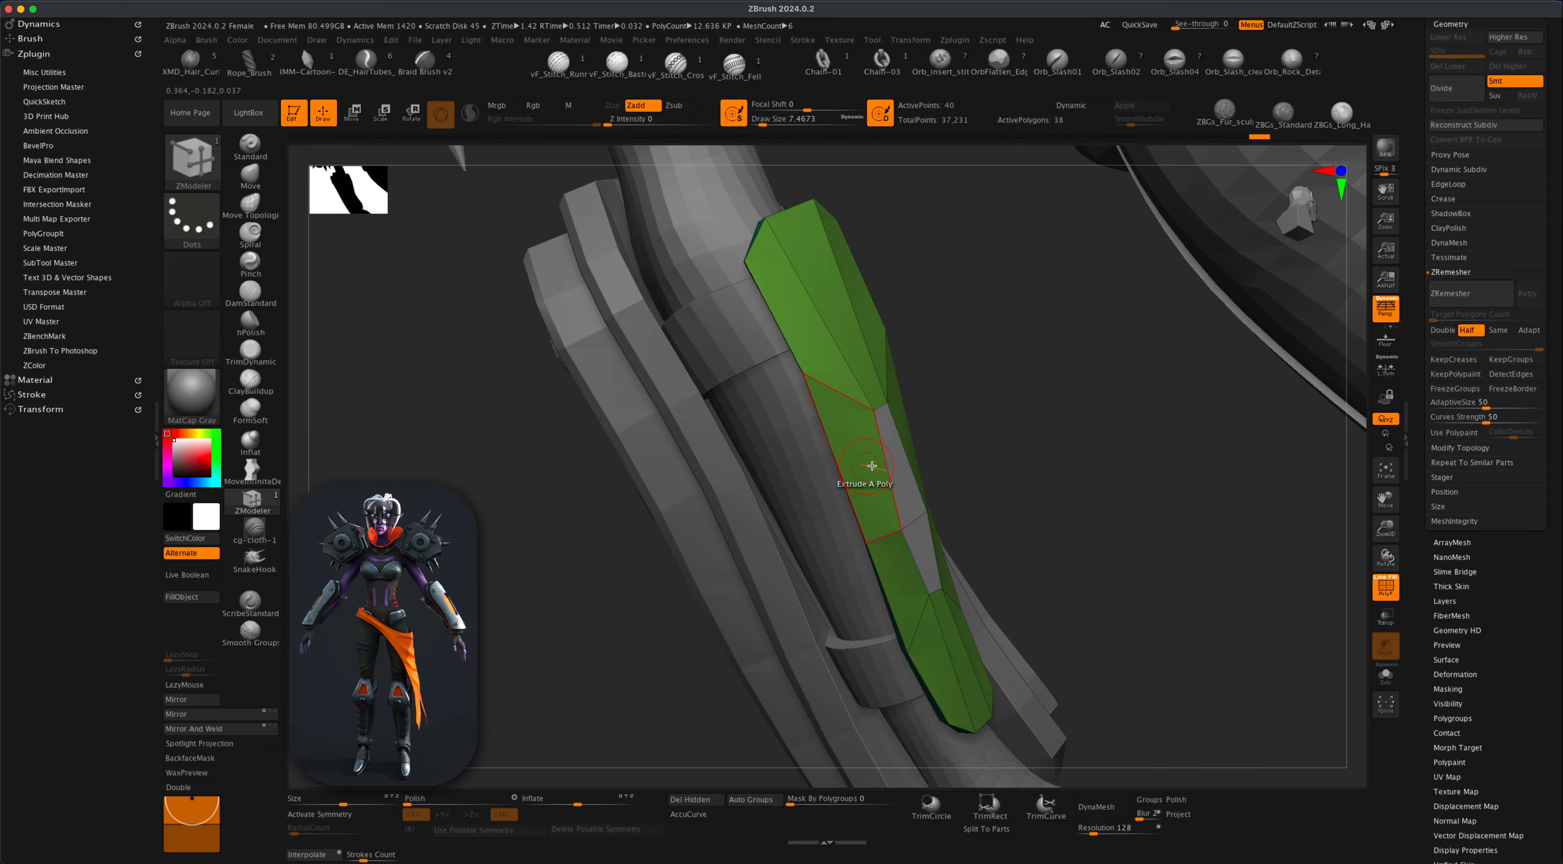
key(space)
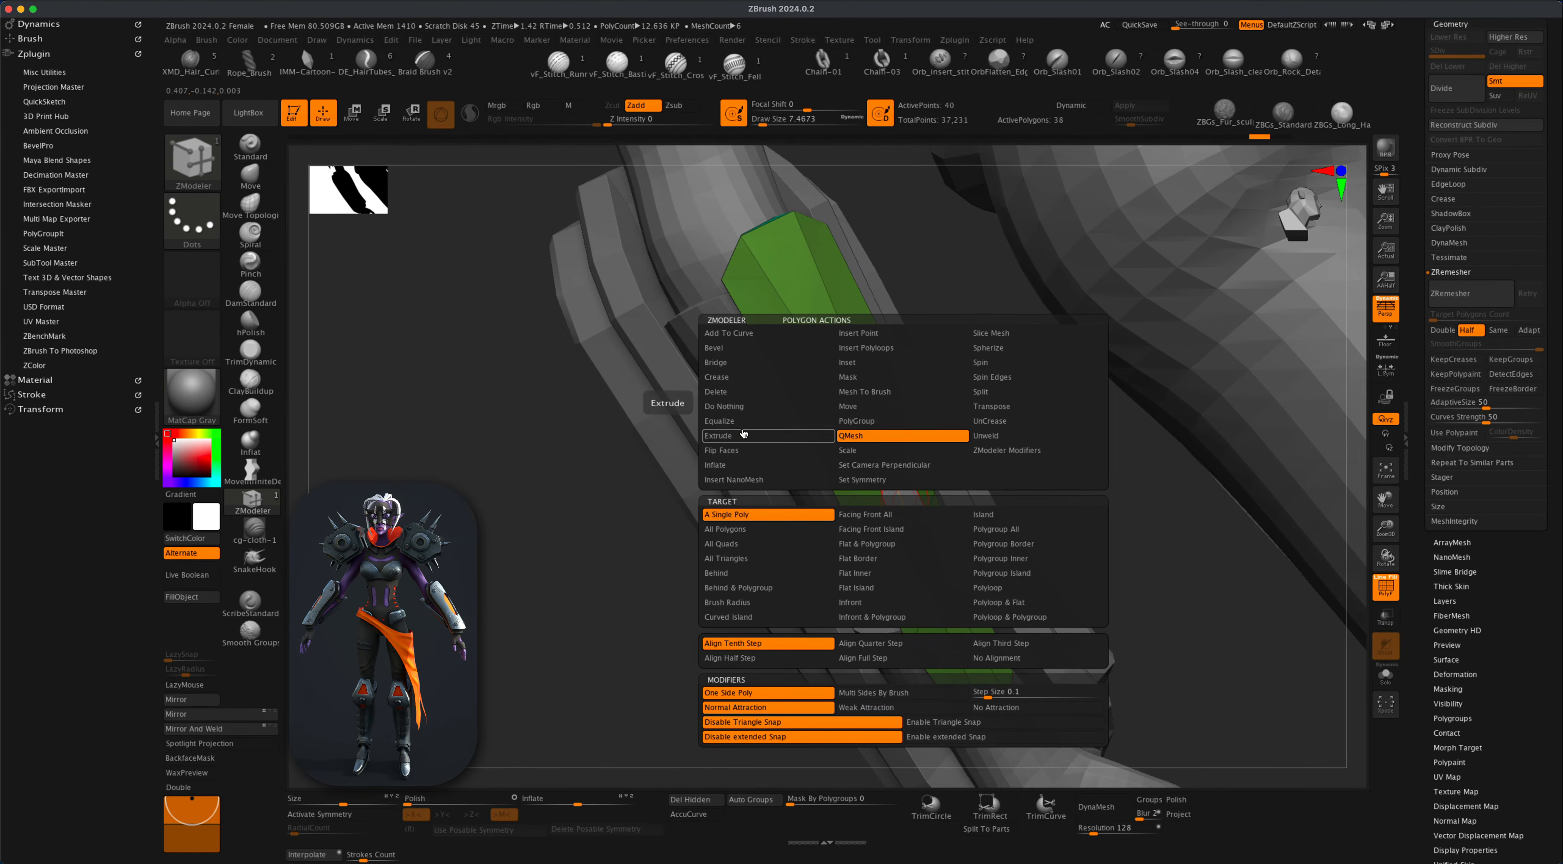
click(718, 436)
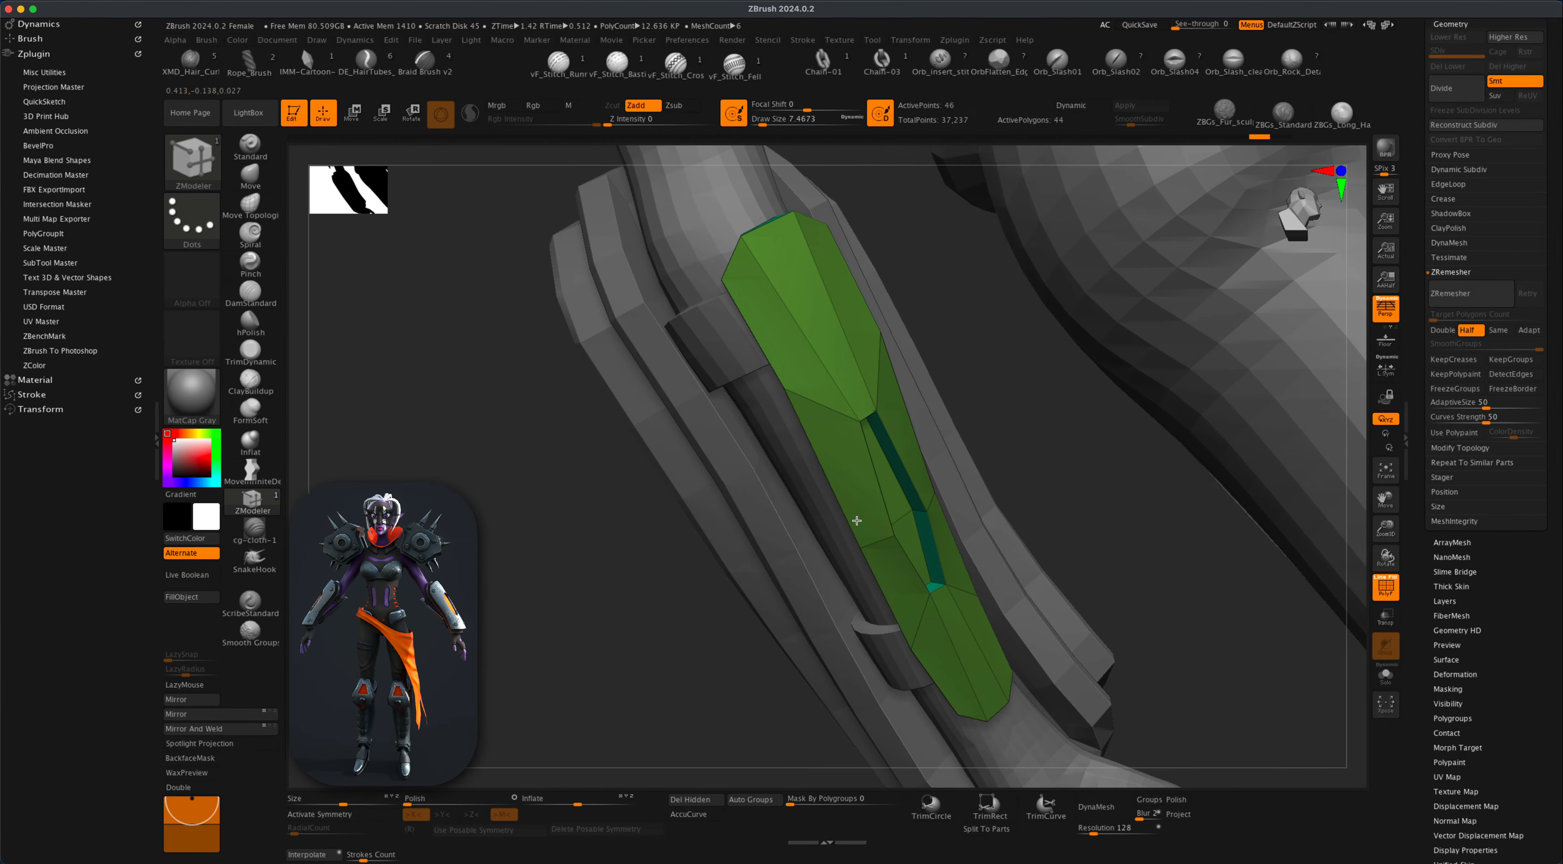
drag(657, 679, 609, 655)
drag(756, 665, 748, 666)
key(super+z)
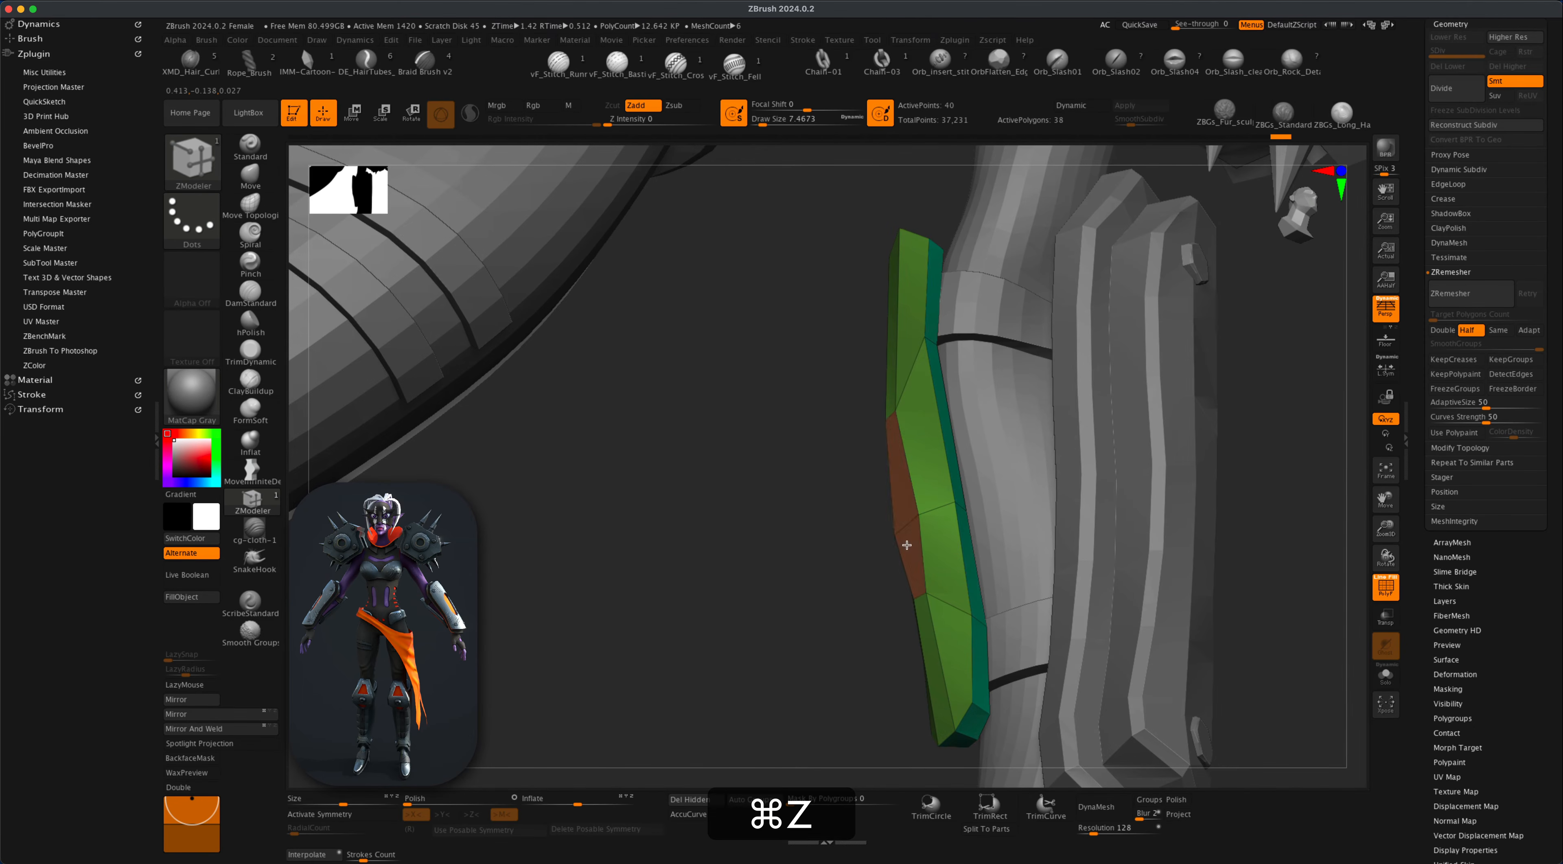
drag(795, 598, 872, 589)
mouse_move(1077, 592)
alt+mouse_down()
mouse_move(1072, 541)
mouse_move(1085, 551)
mouse_move(1064, 537)
mouse_move(997, 563)
mouse_move(1106, 592)
alt+mouse_up()
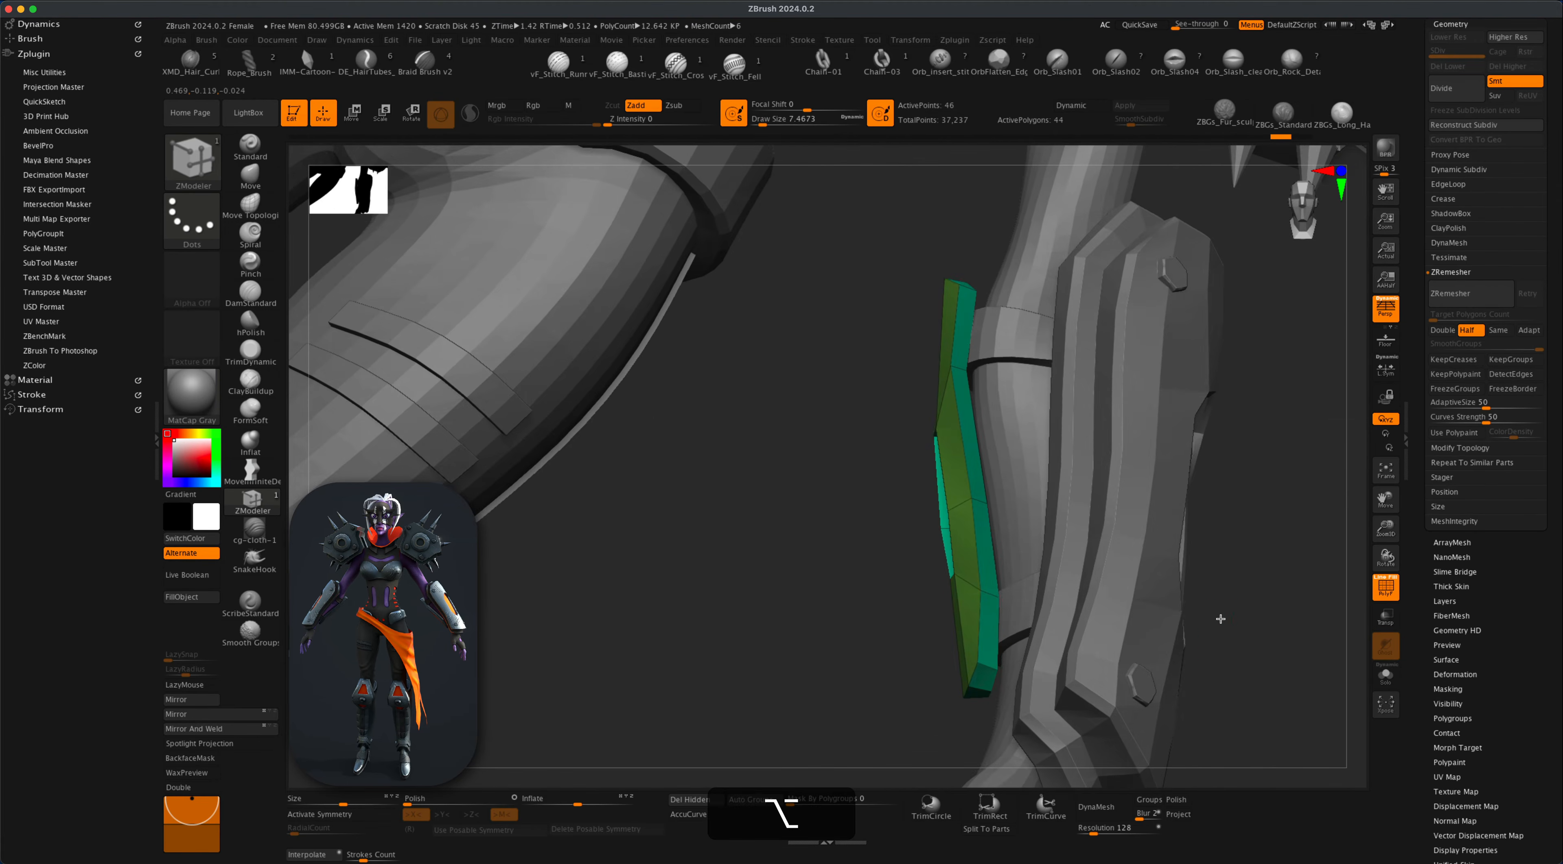
alt+drag(1221, 621, 1191, 564)
Select the arm subtool and duplicate it.
drag(1150, 648, 1087, 458)
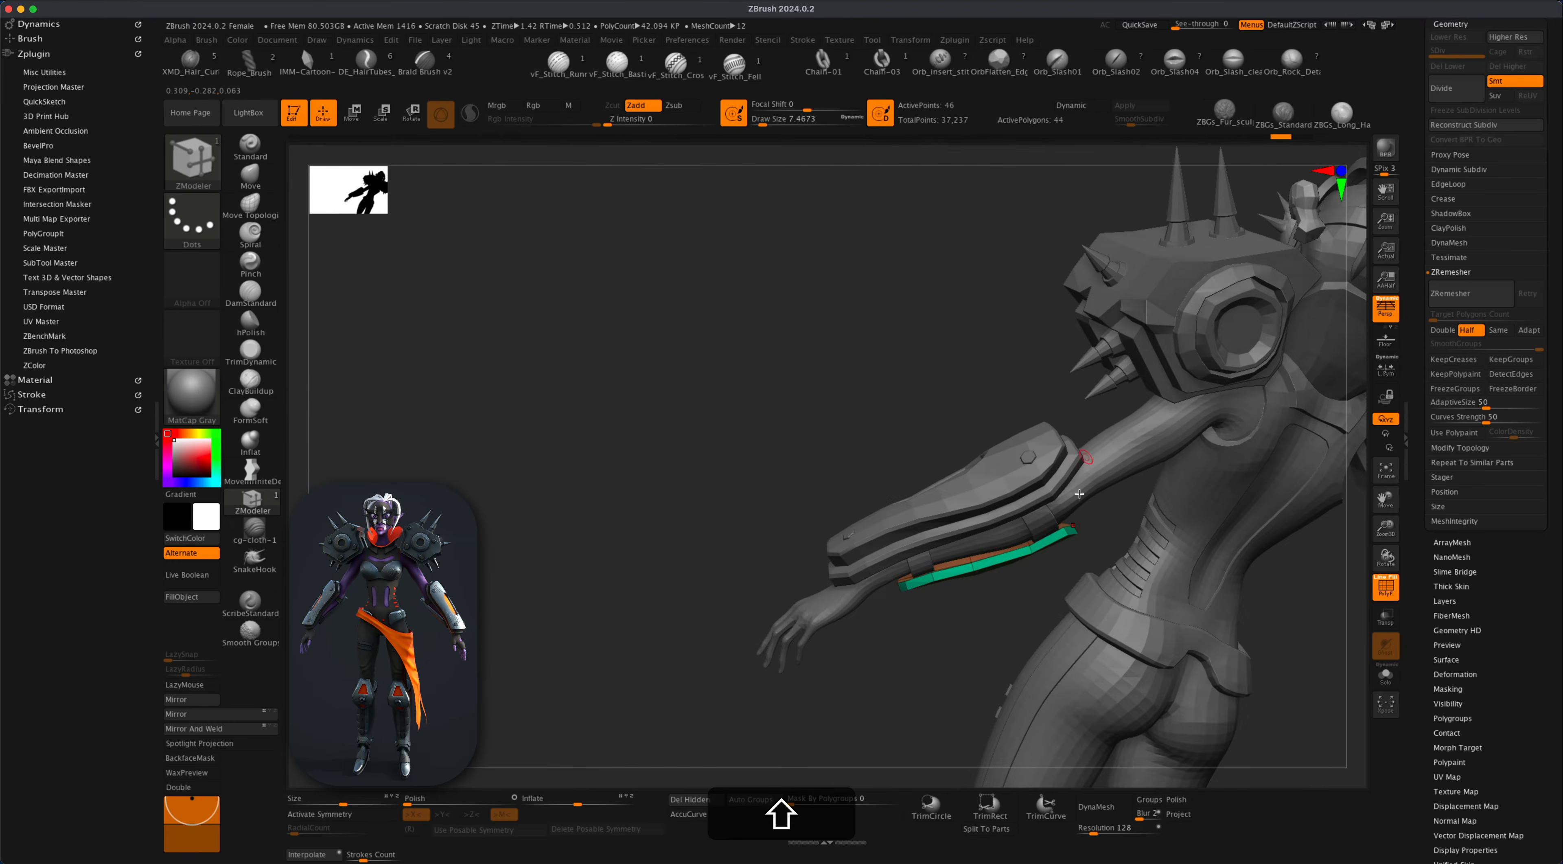
drag(971, 631, 869, 635)
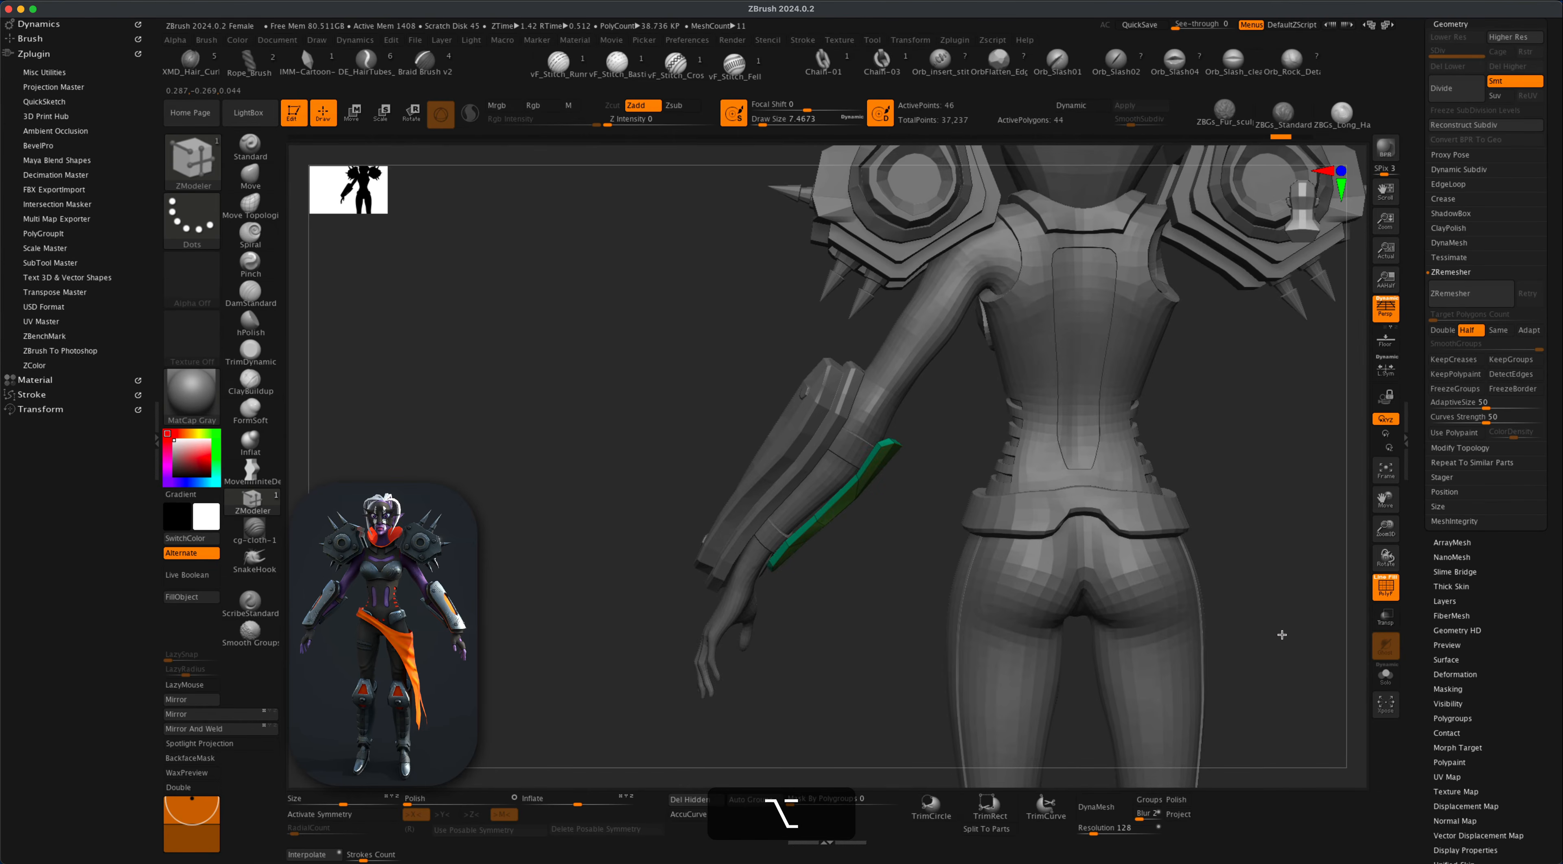
drag(1281, 636, 1070, 613)
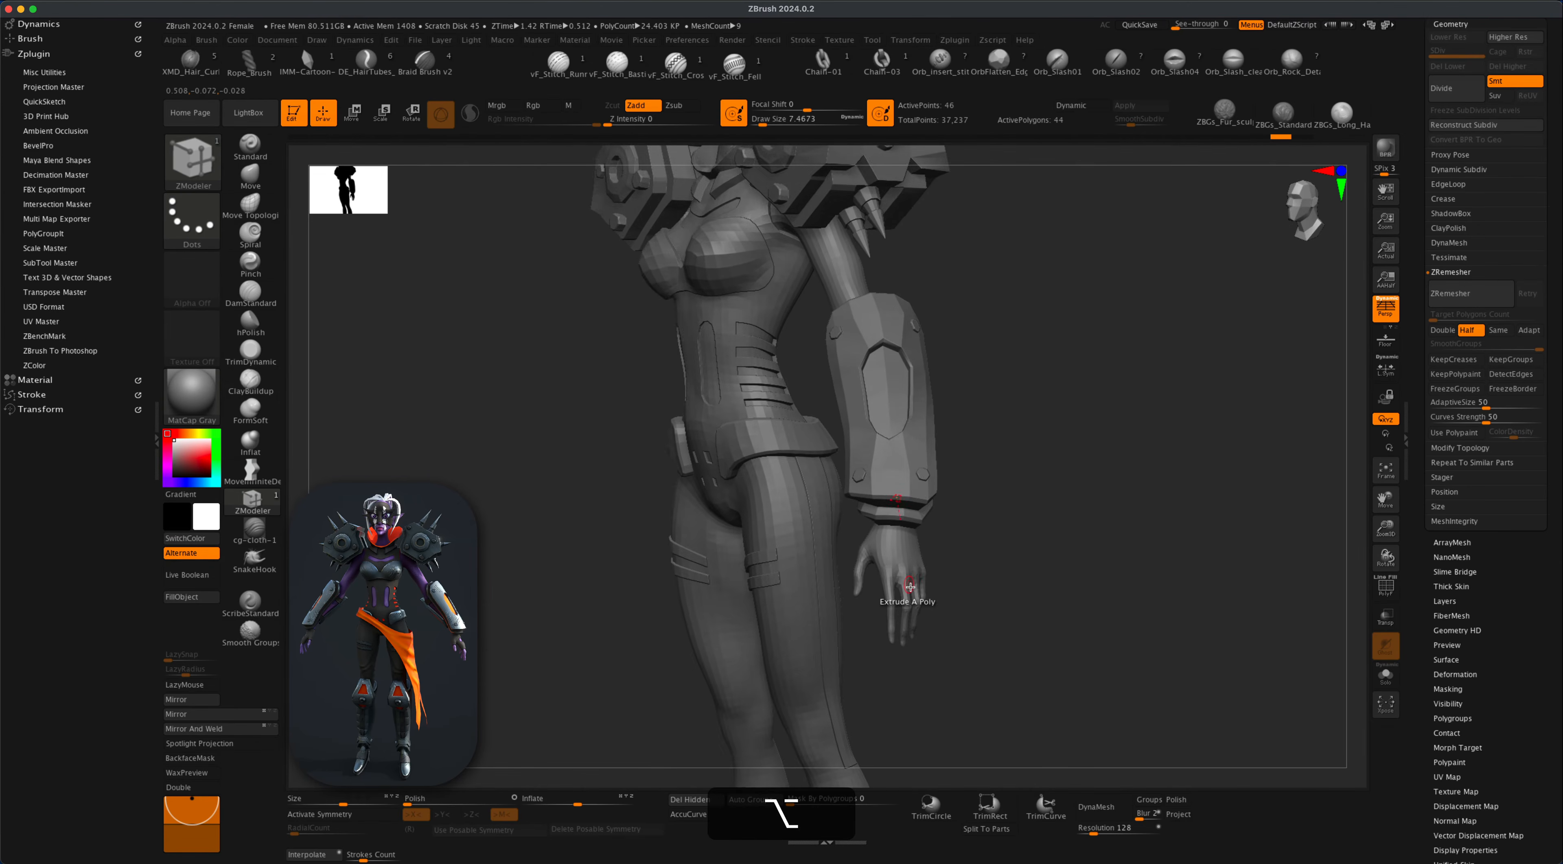
alt+drag(1004, 569, 1064, 543)
scroll(1492, 371, up, 5)
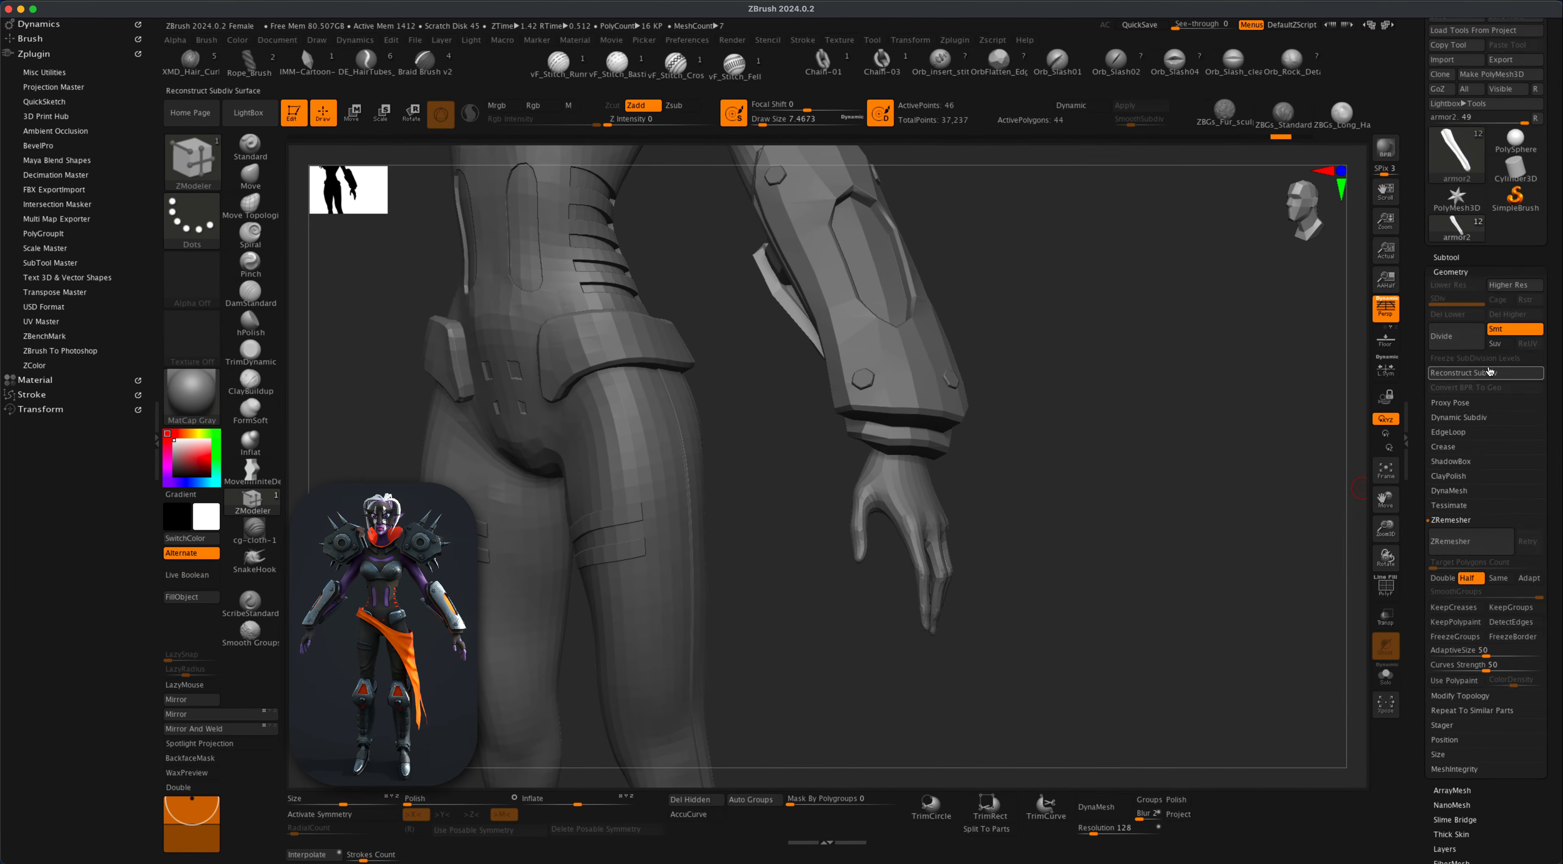
click(1464, 262)
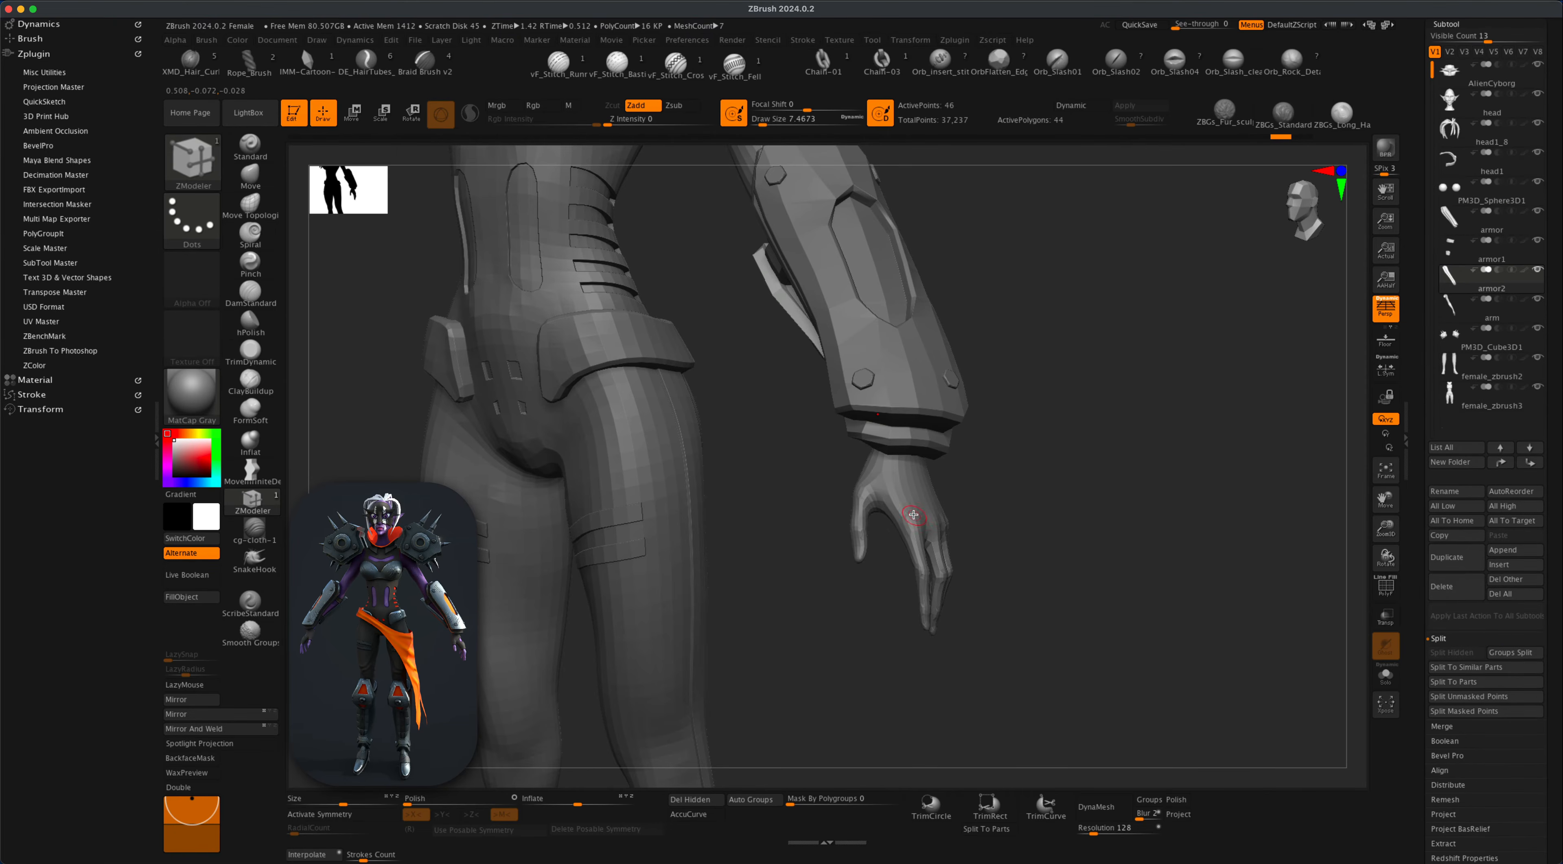
key(alt)
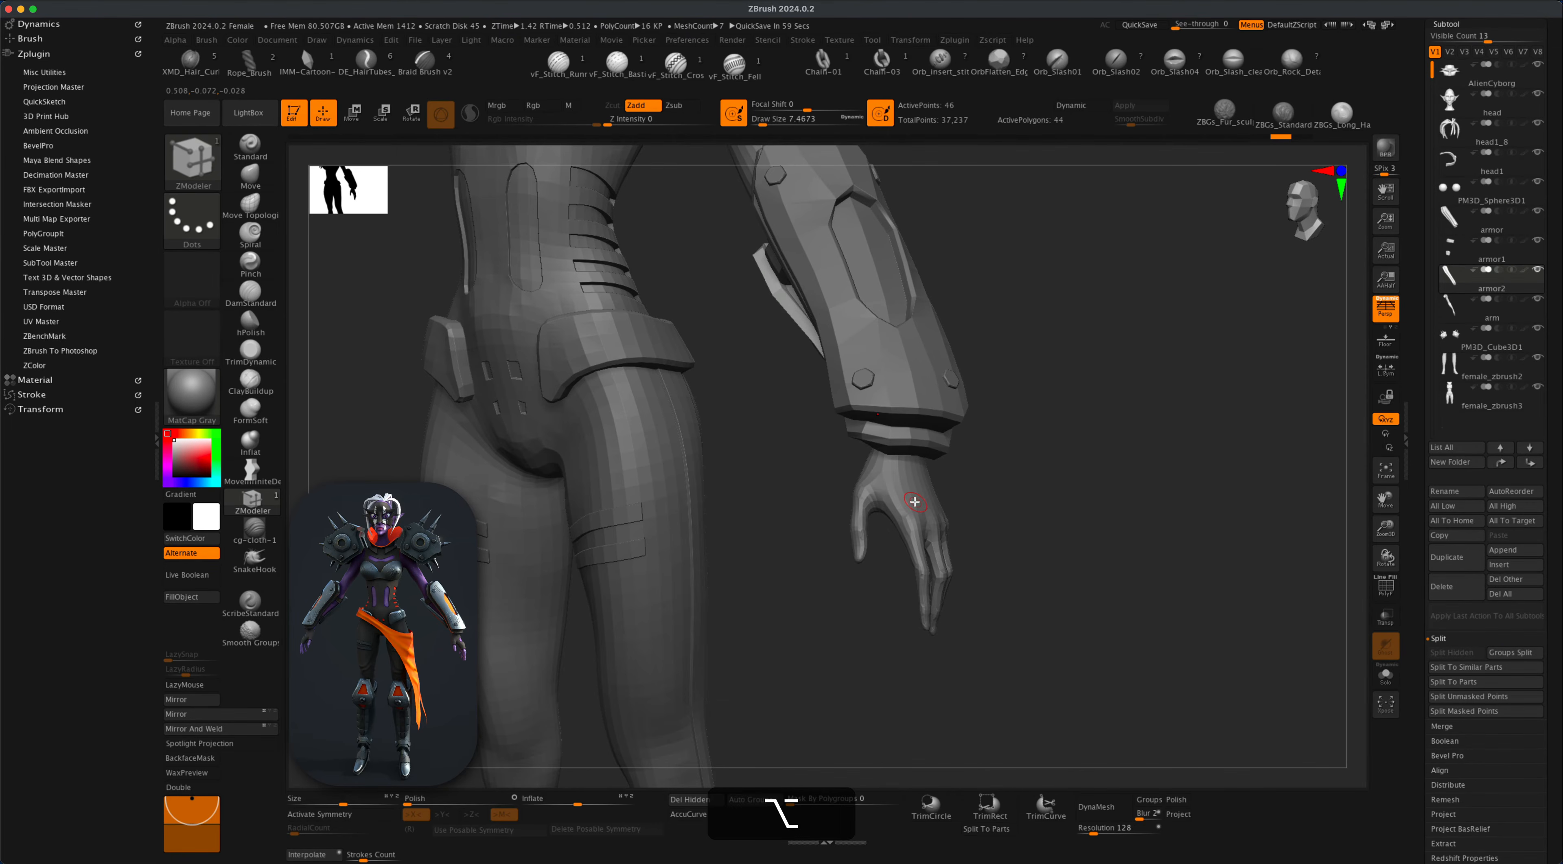
alt+click(914, 502)
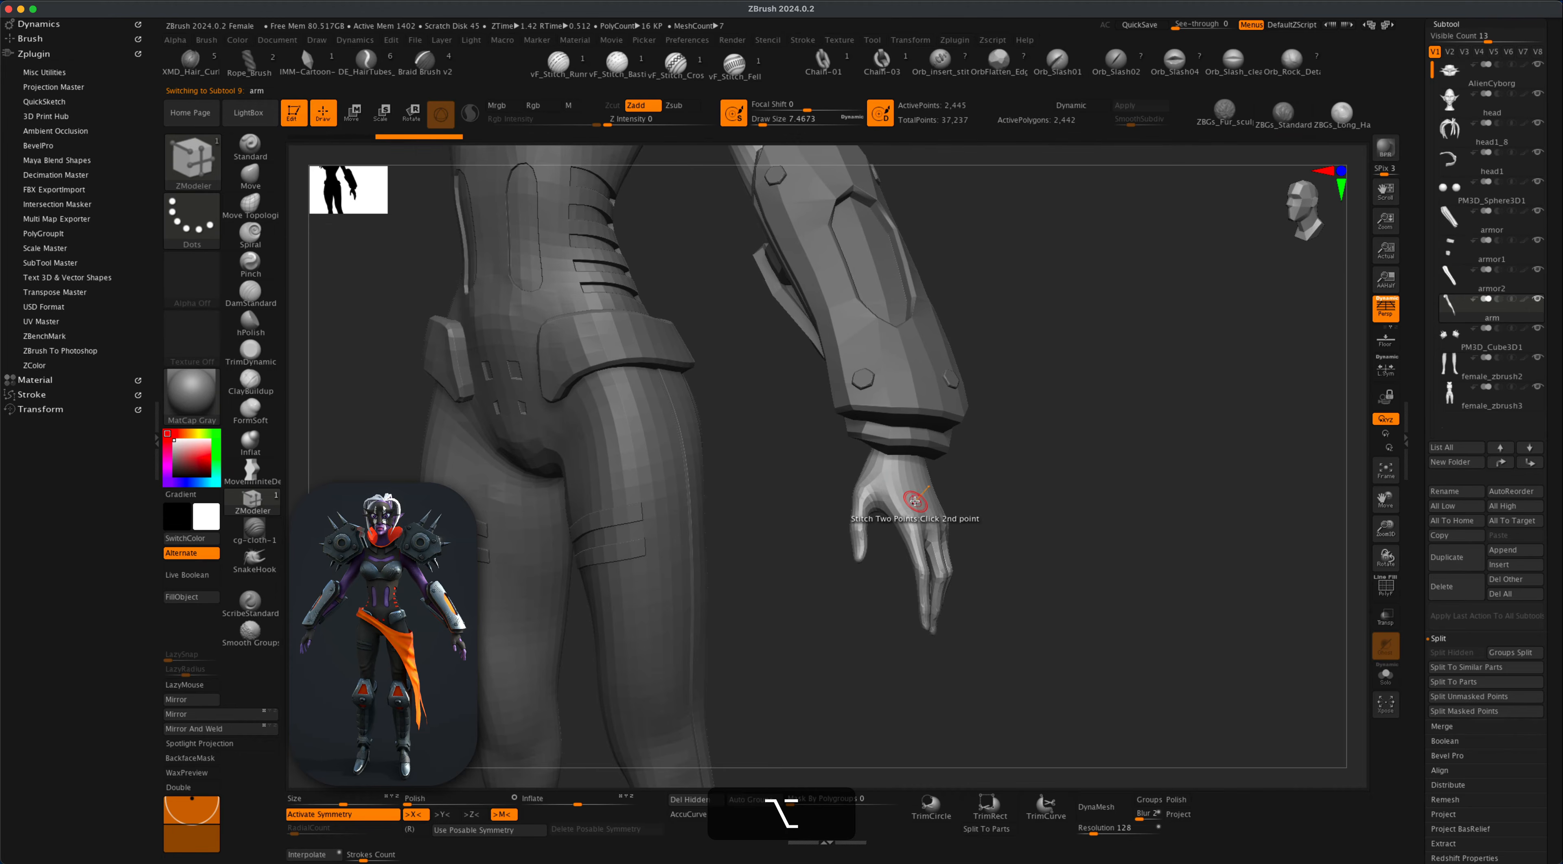
drag(996, 535, 1083, 499)
alt+drag(1080, 445, 1083, 455)
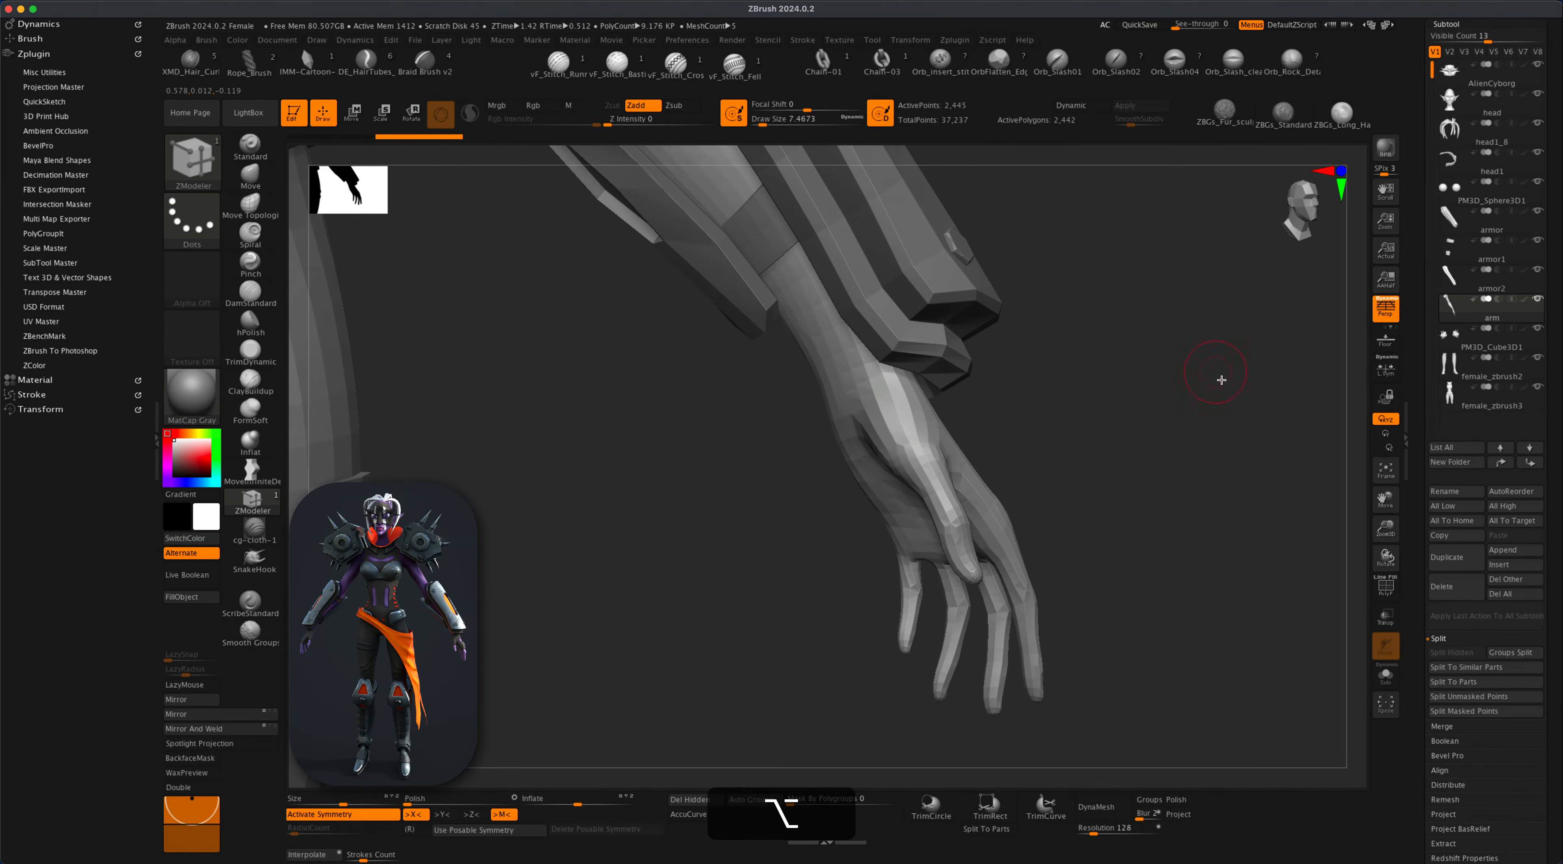
click(1451, 558)
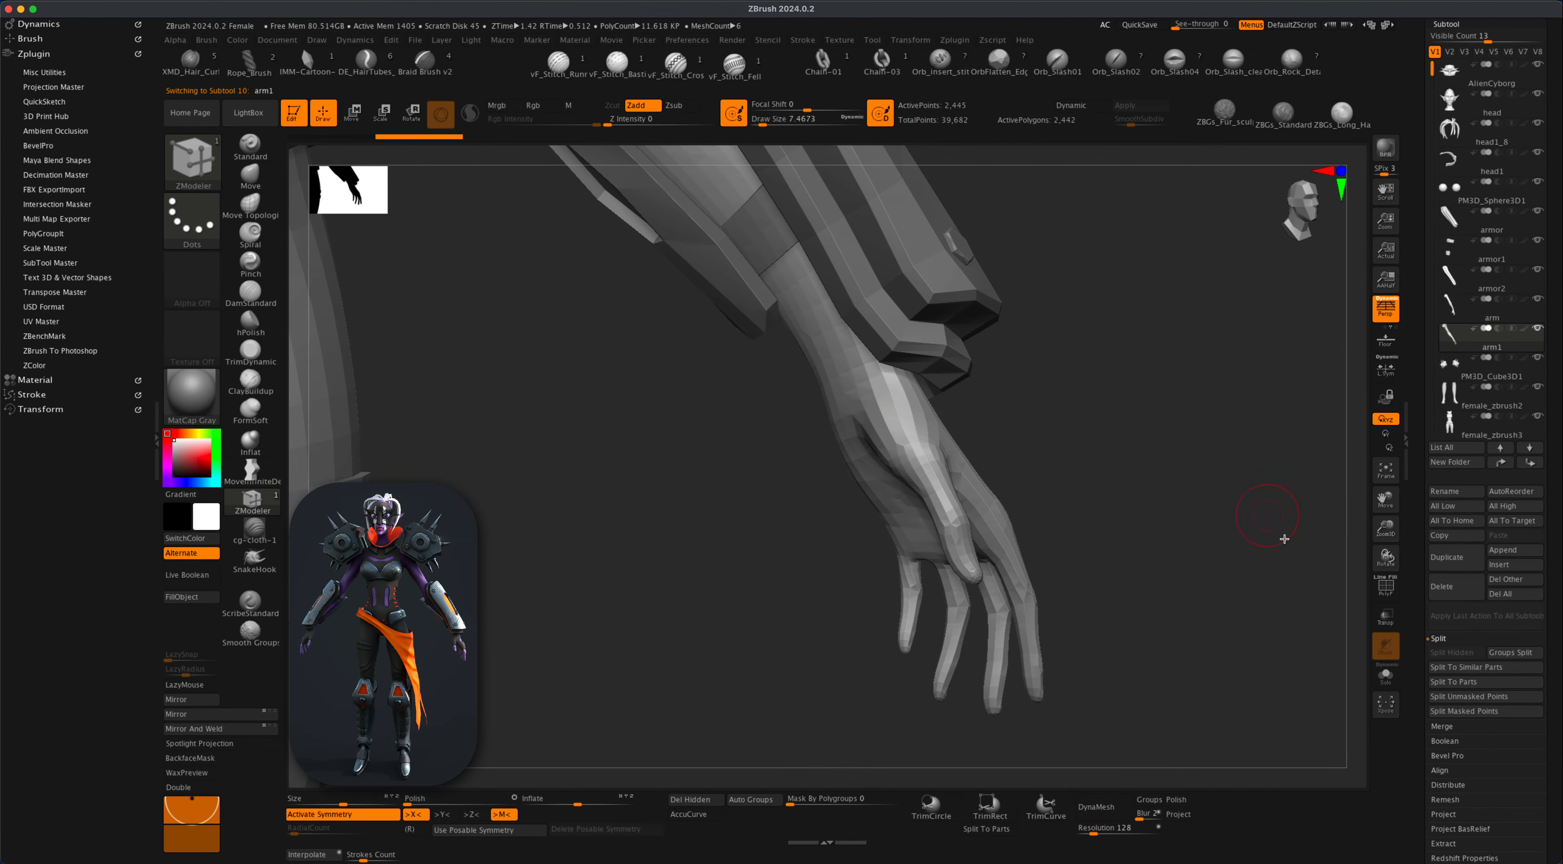
Isolate the duplicated arm in Solo mode with its polygon wireframe displayed.
click(1388, 678)
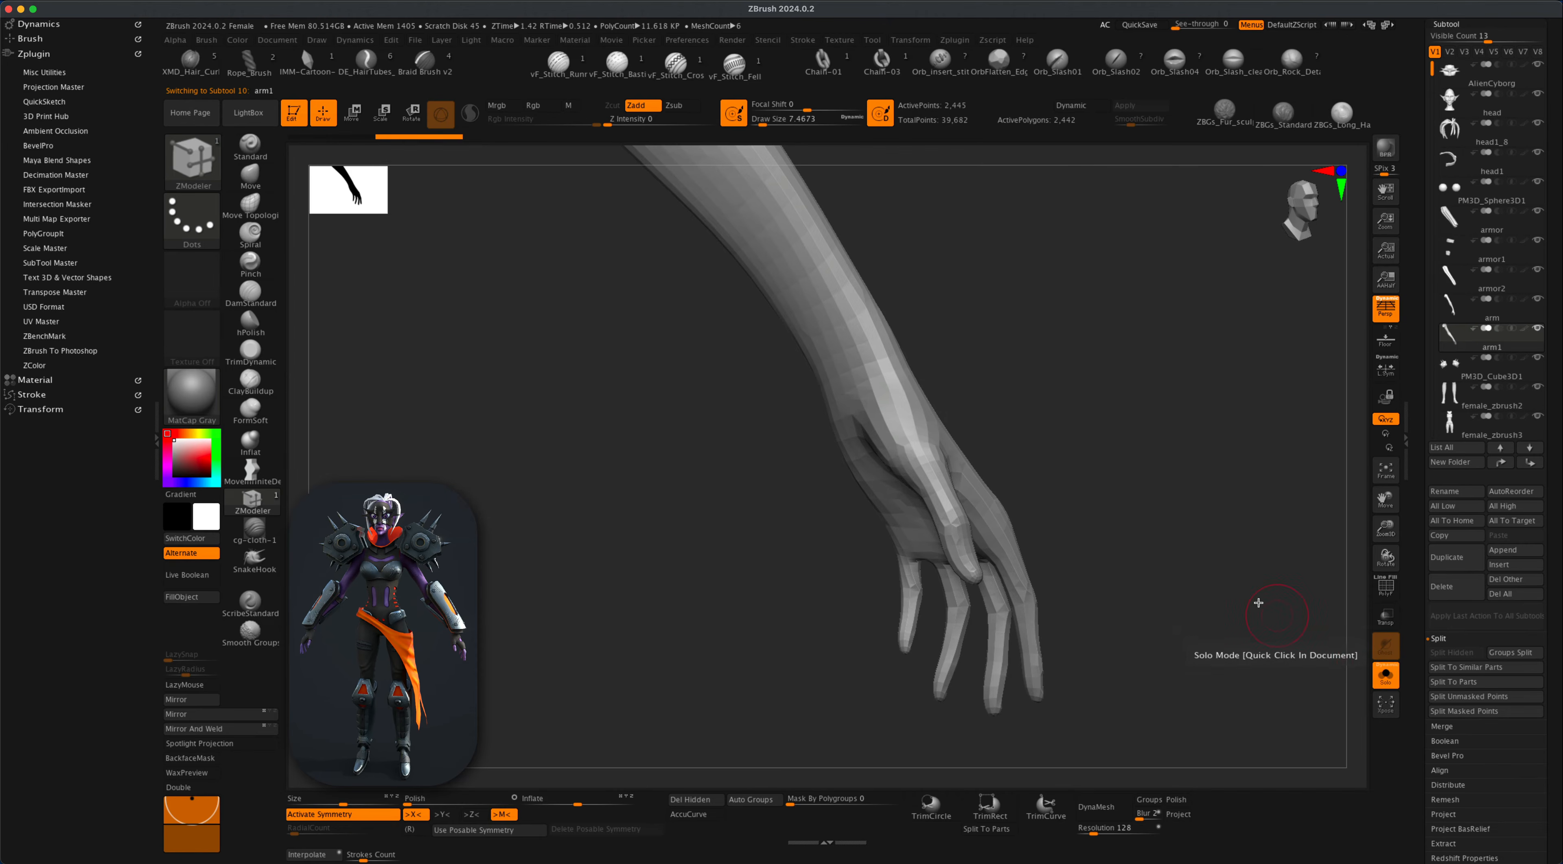
click(1386, 586)
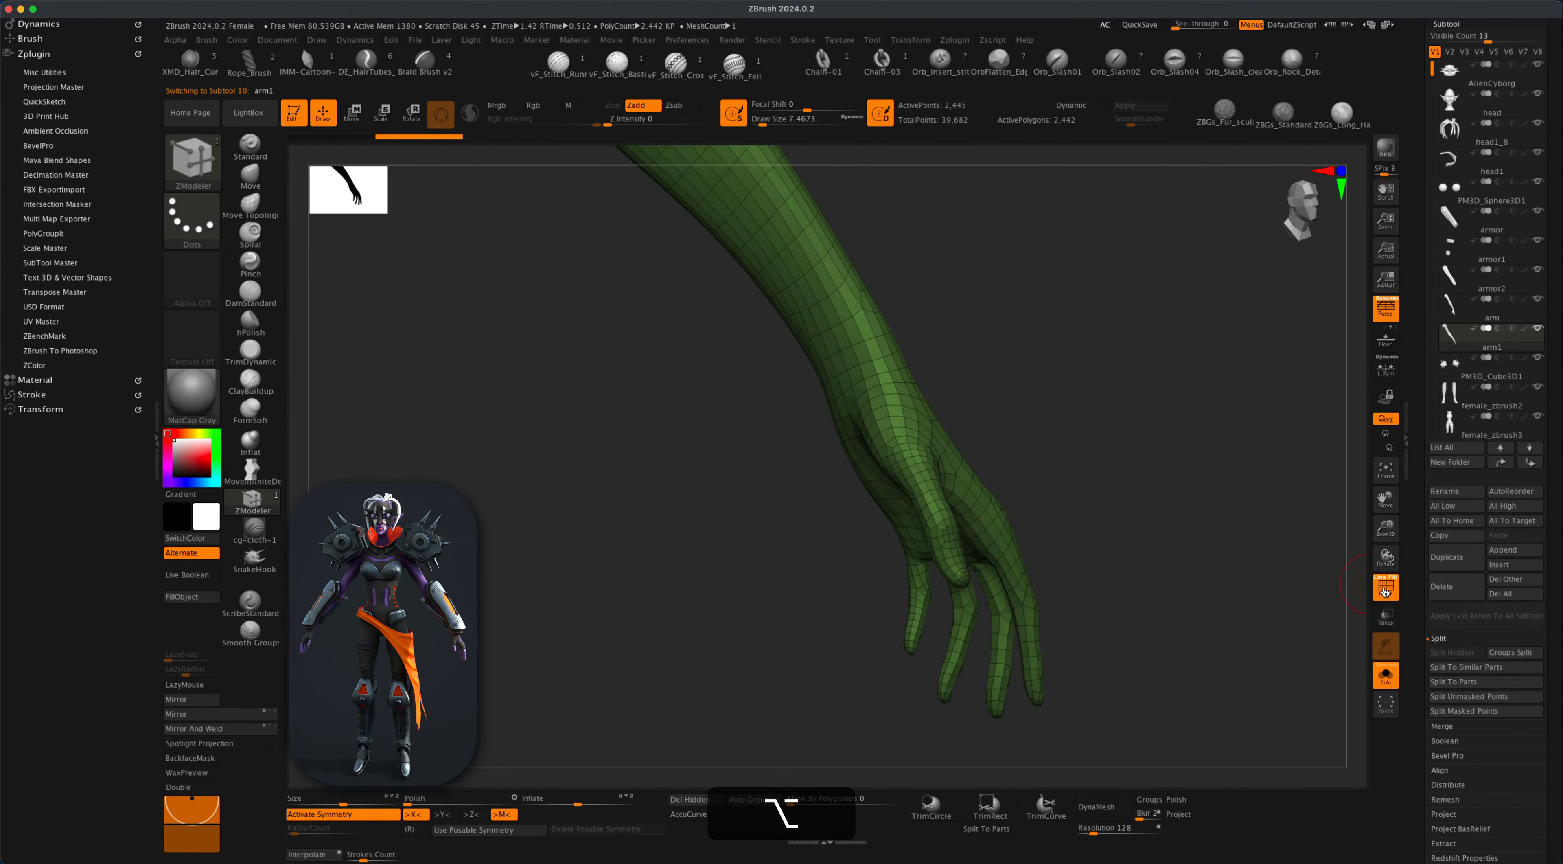
alt+drag(1148, 534, 1063, 478)
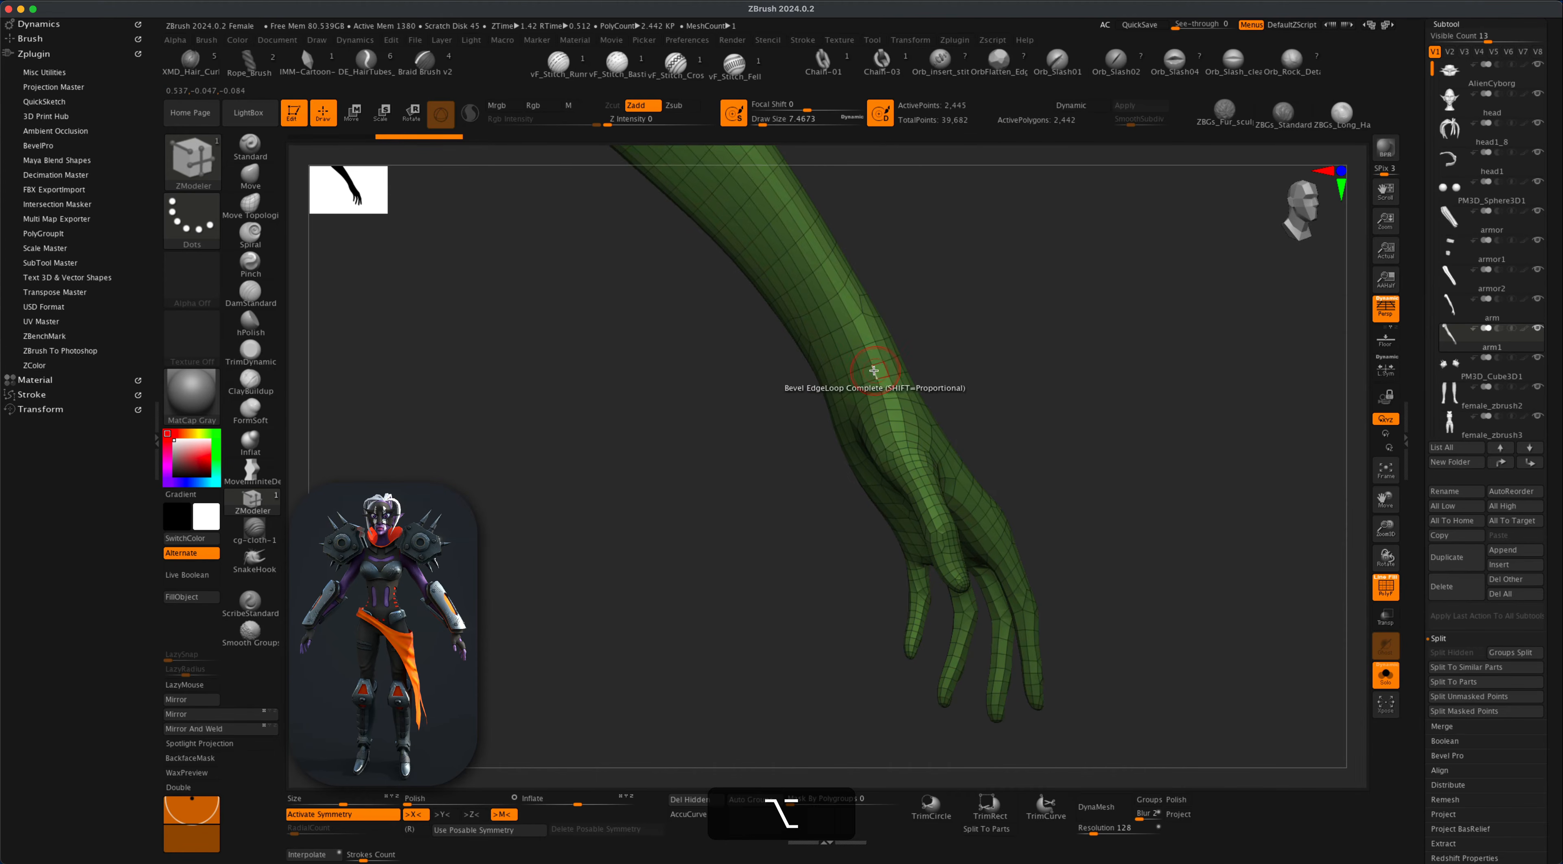
Assign the polygon loop around the duplicated arm's wrist to its own polygroup using ZModeler's PolyGroup action with the Polyloop target.
alt+drag(918, 334, 1021, 375)
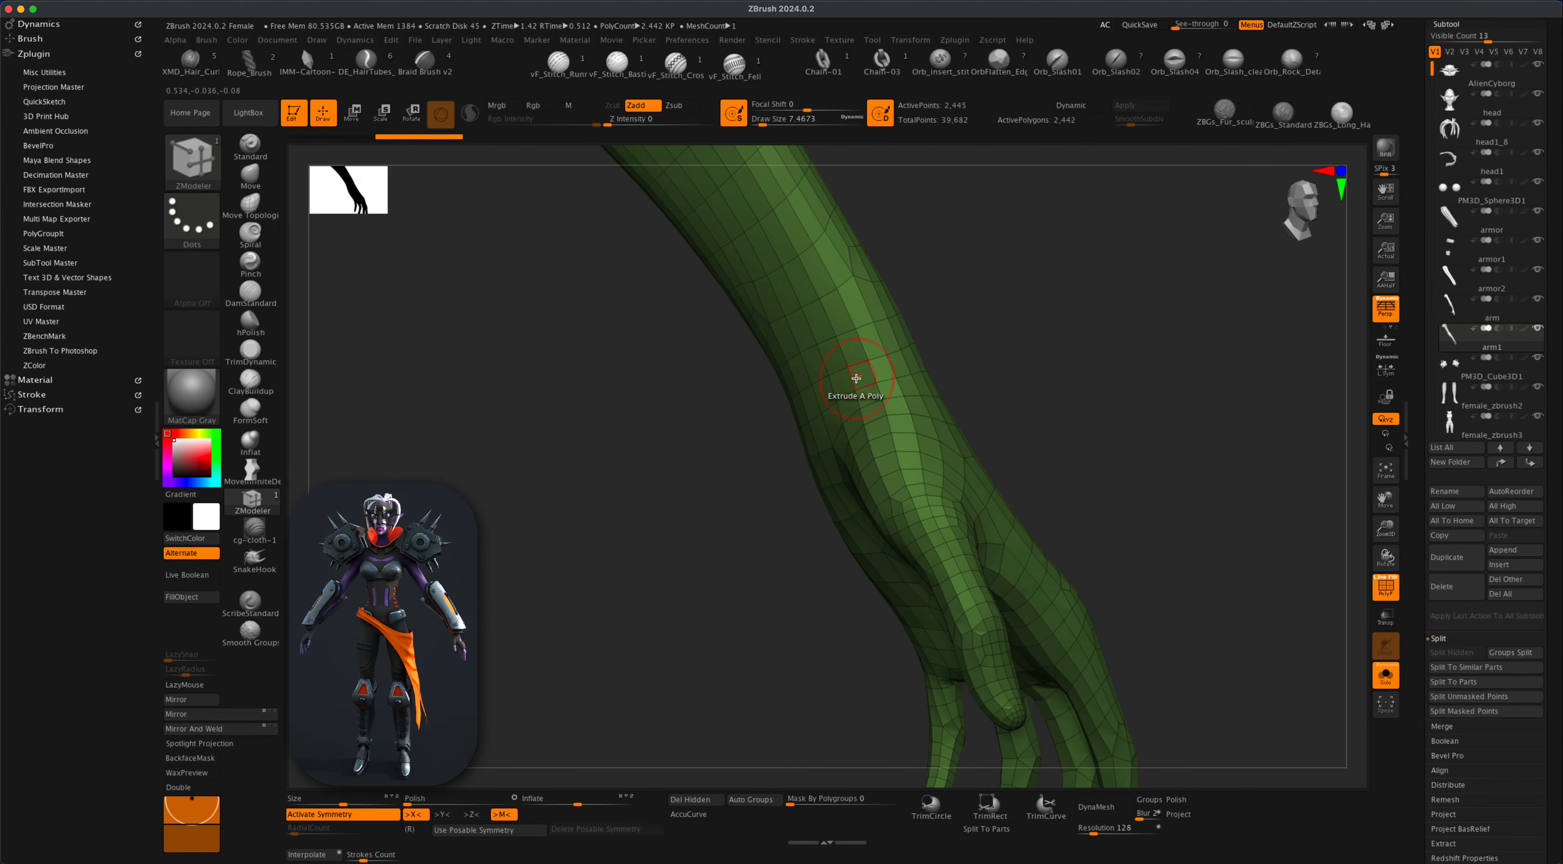
key(space)
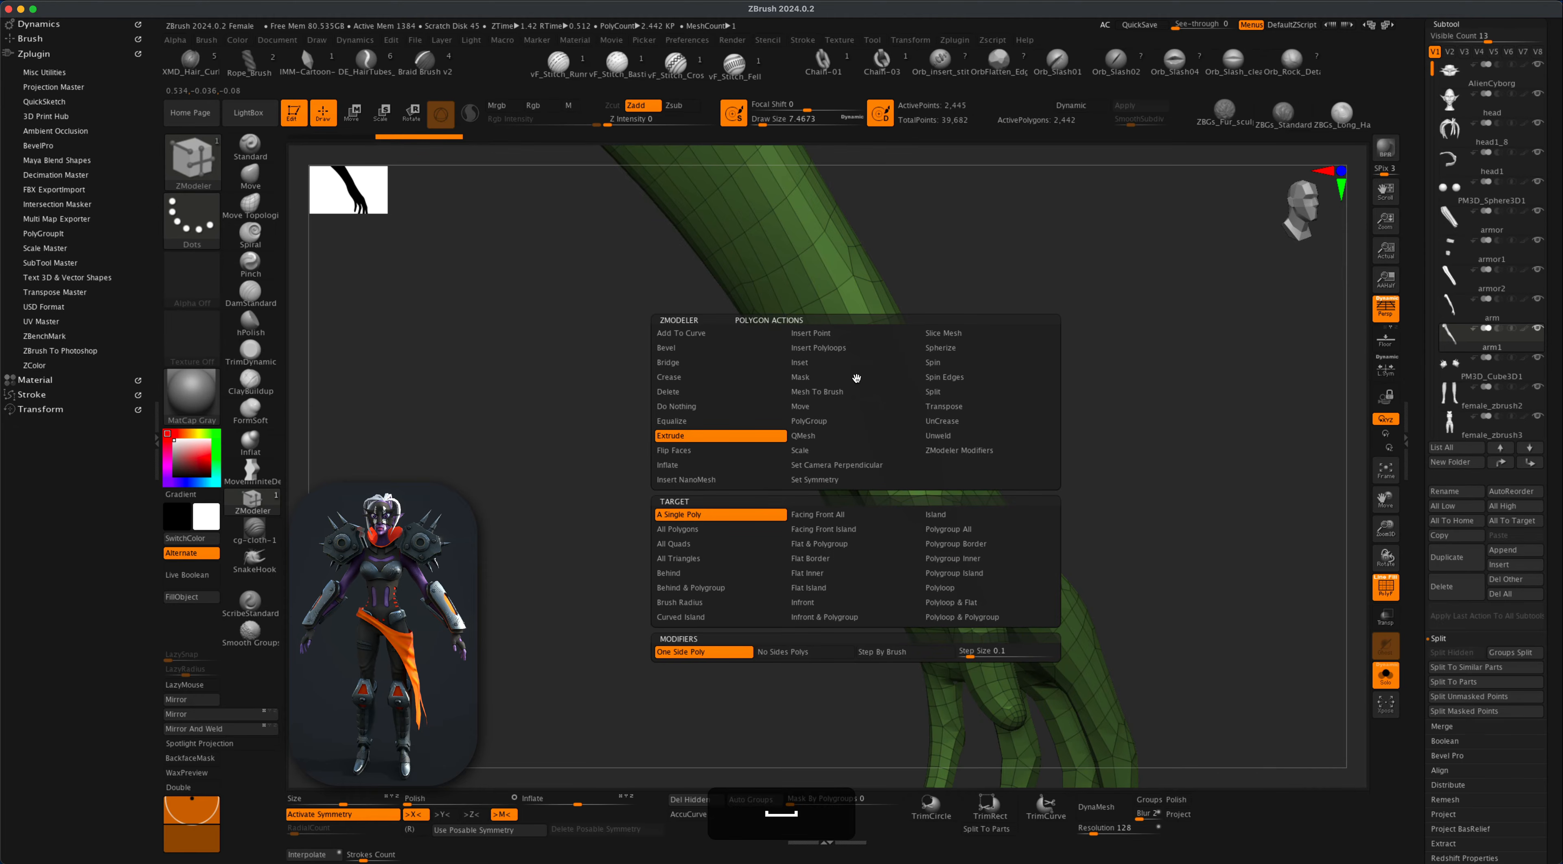
click(816, 422)
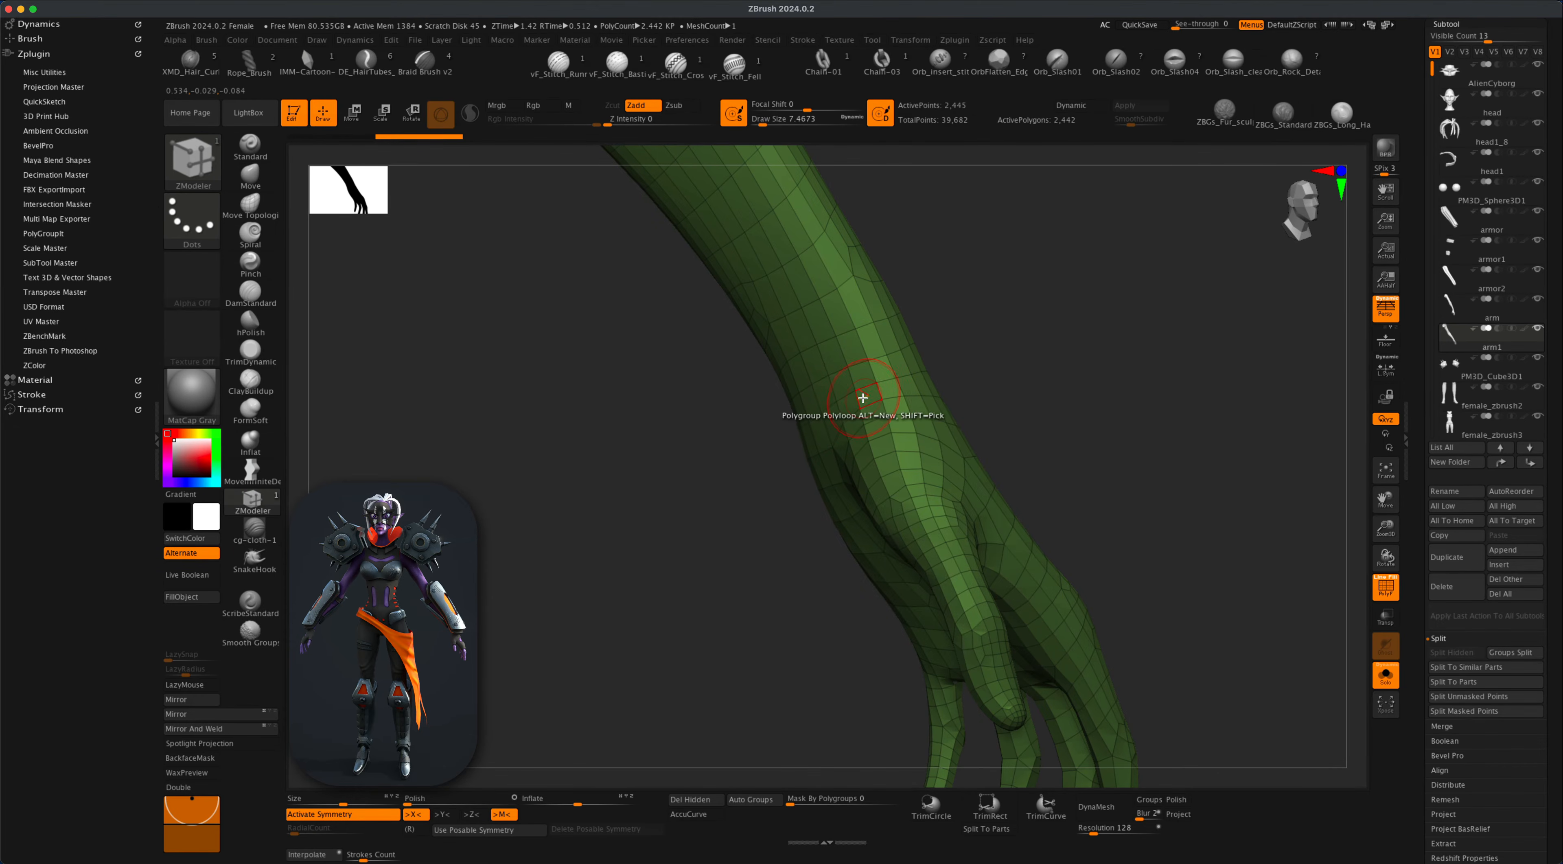
key(super+z)
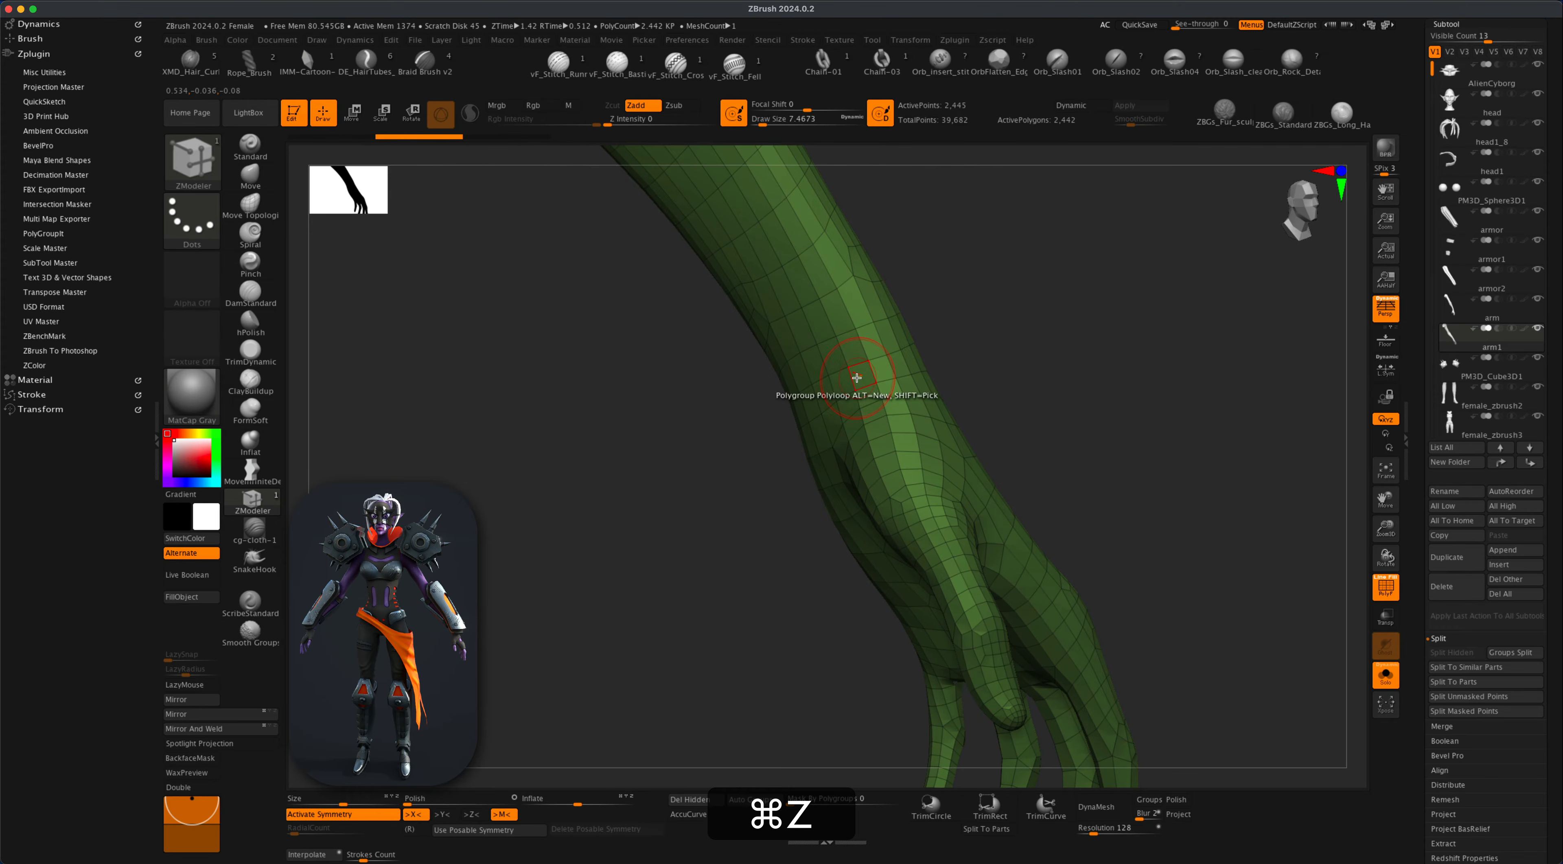
click(856, 377)
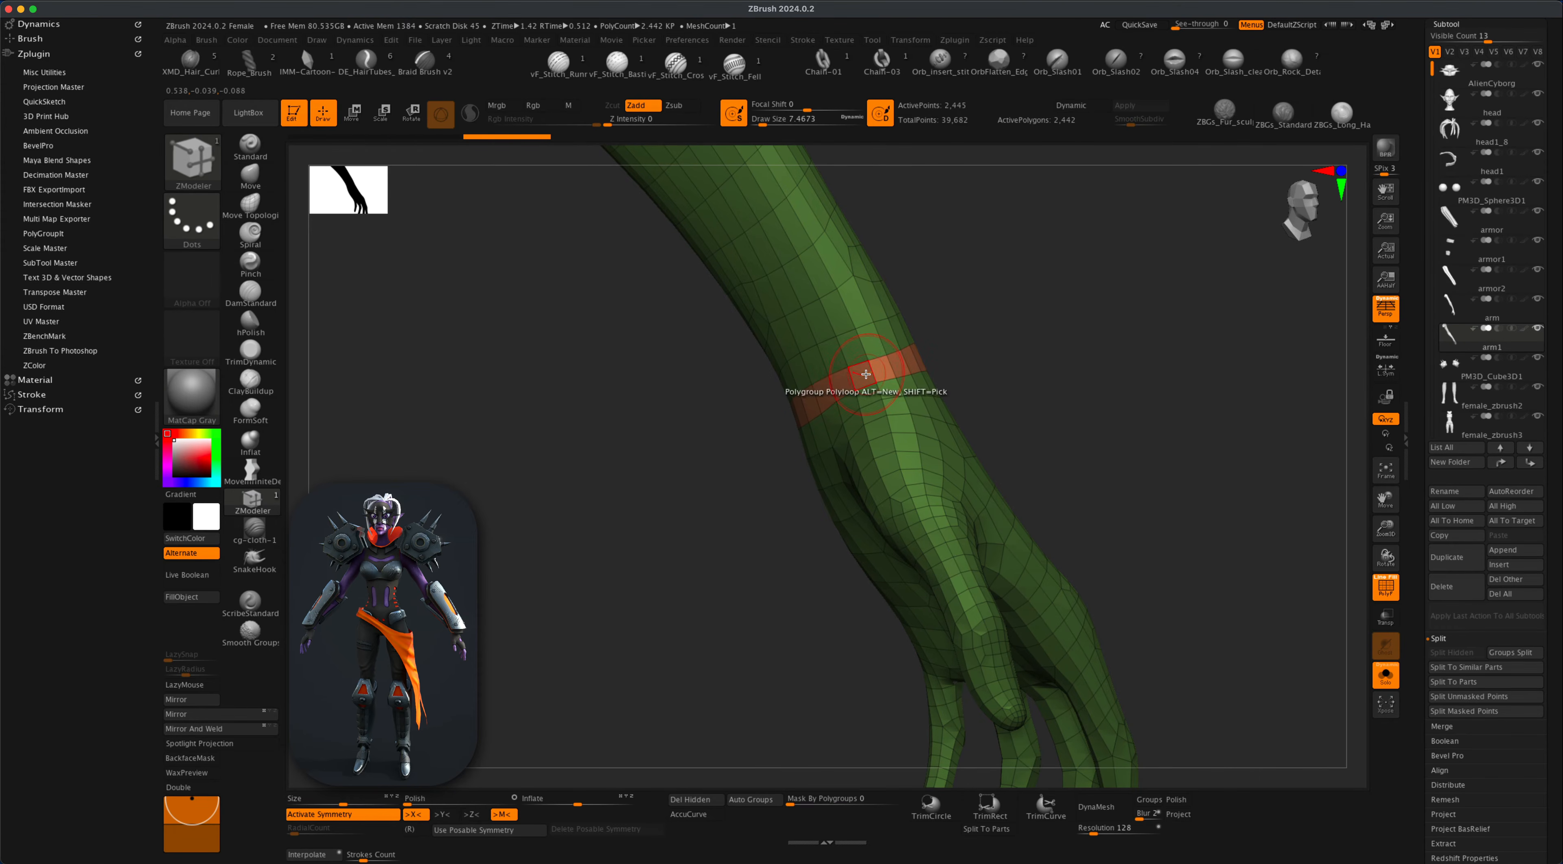
Extend the wrist loop's polygroup over the whole arm above it with the Polygroup Island target, and remove that part, keeping only the hand.
key(space)
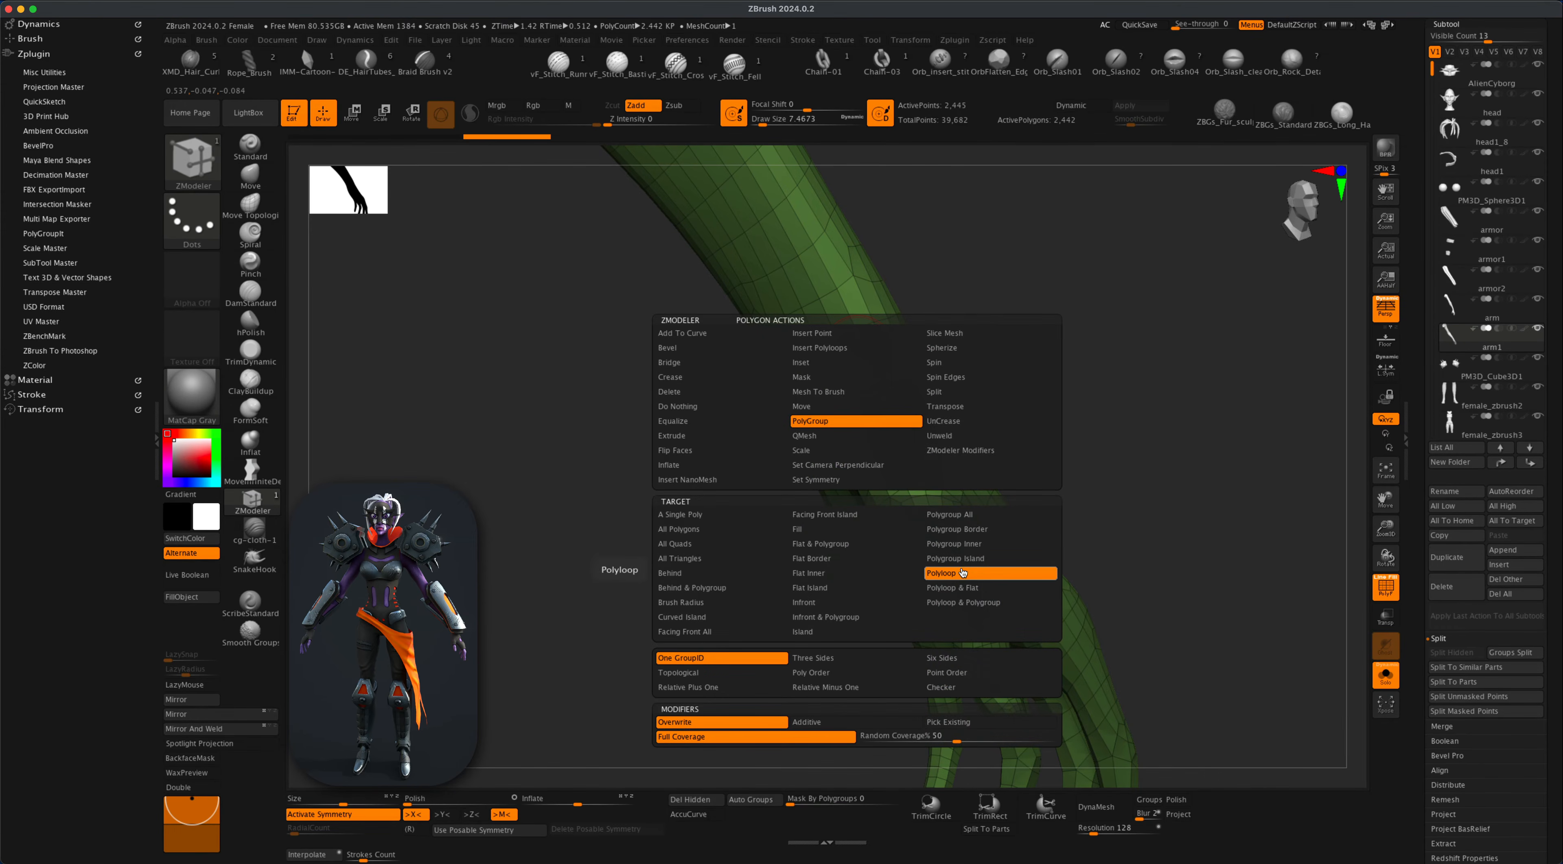
click(956, 559)
click(875, 351)
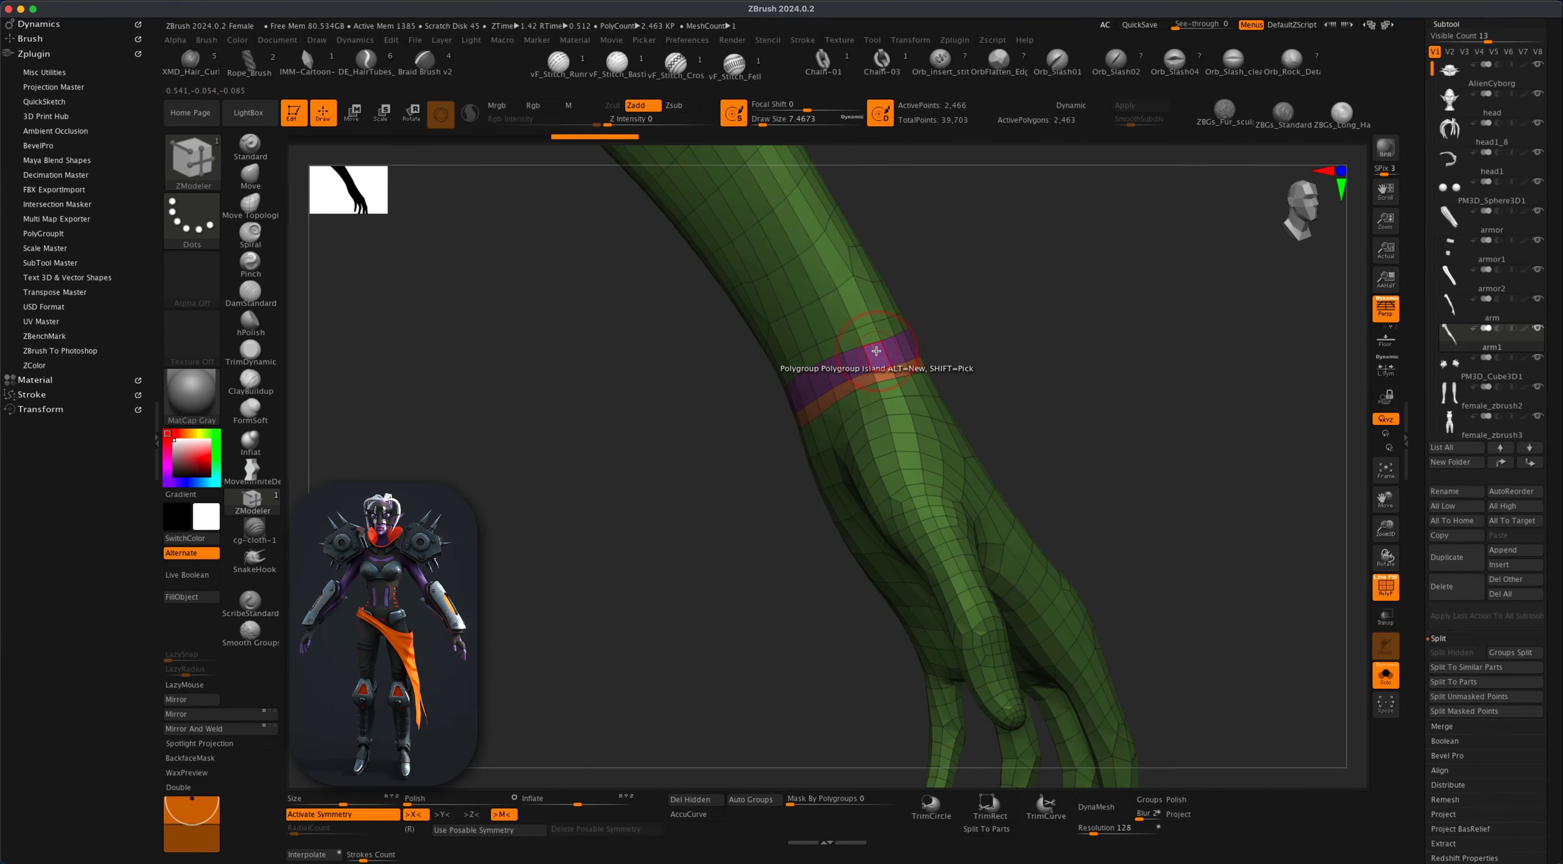
key(super+z)
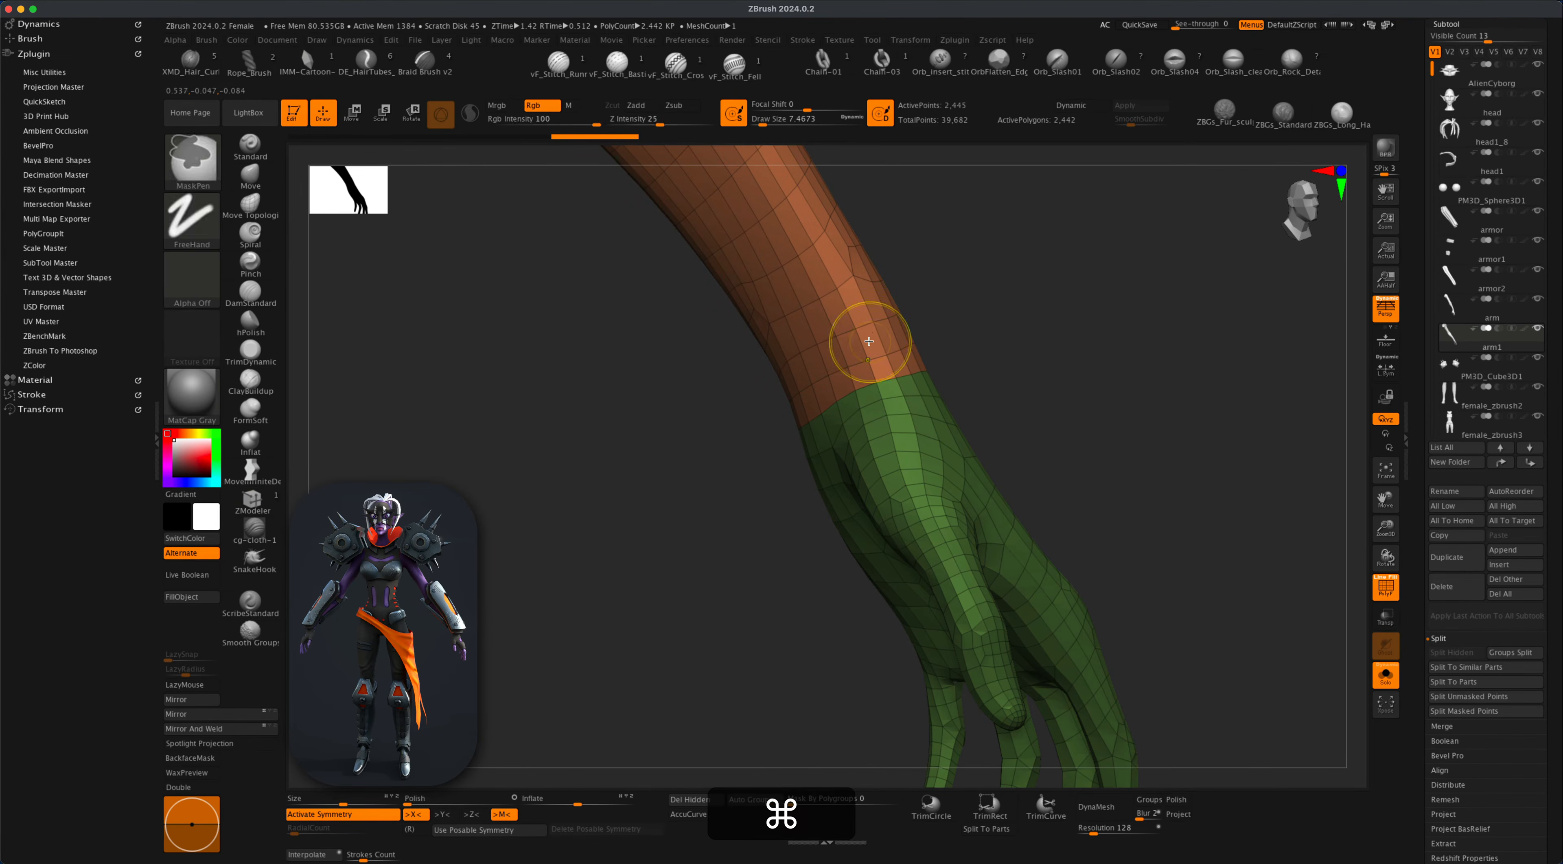
shift+super+click(872, 335)
shift+super+click(872, 336)
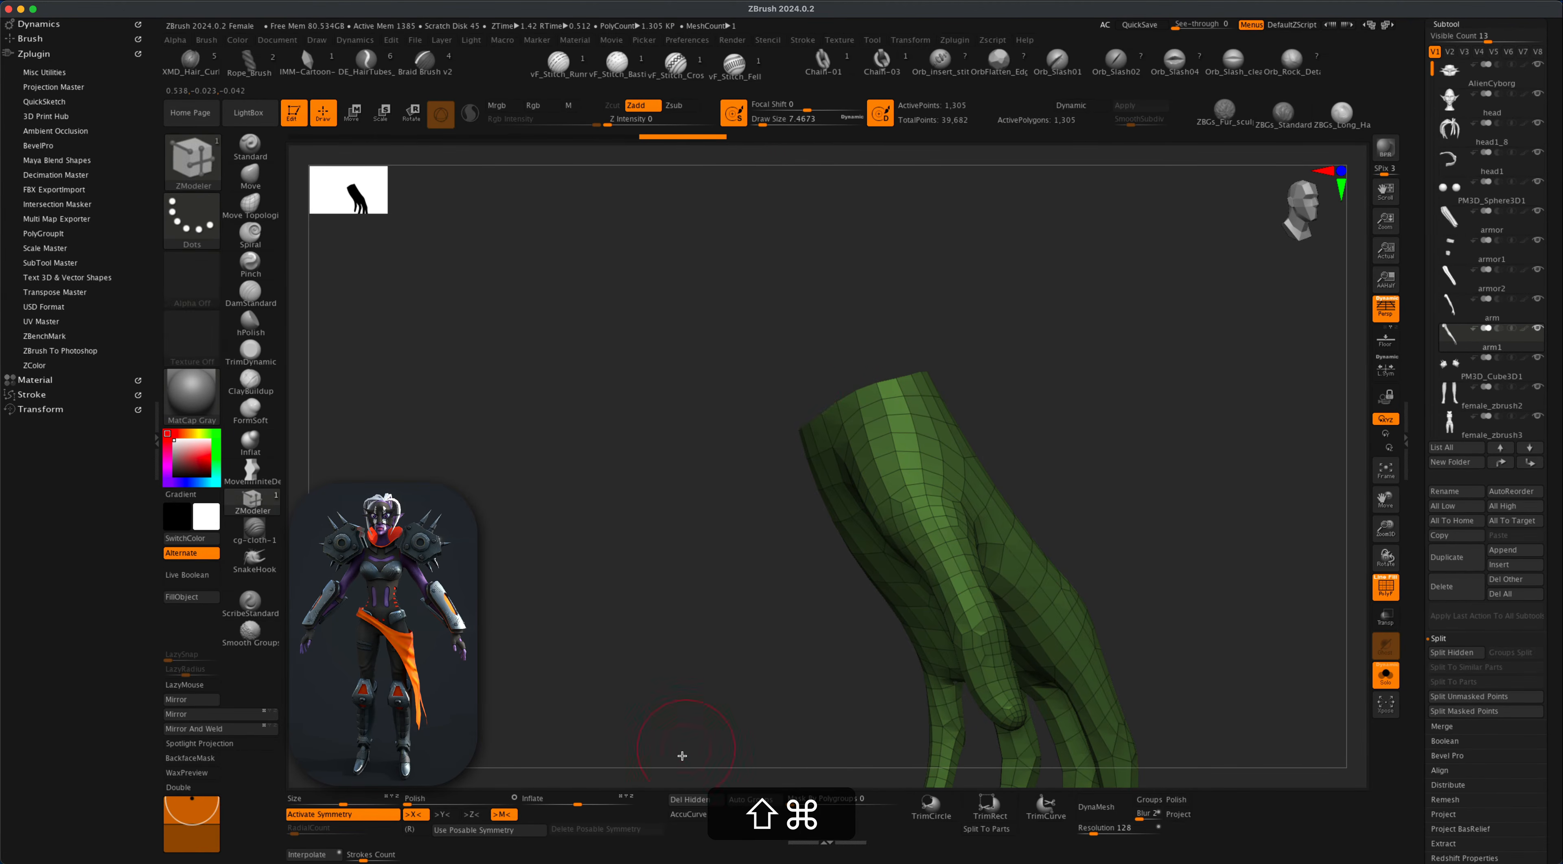
Group the outer part of the thumb into its own polygroup using the PolyGroup action's Polyloop and Polygroup Island targets.
drag(1081, 568, 1087, 459)
key(space)
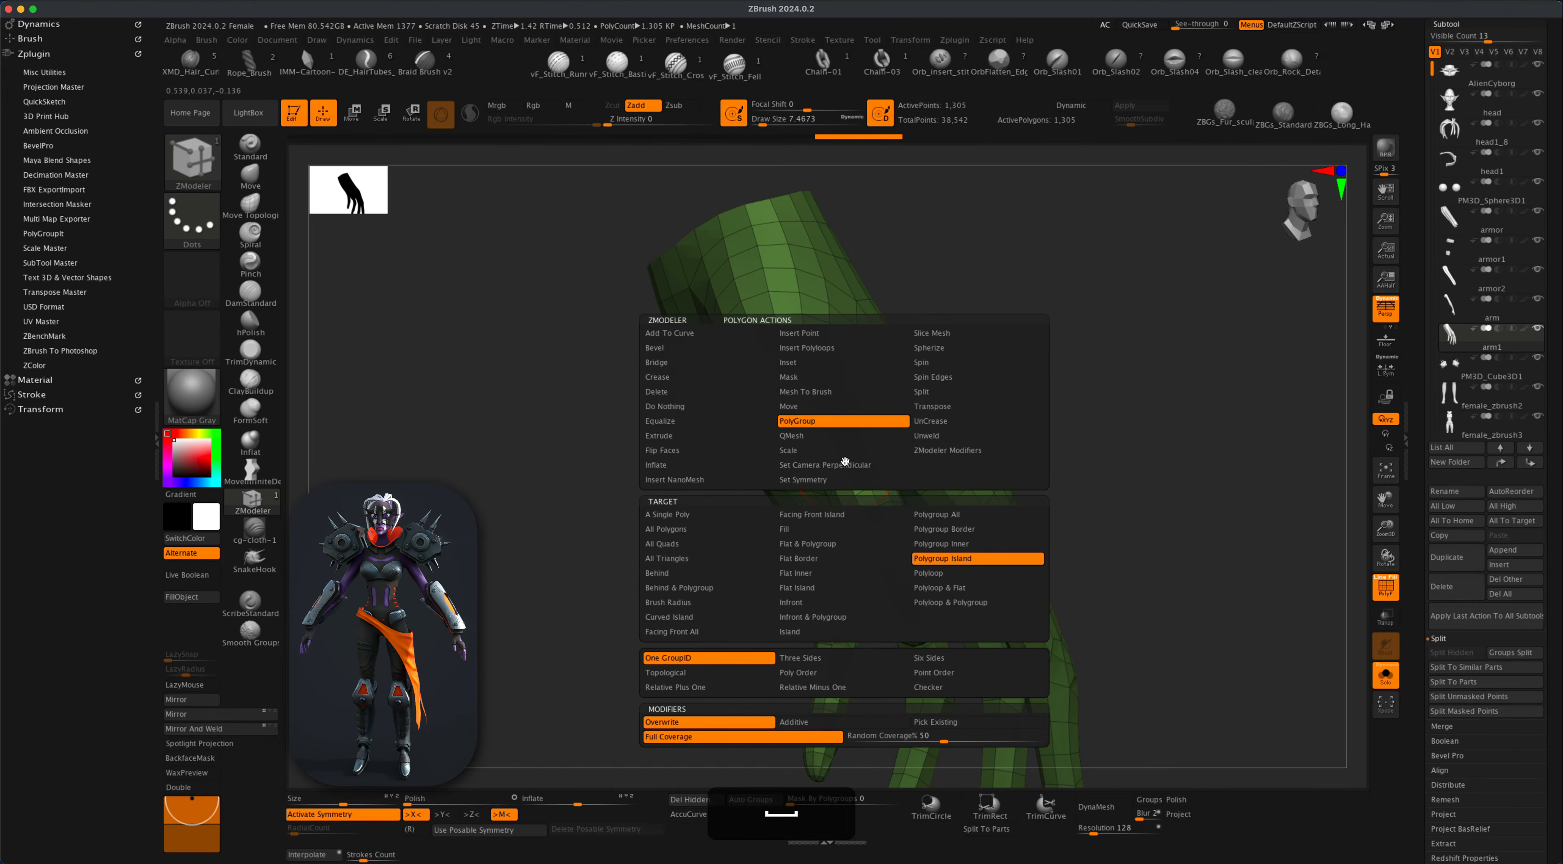
click(931, 574)
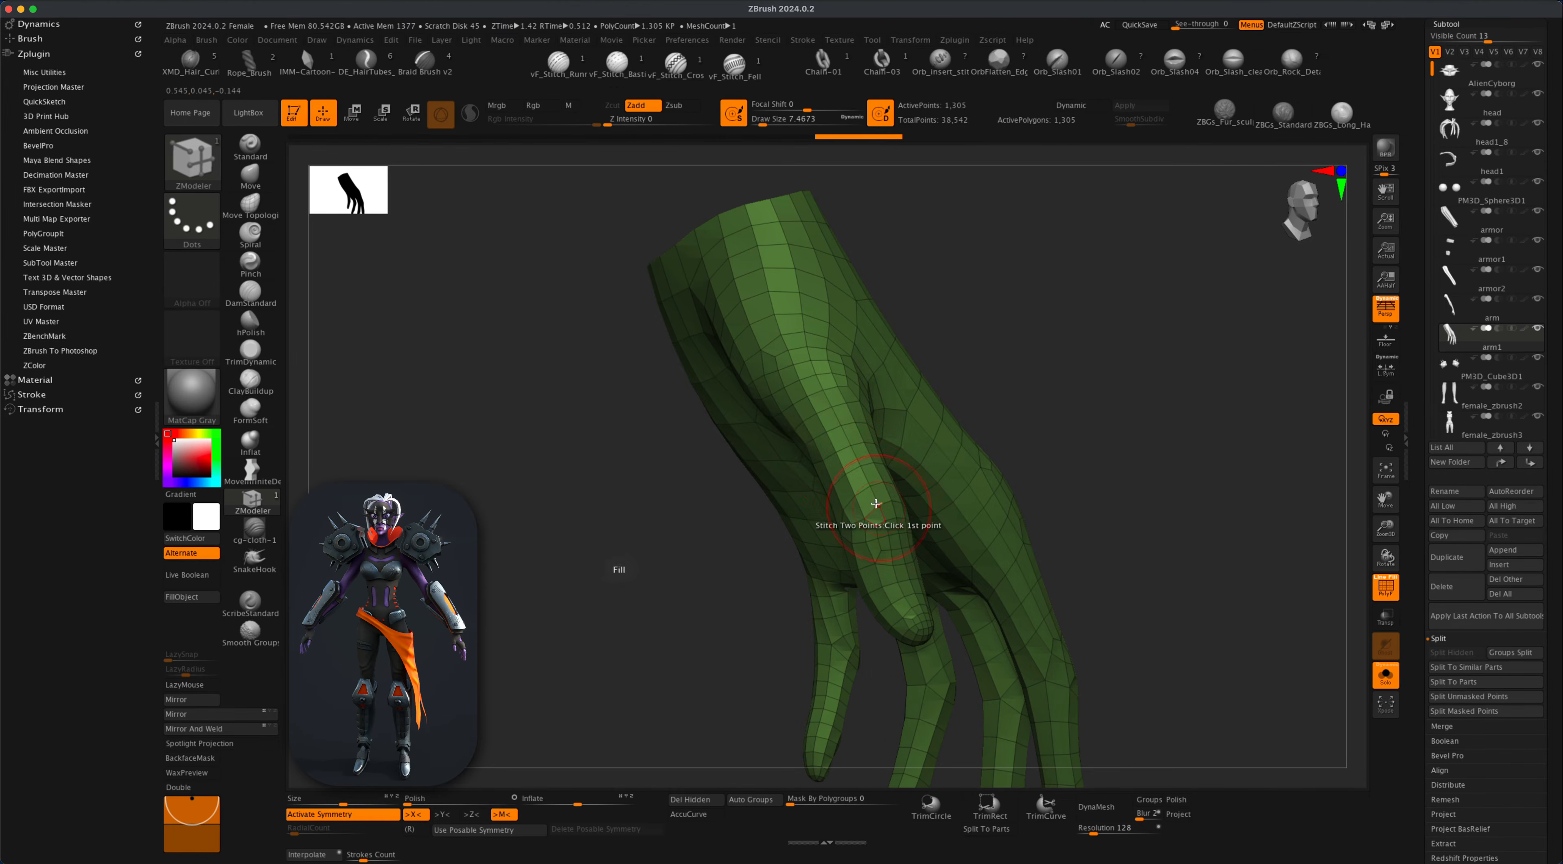
drag(1002, 413, 1049, 401)
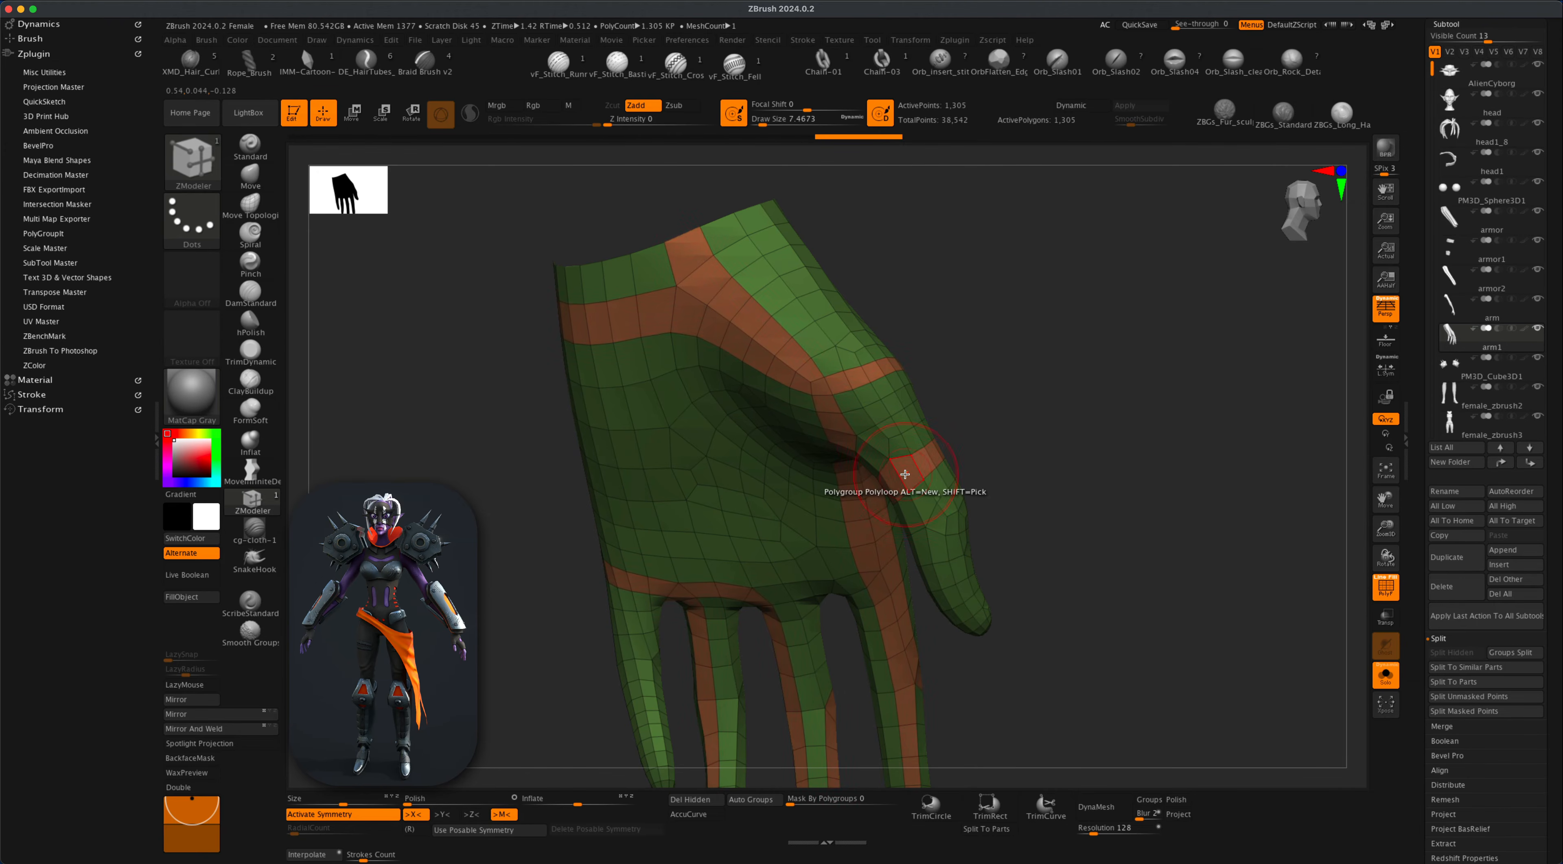
key(super+z)
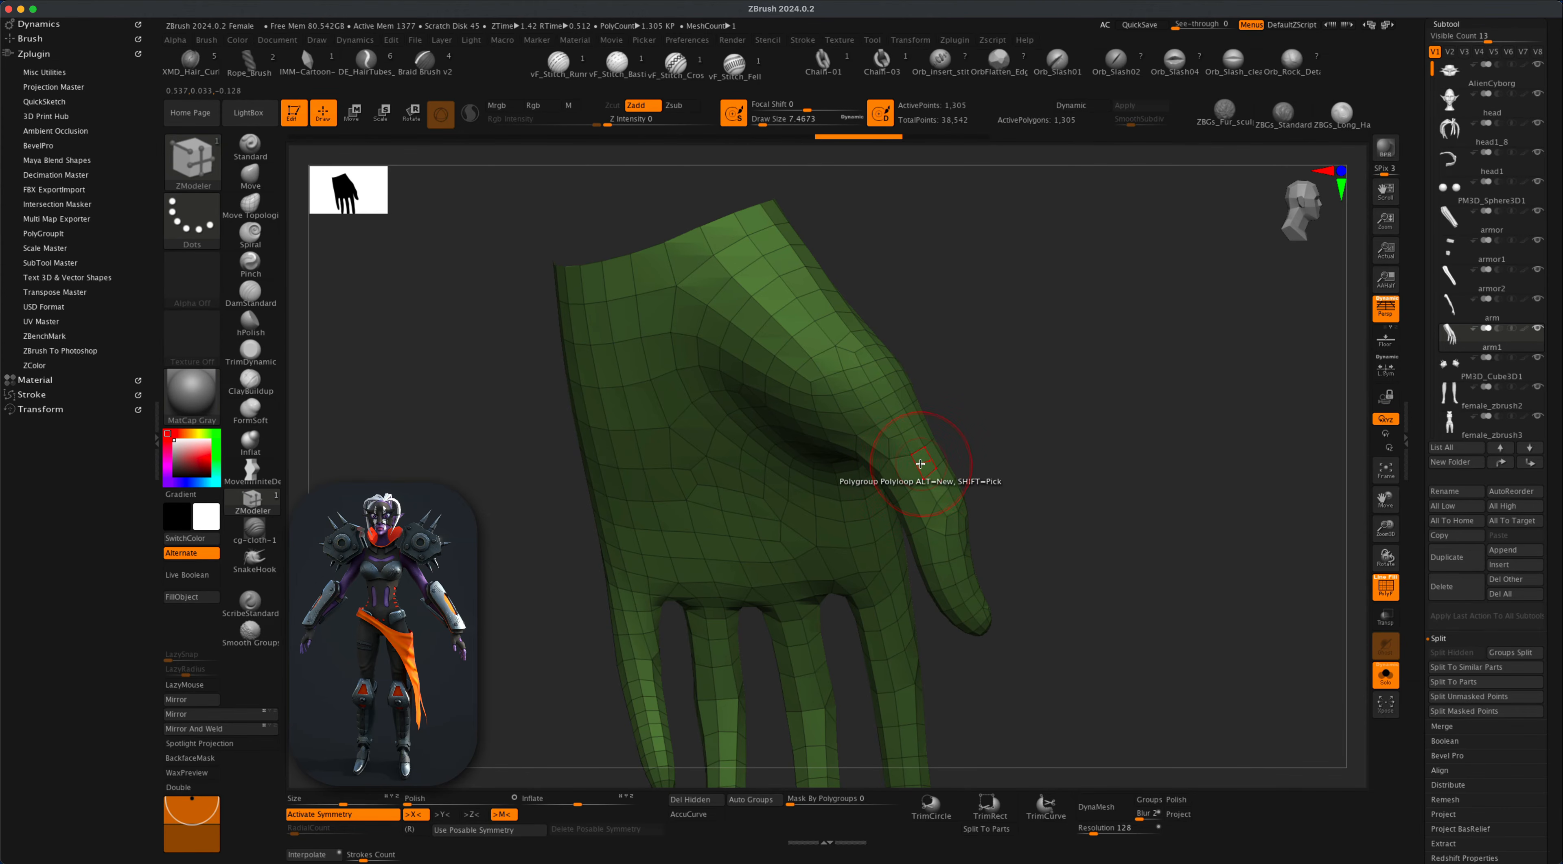
key(super+z)
drag(1043, 464, 940, 475)
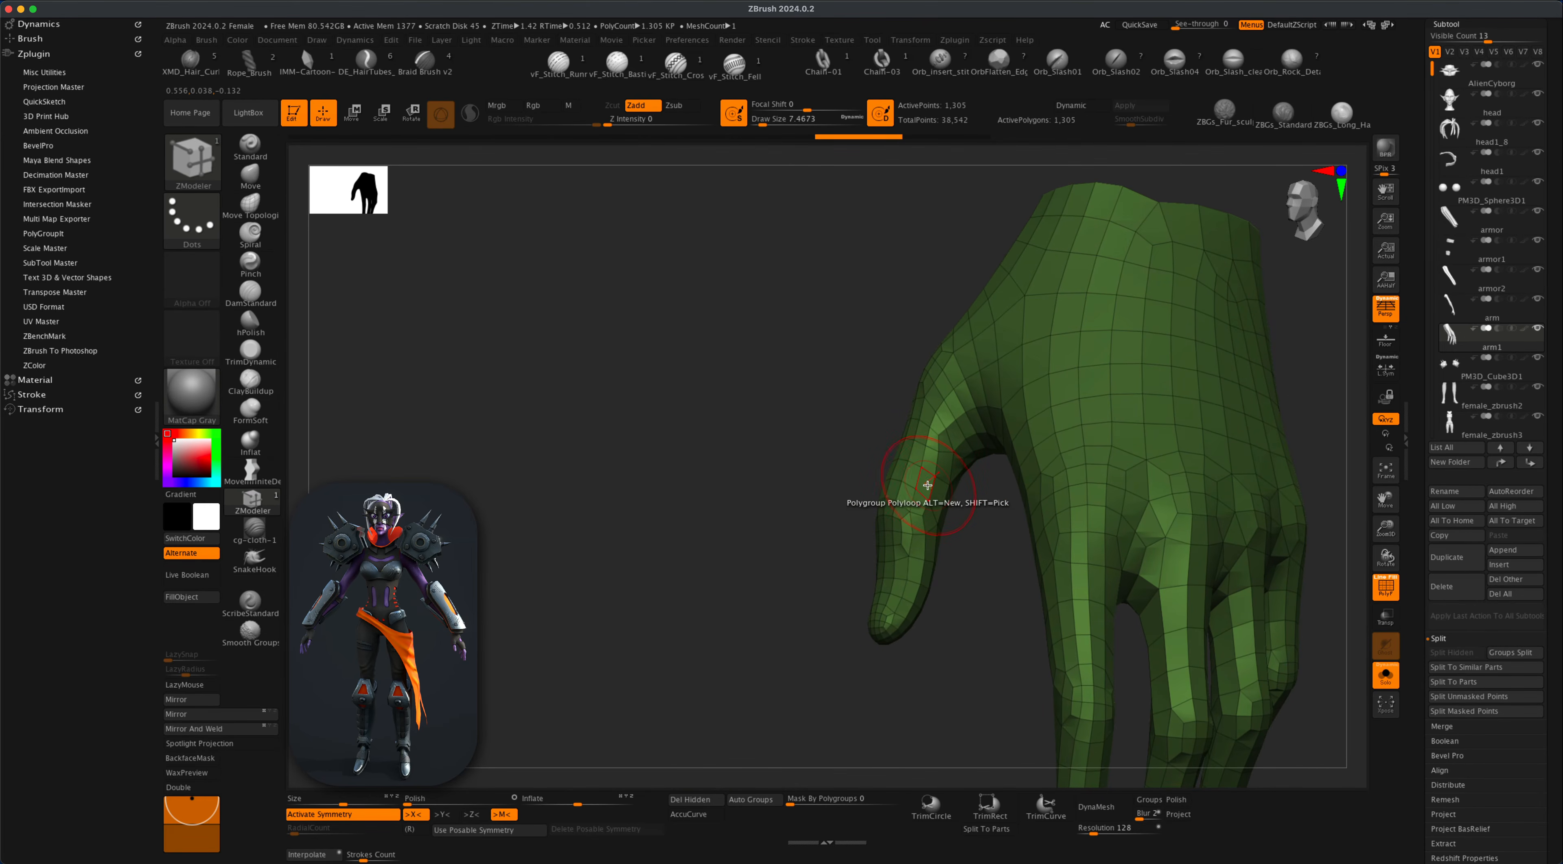
drag(736, 503, 932, 518)
key(space)
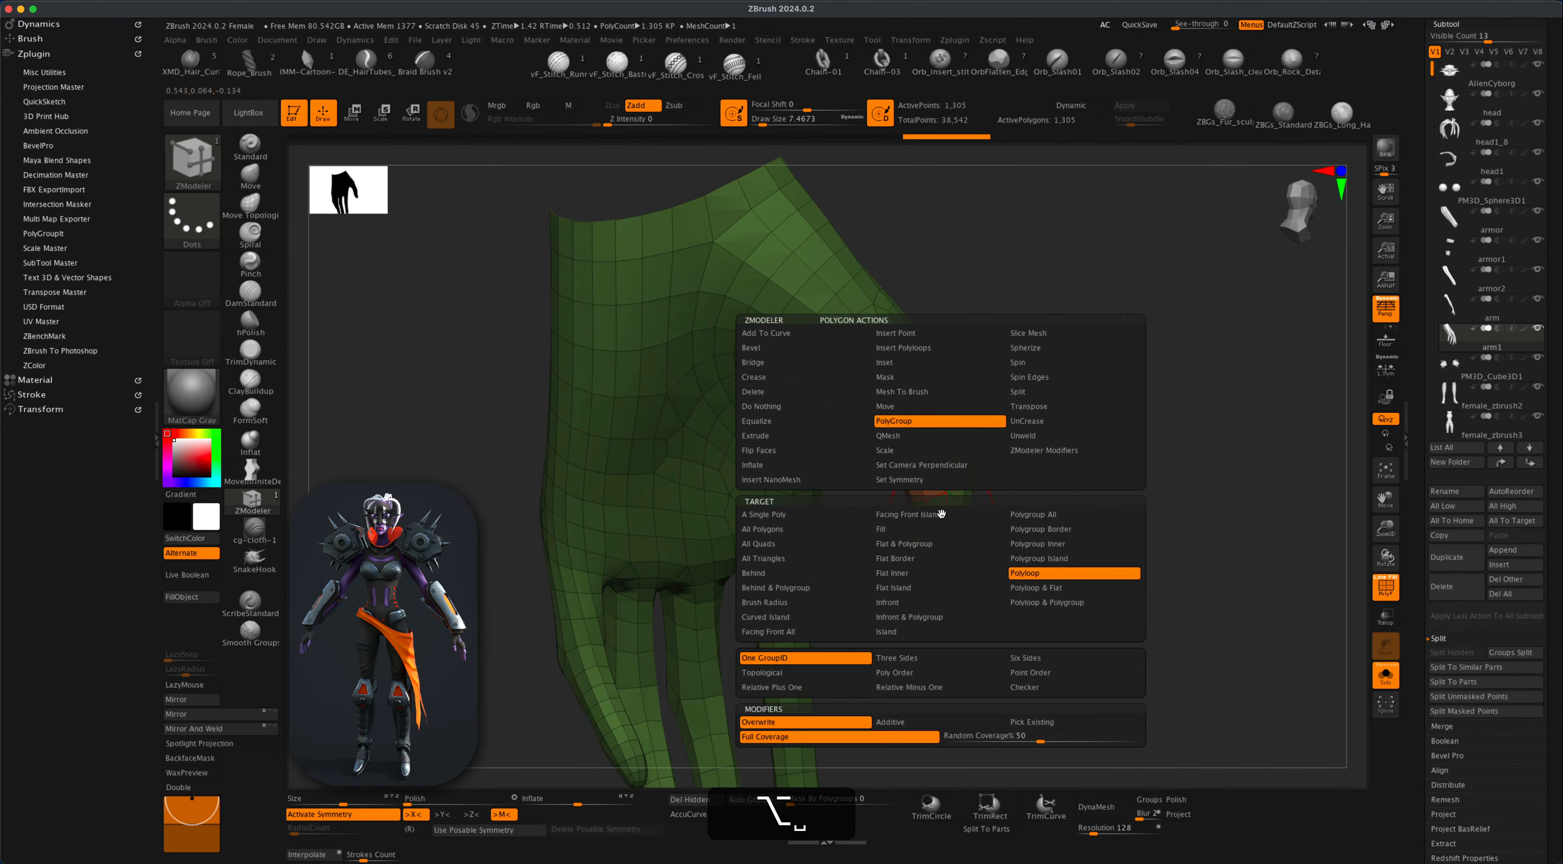
click(1034, 558)
drag(1001, 510, 955, 546)
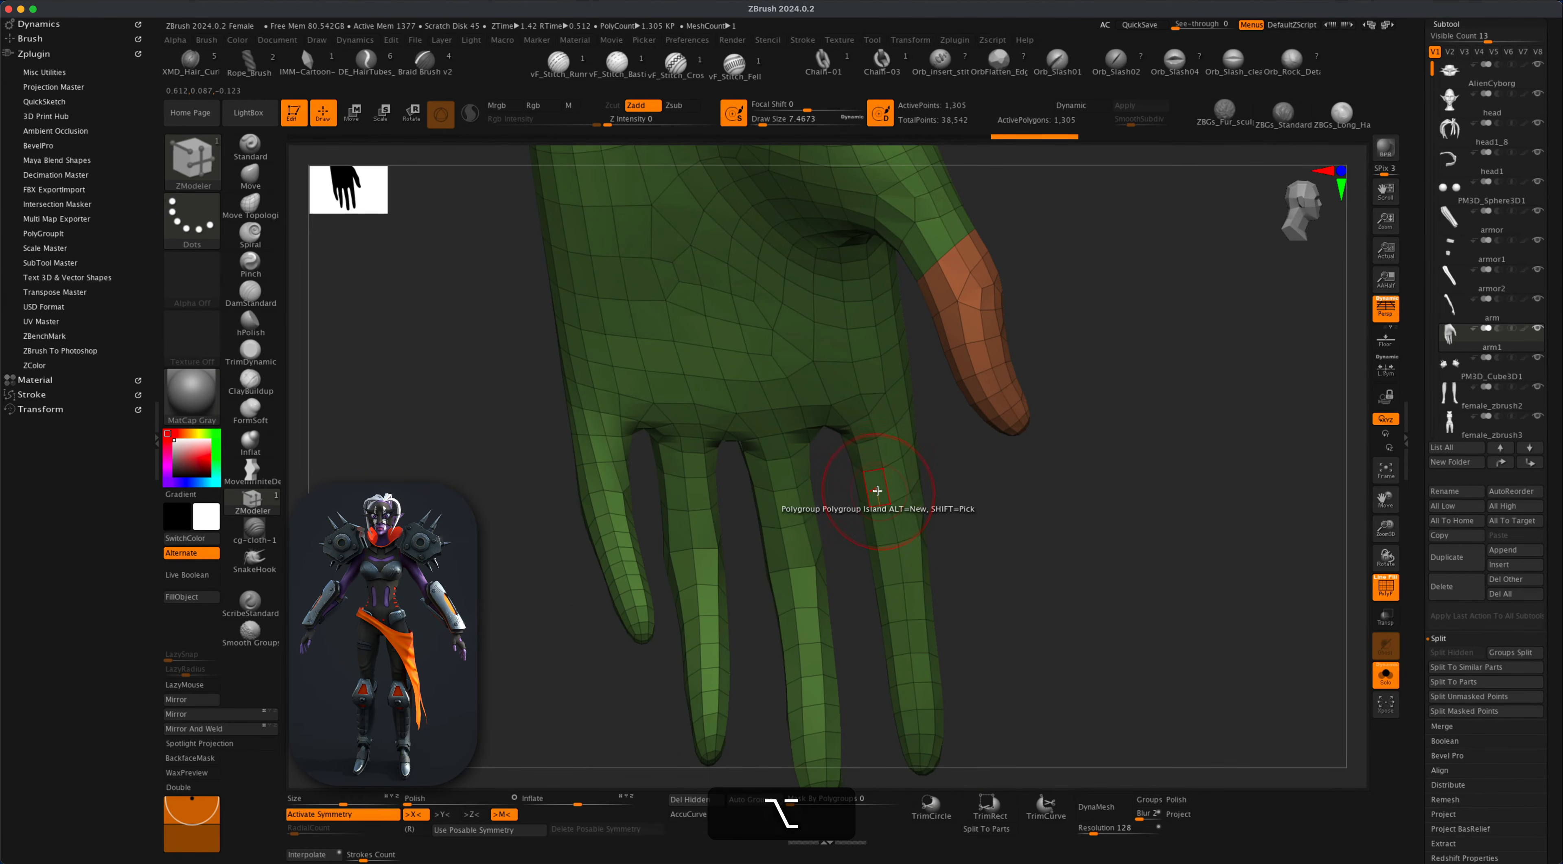
Add the outer parts of the four fingers to the thumb's polygroup, using a polyloop and Polygroup Island on each.
key(space)
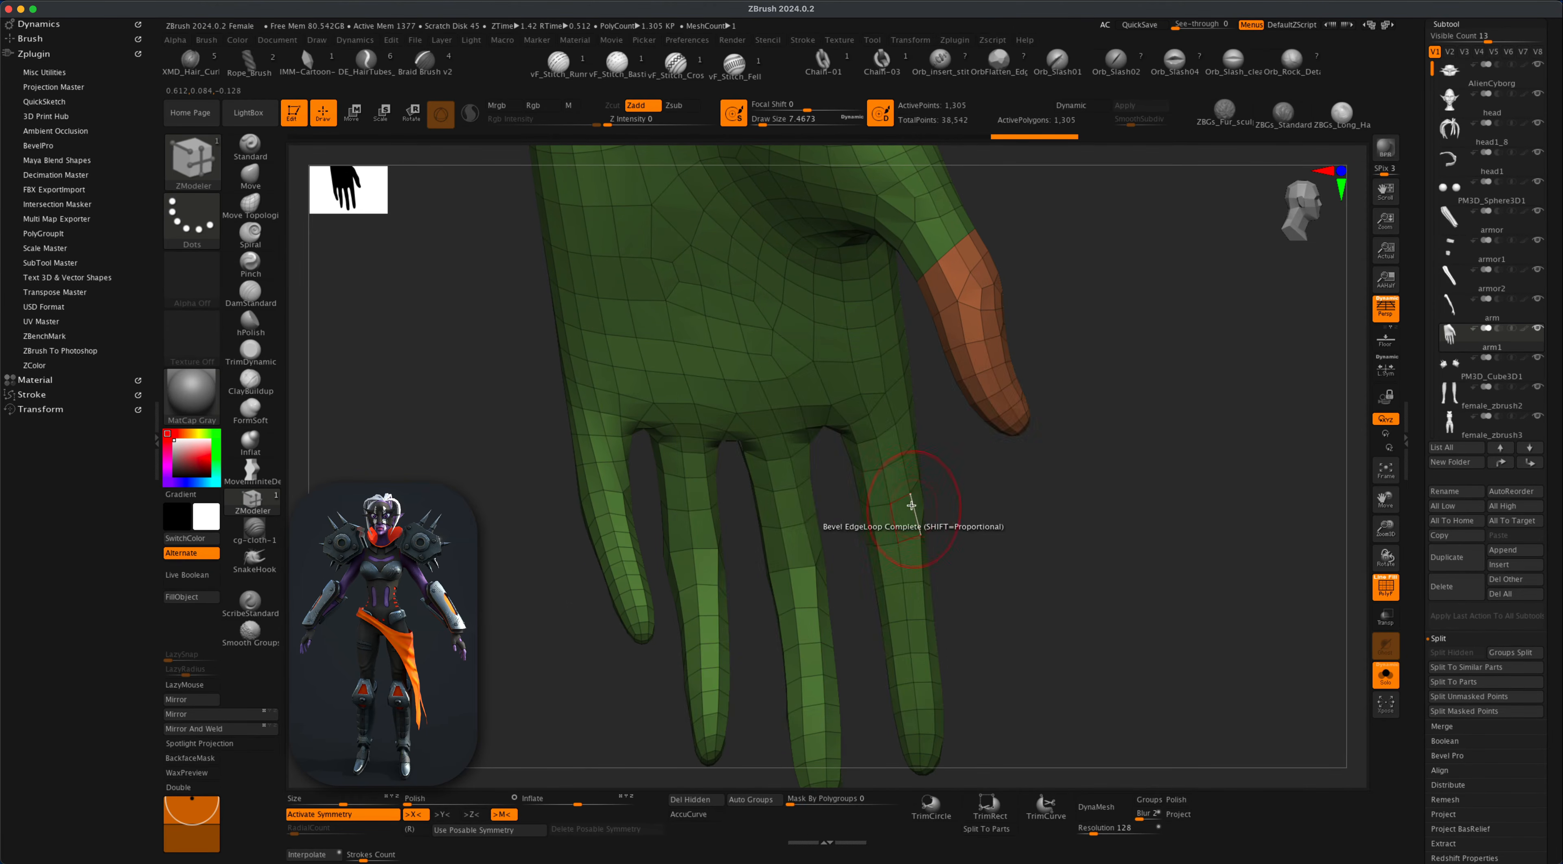
click(792, 545)
key(space)
click(894, 571)
click(897, 555)
click(803, 580)
click(699, 596)
click(619, 536)
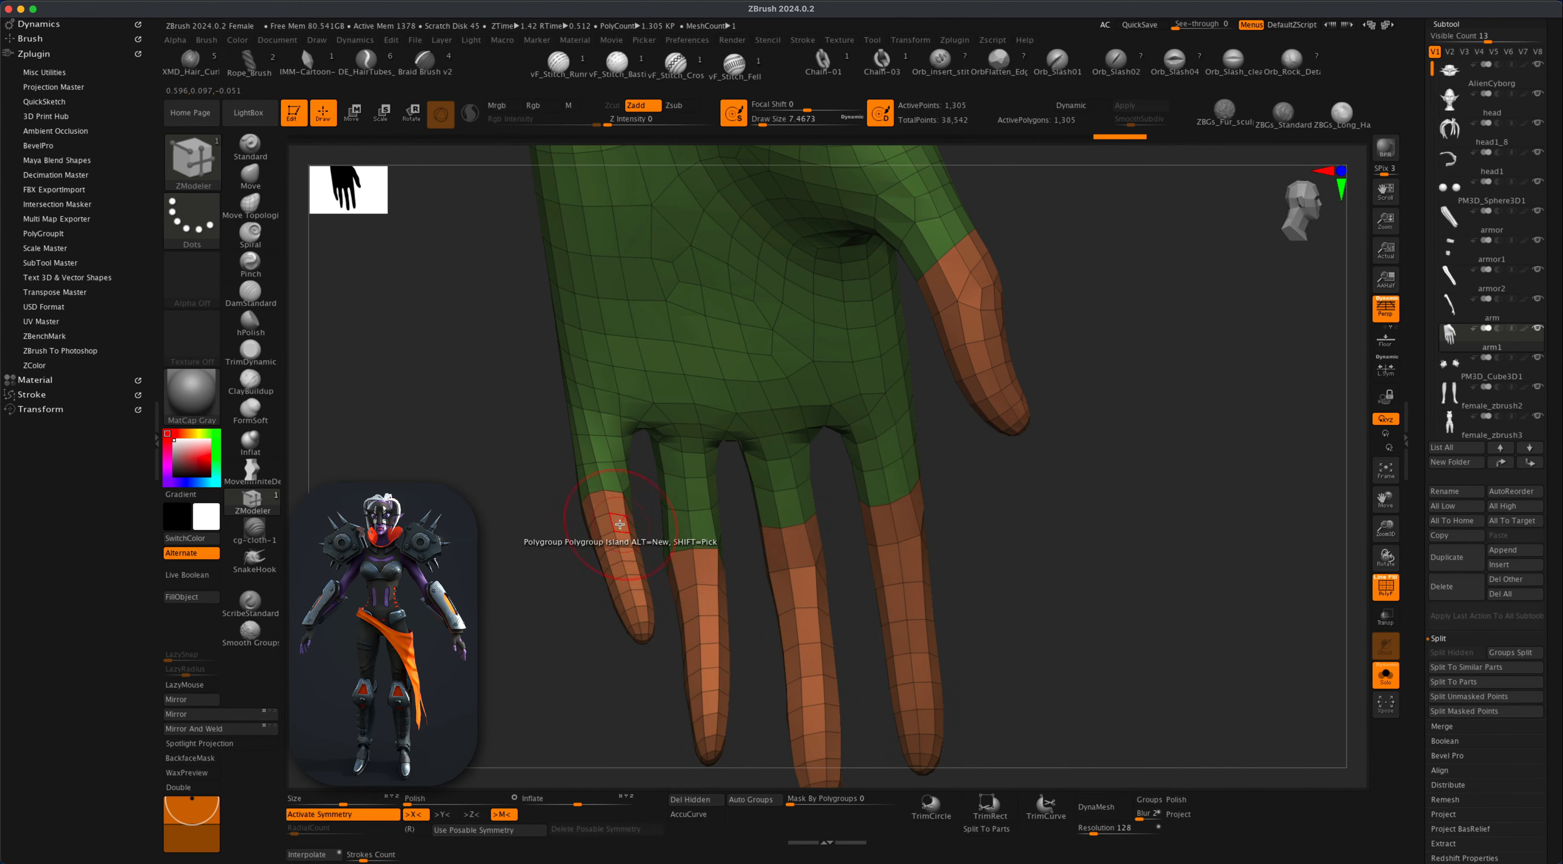
Hide the outer parts of the thumb and fingers and delete them, leaving a fingerless glove shape.
shift+super+click(618, 540)
shift+super+click(618, 540)
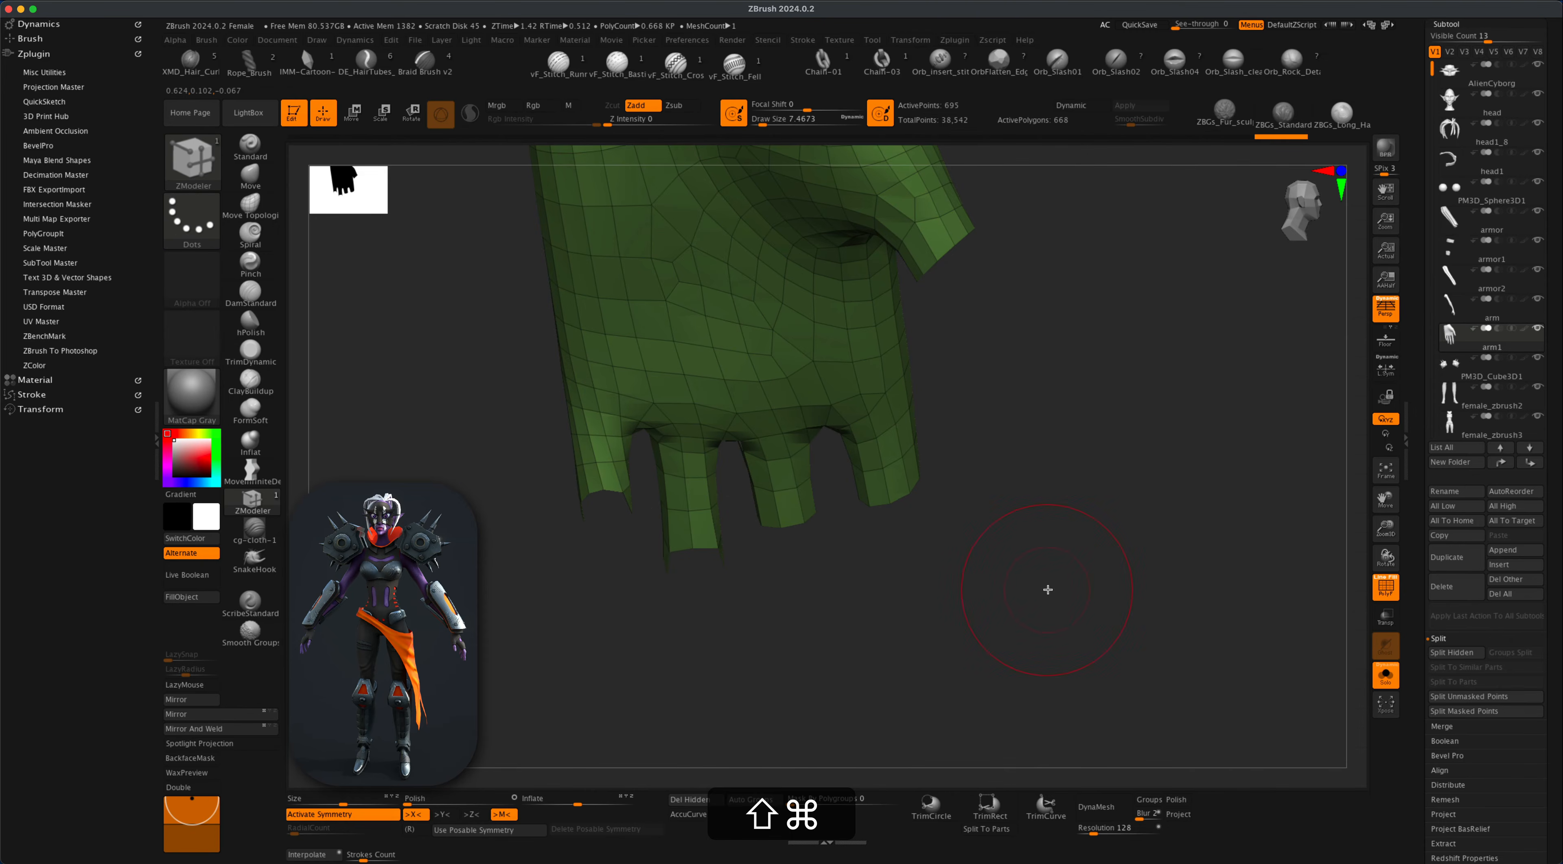
drag(1046, 586, 1013, 578)
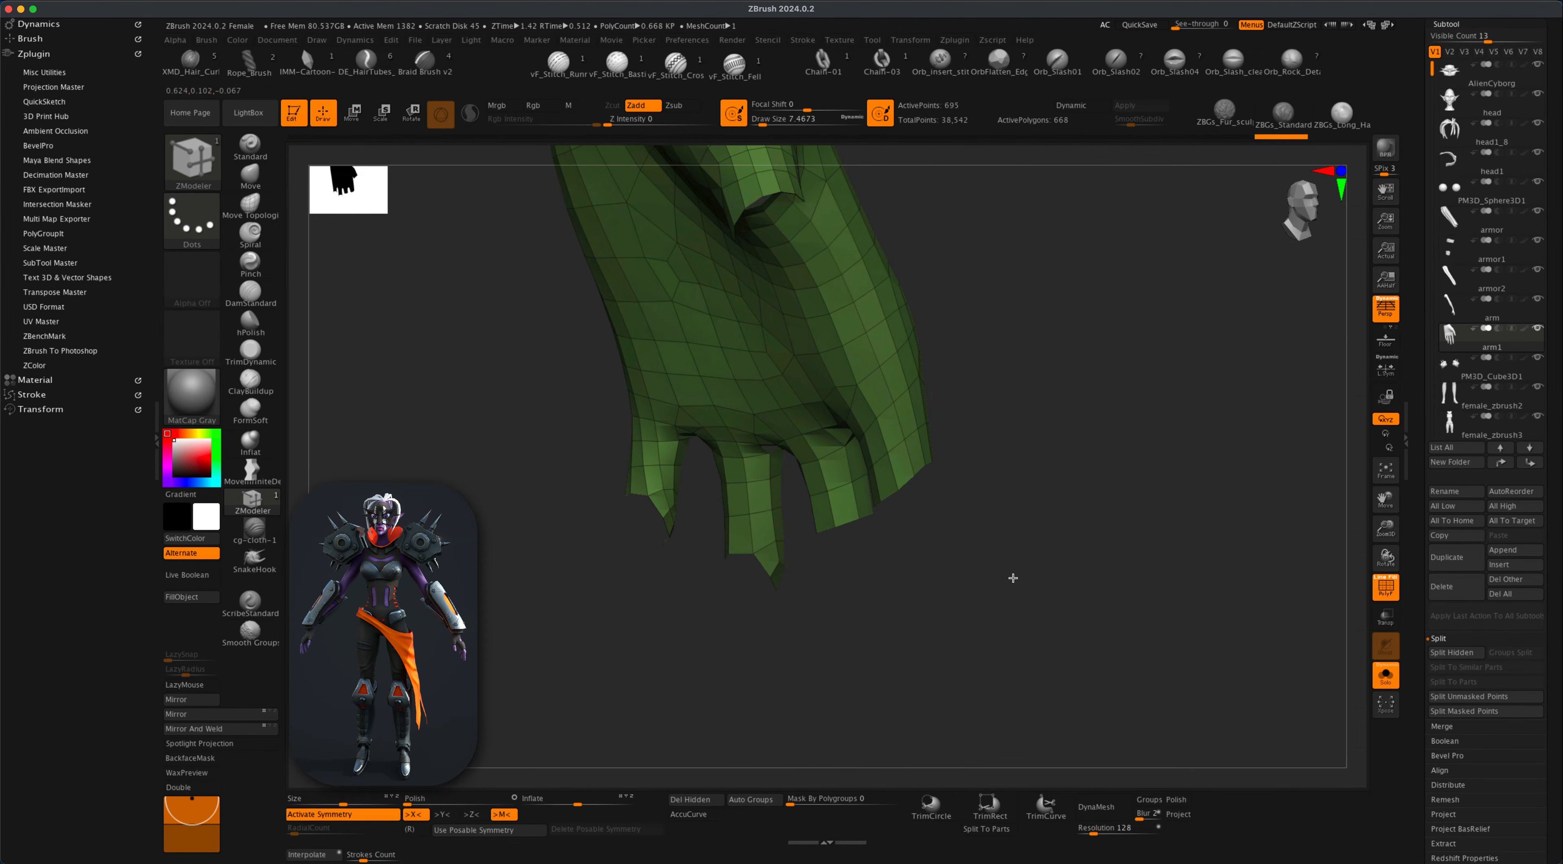
click(704, 801)
Turn off Solo mode and examine the glove on the hand beneath the forearm armour.
drag(1068, 648, 1314, 673)
click(1386, 677)
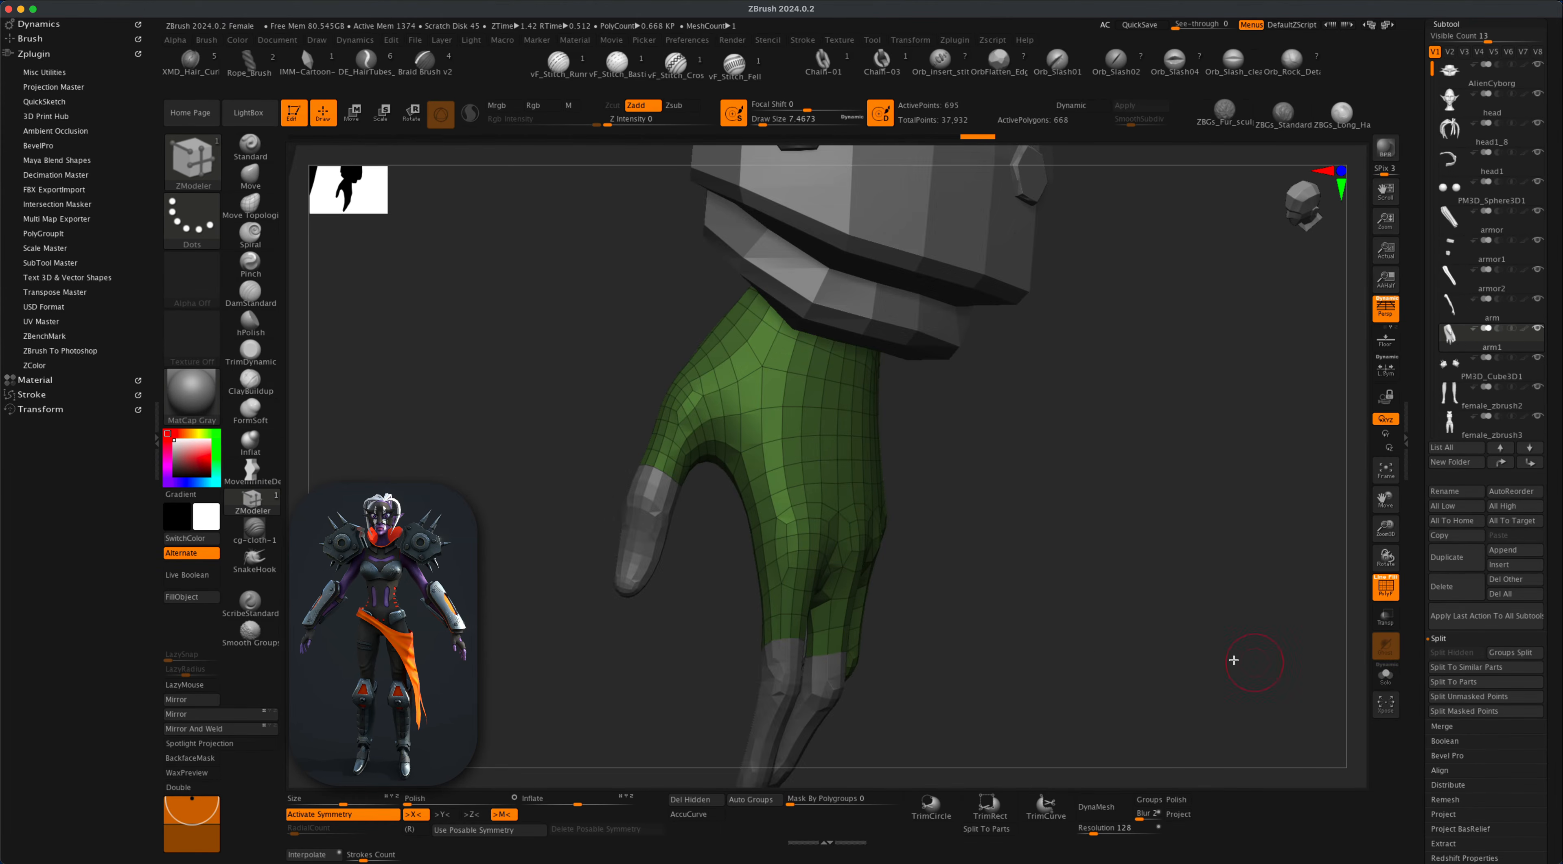
drag(1197, 616, 510, 431)
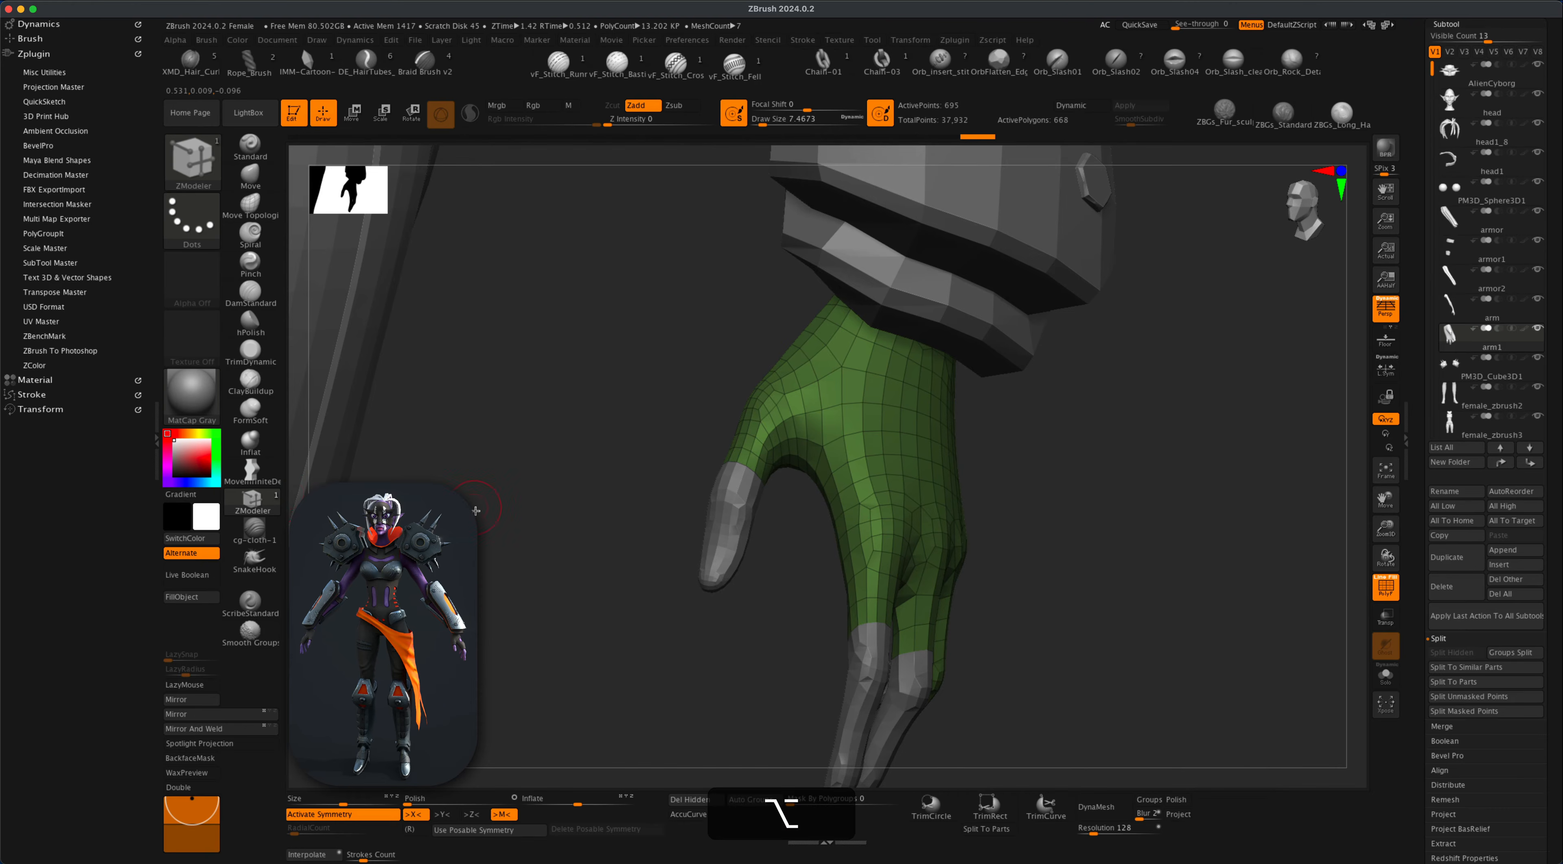
drag(479, 510, 582, 534)
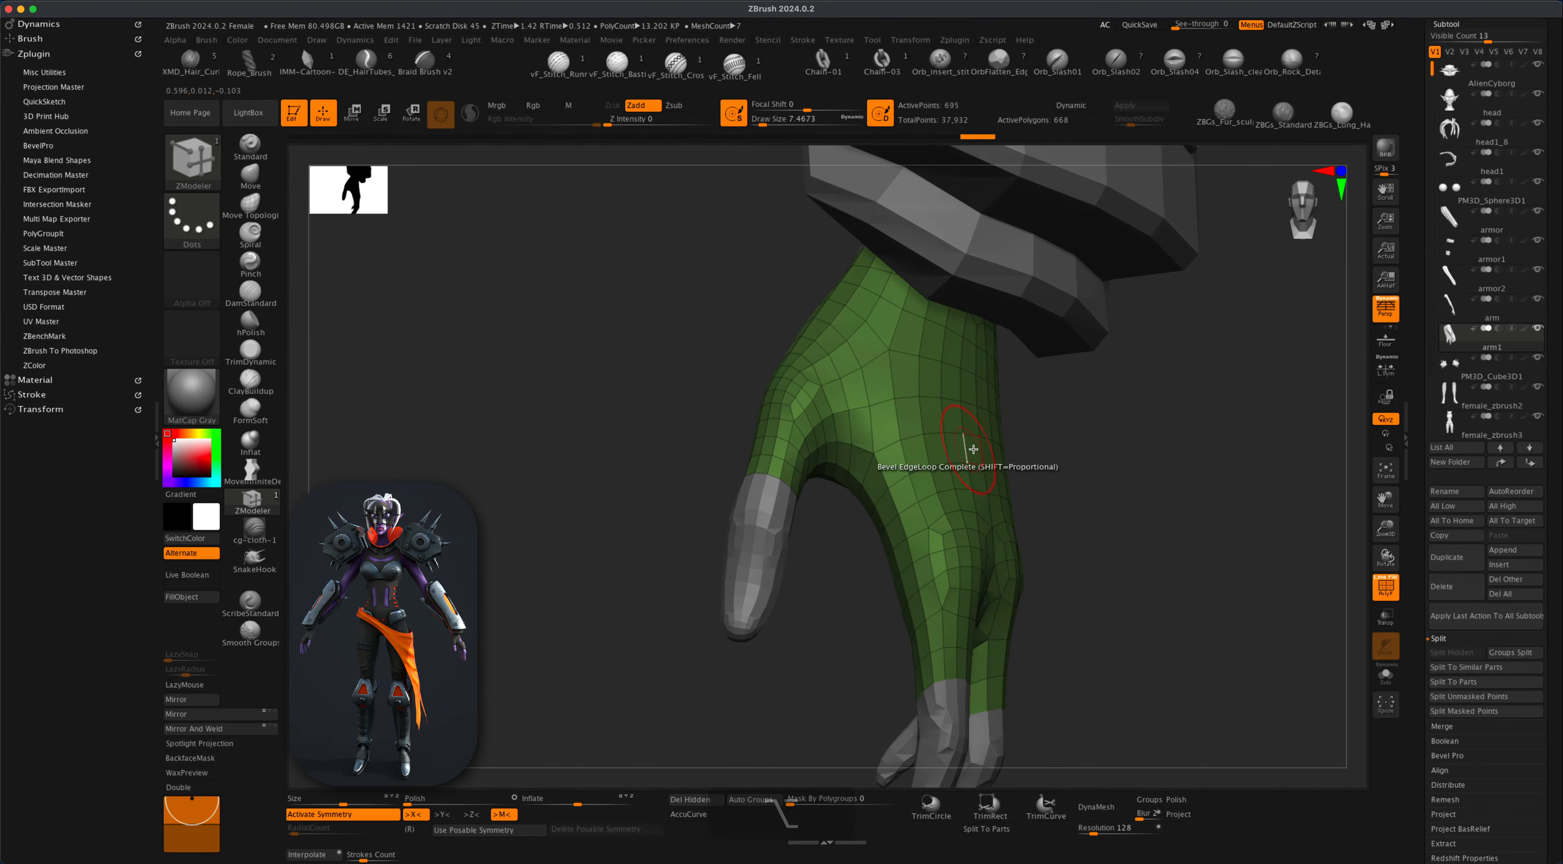
Thicken the glove into a shell over the hand using ZModeler's Extrude action with the Polygroup All target.
key(space)
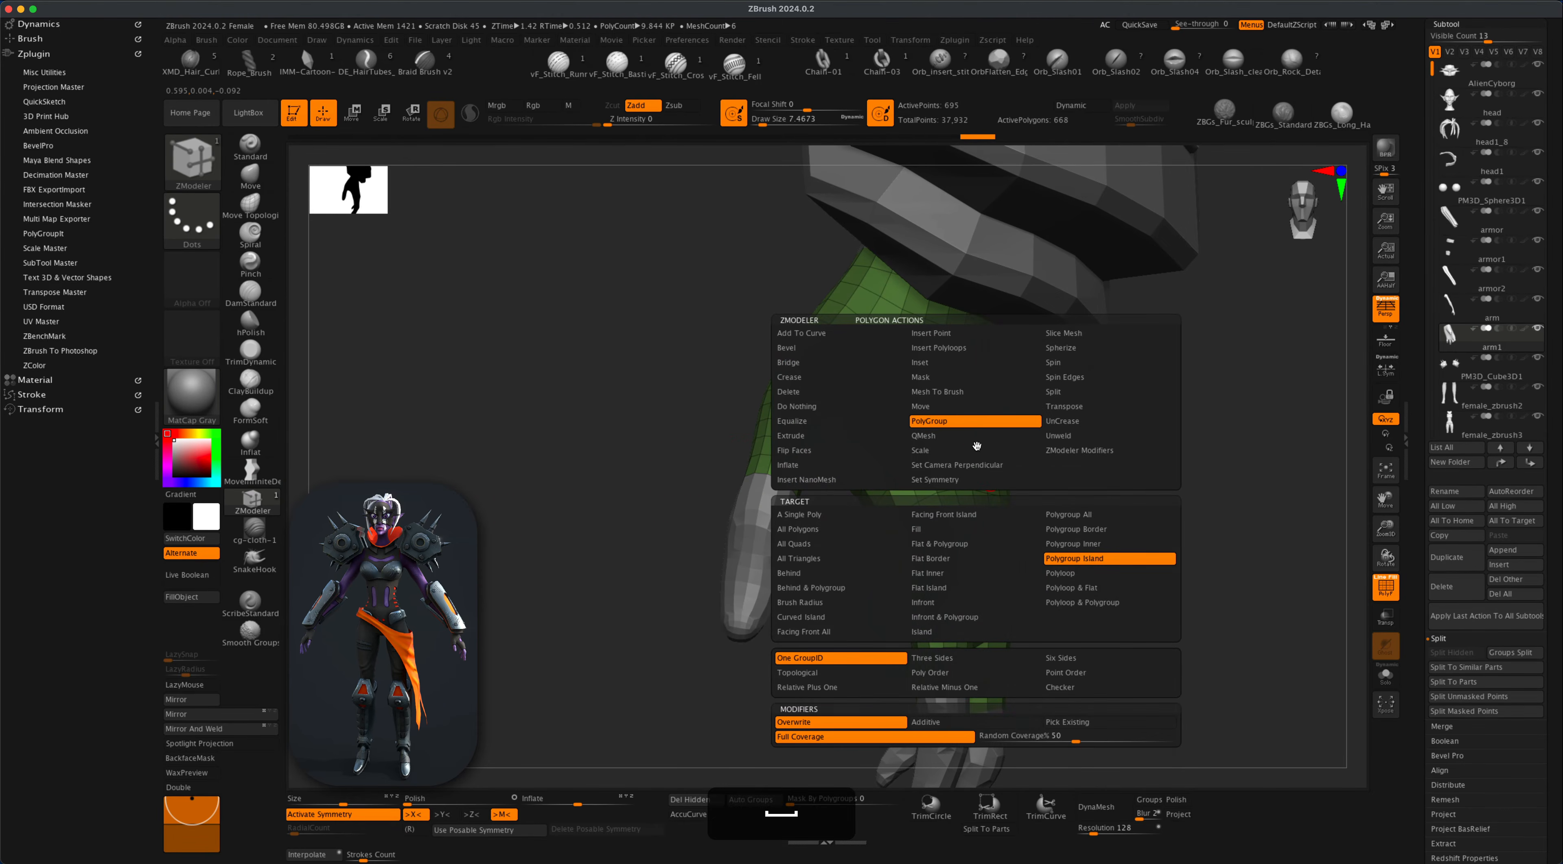
click(847, 434)
click(1070, 529)
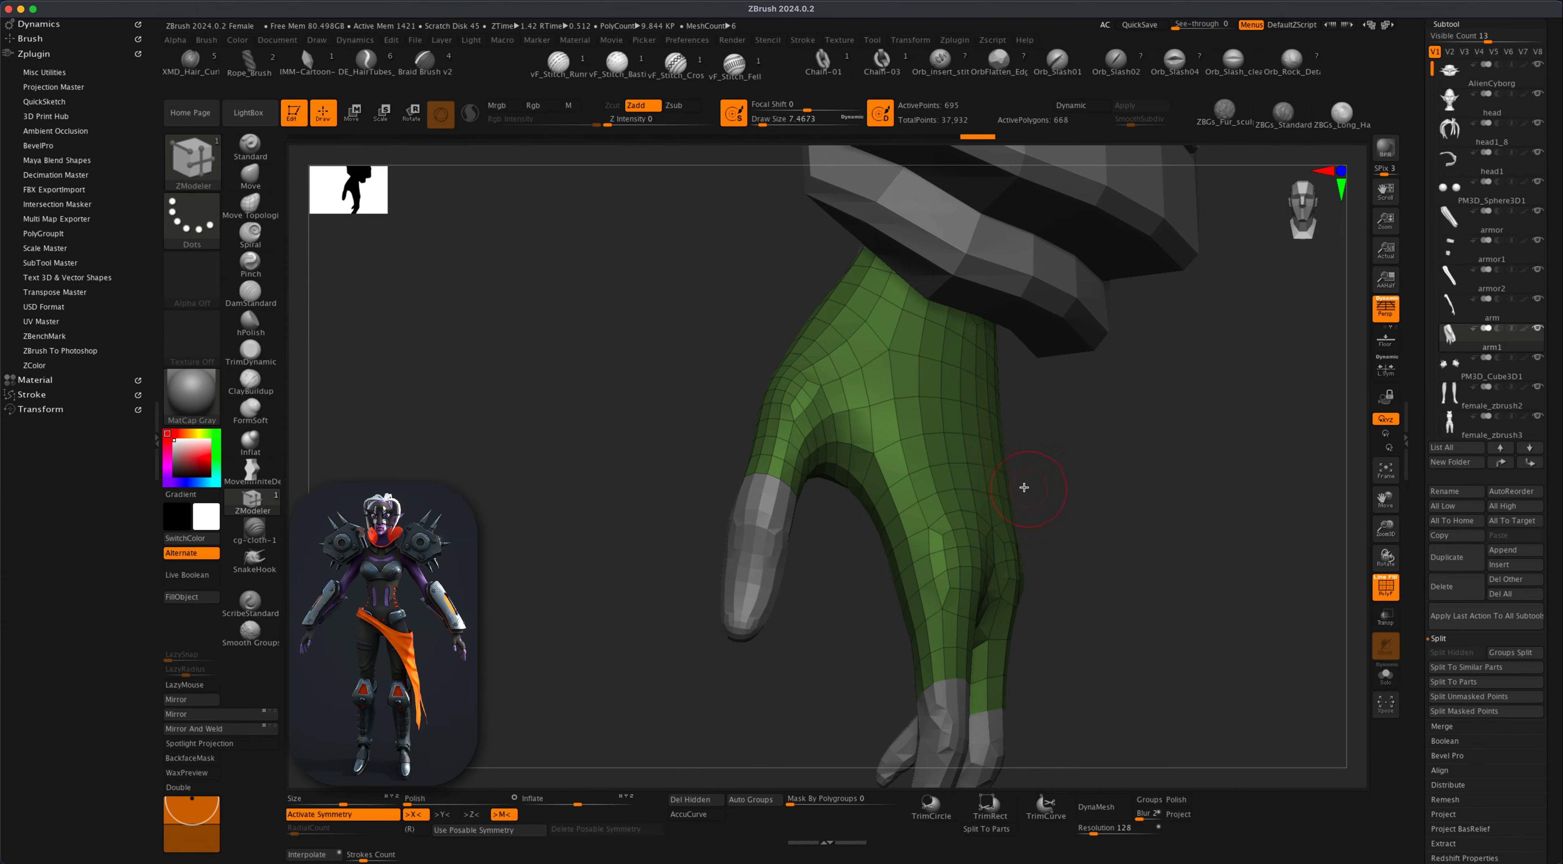
drag(993, 479, 497, 479)
drag(1002, 507, 996, 551)
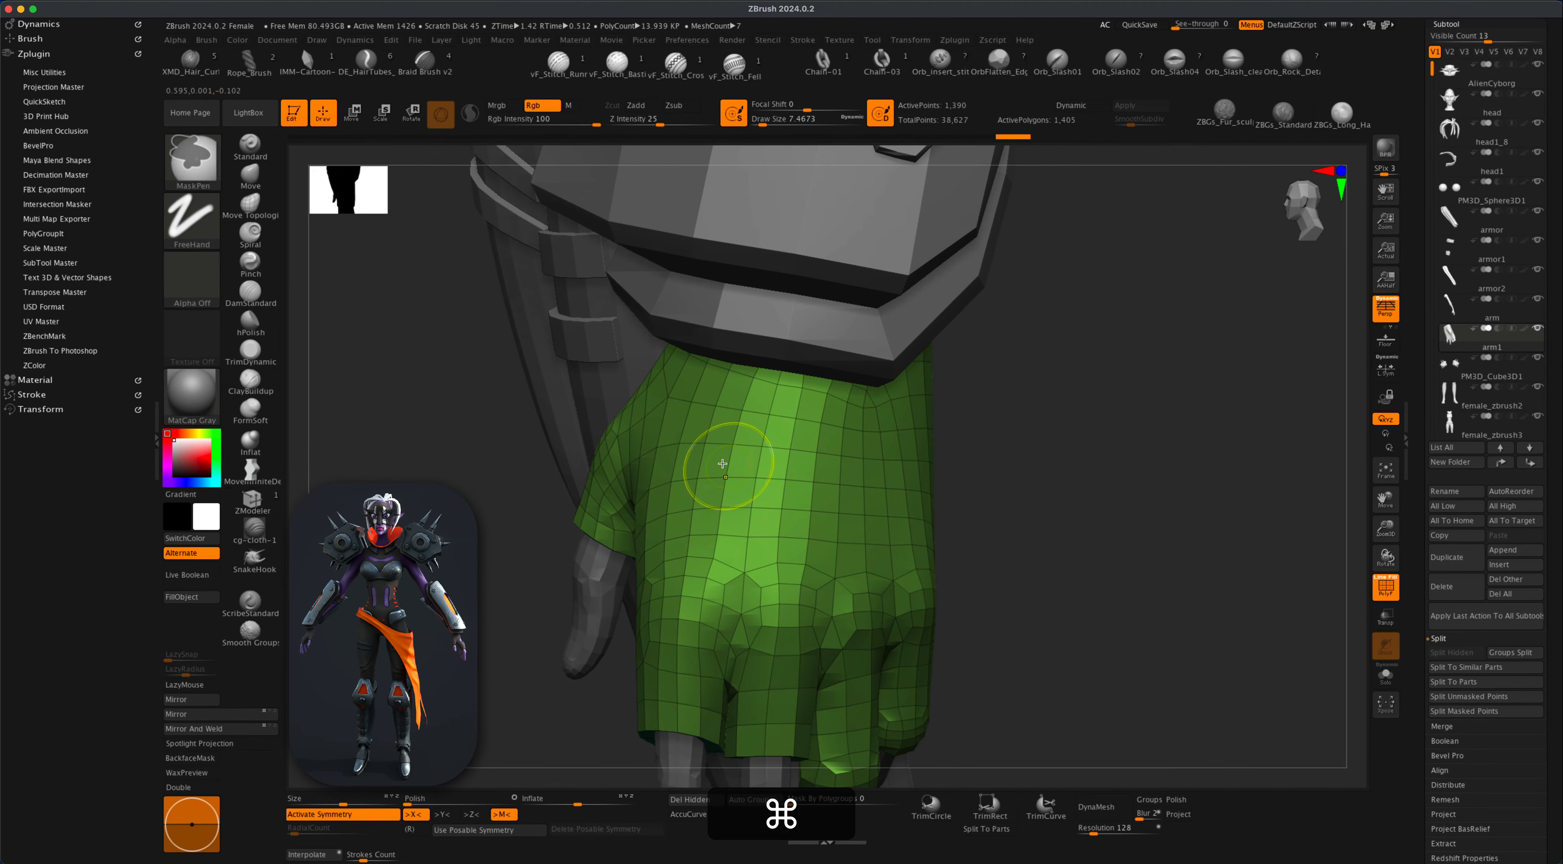
key(super+z)
Reduce the draw size to about 3.1 and mark a rectangular patch of polygons, three rows high, across the back of the glove.
key(super+s)
drag(982, 503, 977, 502)
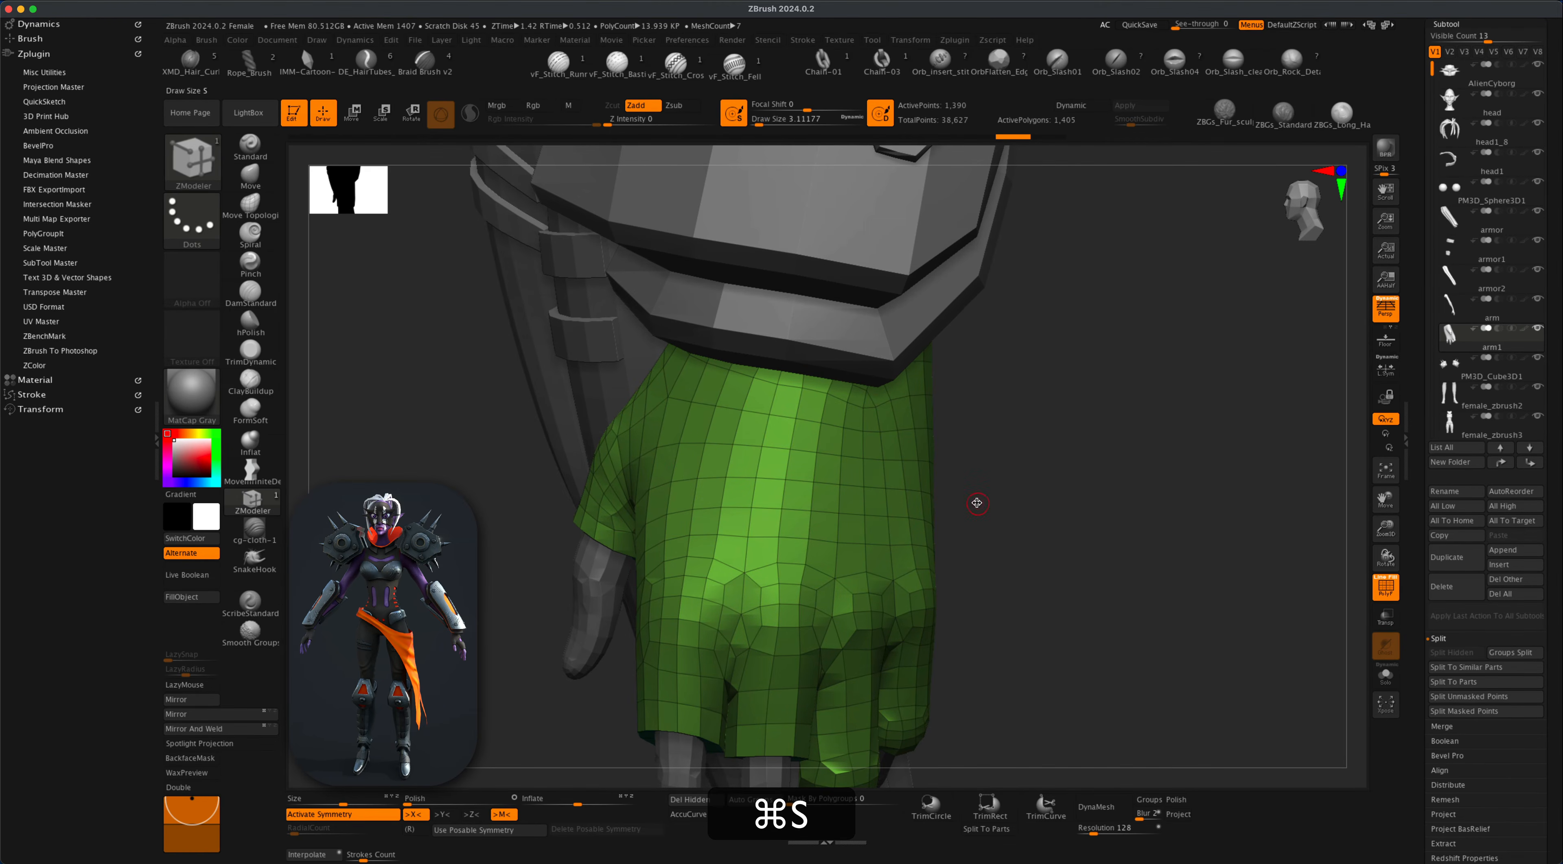
key(s)
drag(742, 490, 747, 489)
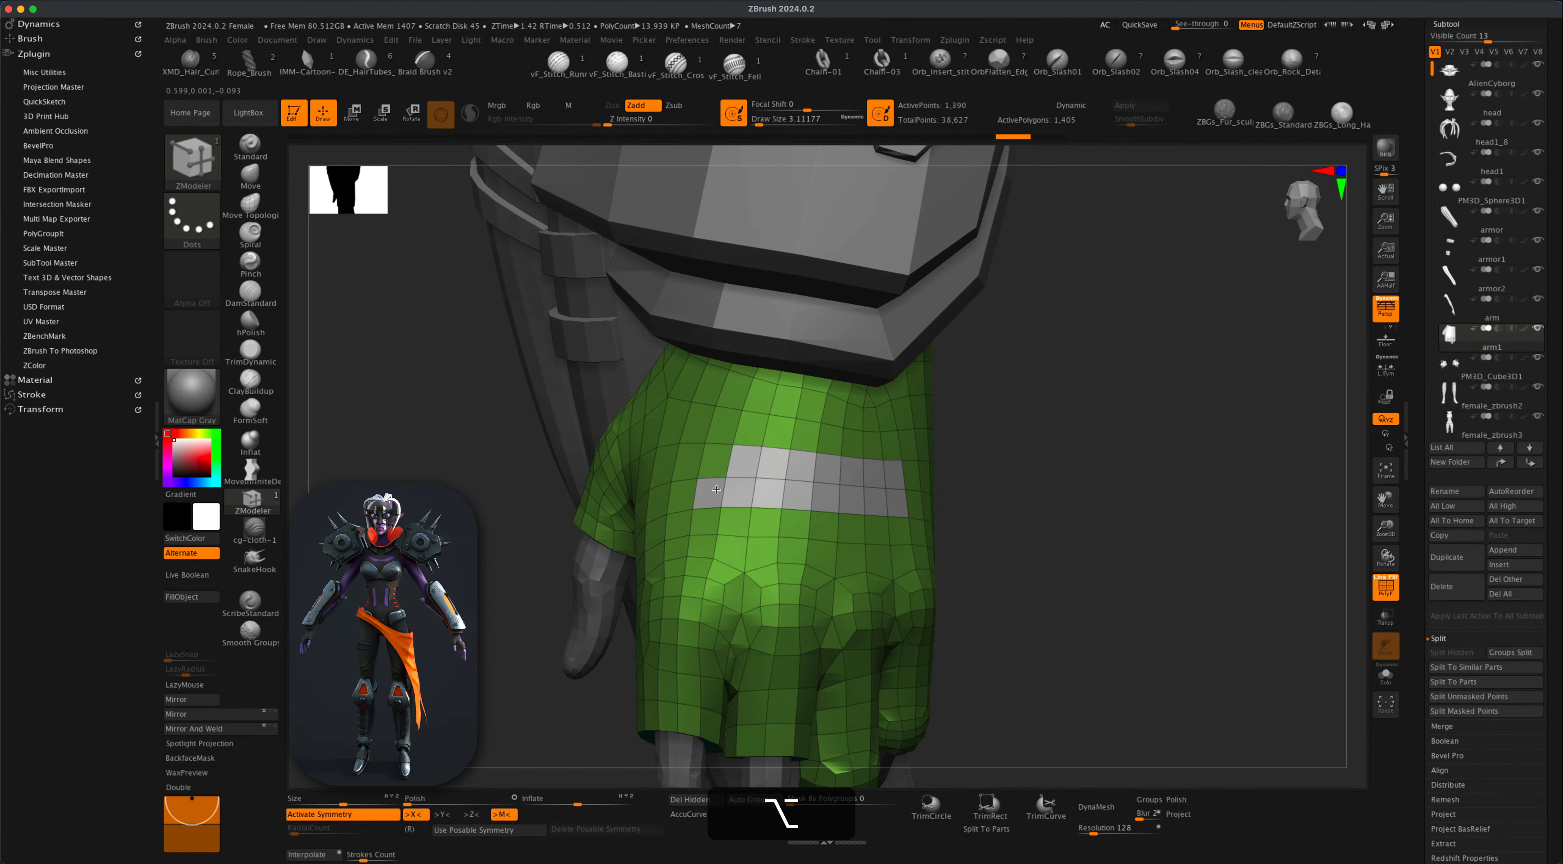
alt+drag(716, 489, 719, 464)
drag(981, 513, 1009, 537)
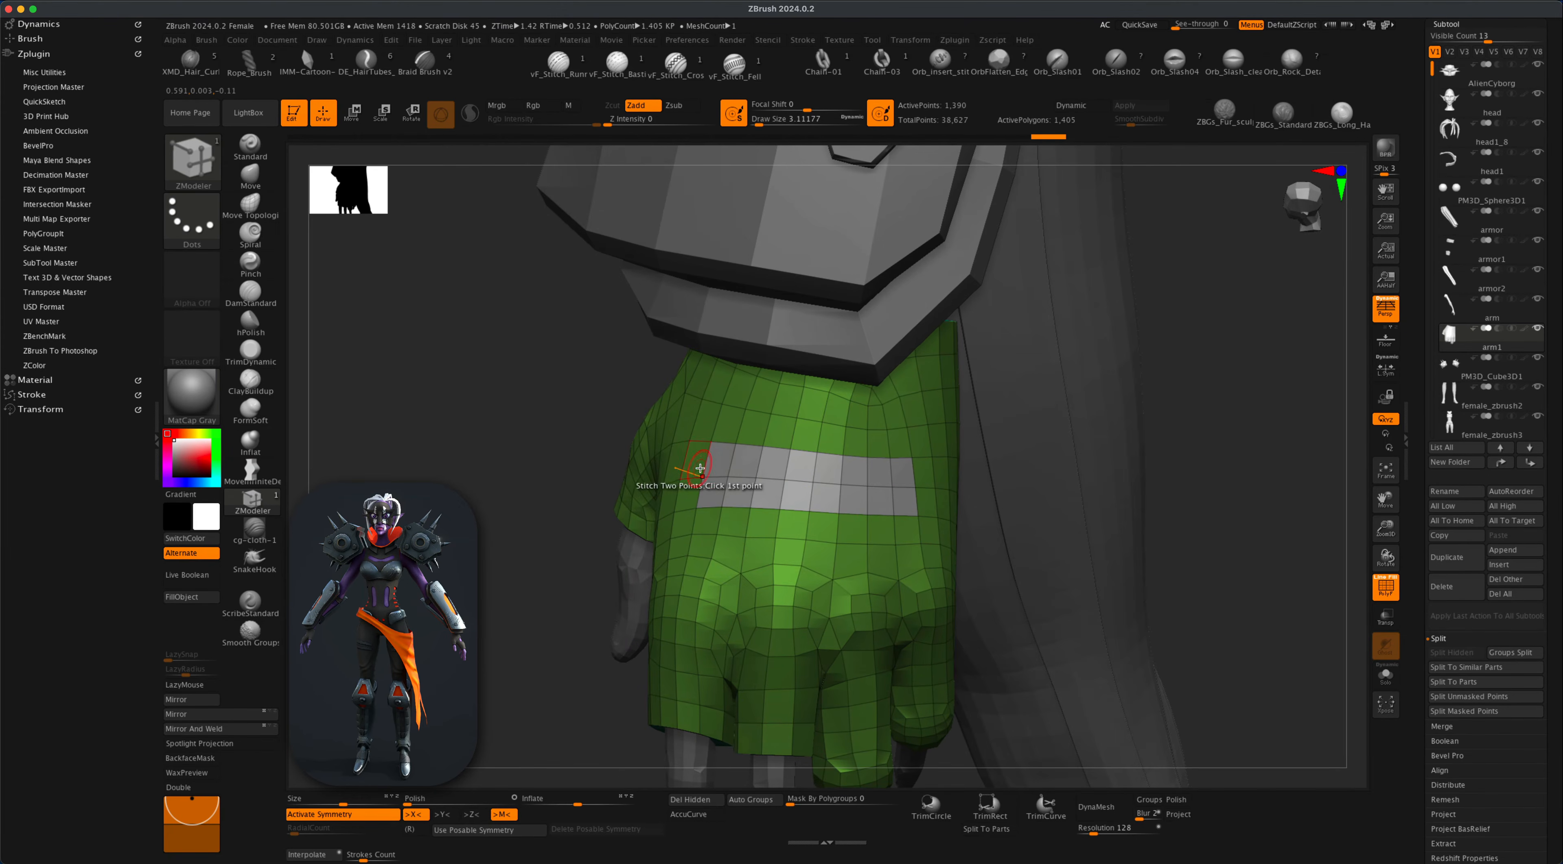
alt+click(691, 476)
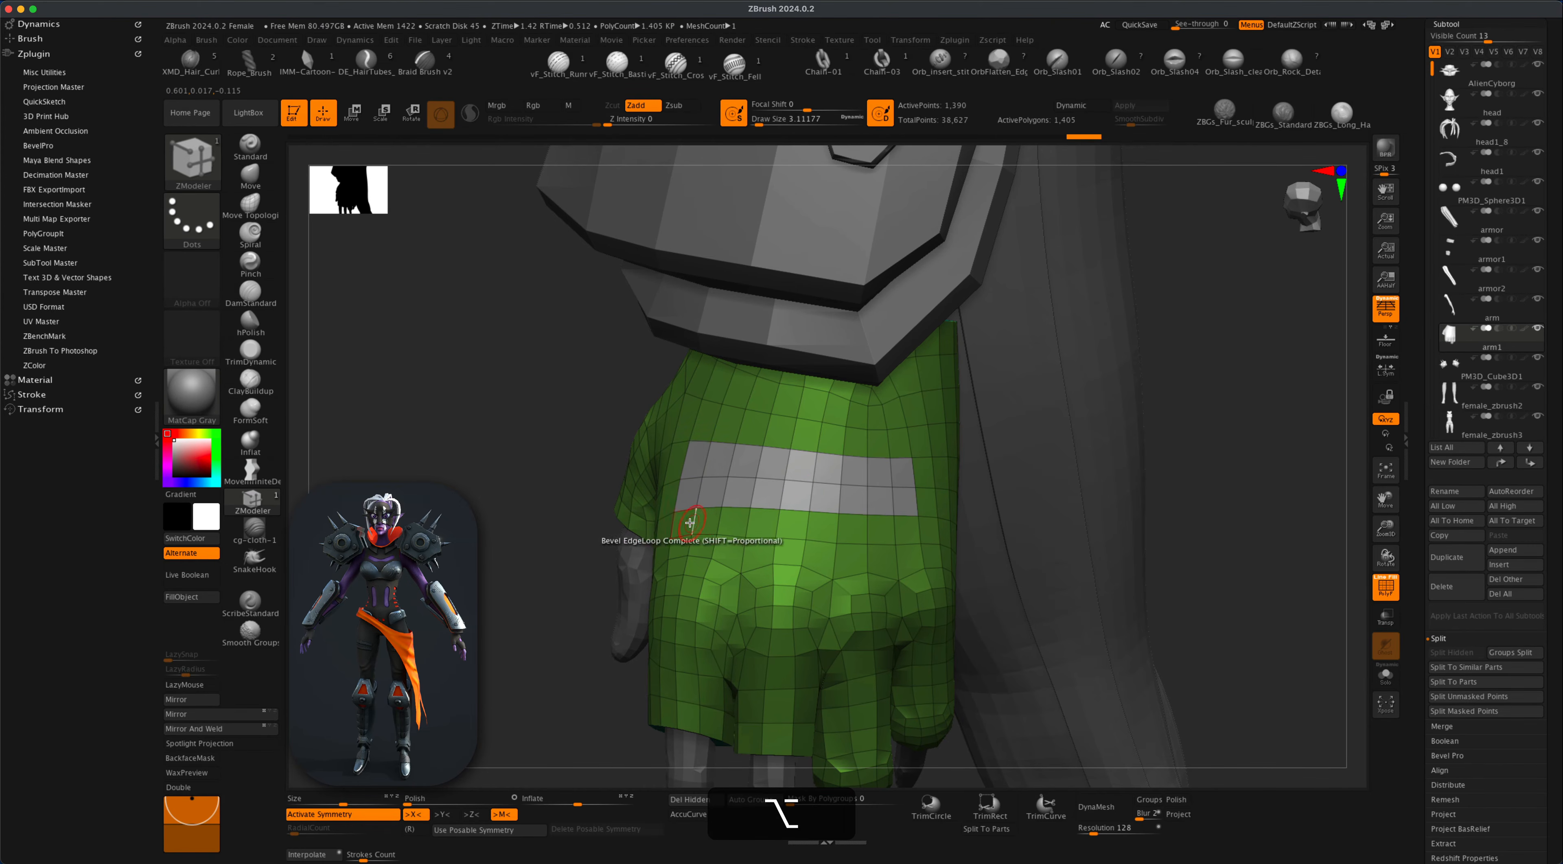
alt+drag(725, 522, 882, 531)
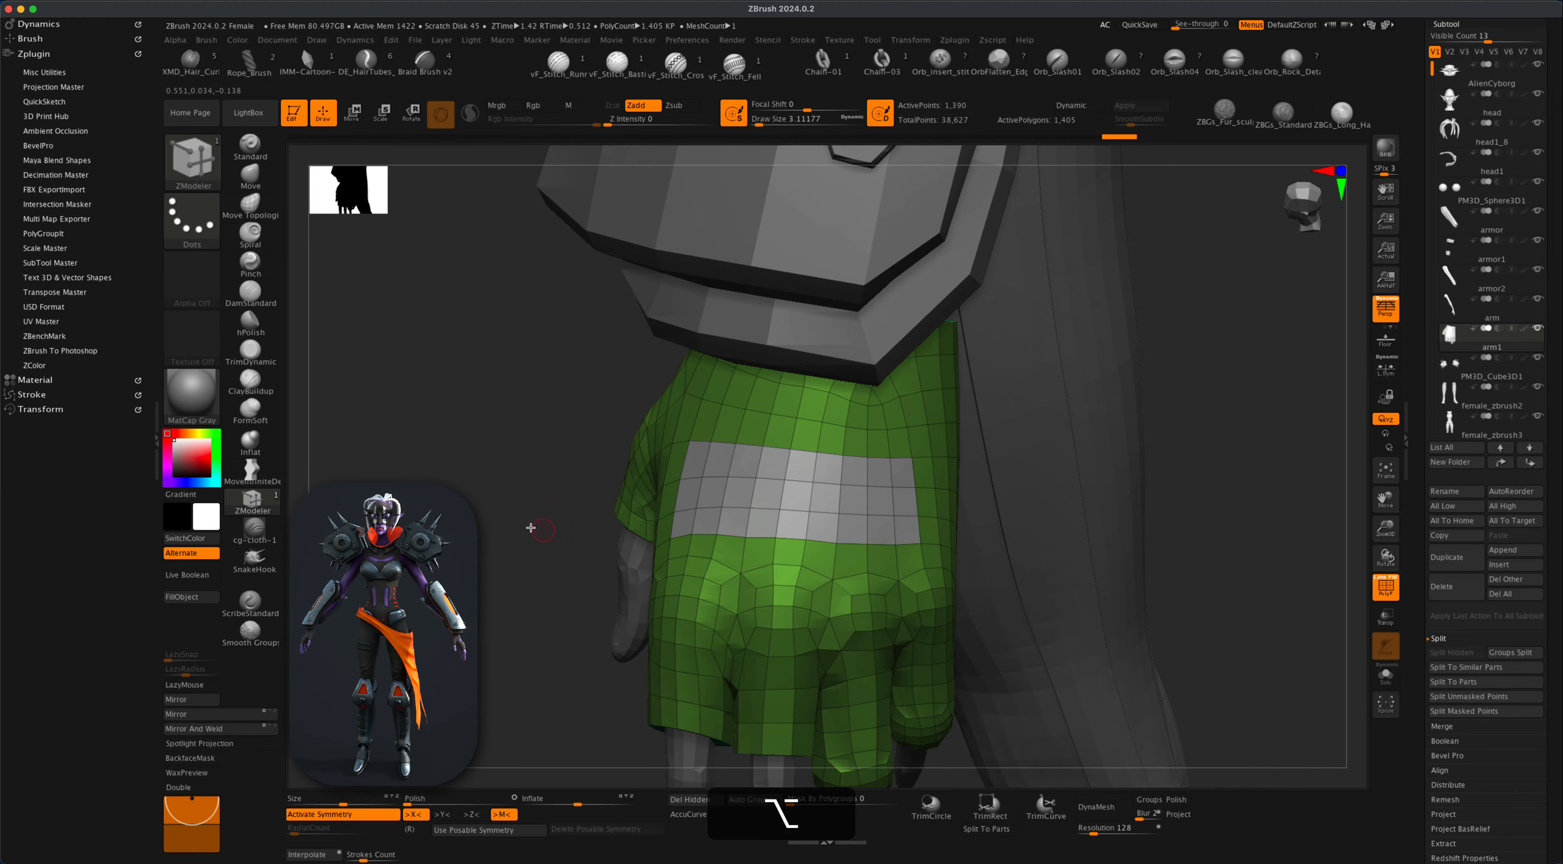
Set the draw size to about 5 and smooth the marked patch's corners into rounded ends with Smooth Groups.
alt+drag(490, 520, 507, 519)
key(s)
drag(912, 573, 916, 572)
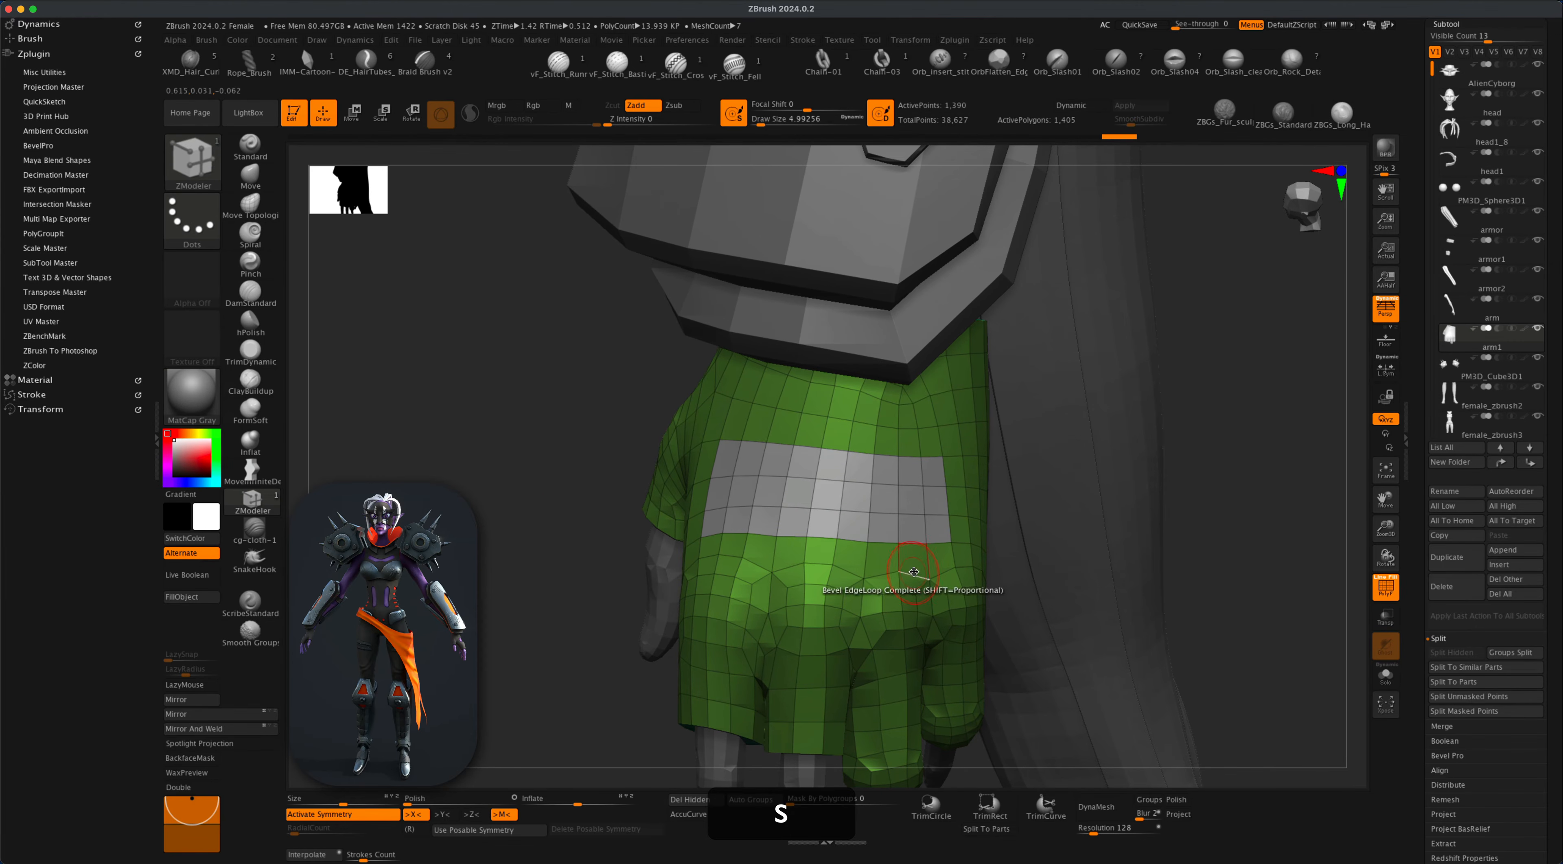
key(shift)
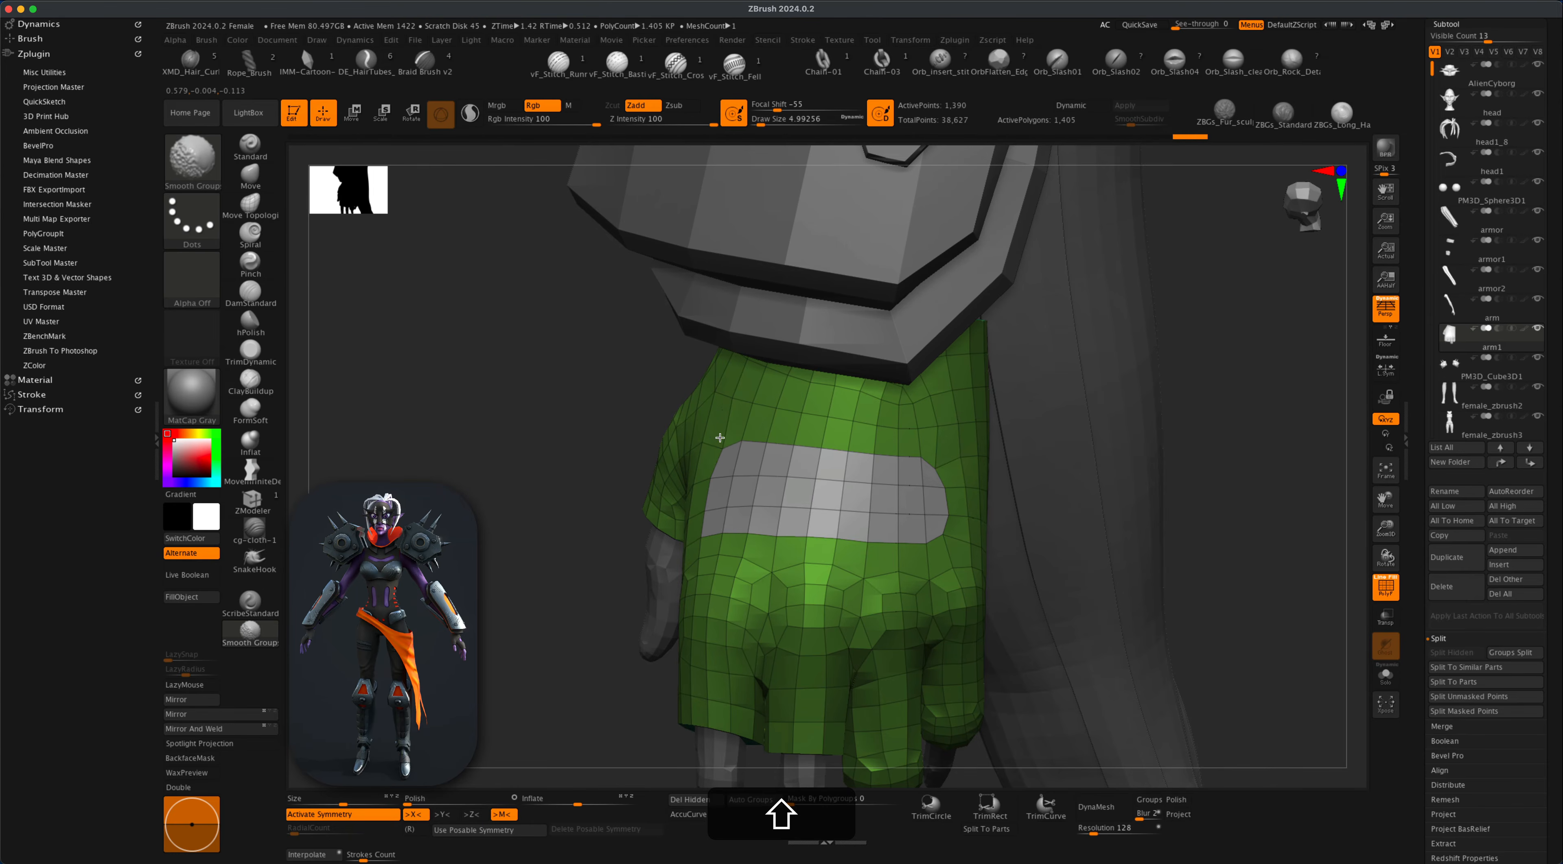
shift+drag(704, 545, 716, 539)
Punch the marked patch out of the back of the glove with ZModeler's QMesh action targeting A Single Poly.
key(b)
key(z)
key(m)
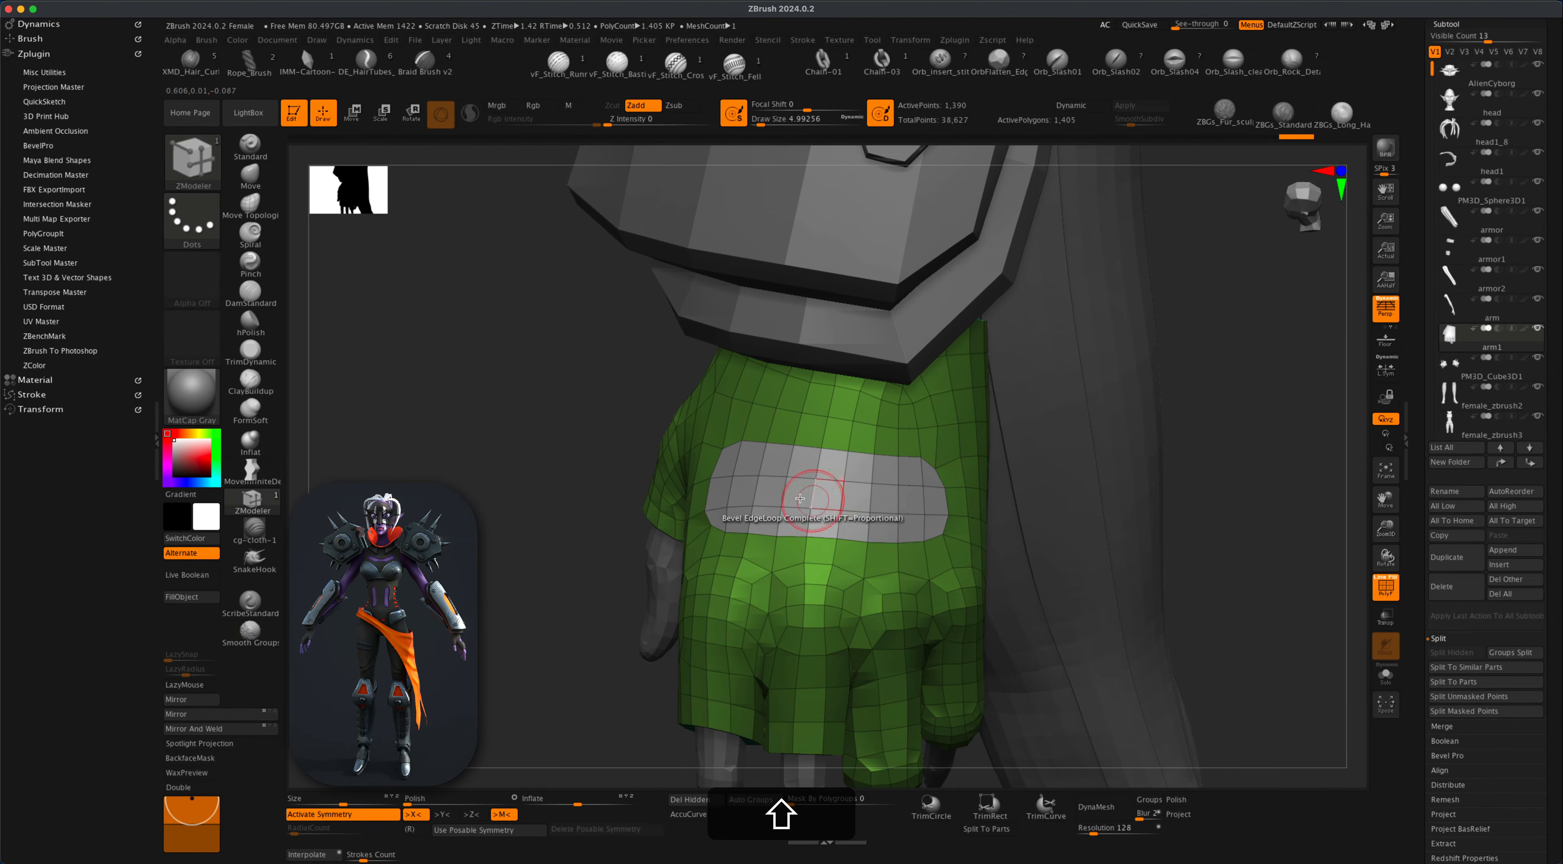
key(space)
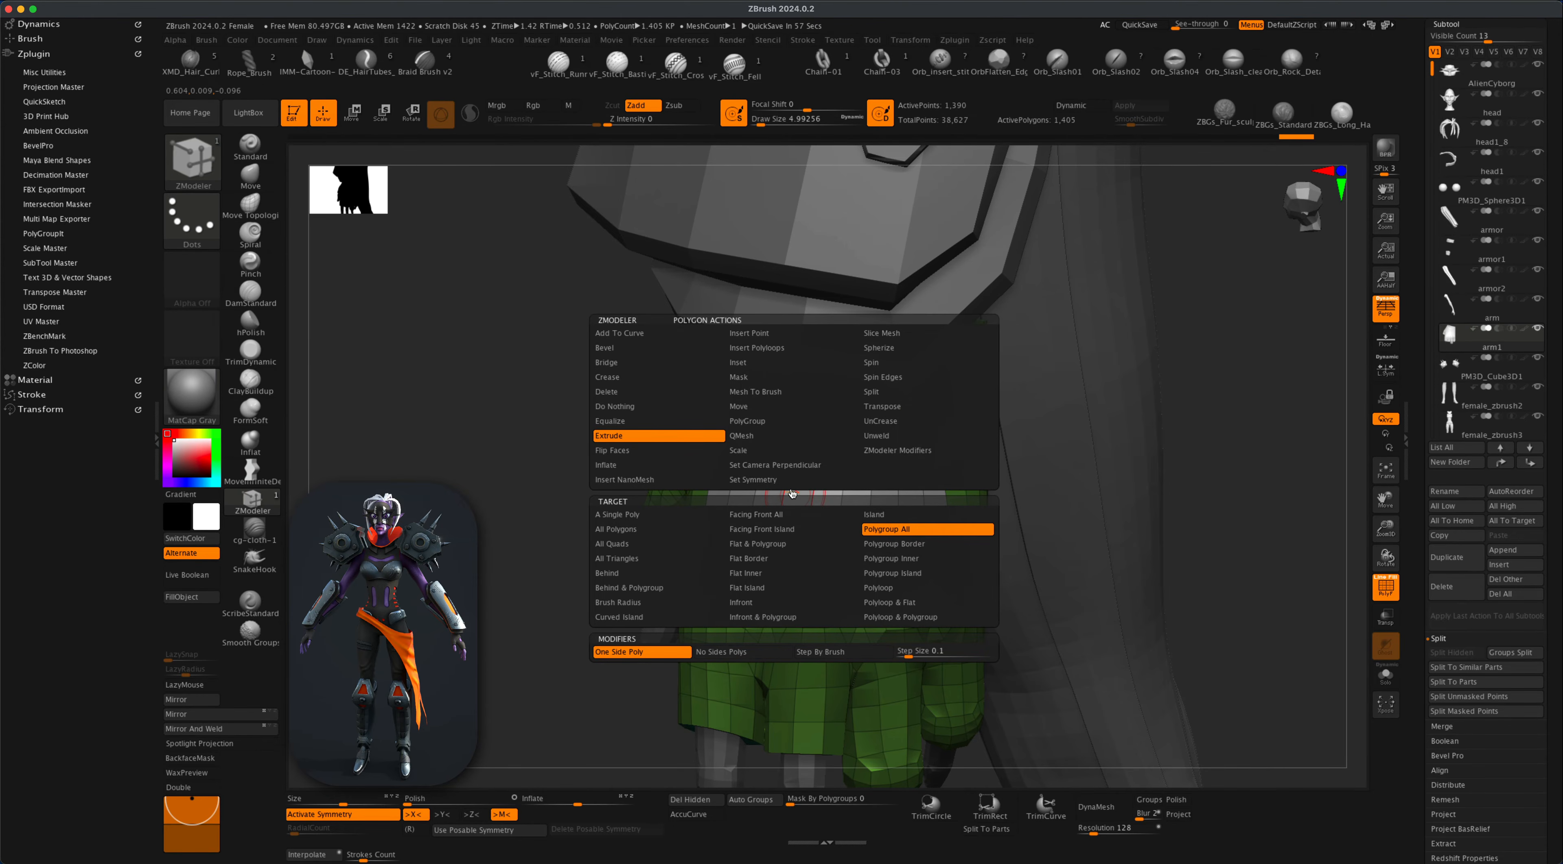
click(742, 435)
click(625, 515)
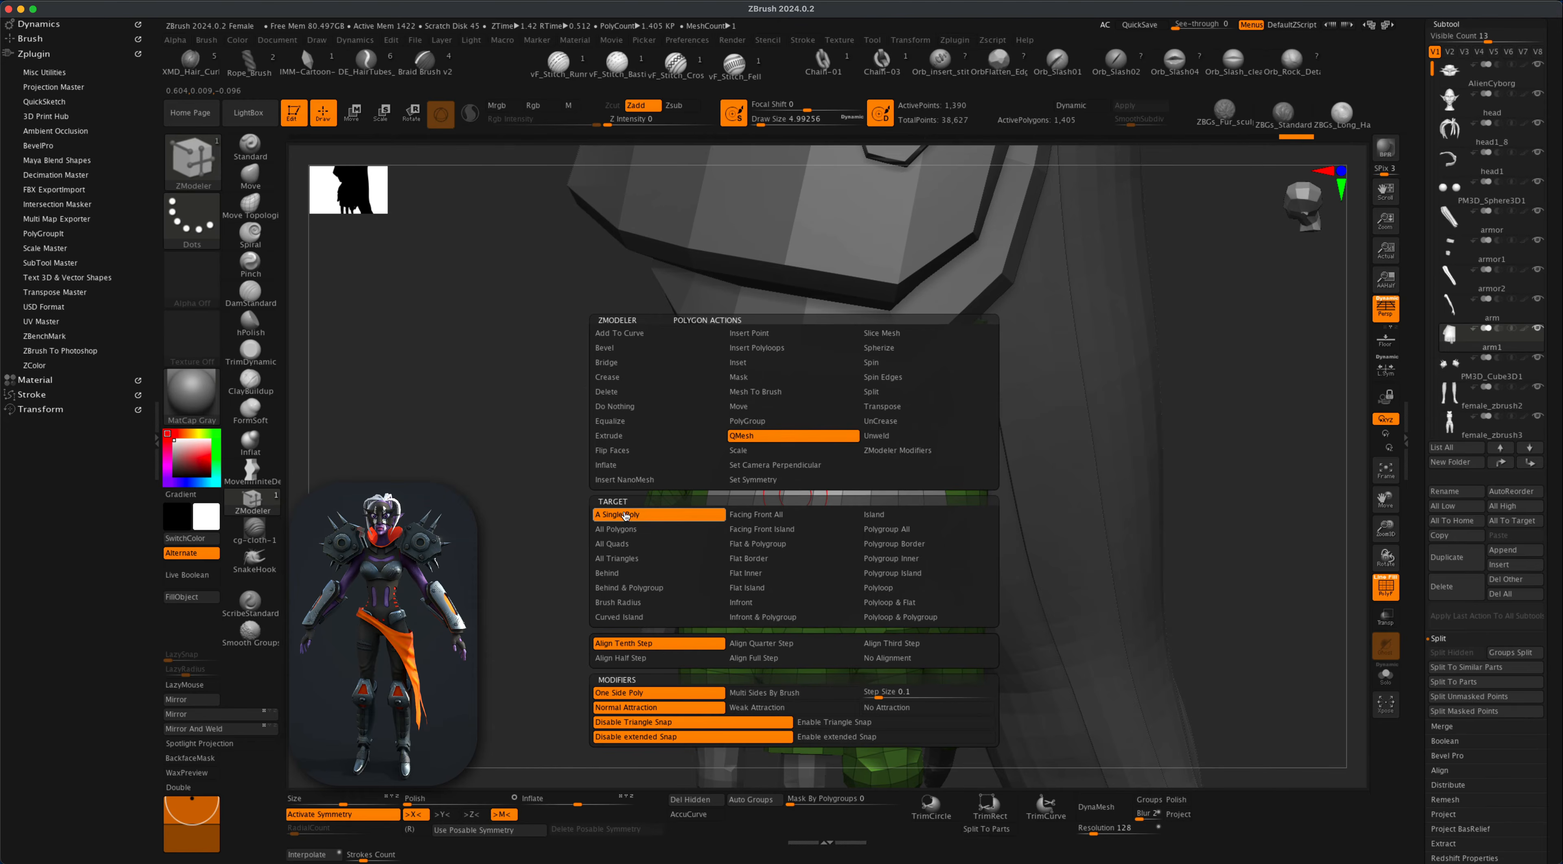
drag(510, 569, 597, 562)
drag(1053, 520, 1153, 526)
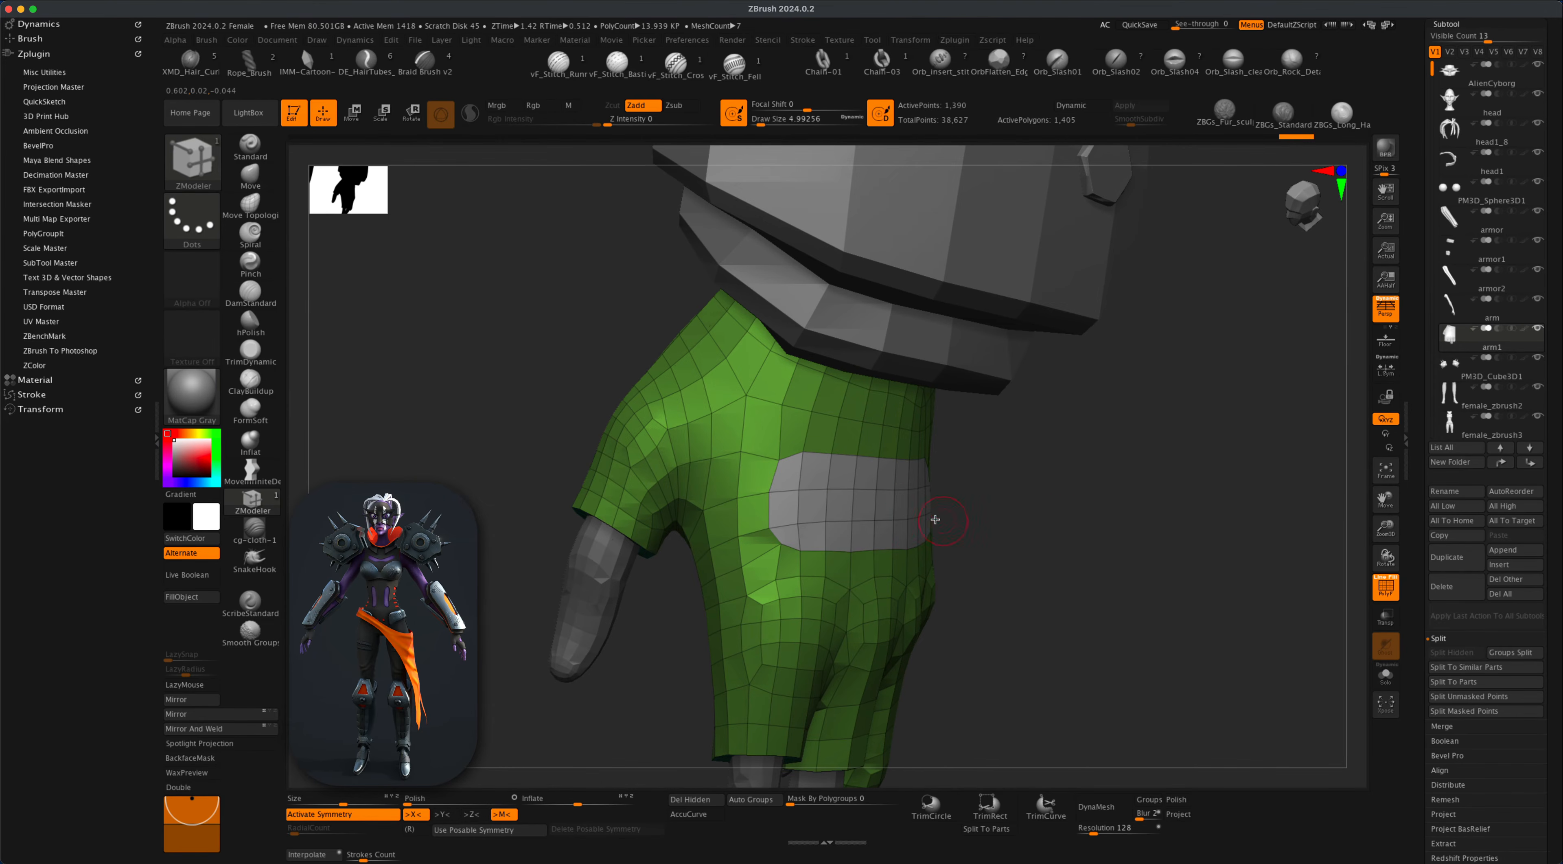
drag(900, 510, 827, 494)
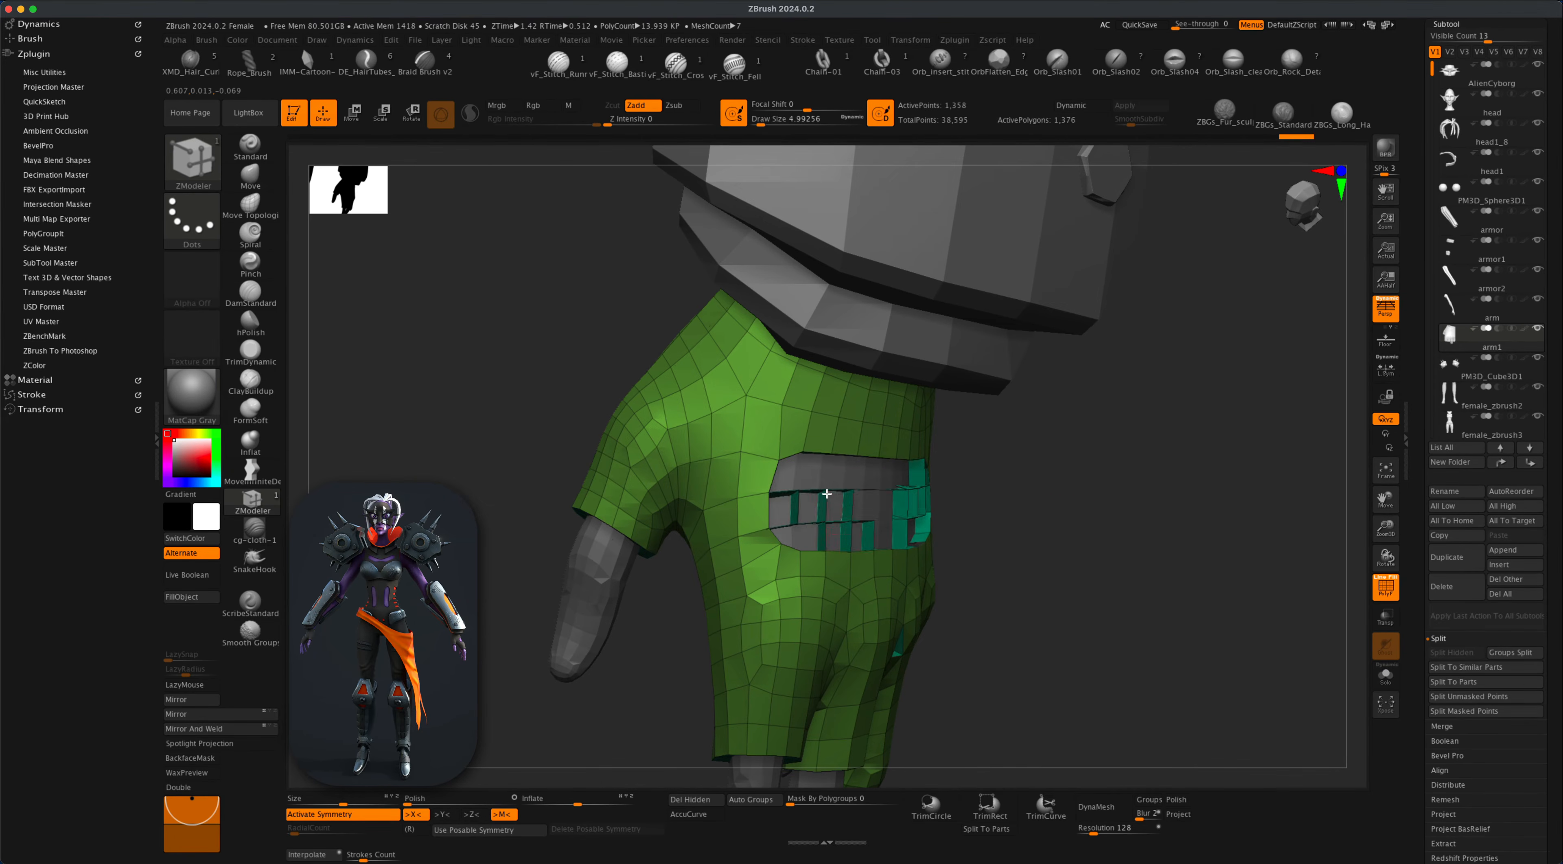
drag(827, 493, 862, 499)
alt+drag(1127, 618, 1201, 654)
alt+drag(1201, 653, 1173, 632)
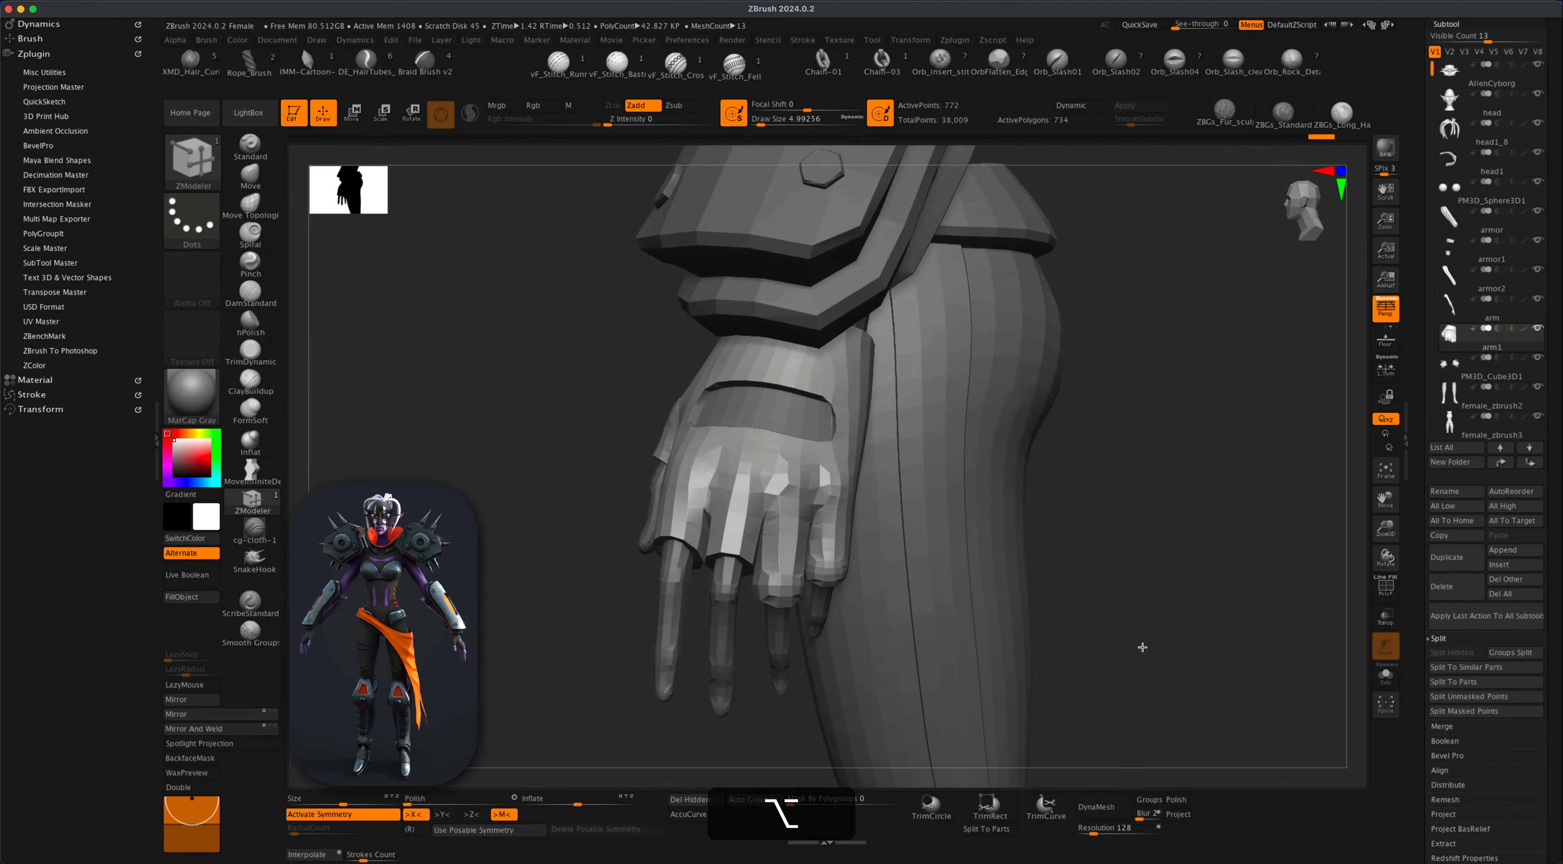
Show the polygon wireframe and clear the surplus polygons around the glove's finger openings.
drag(1102, 637, 1134, 634)
drag(1051, 578, 1291, 564)
click(1386, 587)
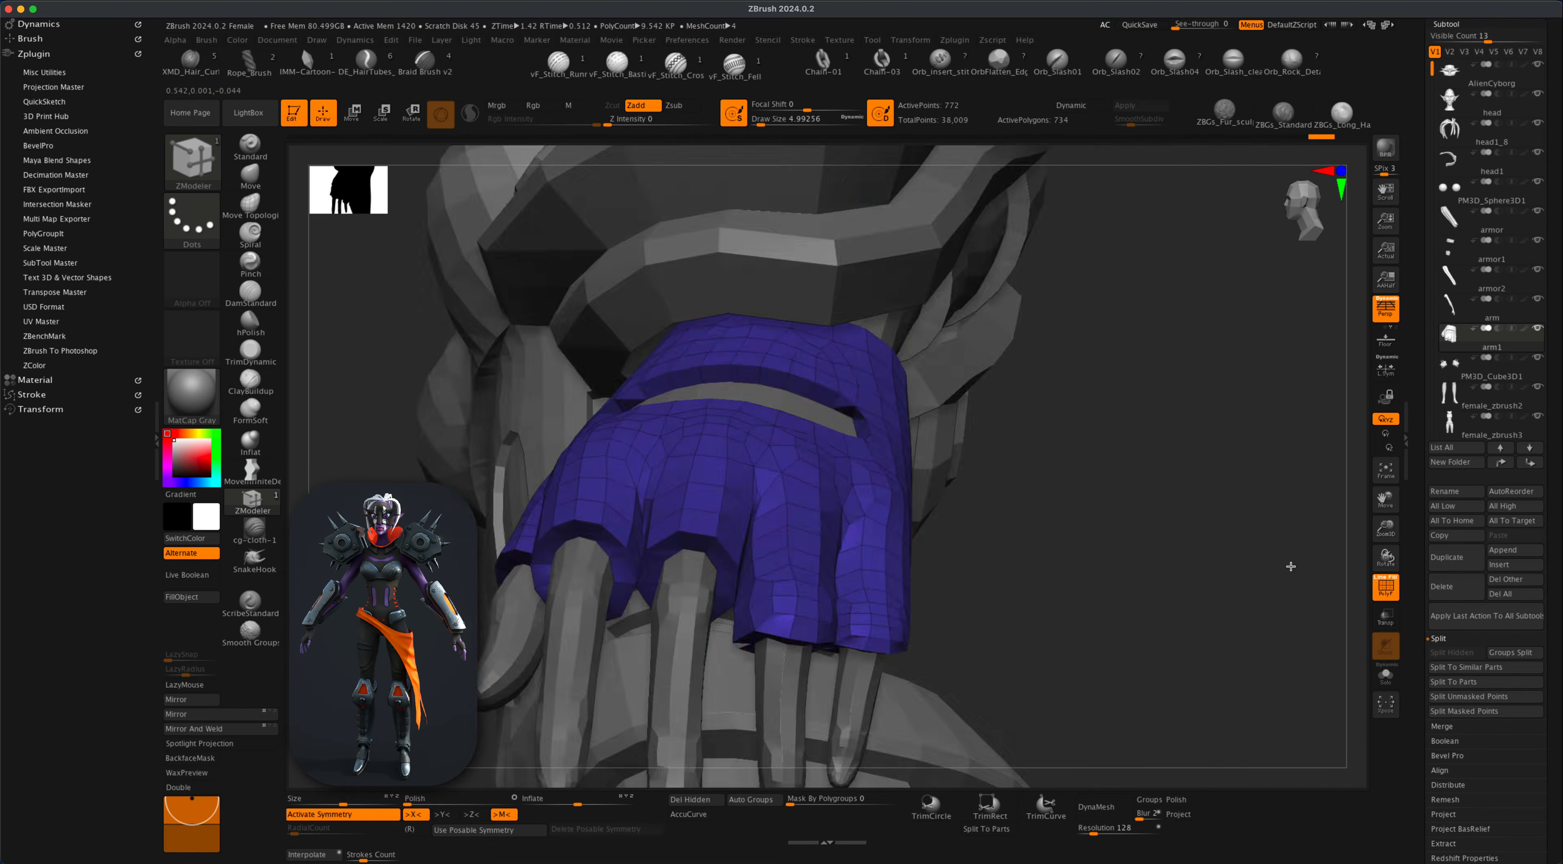
key(space)
click(757, 593)
click(771, 613)
drag(1130, 600, 1189, 606)
click(932, 614)
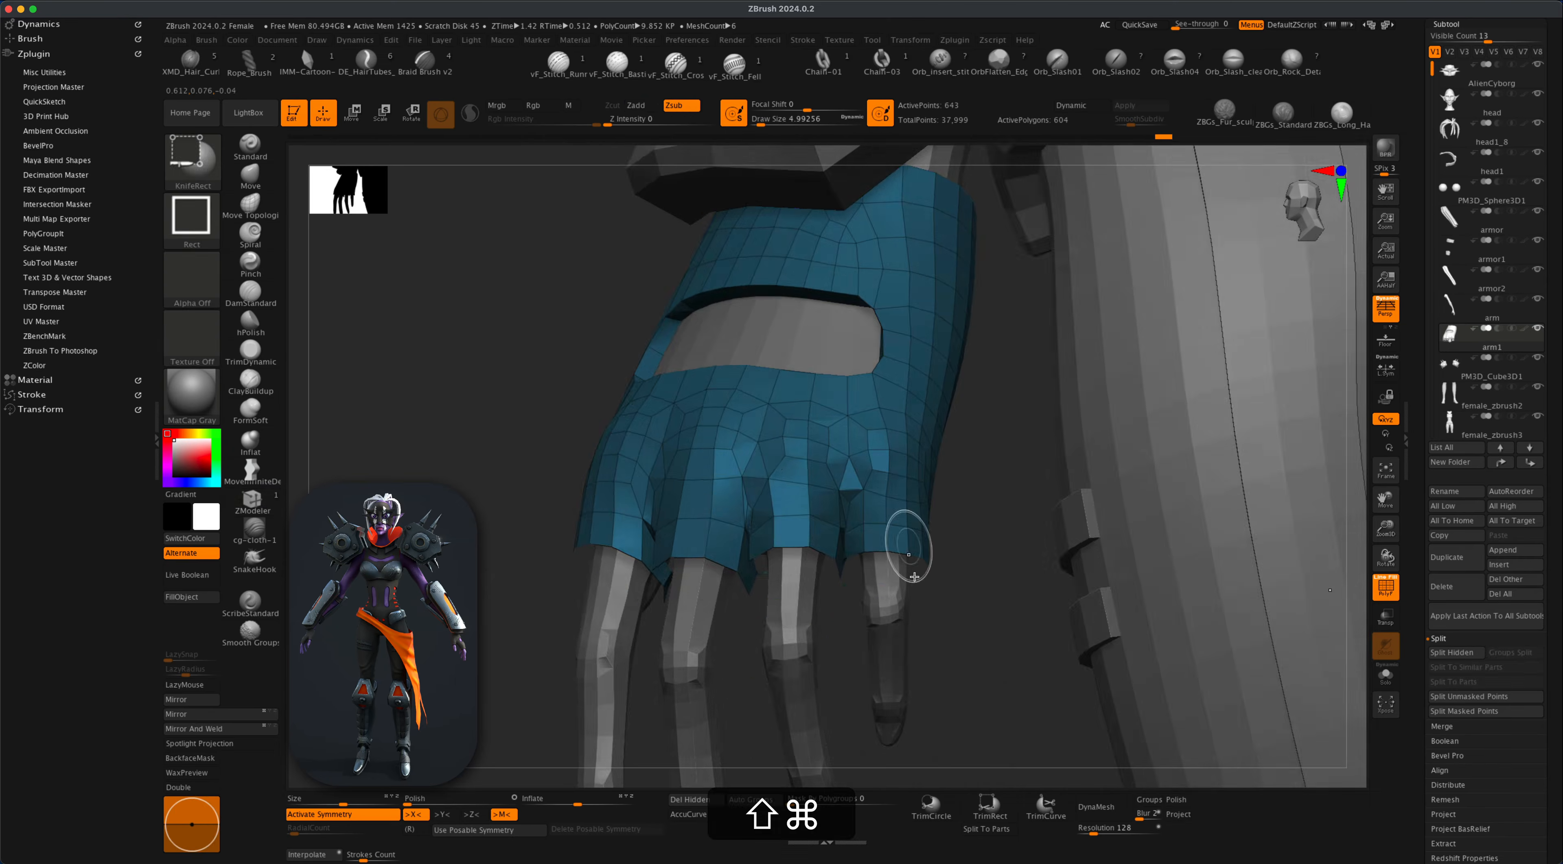
Turn on double-sided display, add edges around the glove's finger openings with ZModeler, and hide the wireframe.
alt+drag(907, 541, 597, 612)
key(space)
click(516, 567)
click(503, 620)
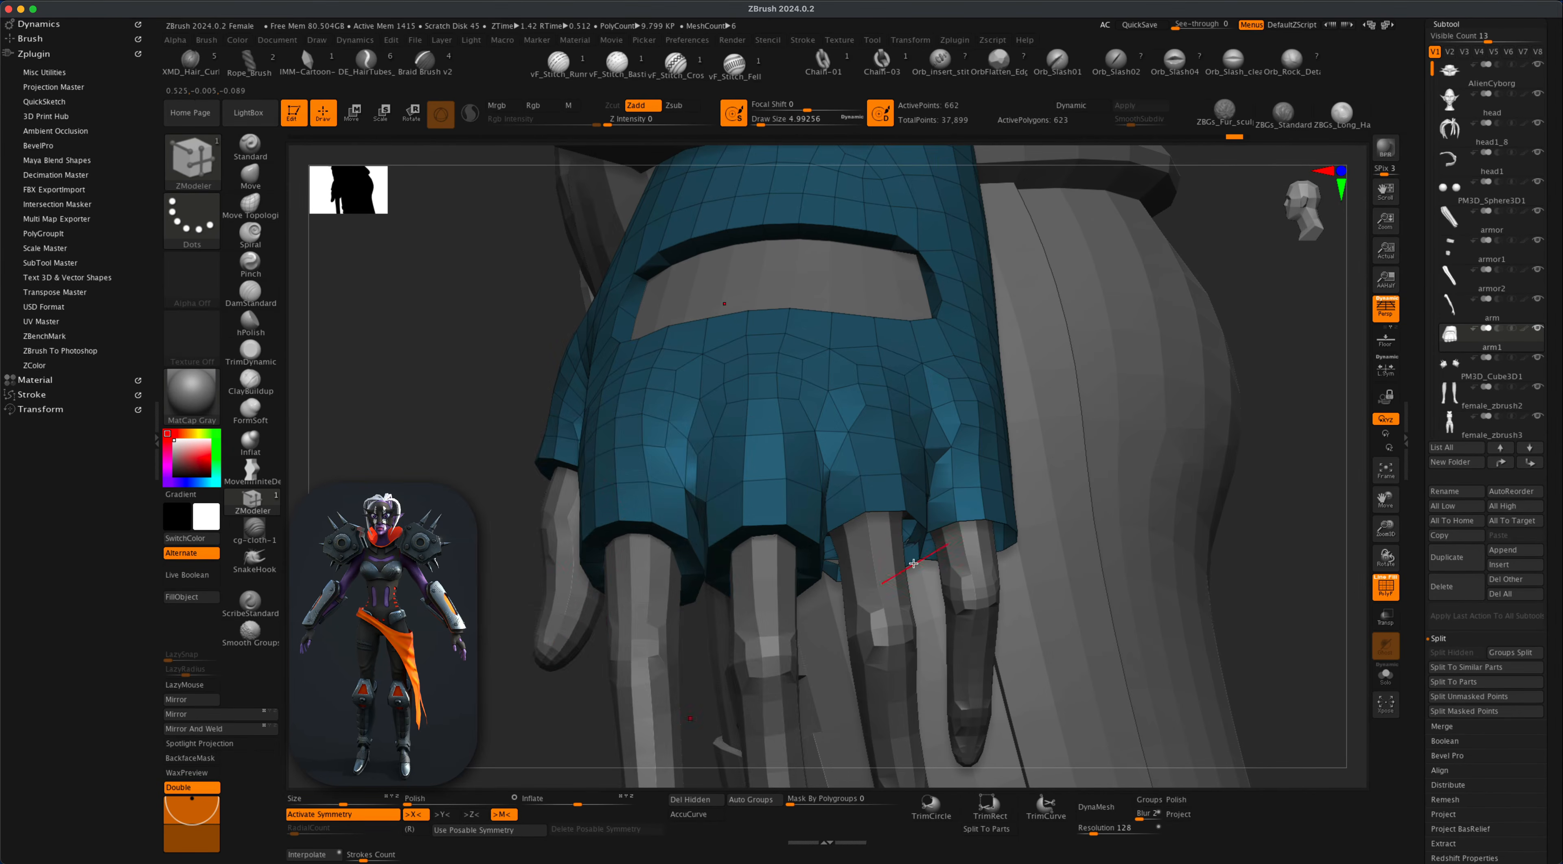
alt+drag(1153, 607, 1148, 553)
click(1388, 589)
alt+drag(1250, 607, 1204, 558)
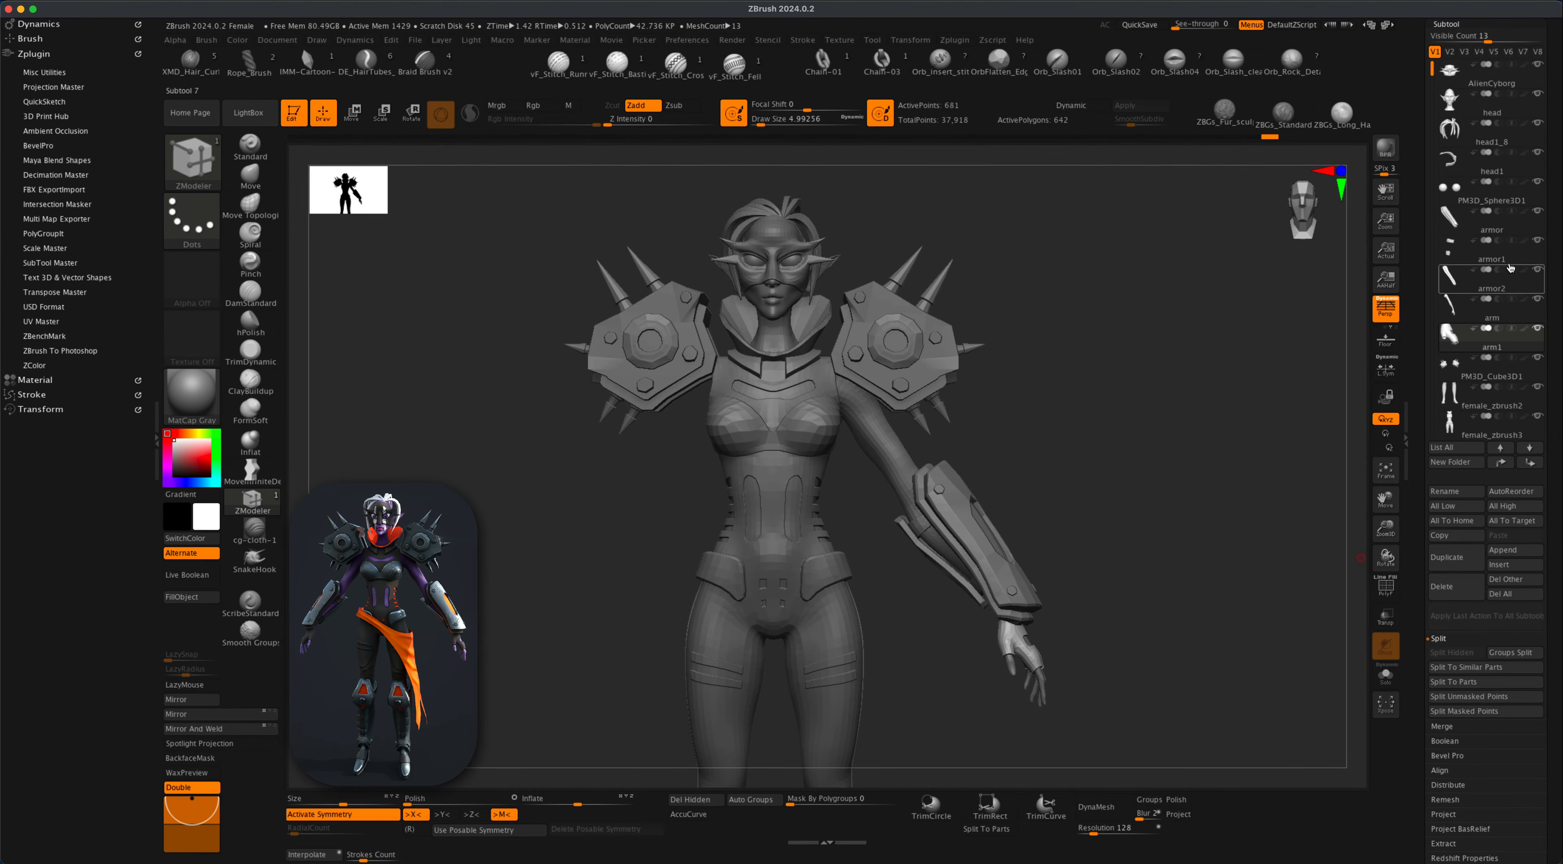
Set the subtool list's visible count to 15 and save the tool to disk.
drag(1485, 37, 1496, 37)
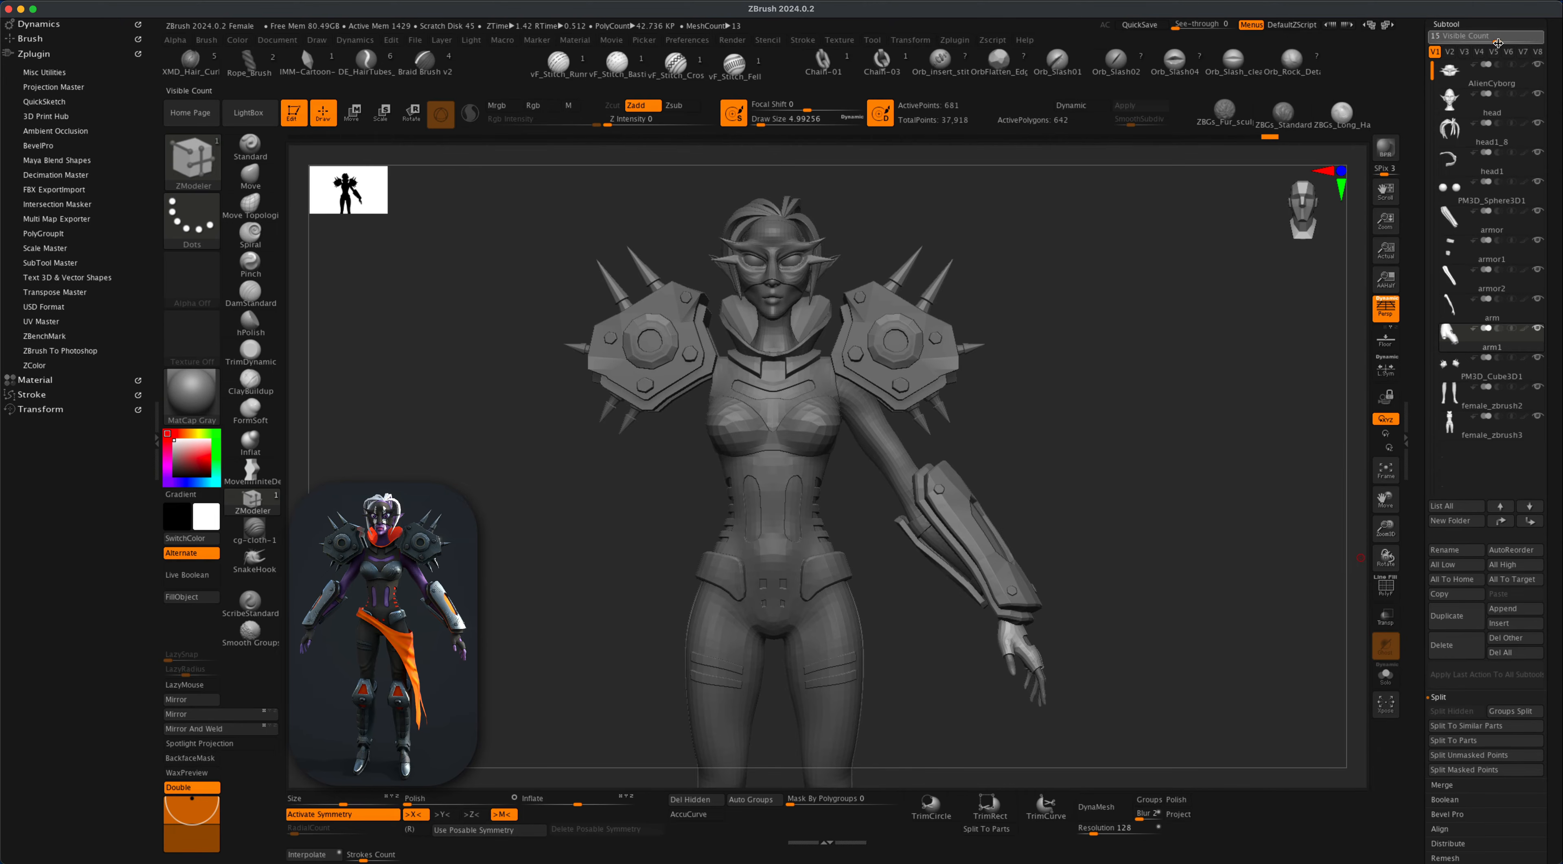
scroll(1550, 414, up, 5)
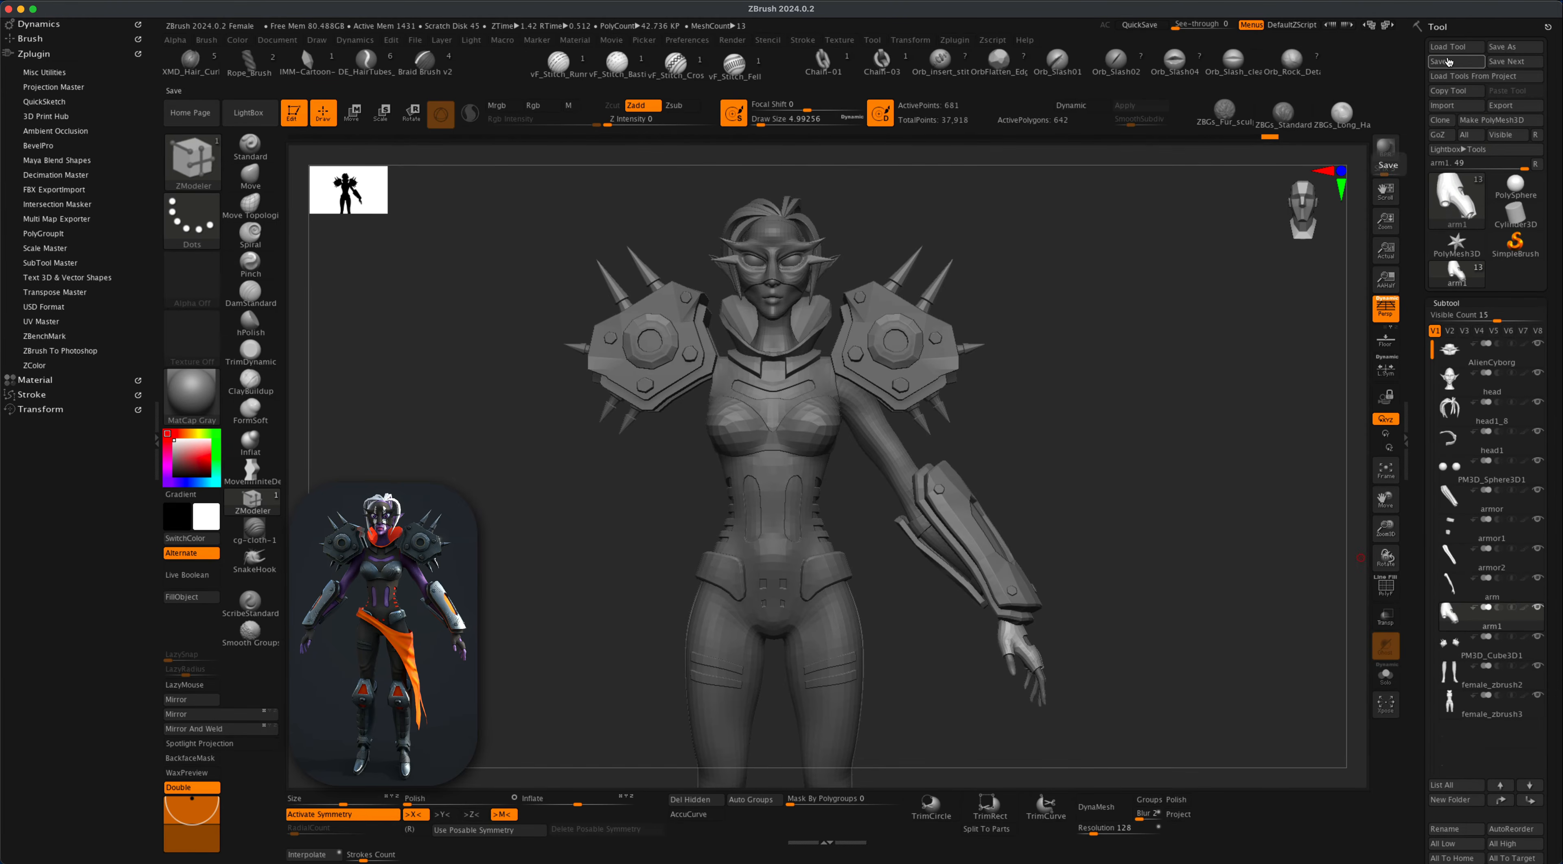
scroll(1555, 383, down, 3)
Merge the armor1, armor2, arm and arm1 subtools down into the armor subtool.
mouse_move(1454, 410)
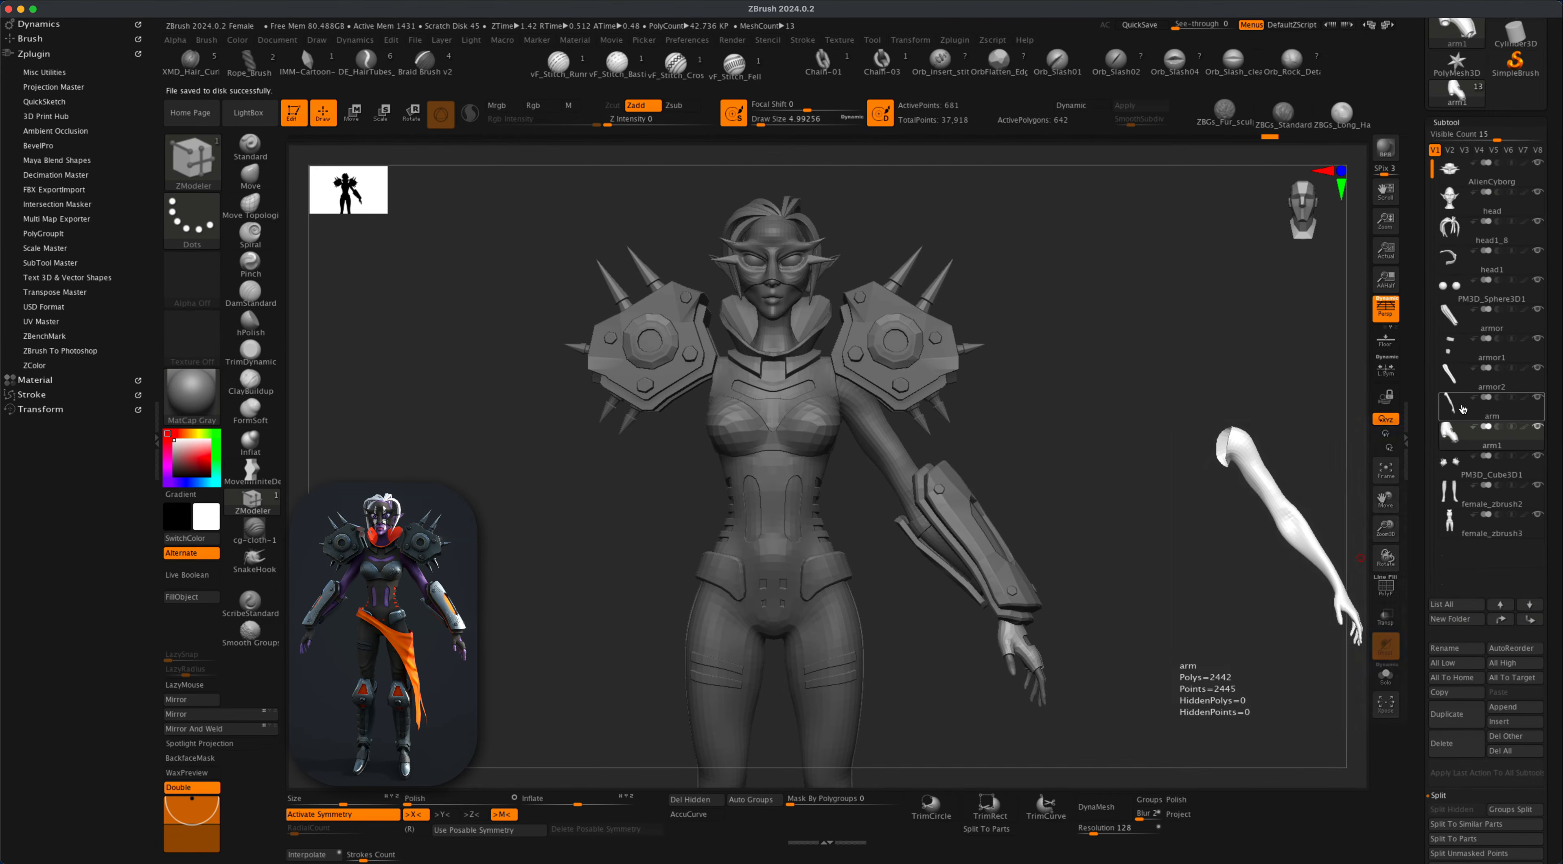
mouse_move(1462, 322)
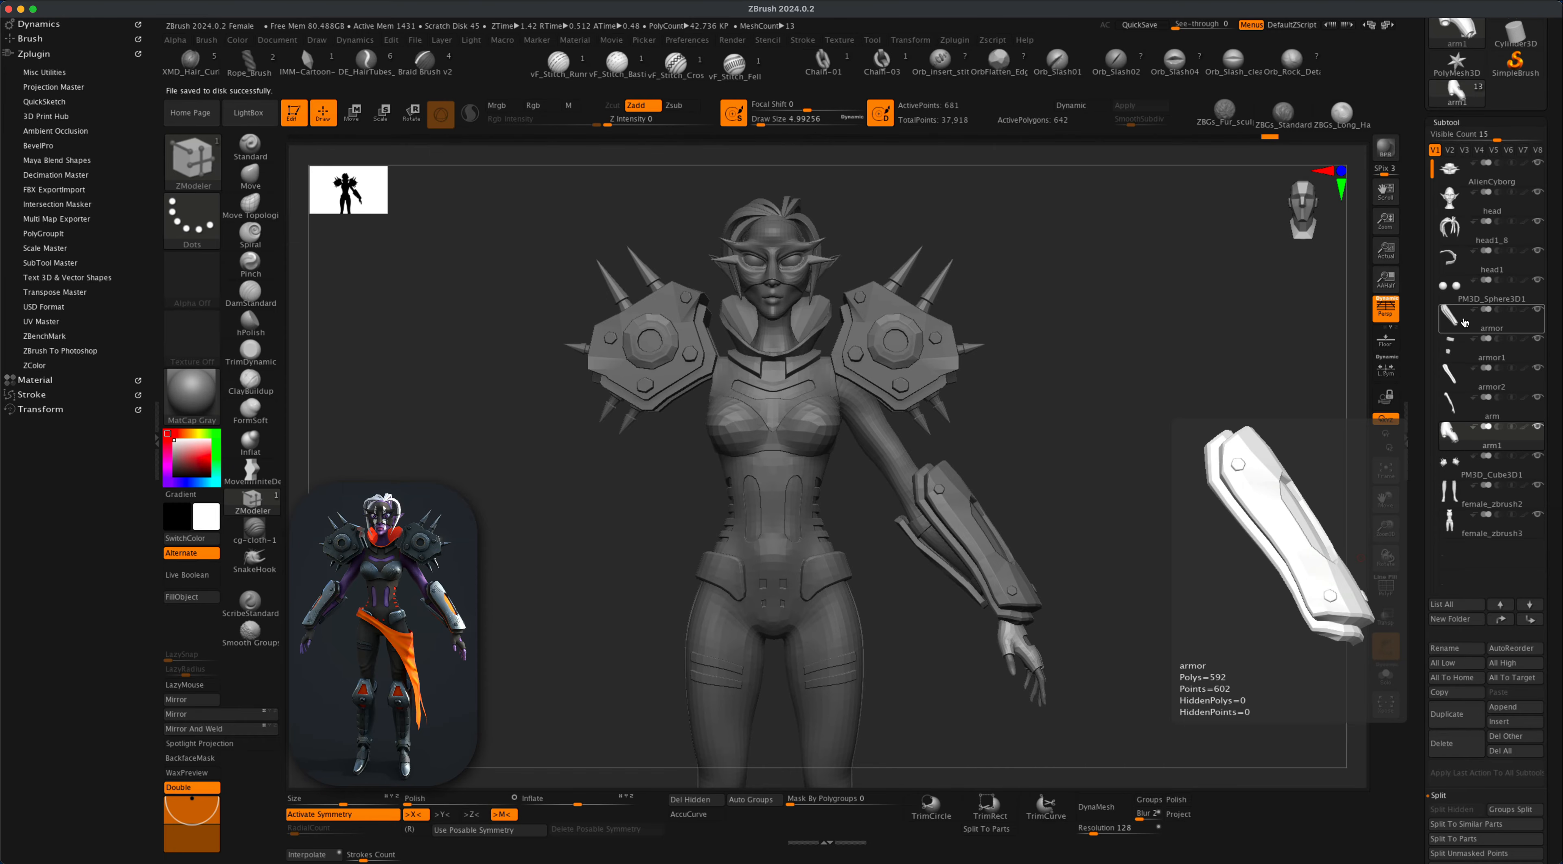
click(1465, 322)
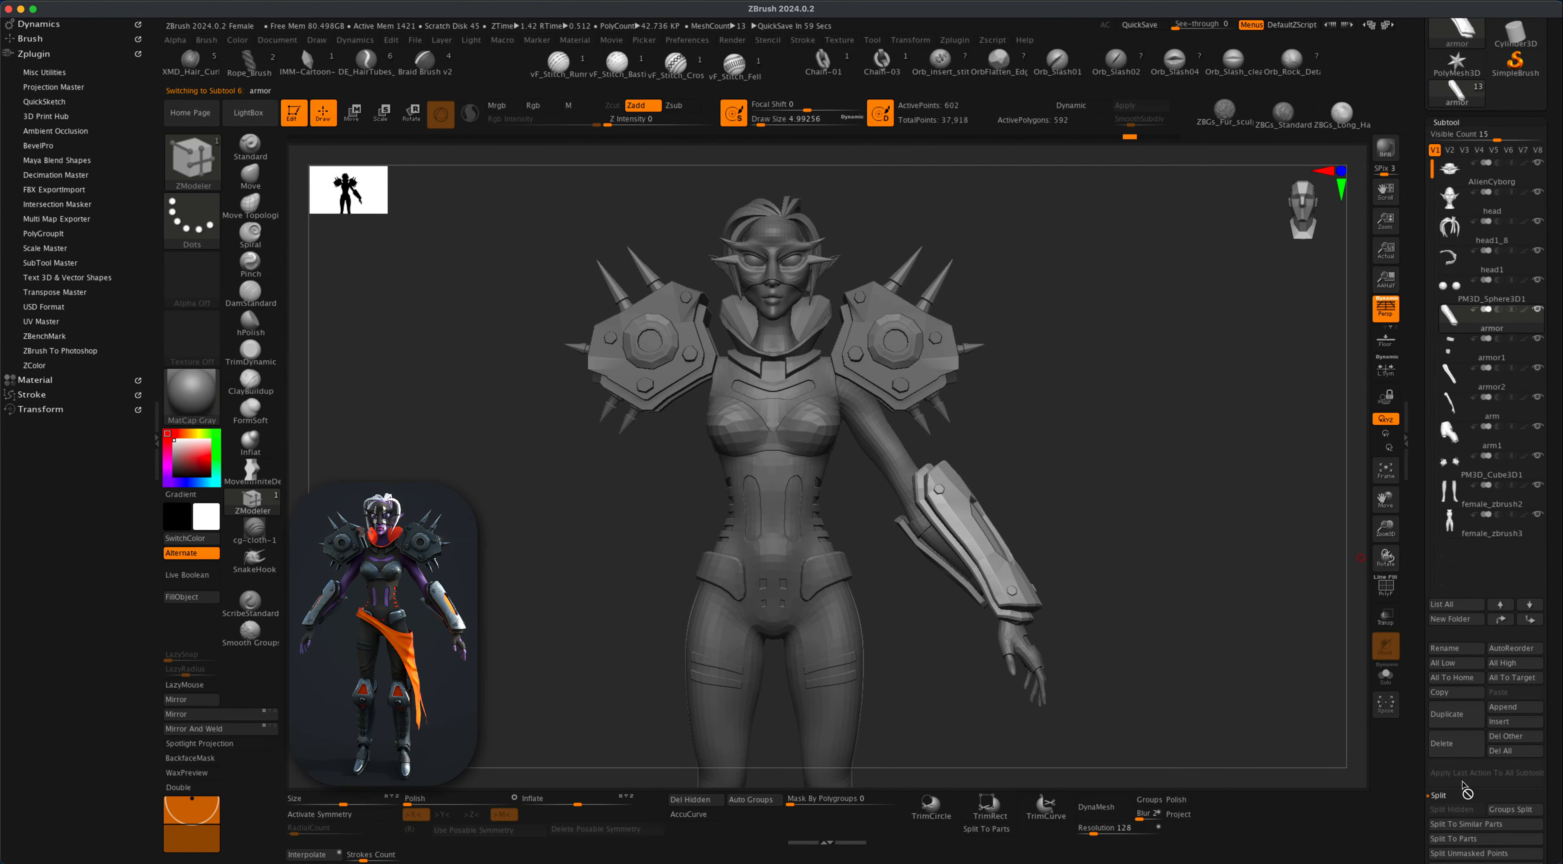
scroll(1557, 760, down, 2)
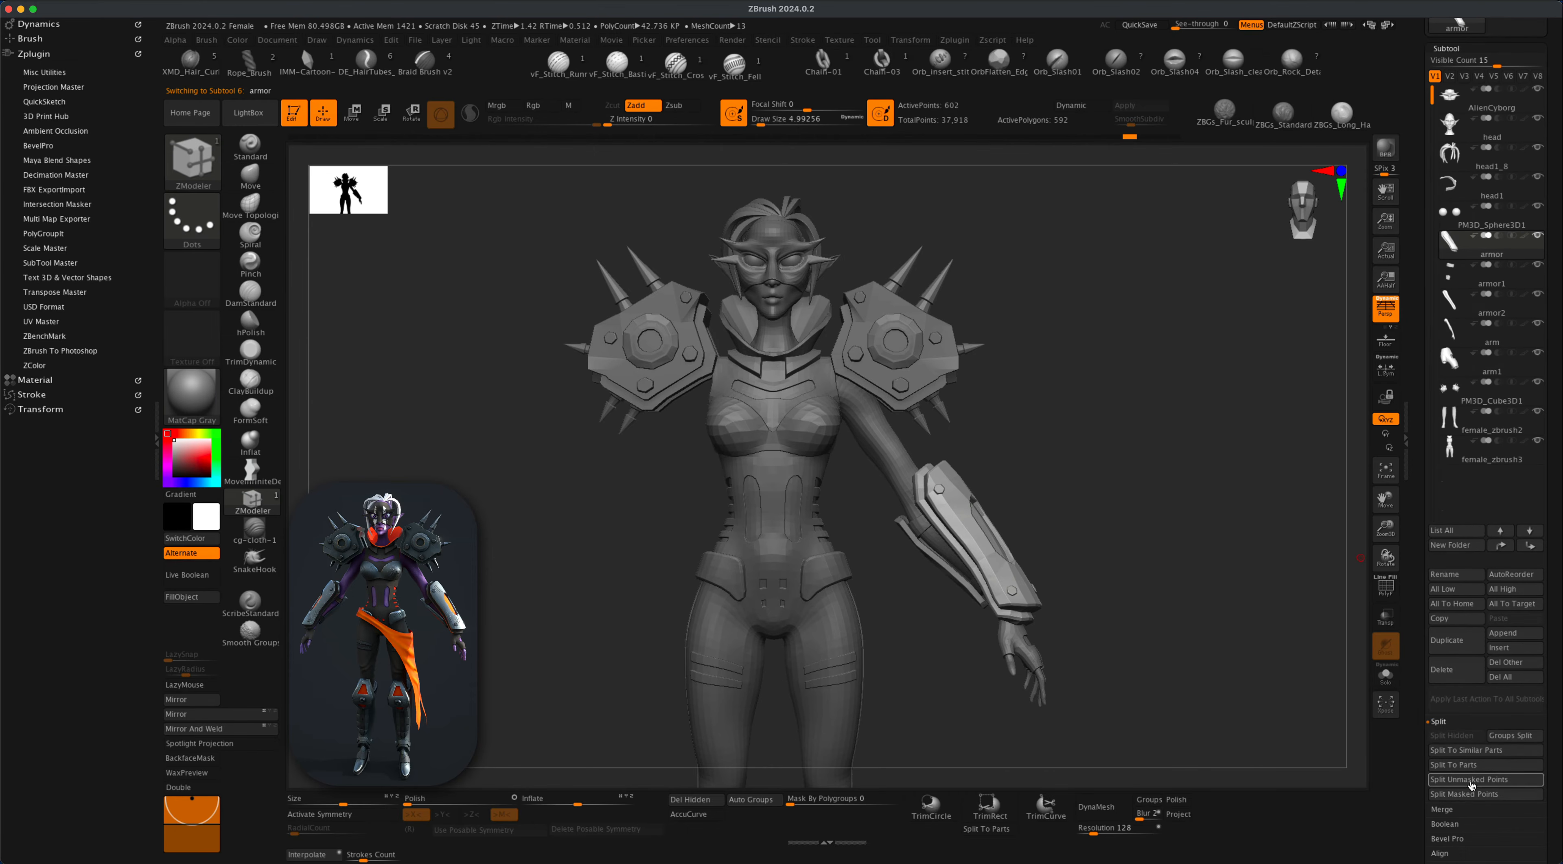
click(1444, 811)
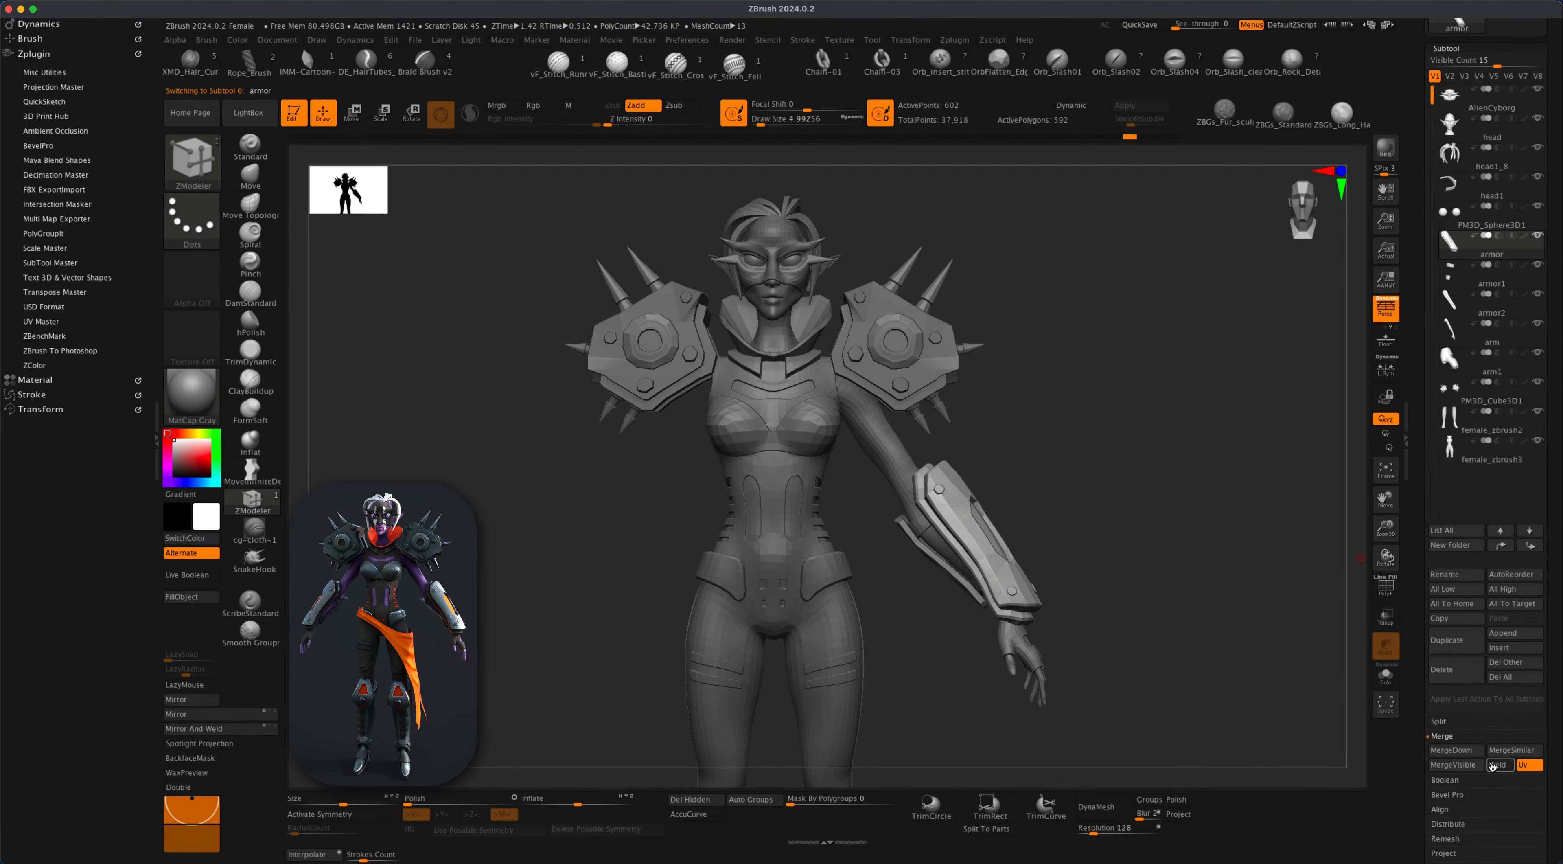
click(1467, 752)
click(1468, 751)
click(1468, 751)
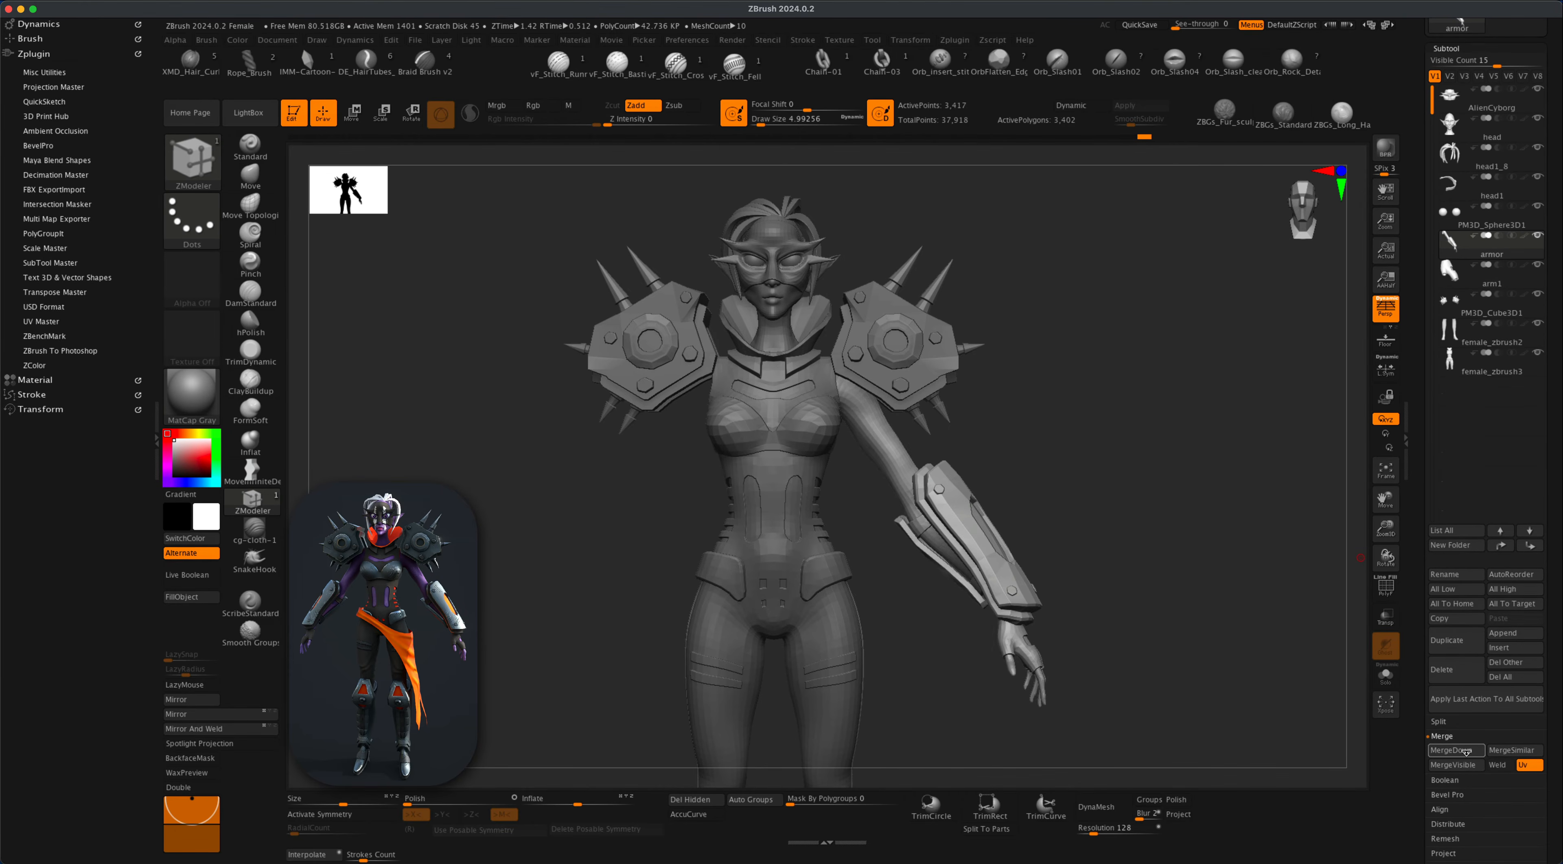
click(1467, 751)
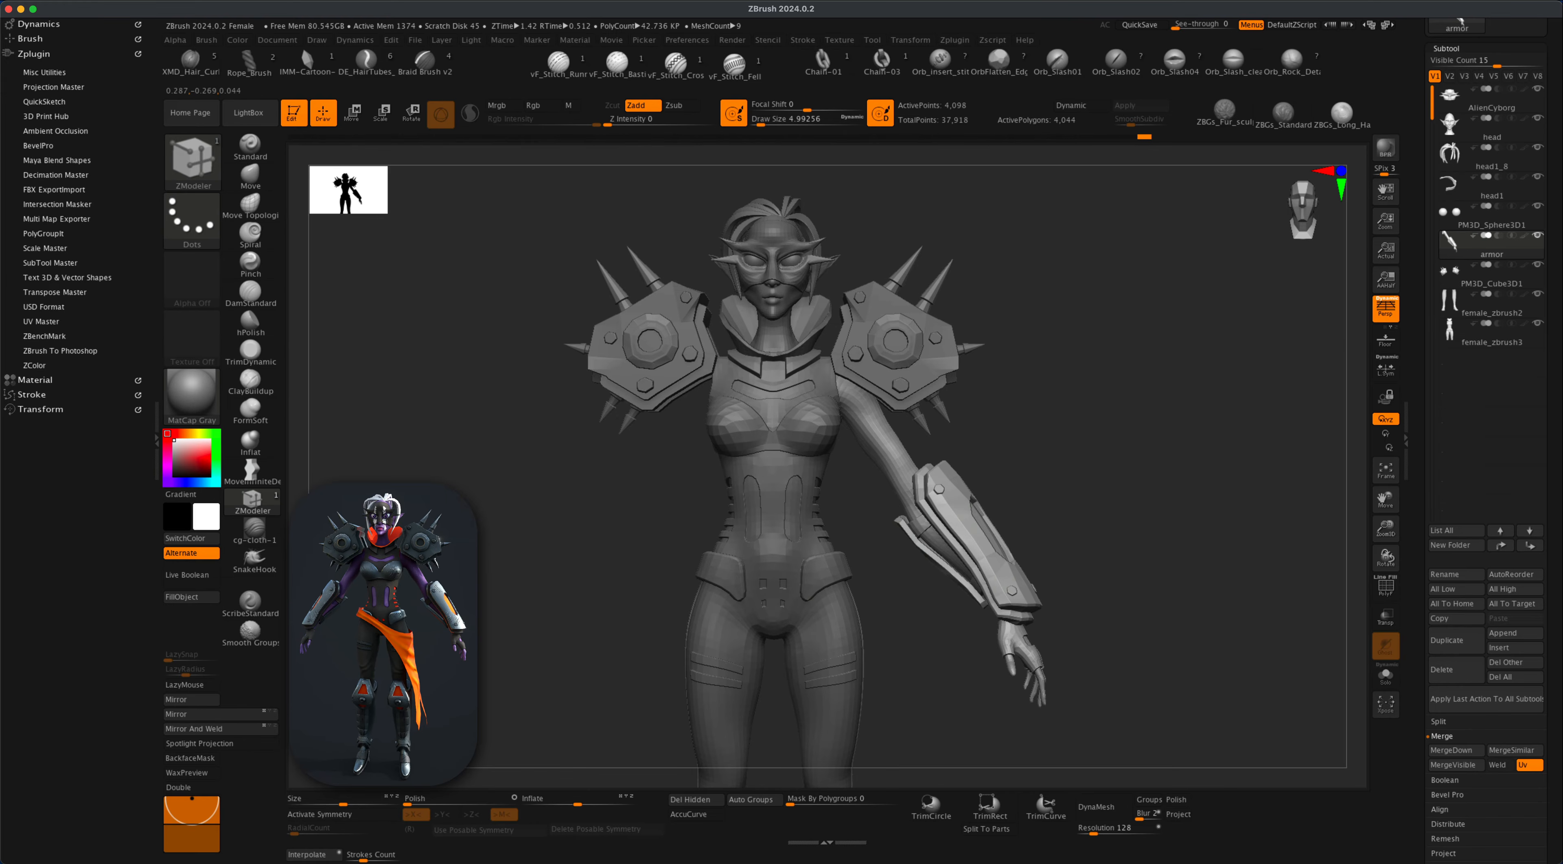
Mirror the merged arm to the opposite side of the body and copy it onto both sides with Mirror And Weld.
click(222, 716)
click(223, 718)
click(224, 719)
click(223, 719)
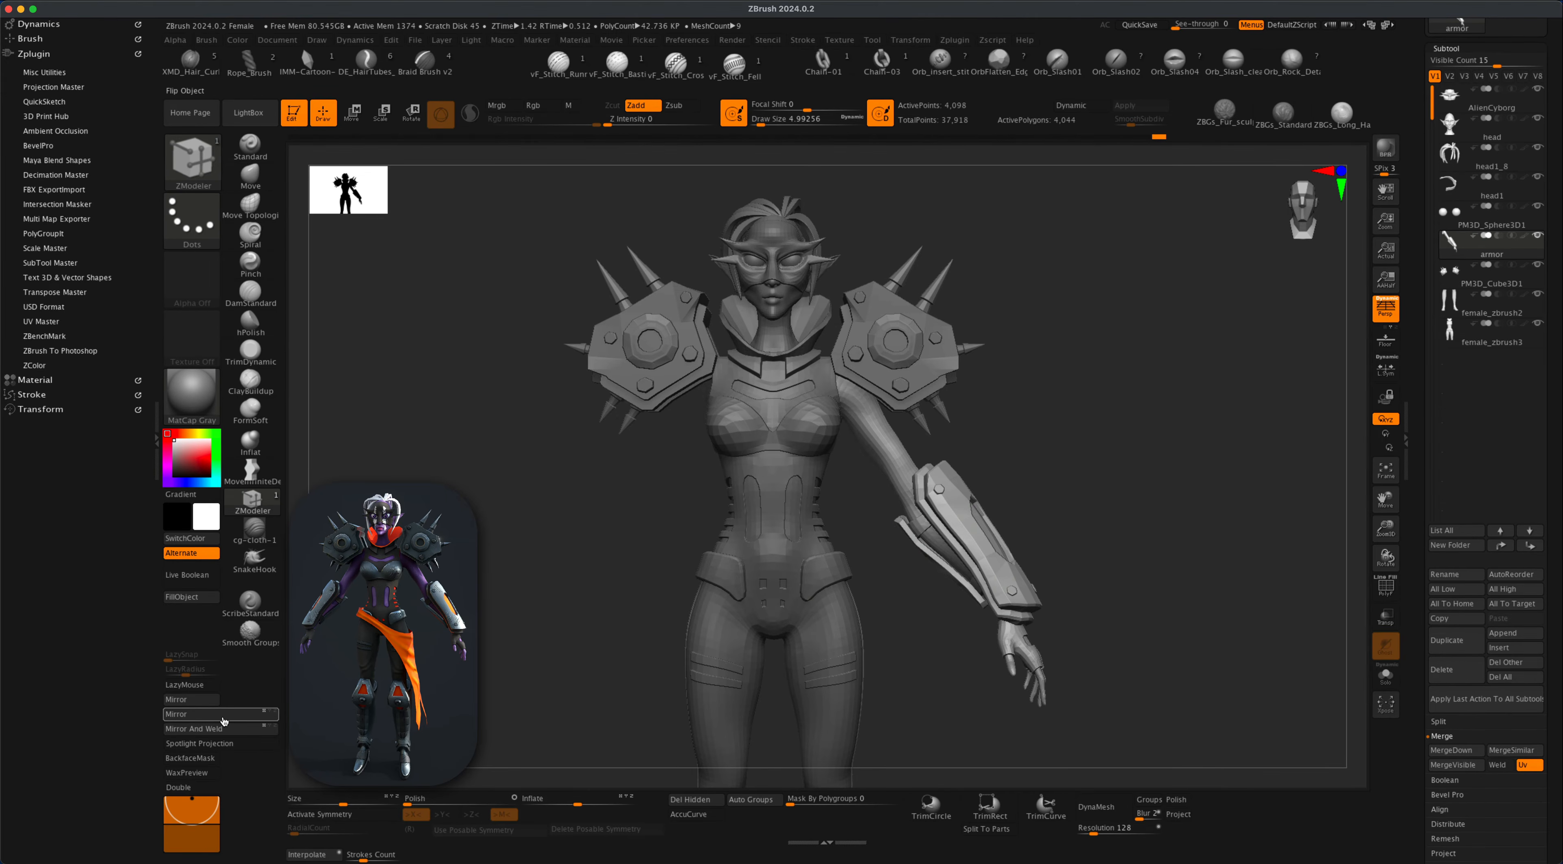
click(224, 718)
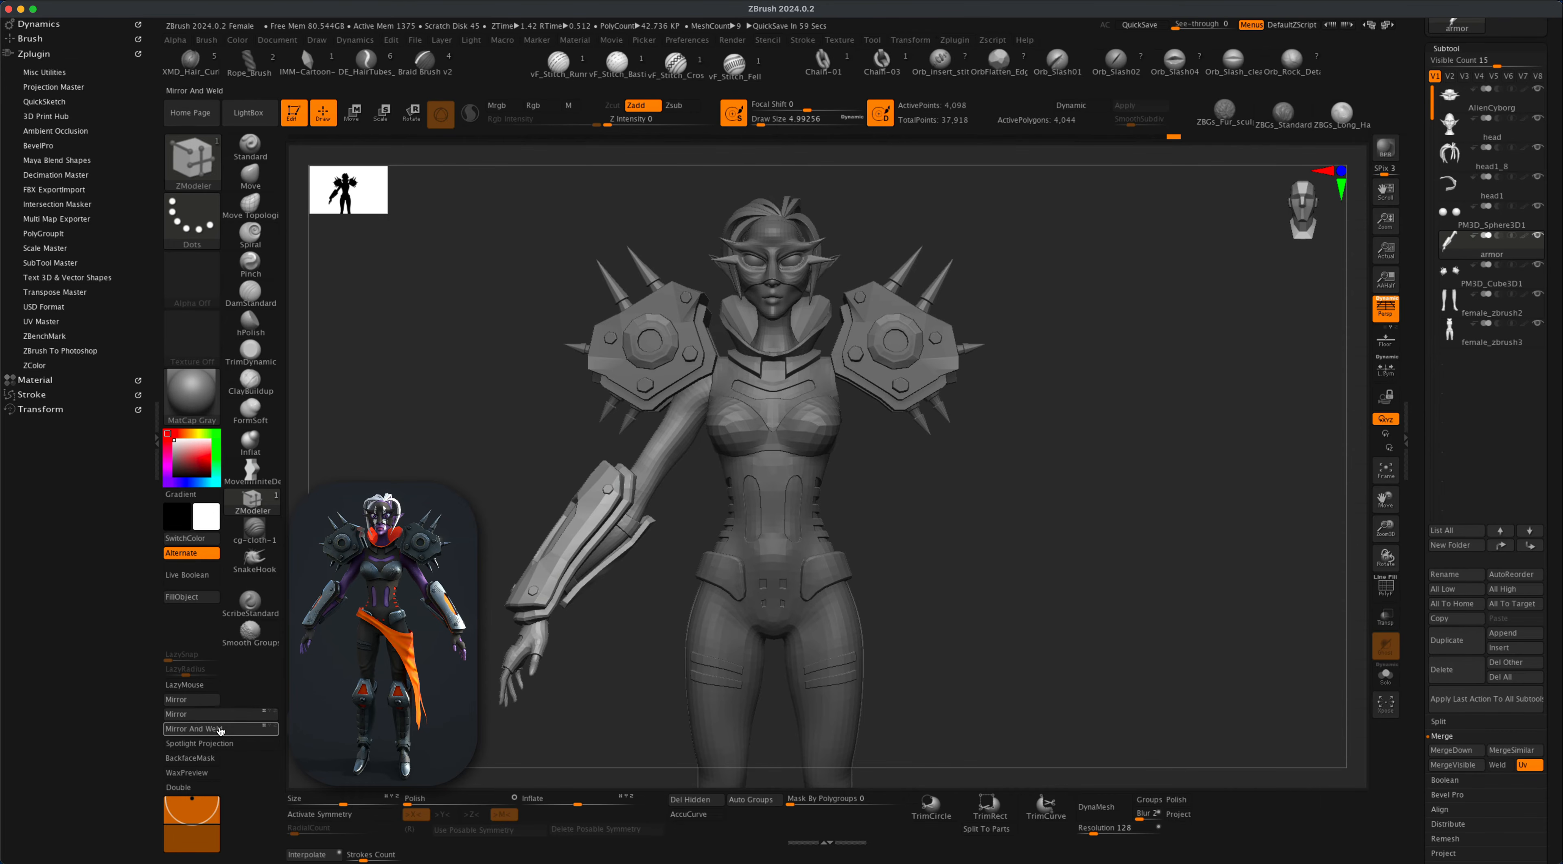
click(220, 730)
Select the female_zbrush3 body subtool and make a BPR render of the figure from the front.
mouse_move(1103, 648)
alt+mouse_down()
mouse_move(1155, 591)
mouse_move(1190, 586)
mouse_move(978, 587)
mouse_move(1193, 588)
alt+mouse_up()
alt+click(874, 588)
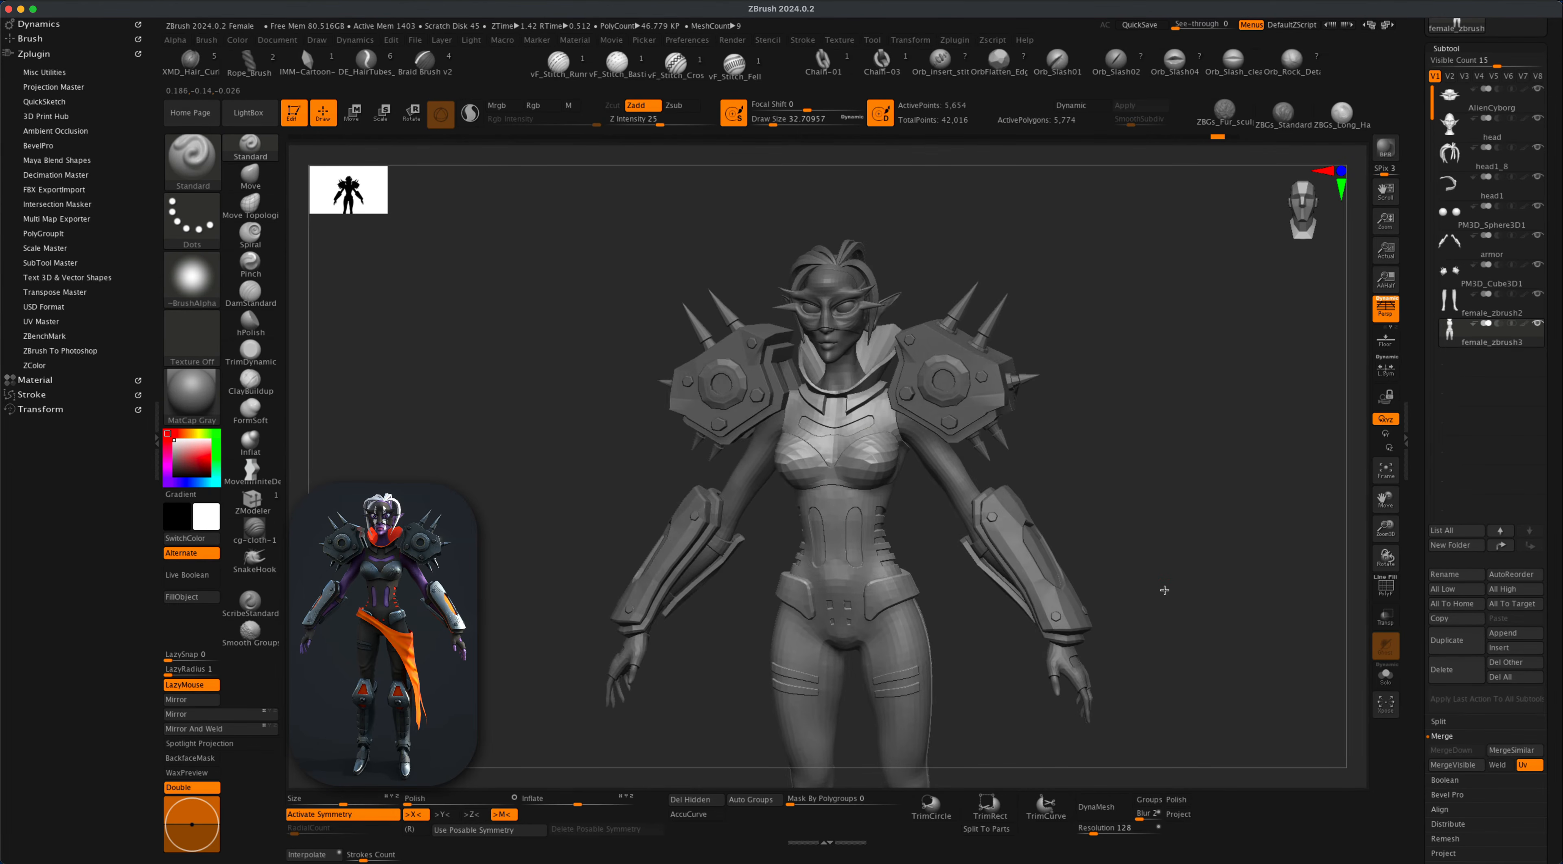
drag(1174, 589, 1133, 558)
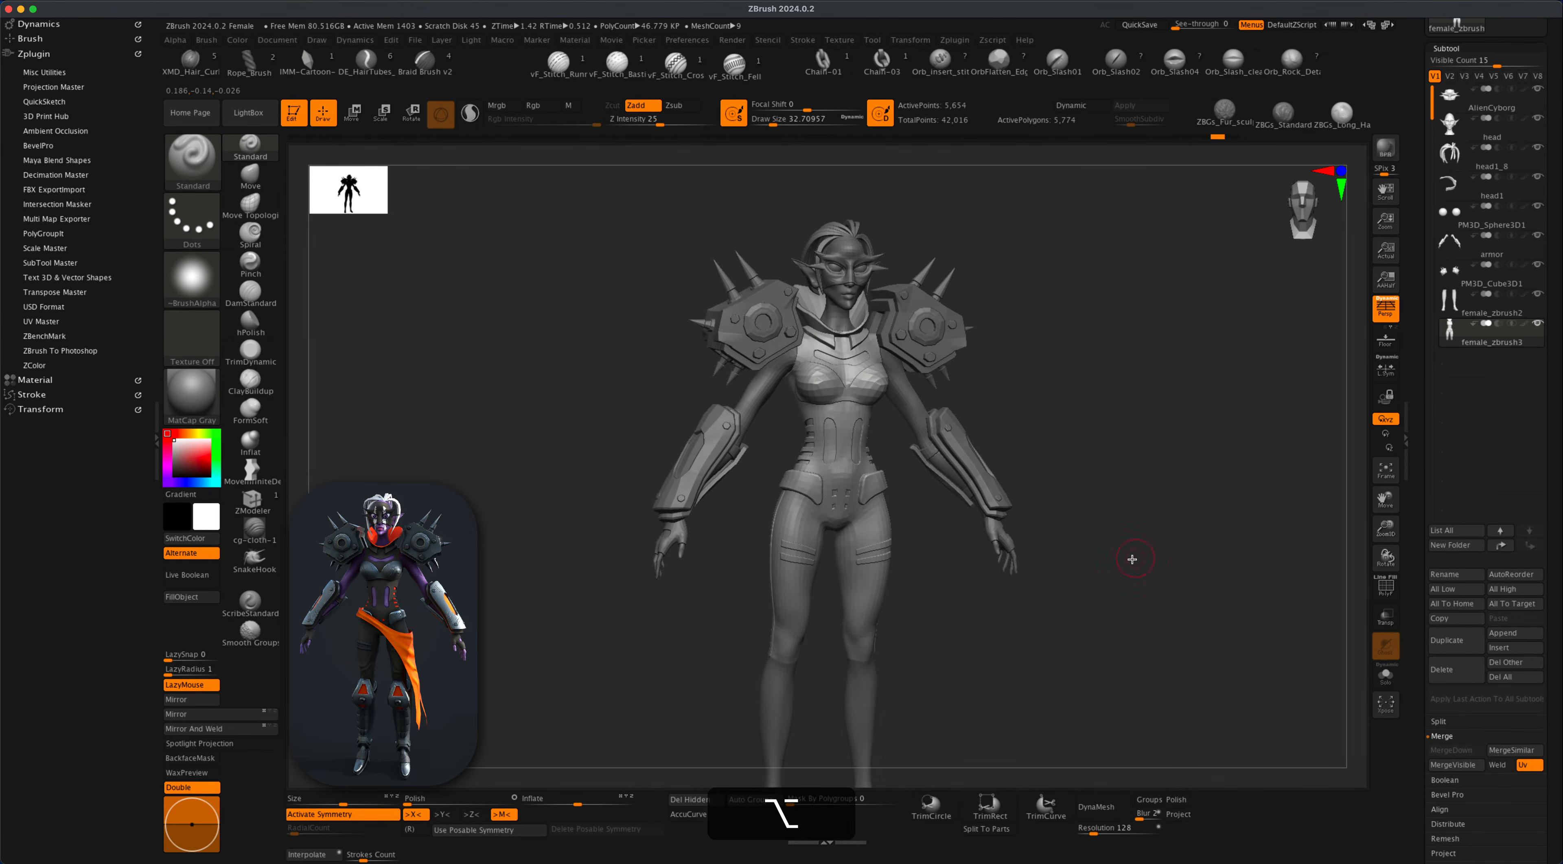
mouse_move(992, 692)
alt+mouse_down()
mouse_move(883, 649)
mouse_move(973, 690)
alt+mouse_up()
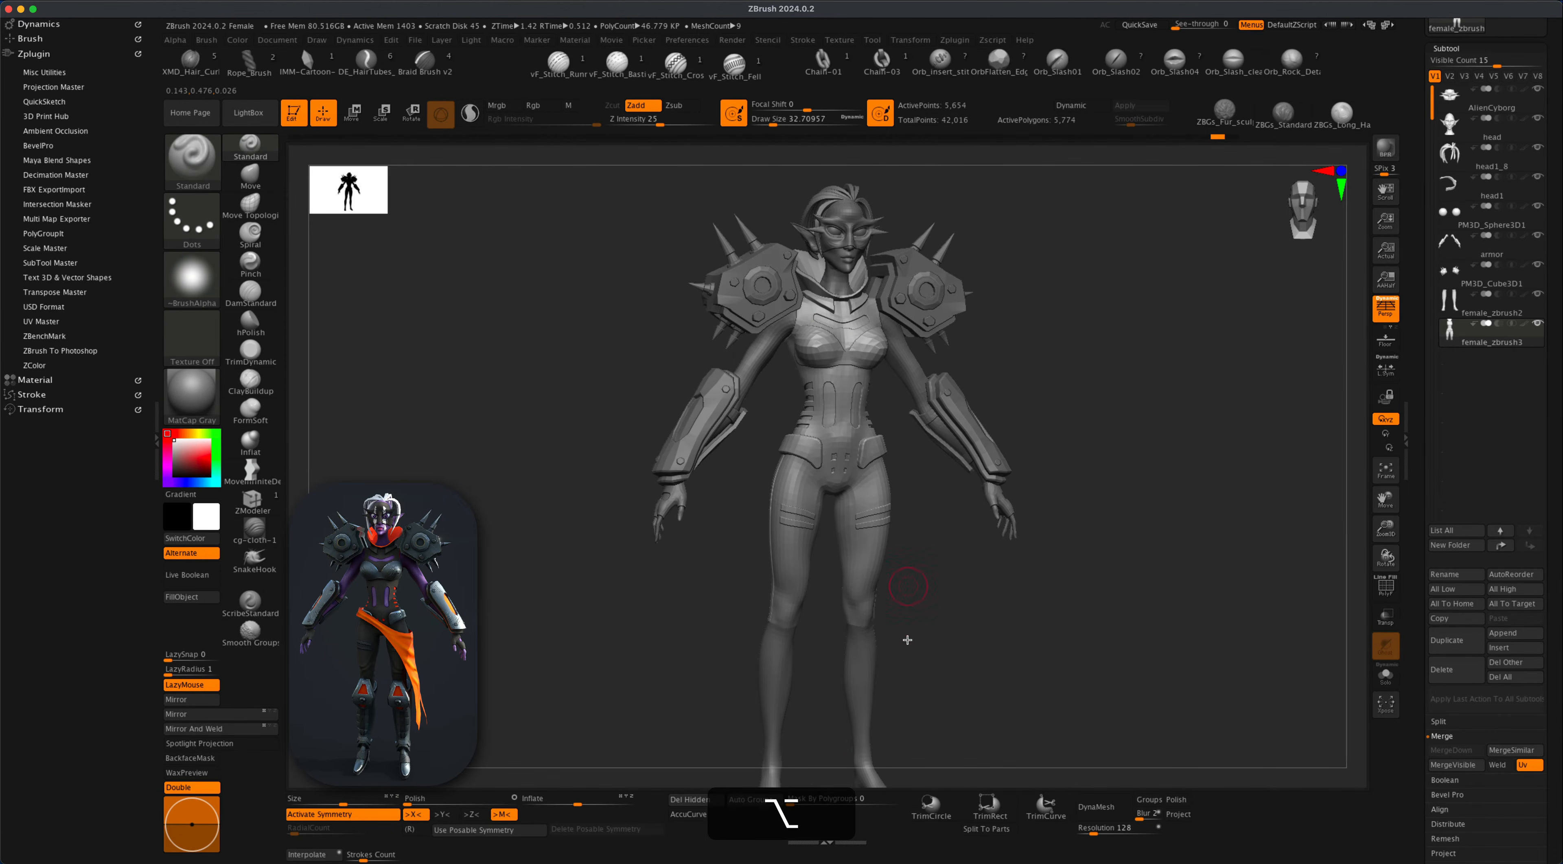
alt+drag(1045, 530, 1034, 608)
drag(1069, 493, 1265, 248)
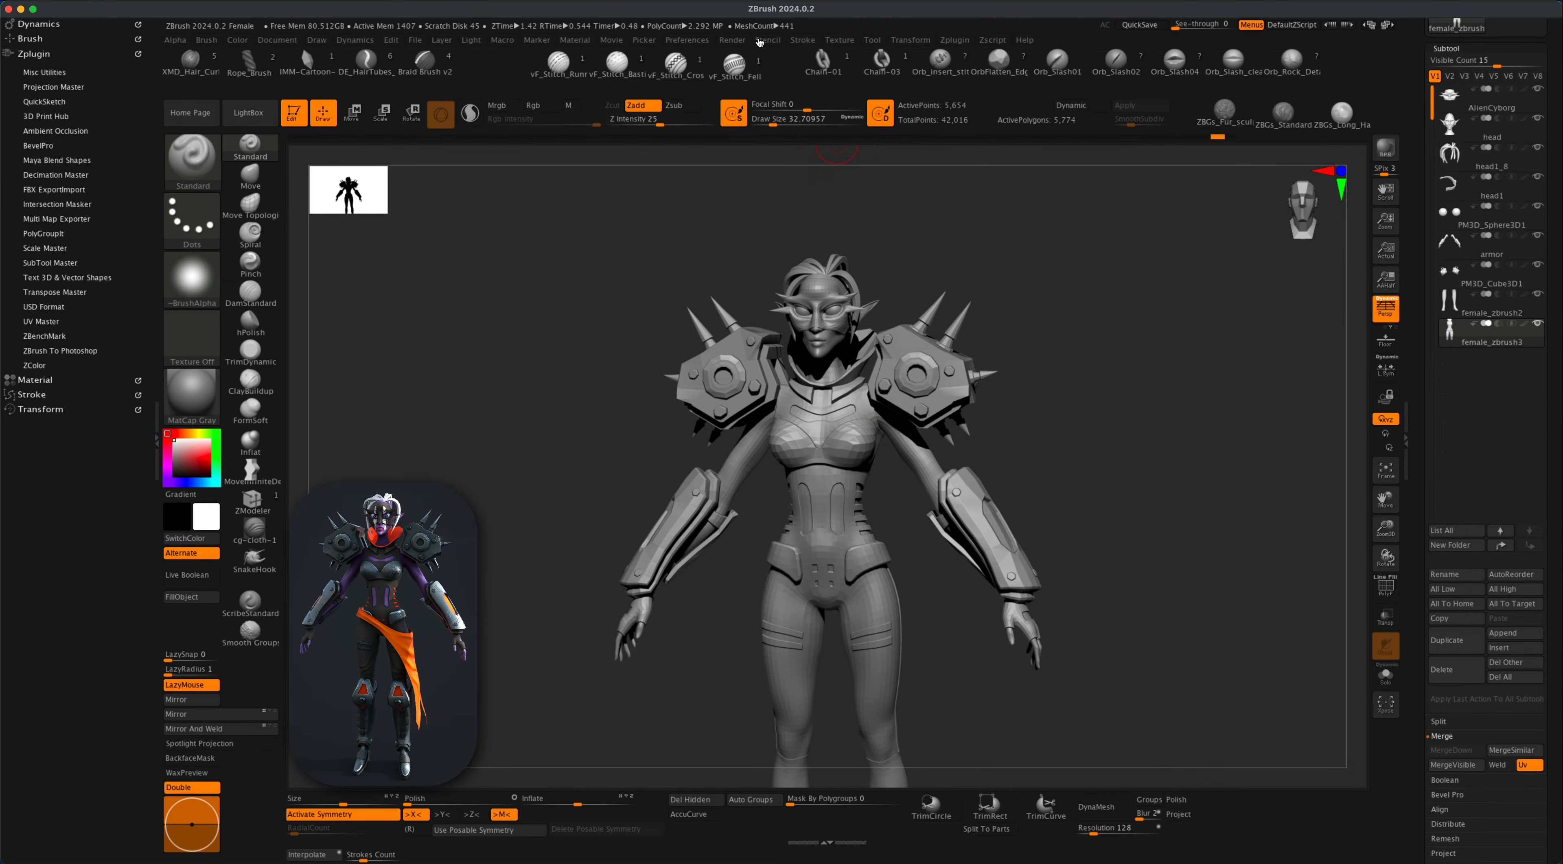
Set the BPR global shadow strength to about 0.43 and enable the F3 Sharpen filter with a radius of 47.
click(734, 40)
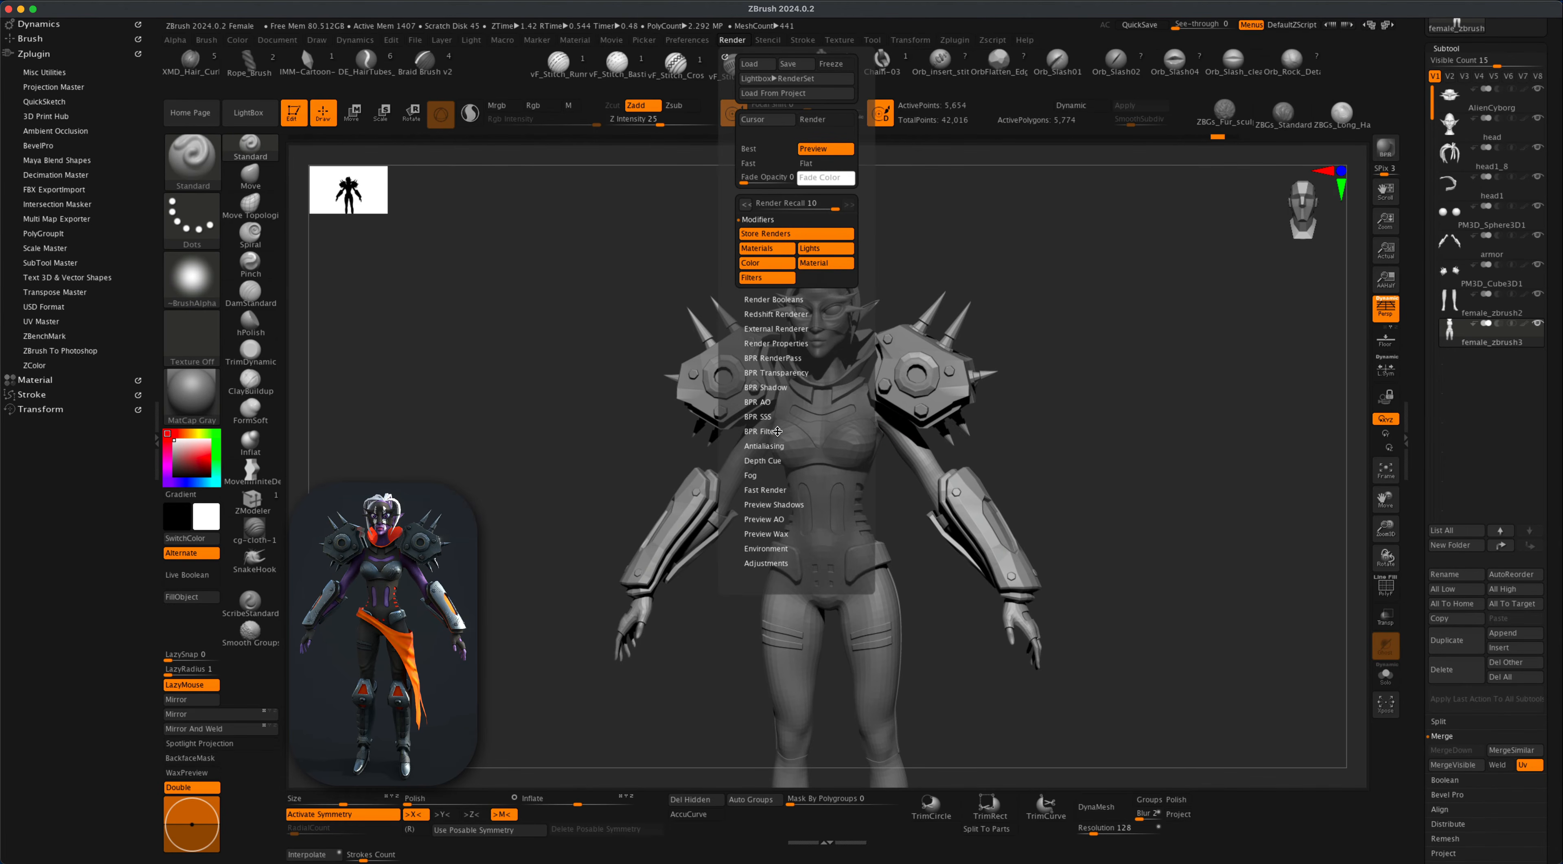
click(766, 388)
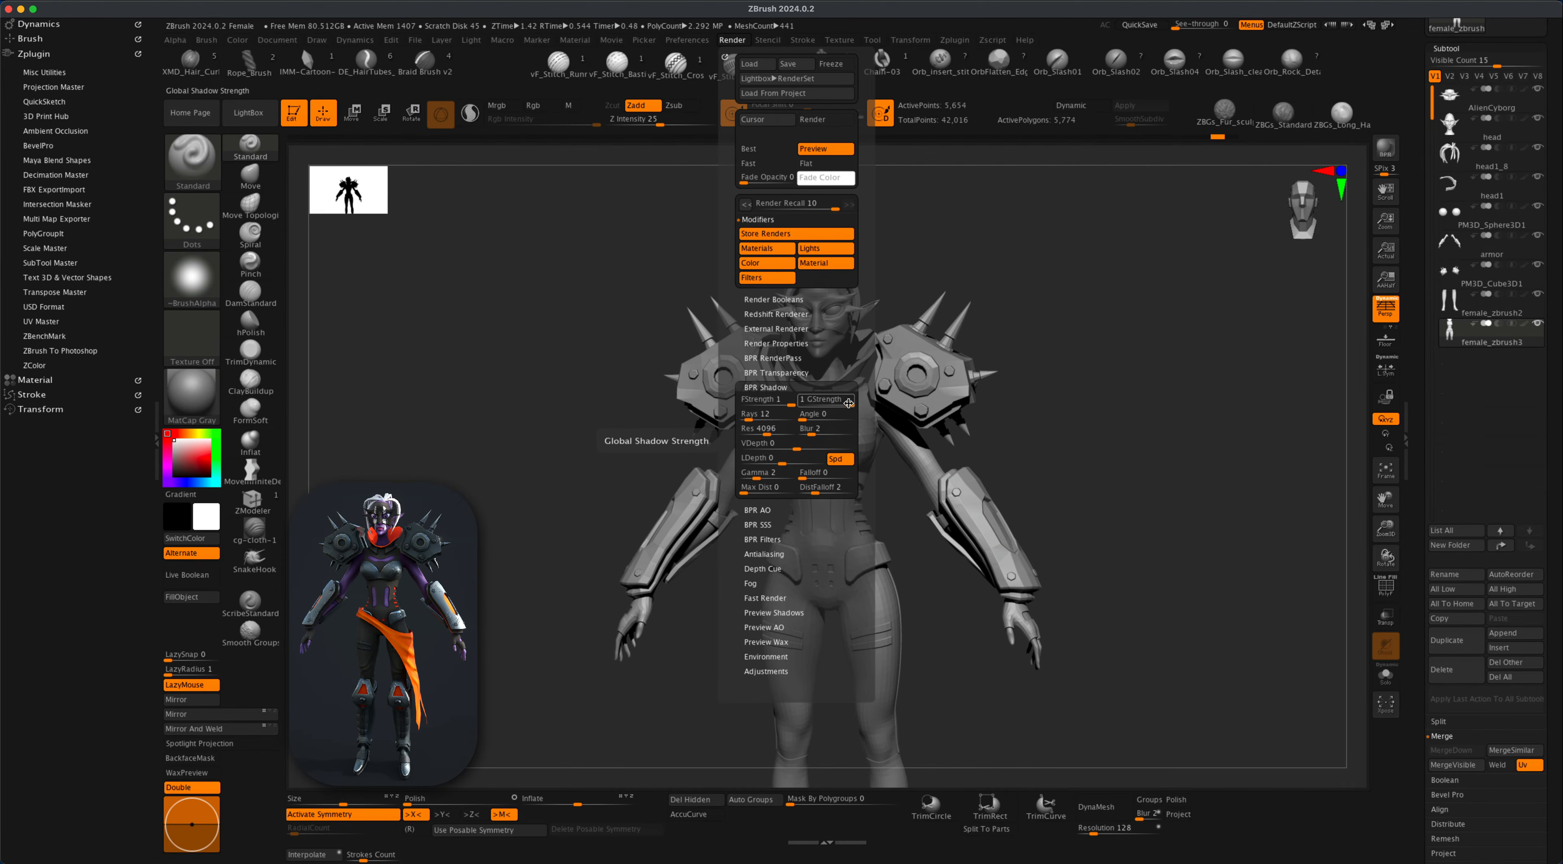
click(822, 403)
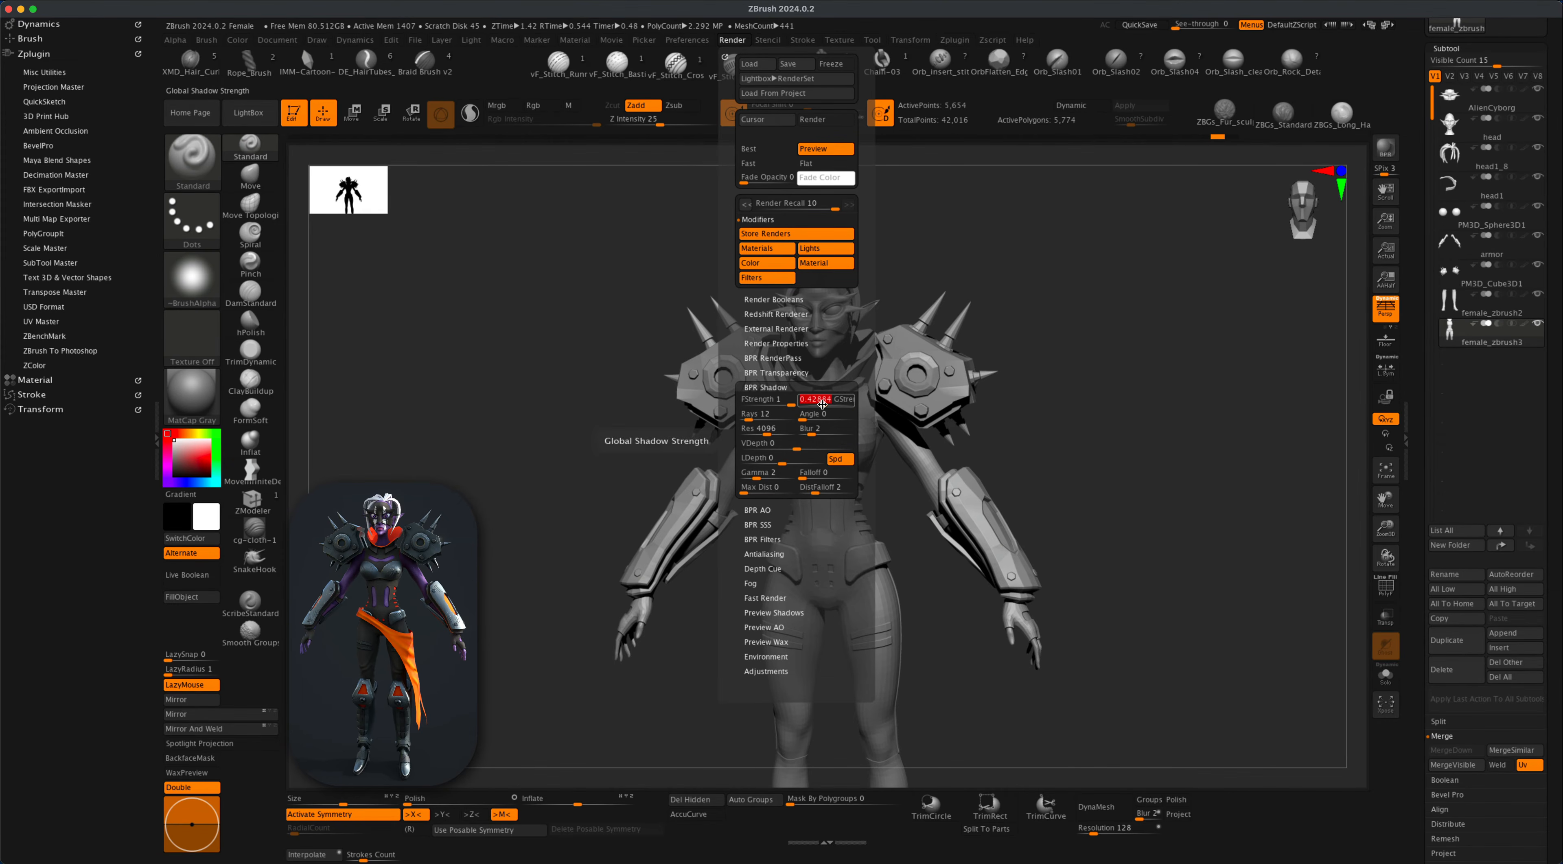
click(762, 539)
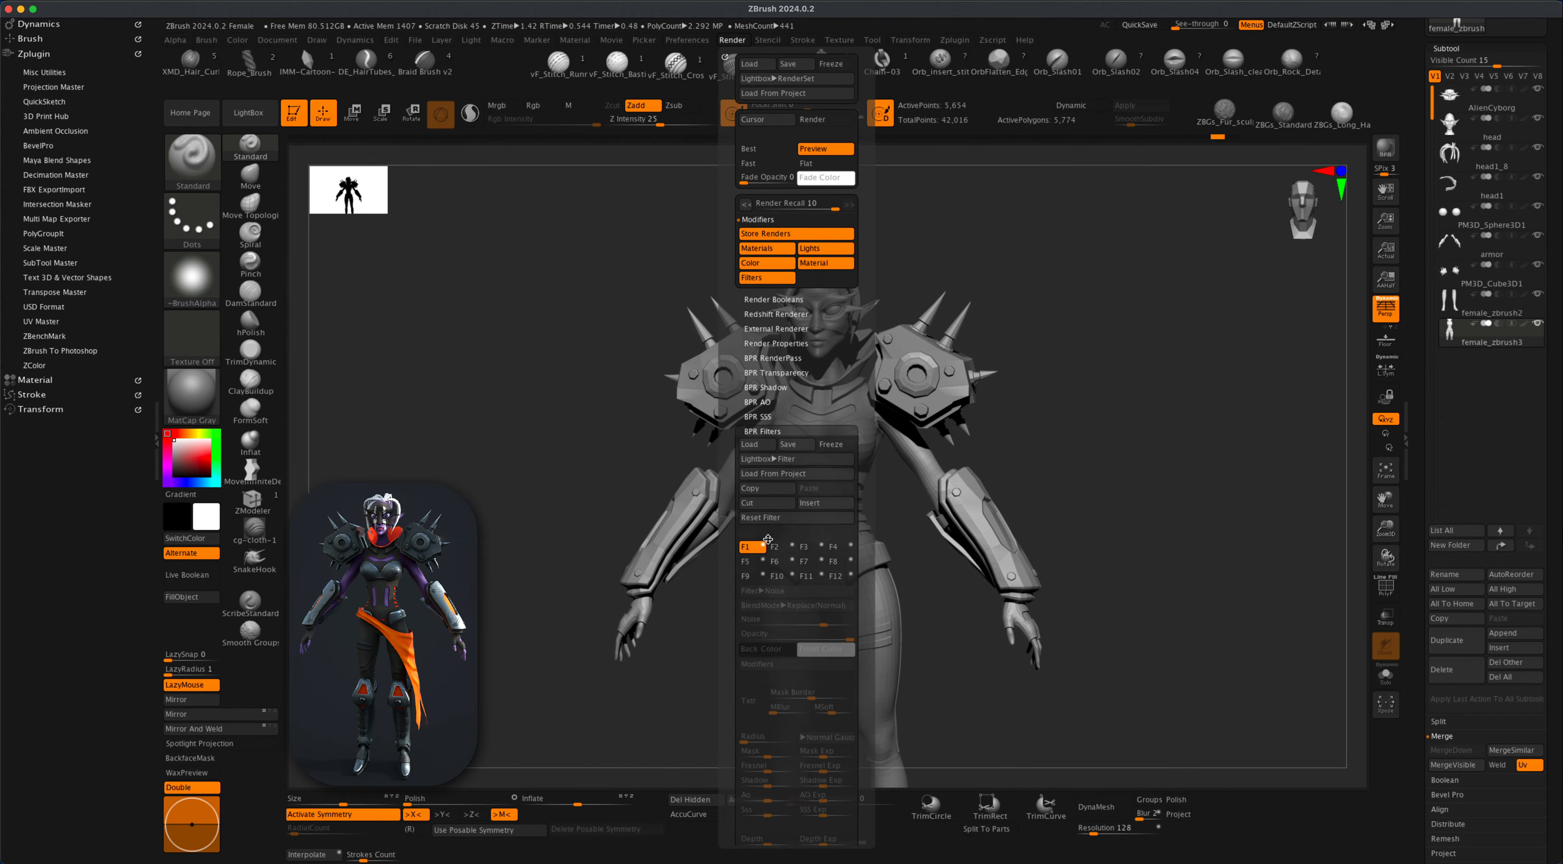
click(816, 548)
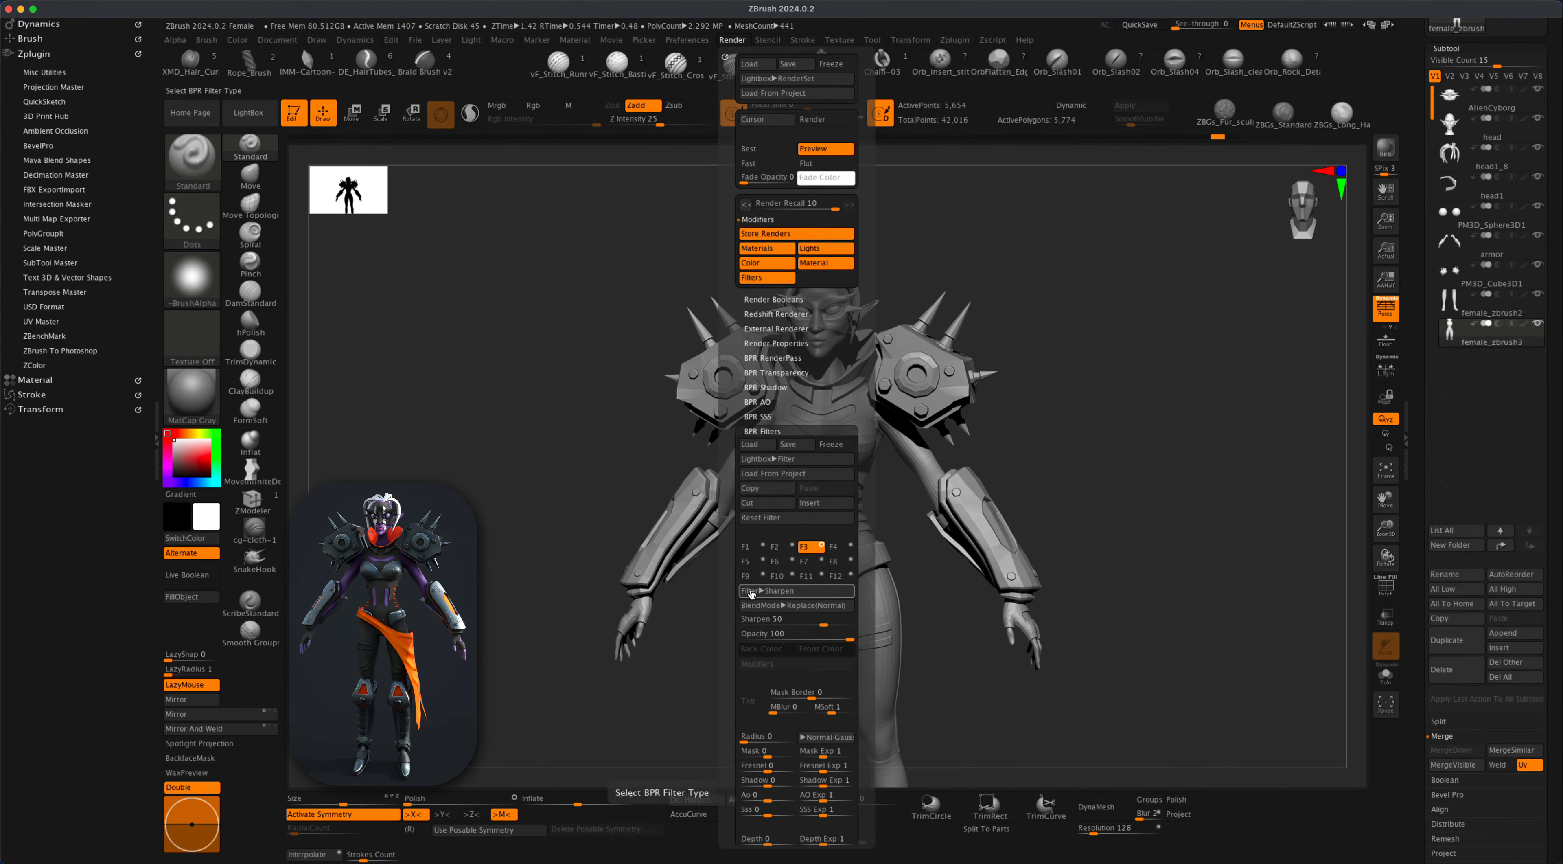
click(765, 739)
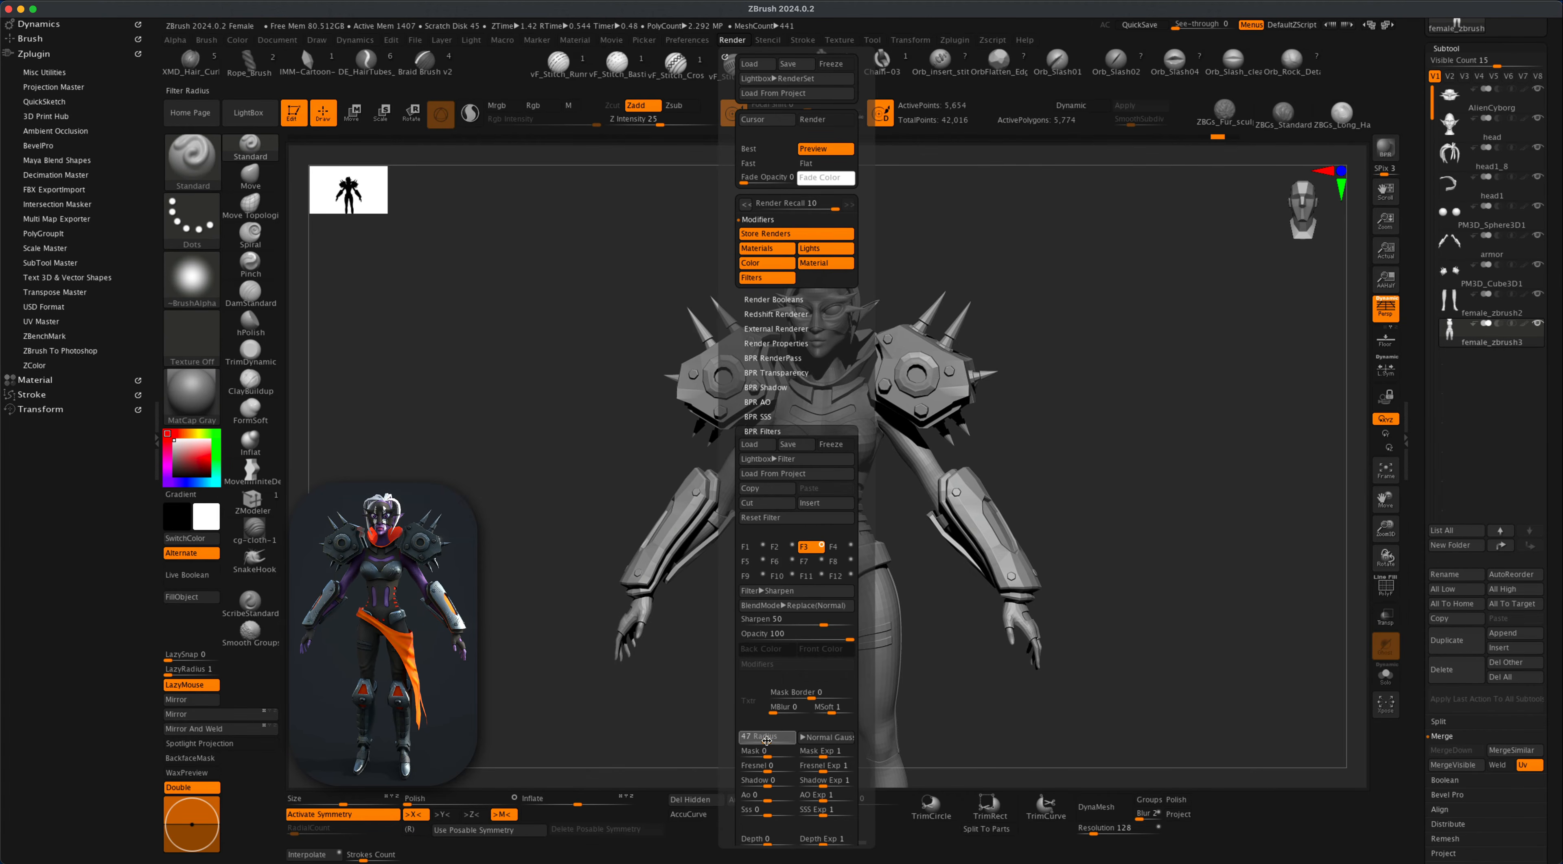
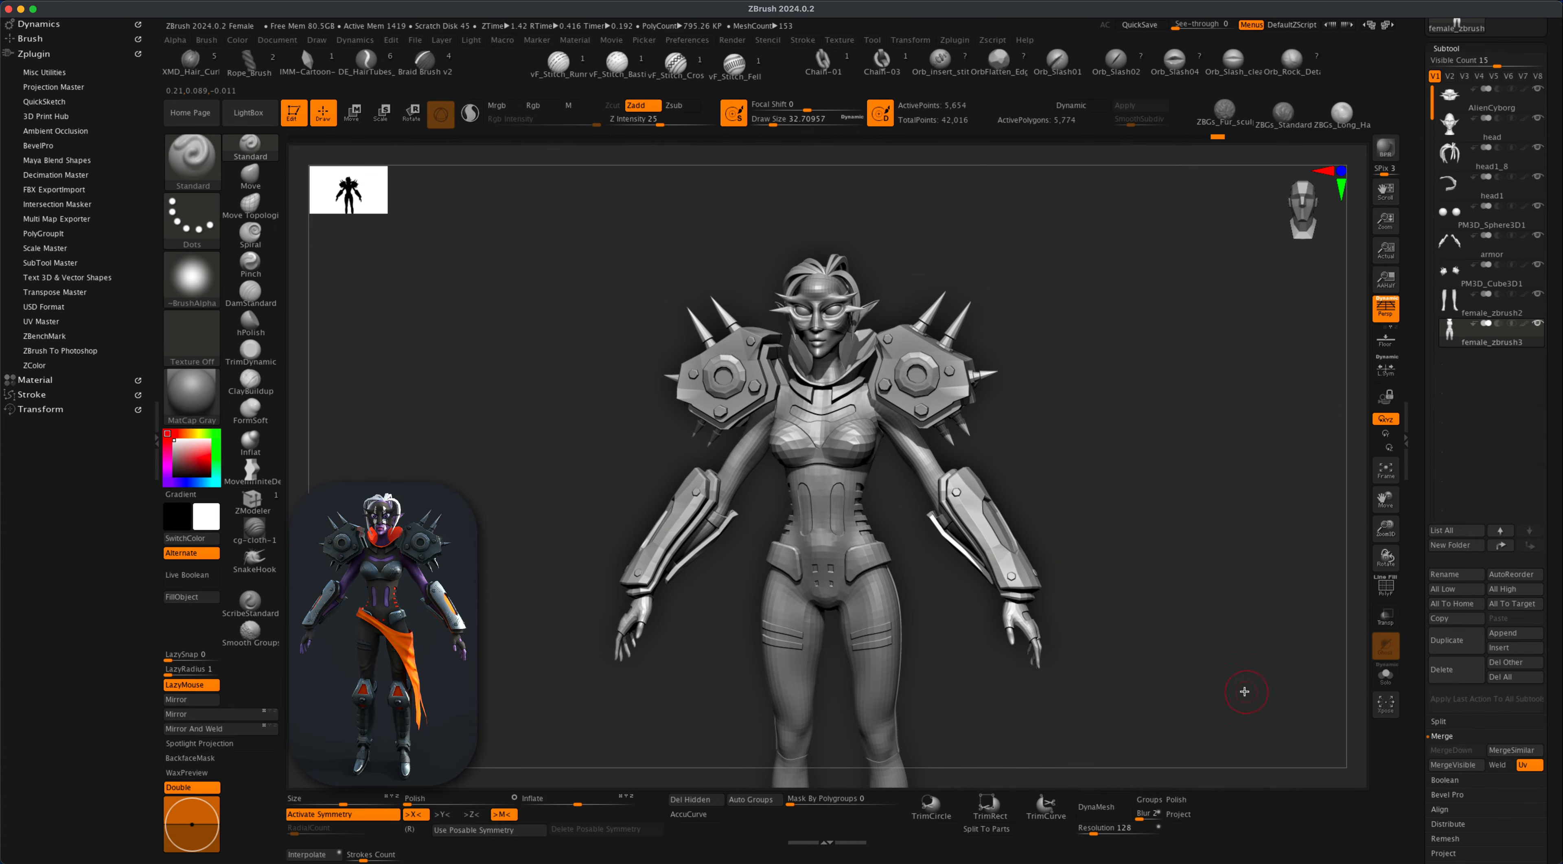
Render the figure from behind and examine the full body from the back and front.
drag(1217, 668, 1109, 673)
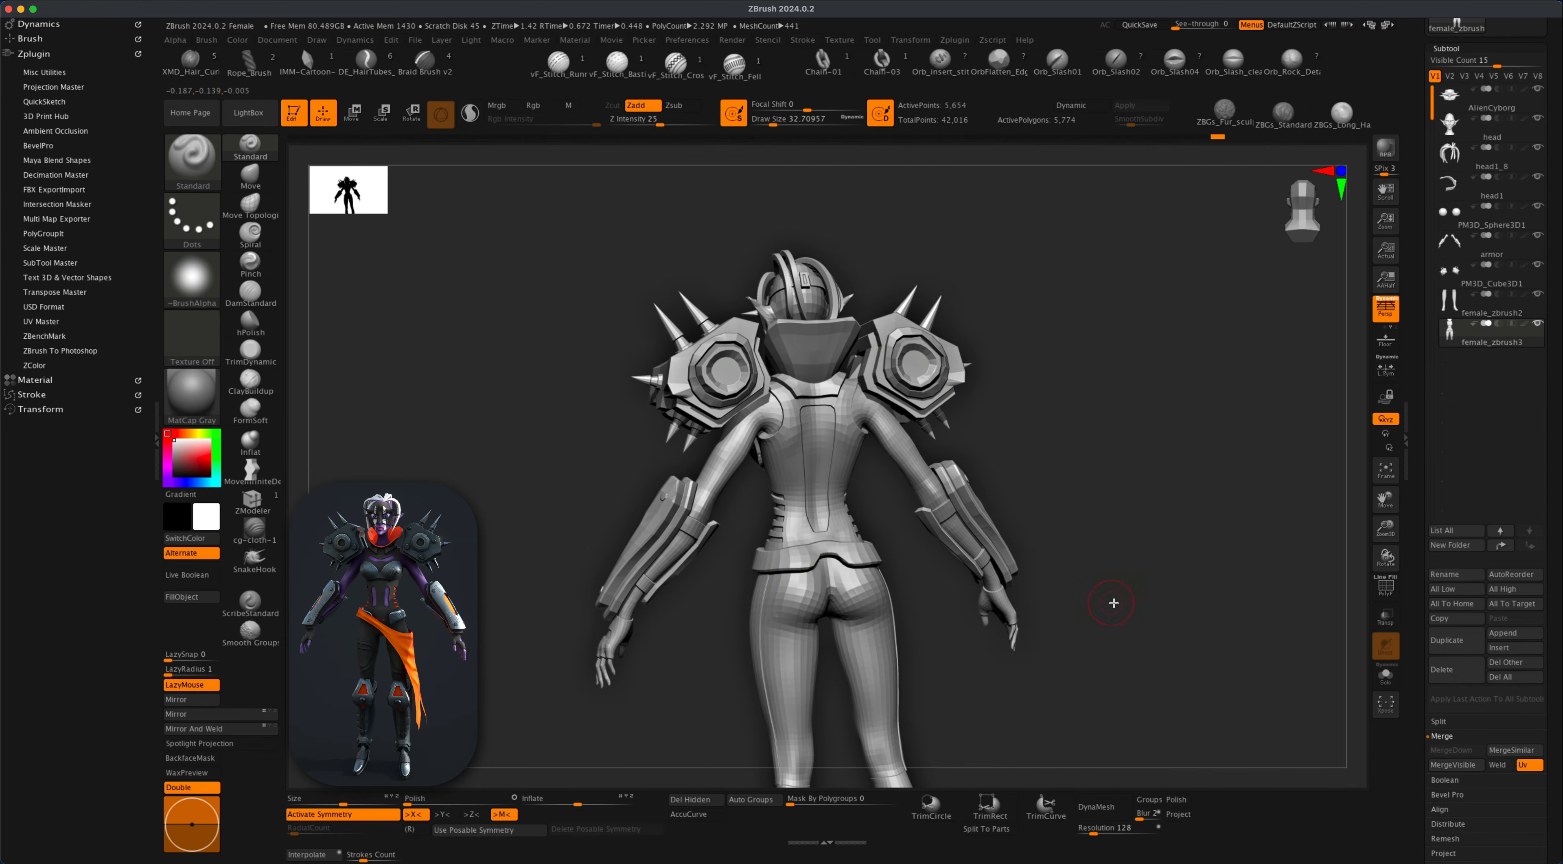
shift+drag(1114, 603, 1120, 610)
drag(913, 628, 866, 592)
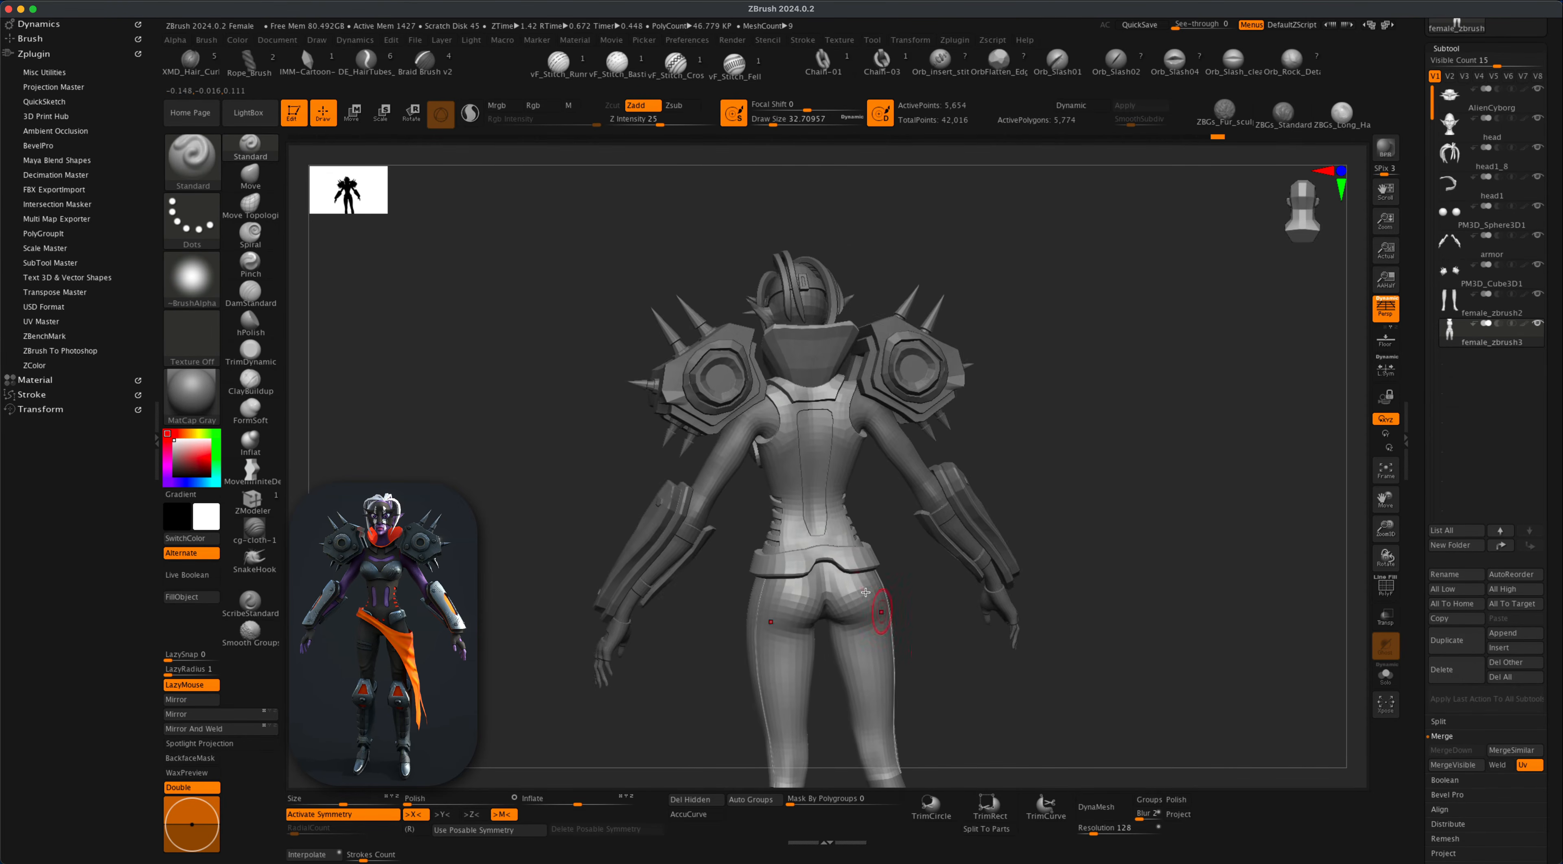
drag(935, 650, 1090, 557)
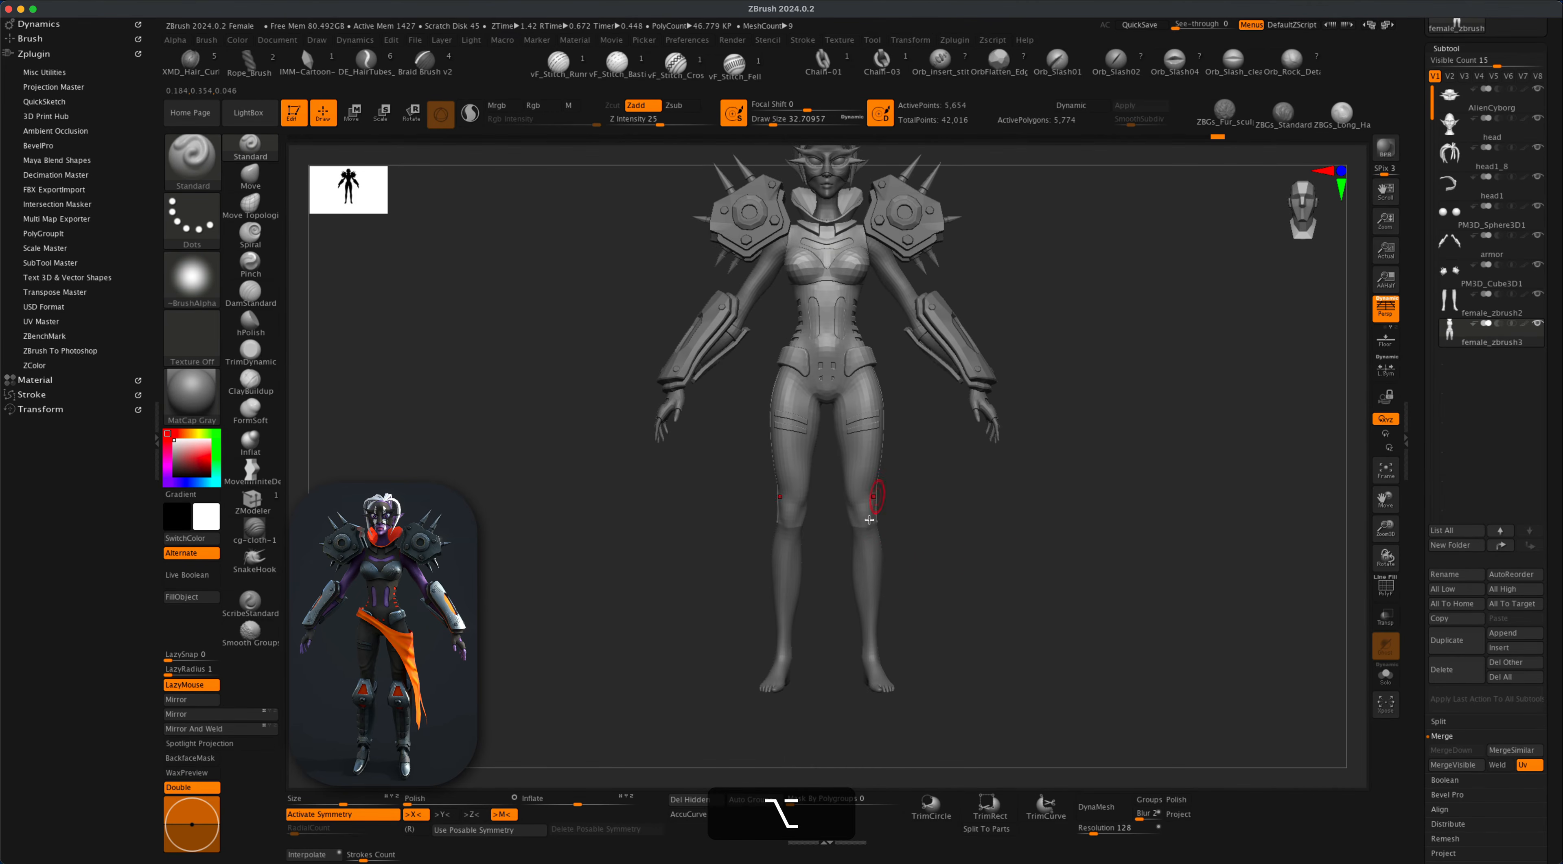
Select the female_zbrush2 lower-leg subtool and display its polygroup wireframe.
alt+drag(973, 593, 987, 620)
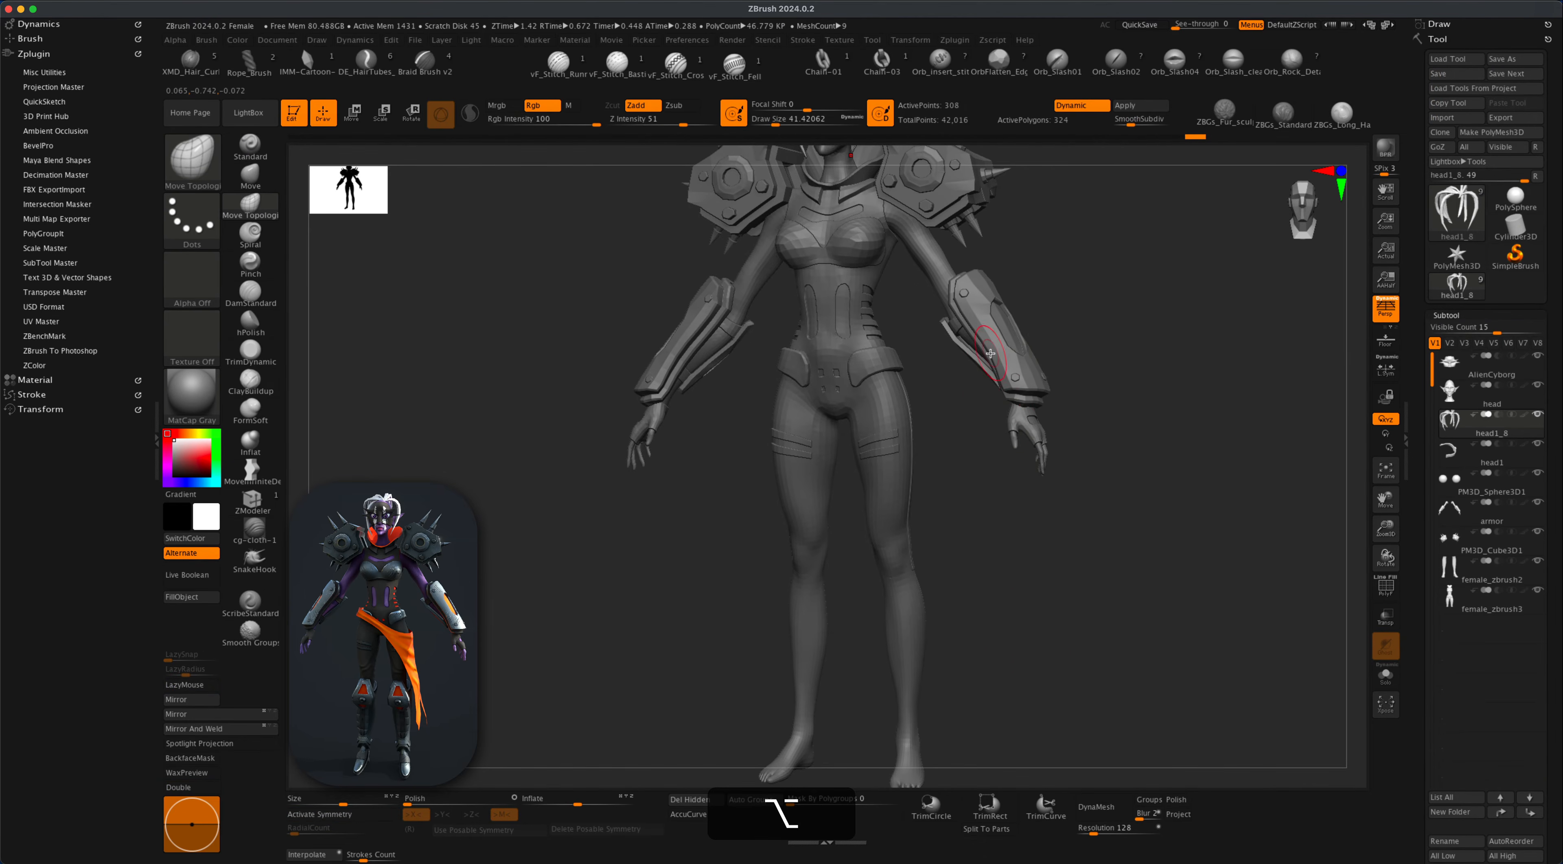
mouse_move(1010, 488)
alt+mouse_down()
mouse_move(1009, 528)
mouse_move(994, 505)
alt+mouse_up()
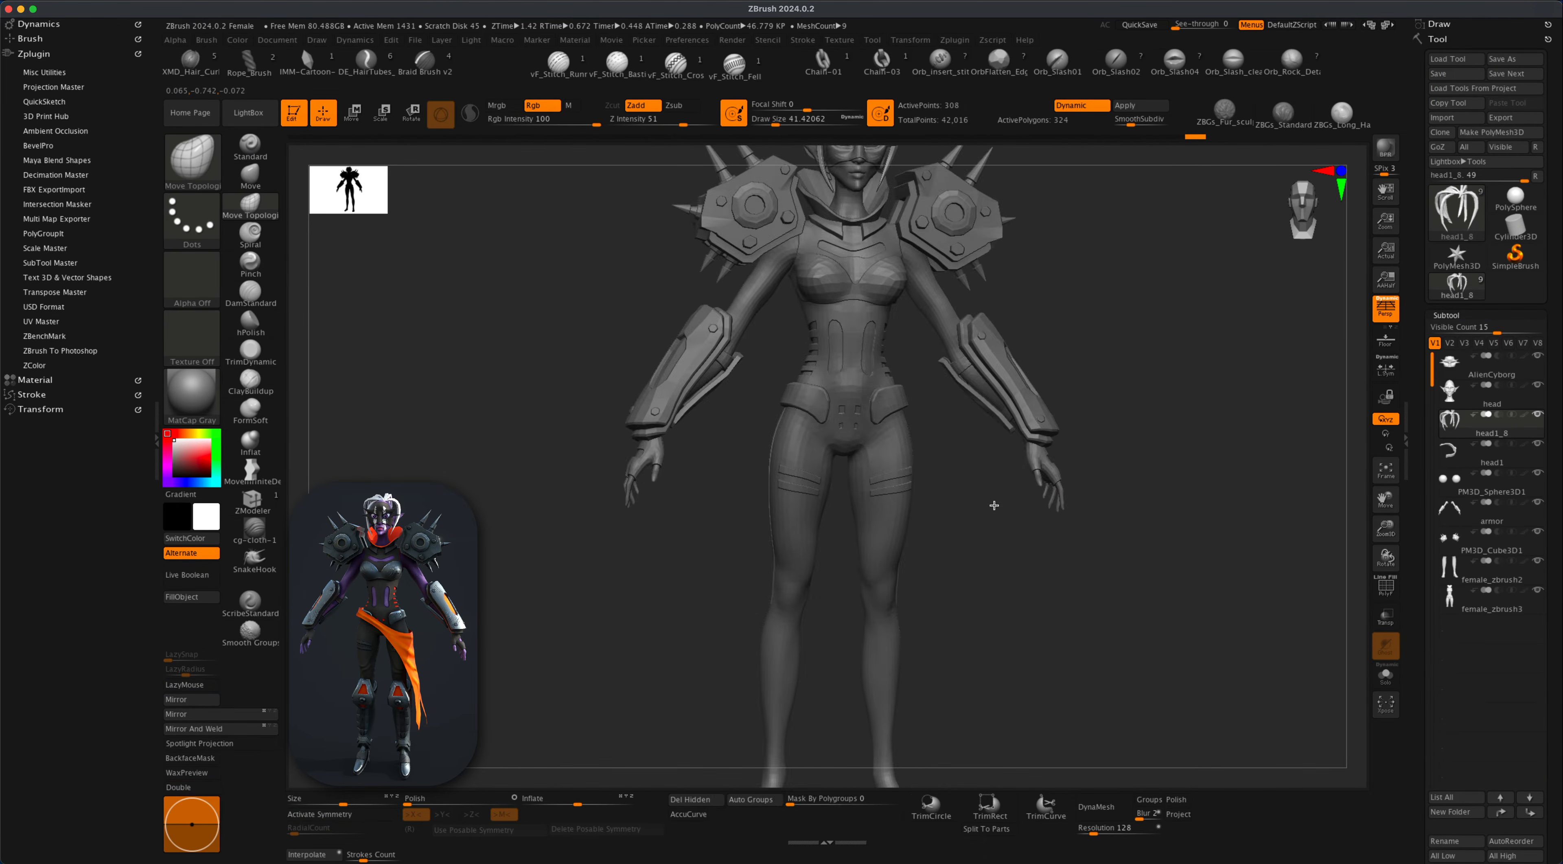
alt+drag(991, 564, 979, 526)
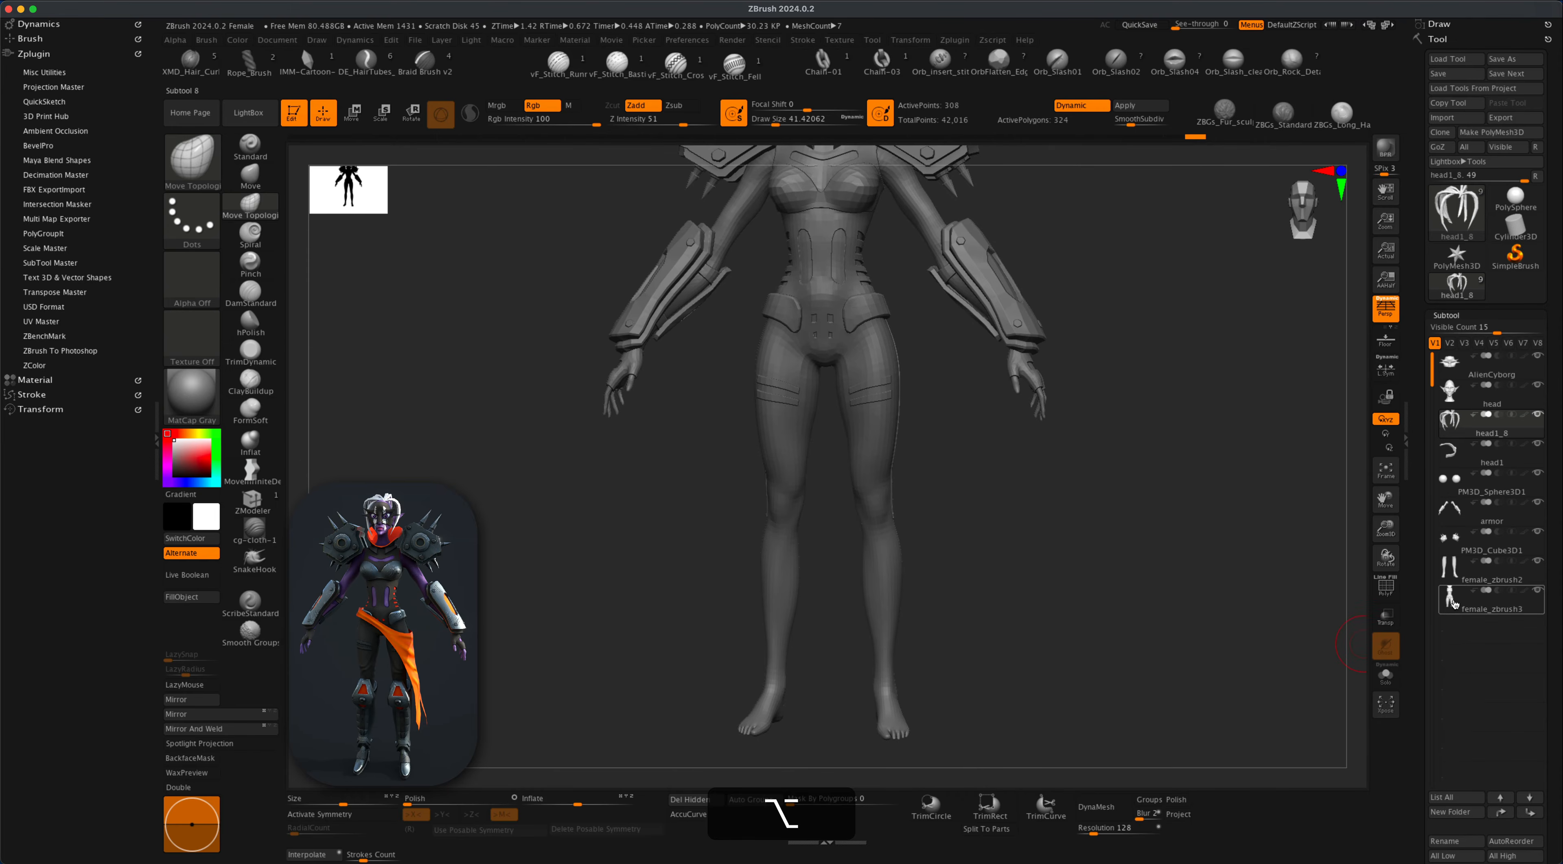
click(1456, 570)
click(1457, 571)
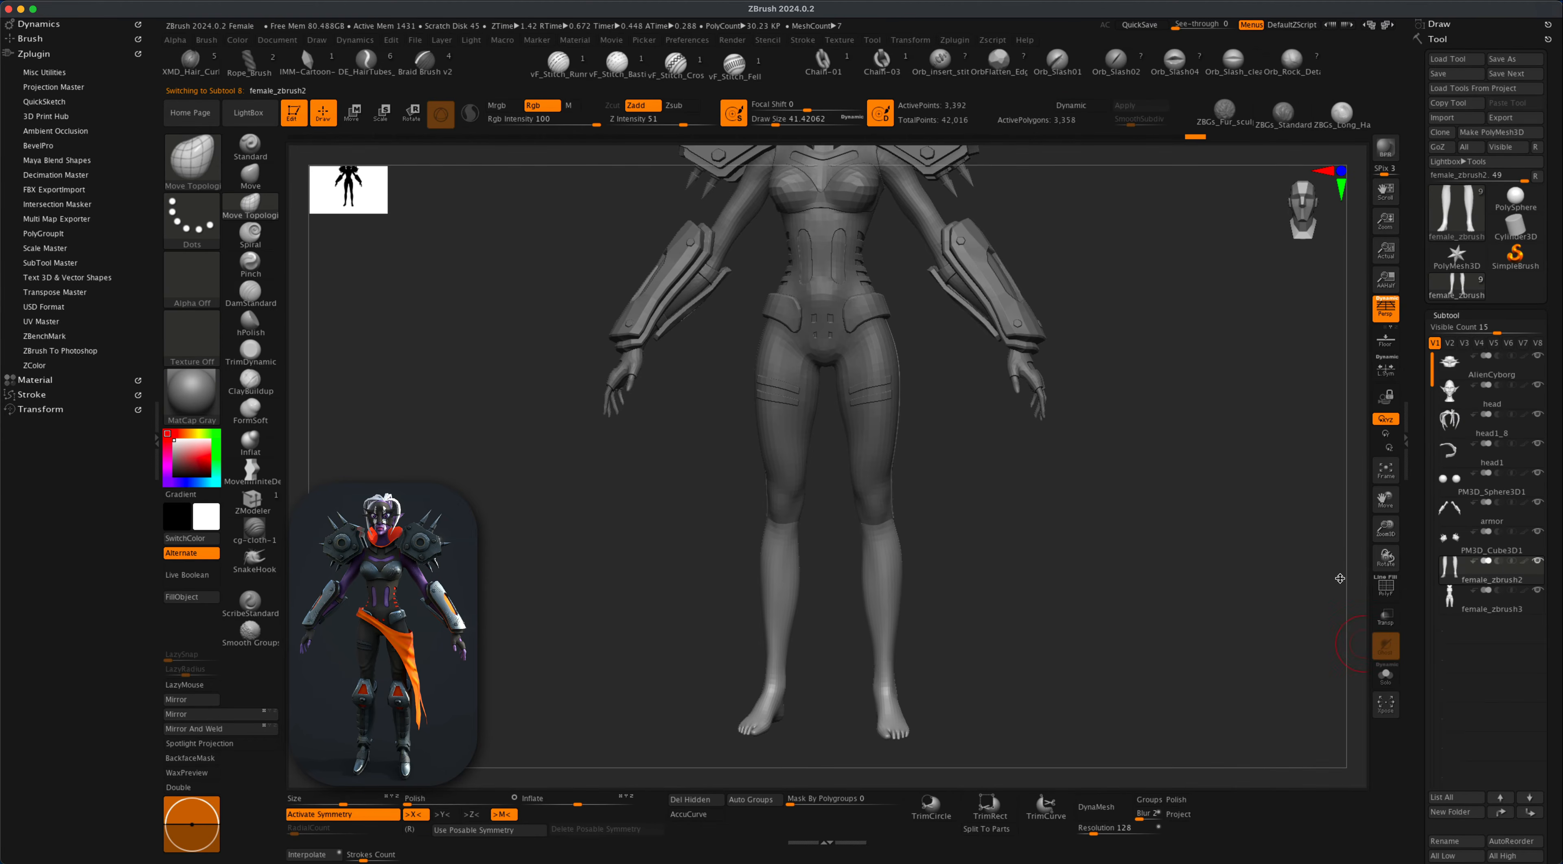
alt+drag(1110, 607, 1050, 614)
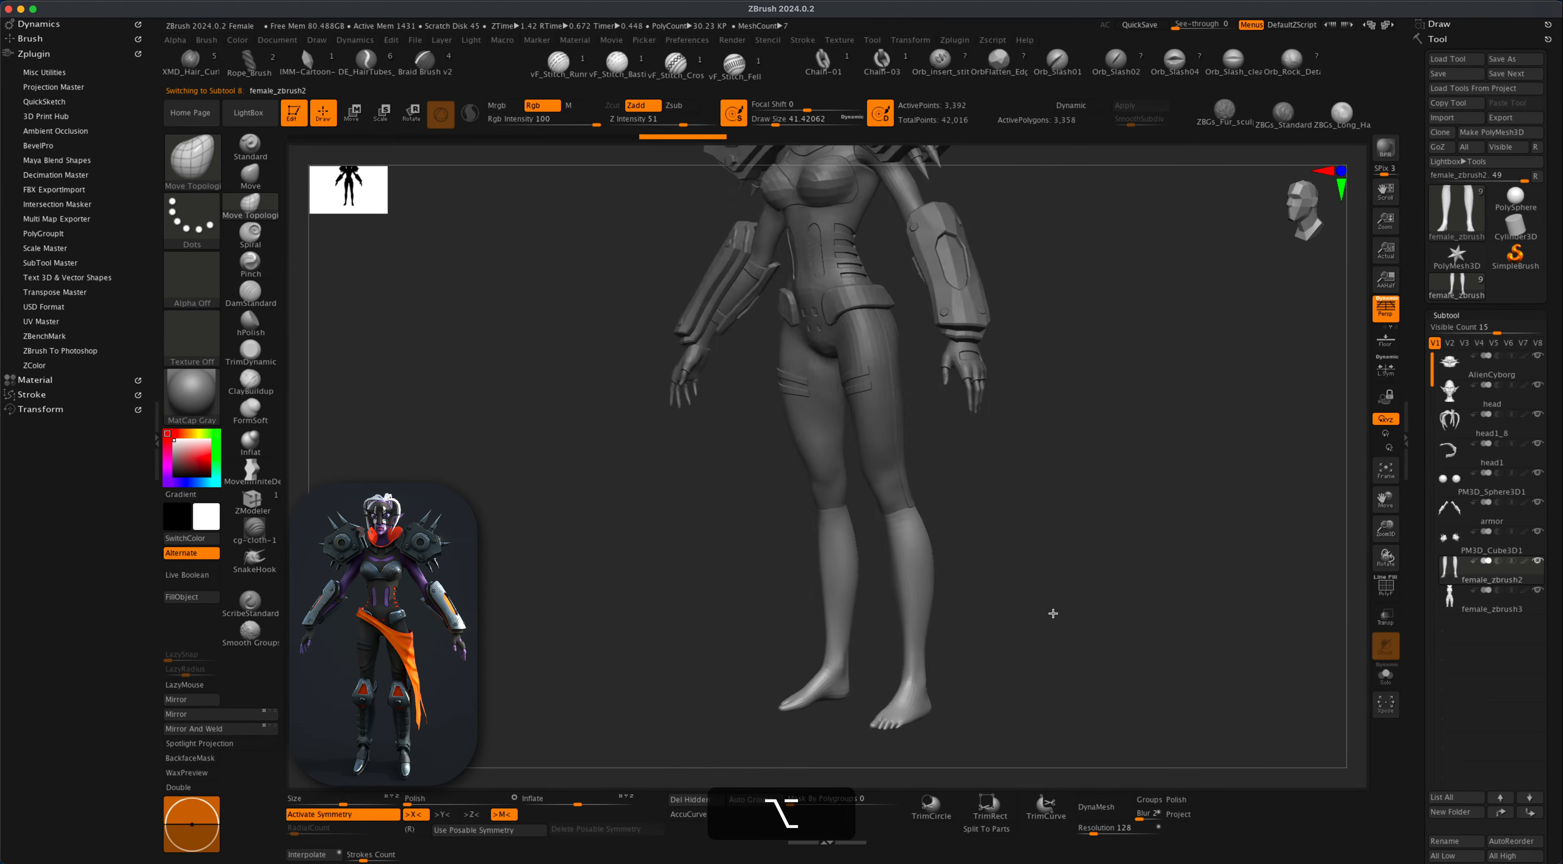
click(1387, 587)
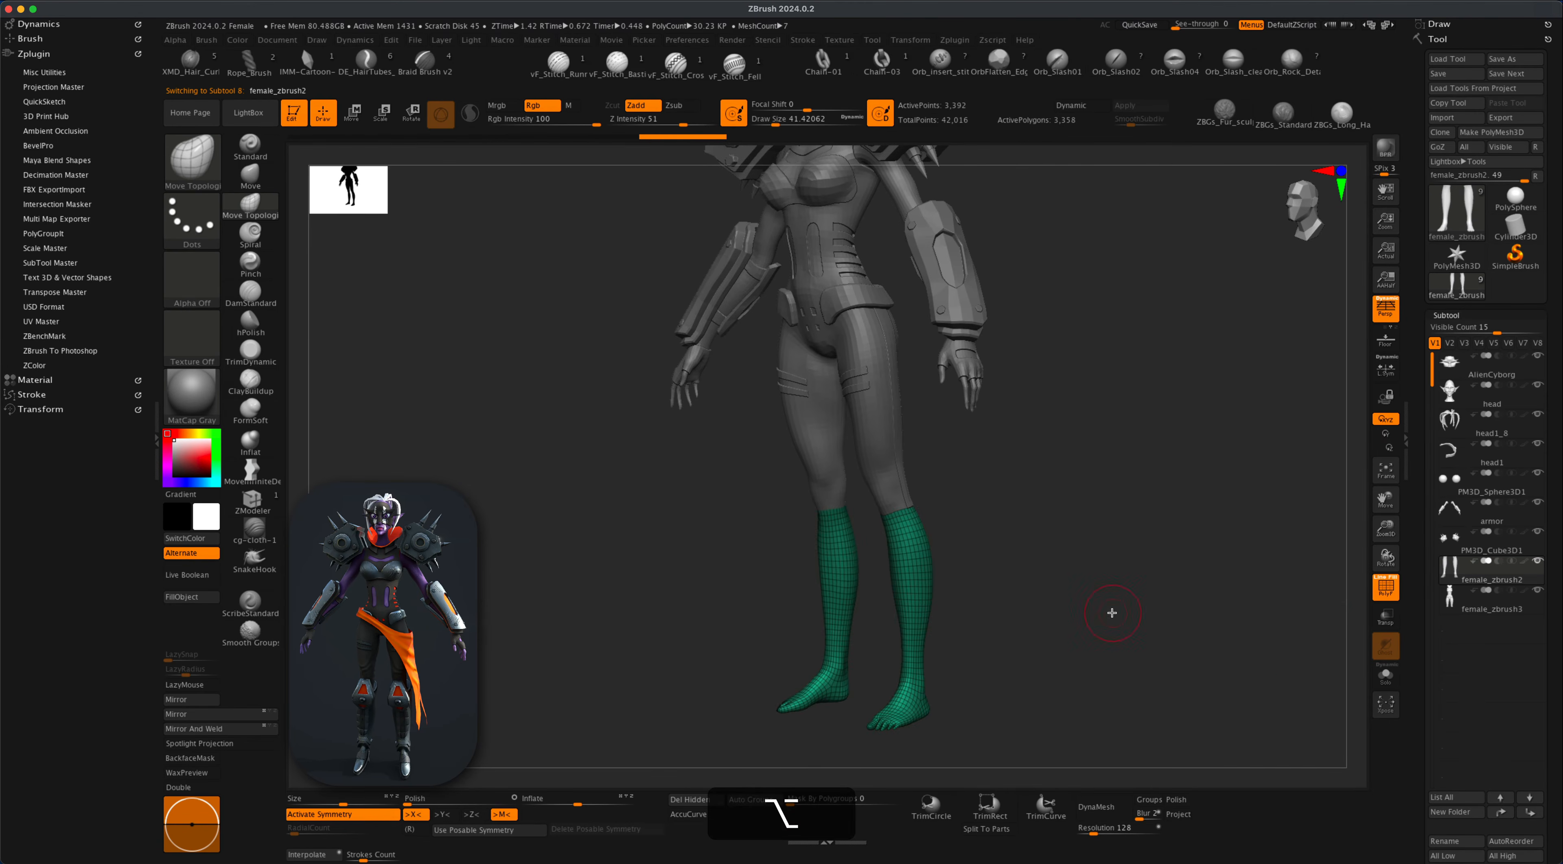
drag(1072, 585, 994, 466)
alt+drag(989, 522, 972, 511)
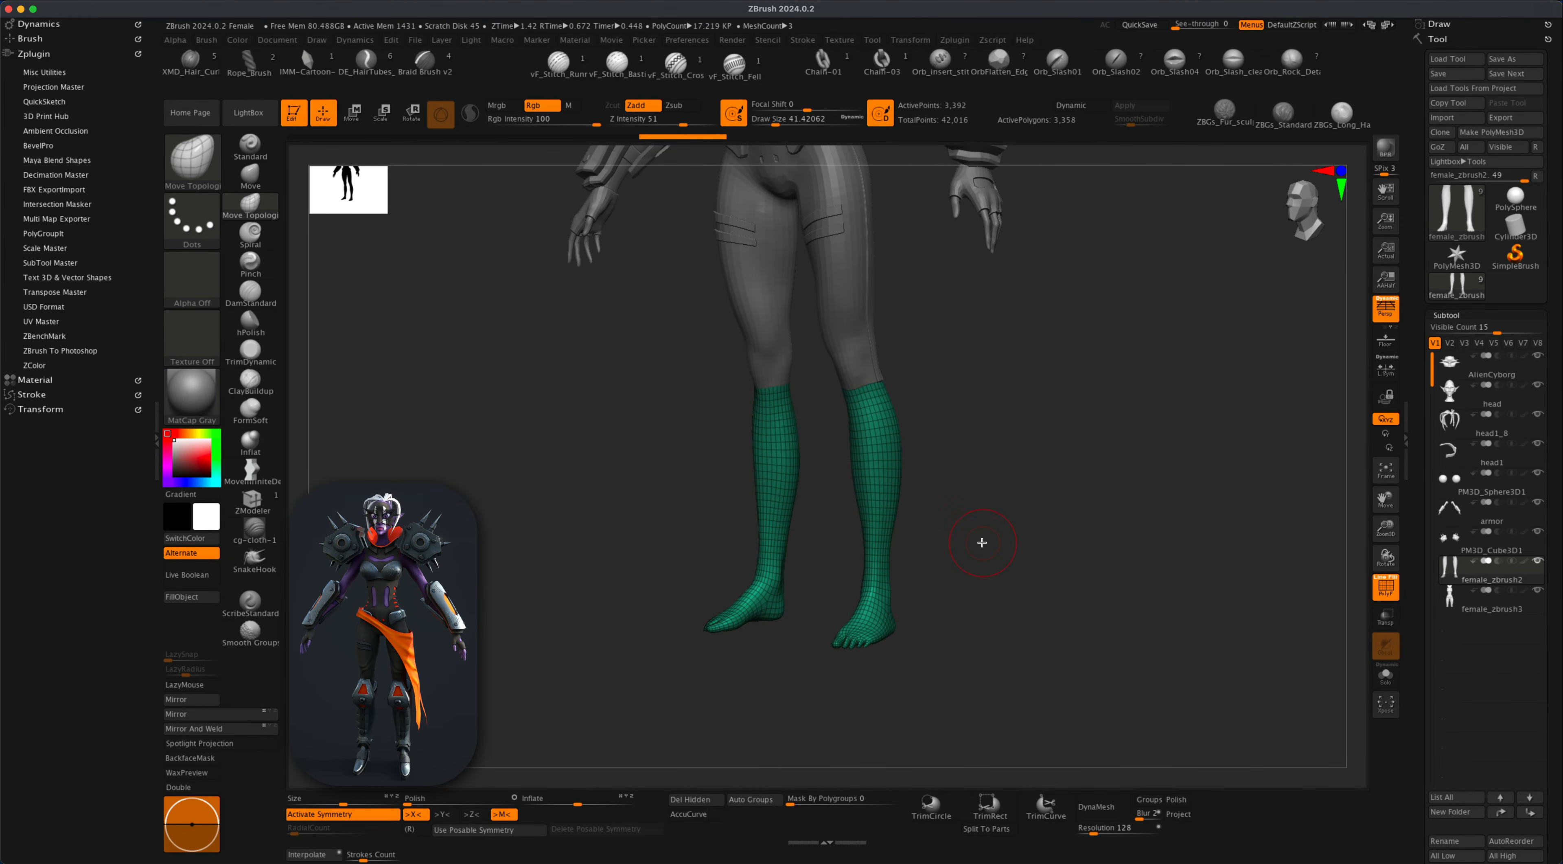
mouse_move(915, 543)
alt+mouse_down()
mouse_move(998, 561)
mouse_move(987, 578)
mouse_move(1011, 581)
mouse_move(1006, 565)
mouse_move(1019, 590)
mouse_move(1030, 569)
alt+mouse_up()
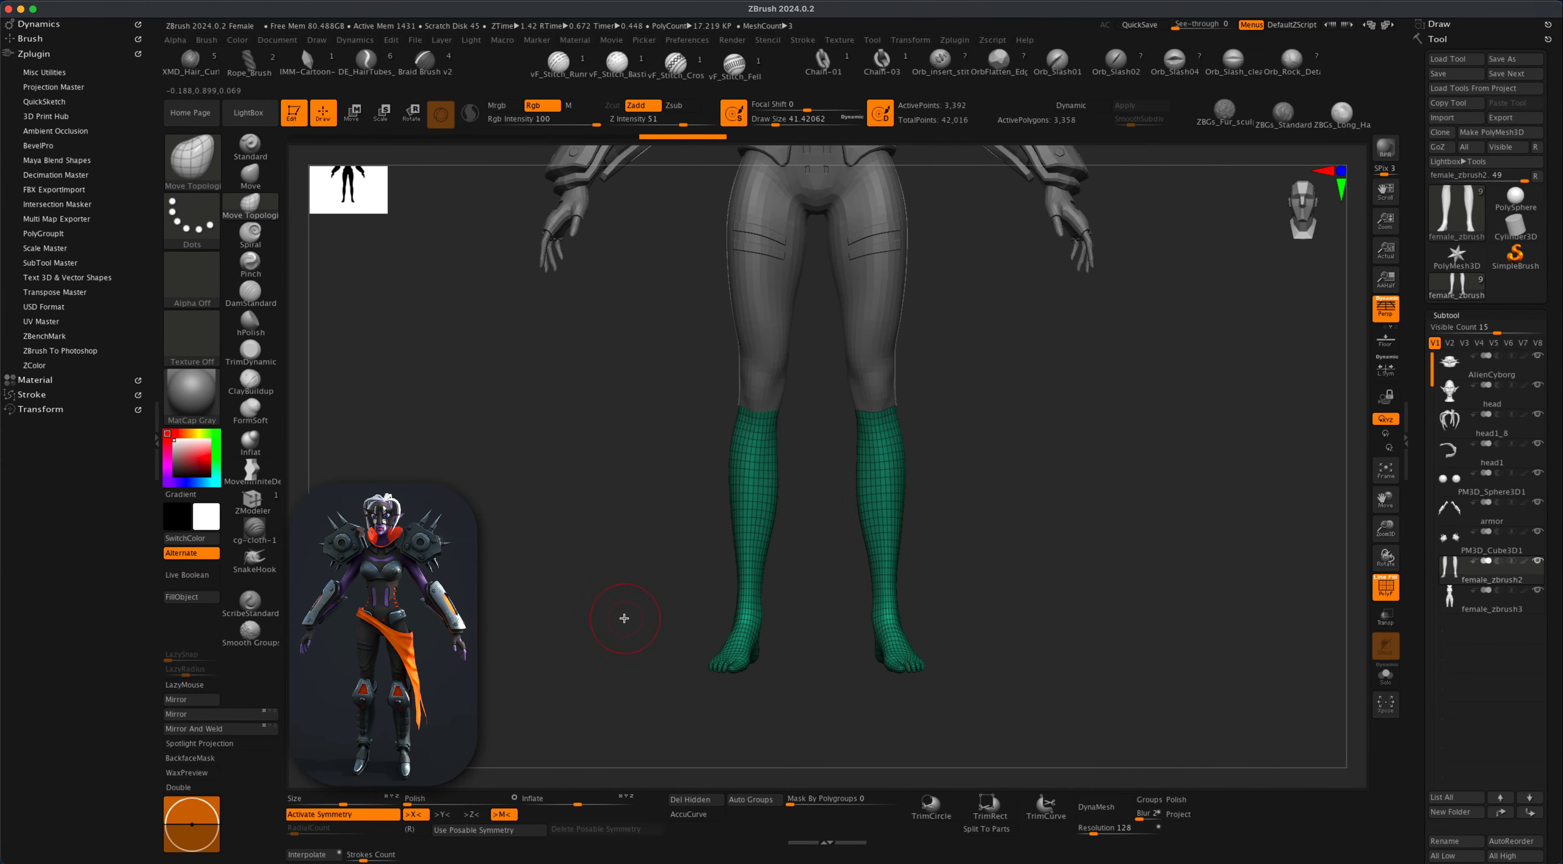
Split the lower legs into separate polygroups with Auto Groups, isolate the character's left leg, and delete the other one.
click(744, 807)
alt+drag(809, 681, 797, 665)
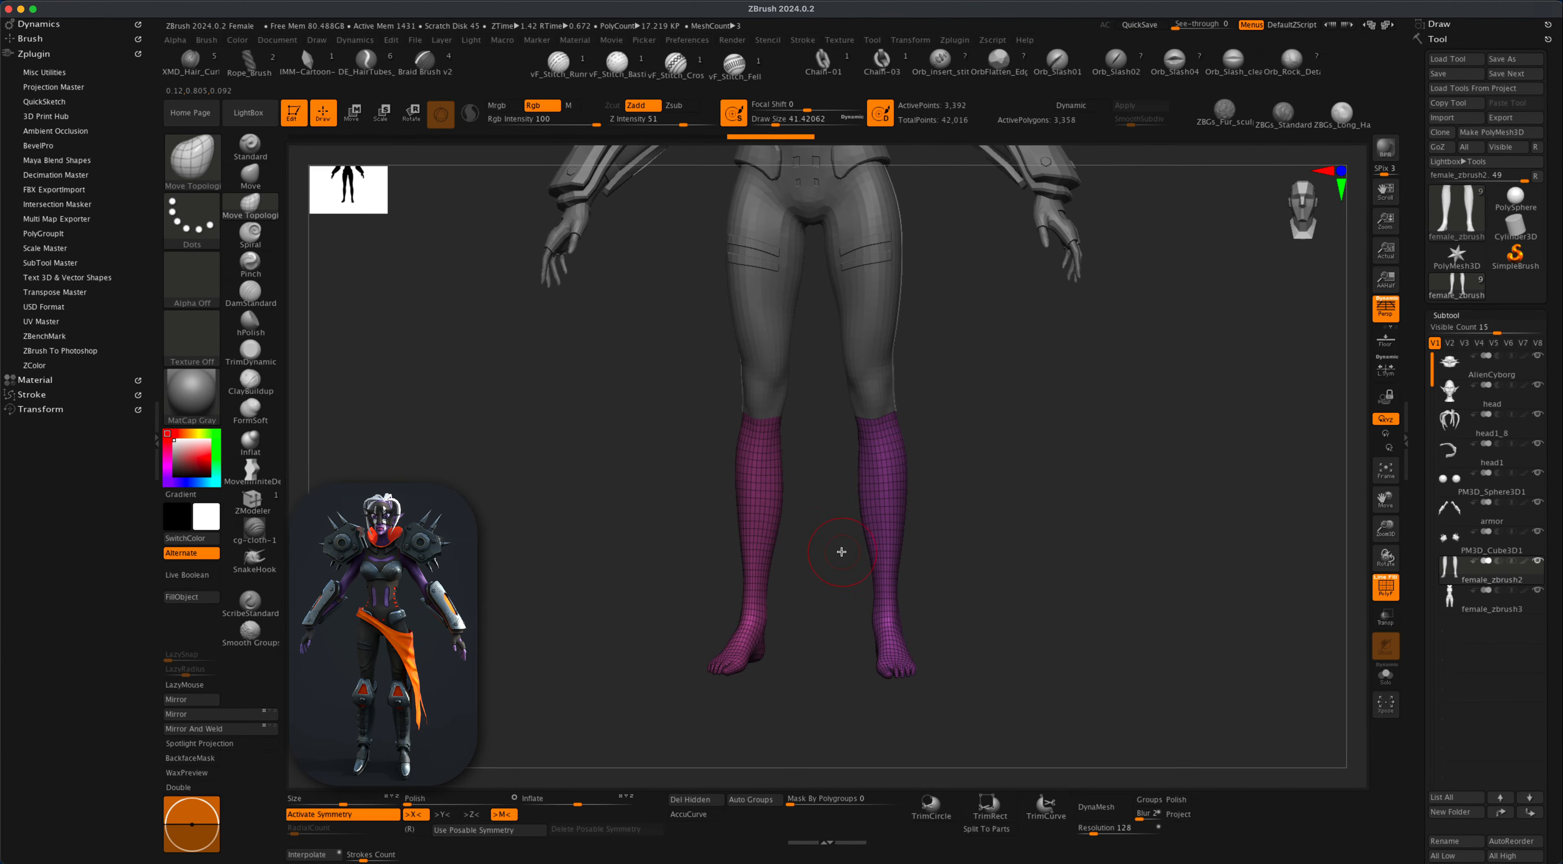
shift+super+click(769, 507)
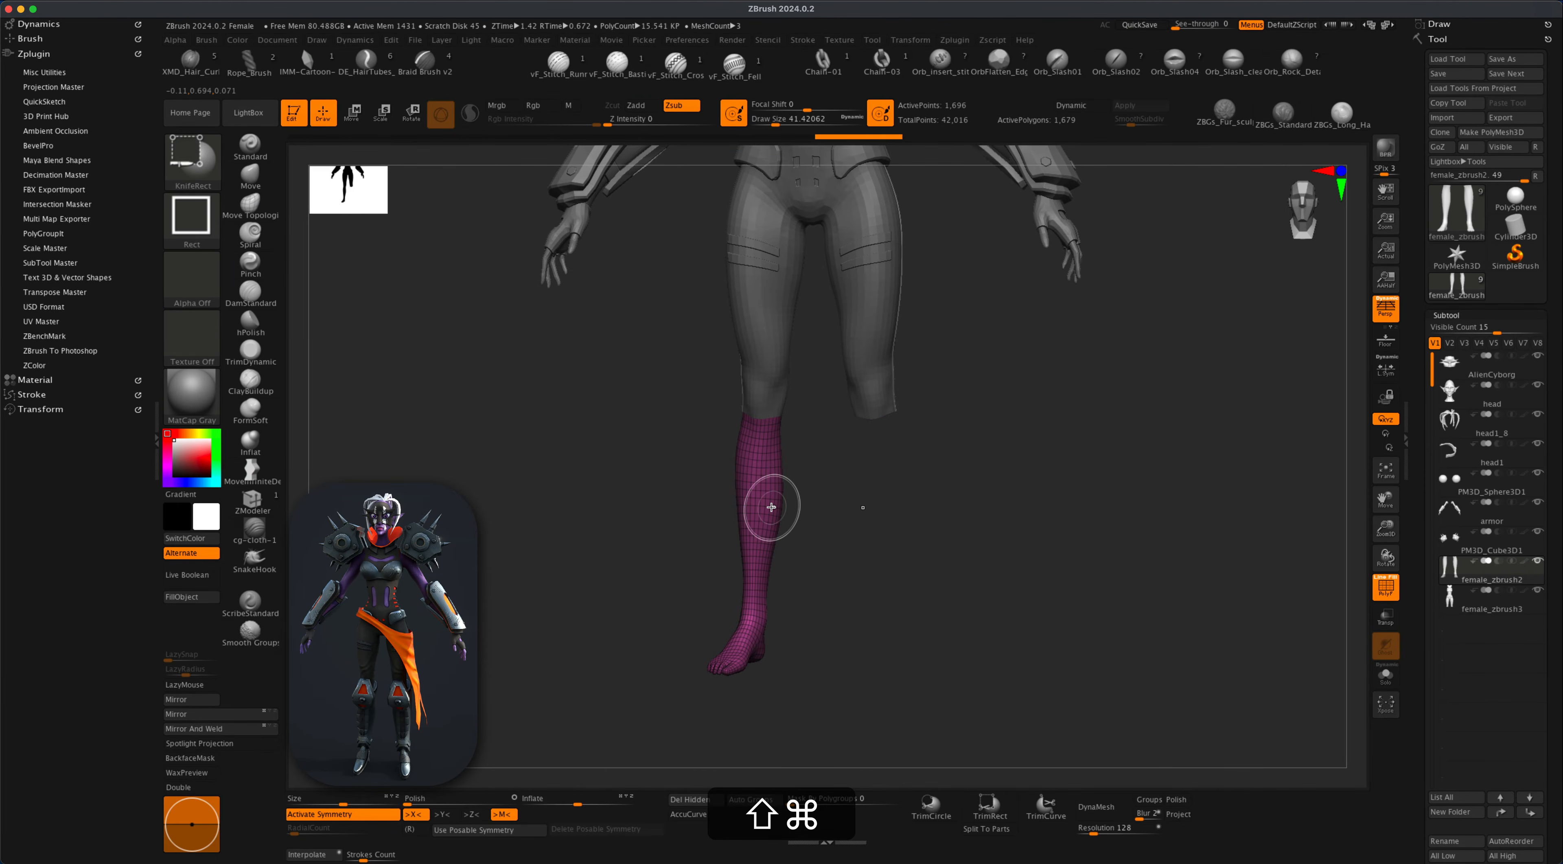
shift+super+click(771, 508)
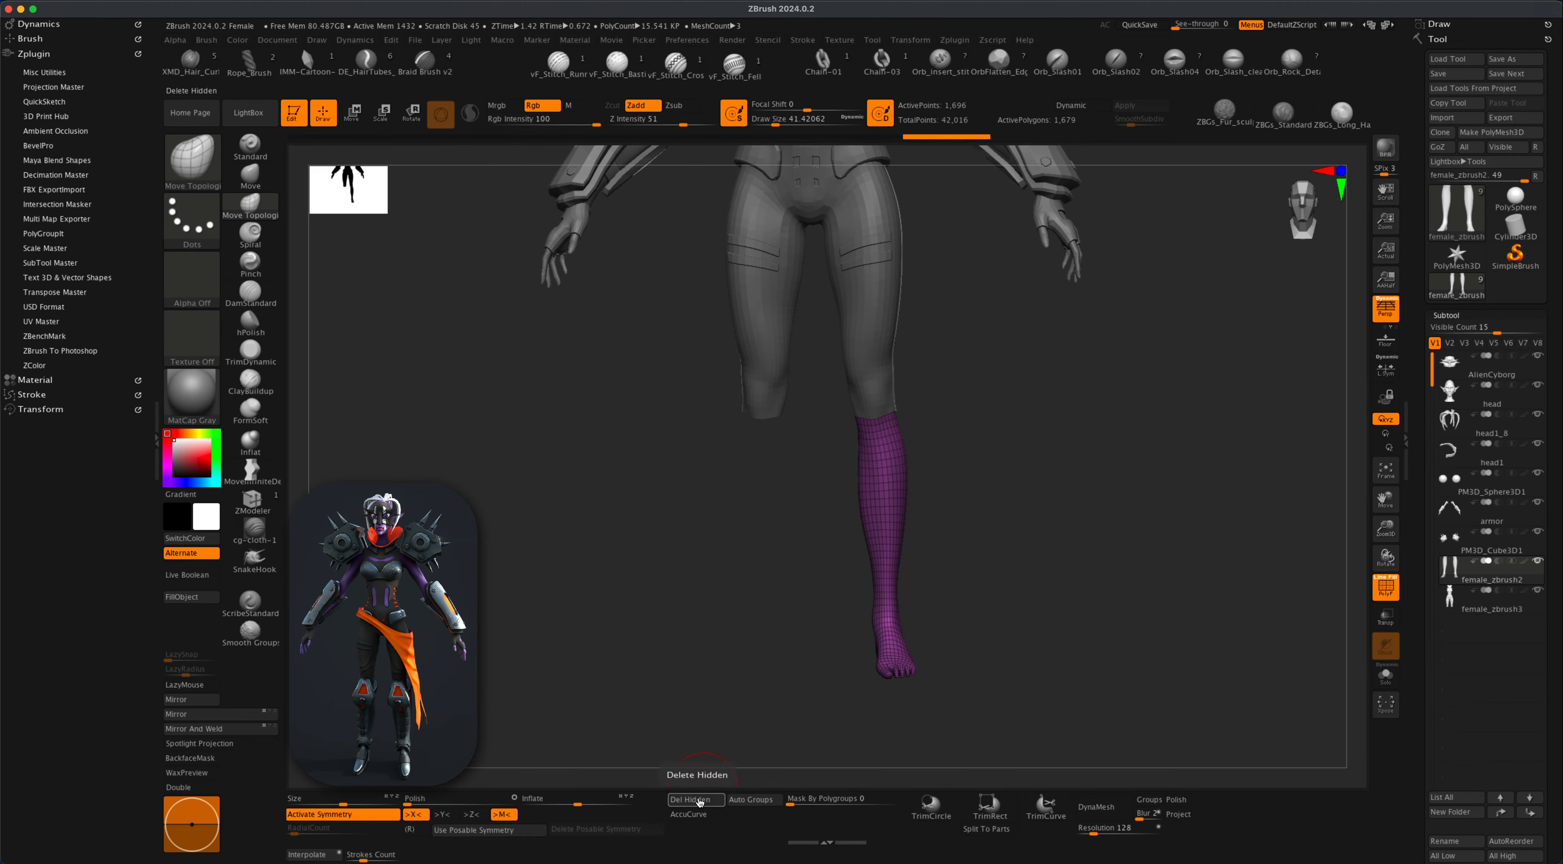
alt+drag(981, 534, 993, 576)
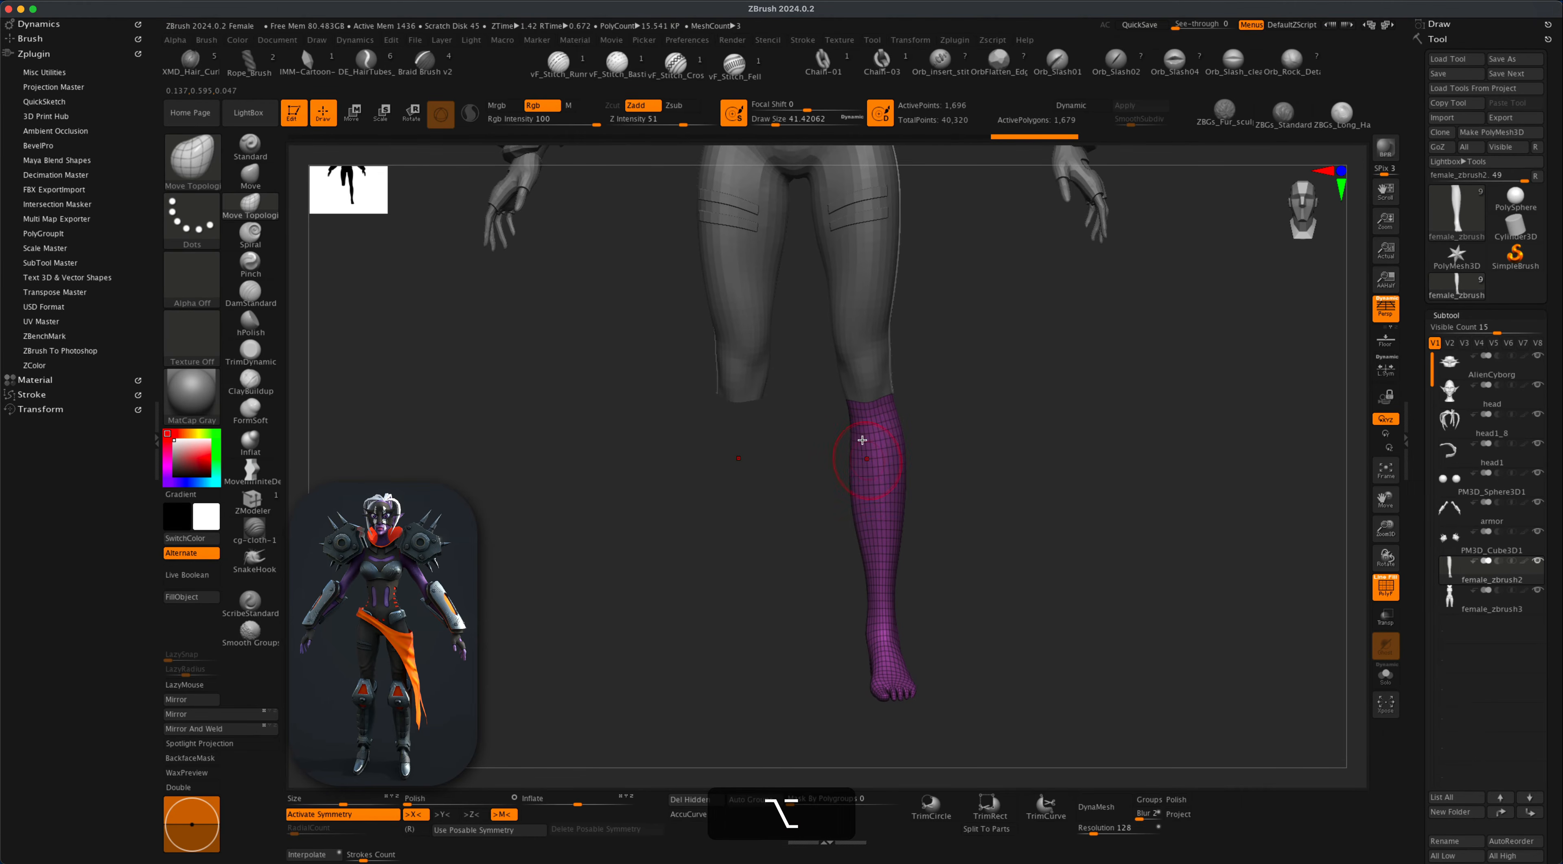
alt+drag(996, 518, 993, 517)
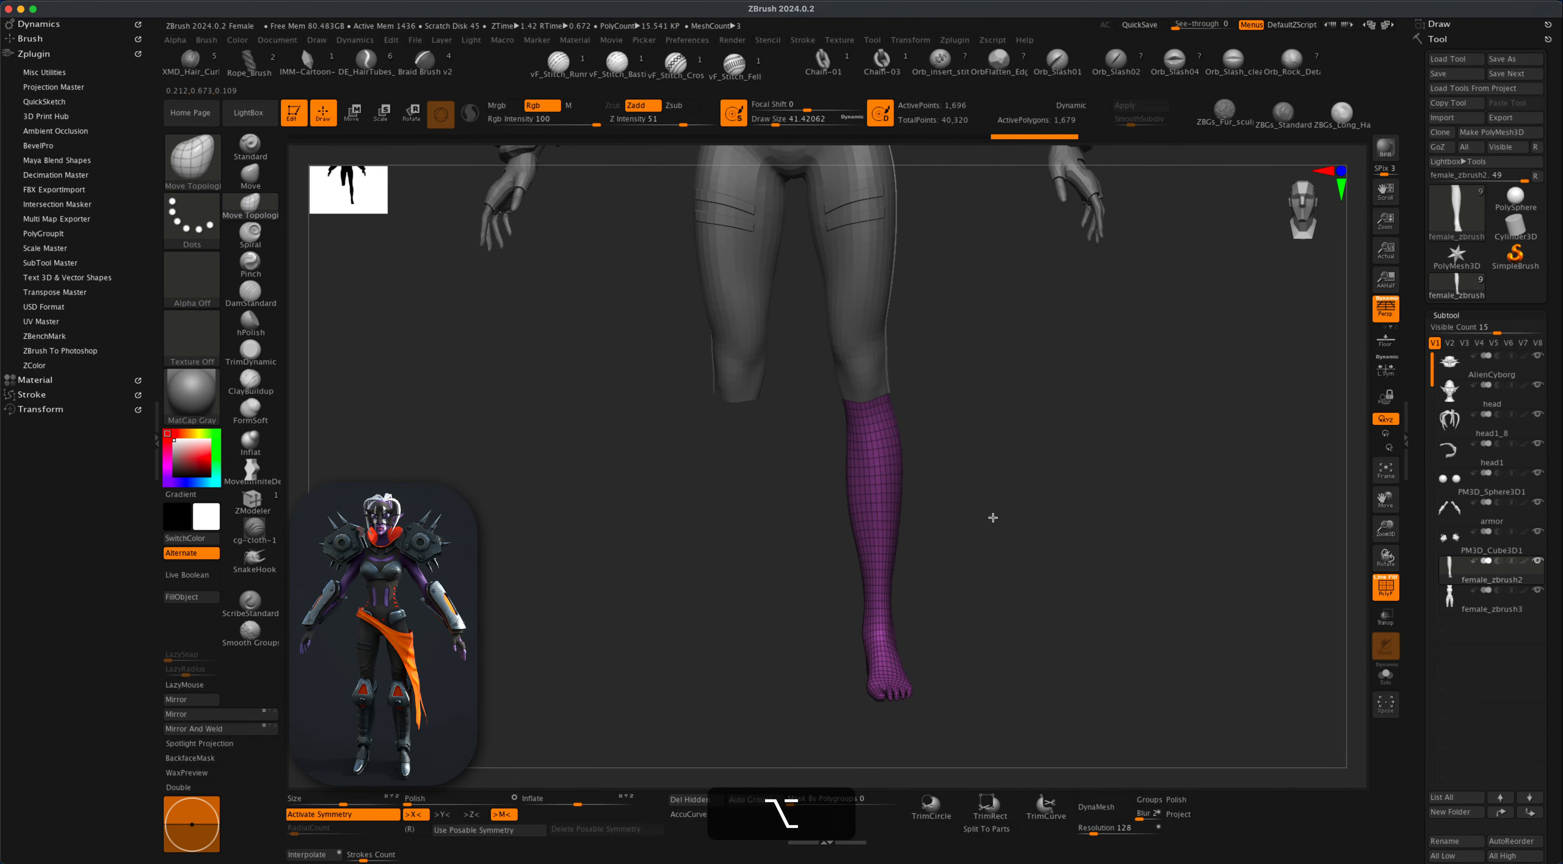
Turn off symmetry and set up a side view of the leg without perspective and with the floor grid shown.
click(349, 815)
alt+drag(1049, 585, 1103, 466)
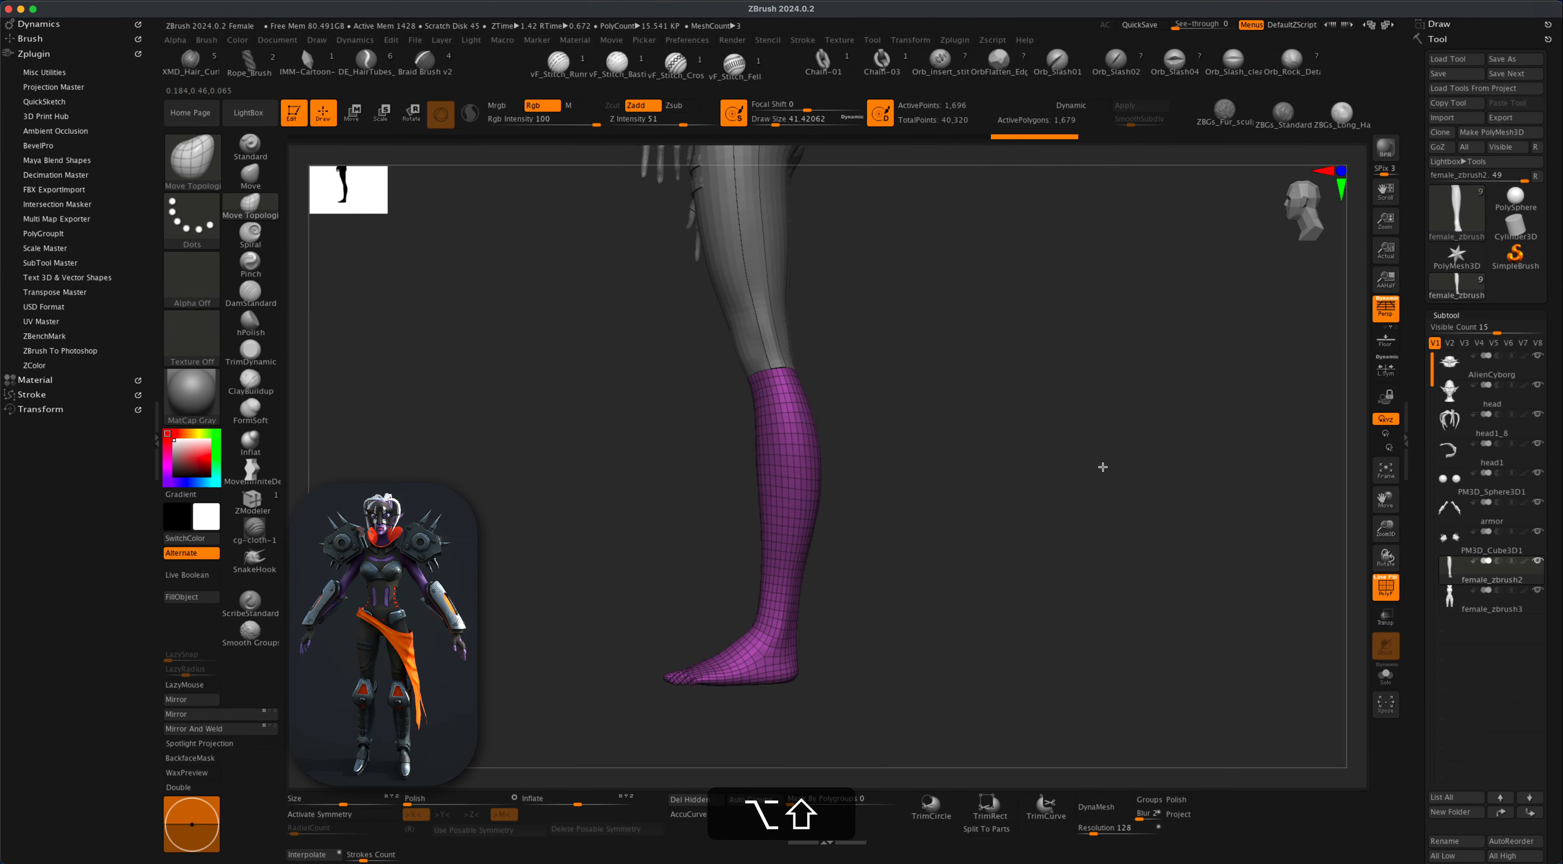
click(1386, 310)
key(alt)
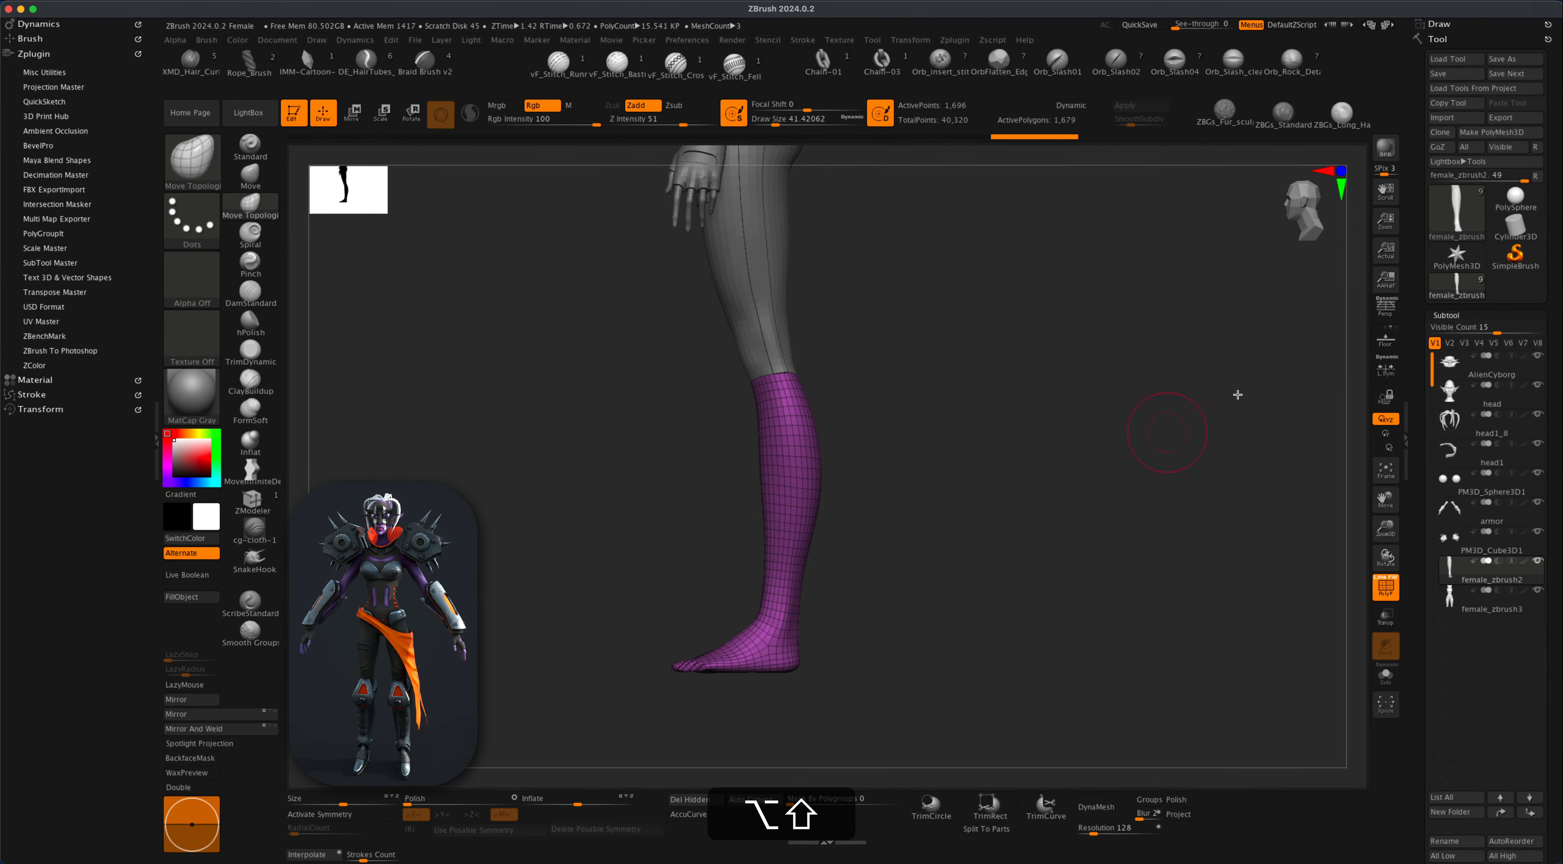
click(1383, 344)
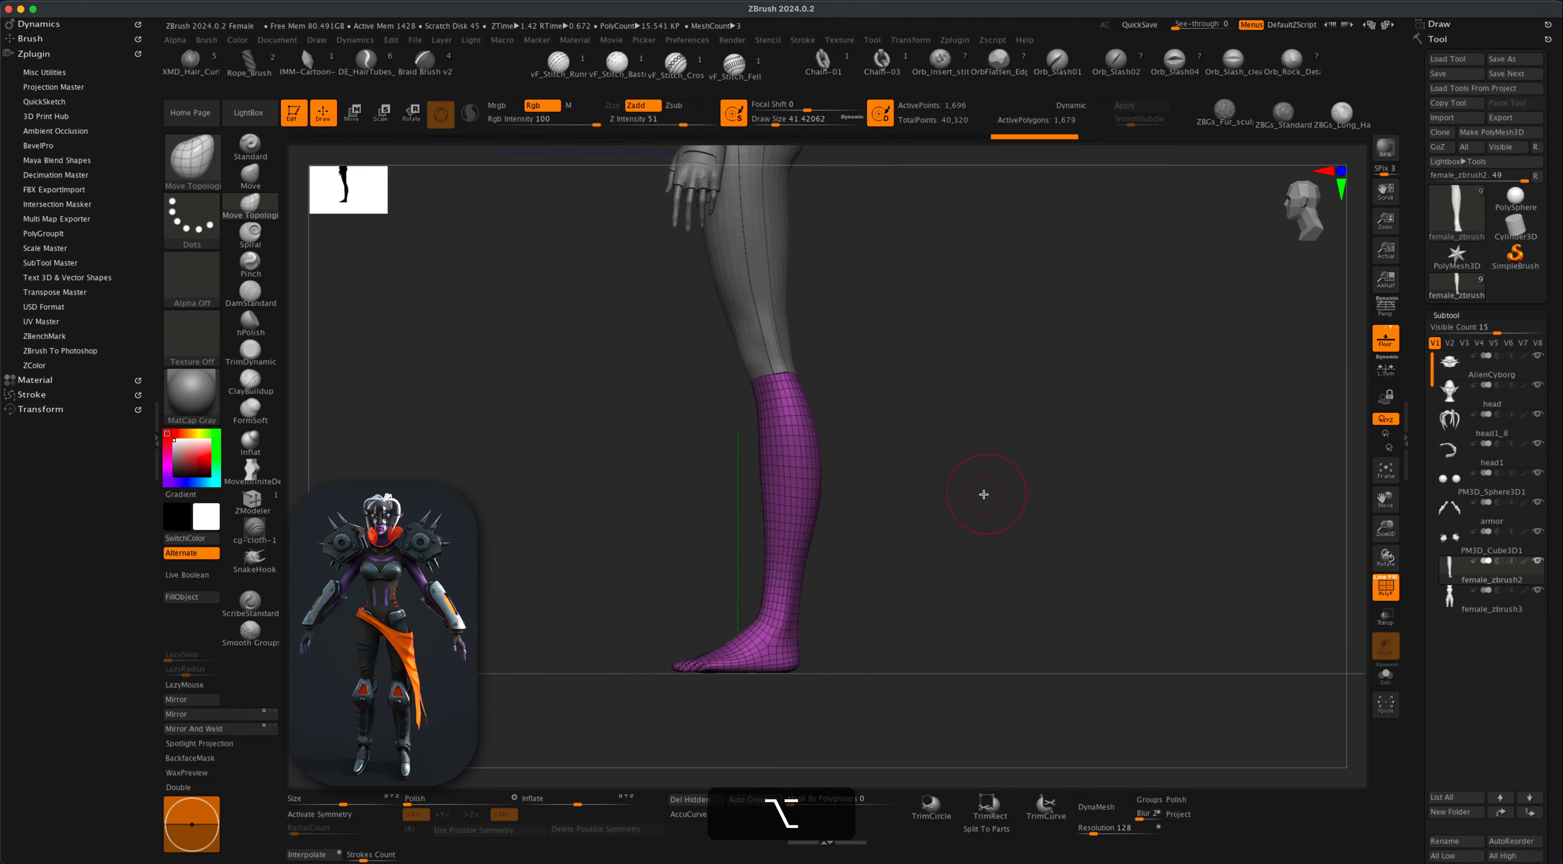
mouse_move(983, 492)
alt+mouse_down()
mouse_move(1033, 498)
mouse_move(956, 547)
mouse_move(925, 533)
alt+mouse_up()
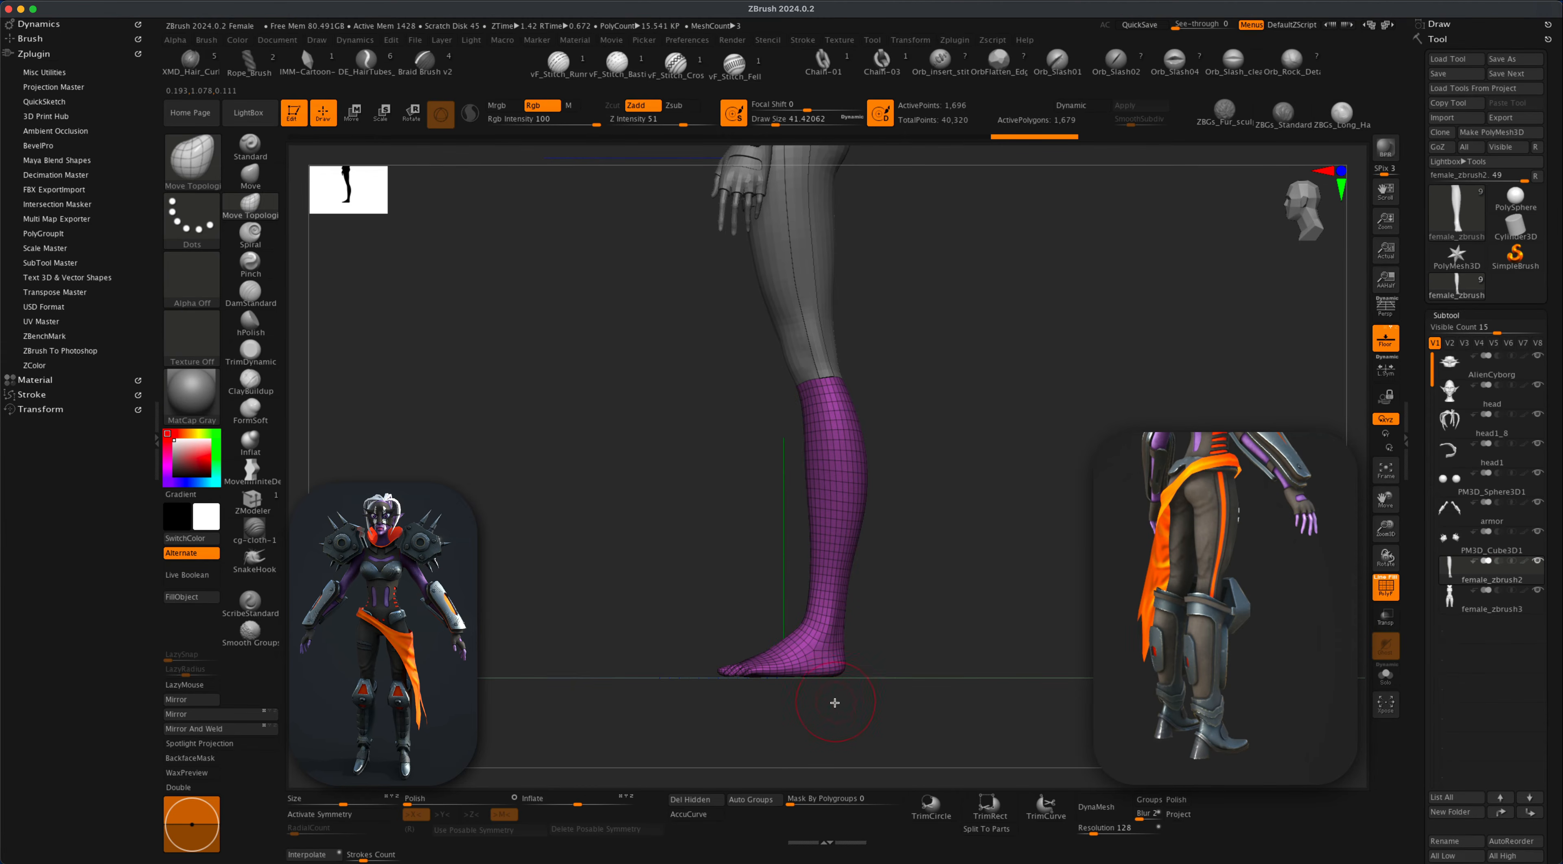
Reshape the foot into a high-heel pose with the Move brush at a draw size of about 116, pulling the toes down.
mouse_move(905, 638)
mouse_down()
mouse_move(945, 643)
mouse_move(901, 642)
mouse_up()
click(250, 175)
key(s)
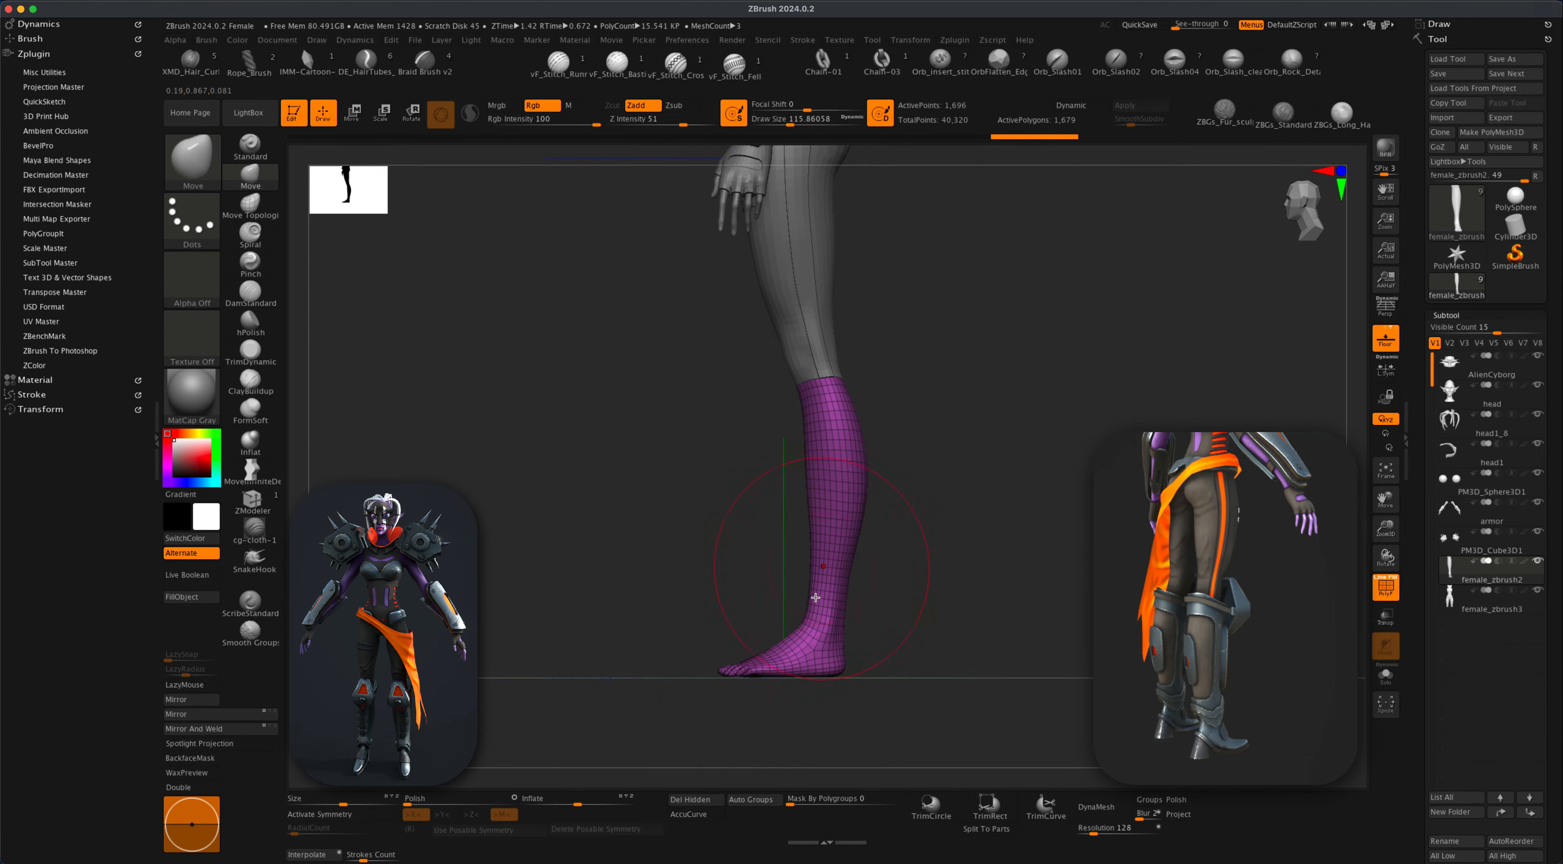
drag(735, 673, 721, 719)
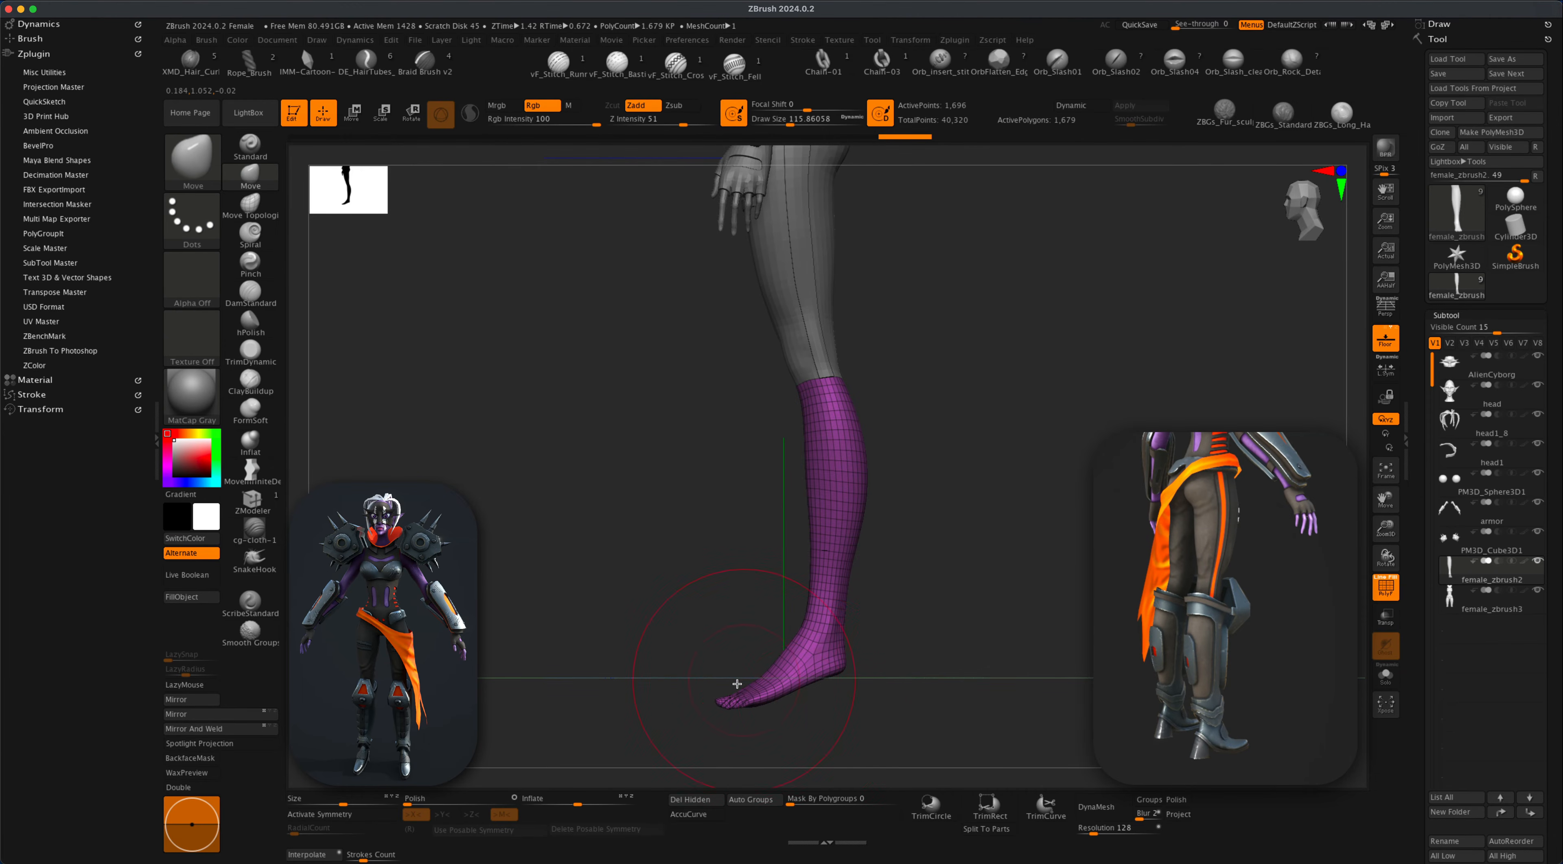
drag(893, 648, 974, 660)
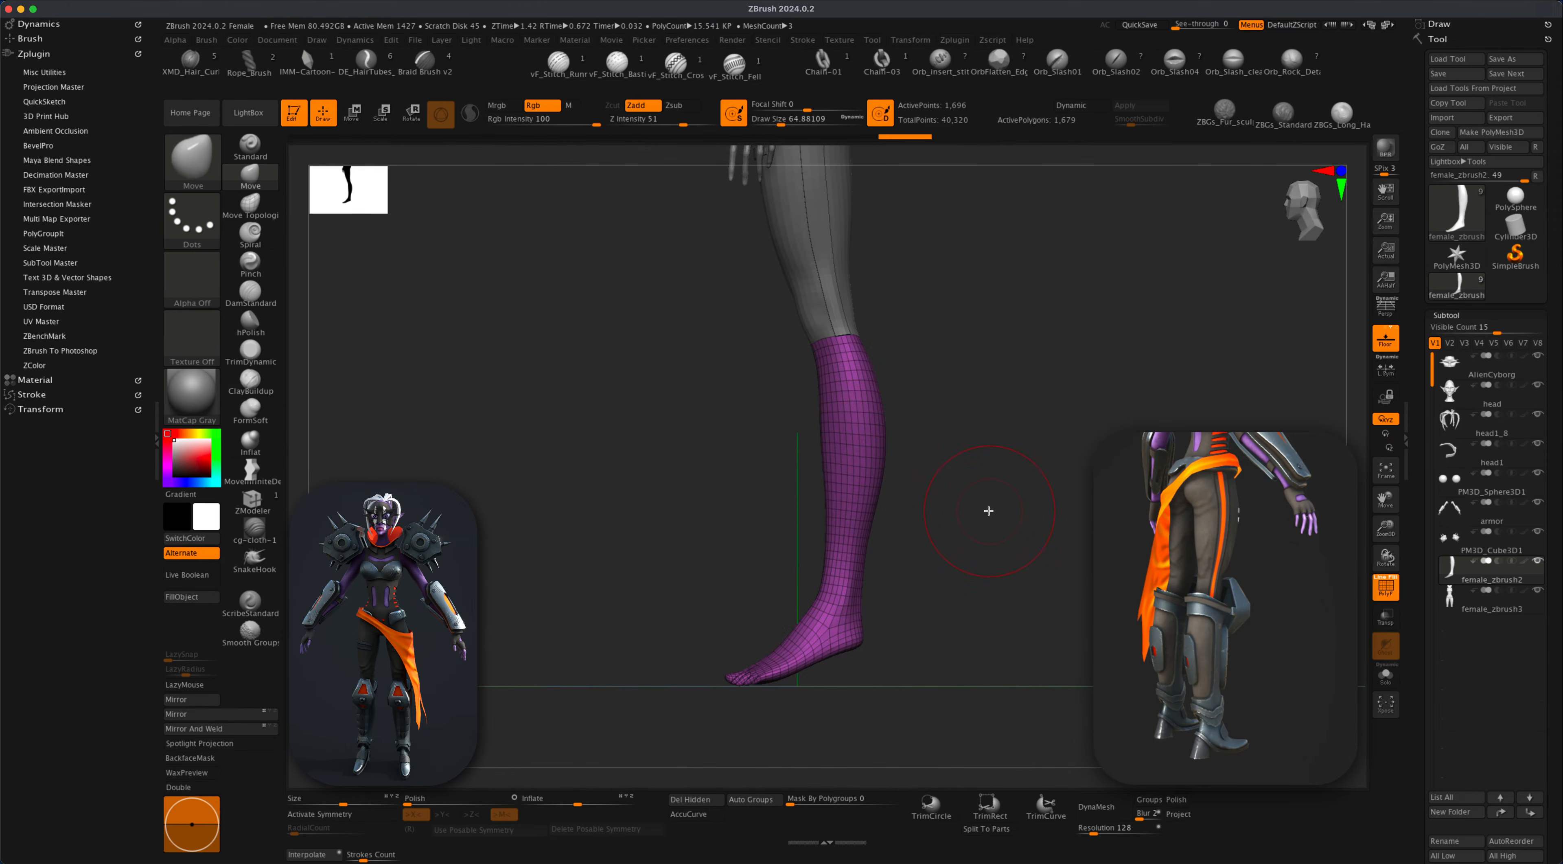
Delete the polyloop across the foot just behind the toes with ZModeler at a draw size of about 14.
mouse_move(987, 510)
alt+mouse_down()
mouse_move(1026, 552)
mouse_move(994, 568)
mouse_move(1002, 598)
mouse_move(1015, 593)
mouse_move(988, 583)
mouse_move(984, 478)
mouse_move(991, 614)
mouse_move(1041, 531)
mouse_move(1012, 582)
mouse_move(1015, 536)
mouse_move(1002, 534)
alt+mouse_up()
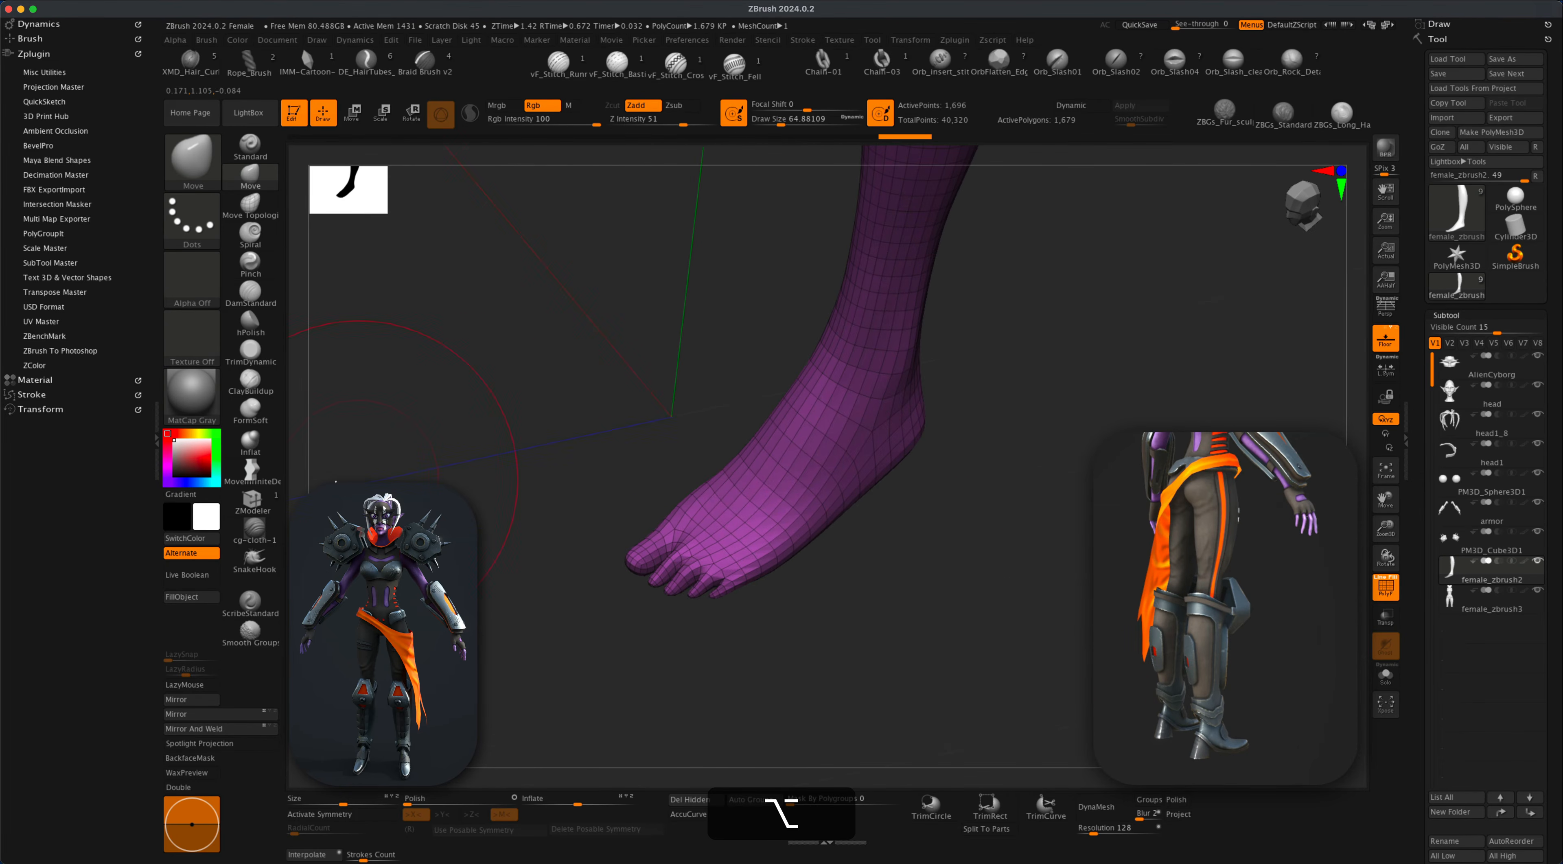
click(240, 504)
key(s)
mouse_move(512, 511)
mouse_down()
mouse_move(481, 511)
mouse_move(535, 498)
mouse_move(565, 513)
mouse_up()
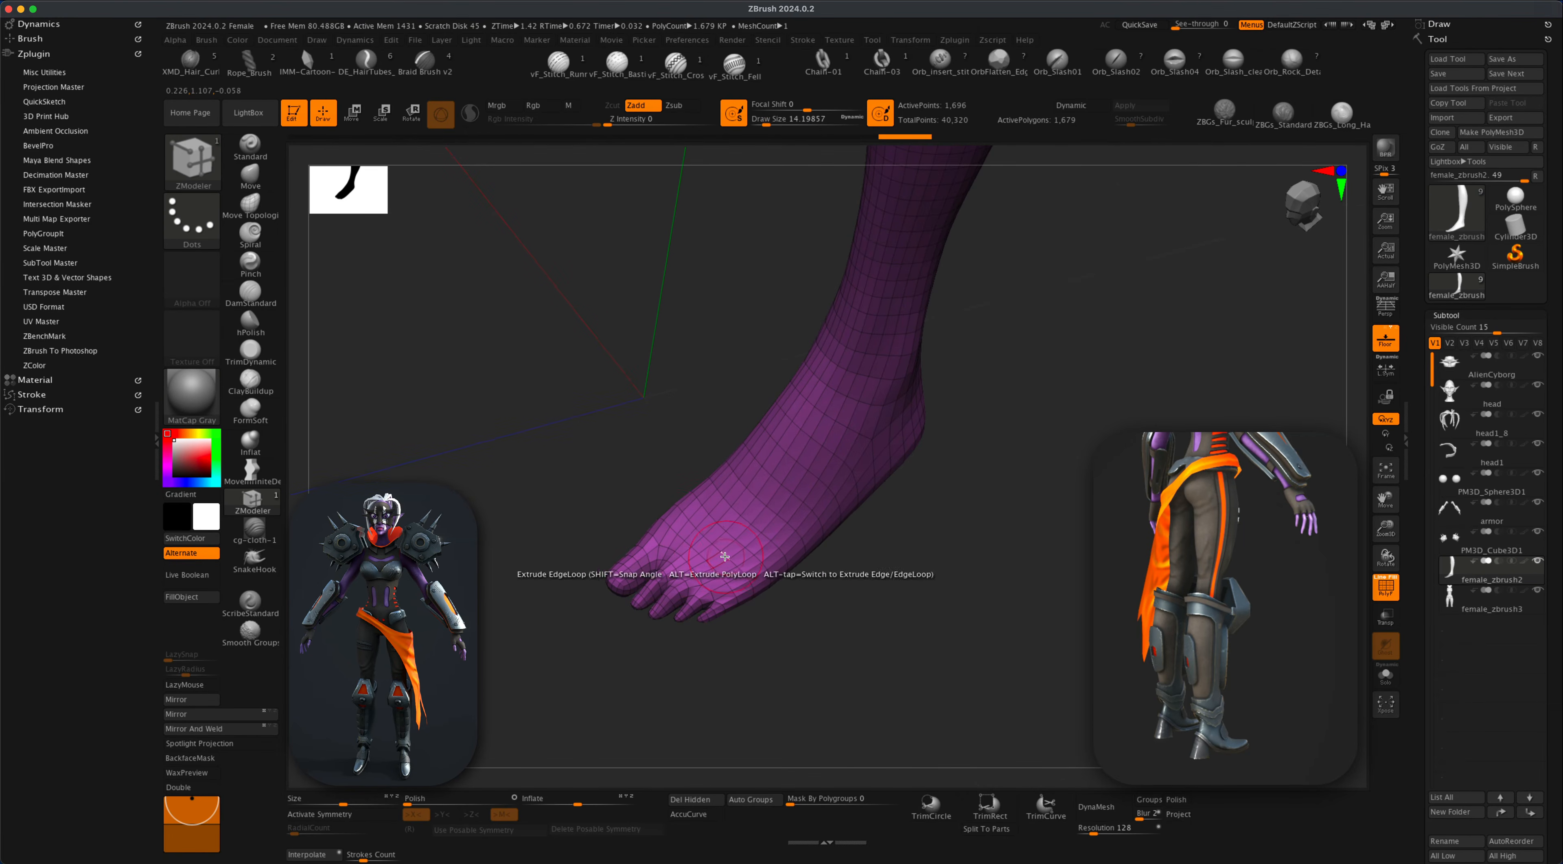
mouse_move(838, 584)
alt+mouse_down()
mouse_move(844, 604)
mouse_move(856, 584)
alt+mouse_up()
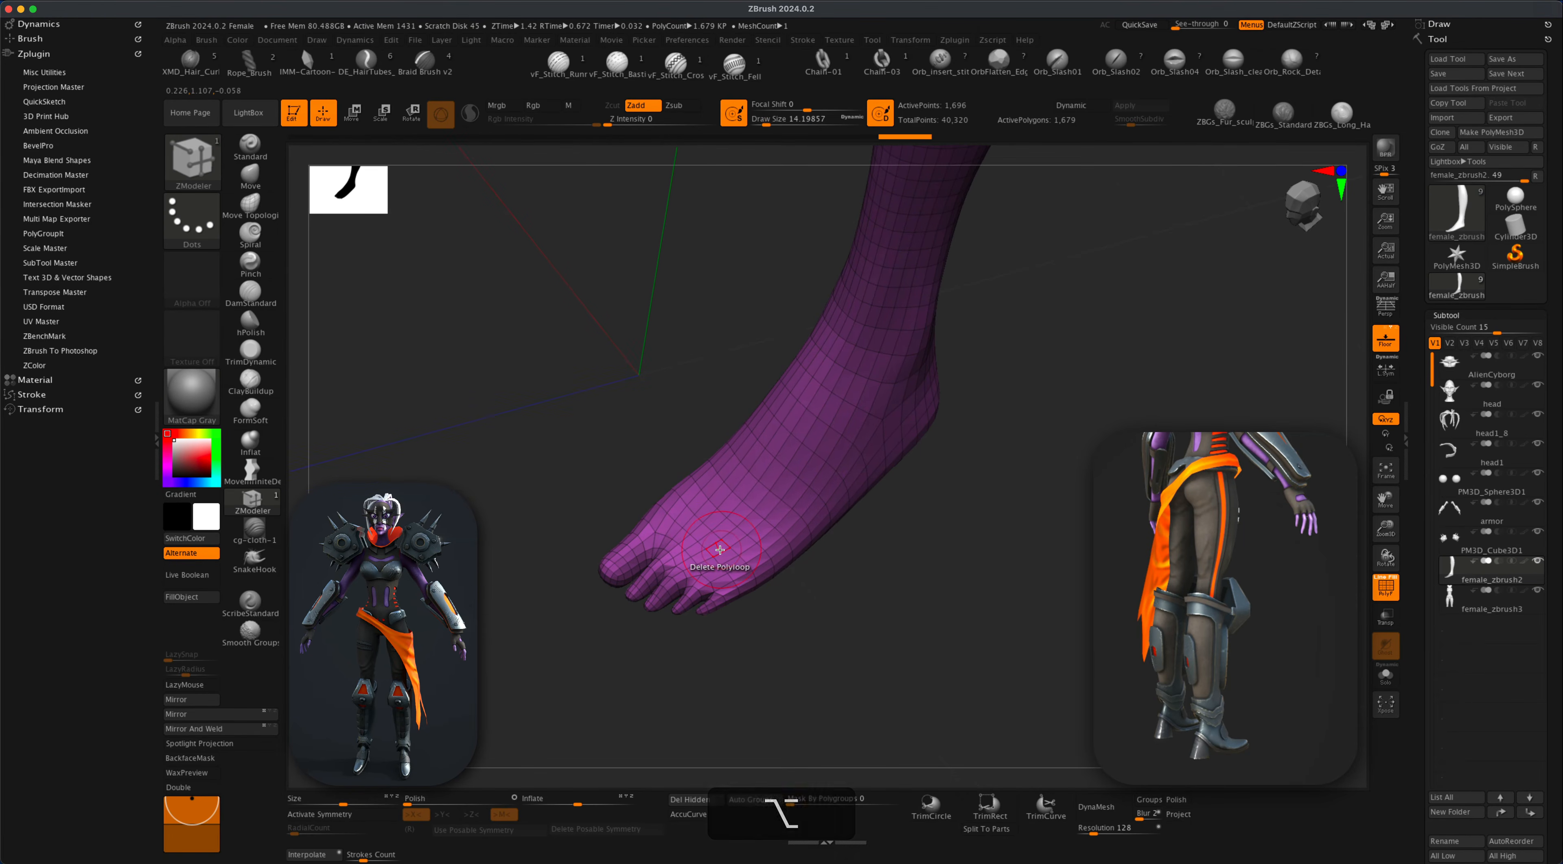
key(space)
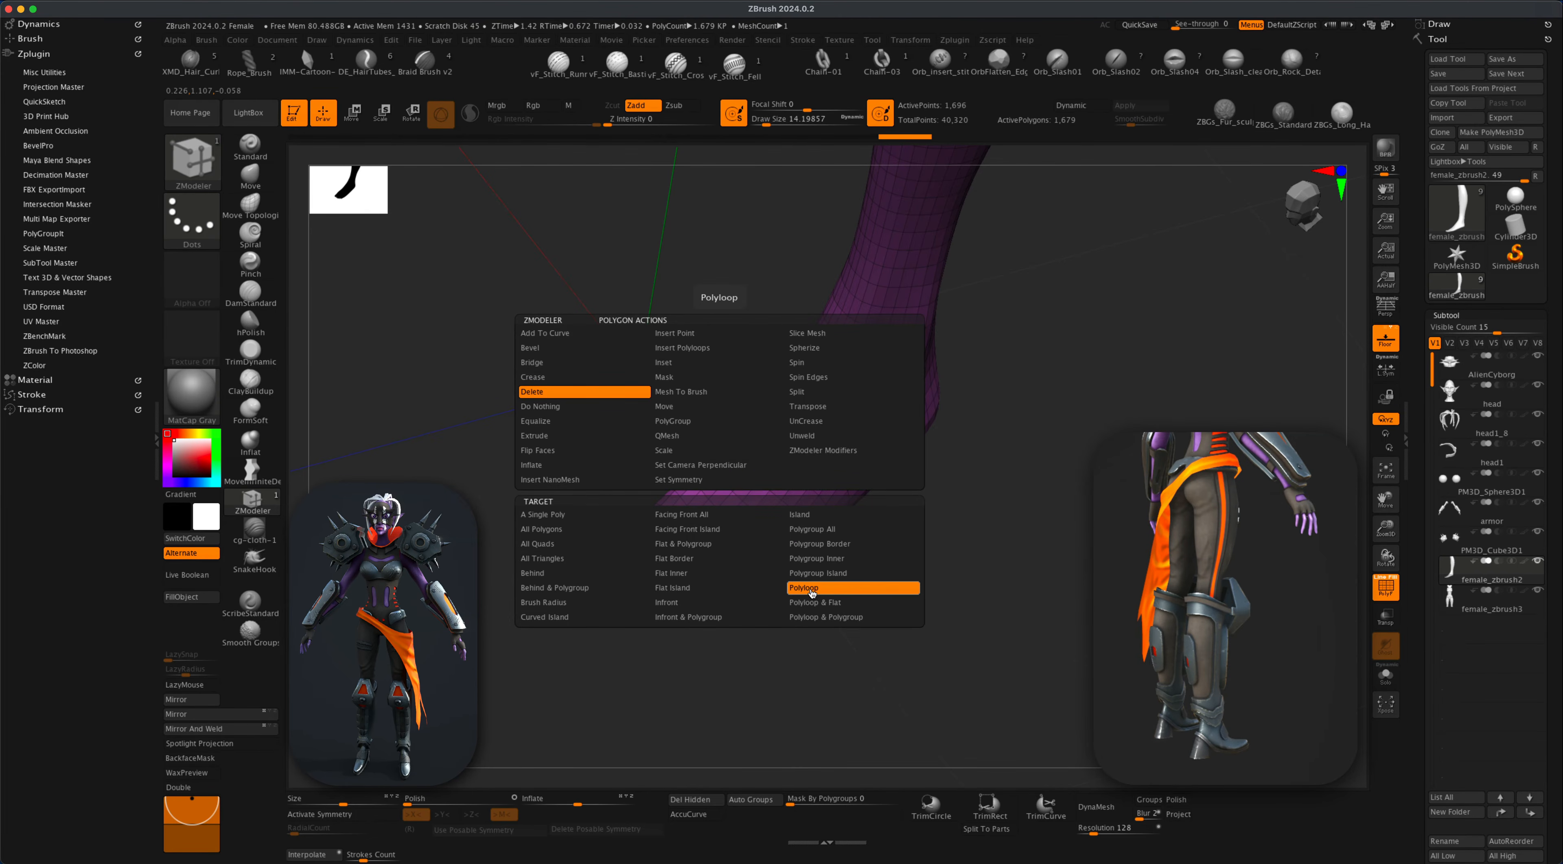
click(834, 589)
alt+drag(973, 621, 1001, 579)
click(709, 564)
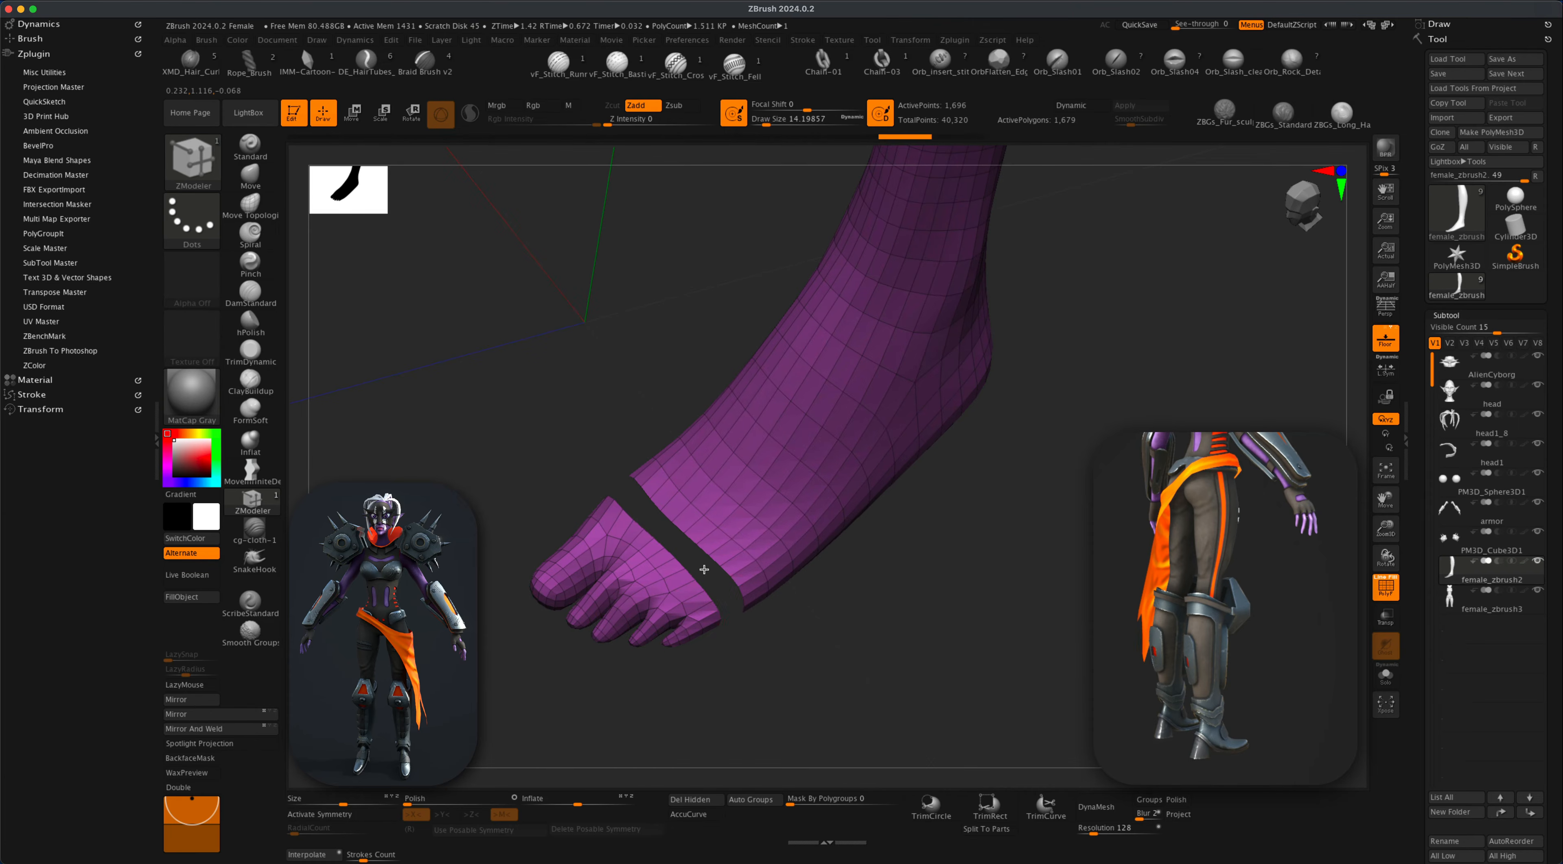
Delete the detached toe section of the foot mesh with ZModeler and enable double-sided display.
key(space)
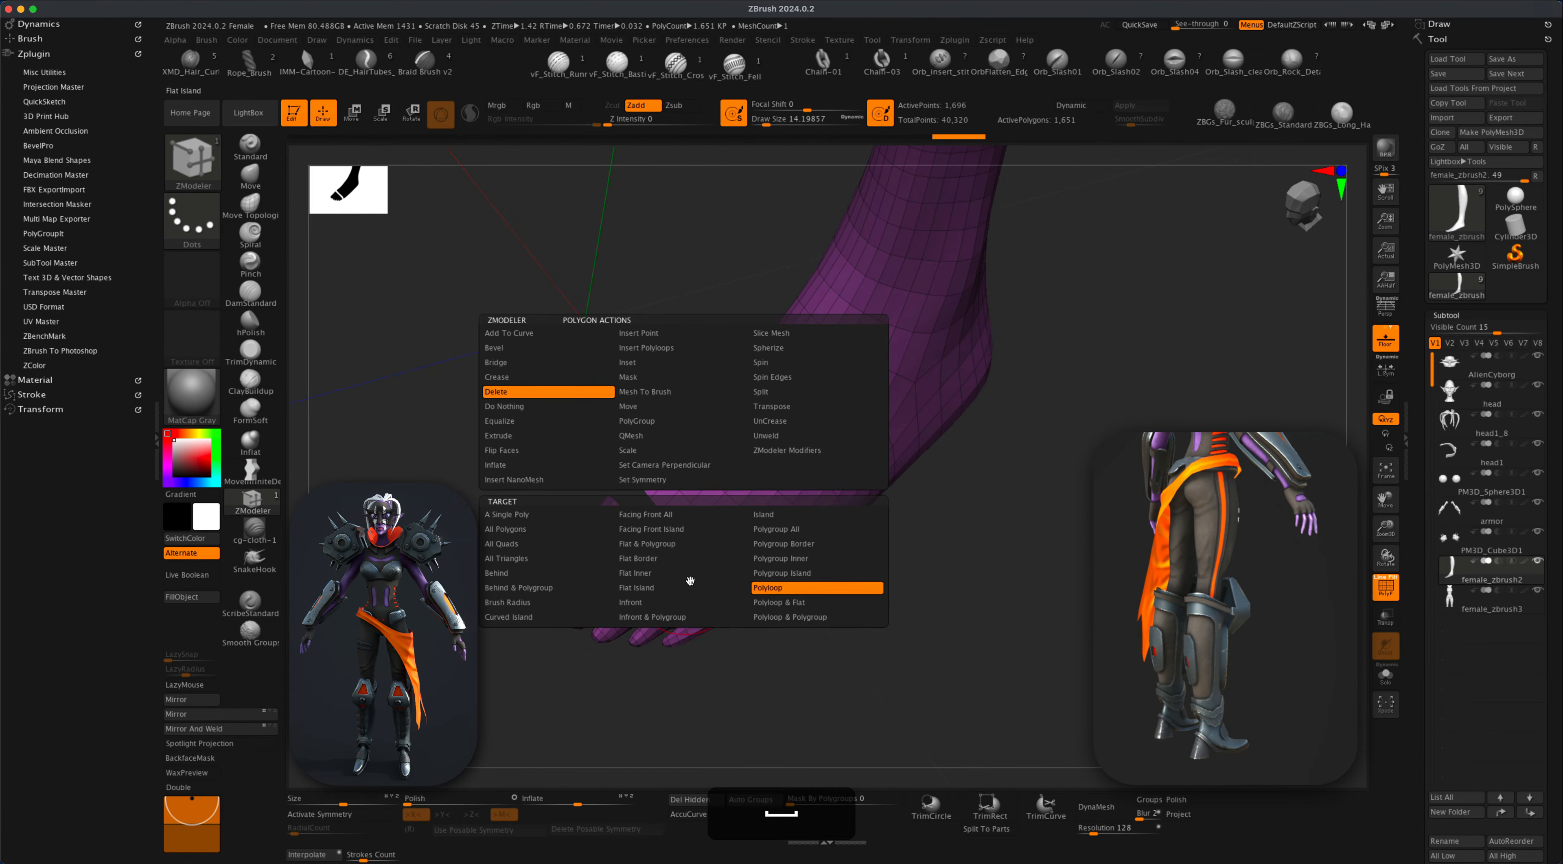
click(703, 611)
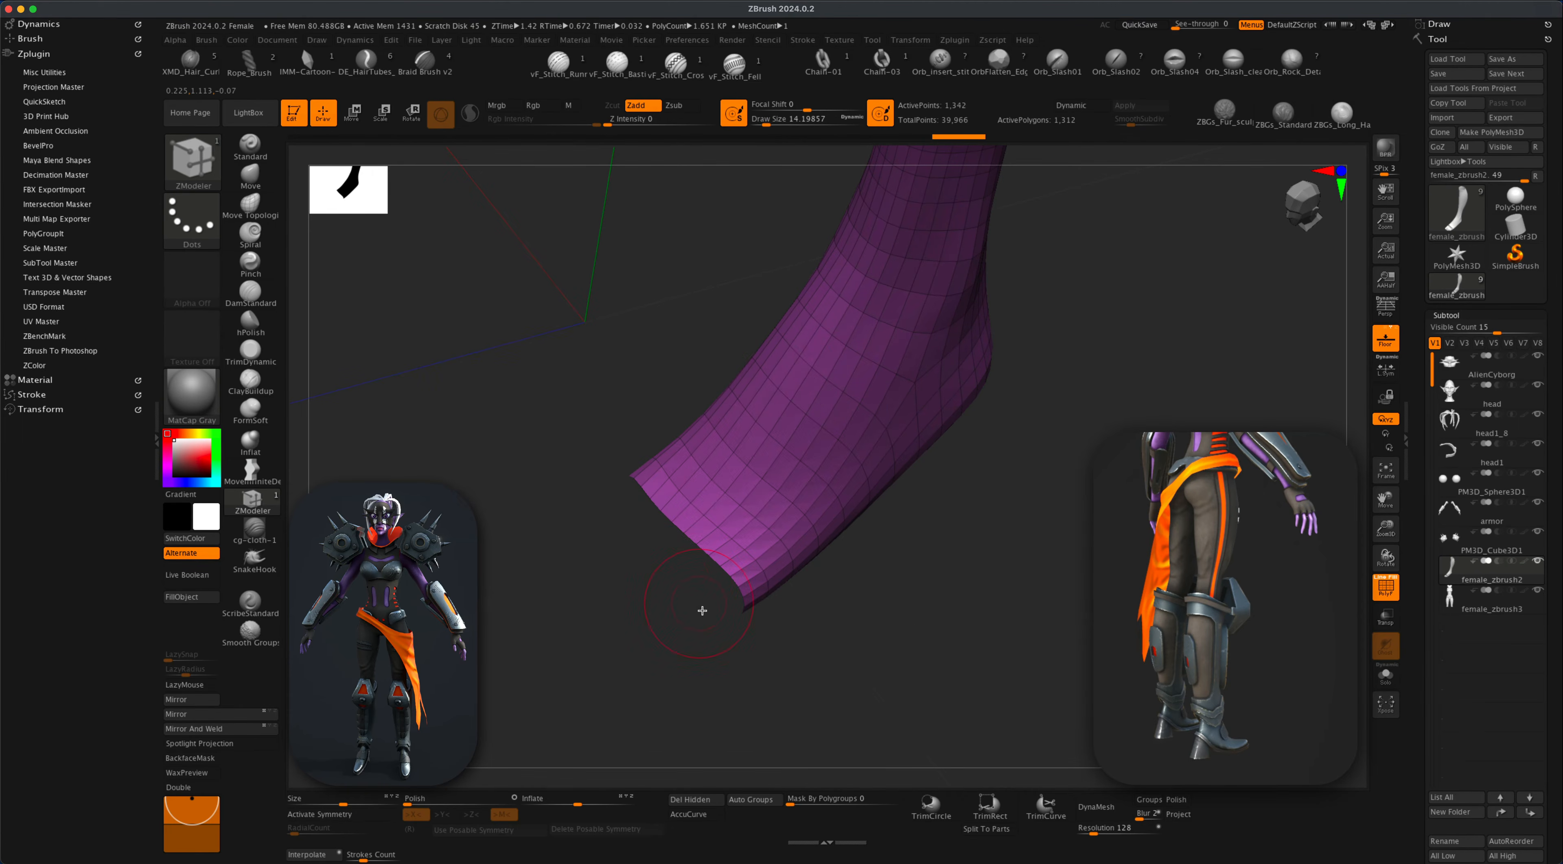
alt+drag(801, 666, 855, 669)
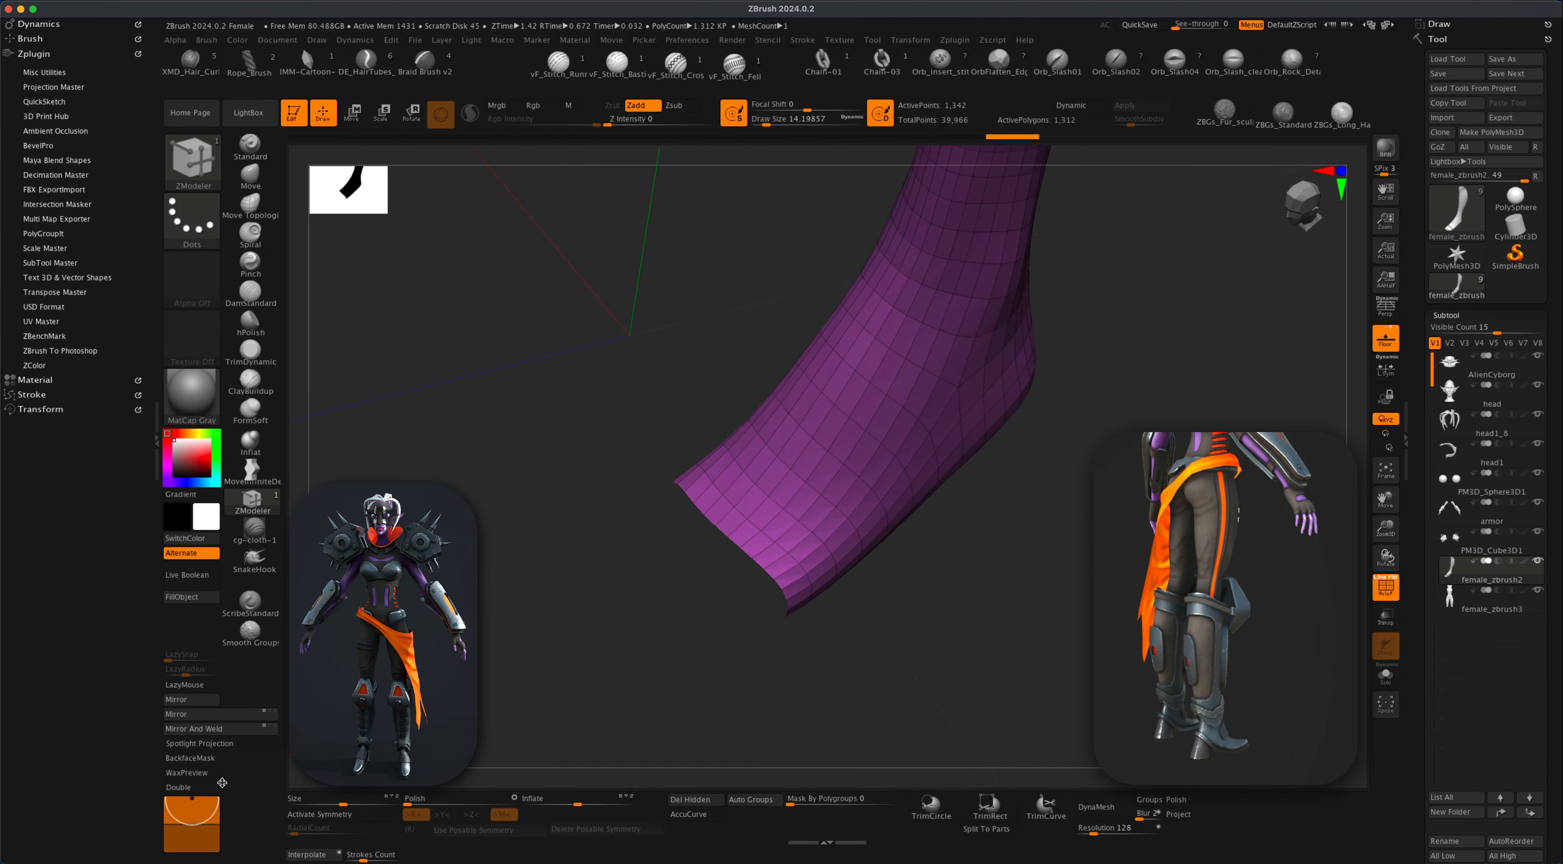
drag(576, 659, 621, 648)
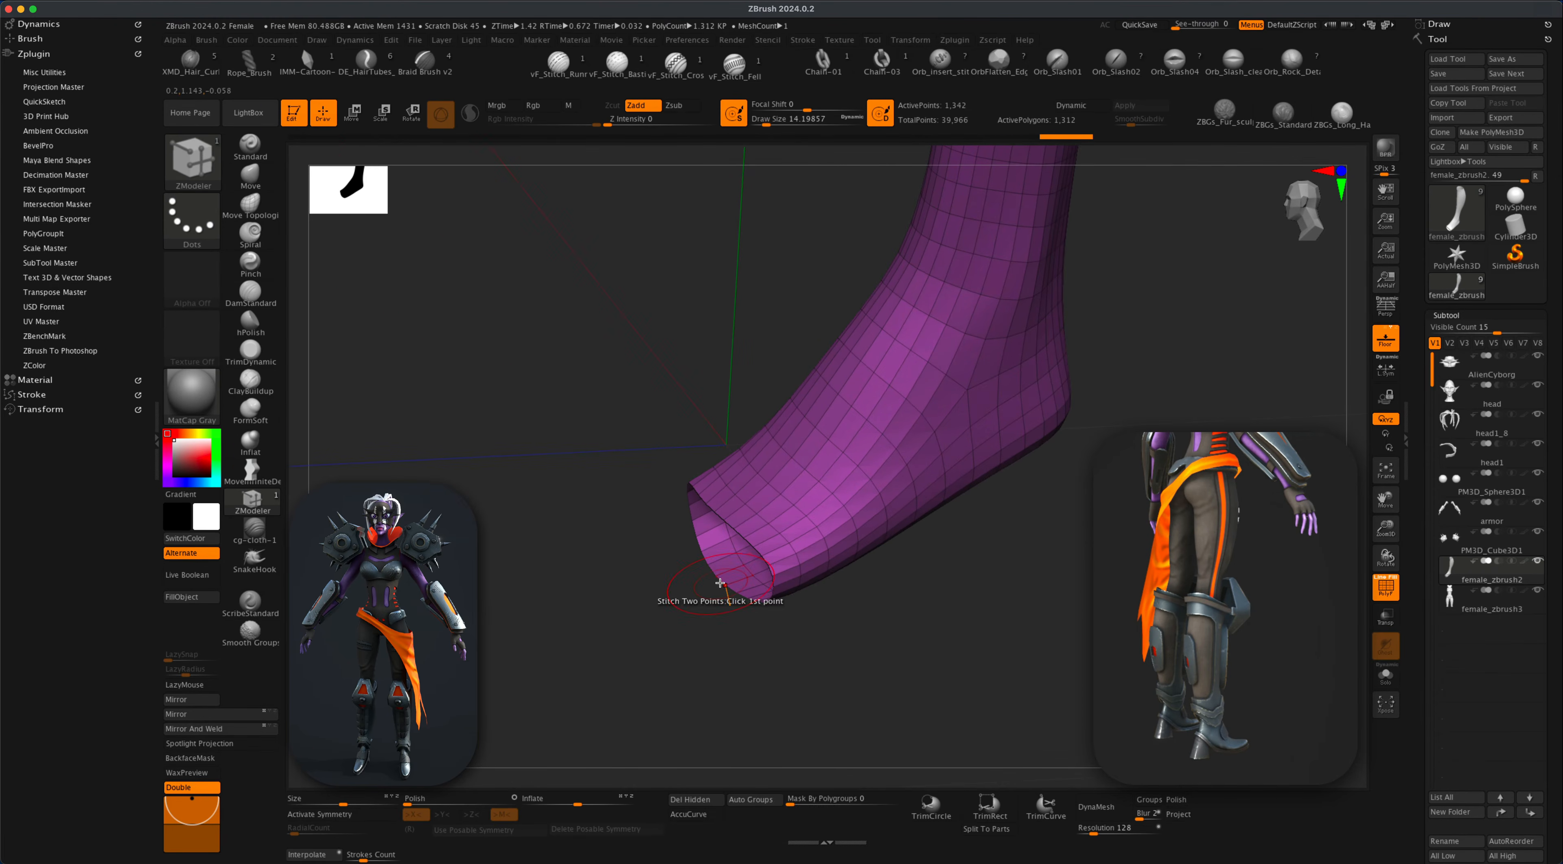
Close the open toe end of the foot with ZModeler's Close edge action using the Concave Hole target.
key(space)
key(space)
click(599, 495)
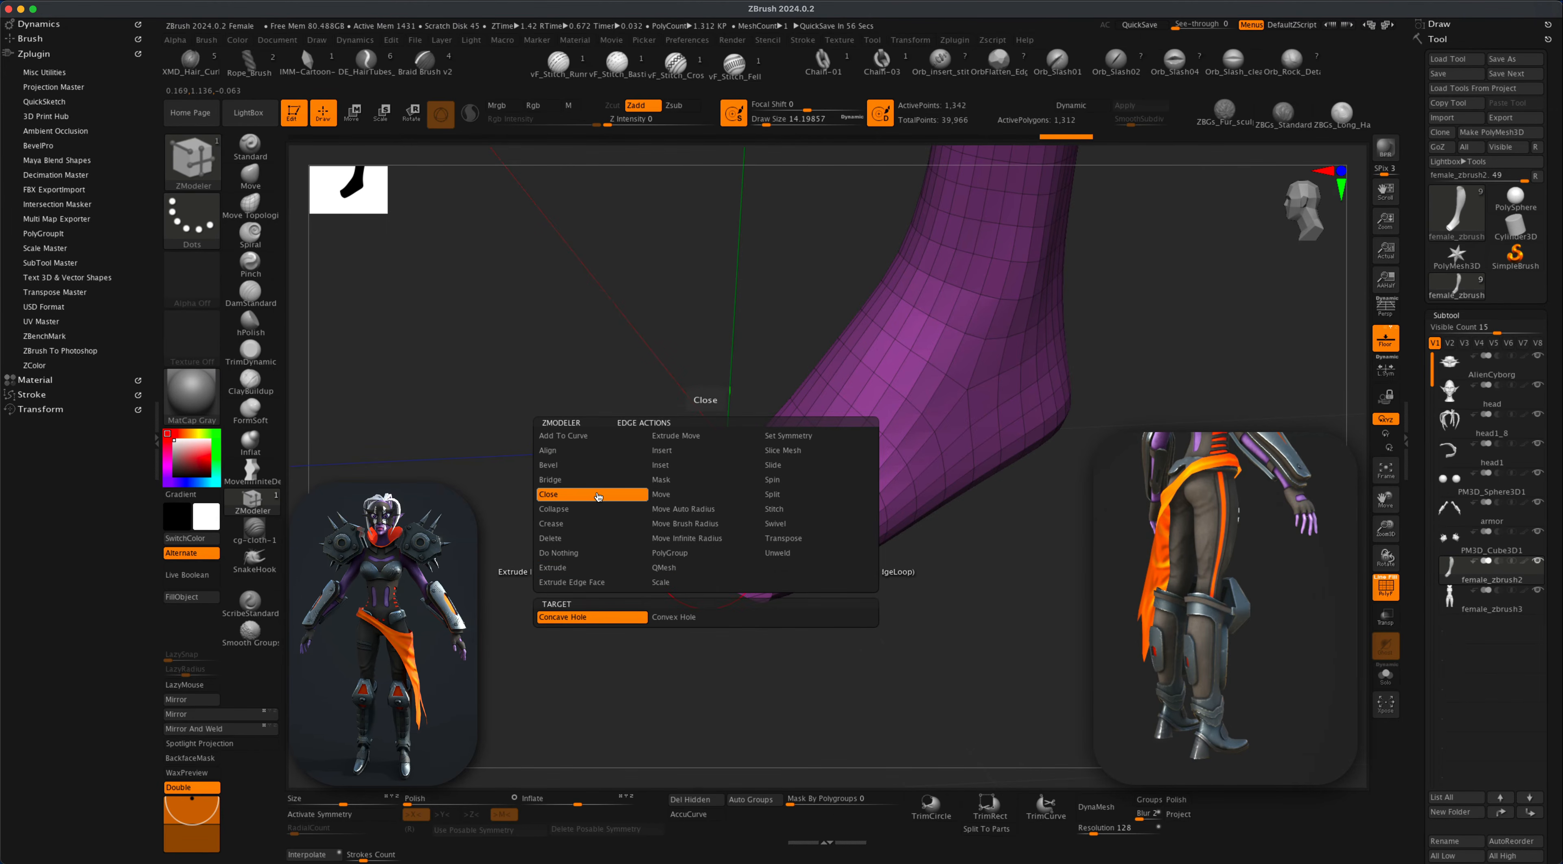
click(593, 617)
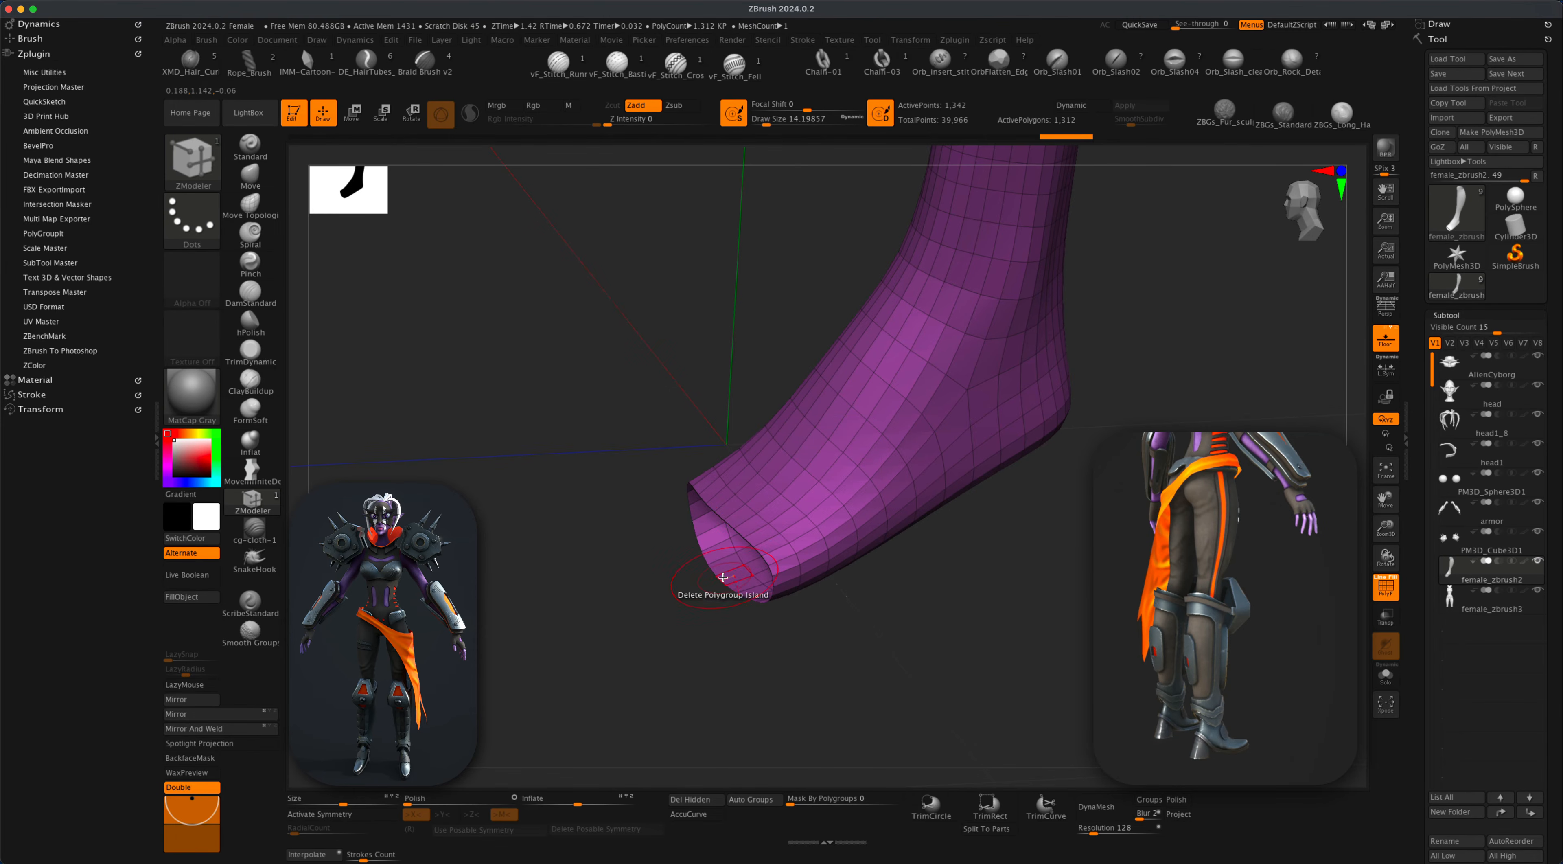
click(719, 581)
Push the capped toe end outward into a rounded tip with the Move brush at a draw size of about 22.
drag(704, 618, 517, 489)
key(s)
key(shift)
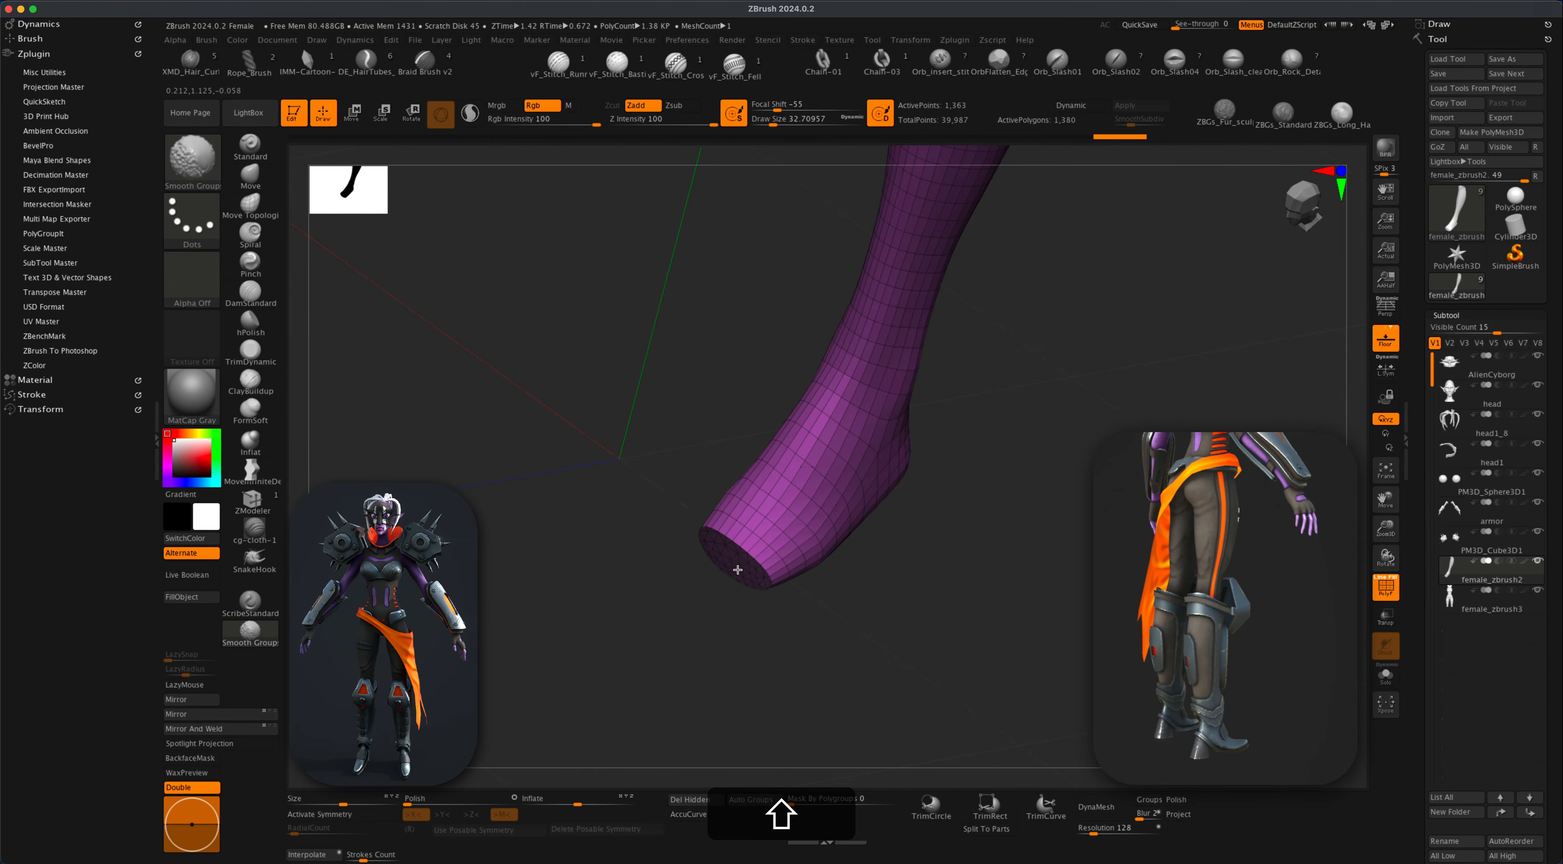
click(251, 181)
key(s)
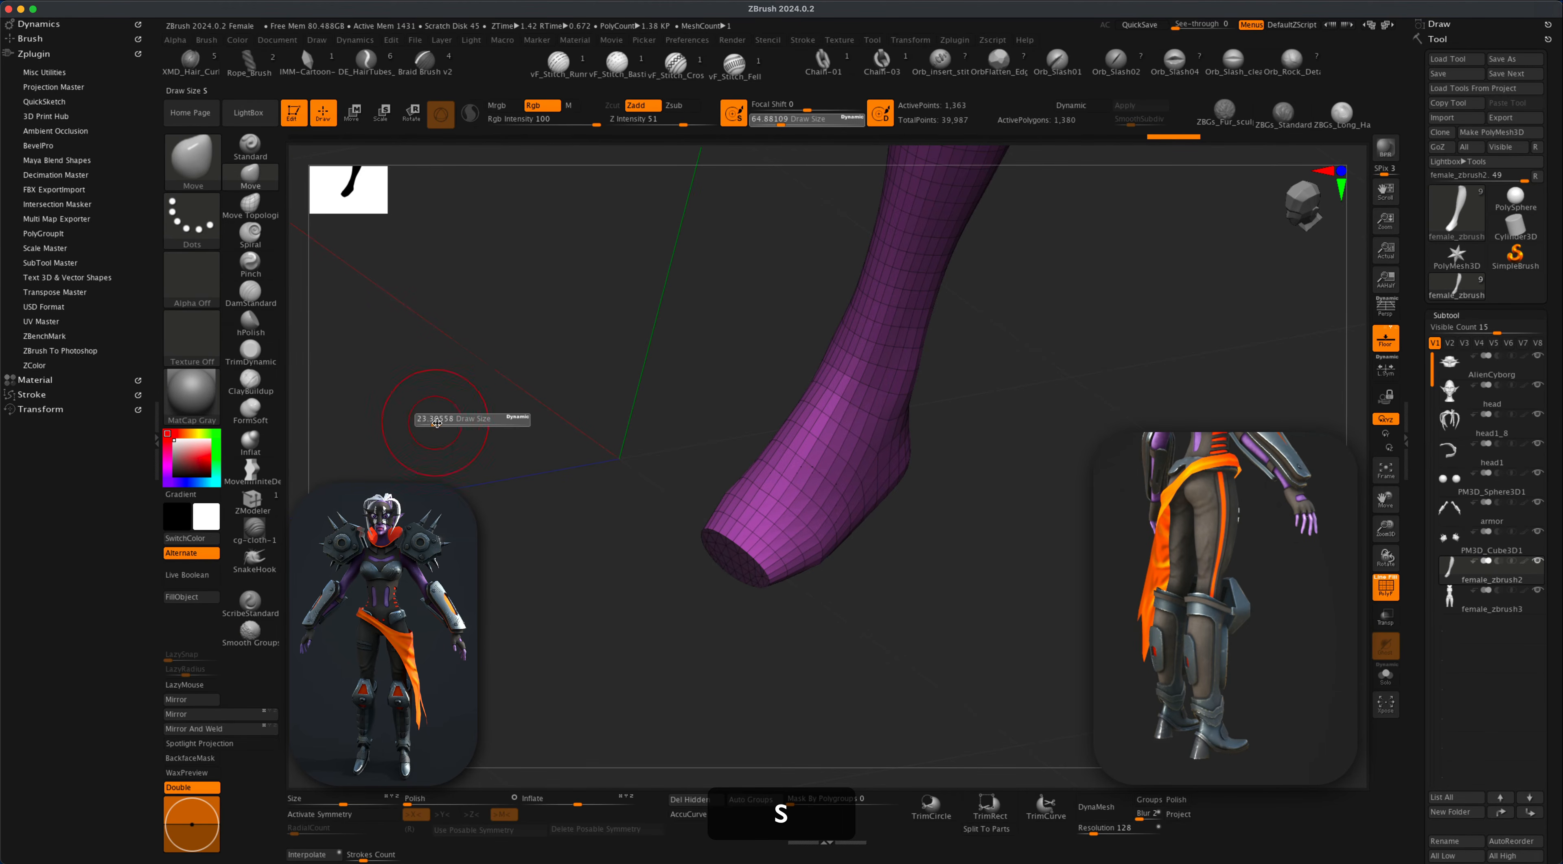
drag(437, 423, 438, 423)
drag(510, 555, 512, 574)
drag(676, 616, 654, 642)
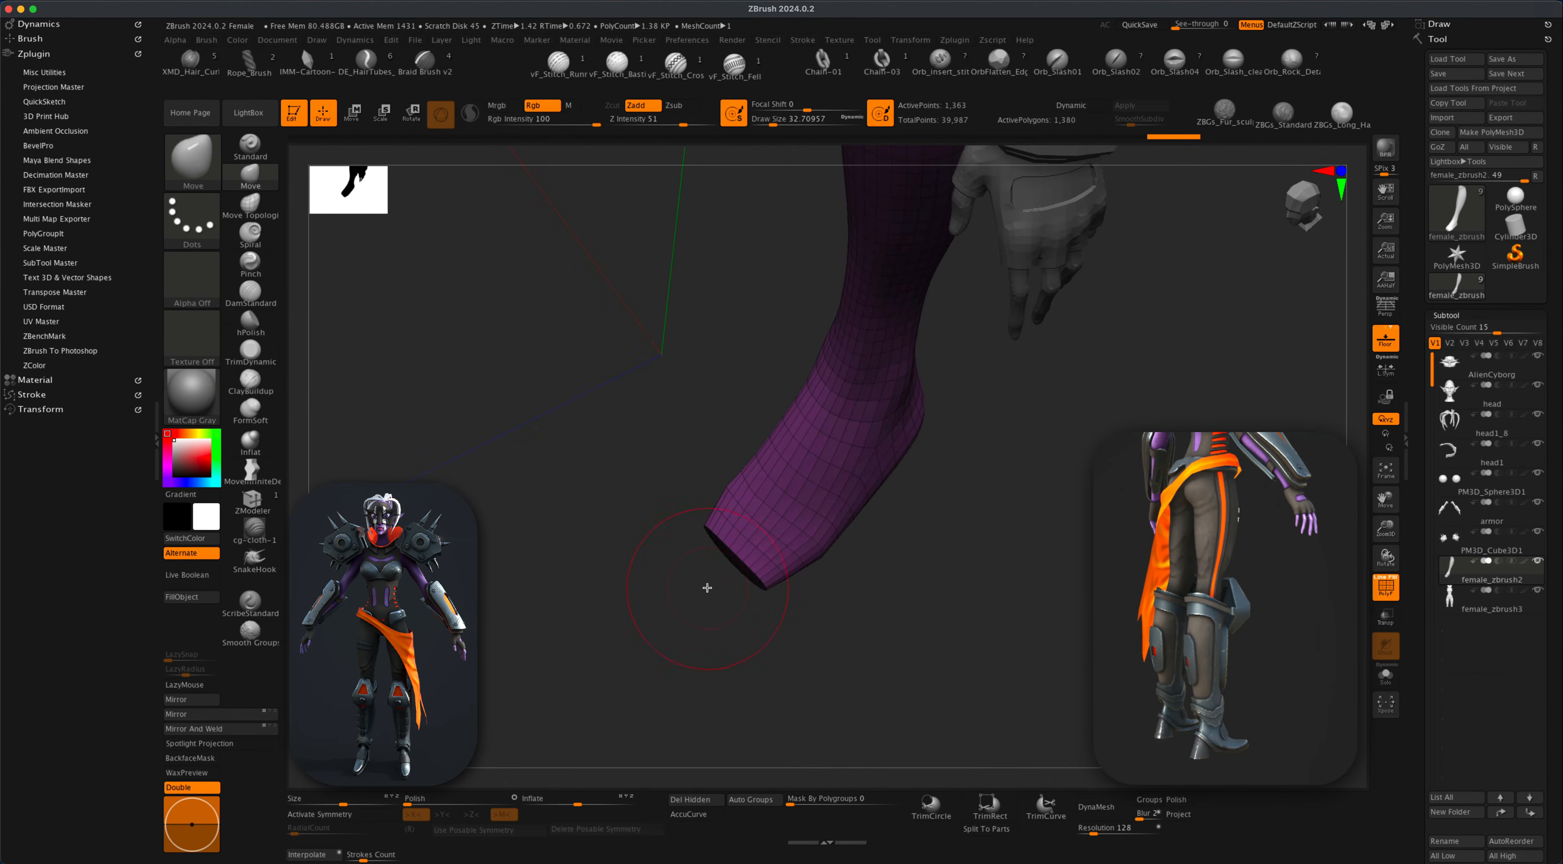
key(s)
click(704, 592)
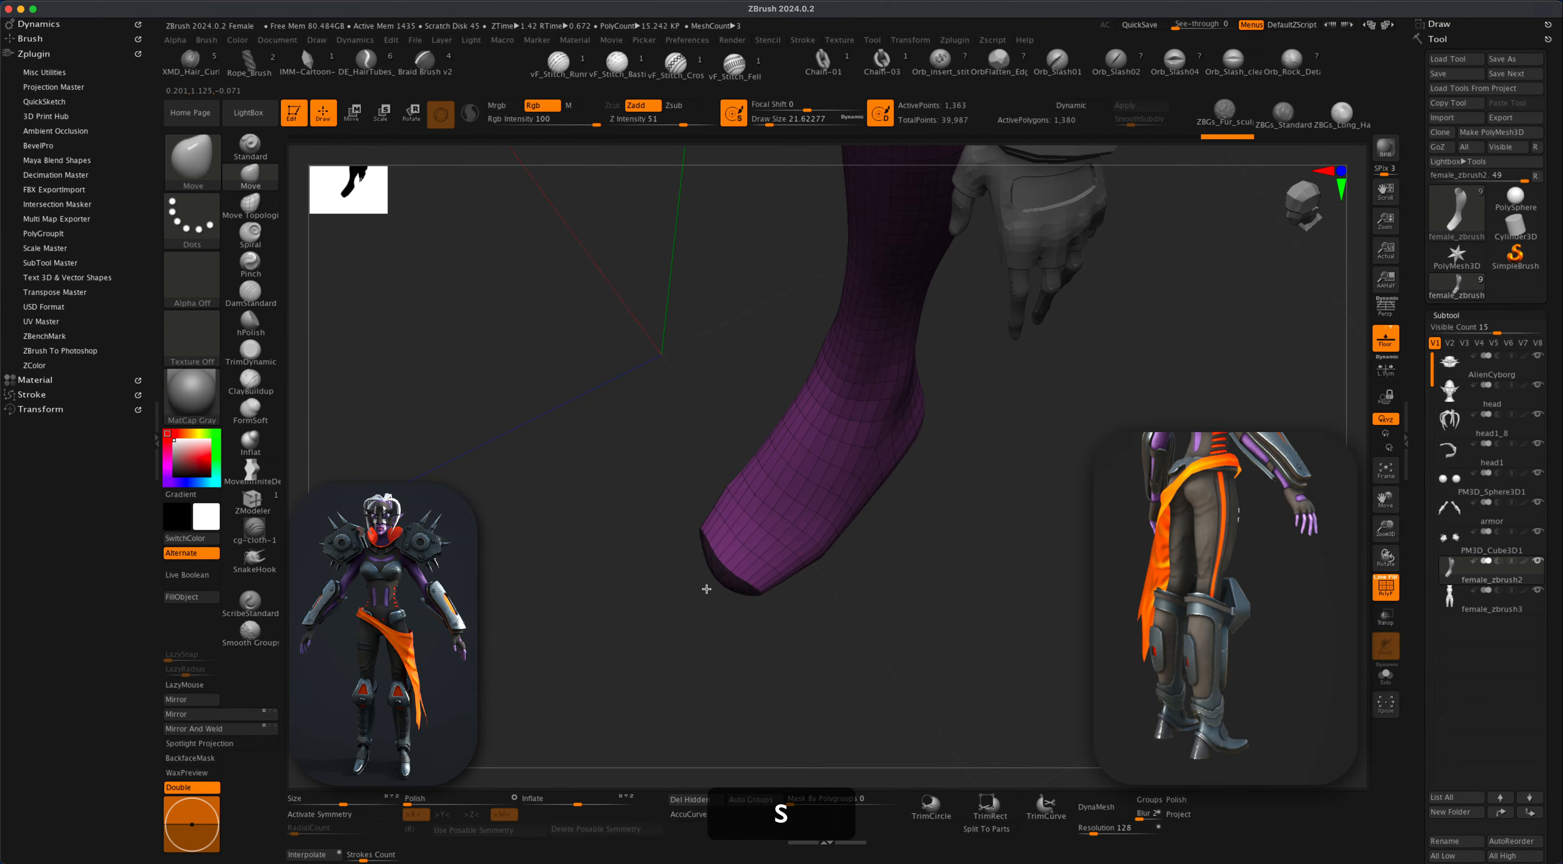
Round off the sides of the toe tip with the Move brush and smooth its edge.
drag(760, 599, 801, 606)
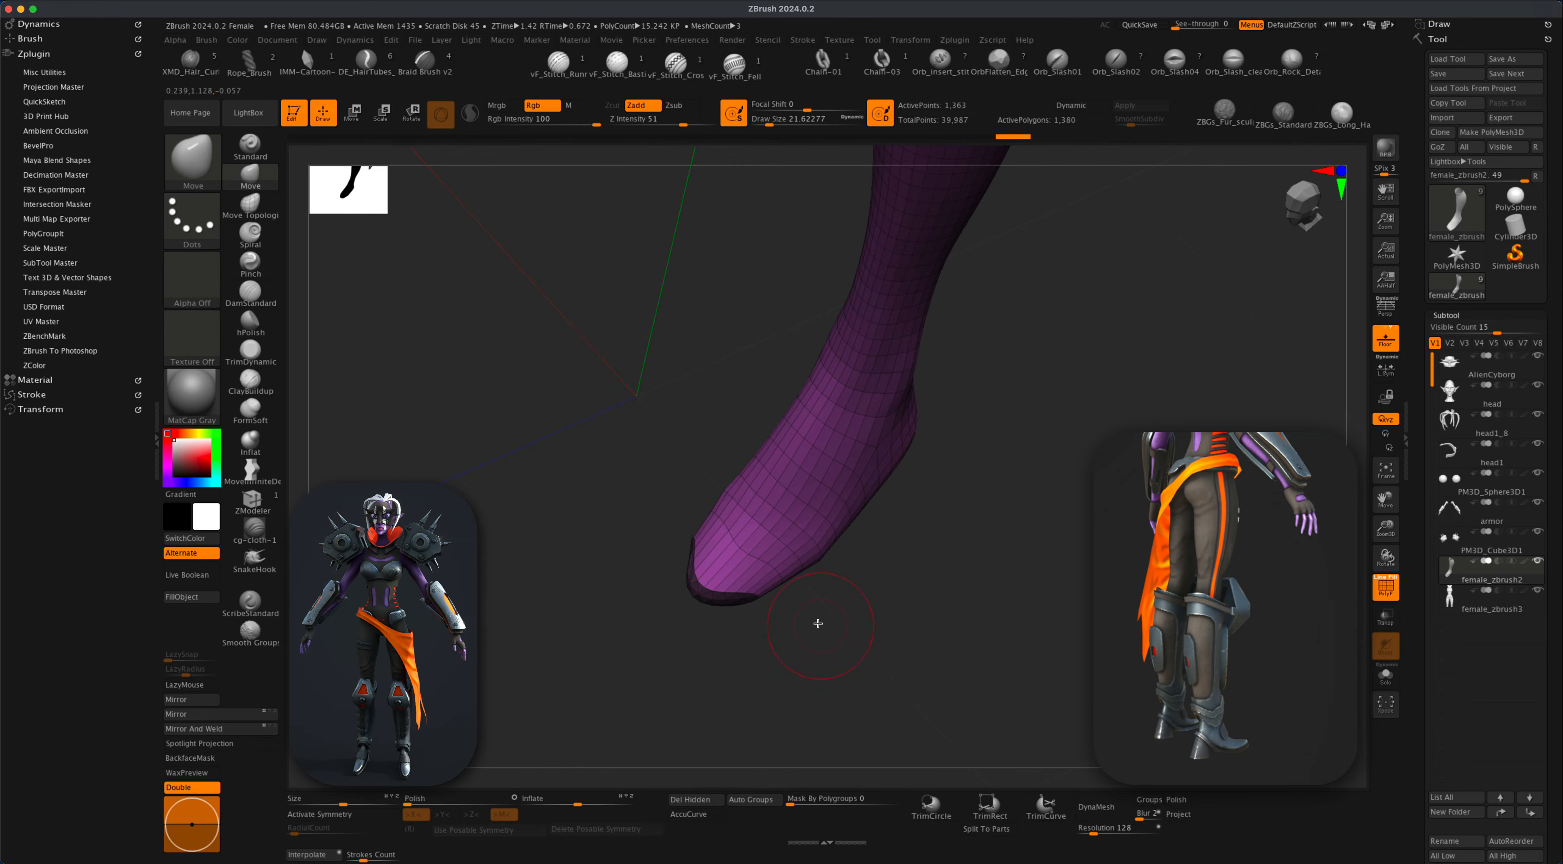
drag(628, 512, 694, 530)
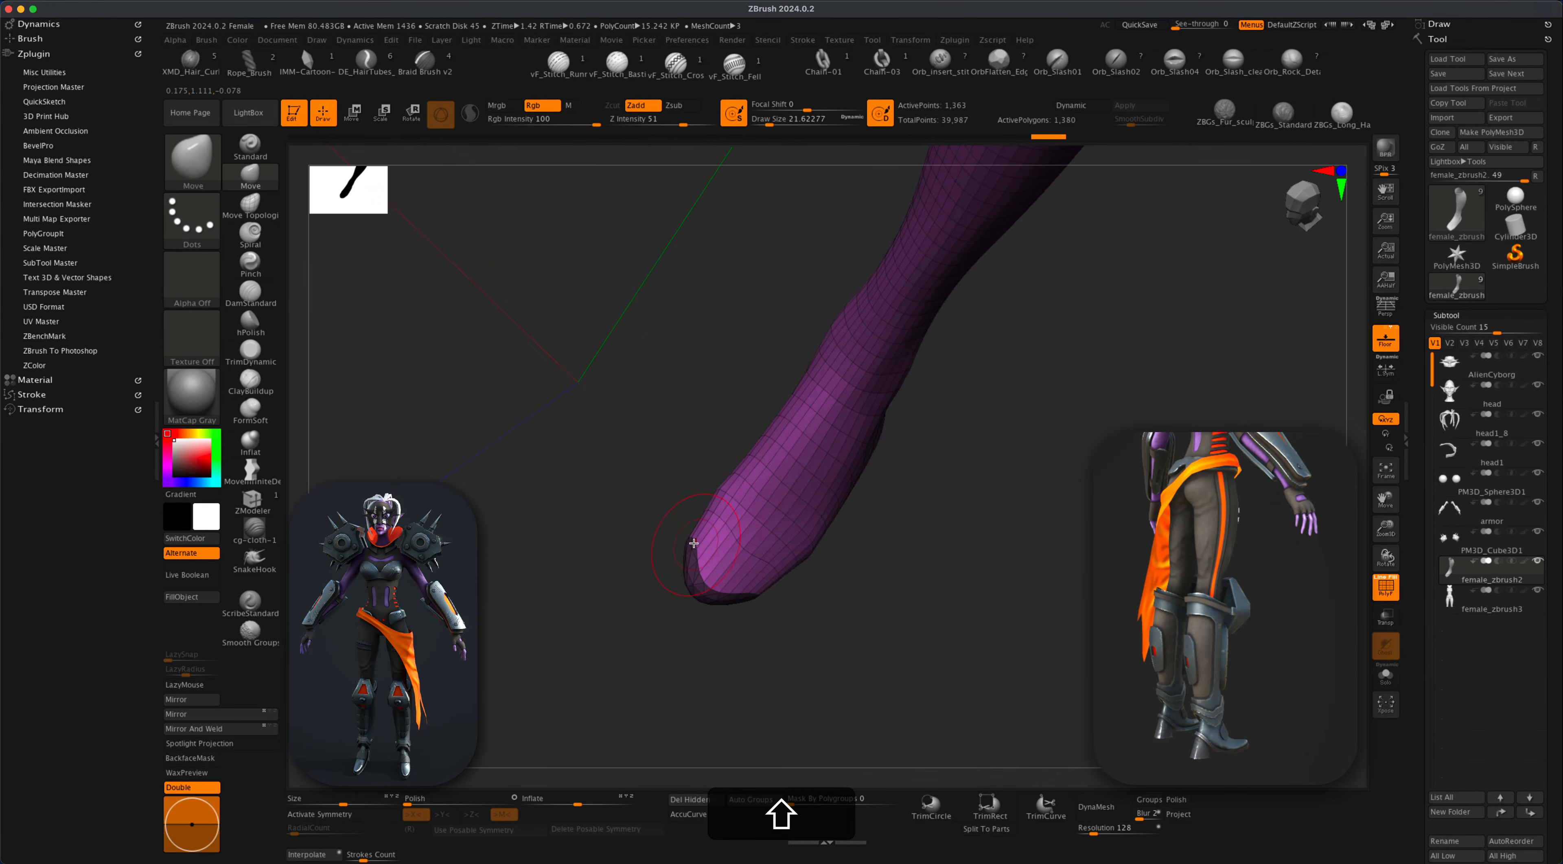
mouse_move(579, 541)
mouse_down()
mouse_move(603, 523)
mouse_move(704, 561)
mouse_up()
drag(800, 576, 774, 597)
shift+drag(701, 565, 695, 546)
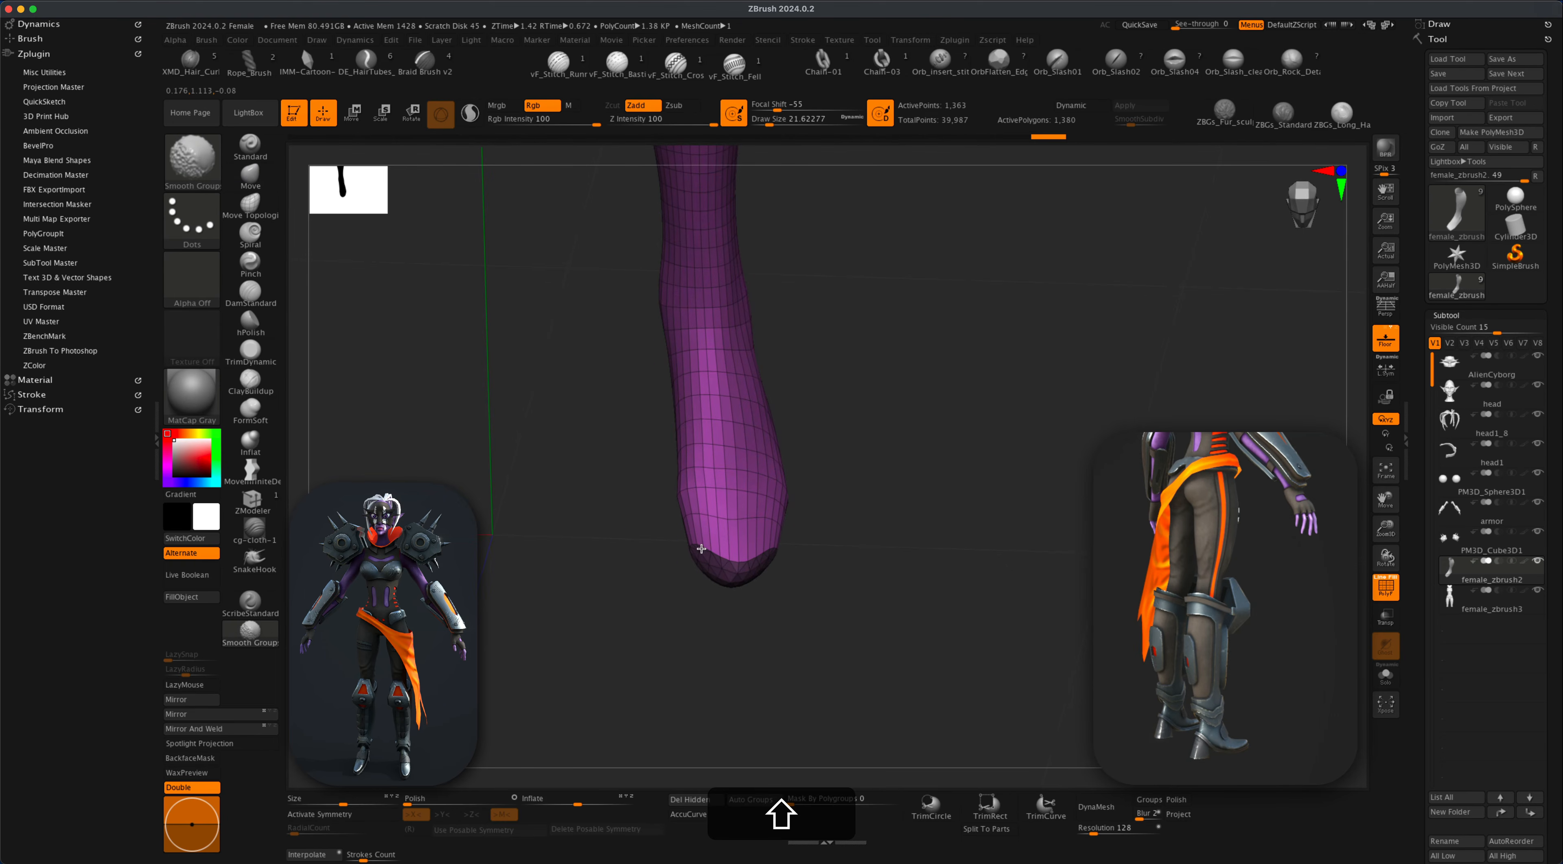
Refine the pointed toe profile with the Move brush at a draw size of about 33, and regroup the leg mesh with Auto Groups.
mouse_move(817, 568)
mouse_down()
mouse_move(795, 485)
mouse_move(876, 544)
mouse_move(914, 680)
mouse_move(681, 685)
mouse_move(674, 593)
mouse_up()
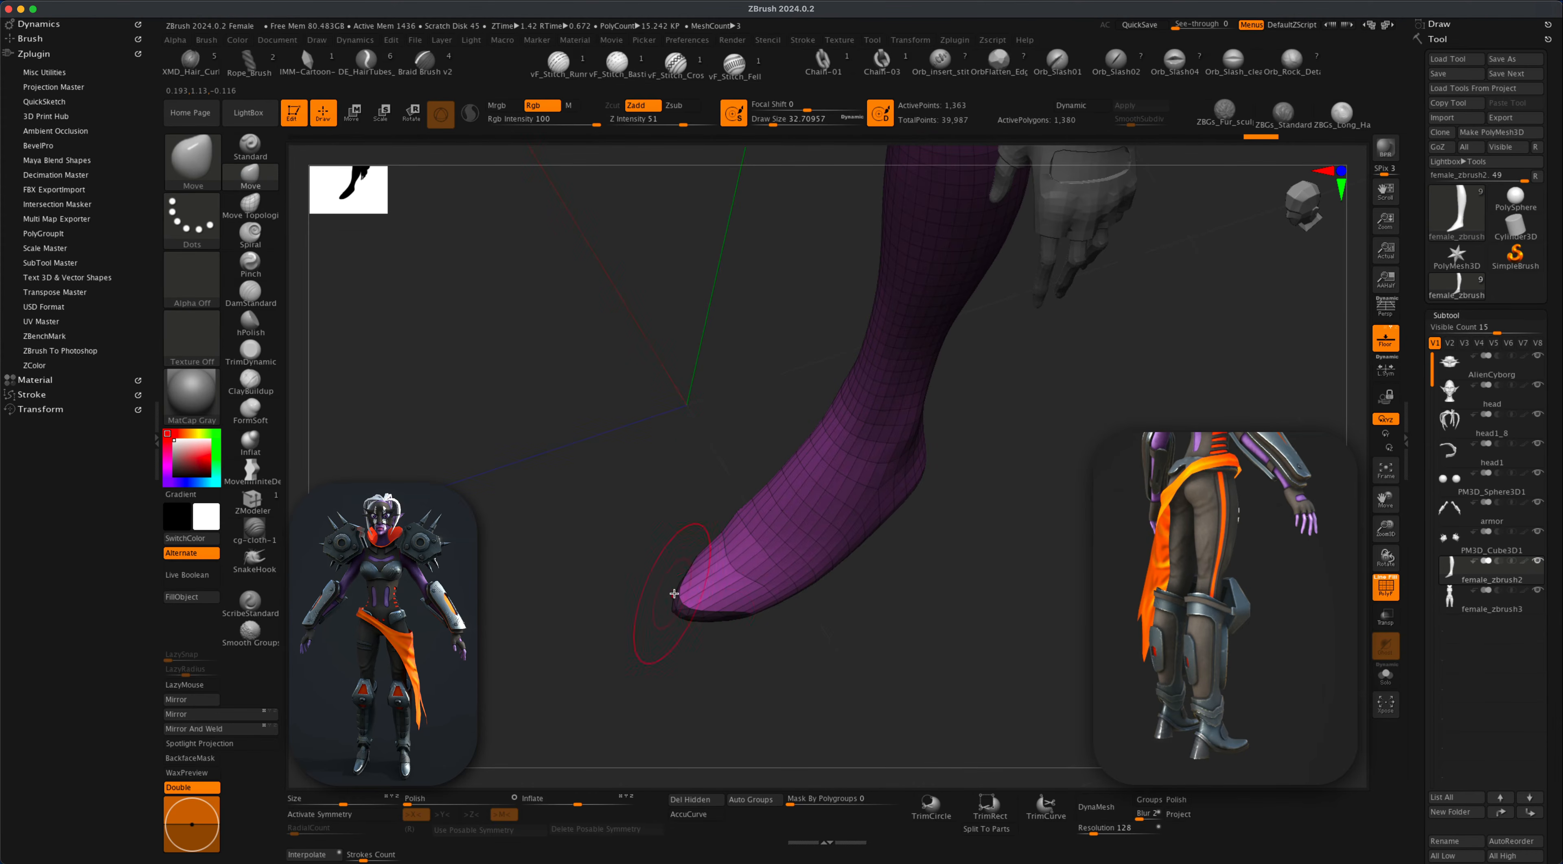
drag(793, 634, 986, 637)
alt+drag(609, 639, 626, 601)
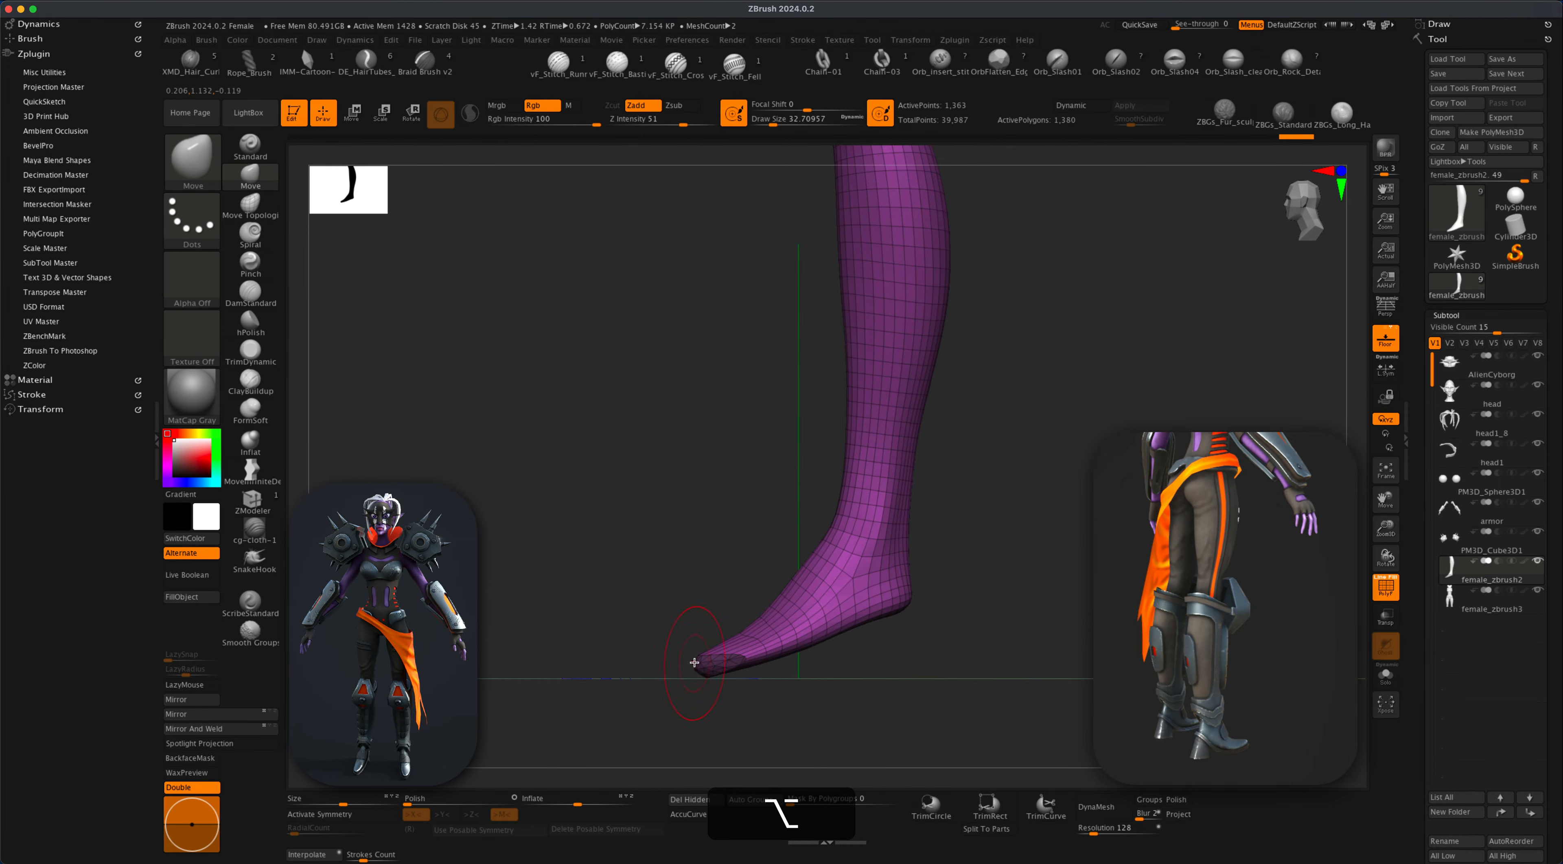
click(758, 806)
mouse_move(814, 722)
mouse_down()
mouse_move(872, 721)
mouse_move(897, 638)
mouse_move(929, 631)
mouse_move(935, 597)
mouse_move(899, 616)
mouse_up()
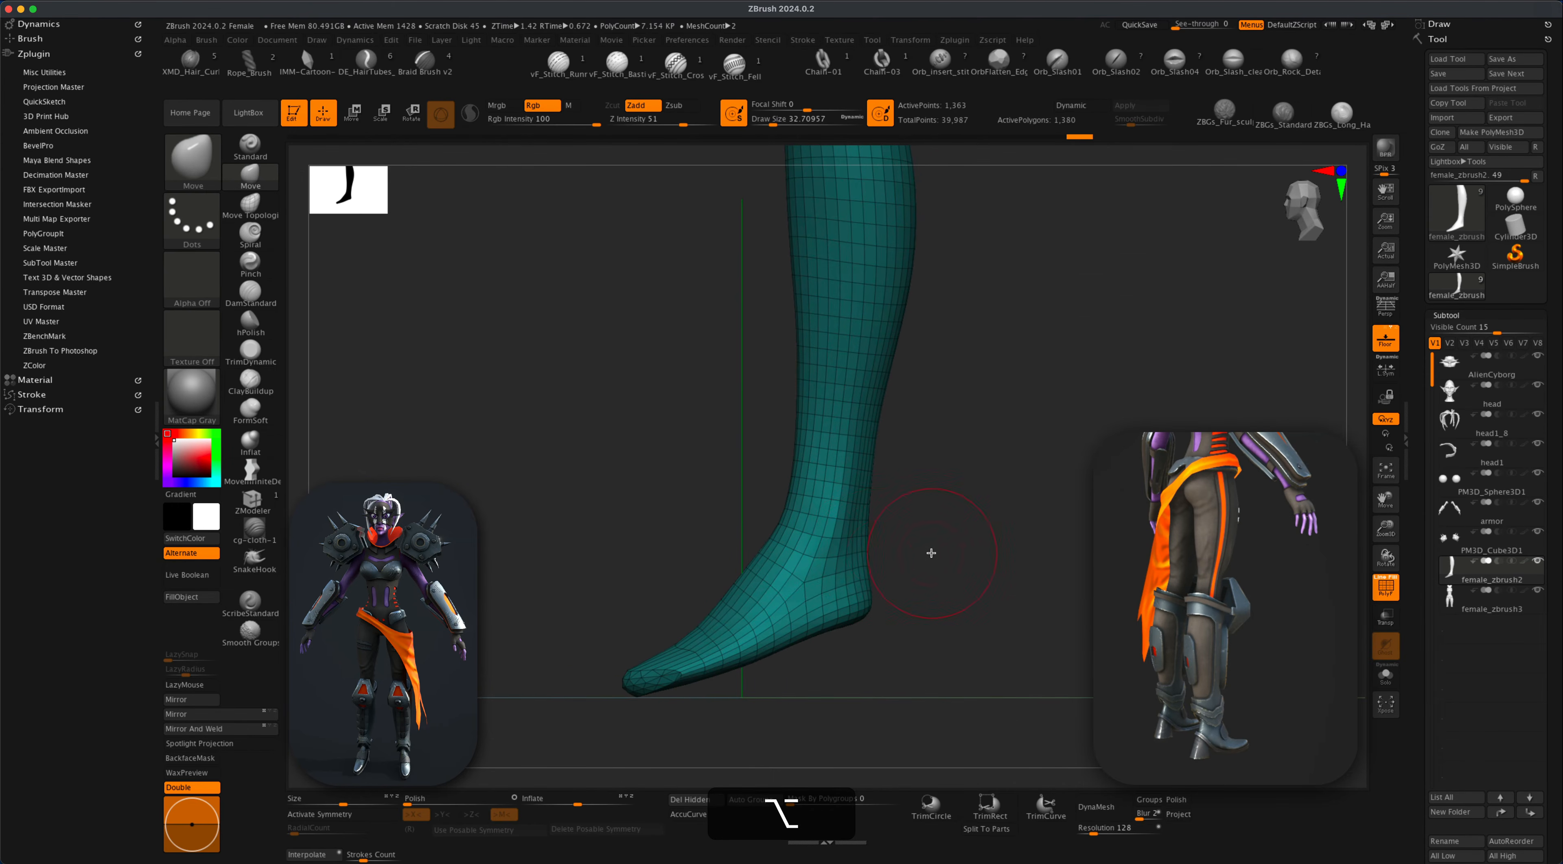
Assign a new polygroup to the polygon loop around the ankle with ZModeler's PolyGroup action and Polyloop target.
key(s)
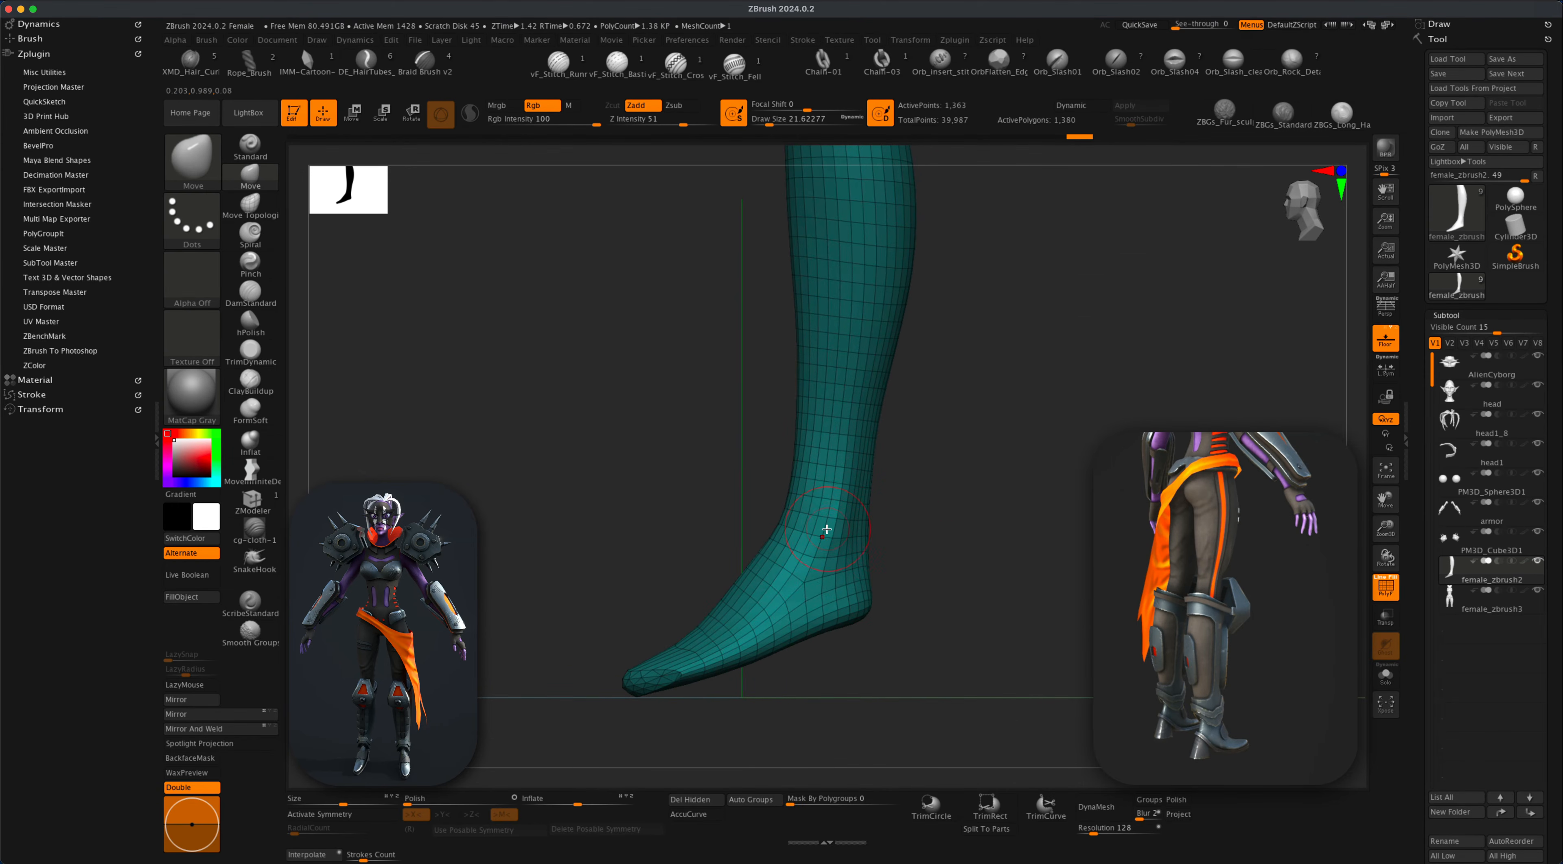
click(252, 501)
key(s)
drag(979, 548, 975, 548)
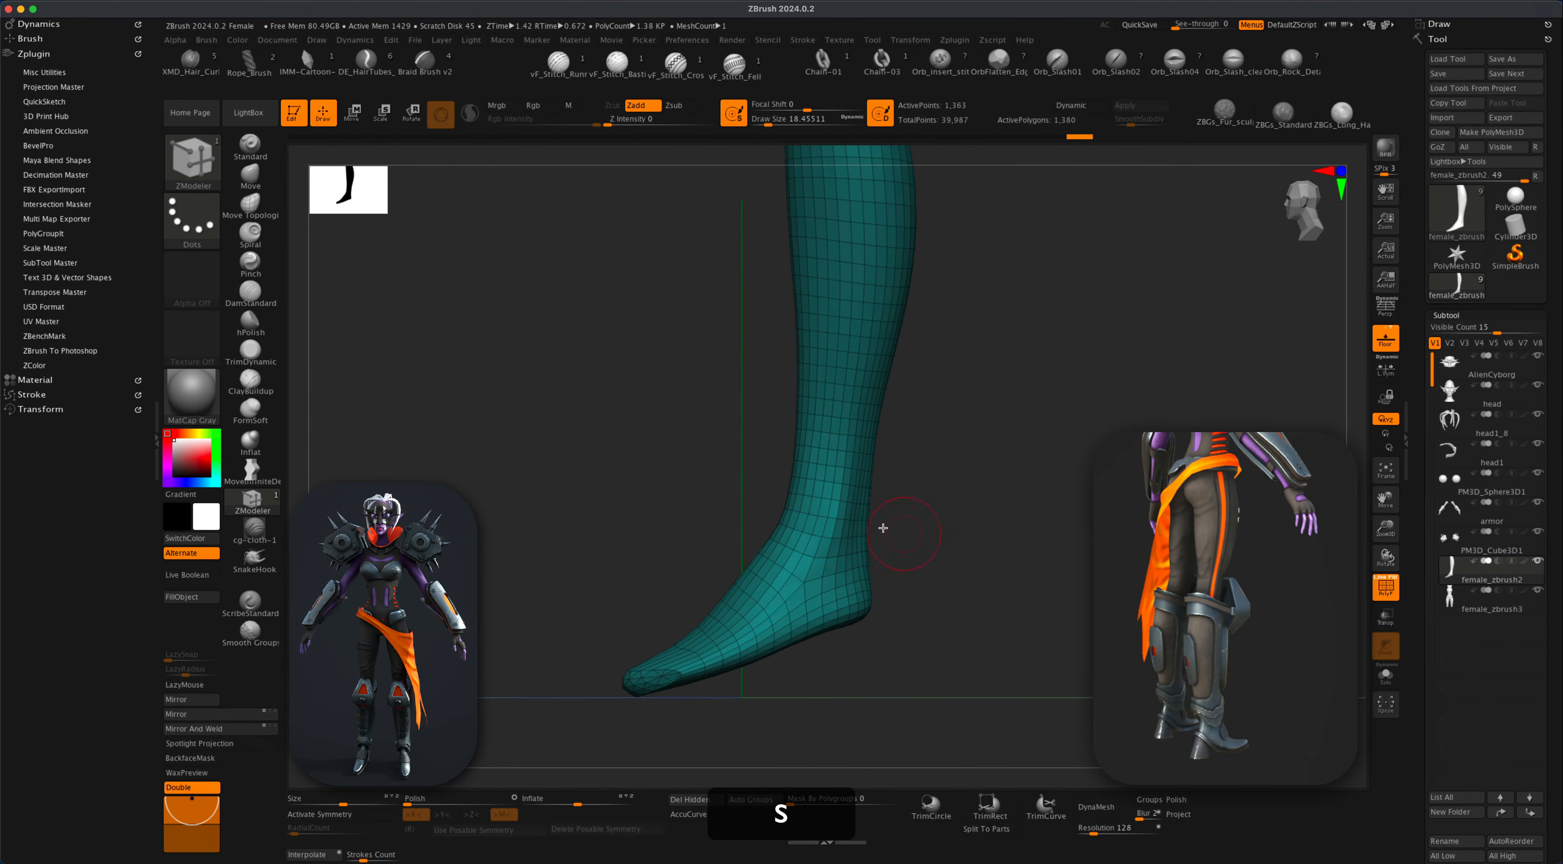
key(space)
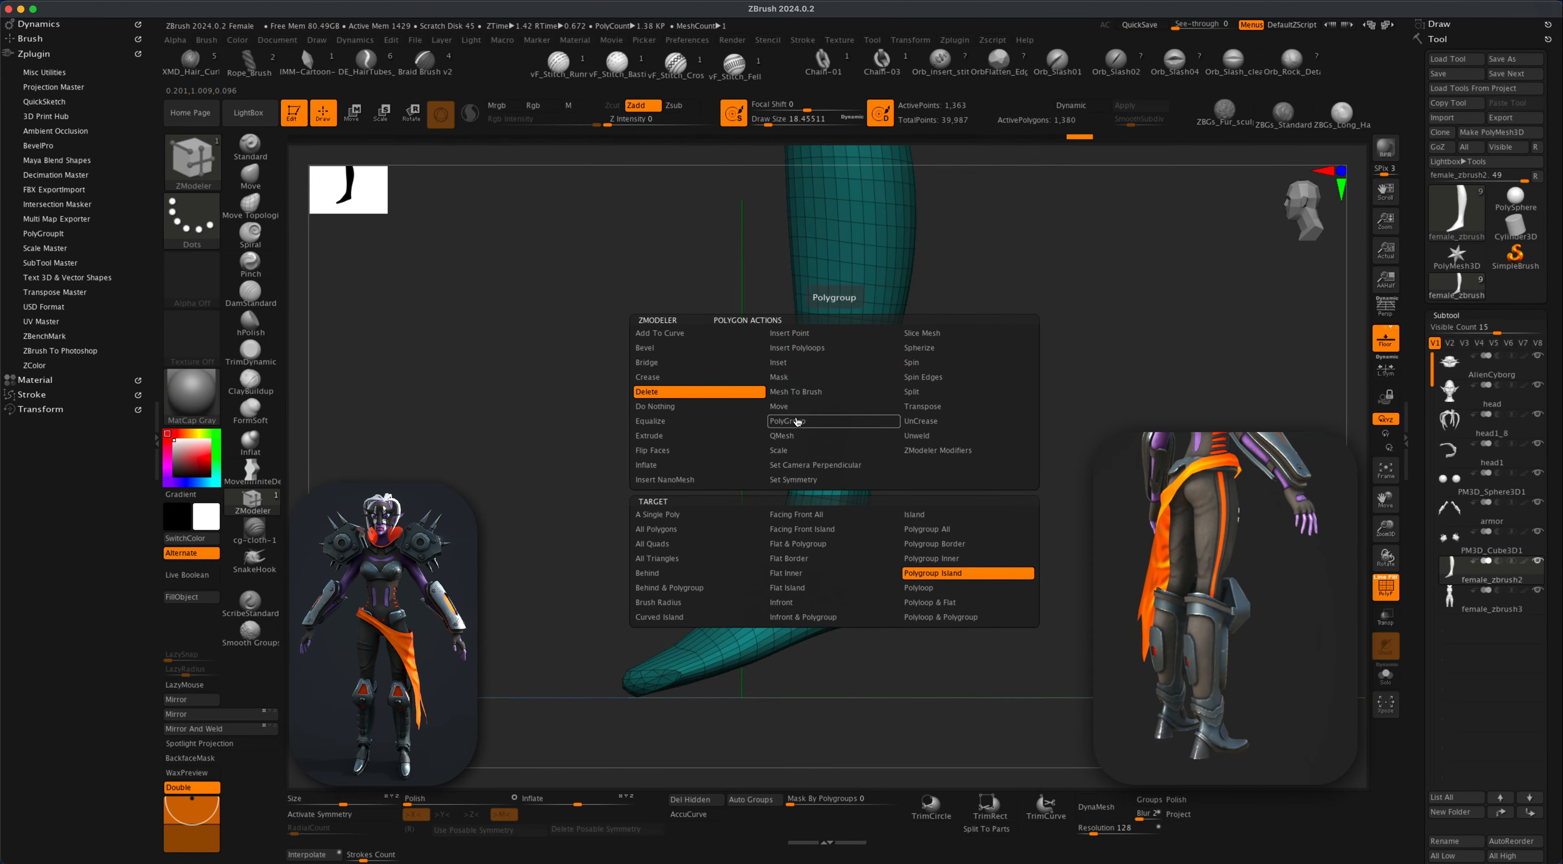
click(809, 425)
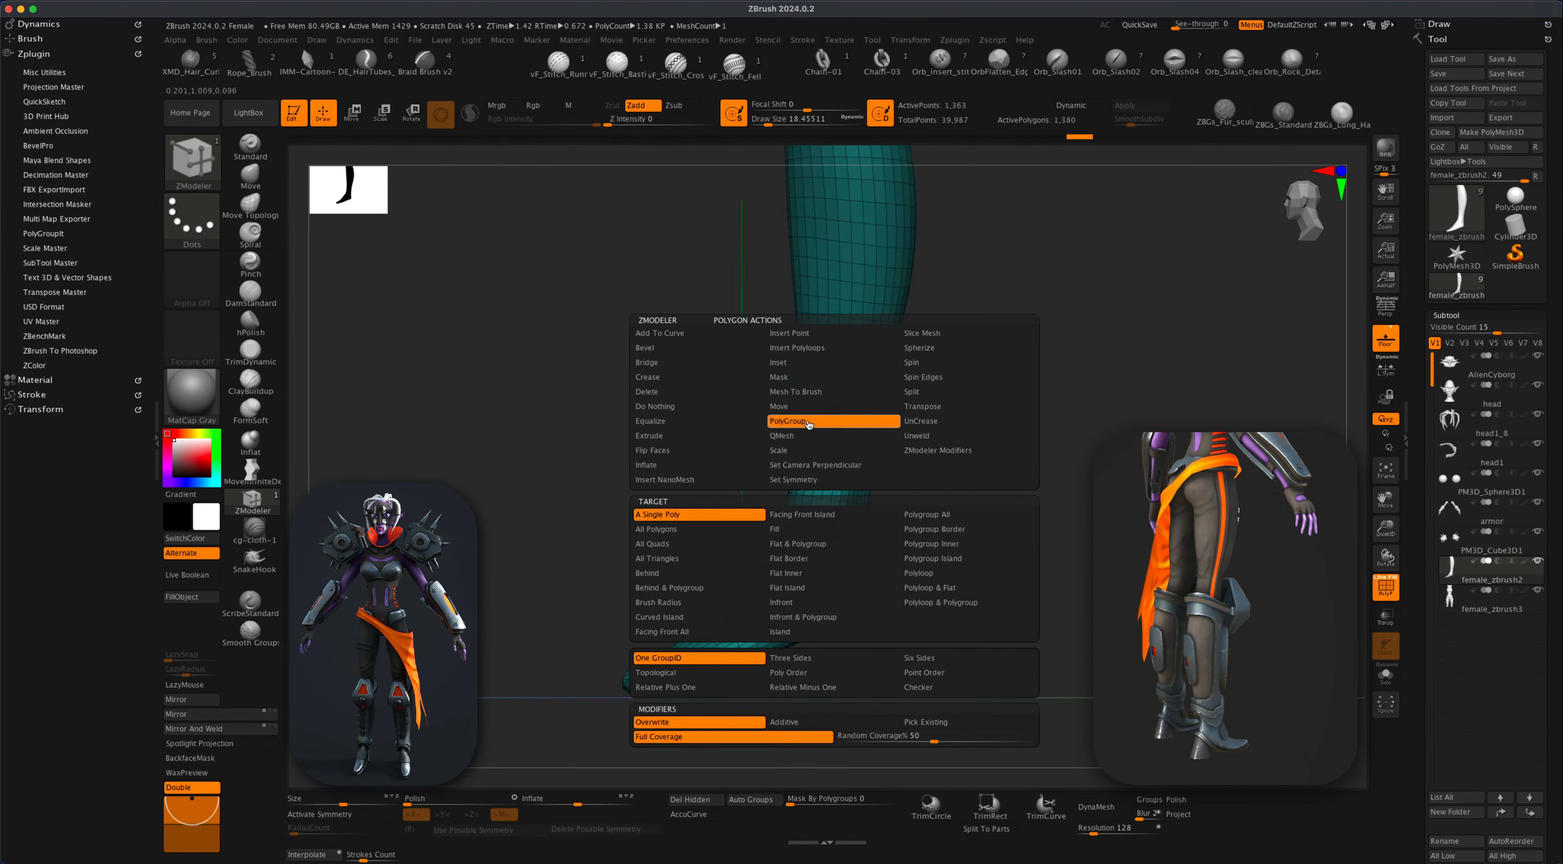
click(933, 572)
alt+drag(897, 617, 894, 644)
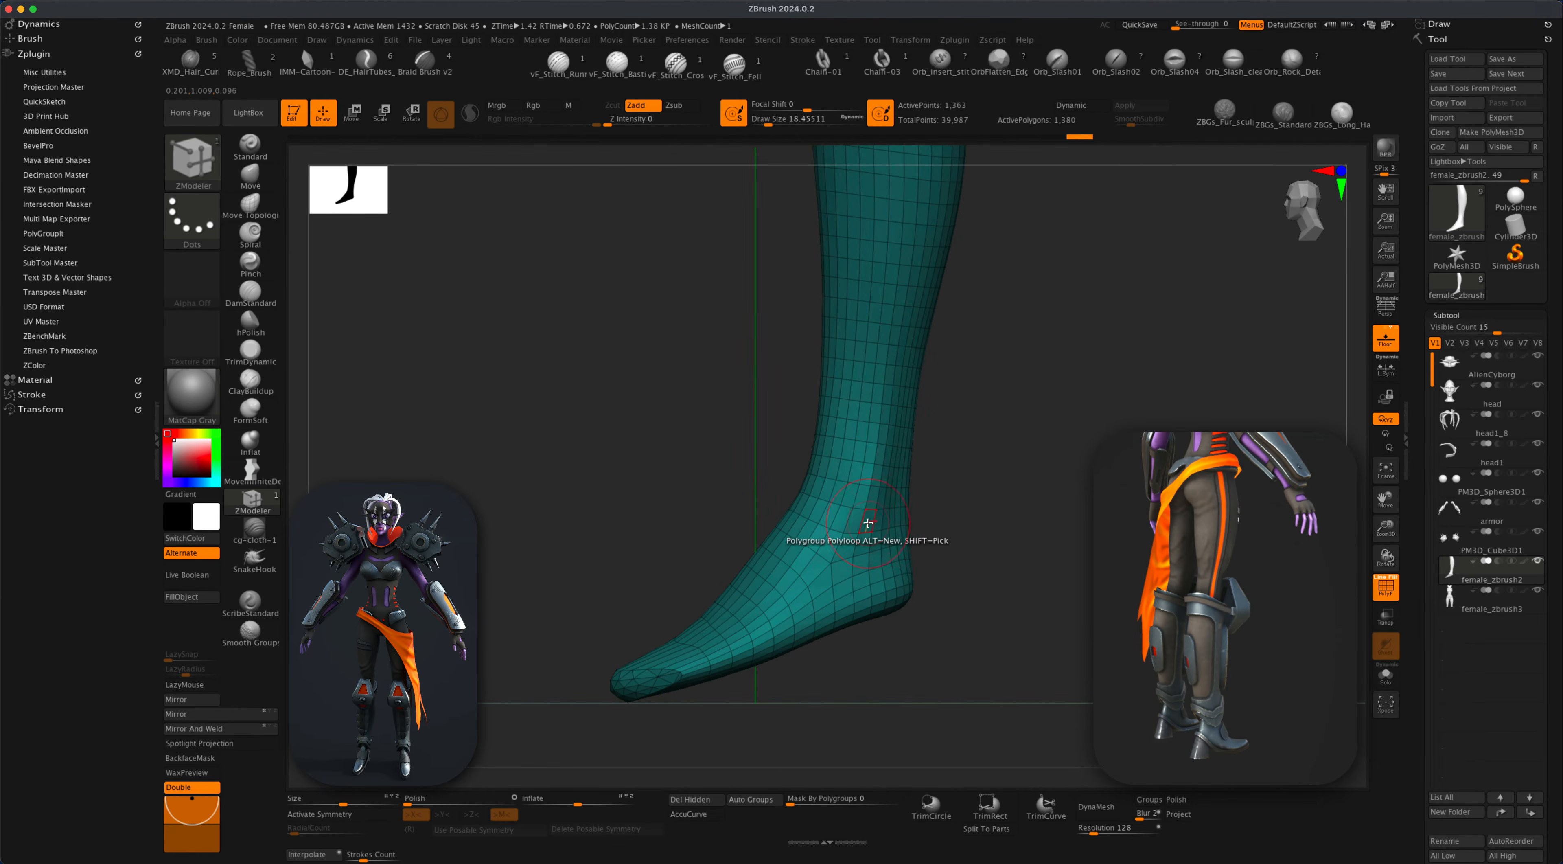
click(872, 497)
Give the whole foot below the ankle loop its own polygroup using the Polygroup Island target.
right_click(829, 515)
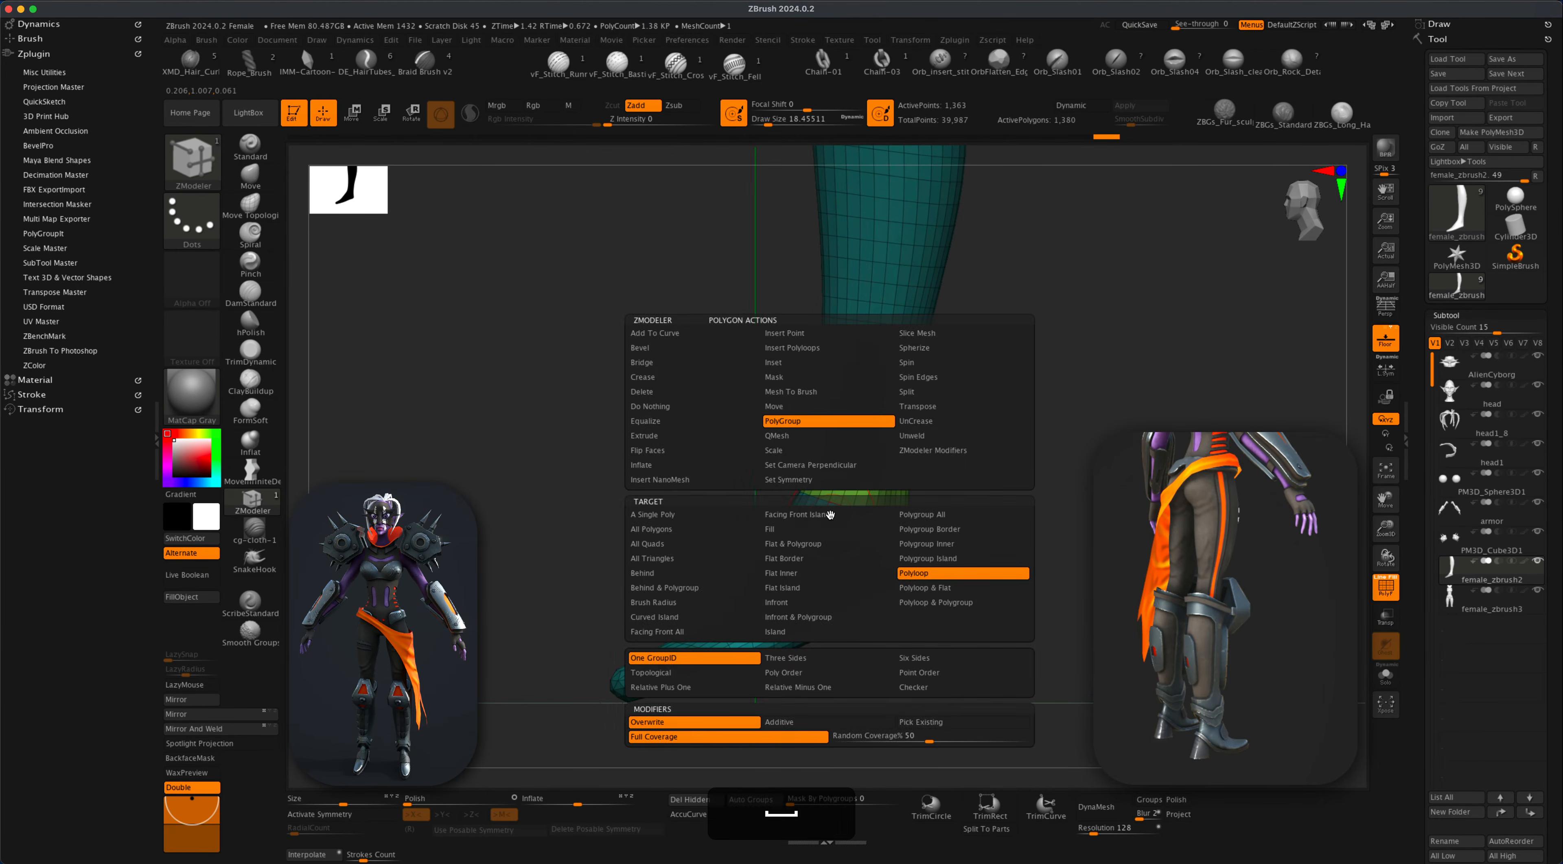
click(936, 559)
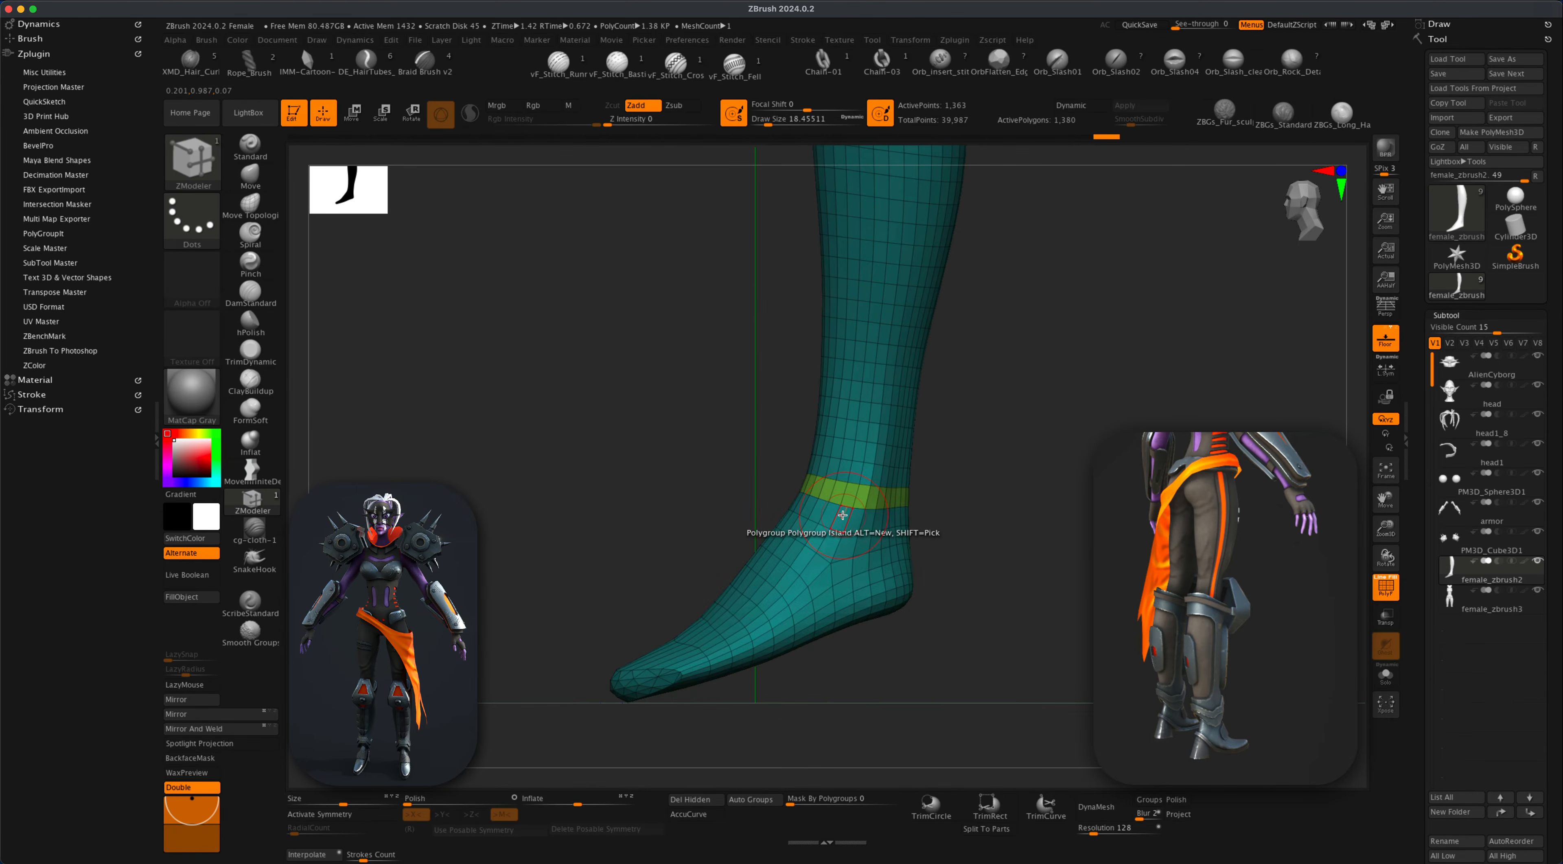
click(845, 517)
mouse_move(1002, 584)
alt+mouse_down()
mouse_move(1001, 562)
mouse_move(1001, 584)
alt+mouse_up()
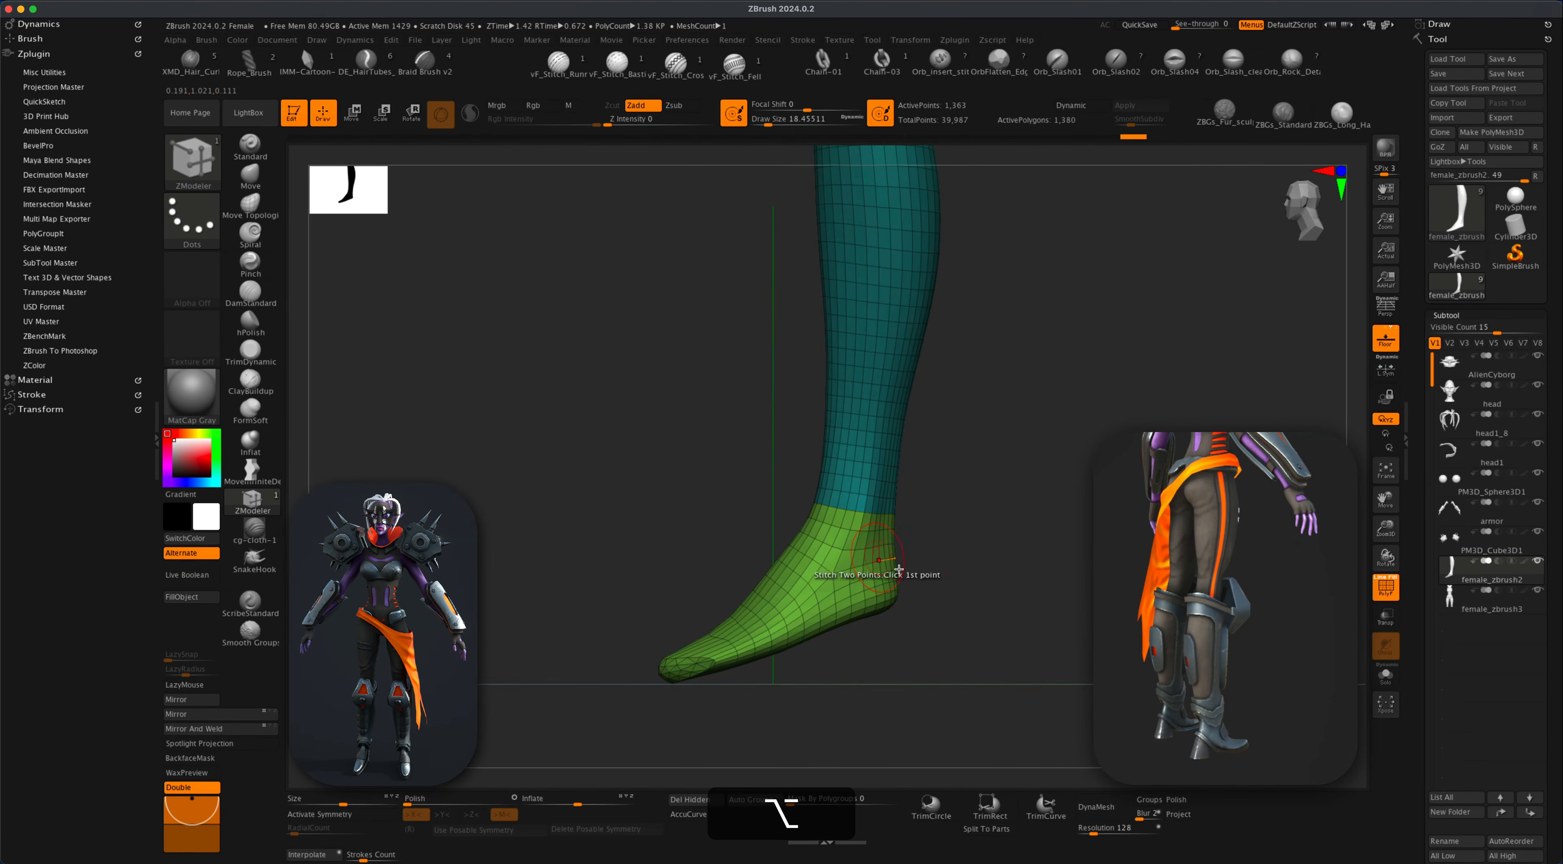
drag(900, 564, 977, 585)
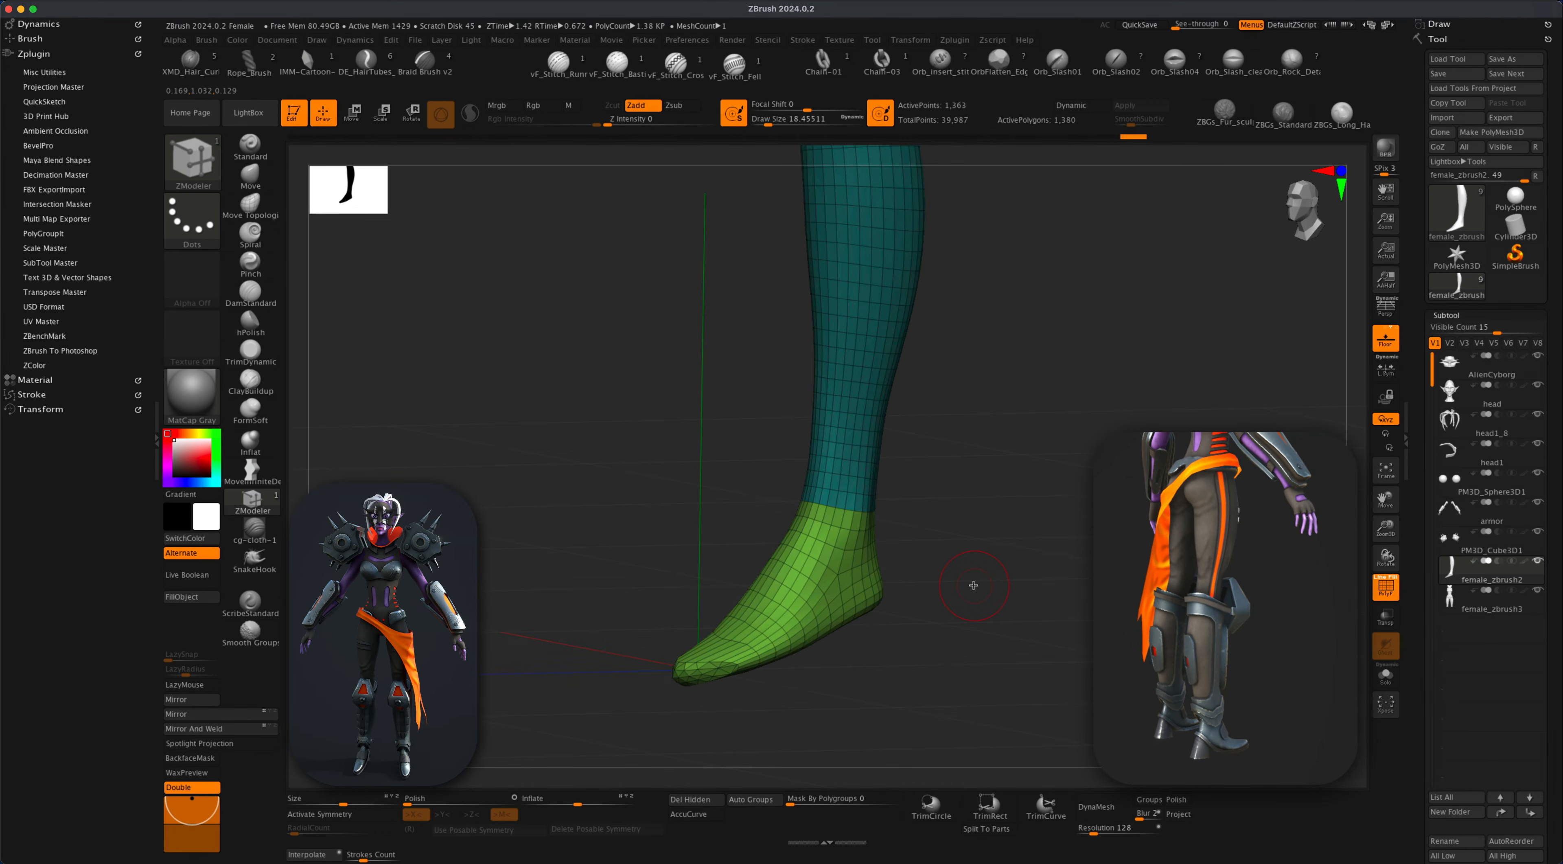
Isolate the foot polygroup and split the hidden leg part off into a separate subtool.
key(shift+super)
shift+super+click(842, 539)
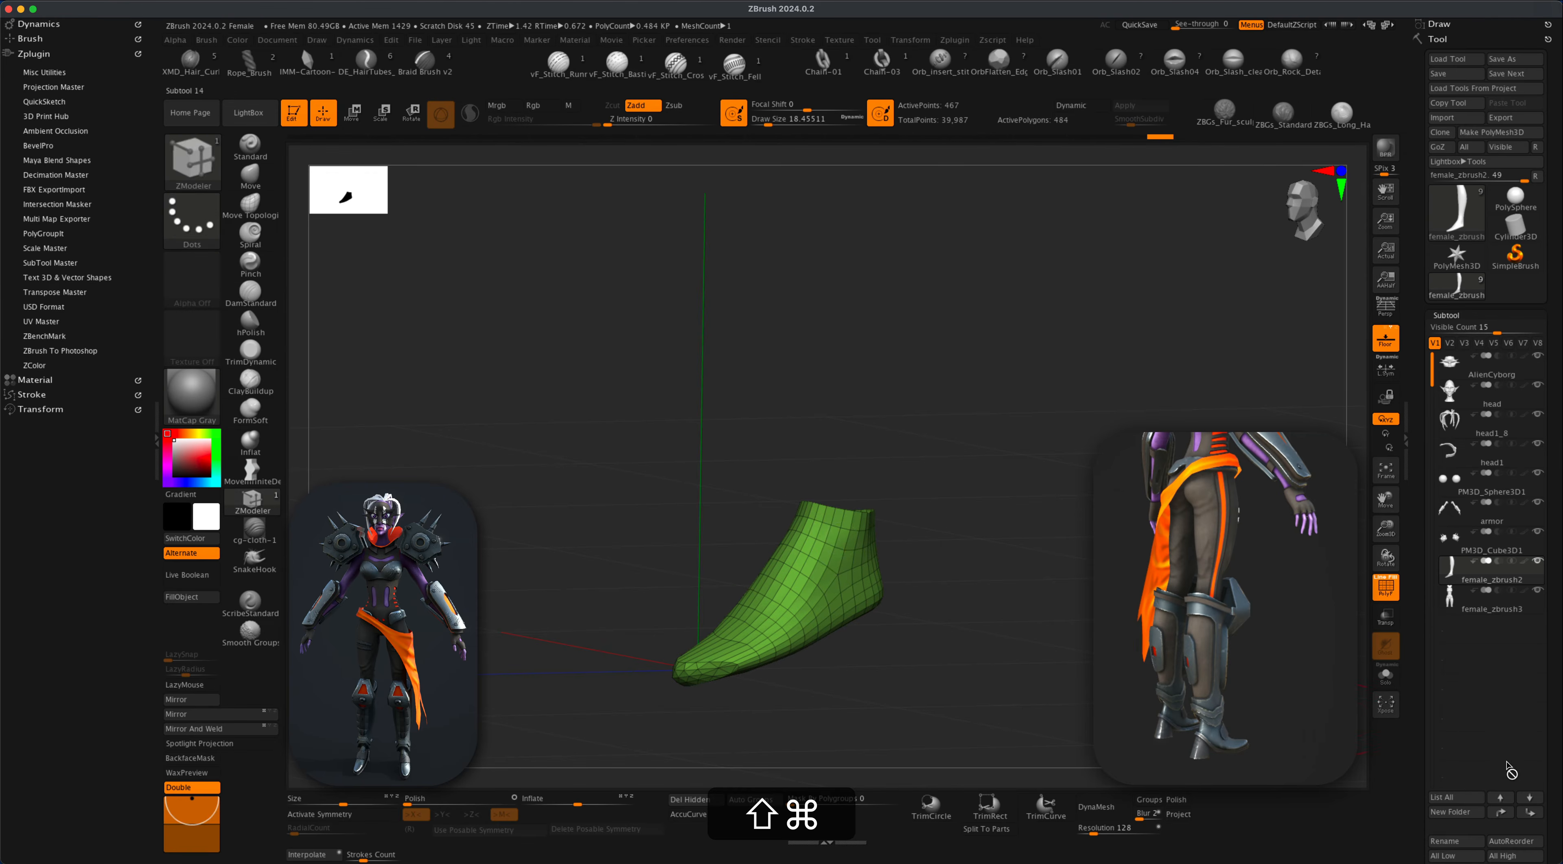
scroll(1551, 731, down, 5)
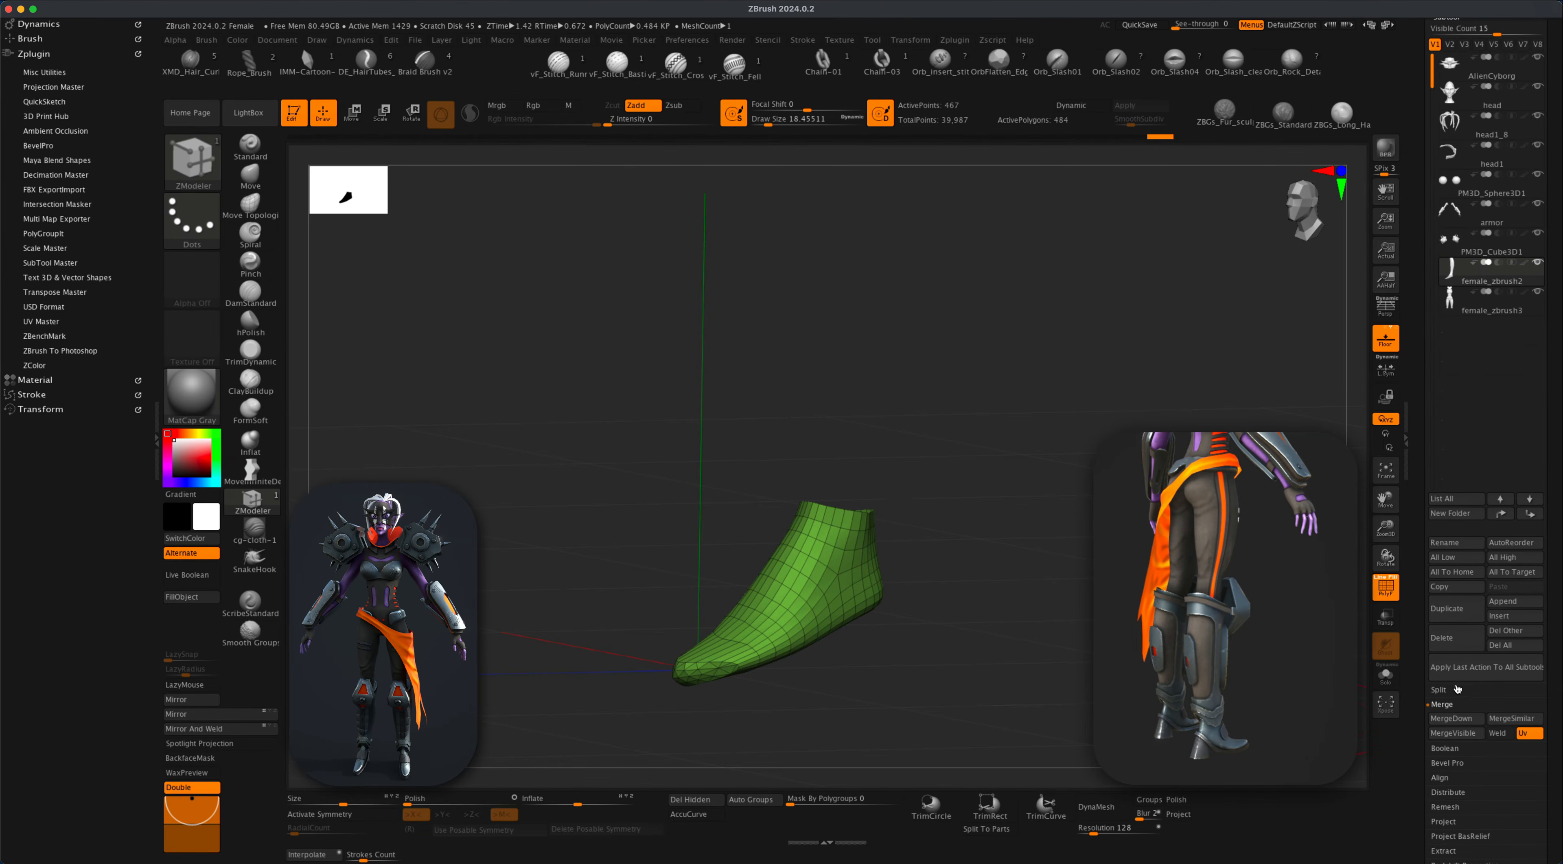
click(1457, 704)
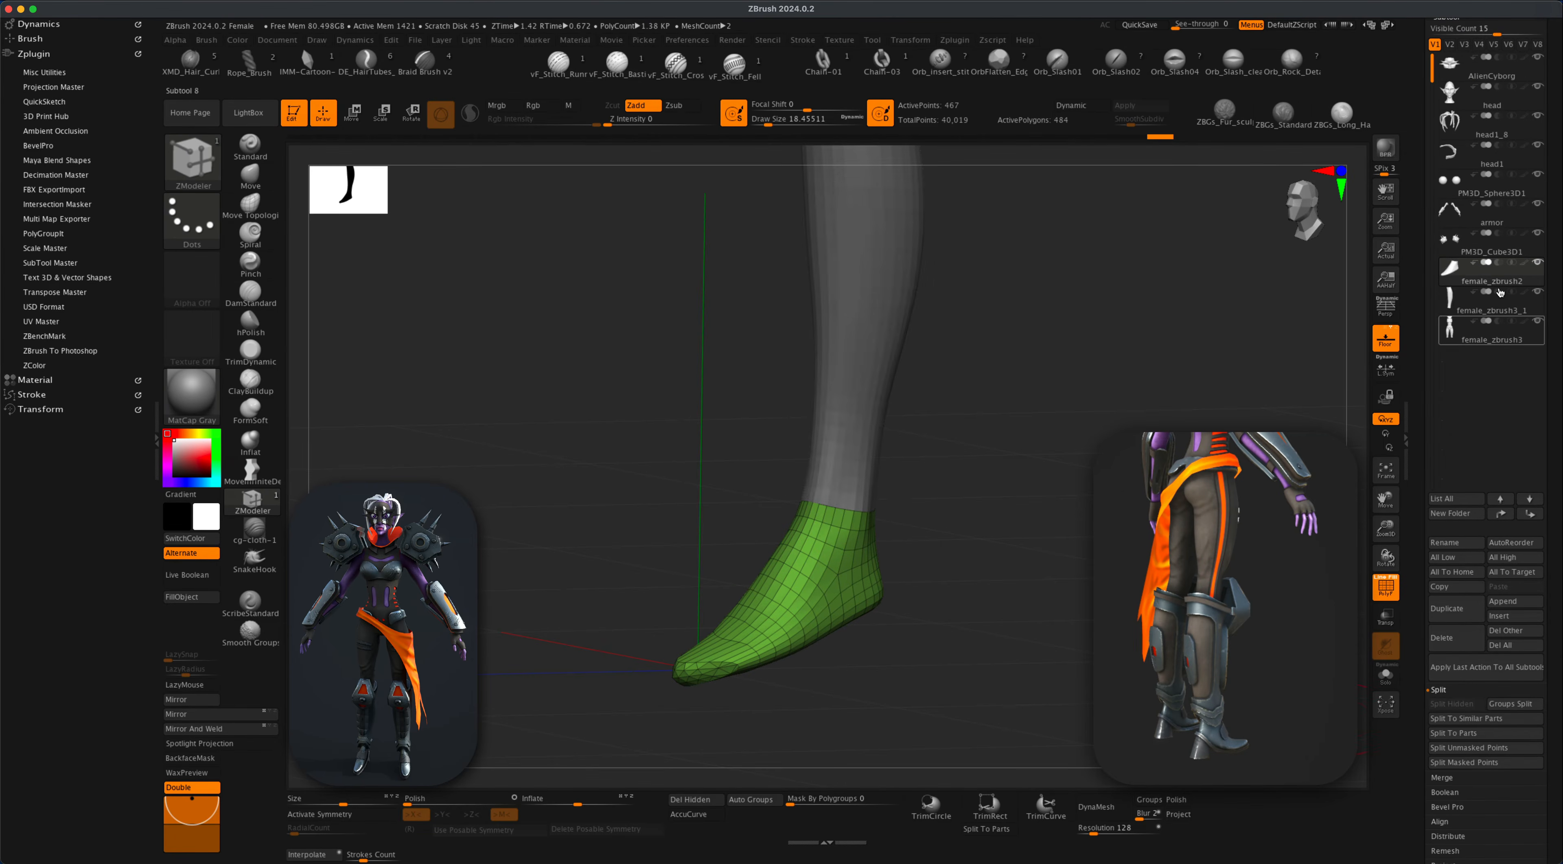
Move the female_zbrush3 subtool up above the foot and lower-leg subtools, and make the foot active again.
click(1533, 328)
click(1501, 514)
click(1501, 513)
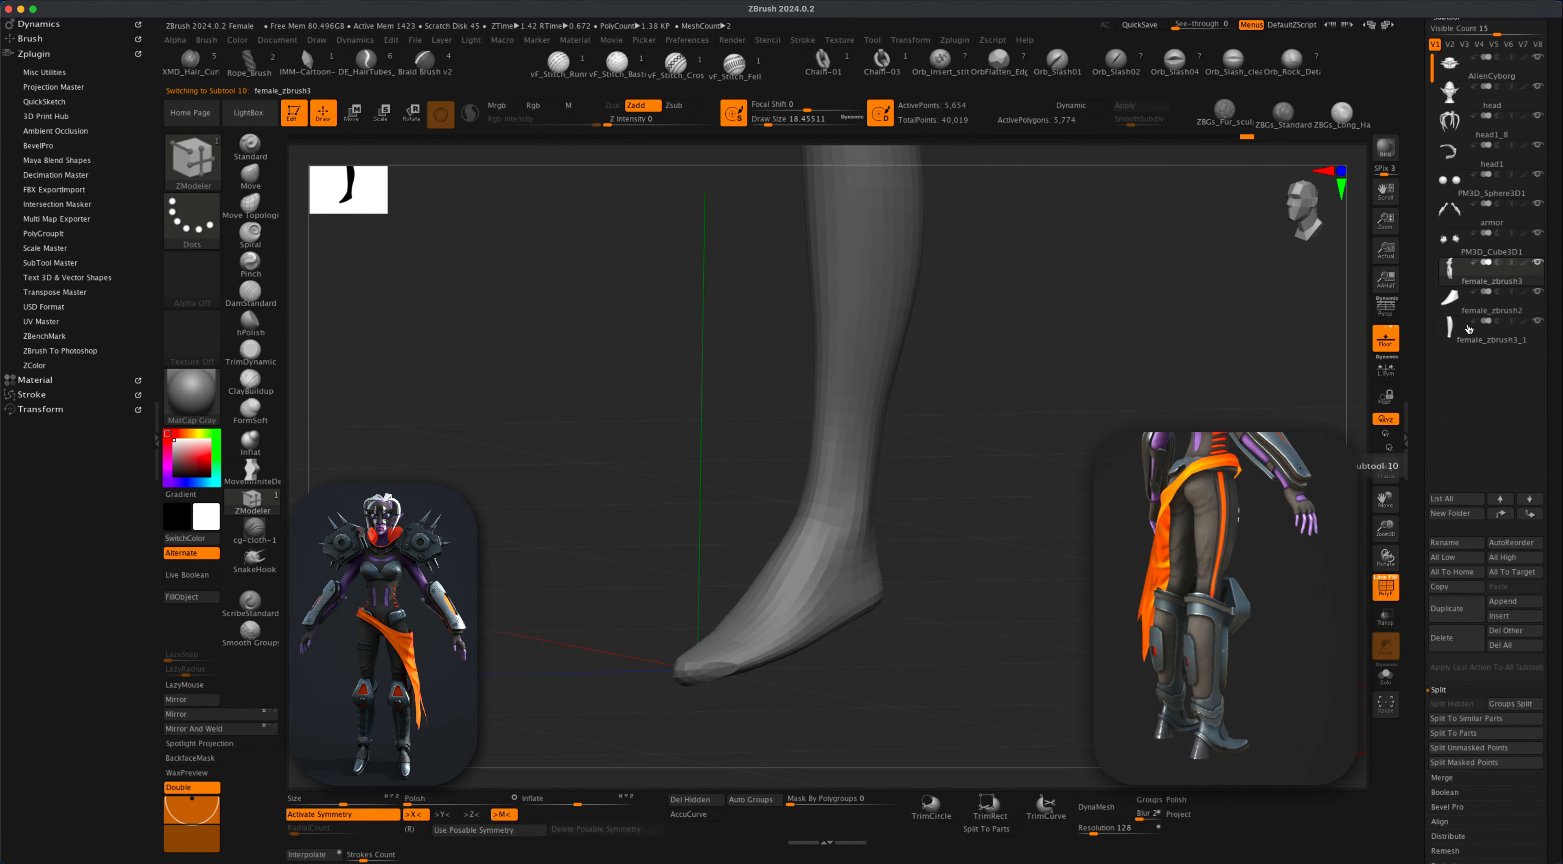
mouse_move(1107, 469)
alt+mouse_down()
mouse_move(1083, 458)
mouse_move(1123, 460)
mouse_move(1084, 458)
alt+mouse_up()
alt+click(783, 588)
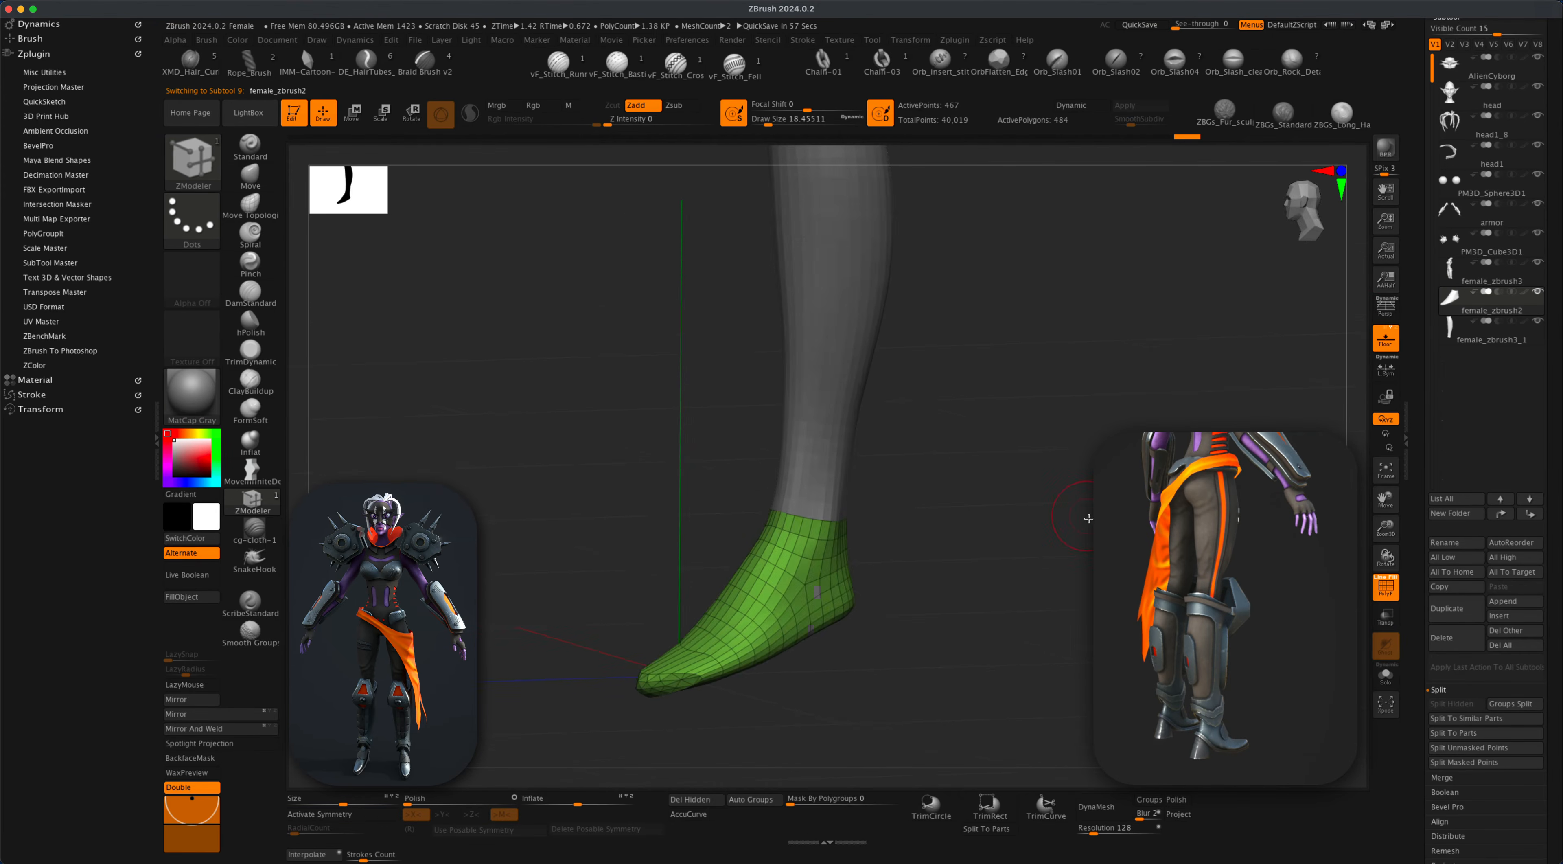
Remesh the foot with ZRemesher using a target polygon count of 0.2 and Adapt turned off.
drag(1089, 520, 1031, 564)
drag(1555, 645, 1559, 545)
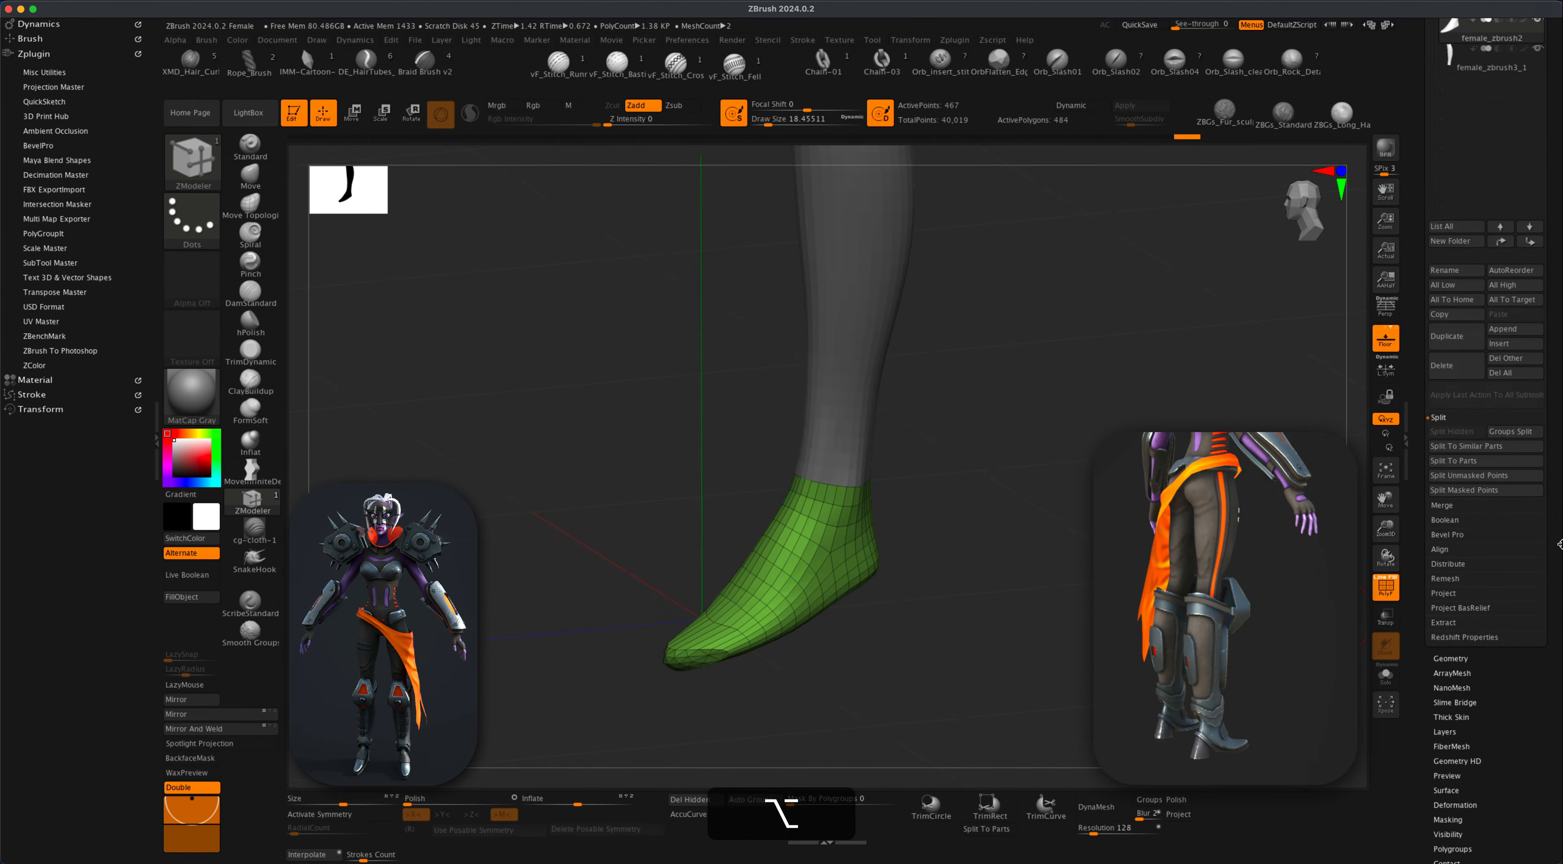
click(1459, 660)
click(1498, 315)
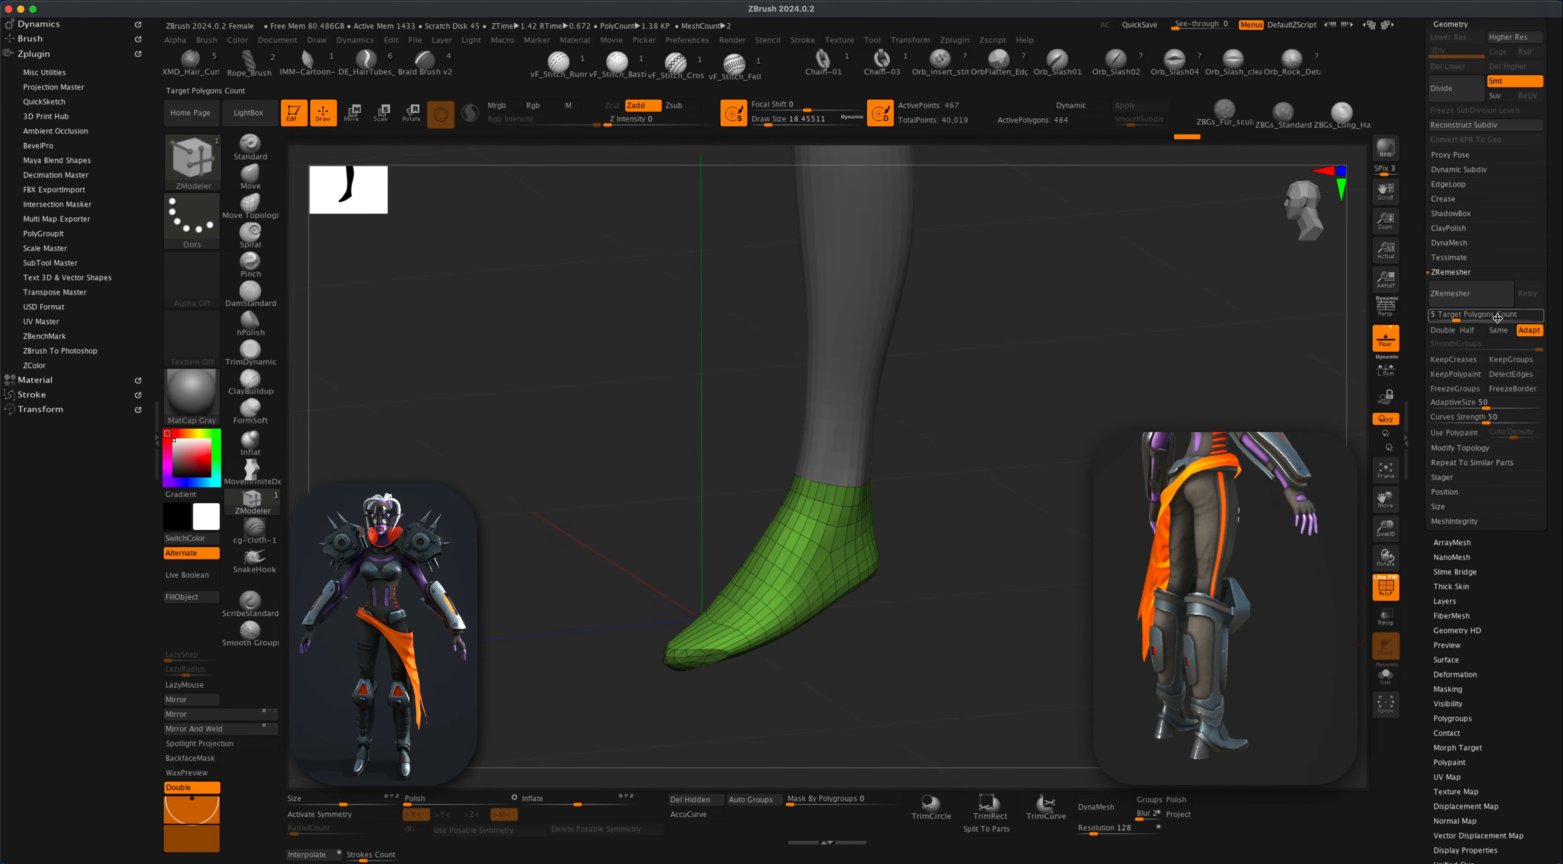
text(.)
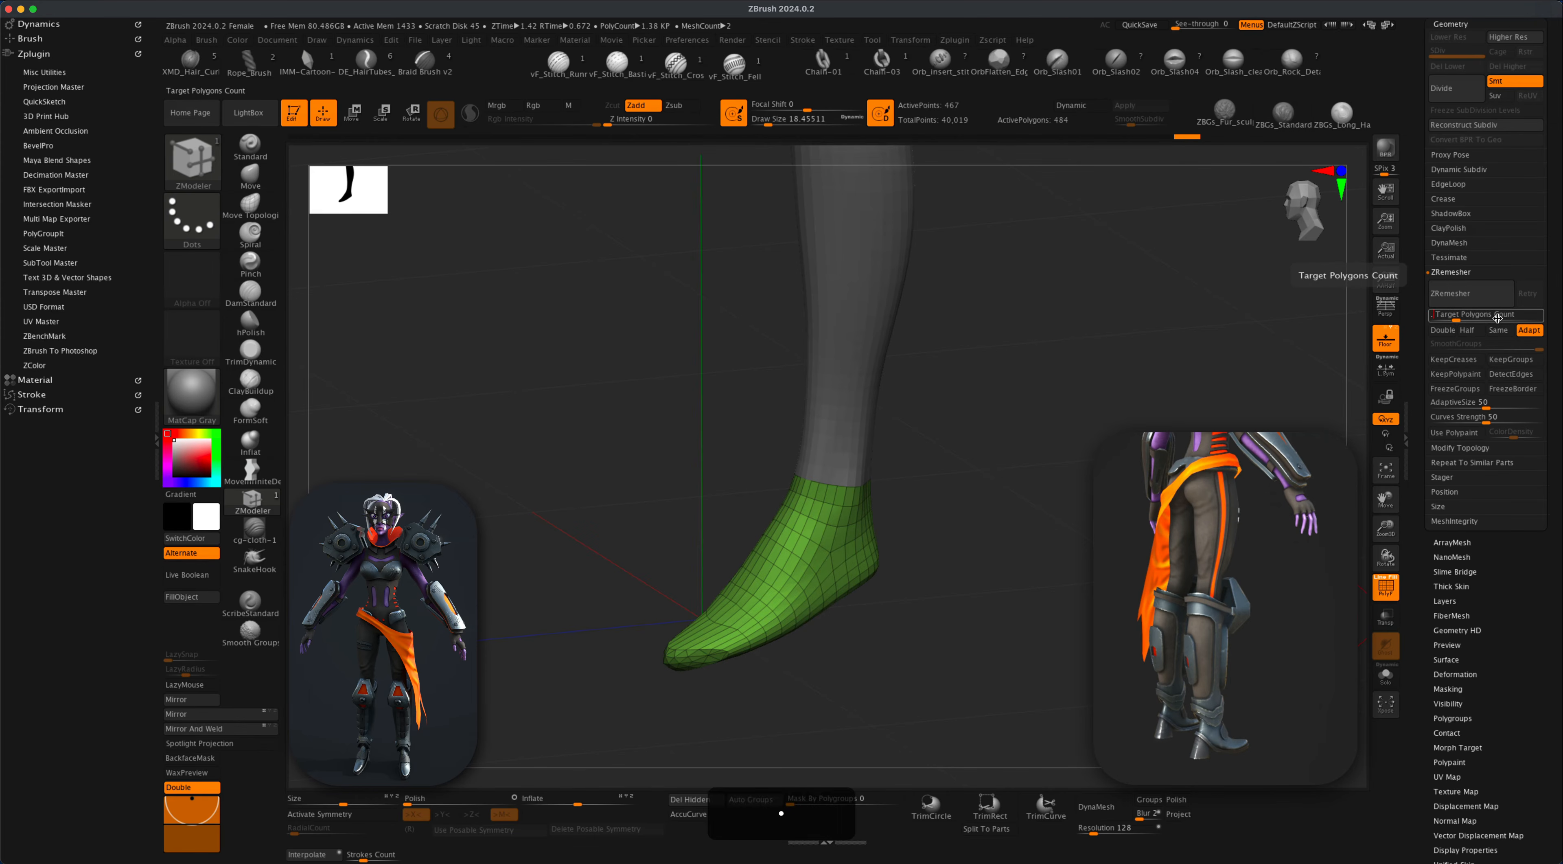
text(2)
key(Return)
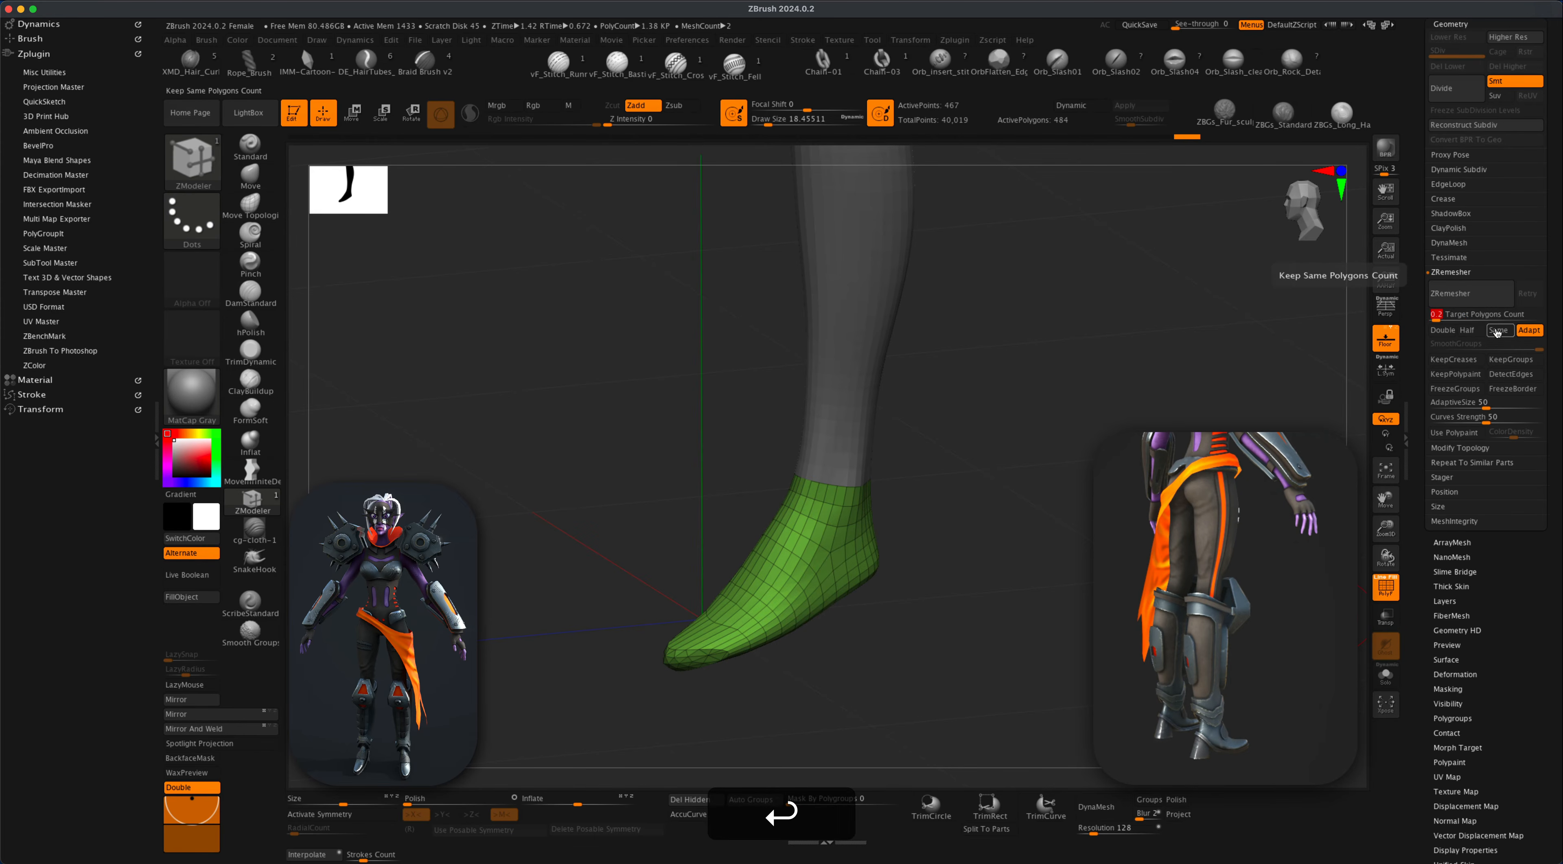
click(1535, 331)
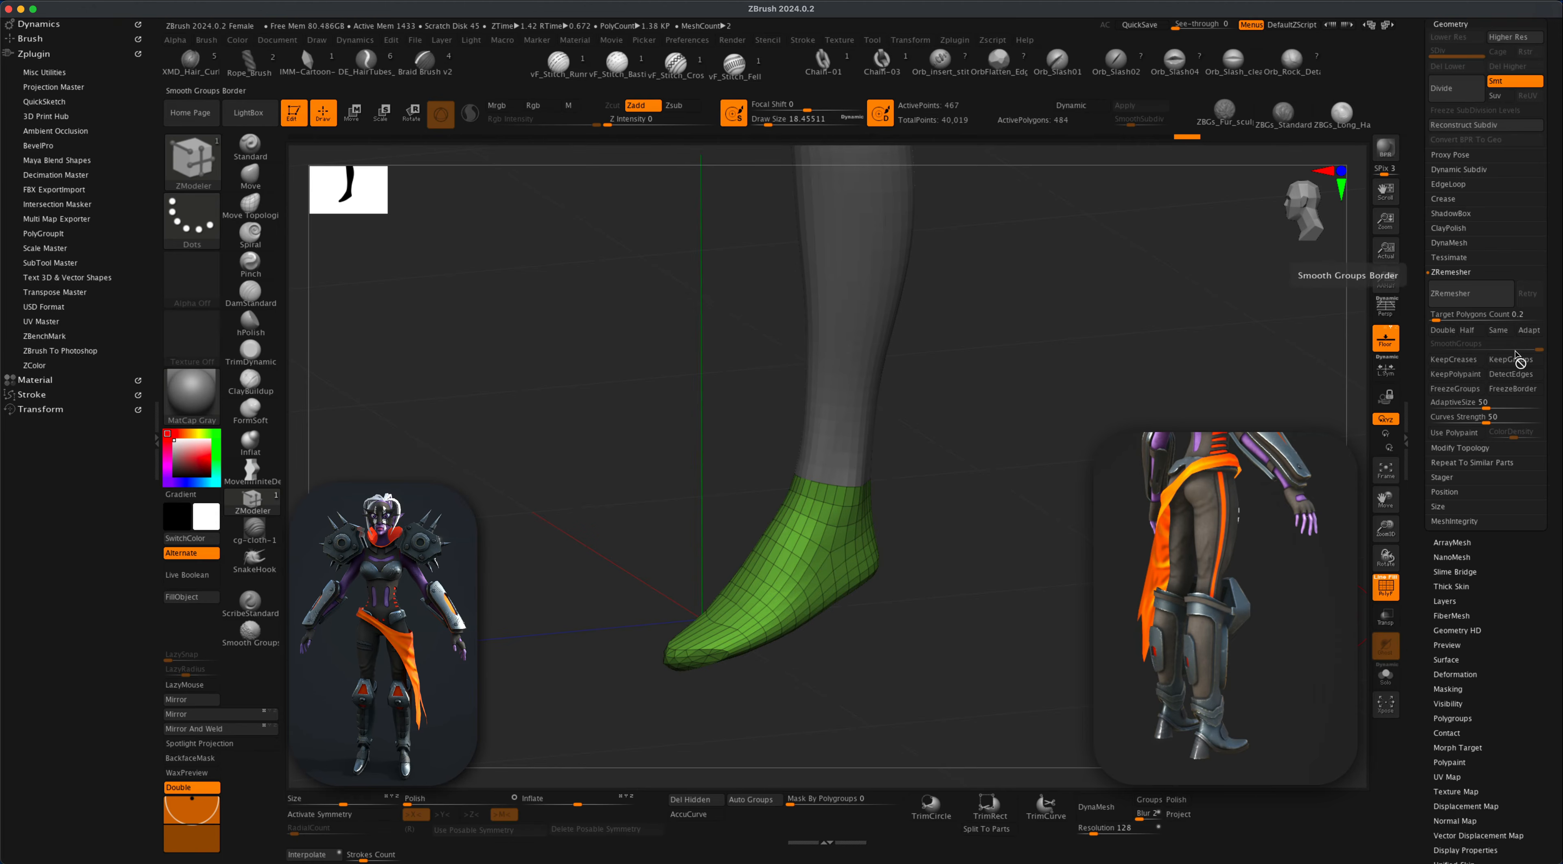
click(1468, 317)
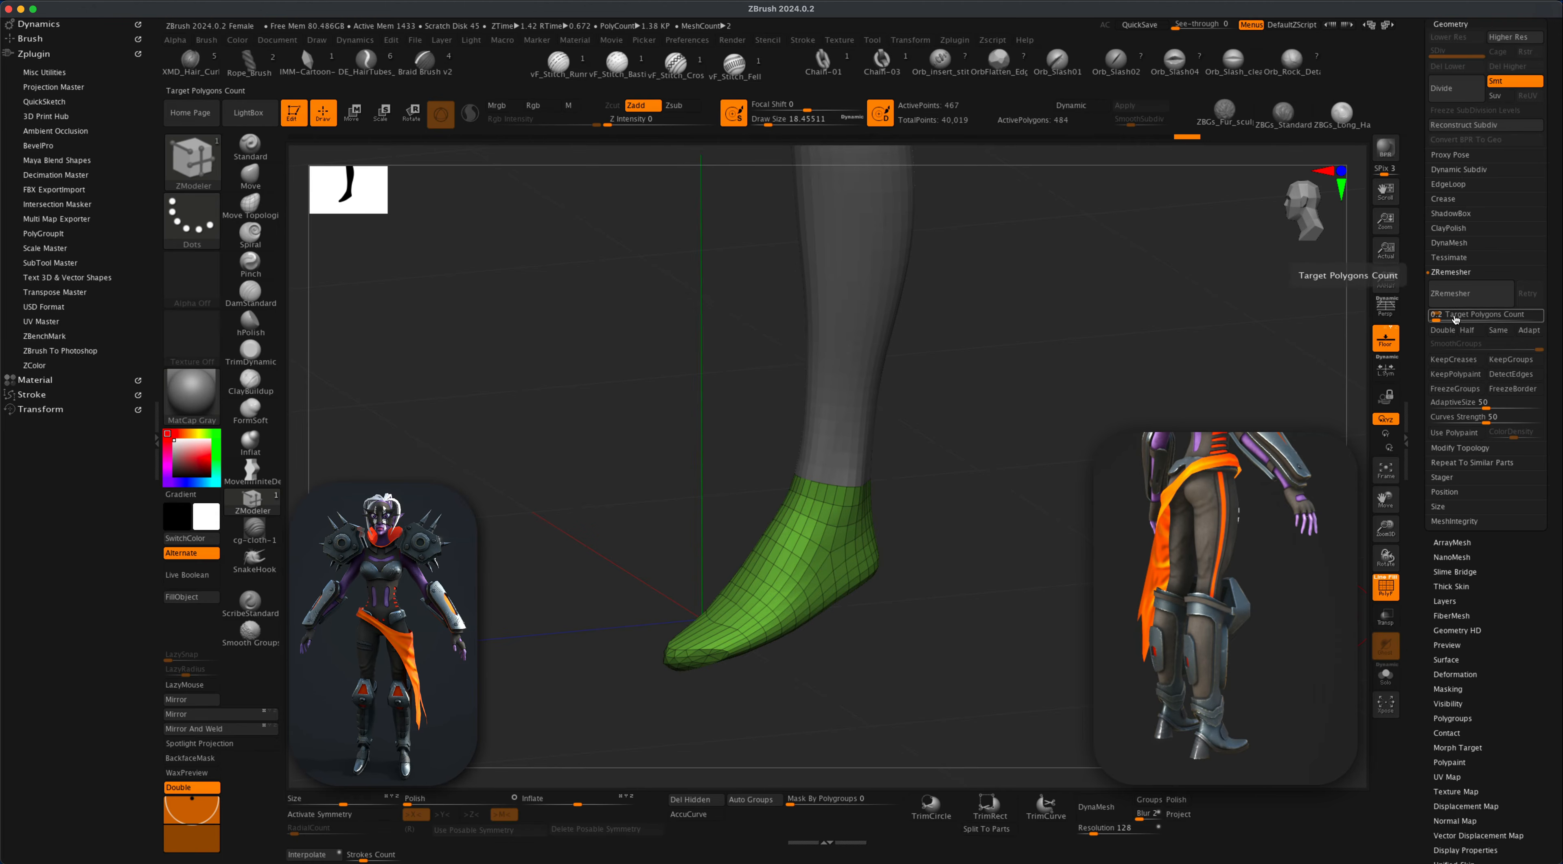
click(1466, 297)
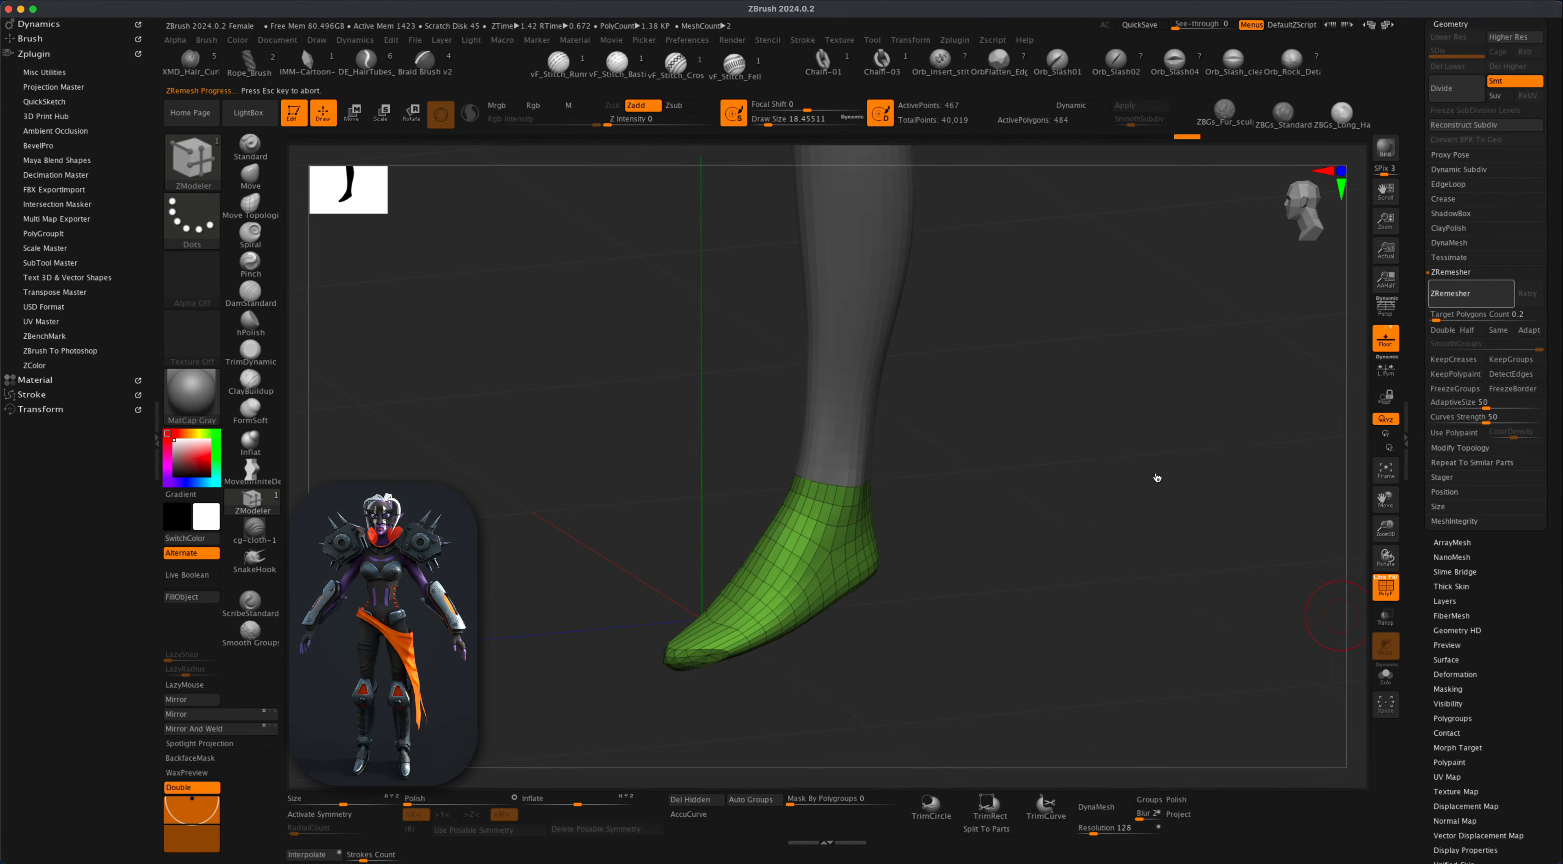
Inspect the remeshed foot from the side and below, and undo the stray polygroup loops on it.
drag(1075, 530, 912, 625)
key(super+z)
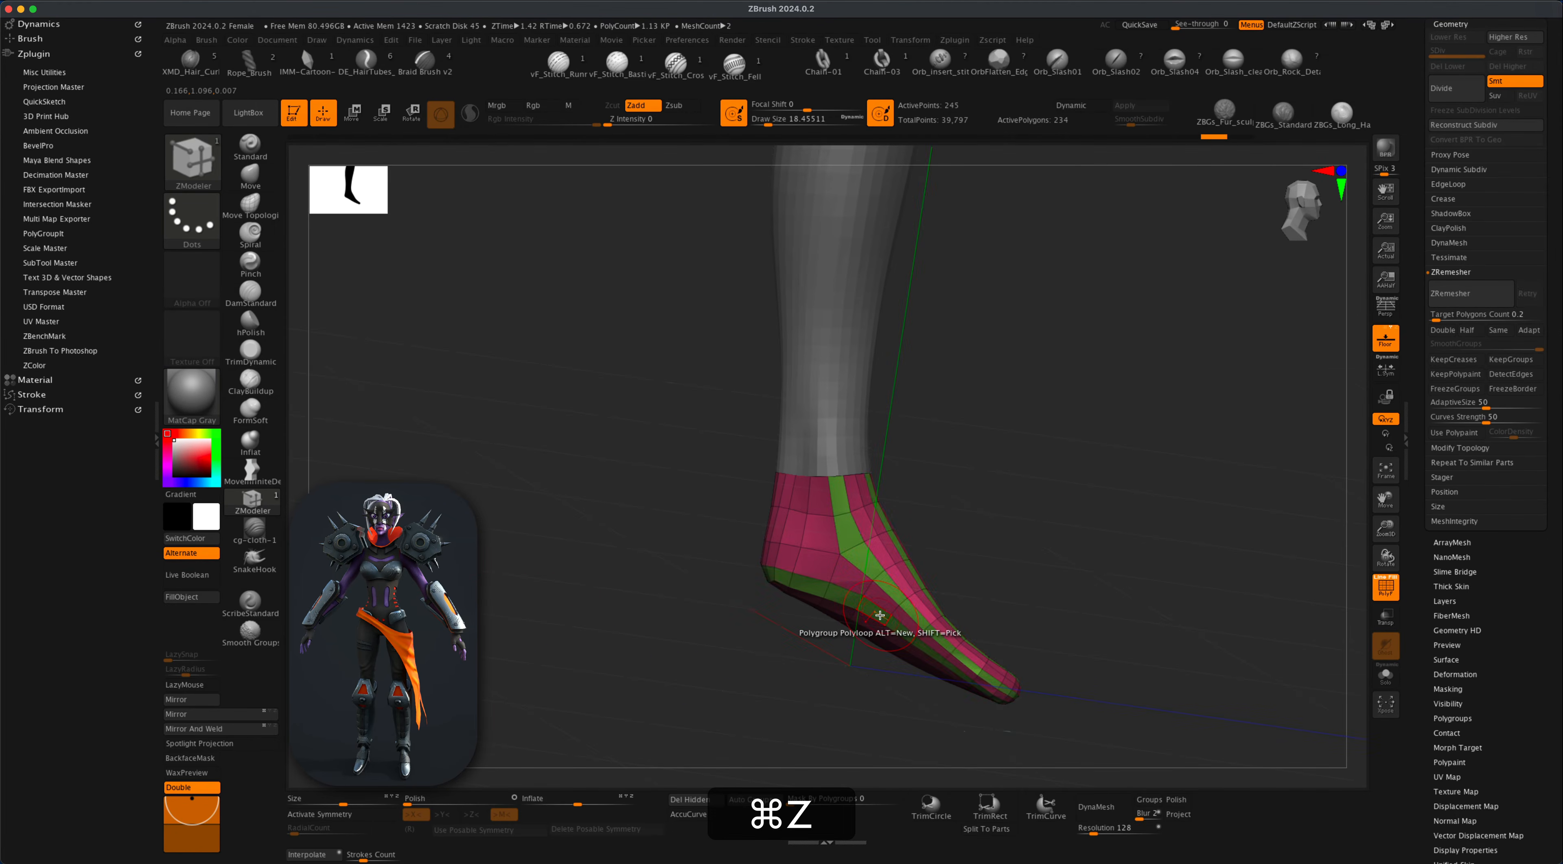
drag(1040, 593, 910, 601)
key(super+z)
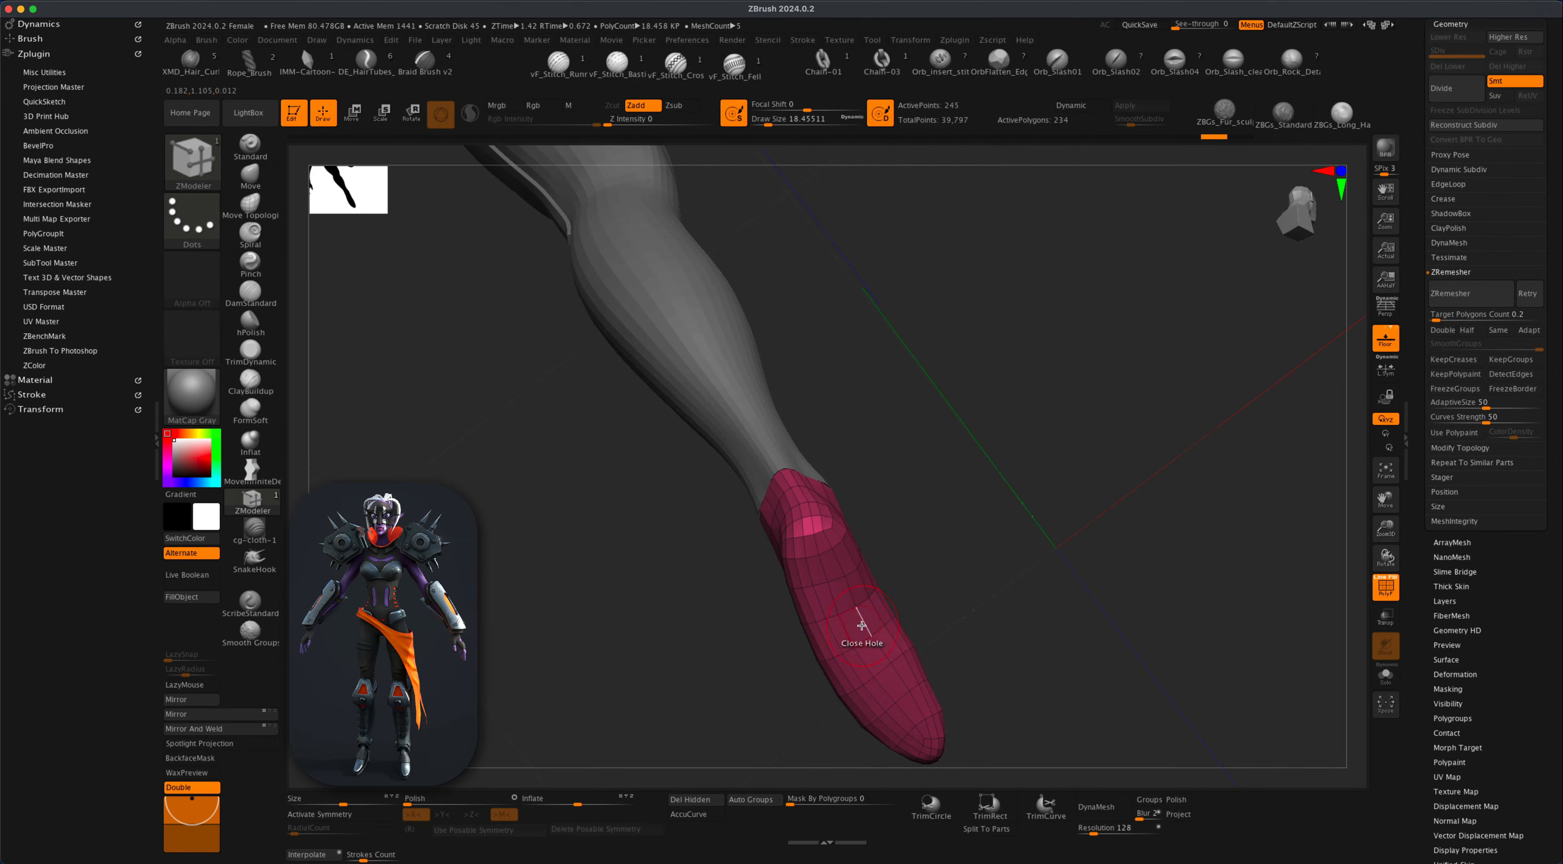
Mark the polygons across the whole underside of the foot, from heel to toe, for a new polygroup.
key(alt)
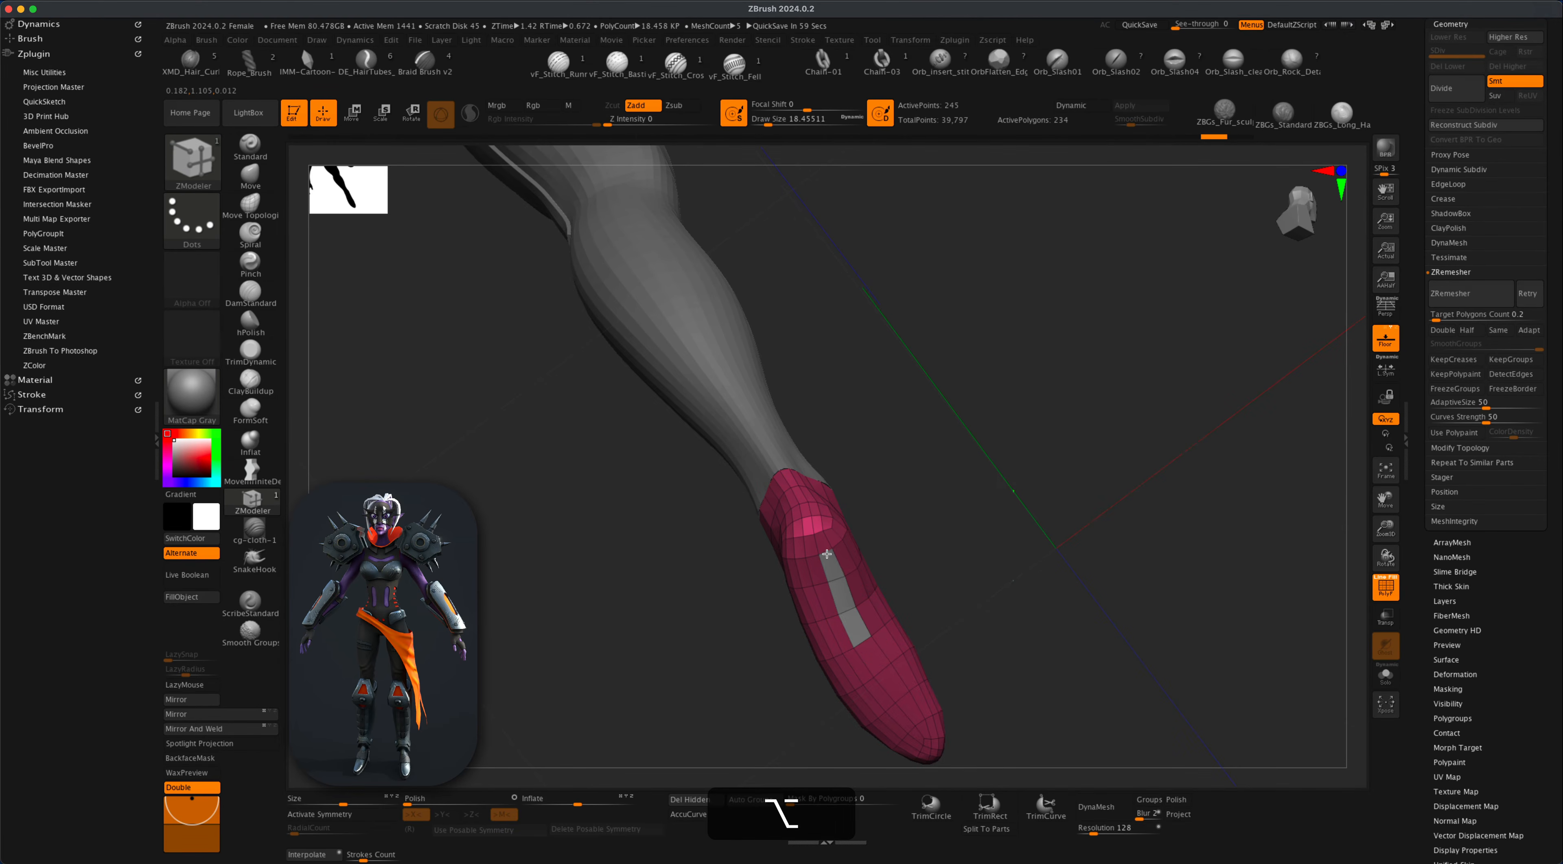
mouse_move(808, 557)
alt+mouse_down()
mouse_move(871, 700)
mouse_move(886, 693)
mouse_move(837, 550)
alt+mouse_up()
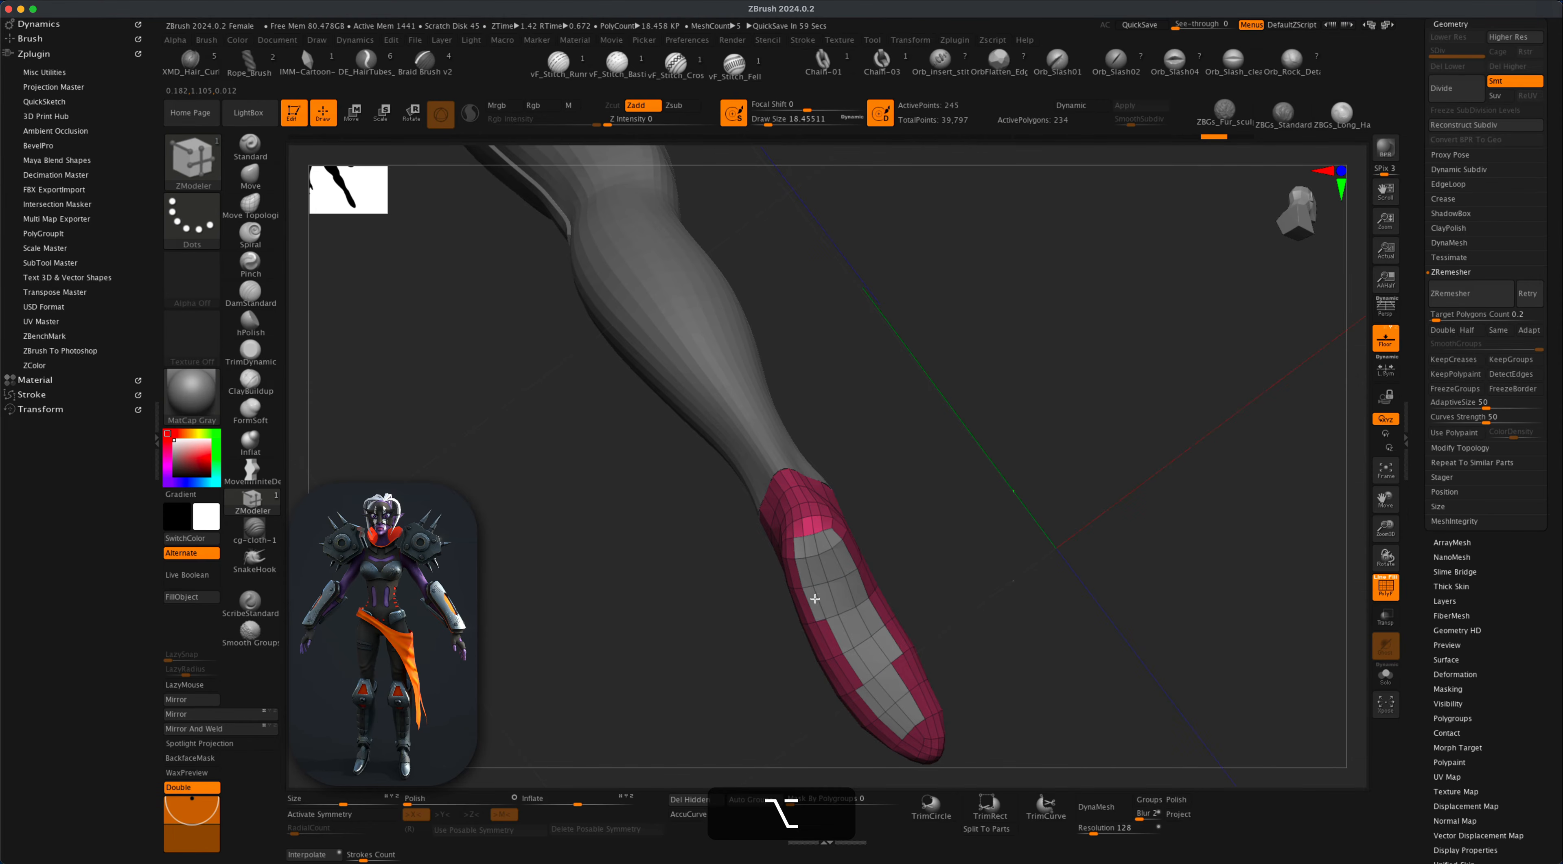
right_drag(852, 684, 865, 563)
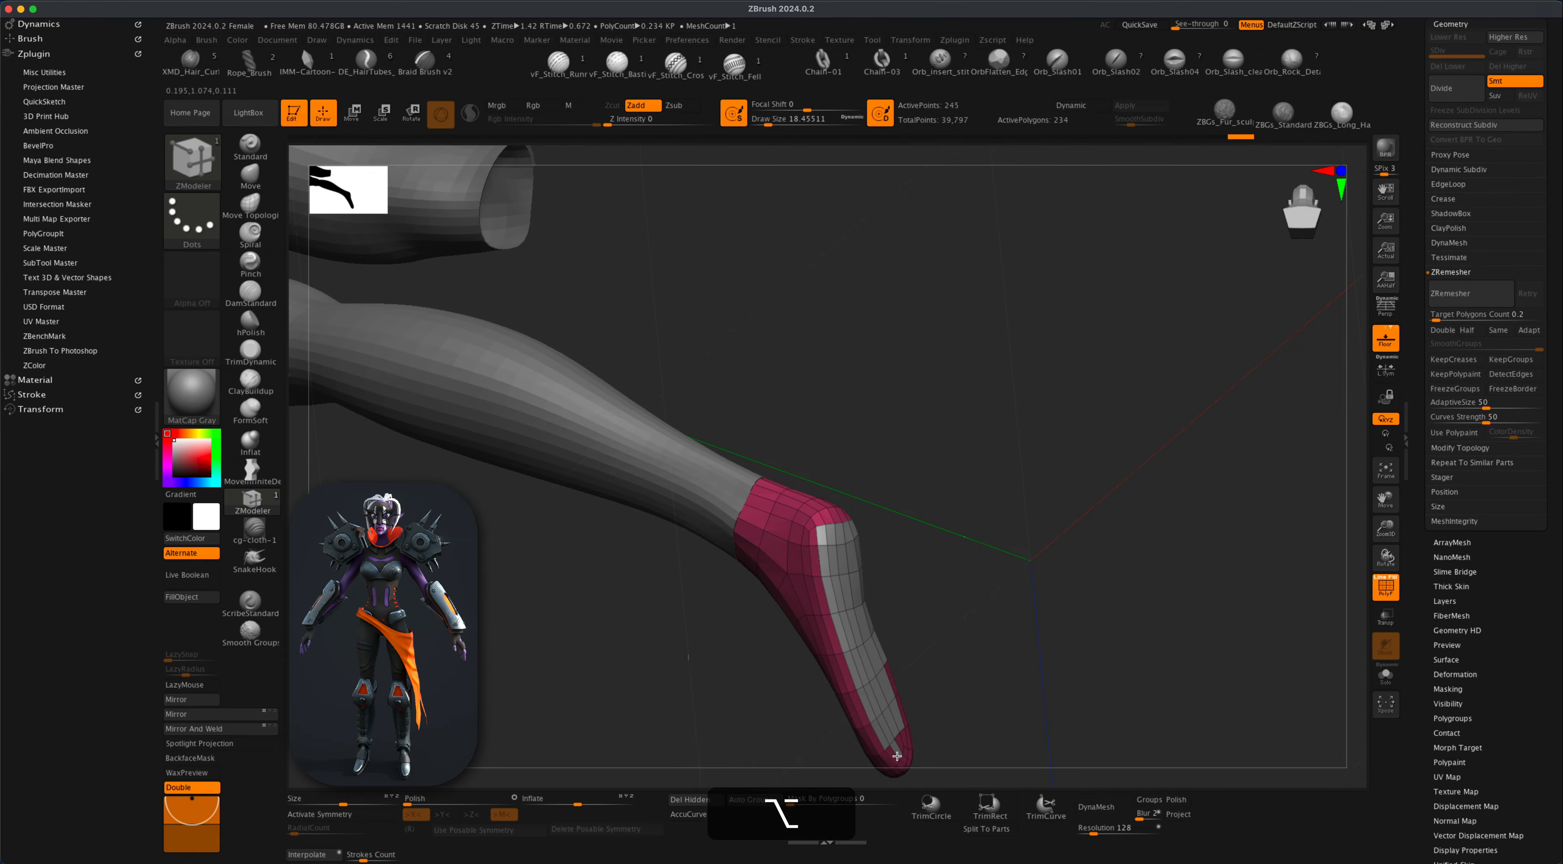
right_drag(996, 664, 947, 686)
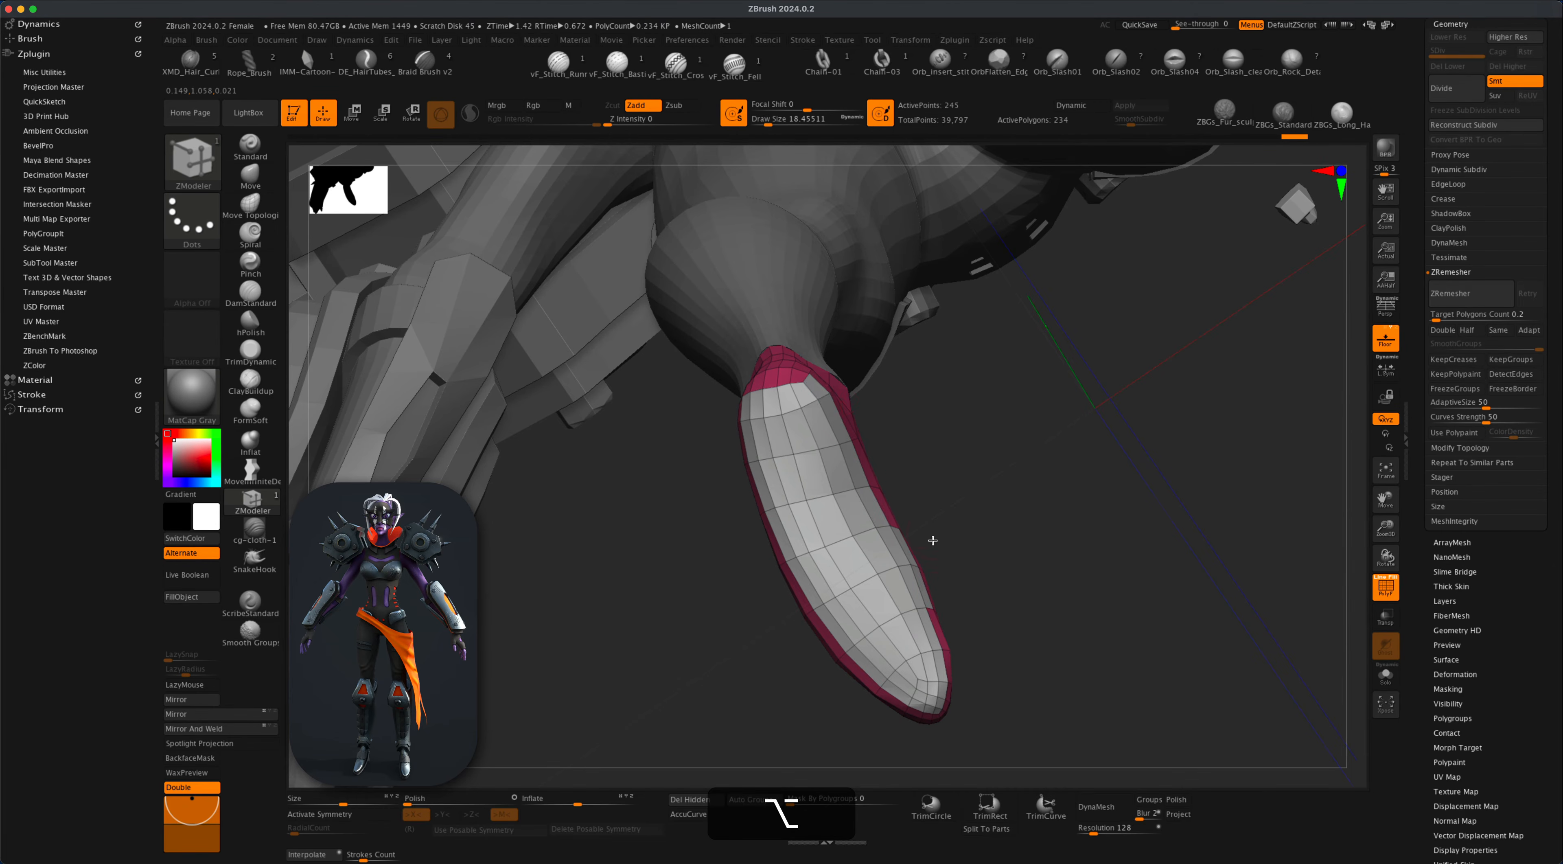
drag(932, 541, 905, 573)
alt+click(915, 544)
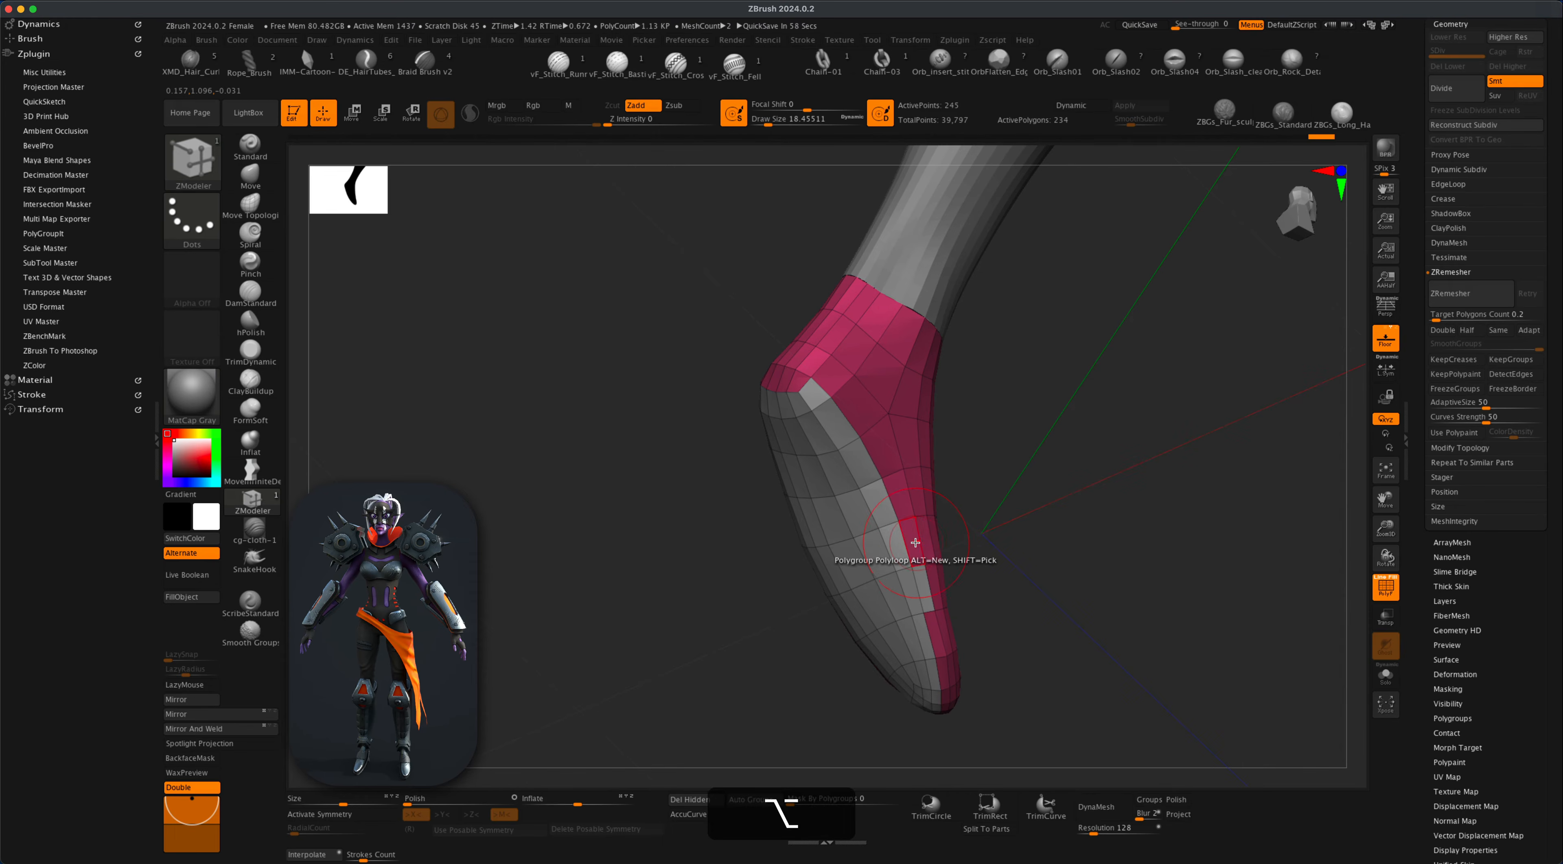
alt+click(924, 570)
mouse_move(1005, 587)
mouse_down()
mouse_move(1019, 595)
mouse_move(987, 596)
mouse_move(1026, 609)
mouse_up()
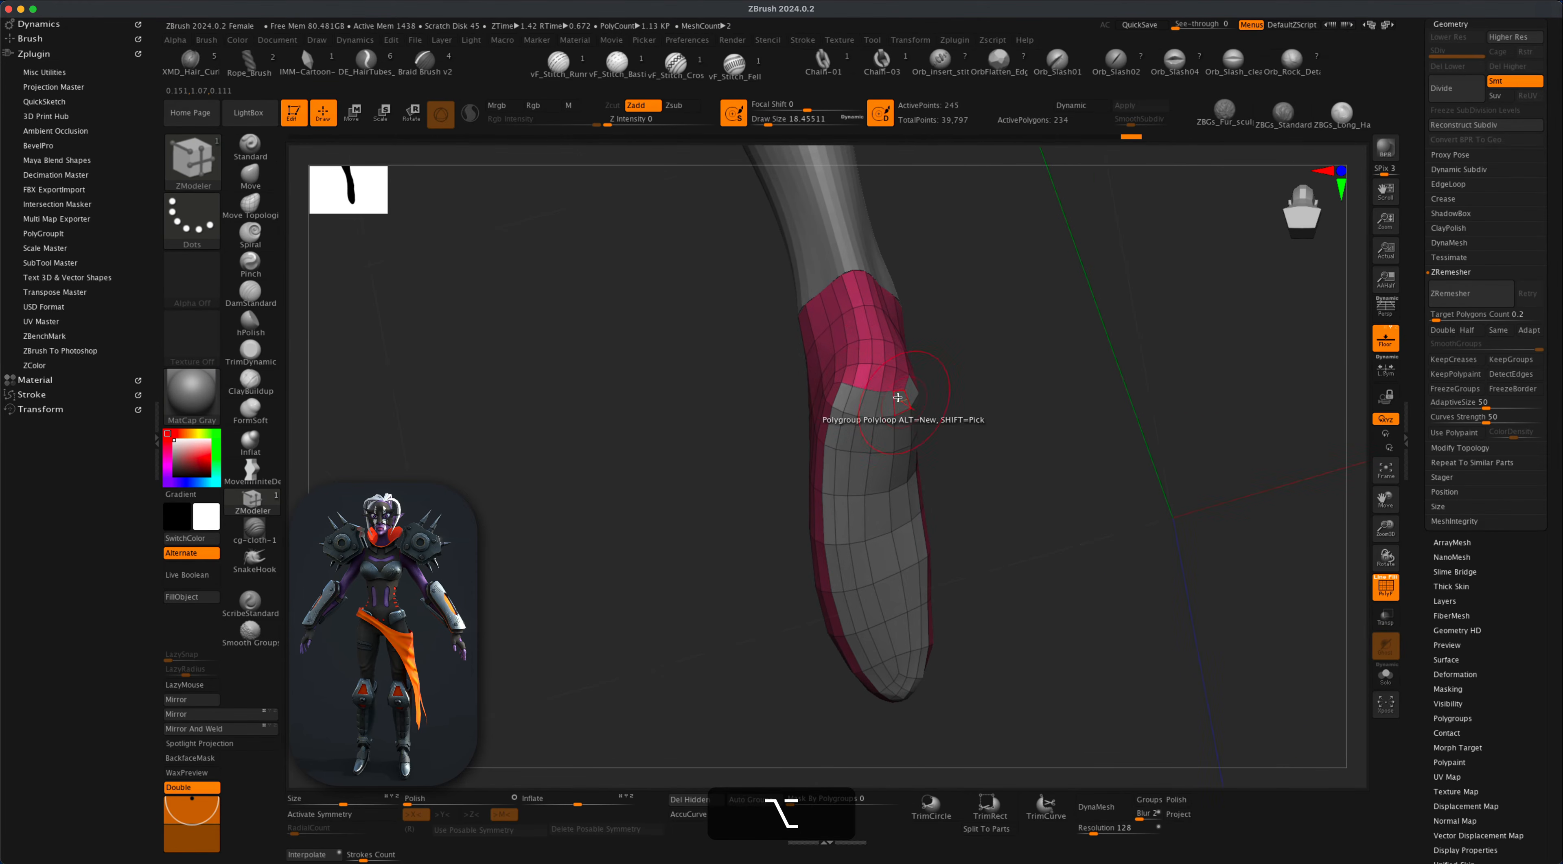
drag(899, 382, 1112, 573)
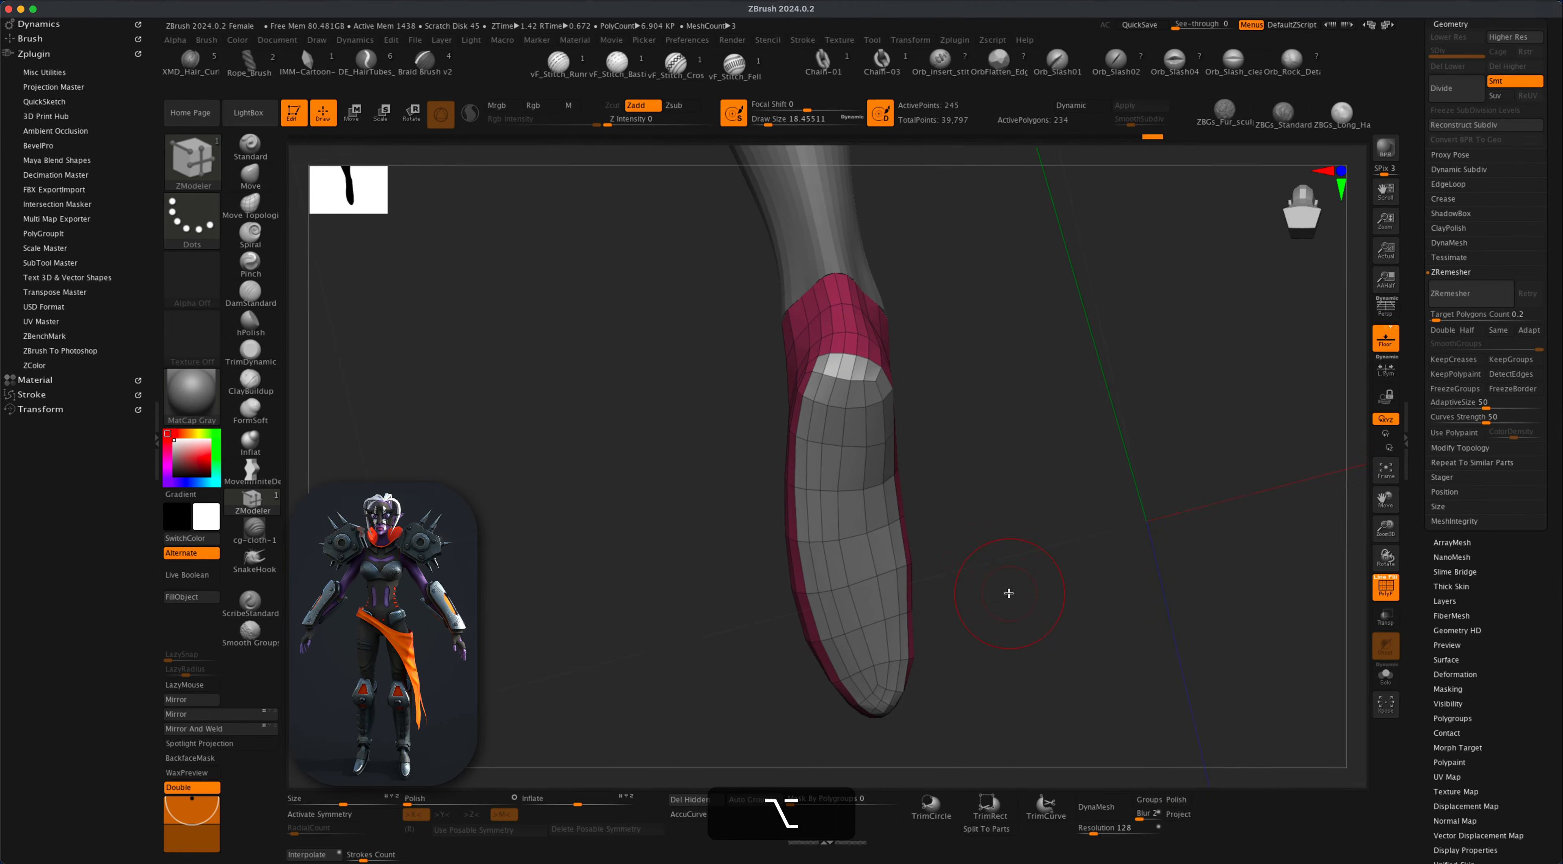
Set the ZModeler PolyGroup action's target to A Single Poly and assign the marked sole polygons a new yellow polygroup.
key(space)
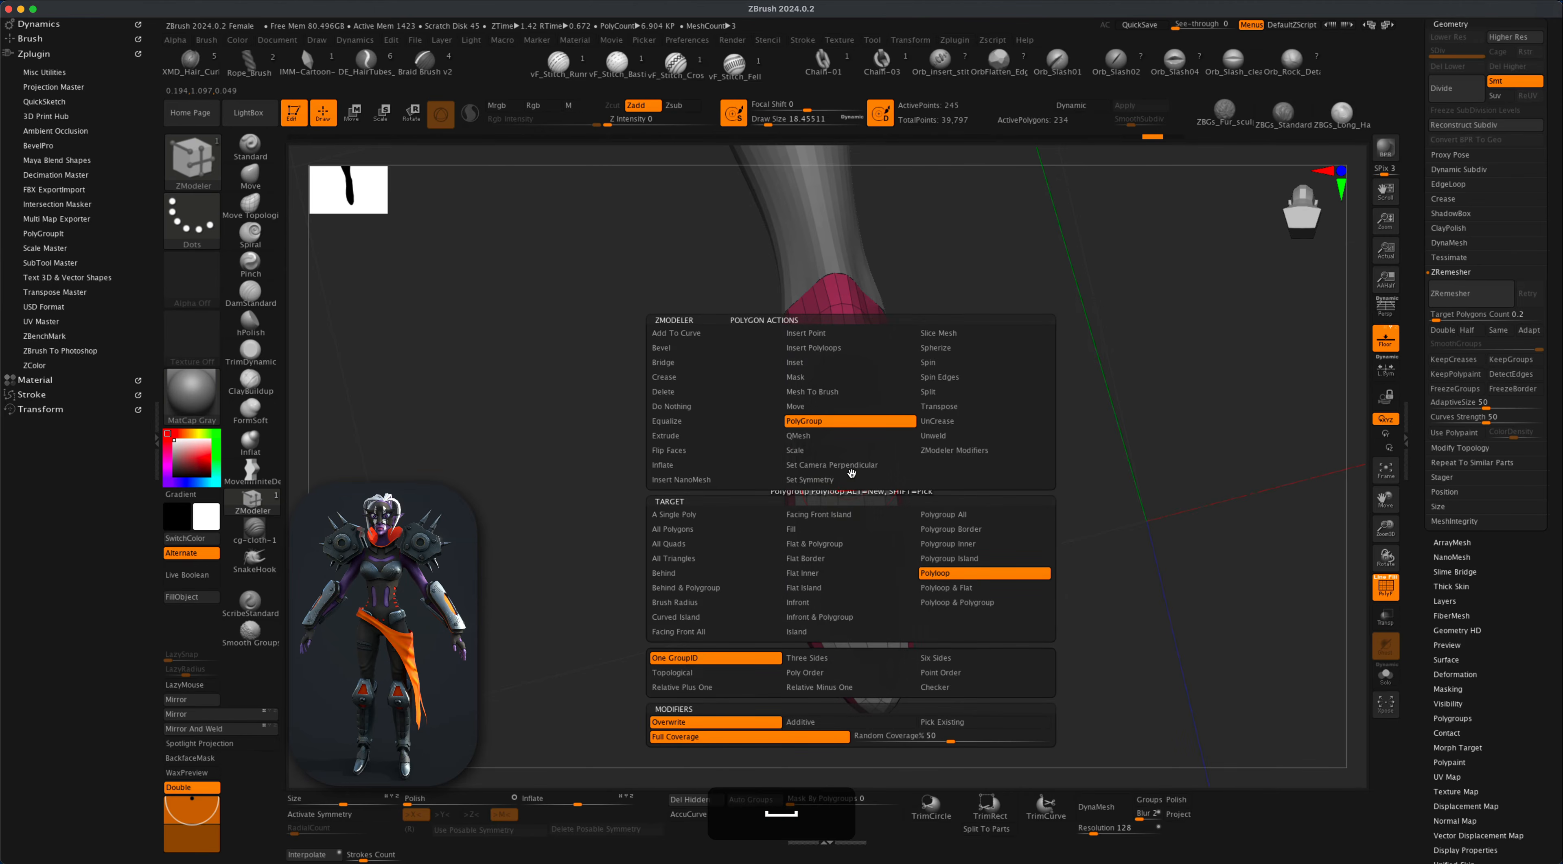
click(712, 516)
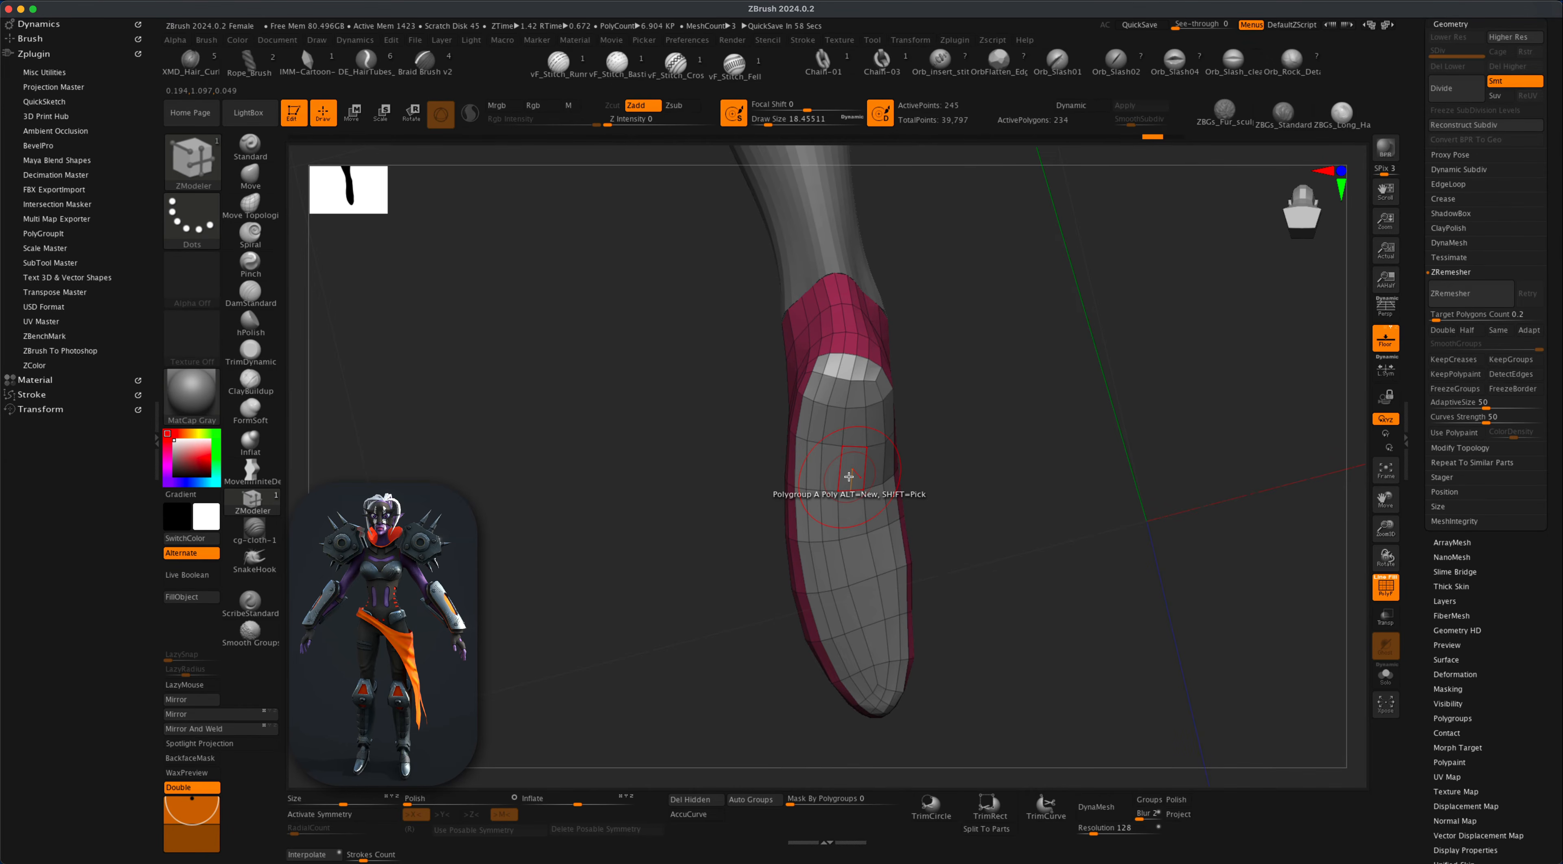
alt+click(849, 477)
key(alt)
key(alt)
key(alt)
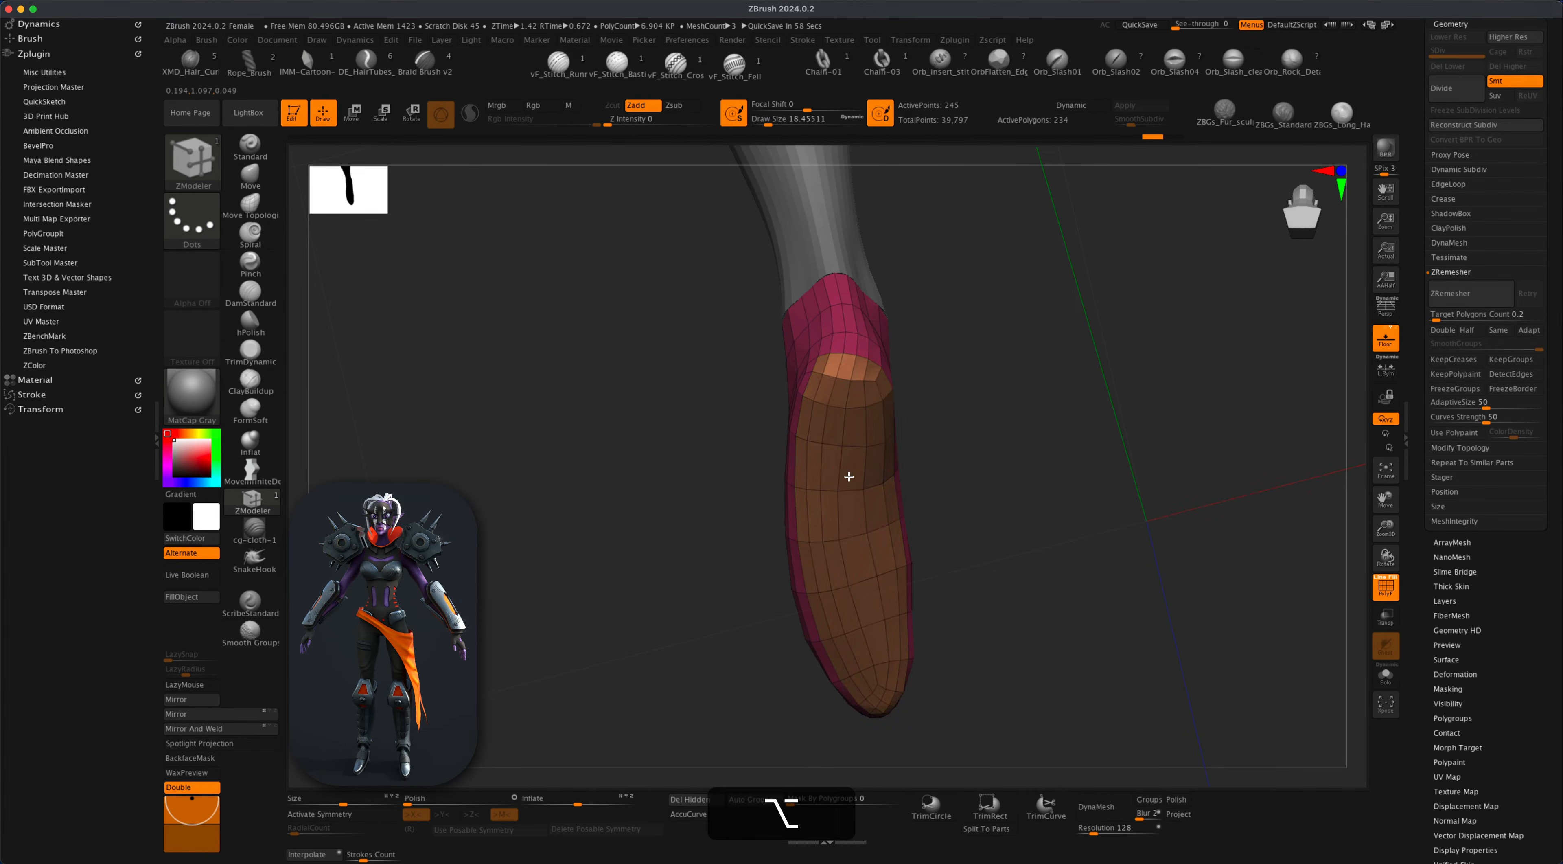
key(alt)
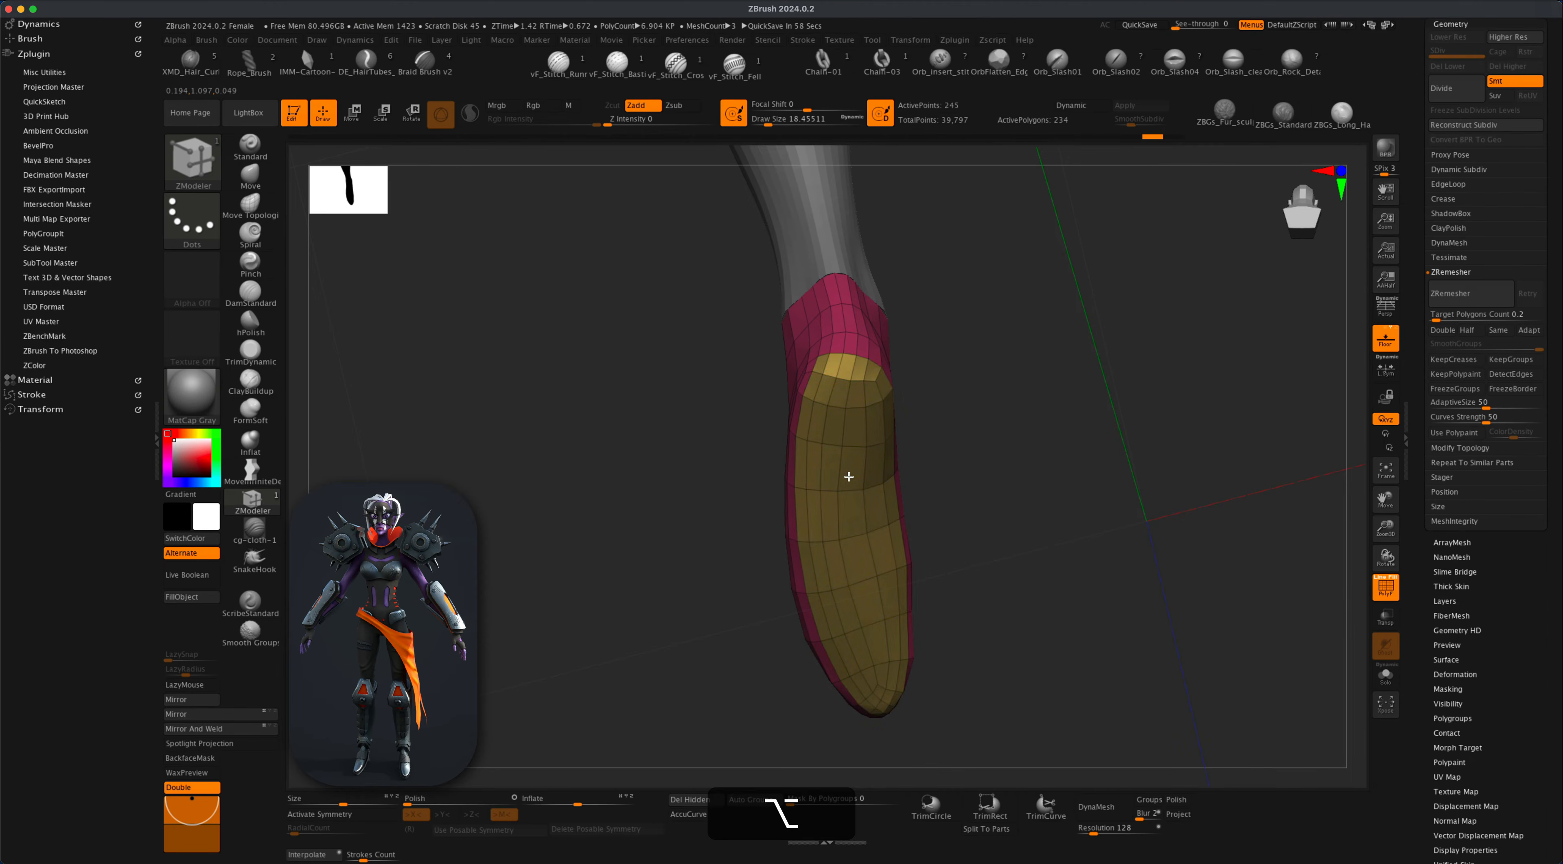
Remesh the foot with ZRemesher using KeepGroups and a SmoothGroups value of 0.2.
drag(975, 523, 1054, 587)
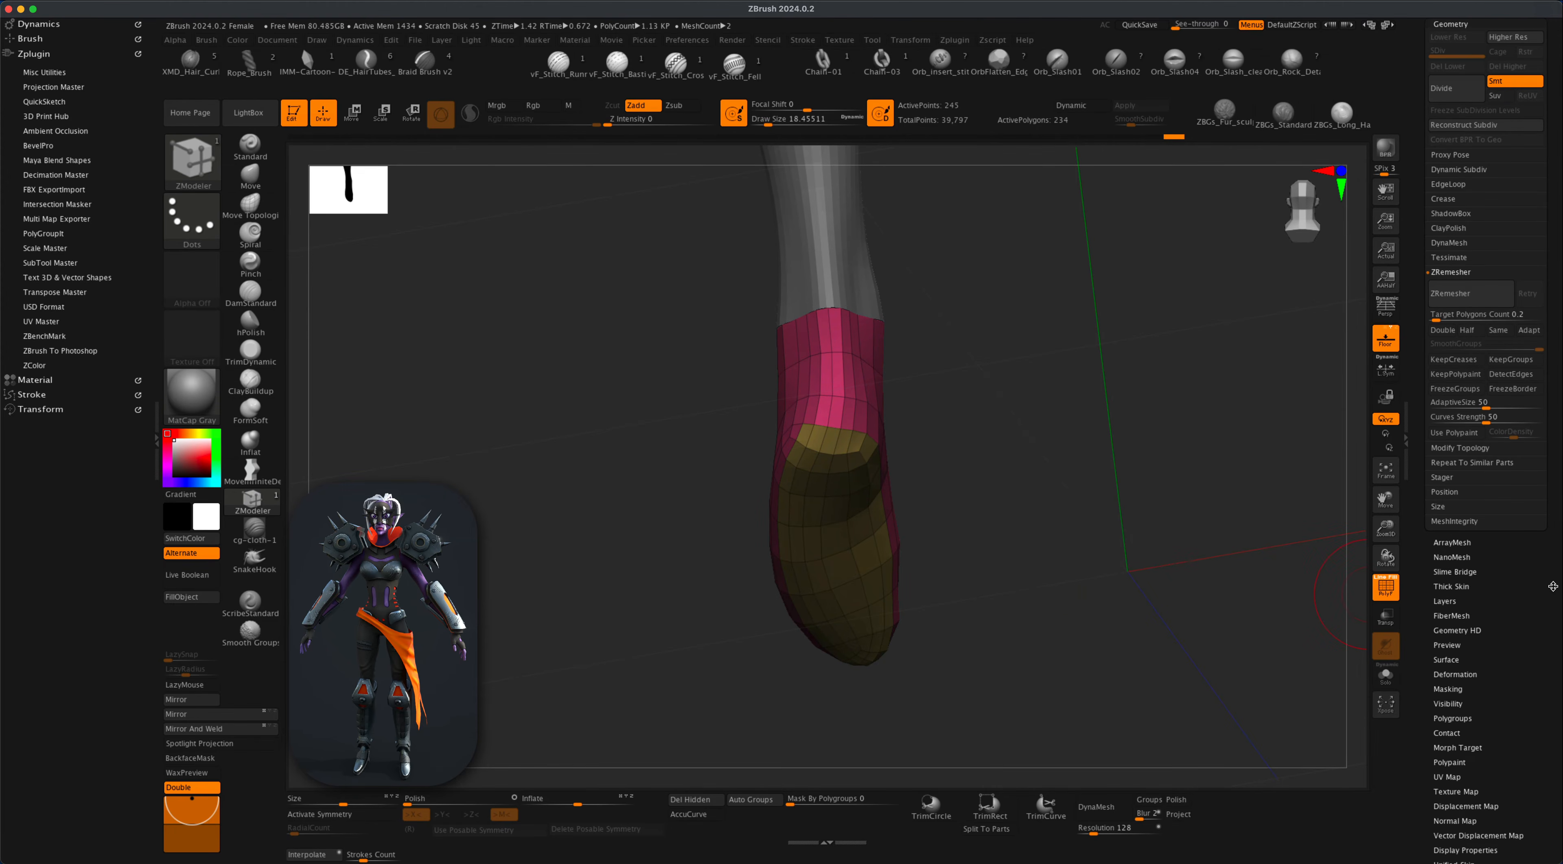
click(1523, 361)
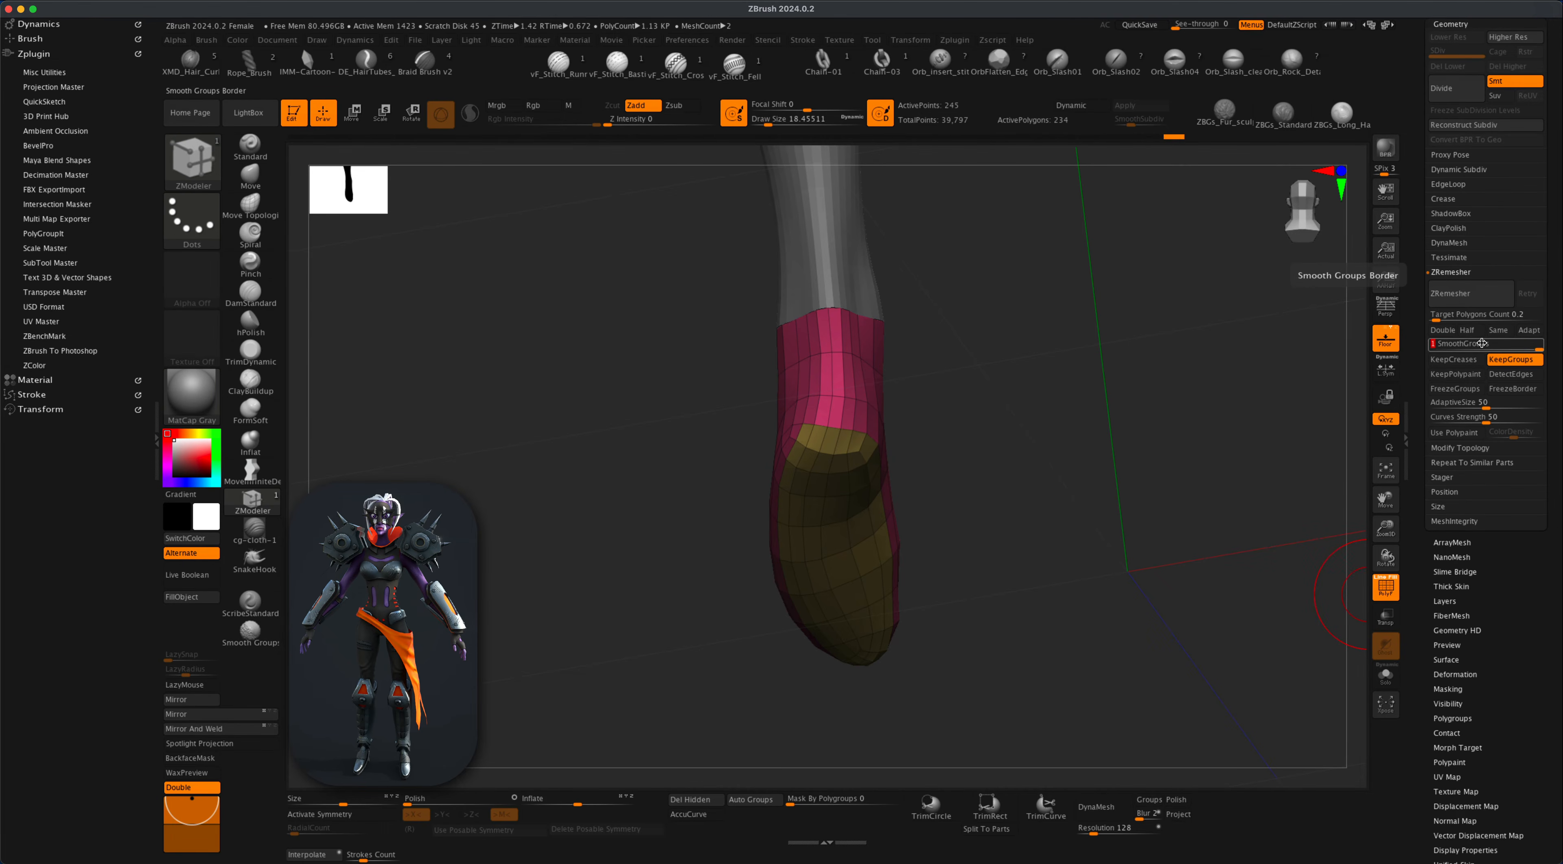
text(.)
text(2)
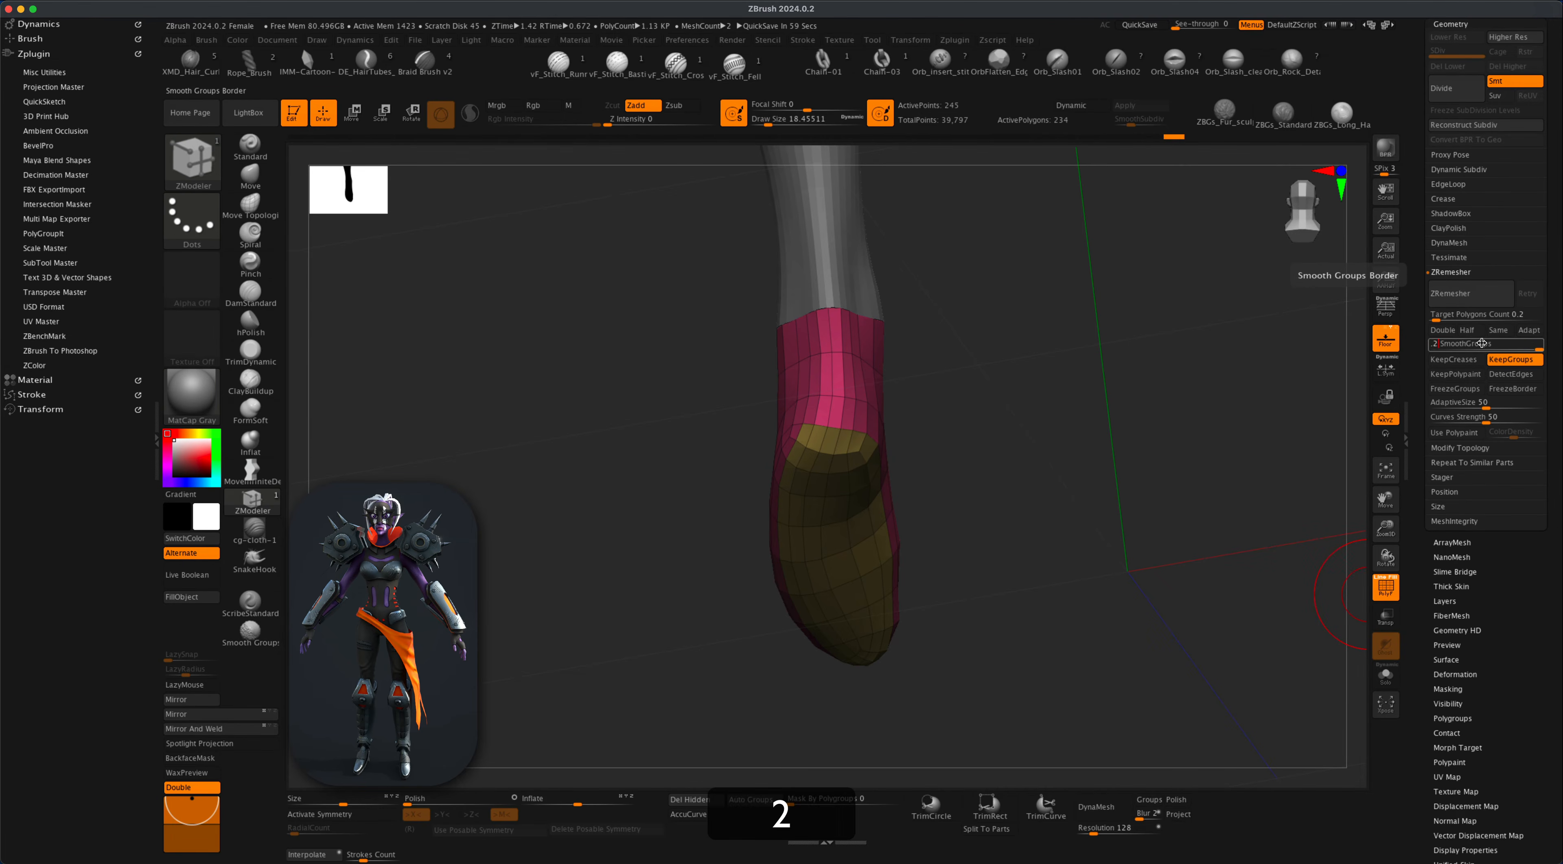
key(Return)
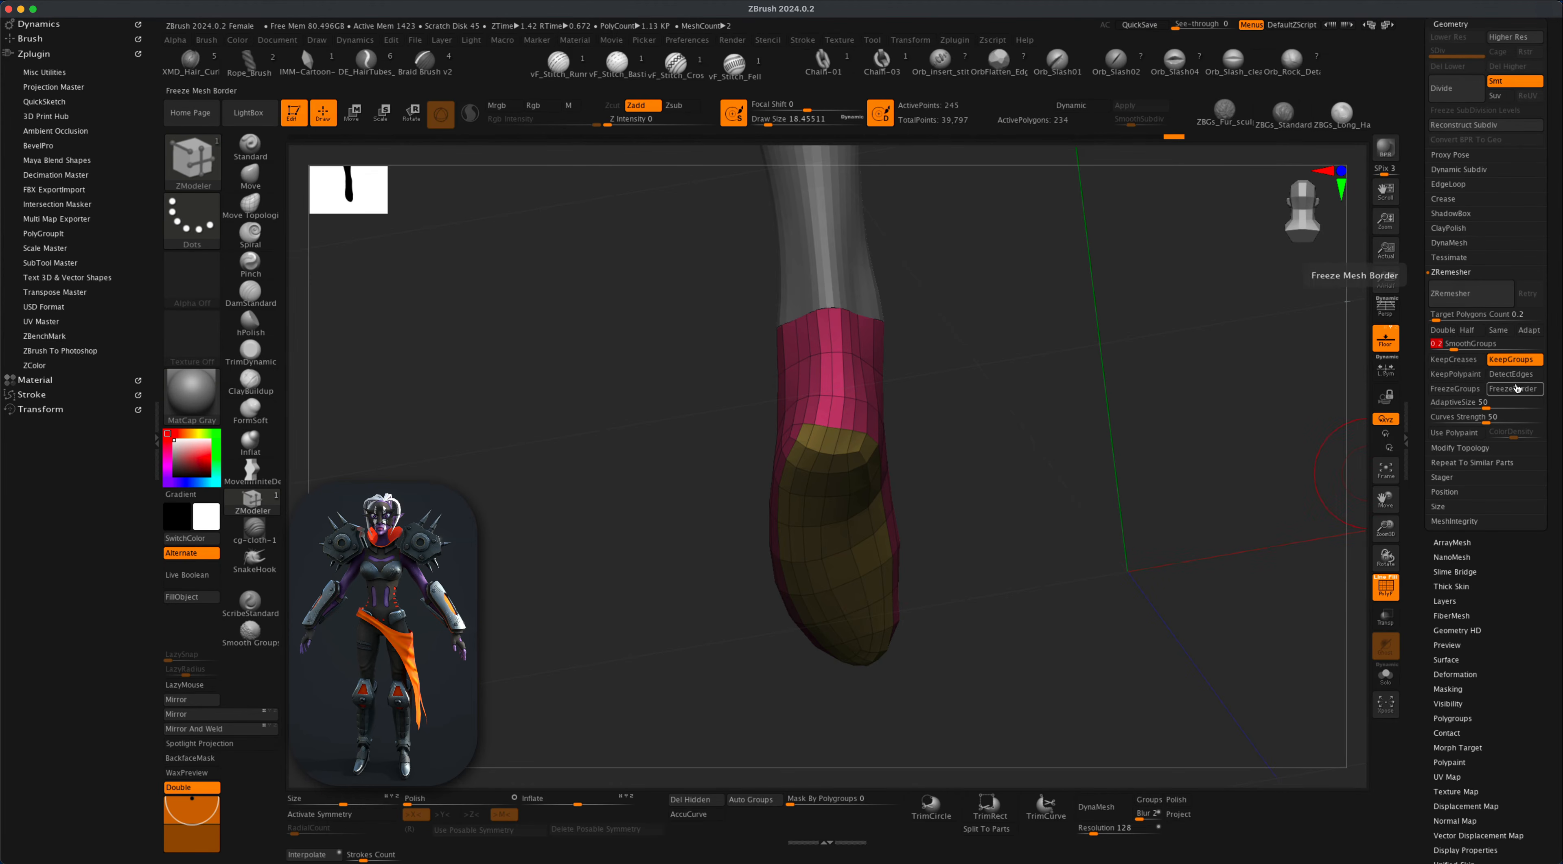
click(1468, 289)
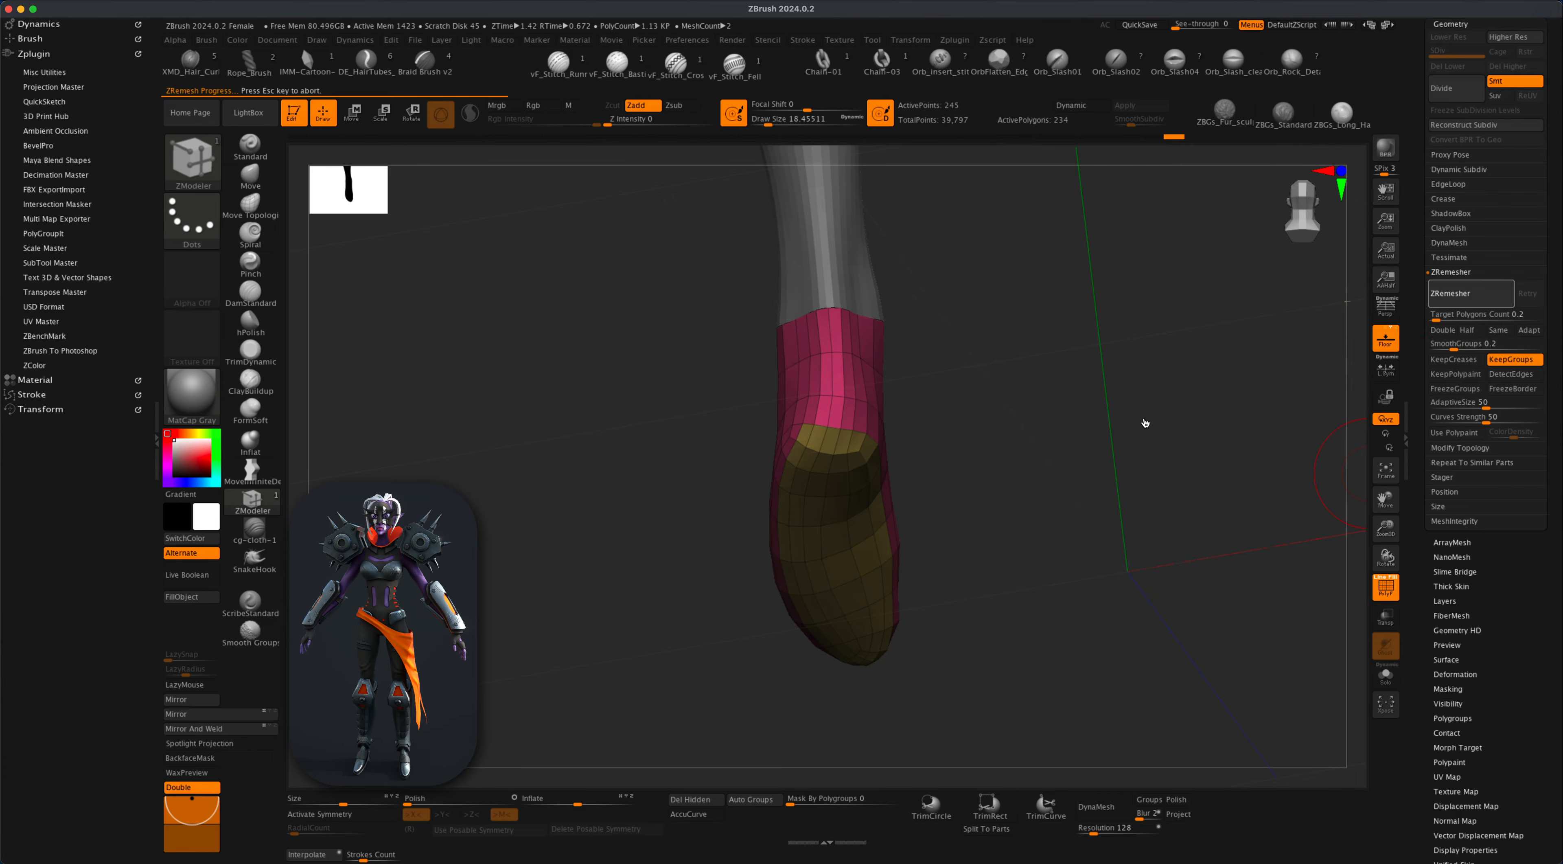
mouse_move(1015, 547)
mouse_down()
mouse_move(1019, 509)
mouse_move(974, 512)
mouse_move(973, 548)
mouse_move(1005, 565)
mouse_move(1045, 572)
mouse_move(1051, 530)
mouse_move(899, 449)
mouse_up()
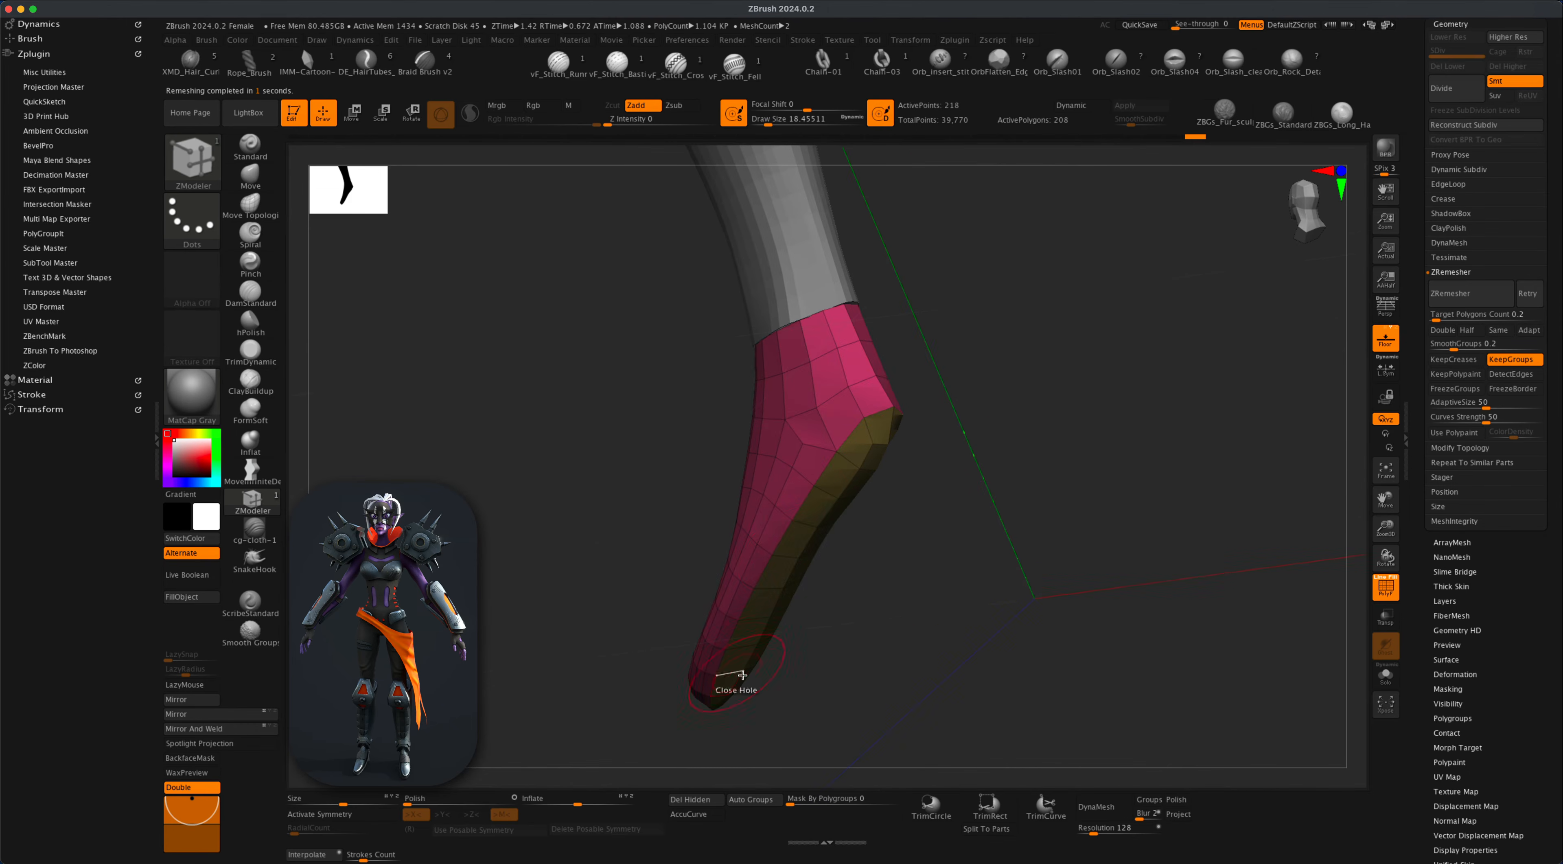
Flatten the sole's underside with the hPolish brush at a draw size of about 51.
drag(743, 675, 989, 567)
alt+drag(1005, 632, 1002, 614)
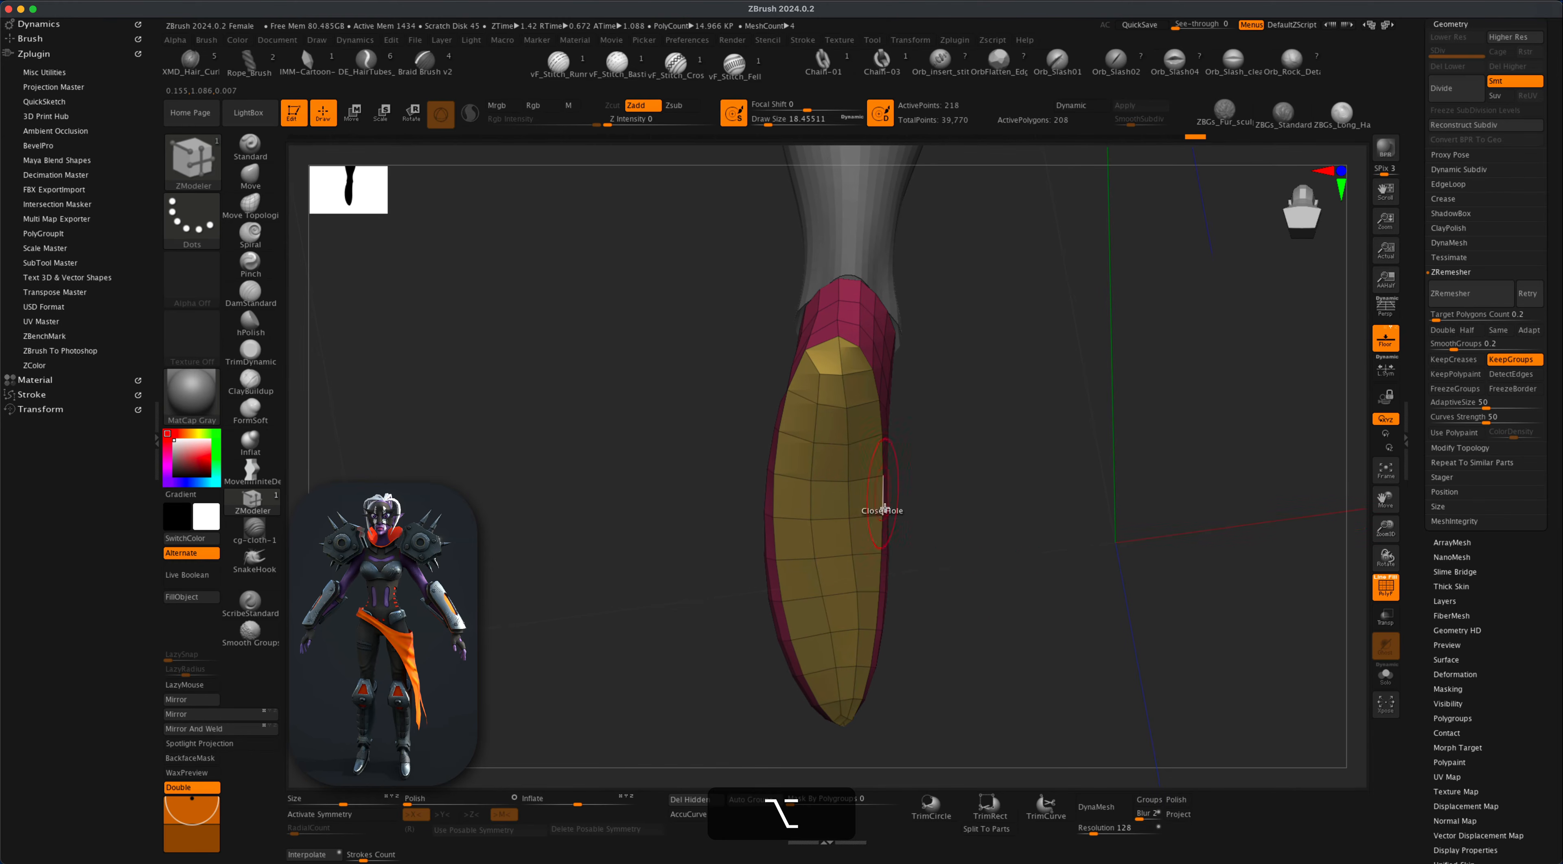
alt+drag(967, 516, 979, 519)
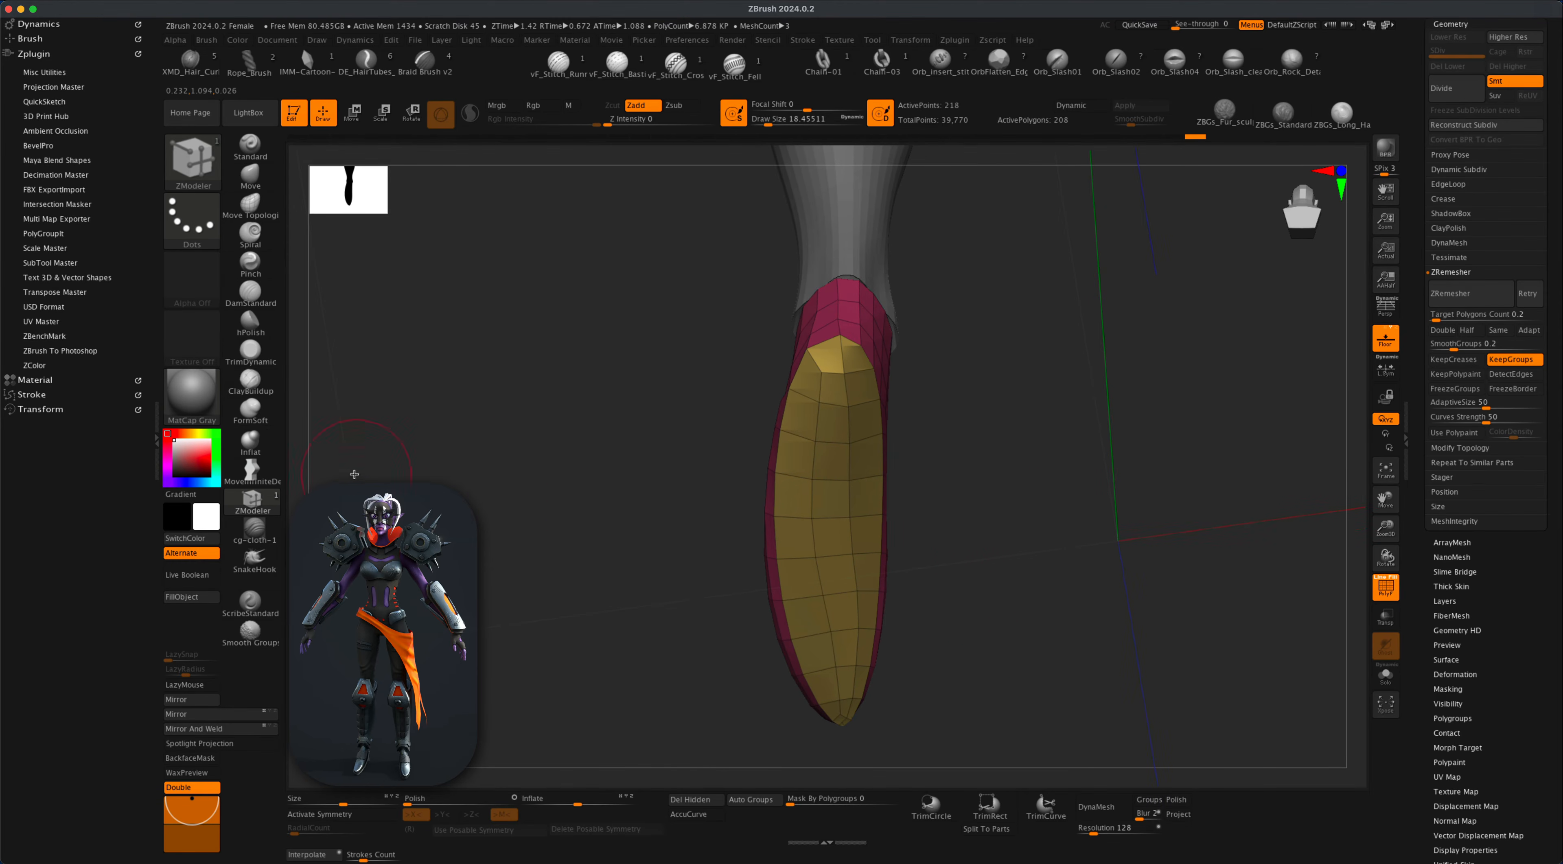
click(255, 348)
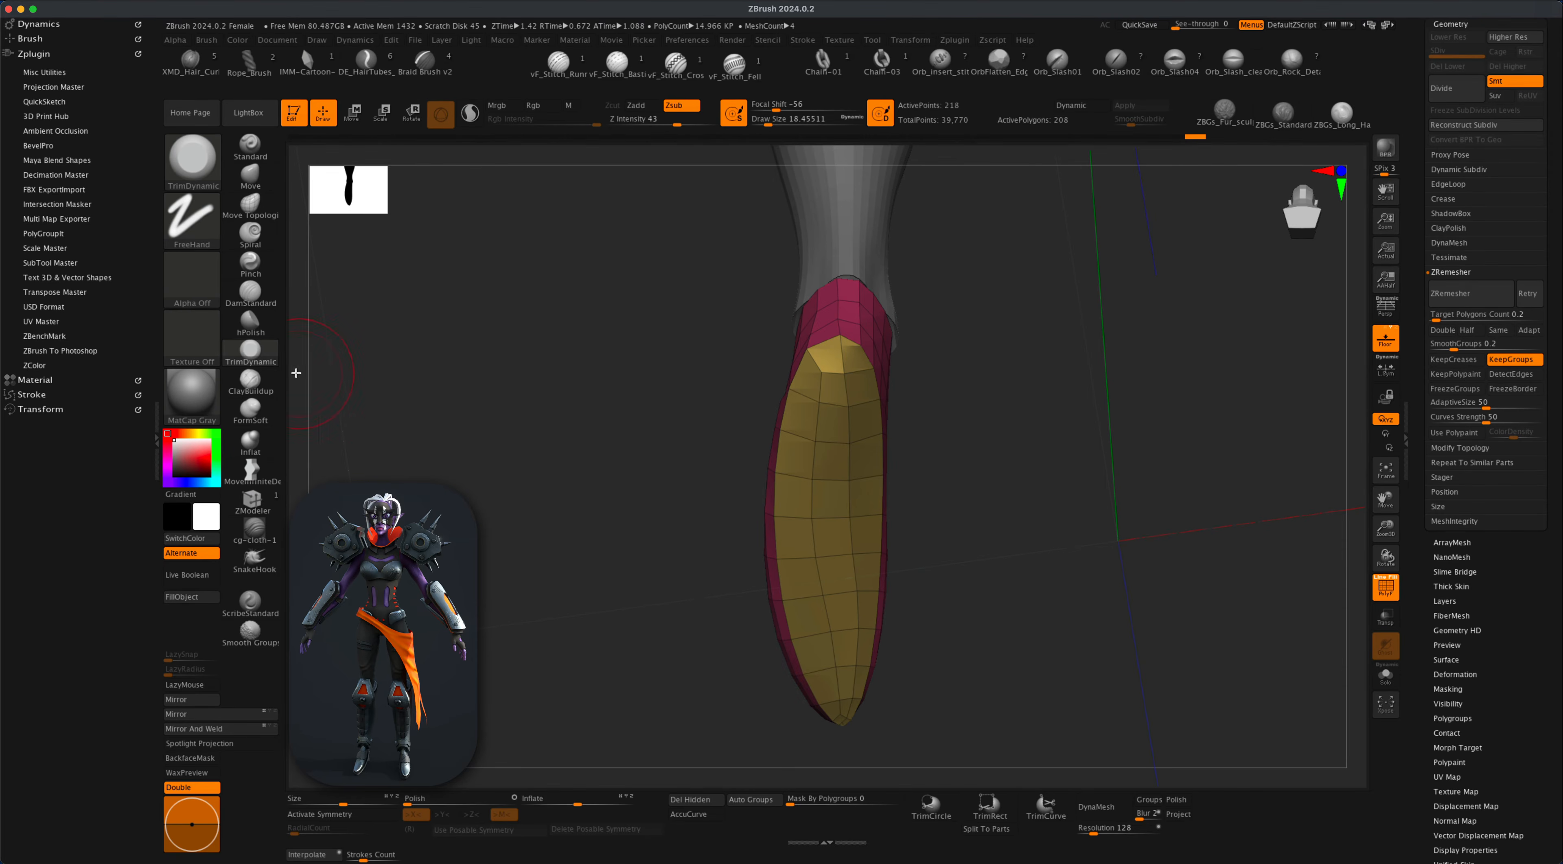
click(251, 324)
key(s)
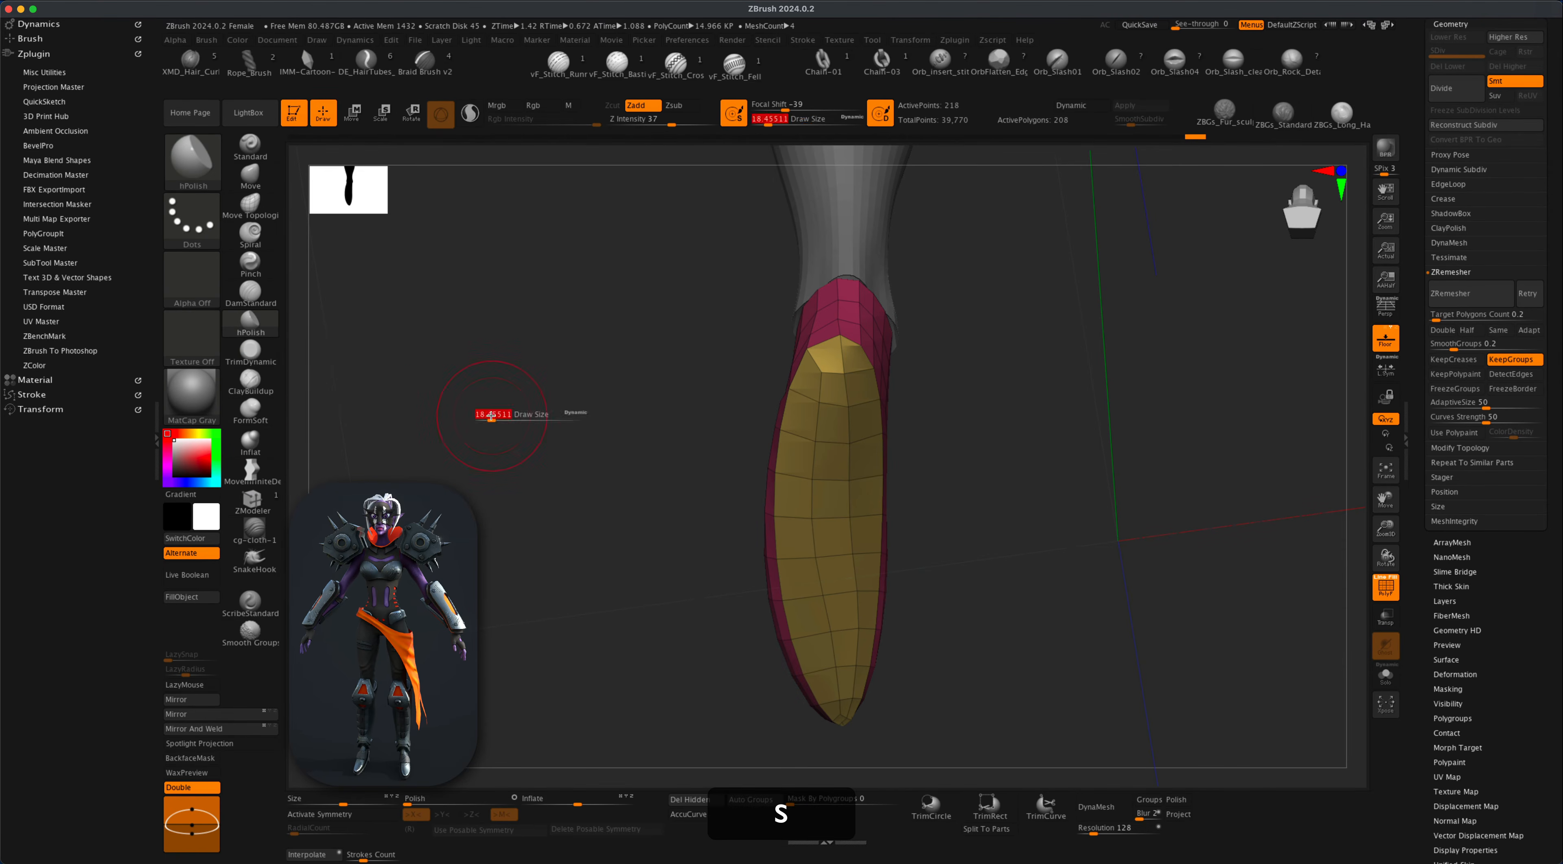
drag(492, 415, 501, 414)
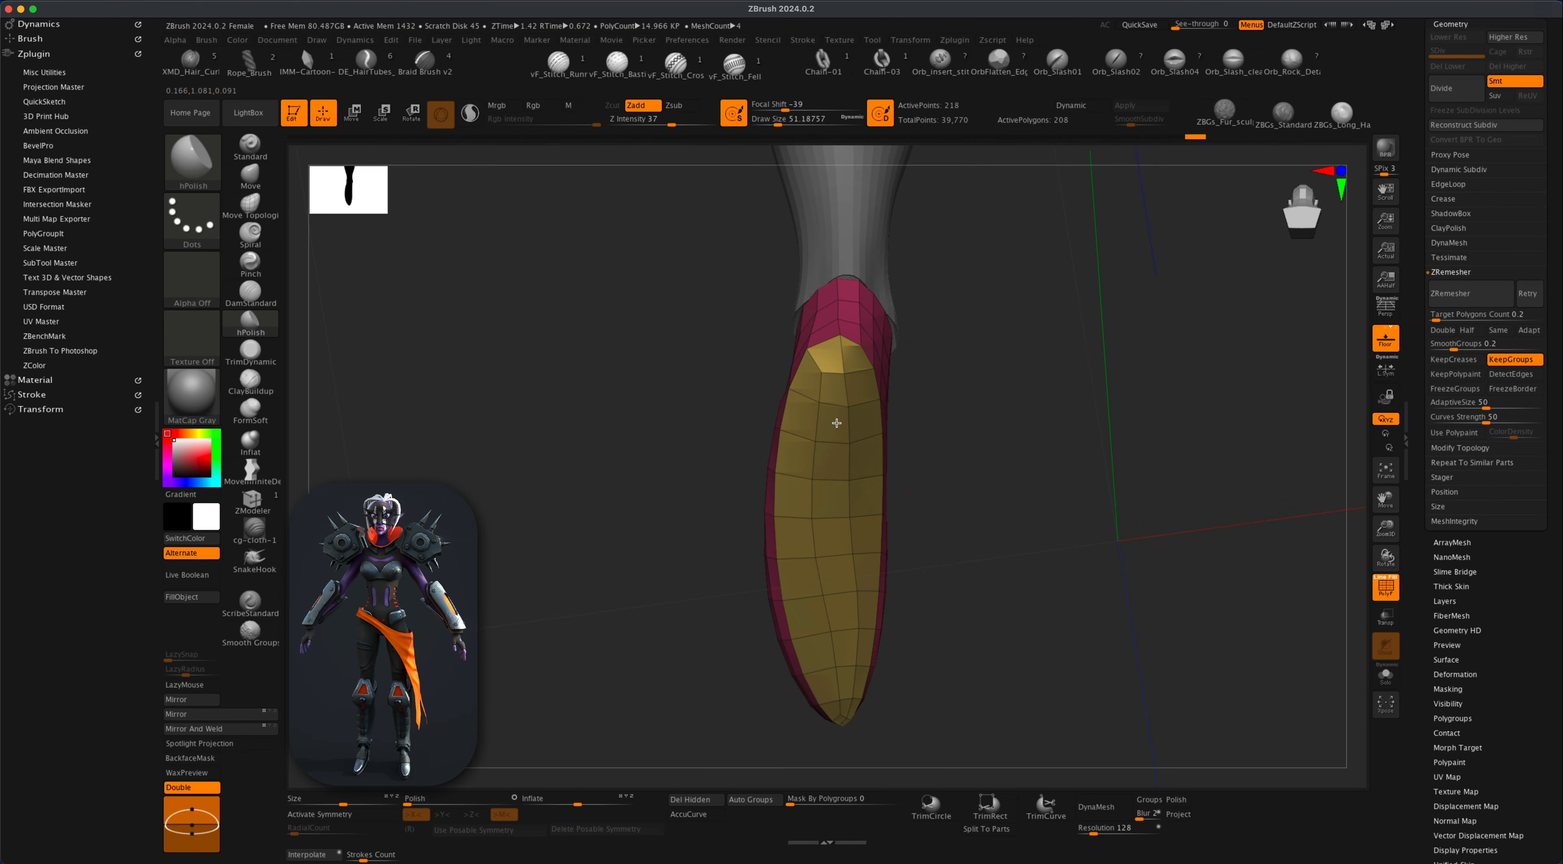
drag(835, 424, 867, 505)
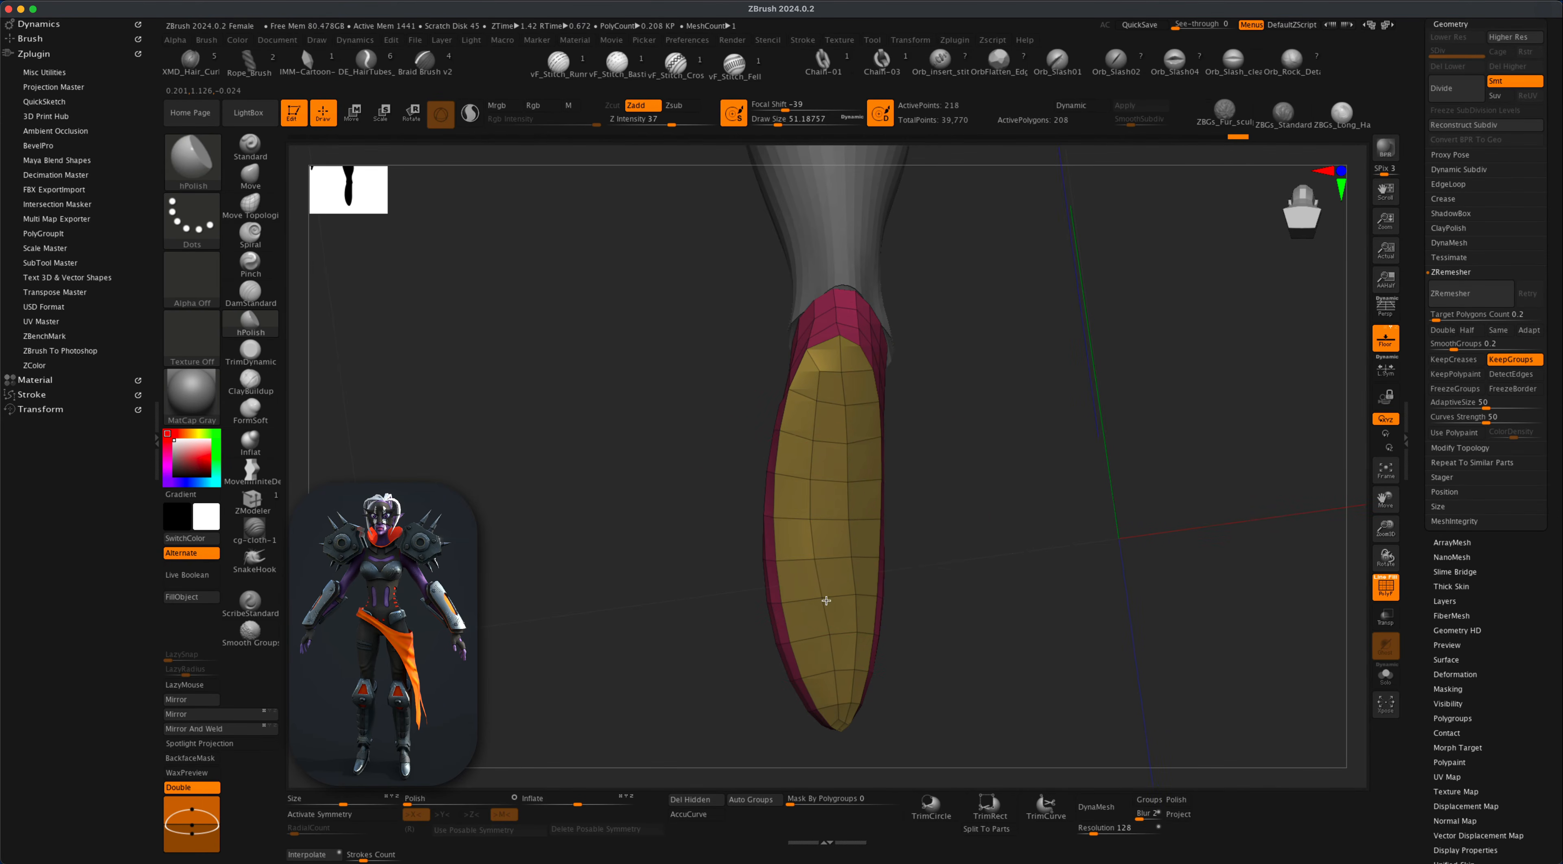
drag(809, 568, 464, 392)
Adjust the sole's shape with the Move Topological brush at a draw size of about 31 and smooth it with a smaller Smooth Groups brush.
click(264, 204)
key(s)
drag(547, 430, 513, 429)
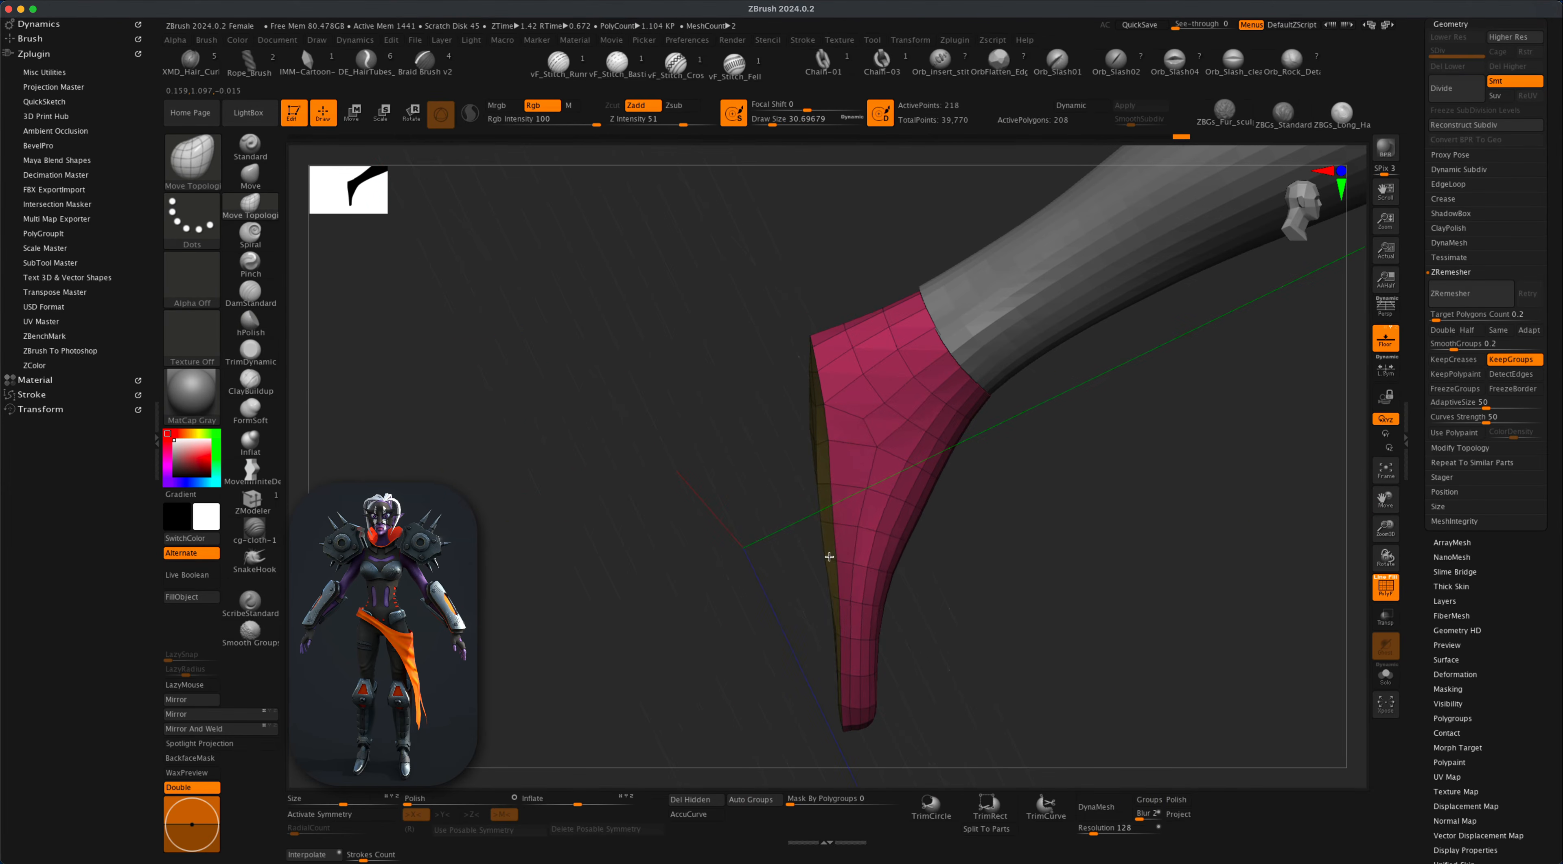
mouse_move(829, 556)
mouse_down()
mouse_move(726, 530)
mouse_move(869, 558)
mouse_move(796, 510)
mouse_move(778, 625)
mouse_move(955, 581)
mouse_move(910, 583)
mouse_up()
key(s)
key(shift)
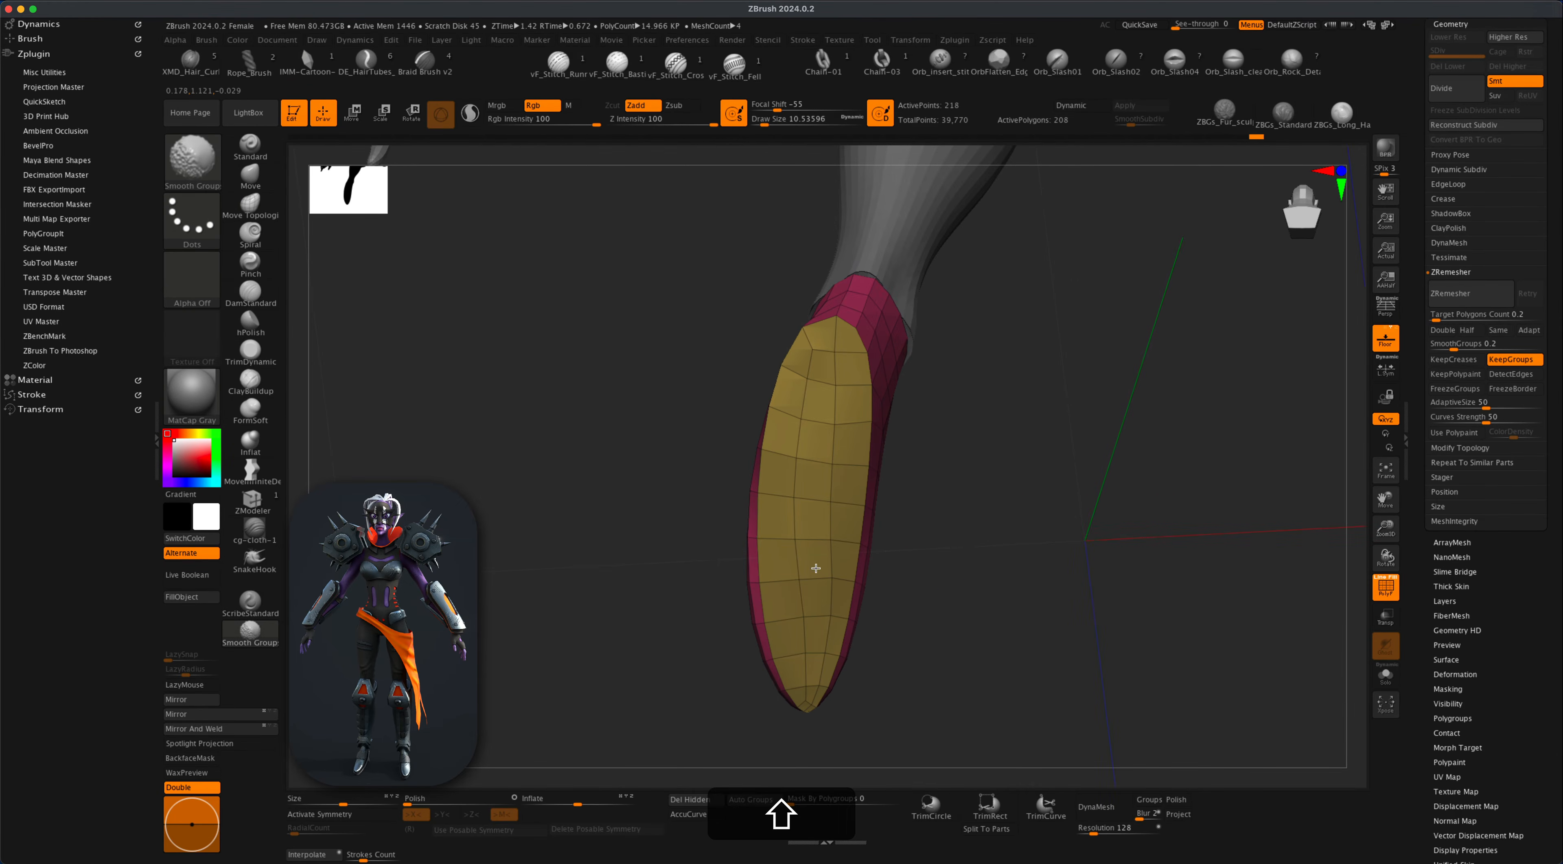
mouse_move(810, 668)
mouse_down()
mouse_move(1002, 606)
mouse_move(887, 585)
mouse_move(984, 617)
mouse_move(915, 616)
mouse_move(956, 599)
mouse_move(910, 547)
mouse_up()
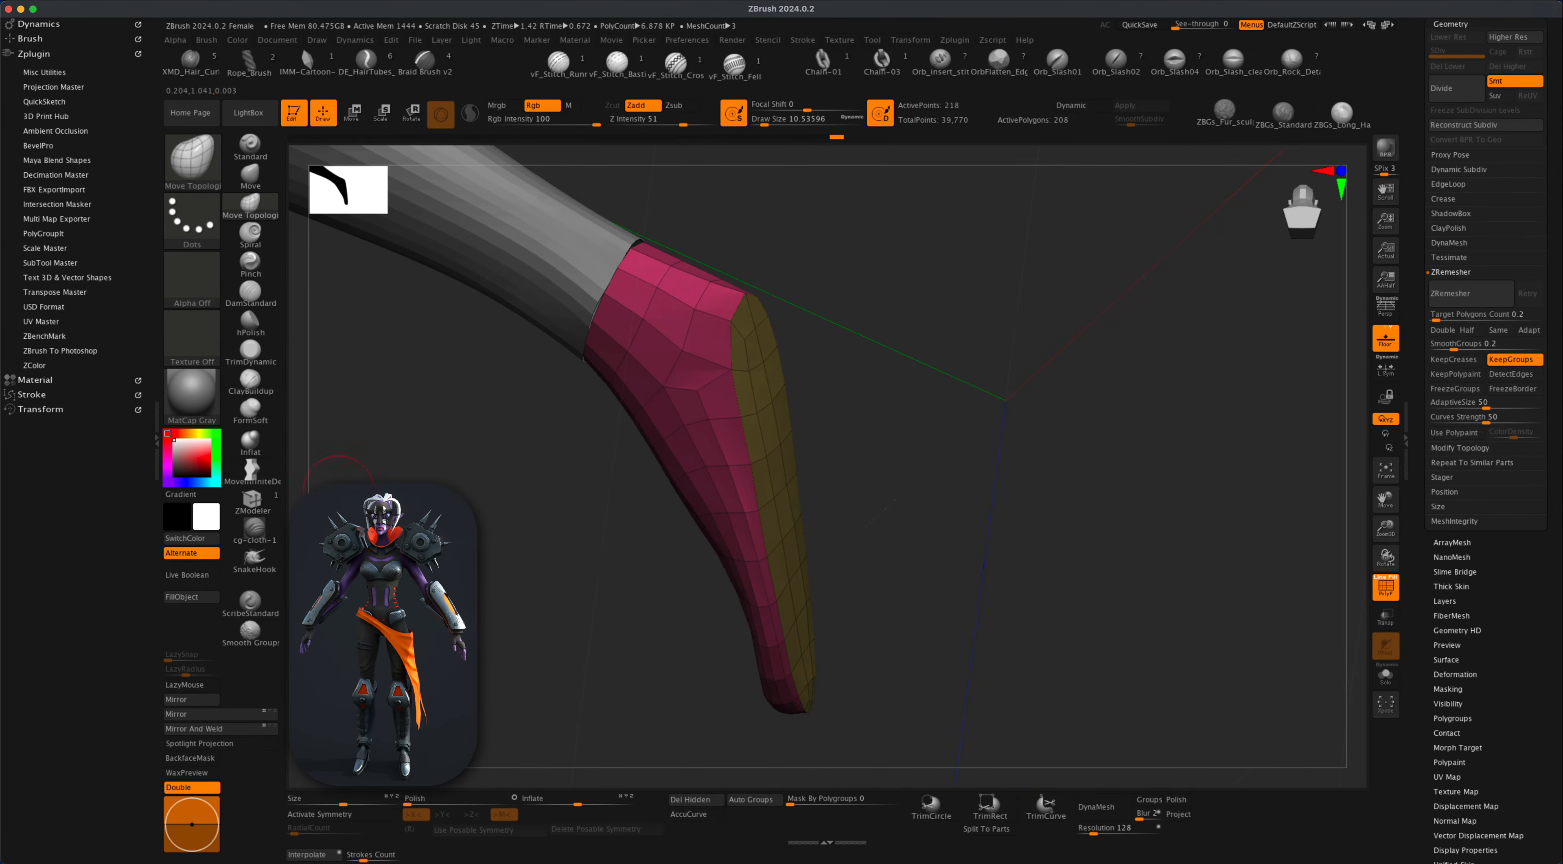
Extrude the sole polygroup into a slab with ZModeler's Extrude on Polygroup All, and extrude the slab's side band outward as a rim.
key(b)
key(z)
key(m)
key(space)
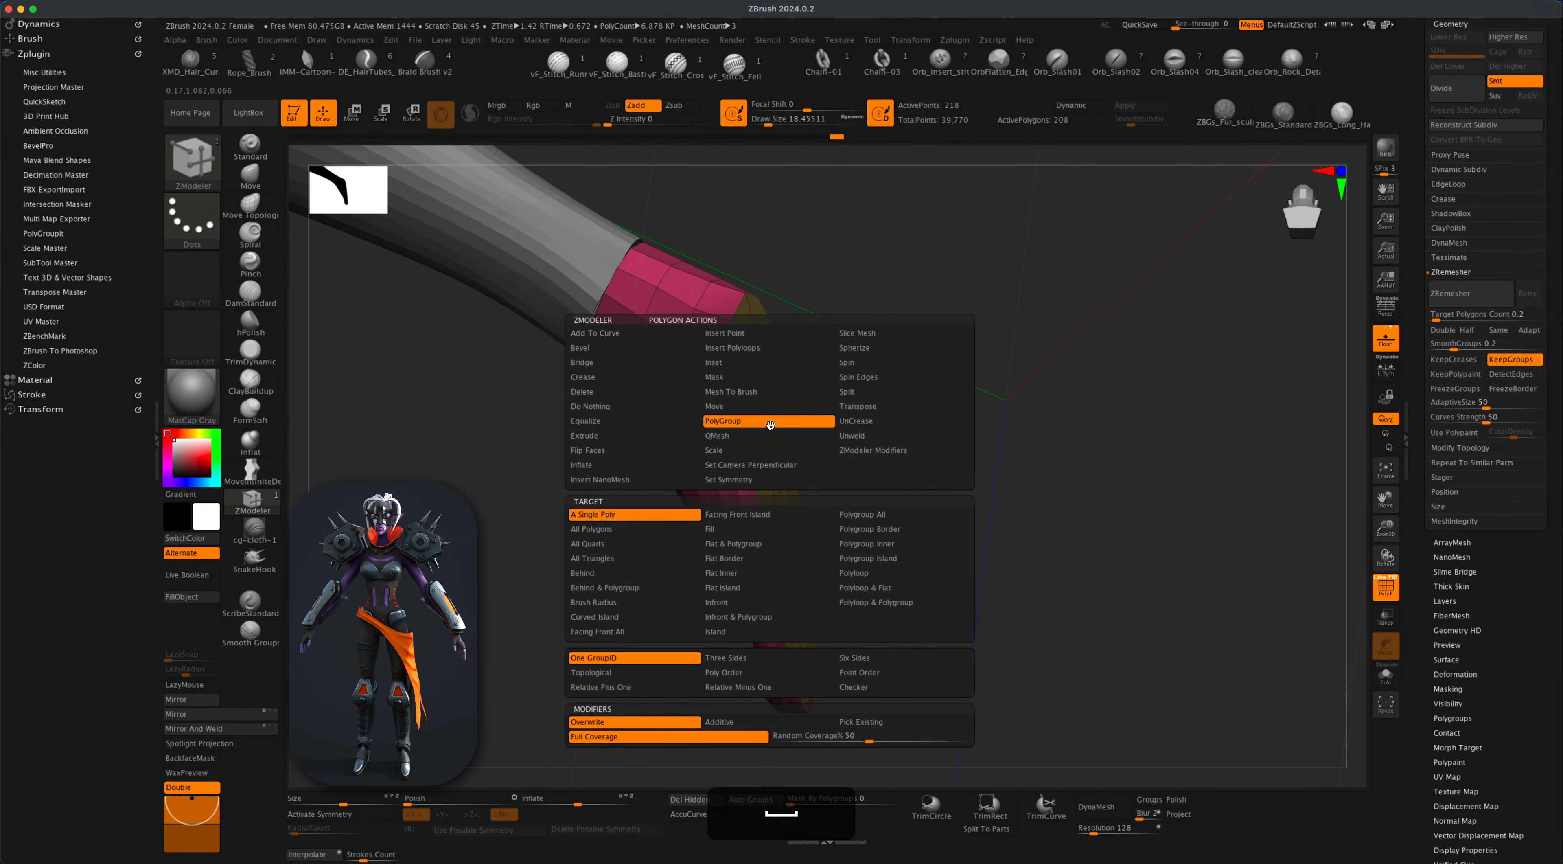
click(608, 437)
click(862, 529)
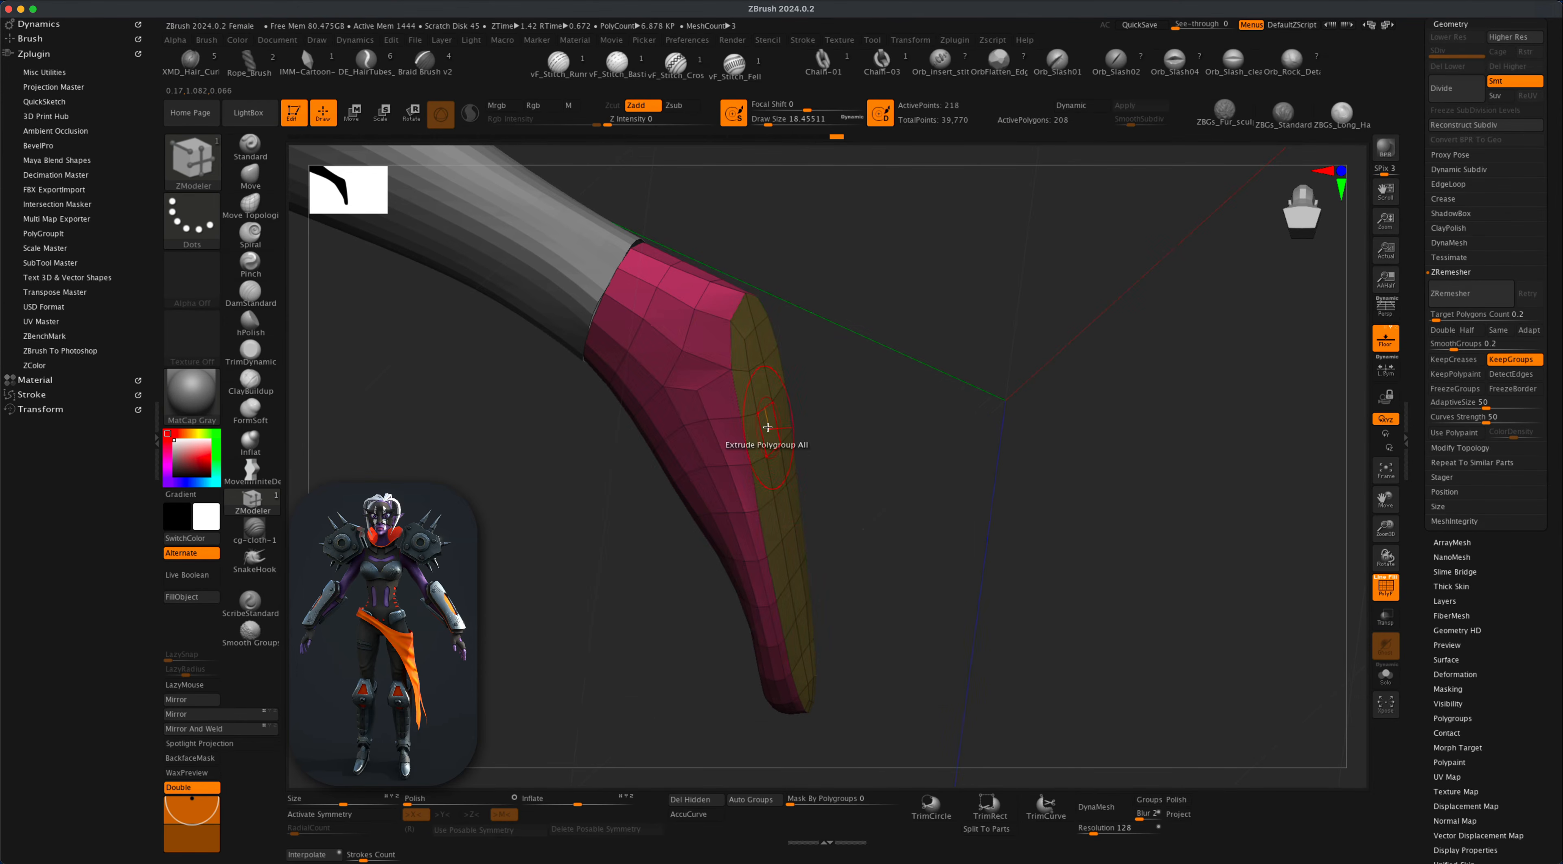
drag(773, 428, 786, 430)
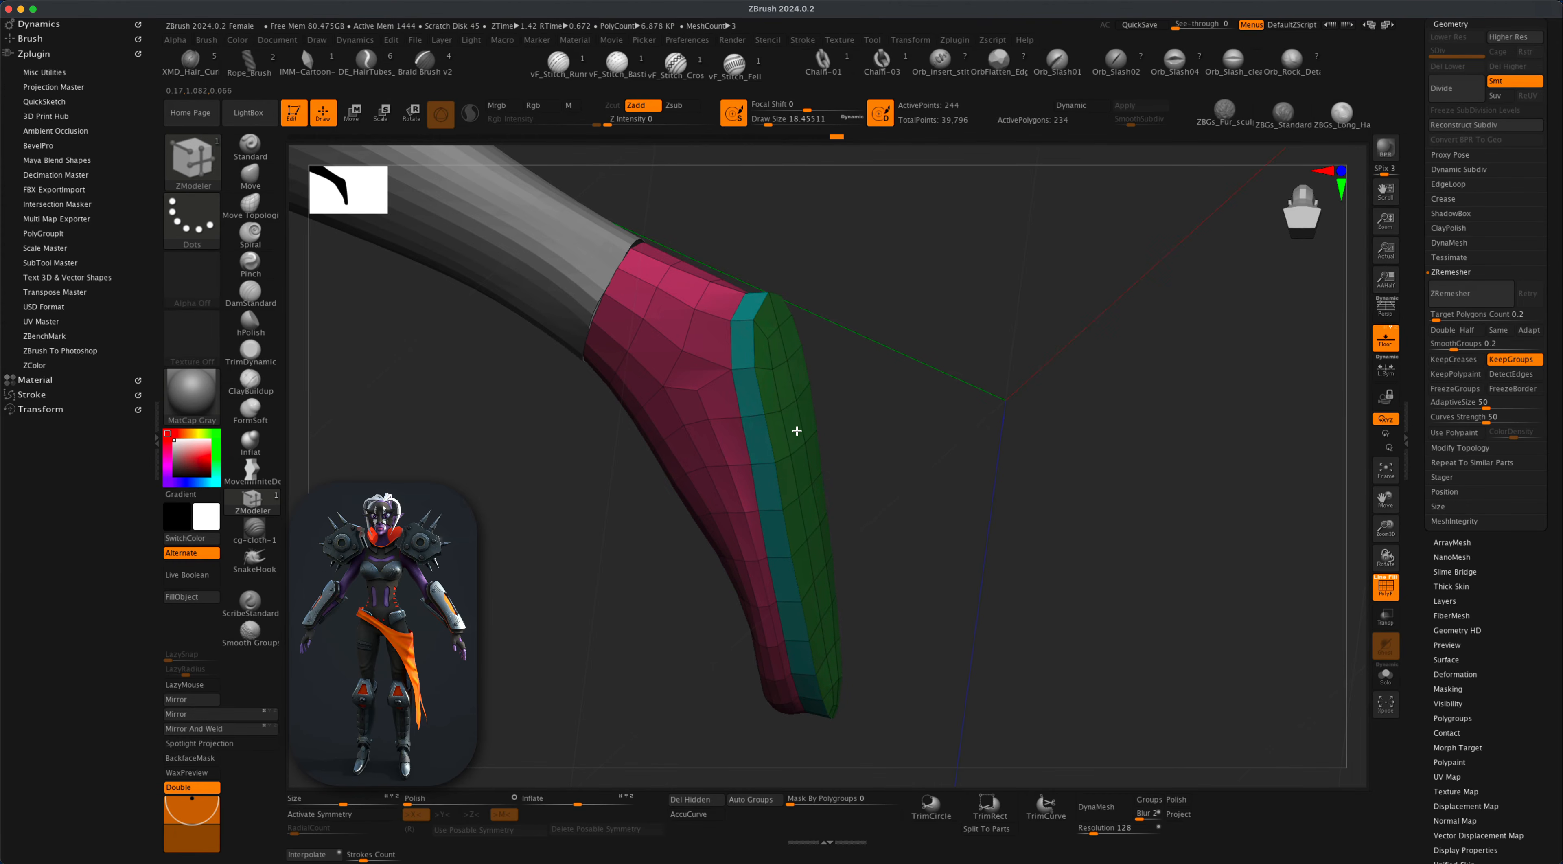
drag(924, 468, 833, 492)
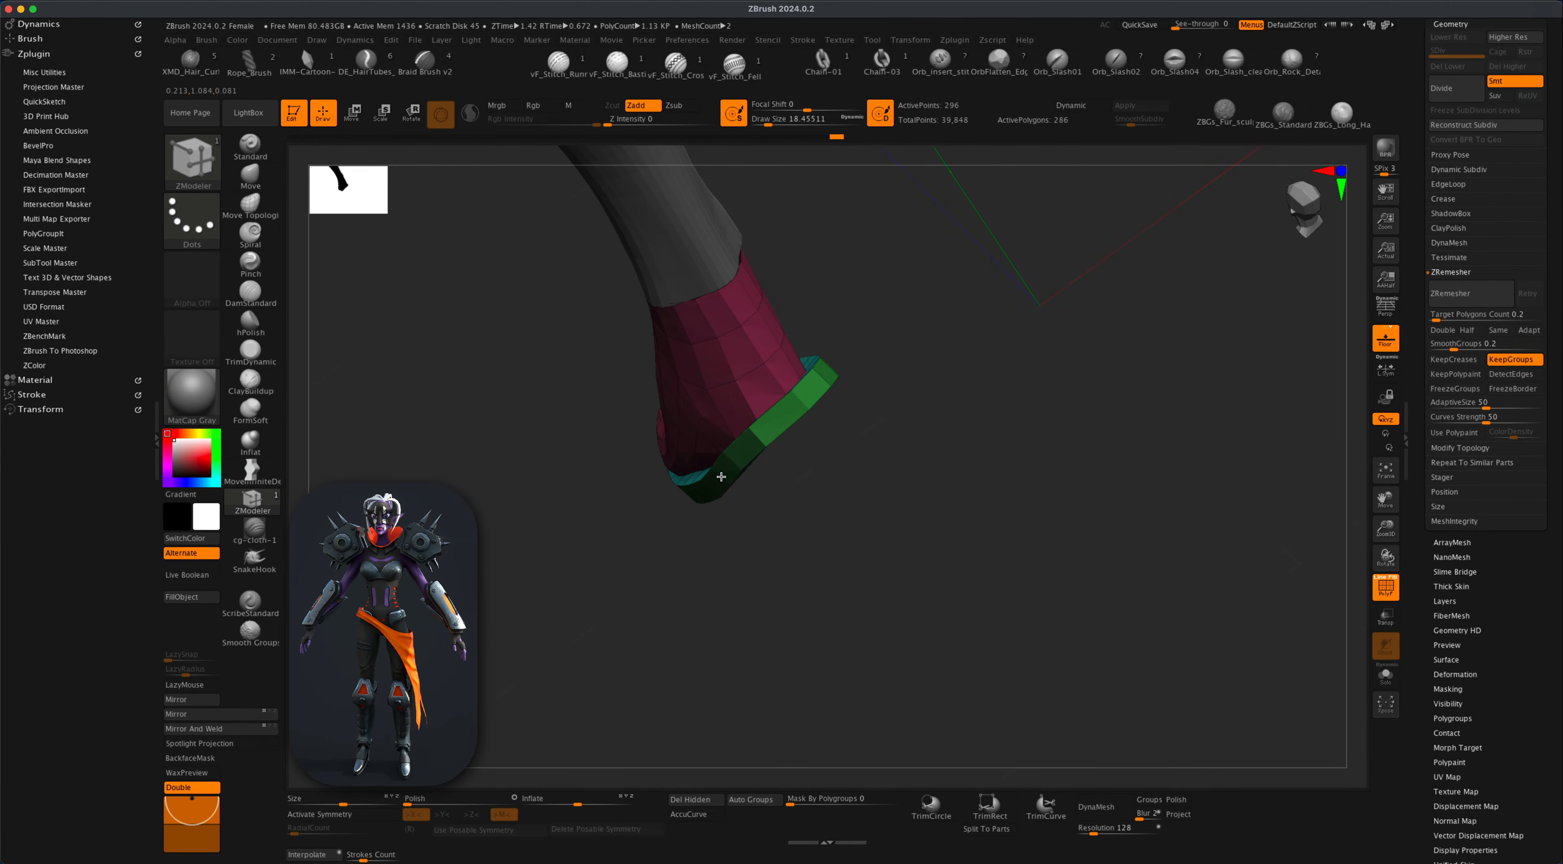
drag(721, 477, 893, 512)
Bend the middle of the foot and sole downward with the Move brush at a draw size of about 77, and undo the latest strokes.
drag(1000, 259, 944, 592)
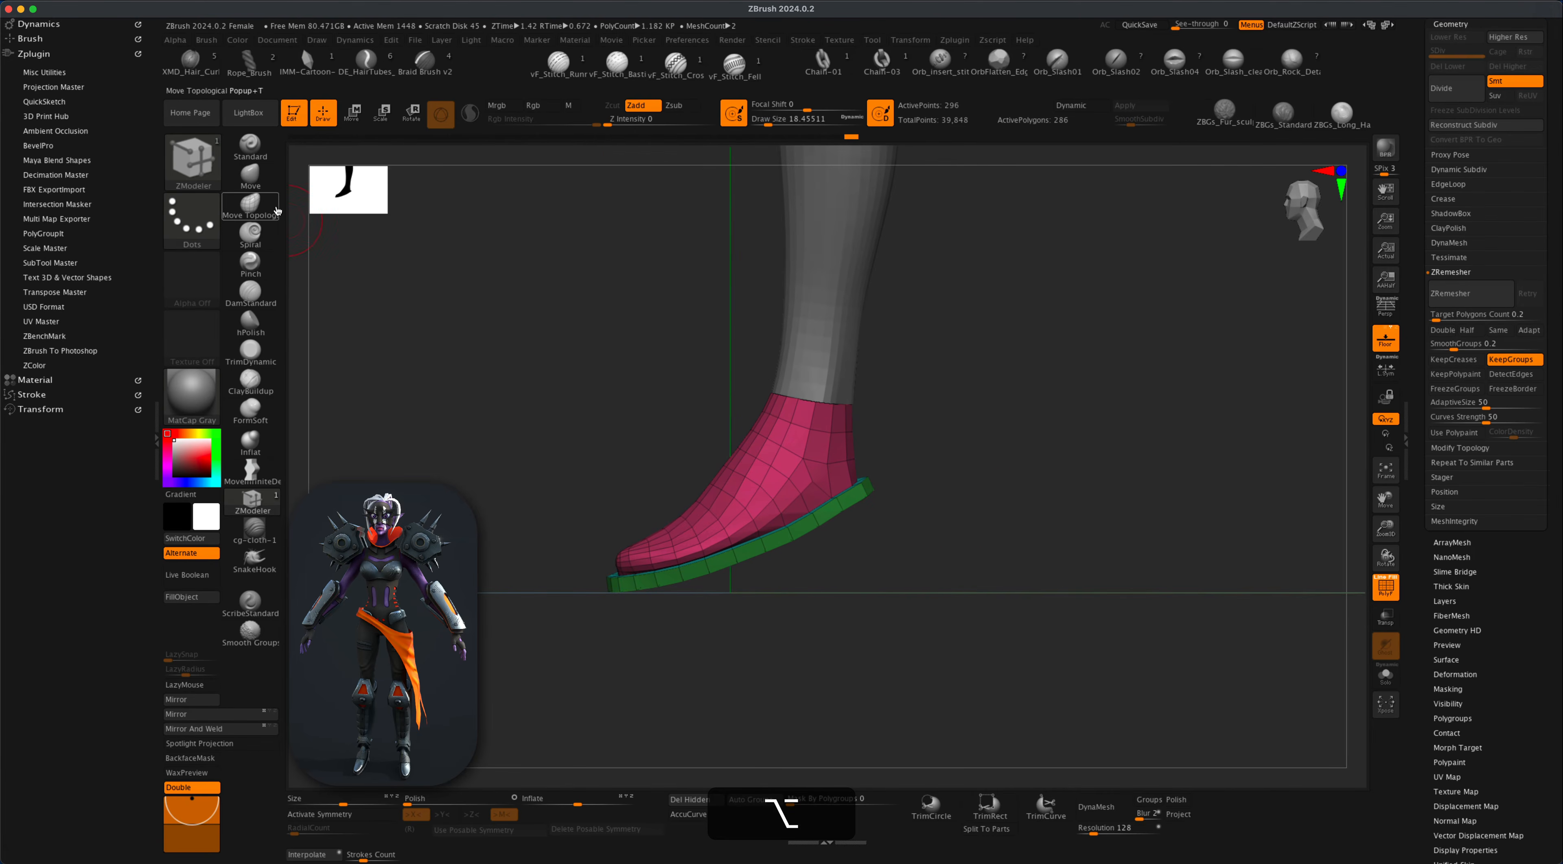
click(265, 179)
key(s)
drag(401, 306, 418, 305)
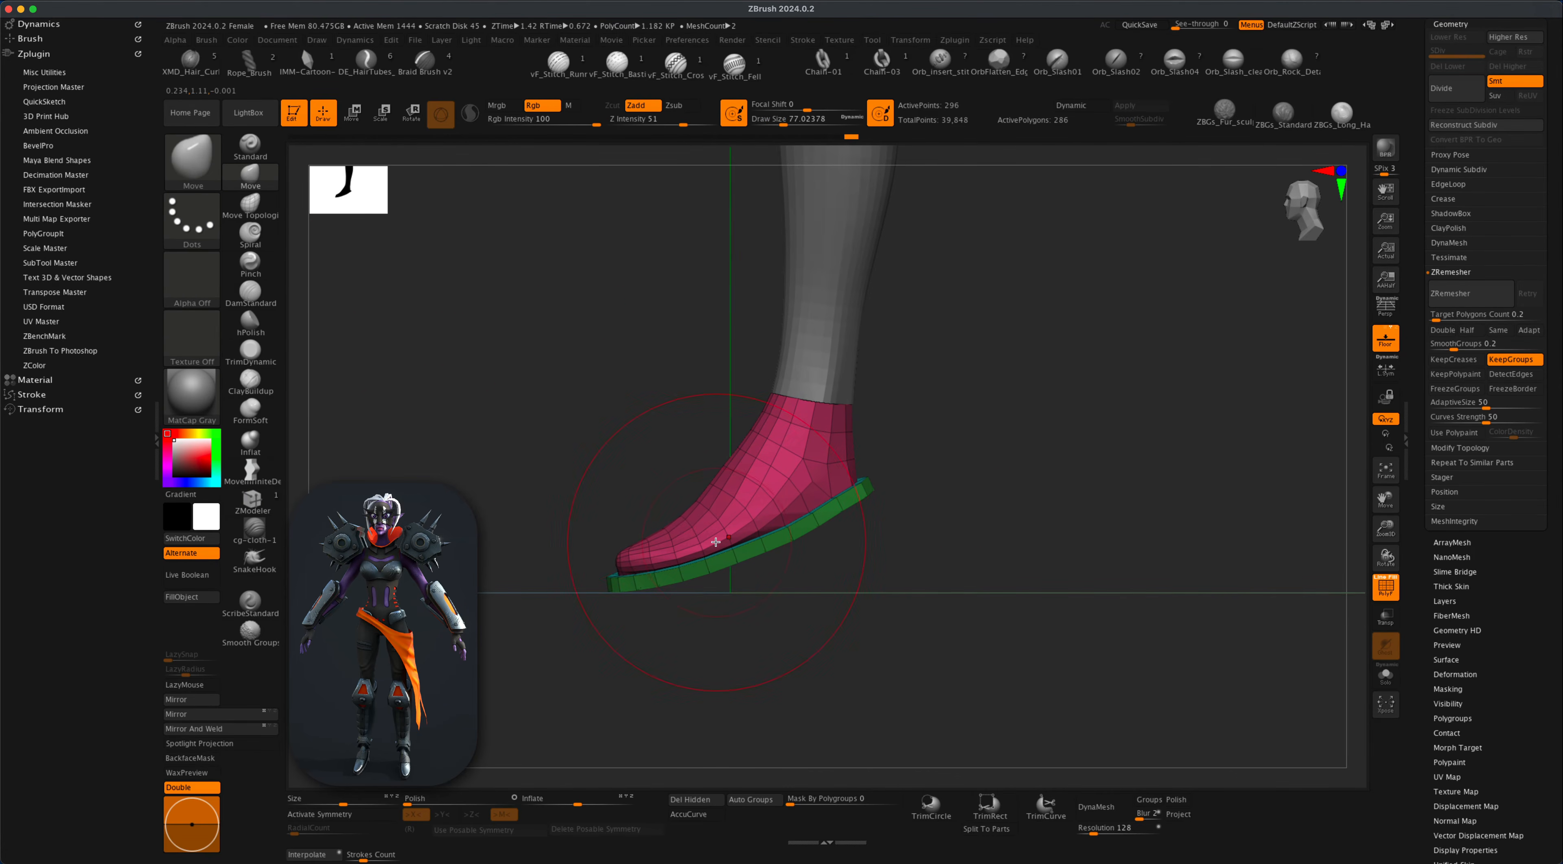
mouse_move(741, 537)
mouse_down()
mouse_move(753, 577)
mouse_move(766, 542)
mouse_up()
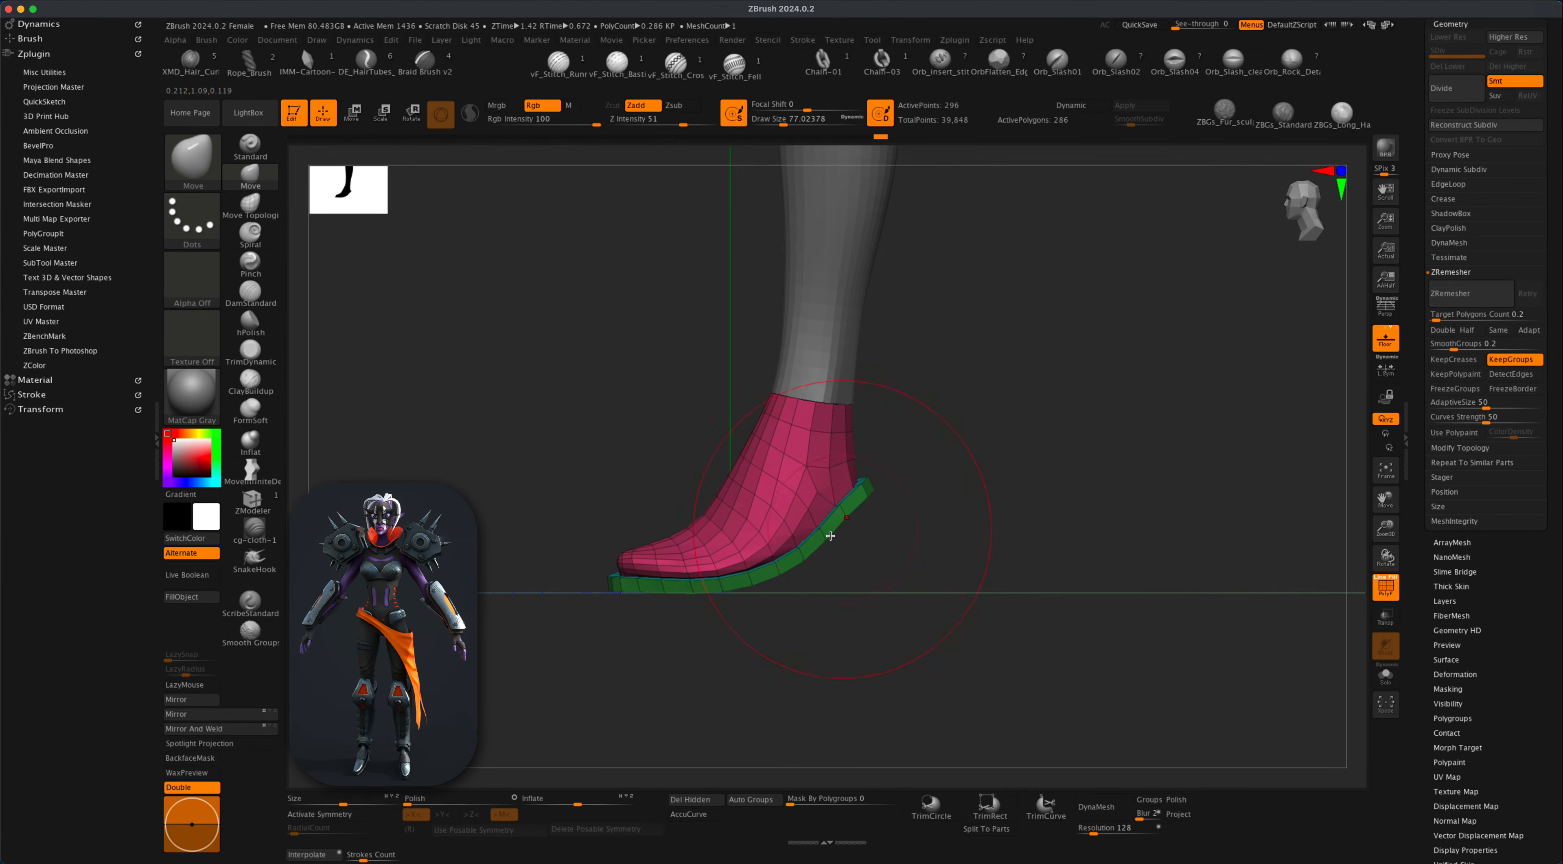
key(super+z)
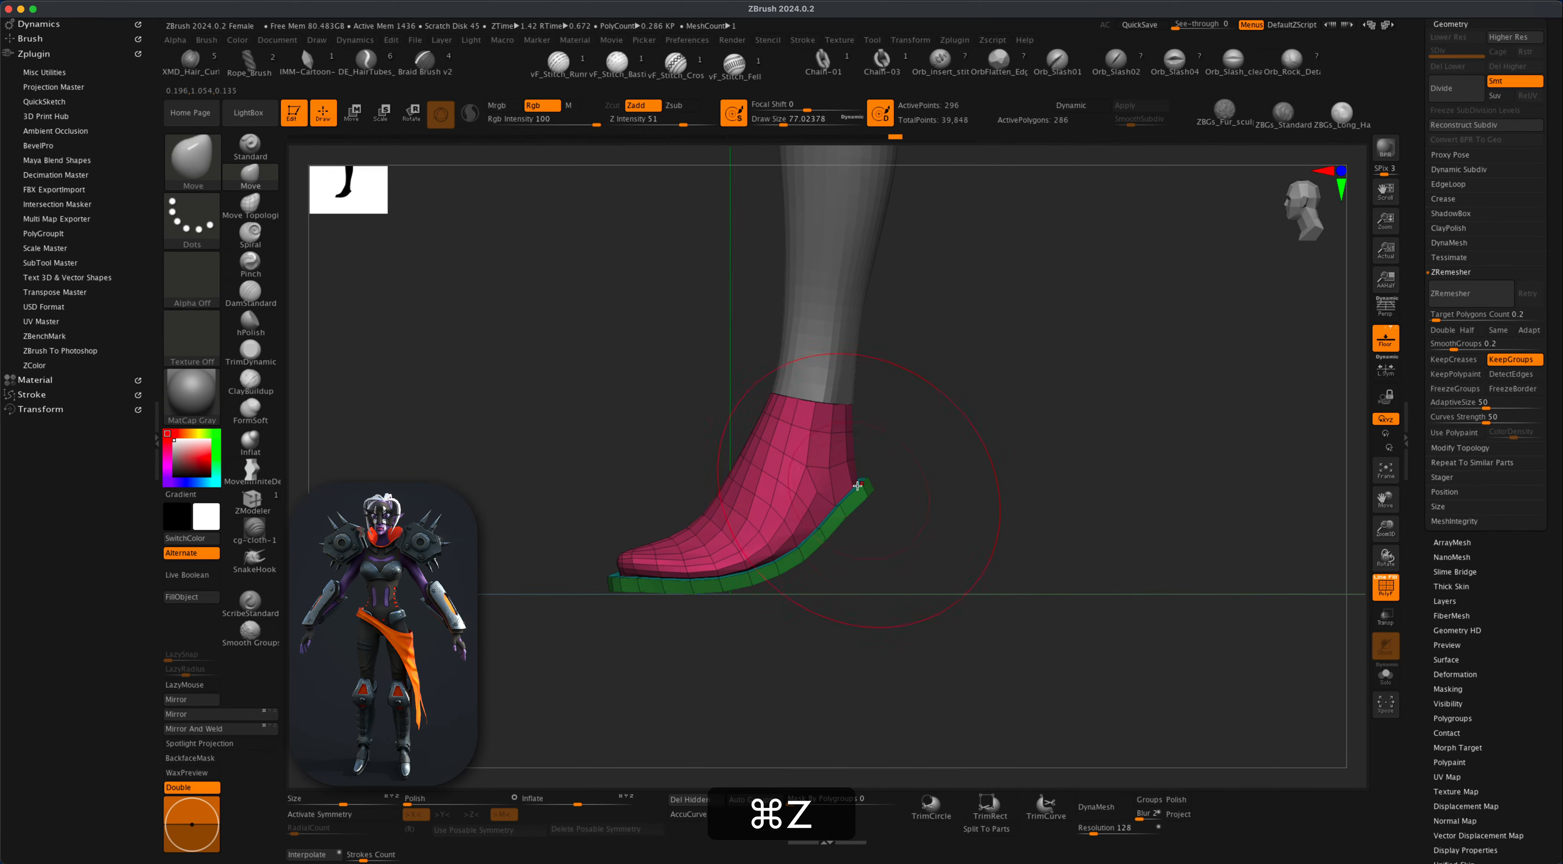
key(super+z)
Refine the curve of the sole and heel in side view with the Move brush at a draw size of about 65.
key(s)
drag(931, 591, 860, 591)
mouse_move(970, 577)
shift+mouse_down()
mouse_move(892, 598)
mouse_move(992, 575)
mouse_move(981, 584)
shift+mouse_up()
drag(914, 533, 884, 541)
drag(1012, 631, 1010, 501)
alt+drag(1044, 560, 994, 452)
alt+drag(889, 408, 1212, 633)
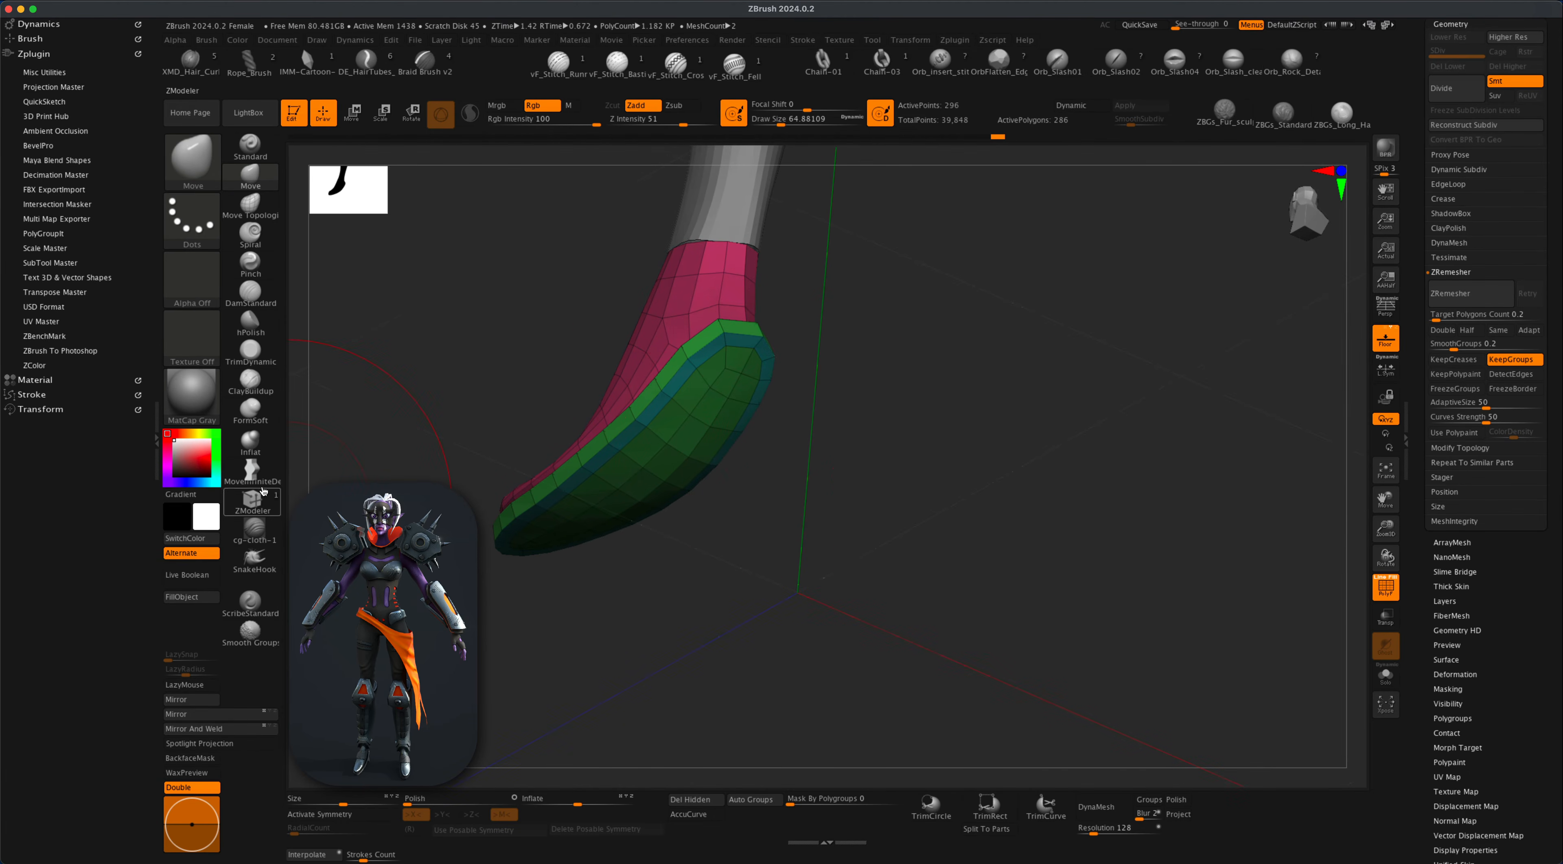
Mark the polygons of the heel area under the sole for a ZModeler action at a draw size of about 8.
click(255, 503)
key(s)
drag(791, 475, 786, 475)
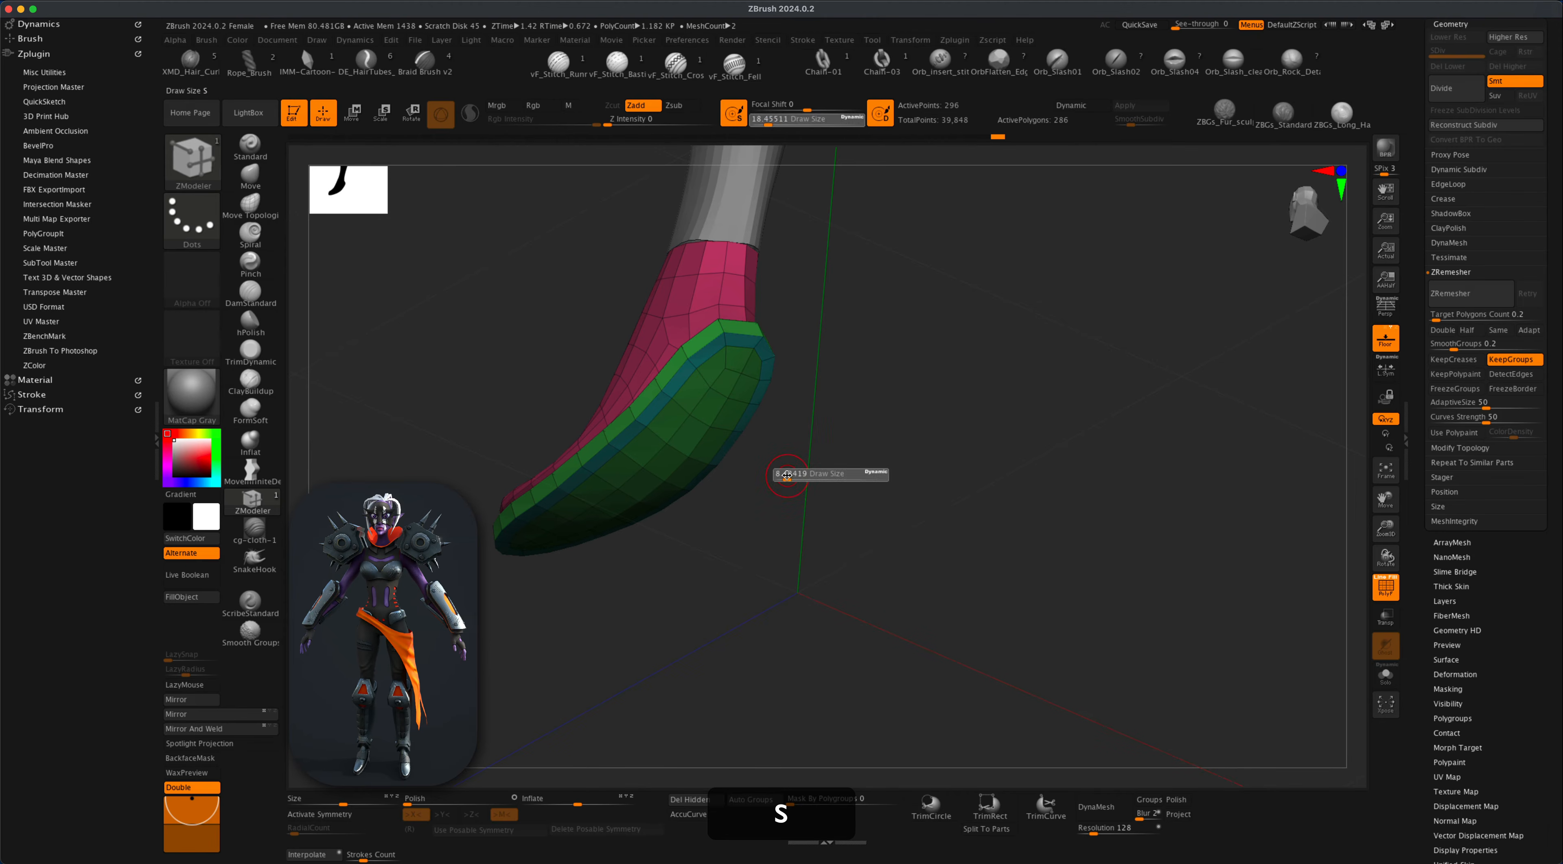
alt+drag(868, 436, 813, 386)
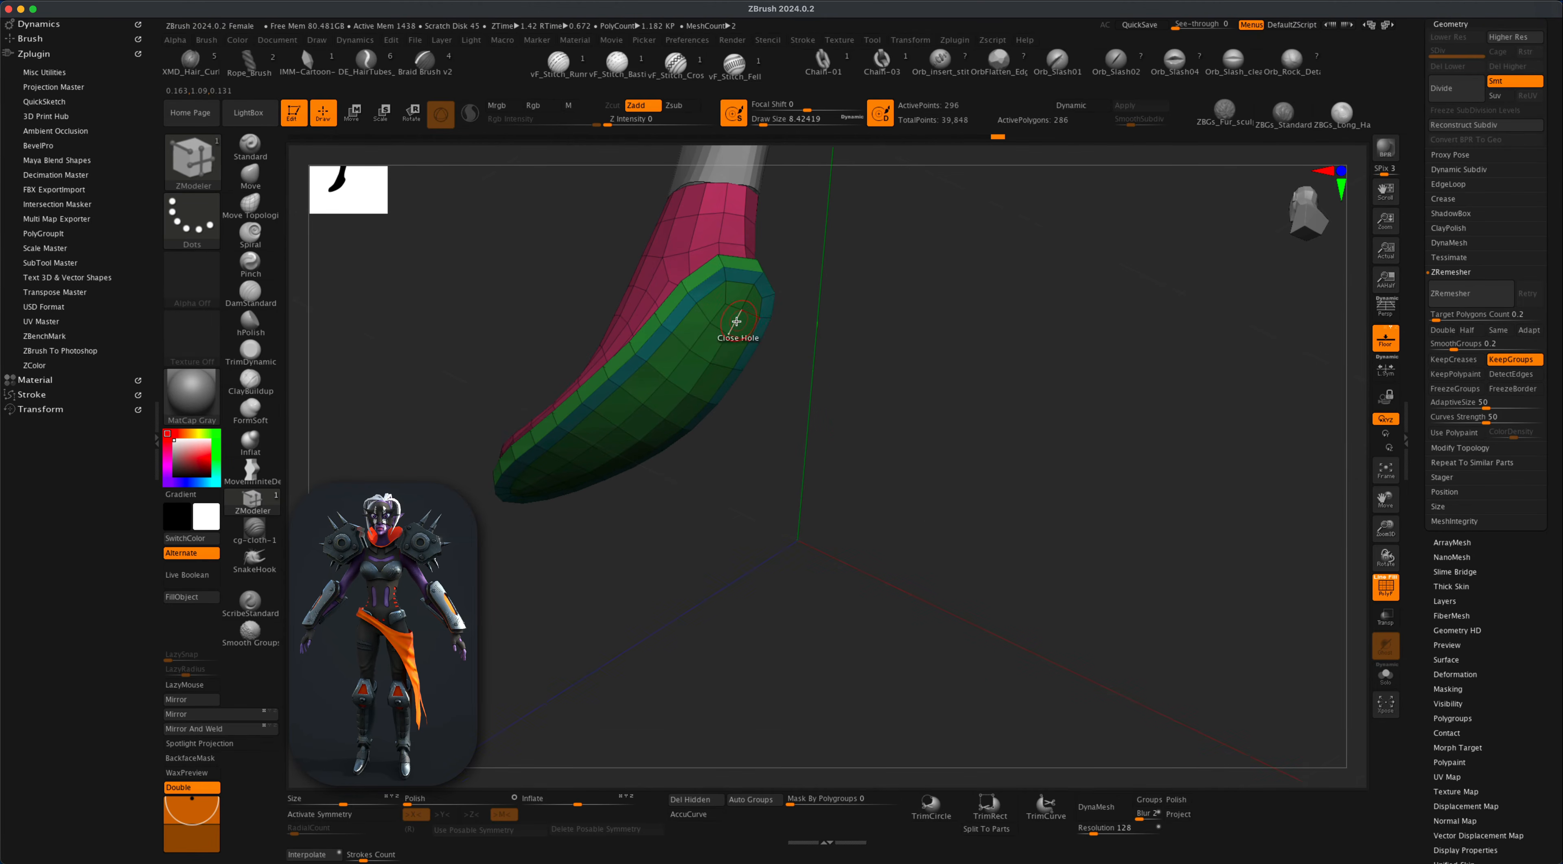
key(alt)
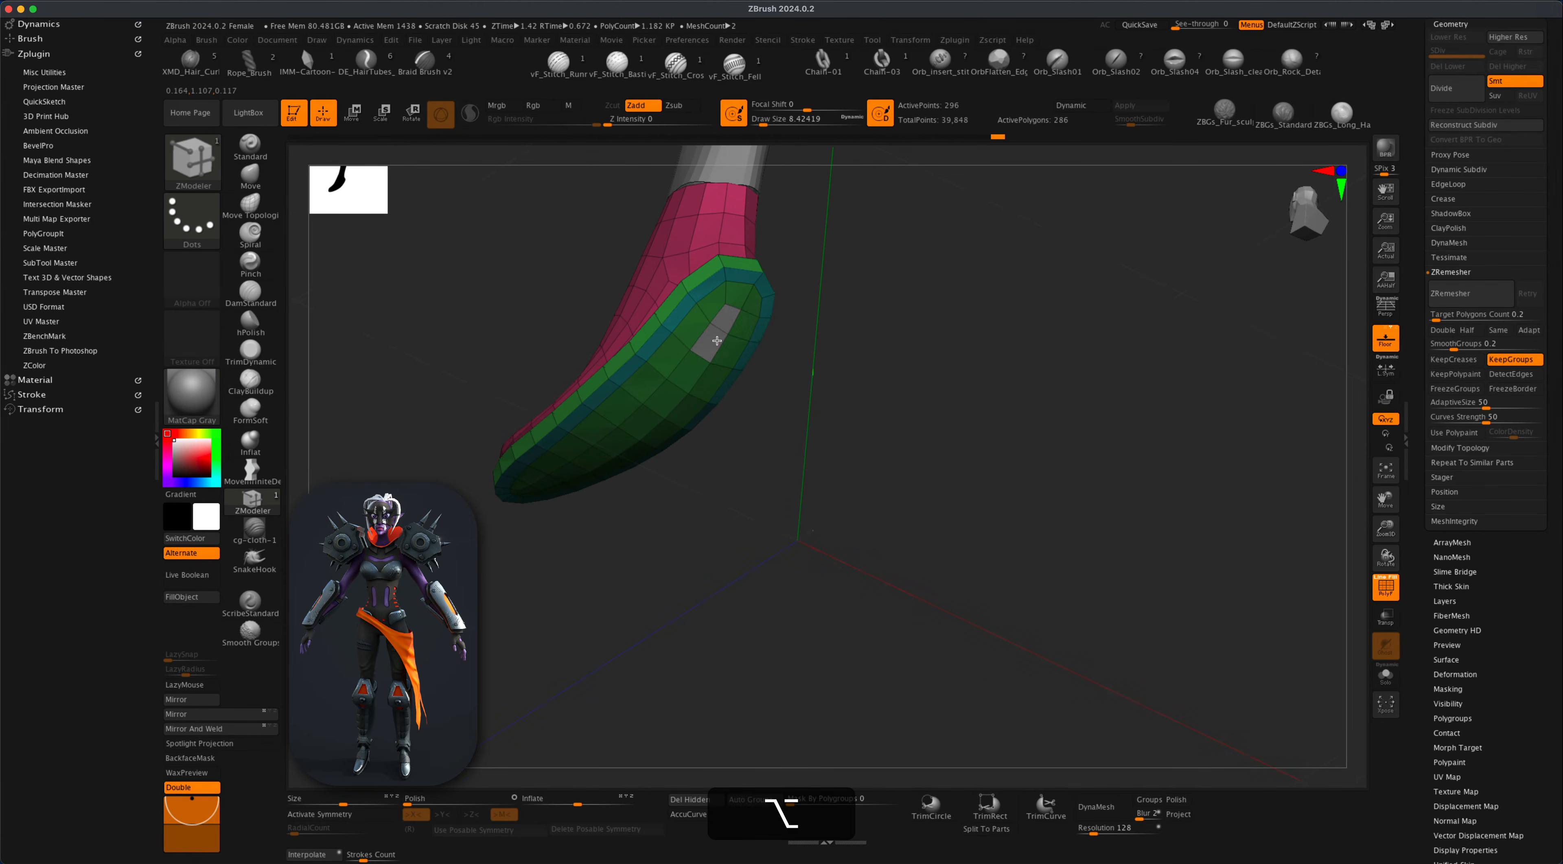
mouse_move(870, 392)
mouse_down()
mouse_move(883, 415)
mouse_move(842, 394)
mouse_move(858, 405)
mouse_up()
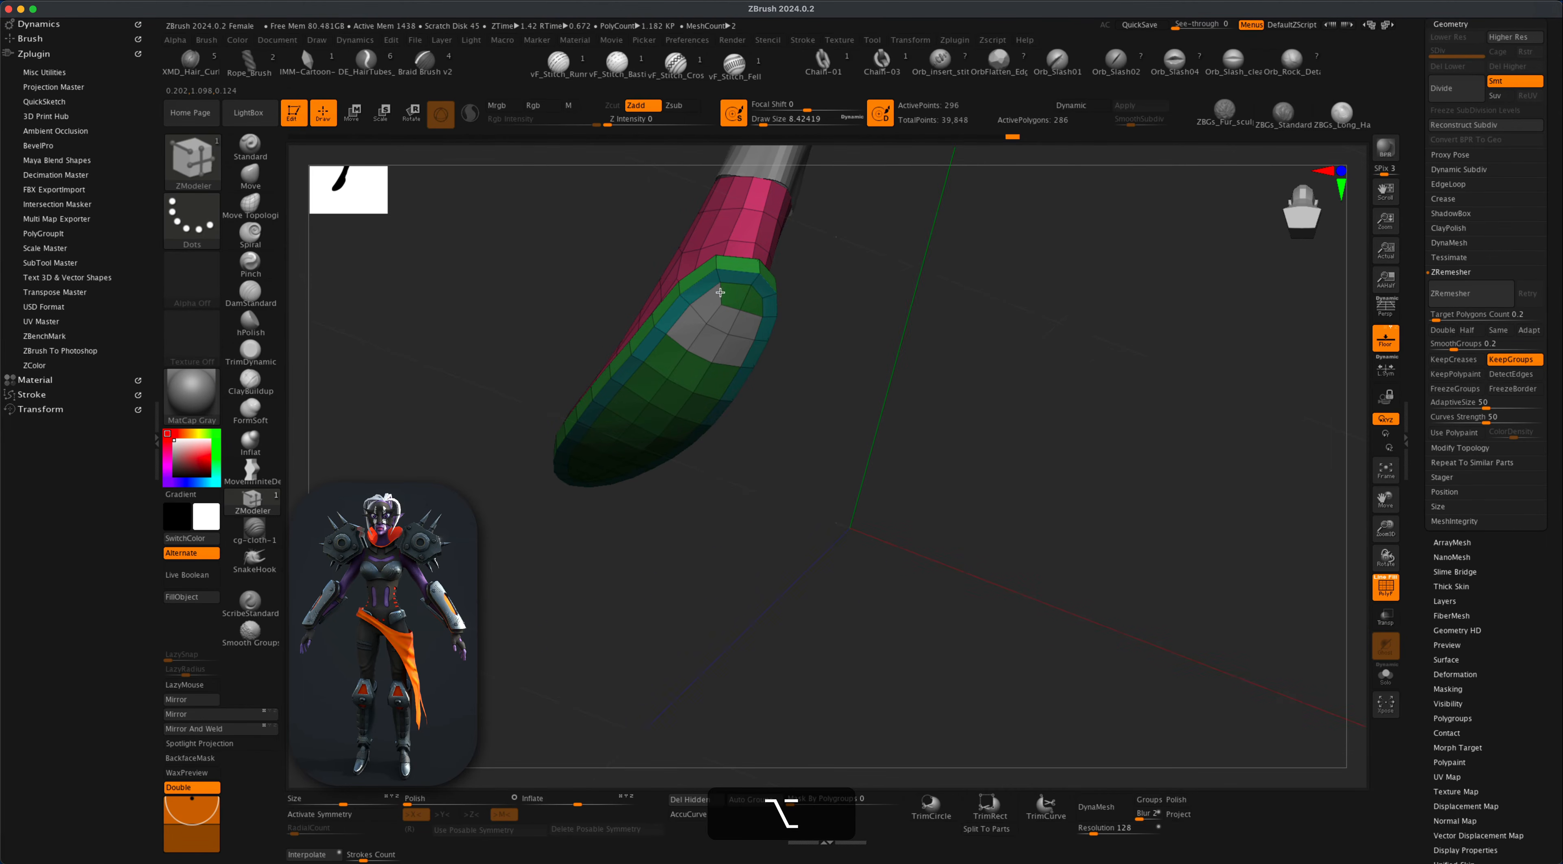
drag(808, 328, 845, 458)
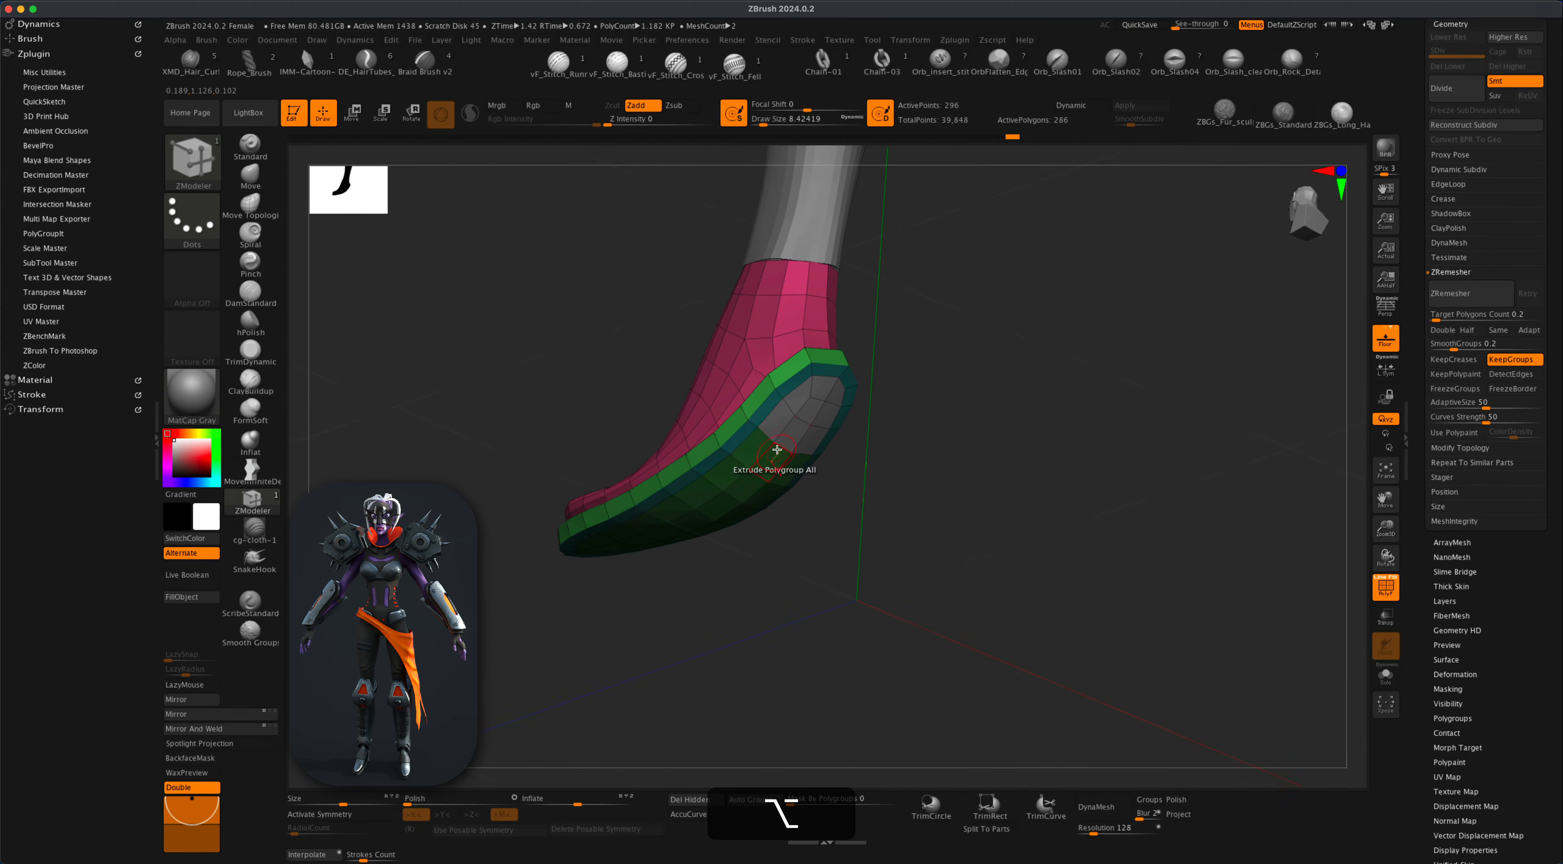
Extrude the marked heel polygons downward into a block with ZModeler's Extrude set to A Single Poly.
key(space)
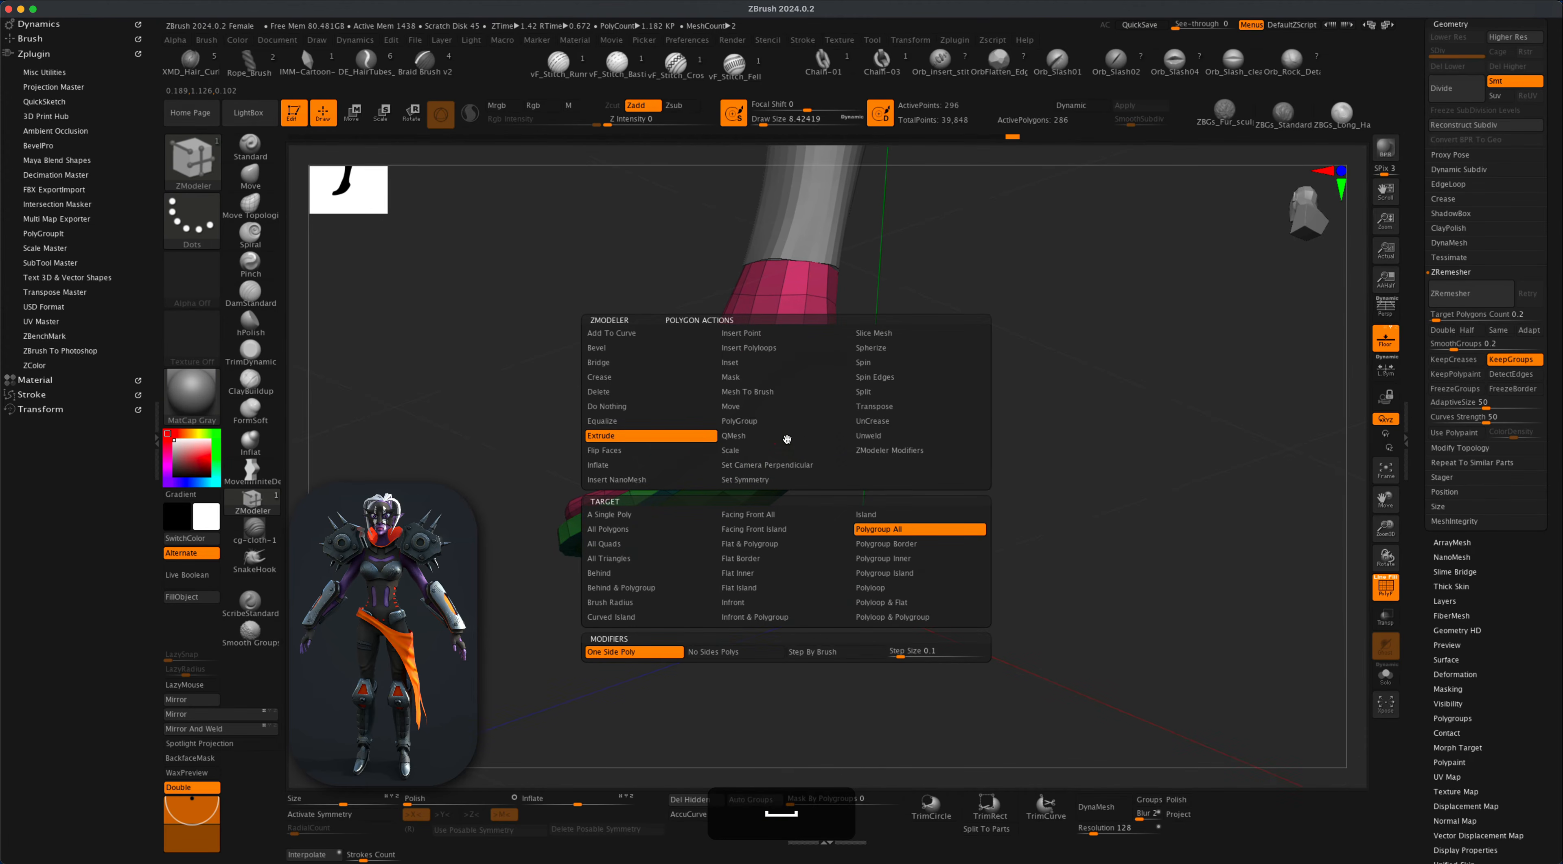
click(679, 521)
drag(1019, 449, 971, 500)
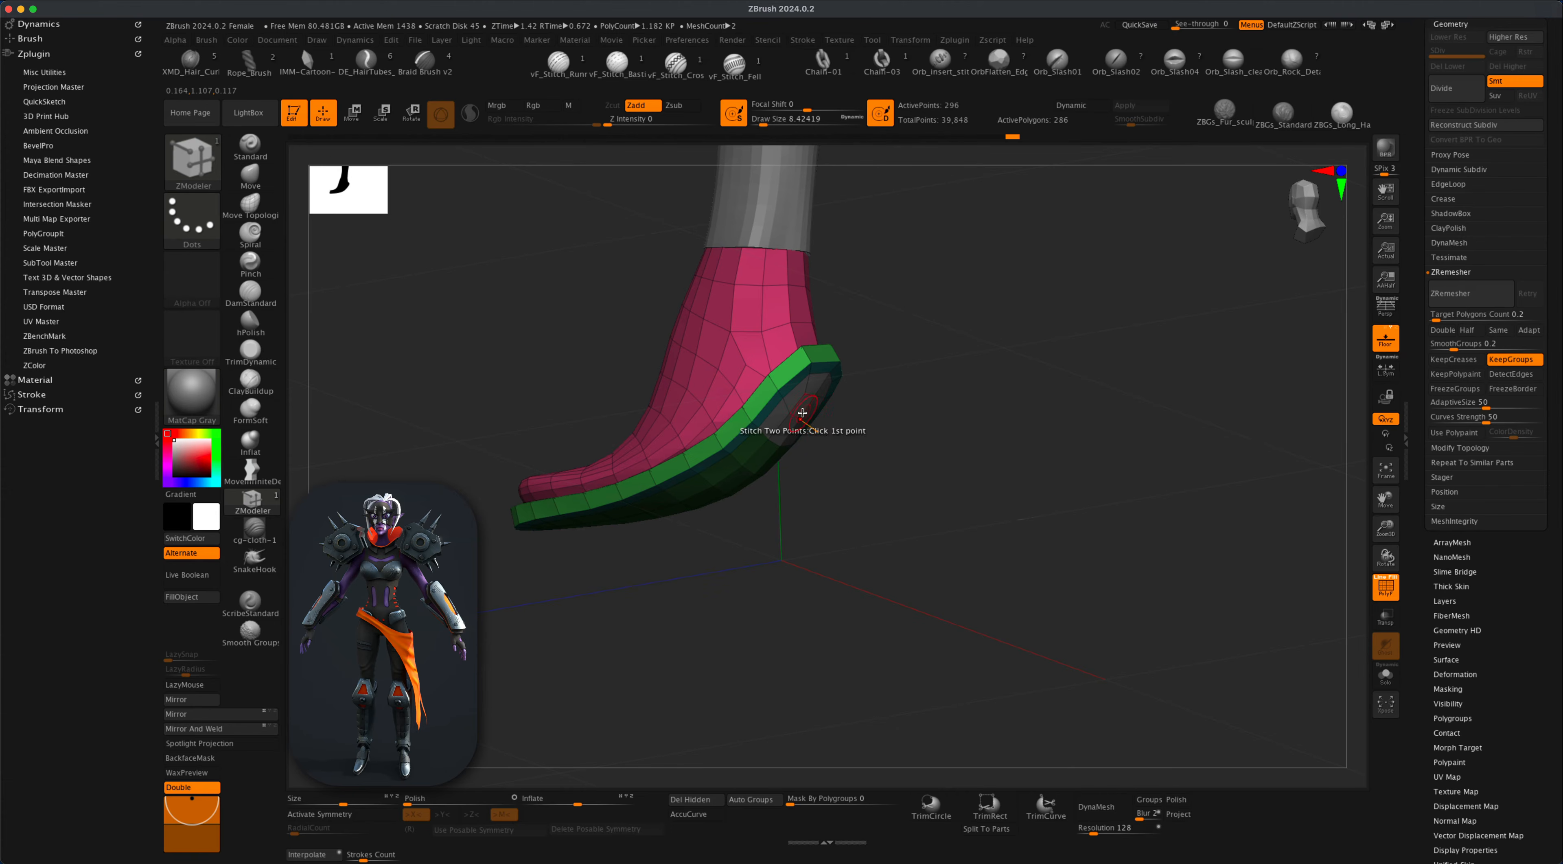
drag(799, 411, 599, 349)
click(263, 208)
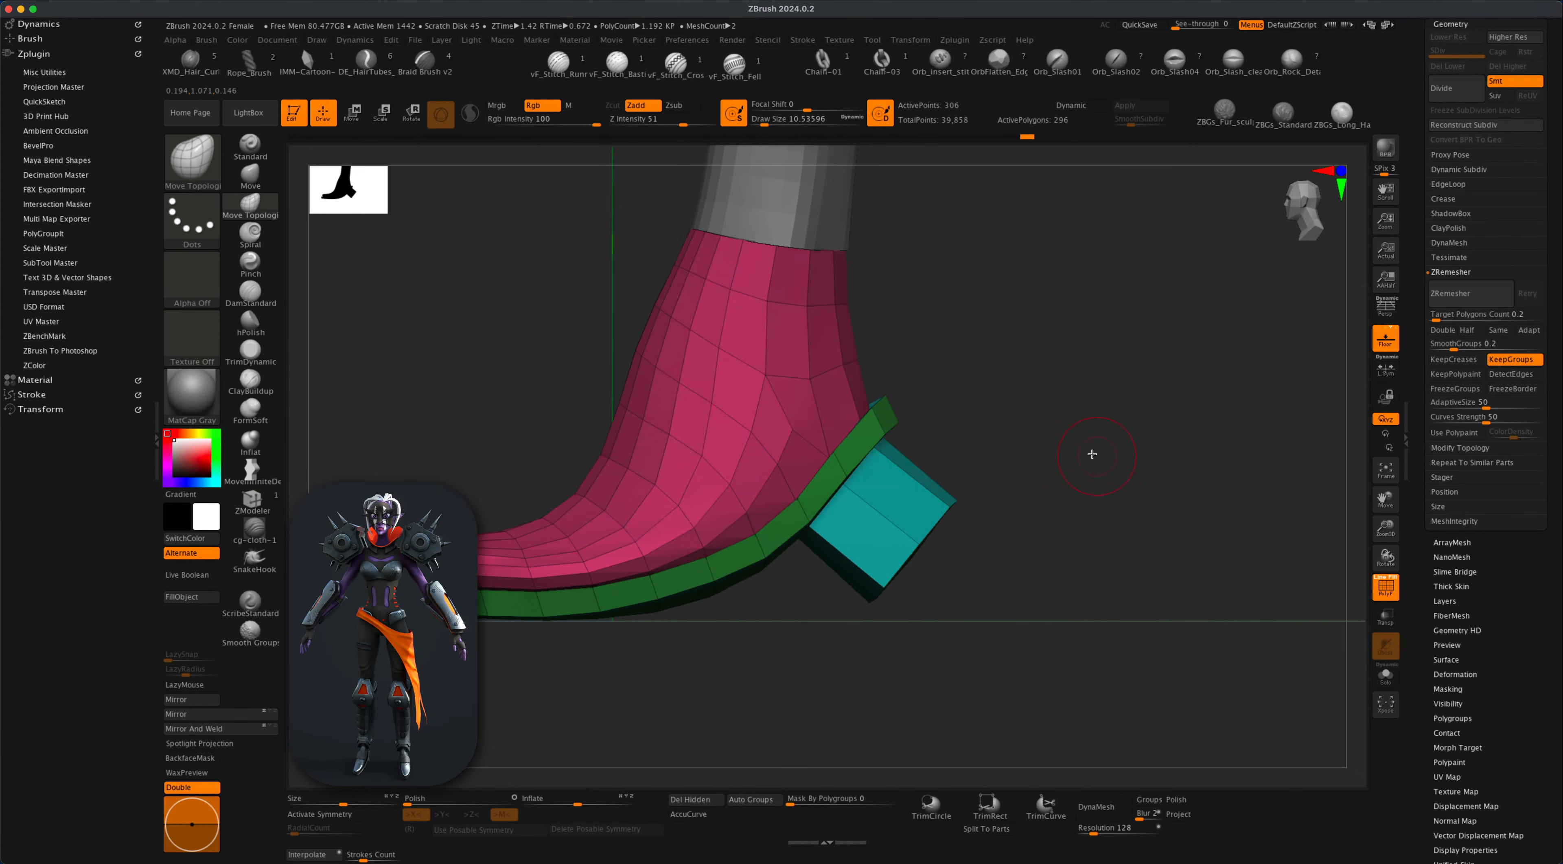
key(s)
drag(1092, 454, 1097, 454)
Pull the heel block's lower corners down and forward into a tall heel with the MoveInfiniteDepth brush at a draw size of about 22.
click(252, 470)
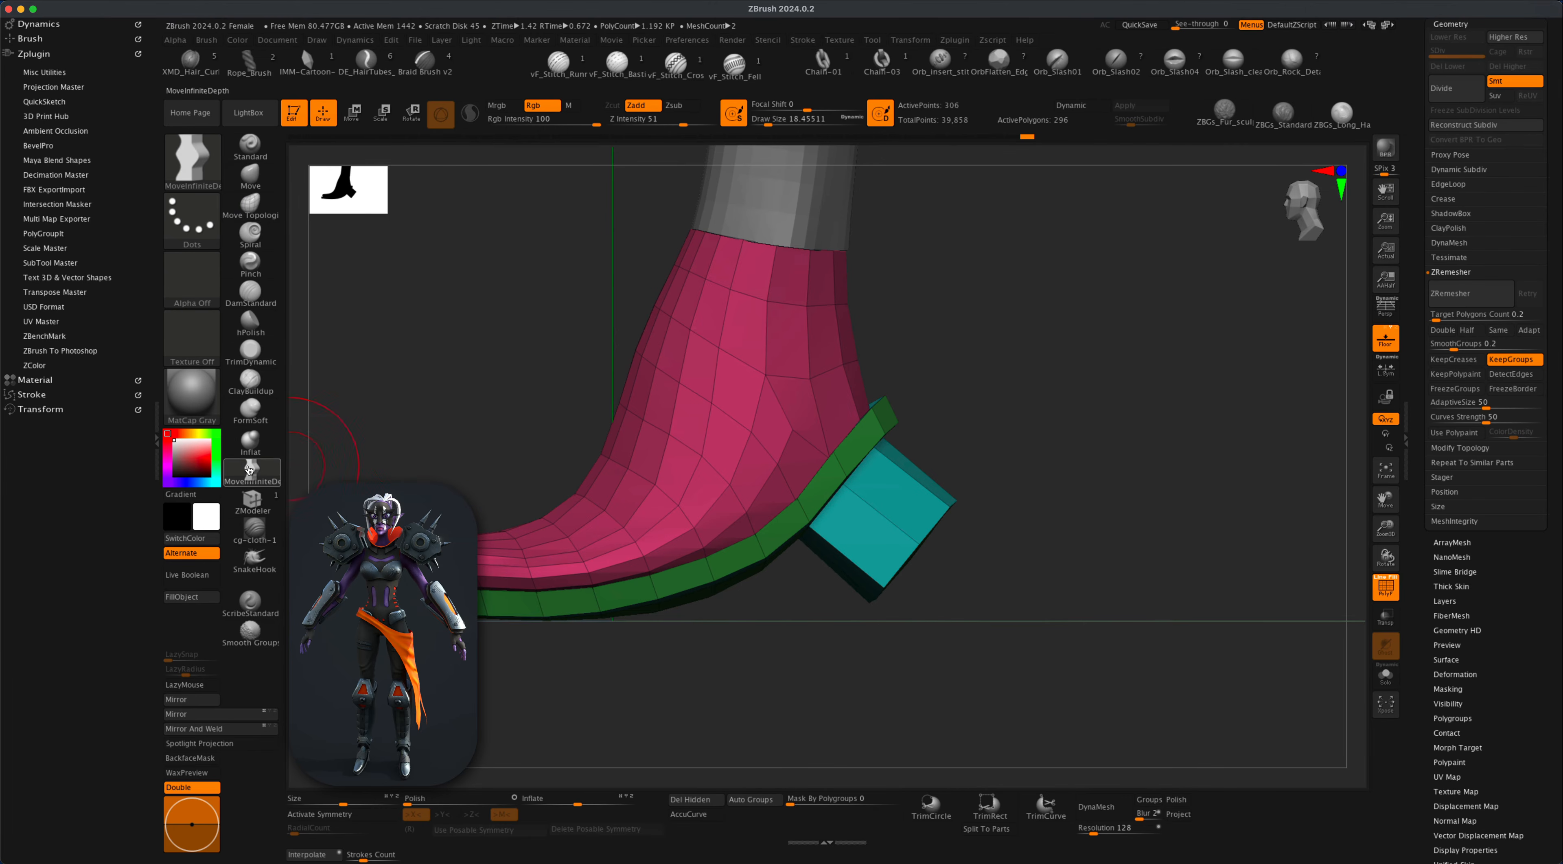
key(s)
drag(743, 650, 744, 651)
key(s)
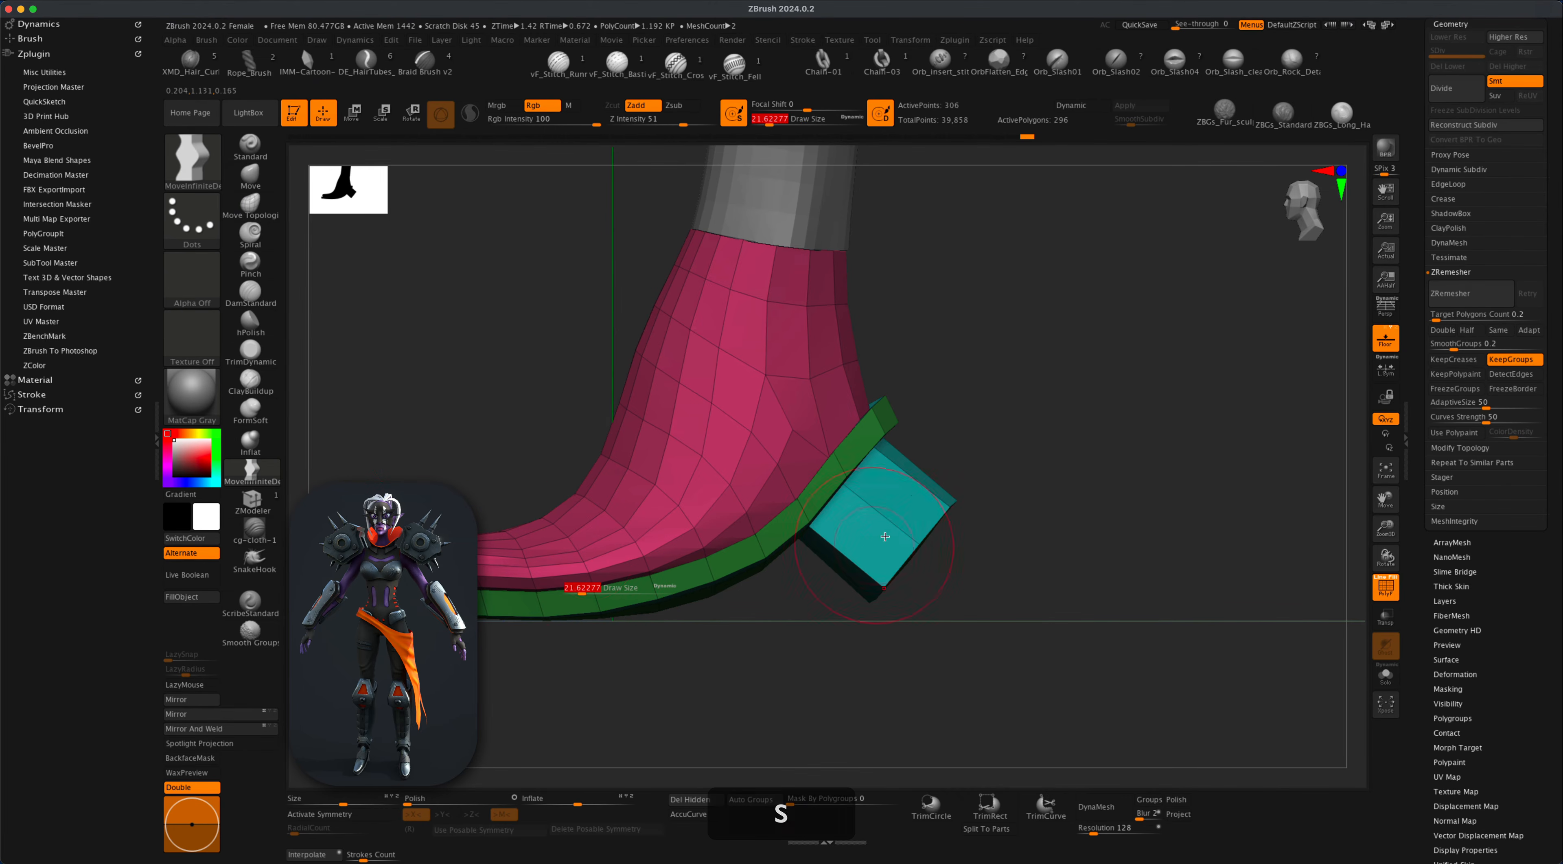
mouse_move(886, 536)
mouse_down()
mouse_move(953, 581)
mouse_move(817, 678)
mouse_up()
key(s)
key(shift+s)
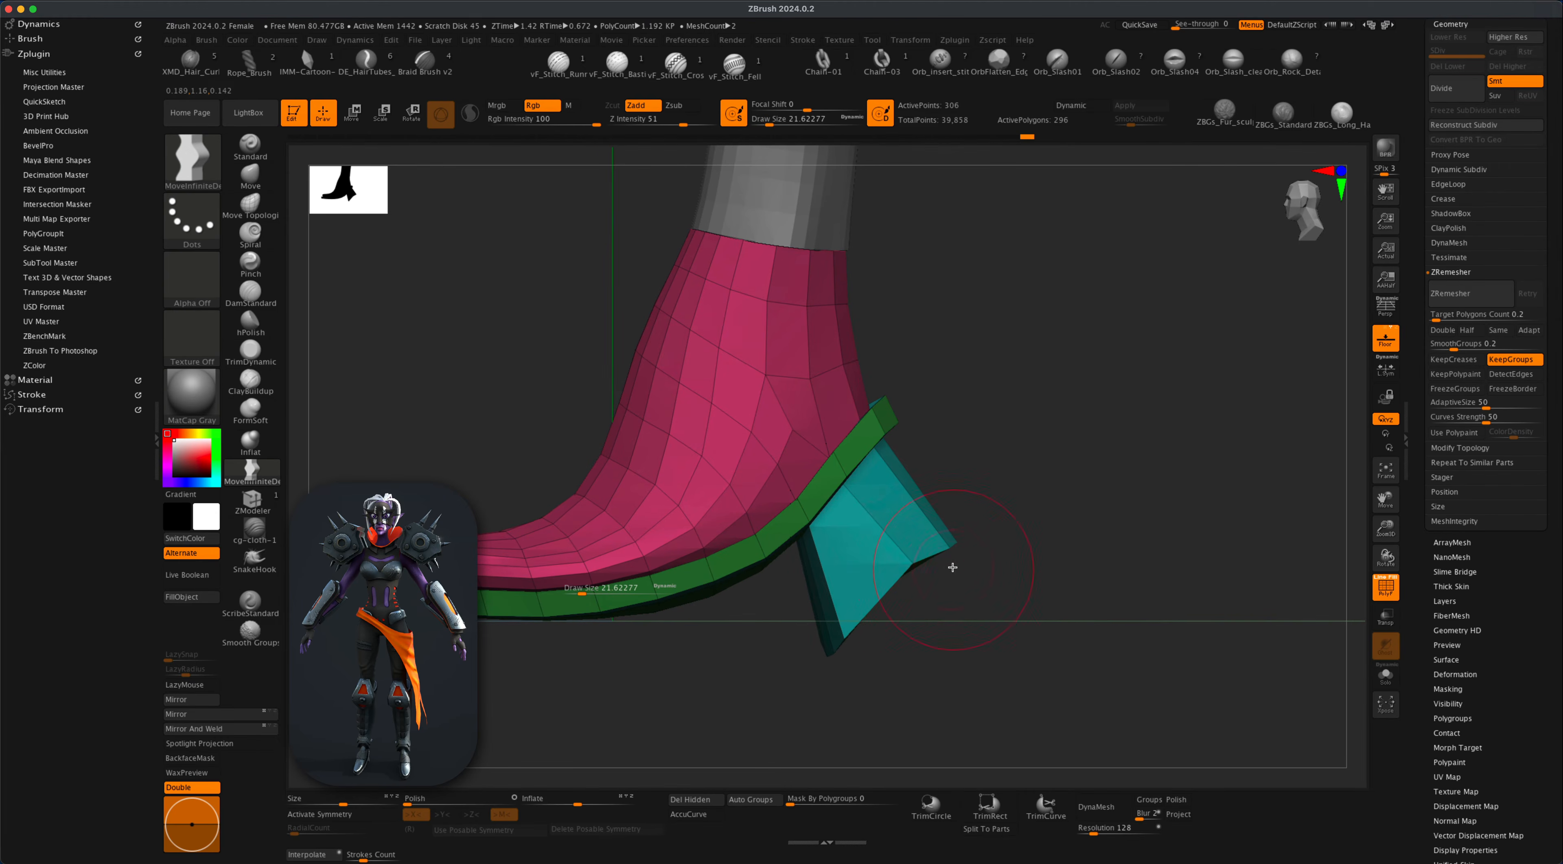
drag(953, 568, 907, 660)
mouse_move(955, 566)
mouse_down()
mouse_move(961, 680)
mouse_move(997, 703)
mouse_up()
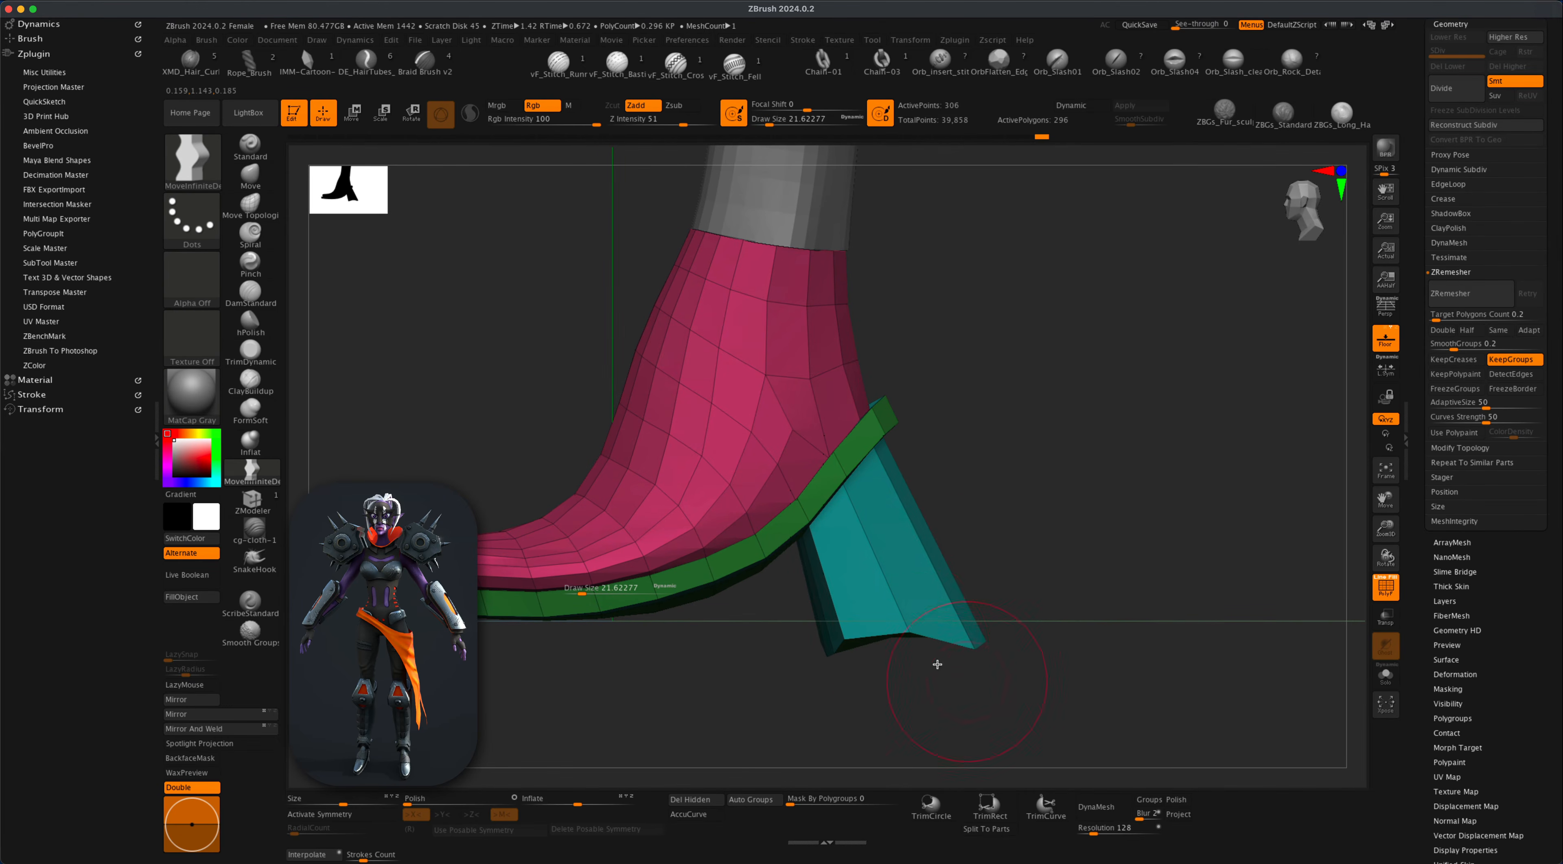
drag(906, 630, 915, 666)
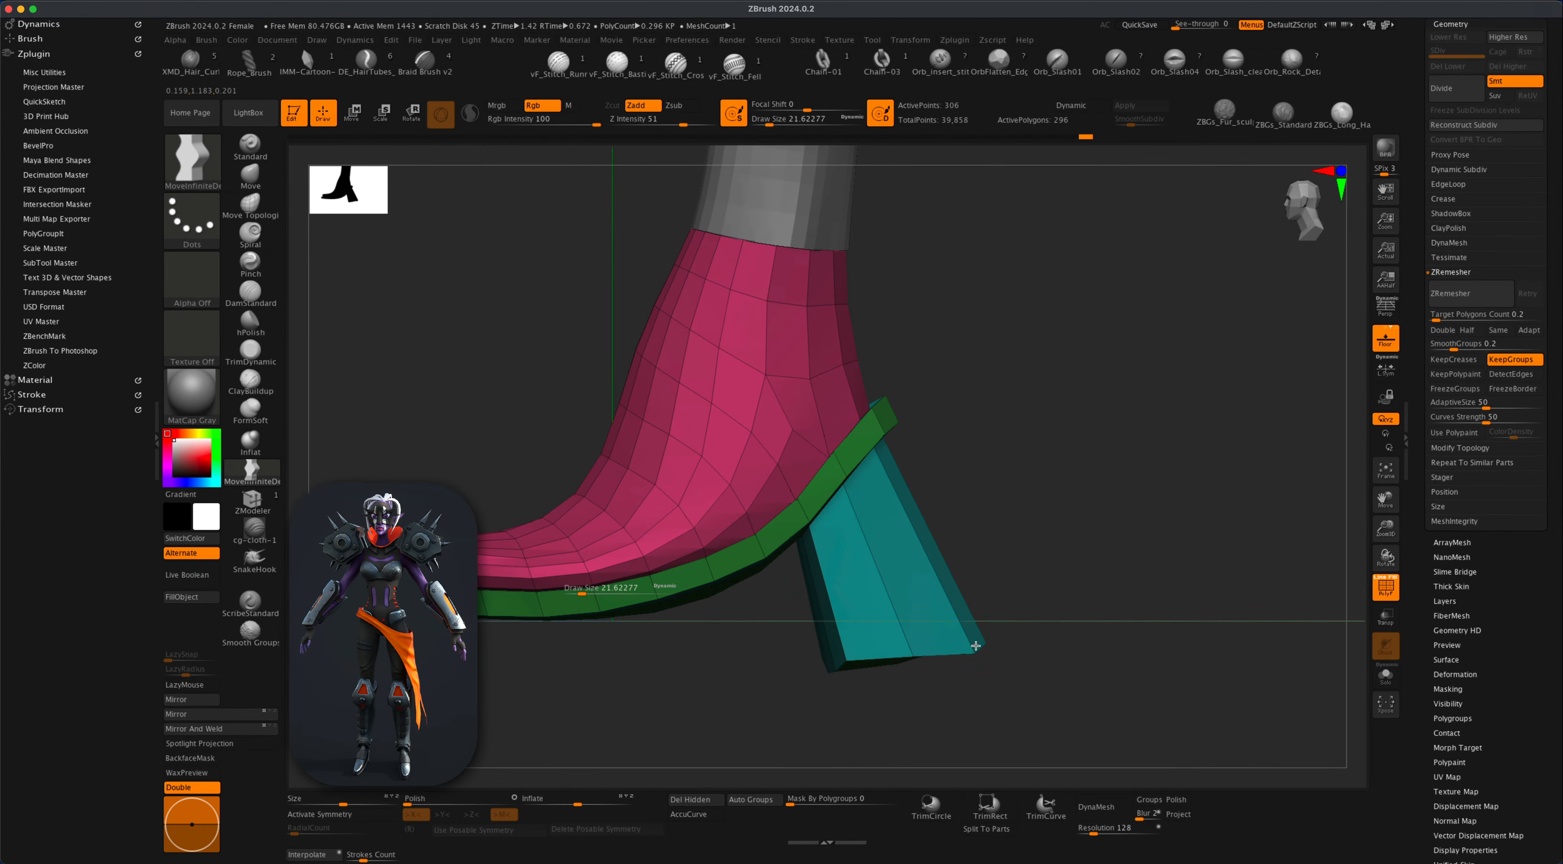
drag(976, 646, 927, 672)
drag(826, 662, 752, 666)
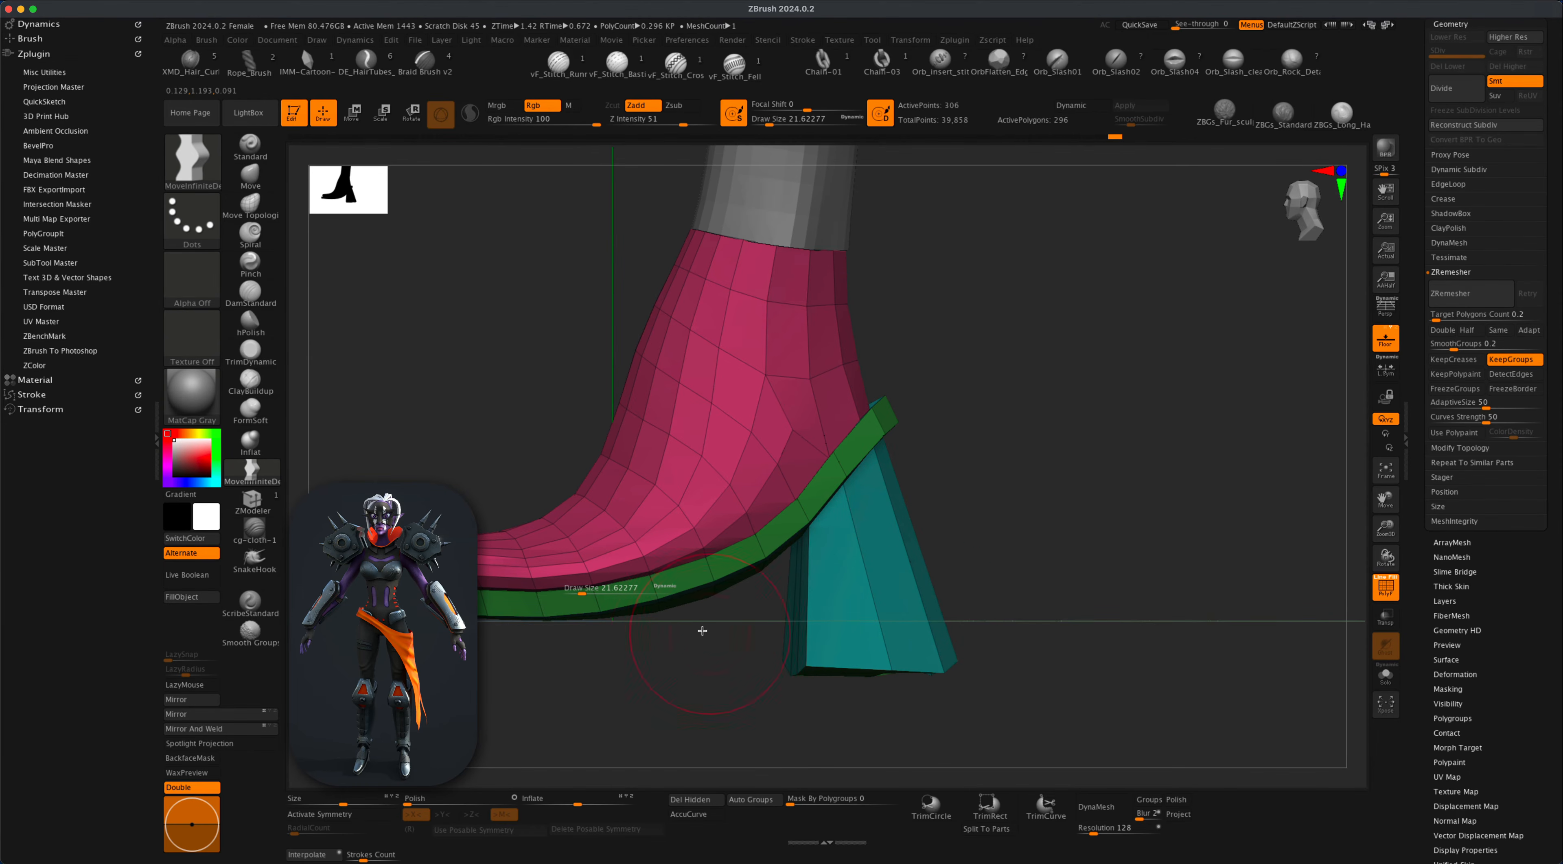
Try cutting the bottom of the heel flat with KnifeRect in side view, and undo the cut.
mouse_move(1125, 671)
mouse_down()
mouse_move(987, 651)
mouse_move(1103, 652)
mouse_up()
alt+drag(1038, 608, 1080, 590)
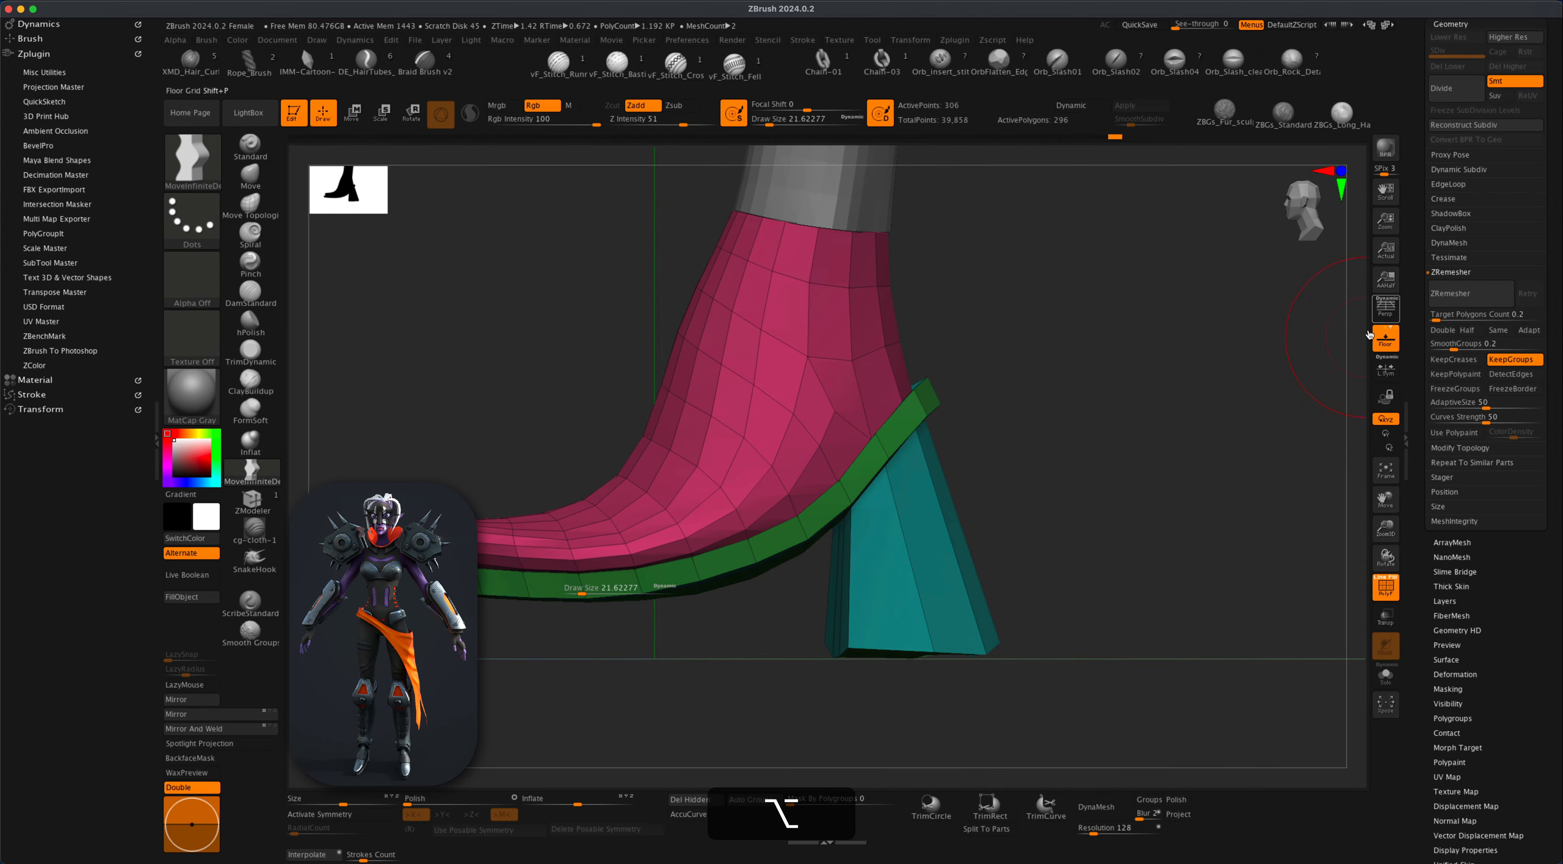
key(super+shift)
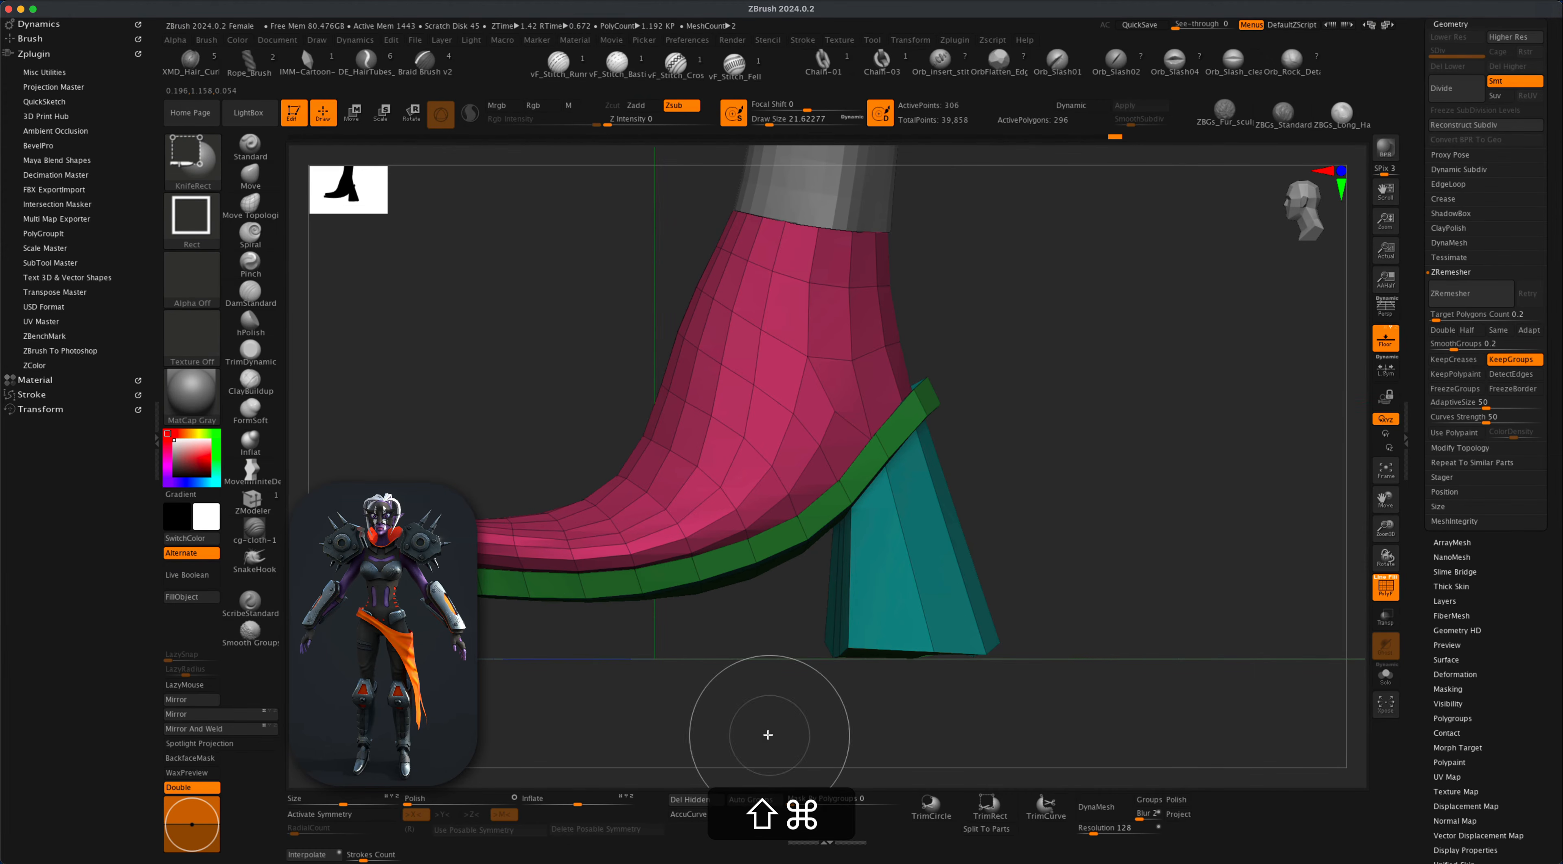
shift+super+drag(770, 734, 1133, 590)
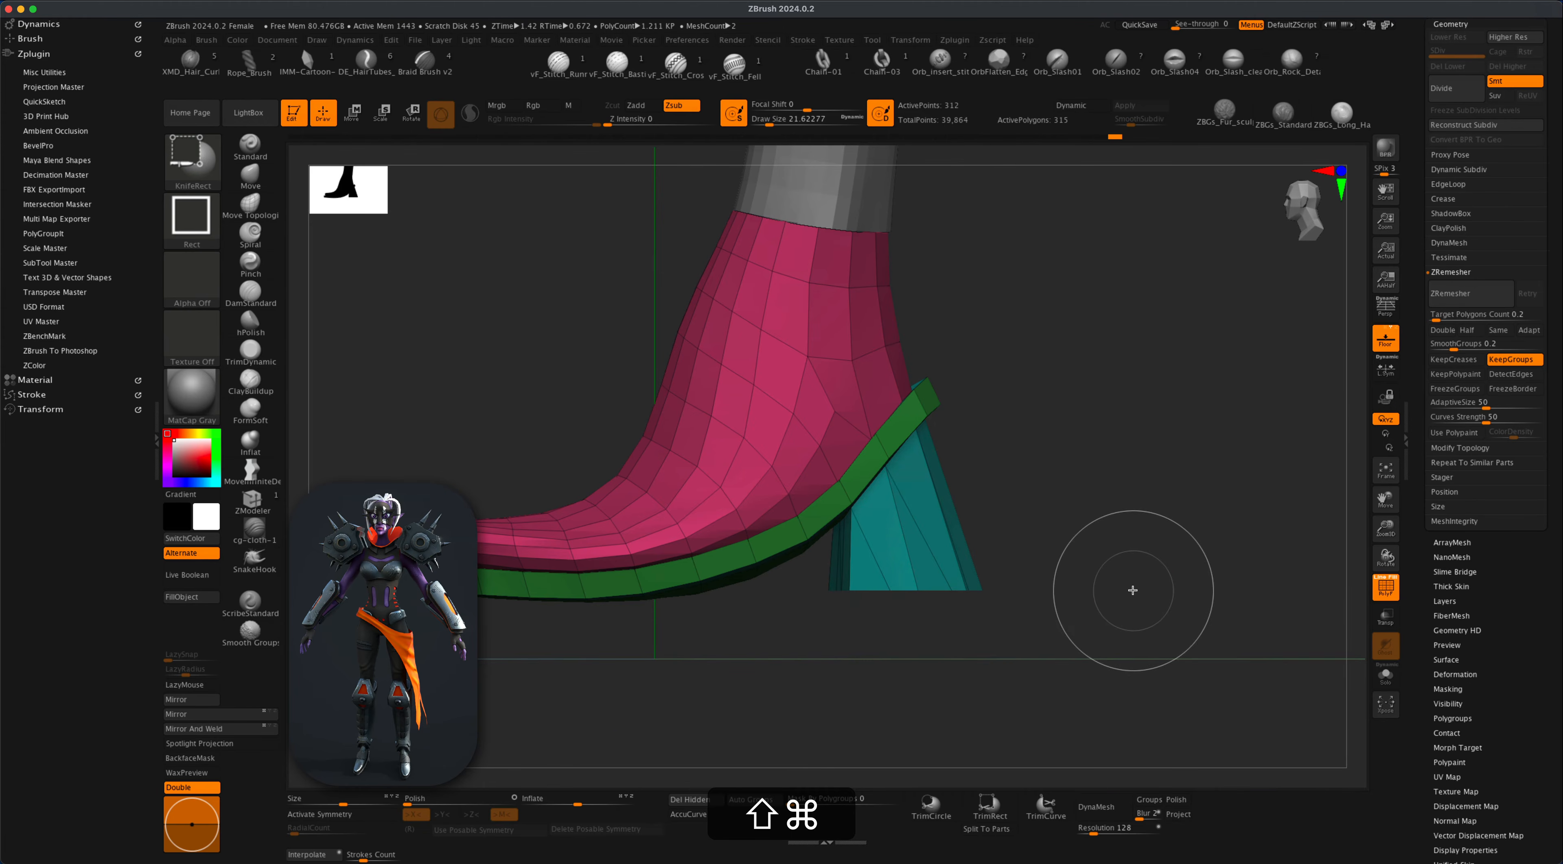
key(super+z)
Trim the bottom of the heel flat with KnifeRect at about the level of the sole's lowest part.
key(alt+super+z)
key(super+shift)
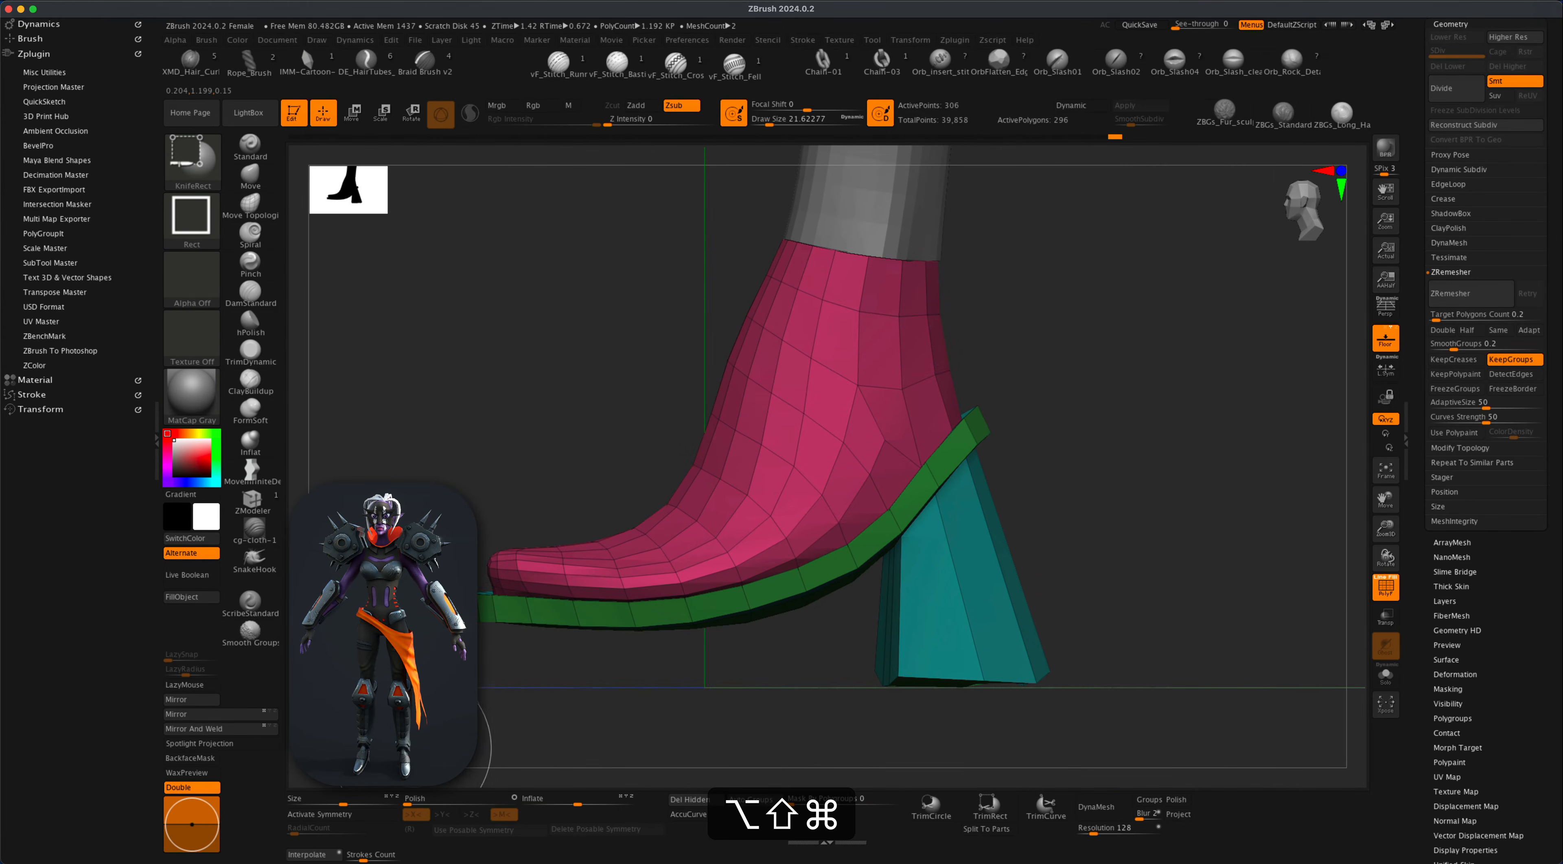
mouse_move(389, 754)
shift+super+mouse_down()
mouse_move(1326, 697)
mouse_move(1321, 632)
shift+super+mouse_up()
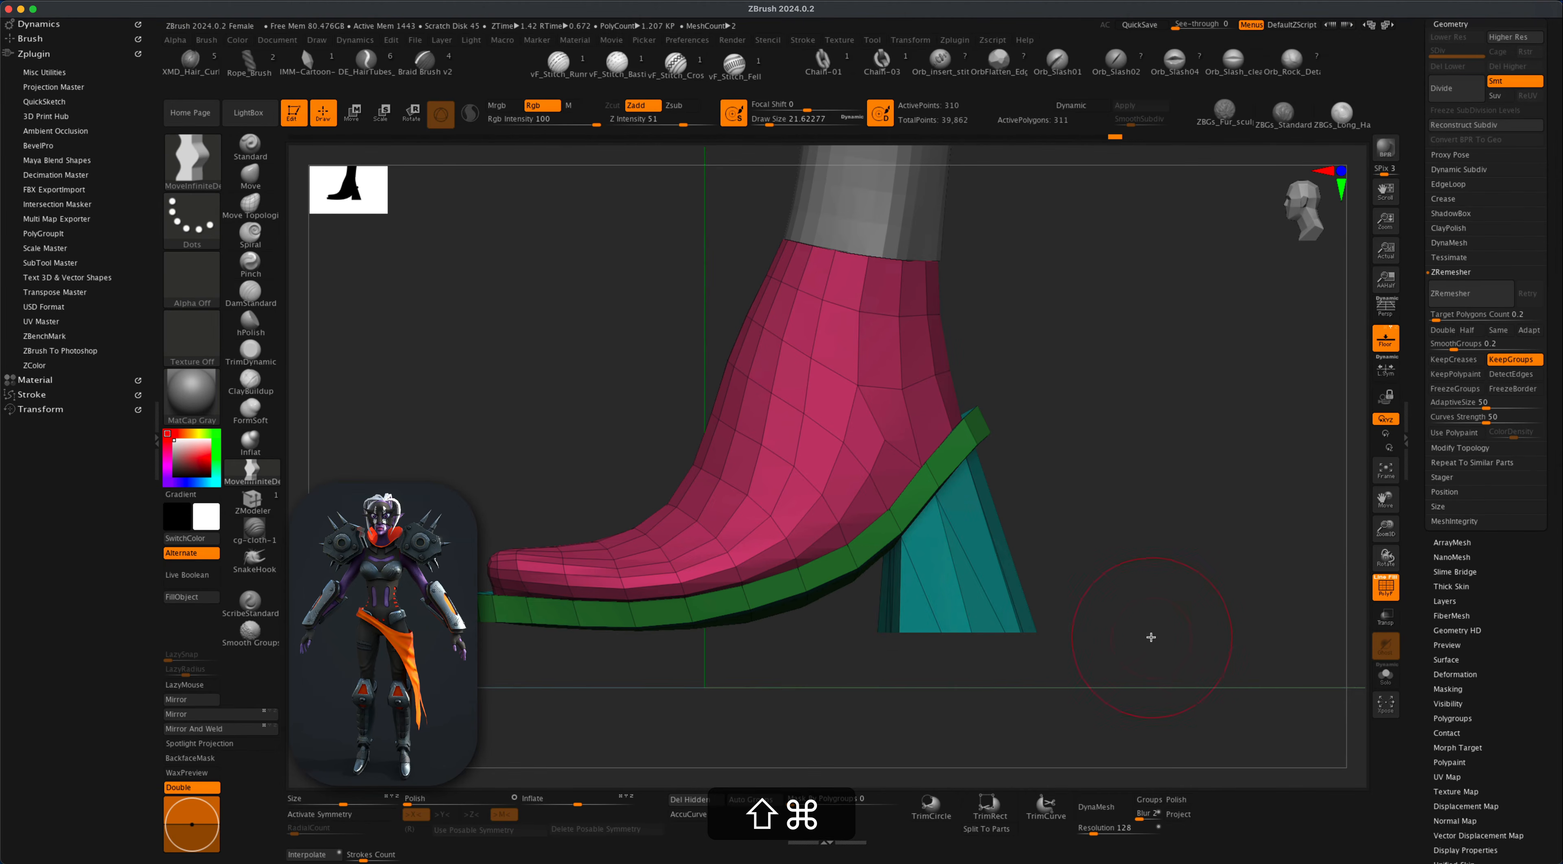
drag(1184, 636, 1058, 624)
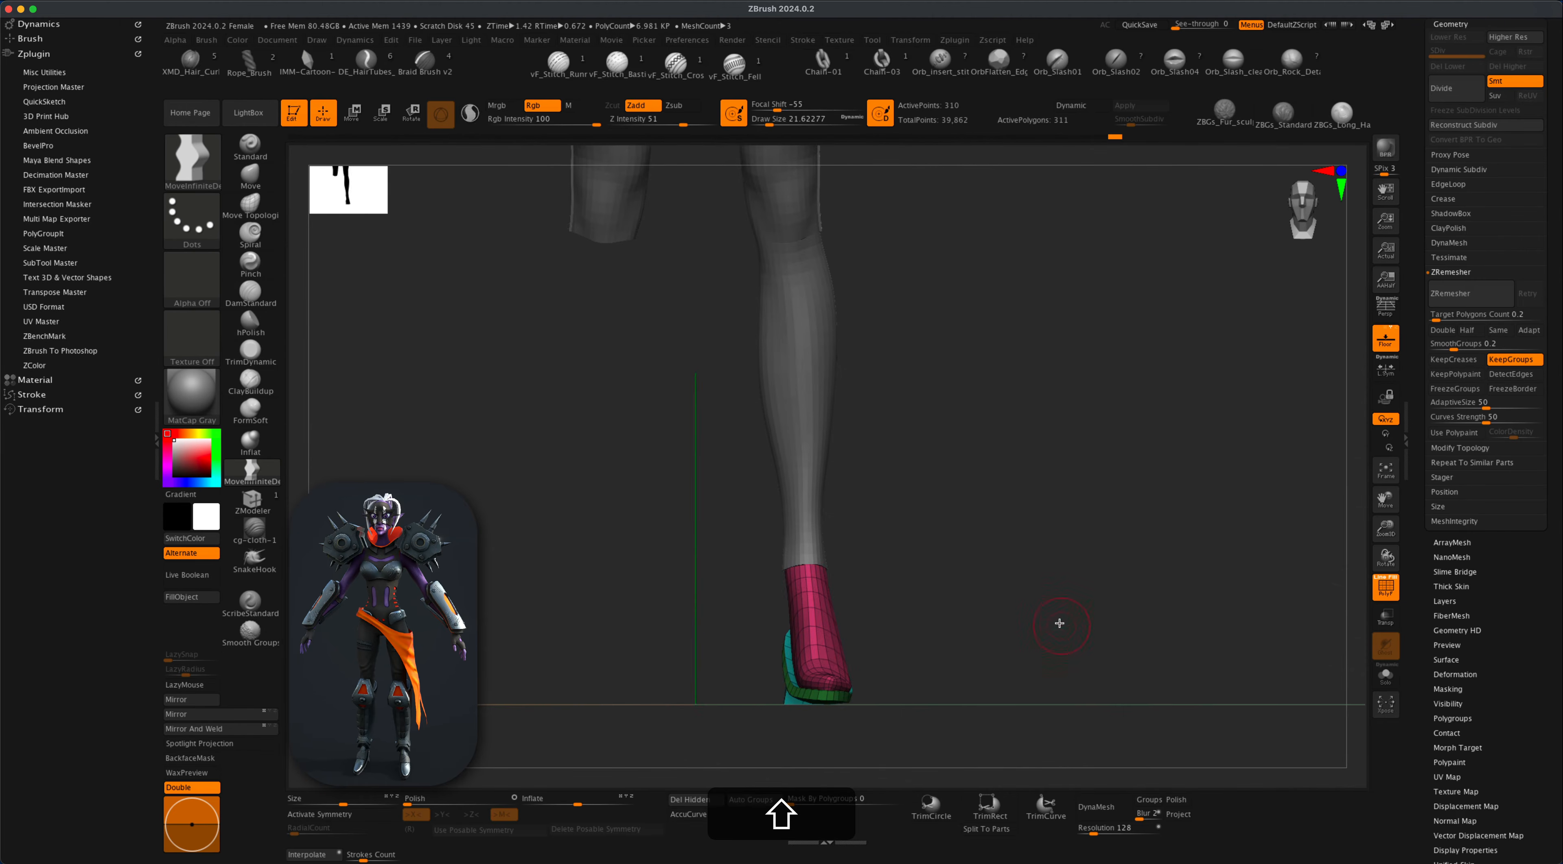
Turn on perspective and select the lower-leg subtool female_zbrush3_1.
key(p)
drag(1063, 568, 1055, 482)
scroll(1483, 418, up, 5)
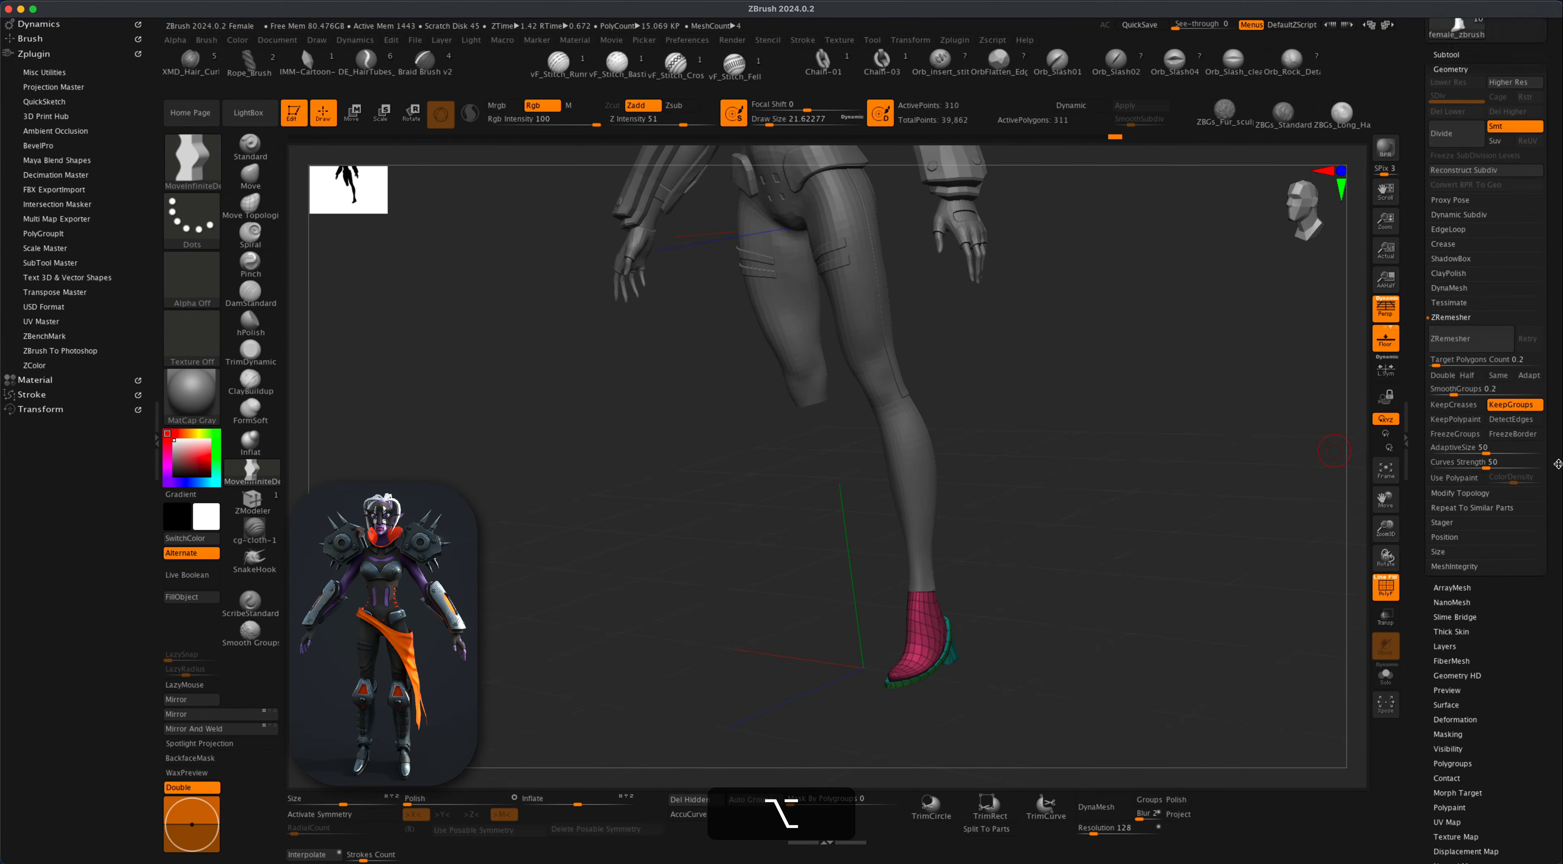
click(1453, 272)
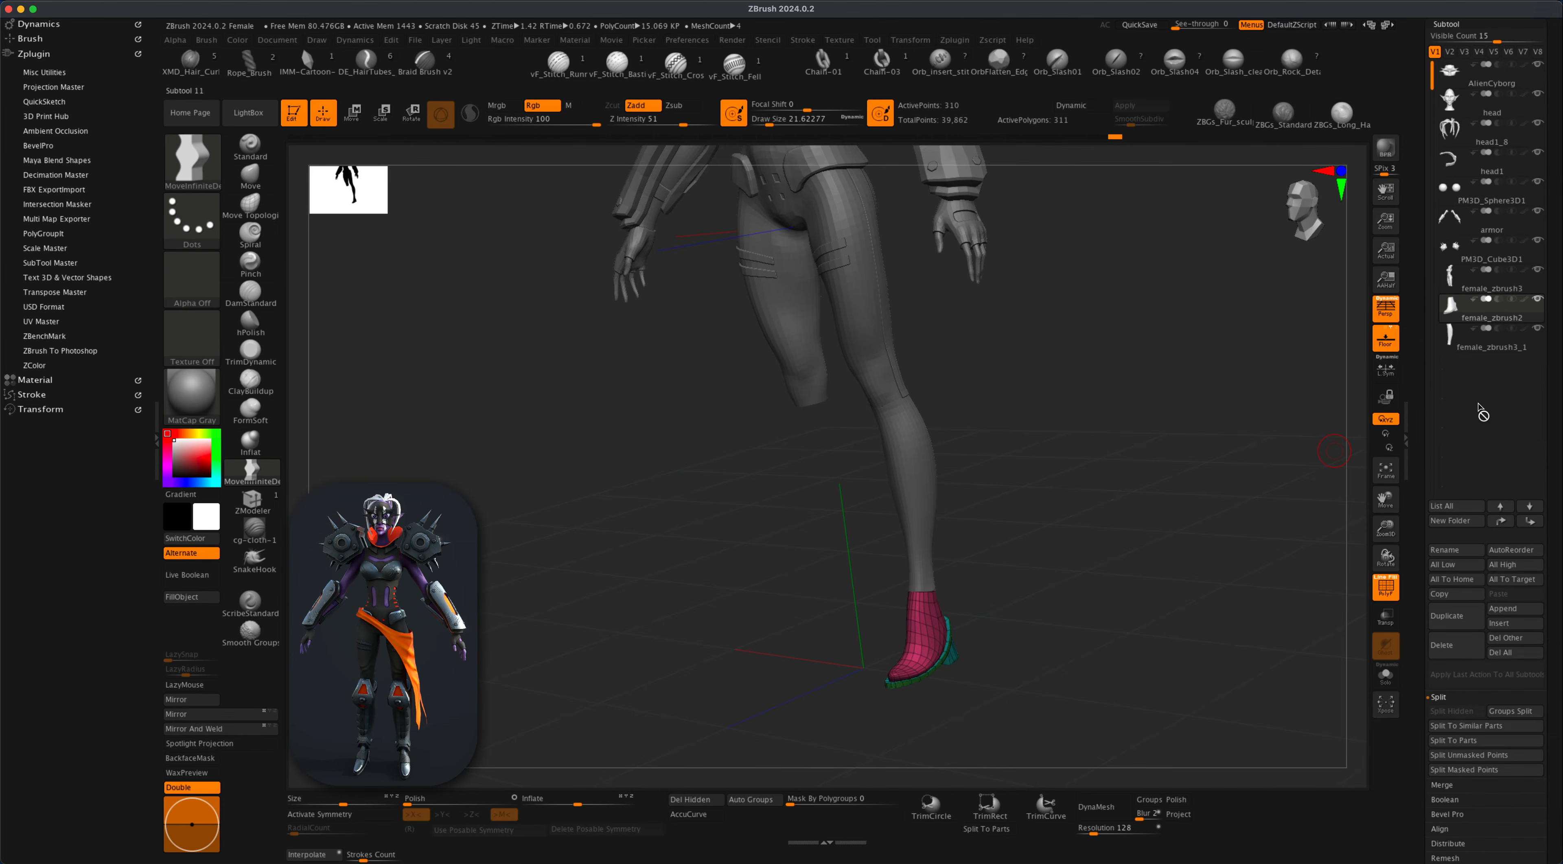
click(1469, 343)
alt+drag(1138, 481, 1030, 520)
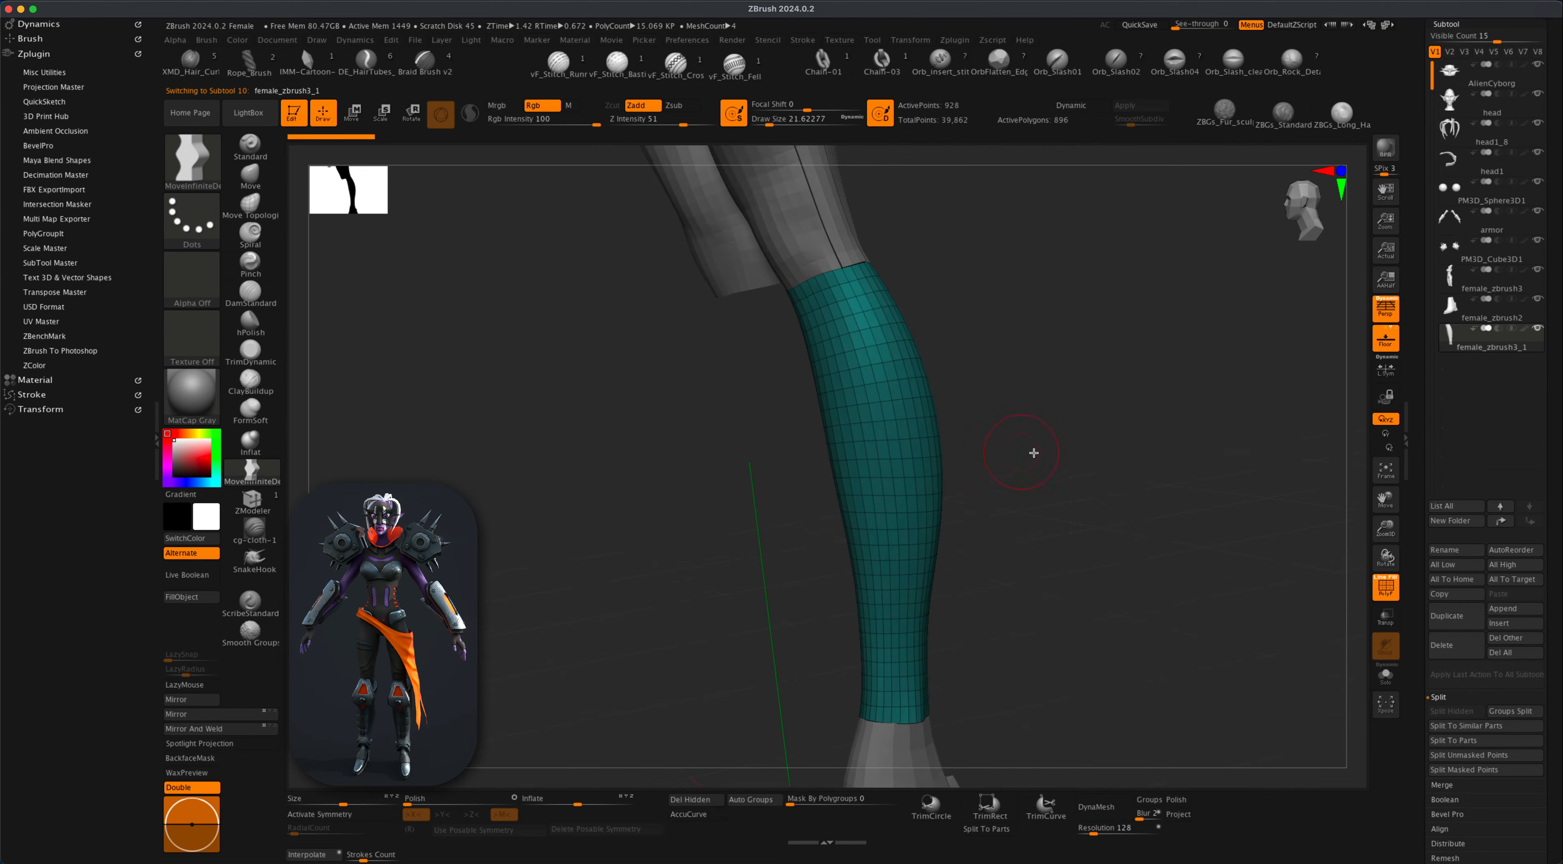
Reduce the lower leg to a coarse mesh by running ZRemesher repeatedly with the Half option and KeepGroups off.
mouse_move(1034, 453)
mouse_down()
mouse_move(1054, 454)
mouse_move(1026, 466)
mouse_move(1064, 490)
mouse_up()
scroll(1555, 751, down, 5)
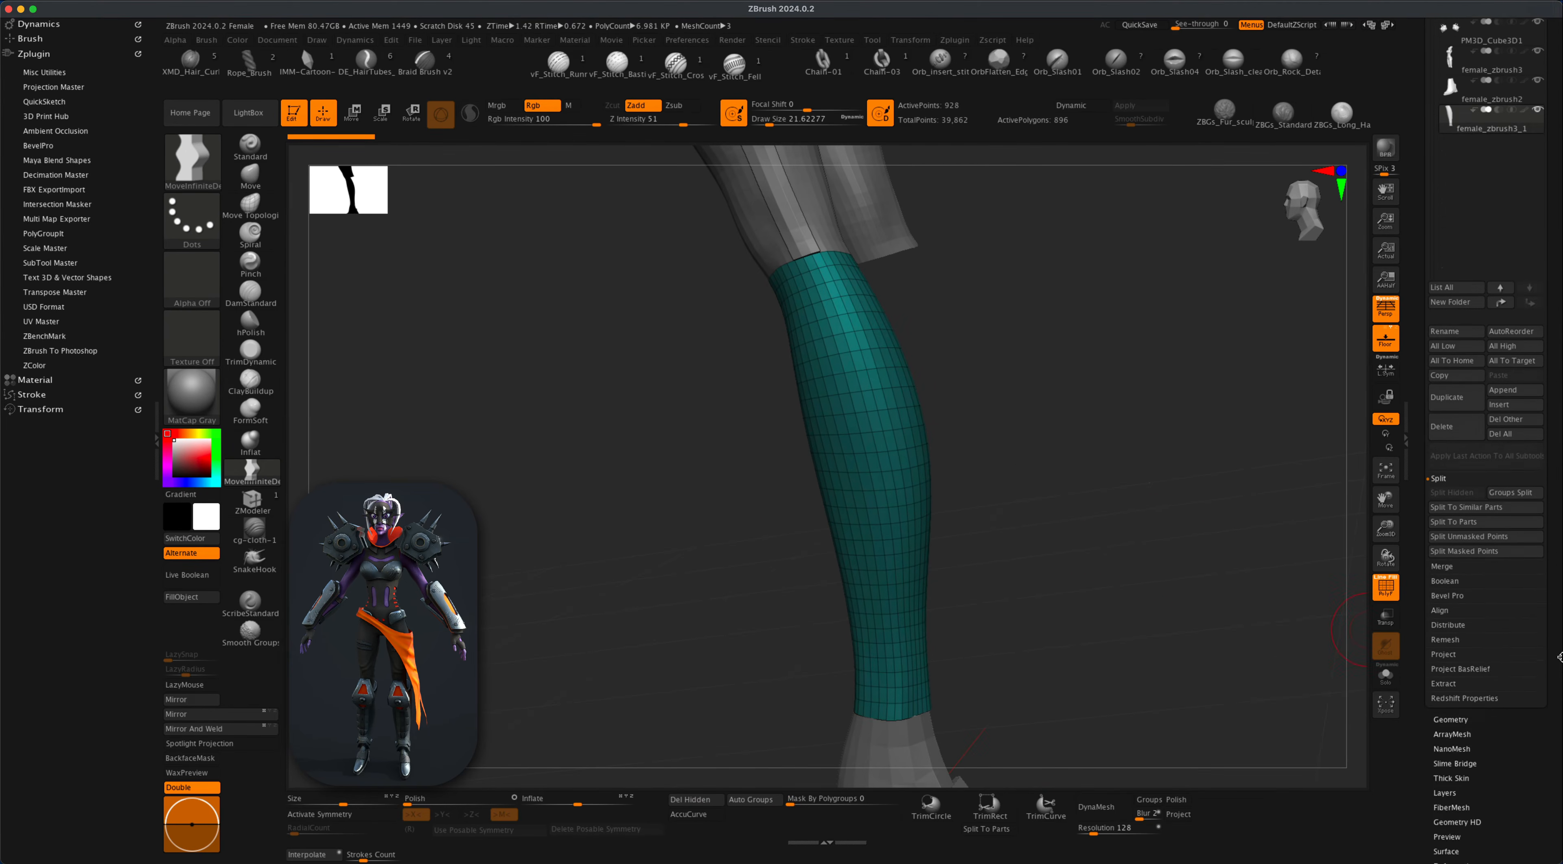
click(1457, 701)
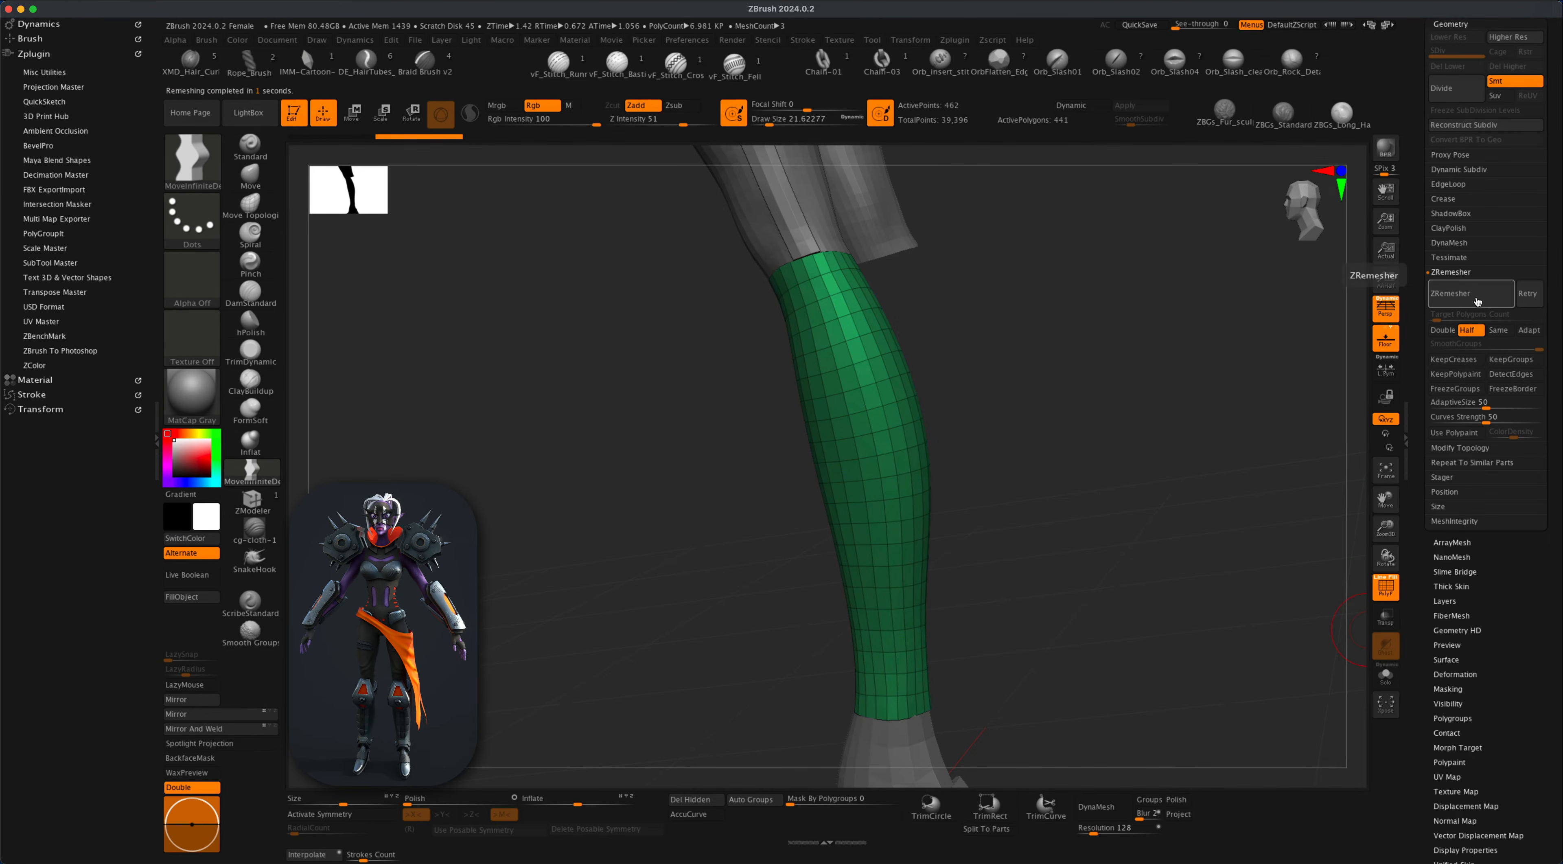
click(1477, 300)
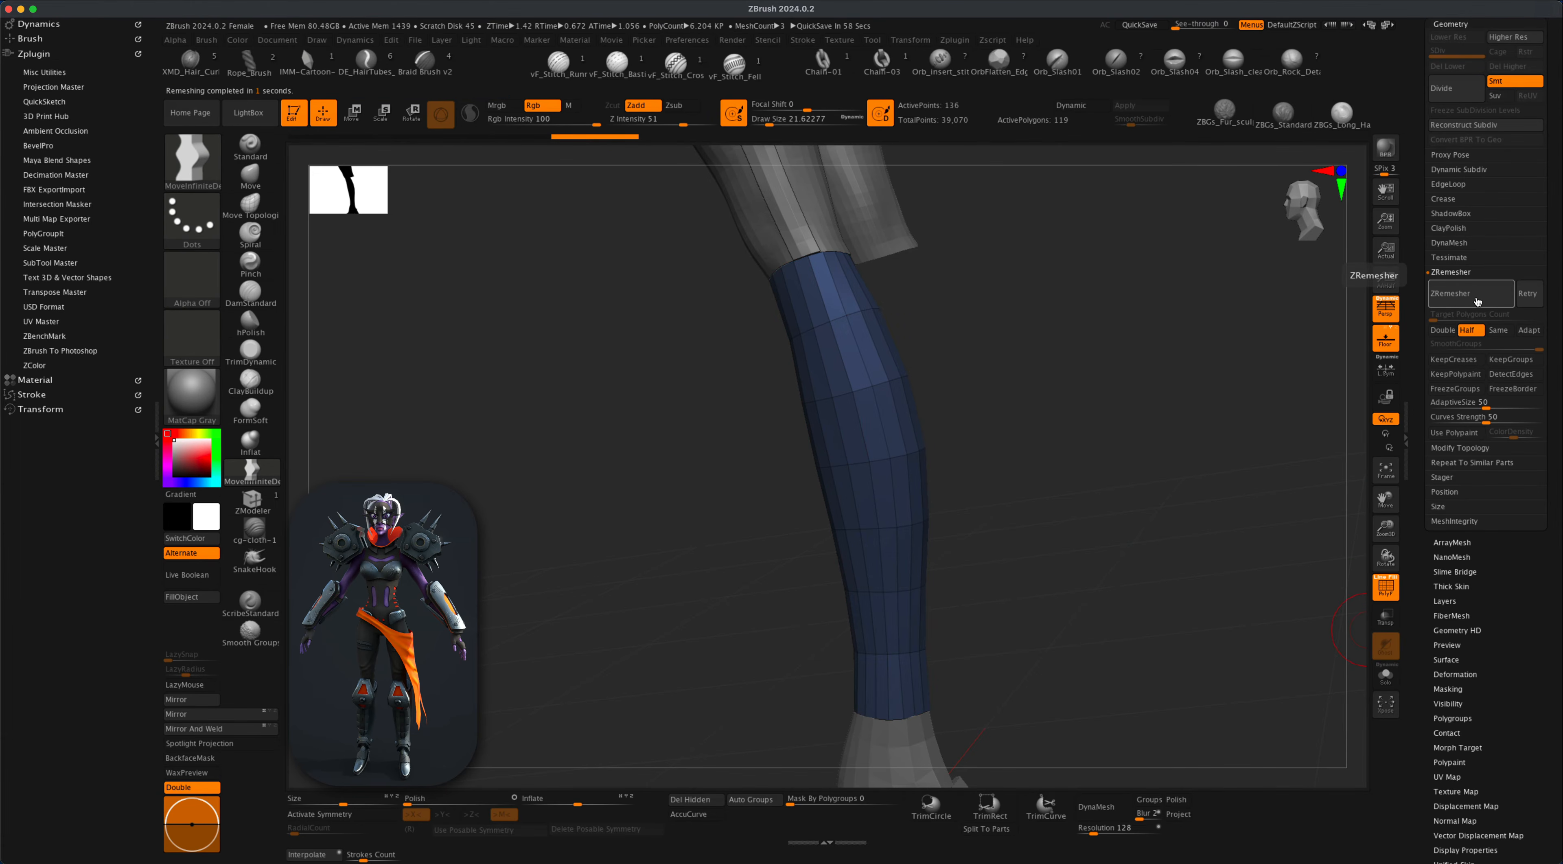
Extrude the whole lower-leg mesh outward as a thicker shell with ZModeler's Extrude on Polygroup All.
alt+drag(1128, 567, 1026, 576)
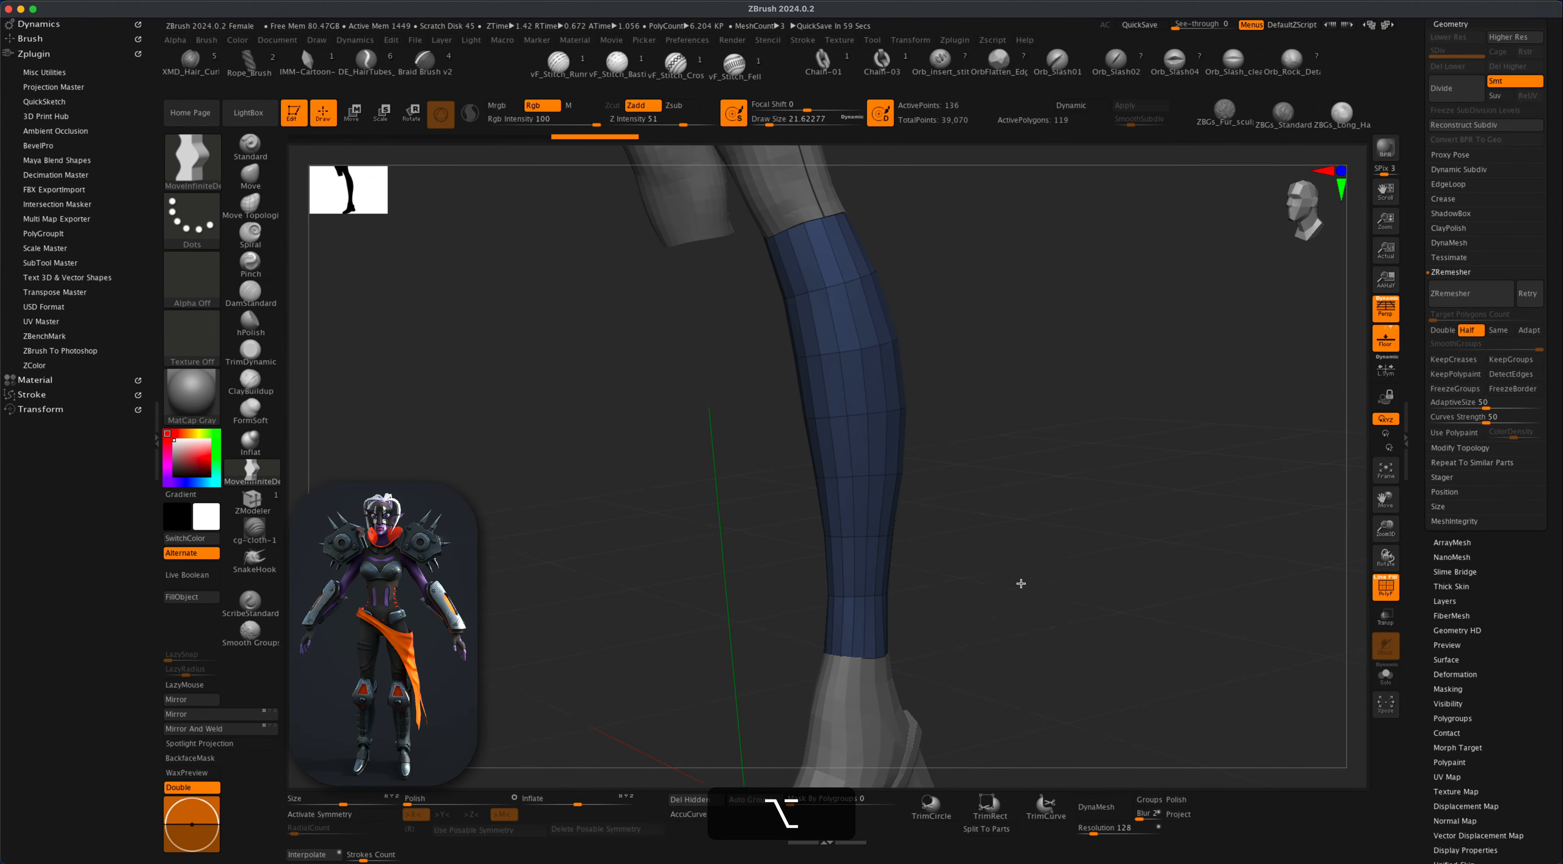
mouse_move(1019, 583)
alt+mouse_down()
mouse_move(988, 600)
mouse_move(1015, 599)
mouse_move(1005, 571)
alt+mouse_up()
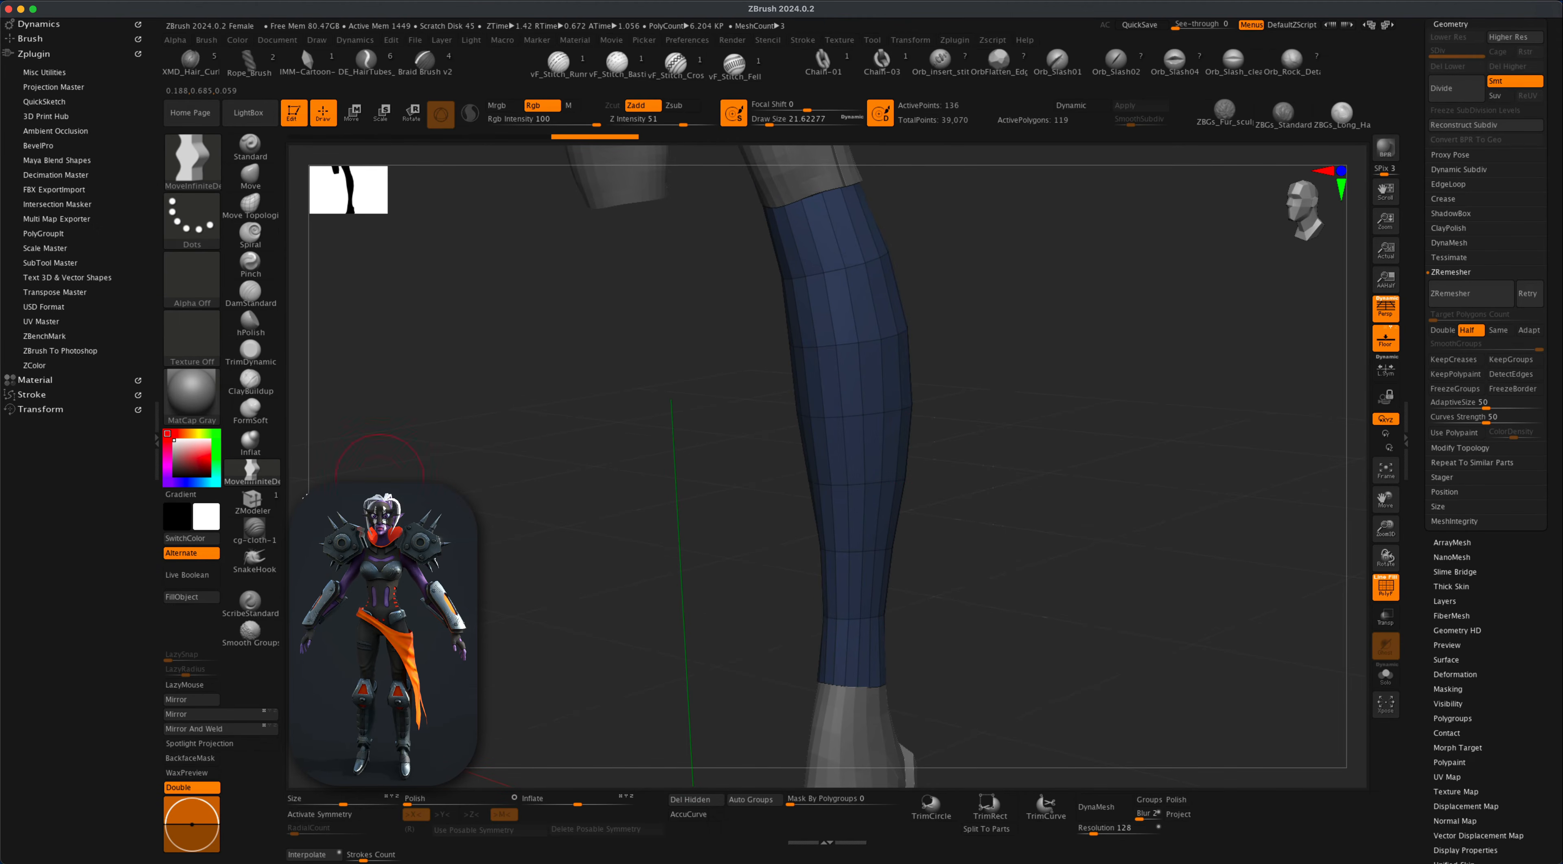
click(252, 501)
key(space)
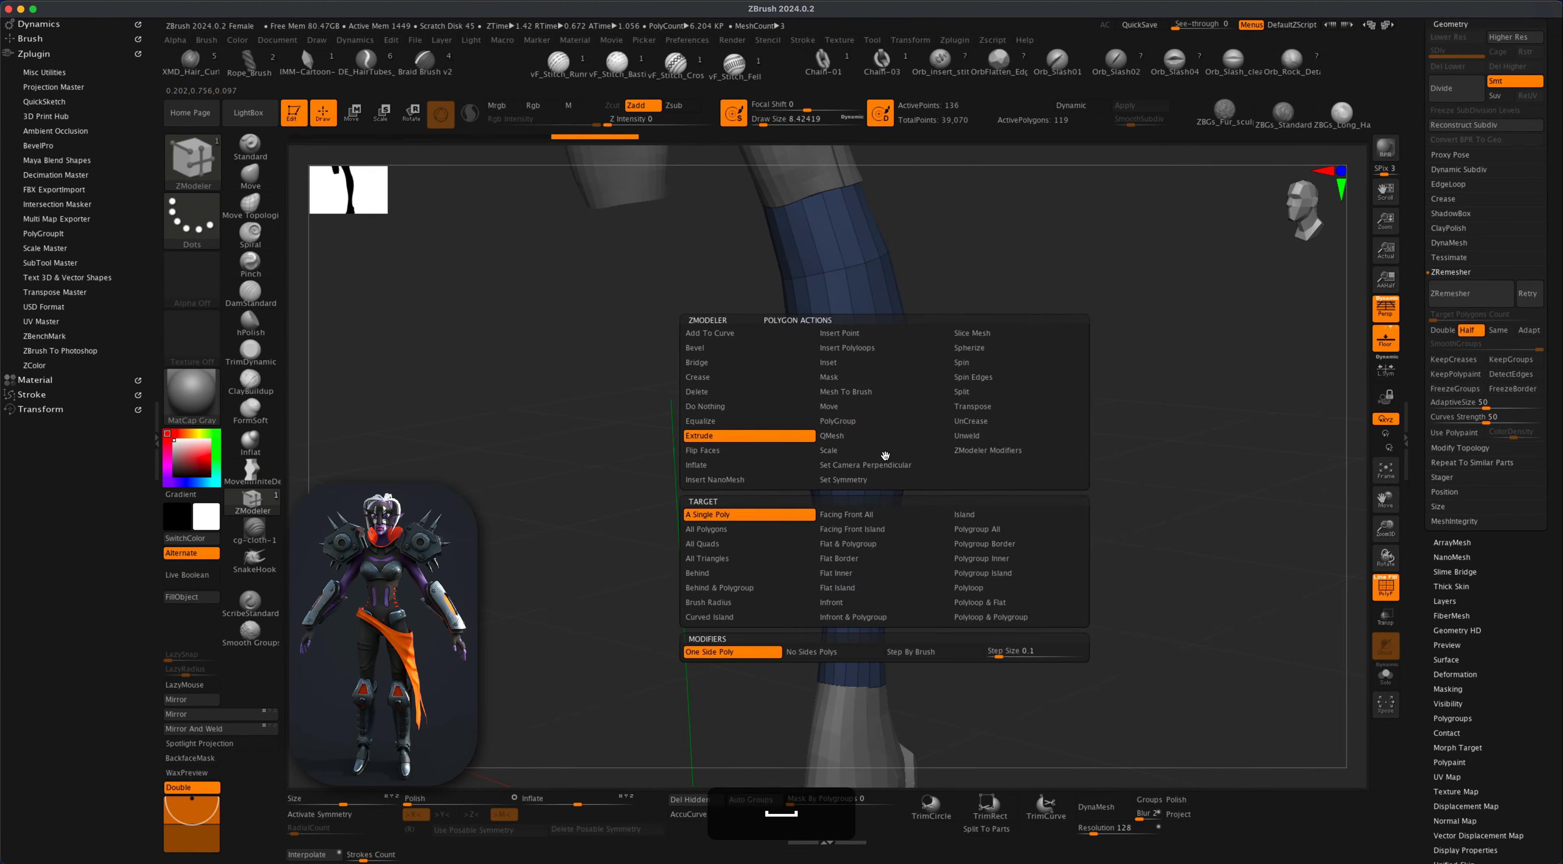
click(993, 532)
drag(887, 455, 911, 468)
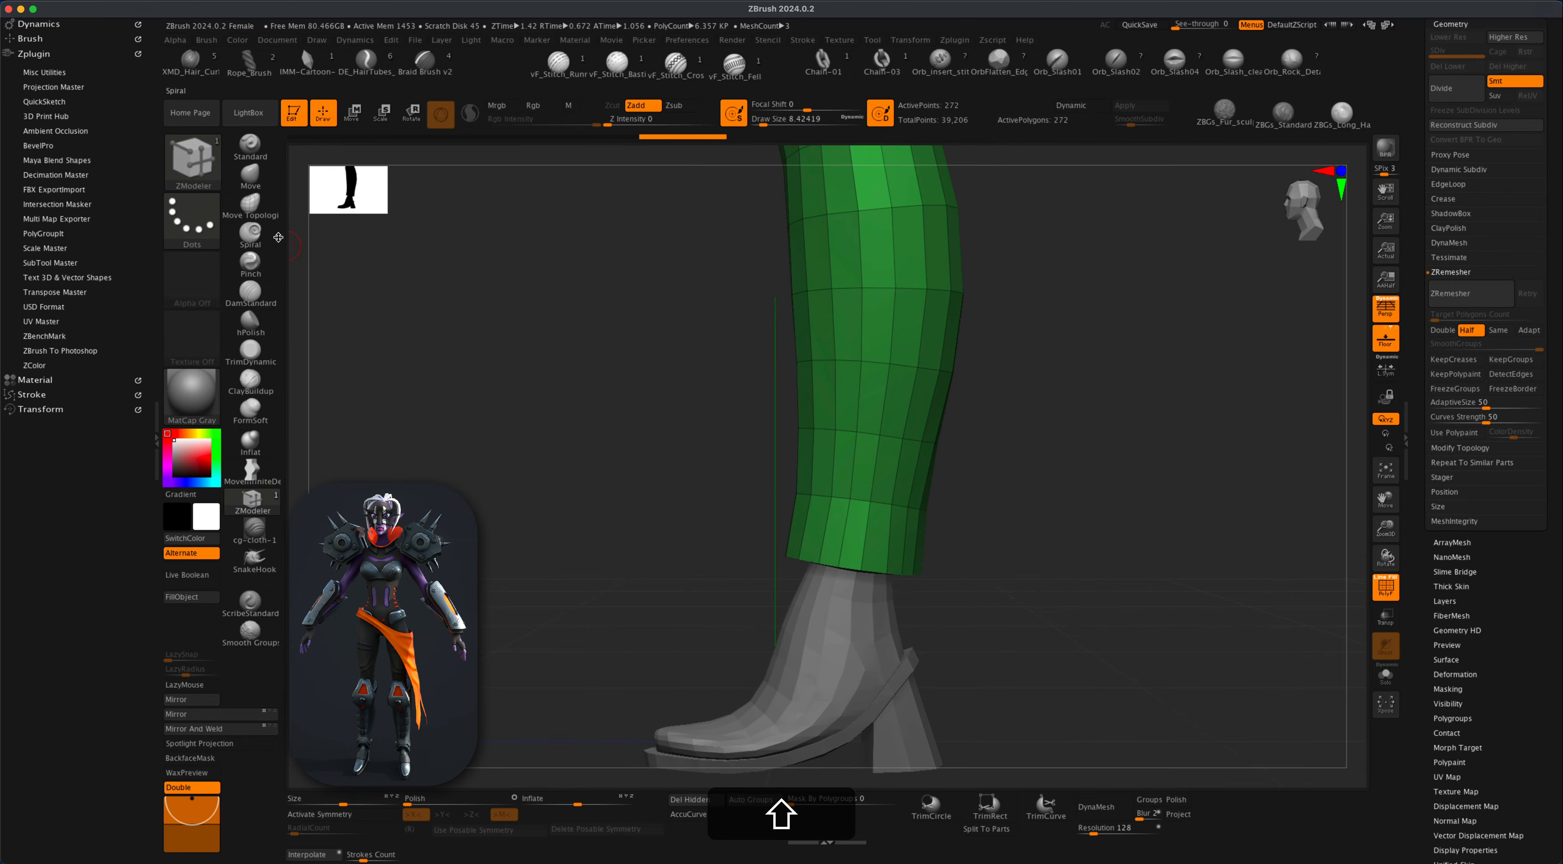
click(265, 180)
key(s)
drag(479, 470, 475, 470)
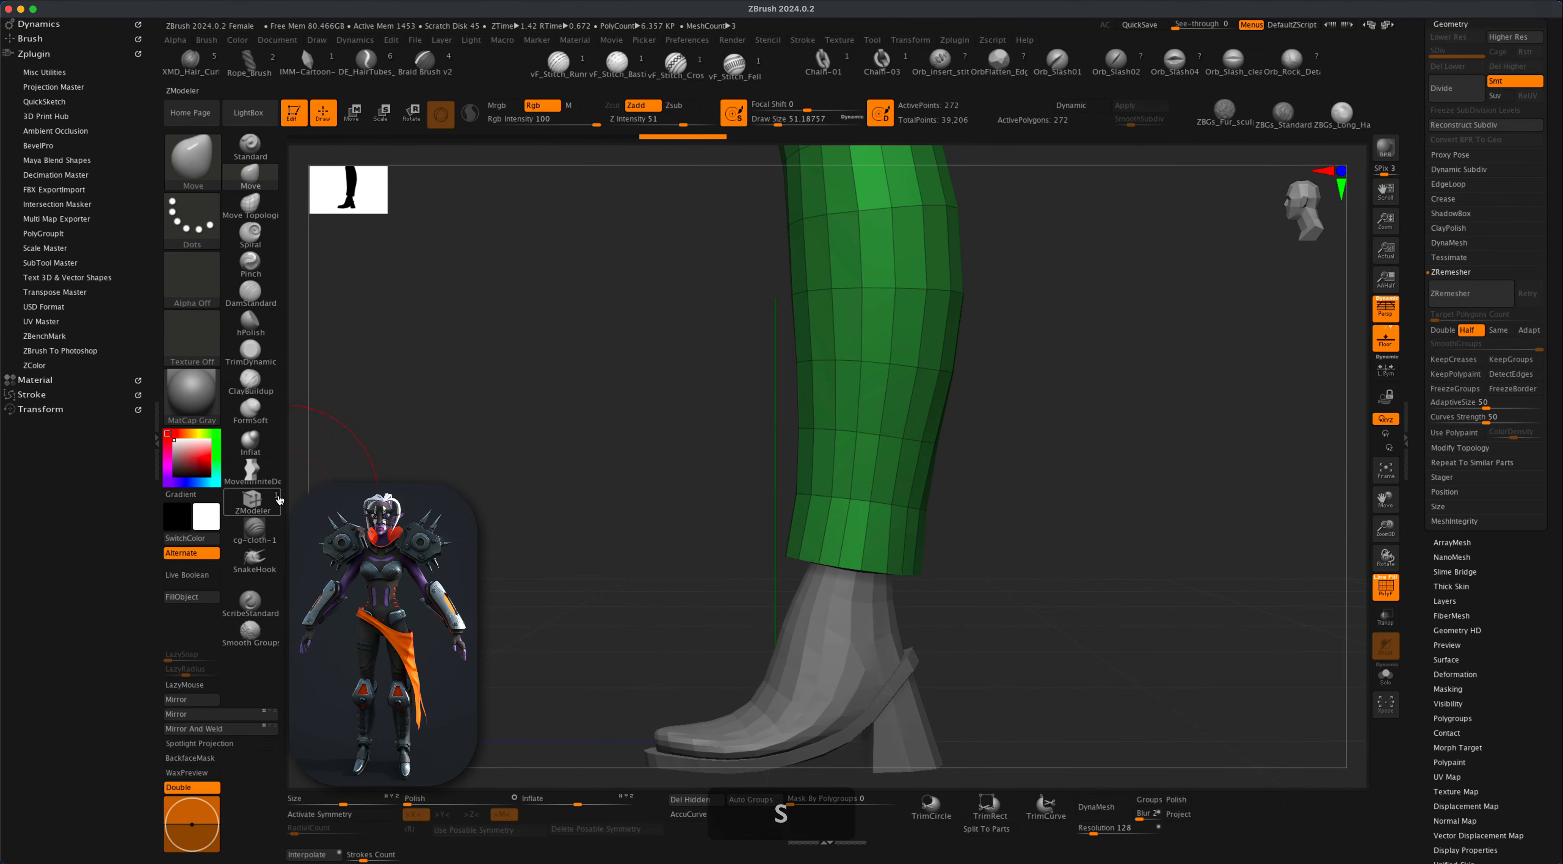
Turn off perspective and pull the side of the shaft's lower edge down toward the ankle with MoveInfiniteDepth at draw size about 49.
click(1385, 308)
key(shift)
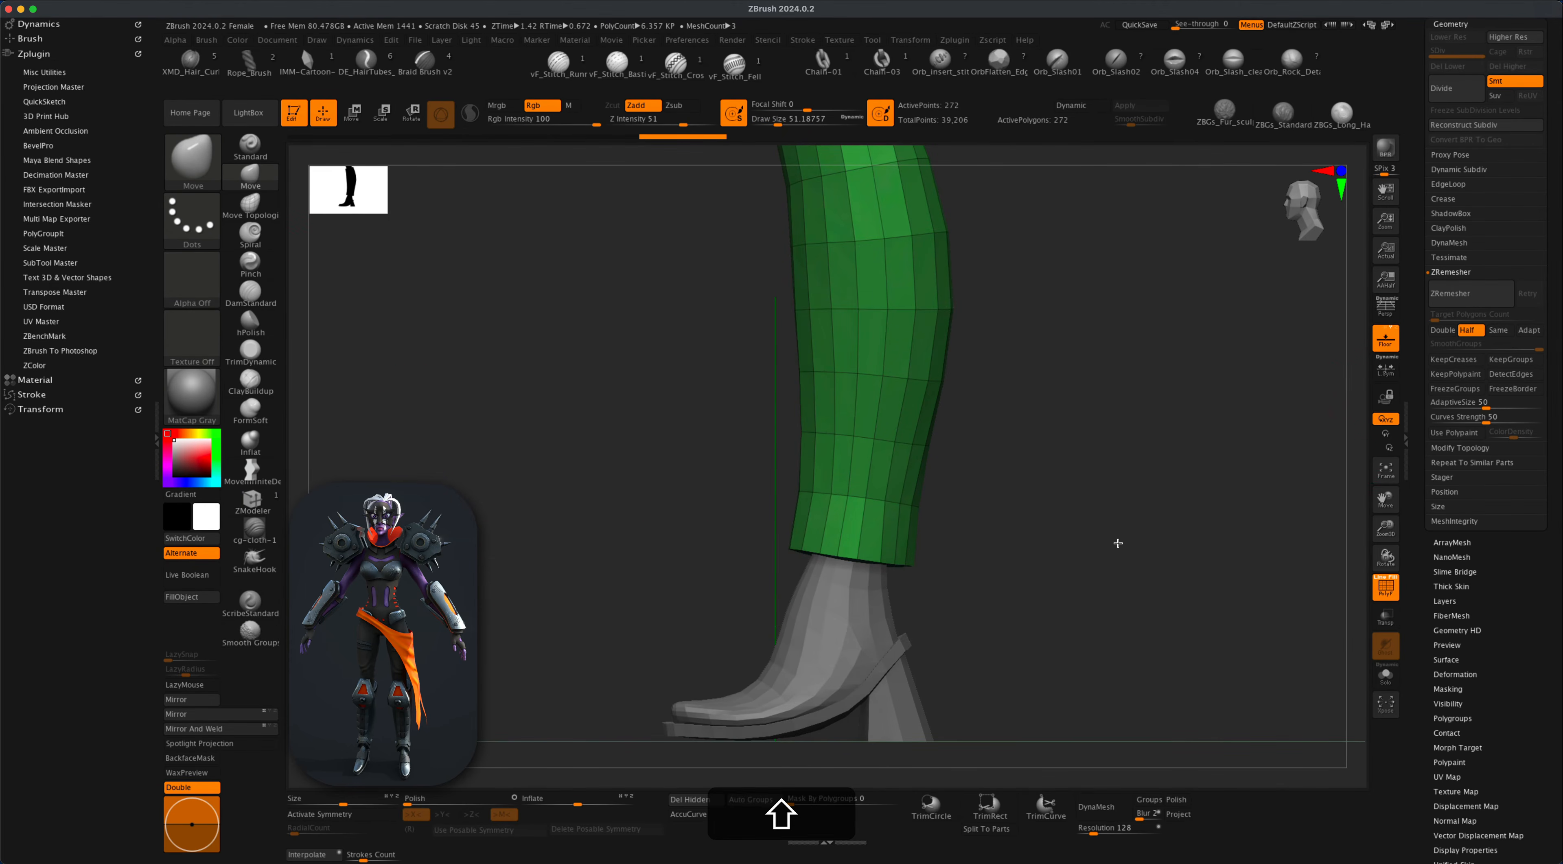
click(251, 471)
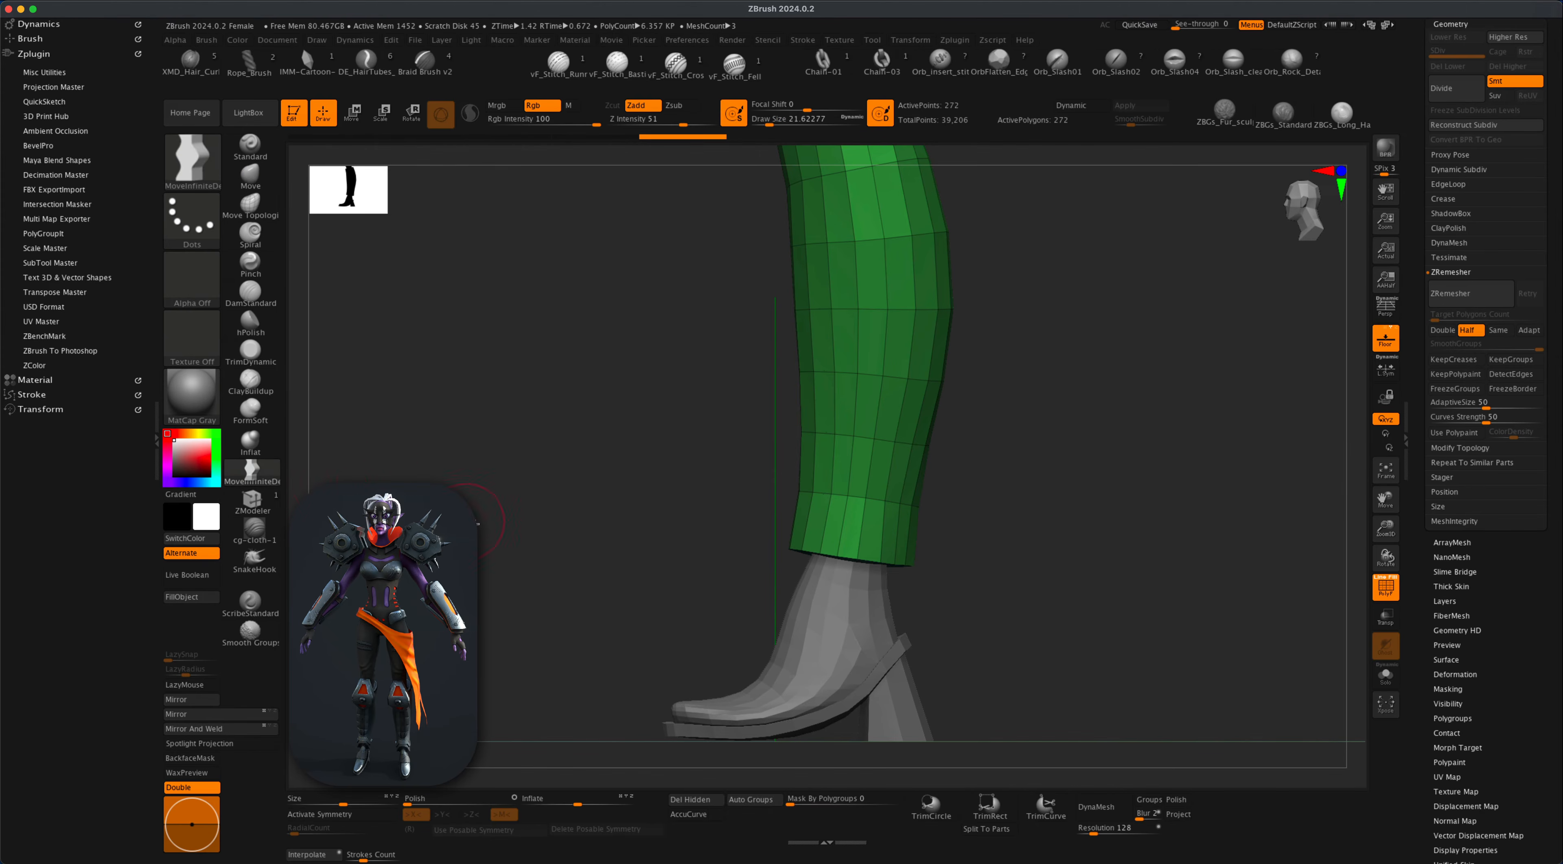
key(s)
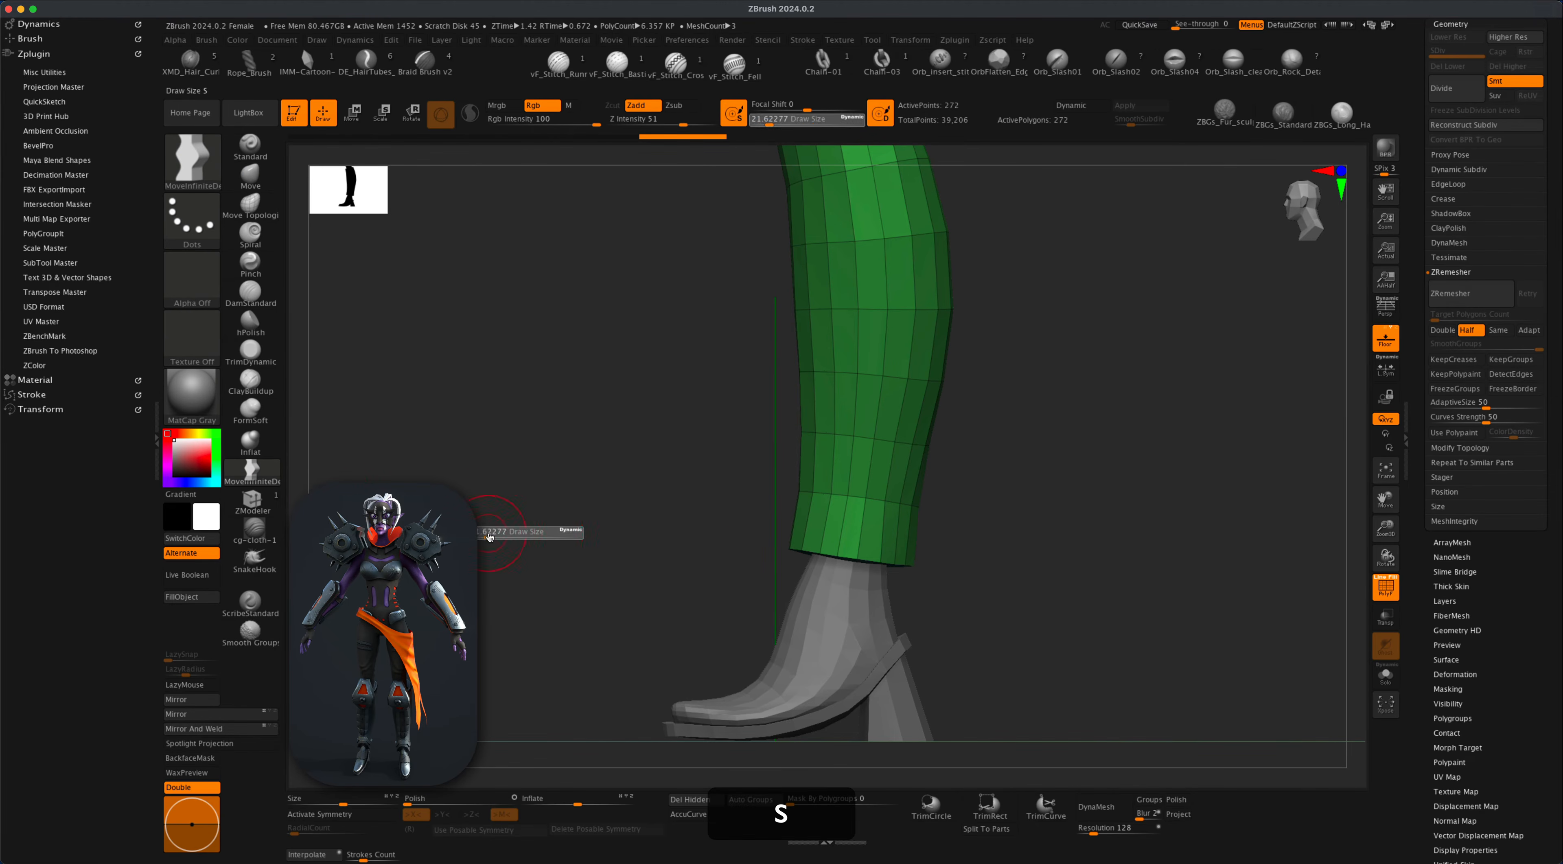
drag(847, 564, 844, 592)
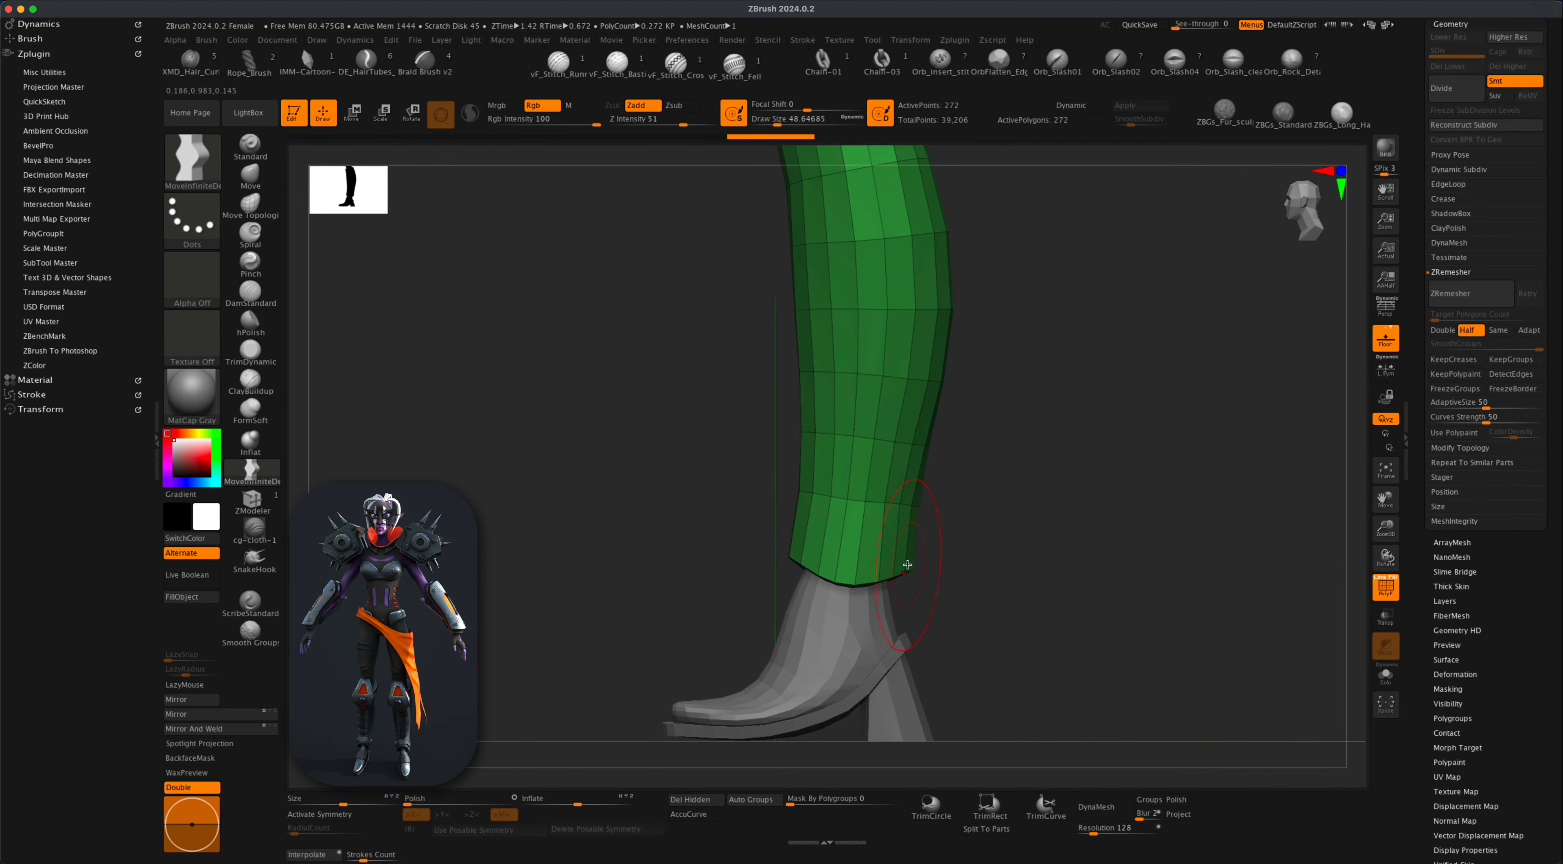
drag(872, 572, 845, 589)
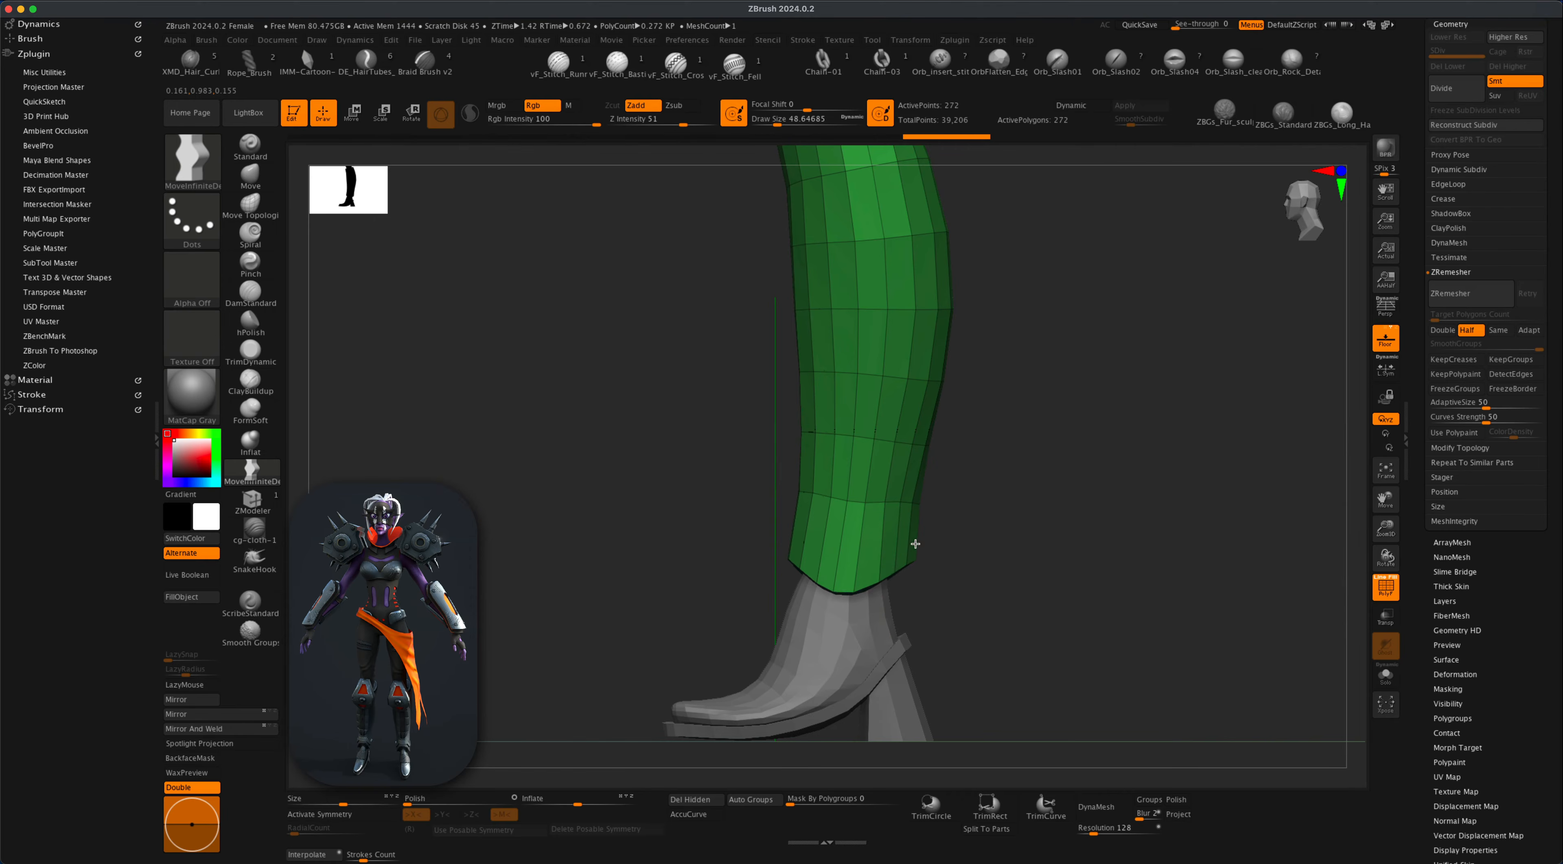
Nudge the front and back of the shaft's lower edge upward and lower its side points further, forming a sharper V.
drag(916, 544, 914, 535)
drag(785, 543, 796, 534)
drag(832, 588, 828, 607)
shift+drag(945, 587, 1141, 587)
drag(859, 599, 856, 619)
drag(1011, 600, 898, 603)
drag(1015, 612, 885, 609)
Isolate the shaft, hide its inner shell polygroup, and delete the hidden faces.
alt+drag(1034, 595, 1018, 514)
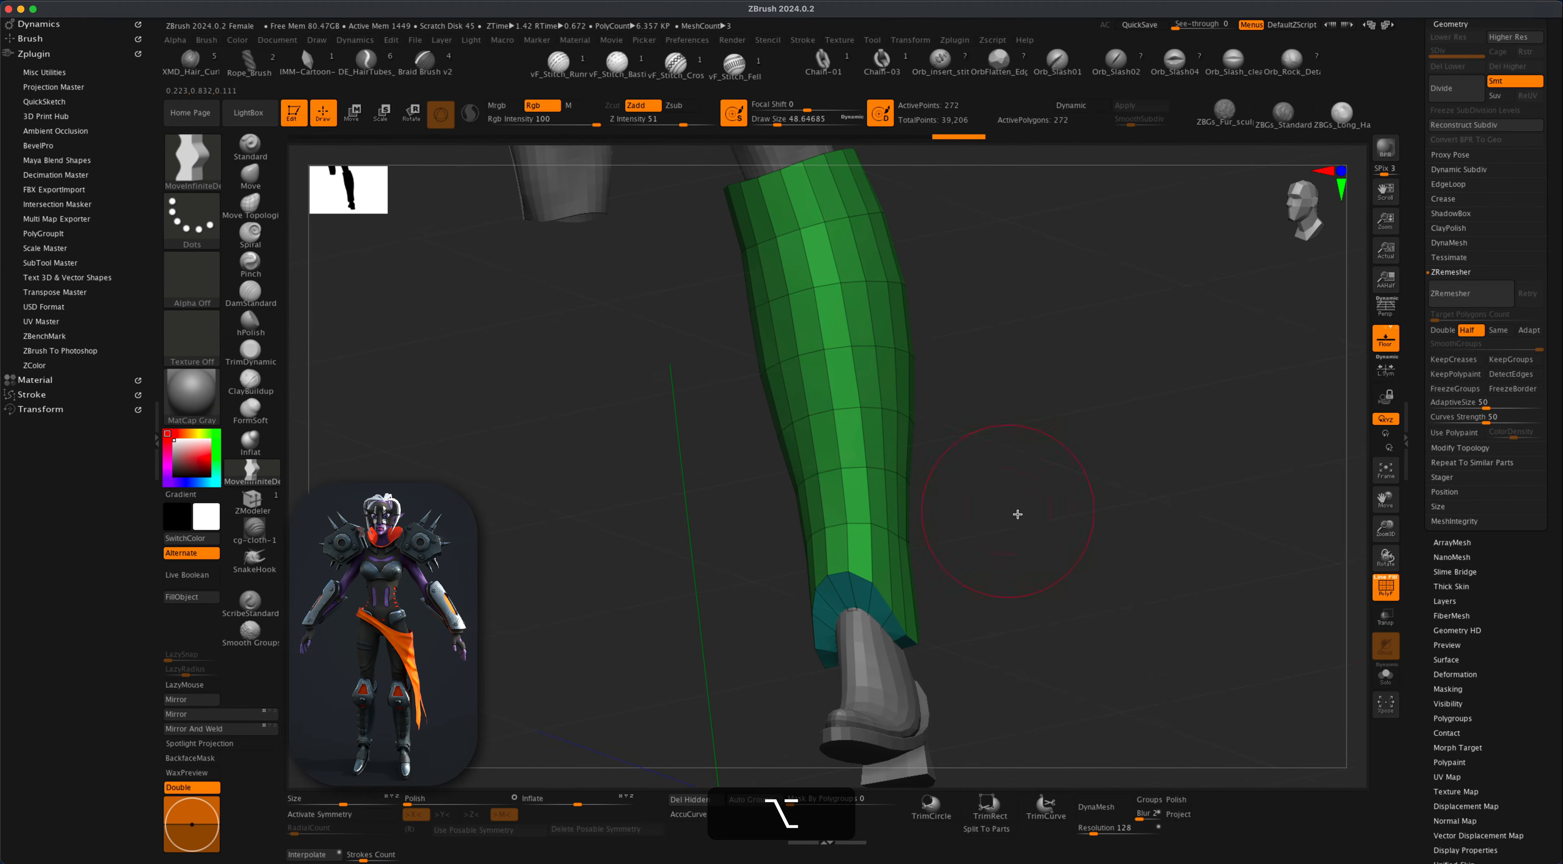
click(1383, 675)
drag(1127, 645, 856, 544)
drag(923, 612, 831, 552)
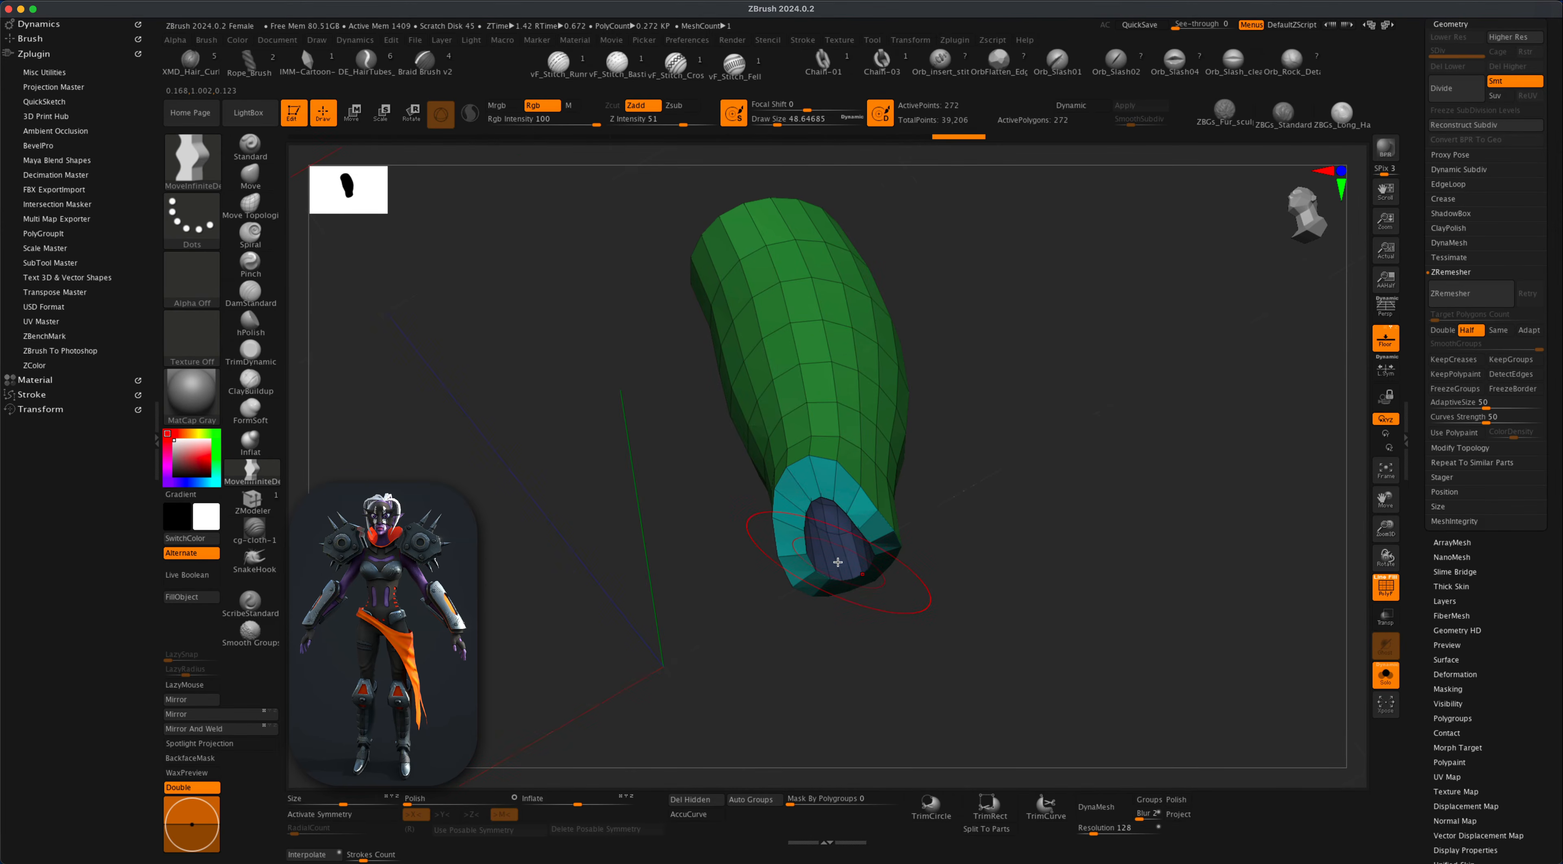
key(super+shift)
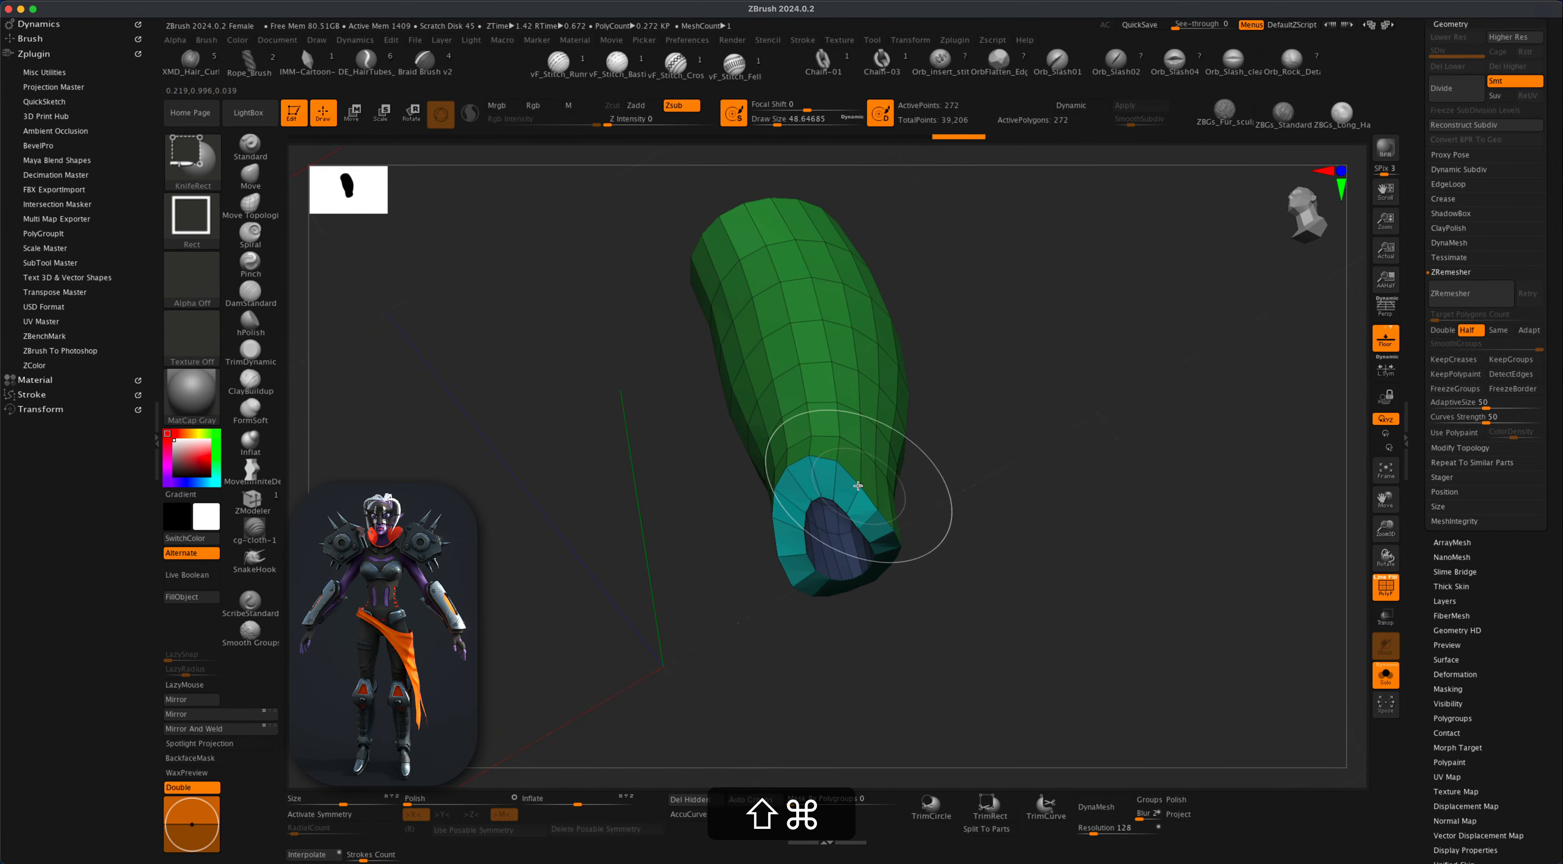
shift+super+click(840, 536)
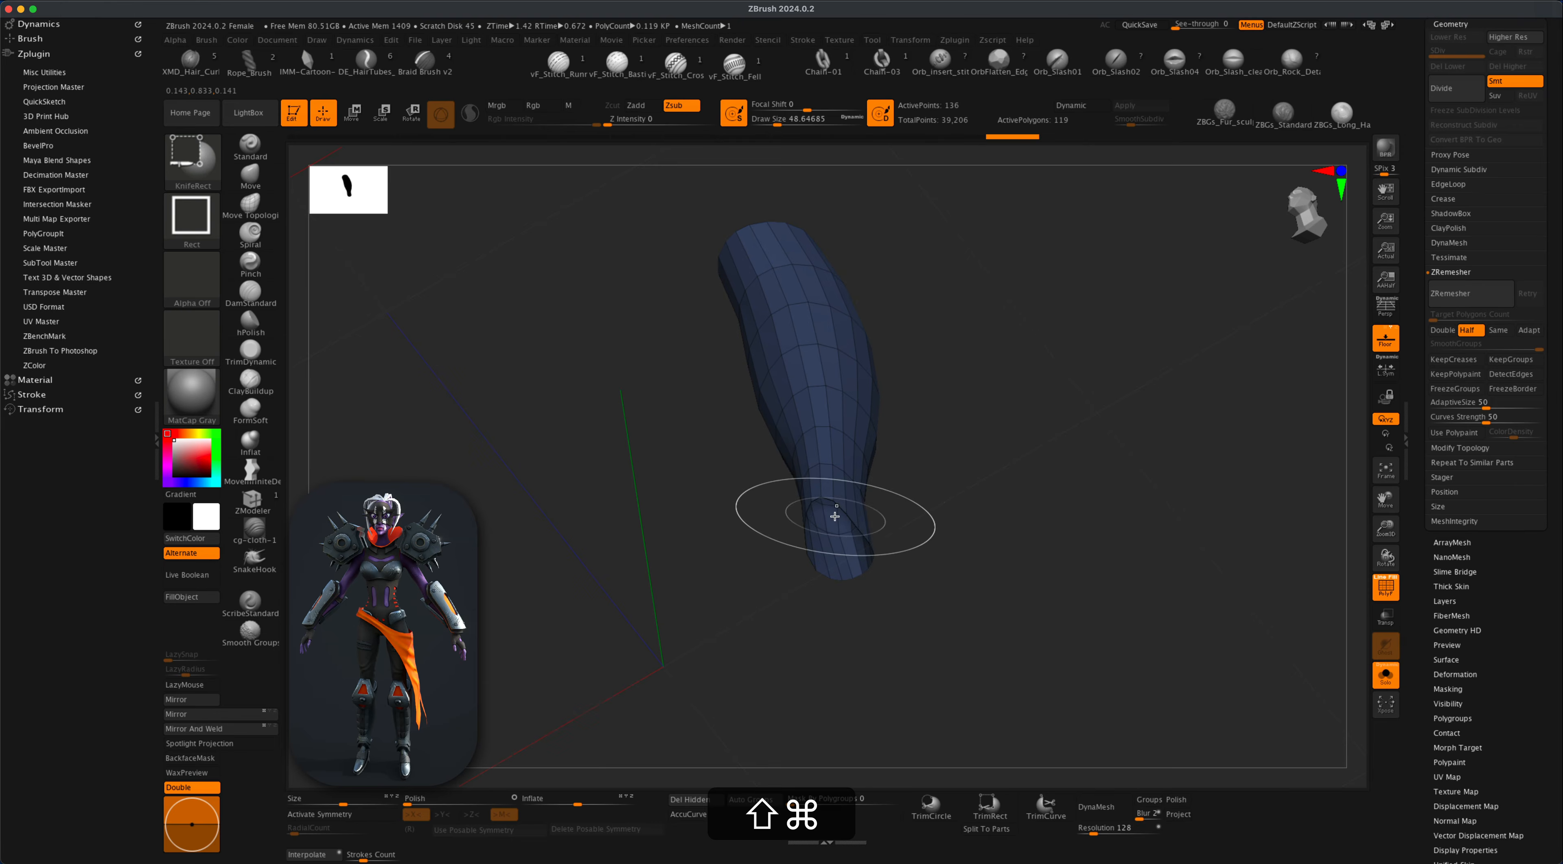
shift+super+click(840, 470)
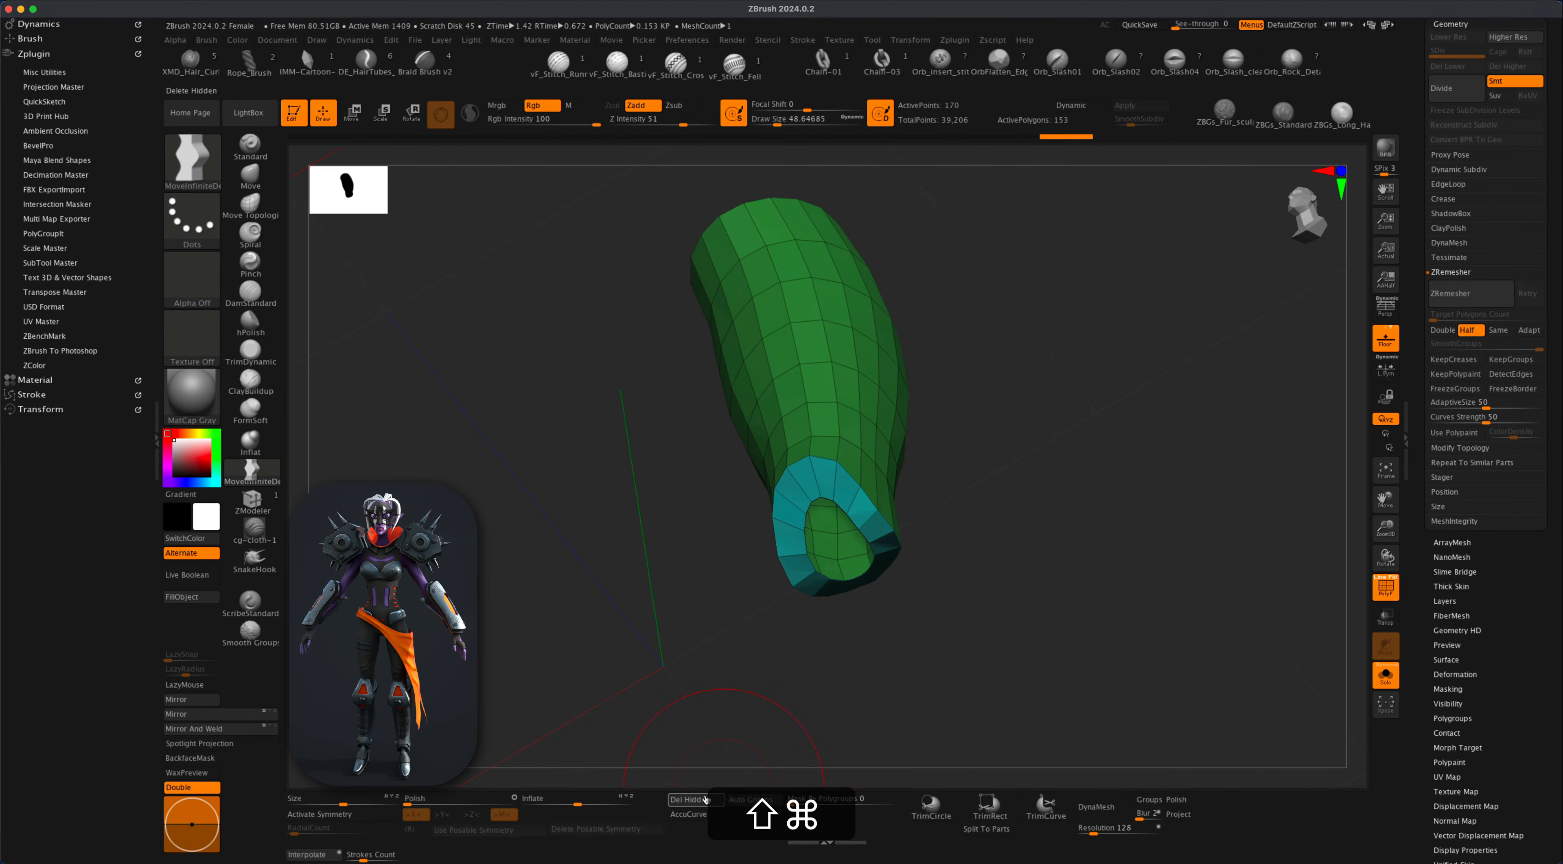
click(692, 804)
Show the whole model again and raise the back of the shaft's top rim with MoveInfiniteDepth at draw size about 56.
mouse_move(1021, 576)
mouse_down()
mouse_move(1015, 625)
mouse_move(1002, 601)
mouse_up()
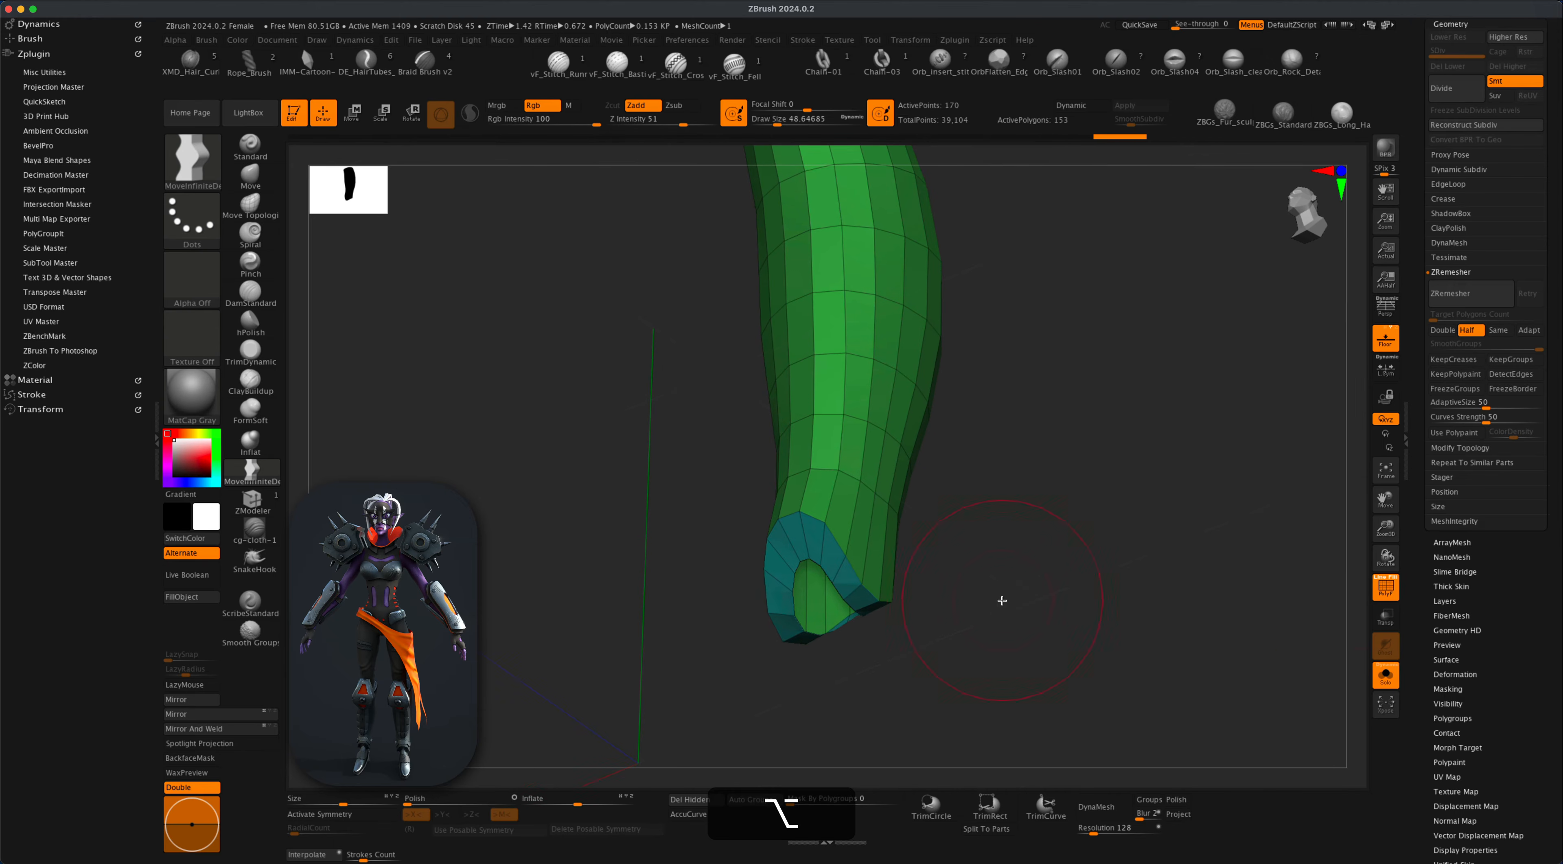
click(1386, 675)
drag(1099, 627, 1075, 501)
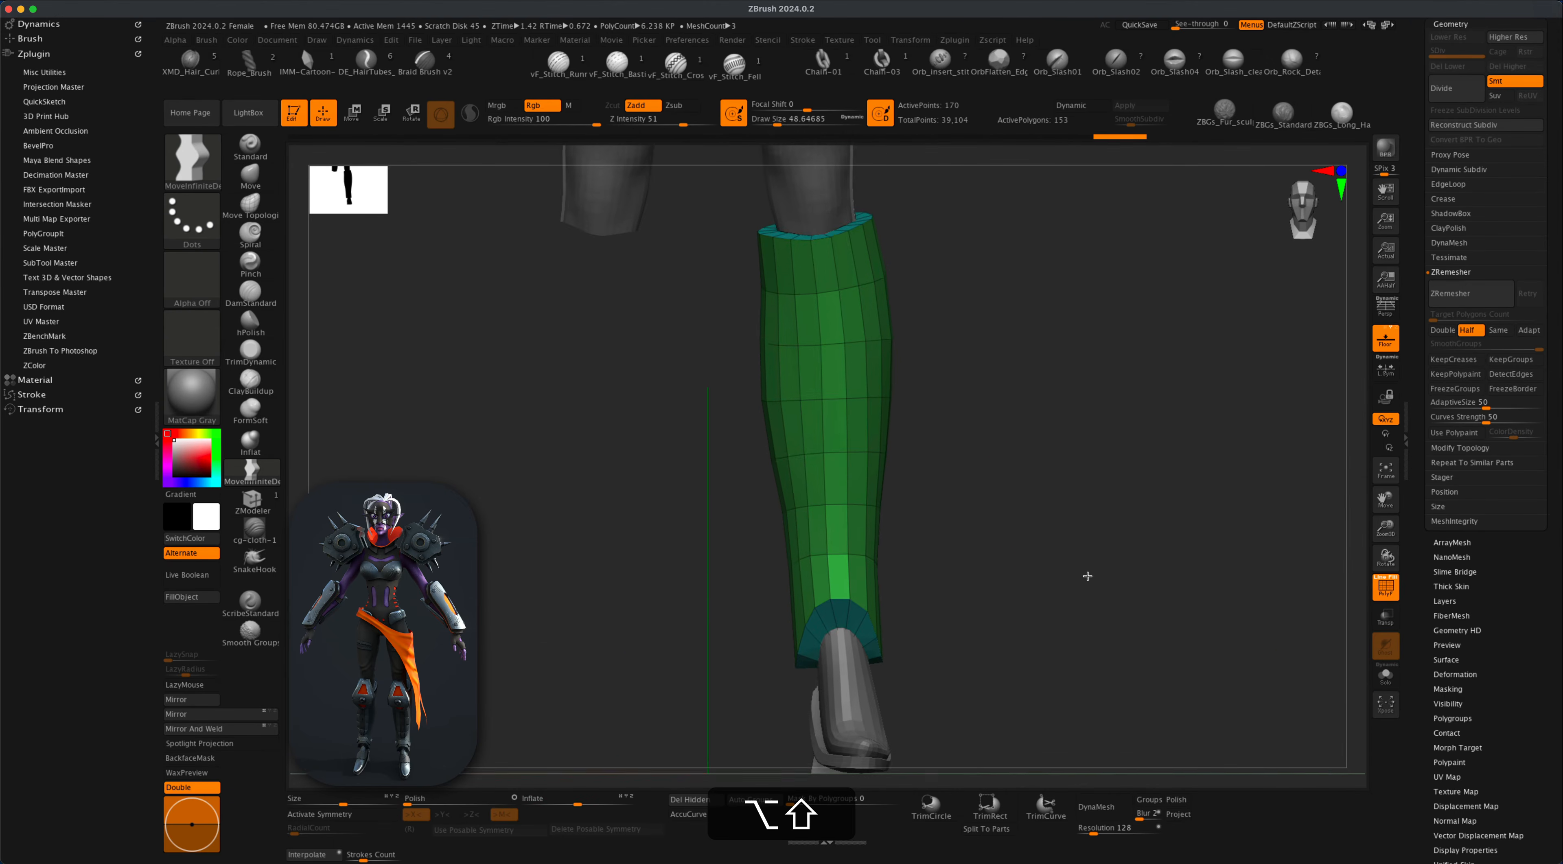
drag(1088, 576, 1047, 521)
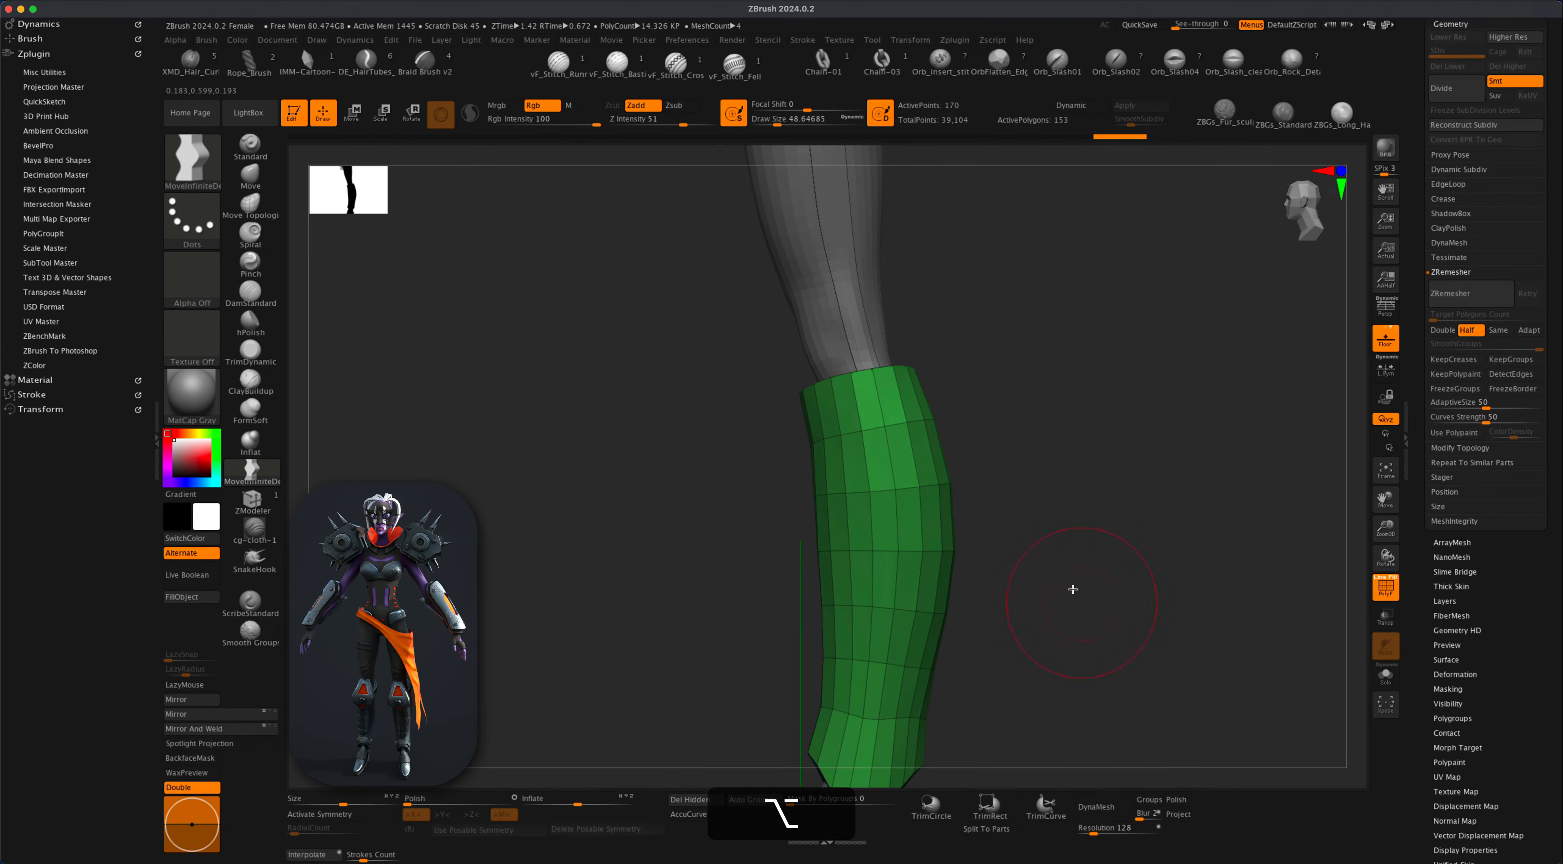
alt+drag(1074, 589, 1058, 648)
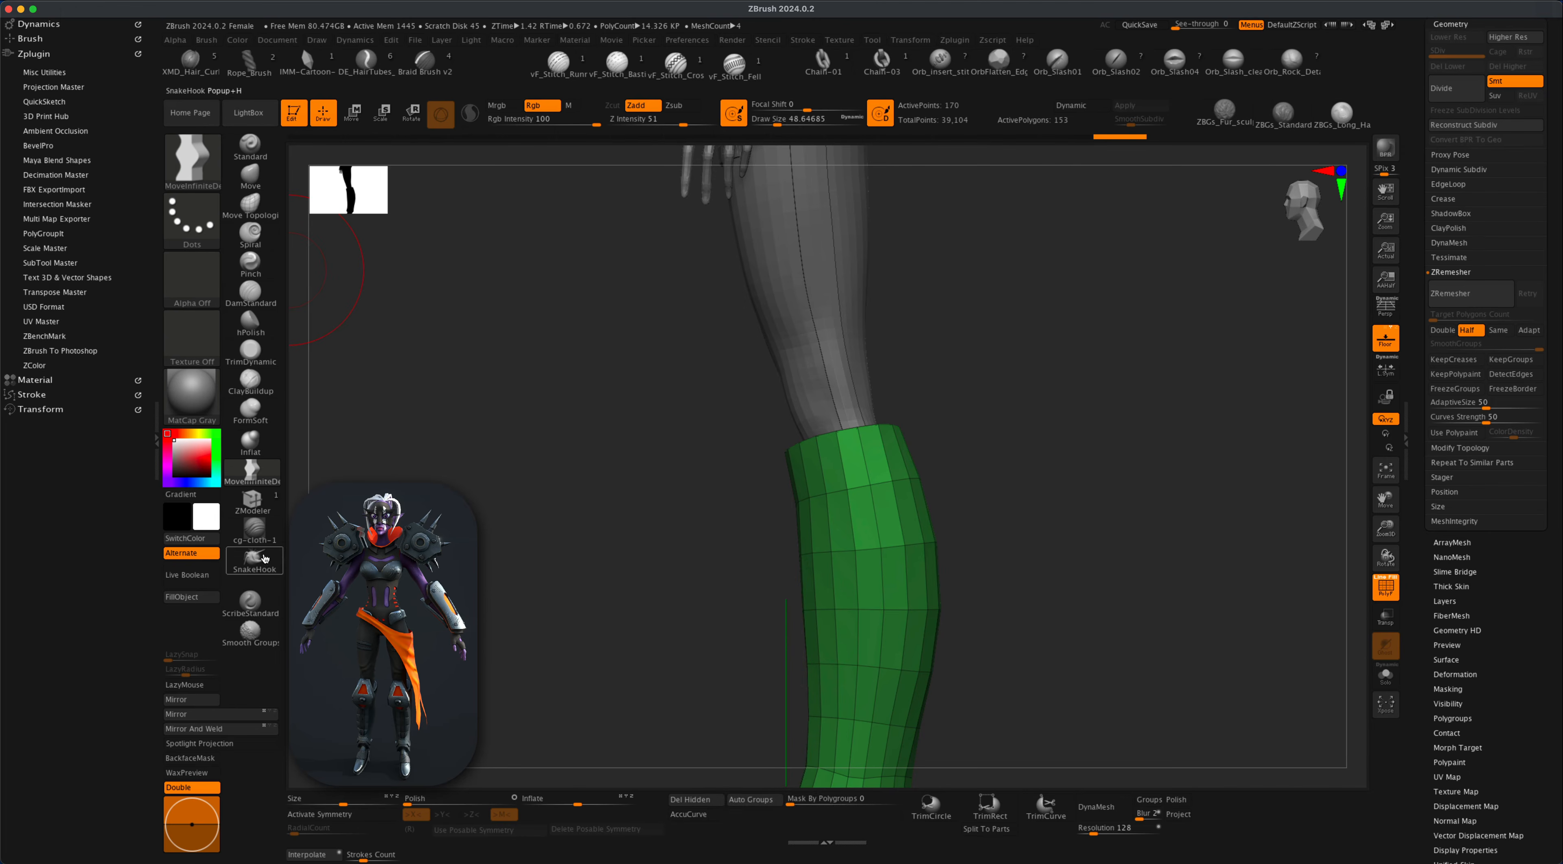
key(s)
drag(521, 532, 523, 532)
drag(897, 443, 981, 294)
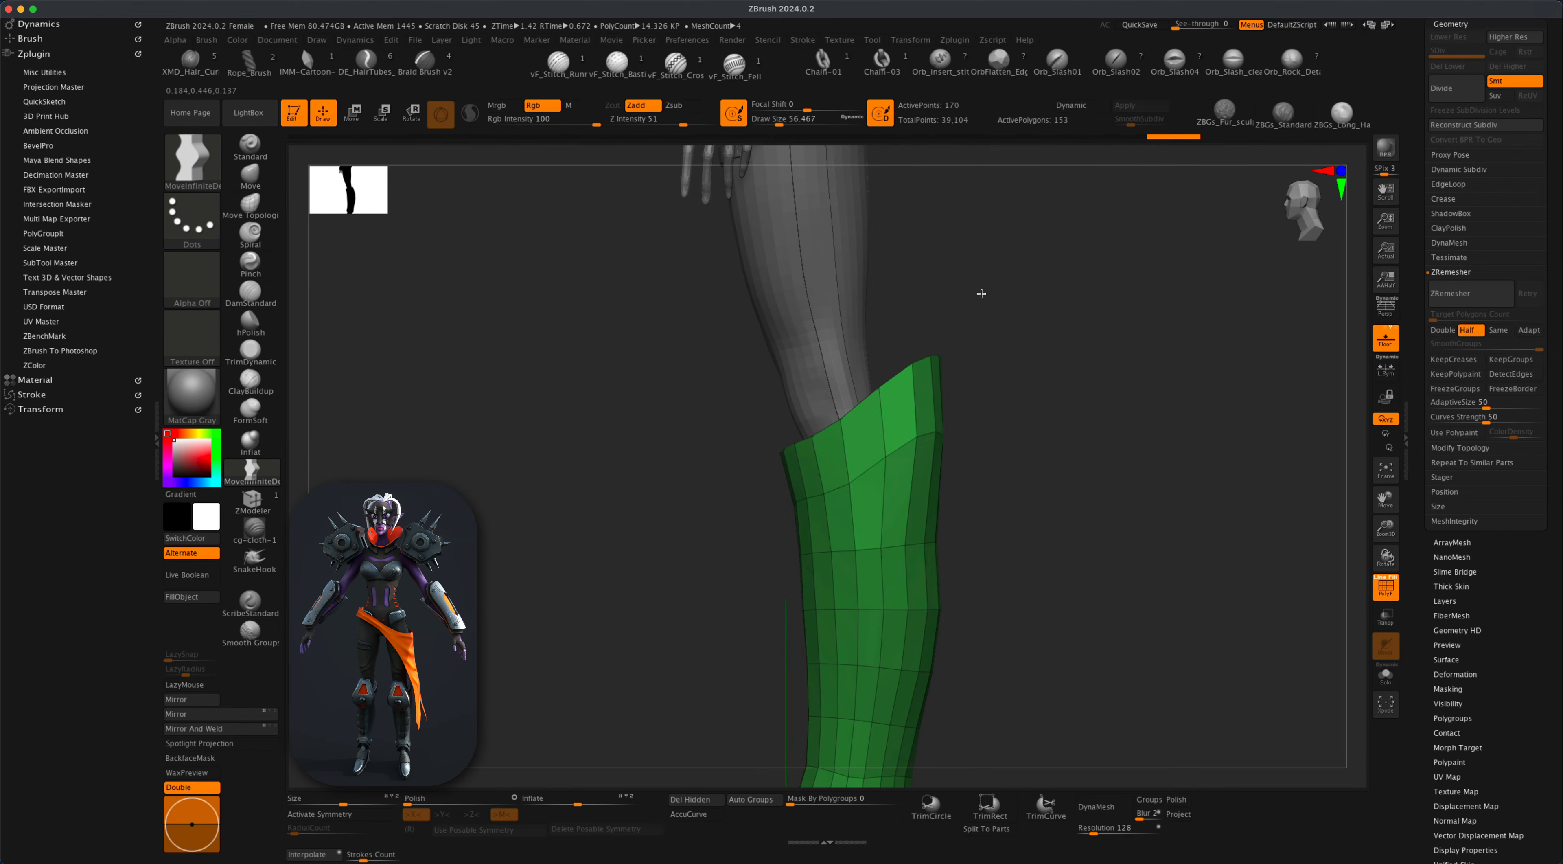
key(shift)
key(super+z)
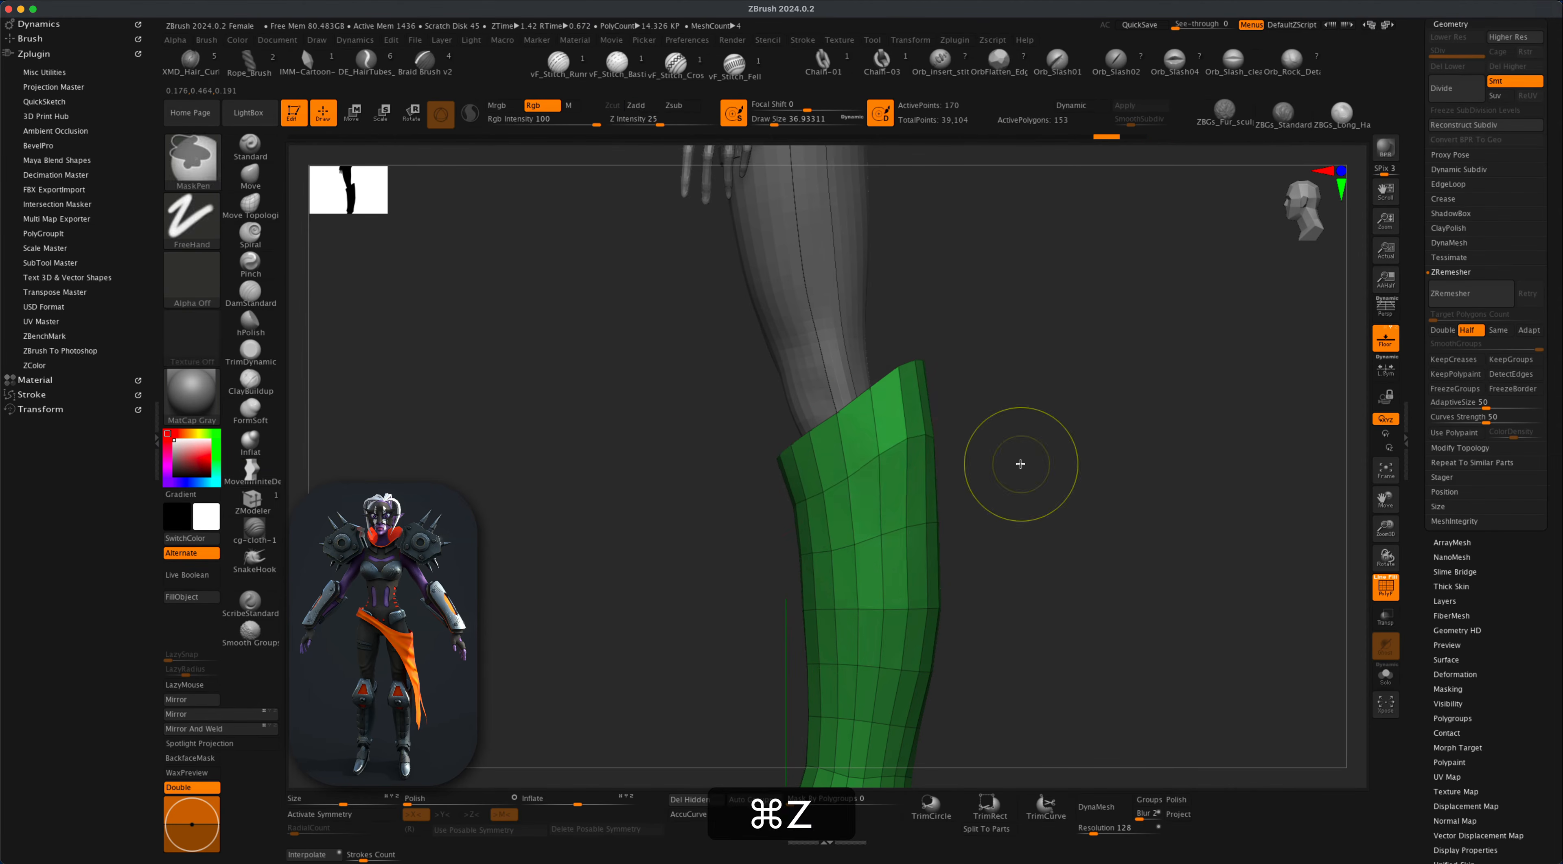
Pull the front of the shaft's top rim slightly forward so it flares outward.
key(shift)
shift+drag(527, 508, 562, 505)
drag(789, 464, 764, 470)
mouse_move(984, 428)
mouse_down()
mouse_move(1061, 507)
mouse_move(1059, 529)
mouse_move(1016, 496)
mouse_move(1033, 515)
mouse_move(1050, 496)
mouse_move(1055, 516)
mouse_up()
Inset the shaft's rim faces with ZModeler's Inset on Polygroup All, leaving a narrow border along both edges.
key(b)
key(m)
key(v)
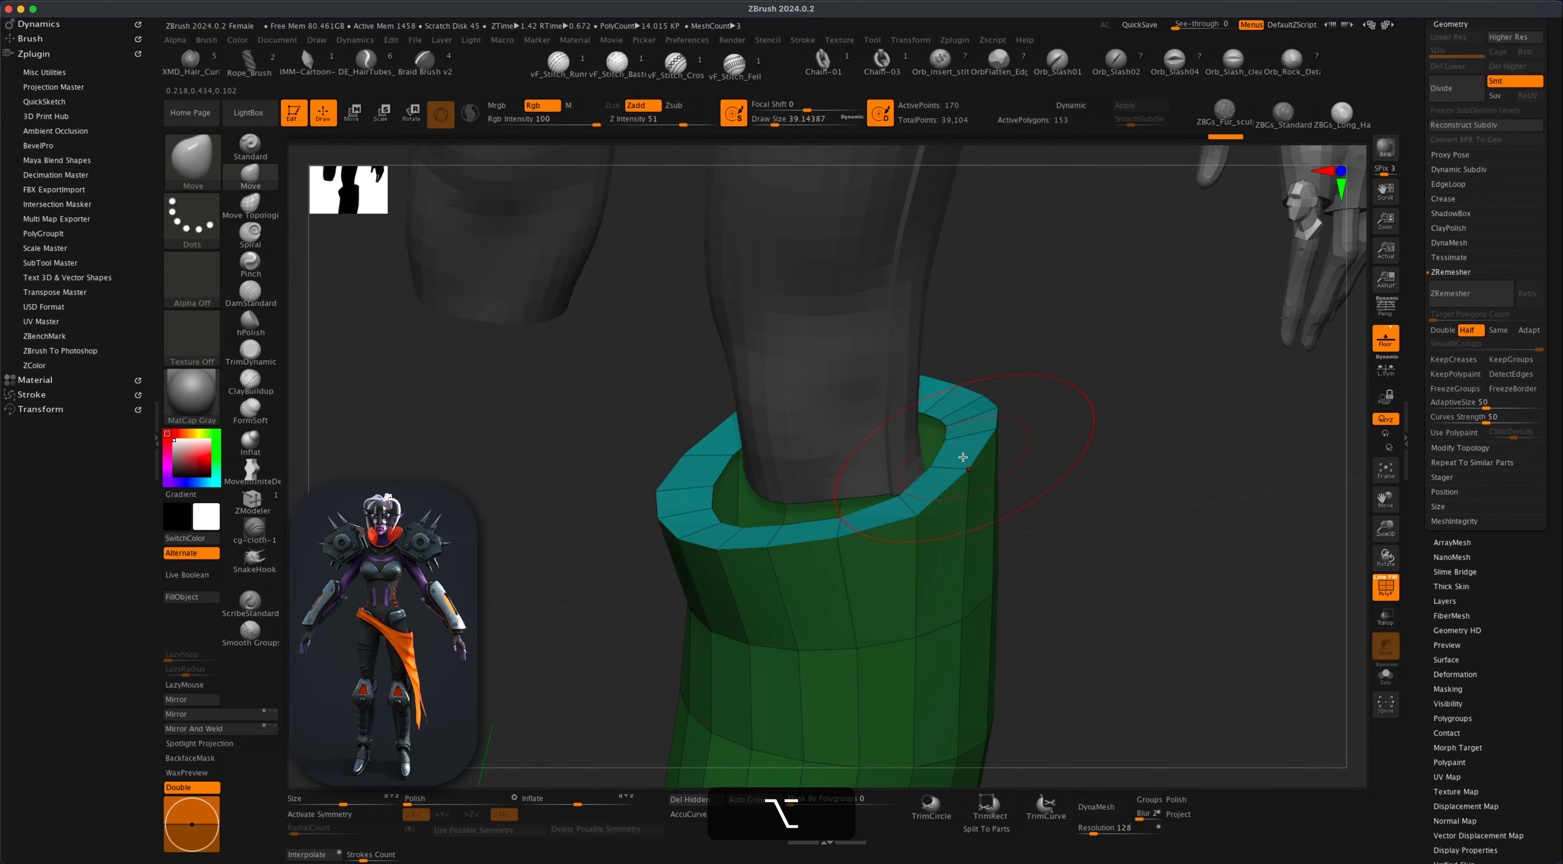
click(252, 503)
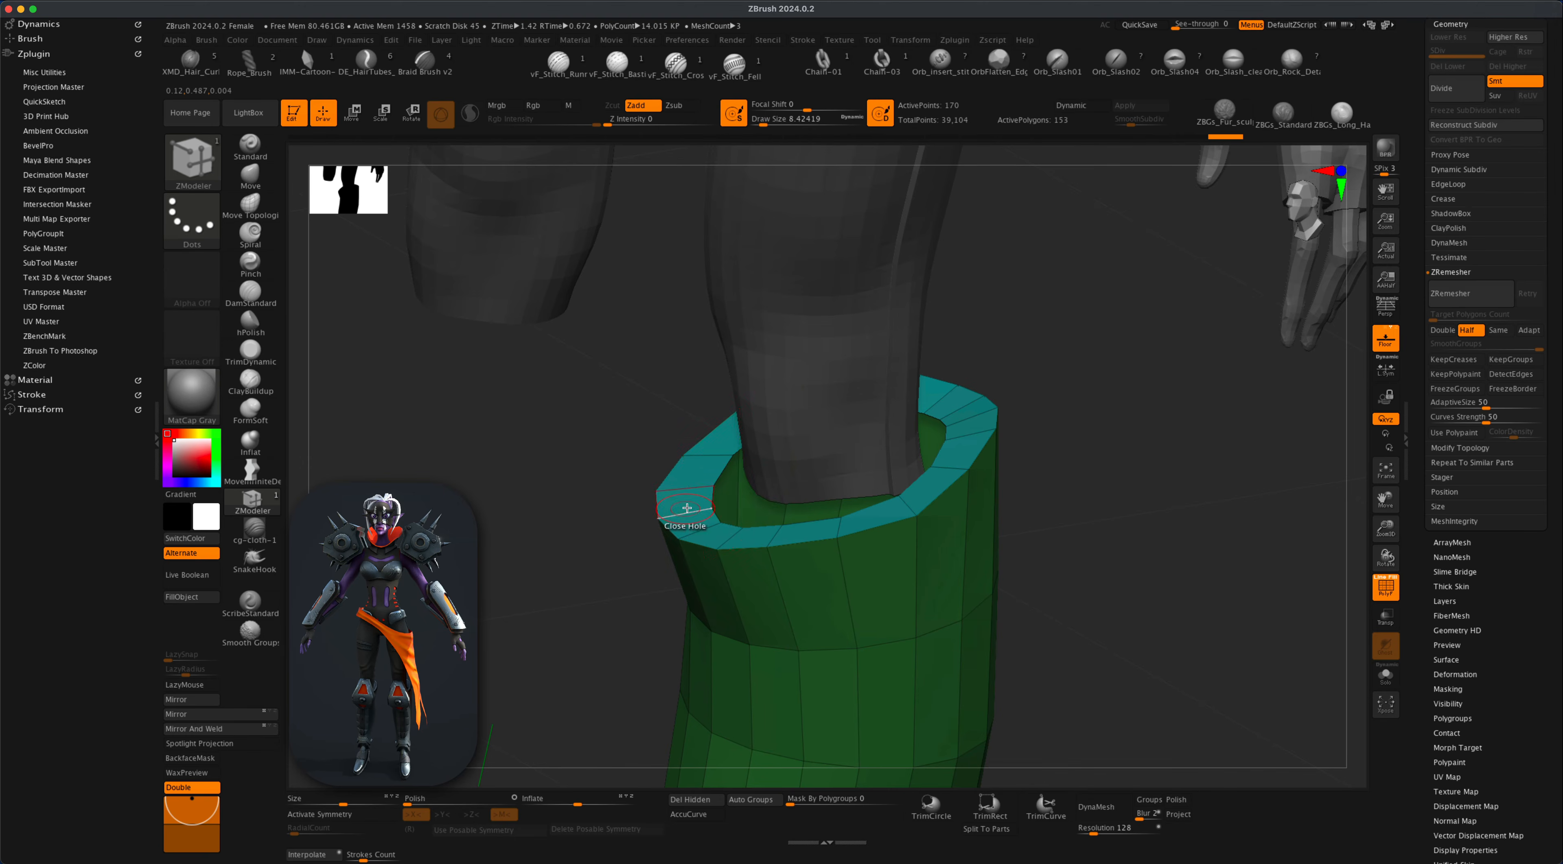
key(space)
click(632, 363)
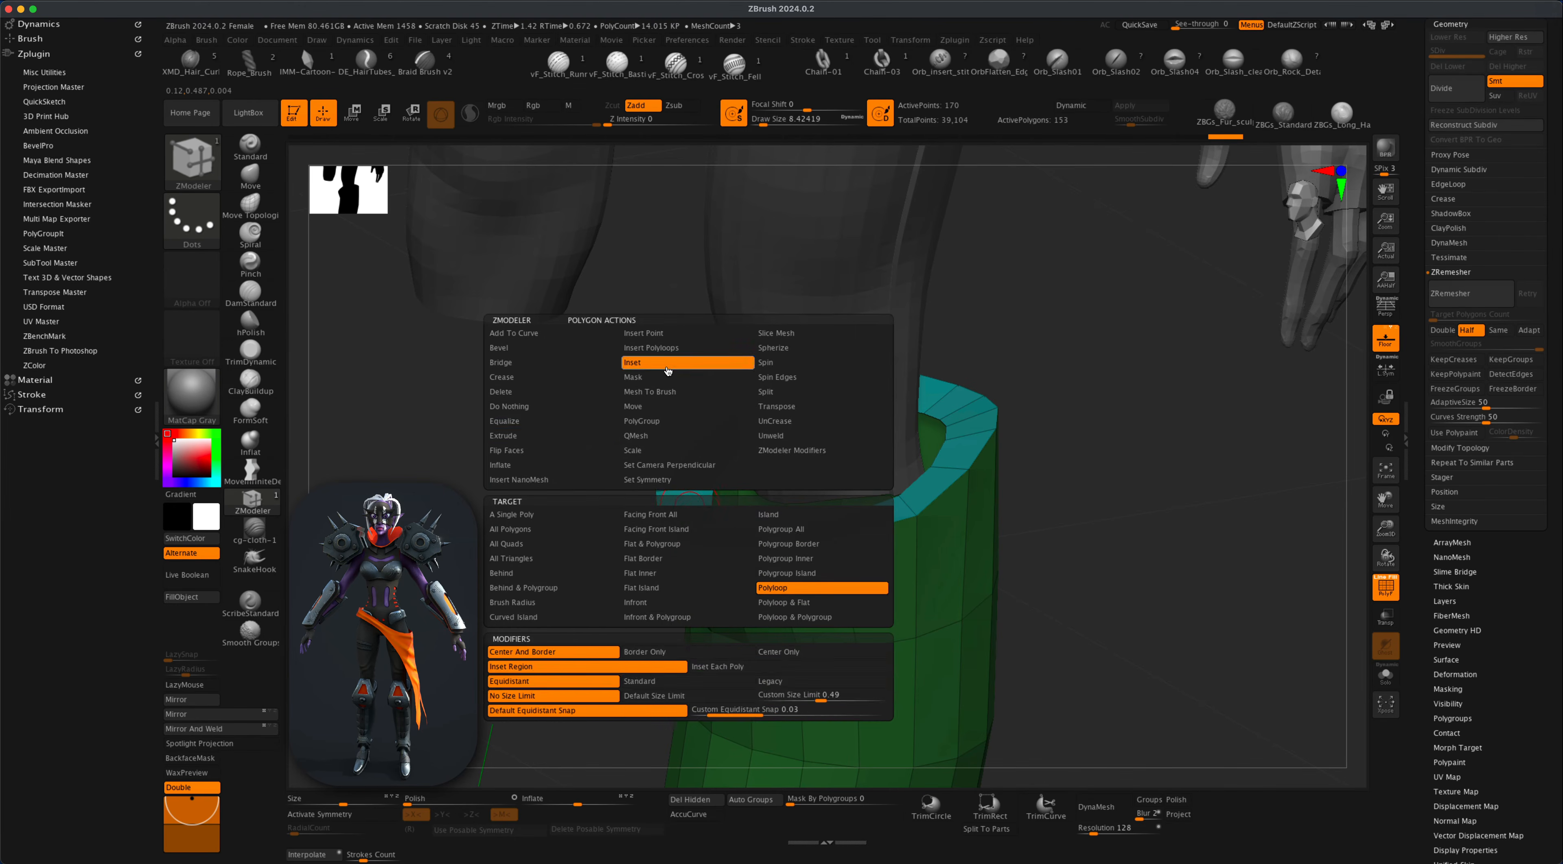
click(705, 474)
key(super+z)
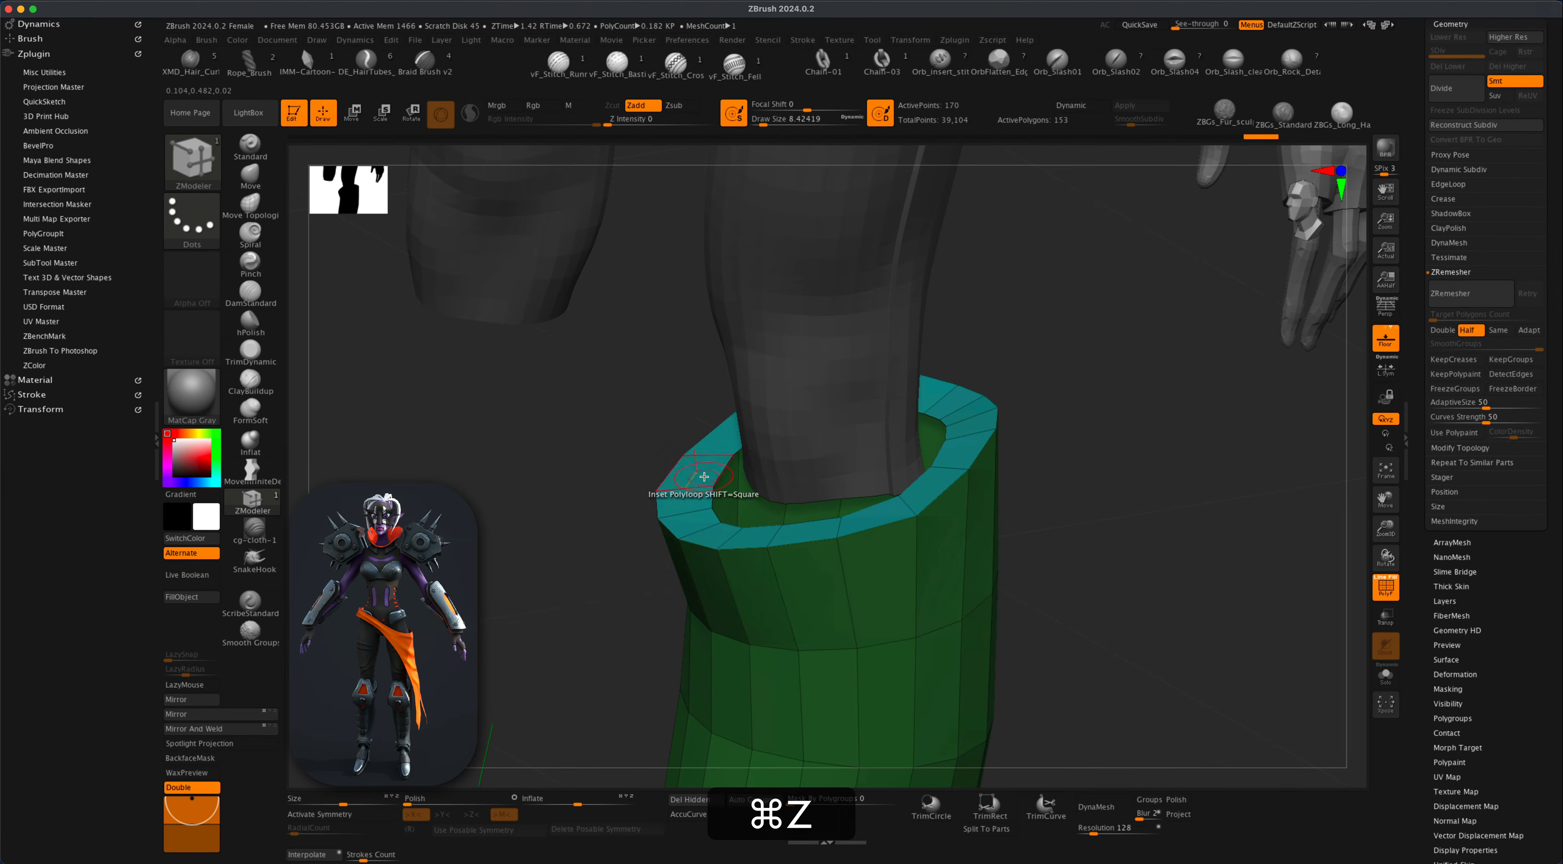
key(space)
click(798, 529)
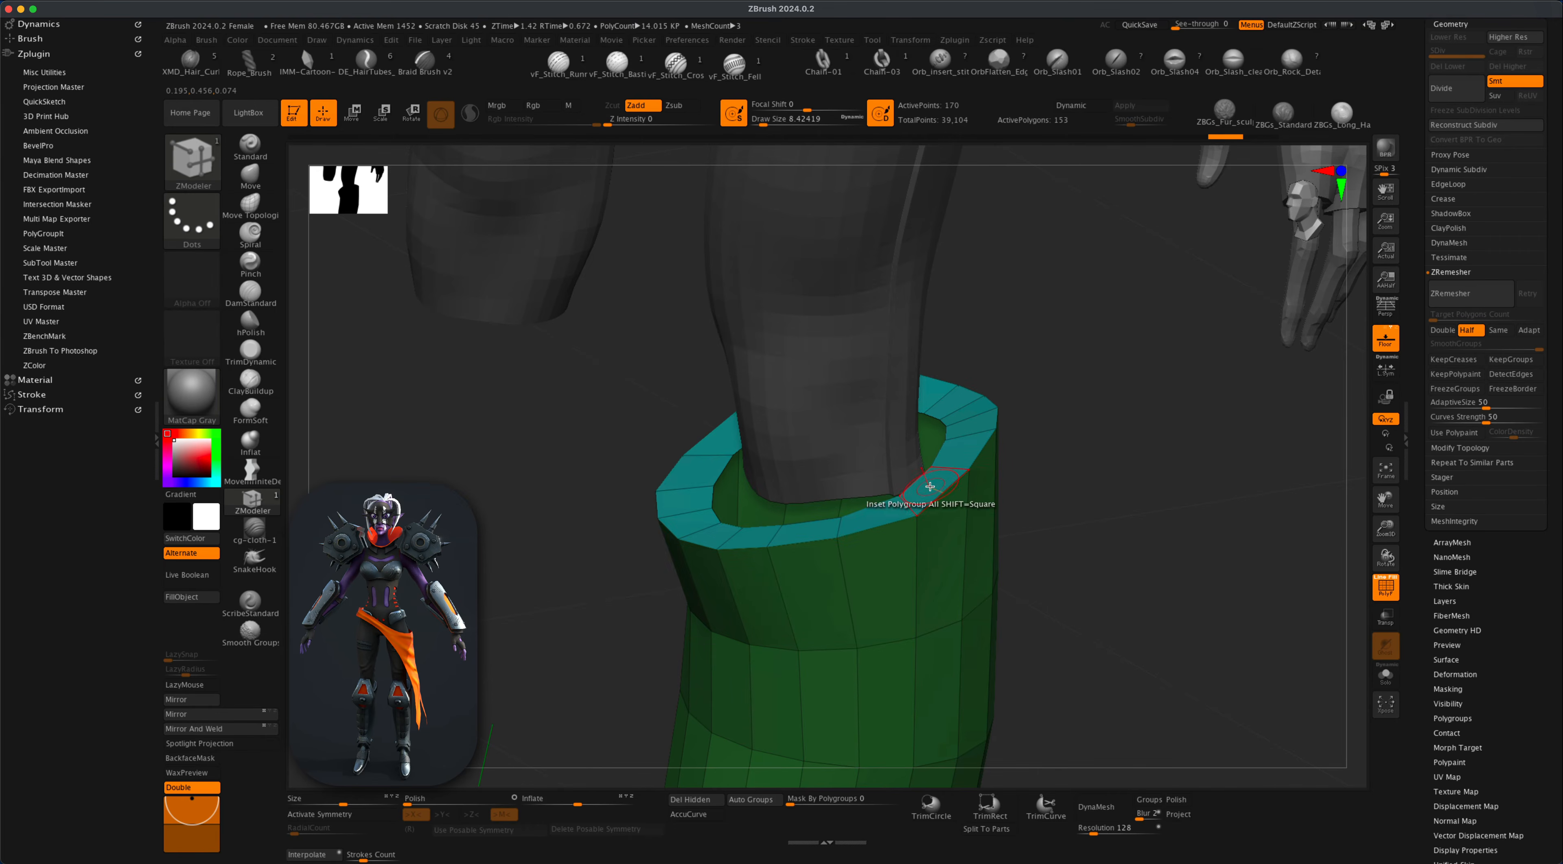
drag(923, 488, 917, 485)
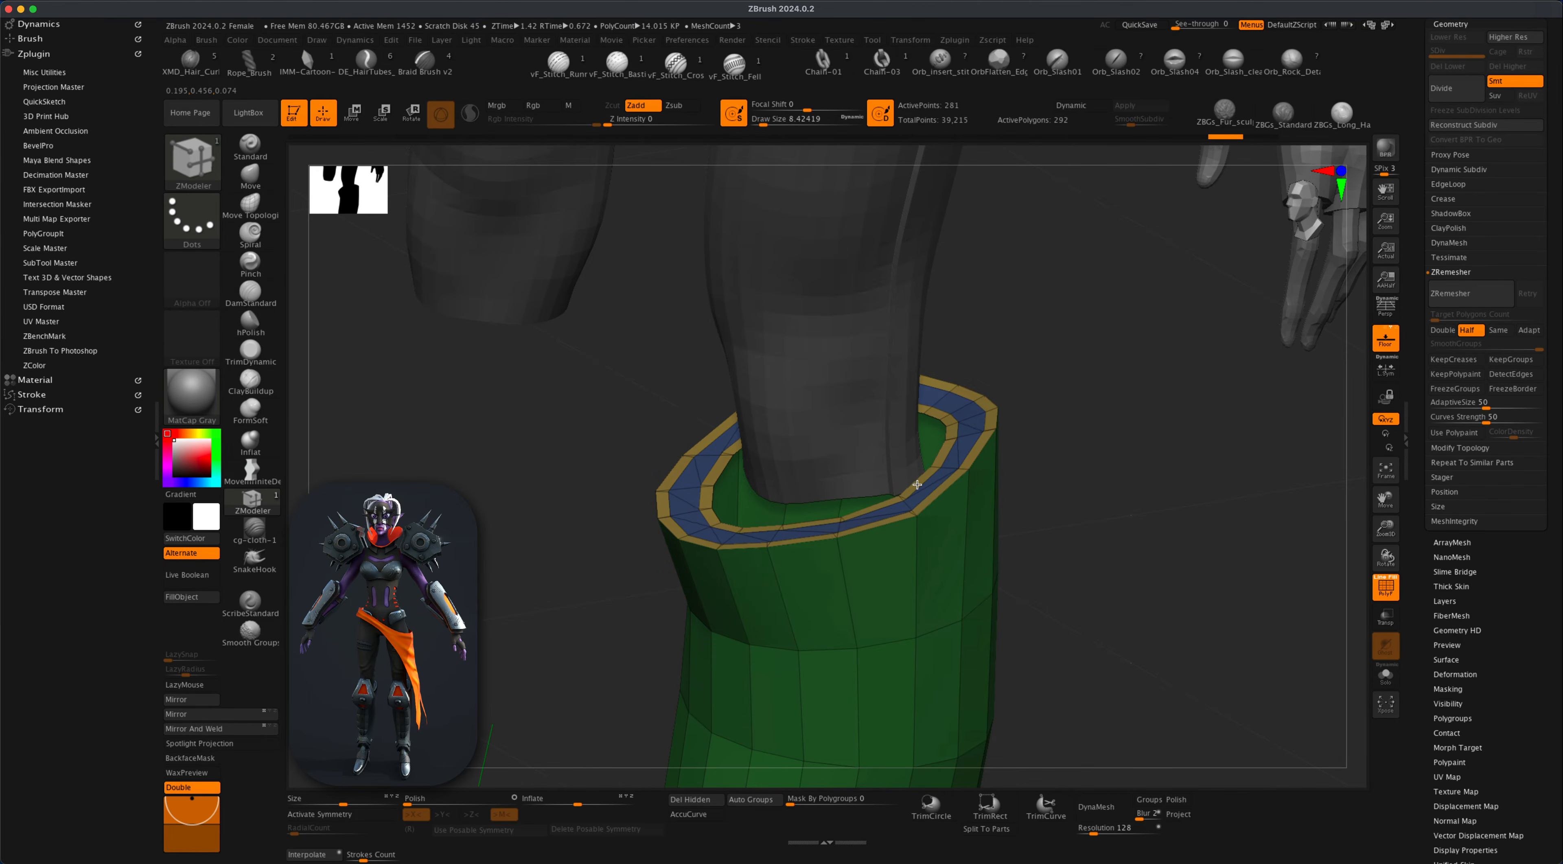
Extrude the inset band of the shaft's rim slightly inward with ZModeler's Extrude on Polygroup All.
key(space)
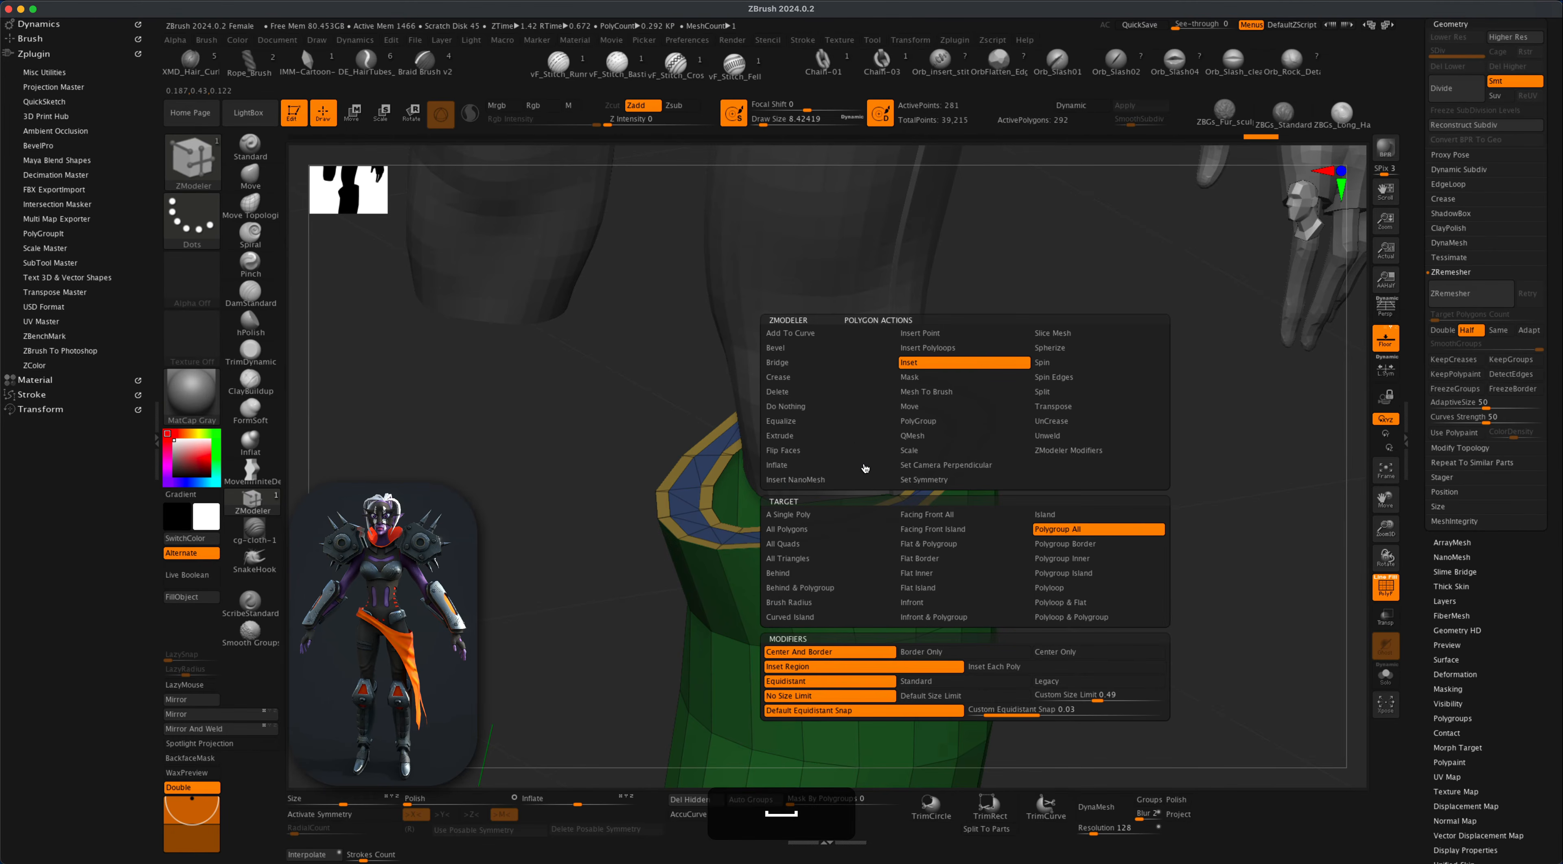
click(819, 442)
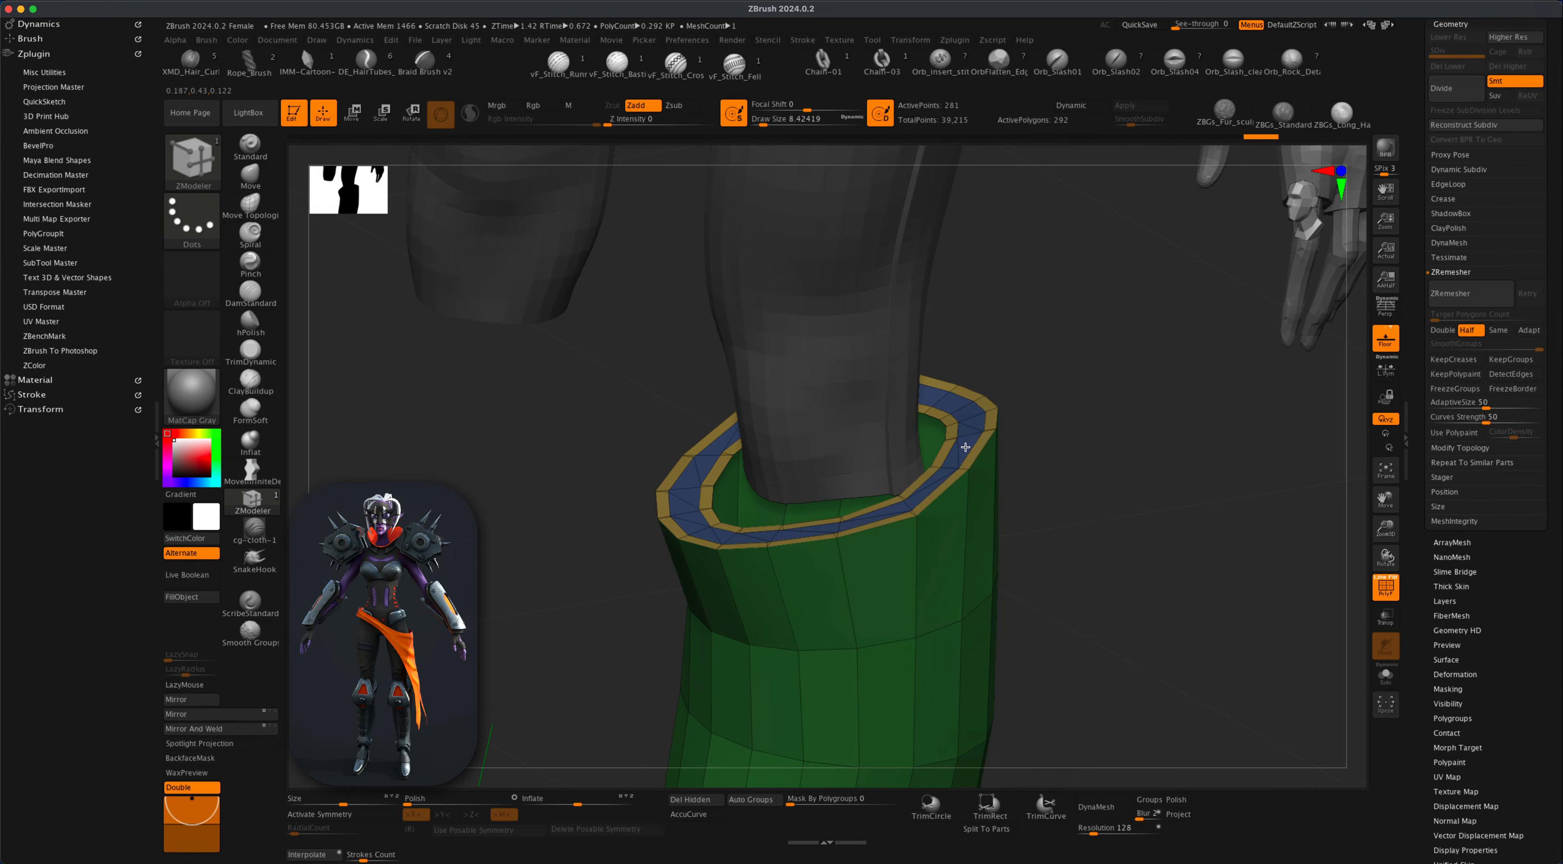
drag(965, 447, 965, 452)
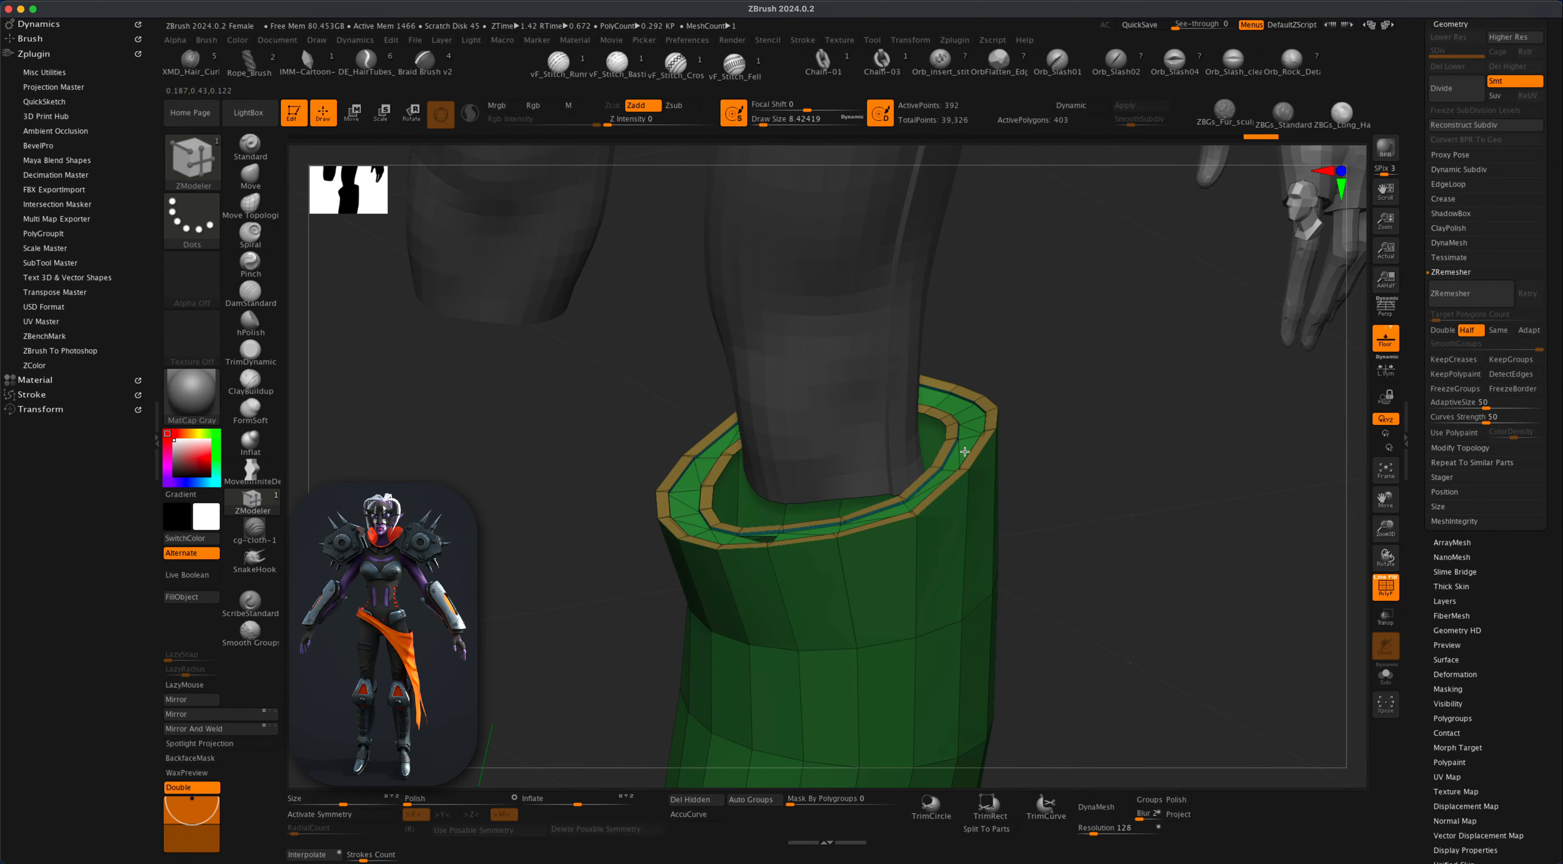
drag(1043, 492, 1063, 537)
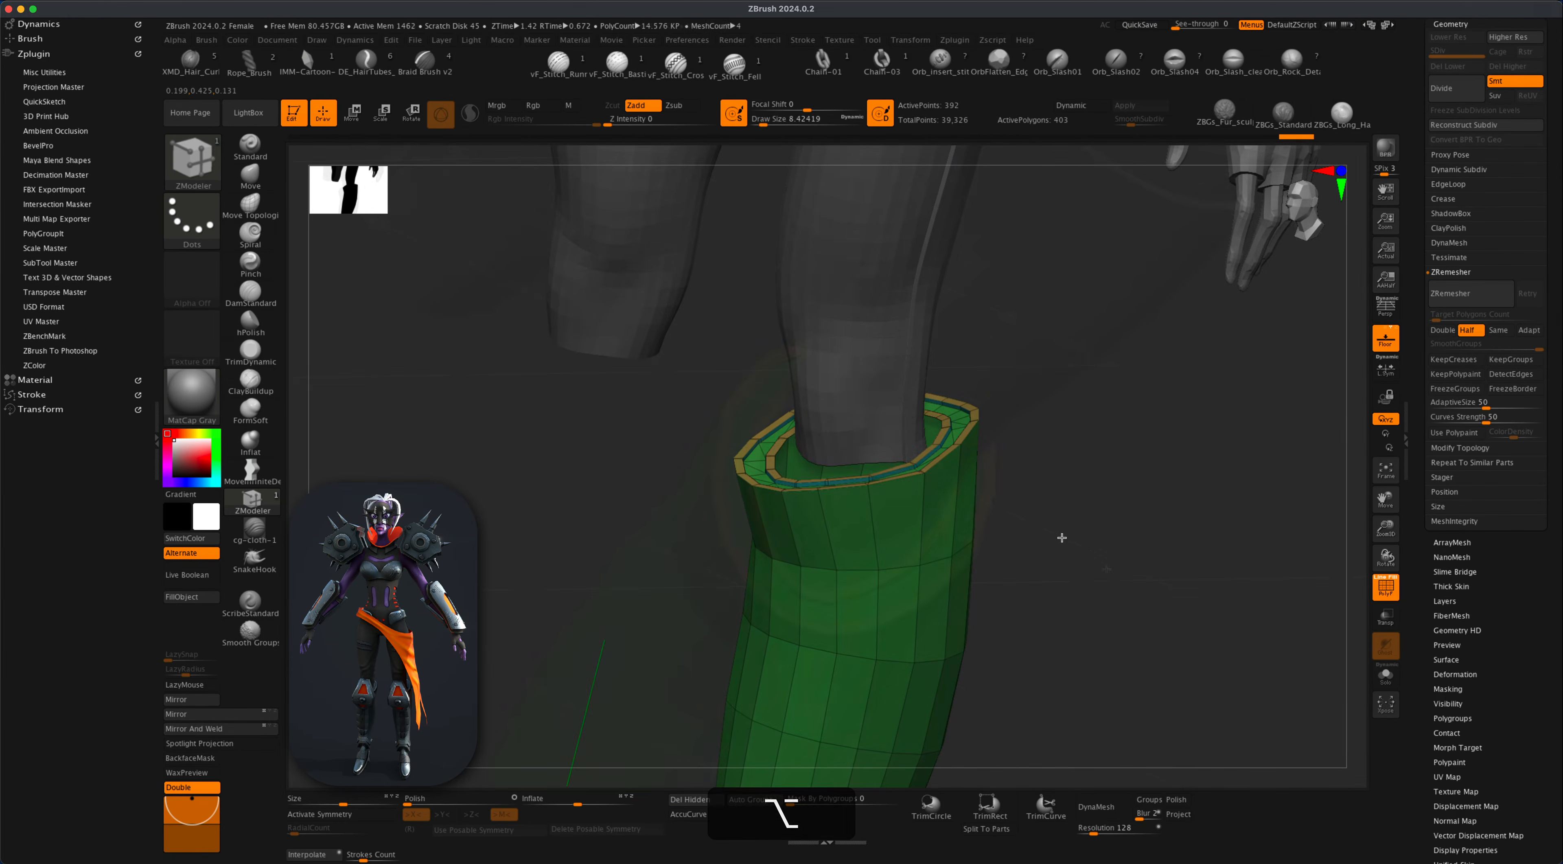
Switch to the female_zbrush3 body subtool and pull the leg's lower end down into the shaft with Move at draw size about 49.
alt+click(873, 386)
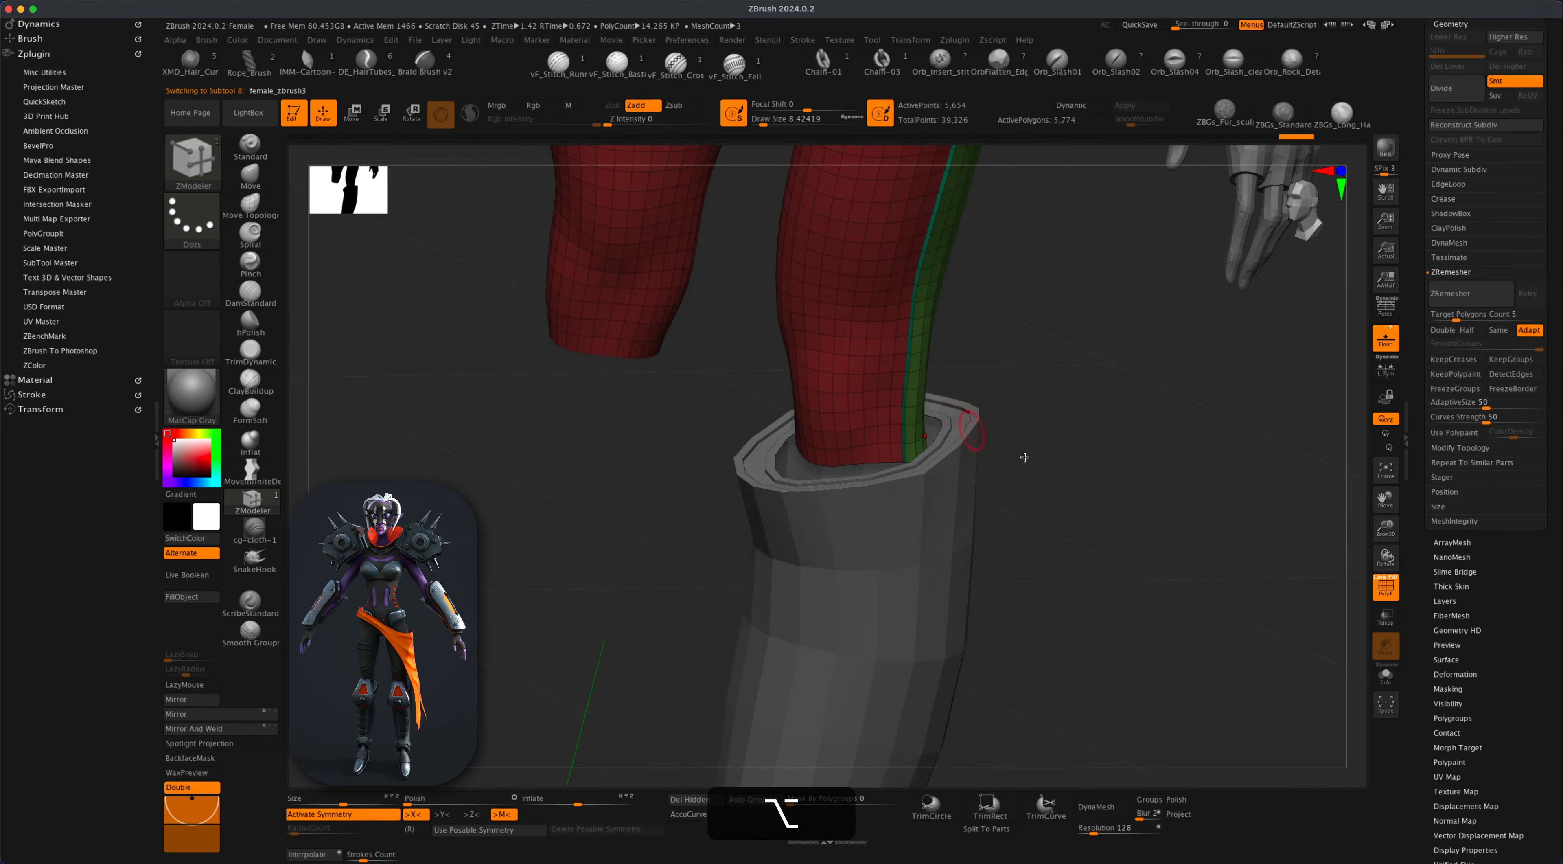
drag(572, 406, 382, 290)
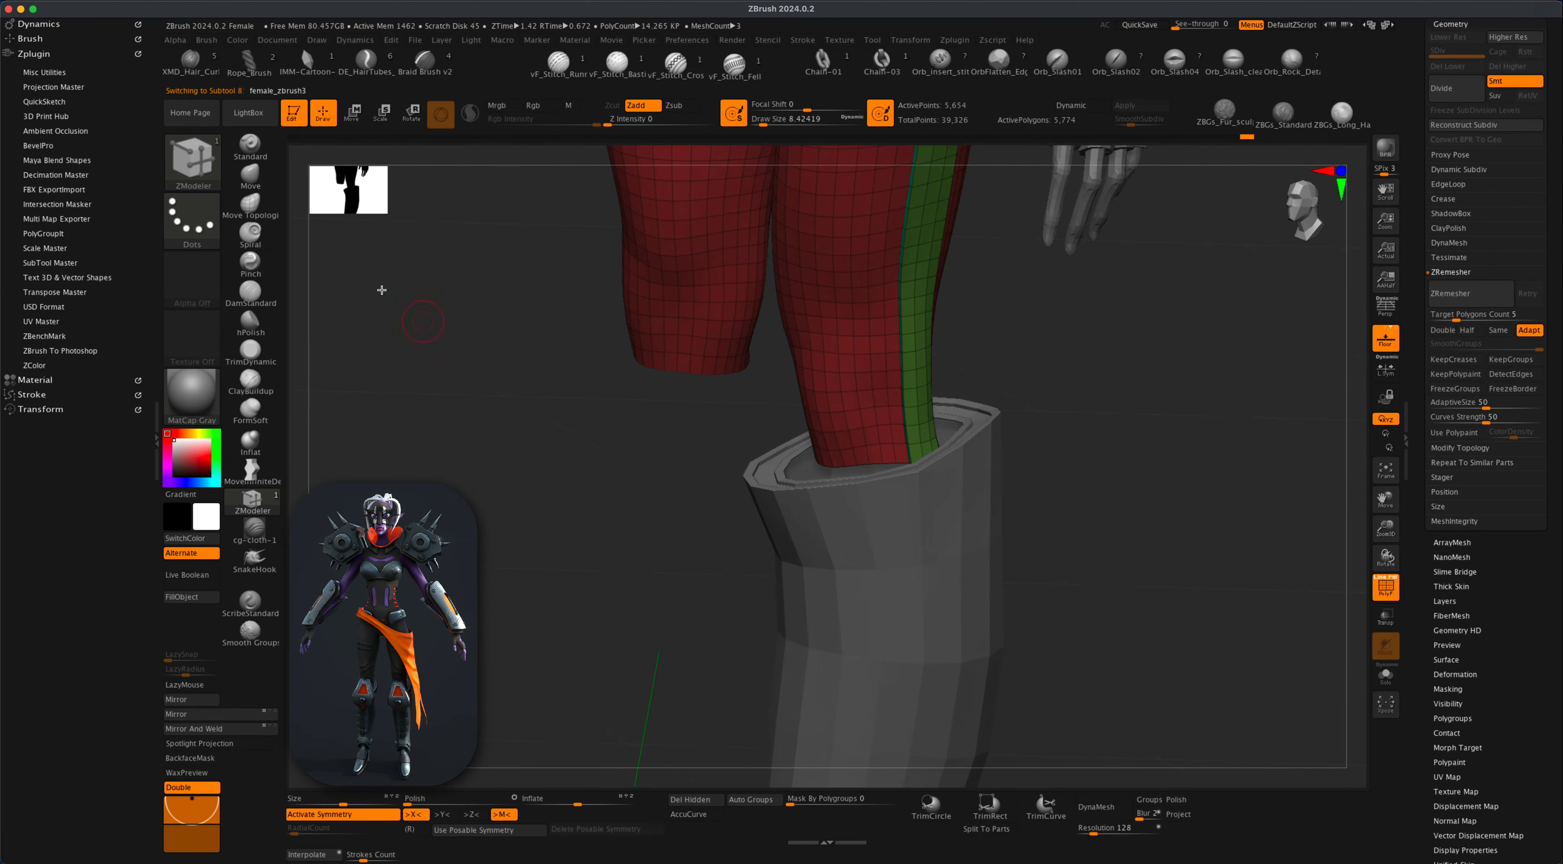
click(249, 177)
key(s)
drag(481, 449, 522, 449)
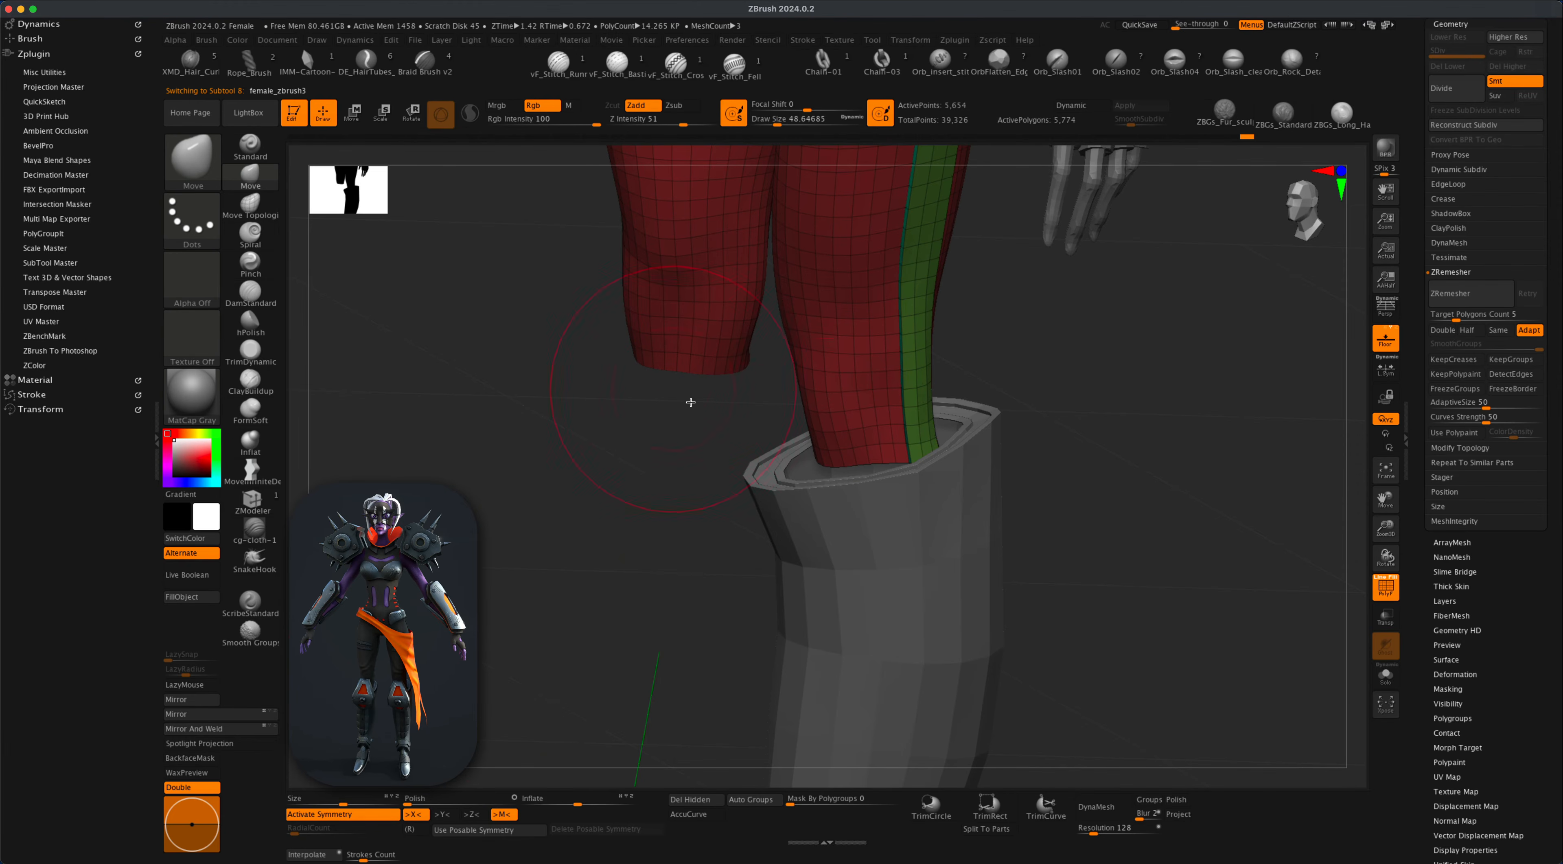
drag(859, 463, 856, 512)
drag(1102, 521, 1134, 520)
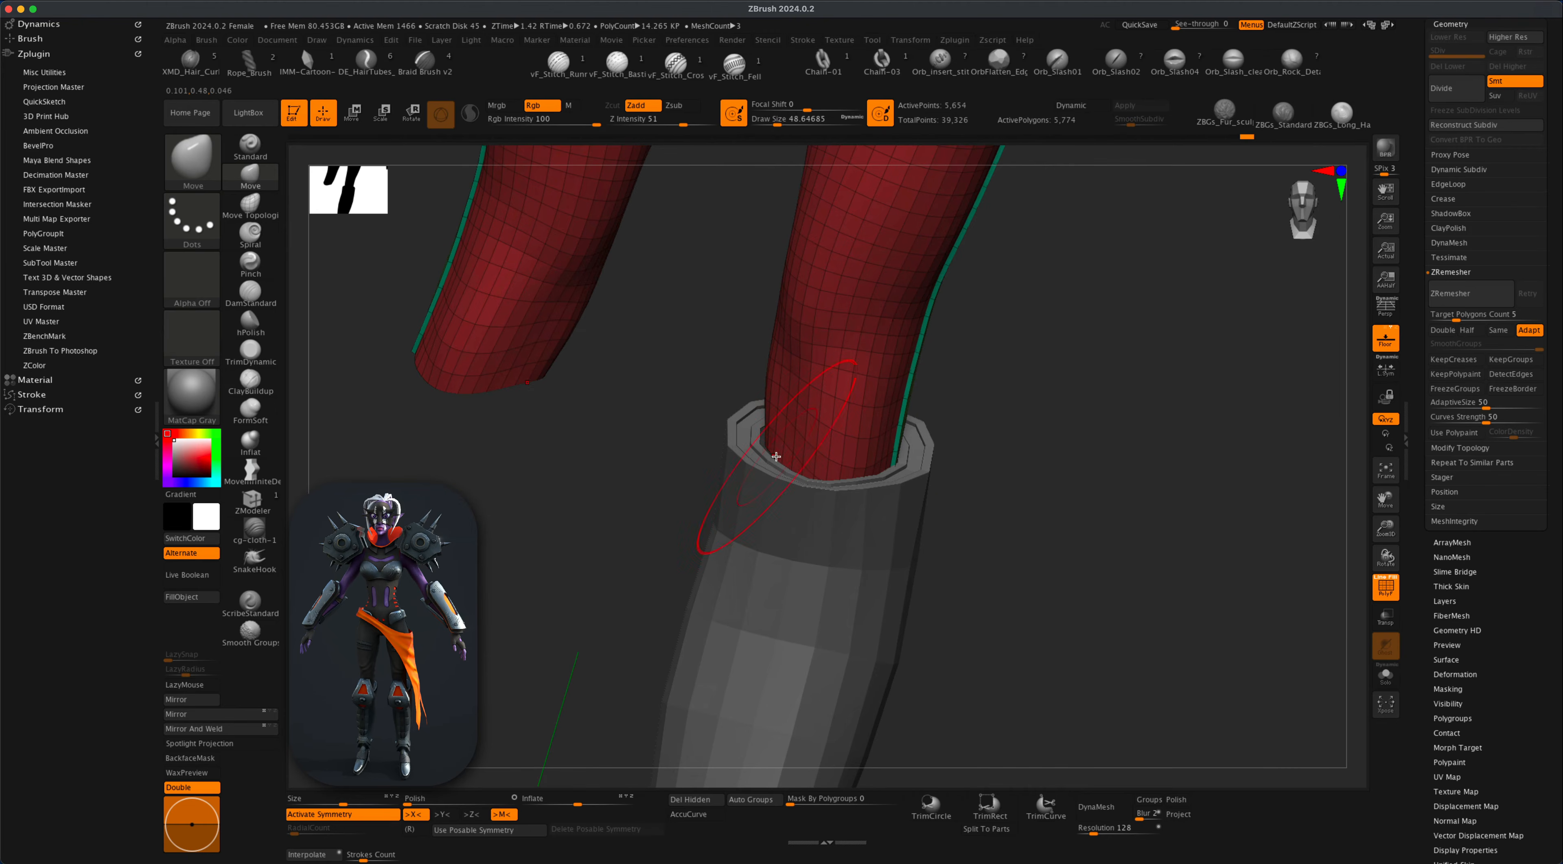
drag(767, 458, 742, 487)
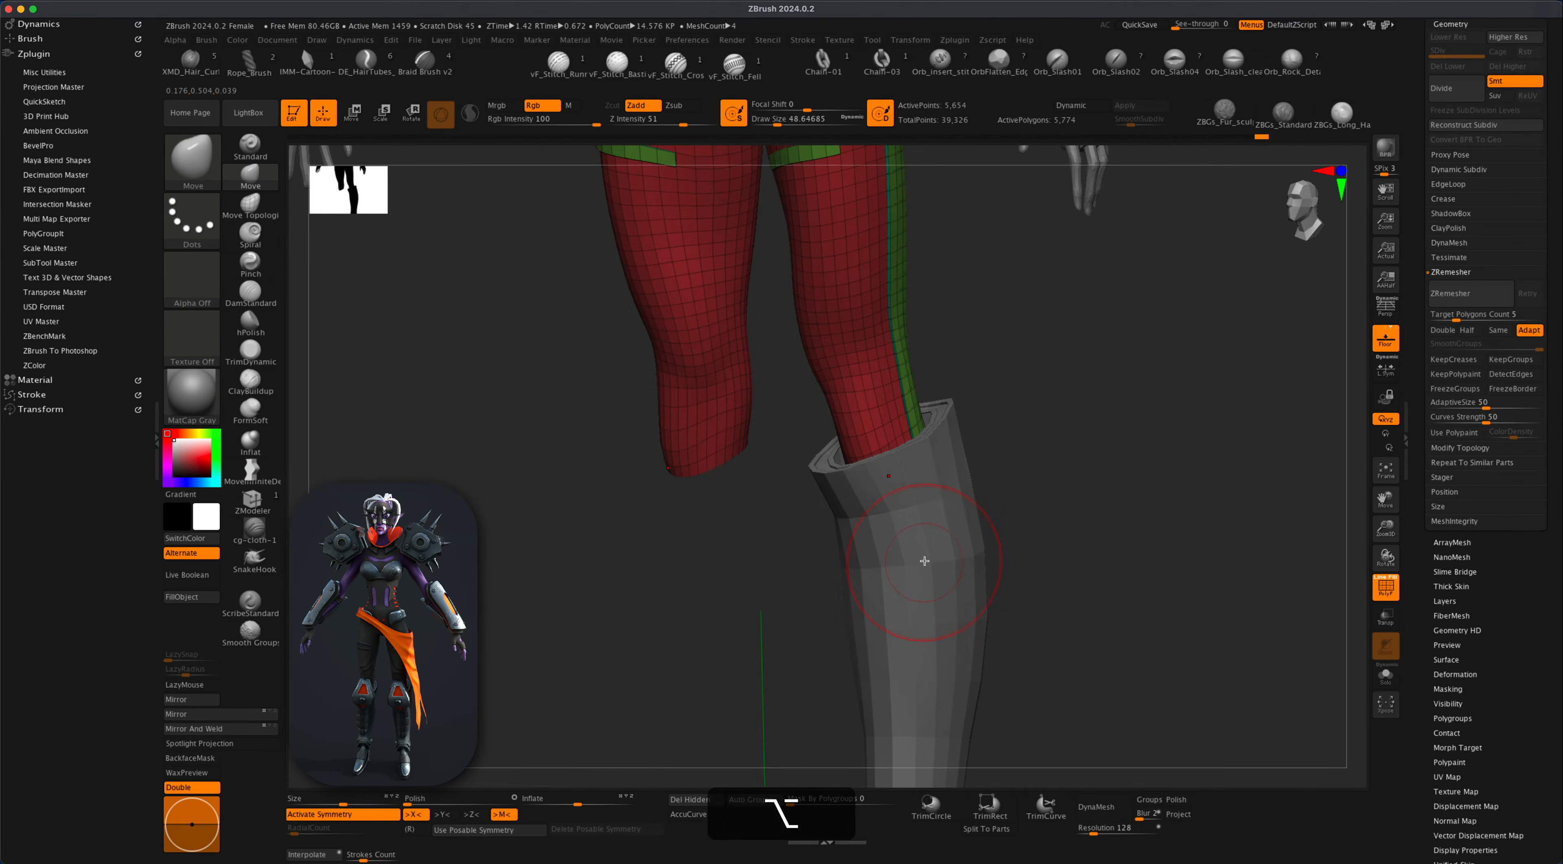
Switch to the boot shaft subtool and mark a tall temporary polygroup of ZModeler faces across the calf, leaving the rim and hem unmarked.
alt+click(924, 559)
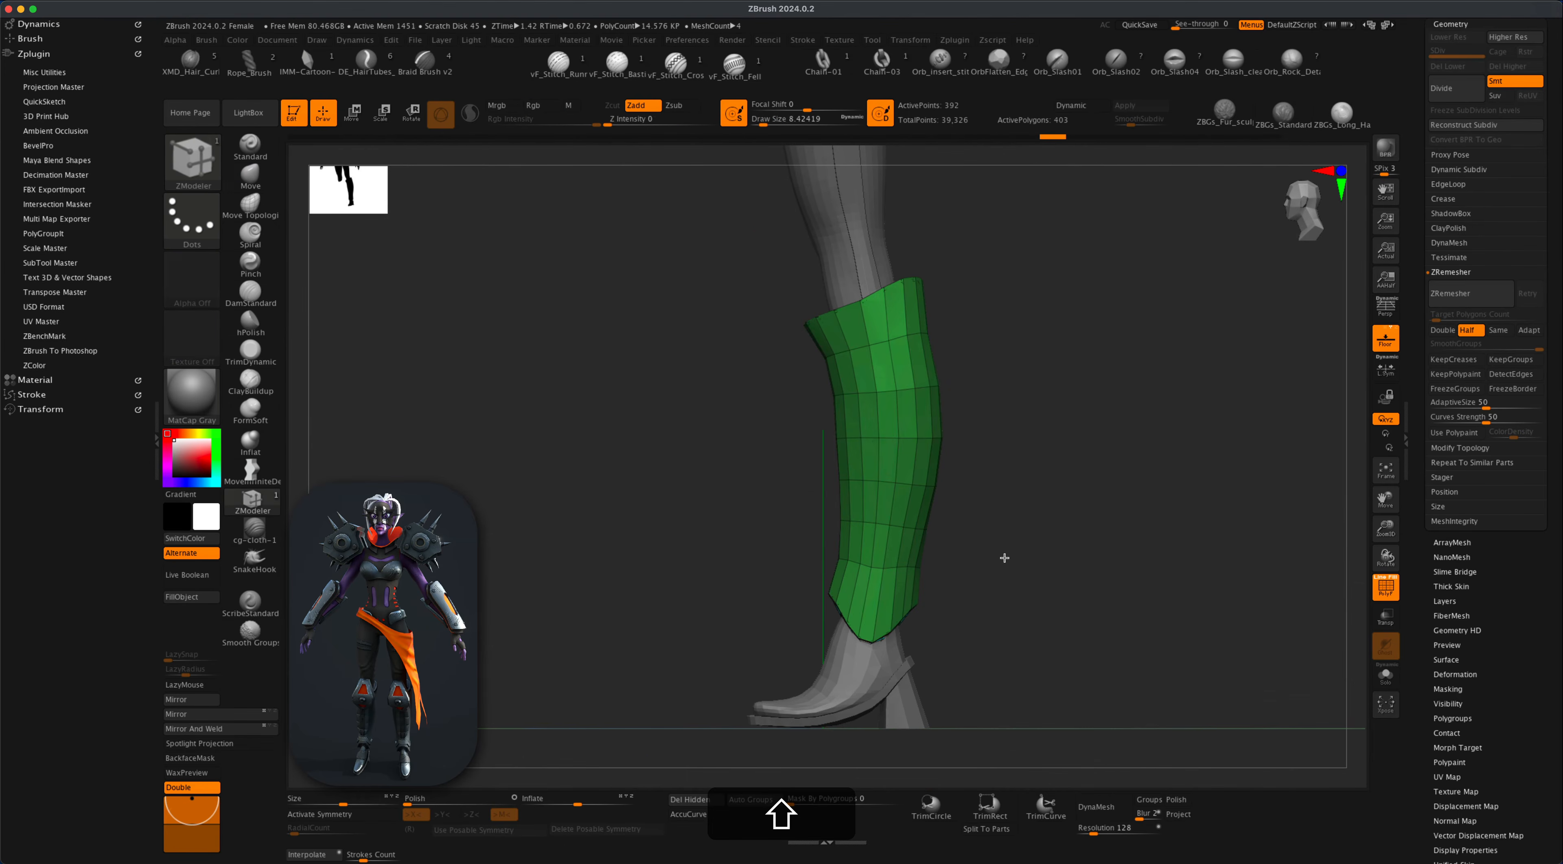
alt+drag(884, 371, 879, 542)
key(alt+super+z)
mouse_move(883, 358)
alt+mouse_down()
mouse_move(888, 549)
mouse_move(902, 363)
alt+mouse_up()
drag(1040, 447, 994, 448)
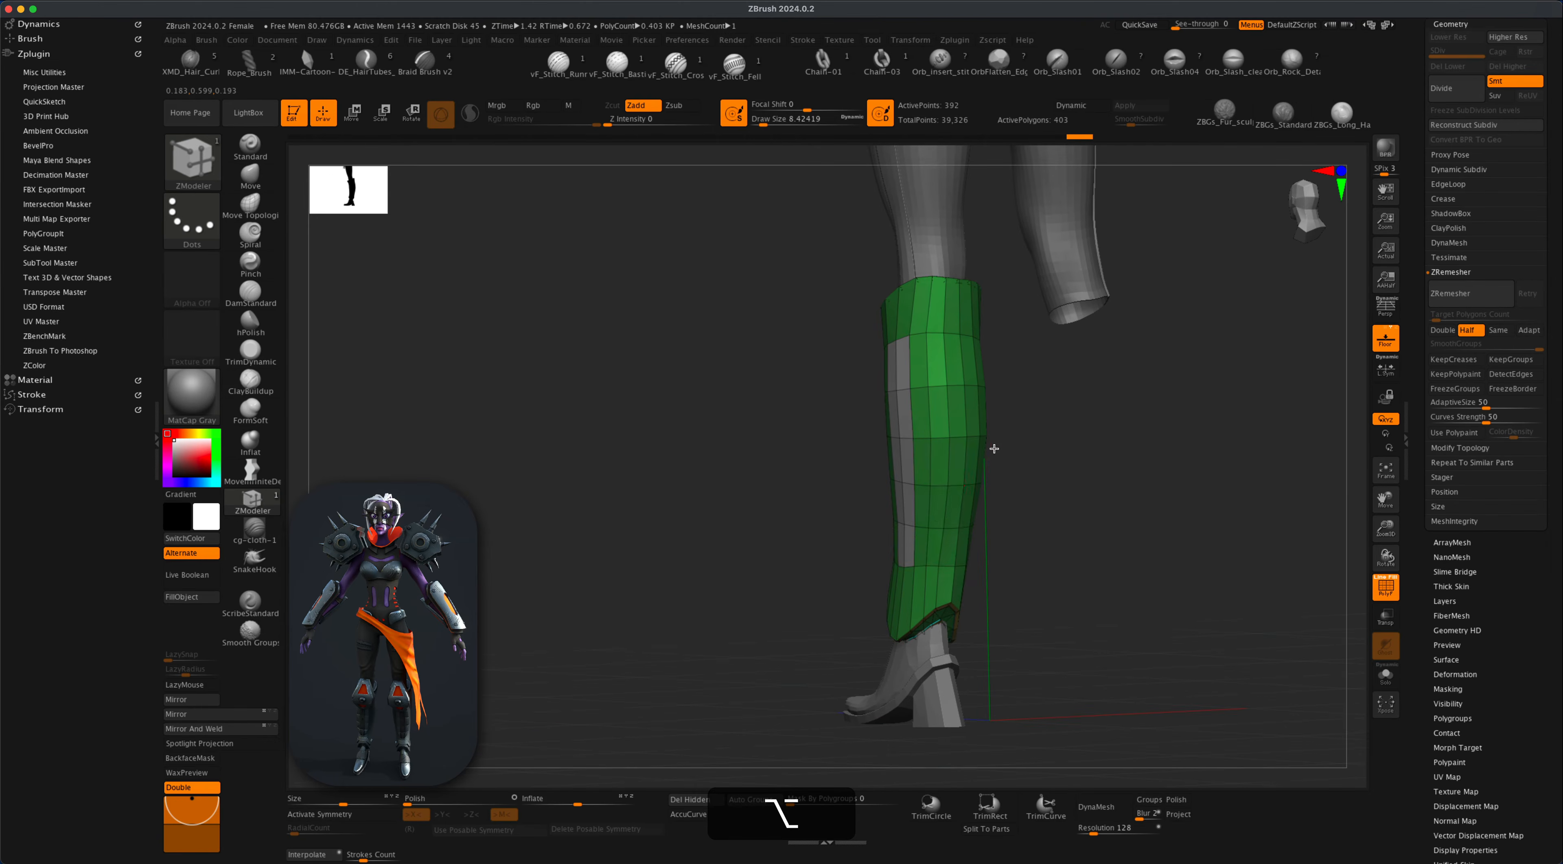
mouse_move(932, 515)
alt+mouse_down()
mouse_move(935, 337)
mouse_move(919, 524)
alt+mouse_up()
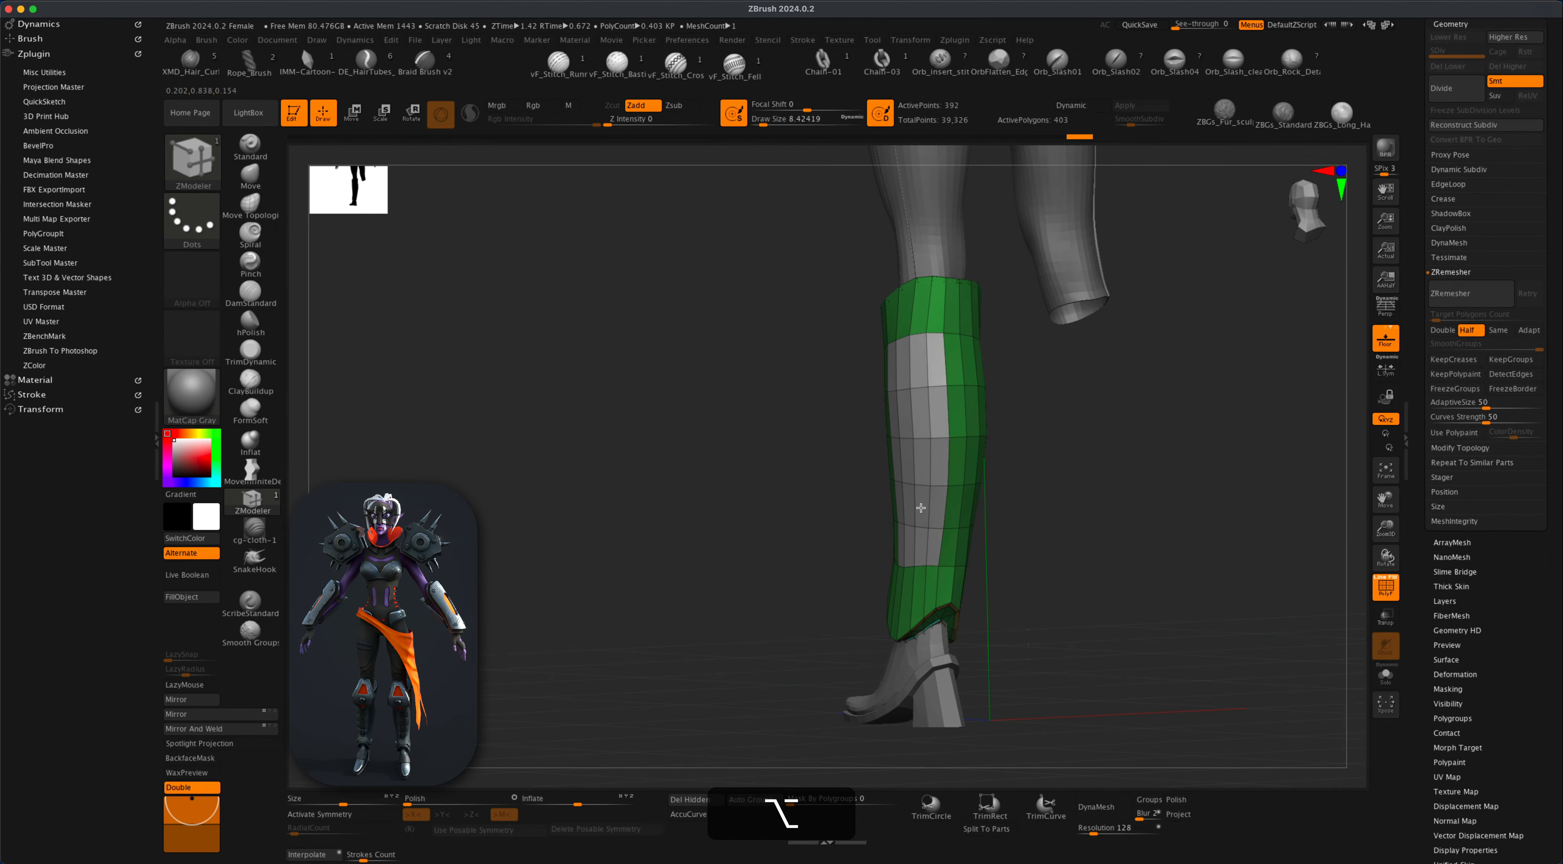
mouse_move(1041, 519)
mouse_down()
mouse_move(1107, 531)
mouse_move(991, 519)
mouse_up()
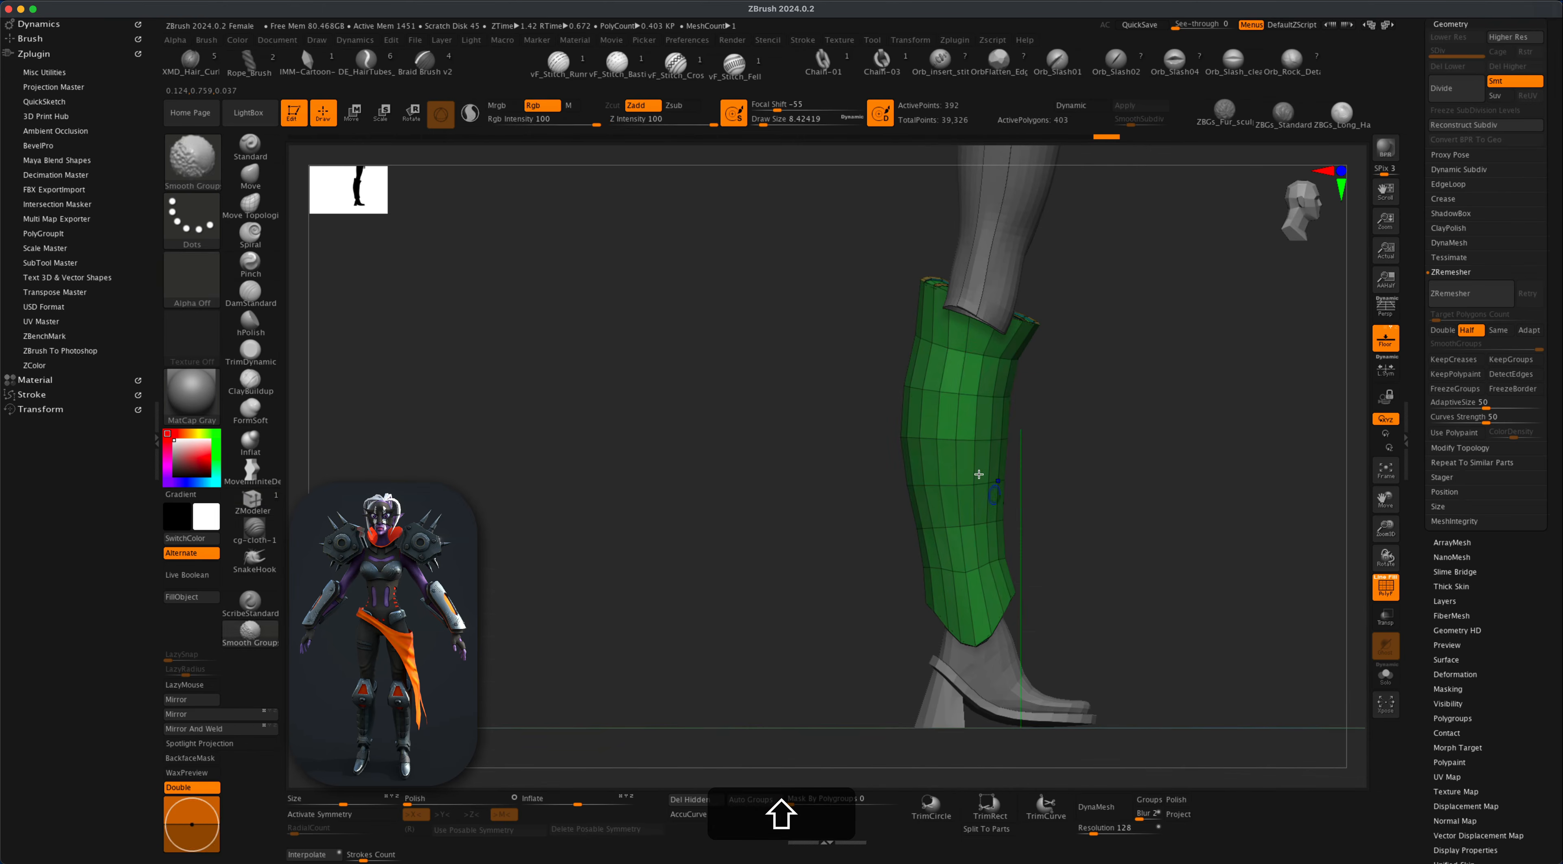
mouse_move(953, 379)
alt+shift+mouse_down()
mouse_move(950, 533)
mouse_move(937, 543)
mouse_move(933, 412)
alt+shift+mouse_up()
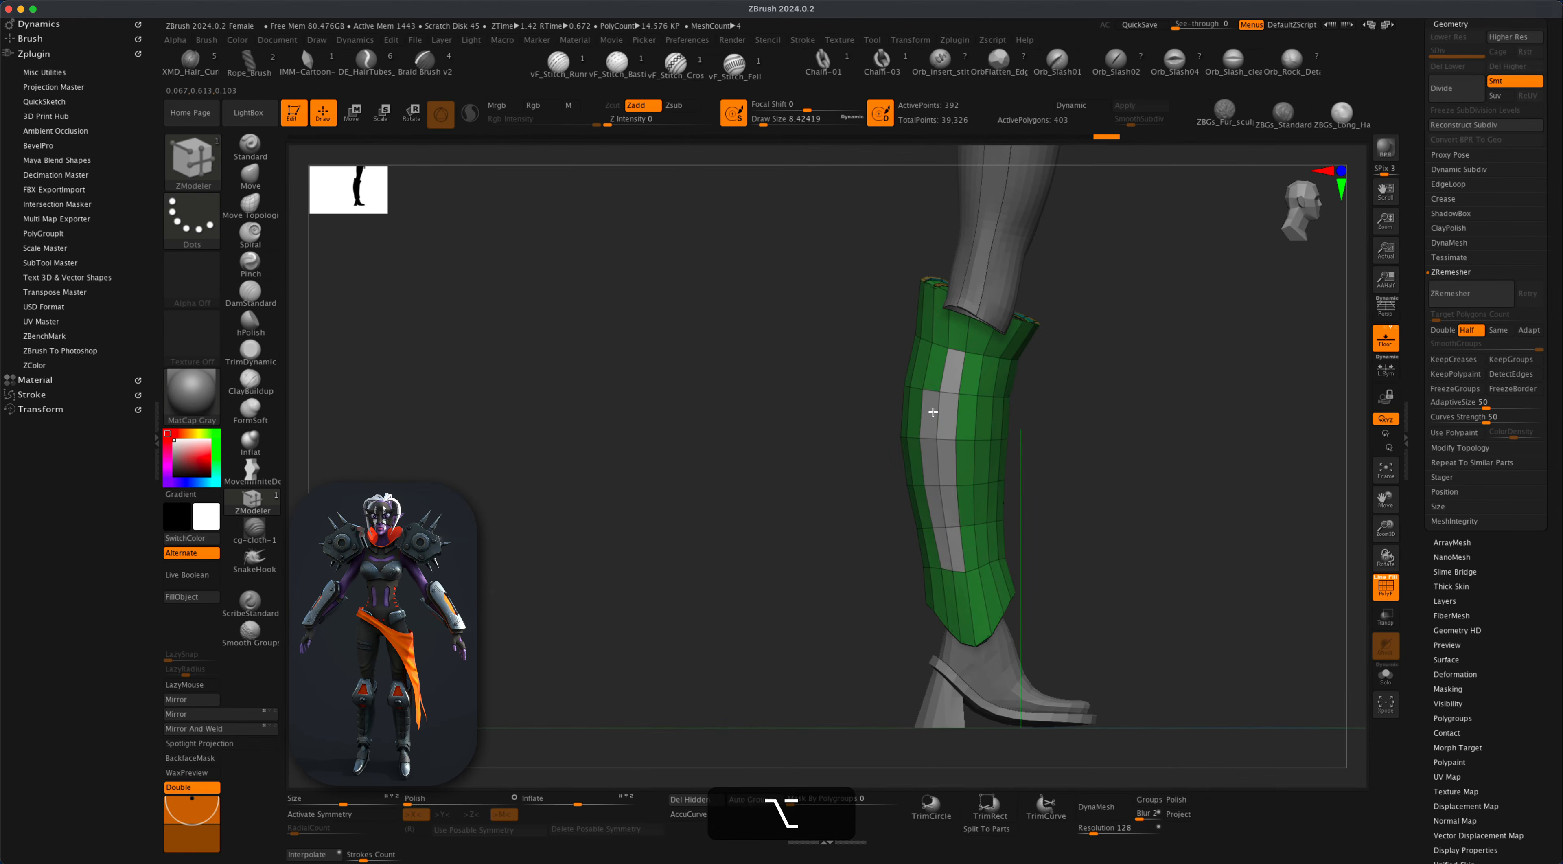
mouse_move(812, 404)
mouse_down()
mouse_move(837, 432)
mouse_move(909, 379)
mouse_move(884, 540)
mouse_up()
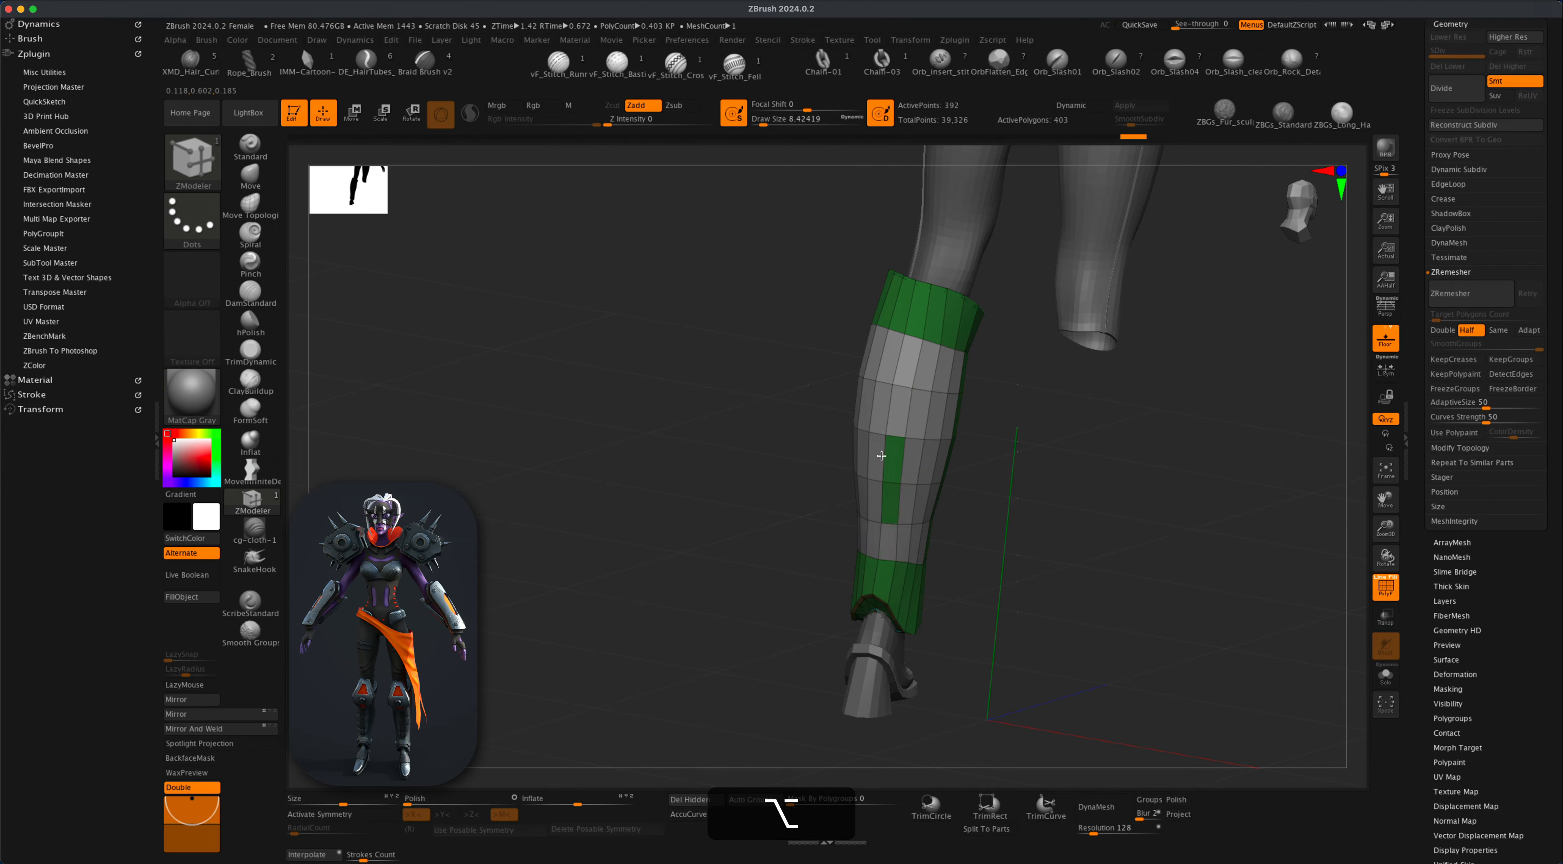
alt+drag(892, 457, 889, 508)
drag(1000, 489, 970, 470)
Round the upper and lower corners of the marked calf panel with Smooth Groups at draw size about 31.
key(s)
drag(853, 449, 862, 449)
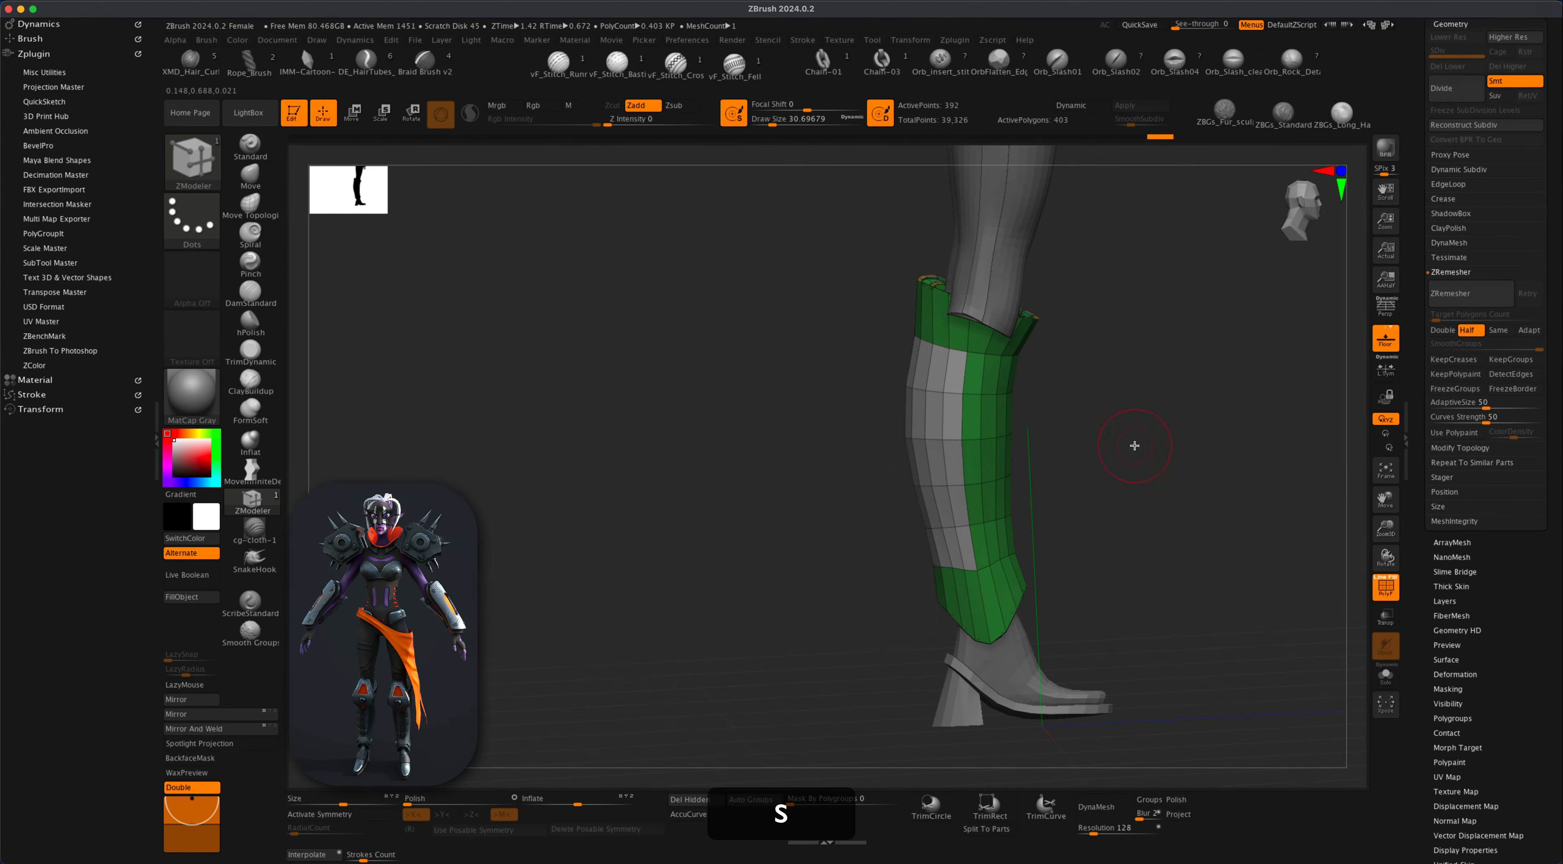
drag(1136, 445, 1147, 439)
shift+drag(965, 357, 954, 375)
drag(785, 443, 770, 436)
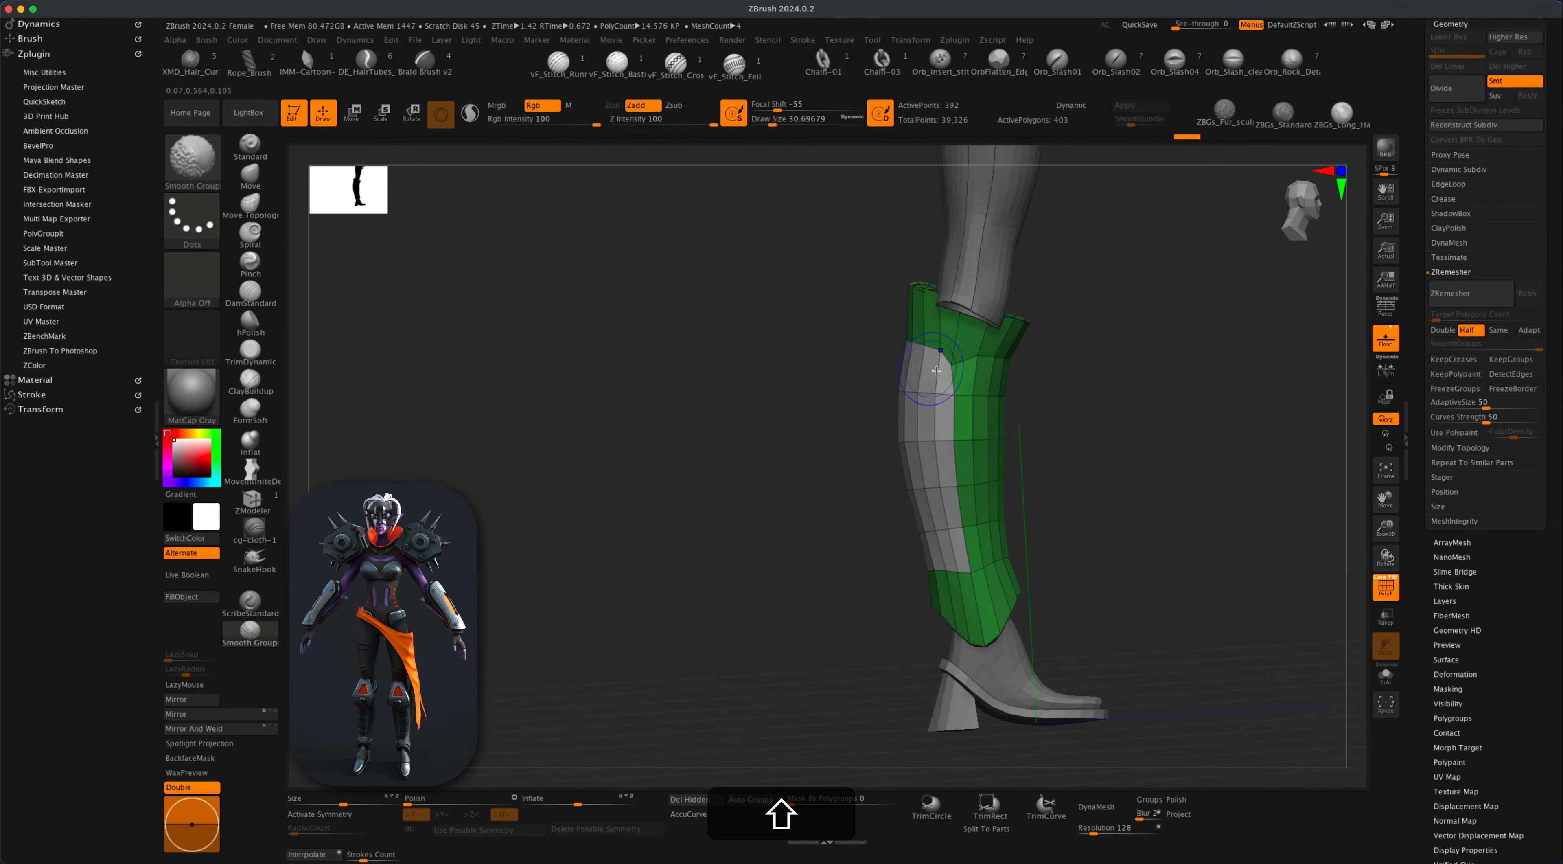
shift+drag(964, 556, 962, 552)
drag(812, 535, 912, 540)
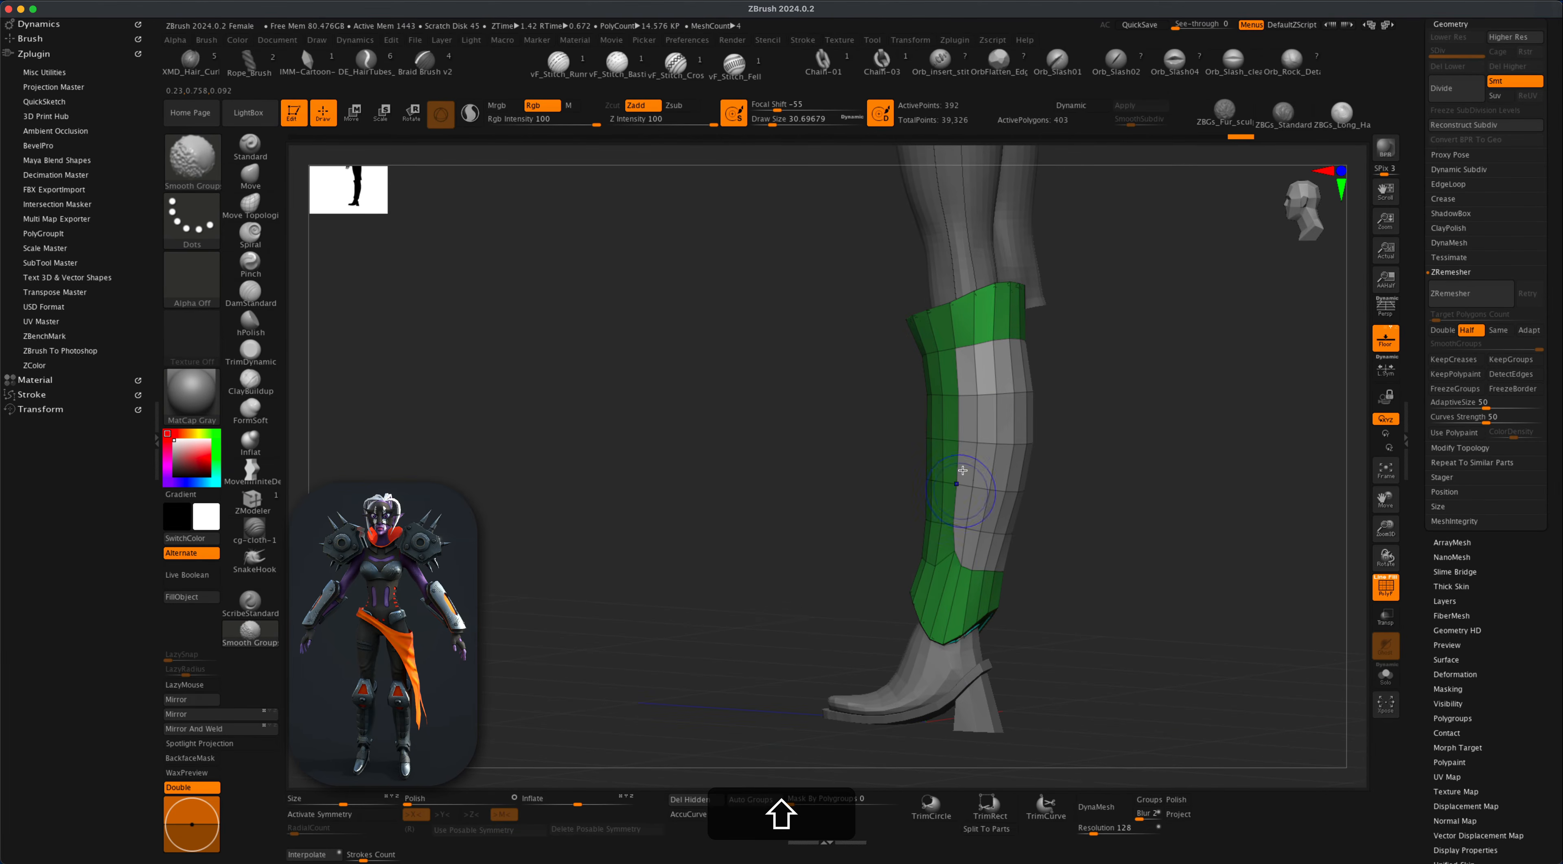
shift+drag(963, 376, 964, 370)
Extrude the marked calf panel slightly outward with ZModeler's Extrude on Polygroup All.
mouse_move(1082, 426)
mouse_down()
mouse_move(1113, 481)
mouse_move(1101, 490)
mouse_up()
key(space)
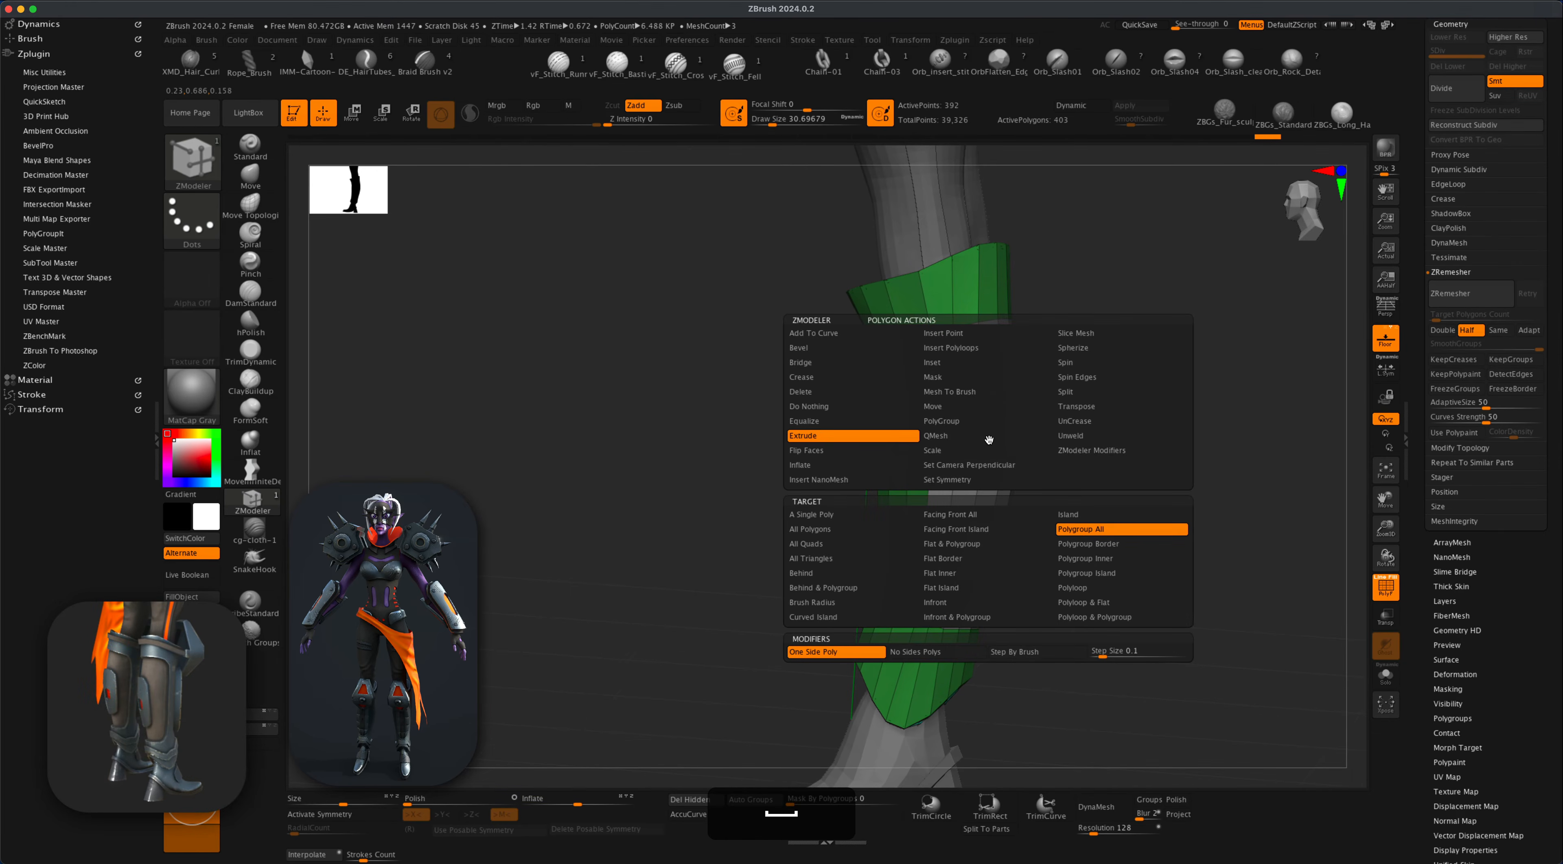
mouse_move(978, 437)
mouse_down()
mouse_move(1026, 447)
mouse_move(971, 427)
mouse_up()
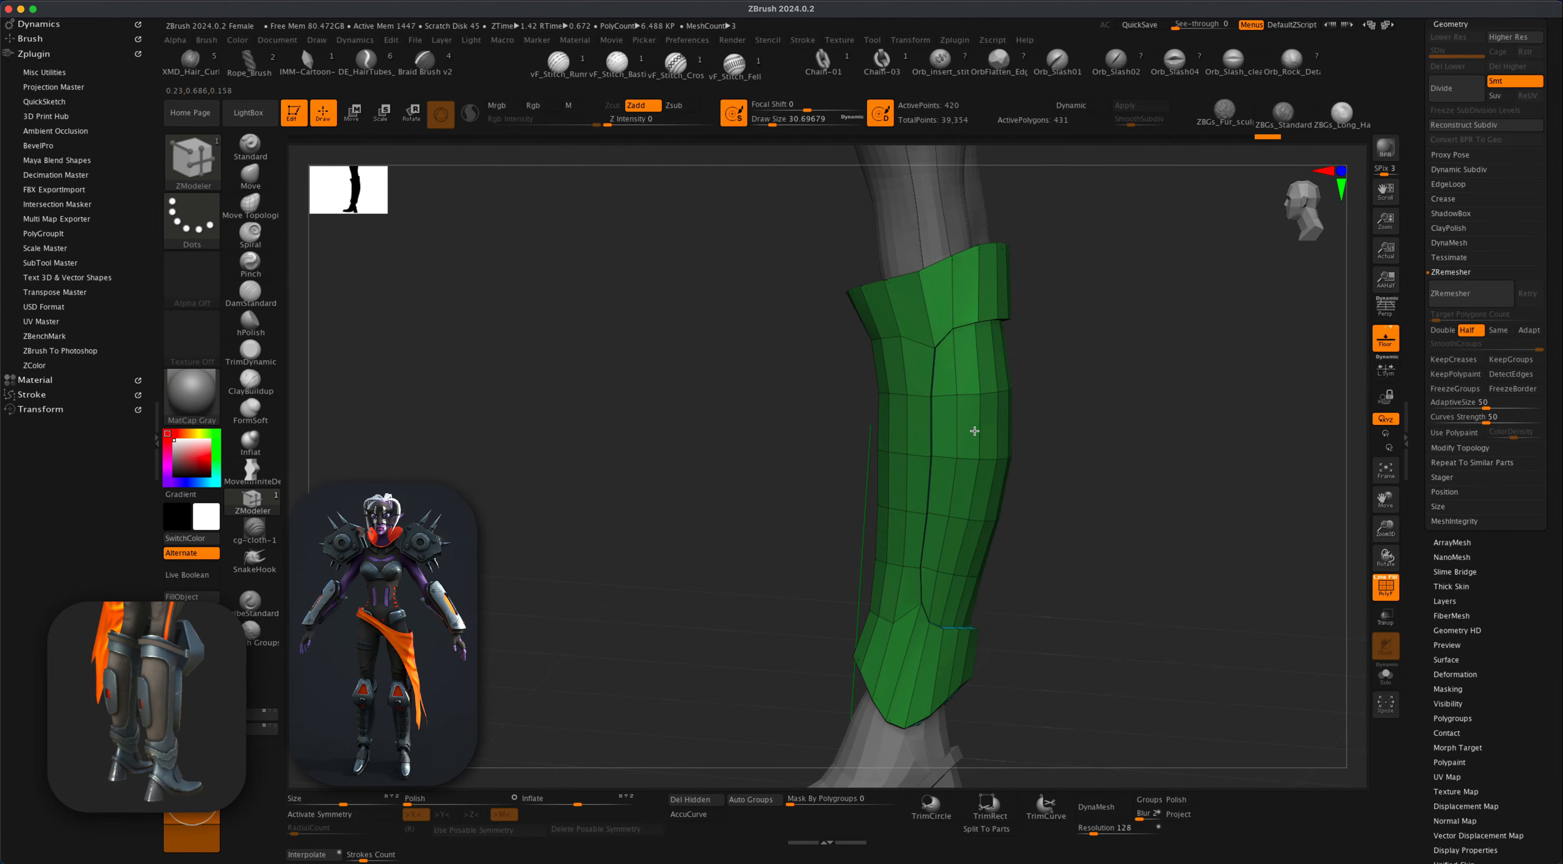
Mark a tall strip of ZModeler faces down the shin at the front of the shaft.
mouse_move(1022, 456)
mouse_down()
mouse_move(1036, 478)
mouse_move(1106, 499)
mouse_move(1093, 468)
mouse_move(1096, 507)
mouse_up()
super+drag(938, 382, 940, 456)
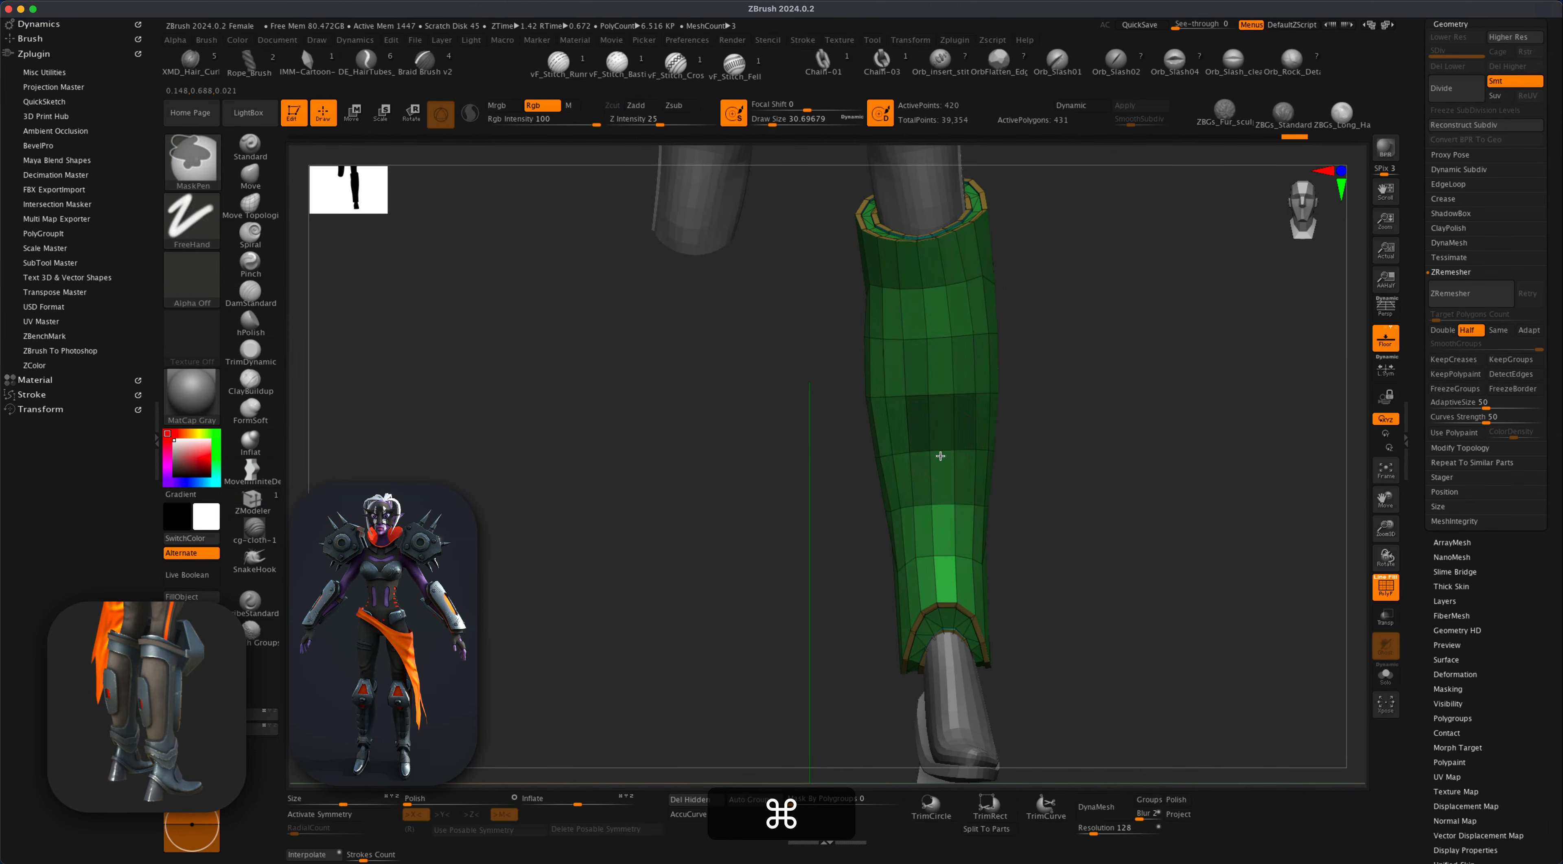
key(super+z)
key(alt)
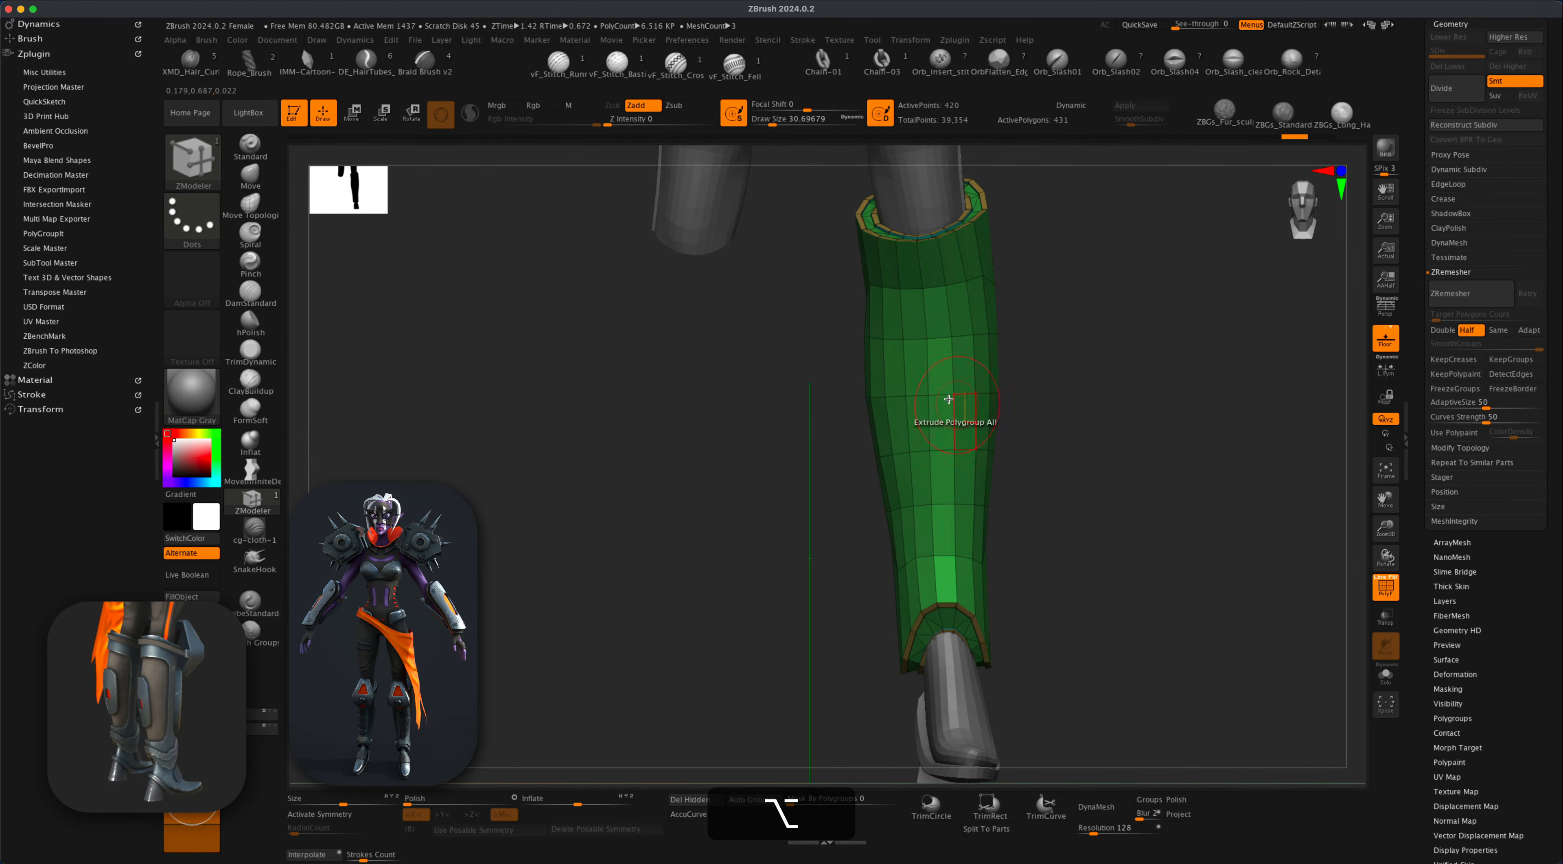
alt+drag(935, 371, 942, 502)
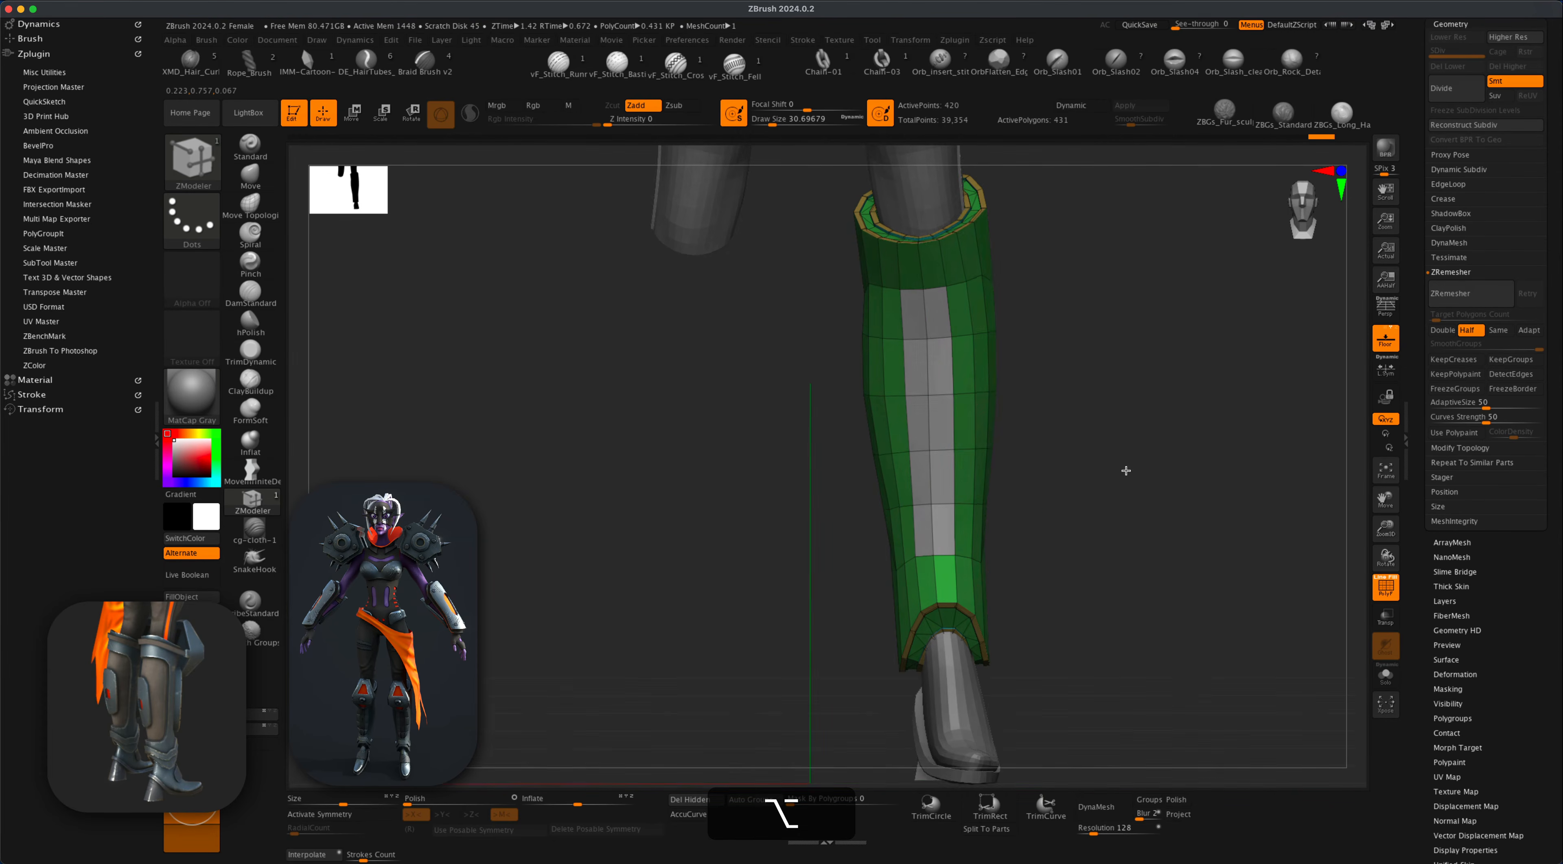
key(shift)
alt+drag(956, 311, 964, 522)
drag(1073, 517, 1040, 520)
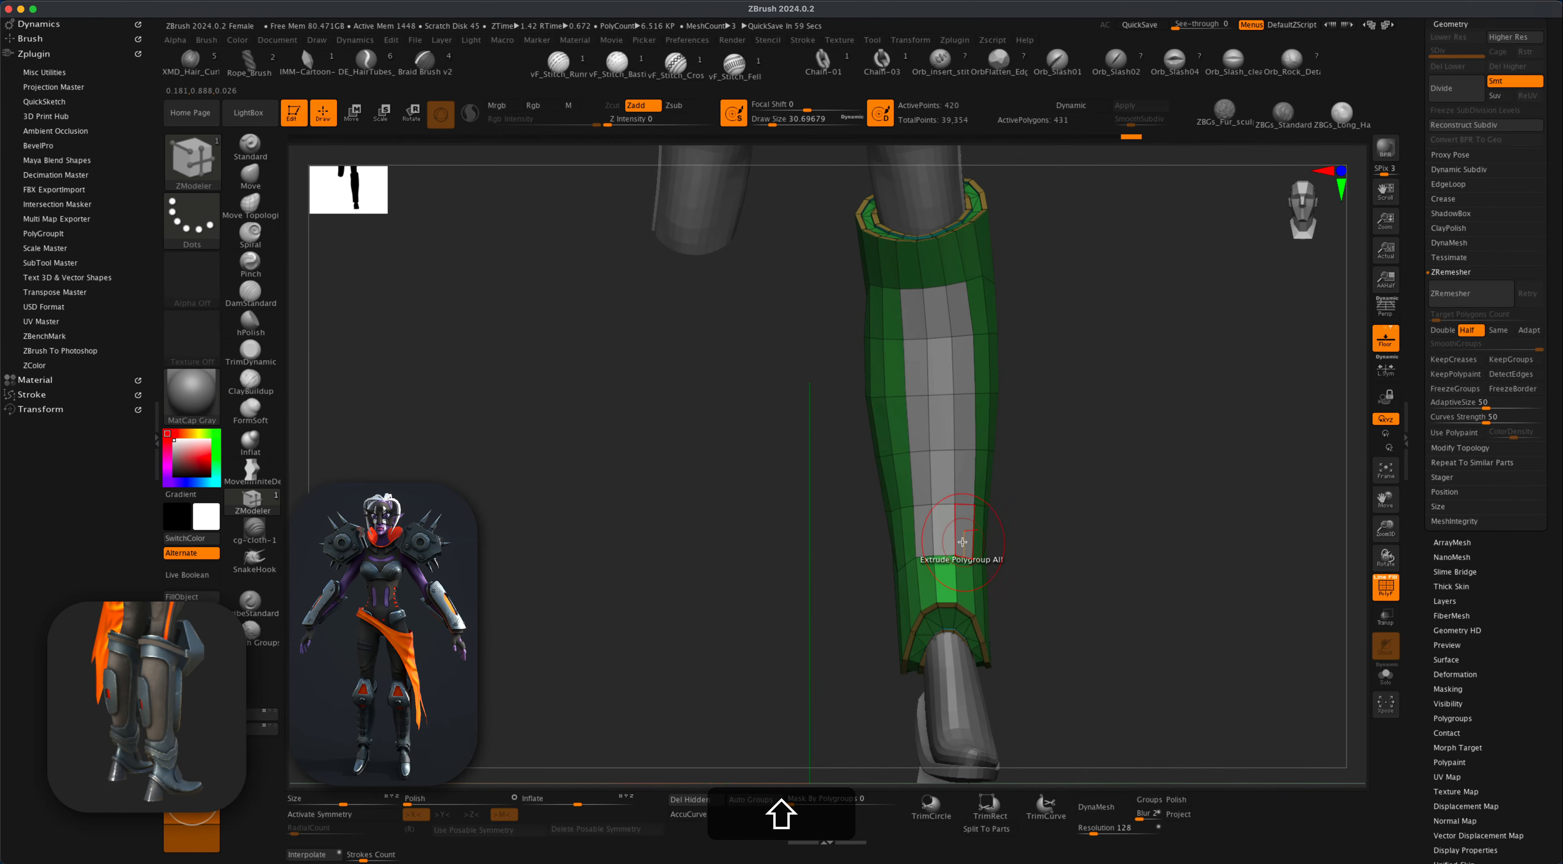
Smooth the outline of the marked shin strip into a long oval with Smooth Groups.
shift+drag(970, 556, 925, 412)
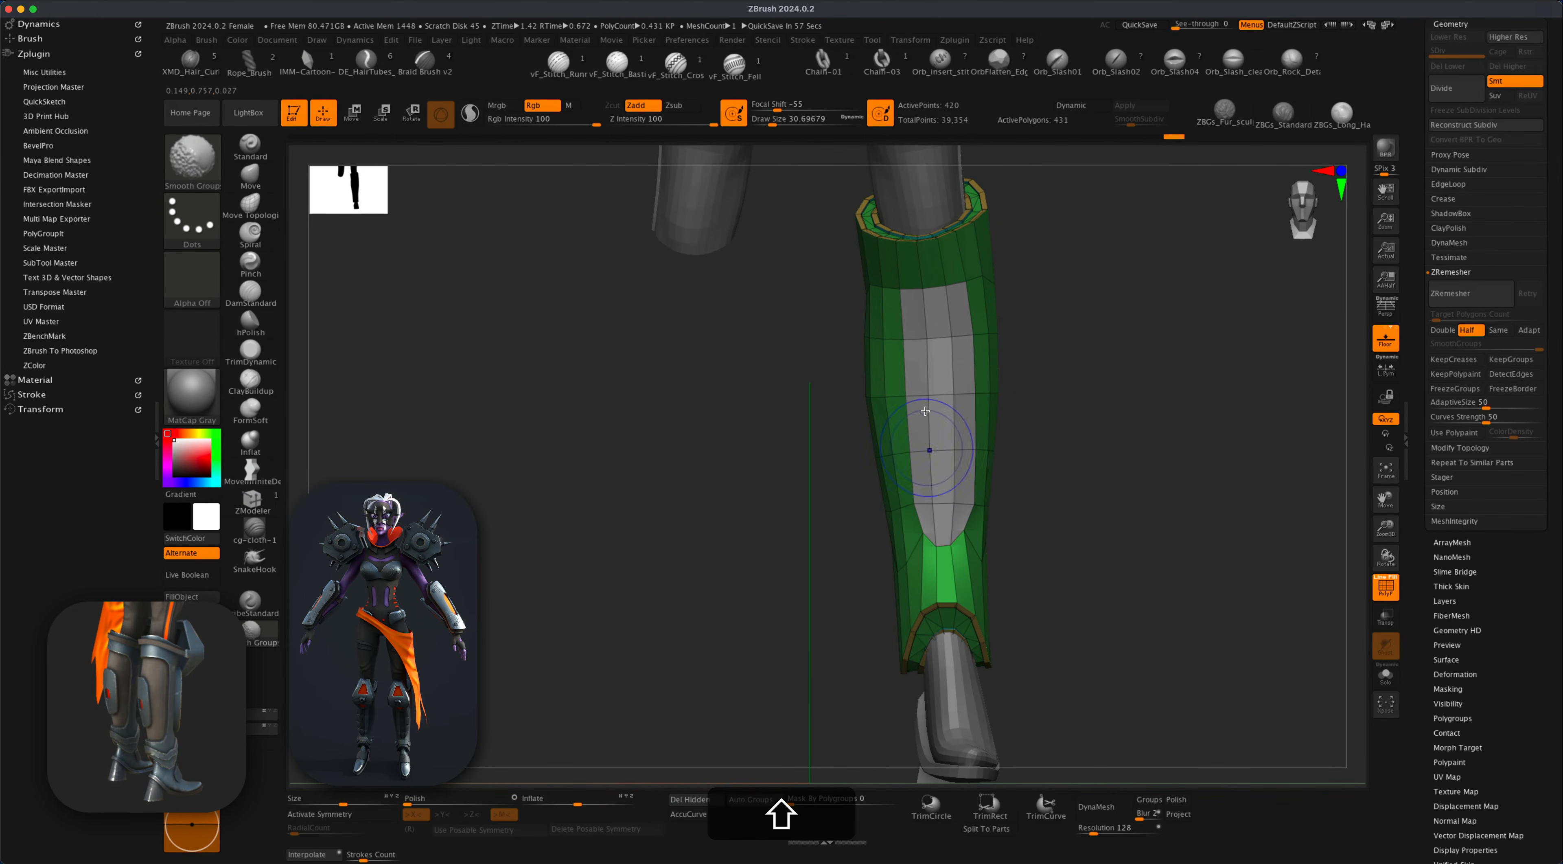
shift+drag(943, 311, 936, 338)
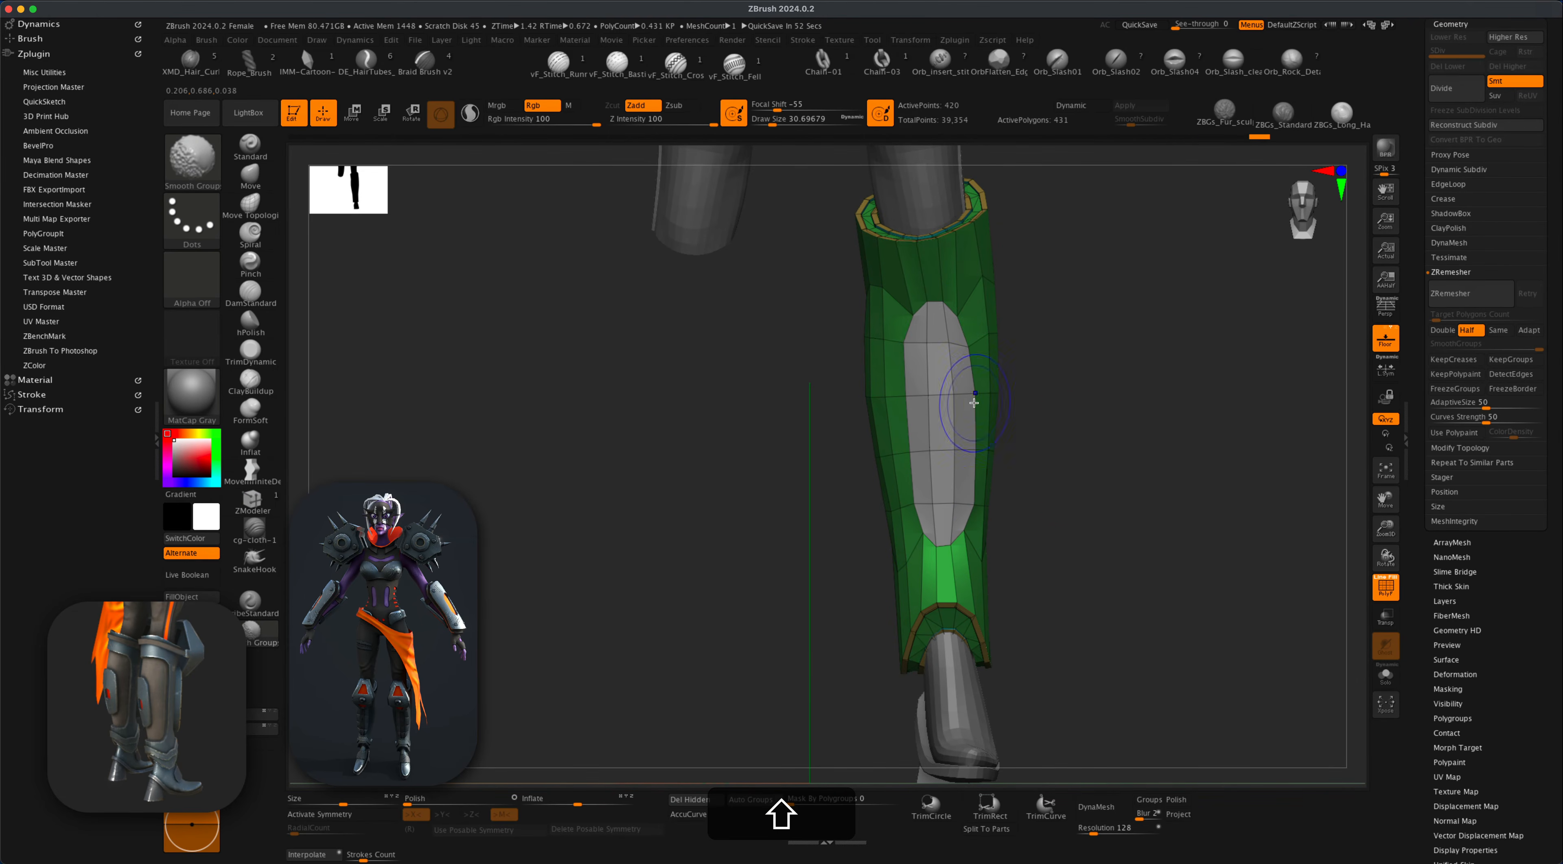
shift+drag(973, 401, 965, 491)
drag(1102, 461, 1045, 460)
Extrude the oval shin panel slightly outward with ZModeler and preview the shaft with dynamic subdivision.
drag(941, 428, 897, 430)
mouse_move(1137, 499)
mouse_down()
mouse_move(1204, 500)
mouse_move(1138, 509)
mouse_up()
key(d)
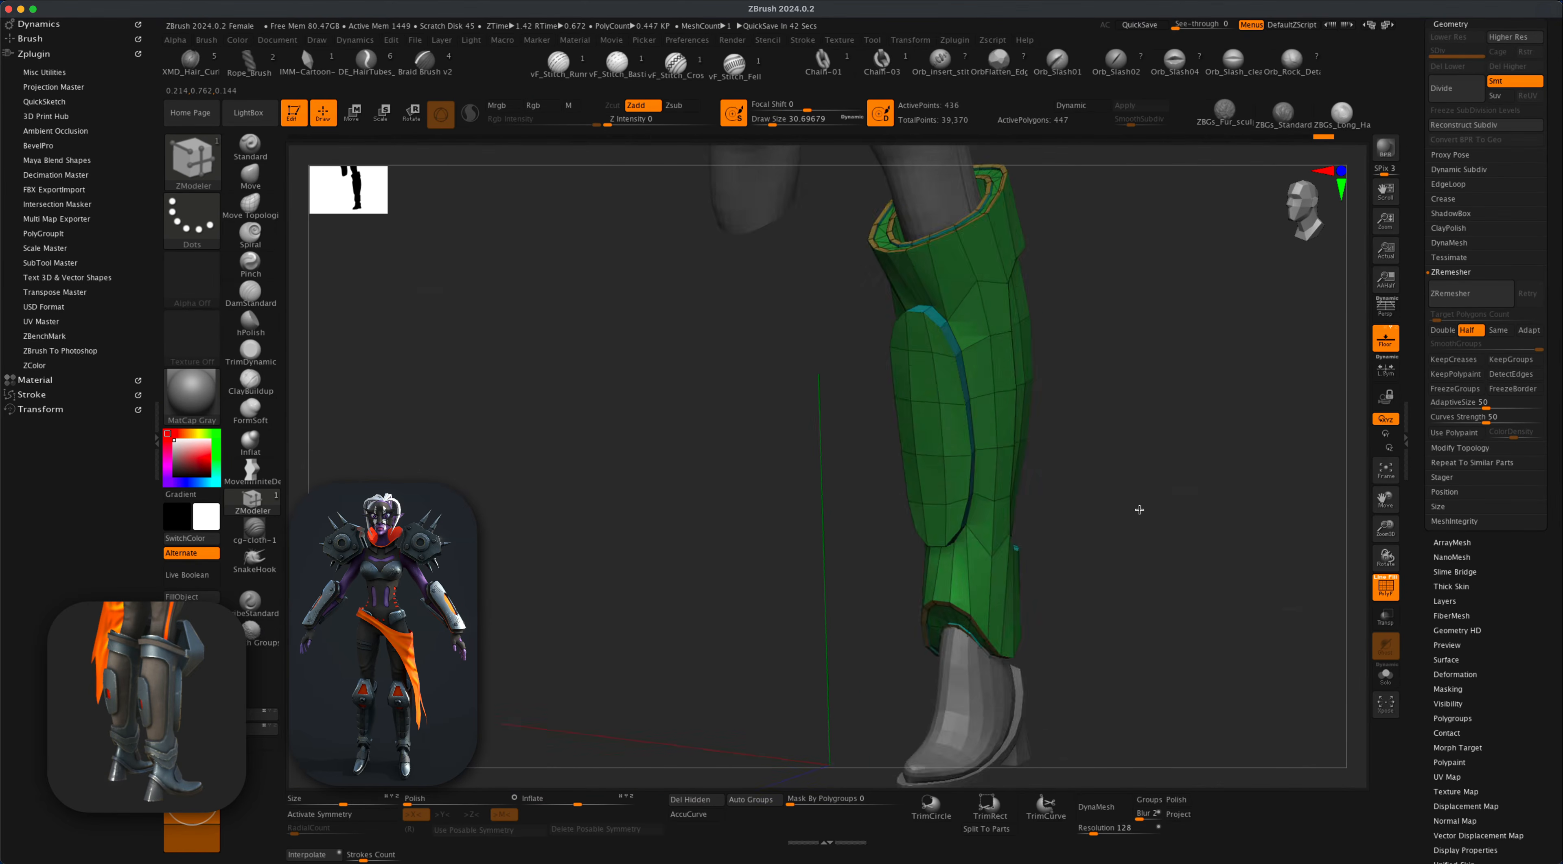
mouse_move(1134, 601)
alt+mouse_down()
mouse_move(1070, 520)
mouse_move(1068, 611)
mouse_move(1050, 634)
mouse_move(1019, 586)
mouse_move(1059, 568)
alt+mouse_up()
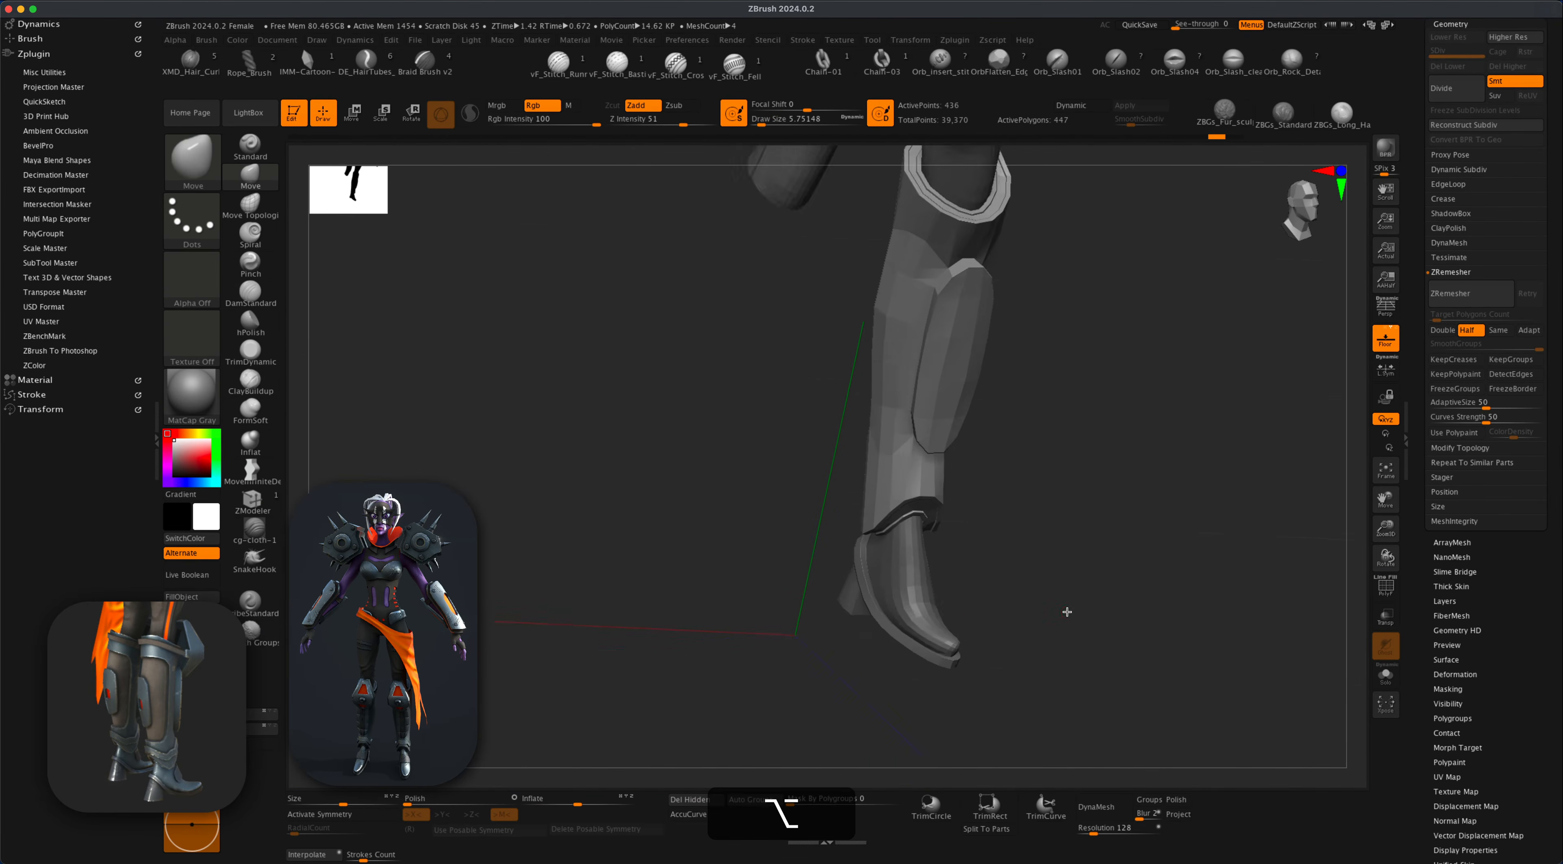
Switch to the female_zbrush2 shoe subtool, show its polyframe, and extrude a marked patch of faces at the front of the ankle with ZModeler.
alt+click(924, 600)
key(shift+f)
alt+drag(965, 542, 987, 570)
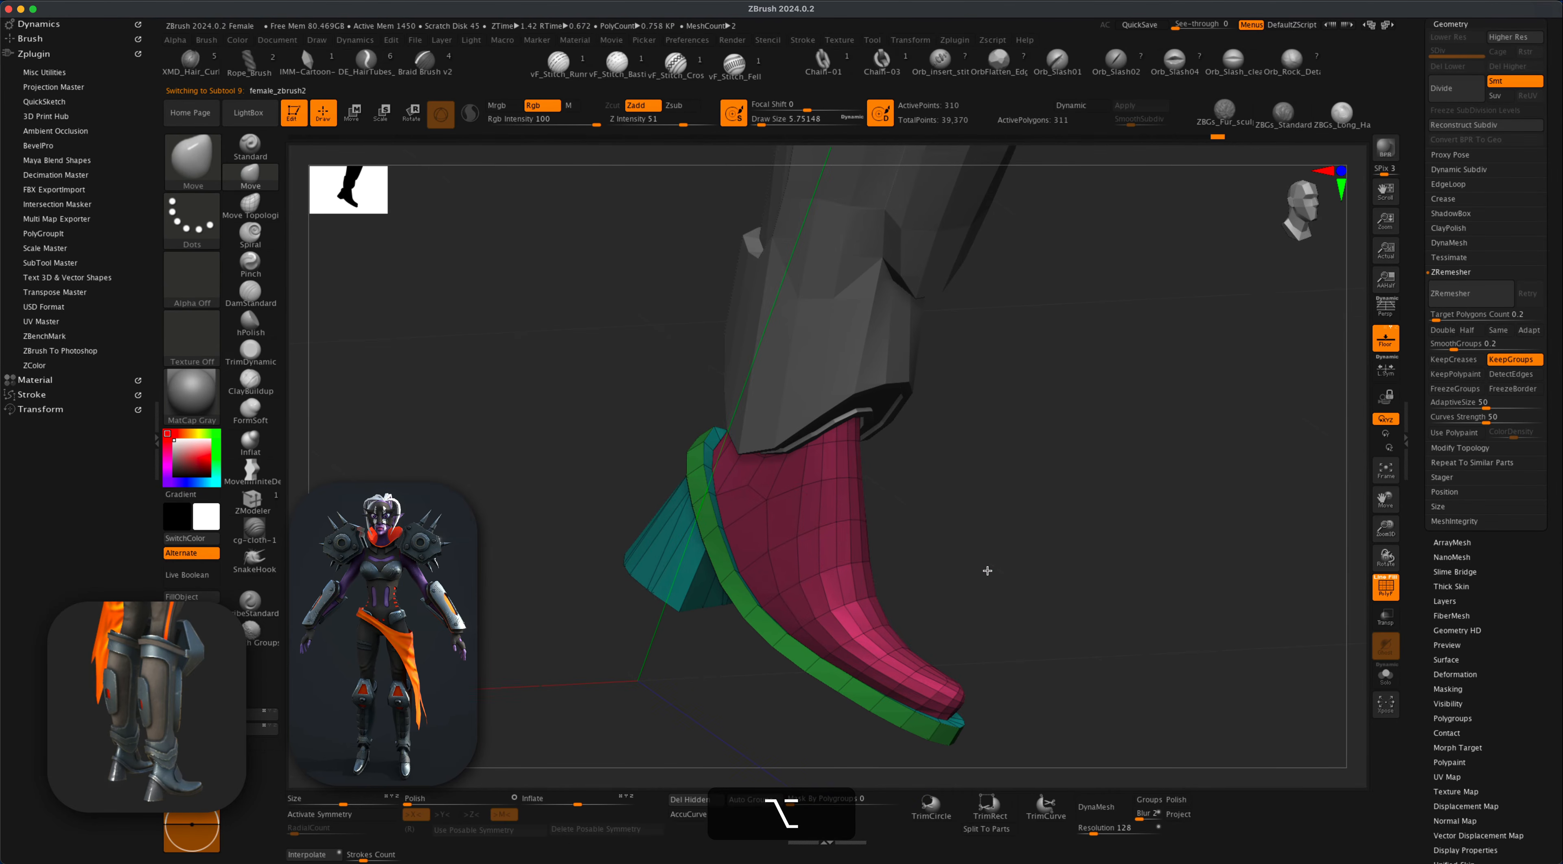
click(250, 511)
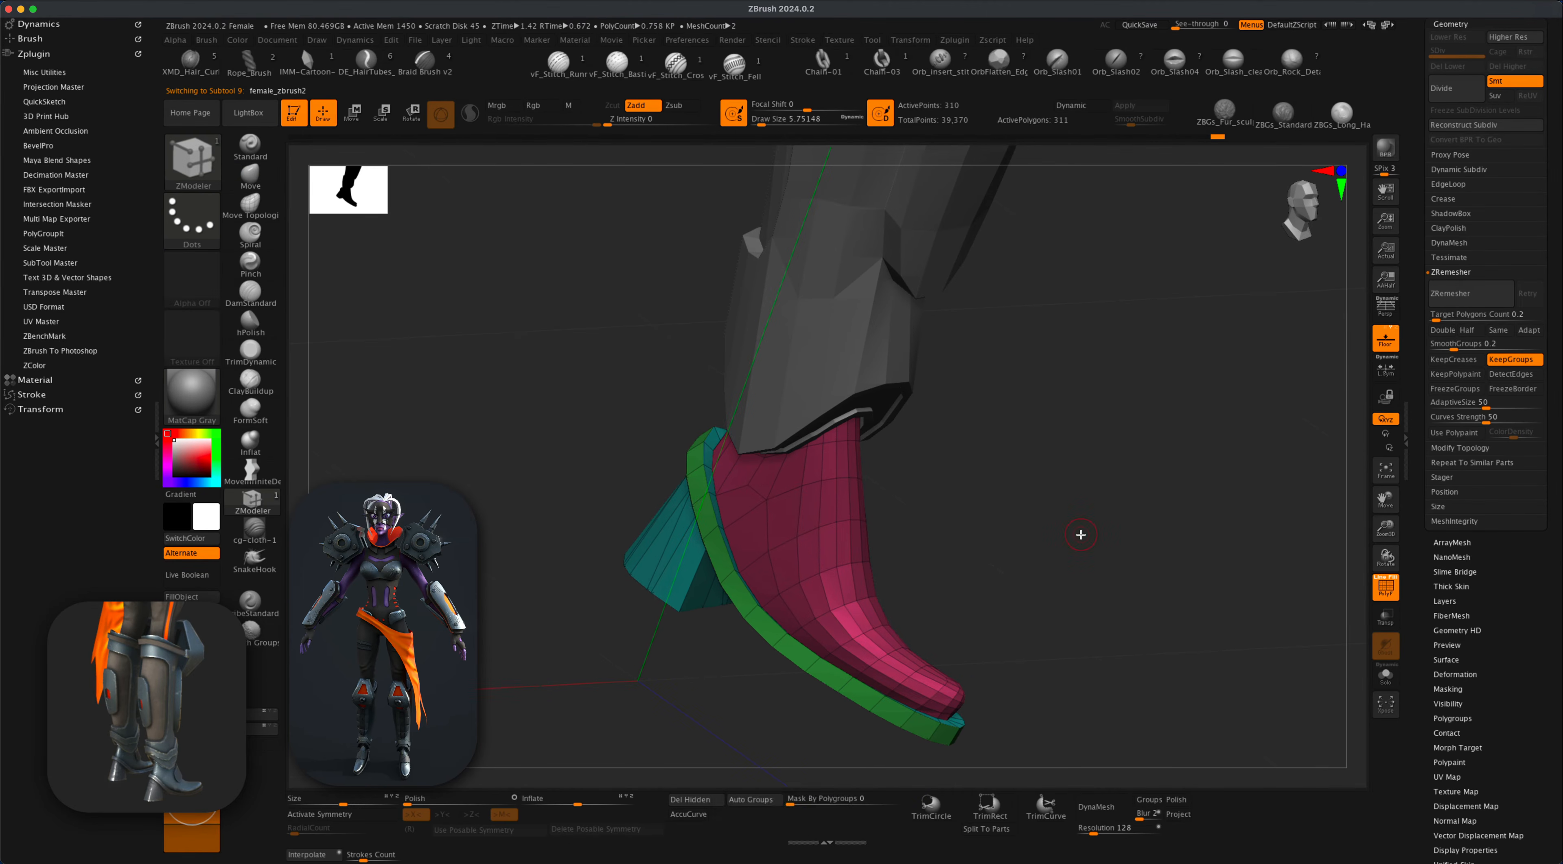
alt+drag(1082, 534, 1071, 537)
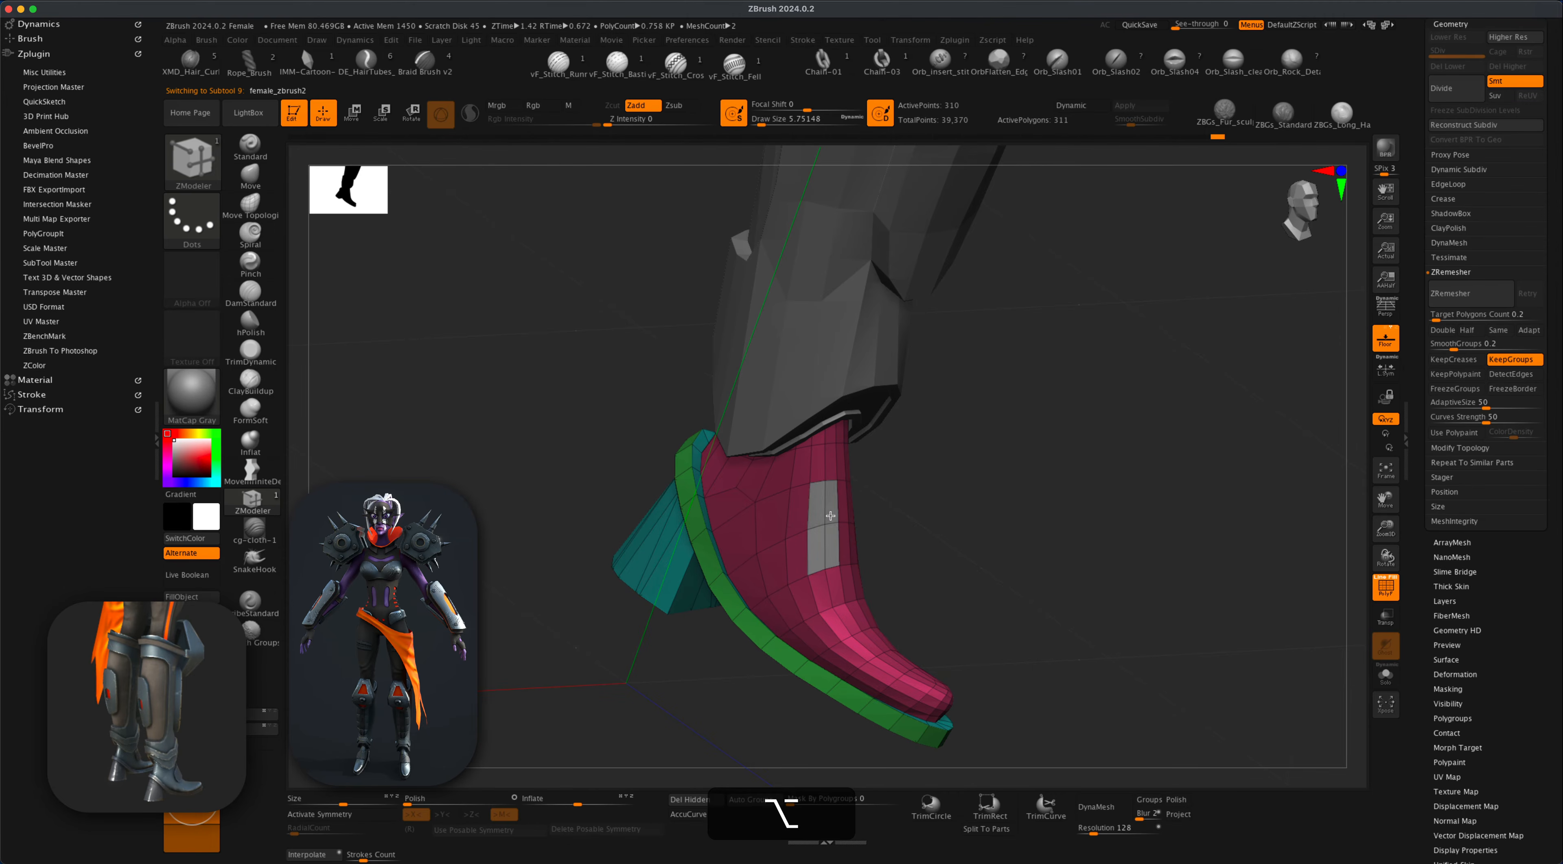
drag(975, 555, 877, 569)
mouse_move(871, 504)
alt+mouse_down()
mouse_move(879, 541)
mouse_move(859, 538)
mouse_move(892, 527)
alt+mouse_up()
drag(910, 534, 816, 562)
key(shift+super+z)
drag(816, 562, 850, 564)
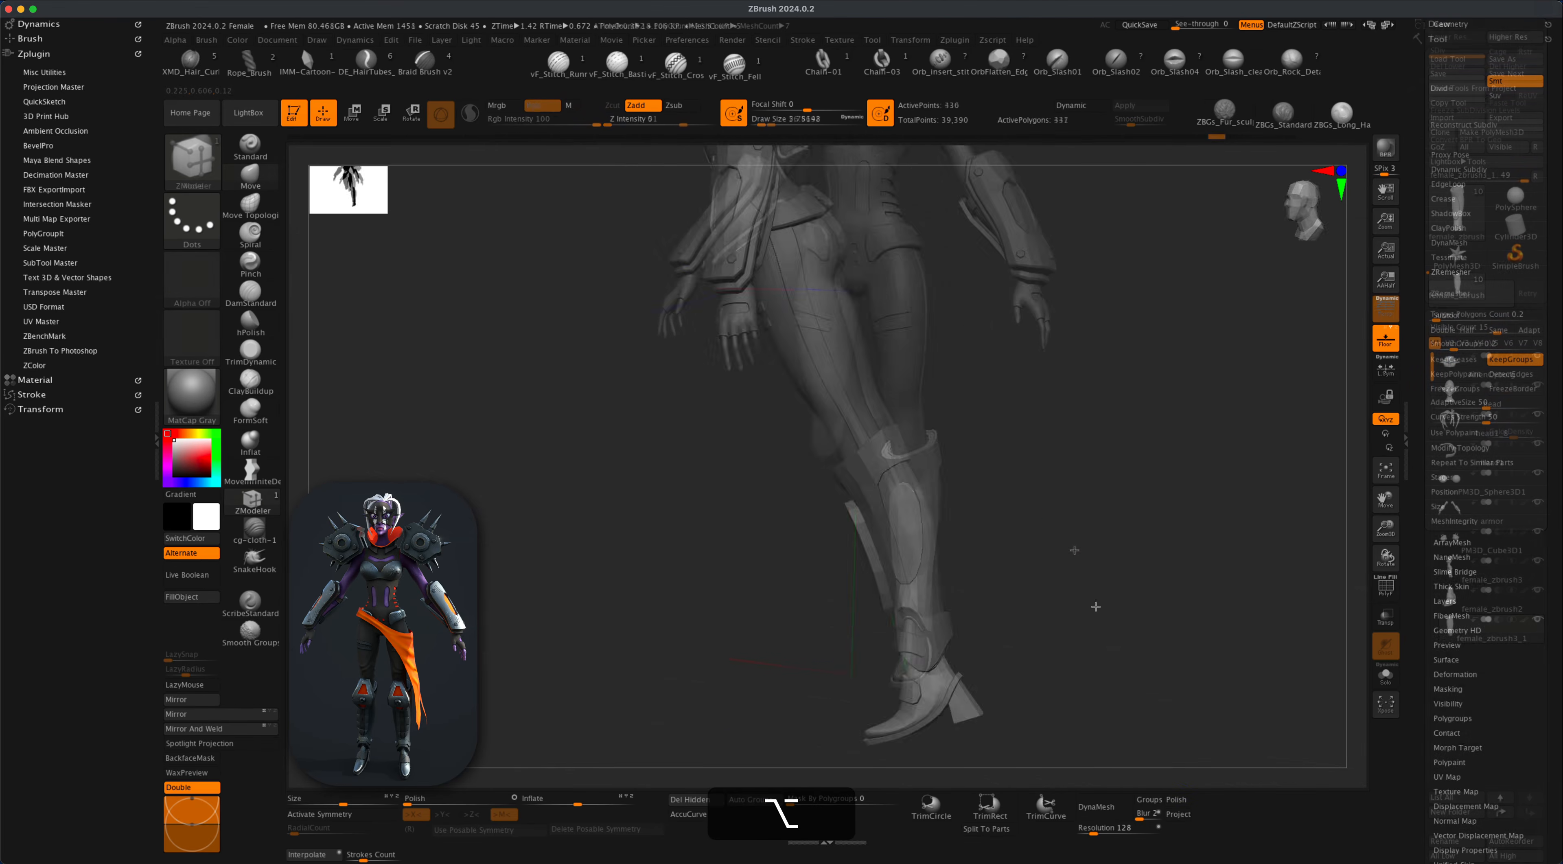
Set the Subtool list's Visible Count to 11 and insert a Cube3D below the boot shaft.
mouse_move(1093, 610)
alt+mouse_down()
mouse_move(1033, 520)
mouse_move(839, 452)
alt+mouse_up()
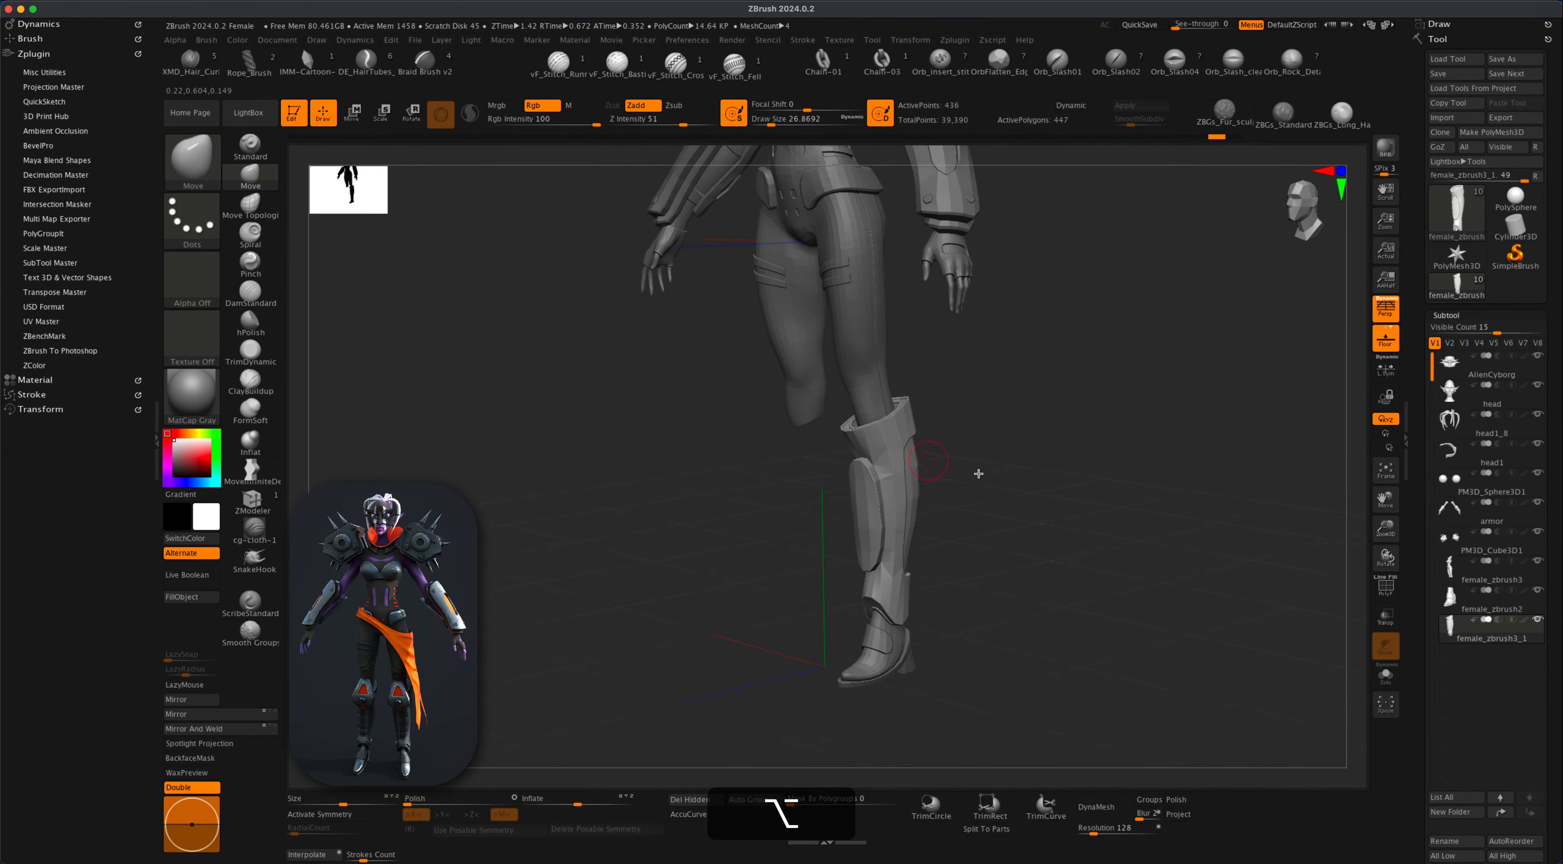
drag(978, 473, 1529, 579)
click(1479, 329)
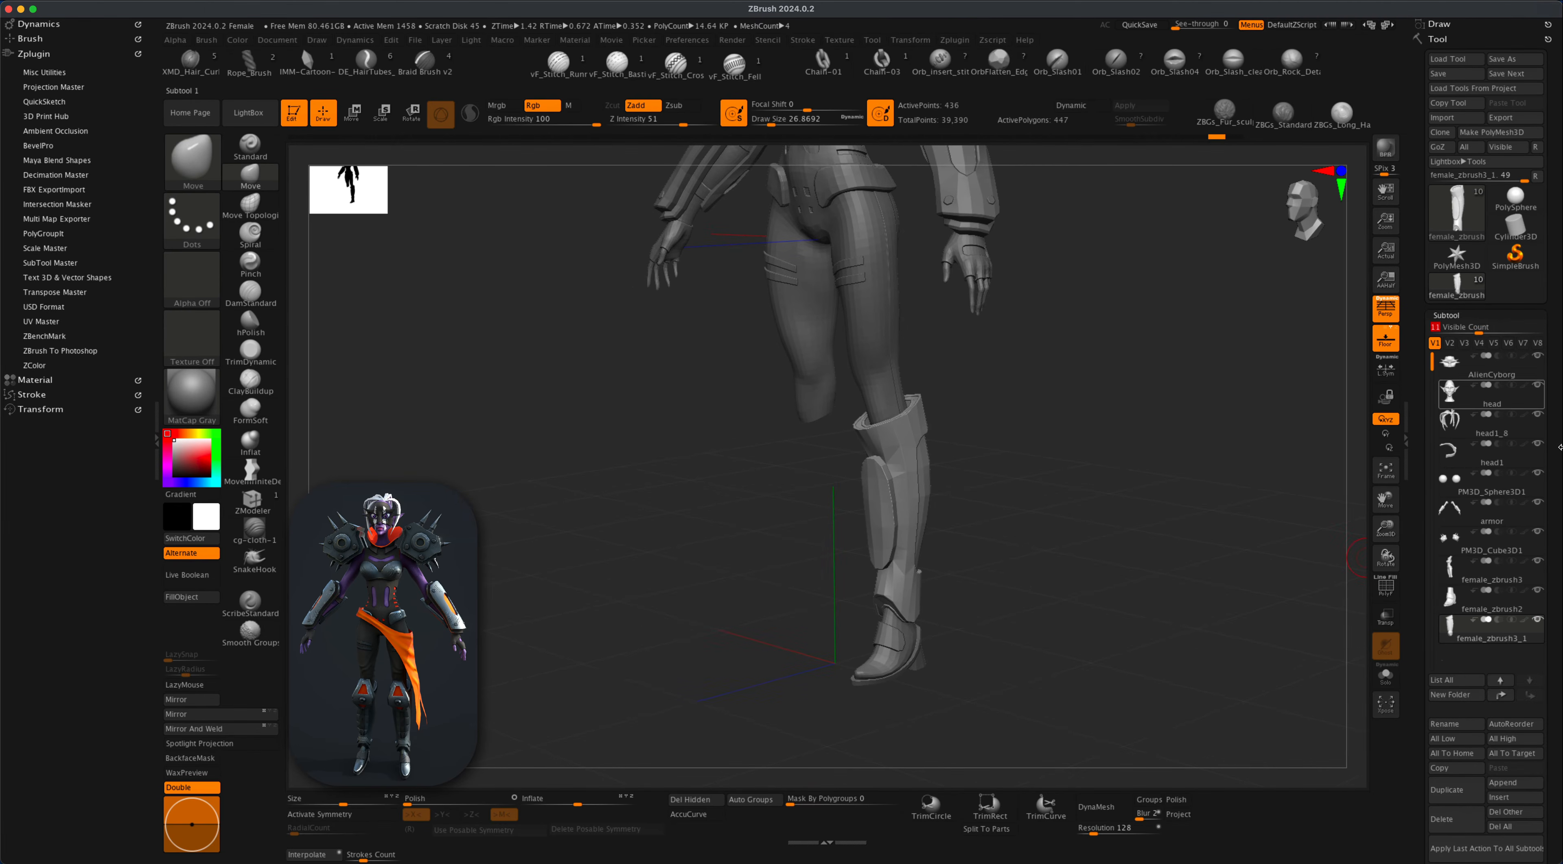
scroll(1553, 425, down, 5)
click(1509, 628)
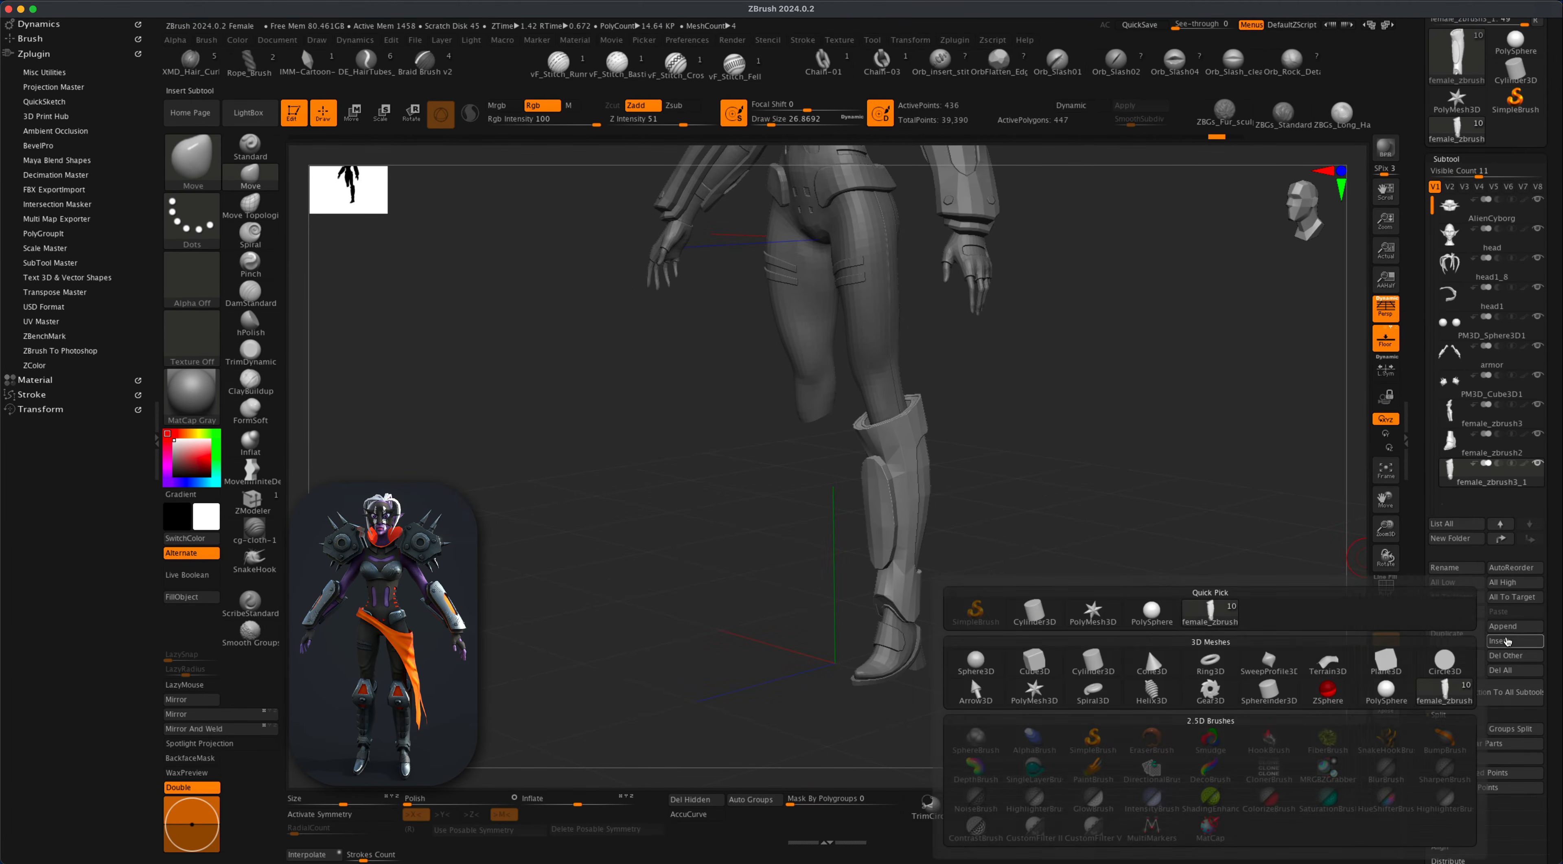
click(1043, 671)
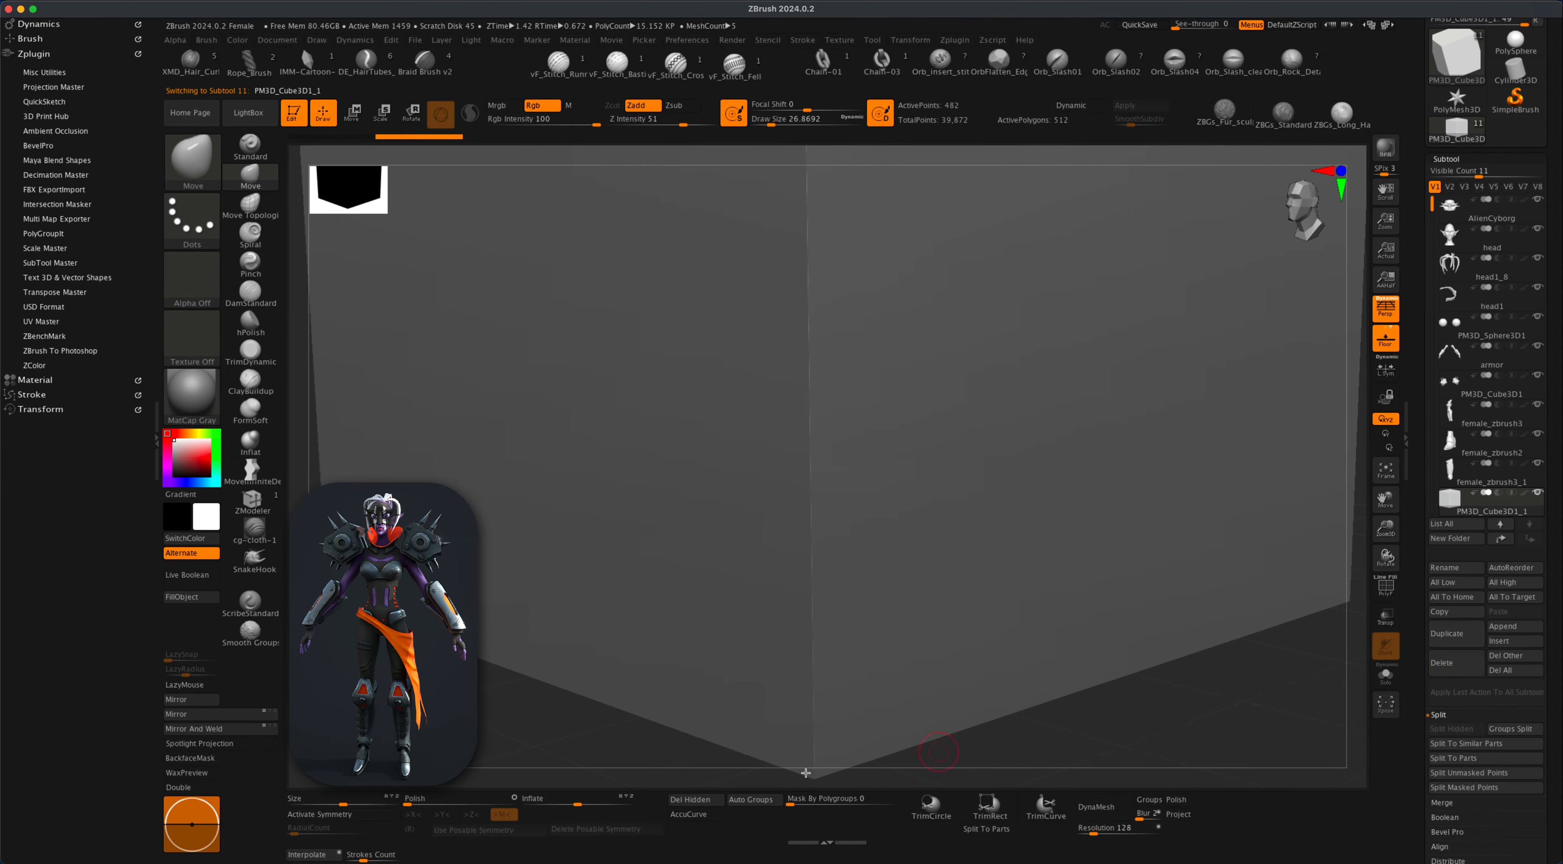
Shrink the inserted cube with the Size deformation to roughly hip width and show its polyframe.
drag(346, 803, 318, 804)
click(1386, 596)
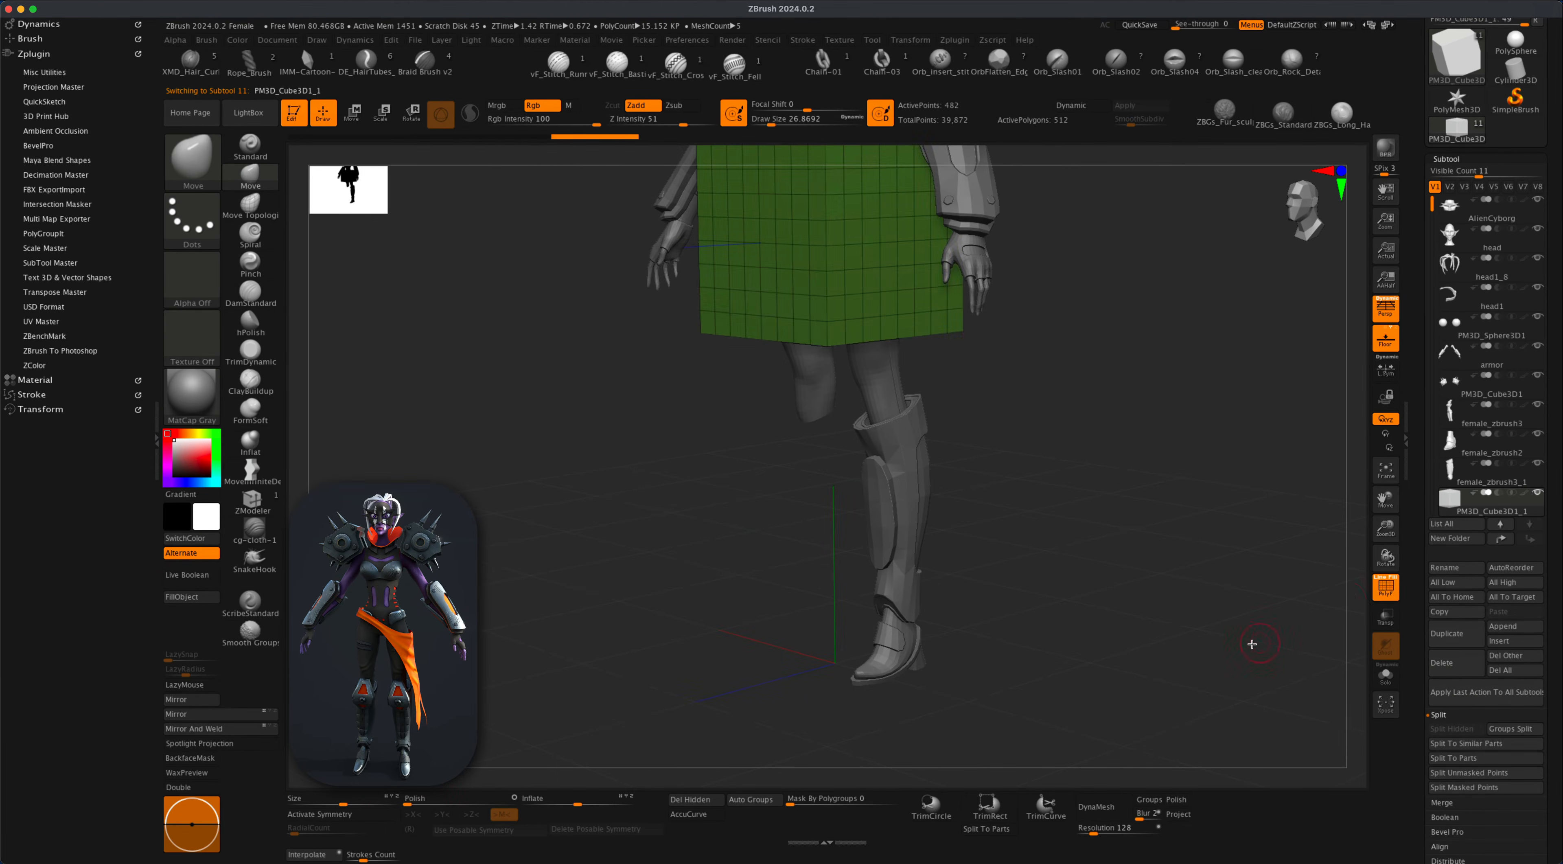
alt+drag(1252, 646, 1205, 610)
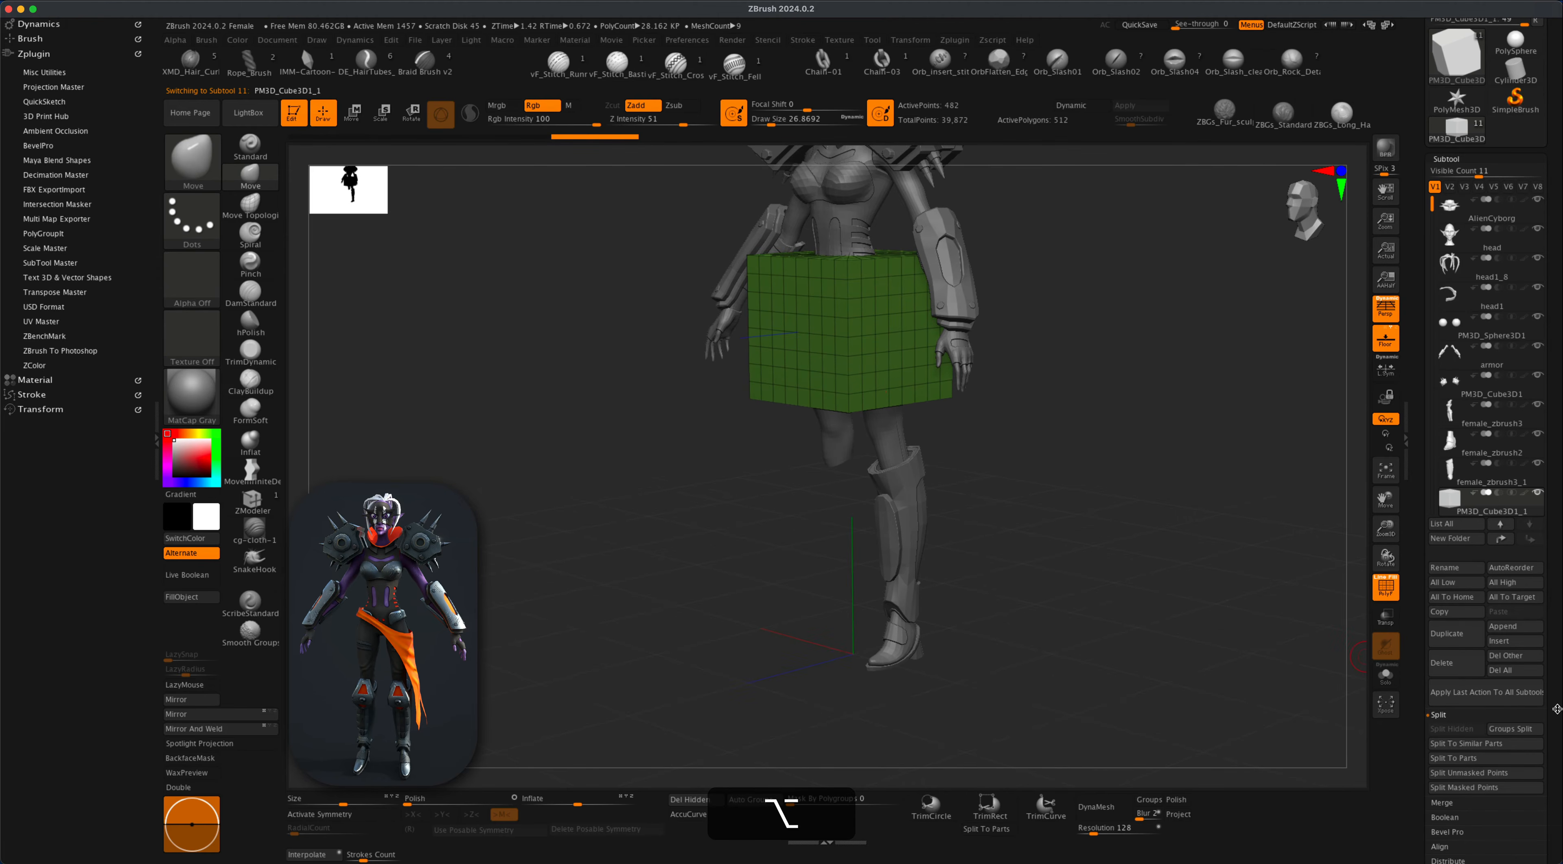
Initialize the cube as a QCube with X, Y and Z resolution set to 1.
scroll(1557, 709, down, 9)
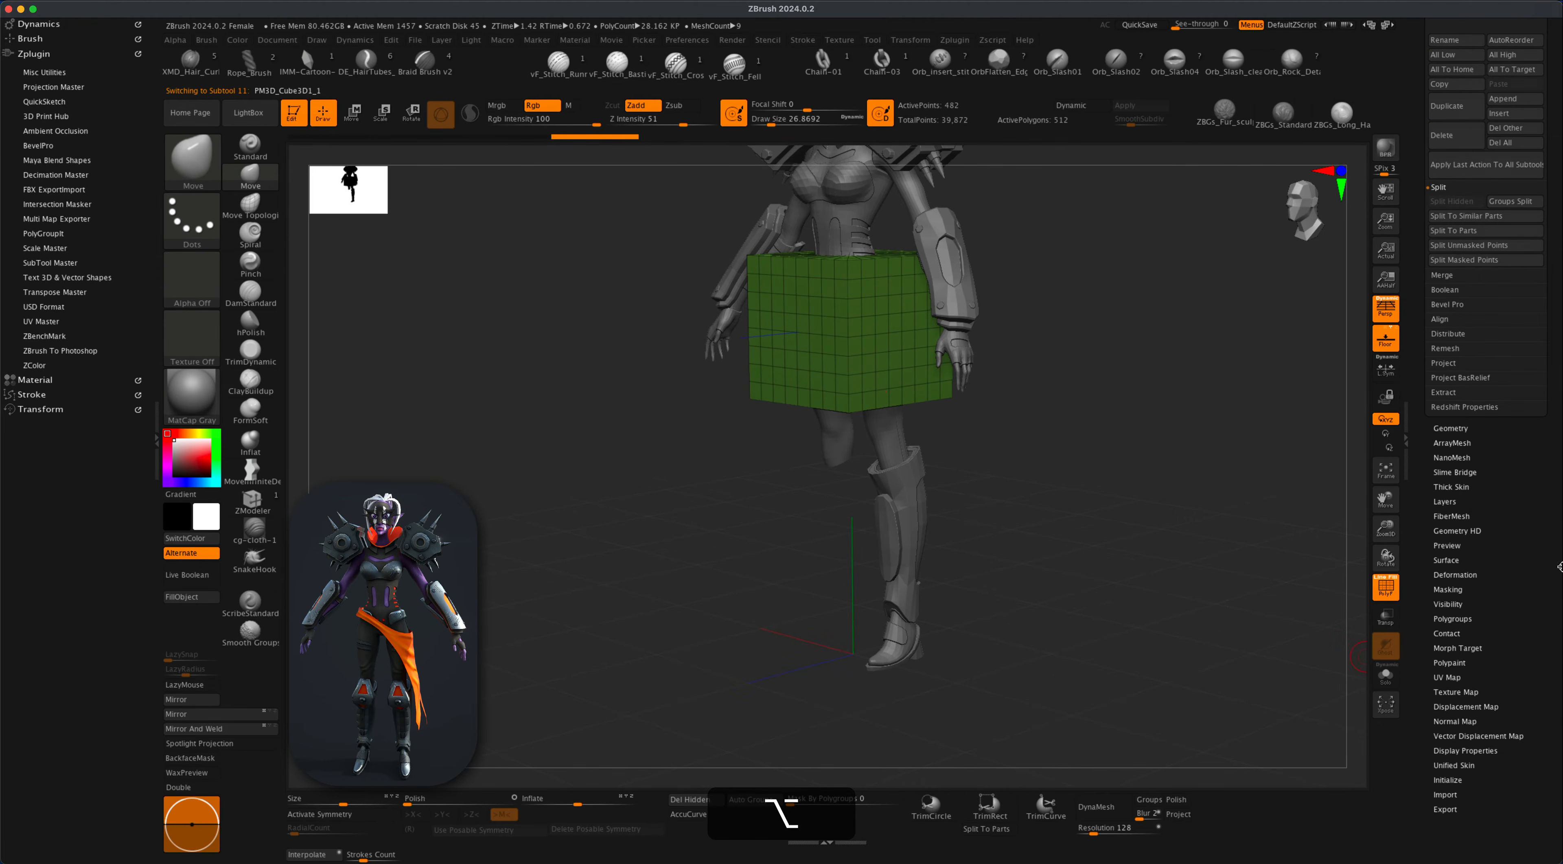
click(1449, 780)
drag(1441, 315, 1431, 314)
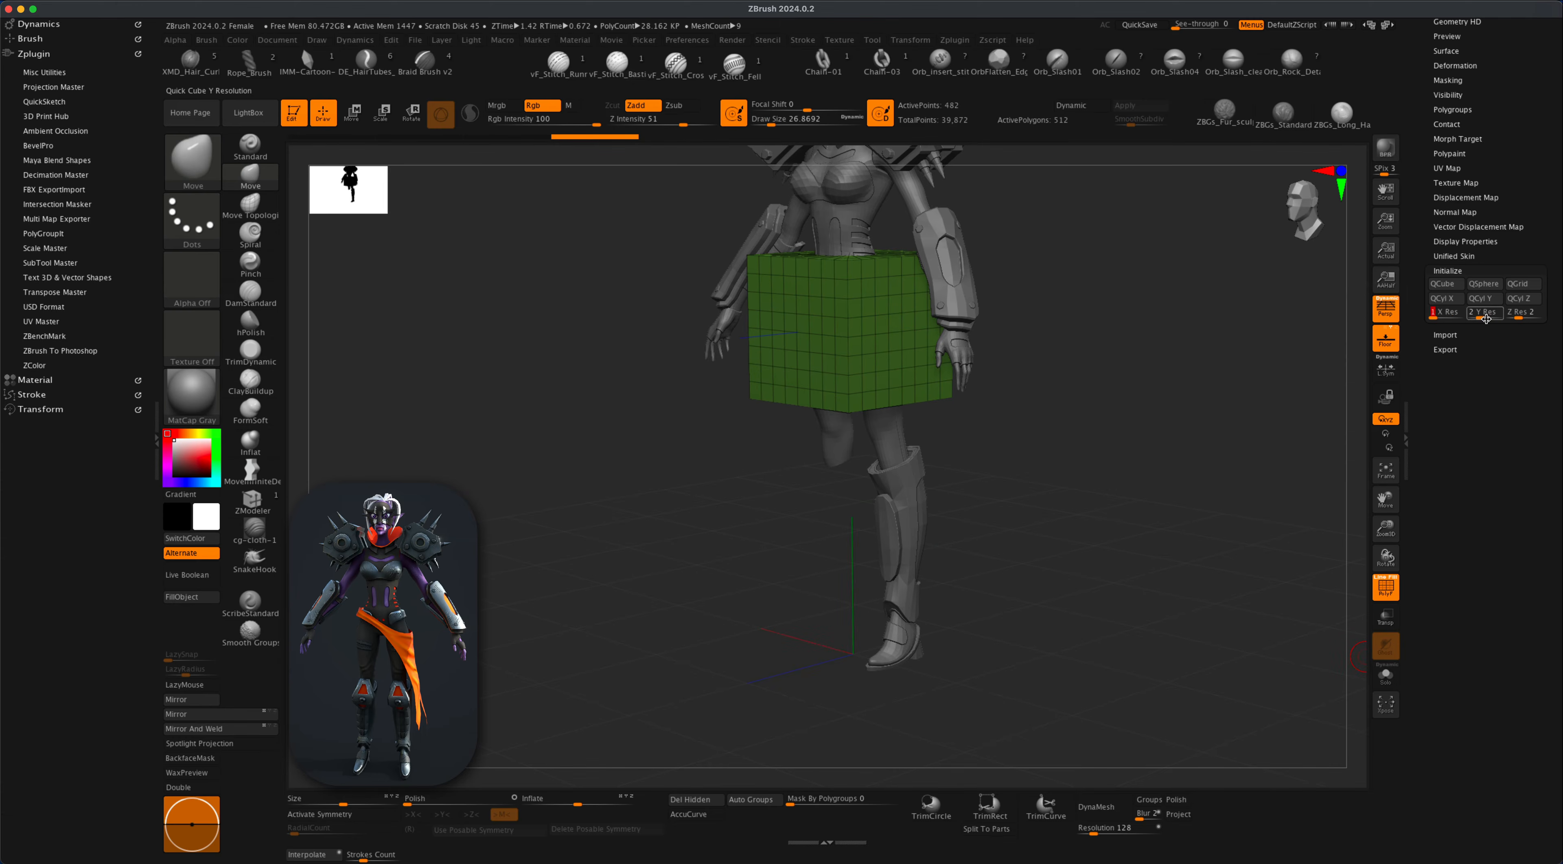
click(1444, 285)
Scale the cube down uniformly with the transform gizmo.
alt+drag(1088, 404, 1088, 428)
key(w)
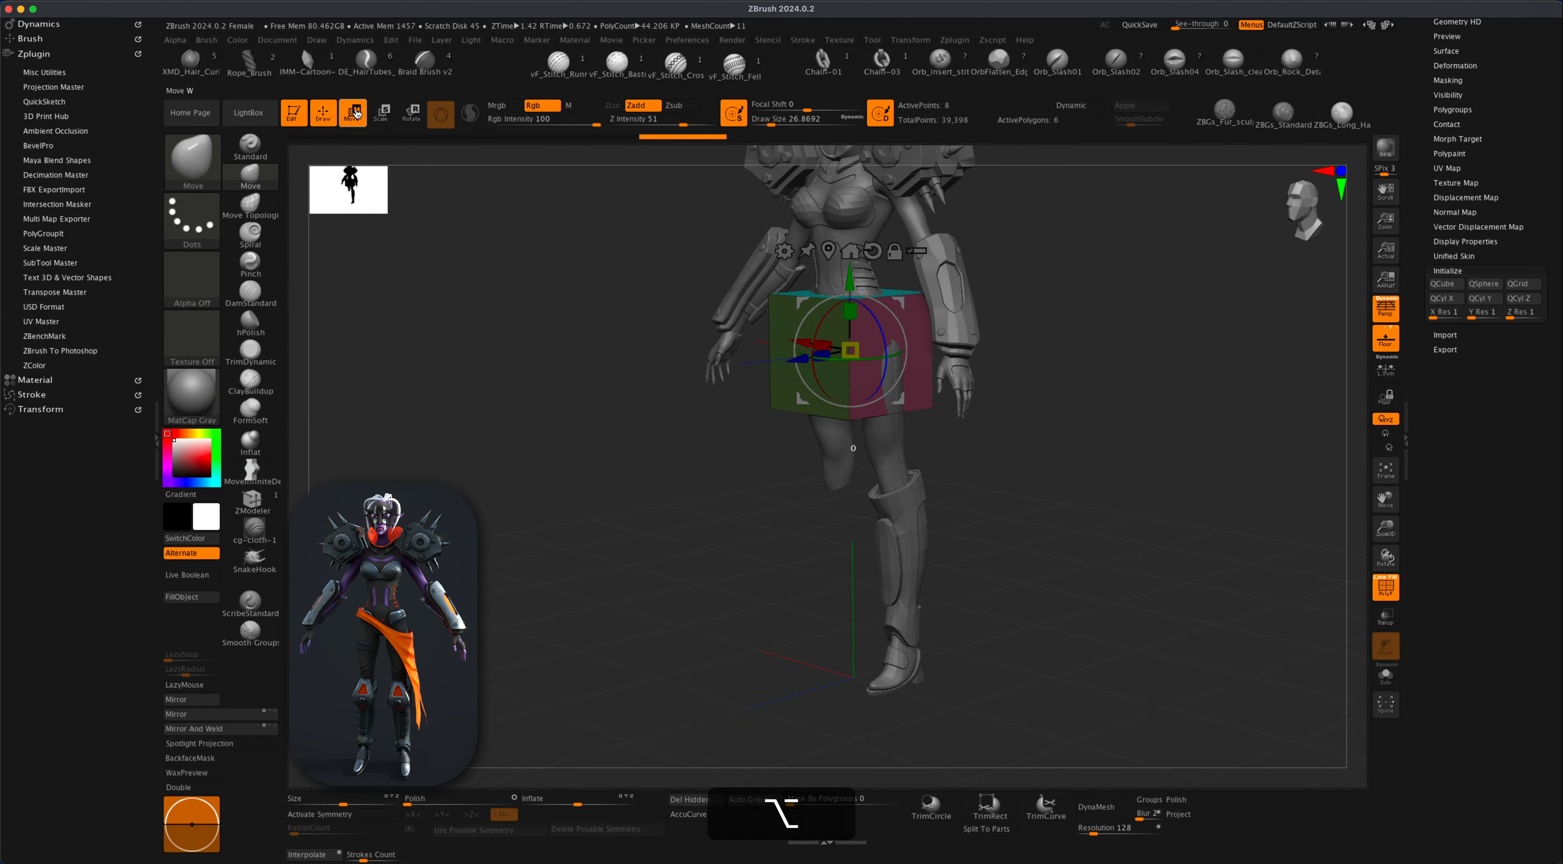
drag(851, 350, 1341, 308)
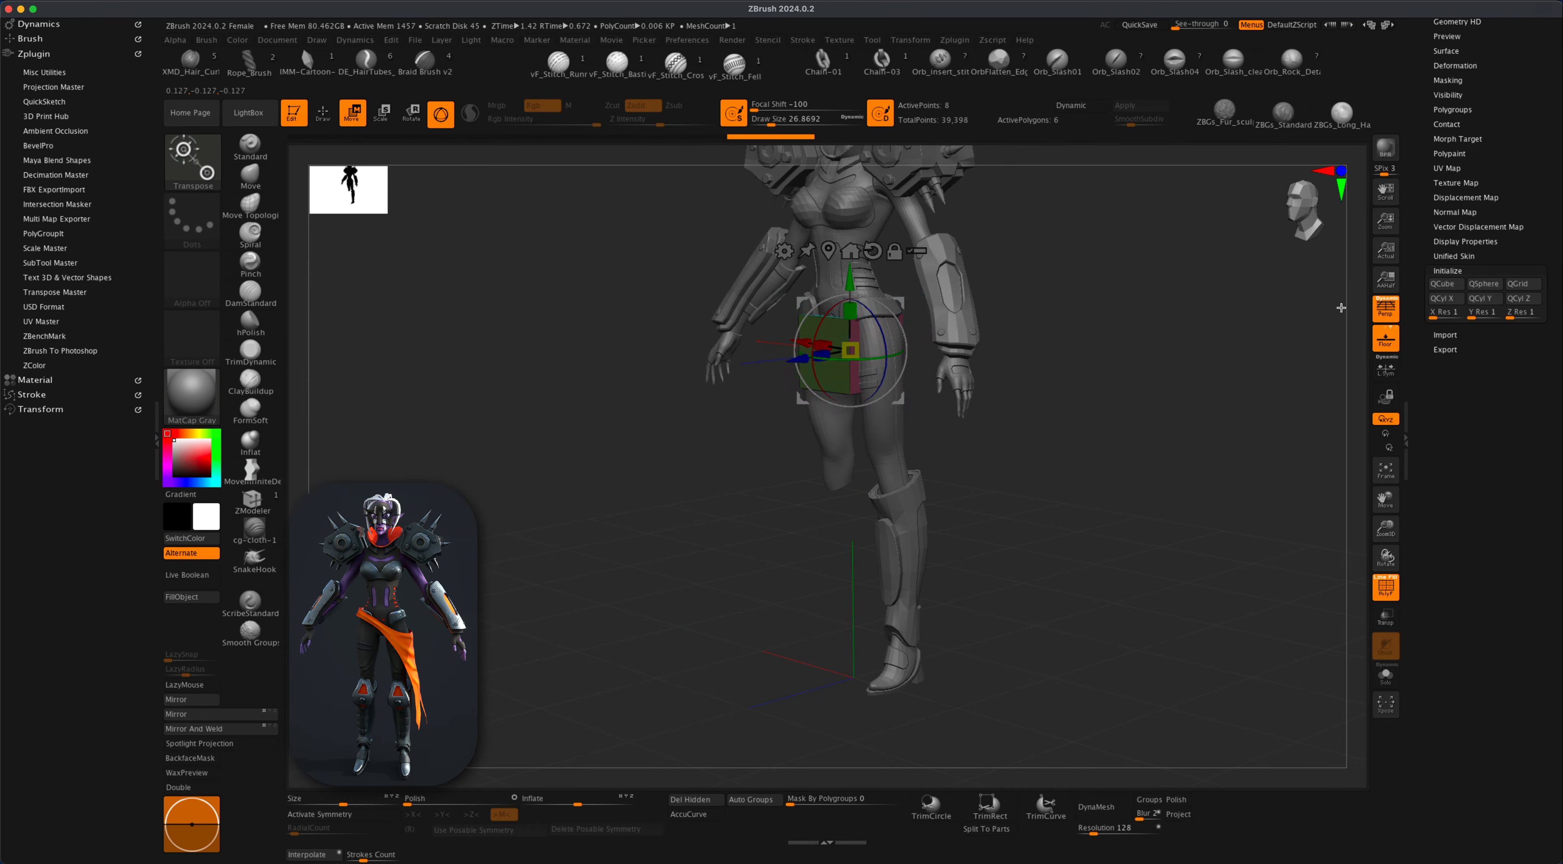
Place the cube in front of the knee in an orthographic side view, tilted with the leg and stretched lengthwise about 1.29 times.
click(1385, 308)
shift+drag(1223, 389, 1172, 399)
drag(905, 304, 1028, 540)
drag(832, 464, 796, 482)
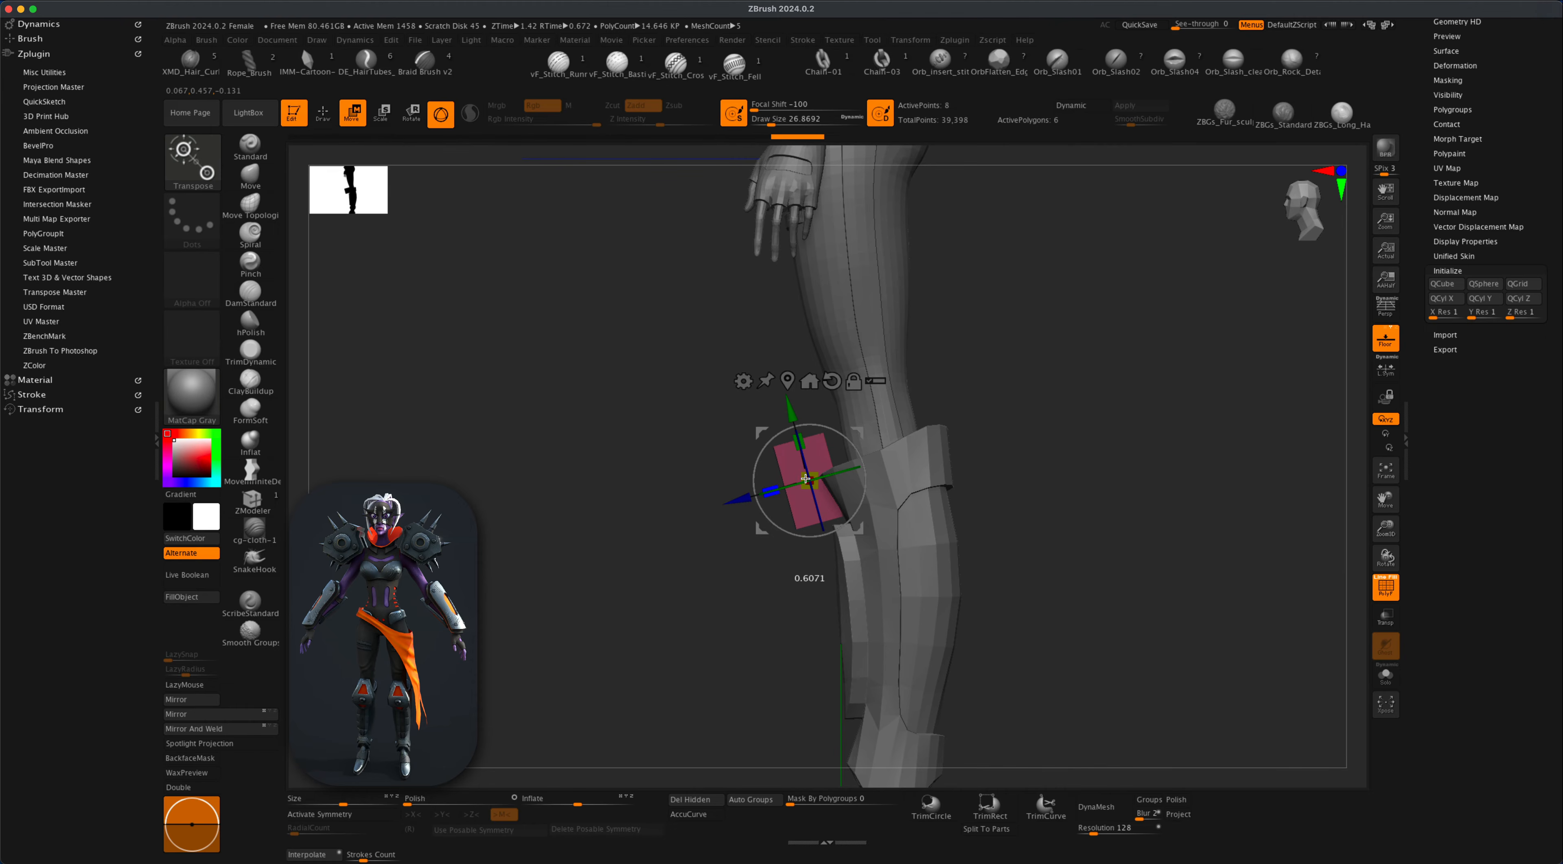
drag(783, 411, 778, 393)
drag(741, 480, 733, 483)
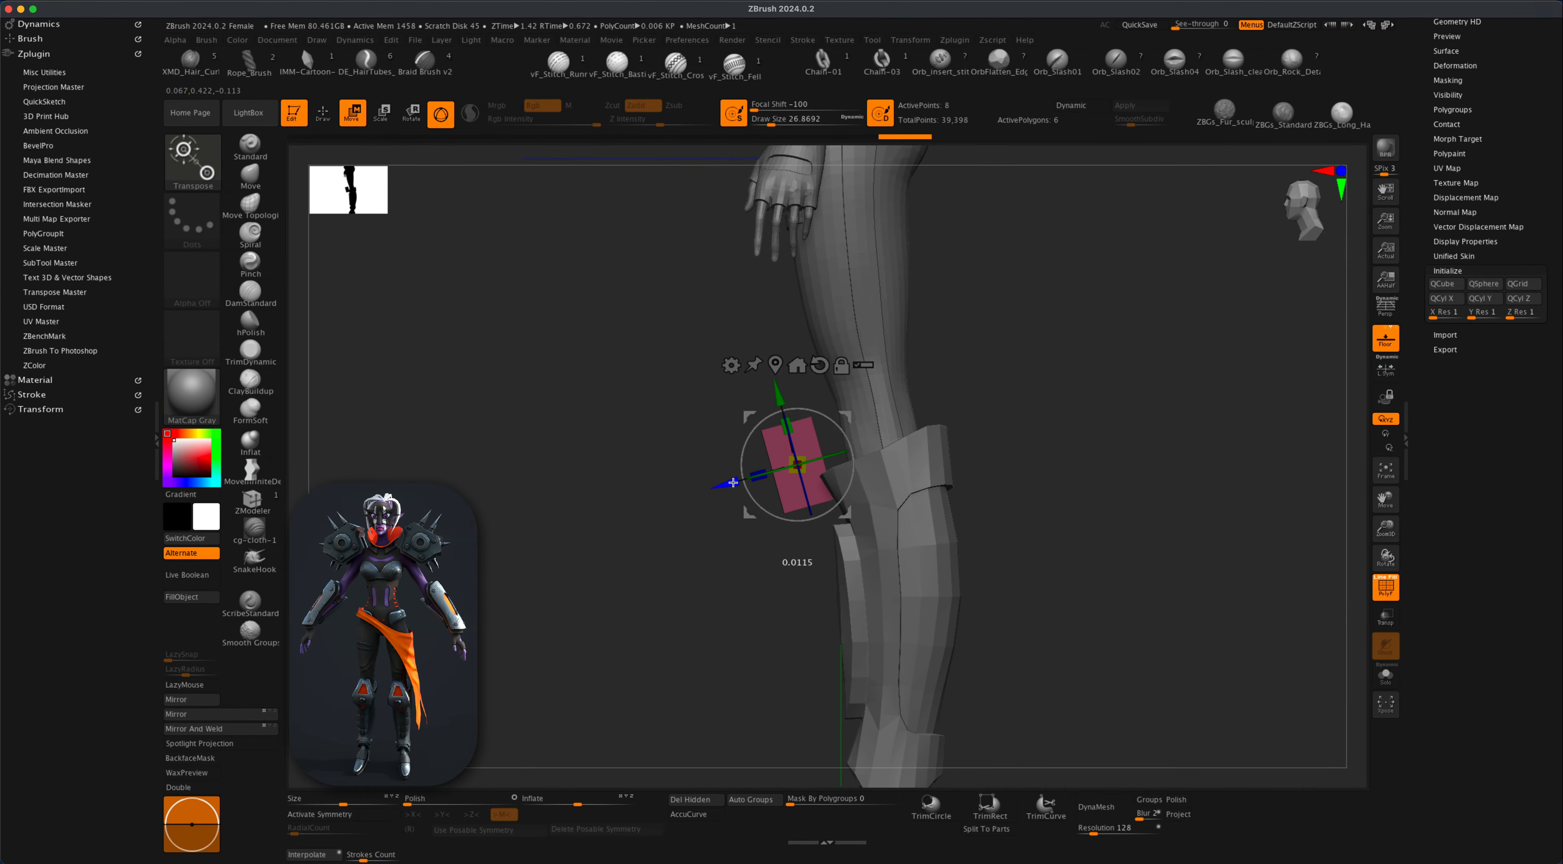
drag(789, 430, 788, 406)
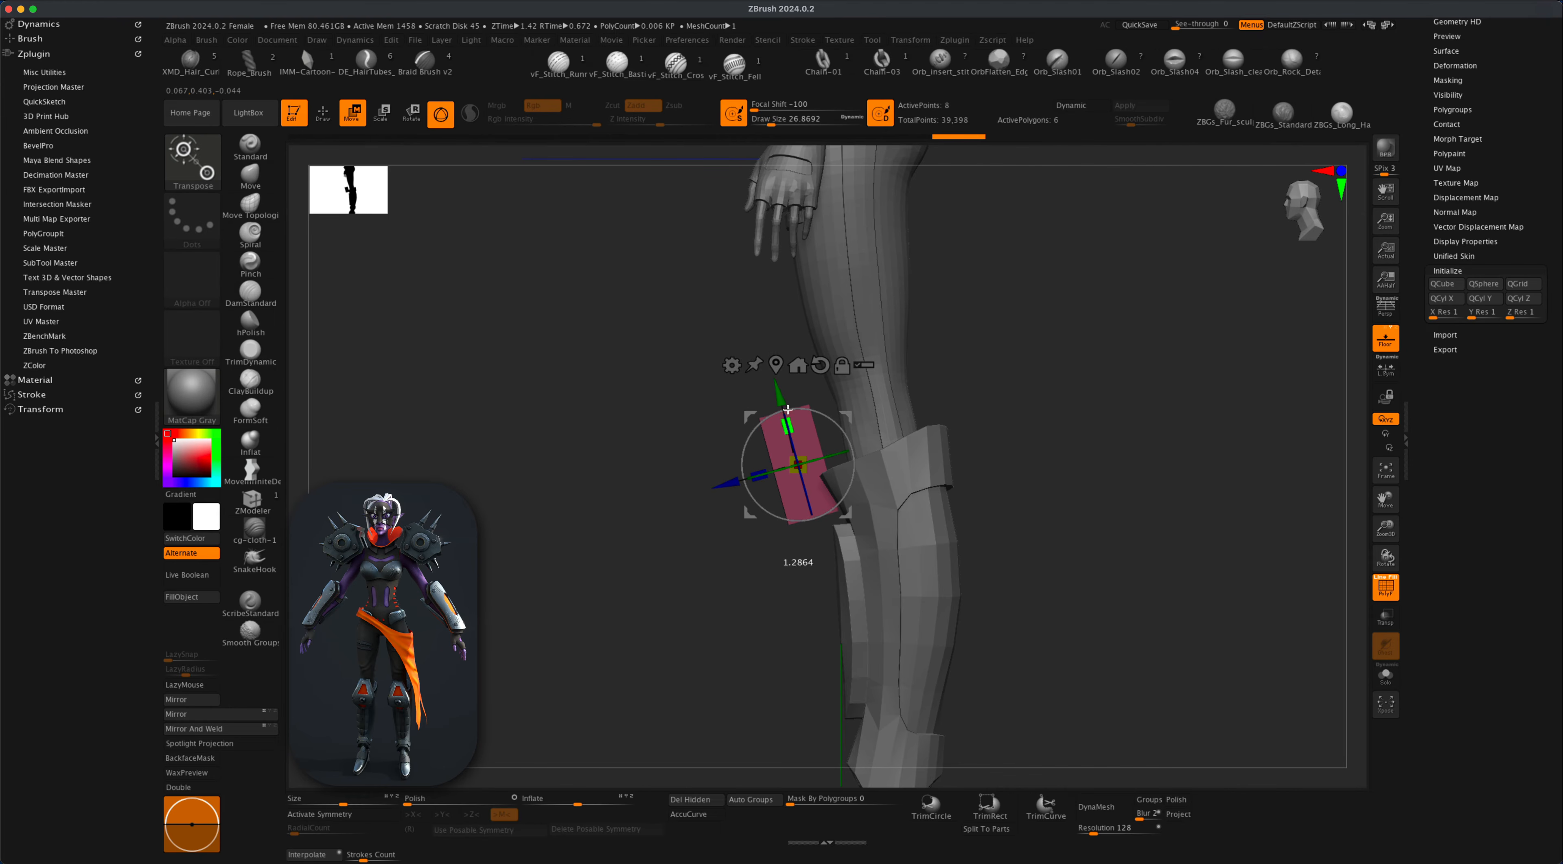
Center the cube on the knee in front view and rotate it about 2.6 degrees to follow the leg.
drag(1078, 463, 1132, 457)
drag(731, 466, 821, 466)
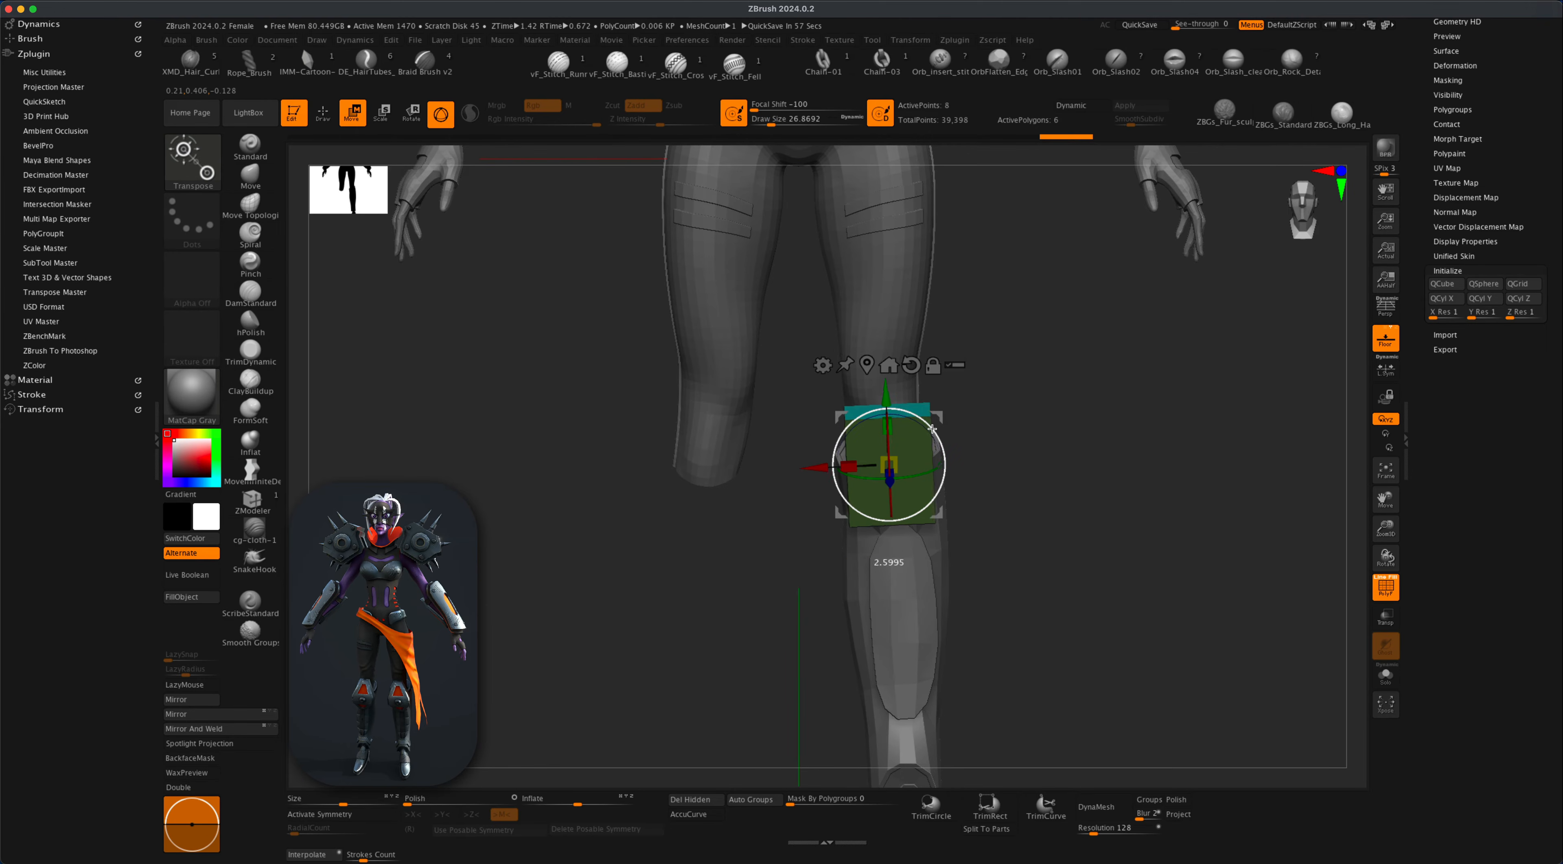
drag(932, 429, 933, 429)
drag(1028, 531, 1055, 548)
alt+drag(1079, 492, 1114, 565)
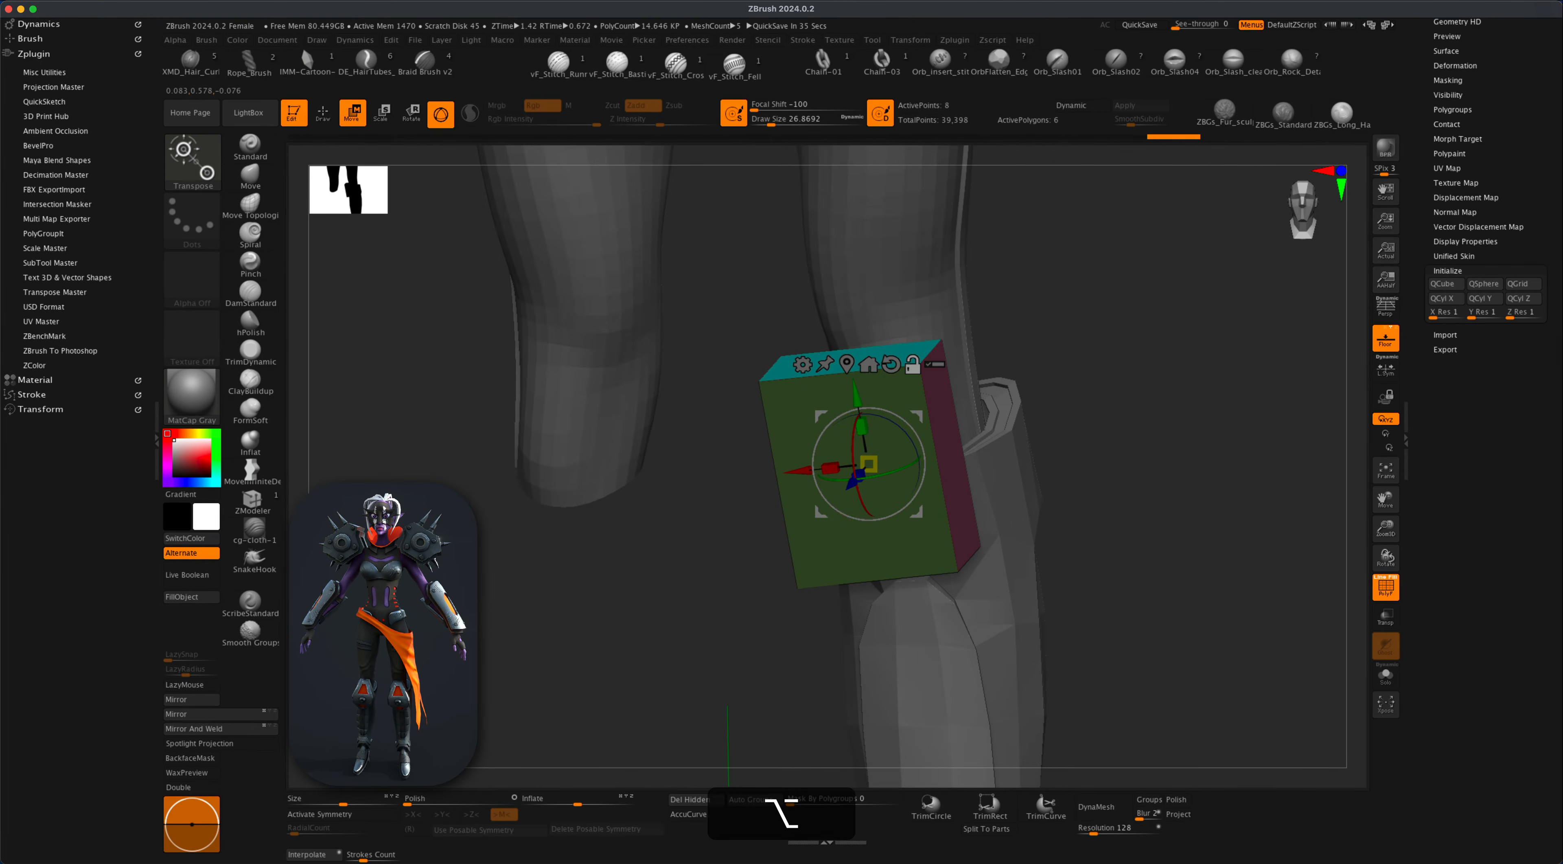
Insert a single horizontal edge loop around the middle of the cube with ZModeler.
click(261, 504)
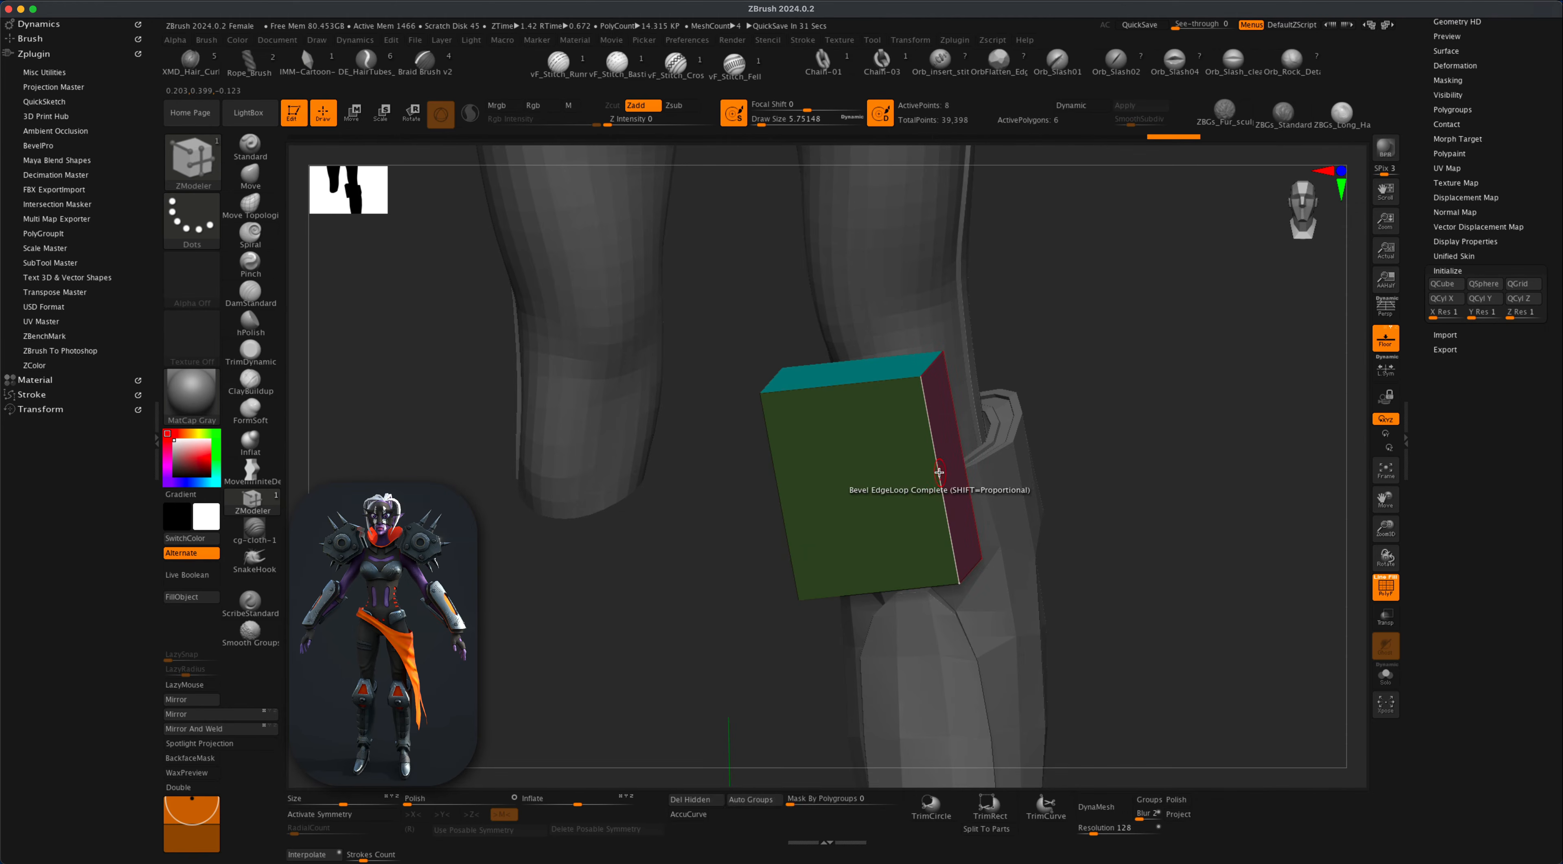
key(space)
click(935, 452)
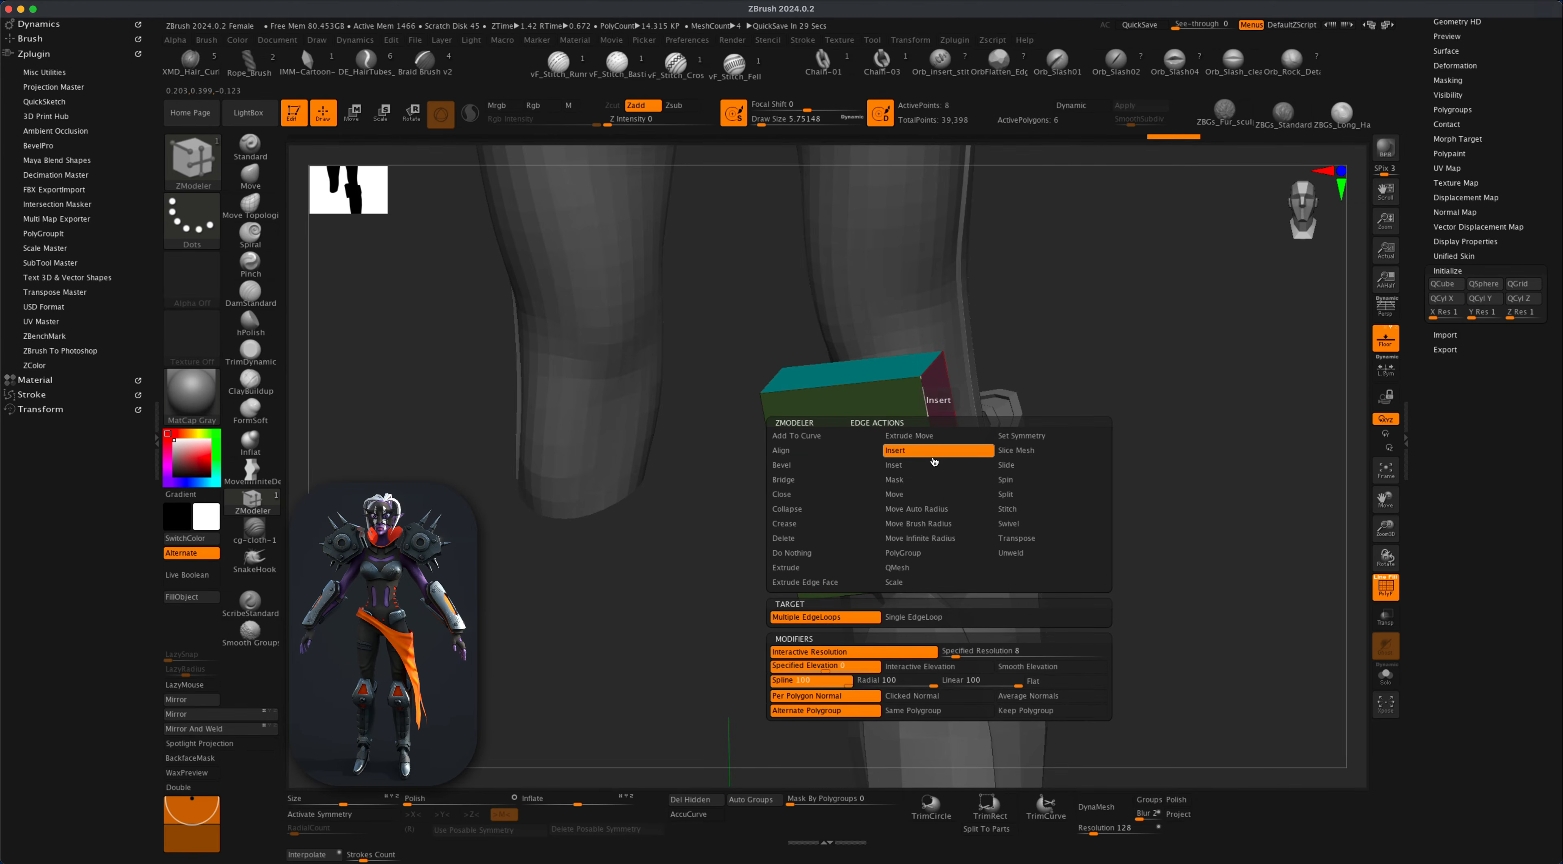
click(886, 617)
click(938, 480)
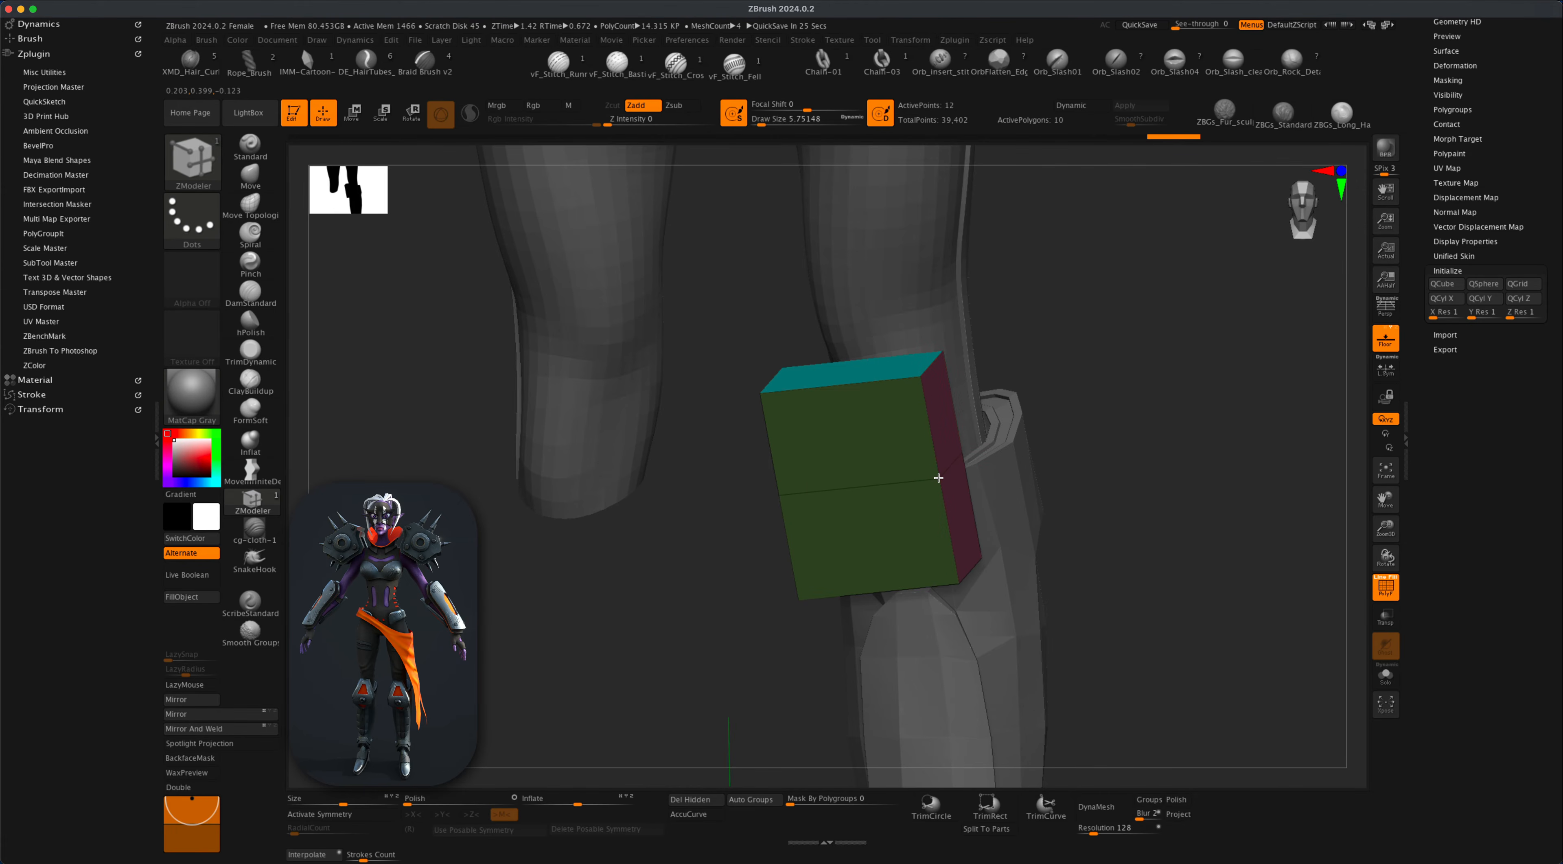
Widen the cube's middle edge loop using the ZModeler Scale action with the EdgeLoop Complete target.
key(space)
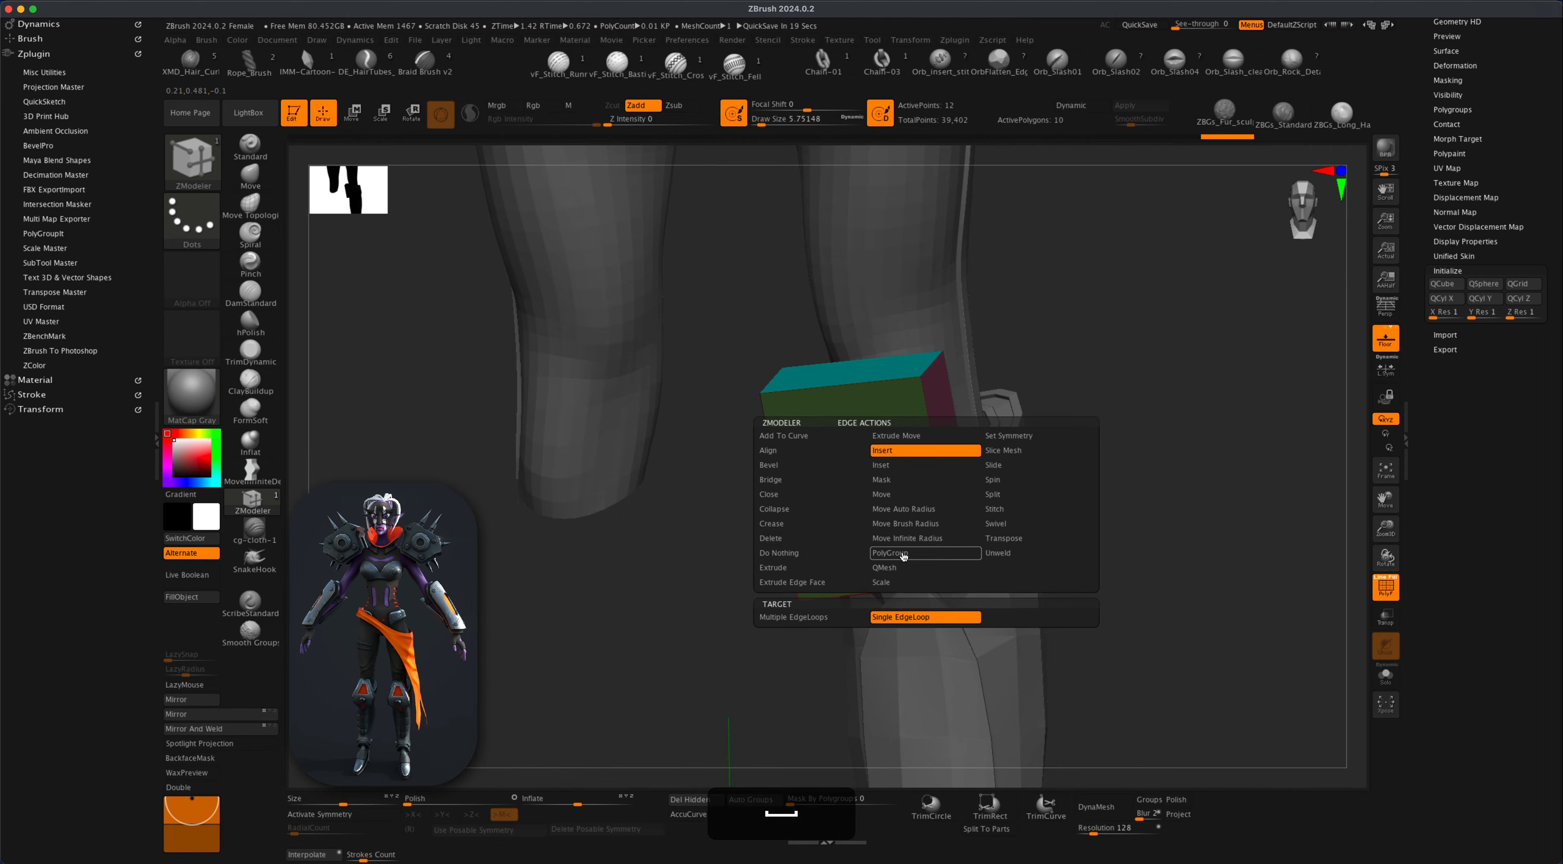
click(890, 583)
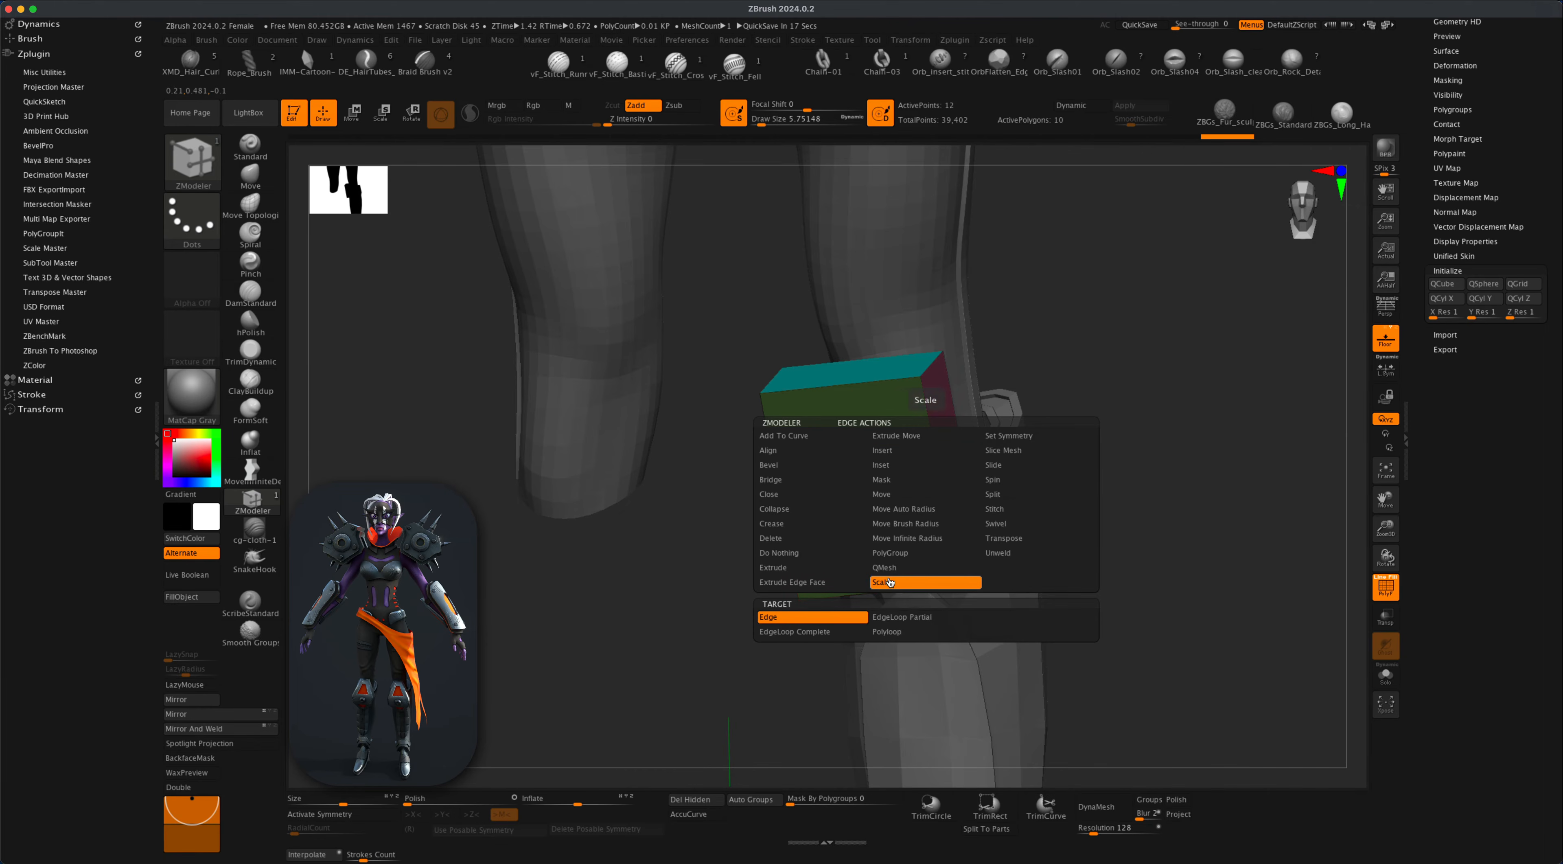
click(854, 631)
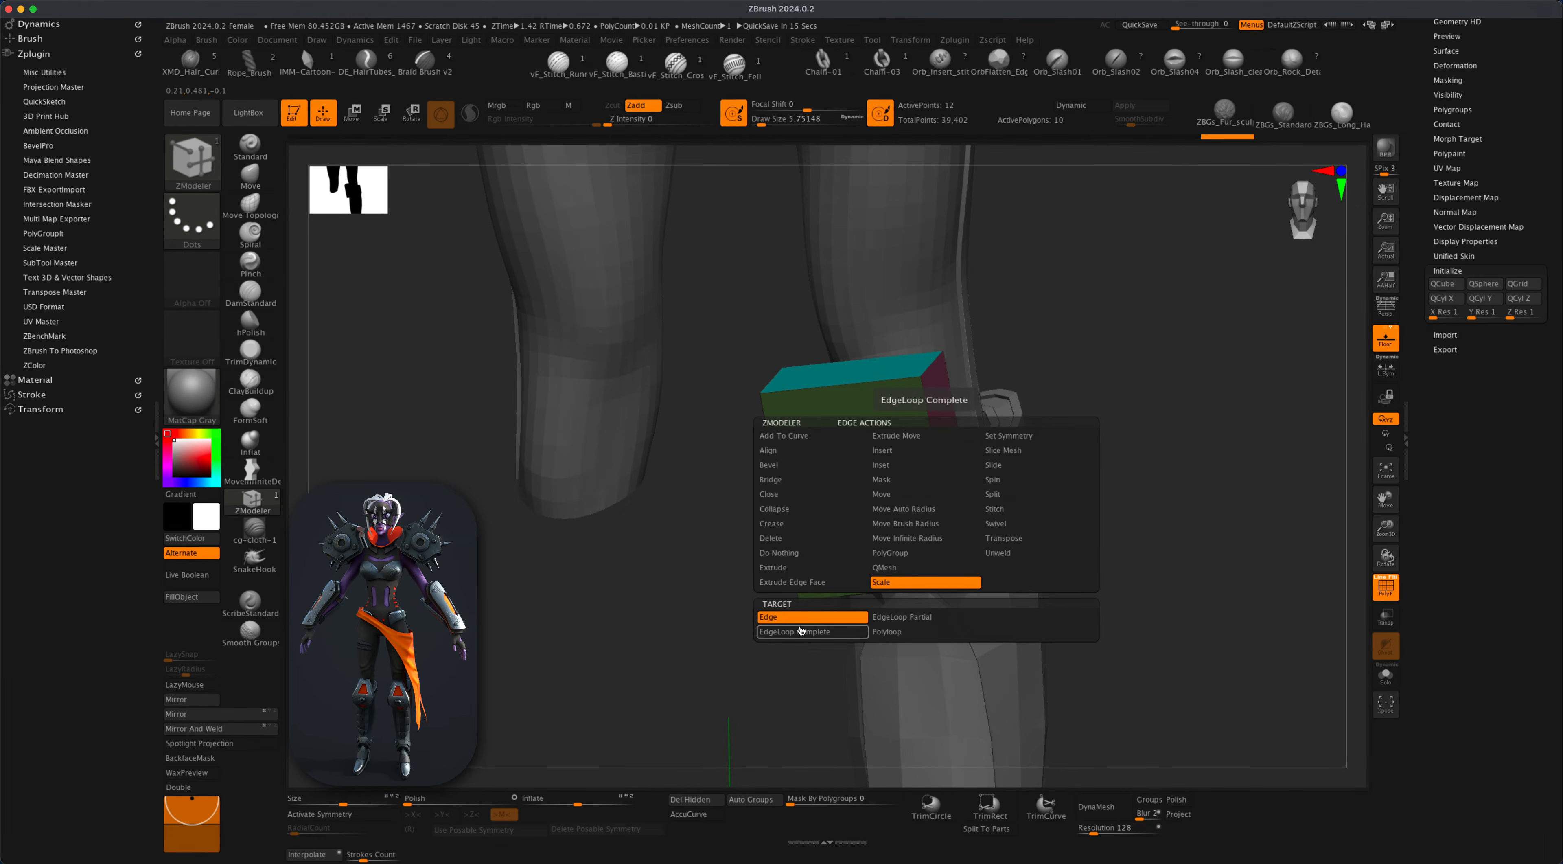
drag(910, 487, 915, 536)
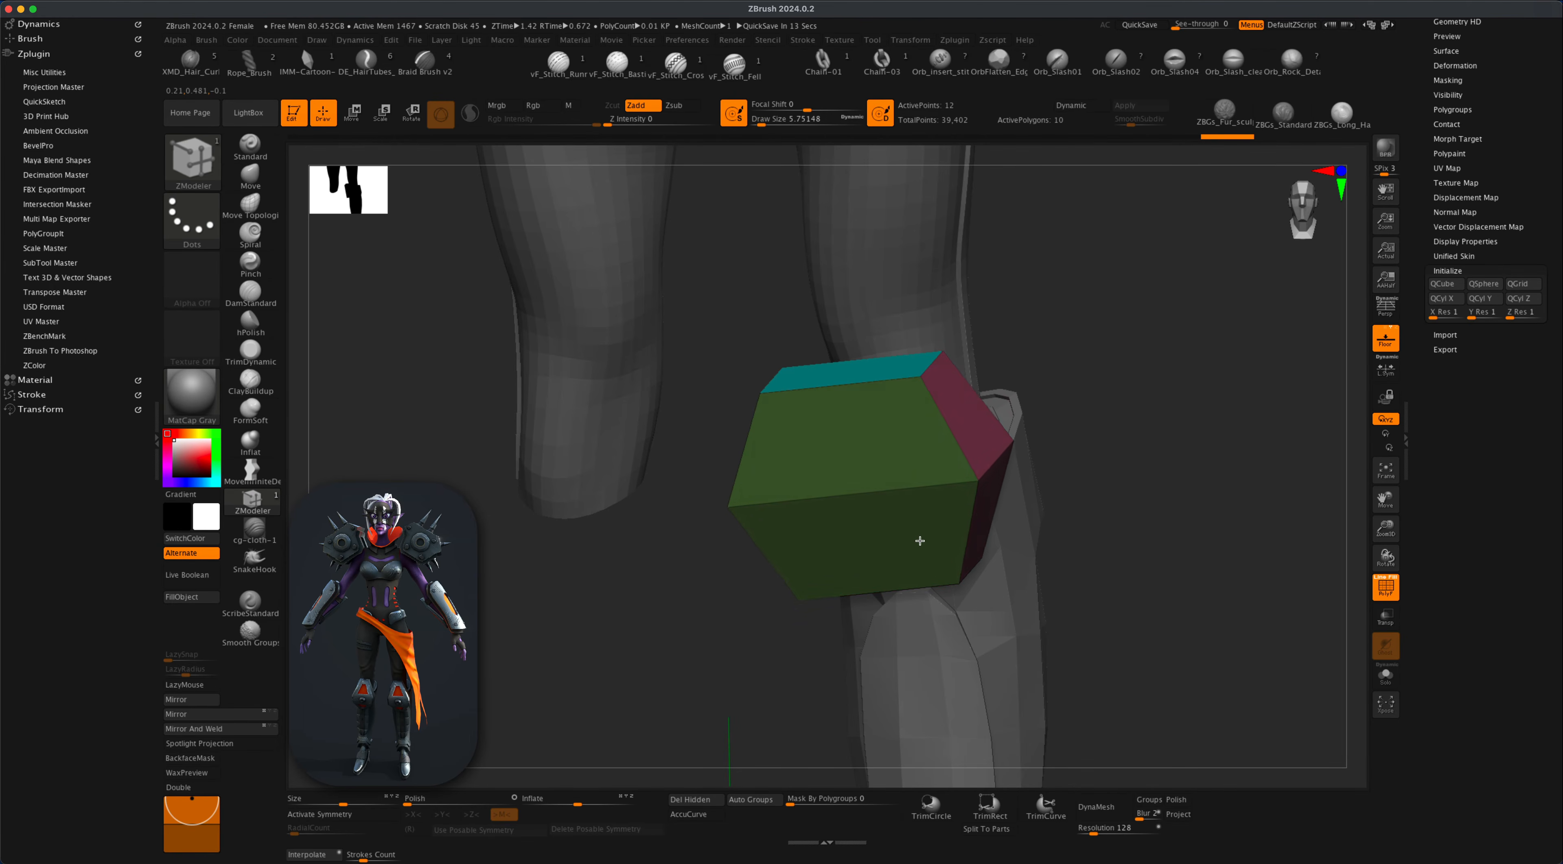
drag(920, 541, 924, 531)
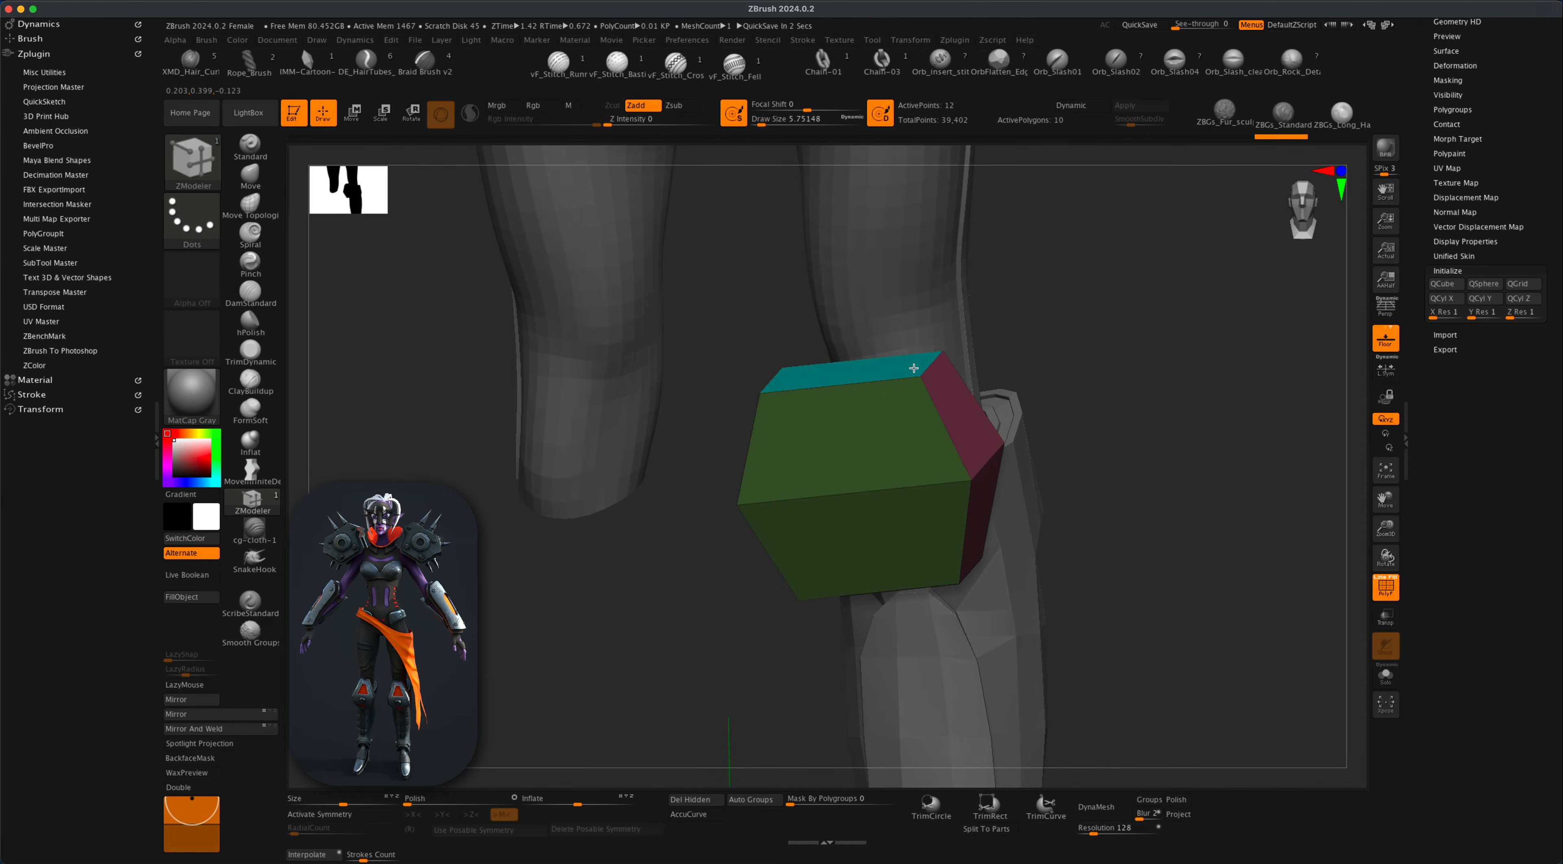
Scale the cube's upper and lower edge loops inward so the knee guard tapers at both ends.
drag(883, 367, 896, 318)
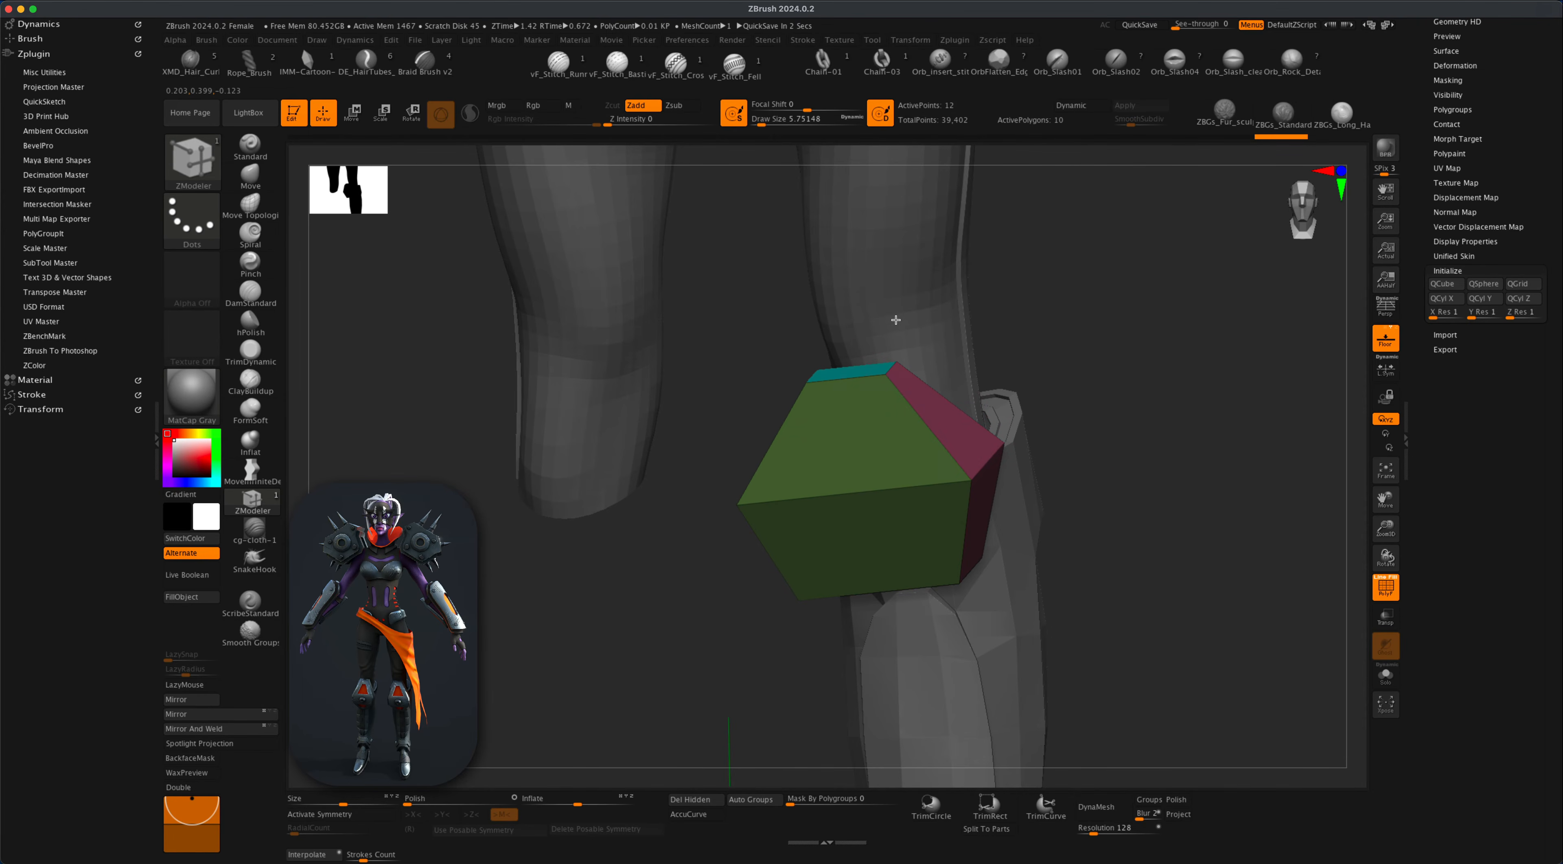
drag(1117, 548, 1125, 441)
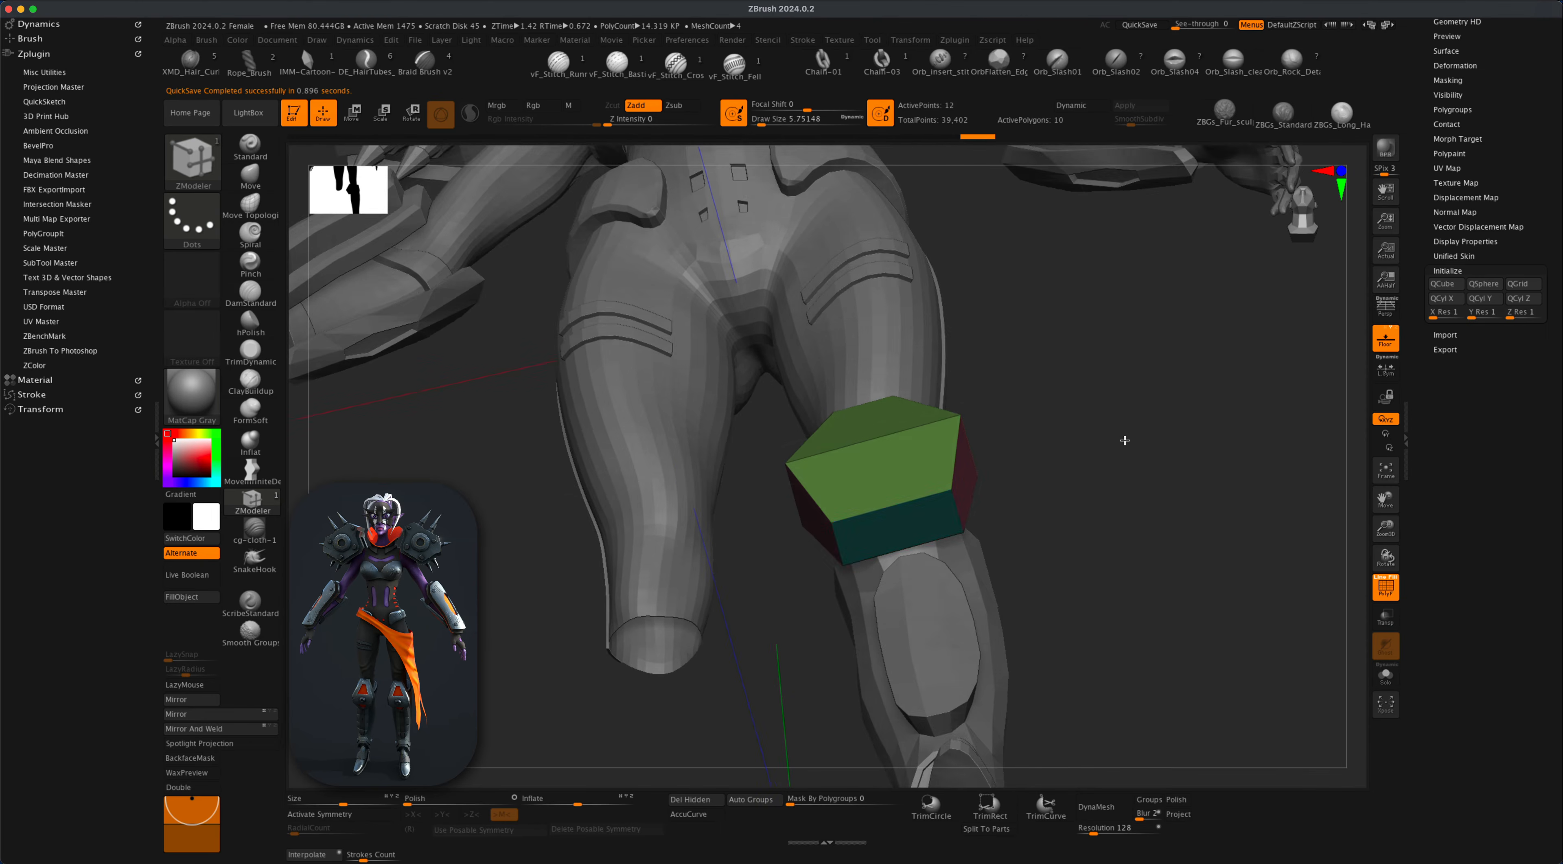
key(super+z)
key(super+z)
key(super+z)
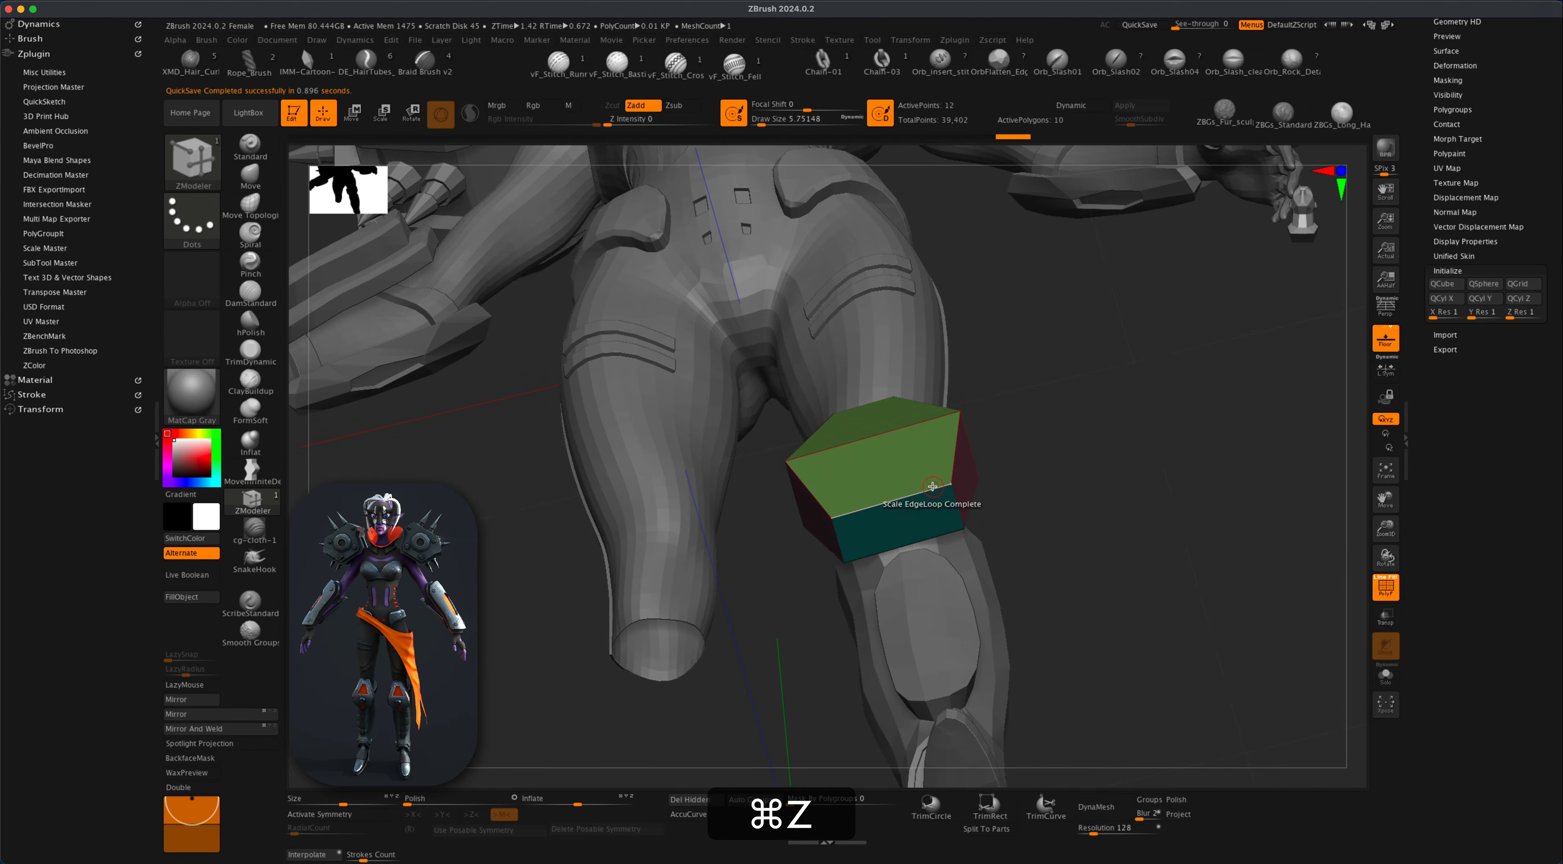
drag(1039, 466, 1190, 496)
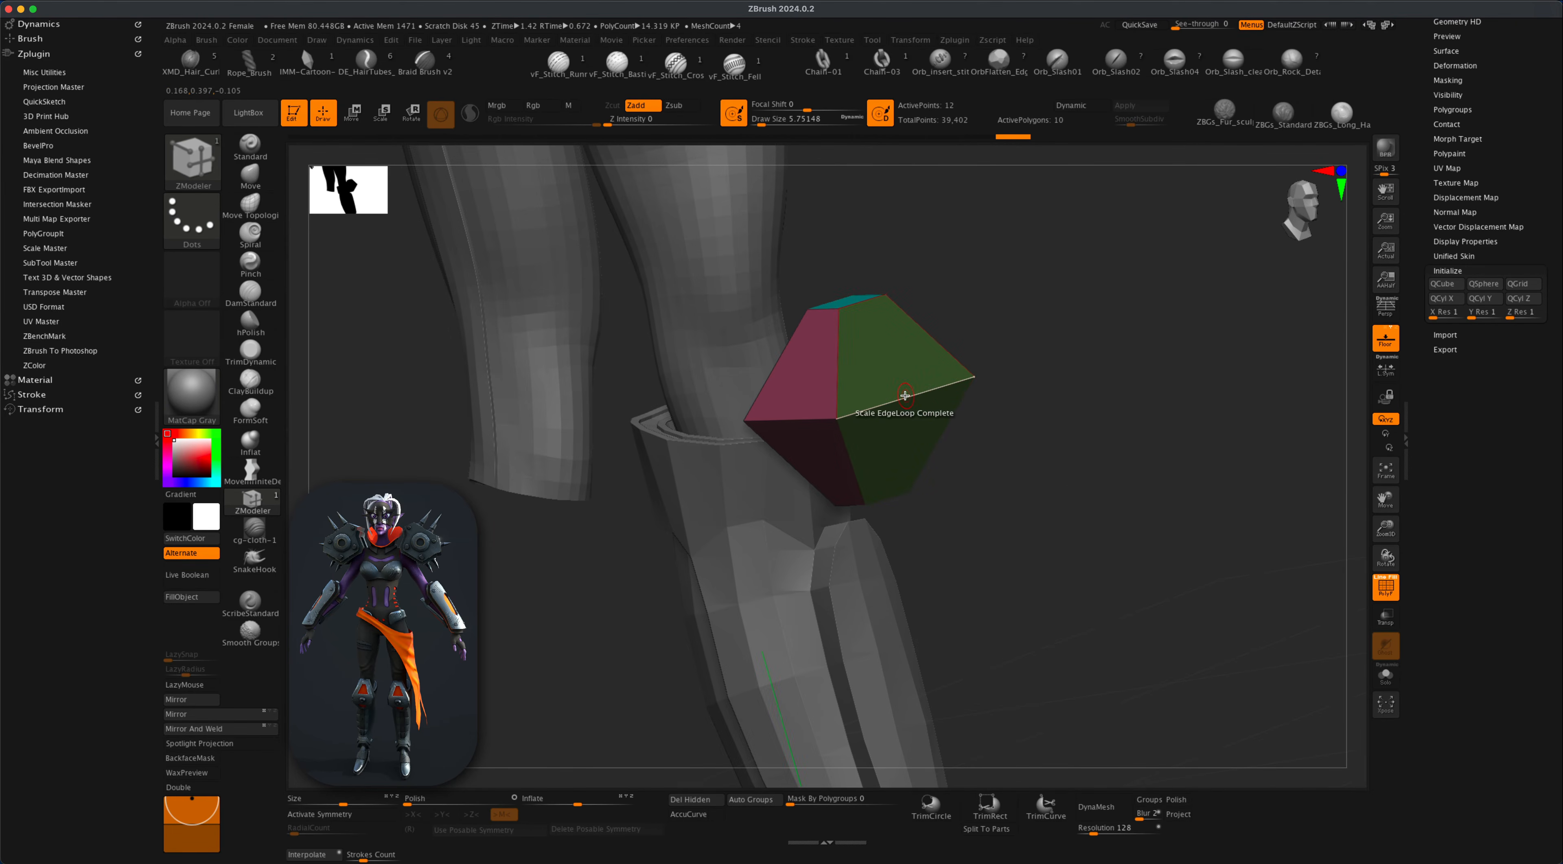
Bevel the complete middle edge loop into a flat band around the knee guard.
key(space)
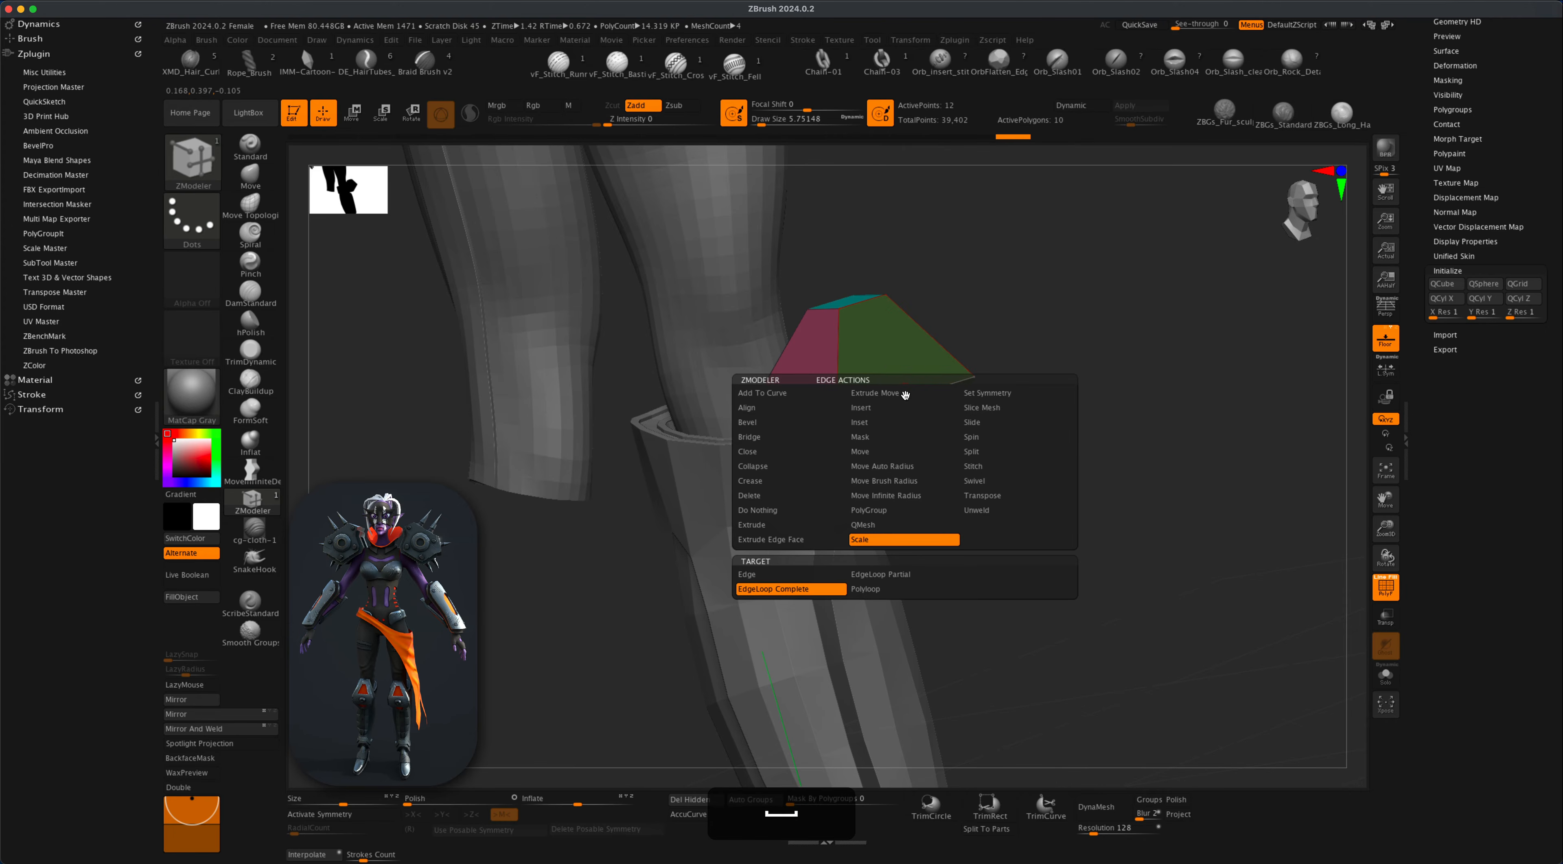
click(789, 424)
click(824, 573)
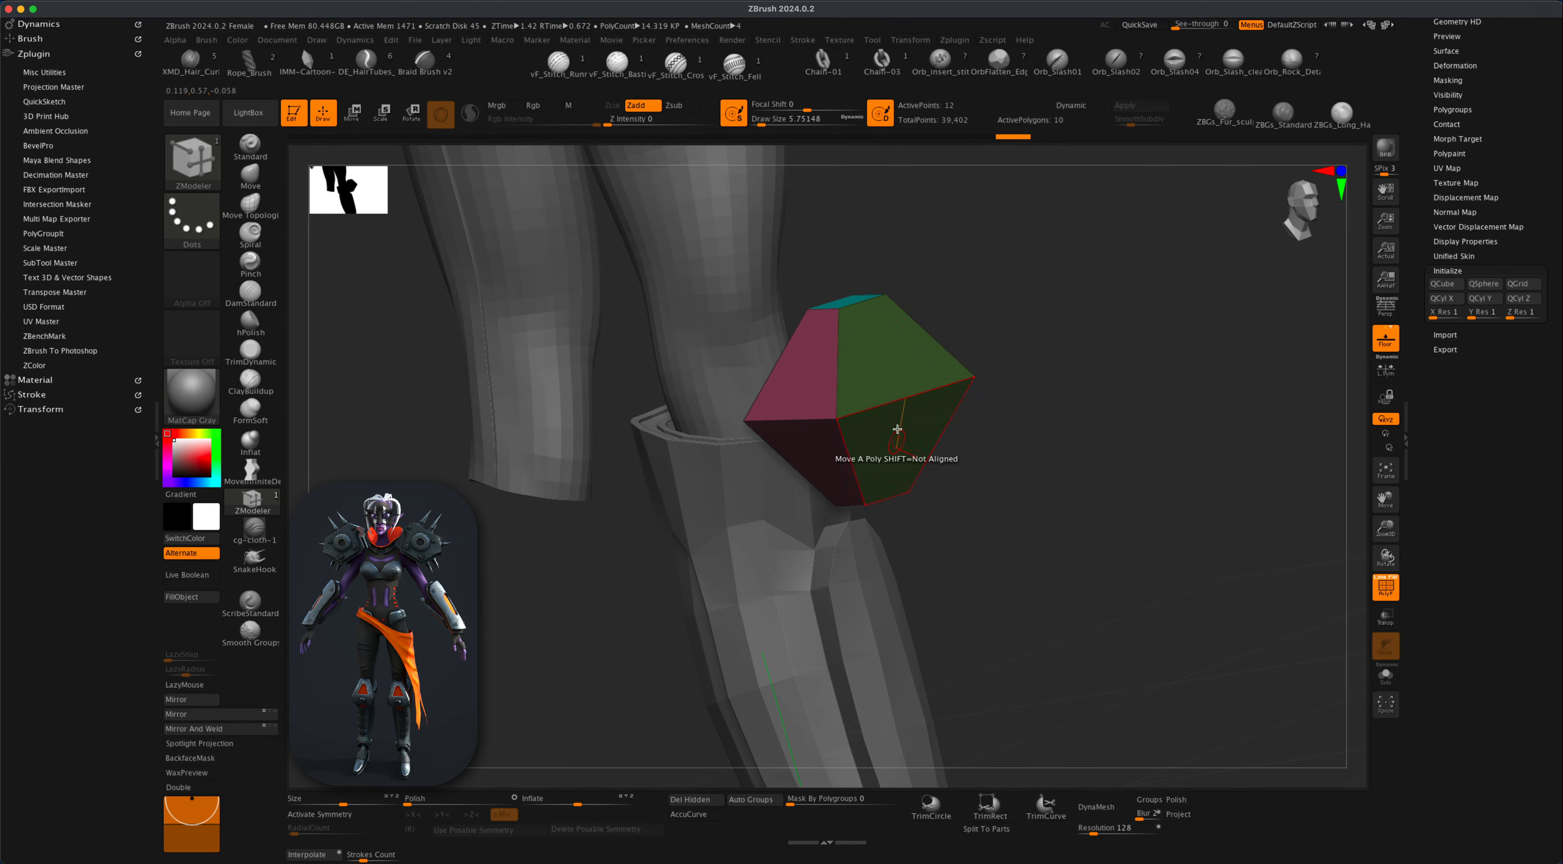
drag(897, 402, 906, 430)
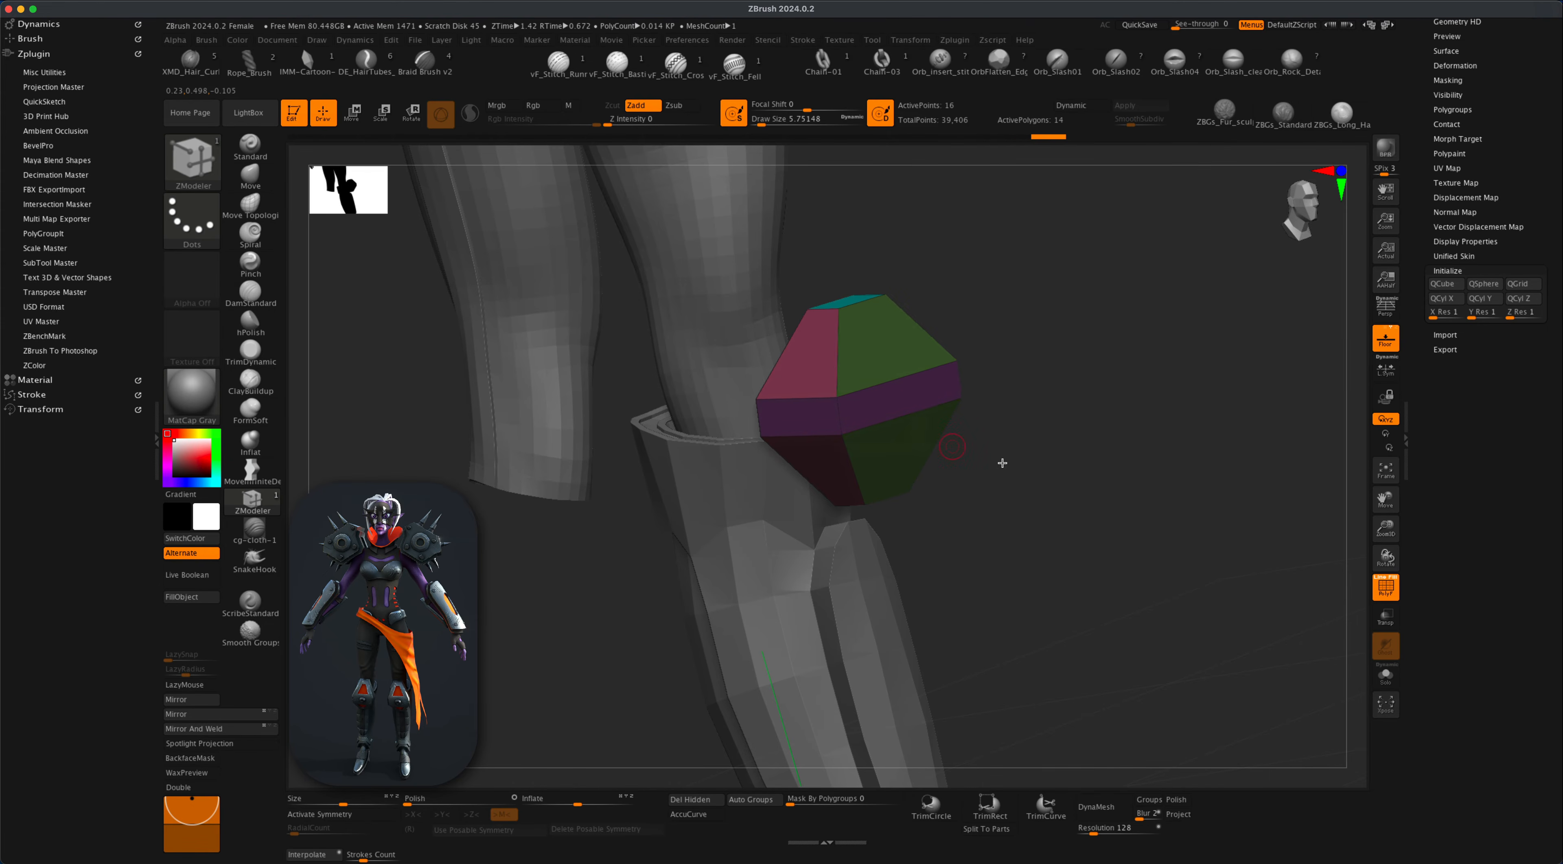
Isolate the knee guard, mark its back faces as one temporary polygroup and inset them together.
drag(1153, 501, 969, 520)
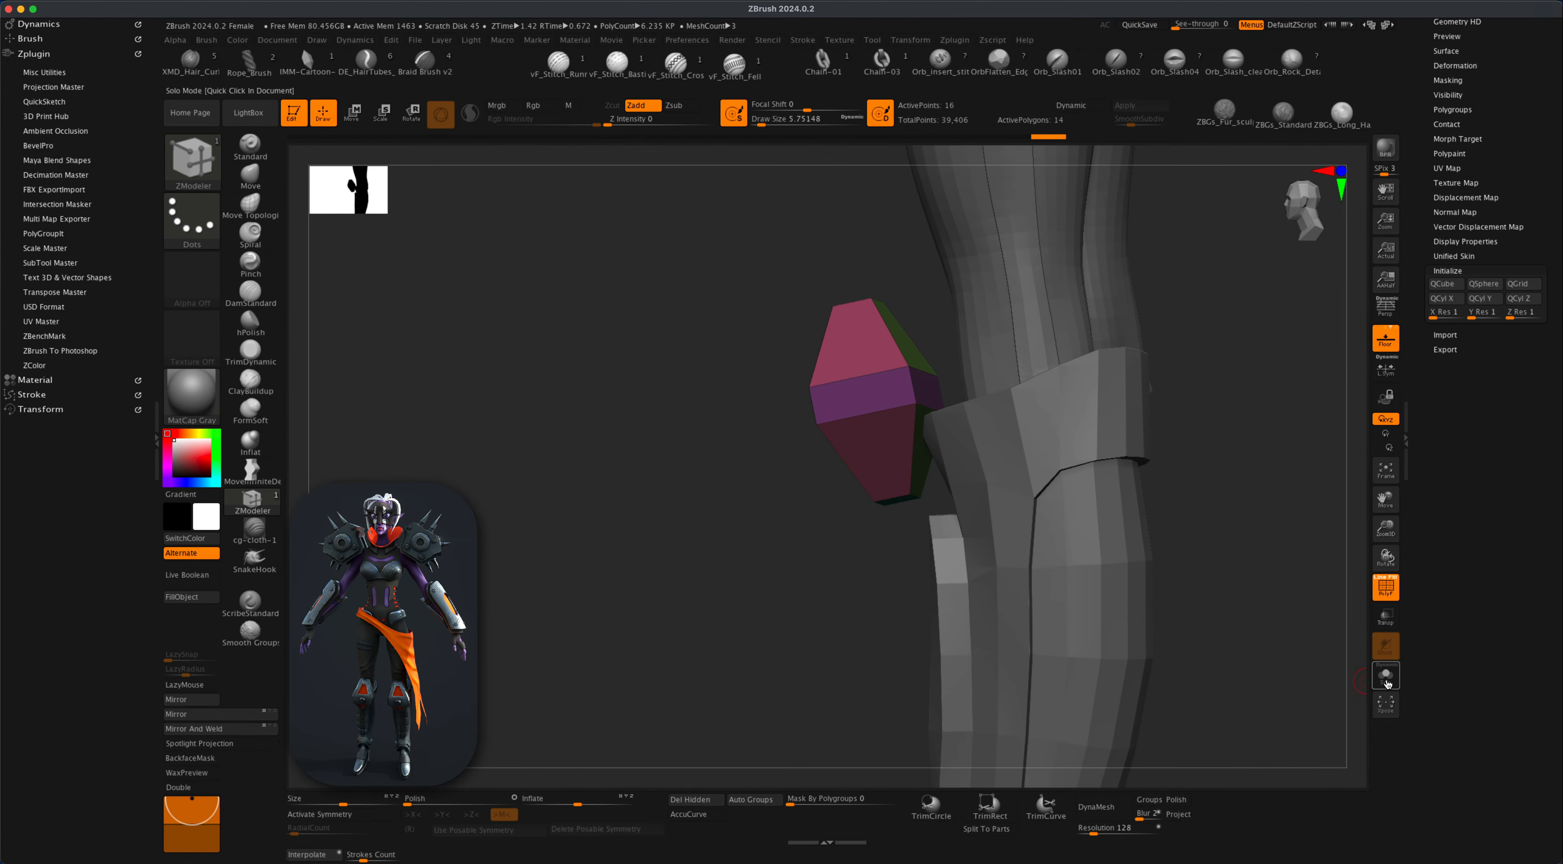
click(1388, 684)
alt+drag(1141, 561, 1004, 586)
drag(883, 546, 866, 548)
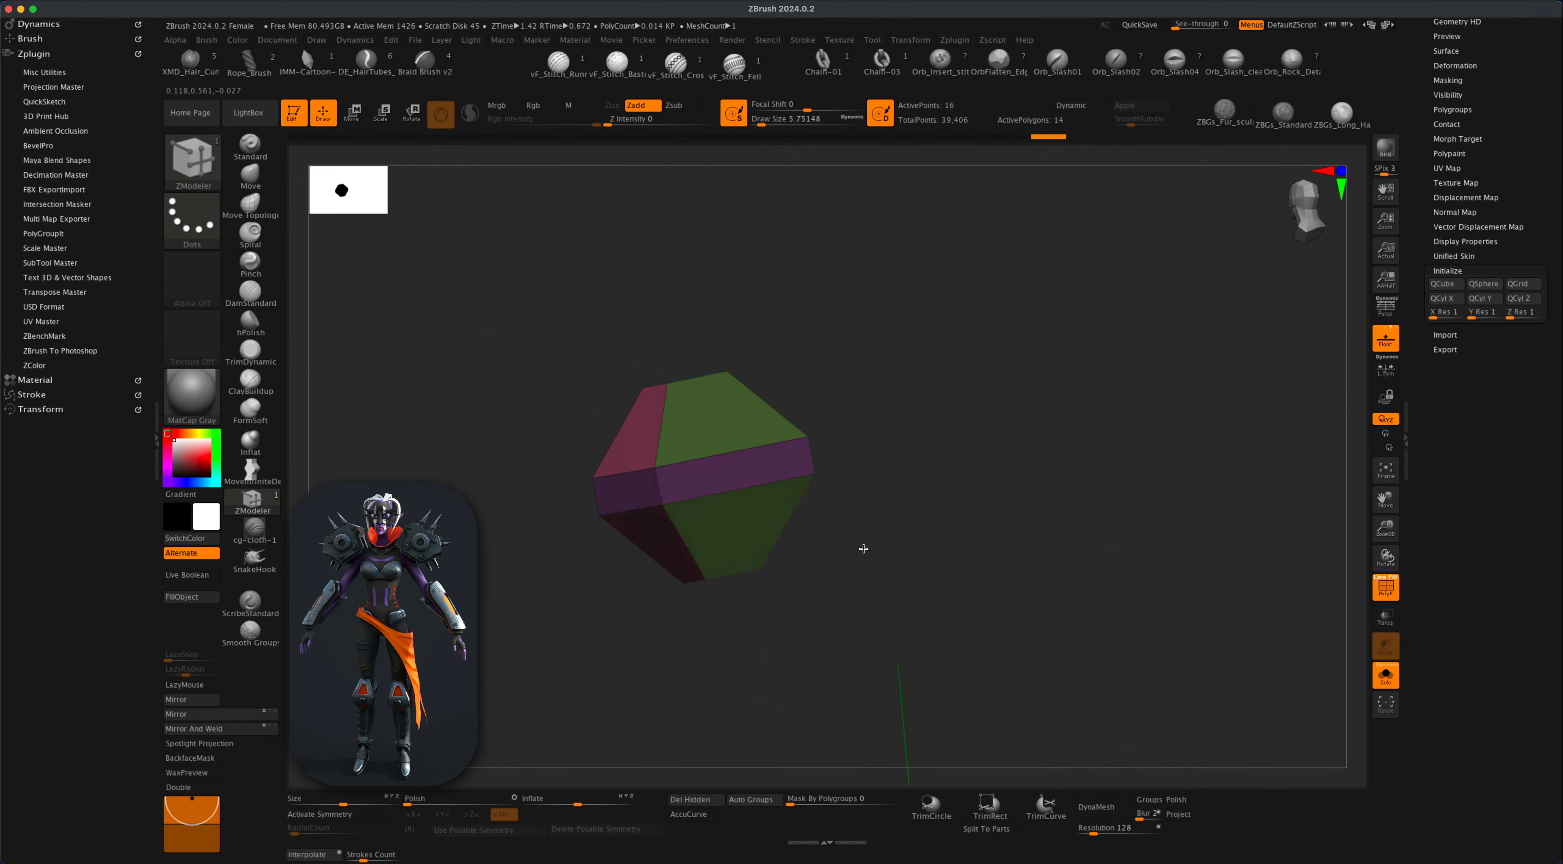
alt+drag(751, 510, 754, 470)
alt+click(738, 437)
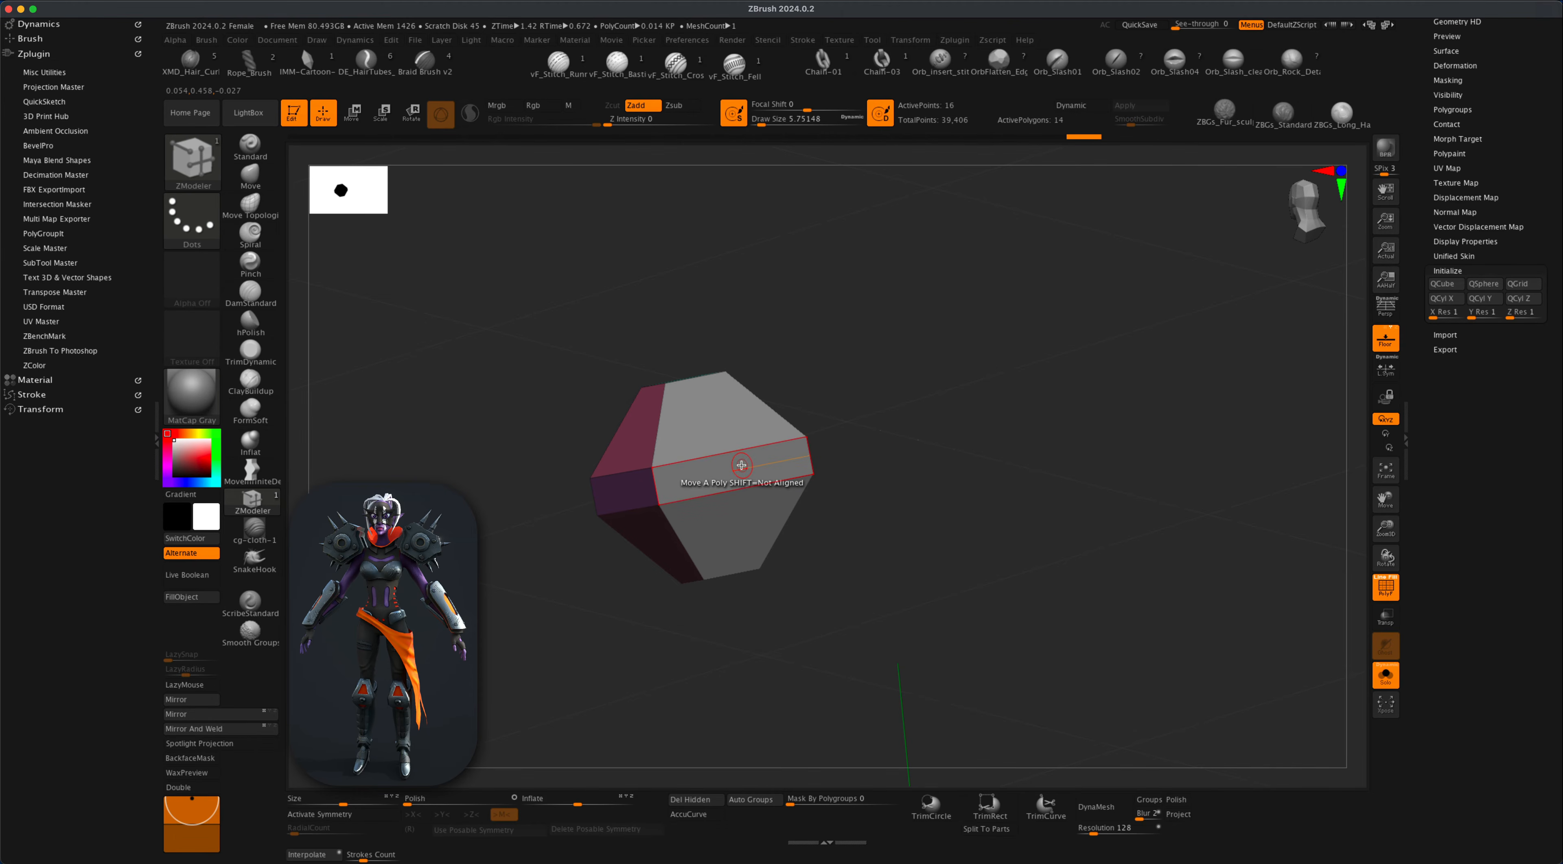
key(space)
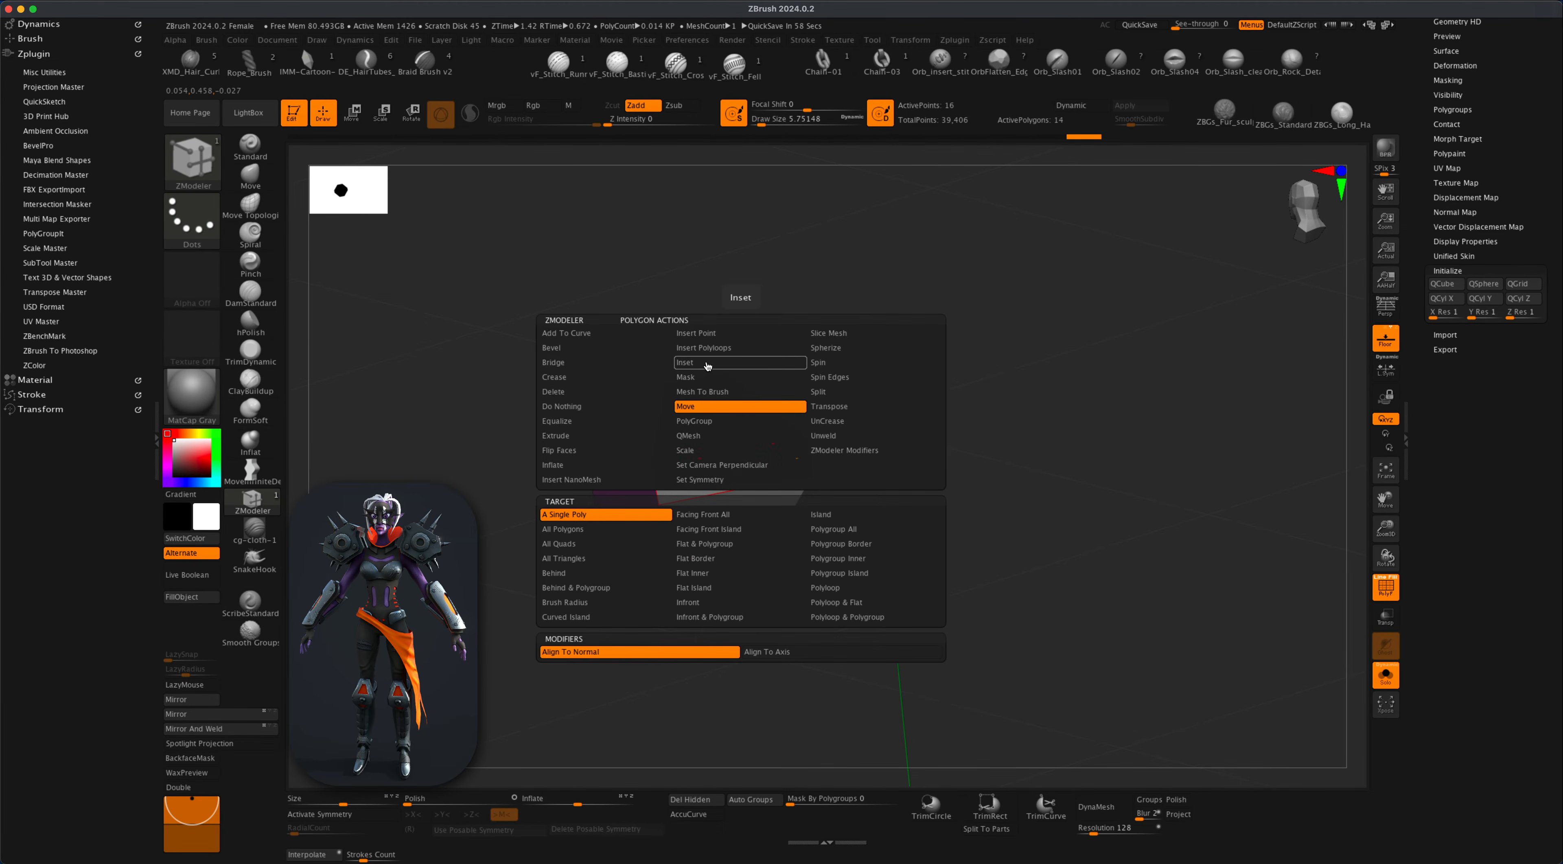
click(708, 366)
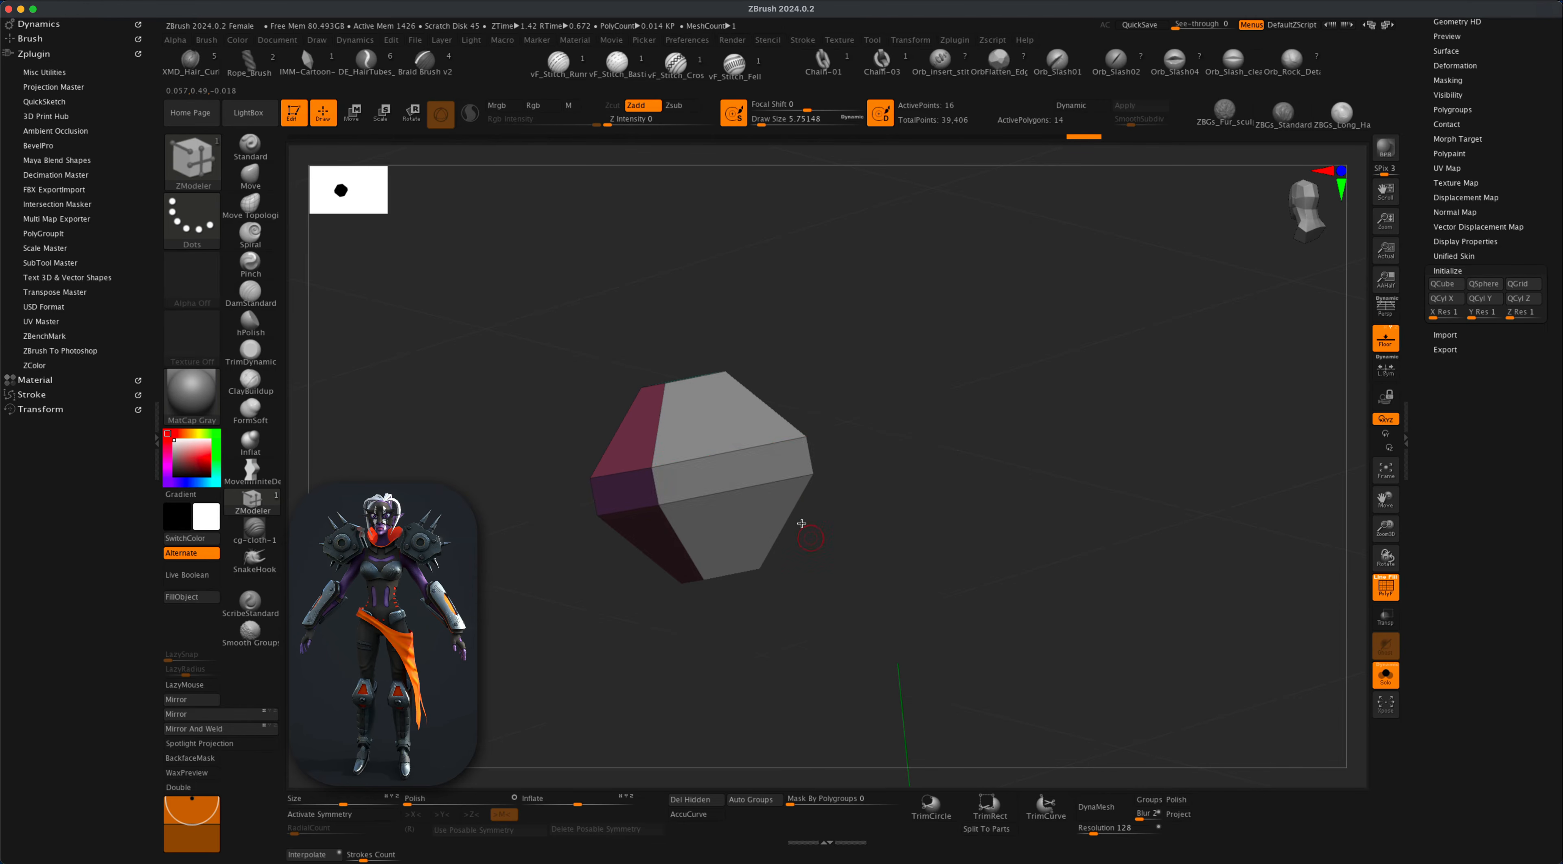
drag(756, 459, 749, 472)
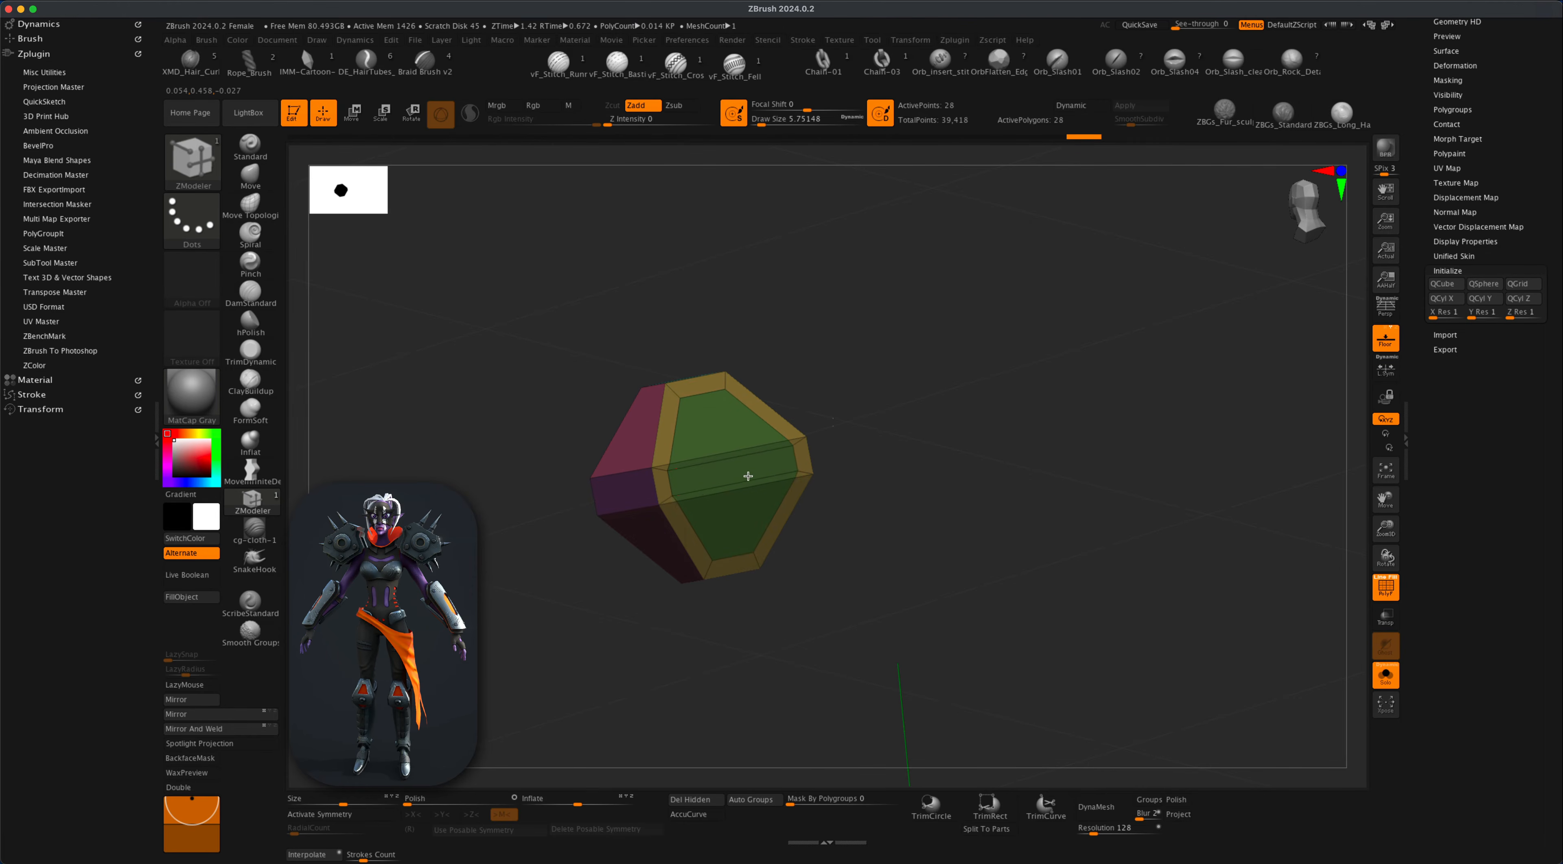
Extrude the inset back faces inward with the Polygroup All target to hollow the knee guard.
key(space)
click(614, 435)
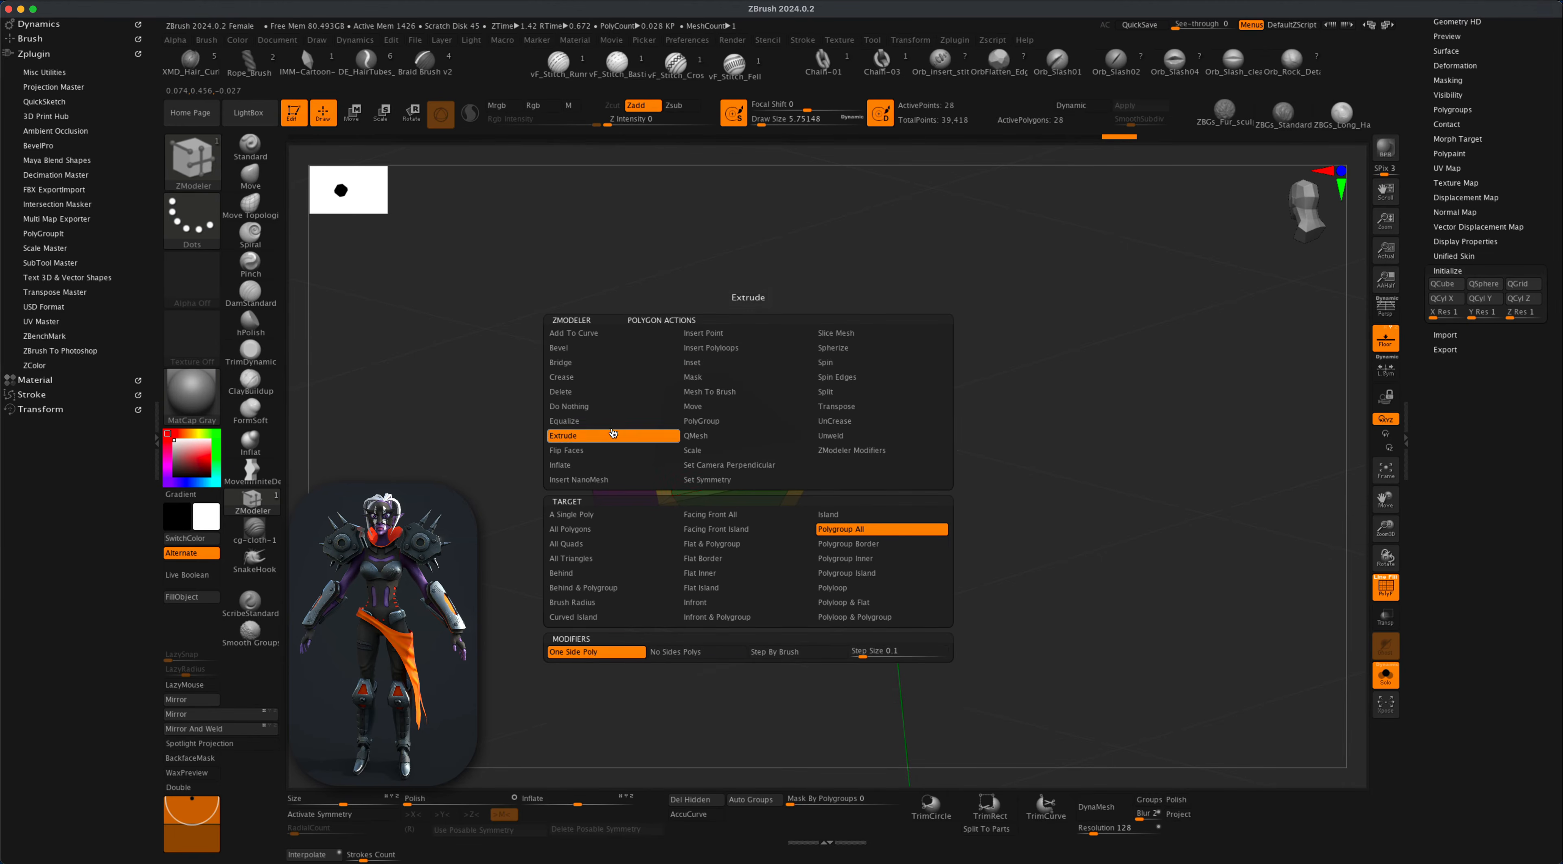
drag(782, 457, 732, 464)
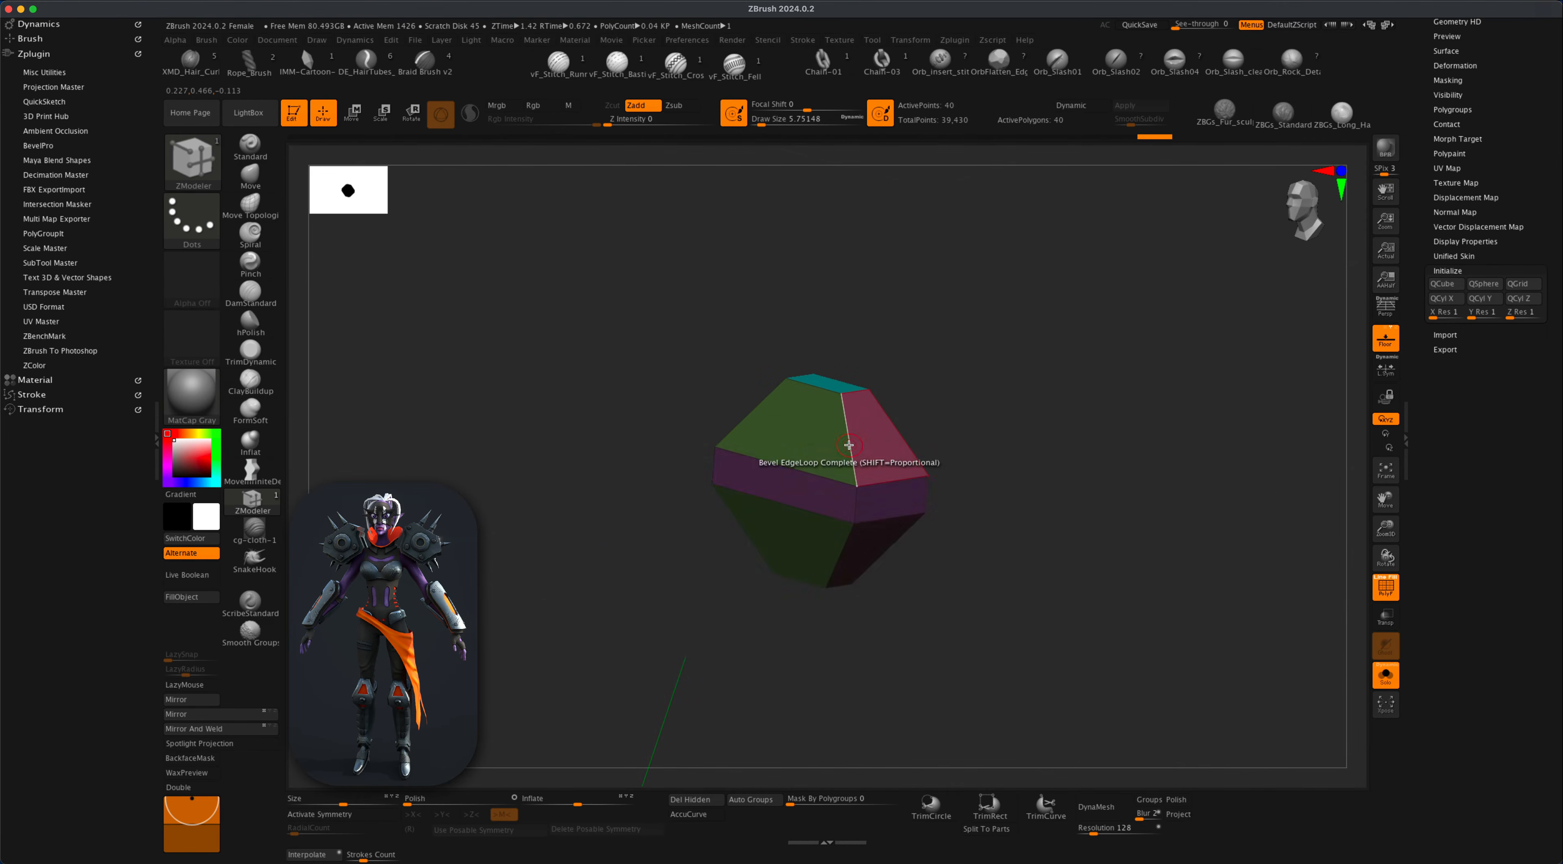
Bevel the complete edge loop bordering the knee guard's front face as a single linear row.
key(space)
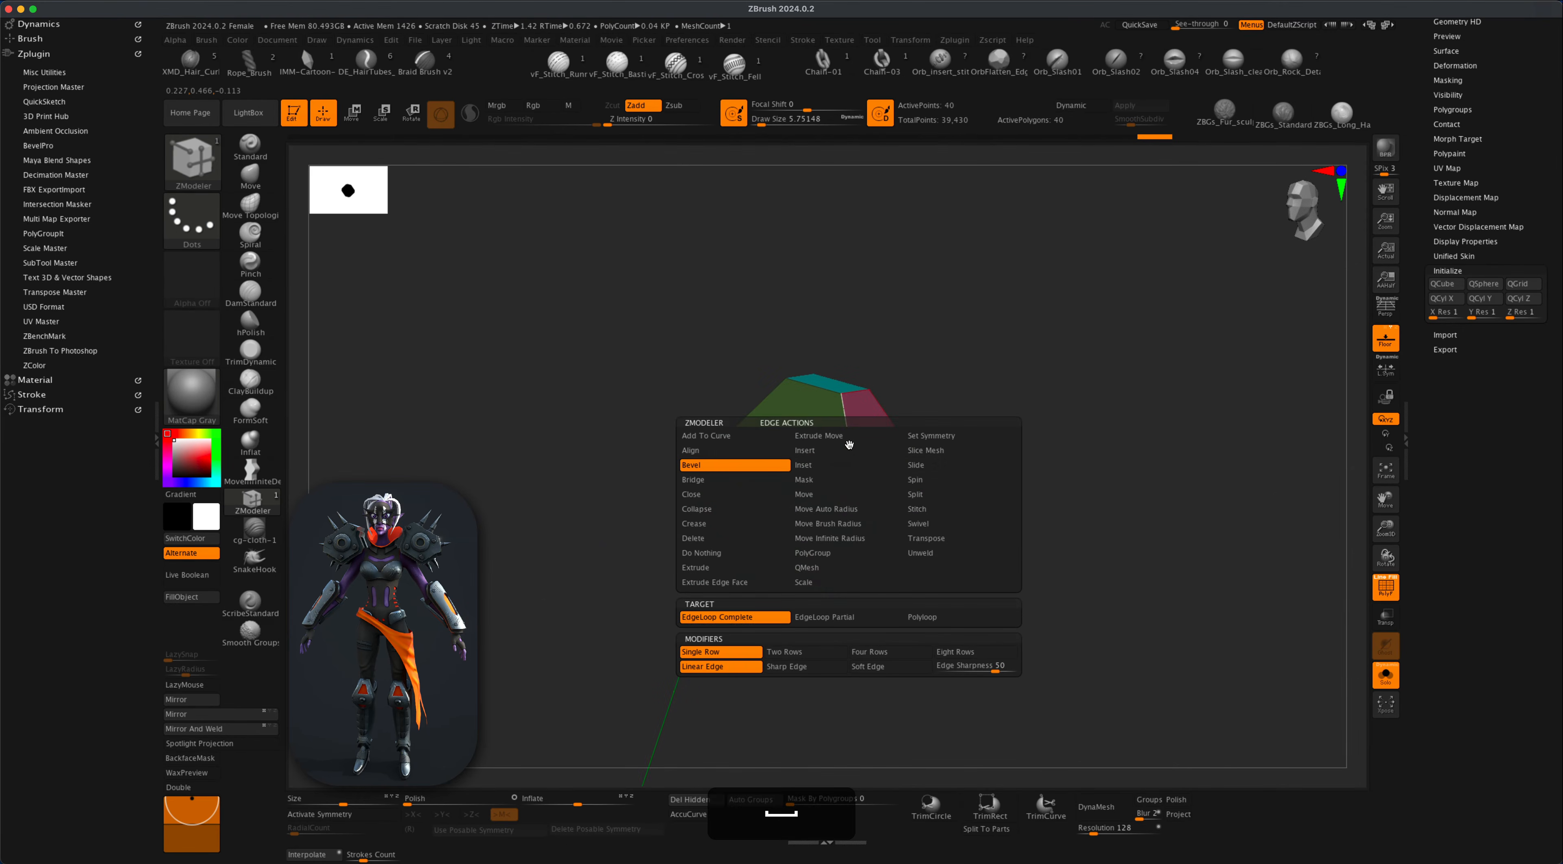
click(782, 464)
key(super+z)
drag(845, 441, 830, 437)
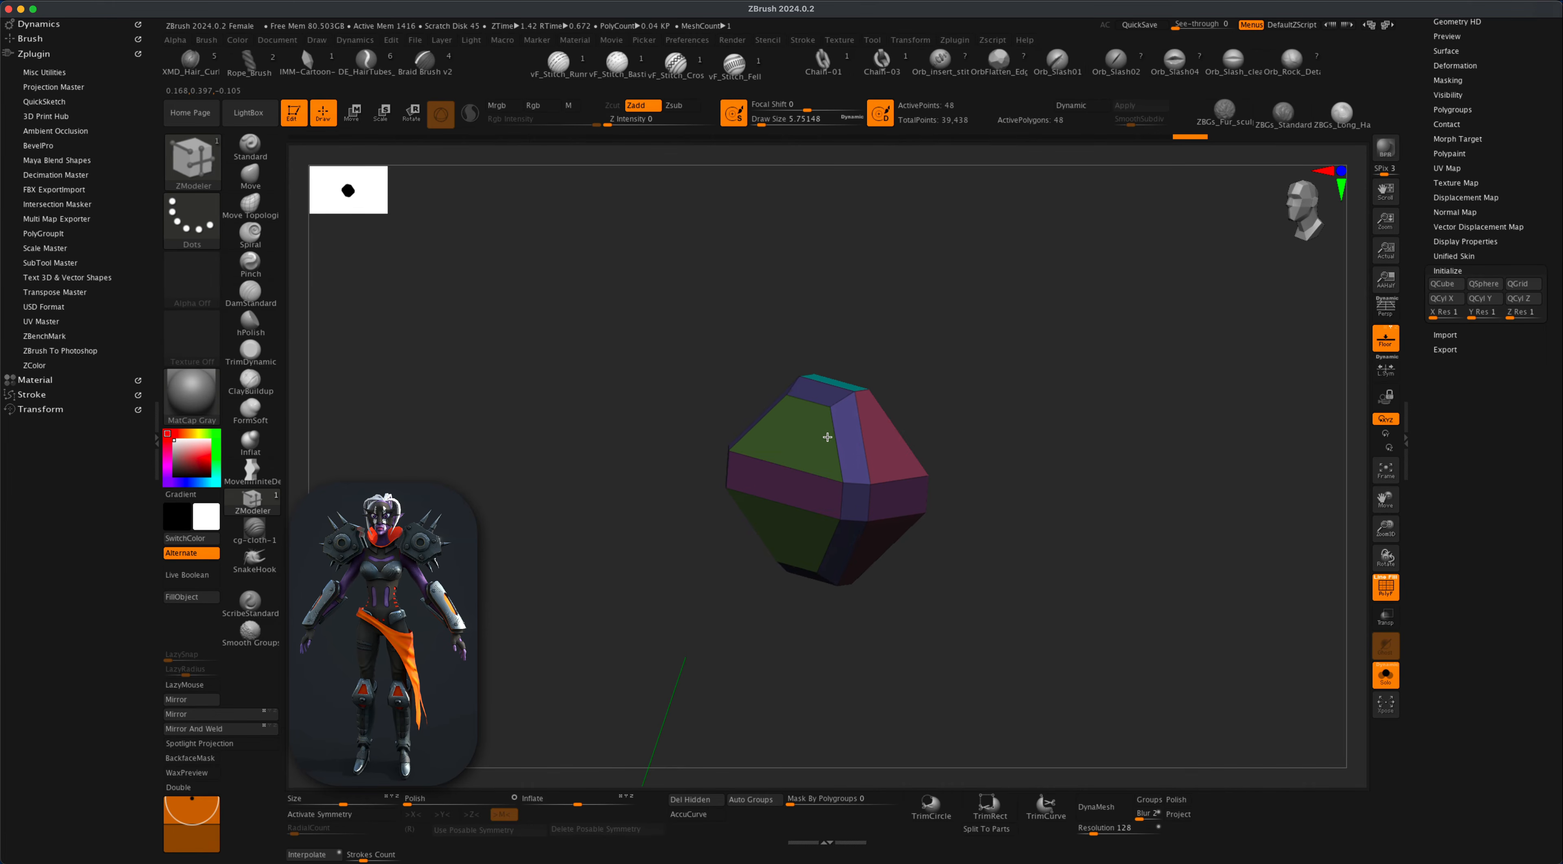
drag(977, 525, 1024, 534)
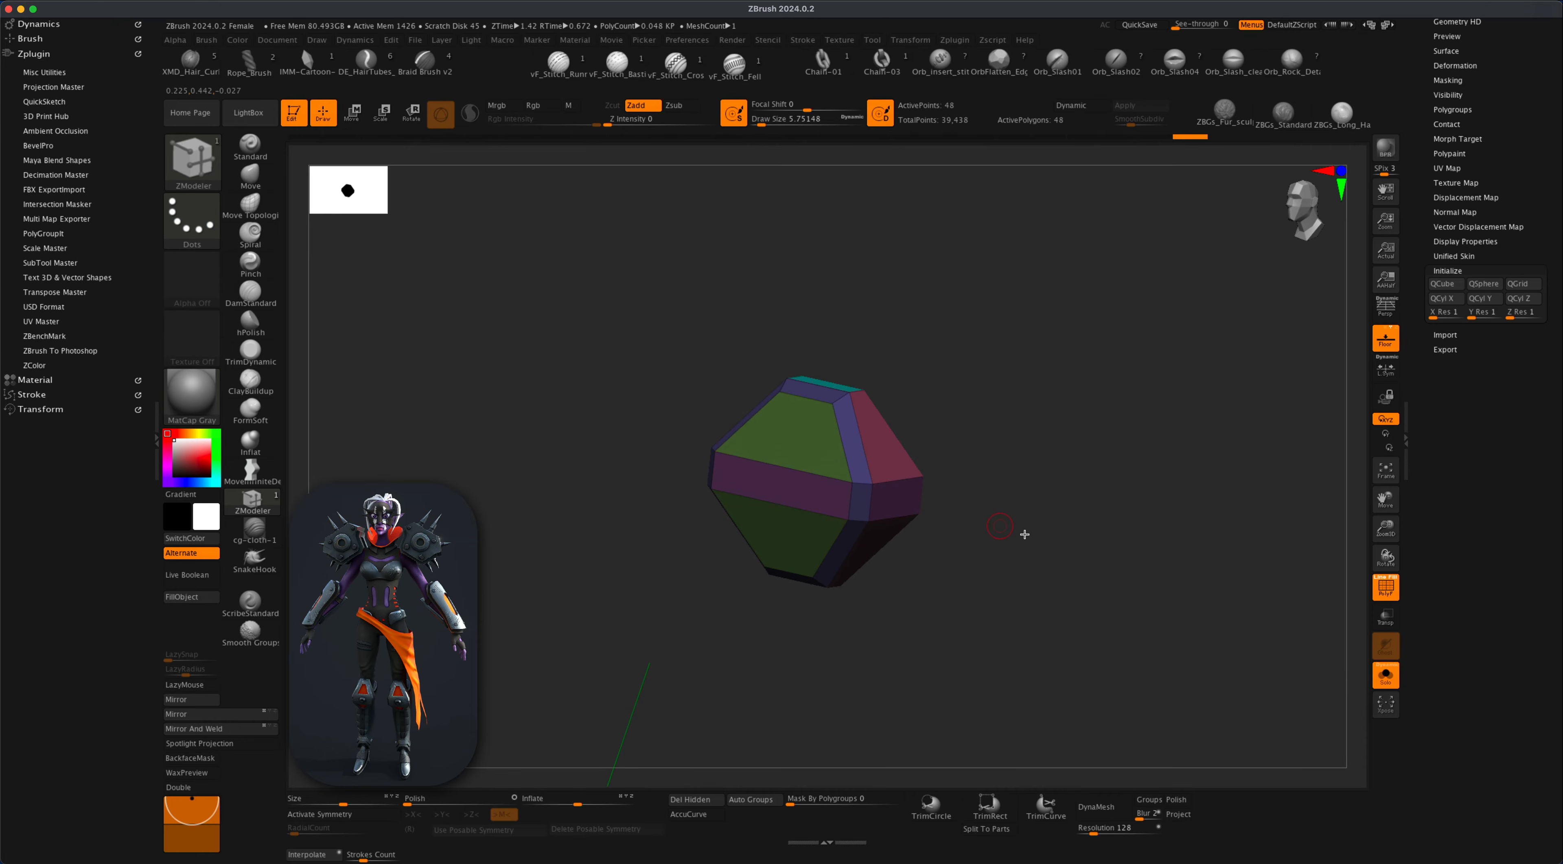
Show the other subtools again, stretch the knee guard lengthwise and move it slightly forward from the knee.
click(1387, 677)
drag(1250, 673, 1135, 604)
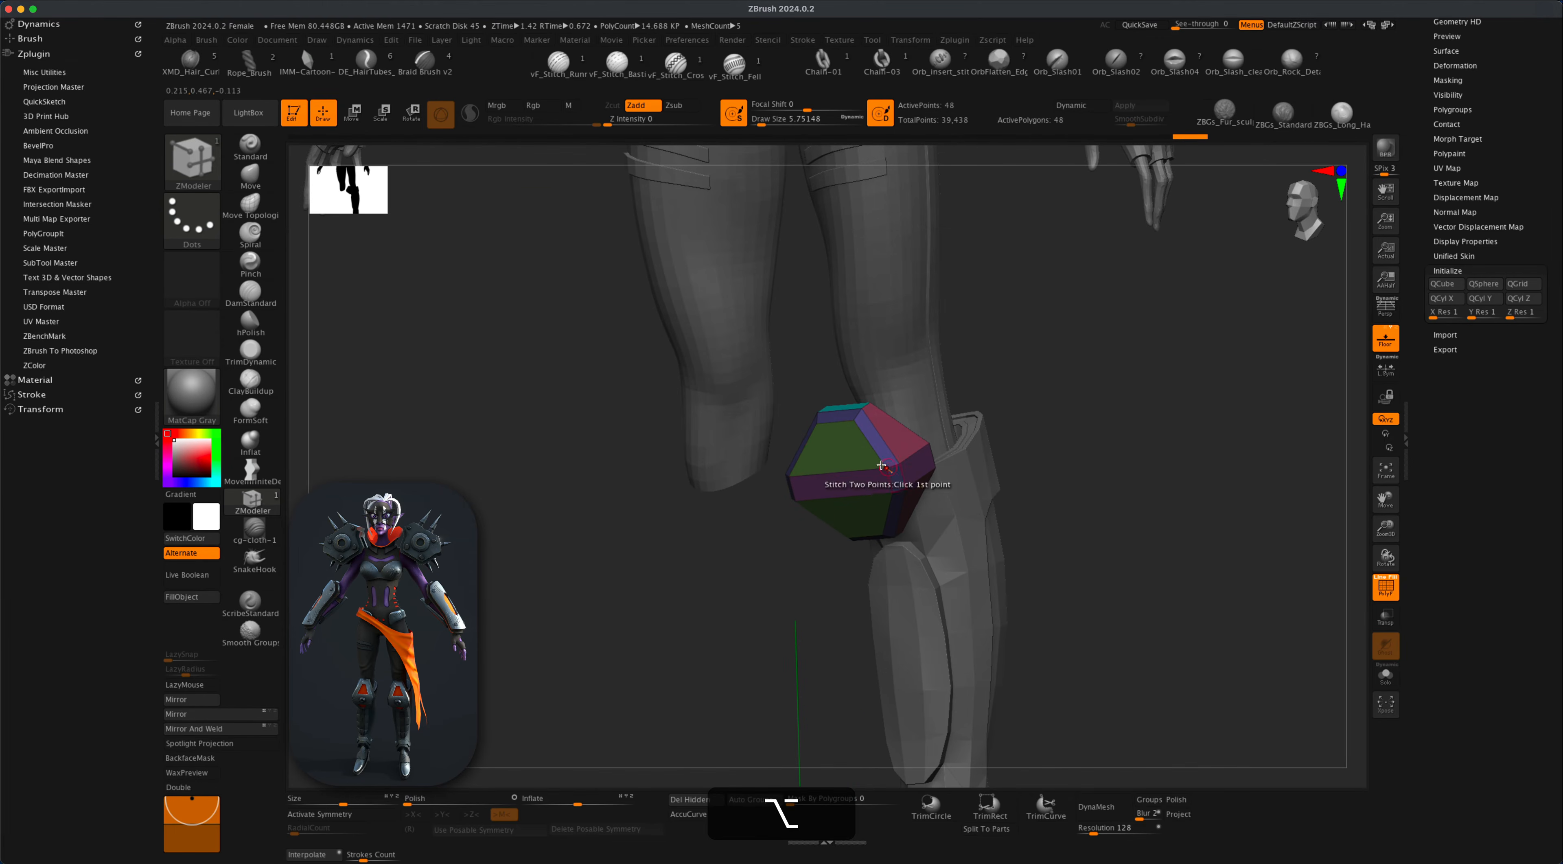
click(351, 117)
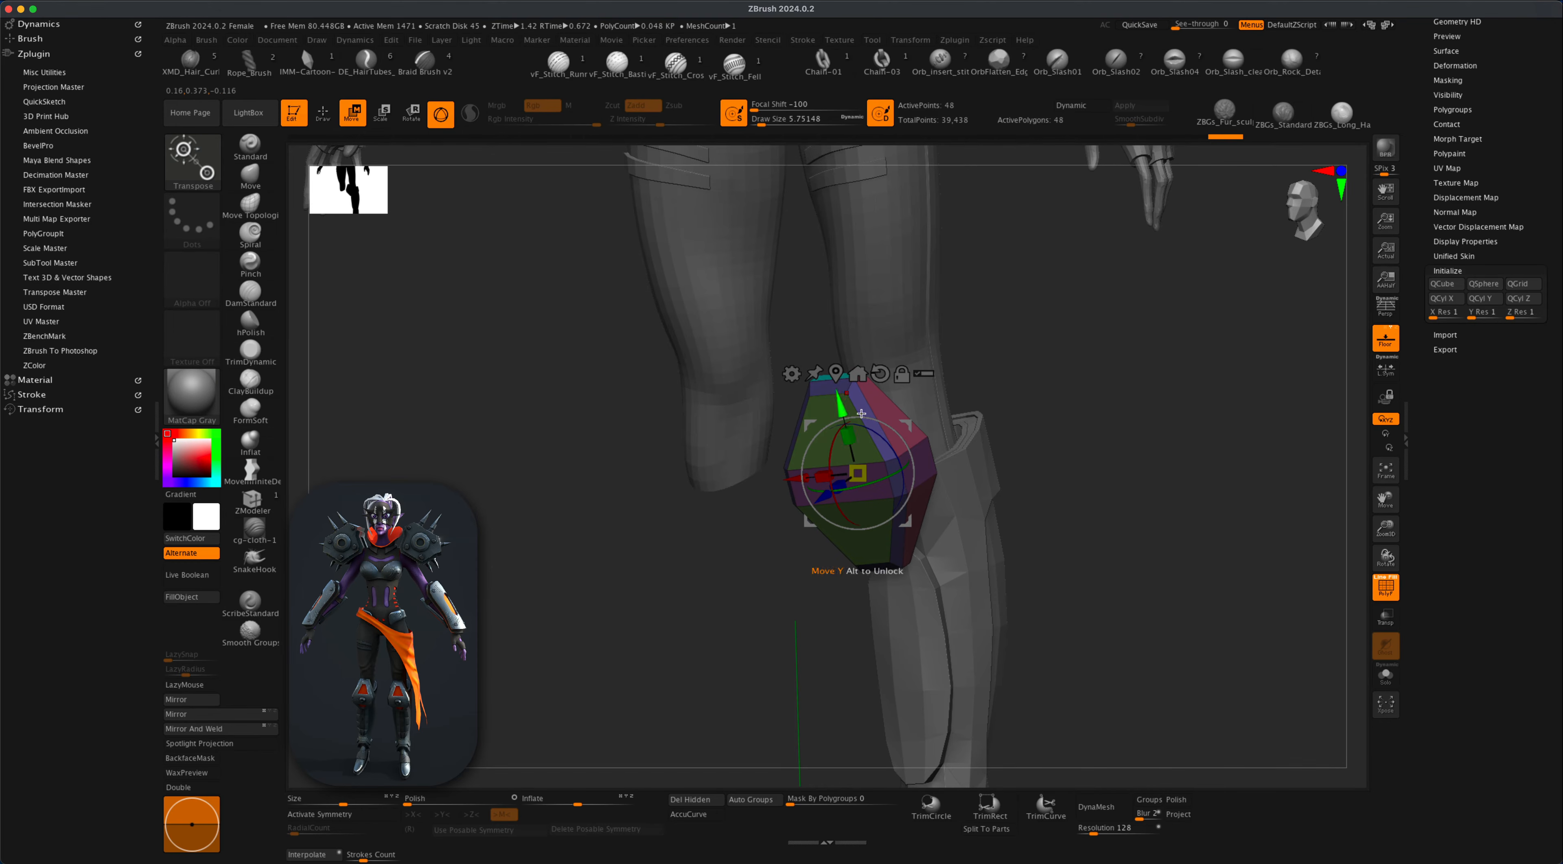
shift+drag(1089, 499, 1072, 578)
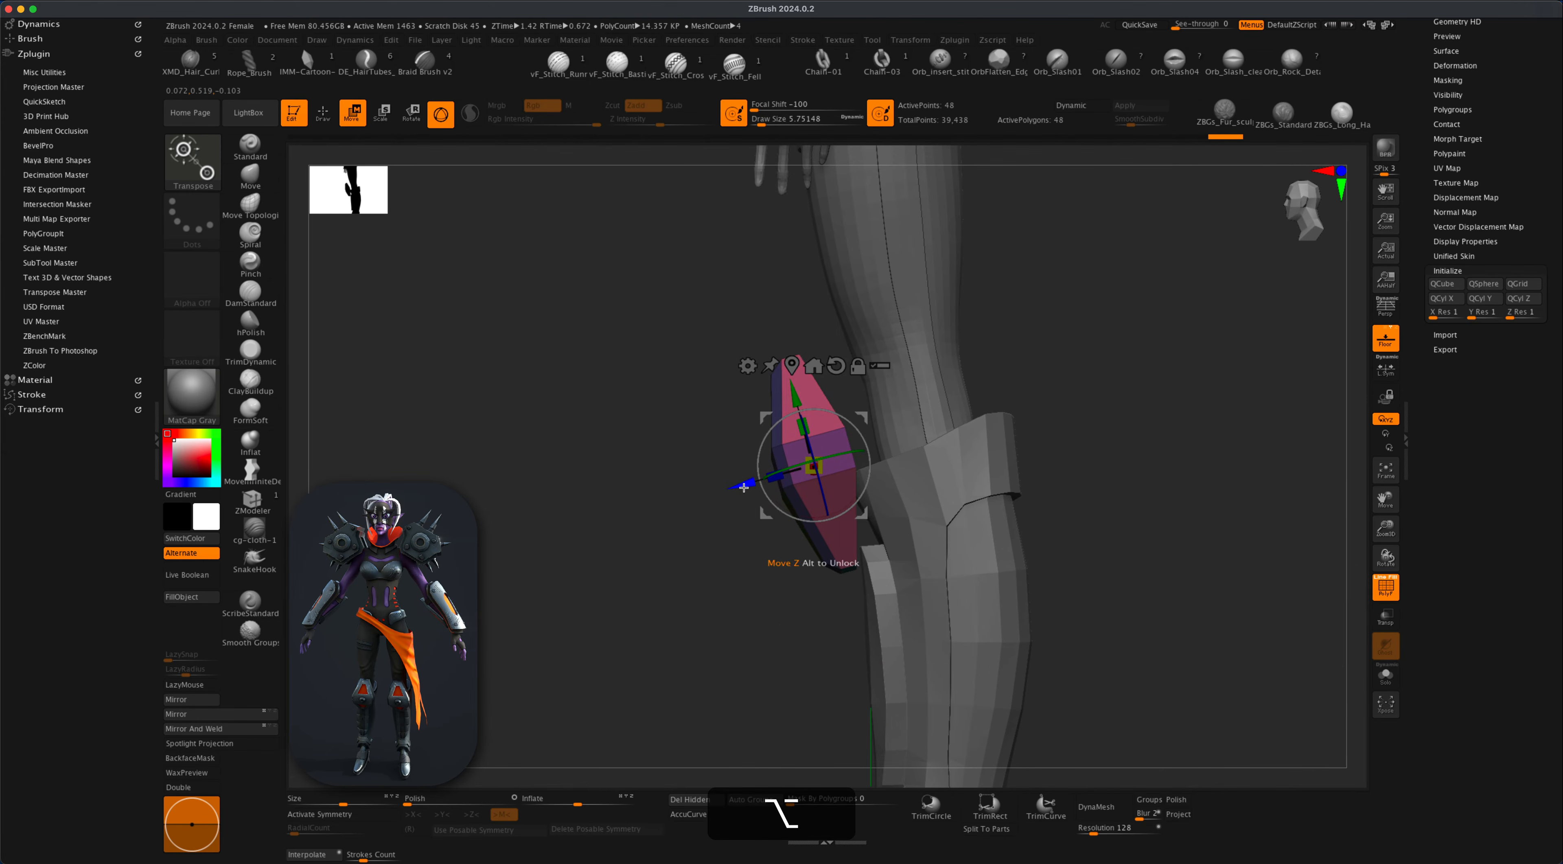
drag(745, 487, 741, 488)
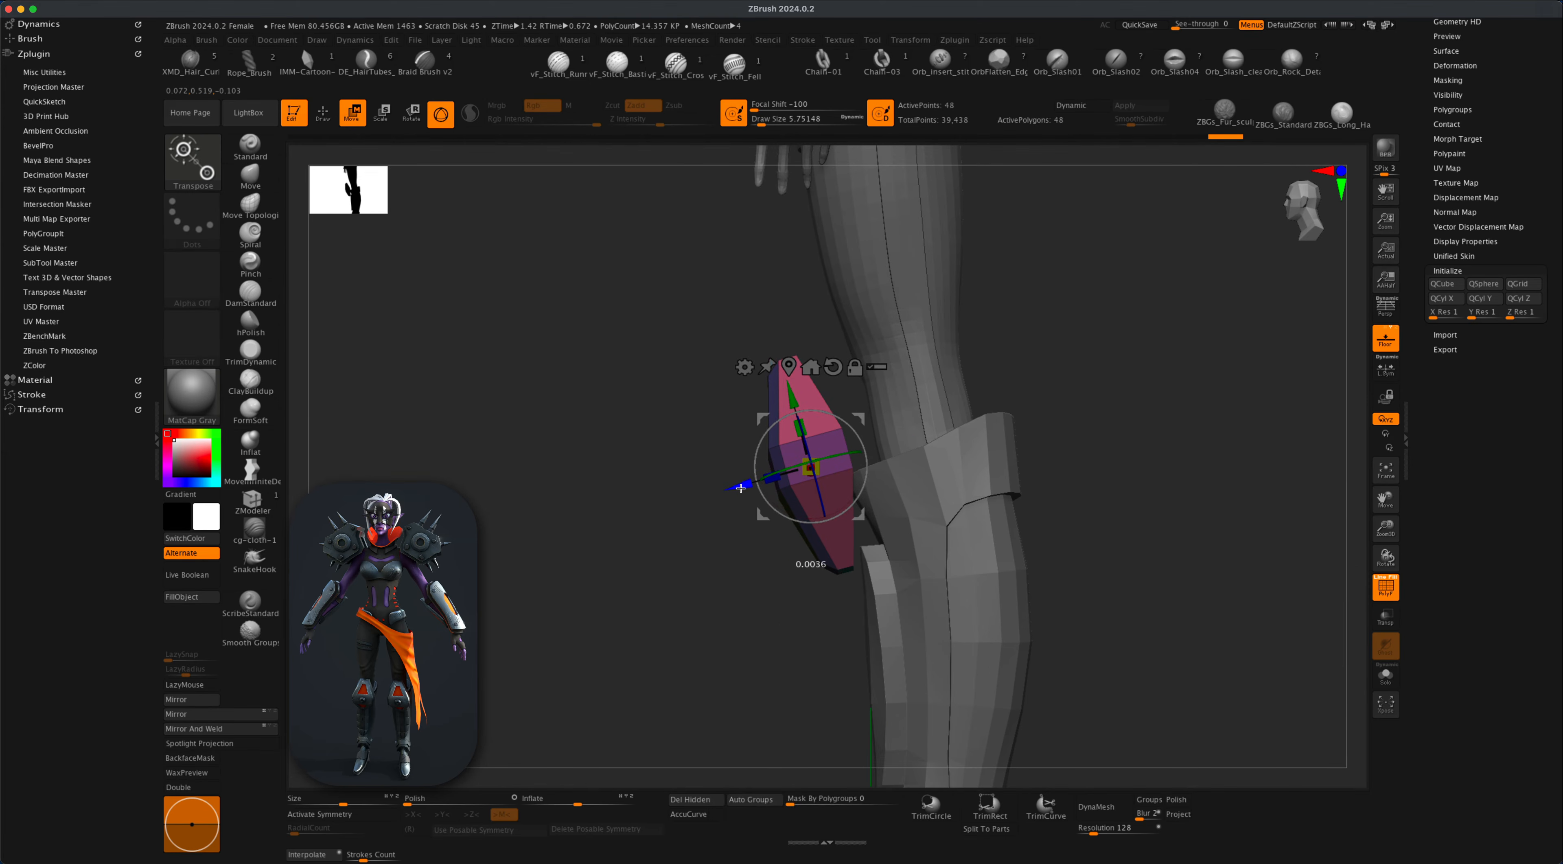
Bend the knee guard slightly around the knee with the Bend Curve deformer and accept the deformation.
click(748, 366)
click(906, 405)
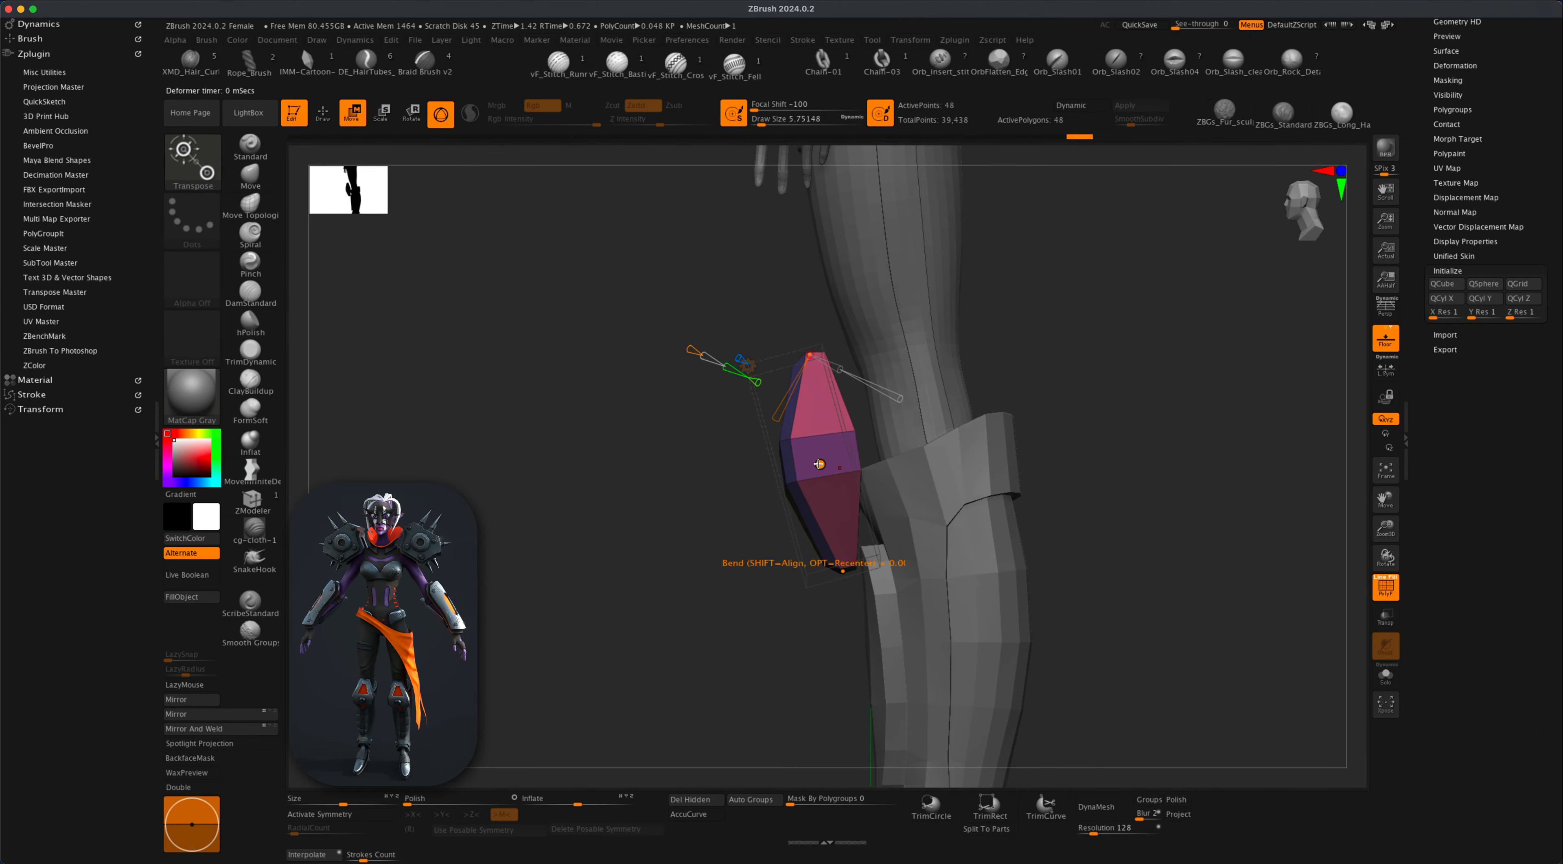
drag(819, 464, 803, 464)
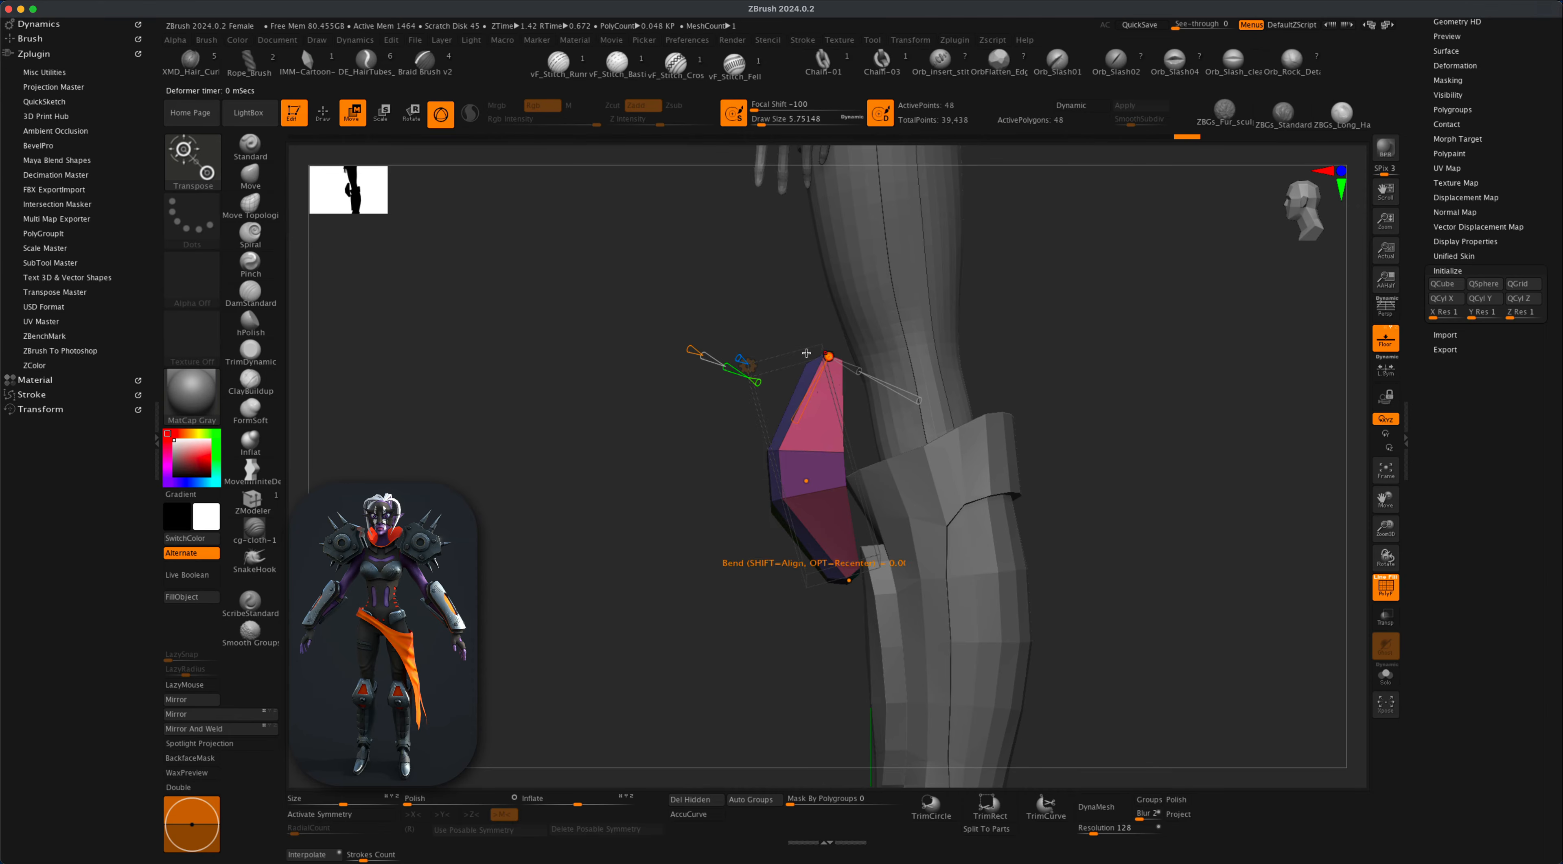
click(750, 363)
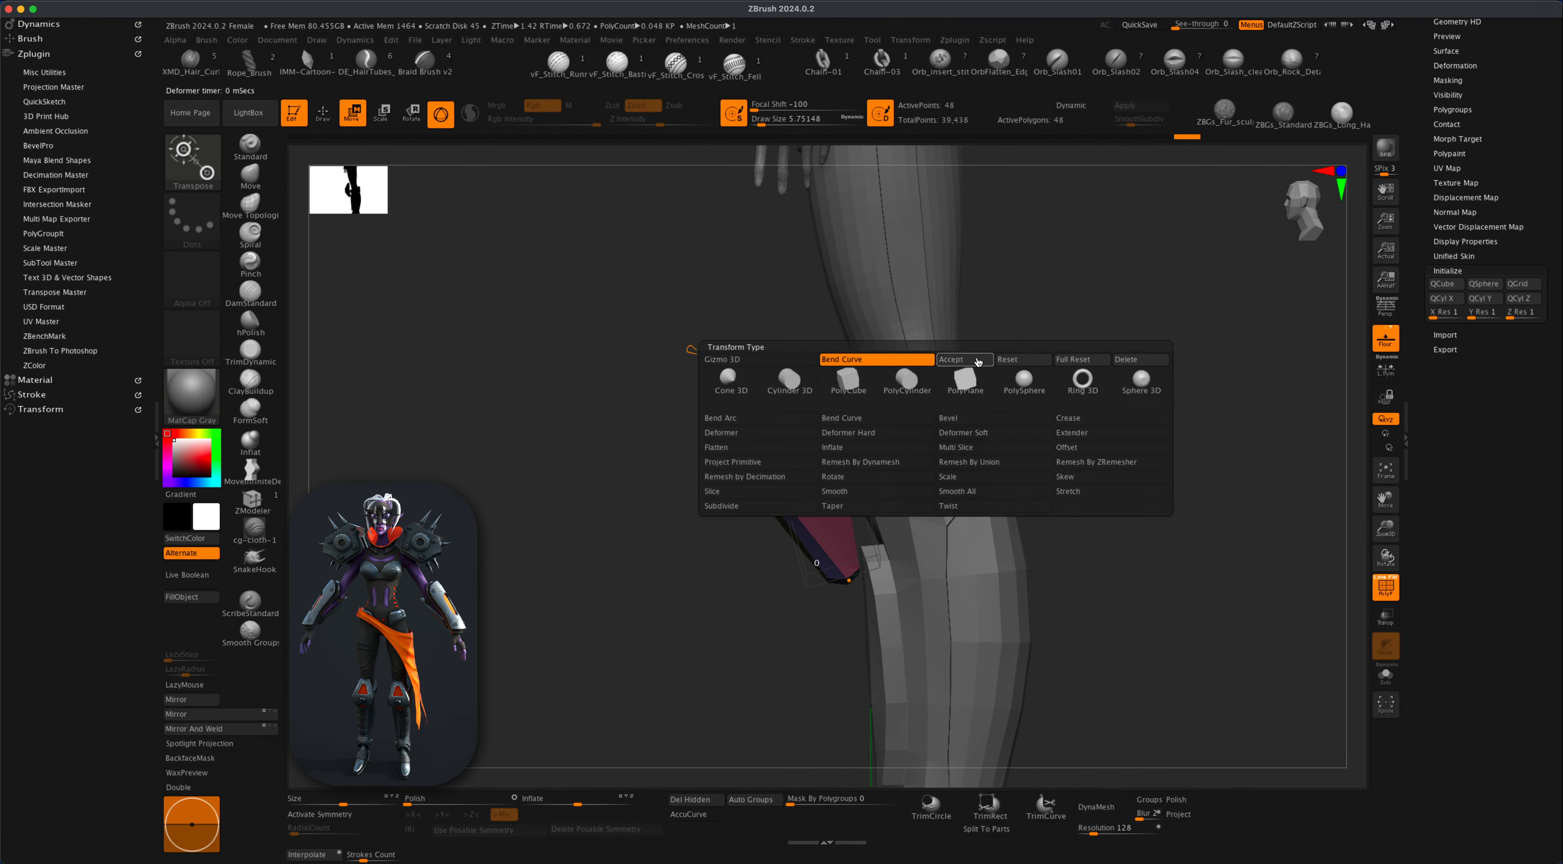
click(978, 360)
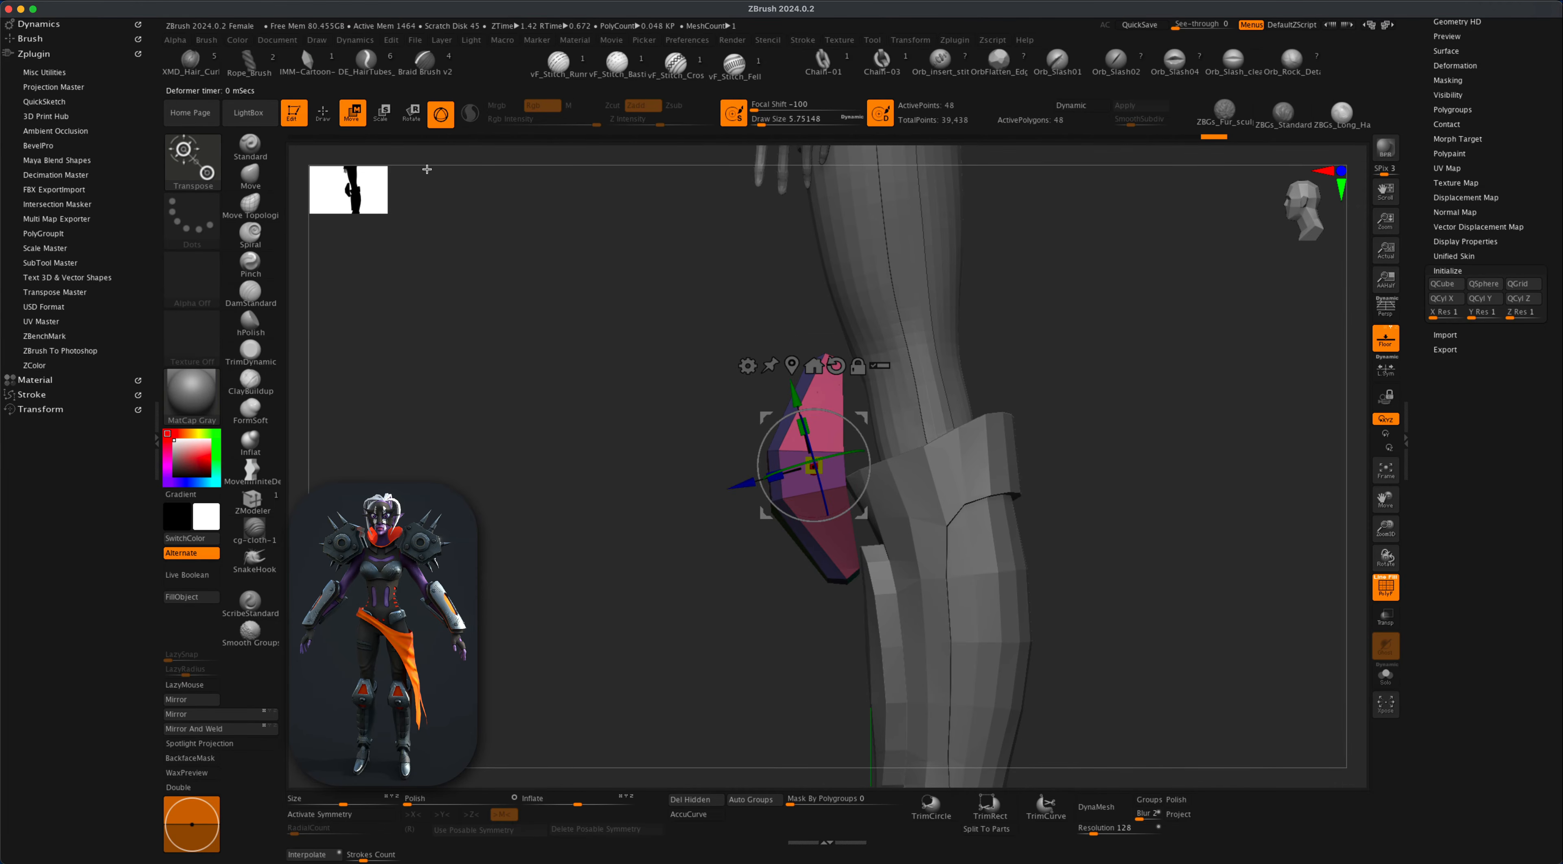
Isolate the knee guard and extrude a small tab from the middle of its back rim on each side, using the A Single Poly target.
click(323, 114)
key(shift+f)
key(p)
mouse_move(750, 568)
mouse_down()
mouse_move(1211, 489)
mouse_move(1057, 592)
mouse_move(1059, 641)
mouse_move(1054, 558)
mouse_move(1056, 590)
mouse_up()
mouse_move(1093, 591)
mouse_down()
mouse_move(1061, 593)
mouse_move(1037, 614)
mouse_move(1048, 633)
mouse_move(1015, 640)
mouse_move(1029, 602)
mouse_move(926, 592)
mouse_move(1054, 562)
mouse_move(1058, 607)
mouse_move(1075, 610)
mouse_move(1043, 630)
mouse_move(1050, 649)
mouse_move(1079, 592)
mouse_move(1092, 620)
mouse_move(1093, 565)
mouse_move(1111, 576)
mouse_up()
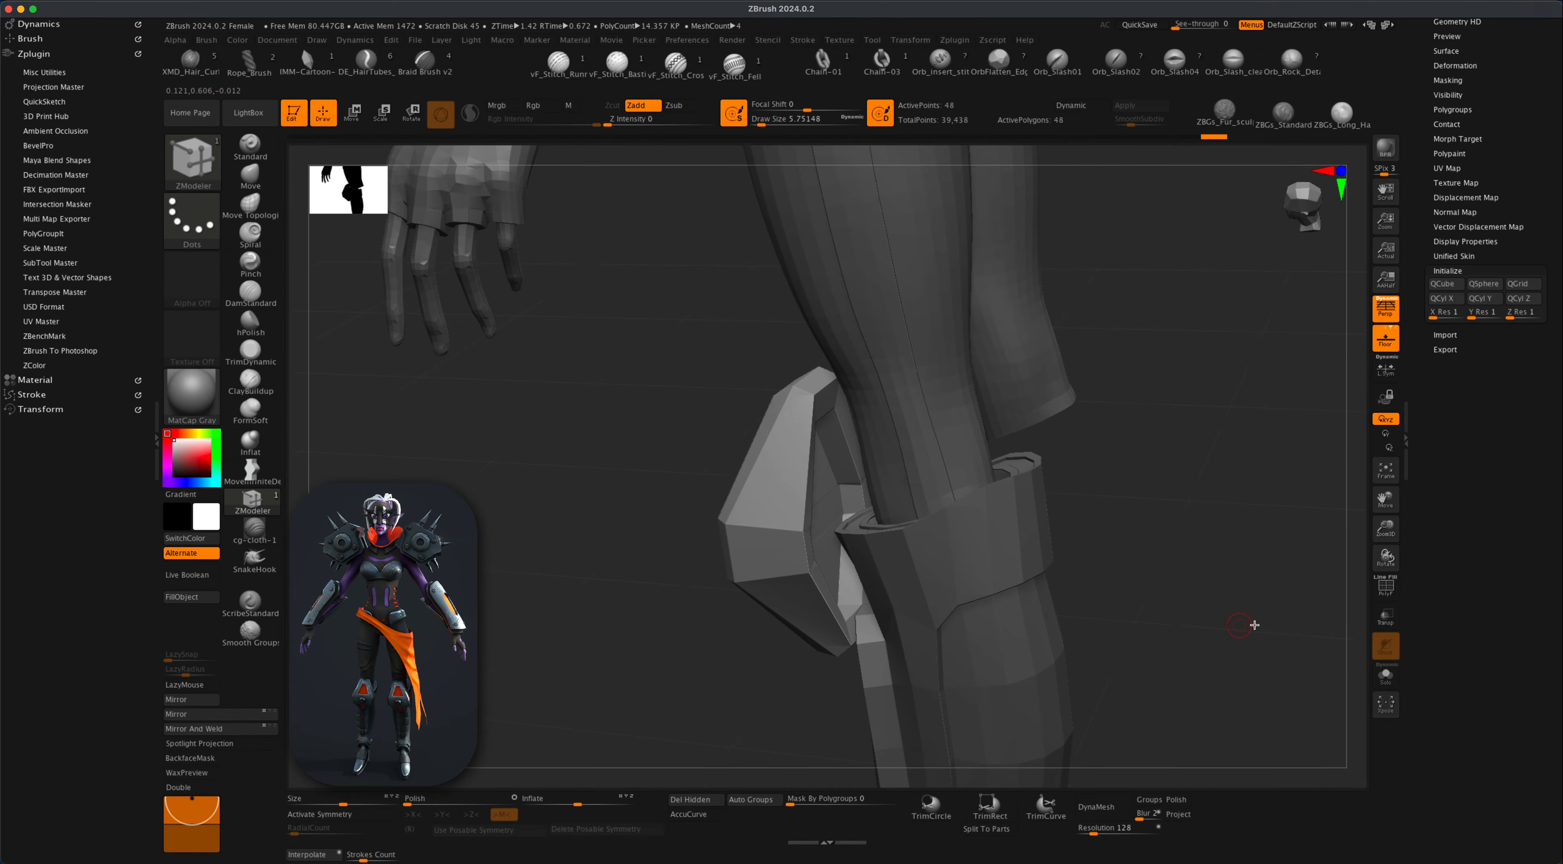
click(1386, 678)
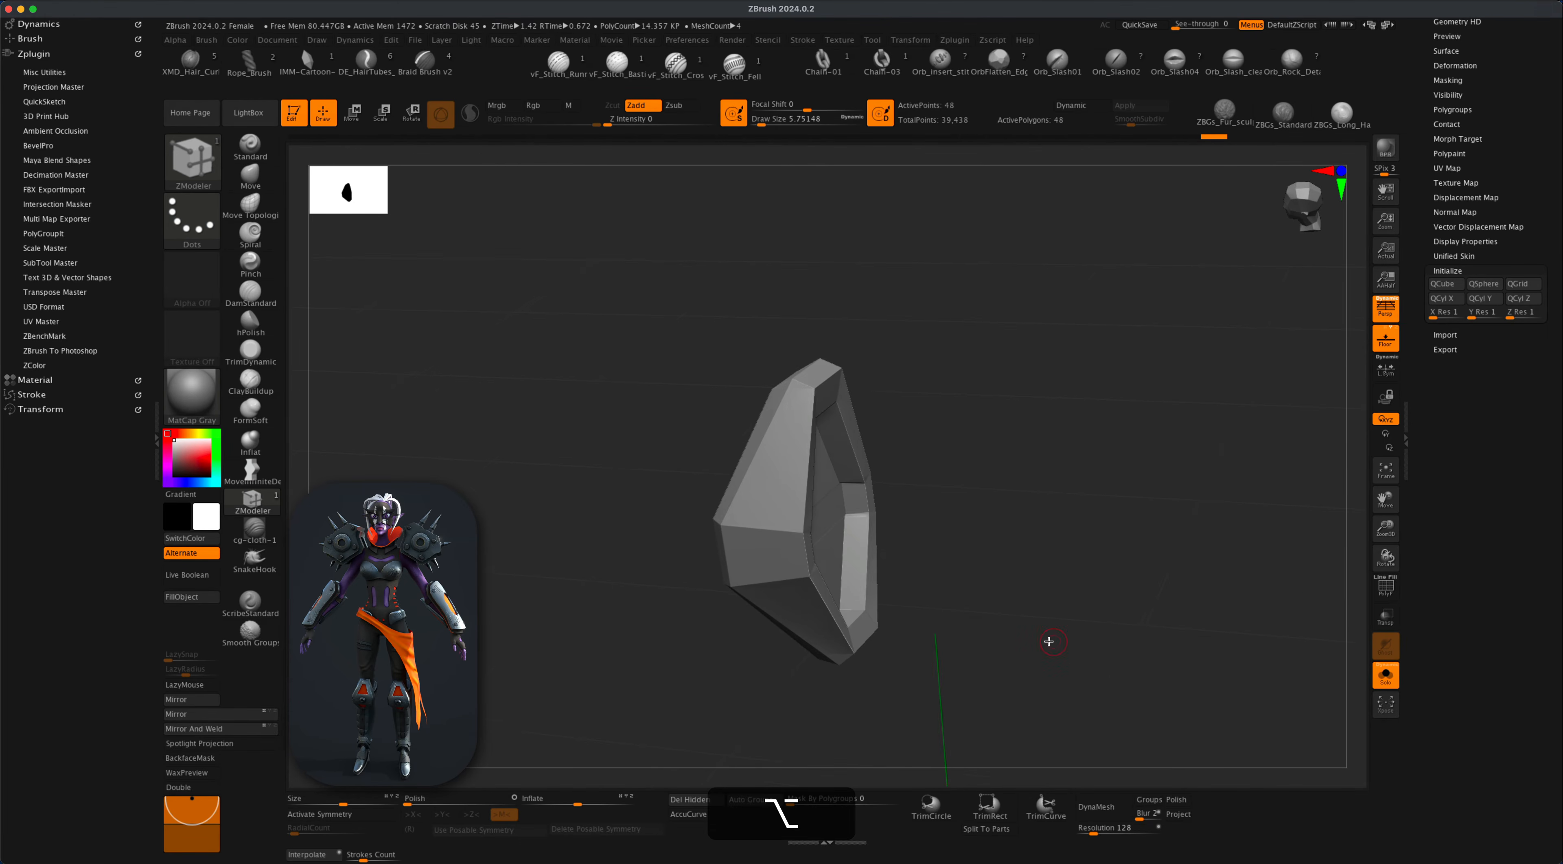
click(1385, 589)
drag(1202, 611, 1083, 620)
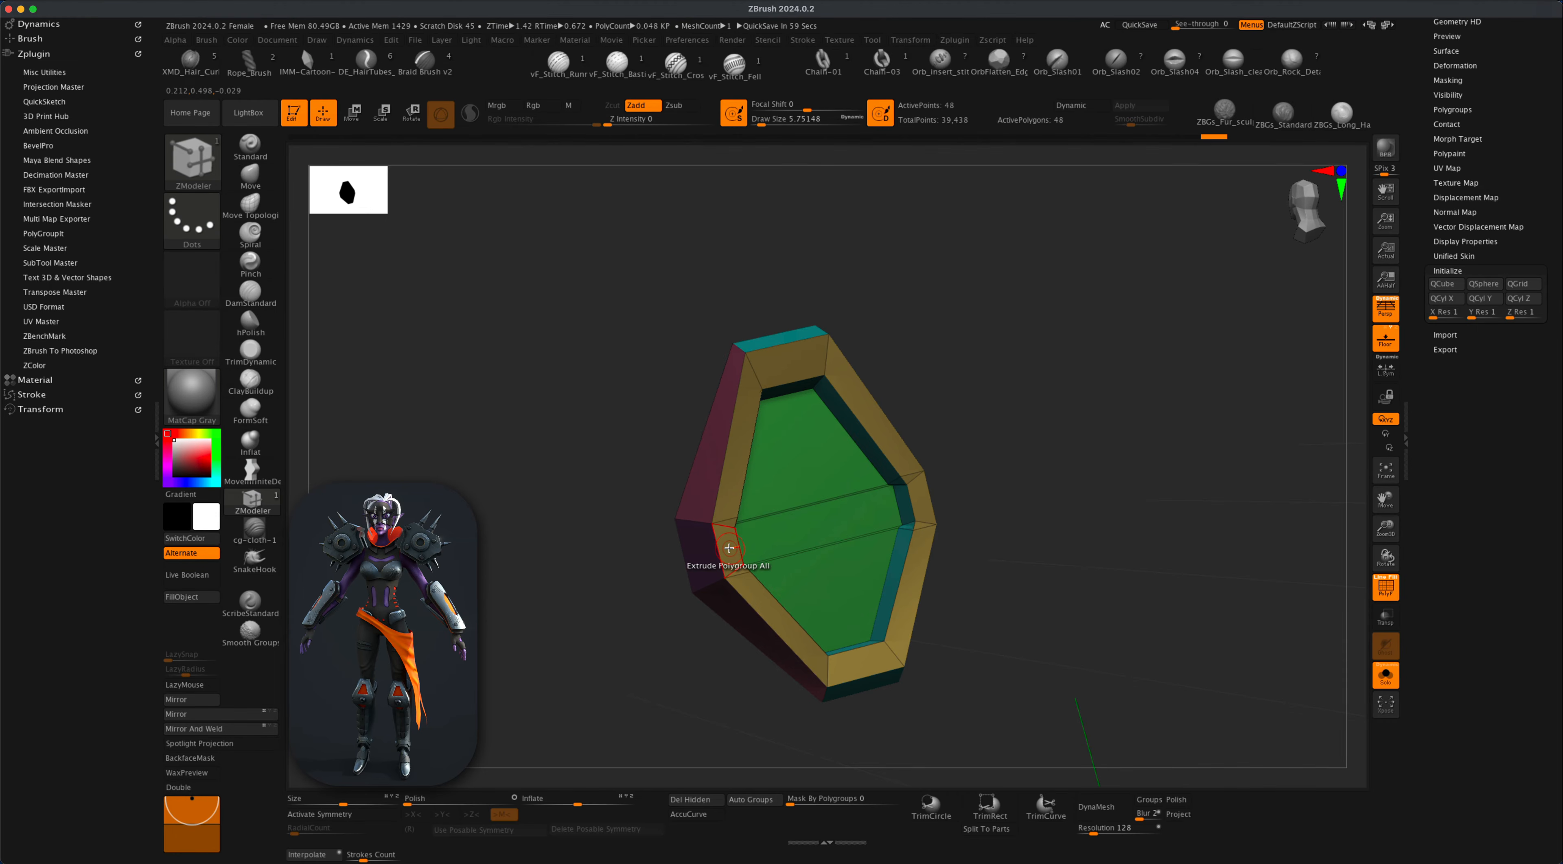
key(space)
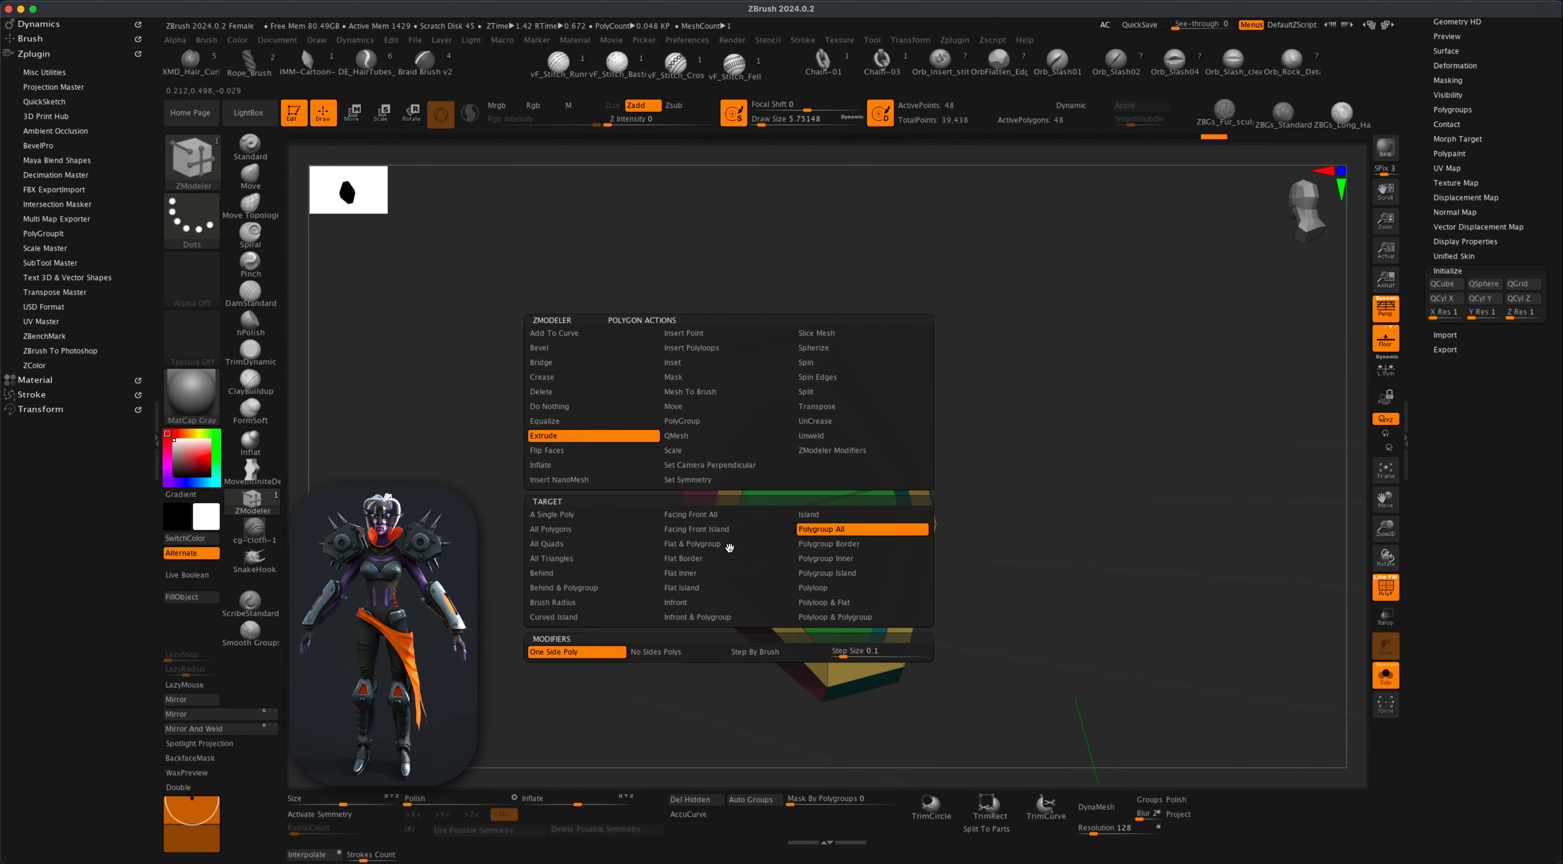
click(575, 516)
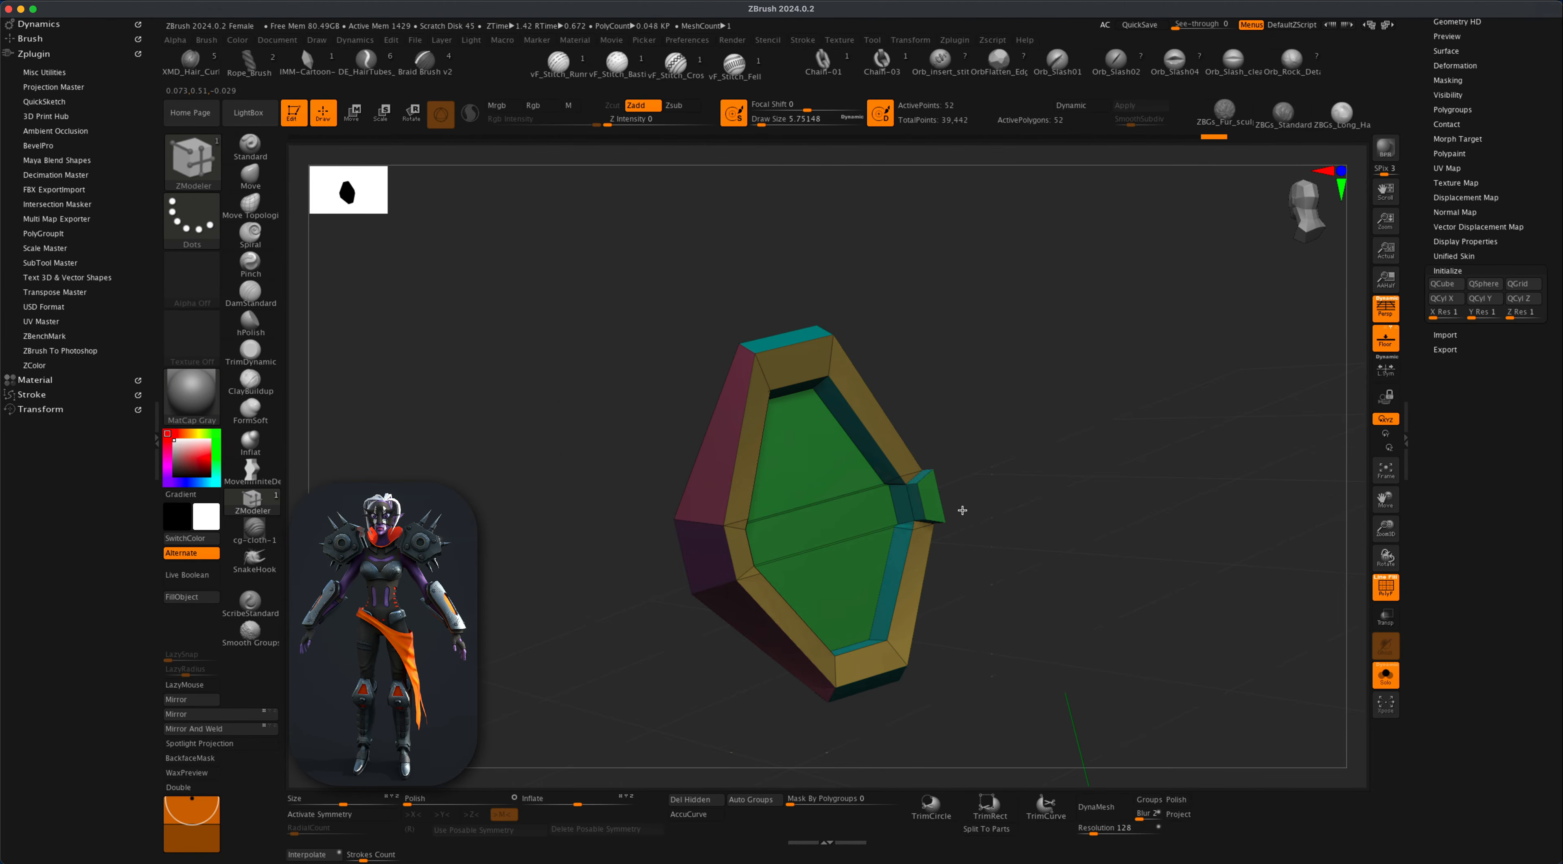
drag(962, 511, 803, 445)
Inset the knee guard's upper and lower front faces to form a border around each.
key(space)
click(774, 367)
key(super+z)
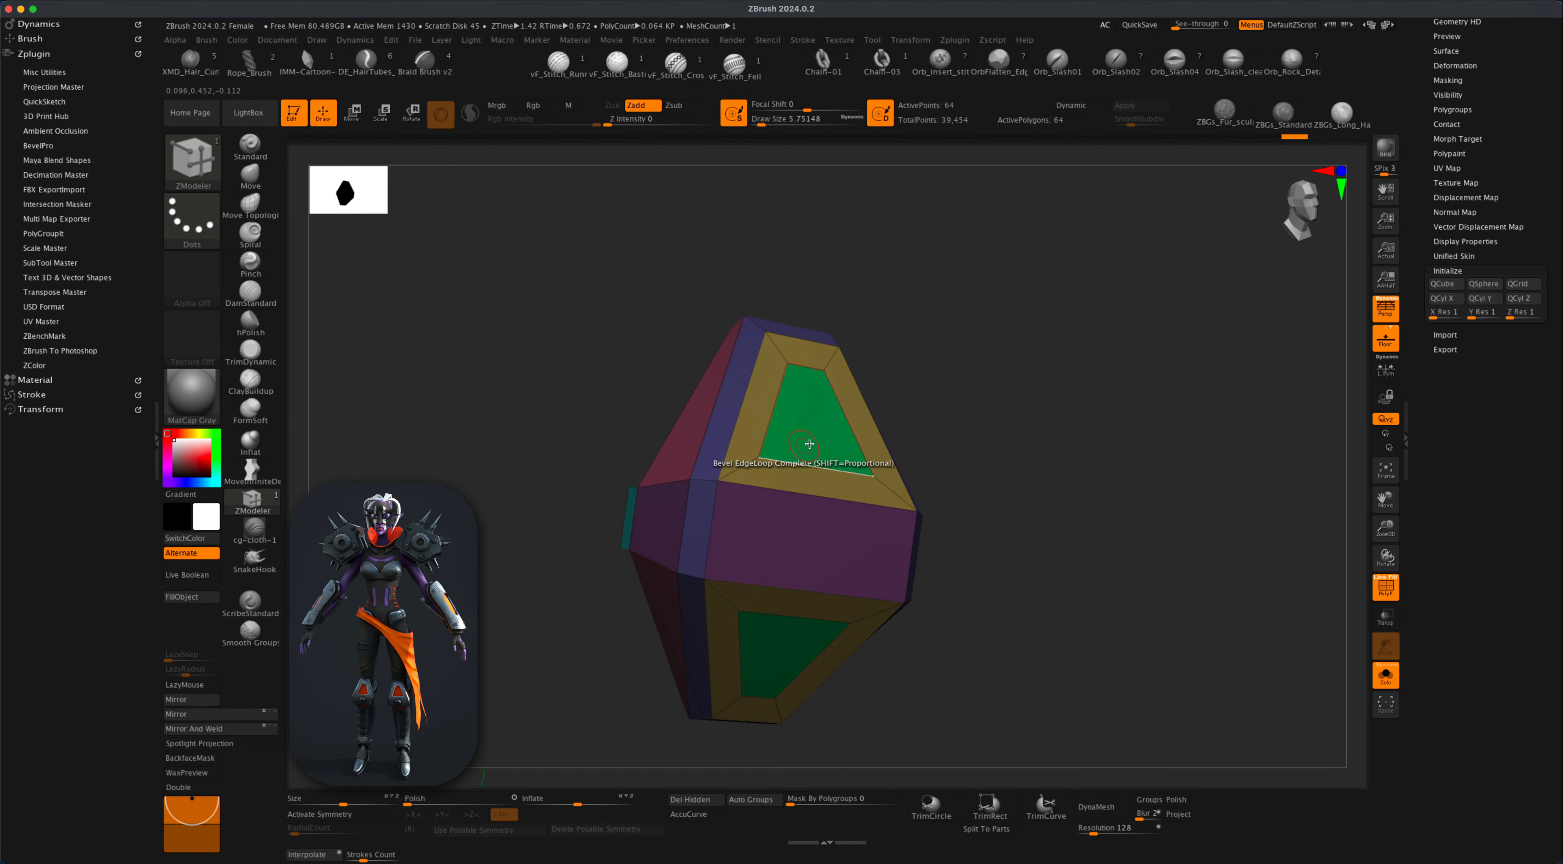
Extrude the inset upper and lower front faces inward with the Polygroup All target to form recessed panels.
key(space)
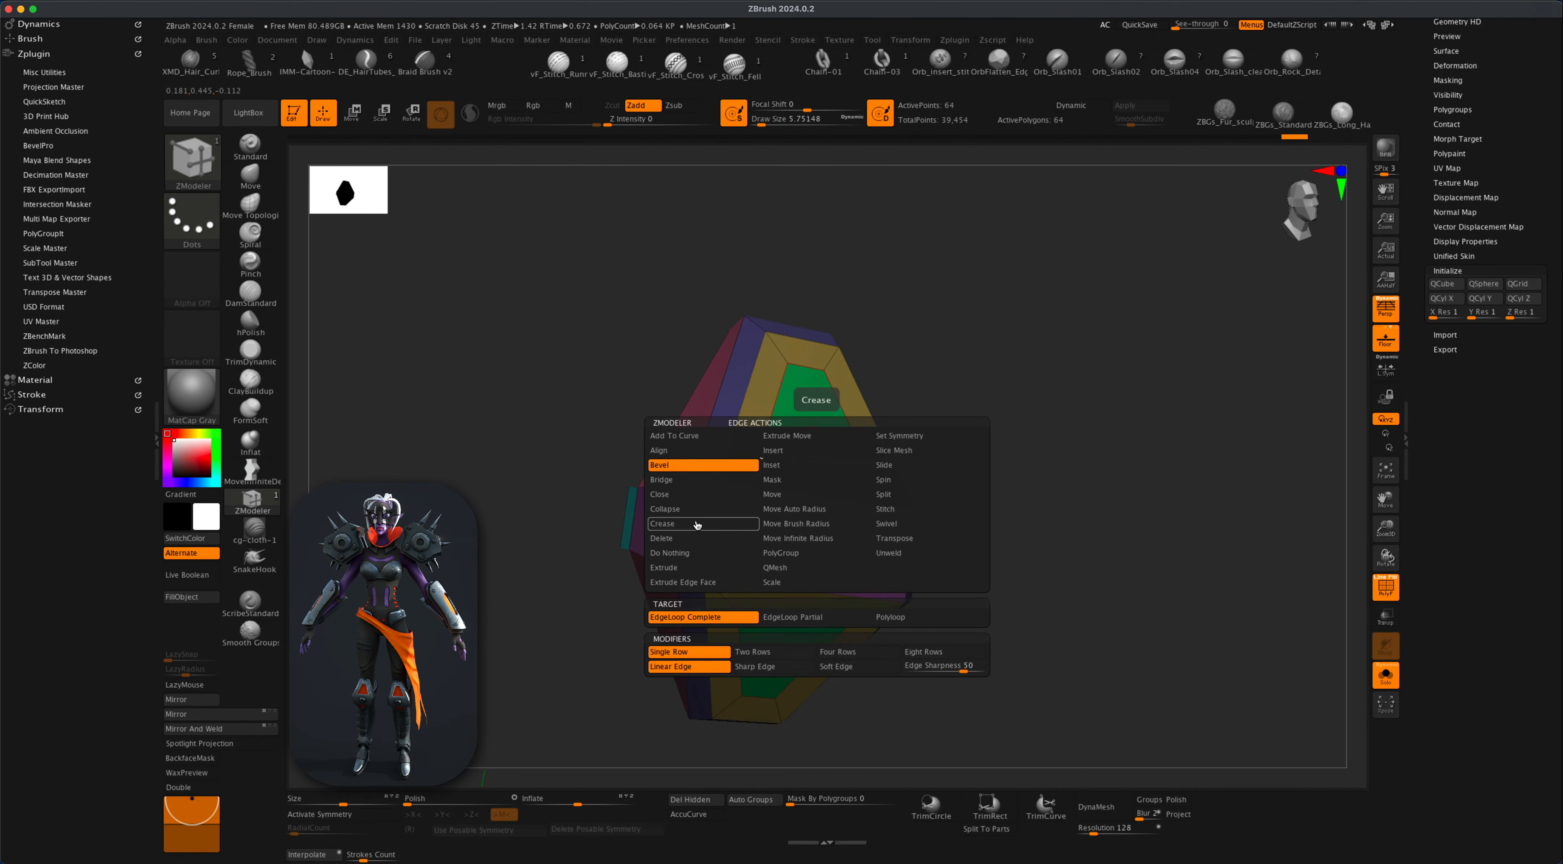
click(695, 567)
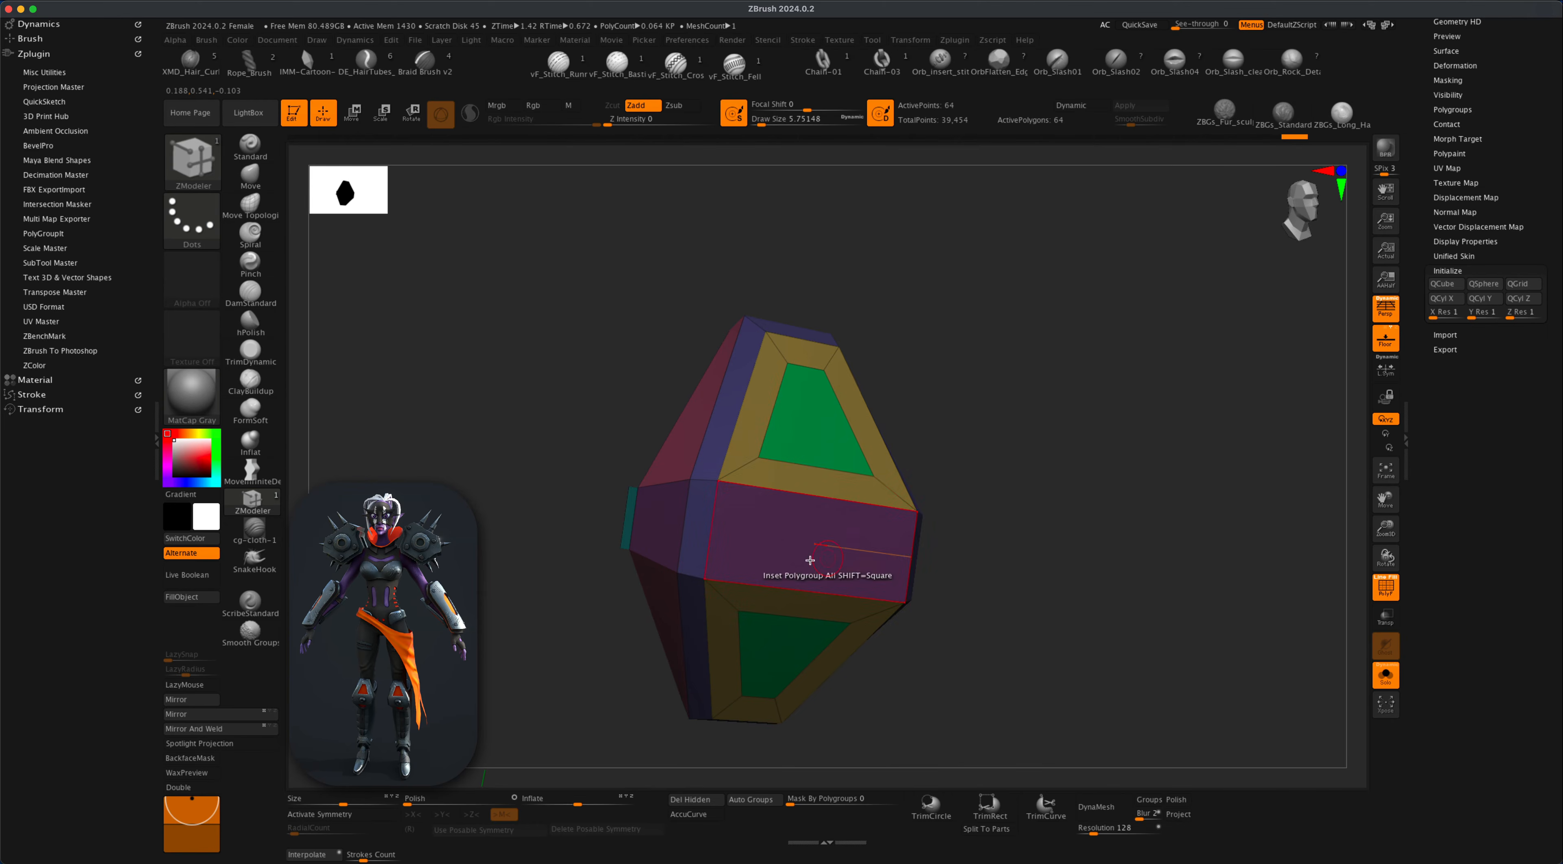
key(space)
click(668, 436)
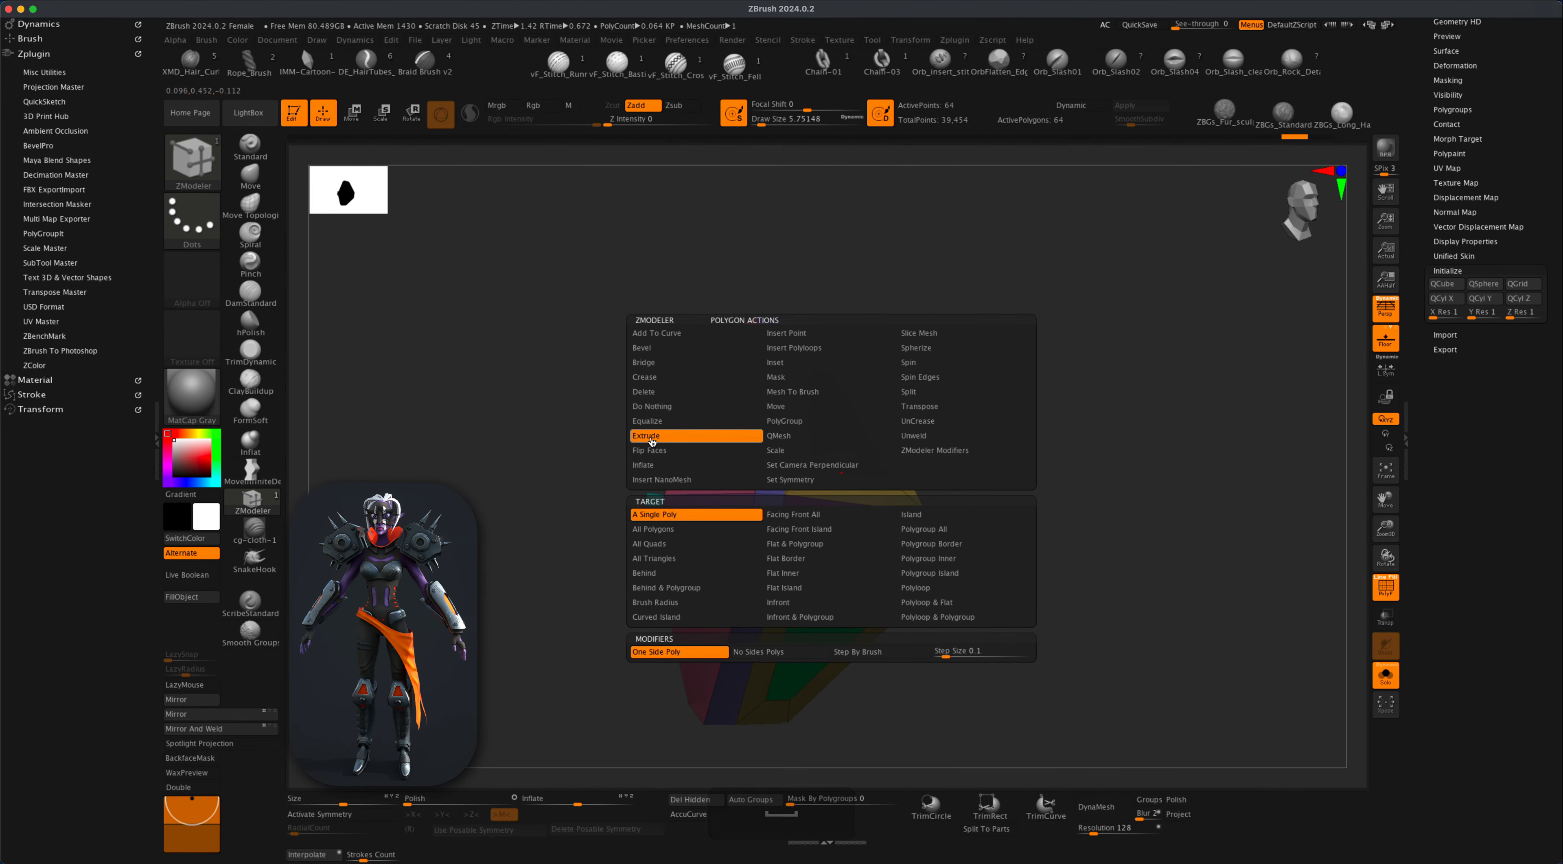
click(939, 530)
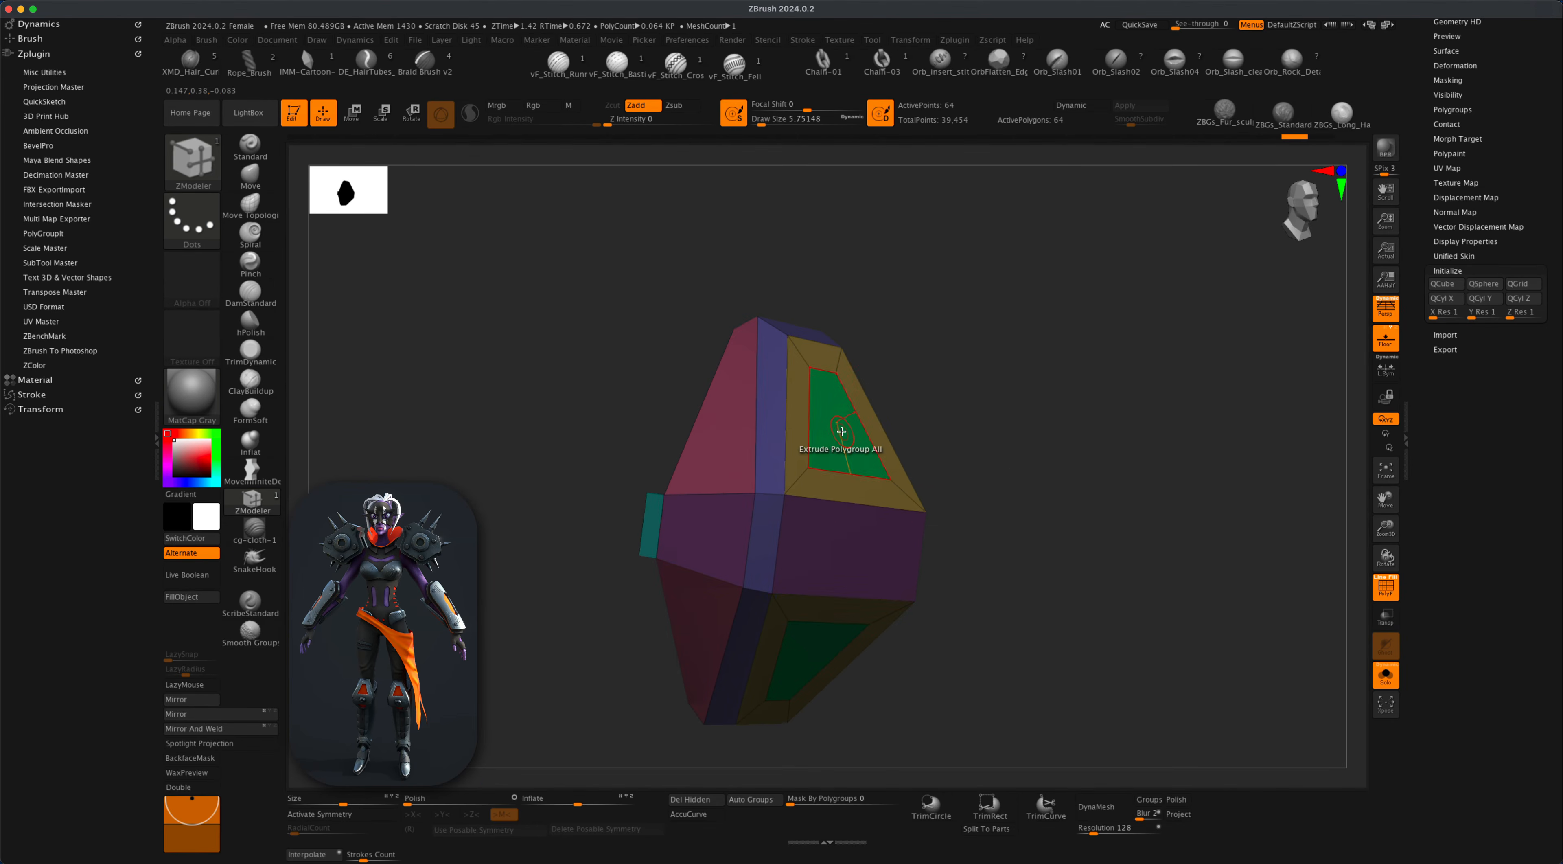
drag(814, 435, 815, 435)
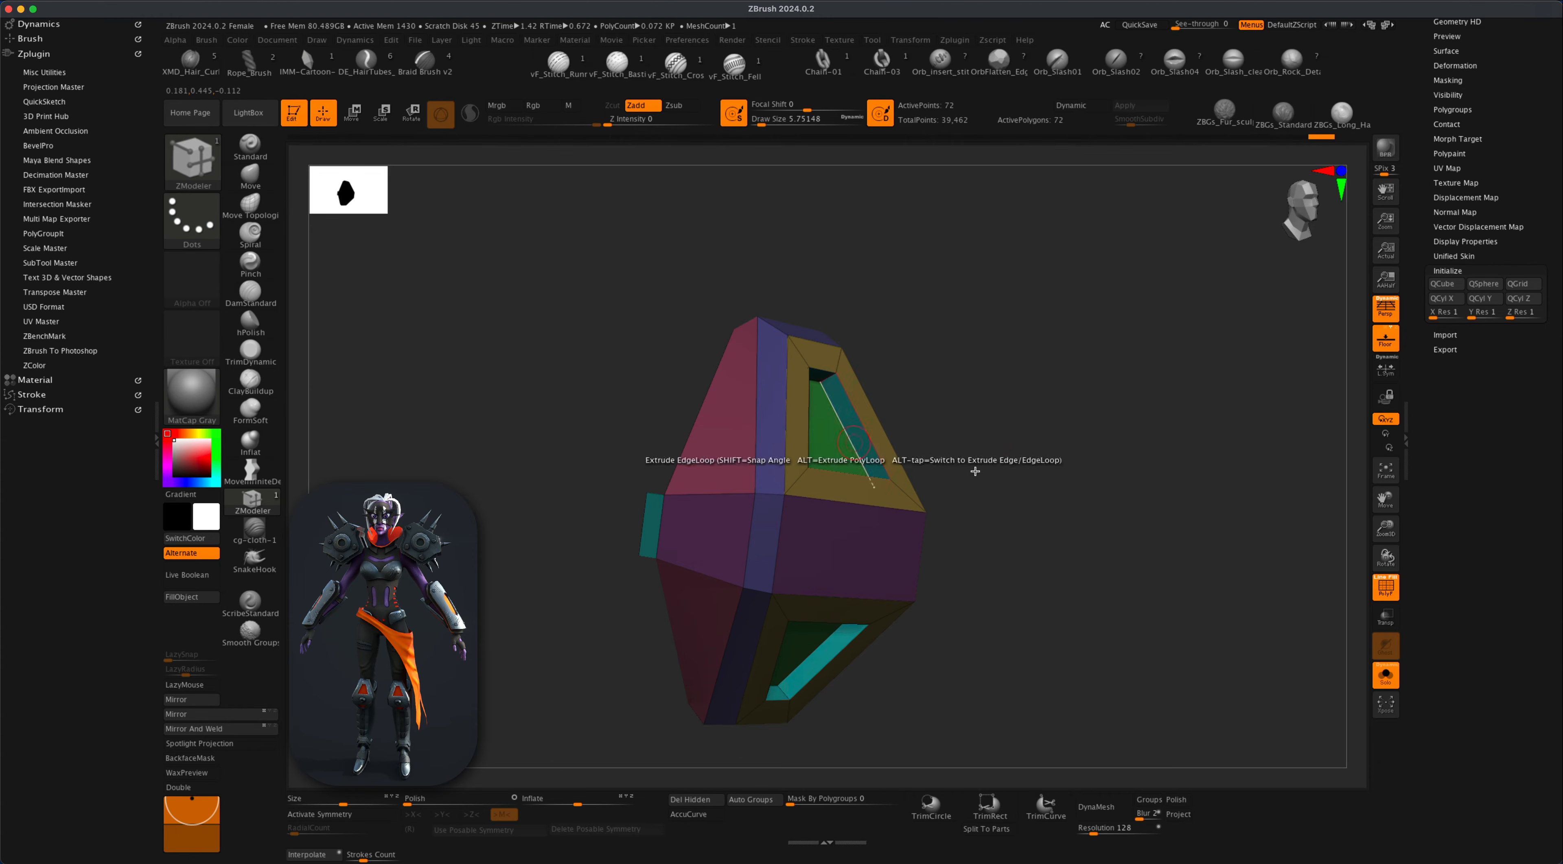
Show the other subtools without polyframe and examine how the knee guard sits on the leg from the front and behind.
mouse_move(1026, 474)
mouse_down()
mouse_move(978, 480)
mouse_move(1006, 486)
mouse_move(941, 455)
mouse_move(901, 463)
mouse_move(969, 498)
mouse_move(1004, 494)
mouse_up()
click(1384, 676)
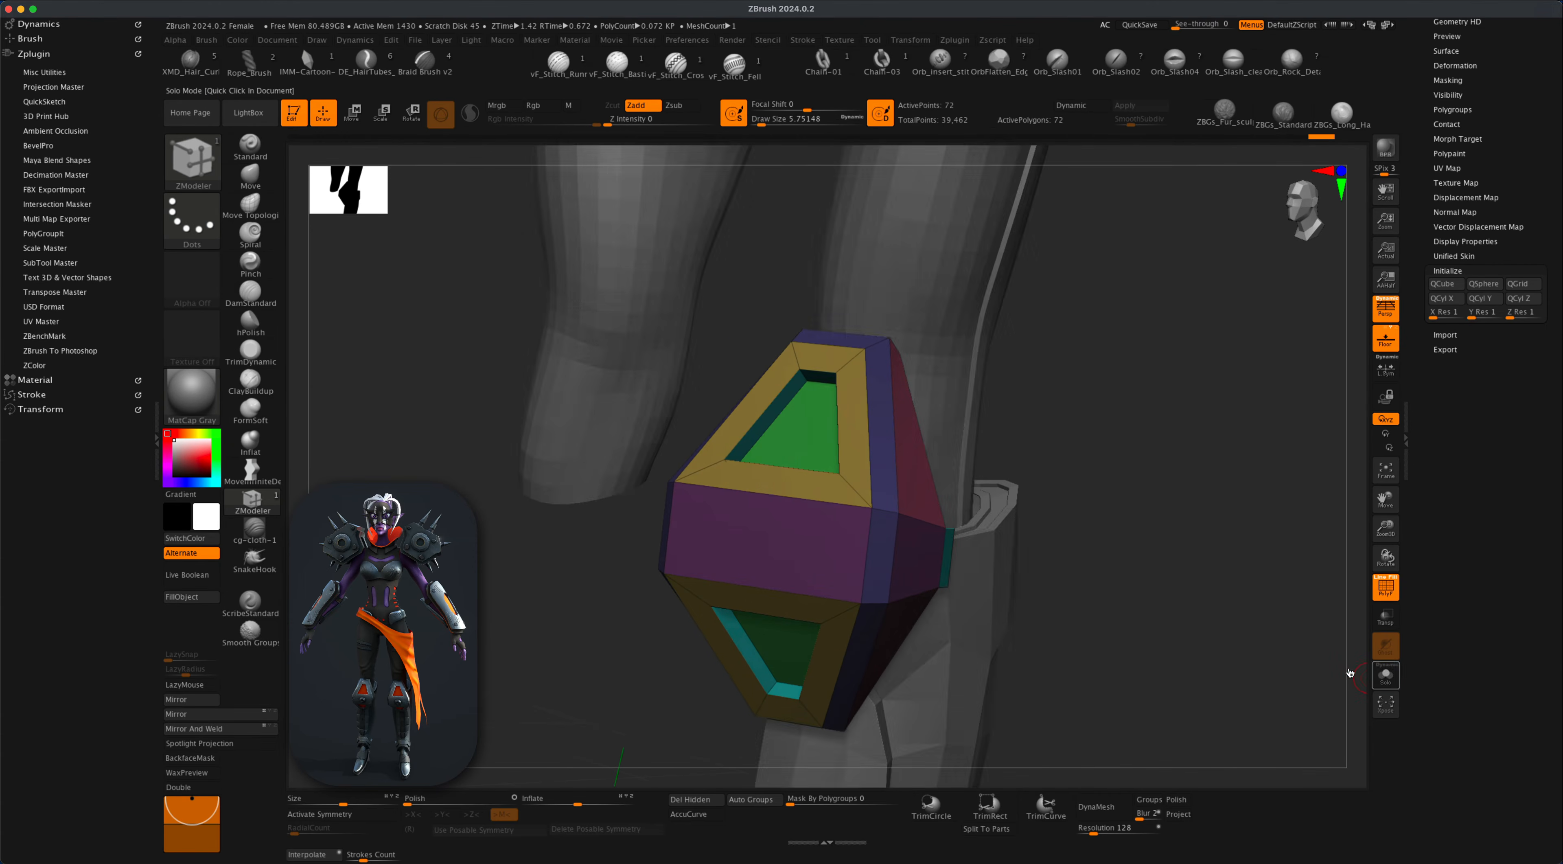
alt+drag(1153, 522, 1128, 634)
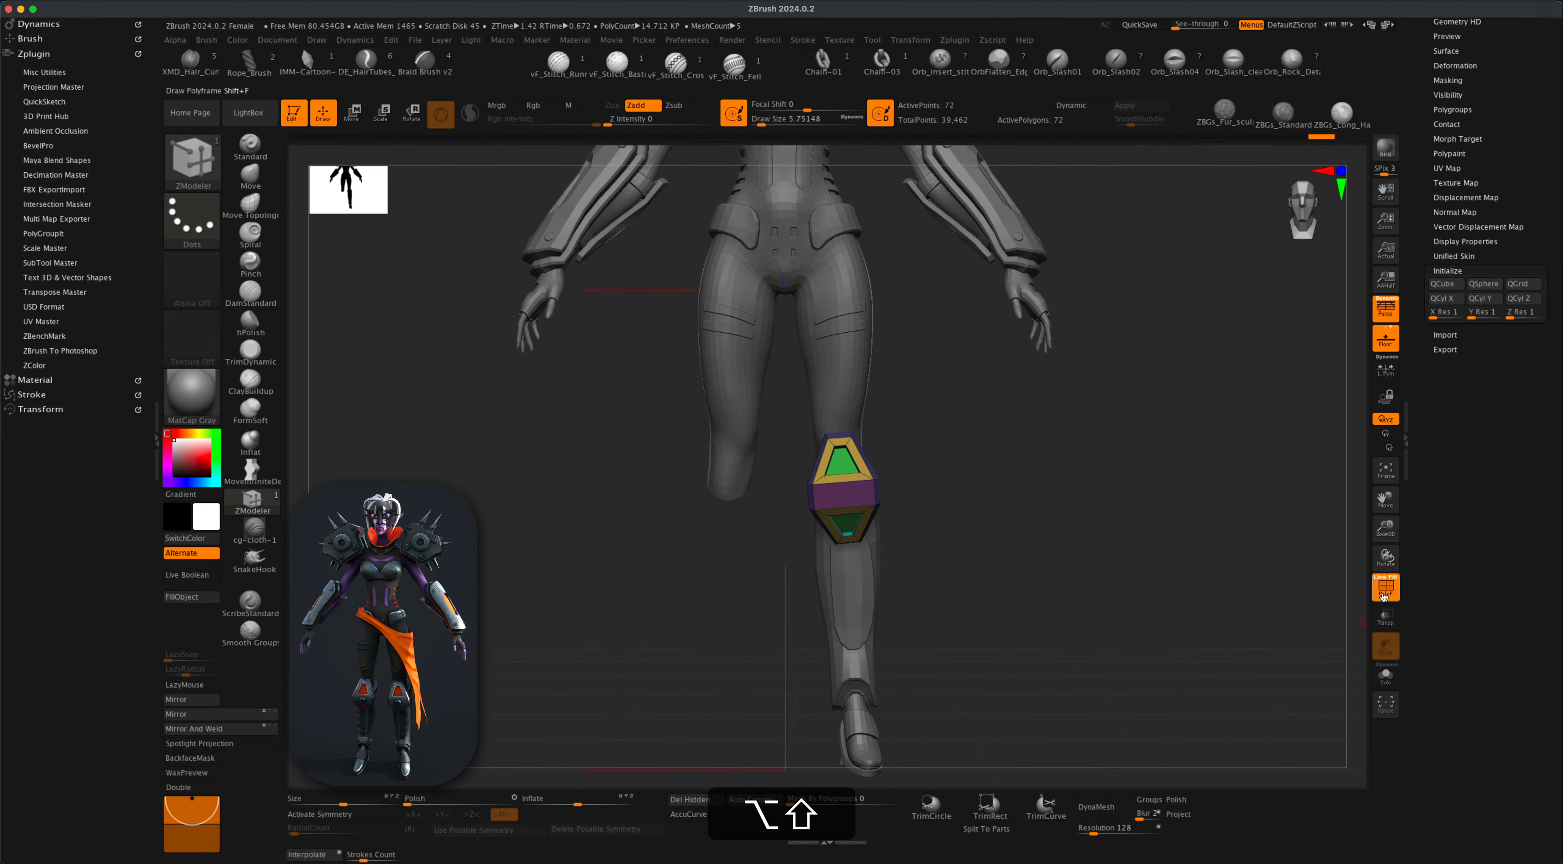
click(1385, 587)
drag(1213, 585, 722, 550)
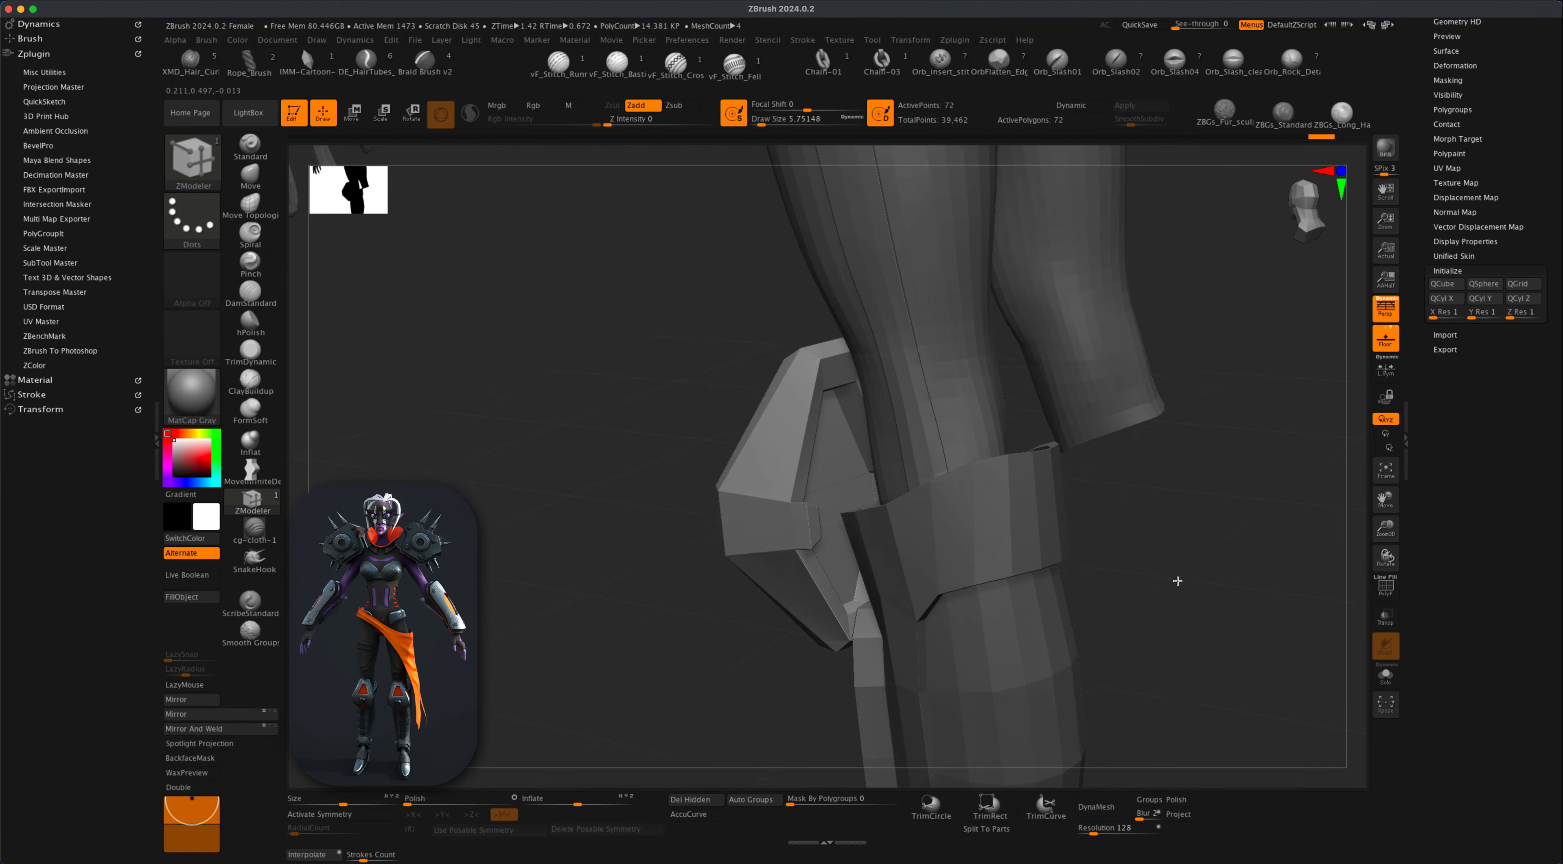
drag(1178, 581, 1044, 553)
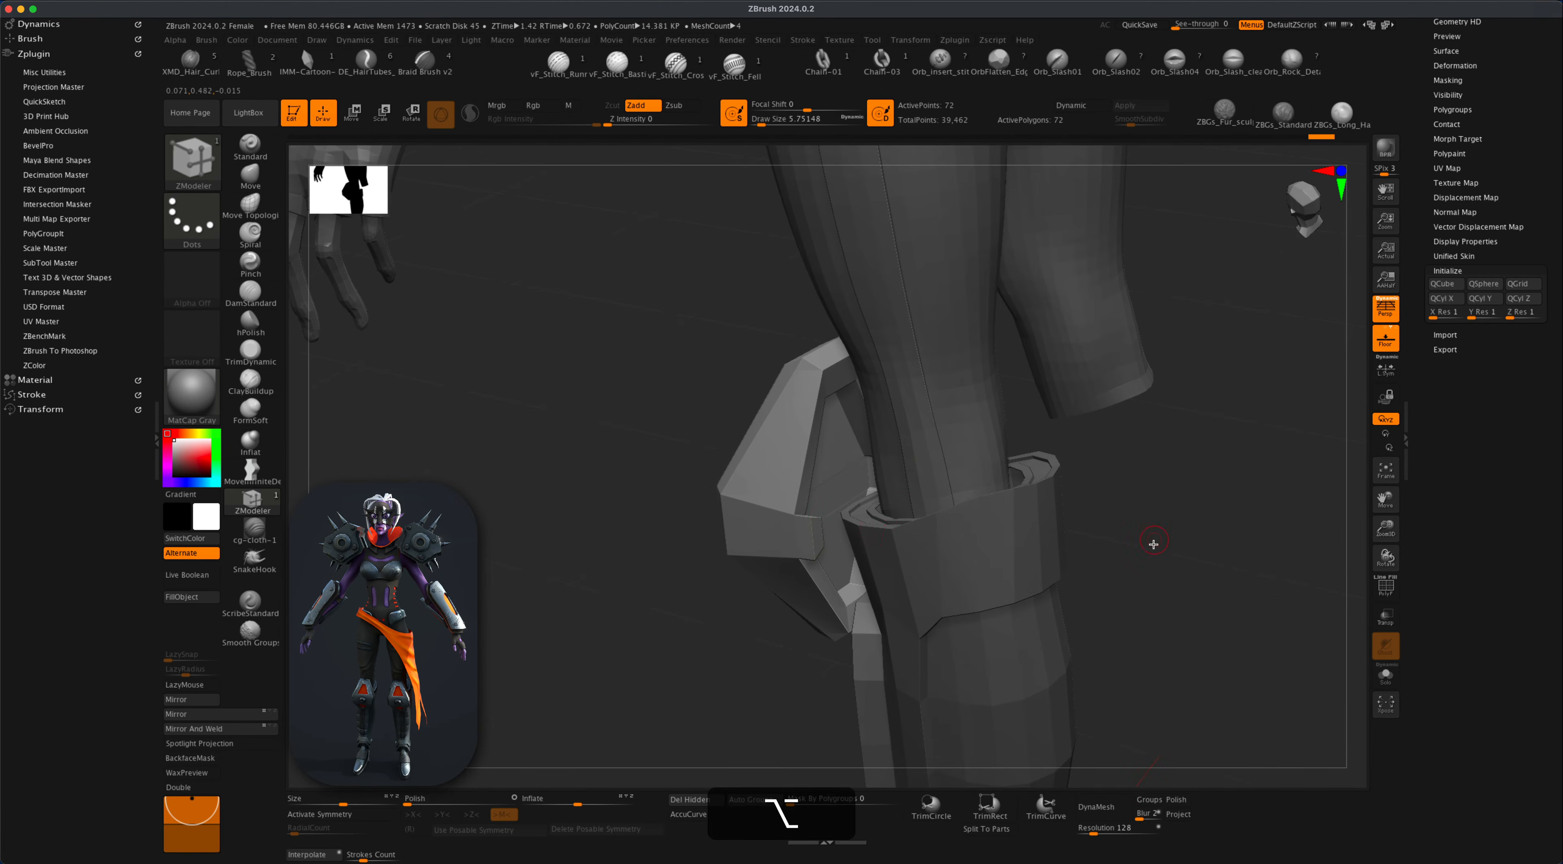
drag(1154, 544, 1093, 575)
Isolate the knee guard with polyframe on and inset the end face of each side tab as a single polygon.
click(1388, 677)
click(1387, 585)
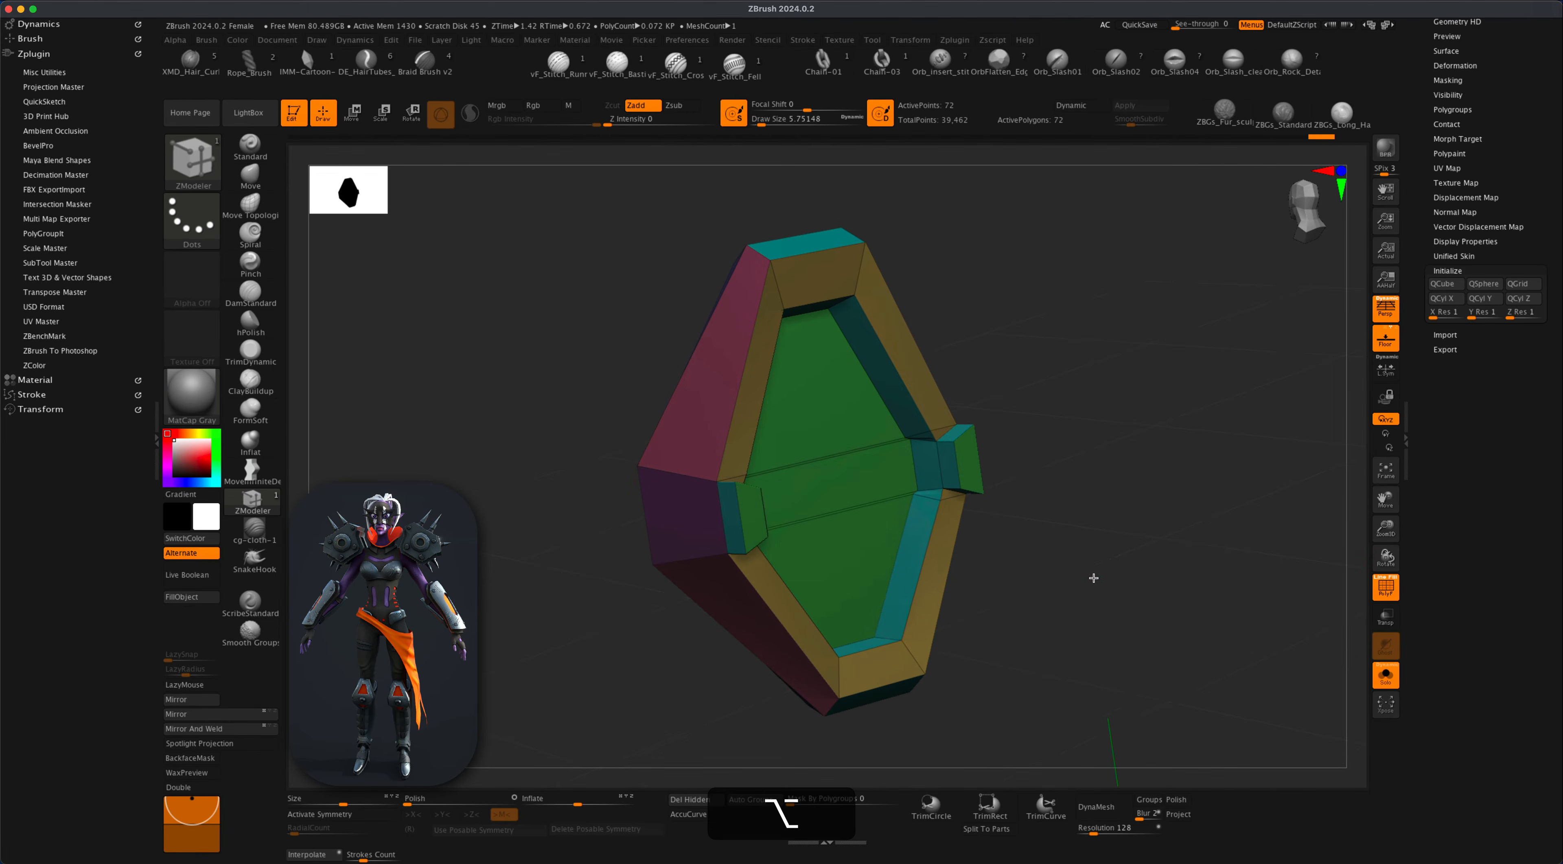
key(space)
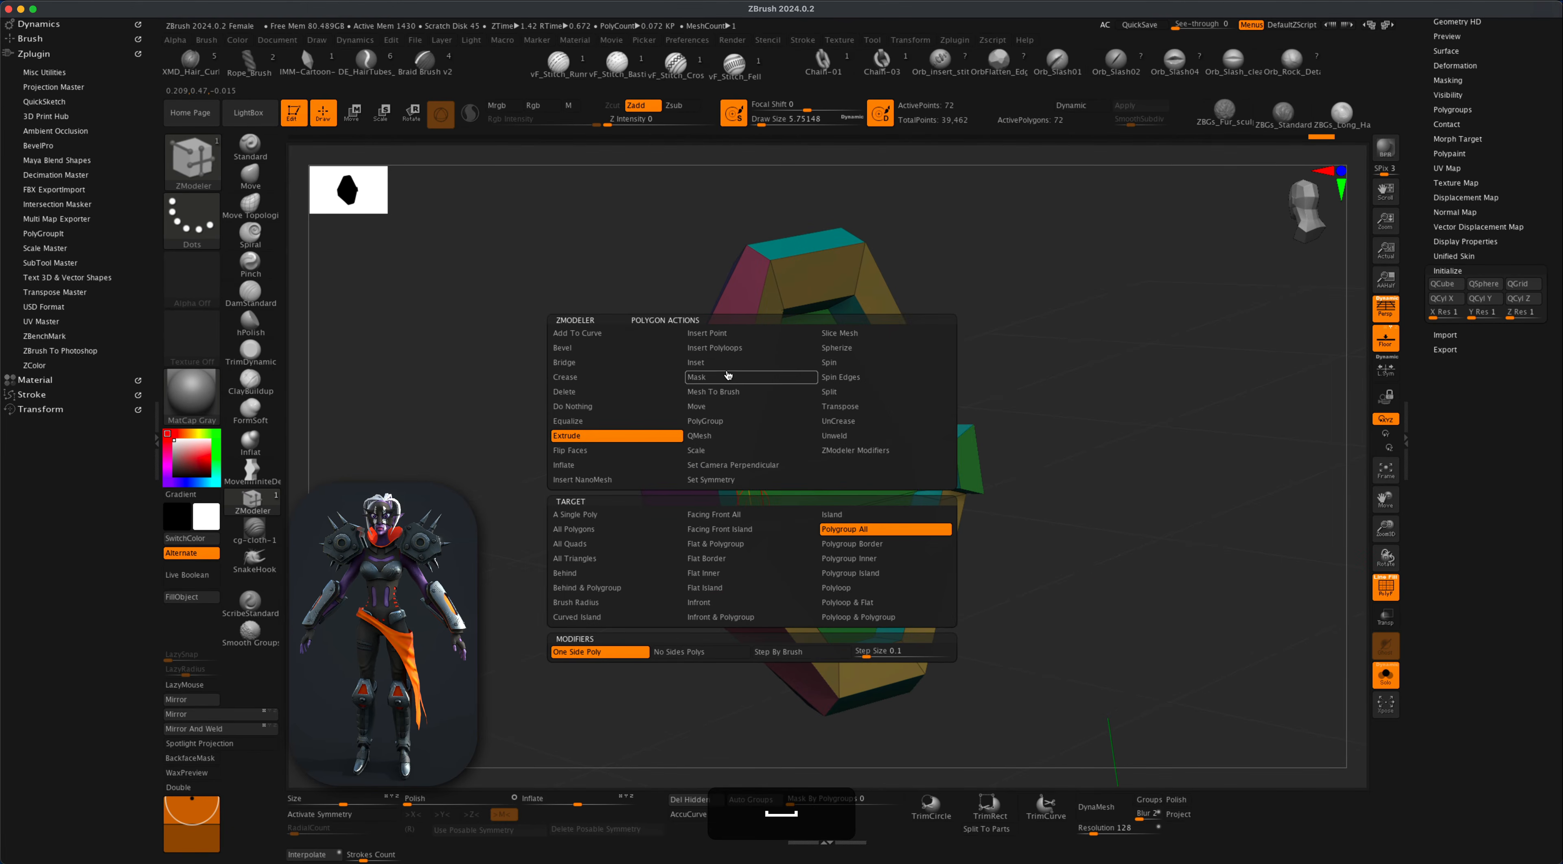
click(746, 359)
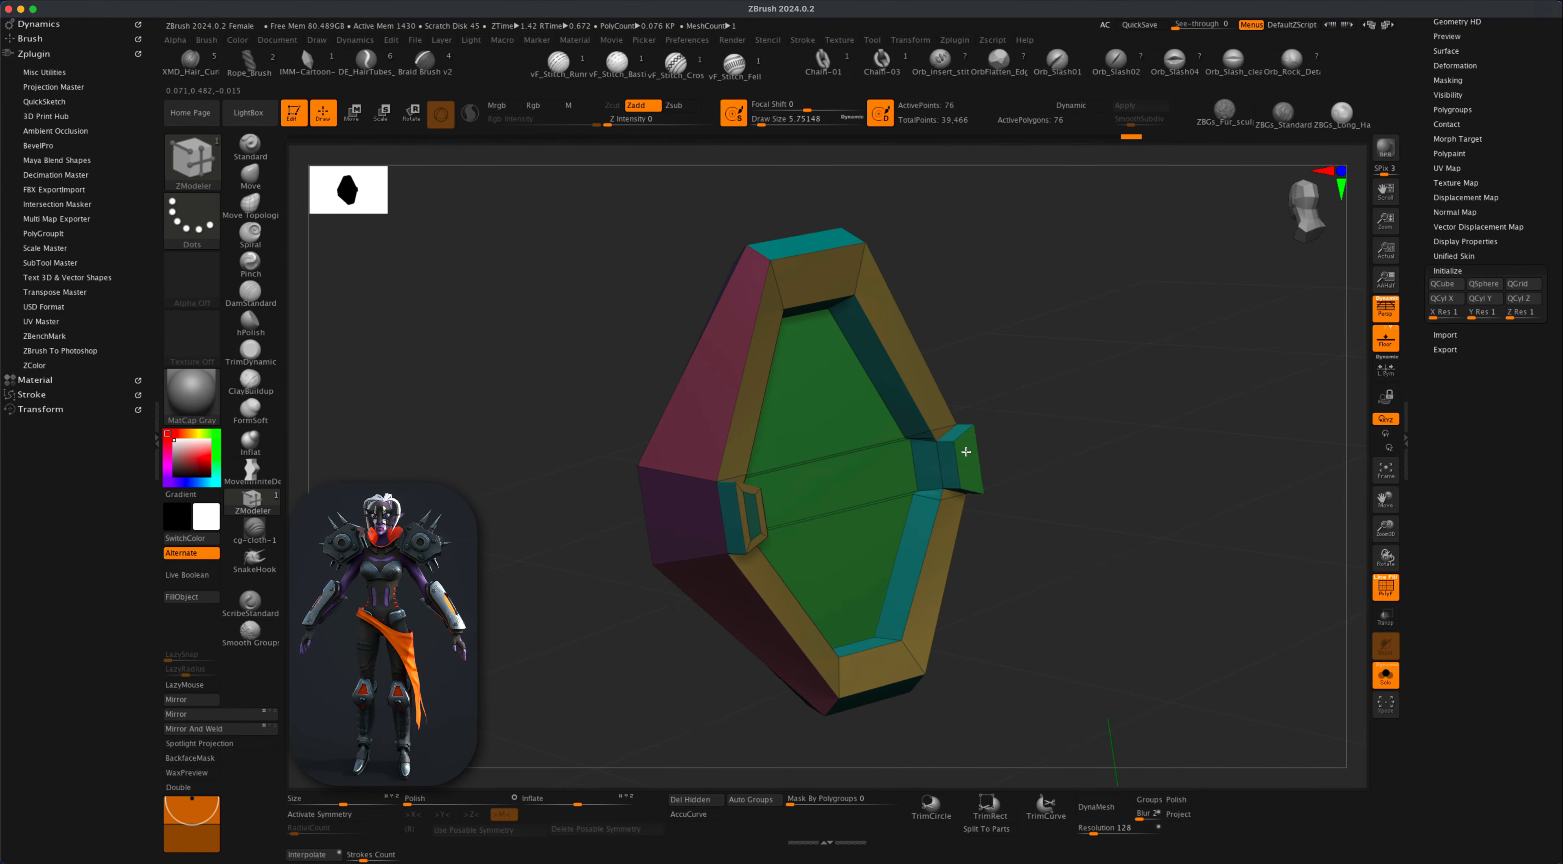
drag(1075, 495, 1110, 532)
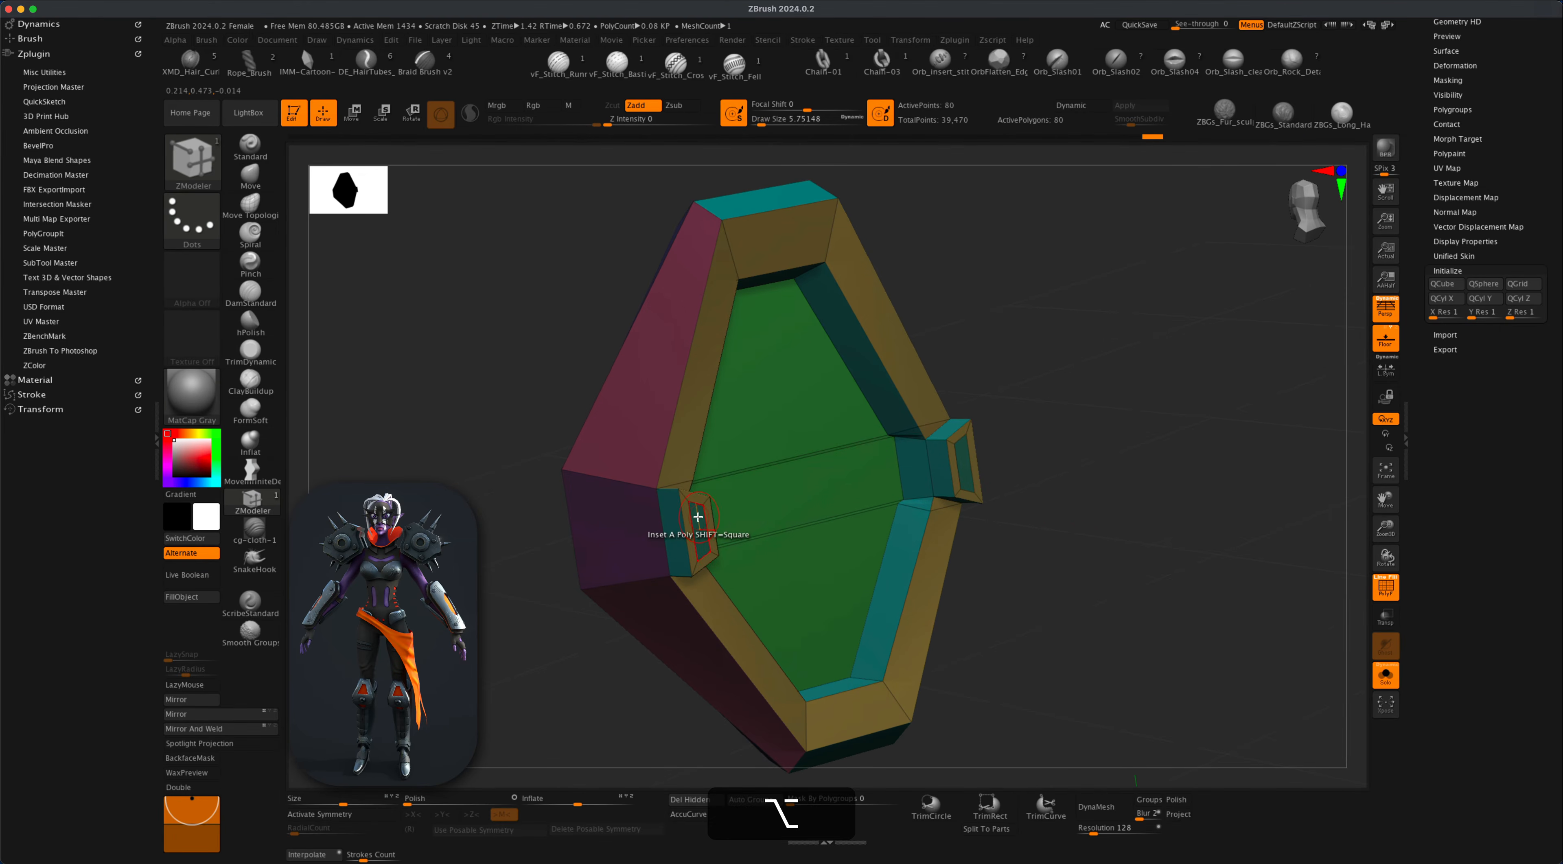
Delete the inset inner polygon on both side tabs to open a hole in each.
key(space)
click(550, 392)
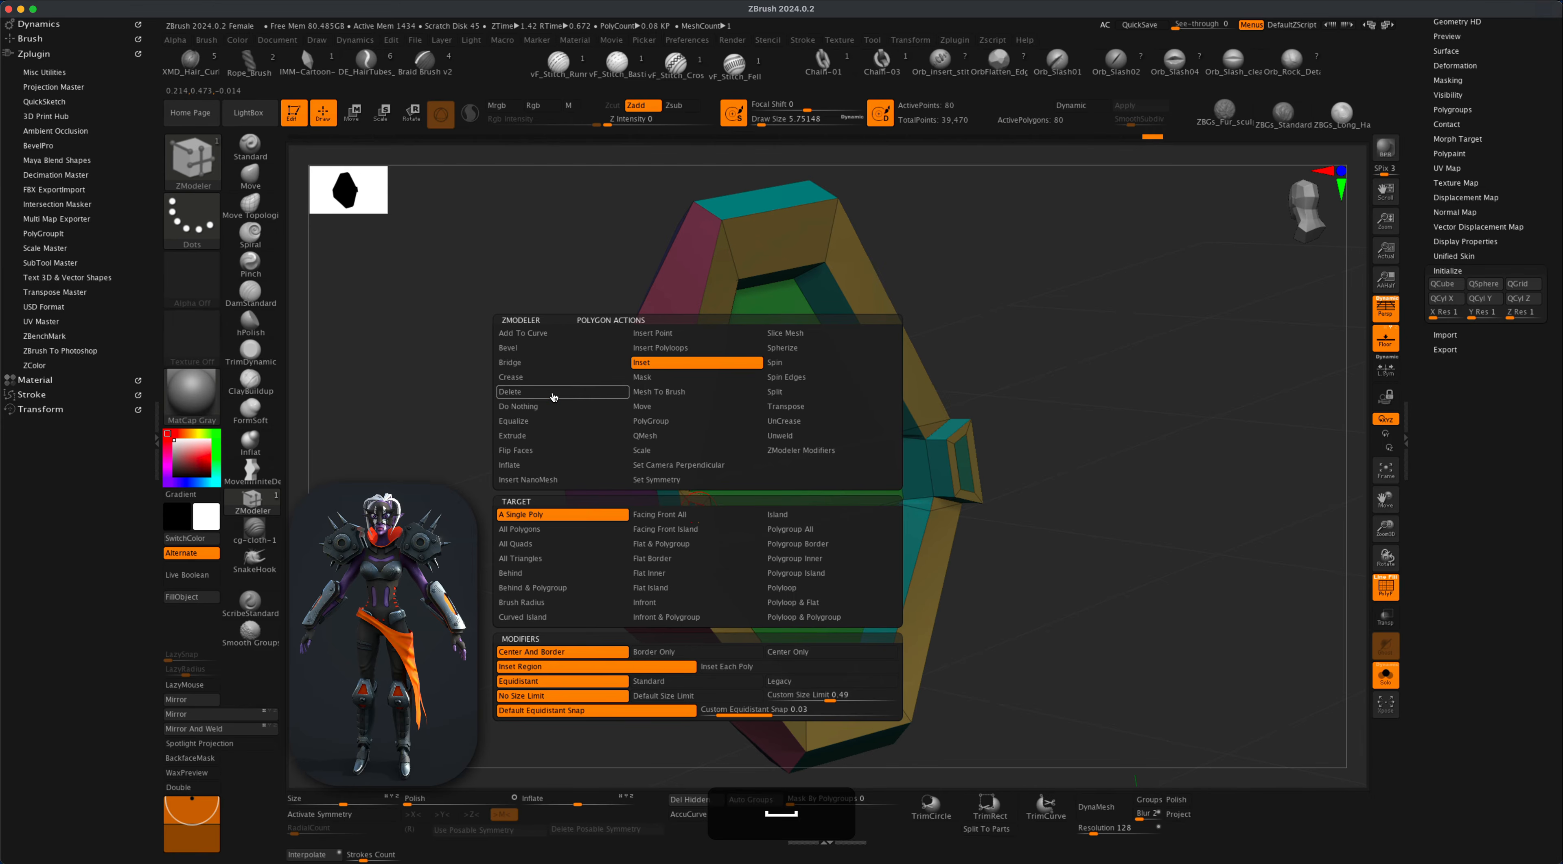
click(538, 514)
click(692, 528)
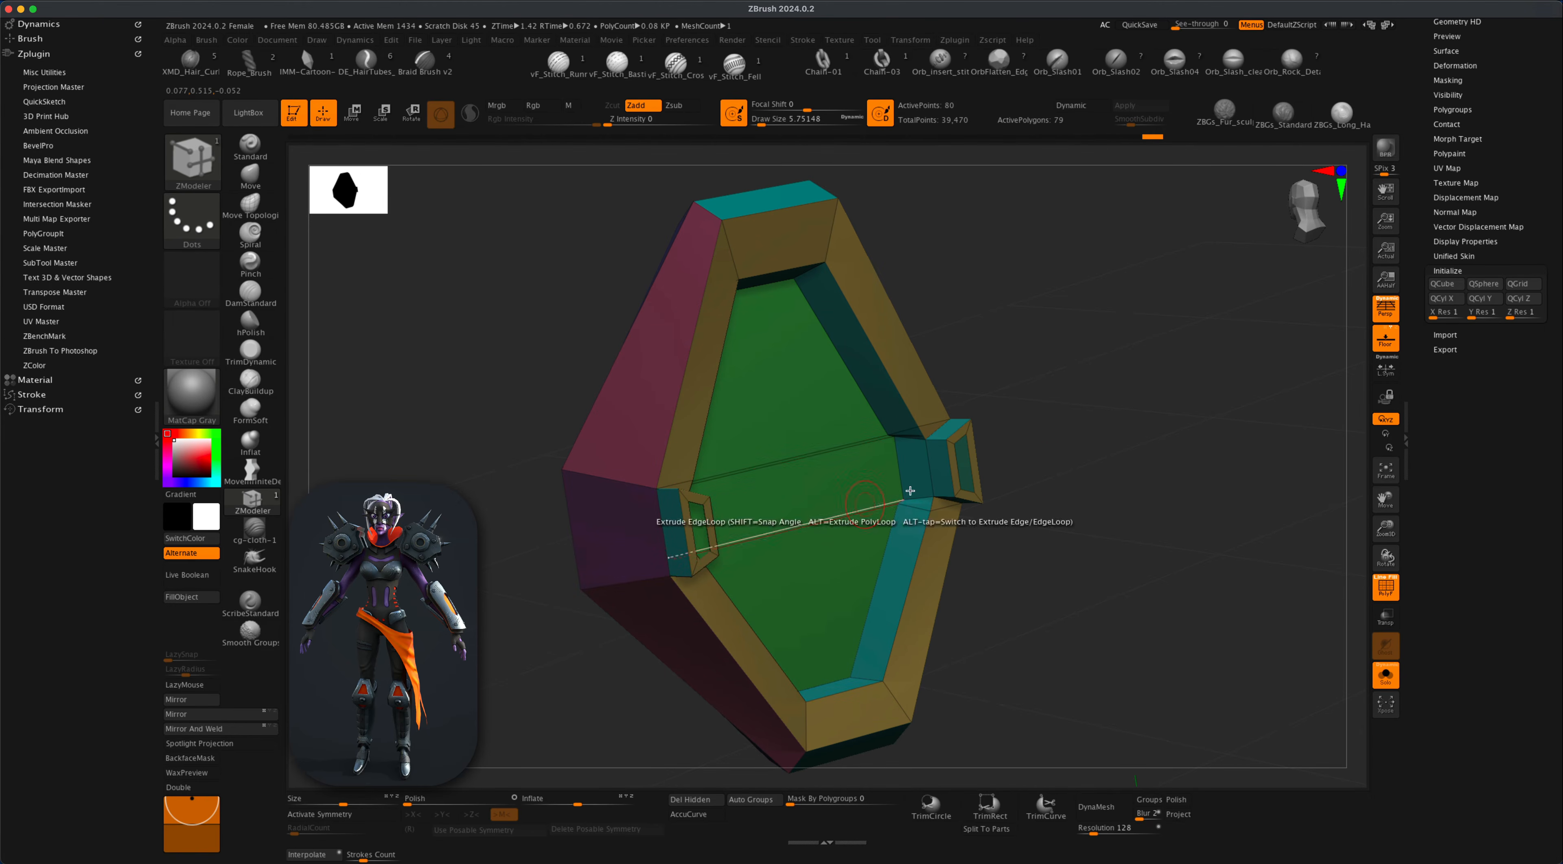
click(969, 460)
alt+drag(1080, 495, 1037, 548)
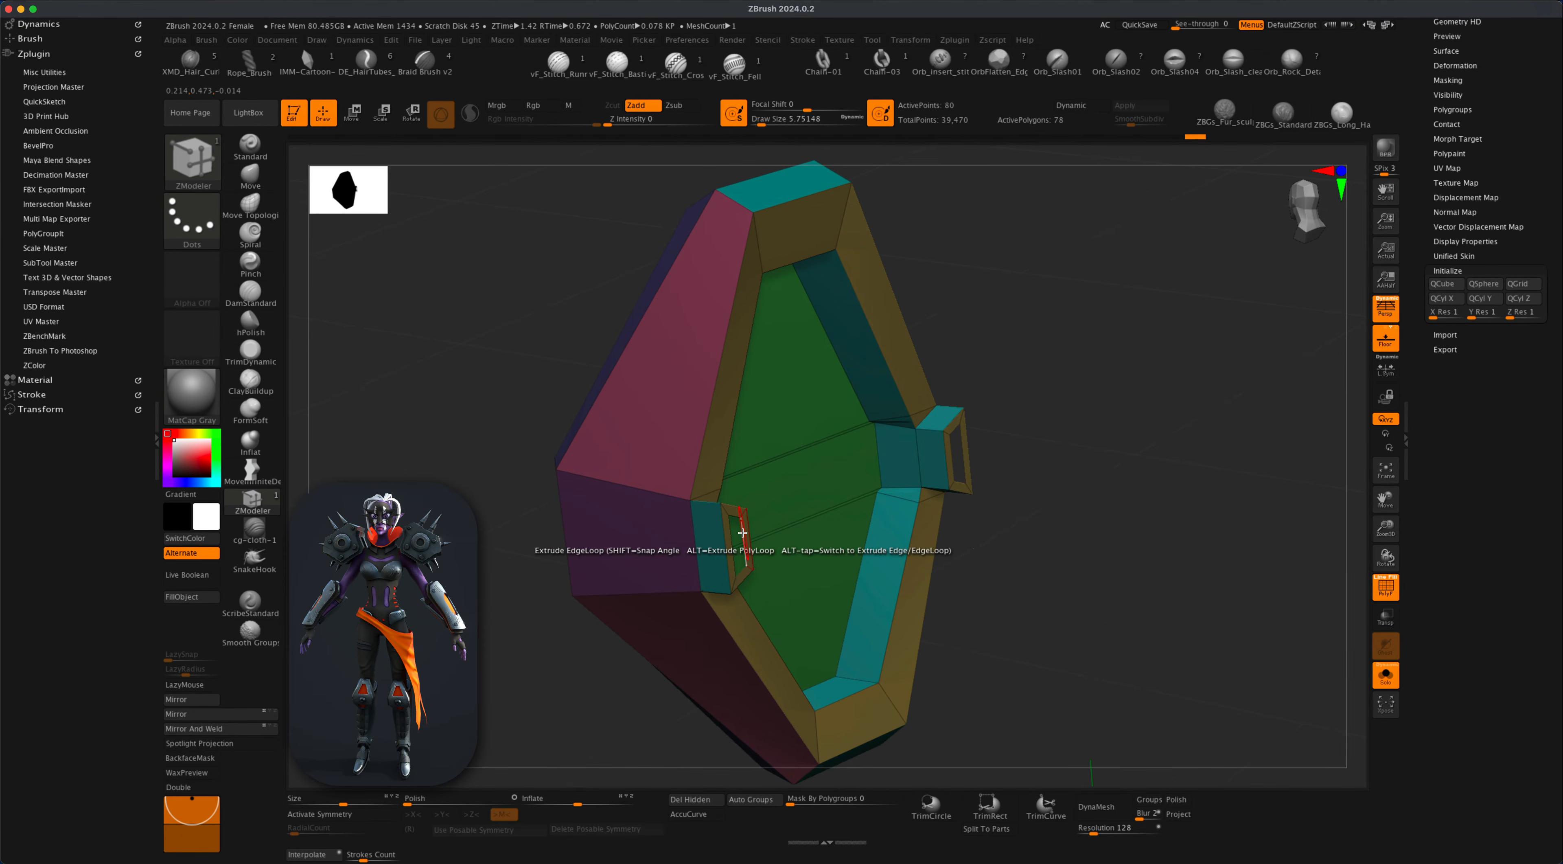
Bridge the two tab openings with a coarse circular band, using Two Holes and Circle, and show the other subtools again.
key(space)
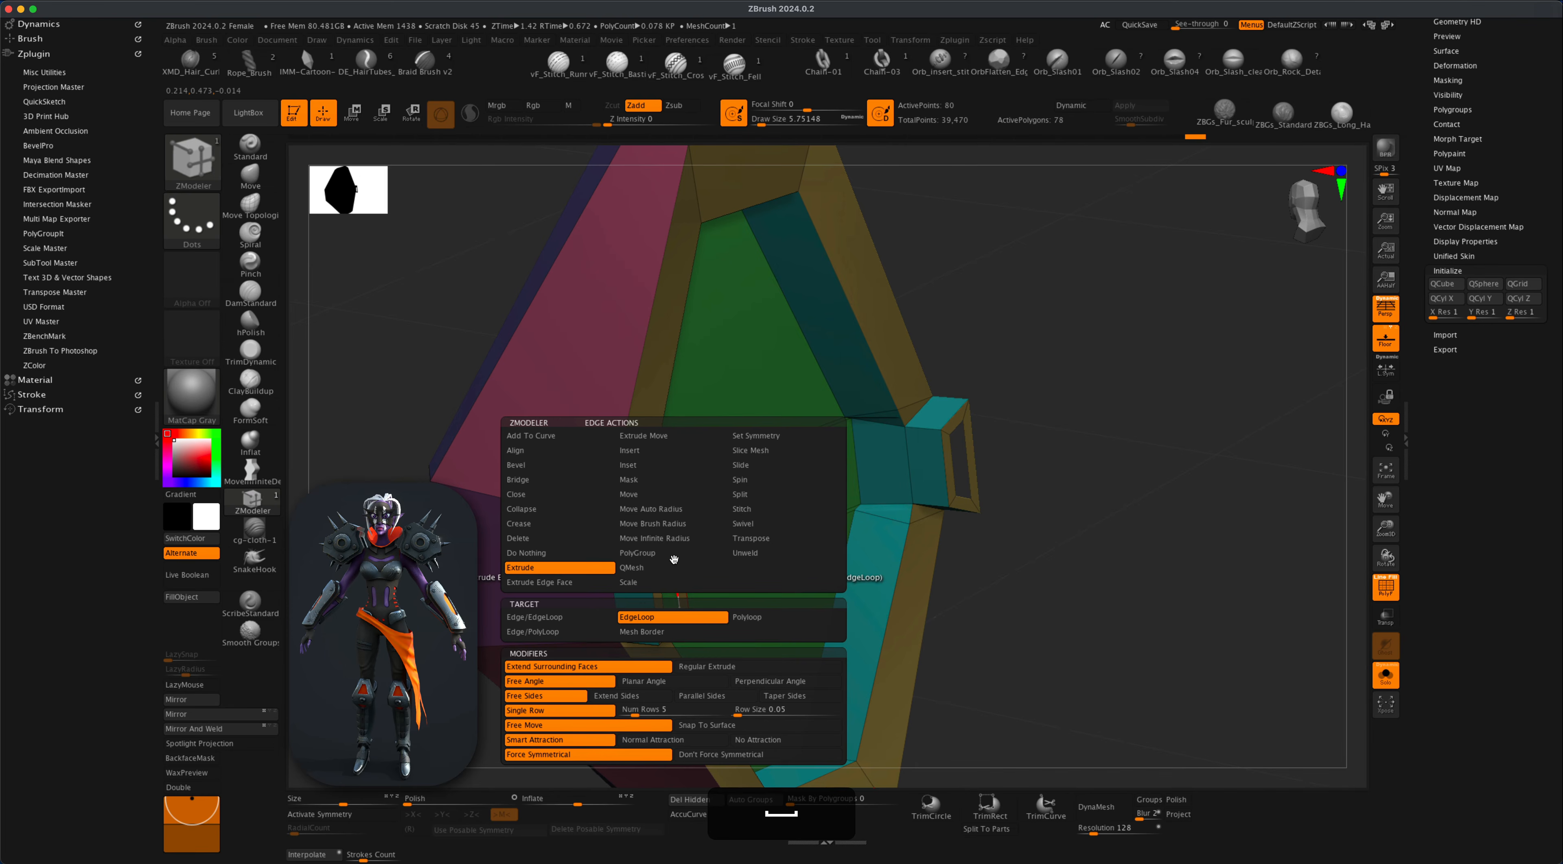
click(559, 480)
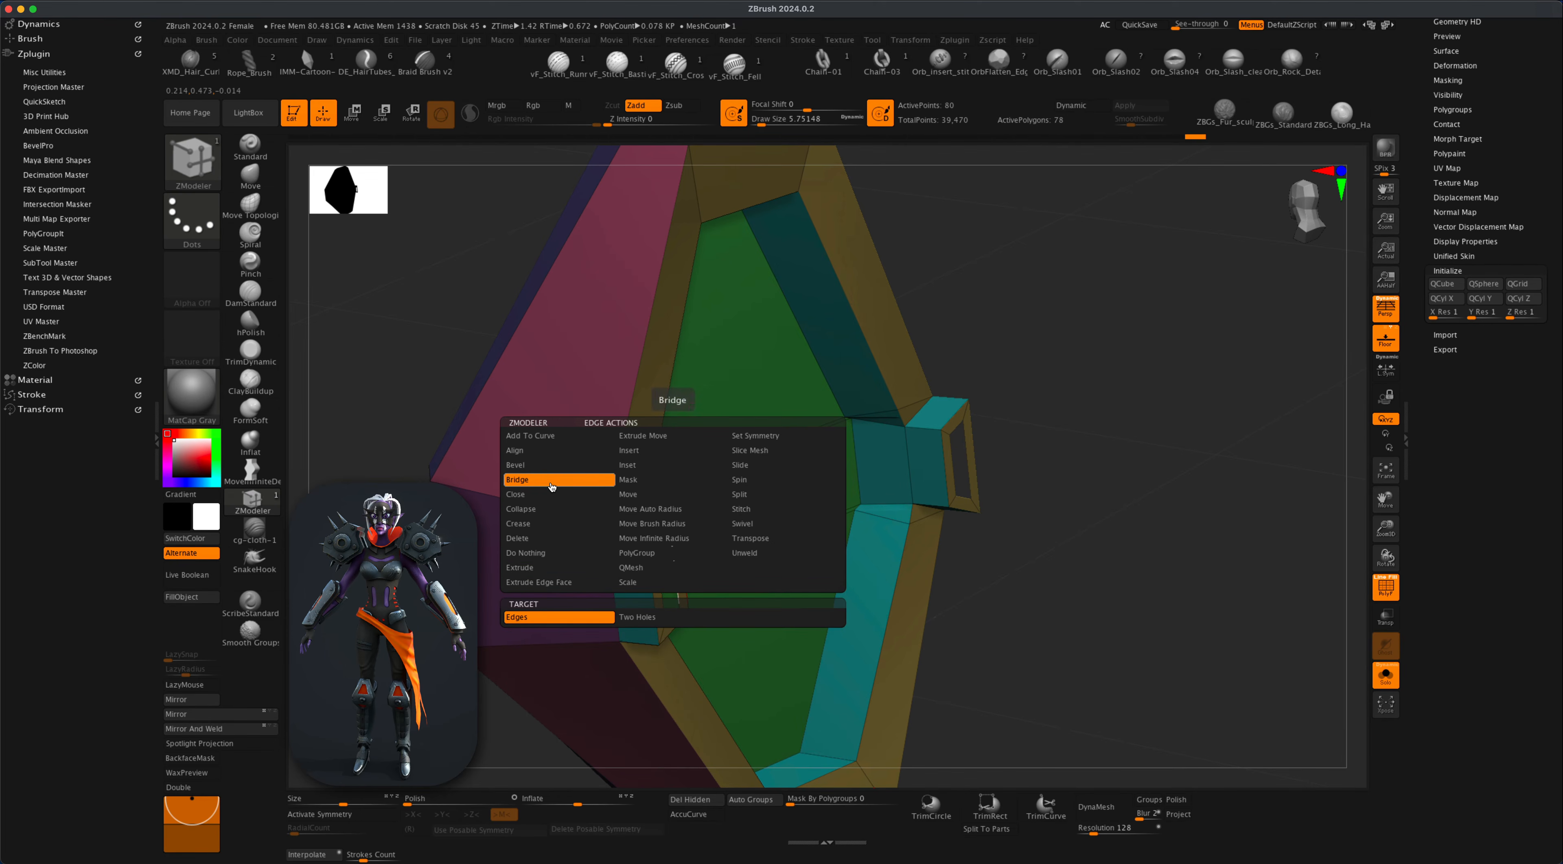
click(646, 620)
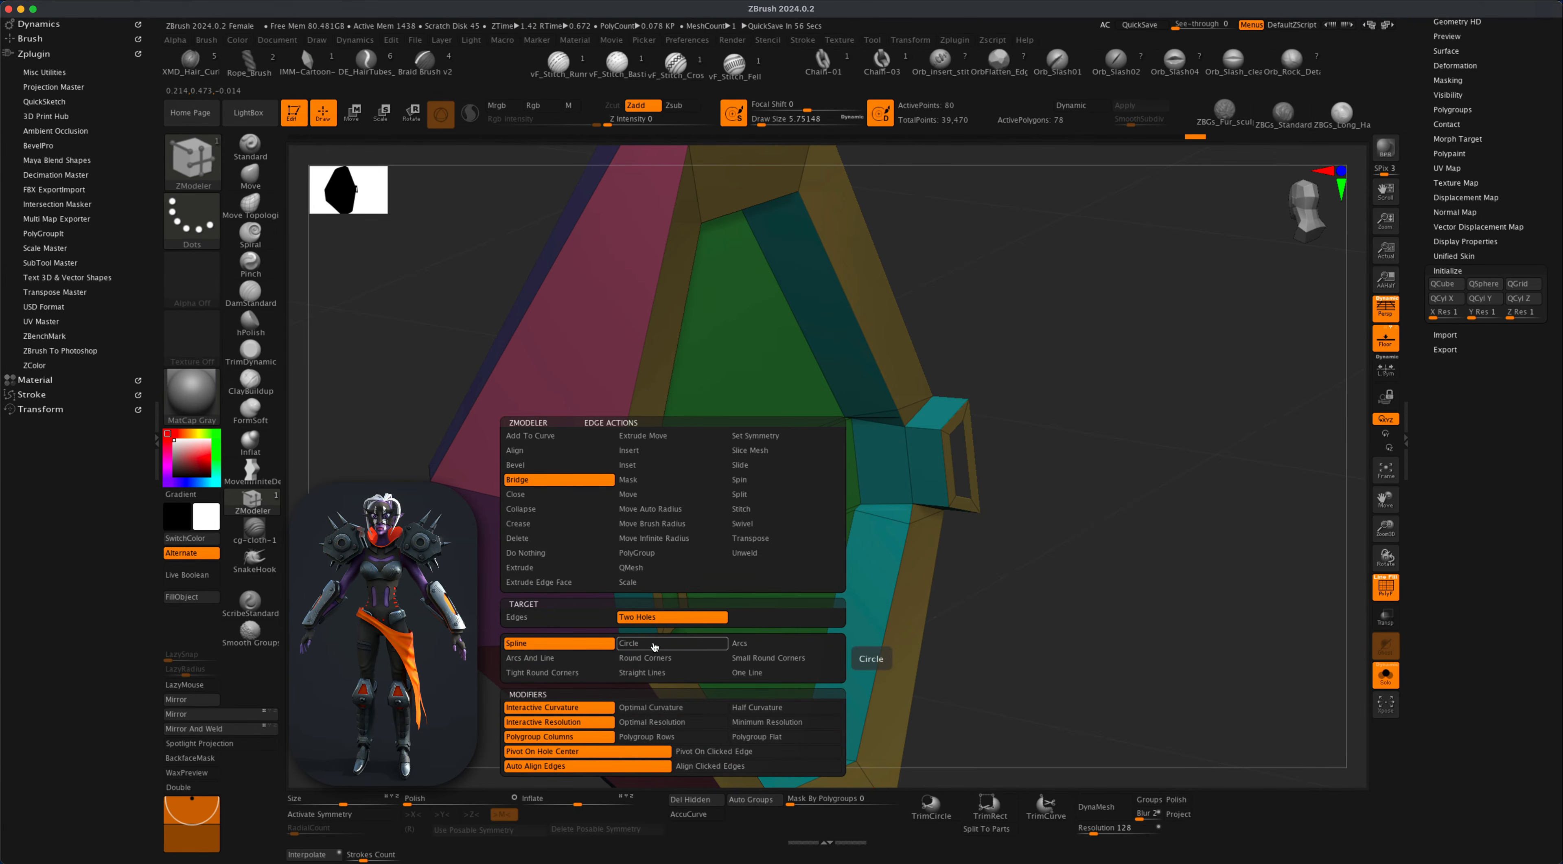
click(681, 644)
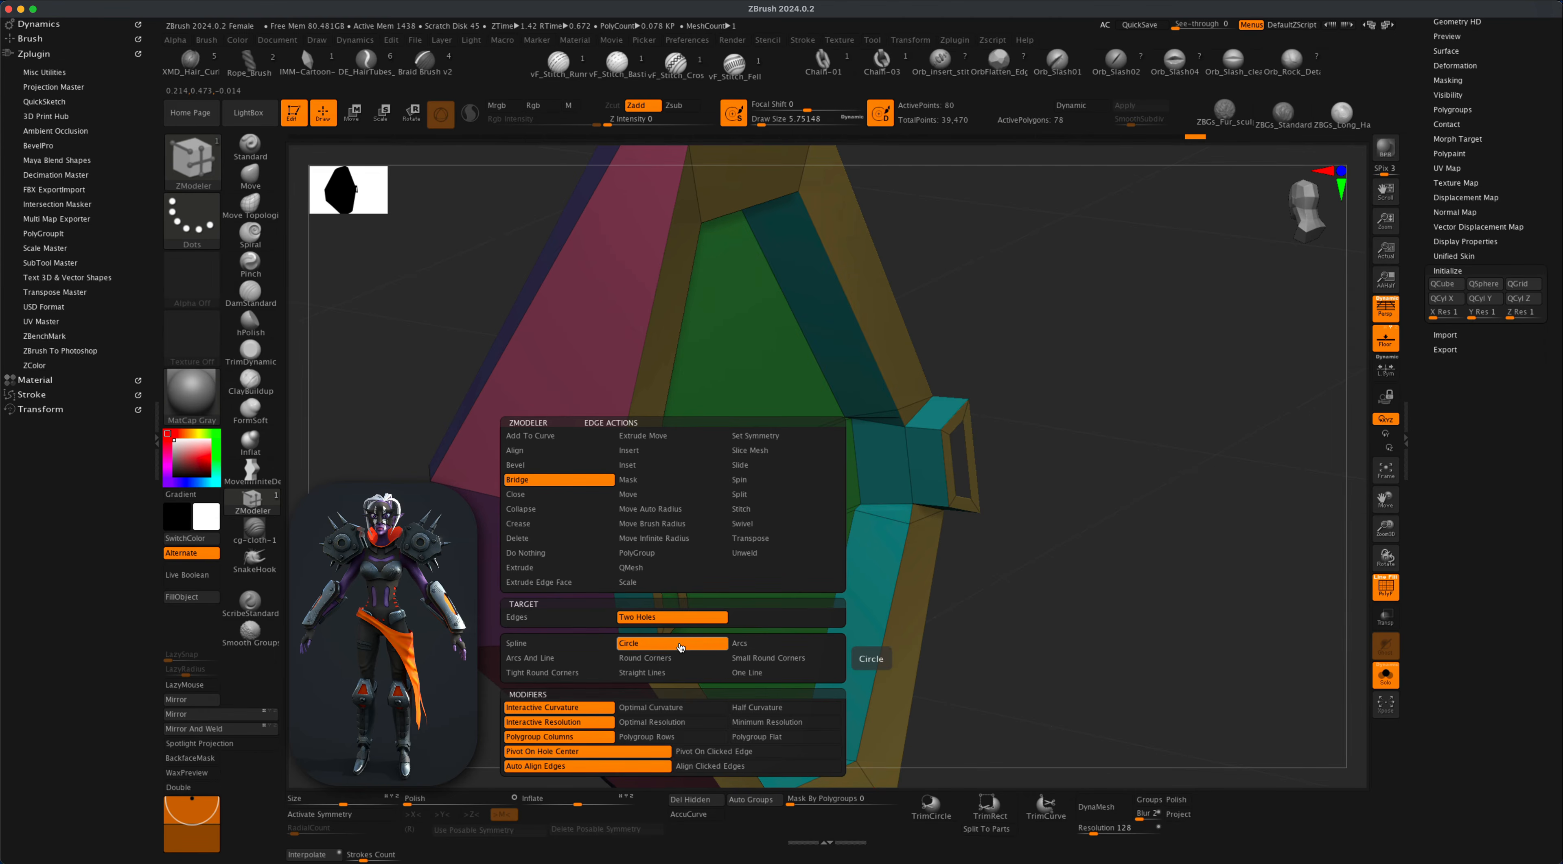
key(space)
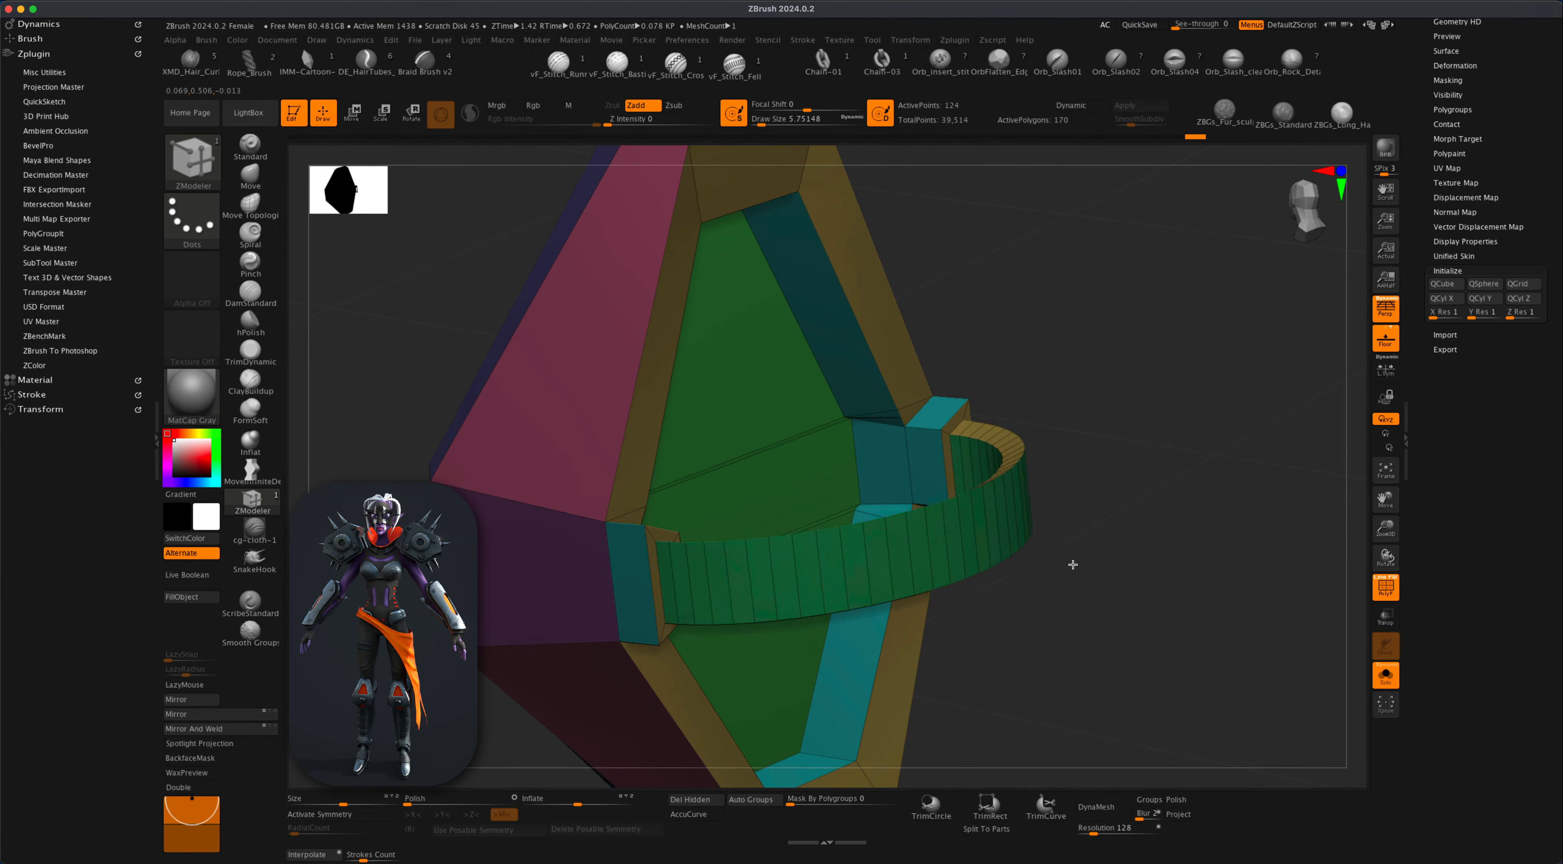
mouse_move(1093, 584)
mouse_down()
mouse_move(1109, 597)
mouse_move(1093, 571)
mouse_up()
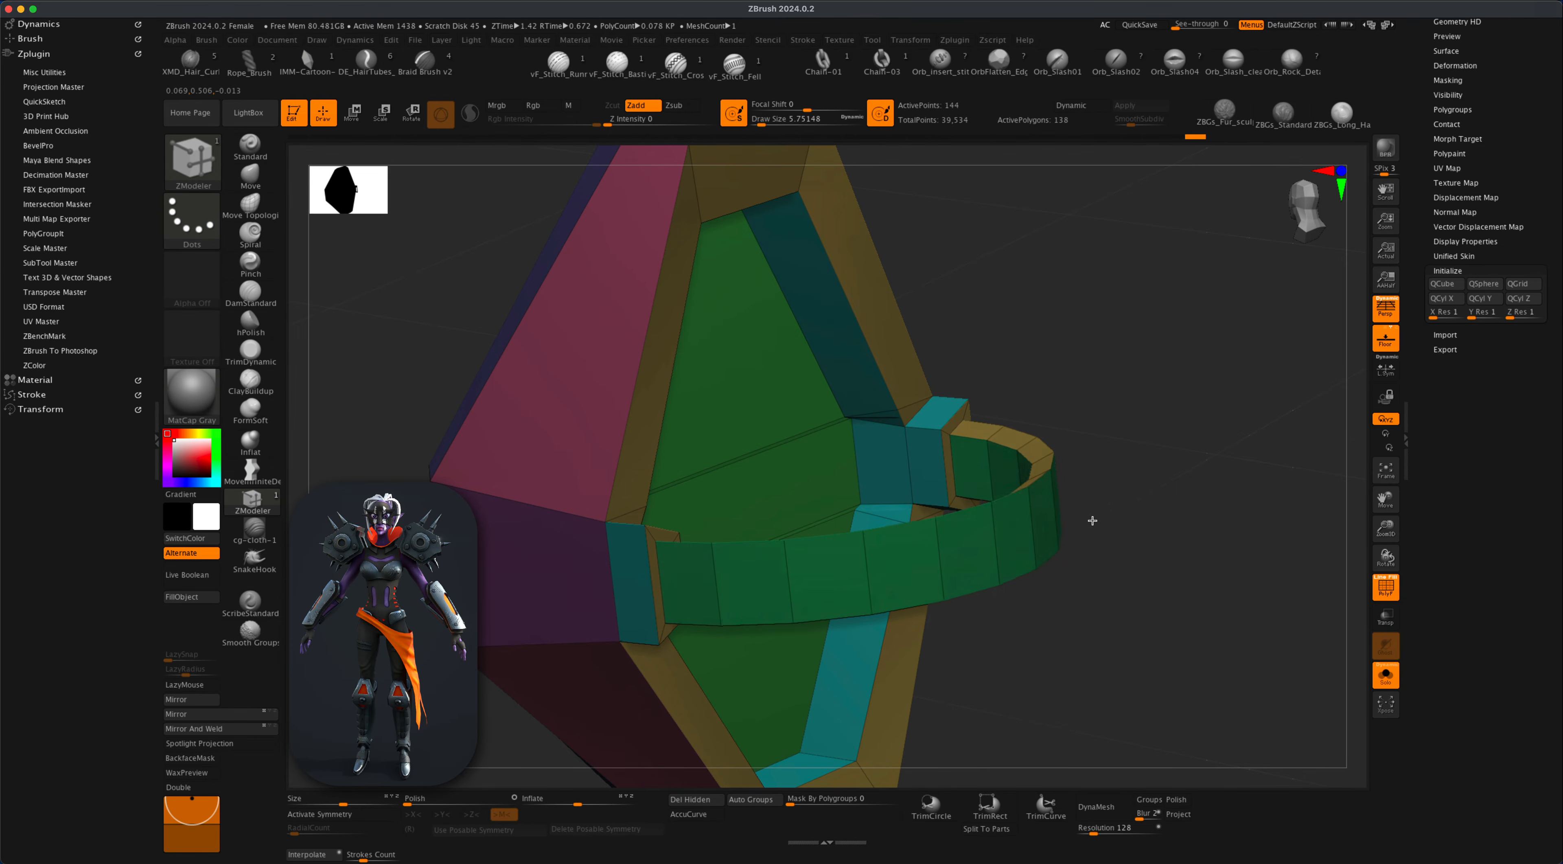
drag(1093, 515, 1089, 506)
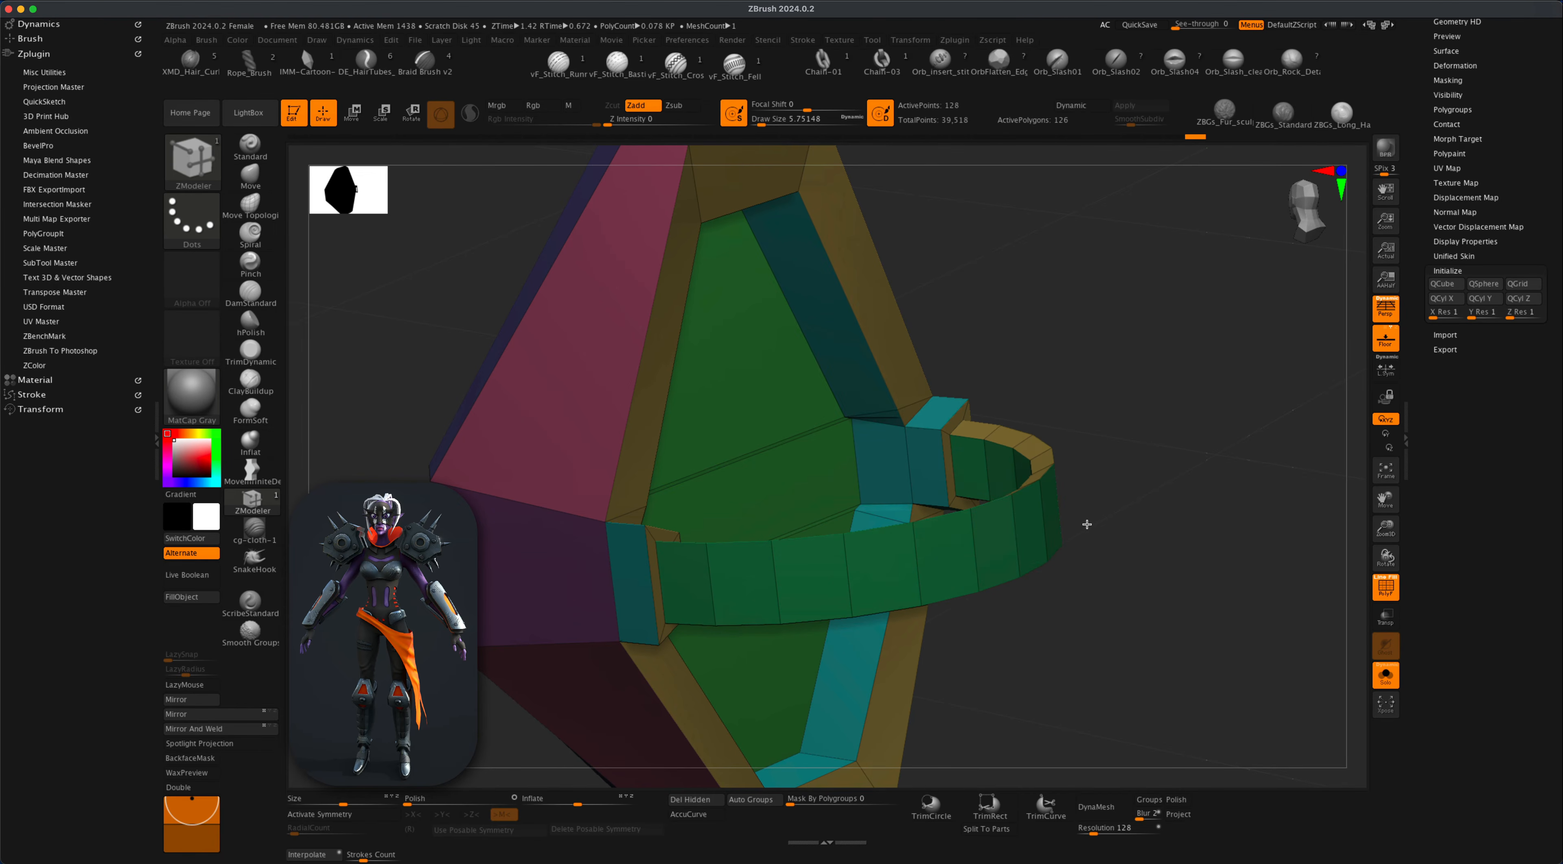
mouse_move(1152, 613)
mouse_down()
mouse_move(1173, 642)
mouse_move(1169, 601)
mouse_move(1145, 618)
mouse_move(1043, 509)
mouse_move(1132, 600)
mouse_up()
click(1386, 675)
drag(1280, 648, 1325, 653)
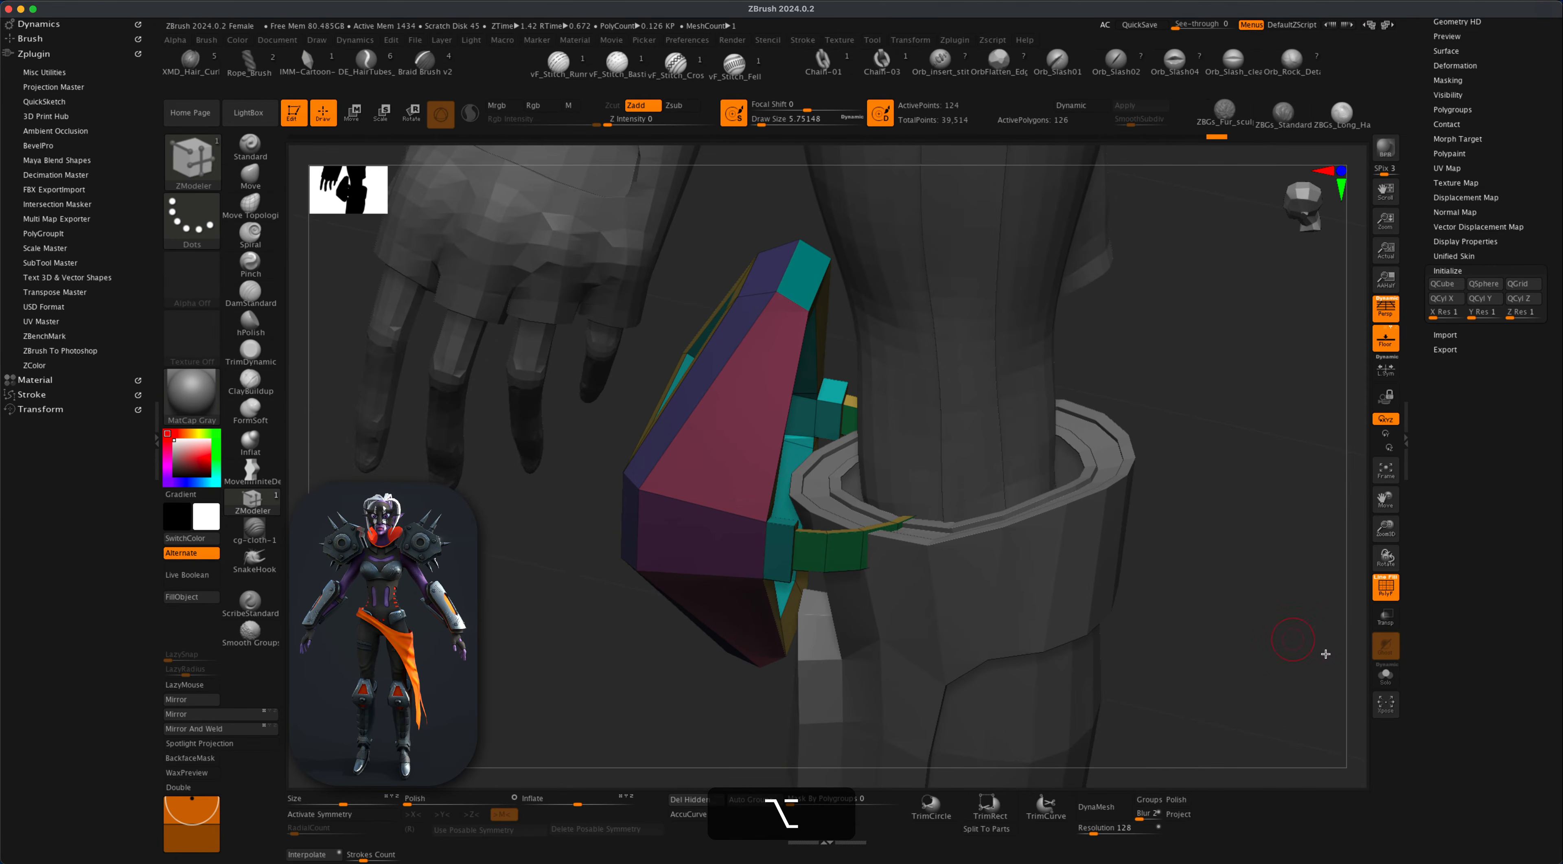
alt+drag(1175, 616, 1144, 611)
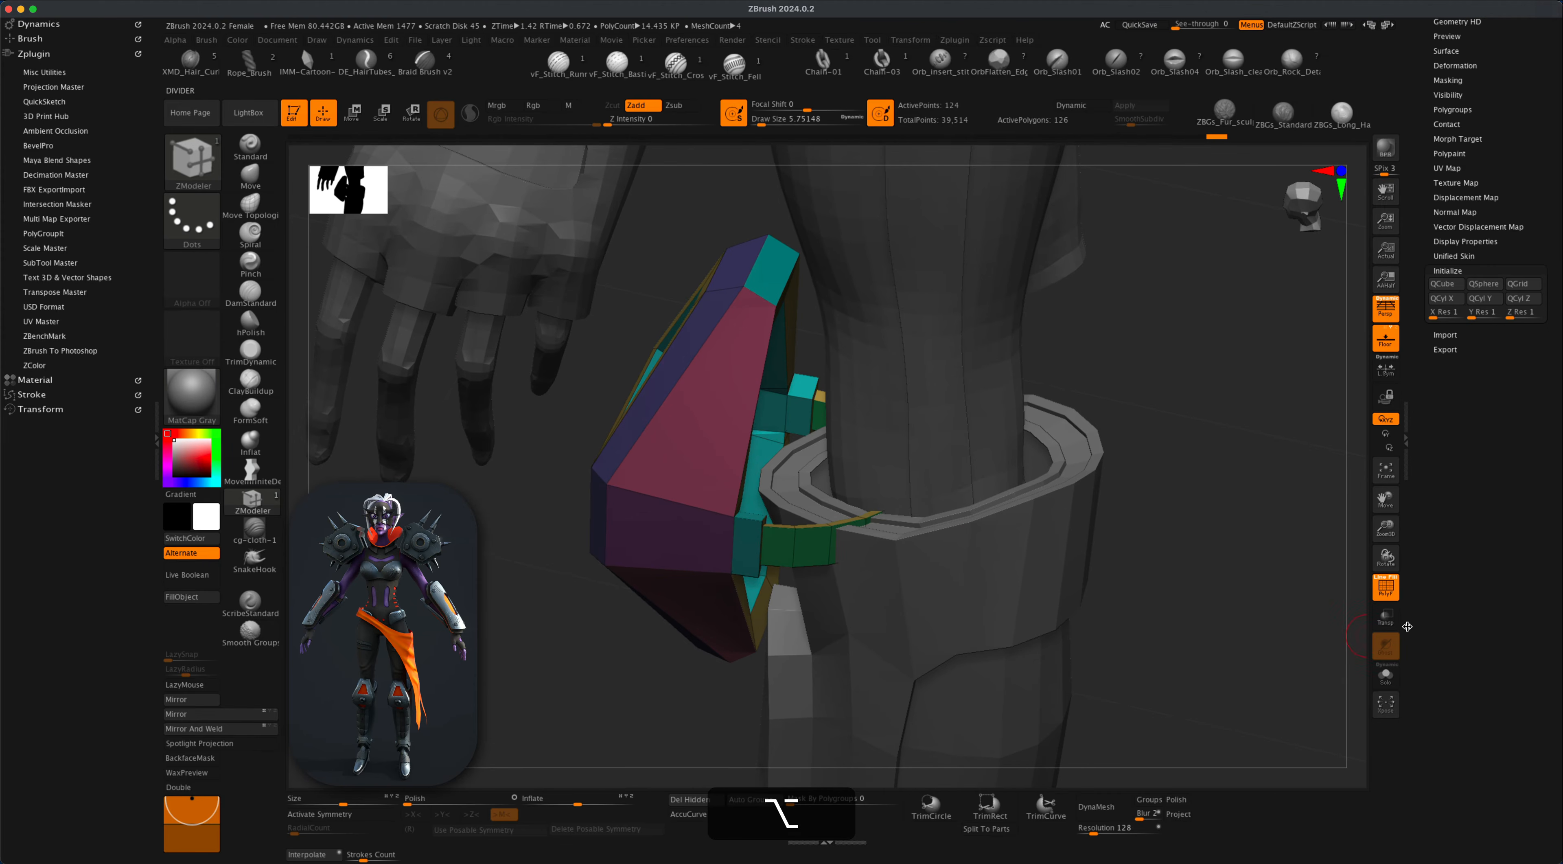
With transparency on, use the Move brush to pull the strap back and outward until it encloses the top of the boot.
click(1392, 618)
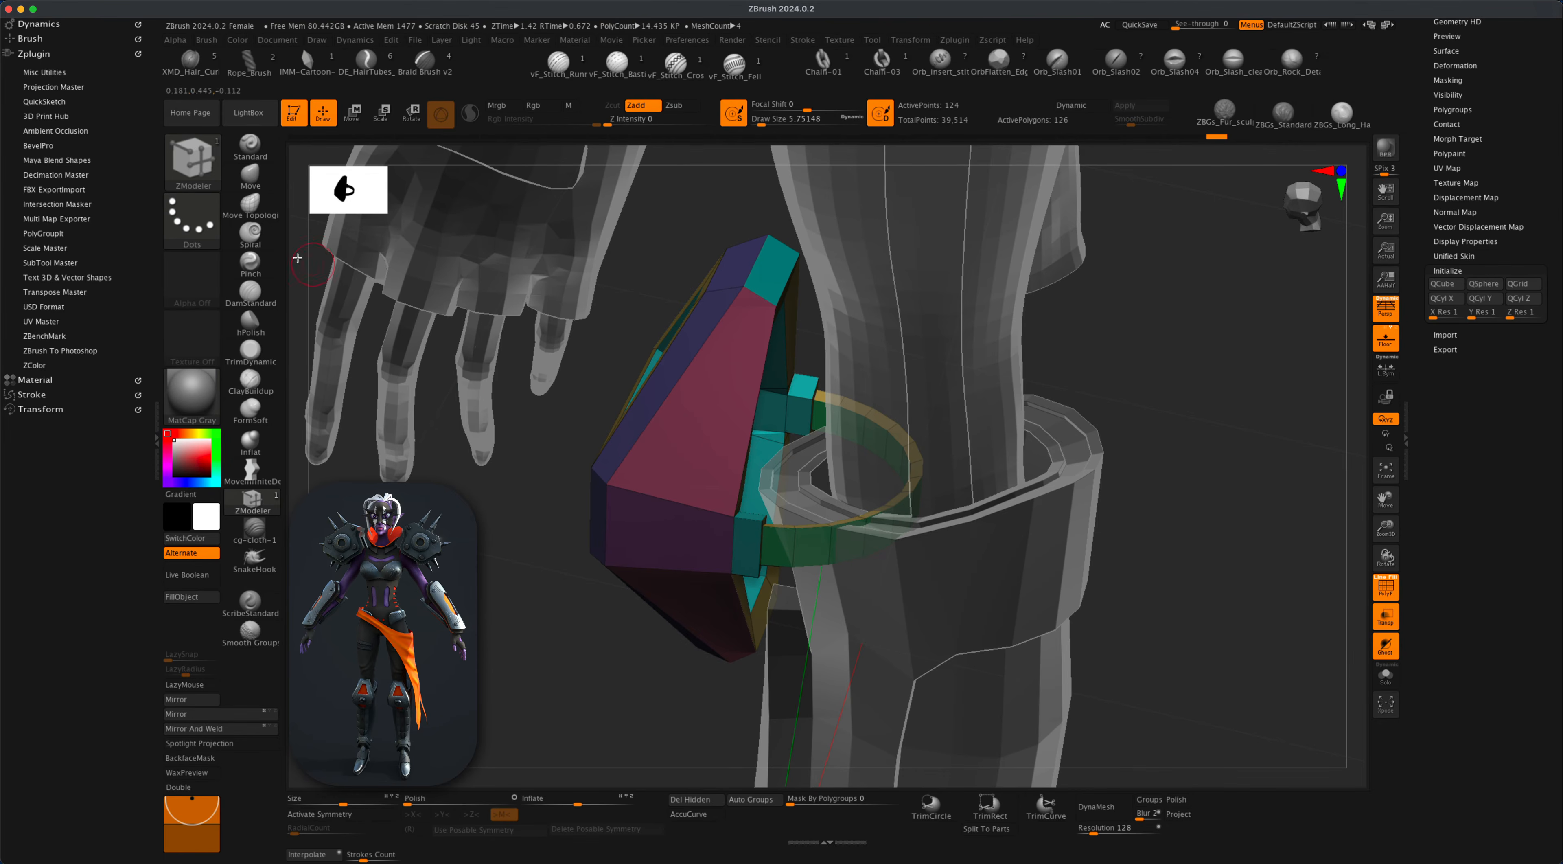
click(260, 182)
key(s)
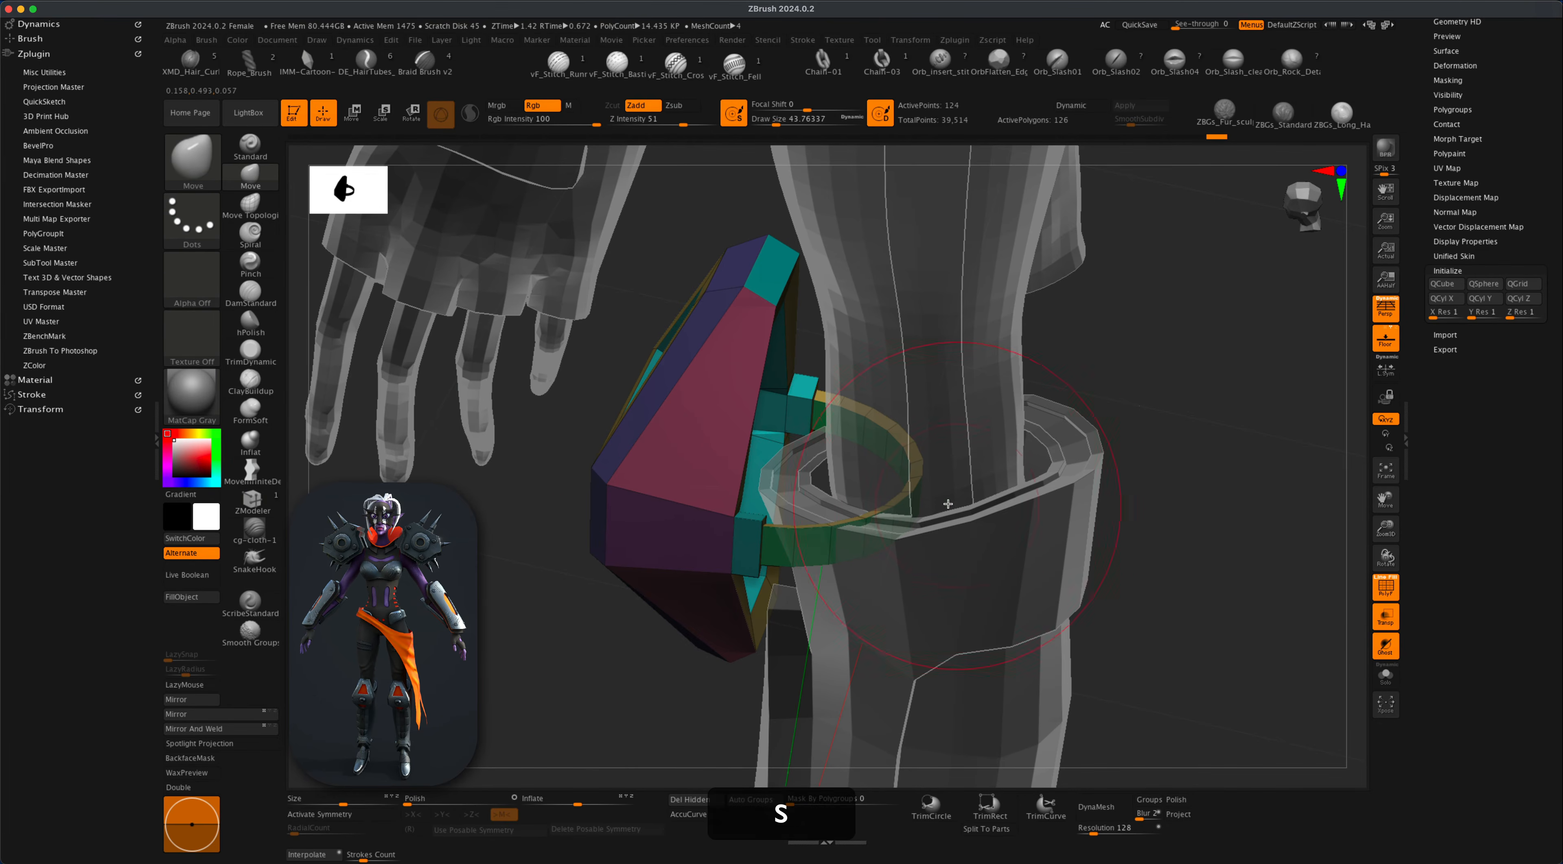
drag(904, 501, 979, 525)
key(s)
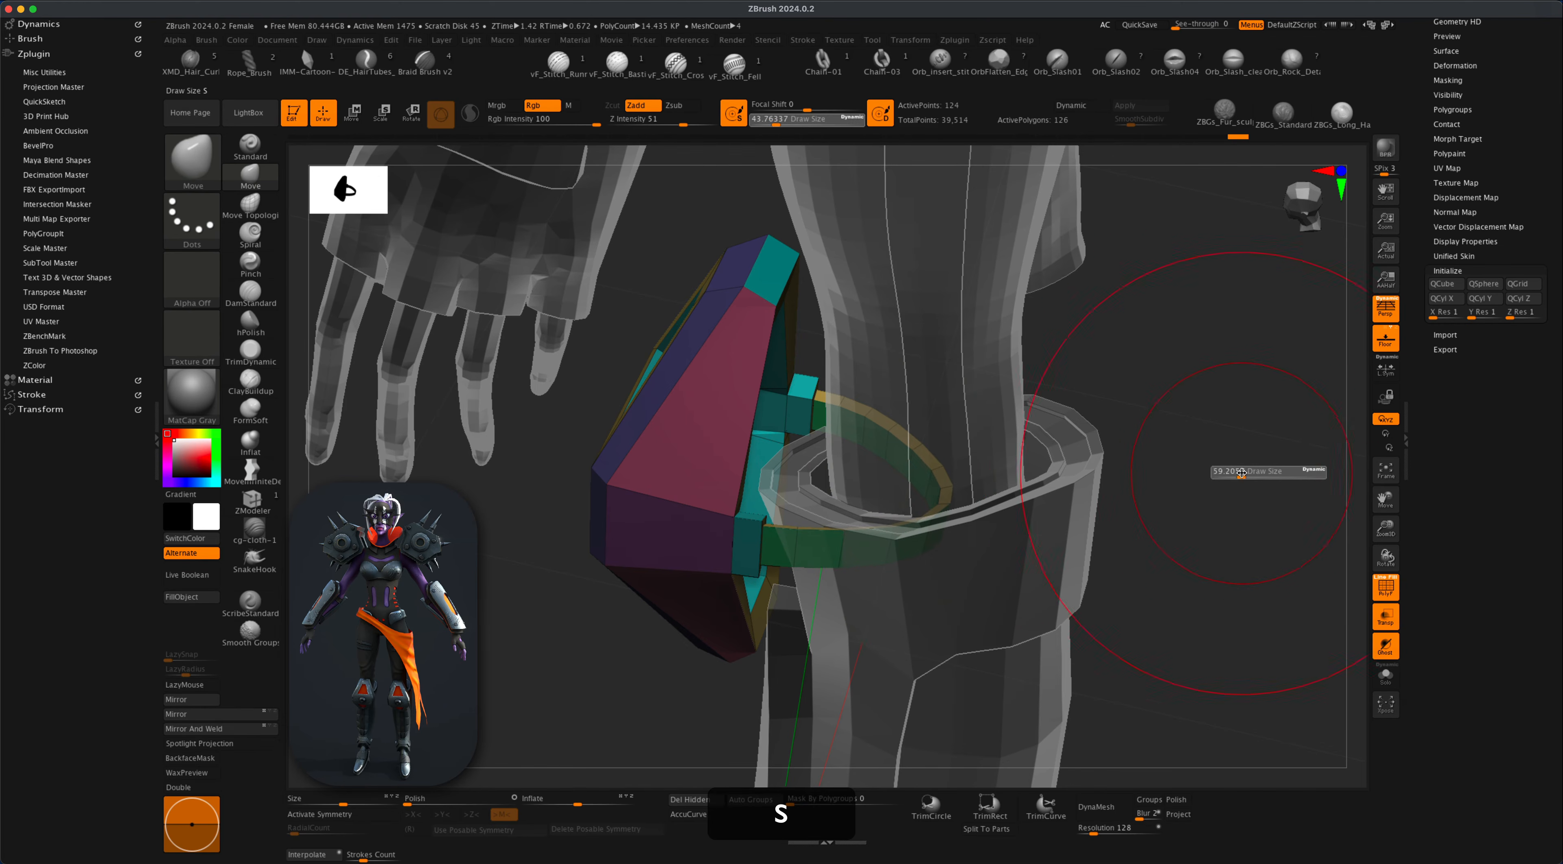
drag(1238, 473, 1244, 473)
drag(1020, 513, 1130, 527)
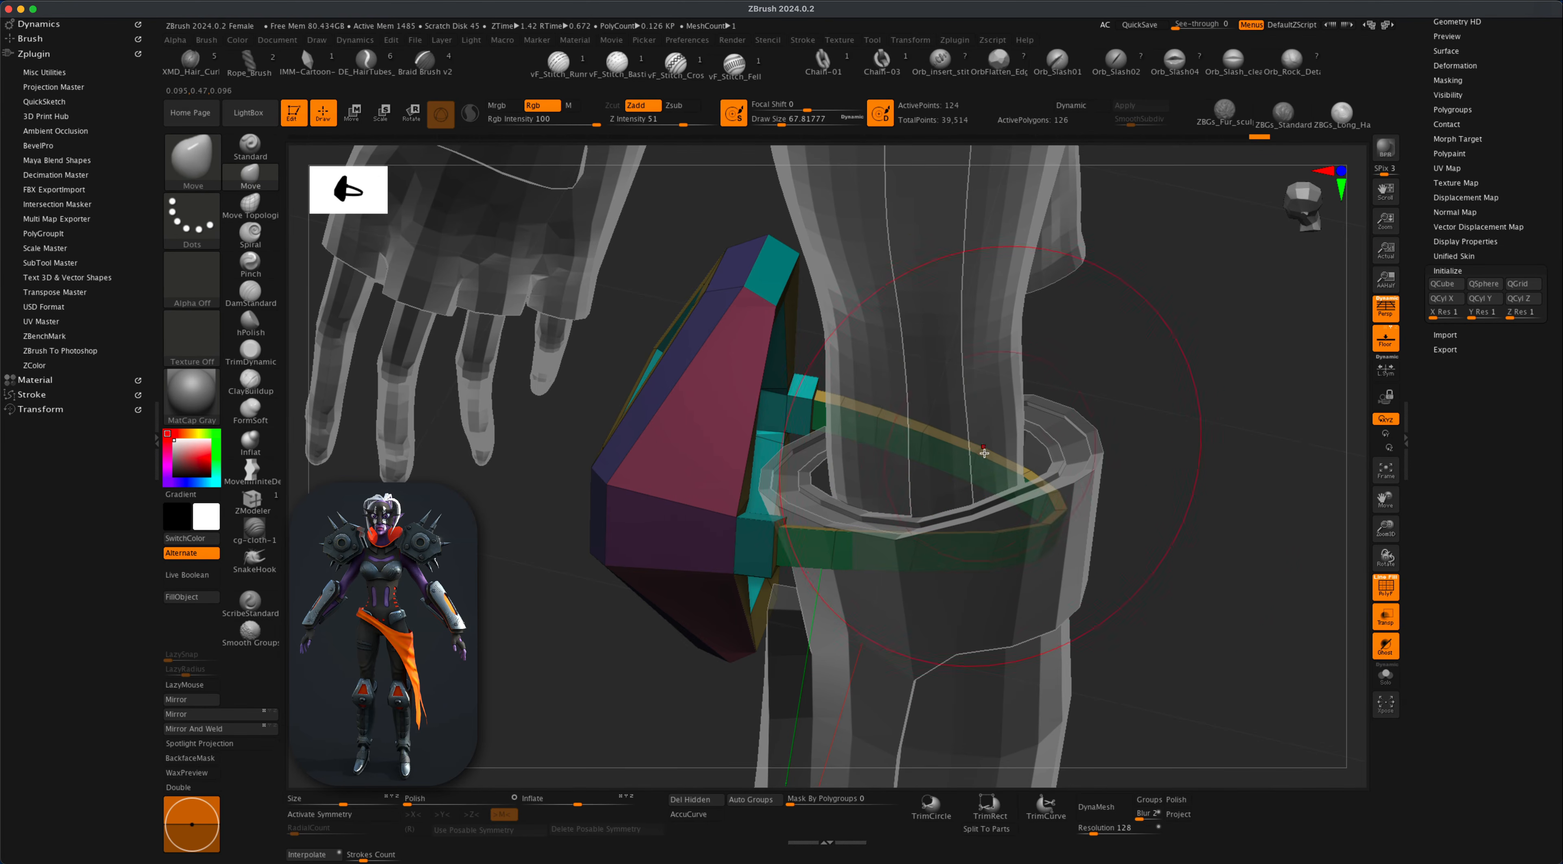
drag(981, 452, 1071, 369)
drag(1062, 456, 1131, 427)
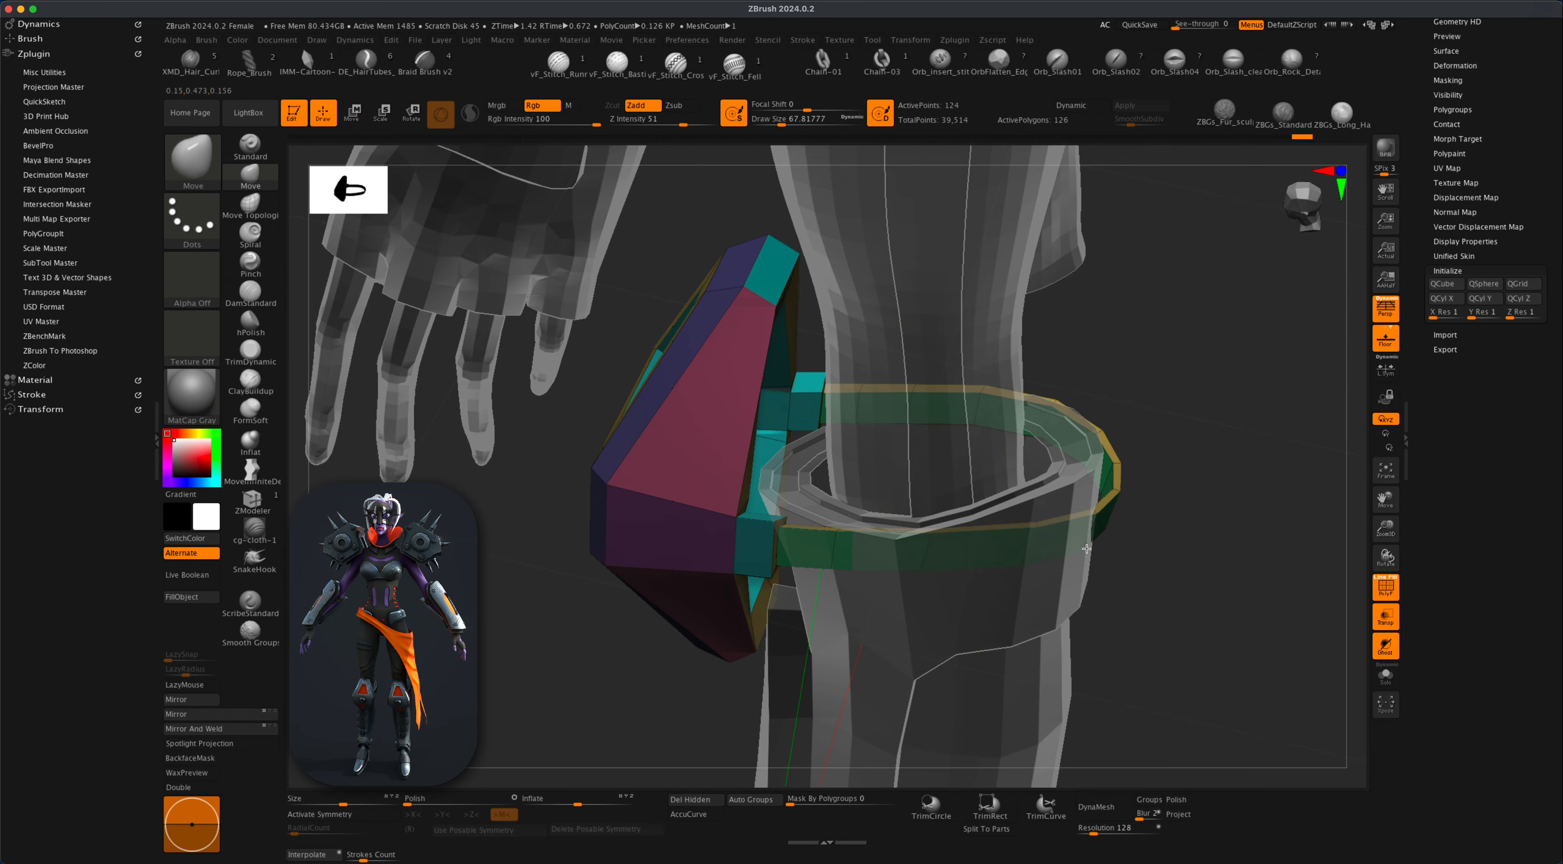
mouse_move(1166, 575)
mouse_down()
mouse_move(980, 567)
mouse_move(940, 615)
mouse_move(897, 611)
mouse_up()
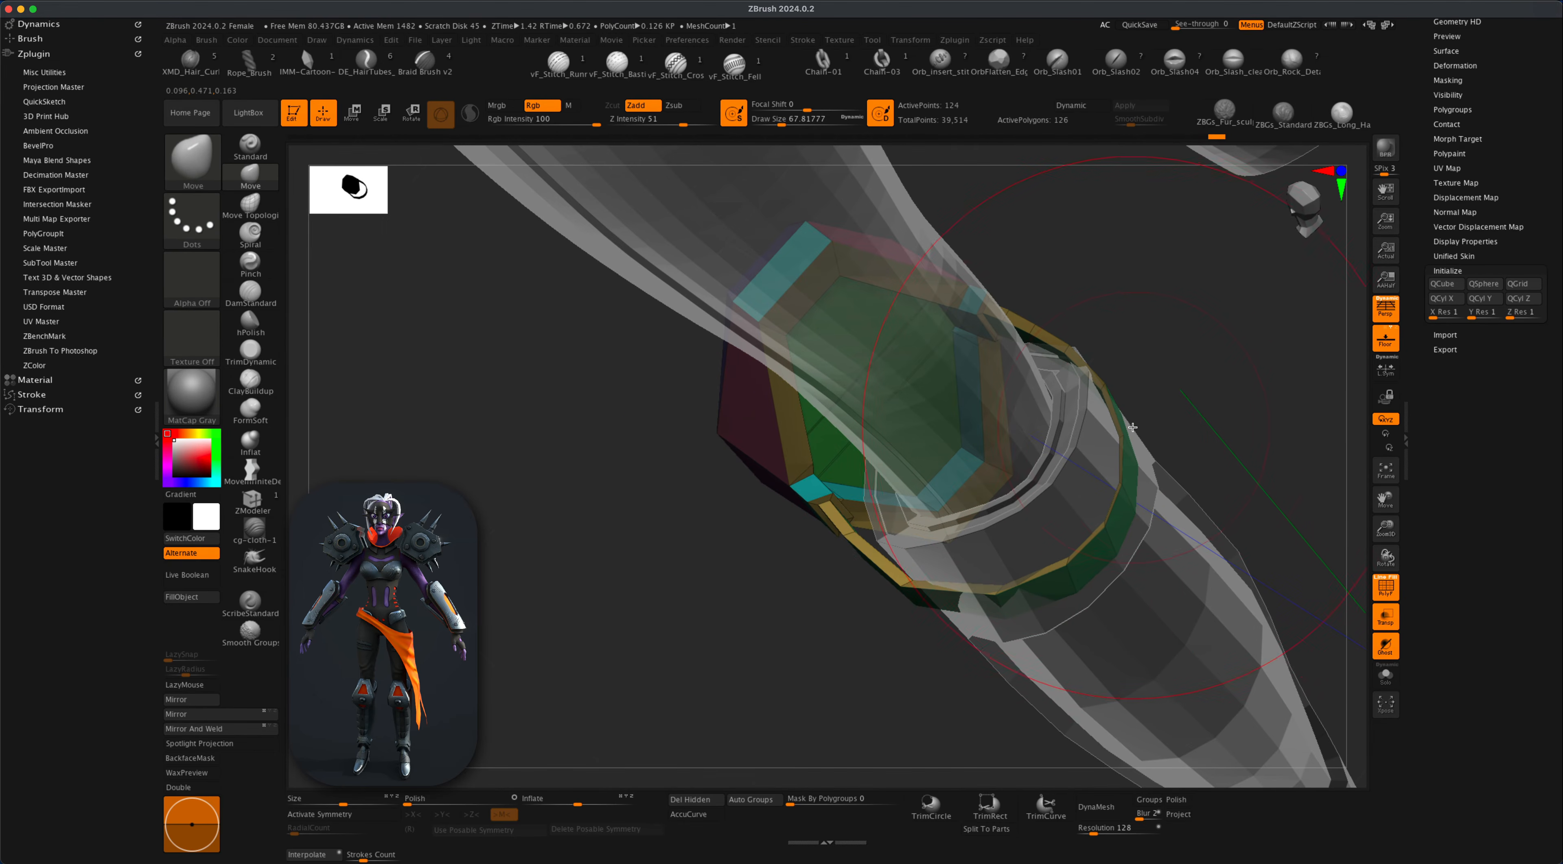
mouse_move(1133, 428)
mouse_down()
mouse_move(1127, 414)
mouse_move(1099, 447)
mouse_up()
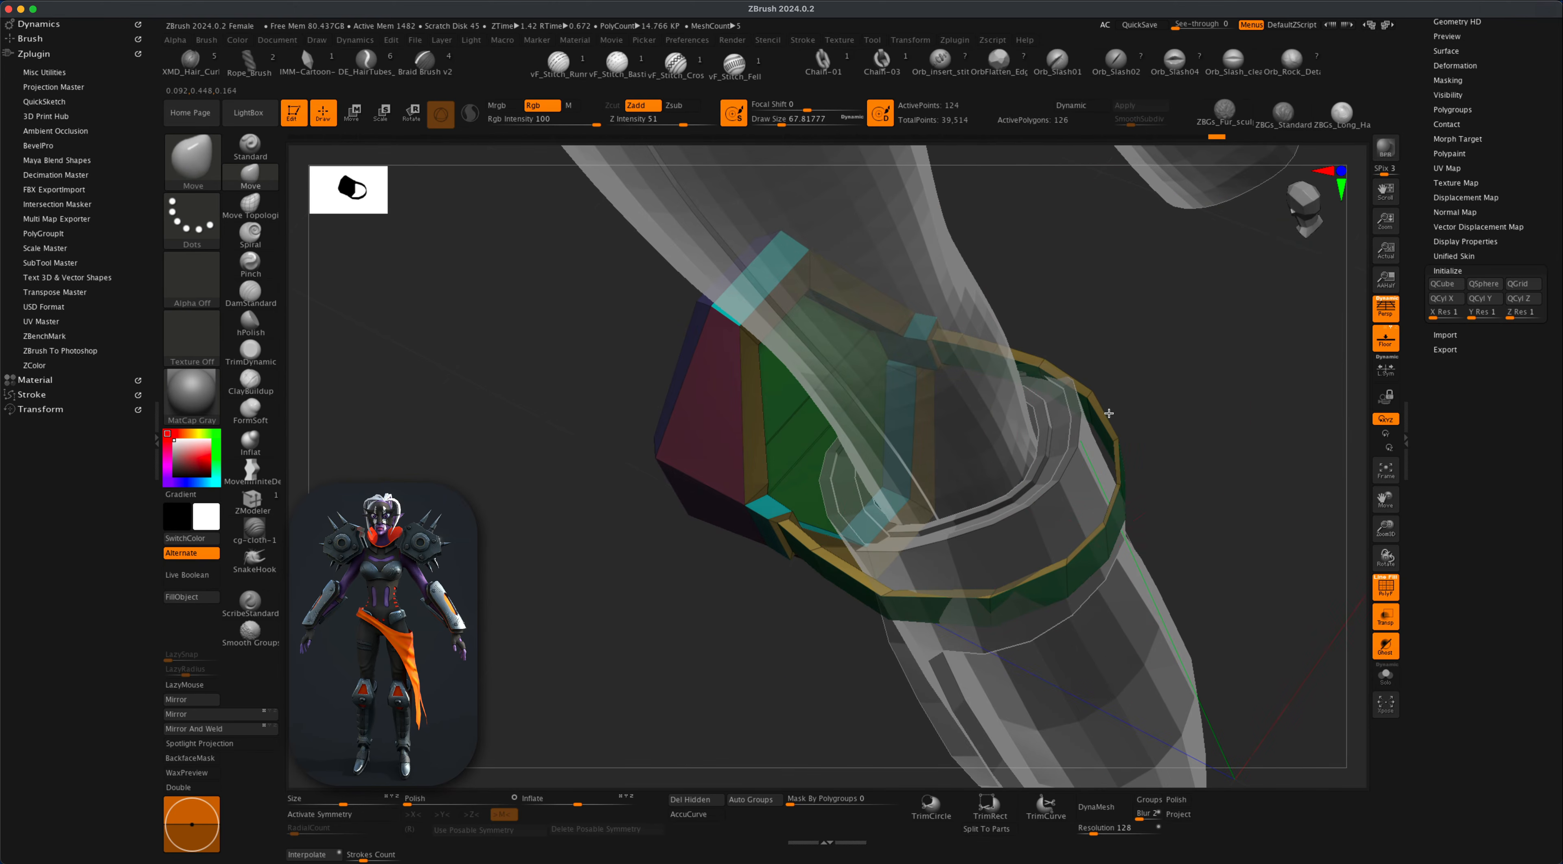
Turn transparency off and, in side view, raise the back of the strap and adjust its front end with the Move brush.
click(1386, 627)
drag(1261, 575, 1263, 473)
mouse_move(1215, 572)
alt+mouse_down()
mouse_move(1182, 551)
mouse_move(1084, 555)
mouse_move(1105, 555)
alt+mouse_up()
key(s)
key(s)
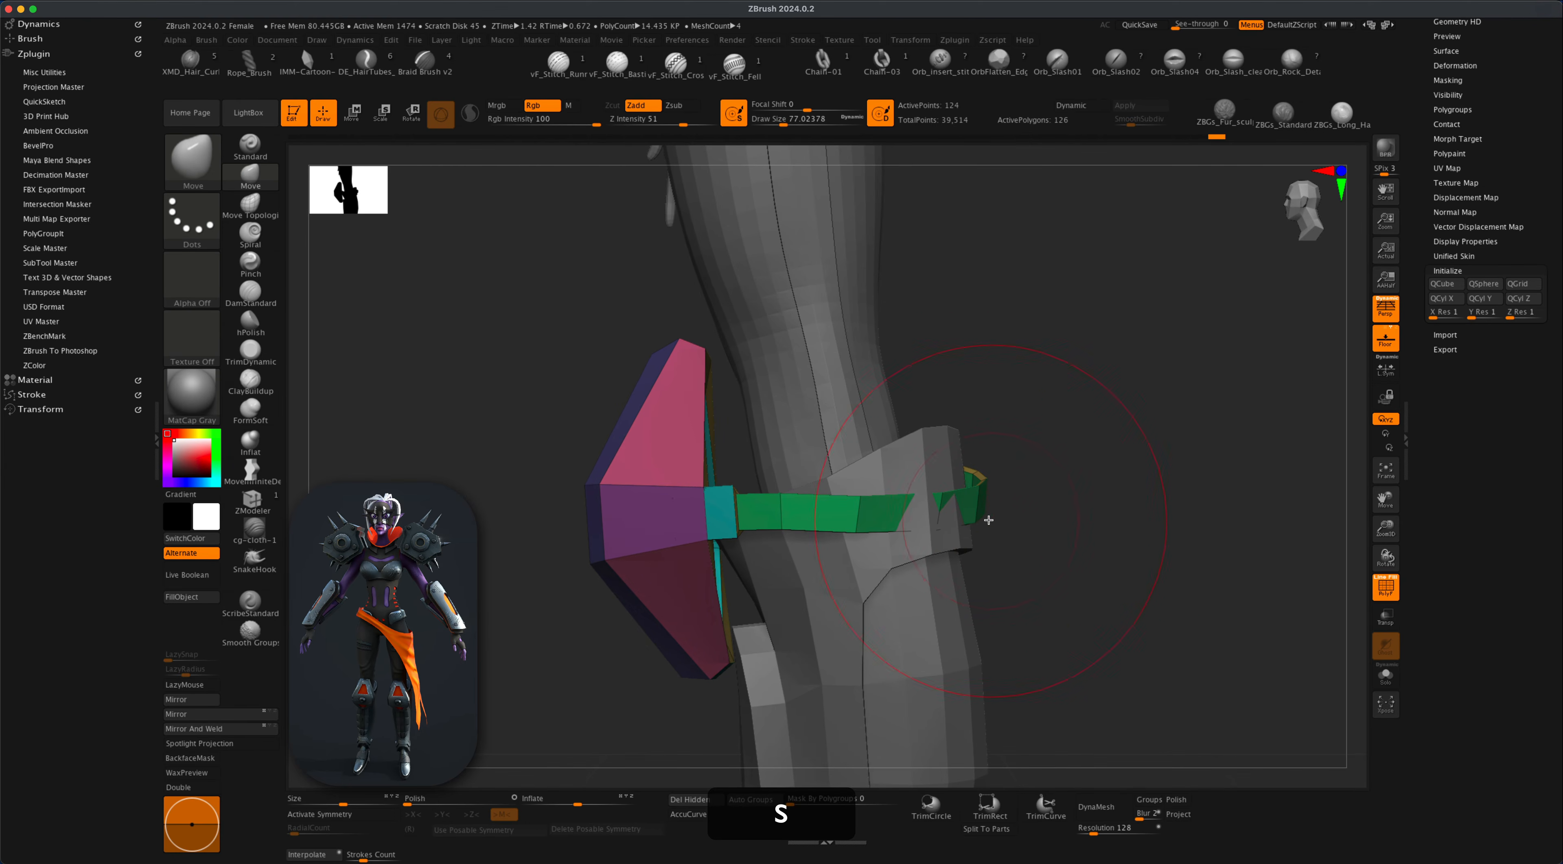
drag(985, 518, 966, 470)
drag(696, 506, 692, 523)
Refine the side tab, the knee guard's lower tip and the back of the strap with the Move brush to follow the leg.
key(s)
mouse_move(1232, 576)
mouse_down()
mouse_move(1127, 625)
mouse_move(1056, 585)
mouse_move(1122, 613)
mouse_move(1190, 600)
mouse_up()
drag(723, 516, 707, 509)
drag(698, 607, 702, 628)
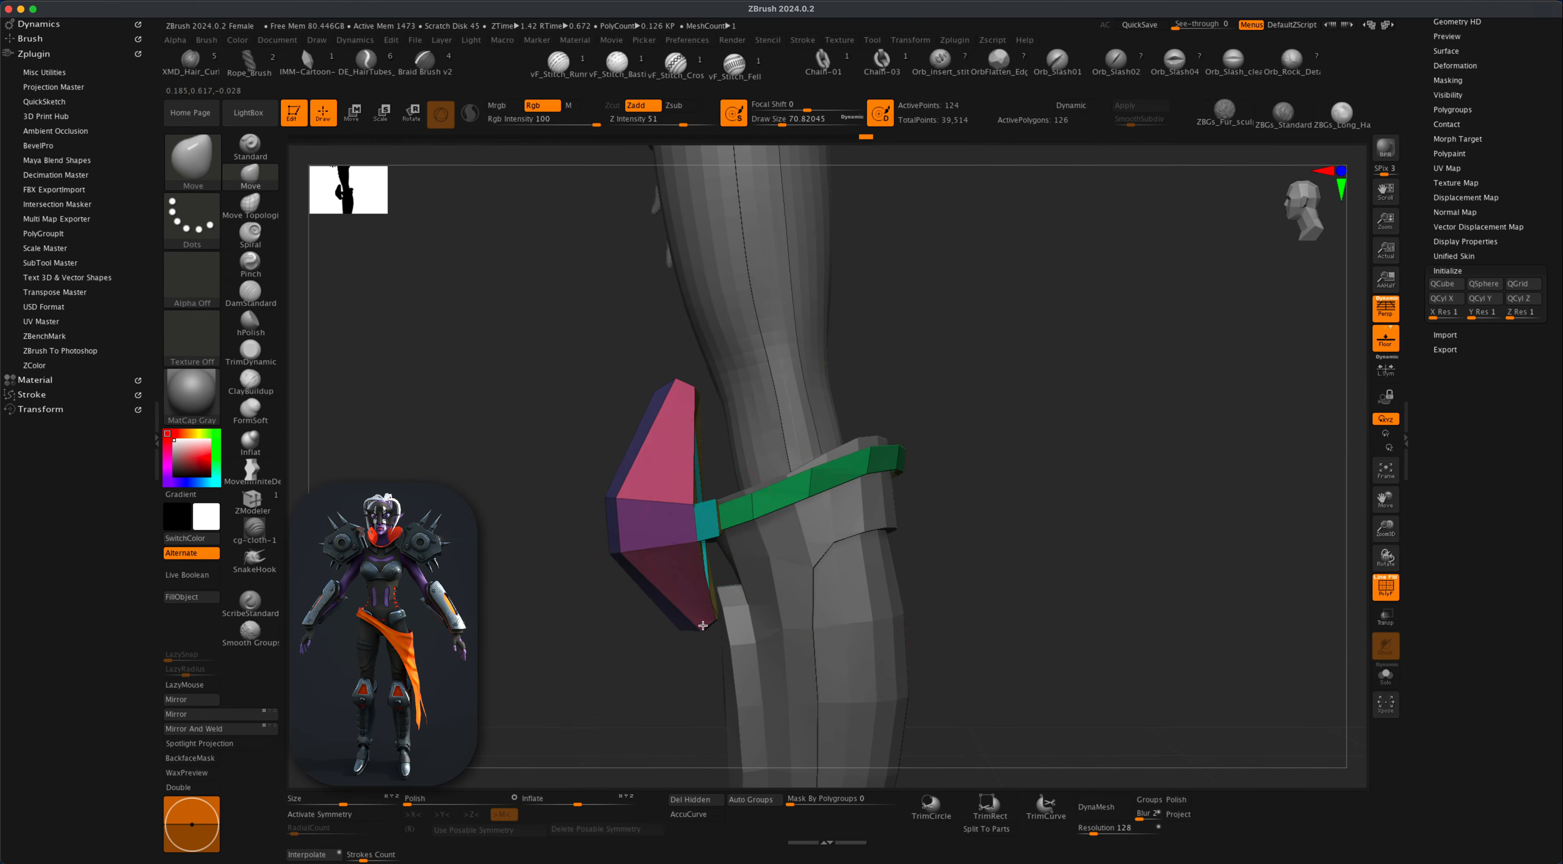
drag(1153, 583, 1044, 582)
drag(970, 471, 965, 479)
mouse_move(1172, 576)
mouse_down()
mouse_move(1048, 578)
mouse_move(1053, 546)
mouse_up()
drag(1165, 583, 961, 537)
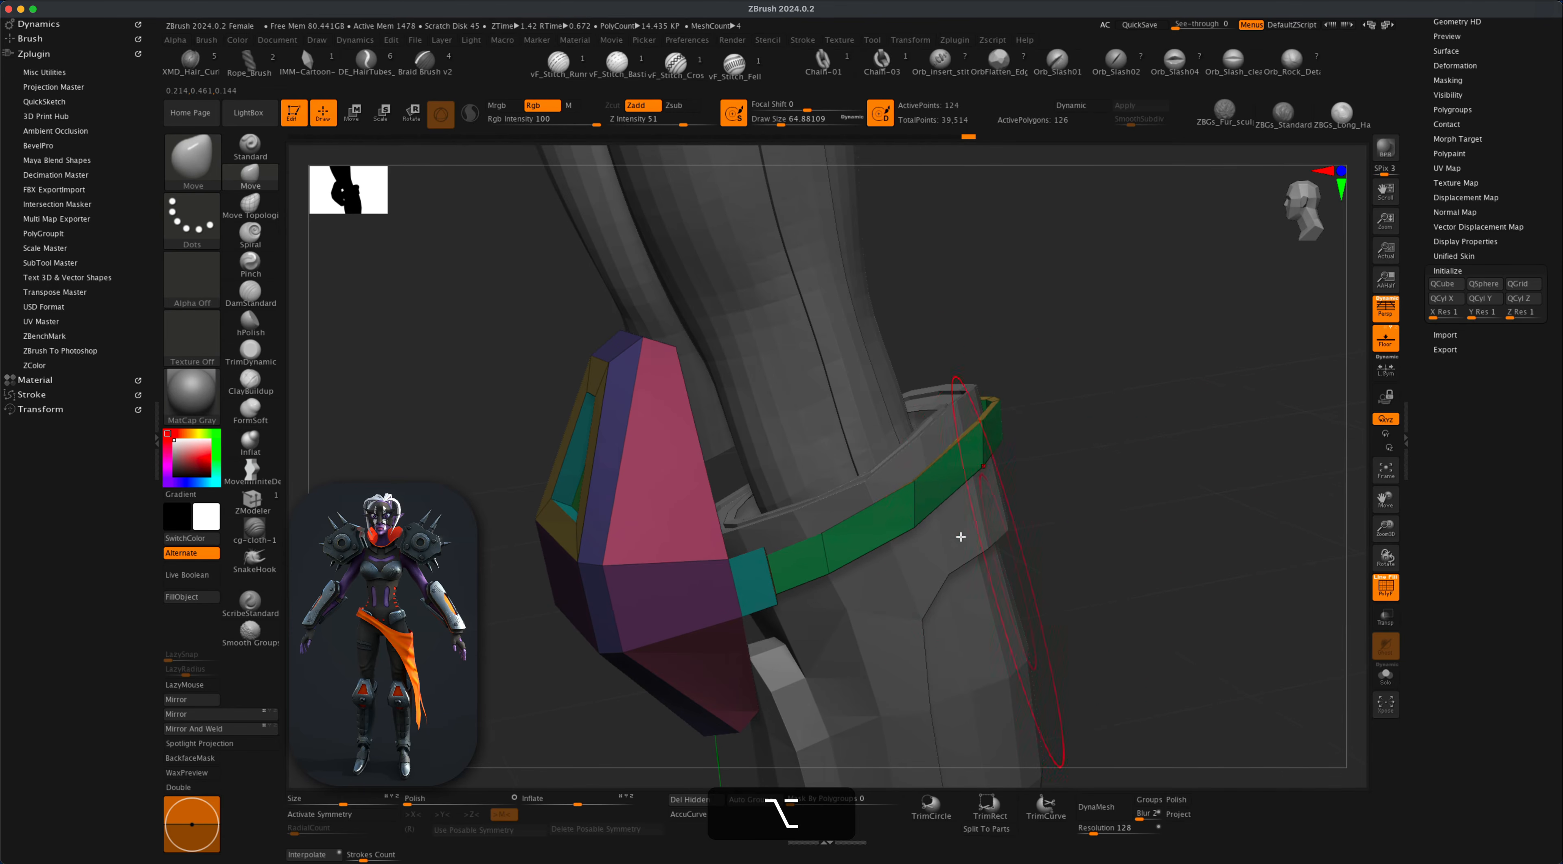
Use the ZModeler edge Insert action to add edge loops across the strap along its side.
key(s)
click(1067, 521)
alt+drag(1071, 508, 1054, 522)
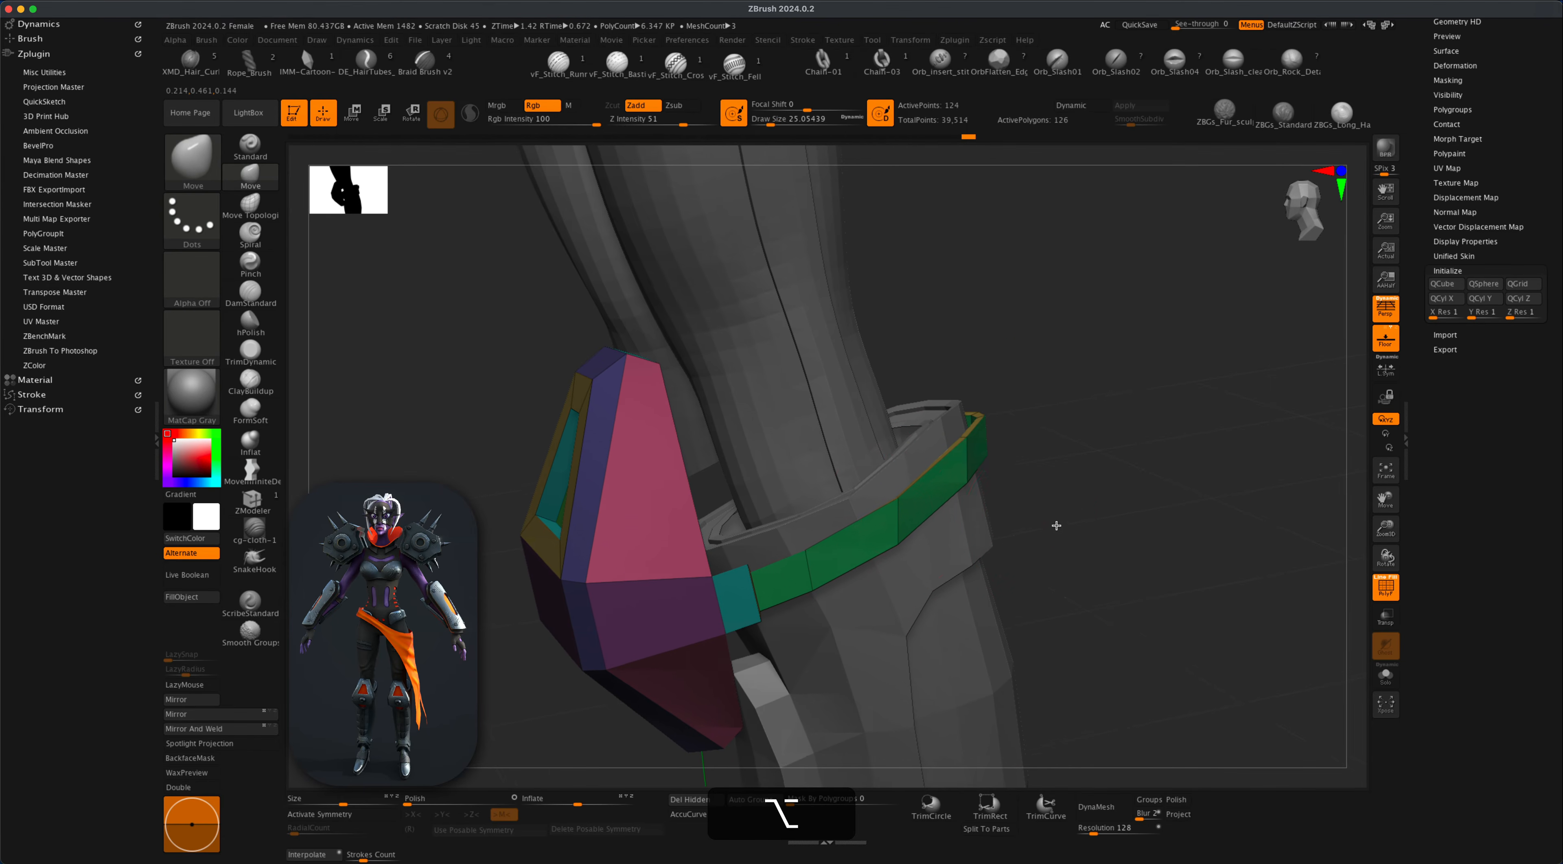
click(241, 500)
ctrl+right_drag(897, 516, 896, 531)
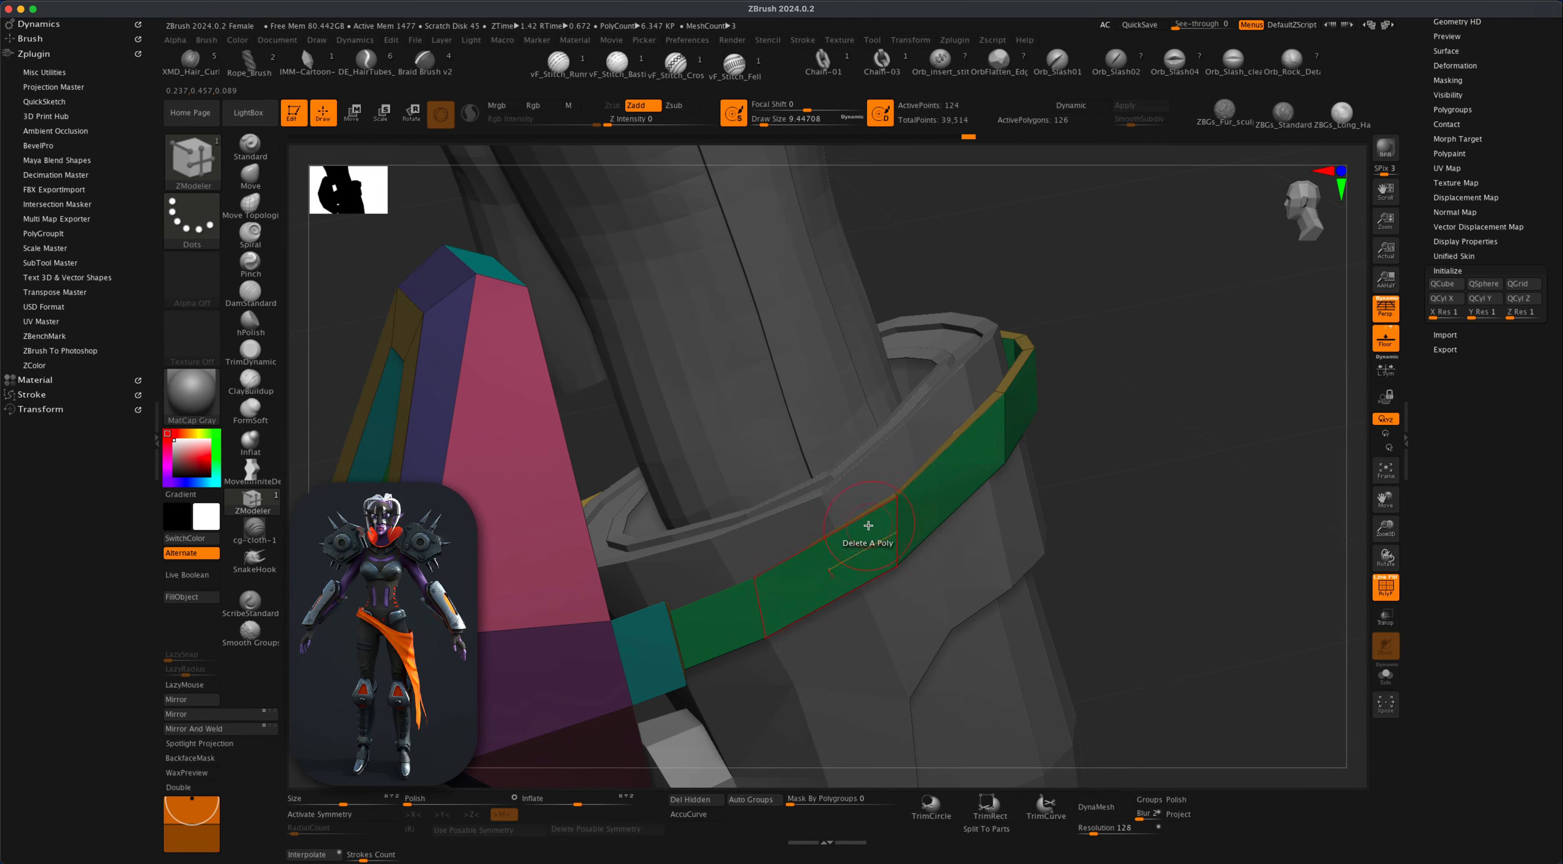
key(space)
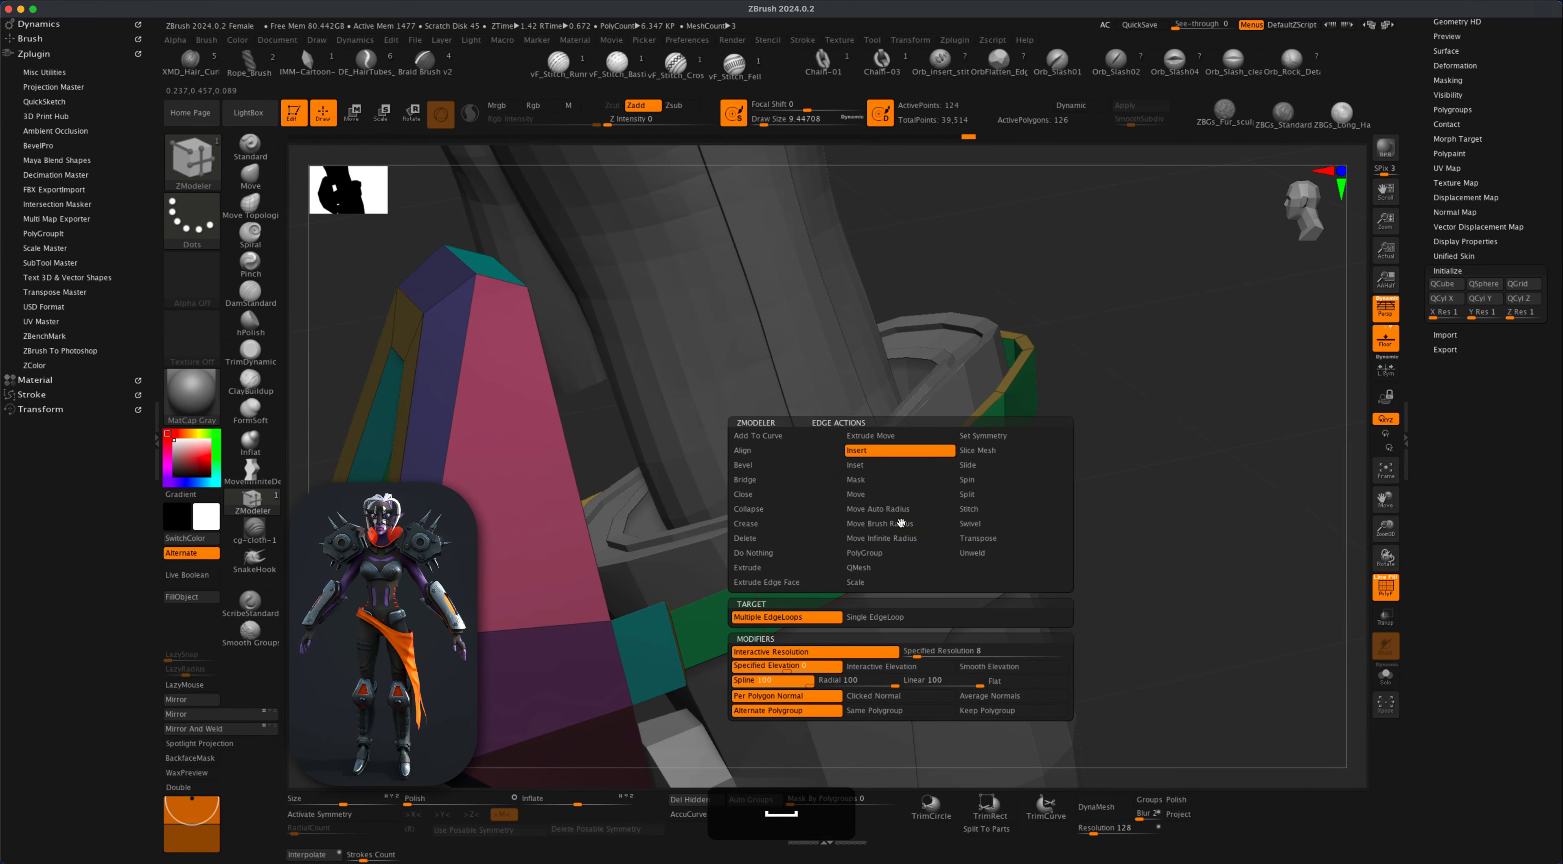
click(793, 468)
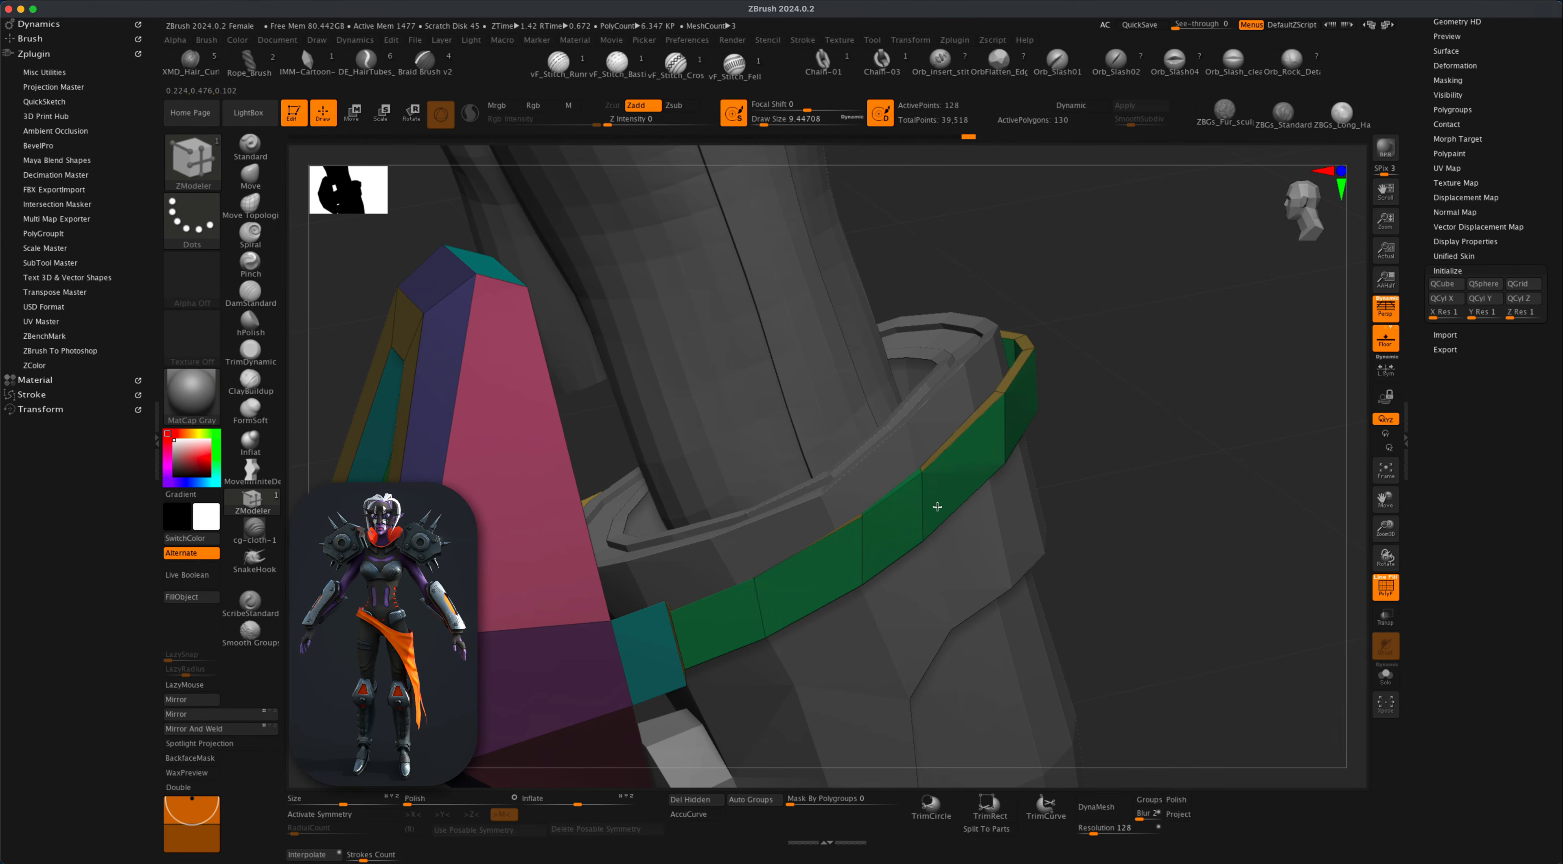
right_drag(938, 507, 1138, 452)
click(732, 580)
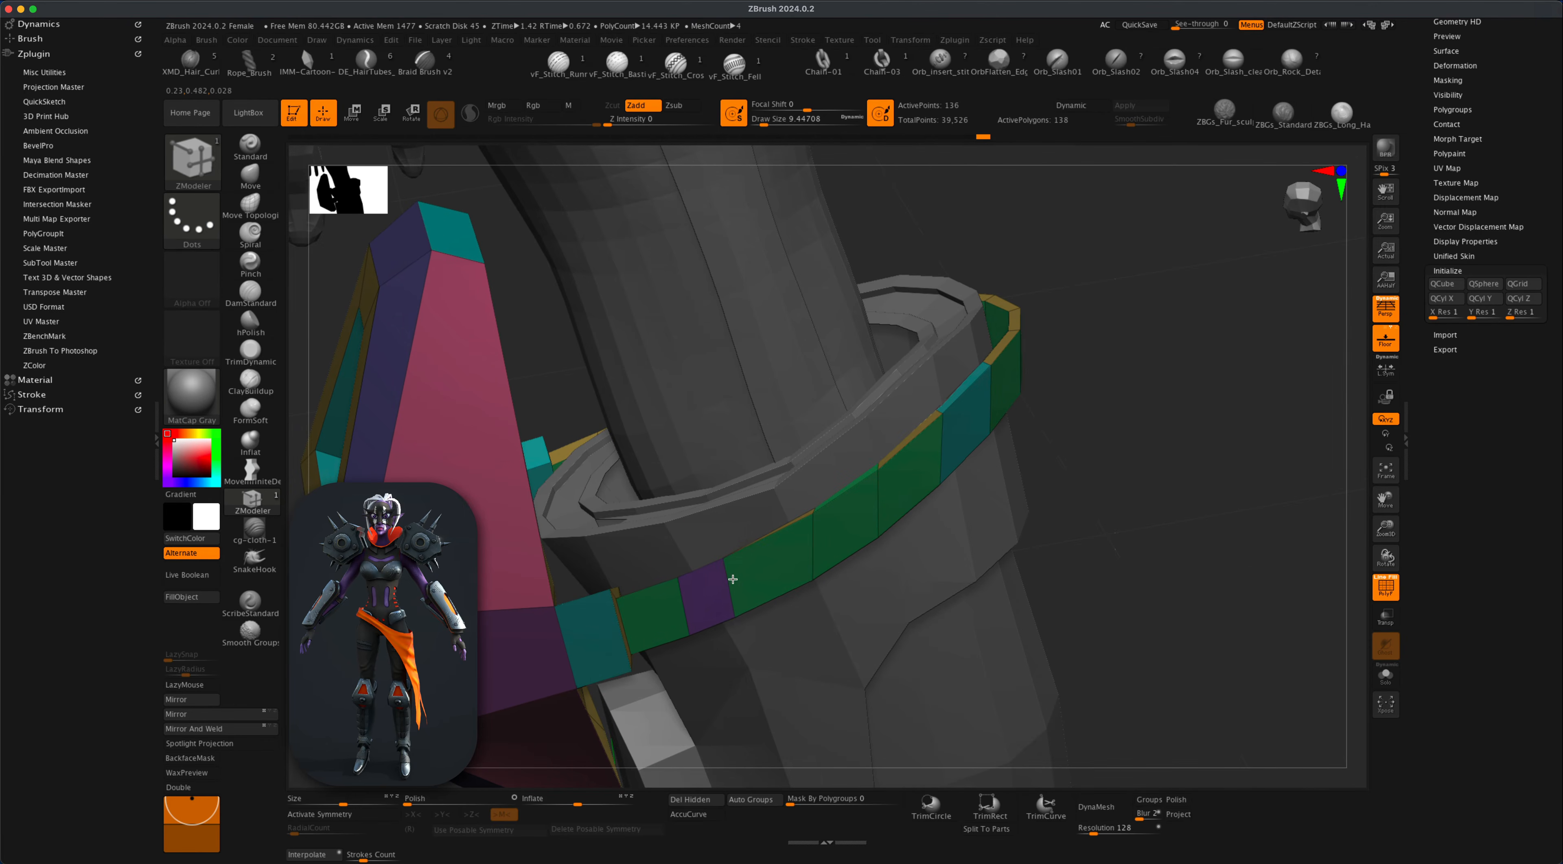
Add one more edge loop across the strap, turn off polyframe and frame the knee guard from the front.
right_drag(864, 546, 1114, 534)
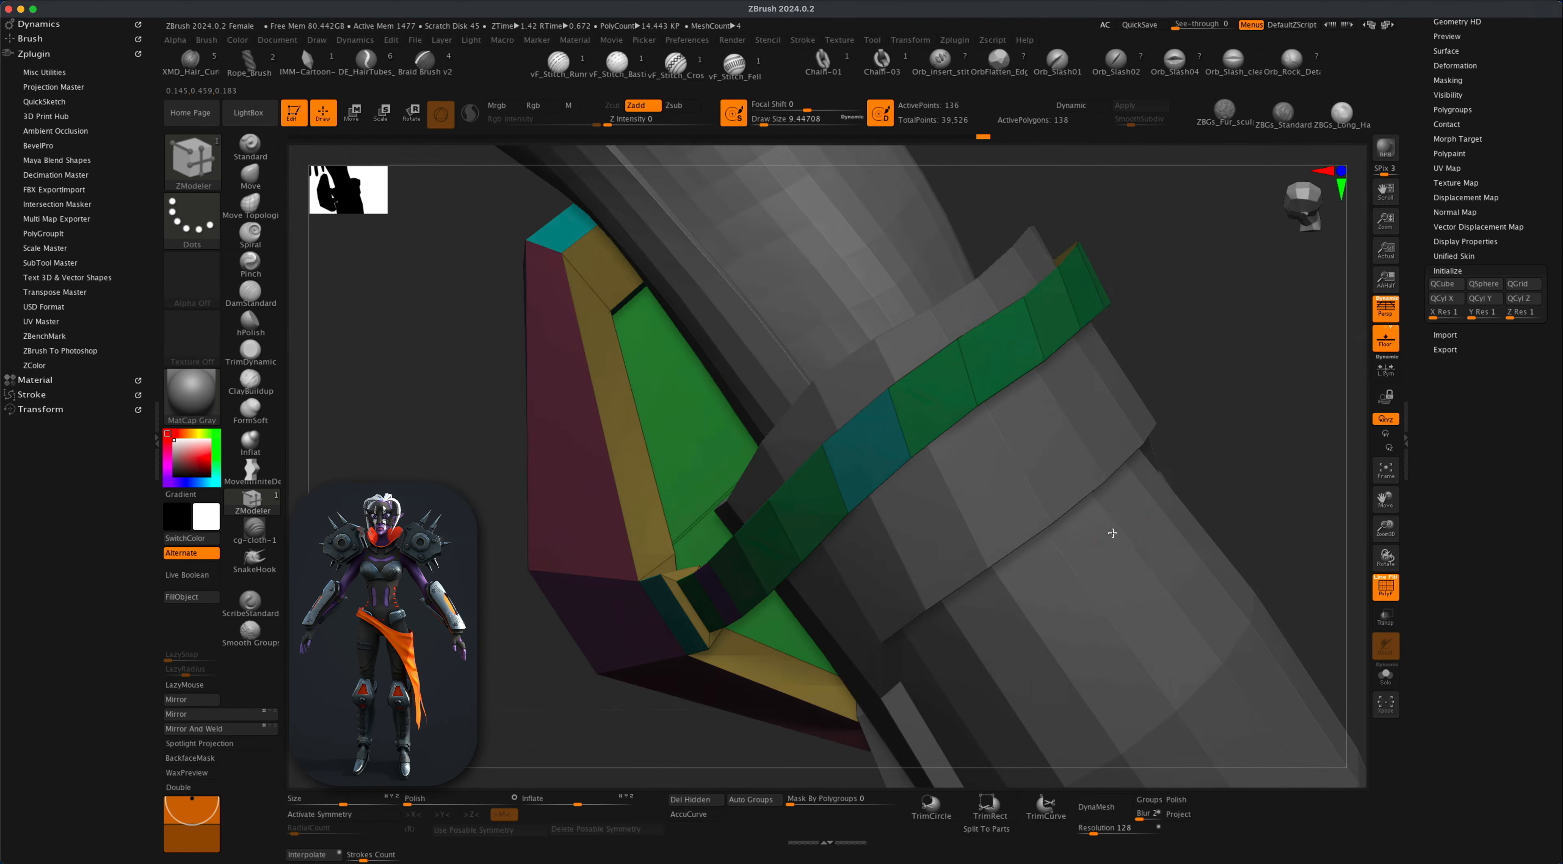
right_drag(1221, 473, 651, 557)
drag(659, 554, 691, 545)
right_drag(1086, 585, 1193, 534)
click(1385, 587)
mouse_move(1159, 618)
alt+right_down()
mouse_move(1035, 587)
mouse_move(1054, 600)
mouse_move(1096, 575)
mouse_move(1127, 621)
mouse_move(1070, 593)
mouse_move(1047, 614)
mouse_move(1015, 607)
mouse_move(1082, 632)
mouse_move(1082, 695)
mouse_move(1126, 610)
mouse_move(1135, 635)
mouse_move(1145, 625)
alt+right_up()
alt+right_drag(783, 592, 784, 598)
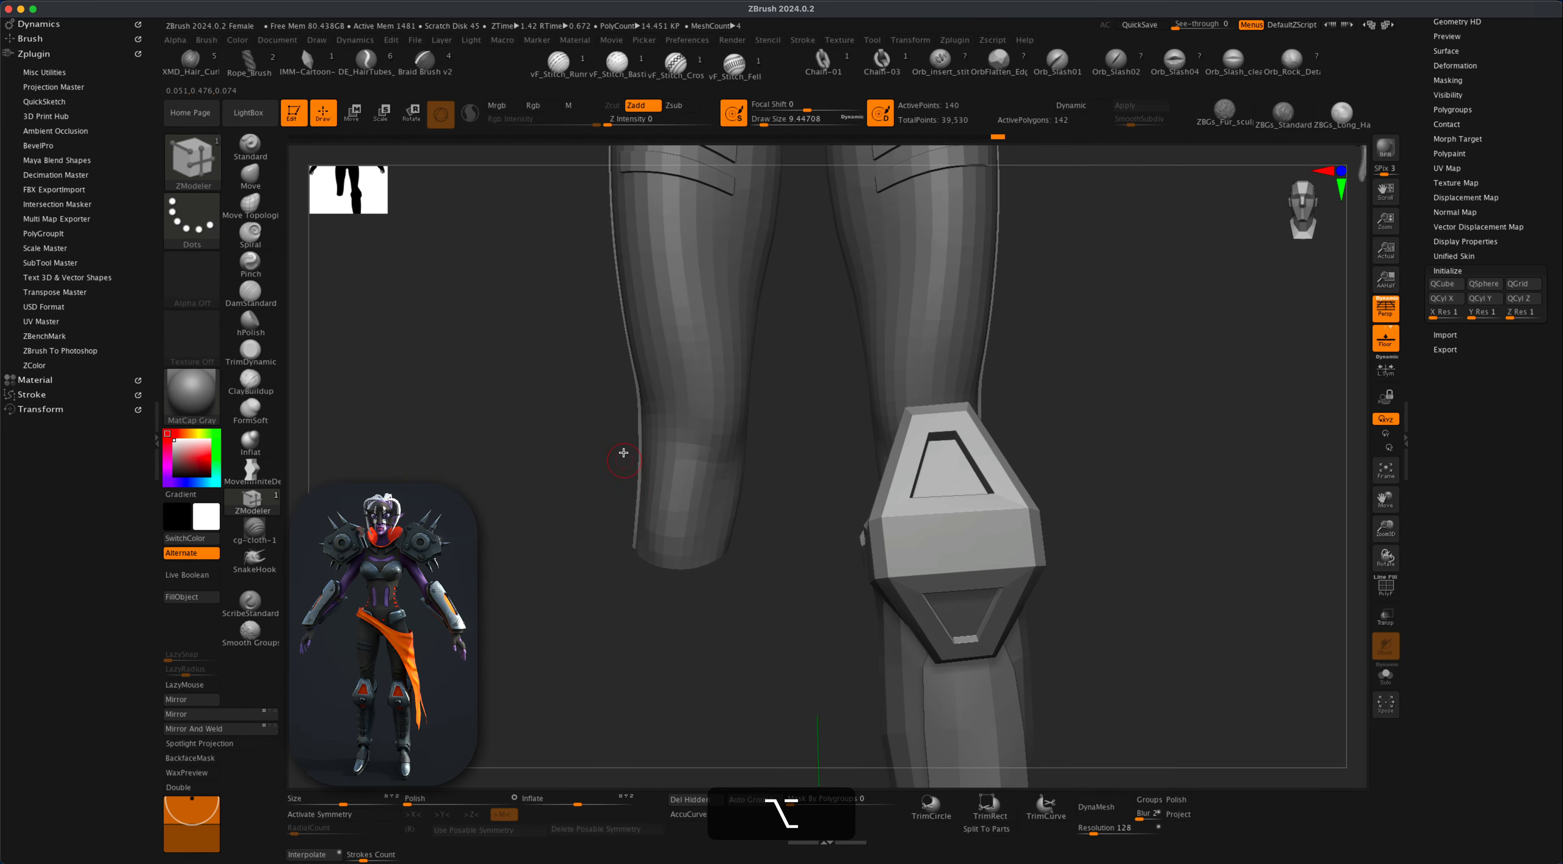
Insert the Rivet04 mesh from the IMM SteamGears brush at the centre of the knee guard's front panel.
click(197, 162)
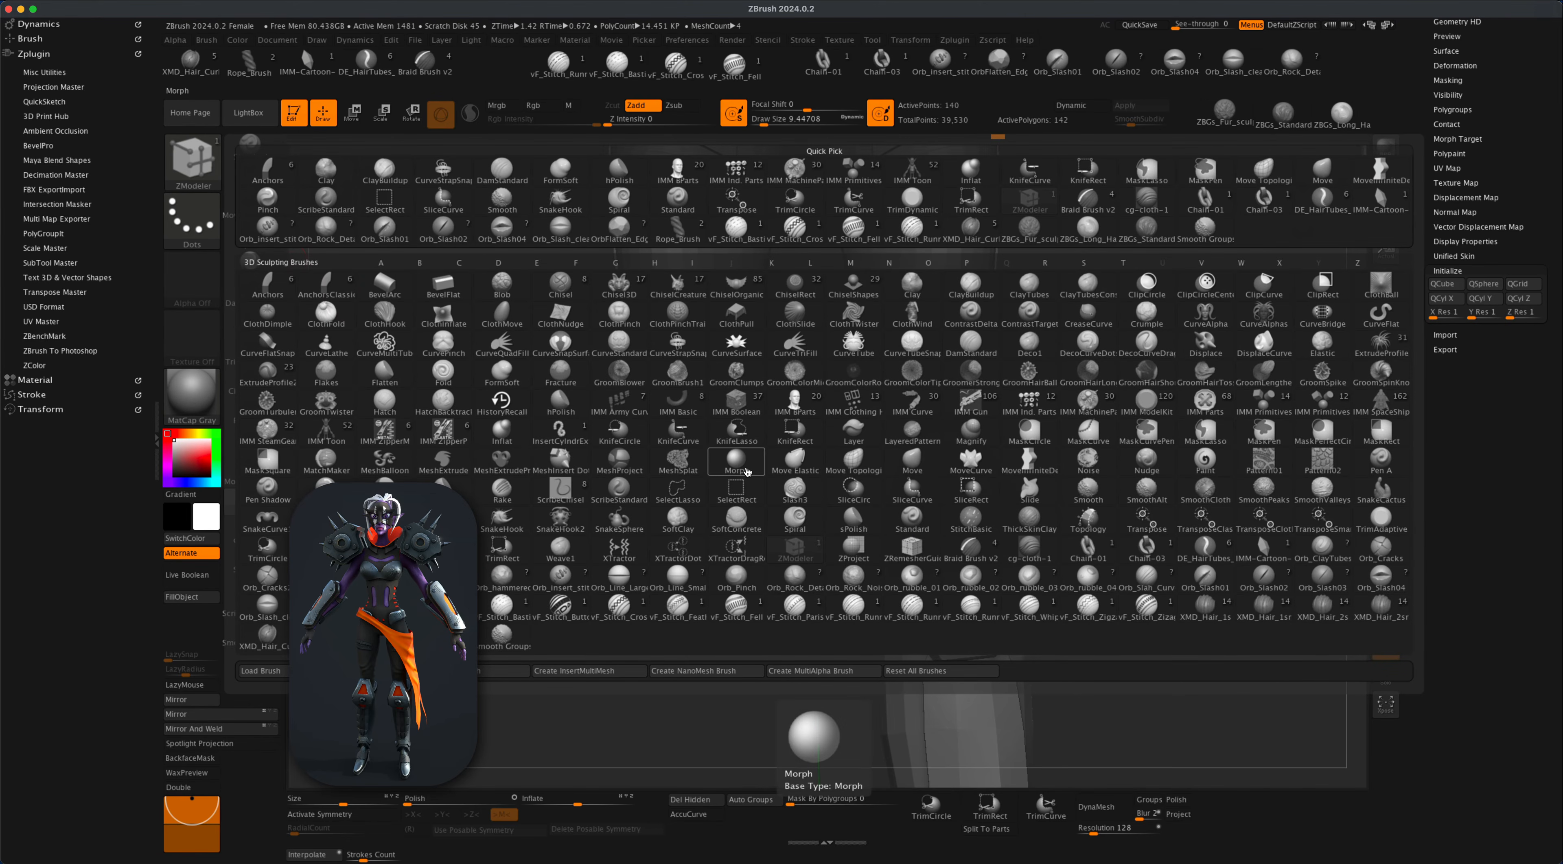
key(i)
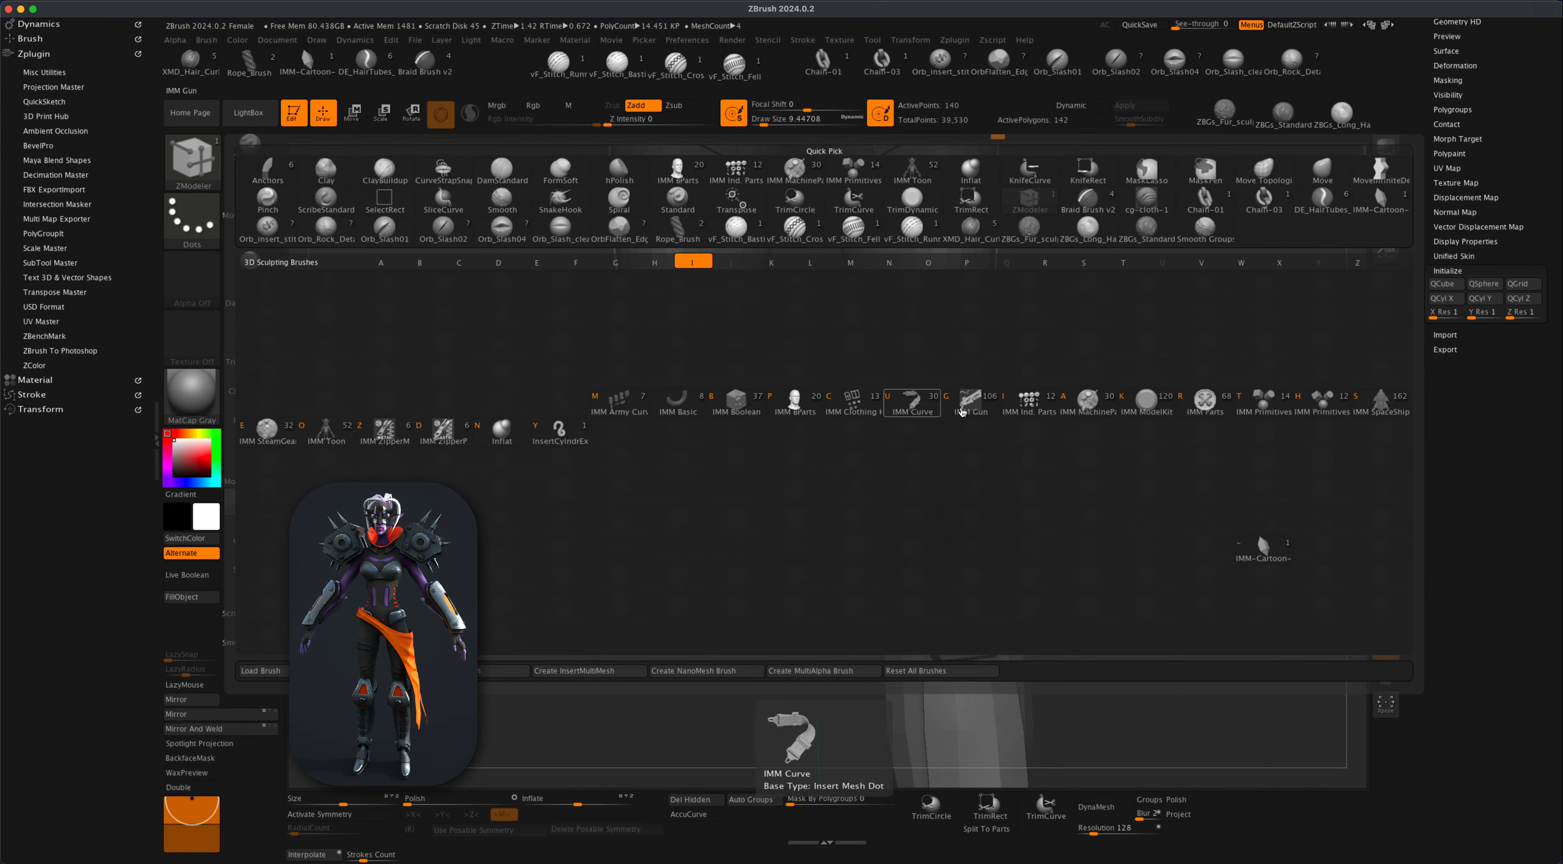
click(263, 432)
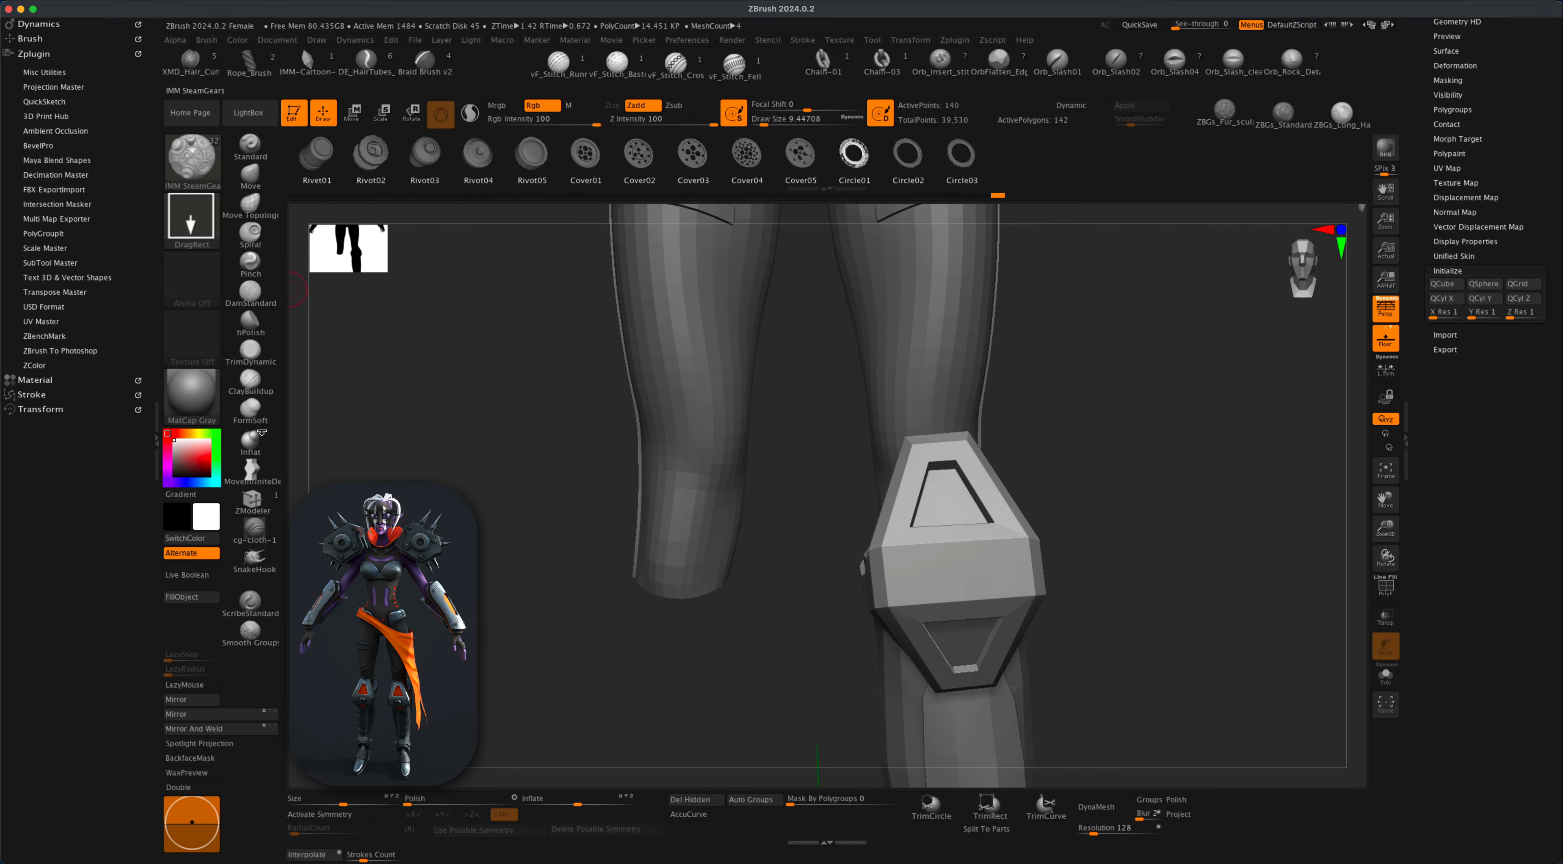
key(m)
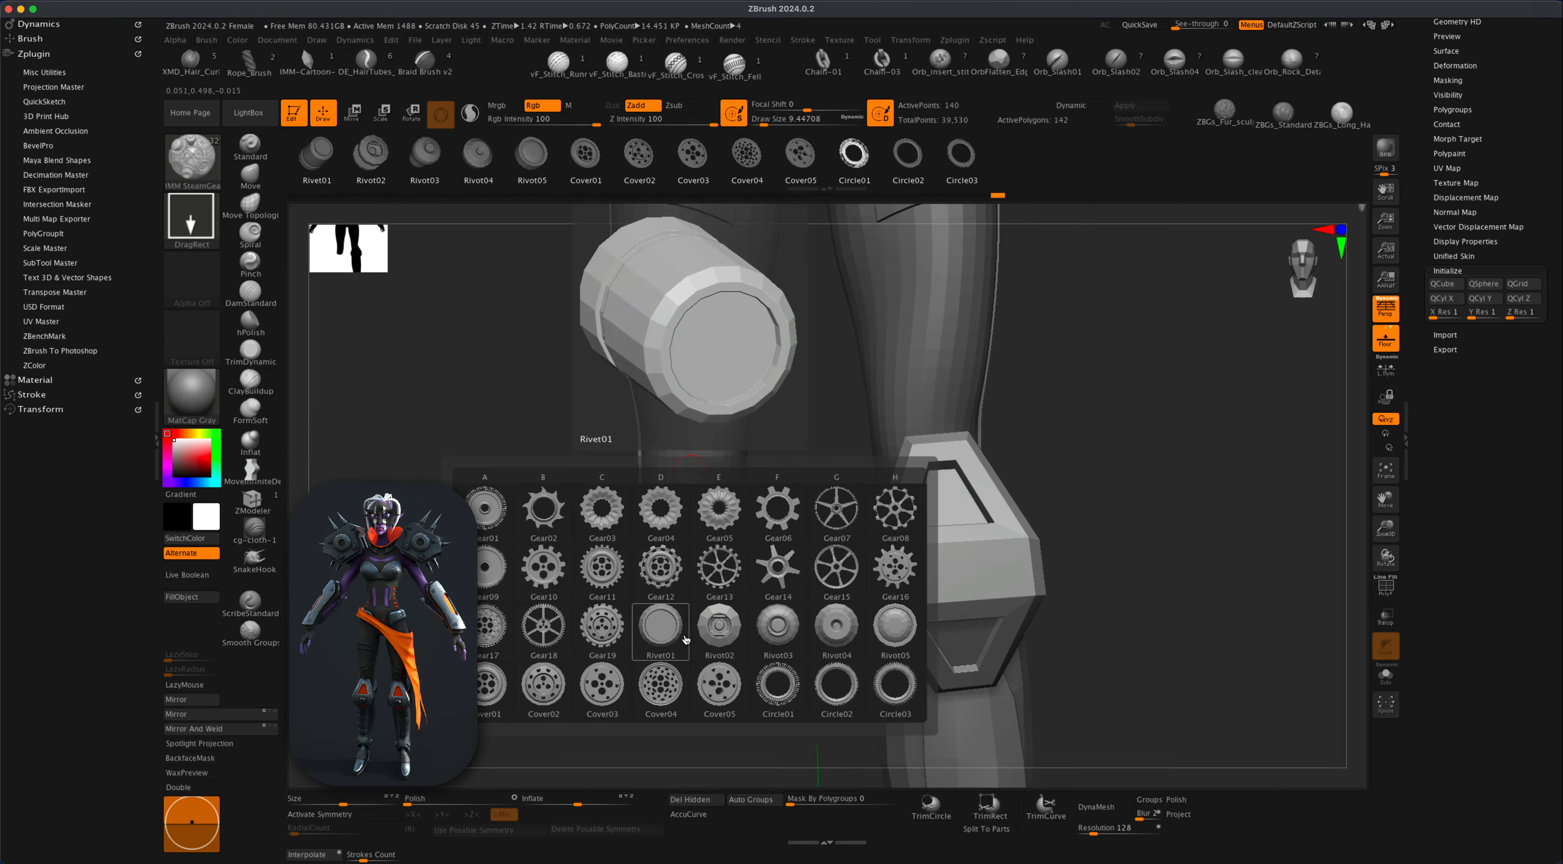
click(849, 631)
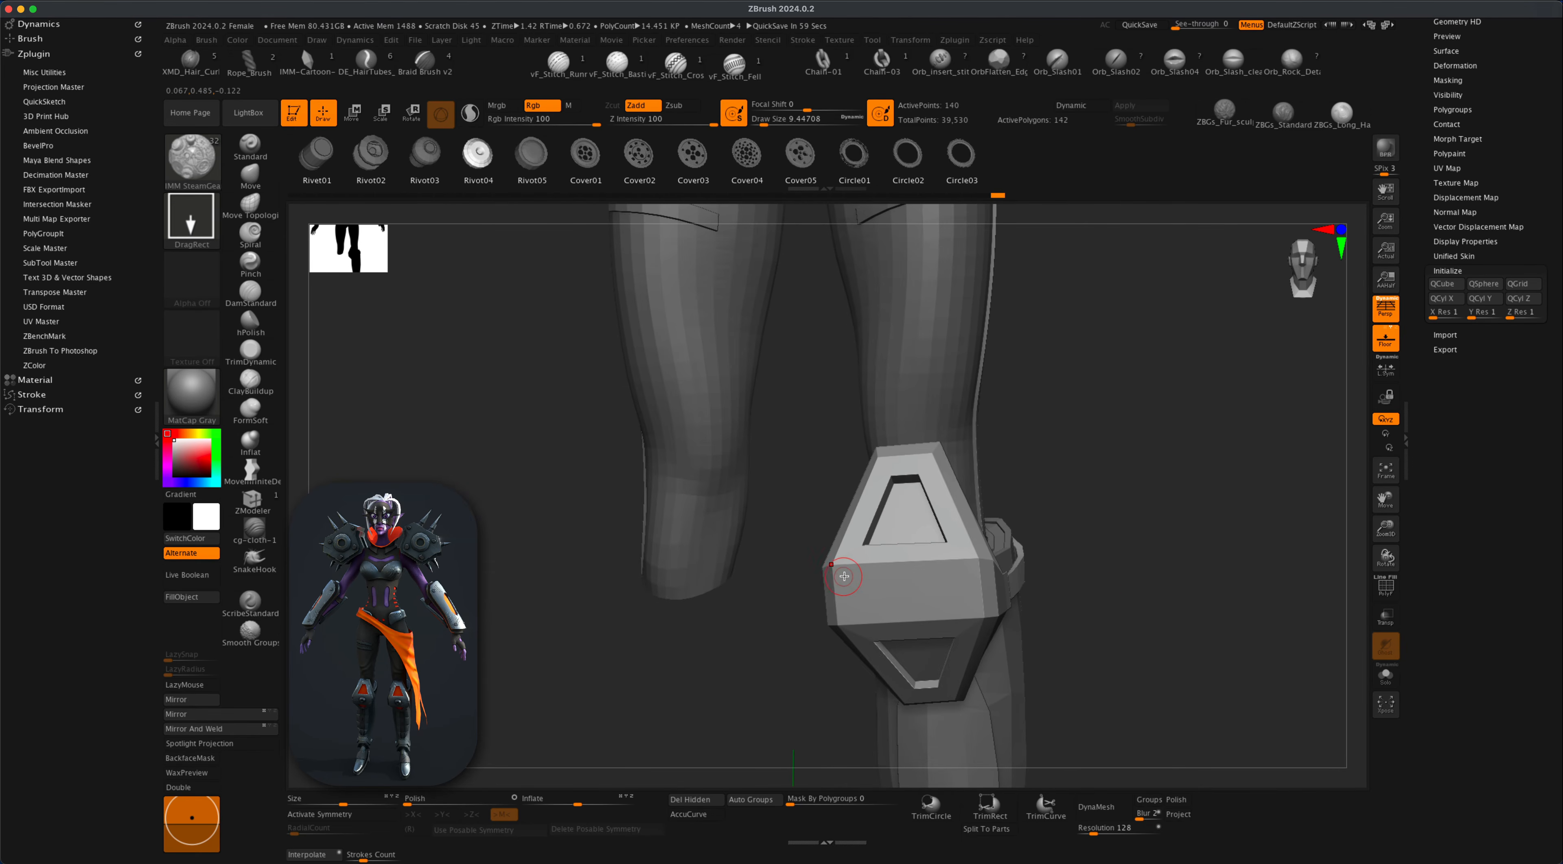
drag(856, 591, 919, 605)
key(super+z)
alt+drag(1123, 631, 1140, 668)
Insert small Rivet05 meshes at the corners of the knee guard's front panel, around the central rivet.
click(532, 156)
drag(789, 551, 785, 550)
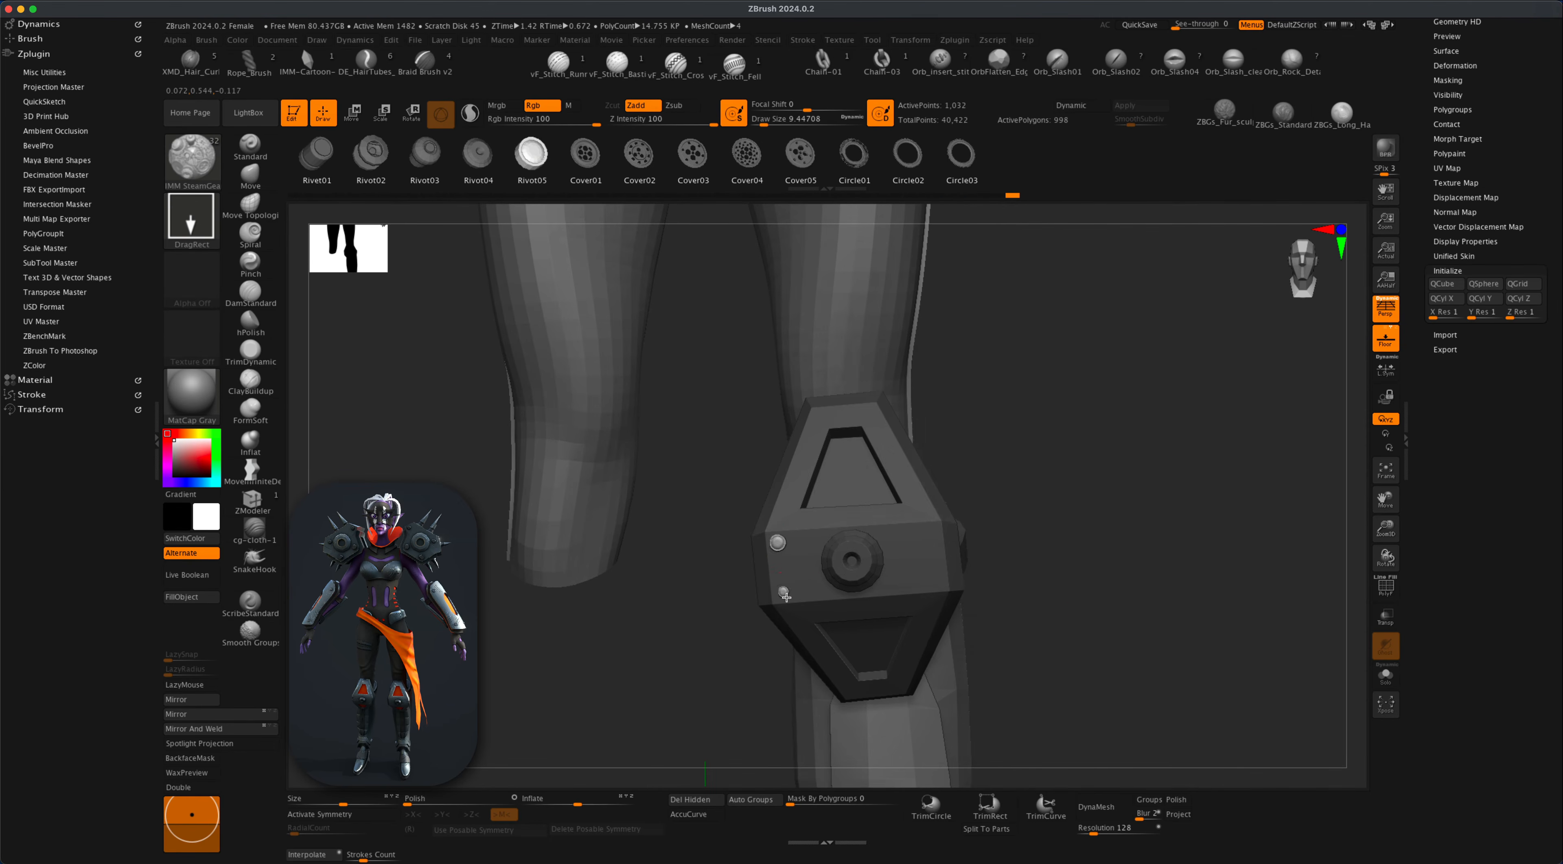
drag(933, 535, 941, 542)
drag(1129, 625, 1013, 625)
Select the female_zbrush2 boot subtool and merge female_zbrush3_1 and the PM3D_Cube3D1_1 knee guard down into it.
scroll(1491, 564, up, 5)
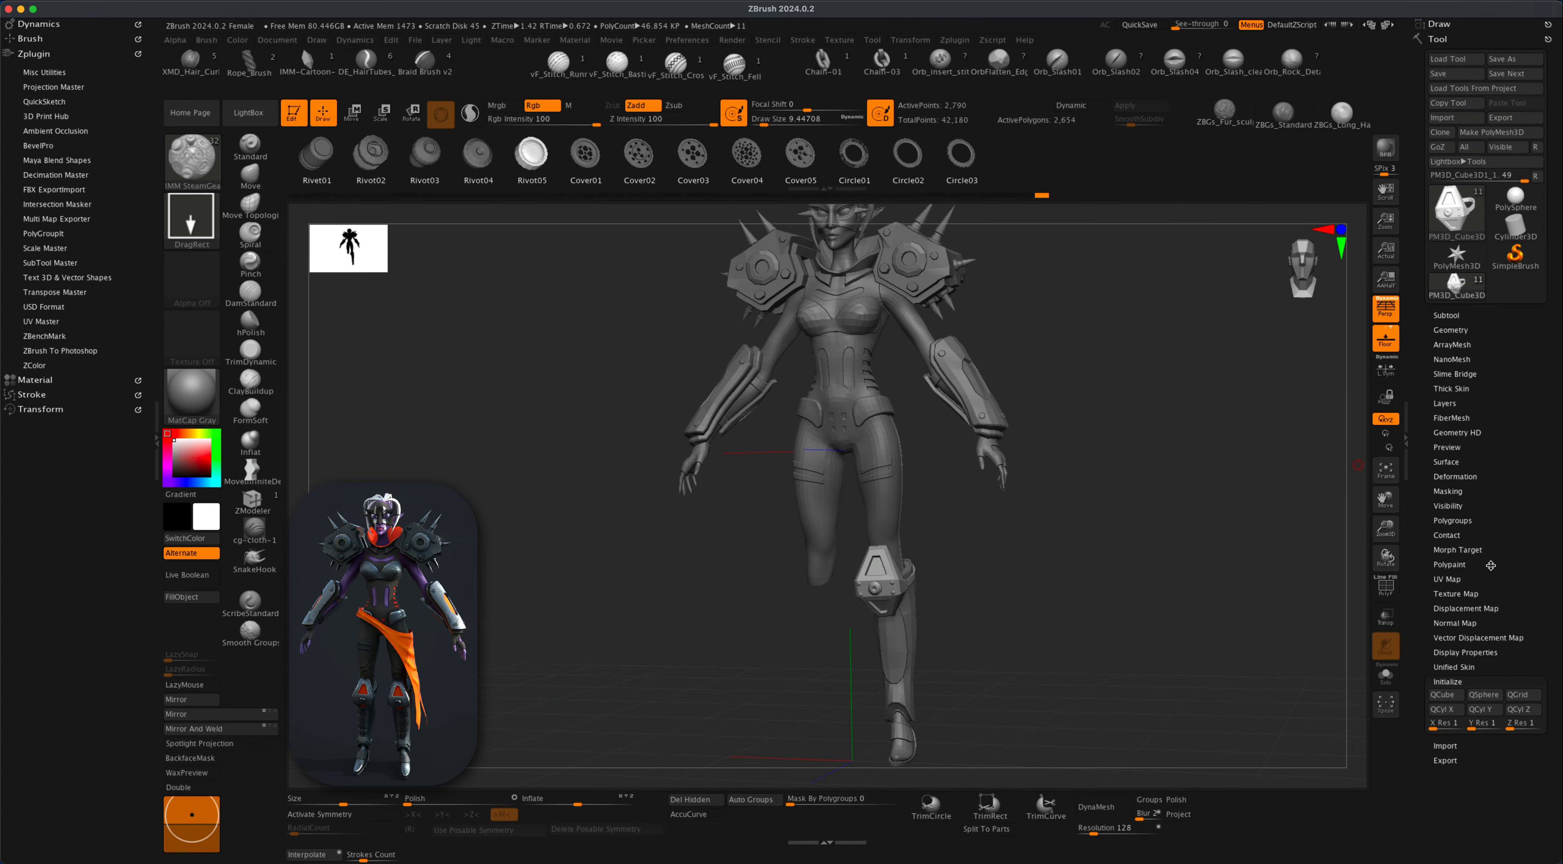
click(1457, 312)
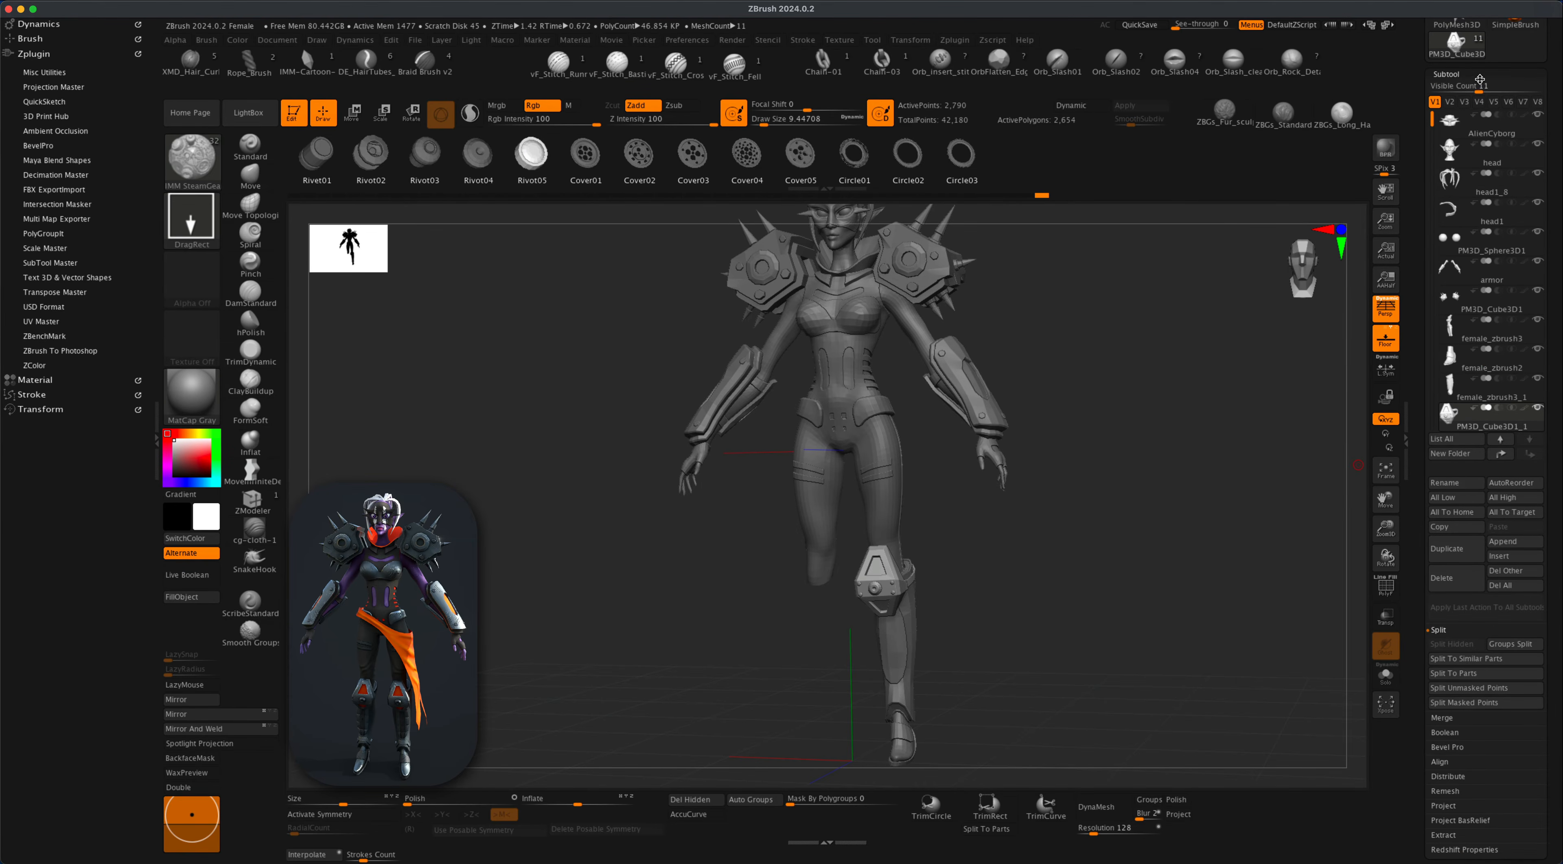
drag(1480, 92, 1494, 117)
mouse_move(1455, 364)
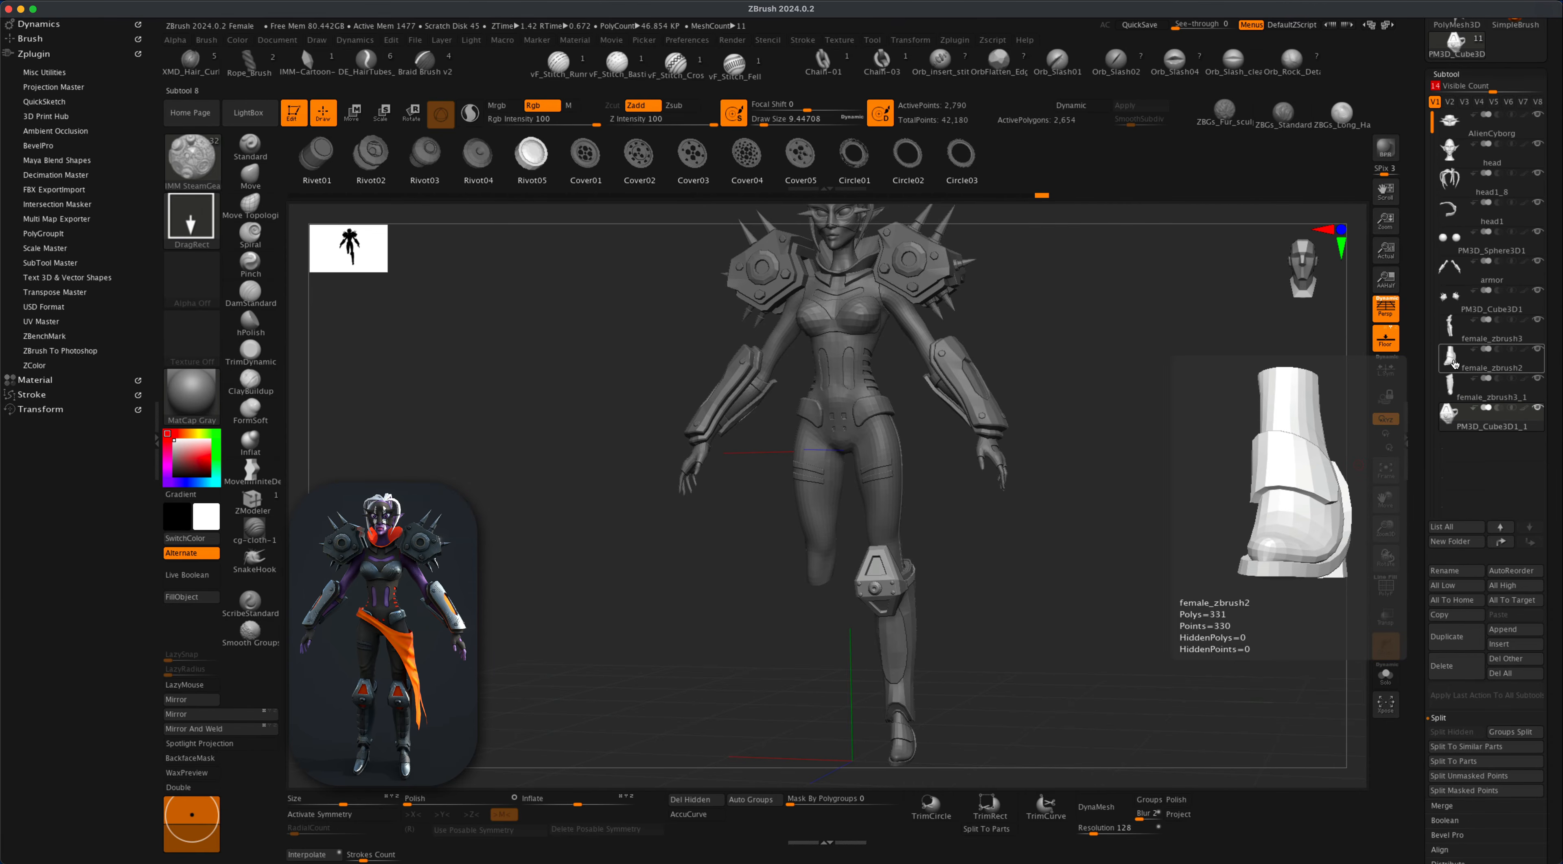
click(1454, 357)
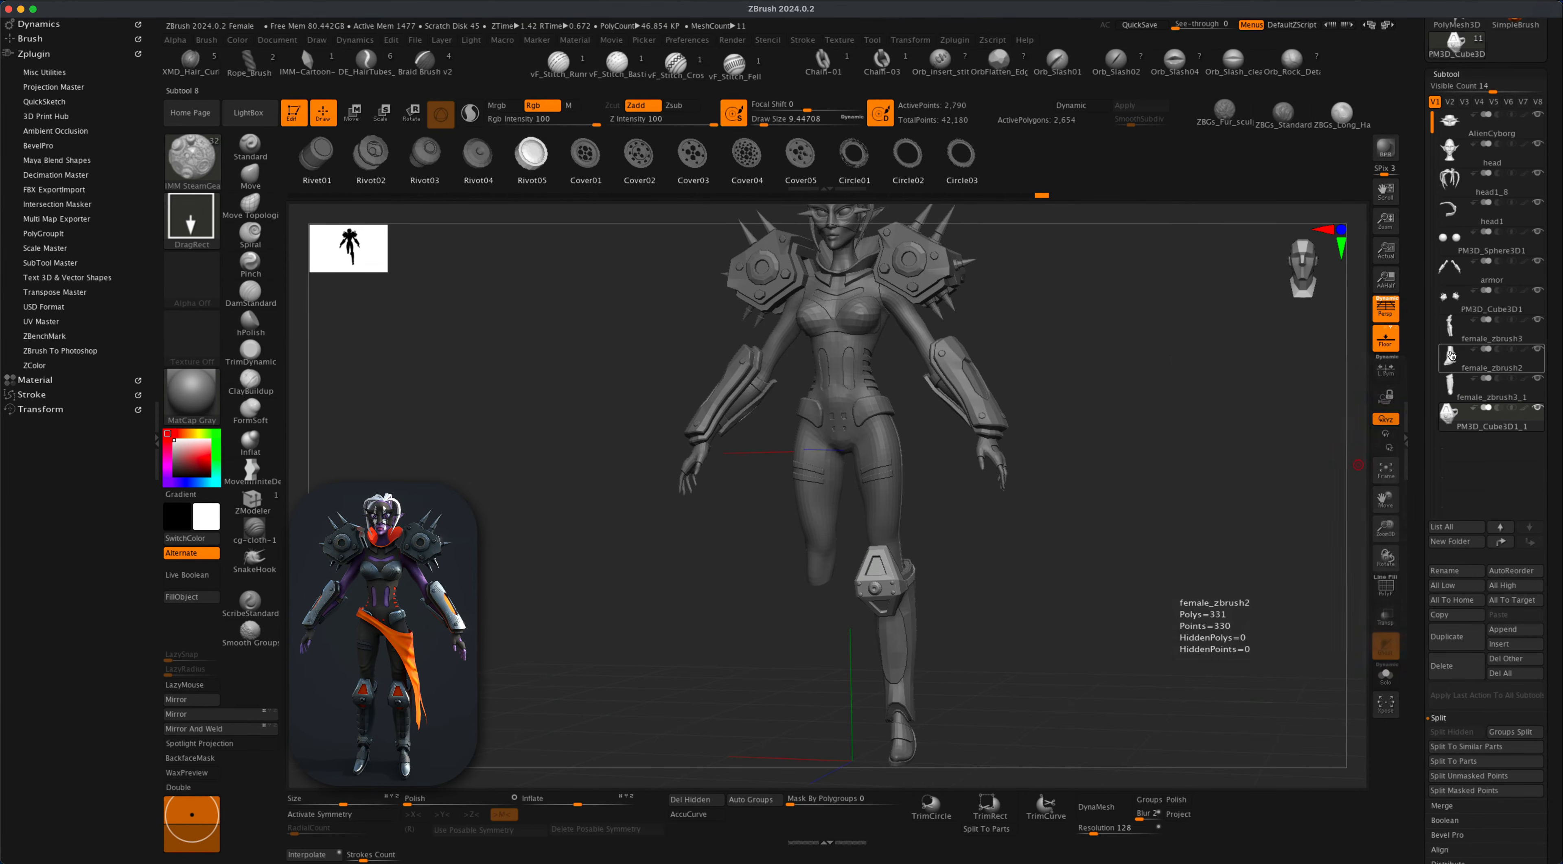
click(1454, 384)
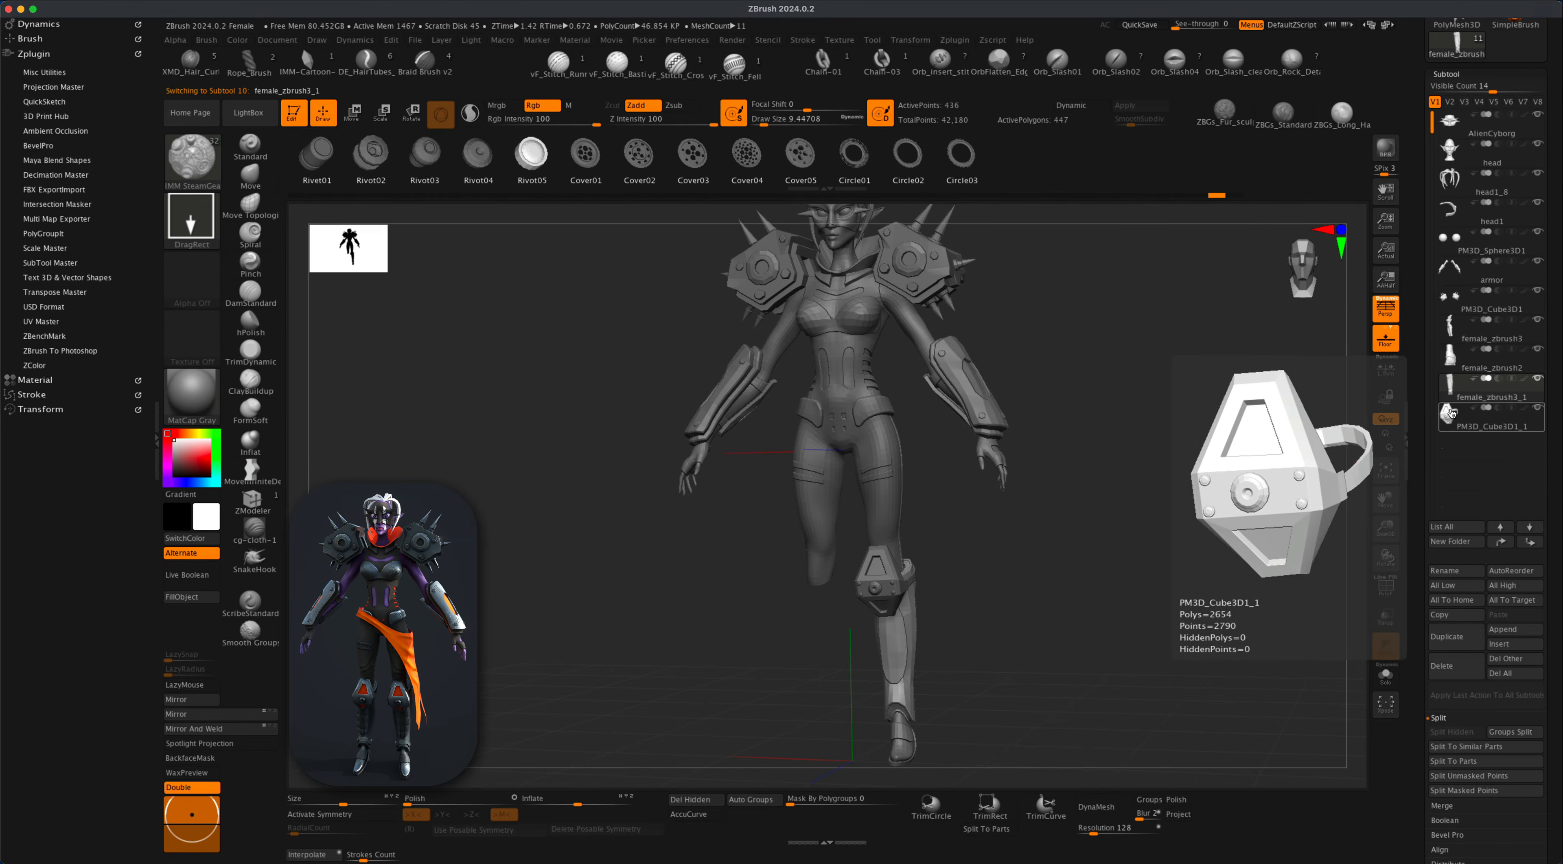
click(1454, 358)
mouse_move(1547, 435)
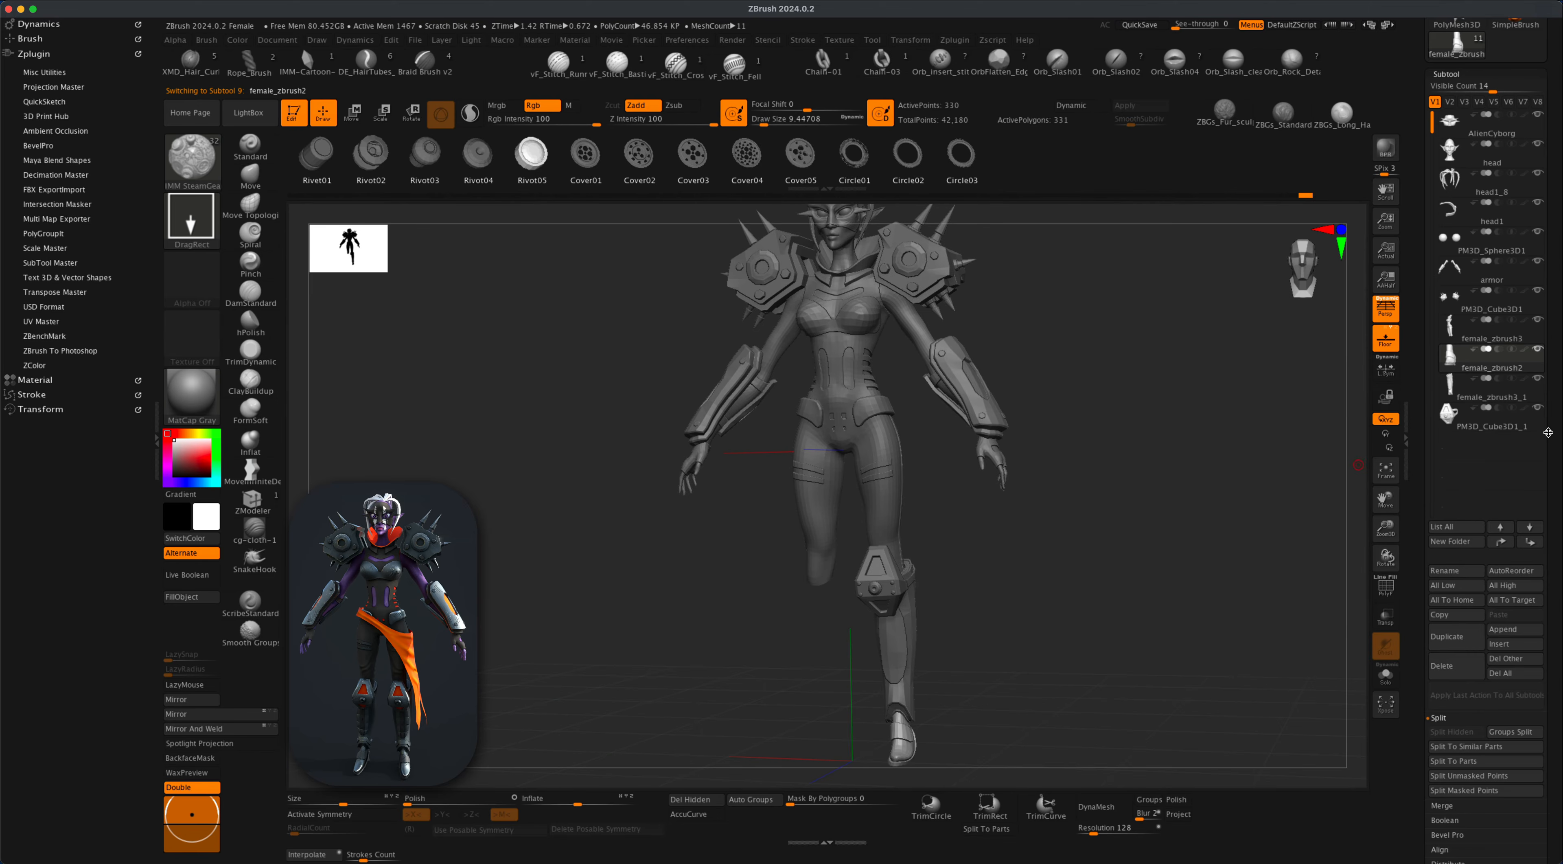
drag(1557, 466, 1558, 377)
click(1458, 719)
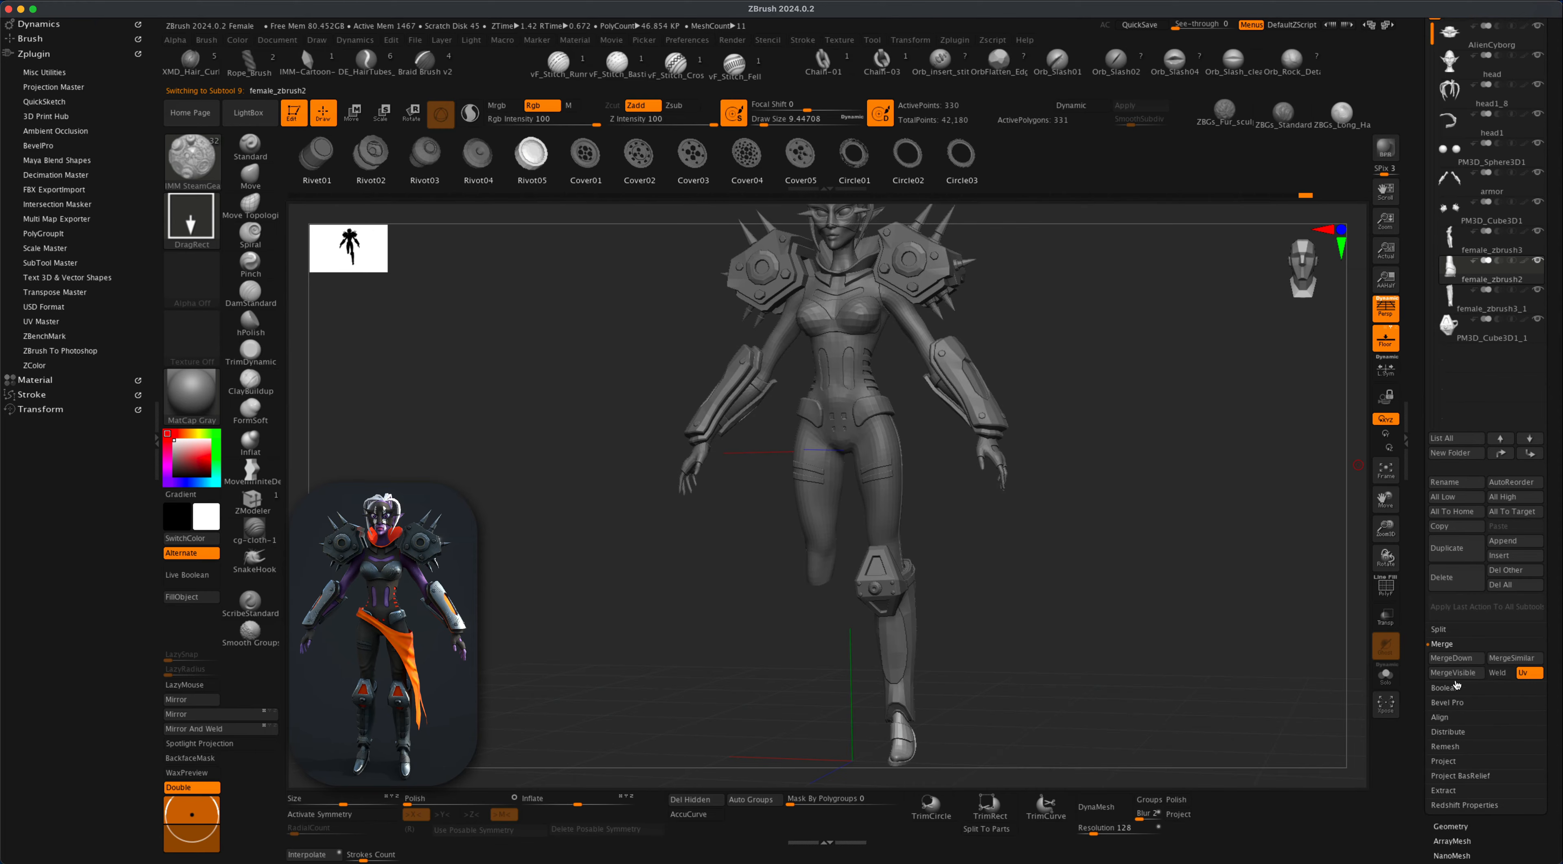
click(1456, 658)
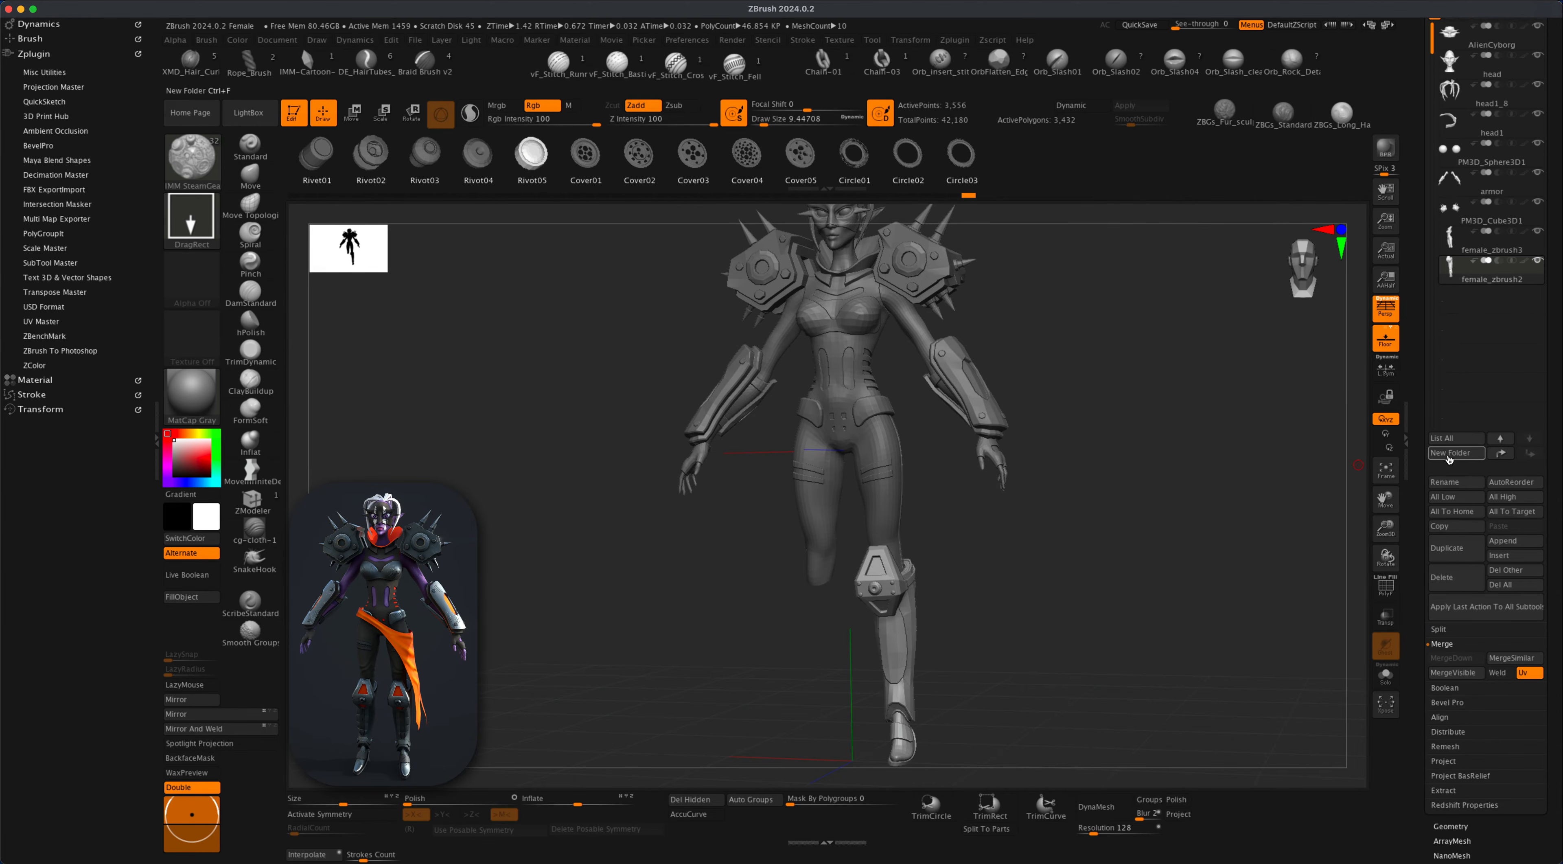
Flip the merged boot and knee guard with Mirror, and apply Mirror And Weld so both legs carry them.
click(207, 720)
click(207, 720)
click(207, 719)
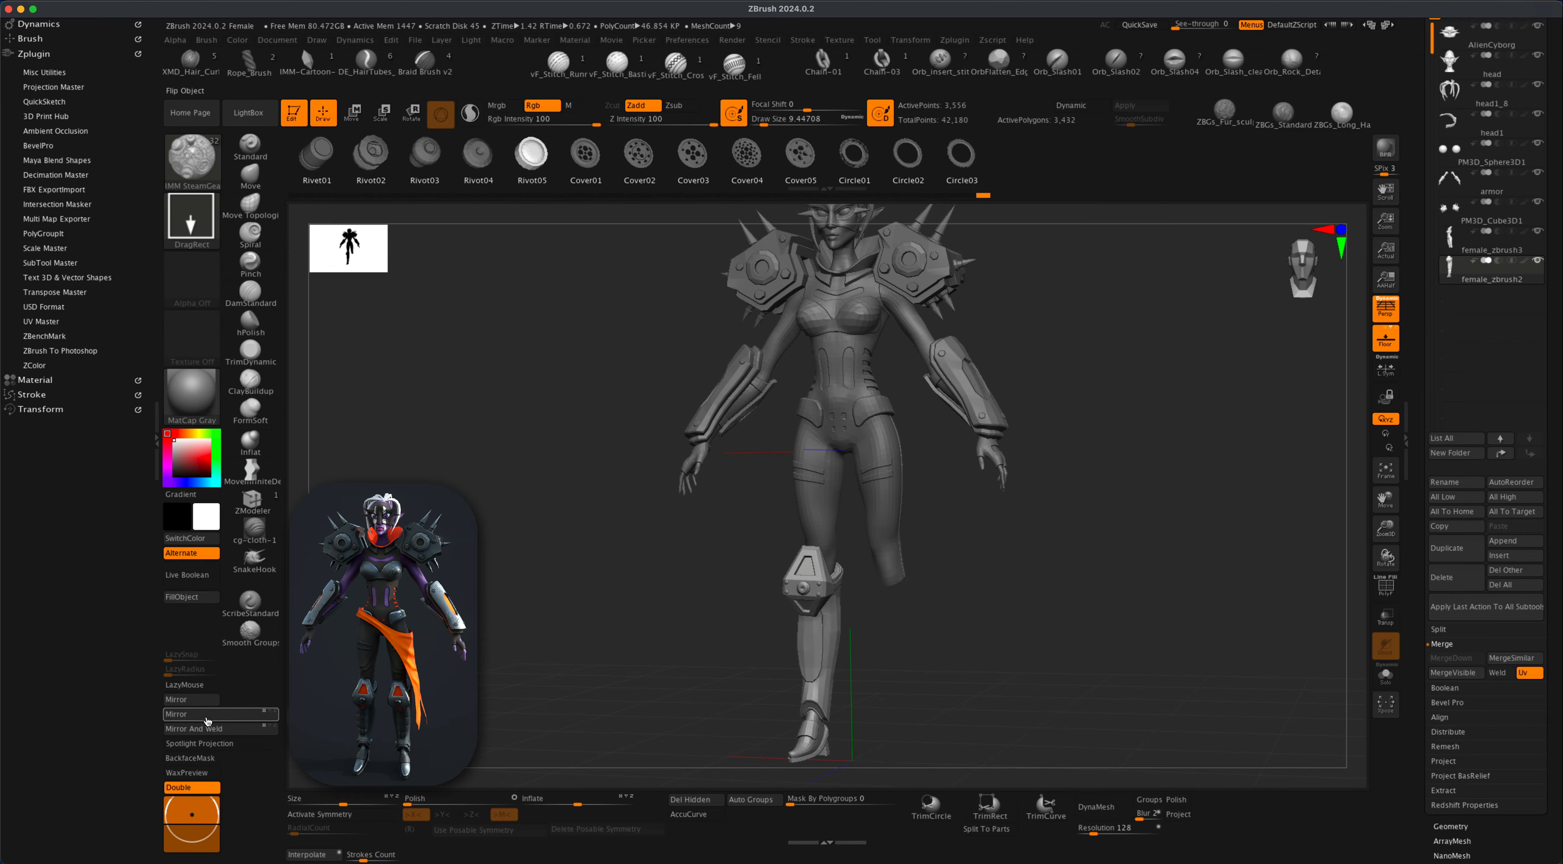
click(226, 730)
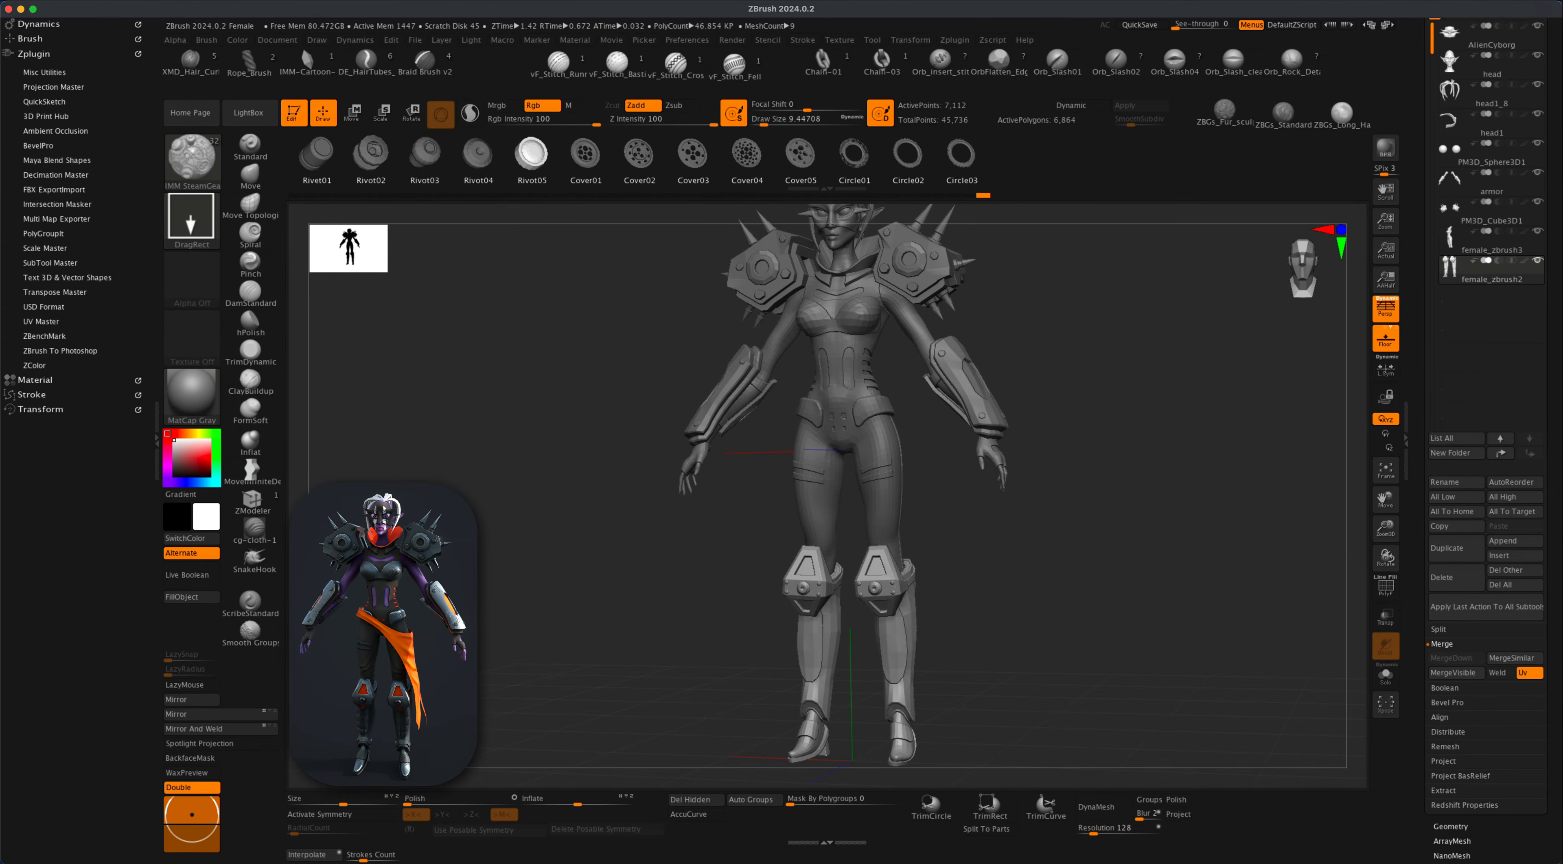
alt+drag(1241, 542, 1096, 598)
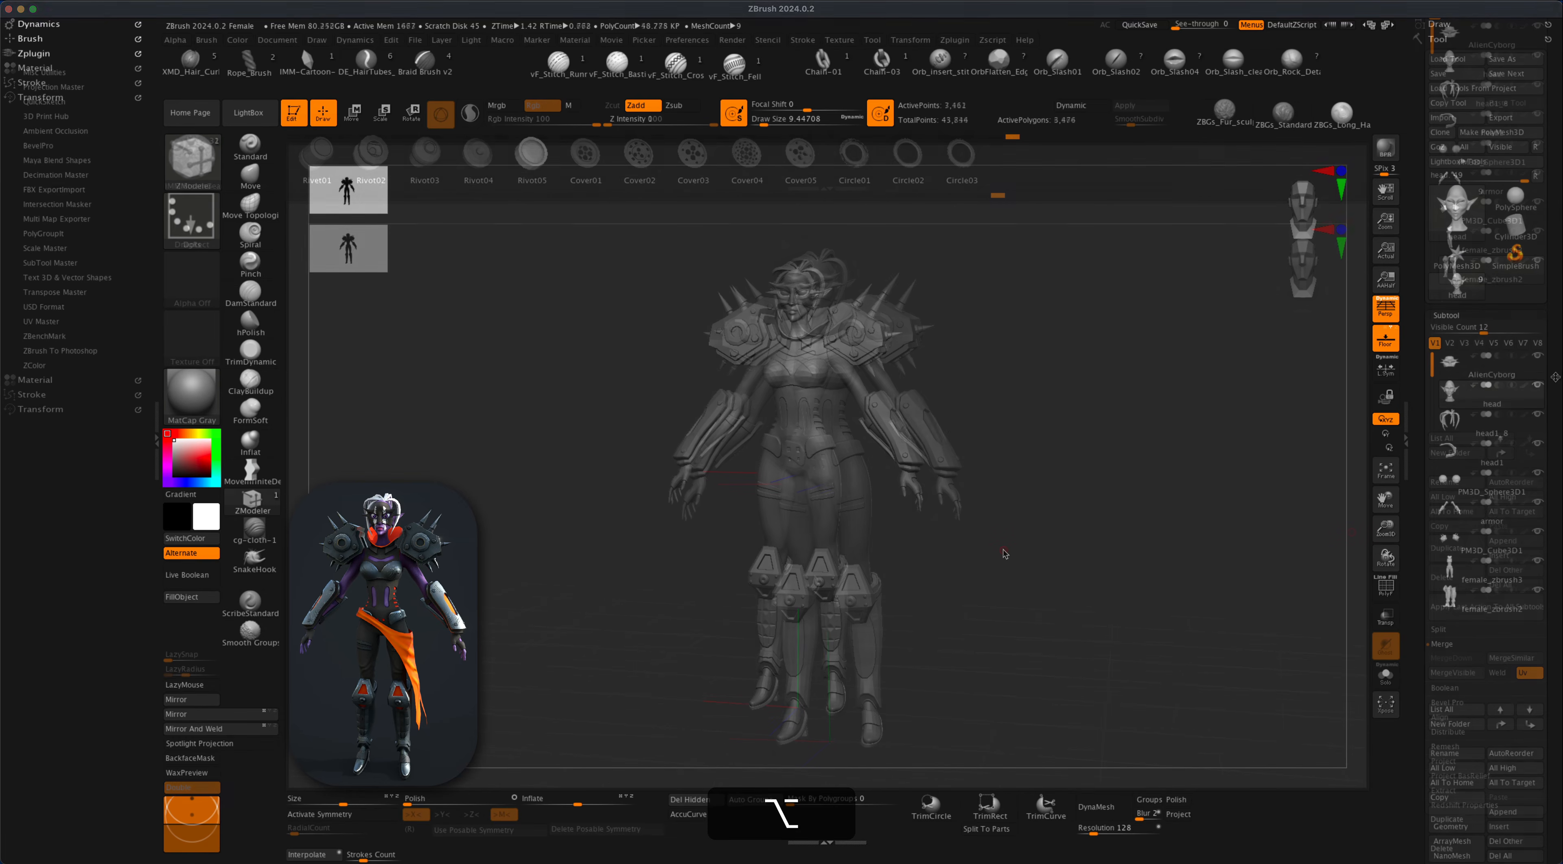
alt+drag(1002, 572, 1011, 580)
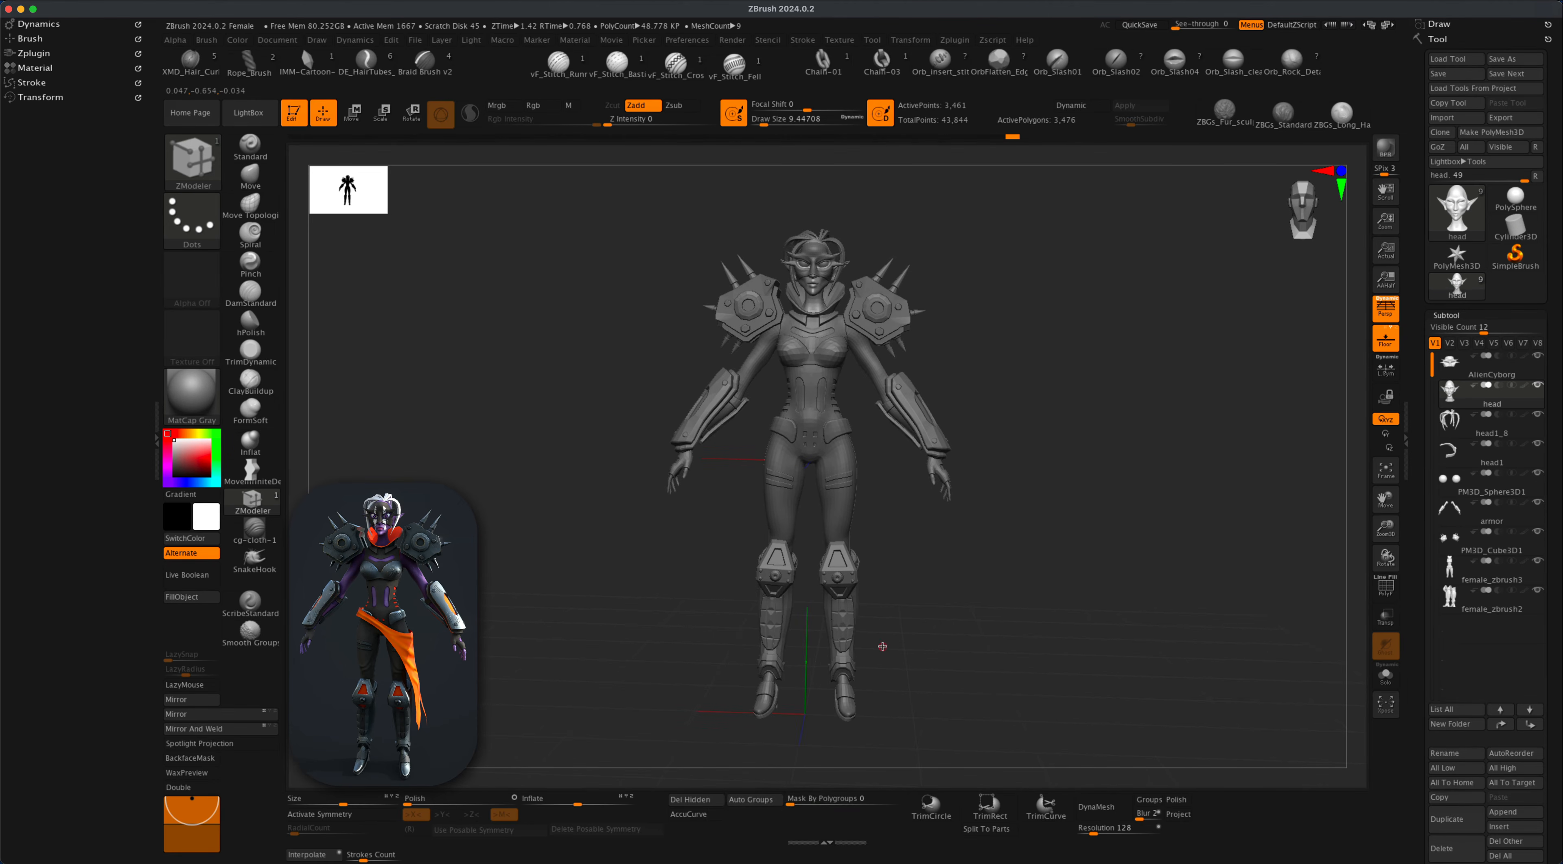
drag(1096, 584, 1068, 562)
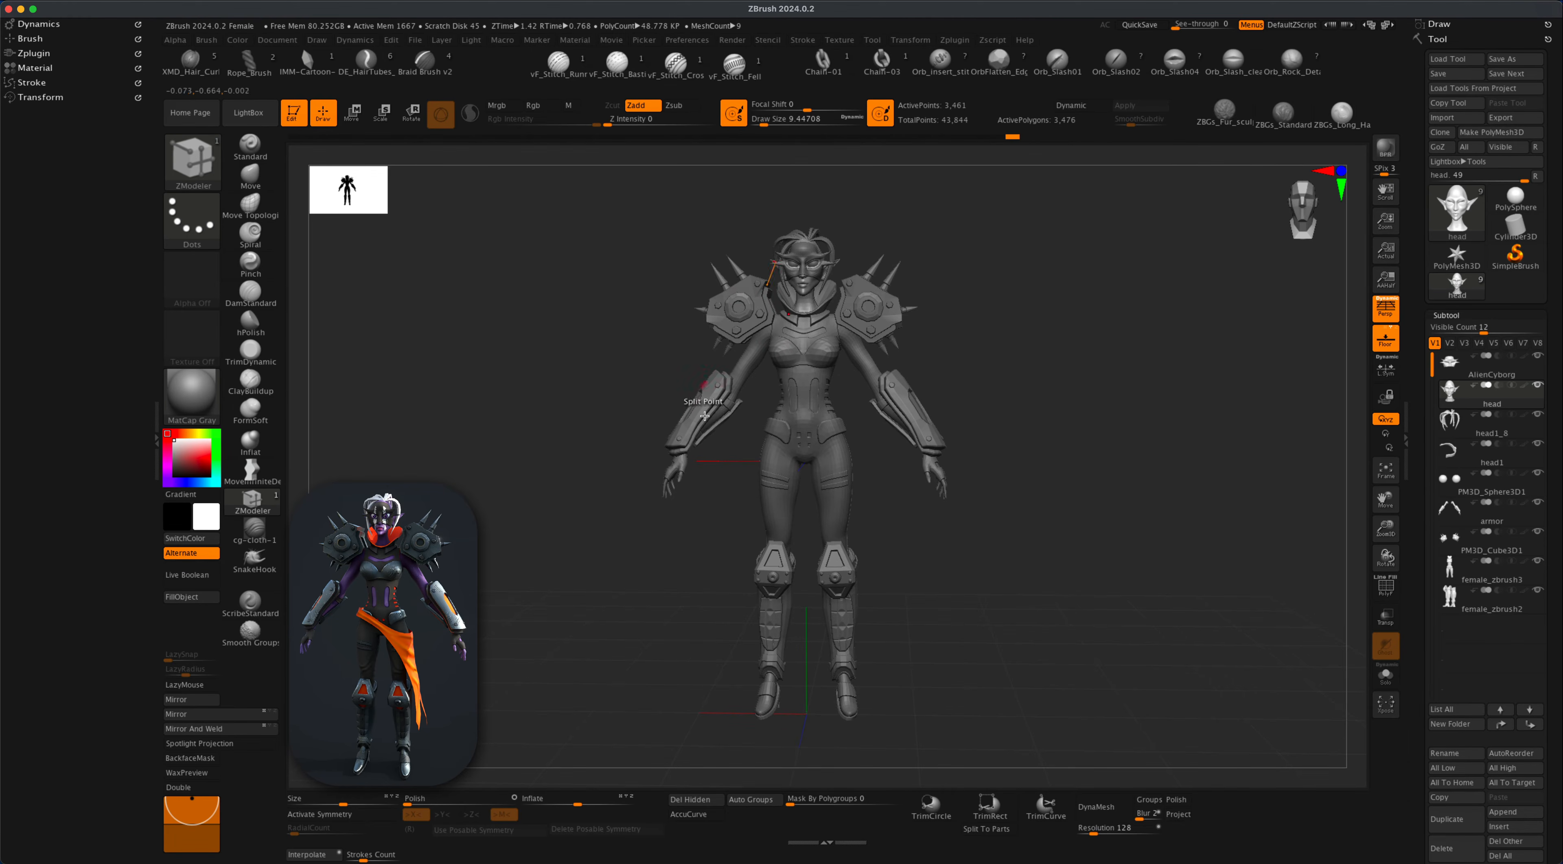
drag(1012, 568, 1016, 583)
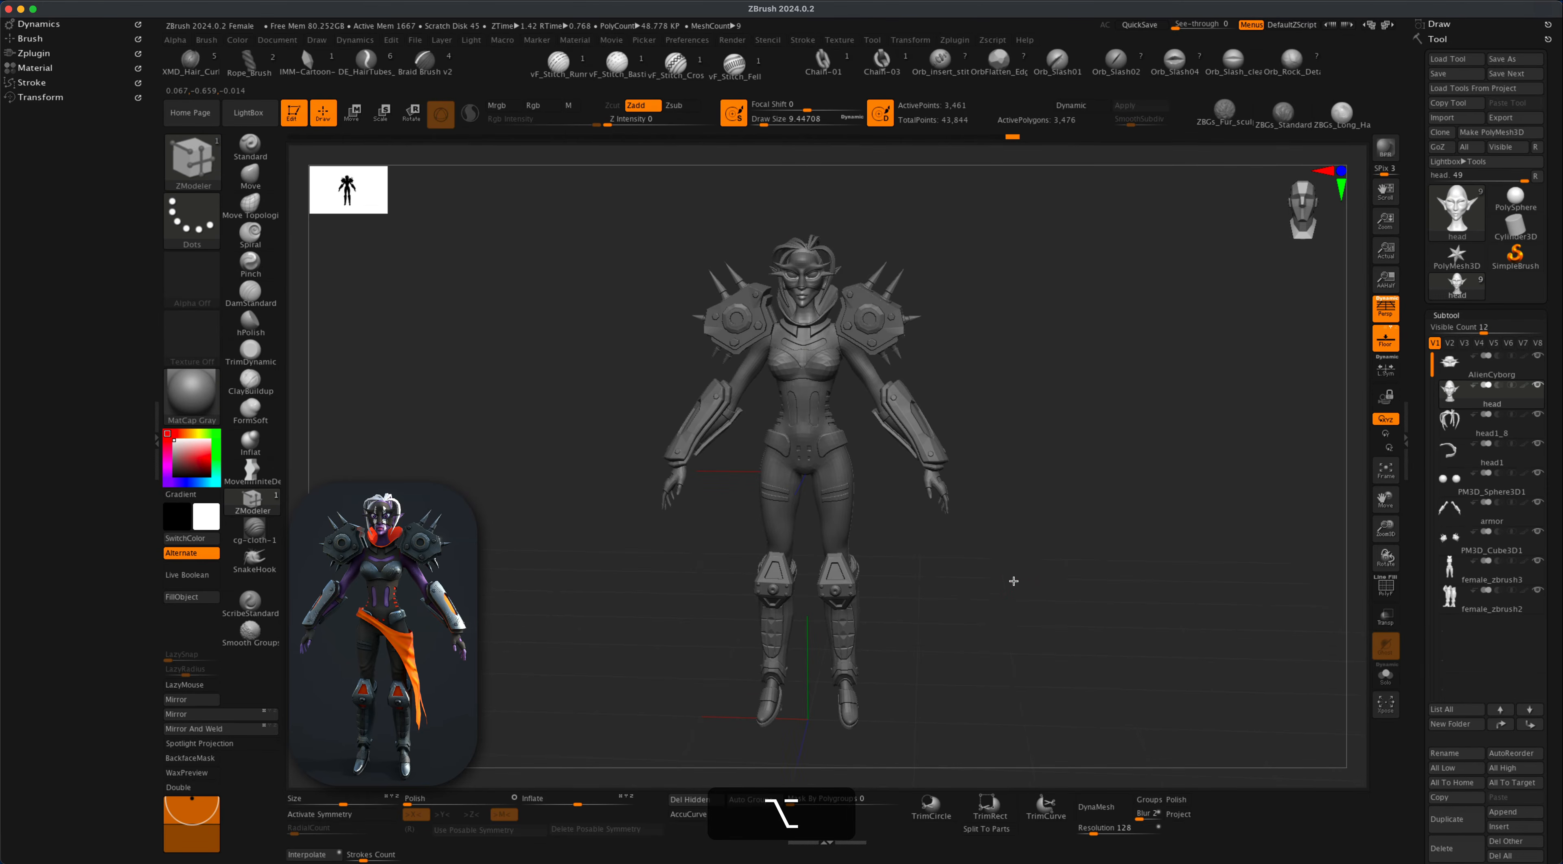
mouse_move(979, 301)
mouse_down()
mouse_move(995, 307)
mouse_move(984, 334)
mouse_move(982, 295)
mouse_up()
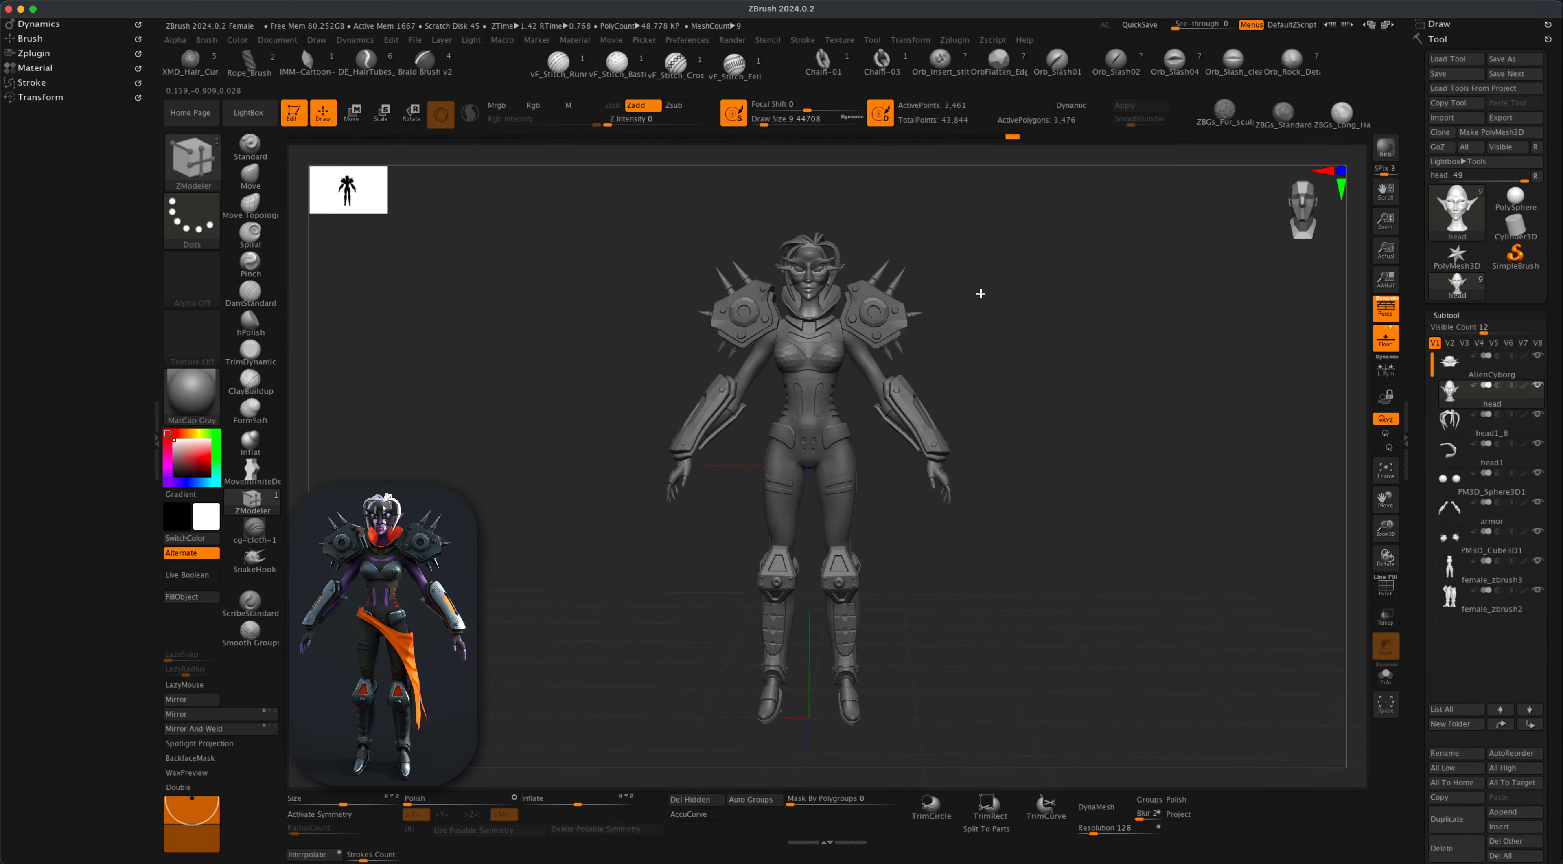
alt+drag(1014, 570, 1009, 567)
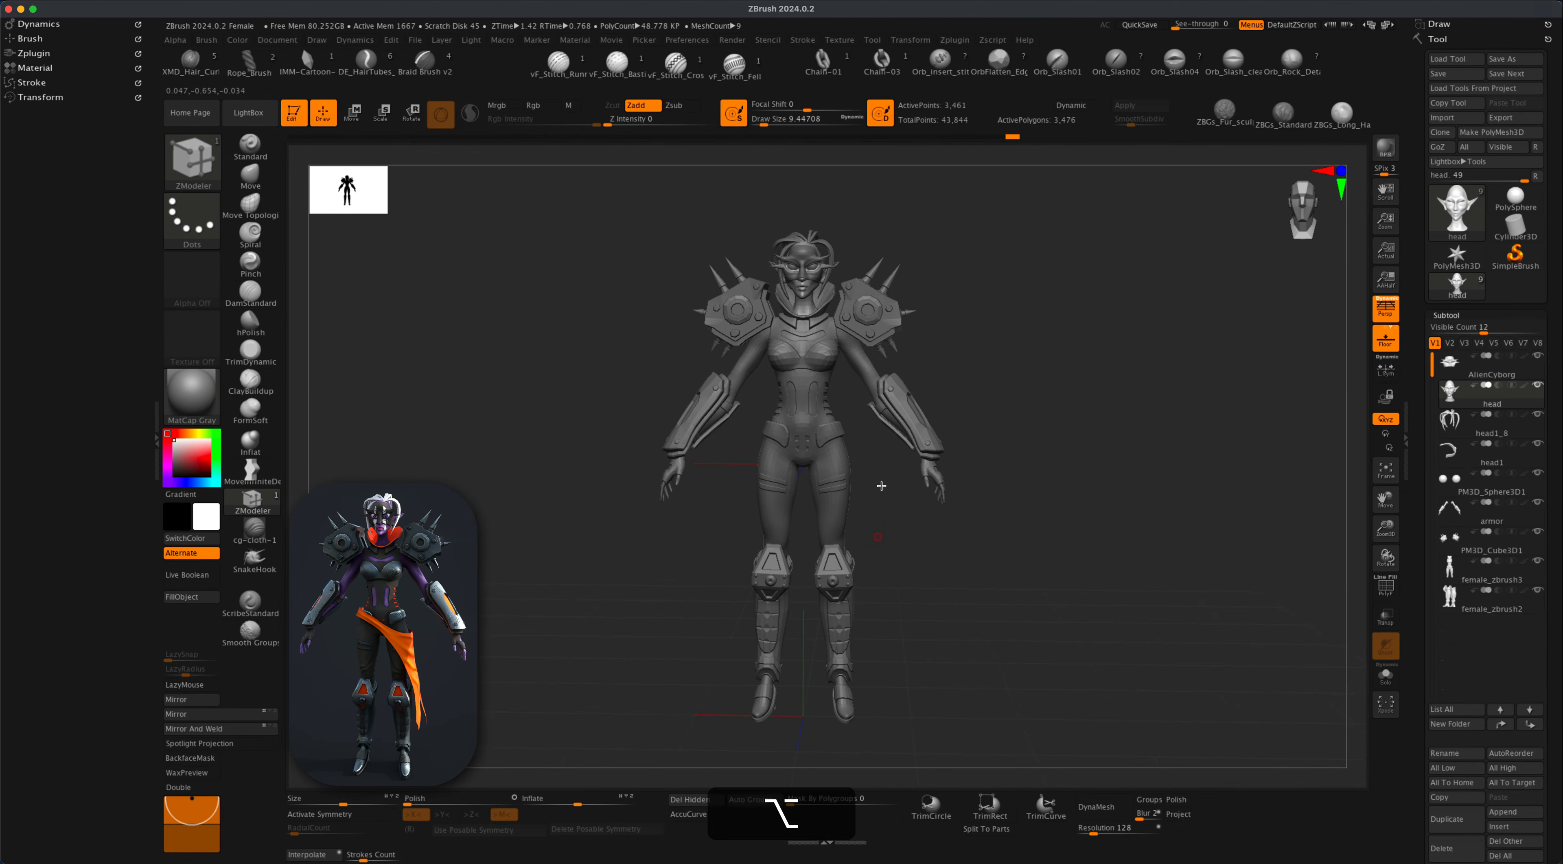
drag(900, 605, 924, 601)
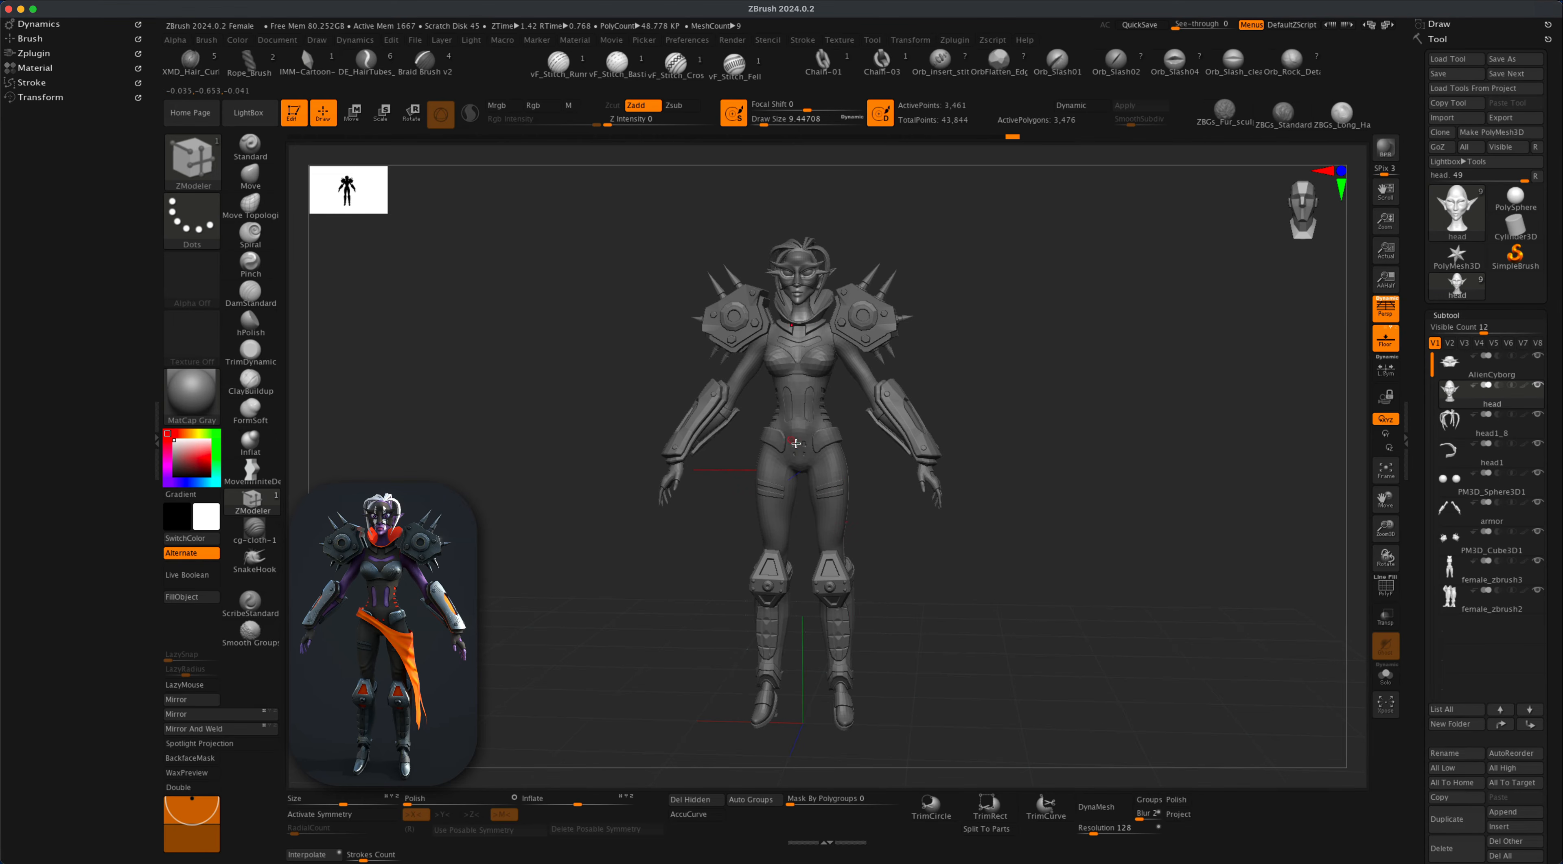
drag(894, 541, 936, 564)
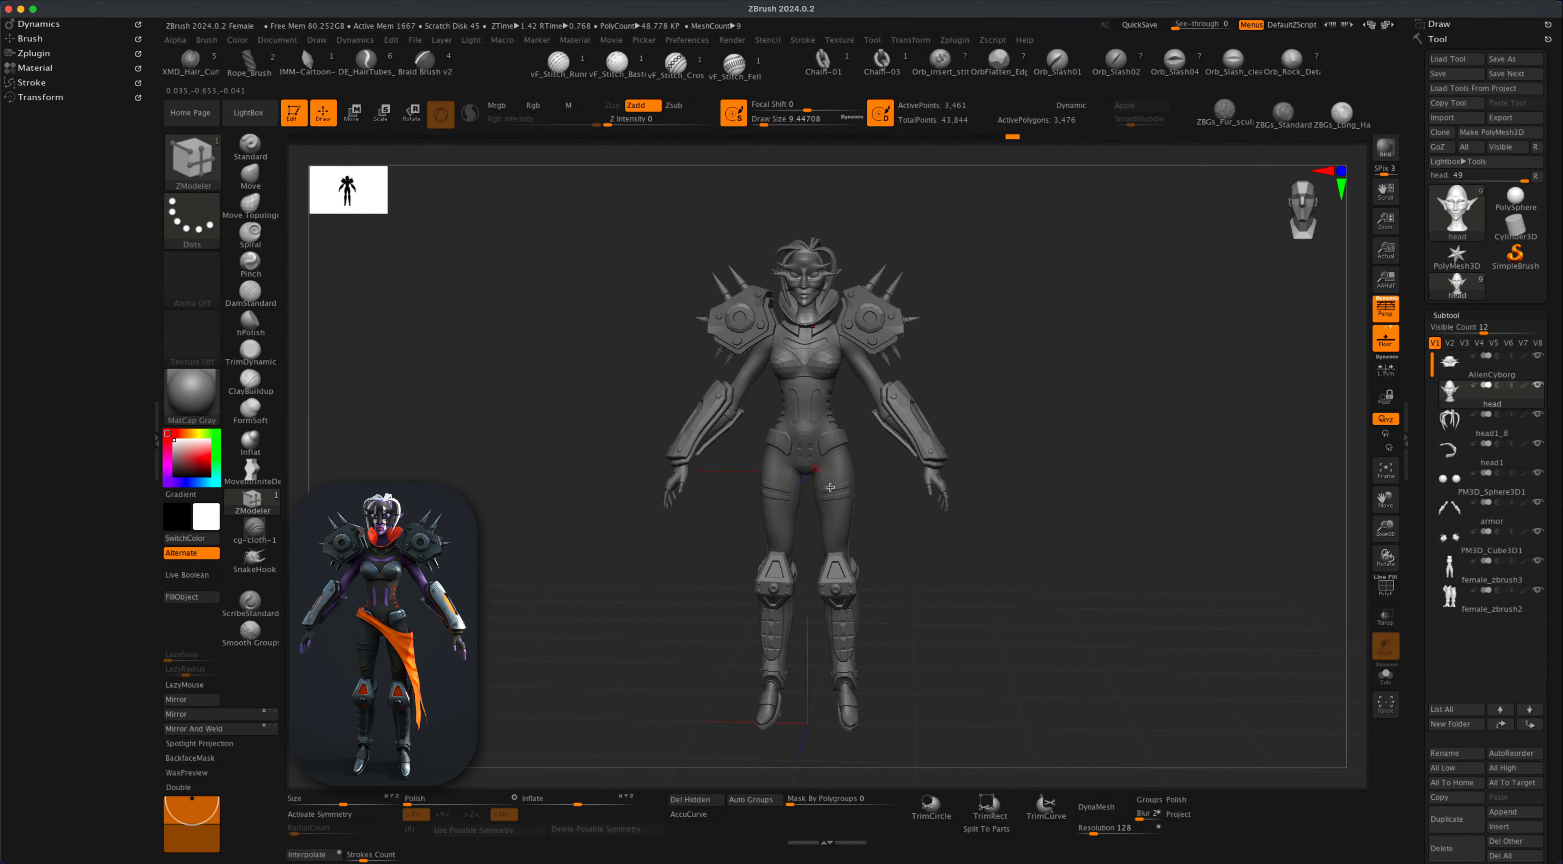
drag(868, 516, 910, 554)
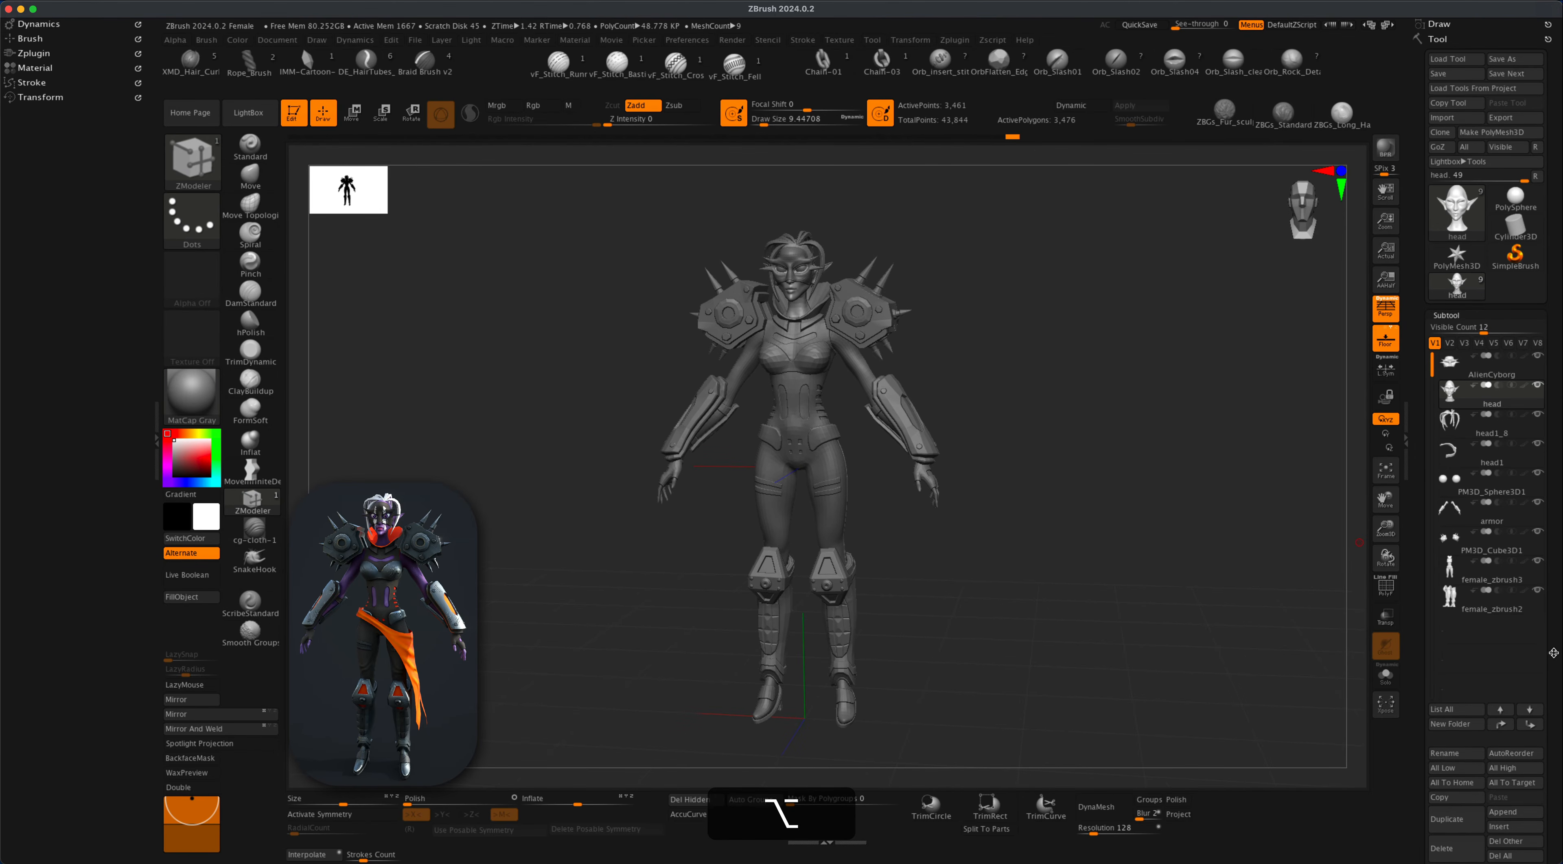
Insert a Cylinder3D subtool and shrink it with the Size deformation until it surrounds the character's hips and thighs.
scroll(1533, 740, down, 2)
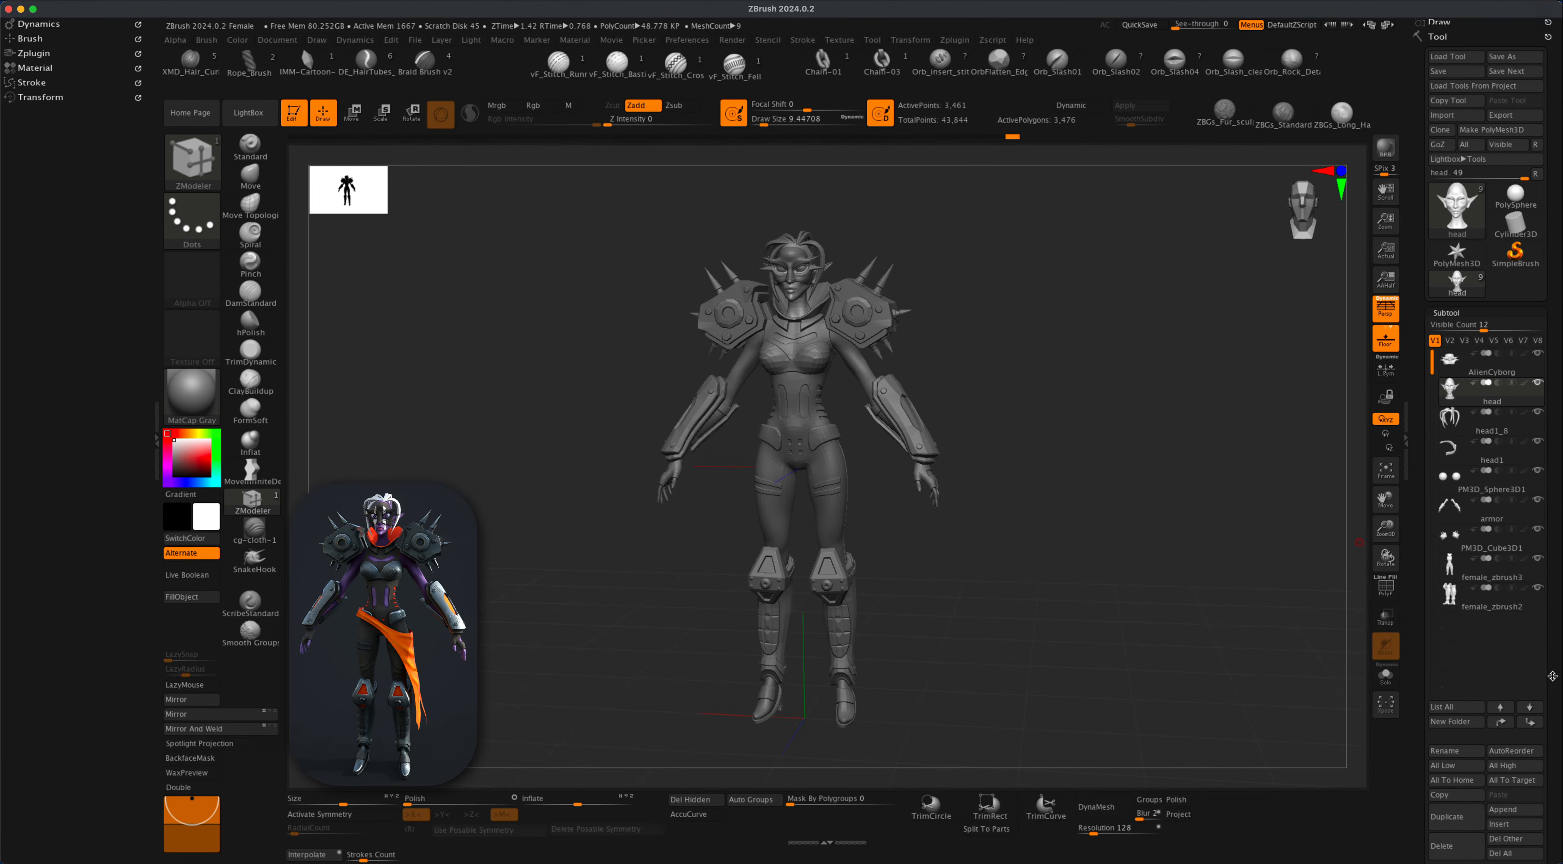
click(1512, 789)
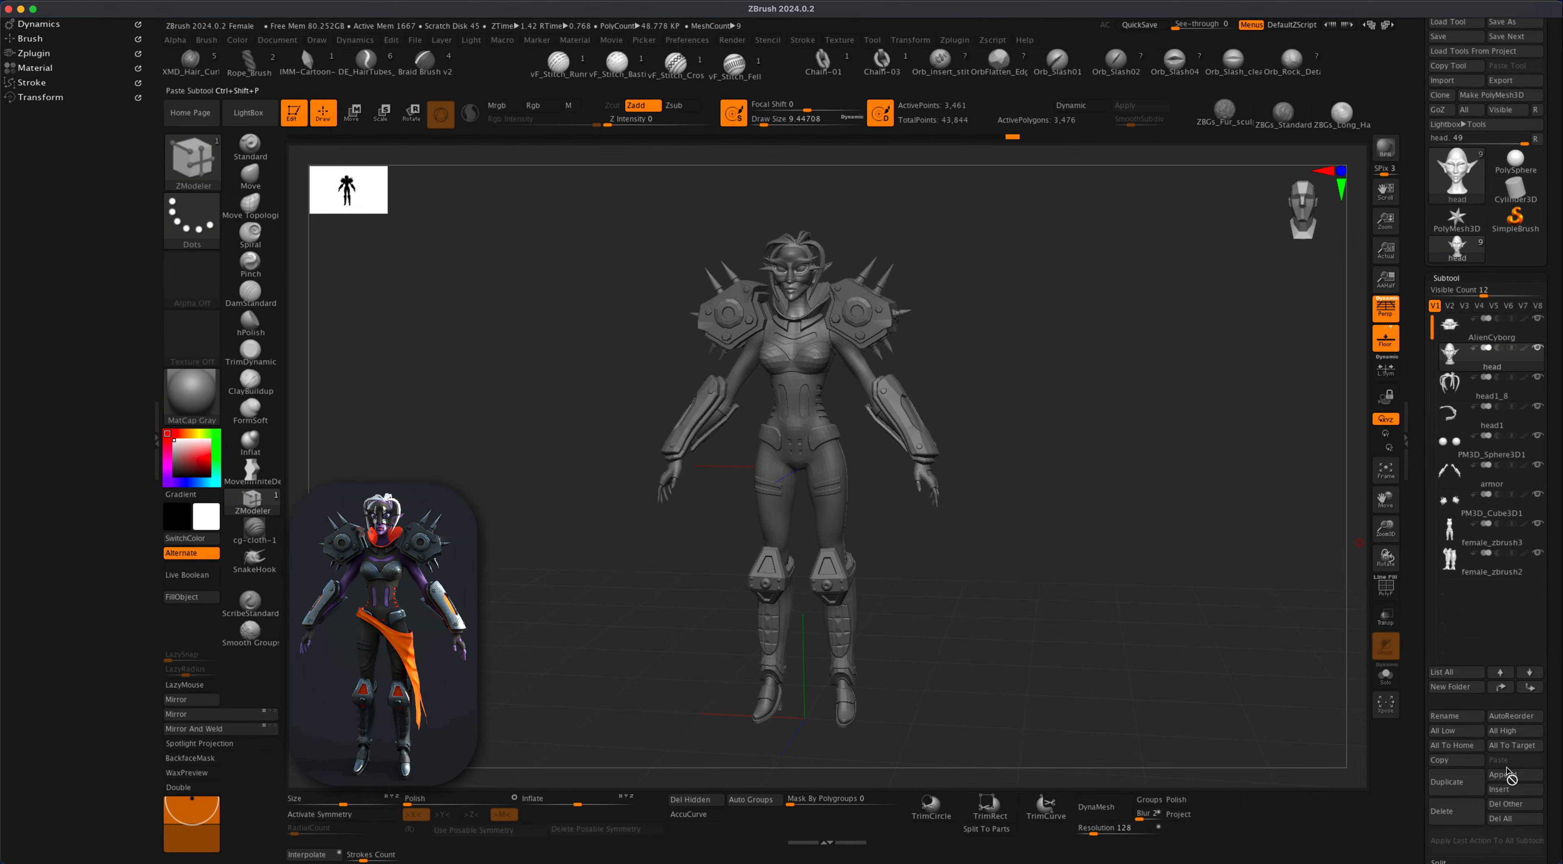
click(1510, 789)
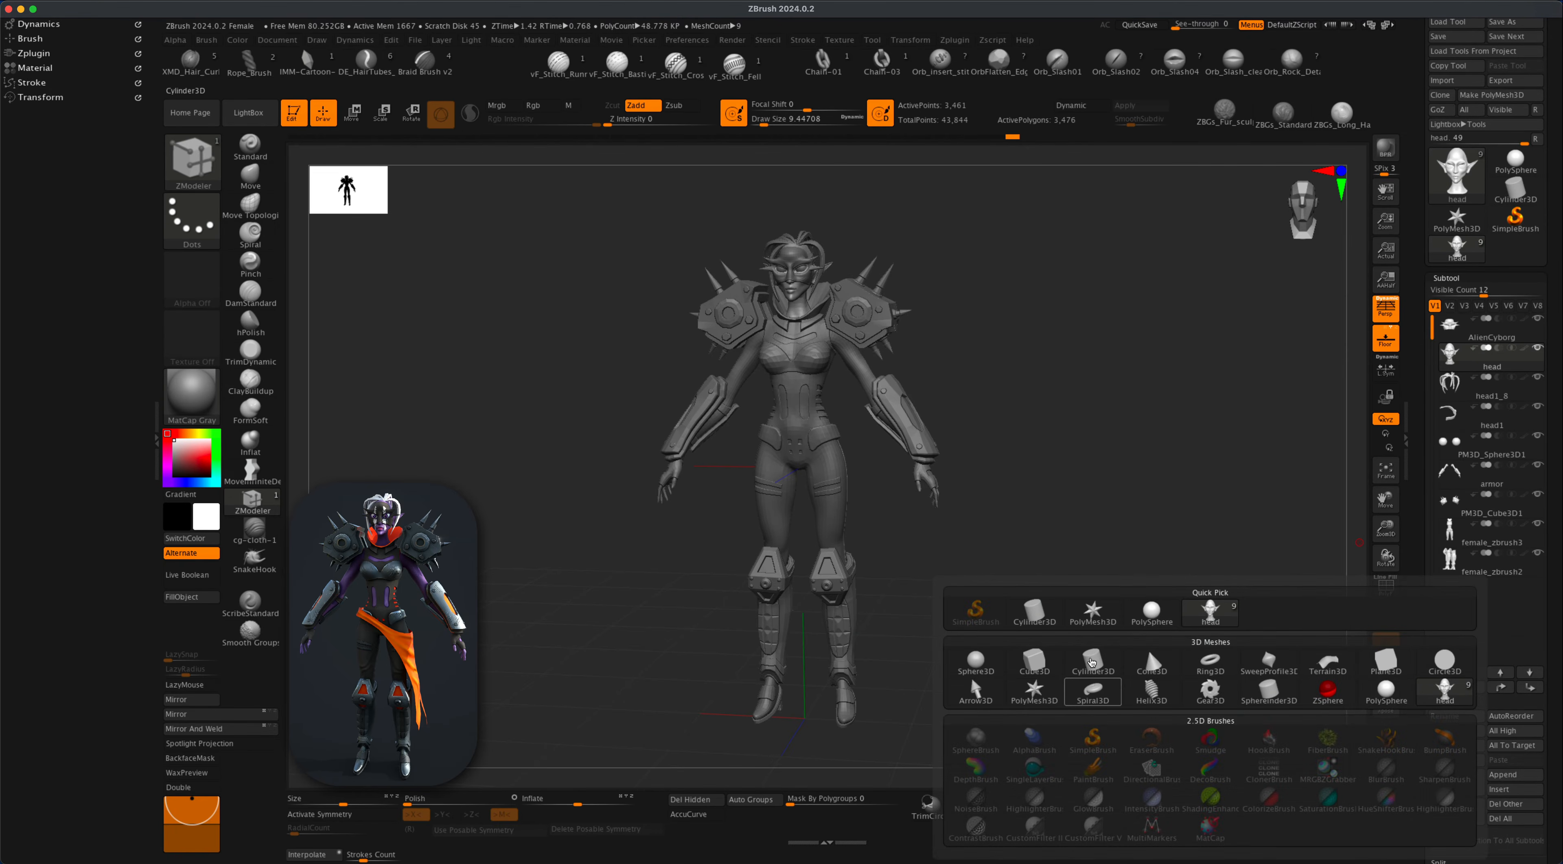
click(1094, 659)
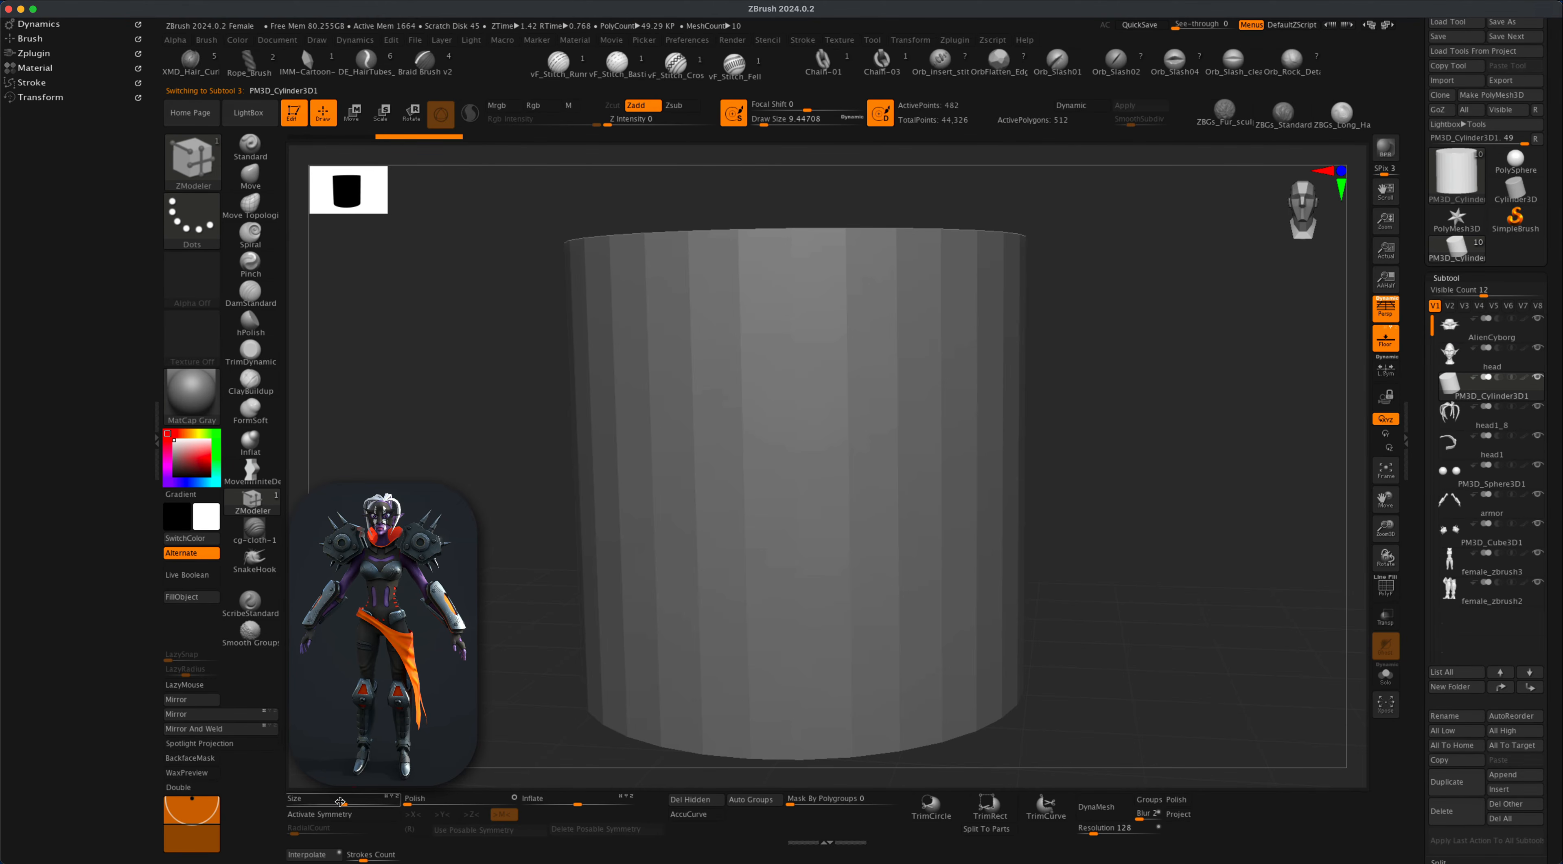
drag(340, 802, 280, 797)
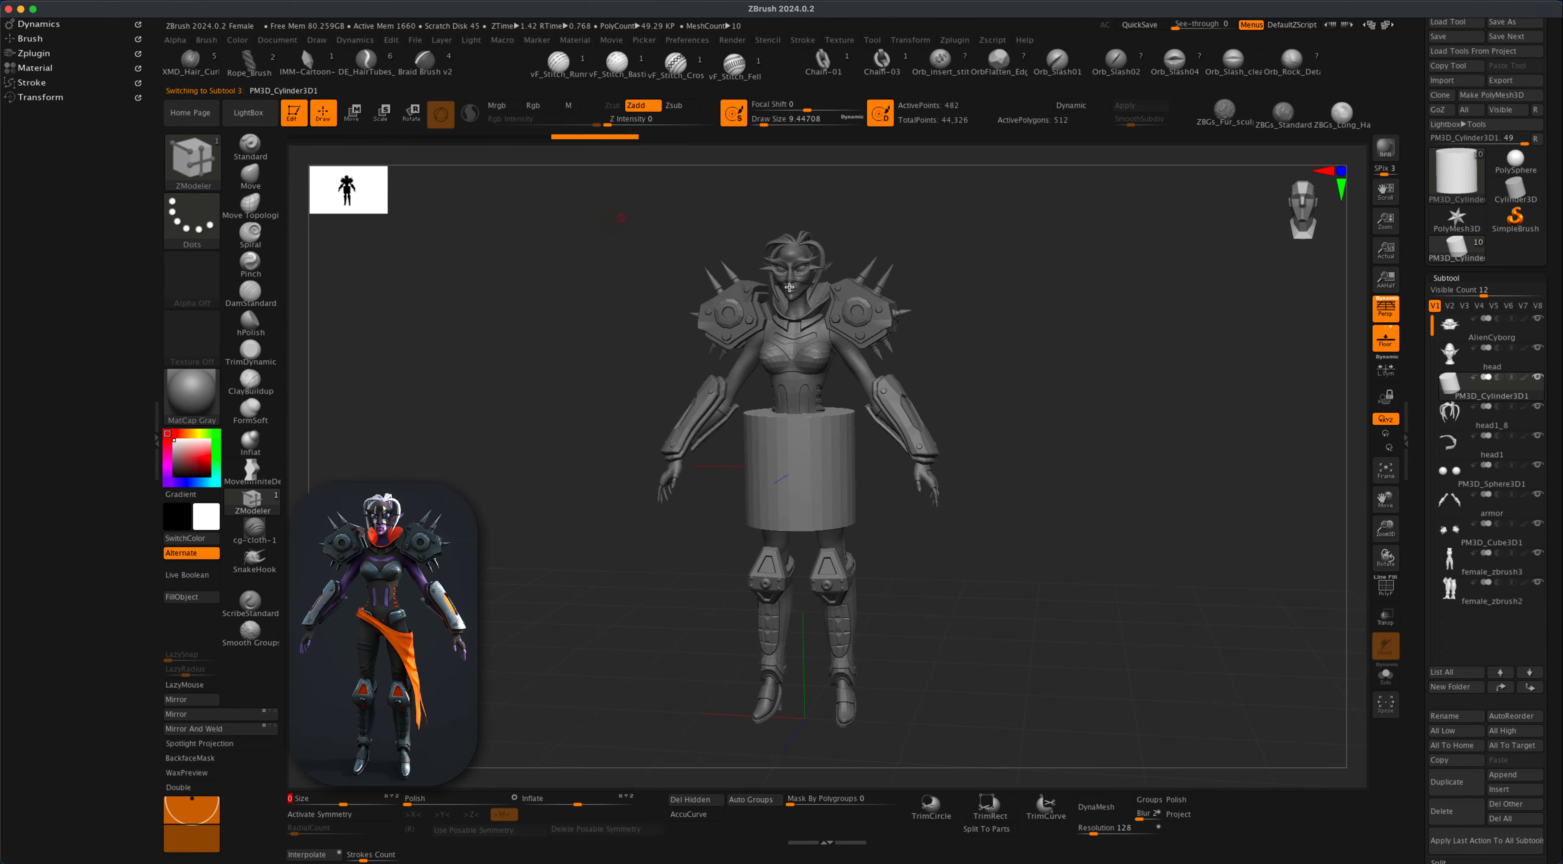
Turn on the polyframe display and split the cylinder's caps and side wall into separate polygroups with Groups By Normals.
click(1384, 587)
drag(1115, 537, 1084, 613)
drag(953, 627, 953, 558)
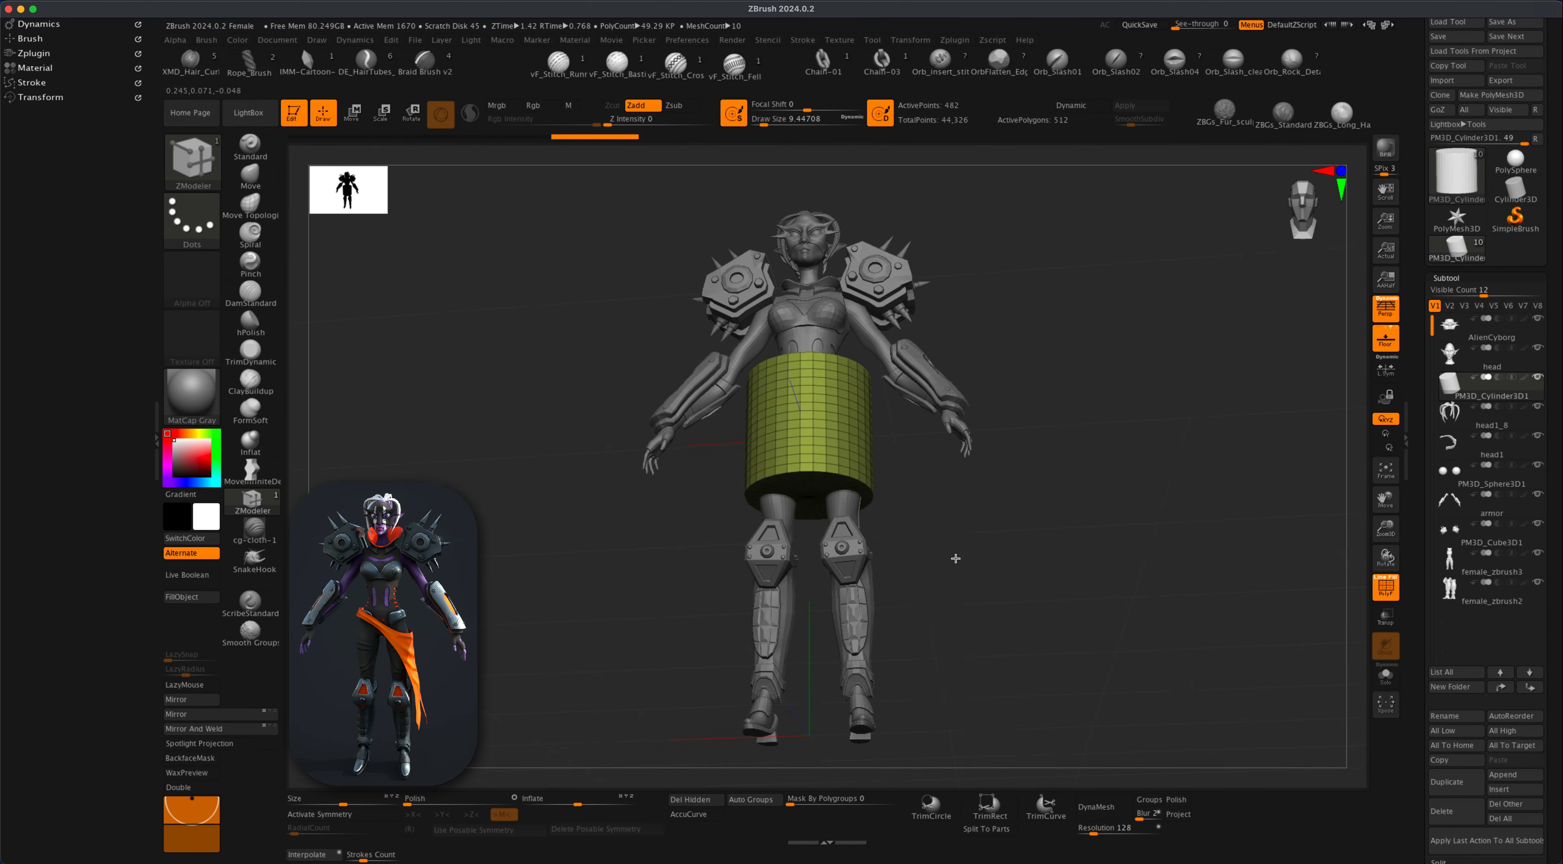
drag(1065, 568, 1032, 621)
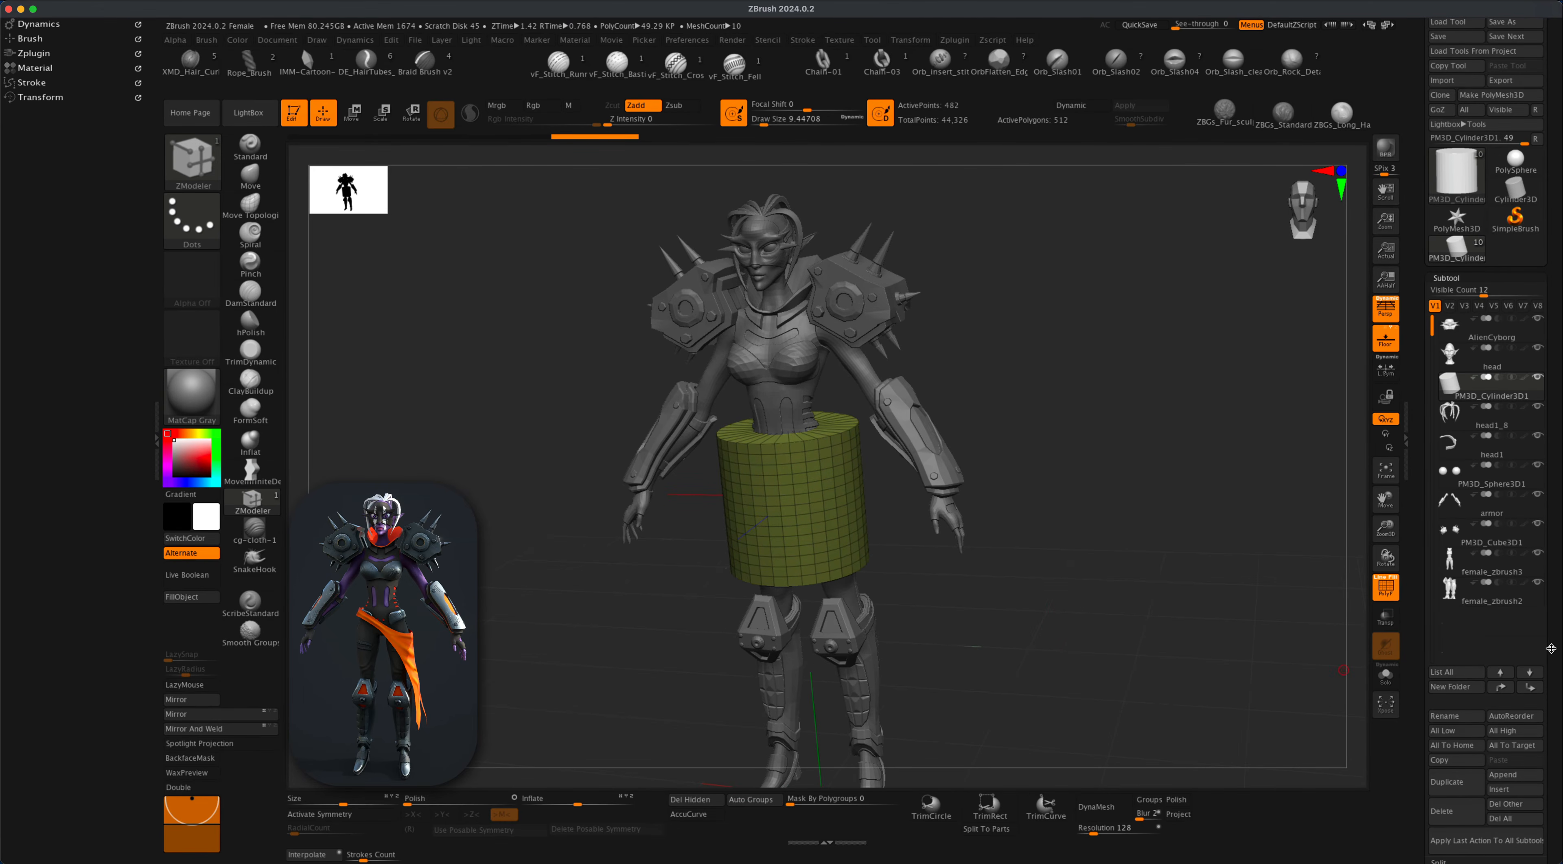
drag(1552, 649, 1555, 505)
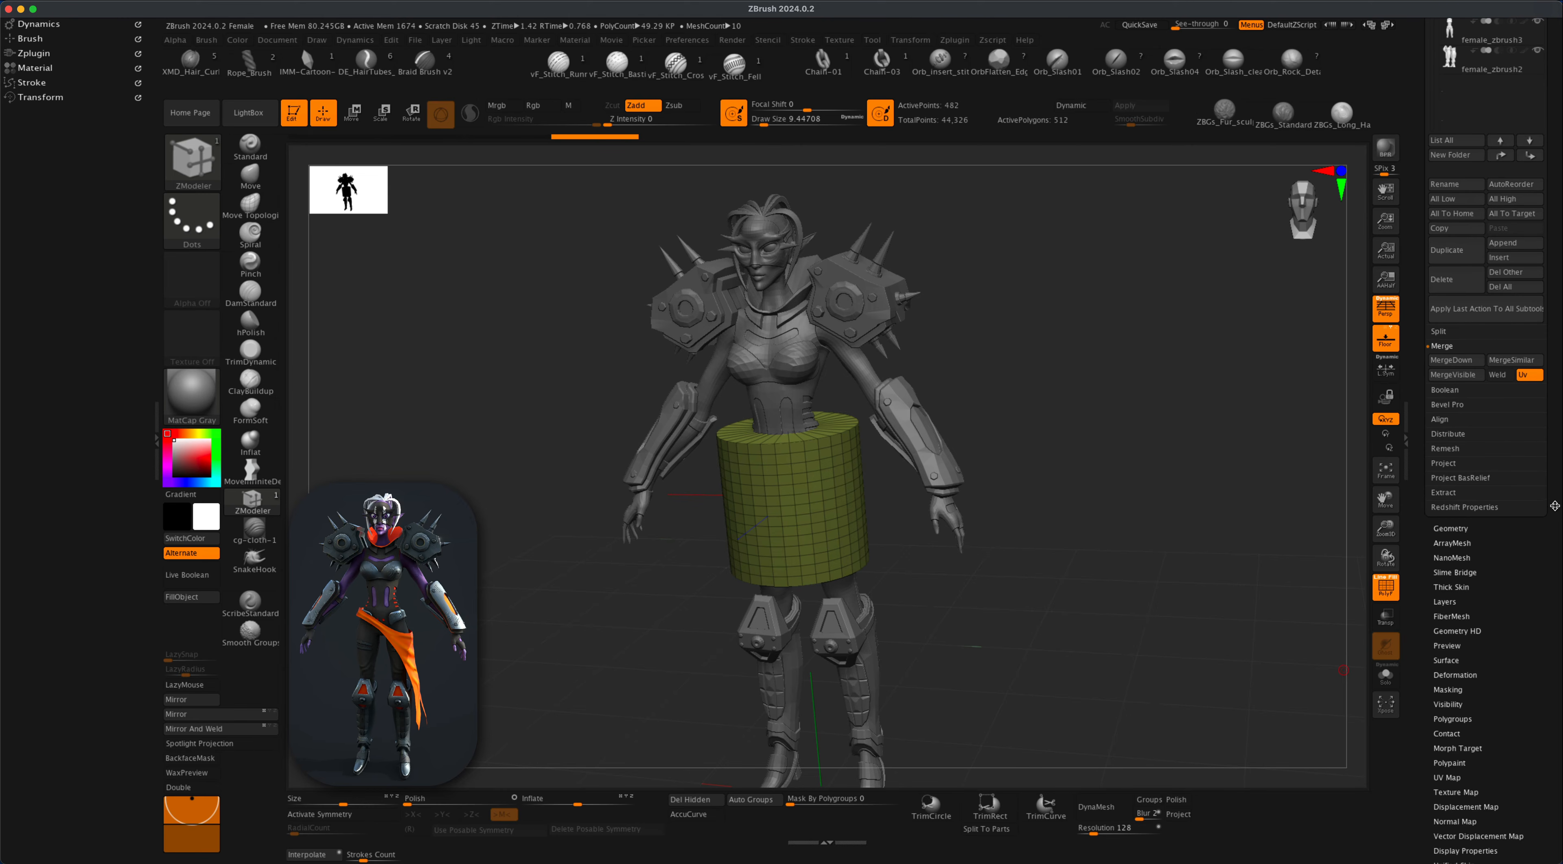
click(1453, 717)
drag(1467, 551, 1480, 723)
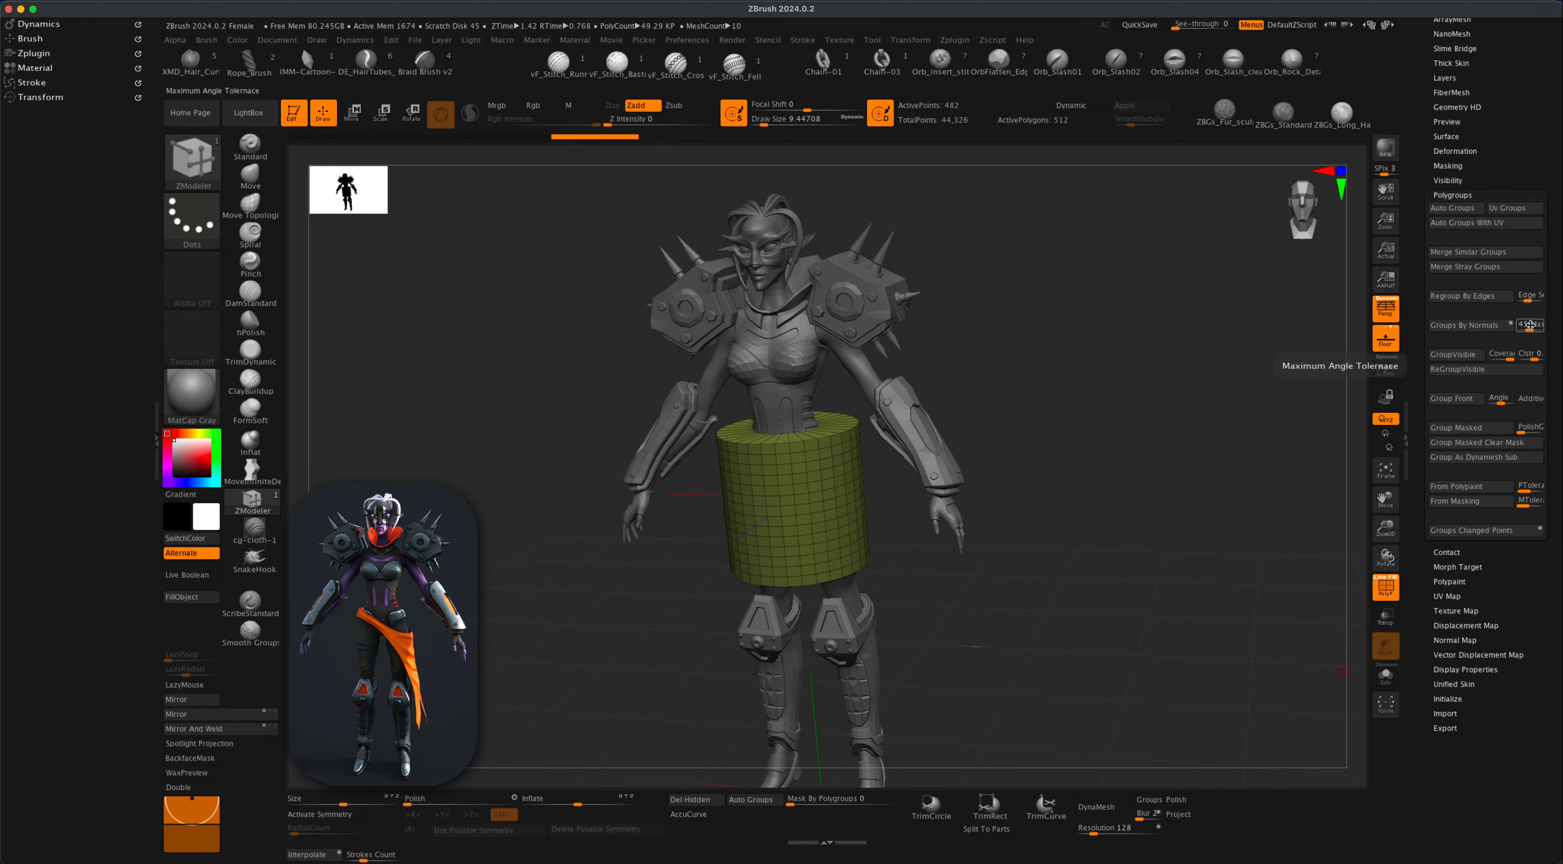
click(1452, 332)
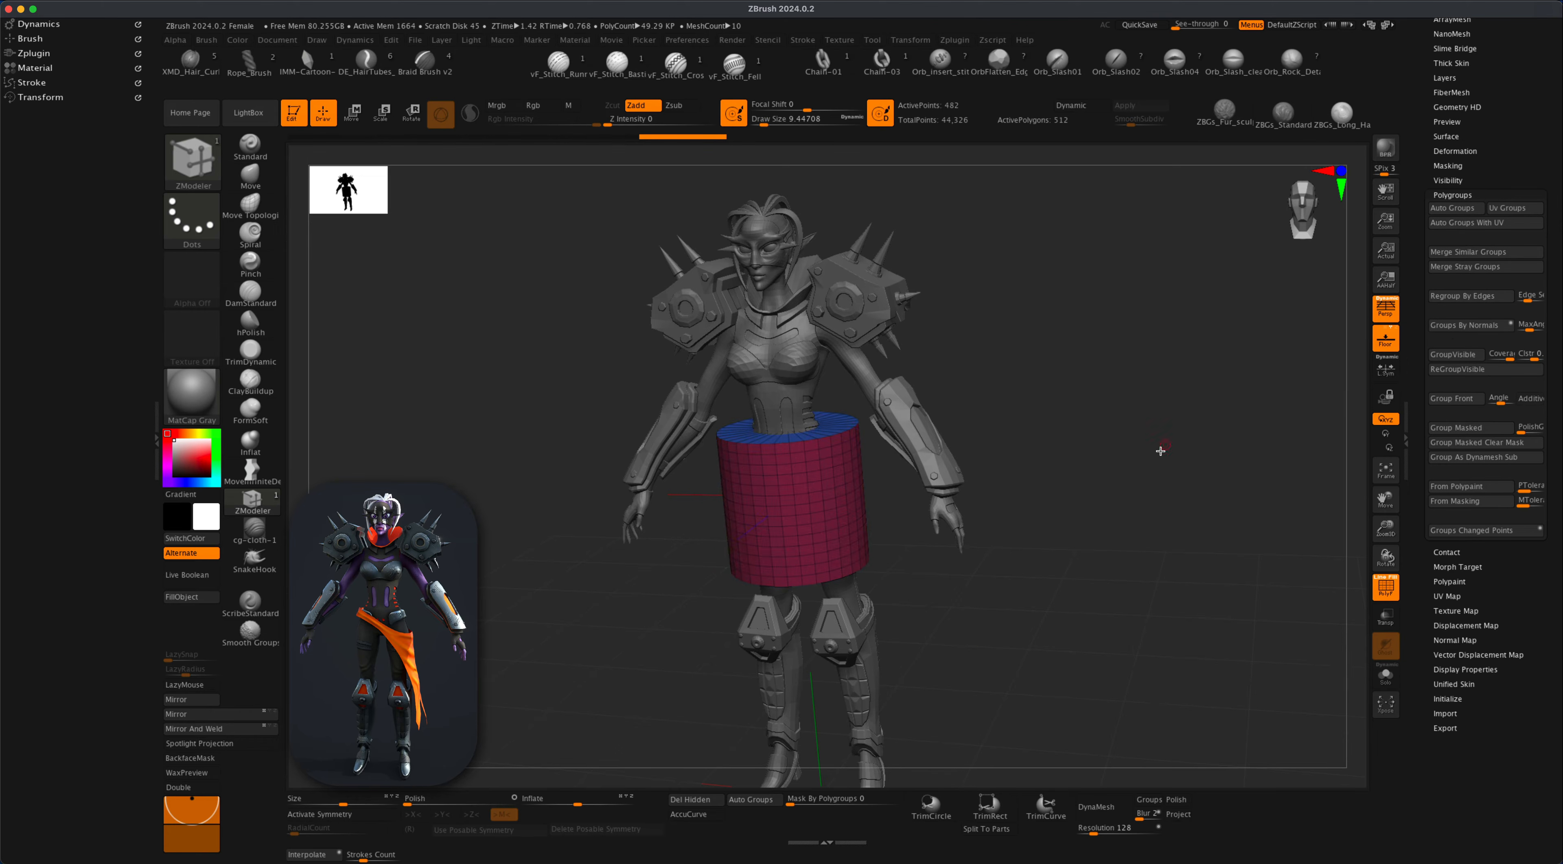
Isolate the cylinder's side wall polygroup and delete the hidden caps to leave an open tube.
mouse_move(1157, 447)
mouse_down()
mouse_move(1152, 356)
mouse_move(1158, 472)
mouse_up()
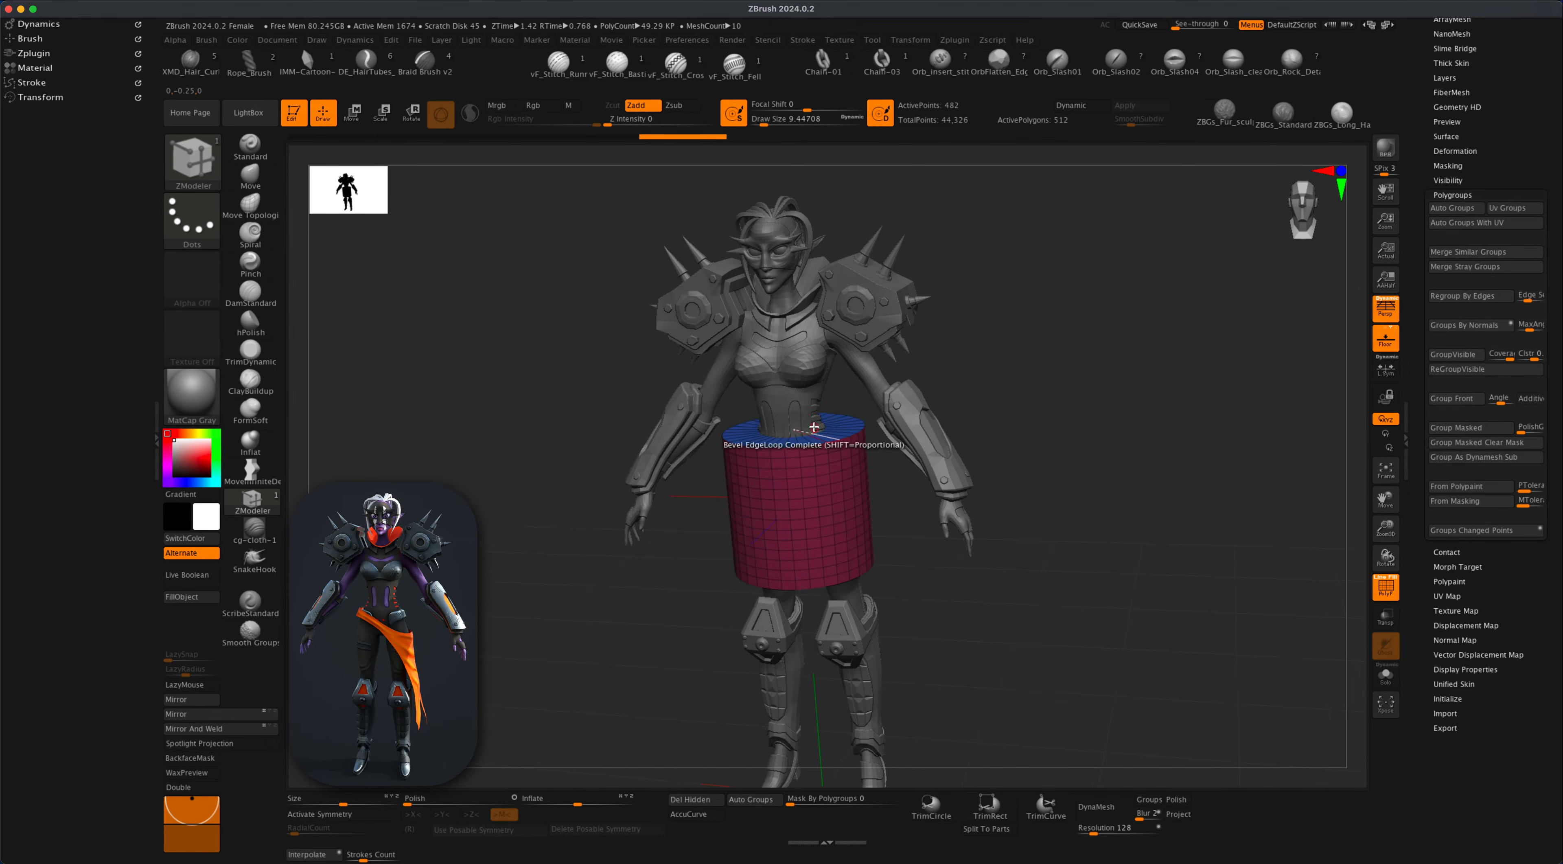
mouse_move(948, 580)
mouse_down()
mouse_move(942, 530)
mouse_move(938, 591)
mouse_up()
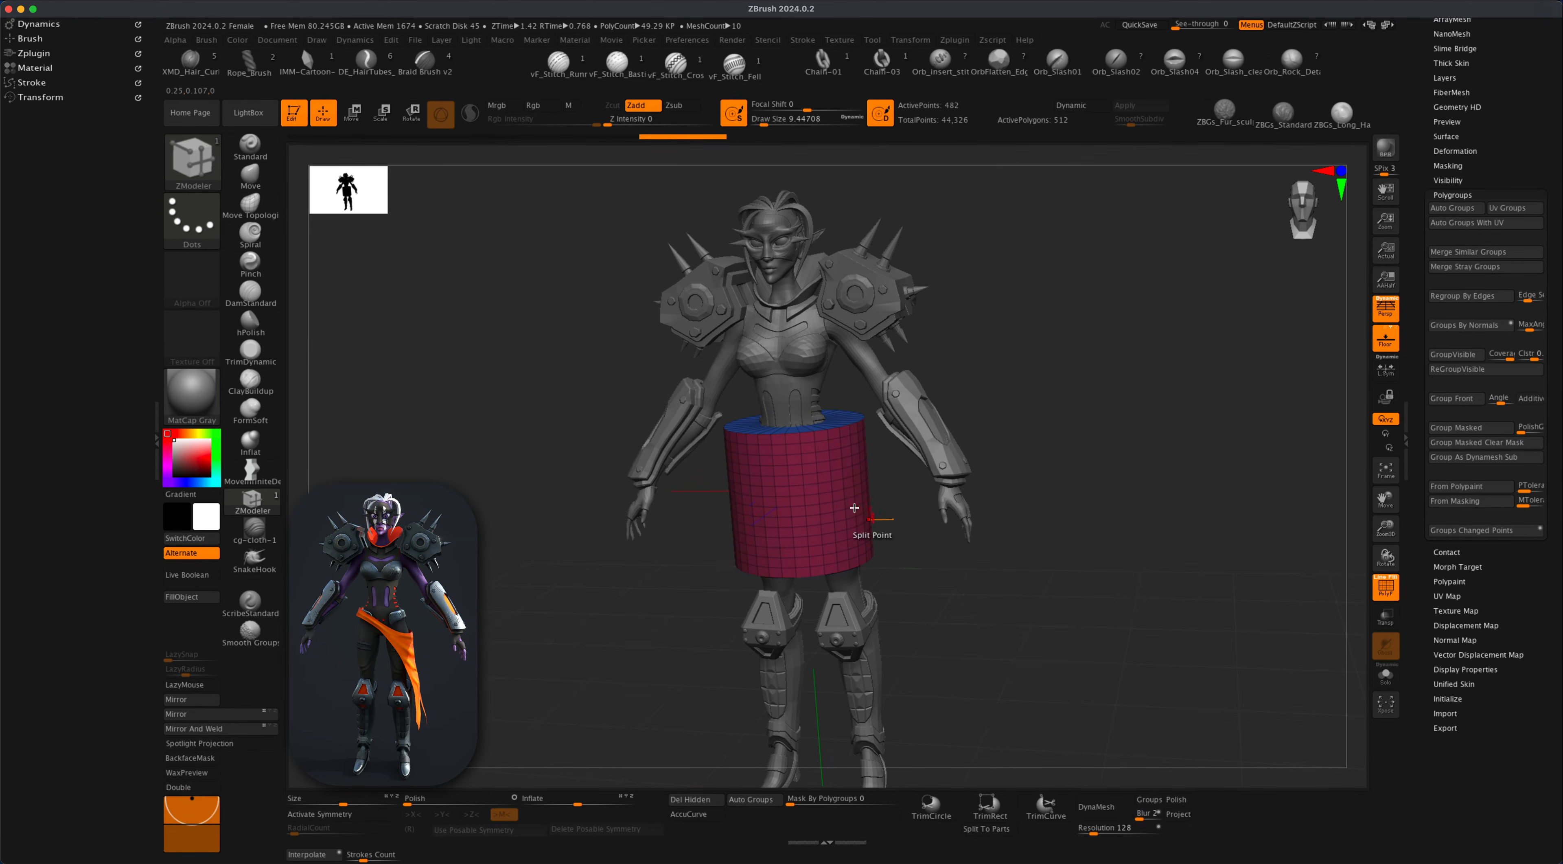
shift+super+click(832, 477)
drag(1062, 599, 1061, 523)
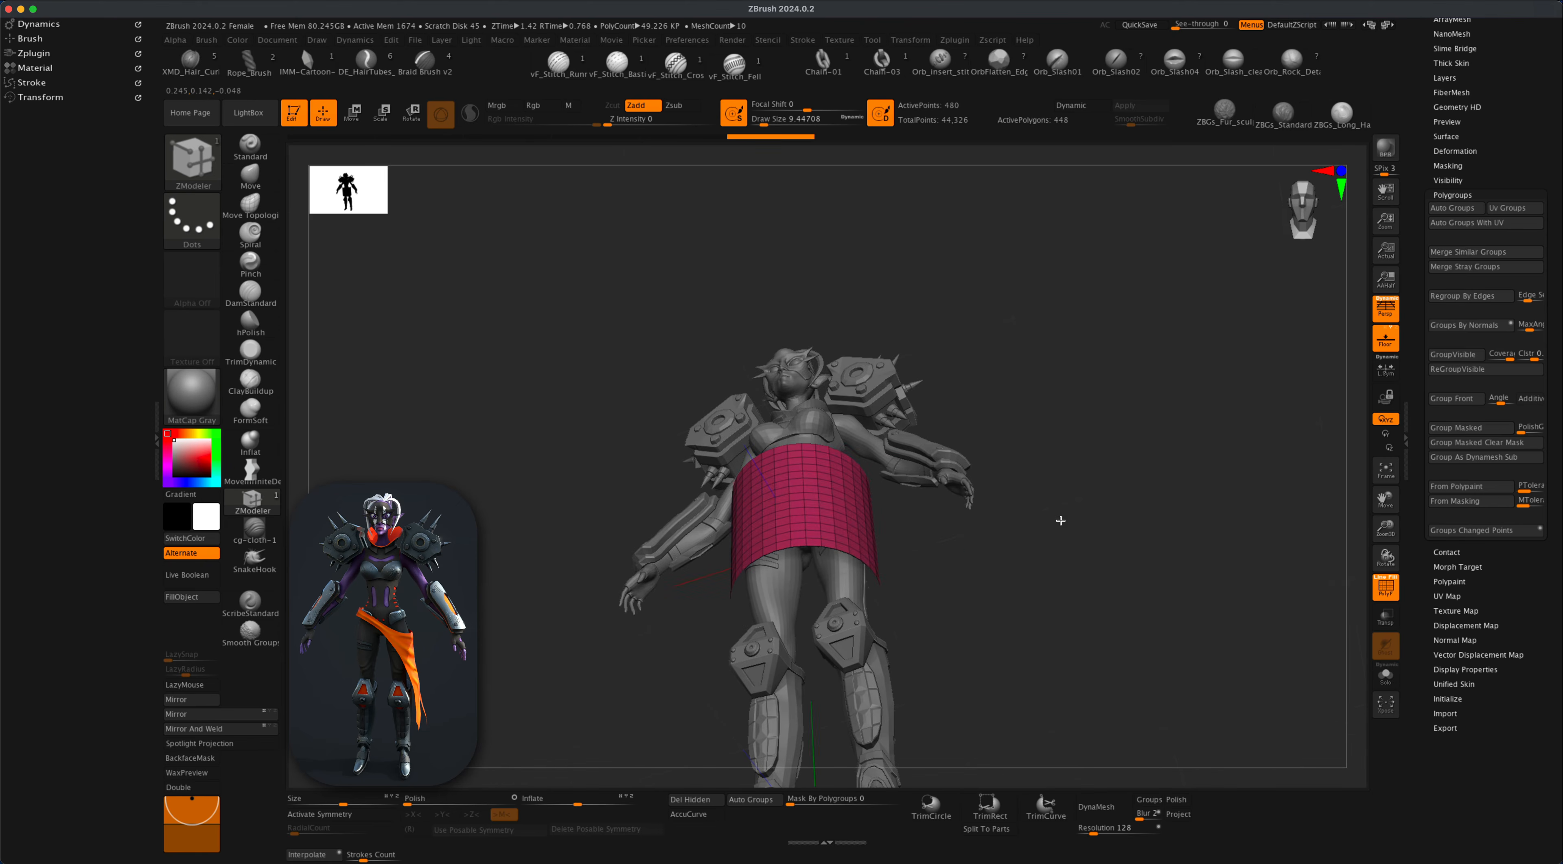
drag(1019, 576, 766, 703)
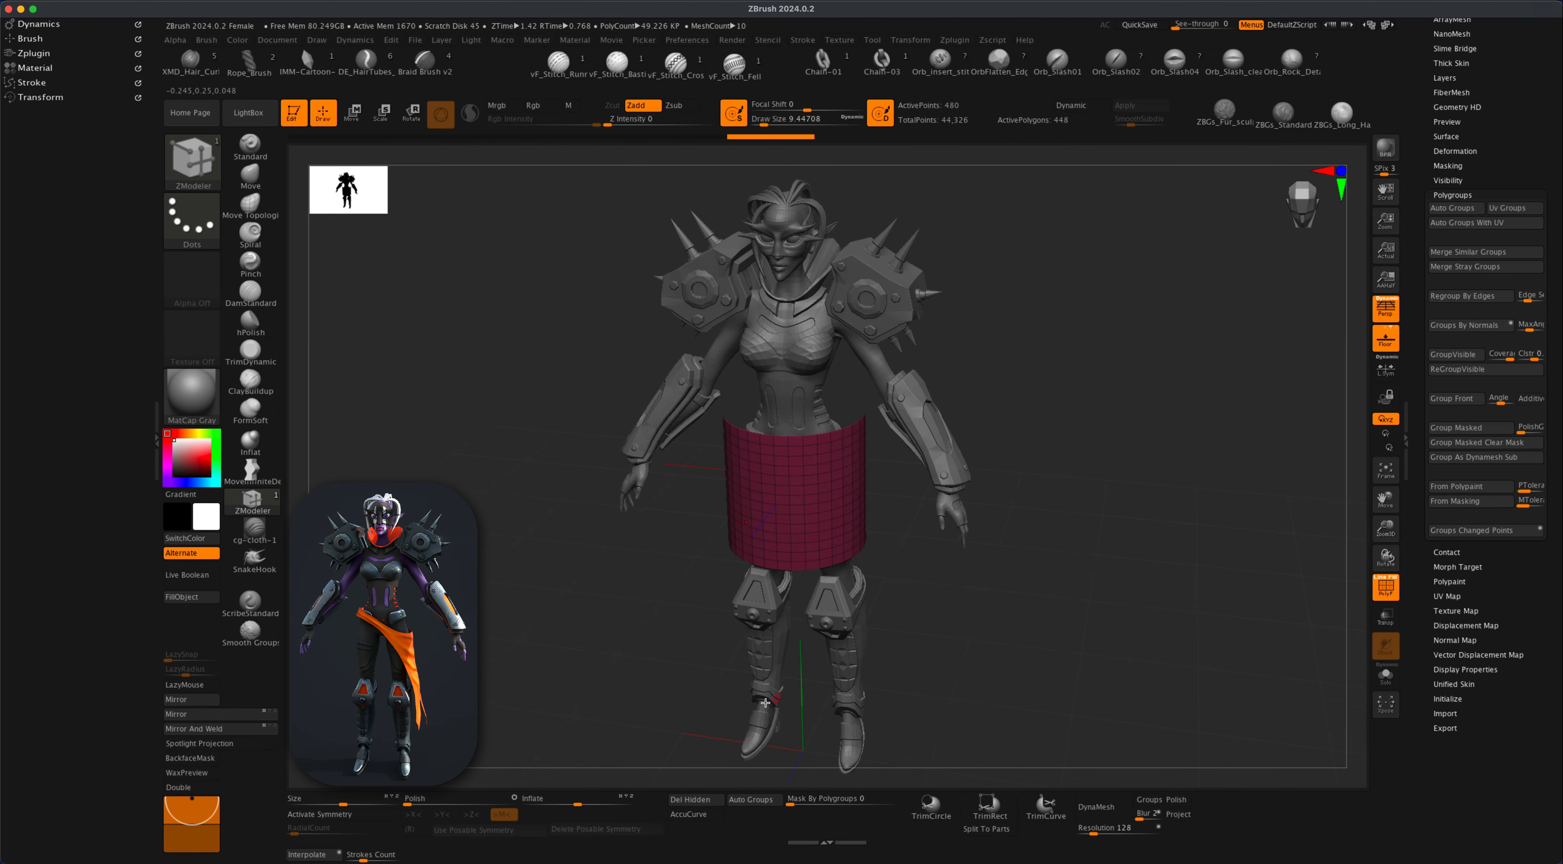
click(702, 803)
Turn off perspective in a straight front view, and lower and tilt the open tube slightly around the hips.
drag(1010, 673, 757, 506)
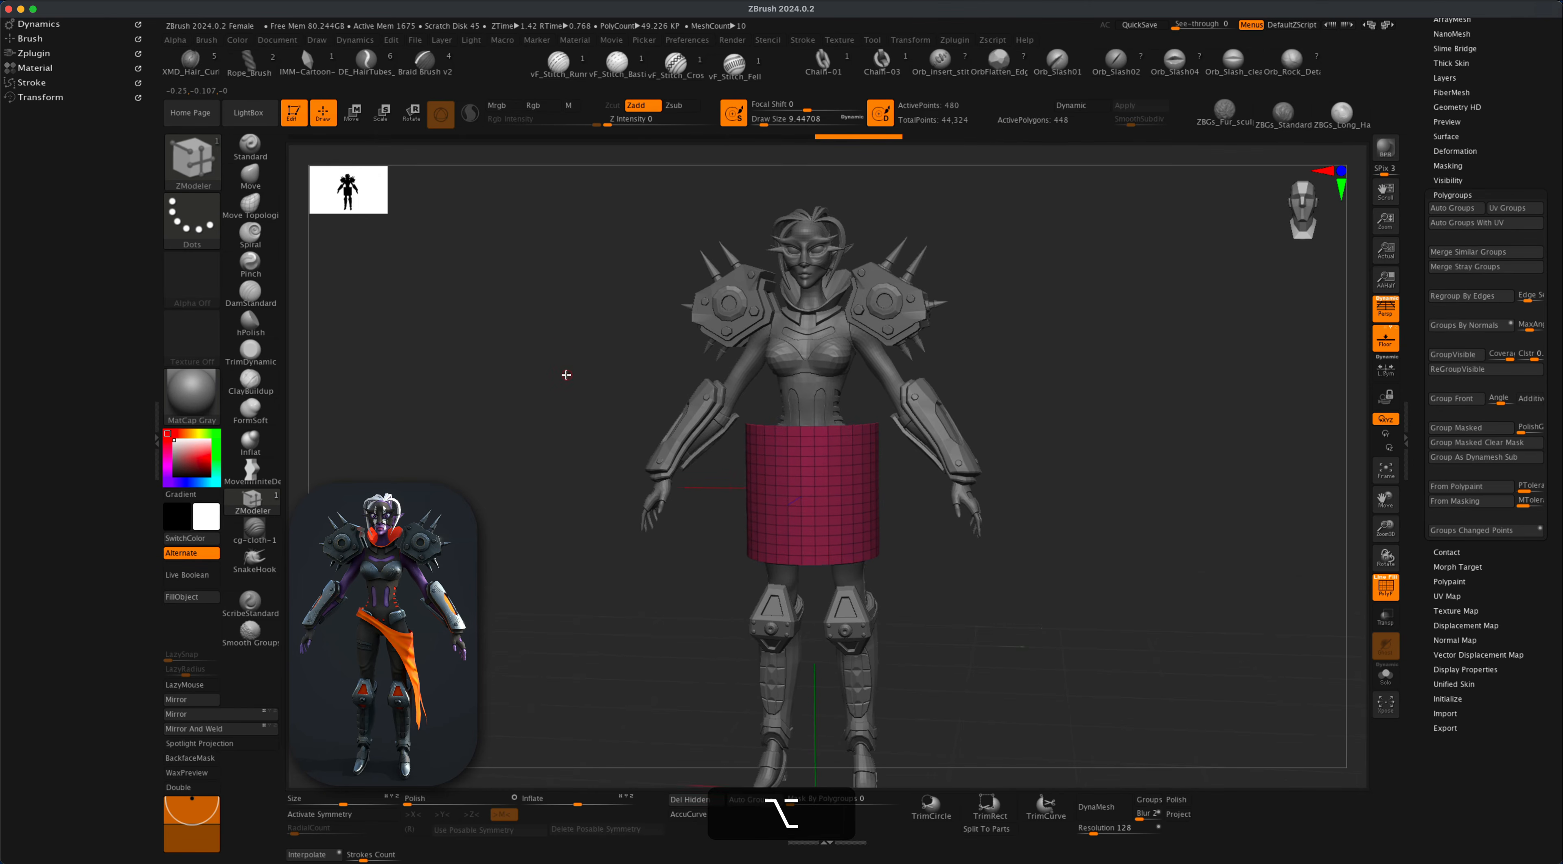
shift+drag(566, 375, 444, 238)
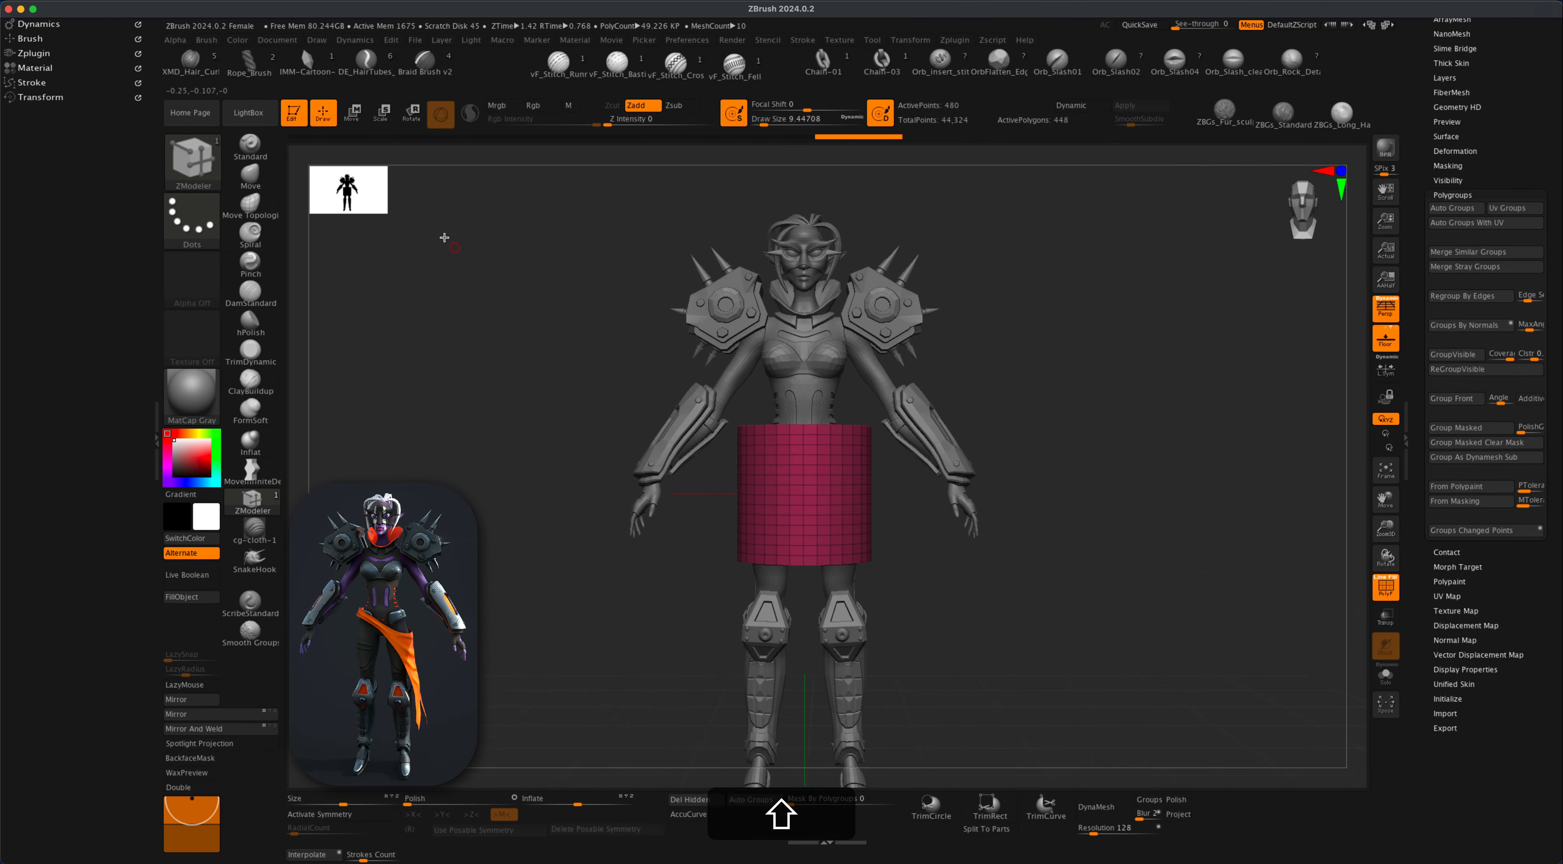
click(1386, 310)
key(shift)
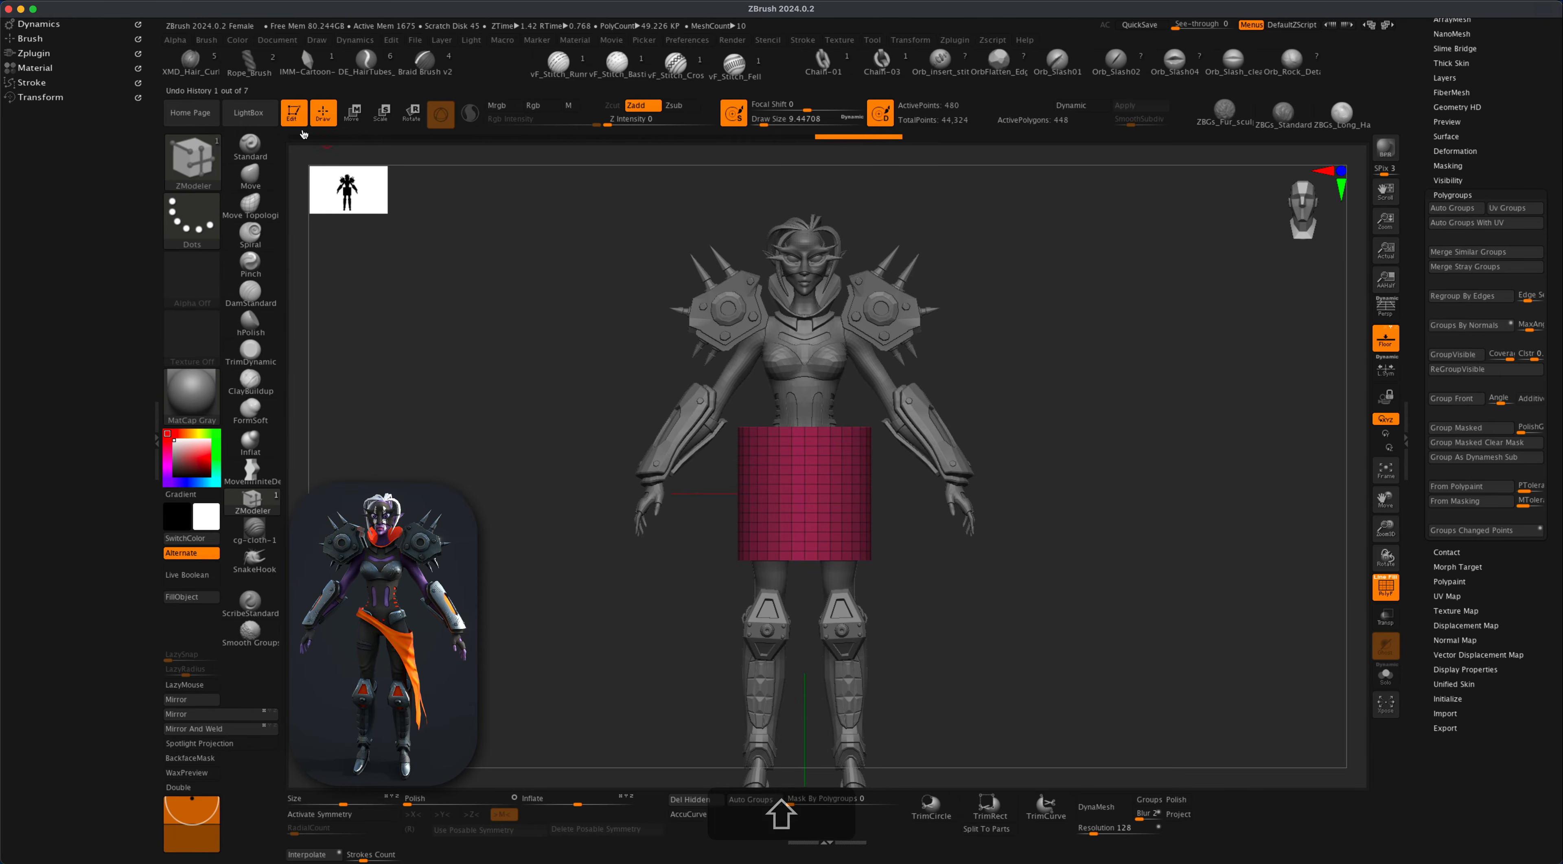
click(352, 112)
mouse_move(805, 418)
mouse_down()
mouse_move(786, 577)
mouse_move(800, 423)
mouse_up()
drag(853, 478, 856, 463)
Using the MoveInfiniteDepth brush at a draw size of about 202, pull the tube's hem down on the character's left side.
click(250, 176)
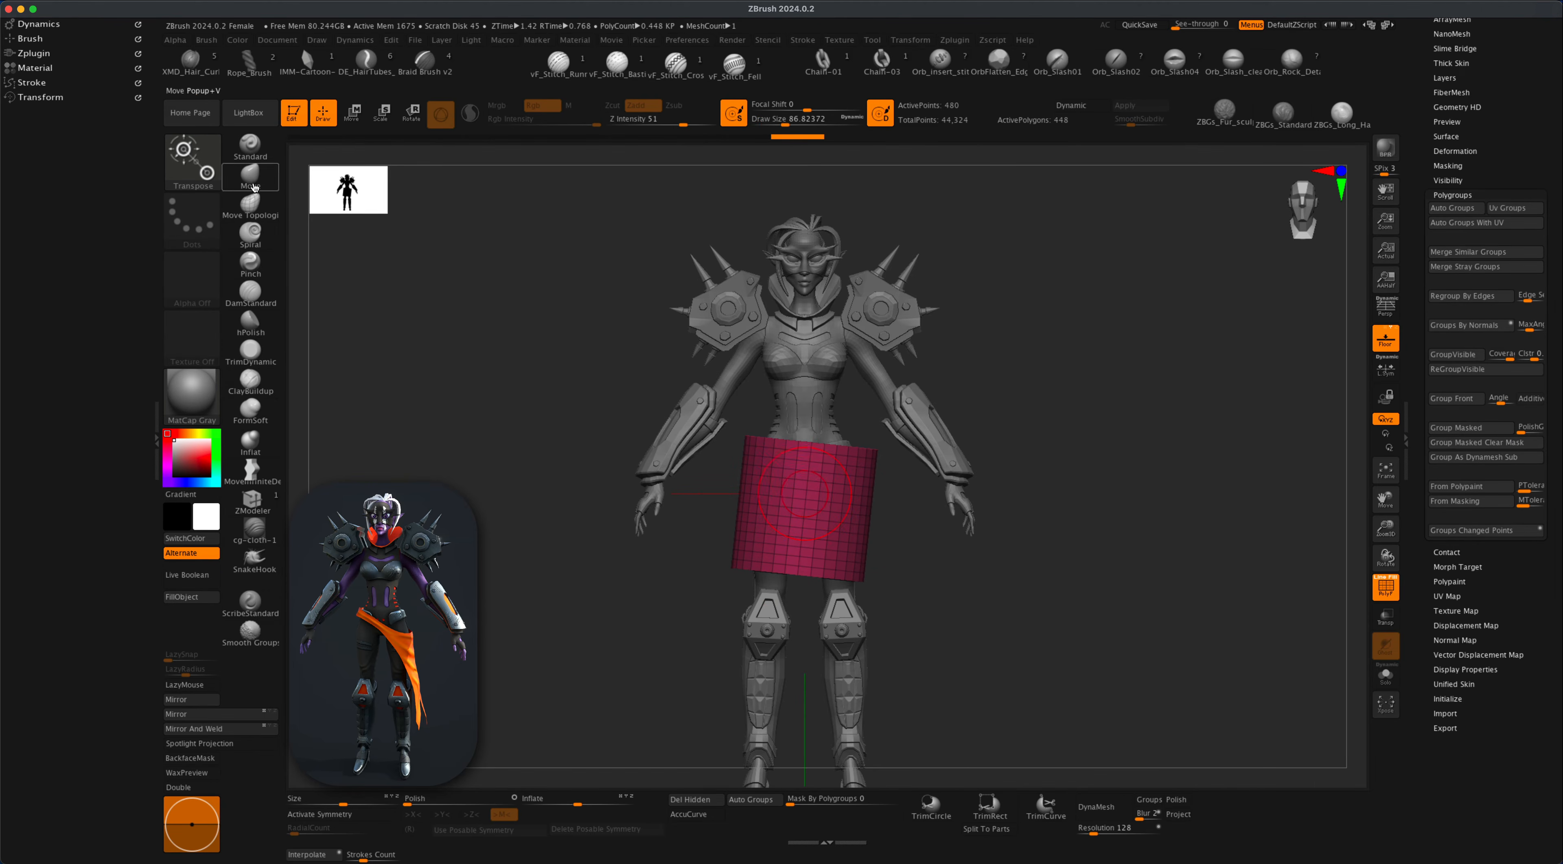
key(s)
key(s)
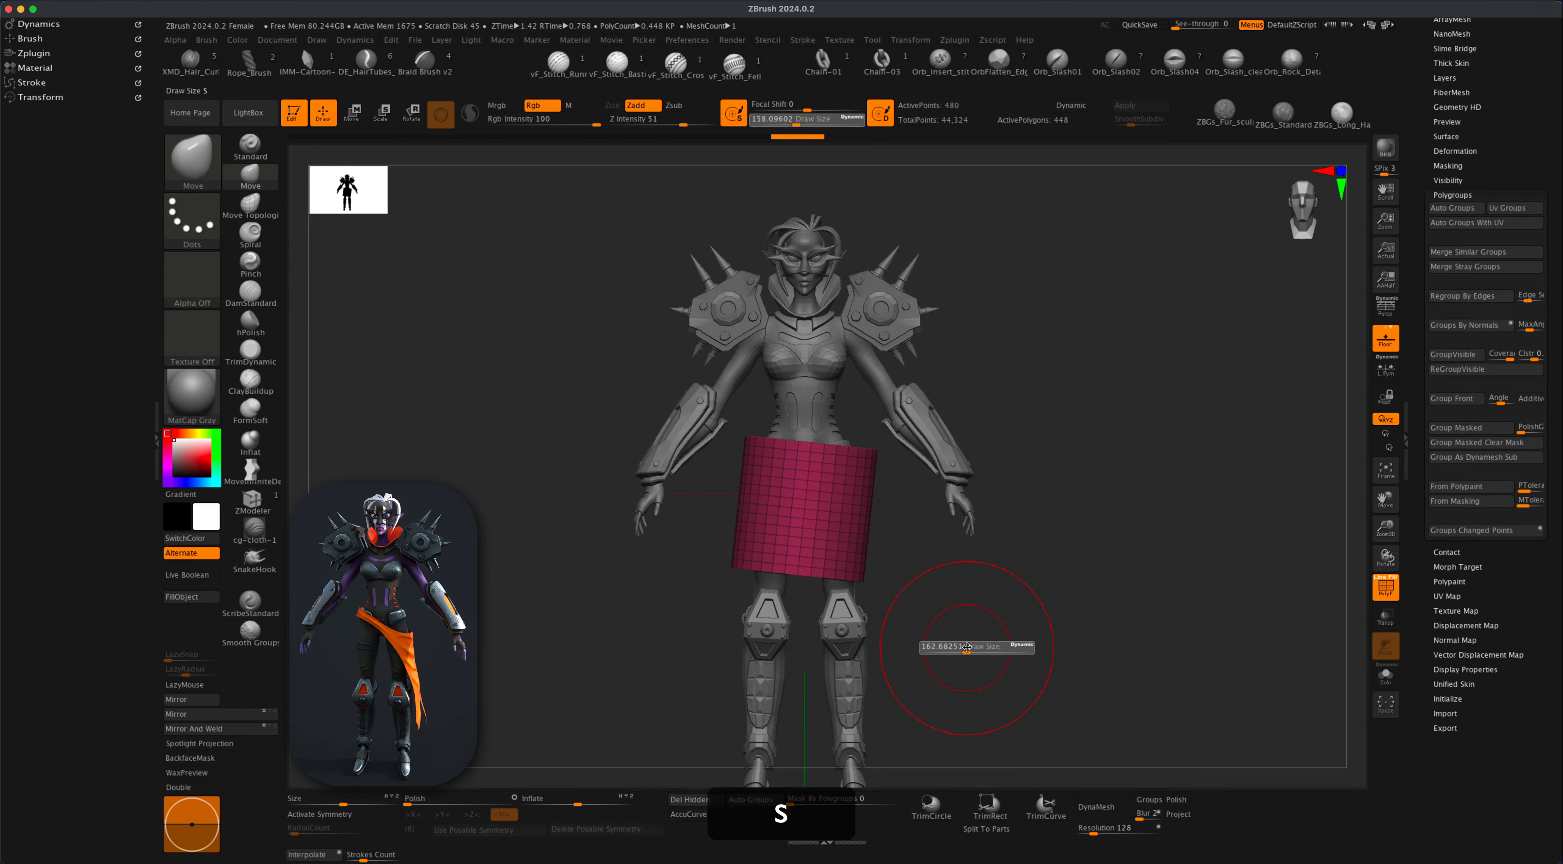
click(960, 649)
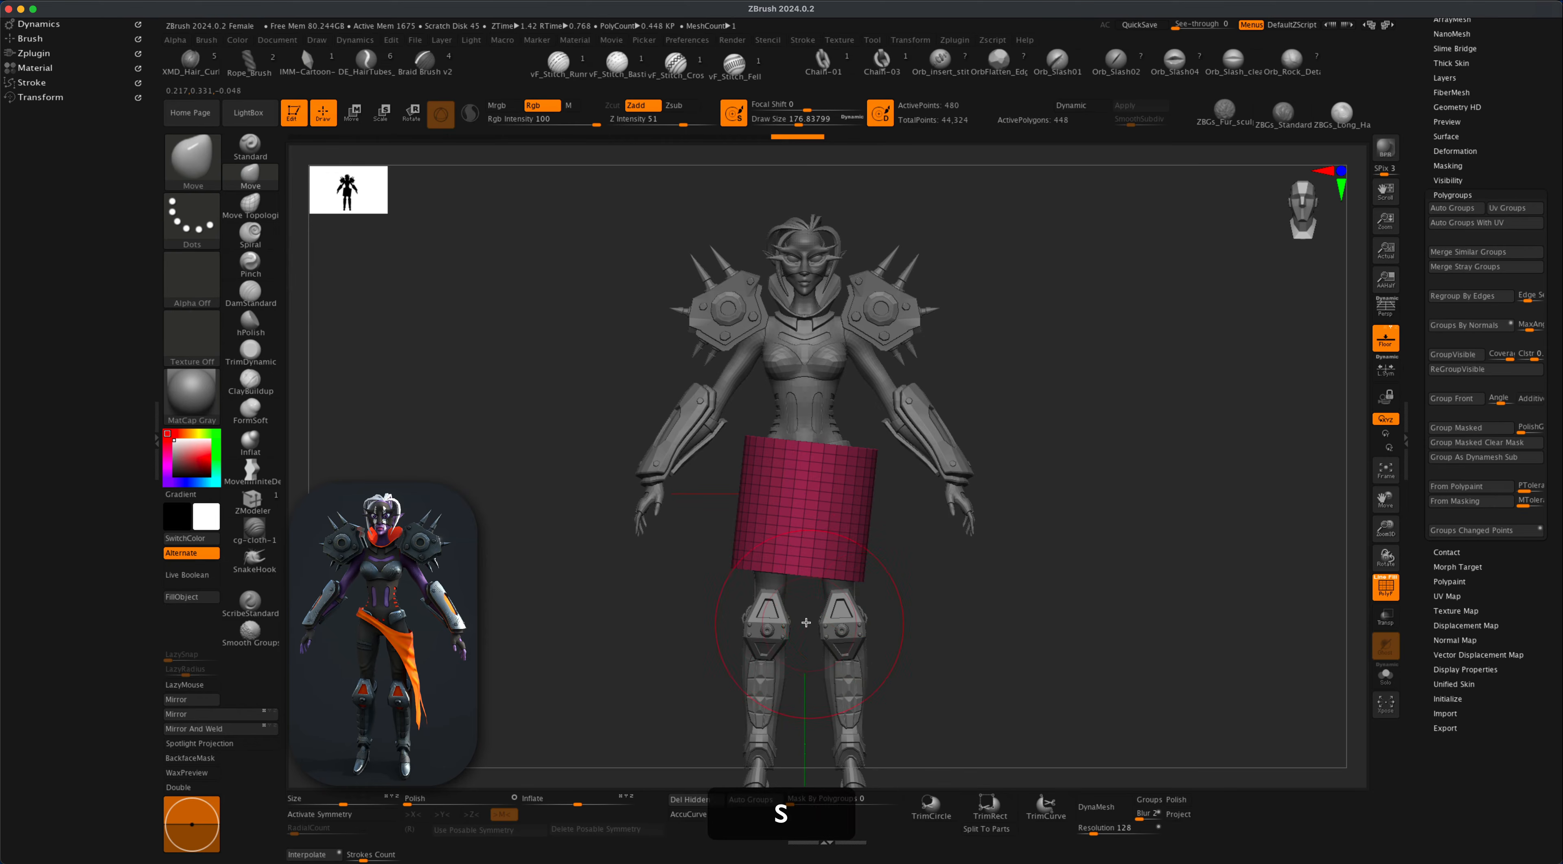
click(271, 483)
key(s)
click(522, 586)
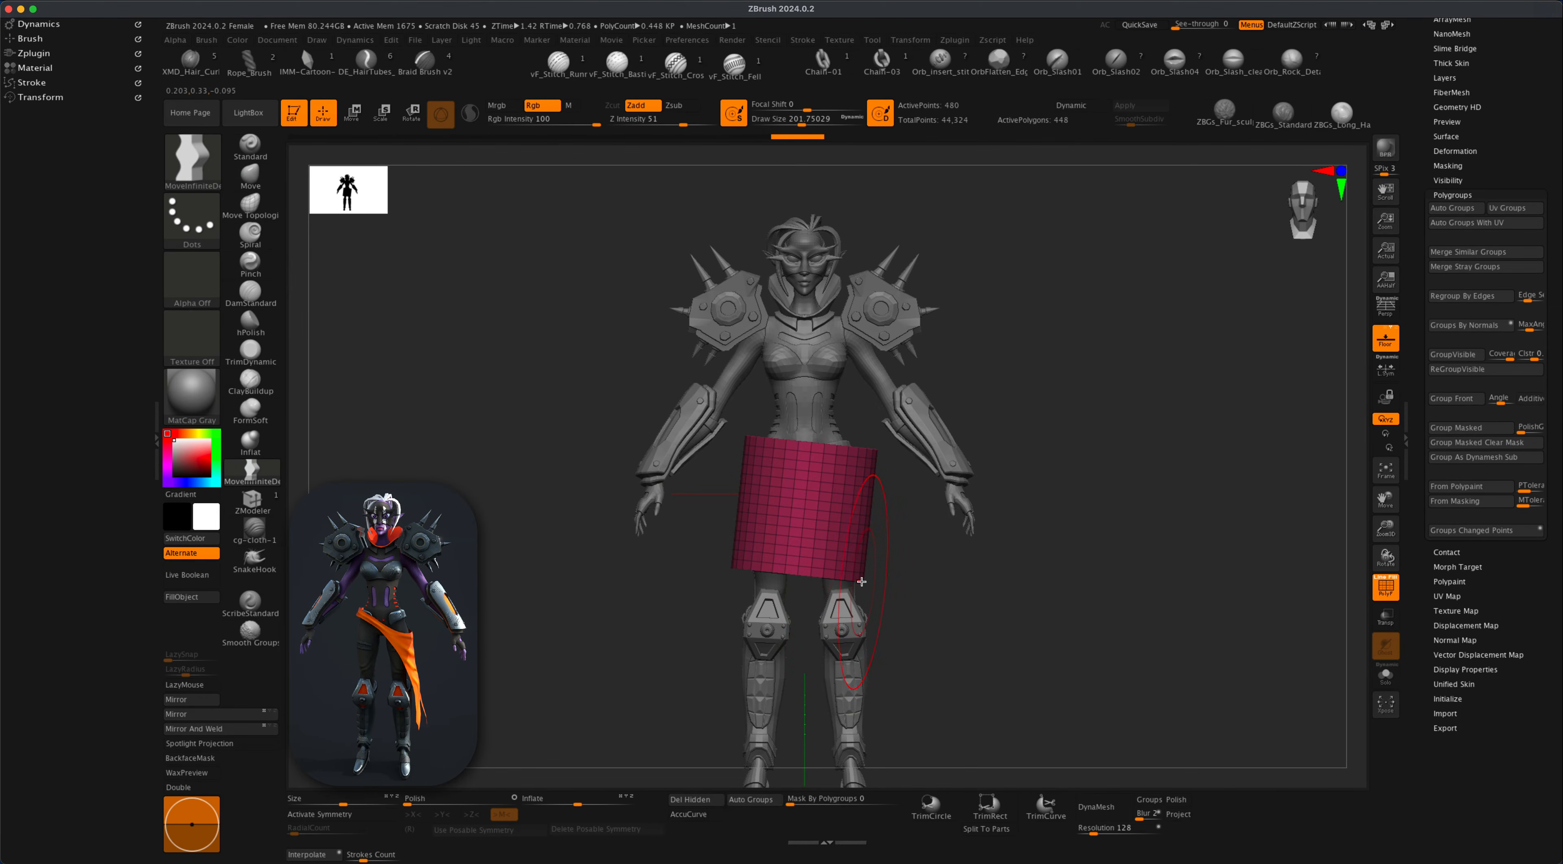
drag(861, 582, 908, 682)
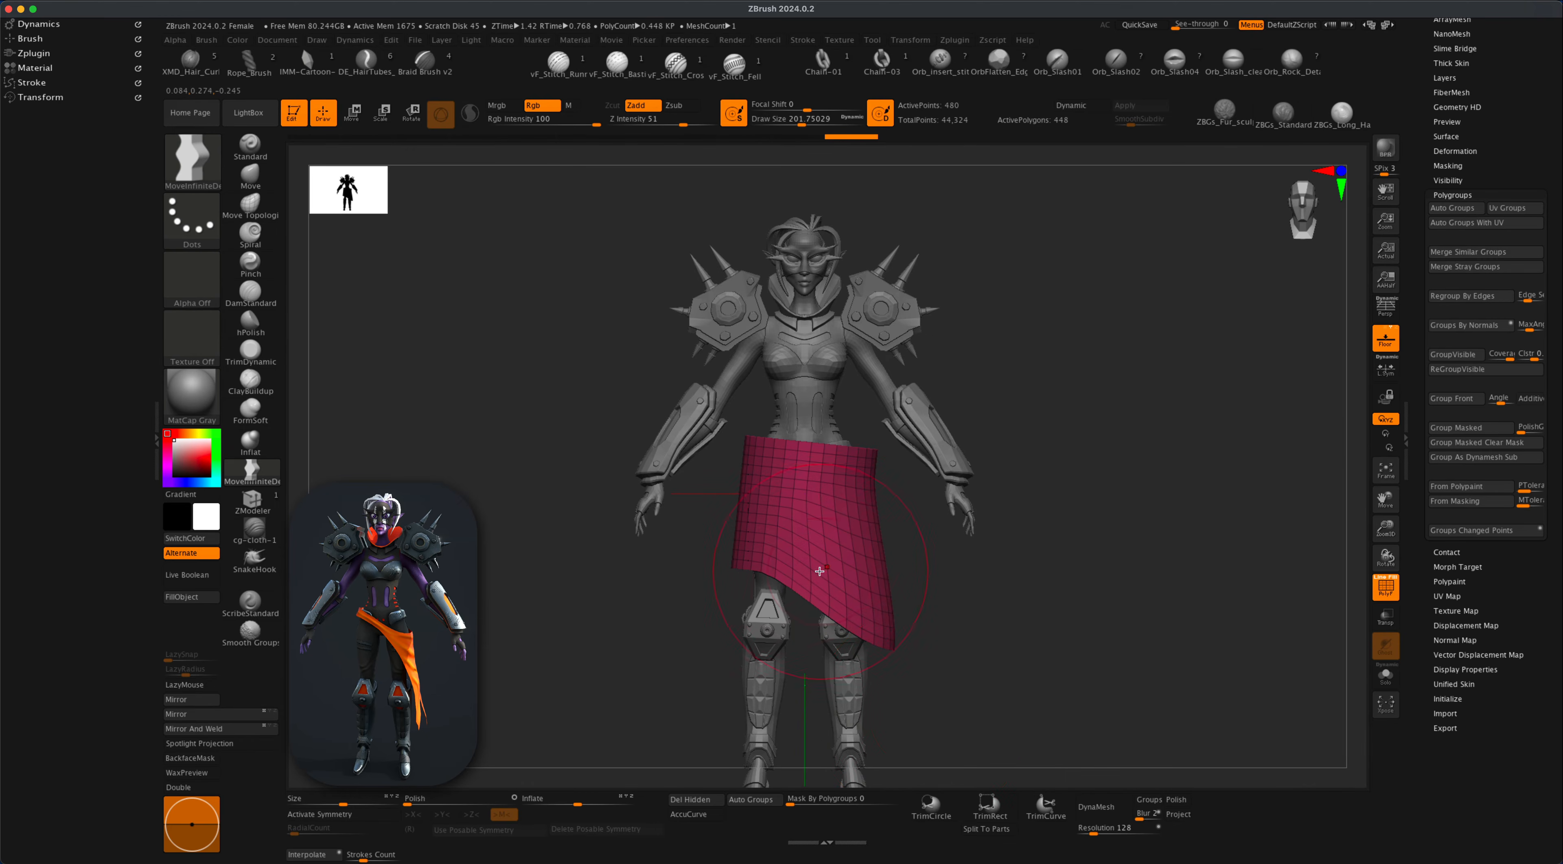
Raise the hem over the right hip and lengthen the left side, using a smaller draw size of about 140, to form a diagonal sash.
mouse_move(820, 570)
mouse_down()
mouse_move(746, 524)
mouse_move(790, 545)
mouse_move(737, 468)
mouse_up()
drag(797, 529, 807, 503)
key(s)
drag(647, 602, 637, 602)
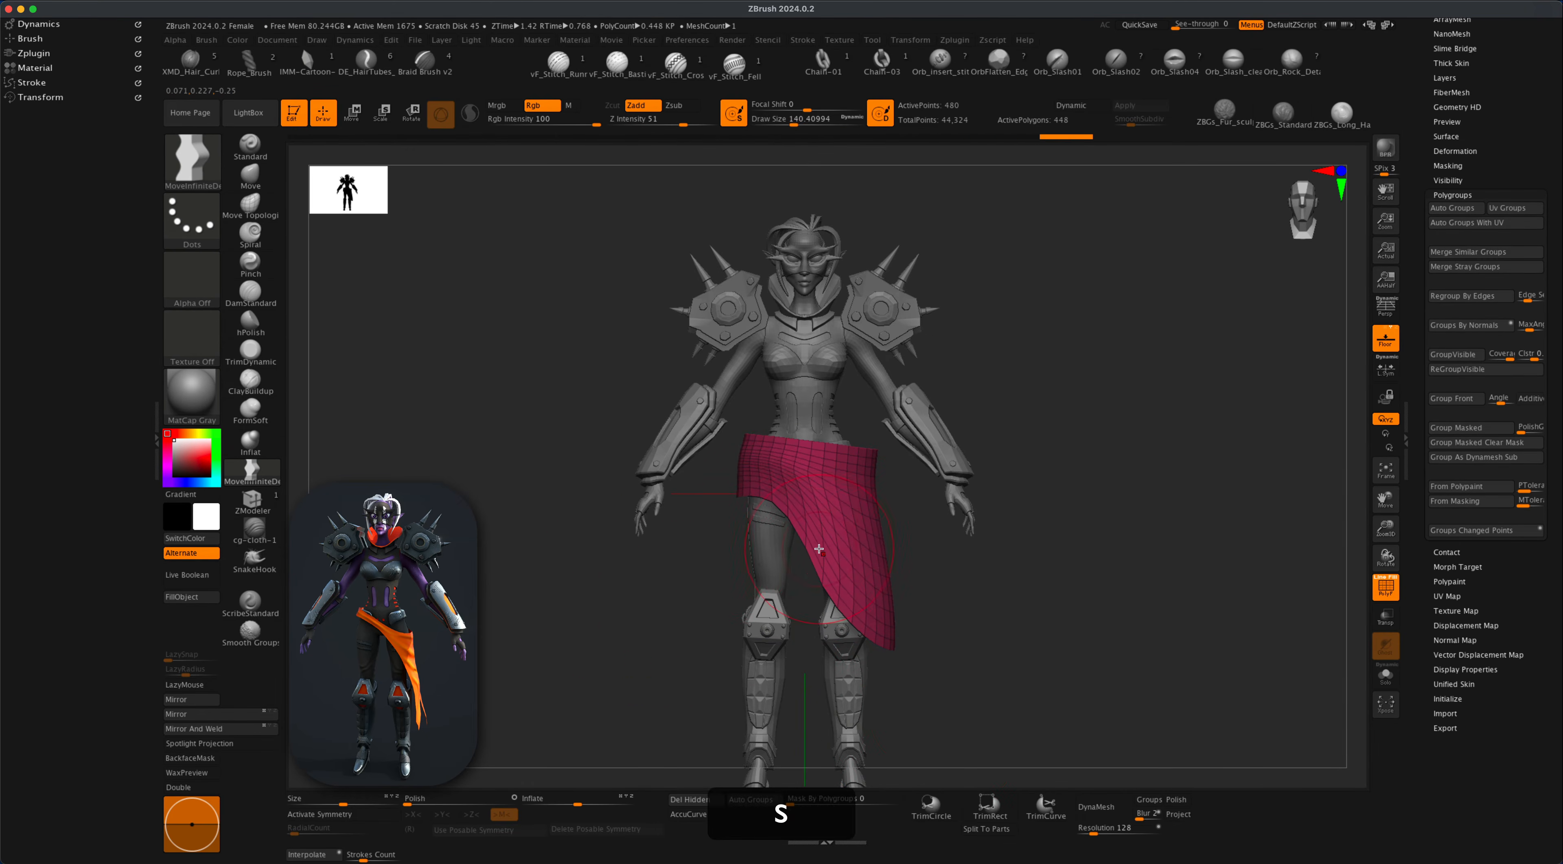
drag(811, 549, 834, 503)
mouse_move(840, 574)
mouse_down()
mouse_move(862, 570)
mouse_move(820, 485)
mouse_move(744, 472)
mouse_up()
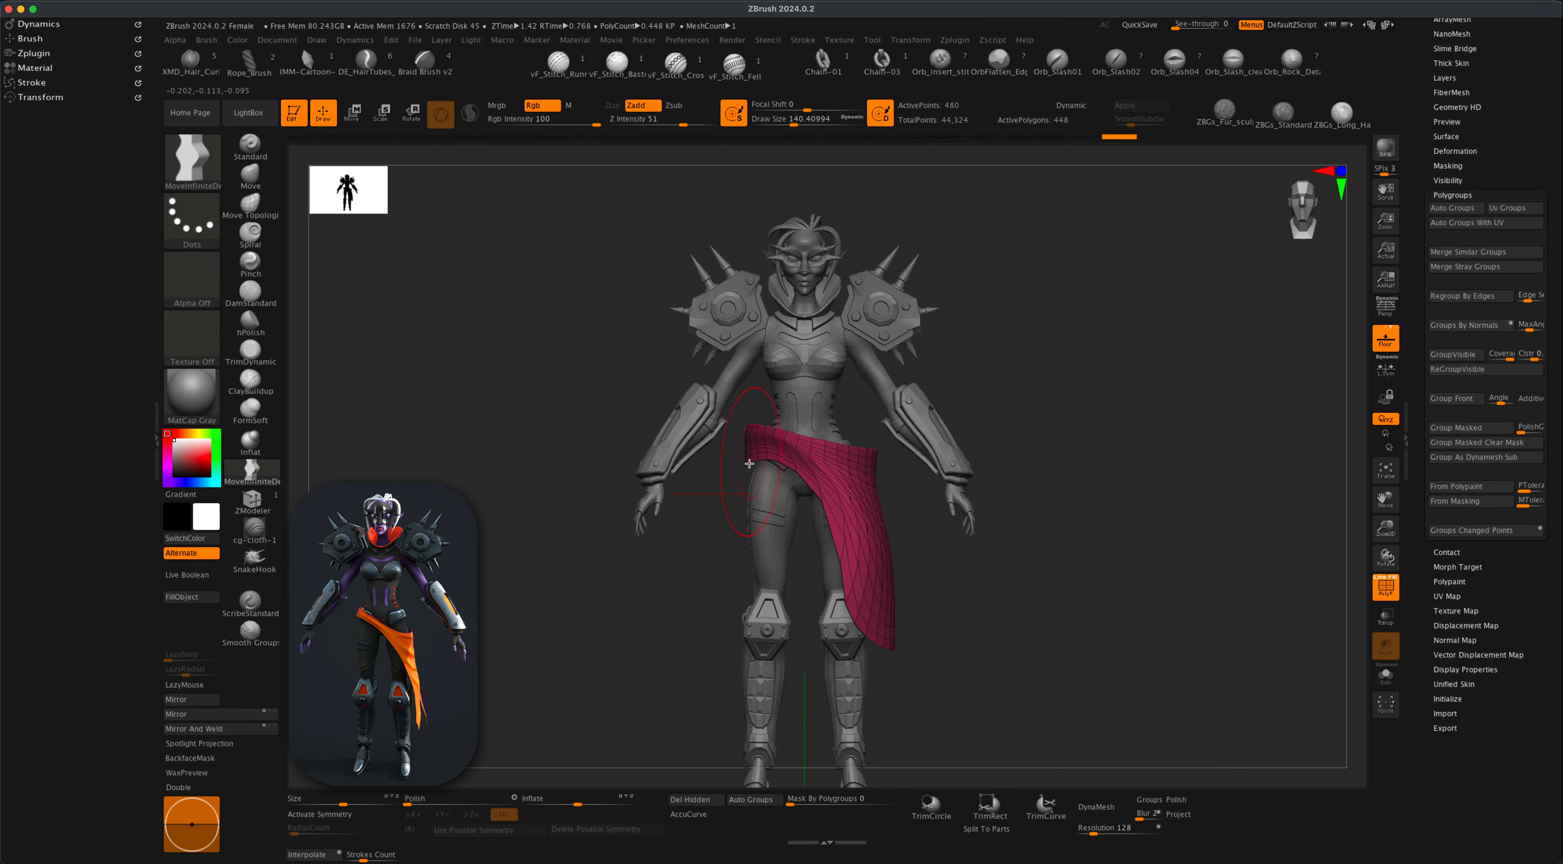
mouse_move(869, 566)
mouse_down()
mouse_move(856, 577)
mouse_move(898, 677)
mouse_up()
From the side, push the sash's front edge in toward the leg with the Move brush at a draw size of about 217.
mouse_move(898, 677)
right_down()
mouse_move(875, 619)
mouse_move(978, 591)
right_up()
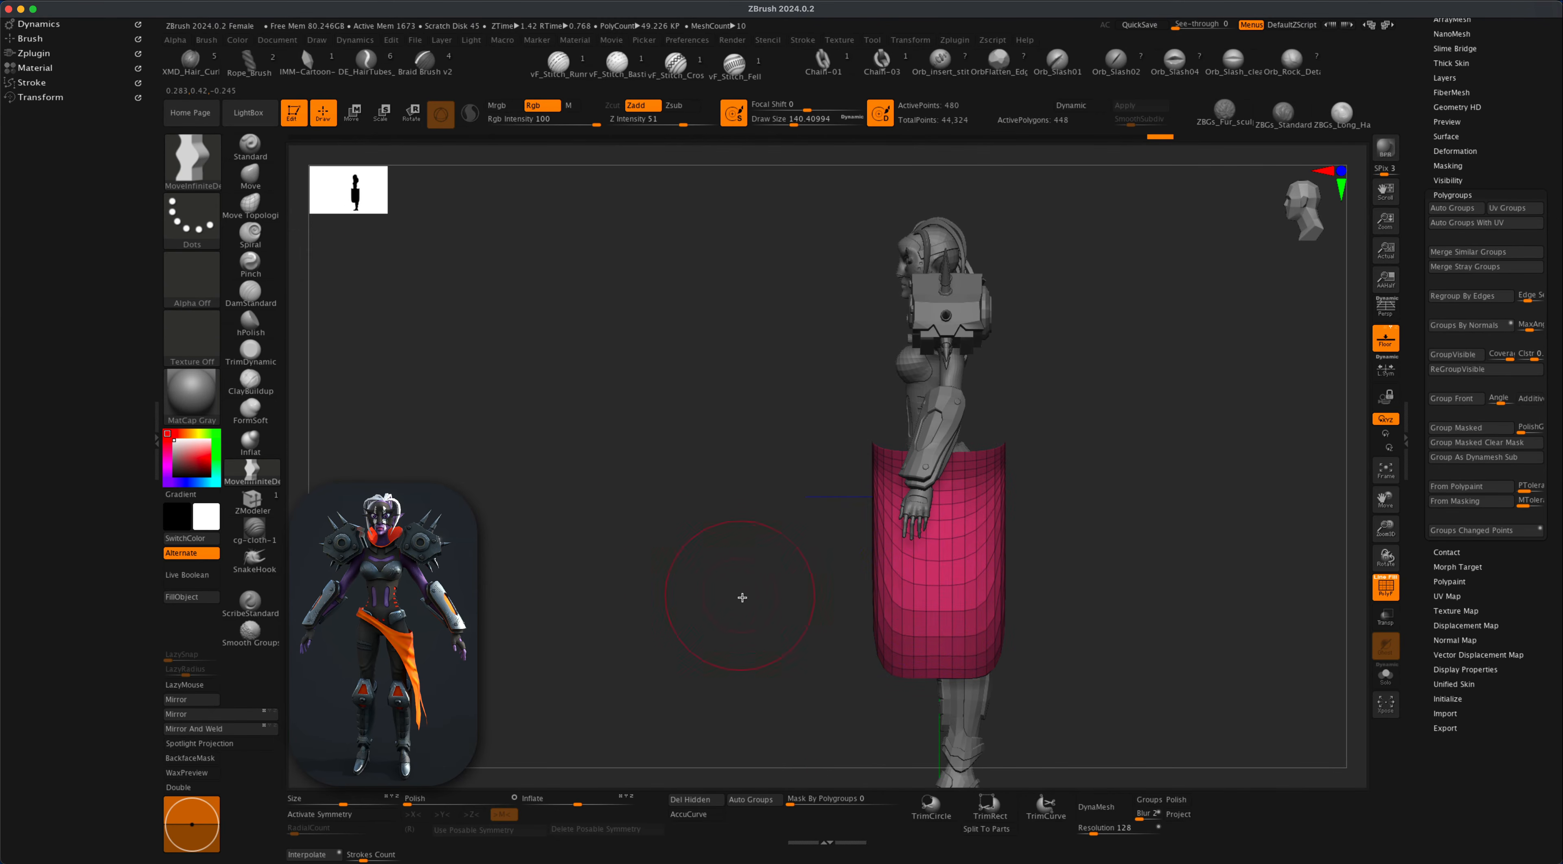
click(250, 175)
key(s)
drag(586, 453, 616, 453)
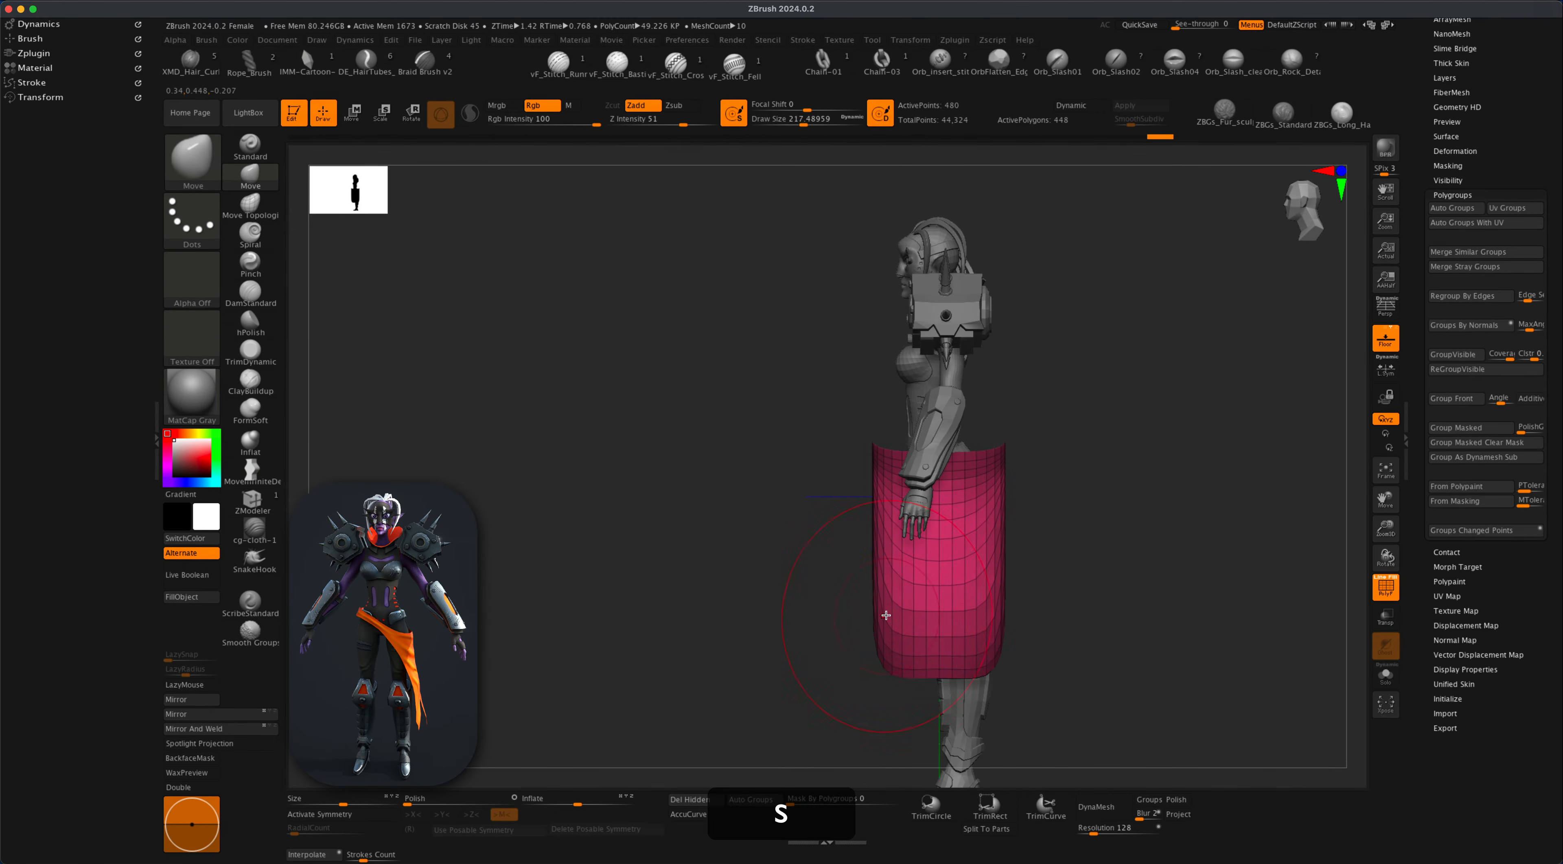
mouse_move(881, 607)
mouse_down()
mouse_move(909, 601)
mouse_move(928, 667)
mouse_up()
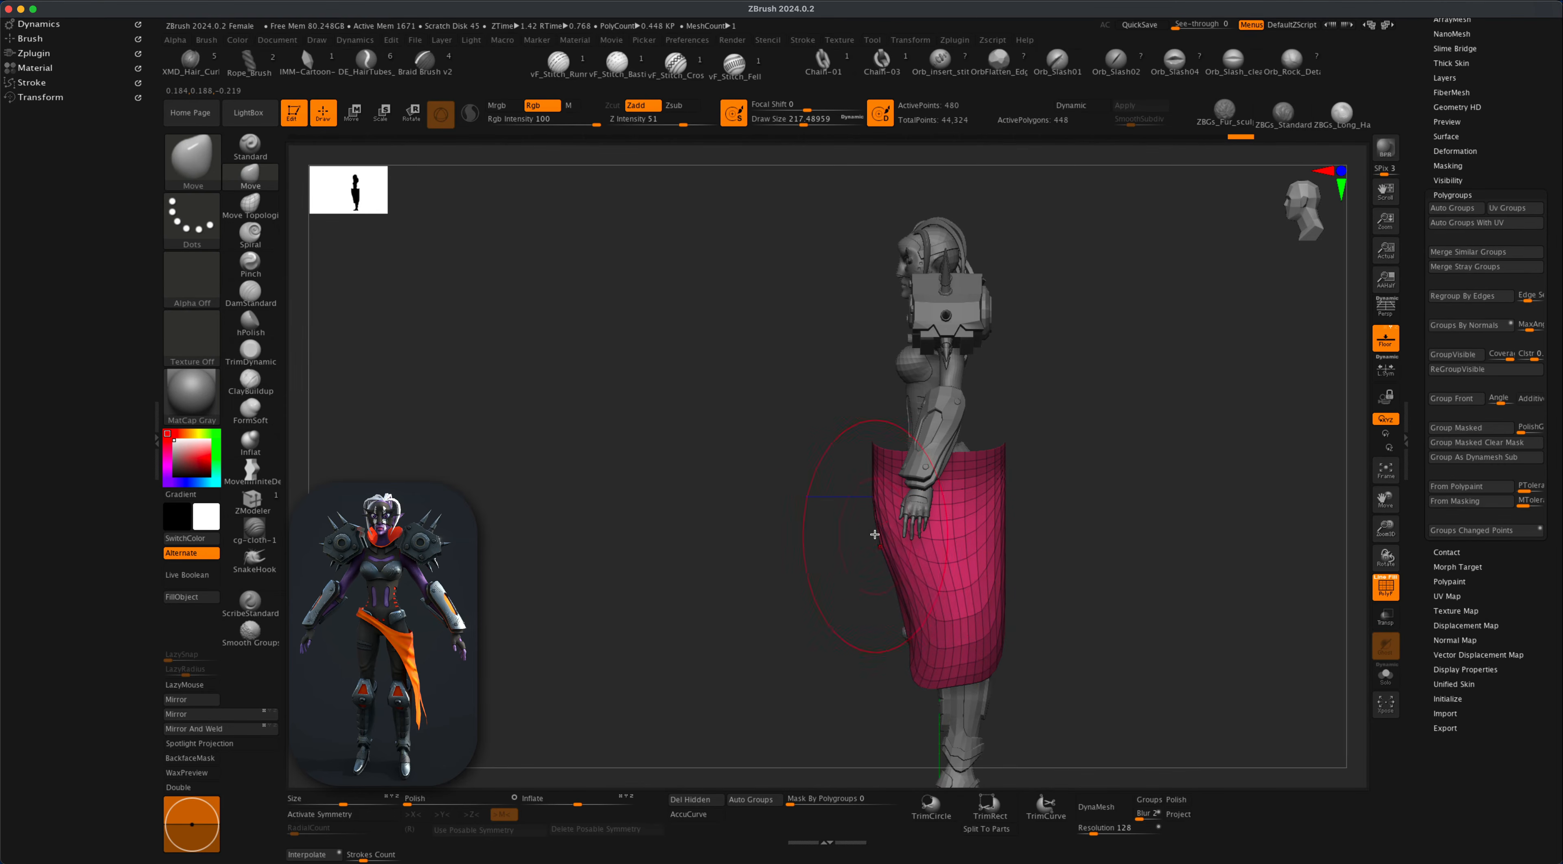
drag(875, 534, 888, 518)
Turn on double-sided display for the sash and adjust its drape around the left leg with the Move brush at a draw size of about 124.
mouse_move(998, 552)
mouse_down()
mouse_move(985, 641)
mouse_move(1080, 625)
mouse_move(1165, 579)
mouse_move(862, 570)
mouse_up()
click(179, 788)
mouse_move(879, 703)
mouse_down()
mouse_move(980, 699)
mouse_move(1065, 656)
mouse_move(971, 653)
mouse_move(1012, 632)
mouse_move(1075, 639)
mouse_move(1067, 609)
mouse_move(1013, 628)
mouse_move(880, 627)
mouse_move(878, 571)
mouse_up()
key(s)
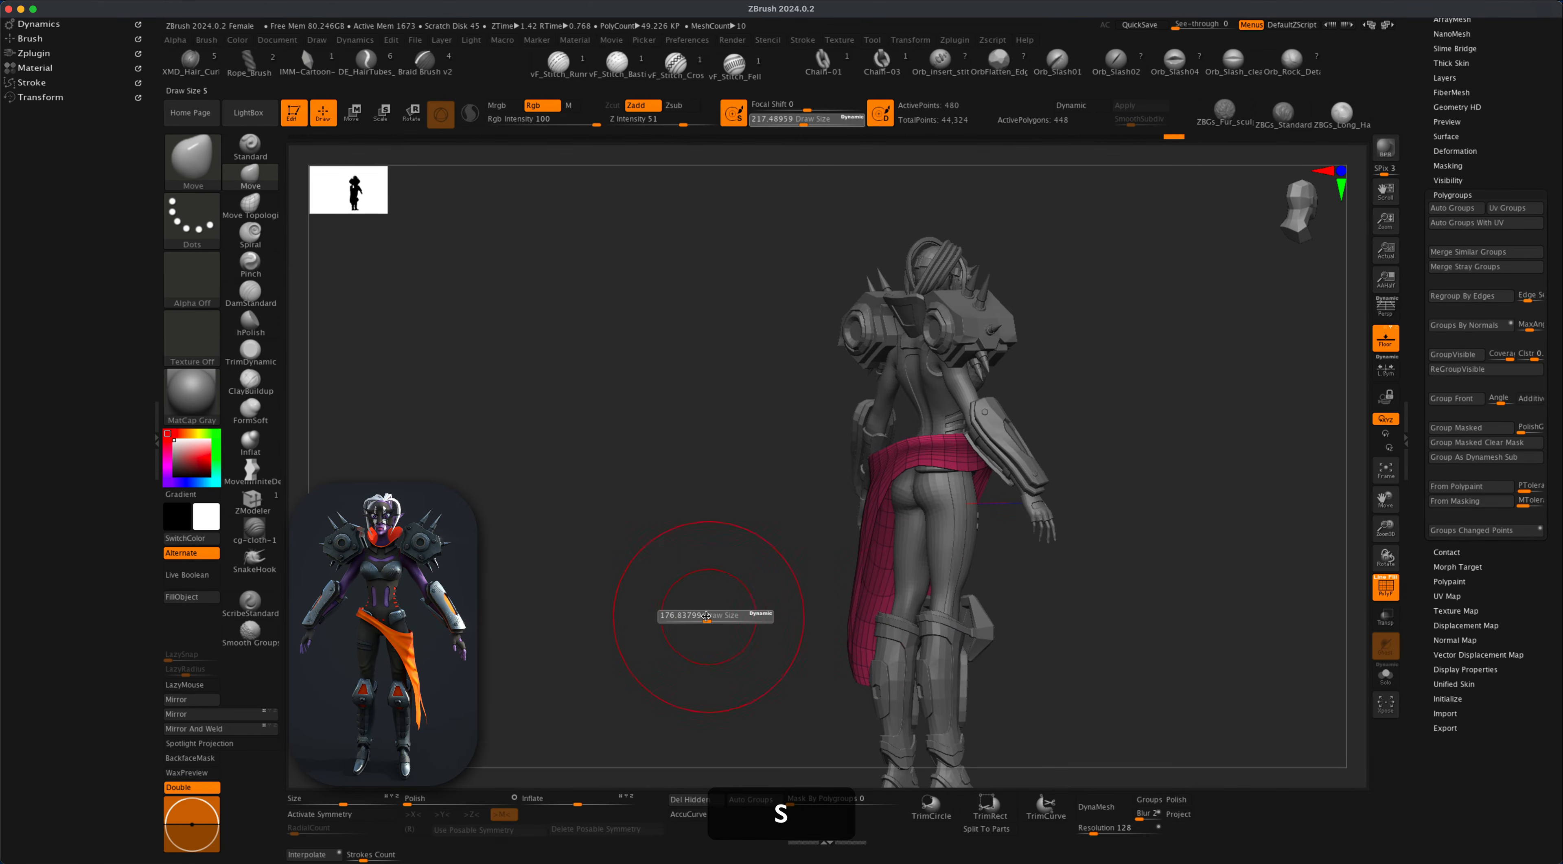
mouse_move(712, 618)
mouse_down()
mouse_move(736, 620)
mouse_move(723, 624)
mouse_up()
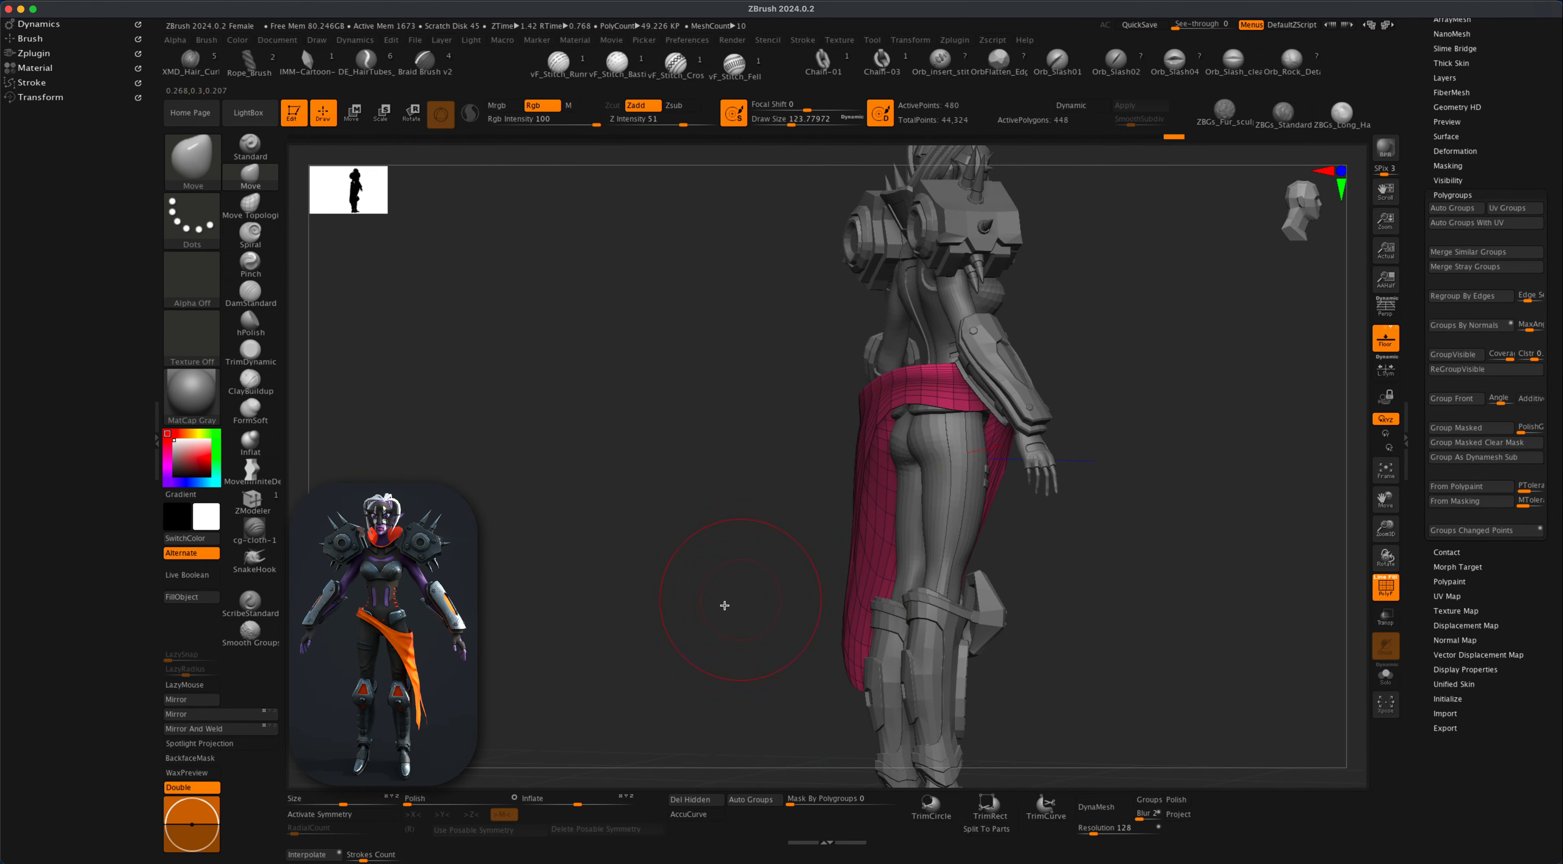
mouse_move(774, 565)
mouse_down()
mouse_move(979, 546)
mouse_move(892, 548)
mouse_up()
drag(973, 618, 863, 568)
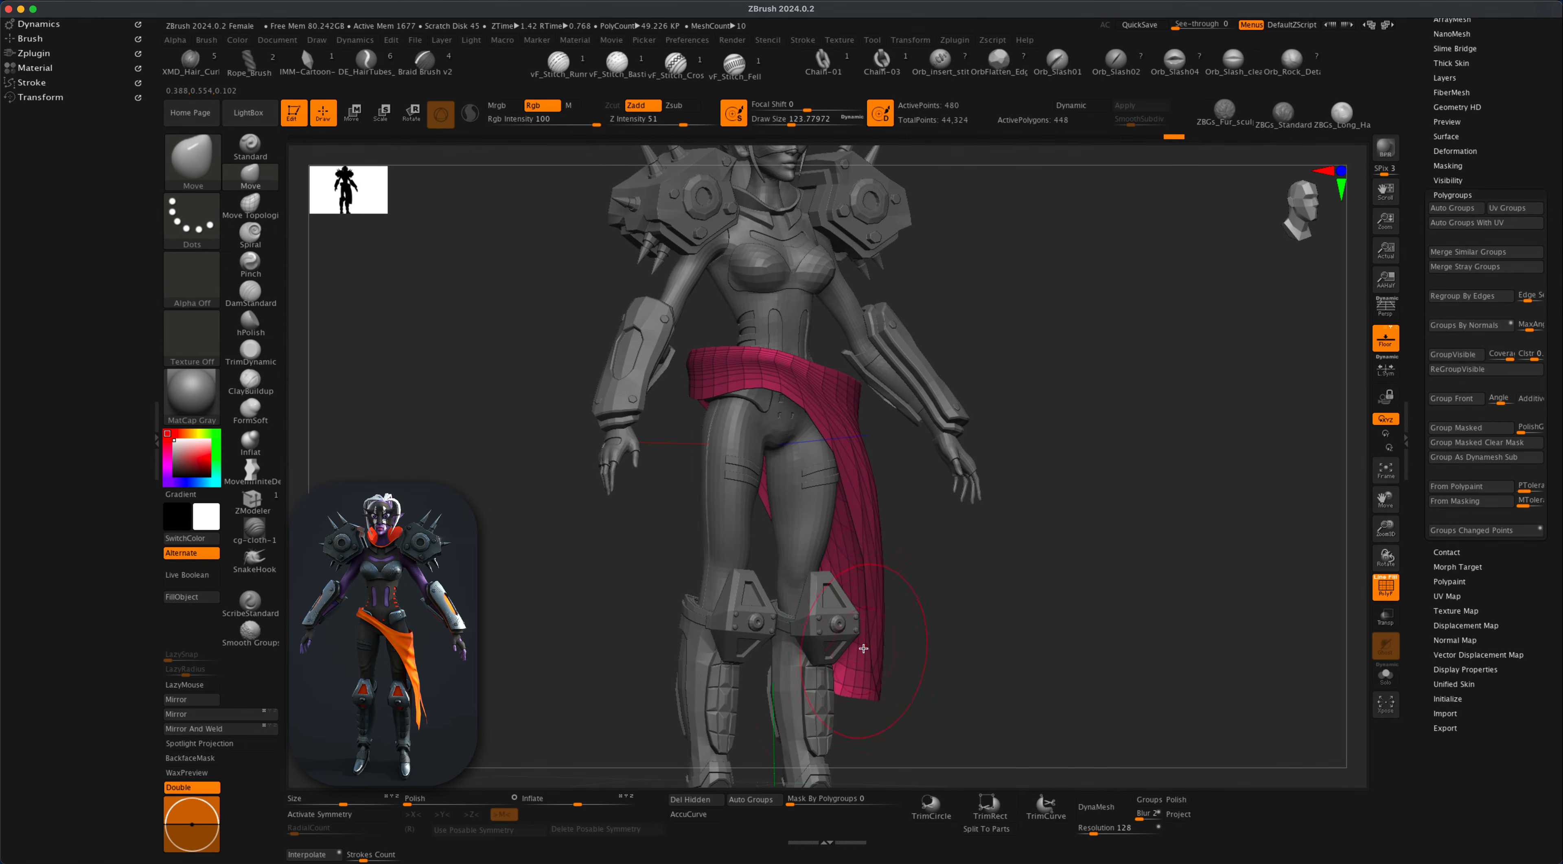
alt+drag(925, 543, 927, 564)
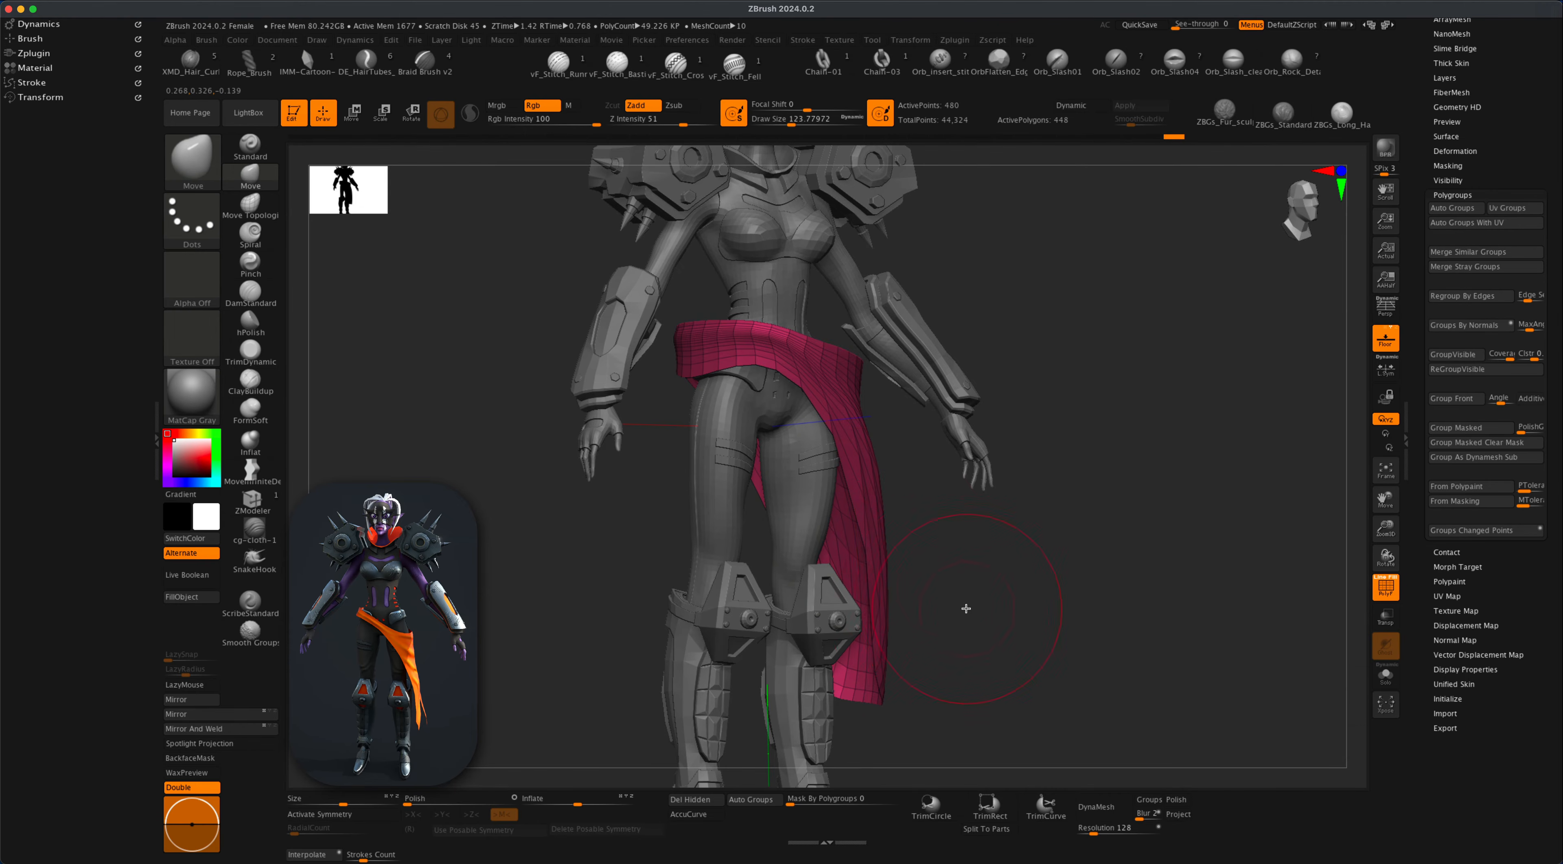
In a straight front view, slim the lower end of the sash's drape with the Move brush at a draw size of about 182.
mouse_move(966, 609)
shift+mouse_down()
mouse_move(944, 611)
mouse_move(954, 542)
shift+mouse_up()
key(alt+s)
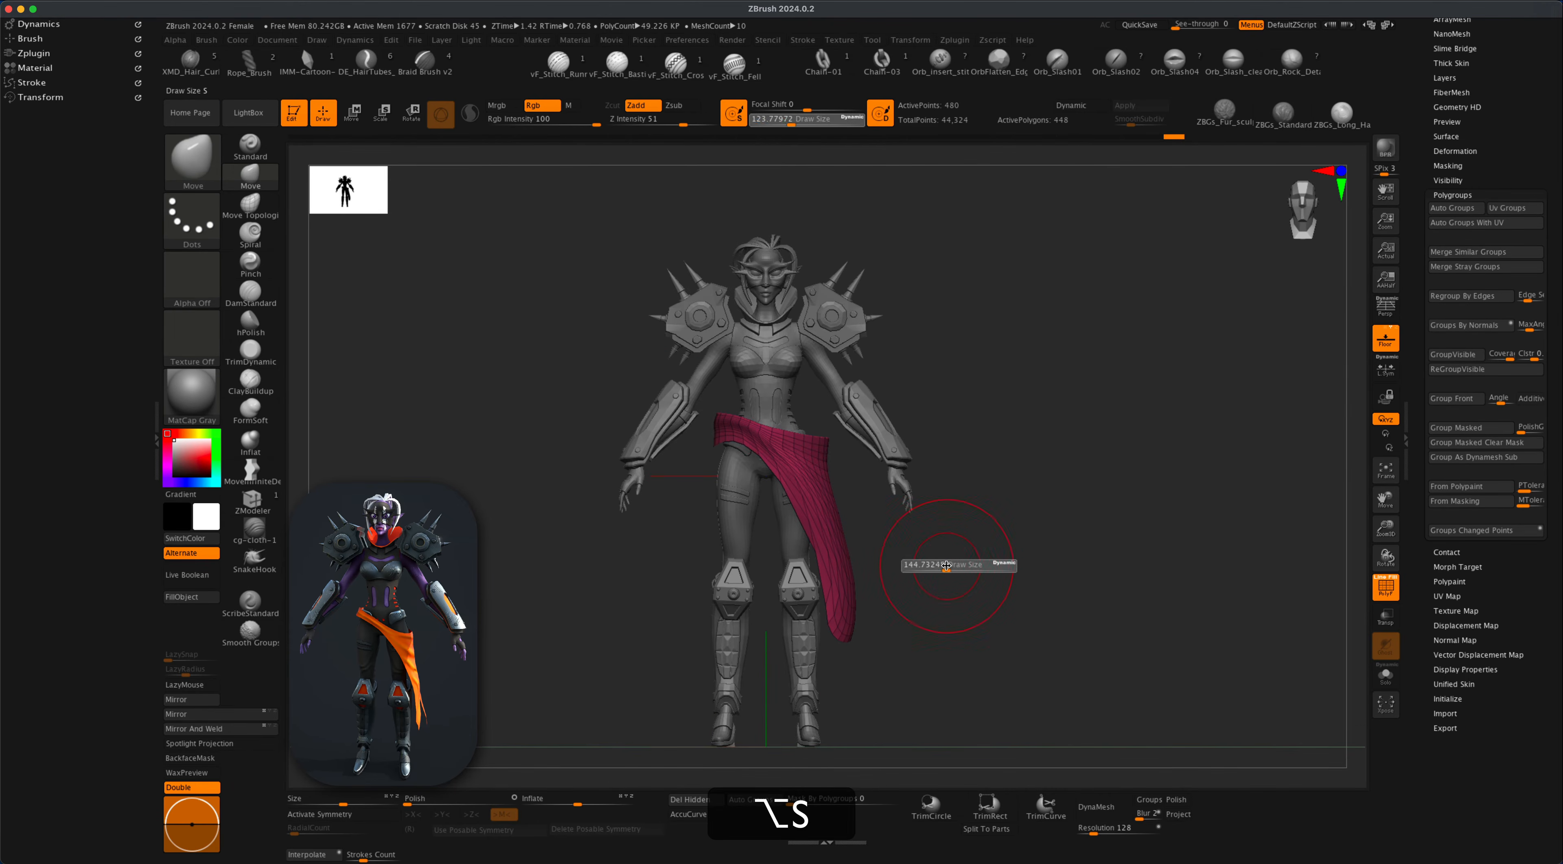
key(s)
drag(901, 593, 907, 593)
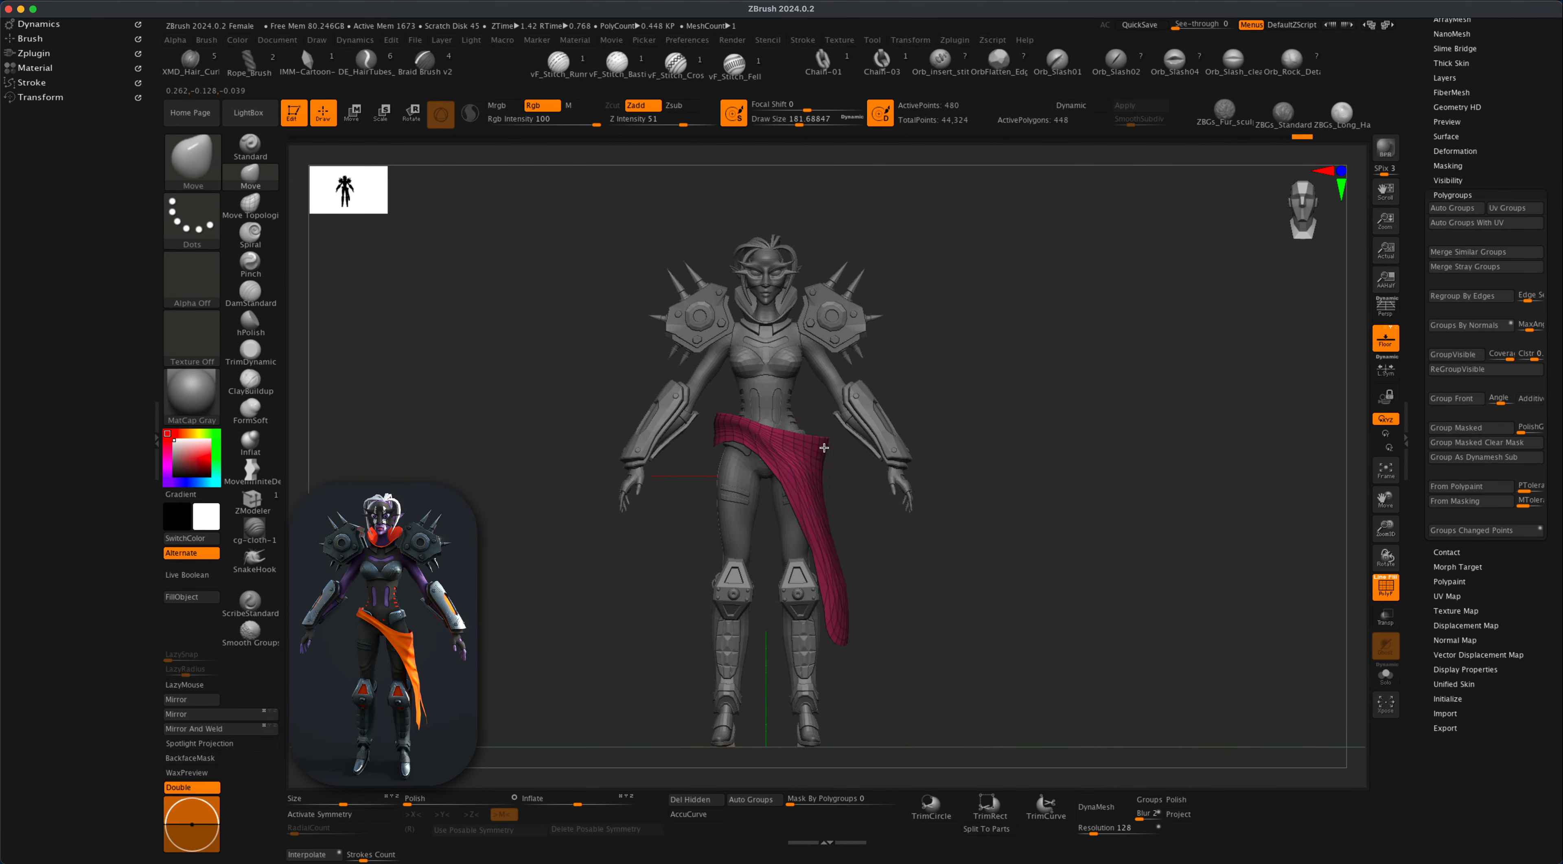
From the side, pull the sash's hem into pointed tips with AccuCurve on and a draw size of about 80.
alt+drag(992, 567, 1000, 581)
drag(1011, 599, 970, 585)
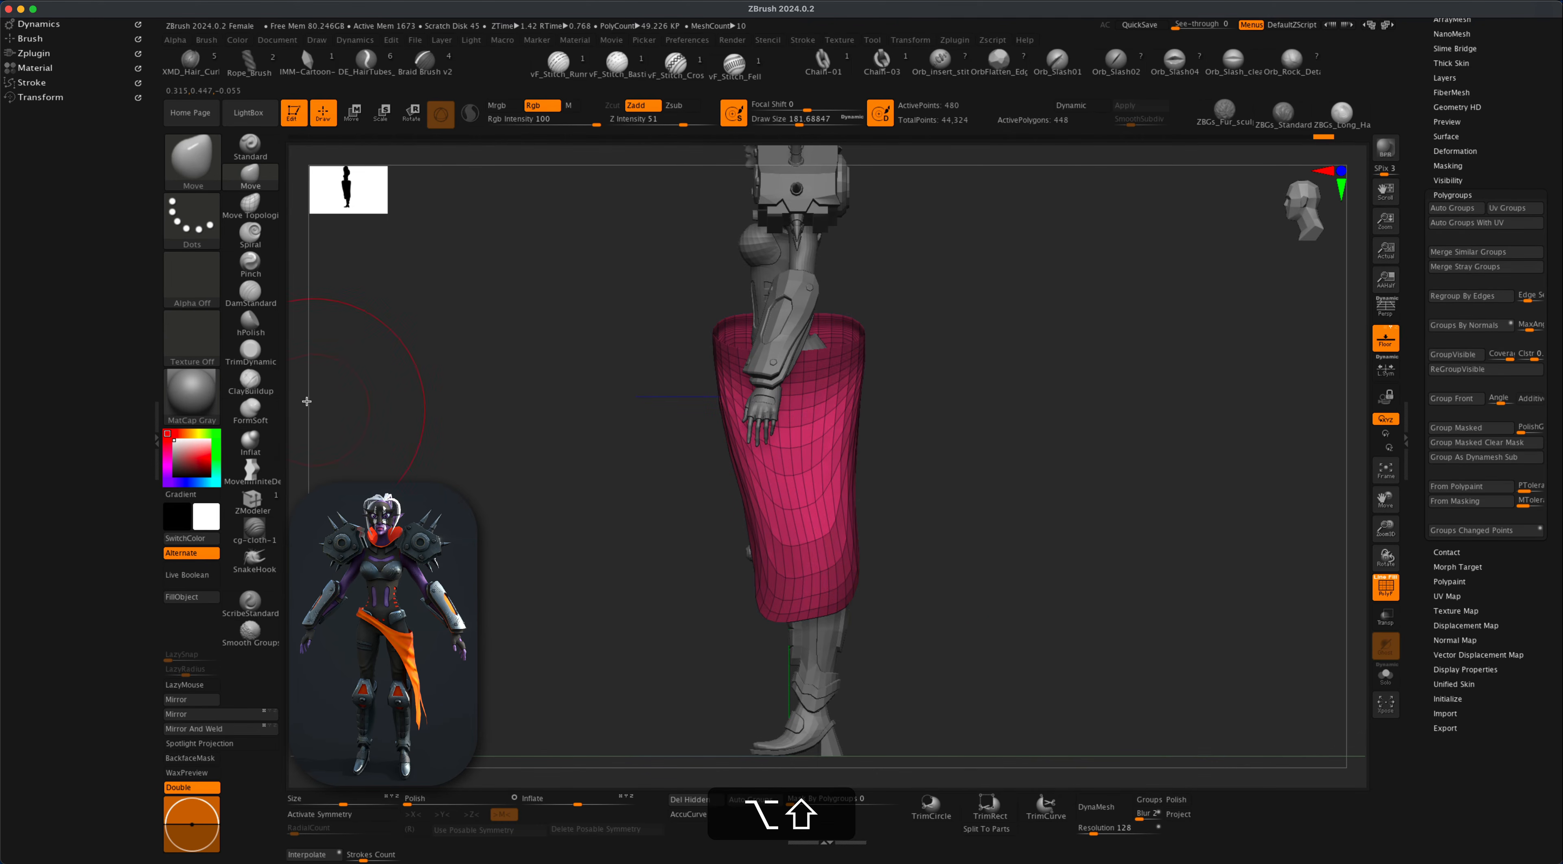
key(s)
drag(622, 683, 605, 684)
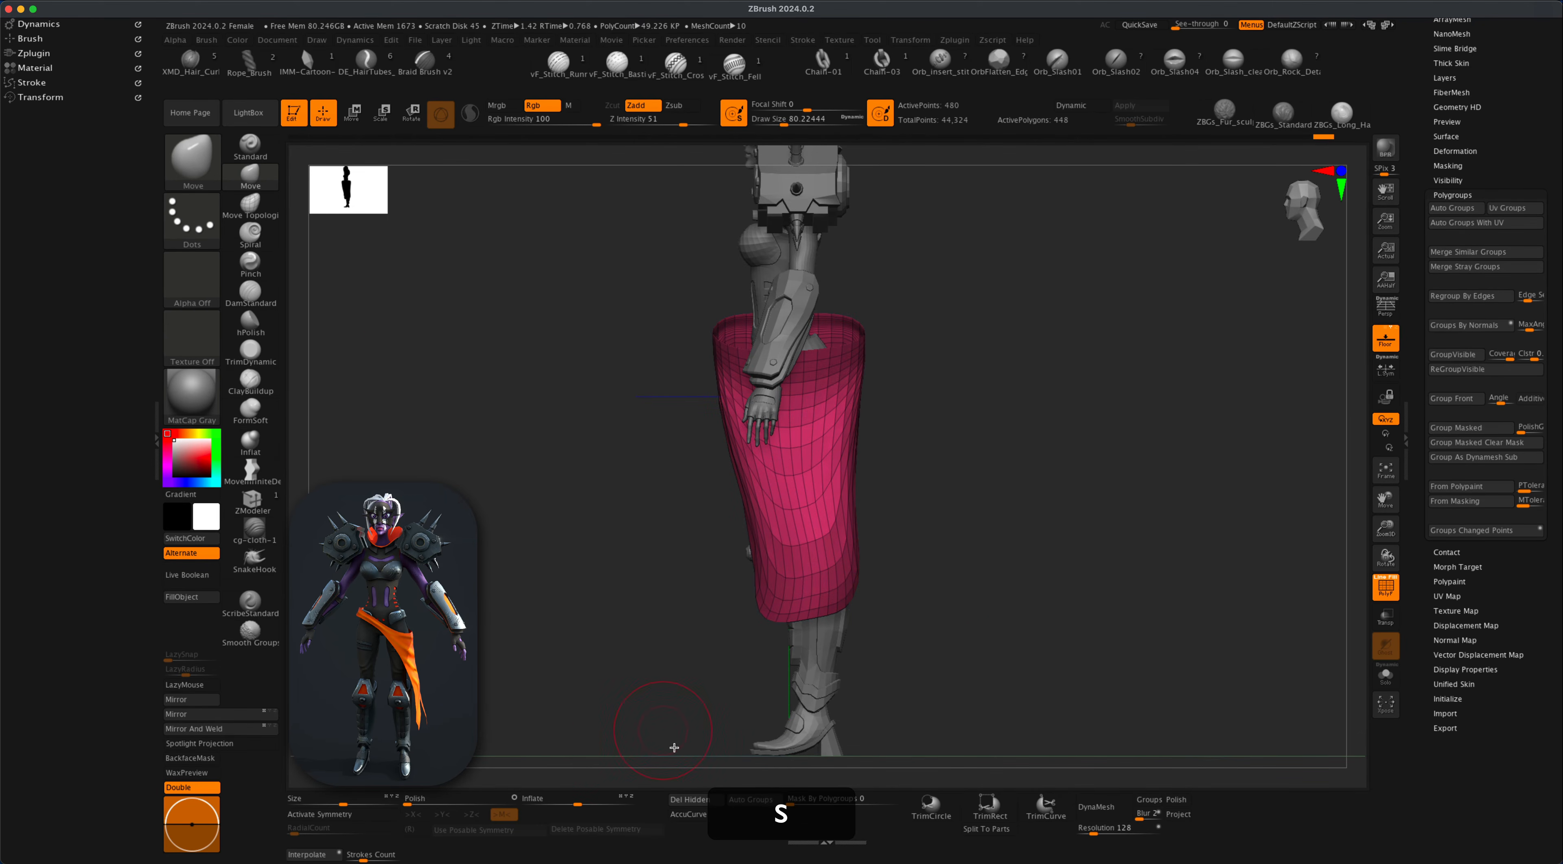
mouse_move(767, 616)
mouse_down()
mouse_move(795, 644)
mouse_move(794, 549)
mouse_up()
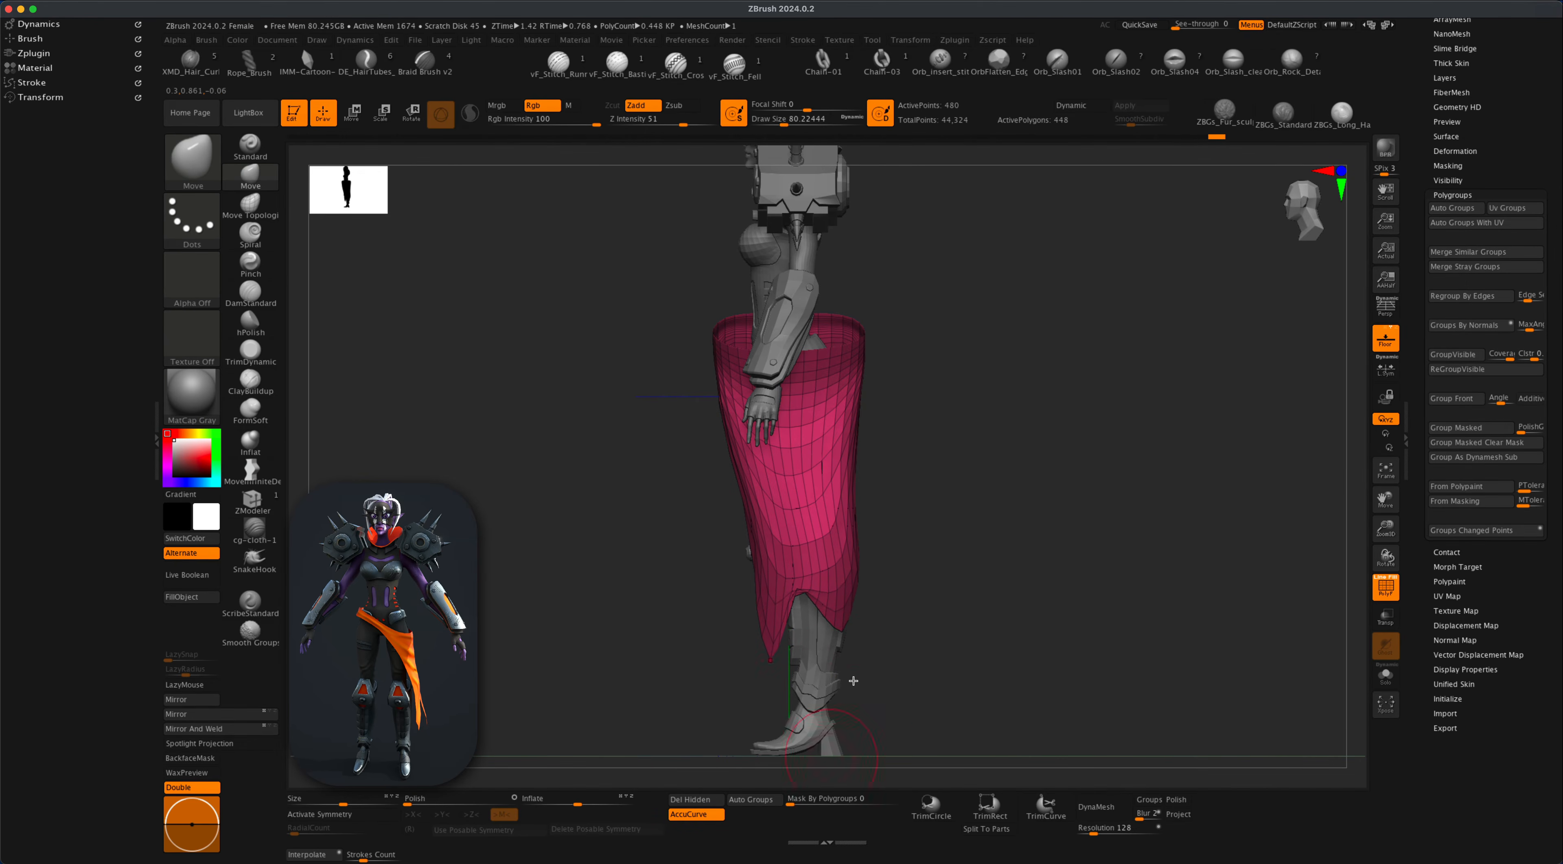
Refine the ragged points of the sash's hem from the back and front, using a smaller draw size of about 33.
drag(1123, 613, 993, 597)
key(s)
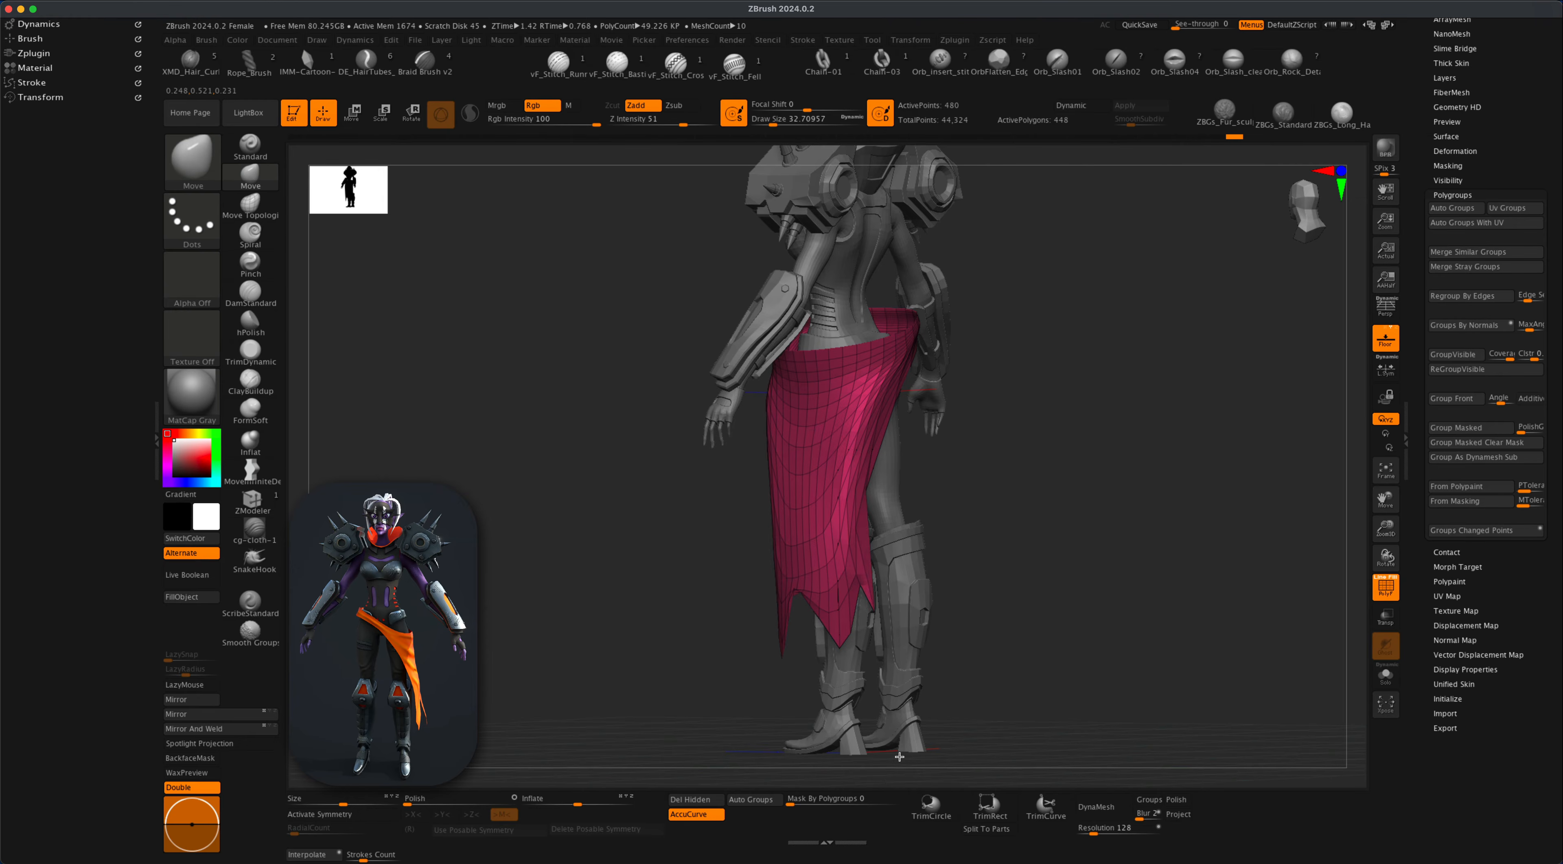
drag(900, 756, 779, 591)
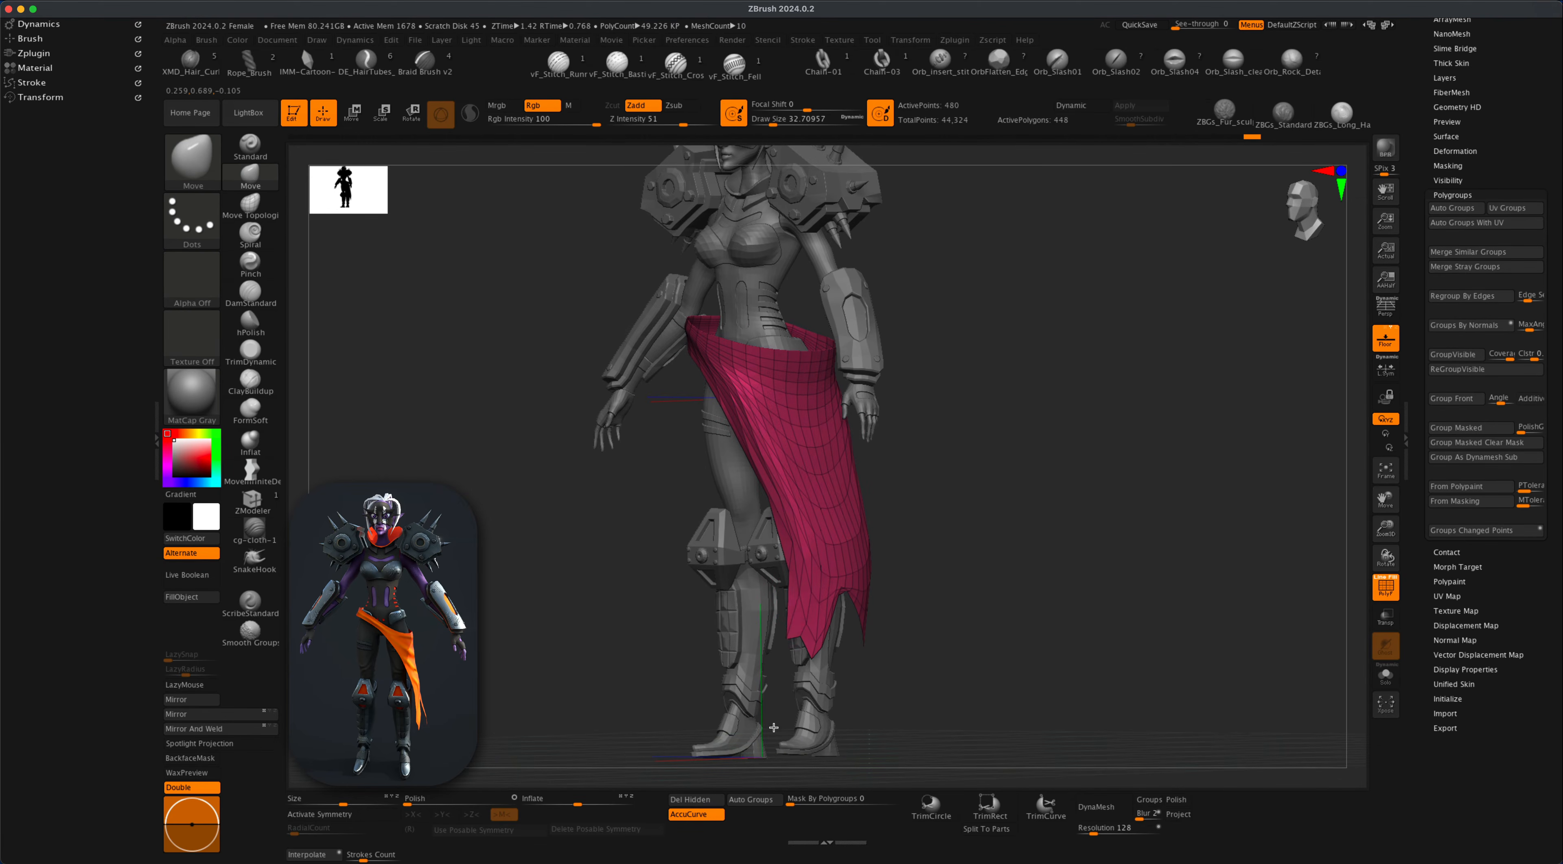
drag(929, 631, 998, 600)
mouse_move(987, 517)
alt+mouse_down()
mouse_move(949, 567)
mouse_move(891, 568)
mouse_move(1009, 559)
mouse_move(977, 551)
mouse_move(983, 577)
mouse_move(979, 526)
mouse_move(956, 554)
mouse_move(991, 540)
alt+mouse_up()
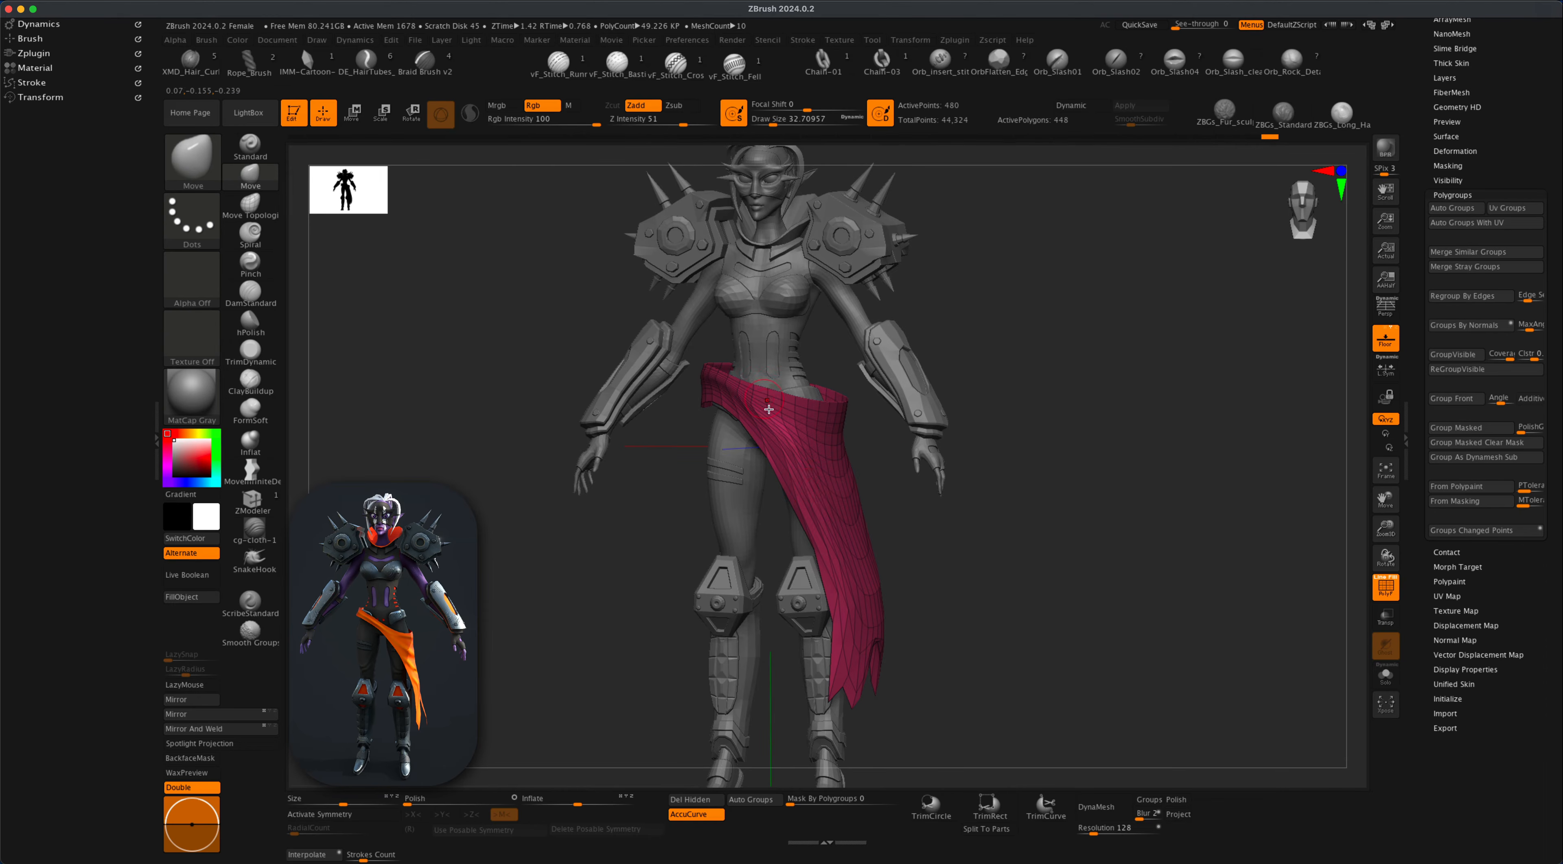
mouse_move(929, 483)
mouse_down()
mouse_move(1023, 506)
mouse_move(890, 488)
mouse_up()
alt+drag(1068, 591, 1077, 586)
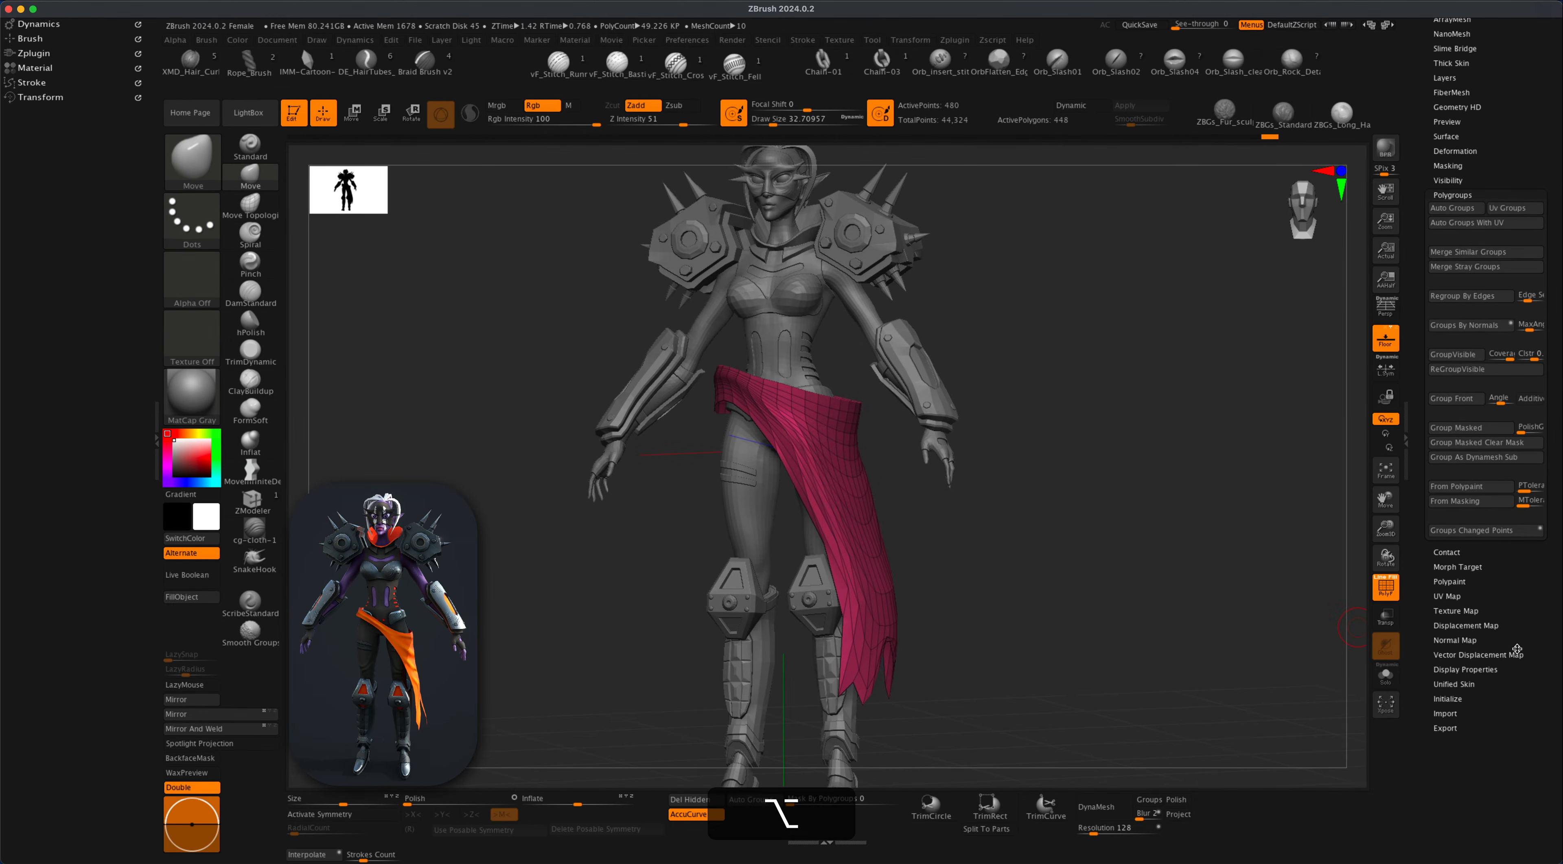
Set the ZRemesher target polygon count for the sash to 0.5.
scroll(1546, 582, up, 5)
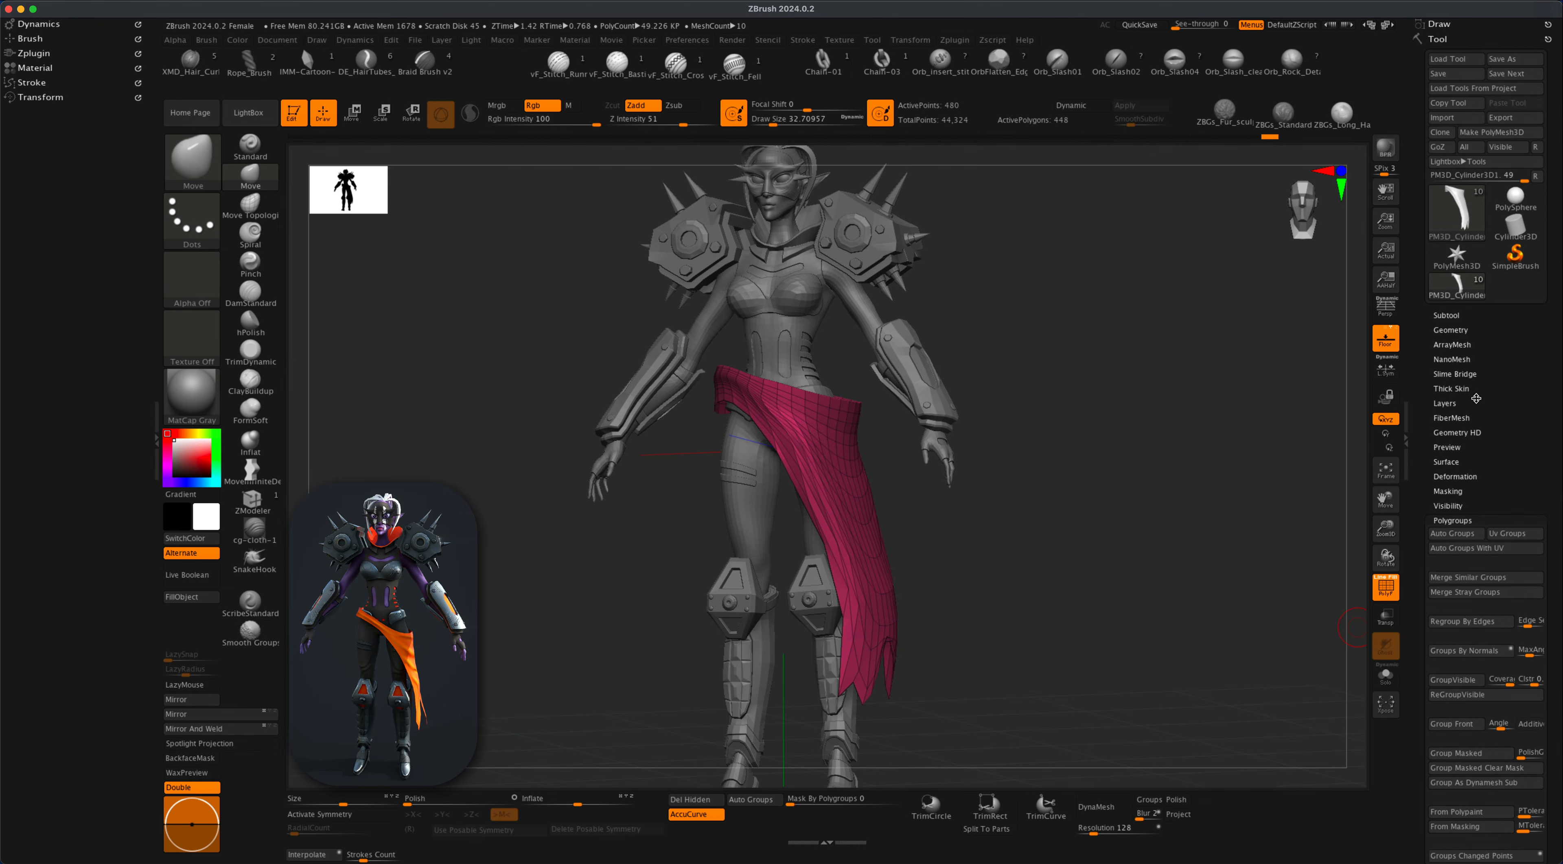
click(1462, 330)
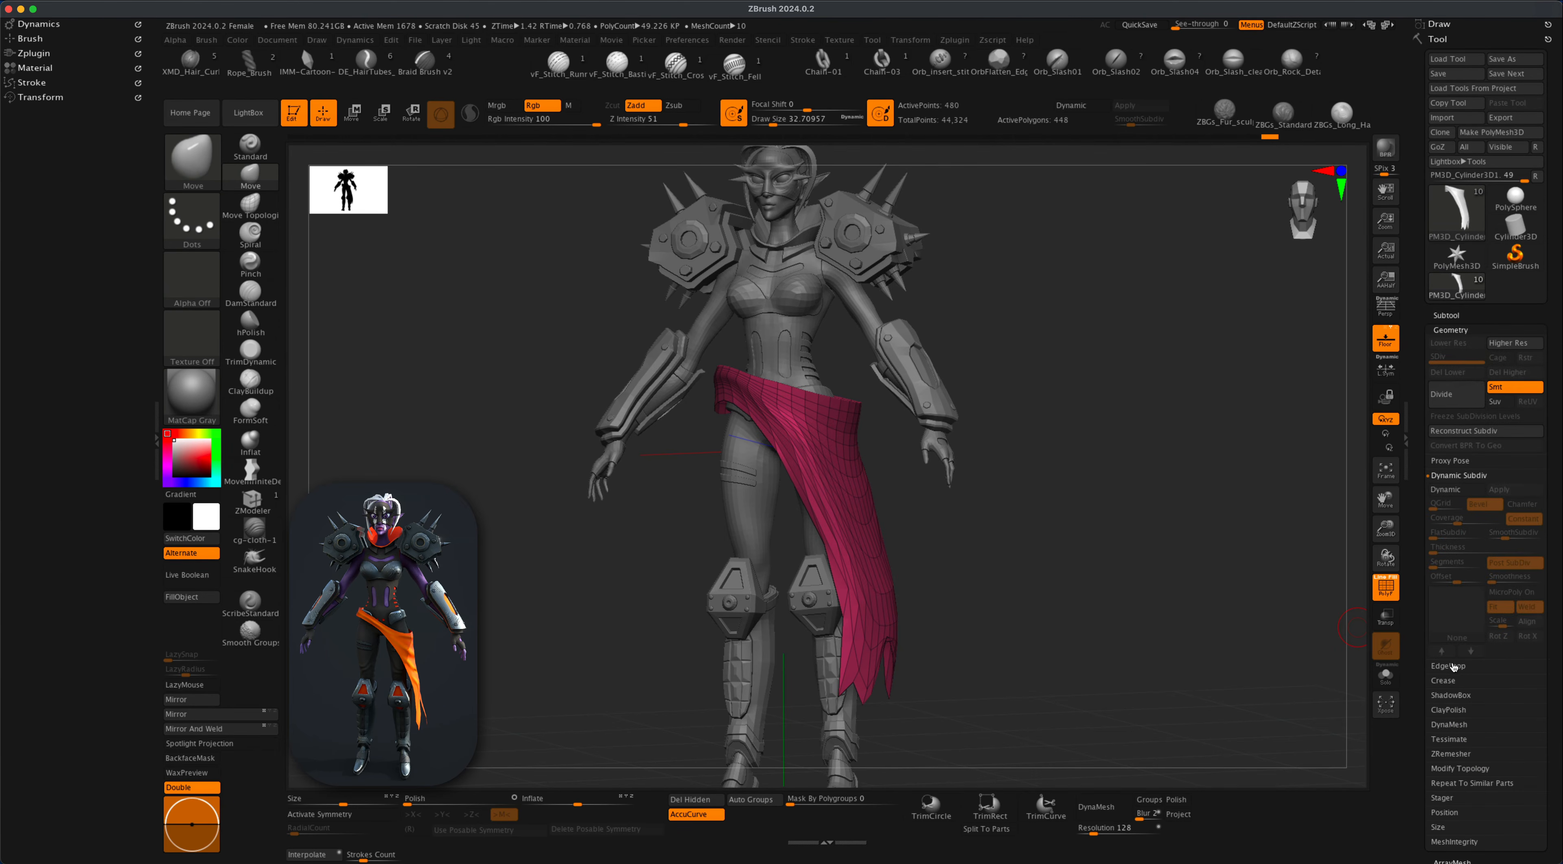
click(1450, 753)
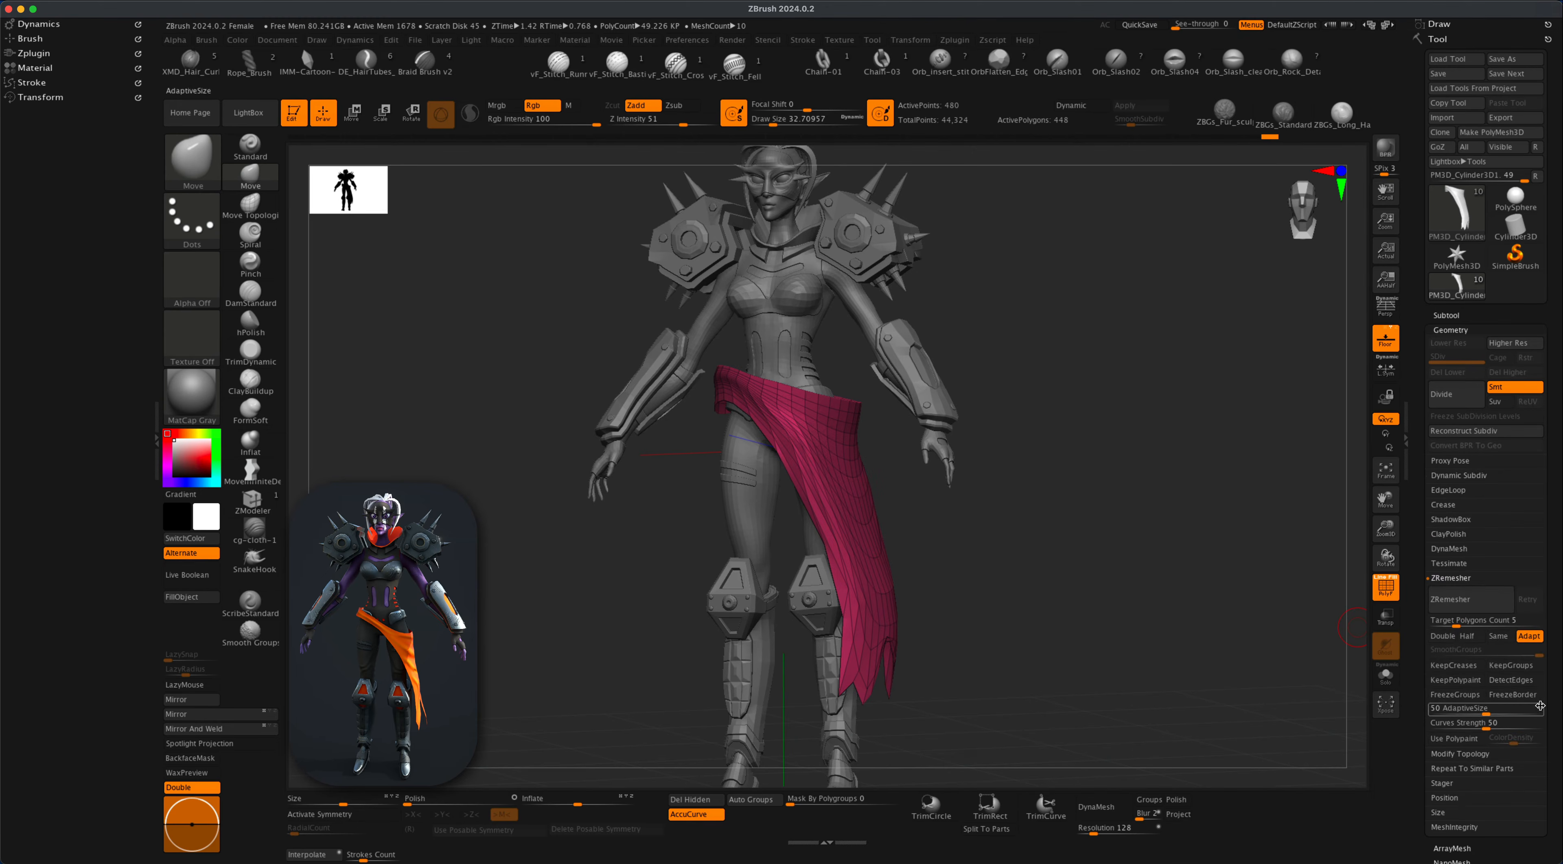
scroll(1548, 671, down, 3)
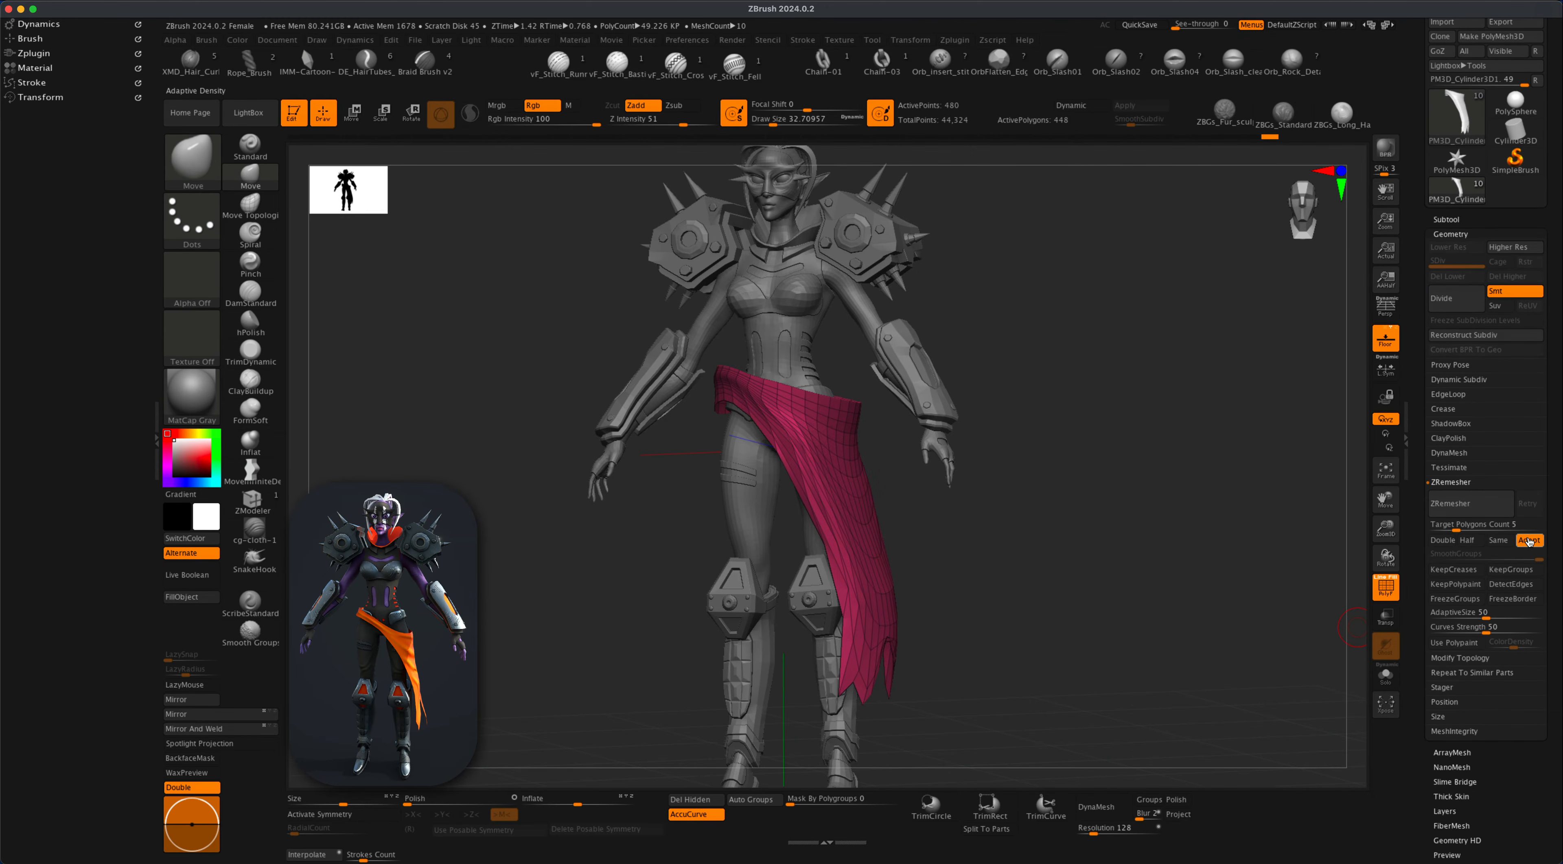
click(1474, 525)
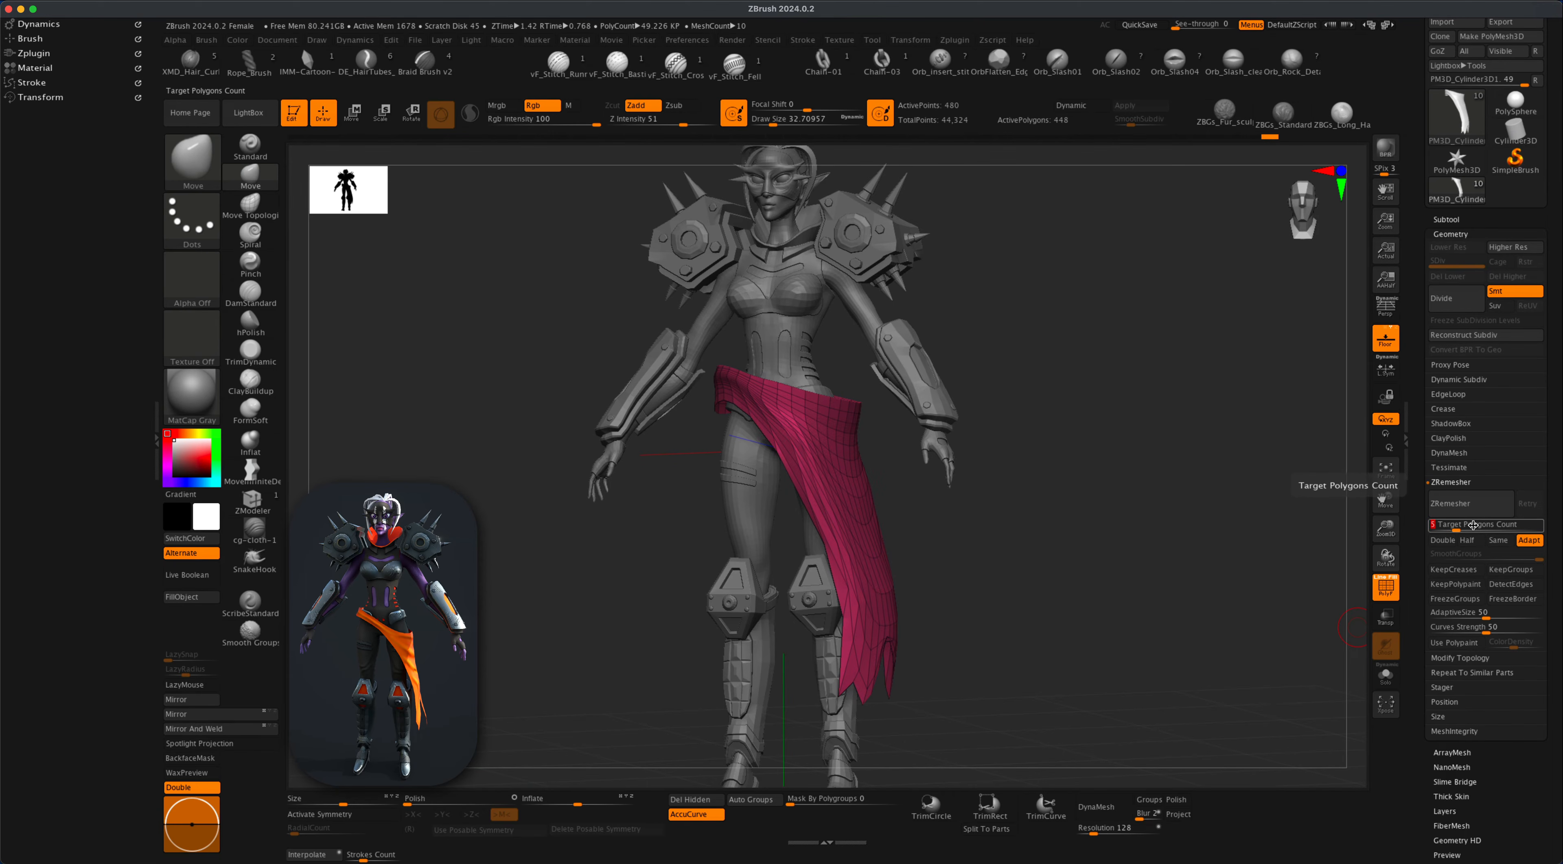
key(BackSpace)
text(.5)
key(Return)
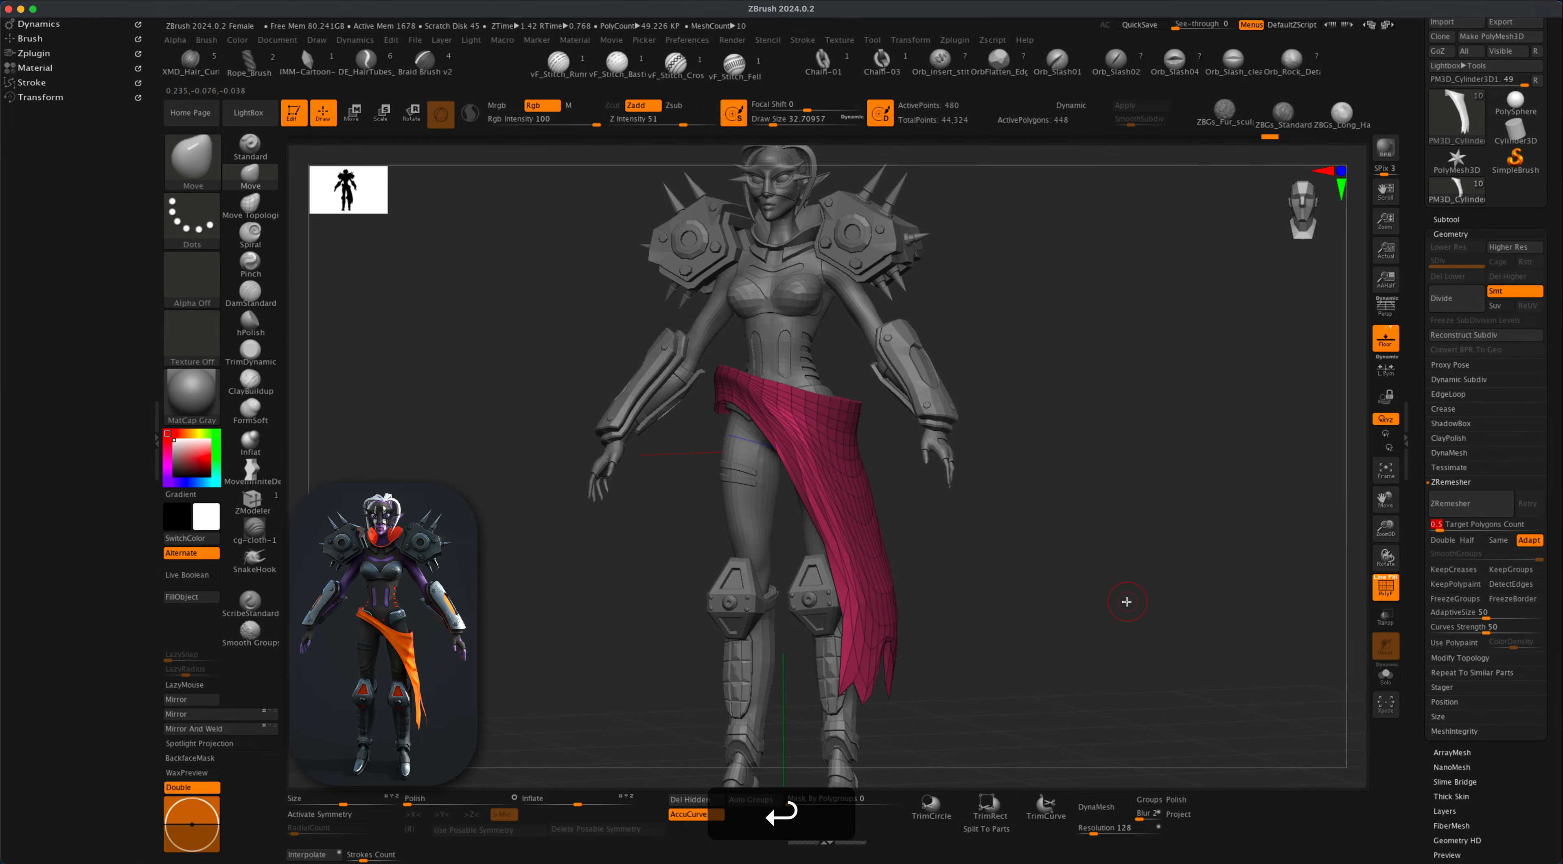
Turn off AccuCurve and ZRemesh the sash, then remesh it again with the Half option.
drag(1129, 623, 1142, 627)
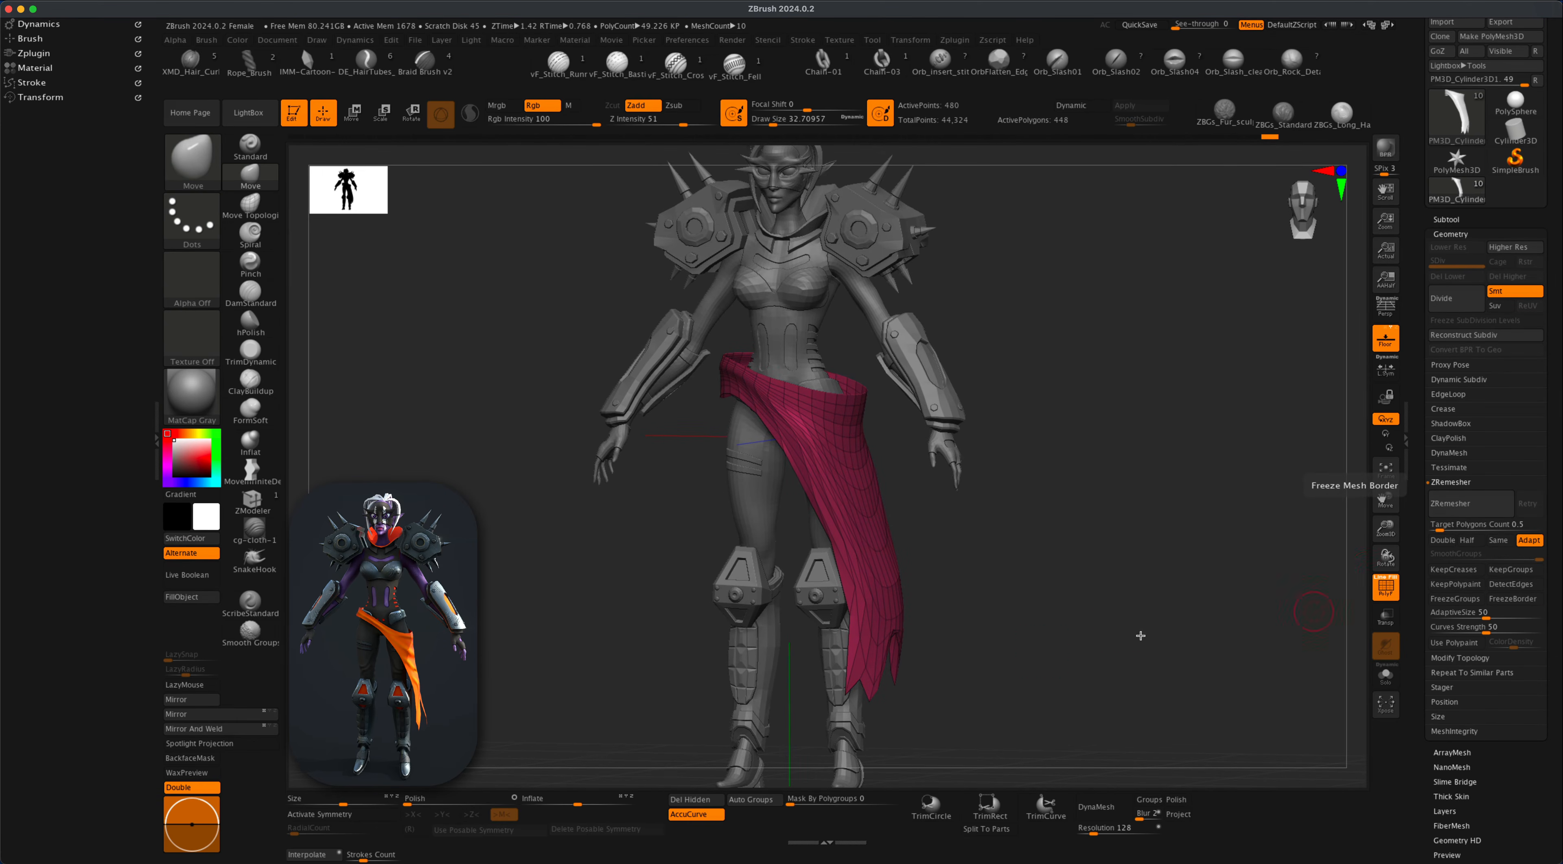
click(696, 815)
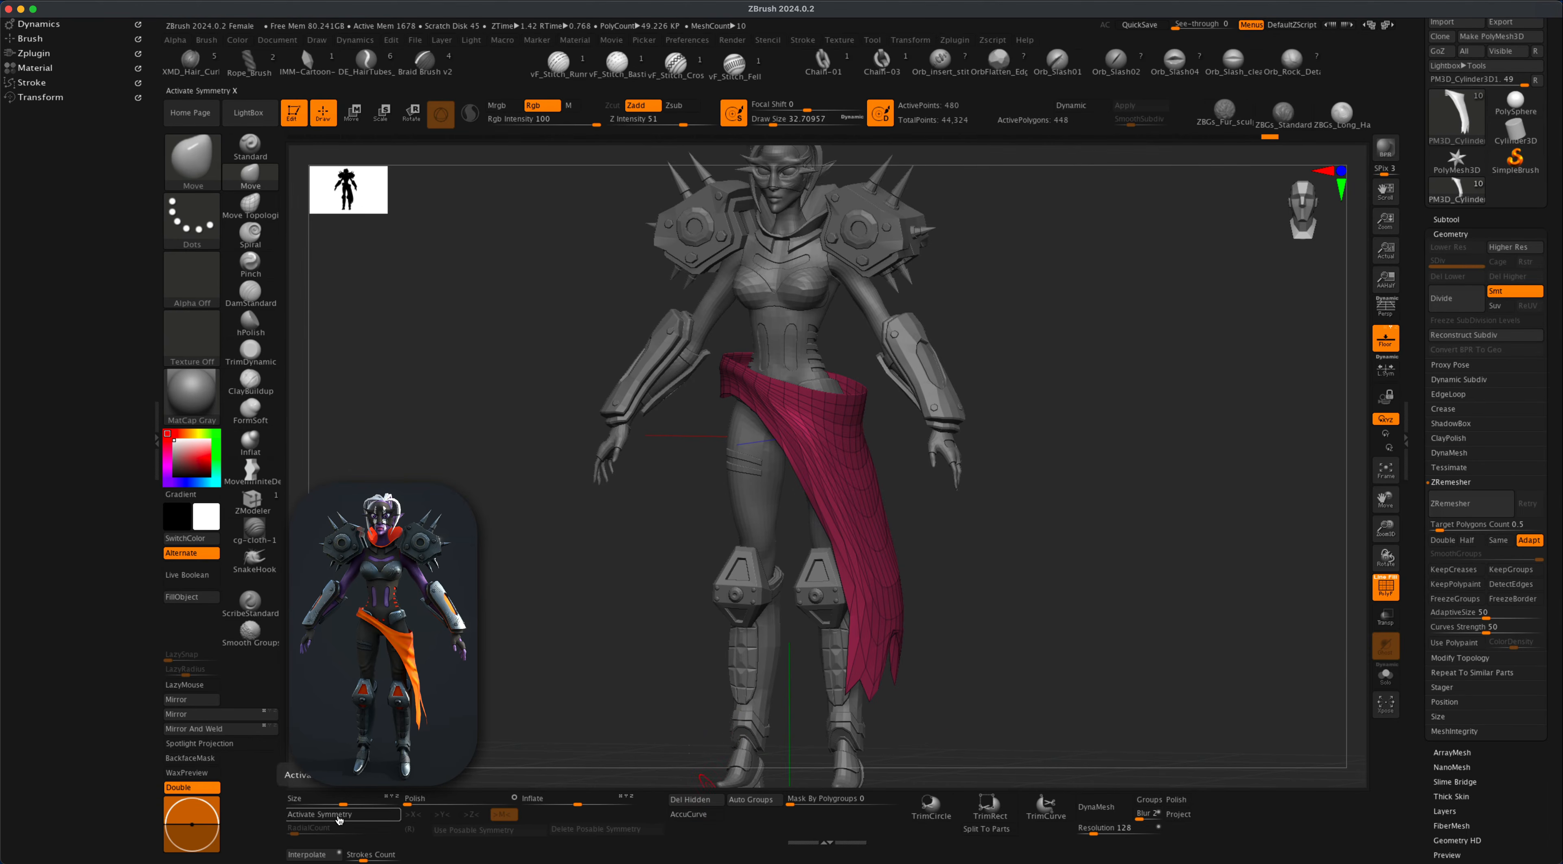
click(1467, 506)
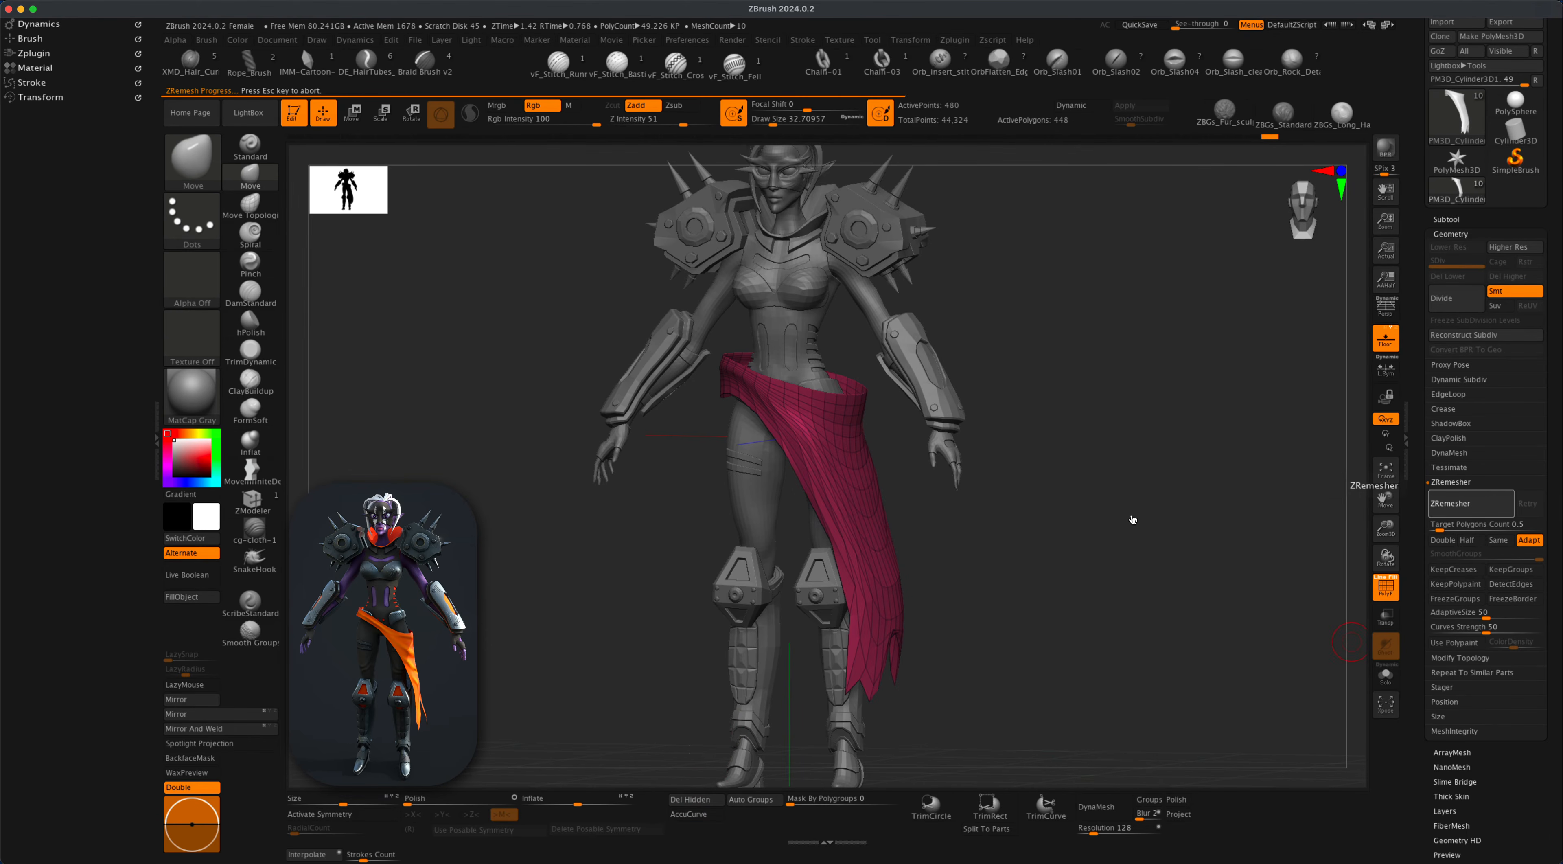
drag(1105, 553, 1392, 557)
click(1477, 541)
click(1475, 504)
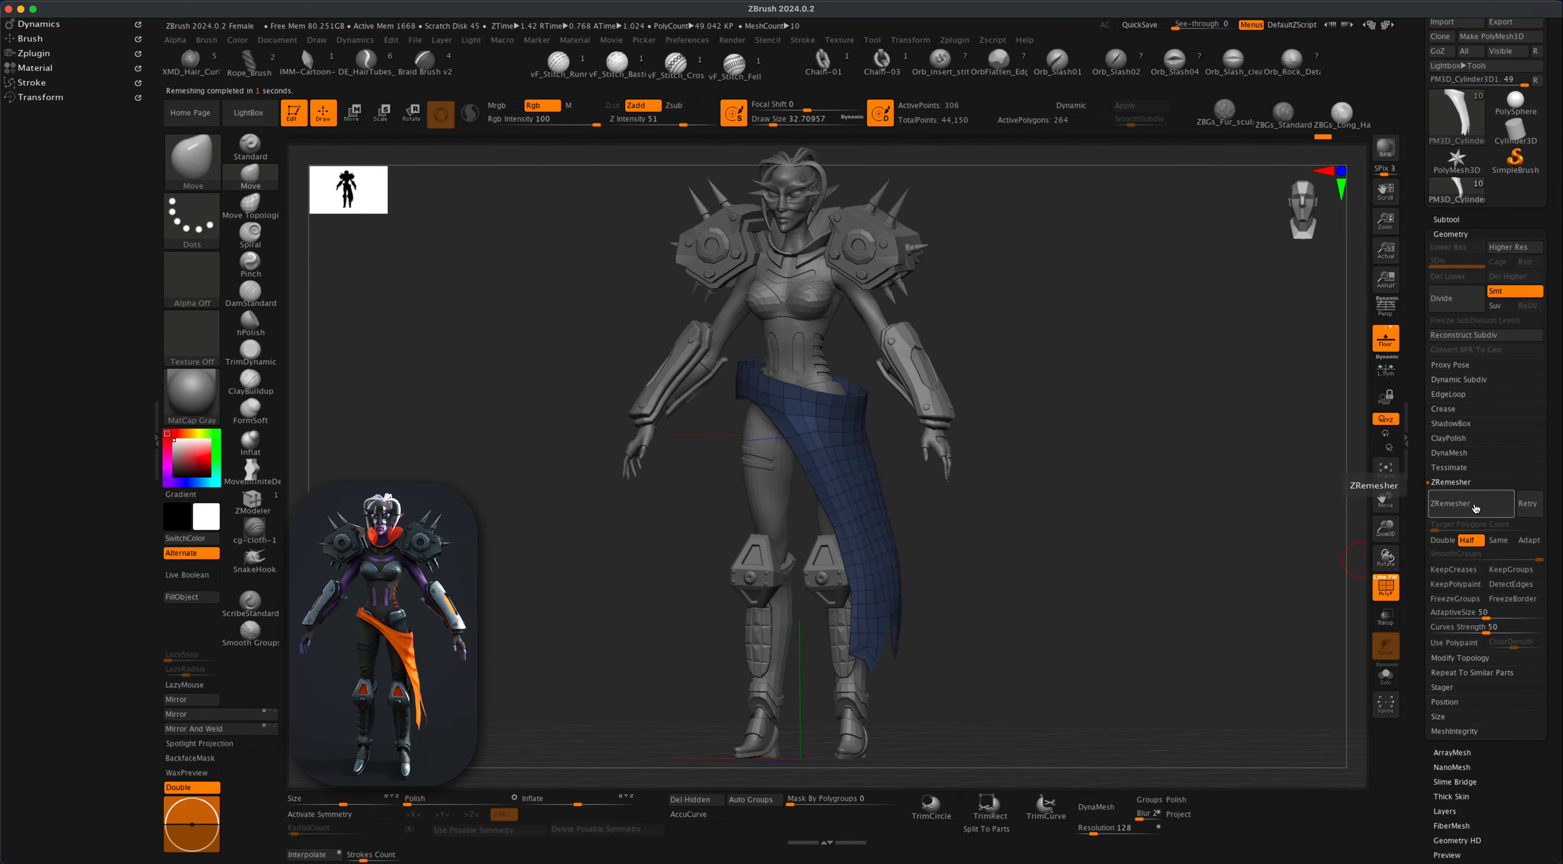
Show the model's subtool list and save the tool with the remeshed sash.
drag(1001, 592, 1124, 629)
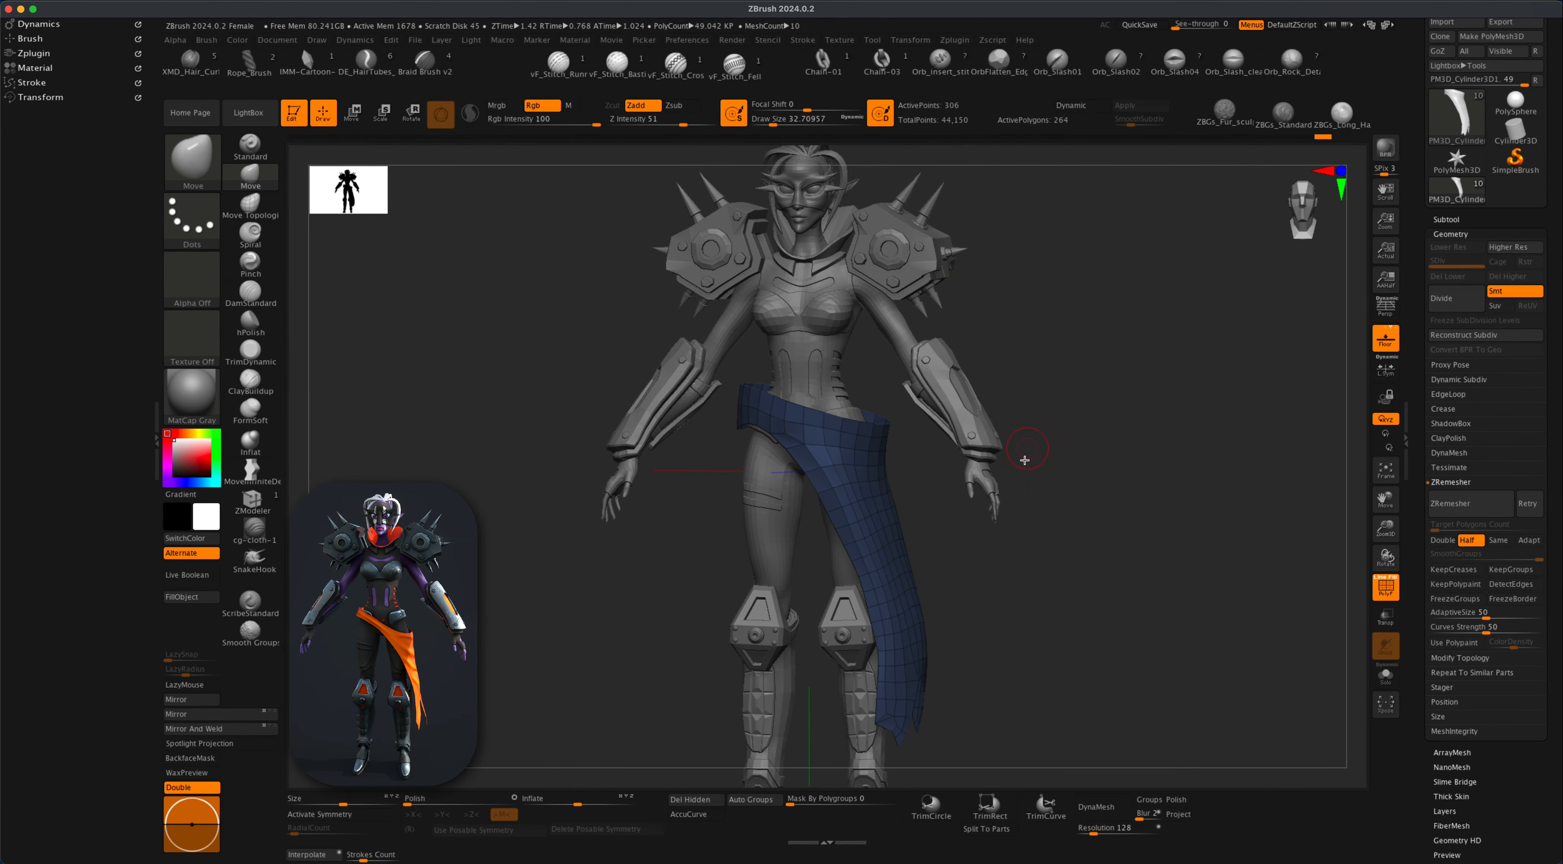
drag(1050, 558, 1079, 670)
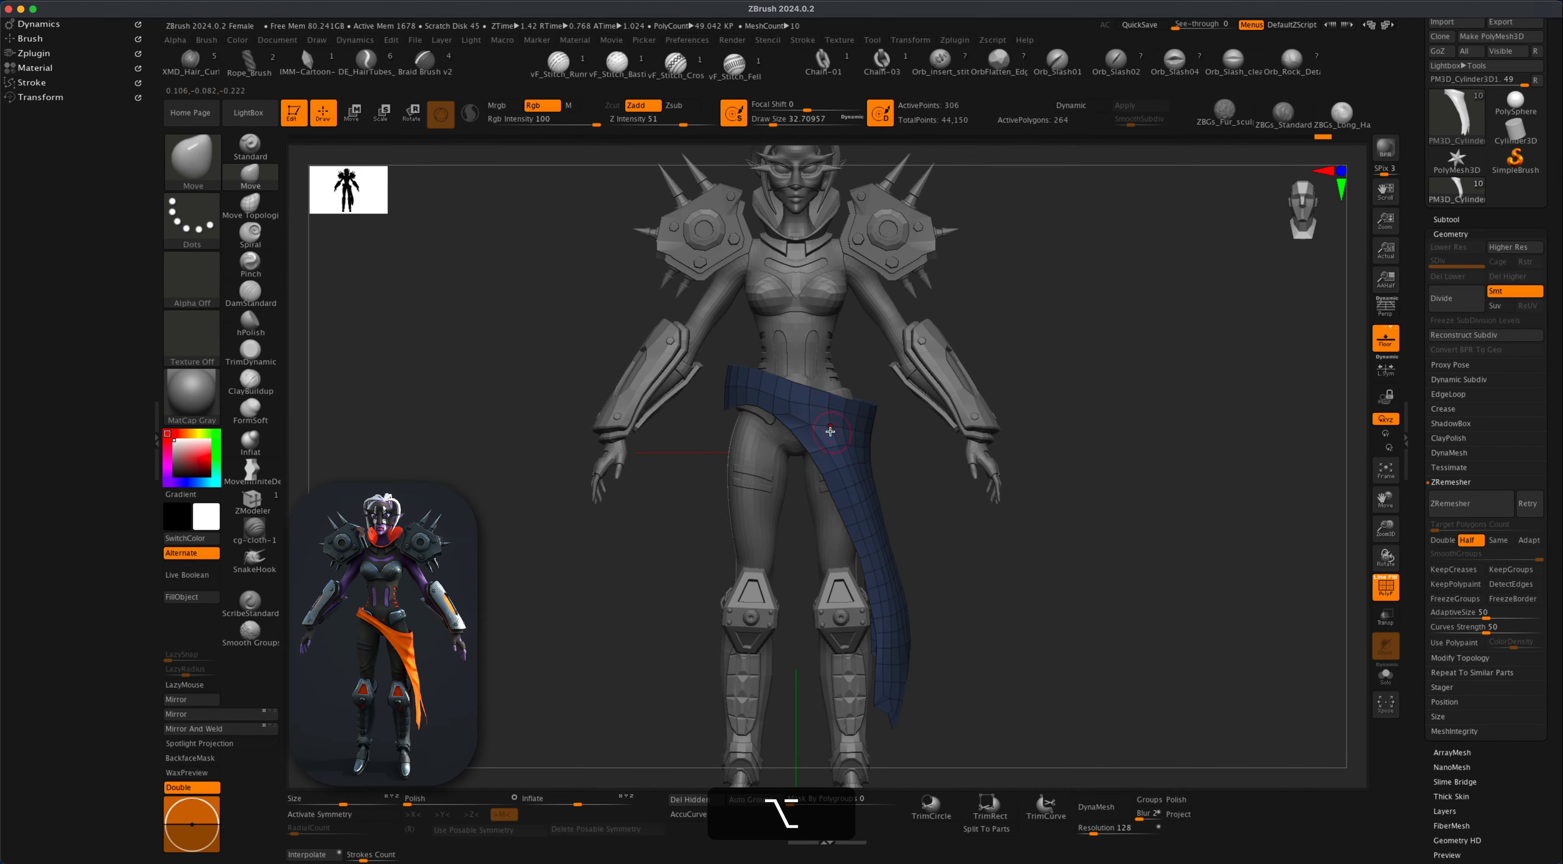
drag(934, 491, 898, 515)
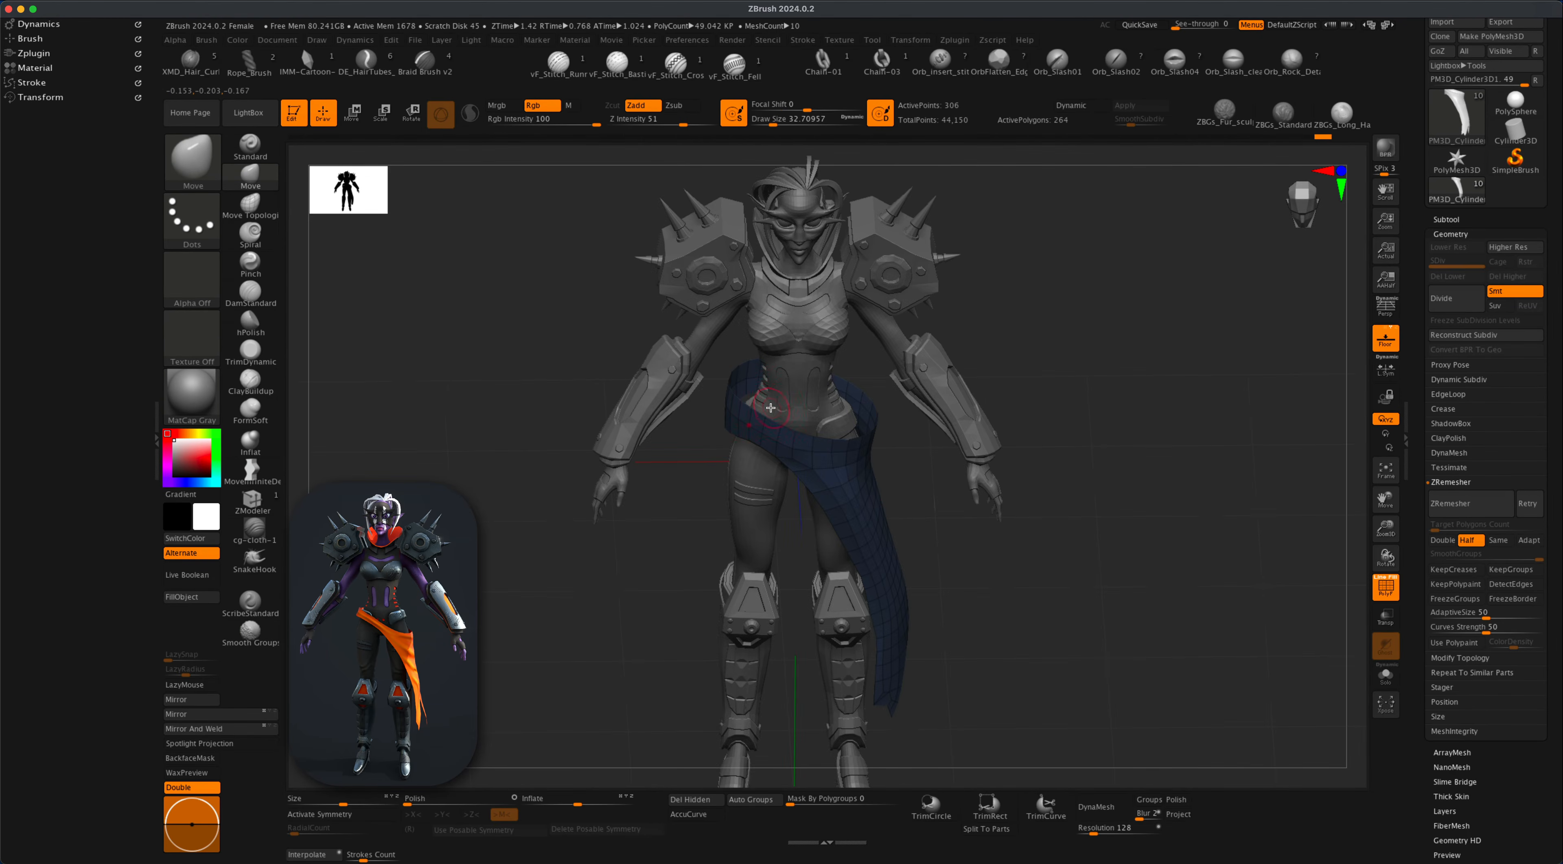
drag(1038, 599, 1267, 489)
drag(1556, 407, 1540, 477)
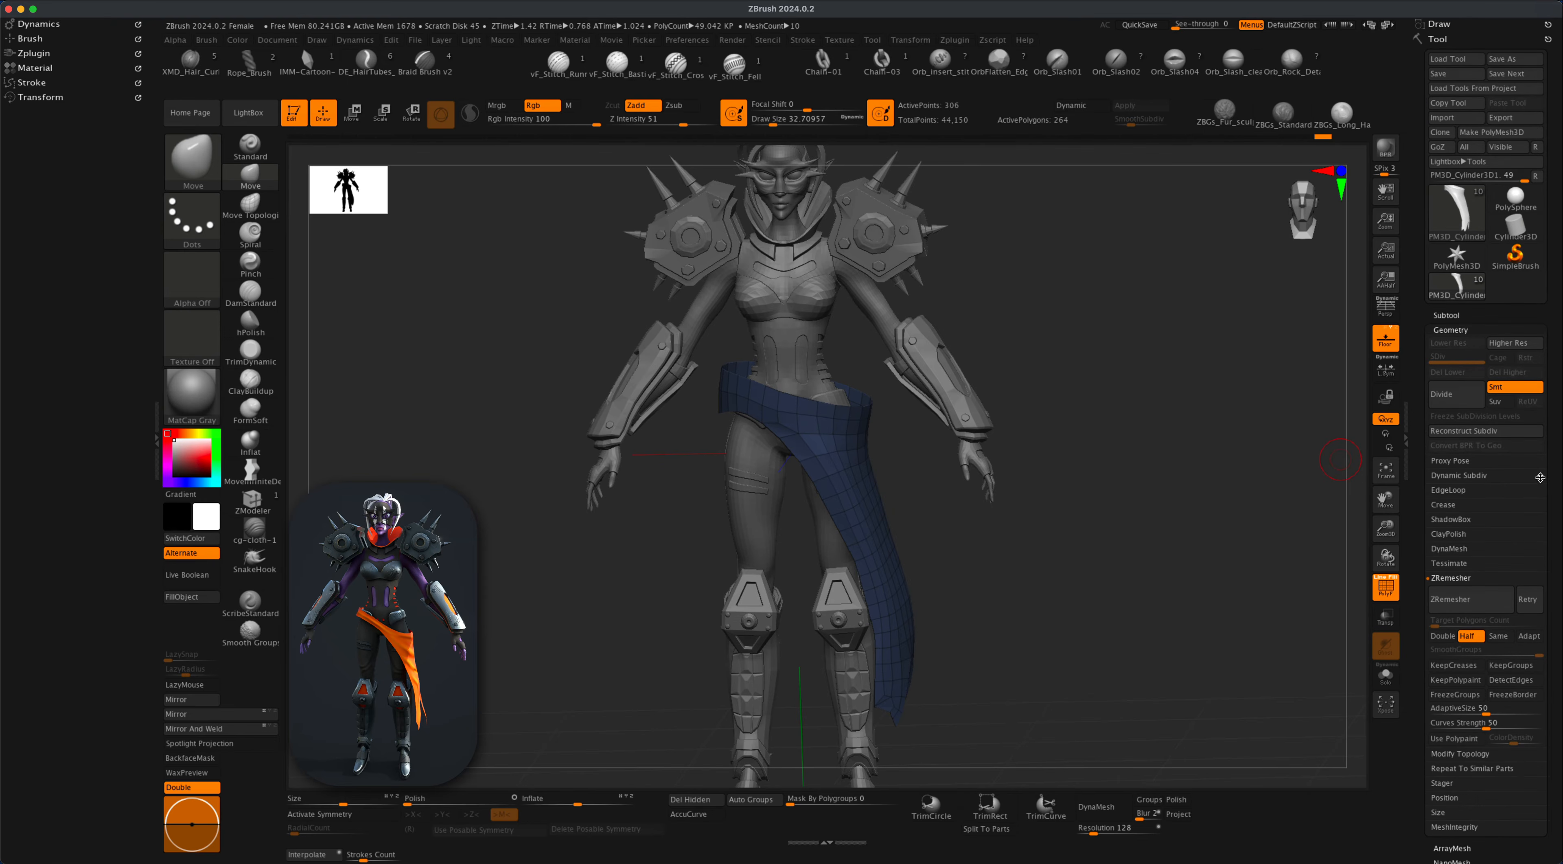
click(1450, 315)
drag(1552, 409, 1552, 636)
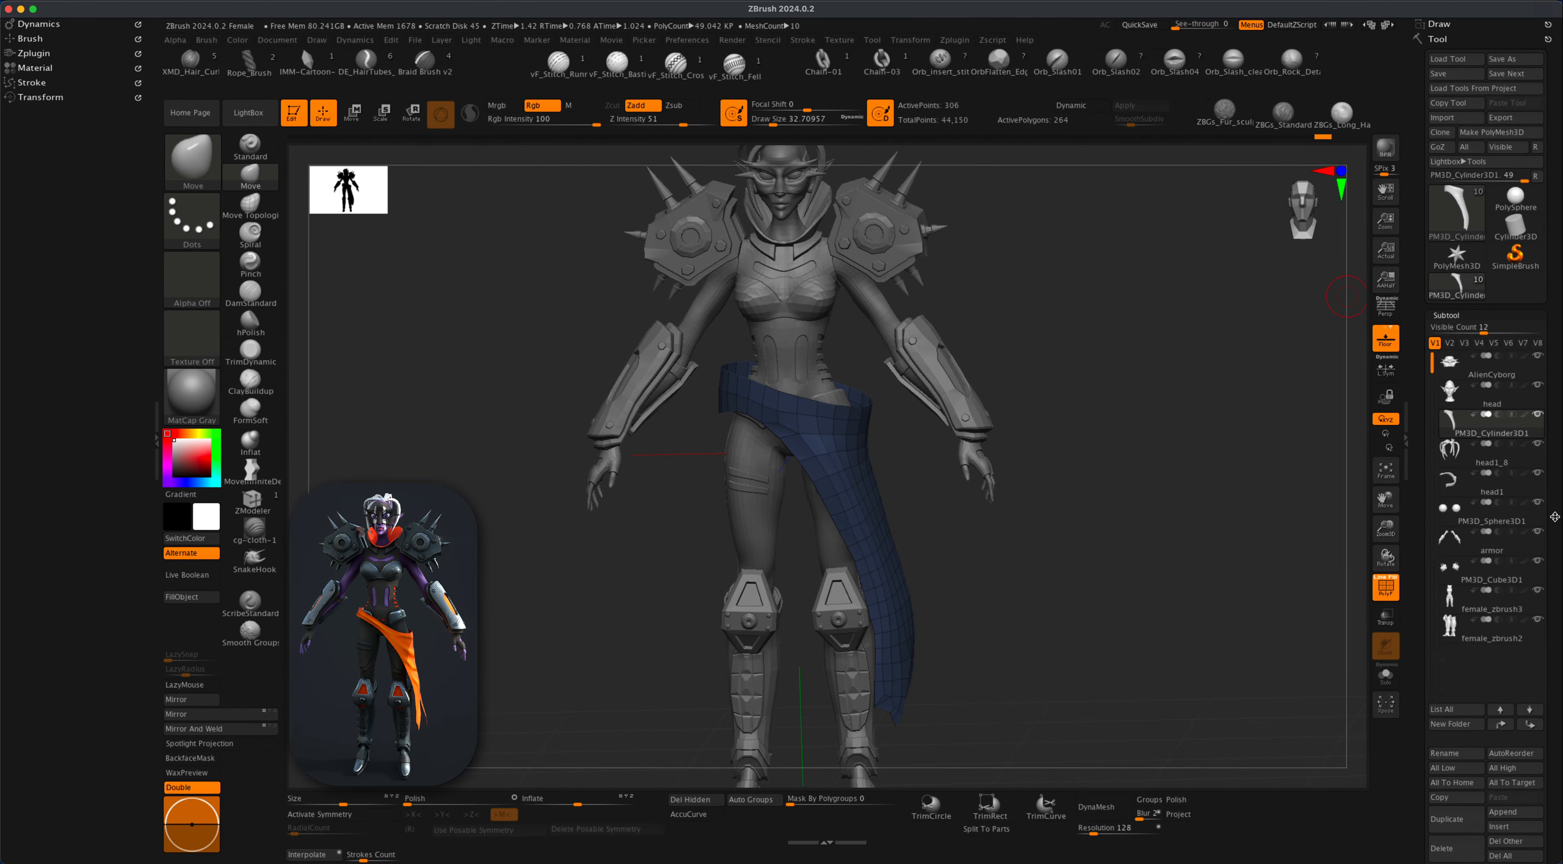
click(1455, 75)
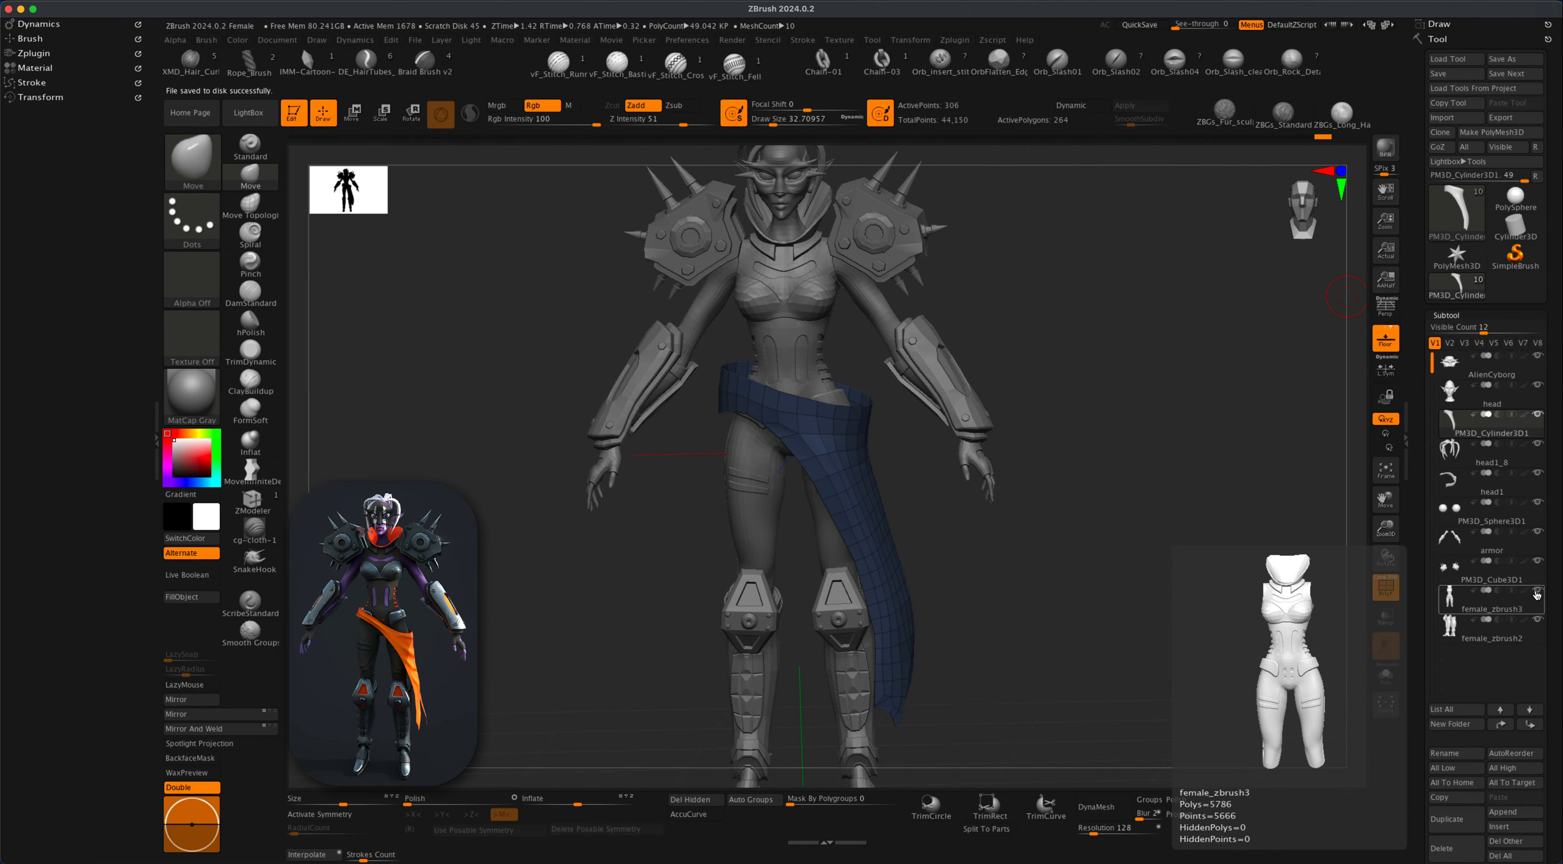
Move the sash subtool PM3D_Cylinder3D1 down the subtool order to directly below female_zbrush3.
click(1530, 724)
click(1530, 725)
click(1530, 724)
click(1530, 724)
click(1530, 724)
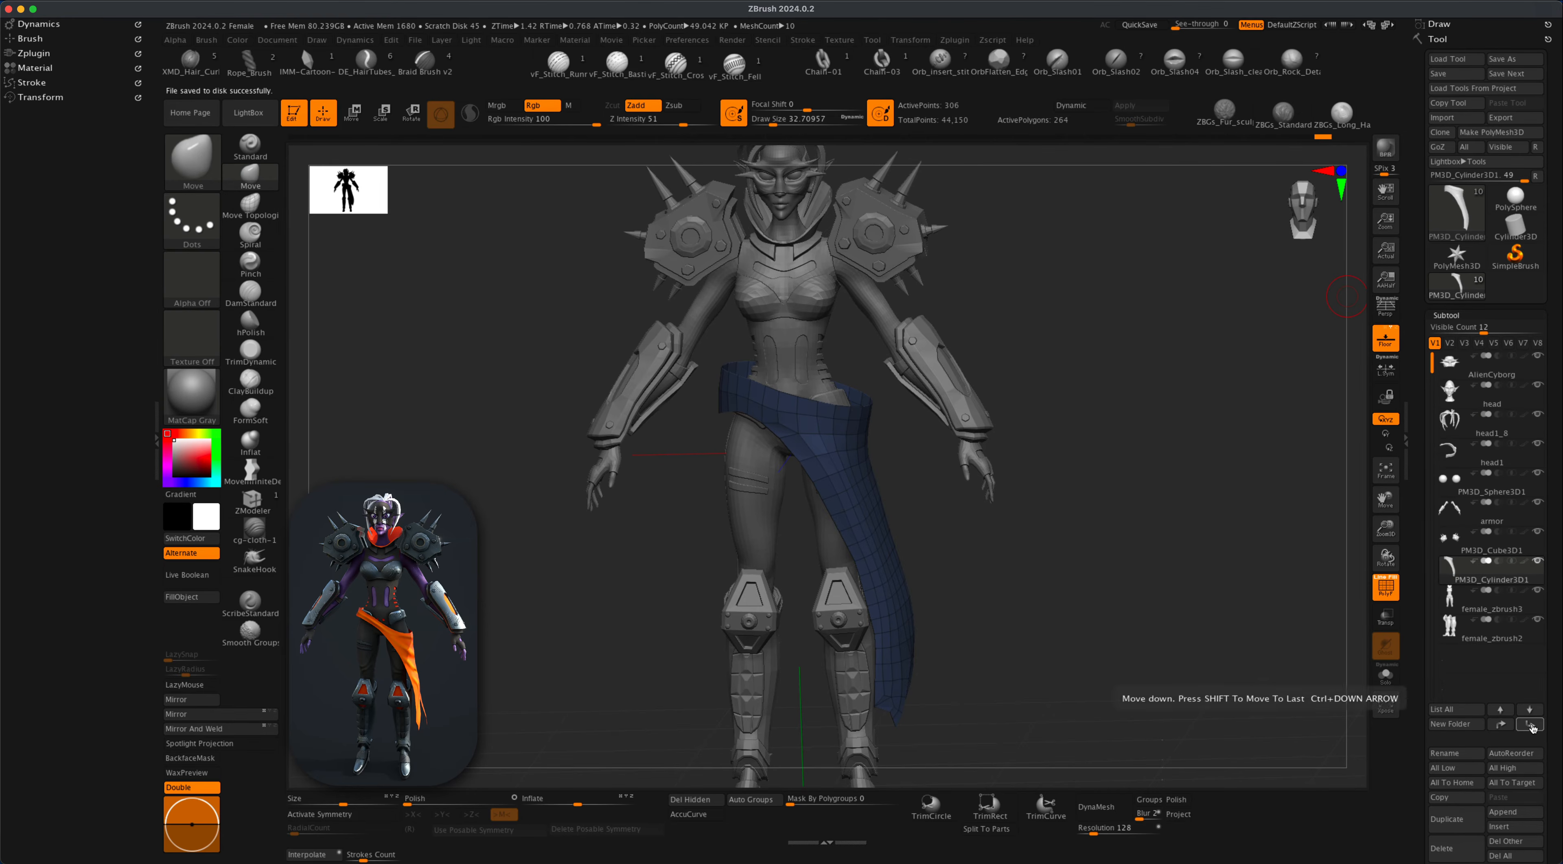
click(1530, 724)
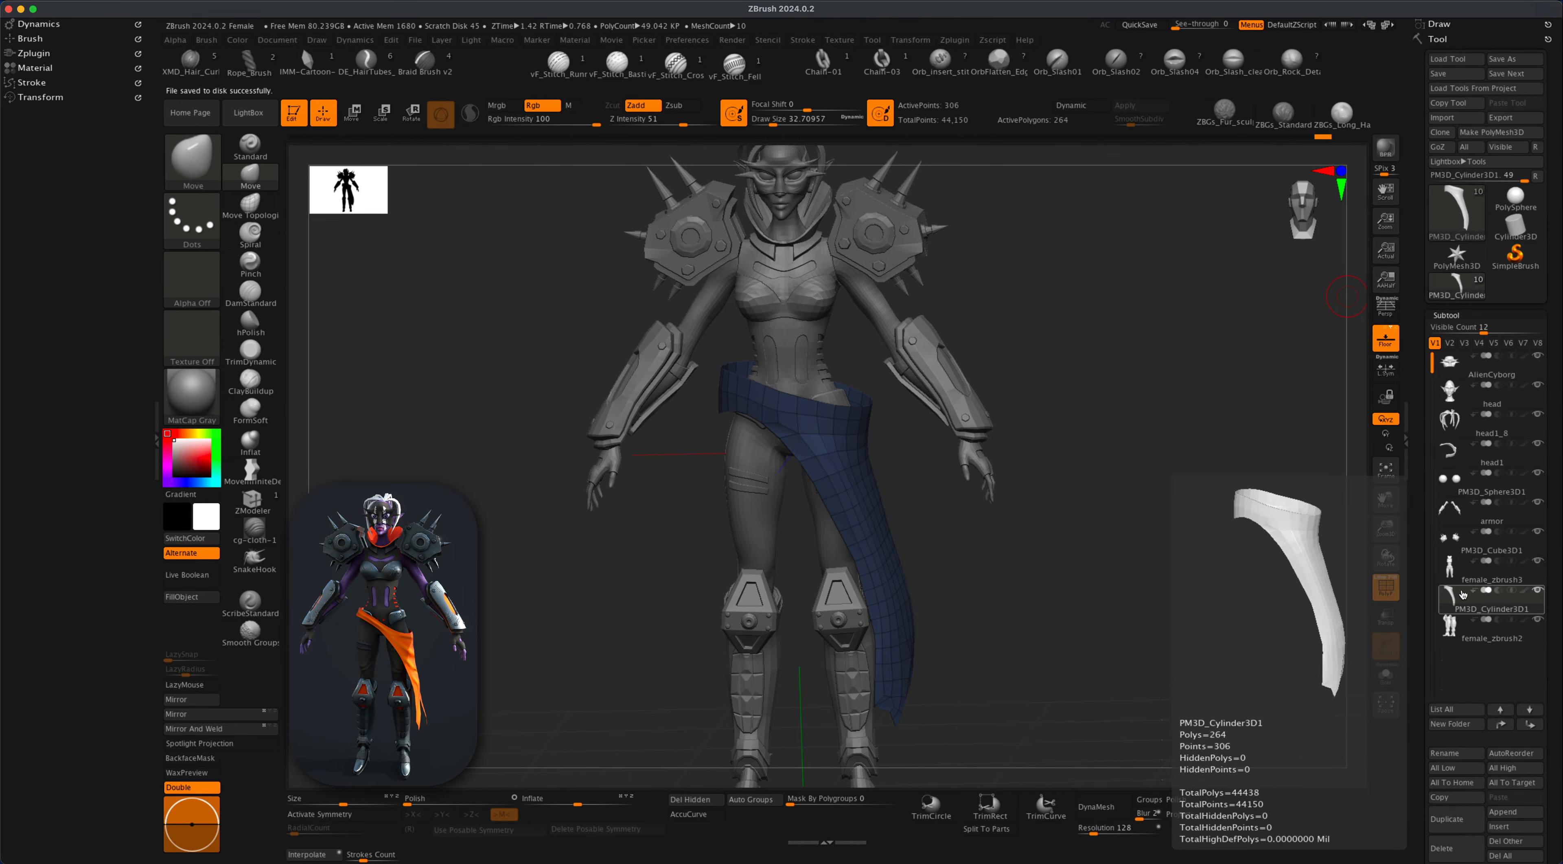
Hide every subtool except the sash and the female_zbrush3 body.
key(shift)
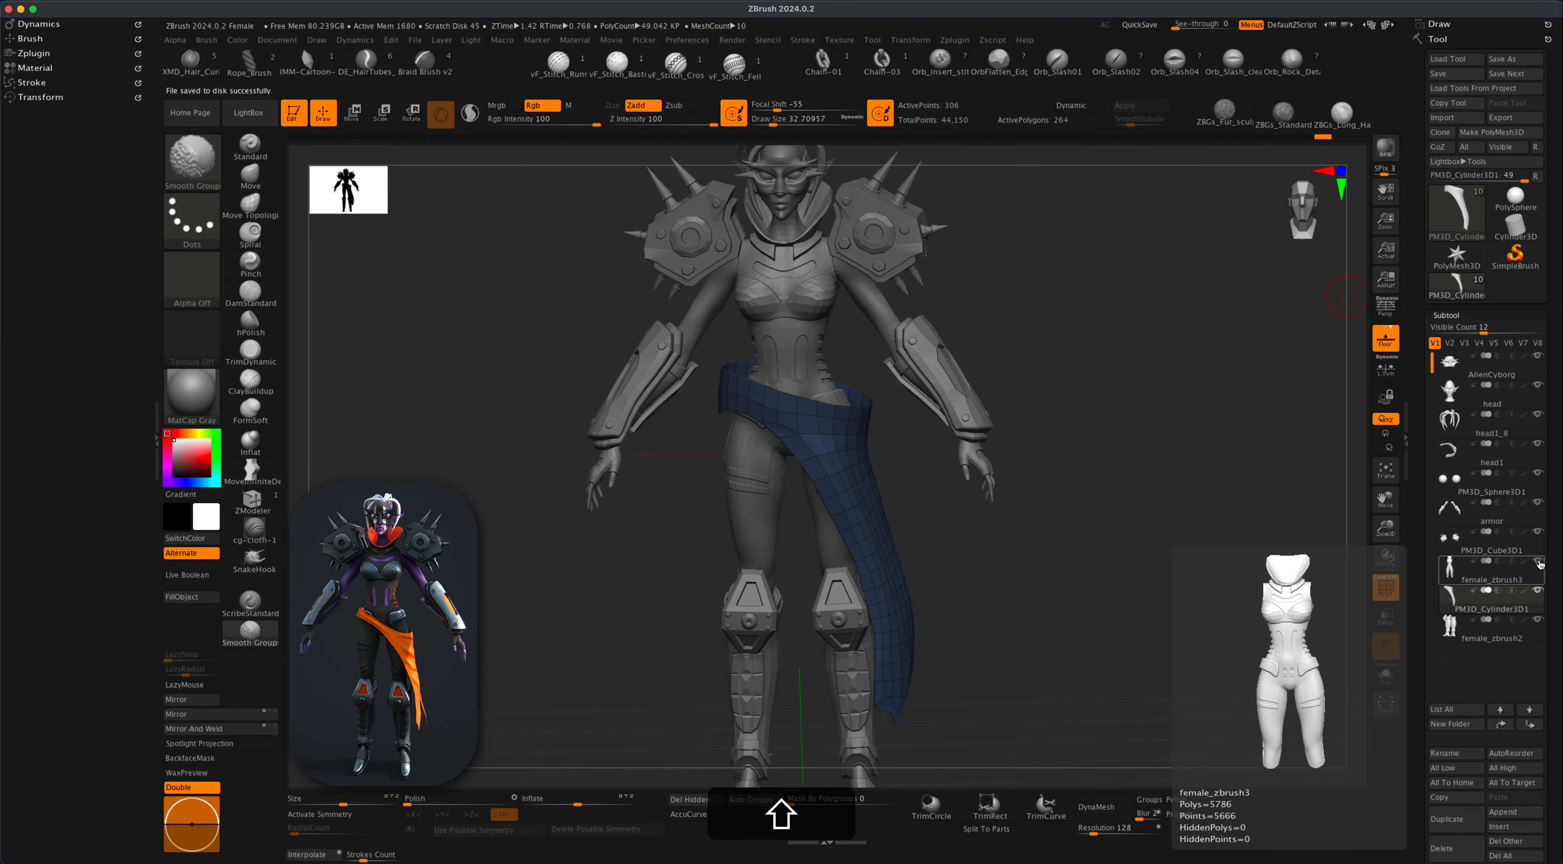
shift+click(1540, 564)
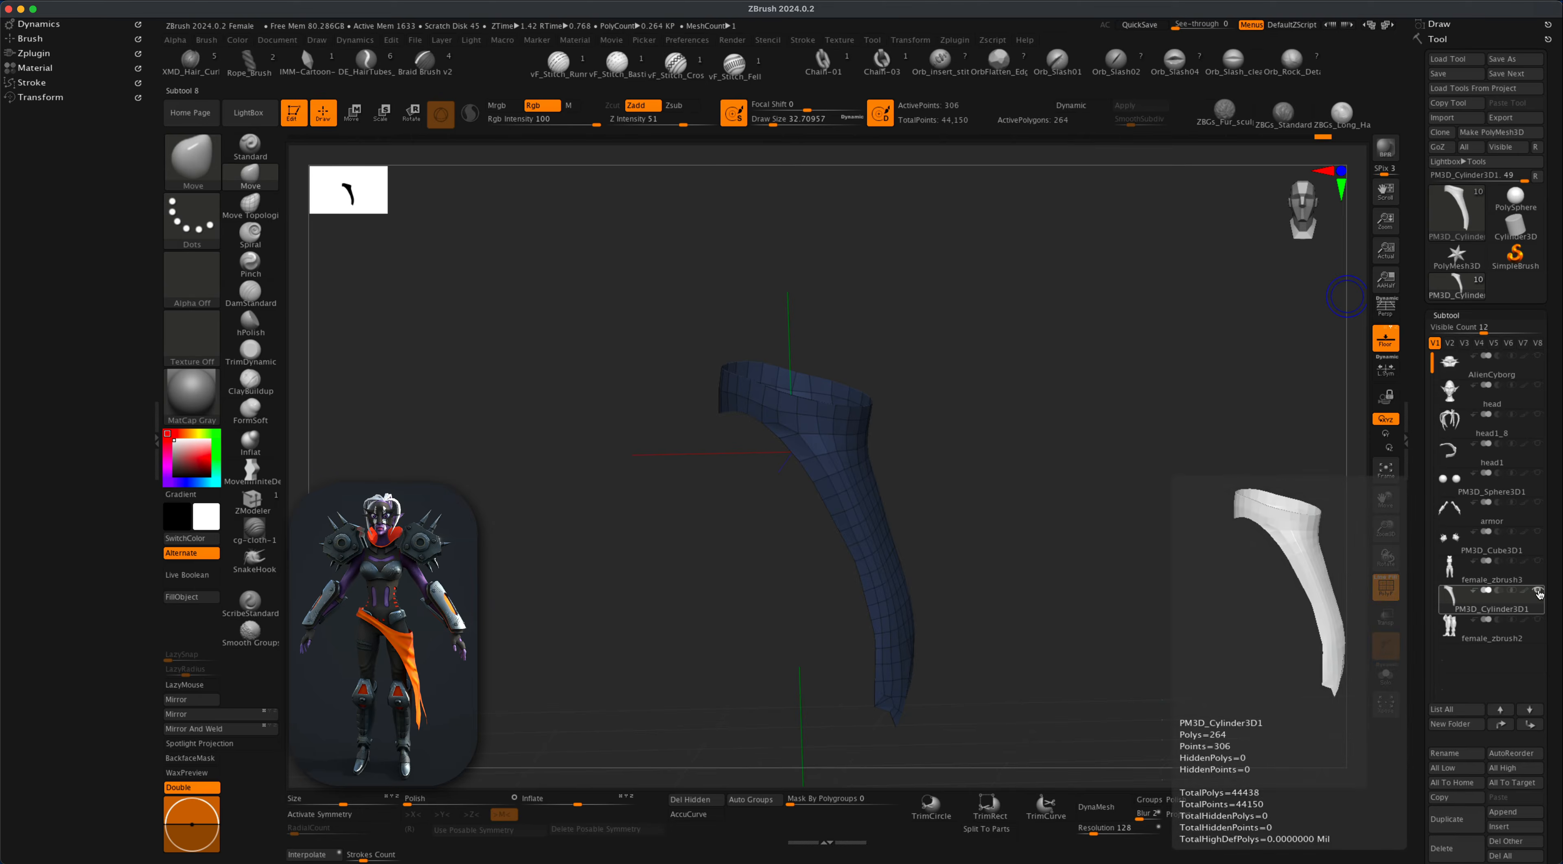
click(1541, 565)
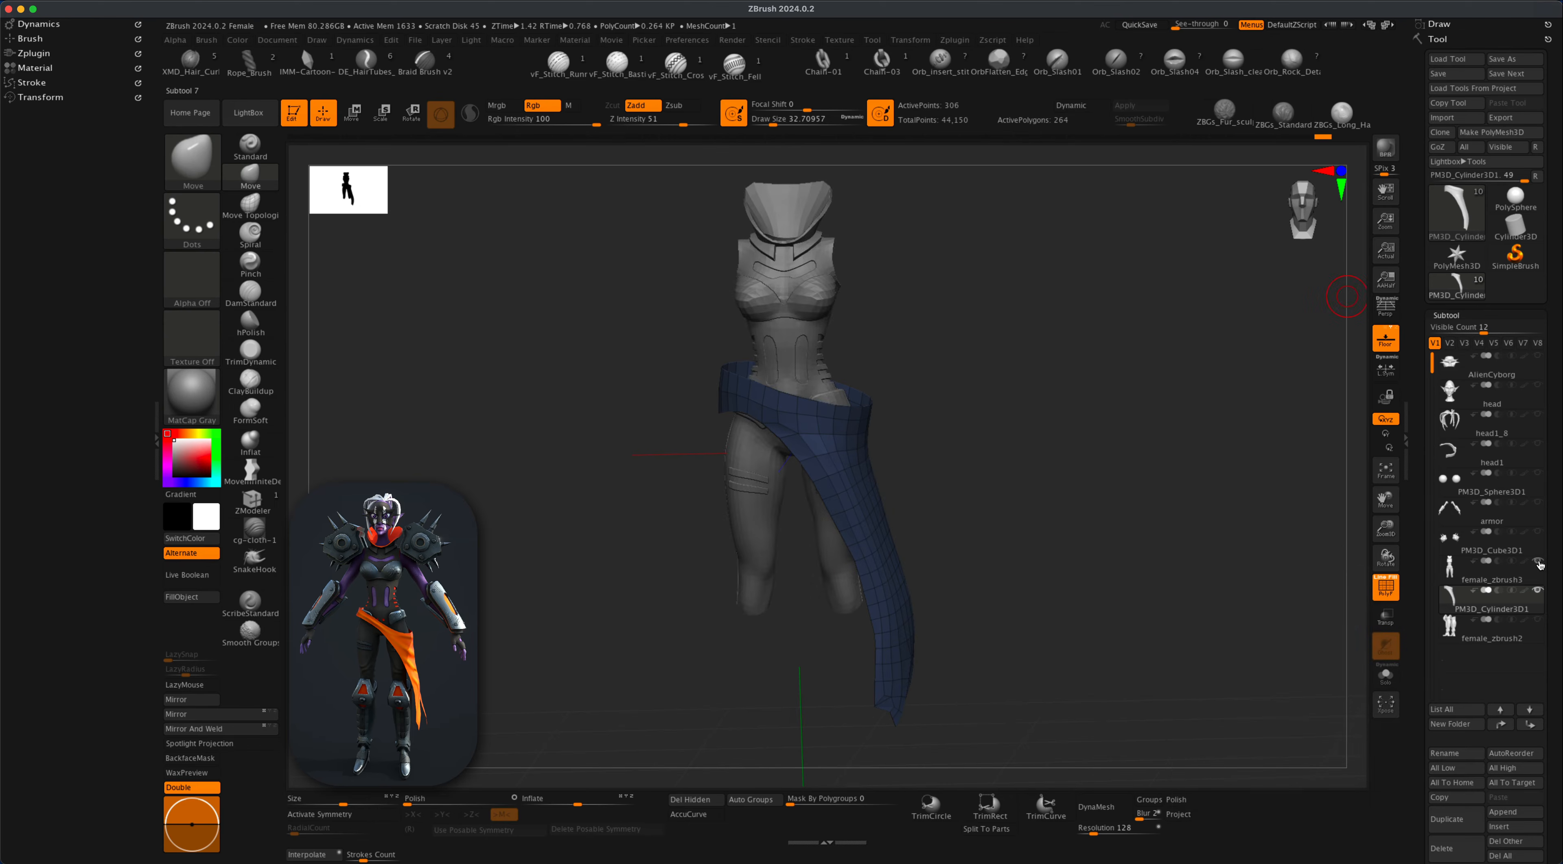
drag(1162, 572, 1079, 575)
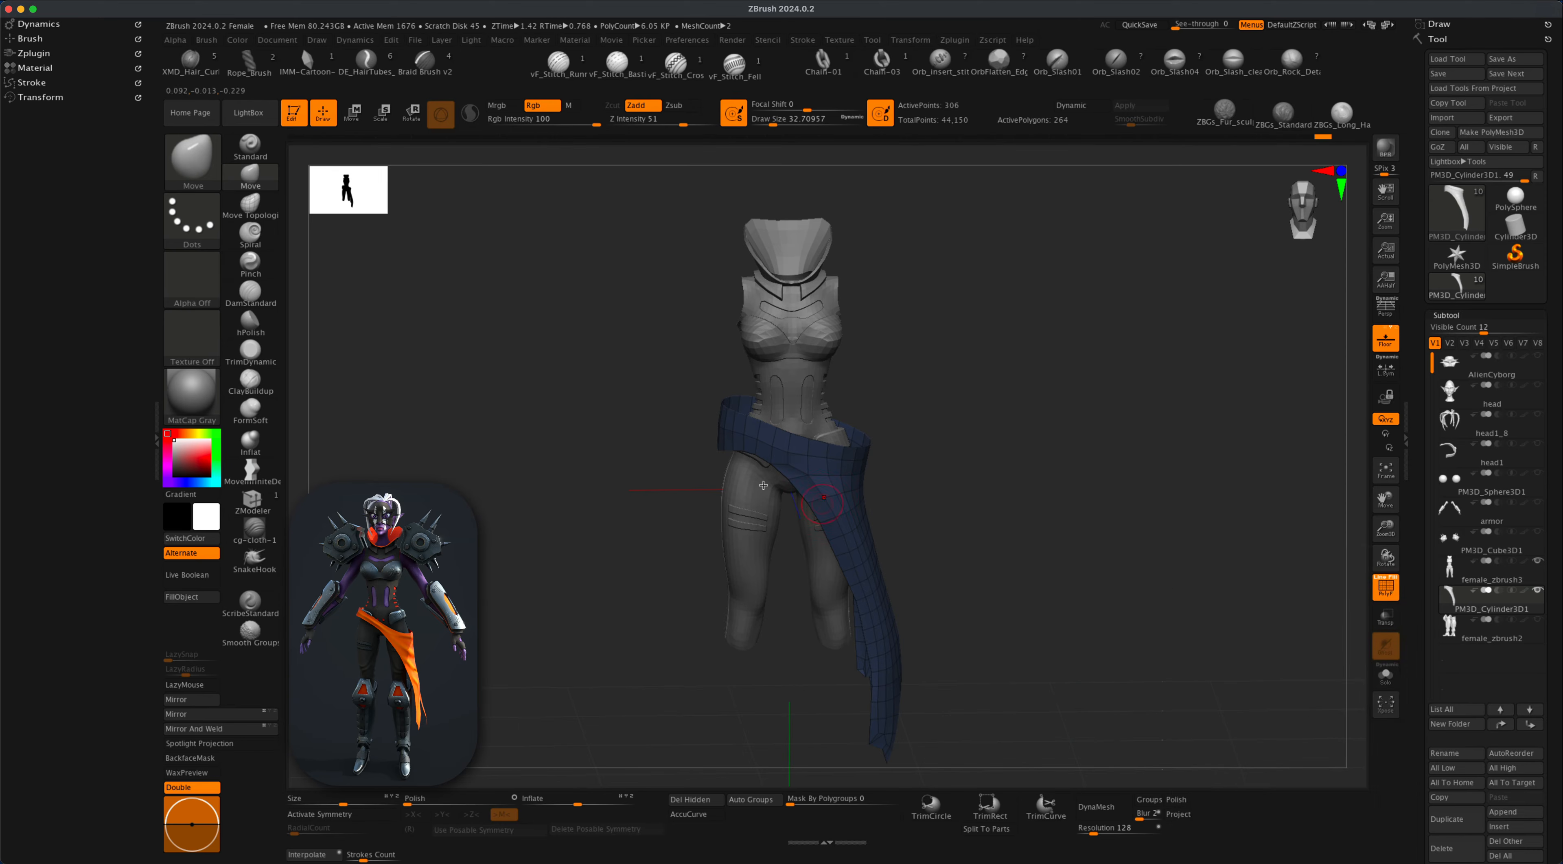
Run the Dynamics cloth simulation on the sash with Contract and CollisionVolume enabled to shrink it around the hips.
click(60, 26)
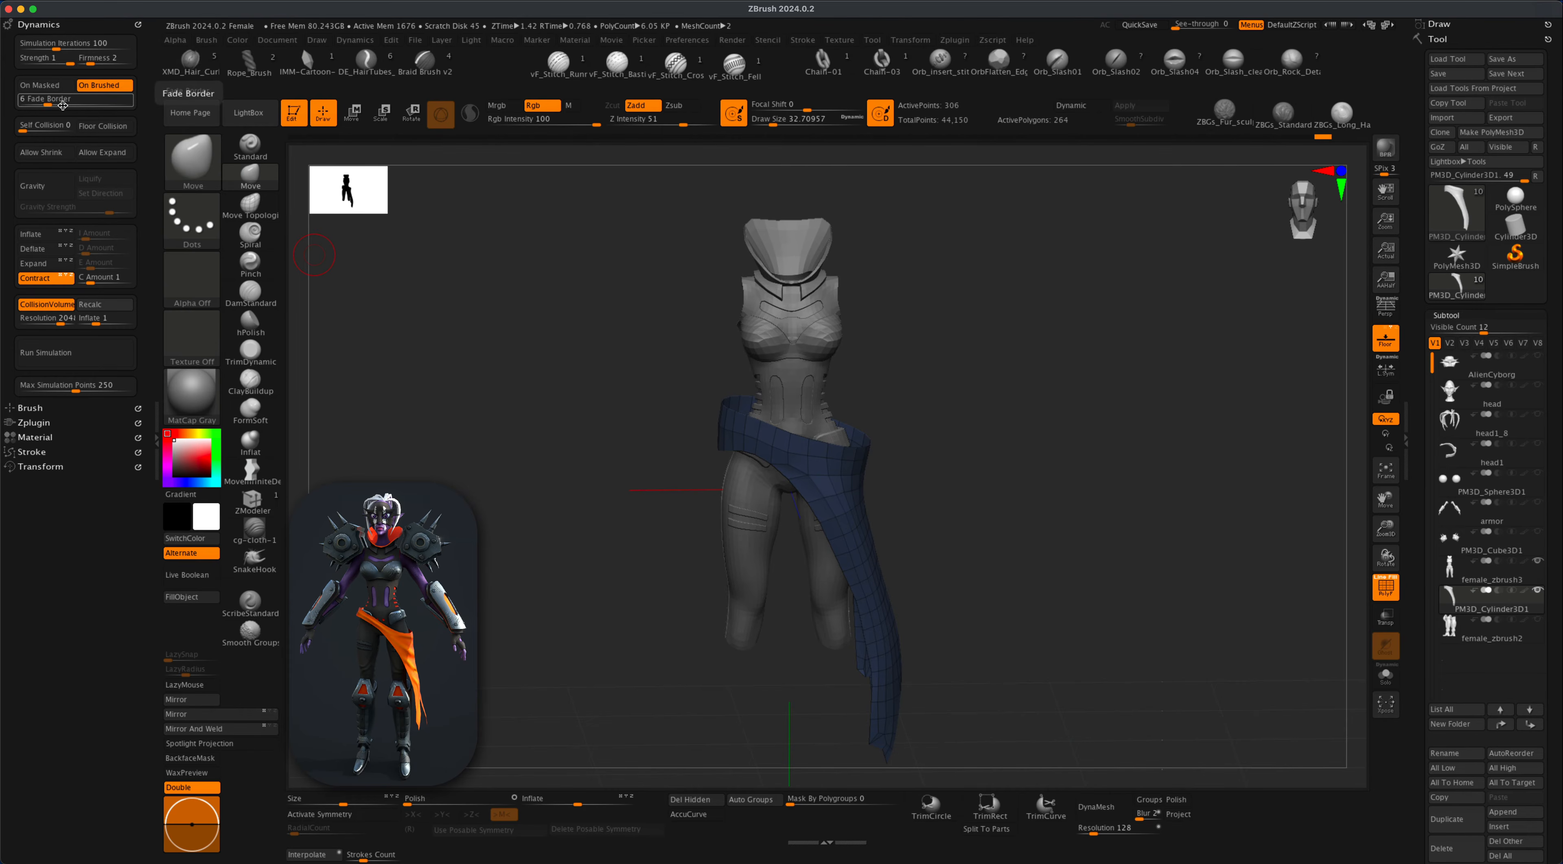
click(42, 280)
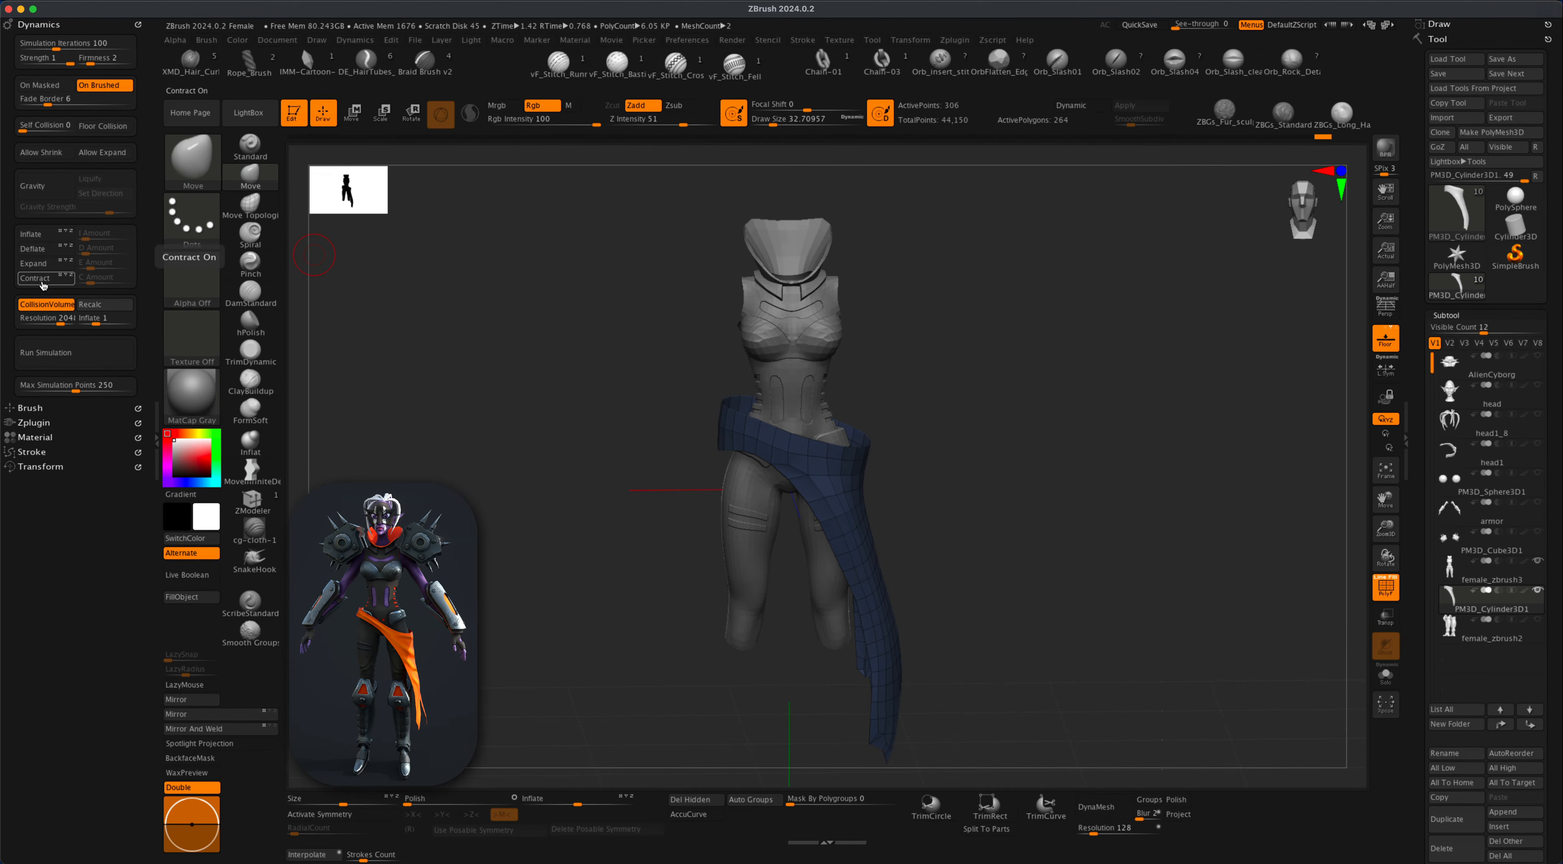
click(42, 280)
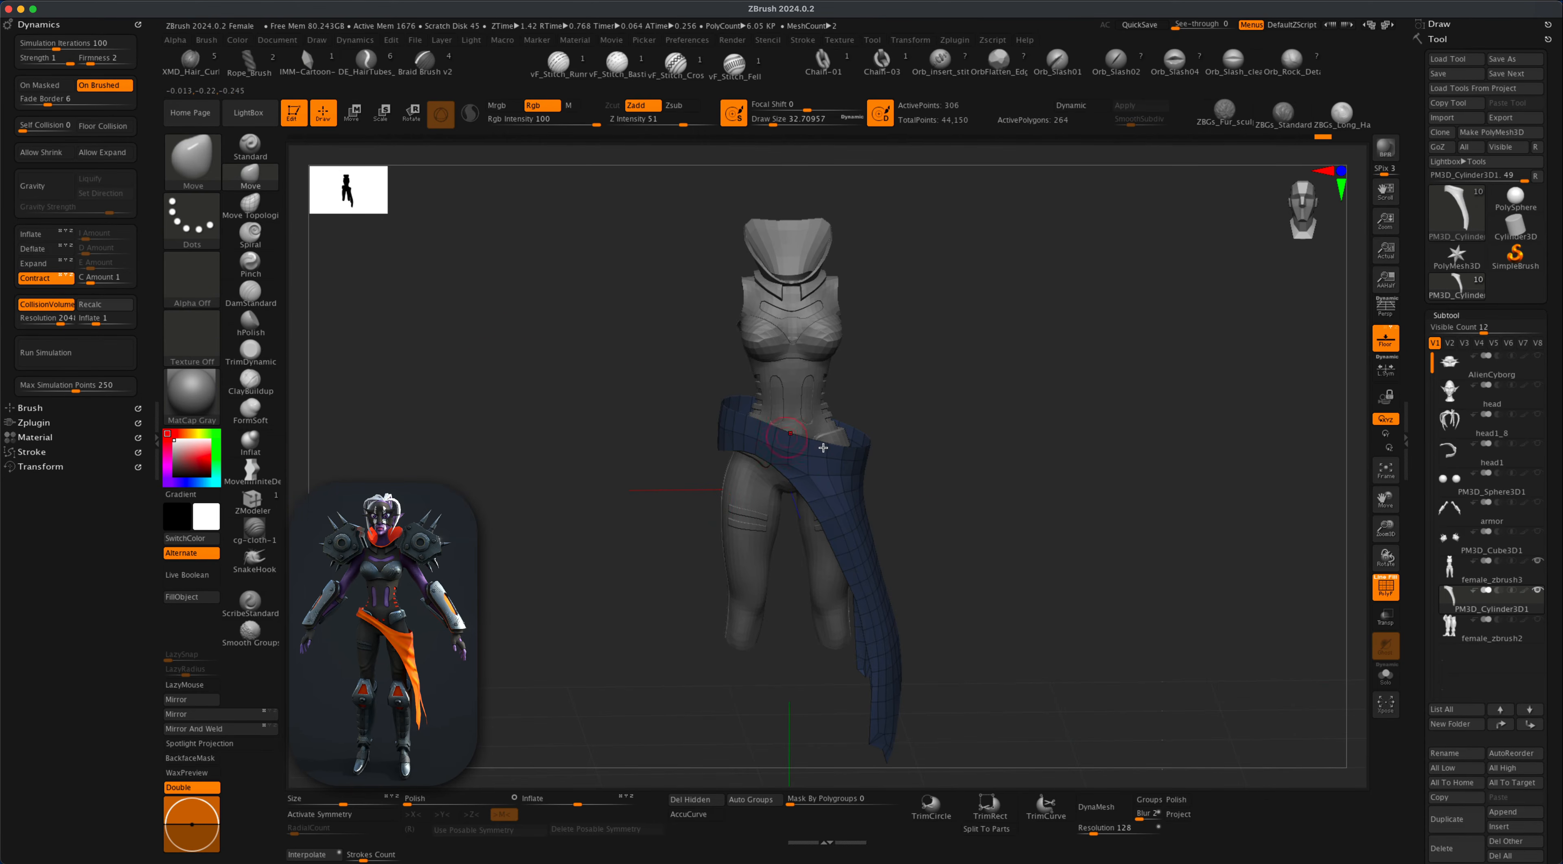
mouse_move(1471, 595)
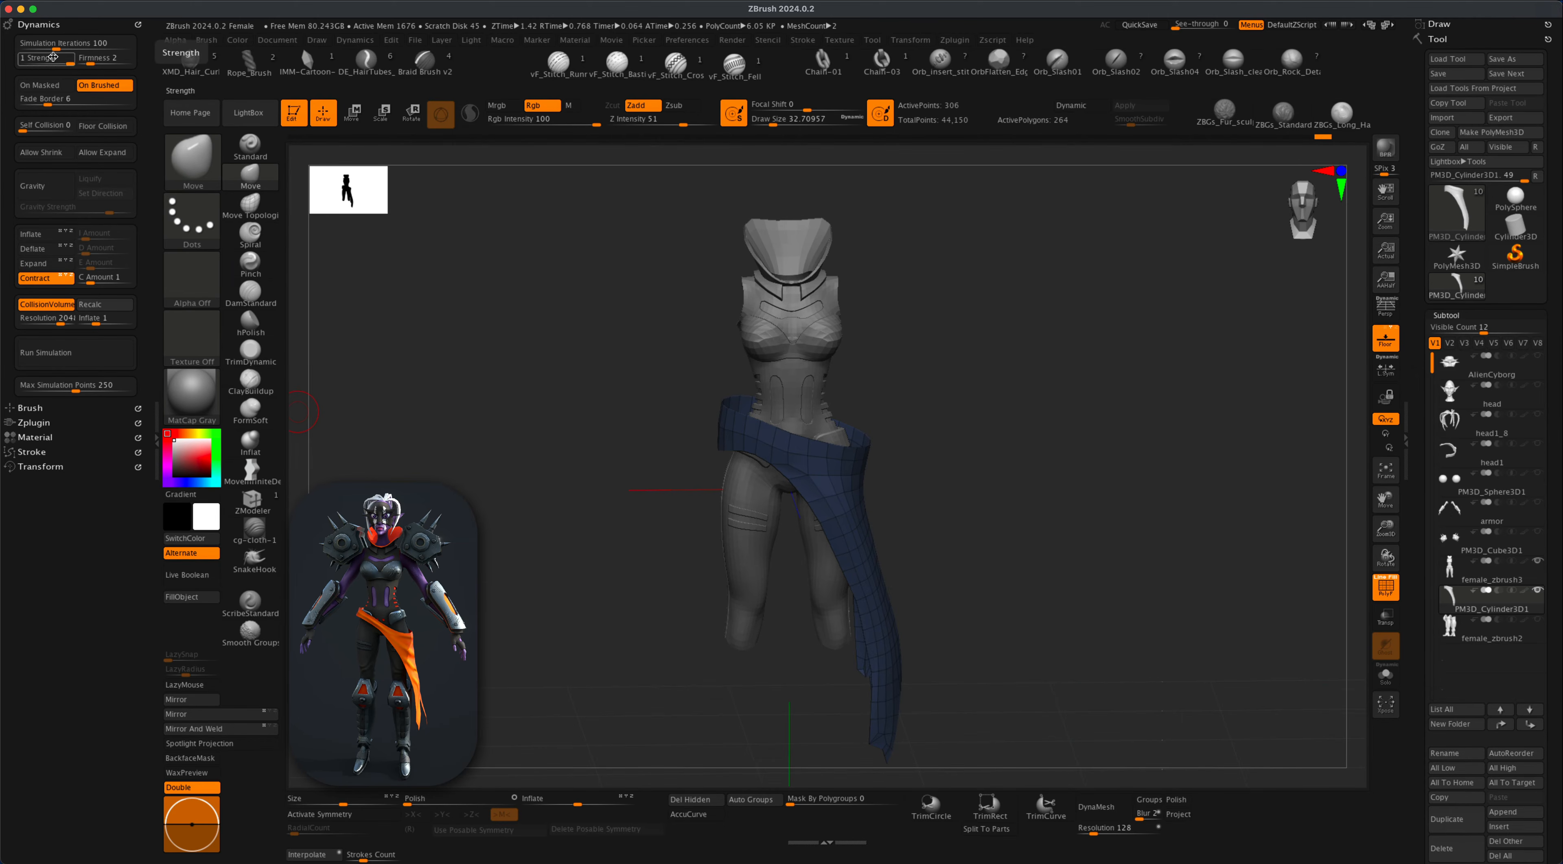
click(88, 352)
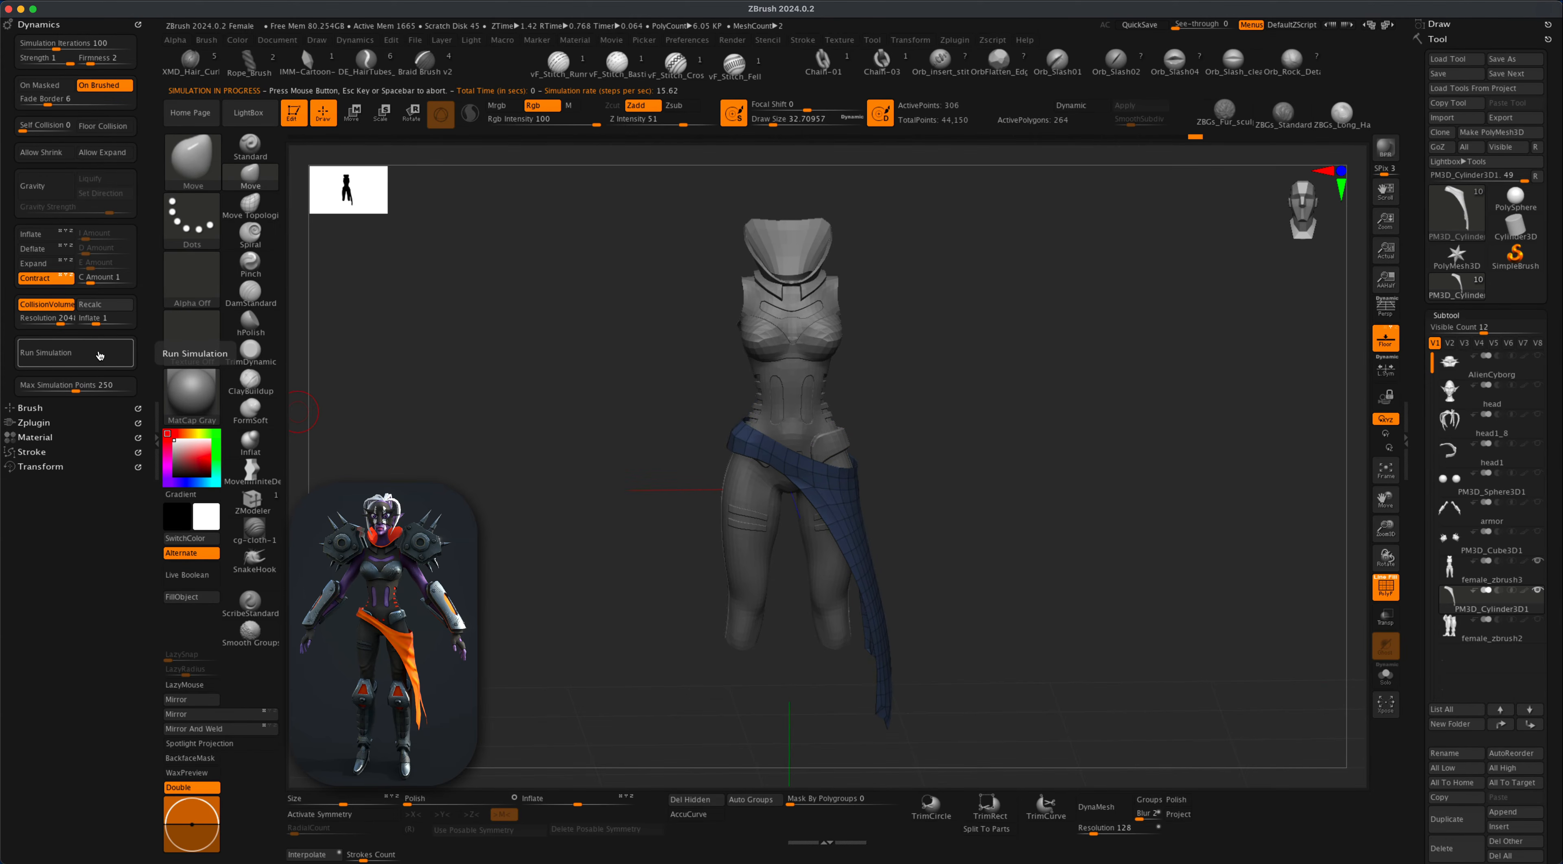
Run the cloth simulation a second time to tighten the sash further, checking it from the side and front.
drag(966, 504, 625, 523)
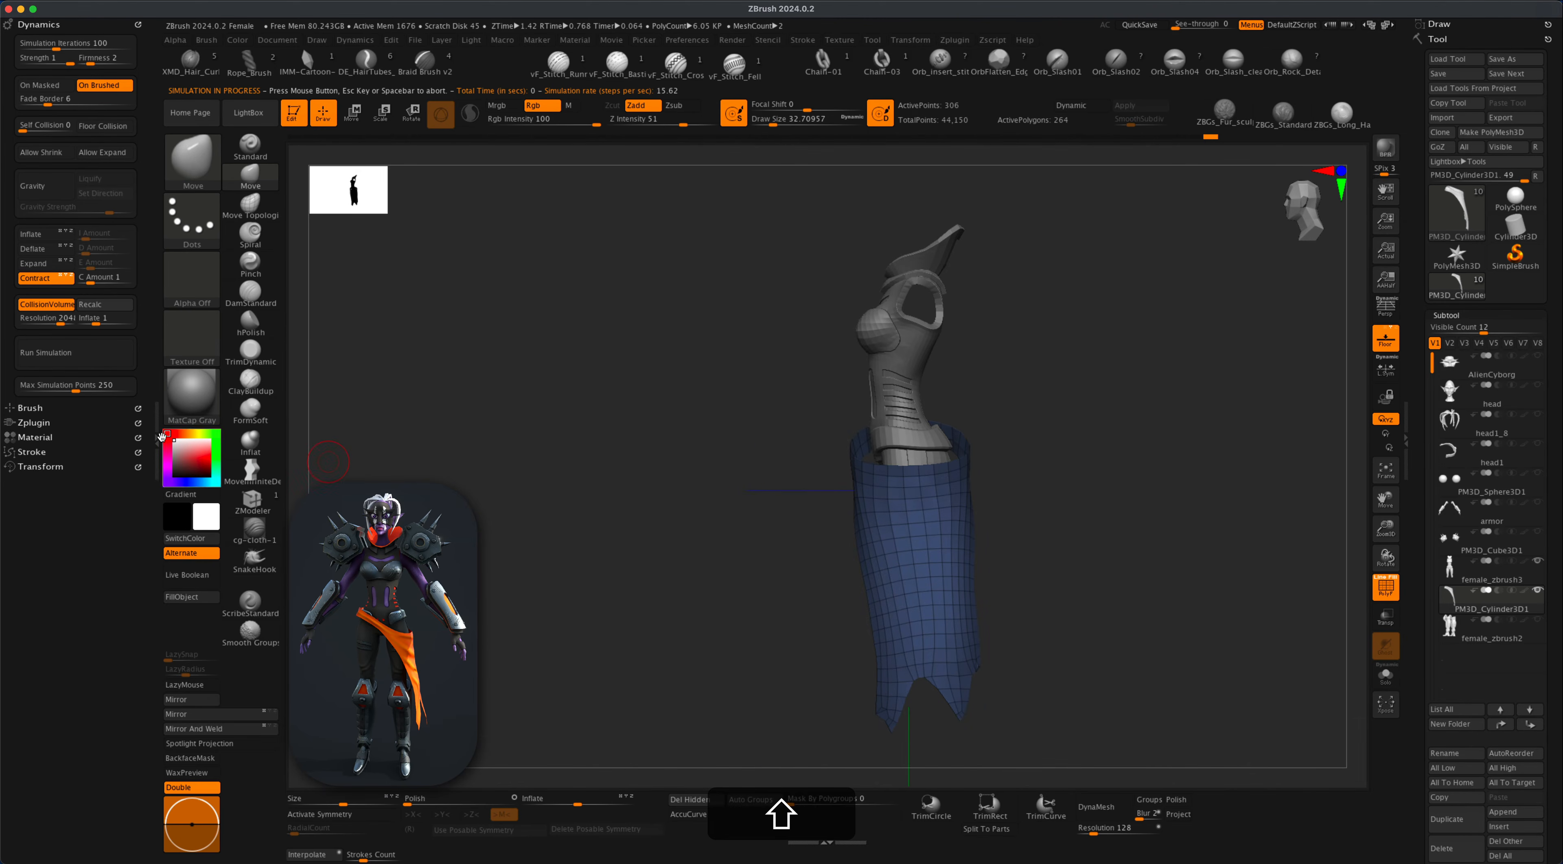
click(86, 362)
click(86, 363)
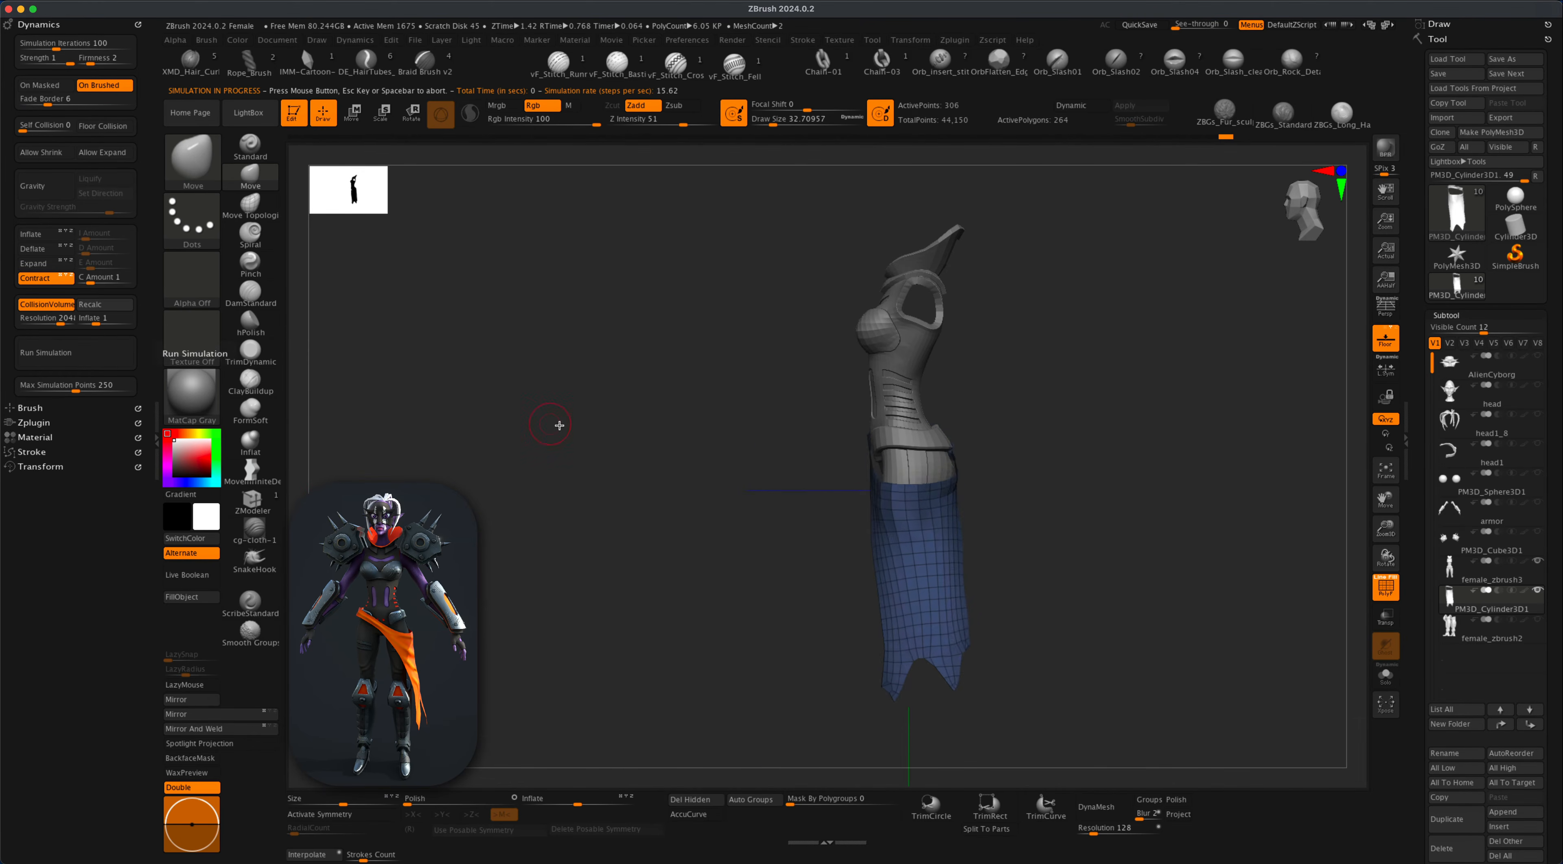
drag(558, 425, 507, 513)
drag(1089, 499, 1109, 510)
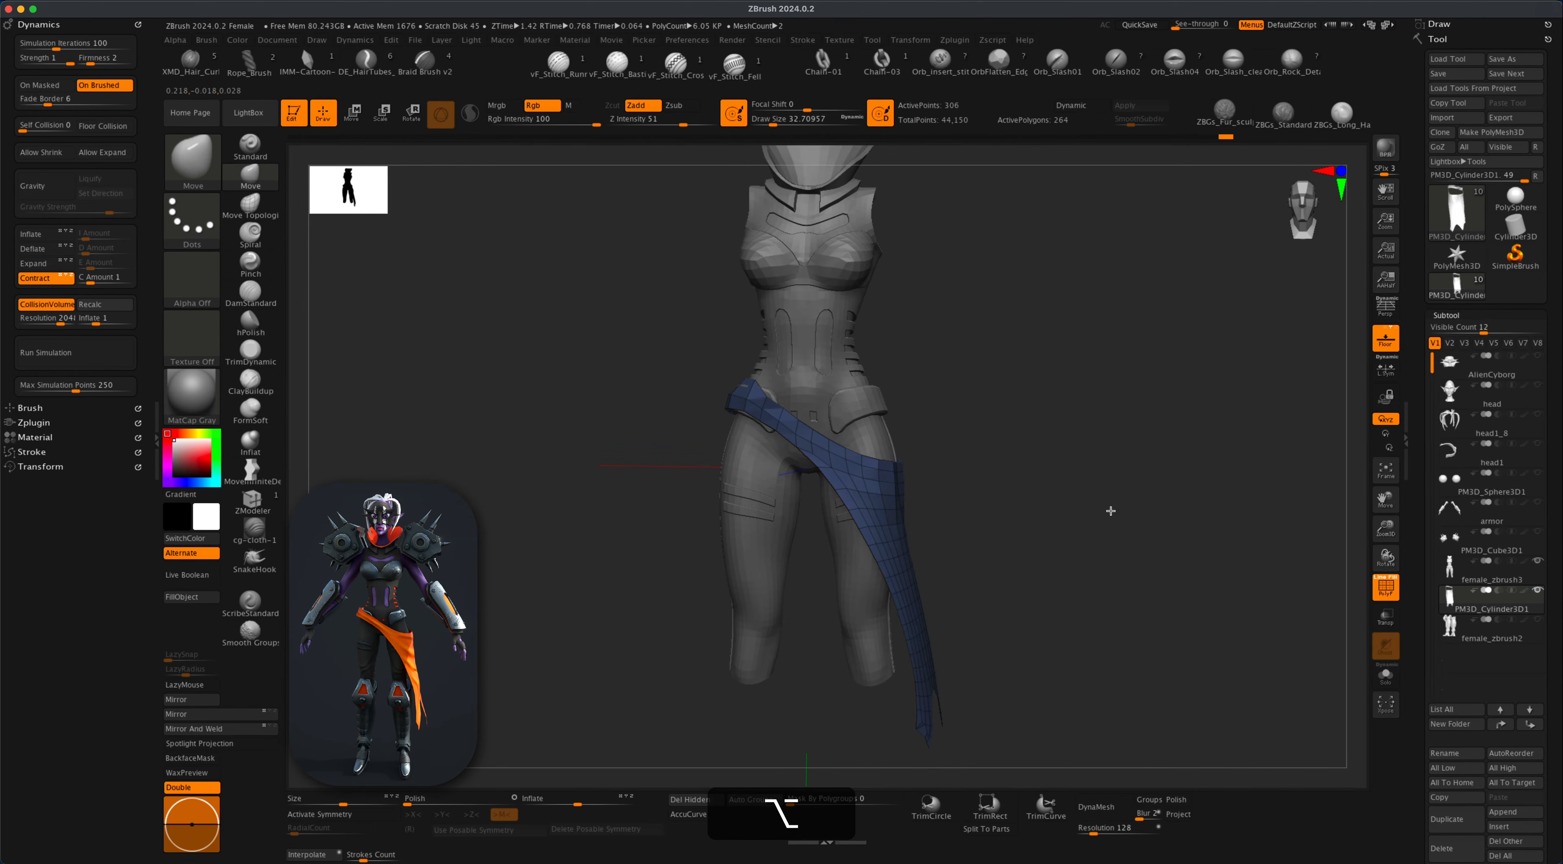
Show all the character's subtools together with the tightened sash.
mouse_move(1542, 625)
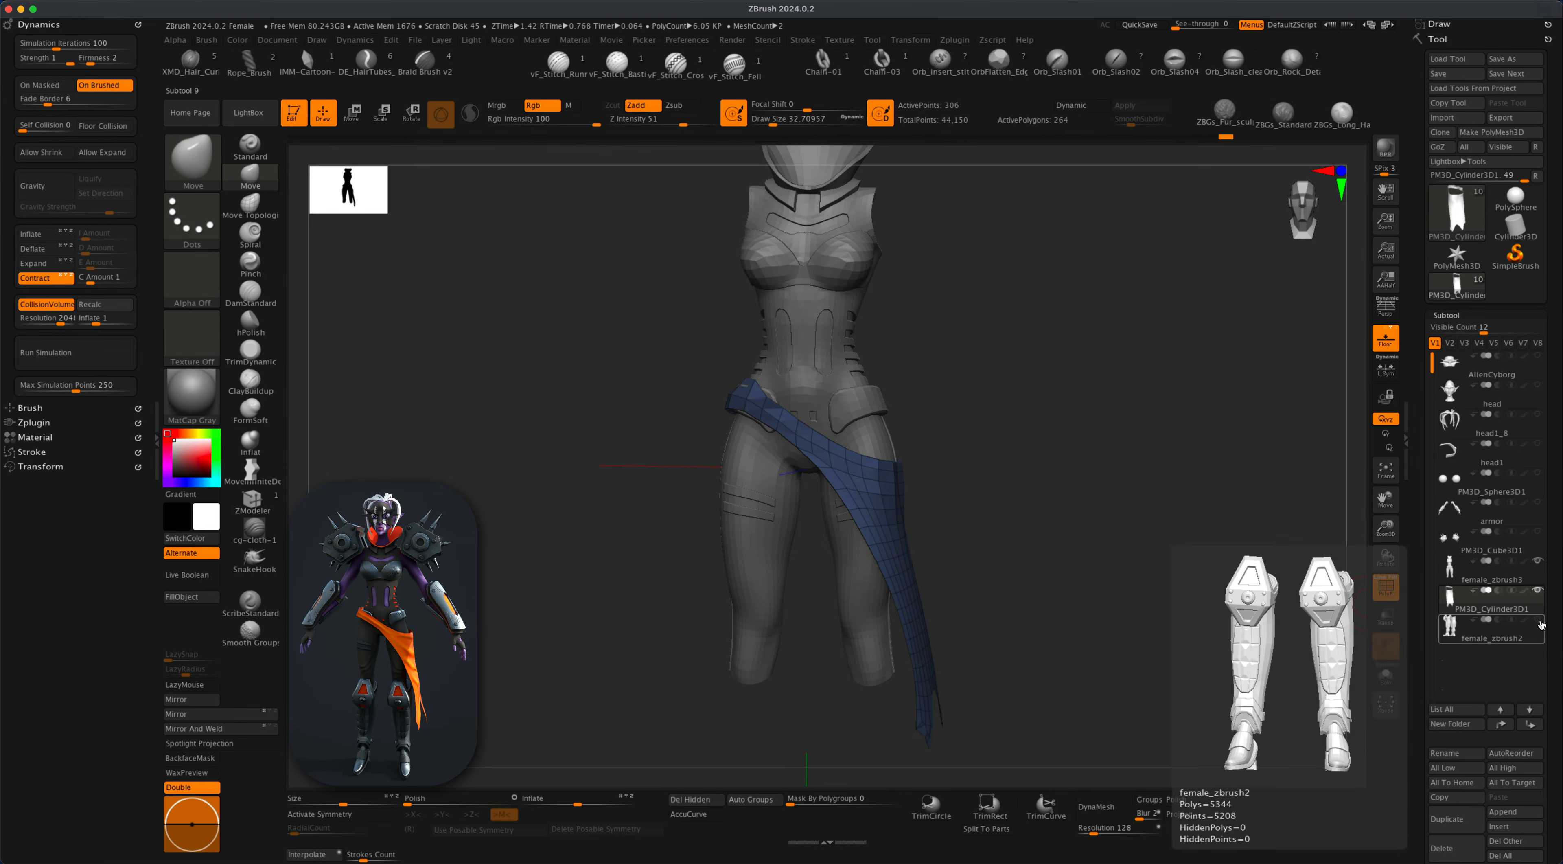
shift+click(1540, 623)
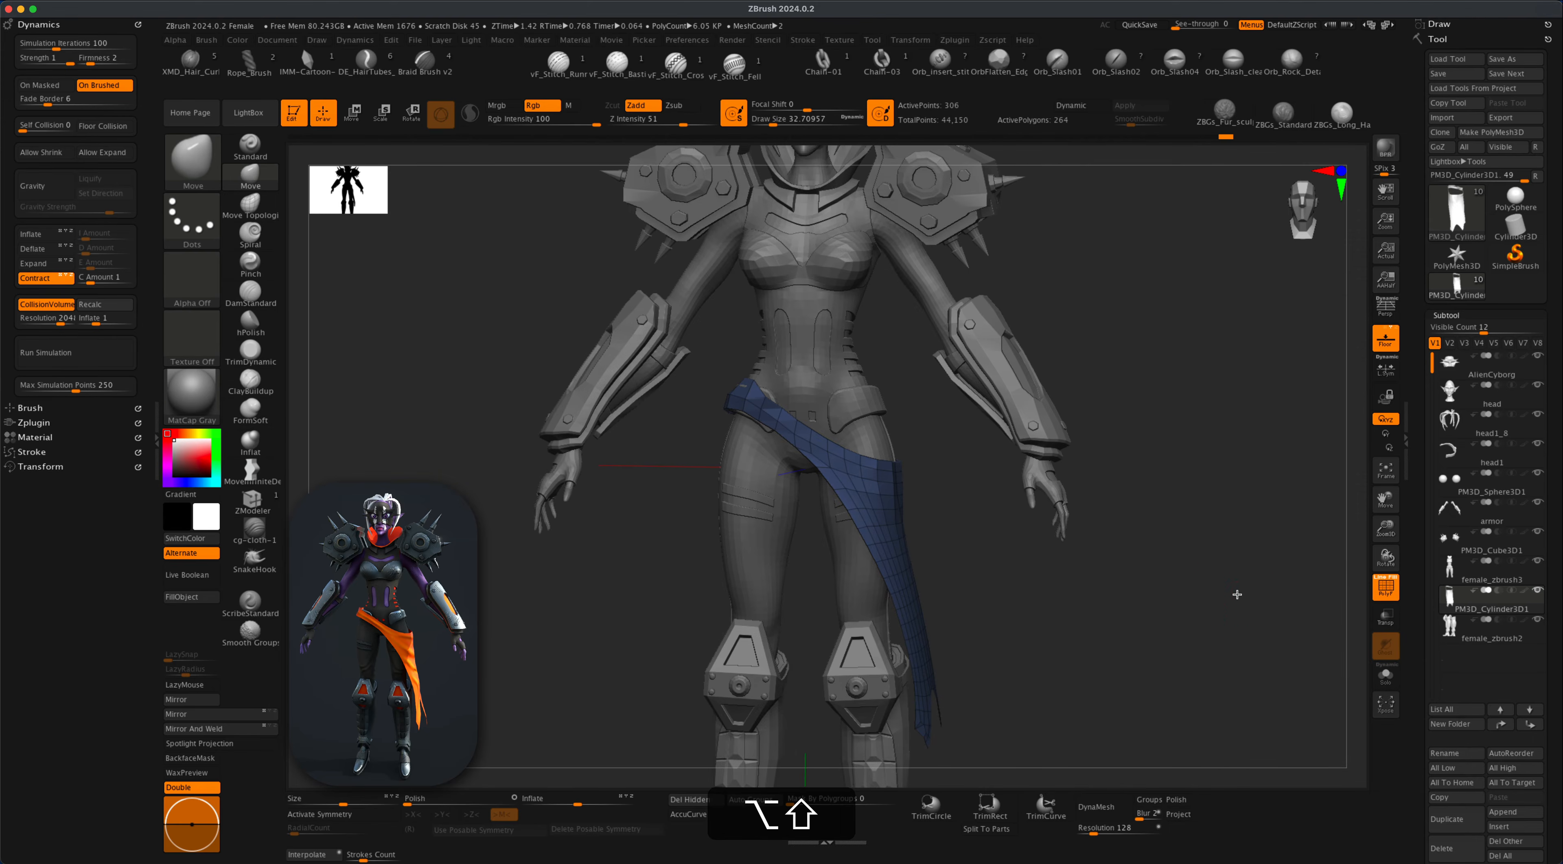
alt+drag(1235, 593, 1158, 557)
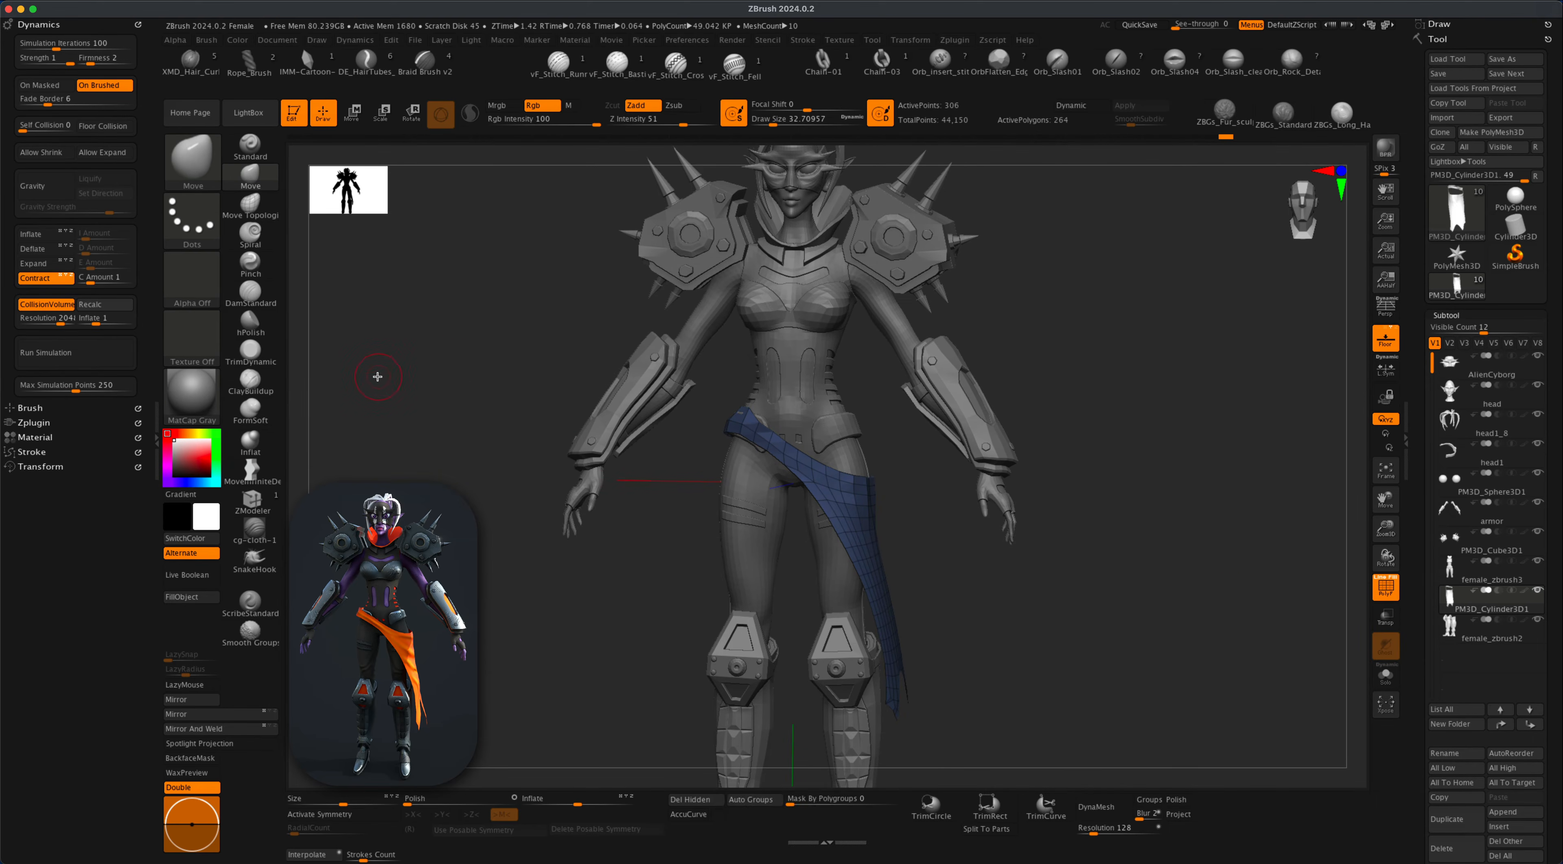
Enlarge the Move brush to about 90 and nudge the sash's upper corner at the front of the hip outward.
key(s)
drag(377, 377, 392, 377)
mouse_move(606, 511)
alt+mouse_down()
mouse_move(599, 497)
mouse_move(618, 507)
alt+mouse_up()
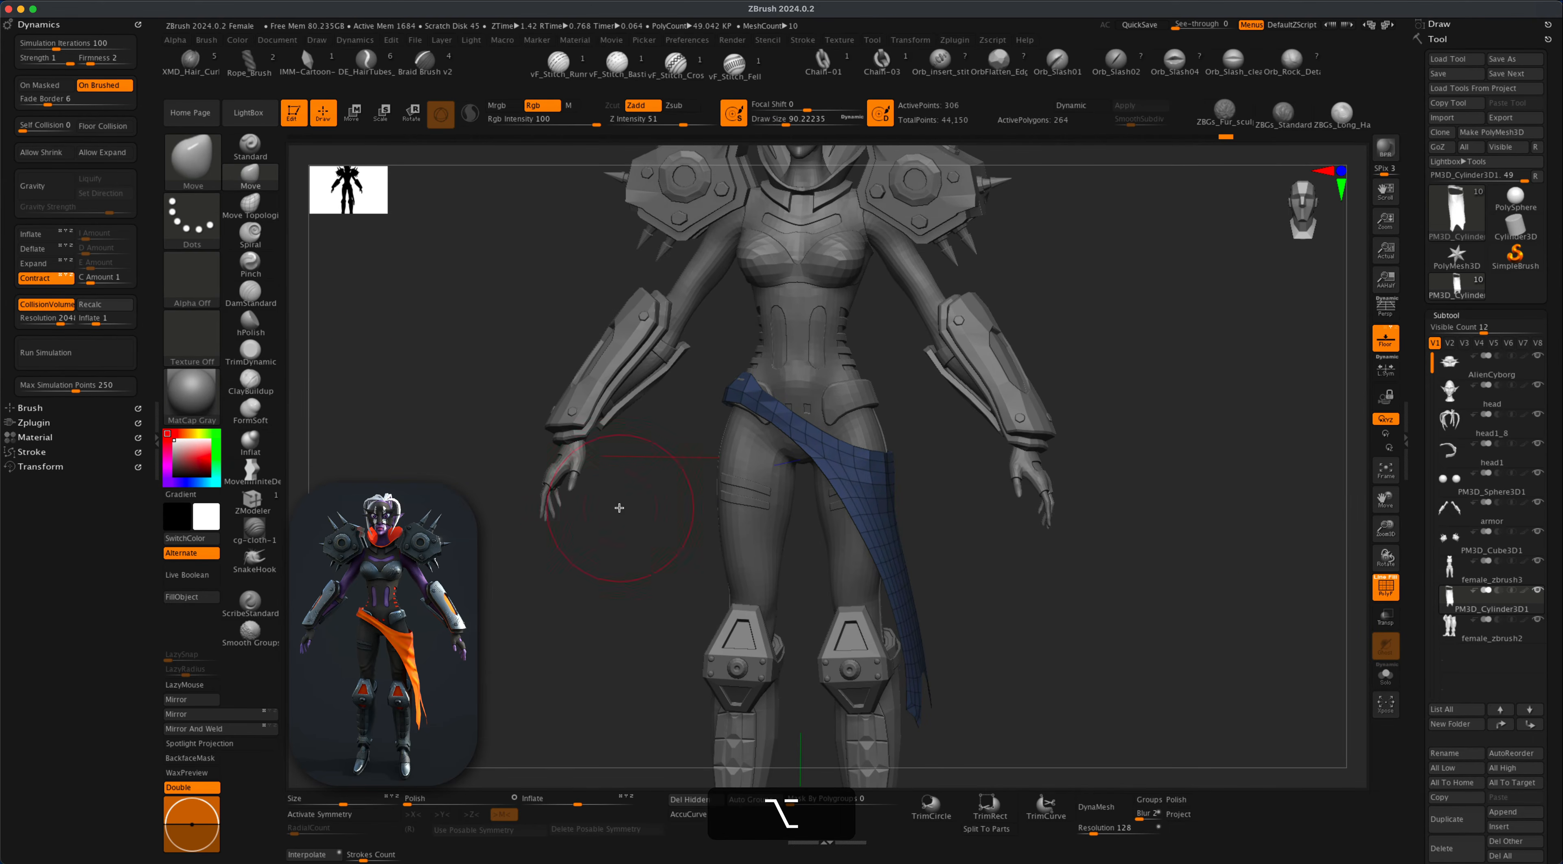
drag(743, 390, 737, 387)
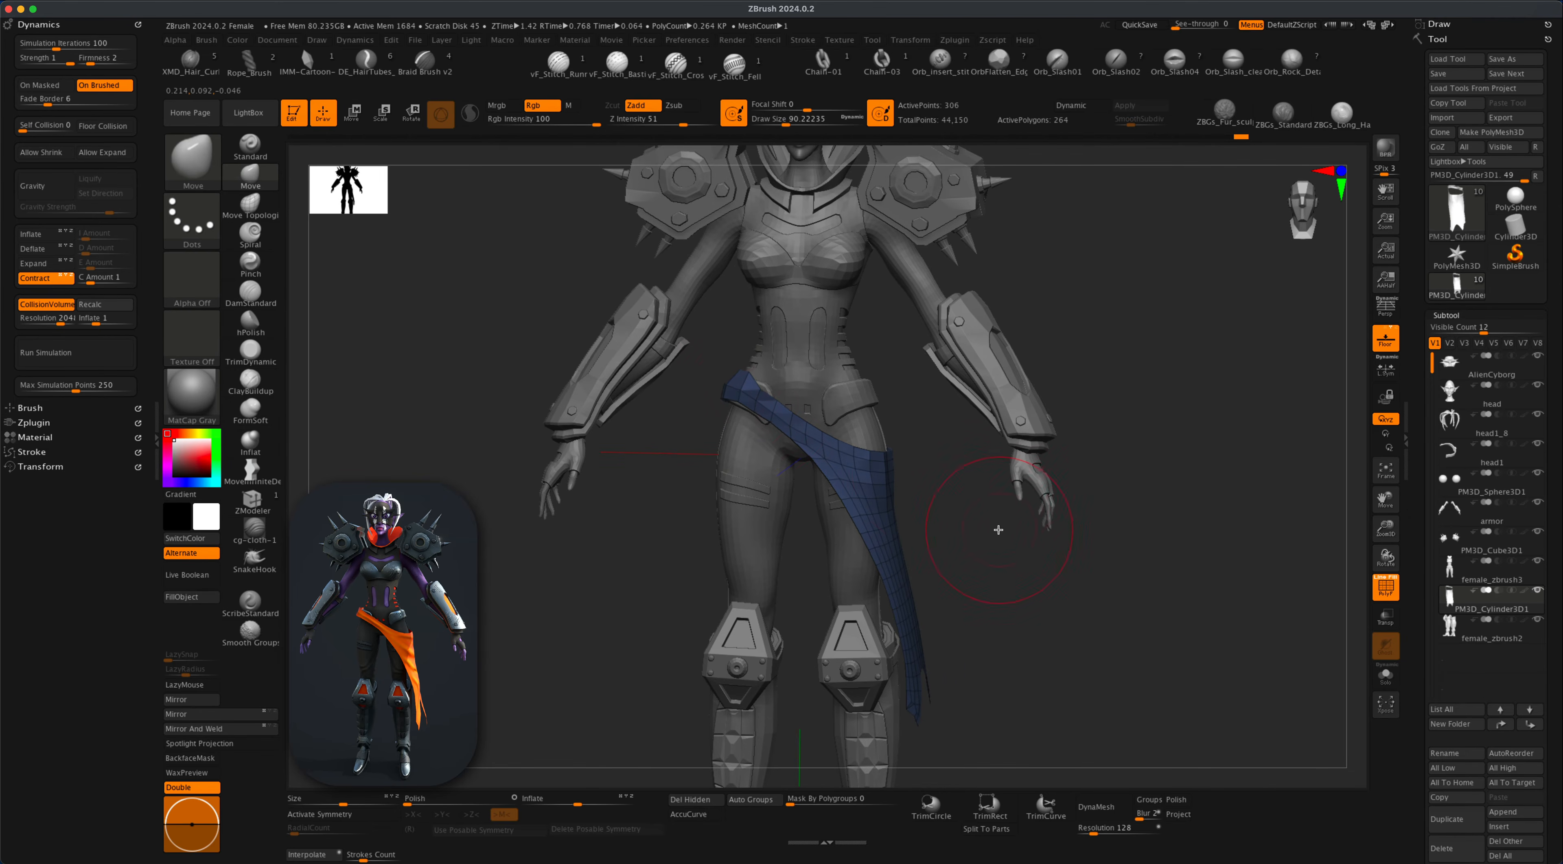
drag(998, 529, 939, 543)
mouse_move(1090, 493)
mouse_down()
mouse_move(1068, 517)
mouse_move(1009, 478)
mouse_up()
drag(979, 420, 810, 386)
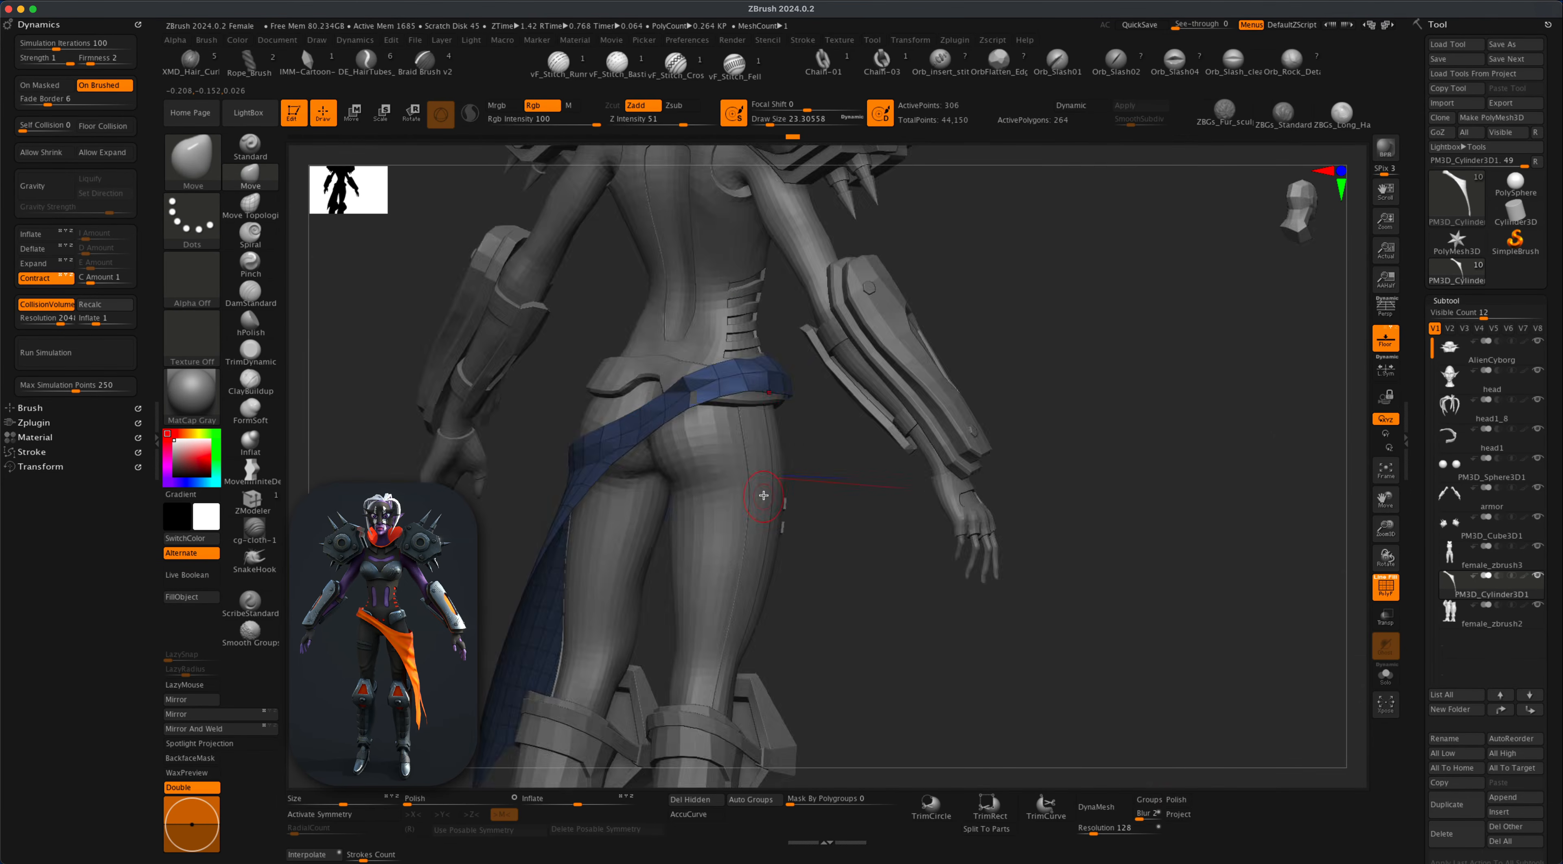
Set the brush size to about 54, then smooth and shift the sash's waistband around the back of the hip.
mouse_move(764, 495)
mouse_down()
mouse_move(824, 510)
mouse_move(850, 485)
mouse_up()
key(s)
shift+drag(740, 406, 713, 421)
drag(816, 422, 772, 439)
shift+drag(773, 361, 784, 356)
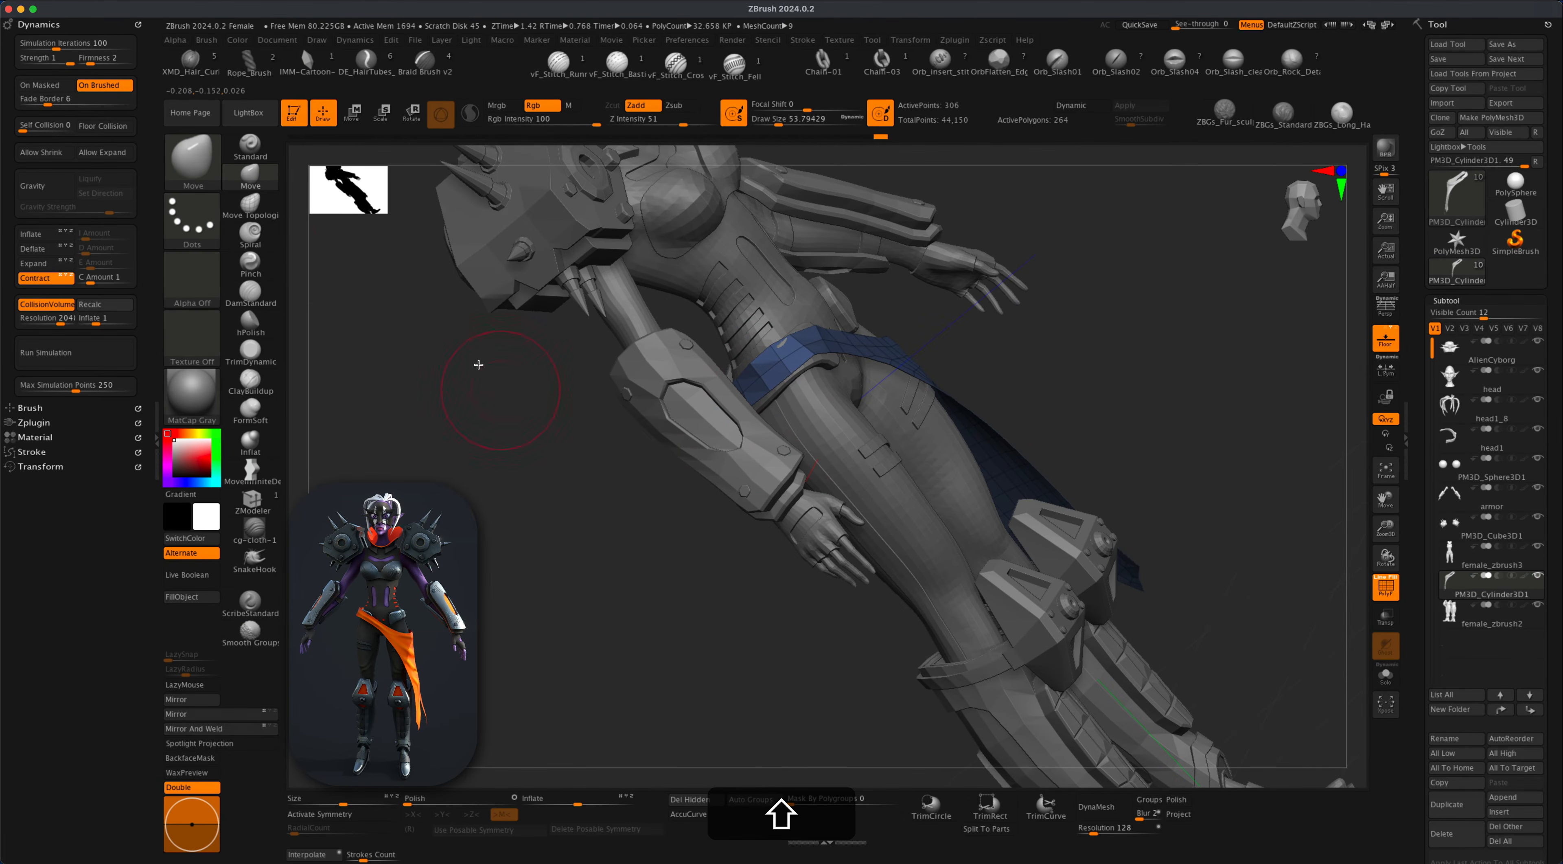
Smooth the narrow waistband of the sash over the front of the hip.
key(shift)
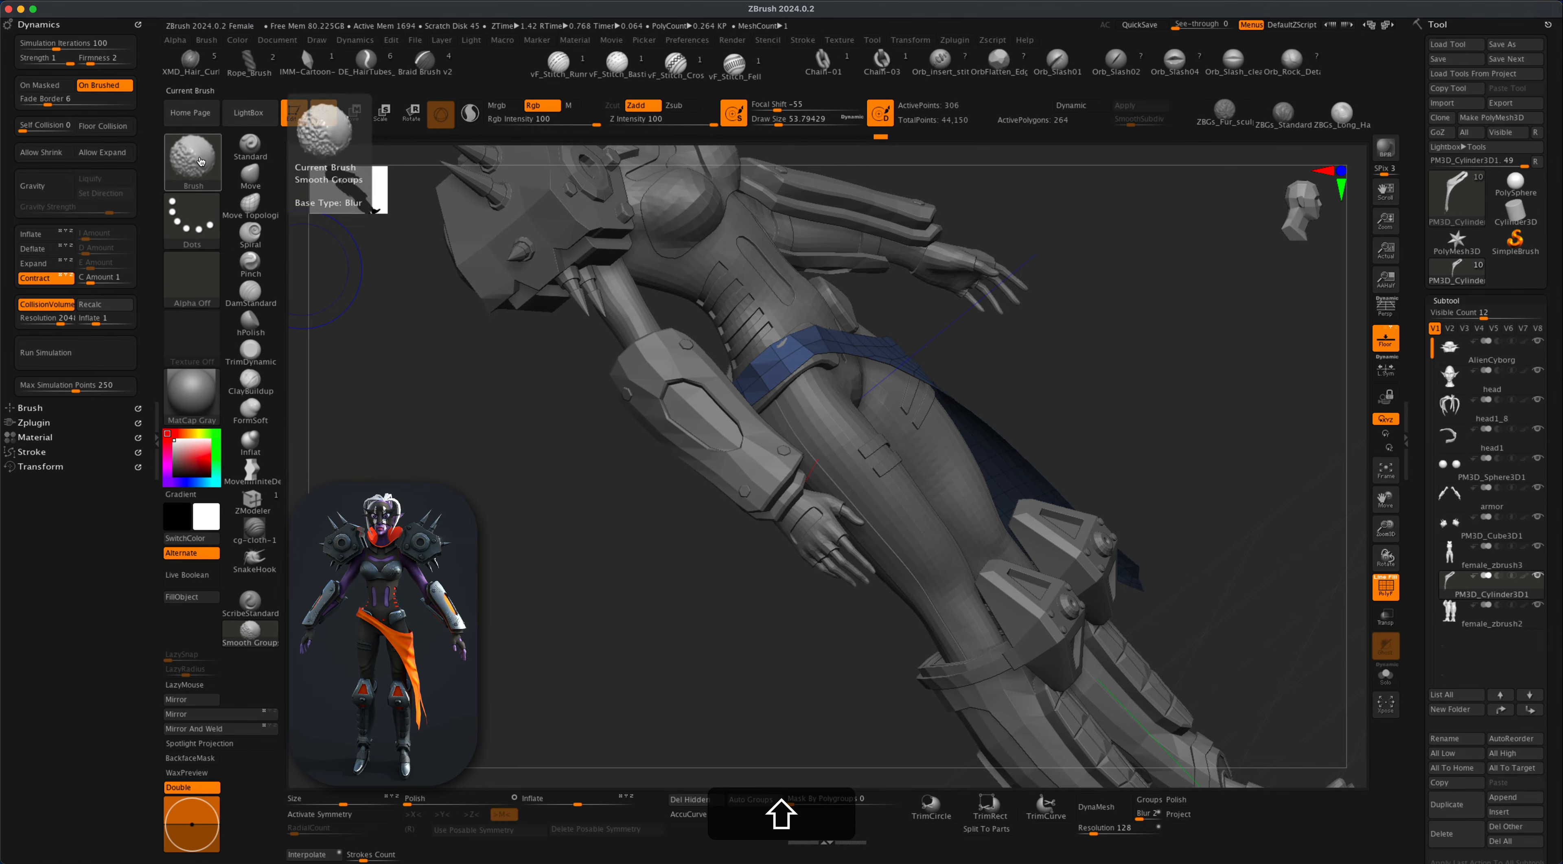
shift+drag(551, 506, 506, 568)
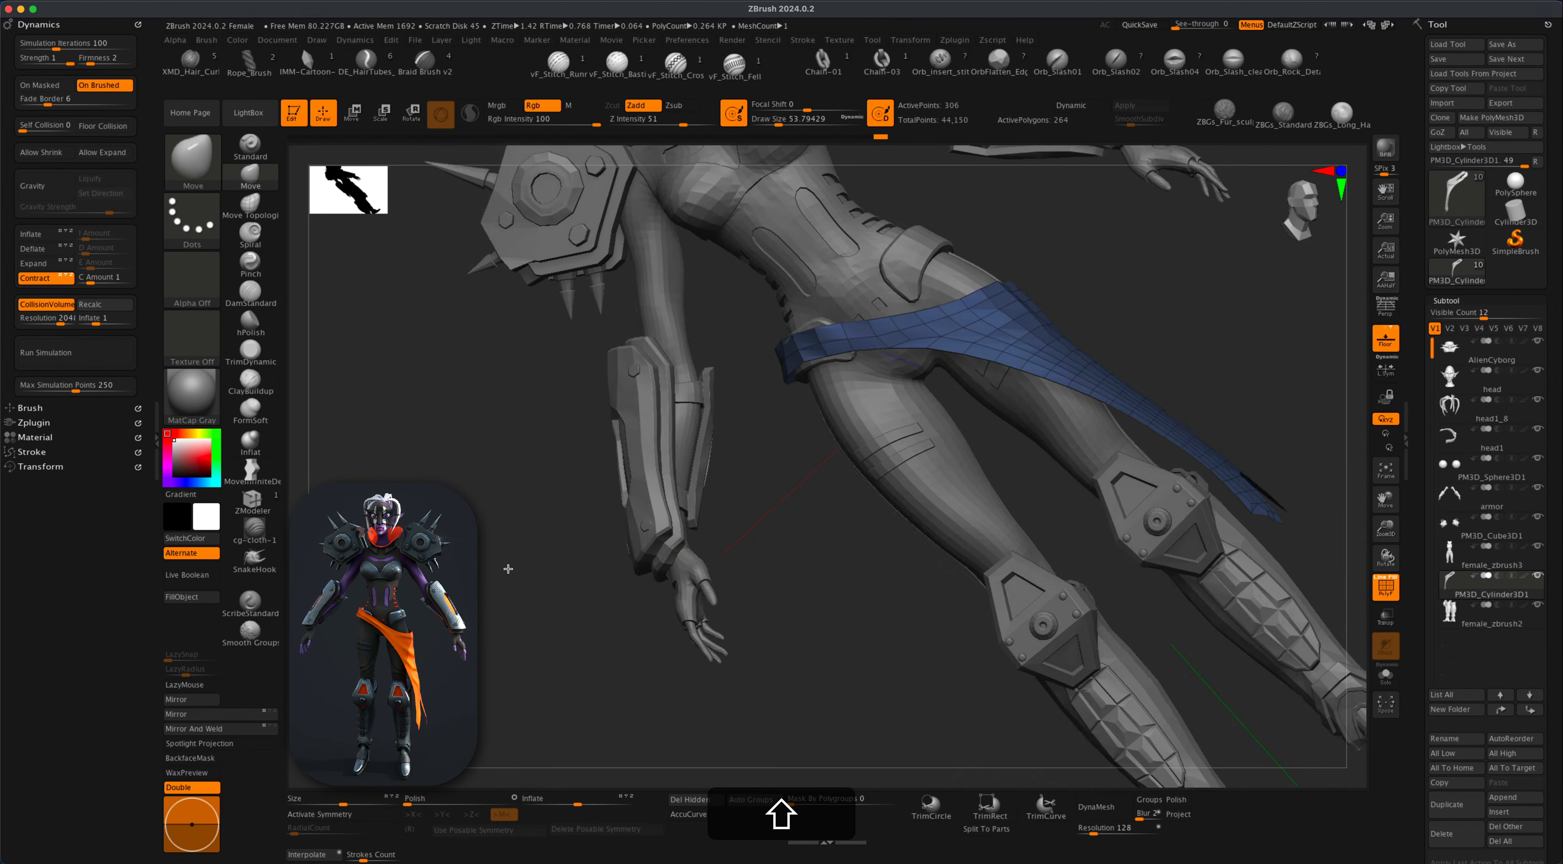
drag(819, 496, 828, 495)
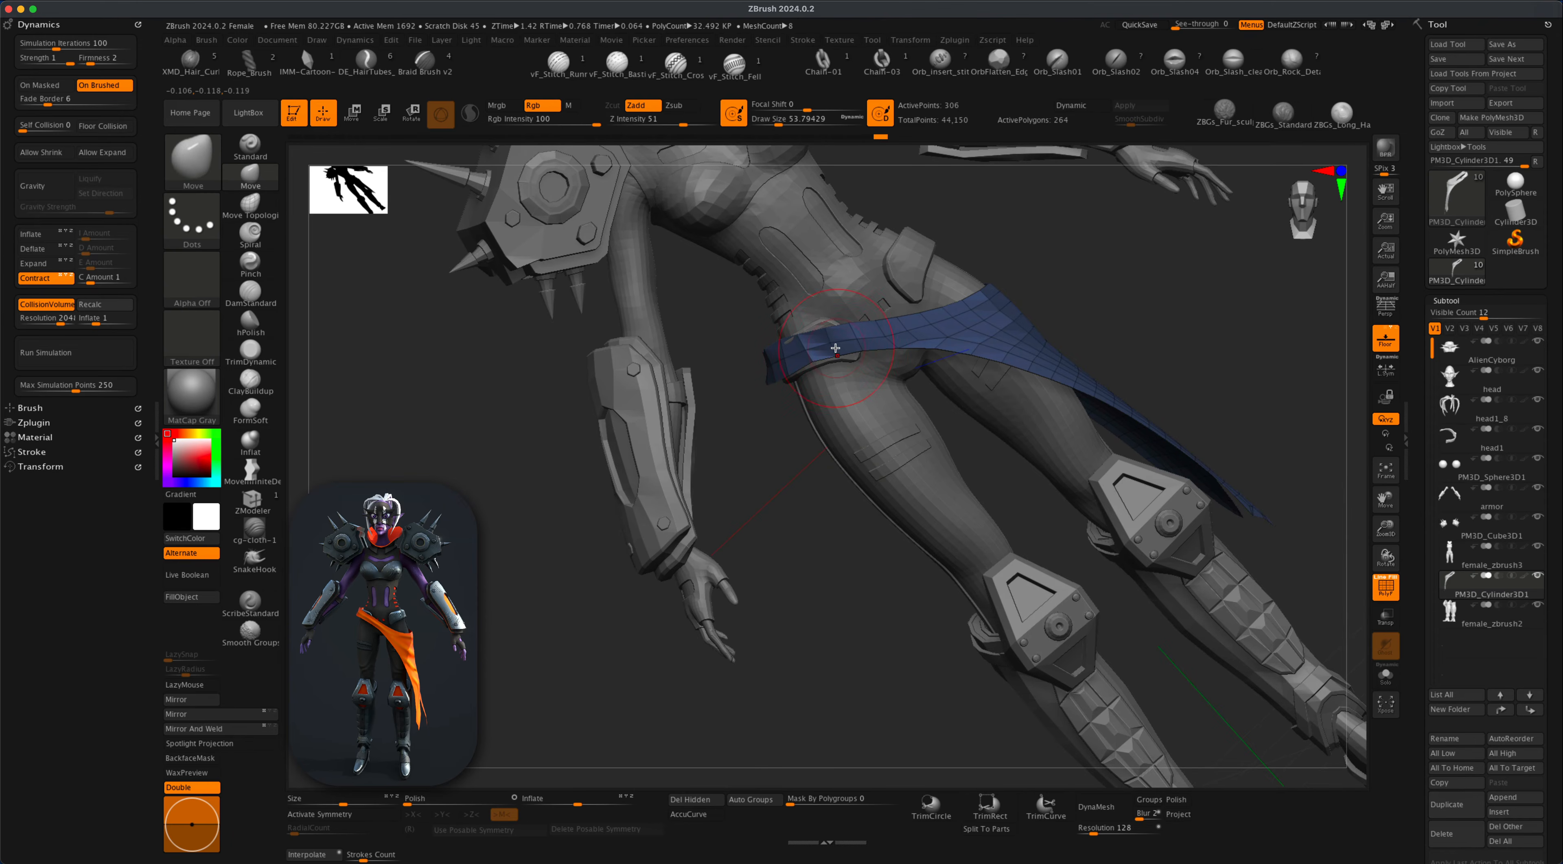
key(shift)
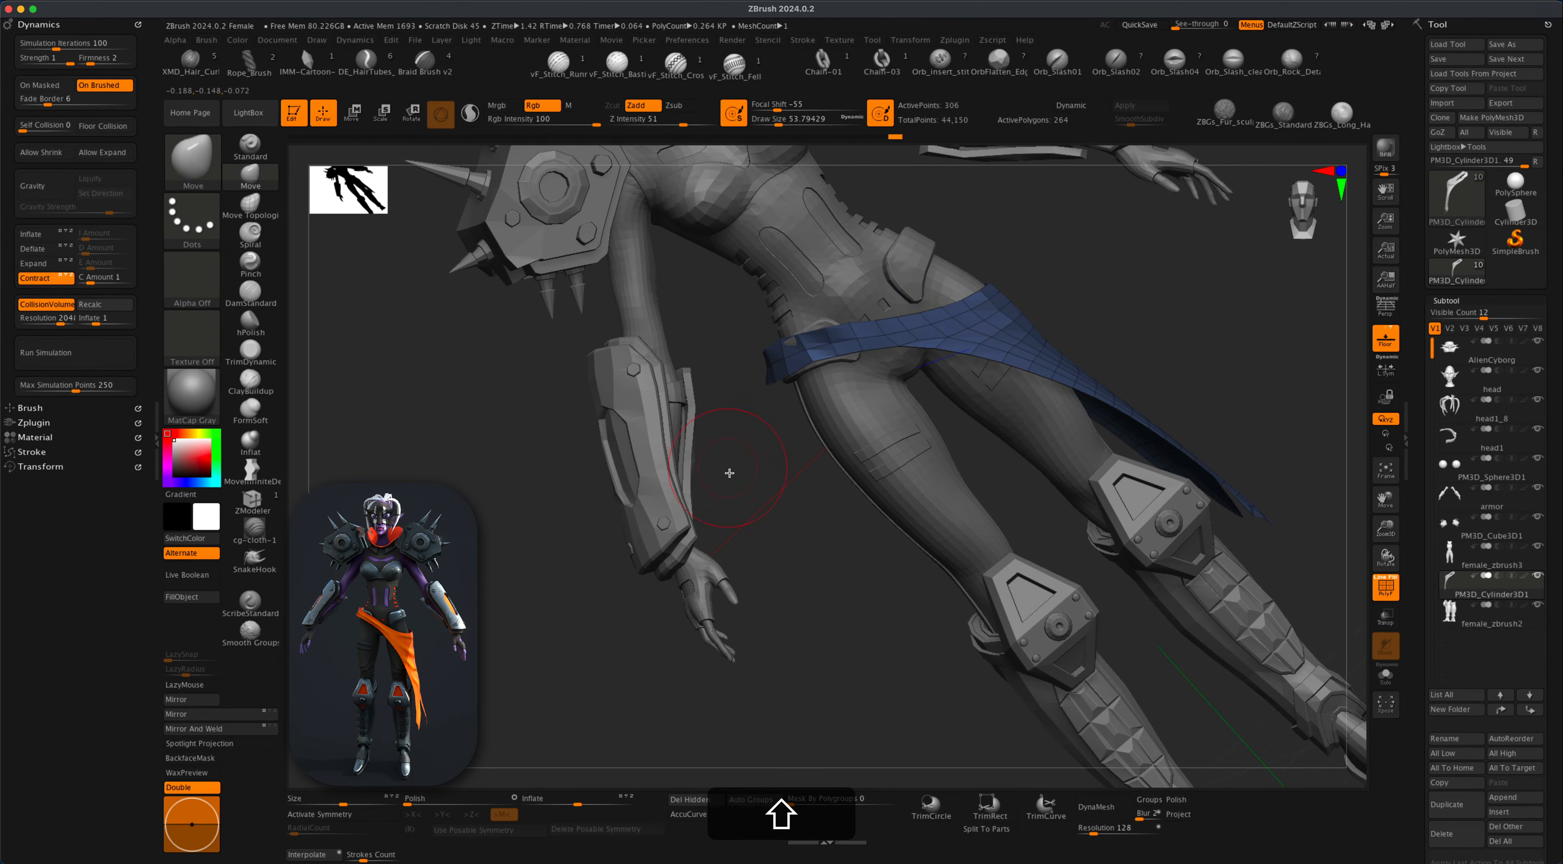
drag(726, 464, 765, 466)
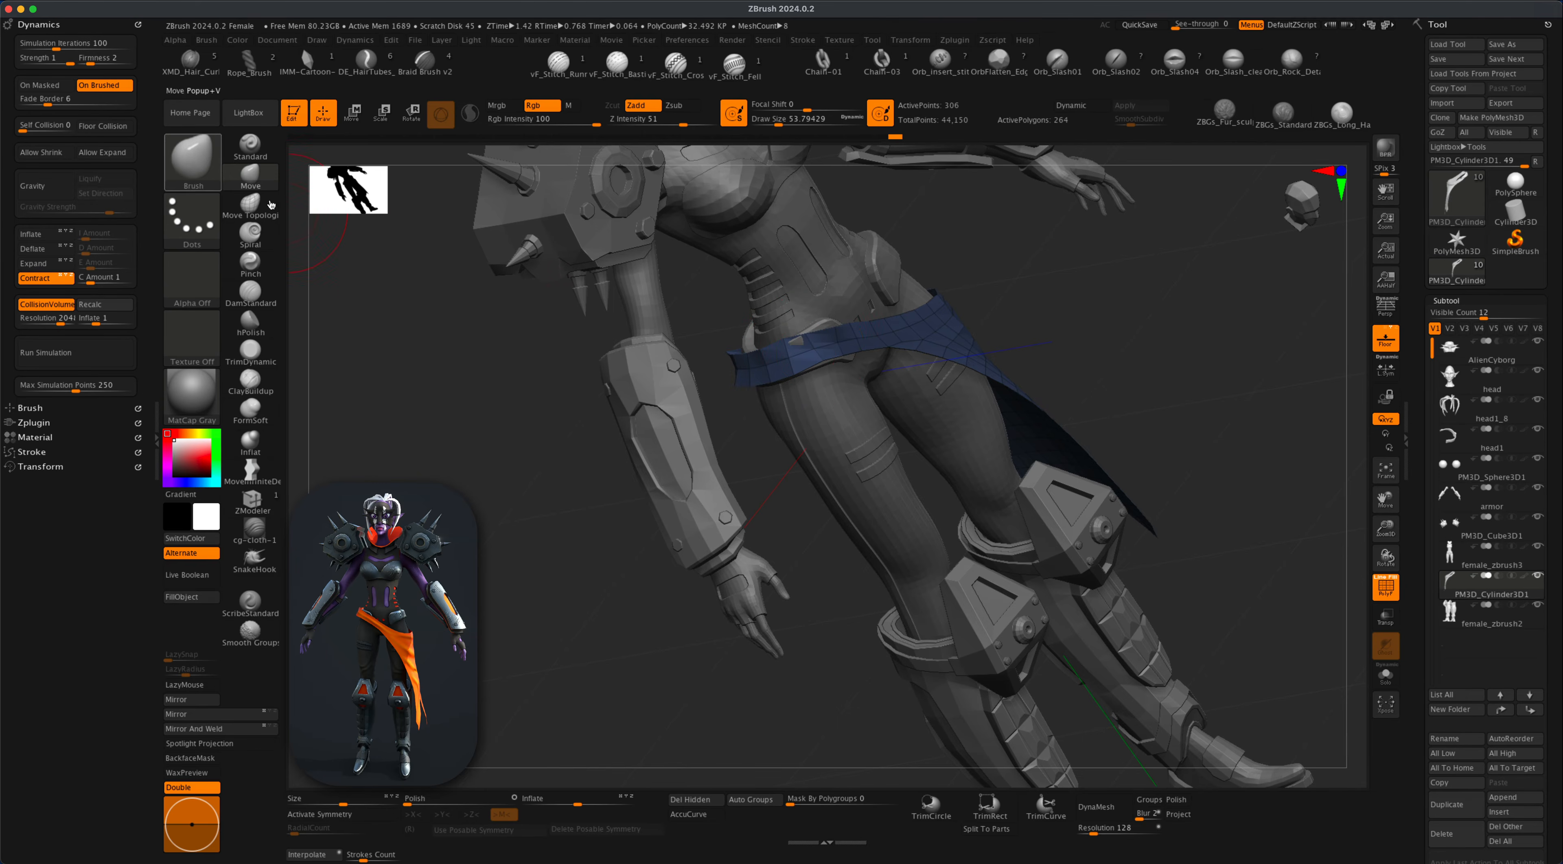
Refine the sash's band across the lower back with Move and smoothing strokes.
drag(577, 510, 878, 342)
mouse_move(529, 425)
mouse_down()
mouse_move(506, 463)
mouse_move(812, 362)
mouse_up()
key(shift)
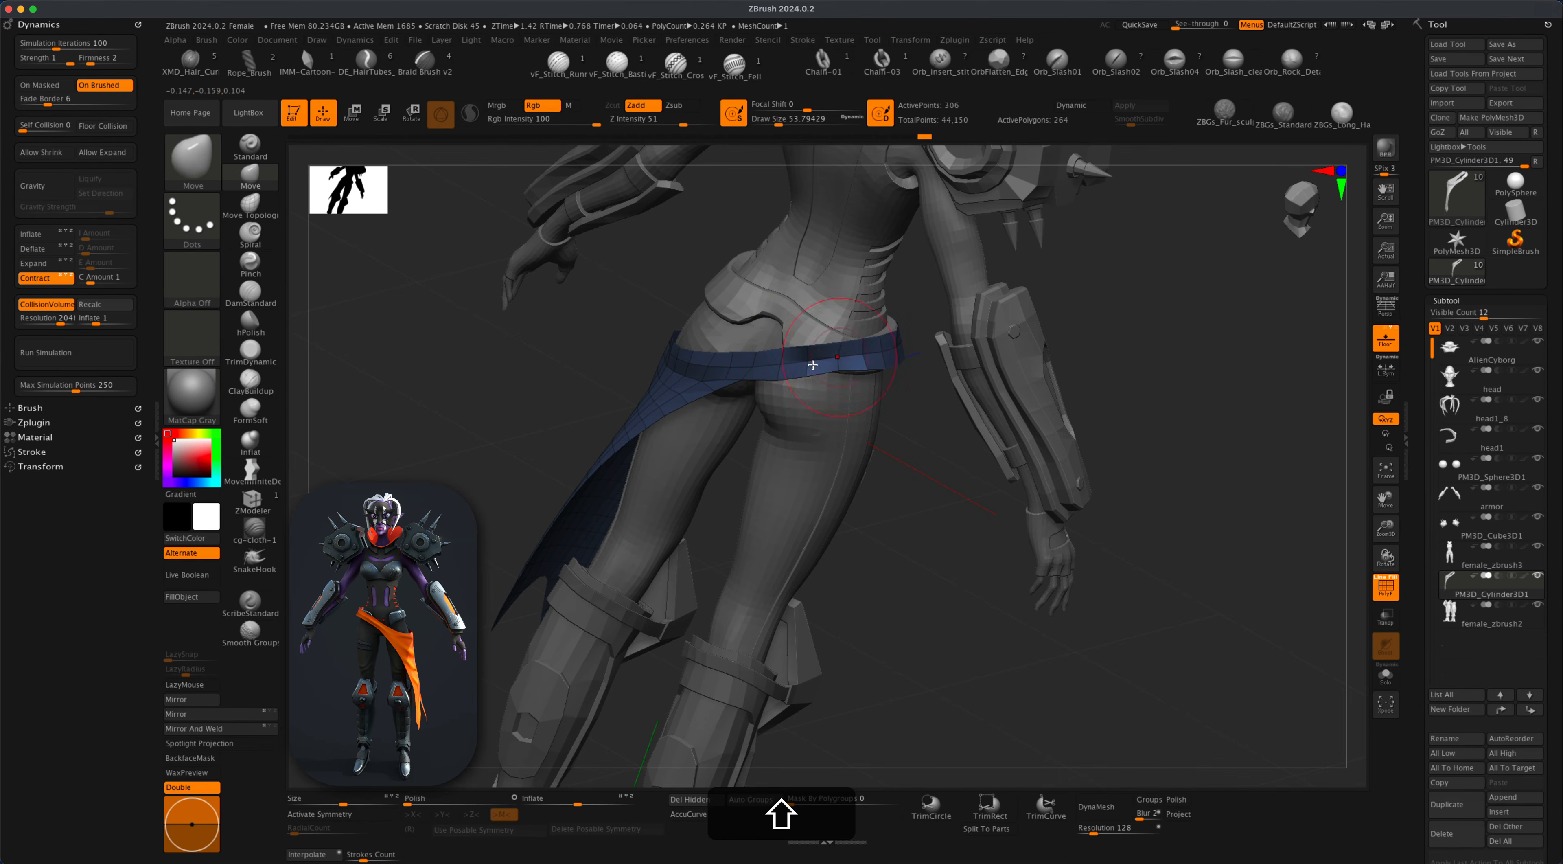
mouse_move(932, 458)
mouse_down()
mouse_move(607, 464)
mouse_move(540, 443)
mouse_up()
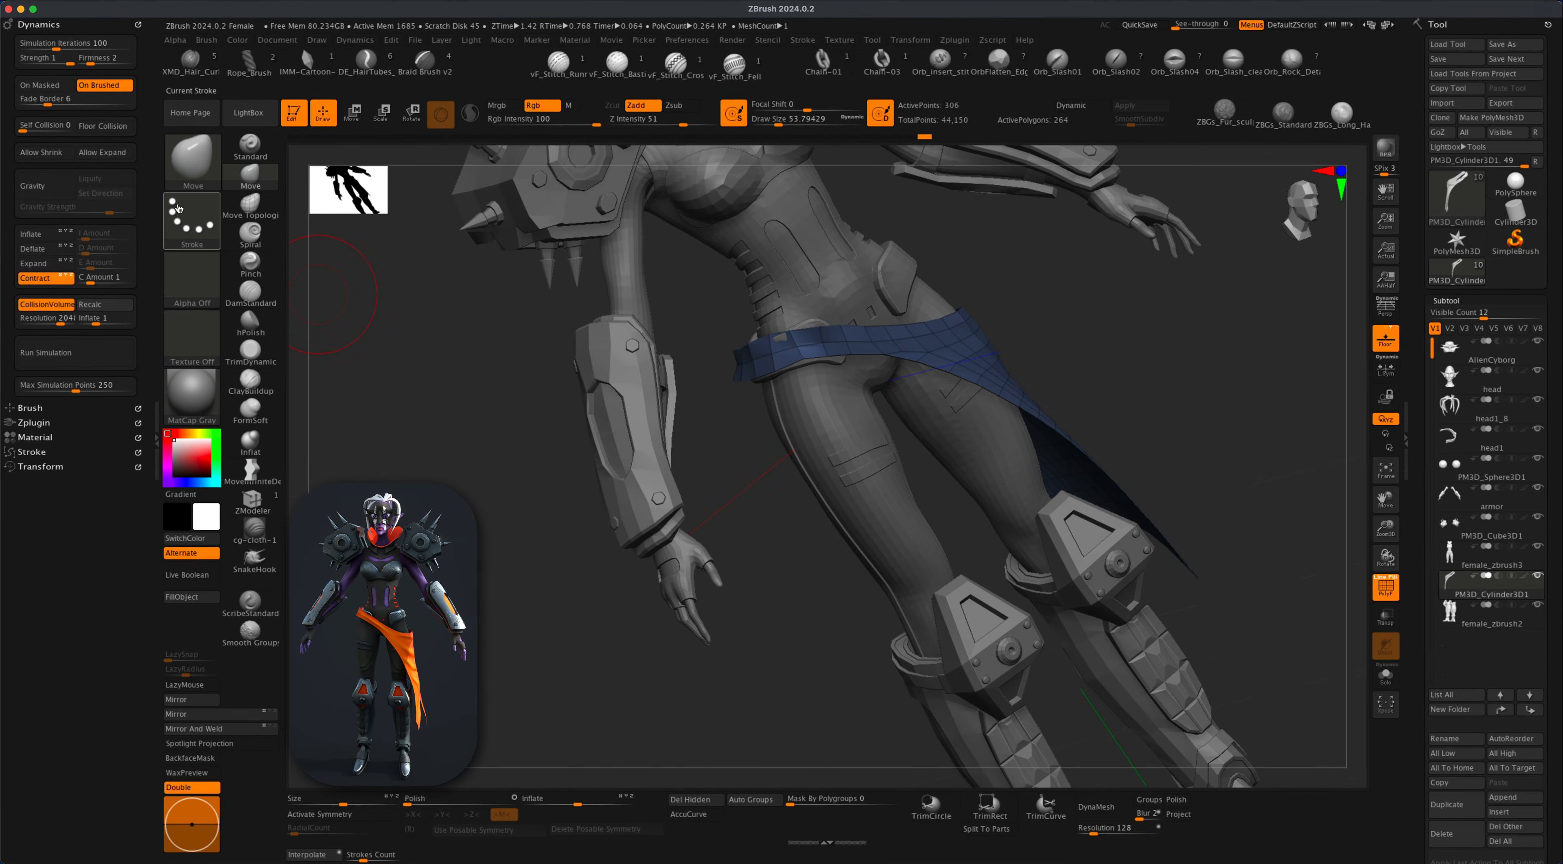
Reduce the Move brush to about 18 and fit the edges of the sash's band closely around the side of the hip.
key(s)
drag(528, 495, 513, 496)
drag(750, 527, 734, 631)
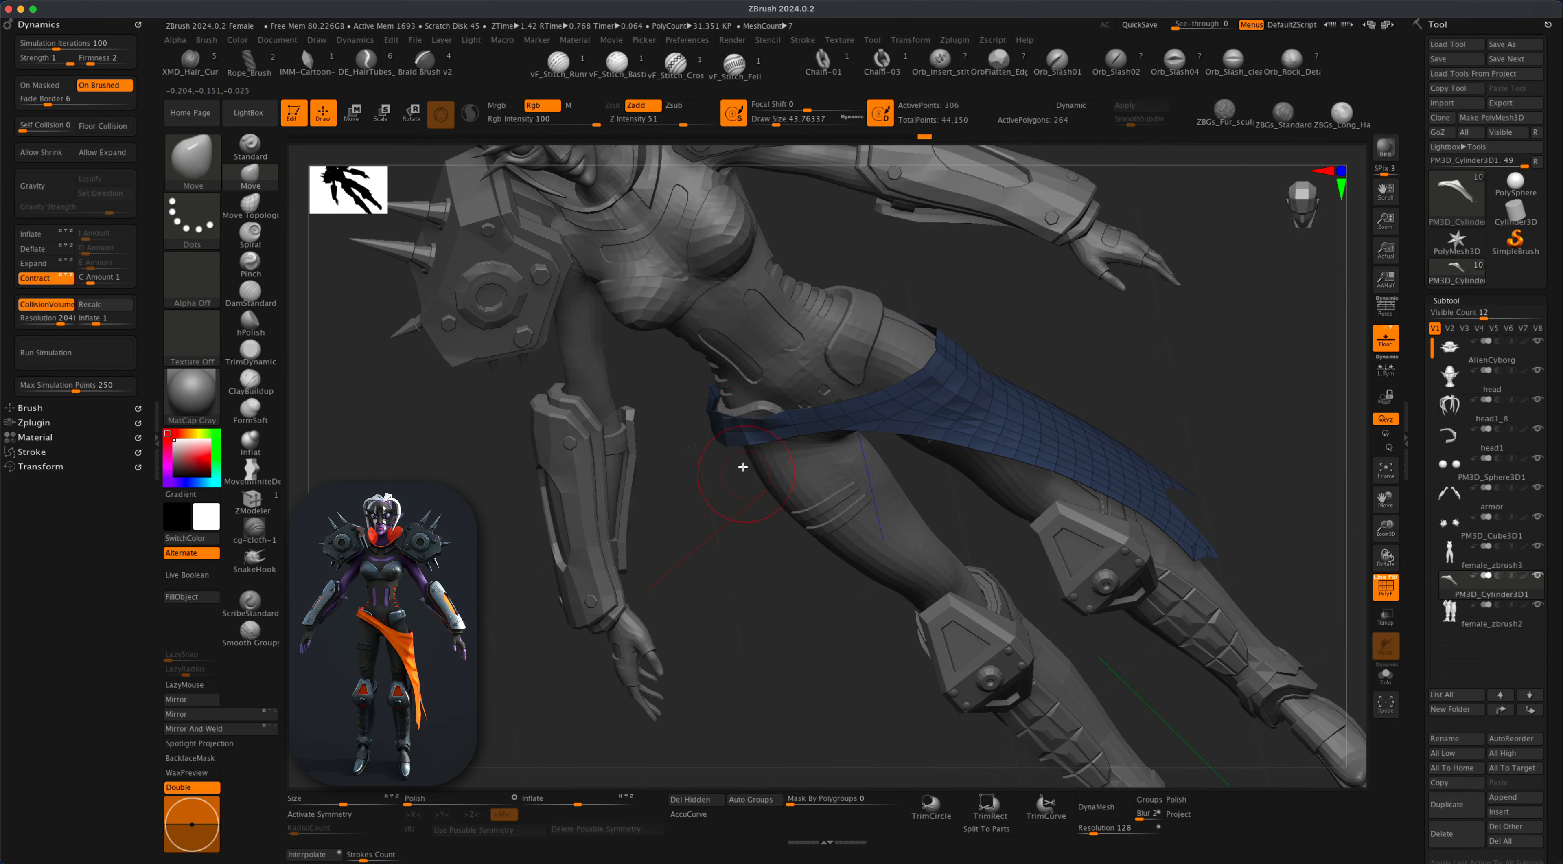
mouse_move(723, 539)
mouse_down()
mouse_move(736, 614)
mouse_move(757, 610)
mouse_move(716, 611)
mouse_up()
key(s)
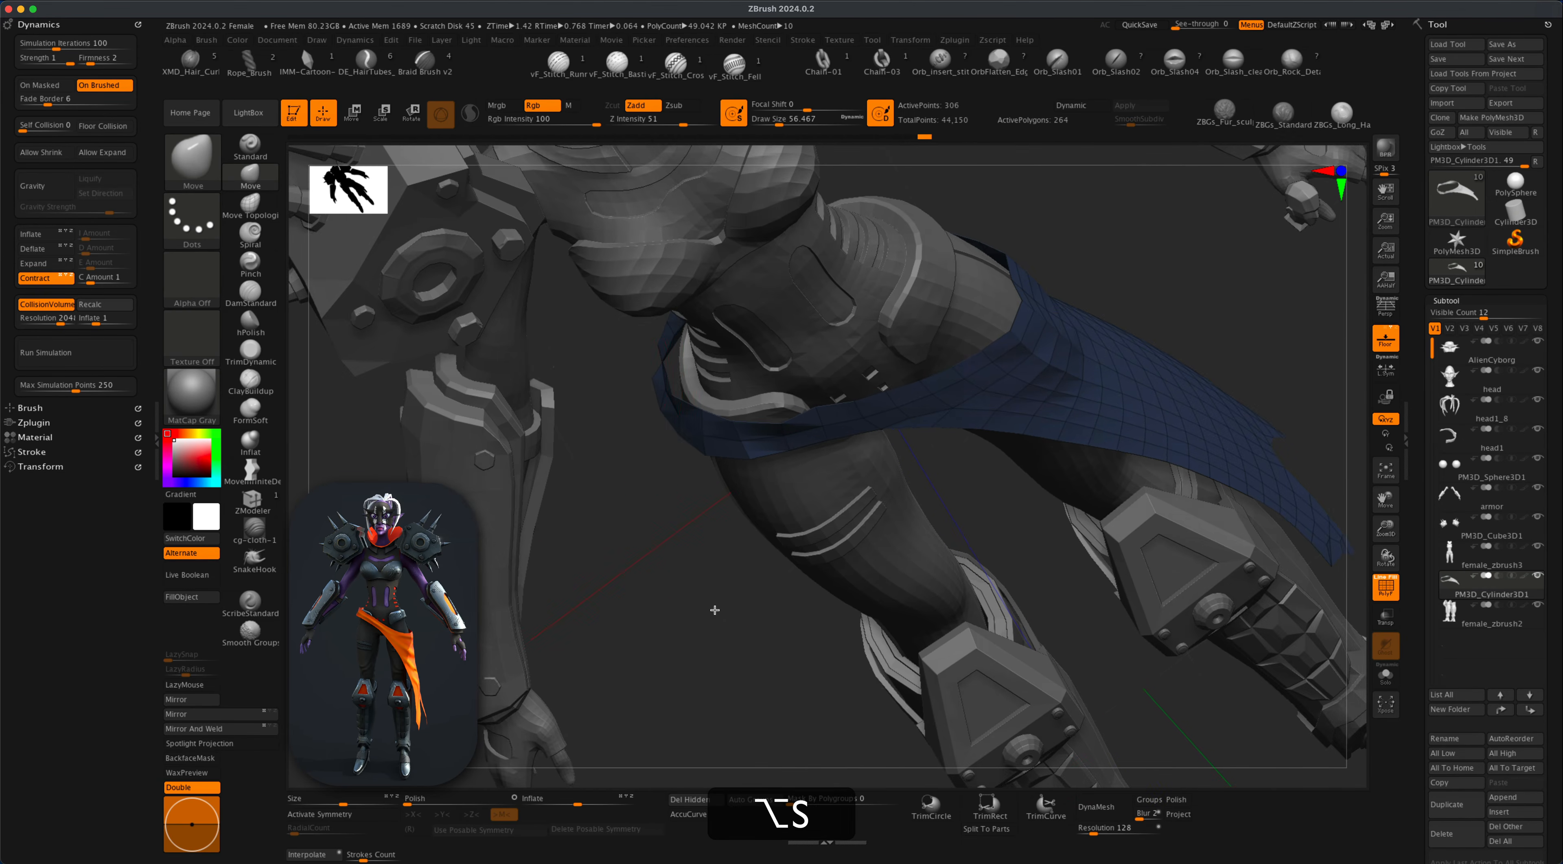
key(s)
mouse_move(634, 420)
mouse_down()
mouse_move(654, 418)
mouse_move(646, 383)
mouse_up()
key(s)
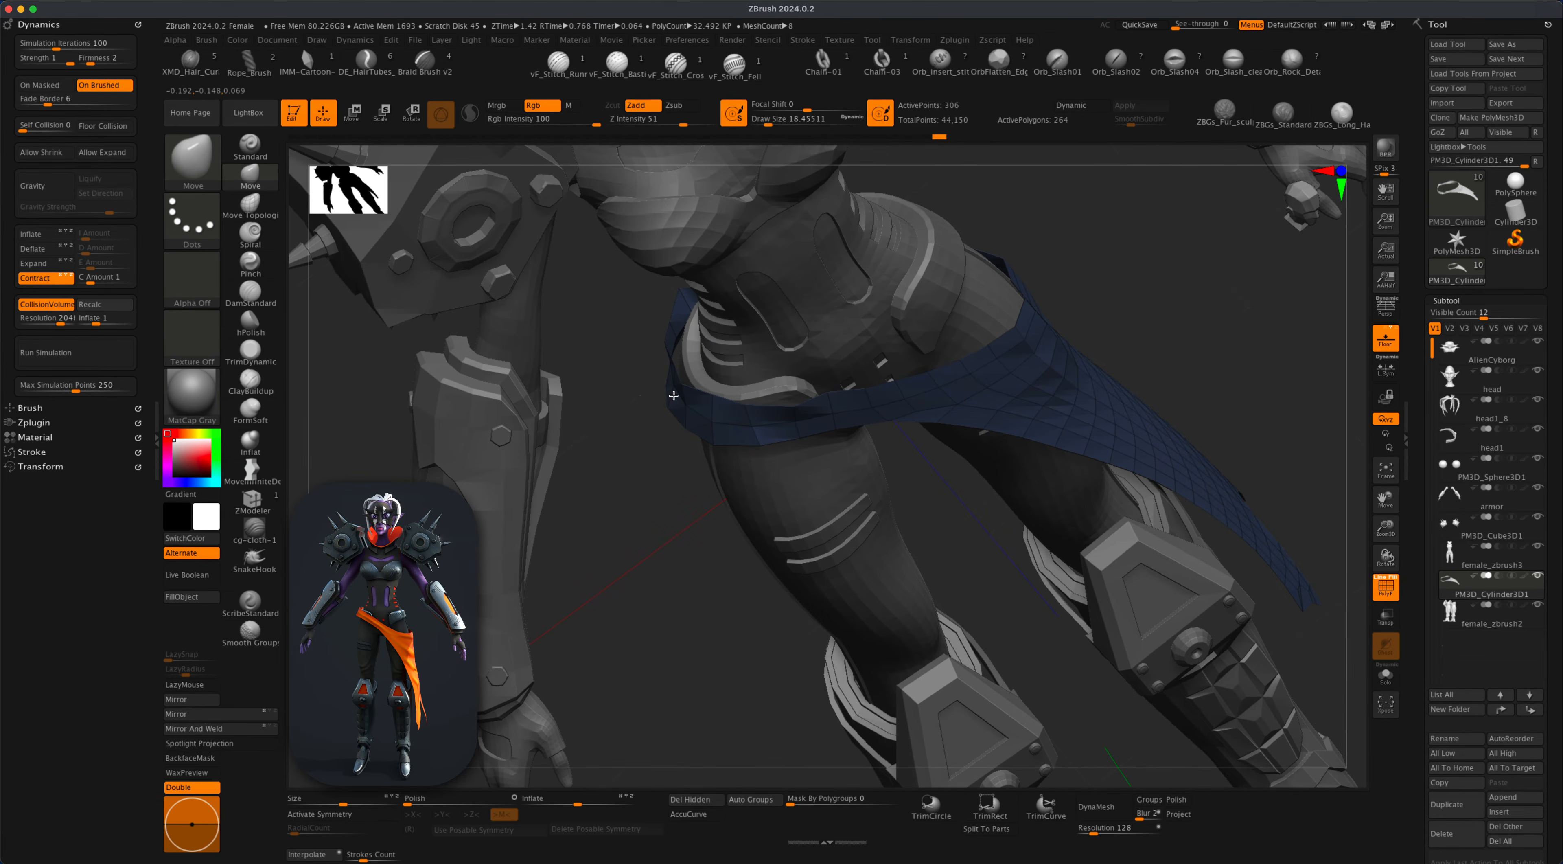
drag(610, 350, 670, 285)
drag(660, 425, 1083, 593)
Turn off the polyframe wires and turn on perspective to view the whole character with the sash.
click(1390, 584)
mouse_move(1245, 585)
mouse_down()
mouse_move(1107, 600)
mouse_move(1136, 594)
mouse_move(1179, 630)
mouse_move(1208, 584)
mouse_up()
click(1387, 585)
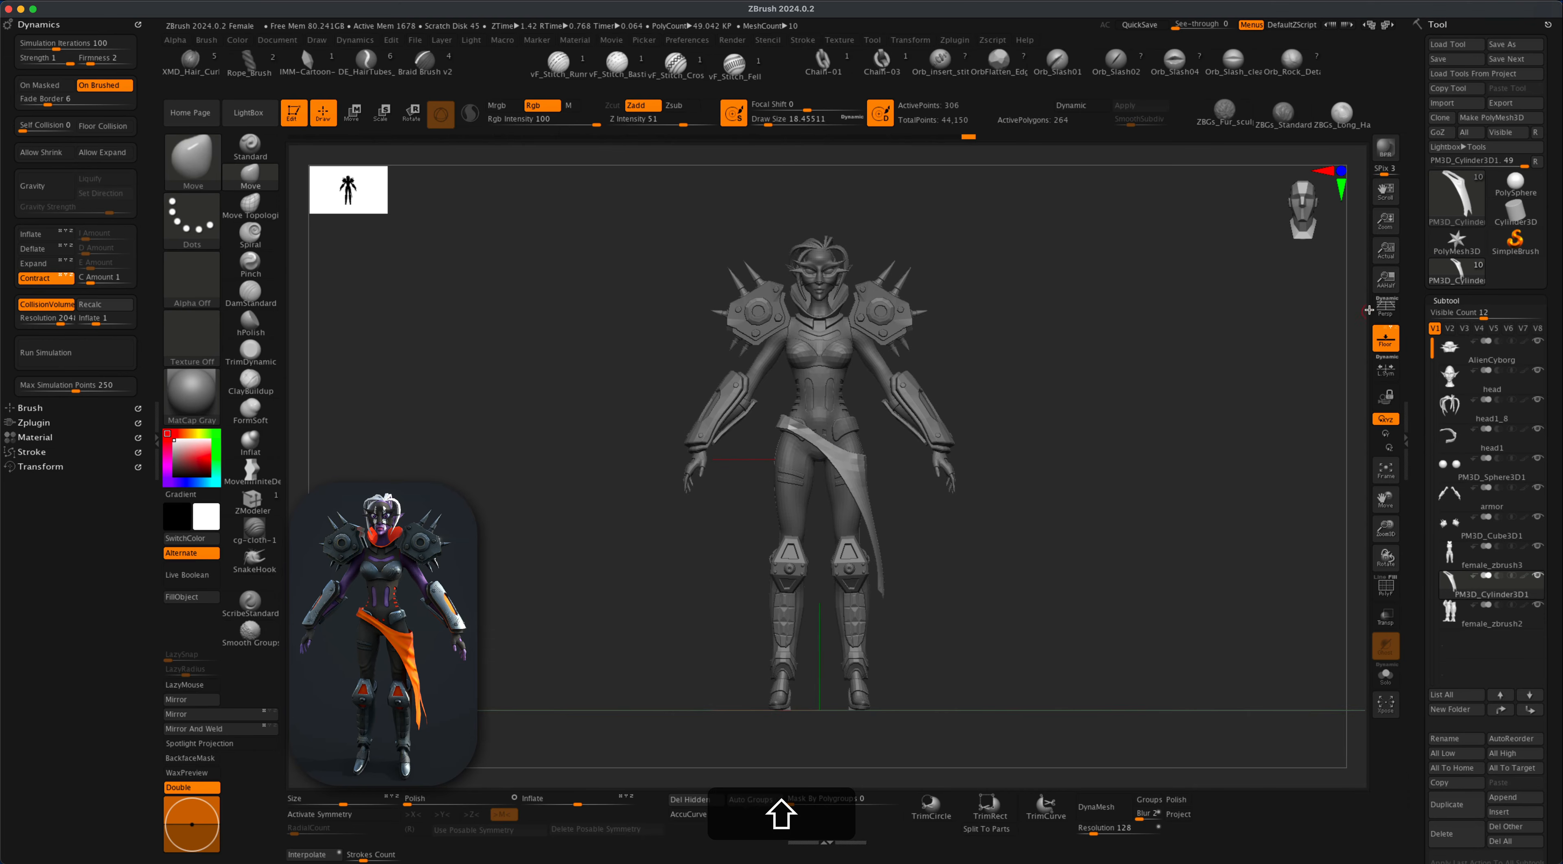
click(1384, 308)
alt+drag(1105, 520, 921, 589)
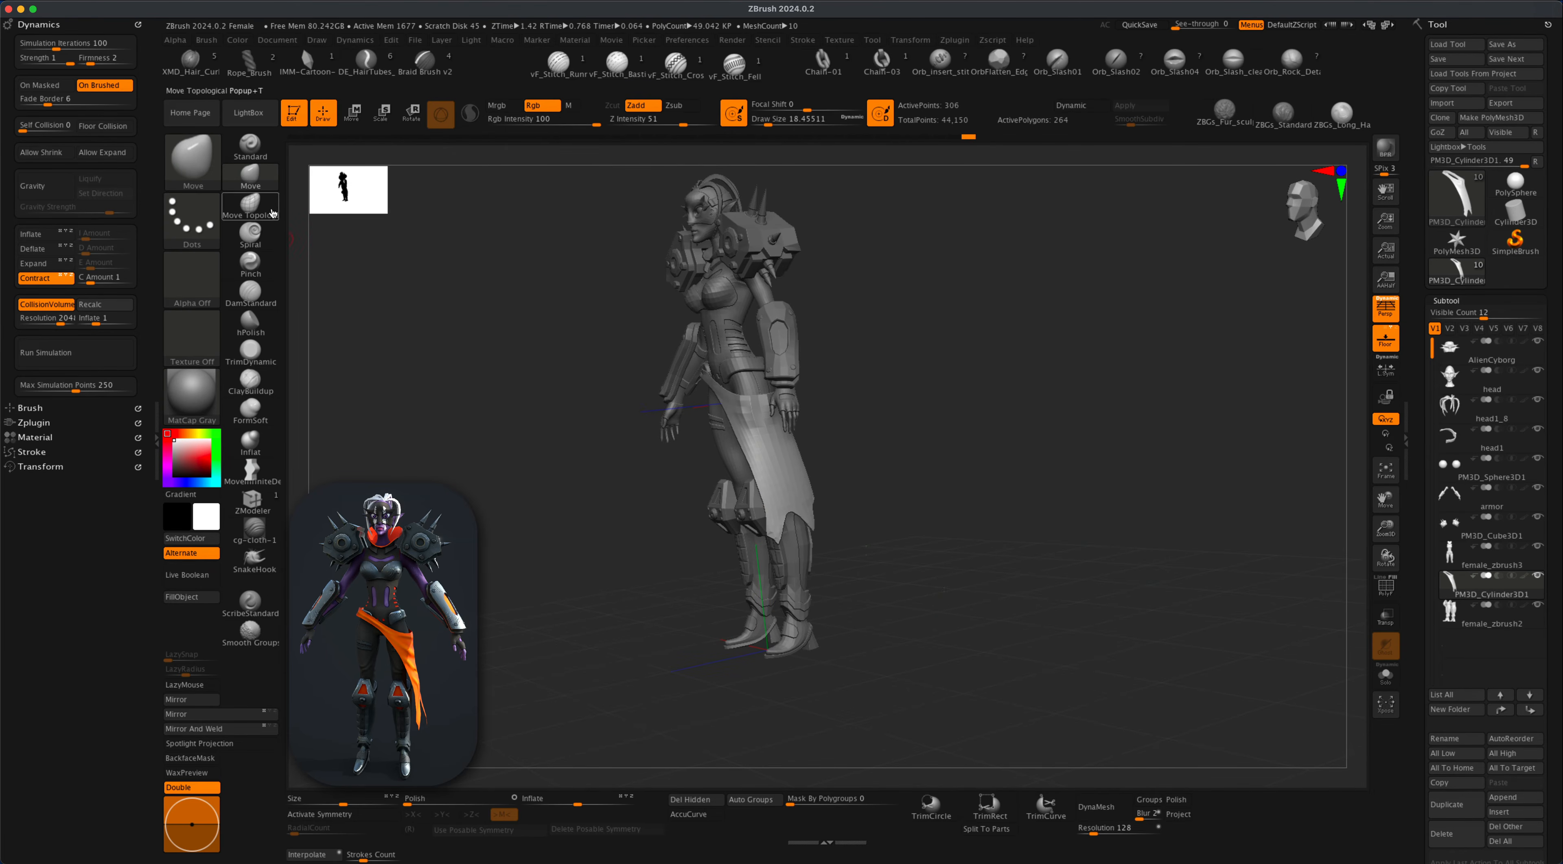
Enlarge the Move brush to about 104, enable AccuCurve and pull the hanging end of the sash into shape.
key(s)
drag(435, 496, 456, 498)
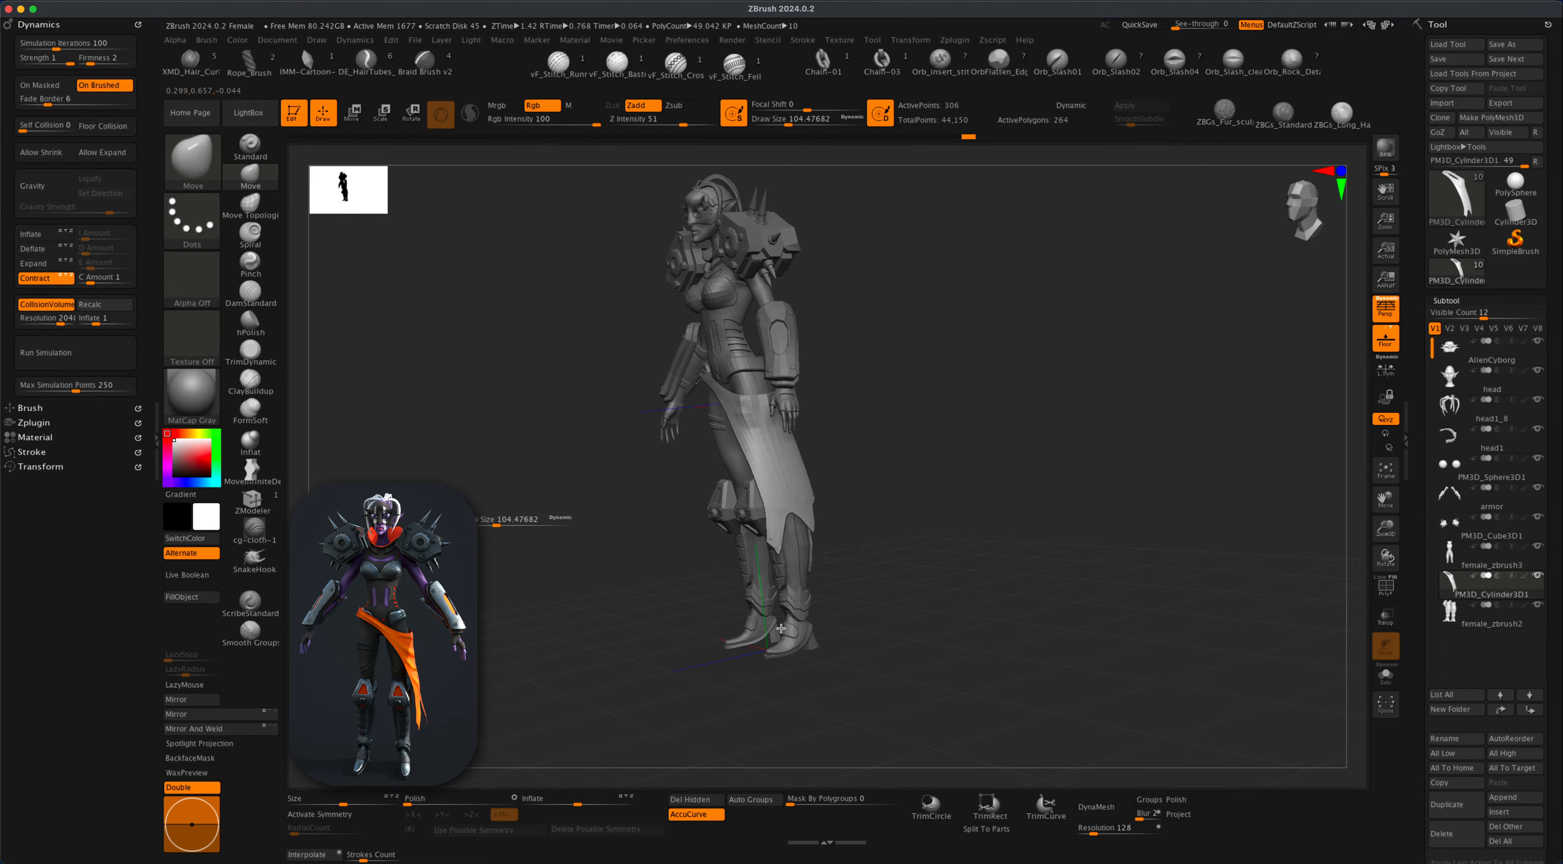
mouse_move(790, 724)
mouse_down()
mouse_move(837, 652)
mouse_move(815, 537)
mouse_up()
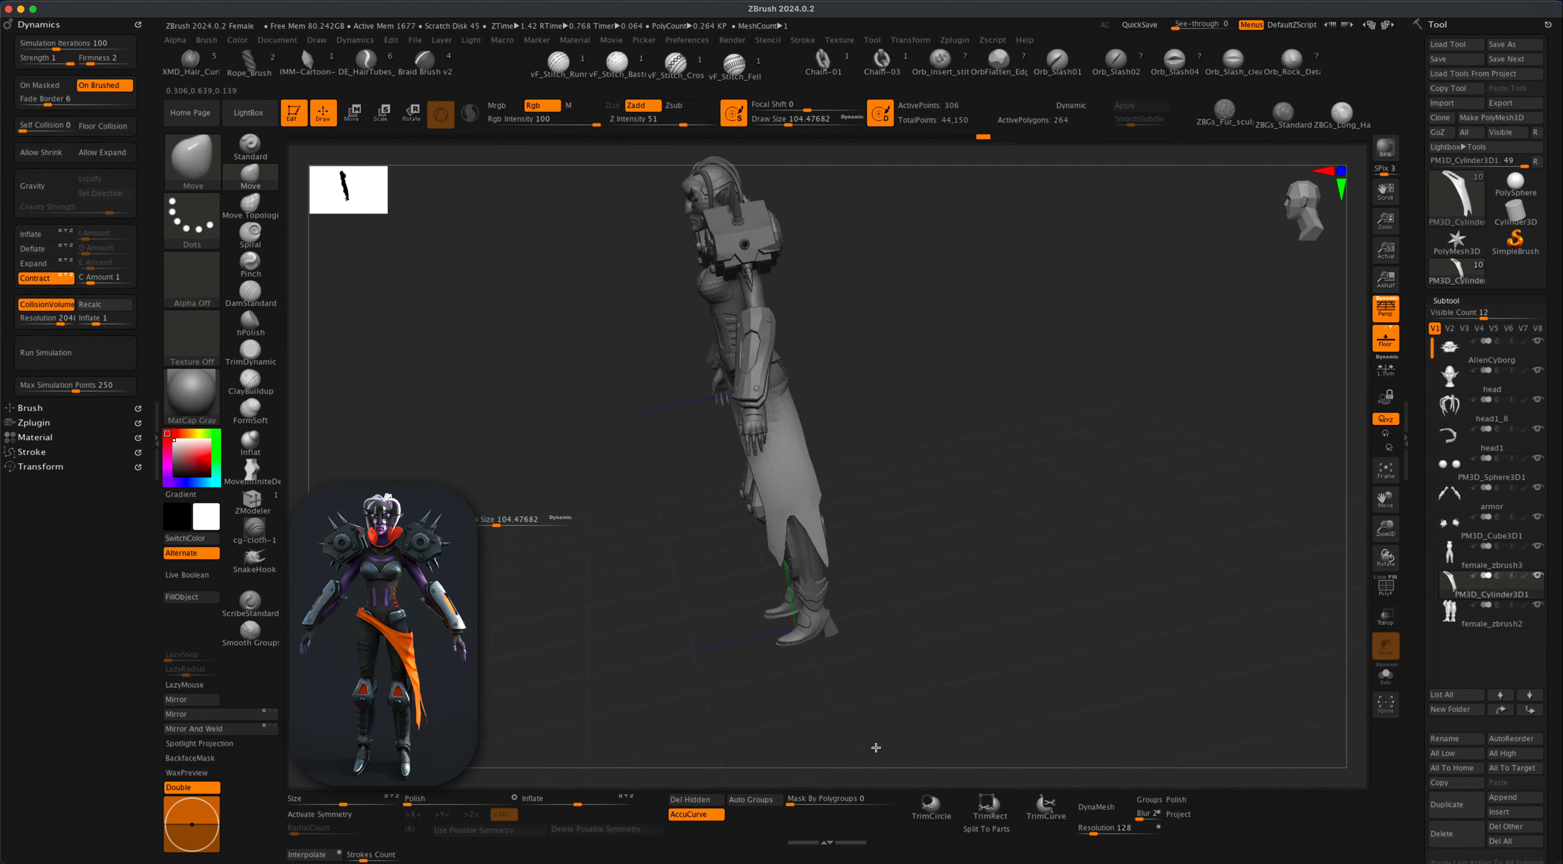
drag(898, 631, 934, 568)
key(s)
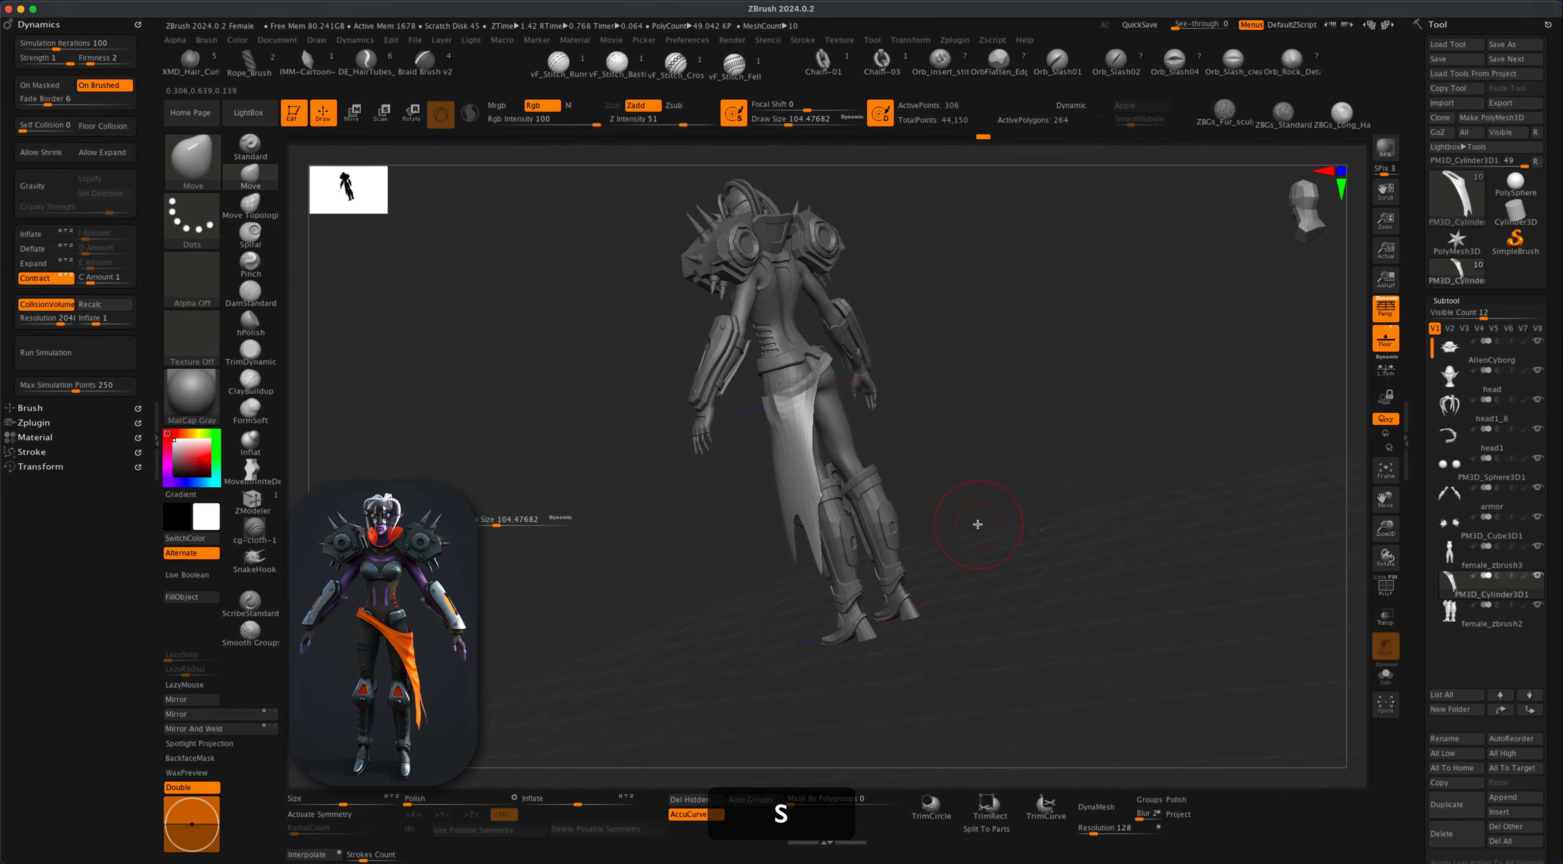
Reduce the Move brush's Draw Size to about 56 for working on the hip cloth.
key(s)
drag(625, 553, 622, 553)
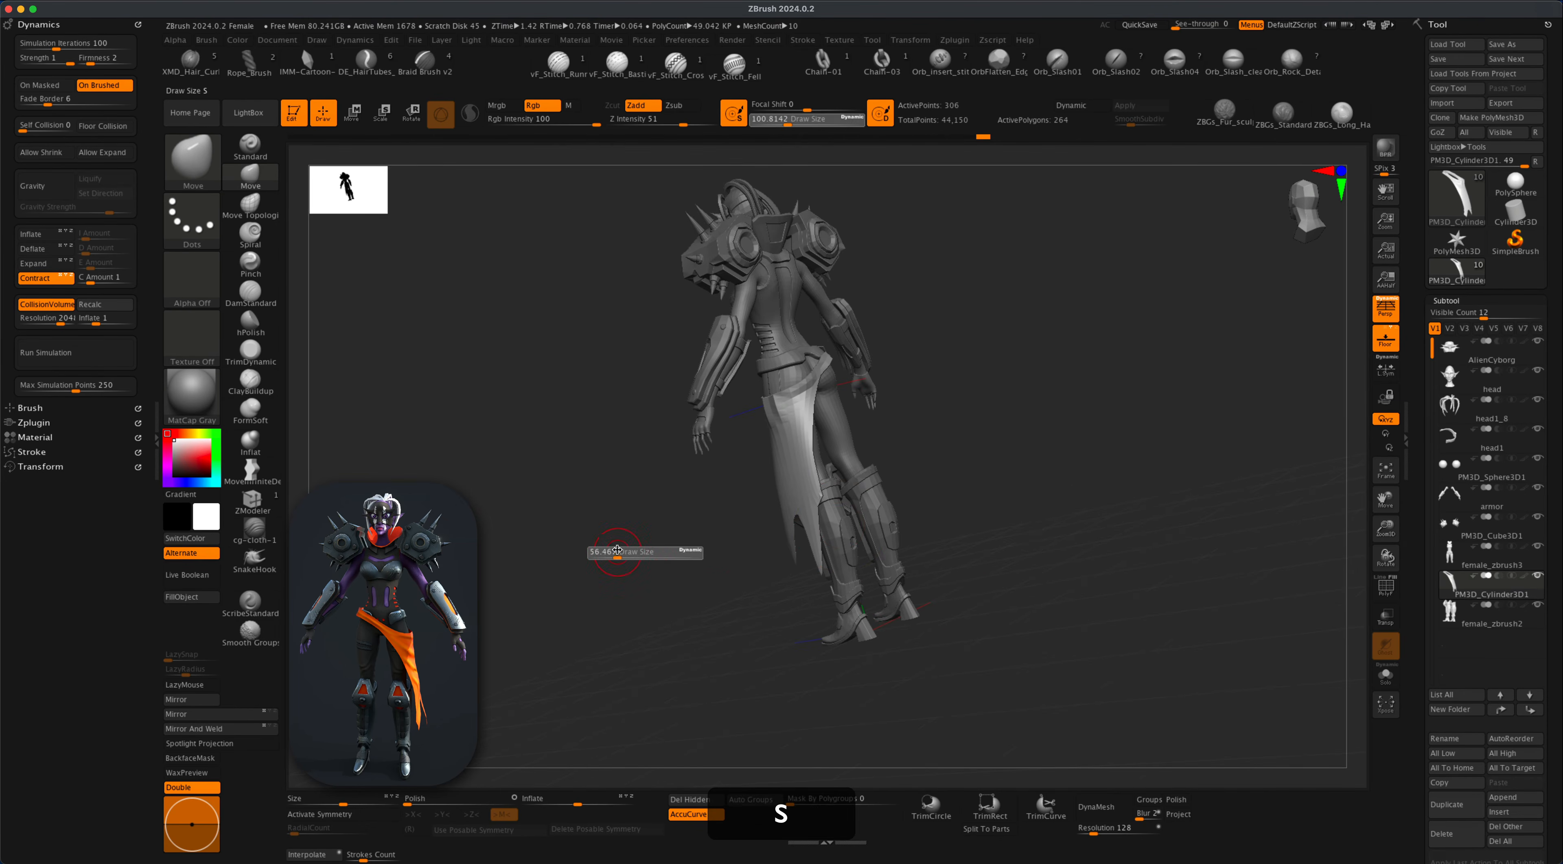
drag(974, 472, 1035, 463)
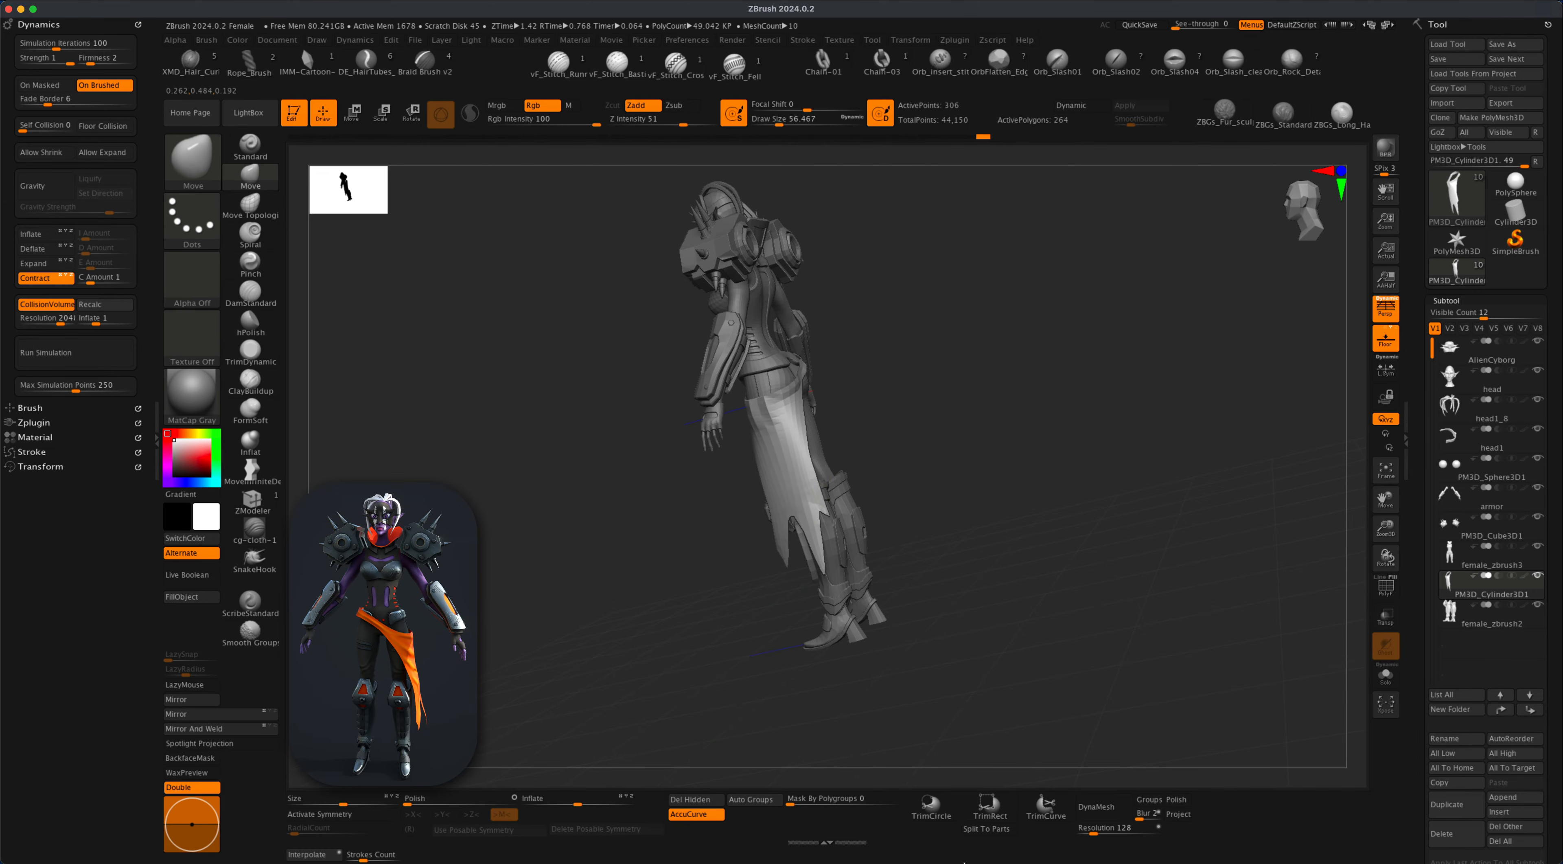
mouse_move(1008, 583)
mouse_down()
mouse_move(1043, 564)
mouse_move(1033, 548)
mouse_up()
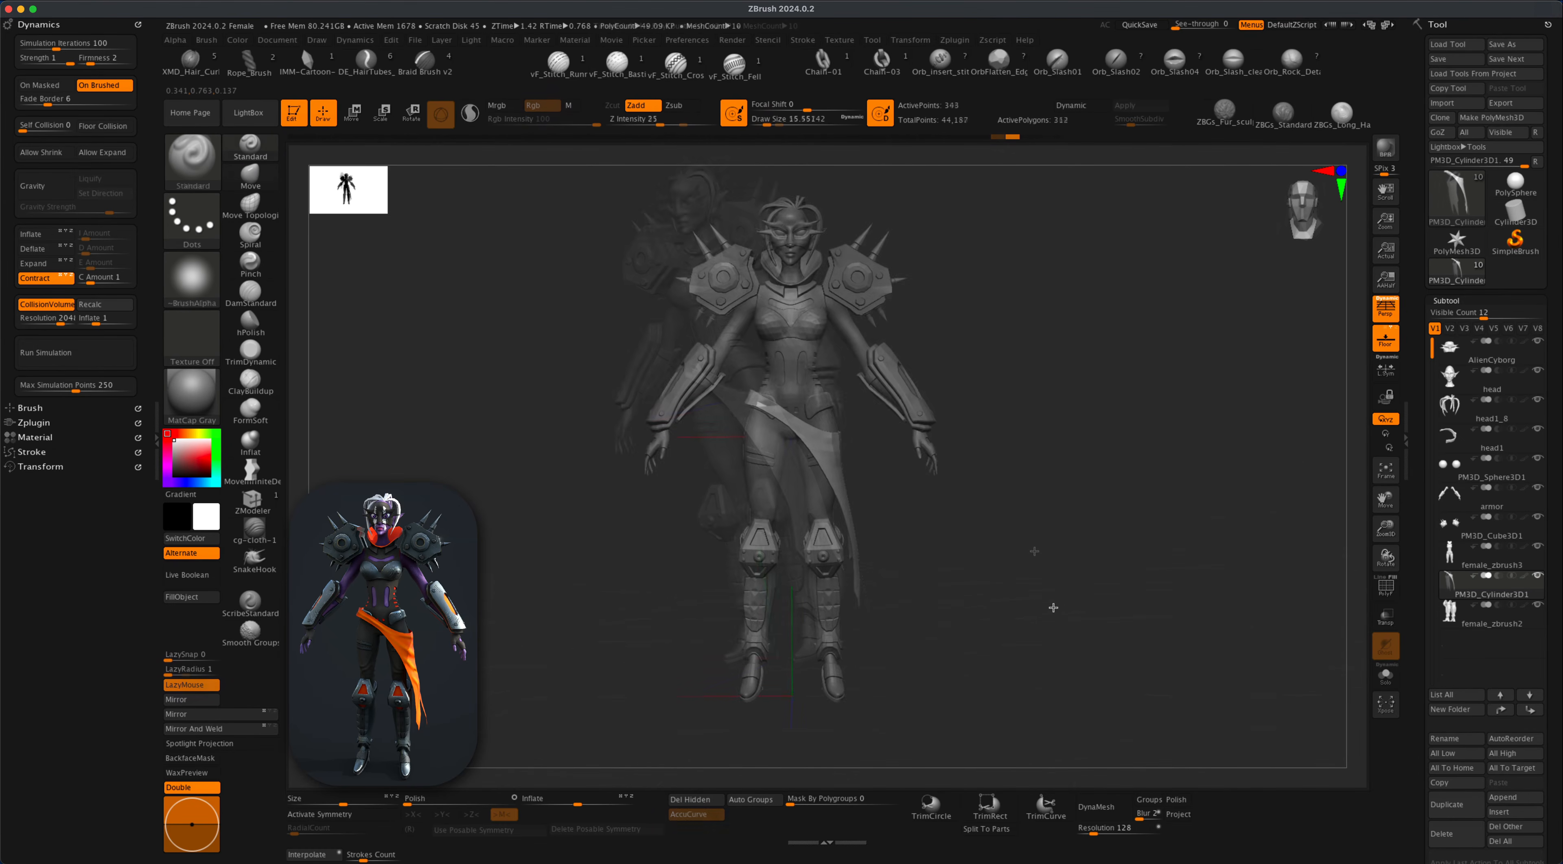
Delete surplus edge loops from the hip cloth with ZModeler, using the Delete edge action on complete edge loops.
mouse_move(1050, 607)
mouse_down()
mouse_move(978, 607)
mouse_move(1045, 608)
mouse_up()
alt+drag(1030, 485, 896, 441)
drag(722, 593, 1010, 610)
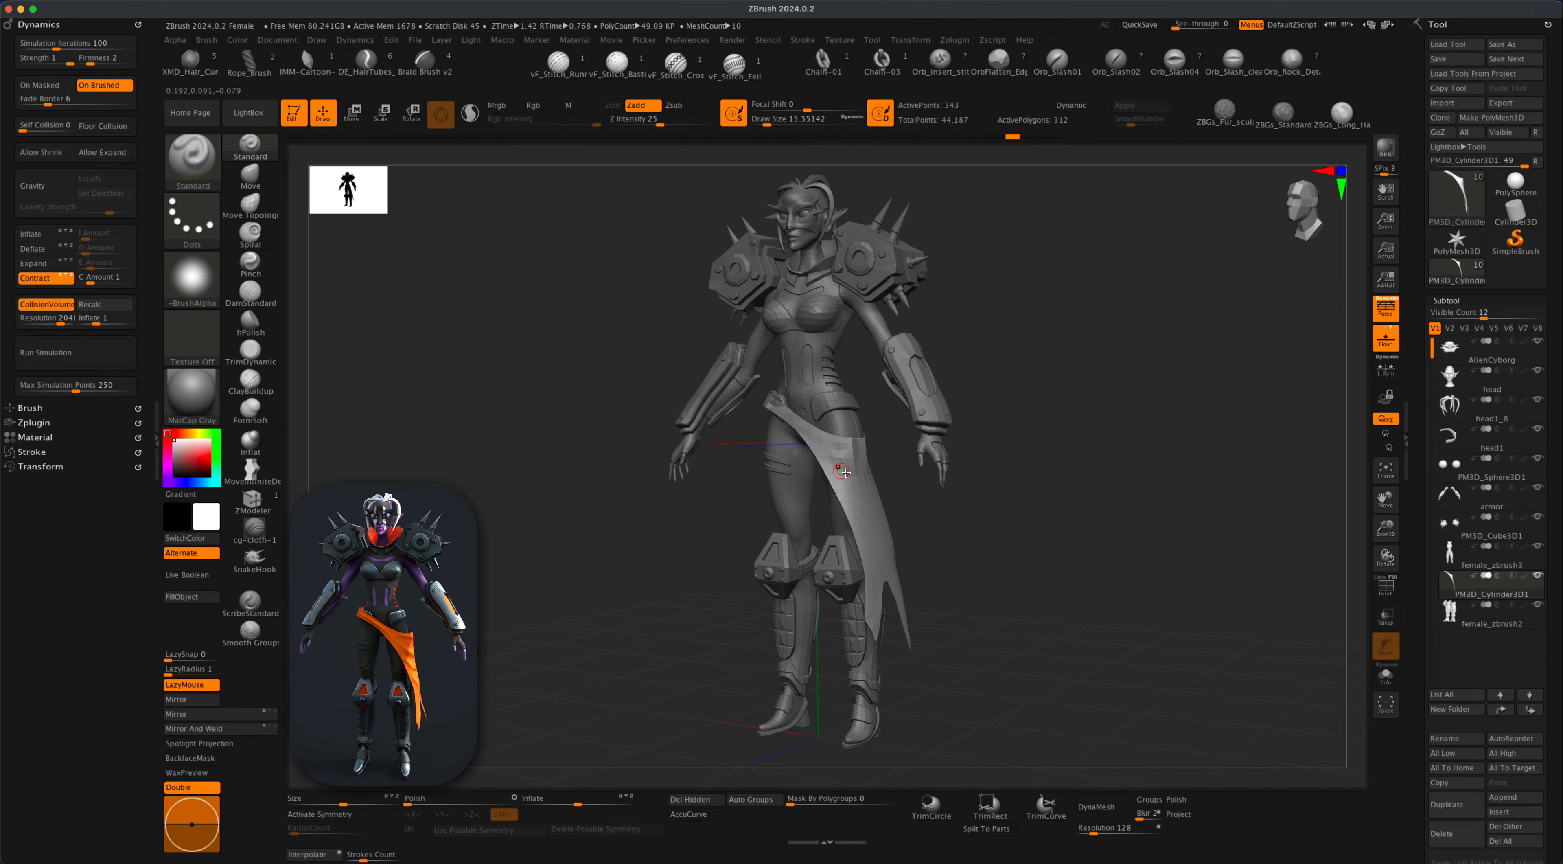
drag(975, 535, 935, 534)
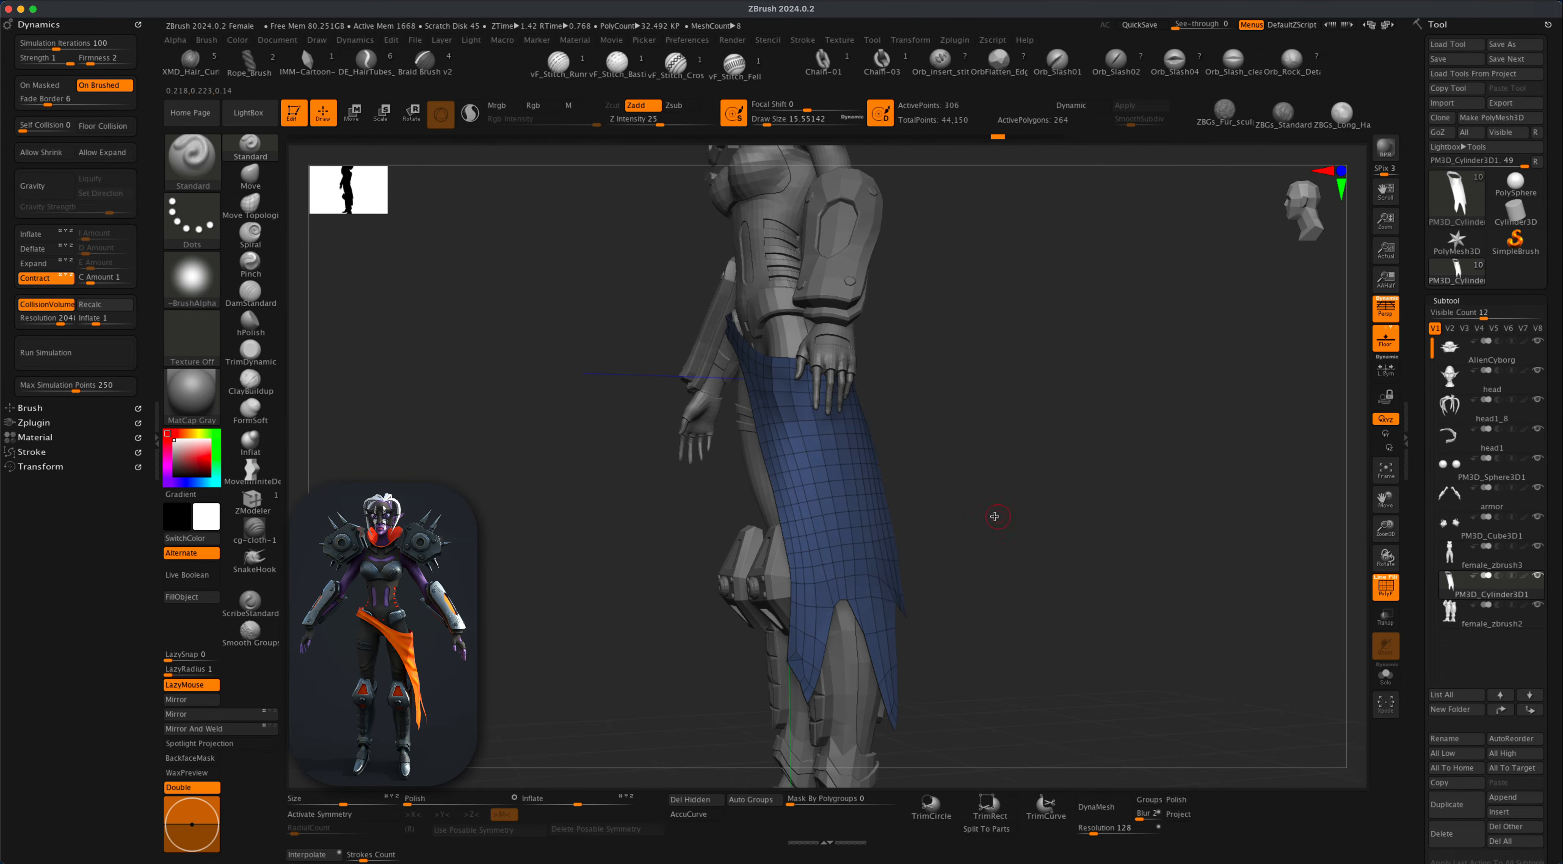
drag(995, 516, 866, 464)
mouse_move(958, 491)
alt+mouse_down()
mouse_move(989, 480)
mouse_move(937, 506)
alt+mouse_up()
click(255, 512)
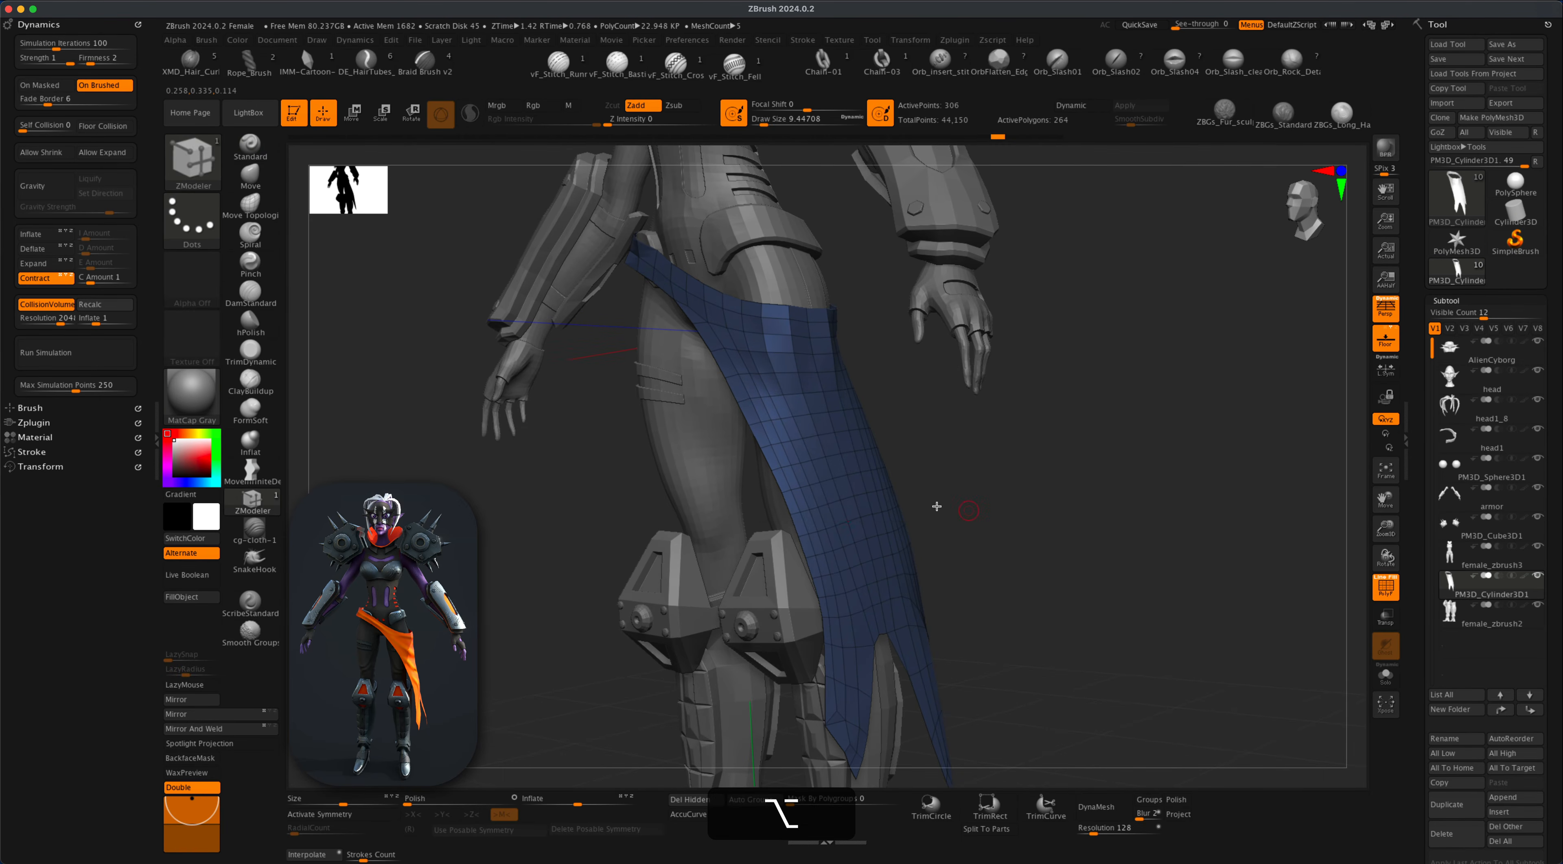
key(space)
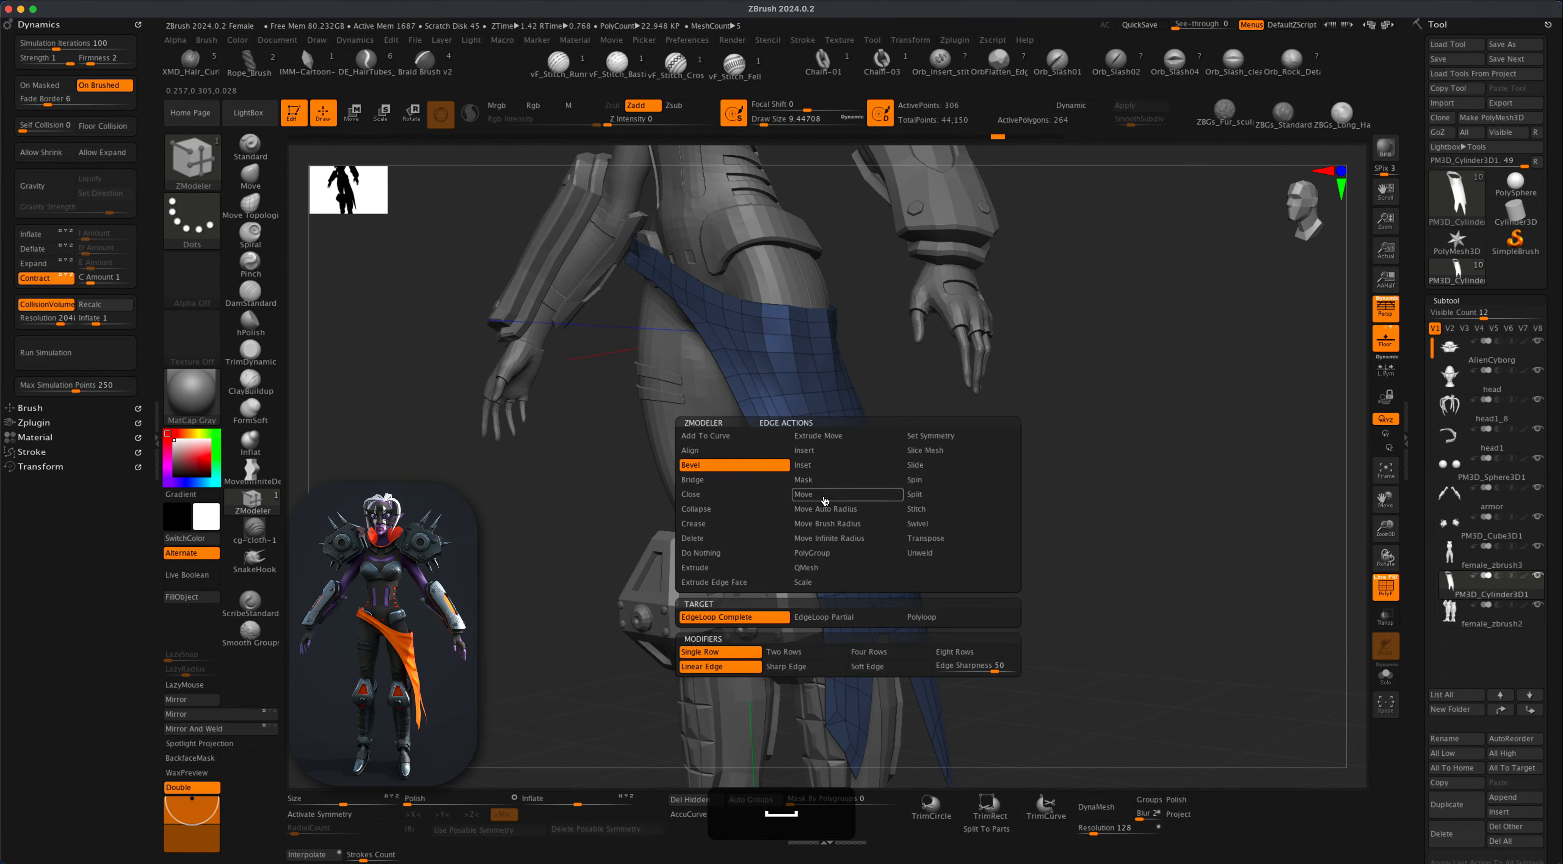
click(716, 538)
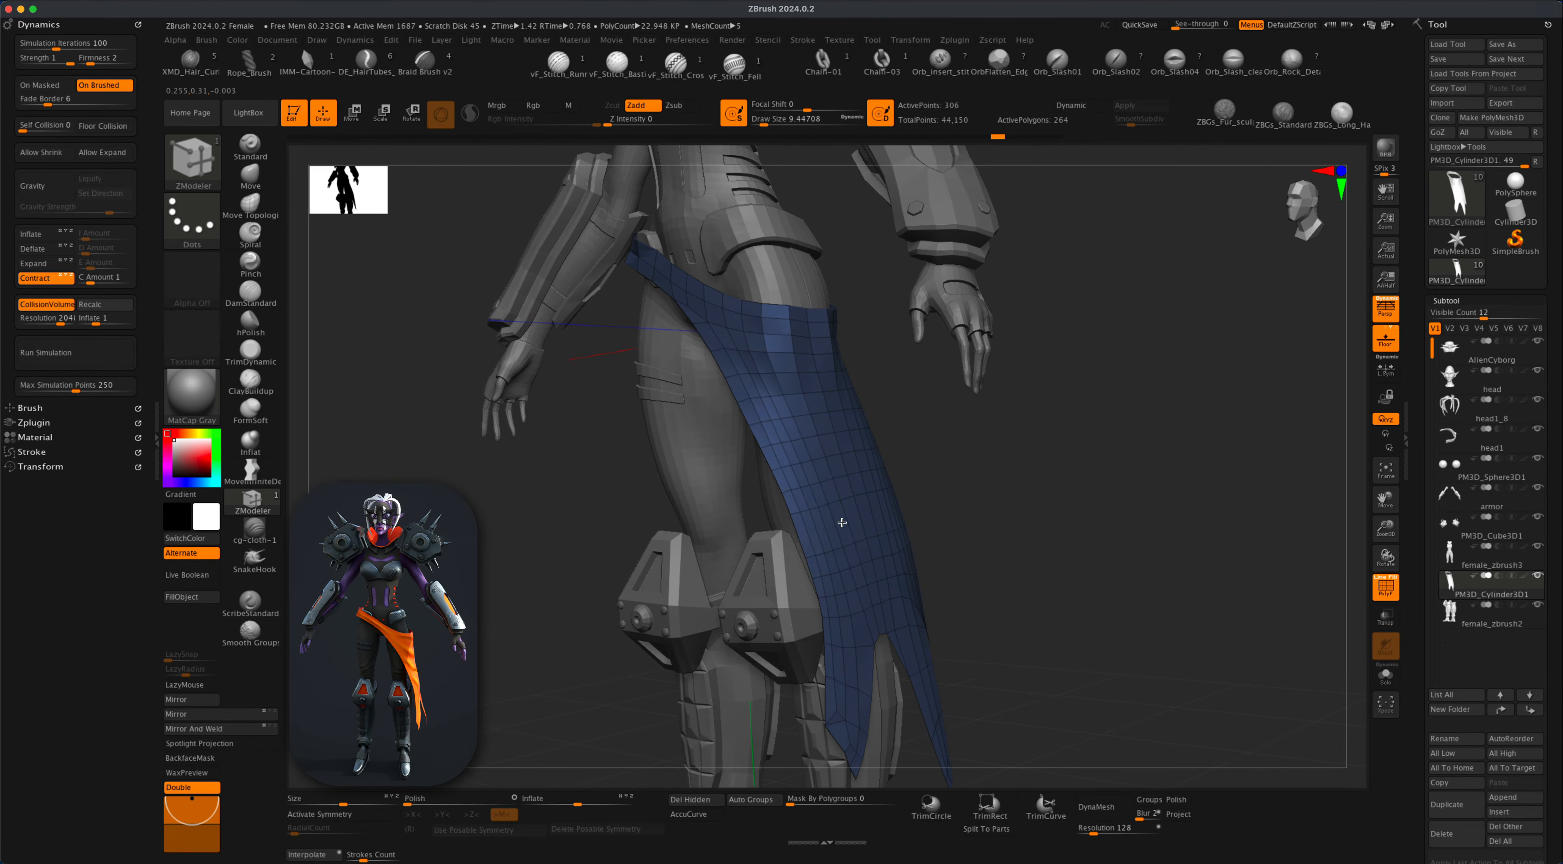
click(842, 523)
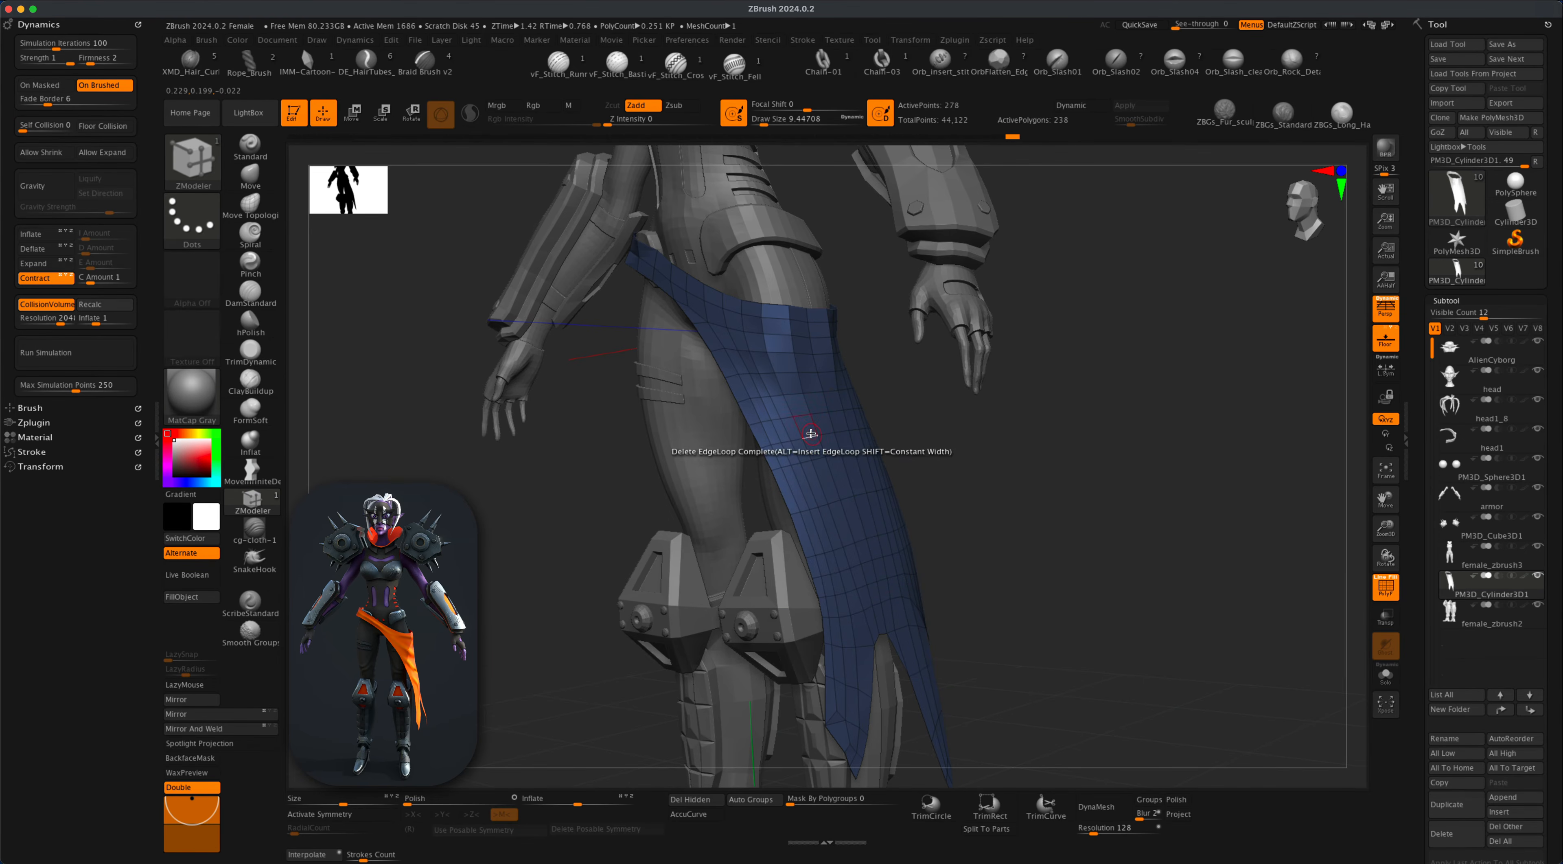
drag(1001, 549, 879, 568)
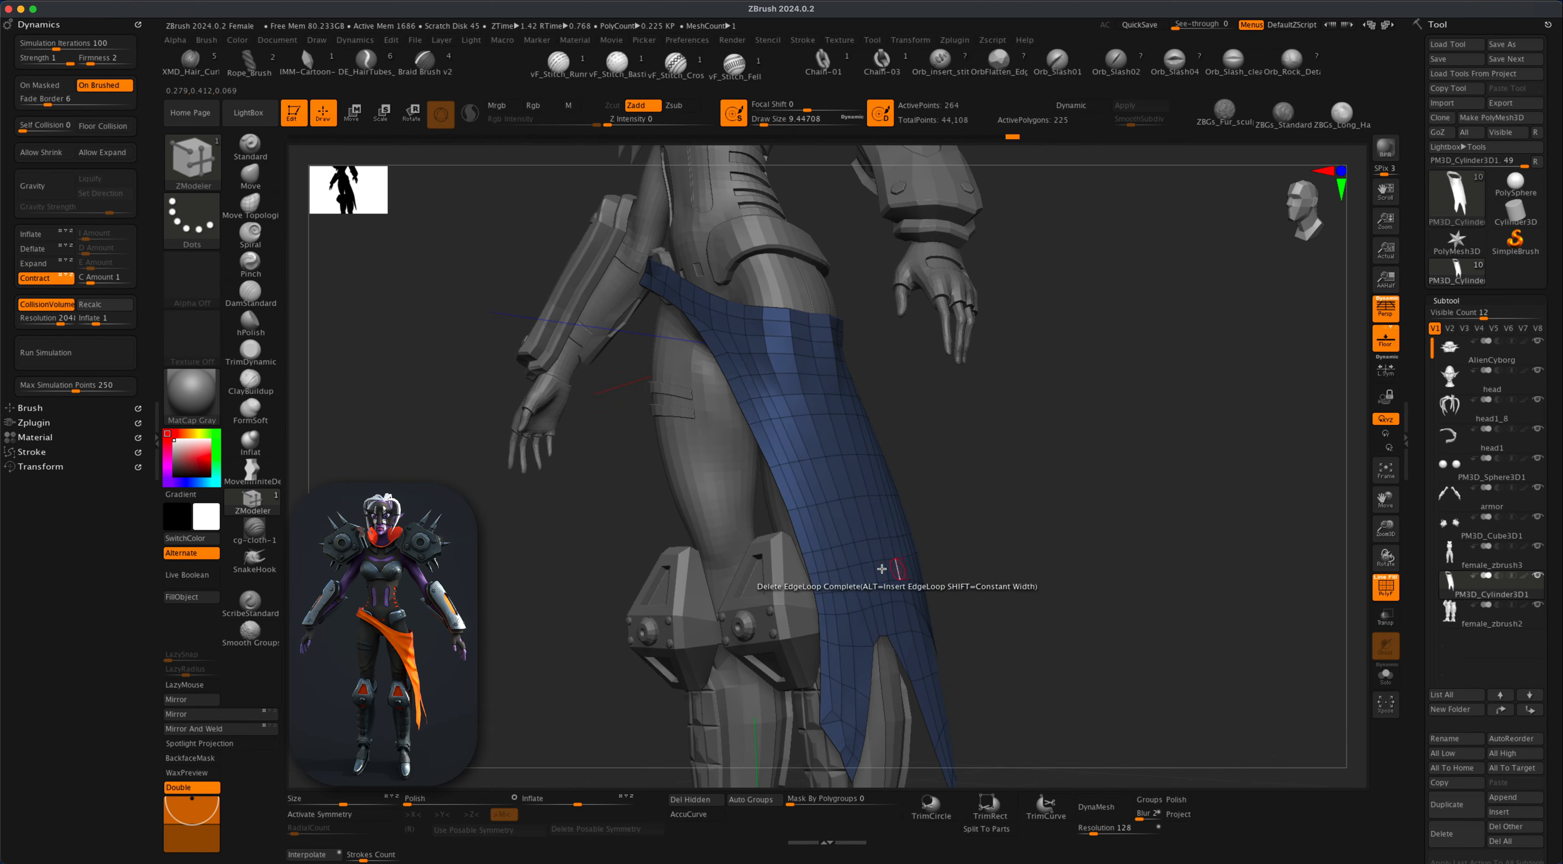
click(856, 565)
alt+drag(1025, 594, 830, 422)
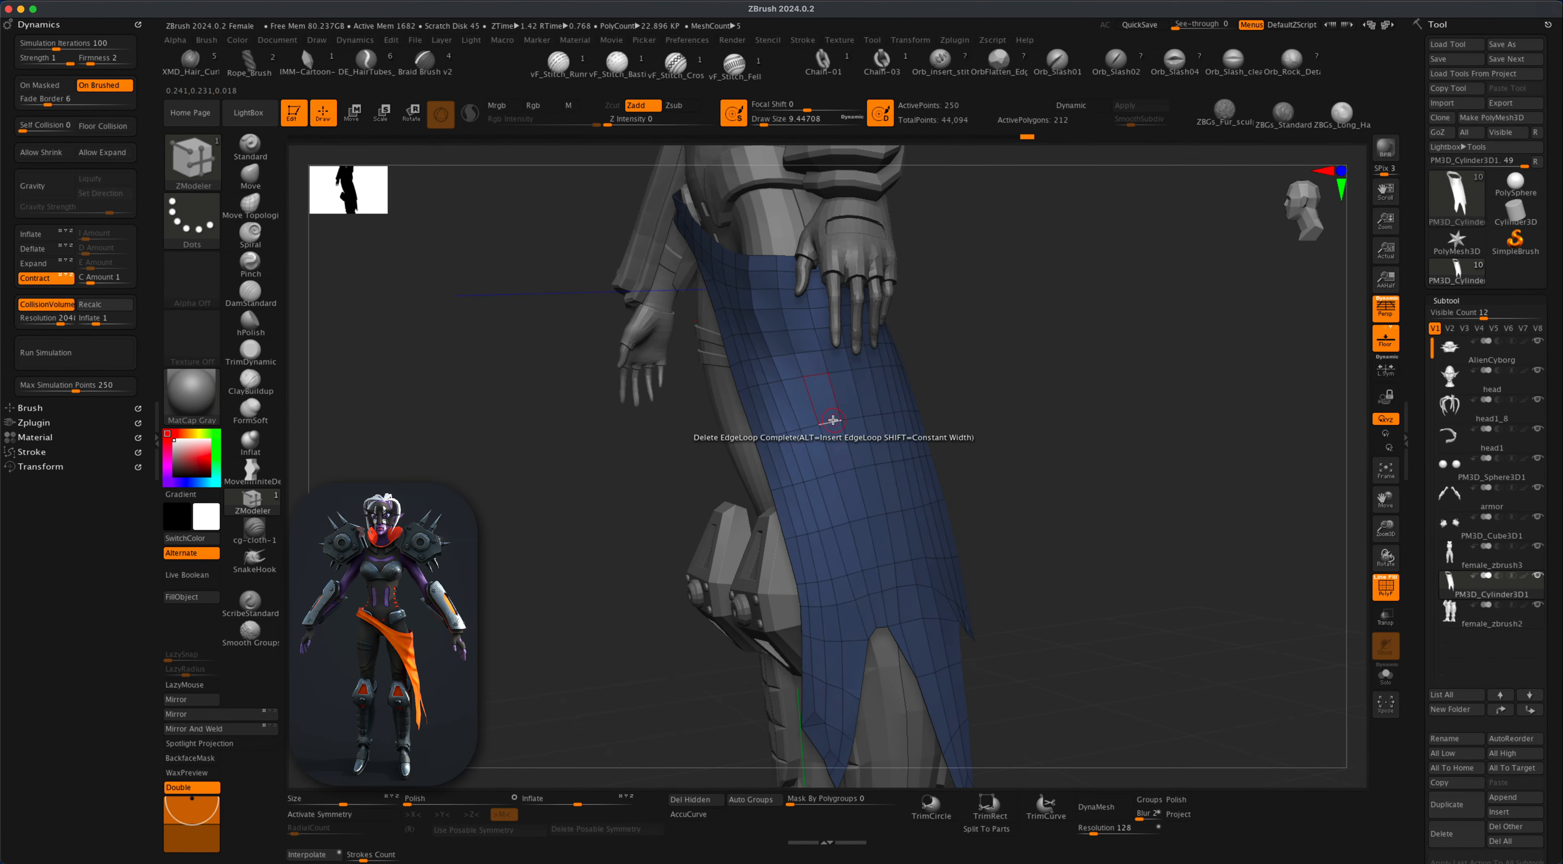
Try inserting an edge loop across the upper part of the hip cloth, and undo it.
key(space)
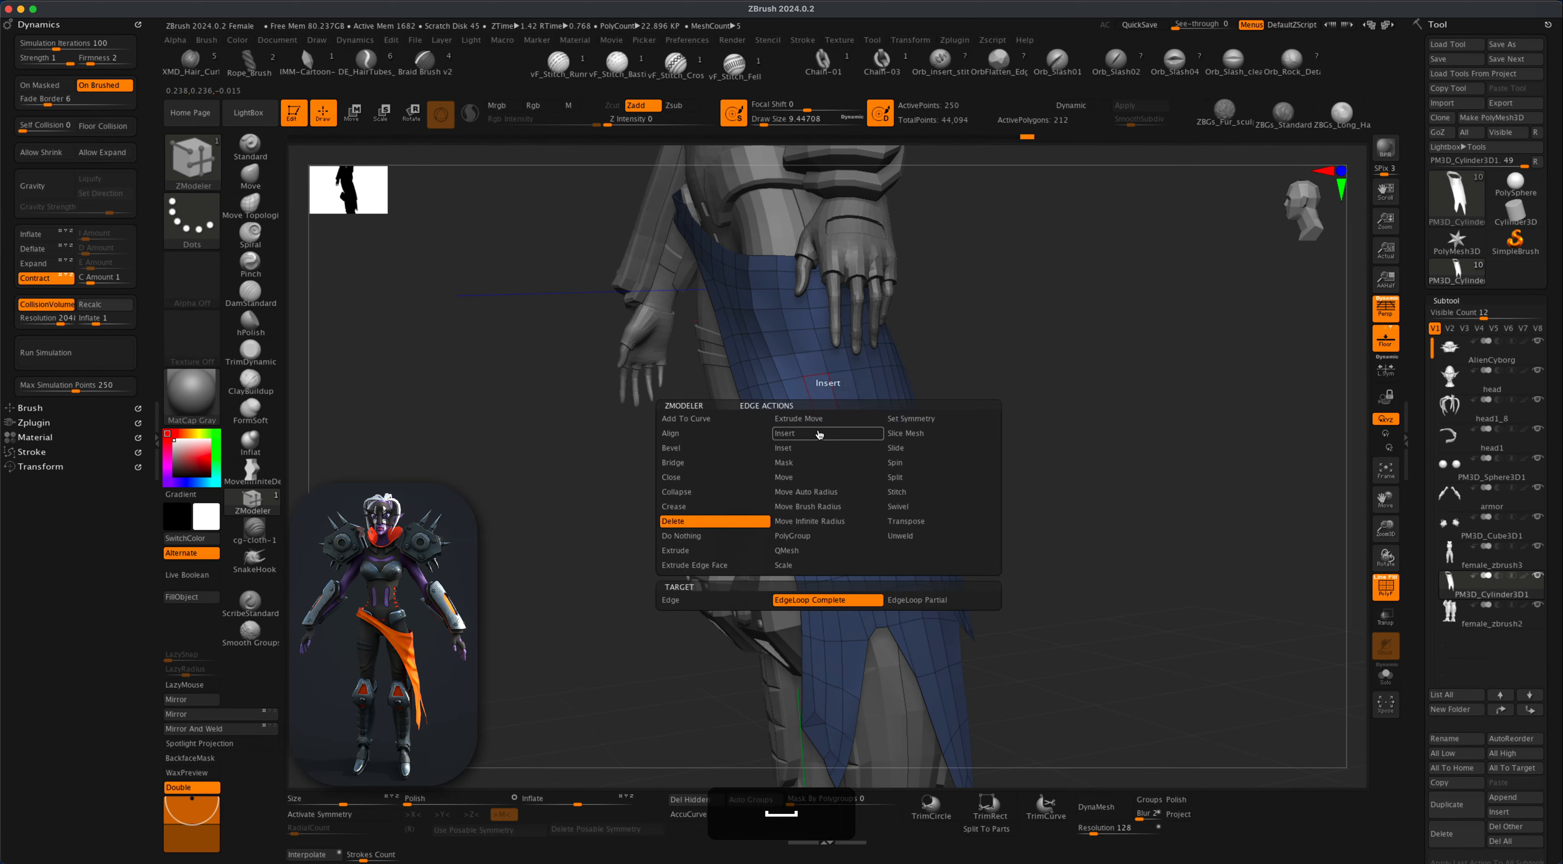
click(819, 435)
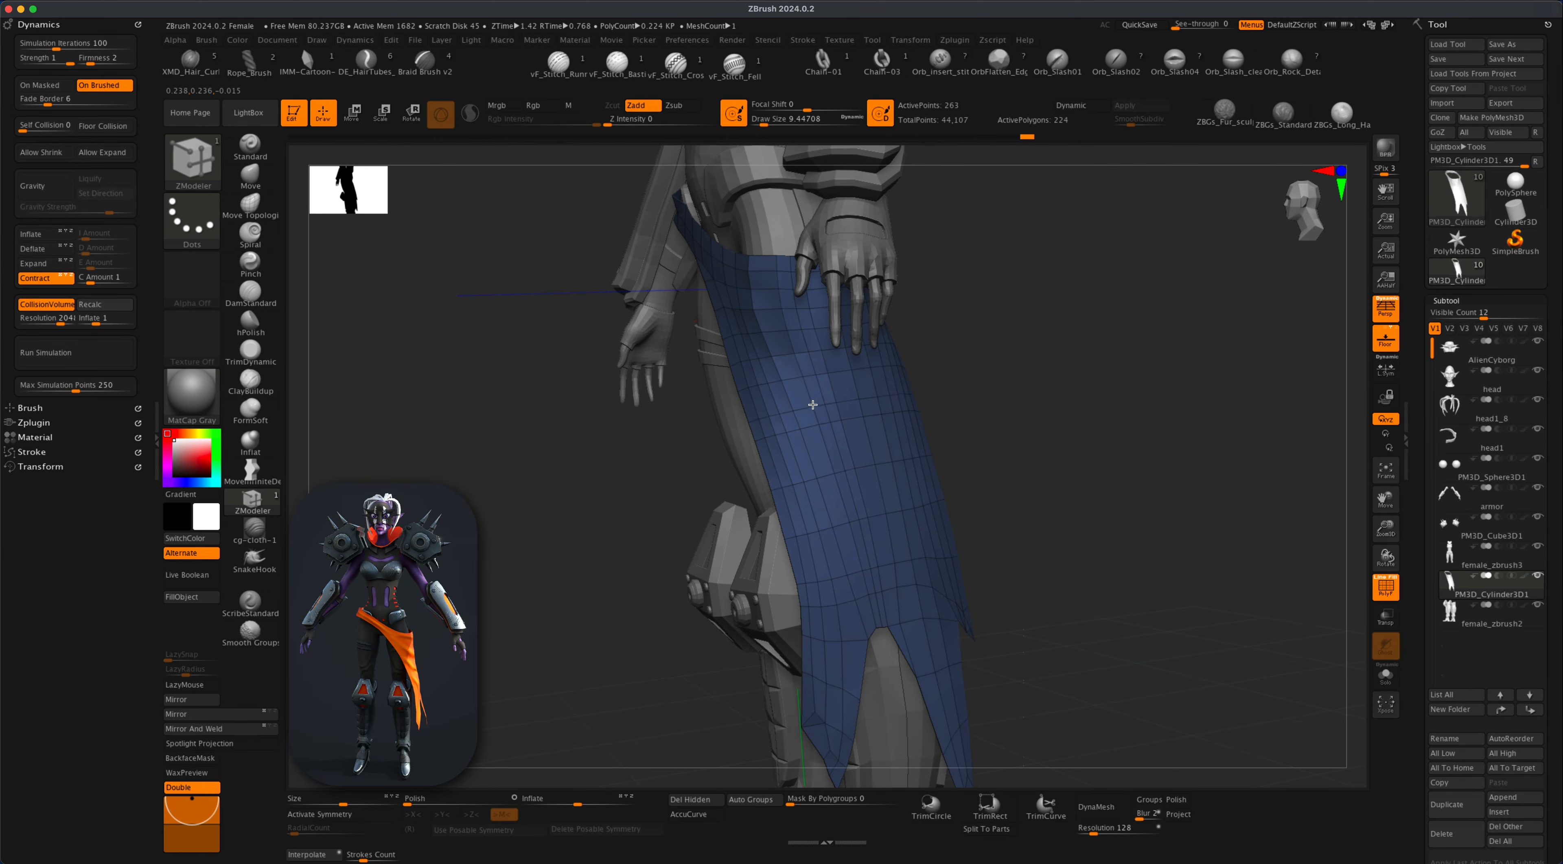
key(super)
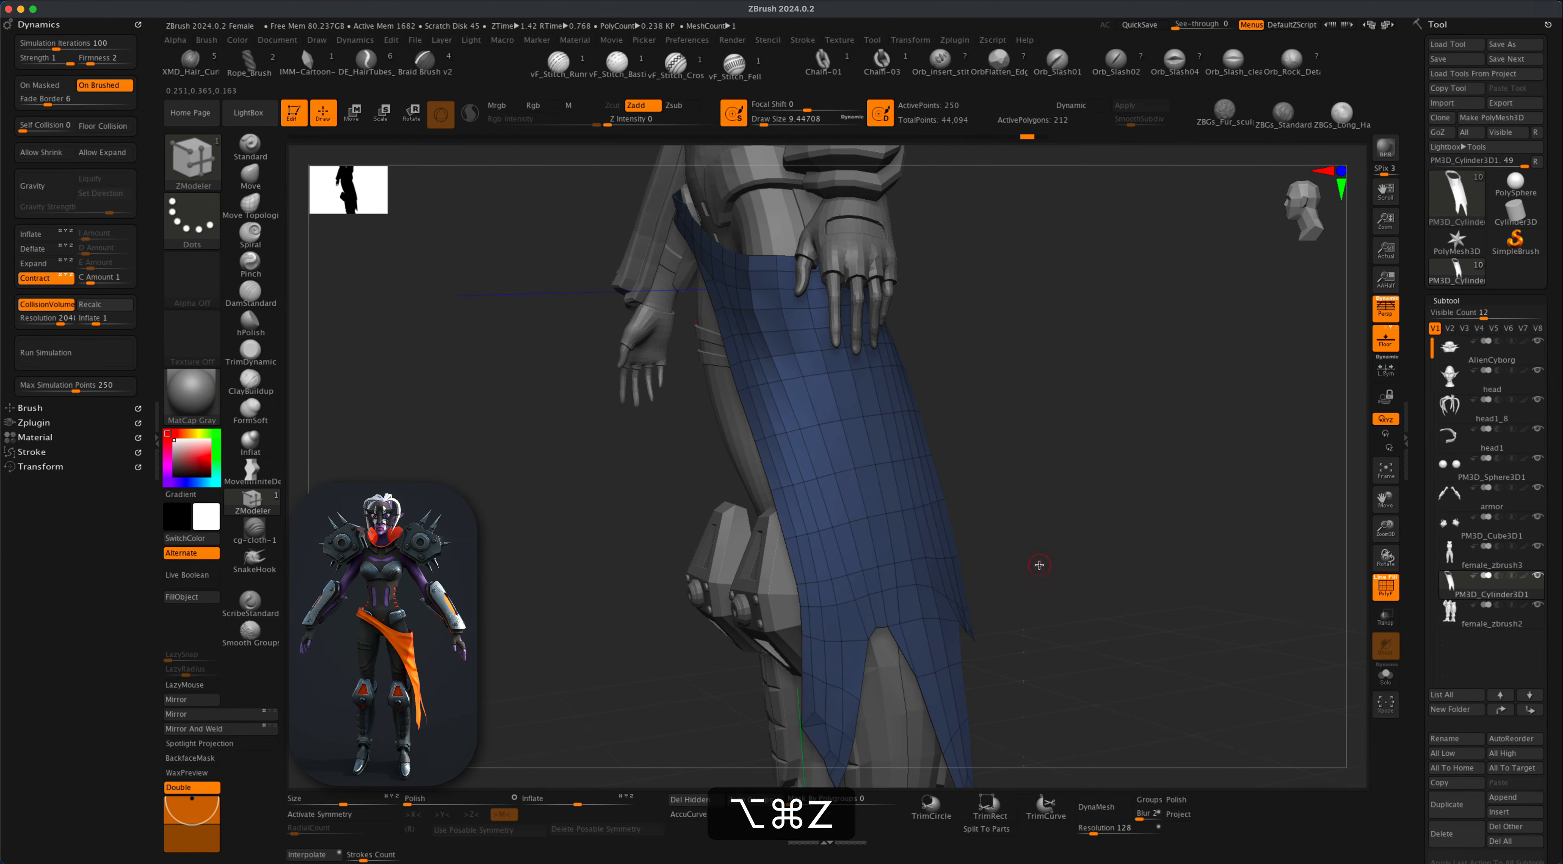
Turn off the cloth's polygon wireframe and render the full character from the front with BPR.
mouse_move(1036, 565)
mouse_down()
mouse_move(1065, 547)
mouse_move(1054, 575)
mouse_move(1032, 577)
mouse_move(1134, 576)
mouse_move(1092, 604)
mouse_move(1256, 616)
mouse_up()
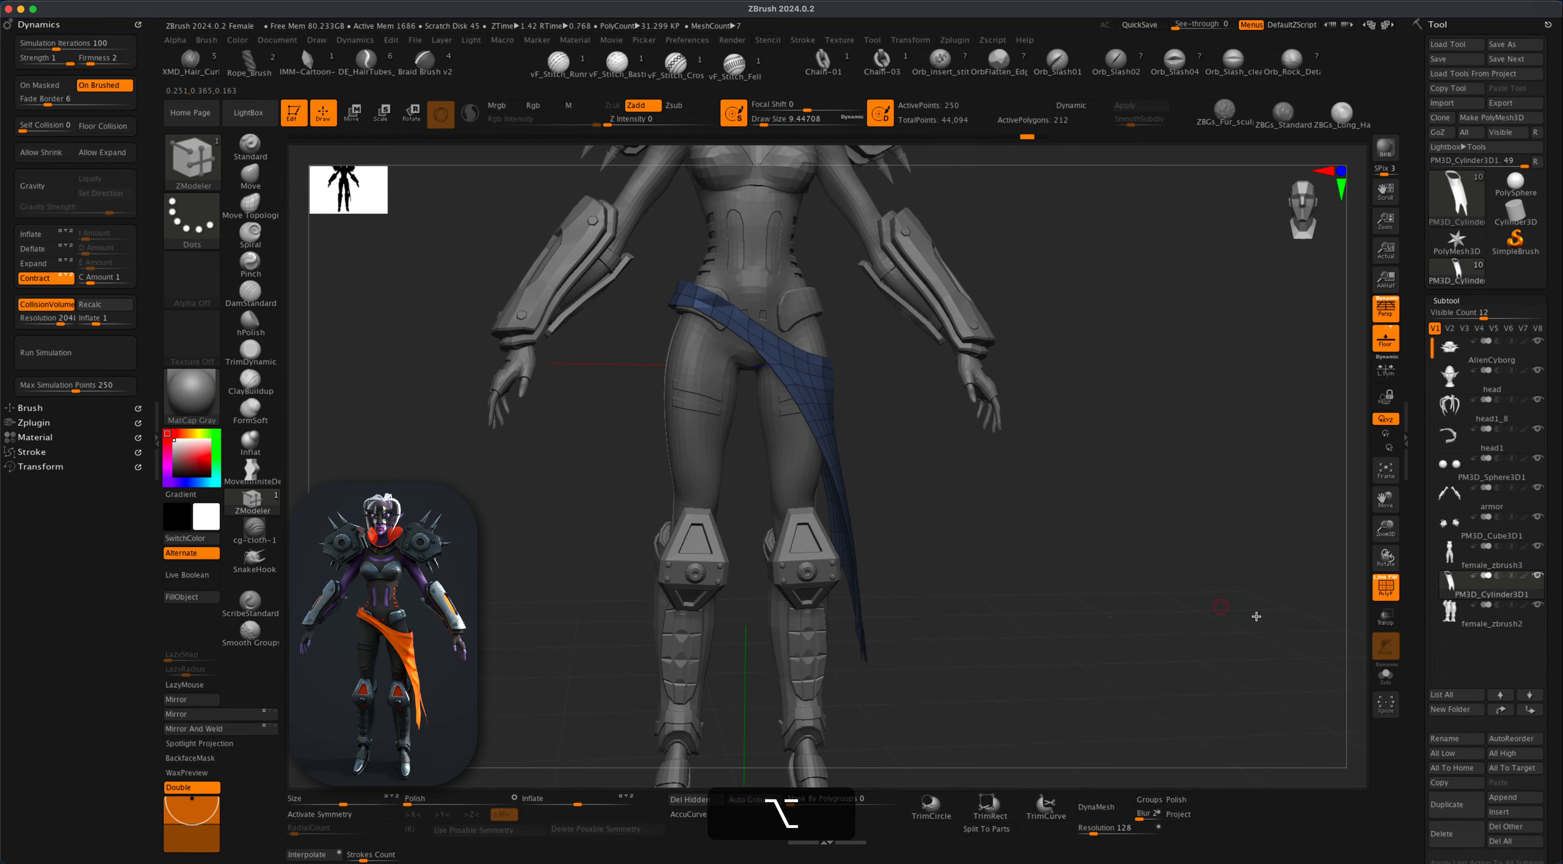
click(1389, 592)
alt+drag(1159, 598, 1097, 610)
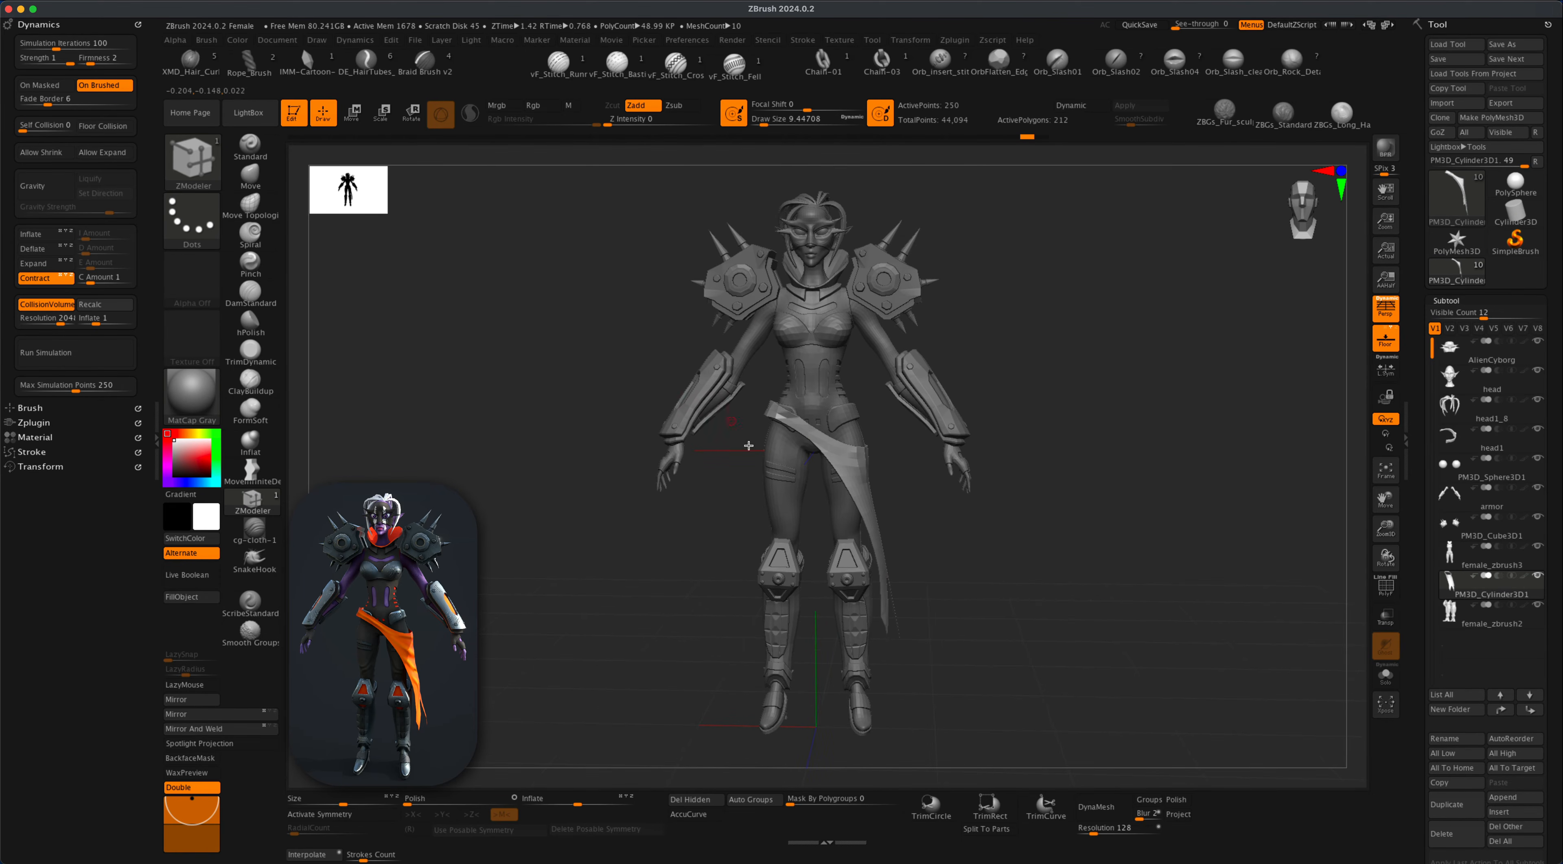
alt+drag(1041, 488, 1070, 531)
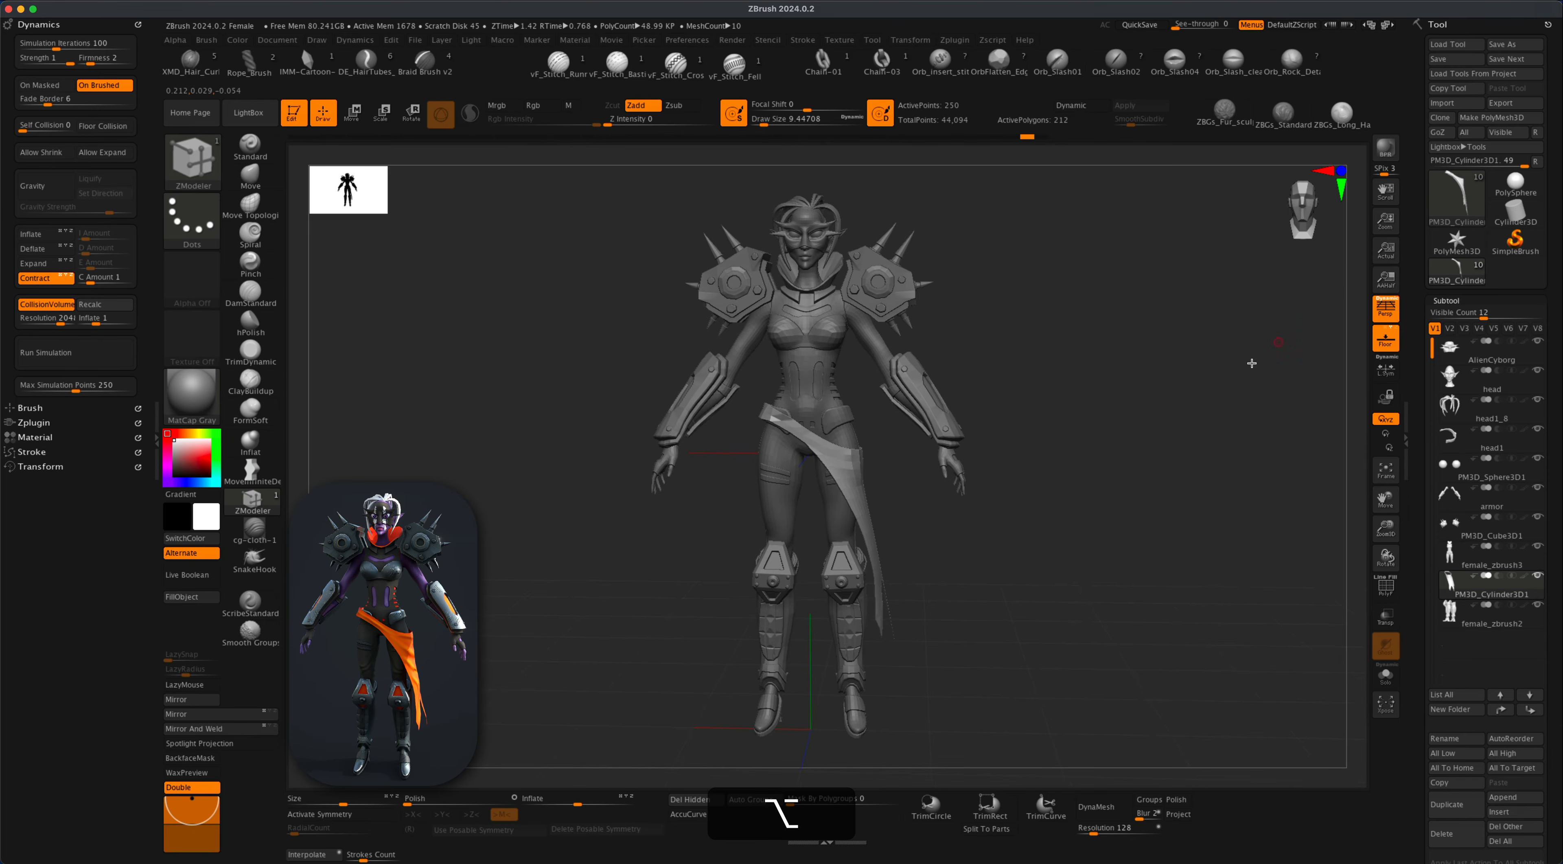
alt+drag(1252, 364, 1218, 431)
click(1388, 148)
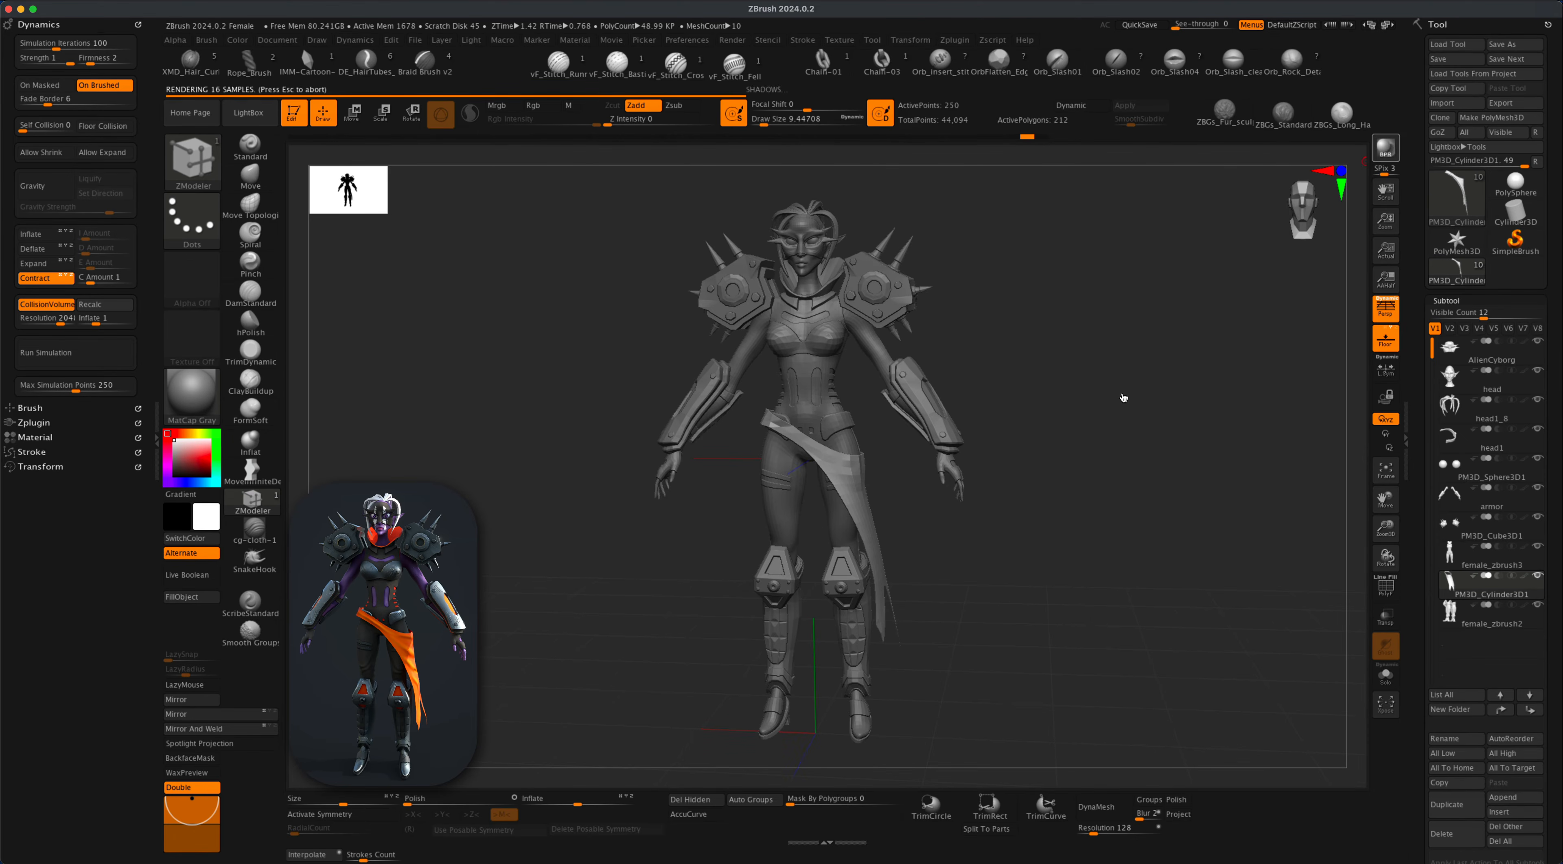
Change the character's display material to MatCap White.
alt+drag(1113, 443, 1084, 486)
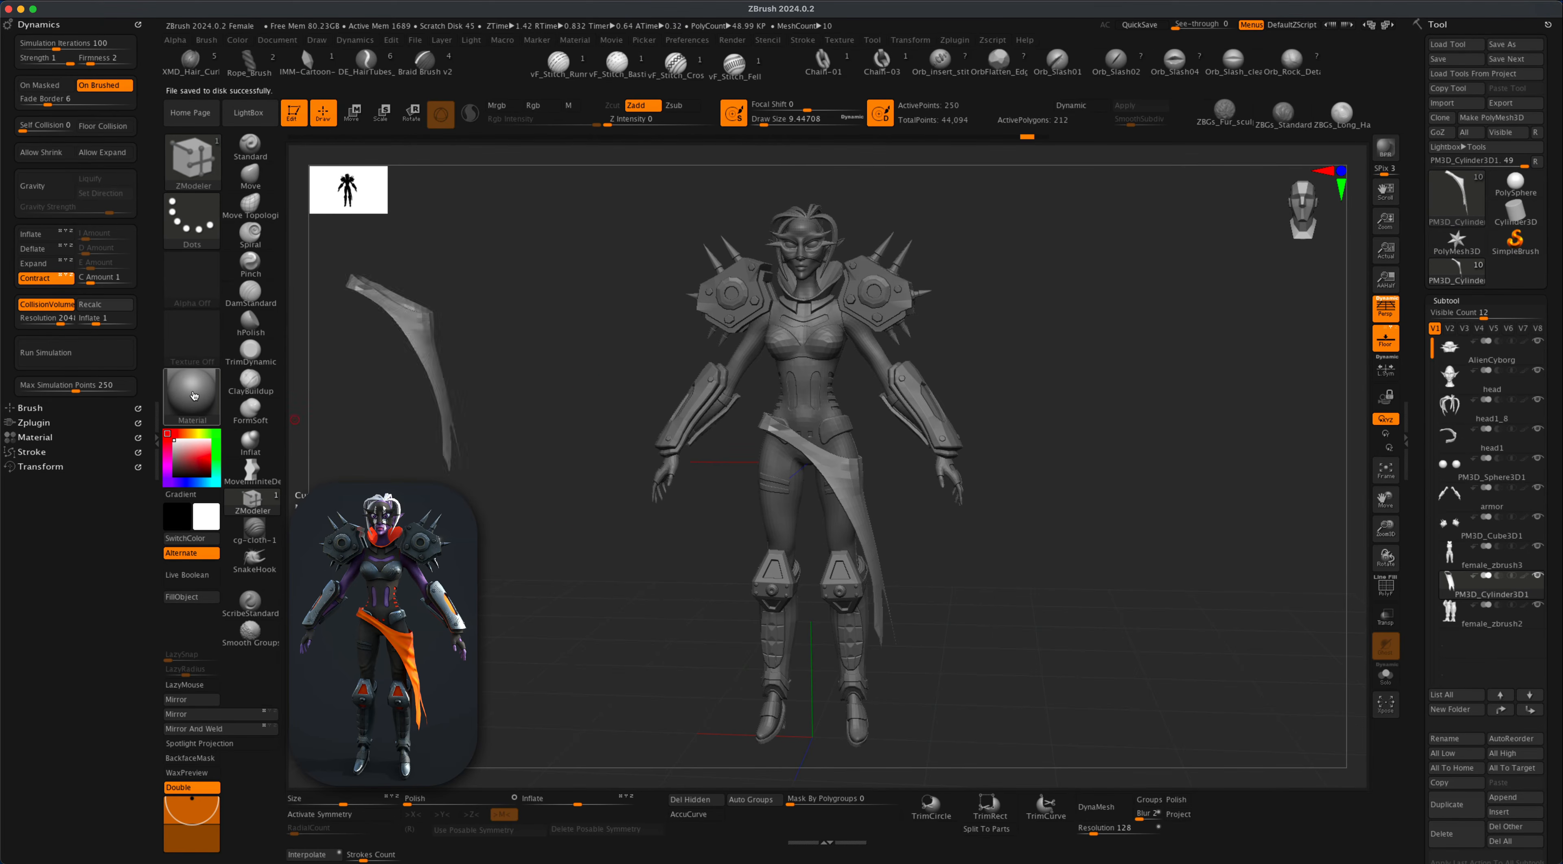
click(199, 409)
click(676, 484)
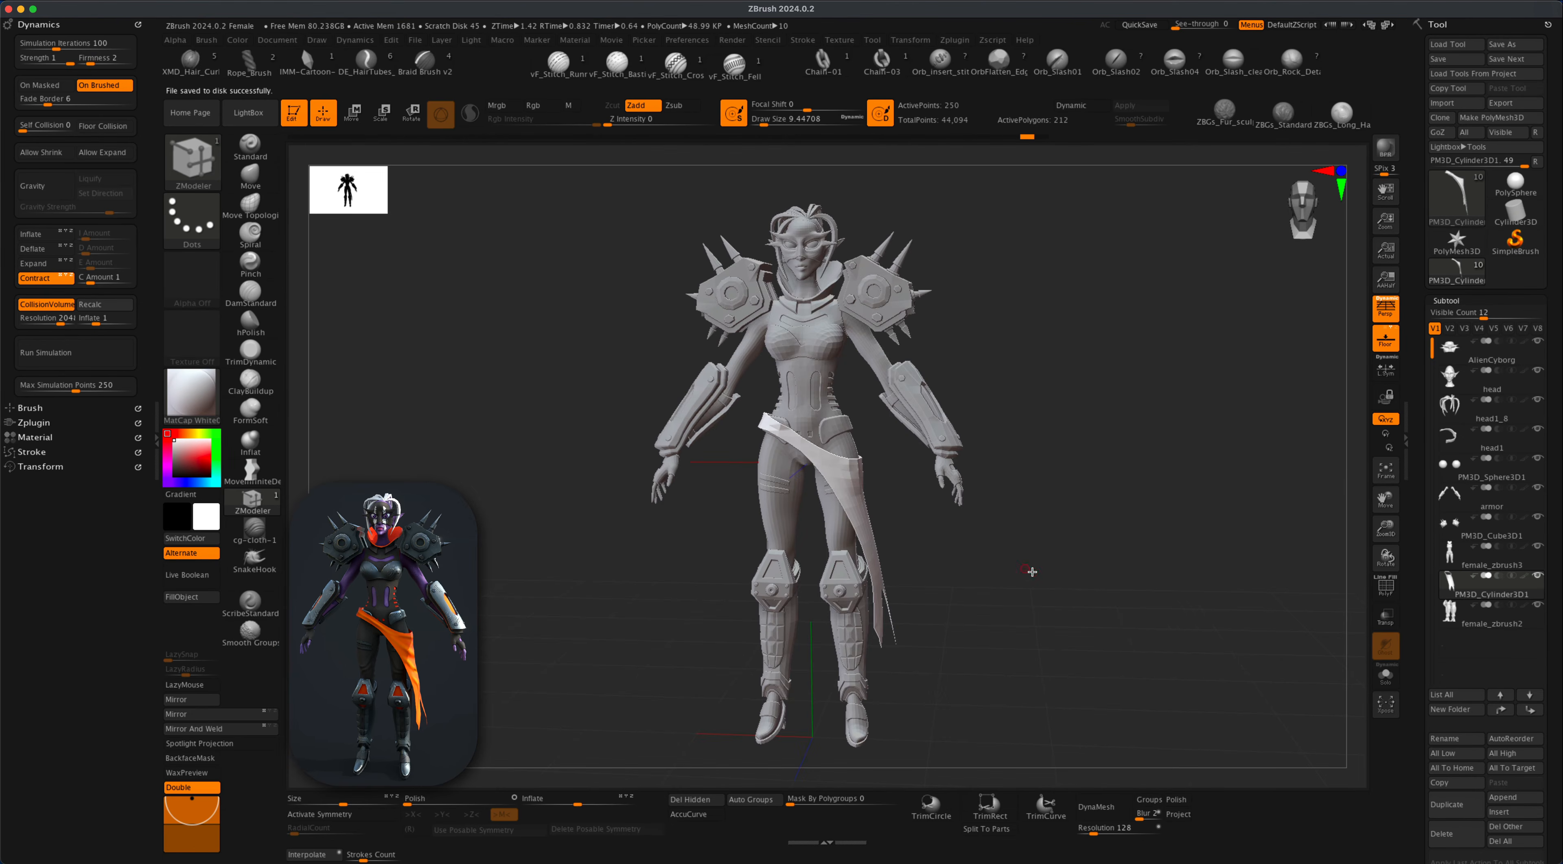
Examine the whole character from the back and front, checking the draped cloth, armor and overall proportions against the reference.
drag(1040, 574, 921, 560)
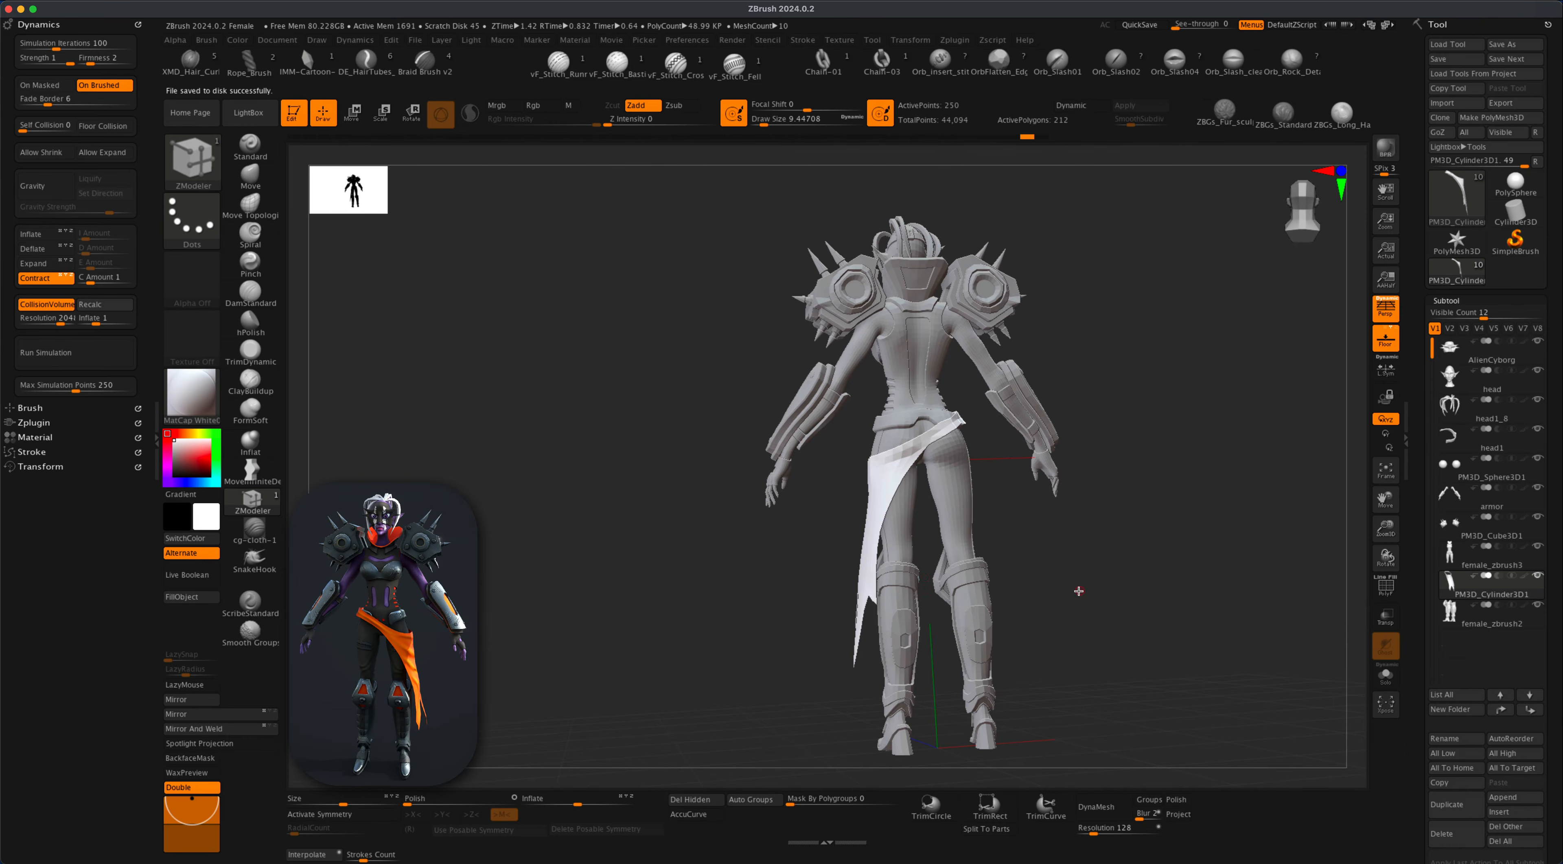
drag(1079, 591, 1035, 581)
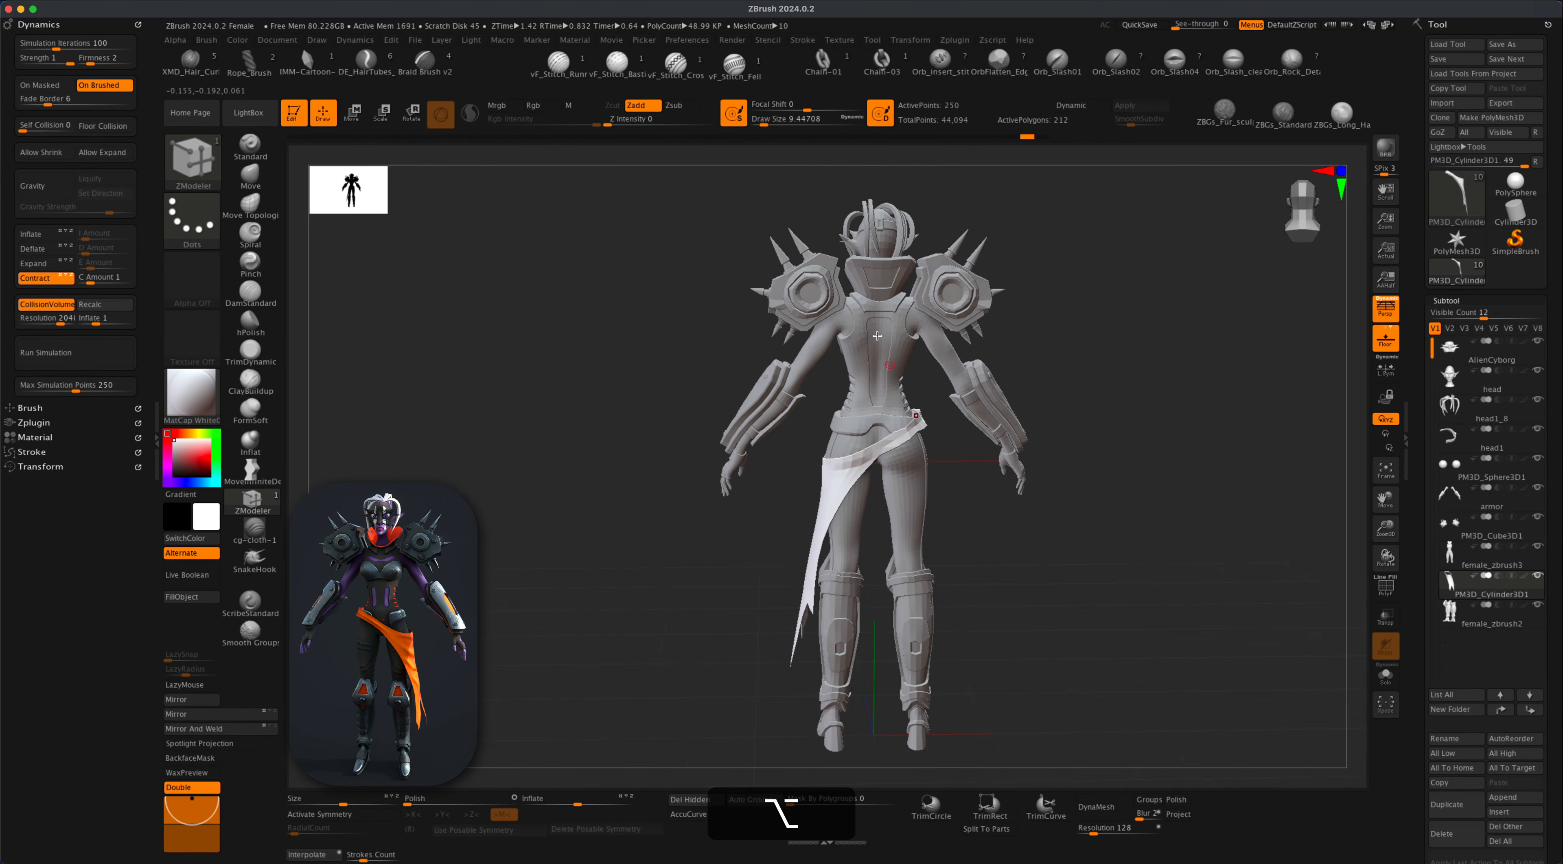
drag(878, 335, 990, 580)
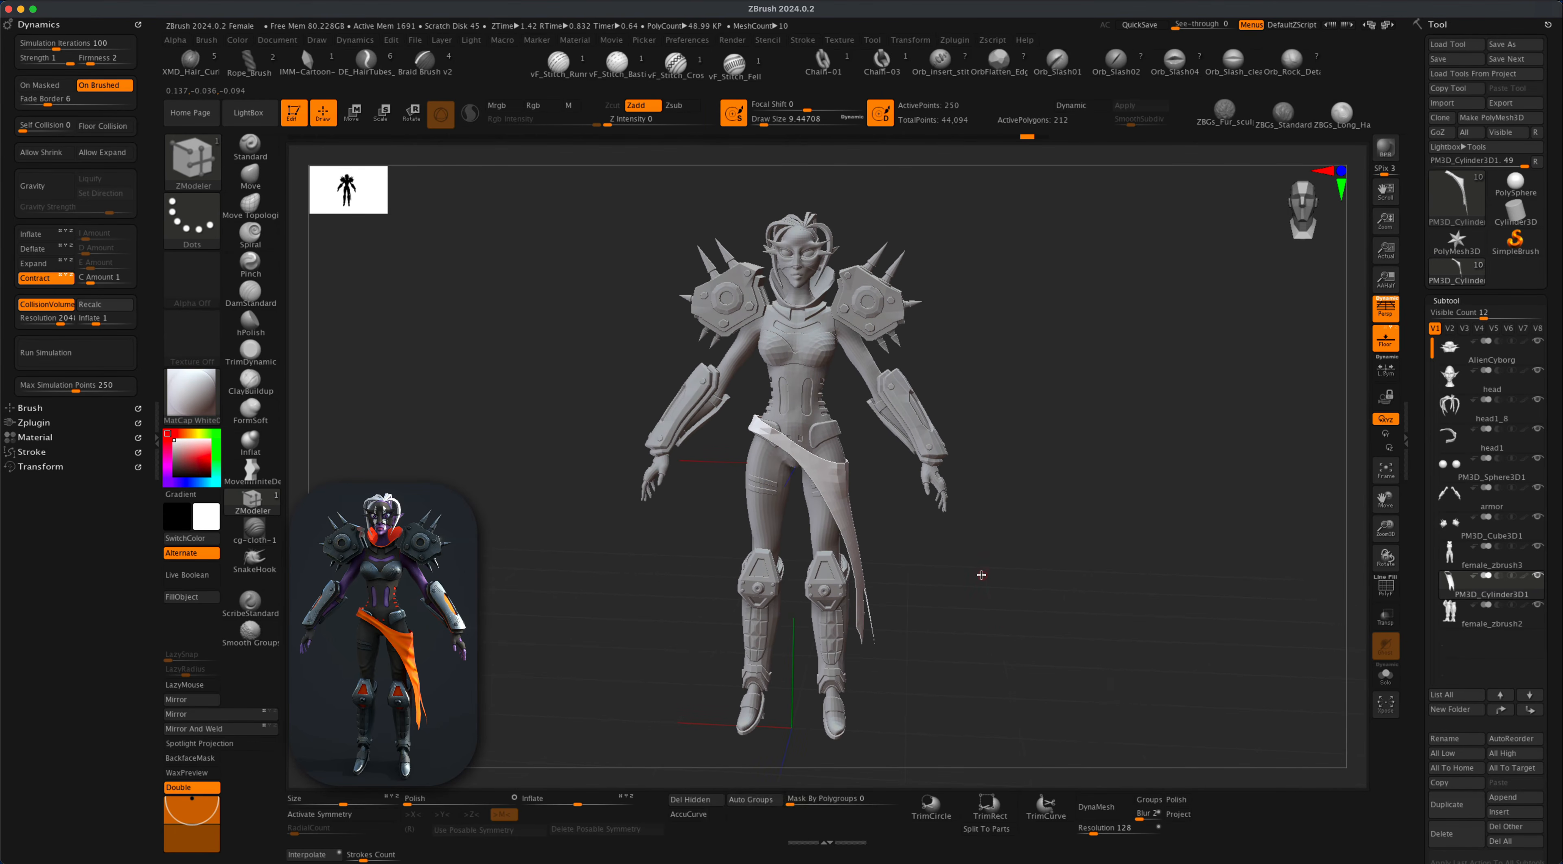
alt+drag(980, 572, 993, 575)
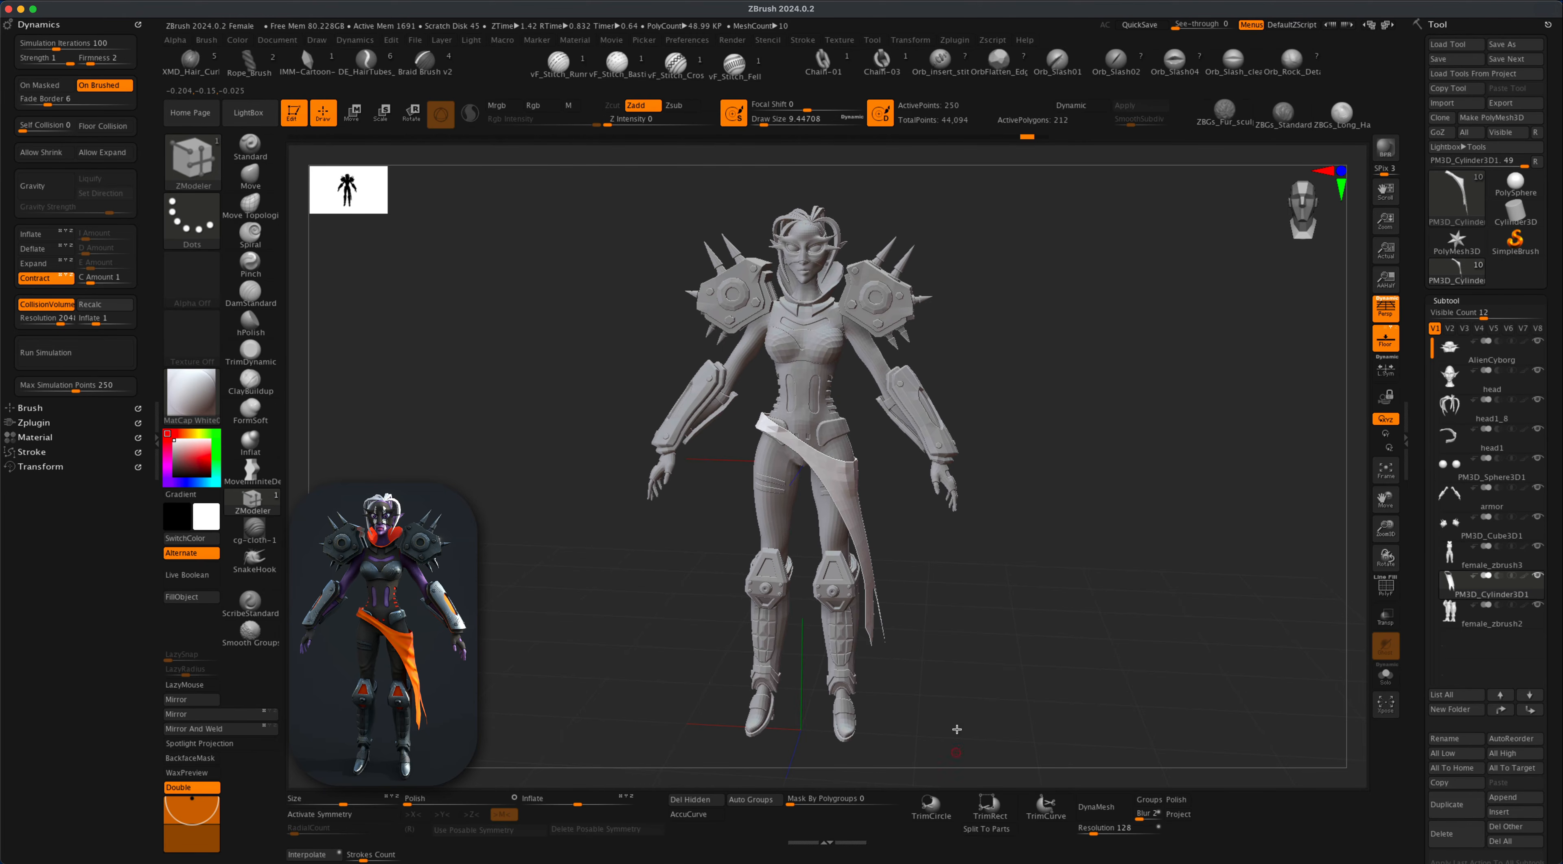
alt+drag(1039, 450, 1050, 447)
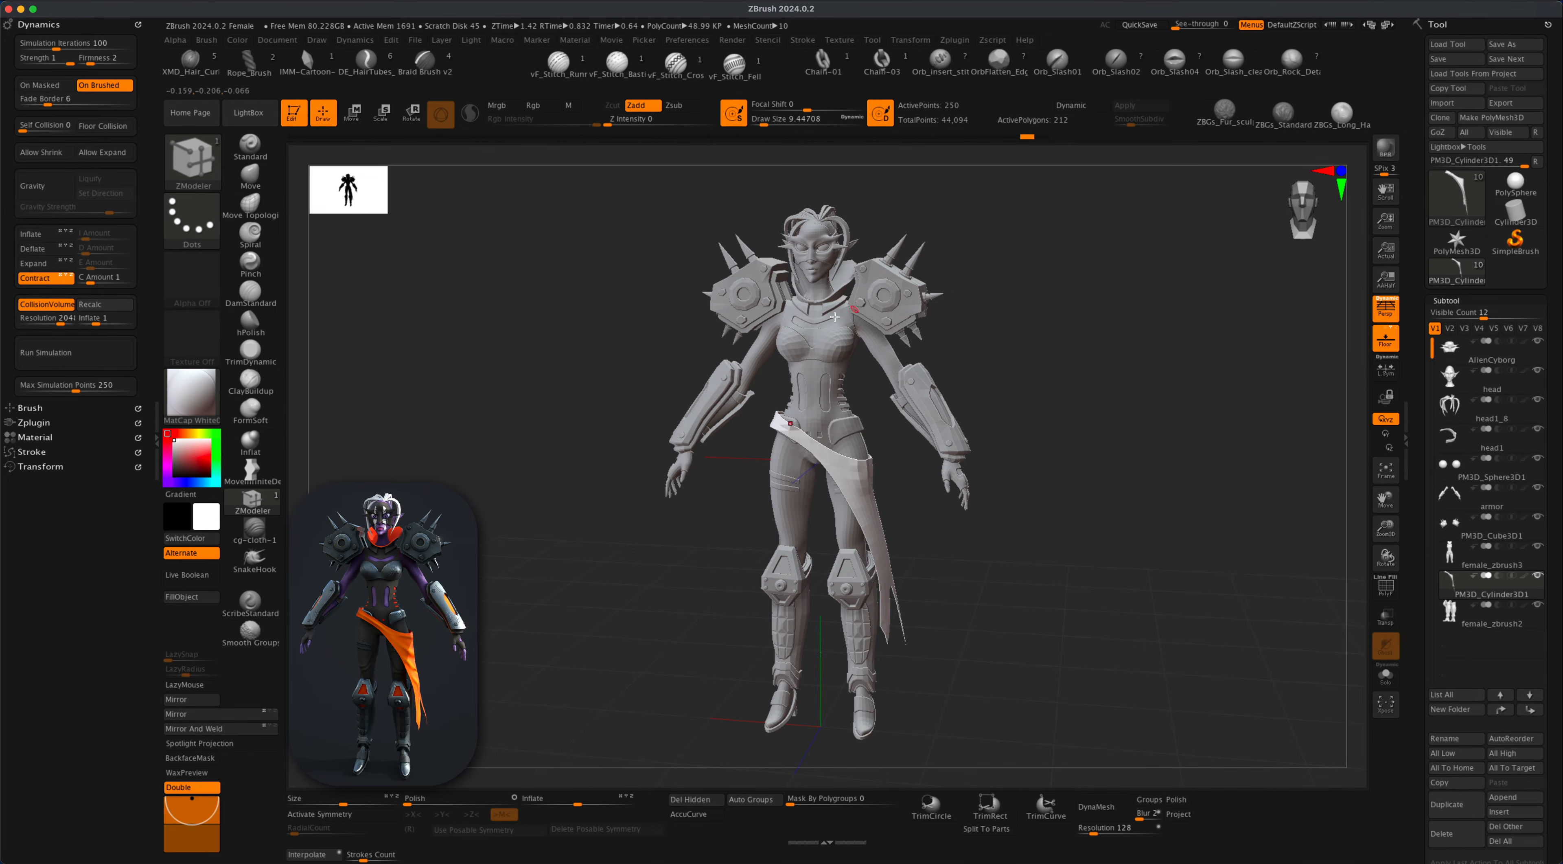
mouse_move(1084, 541)
alt+mouse_down()
mouse_move(1053, 550)
mouse_move(1072, 552)
alt+mouse_up()
mouse_move(1060, 557)
alt+mouse_down()
mouse_move(1075, 551)
mouse_move(1056, 553)
alt+mouse_up()
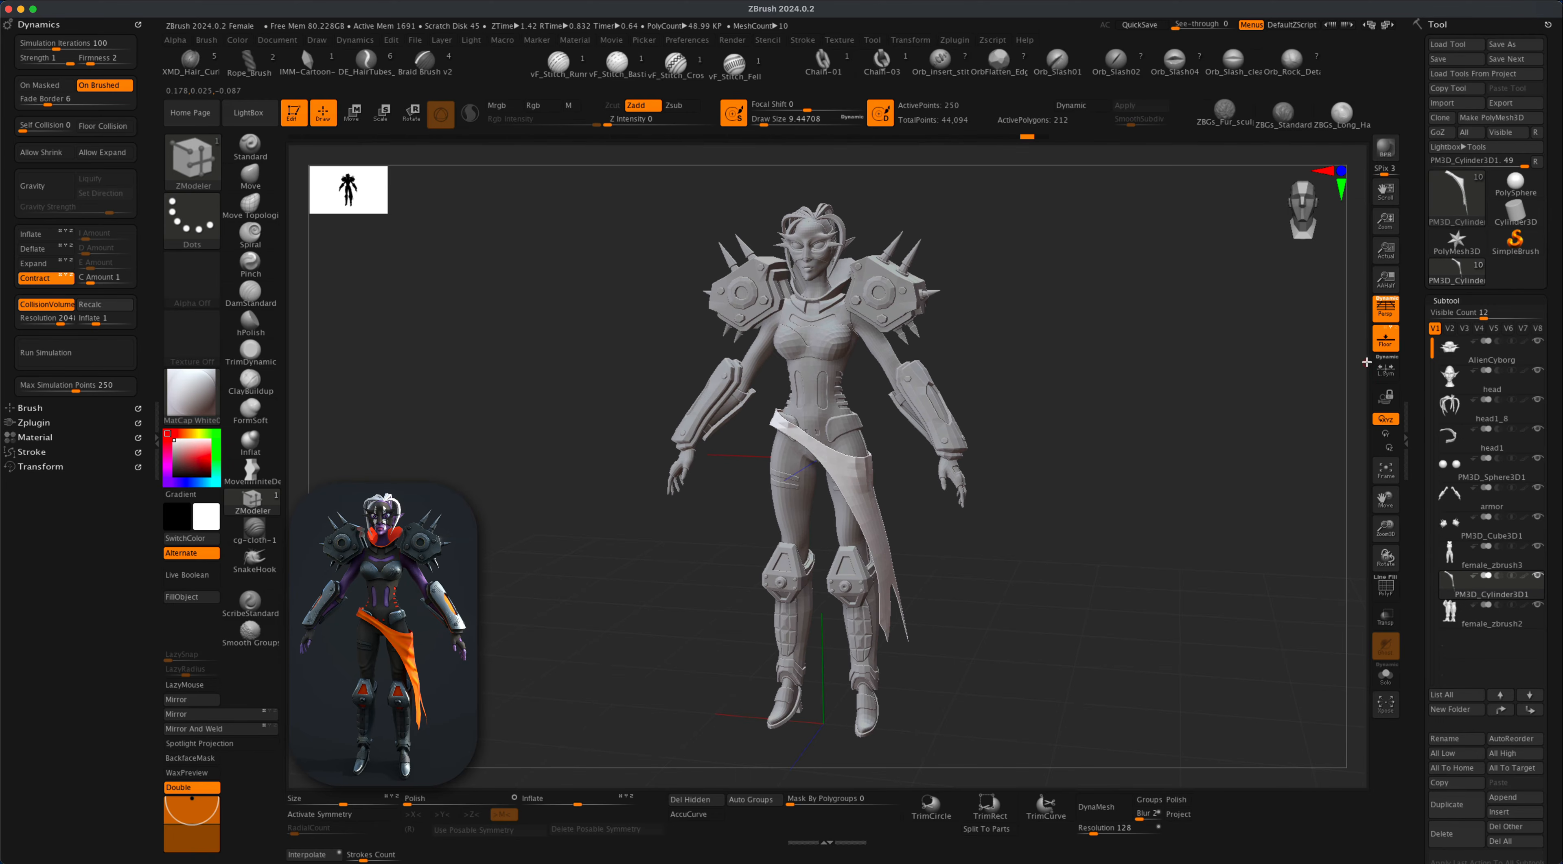
mouse_move(1493, 386)
mouse_move(1028, 576)
alt+mouse_down()
mouse_move(1047, 583)
mouse_move(1033, 584)
alt+mouse_up()
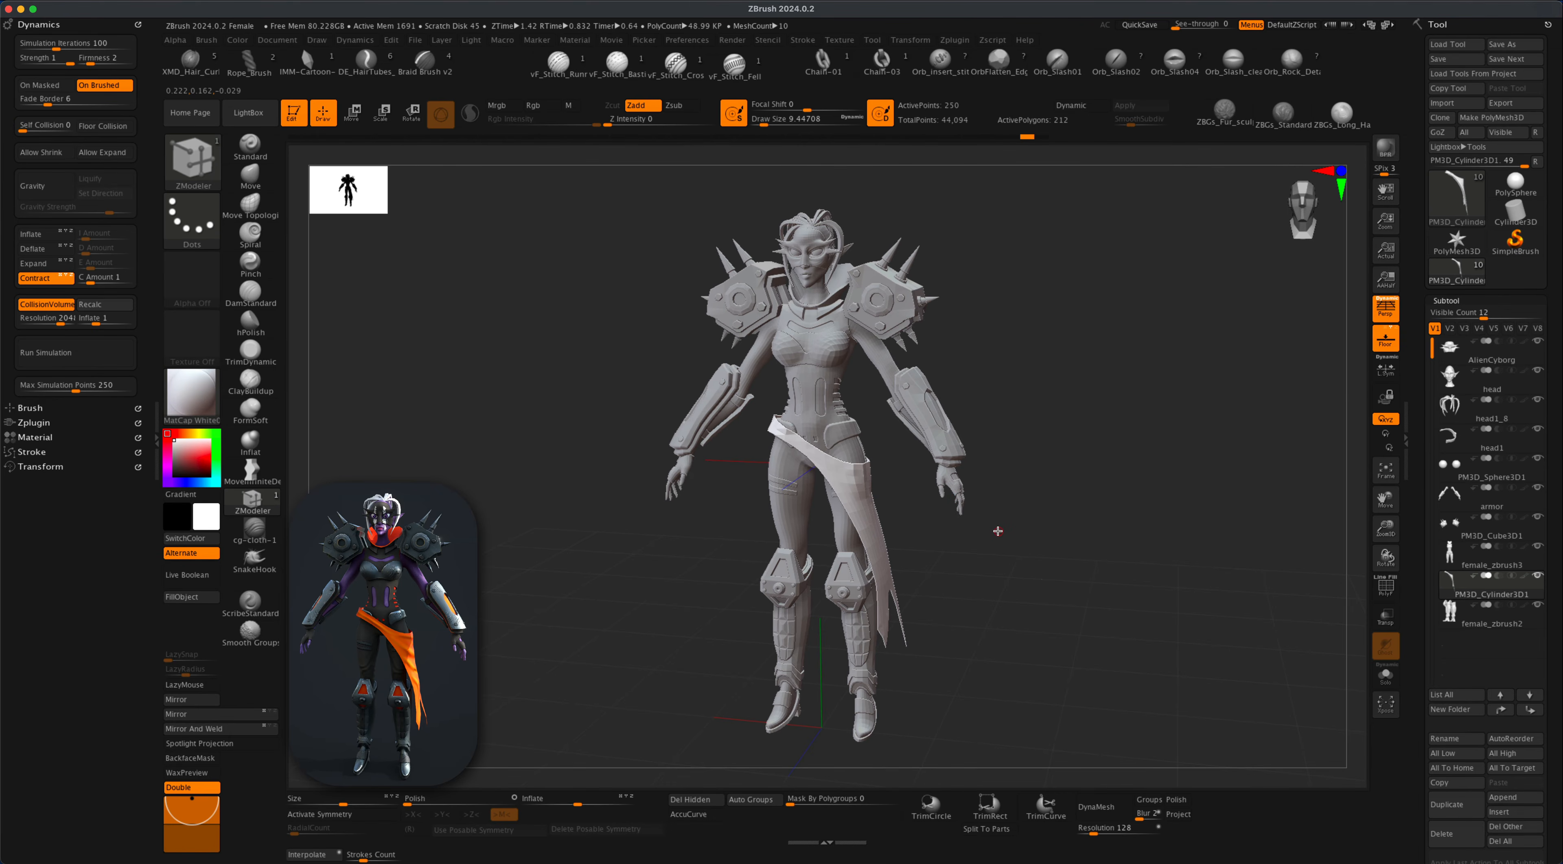
mouse_move(1463, 529)
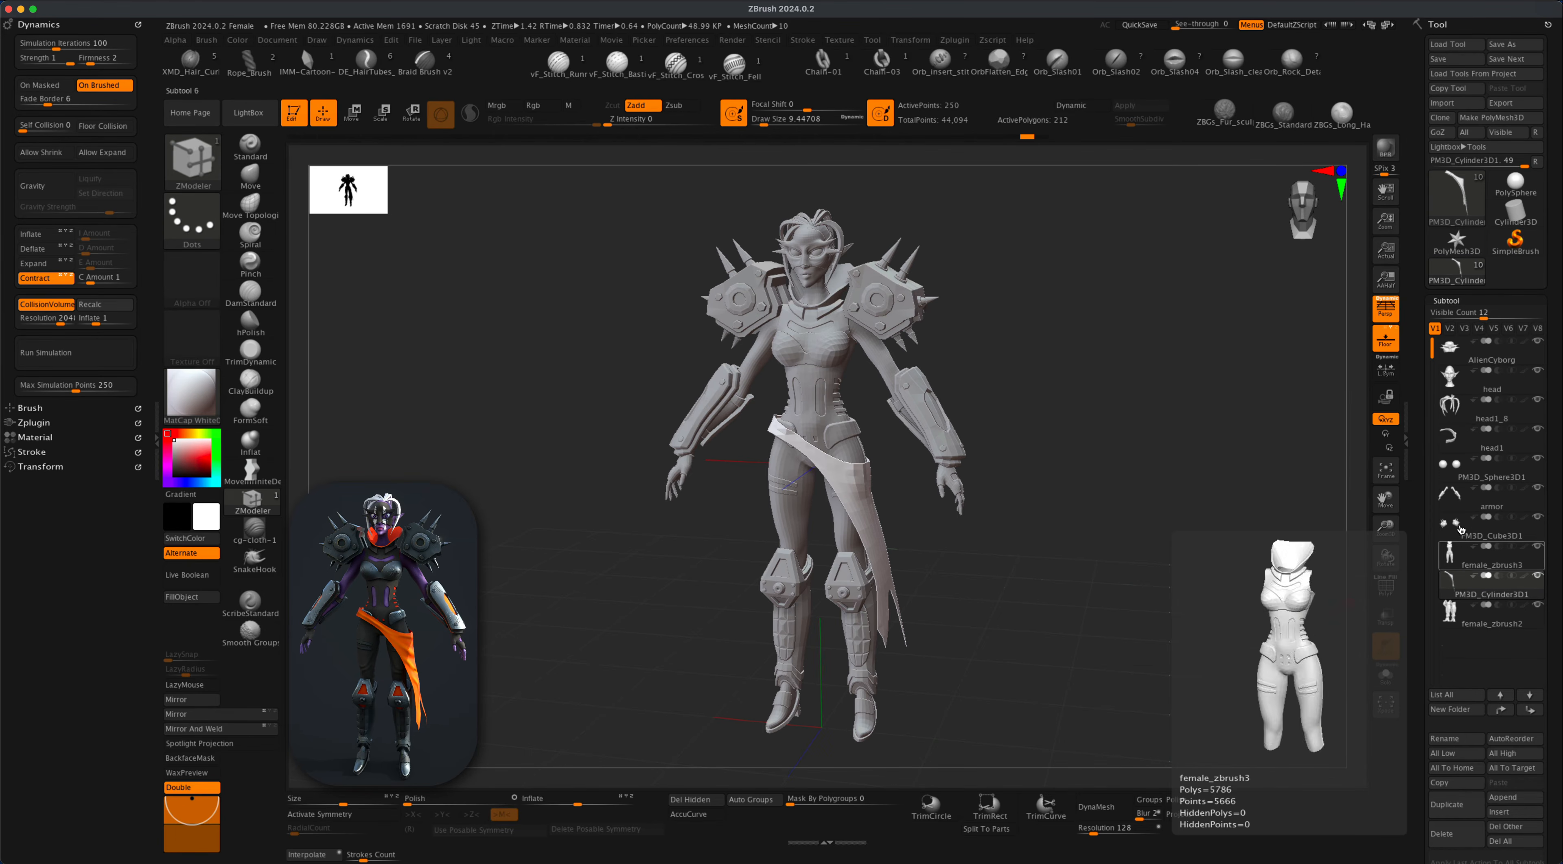
alt+drag(1180, 485, 1144, 501)
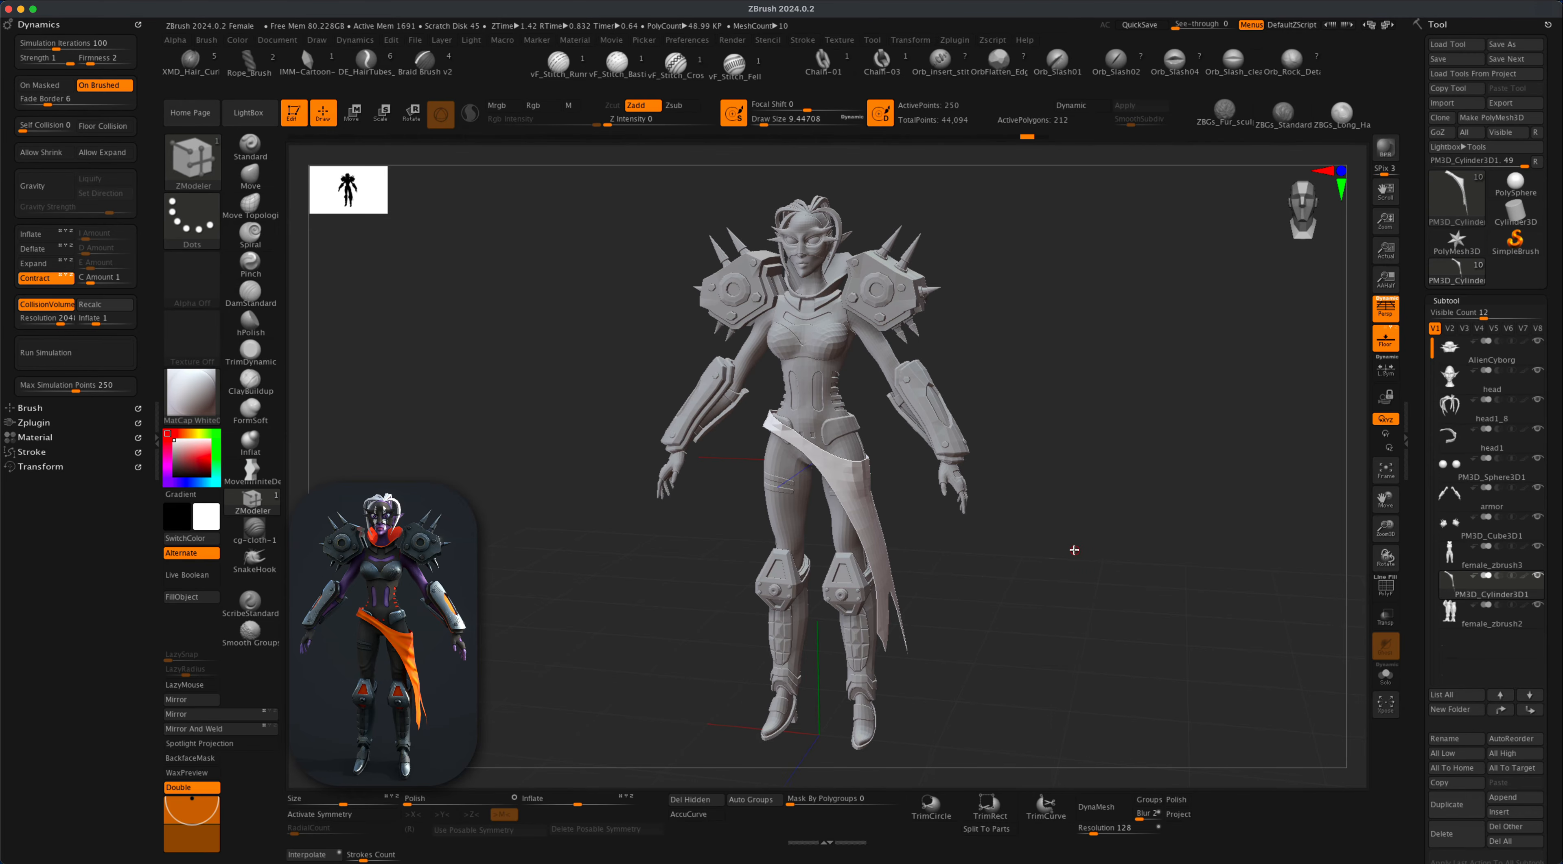
drag(1074, 549, 1074, 548)
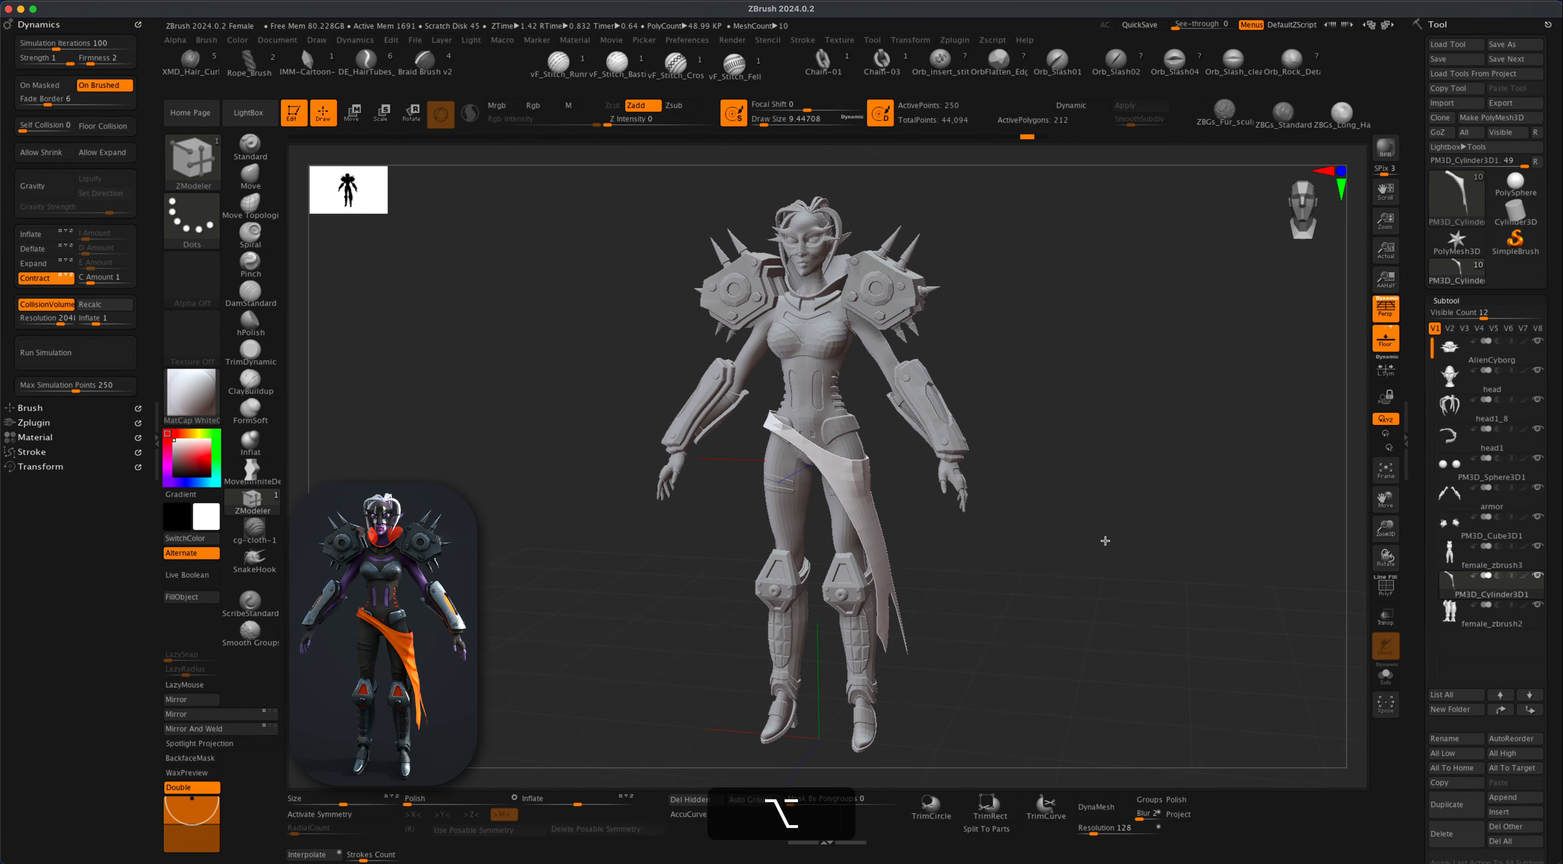
alt+drag(1103, 541, 1102, 548)
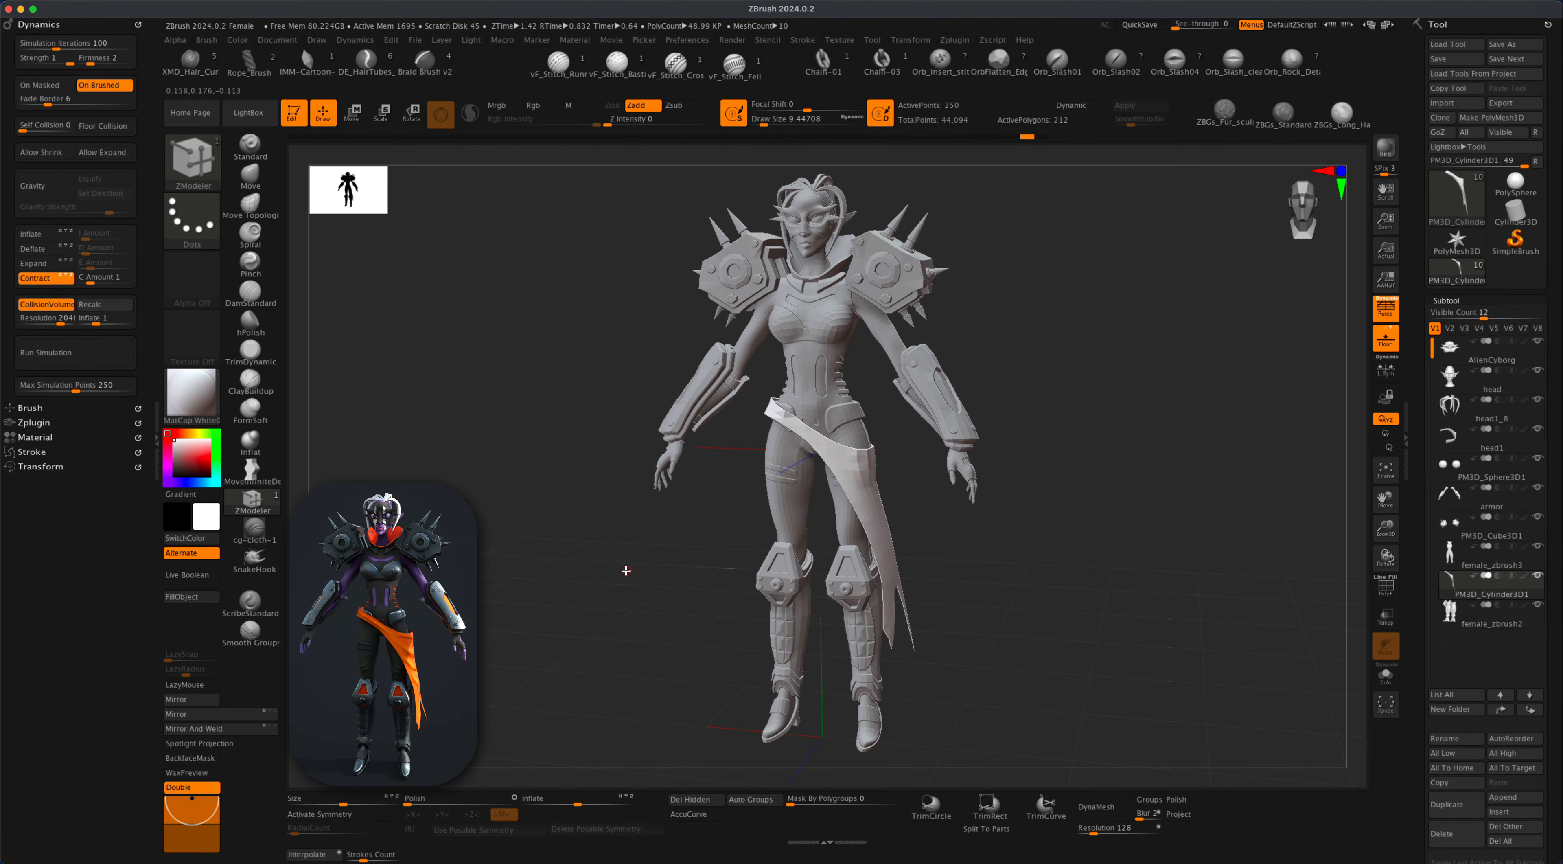
mouse_move(1093, 606)
alt+mouse_down()
mouse_move(1082, 620)
mouse_move(1030, 602)
mouse_move(1068, 614)
alt+mouse_up()
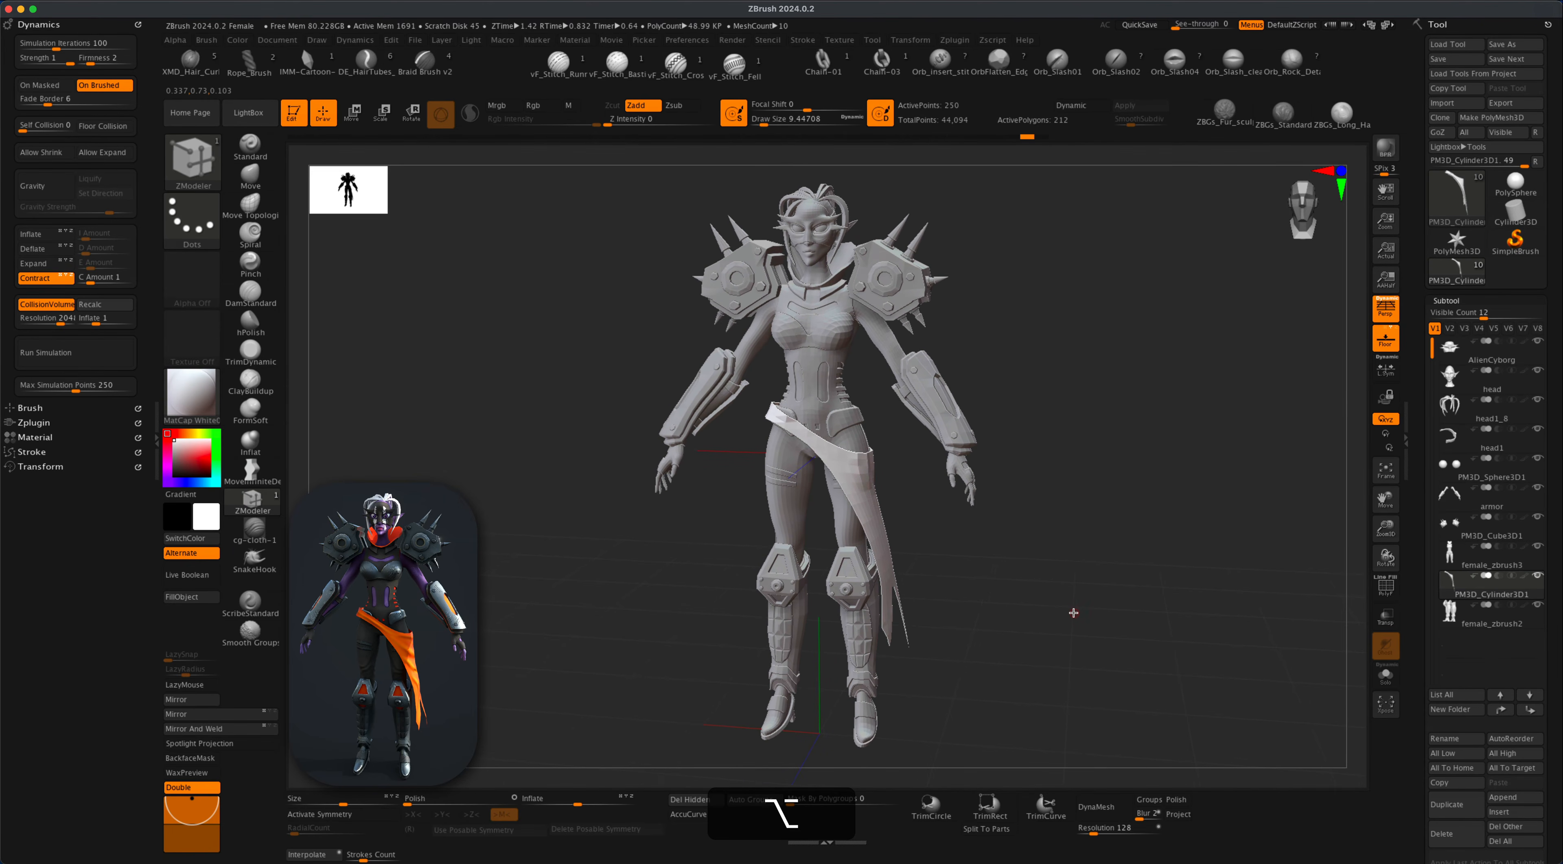
Save the tool, expose the subtool Merge options, and select the AlienCyborg subtool.
click(1456, 59)
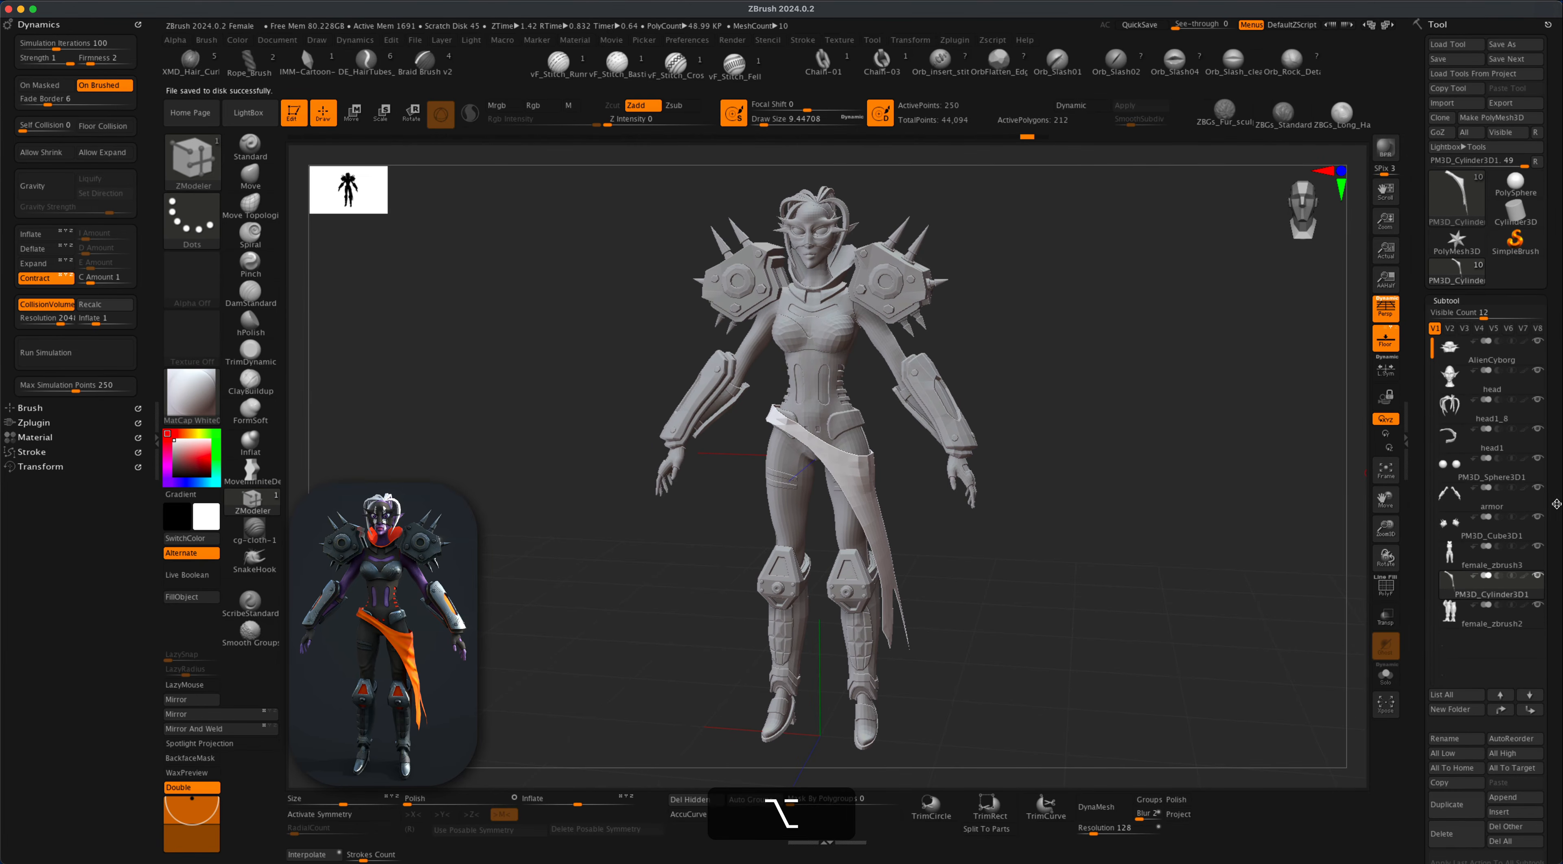
drag(1557, 504, 1558, 423)
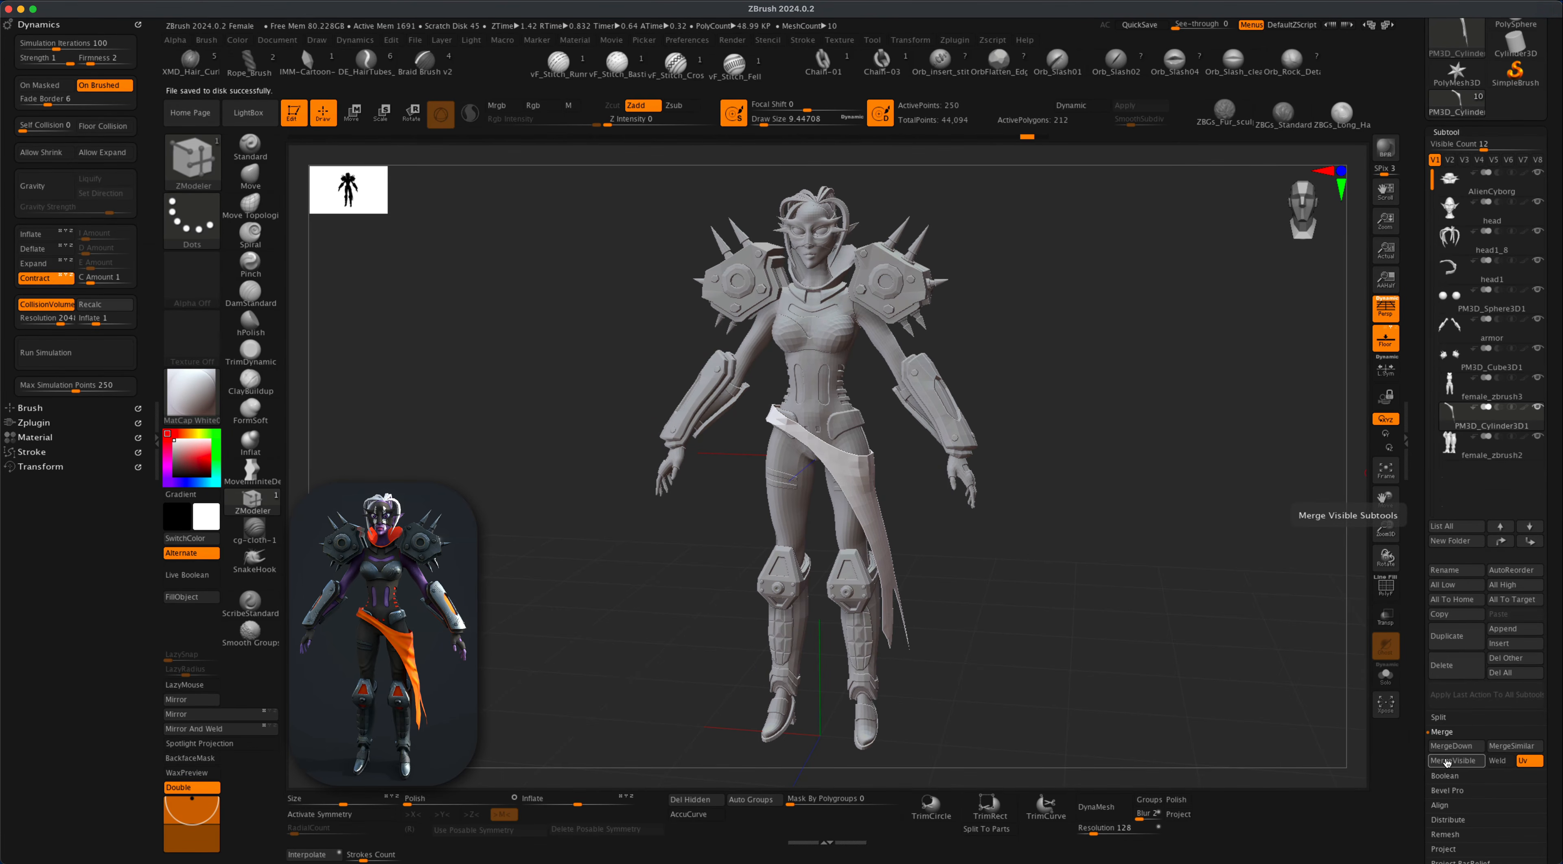
click(1481, 188)
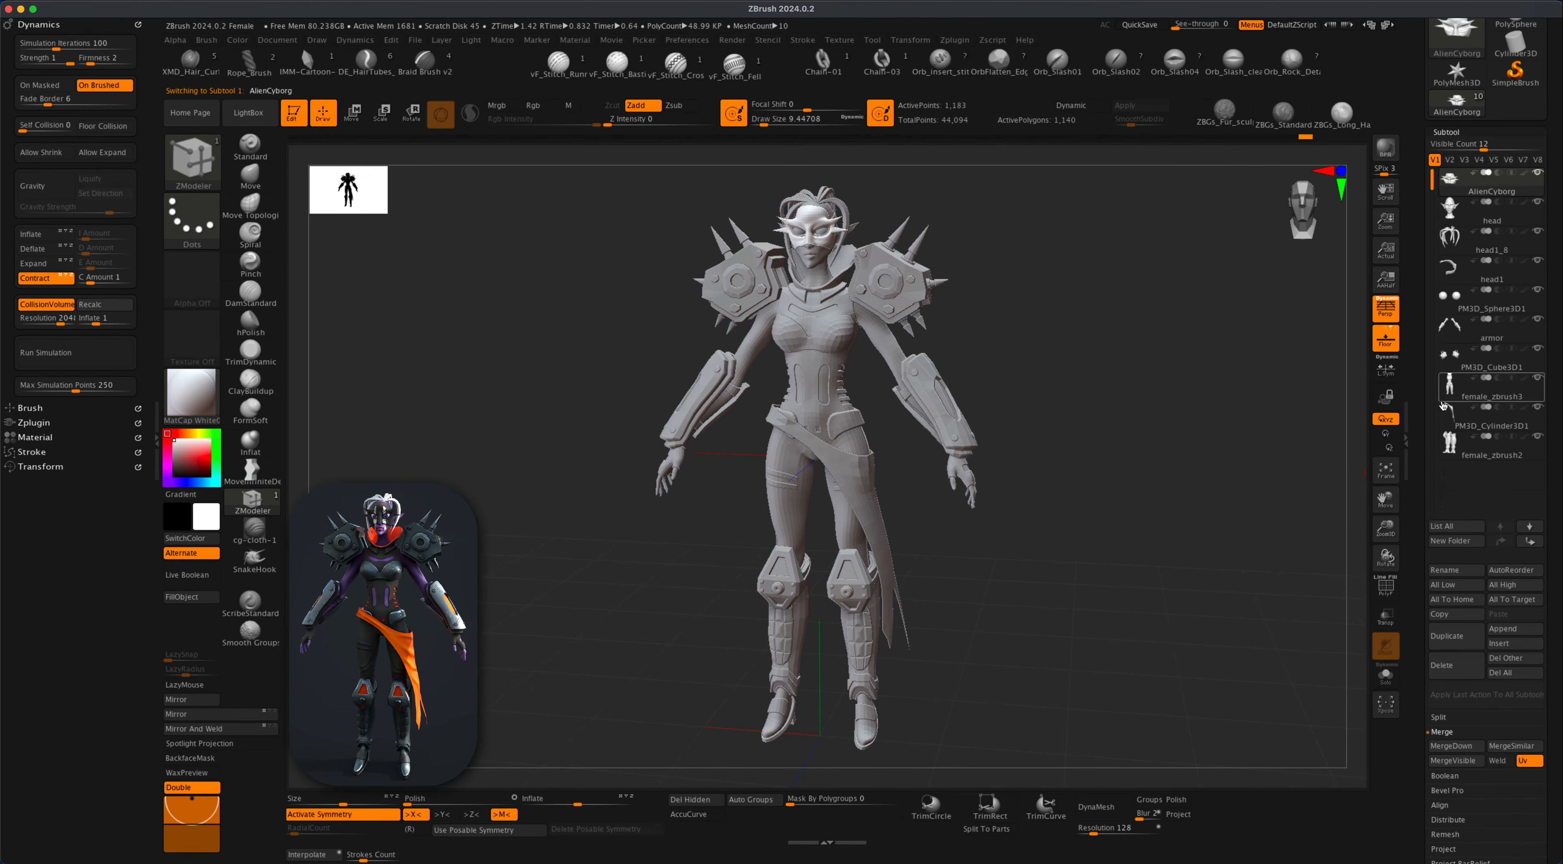
Rename the AlienCyborg subtool as mask and the head1_8 hair-strand subtool as hair.
click(1438, 574)
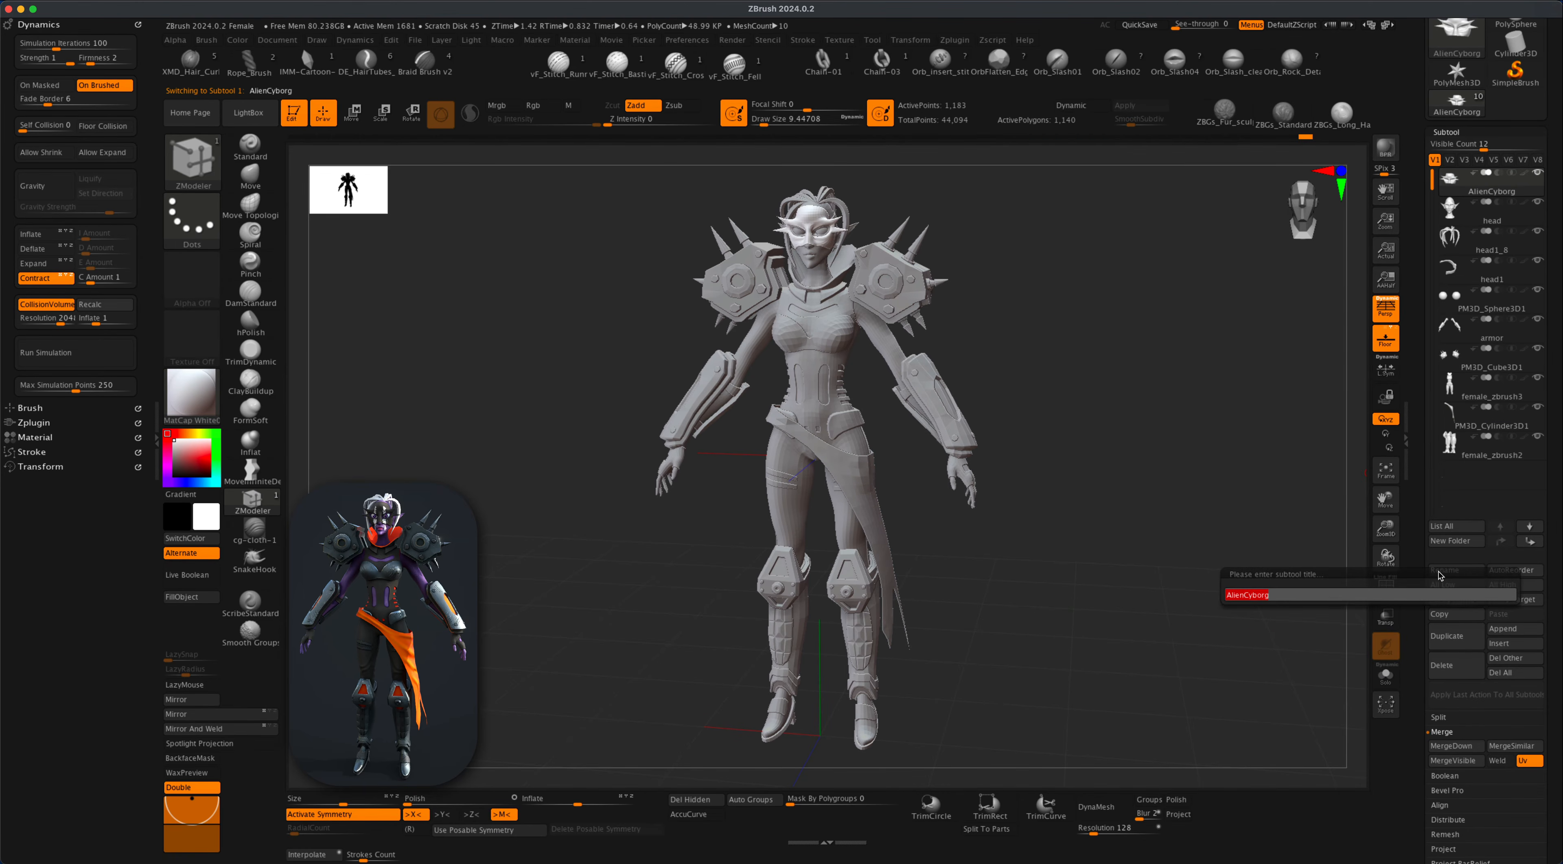
text(mask)
key(Return)
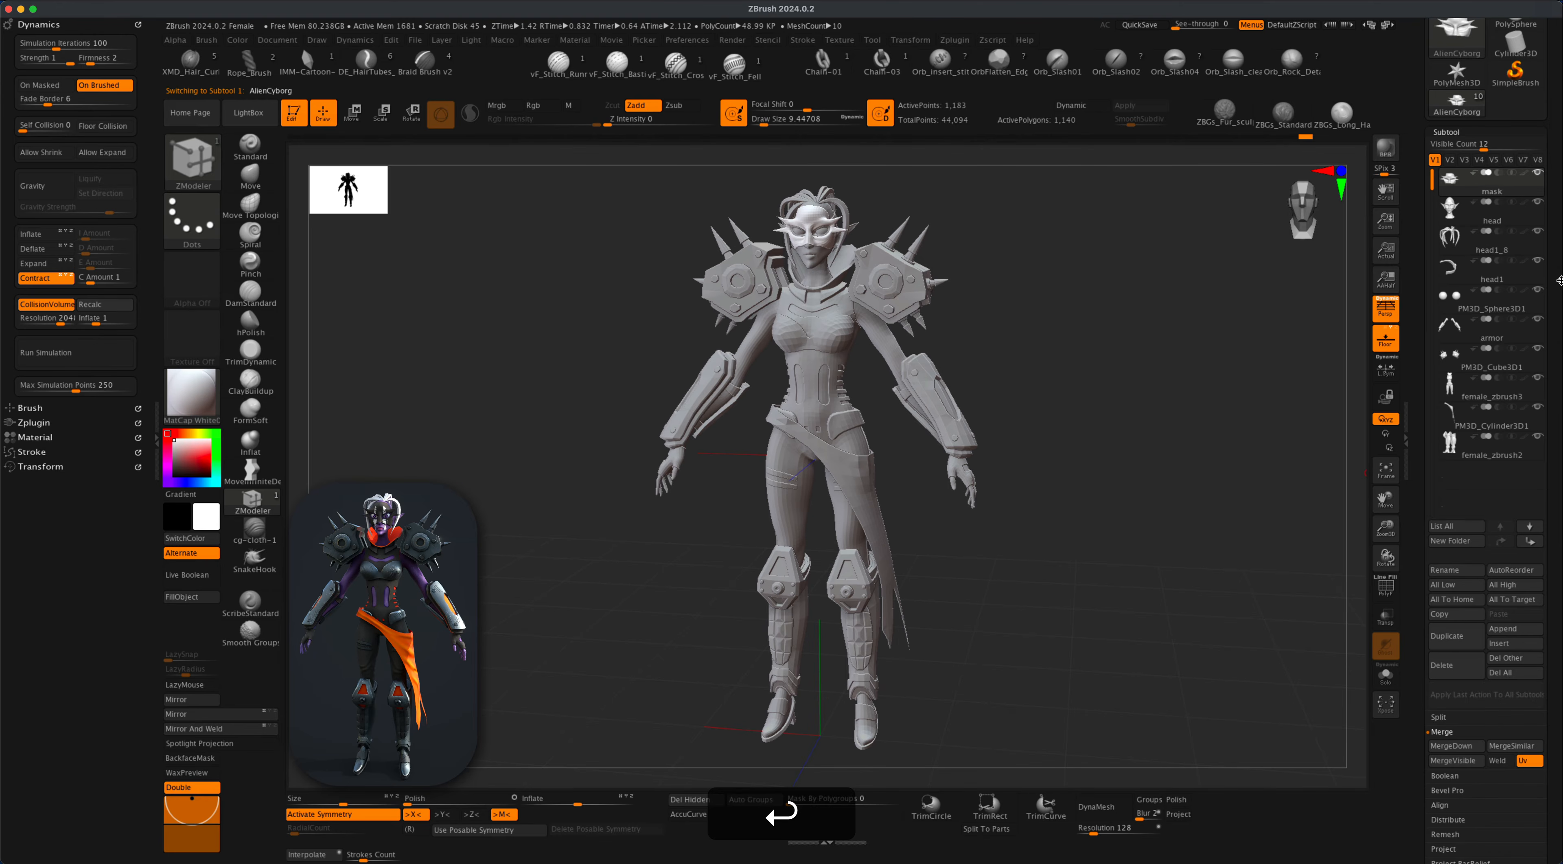
click(1505, 243)
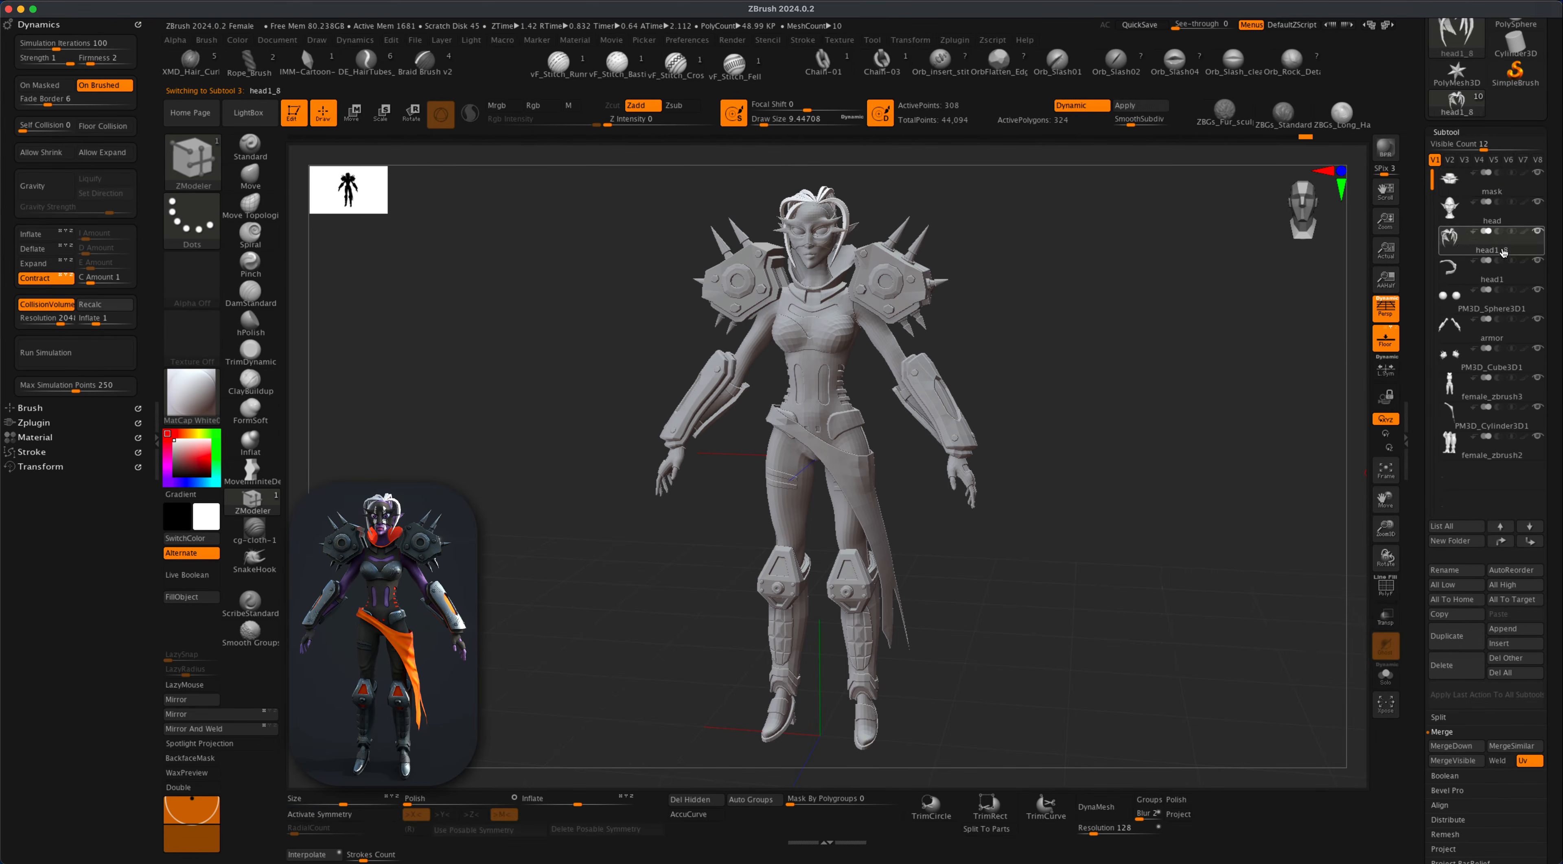
click(1453, 573)
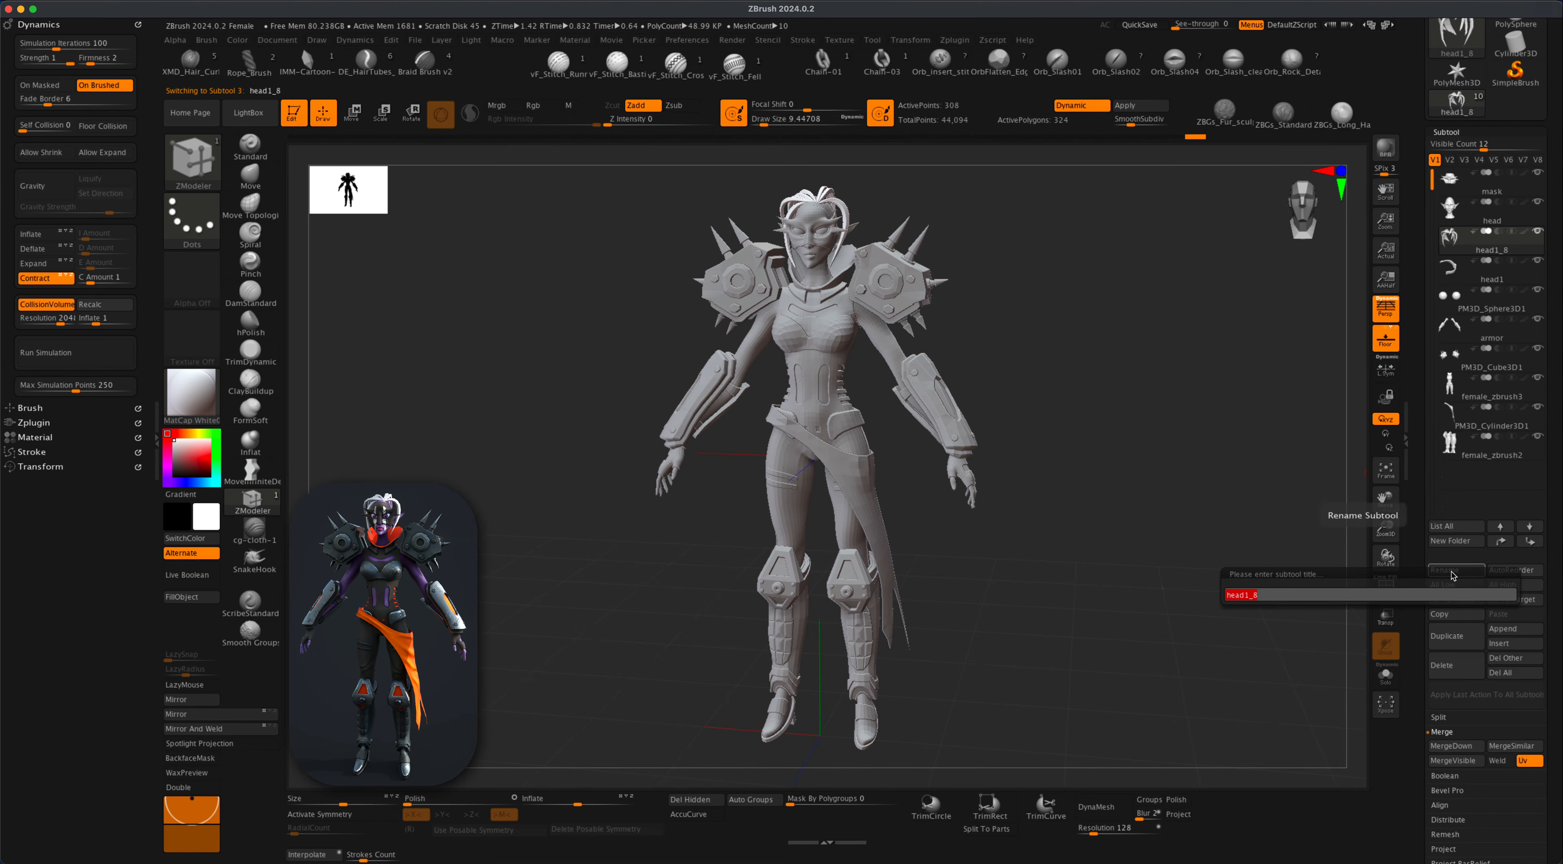
text(hair)
key(Return)
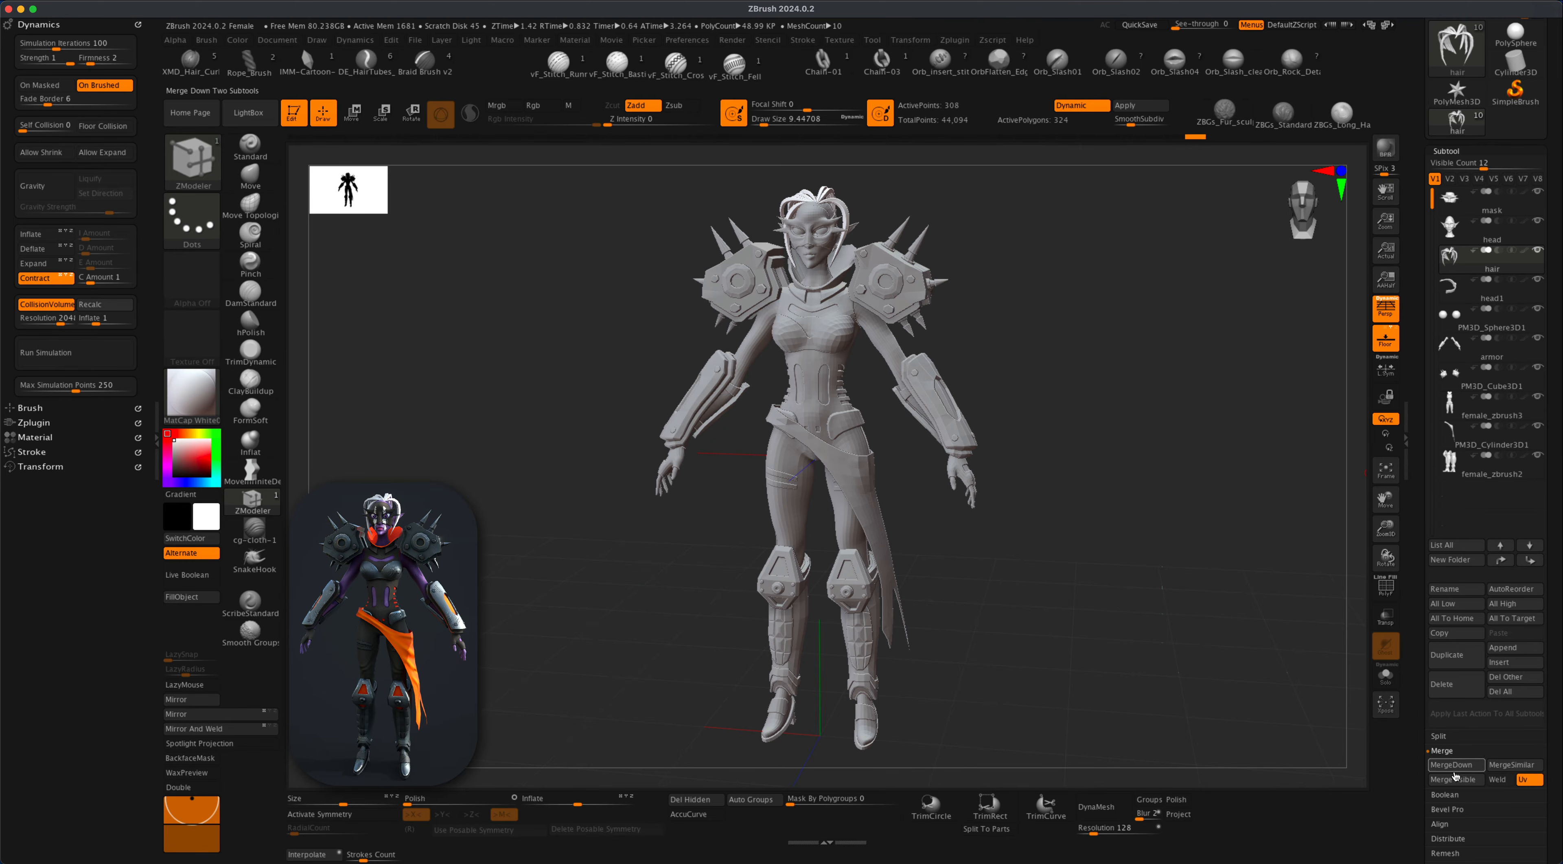
Merge all visible subtools into a single new tool and make that merged tool active.
click(1455, 779)
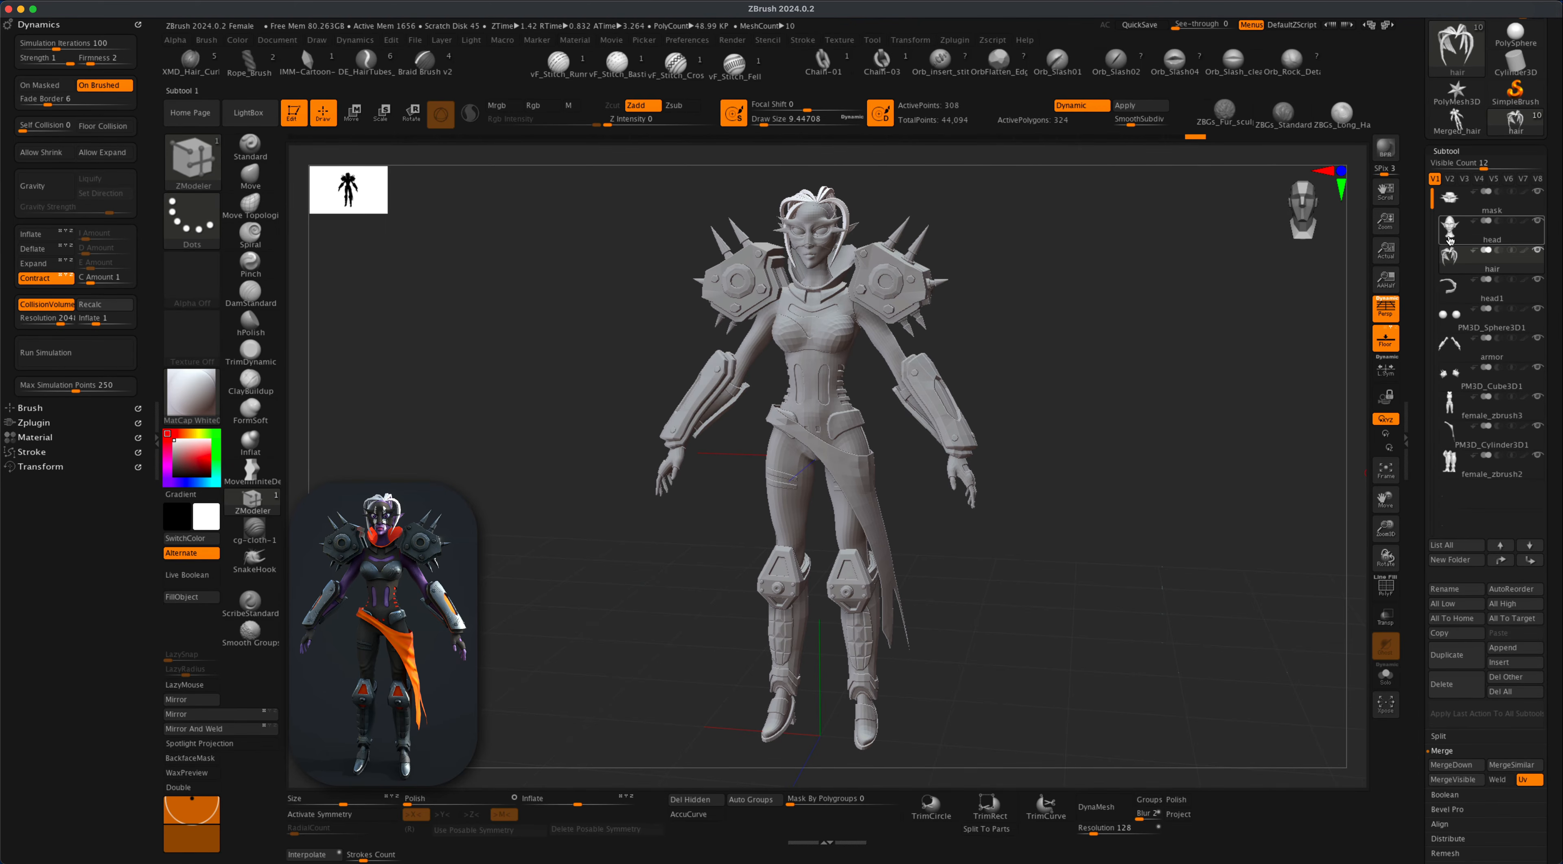
scroll(1557, 417, up, 3)
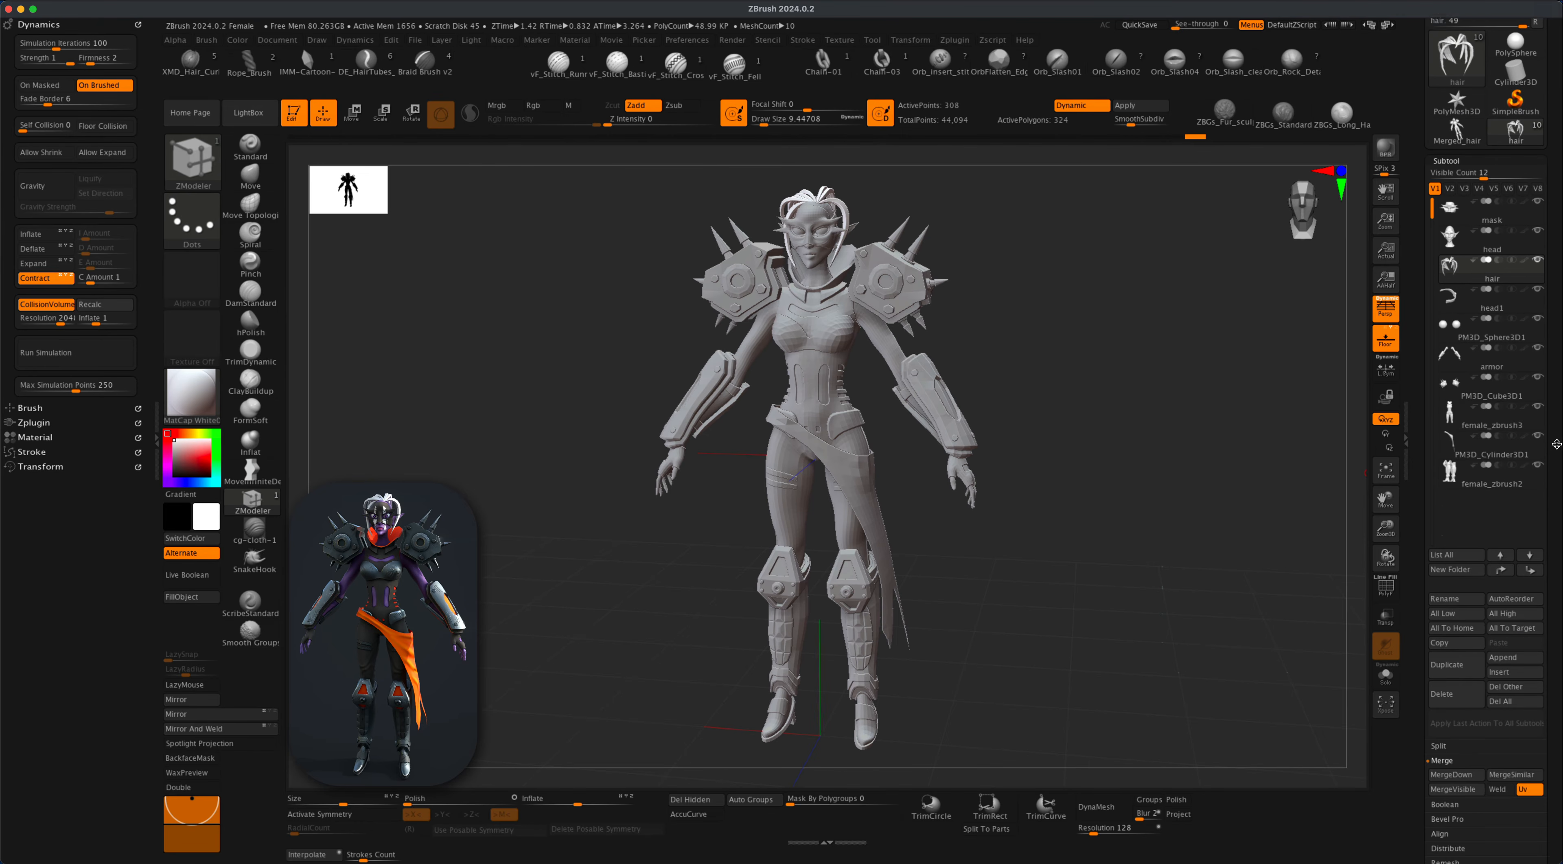
mouse_move(1457, 271)
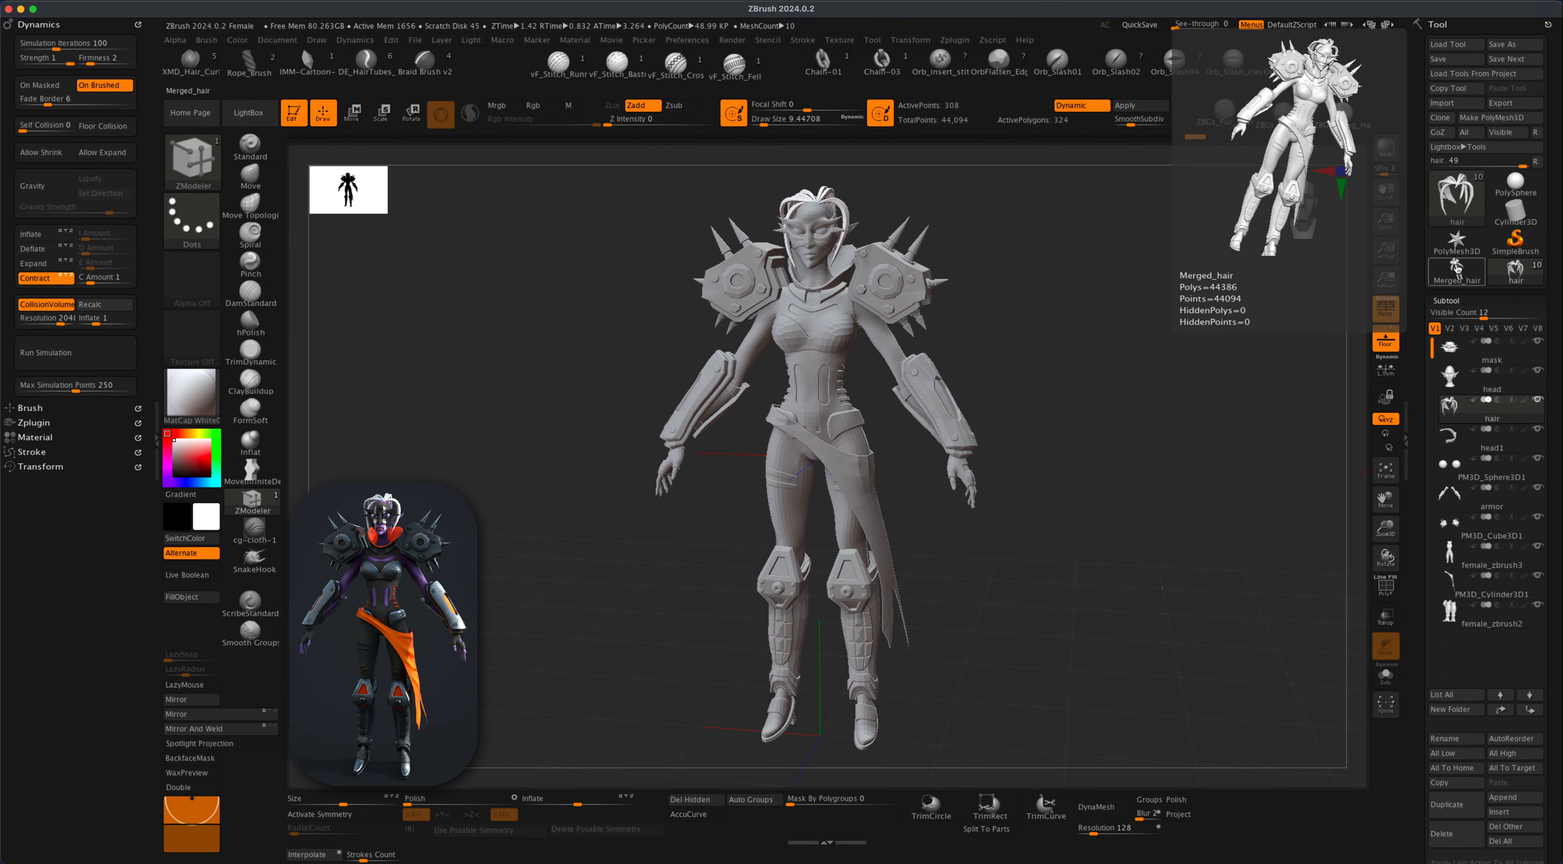
mouse_move(1469, 416)
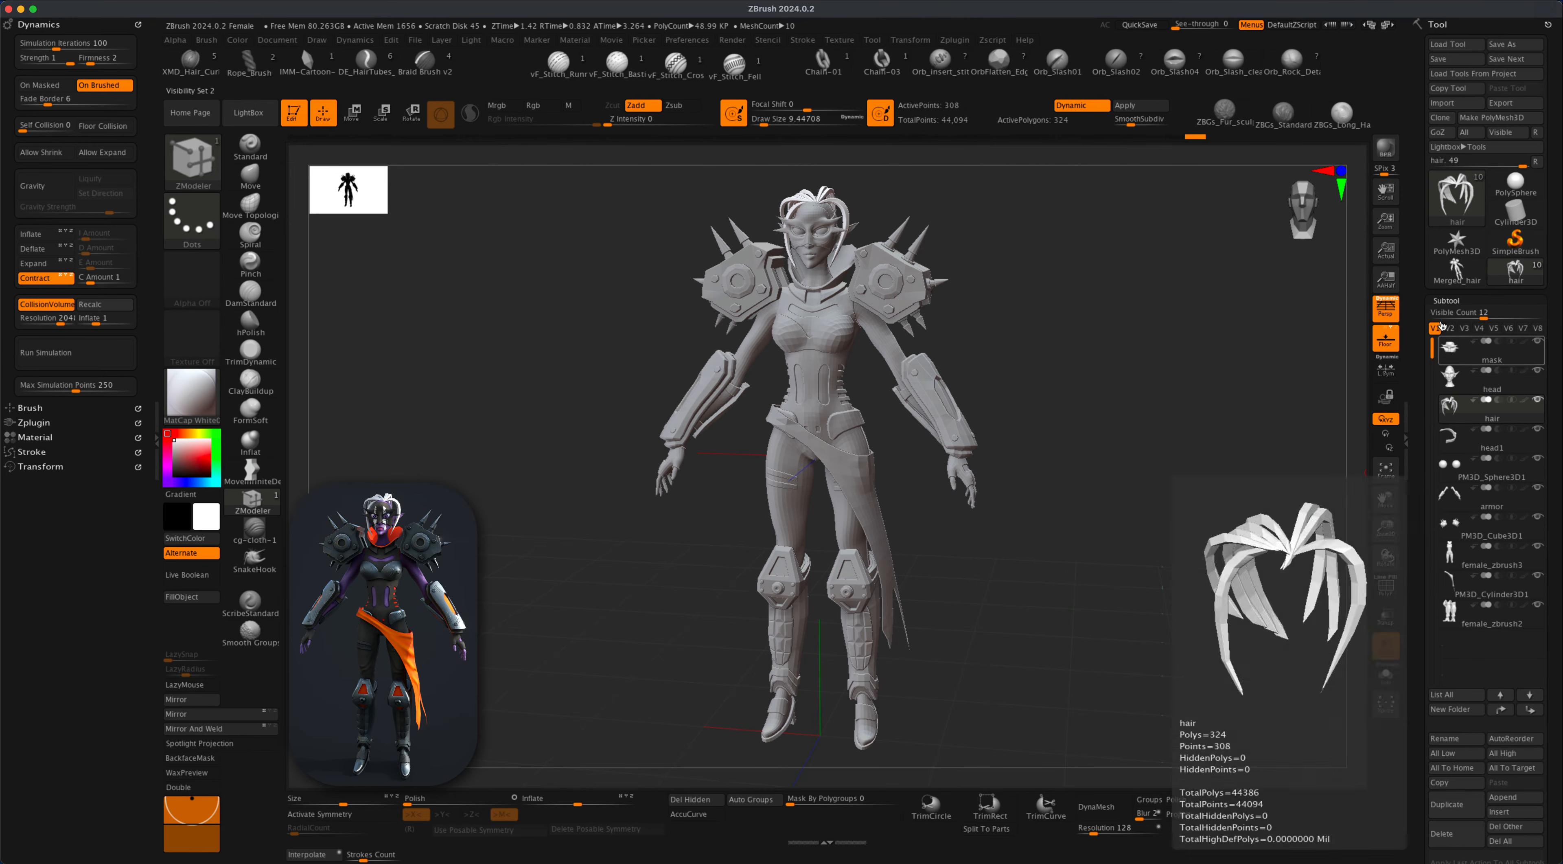
click(1458, 271)
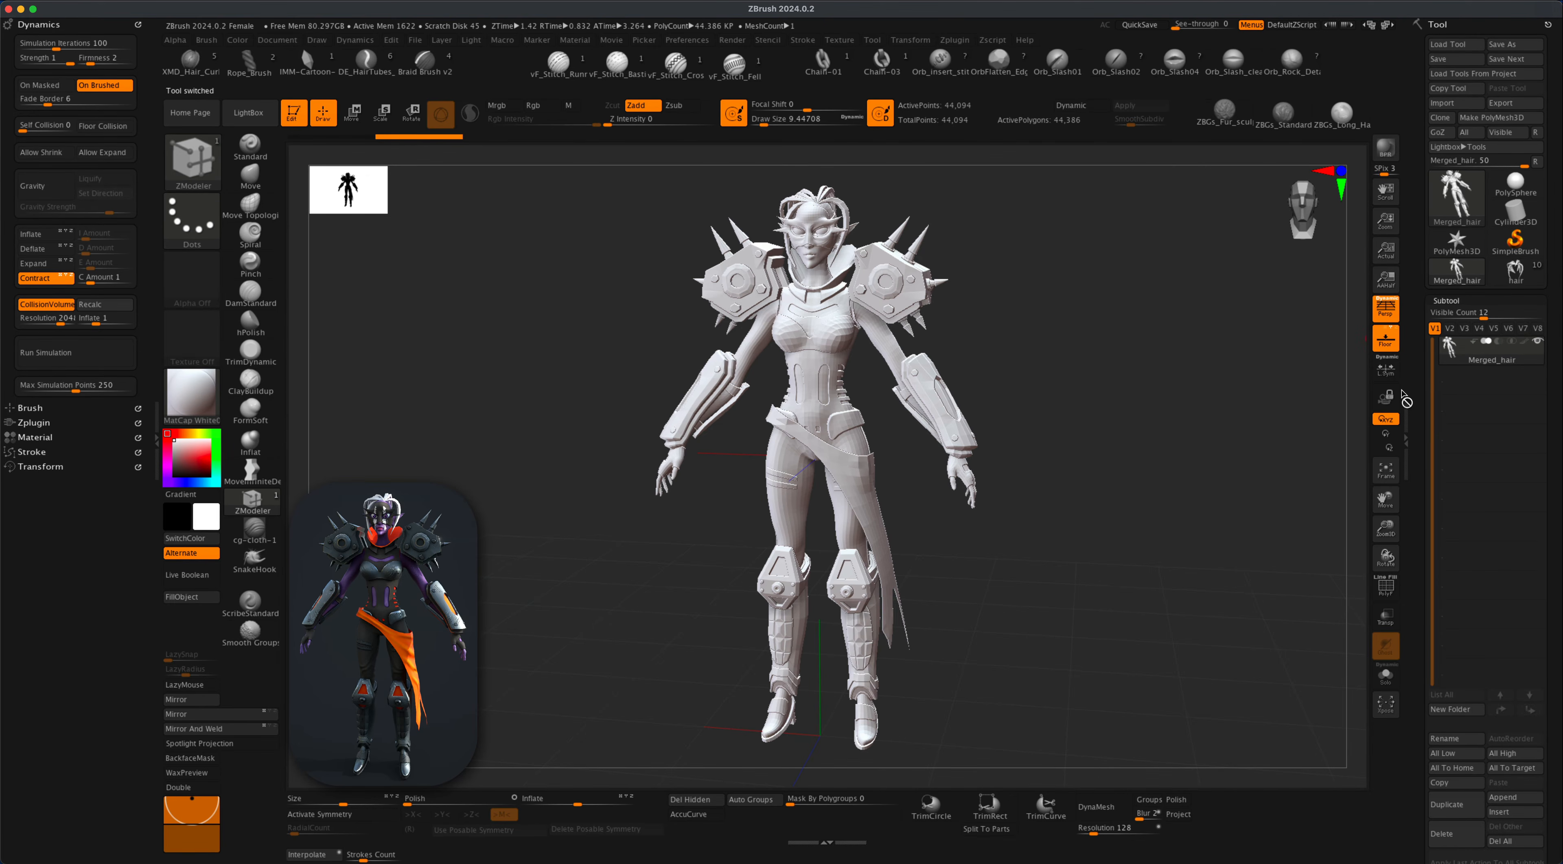
Rename the merged subtool as character.
click(1448, 739)
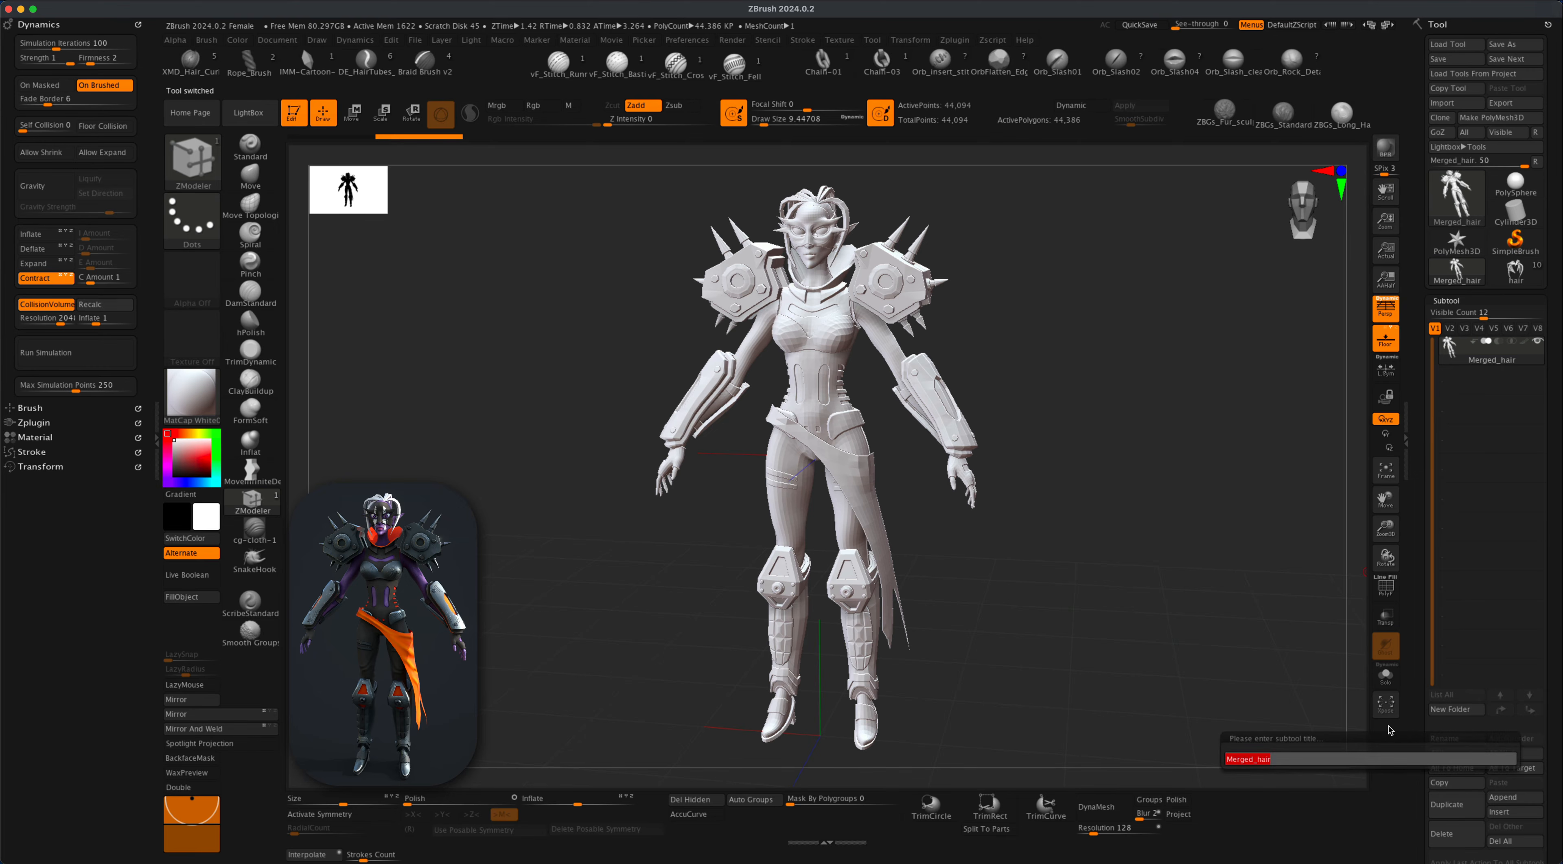
text(character)
key(Return)
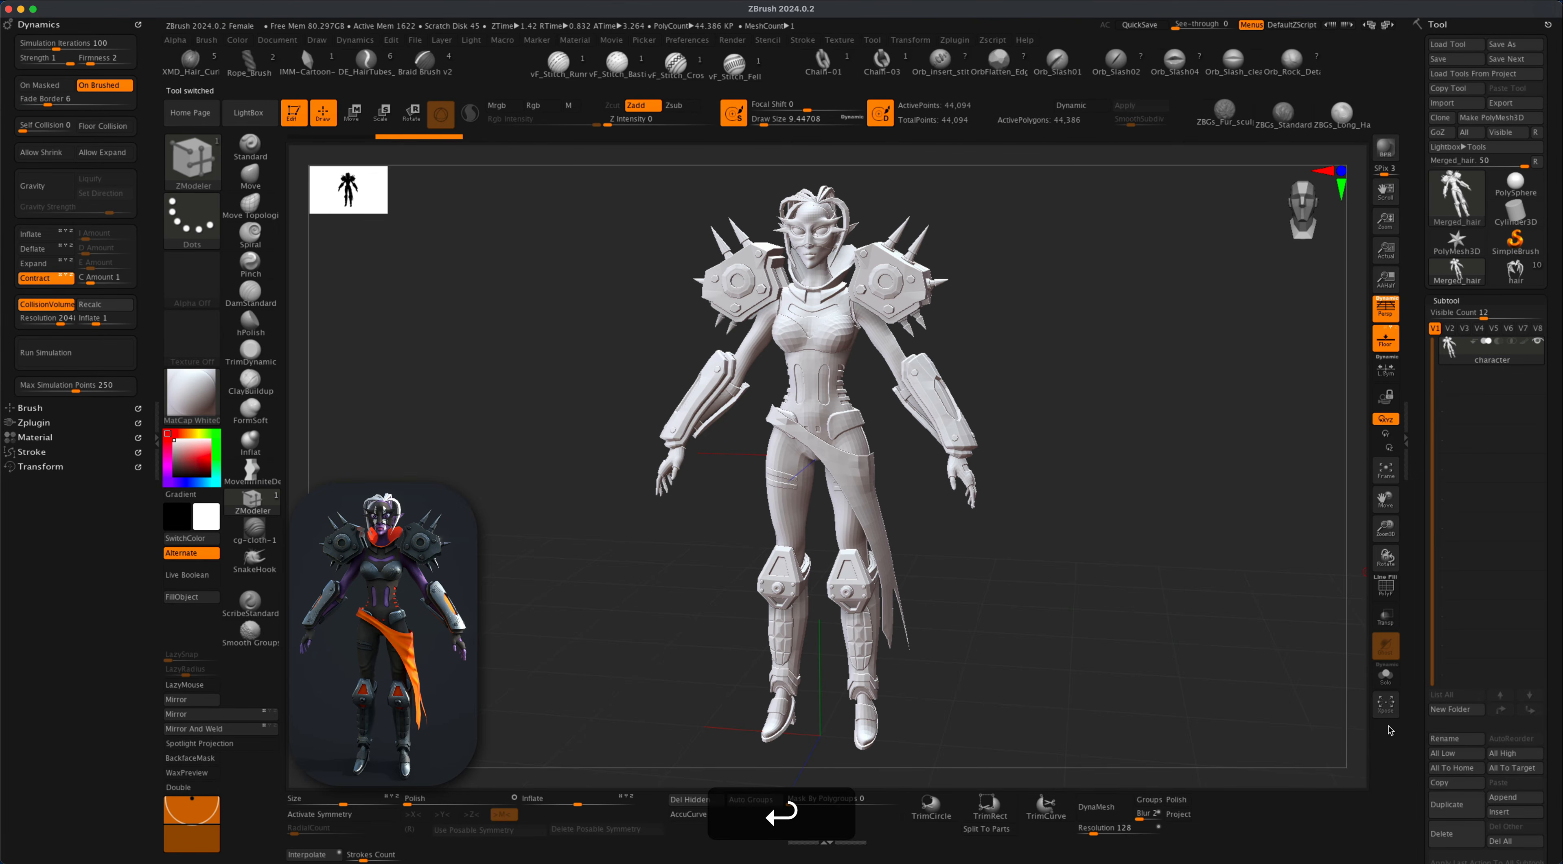
Display the polygroup colors and wireframe on the merged character and view the whole figure from the front.
mouse_move(1127, 565)
alt+mouse_down()
mouse_move(1298, 576)
mouse_move(954, 602)
mouse_move(984, 604)
mouse_move(1019, 554)
mouse_move(1023, 575)
mouse_move(1001, 590)
alt+mouse_up()
click(1386, 587)
alt+drag(509, 455, 501, 461)
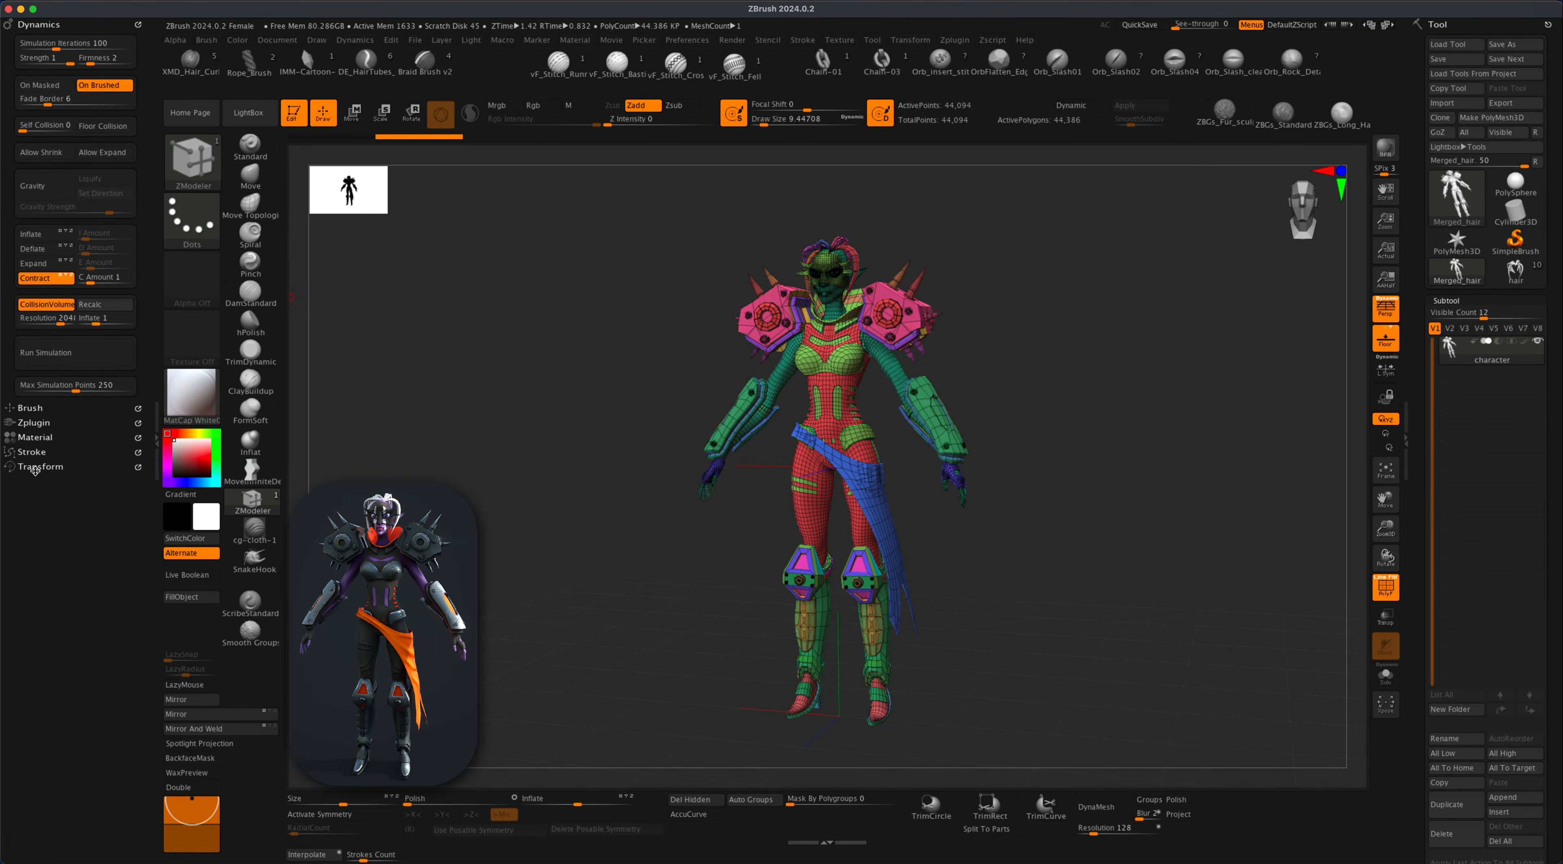
alt+drag(1116, 546, 1102, 515)
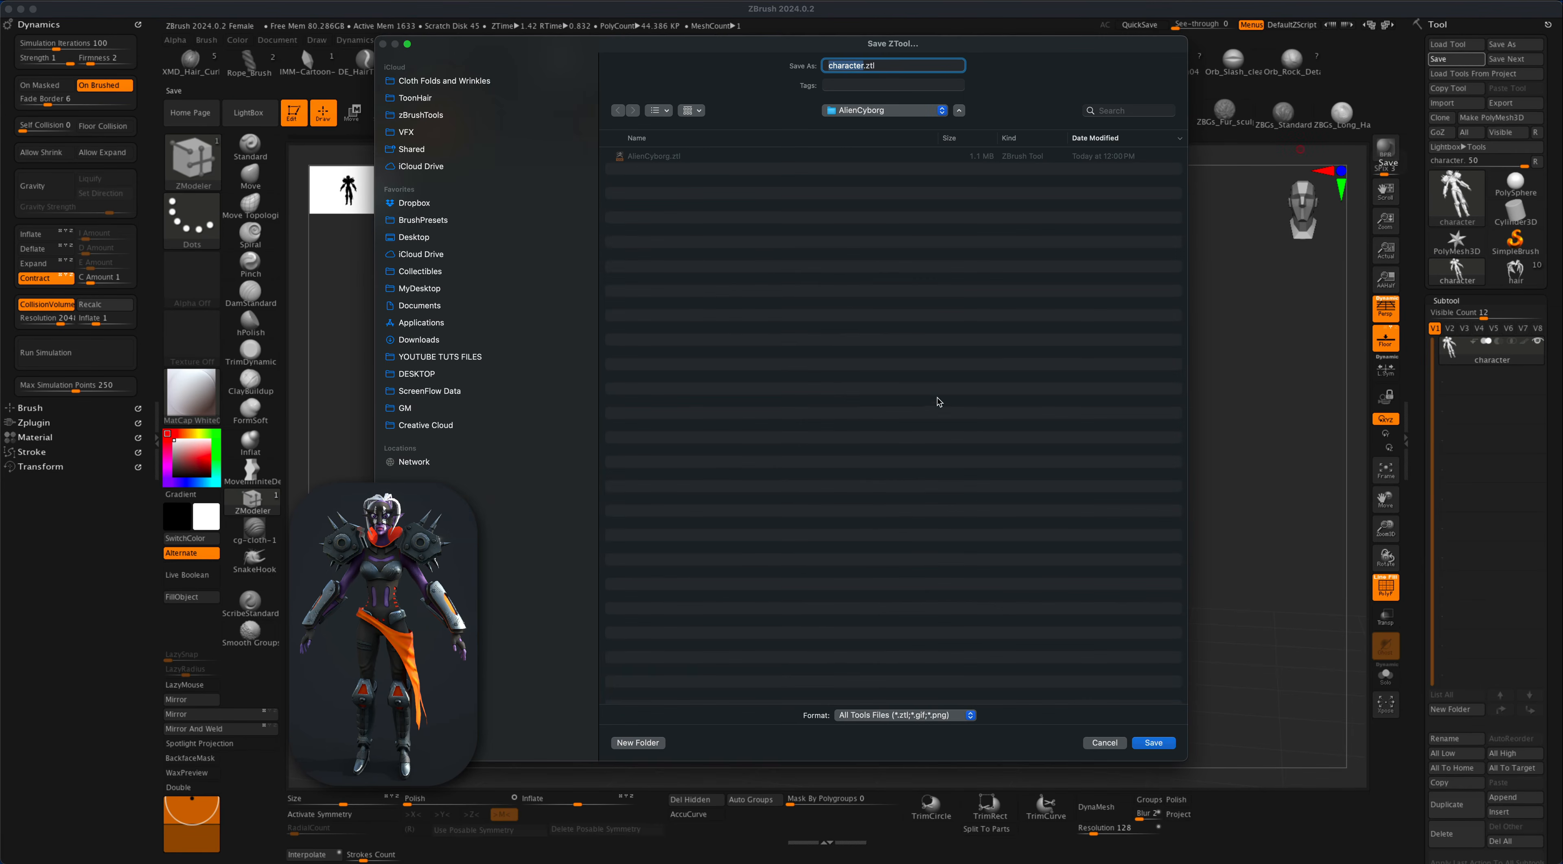
Save the merged tool in the AlienCyborg folder as AlienCyborg_merged.ztl.
click(843, 64)
click(665, 156)
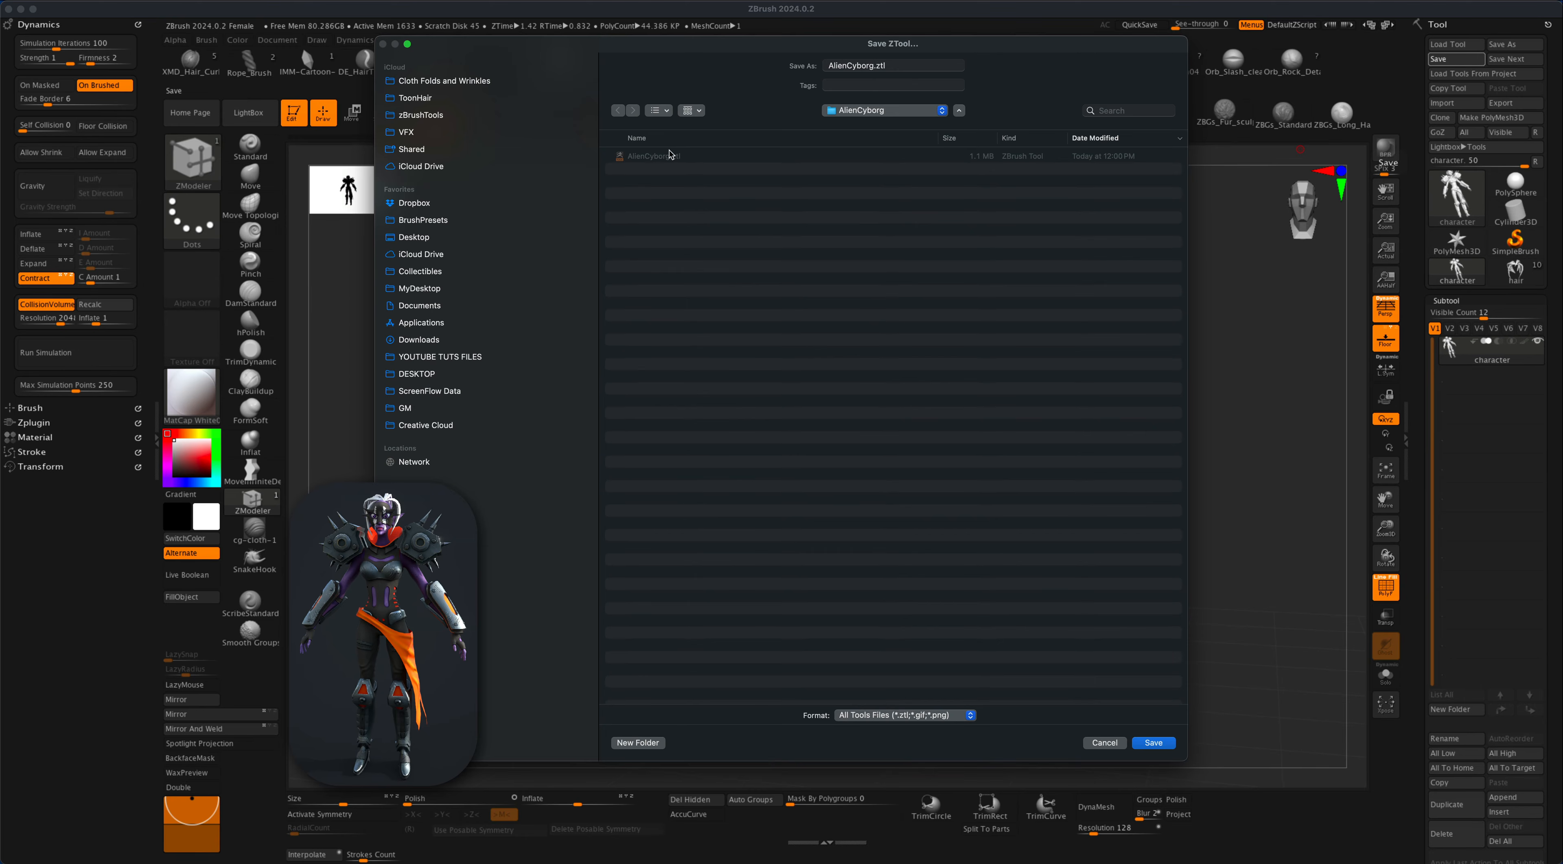
click(861, 65)
key(Right)
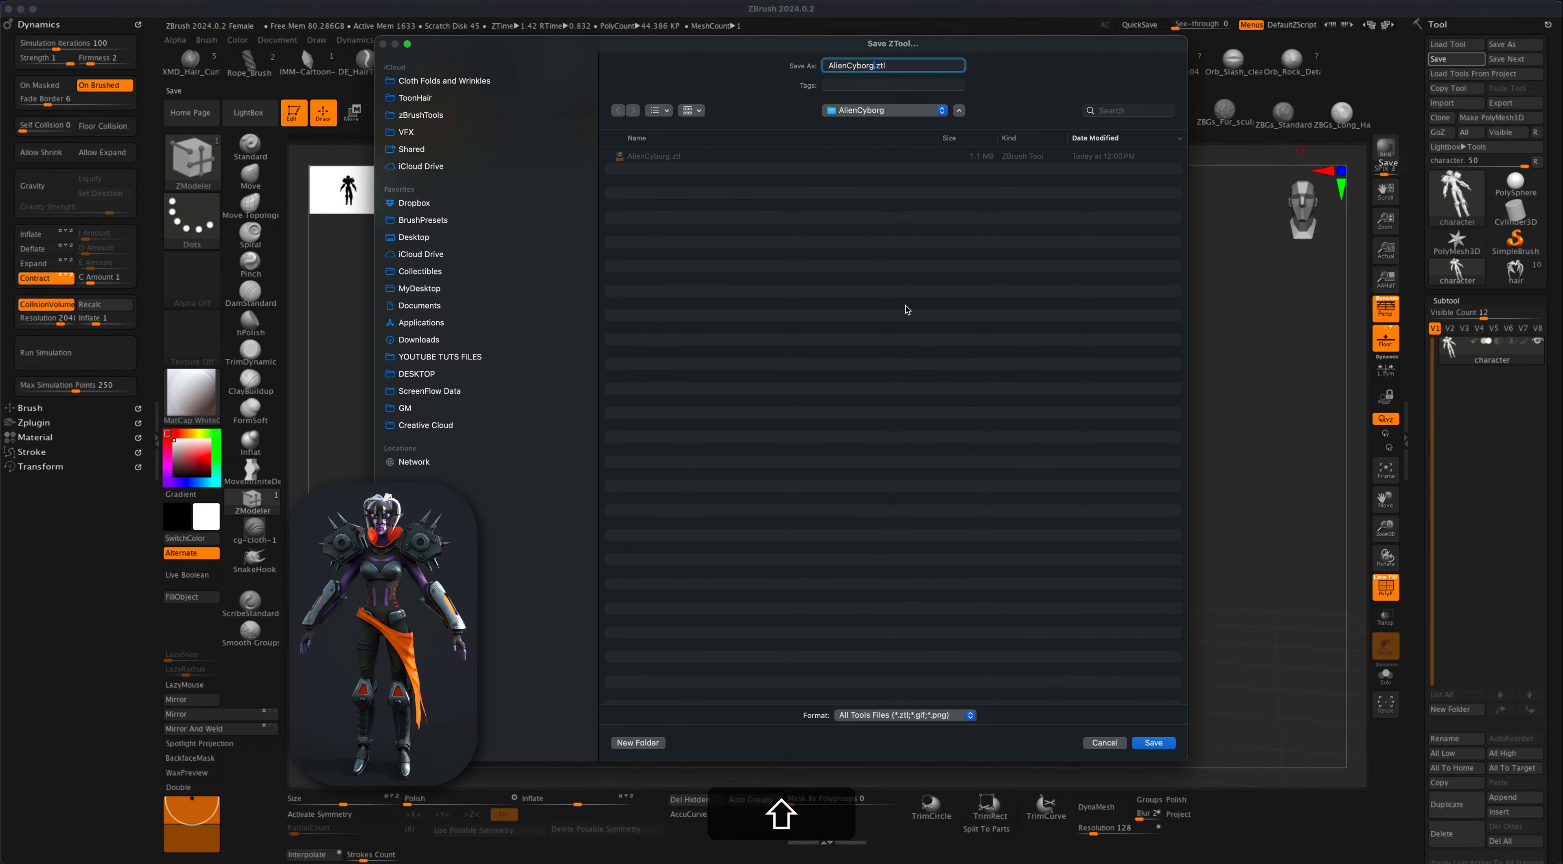
text(_merged)
key(Return)
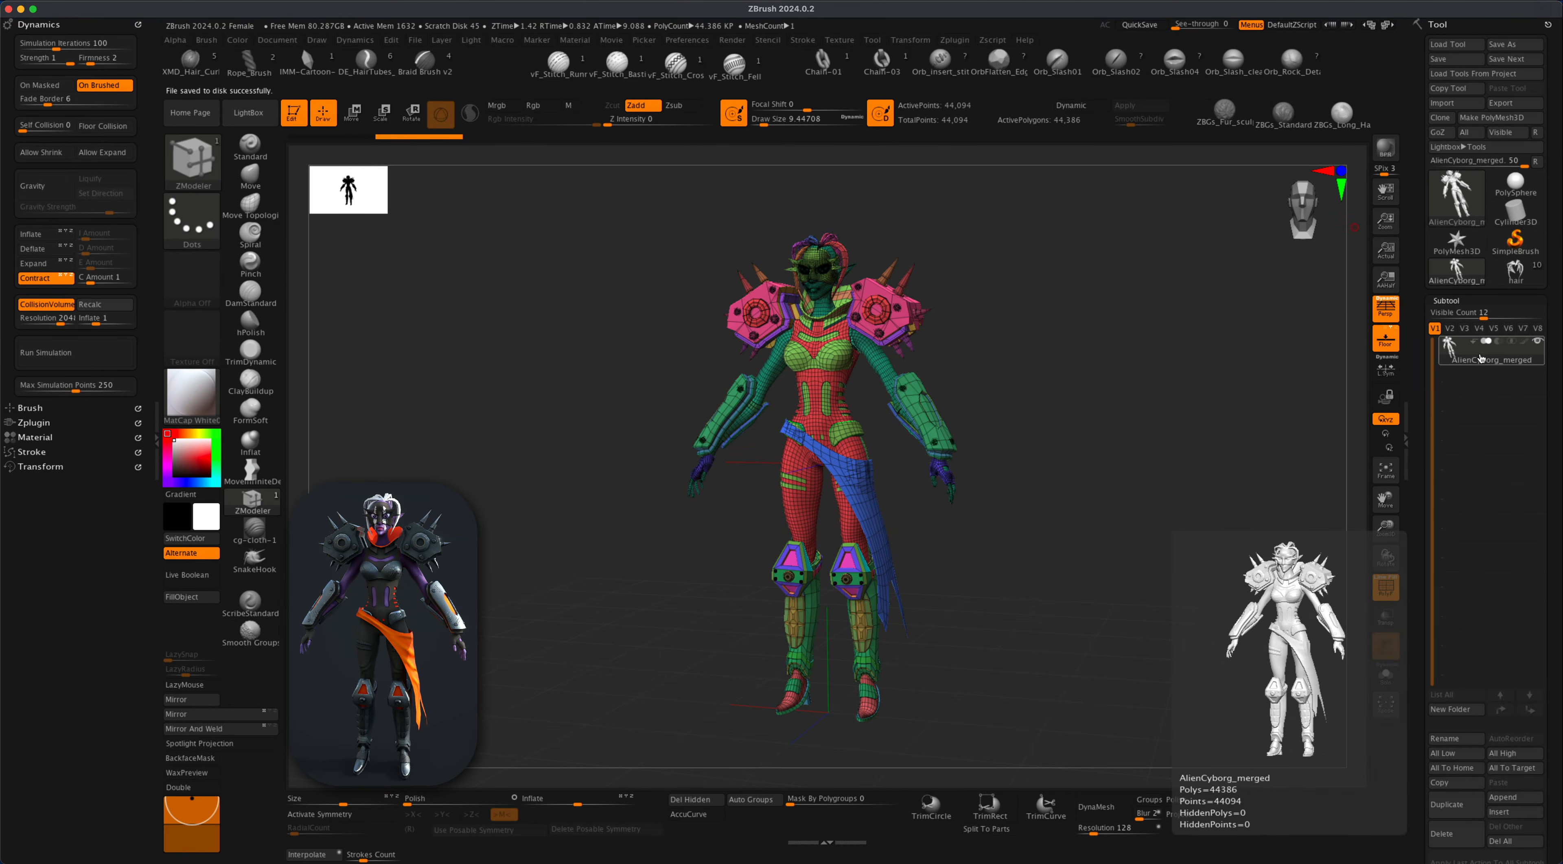
Switch to the original multi-subtool hair tool to compare its separate parts, and return to the merged tool.
click(1515, 270)
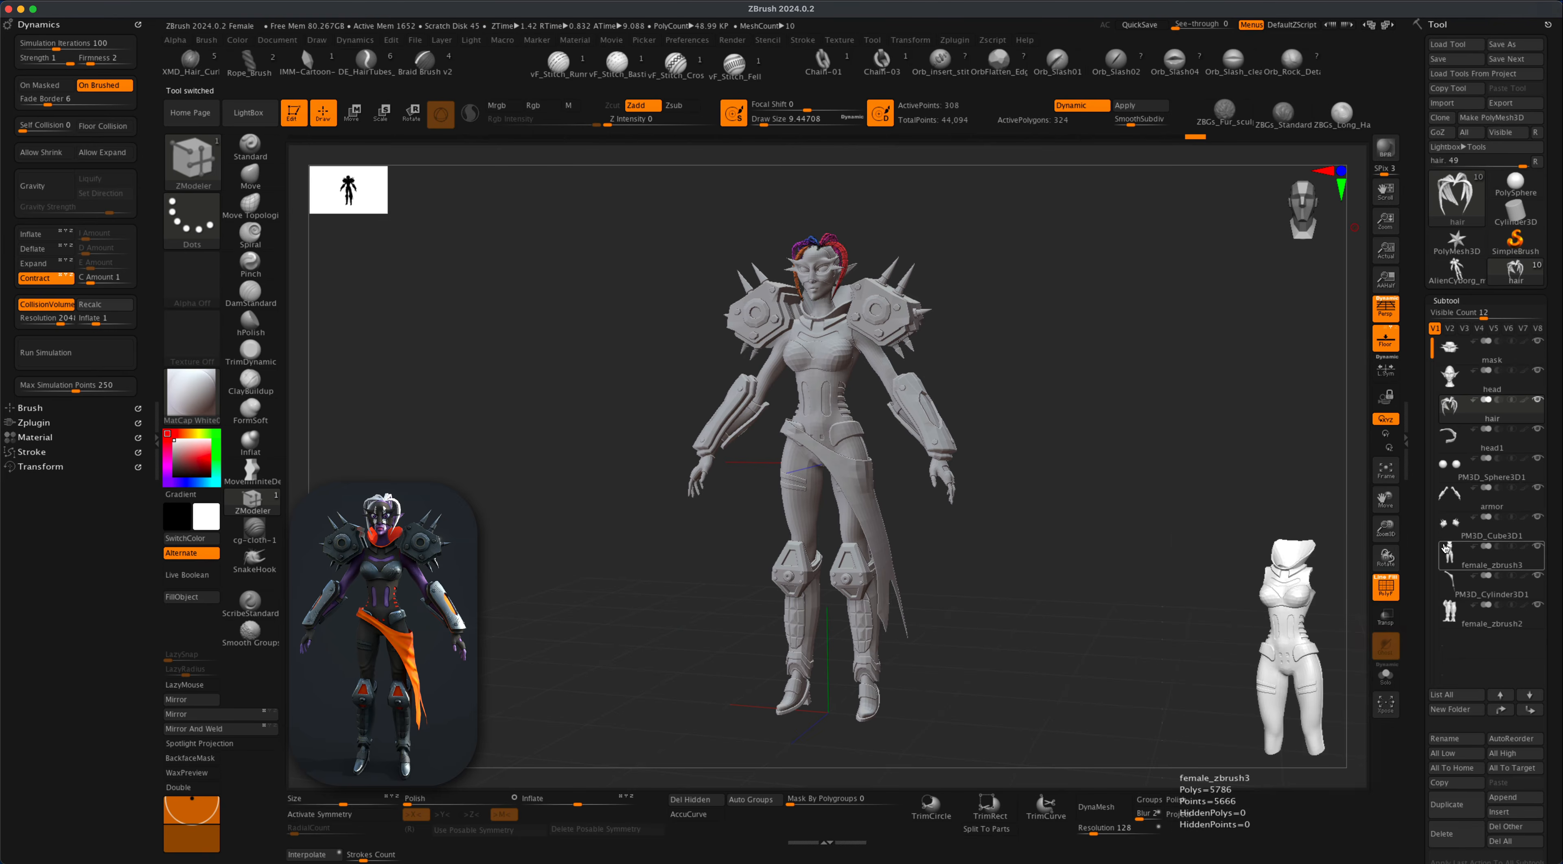
mouse_move(1447, 525)
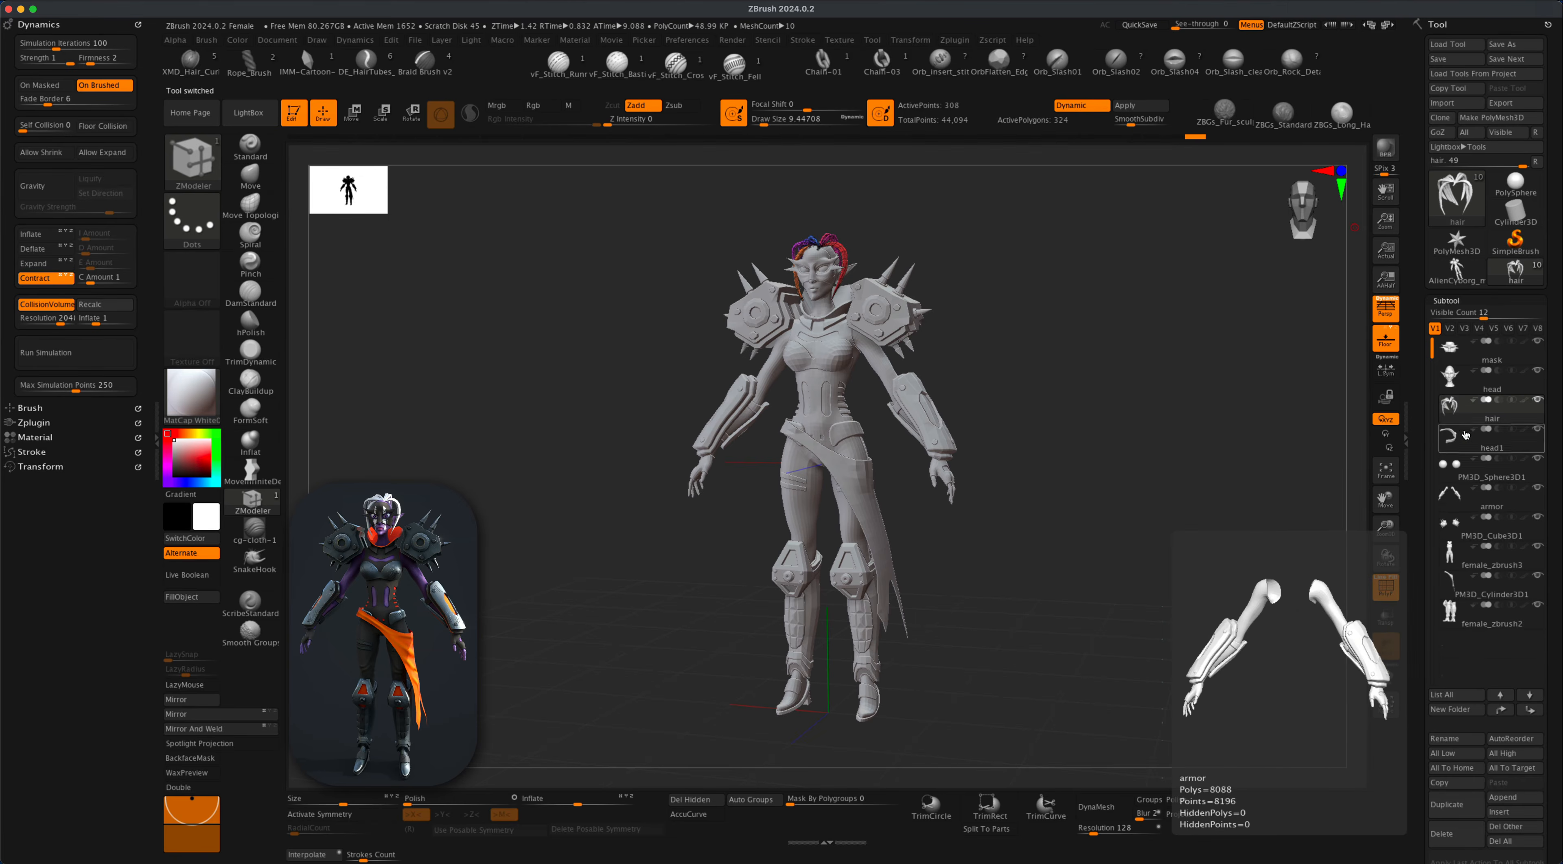
click(1456, 276)
key(alt)
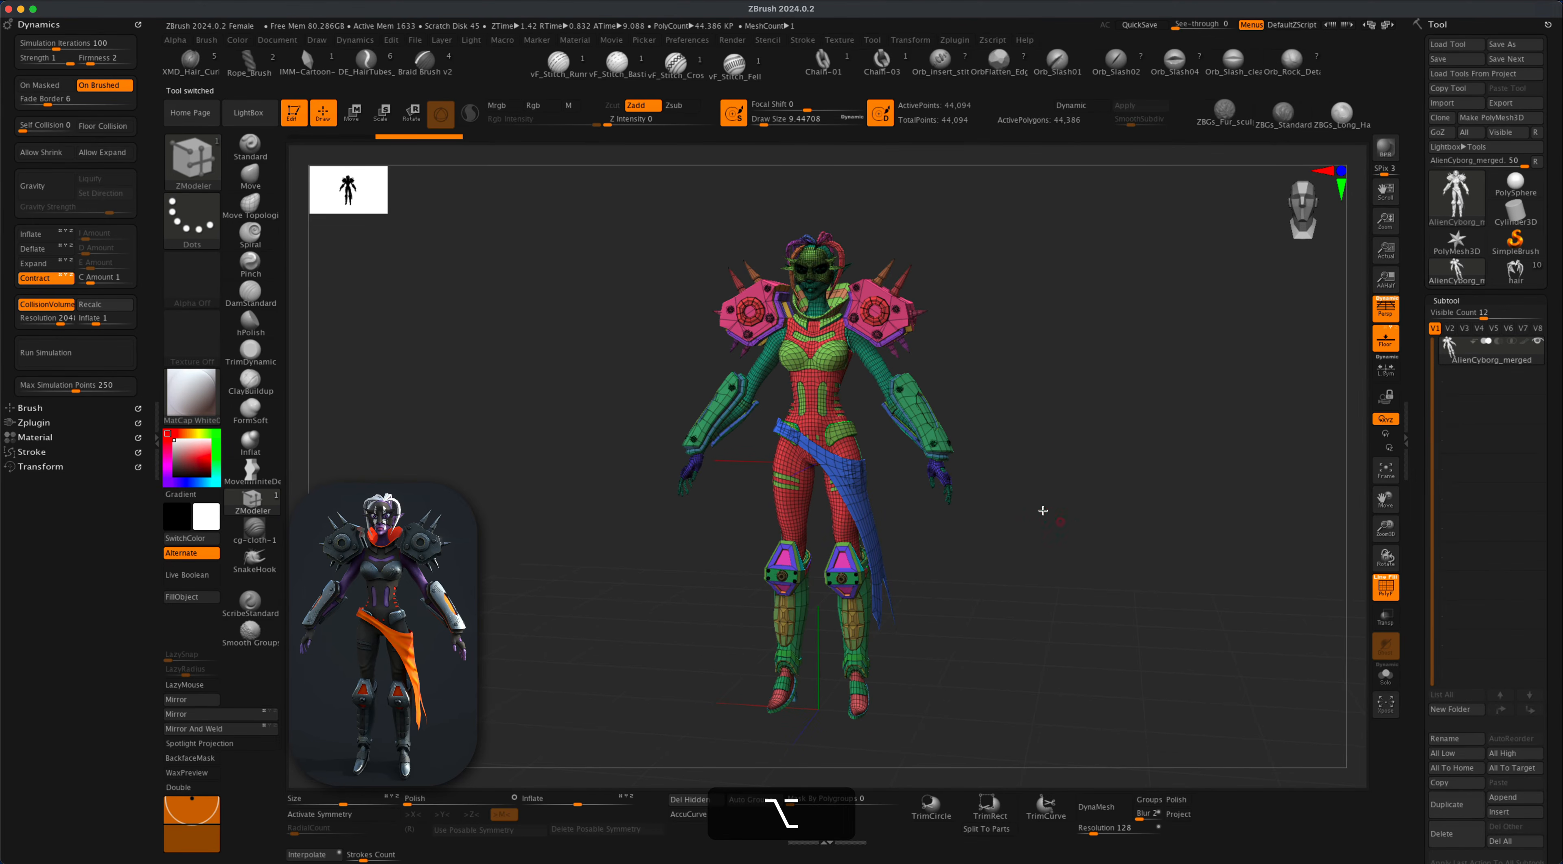
alt+drag(603, 498, 595, 500)
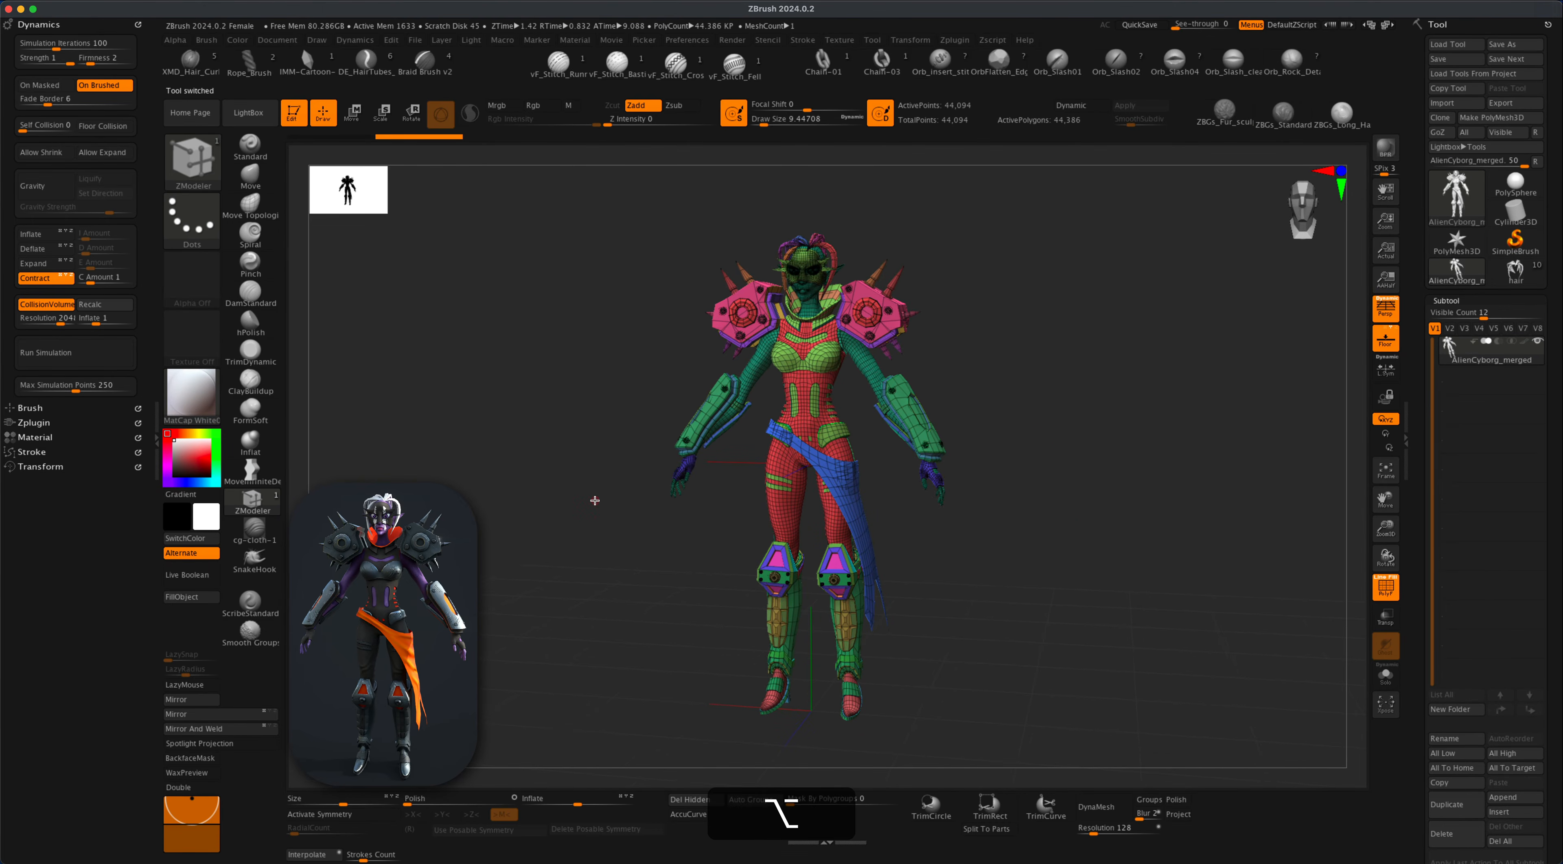
Unwrap the merged character's UVs with UV Master, using Polygroups and with Symmetry turned off.
click(45, 24)
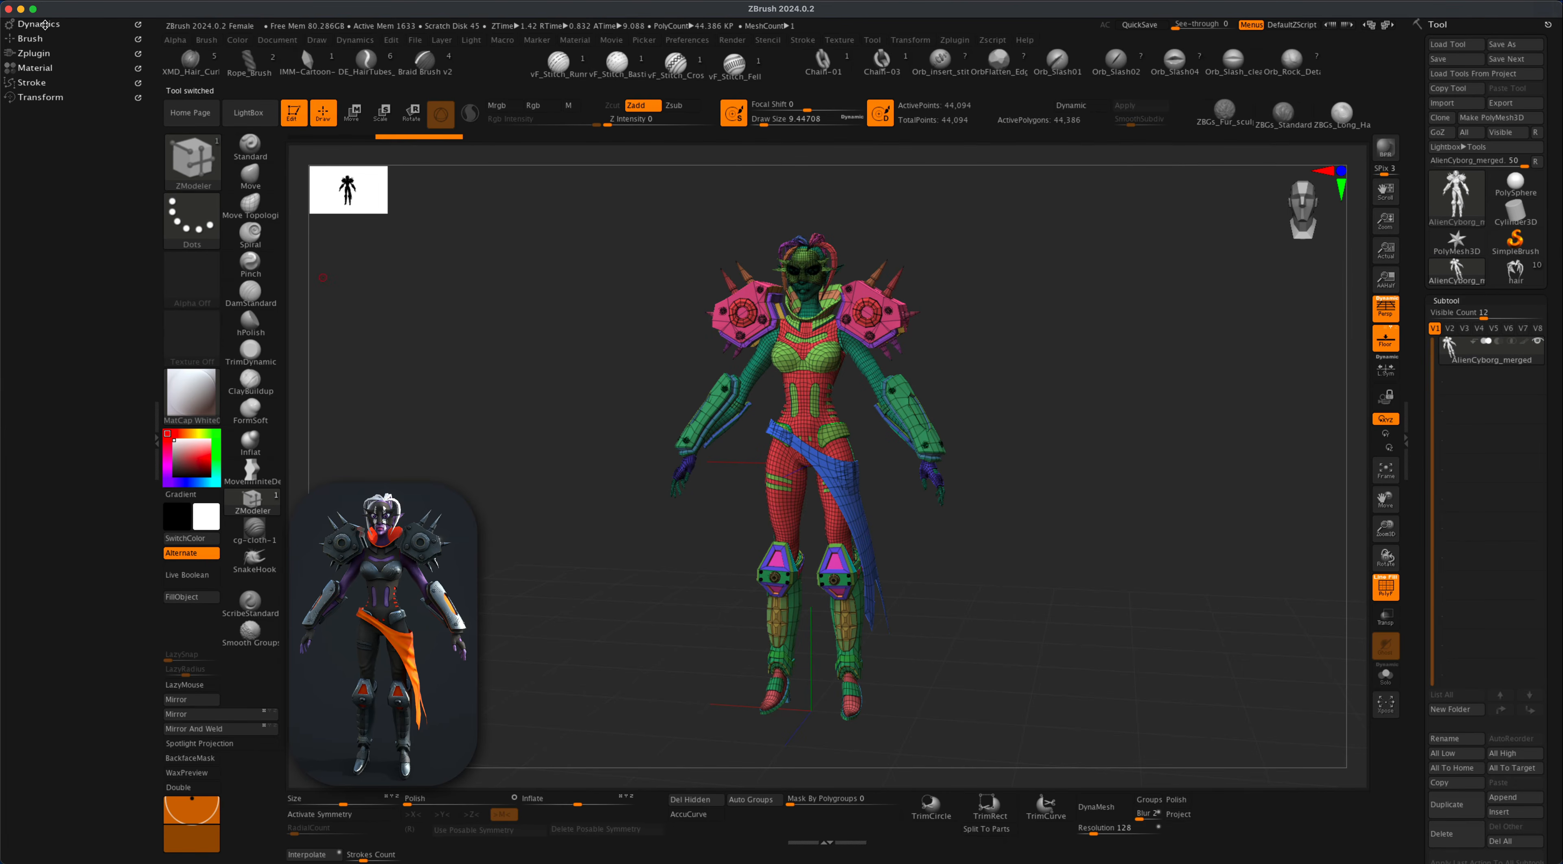
click(38, 54)
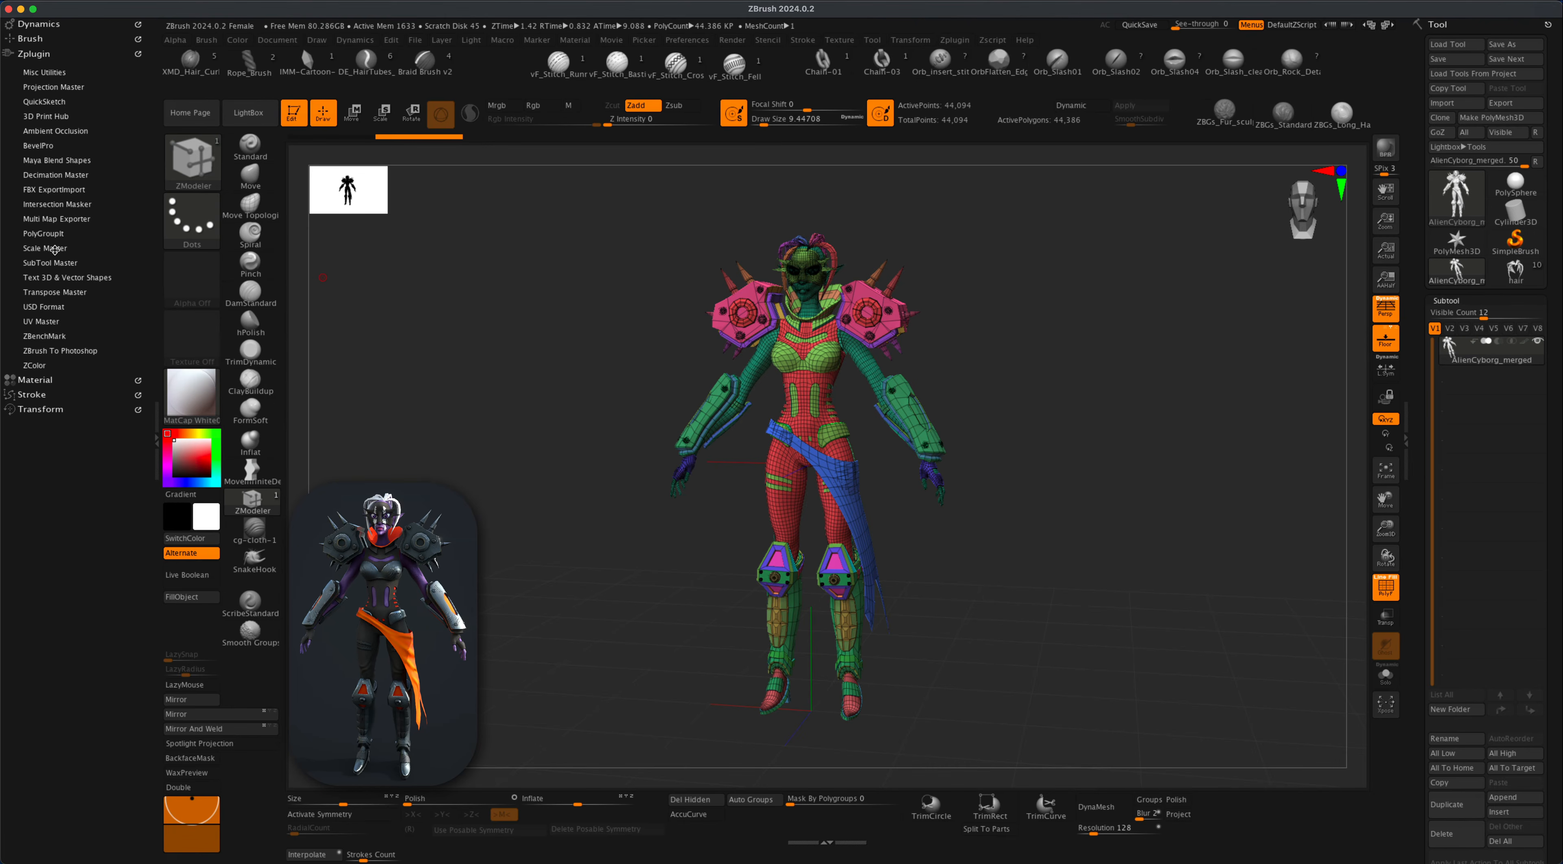
click(44, 320)
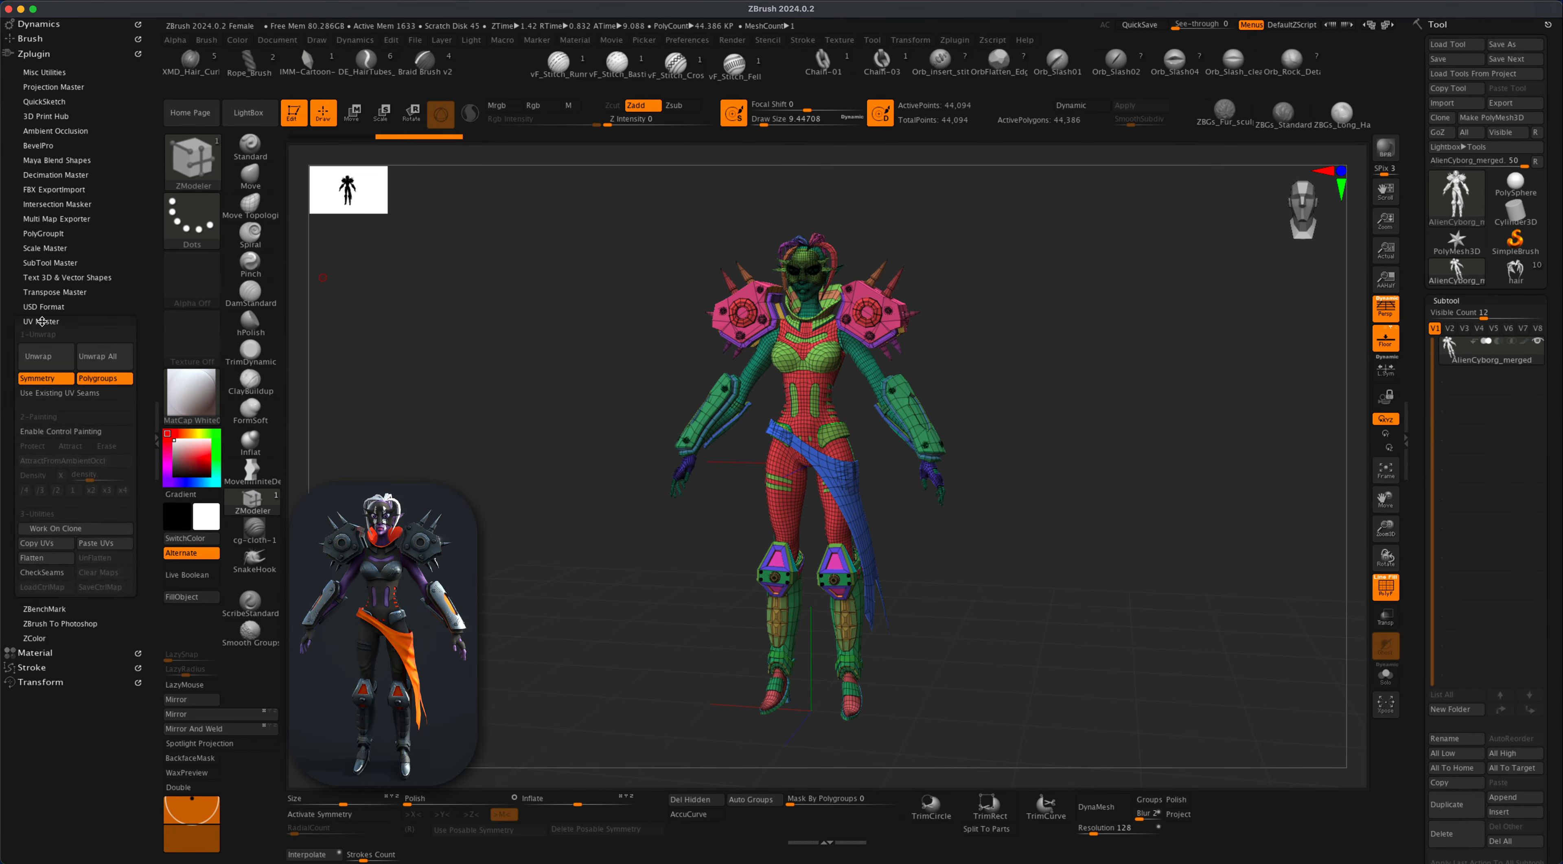
click(49, 379)
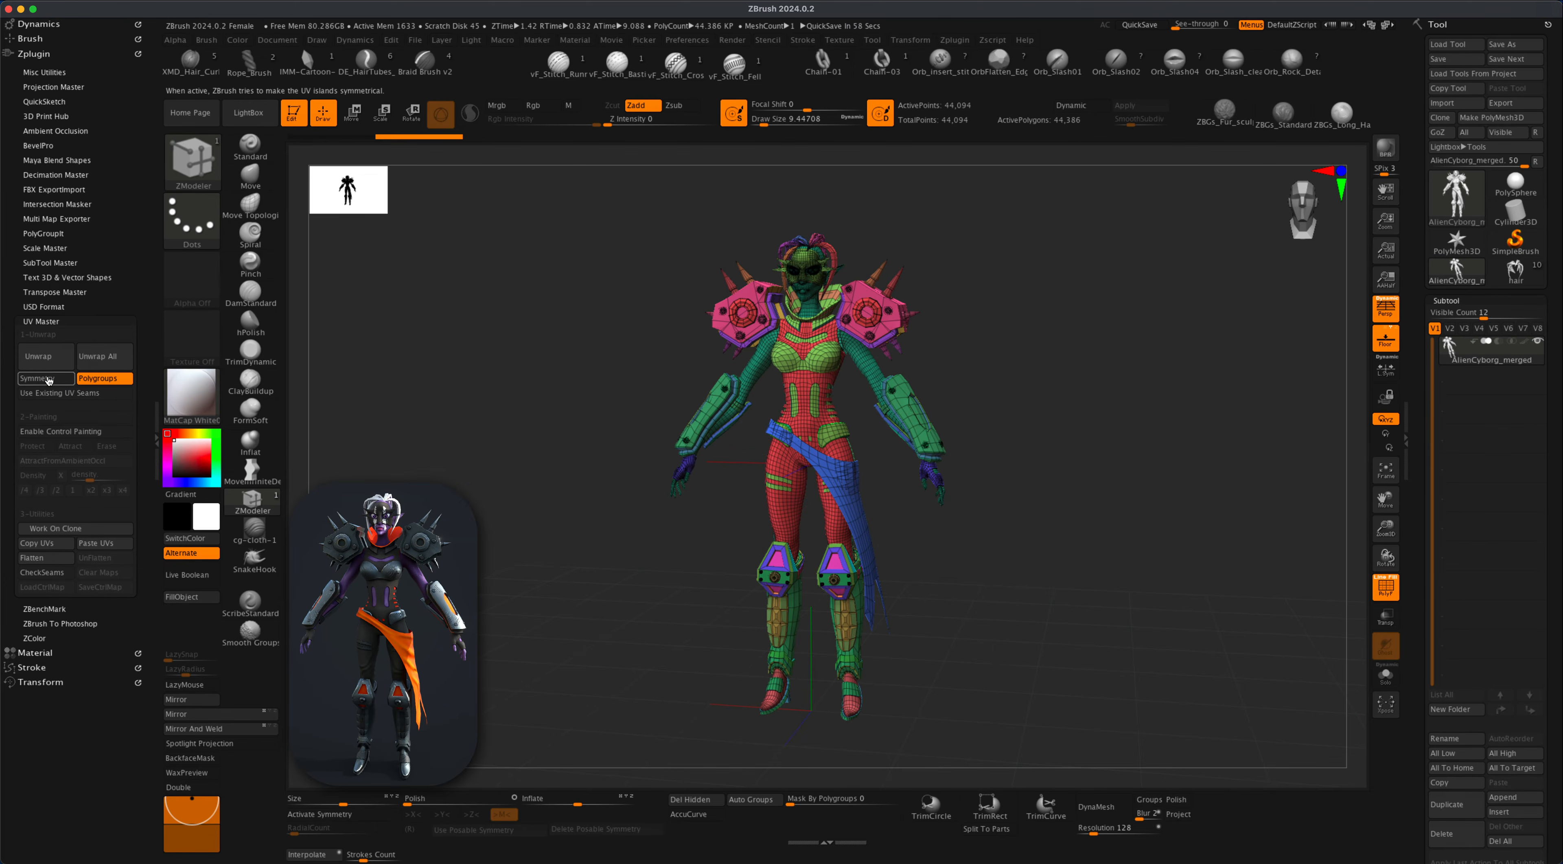
click(108, 383)
click(108, 383)
alt+drag(495, 461, 543, 461)
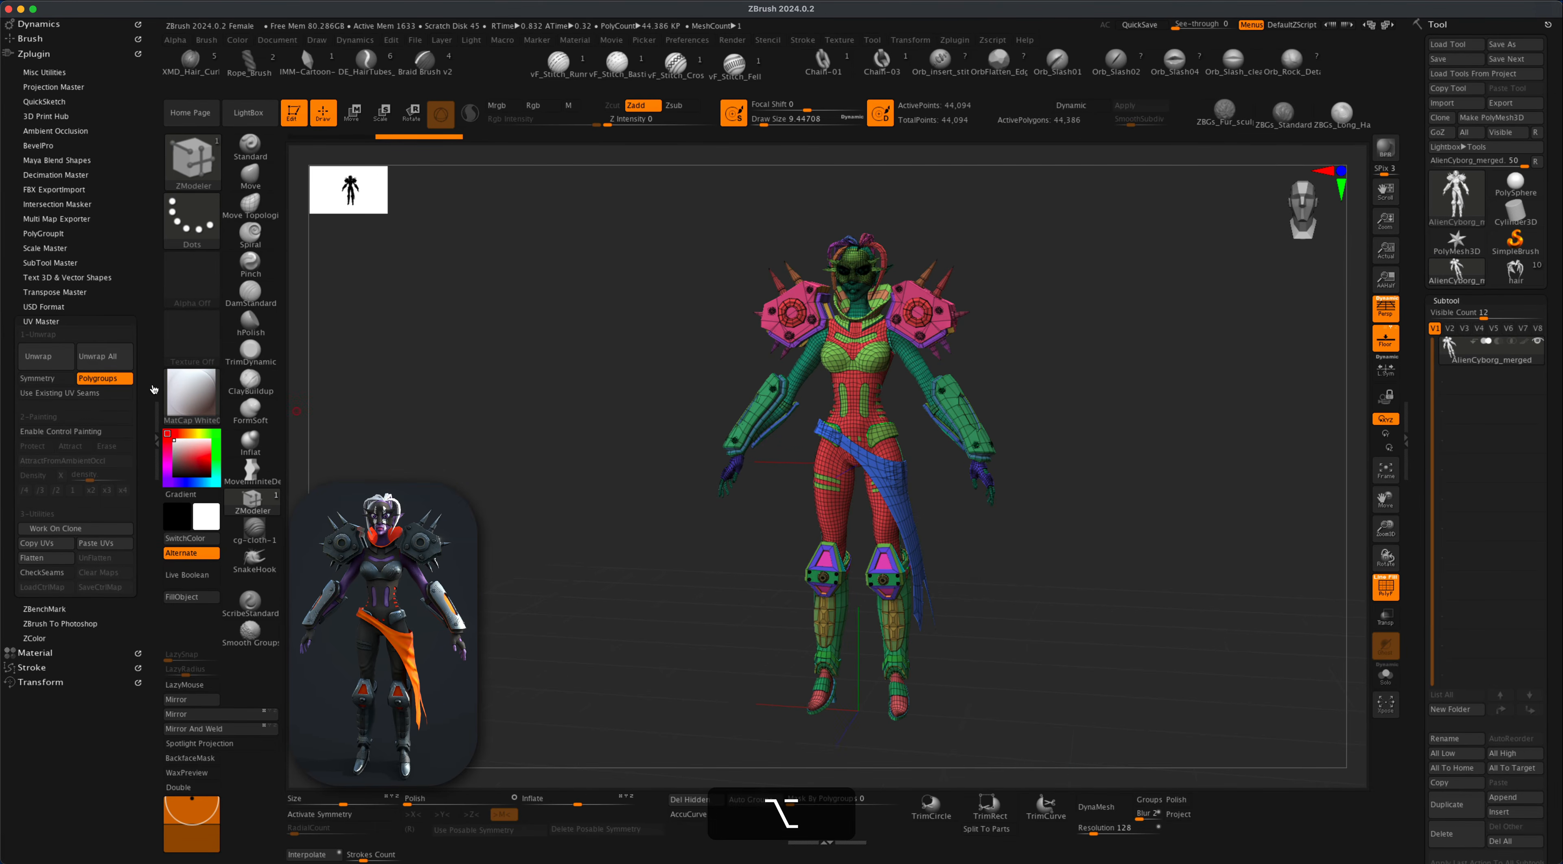
drag(1089, 607, 1060, 616)
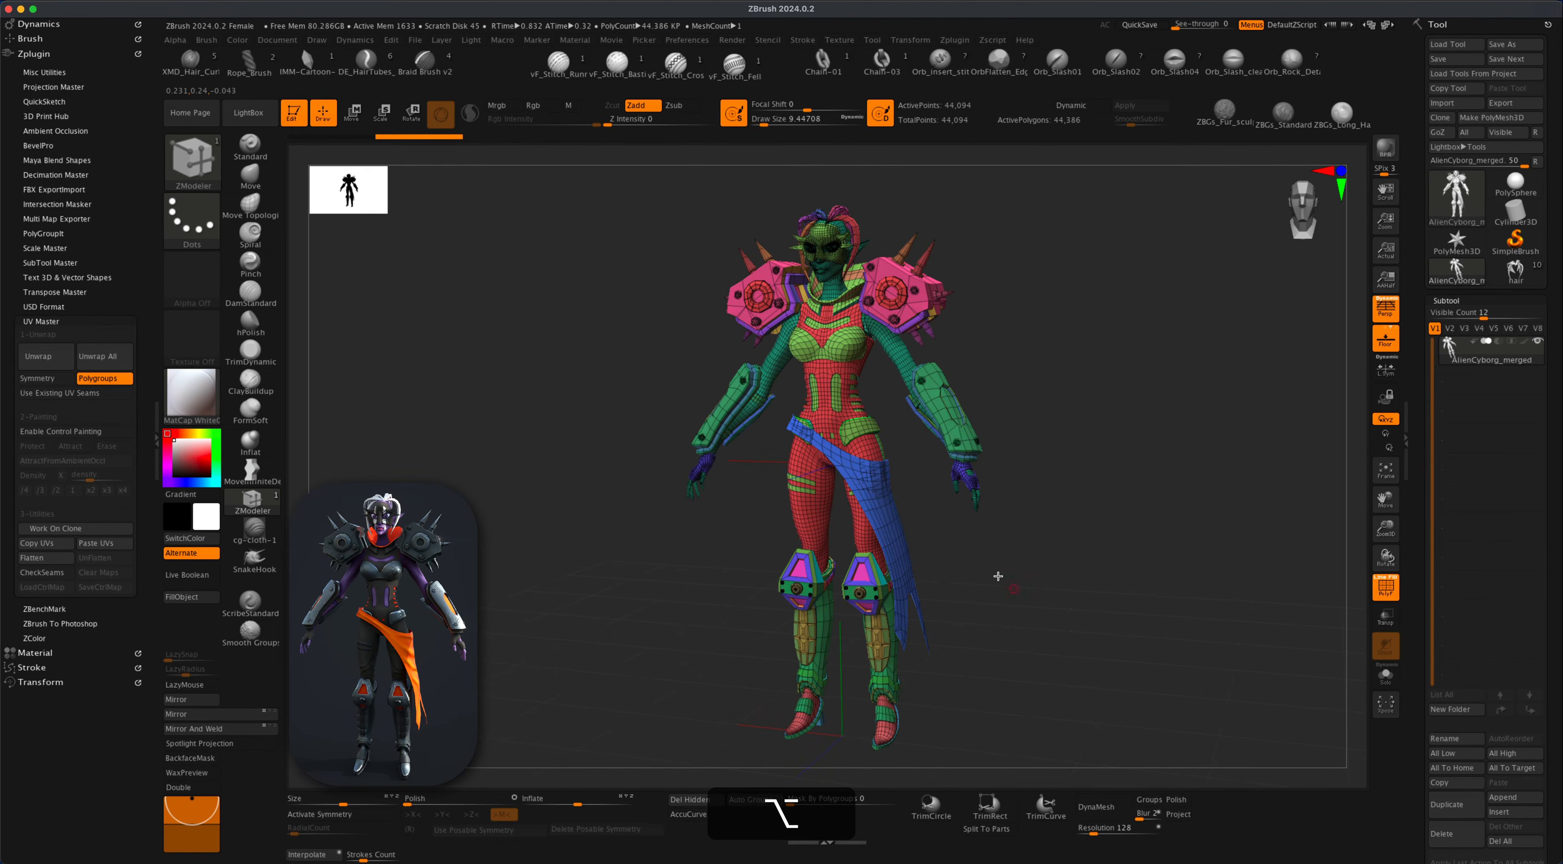
drag(925, 504, 832, 413)
alt+drag(603, 581, 594, 574)
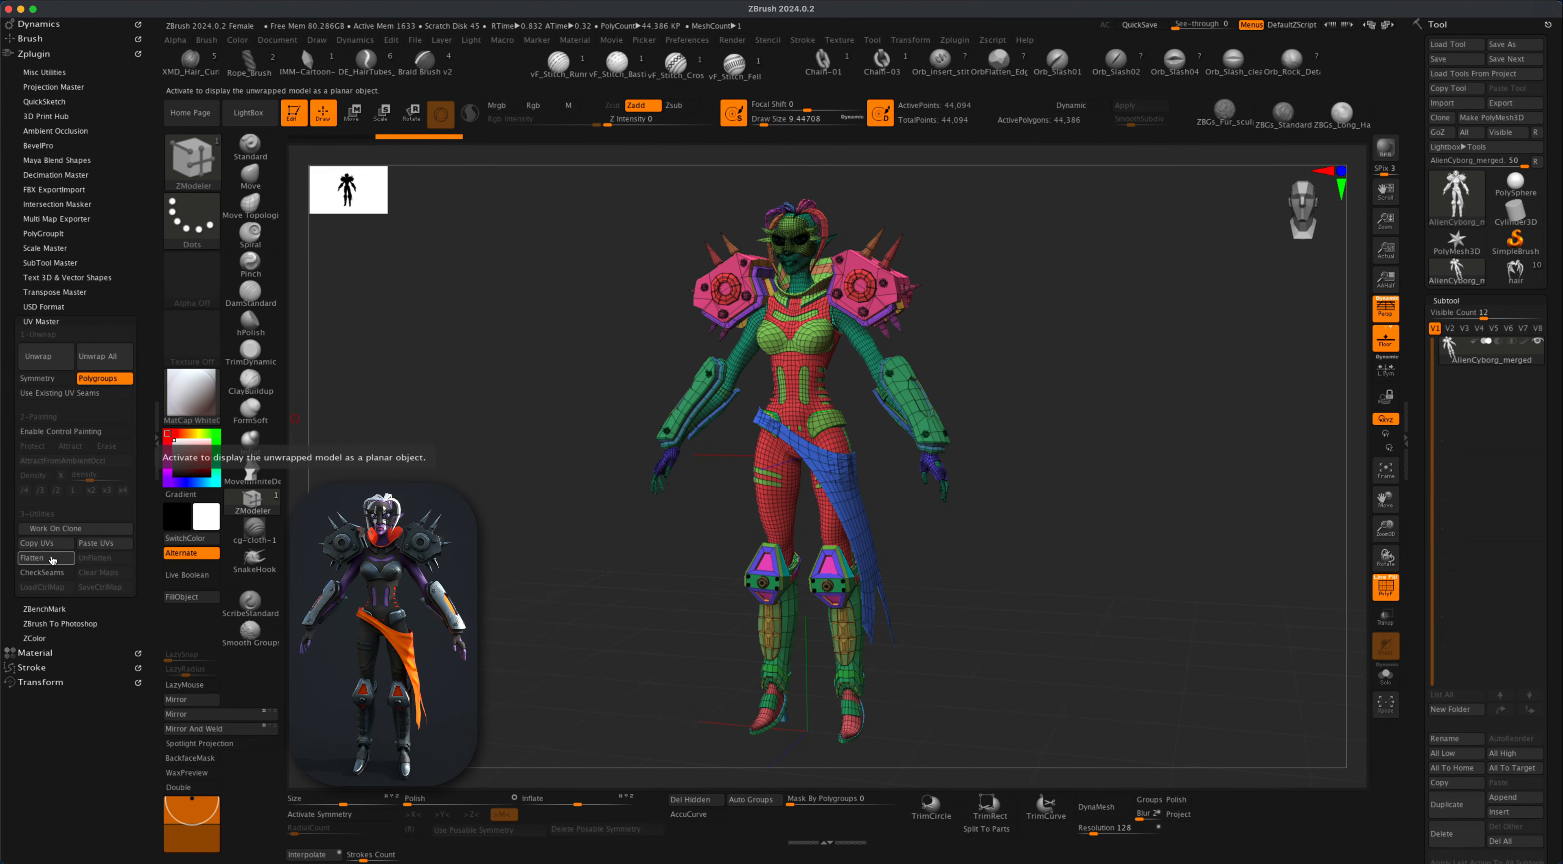
click(38, 356)
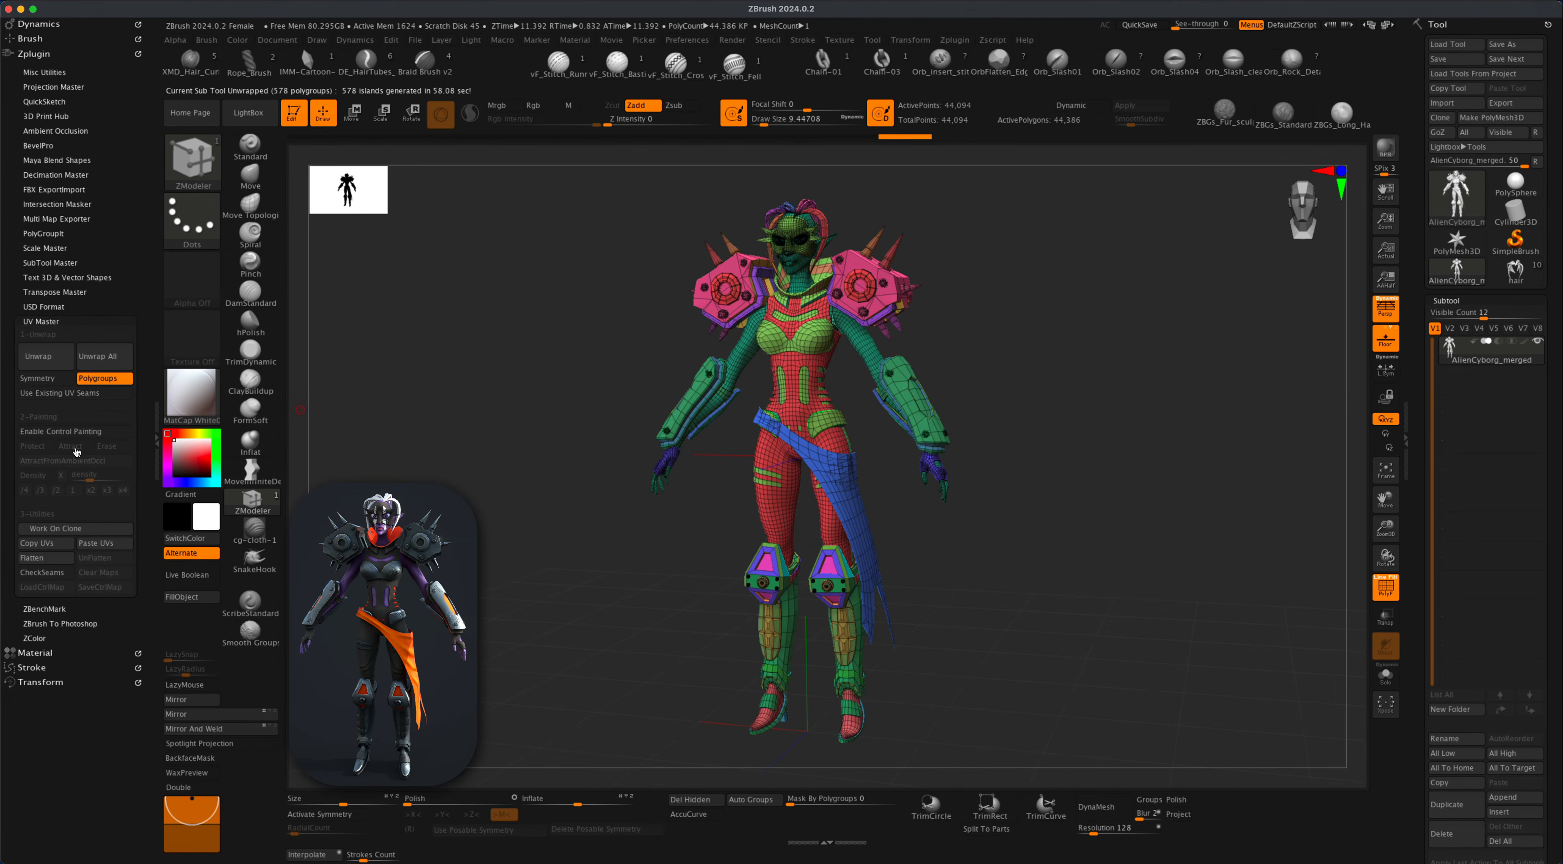
Flatten the unwrapped character to examine its UV islands, restore the 3D model, and view it without the polygon wireframe.
click(47, 557)
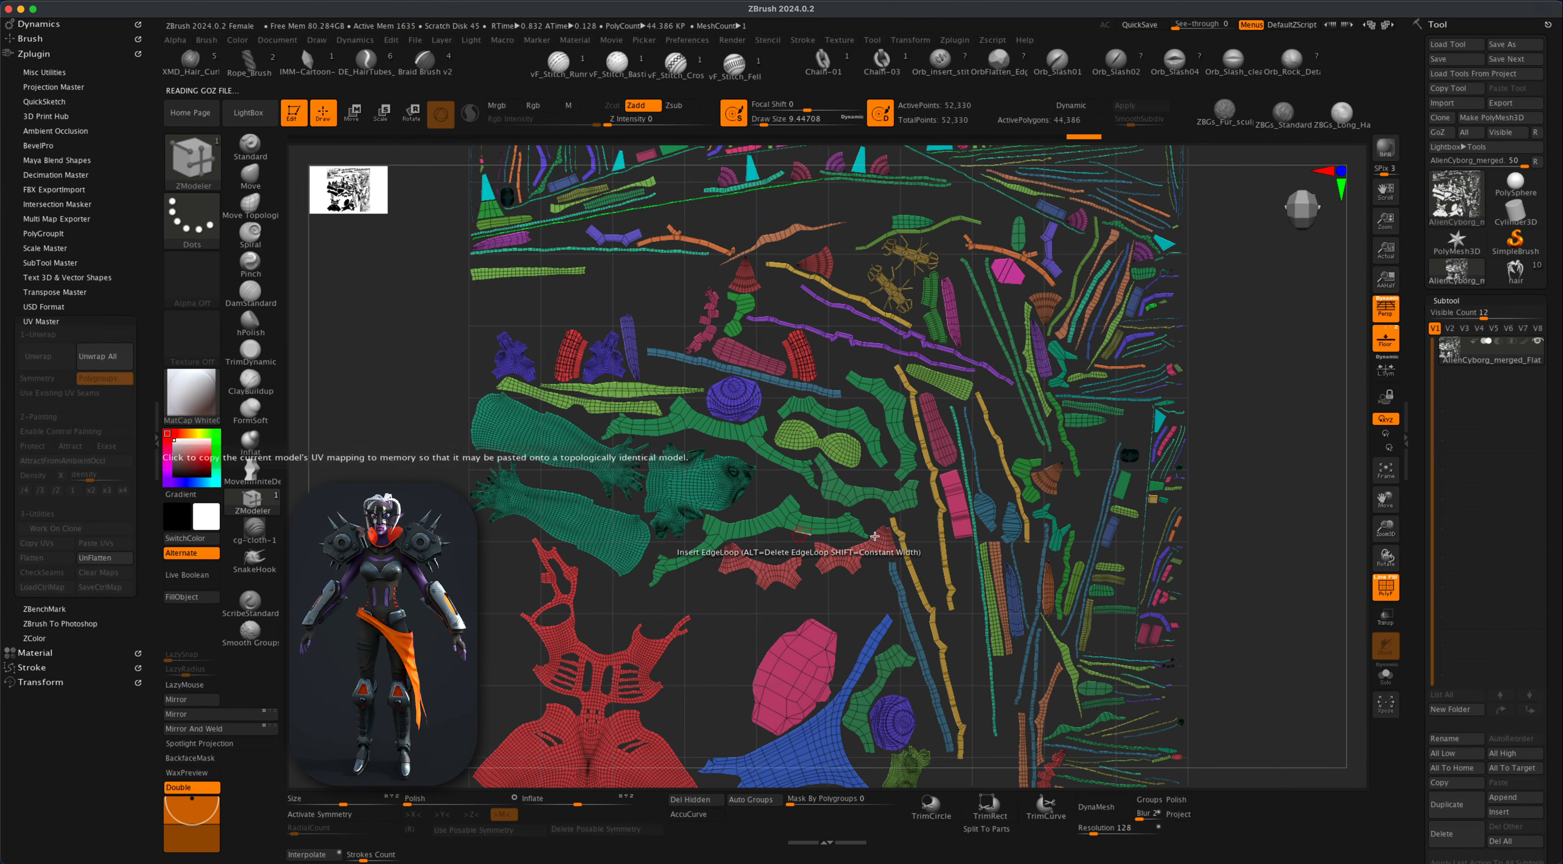
mouse_move(1232, 629)
alt+mouse_down()
mouse_move(1232, 586)
mouse_move(1217, 607)
alt+mouse_up()
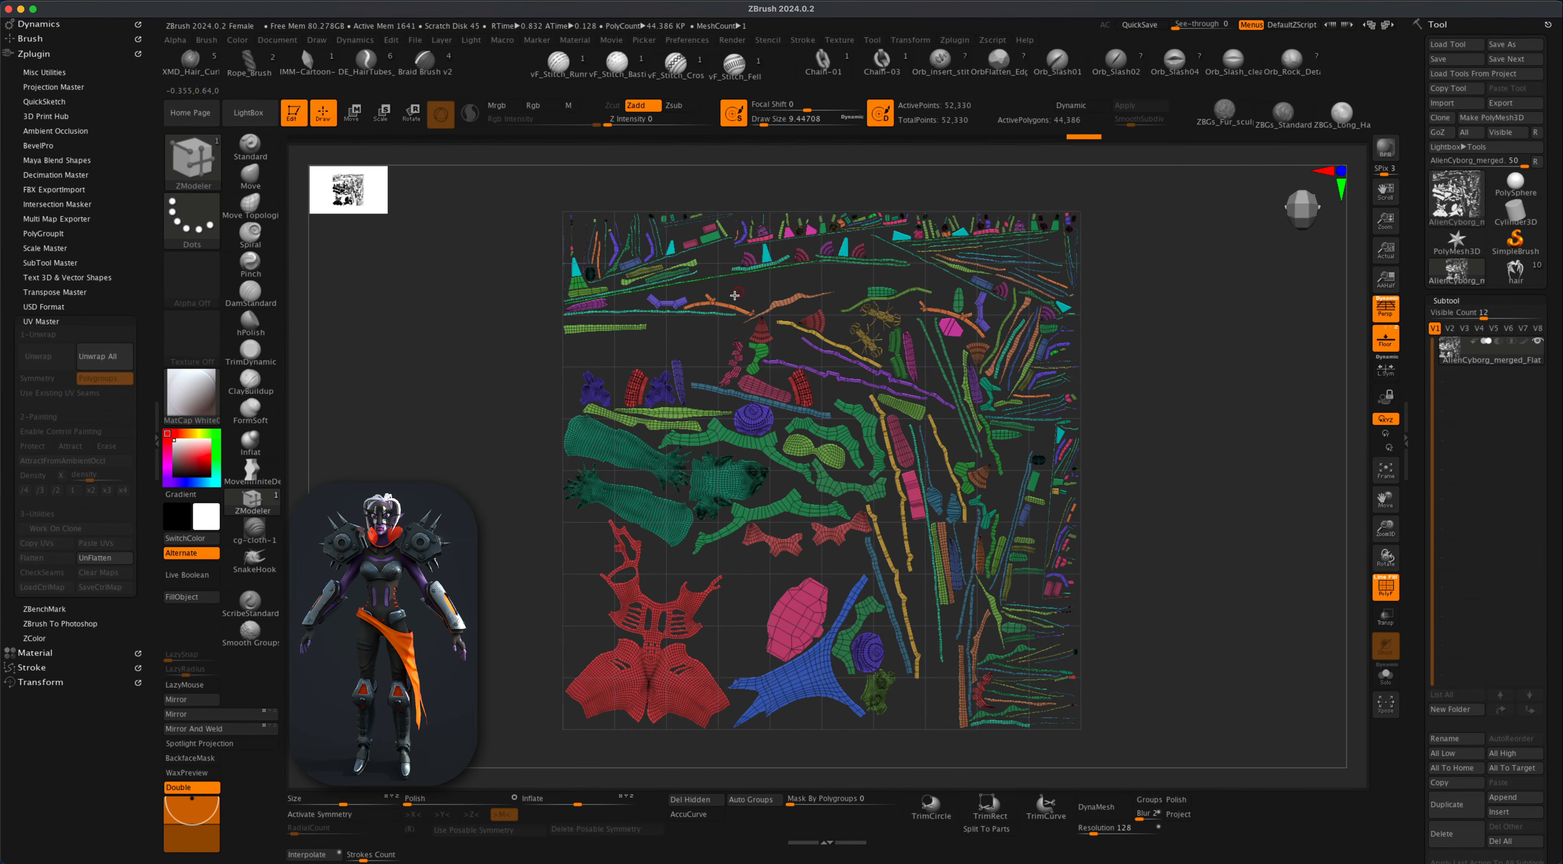
click(95, 557)
click(1386, 587)
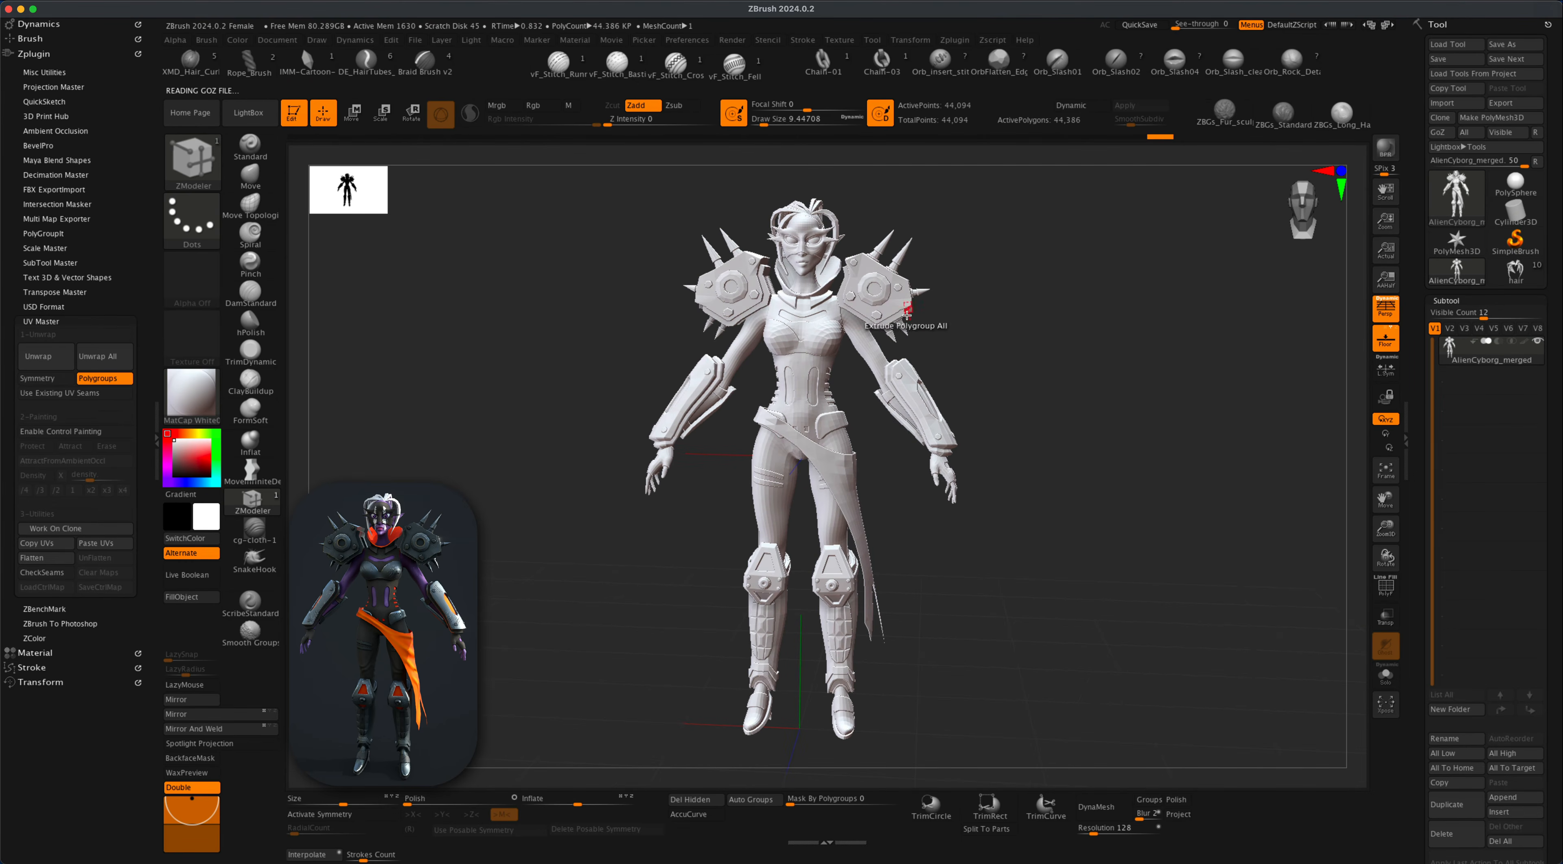
drag(1056, 513, 843, 546)
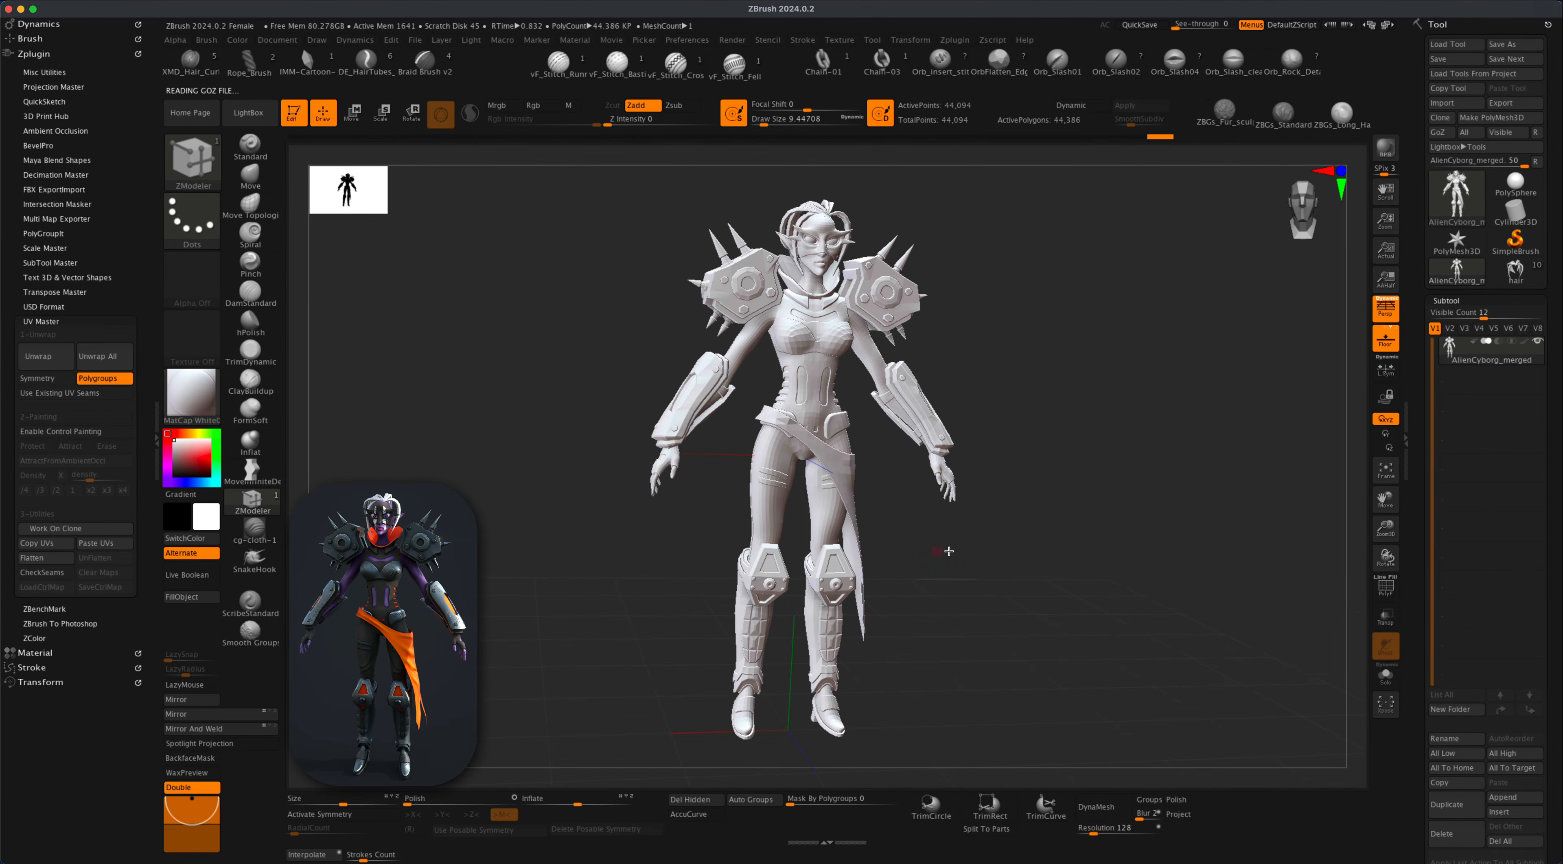
alt+drag(949, 551, 1003, 548)
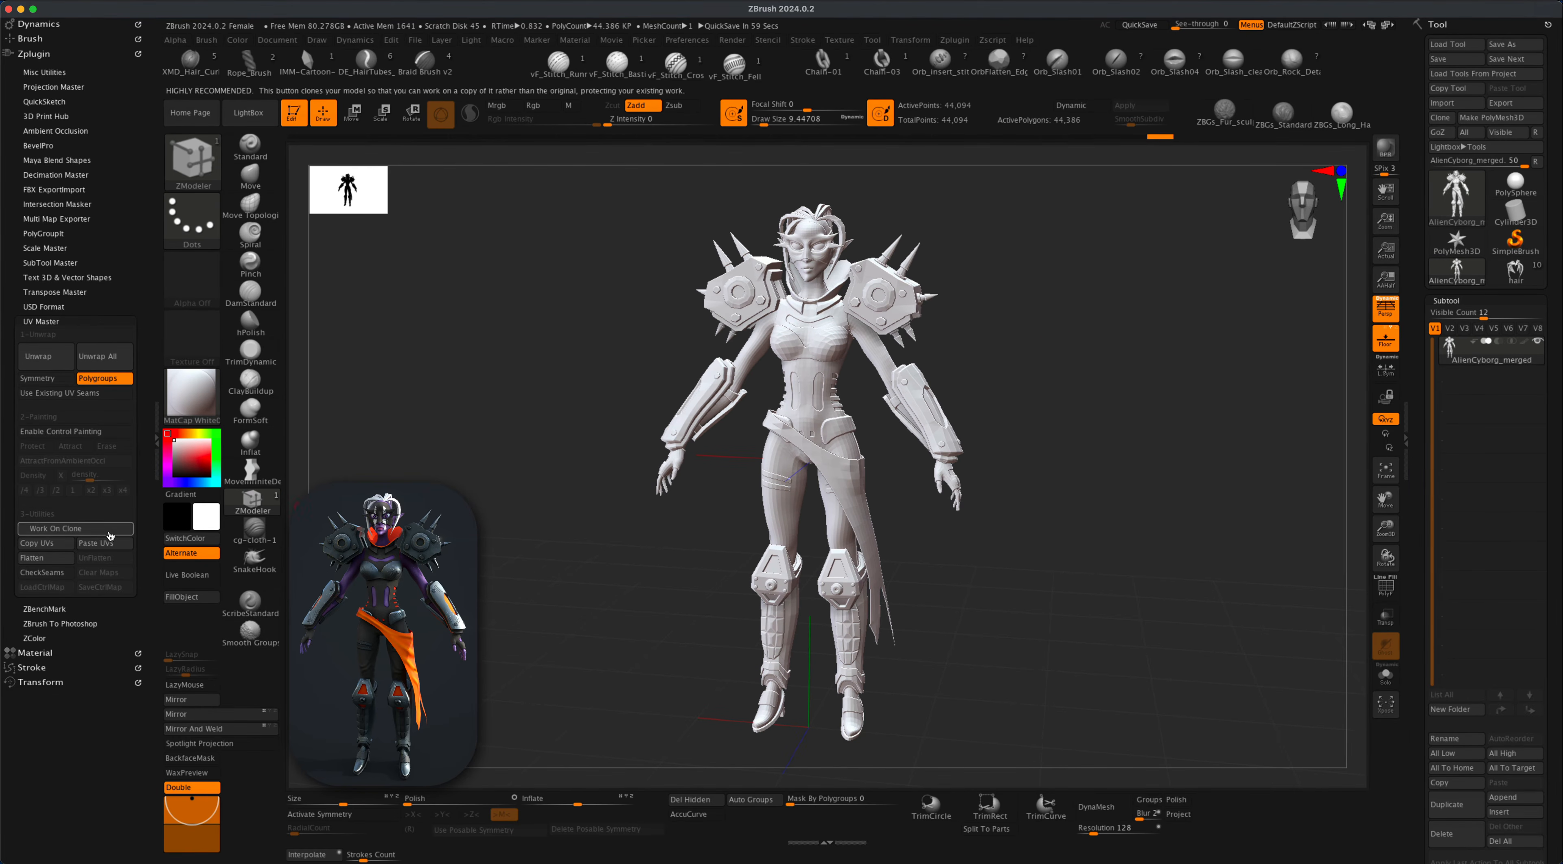
Review the merged character's flattened UV layout once more with UV Master and unflatten it back to the 3D model.
click(64, 558)
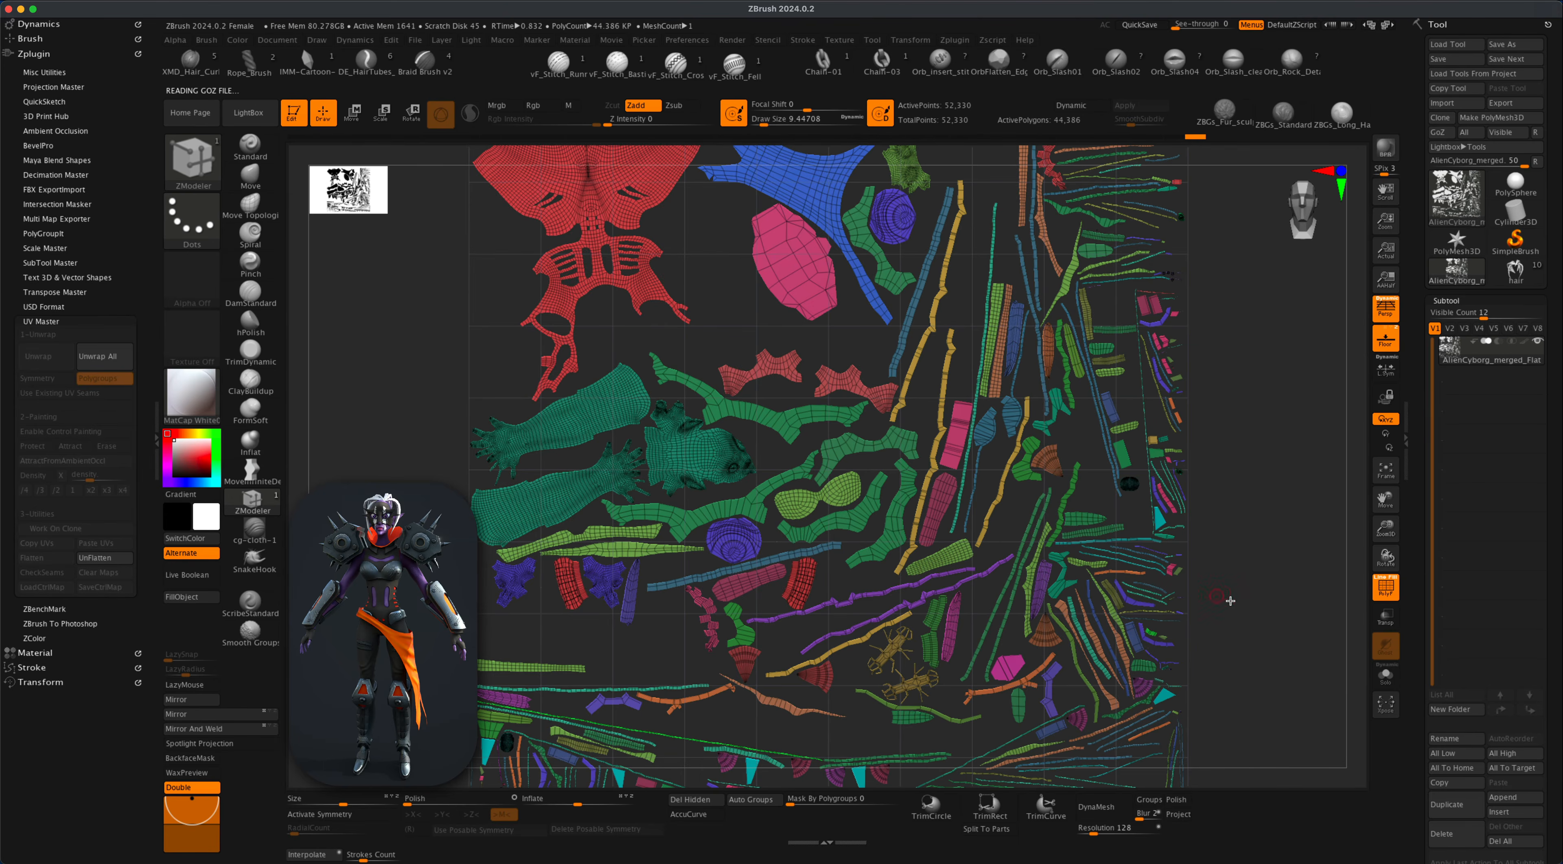
alt+drag(1251, 623, 1266, 558)
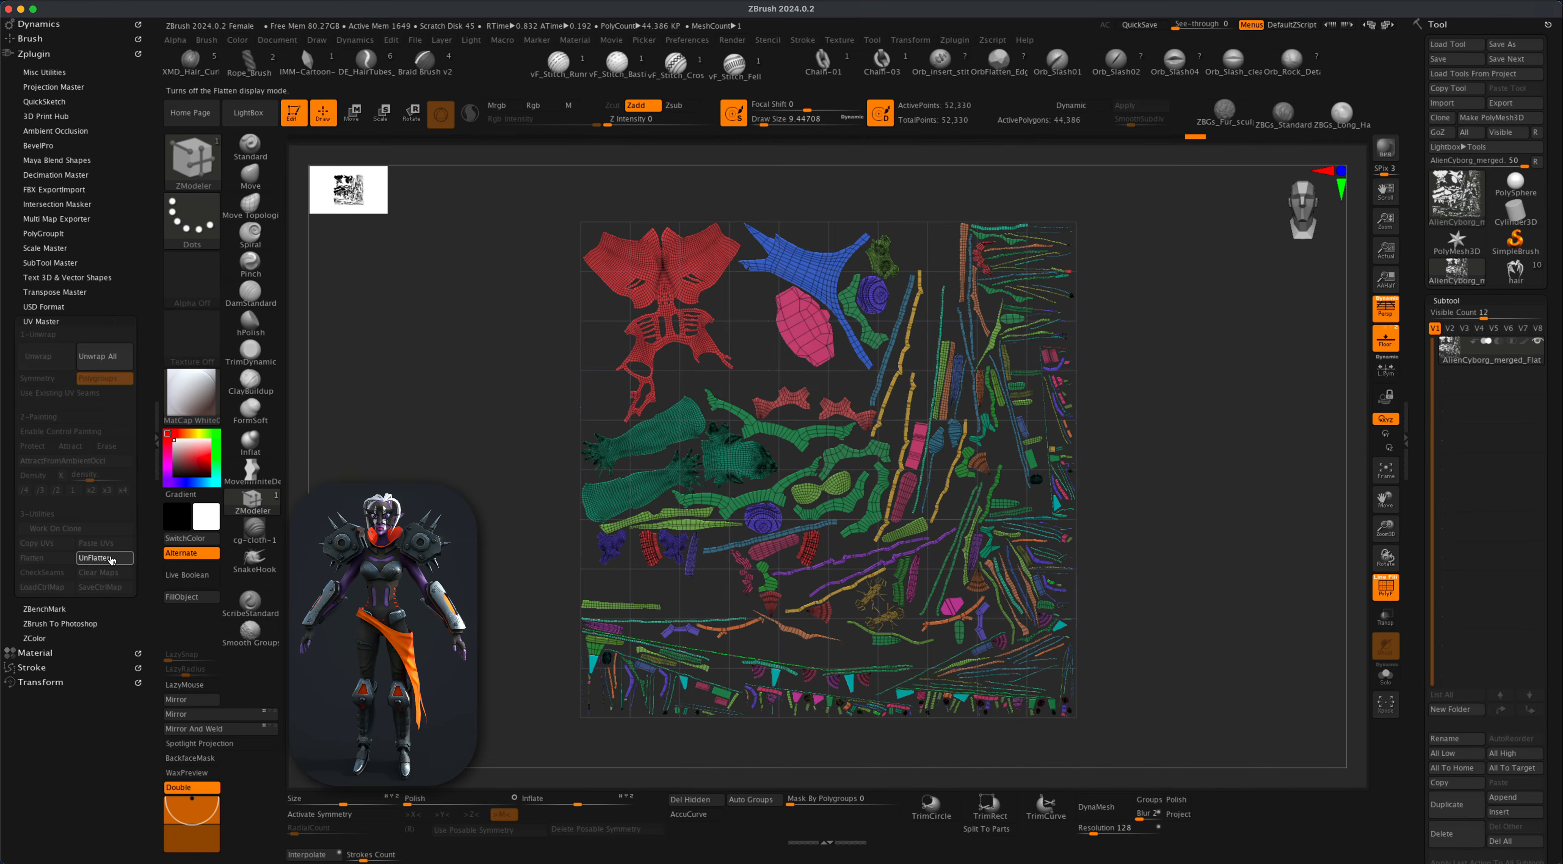
click(95, 557)
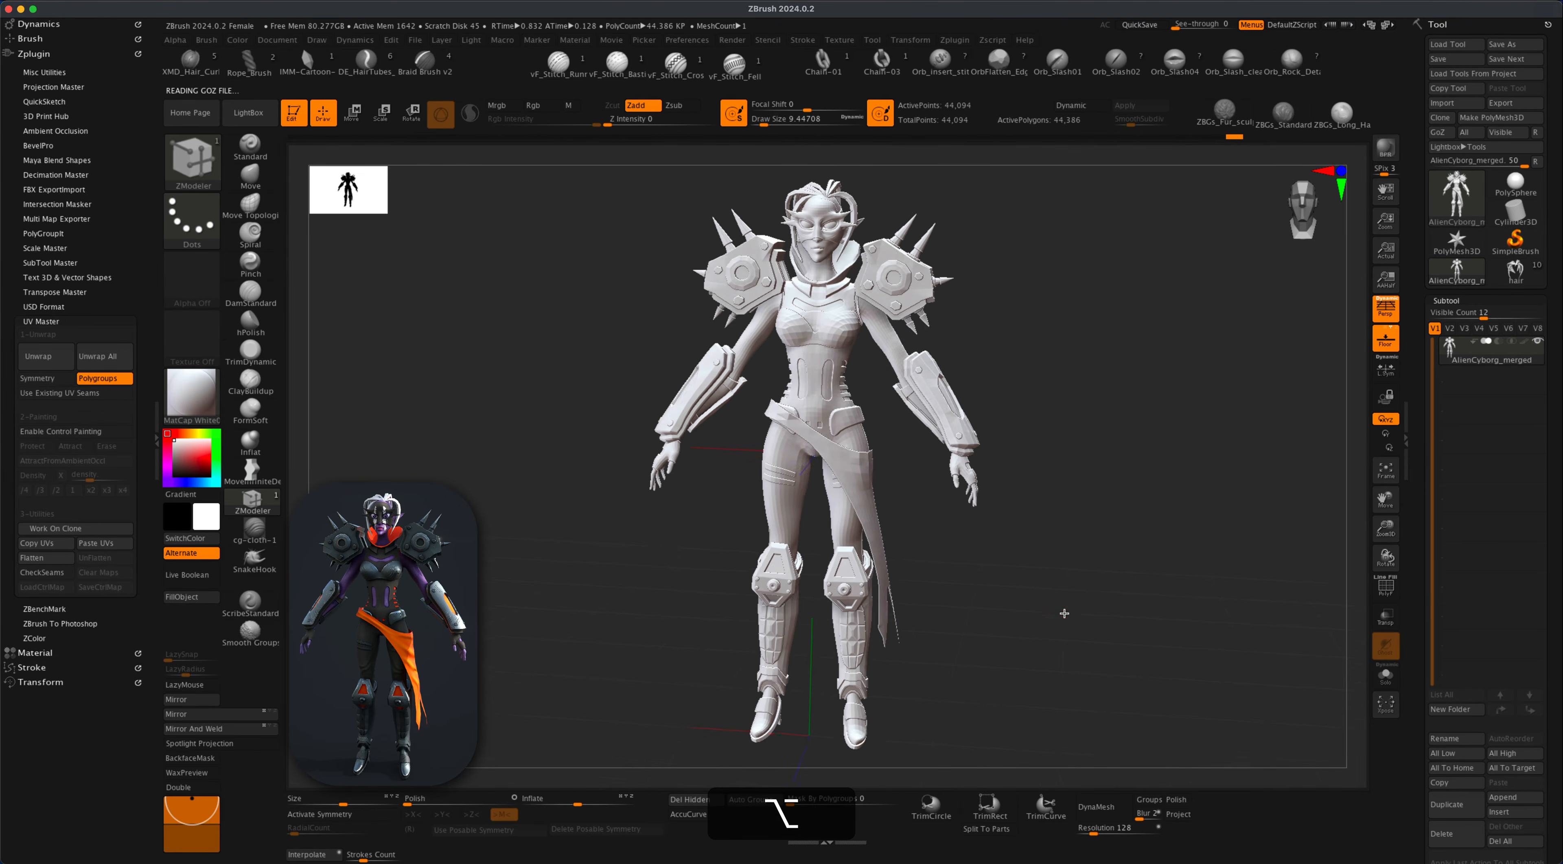
alt+drag(1064, 612, 1067, 614)
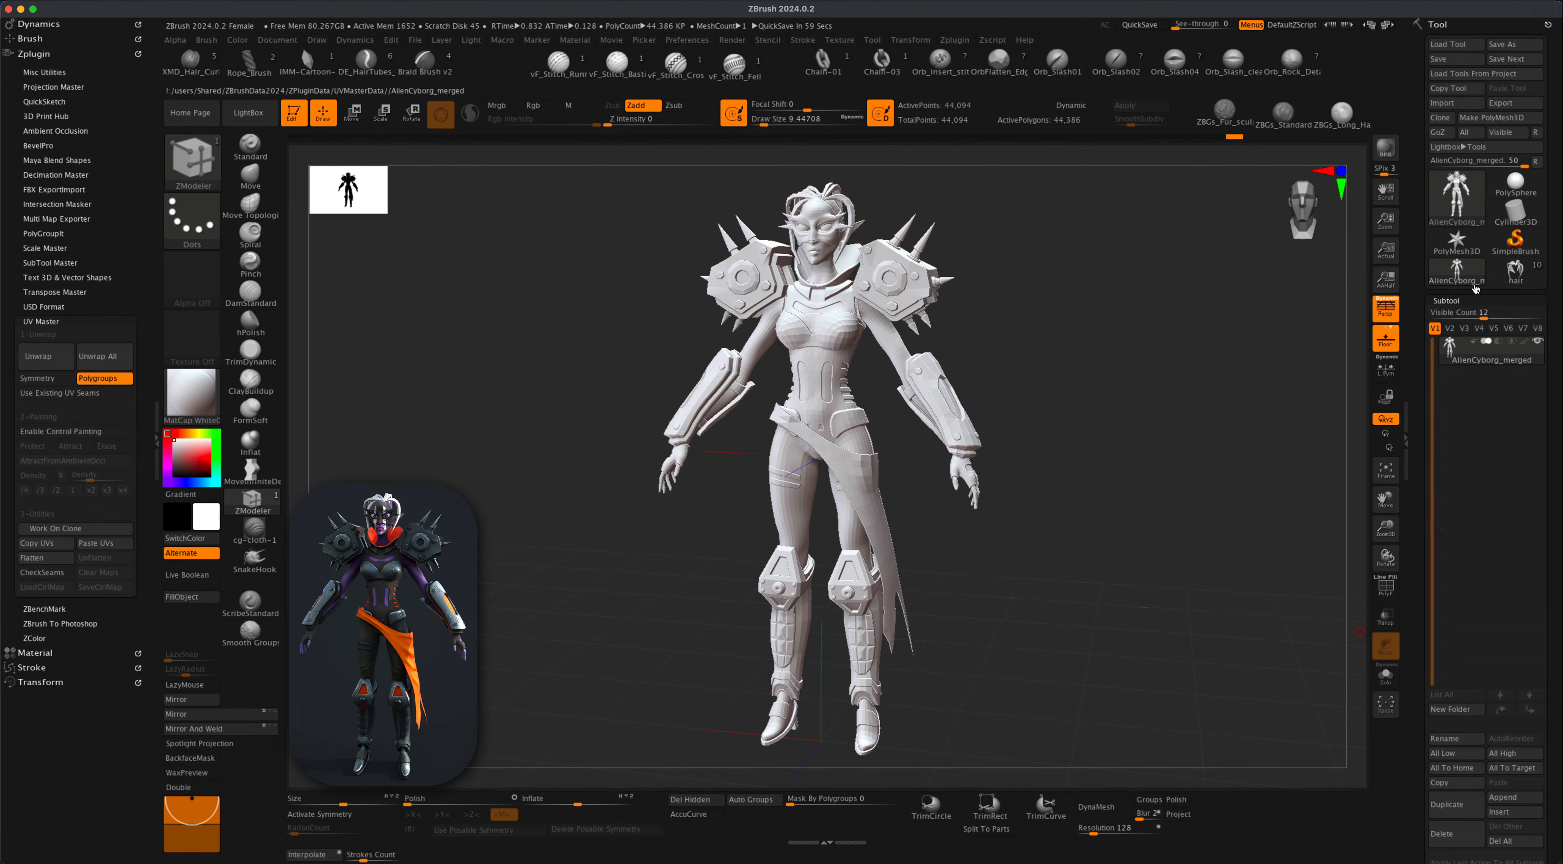
Delete the AlienCyborg_merged subtool and switch to the original multi-subtool hair tool.
scroll(1550, 340, down, 3)
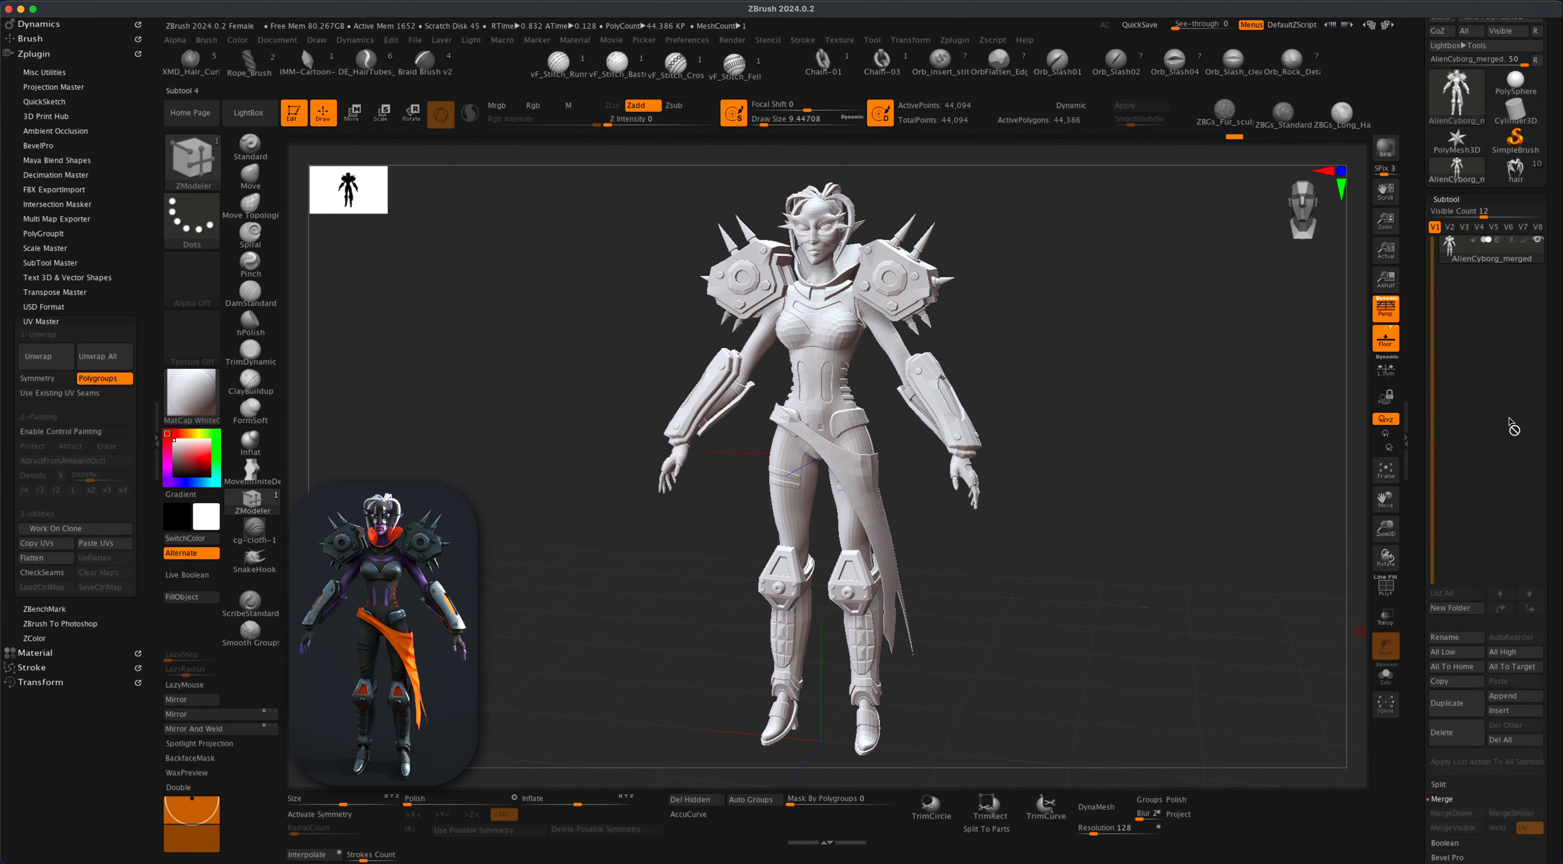
click(1443, 732)
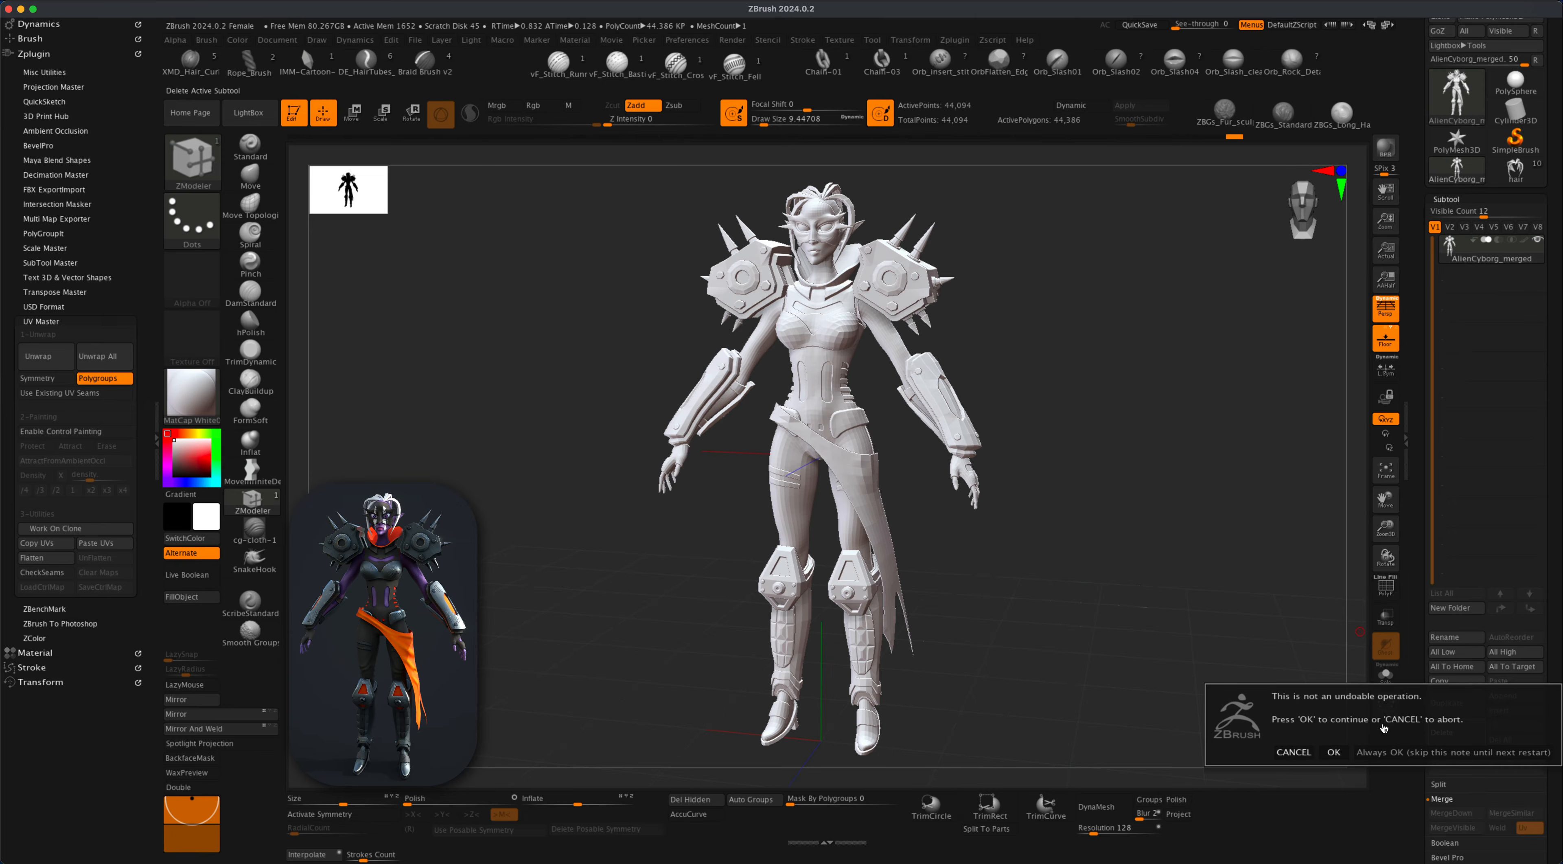
click(1334, 753)
click(1460, 171)
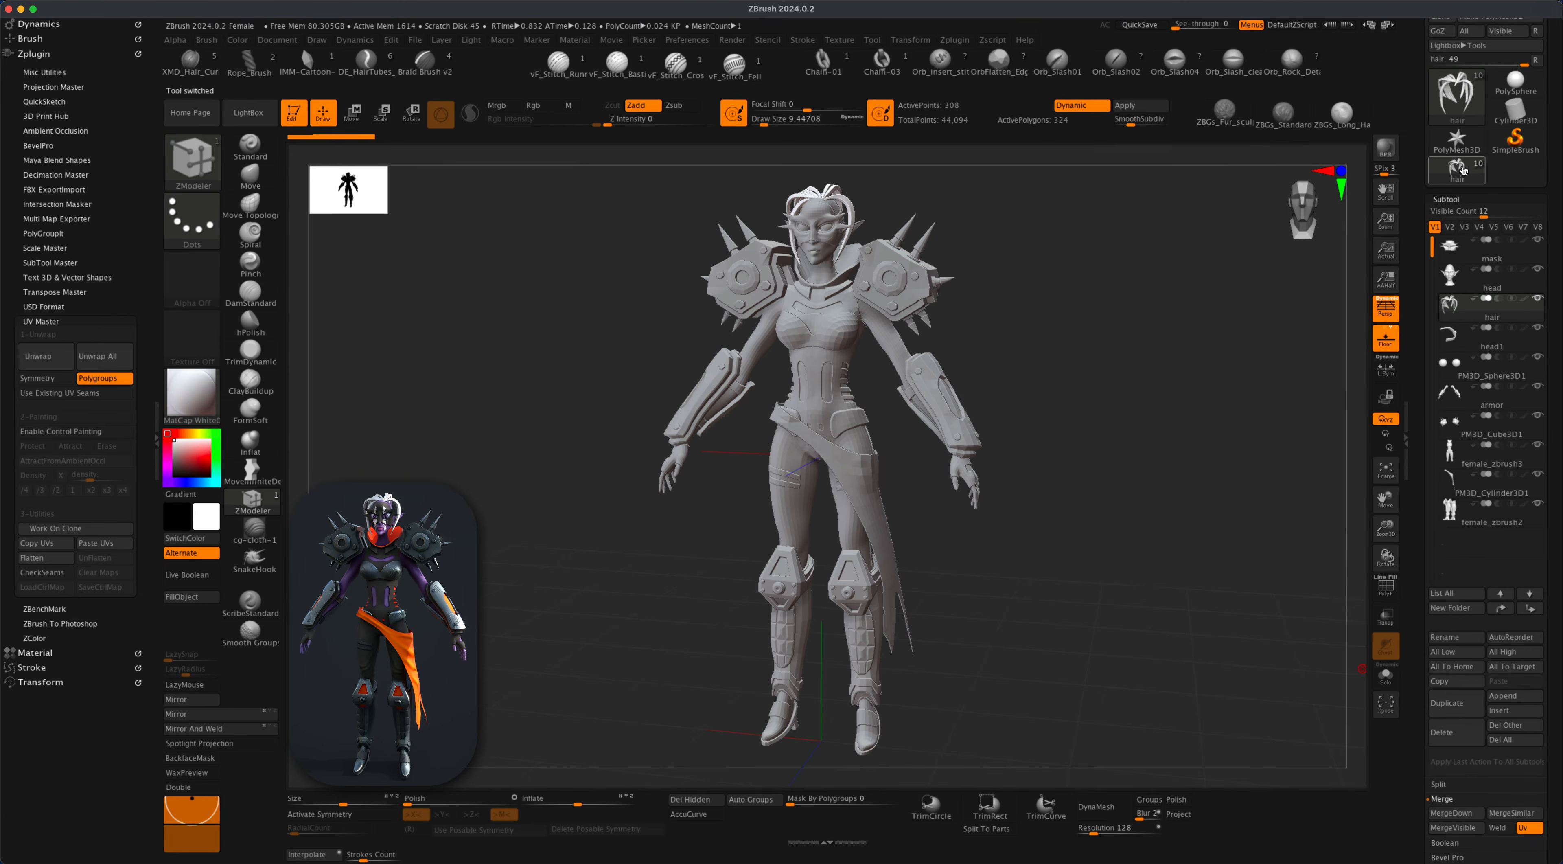
alt+drag(1205, 482, 1197, 485)
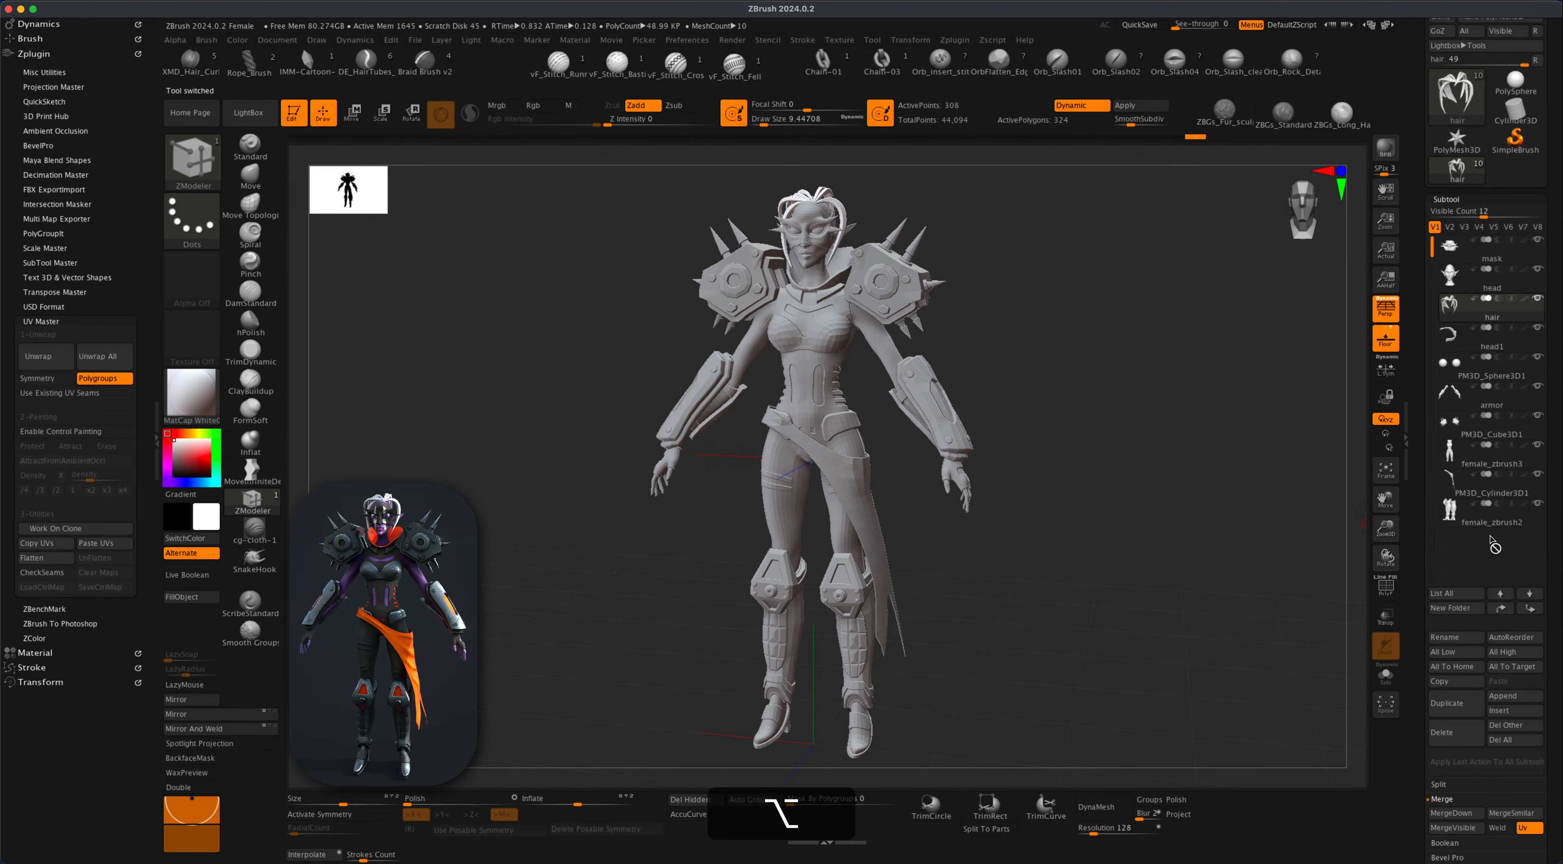
Select the mask subtool, hide all other subtools, and display the framed mask with its polygroup wireframe.
mouse_move(1511, 512)
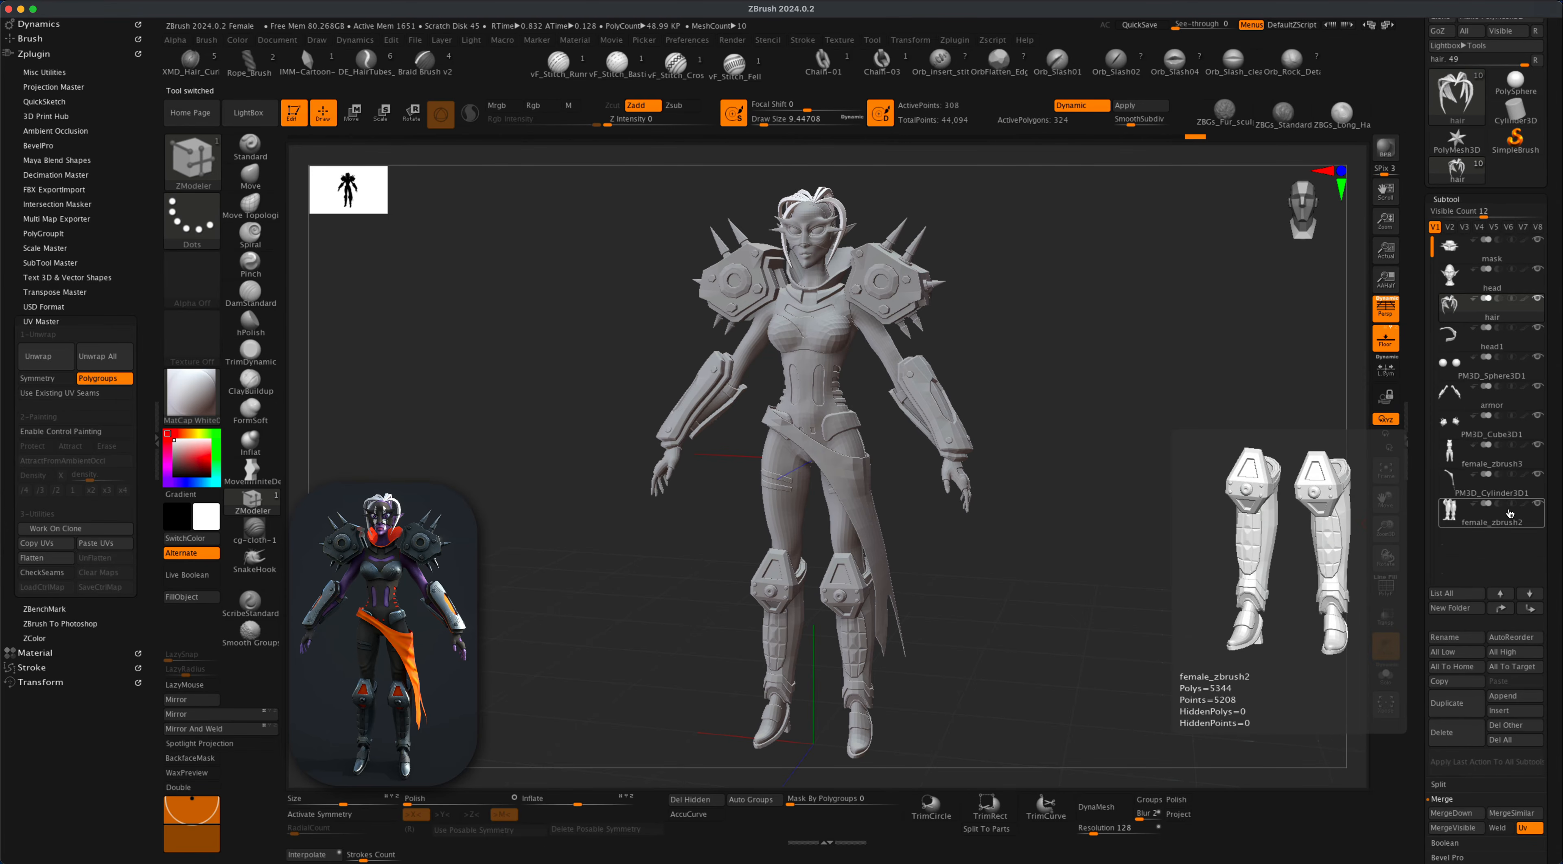
mouse_move(1524, 254)
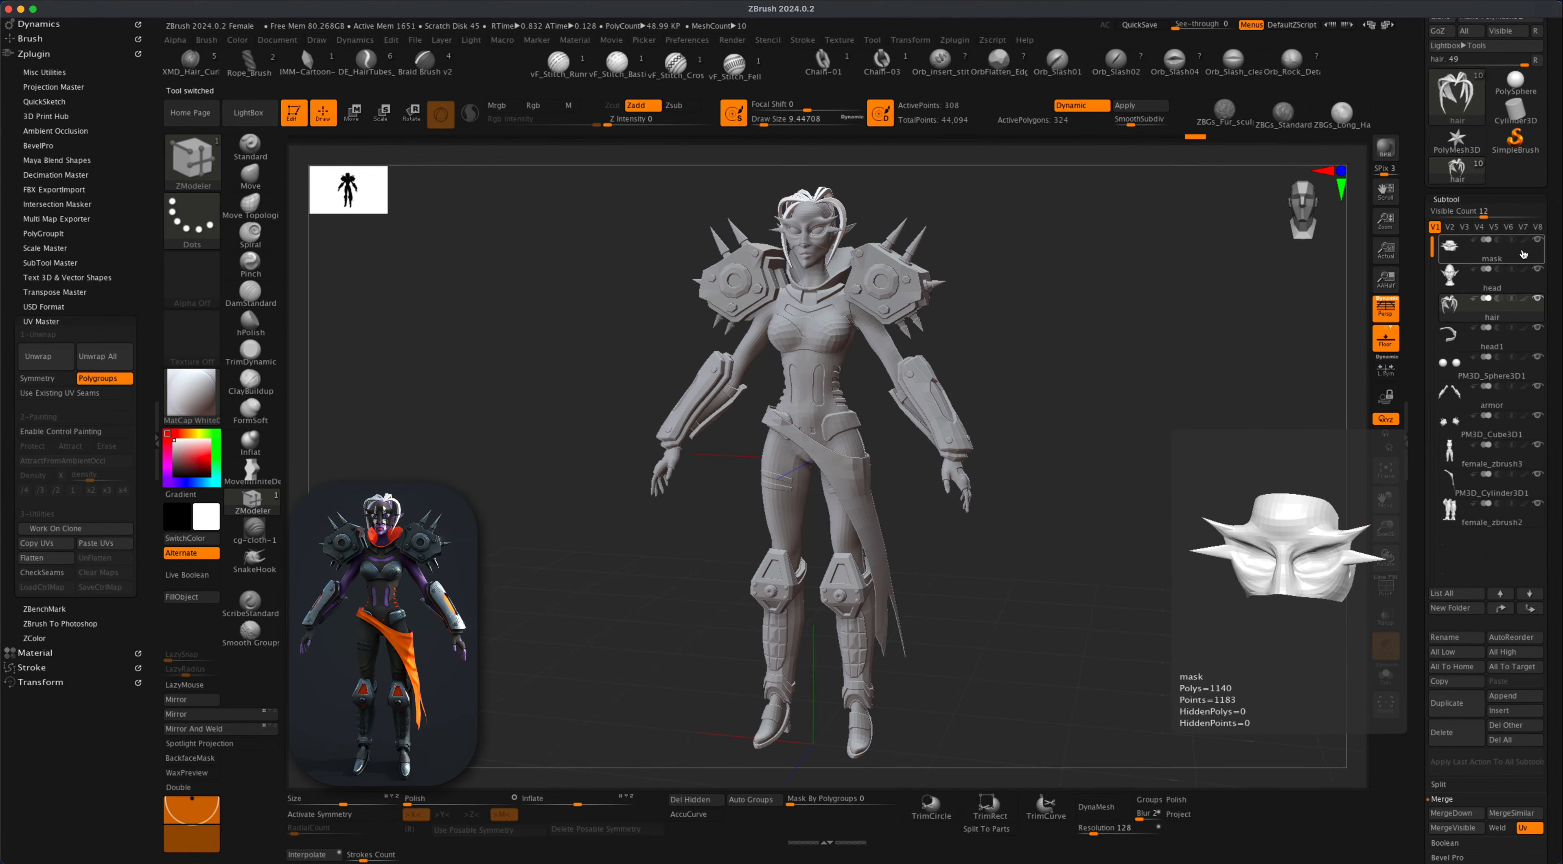
click(1524, 254)
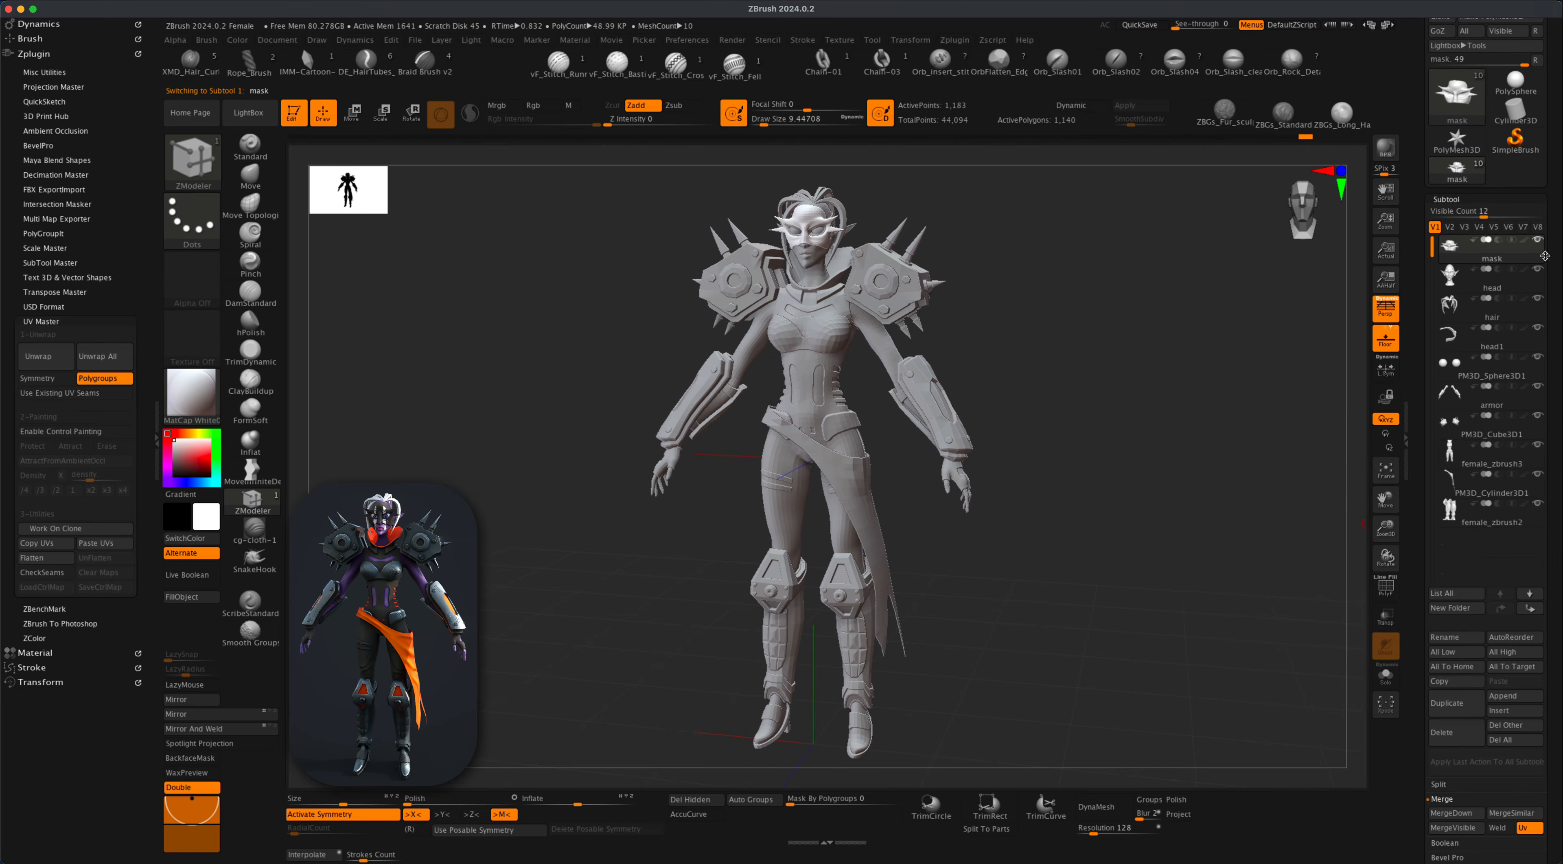
shift+click(1538, 241)
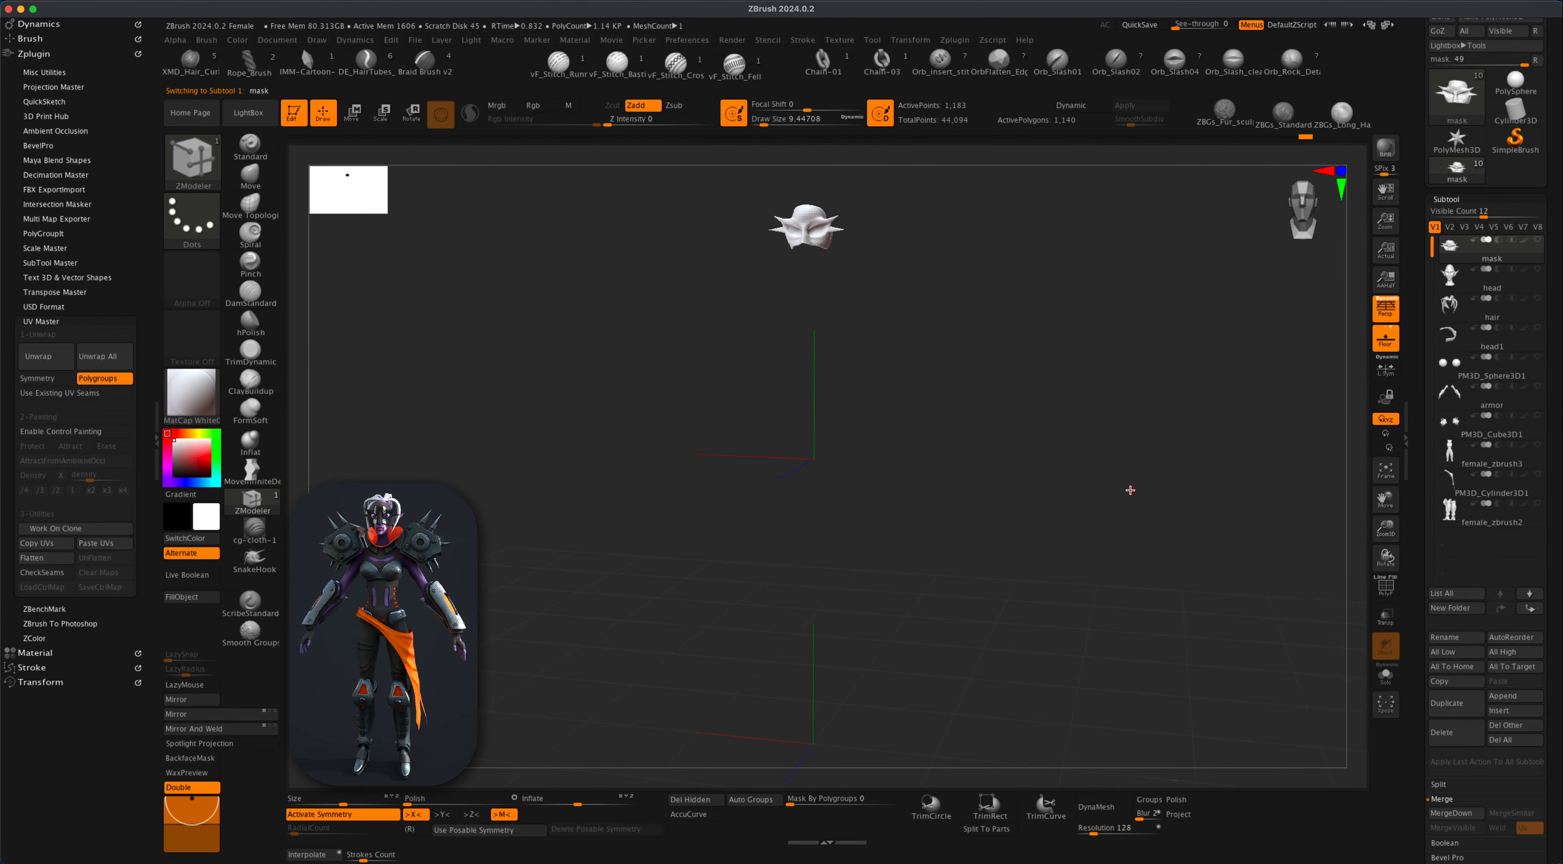
key(f)
key(alt+f)
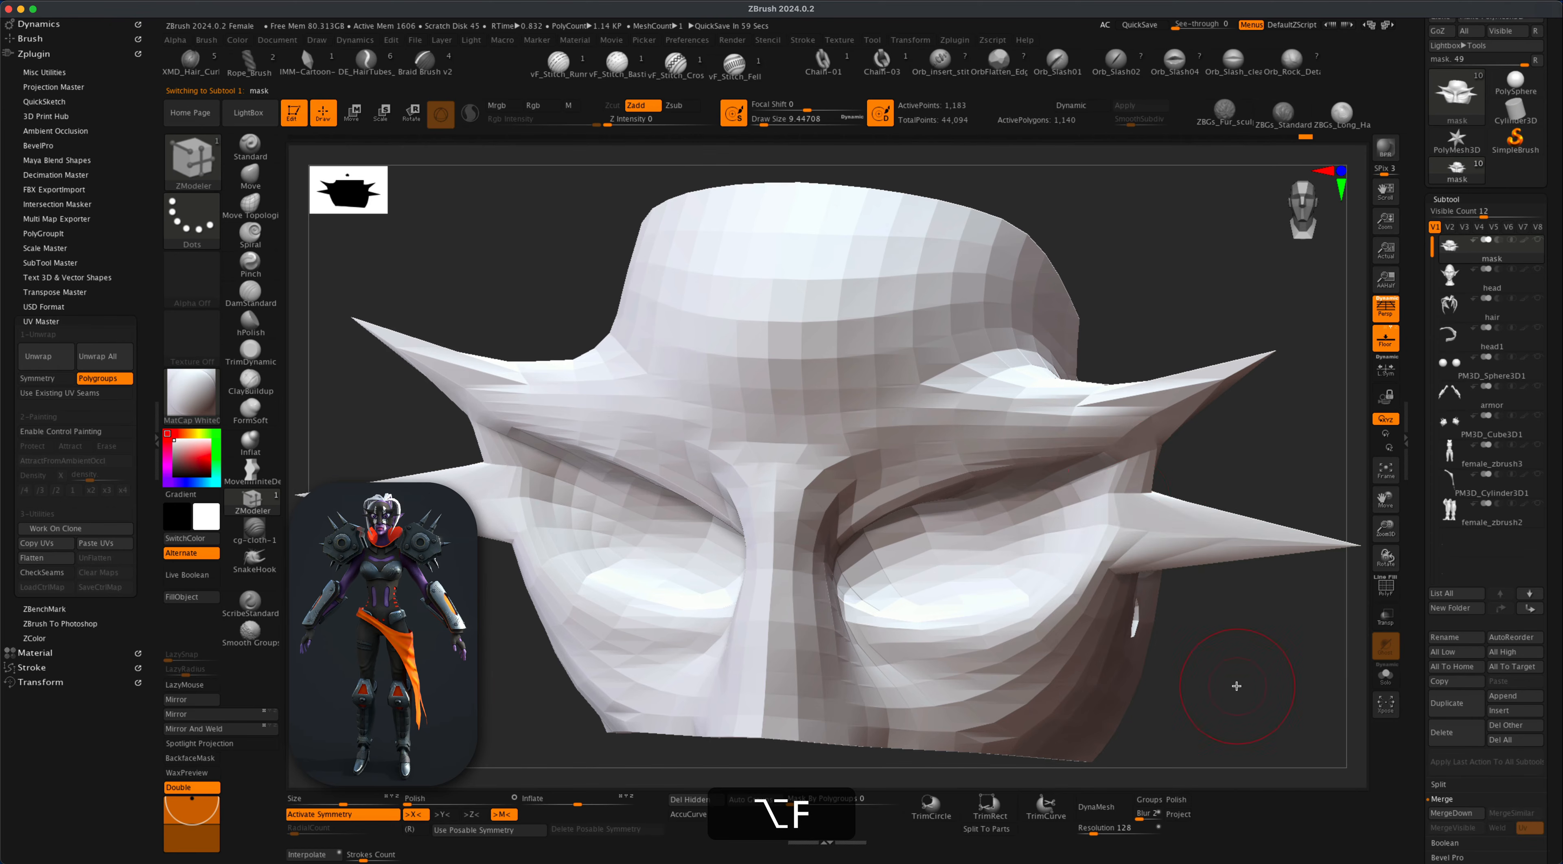
click(1386, 586)
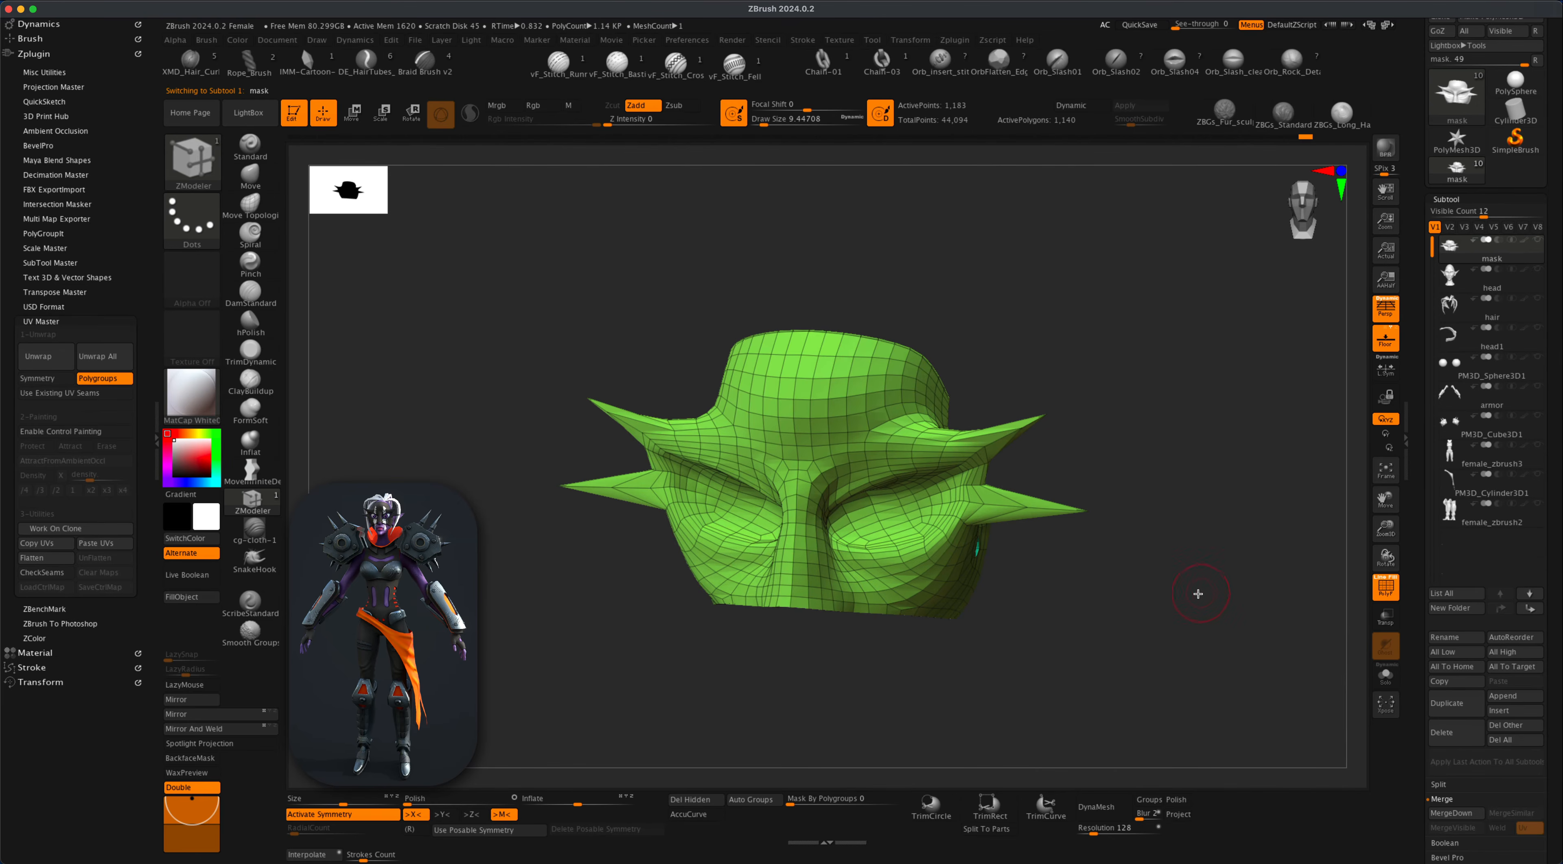
mouse_move(1195, 594)
mouse_down()
mouse_move(1118, 606)
mouse_move(1190, 604)
mouse_up()
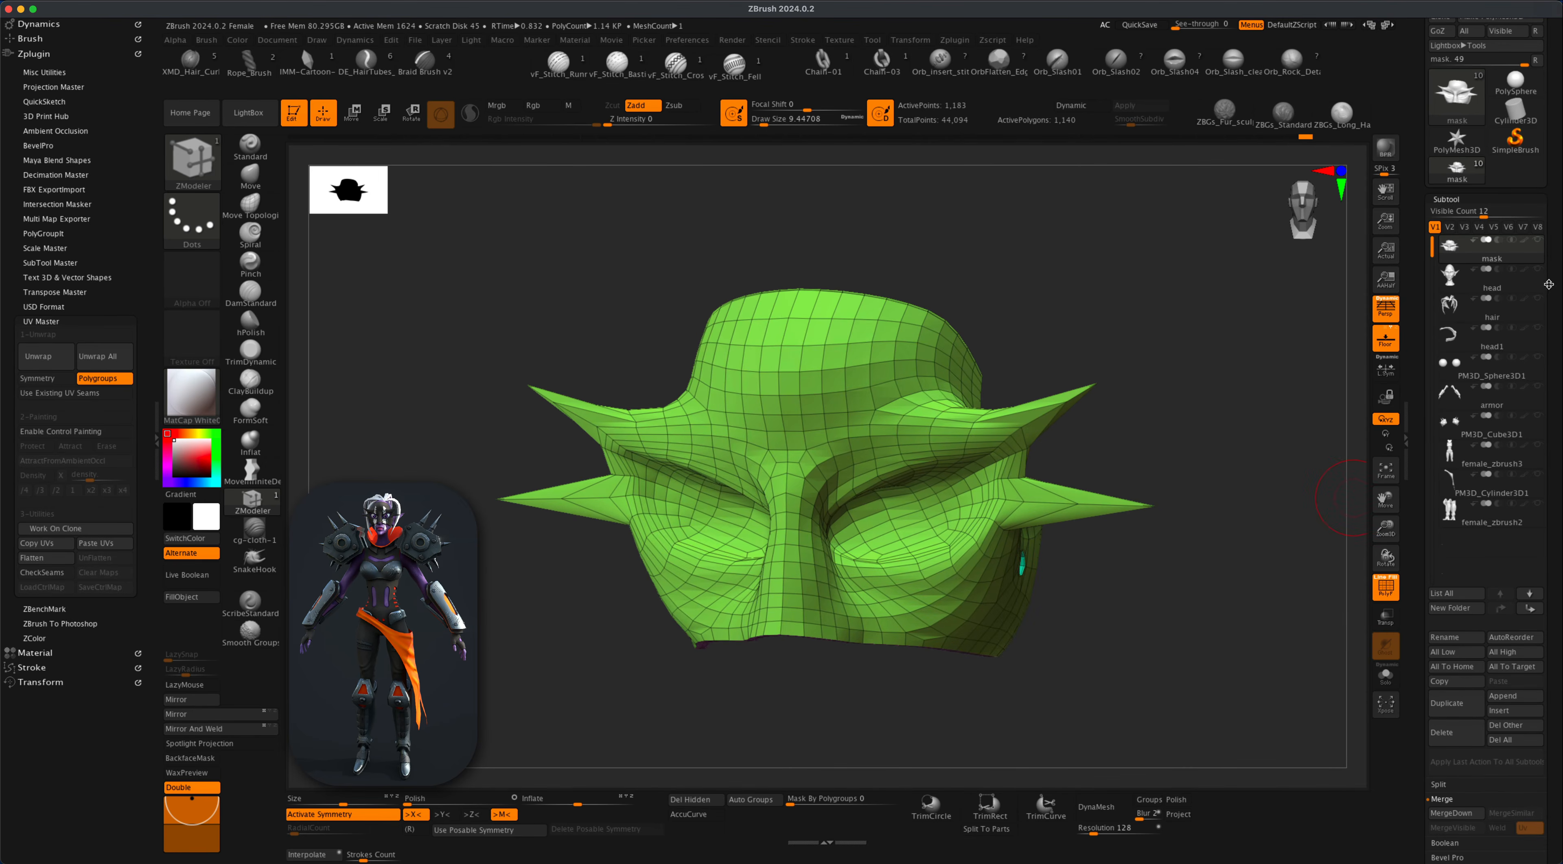
Make the head and the PM3D_Sphere3D1 eyeball subtools visible together with the mask.
click(1538, 271)
mouse_move(1537, 274)
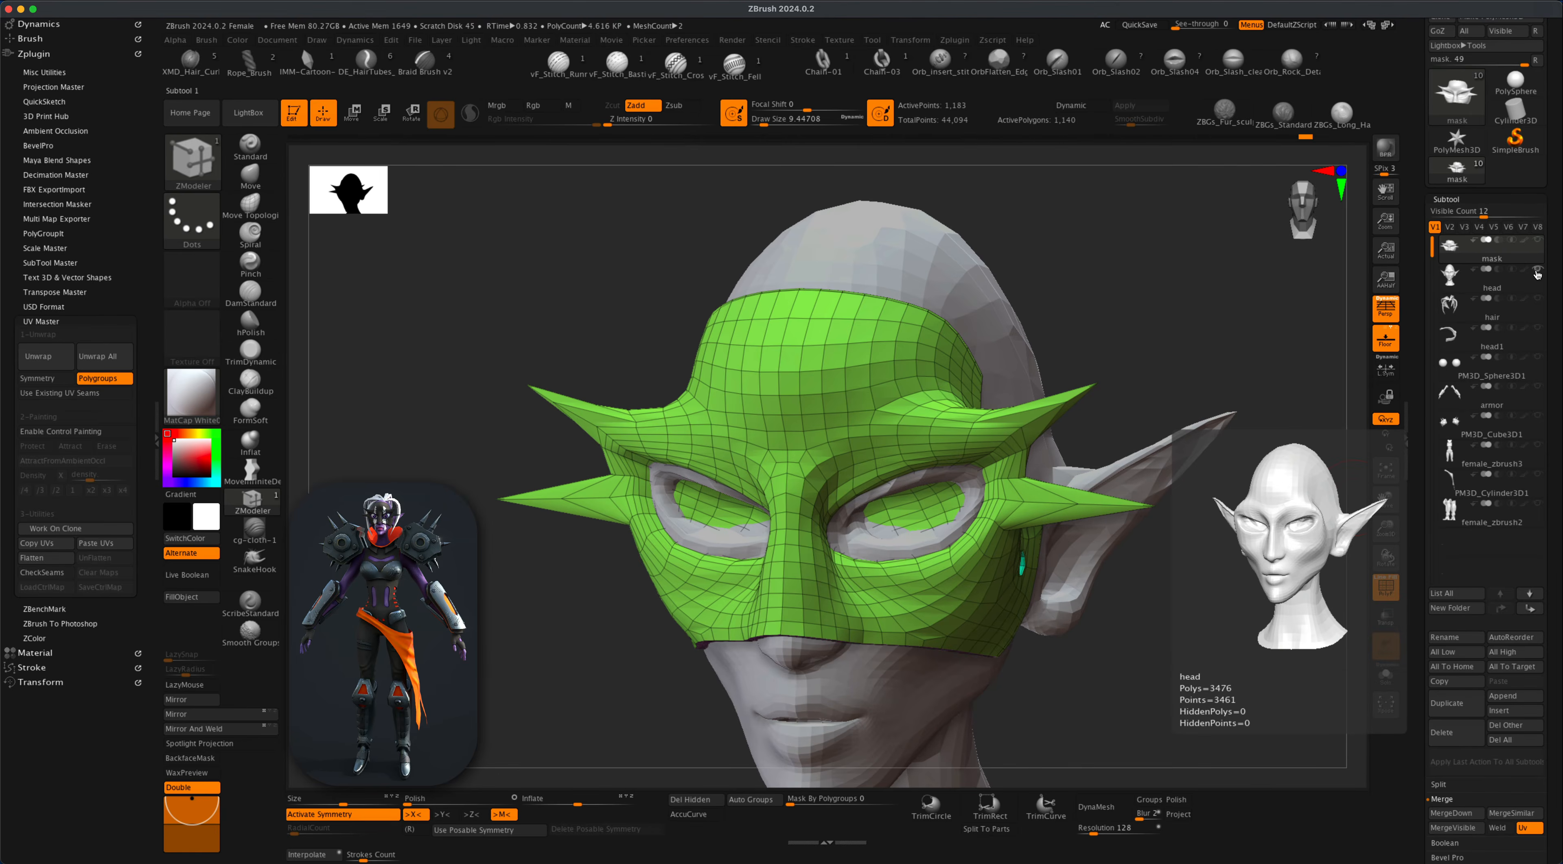
click(1538, 361)
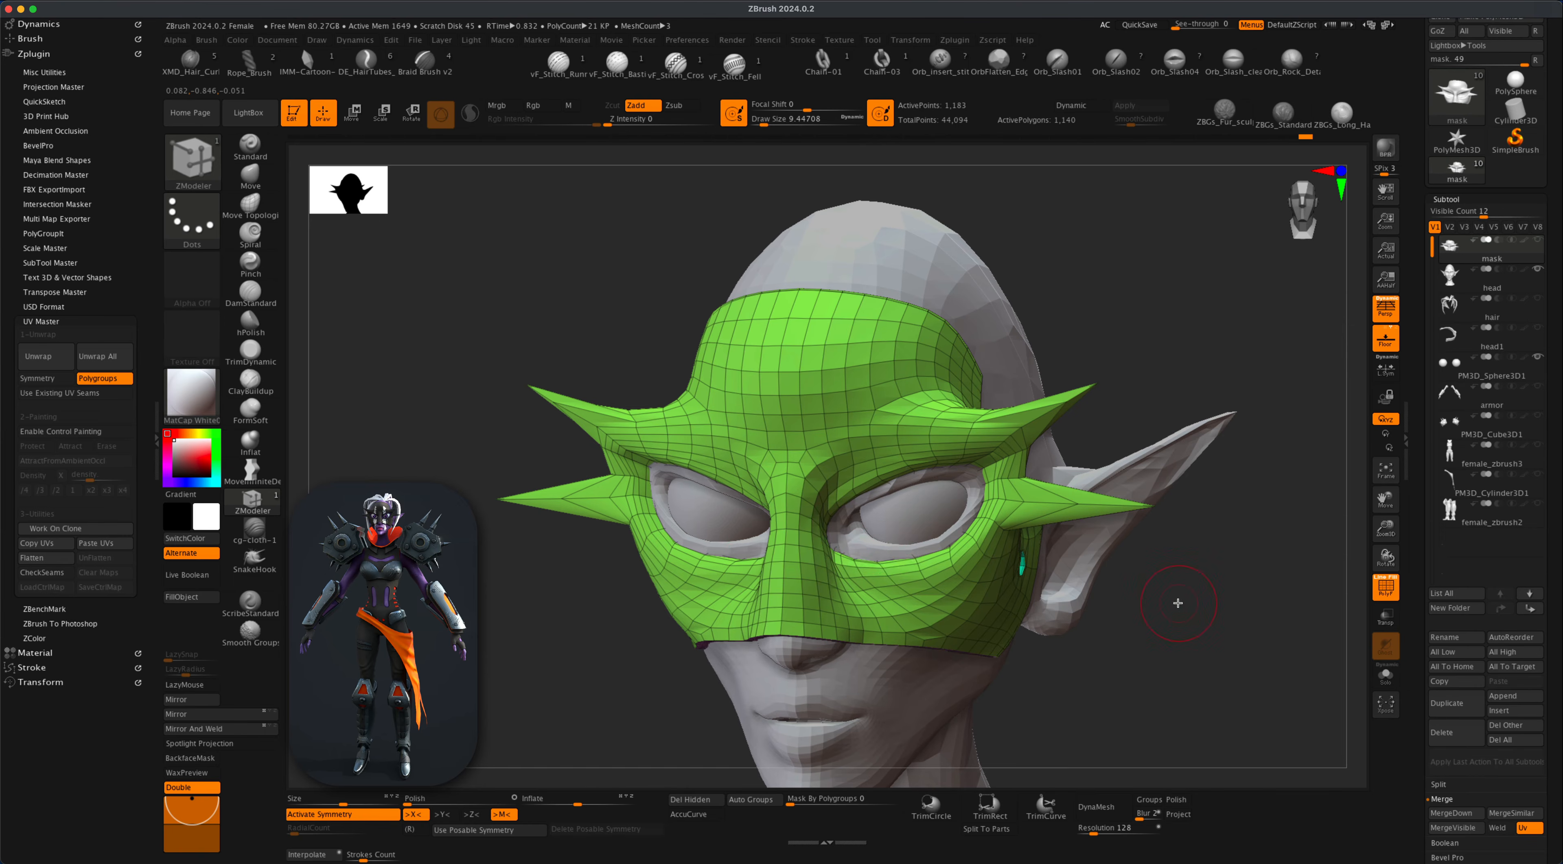
mouse_move(1178, 602)
mouse_down()
mouse_move(1100, 604)
mouse_move(1178, 604)
mouse_move(1157, 640)
mouse_up()
alt+drag(1156, 639, 1330, 656)
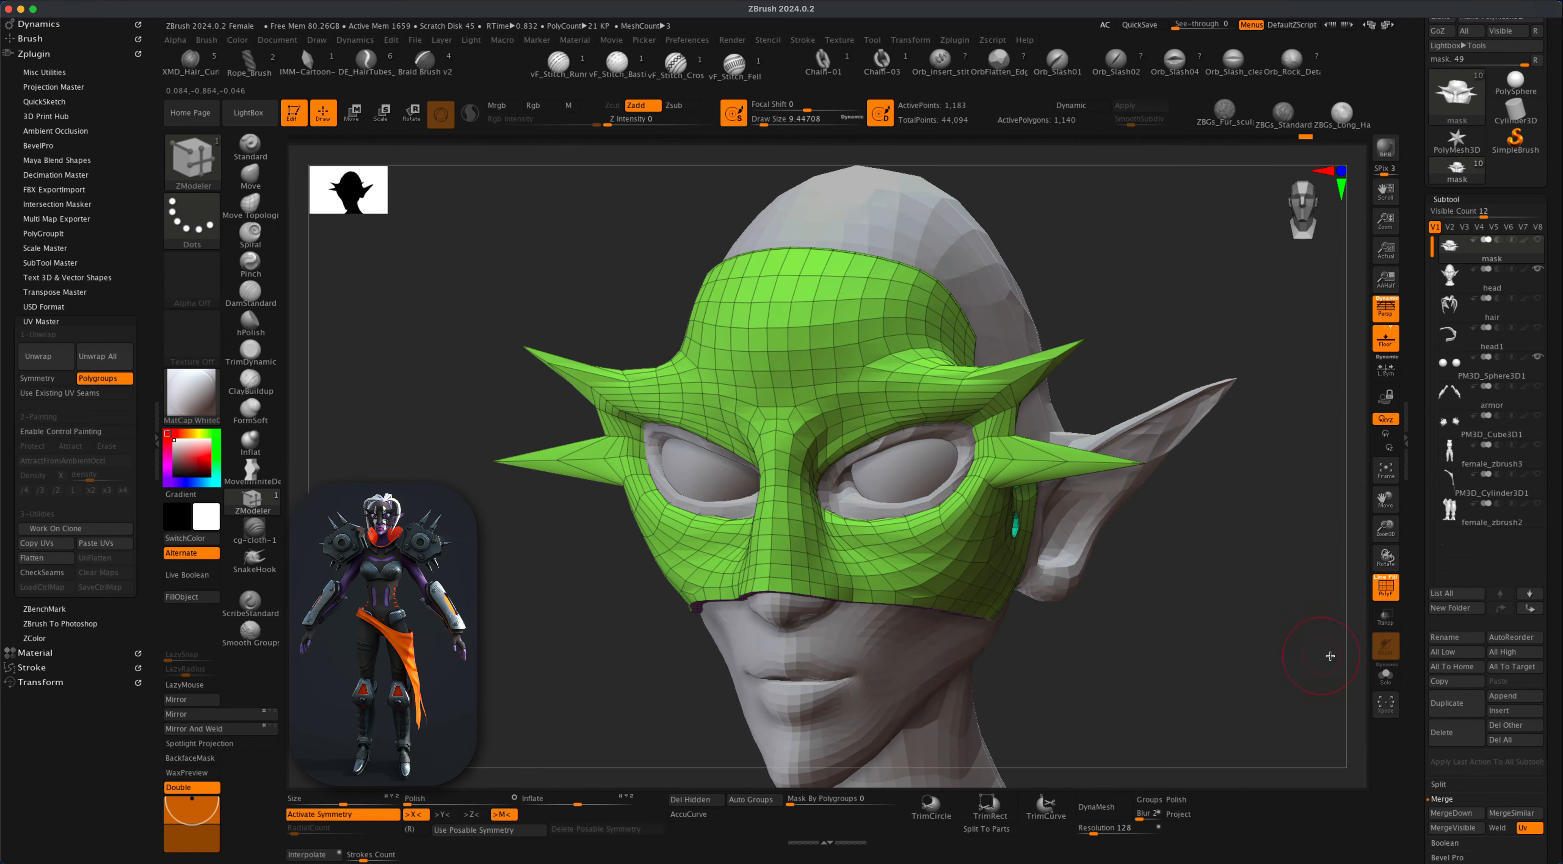
Isolate the mask in Solo mode and examine its eye areas, inner surface, rim polygroups and side holes.
click(1388, 681)
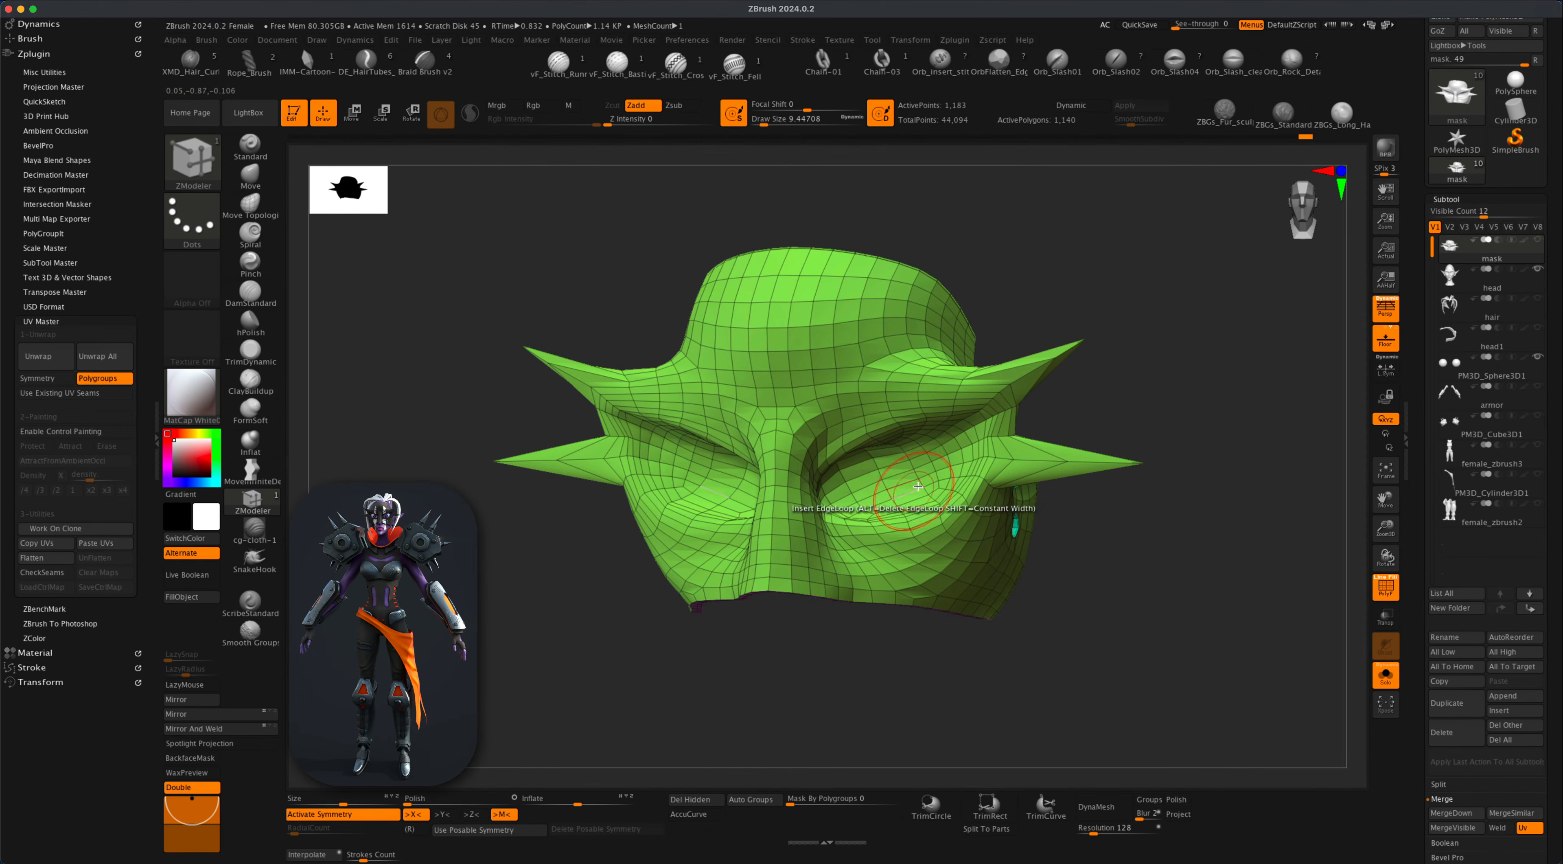
drag(1075, 558, 908, 468)
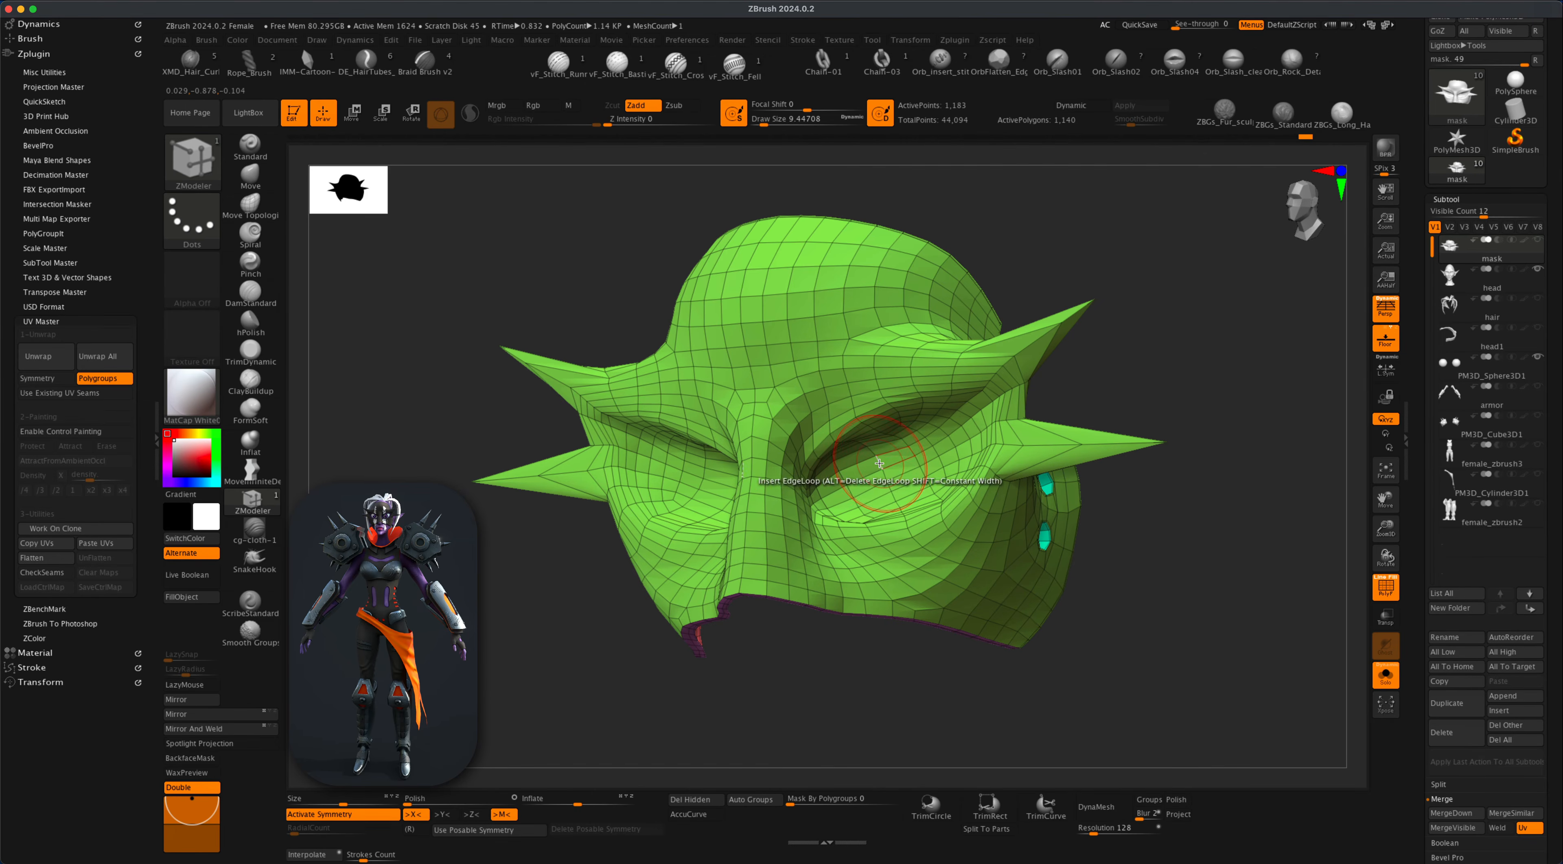
drag(1174, 512, 916, 318)
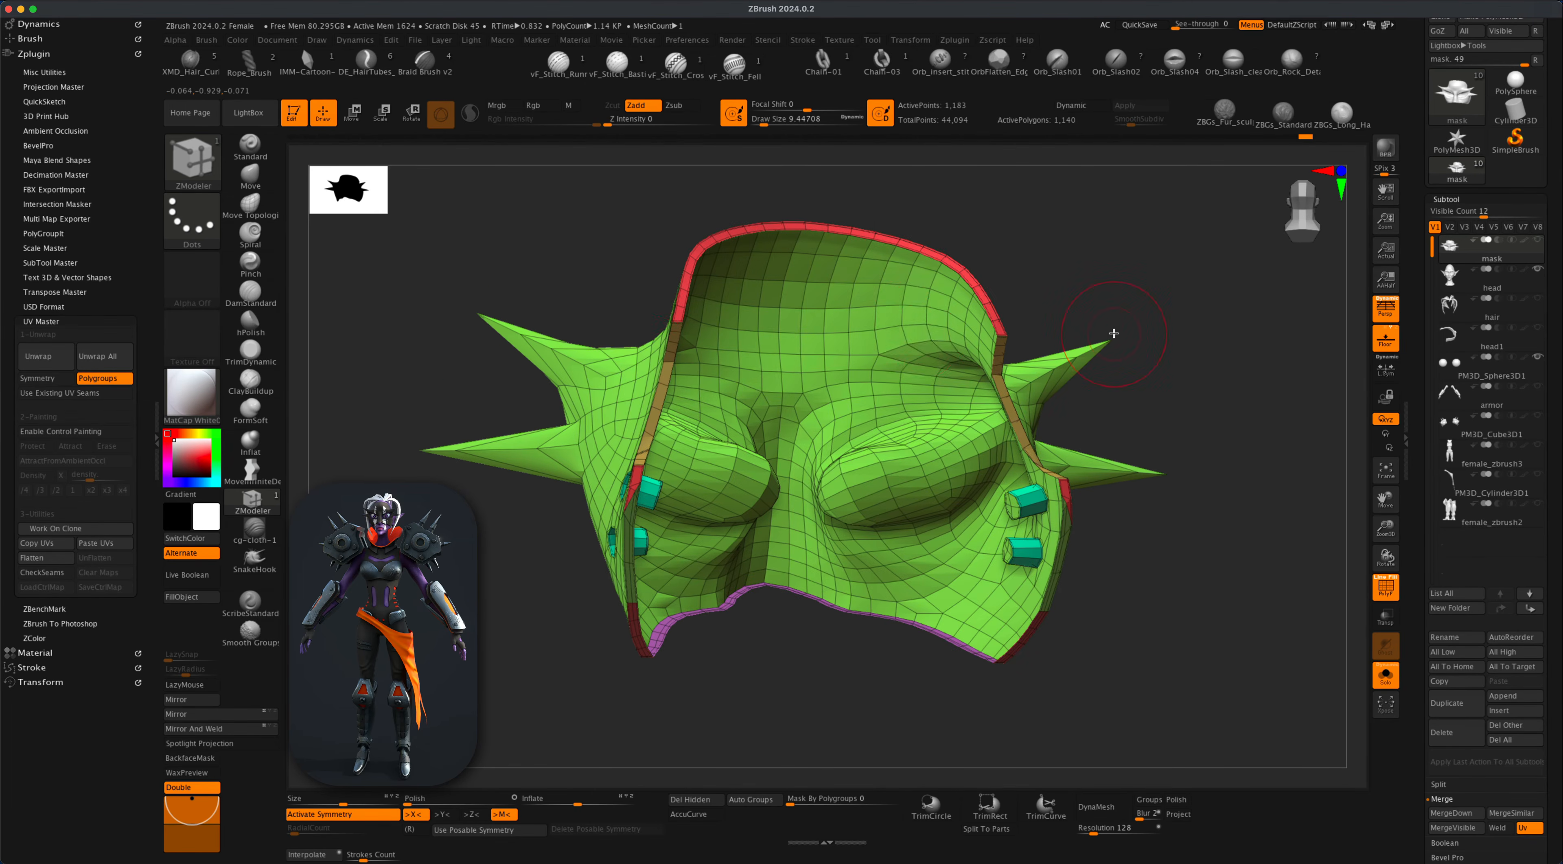
drag(1113, 333, 1002, 321)
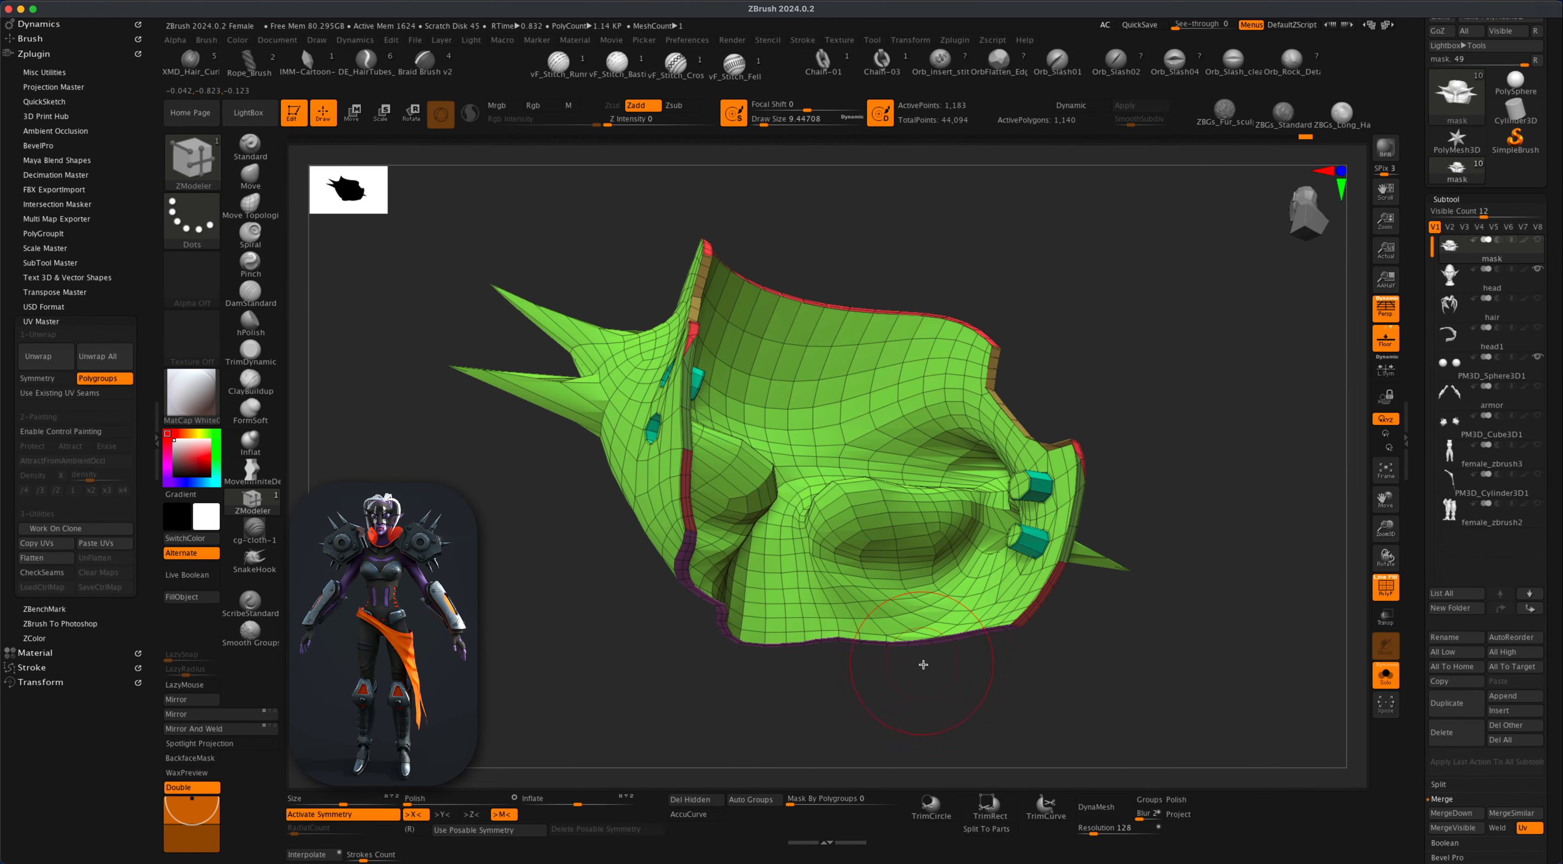
drag(923, 665, 891, 673)
drag(1116, 357, 1094, 358)
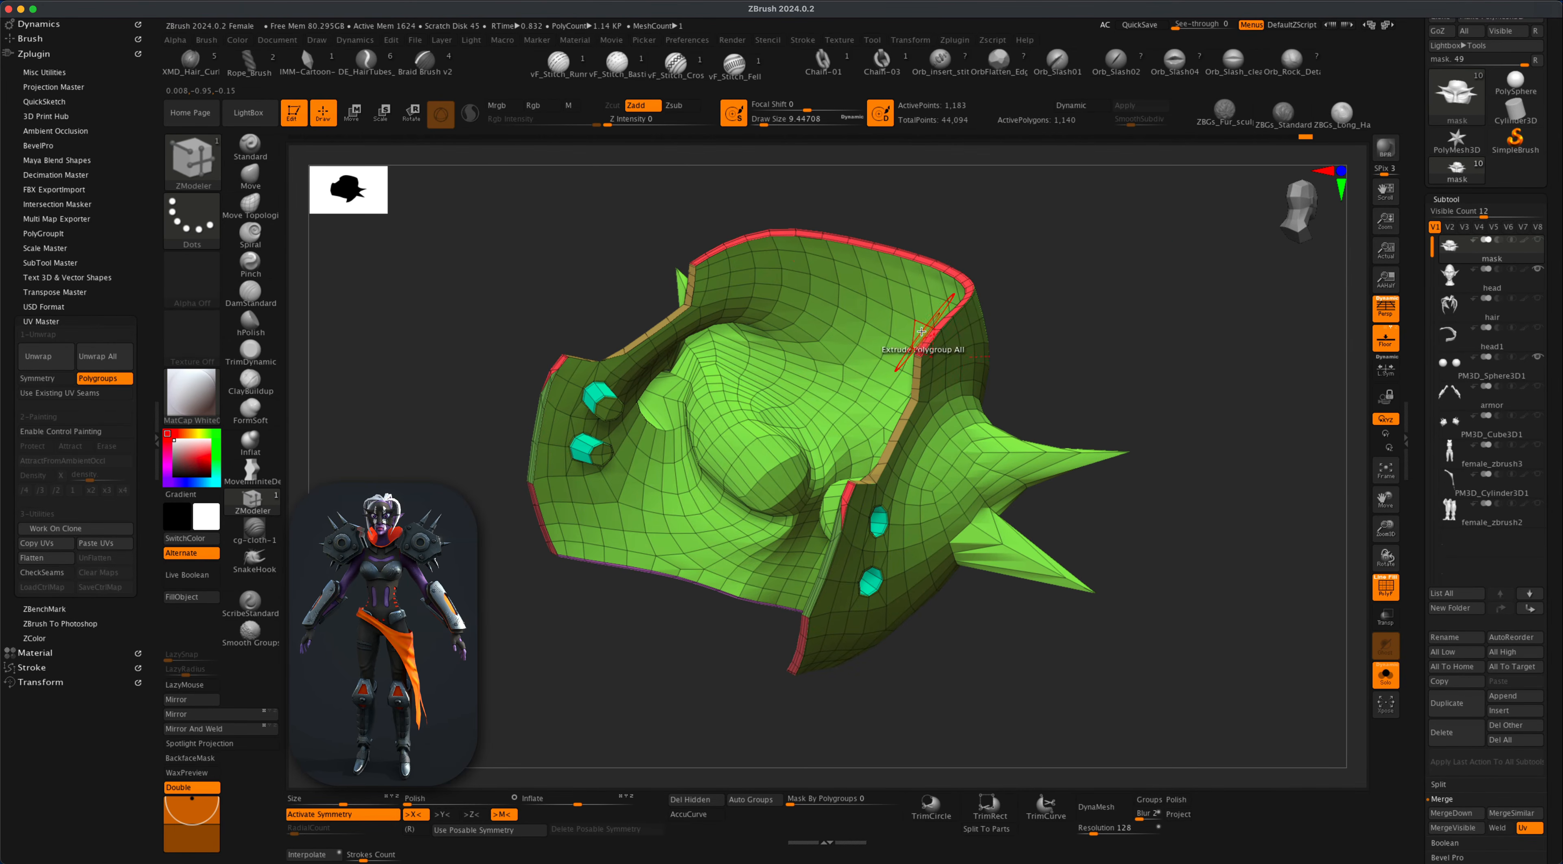
drag(1086, 297, 1190, 352)
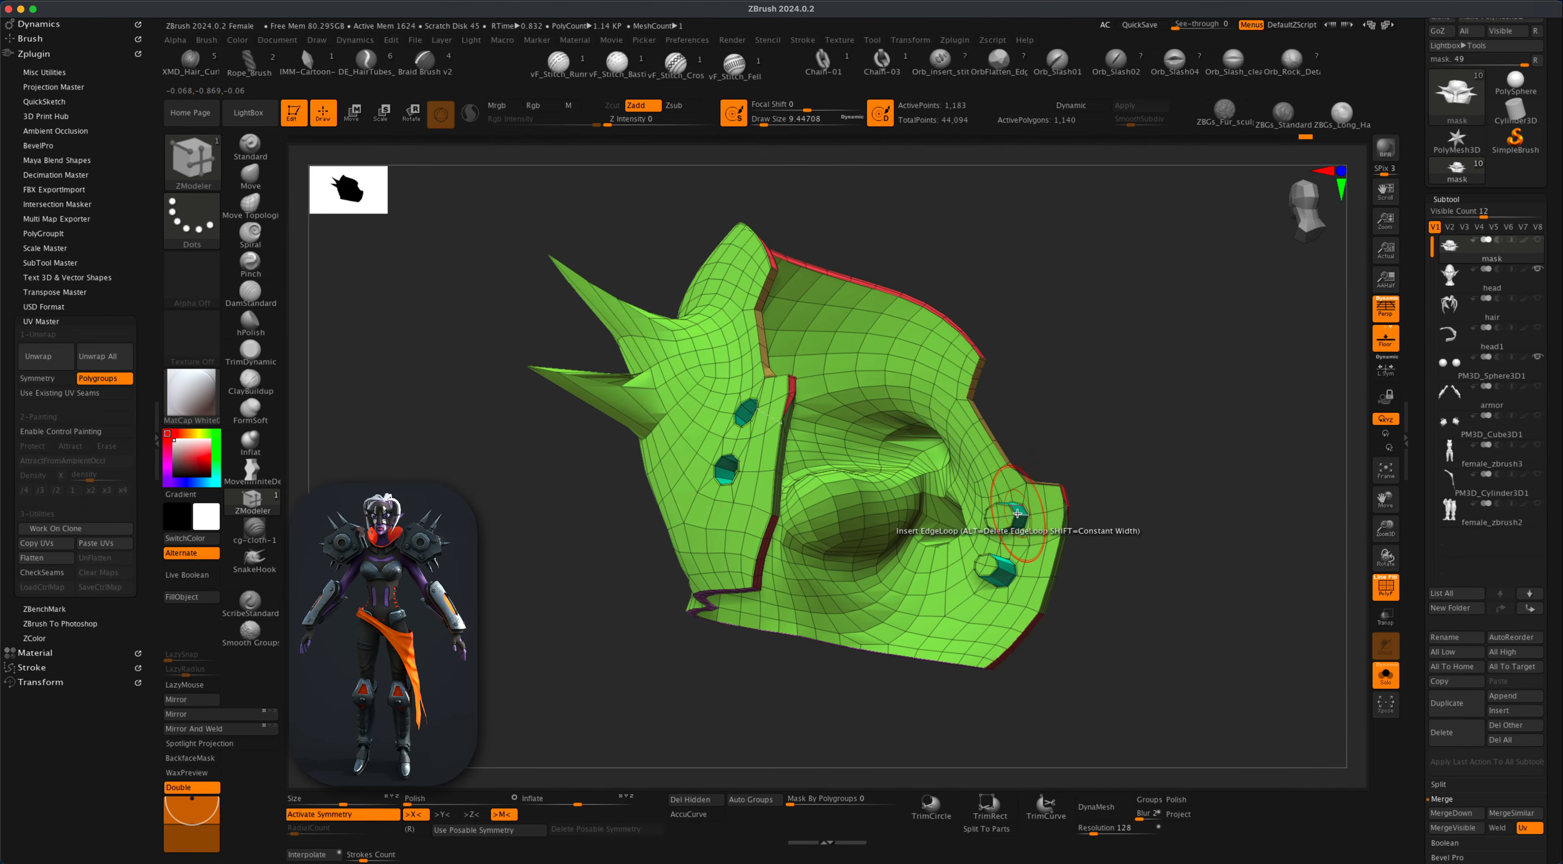
Set ZModeler's polygon action to Delete with target A Single Poly, and delete the end-cap polygons of the mask's side holes.
mouse_move(1101, 531)
mouse_down()
mouse_move(1069, 558)
mouse_move(1009, 554)
mouse_move(1141, 593)
mouse_move(1163, 558)
mouse_move(1204, 597)
mouse_move(1212, 633)
mouse_move(1007, 492)
mouse_up()
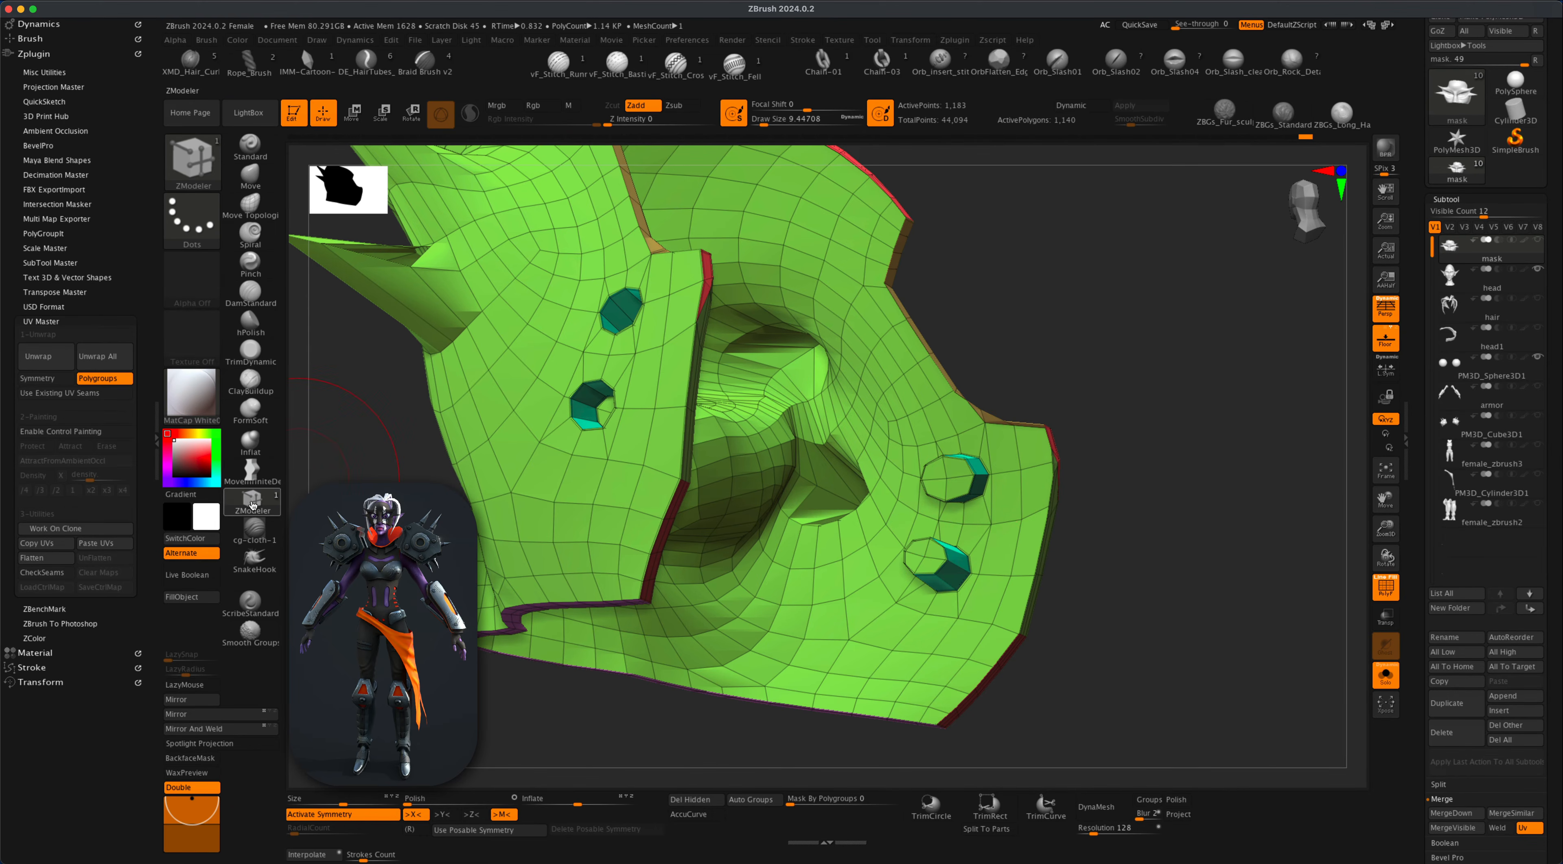
key(space)
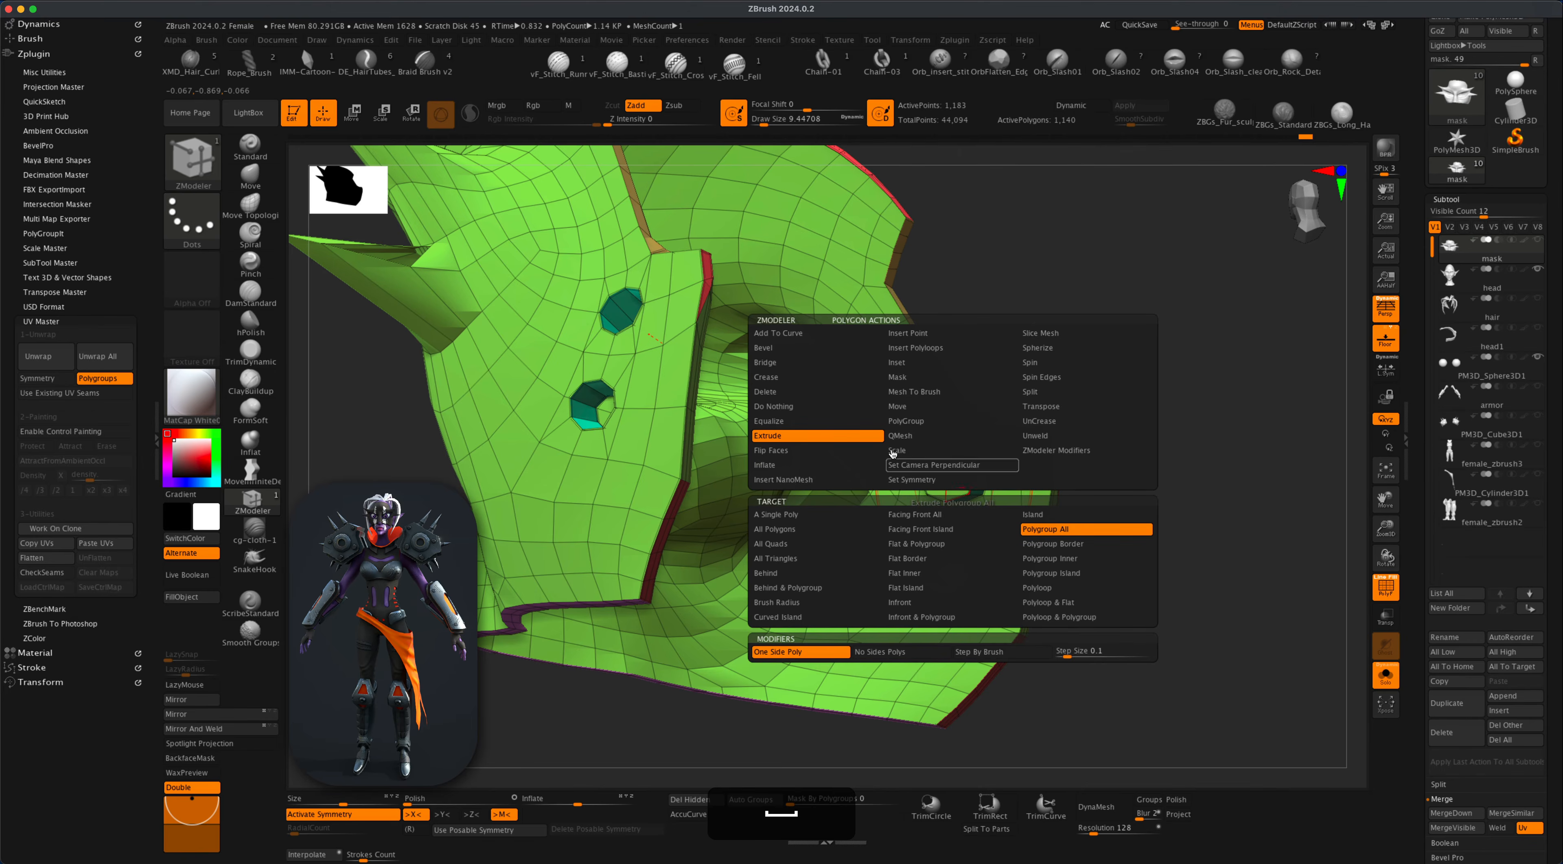
click(766, 391)
click(783, 516)
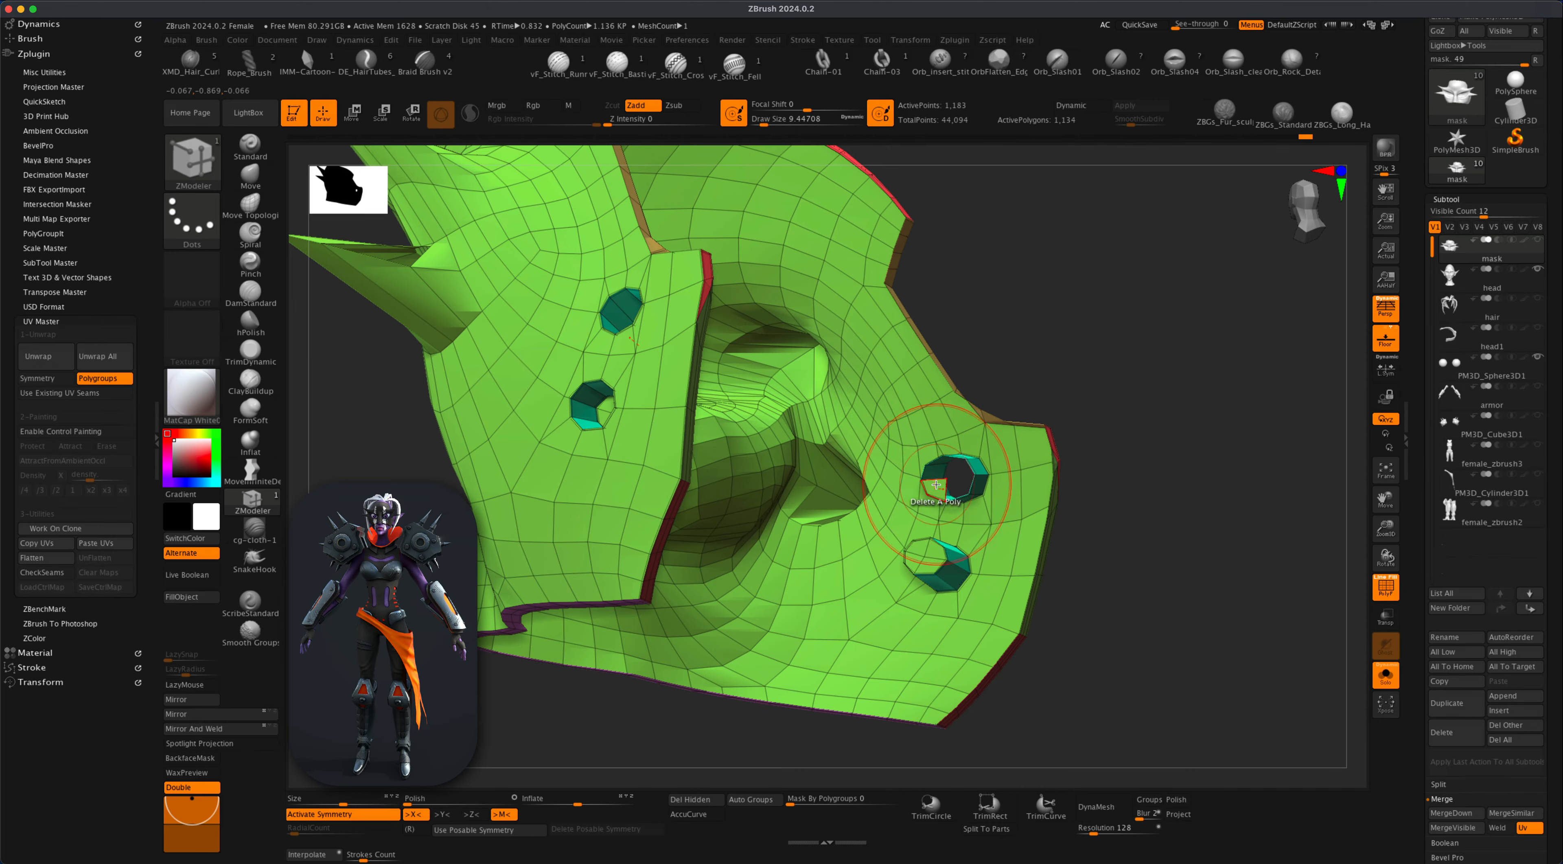
click(933, 551)
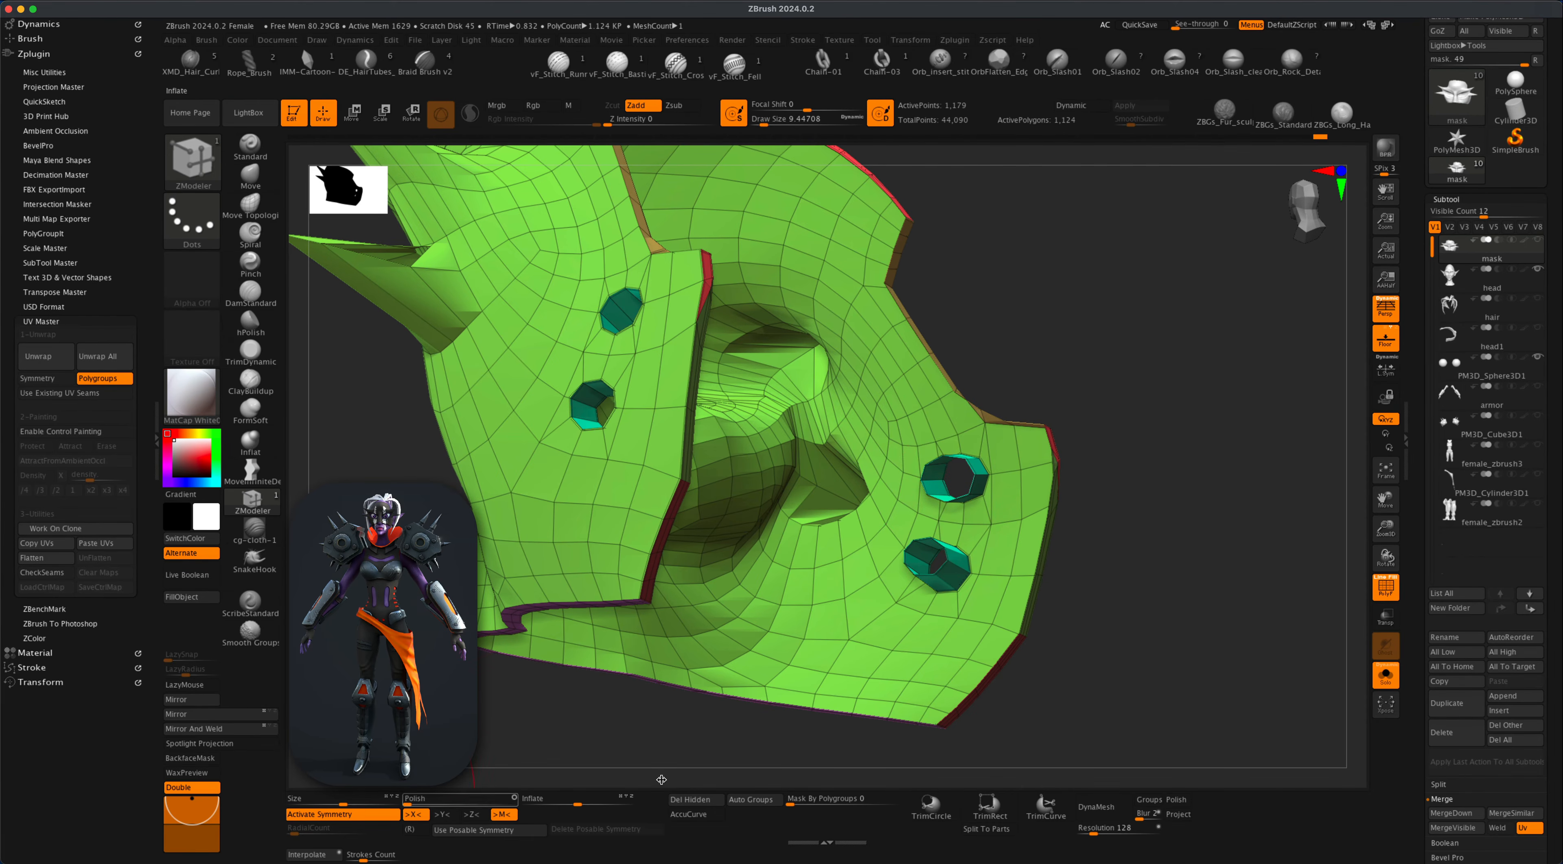
Examine the opened side holes with the head shown and with the mask in Solo mode, and check the mask's inside and front.
drag(1214, 643, 981, 522)
drag(1110, 601, 1010, 536)
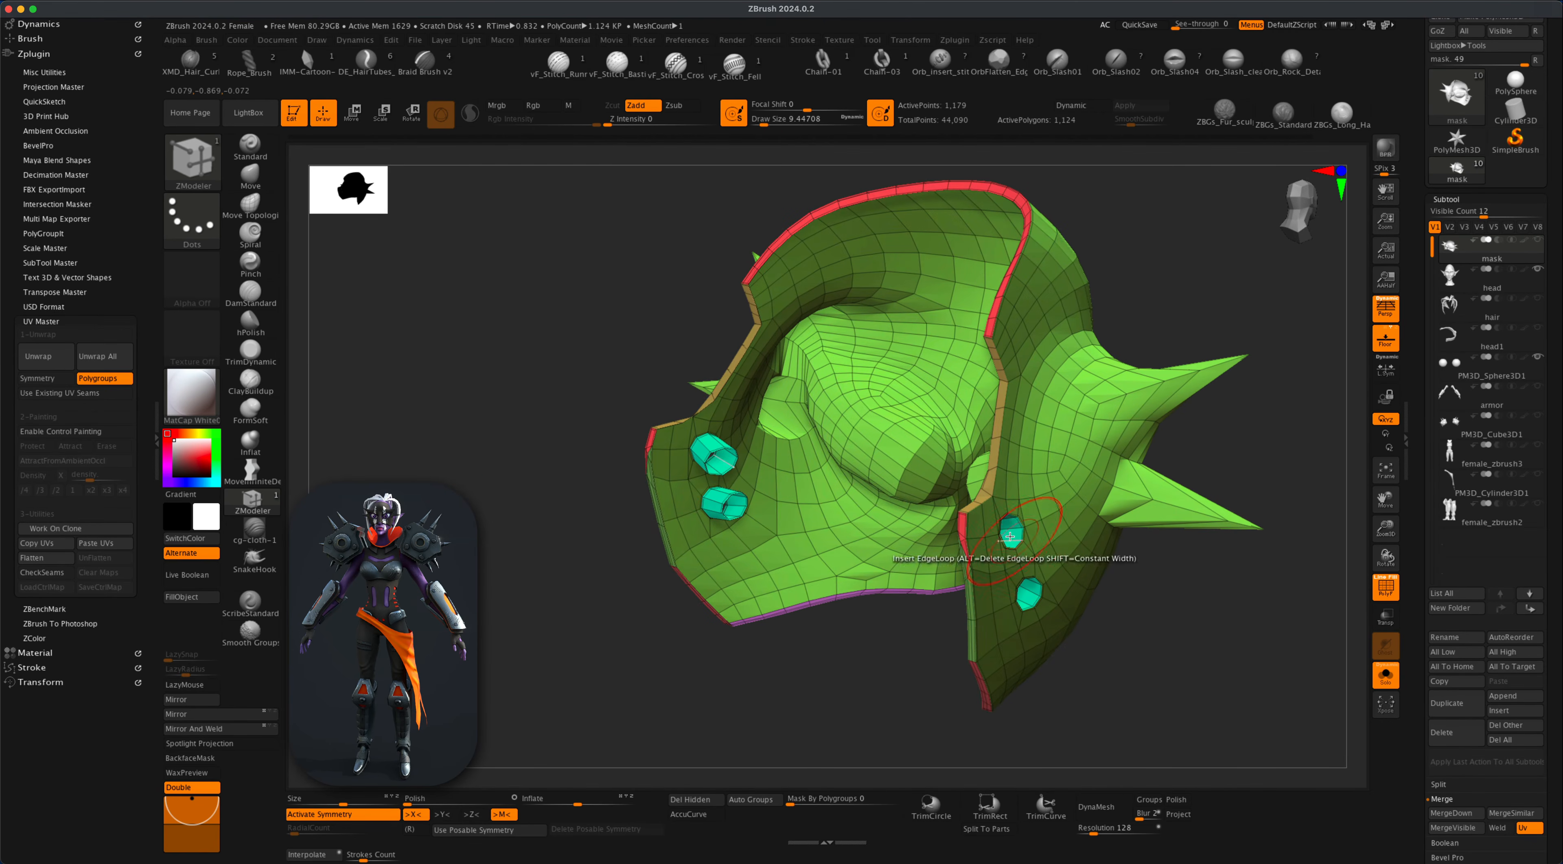
click(1385, 676)
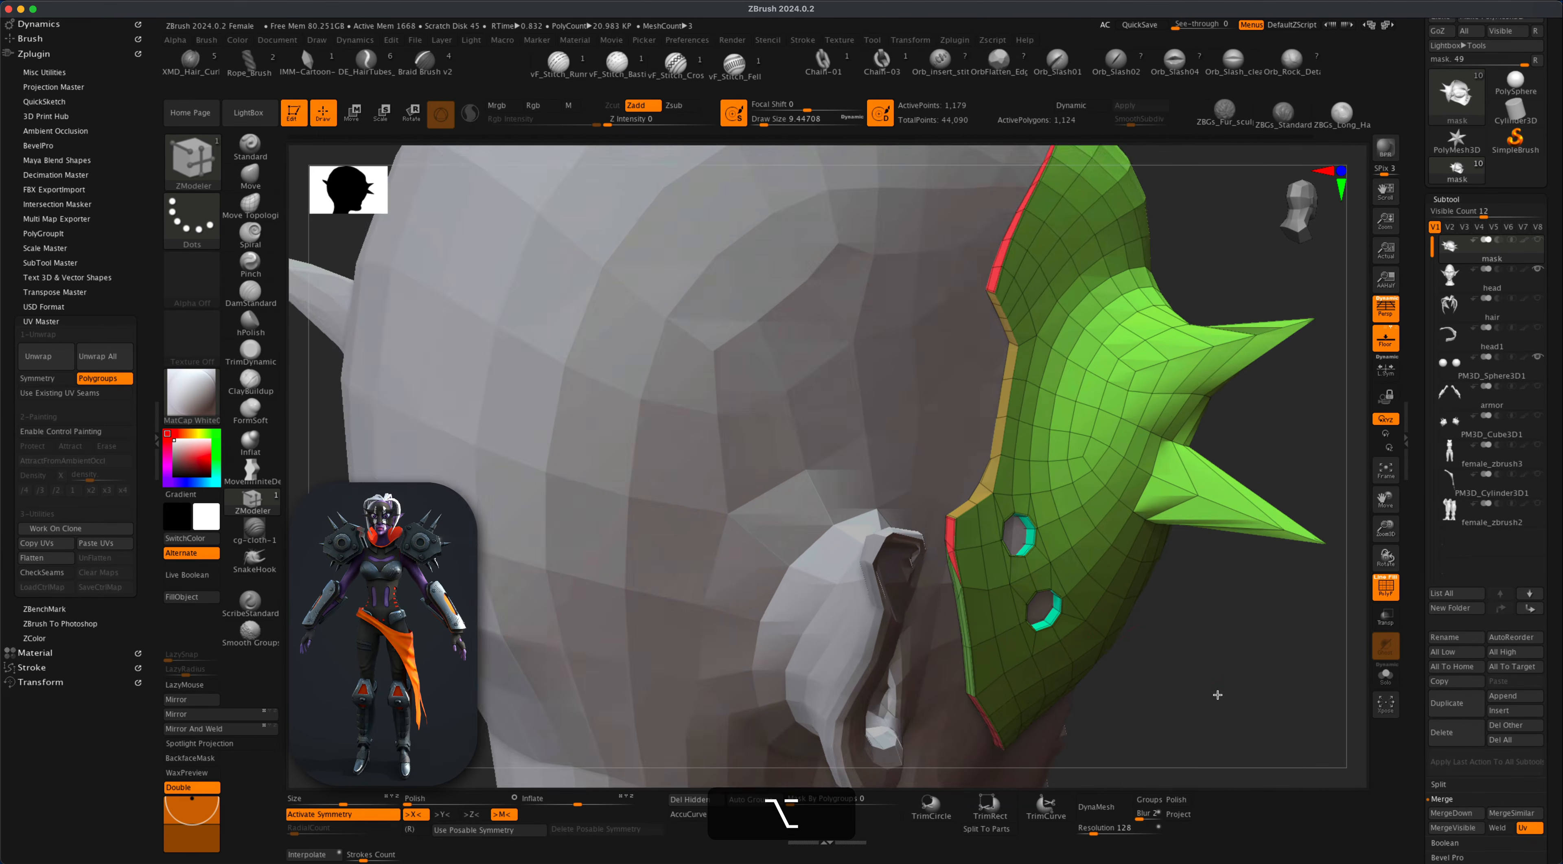
alt+drag(1218, 695, 1215, 738)
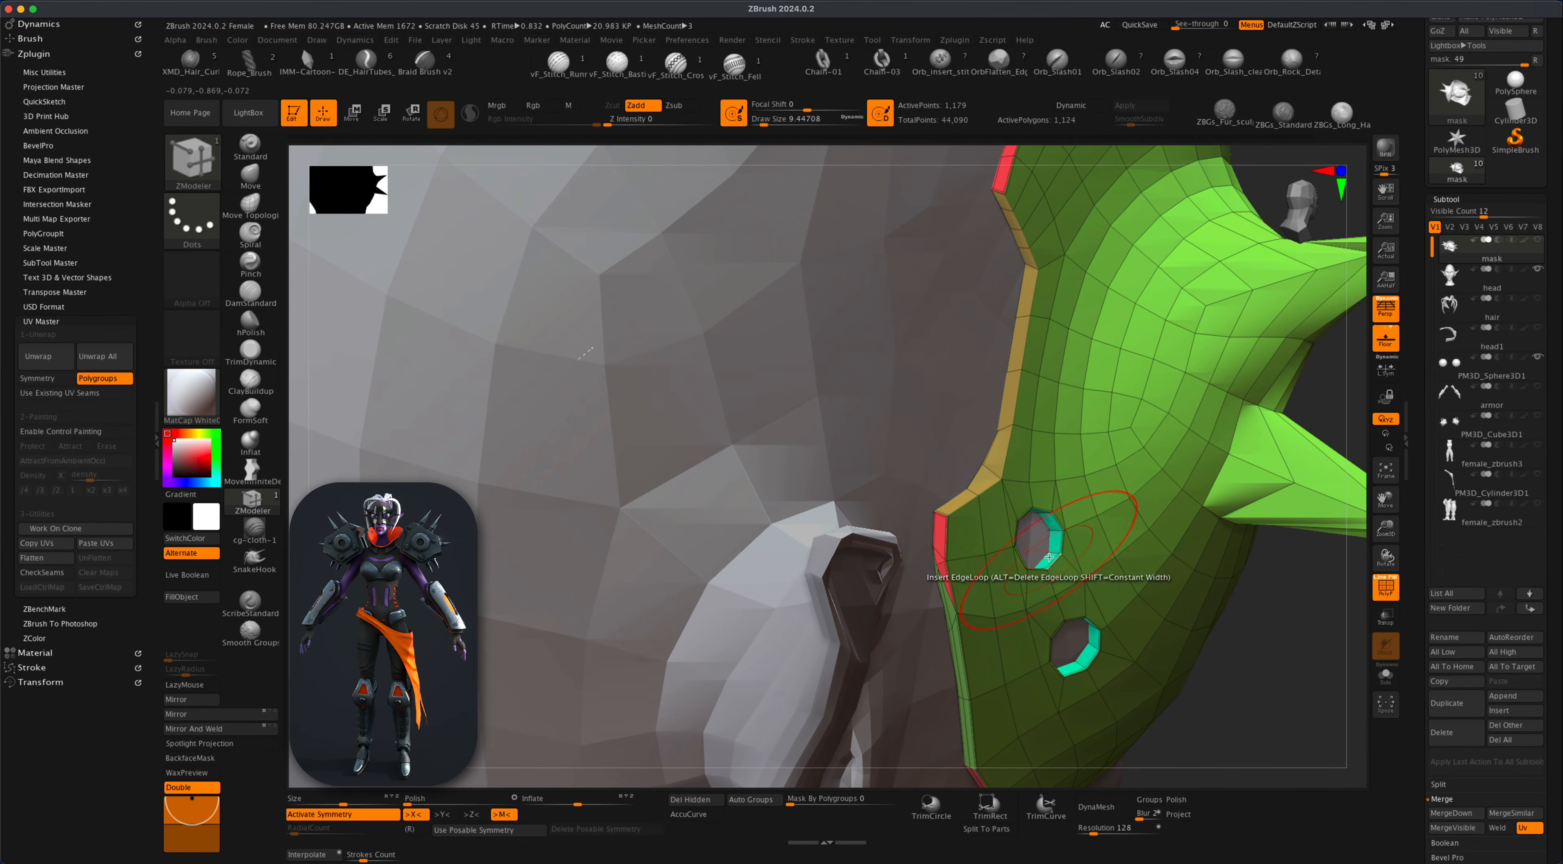
drag(1296, 628, 1271, 614)
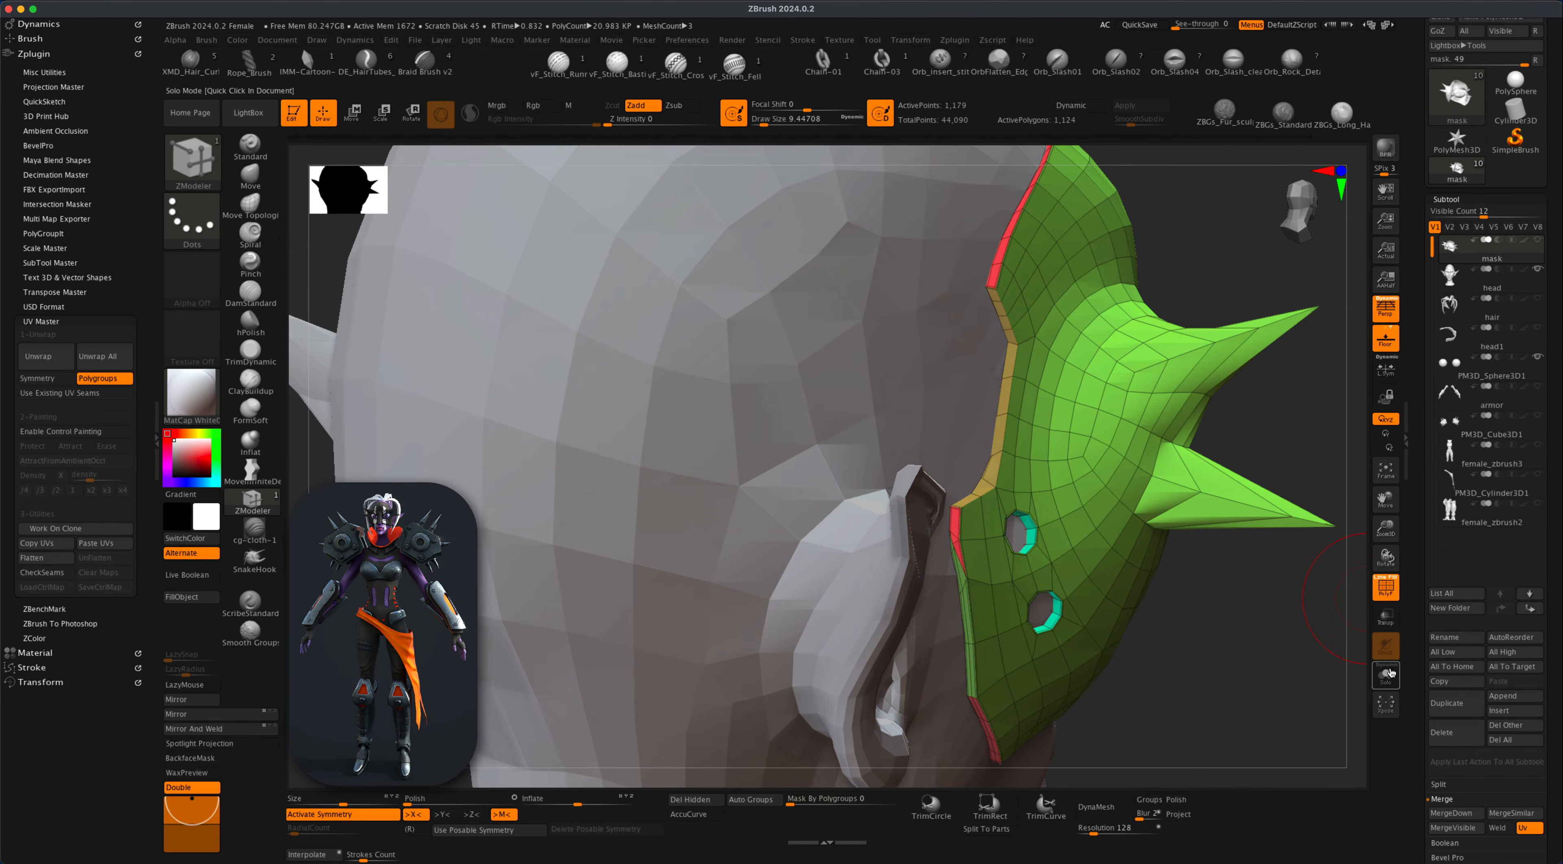
click(1389, 674)
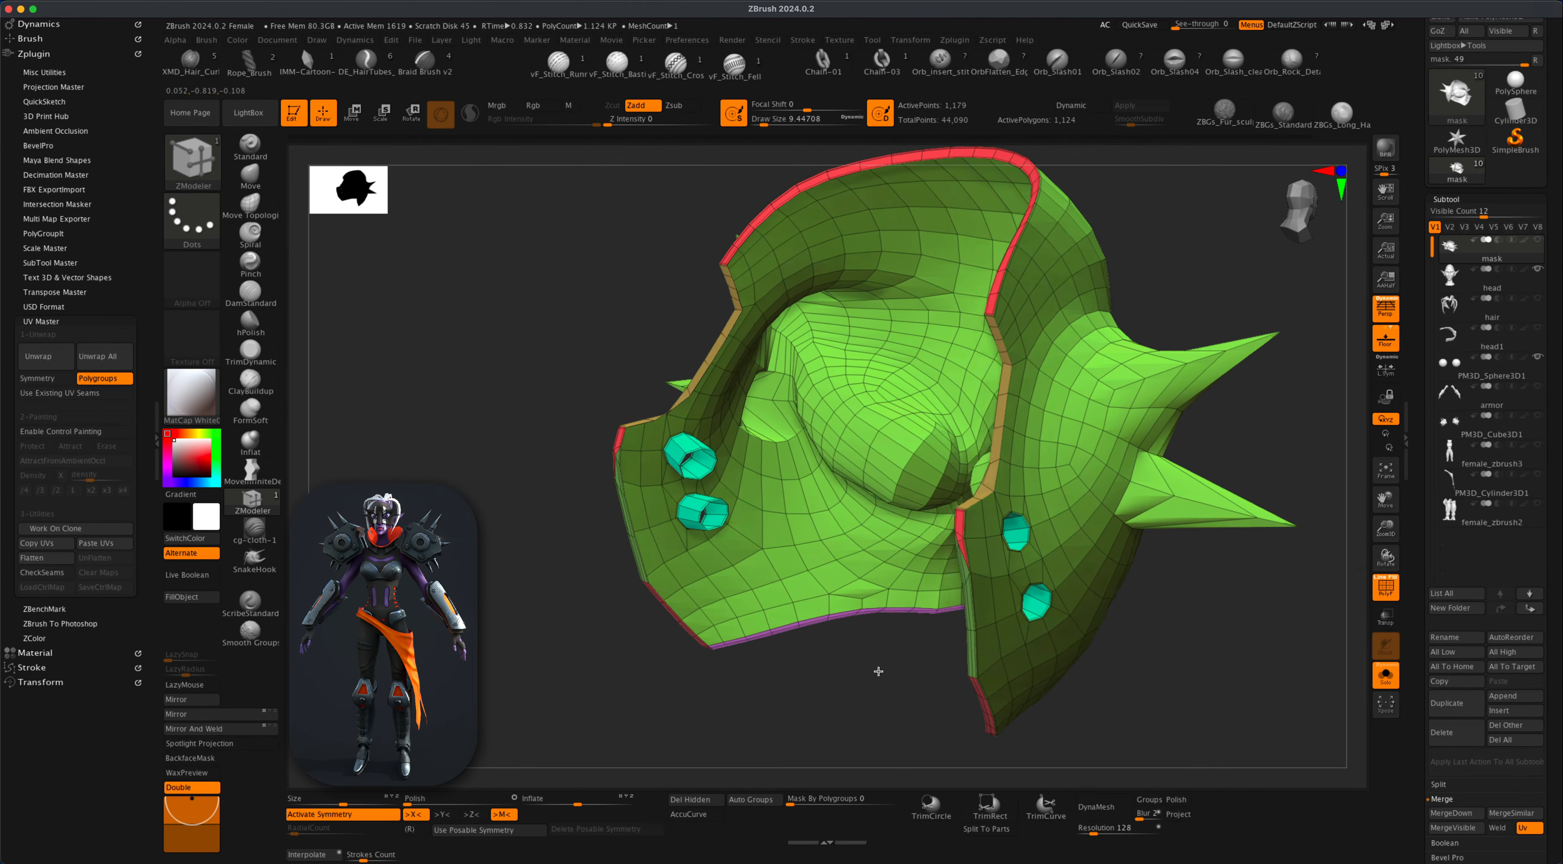
drag(878, 671, 964, 682)
mouse_move(1159, 673)
alt+mouse_down()
mouse_move(1115, 656)
mouse_move(1117, 627)
alt+mouse_up()
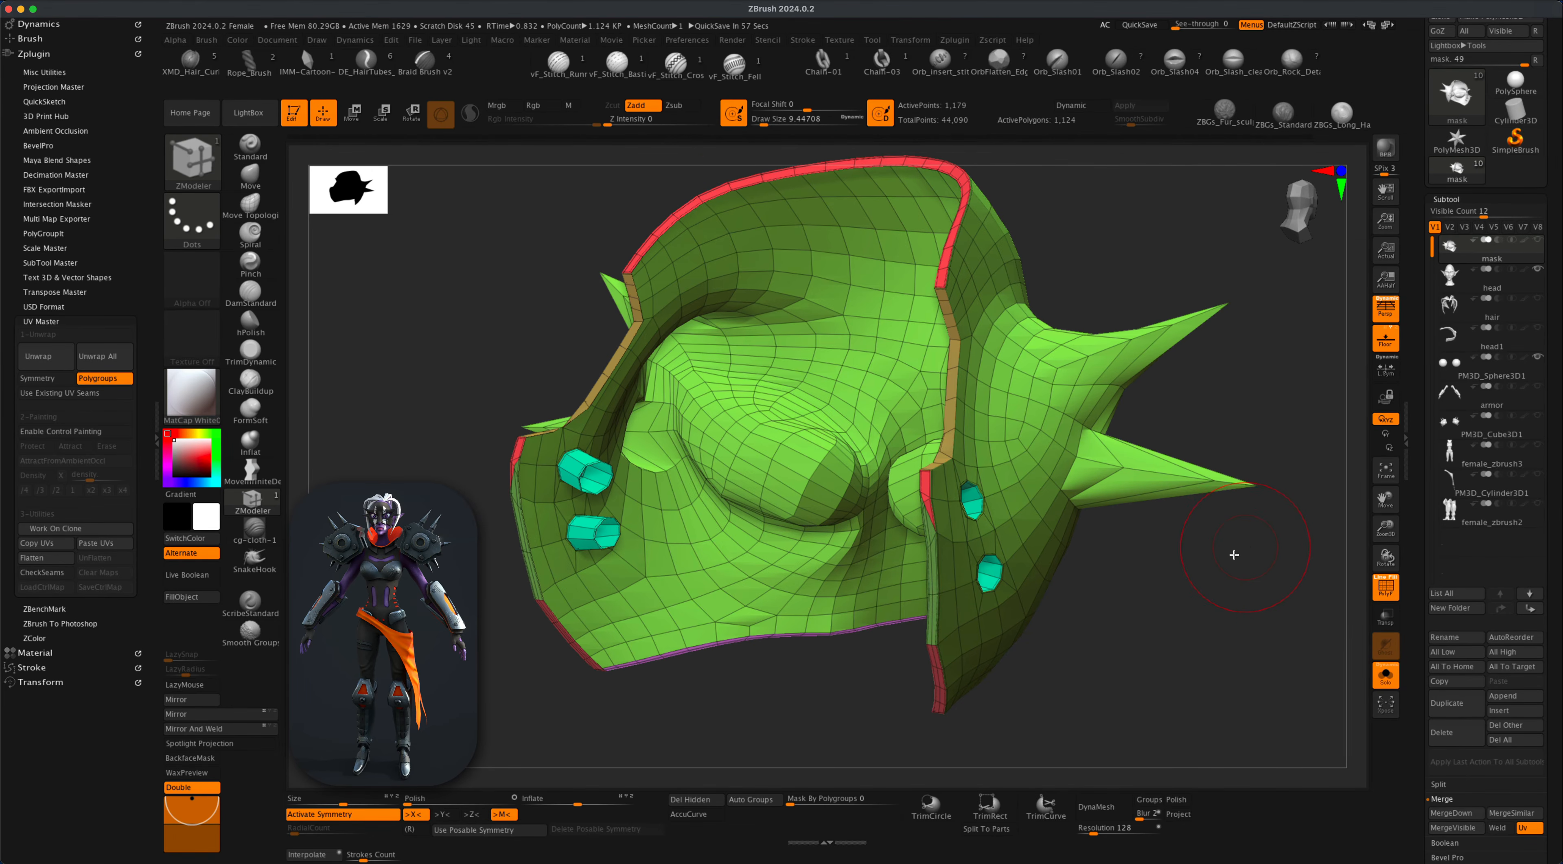
drag(1234, 554, 1193, 579)
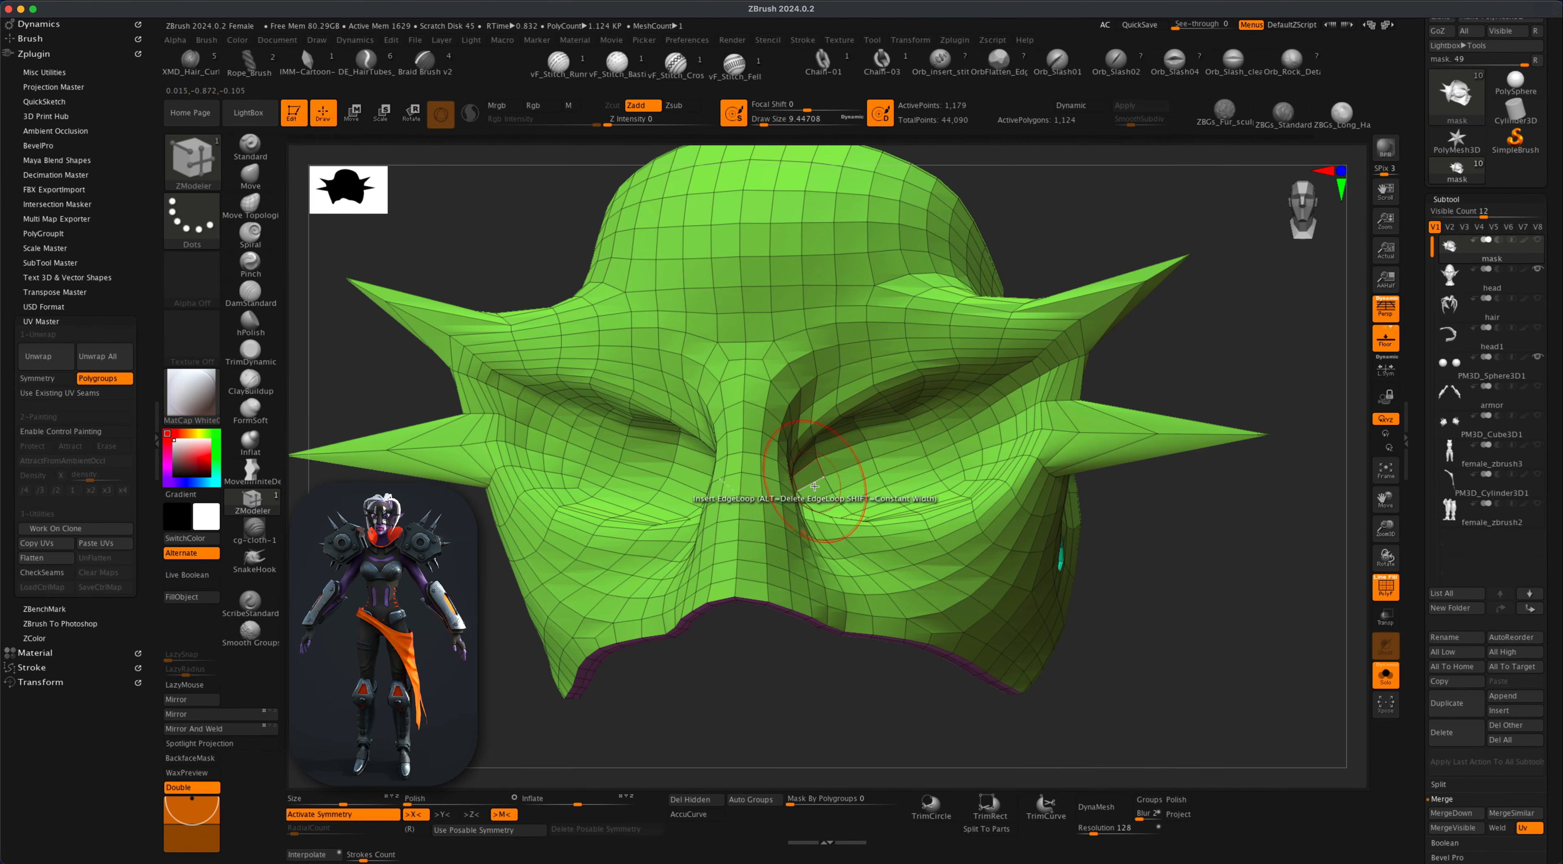
Try deleting the mask's eye-area polygons using ZModeler's Delete action with target Polyloop, and undo the deletion.
key(space)
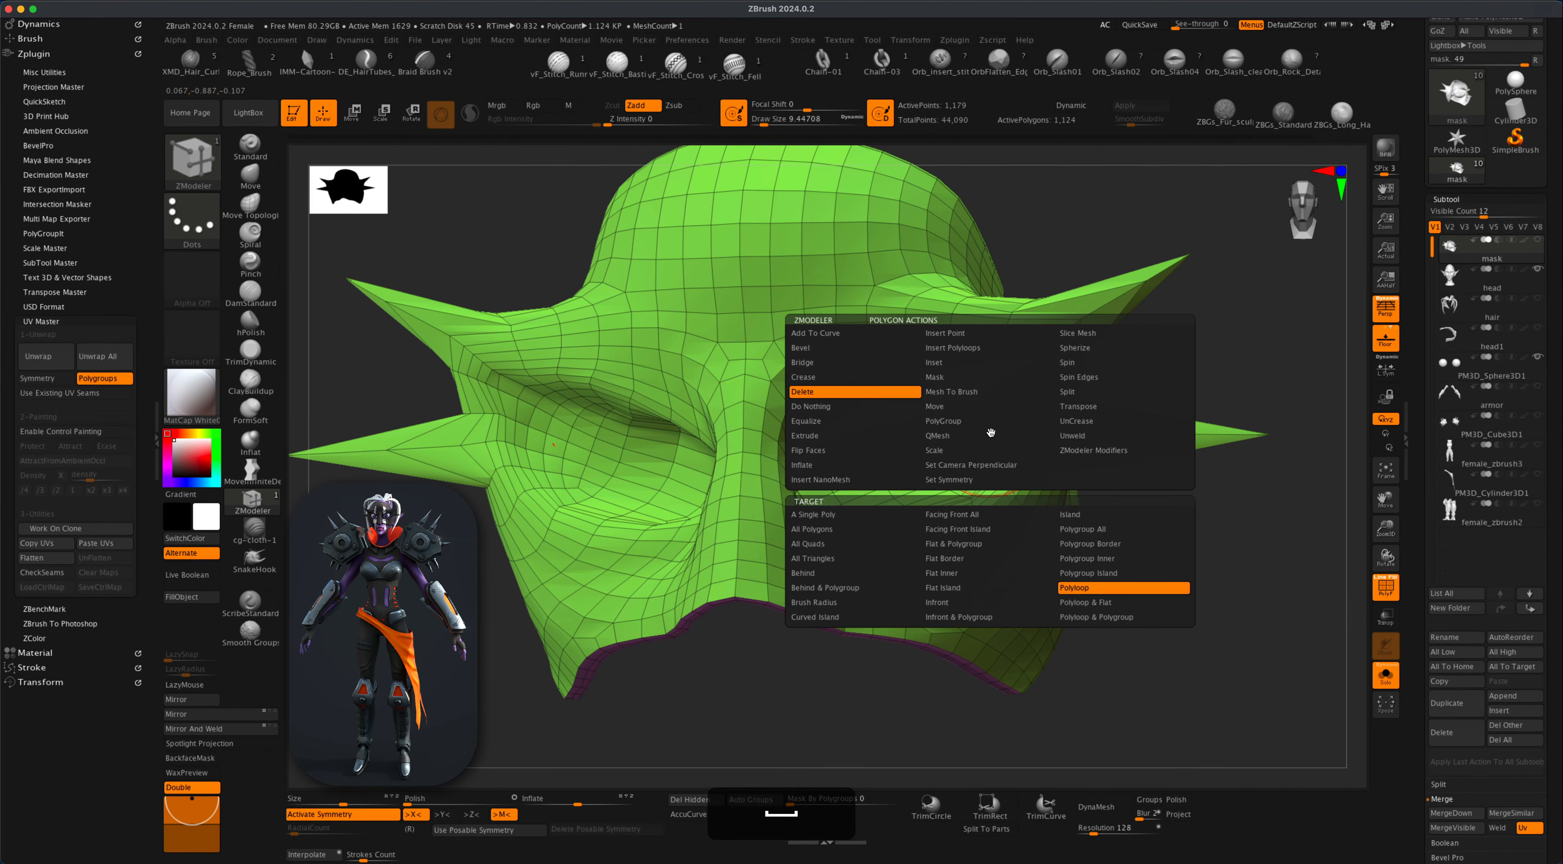
click(1068, 587)
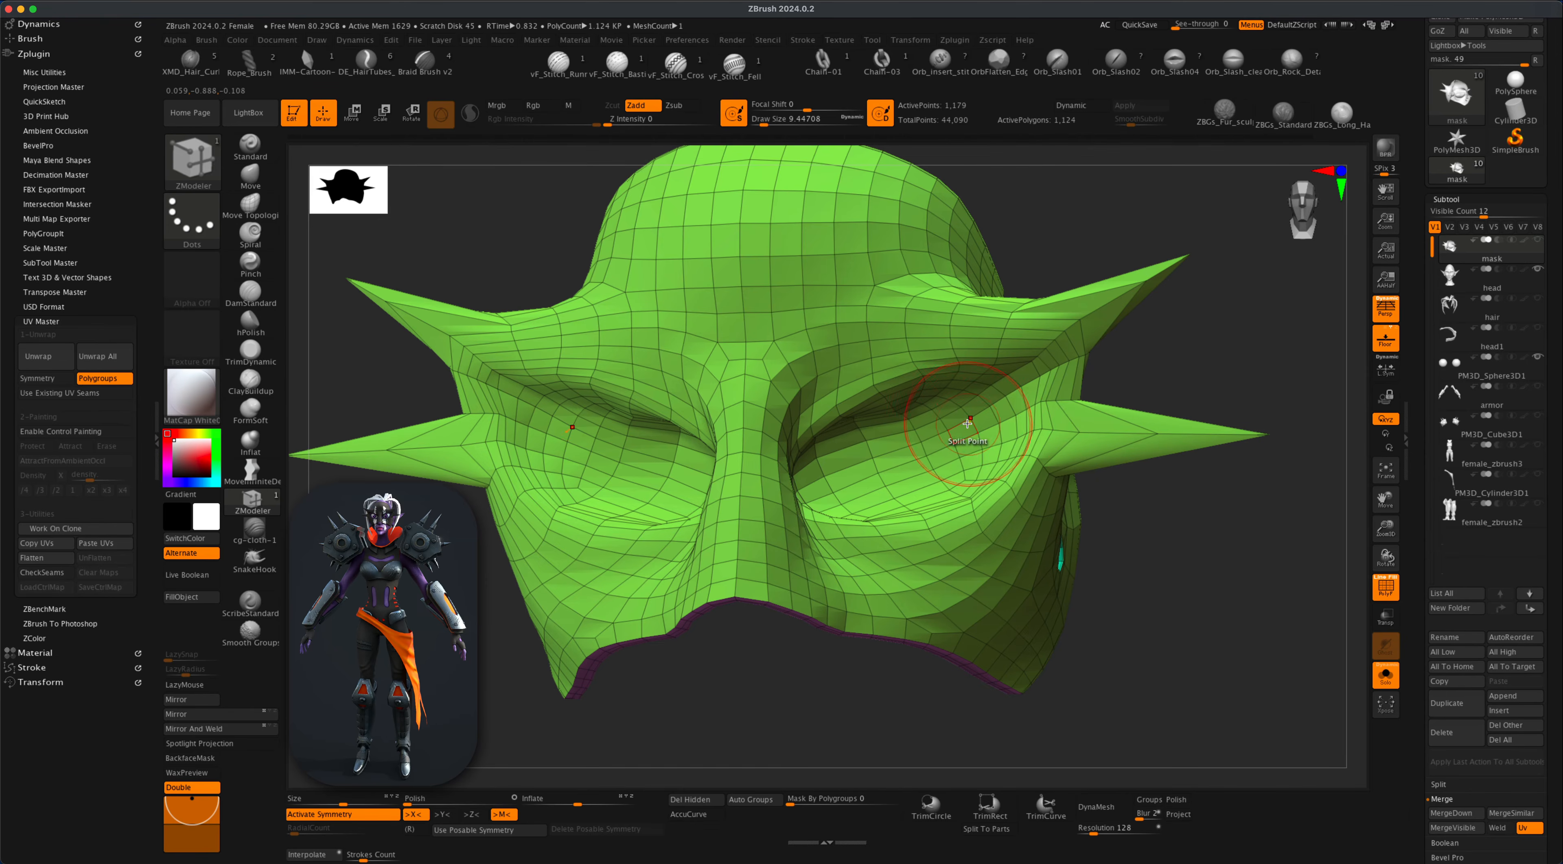
alt+drag(1153, 585, 1051, 473)
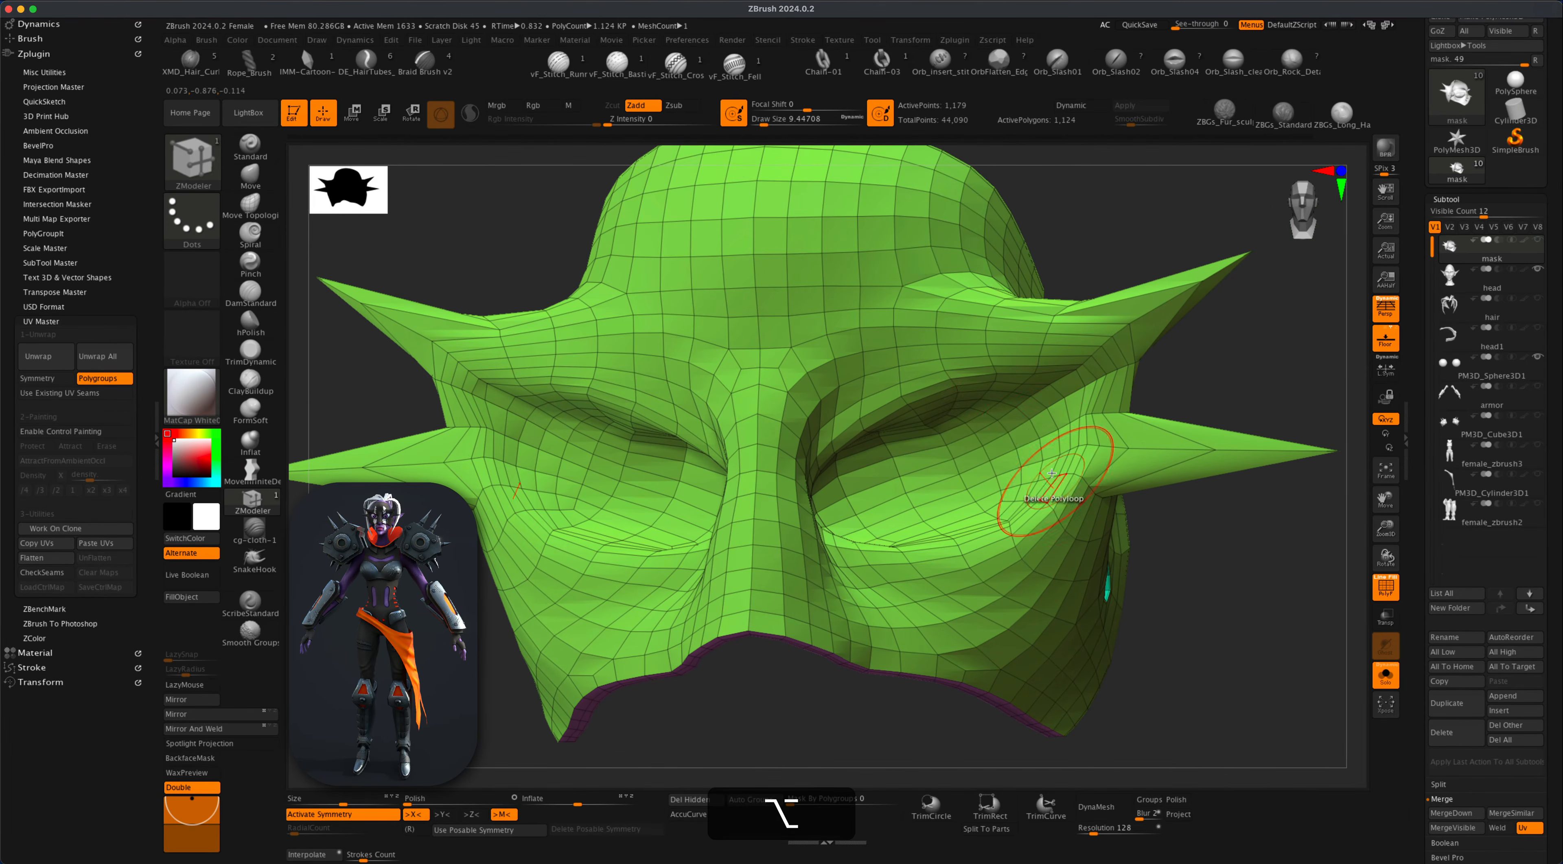
click(1023, 431)
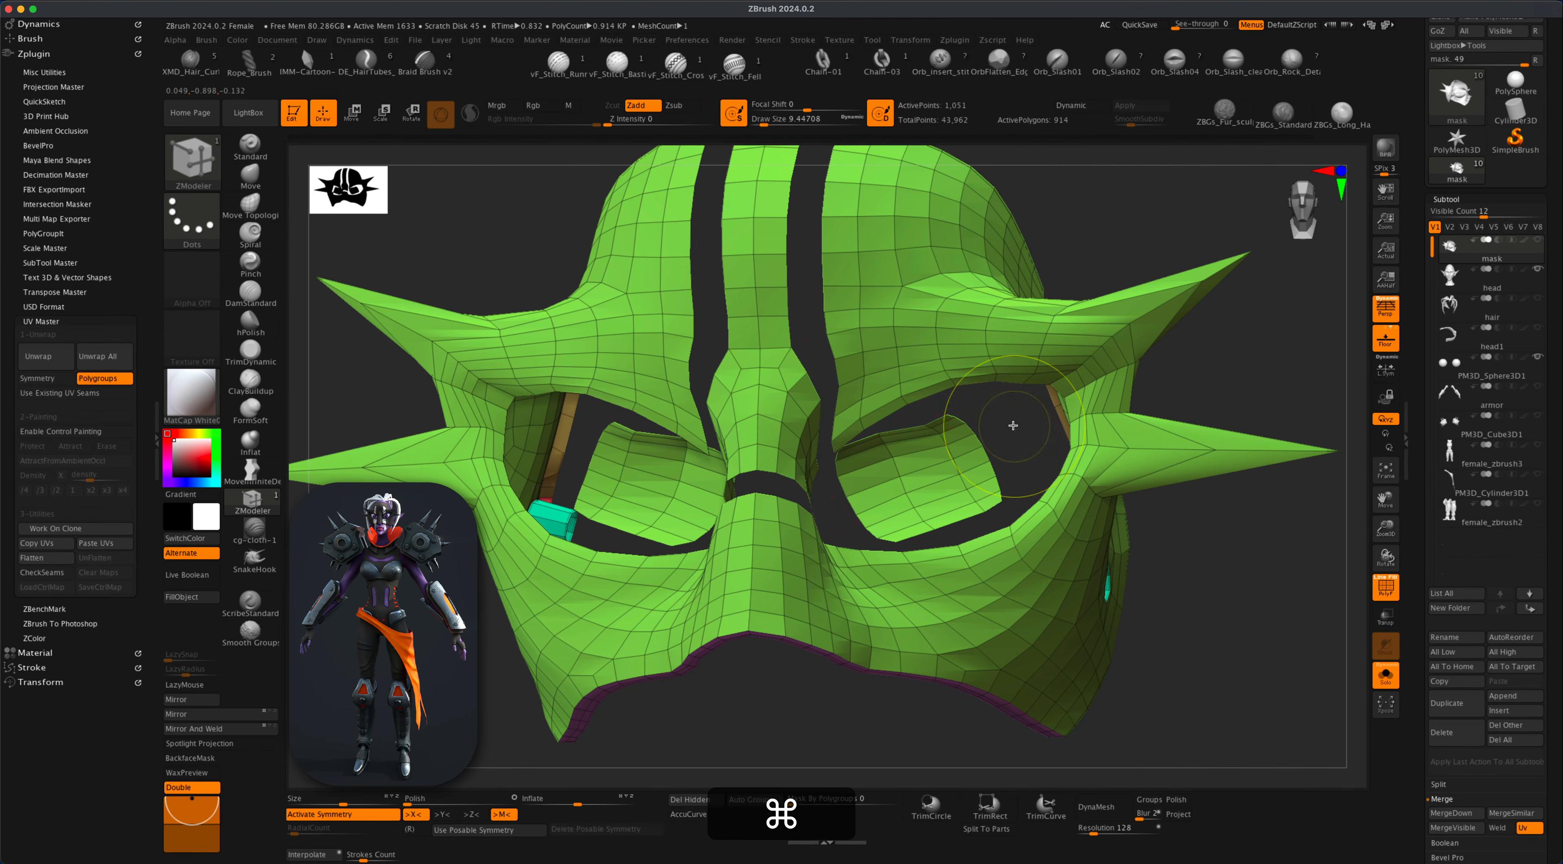
key(super+z)
Set the Delete target to A Single Poly and delete the polygons covering the centre of the mask's eye sockets with symmetry on.
key(space)
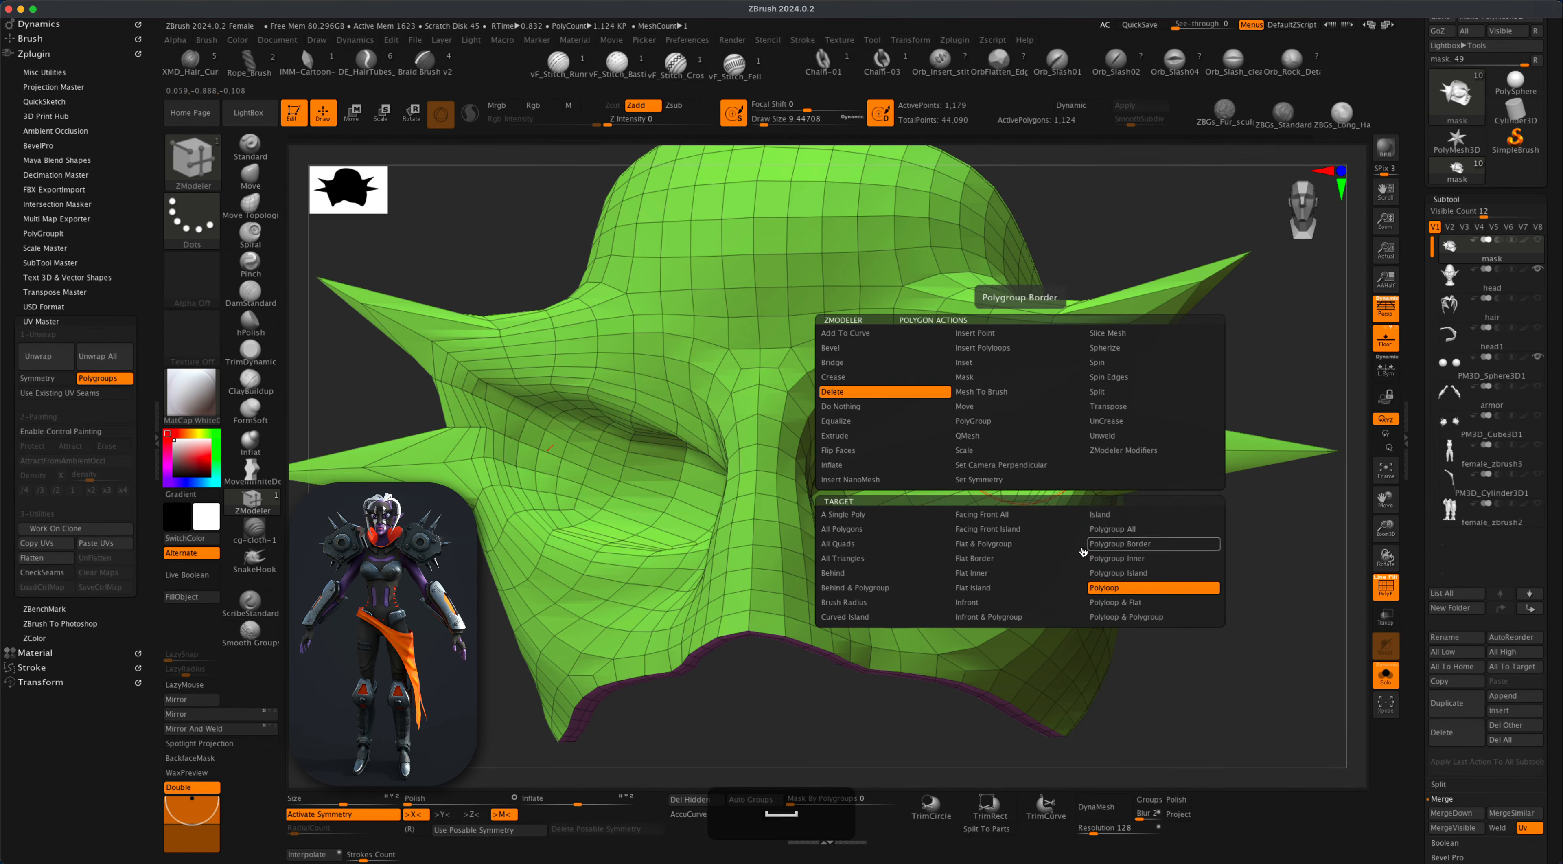
click(861, 518)
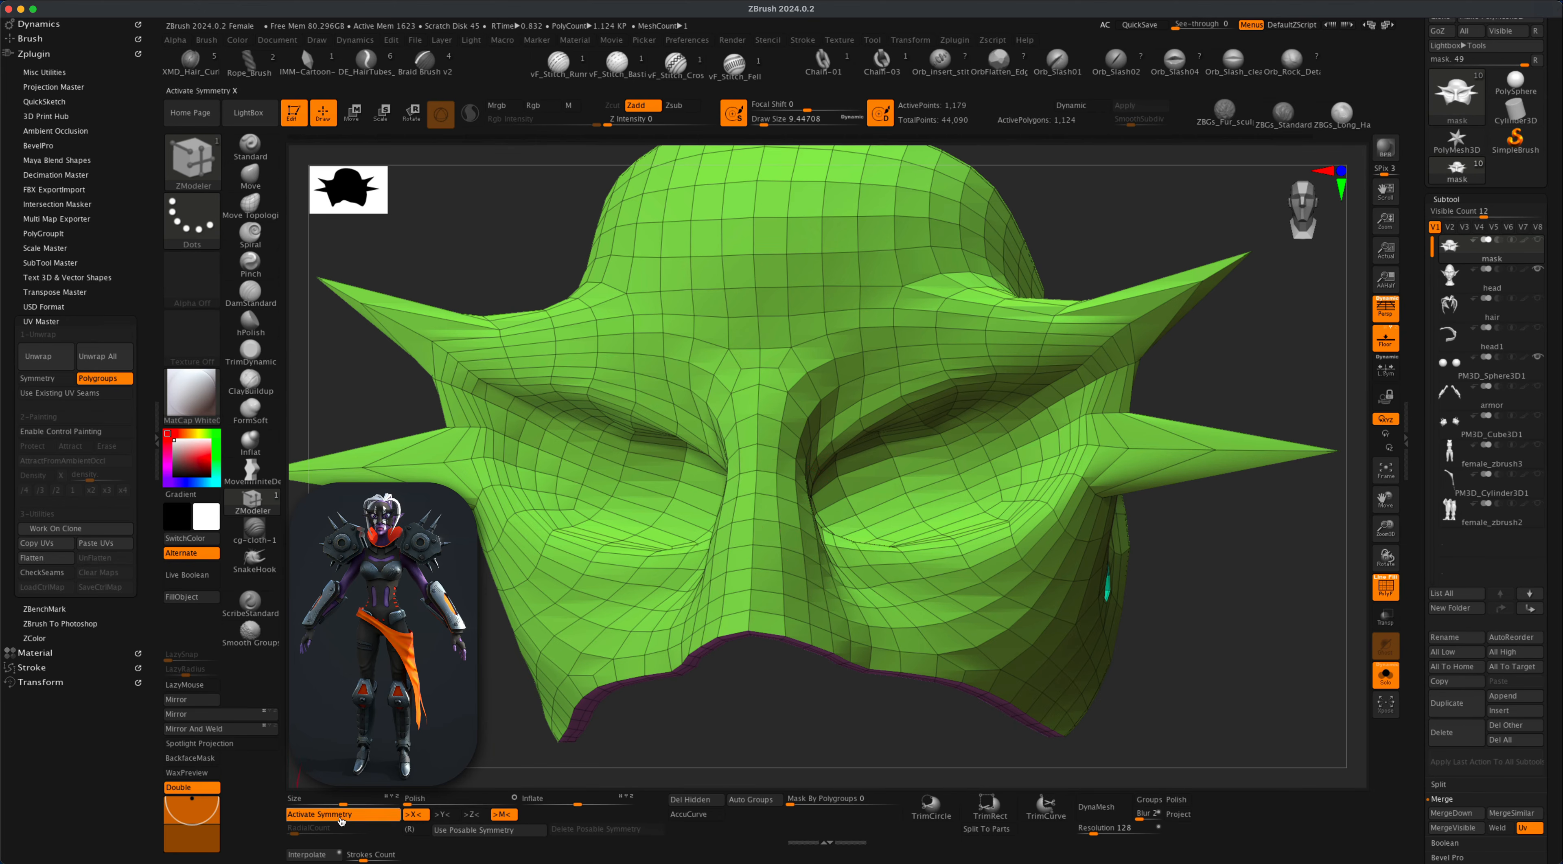
click(887, 489)
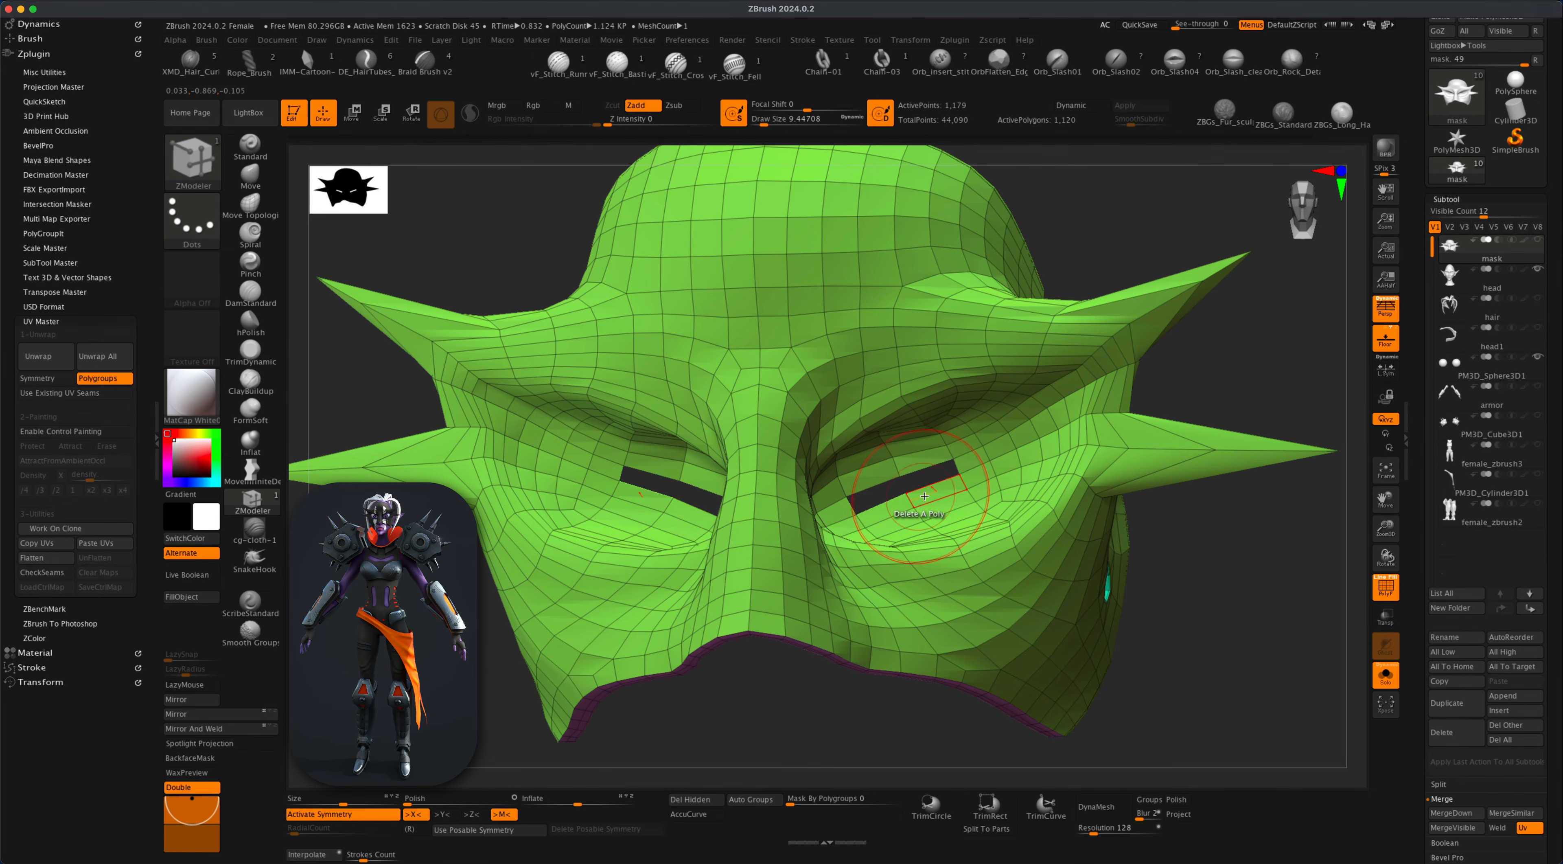
click(897, 505)
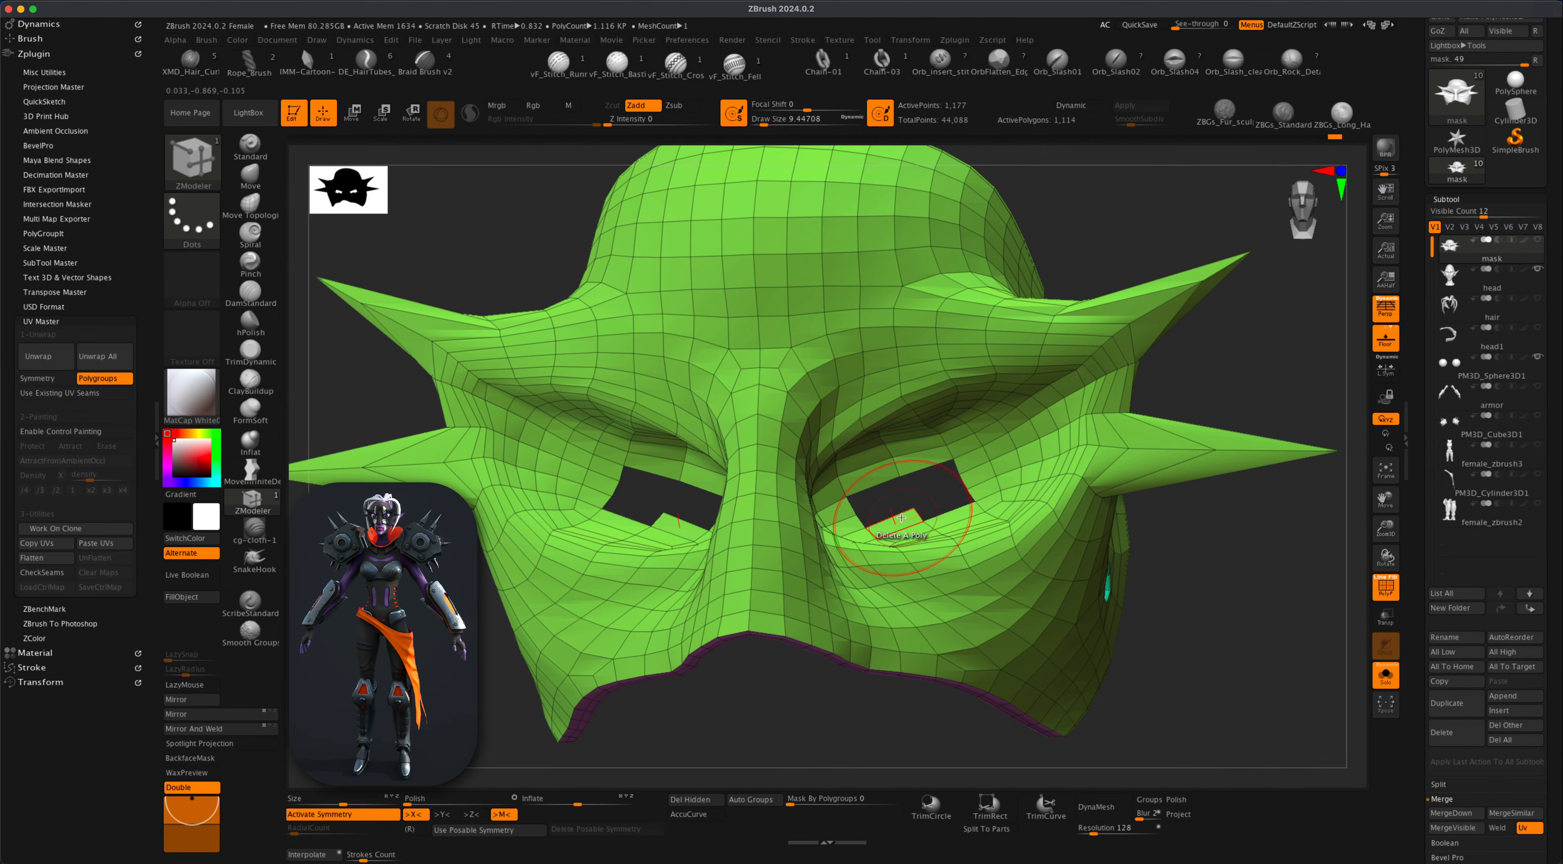
click(901, 517)
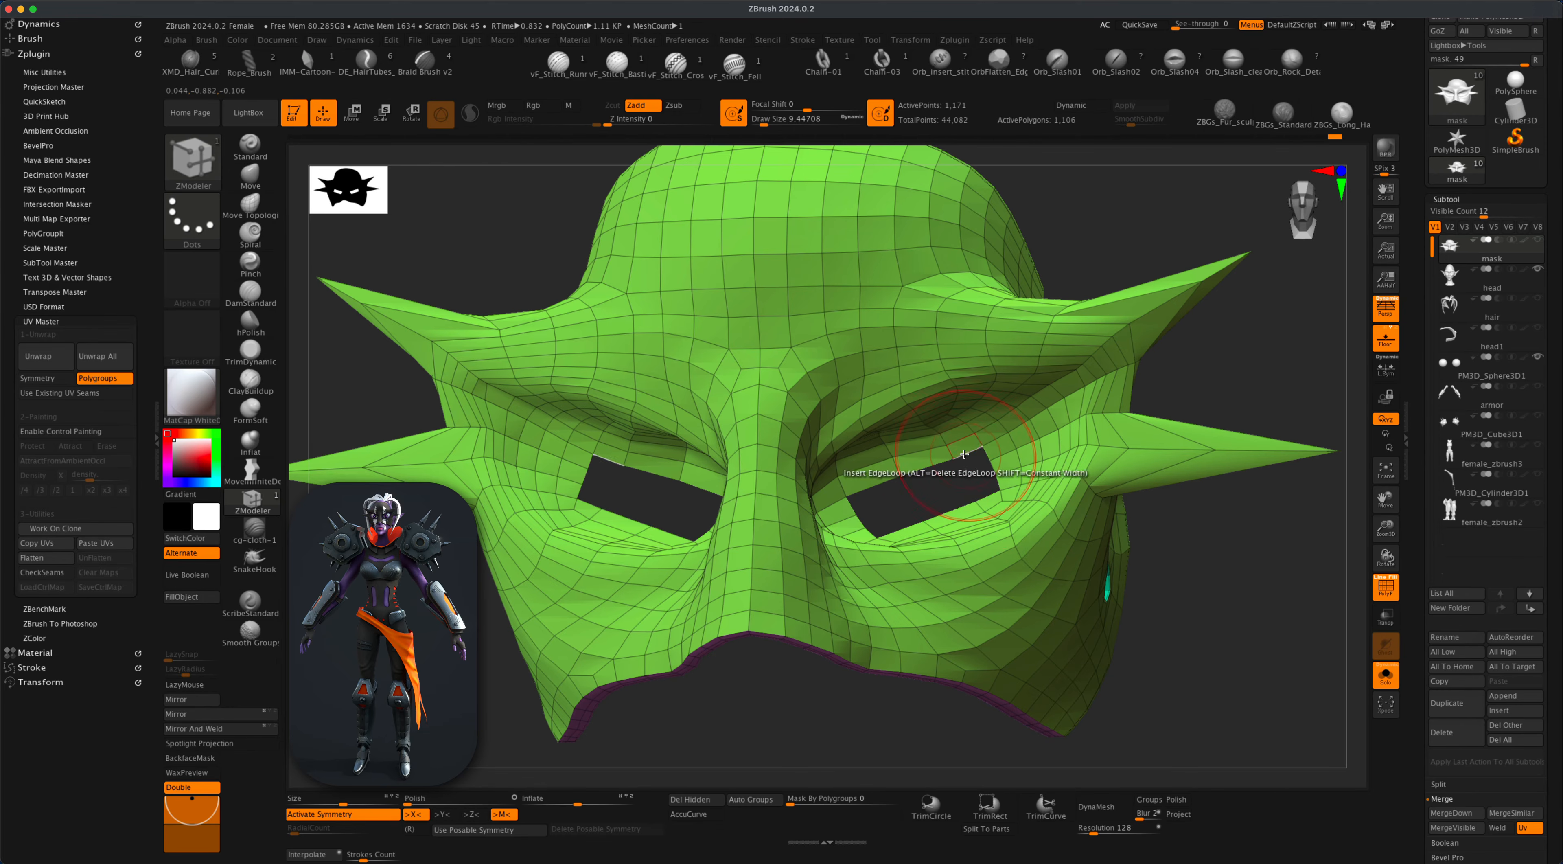
click(933, 455)
click(881, 475)
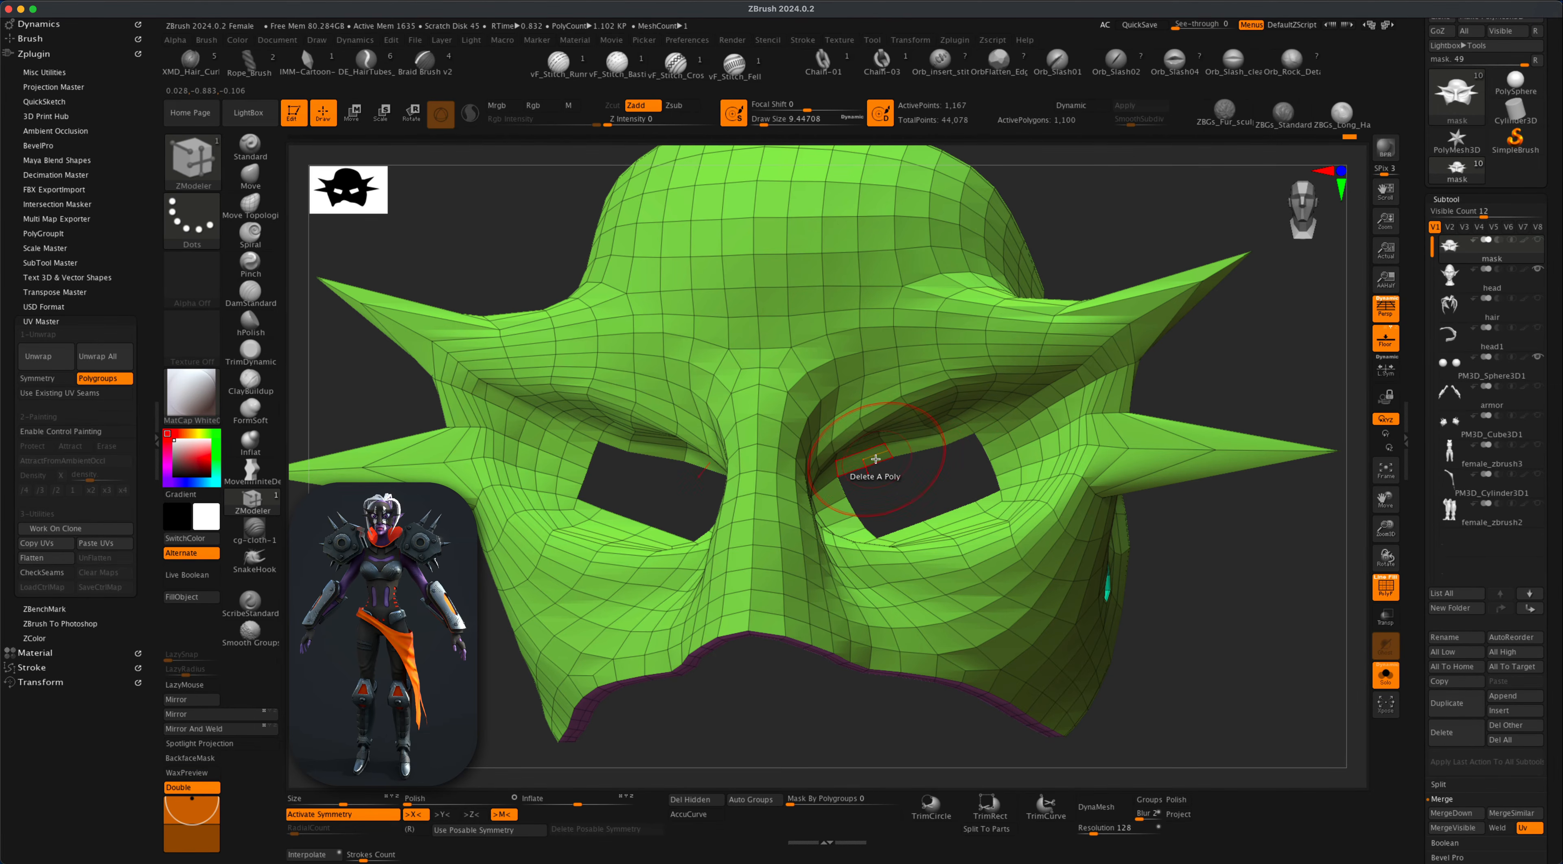
click(871, 457)
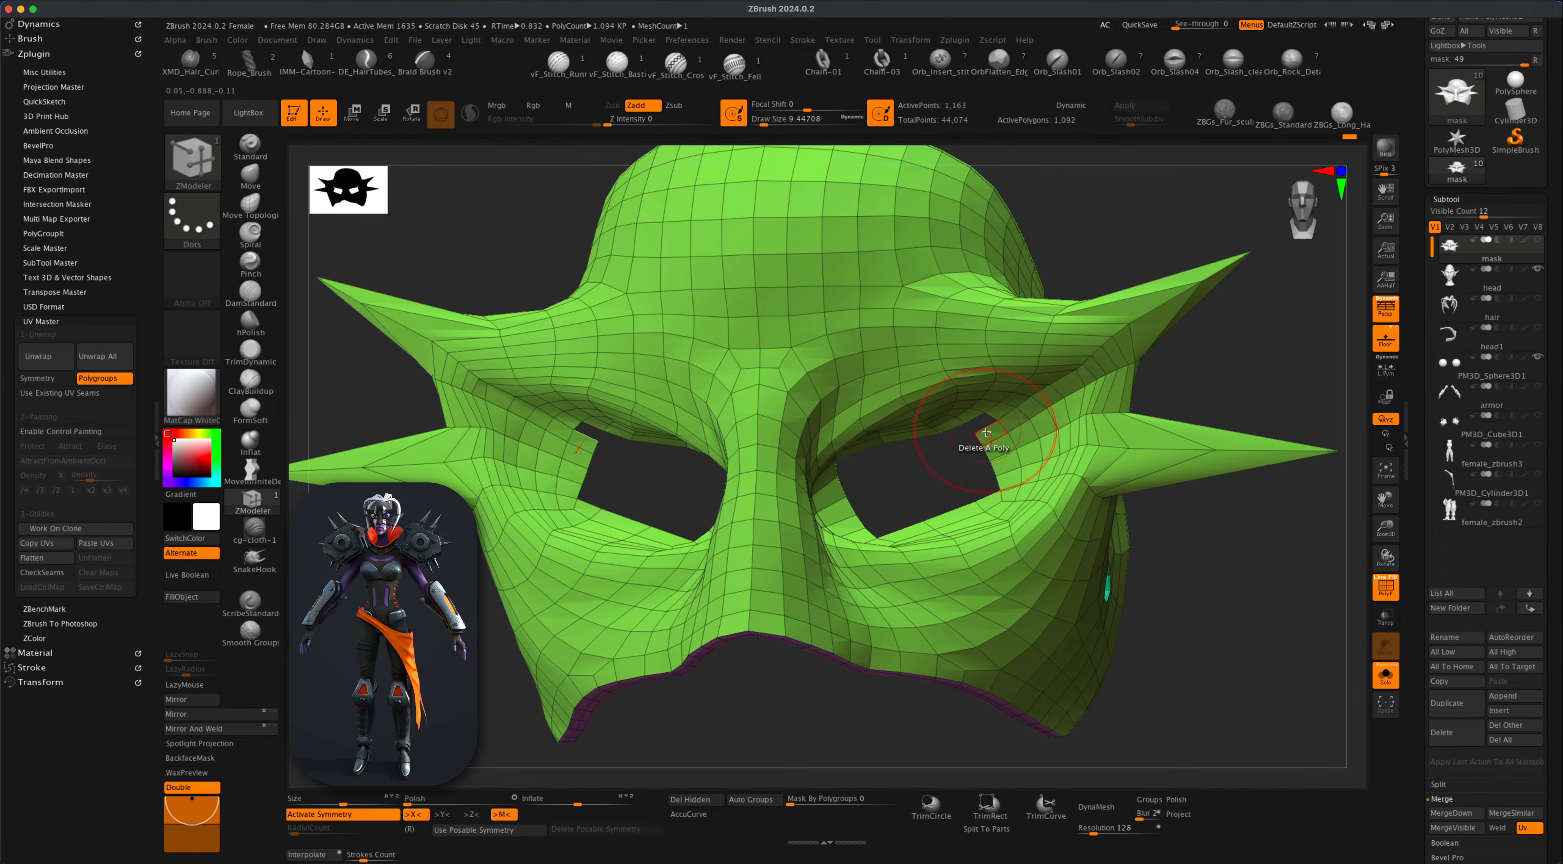
Undo the latest unwanted edits and delete the leftover polygons along the outer and lower edges of the eye openings.
key(super+z)
key(super+z)
key(super+z)
key(super+z)
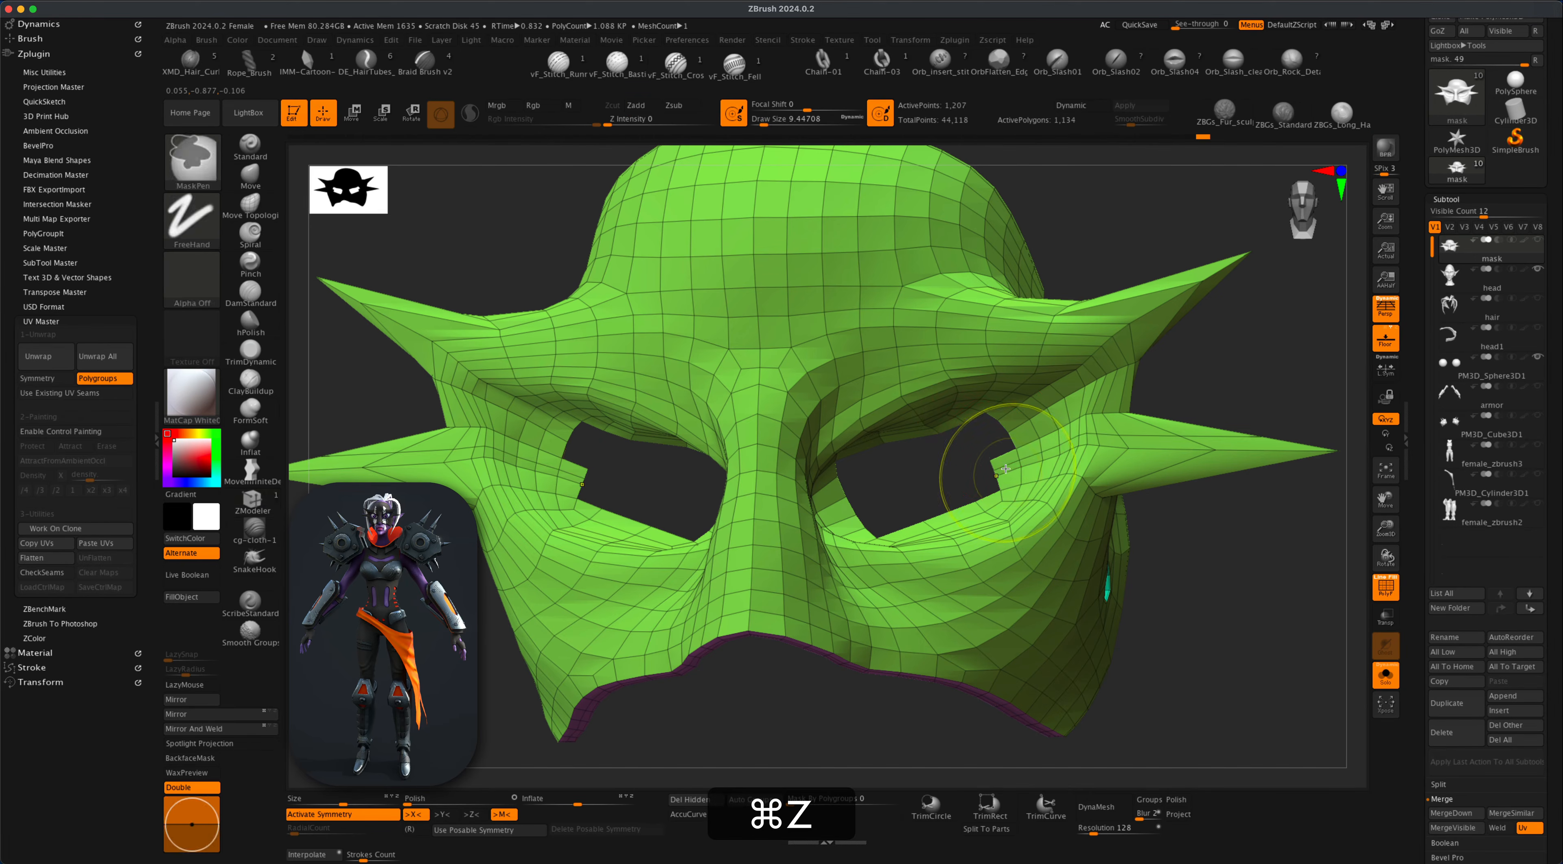
click(1005, 468)
click(1009, 480)
drag(1192, 565, 1207, 607)
click(1009, 494)
click(959, 514)
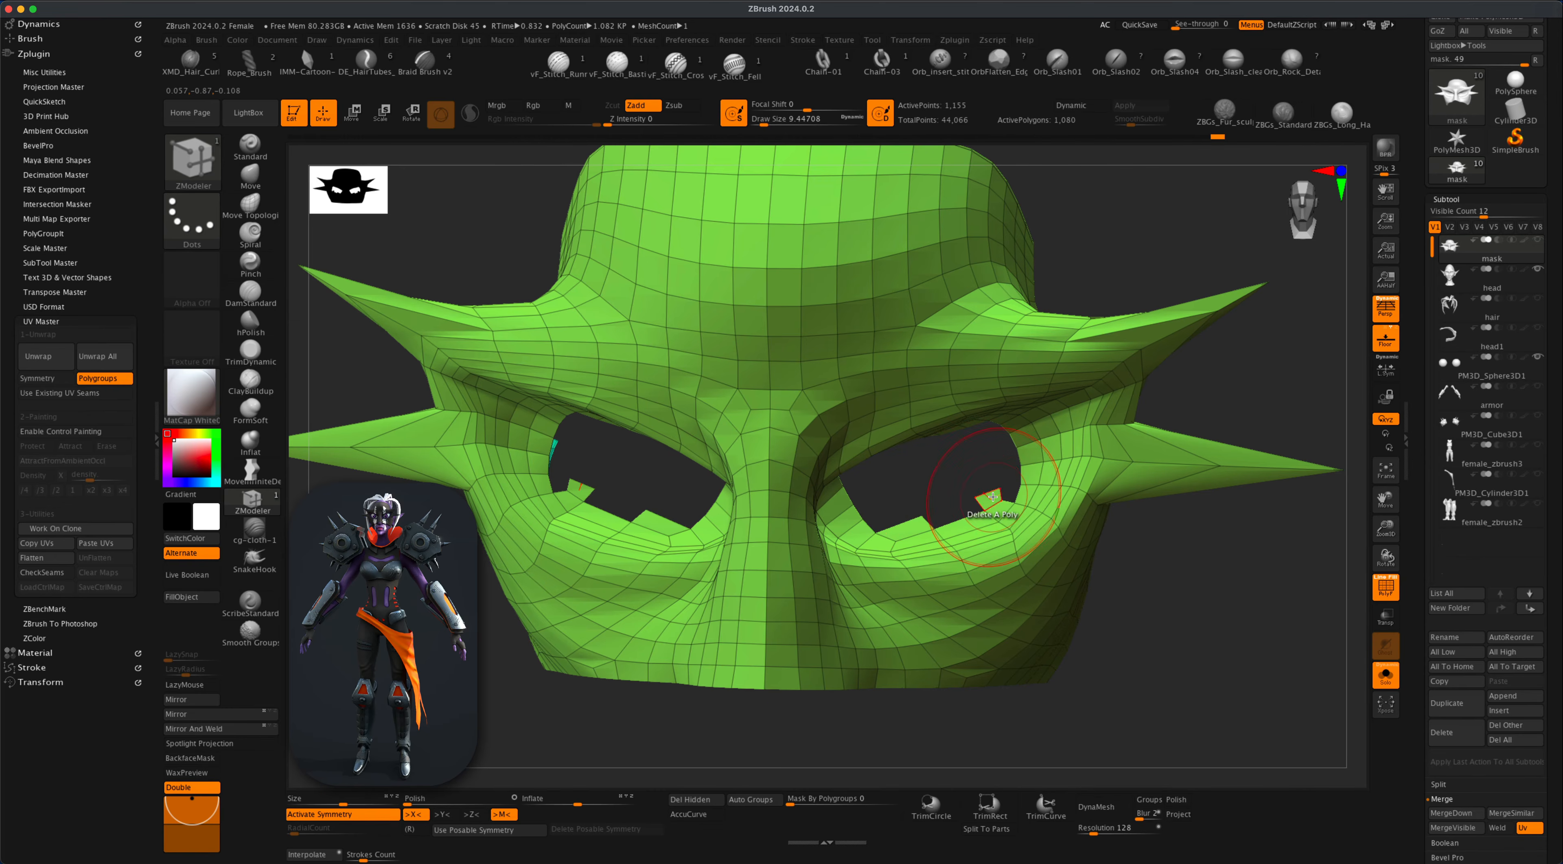
click(912, 539)
drag(1197, 607, 1147, 611)
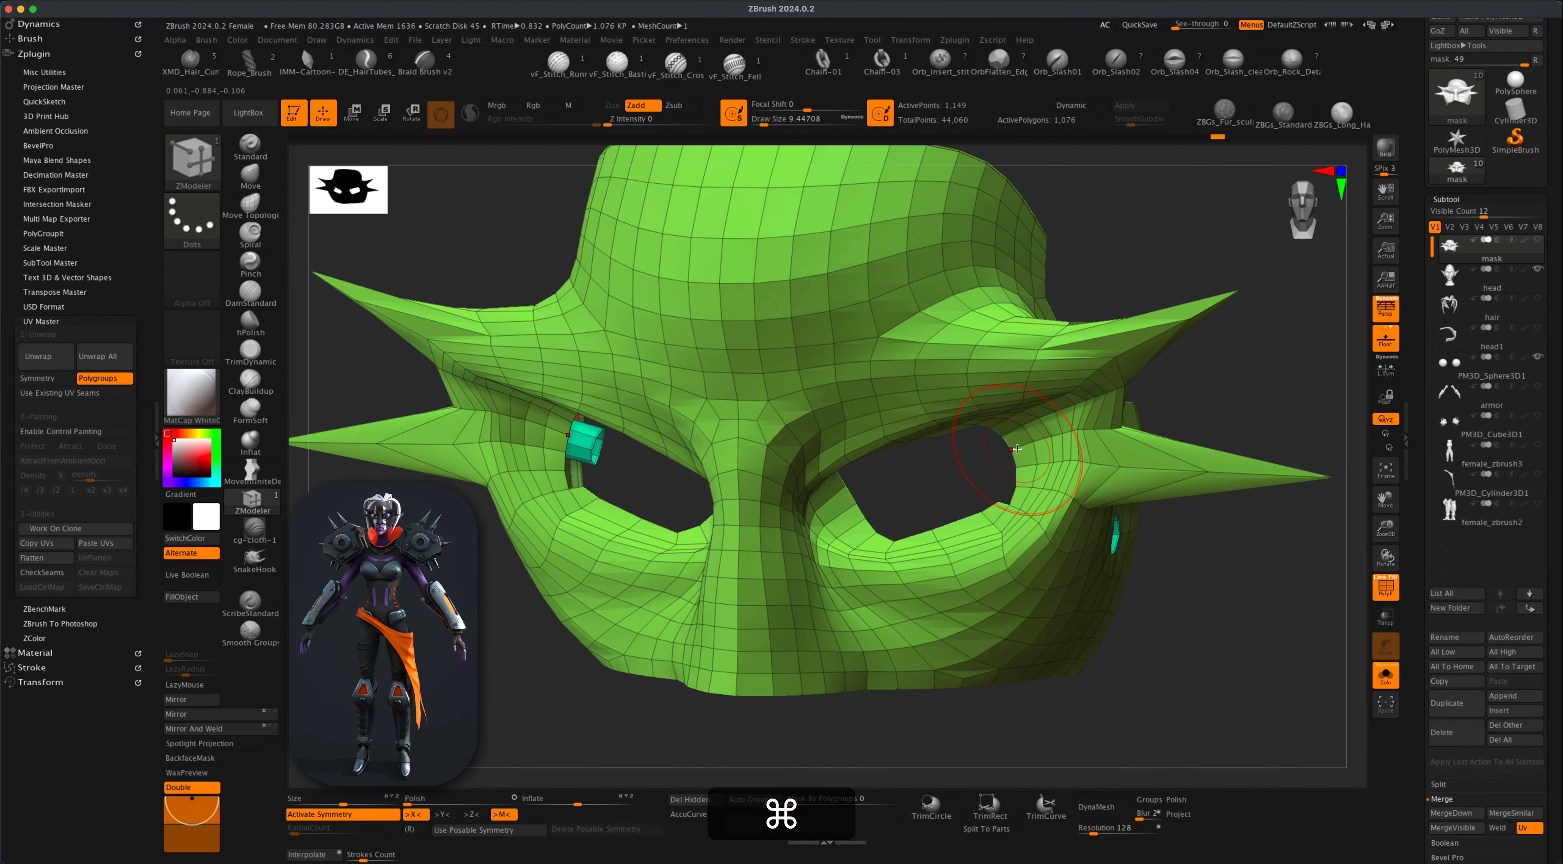
Mark the rim polygons along the lower and outer edges of the eye openings as ZModeler's temporary white polygroup.
key(alt)
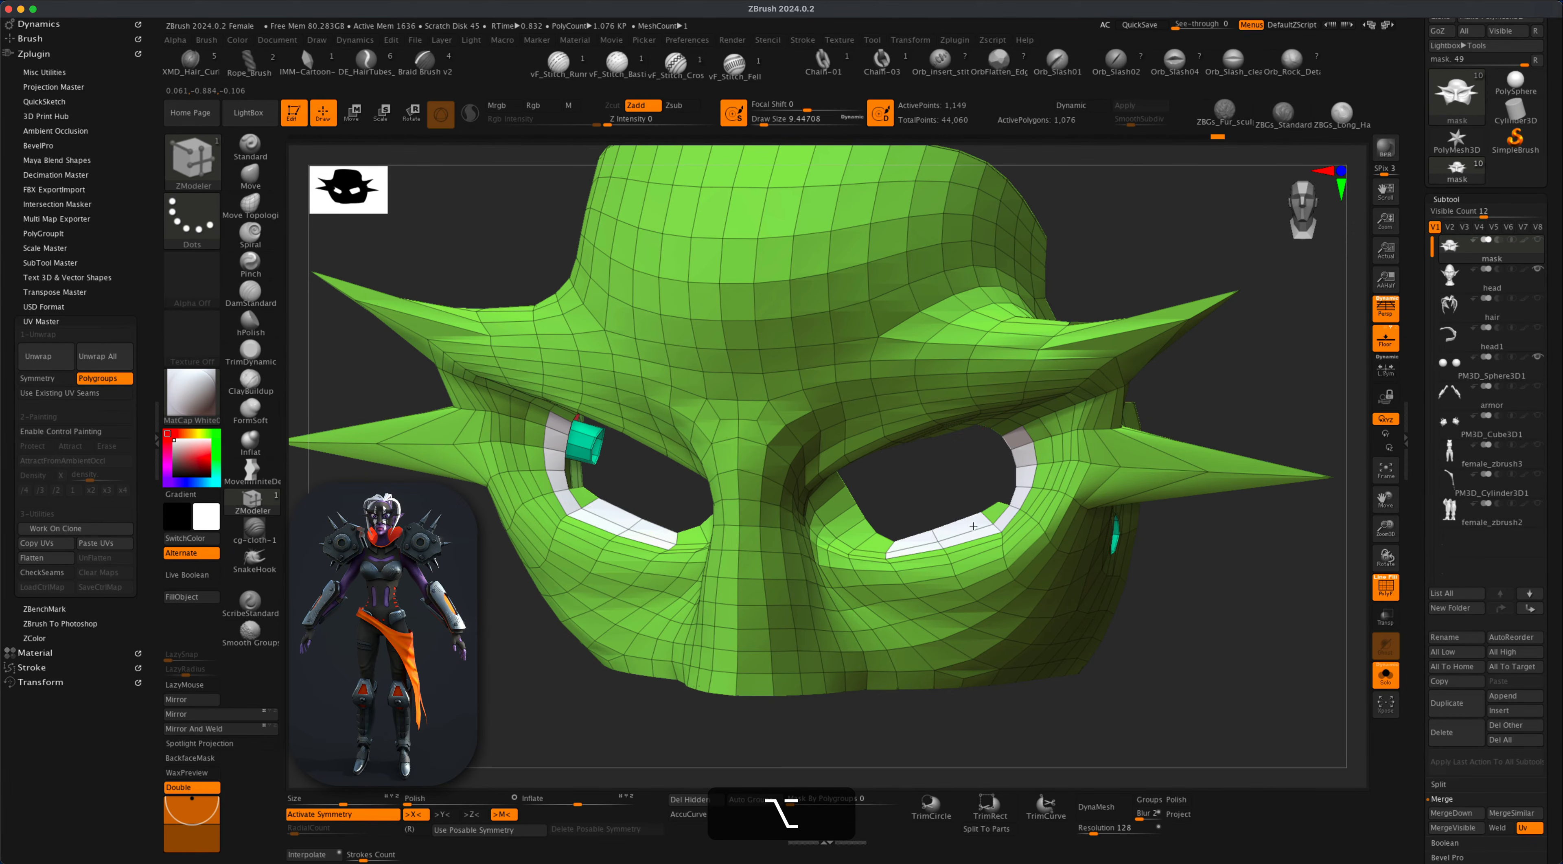
alt+click(926, 538)
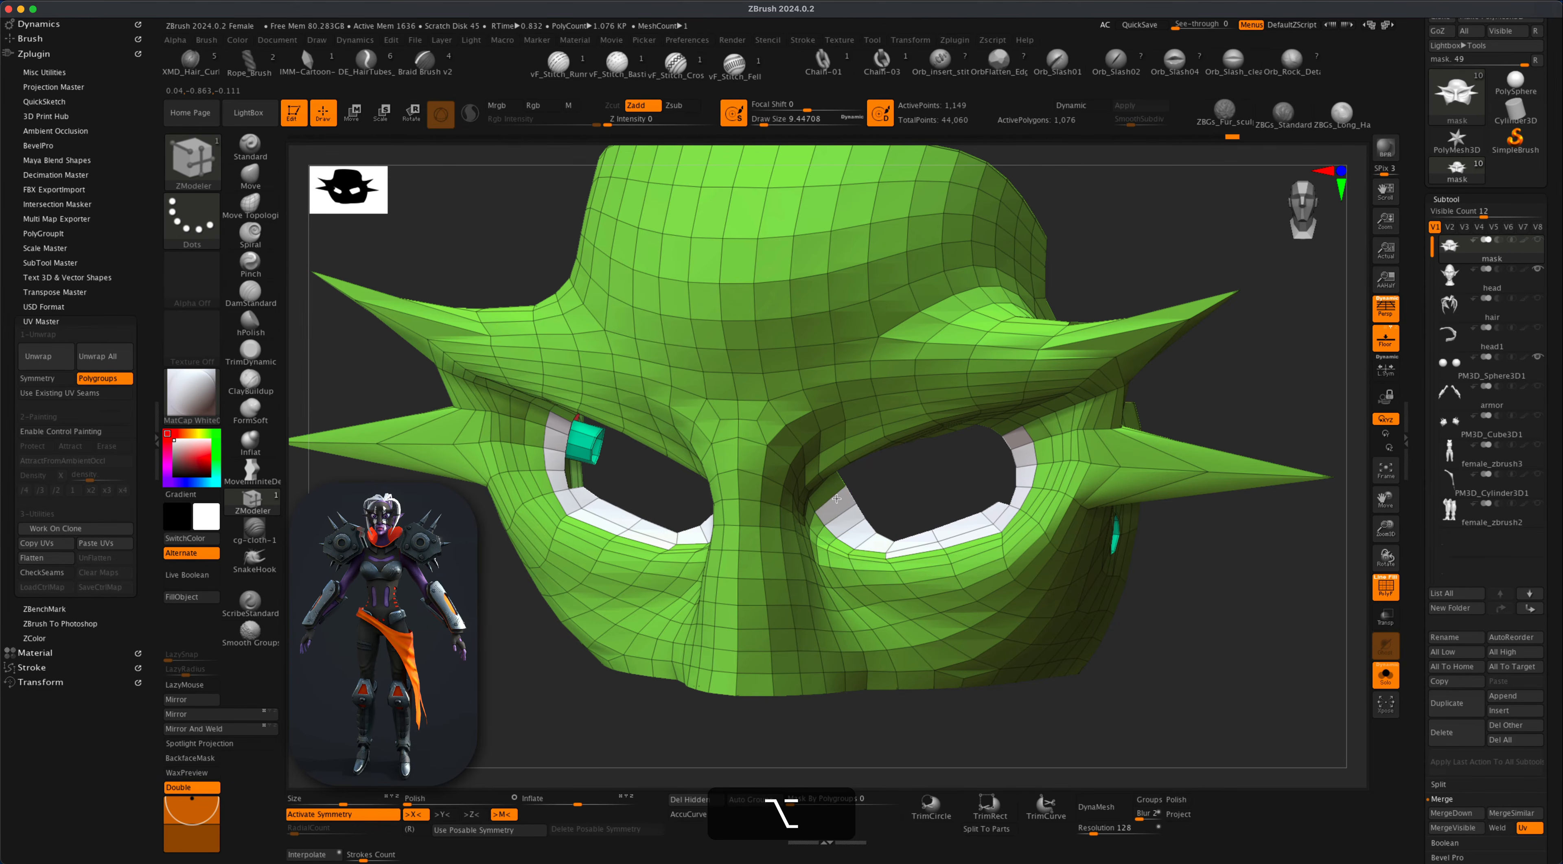
drag(942, 474, 1002, 487)
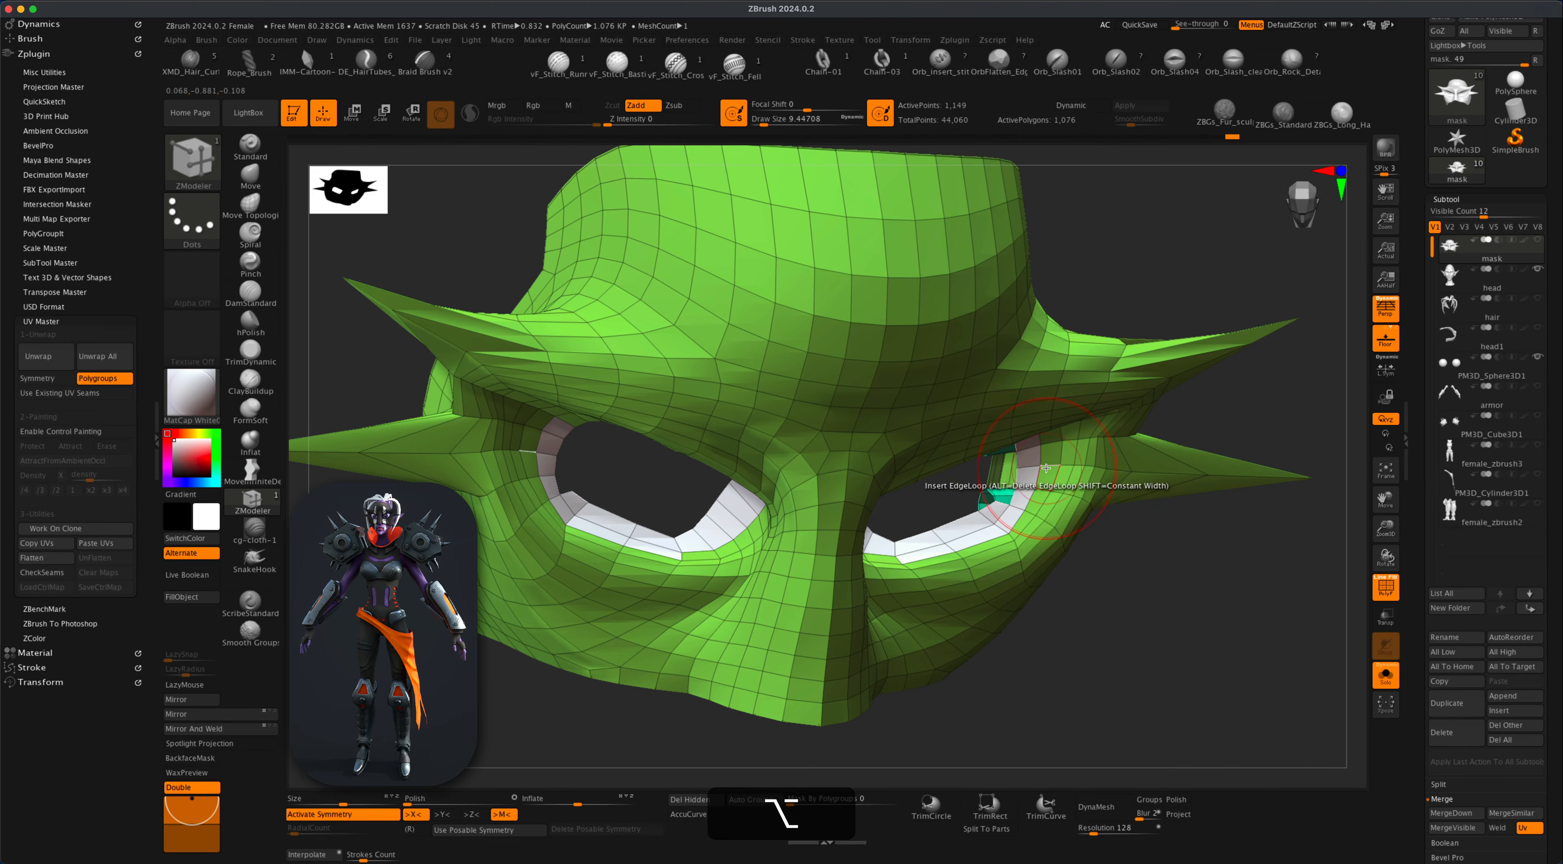
key(alt+super+z)
key(alt+super+z)
key(alt+super+z)
key(alt+super+z)
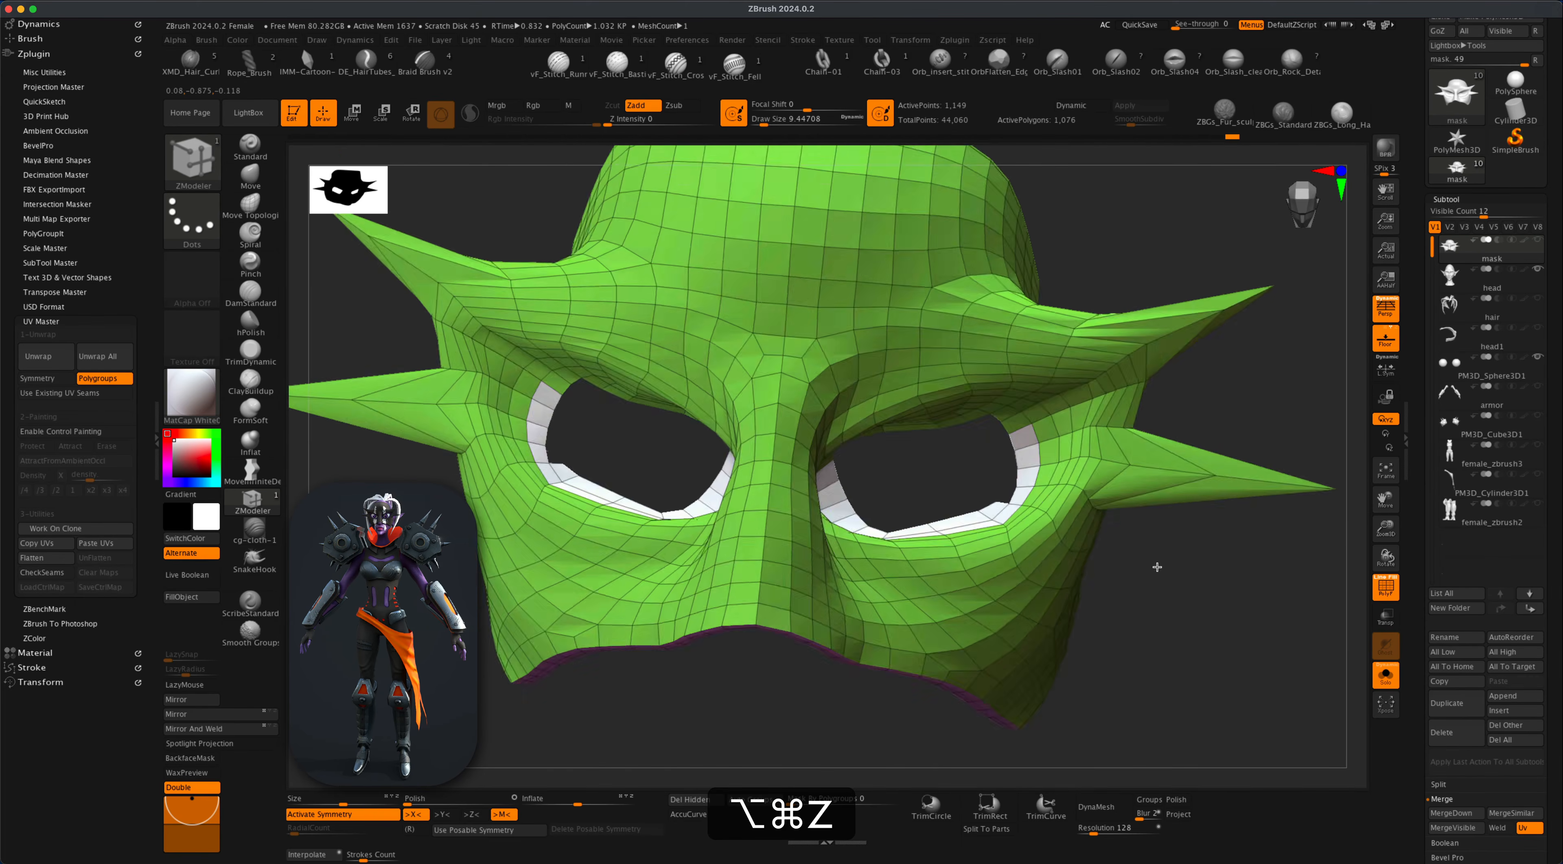
Extend the temporary white polygroup along the upper inner rims of both eye openings.
alt+drag(1026, 426, 1007, 413)
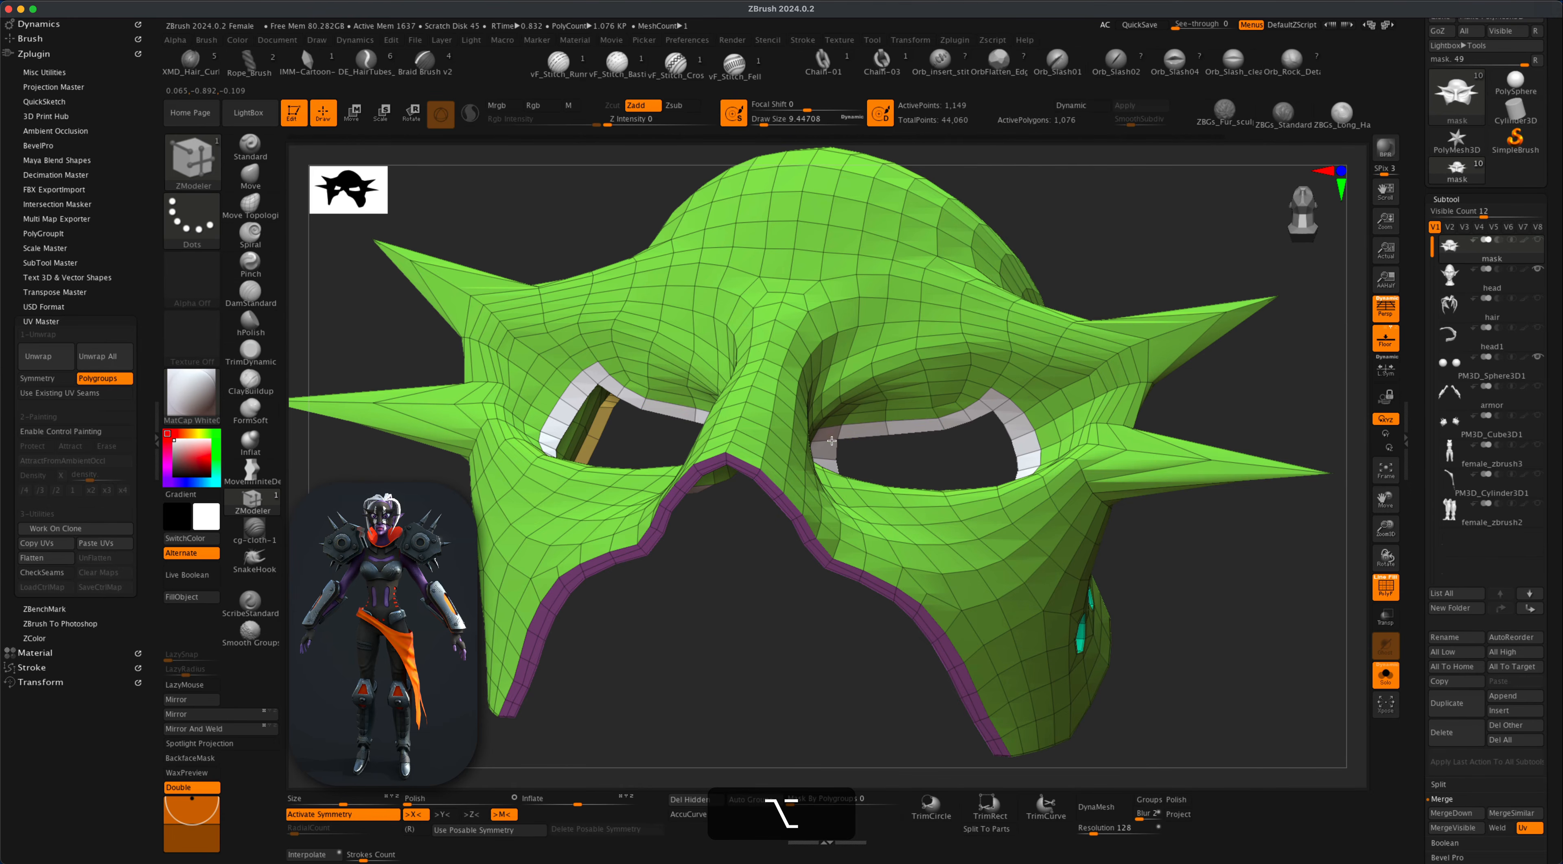
drag(1228, 593, 1193, 586)
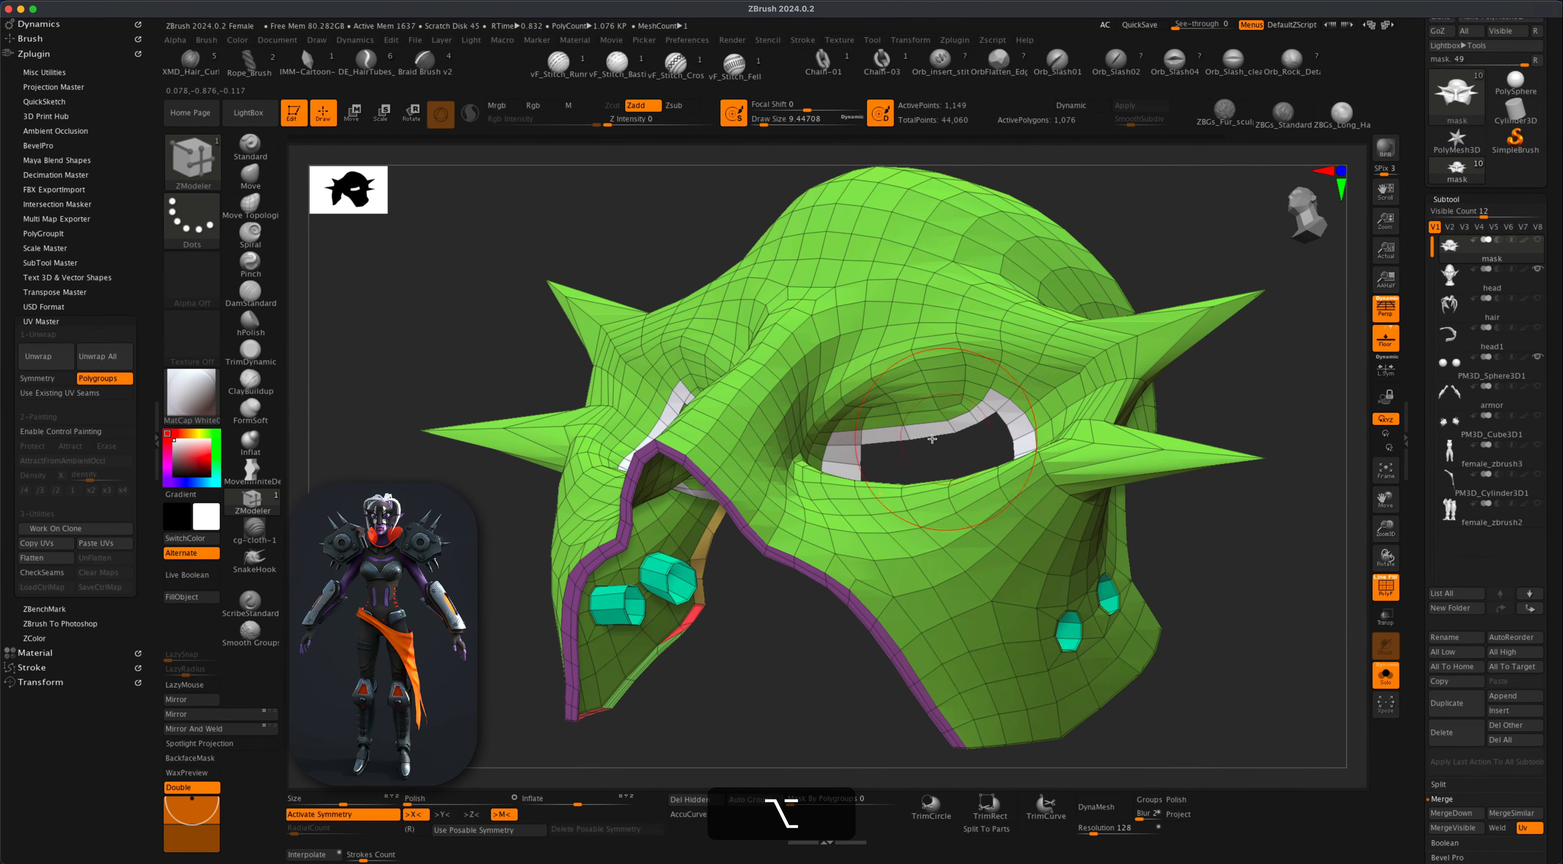
alt+click(859, 427)
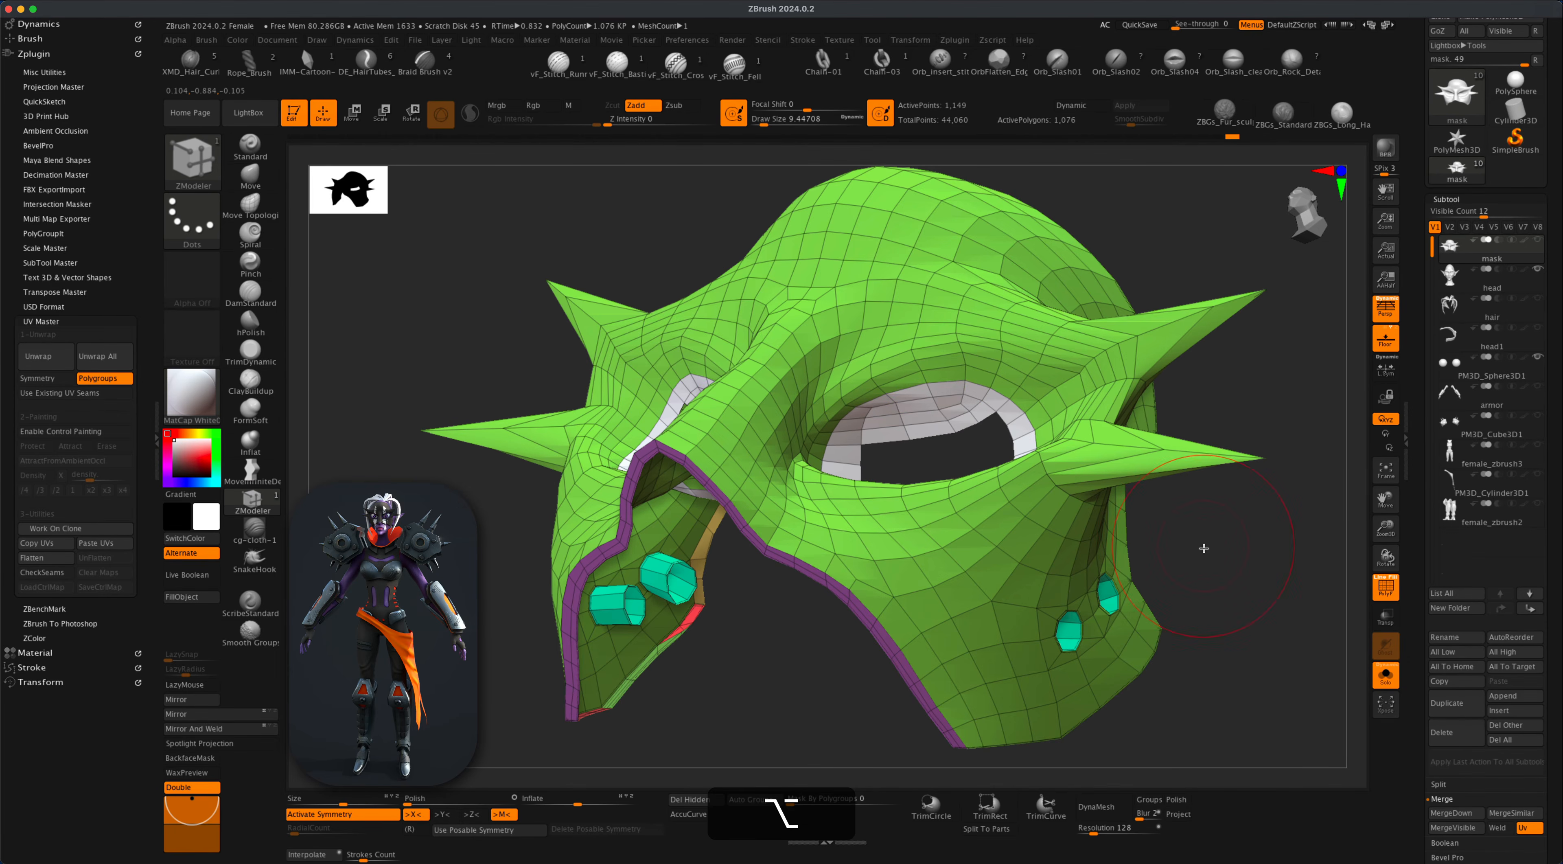
drag(1204, 548, 1226, 600)
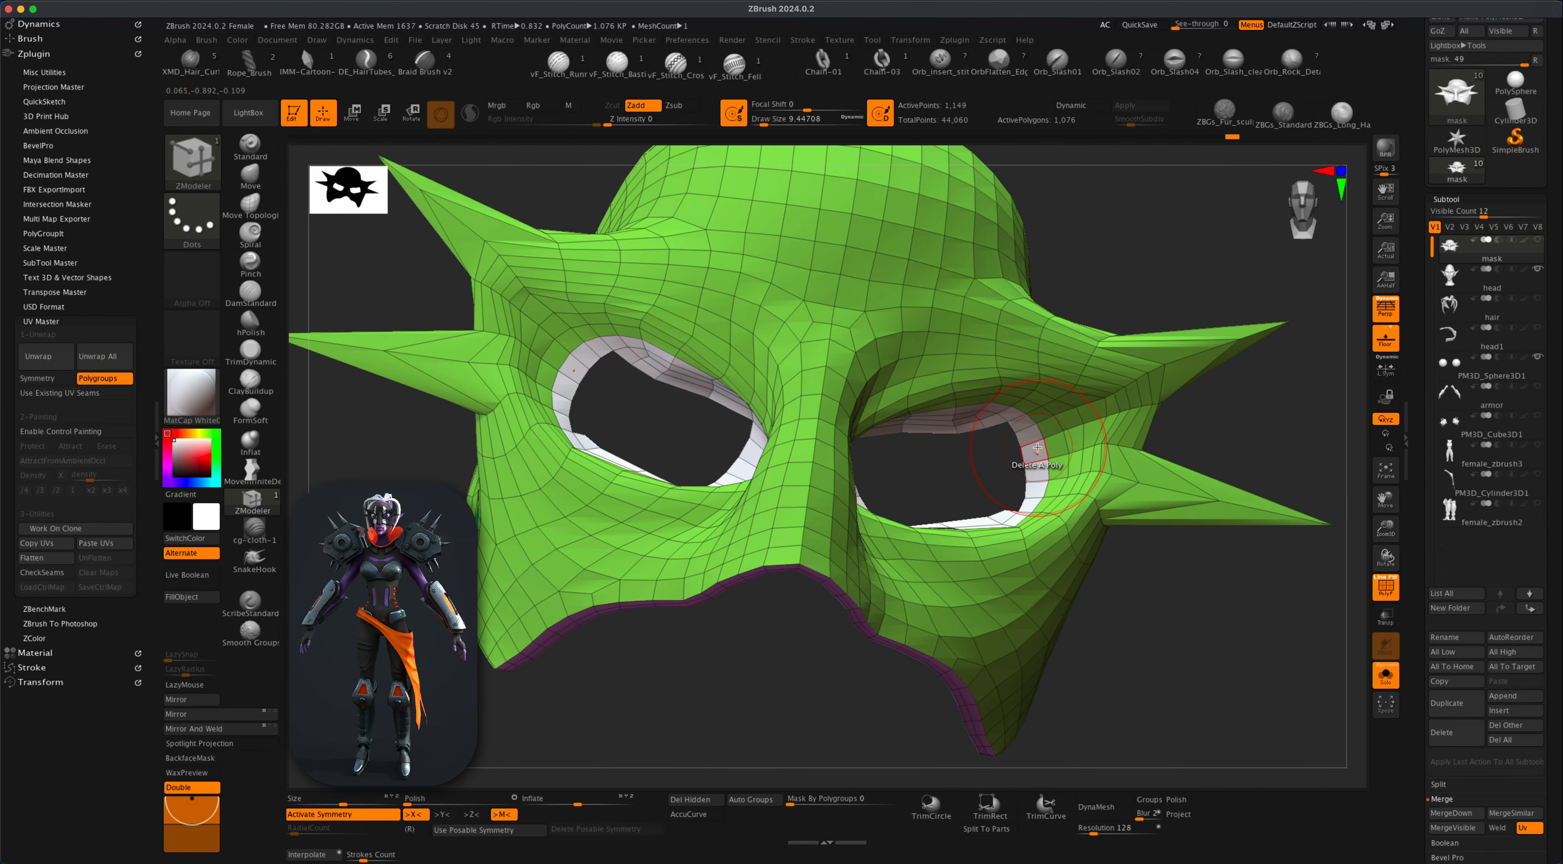
Delete the white-marked rim polygons around both eye openings, keeping the action Delete with target A Single Poly.
key(space)
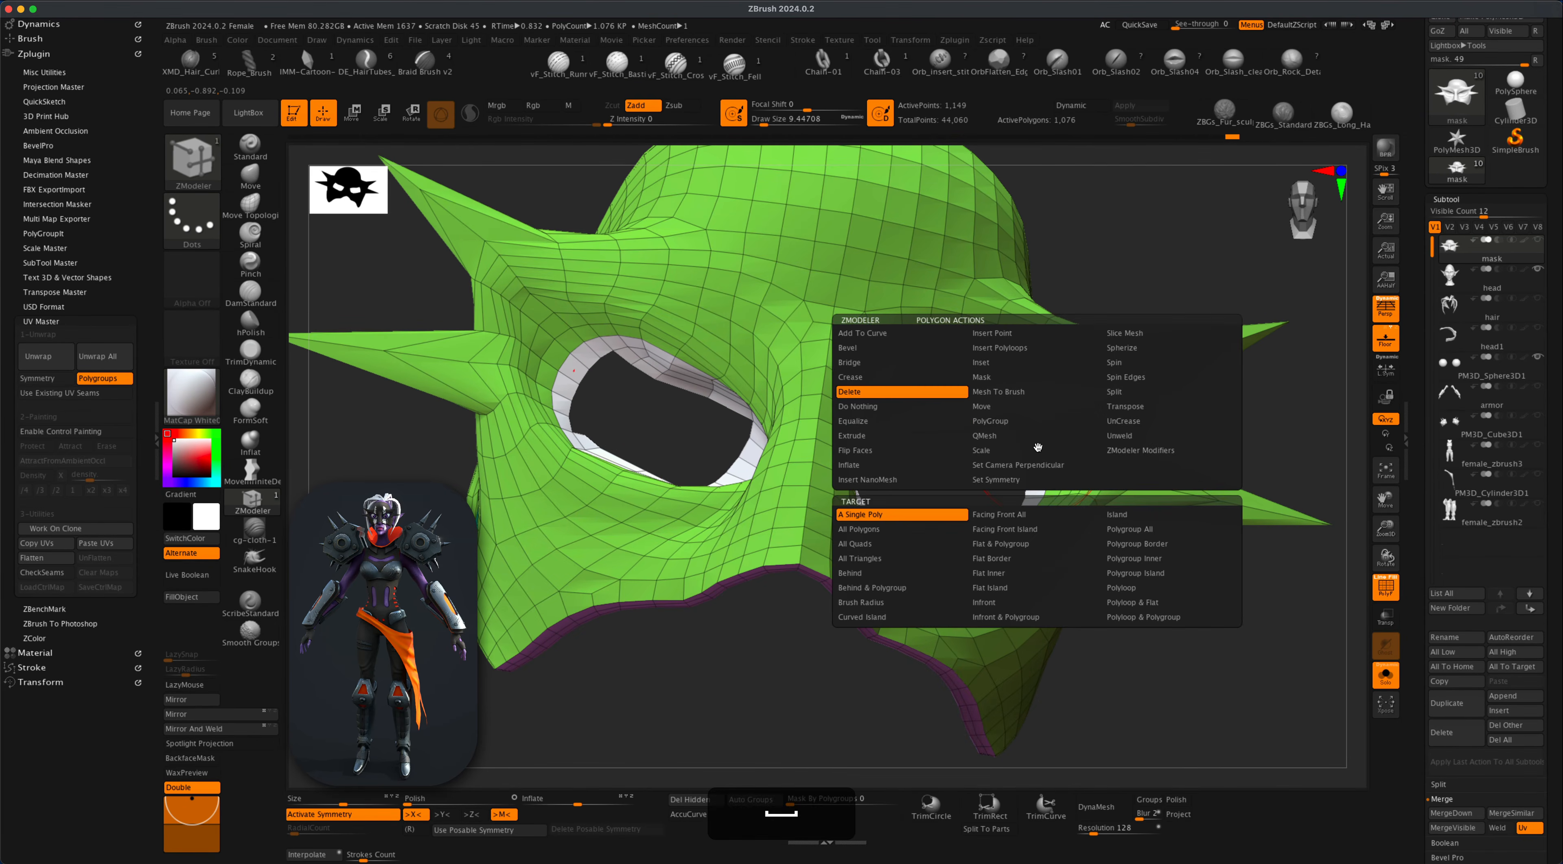
click(873, 515)
drag(1016, 485, 1025, 467)
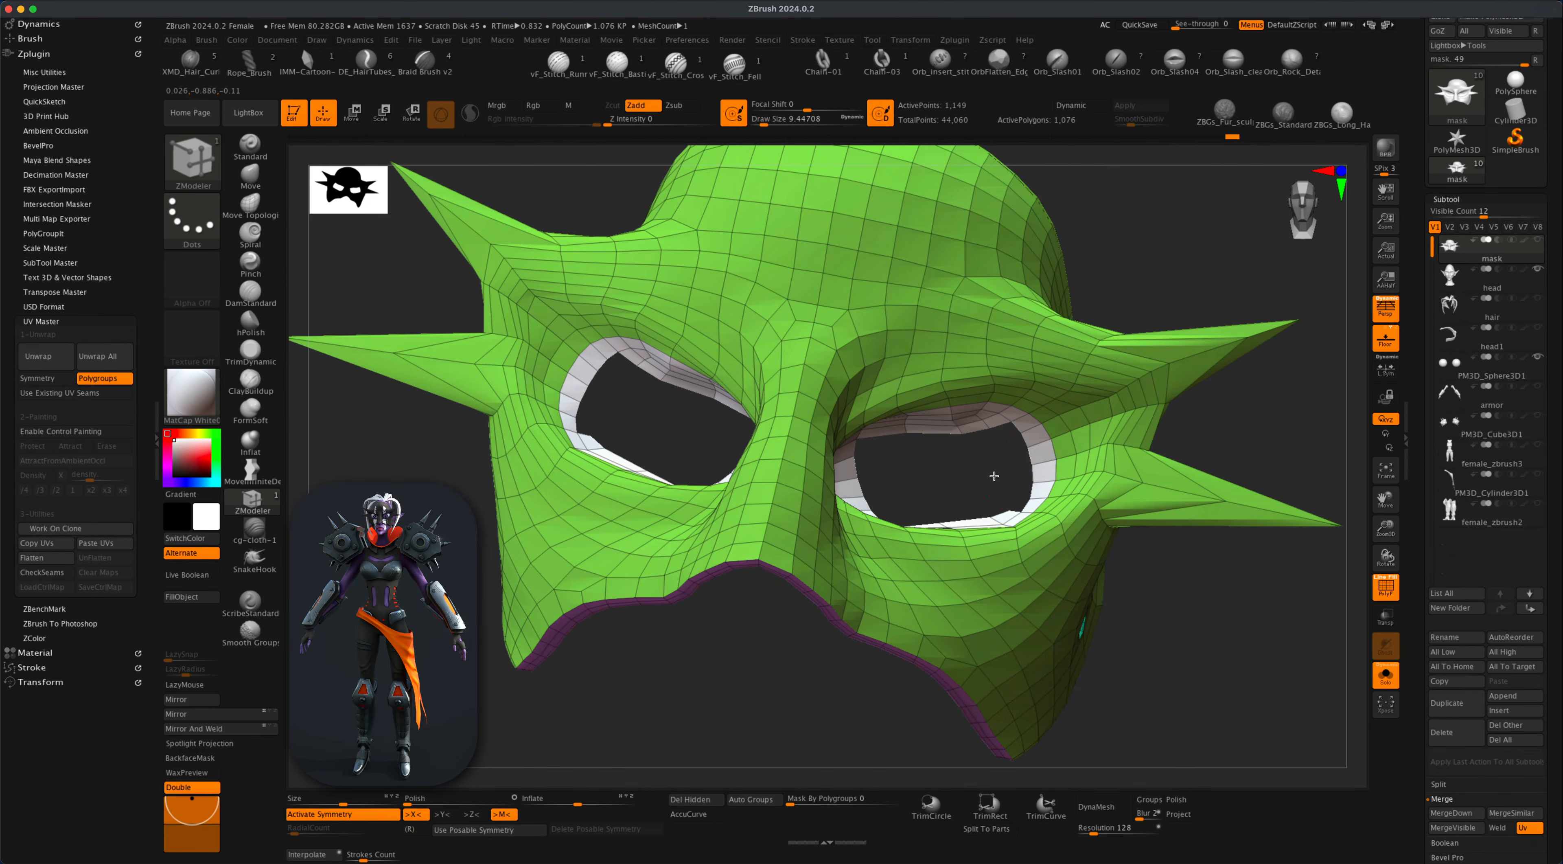
click(1041, 451)
Turn off Solo mode to check the mask on the head, and hide the PM3D_Sphere3D1 eyeballs and the head subtool.
drag(1211, 628, 1304, 571)
click(1386, 675)
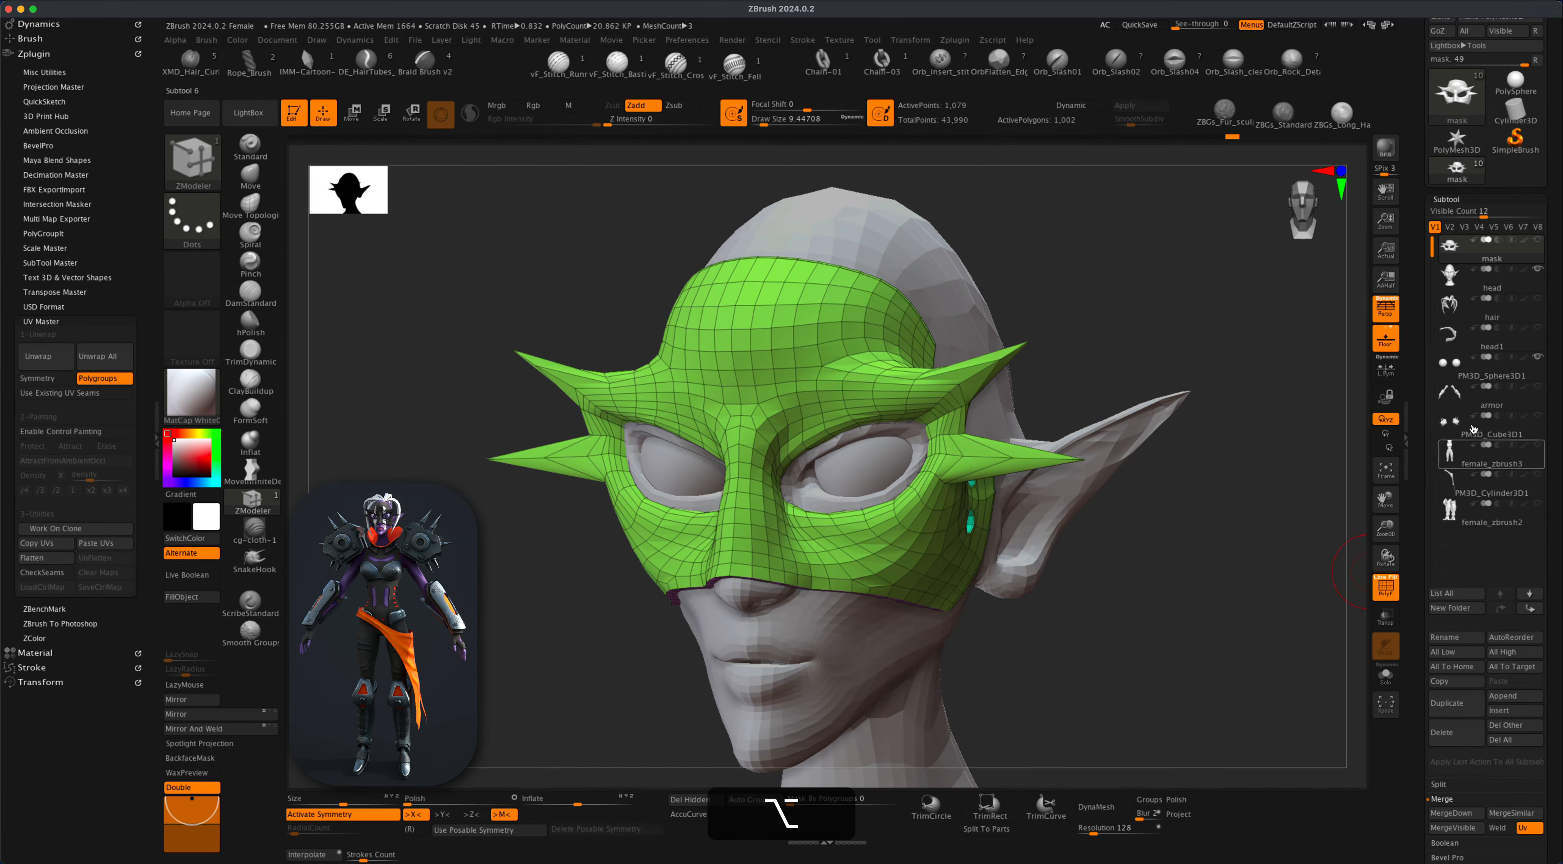
click(1538, 358)
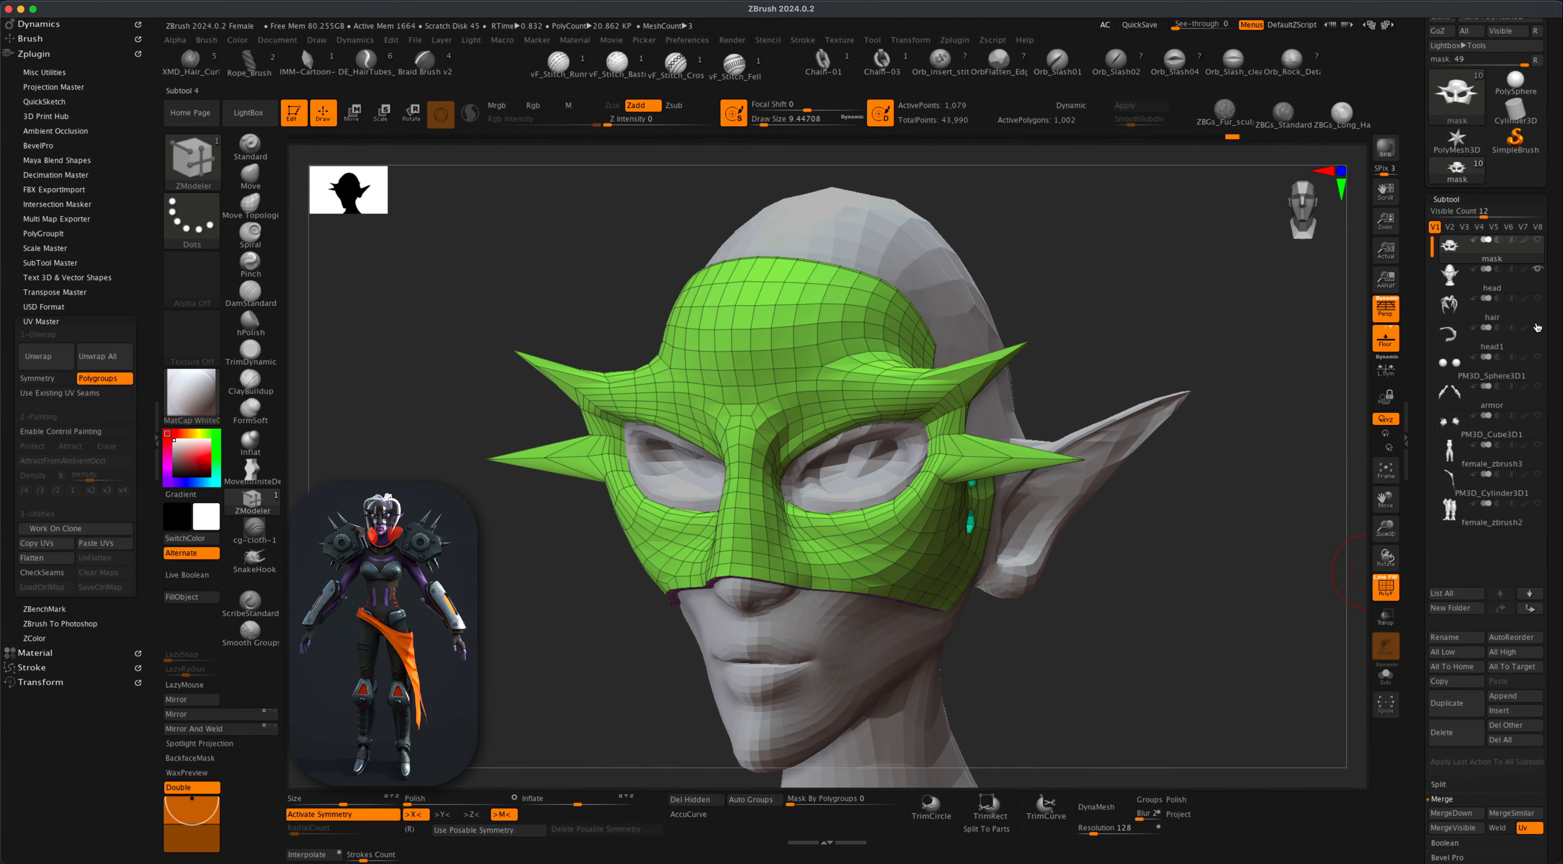
click(1539, 273)
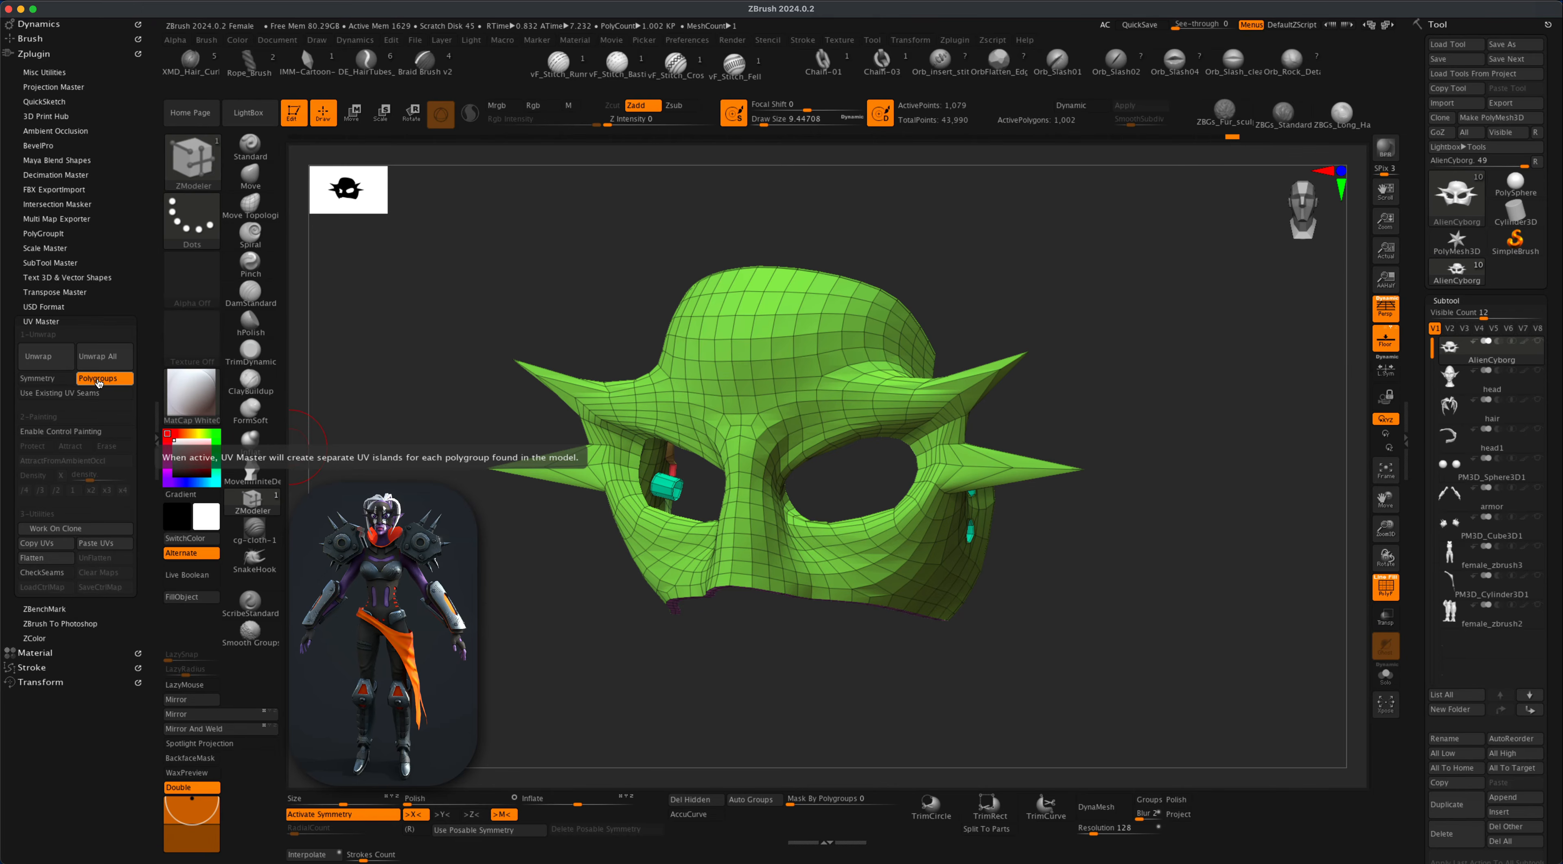
Enable Symmetry alongside Polygroups in UV Master, unwrap the mask and flatten it to inspect its UV islands.
click(61, 380)
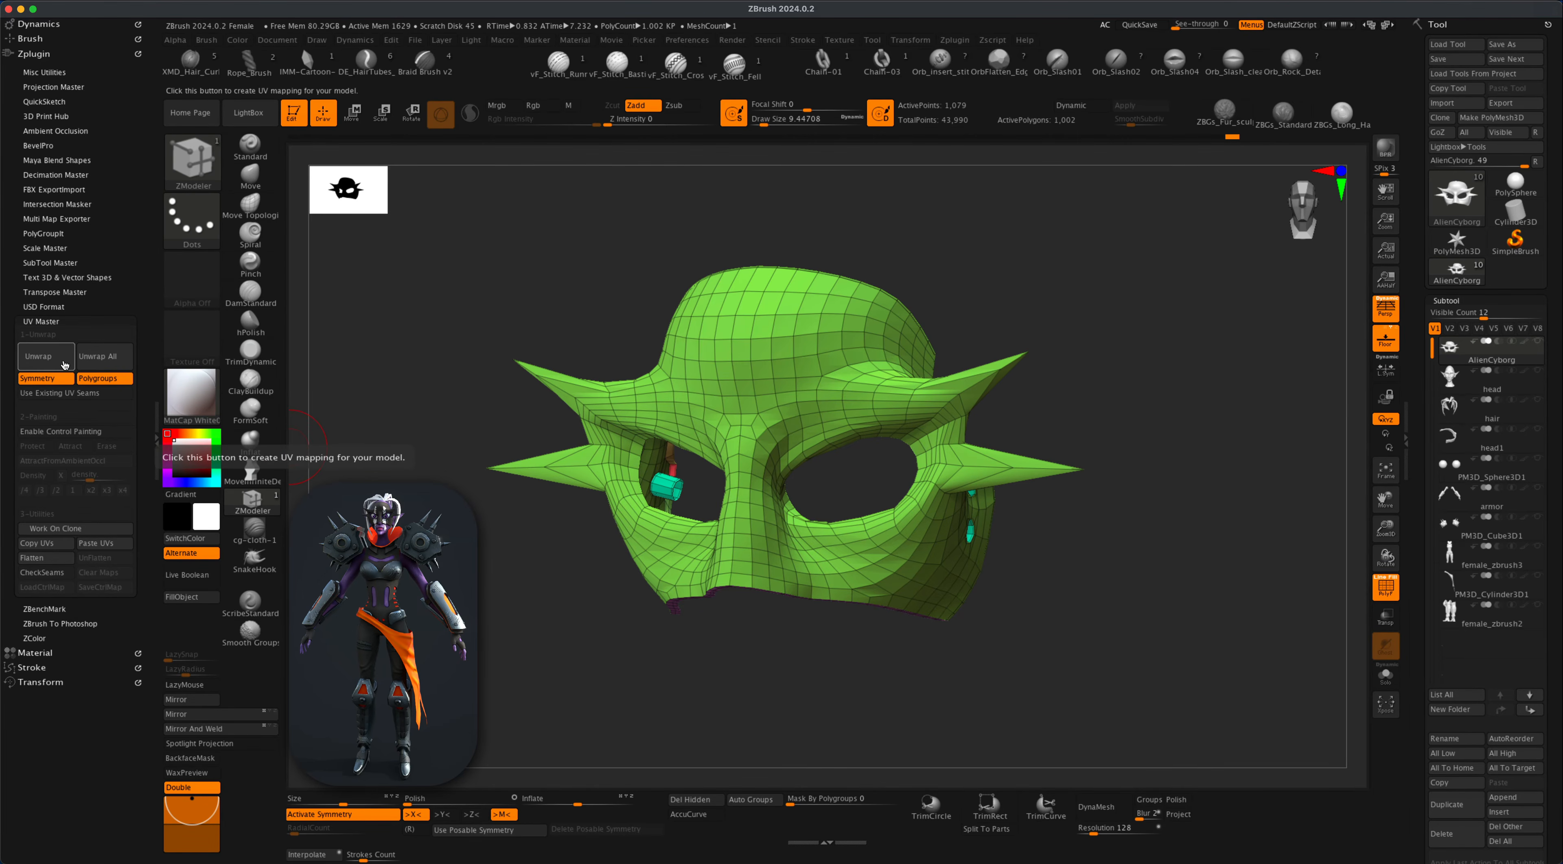
click(63, 363)
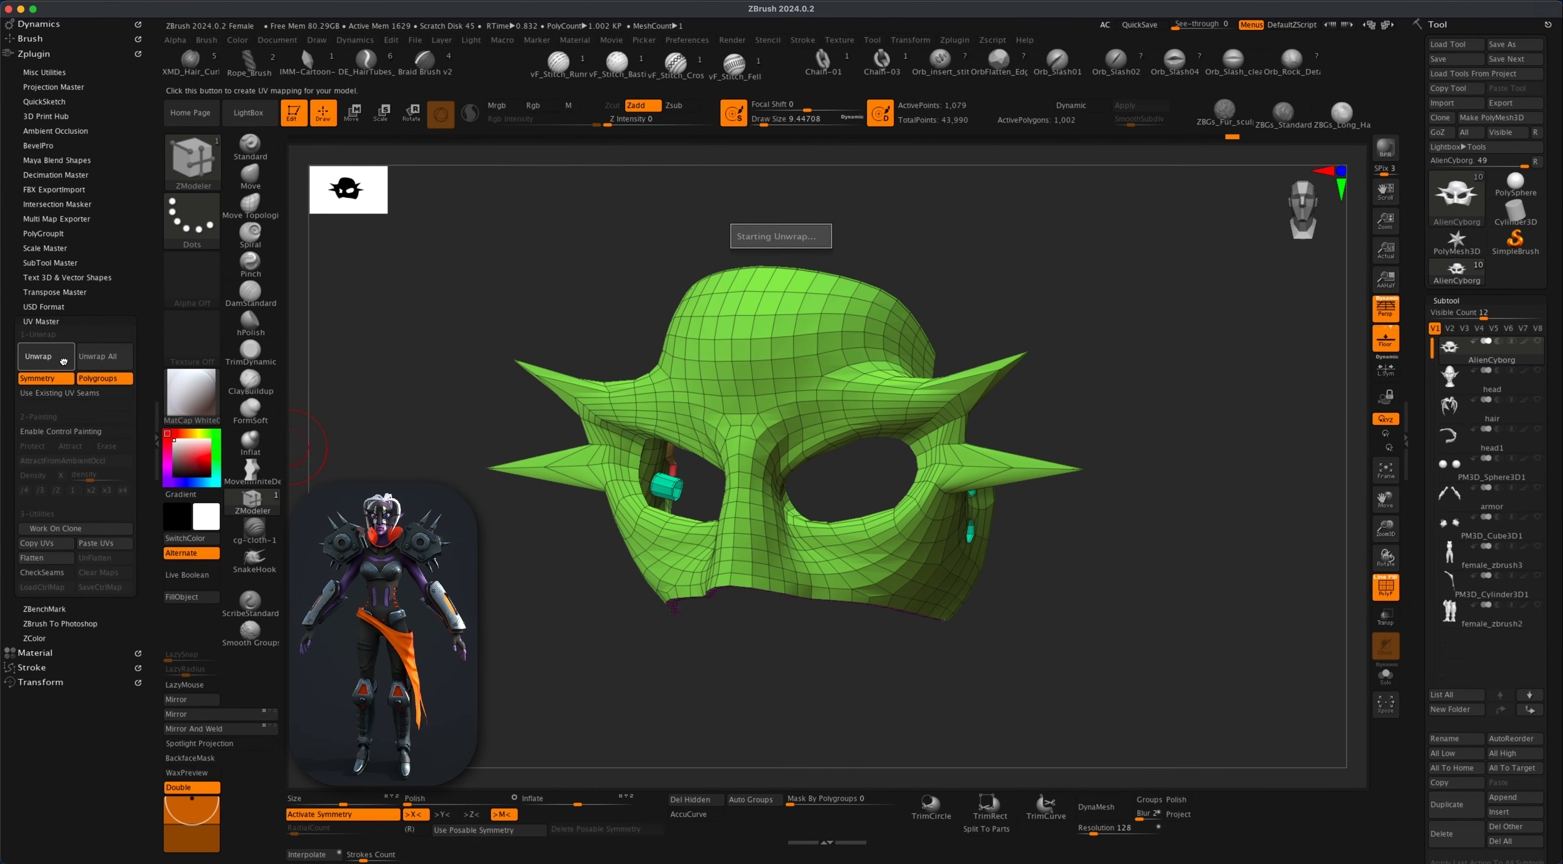
click(45, 529)
click(43, 557)
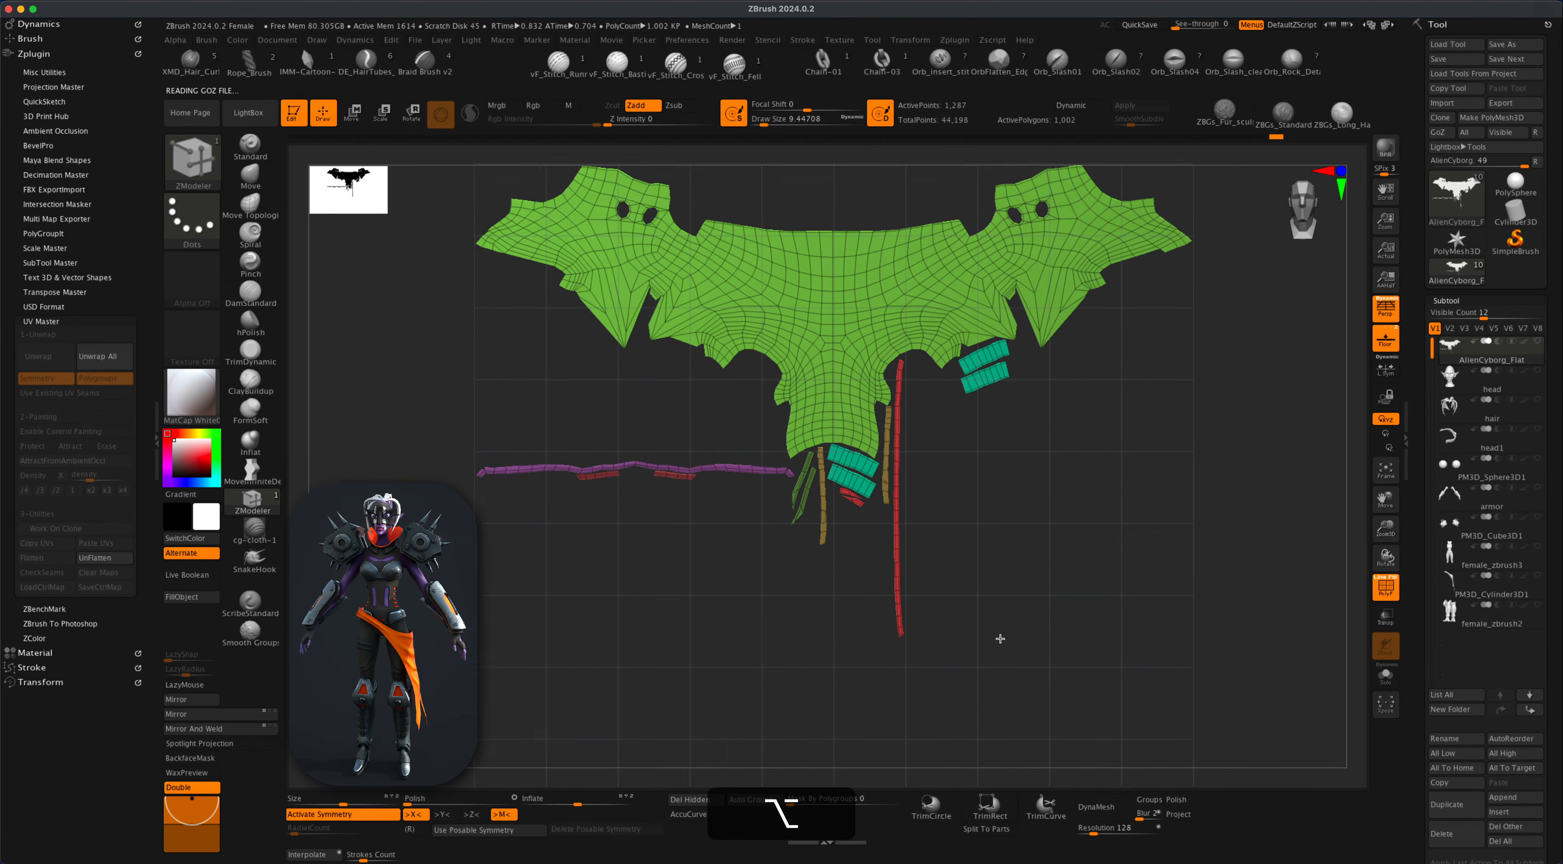
alt+drag(1001, 638, 959, 675)
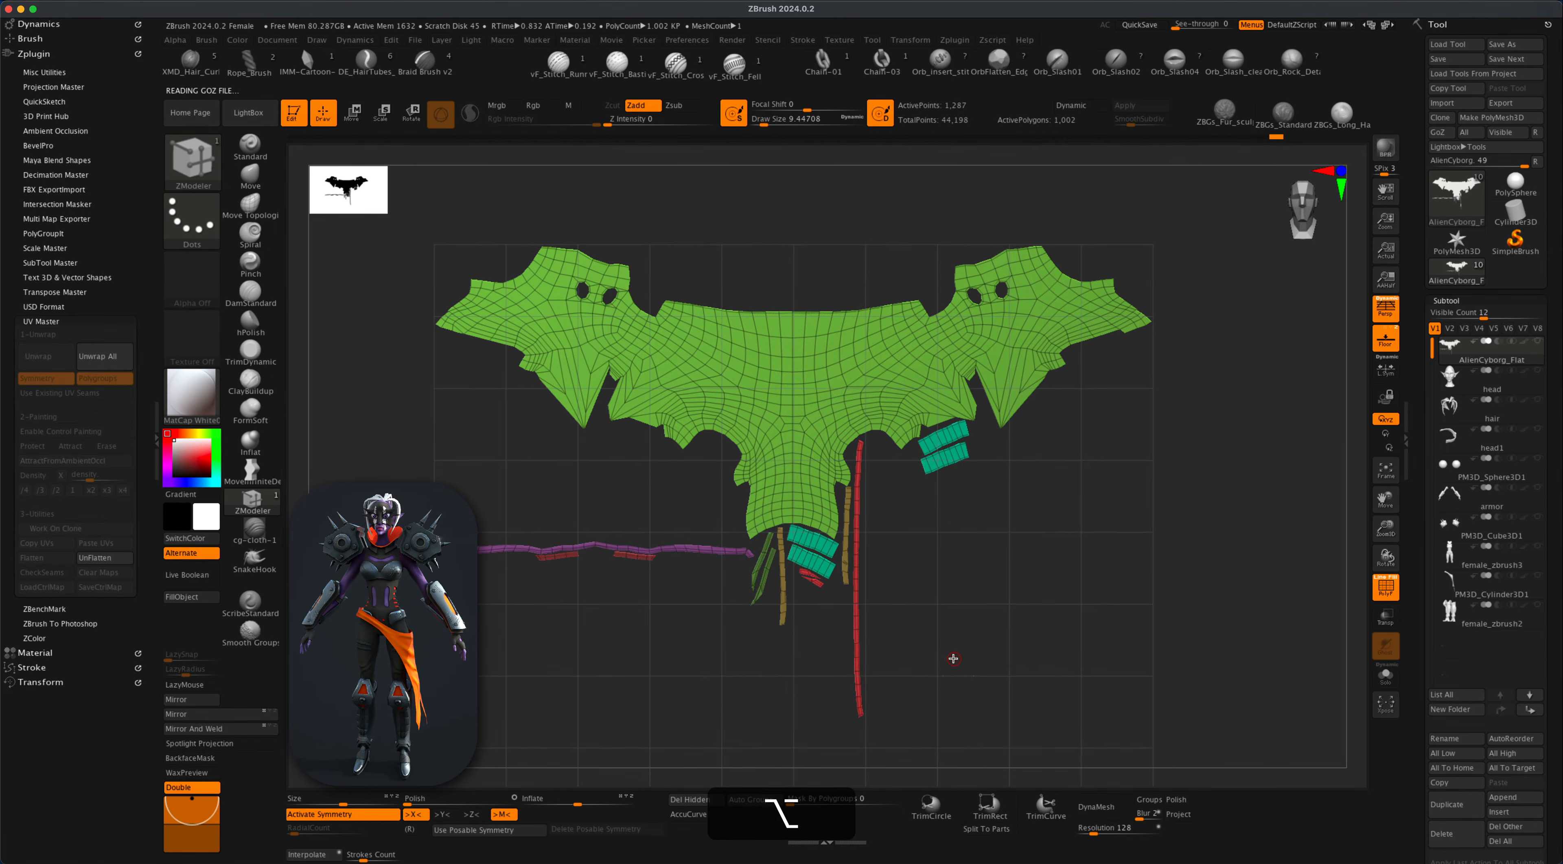
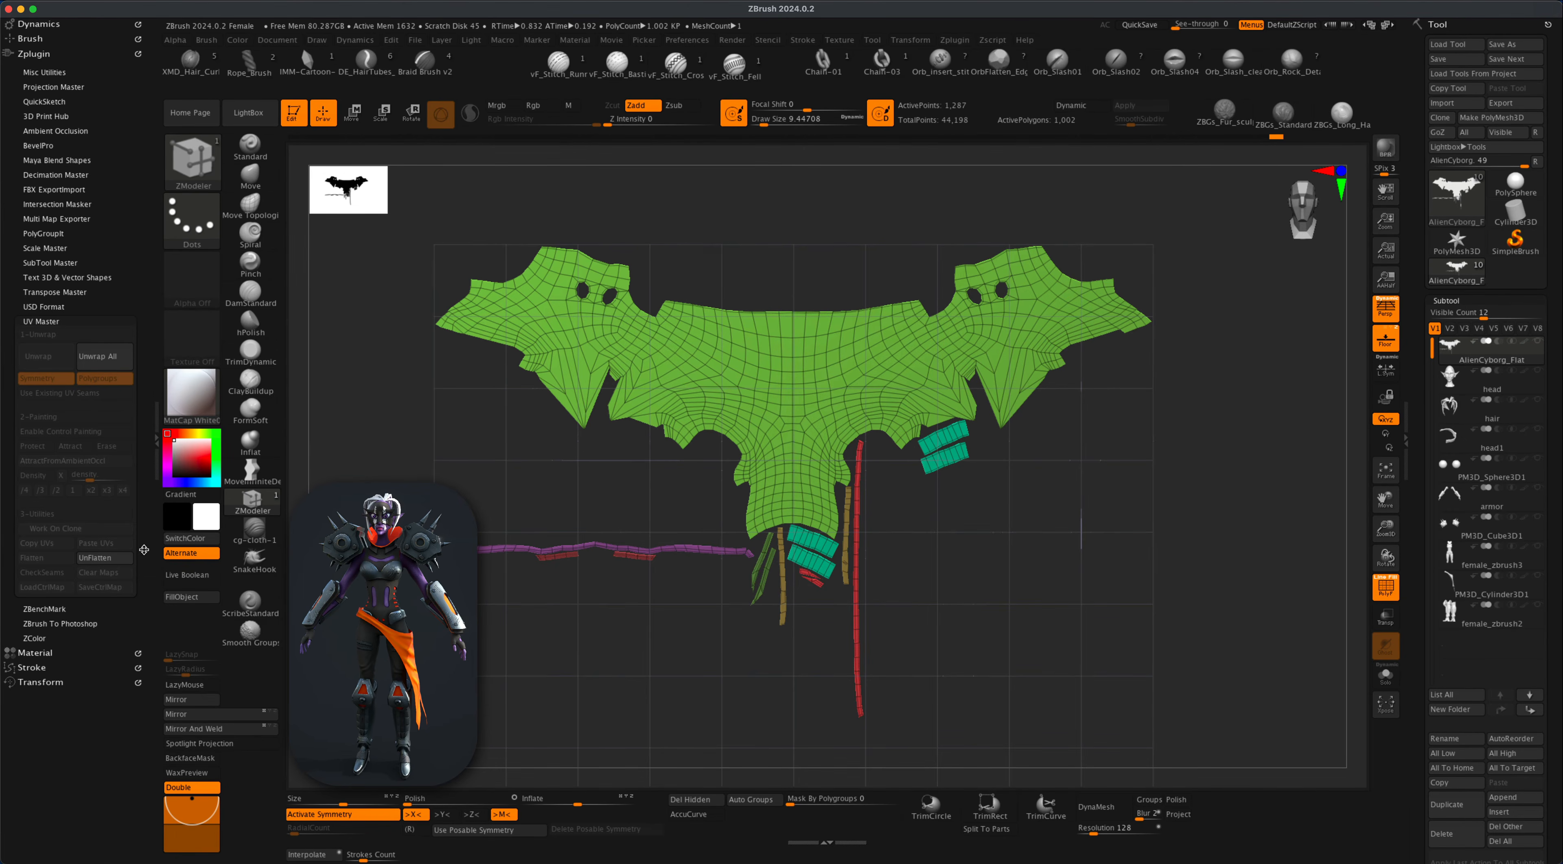
Unflatten the mask and regenerate its polygroups with Auto Groups.
click(115, 562)
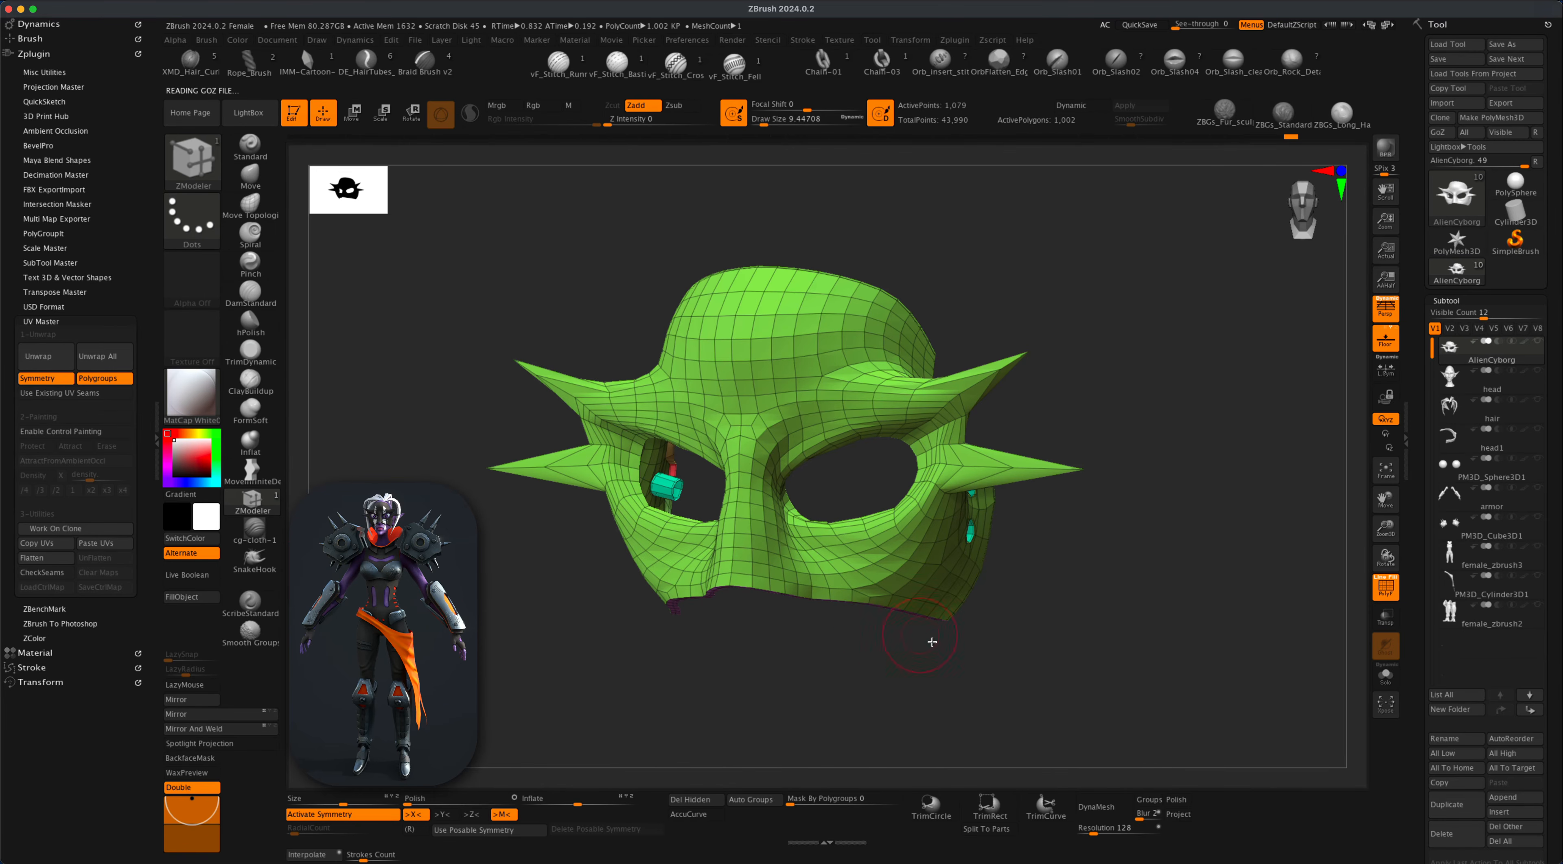
drag(929, 642, 1050, 675)
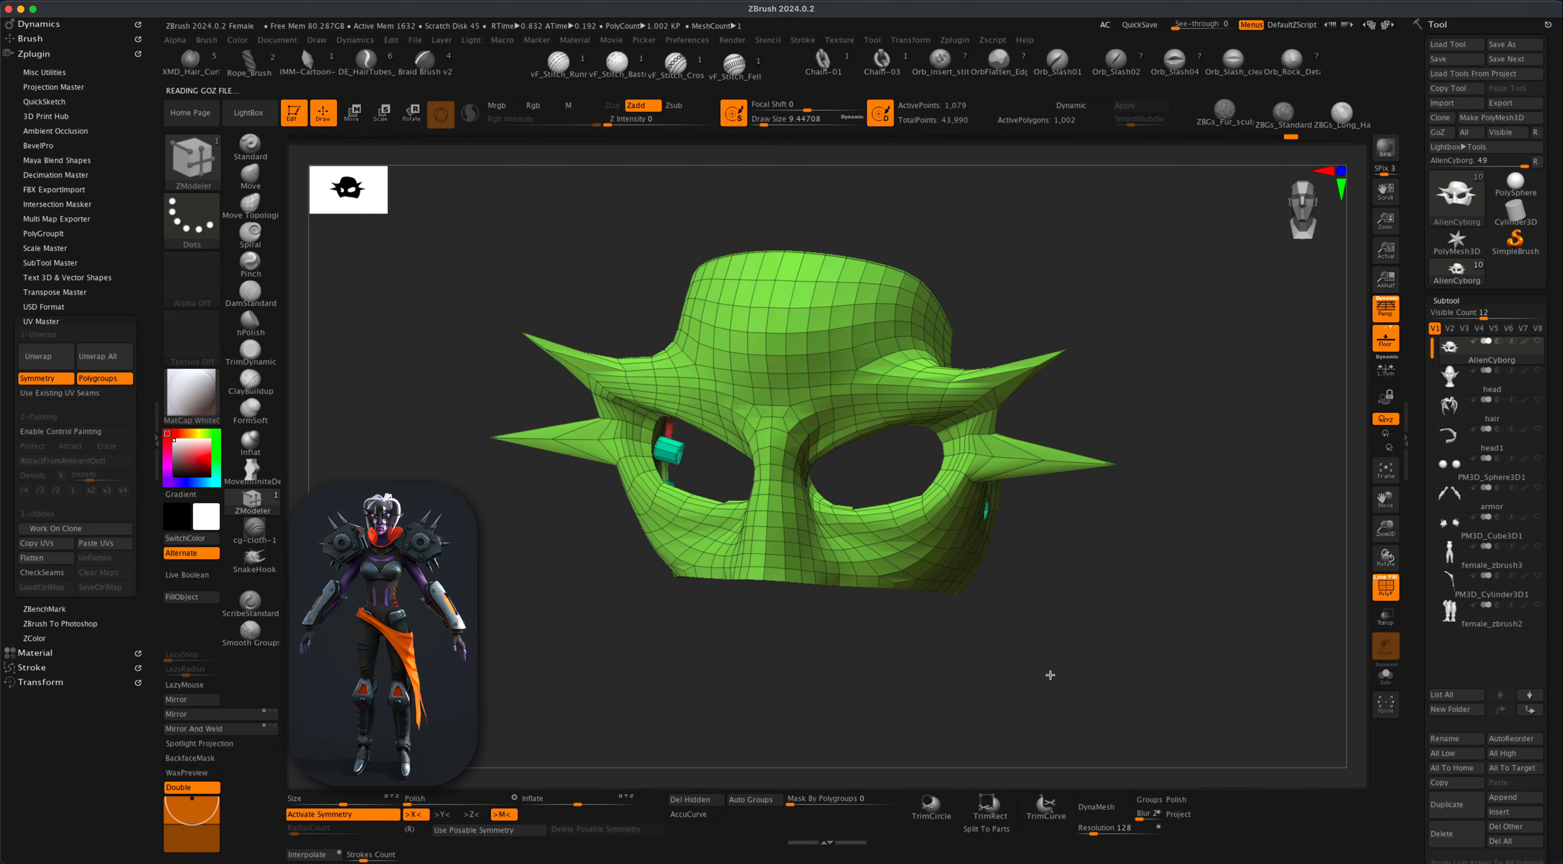
click(754, 799)
drag(911, 698, 1104, 625)
drag(572, 578, 540, 628)
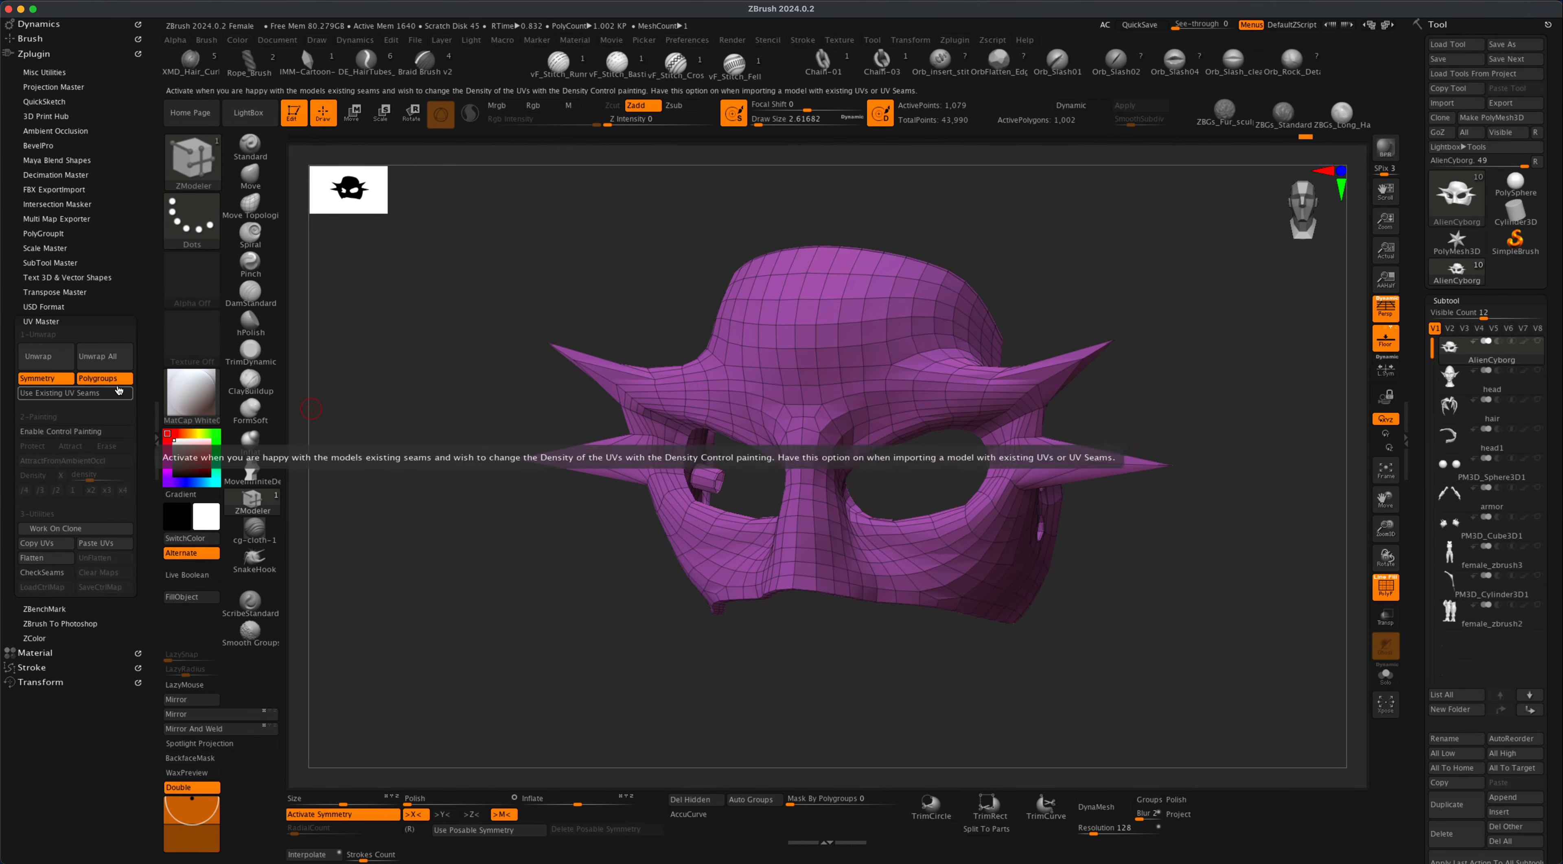
Unwrap the regrouped mask in UV Master, flatten it to inspect the UV layout, and unflatten it.
click(55, 363)
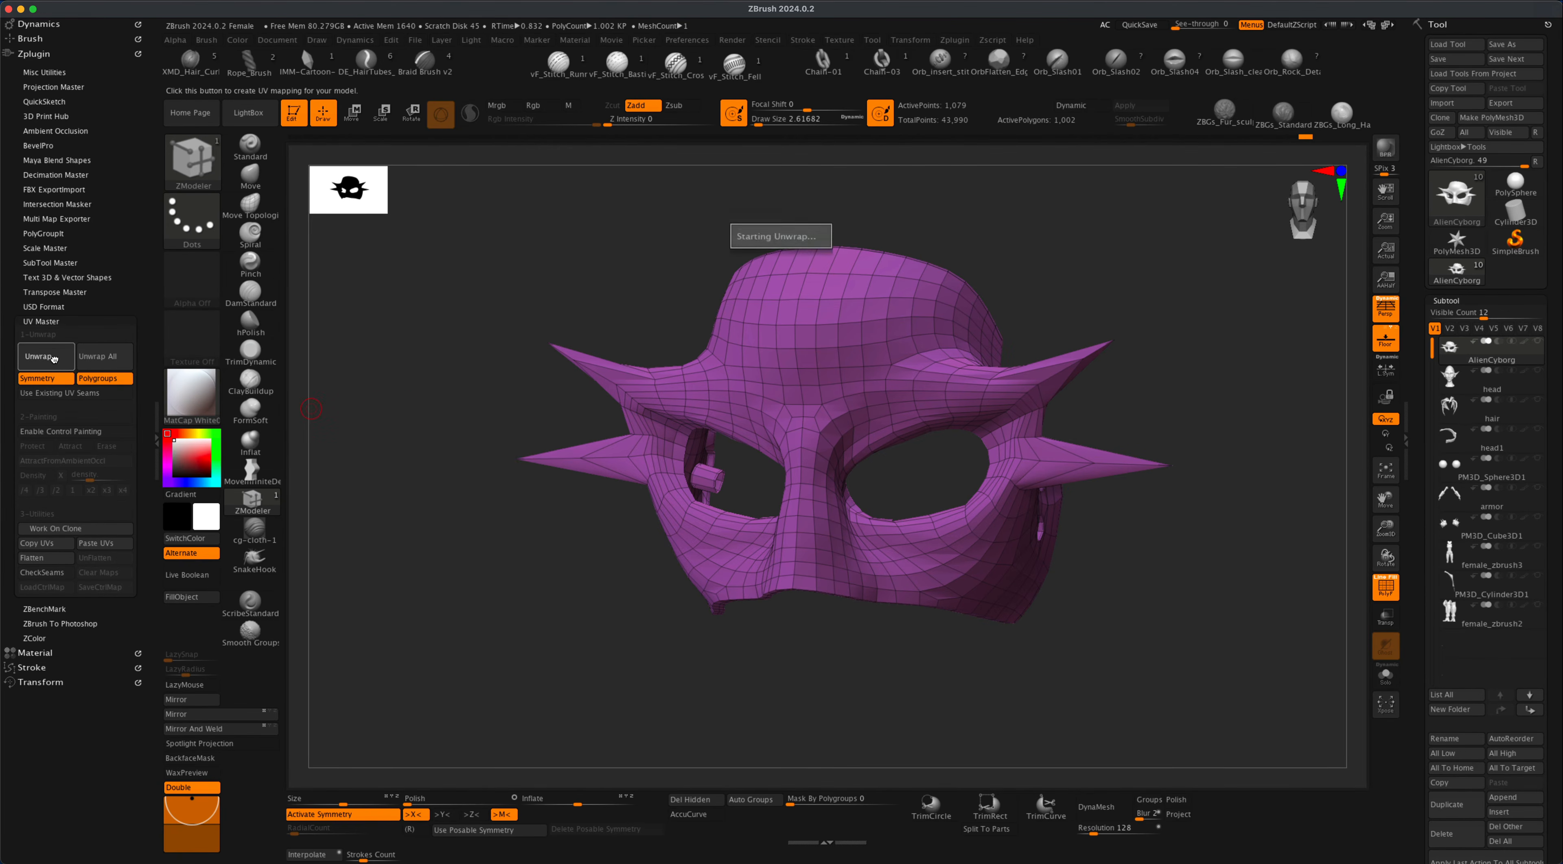
click(60, 558)
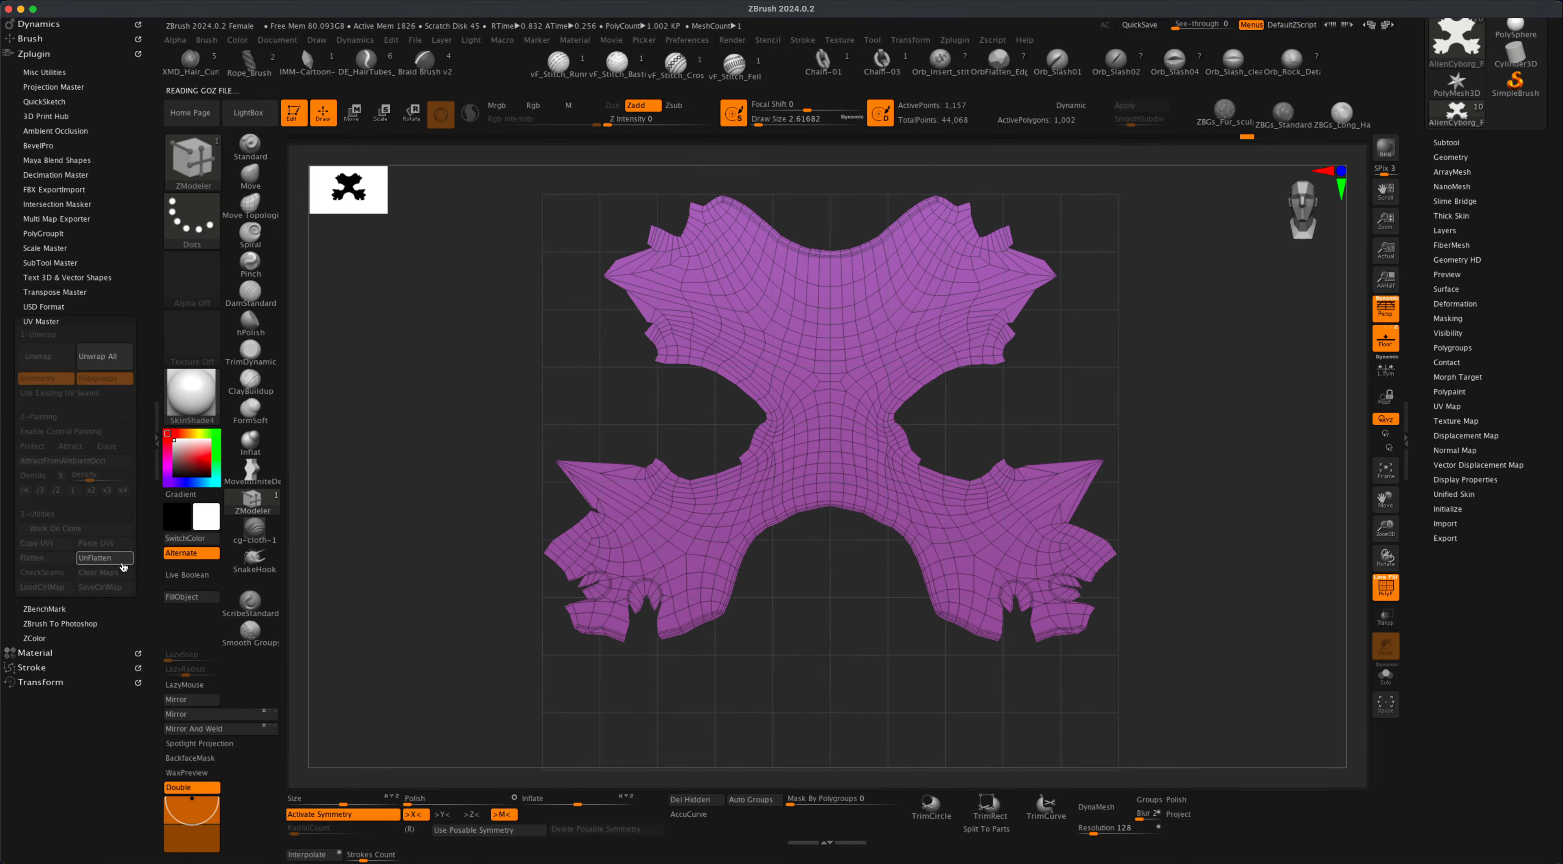
click(122, 564)
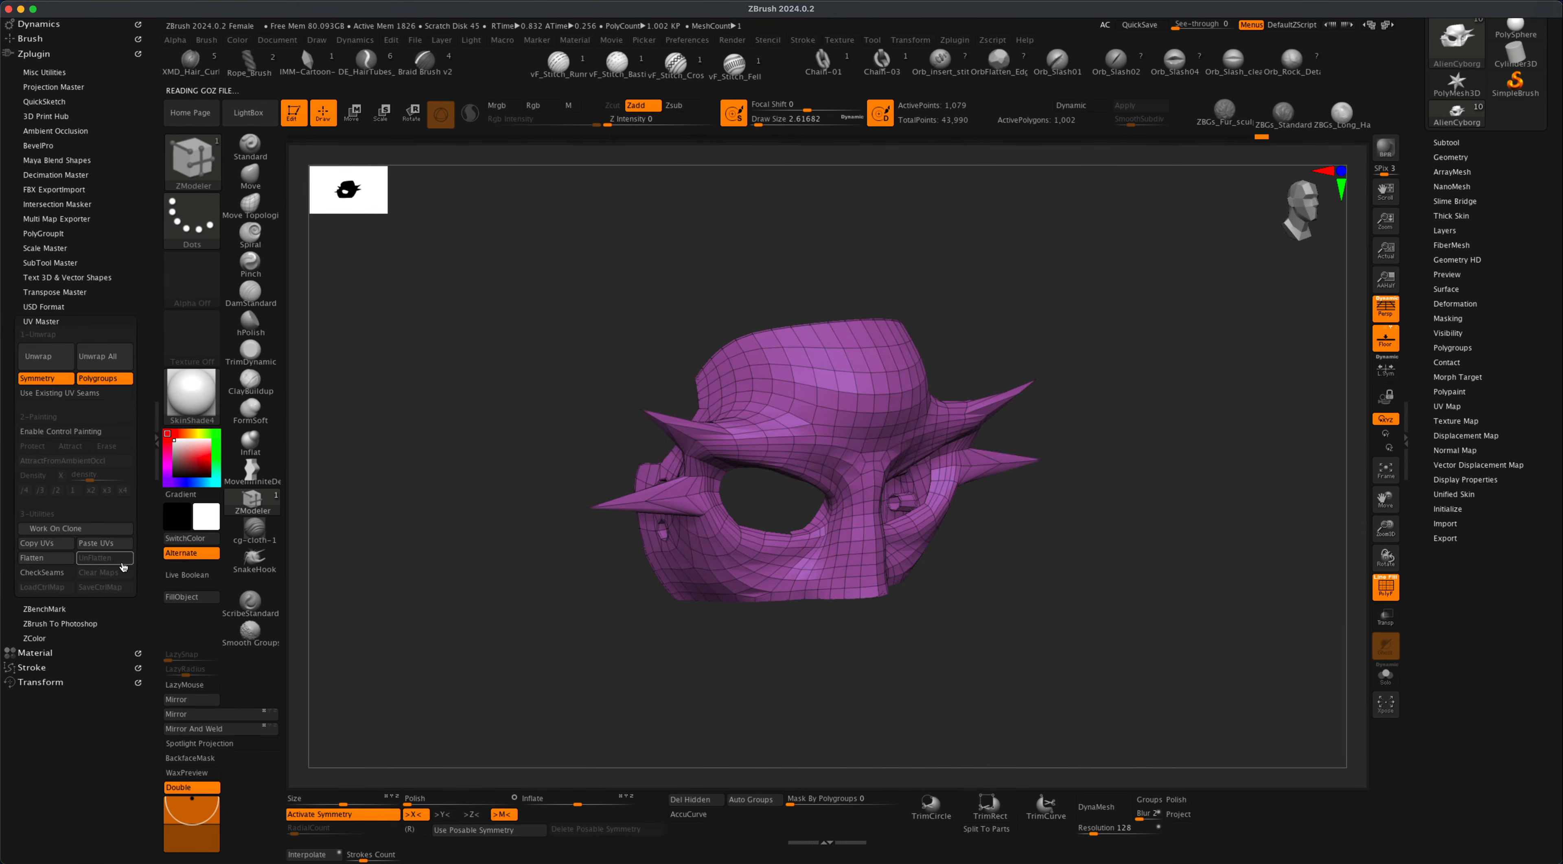
Display the mask's UV seams with CheckSeams, inspect them around the spikes and inner side, and turn the seam display off.
click(49, 574)
alt+drag(693, 697, 750, 690)
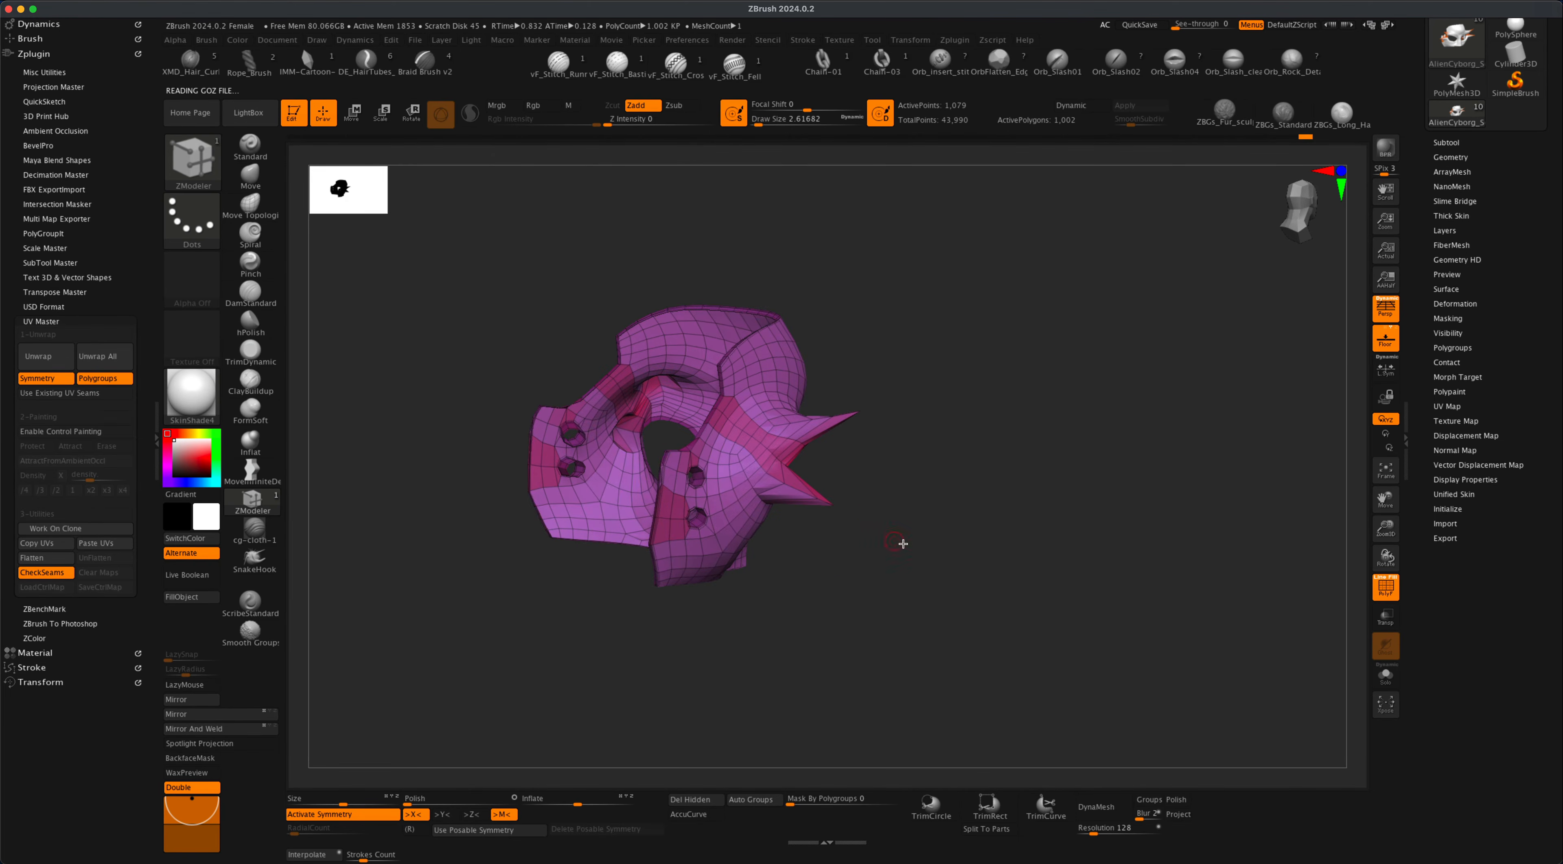
drag(903, 543, 950, 642)
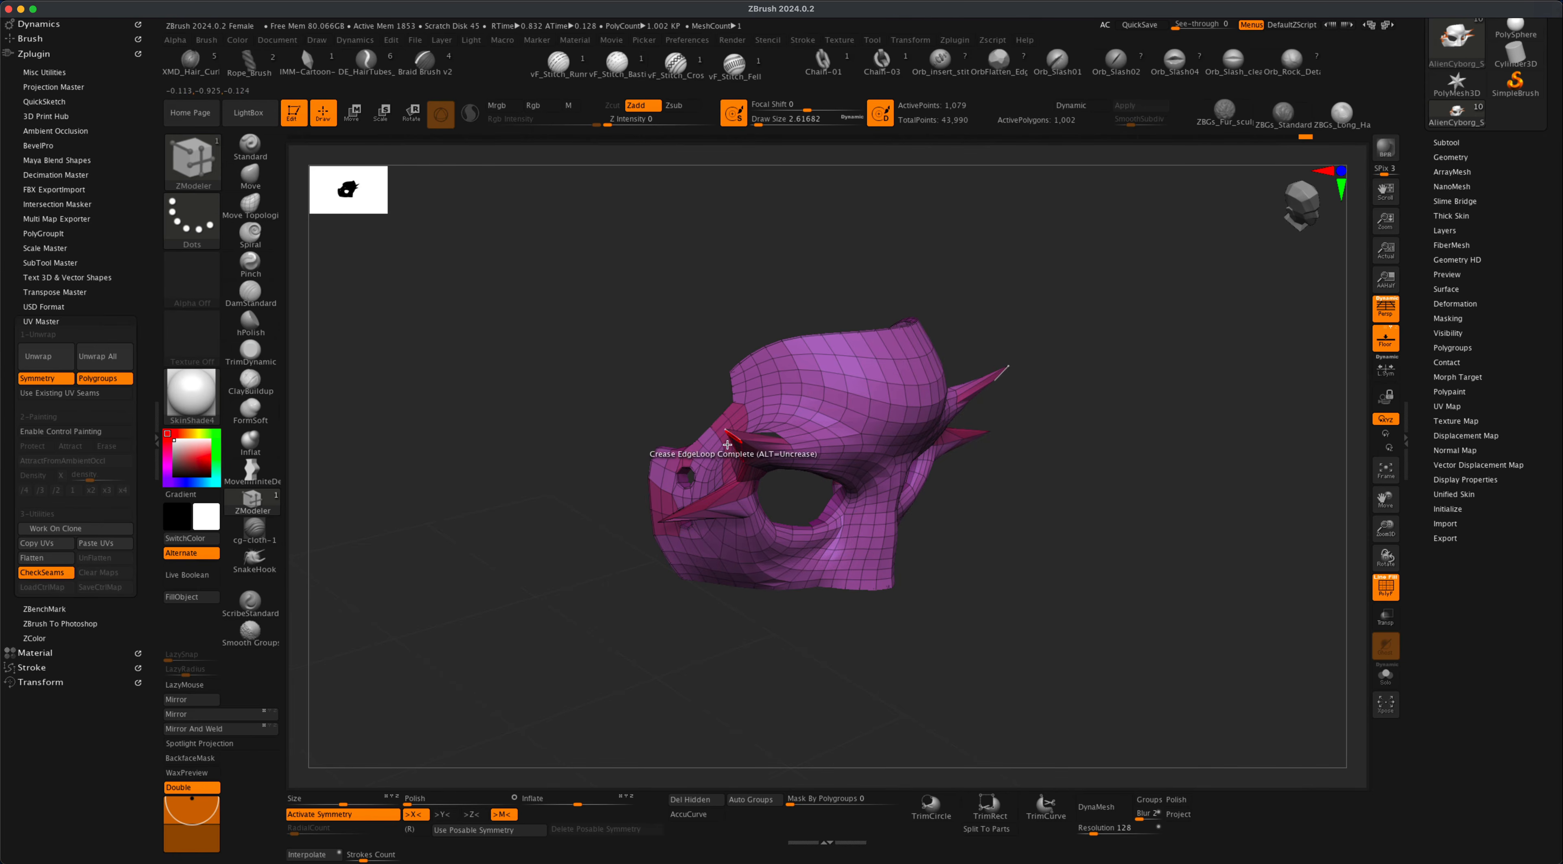
drag(613, 425, 758, 440)
key(alt)
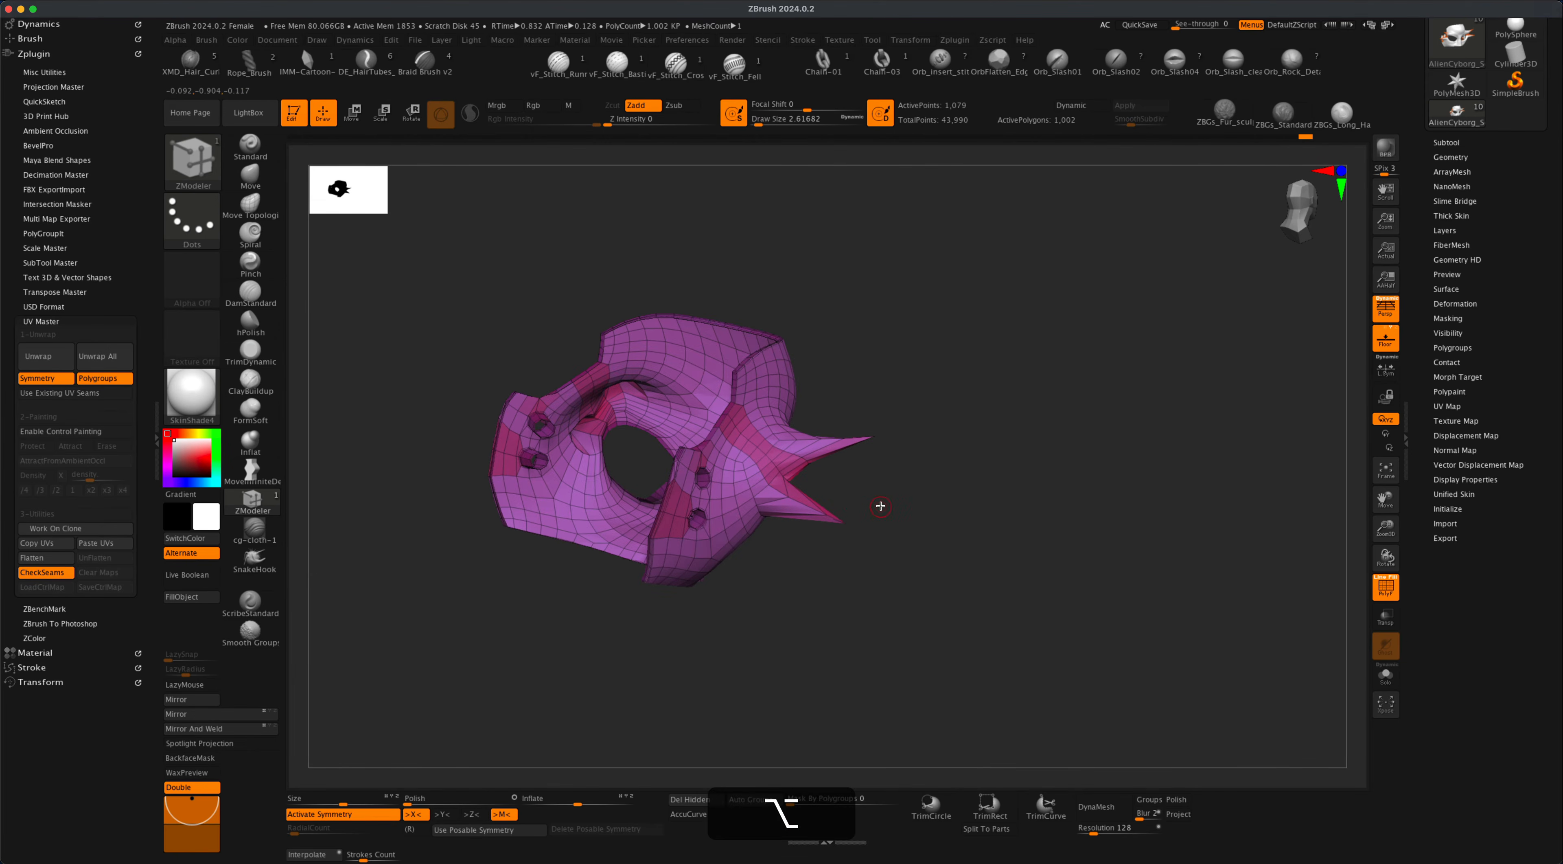
alt+drag(881, 506, 862, 513)
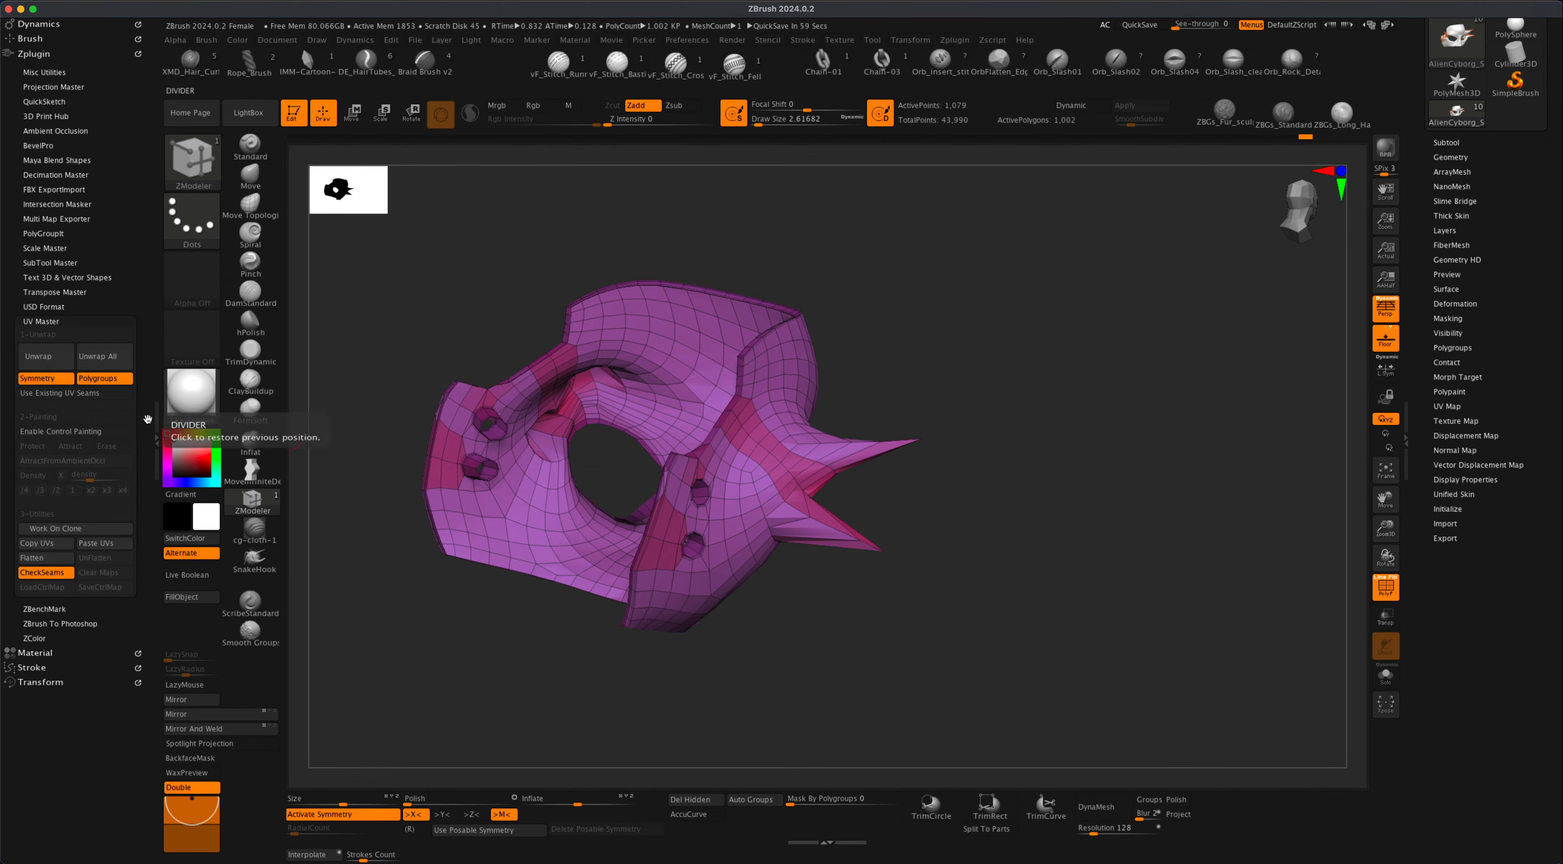
alt+drag(1031, 596, 1153, 607)
drag(1153, 606, 1054, 623)
click(42, 572)
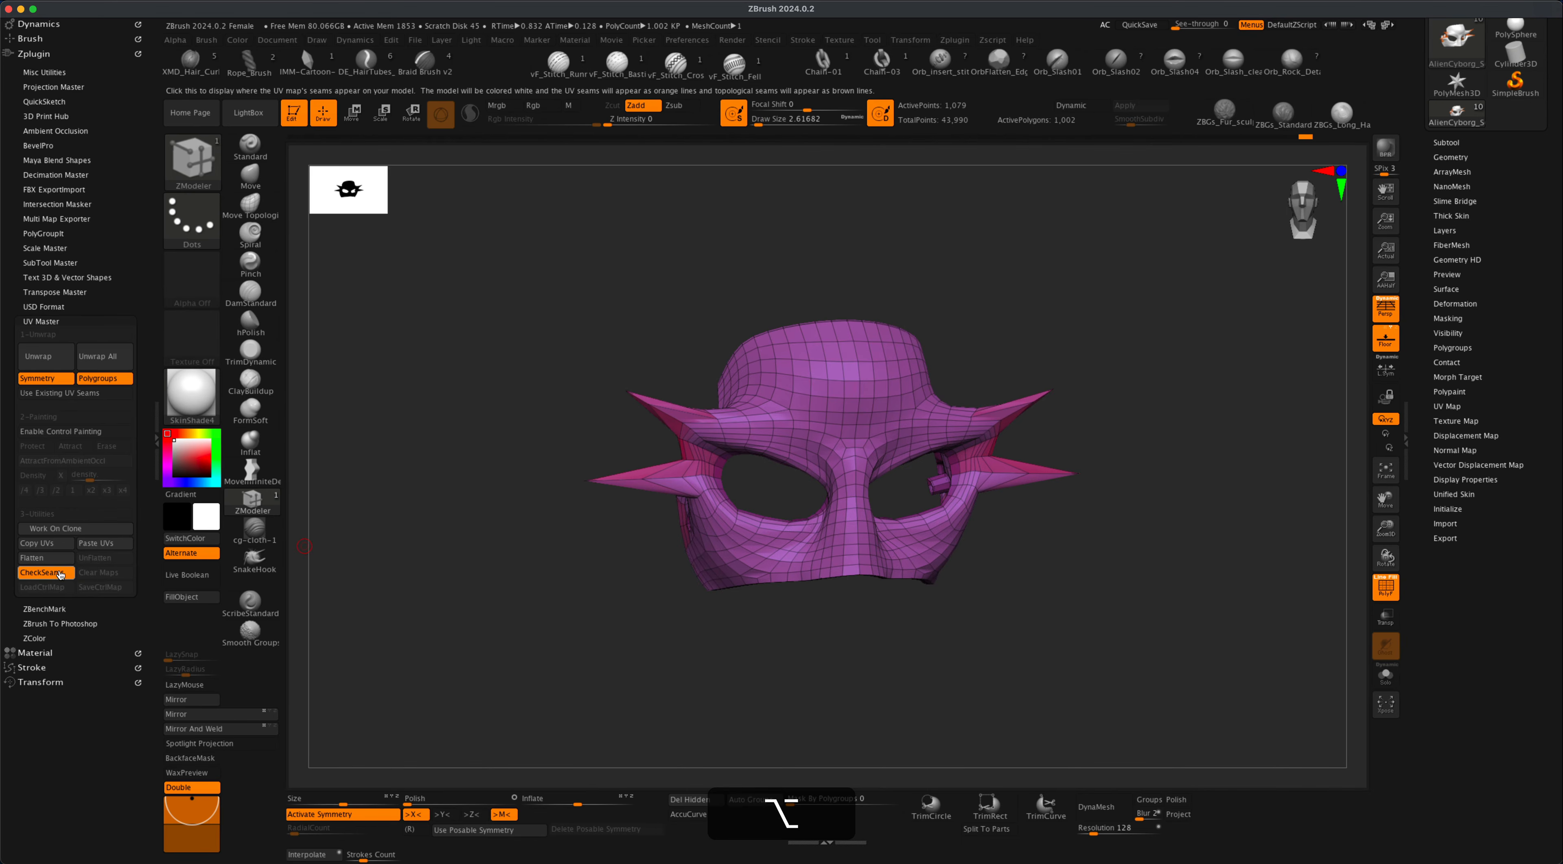
Make the head the active subtool and examine its eye areas up close.
drag(1530, 258, 1536, 332)
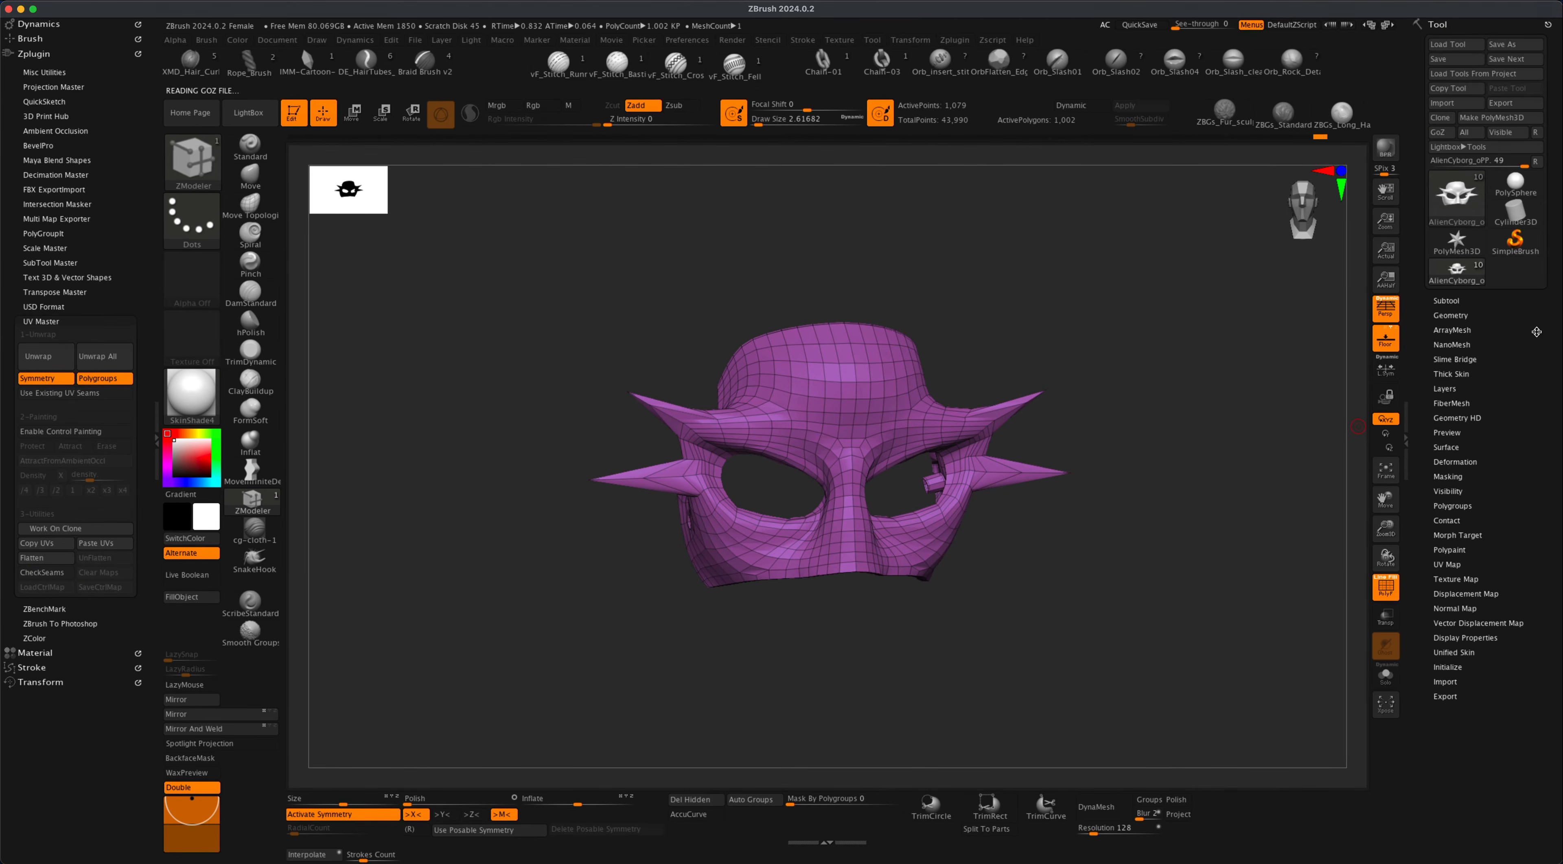
click(1455, 301)
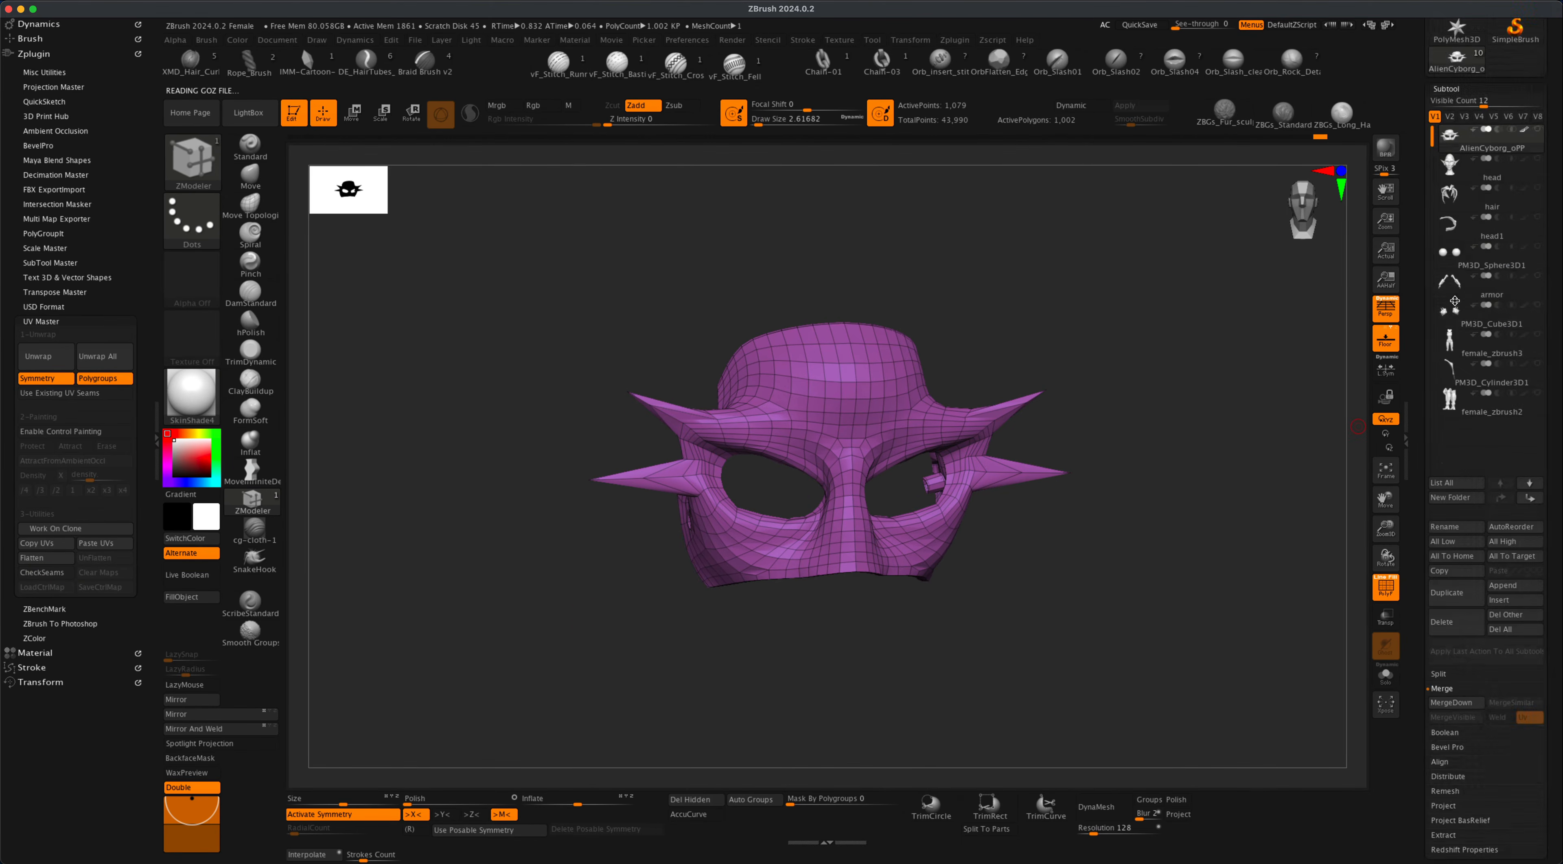
click(1533, 173)
alt+drag(1187, 462, 1092, 616)
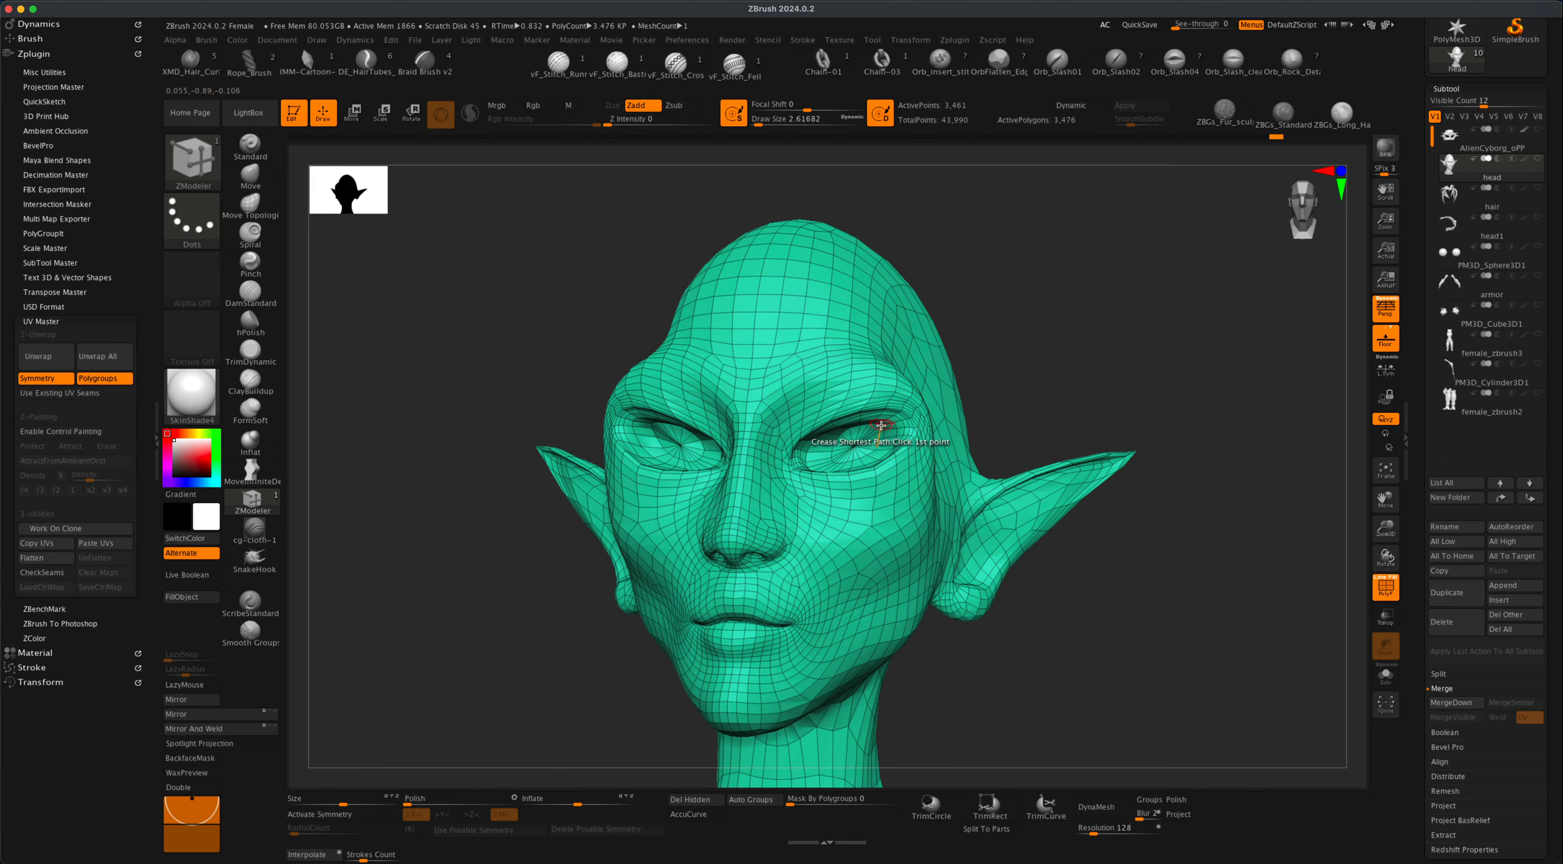
alt+drag(1103, 386, 1072, 401)
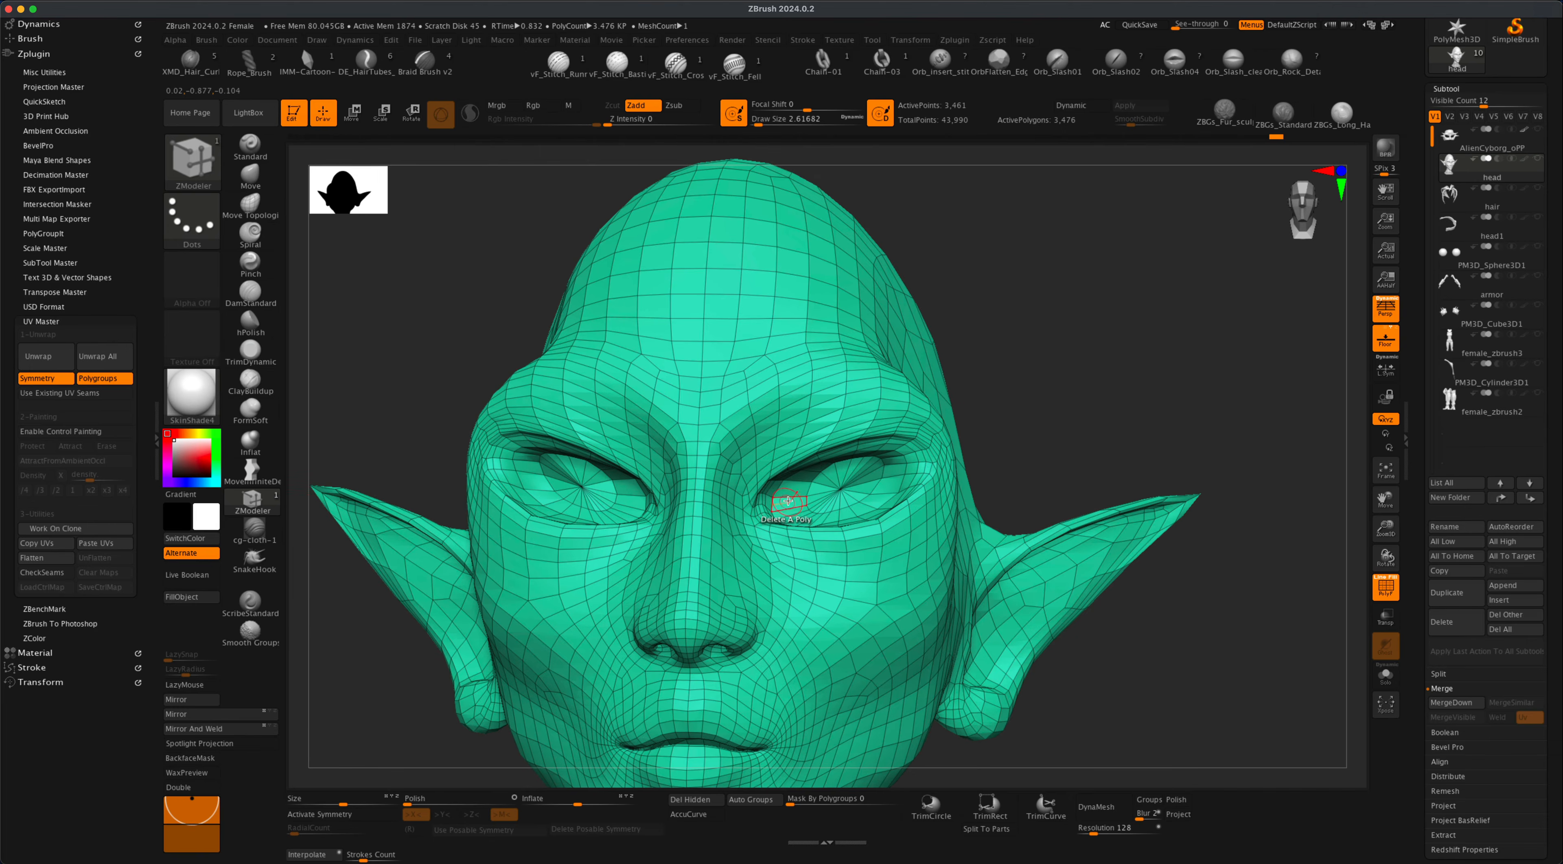
With X symmetry active, delete two polyloops of the surface filling each eye opening, using Delete with target Polyloop.
key(space)
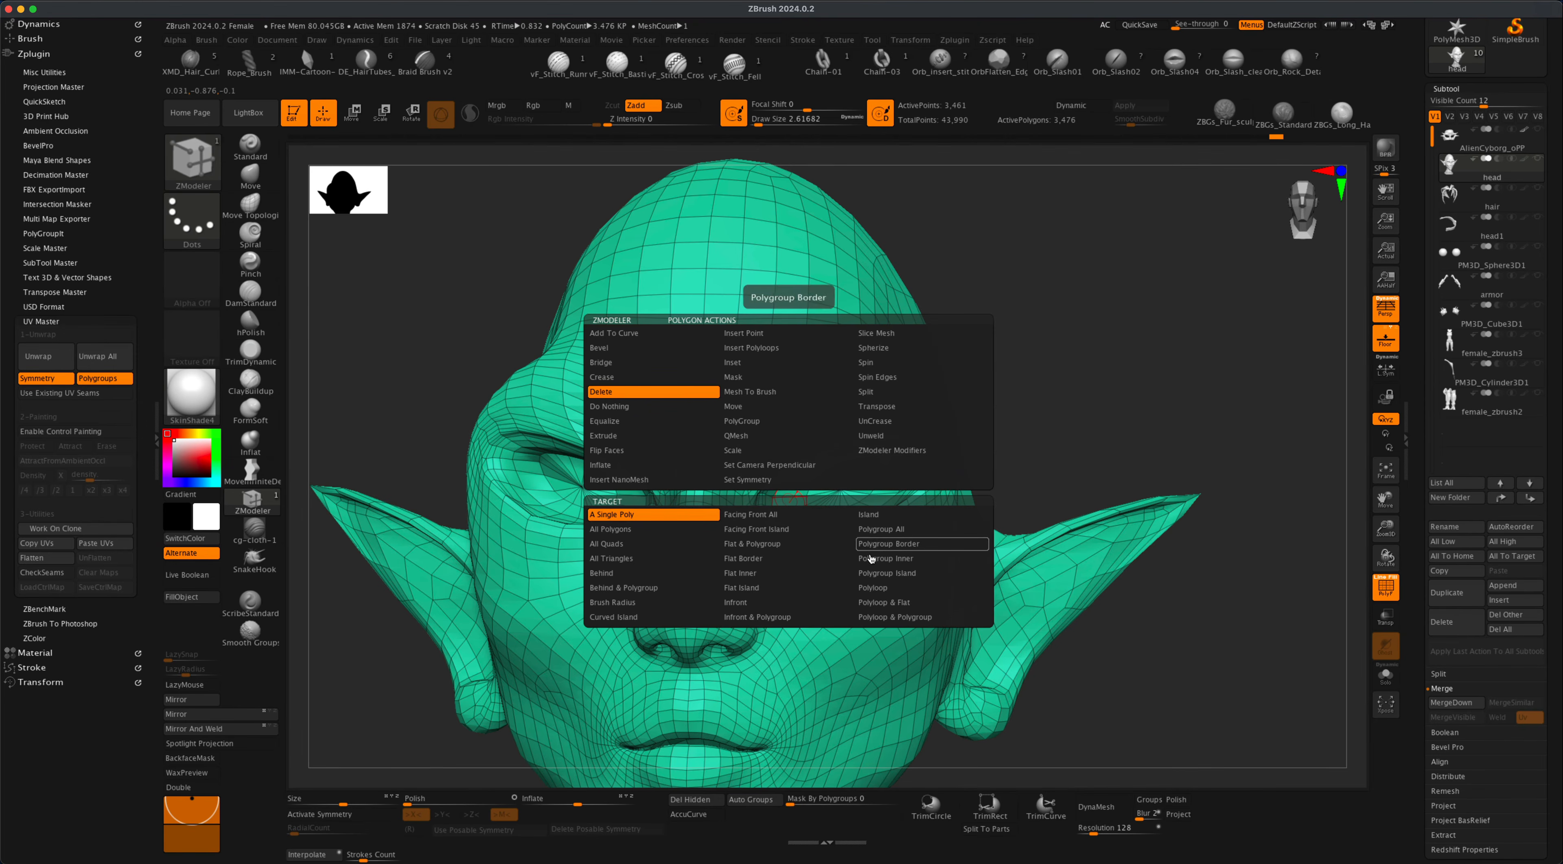
click(895, 587)
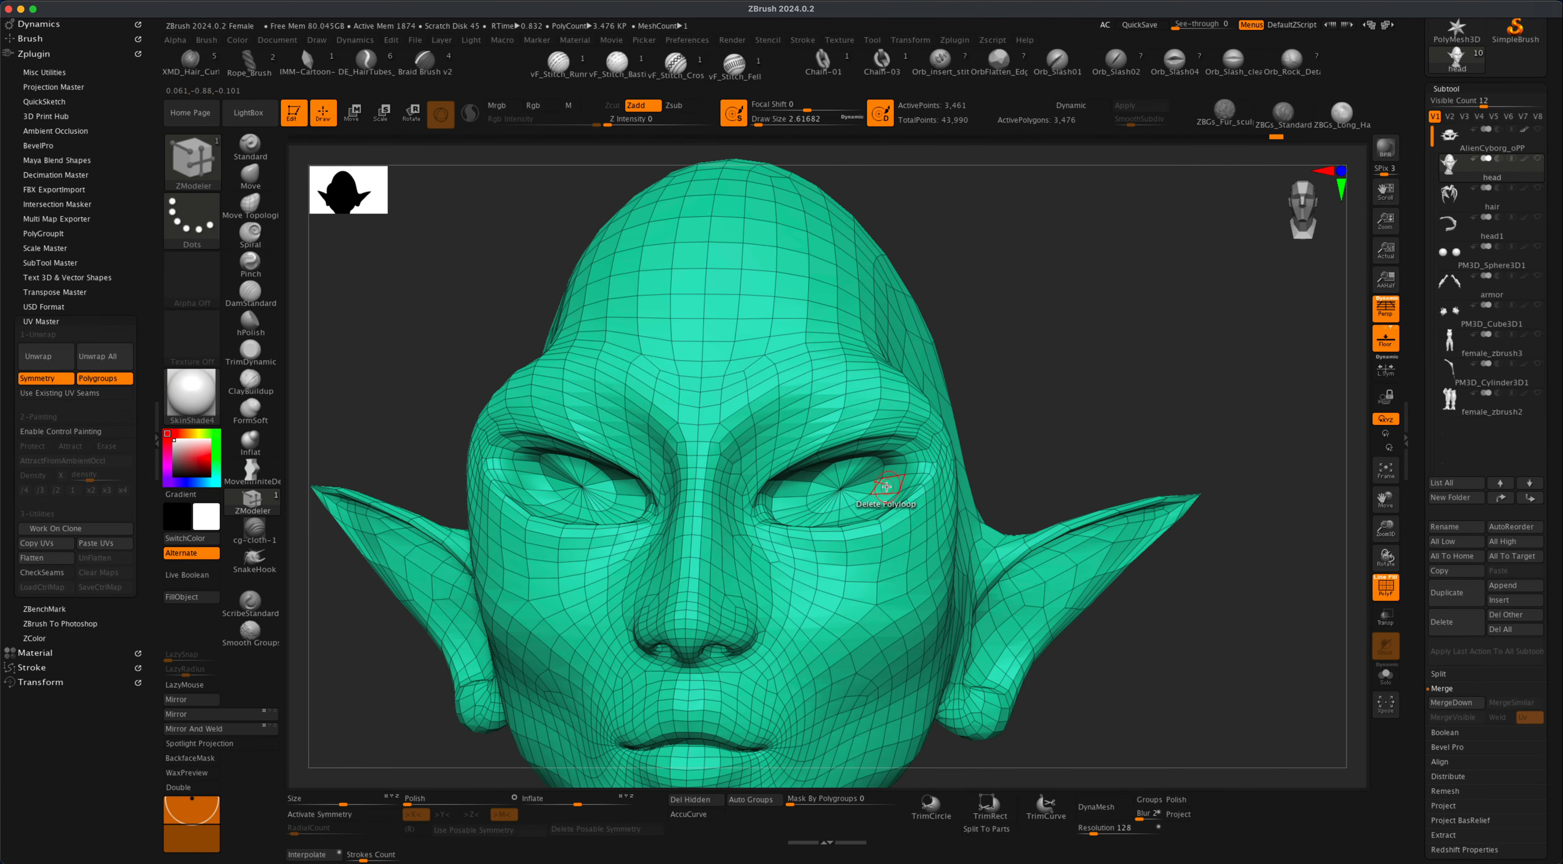
click(321, 816)
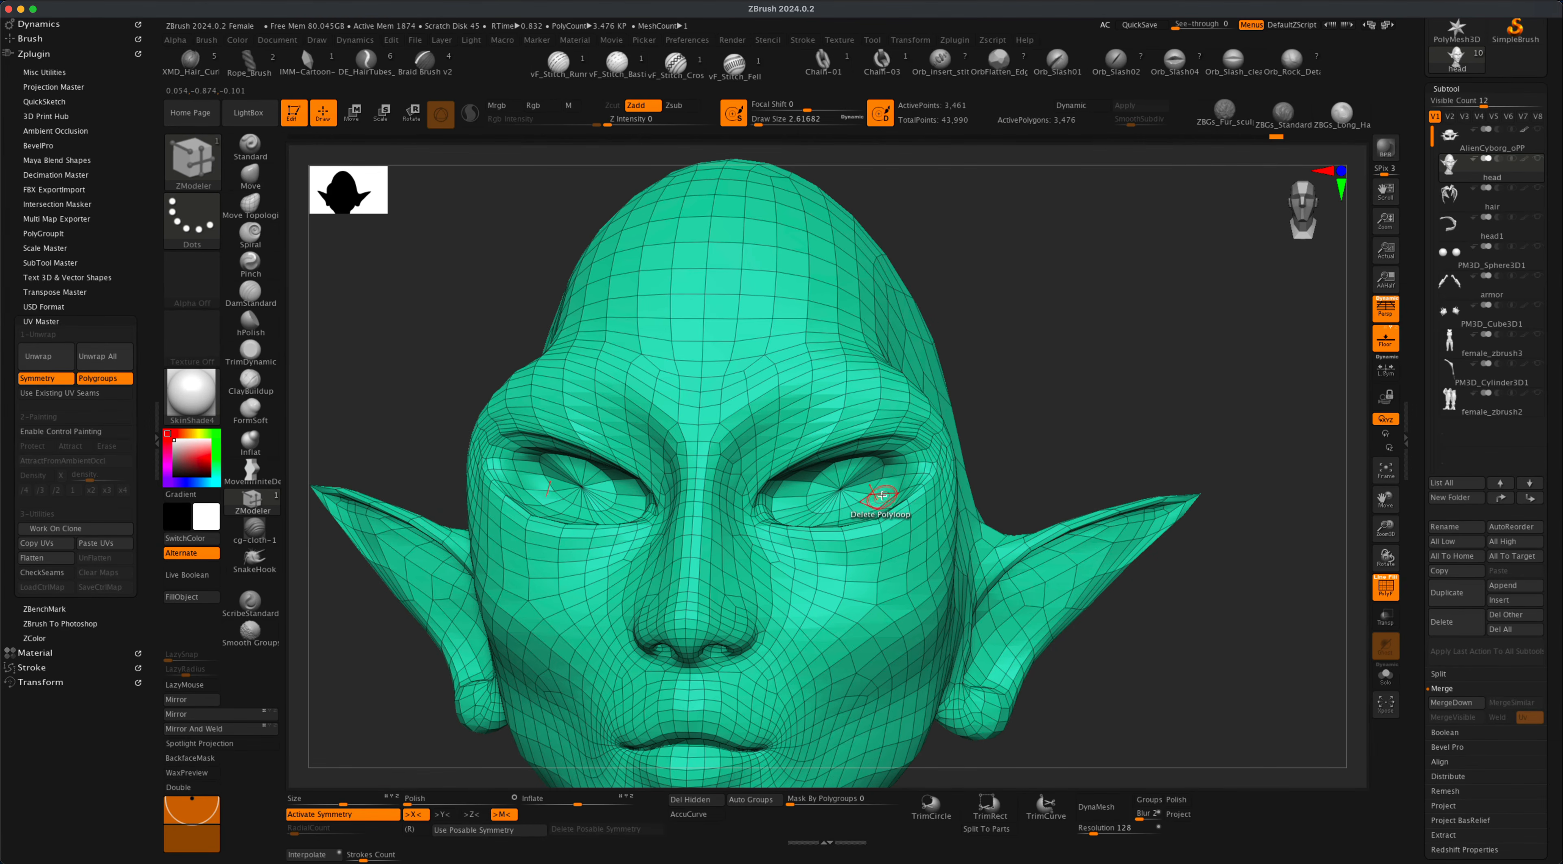
alt+drag(1085, 439, 1141, 491)
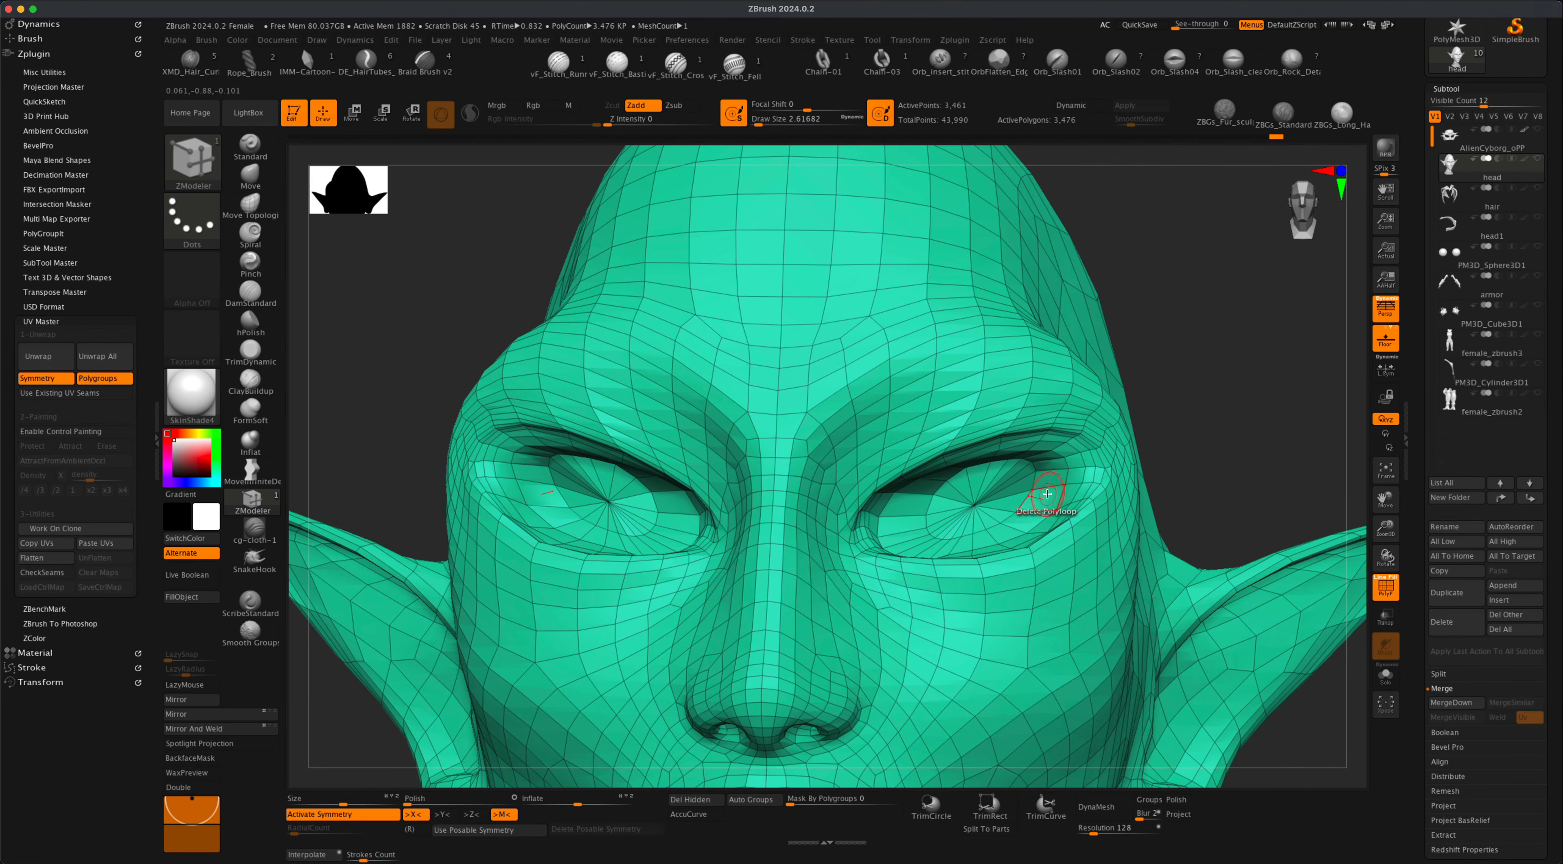
click(1041, 501)
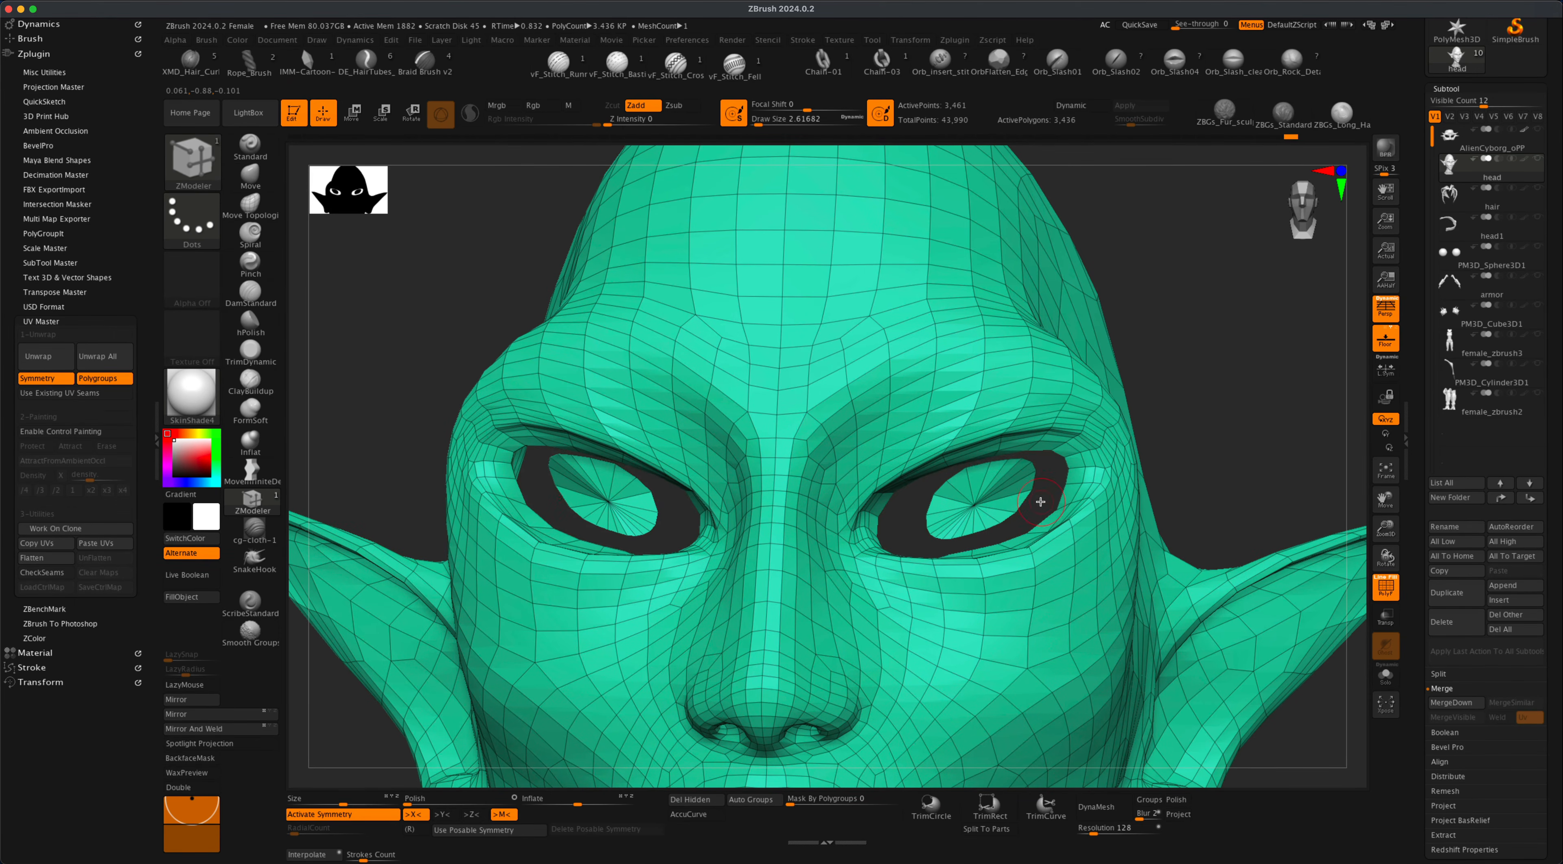
mouse_move(1230, 454)
mouse_down()
mouse_move(1201, 415)
mouse_move(1177, 449)
mouse_up()
click(1072, 500)
Delete the detached center pieces in both eye openings, using Delete with target Polygroup Island.
key(space)
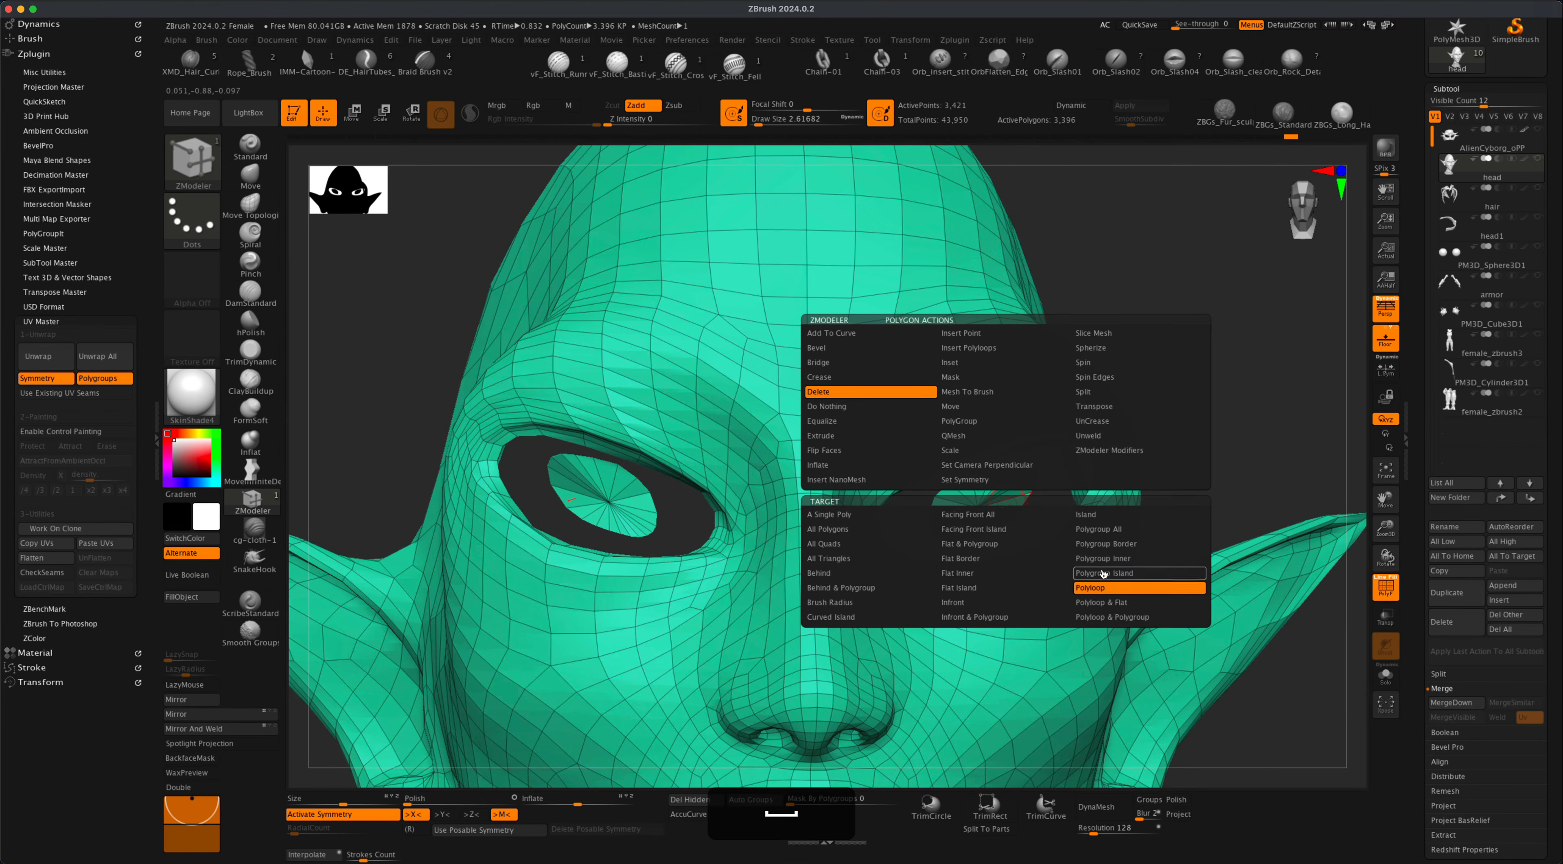
click(1104, 574)
click(981, 484)
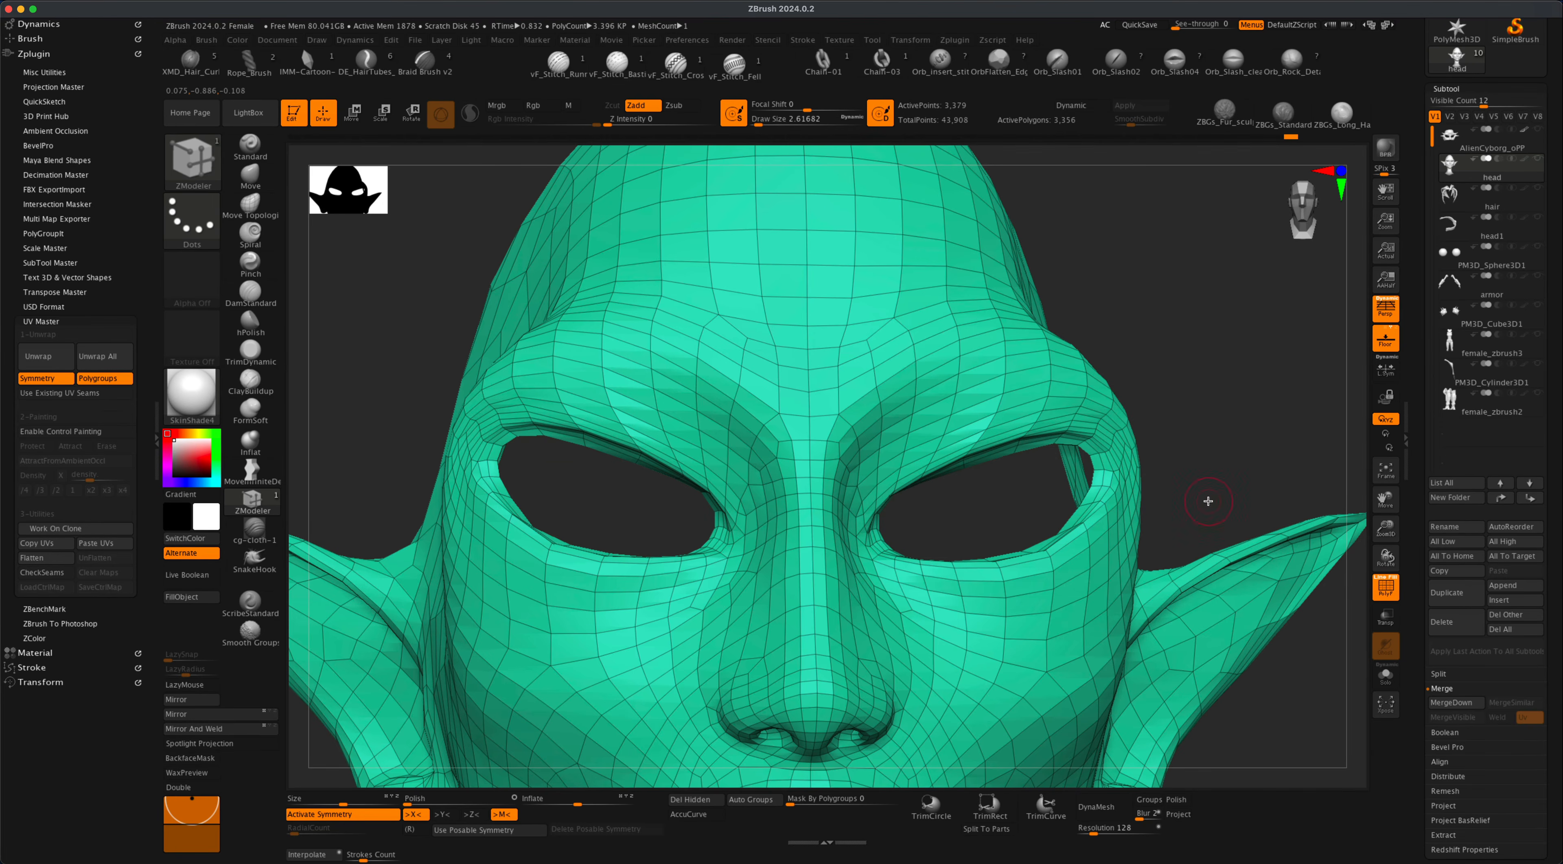
Mask the upper half of the head in side view, turn it into its own polygroup and hide it.
alt+drag(1207, 500, 1036, 555)
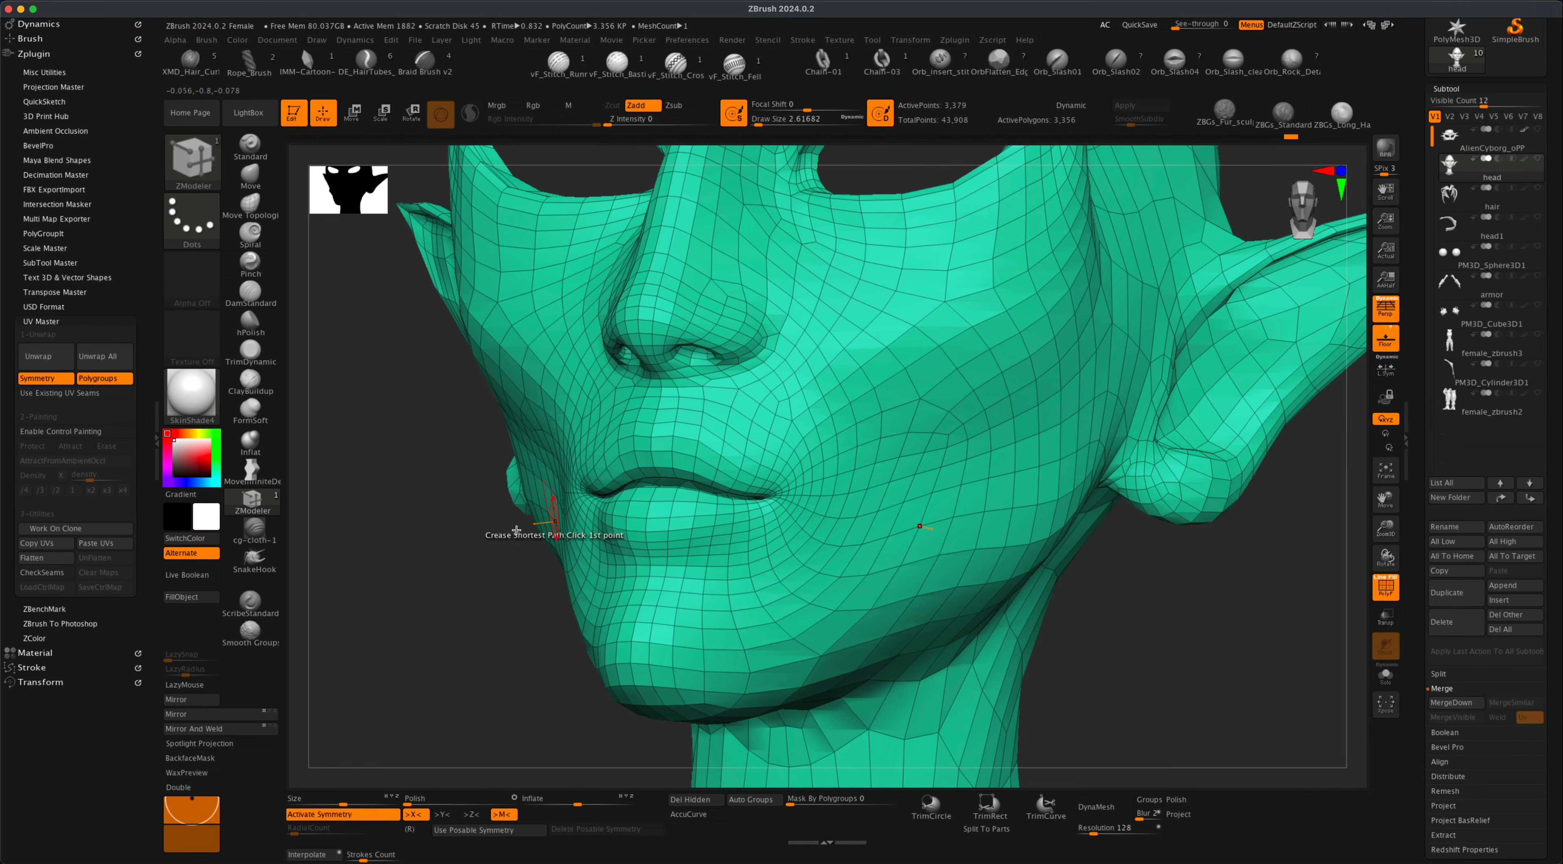
alt+drag(517, 530, 614, 530)
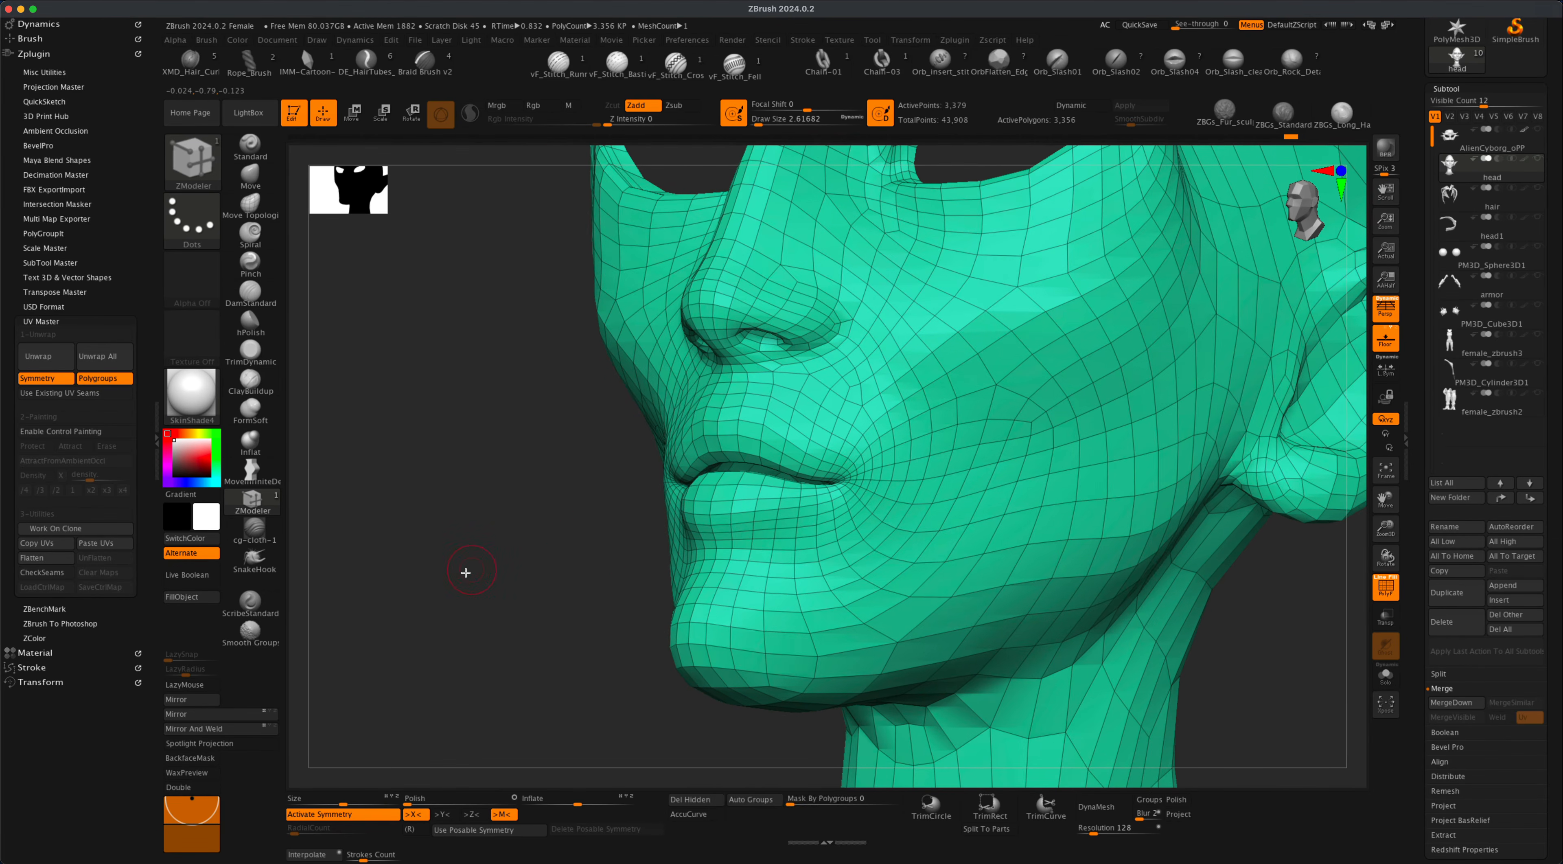
alt+drag(465, 572, 1134, 622)
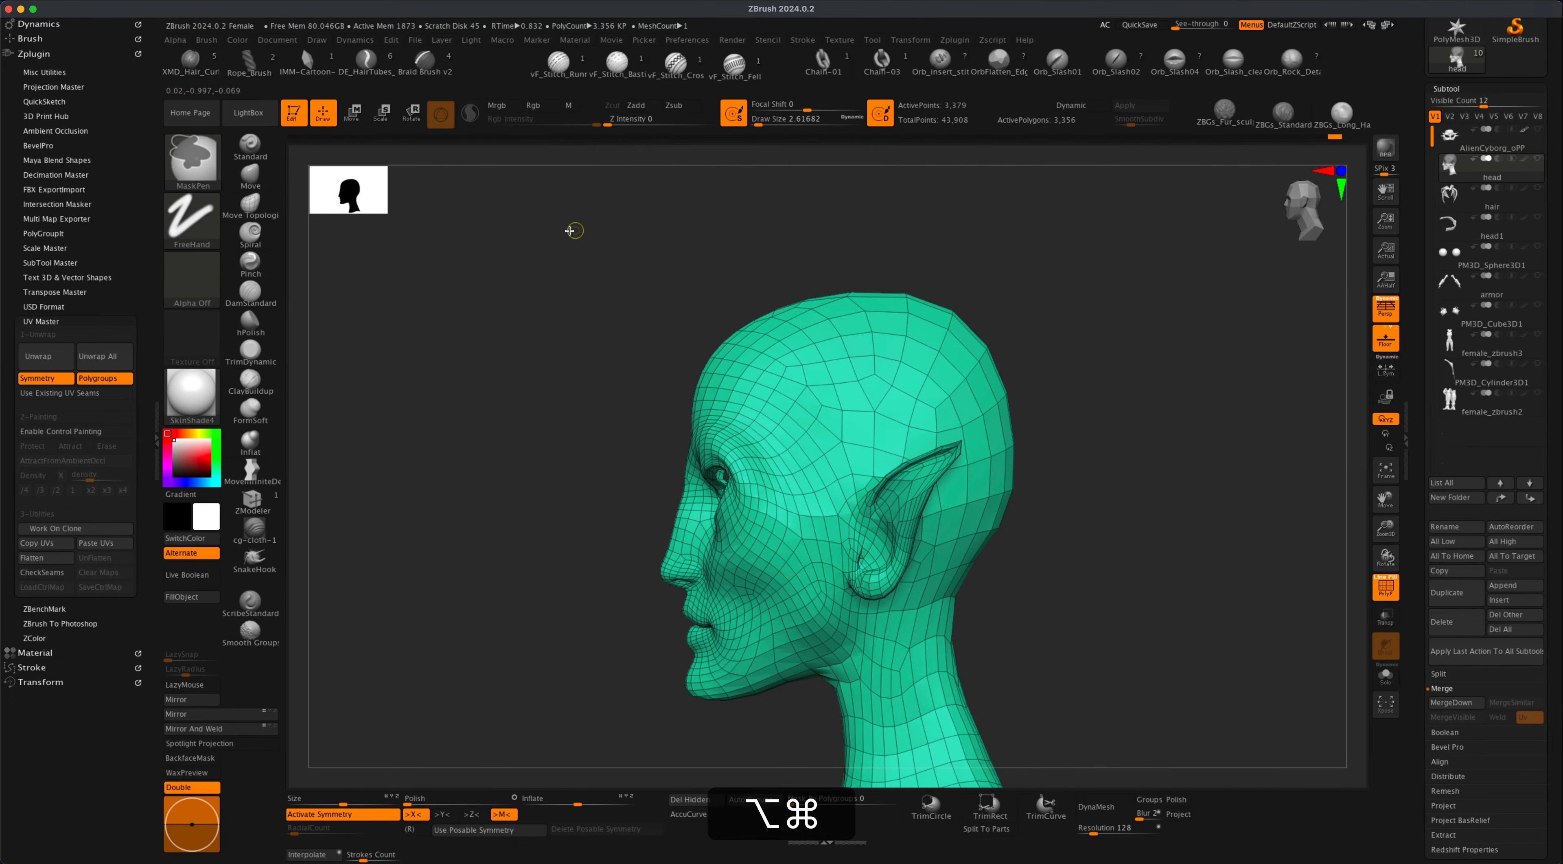
mouse_move(570, 230)
ctrl+alt+mouse_down()
mouse_move(1144, 543)
mouse_move(1126, 528)
ctrl+alt+mouse_up()
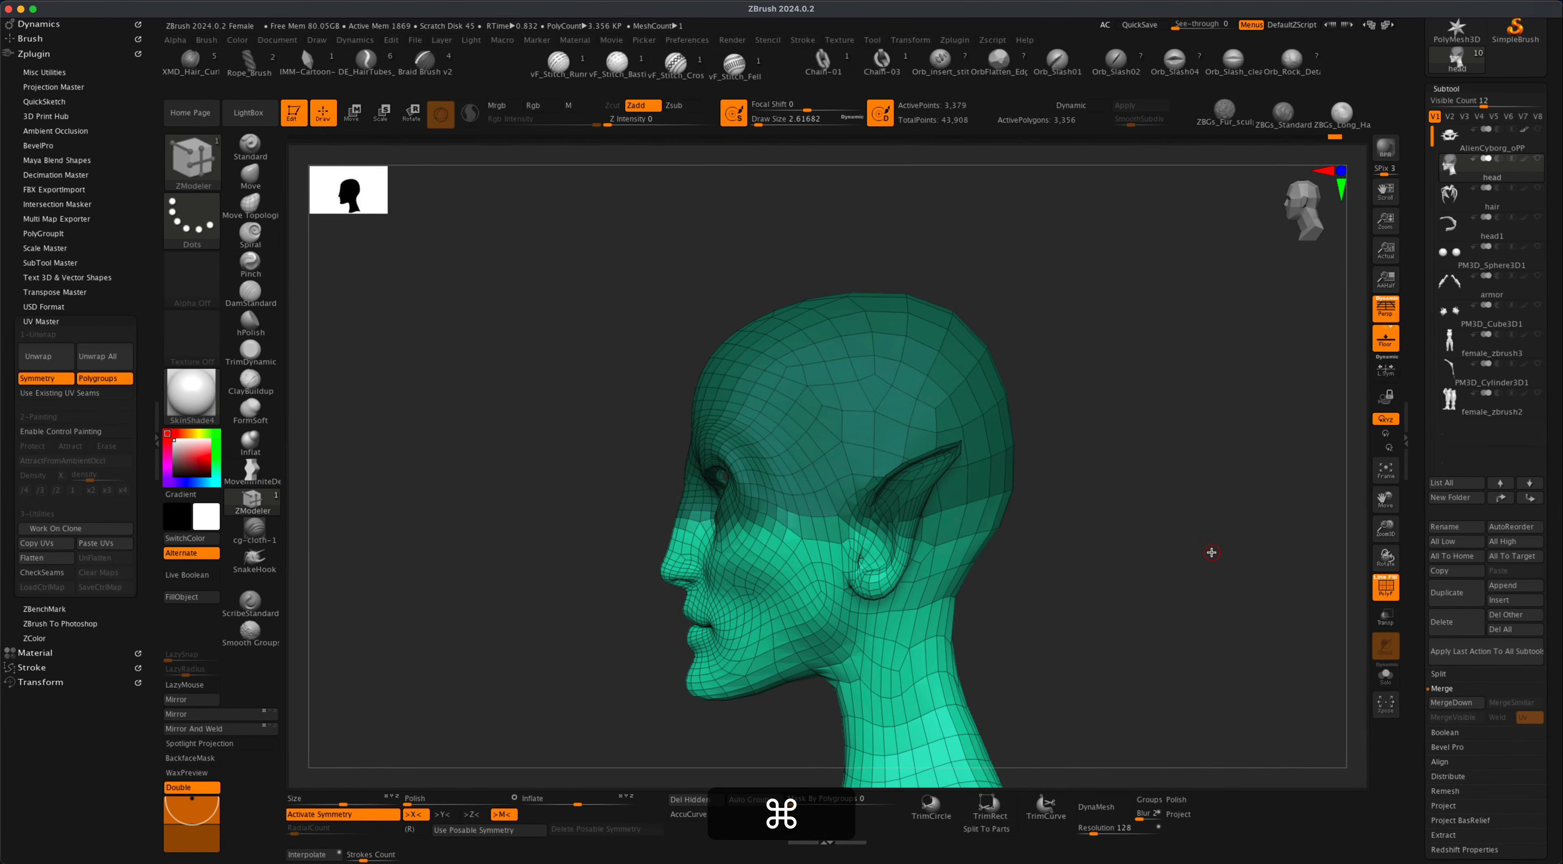
key(ctrl)
key(ctrl+w)
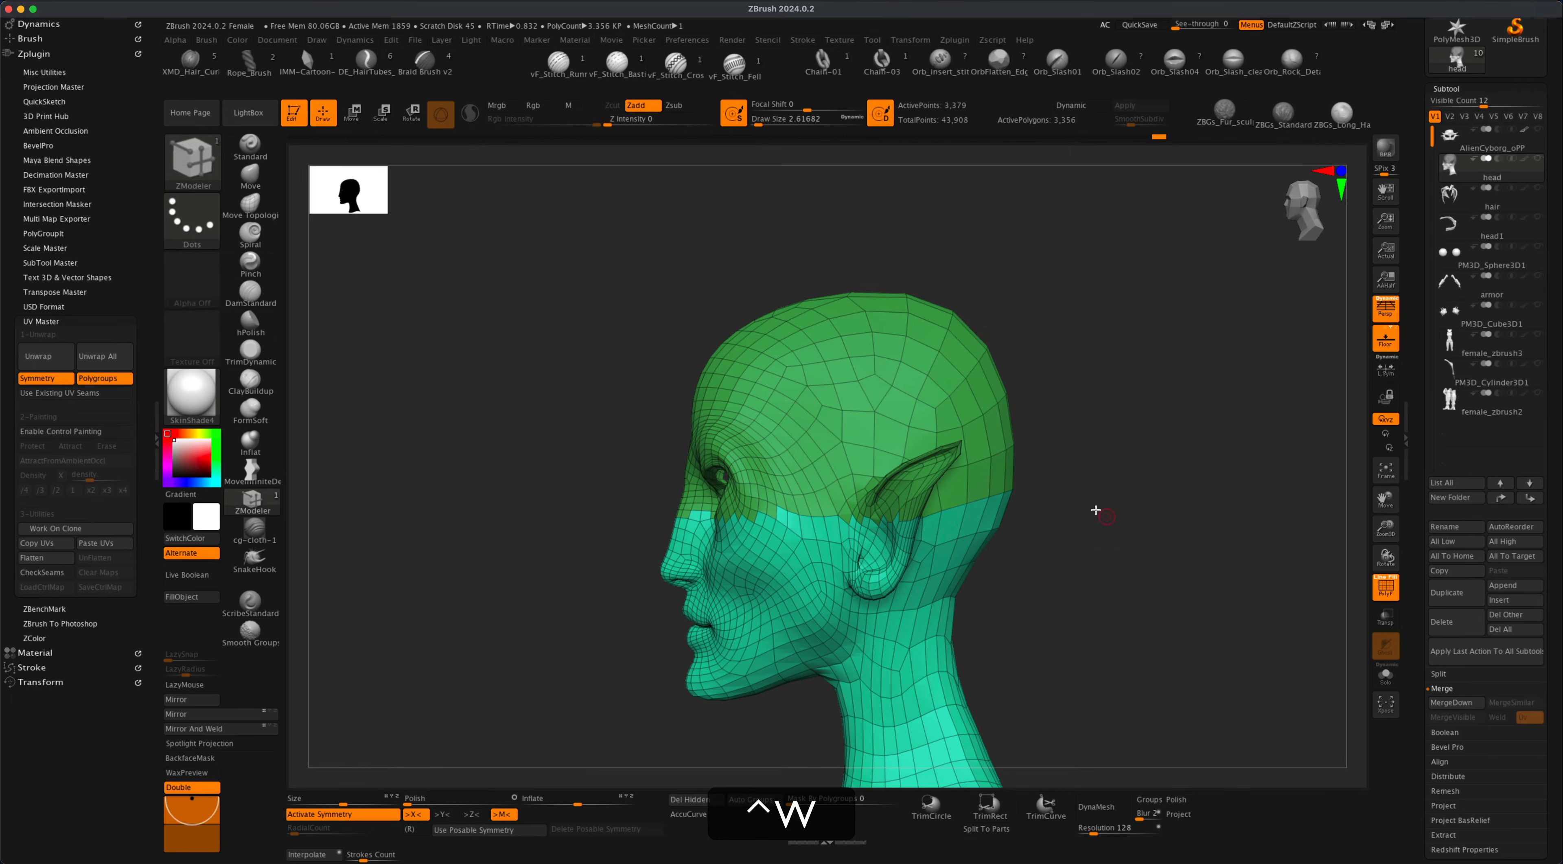
ctrl+shift+click(852, 405)
ctrl+shift+click(920, 401)
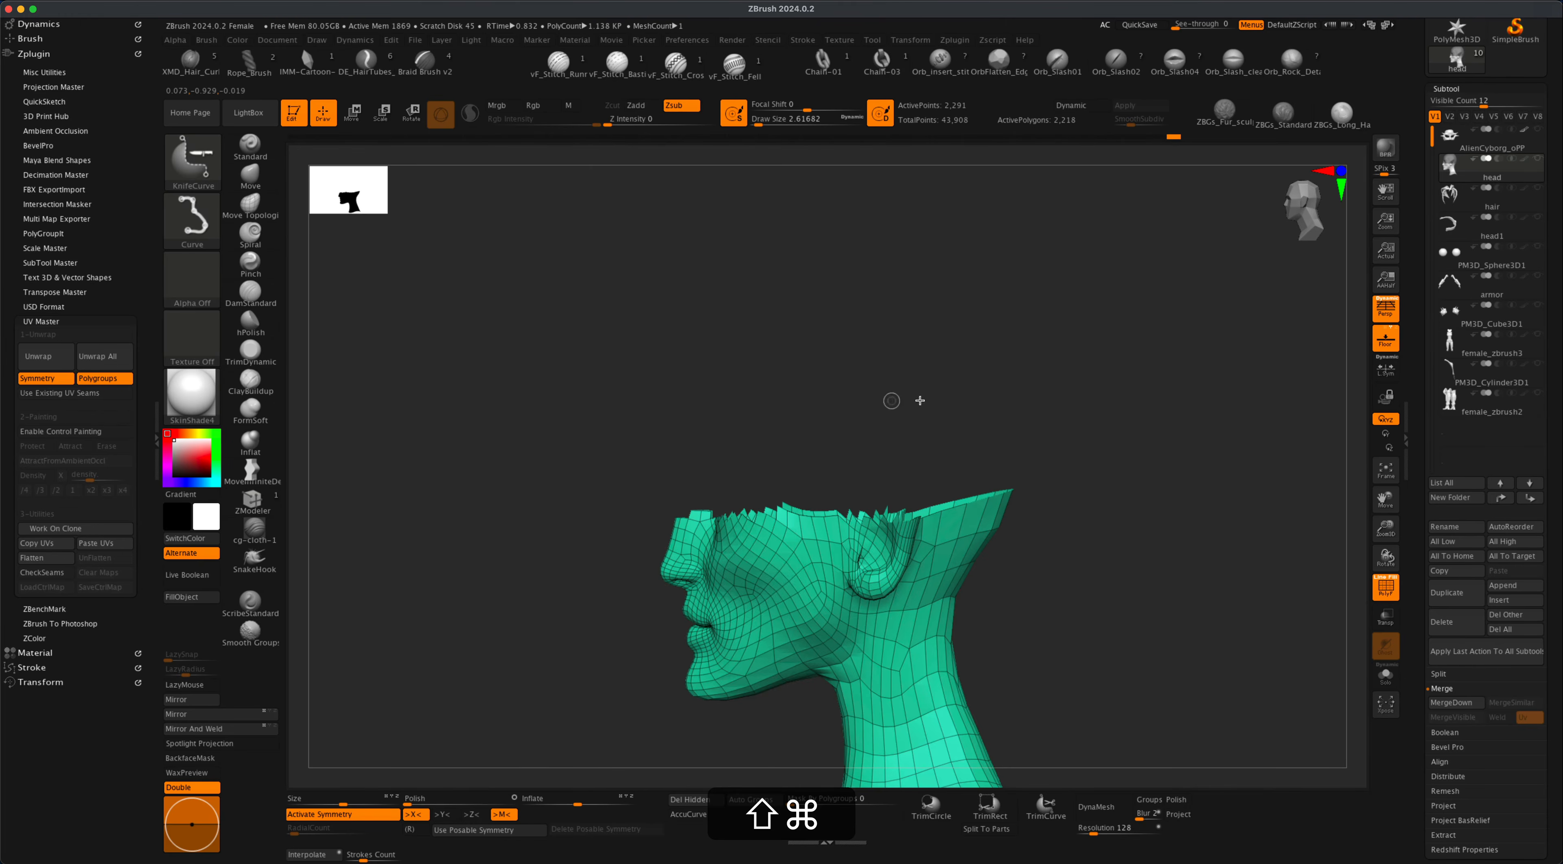
Delete a polyloop around the mouth bag inside the head to separate its rear end, using Delete with target Polyloop.
drag(920, 400, 488, 509)
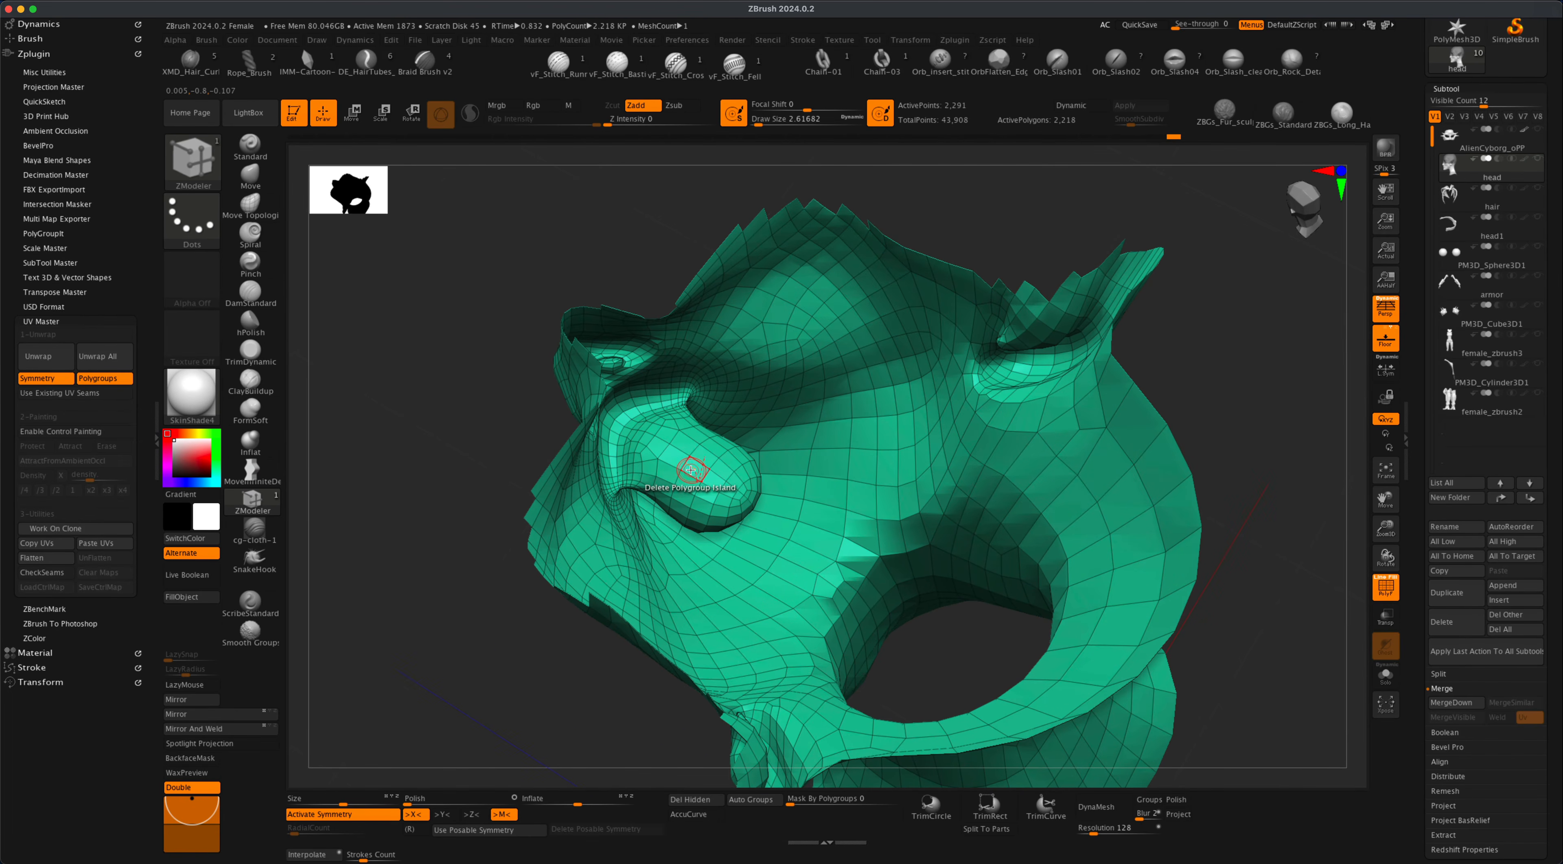
key(space)
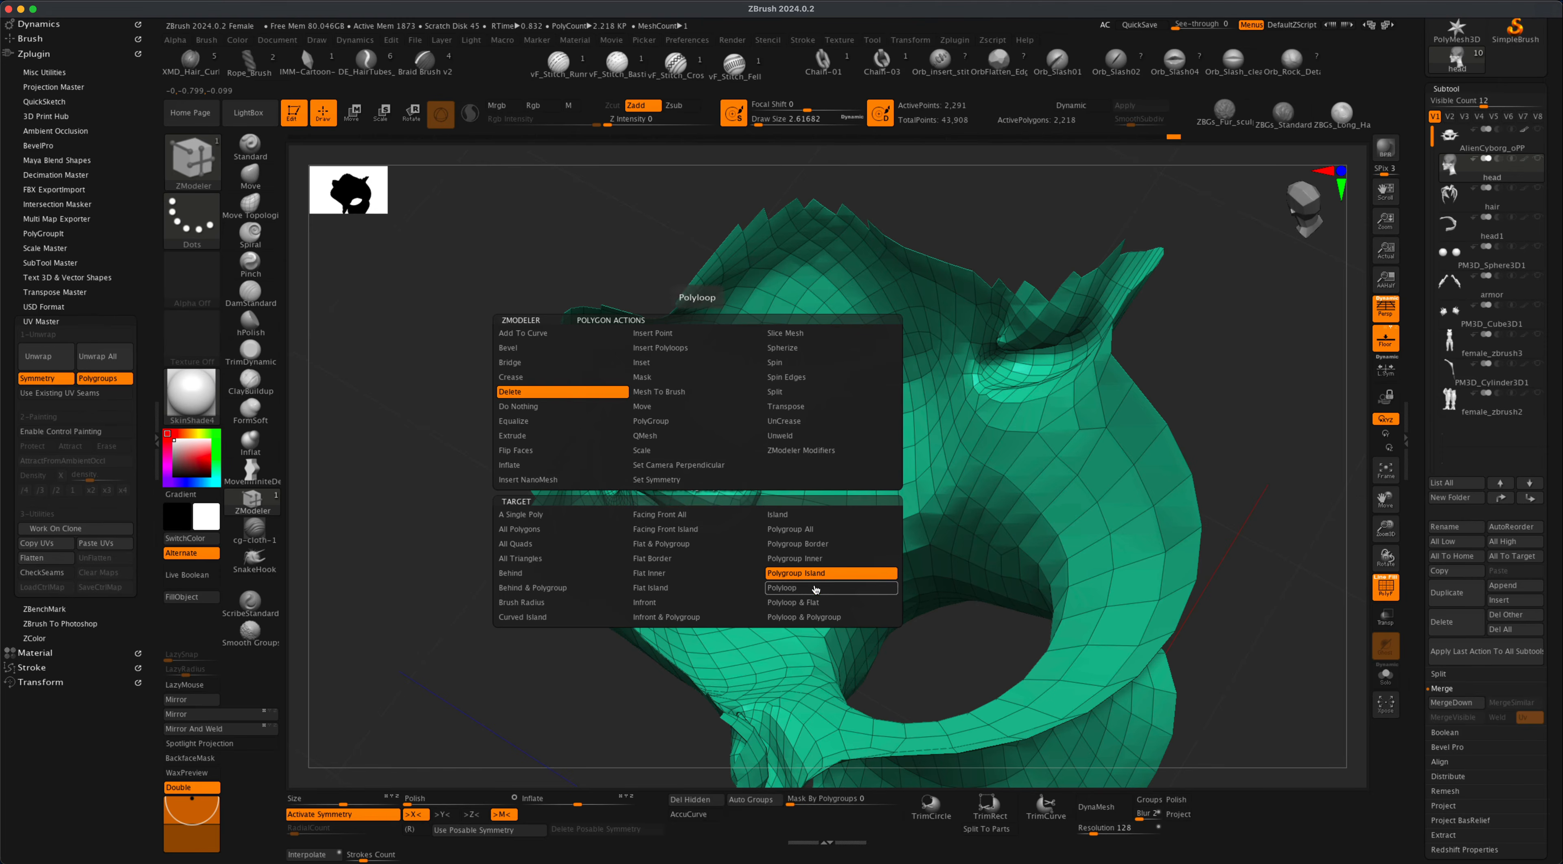
click(801, 588)
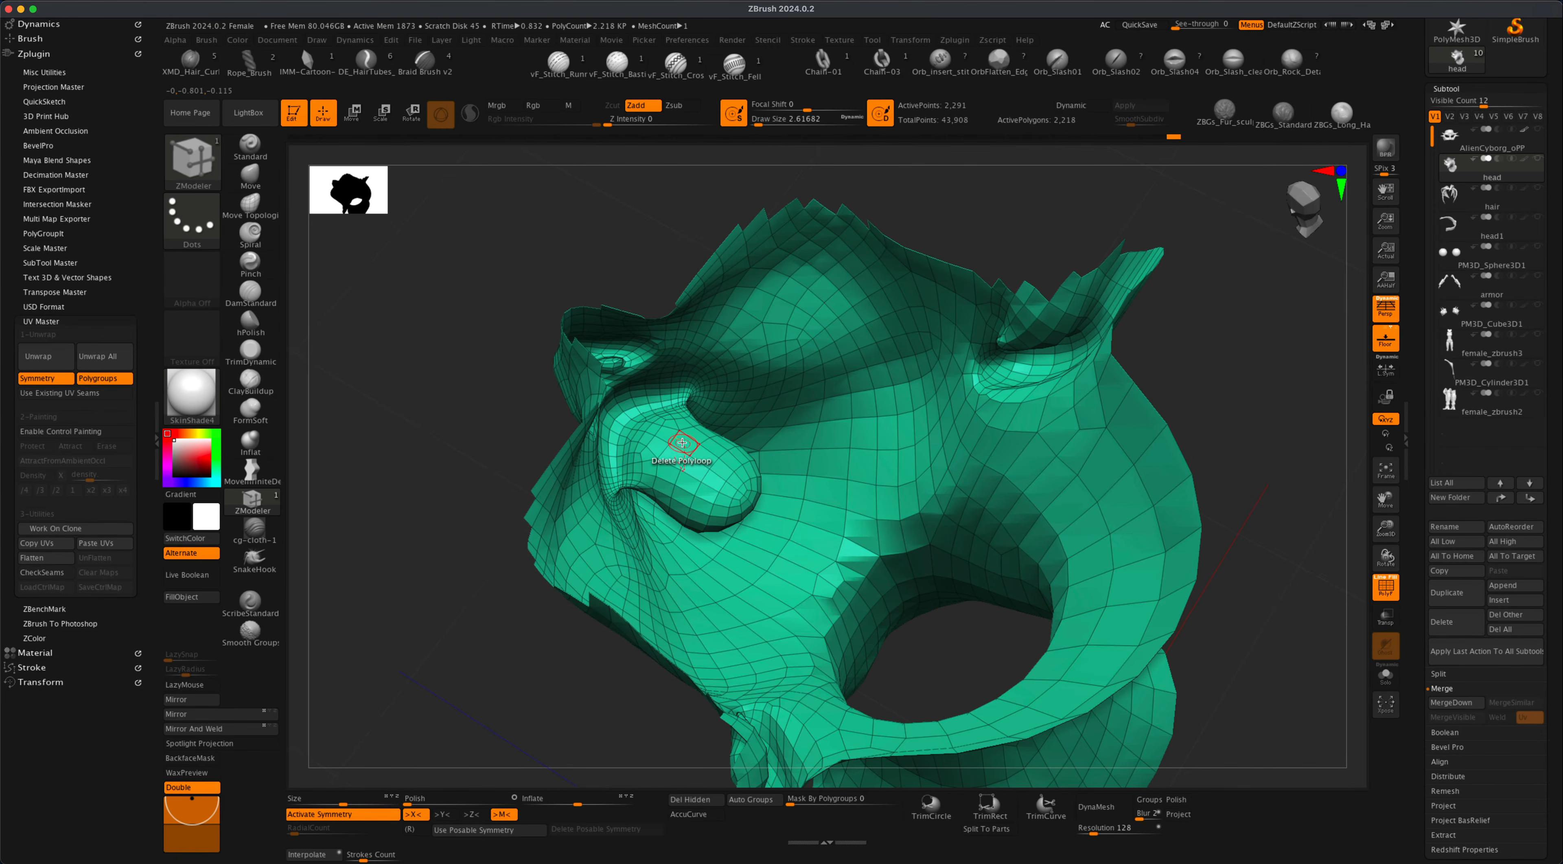
alt+drag(454, 408, 599, 388)
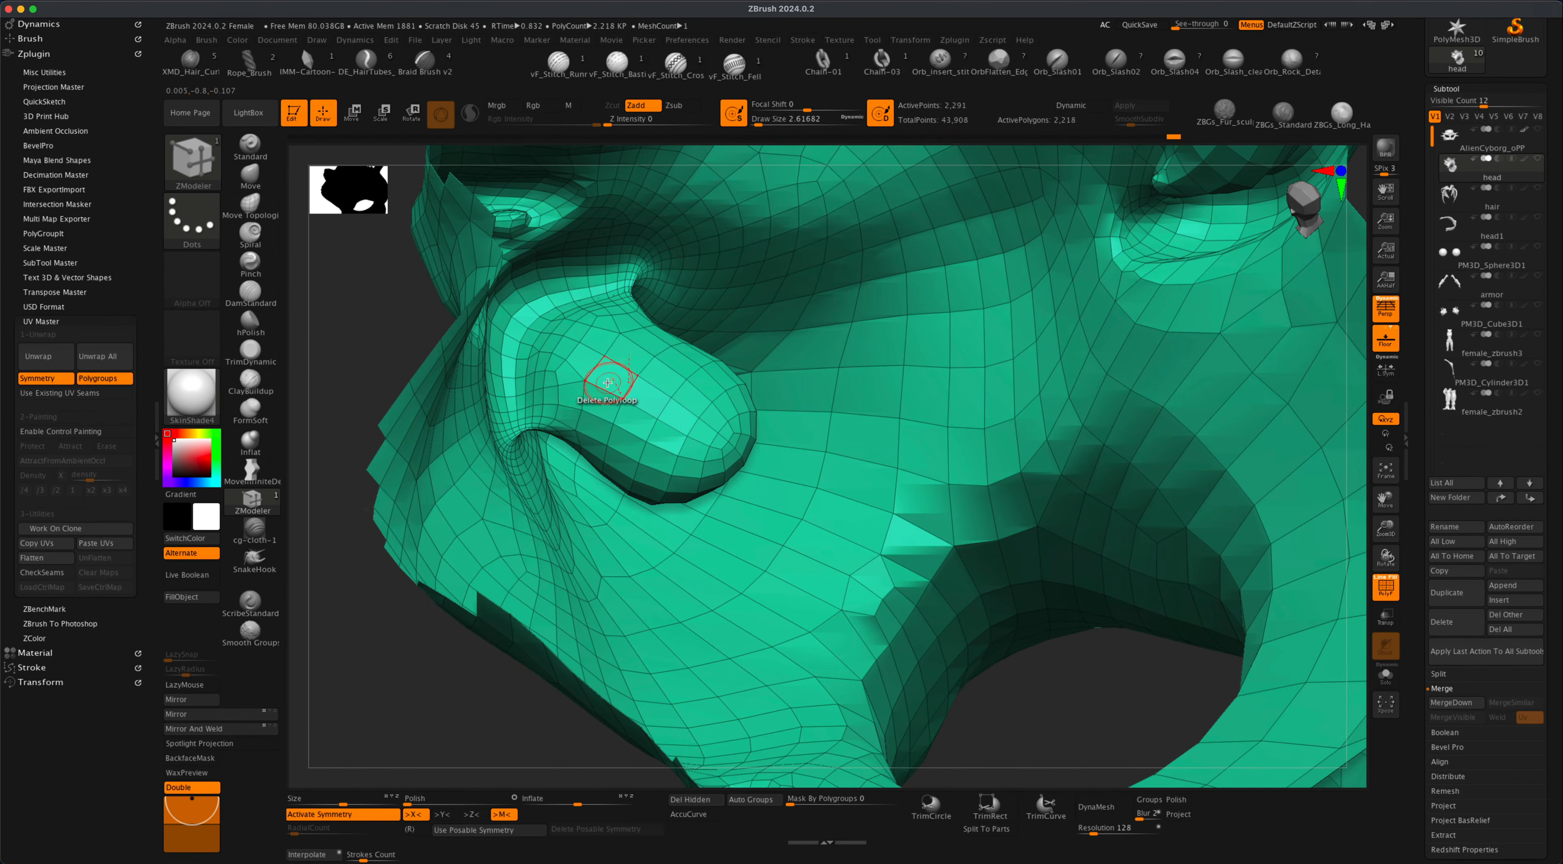
click(610, 380)
key(super+z)
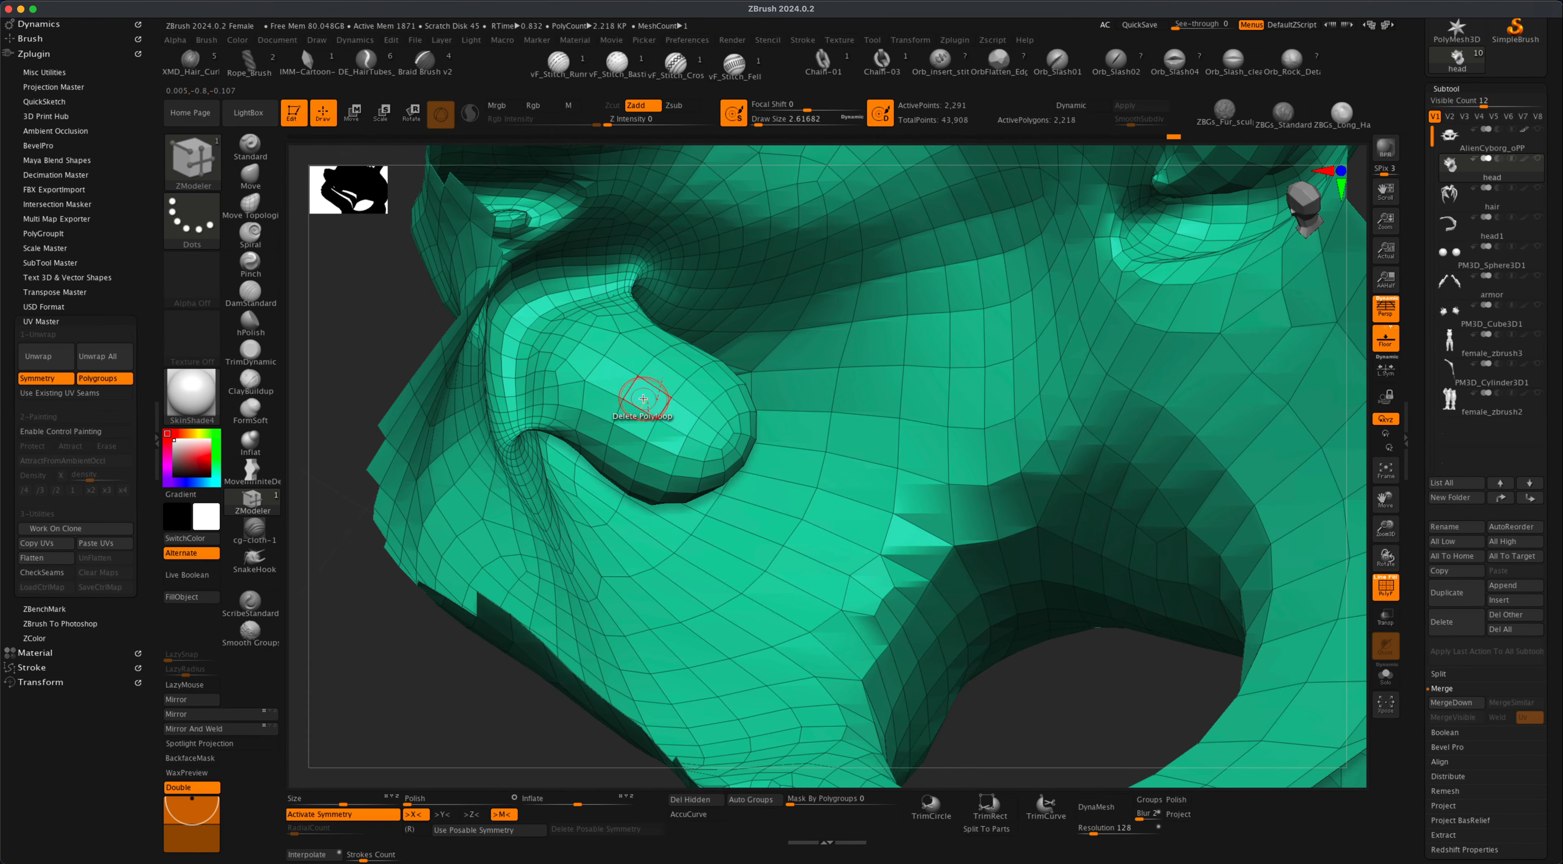
click(645, 398)
Delete the detached rear end of the mouth bag, using Delete with target Polygroup Island.
key(space)
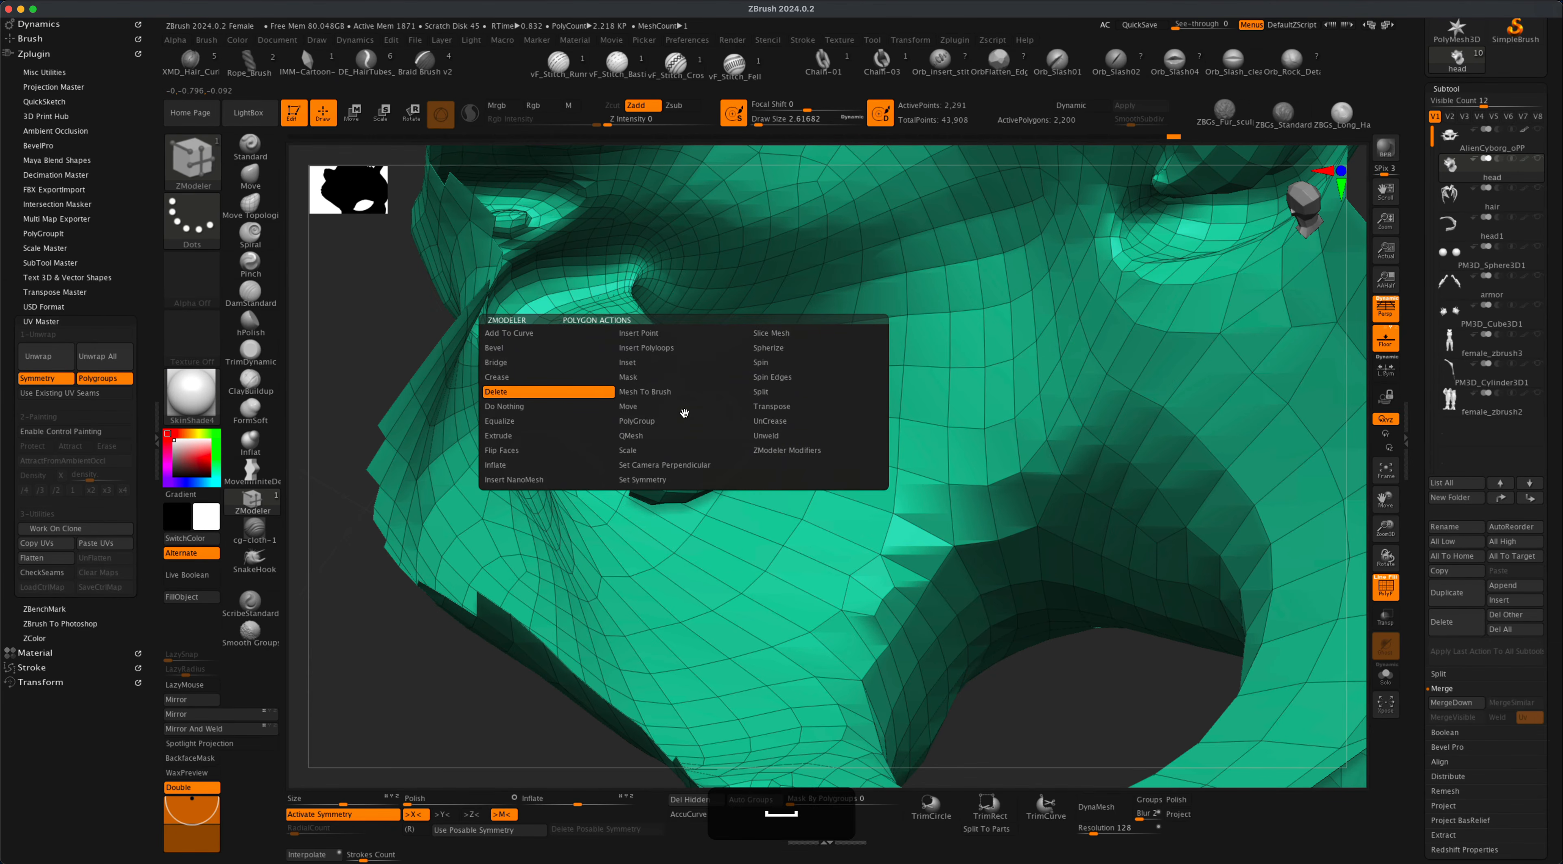
click(813, 574)
click(709, 418)
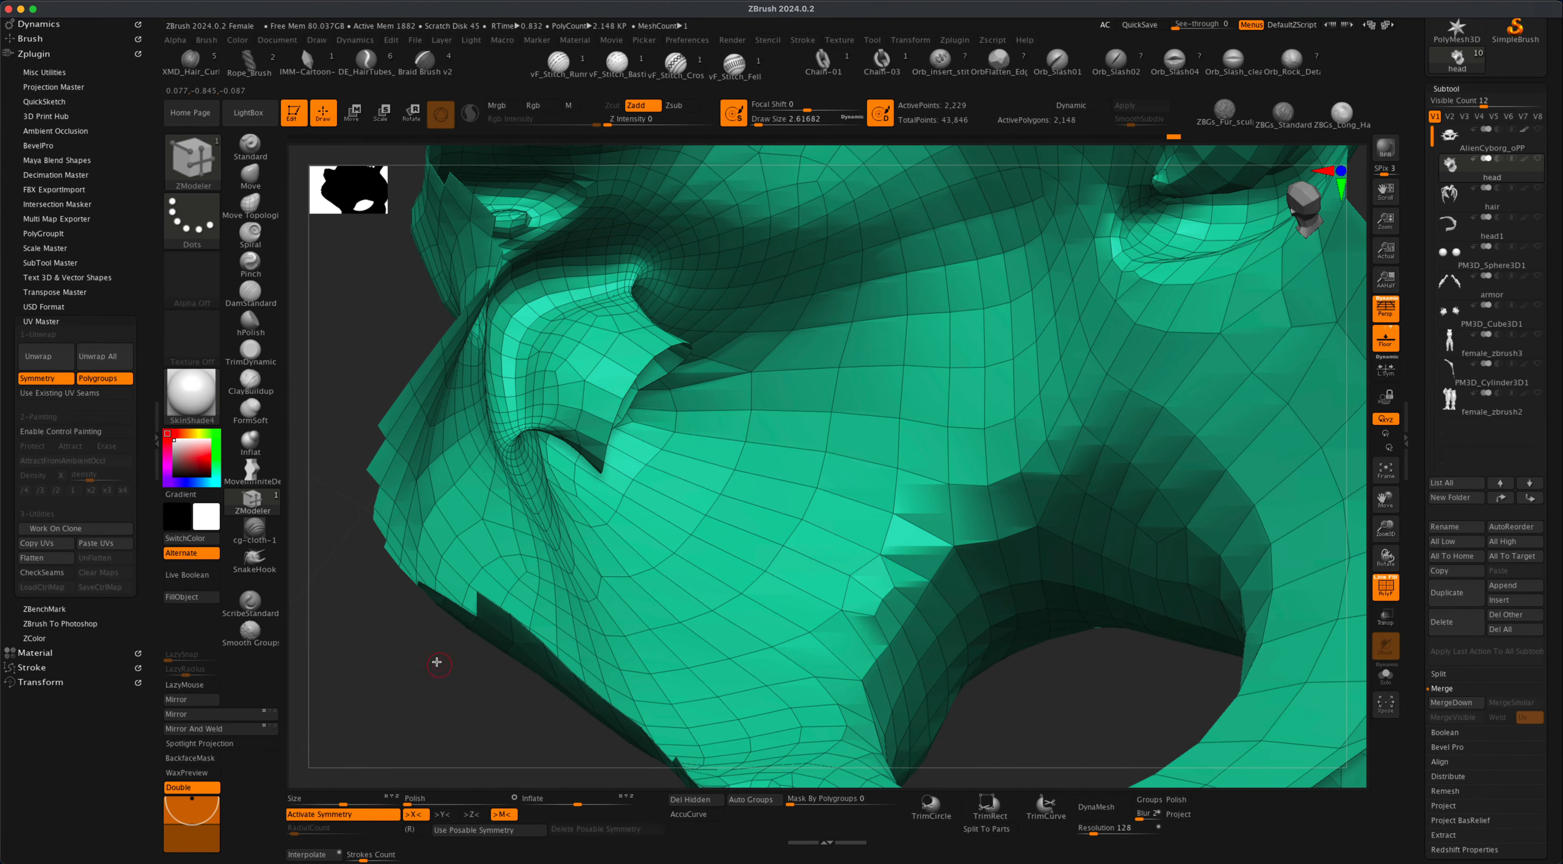
Try to delete a polyloop from the remaining mouth bag with target Polyloop, and undo it.
mouse_move(437, 662)
mouse_down()
mouse_move(419, 637)
mouse_move(433, 635)
mouse_up()
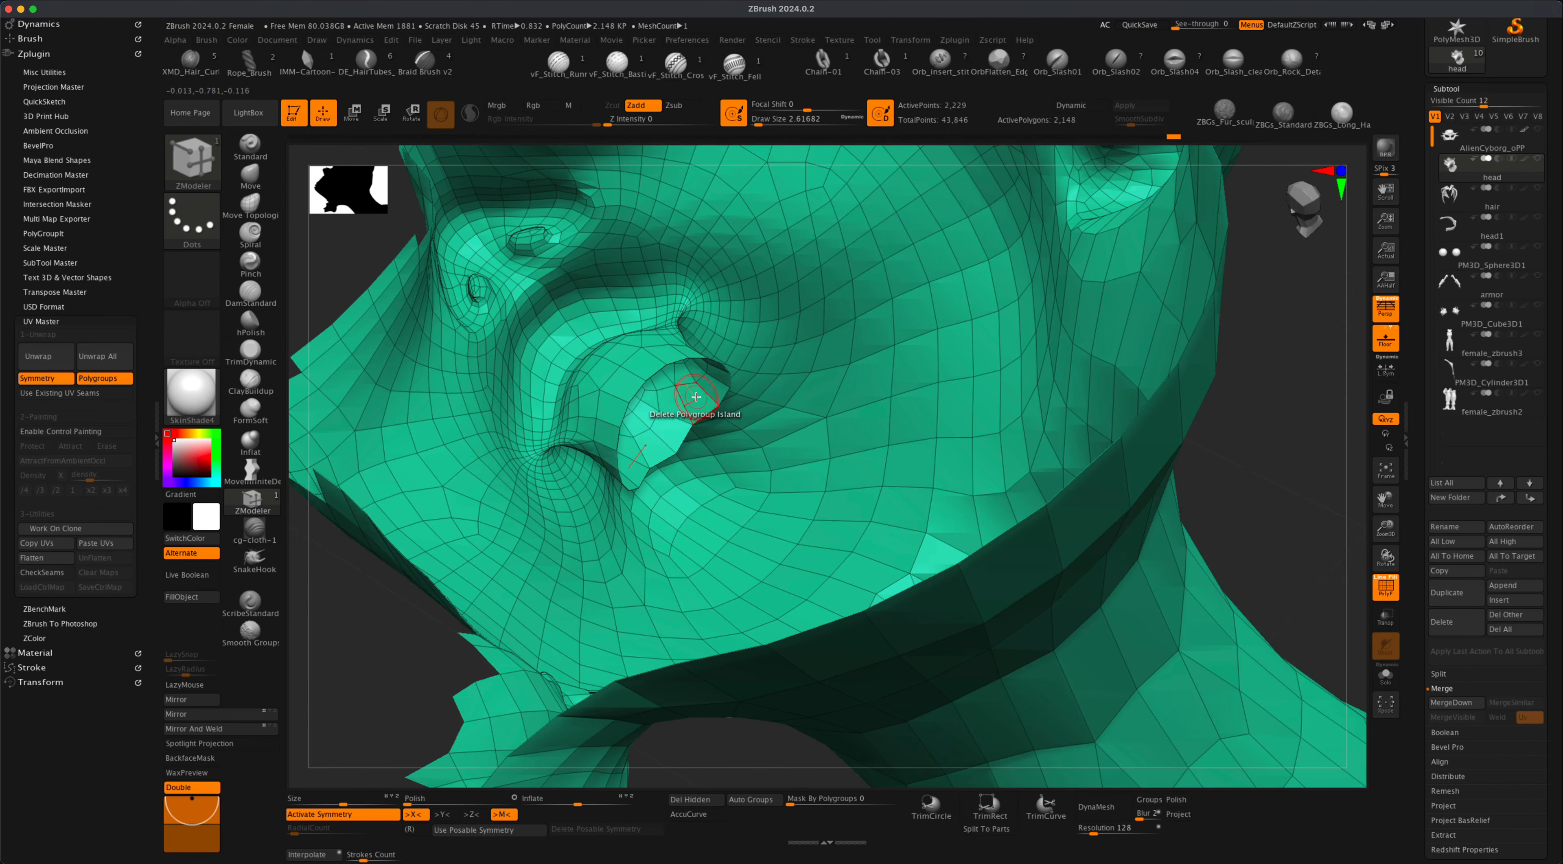
key(space)
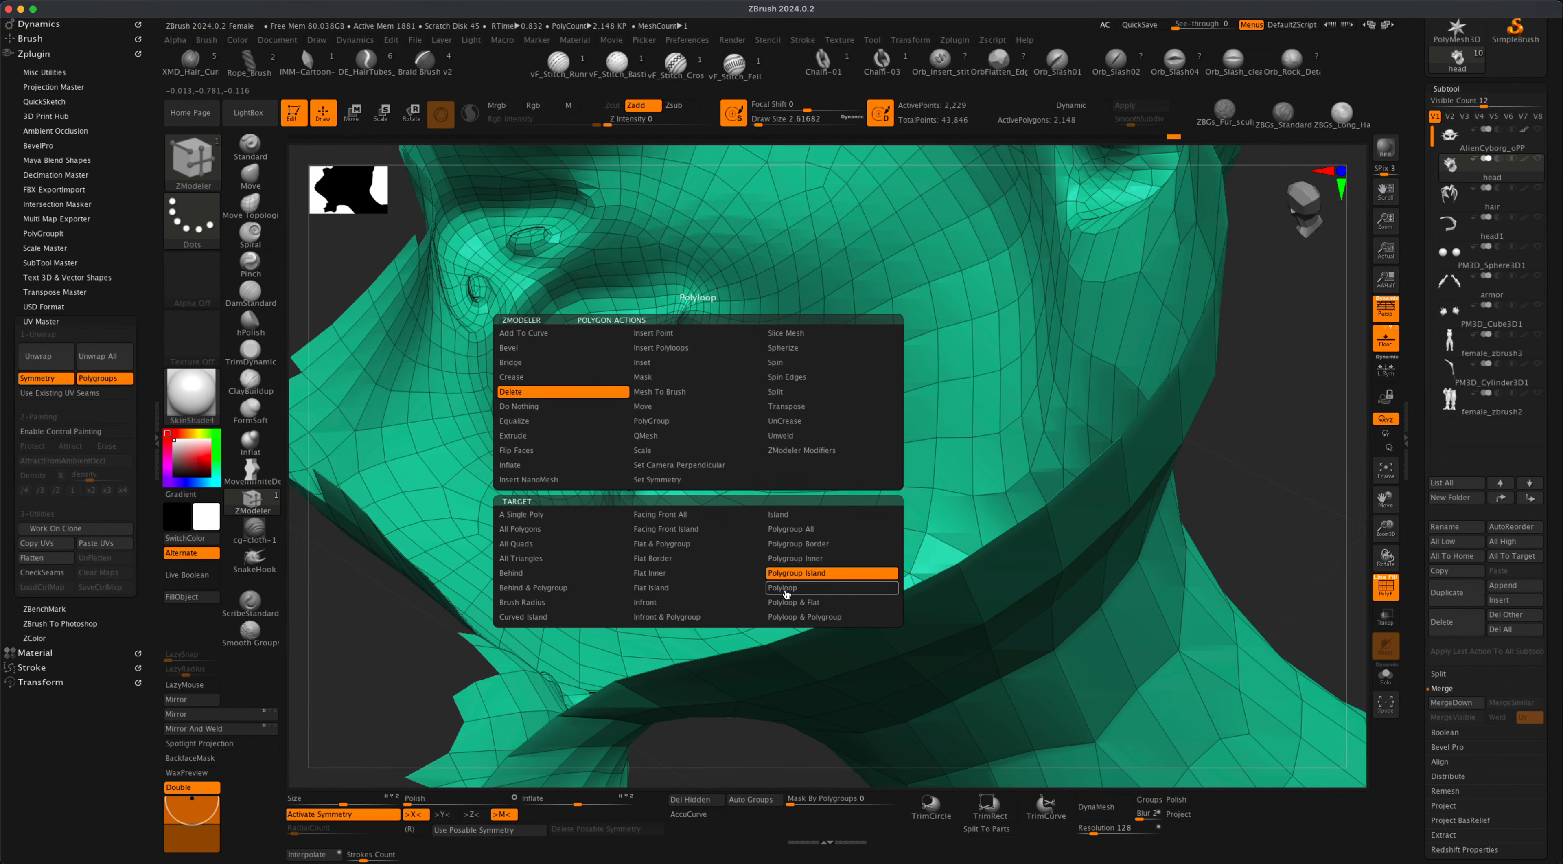
click(783, 587)
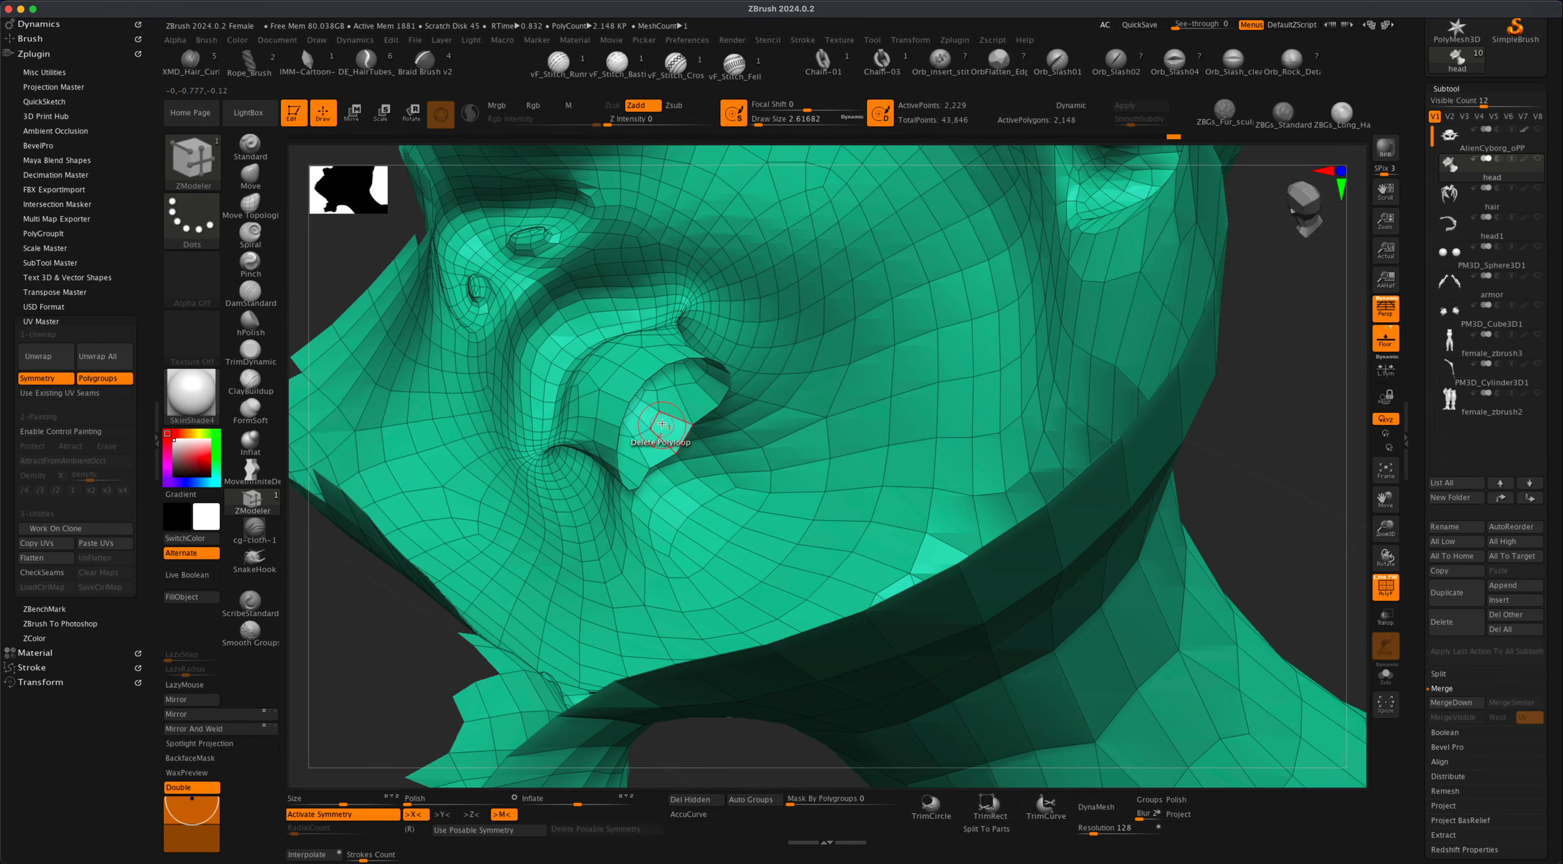
click(701, 397)
key(super+z)
Delete individual connecting polygons at the corners of the mouth bag inside the head, using Delete with target A Single Poly.
key(space)
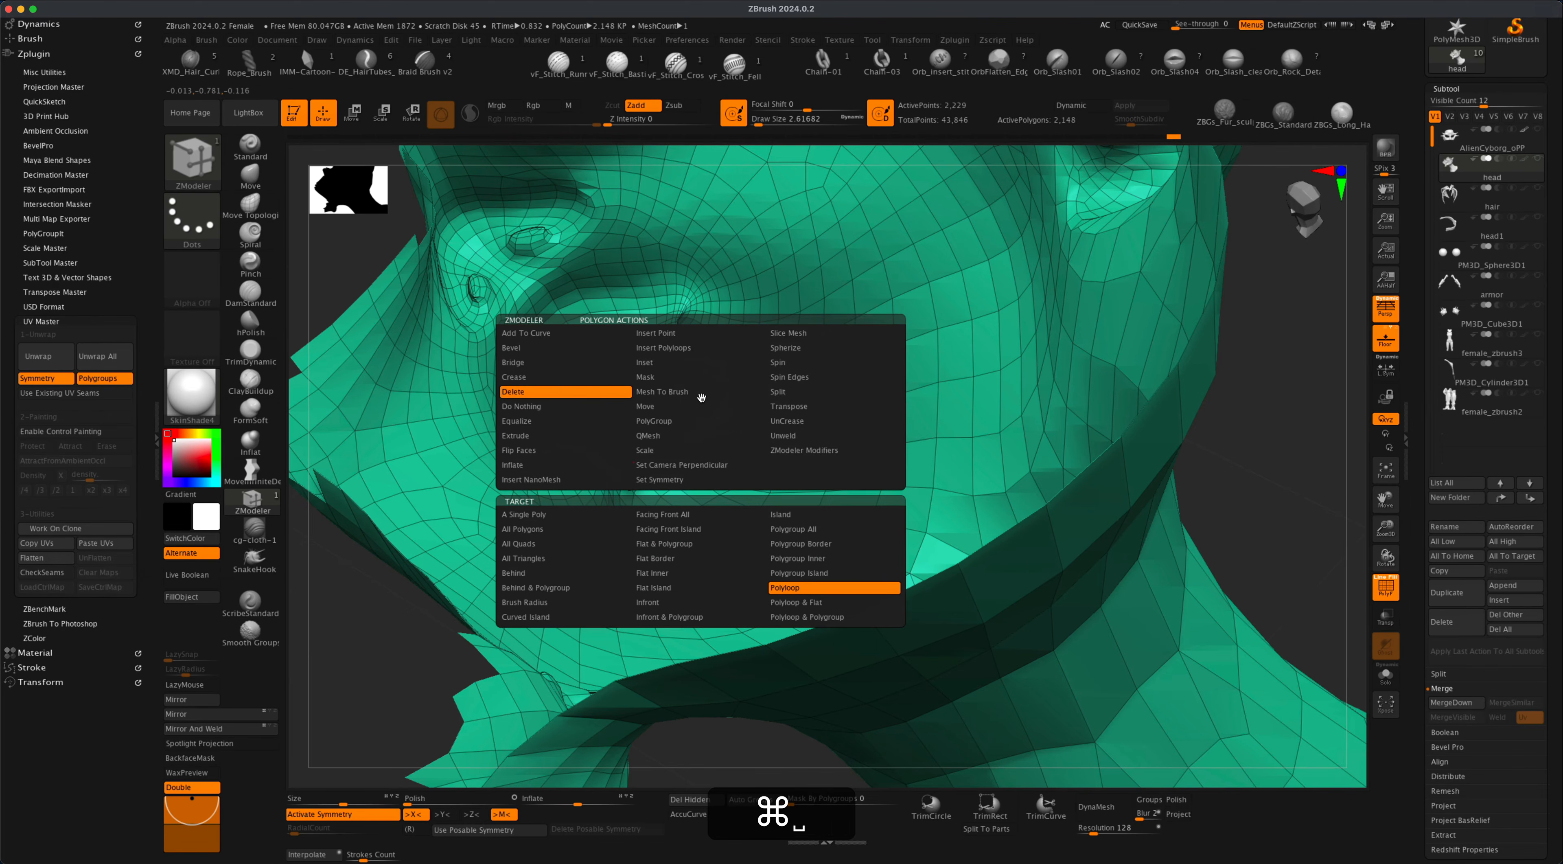
click(542, 516)
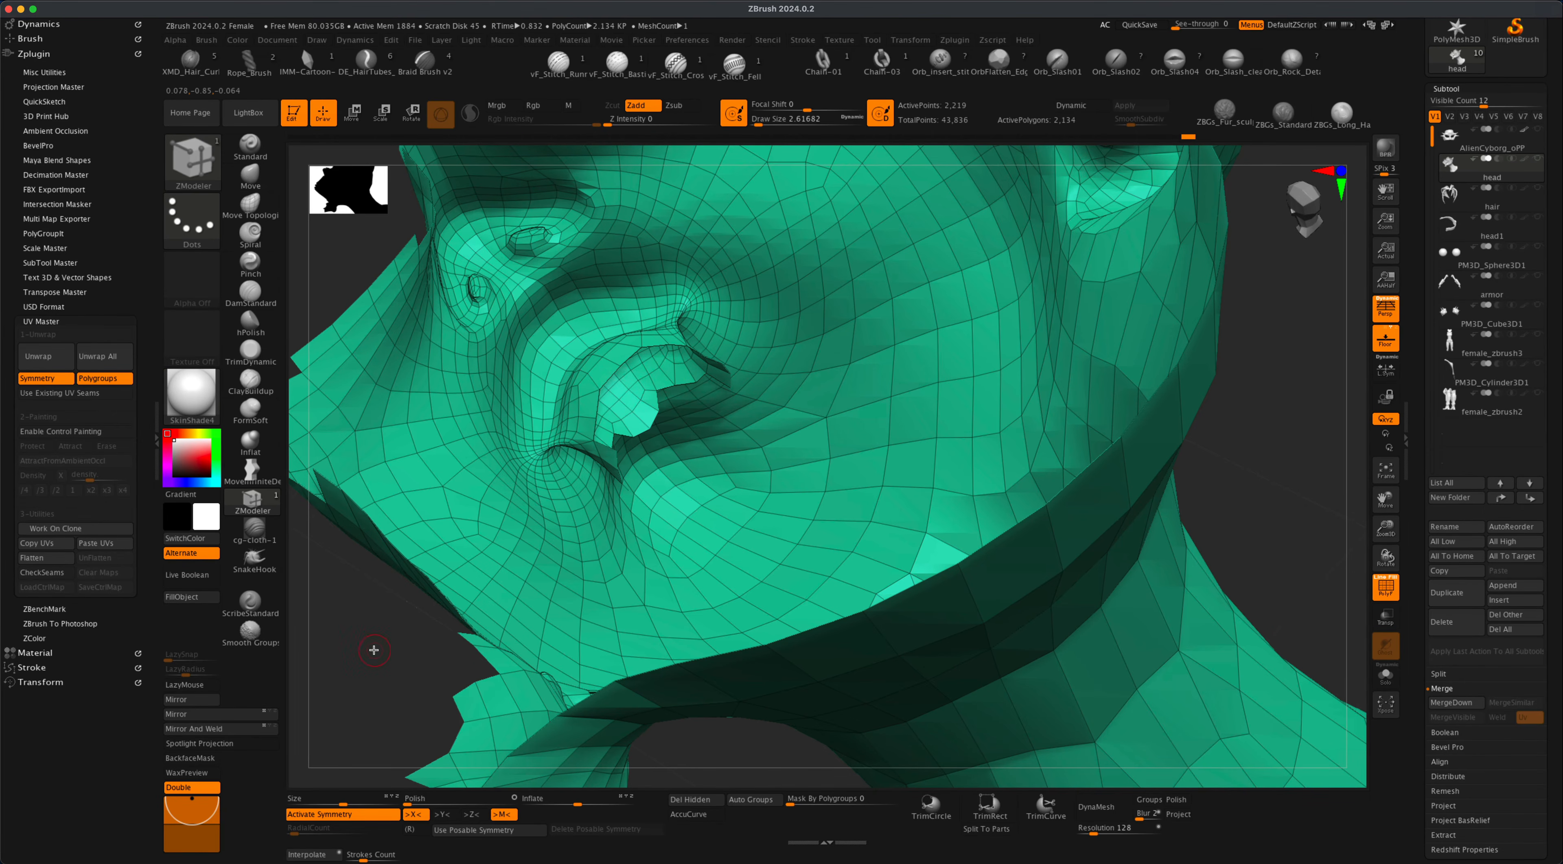
drag(374, 649, 630, 471)
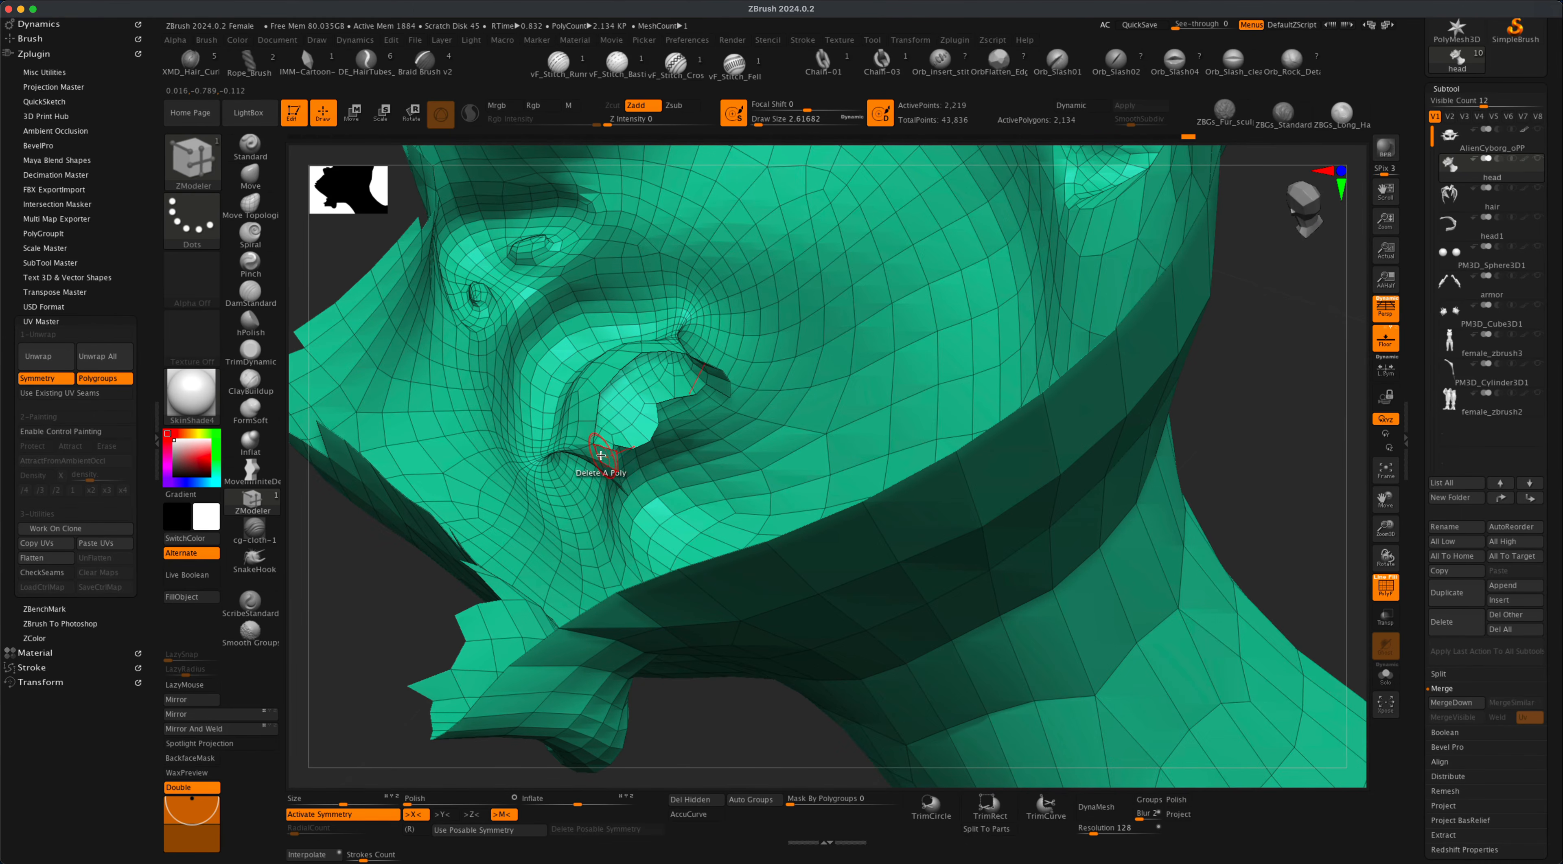
drag(453, 618, 666, 467)
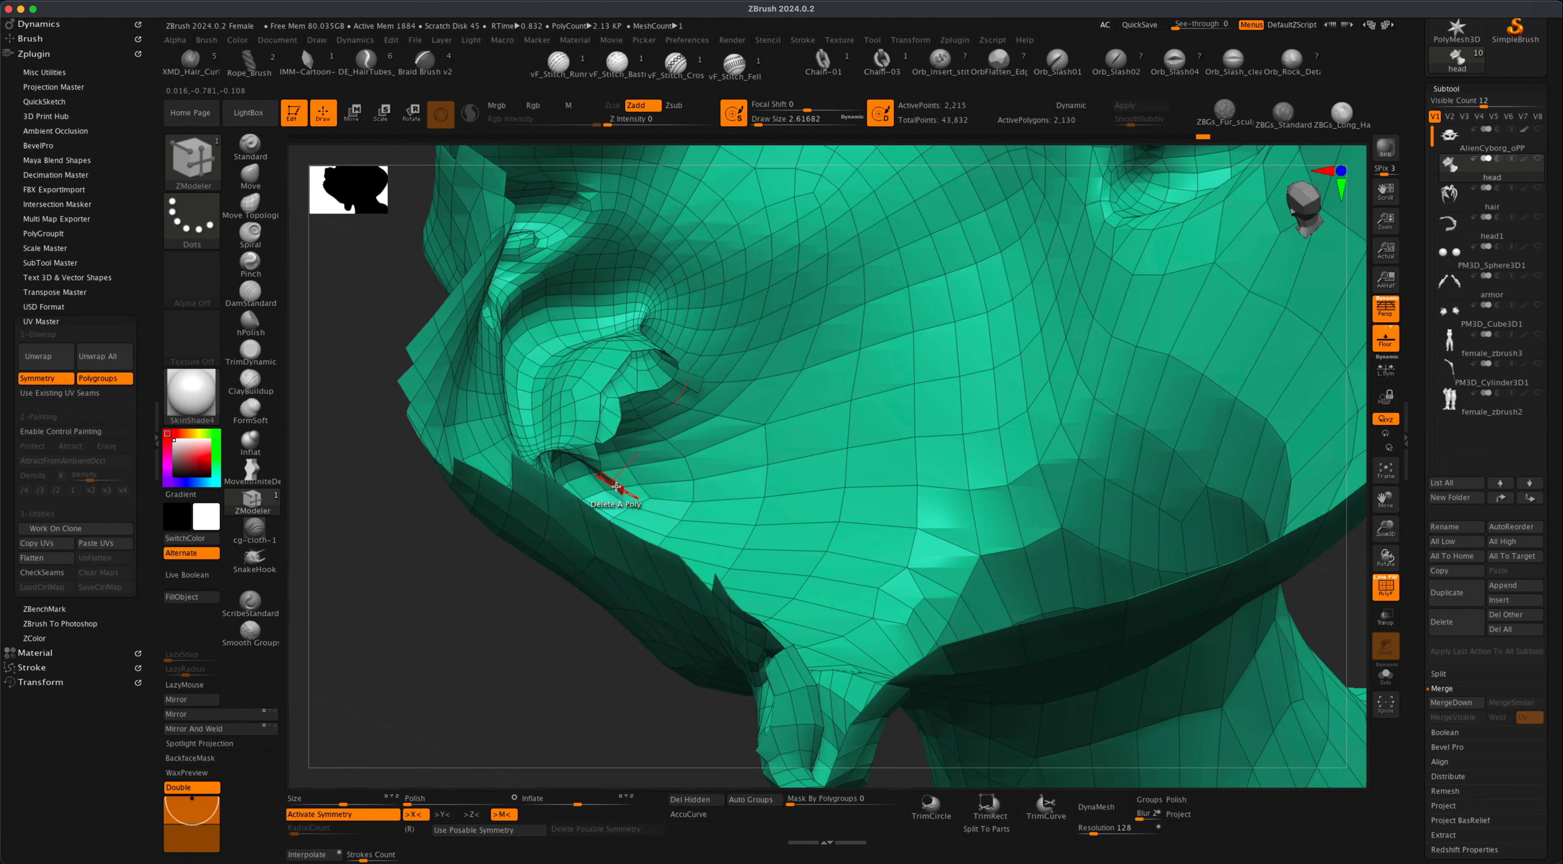
drag(511, 664, 641, 366)
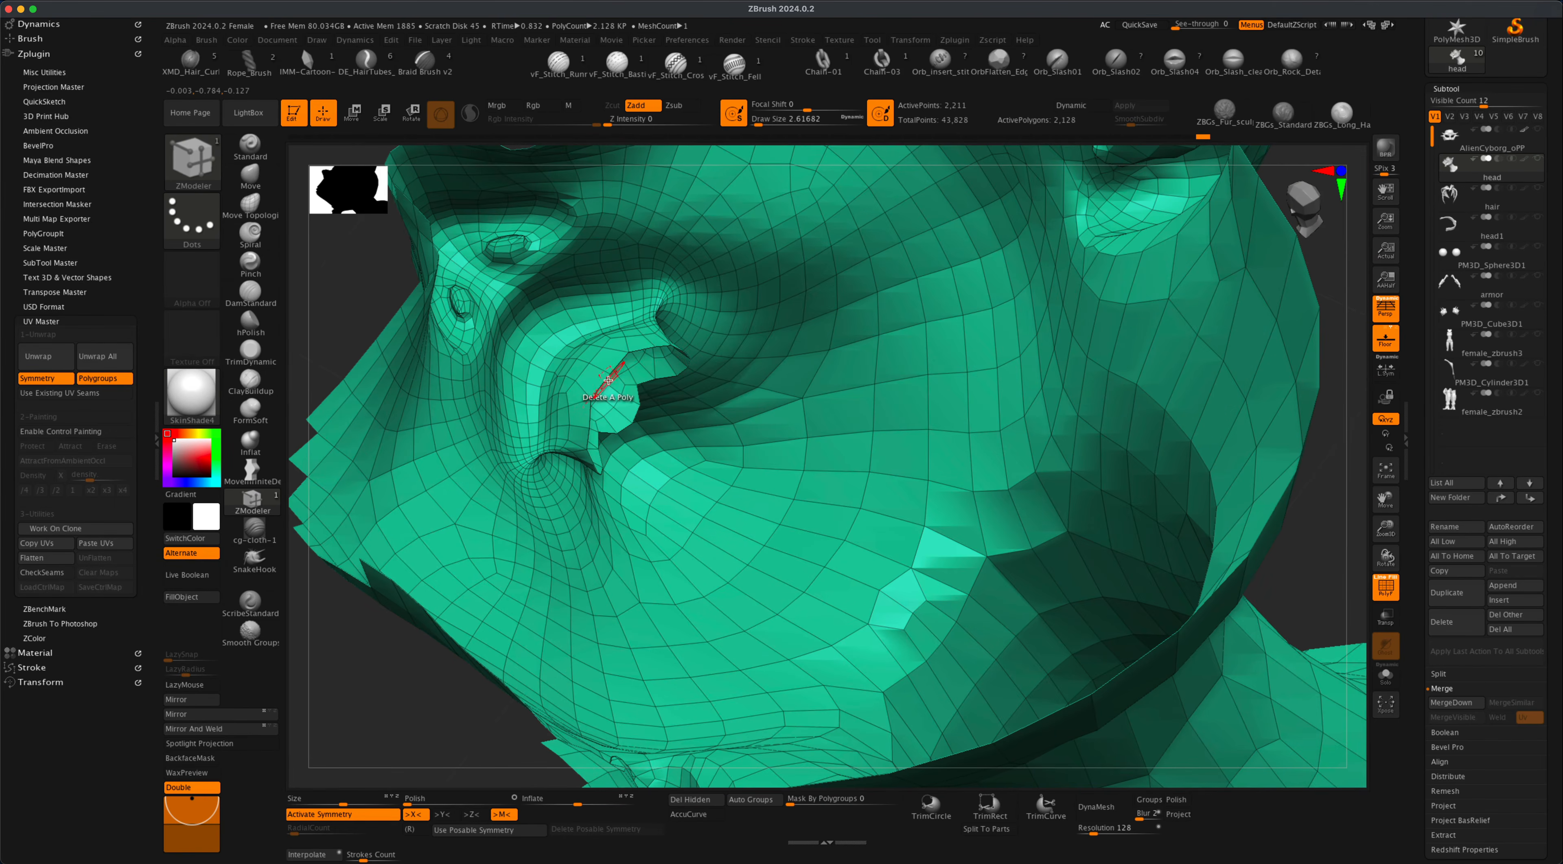
Mark the remaining inner polygons of the mouth bag with ZModeler's temporary polygroup and delete them all.
key(alt)
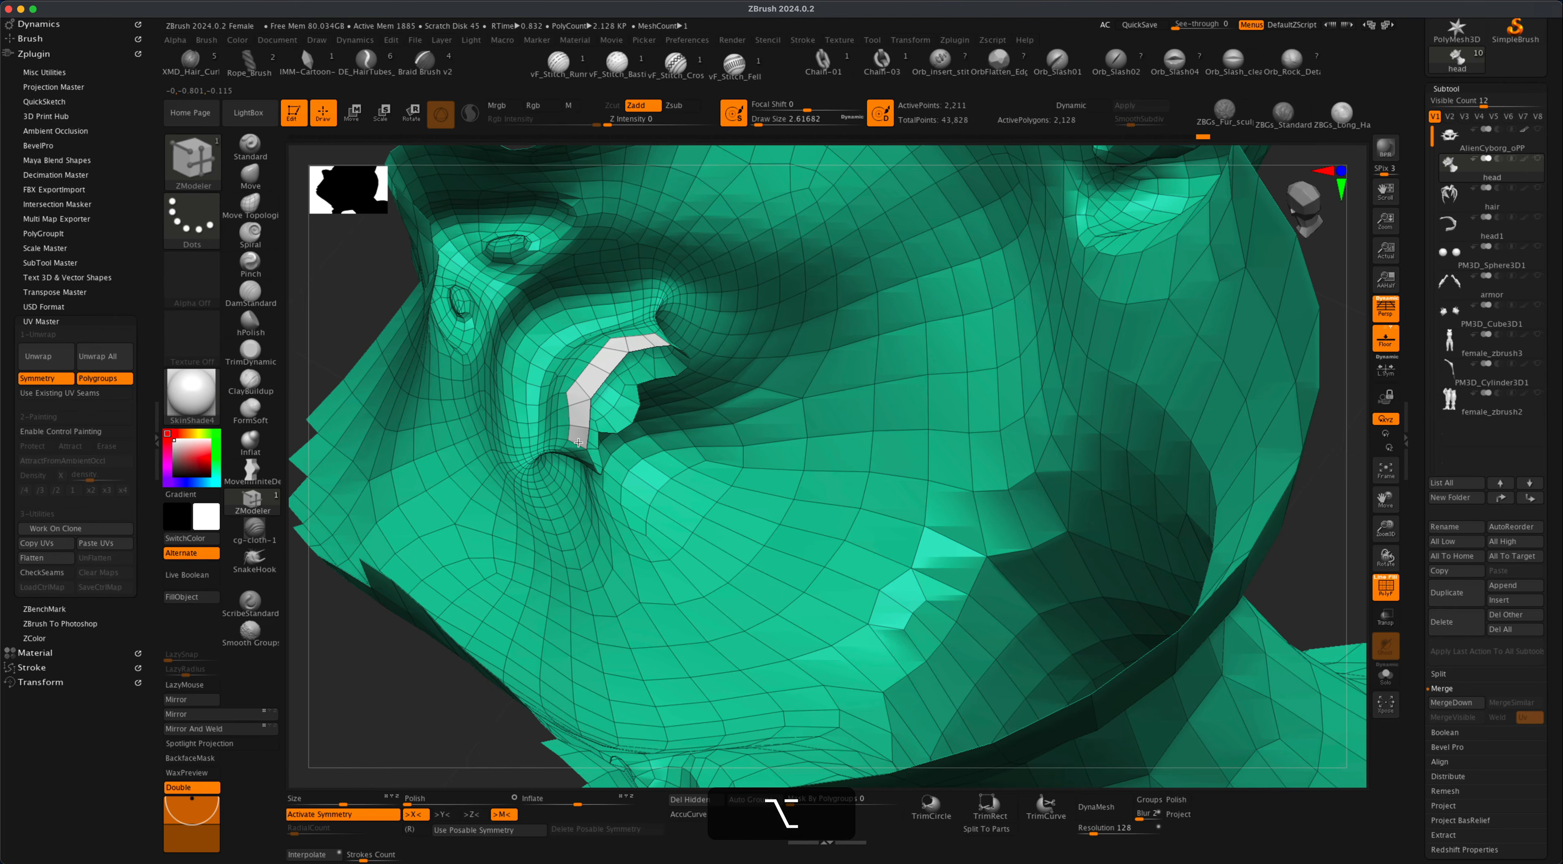
mouse_move(604, 422)
alt+mouse_down()
mouse_move(674, 362)
mouse_move(568, 432)
alt+mouse_up()
mouse_move(425, 665)
mouse_down()
mouse_move(481, 663)
mouse_move(486, 709)
mouse_up()
mouse_move(429, 778)
mouse_down()
mouse_move(485, 748)
mouse_move(547, 667)
mouse_up()
mouse_move(300, 743)
mouse_down()
mouse_move(358, 773)
mouse_move(301, 758)
mouse_move(331, 743)
mouse_up()
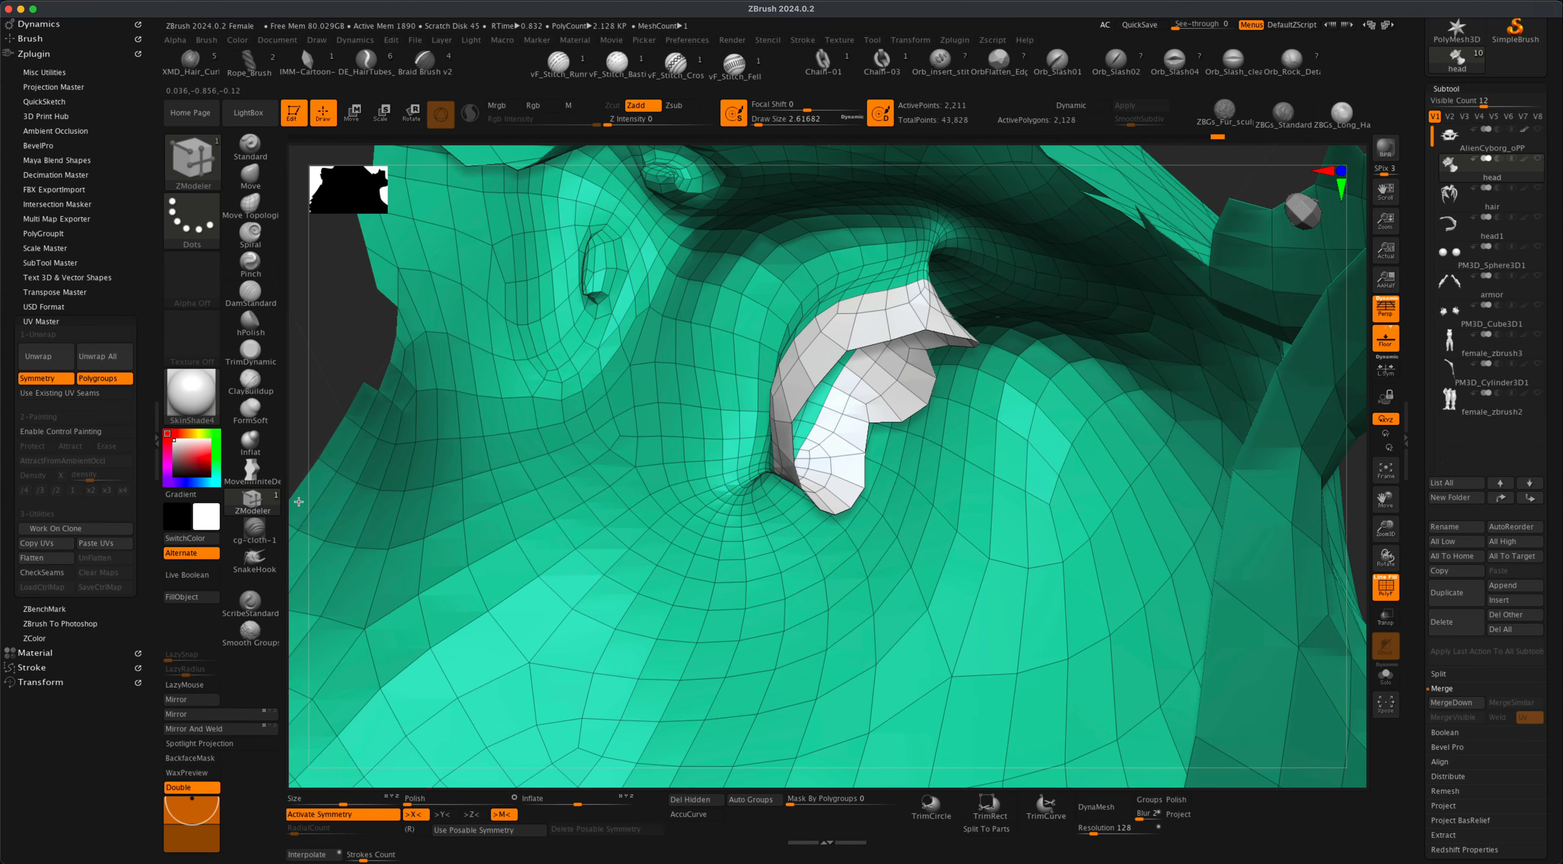
drag(298, 502, 453, 509)
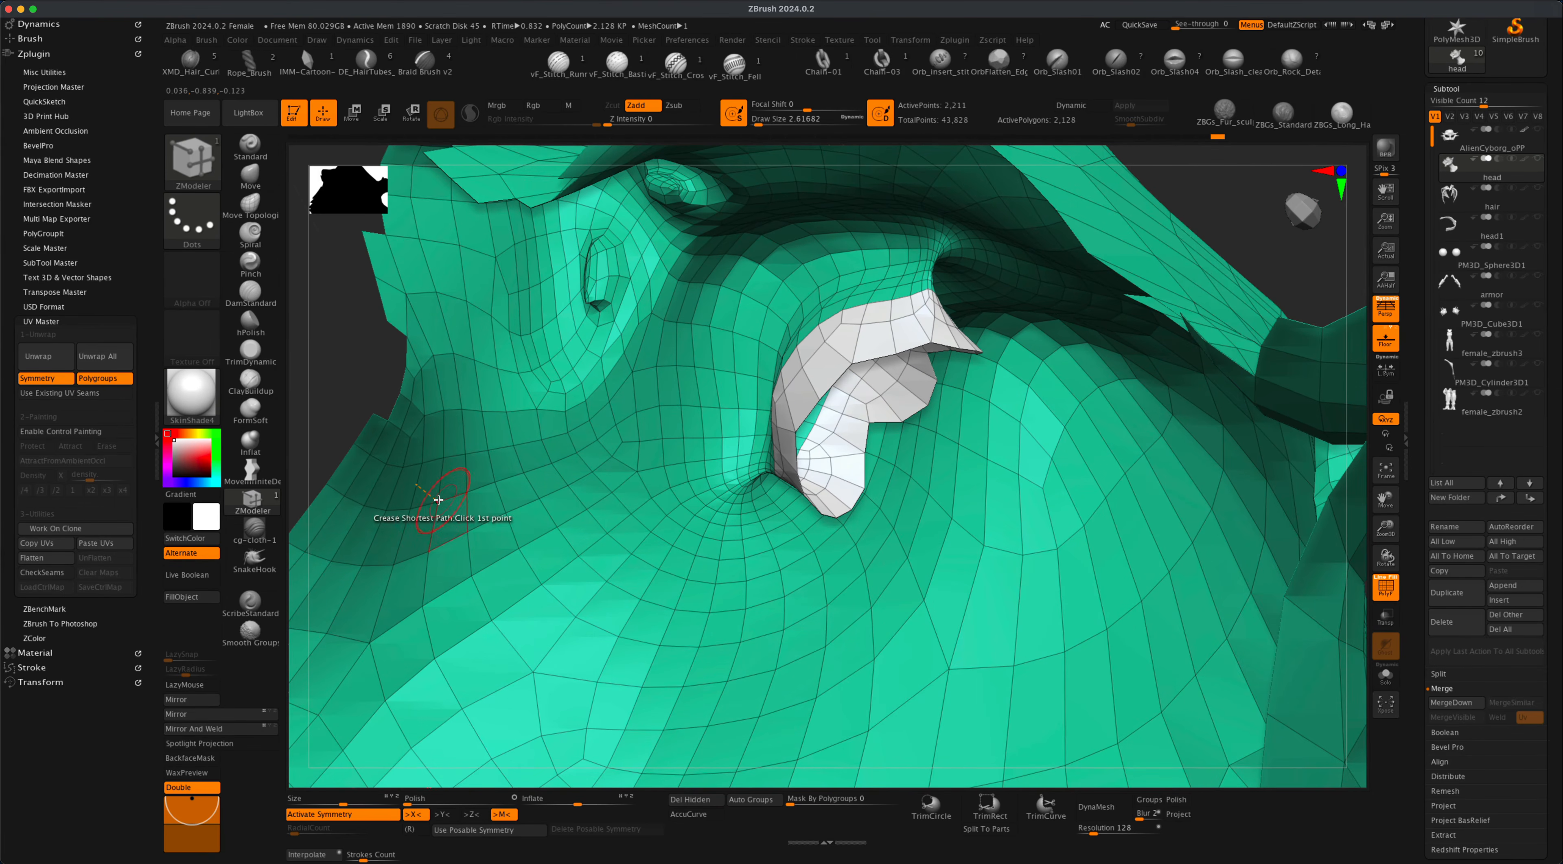
drag(300, 518, 299, 485)
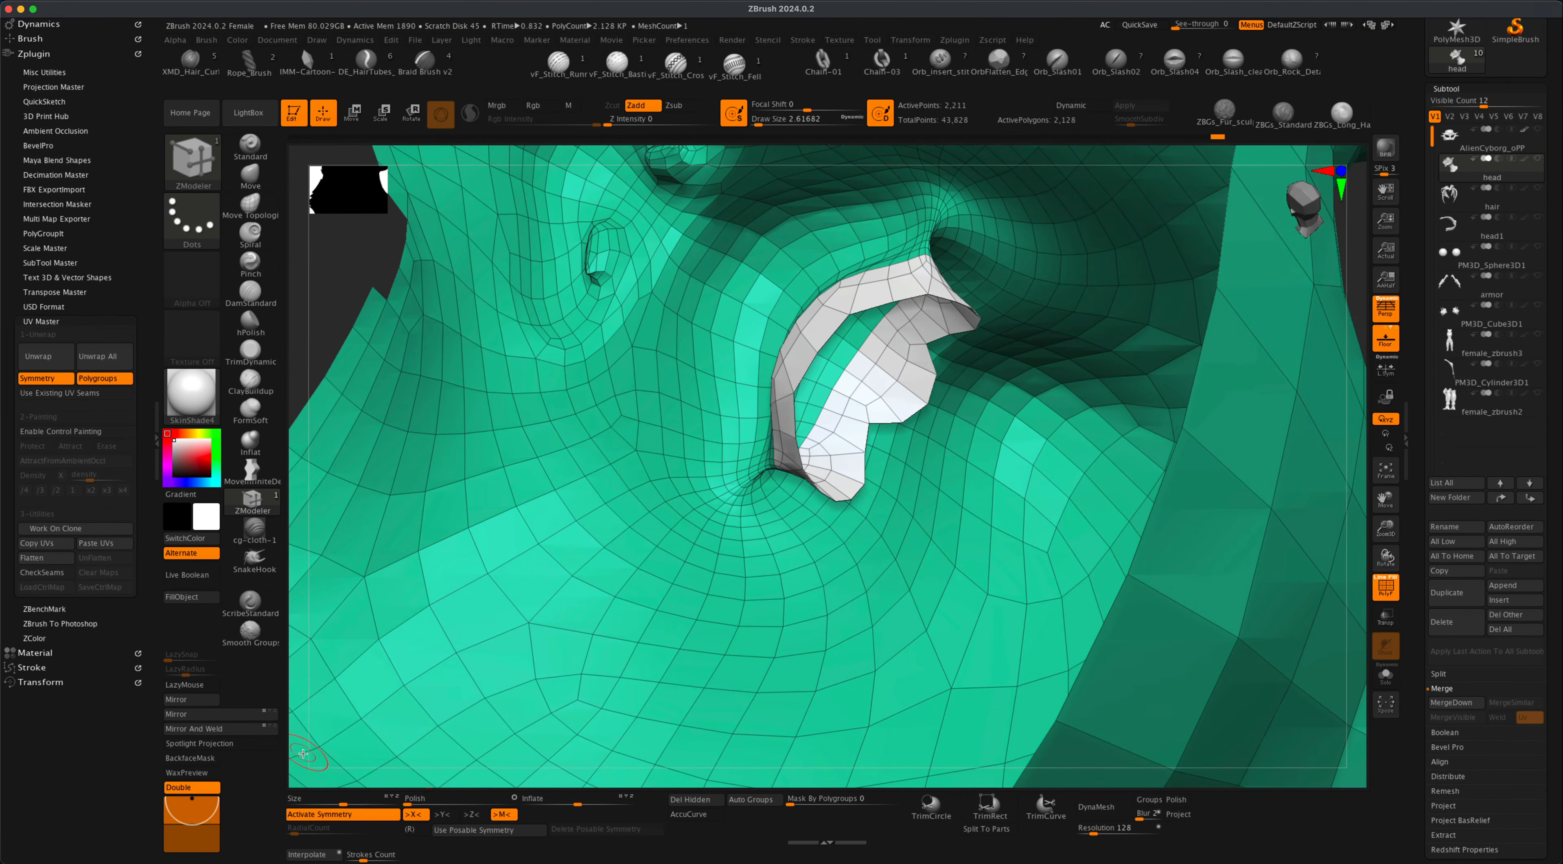
drag(298, 772, 305, 778)
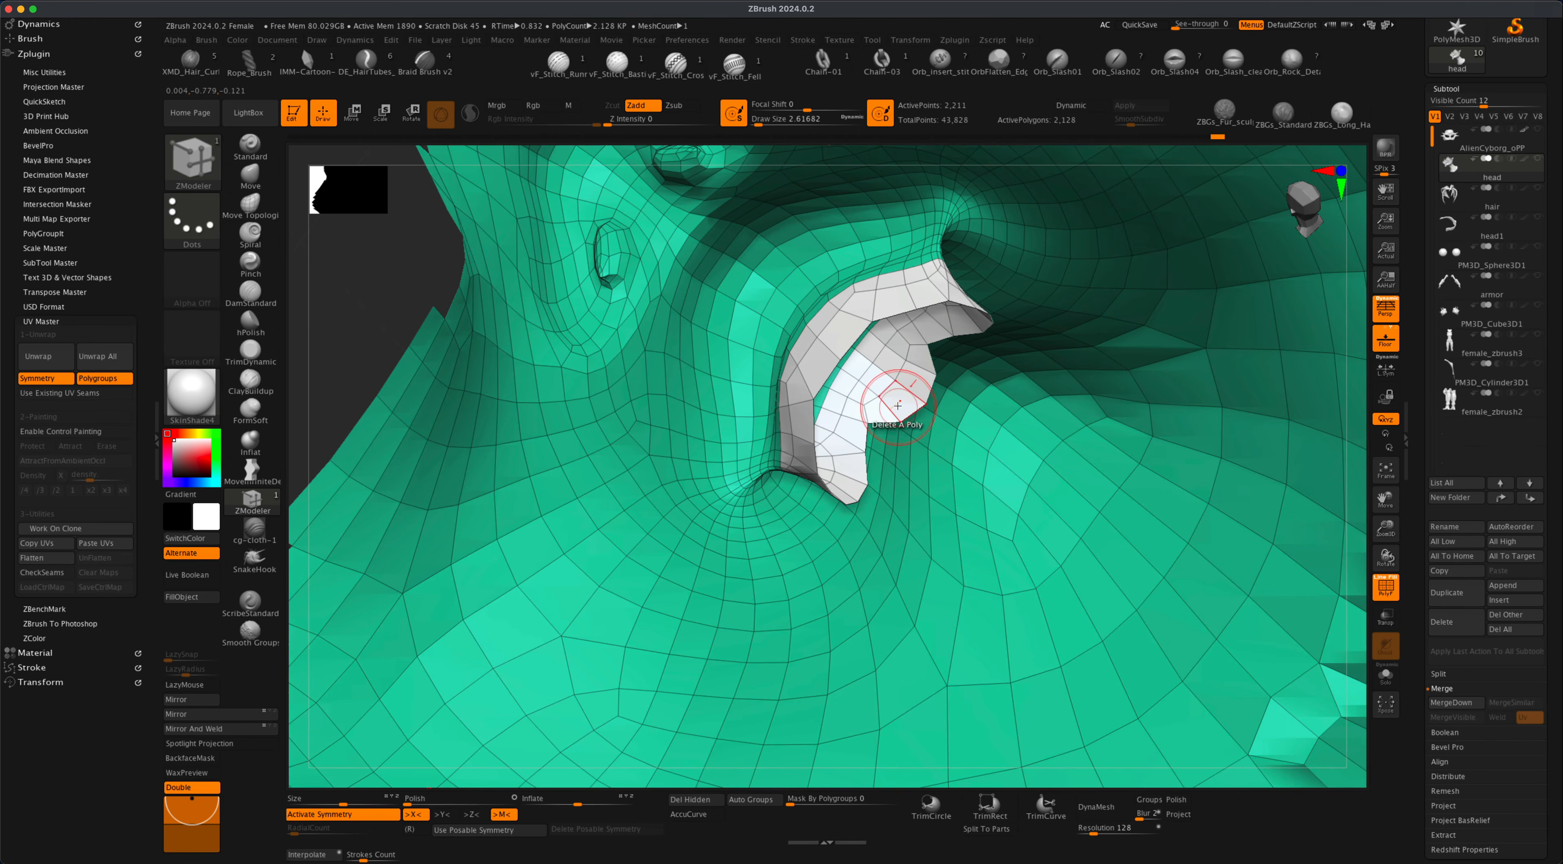
key(space)
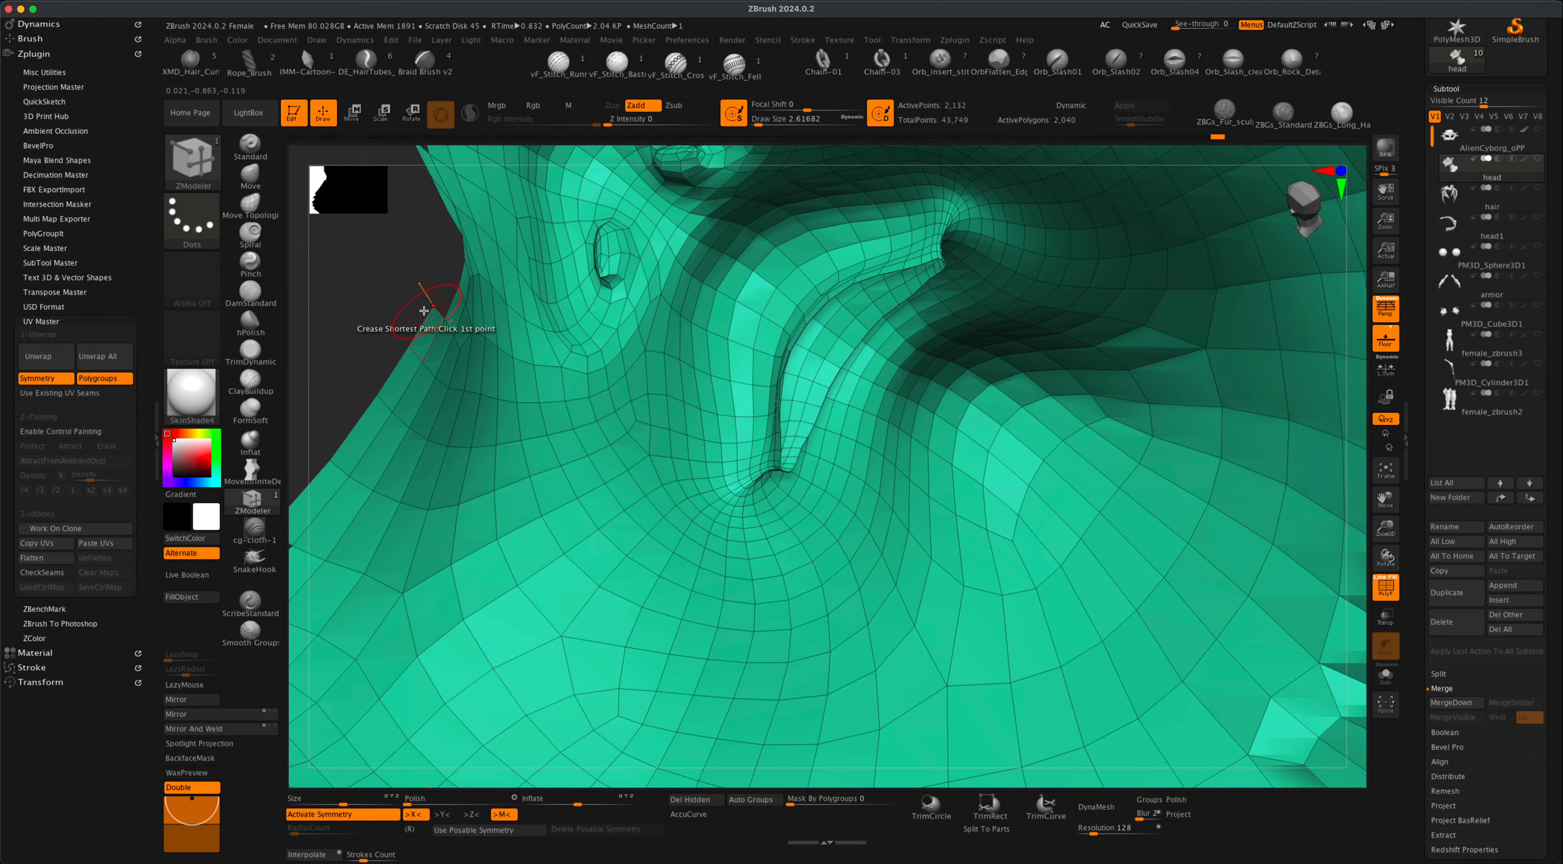
Unhide the whole head and merge it into a single polygroup.
alt+drag(297, 412, 1006, 353)
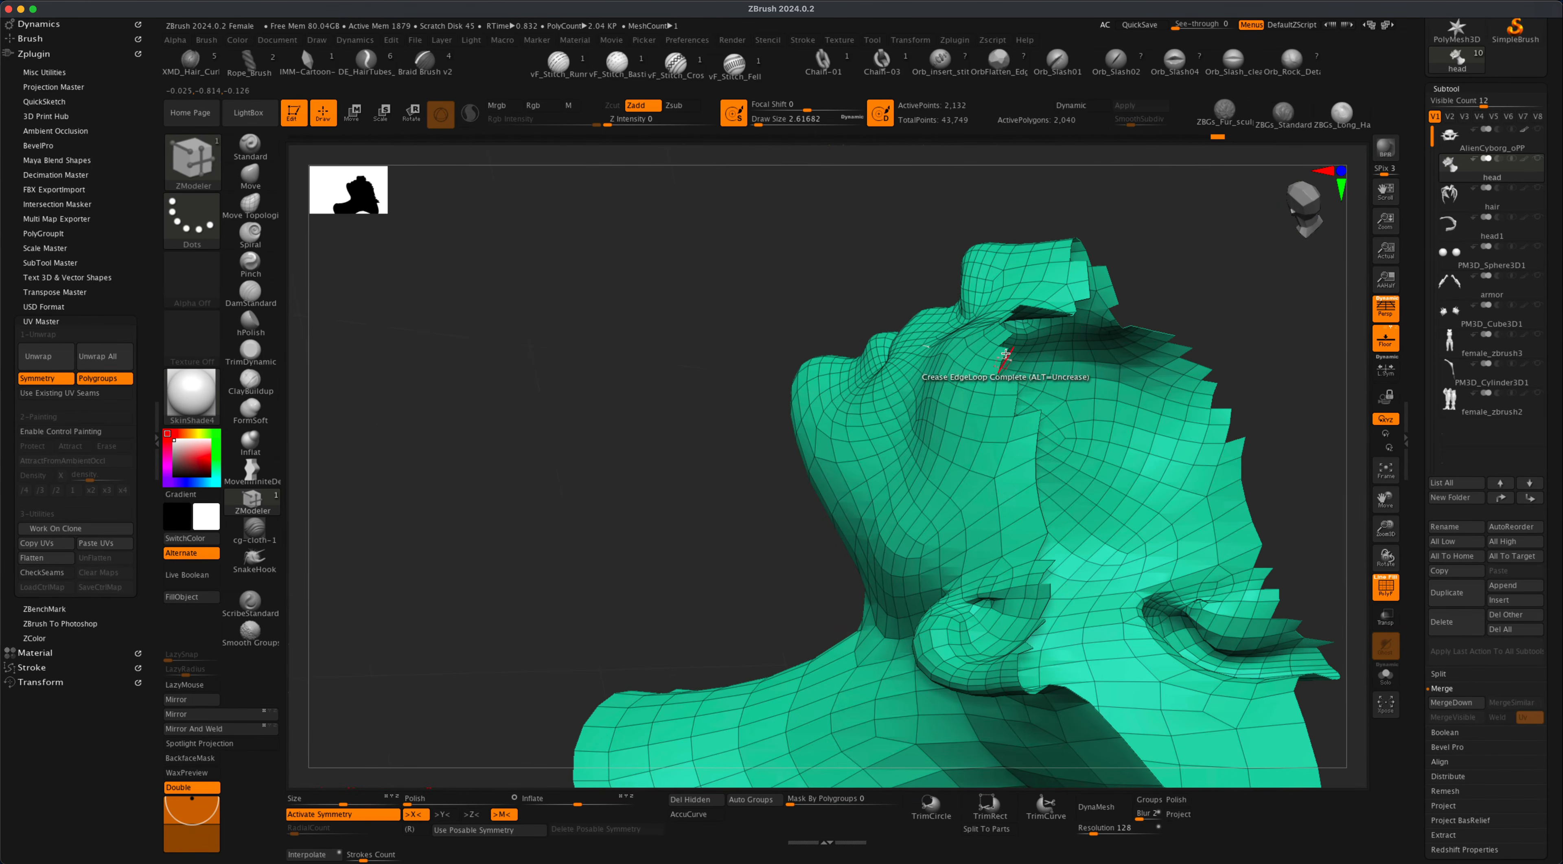
shift+super+click(584, 372)
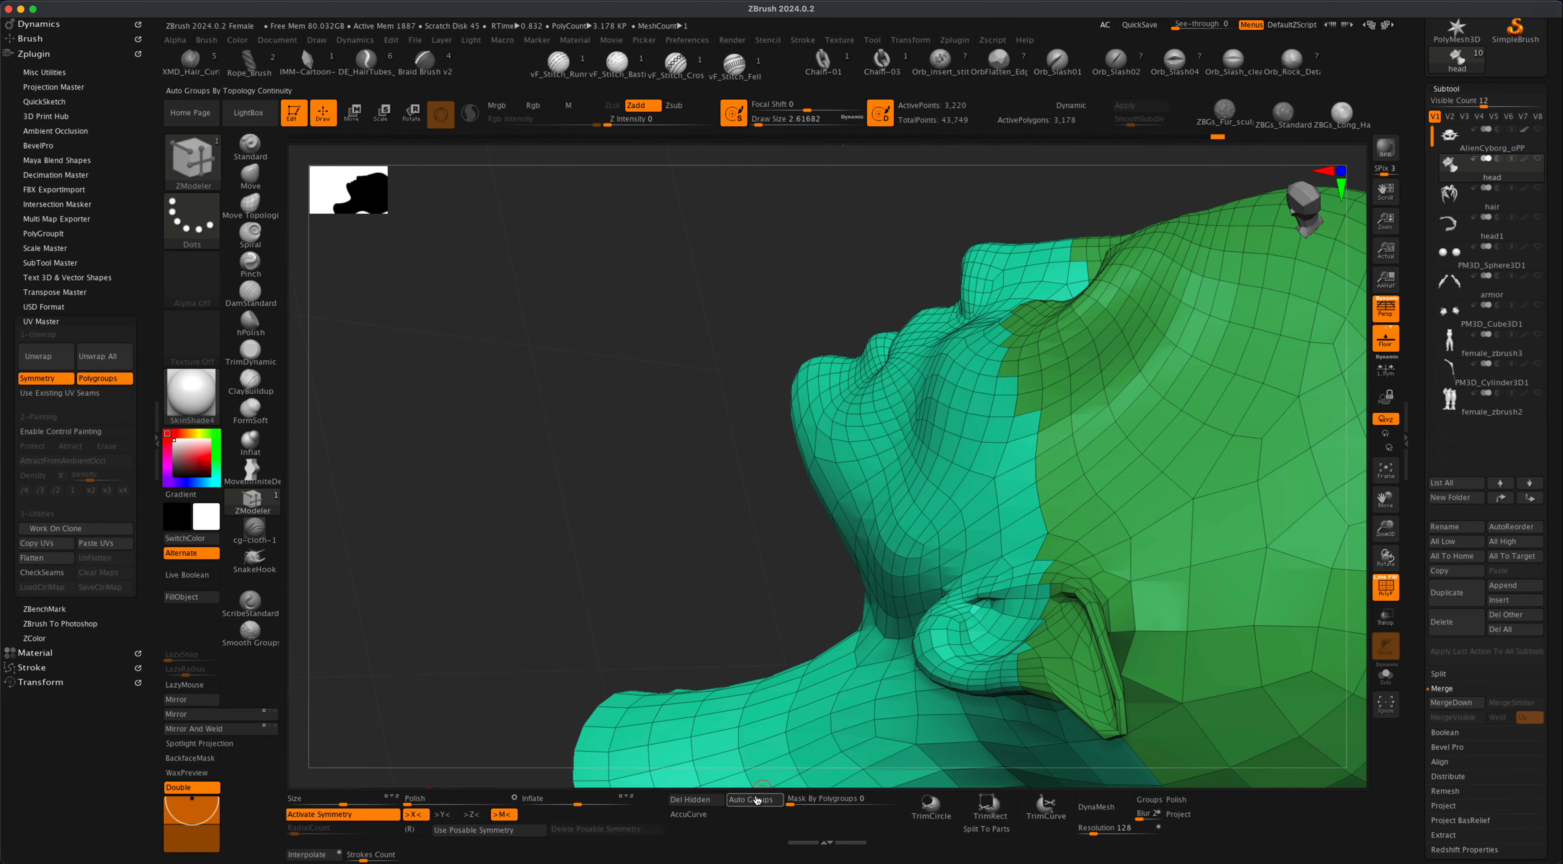
key(super+w)
Adjust the lips around the mouth opening with the Inflat brush, undoing unwanted strokes and reducing the draw size to about 5.75.
mouse_move(547, 468)
mouse_down()
mouse_move(510, 363)
mouse_move(867, 520)
mouse_move(868, 564)
mouse_move(855, 436)
mouse_move(1153, 485)
mouse_move(1210, 530)
mouse_move(1106, 513)
mouse_move(1214, 516)
mouse_move(1176, 436)
mouse_move(1141, 541)
mouse_move(1093, 551)
mouse_move(1117, 580)
mouse_move(1151, 536)
mouse_move(1138, 551)
mouse_up()
alt+drag(501, 575, 513, 573)
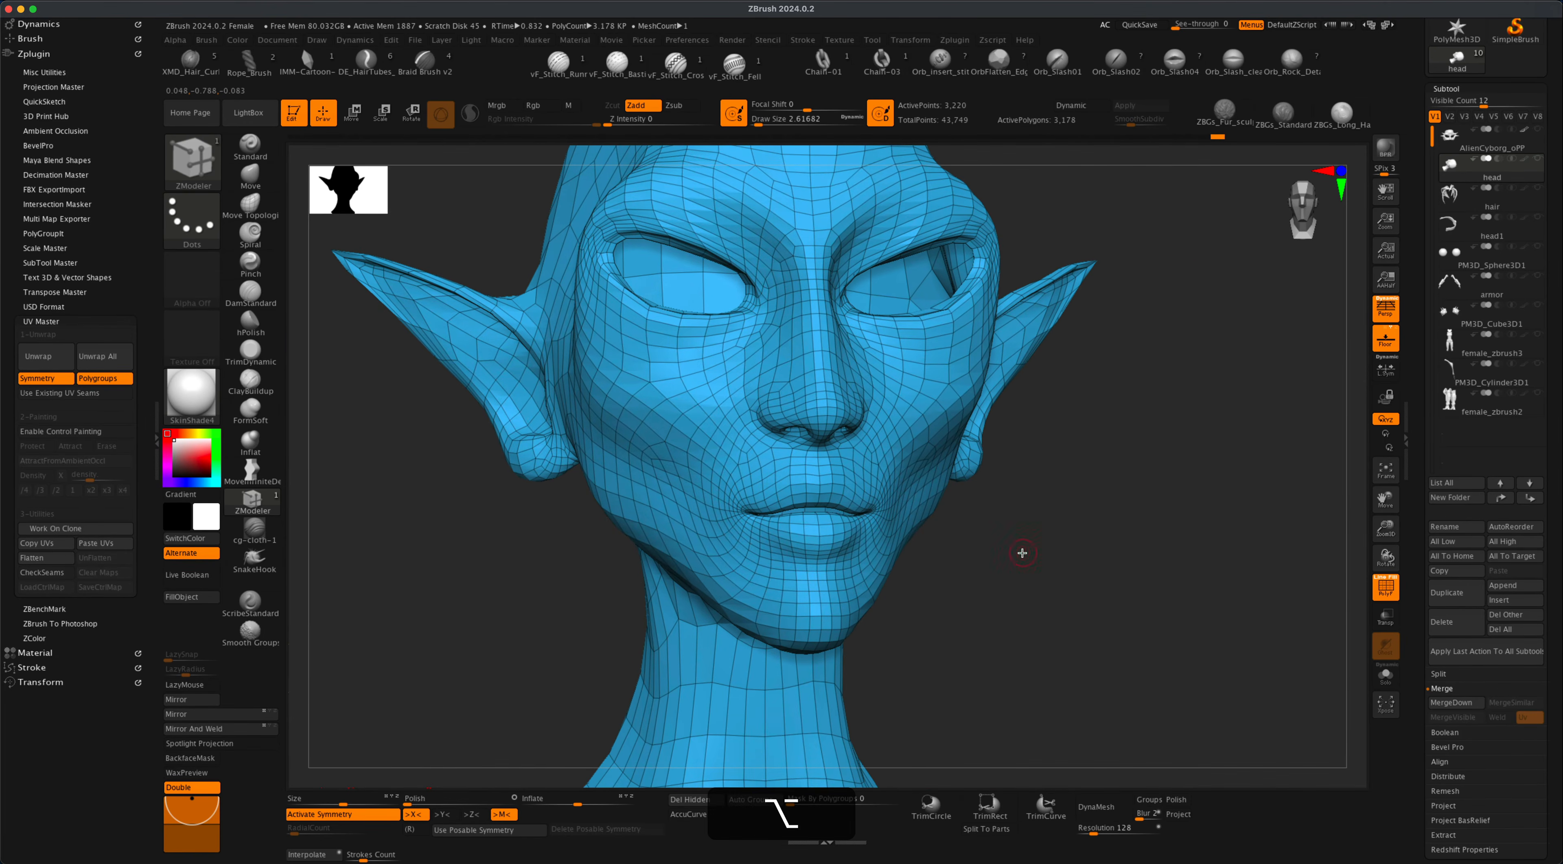
alt+drag(1023, 553, 1029, 556)
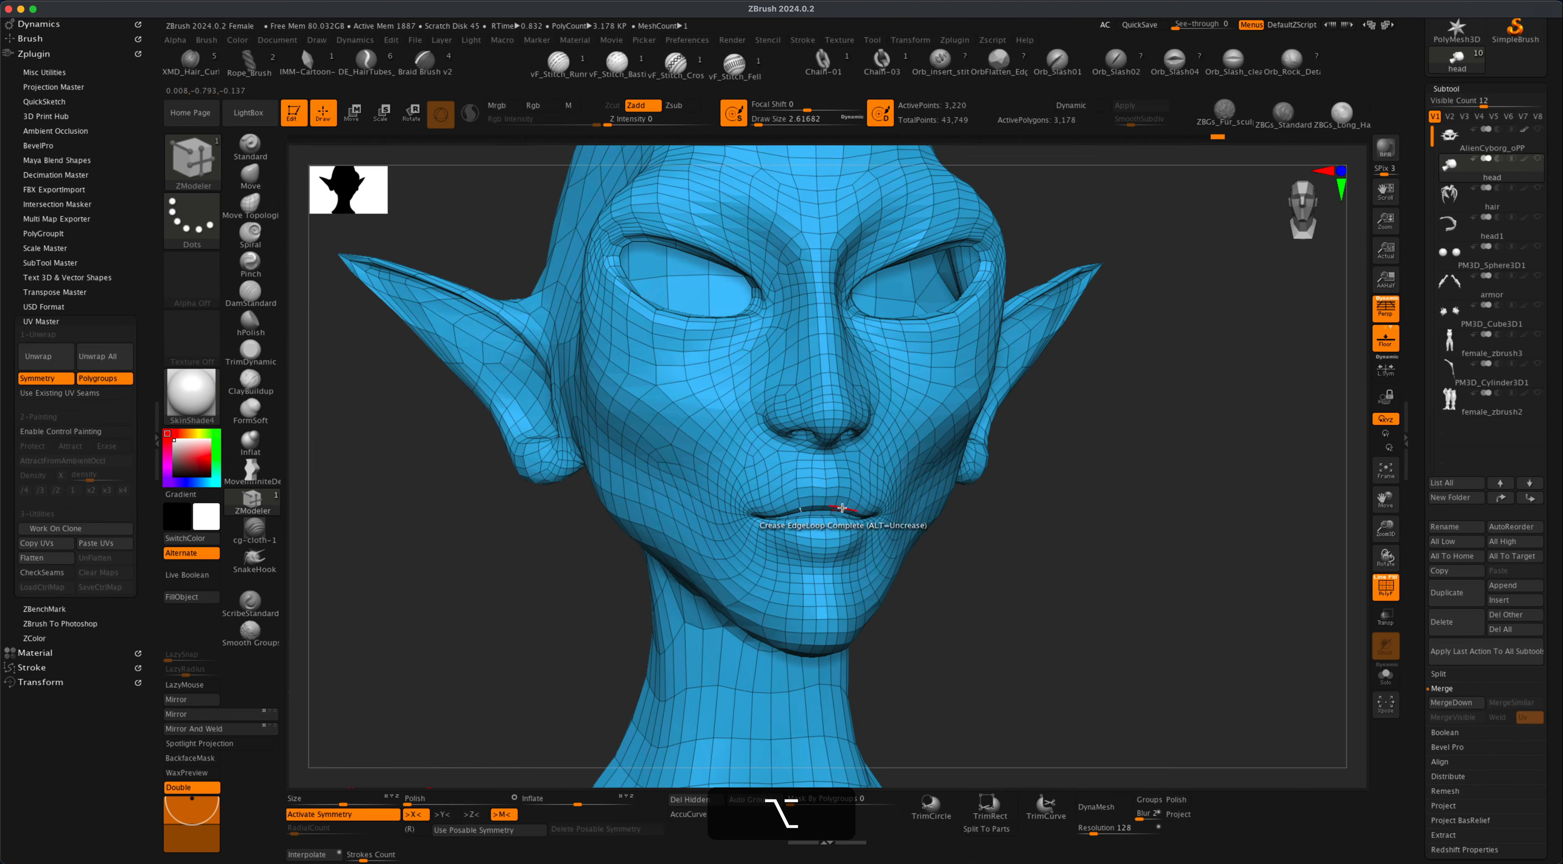
click(262, 451)
key(s)
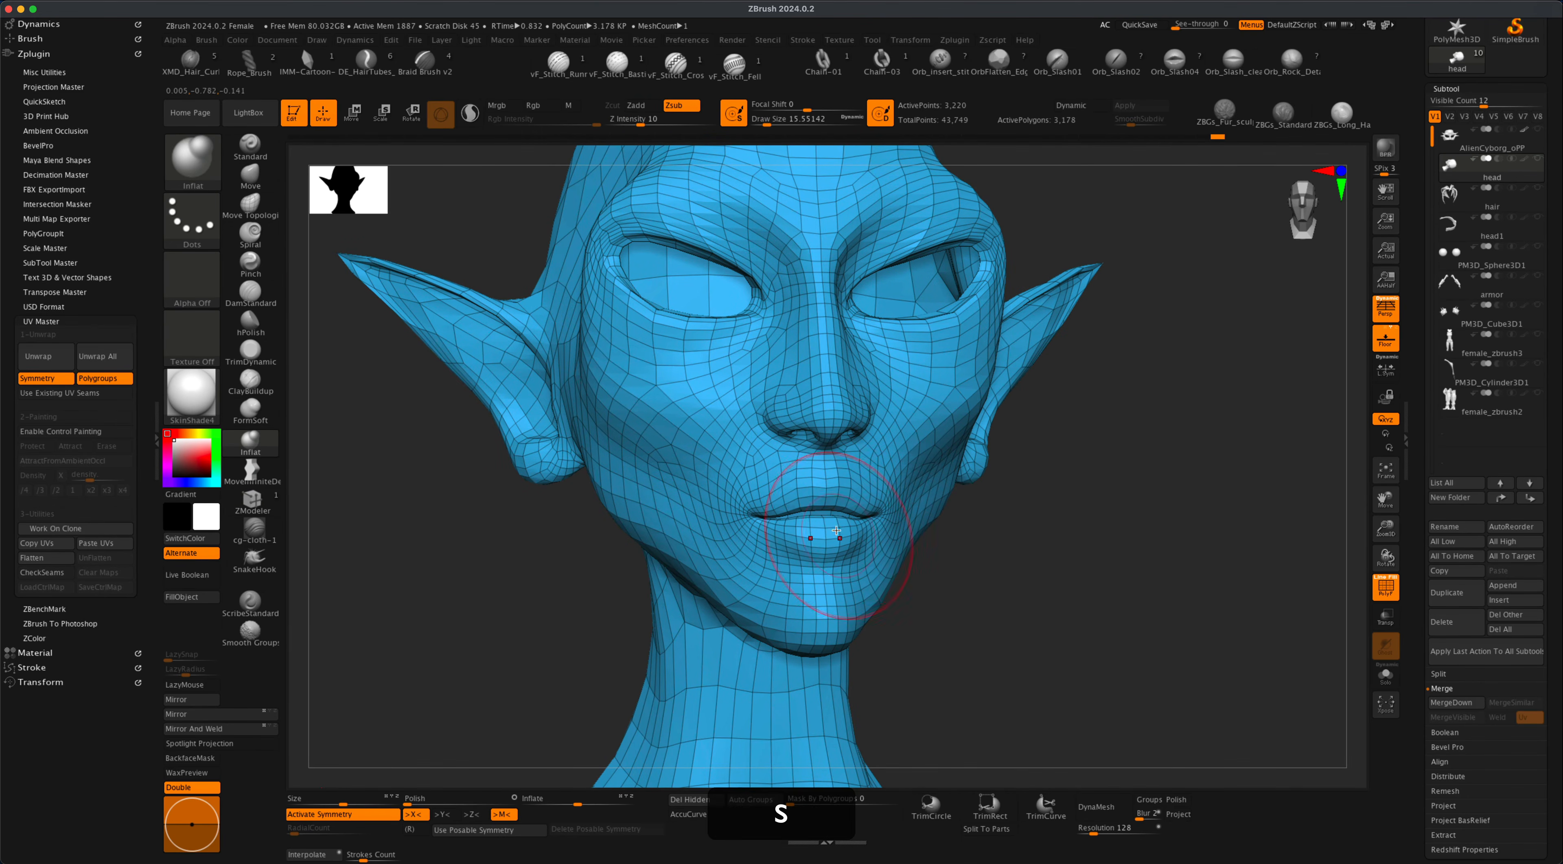
key(super+z)
key(super+z)
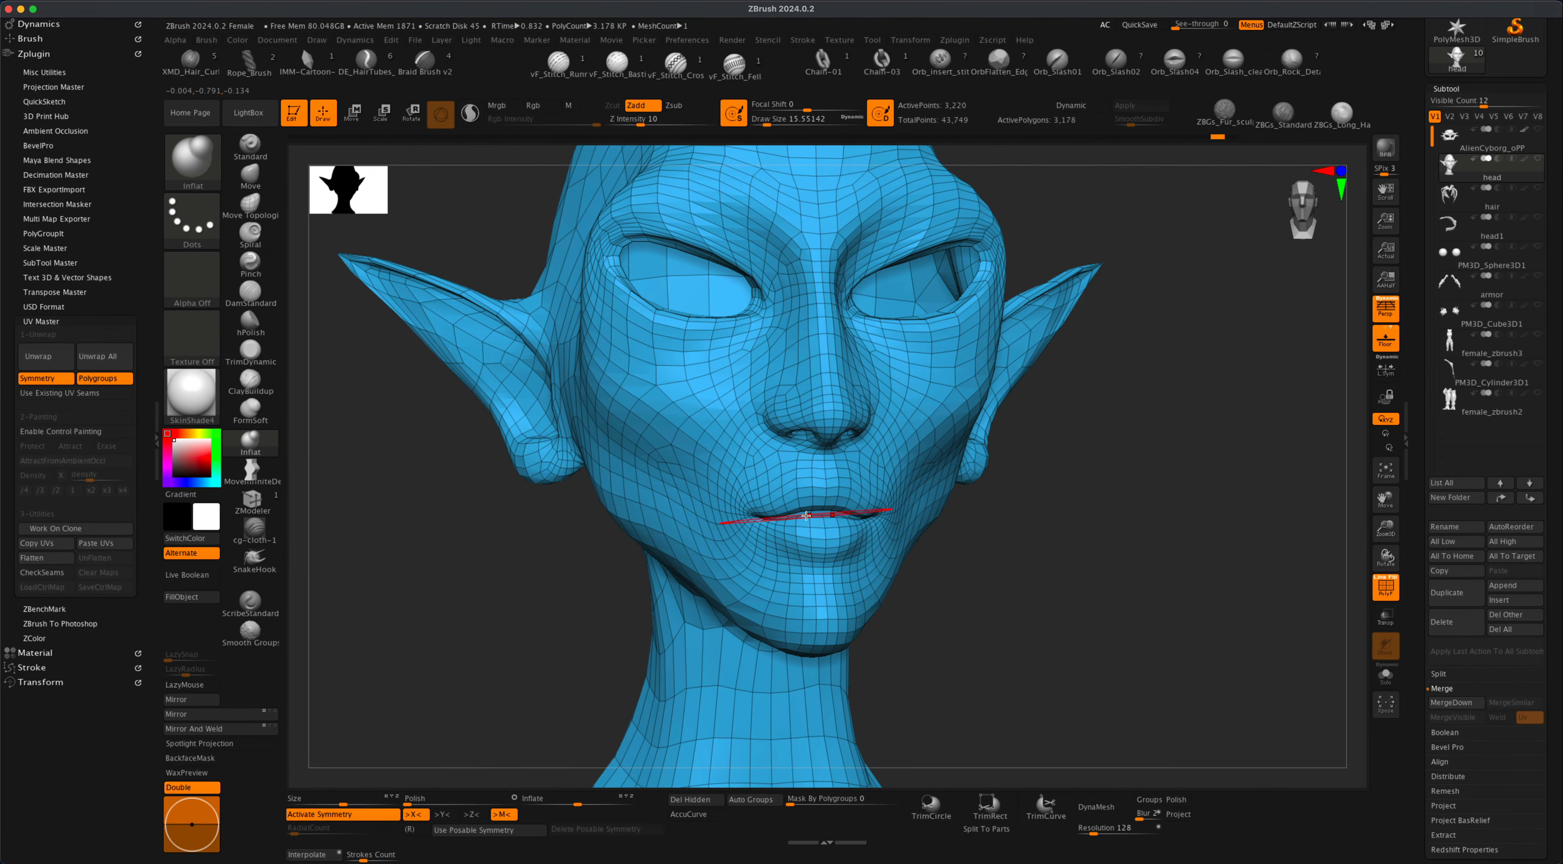
drag(1056, 546, 971, 532)
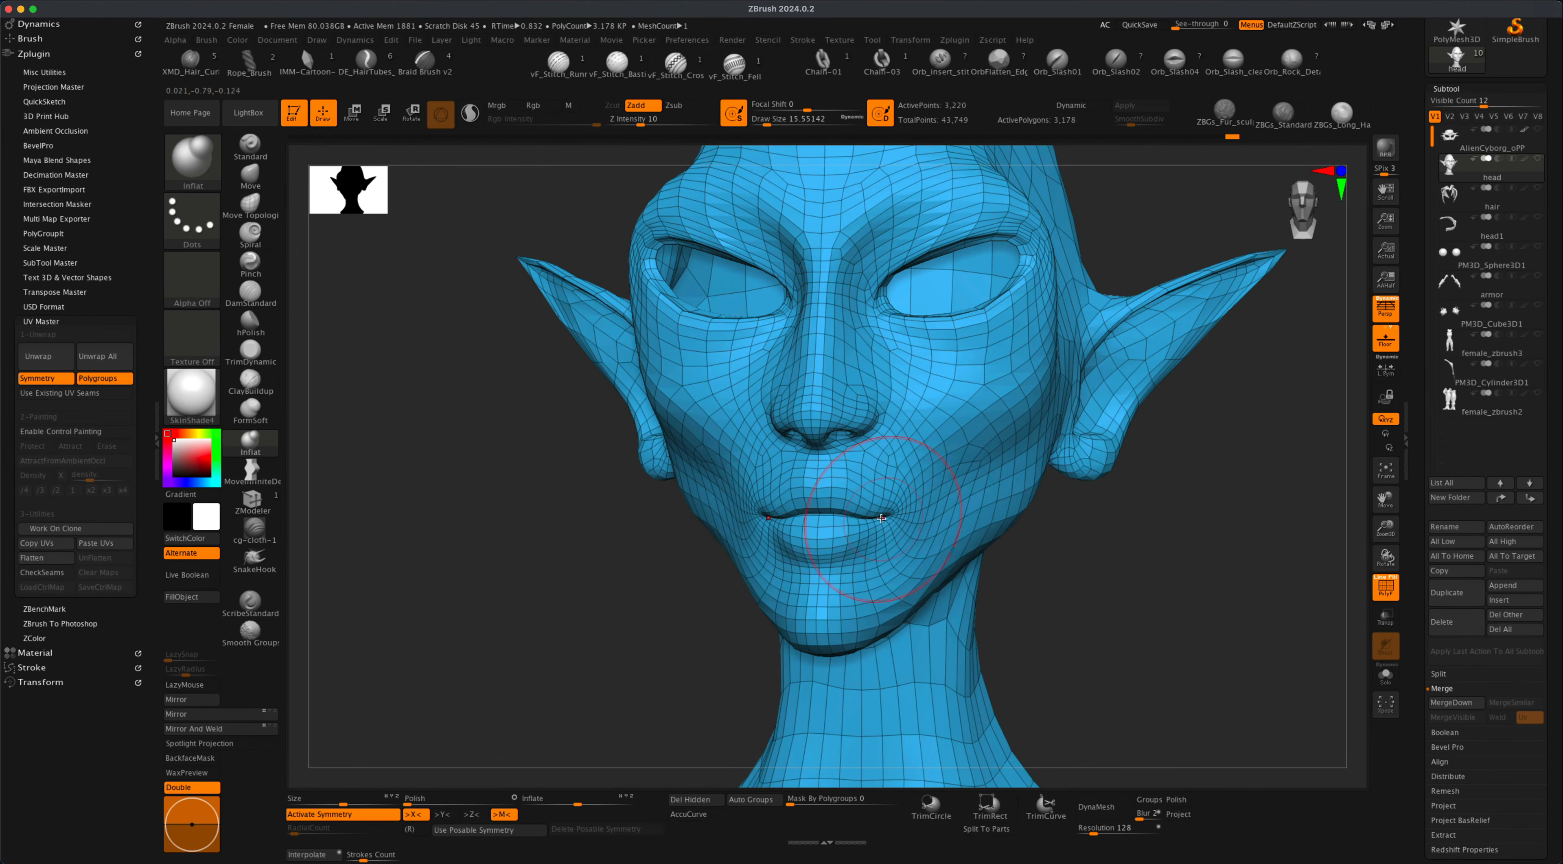
mouse_move(1101, 574)
mouse_down()
mouse_move(1177, 581)
mouse_move(1150, 690)
mouse_move(1134, 635)
mouse_move(1110, 639)
mouse_move(1138, 638)
mouse_move(1118, 492)
mouse_move(1111, 616)
mouse_move(1079, 593)
mouse_move(1113, 614)
mouse_move(1101, 589)
mouse_up()
key(s)
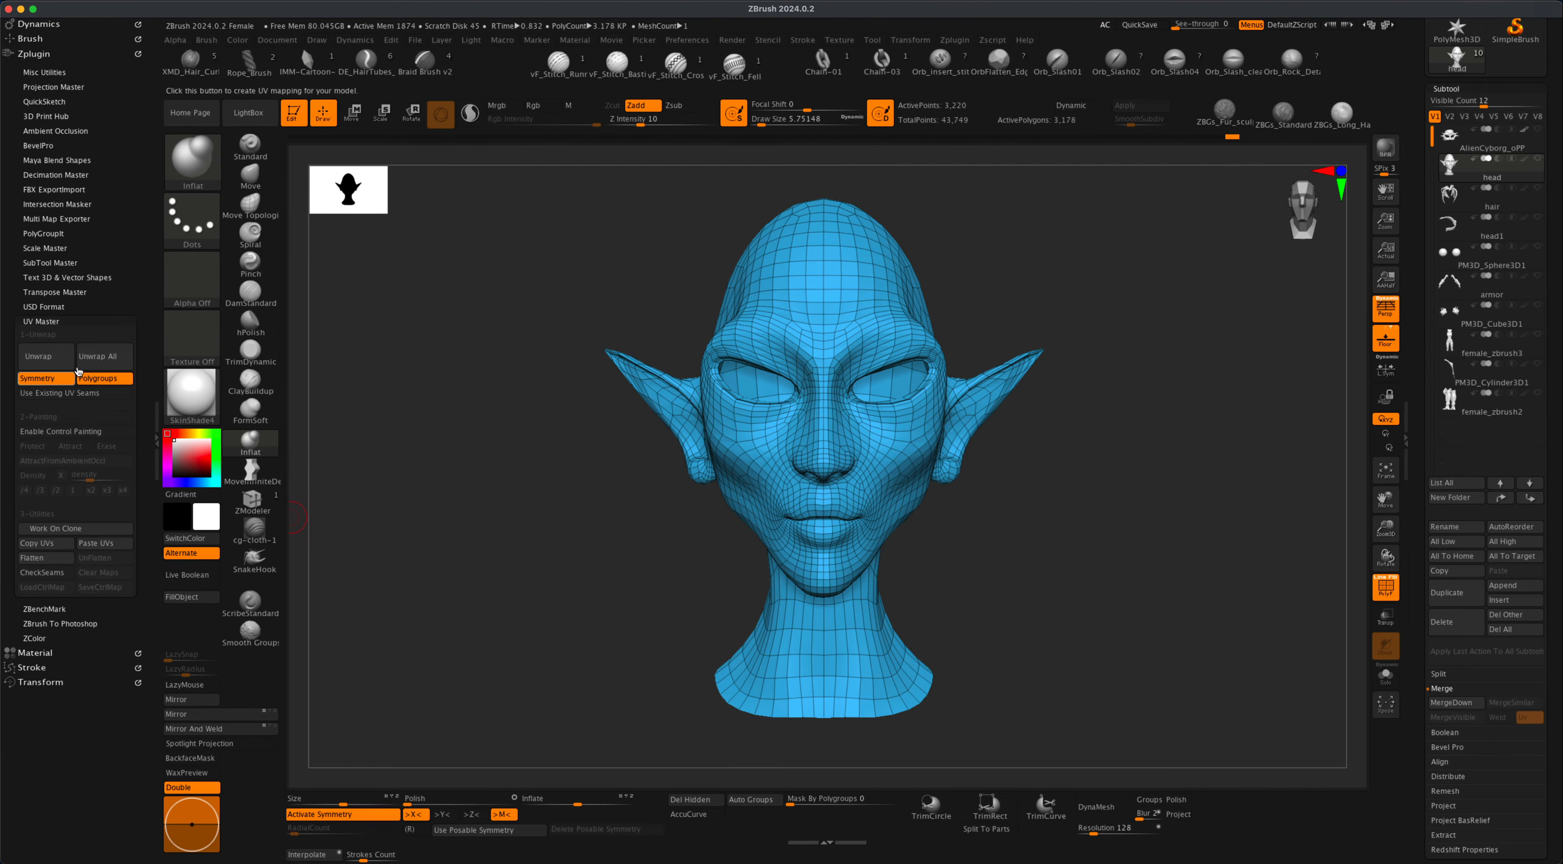
Unwrap the head in UV Master with Symmetry on and Polygroups off, and inspect its flattened UV layout before unflattening it.
click(103, 379)
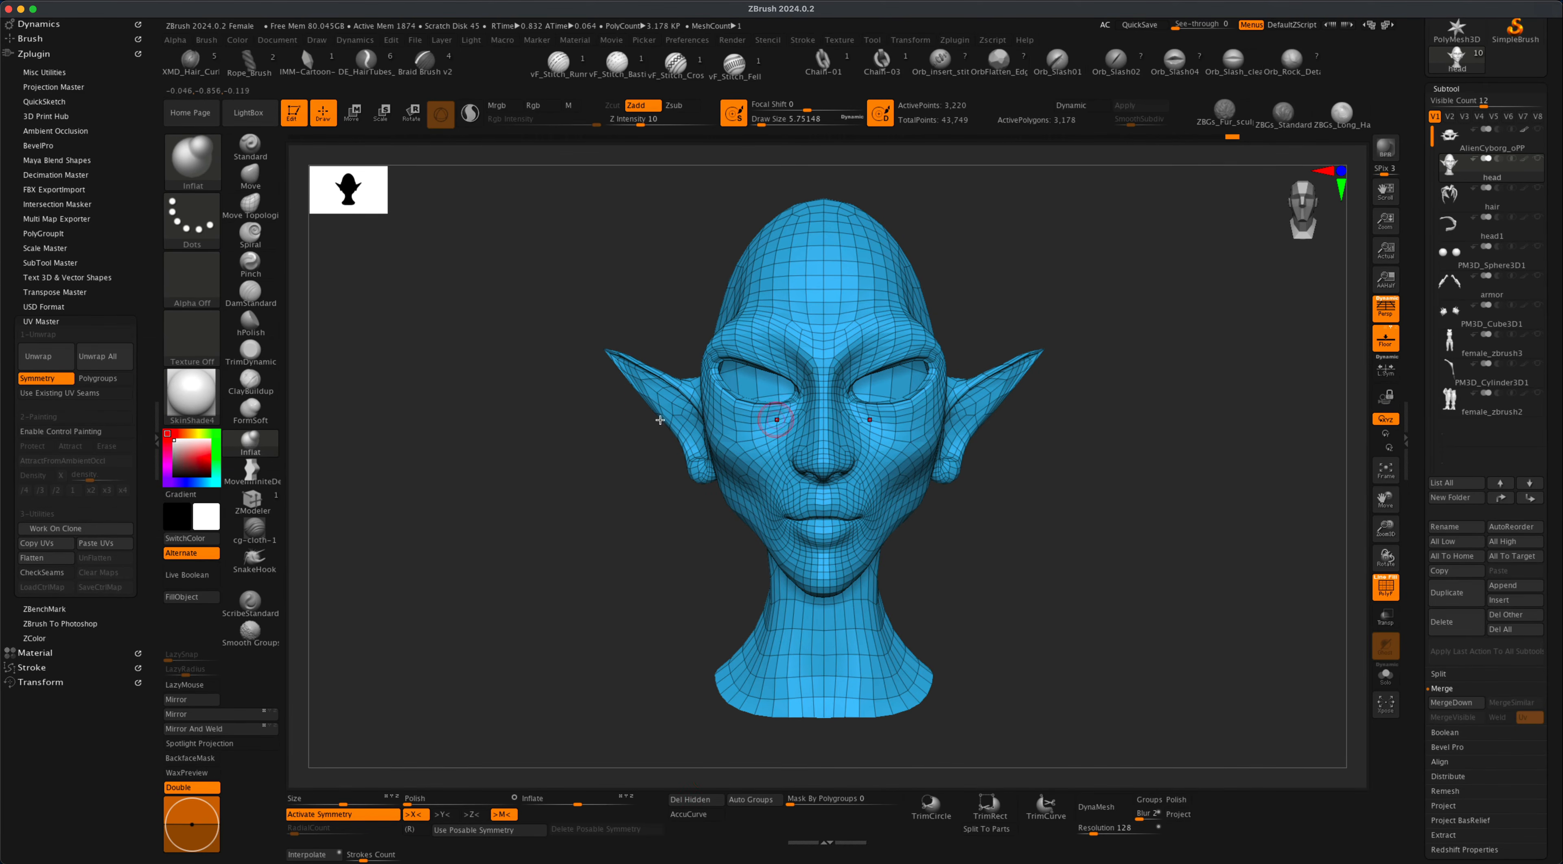
click(58, 357)
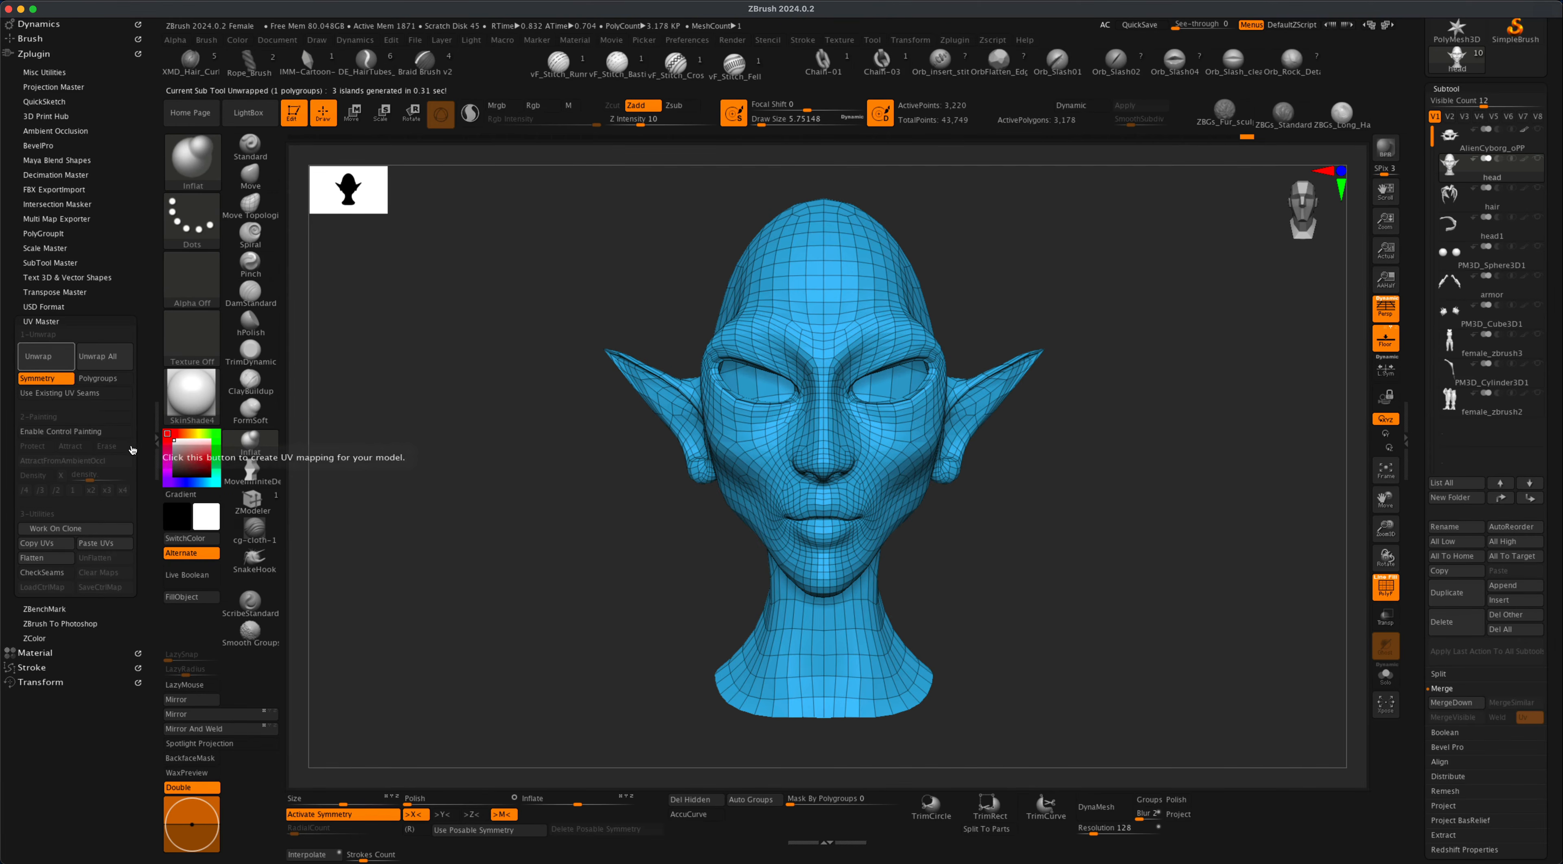
click(46, 557)
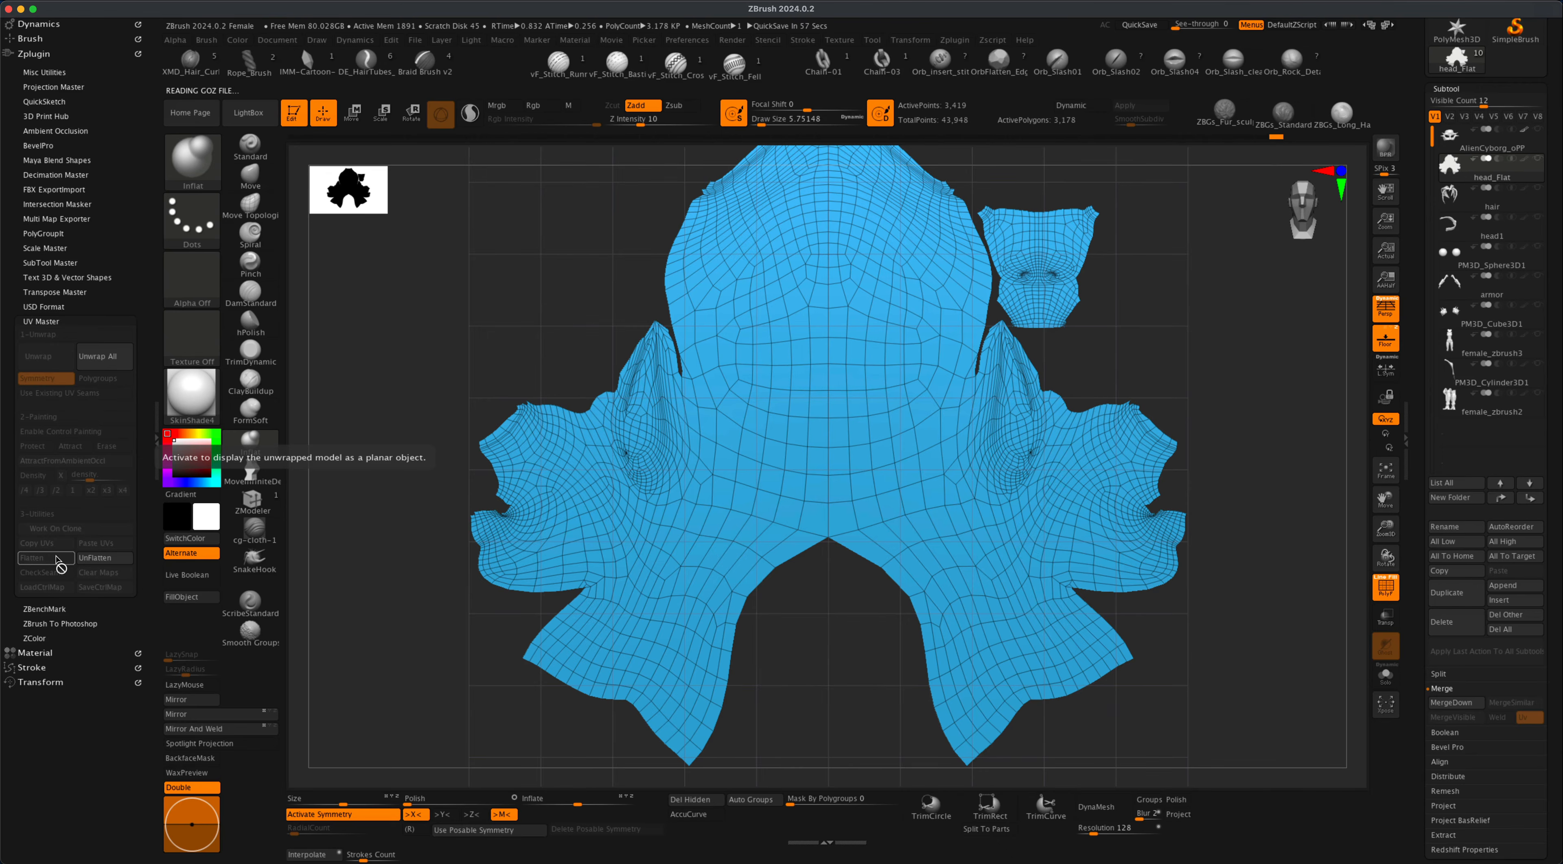
click(109, 559)
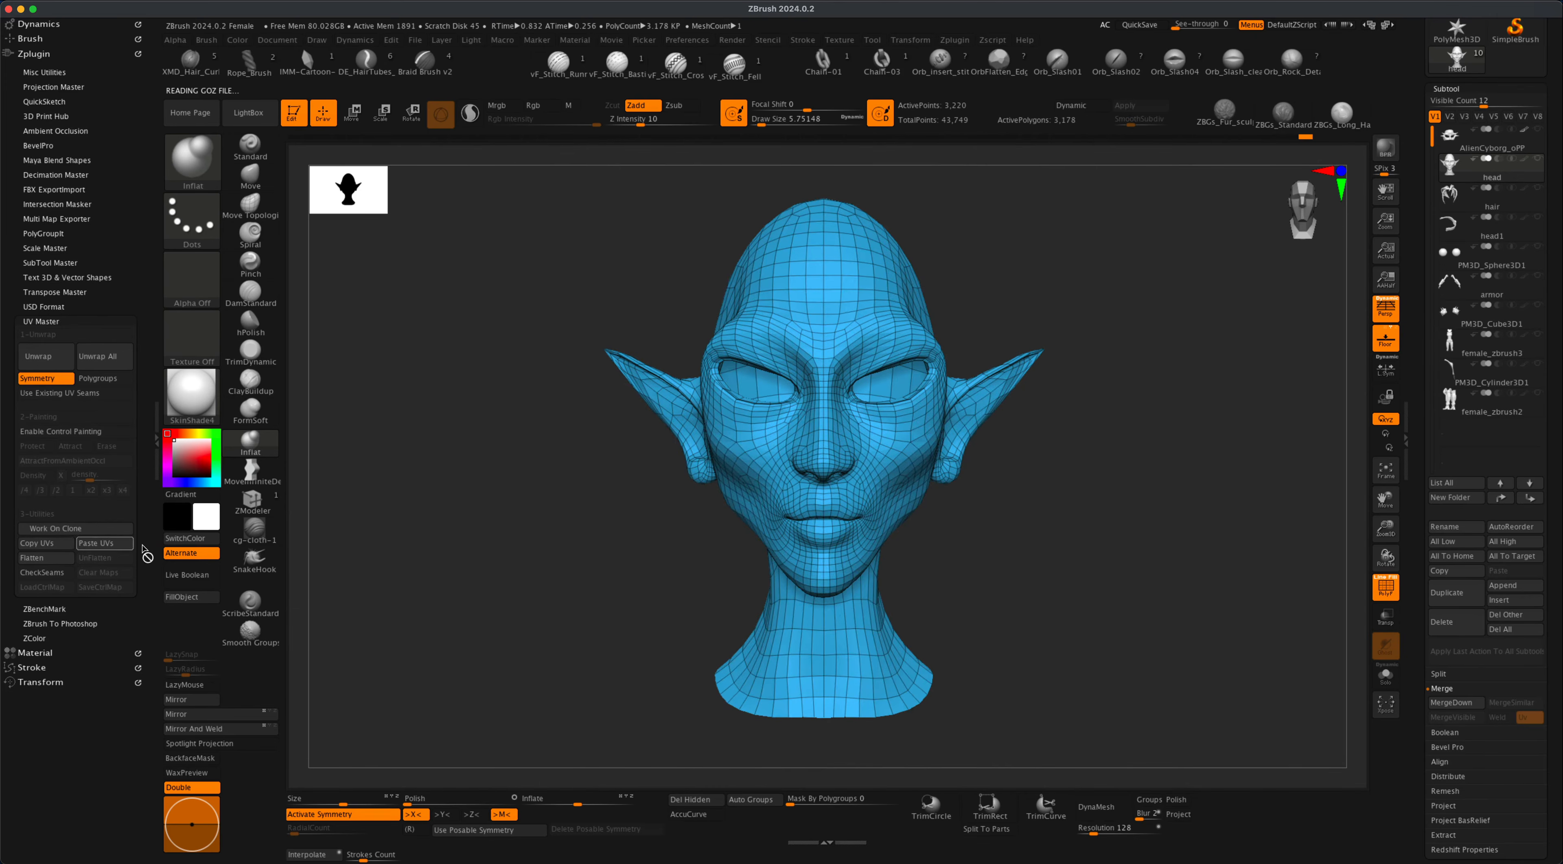
Crease a path up the centre of the back of the neck, using ZModeler's Crease point action with target ShortestPath.
drag(529, 564, 533, 563)
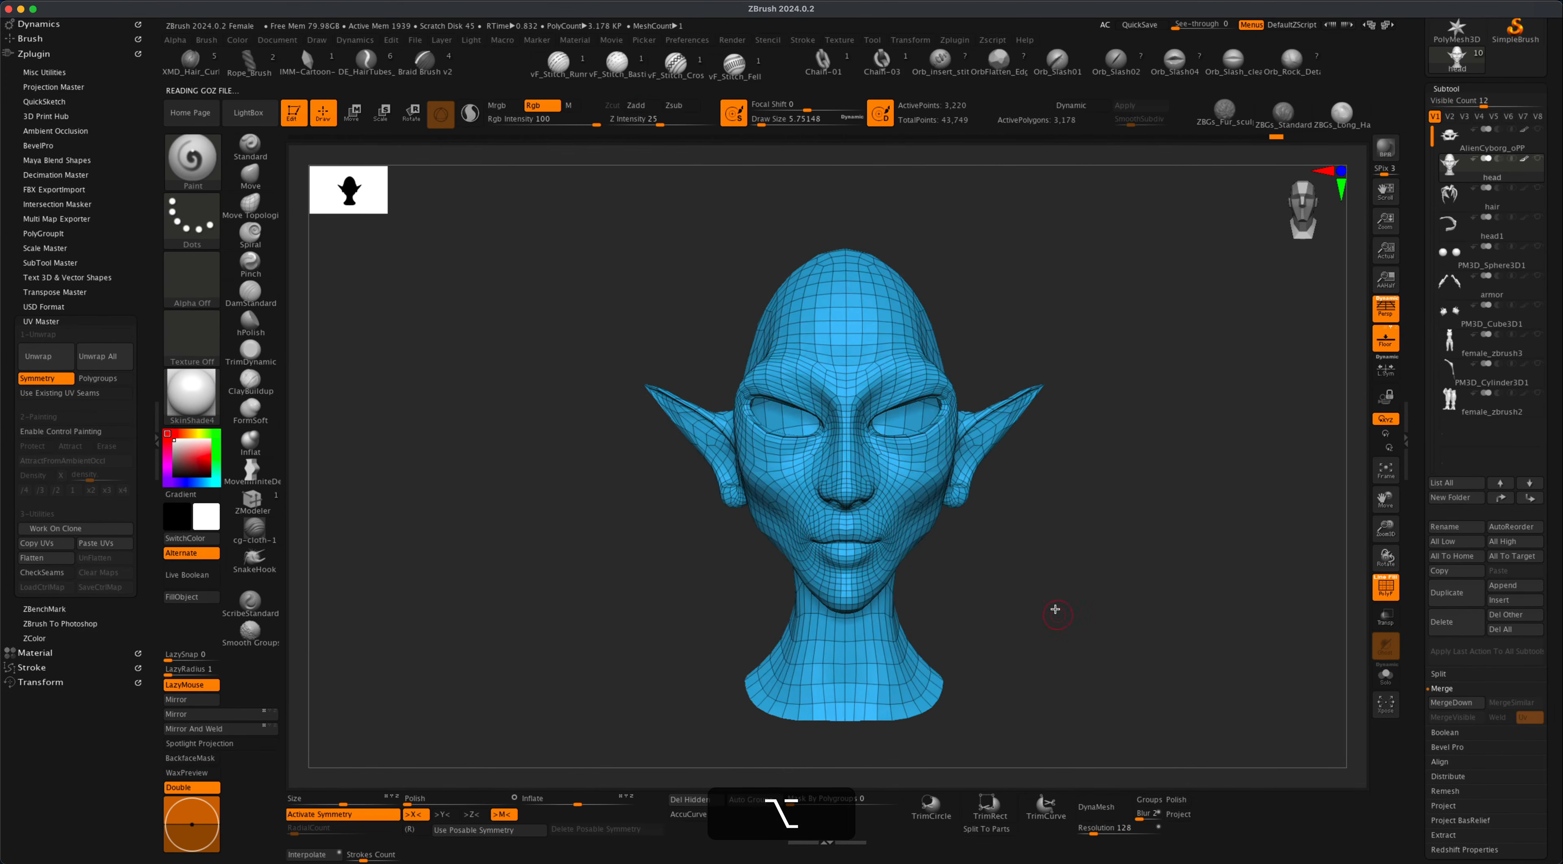
drag(1039, 592, 1050, 598)
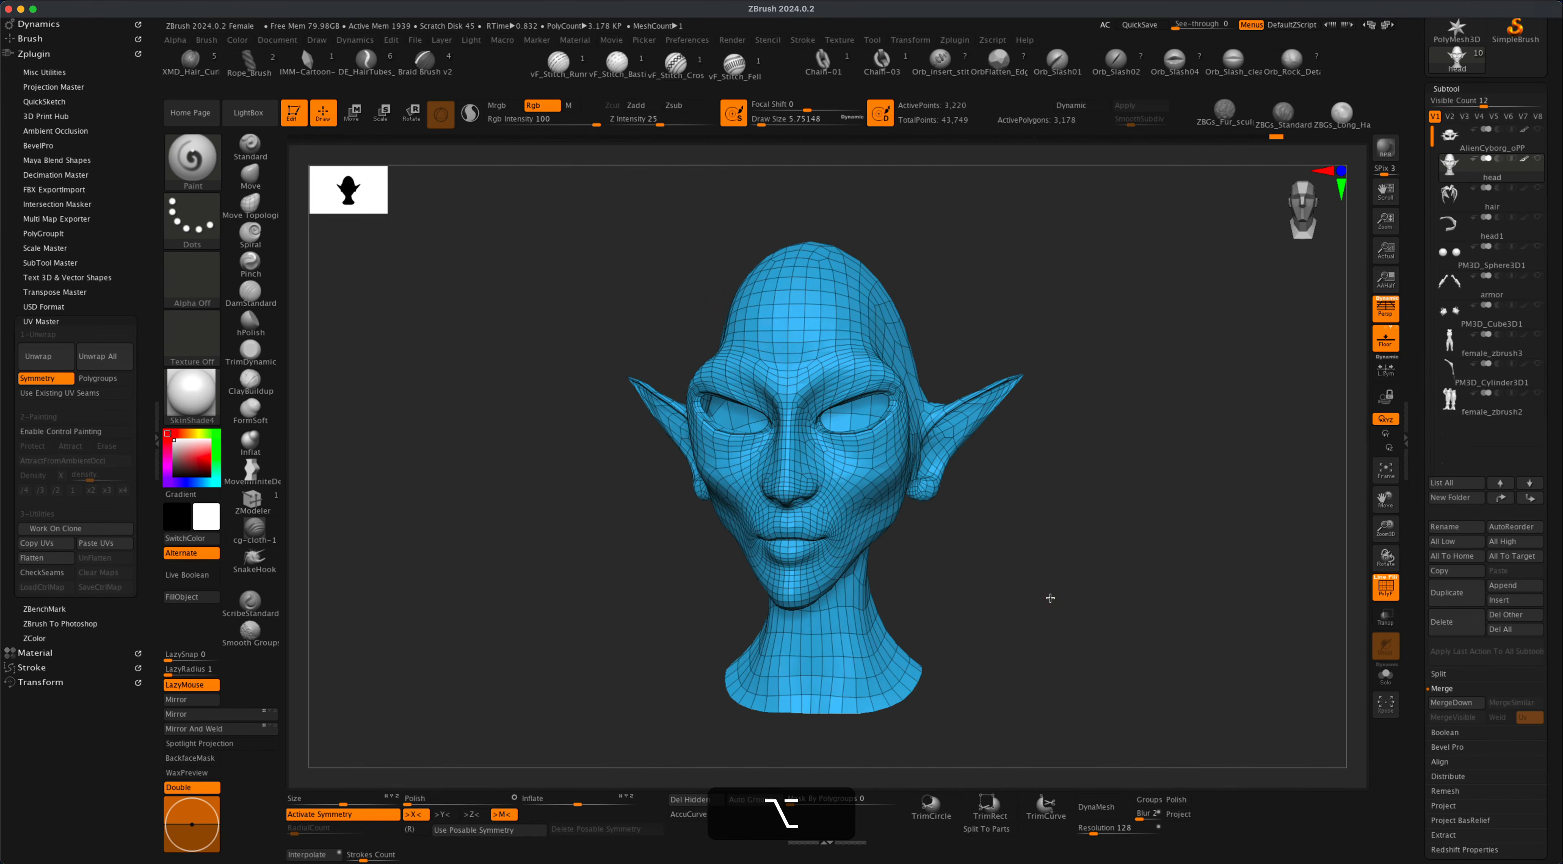
click(254, 505)
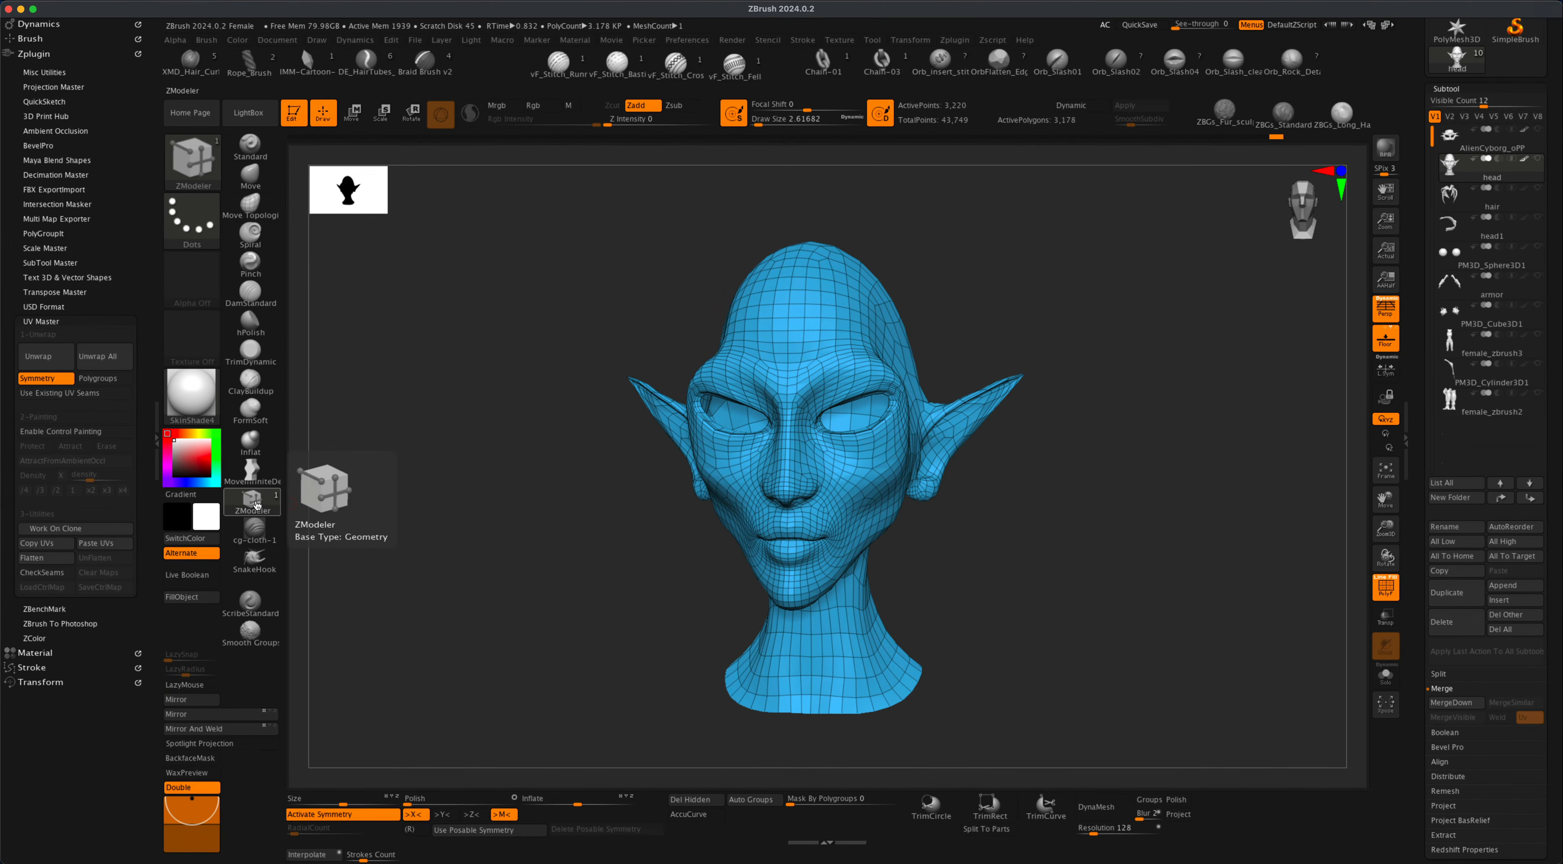
drag(969, 513, 1037, 540)
key(space)
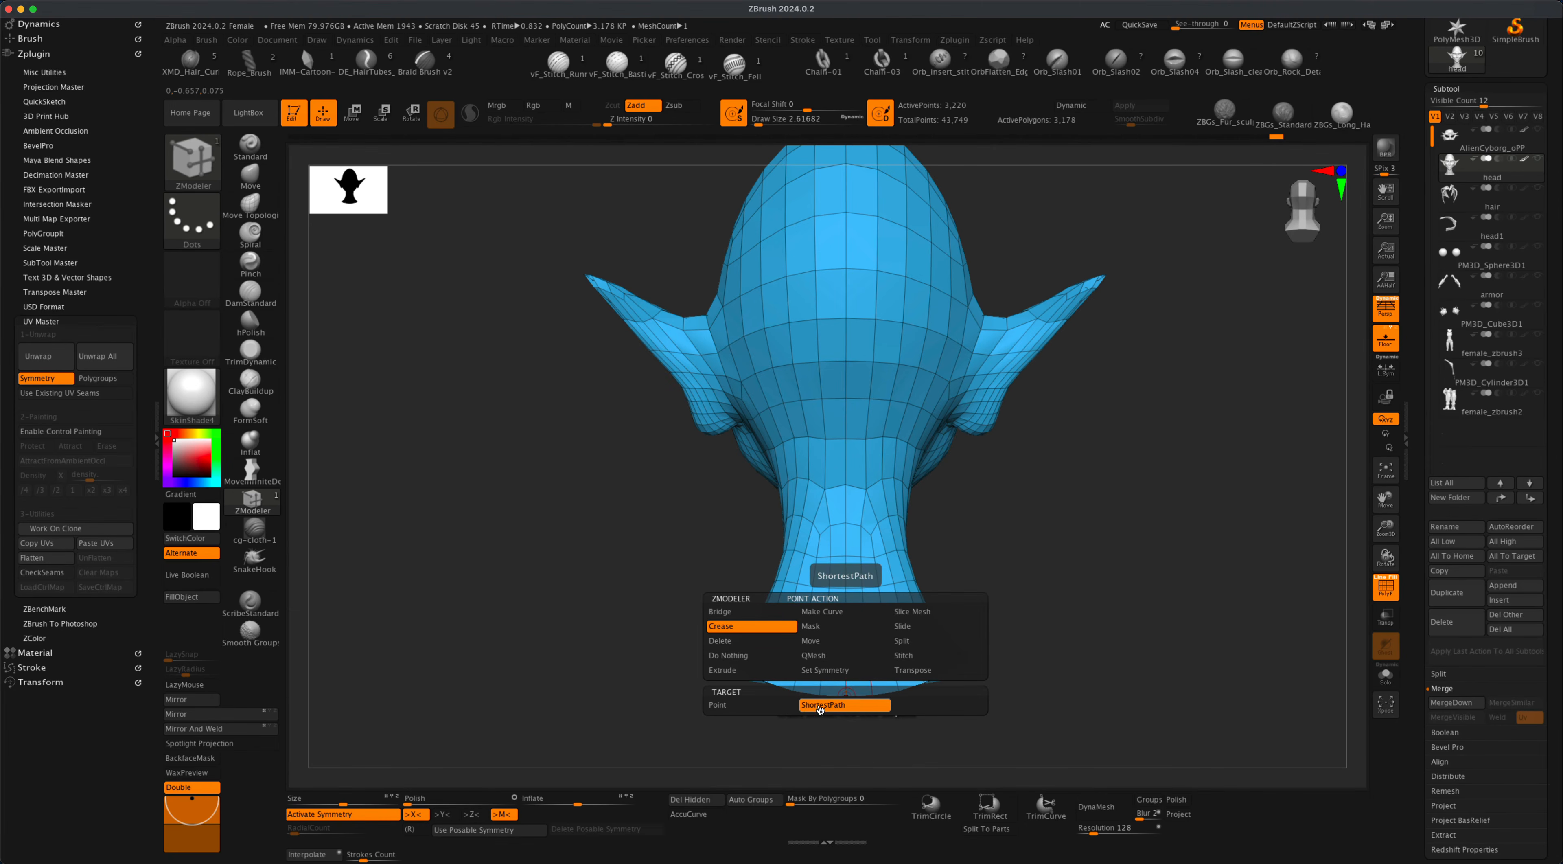
click(844, 705)
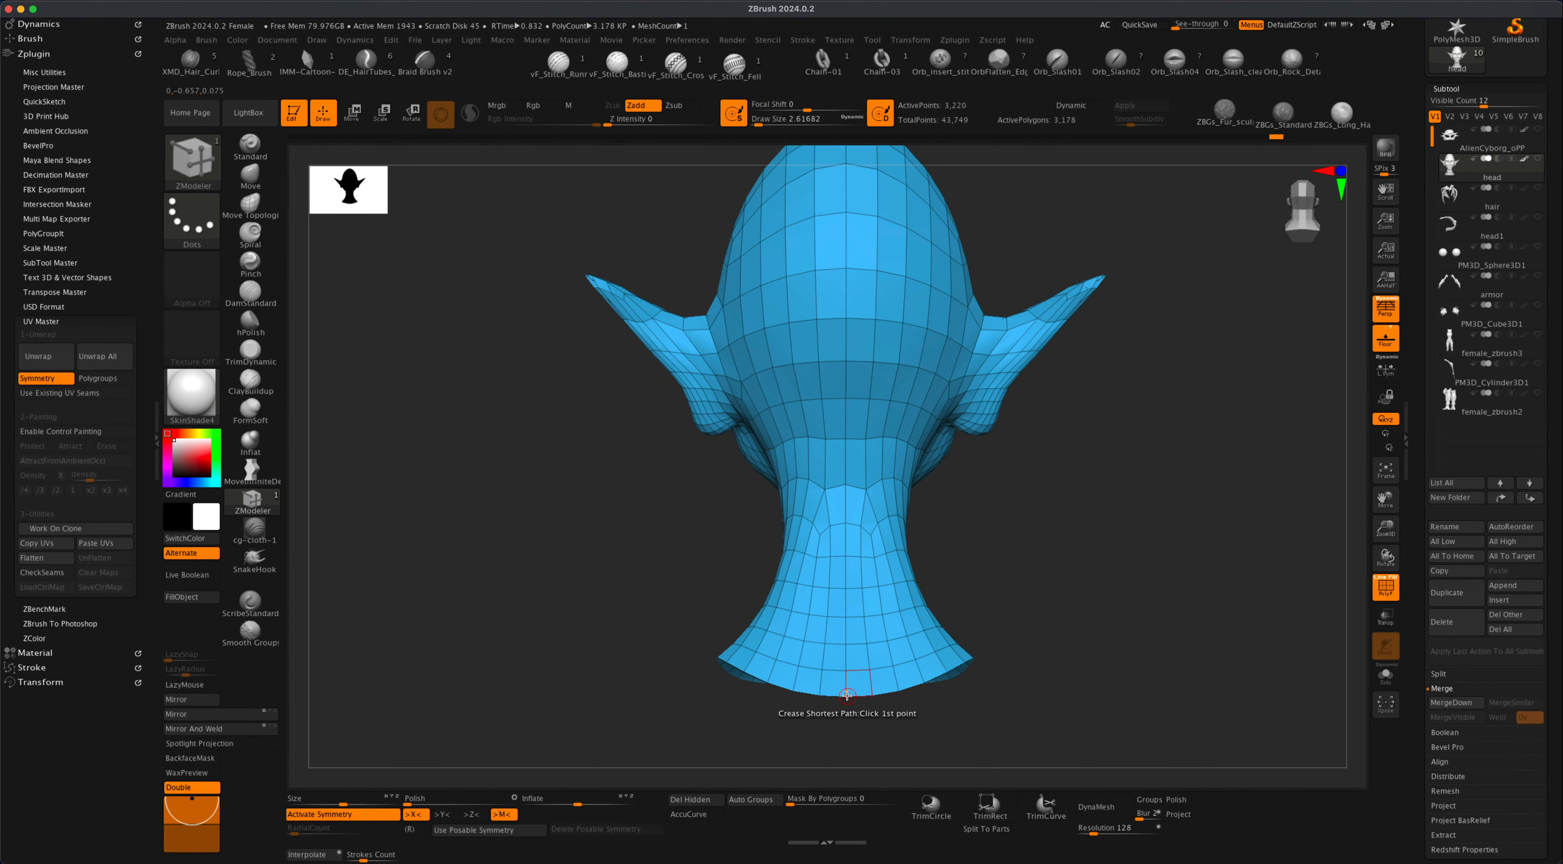
click(846, 587)
click(846, 588)
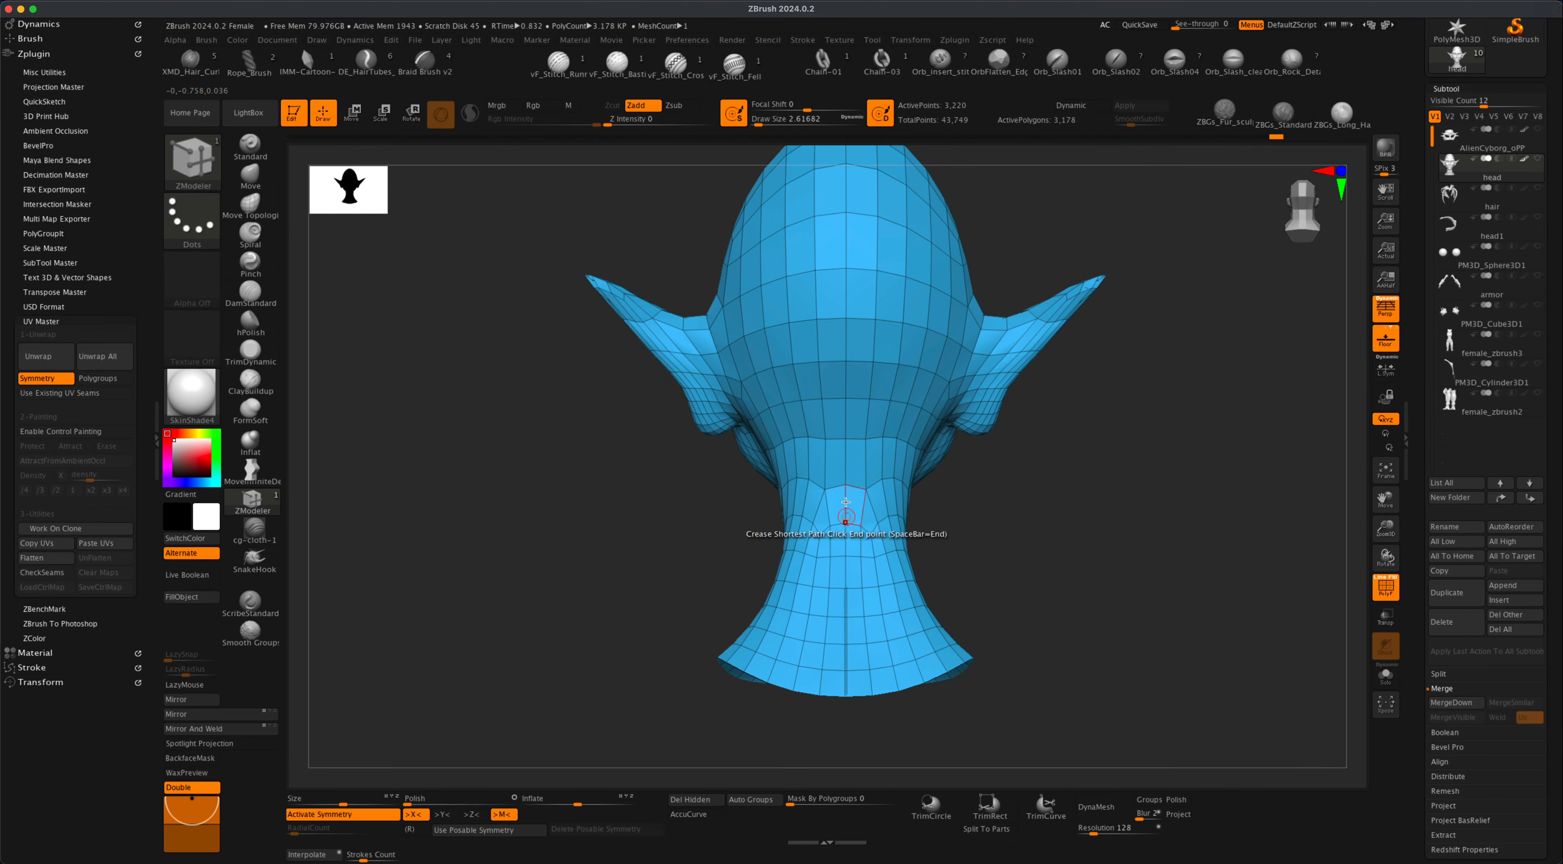
click(846, 439)
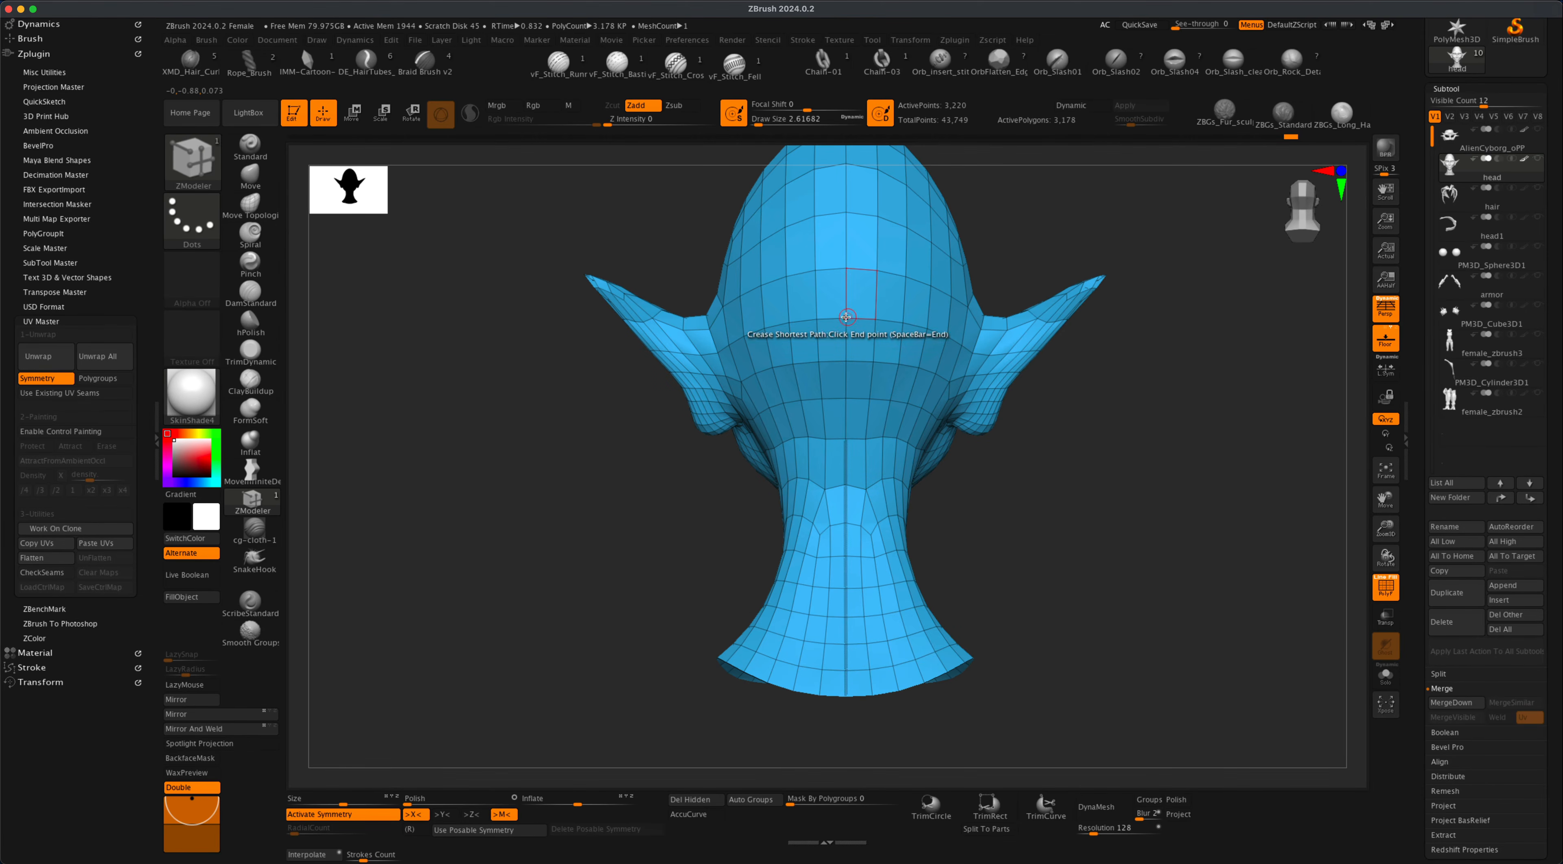
Extend the shortest-path crease up the centre of the back of the head towards the crown.
click(847, 317)
alt+drag(1057, 449, 1110, 569)
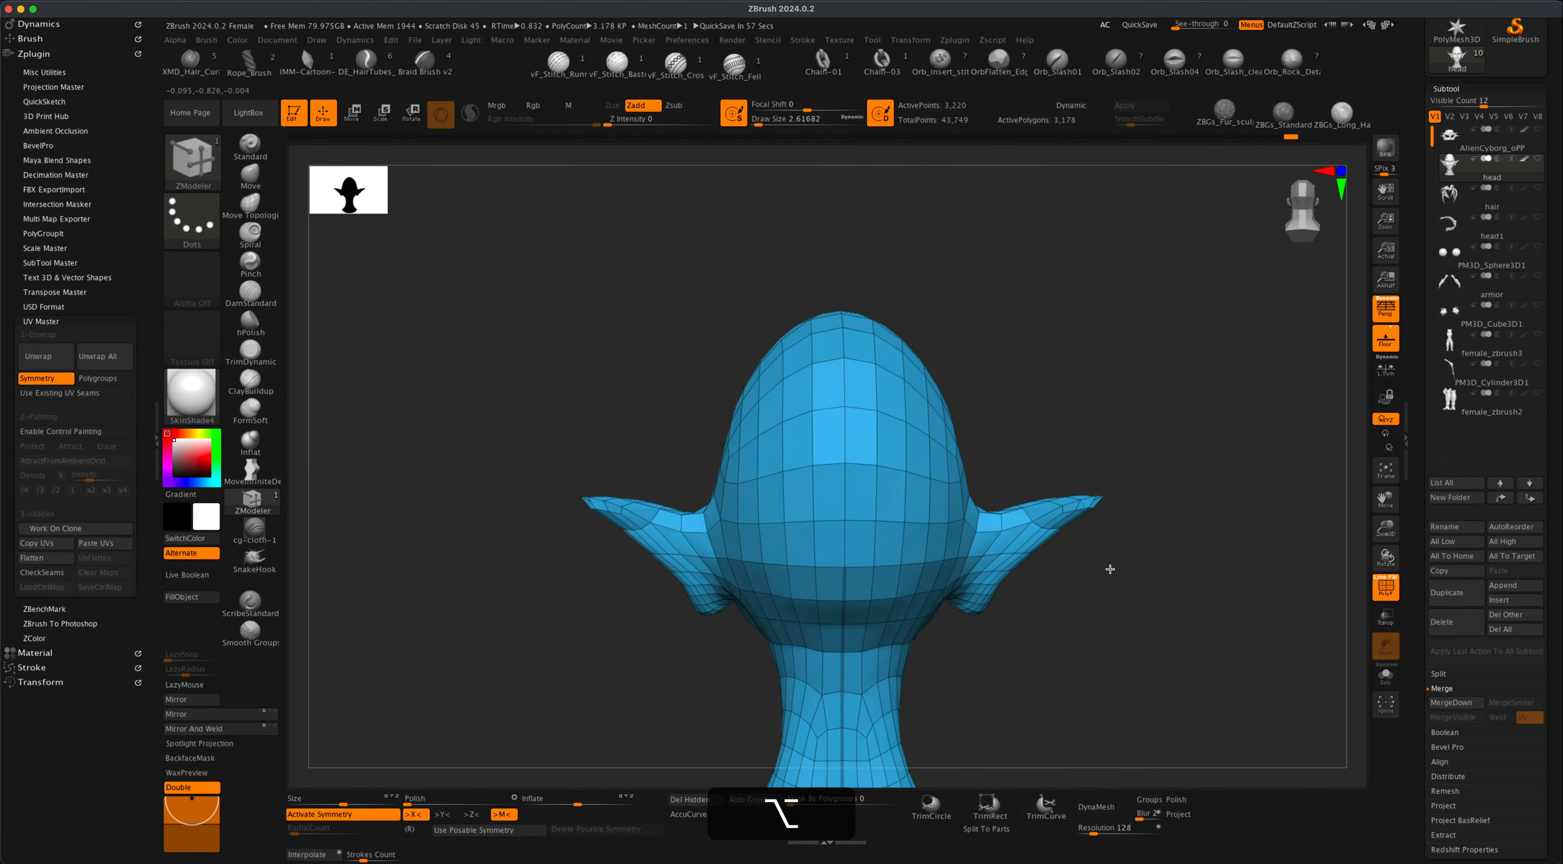
click(845, 408)
drag(1032, 349, 1034, 439)
click(846, 239)
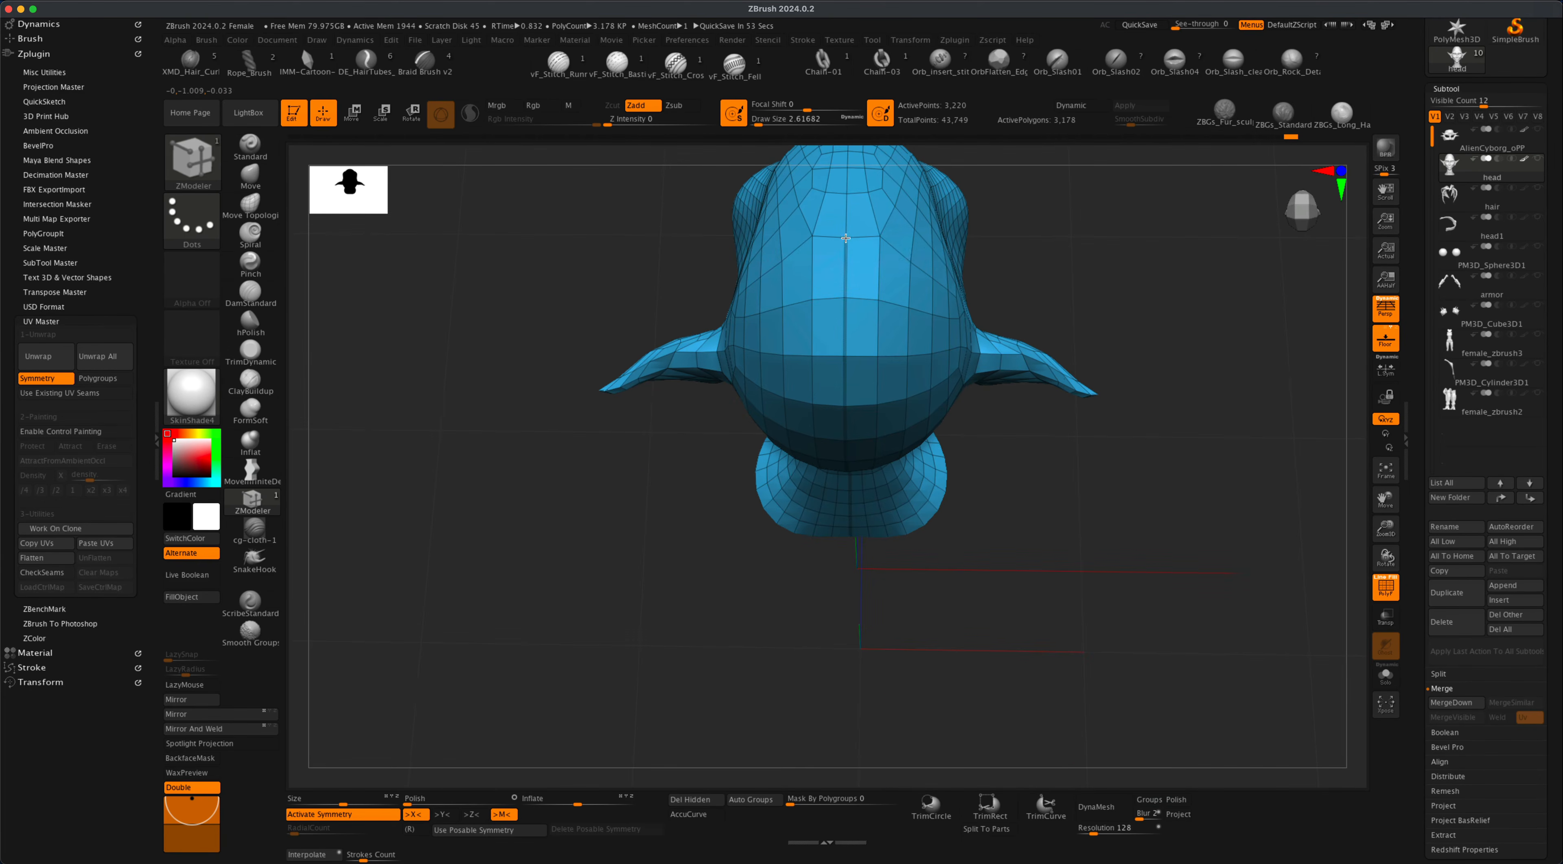
mouse_move(1046, 528)
mouse_down()
mouse_move(1047, 513)
mouse_move(1032, 541)
mouse_move(1048, 547)
mouse_up()
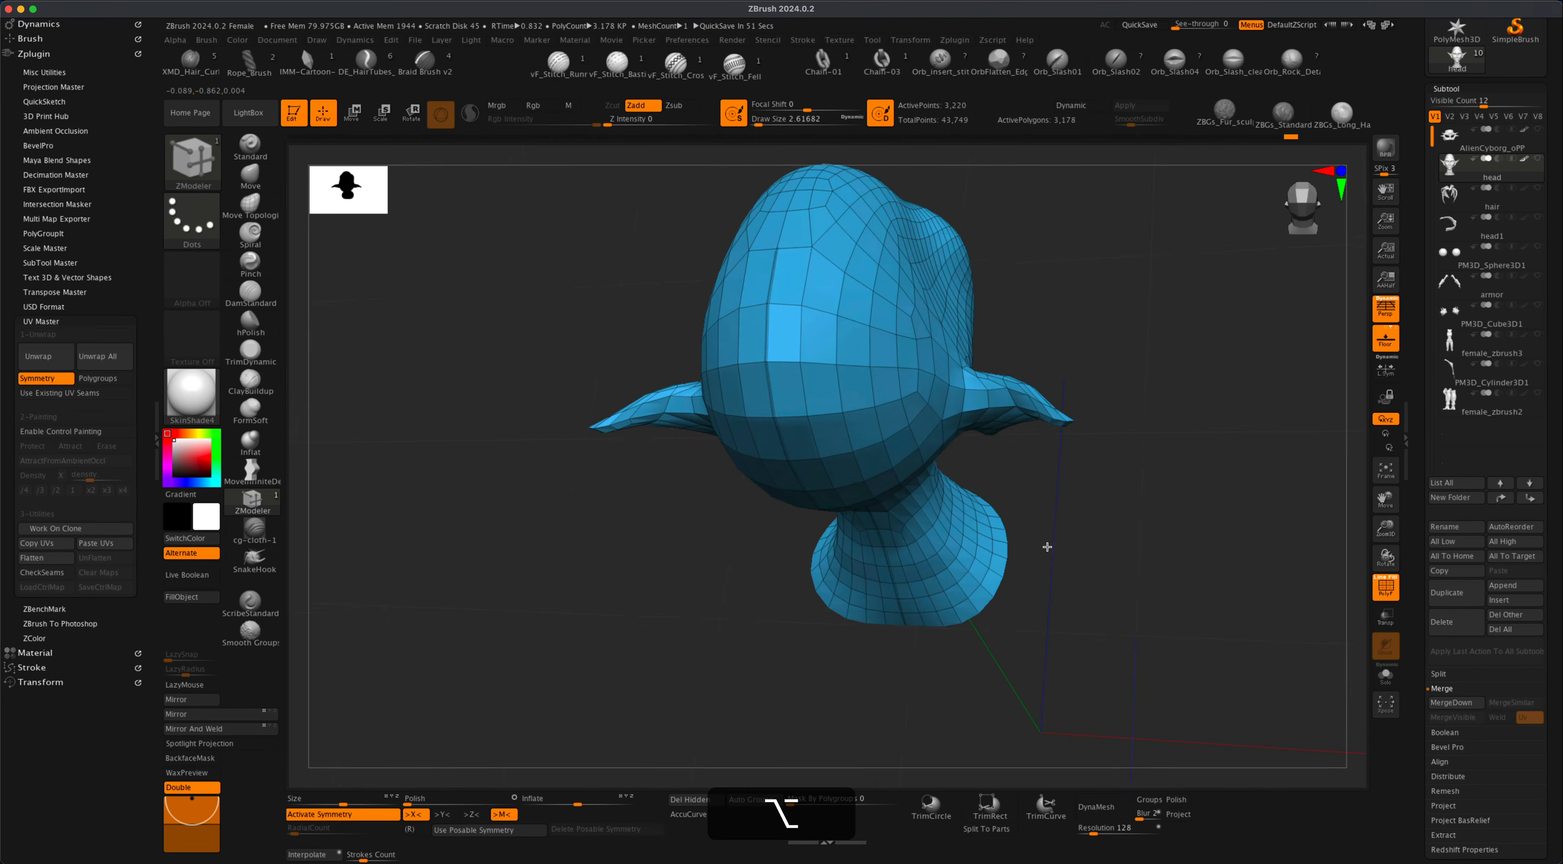
Crease a shortest path across the upper back of the head, branching sideways from the centre seam with X symmetry.
drag(1087, 496, 1019, 502)
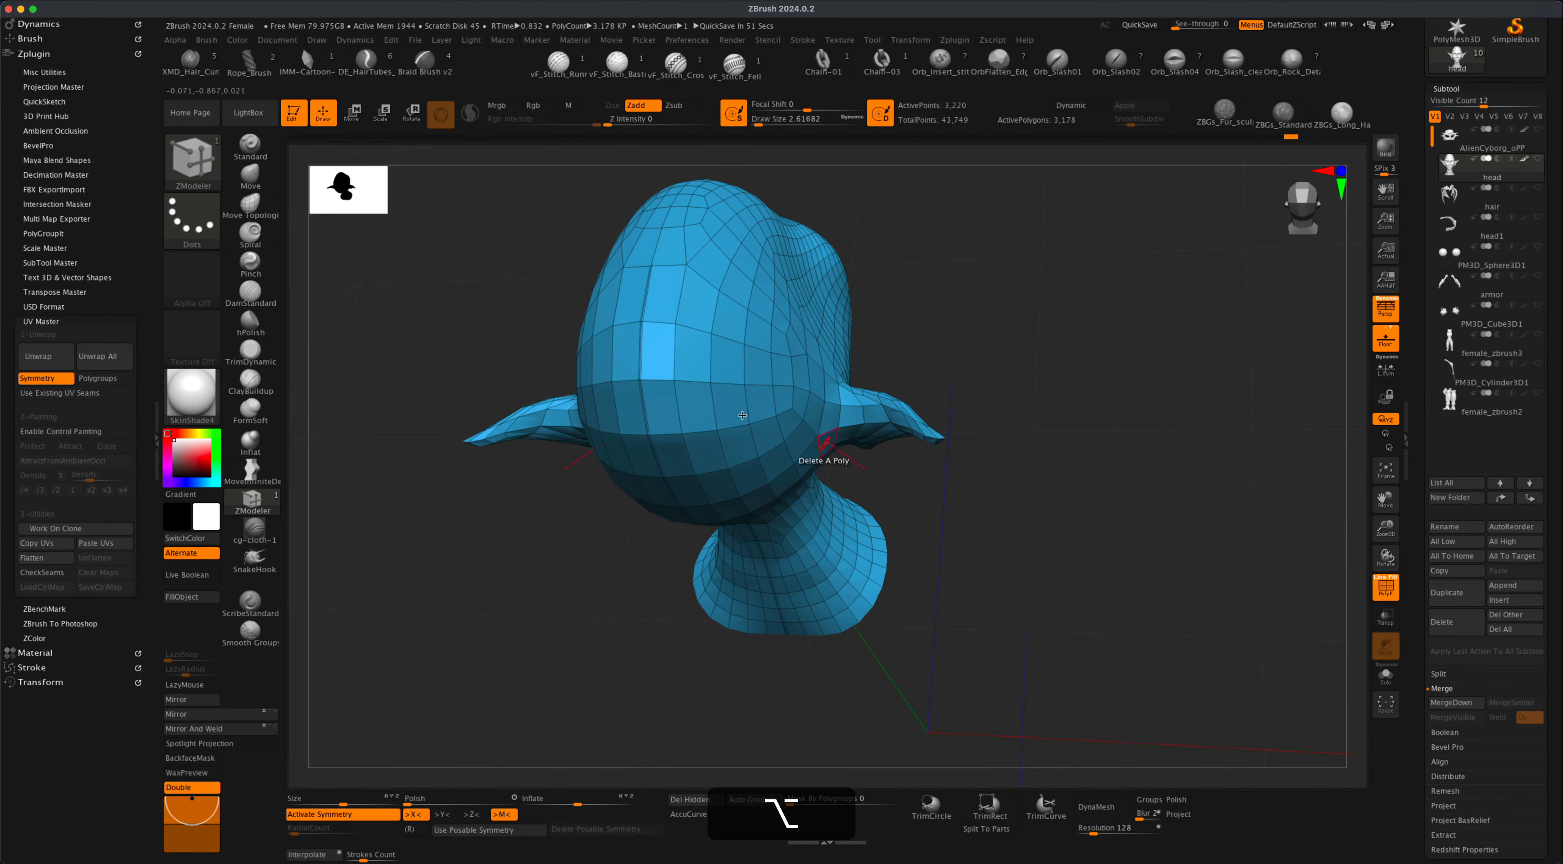
click(641, 381)
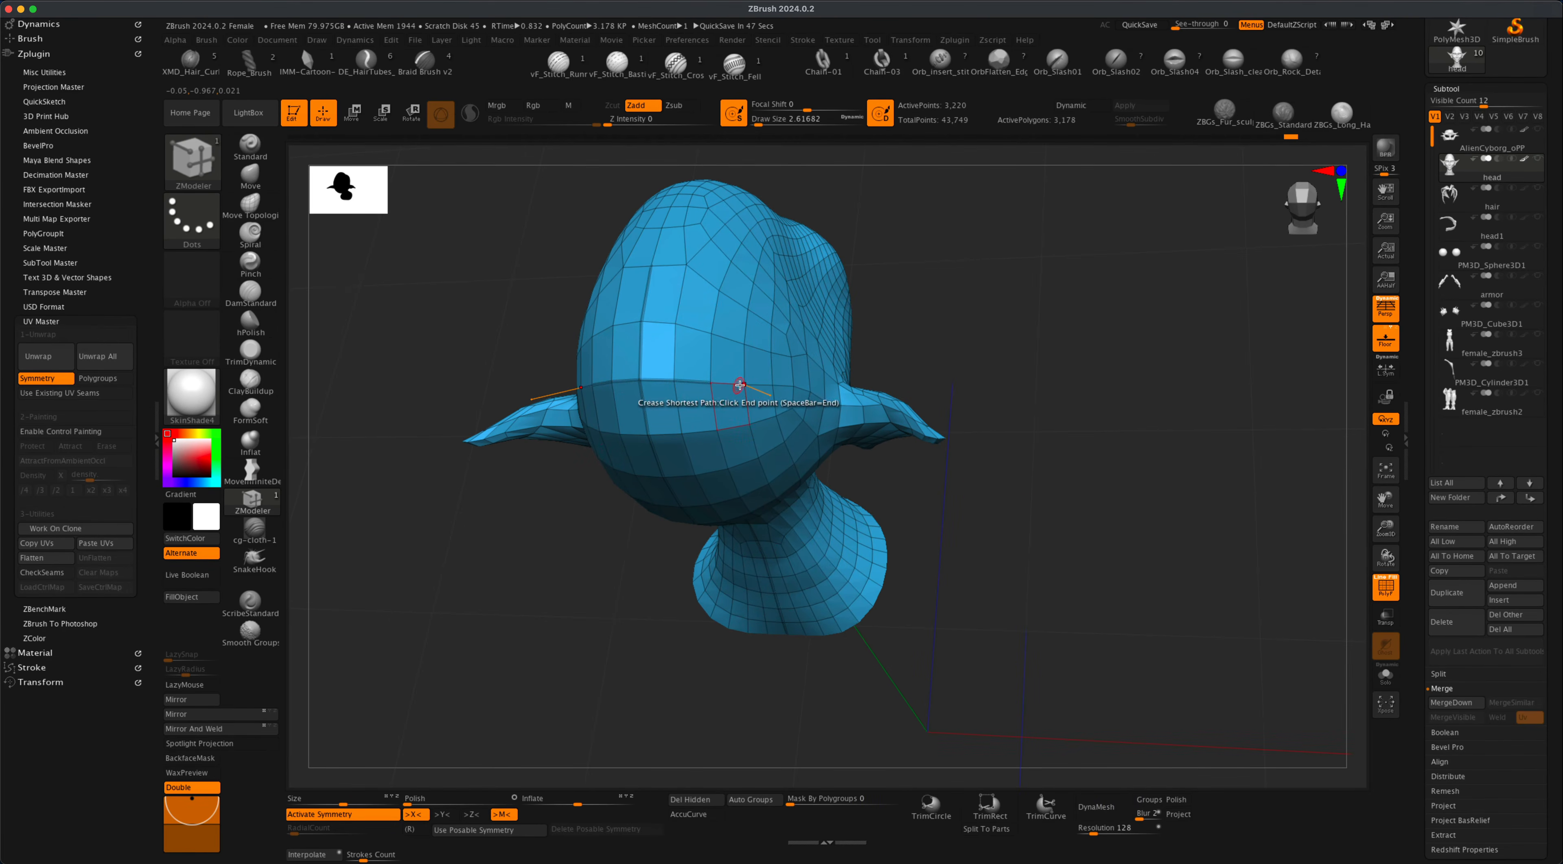
click(793, 386)
drag(923, 485, 868, 411)
alt+drag(1061, 429, 1096, 383)
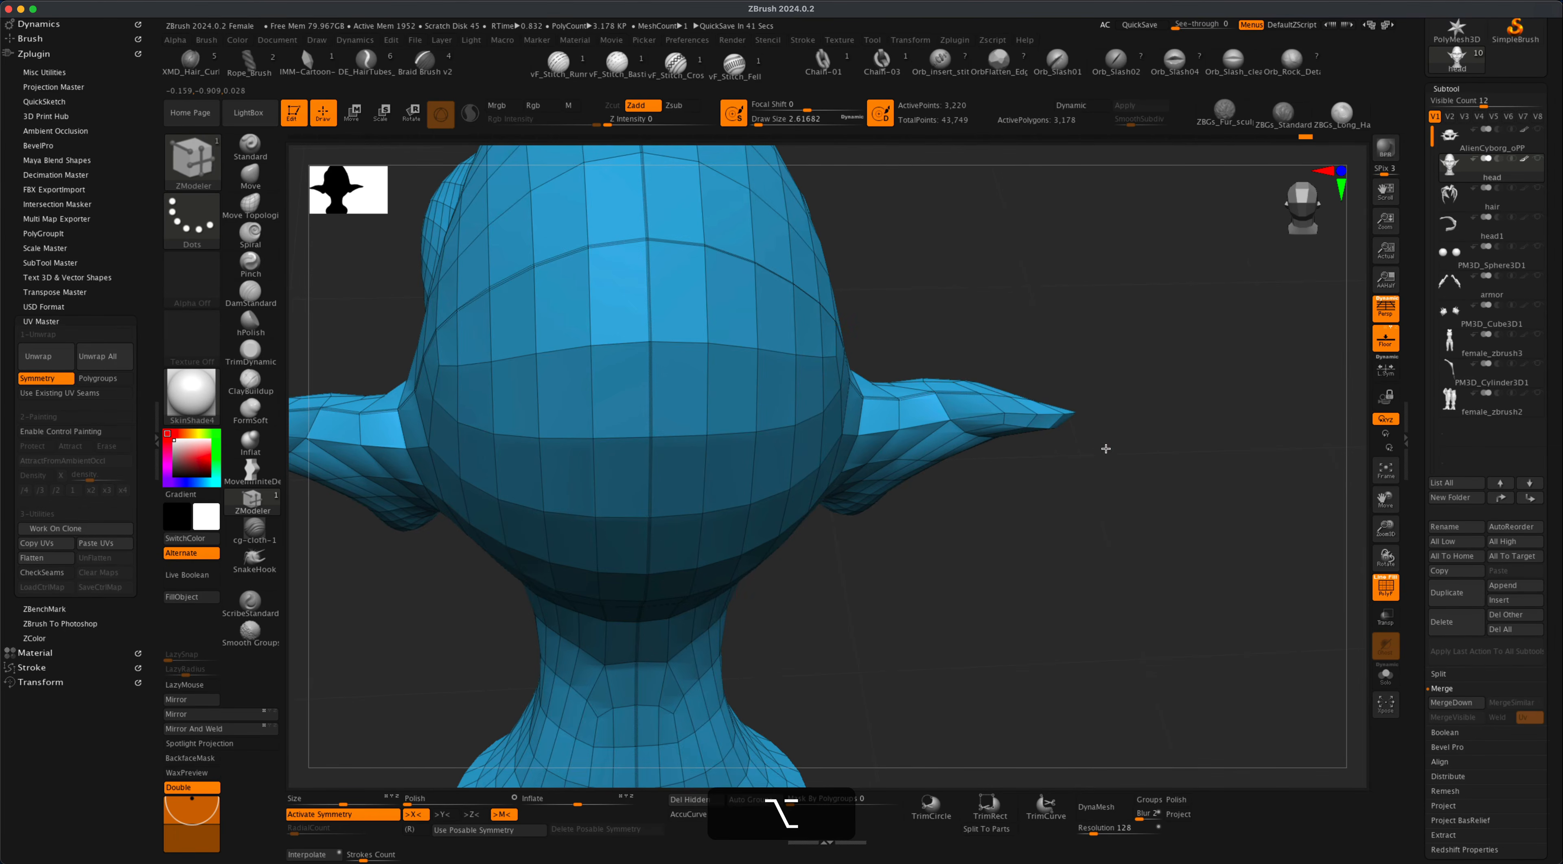
alt+drag(1103, 443, 1212, 562)
click(1059, 455)
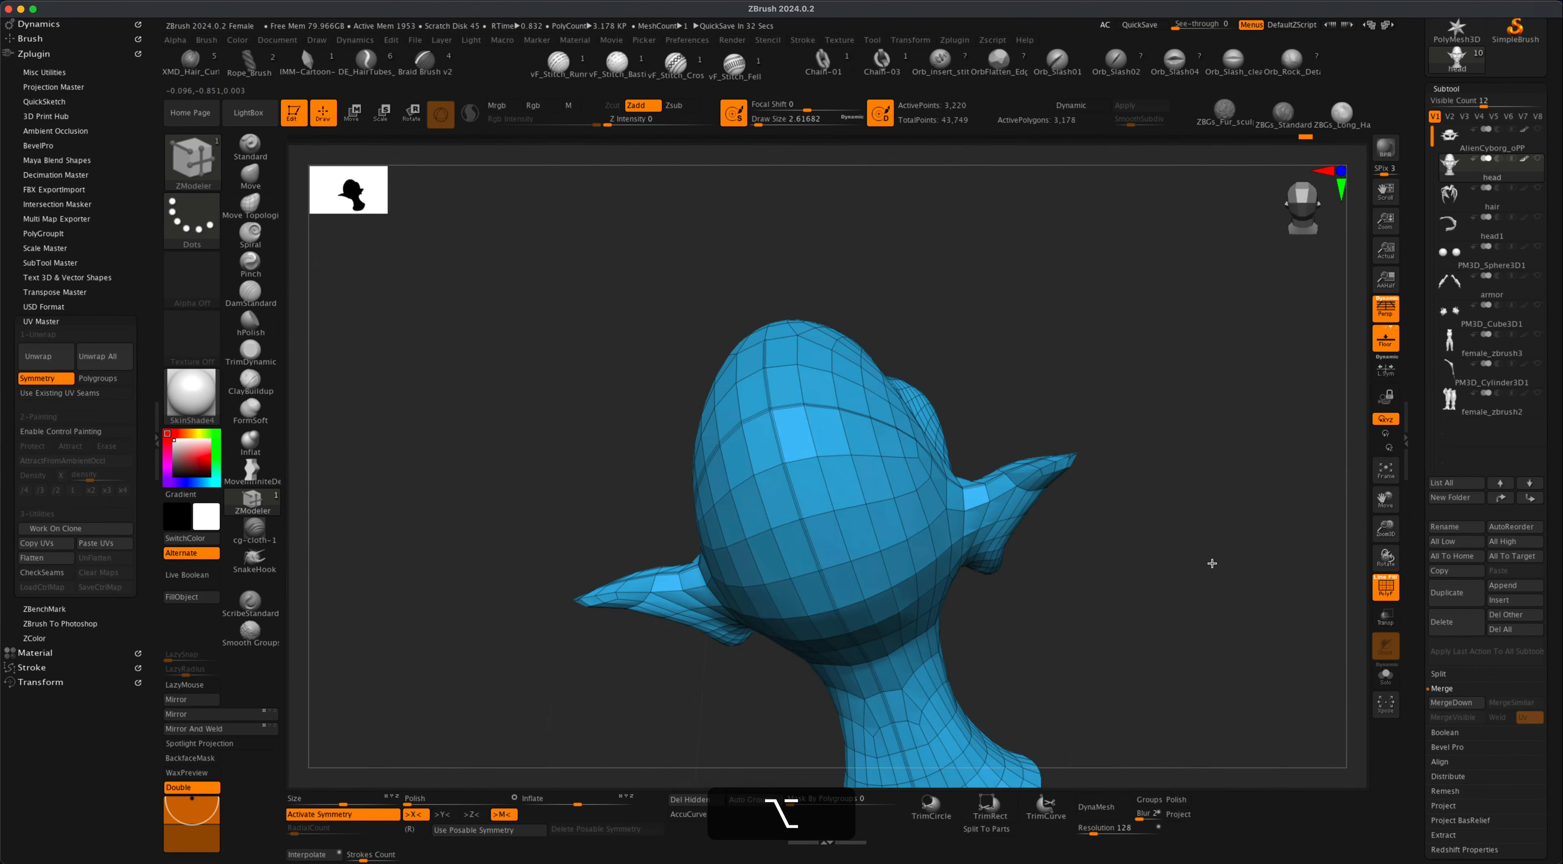
Unwrap the head with the UV Map Unwrap function, using Creased edges and Symmetry.
alt+drag(1013, 704, 945, 529)
drag(1107, 621, 546, 607)
mouse_move(547, 607)
alt+mouse_down()
mouse_move(978, 618)
mouse_move(575, 617)
alt+mouse_up()
mouse_move(1160, 564)
alt+mouse_down()
mouse_move(1127, 600)
mouse_move(1116, 528)
mouse_move(1064, 607)
mouse_move(1054, 562)
mouse_move(1068, 598)
mouse_move(1047, 603)
mouse_move(1060, 556)
alt+mouse_up()
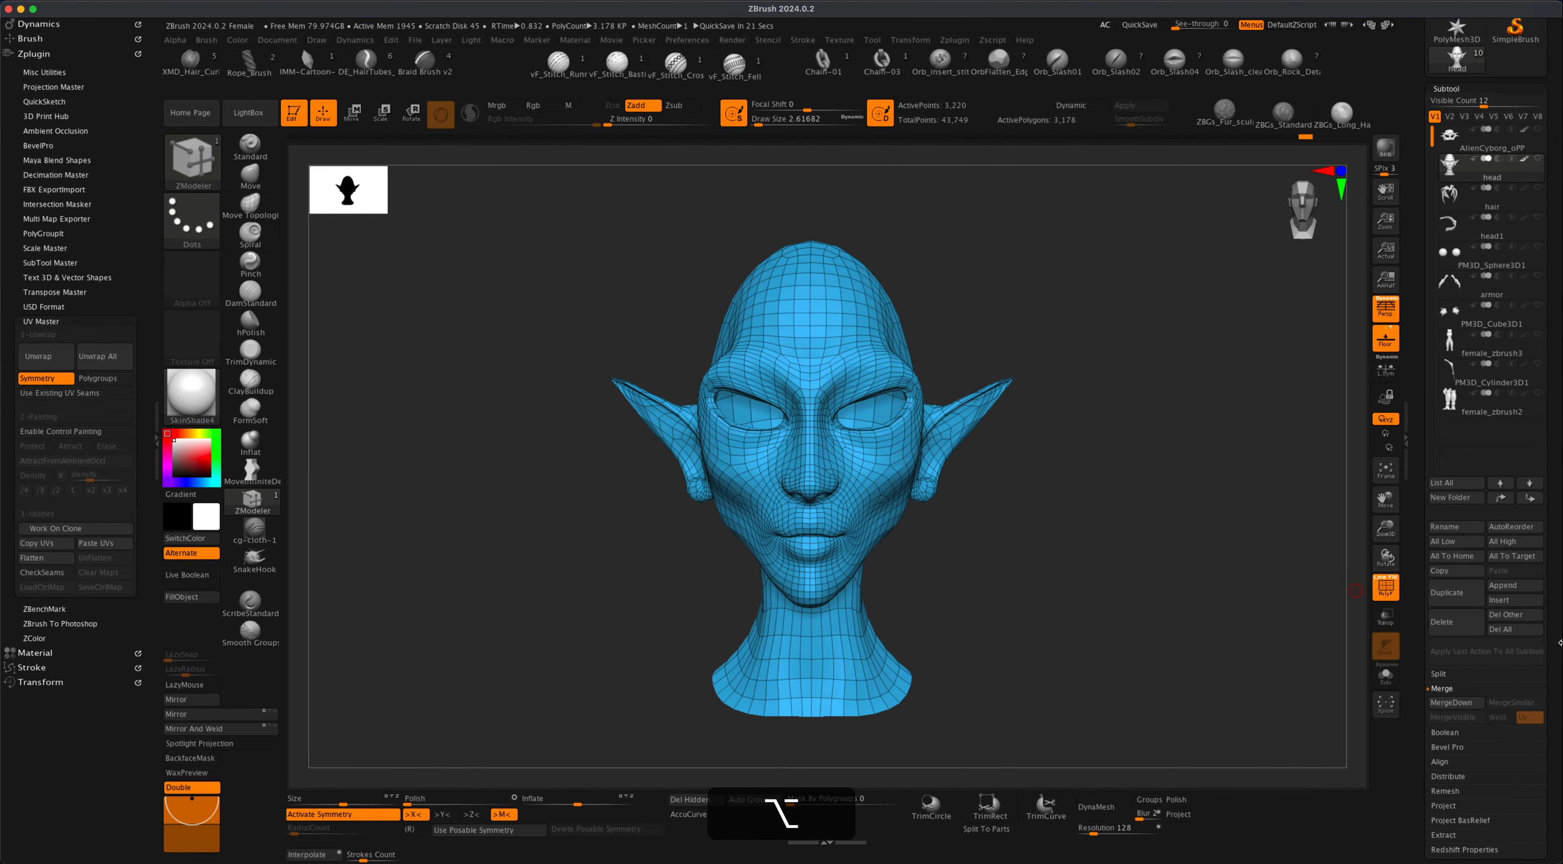
scroll(1507, 558, down, 10)
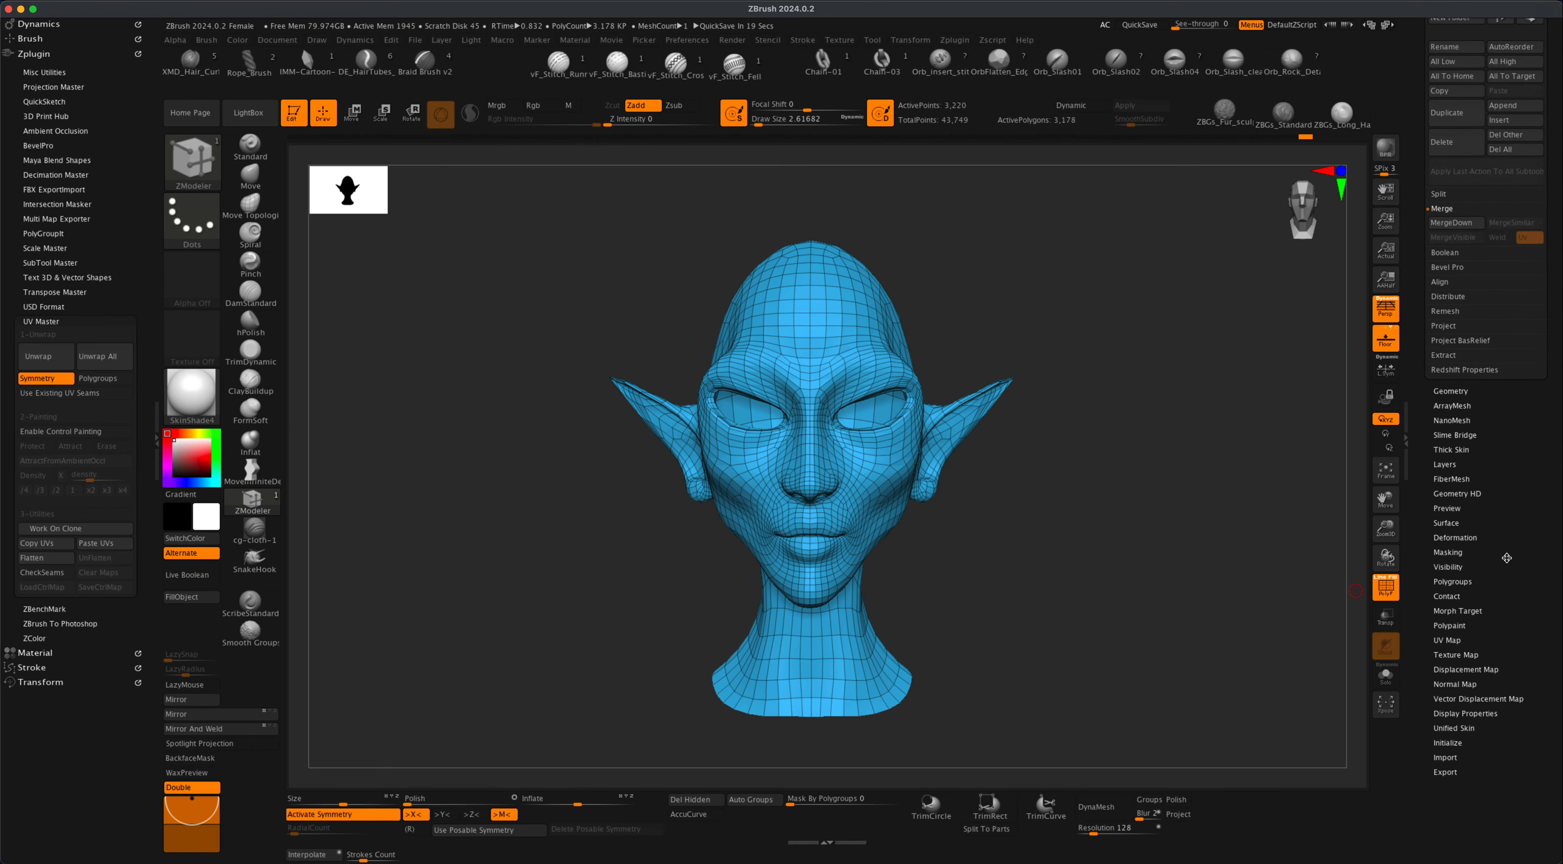
click(1451, 639)
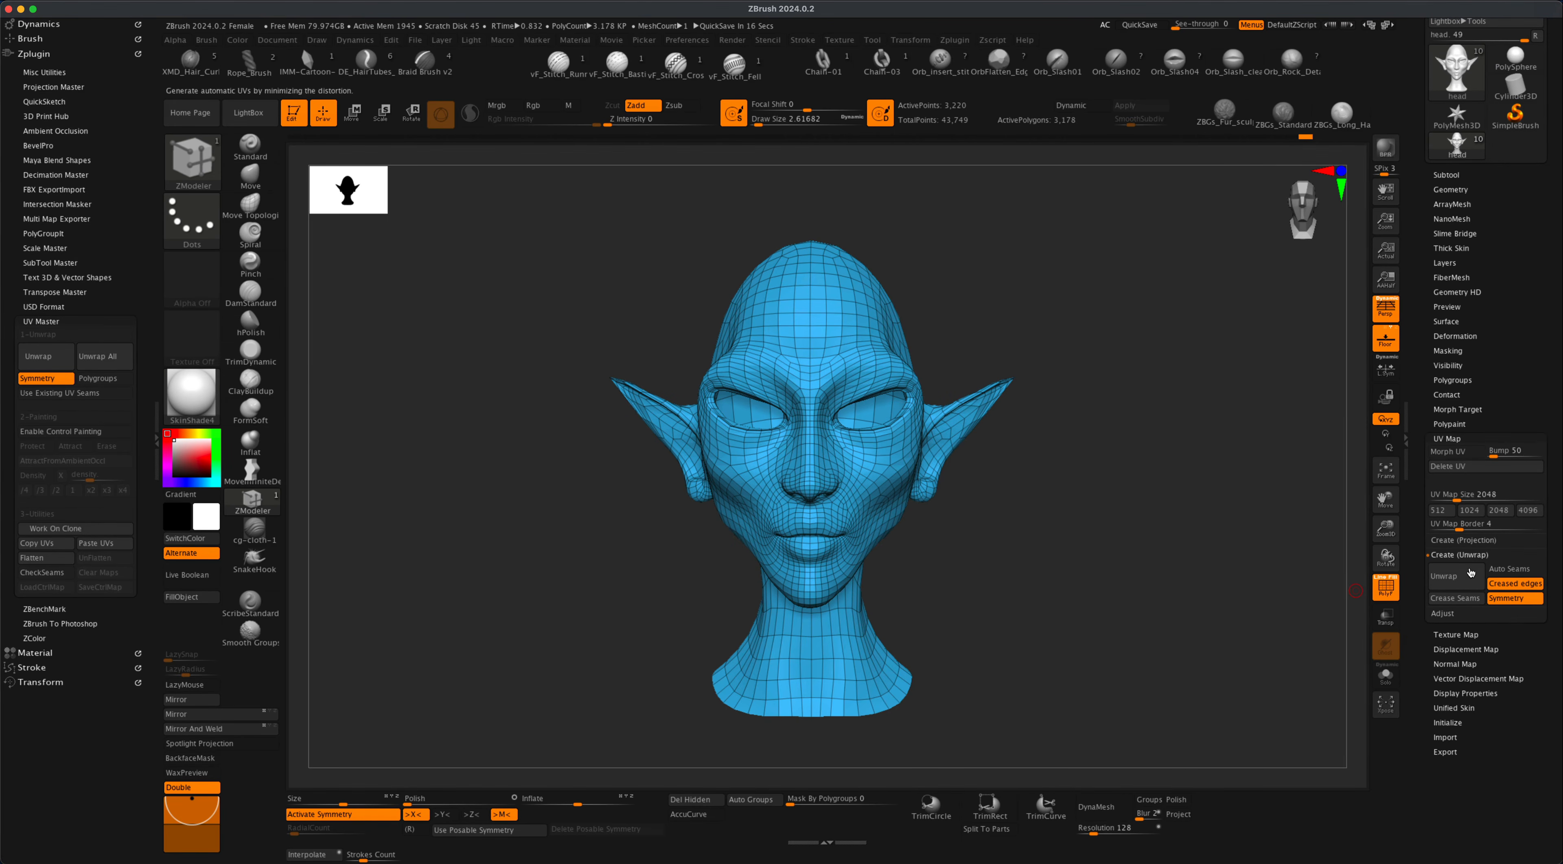
click(1456, 557)
click(1456, 556)
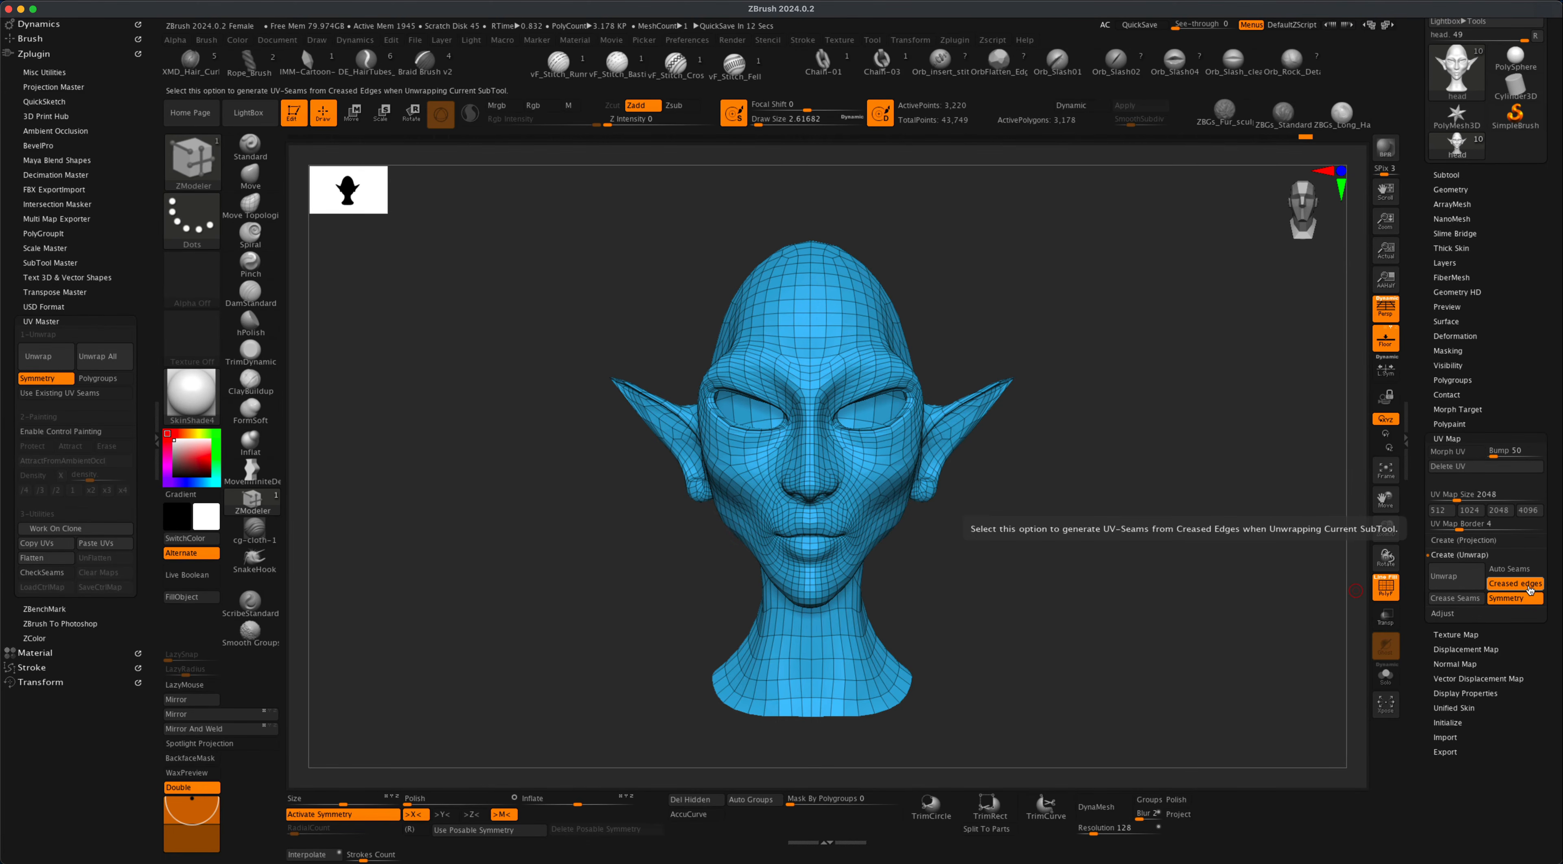
click(1455, 575)
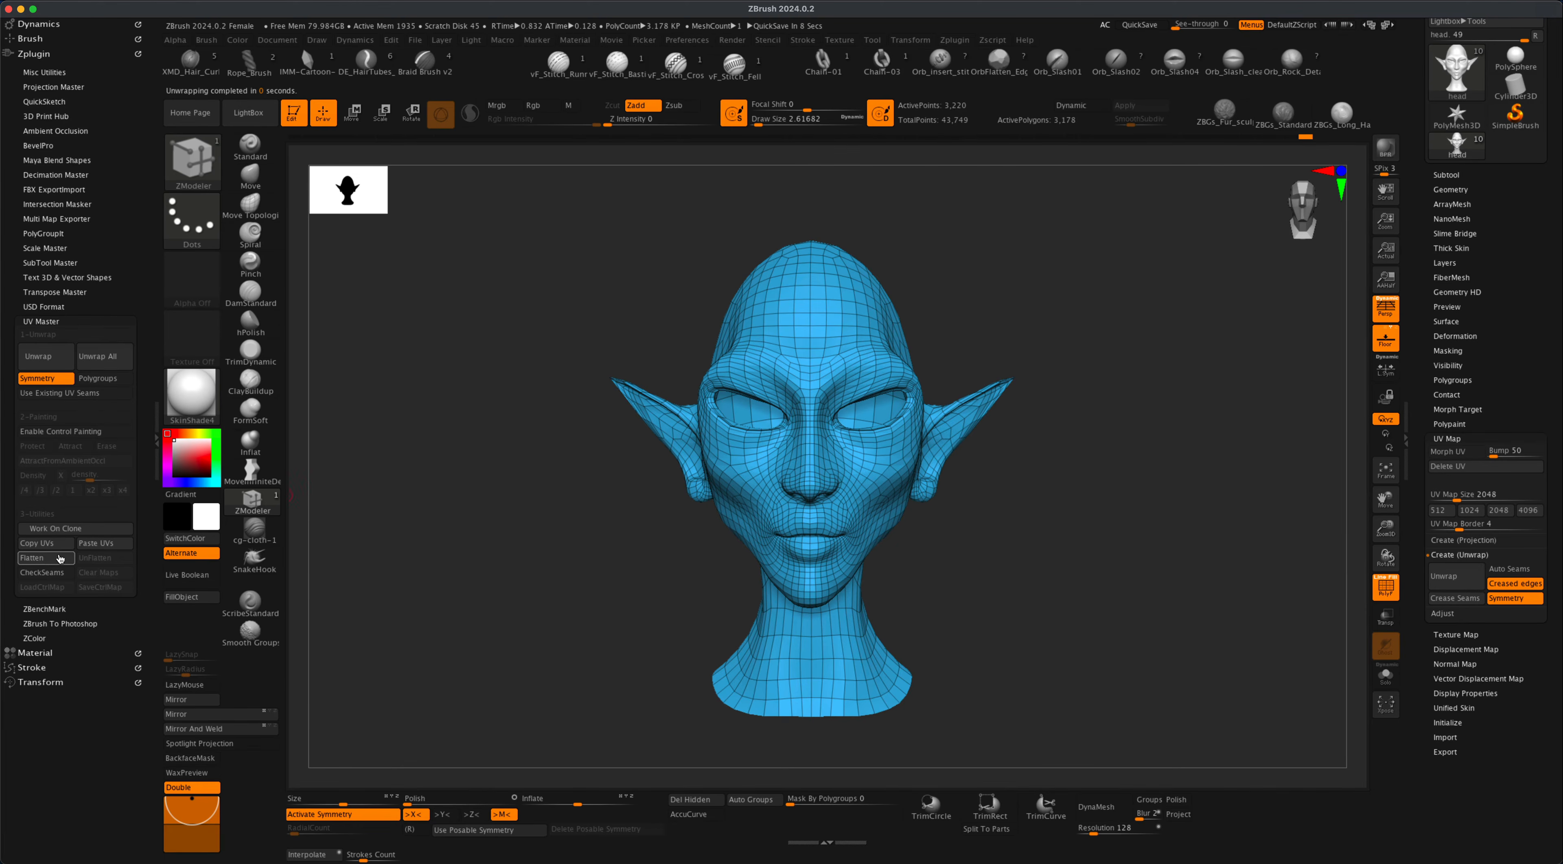
Flatten the head in UV Master to inspect its crease-based UV layout, and unflatten it.
click(47, 559)
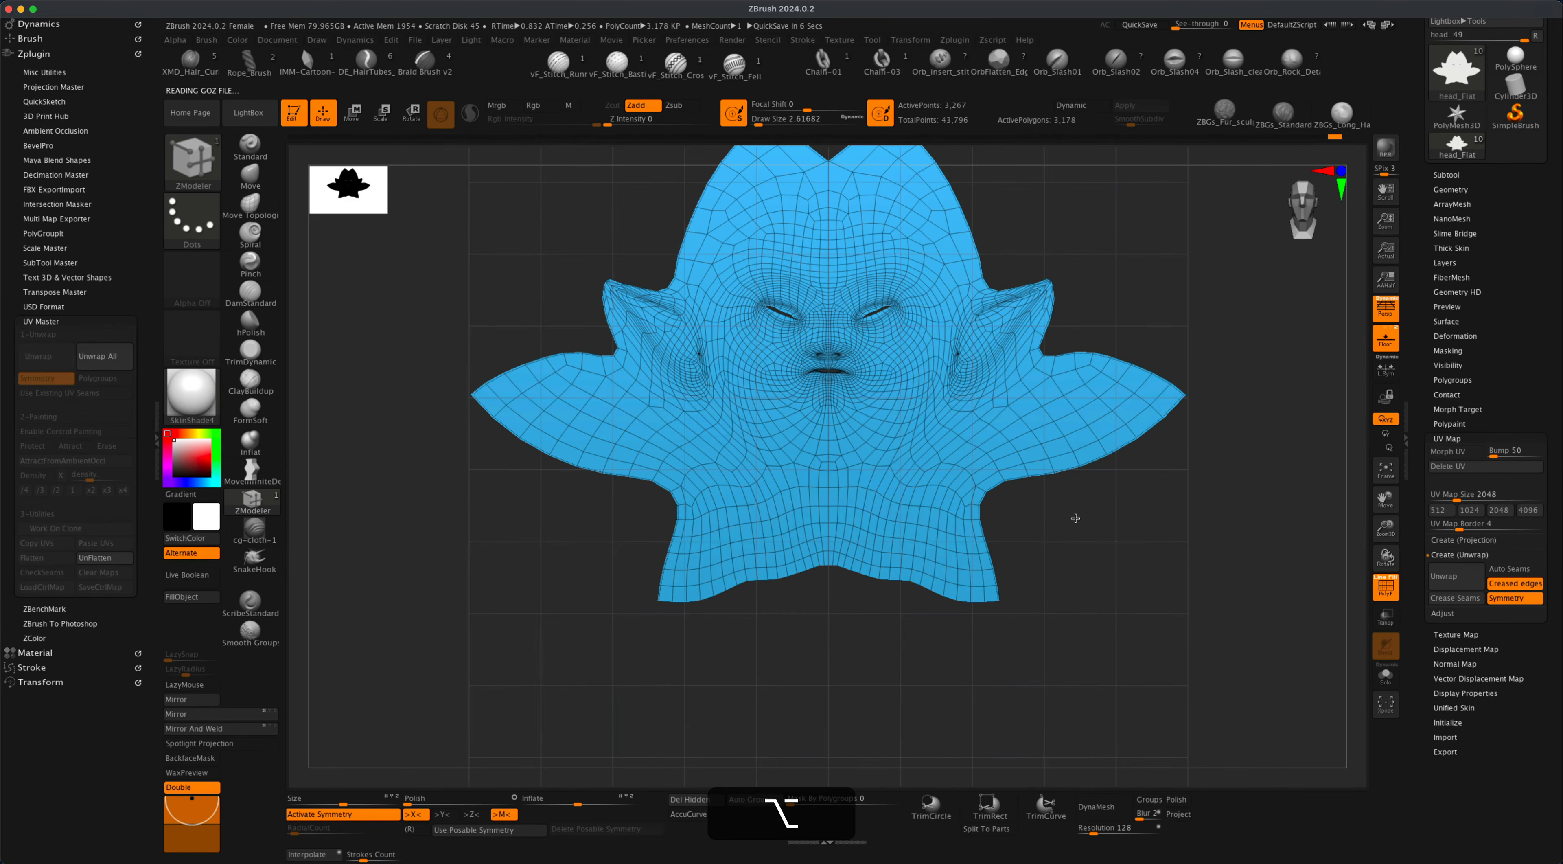
alt+drag(1102, 503, 1087, 556)
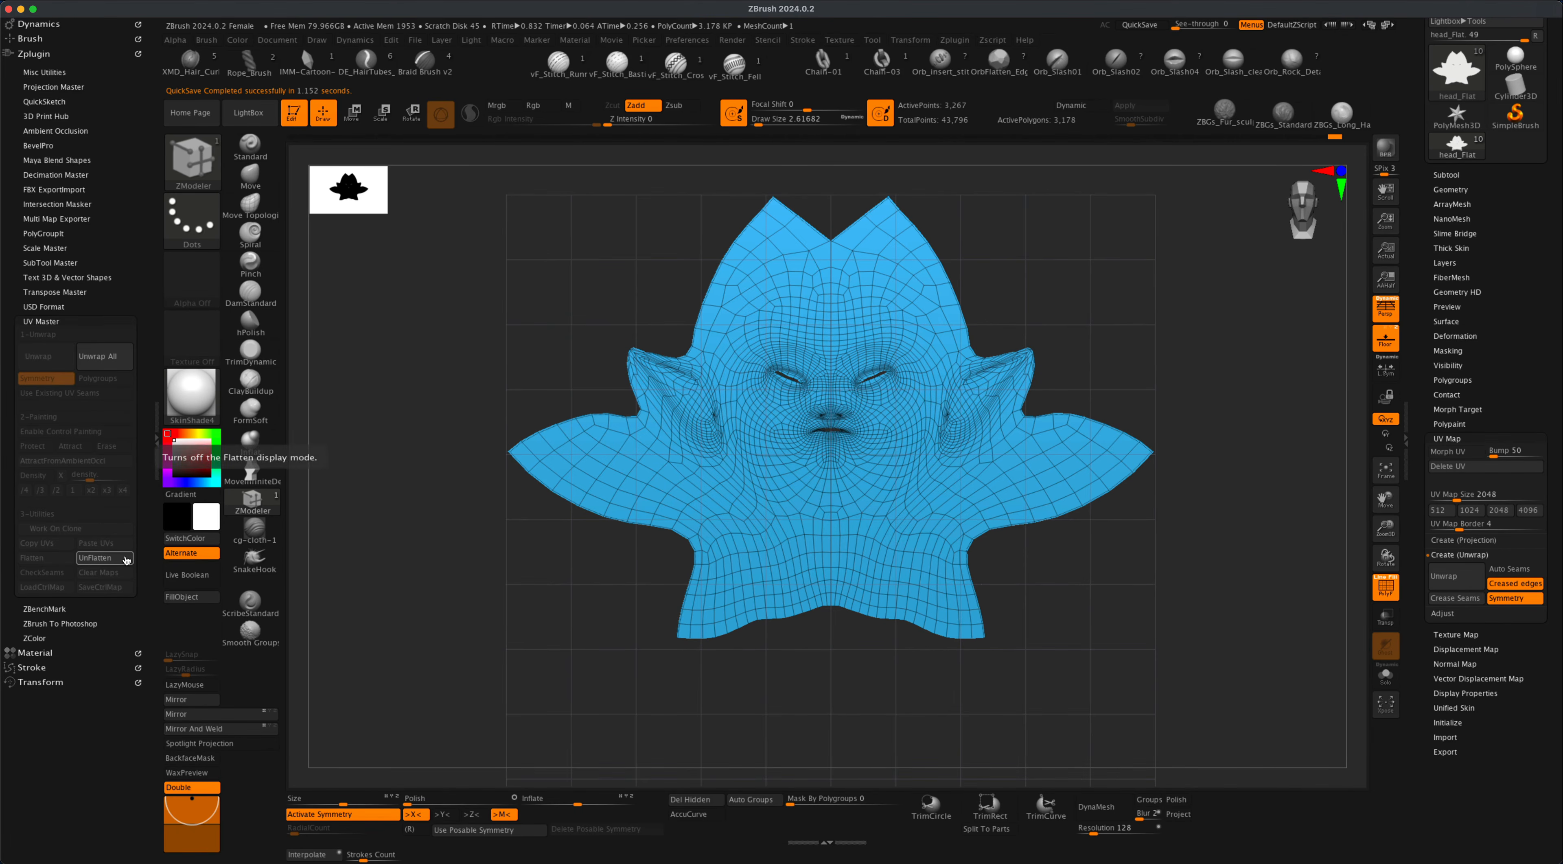
click(126, 559)
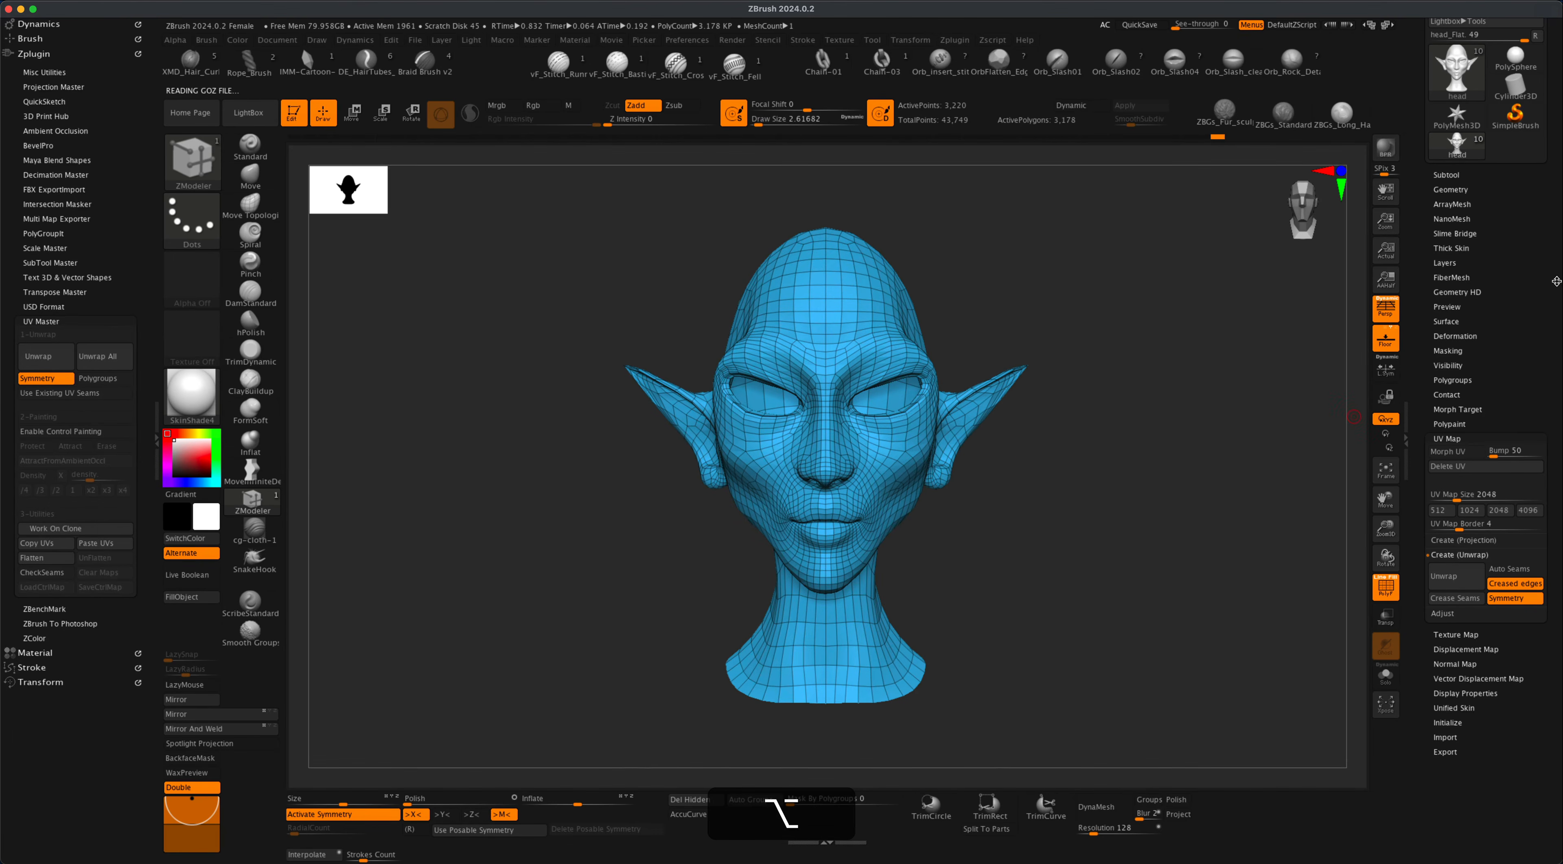
Select the hair subtool and regroup its separate strands with Auto Groups.
click(1446, 175)
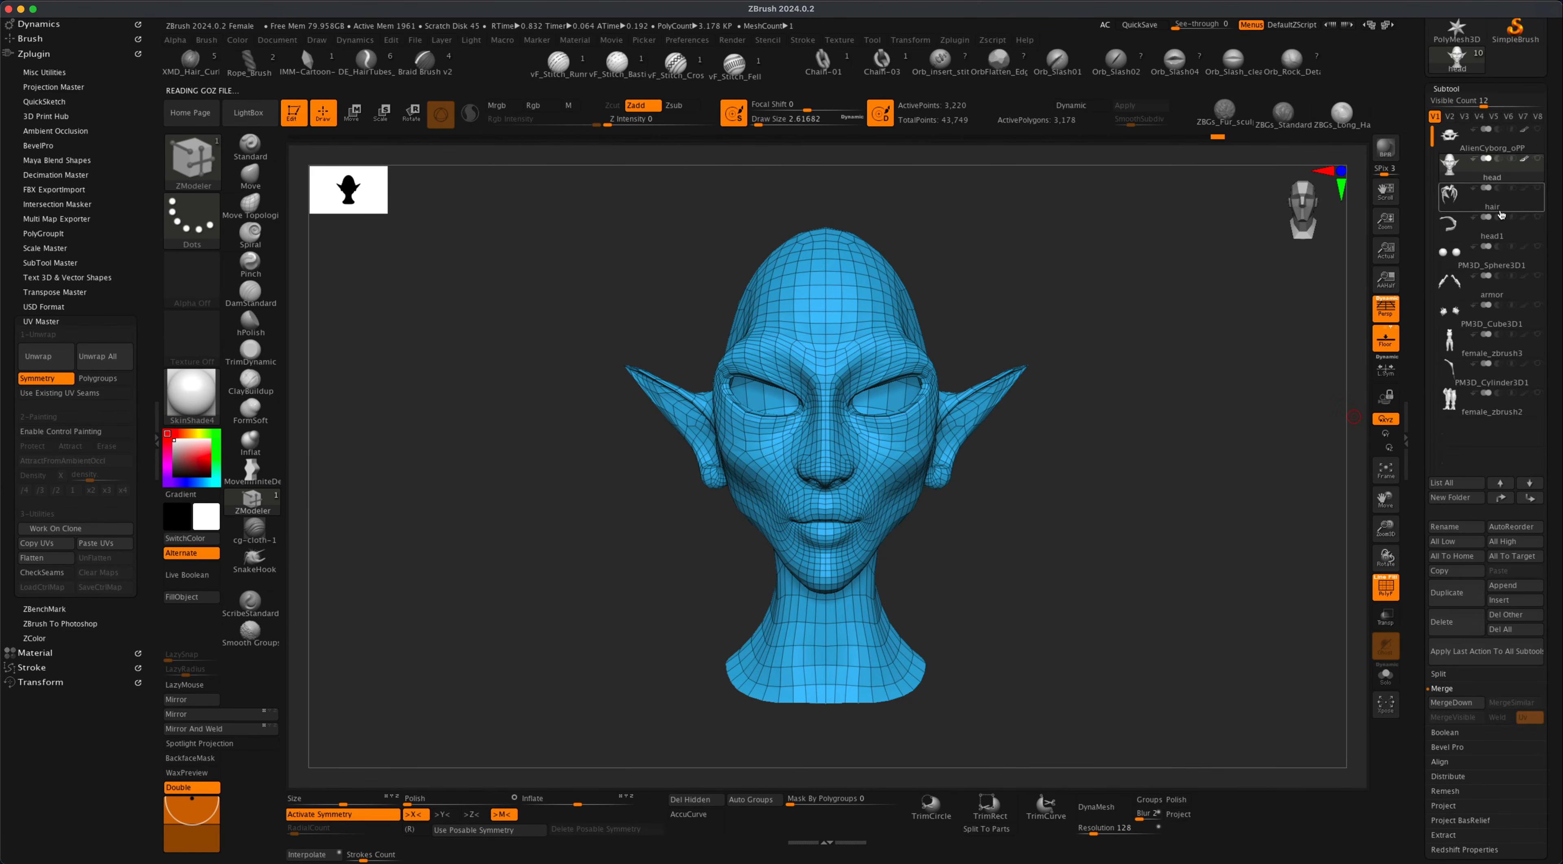
mouse_move(1477, 166)
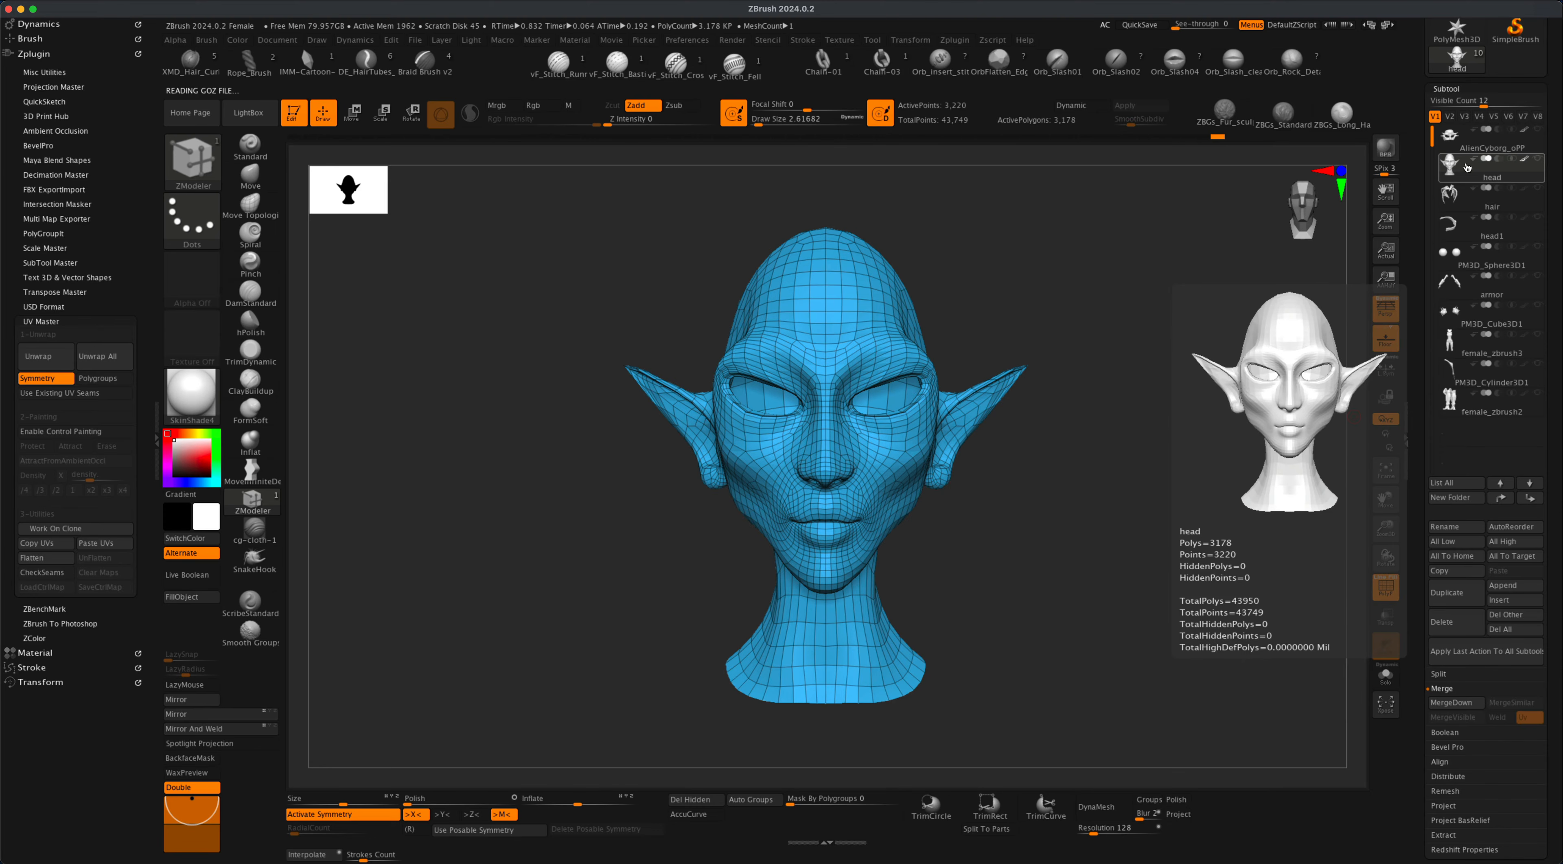
click(1532, 206)
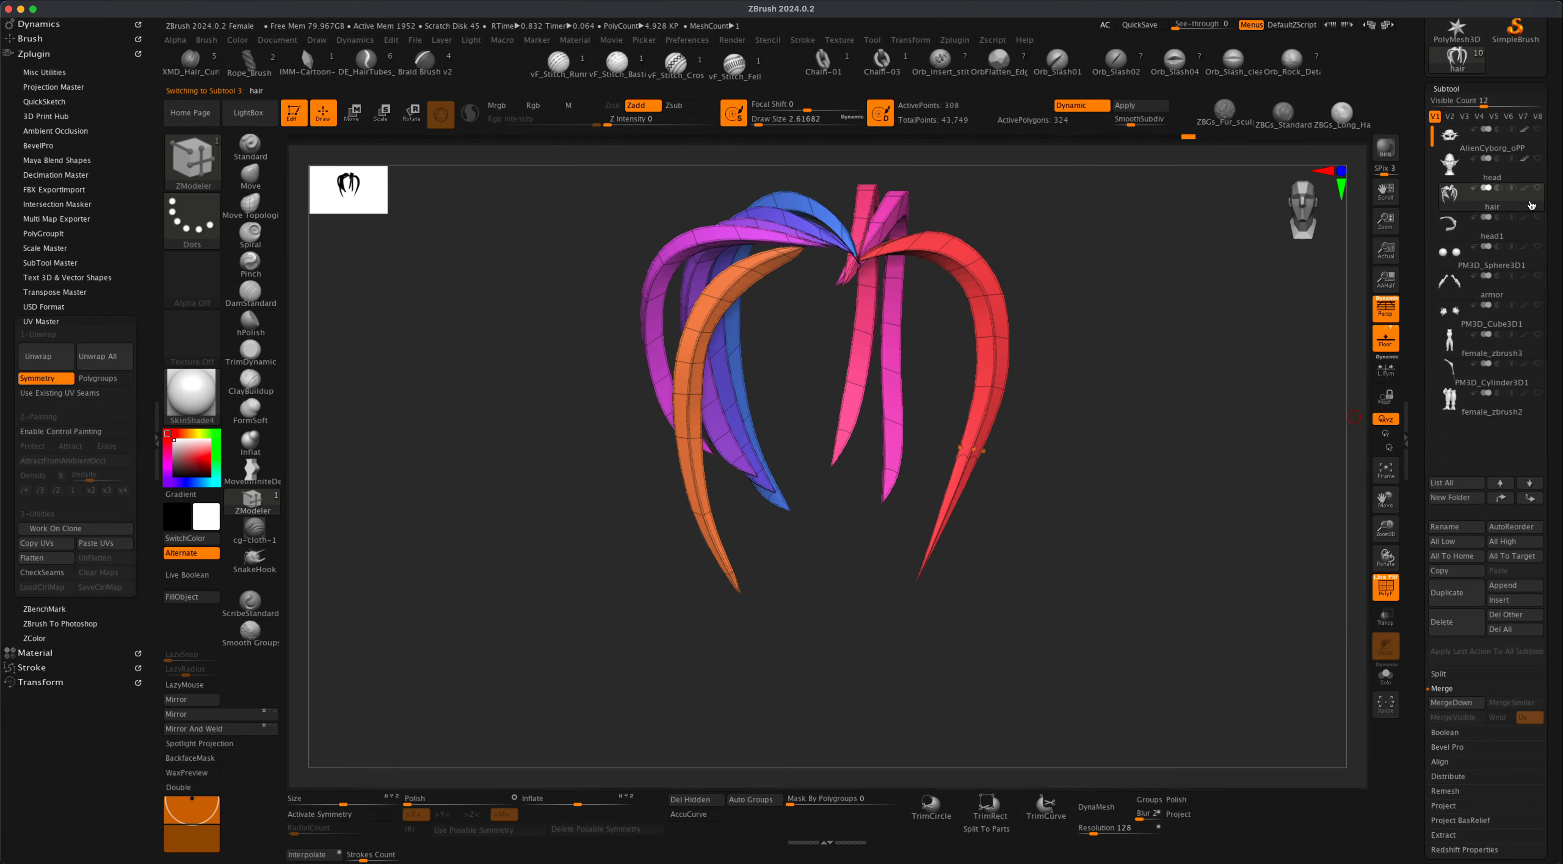
alt+drag(1304, 370, 1185, 456)
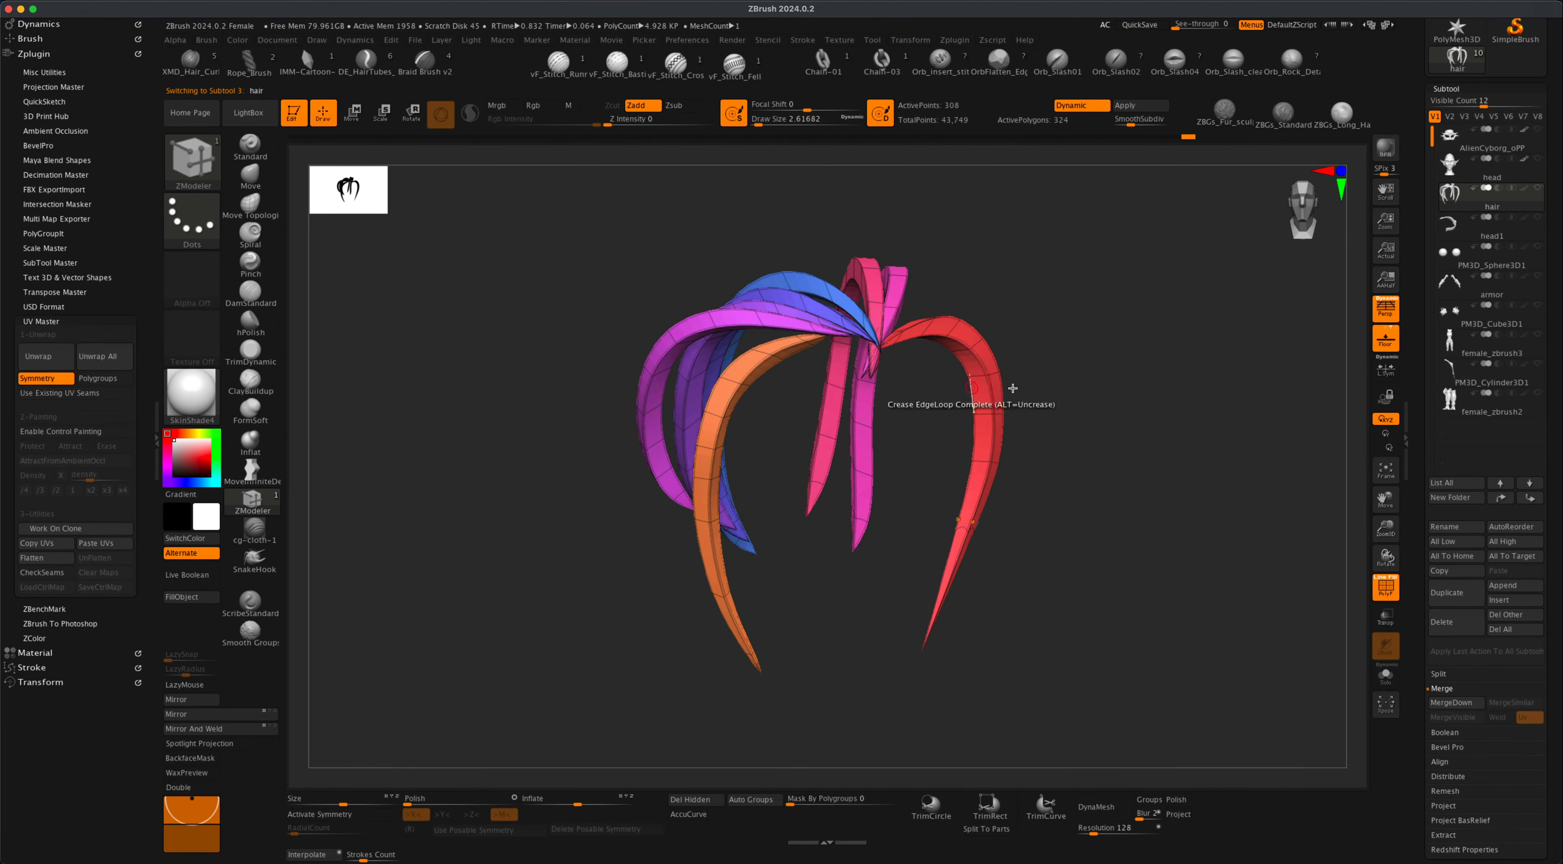
mouse_move(1012, 388)
alt+mouse_down()
mouse_move(1065, 387)
mouse_move(1026, 379)
alt+mouse_up()
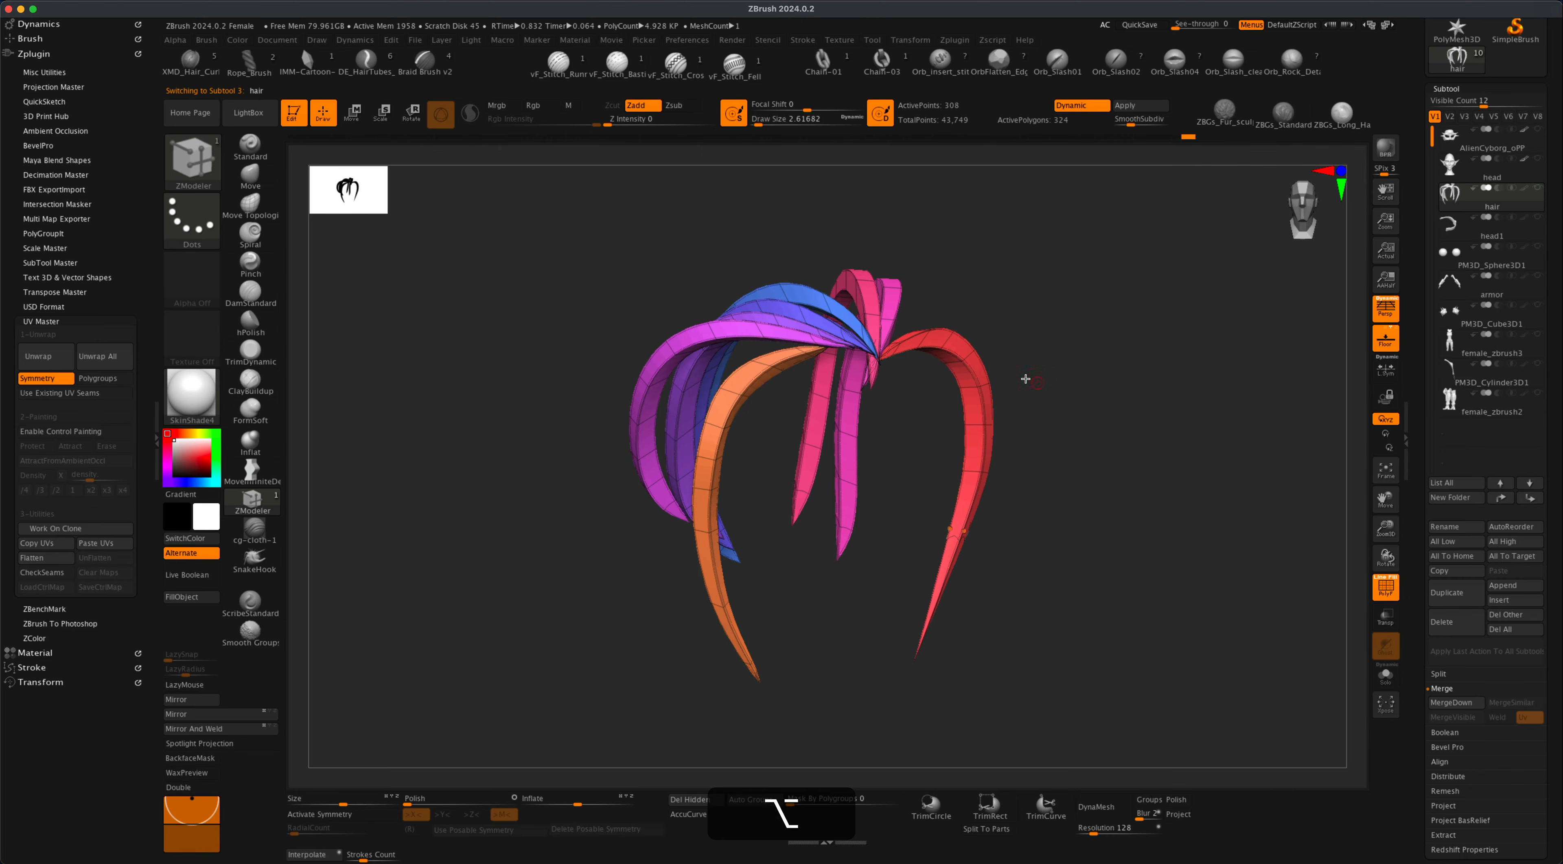
click(749, 801)
alt+drag(1047, 447, 1102, 445)
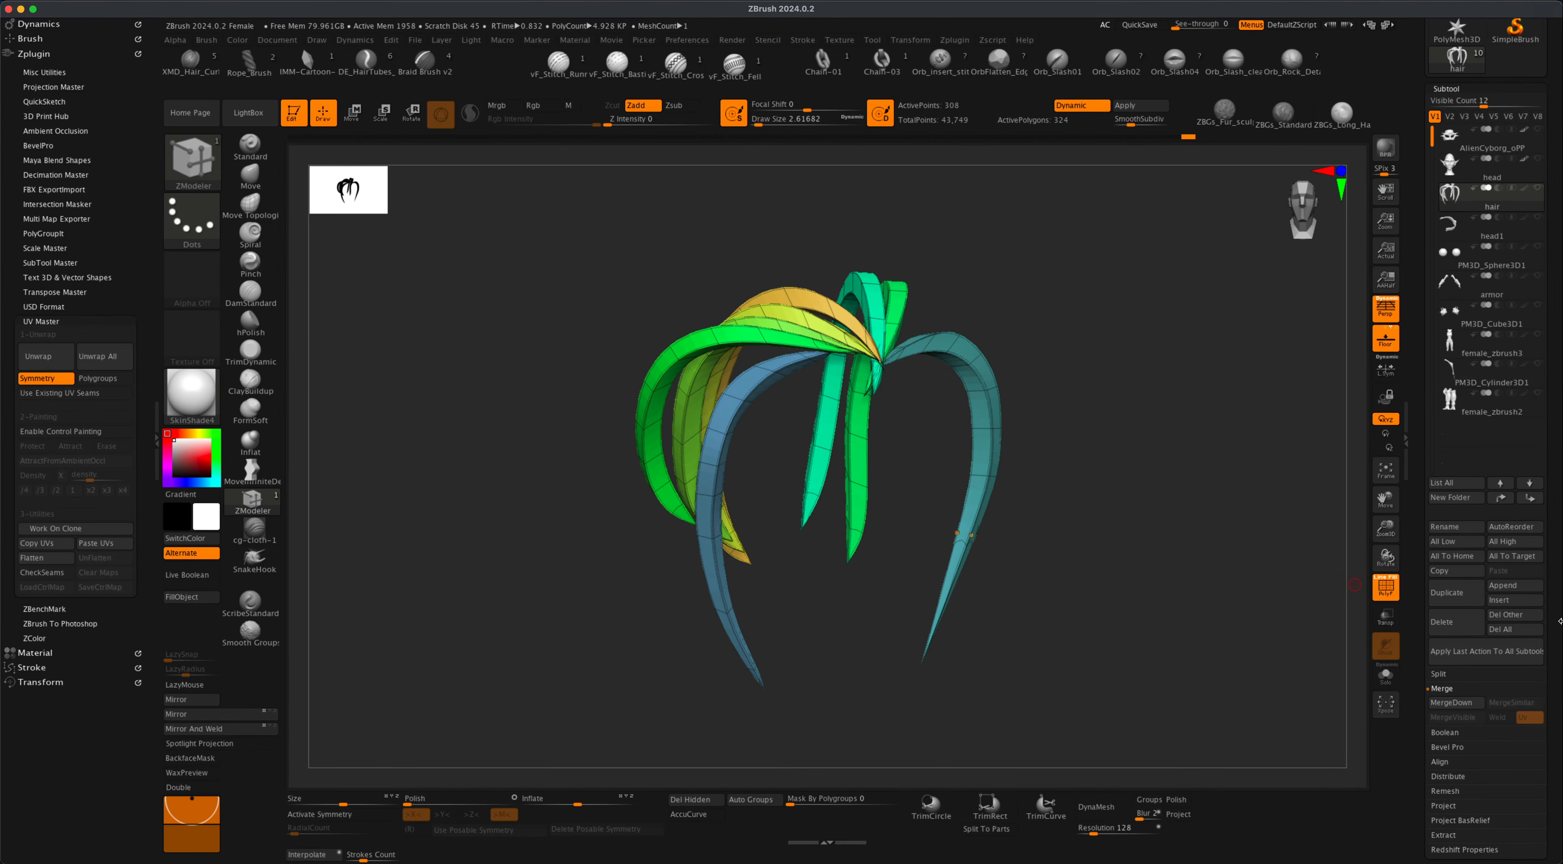
Turn off Dynamic Subdiv for the hair in its geometry settings.
scroll(1468, 668, down, 5)
click(1451, 688)
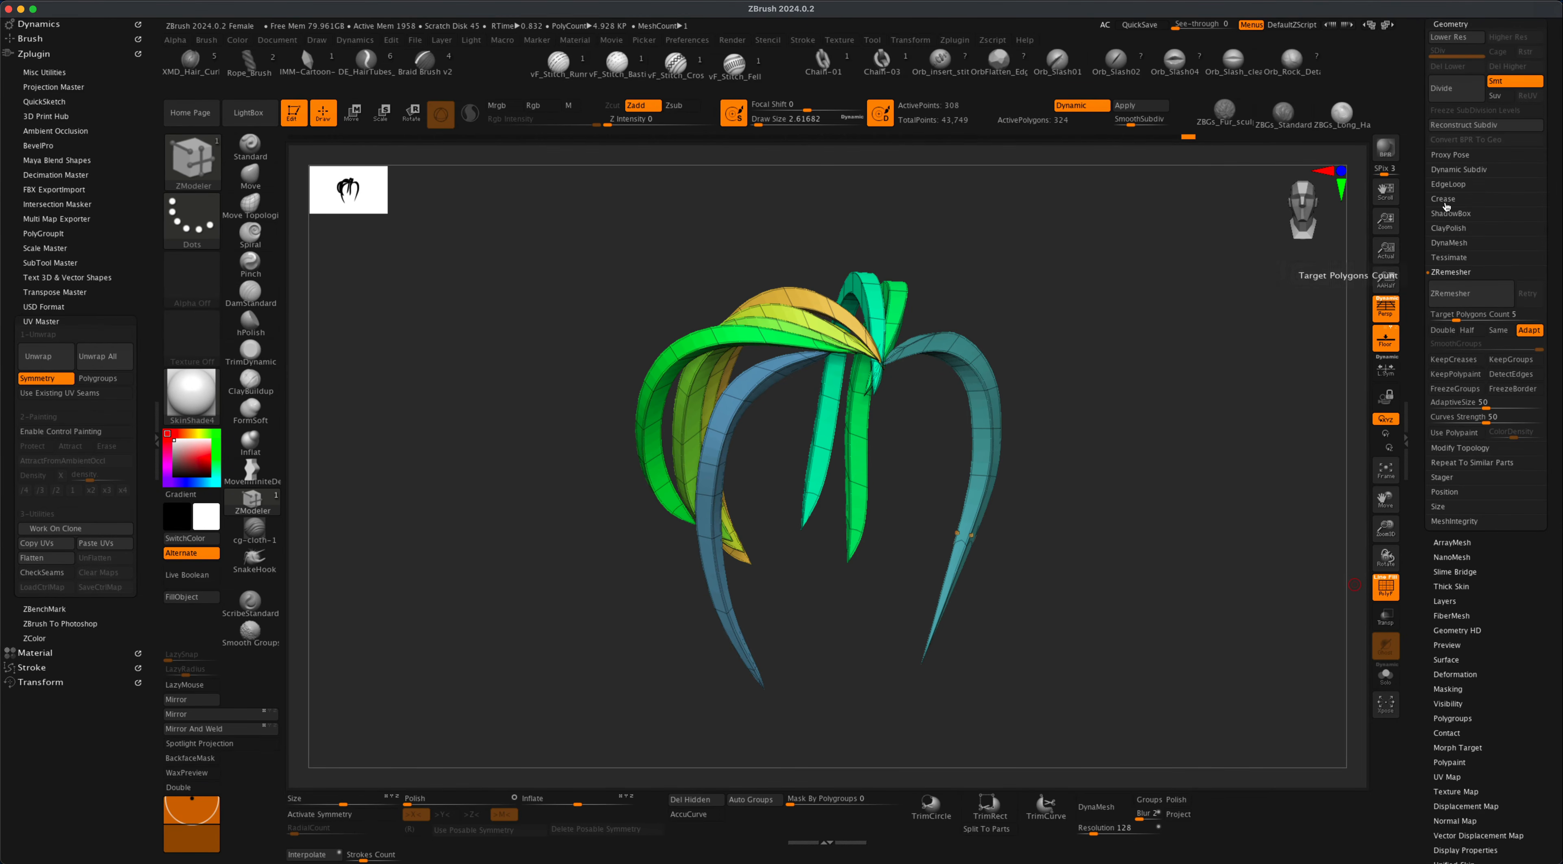
click(1447, 169)
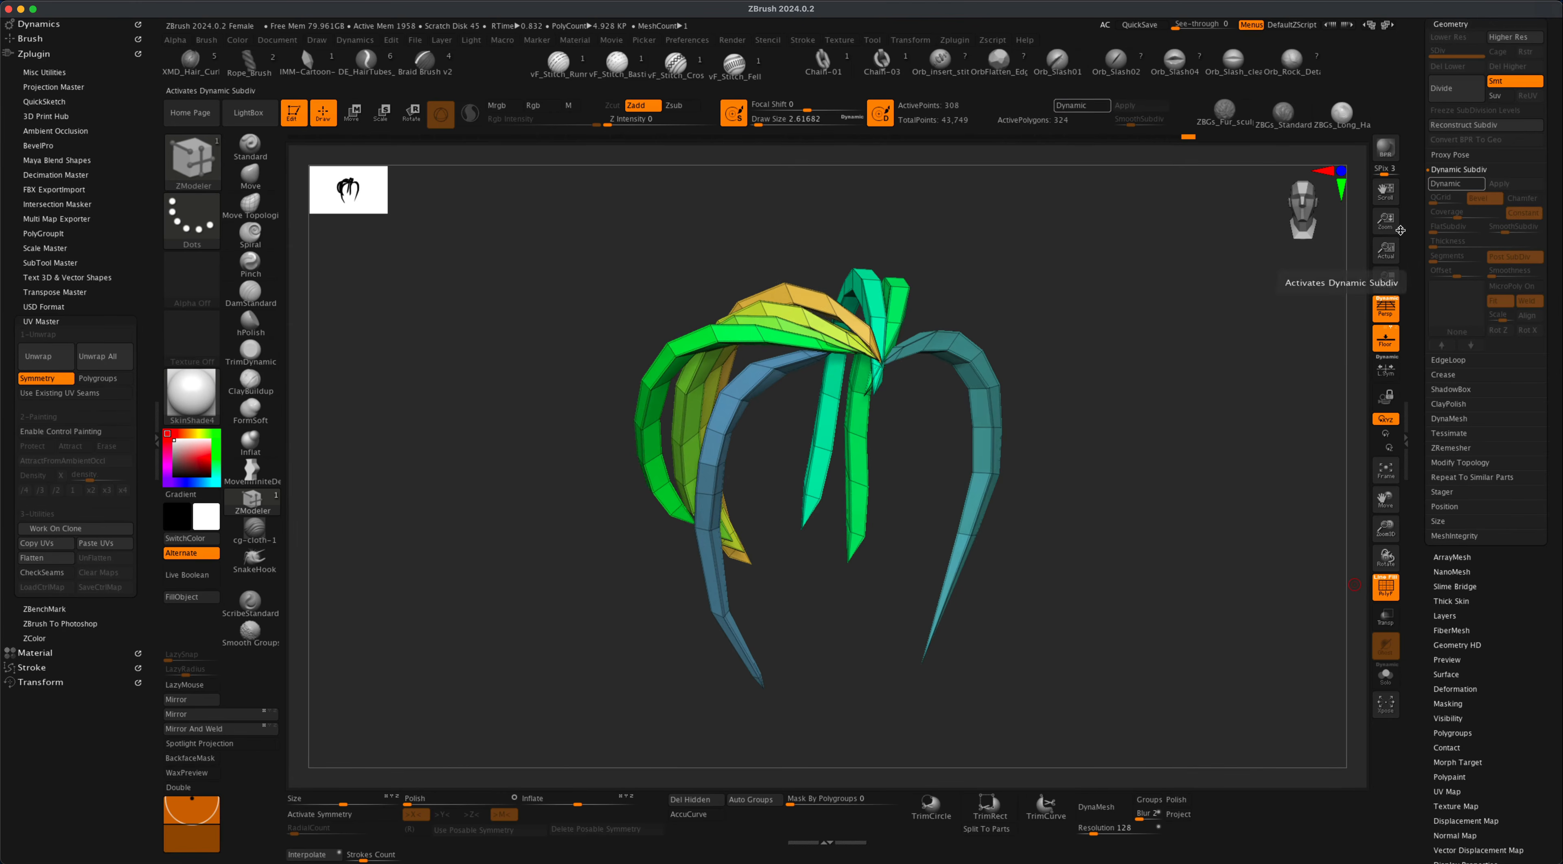
click(1447, 183)
alt+drag(1197, 437, 1147, 404)
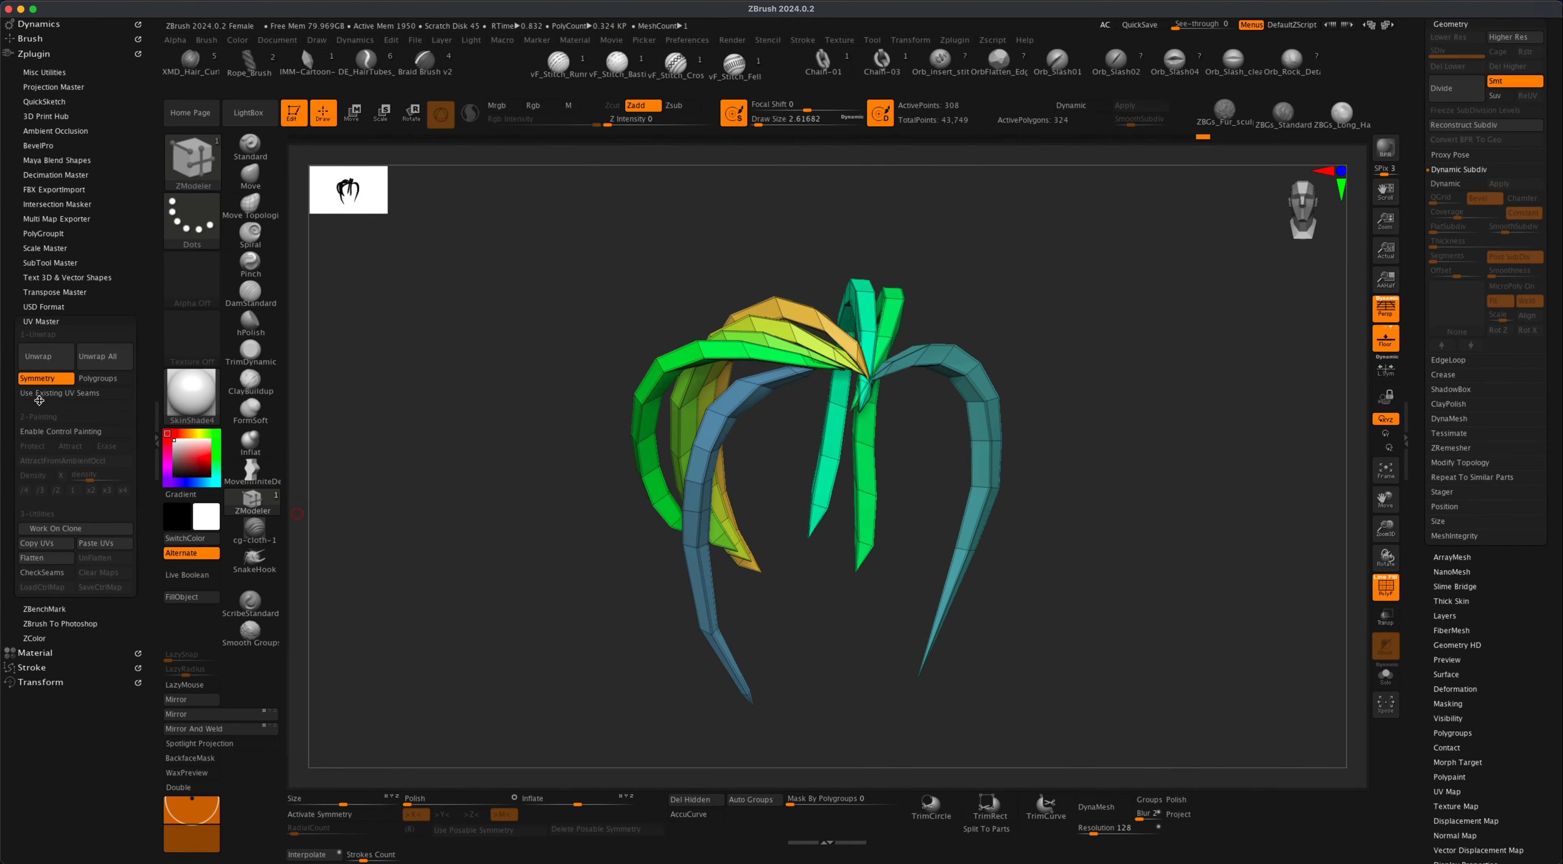
Unwrap the hair in UV Master with Polygroups on and Symmetry off, and inspect its flattened layout before unflattening it.
click(103, 379)
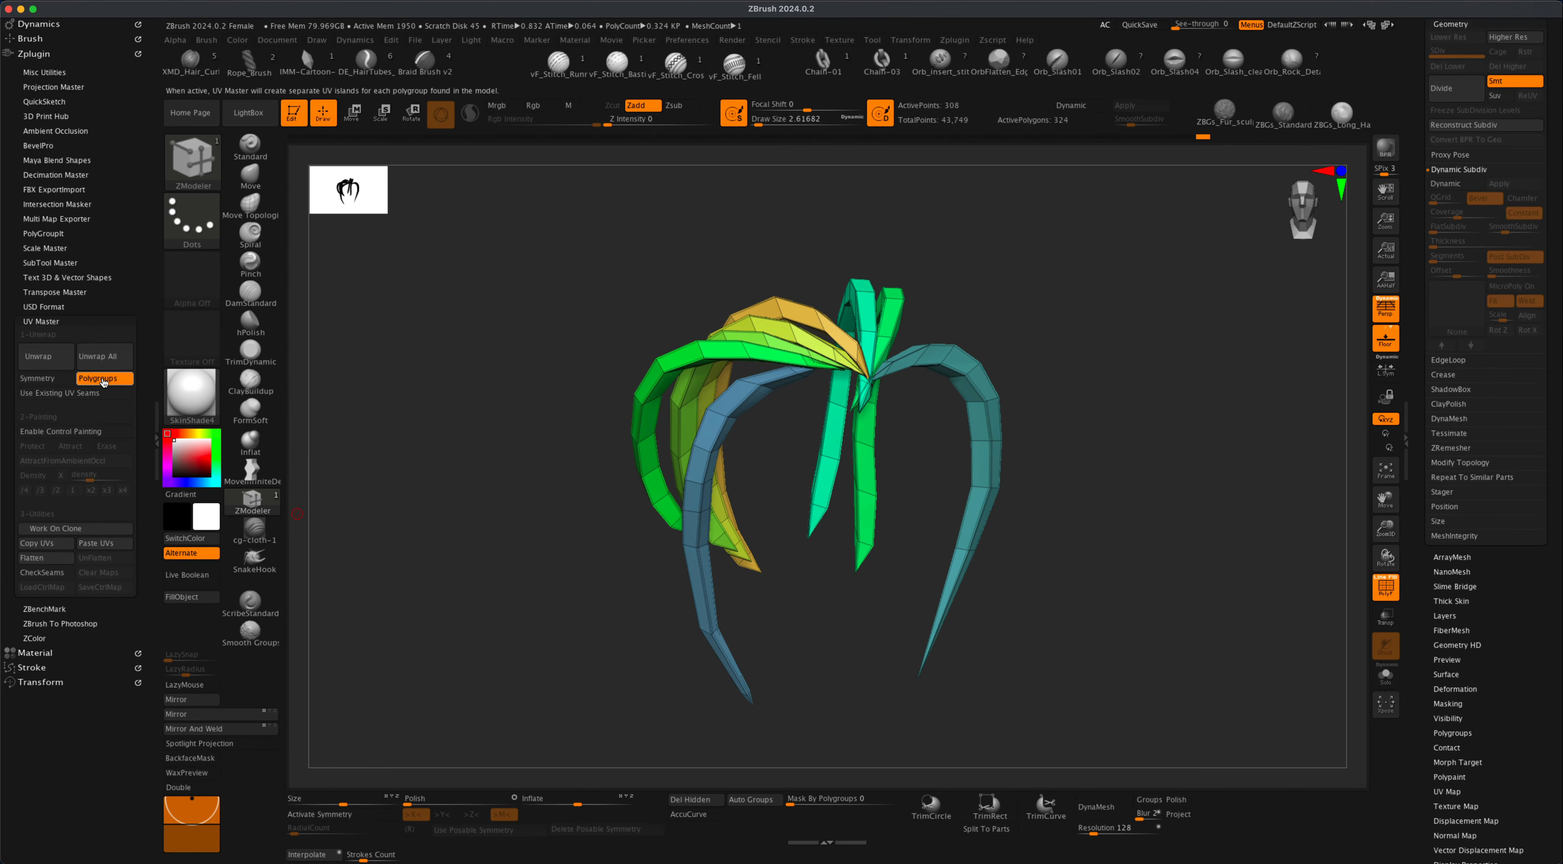
click(53, 356)
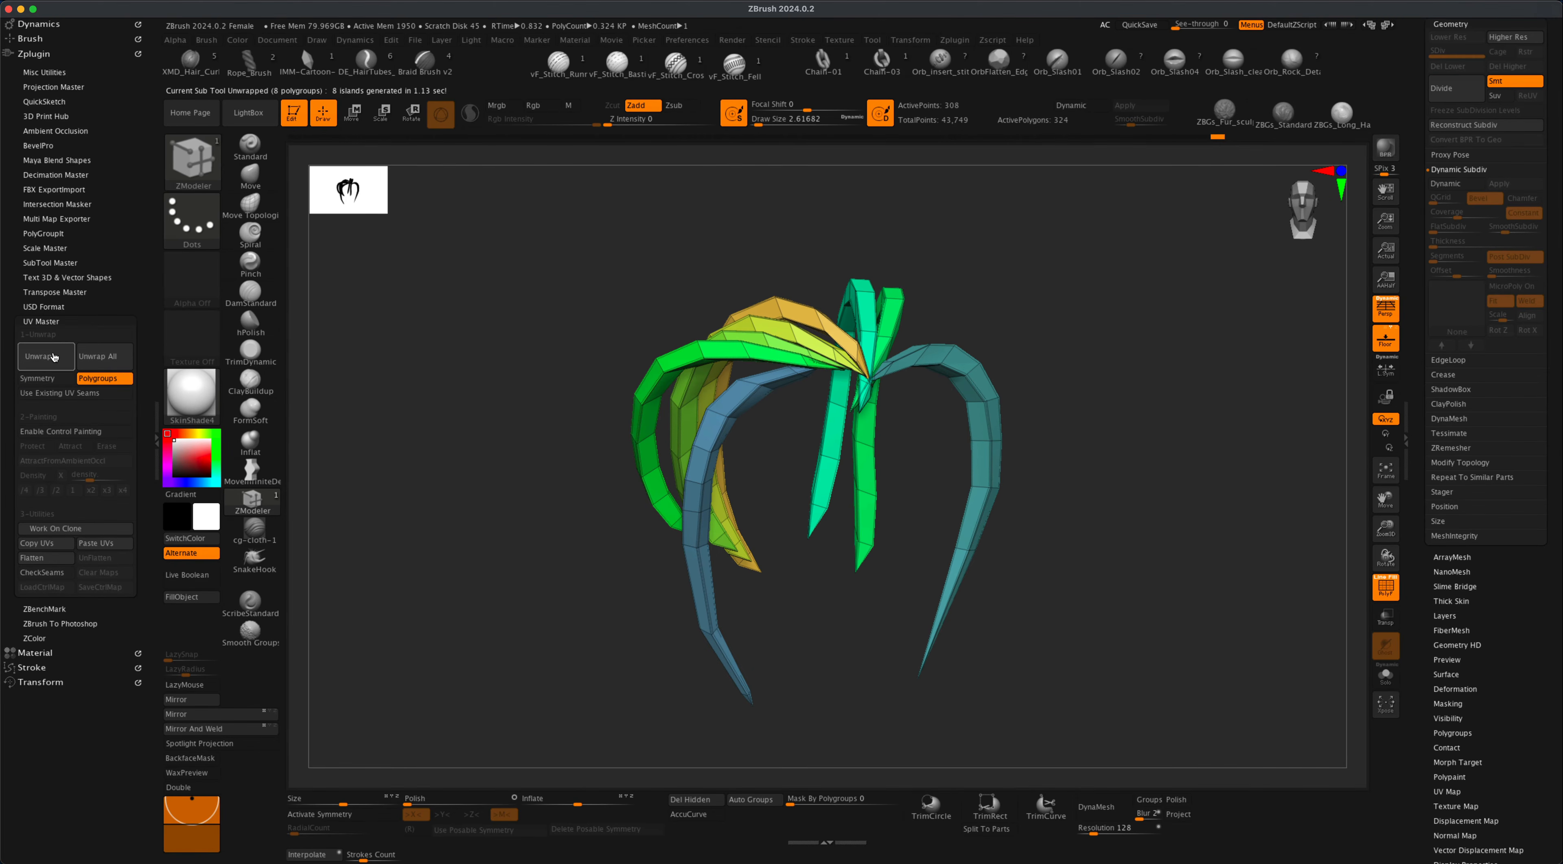
click(60, 559)
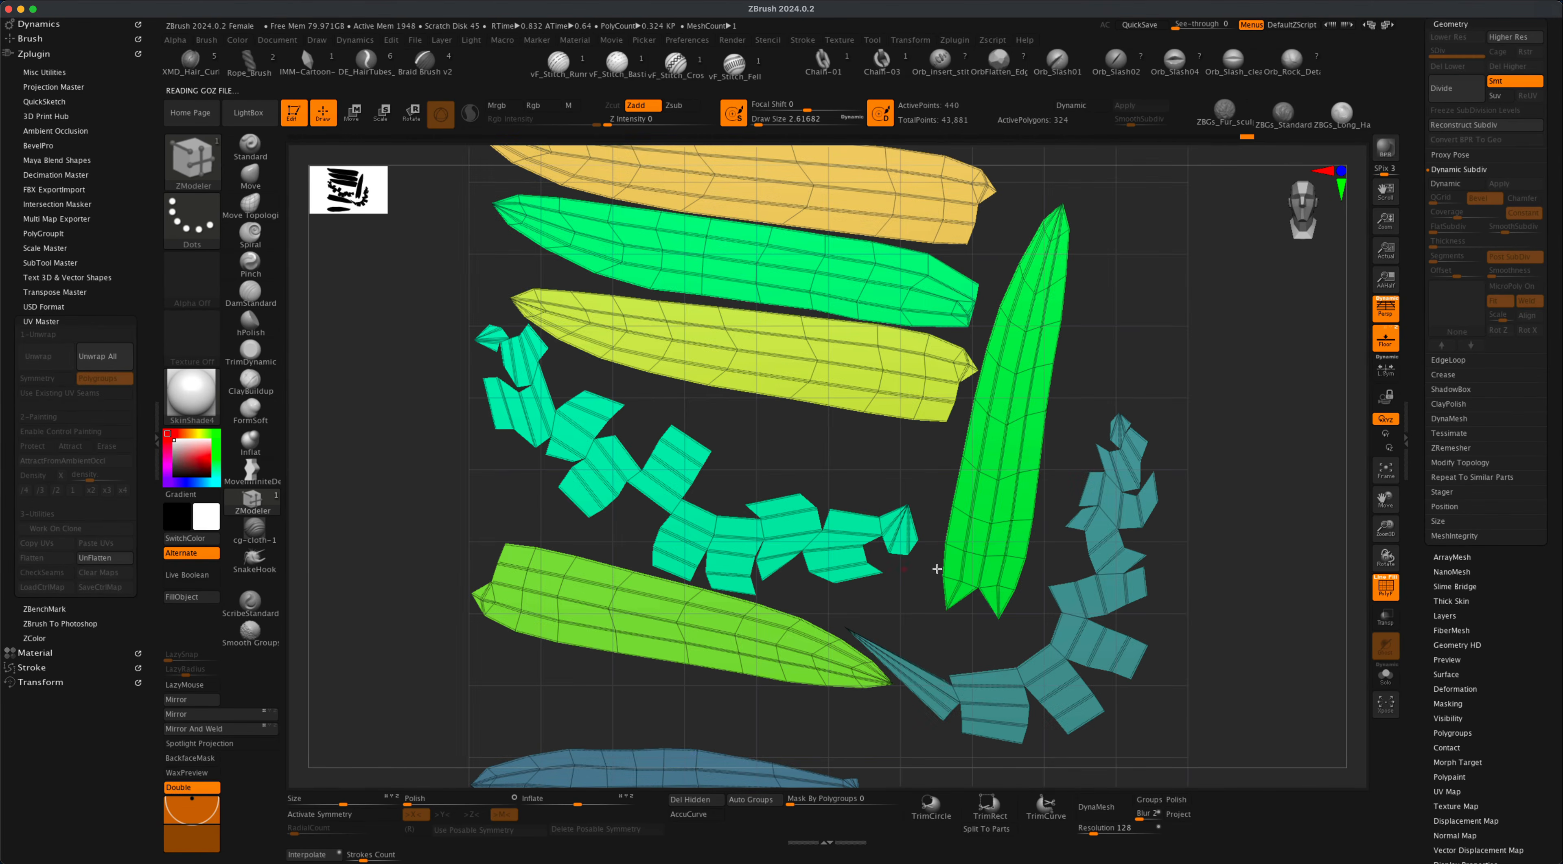
alt+drag(1165, 605, 1180, 656)
alt+drag(1135, 581, 1140, 588)
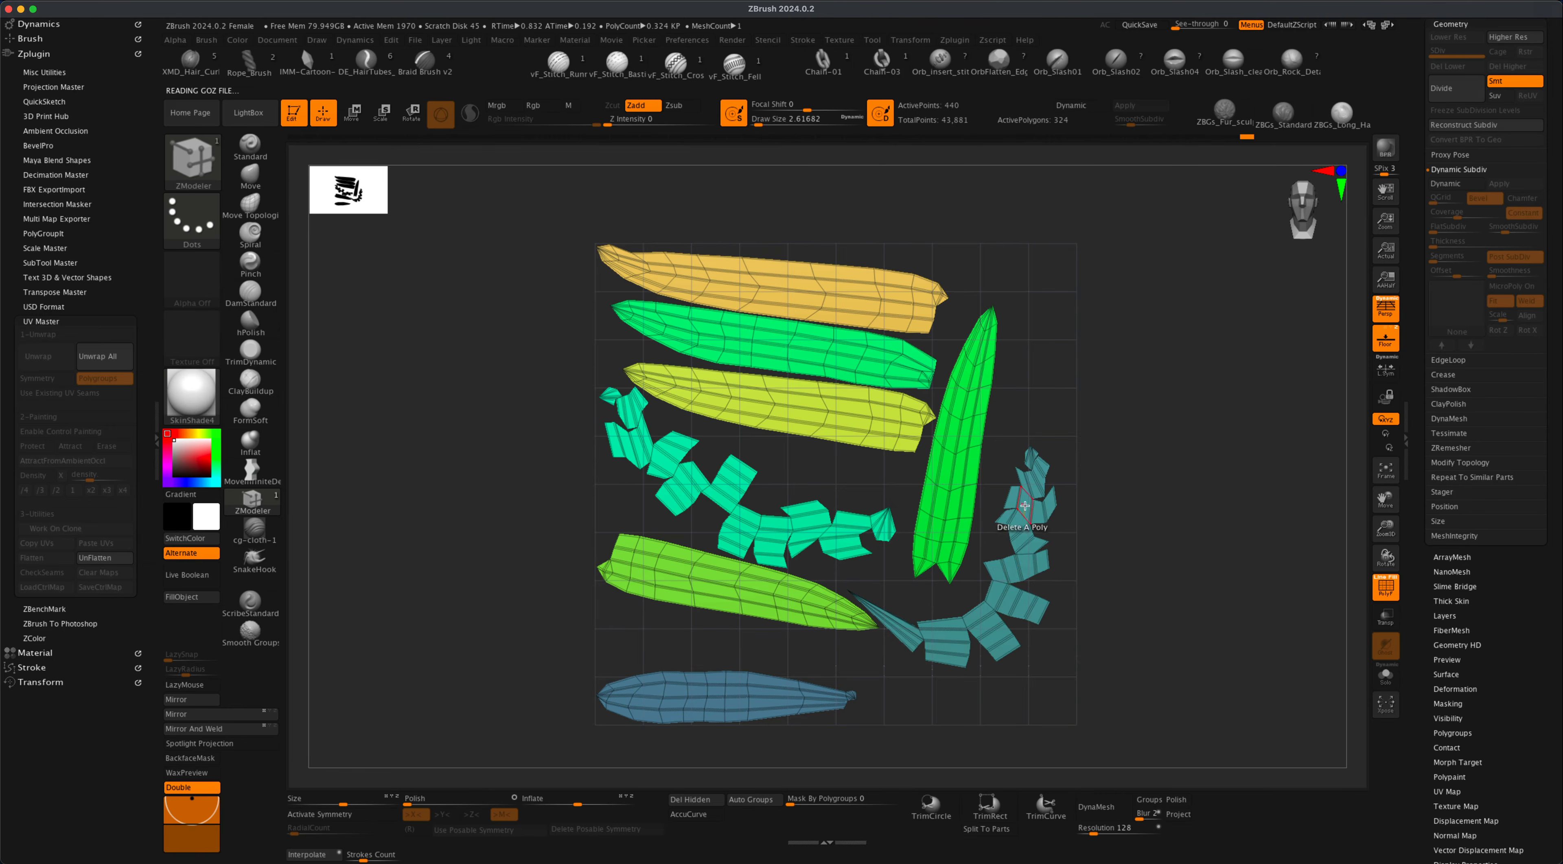
click(805, 514)
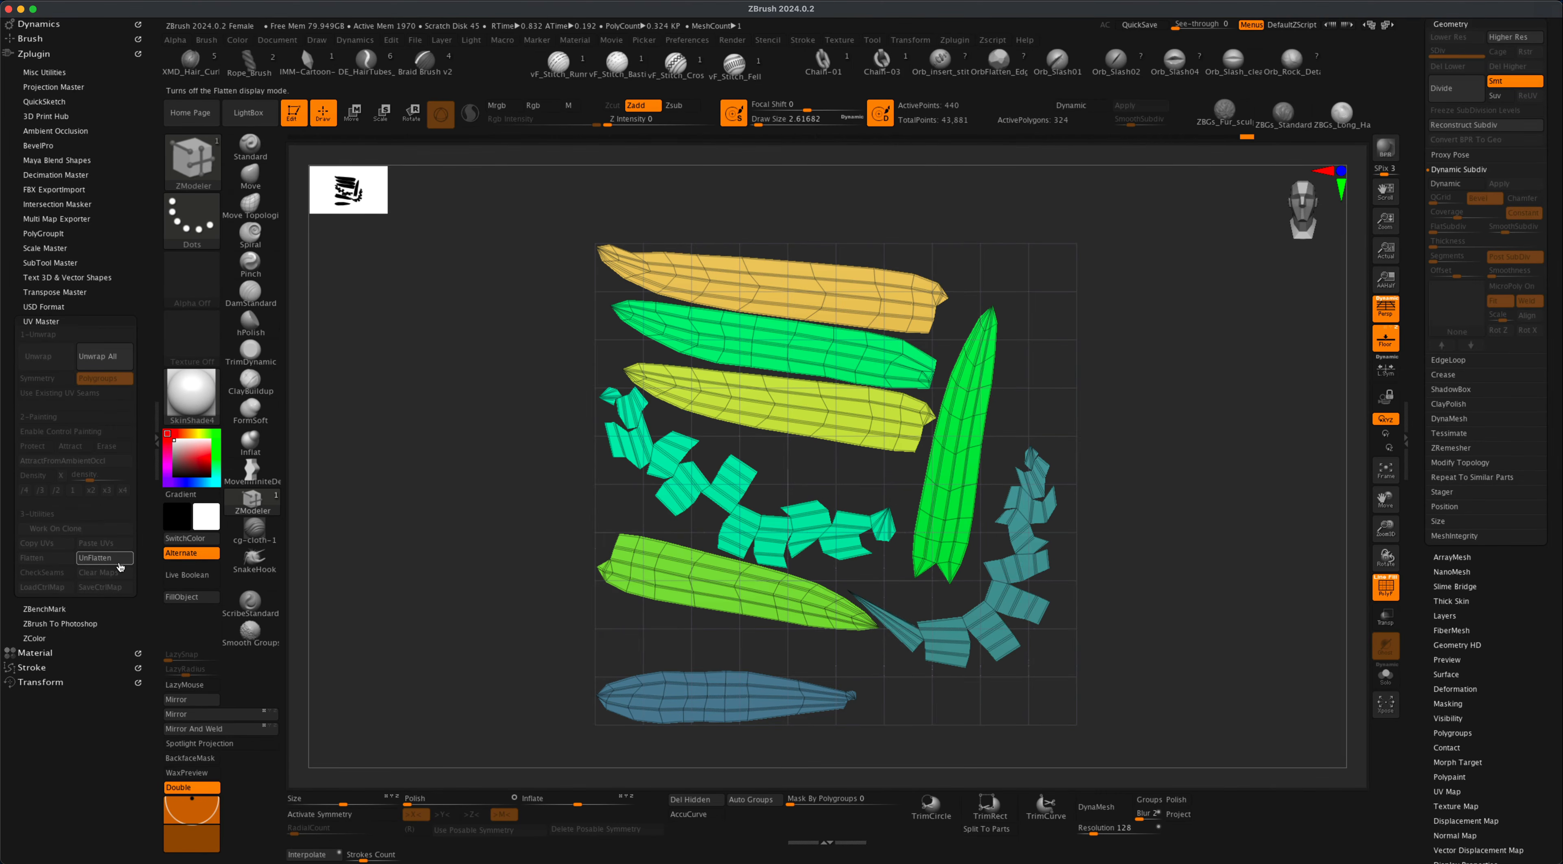
click(120, 562)
Unwrap the hair again with the UV Map Unwrap function, using Creased edges and Symmetry.
drag(454, 567, 457, 598)
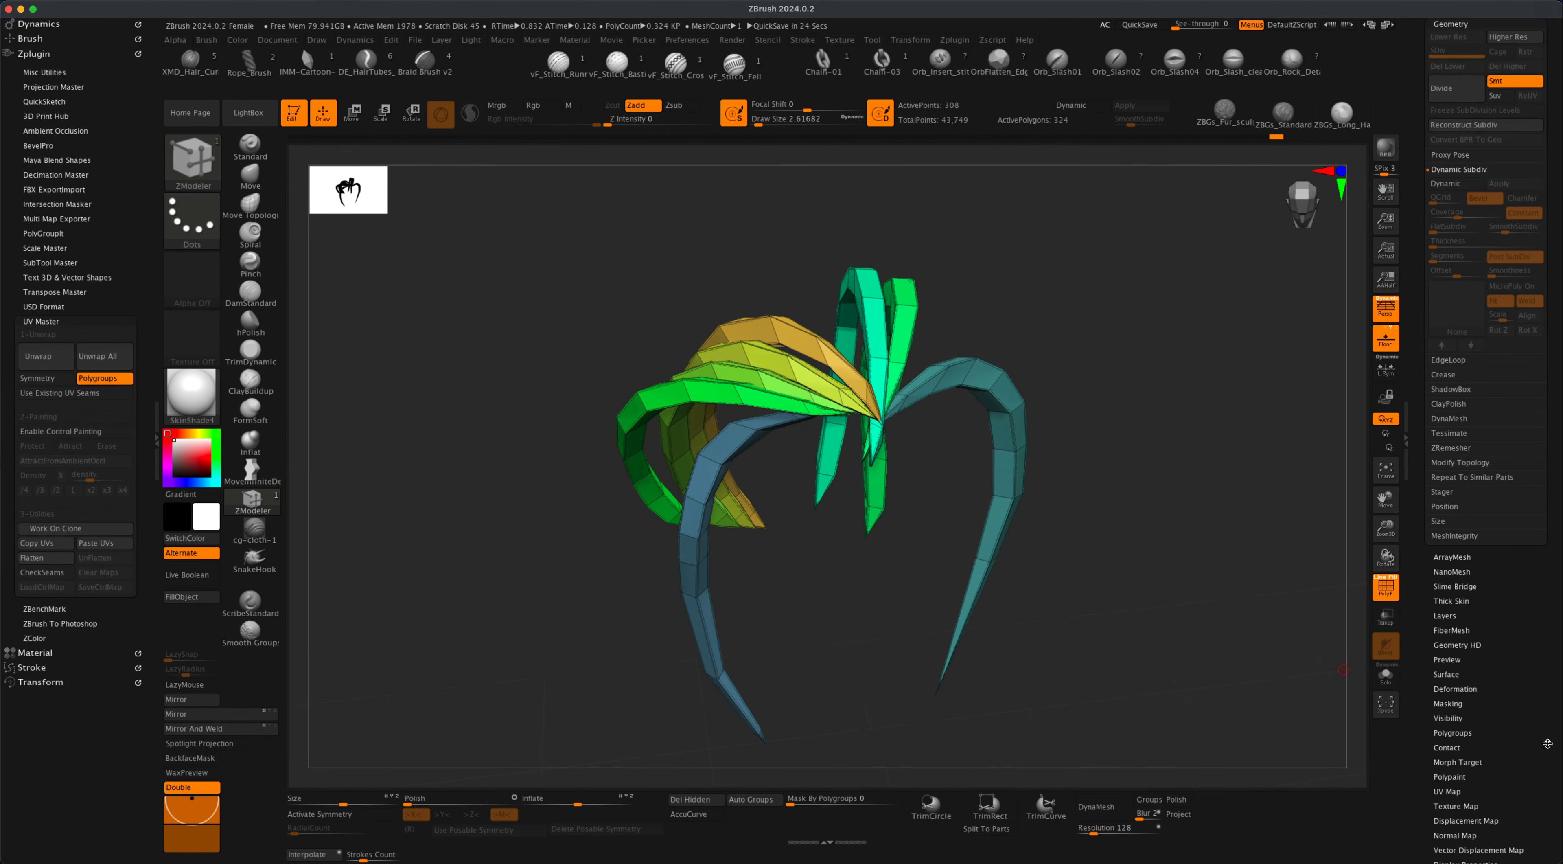
drag(1511, 775, 1507, 751)
click(1454, 767)
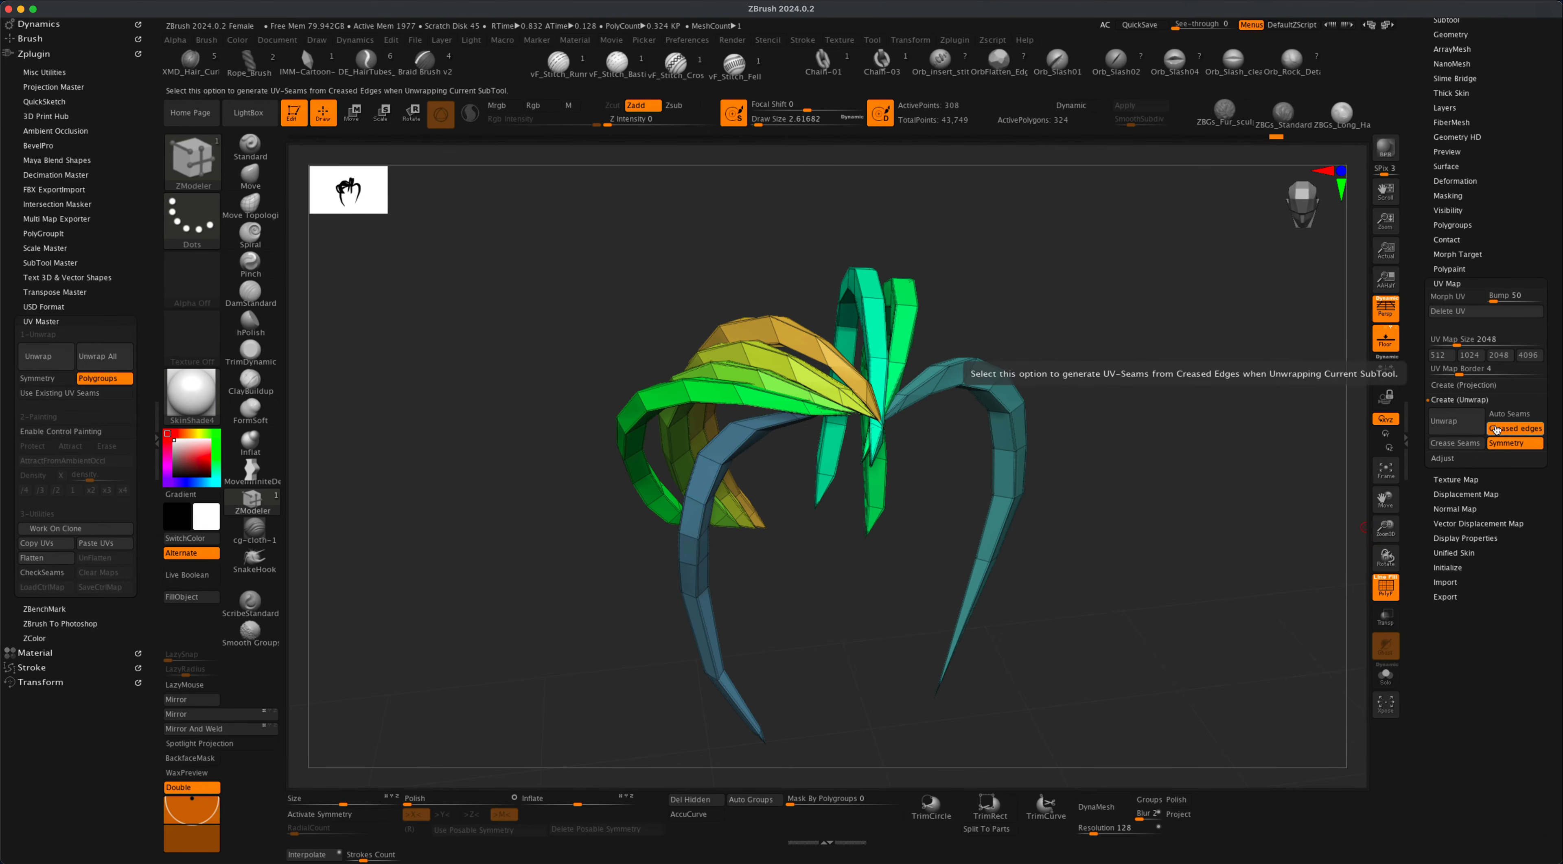
click(1459, 421)
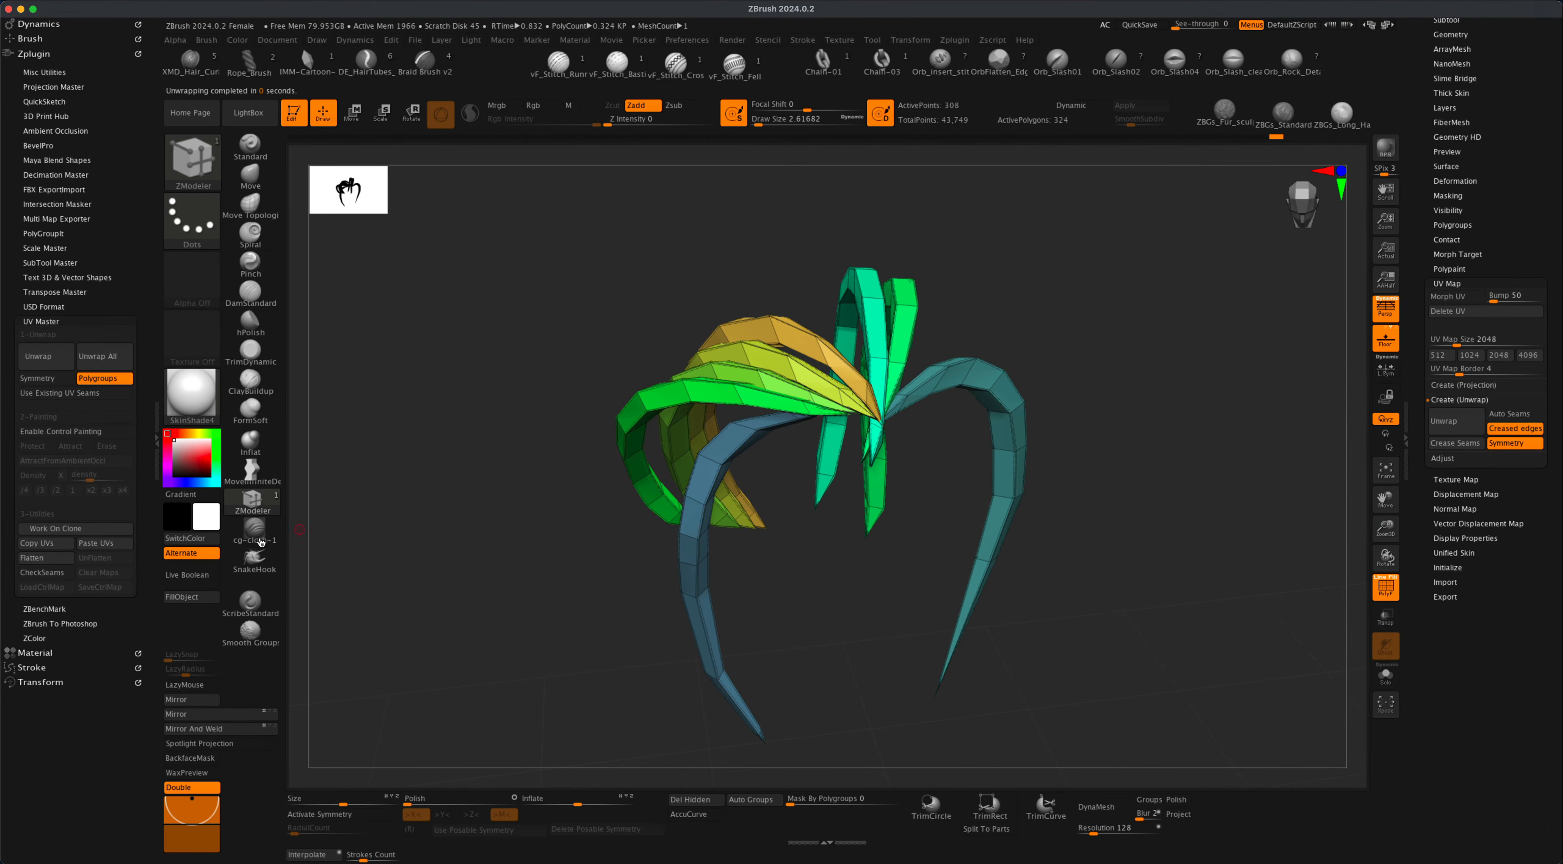
Flatten the hair in UV Master and examine how its strands are split into UV islands.
click(36, 557)
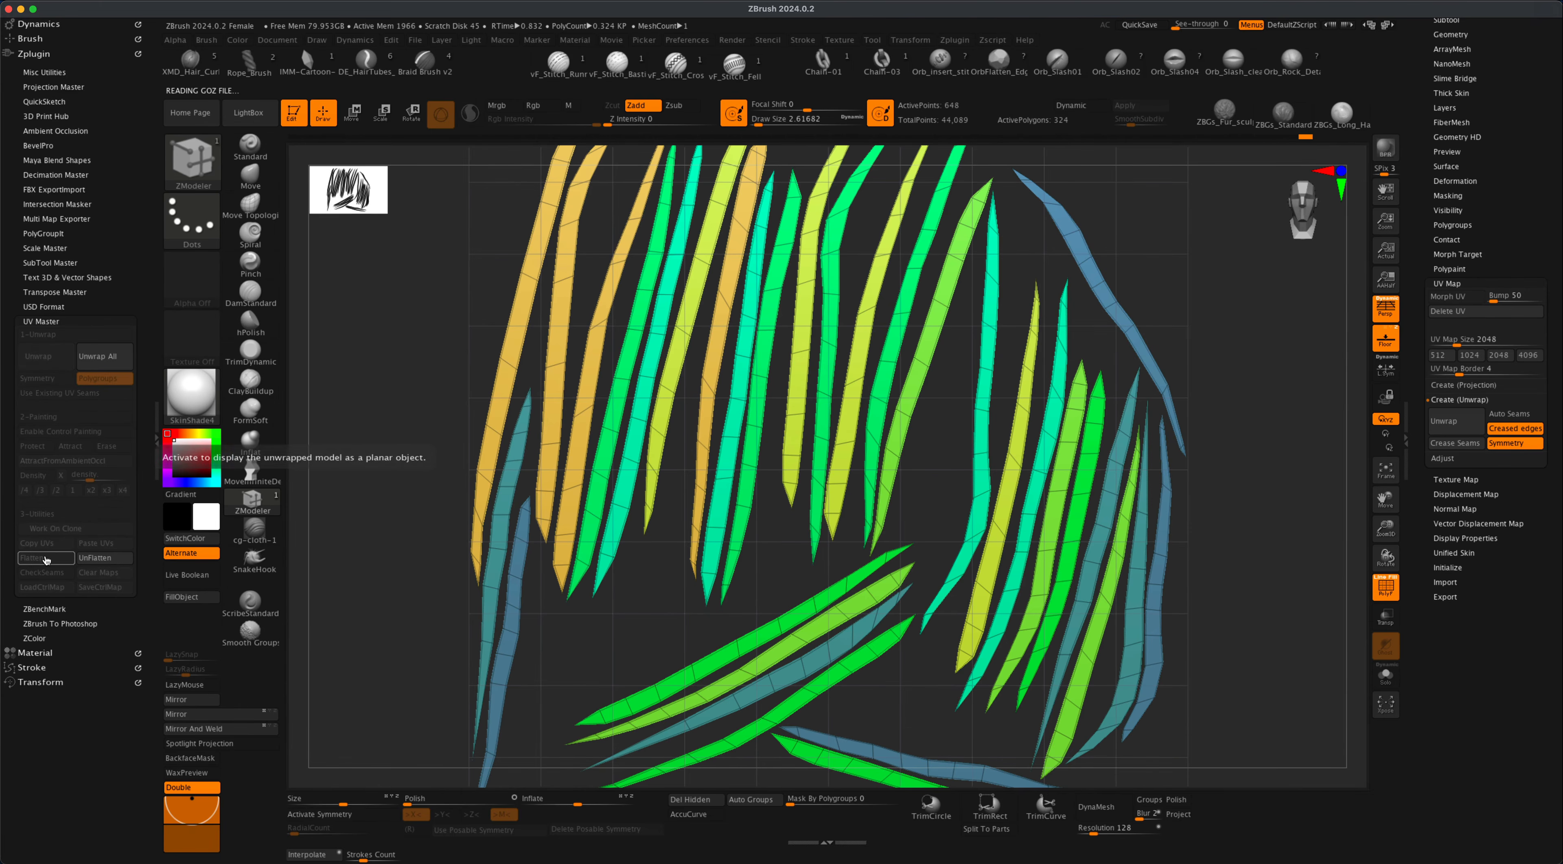
alt+drag(1268, 602, 1238, 628)
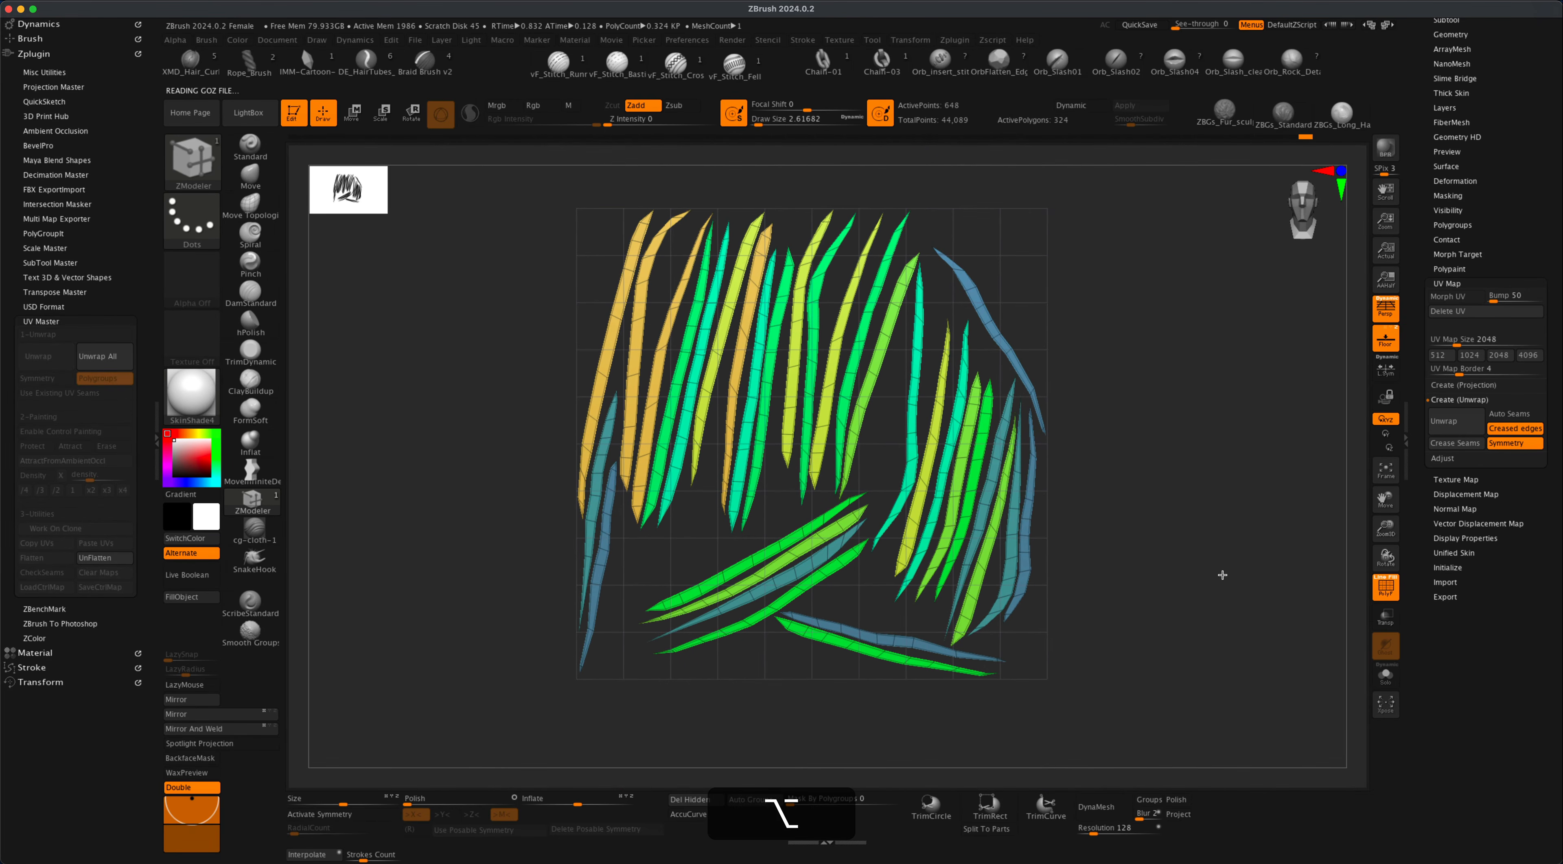
alt+drag(1183, 520, 1184, 531)
alt+drag(1153, 464, 1173, 486)
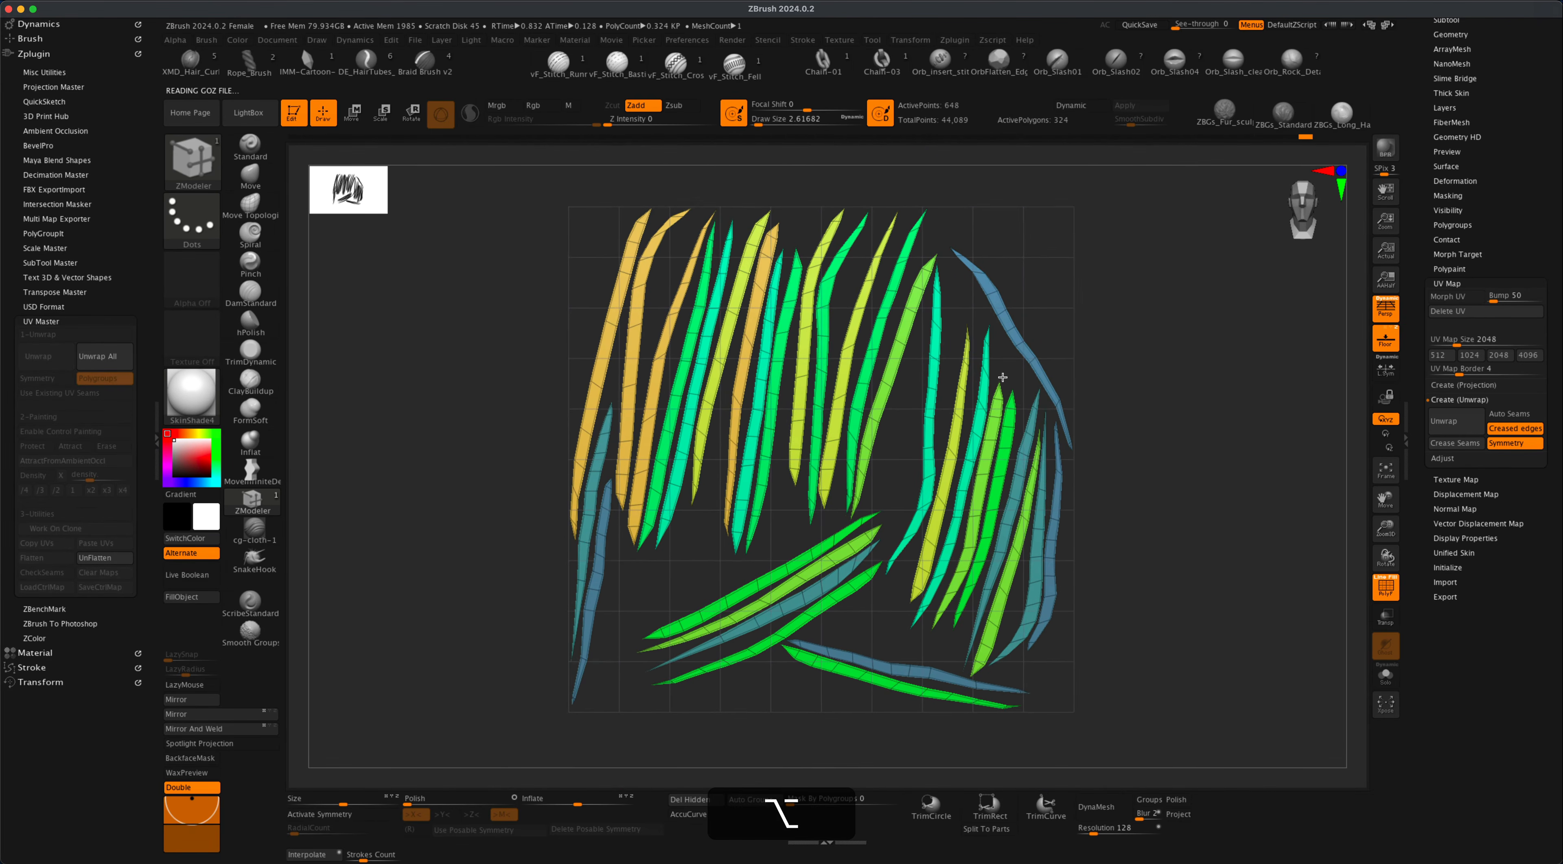
Unflatten the hair and switch to the head1 headband subtool.
click(106, 558)
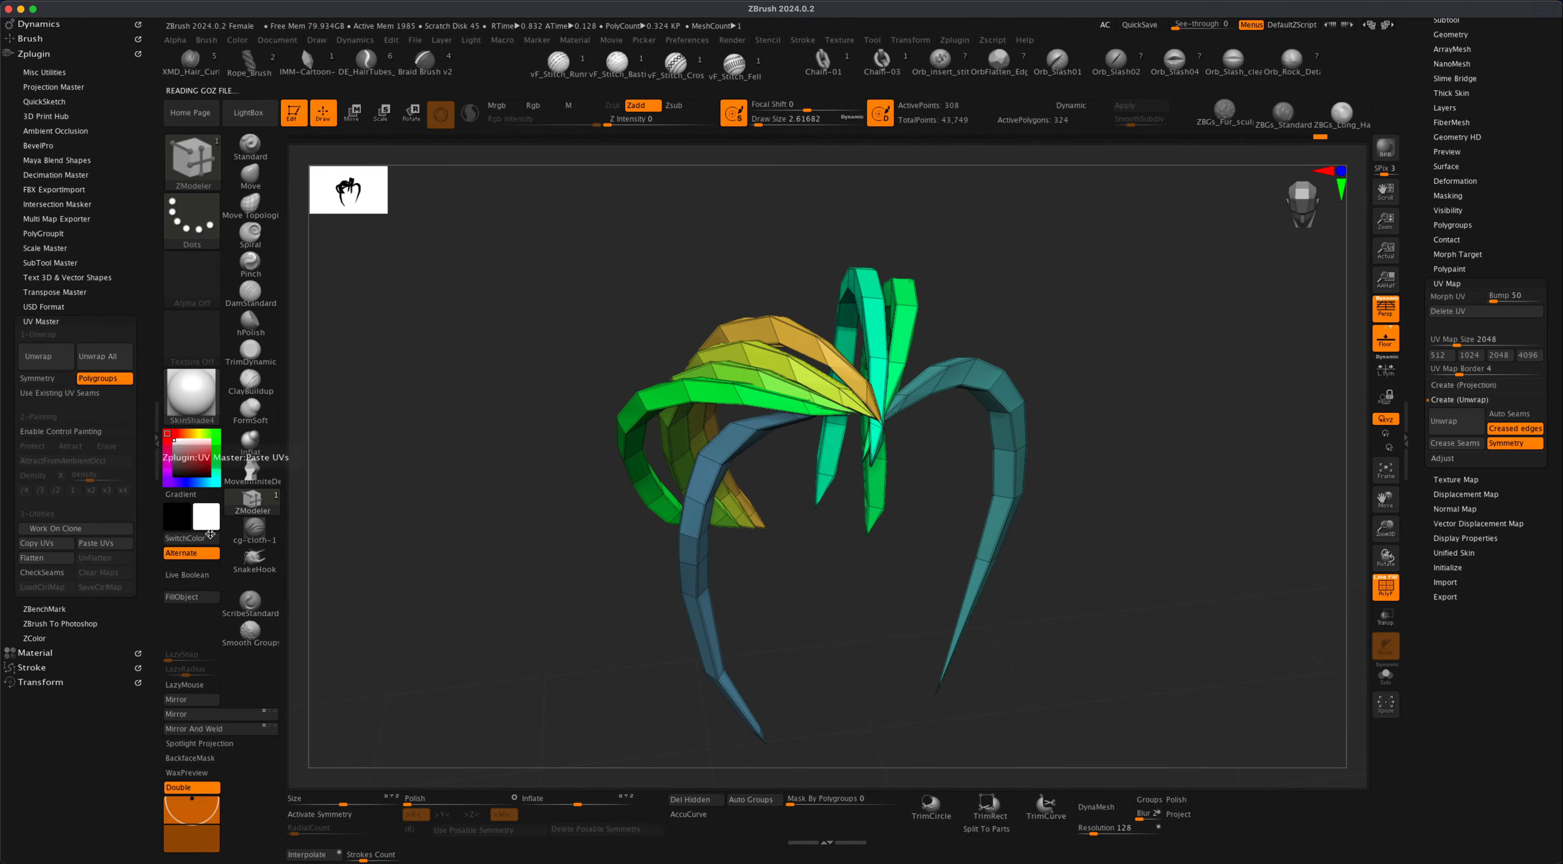
alt+drag(1164, 562, 1207, 566)
scroll(1551, 526, up, 5)
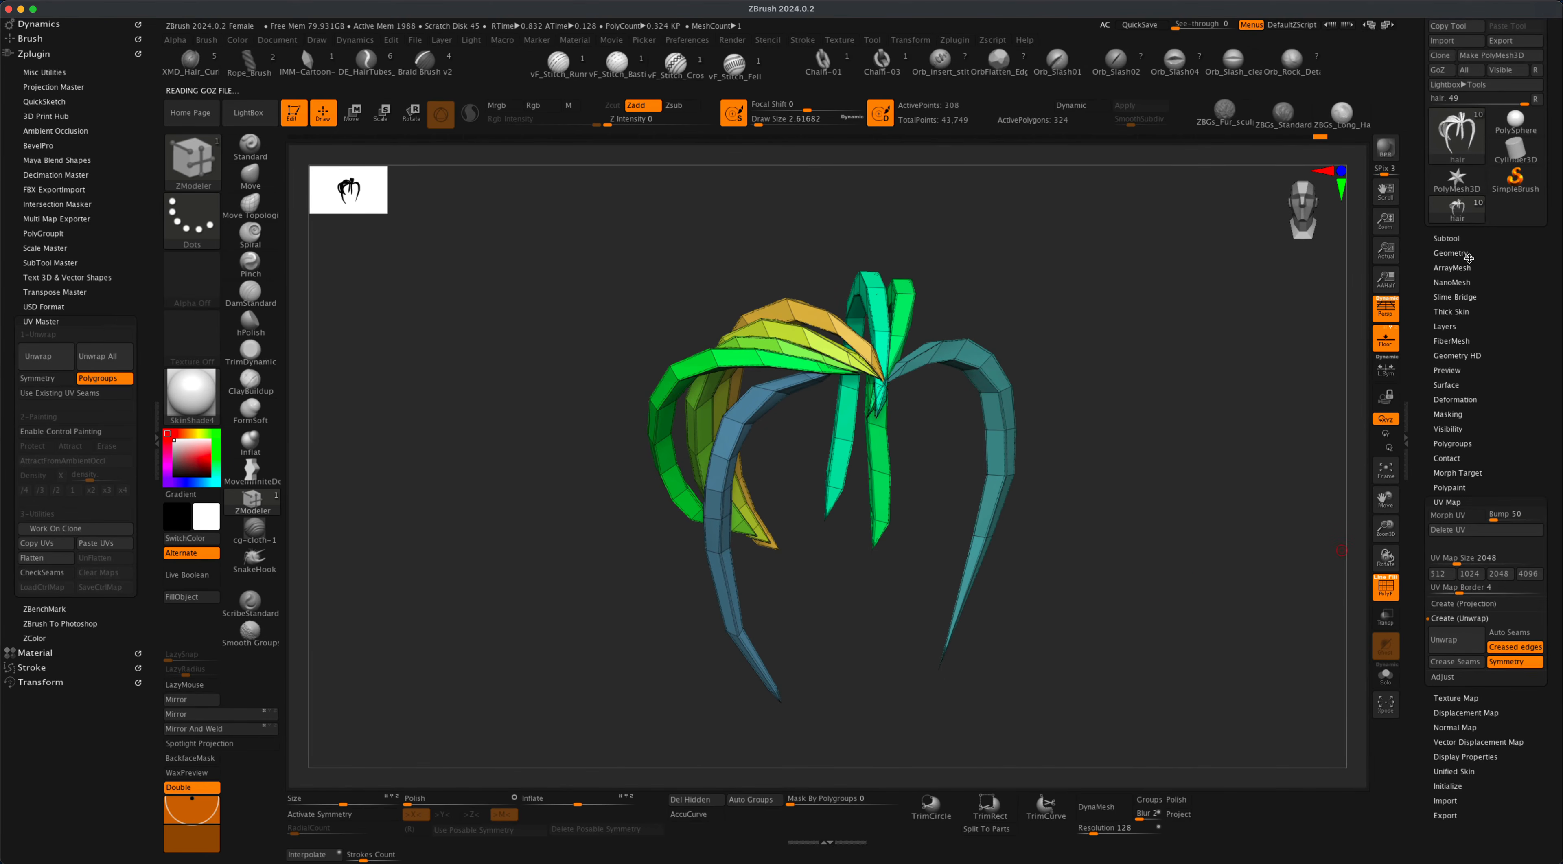
click(1457, 239)
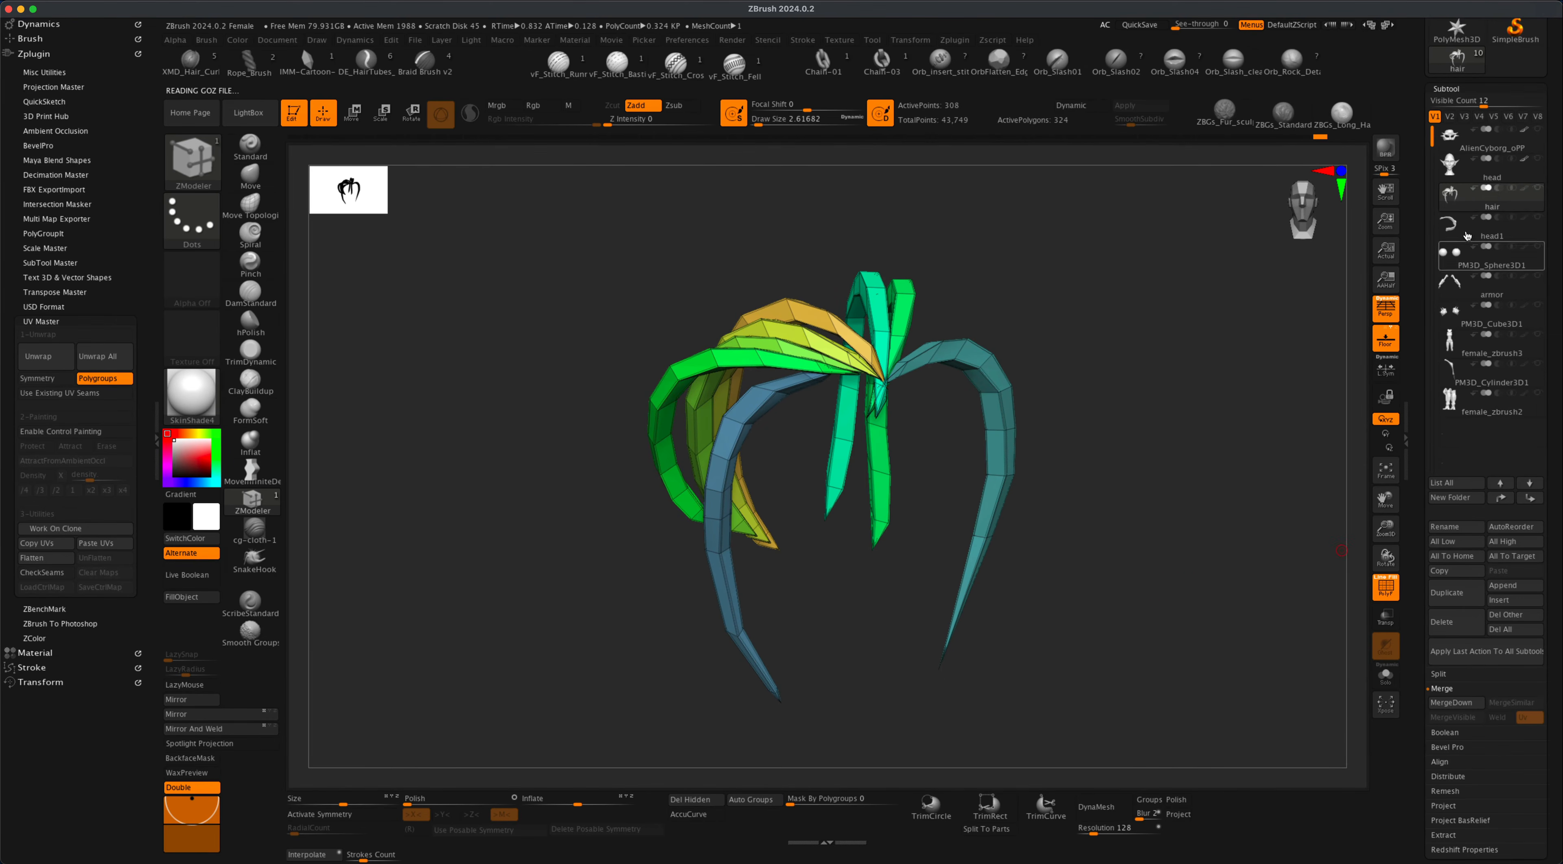
click(1534, 233)
drag(1155, 464, 1127, 503)
mouse_move(1102, 531)
mouse_down()
mouse_move(1033, 523)
mouse_move(1104, 514)
mouse_move(1075, 520)
mouse_move(1107, 537)
mouse_up()
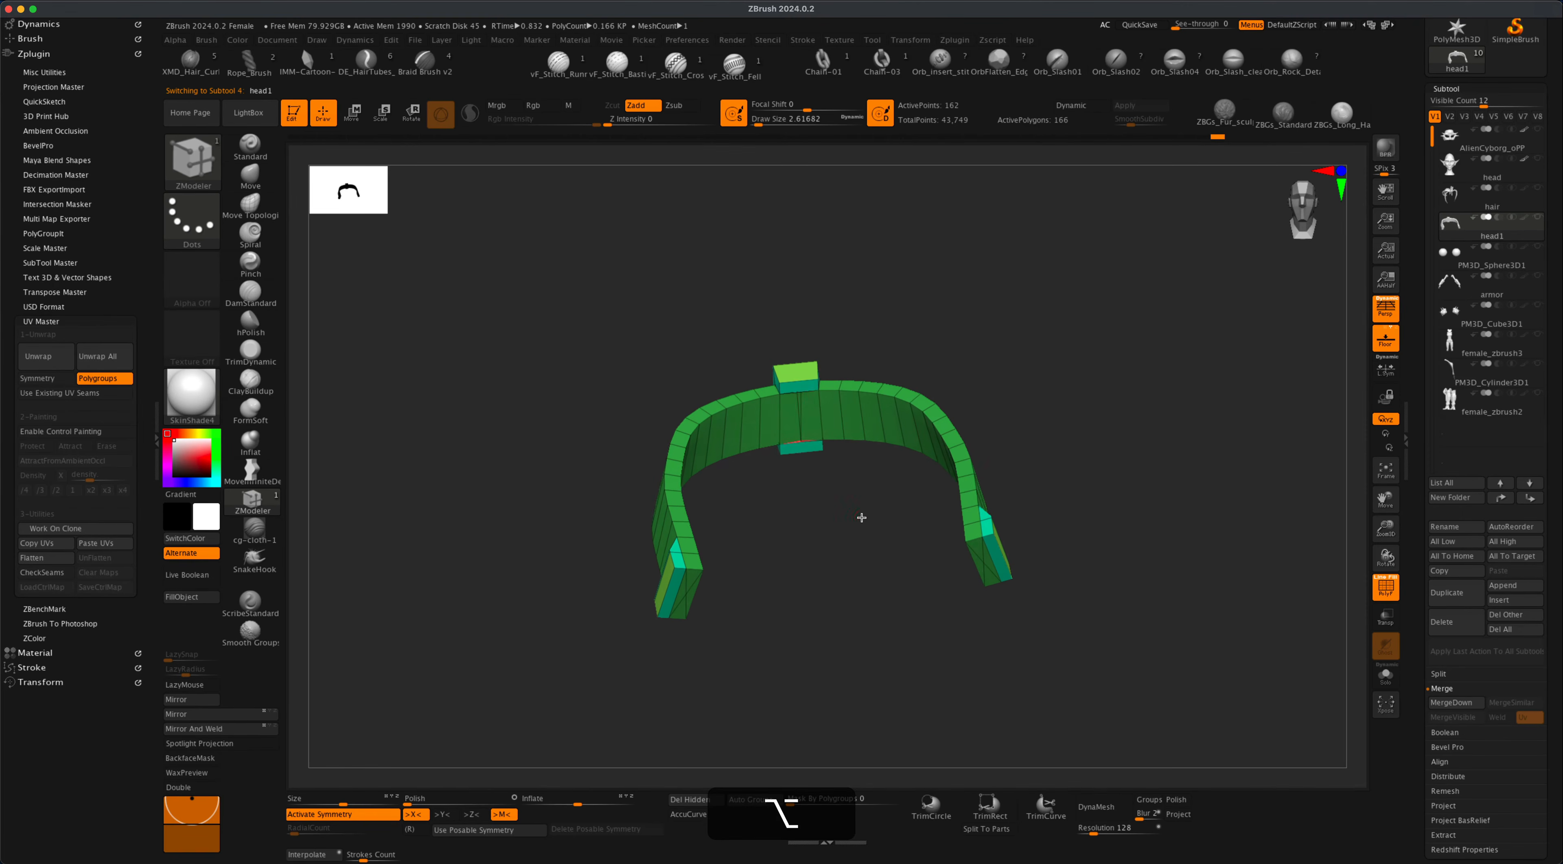
Delete the strip of inner faces along the headband using the ZModeler Delete polygon action with A Single Poly target.
drag(862, 517, 901, 559)
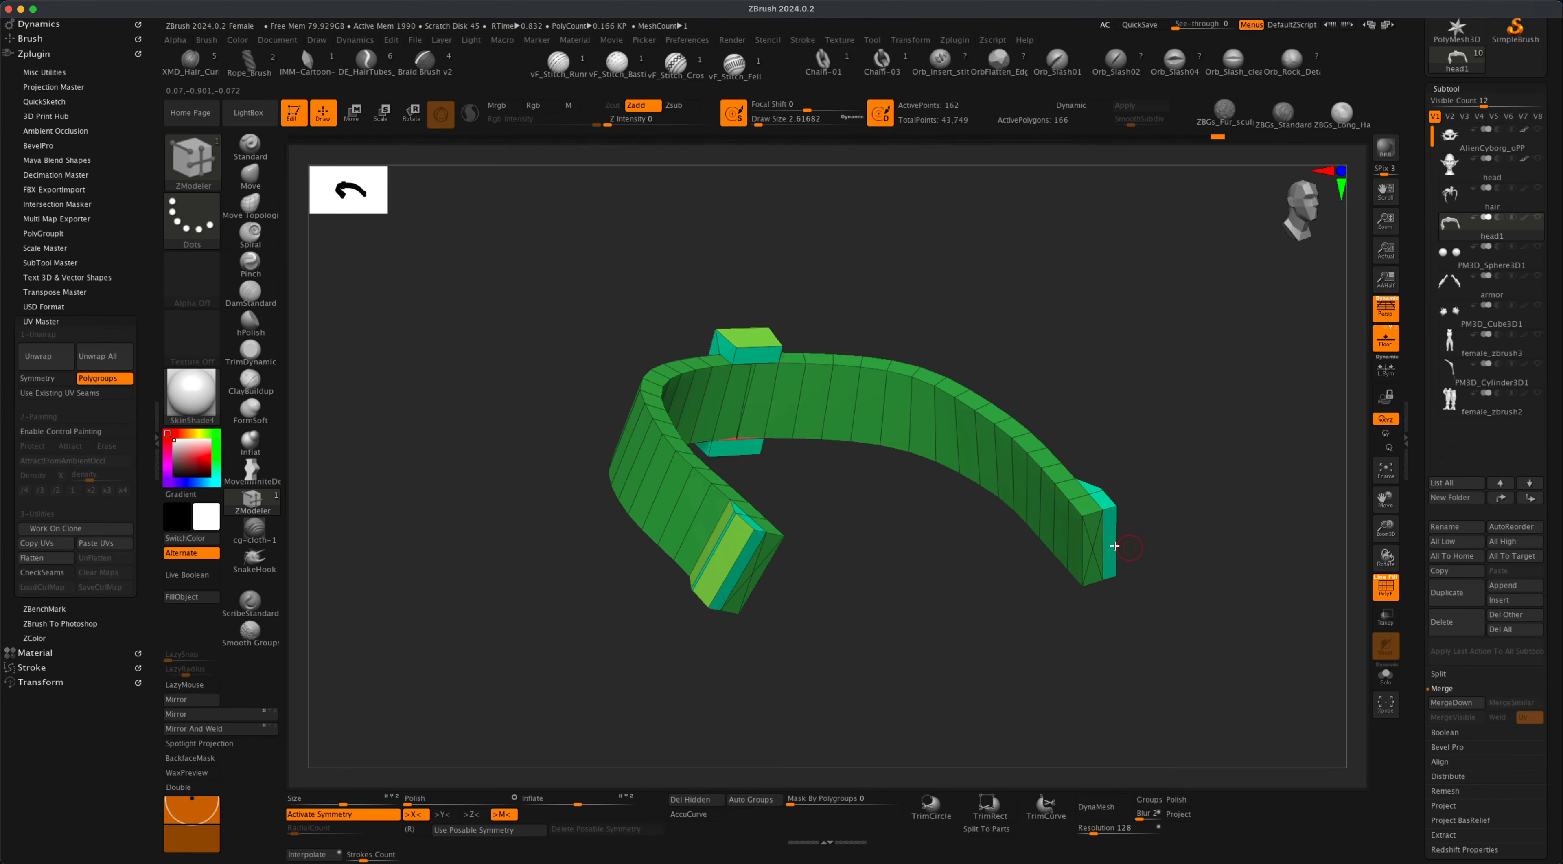
key(space)
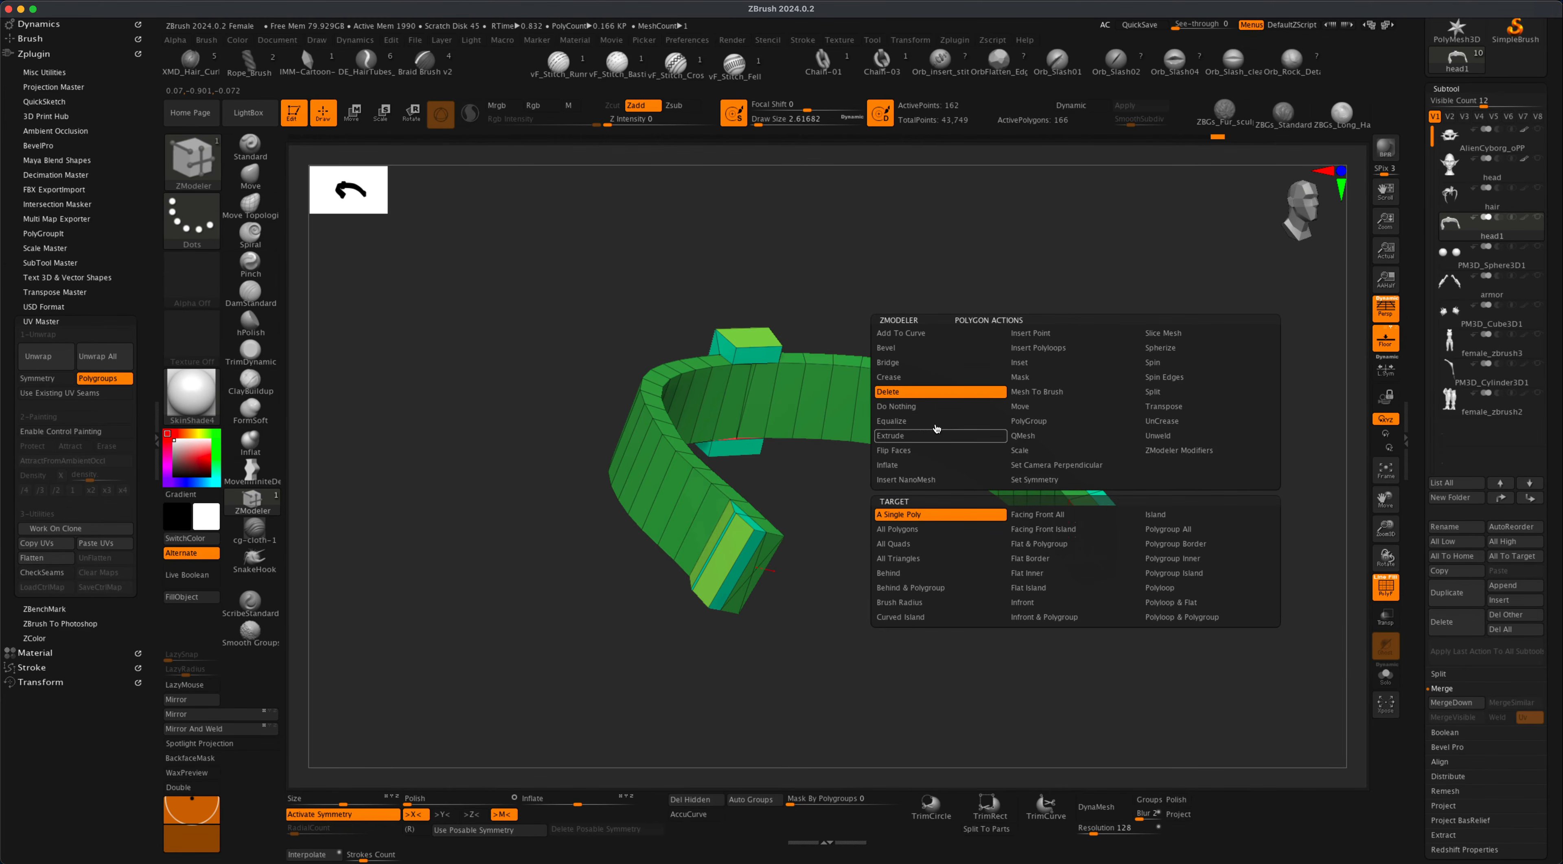
click(919, 516)
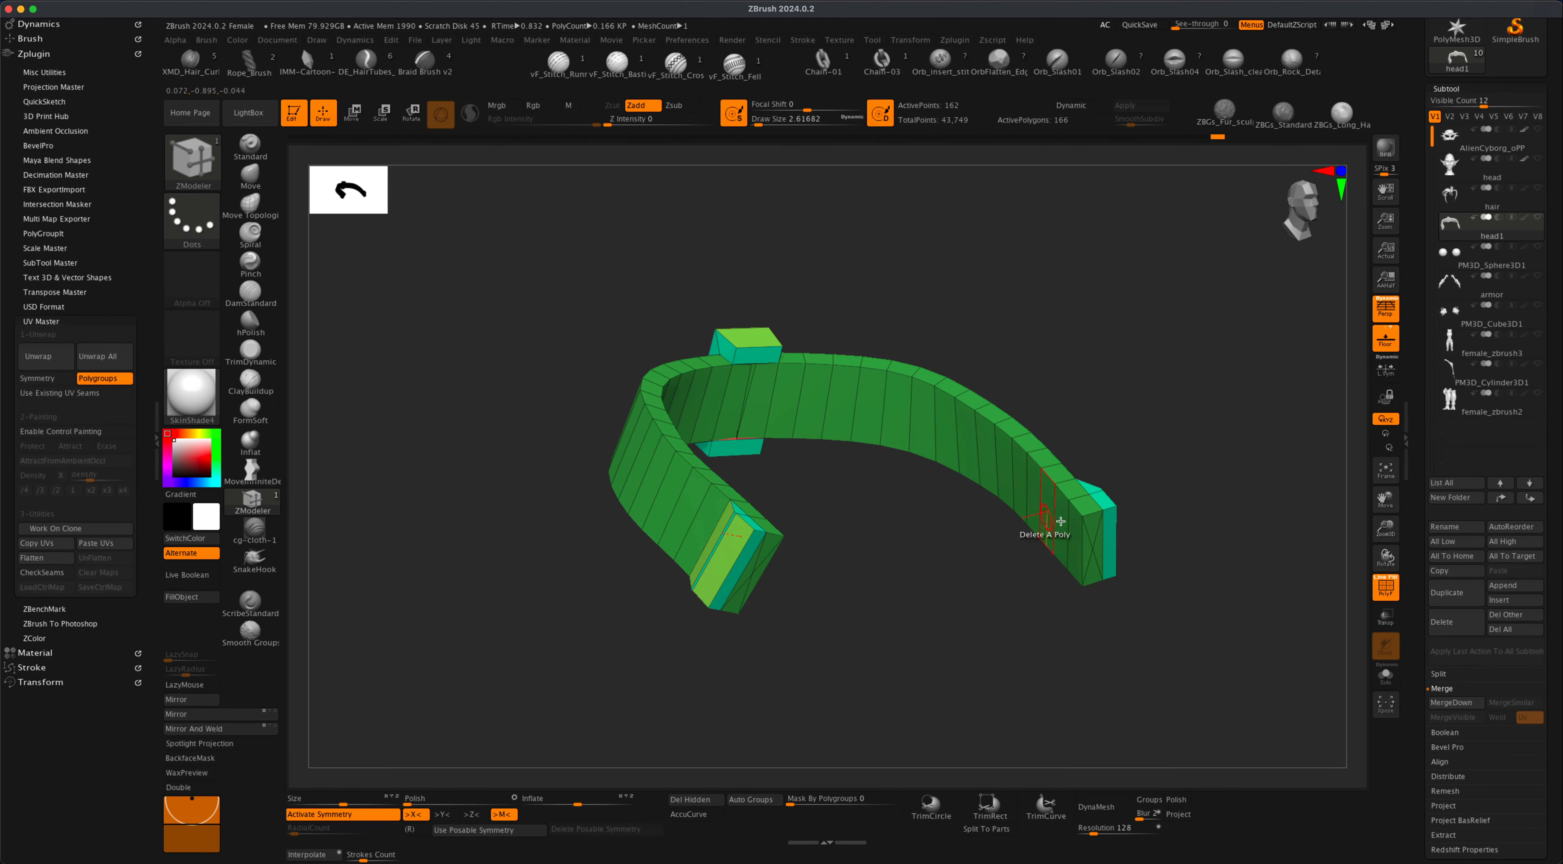
mouse_move(1077, 538)
alt+mouse_down()
mouse_move(922, 421)
mouse_move(753, 412)
alt+mouse_up()
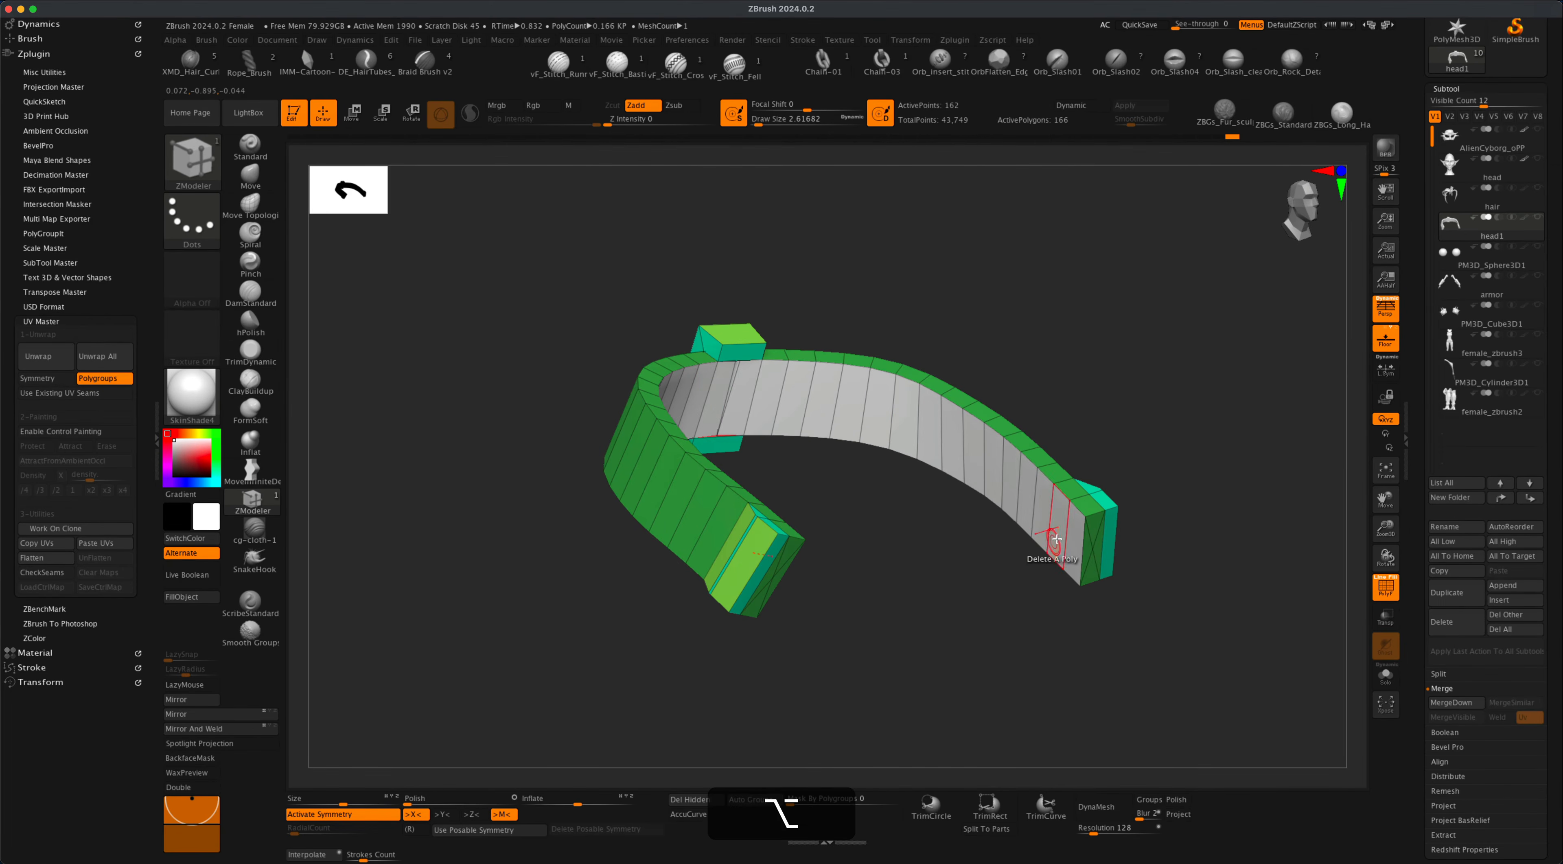
click(1071, 546)
drag(1071, 629, 1047, 630)
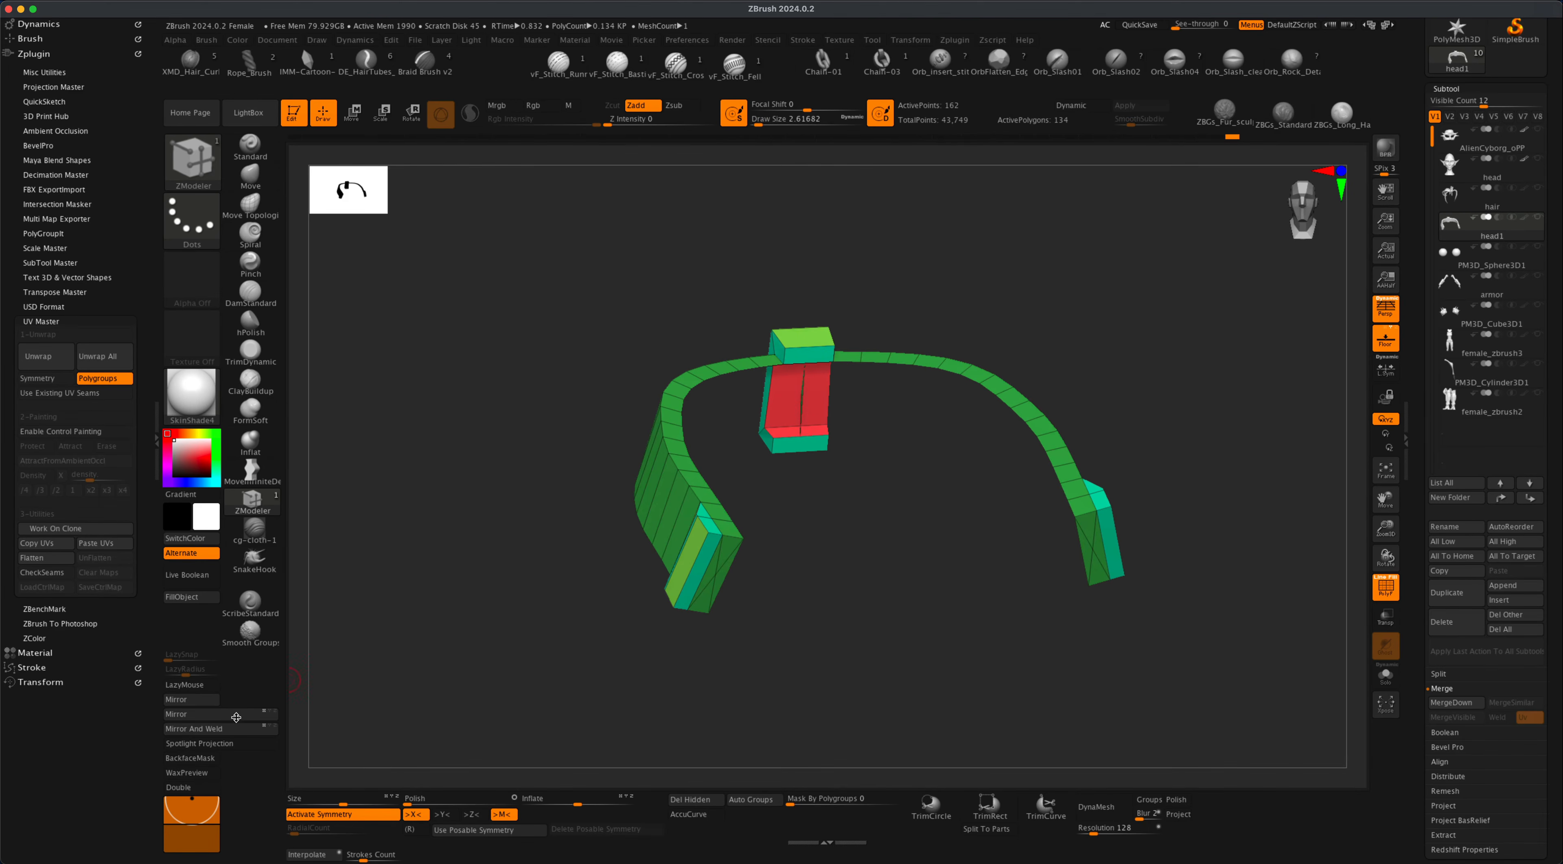
Turn on double-sided display and delete the leftover inner faces of the headband's centre block.
click(195, 787)
drag(663, 673, 635, 676)
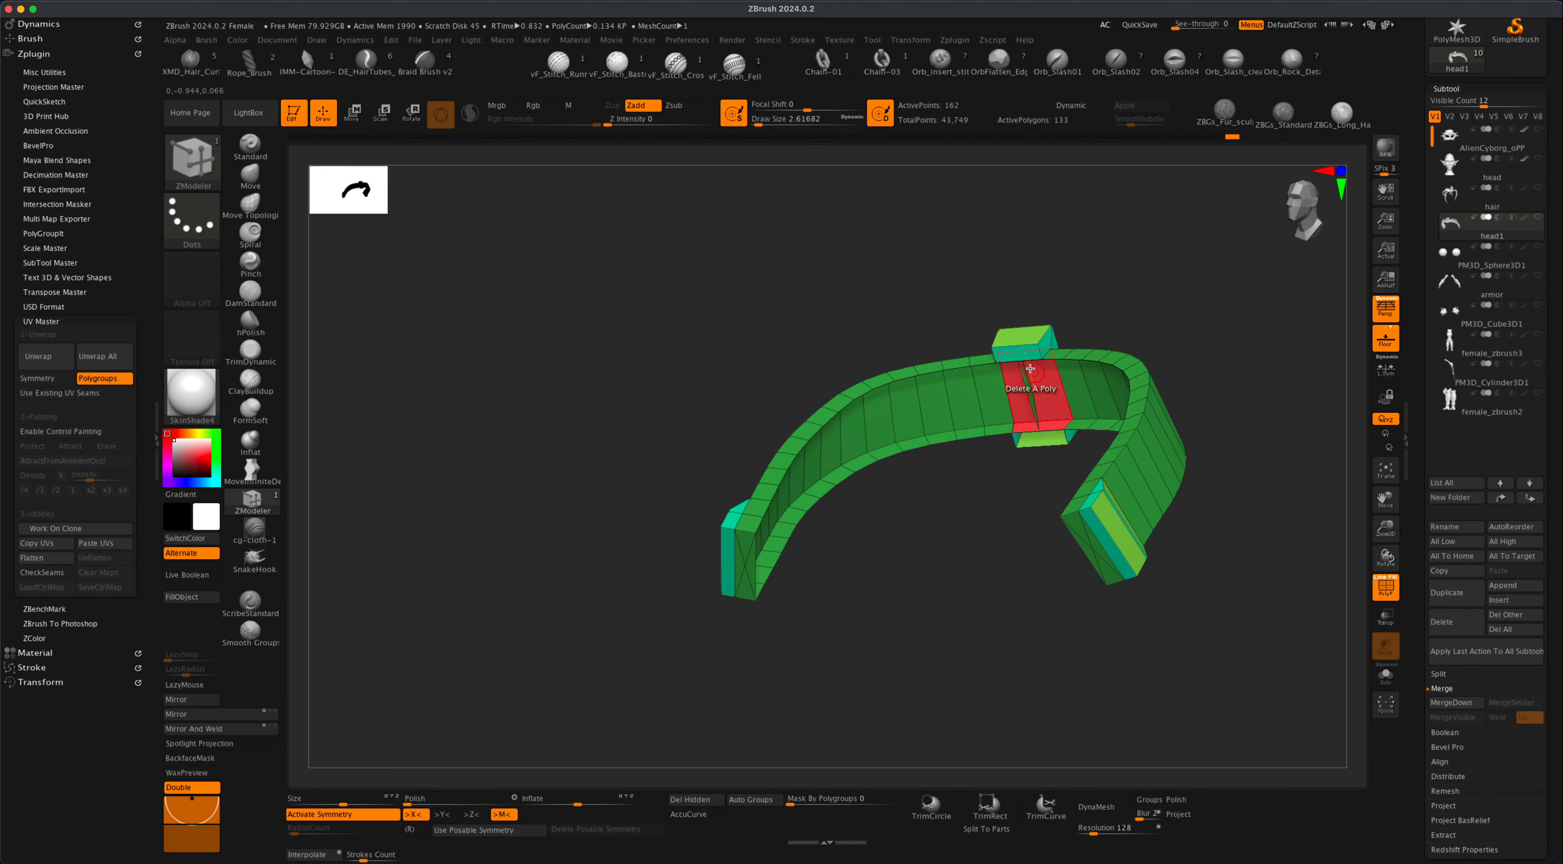
click(1027, 352)
drag(977, 547, 885, 614)
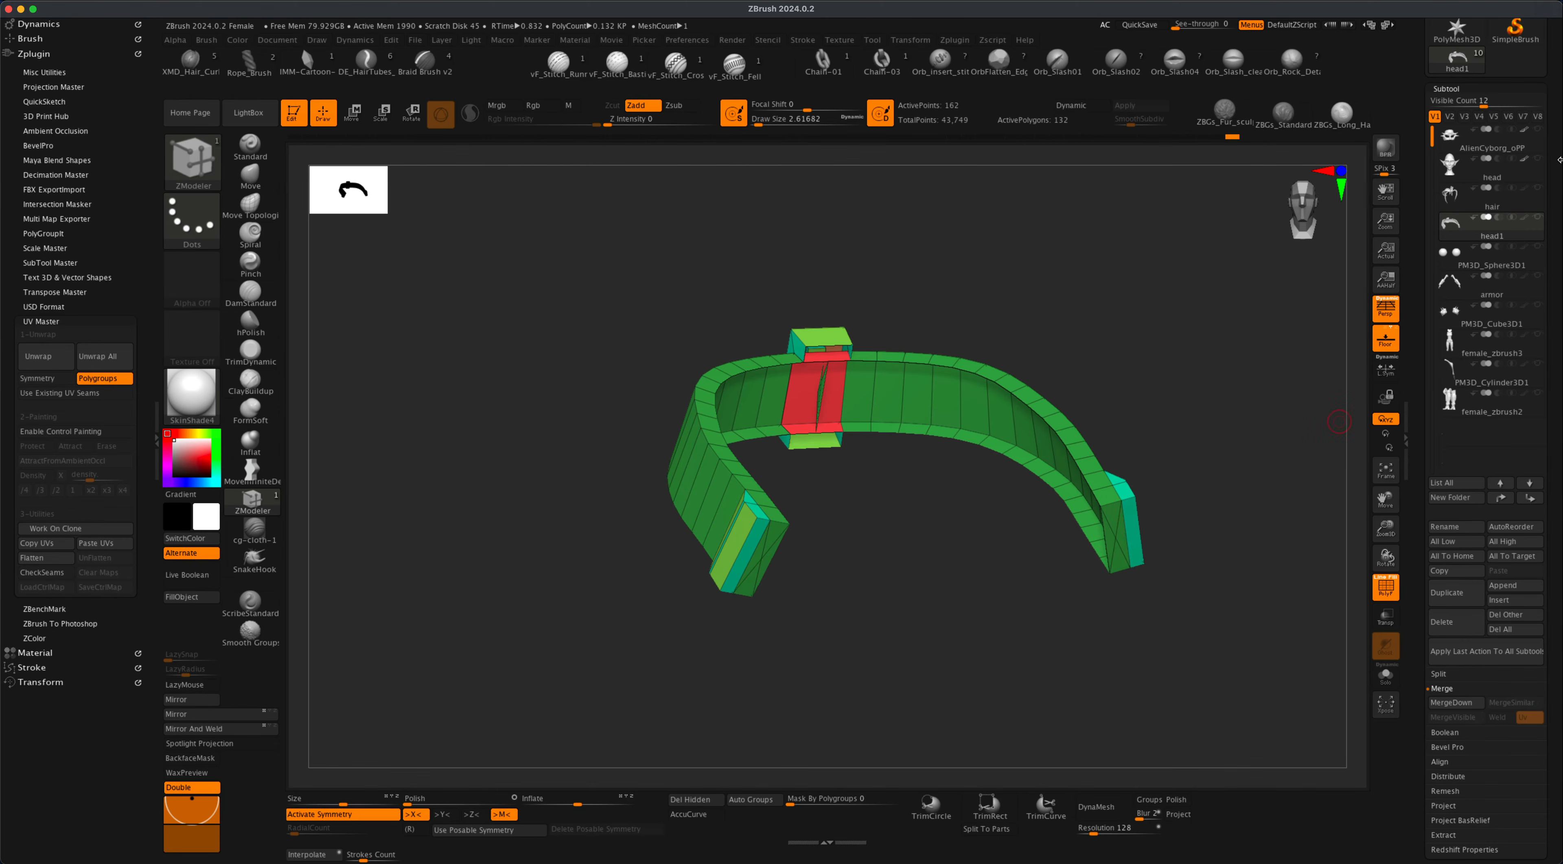
Show the AlienCyborg_oPP mask briefly to check how it sits against the headband, and hide it again.
click(1538, 129)
mouse_move(1142, 300)
mouse_down()
mouse_move(1162, 307)
mouse_move(1159, 286)
mouse_up()
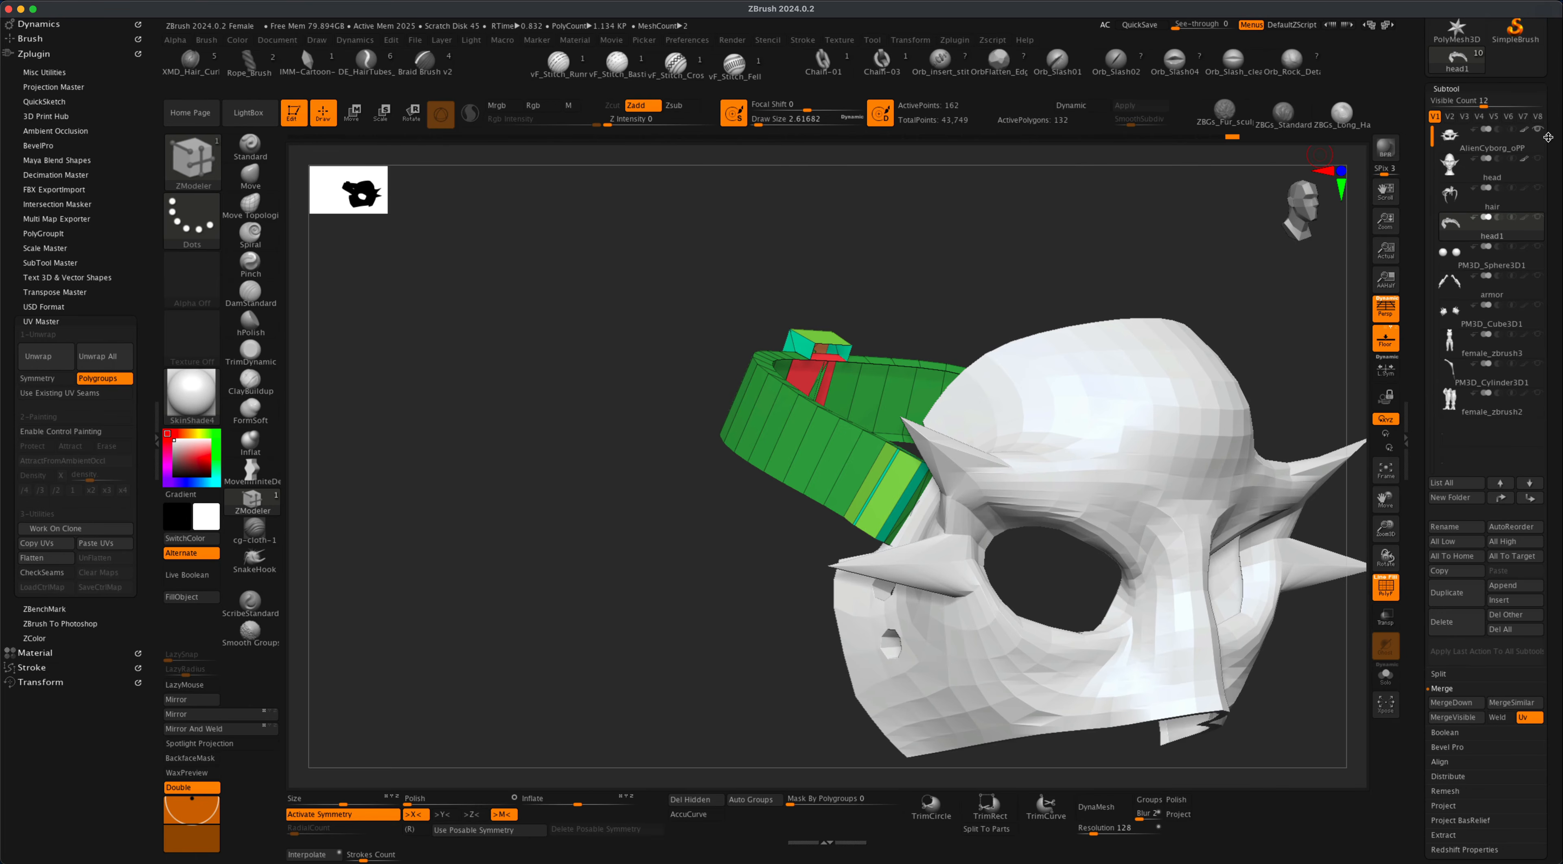
click(1538, 129)
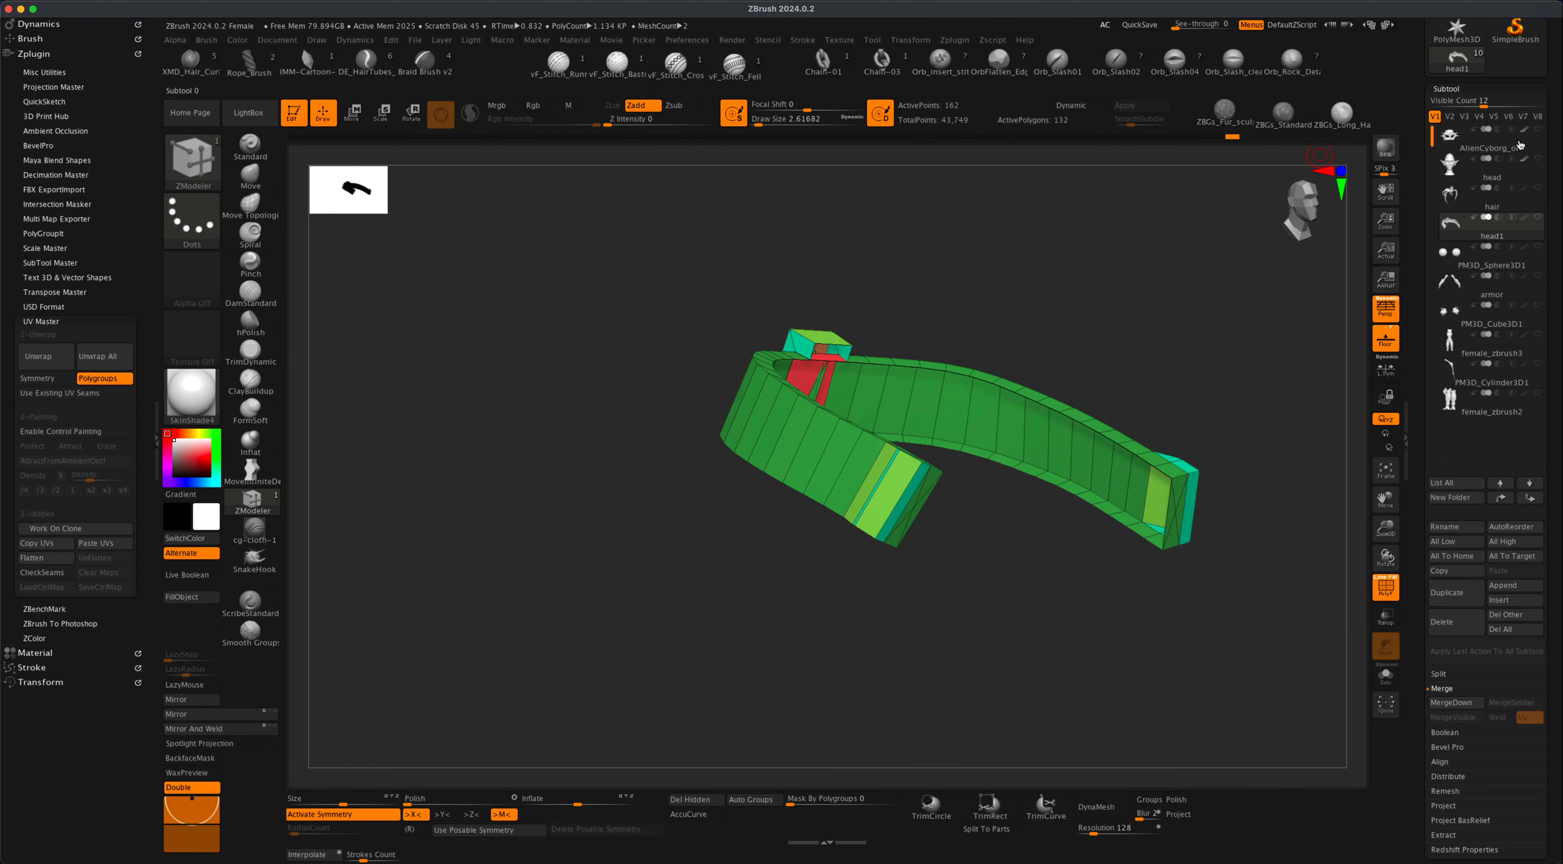
alt+drag(1251, 271, 1157, 309)
alt+drag(644, 325, 644, 317)
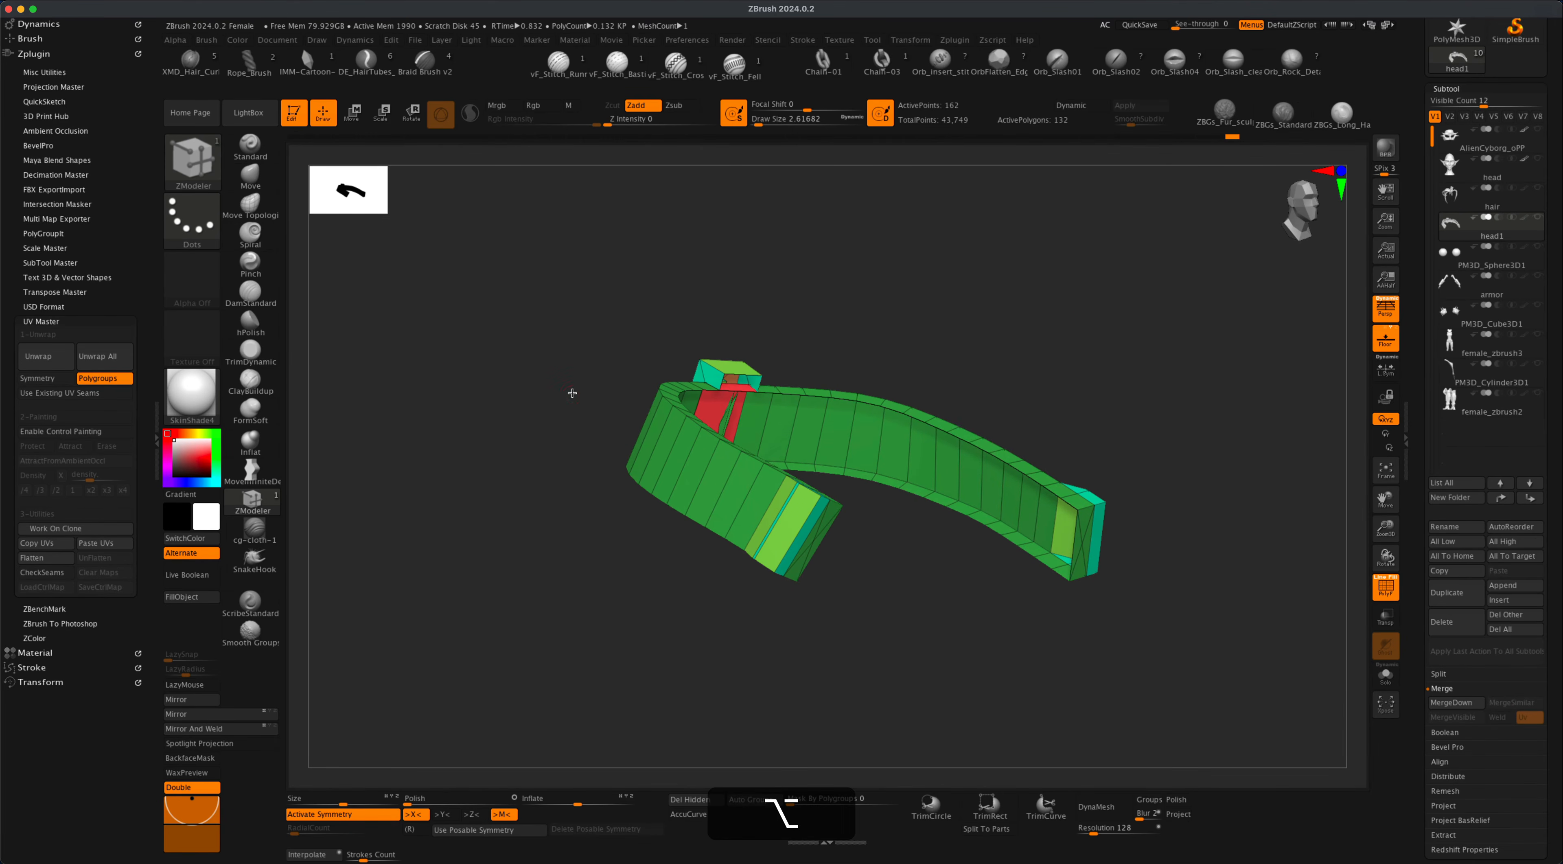
Unwrap the headband in UV Master with its existing polygroups, and inspect the flattened islands before unflattening it.
click(49, 357)
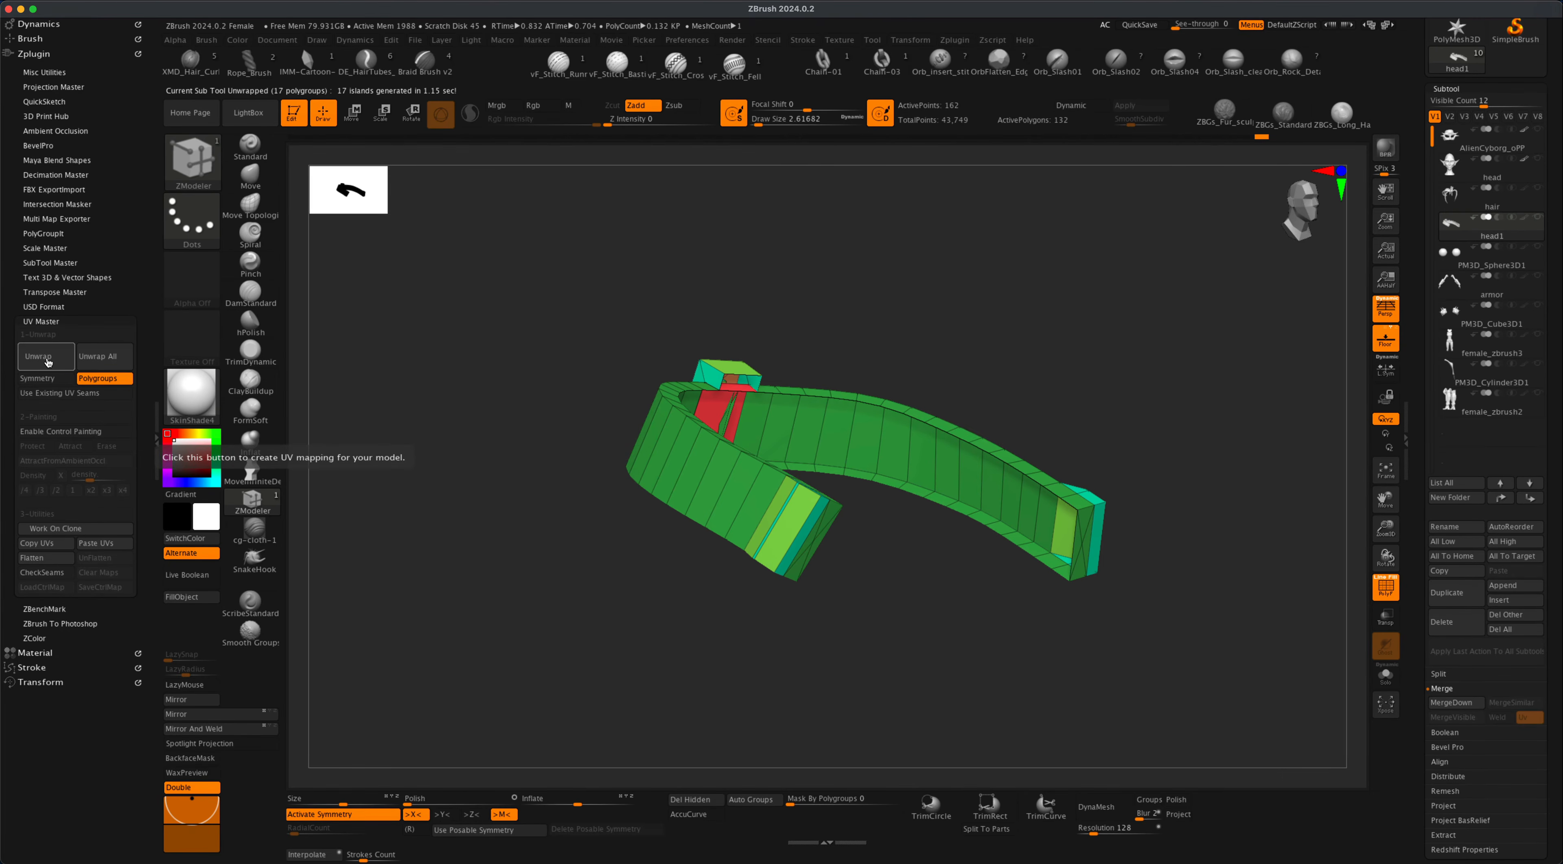
click(32, 558)
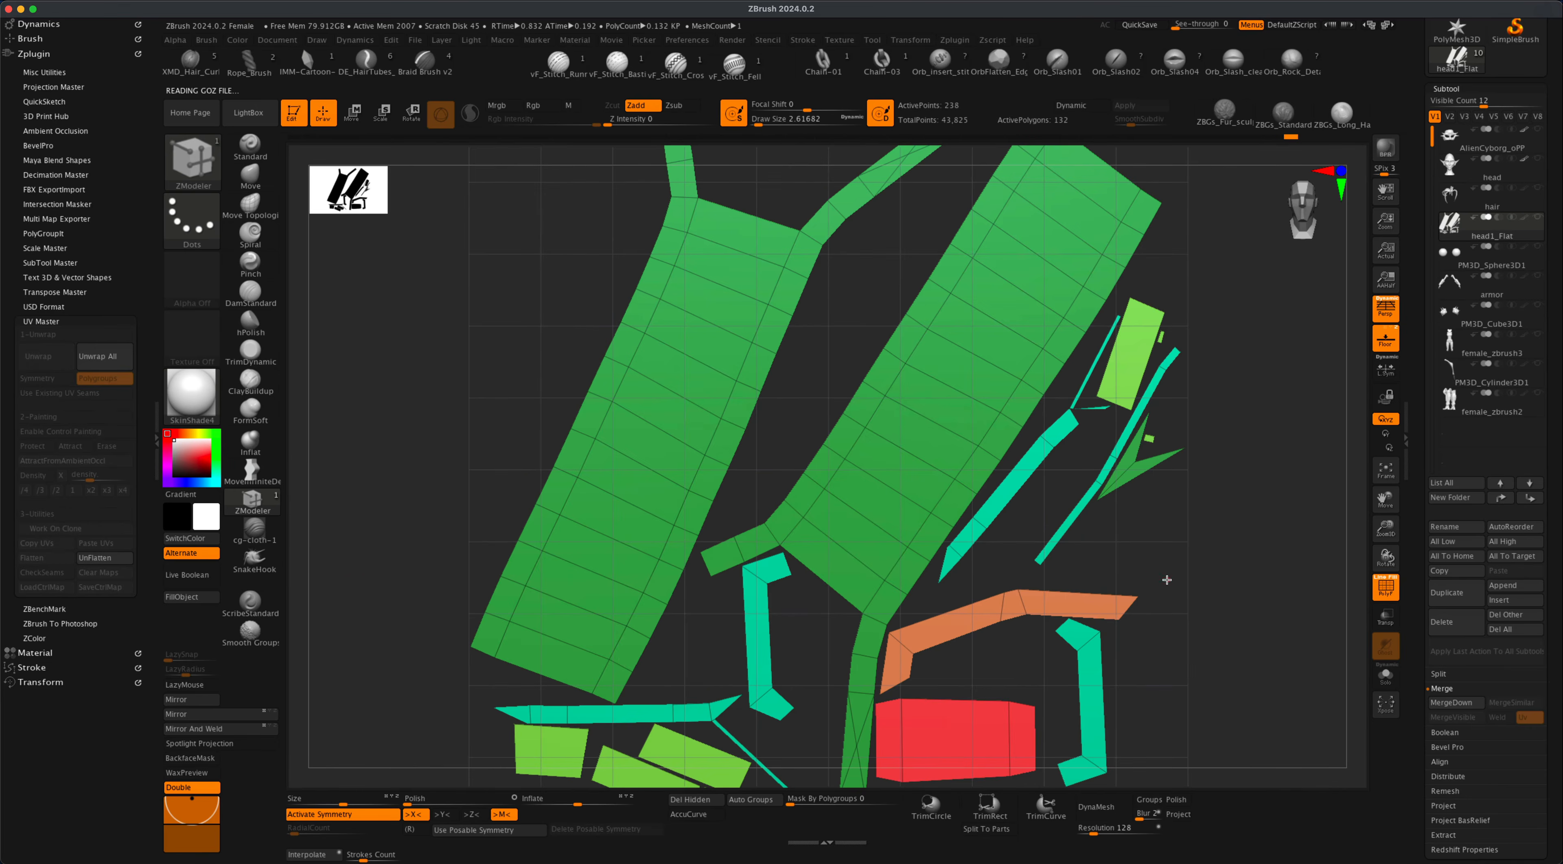
alt+drag(1170, 517, 1169, 621)
alt+drag(1157, 555, 1158, 574)
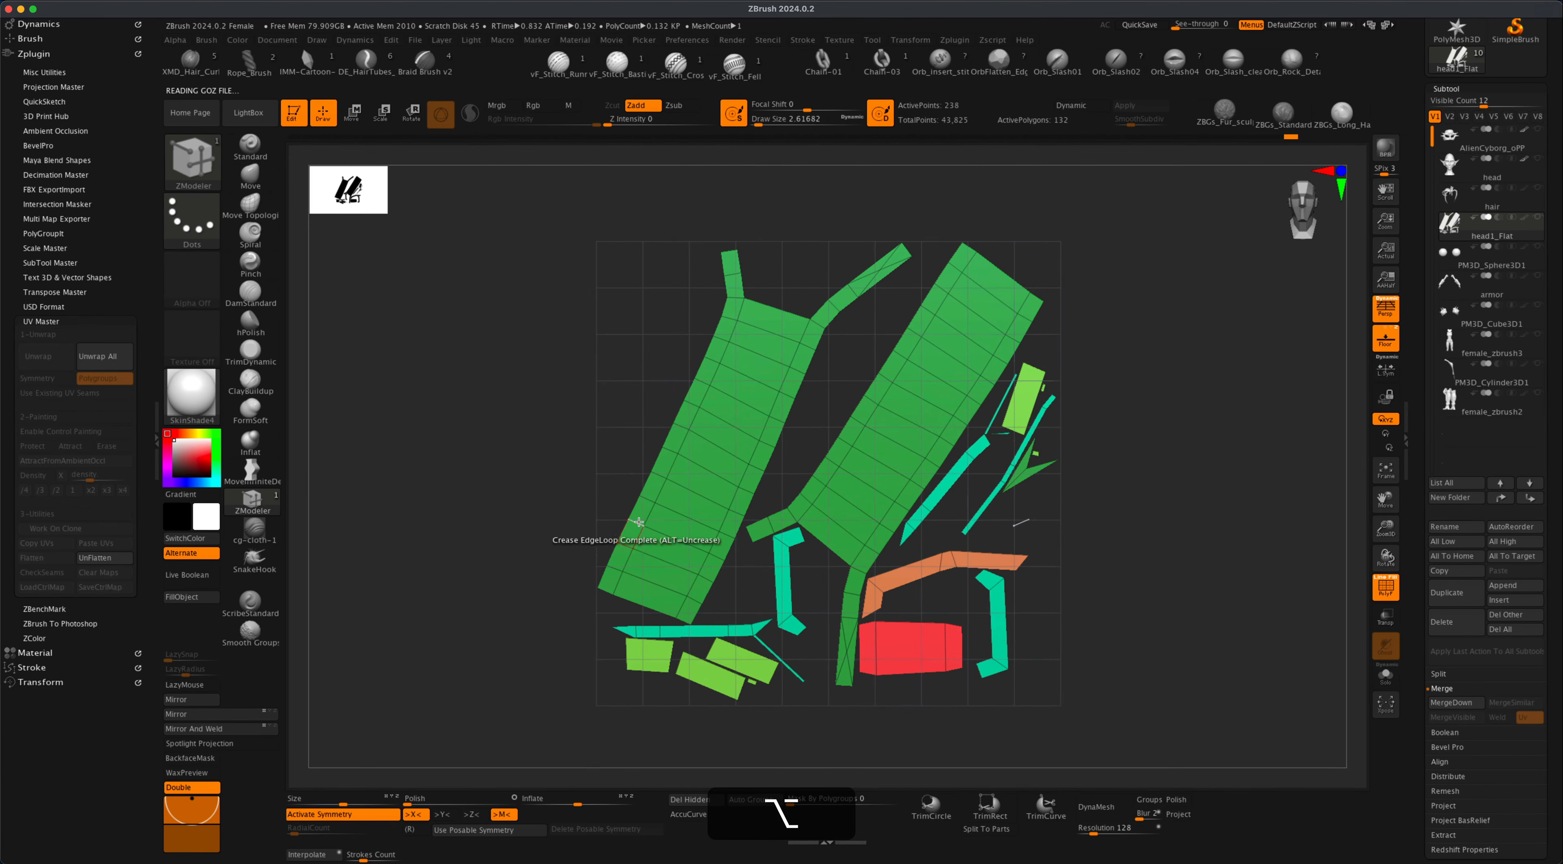
click(94, 558)
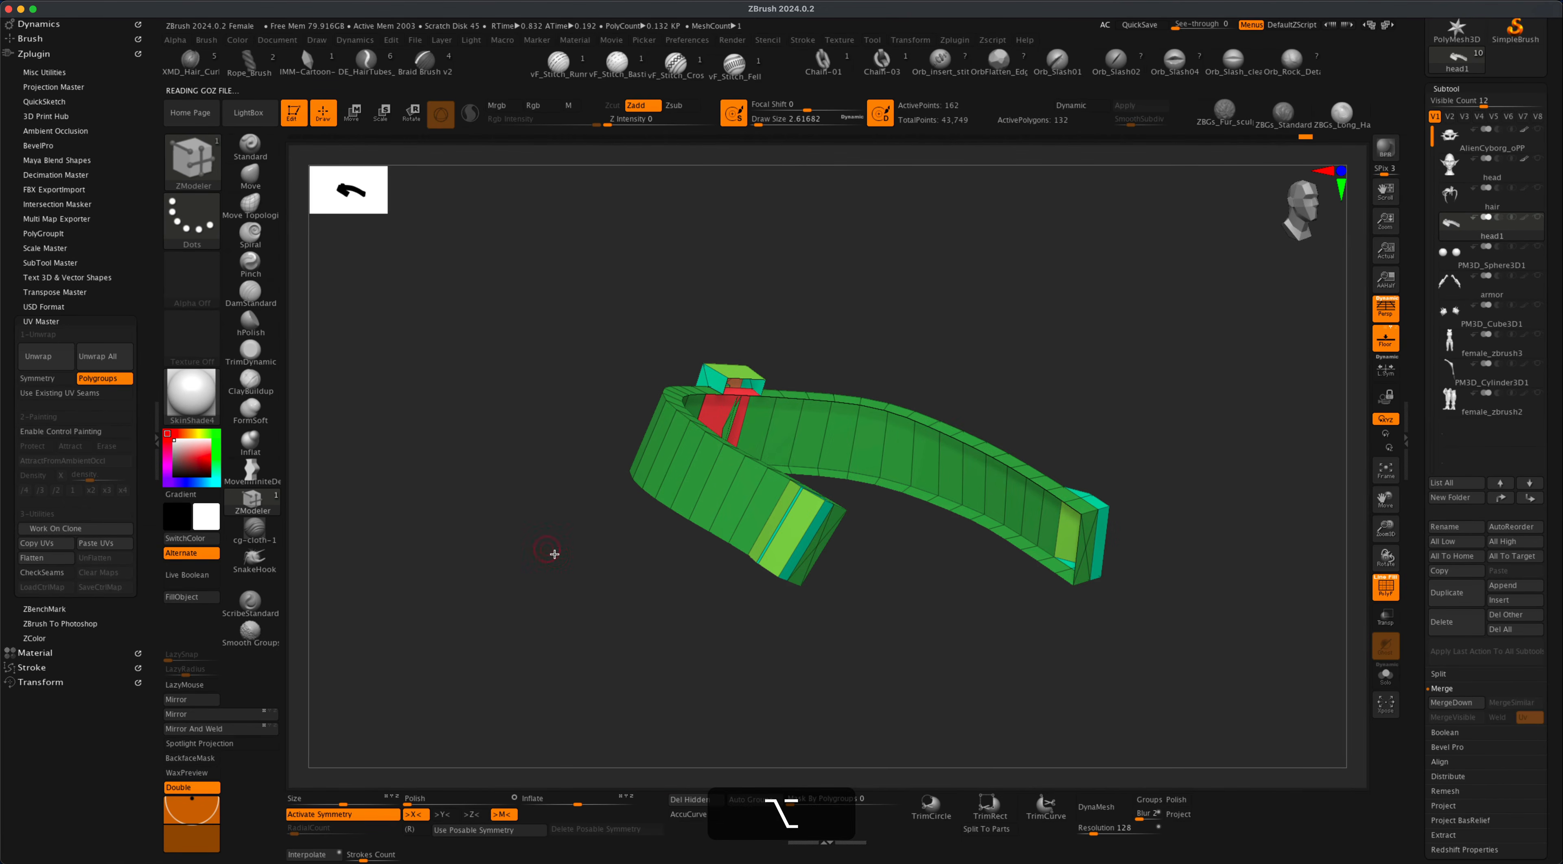
Regroup the headband's polygons by connected part with Auto Groups.
drag(554, 553, 623, 771)
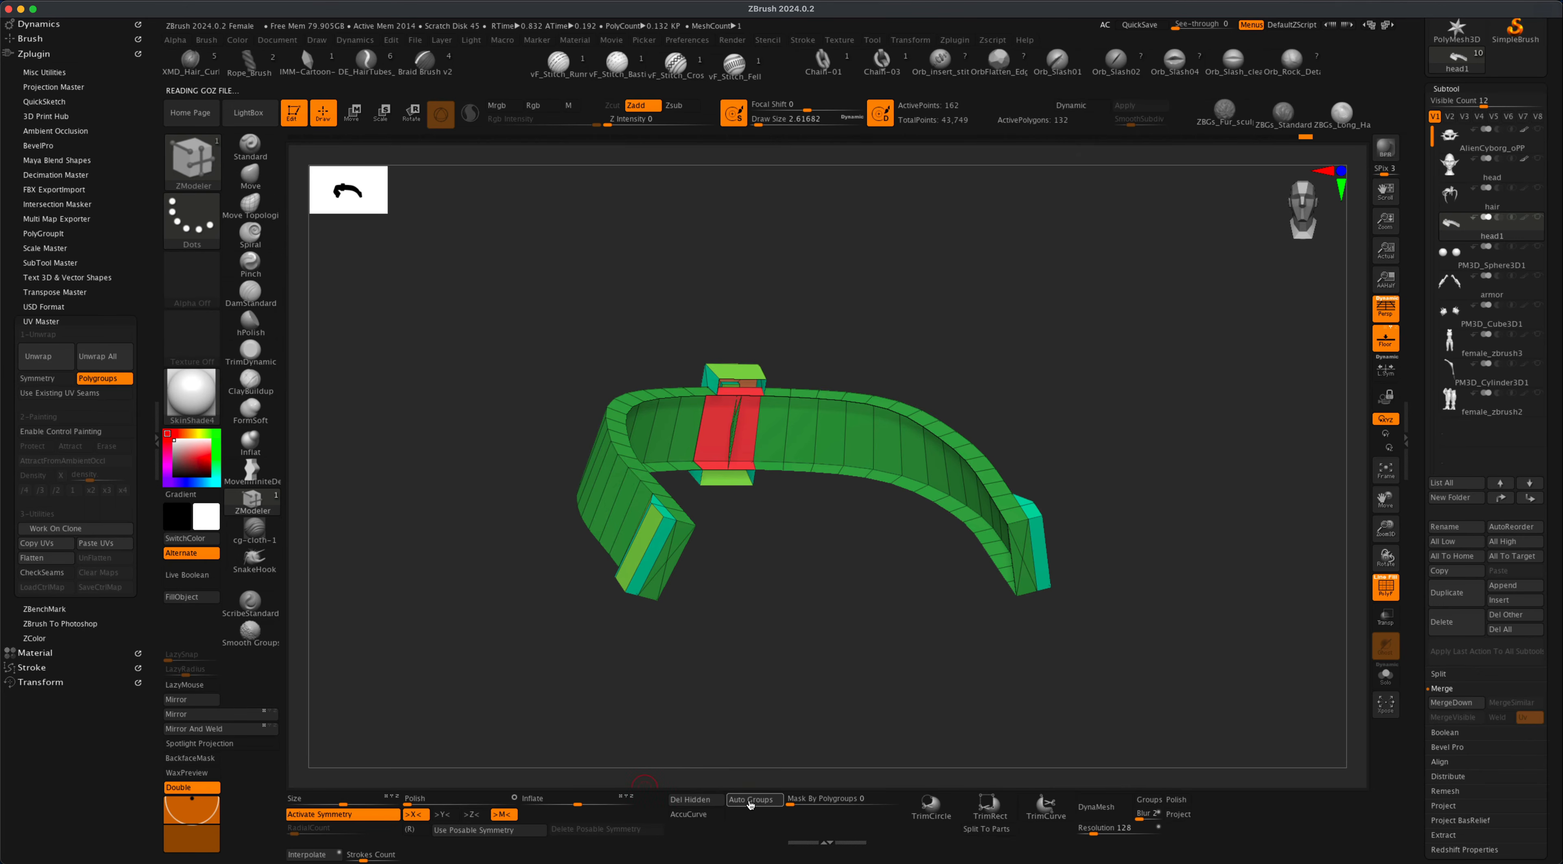
click(750, 799)
alt+drag(782, 704, 804, 693)
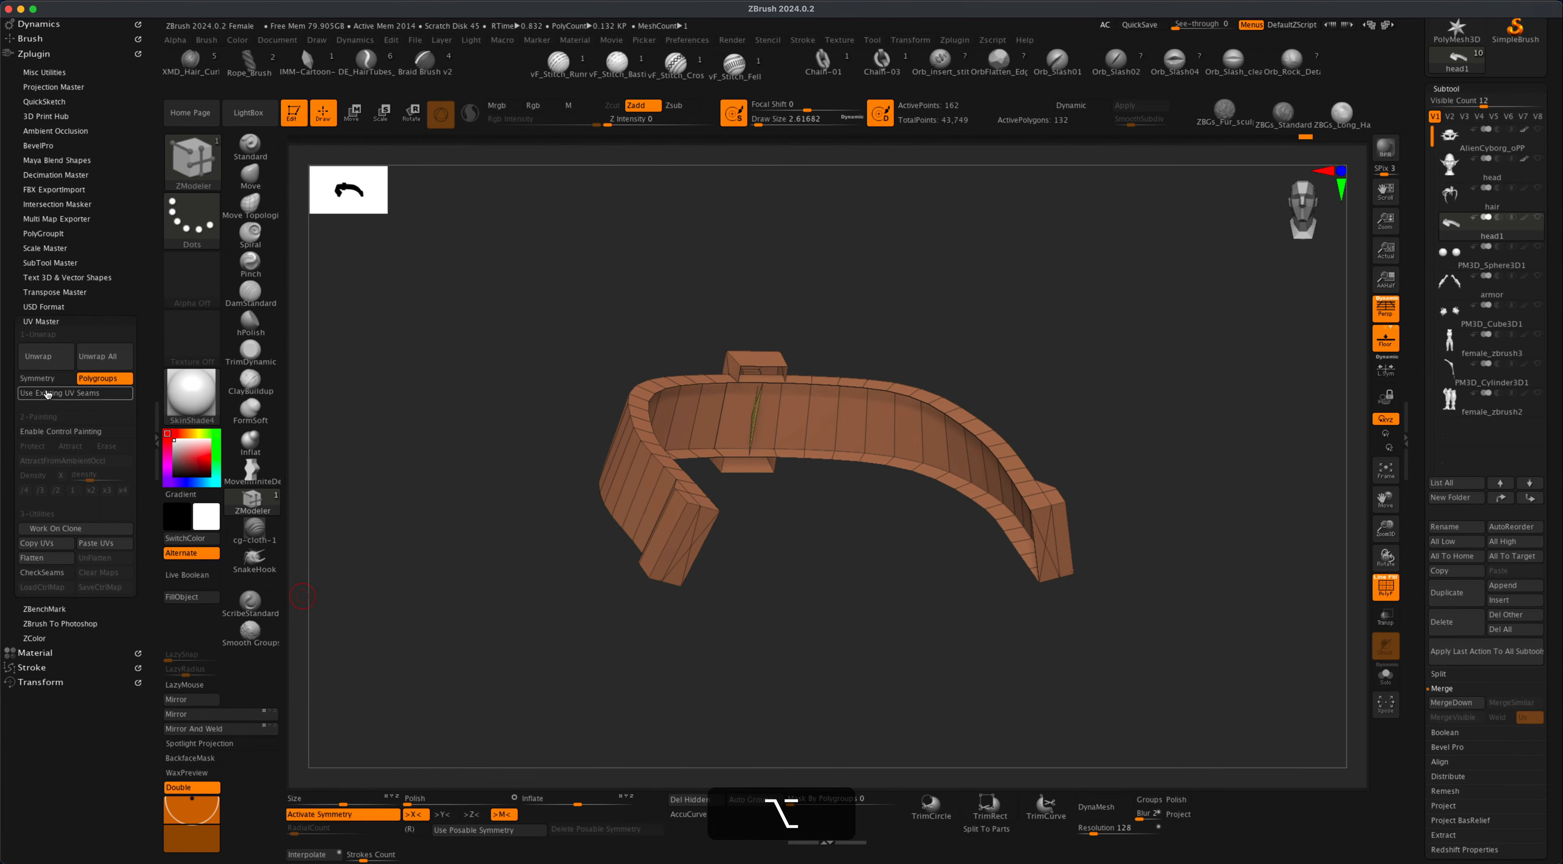
Unwrap the headband again in UV Master using the new polygroups, and check its flattened layout before unflattening it.
click(38, 356)
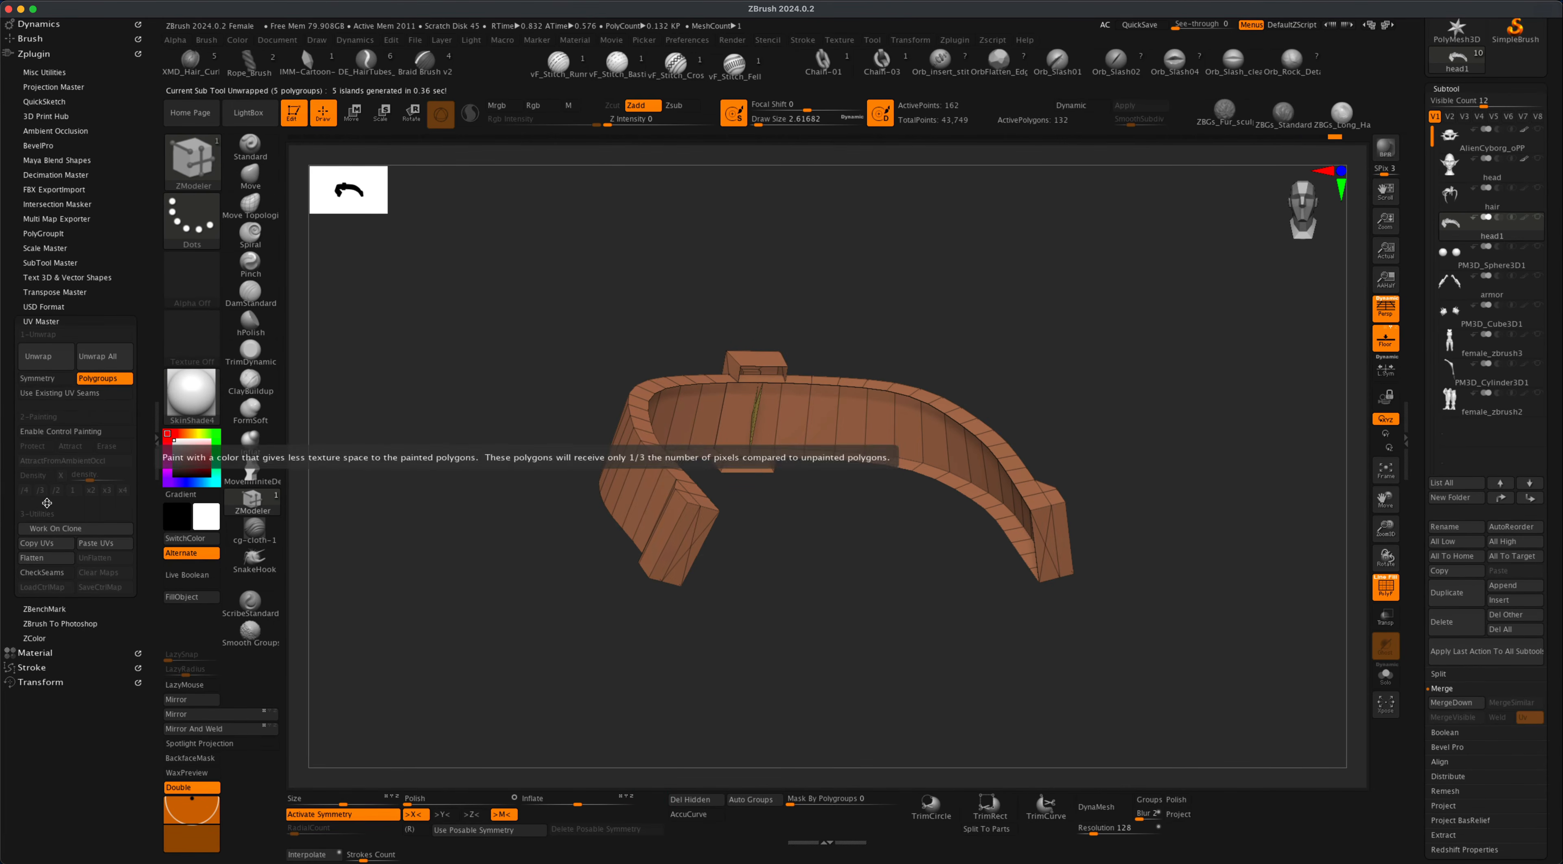
click(31, 558)
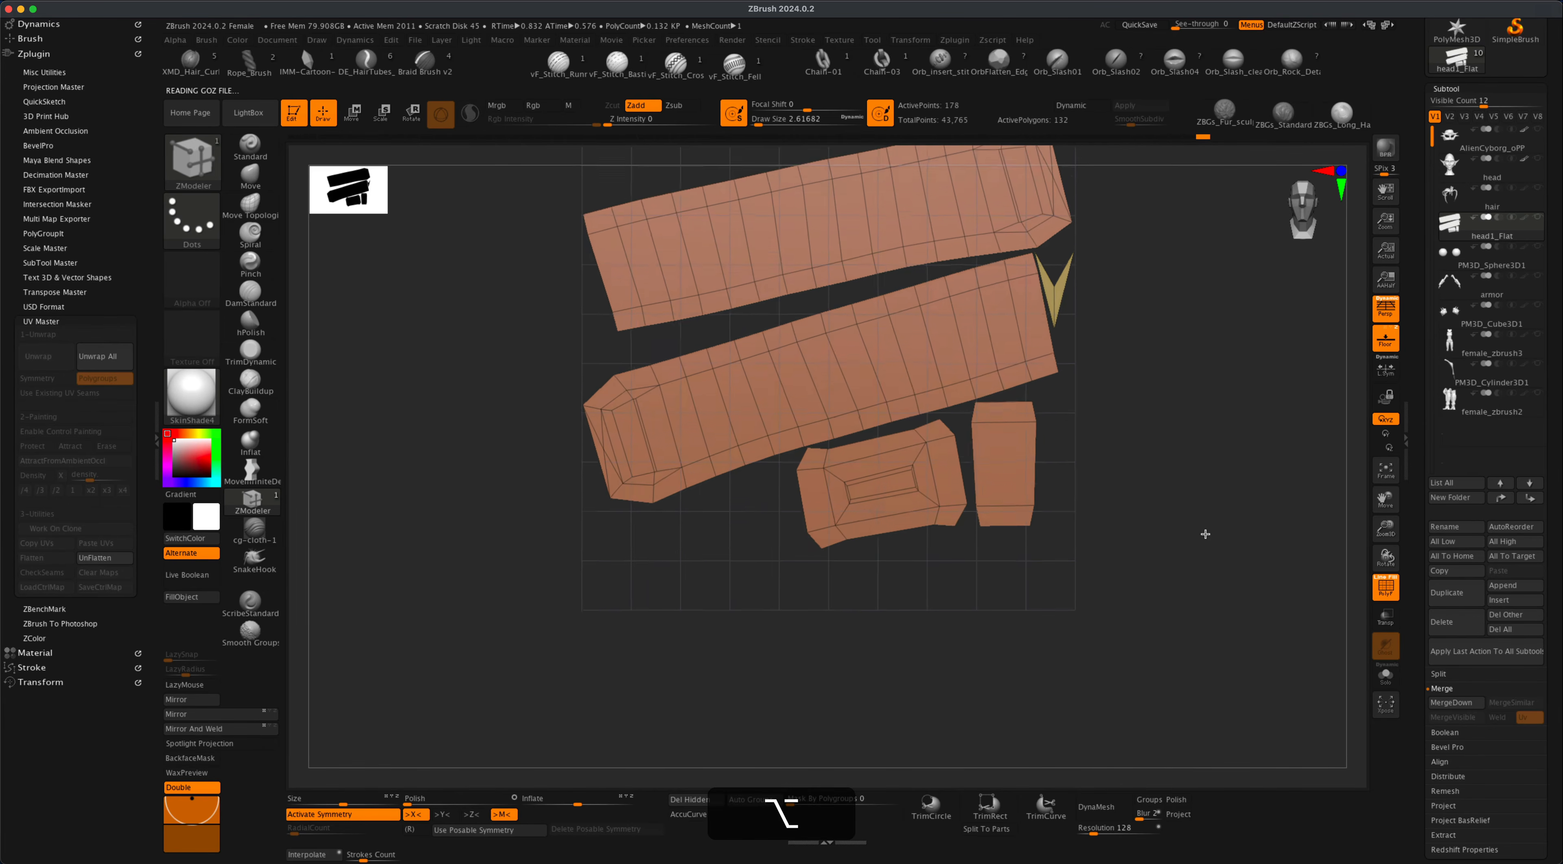
alt+drag(1206, 533, 1195, 588)
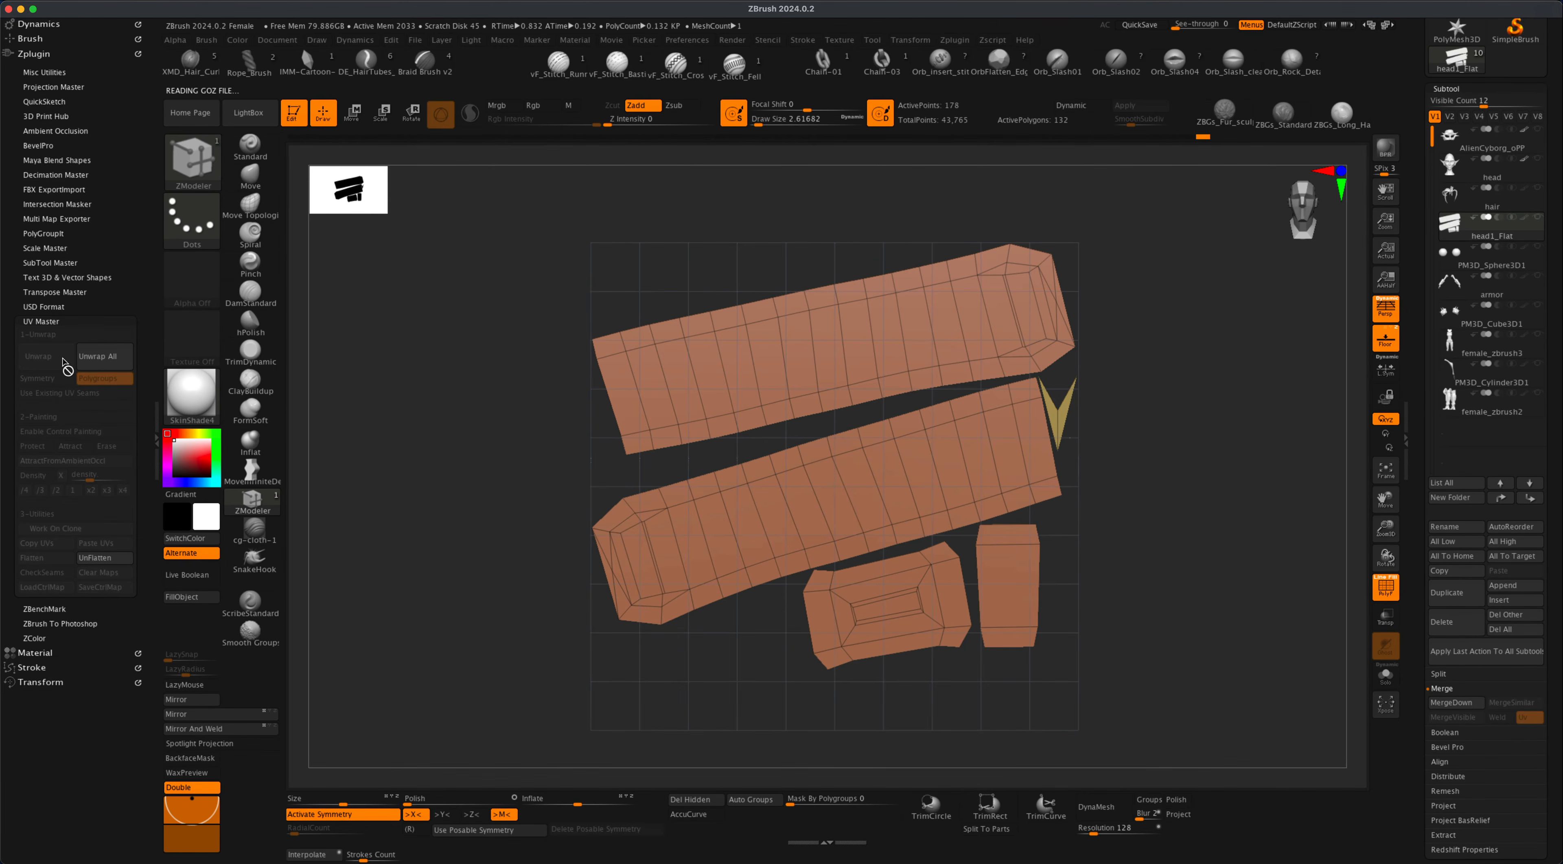
click(106, 557)
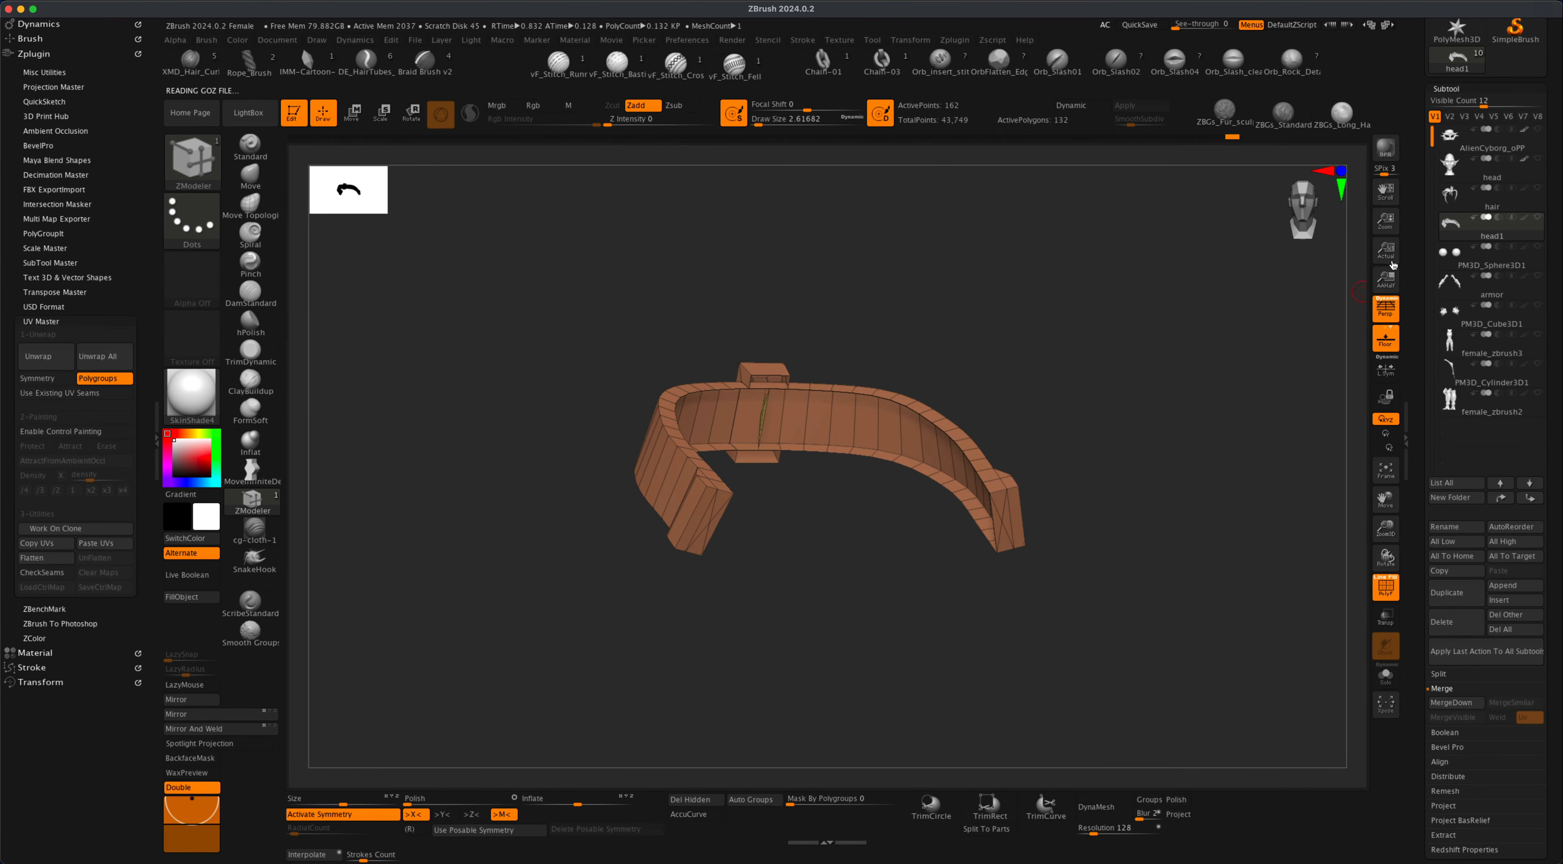
Switch to the PM3D_Sphere3D1 eye spheres and show the head alongside them.
mouse_move(1484, 258)
alt+drag(1073, 459, 1360, 370)
mouse_move(1531, 261)
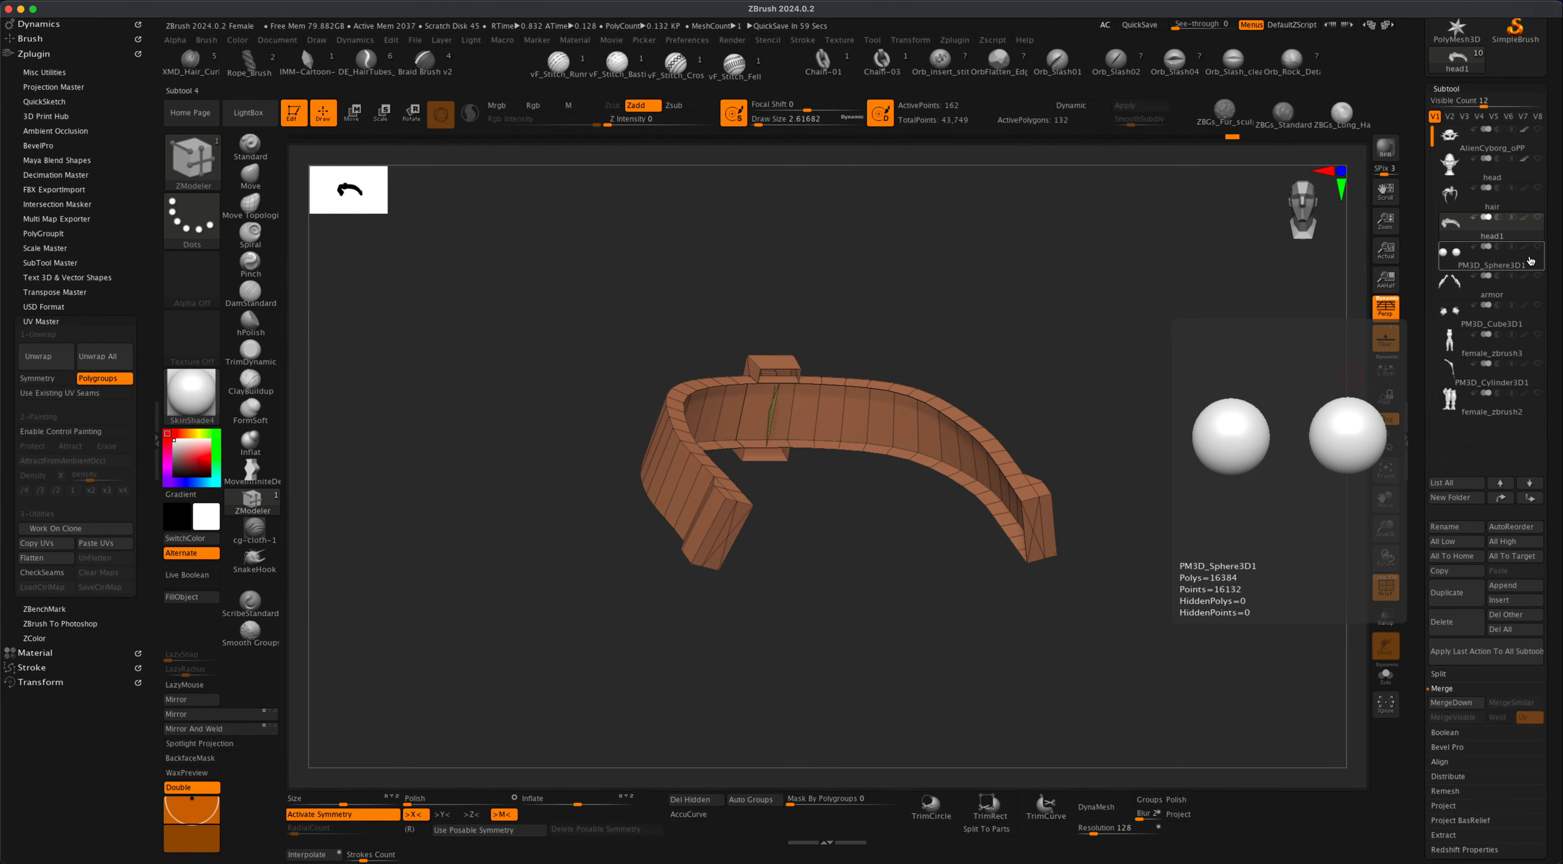
click(1531, 261)
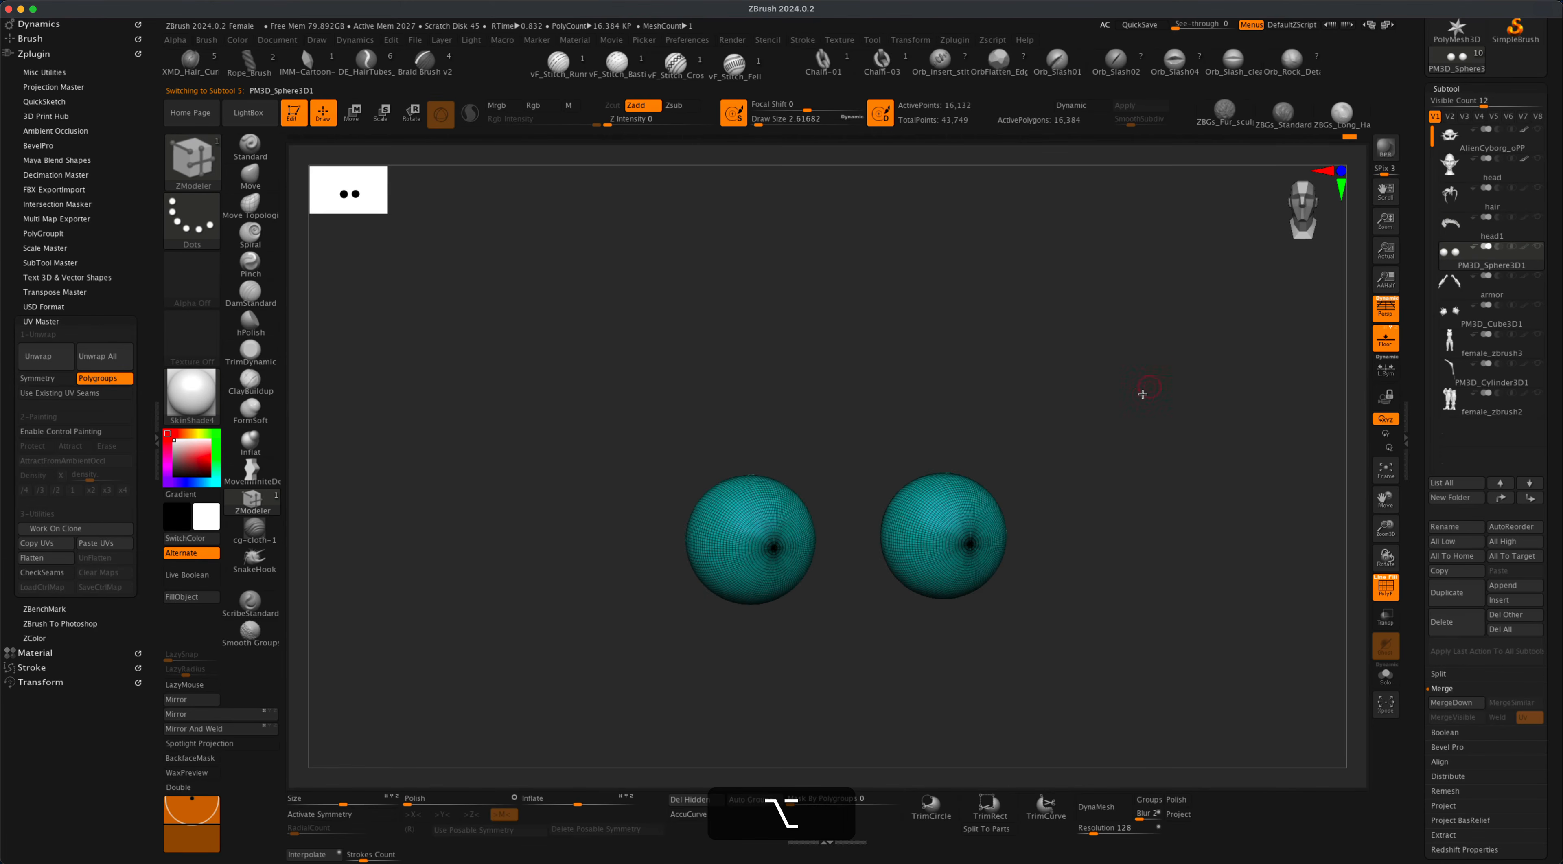
alt+drag(1143, 395, 1143, 430)
click(1539, 159)
mouse_move(1147, 494)
alt+mouse_down()
mouse_move(1134, 510)
mouse_move(1142, 488)
alt+mouse_up()
alt+drag(1155, 580, 1162, 616)
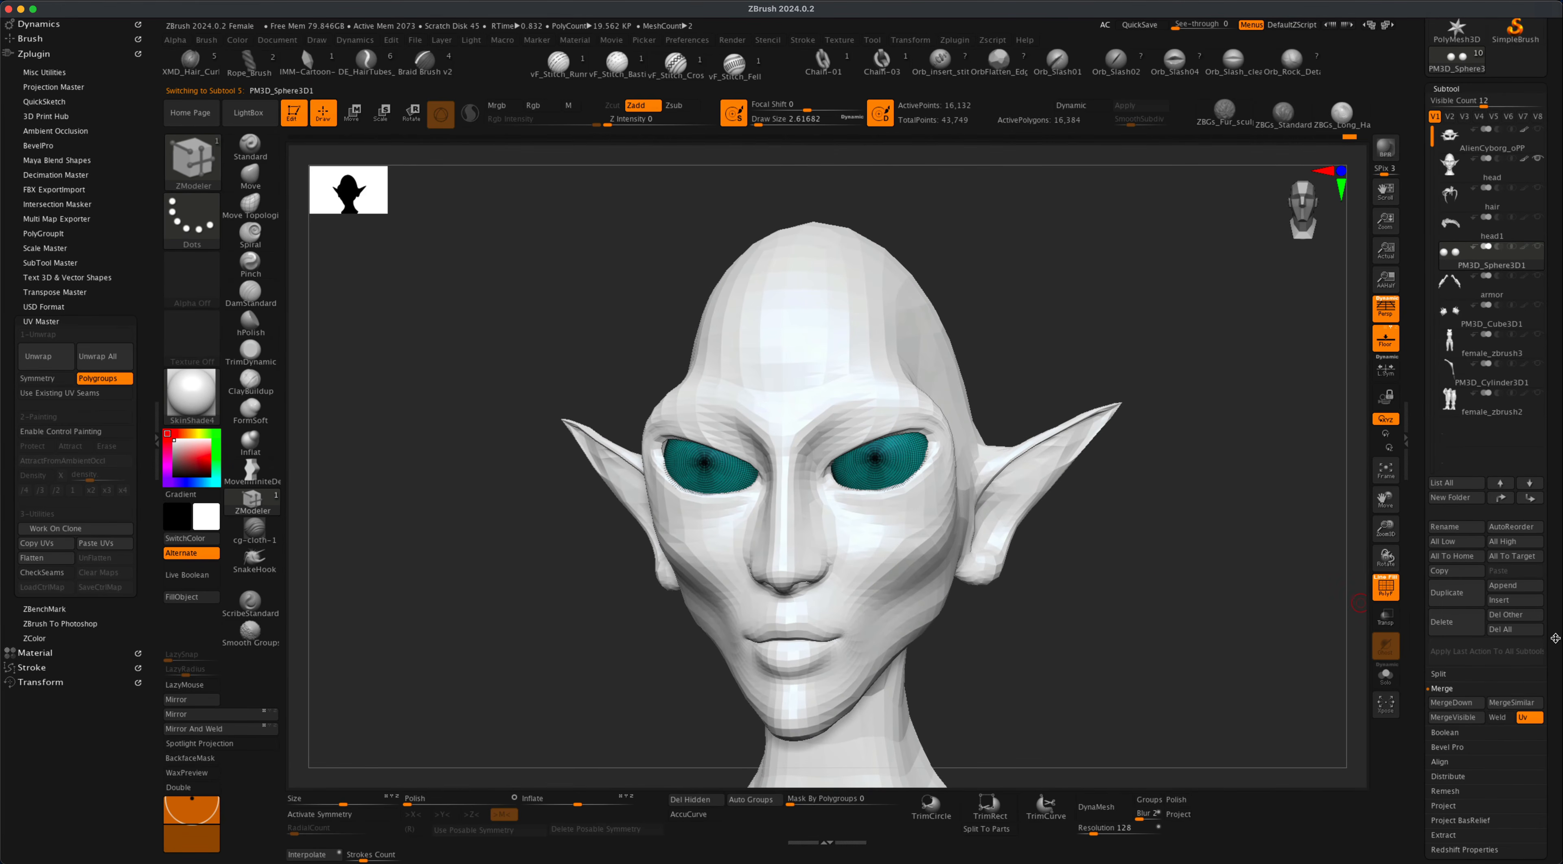
Run ZRemesher on the eye spheres with Adapt off, a target polygon count of 0.5 and X symmetry on.
scroll(1556, 638, down, 10)
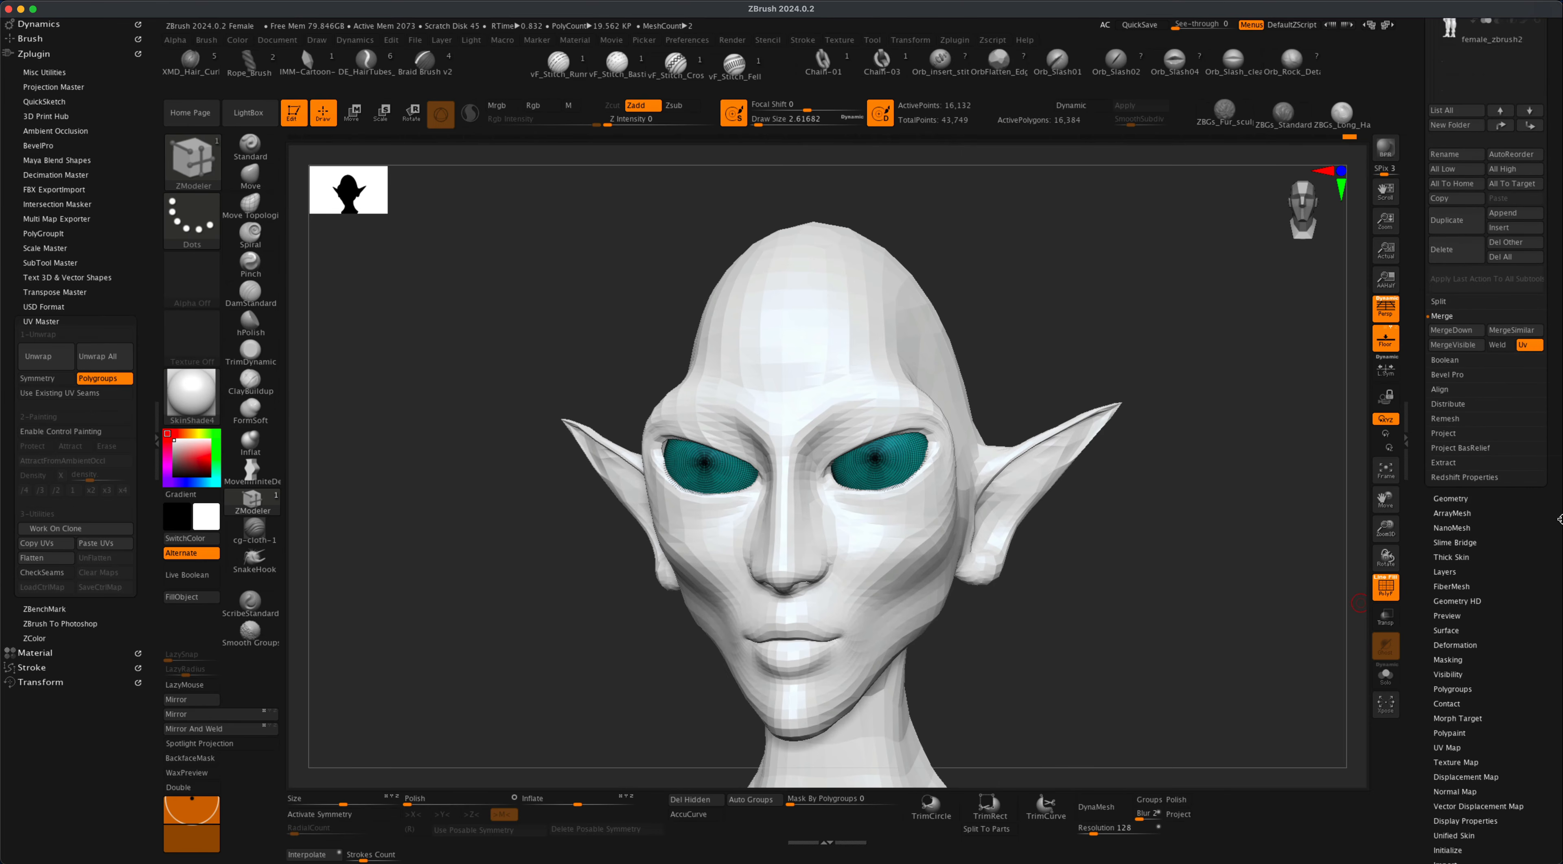
scroll(1559, 520, down, 2)
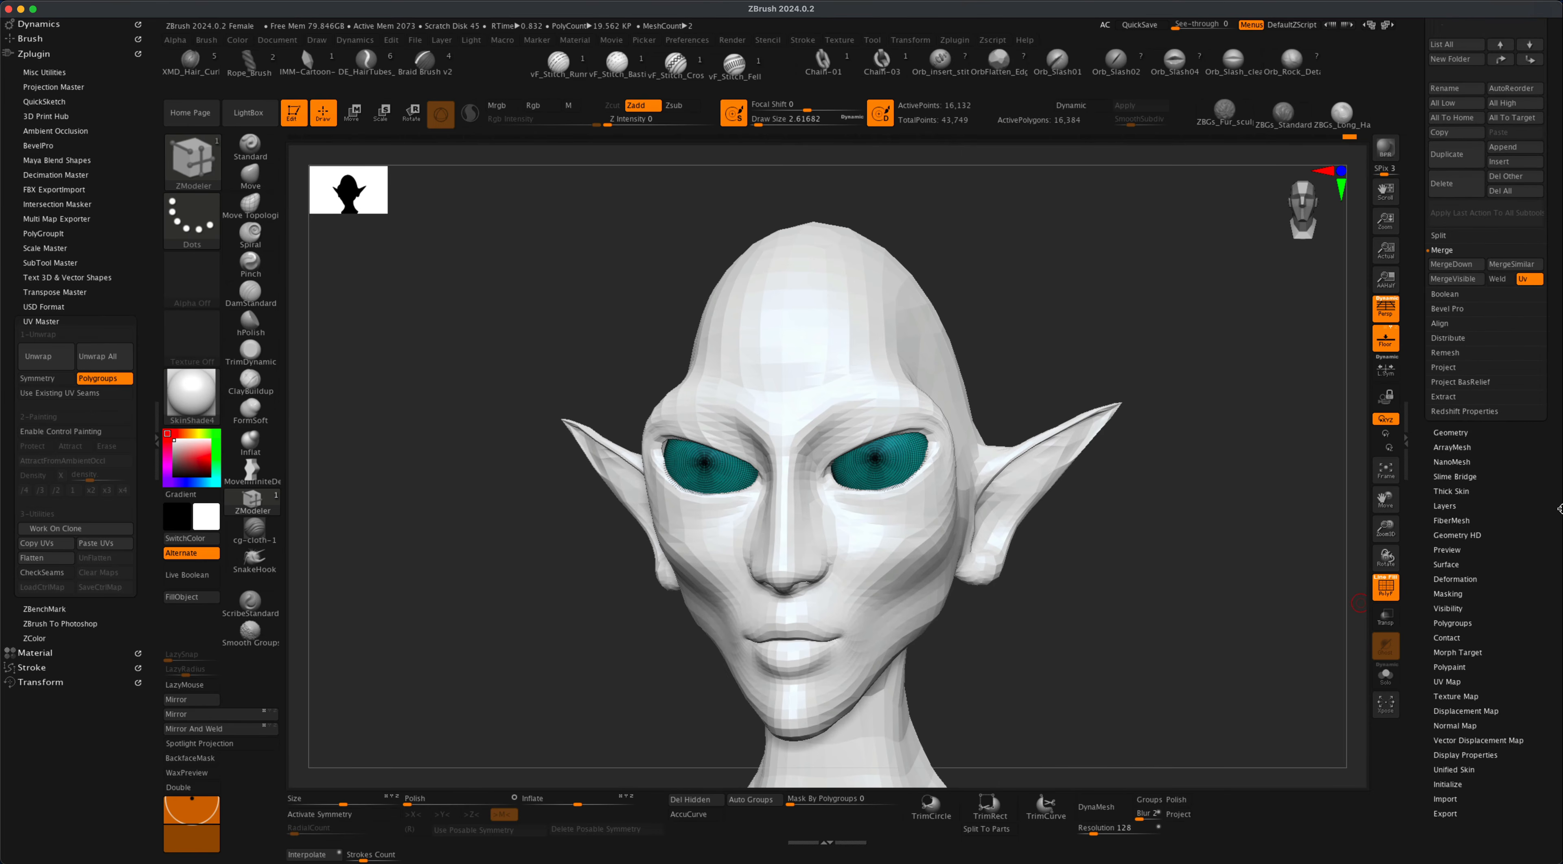
click(1451, 434)
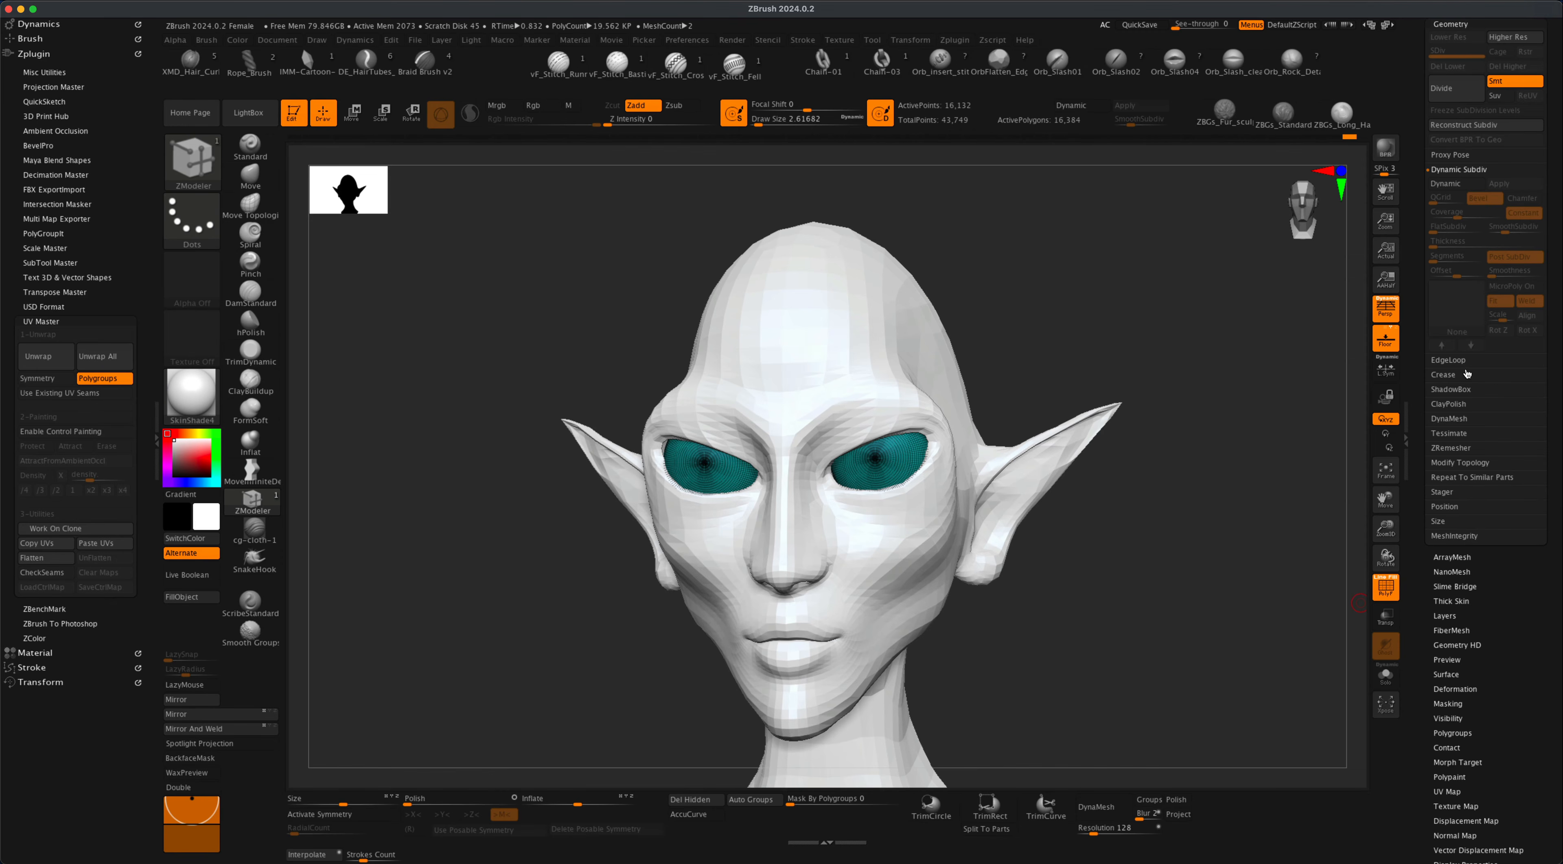
click(1445, 450)
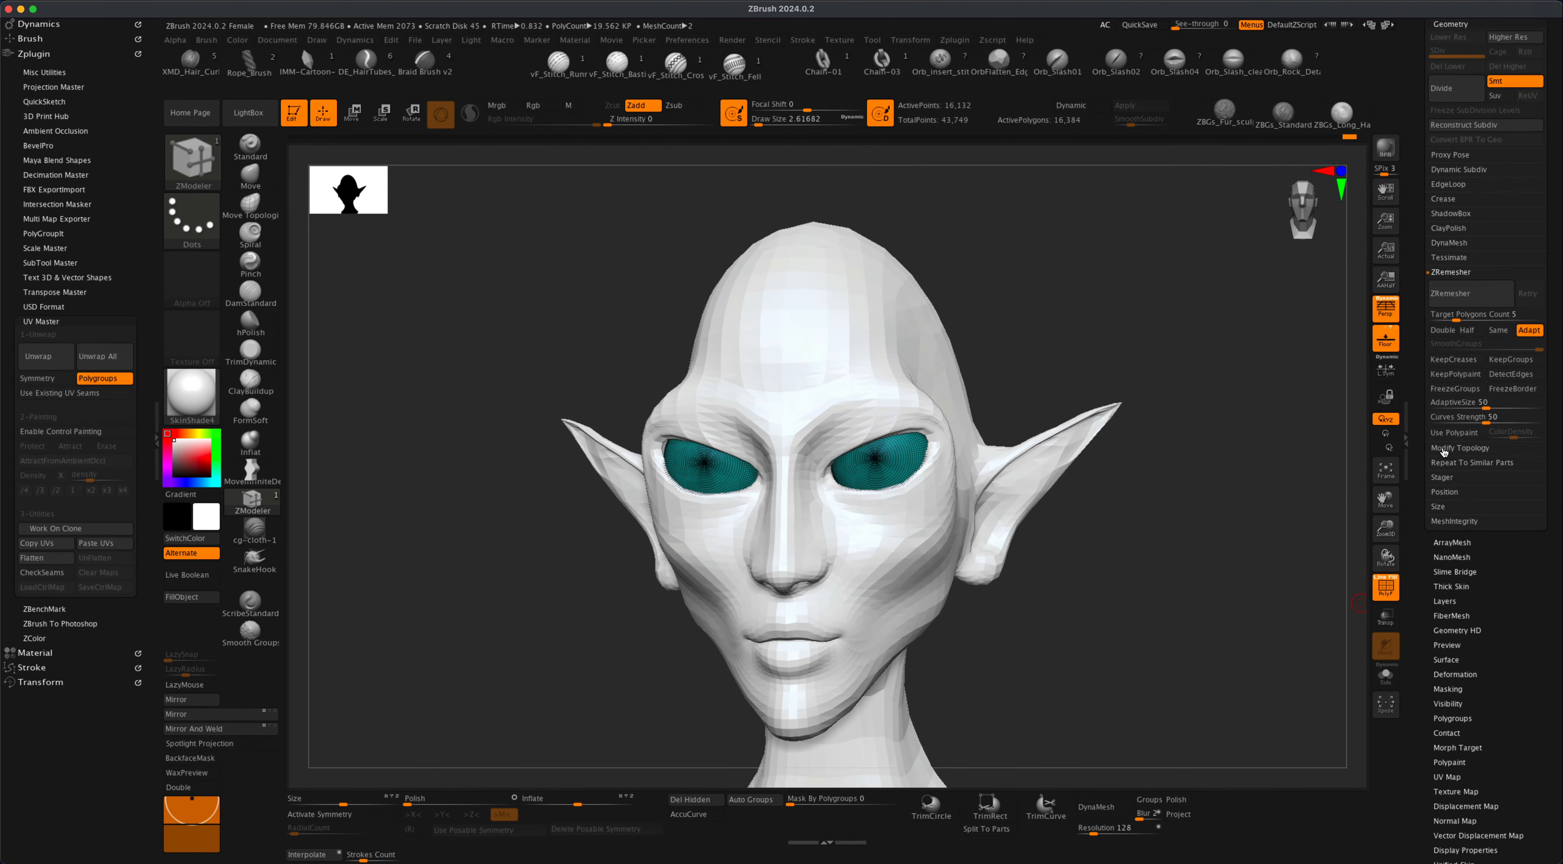
click(1530, 331)
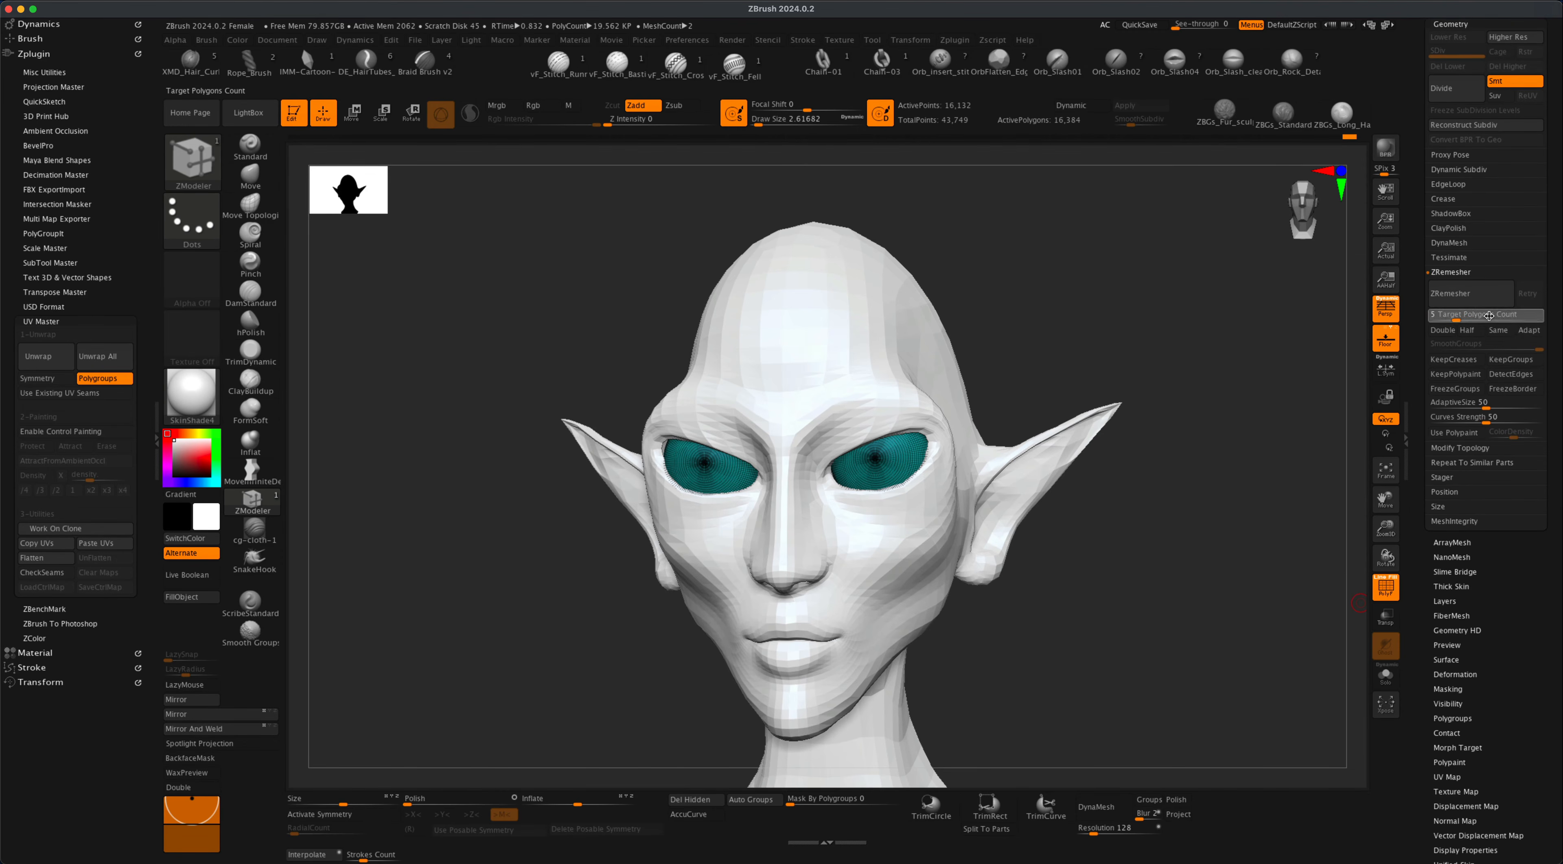
click(1489, 315)
key(BackSpace)
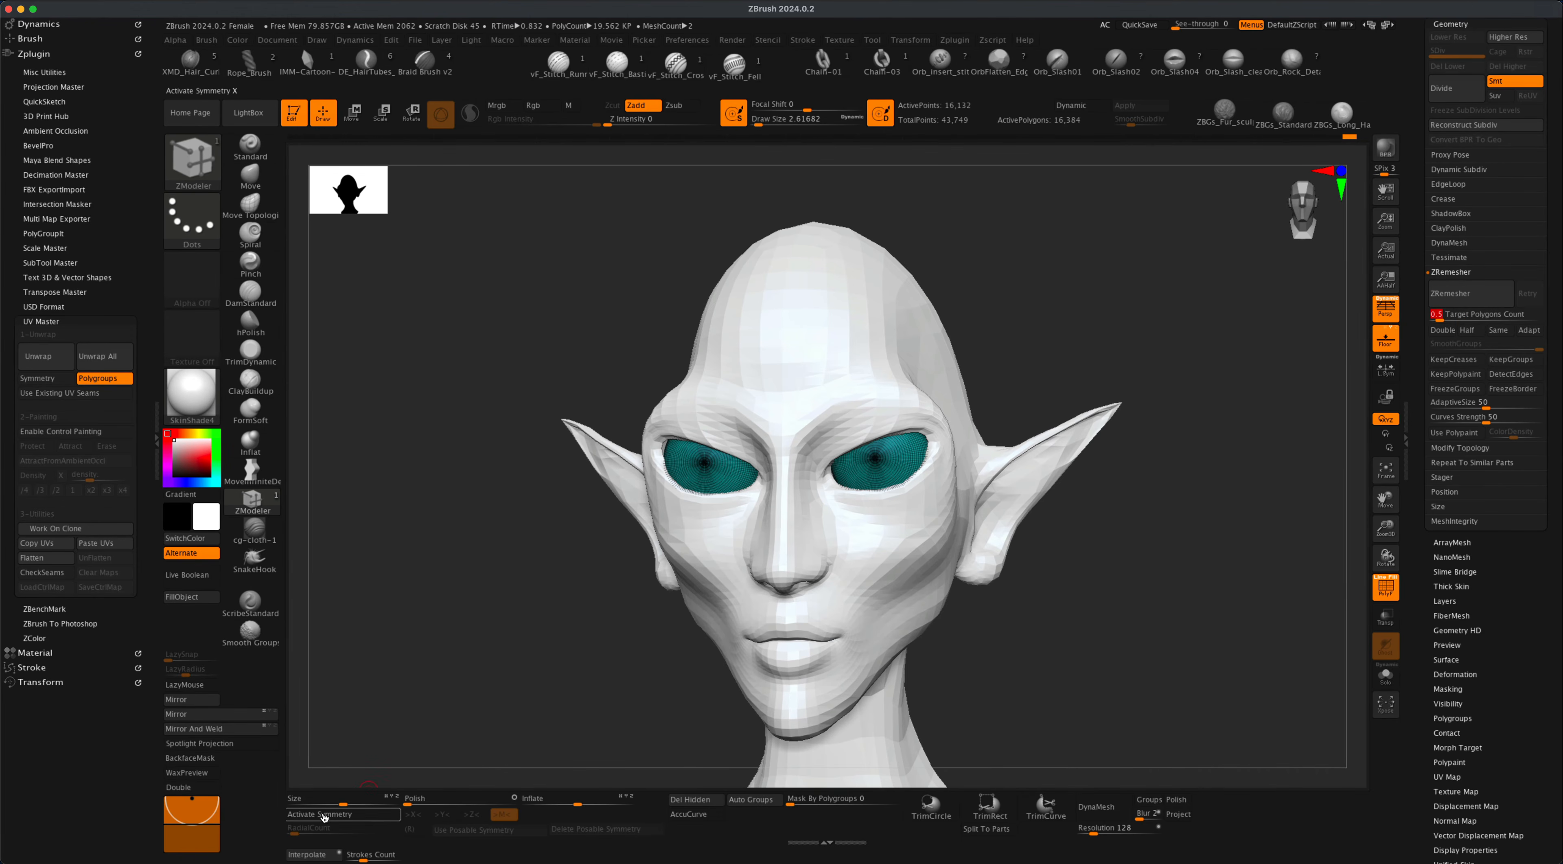
alt+drag(1193, 542, 1205, 566)
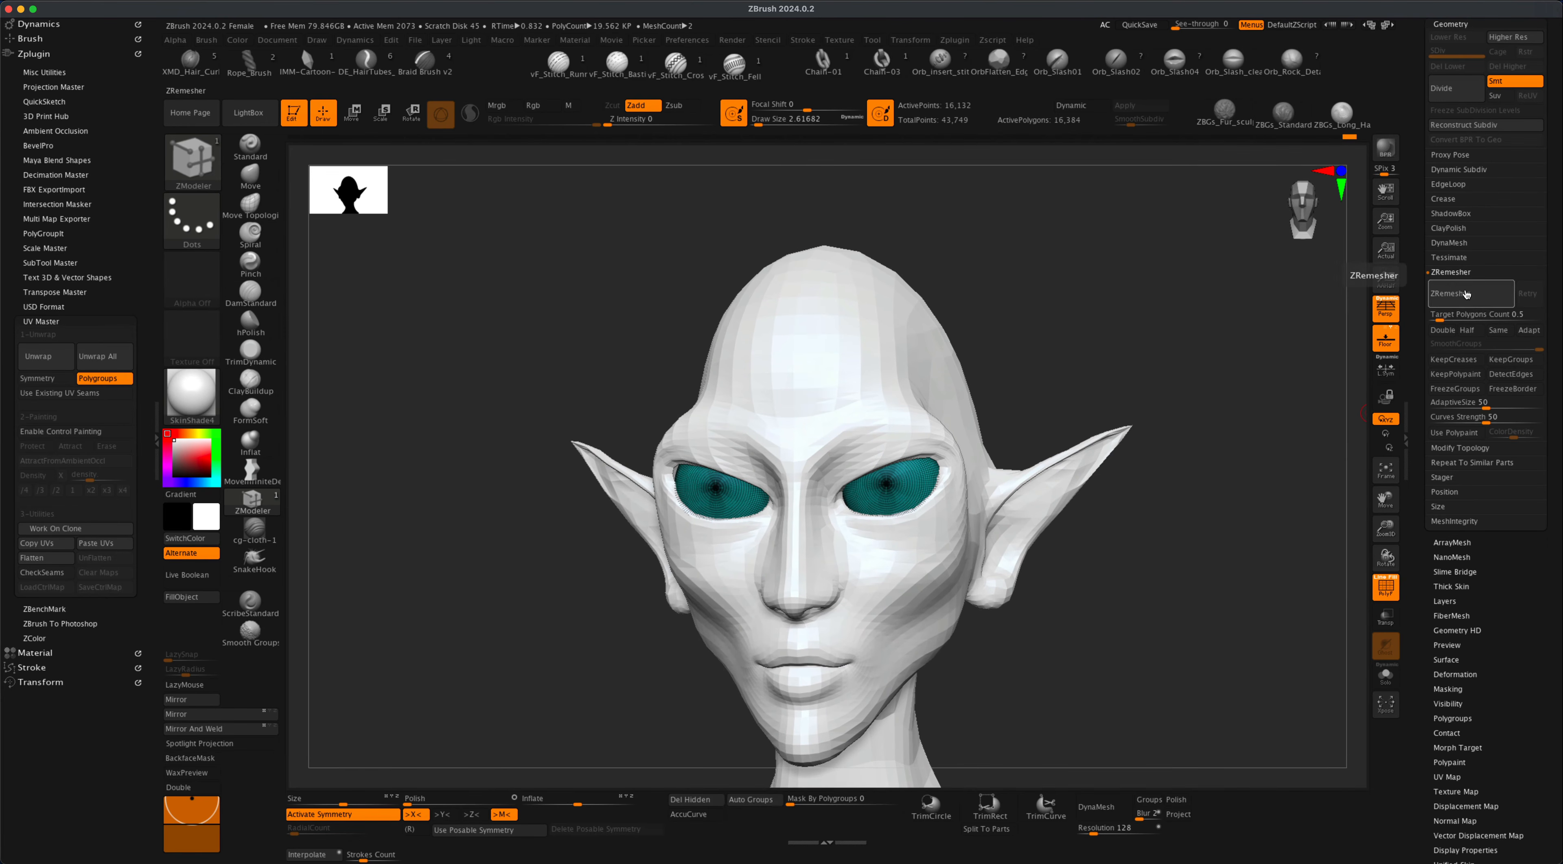
click(1466, 294)
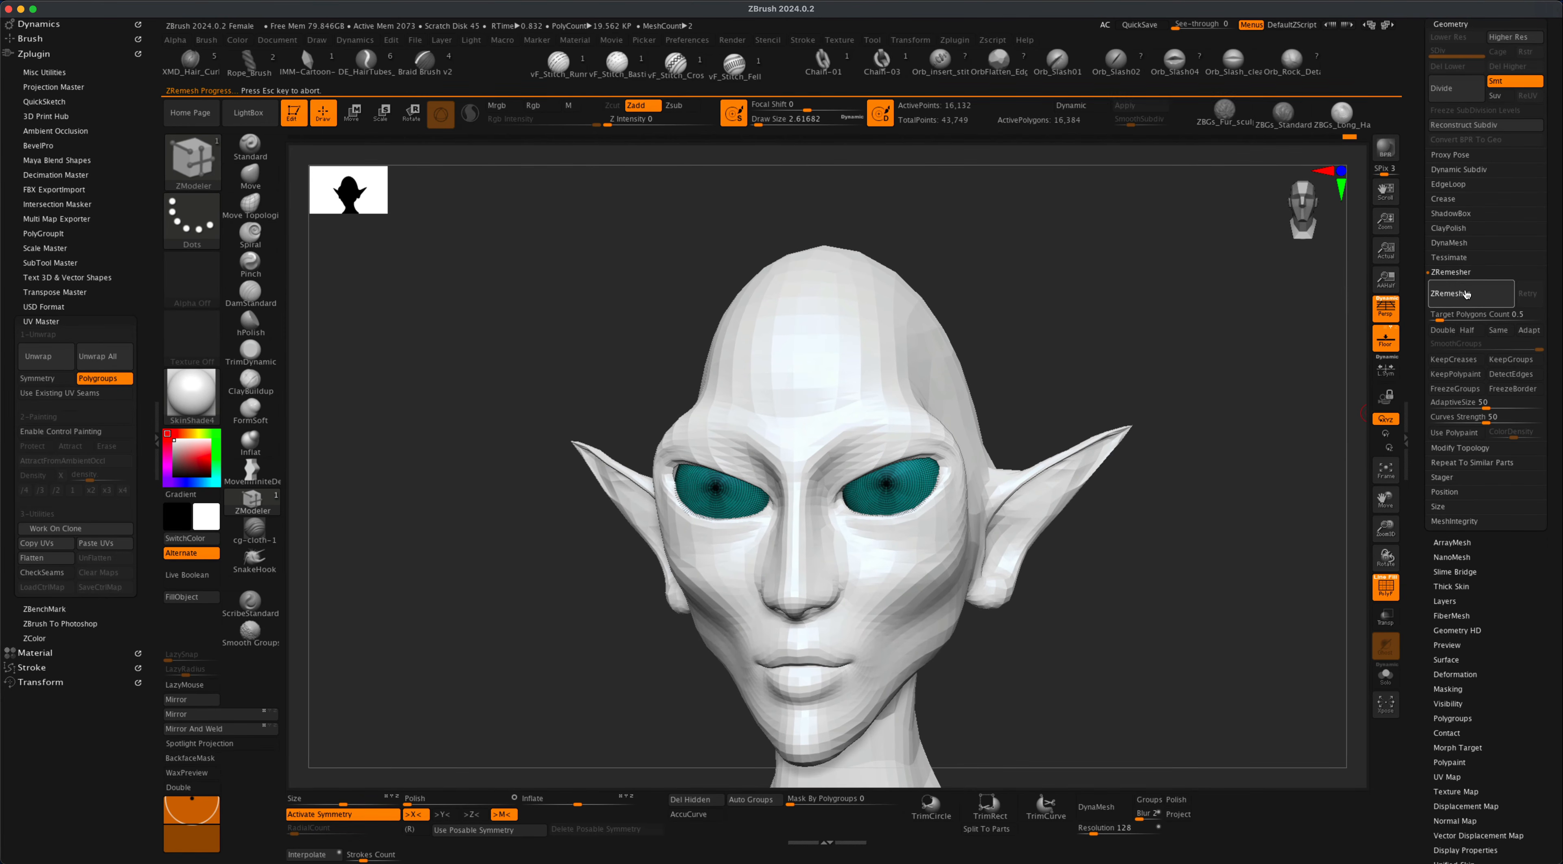
Remesh the eye spheres once more with ZRemesher set to Half.
click(1467, 329)
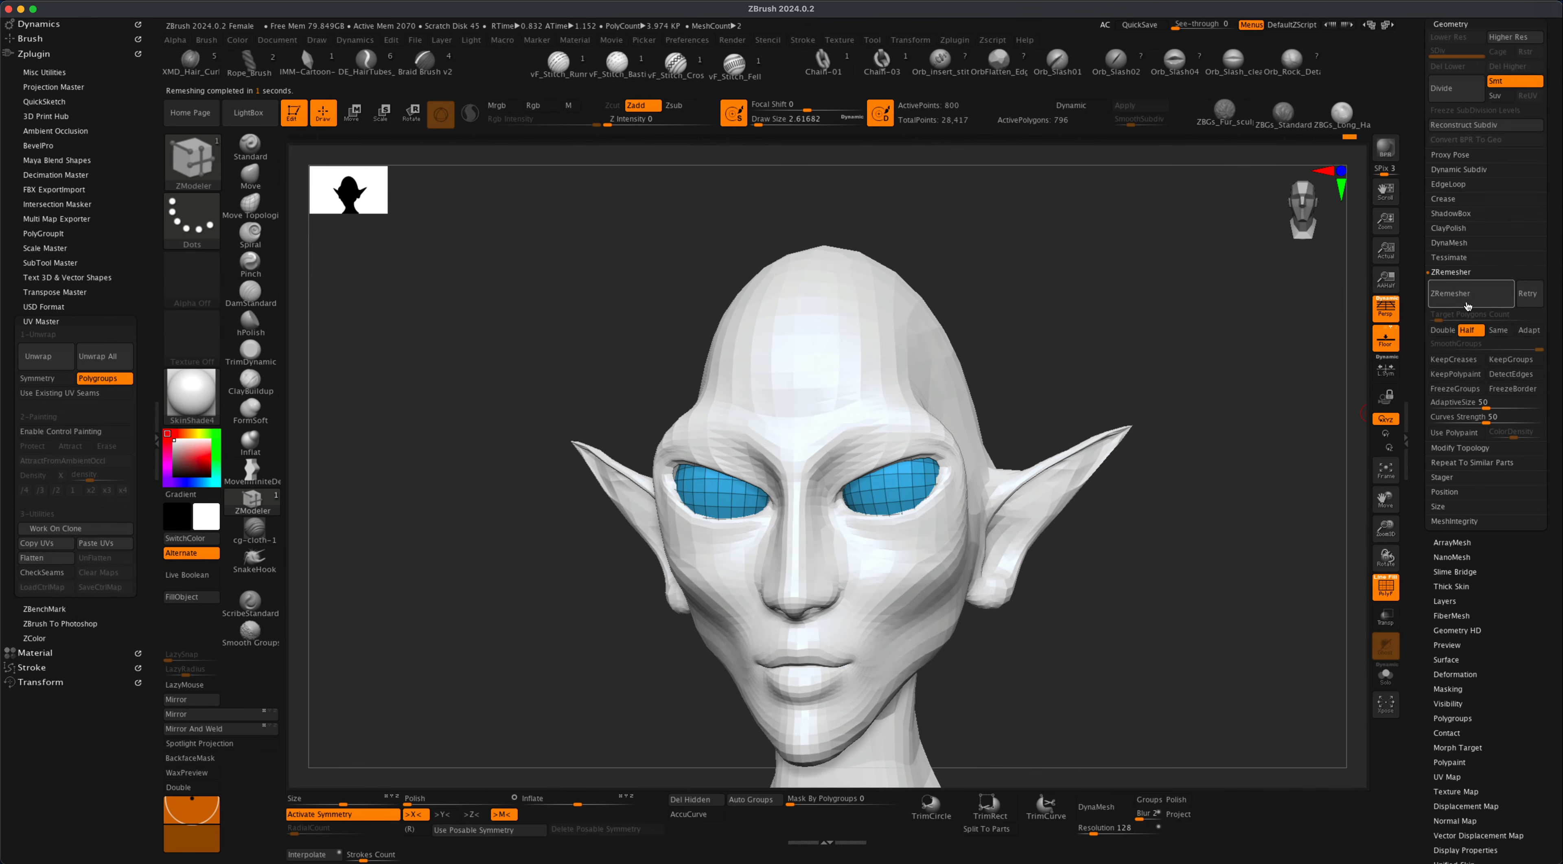
click(1467, 301)
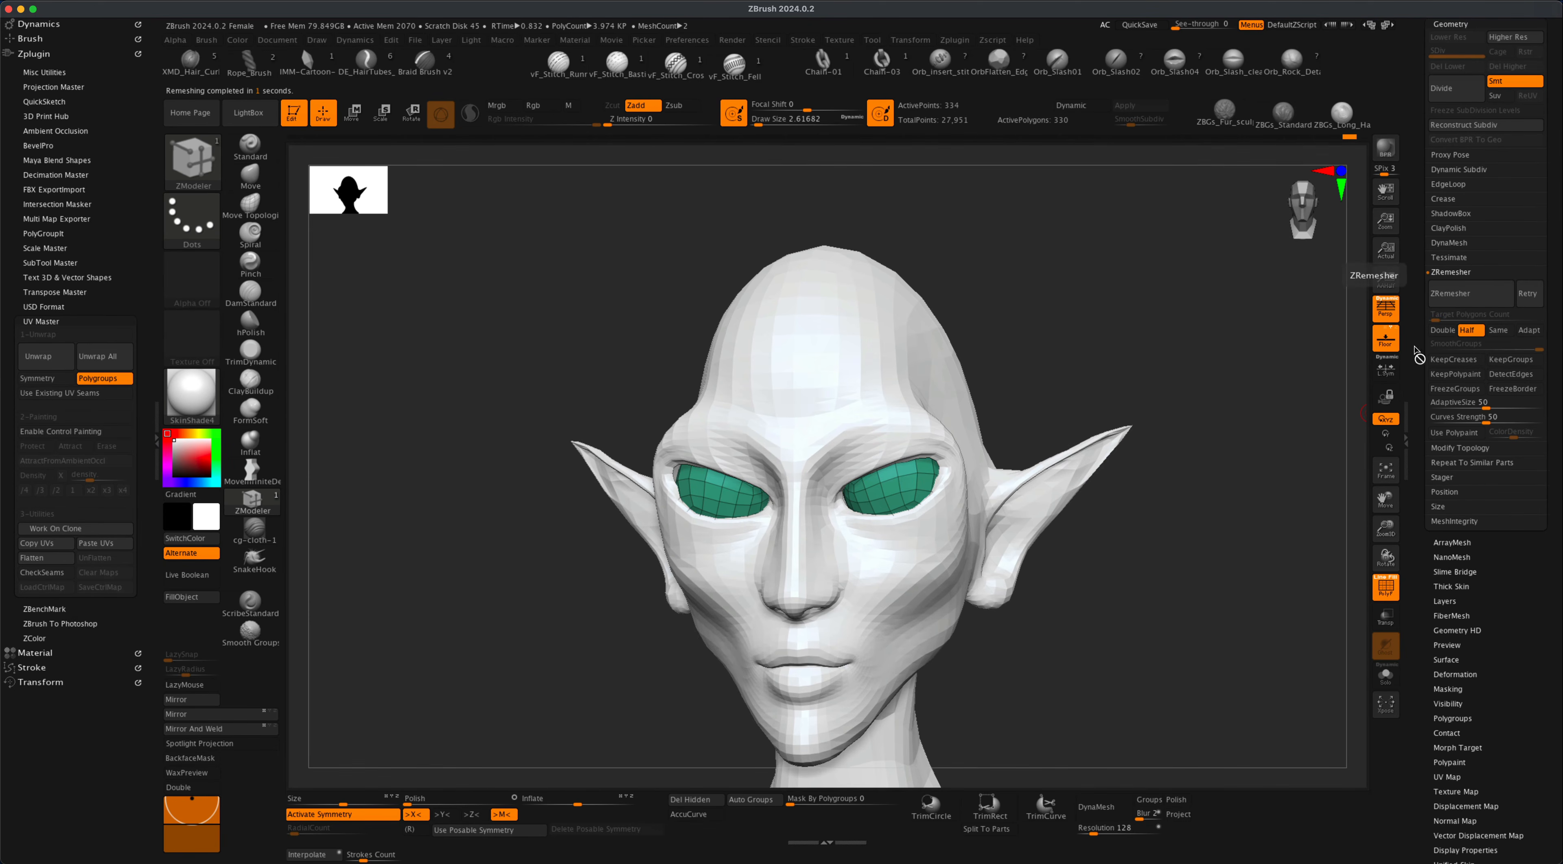
drag(1232, 515, 1151, 599)
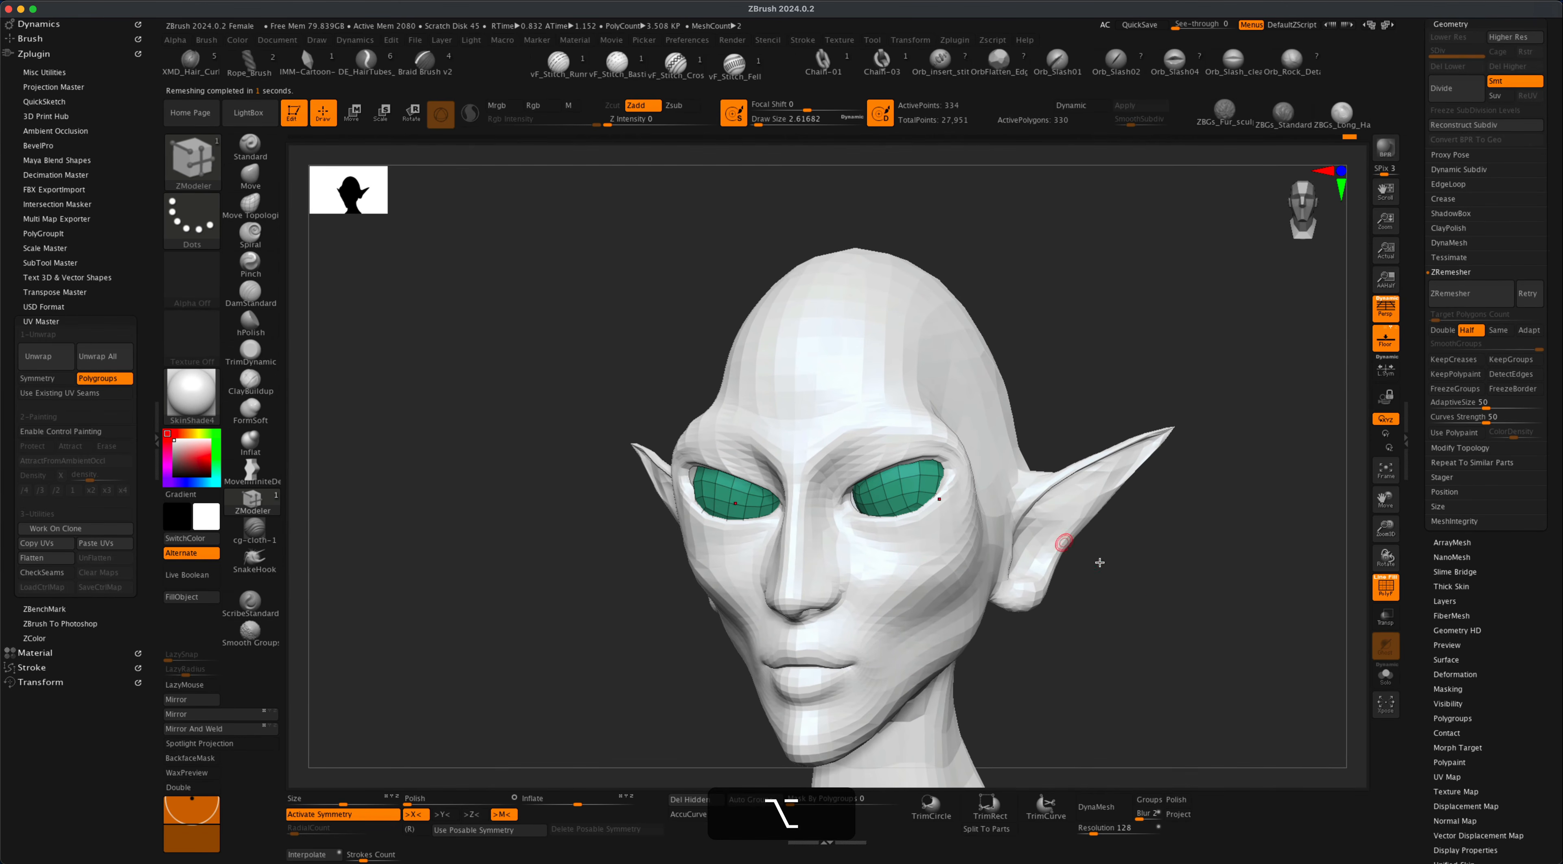
Isolate the eye spheres, set ZModeler's polygon action to Delete with the Polyloop target, and mark a strip of polygons on both spheres.
click(1385, 675)
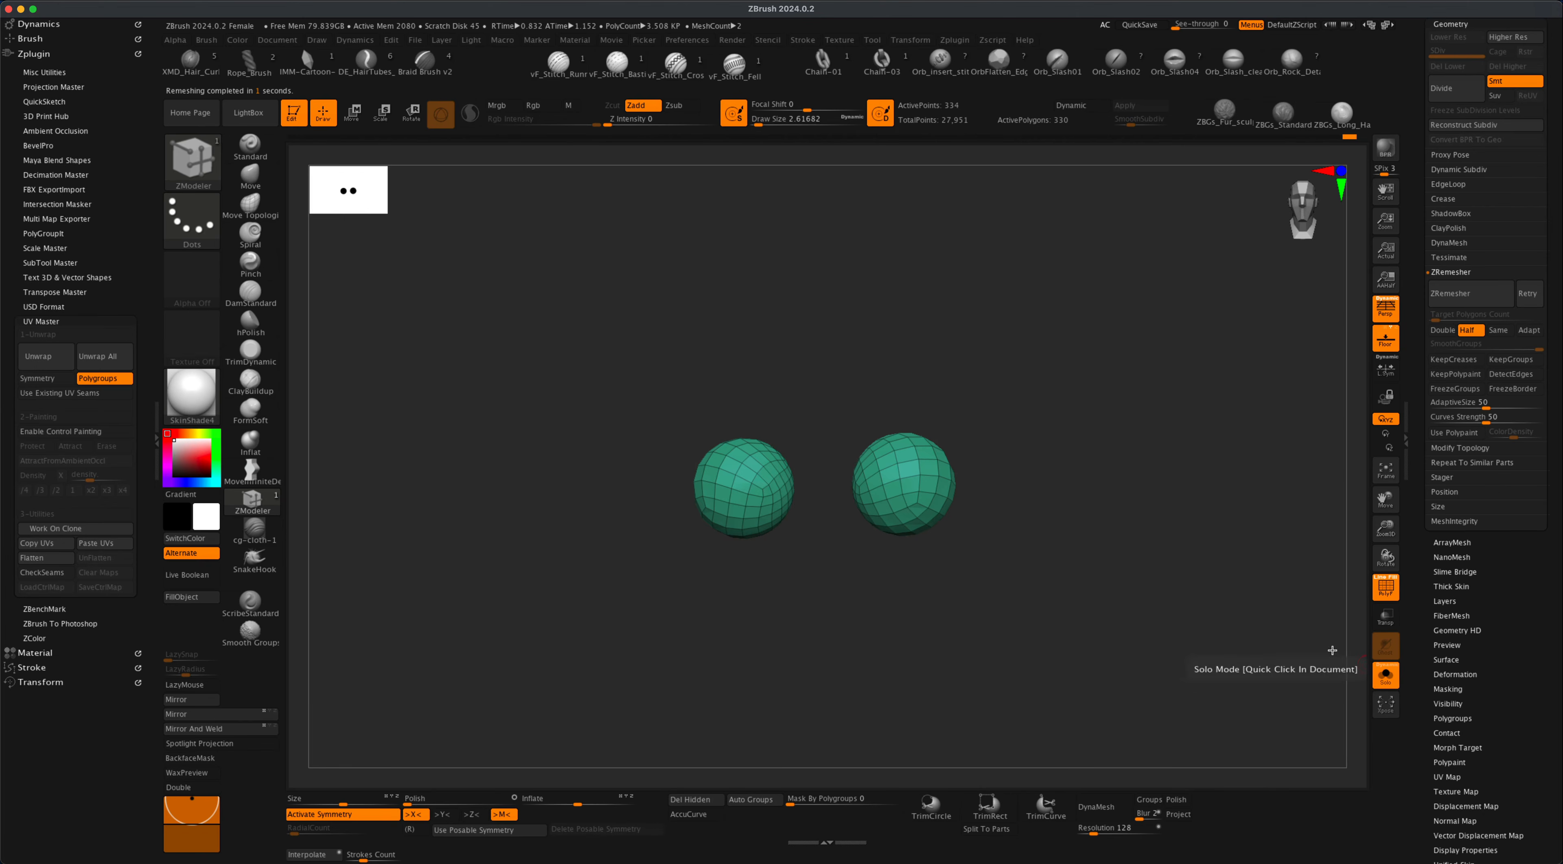
drag(1022, 498, 1003, 505)
key(space)
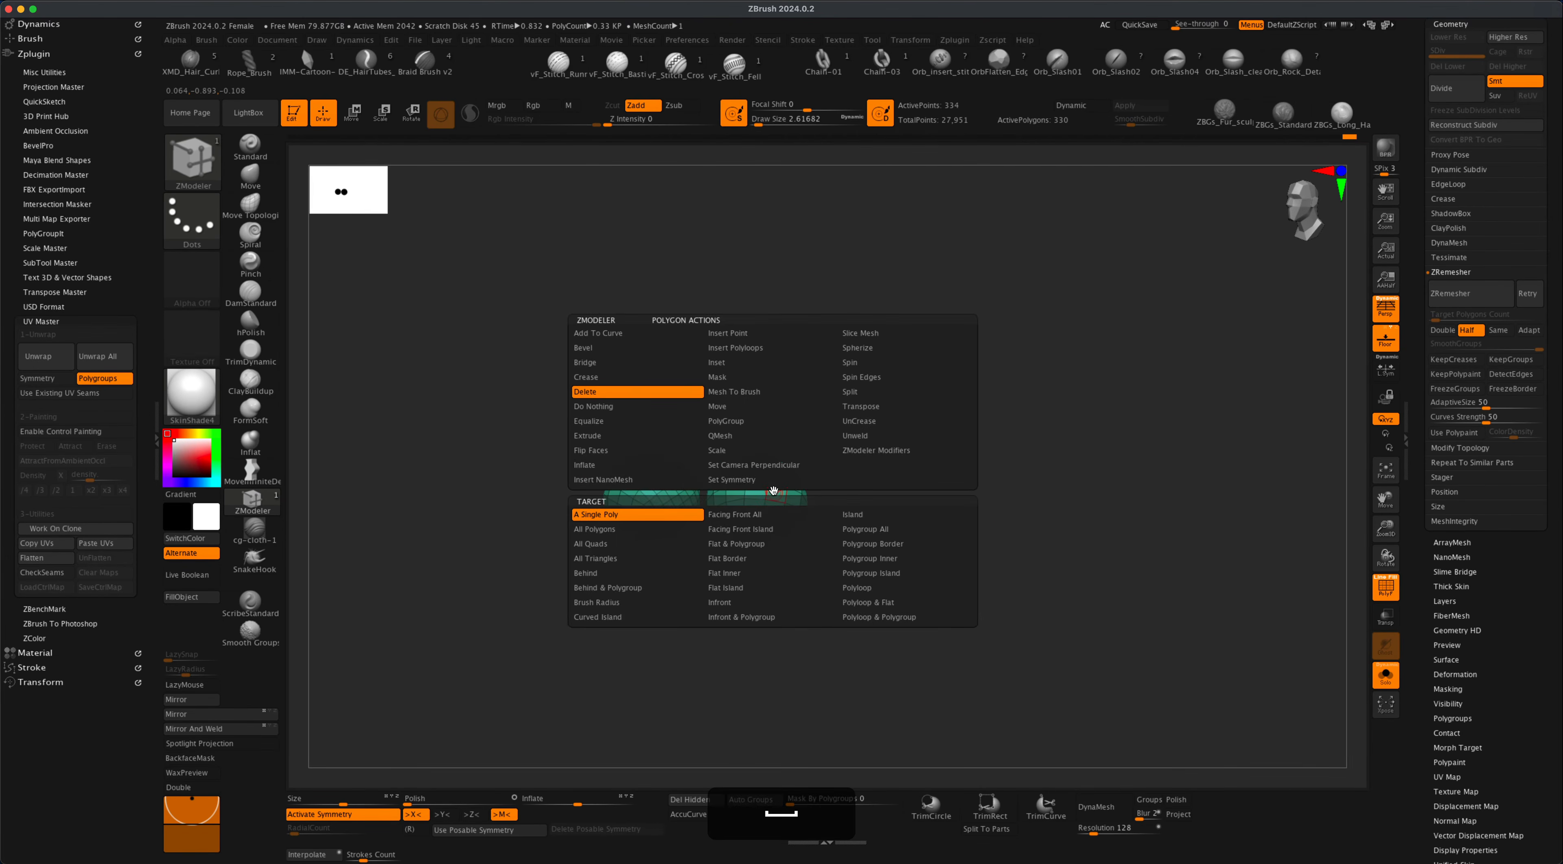
click(859, 574)
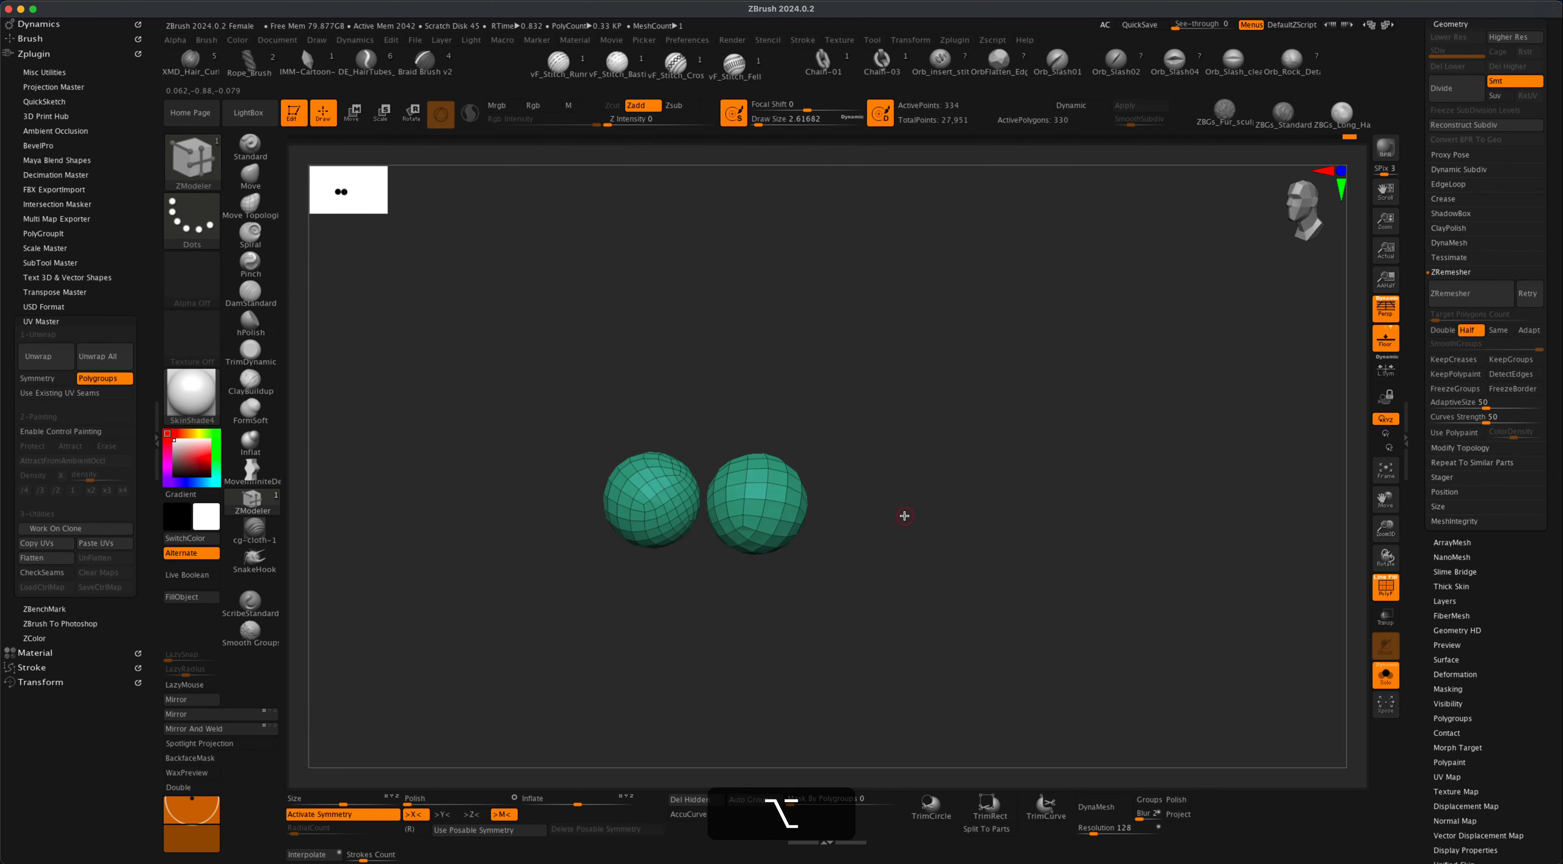
alt+drag(905, 516, 906, 547)
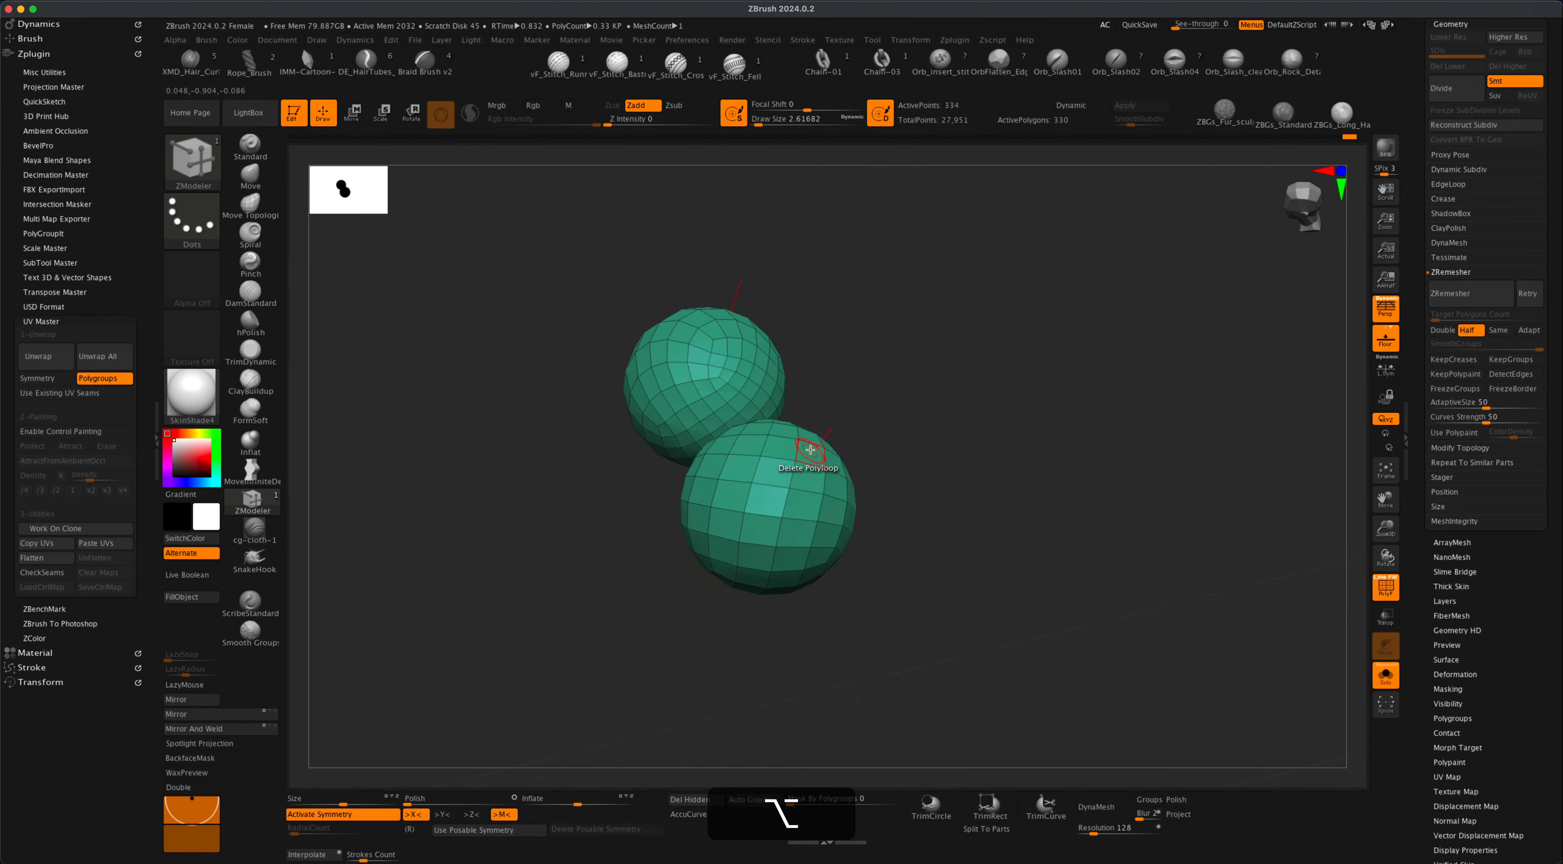
alt+drag(812, 452, 791, 548)
mouse_move(882, 615)
mouse_down()
mouse_move(925, 499)
mouse_move(789, 485)
mouse_move(755, 569)
mouse_move(890, 436)
mouse_up()
click(758, 598)
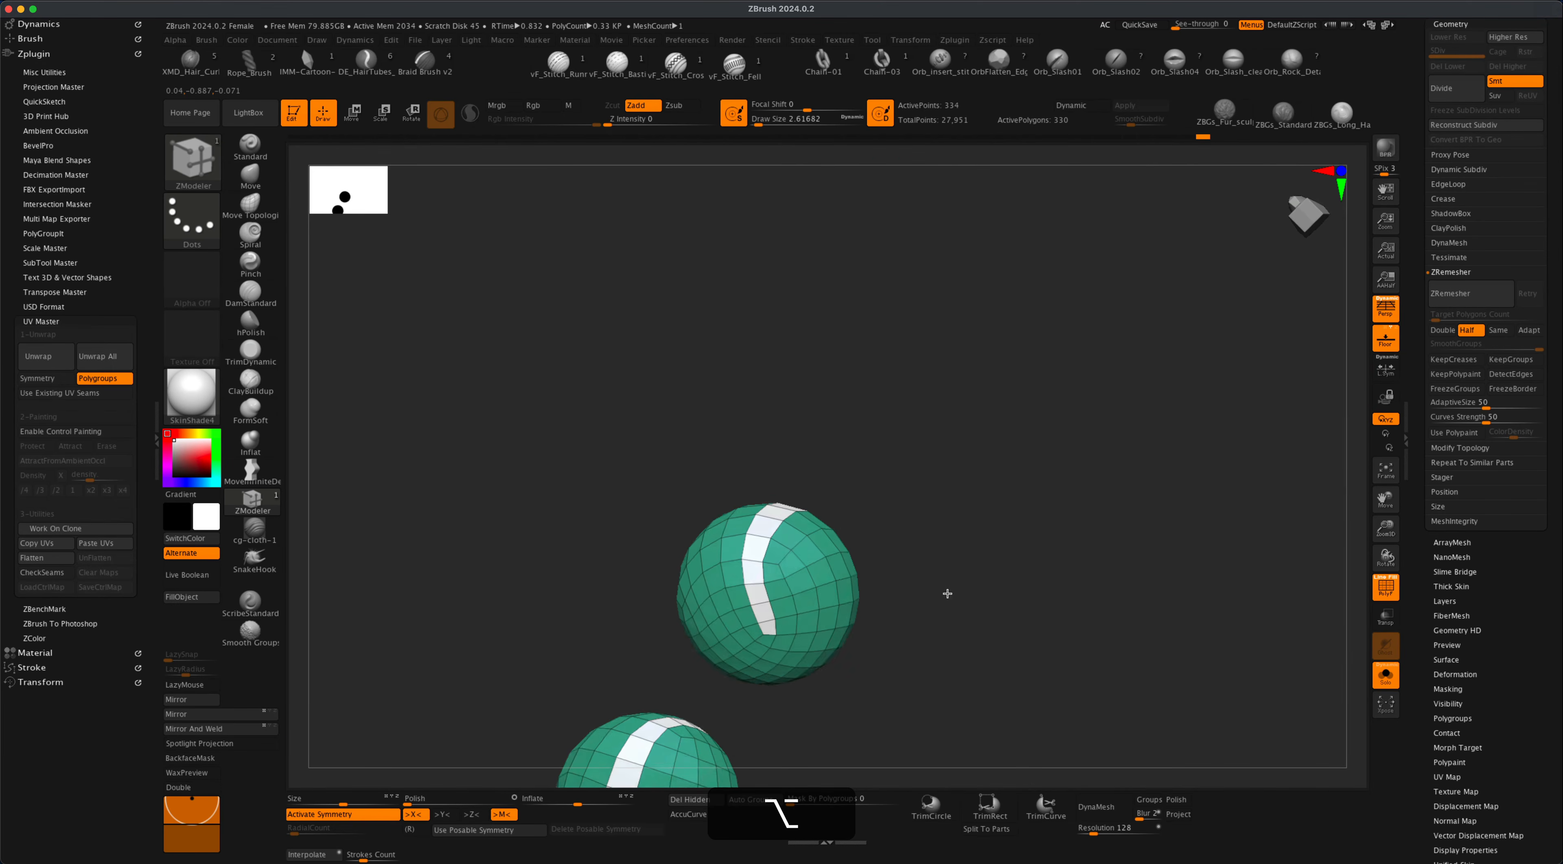
Extend the marked polygons over the back half of both eye spheres.
drag(943, 593, 914, 514)
alt+click(800, 673)
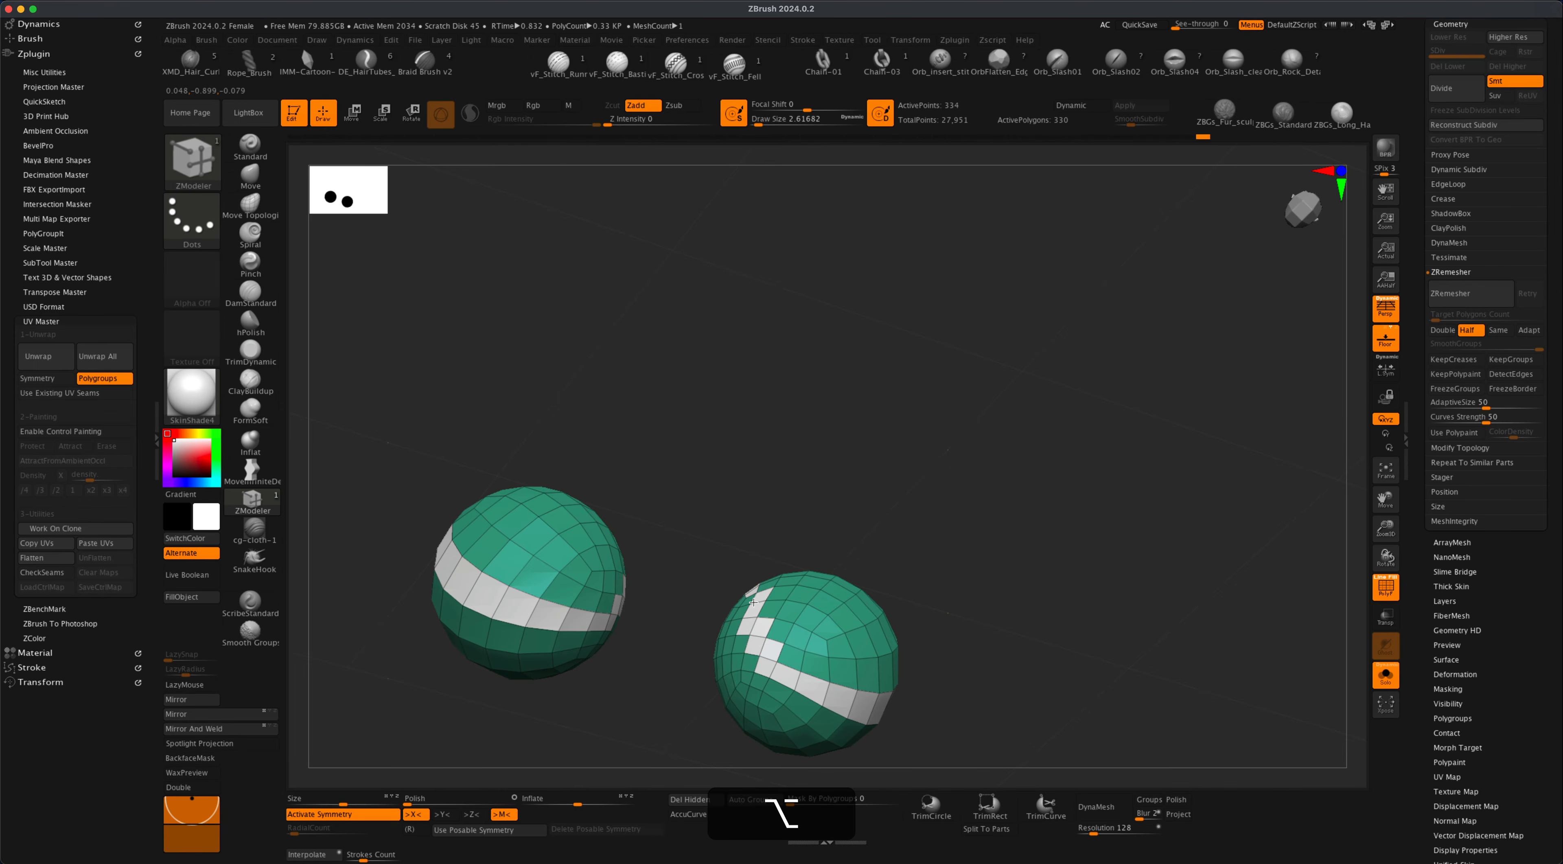
drag(905, 589, 836, 638)
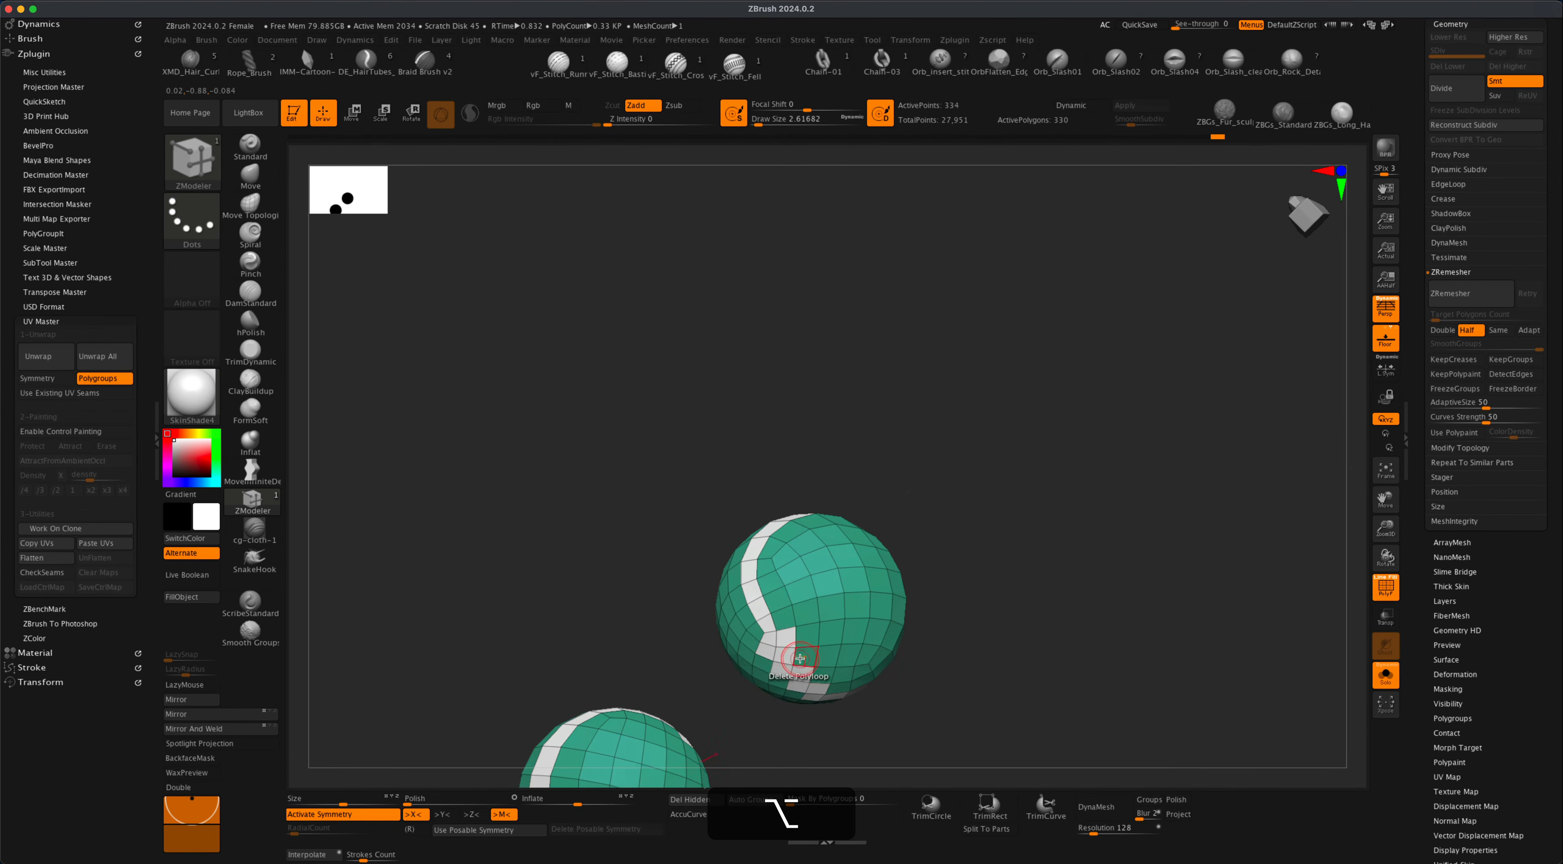
mouse_move(995, 596)
alt+mouse_down()
mouse_move(1009, 649)
mouse_move(1001, 602)
alt+mouse_up()
alt+drag(766, 555, 847, 604)
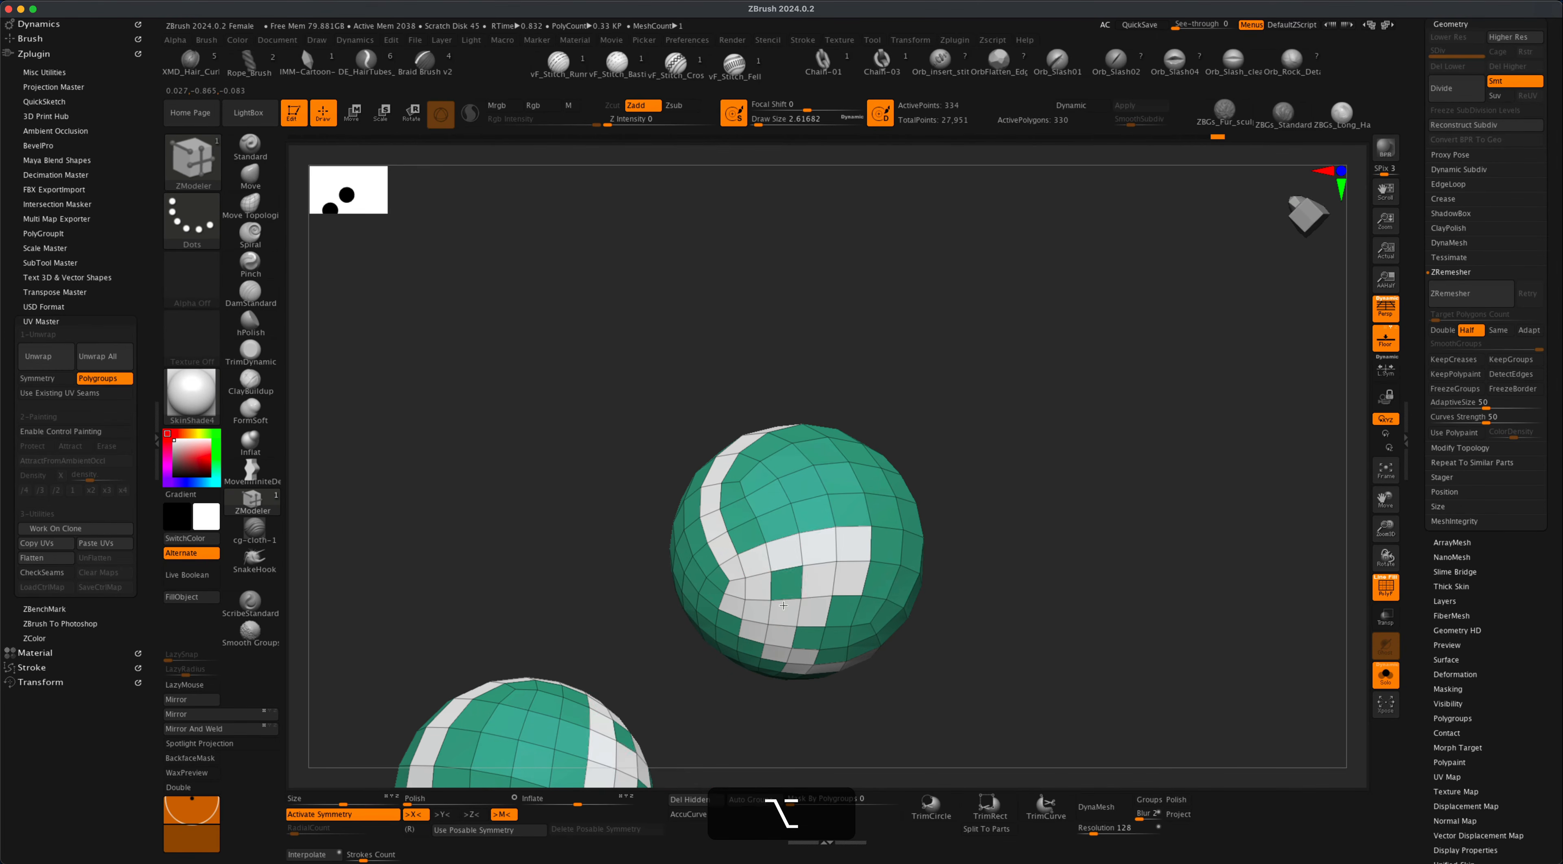
alt+drag(816, 516, 744, 516)
drag(1002, 540, 964, 561)
alt+drag(868, 656, 947, 534)
drag(1020, 583, 995, 522)
mouse_move(971, 545)
alt+mouse_down()
mouse_move(853, 479)
mouse_move(928, 485)
alt+mouse_up()
Turn on Double display and delete the marked back halves of the eye spheres with ZModeler.
key(super+space)
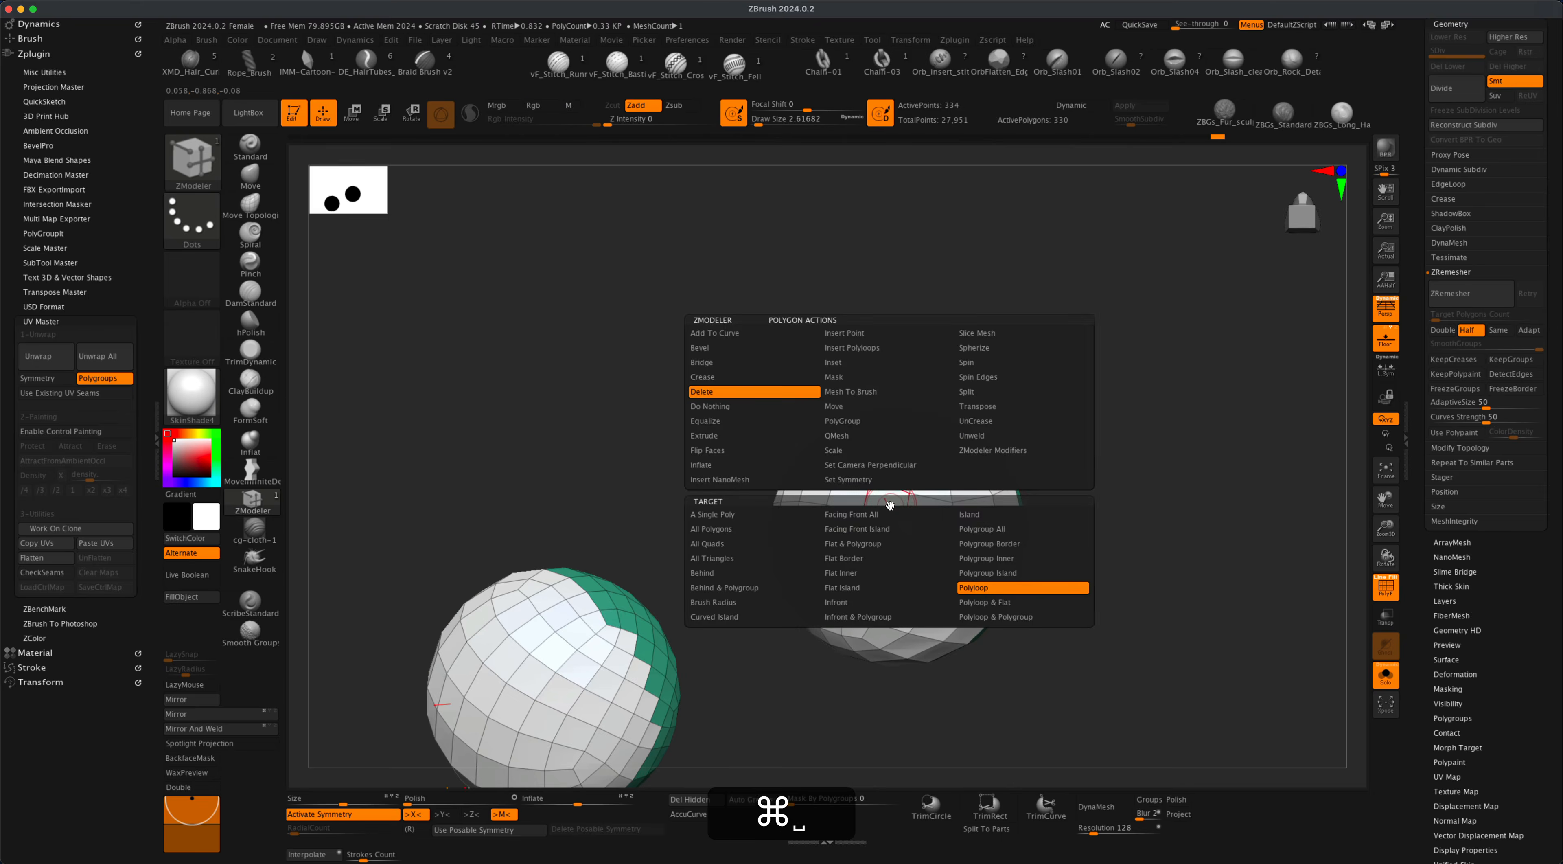
click(858, 513)
click(191, 787)
mouse_move(807, 655)
mouse_down()
mouse_move(995, 624)
mouse_move(956, 570)
mouse_move(1107, 618)
mouse_up()
click(731, 519)
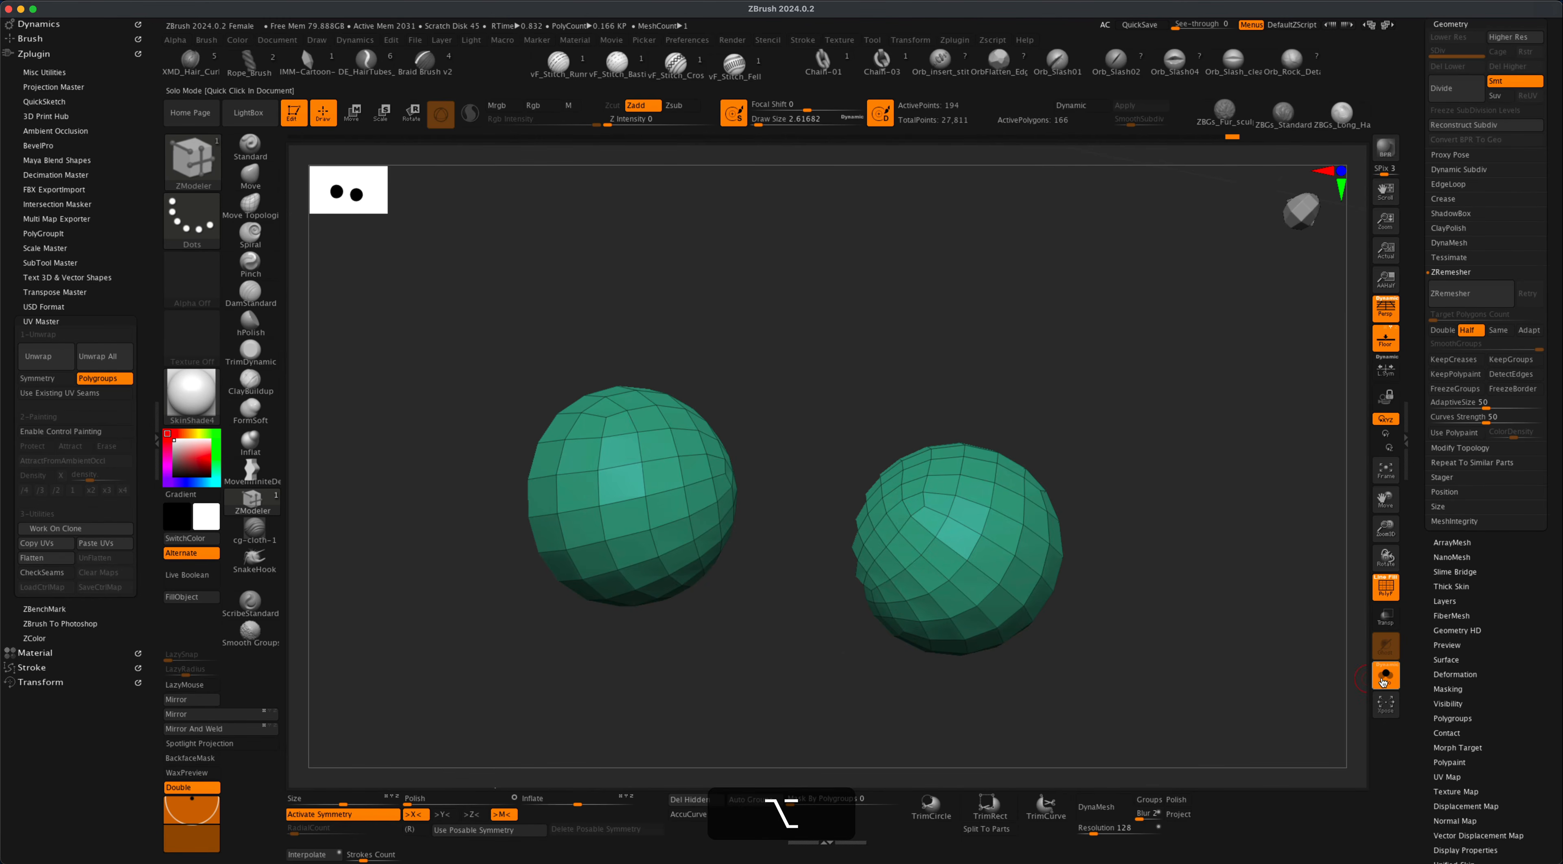
Show the head again and adjust the eyes' shape within the sockets using the Move brush at a draw size of about 8.4.
click(1385, 678)
drag(1228, 662, 1235, 575)
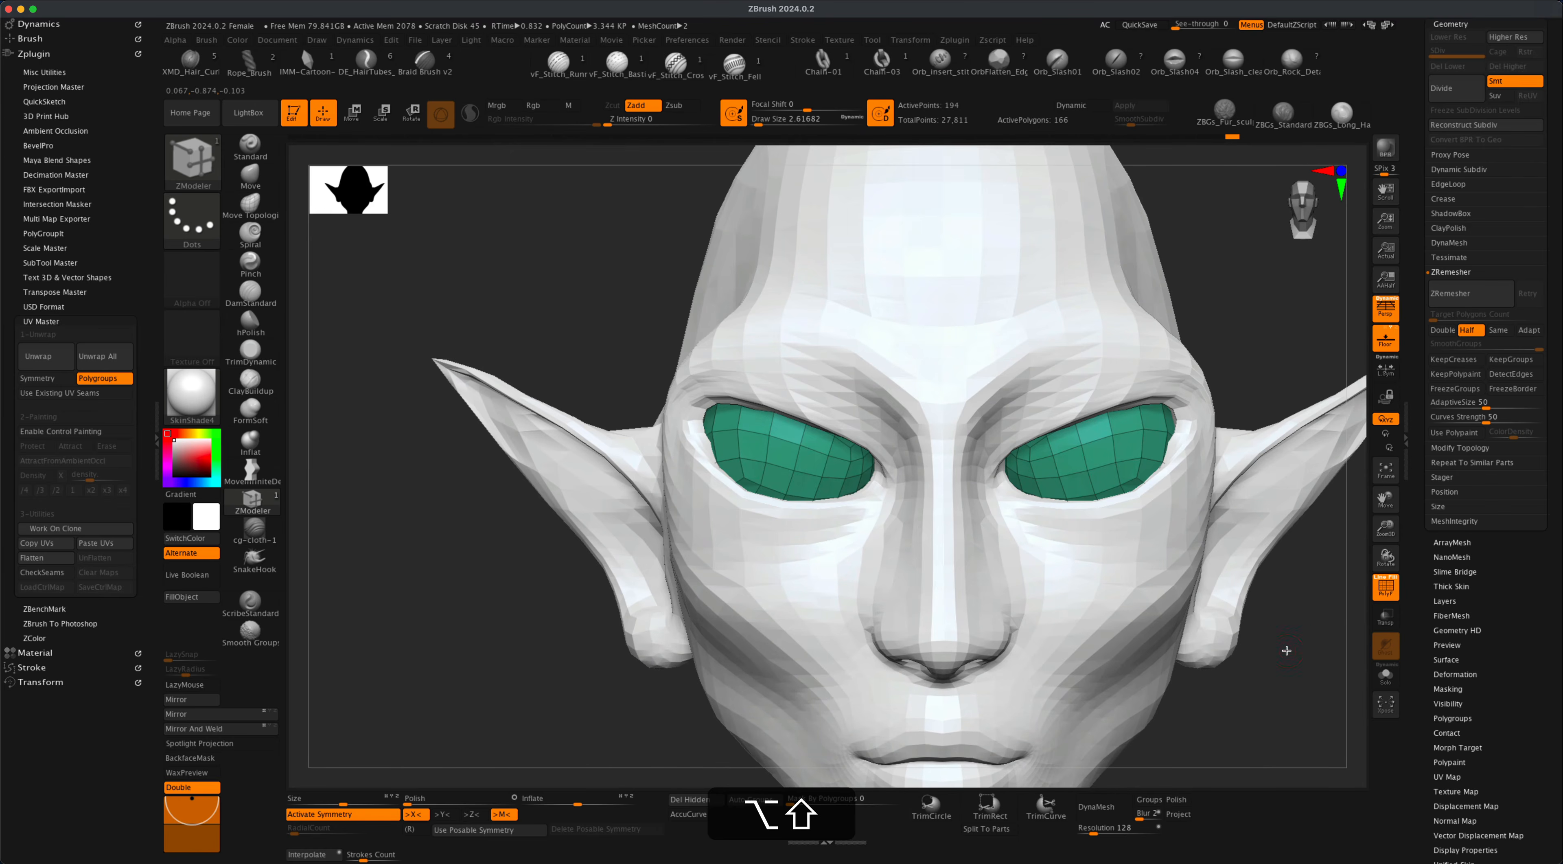
alt+shift+drag(1287, 650, 346, 256)
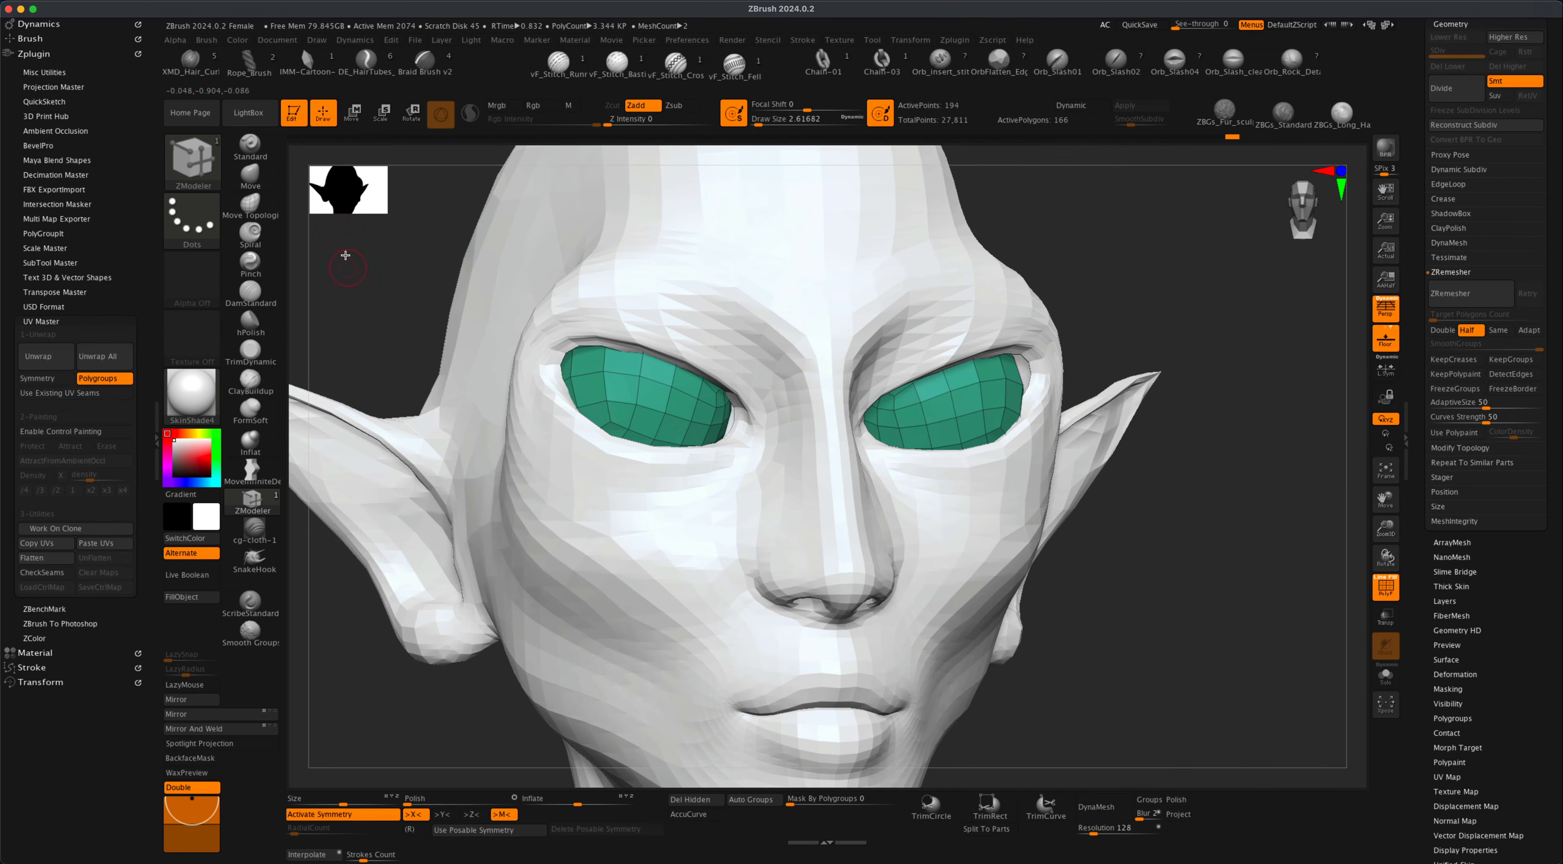
click(243, 172)
key(s)
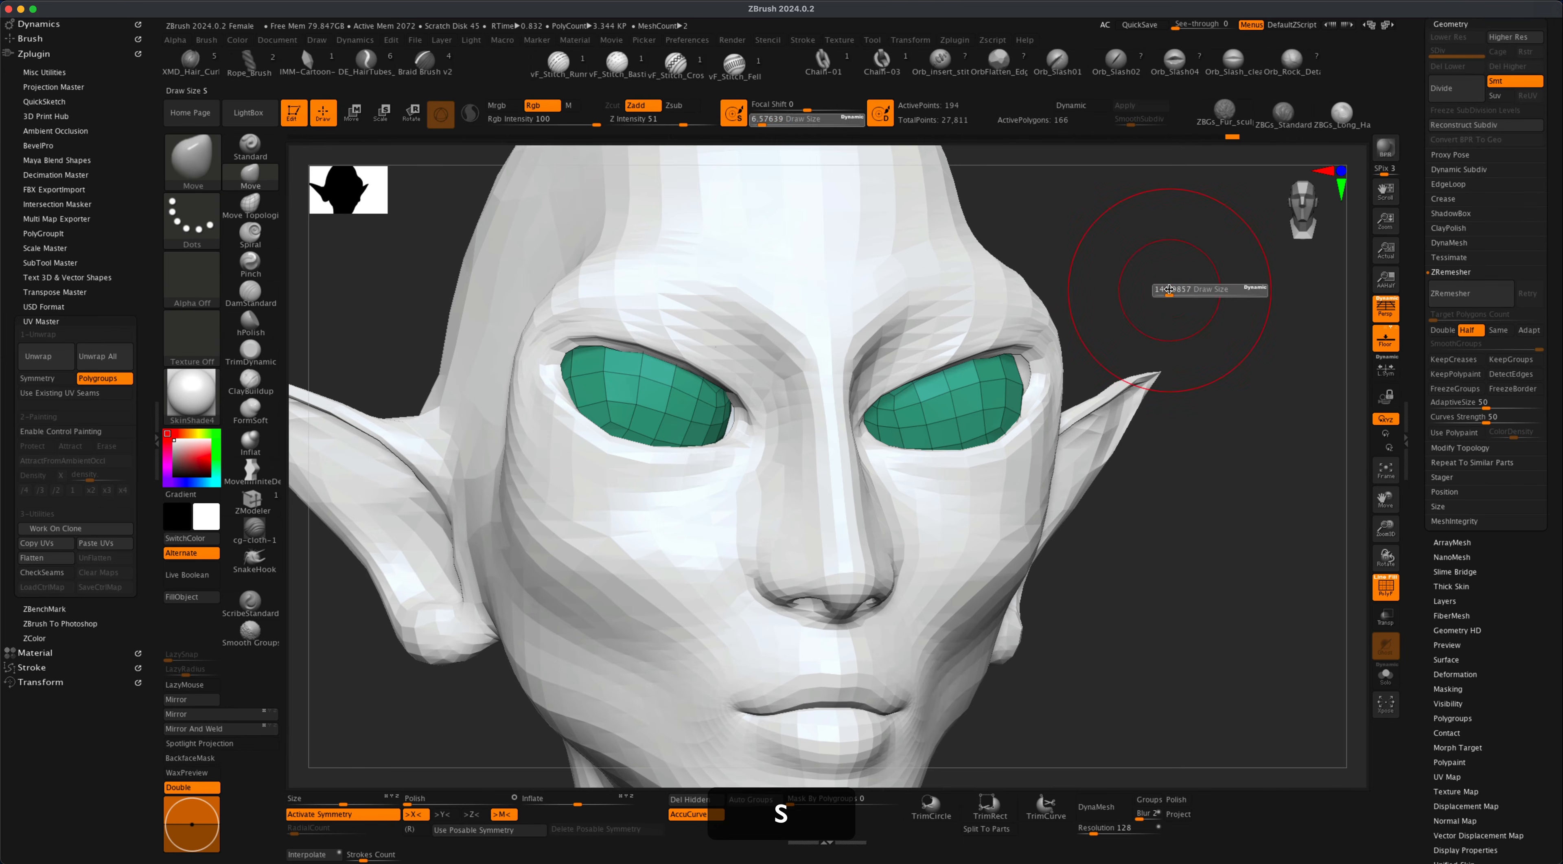
key(s)
mouse_move(1170, 290)
mouse_down()
mouse_move(1179, 298)
mouse_move(1123, 331)
mouse_move(1148, 362)
mouse_up()
key(s)
drag(952, 352, 954, 340)
drag(1135, 391, 1041, 383)
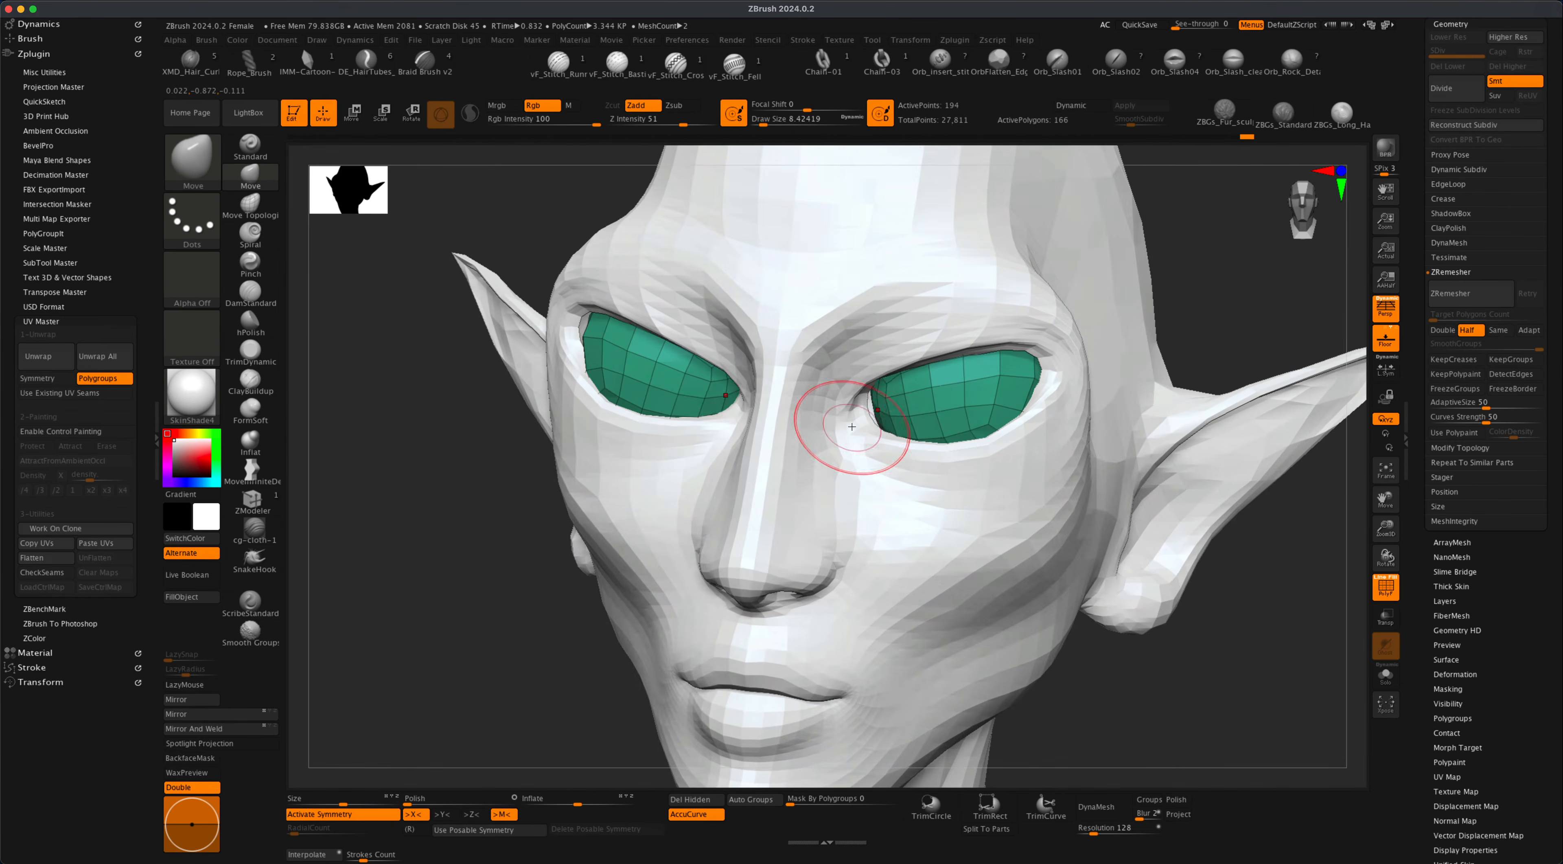
drag(1238, 644, 1160, 589)
Hide the head subtool and split the eyes into separate polygroups with Auto Groups.
drag(1557, 392, 1545, 534)
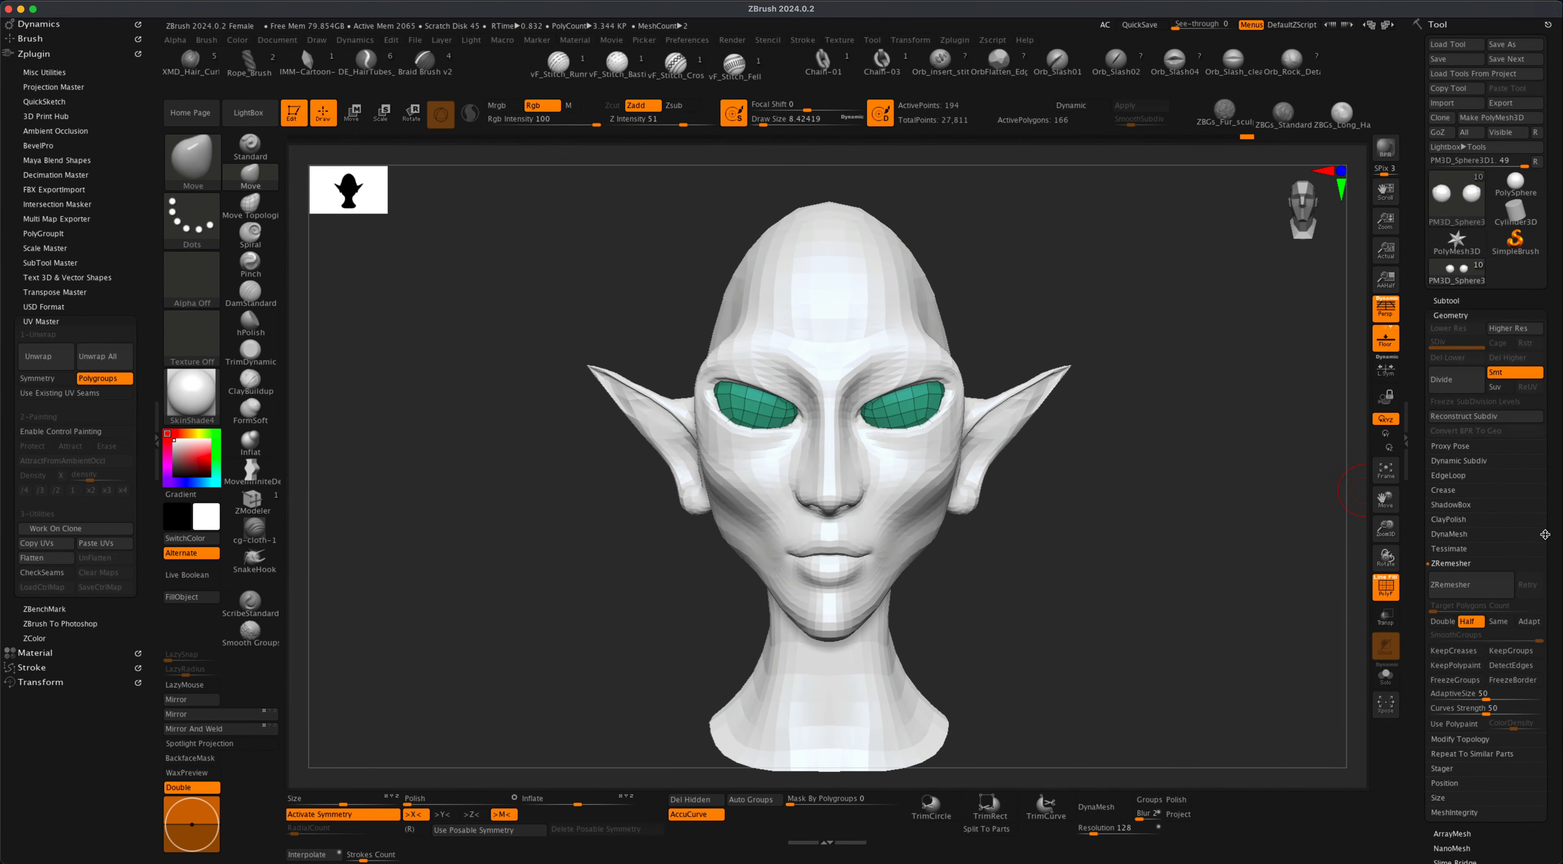
click(1455, 297)
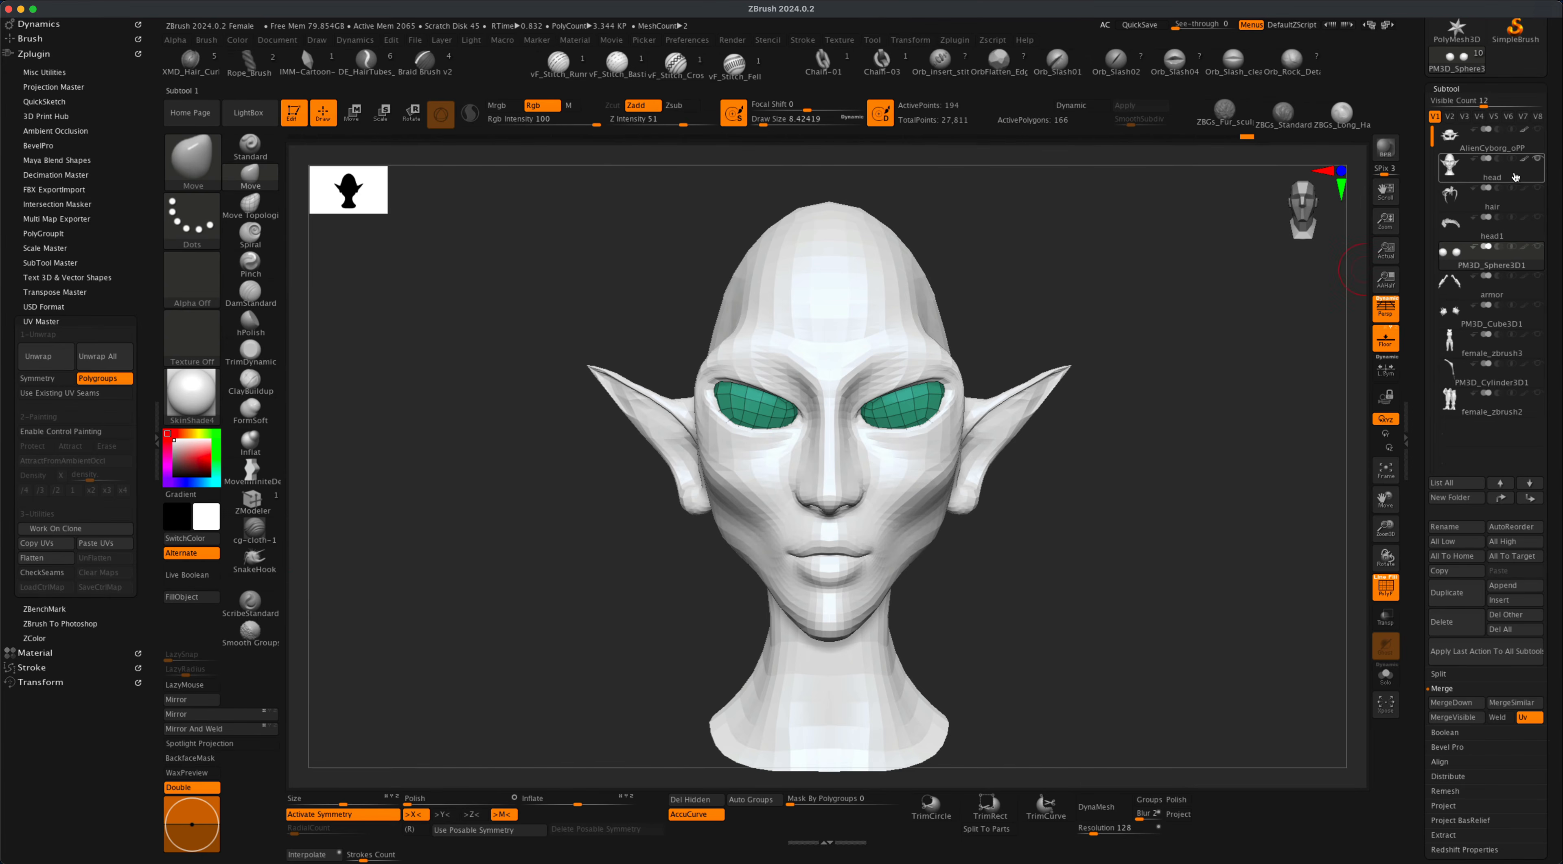
click(1538, 159)
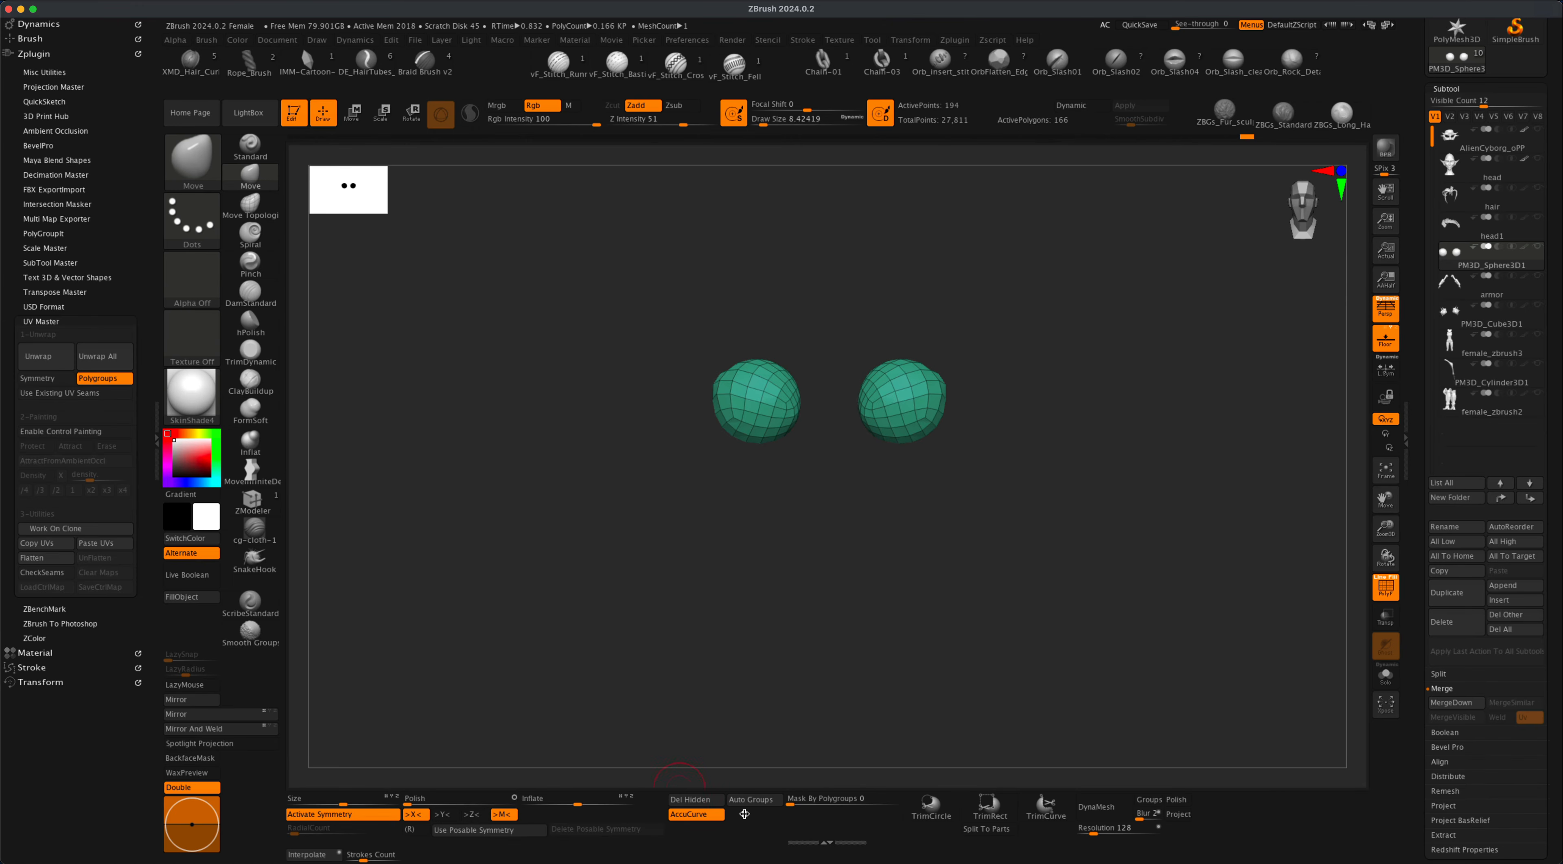
click(750, 800)
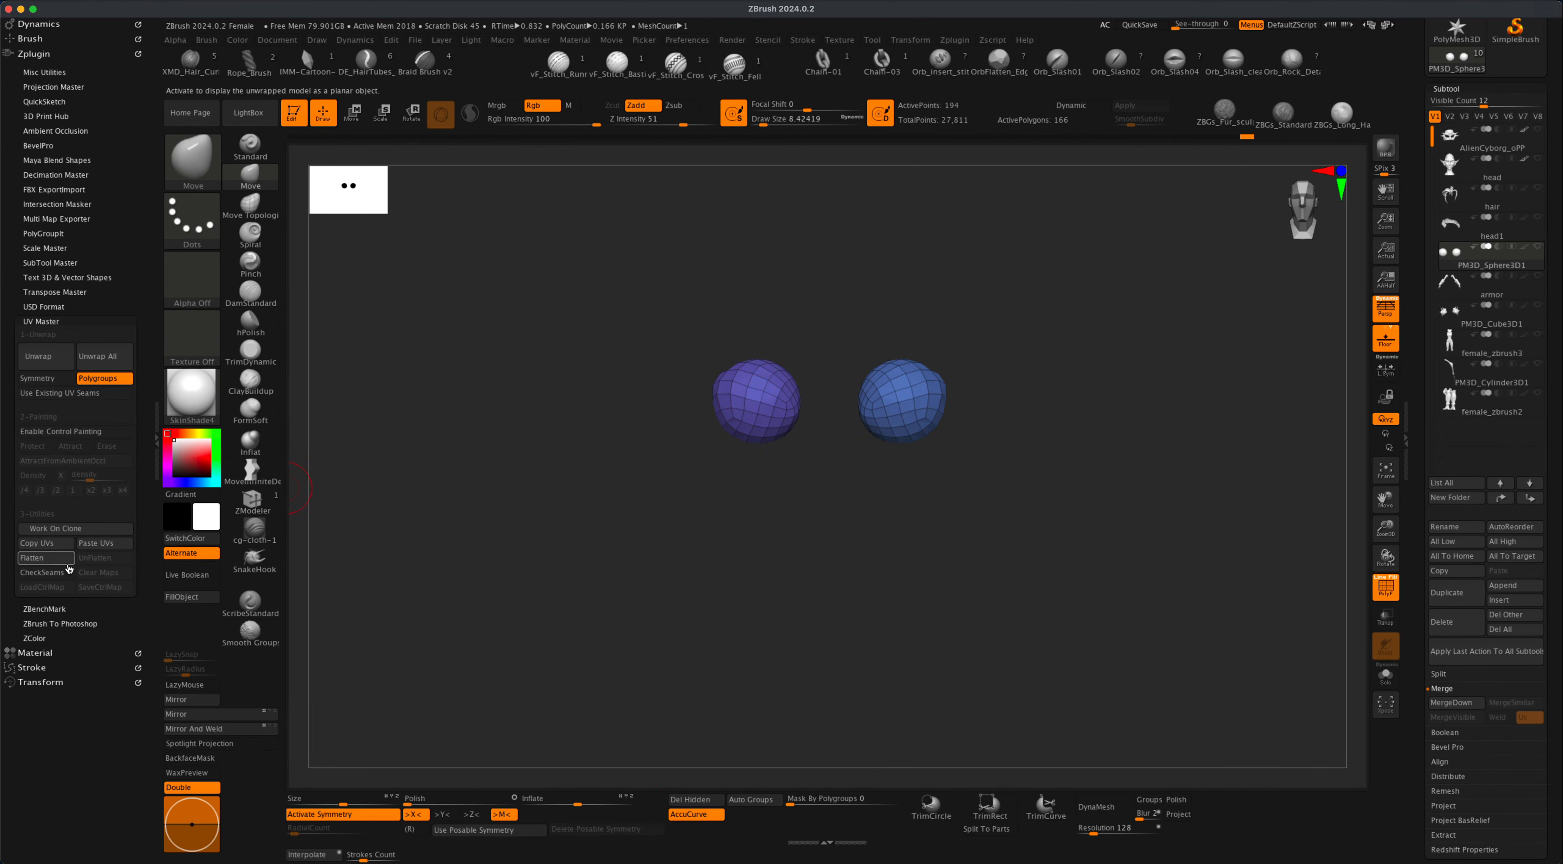
Unwrap the eyes in UV Master by polygroups, and check their flattened layout before unflattening them.
click(52, 359)
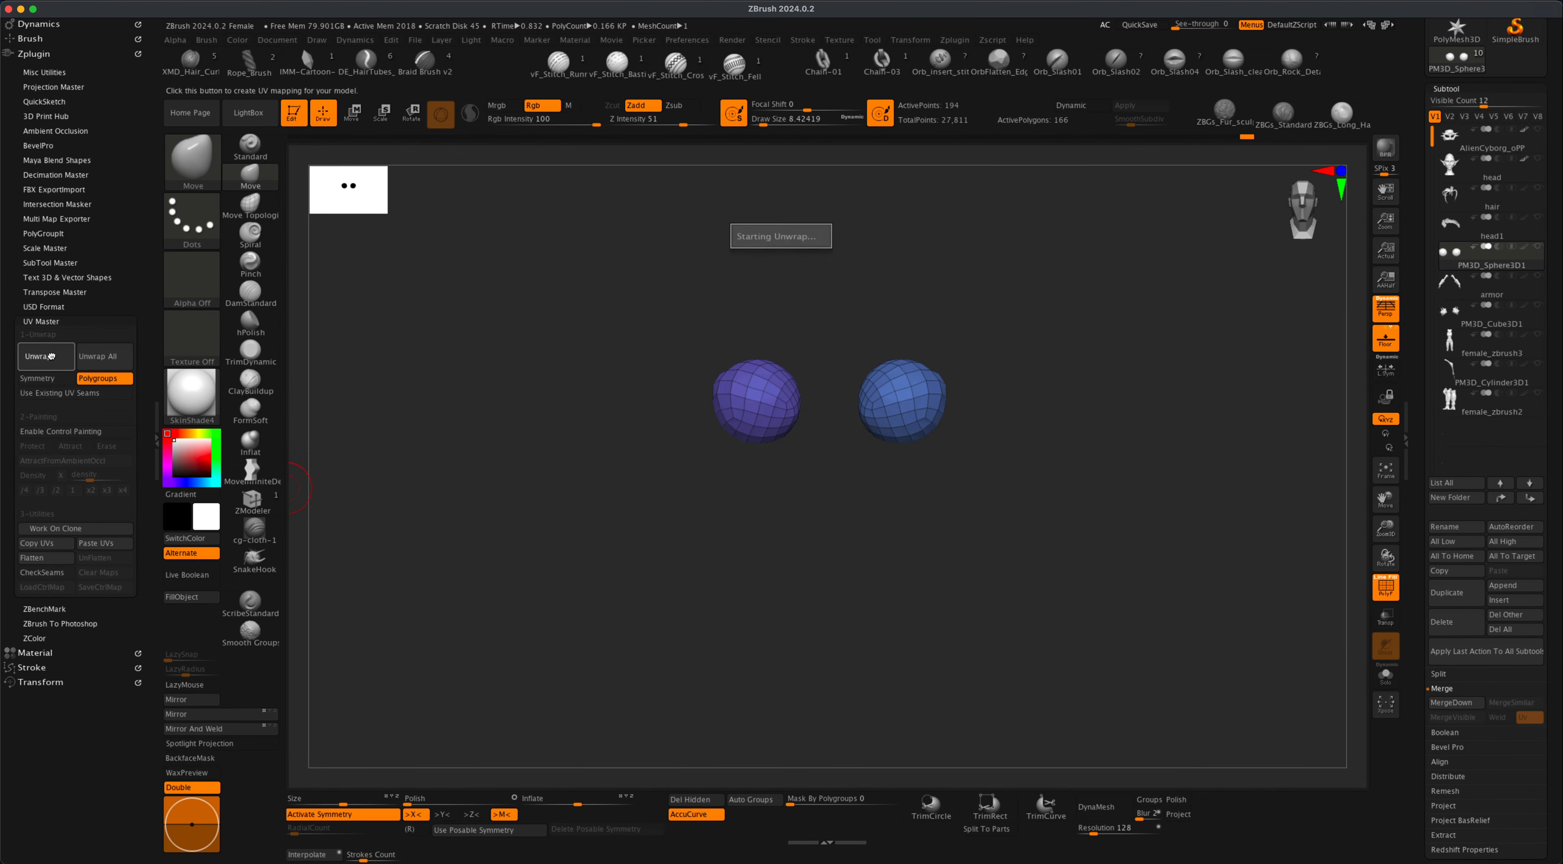
click(37, 558)
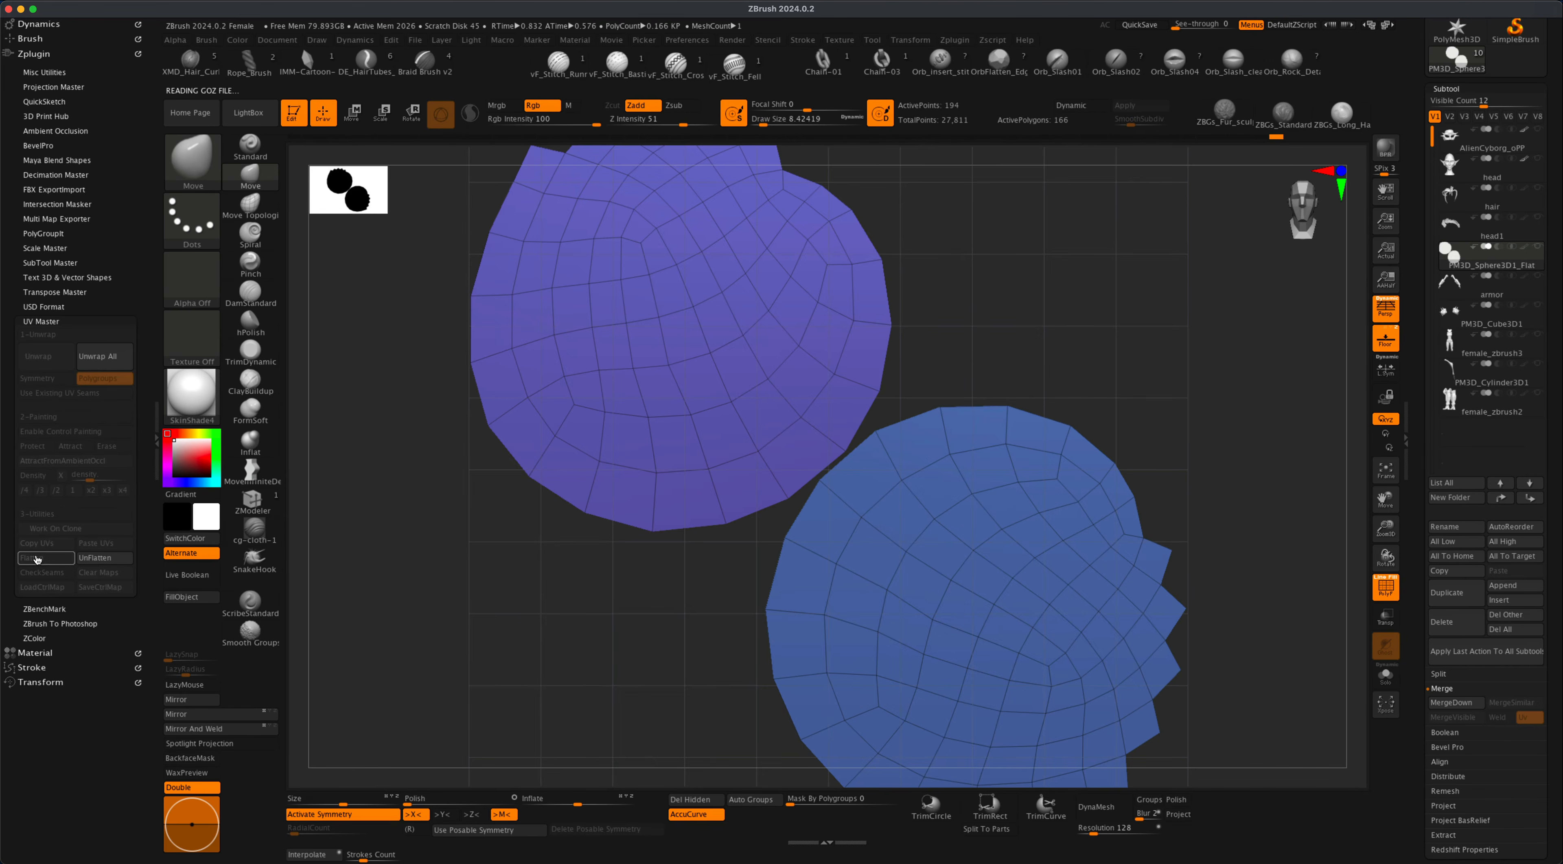
alt+drag(1134, 518, 1138, 538)
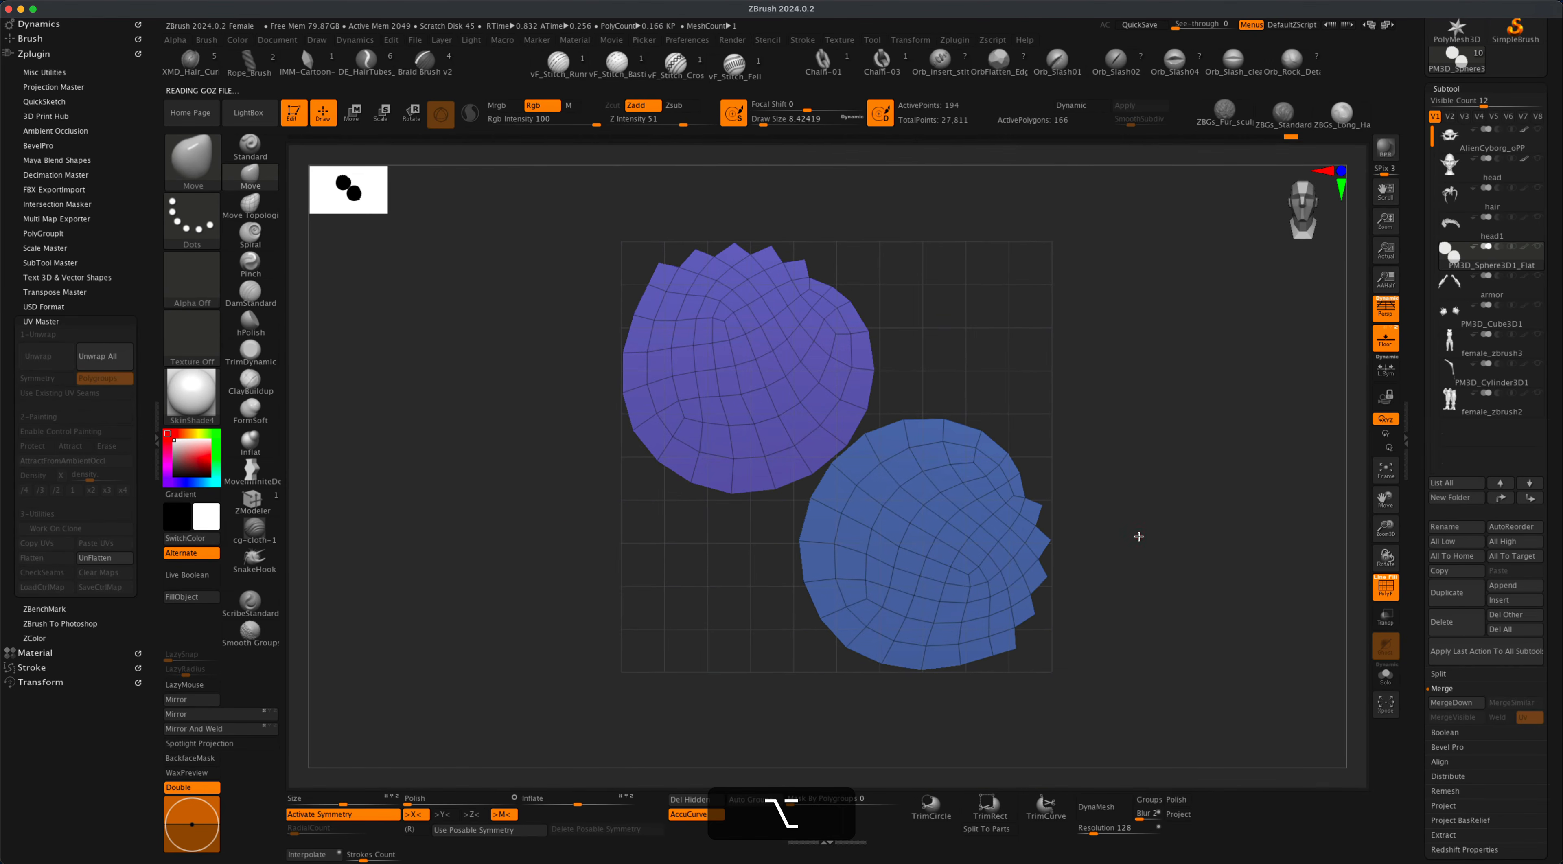
click(114, 559)
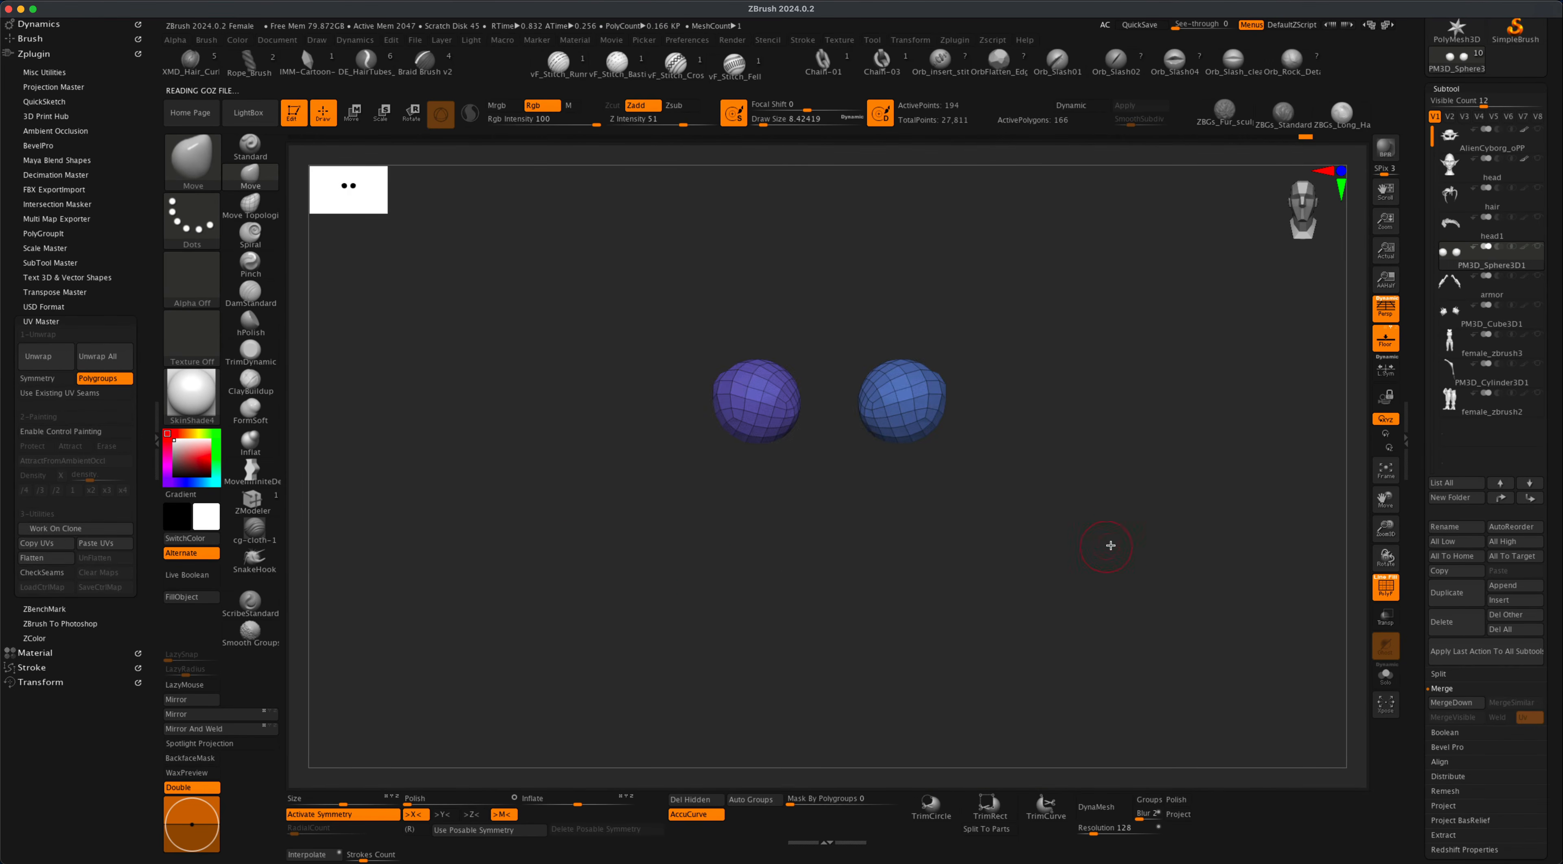
Switch to the armor subtool and bring both arms fully into view.
click(1539, 288)
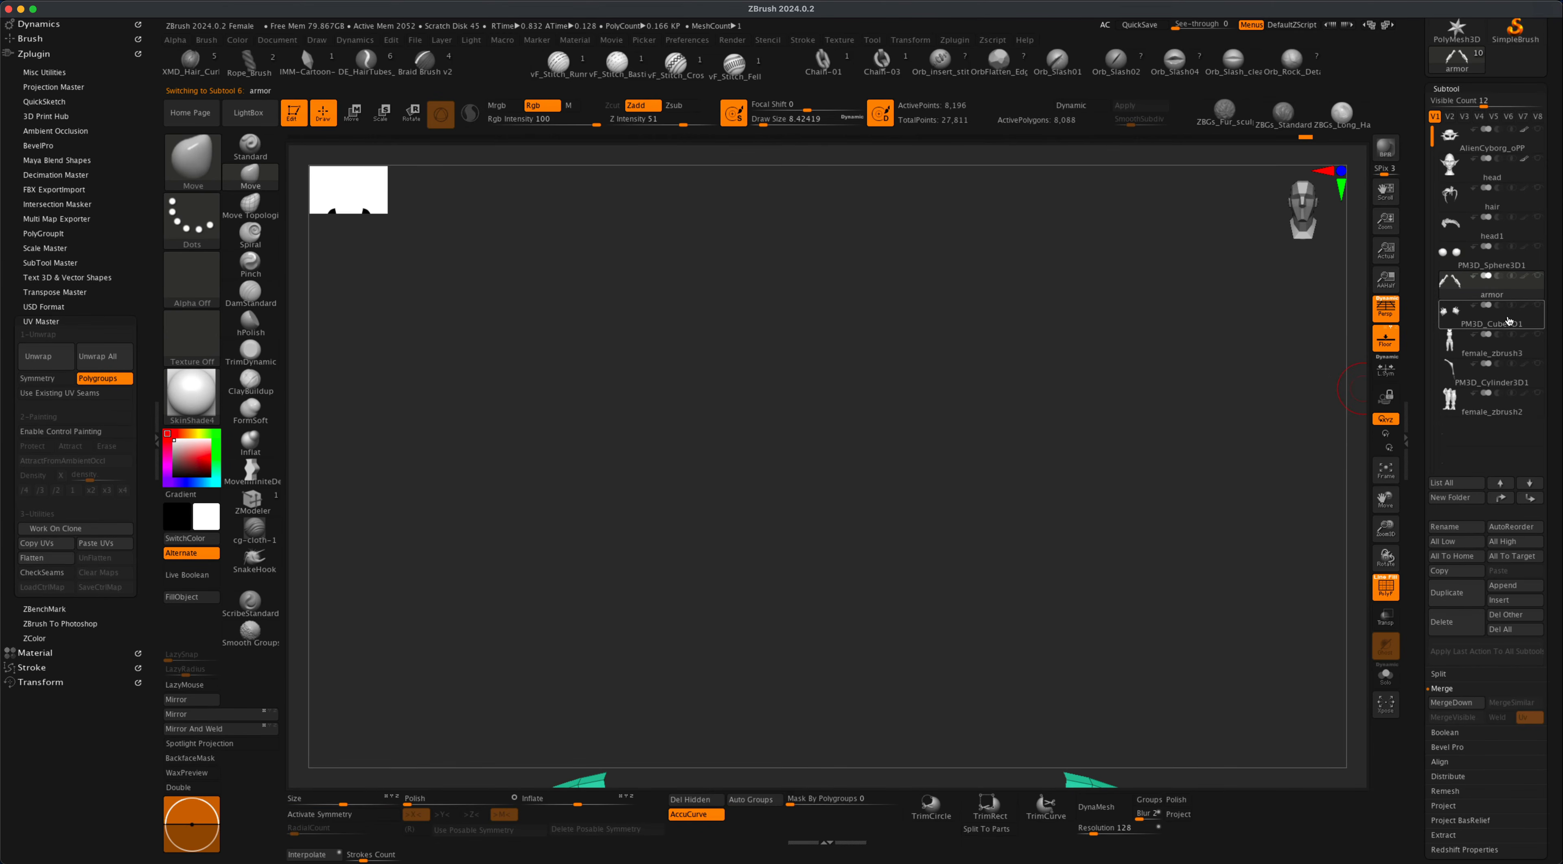
alt+drag(1134, 569, 1093, 398)
mouse_move(1217, 599)
alt+mouse_down()
mouse_move(1190, 380)
mouse_move(1187, 446)
mouse_move(1206, 476)
mouse_move(1146, 486)
alt+mouse_up()
alt+drag(895, 637, 901, 603)
mouse_move(828, 478)
alt+mouse_down()
mouse_move(813, 518)
mouse_move(815, 496)
alt+mouse_up()
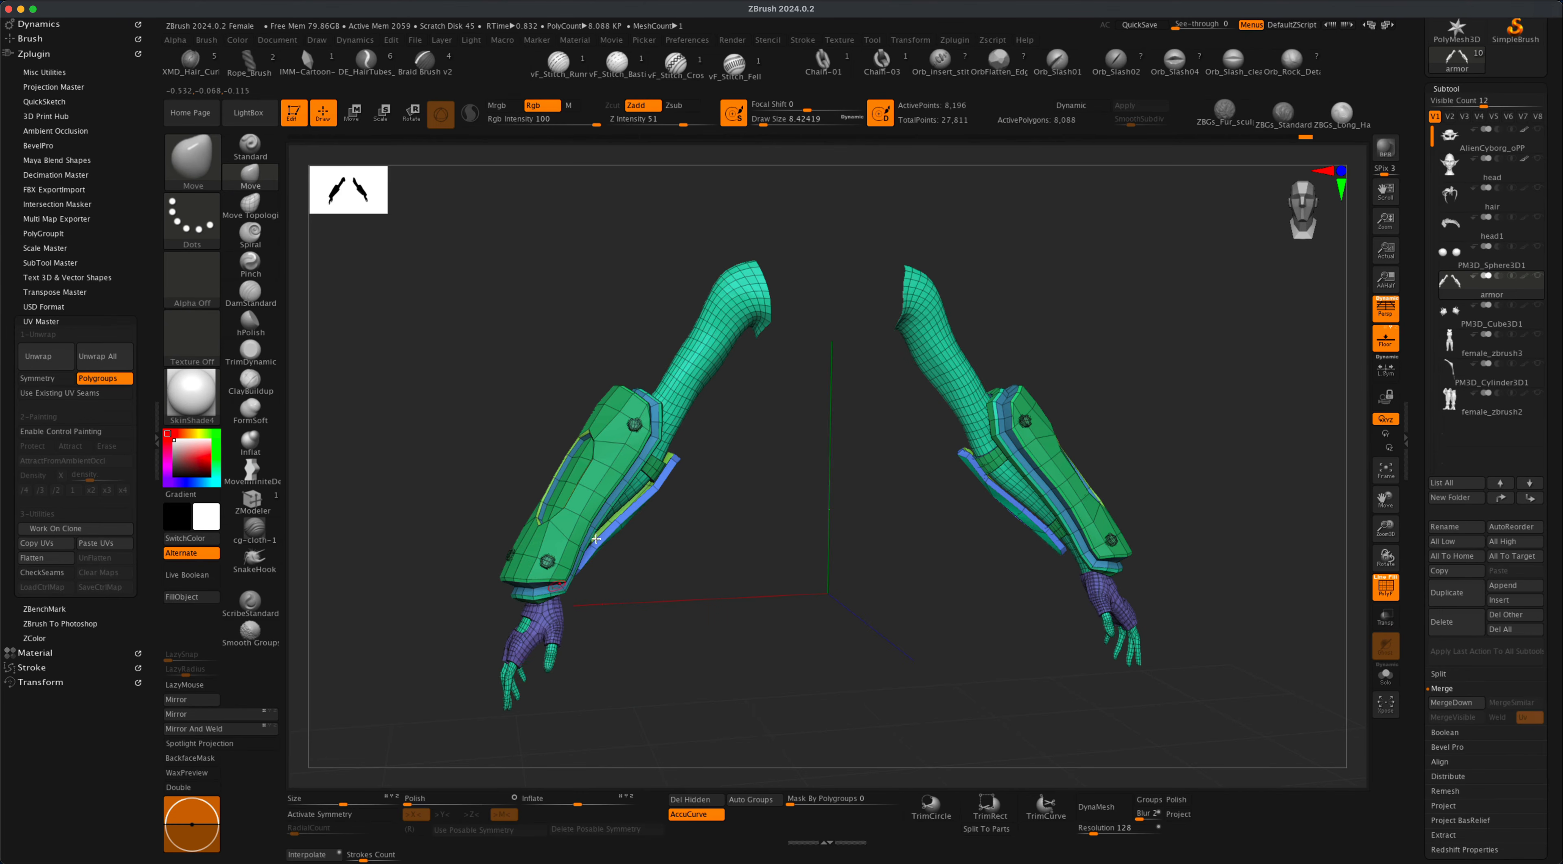
Examine the polygroups and topology of the arms, forearm armor plates and gloves from several angles.
drag(801, 473, 798, 328)
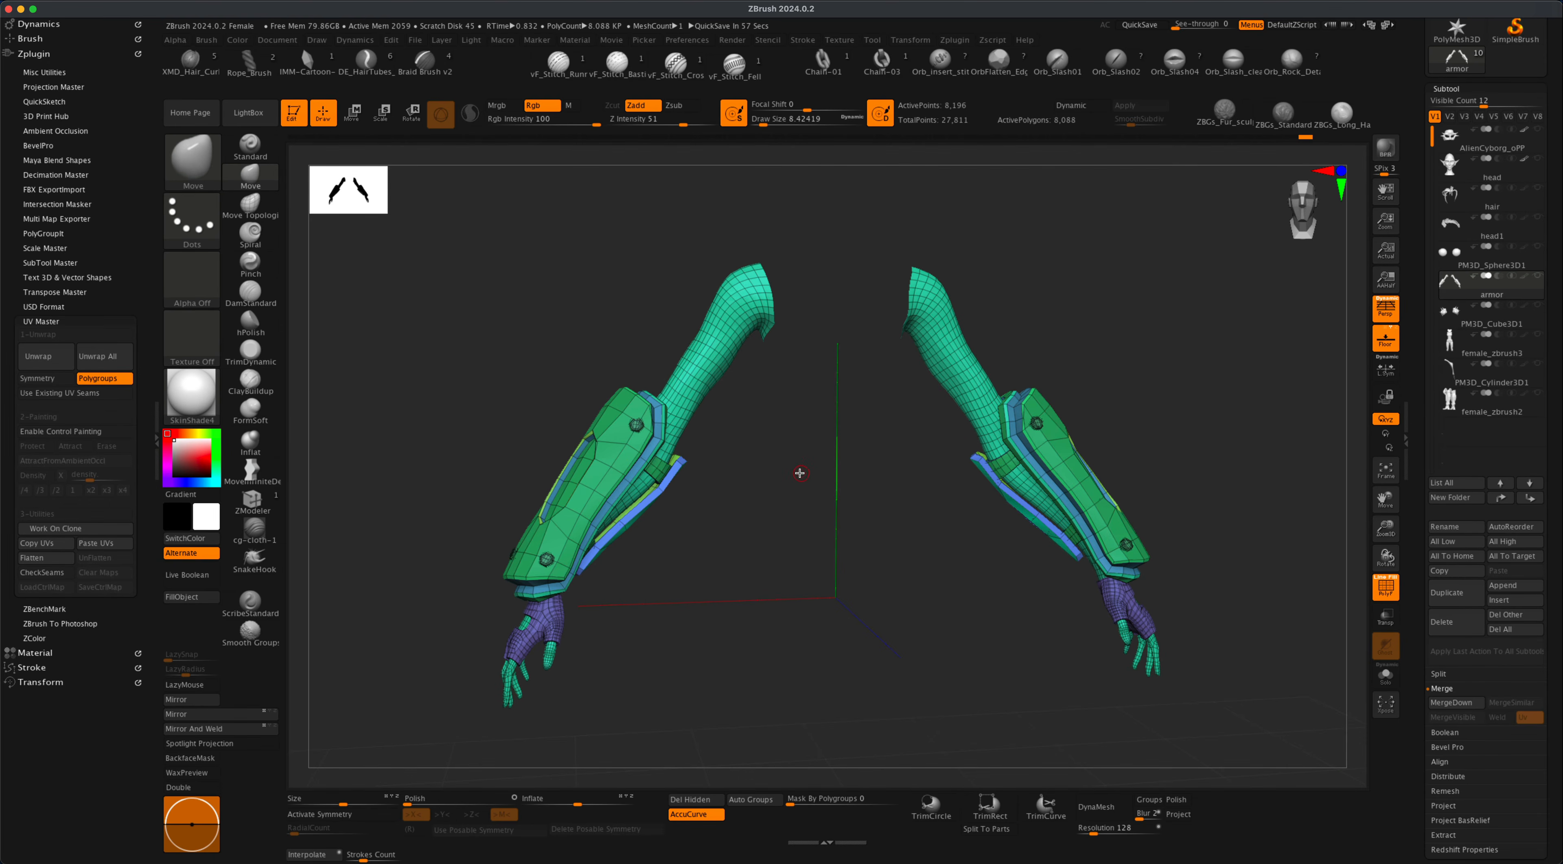
mouse_move(805, 503)
mouse_down()
mouse_move(838, 516)
mouse_move(814, 509)
mouse_up()
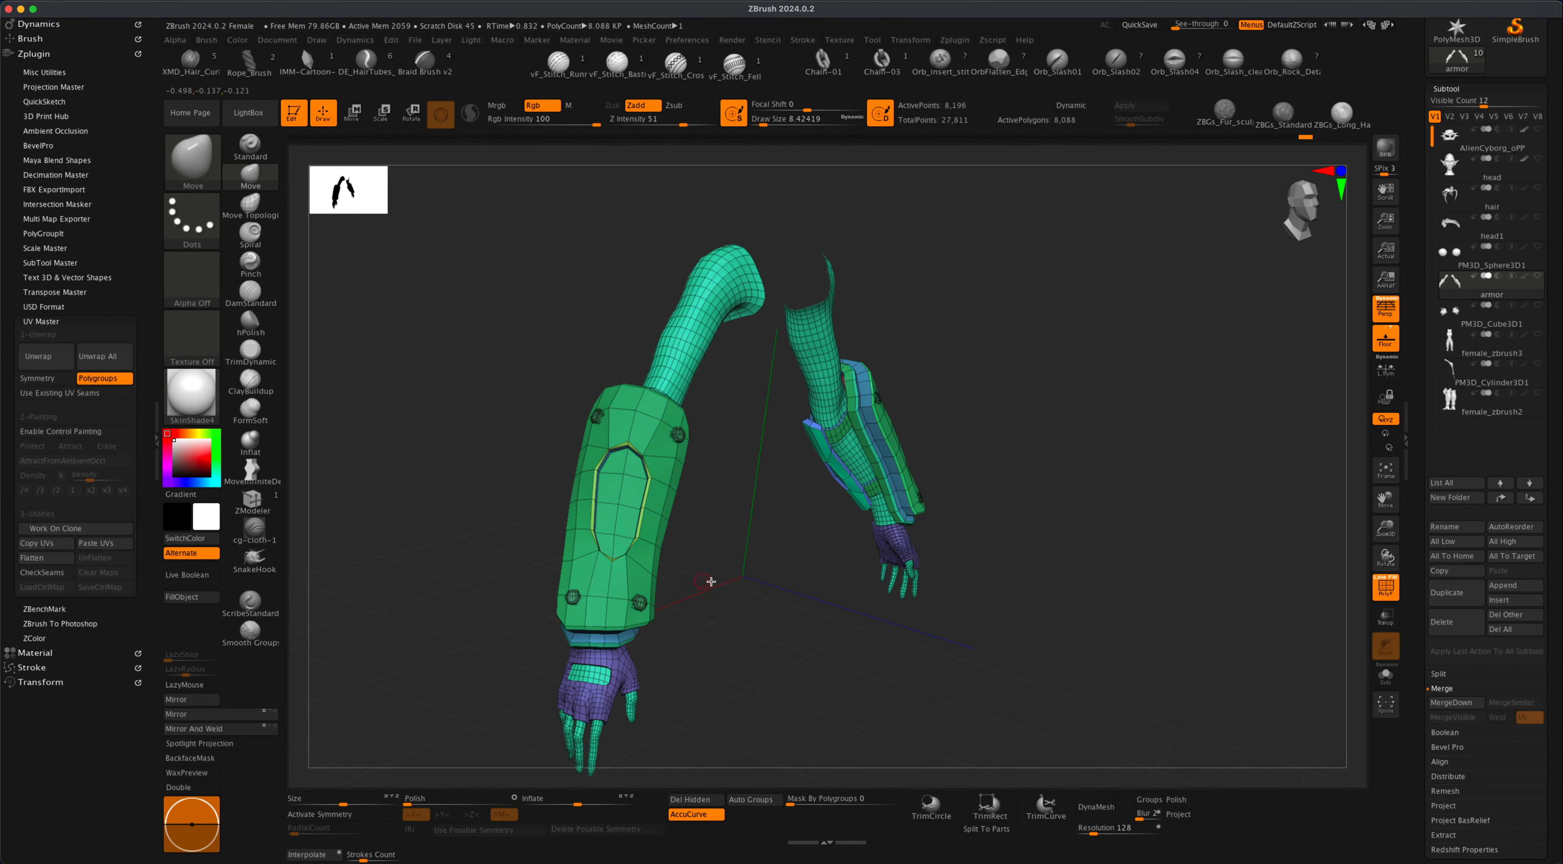
drag(743, 587, 725, 516)
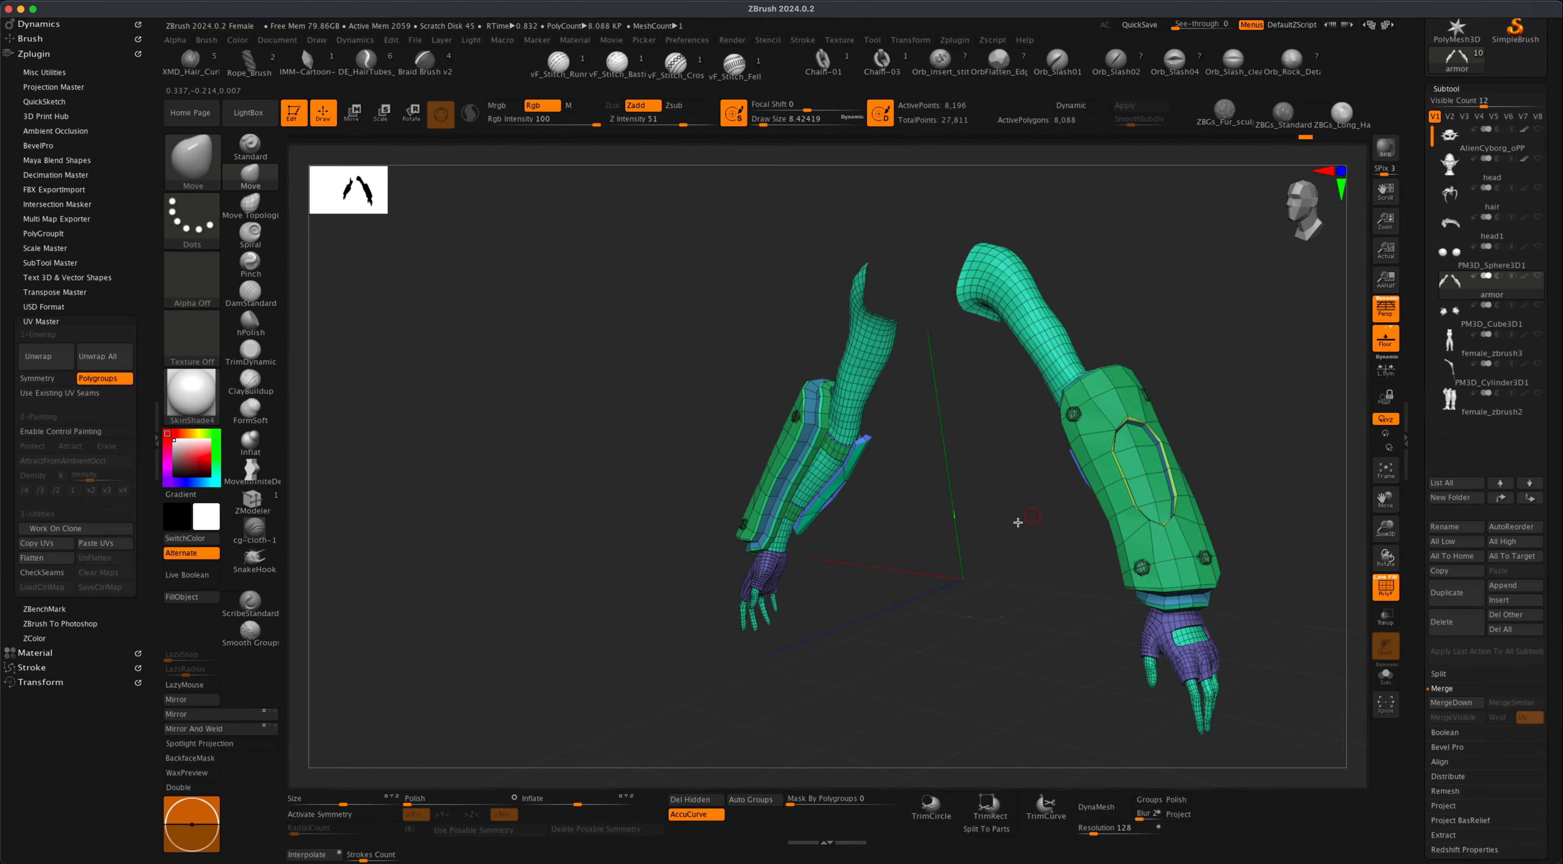
drag(1018, 522, 904, 587)
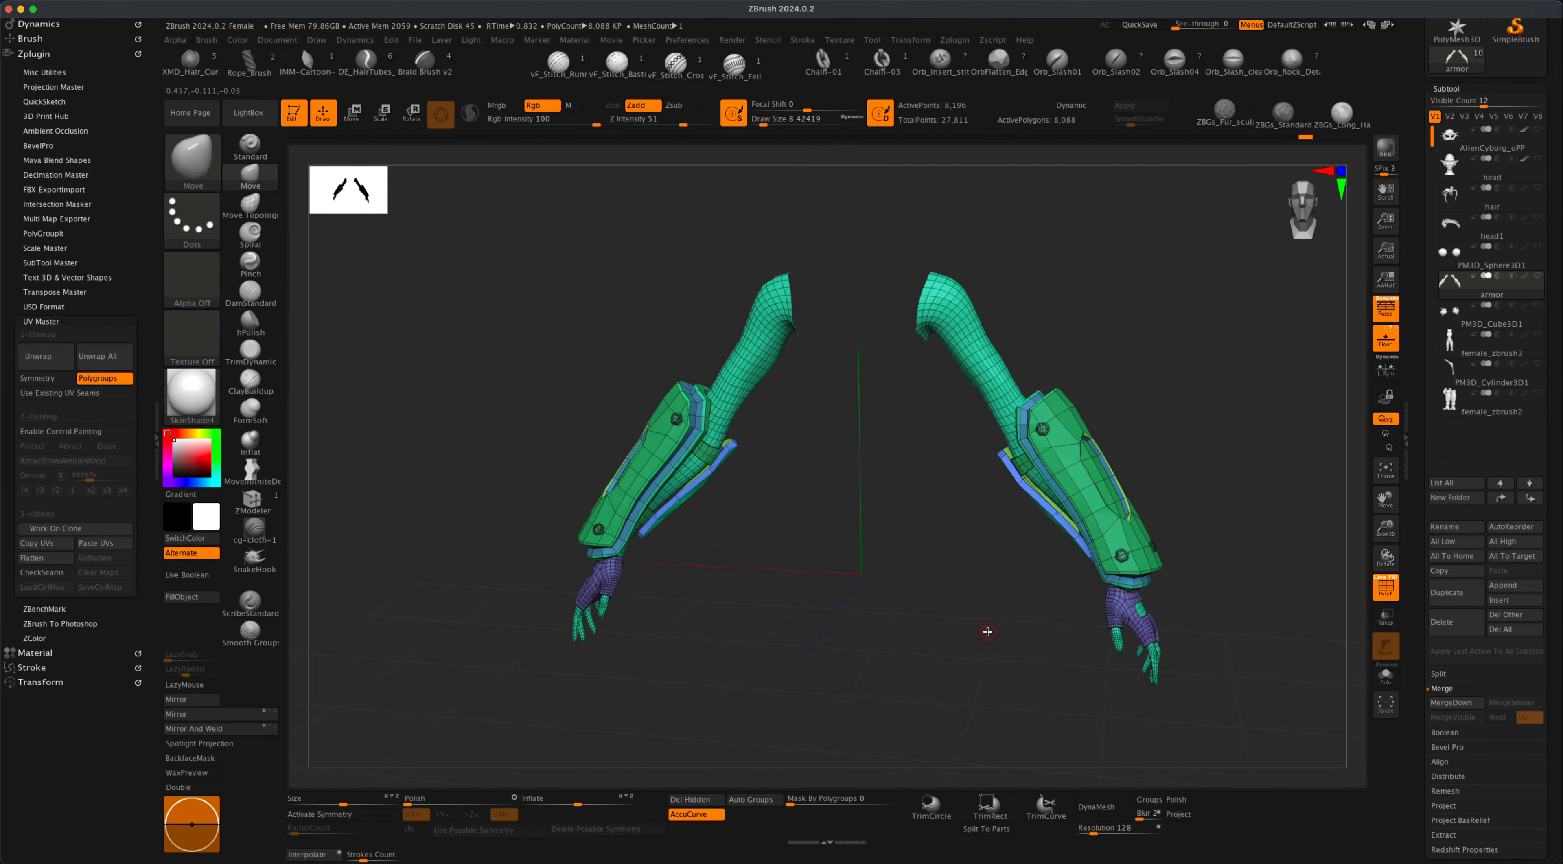
drag(987, 631, 783, 601)
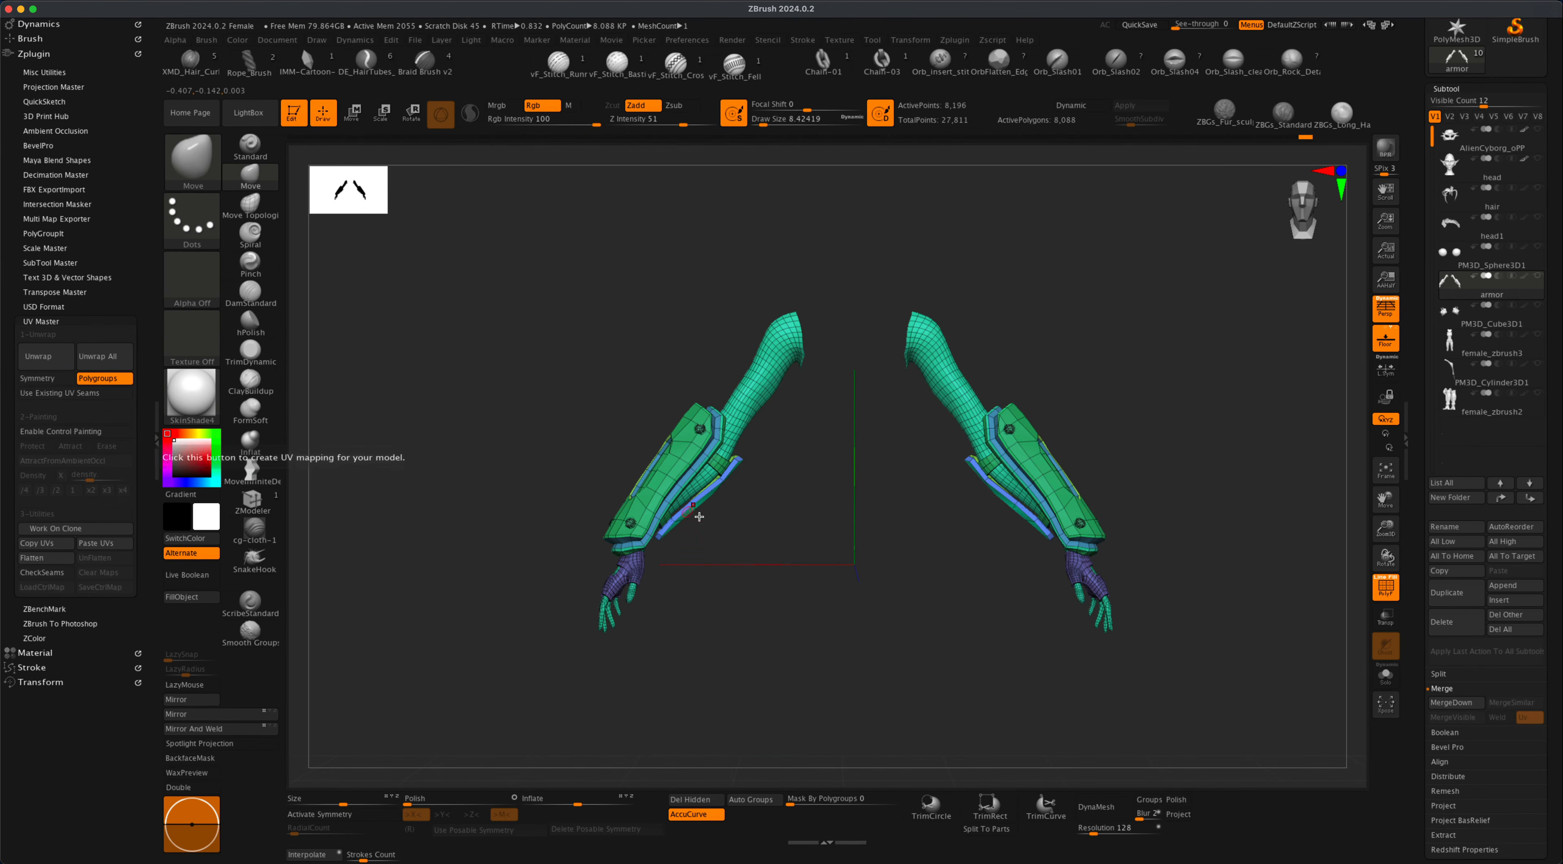
alt+drag(761, 574, 823, 532)
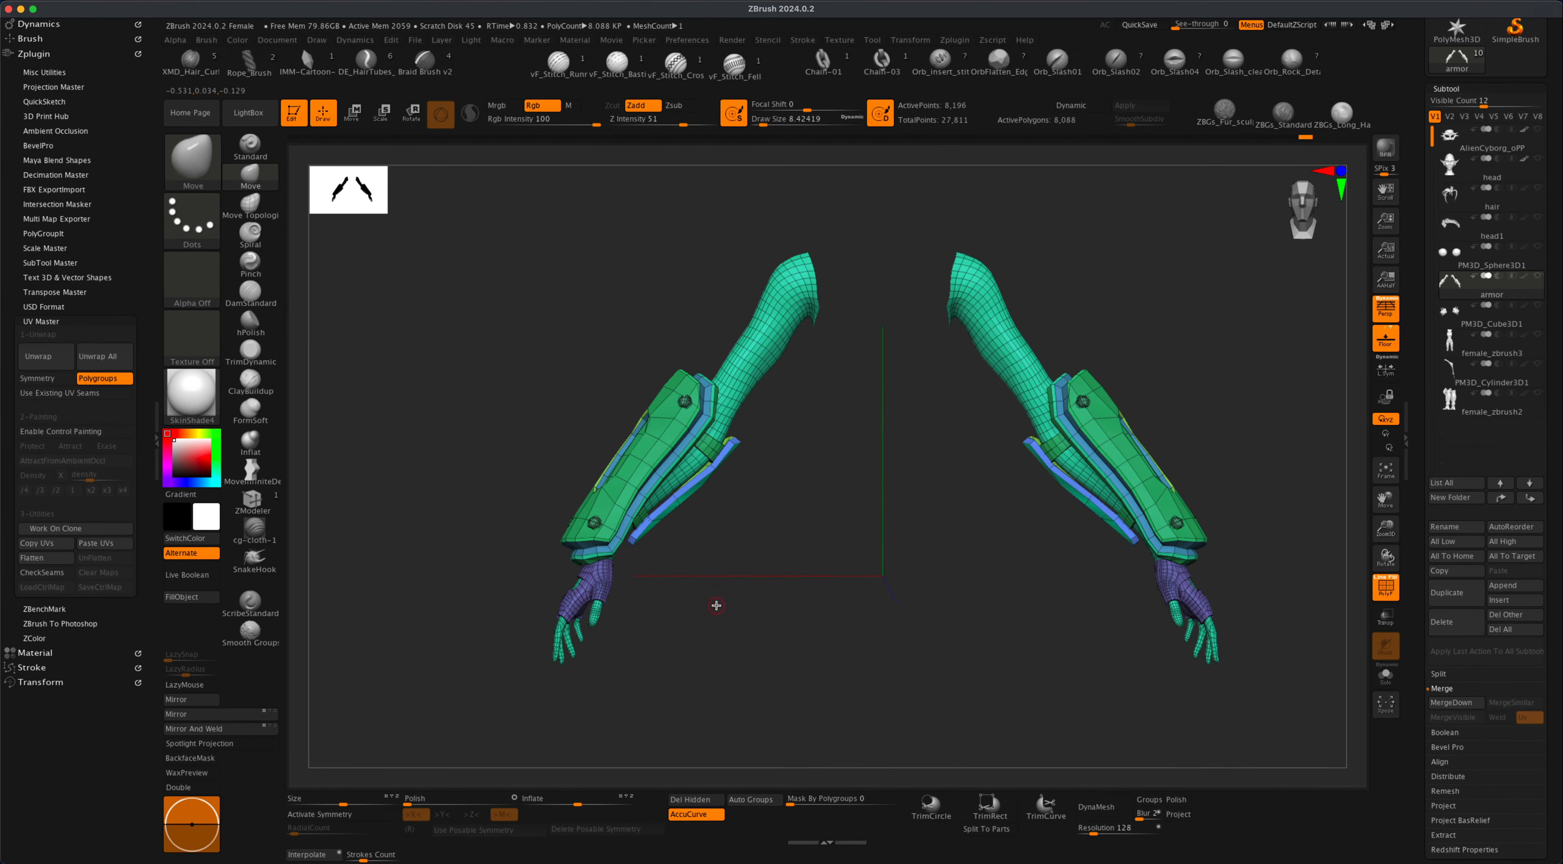
drag(716, 605, 799, 627)
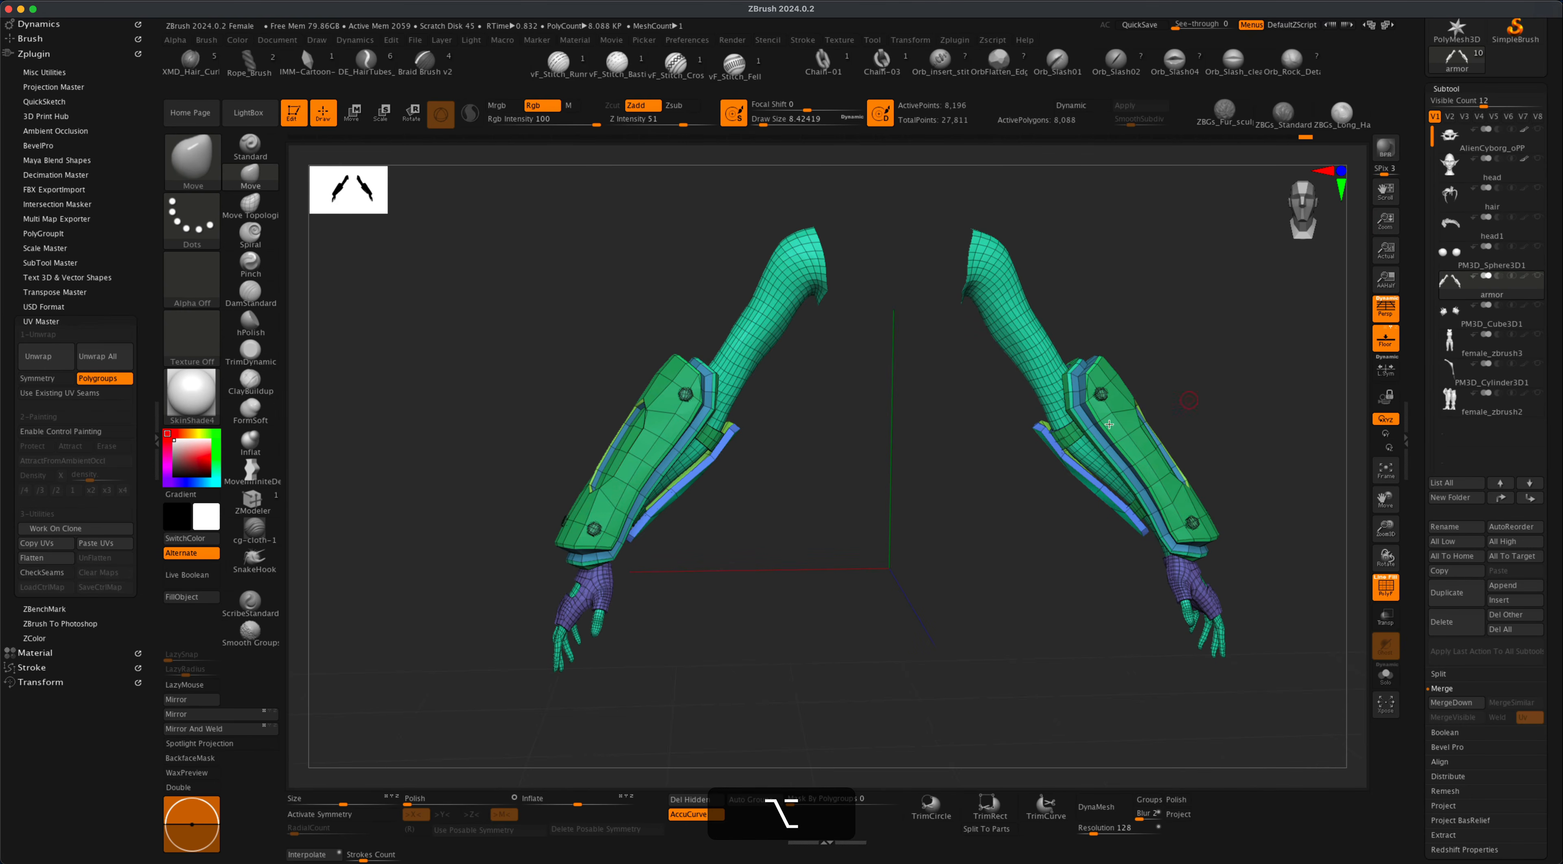
alt+drag(1004, 478, 929, 512)
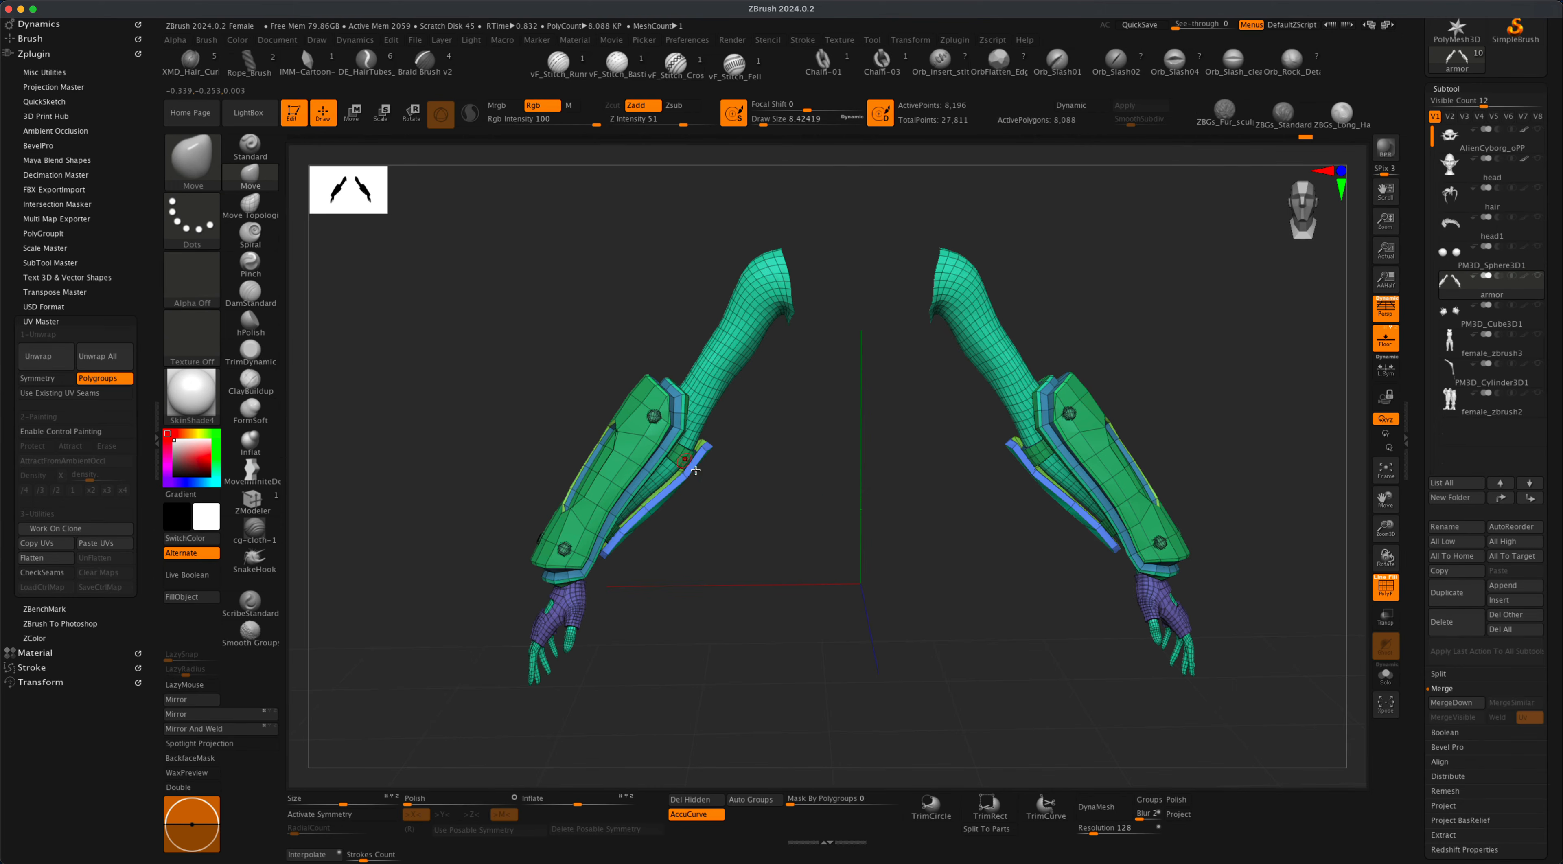
Unwrap the arm armor in UV Master by polygroups and flatten it to check the UV layout.
alt+drag(821, 502, 821, 545)
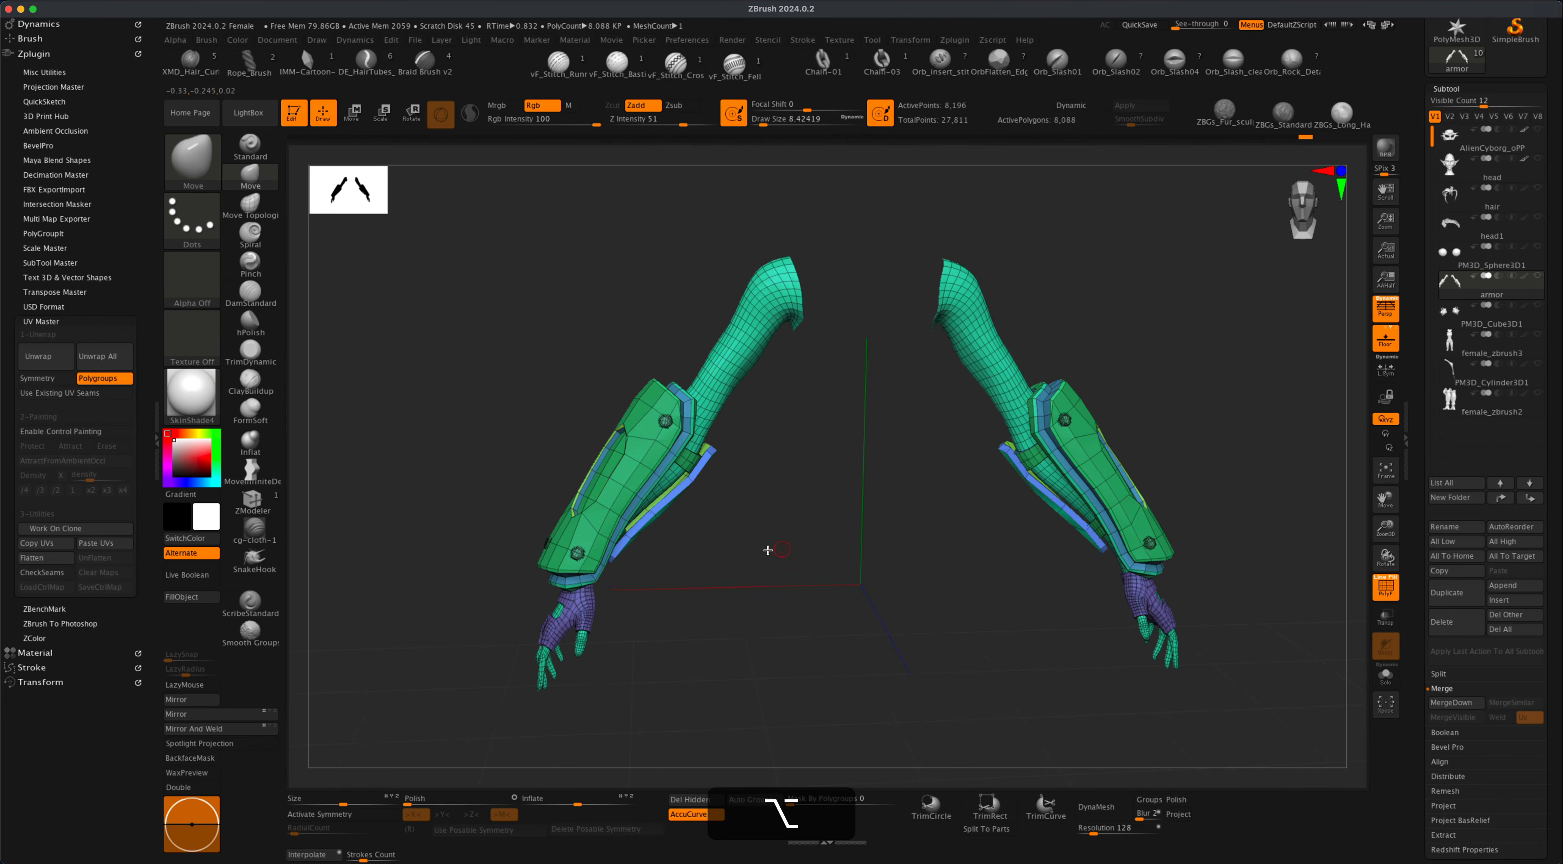
click(55, 359)
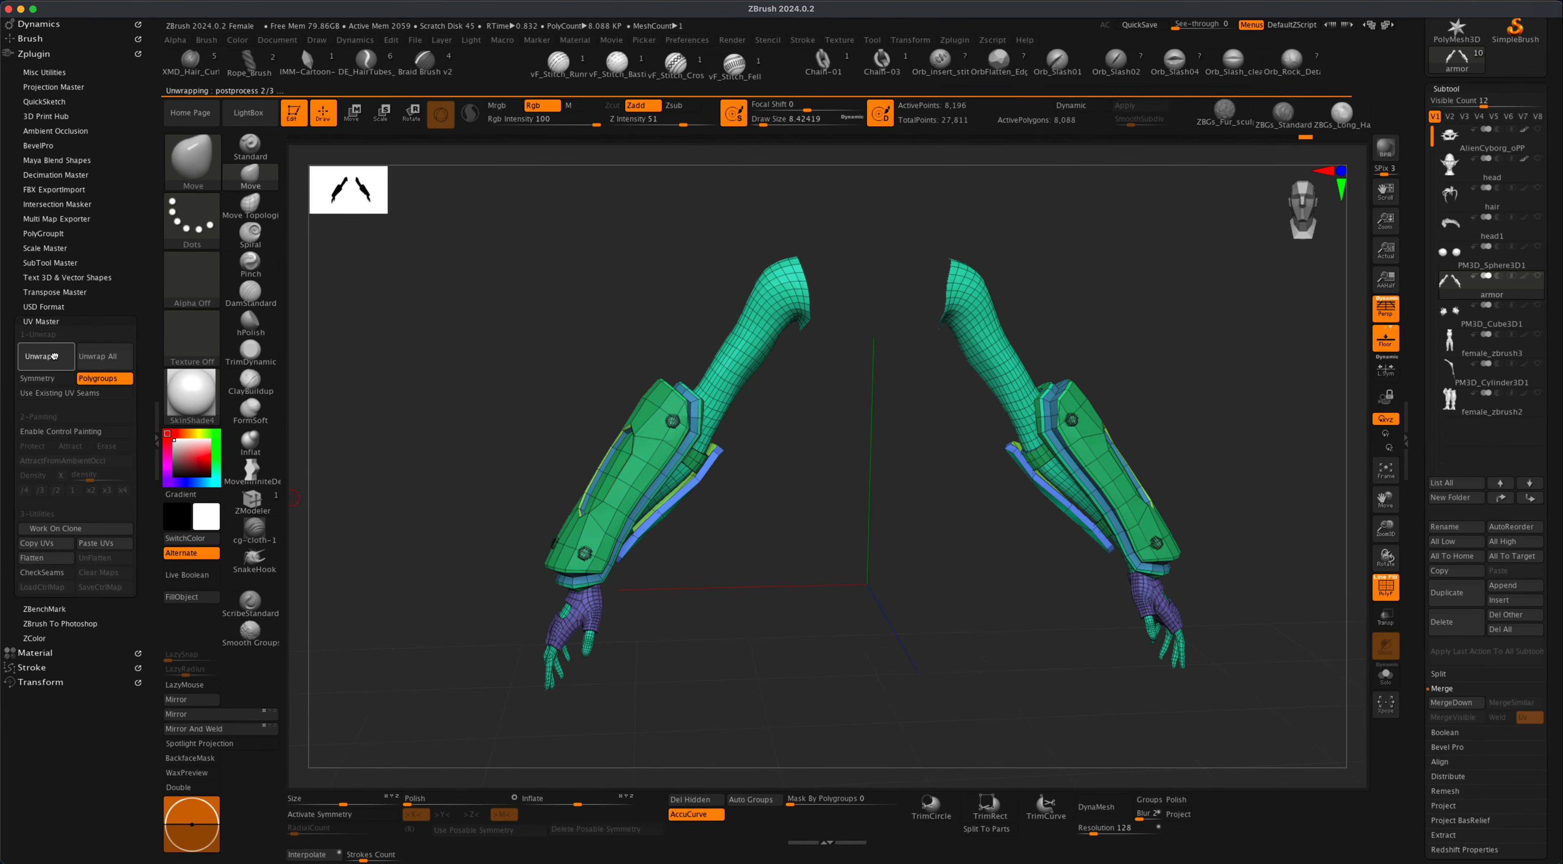
click(44, 558)
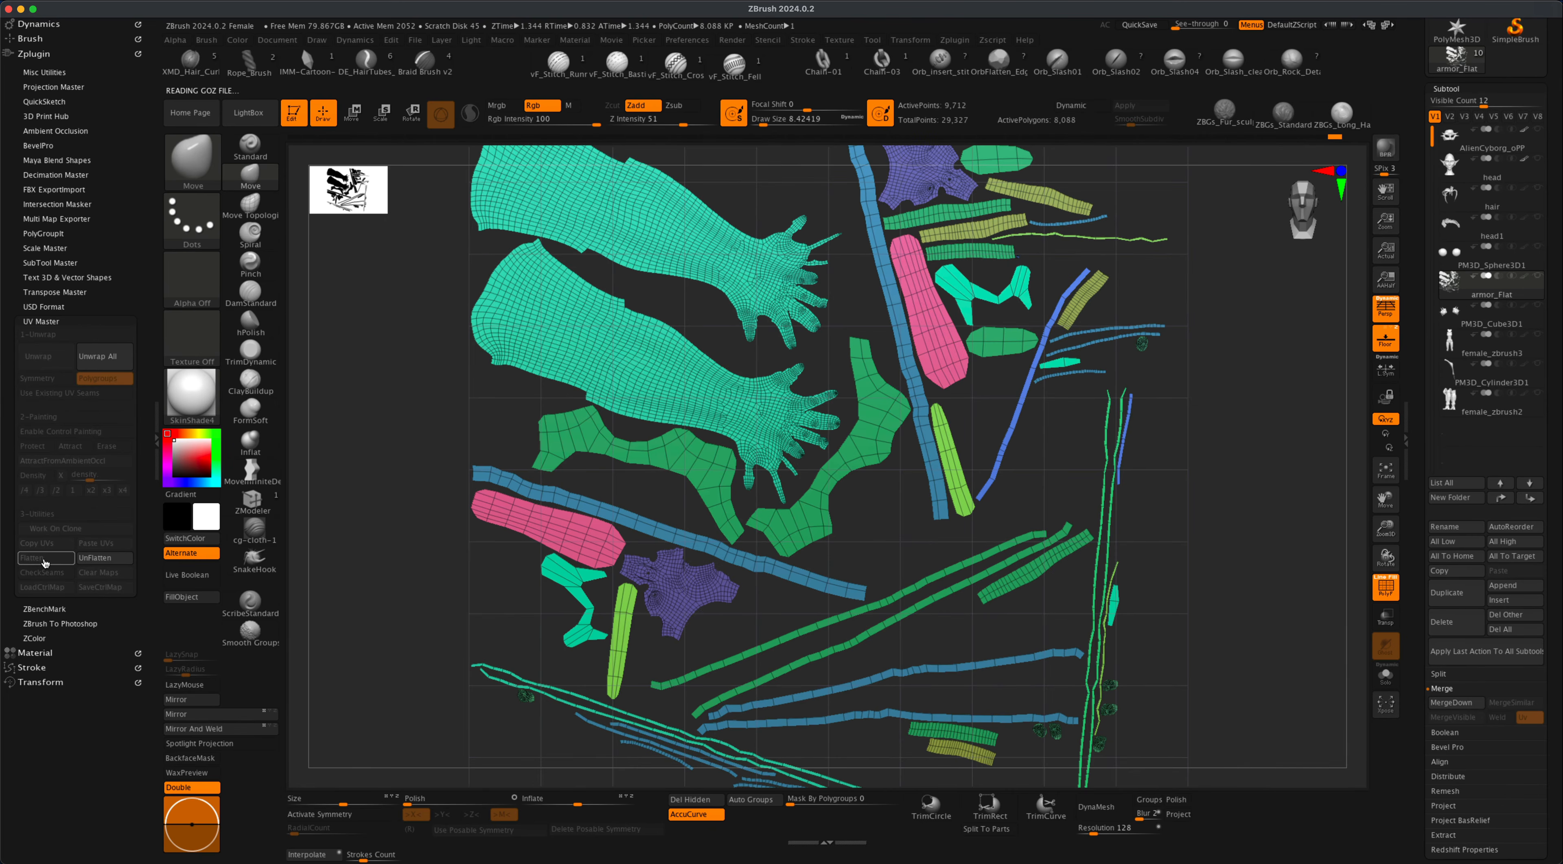
alt+drag(429, 544, 491, 544)
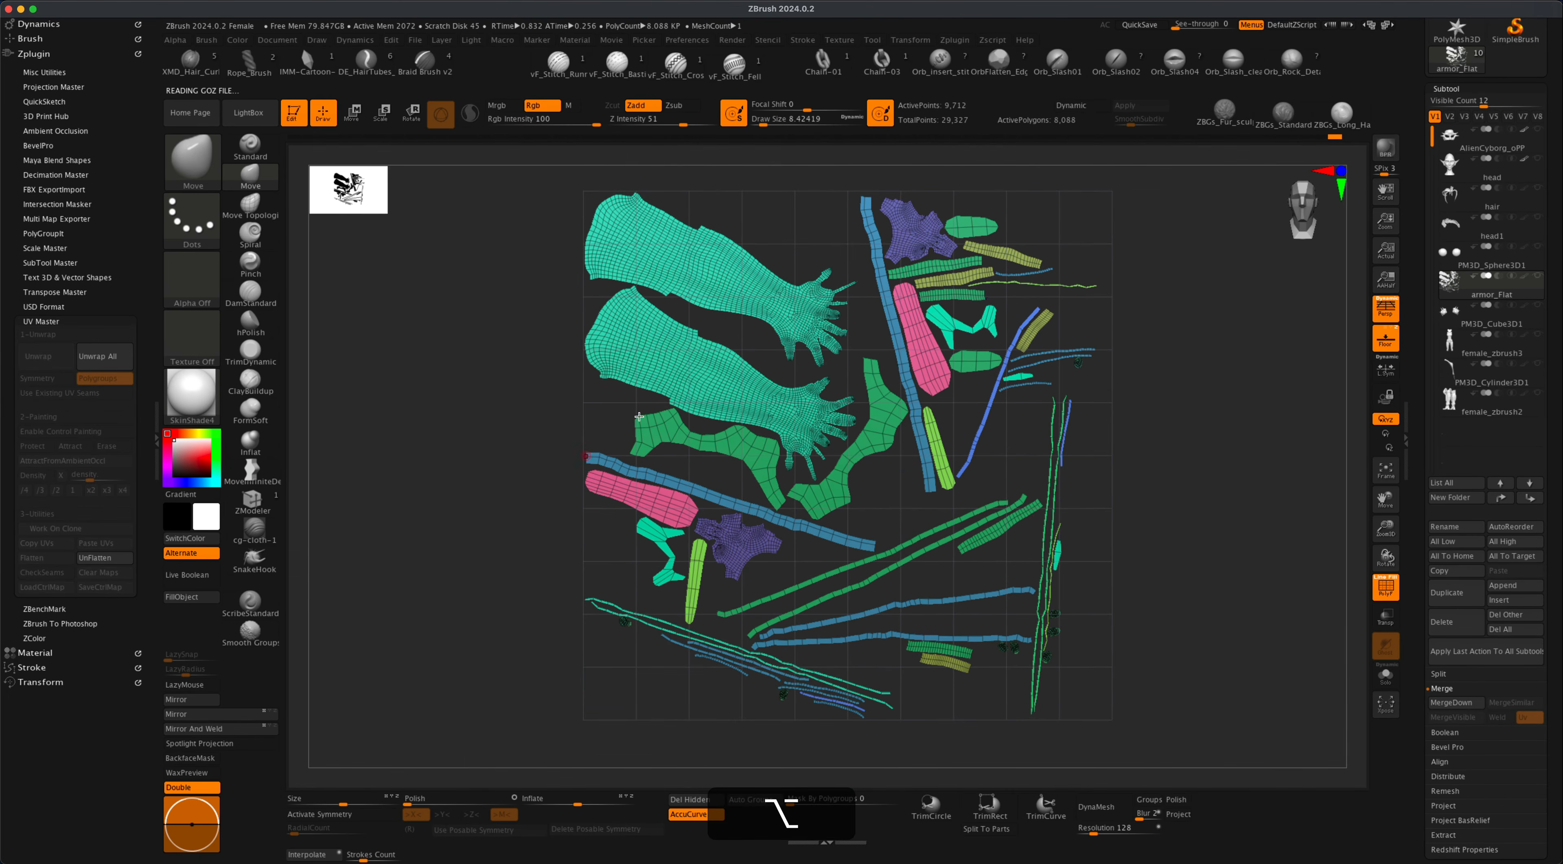
alt+drag(1185, 442, 1172, 449)
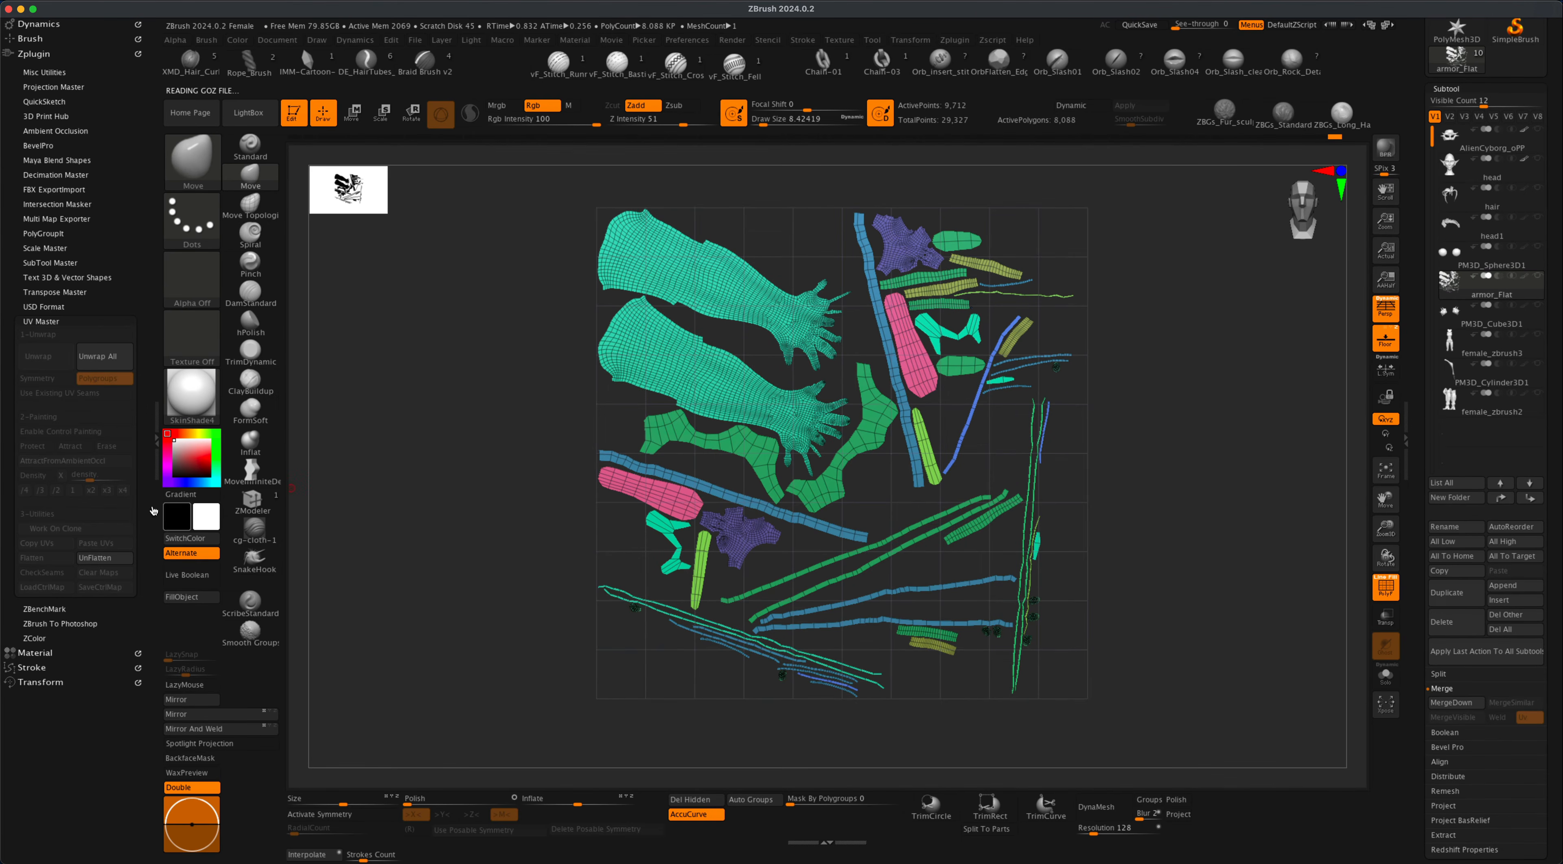
Unflatten the arms and switch to the spiked shoulder pads subtool PM3D_Cube3D1, framing both pads.
click(123, 557)
alt+drag(936, 520, 935, 520)
alt+drag(1235, 369, 1190, 395)
click(1530, 318)
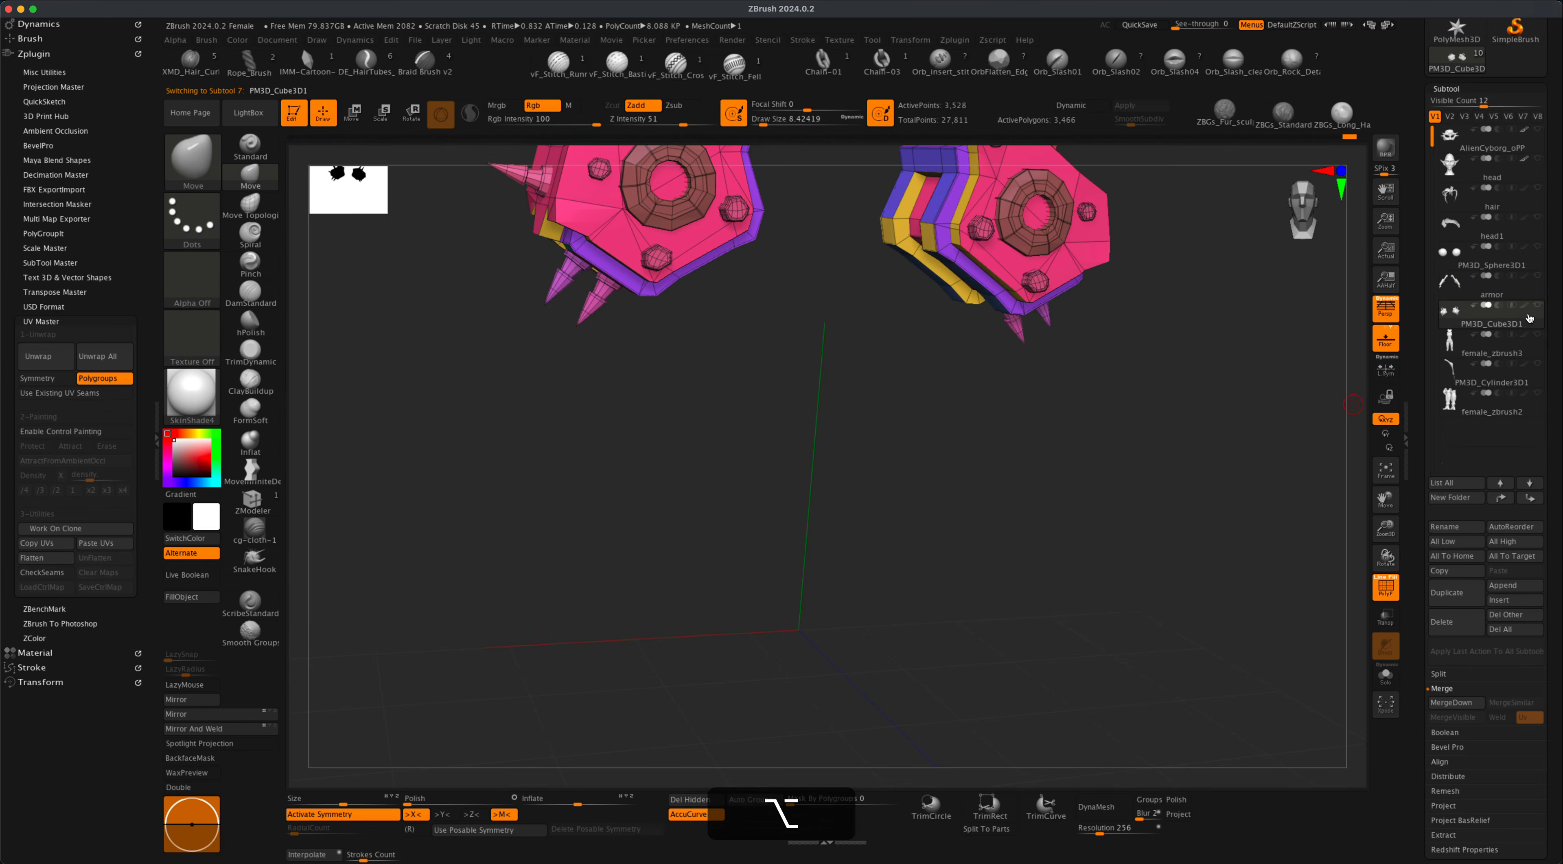
alt+drag(1176, 464, 426, 550)
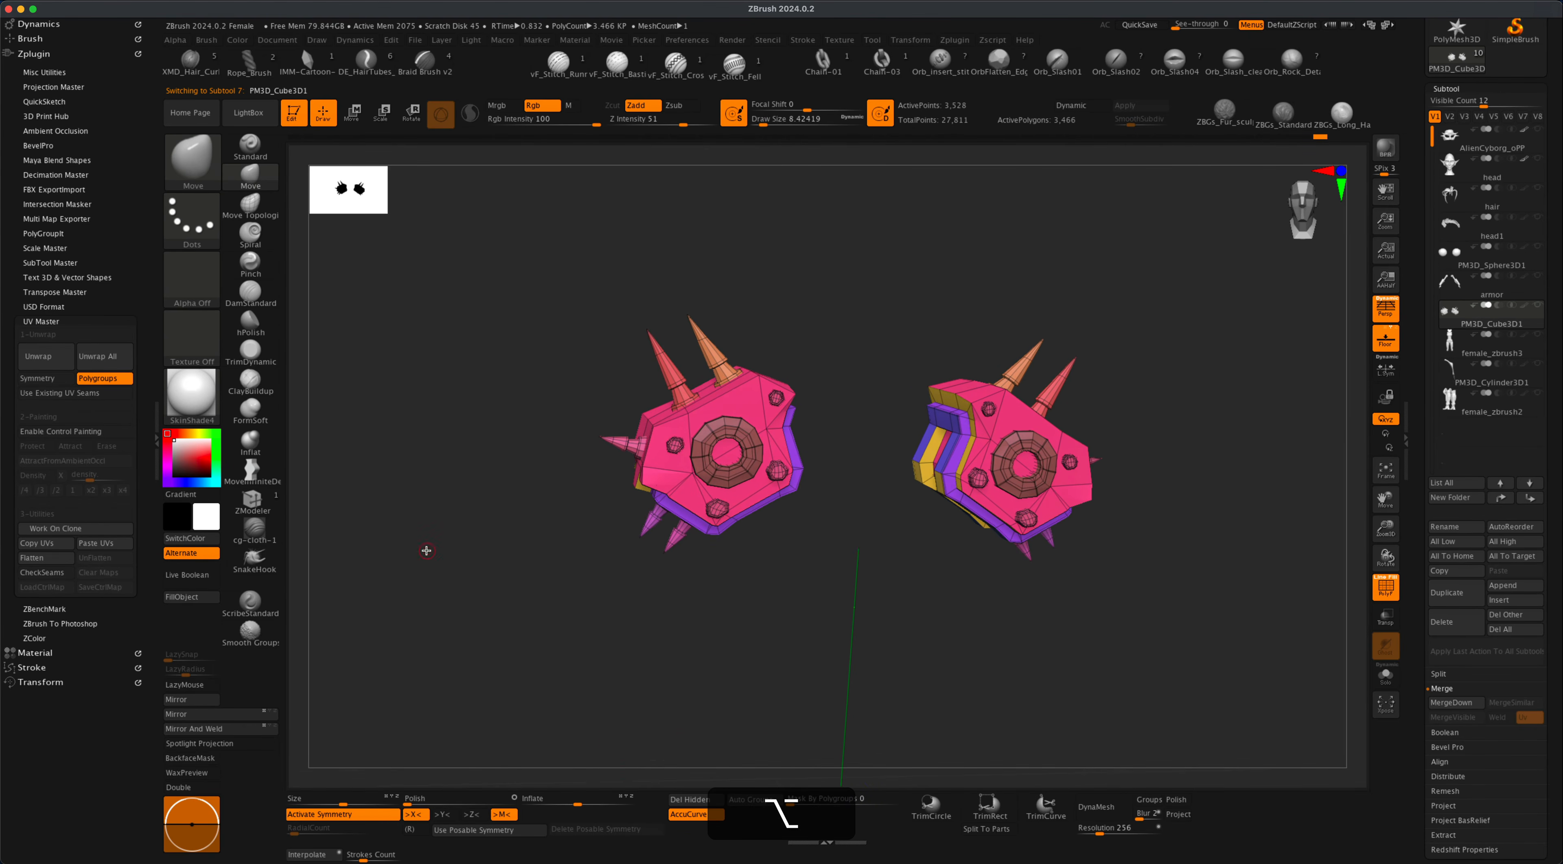
Unwrap the shoulder pads by their existing polygroups, check the flattened layout, and unflatten them.
click(42, 357)
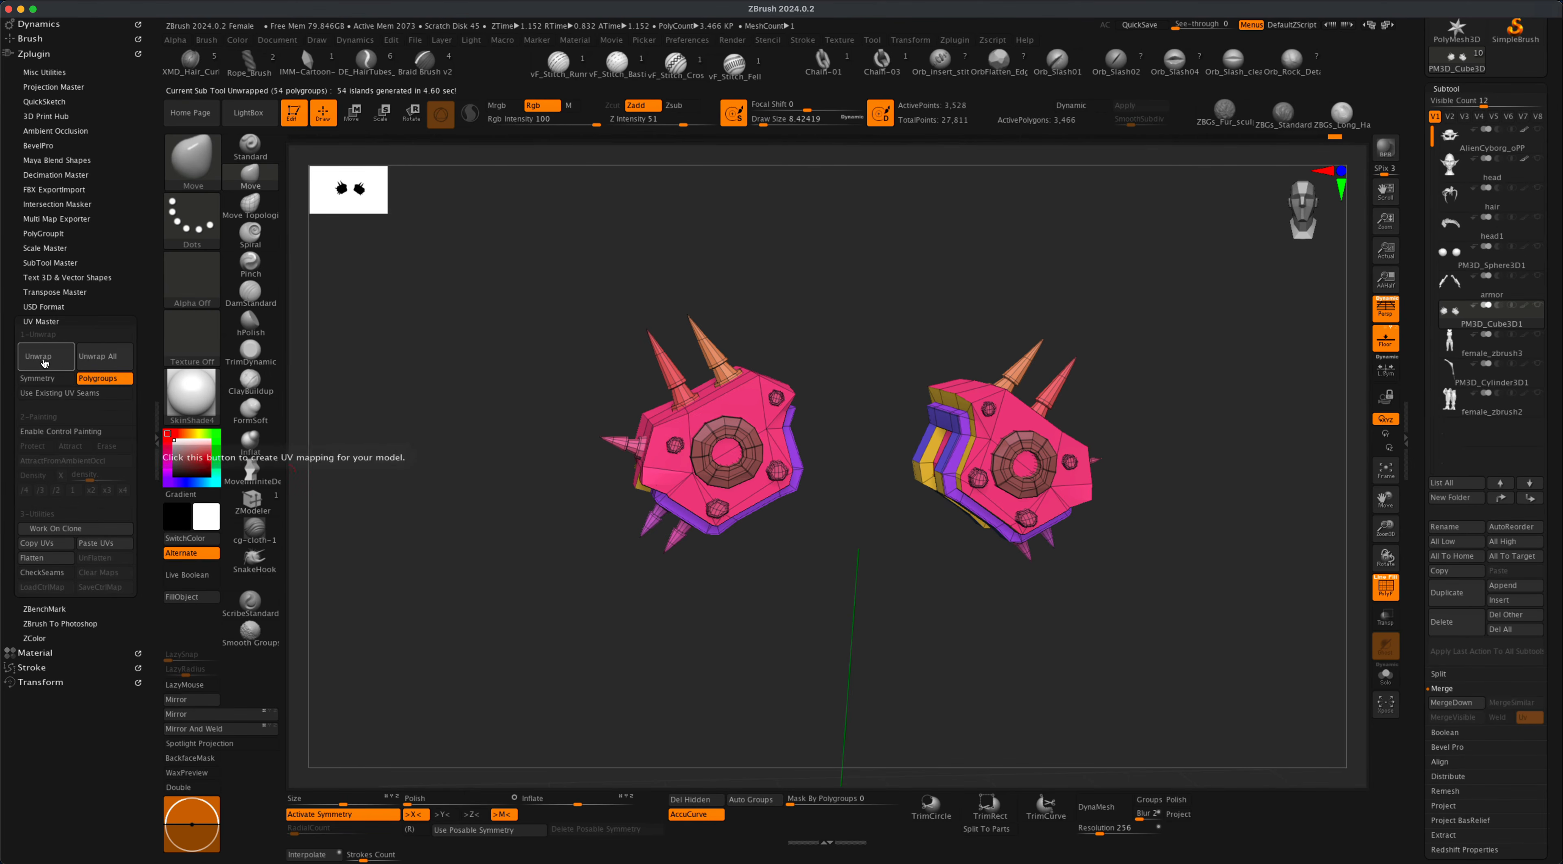
click(40, 559)
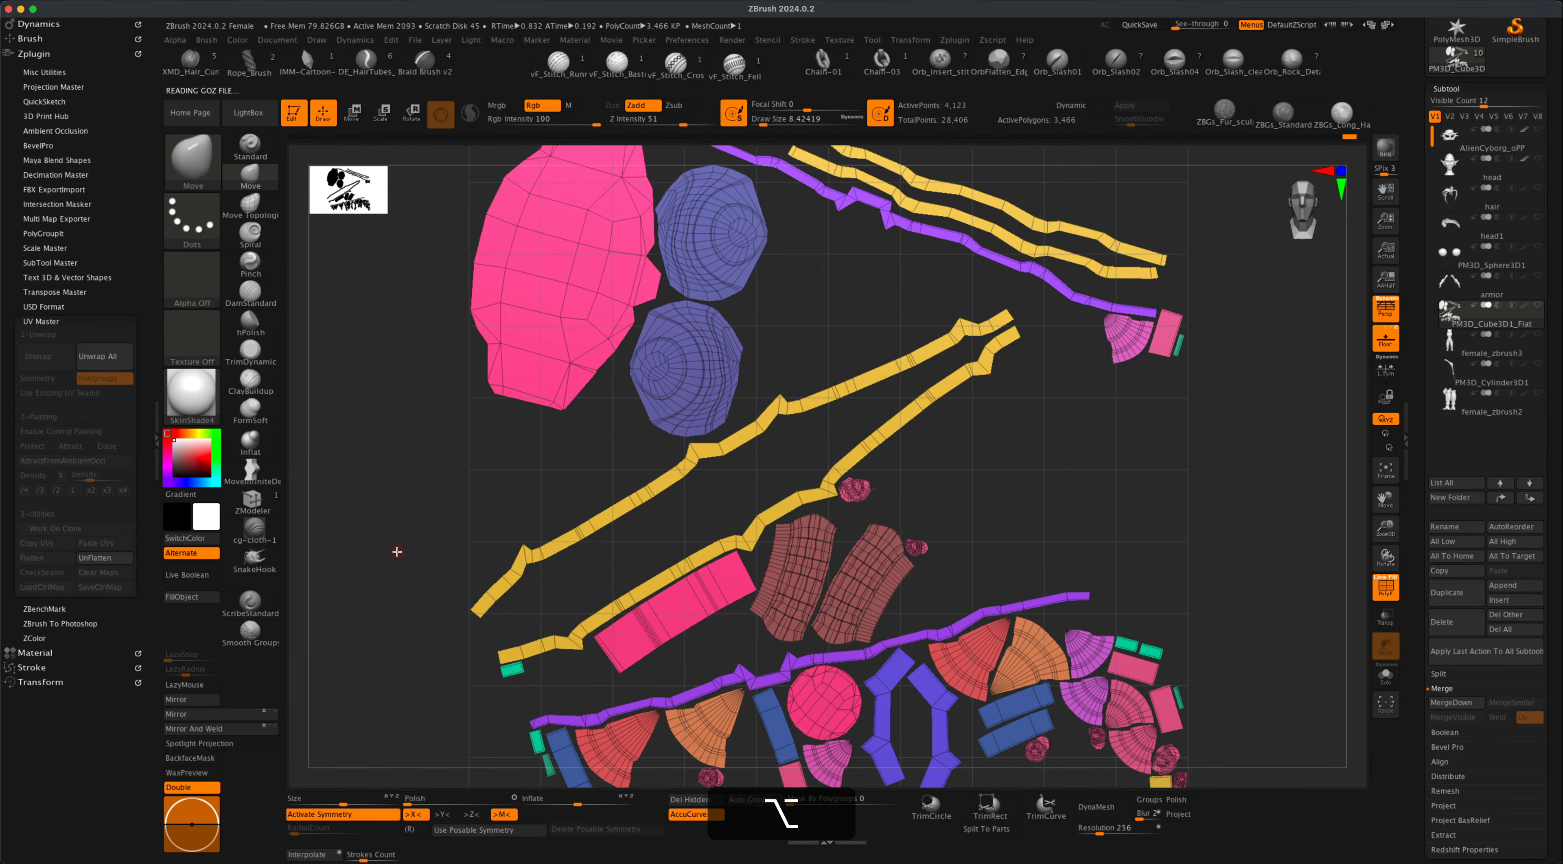
alt+drag(394, 551, 439, 588)
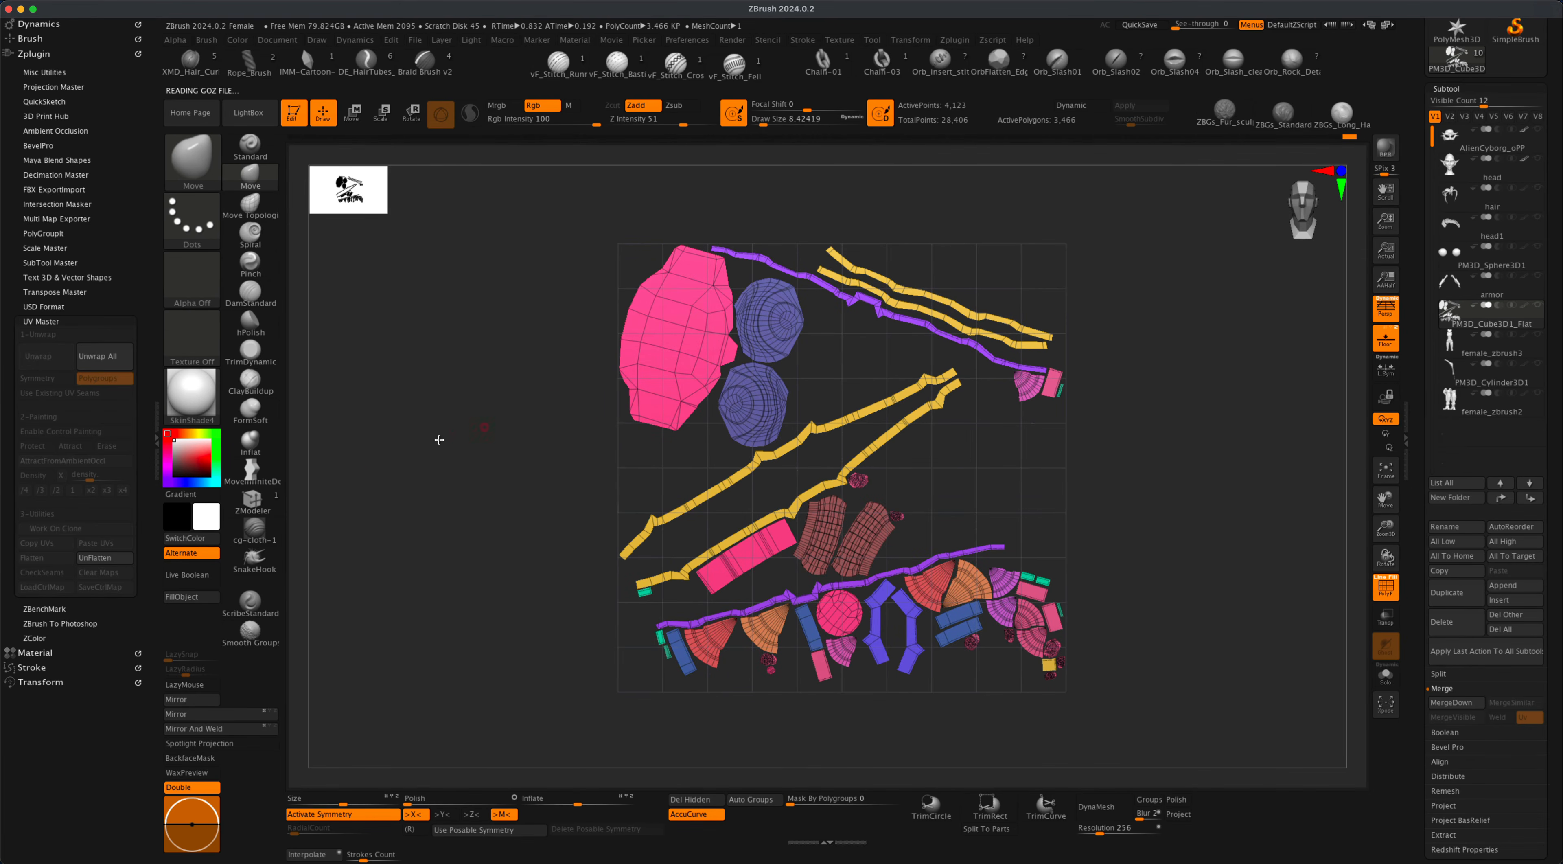
click(113, 558)
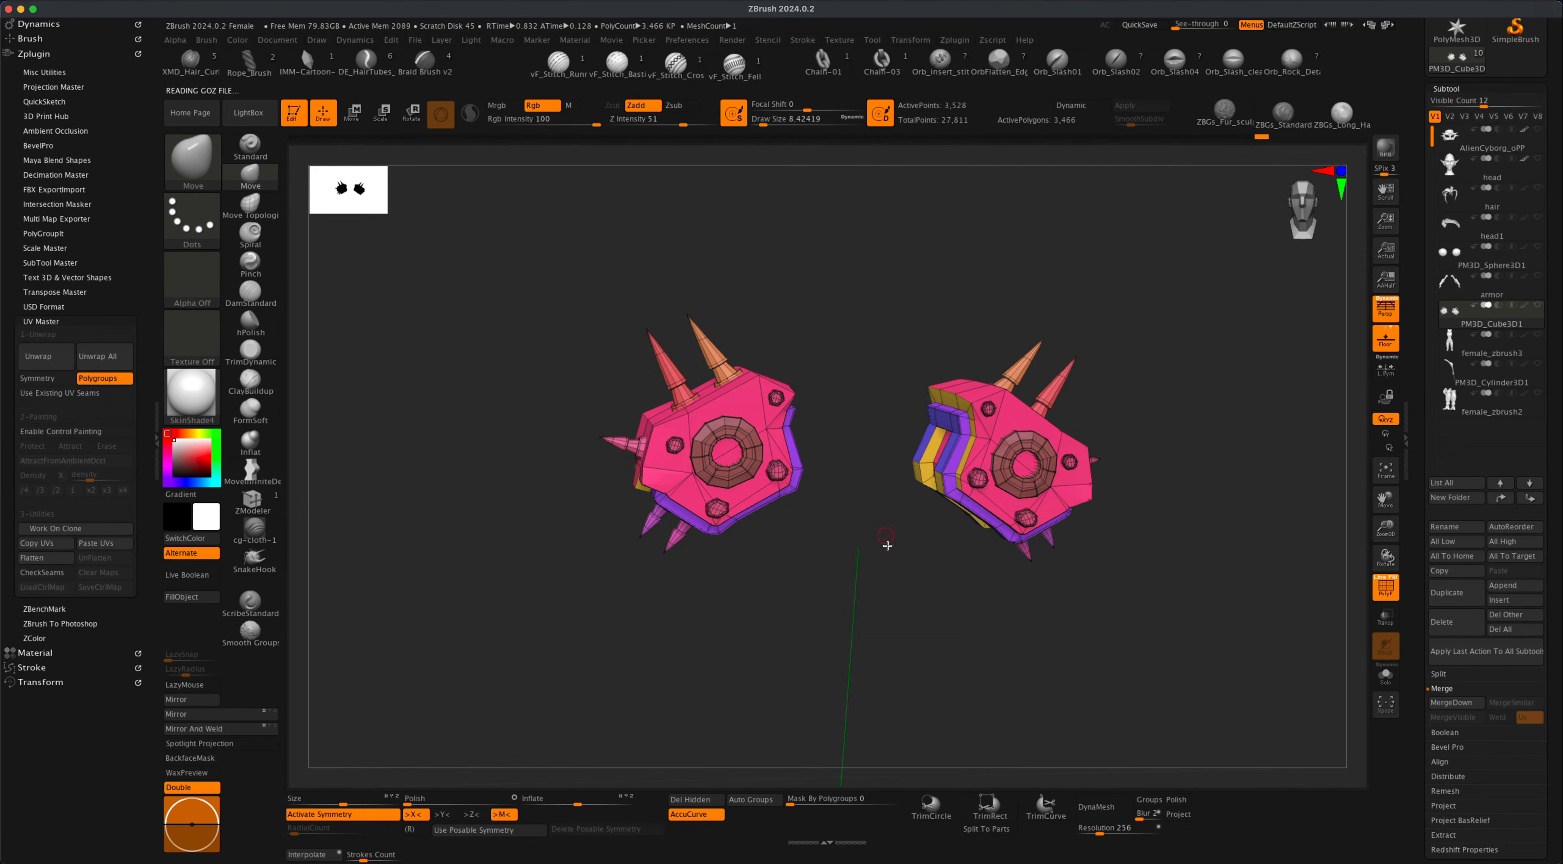
Regroup the shoulder pads with Auto Groups, unwrap them again by polygroups, and flatten them to check the islands.
drag(887, 544, 852, 553)
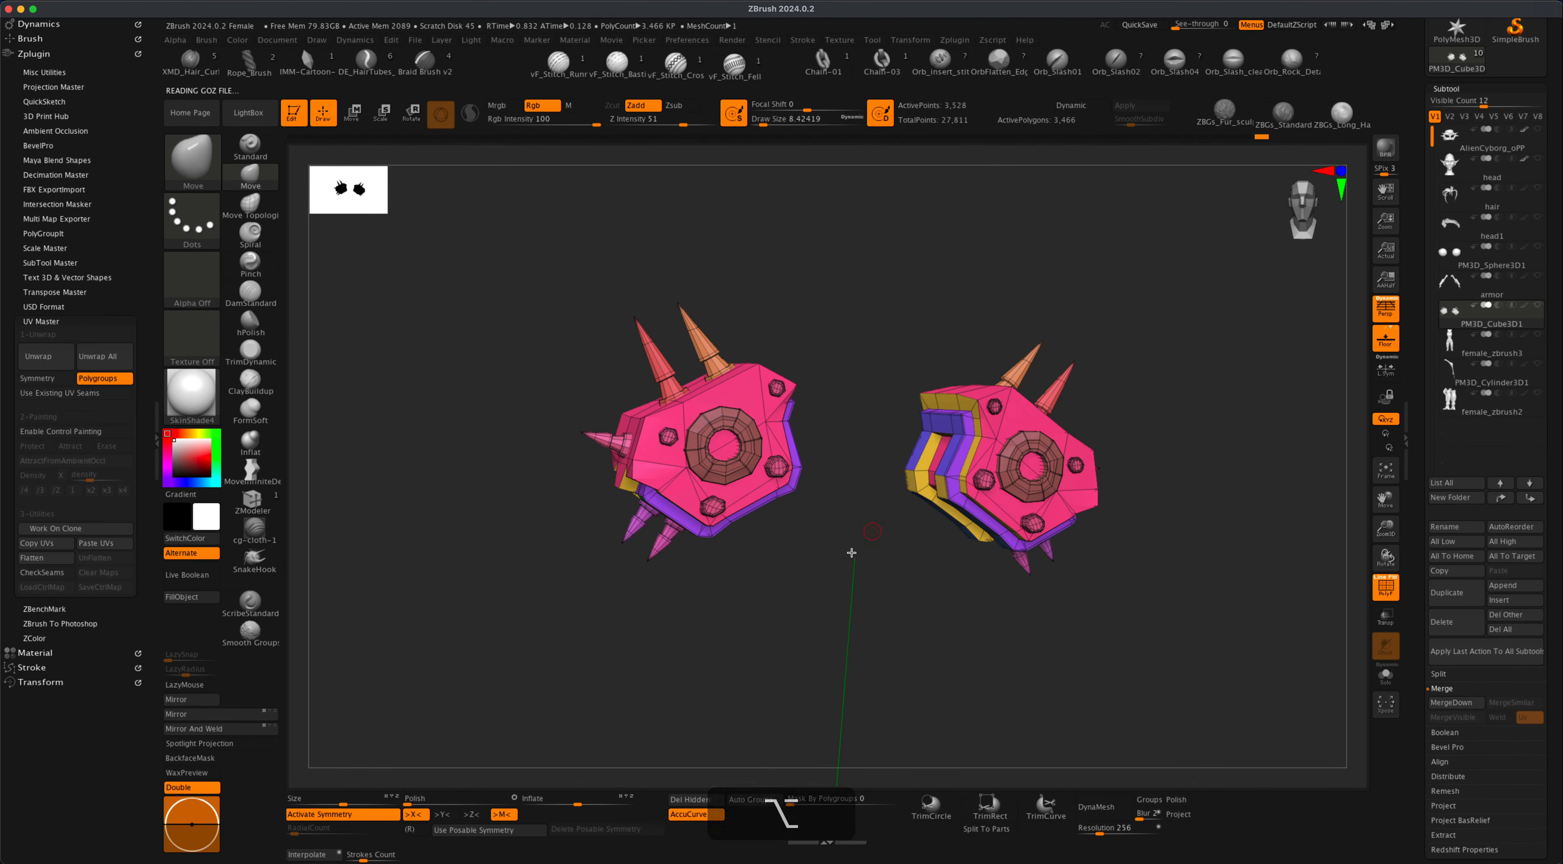
click(752, 799)
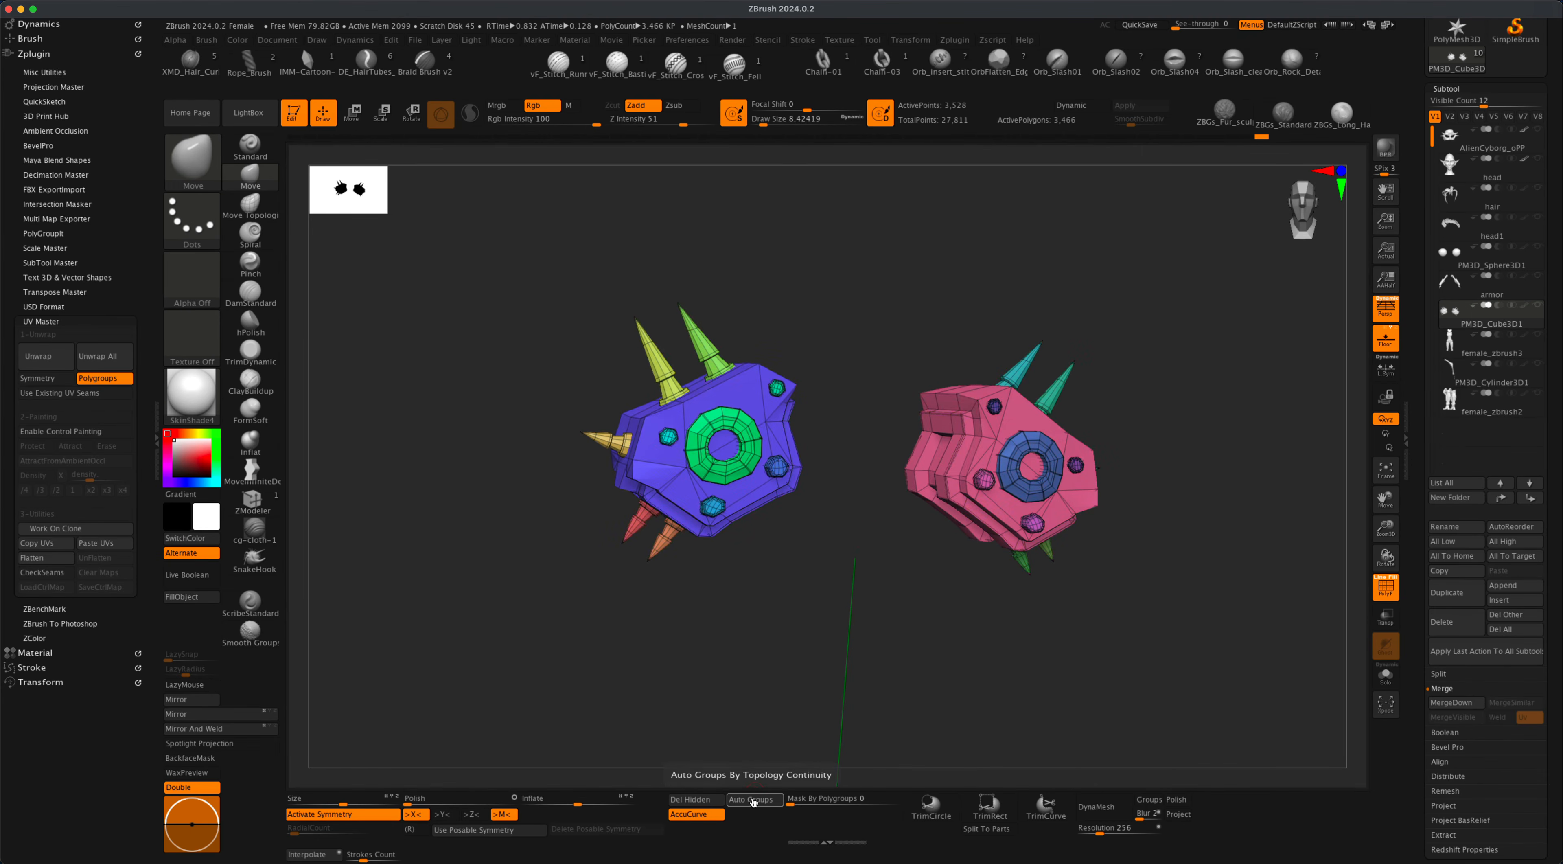
click(37, 357)
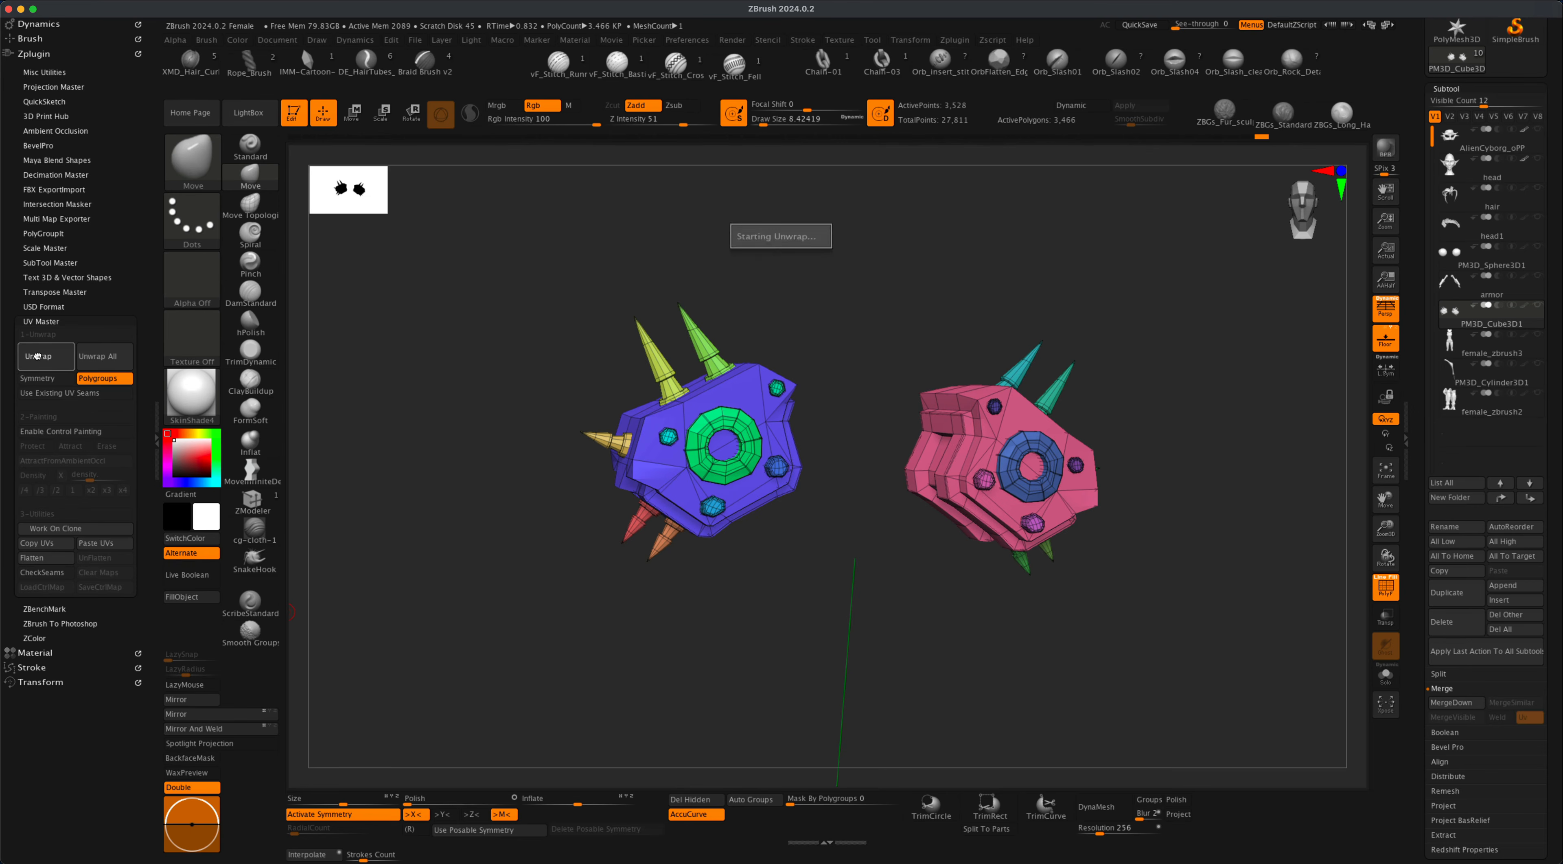
click(63, 553)
alt+drag(1220, 653, 1197, 523)
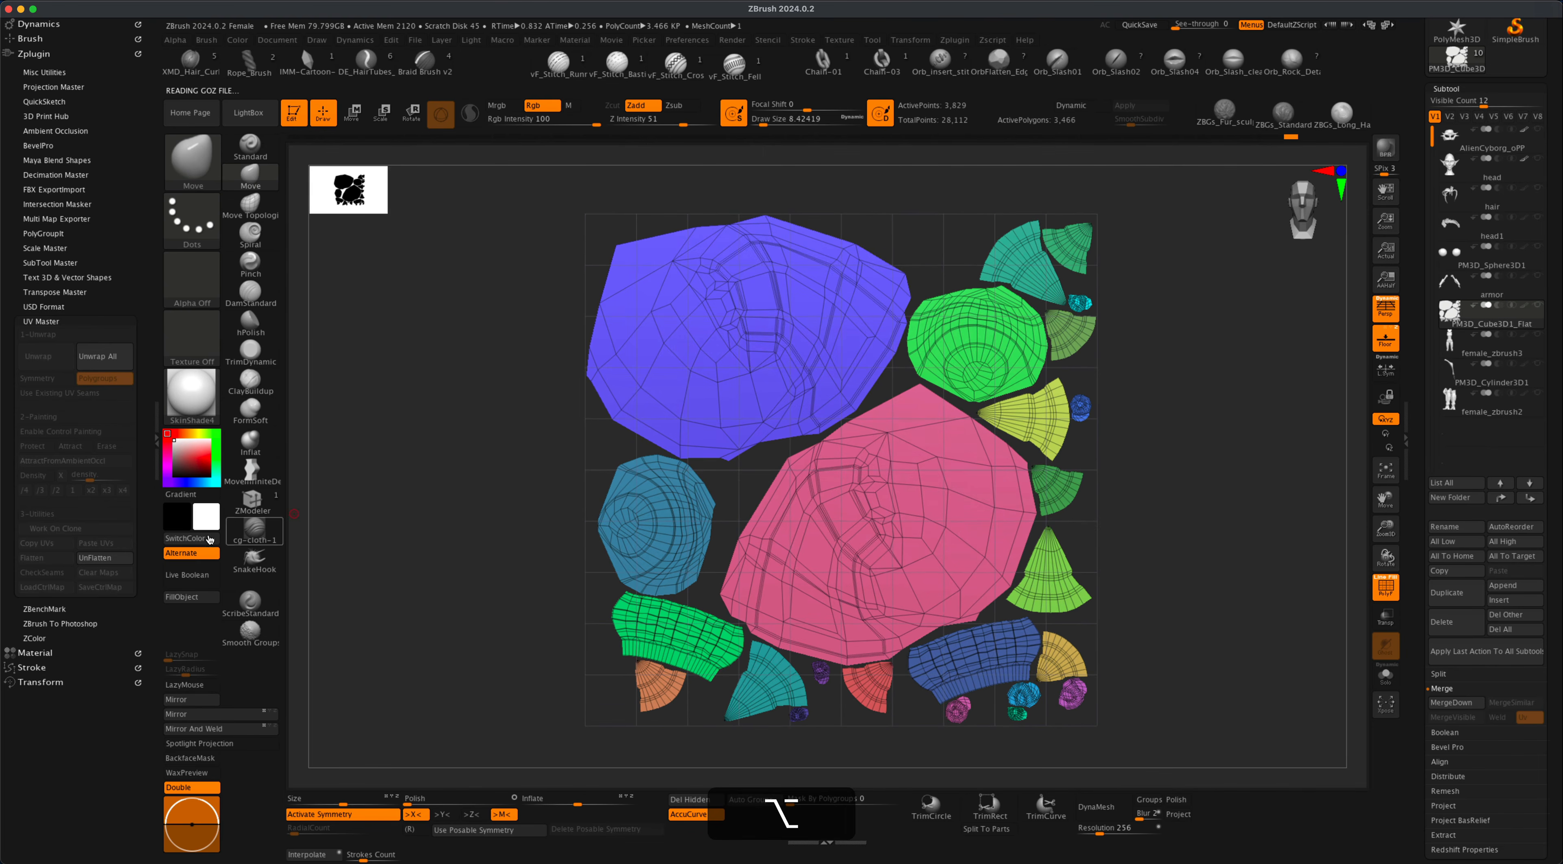
Unflatten the shoulder pads and switch to the torso and legs subtool female_zbrush3.
click(123, 561)
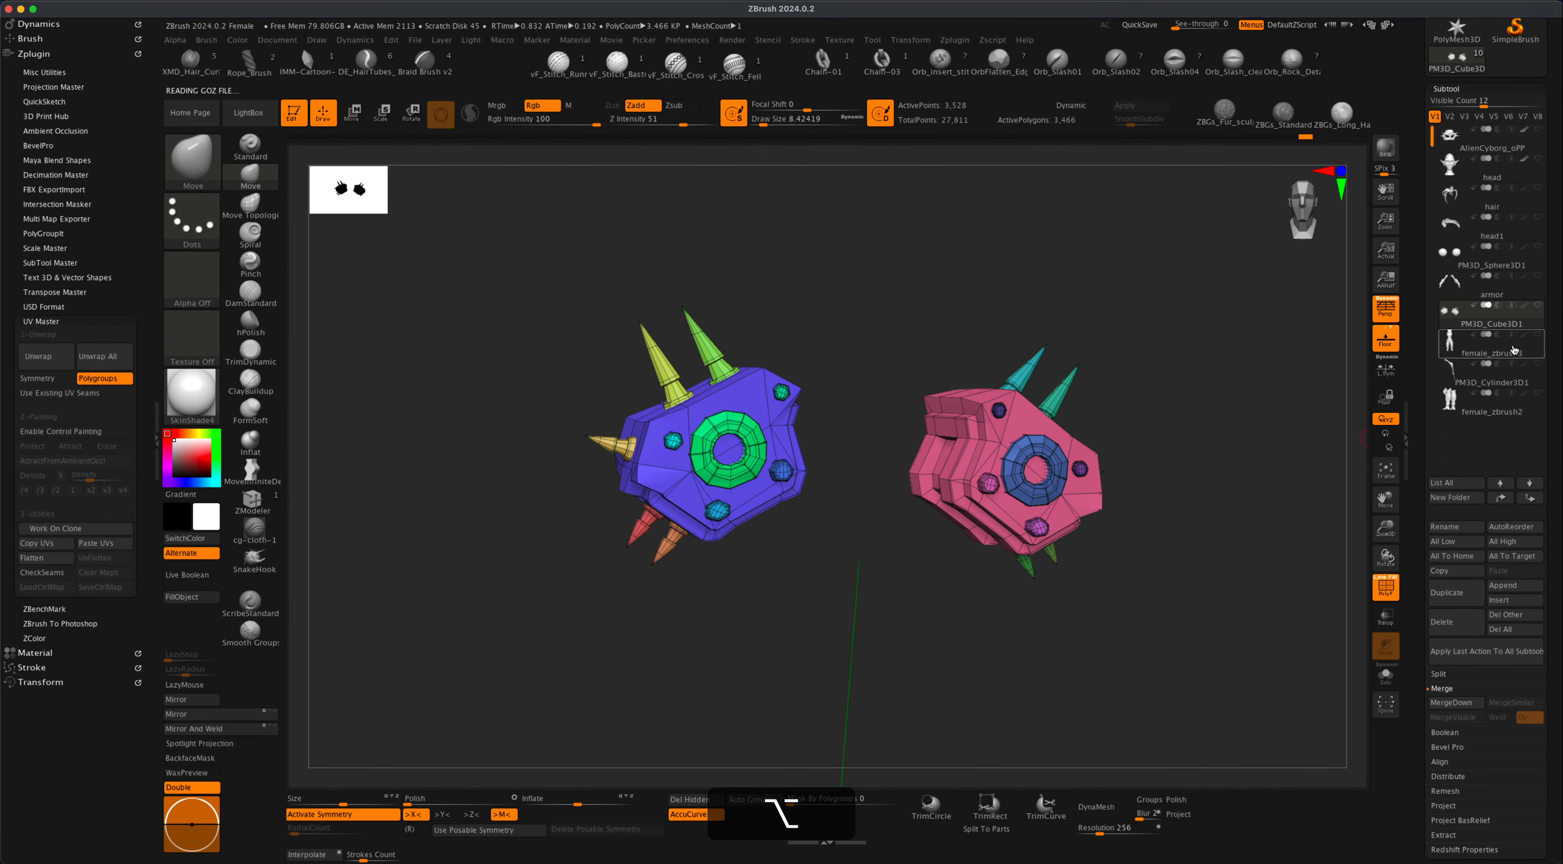
click(1532, 349)
drag(1155, 488, 1031, 534)
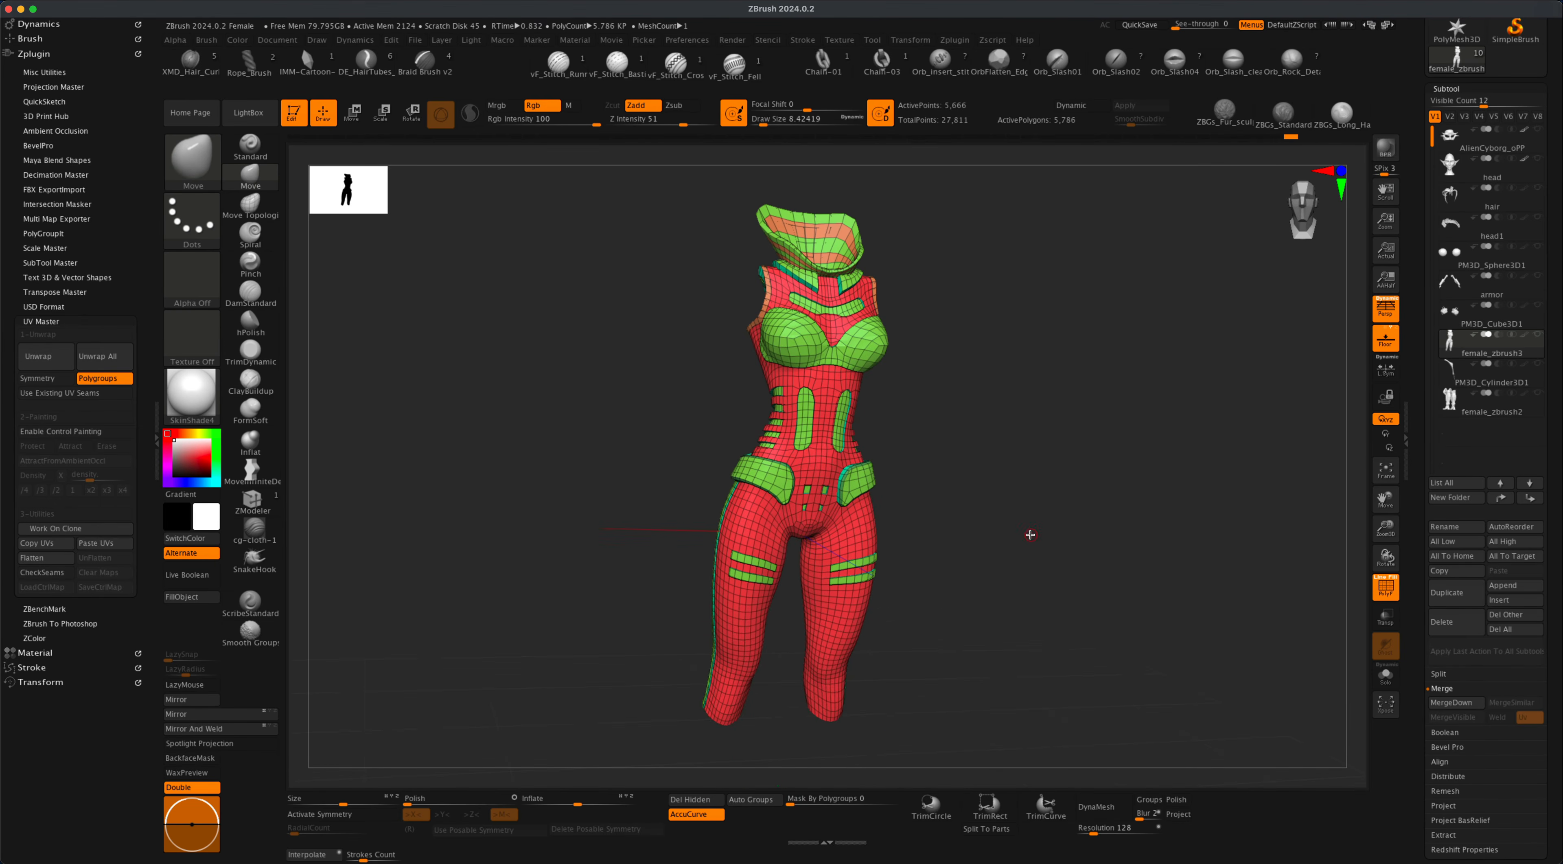
Unwrap the body by its existing polygroups, check the flattened layout, and unflatten it.
click(38, 356)
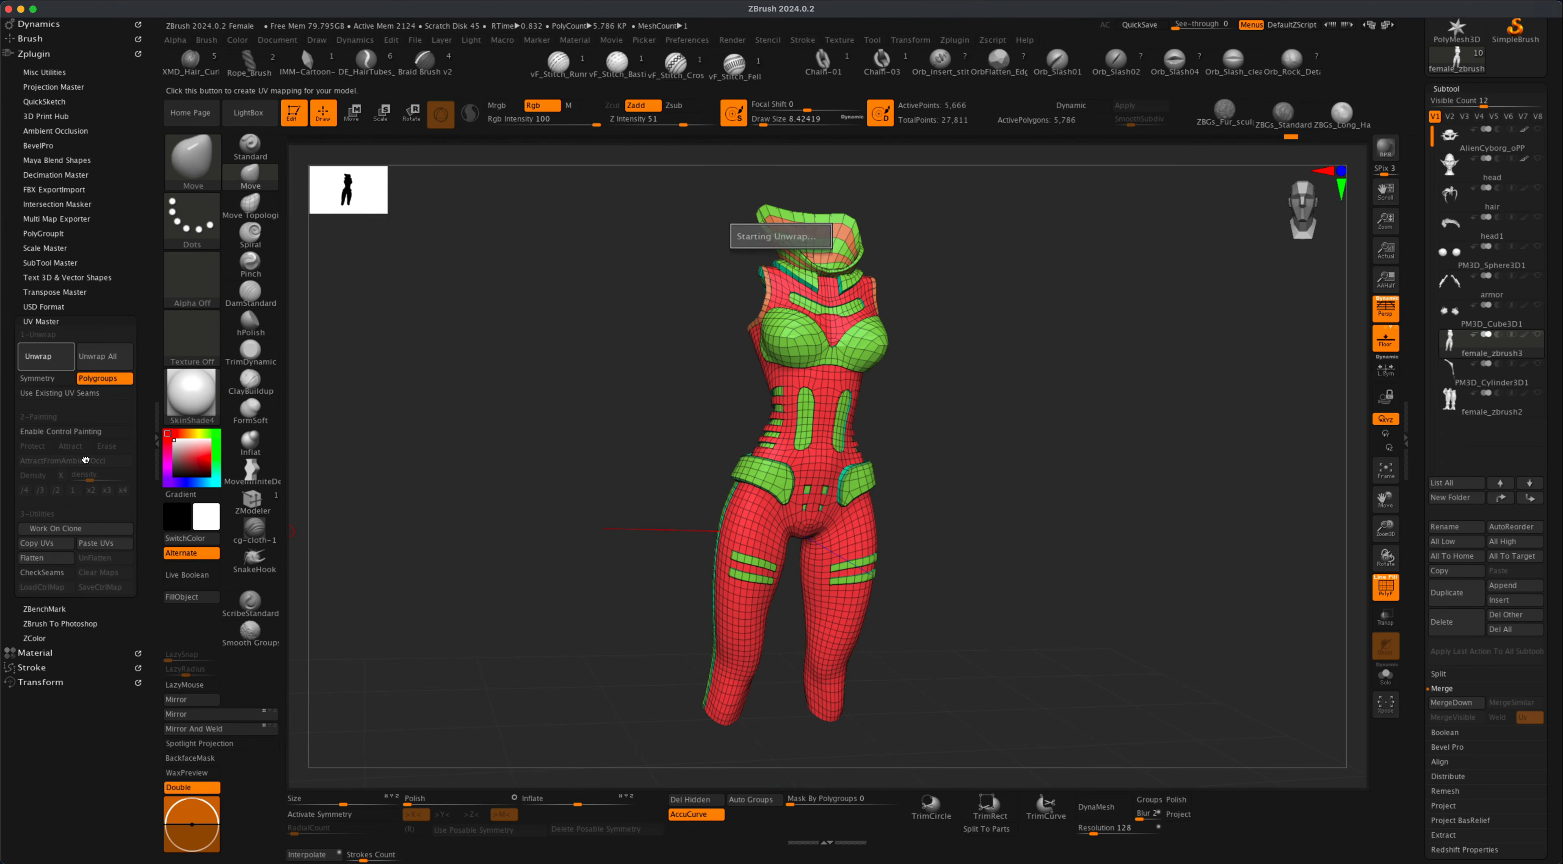
click(57, 559)
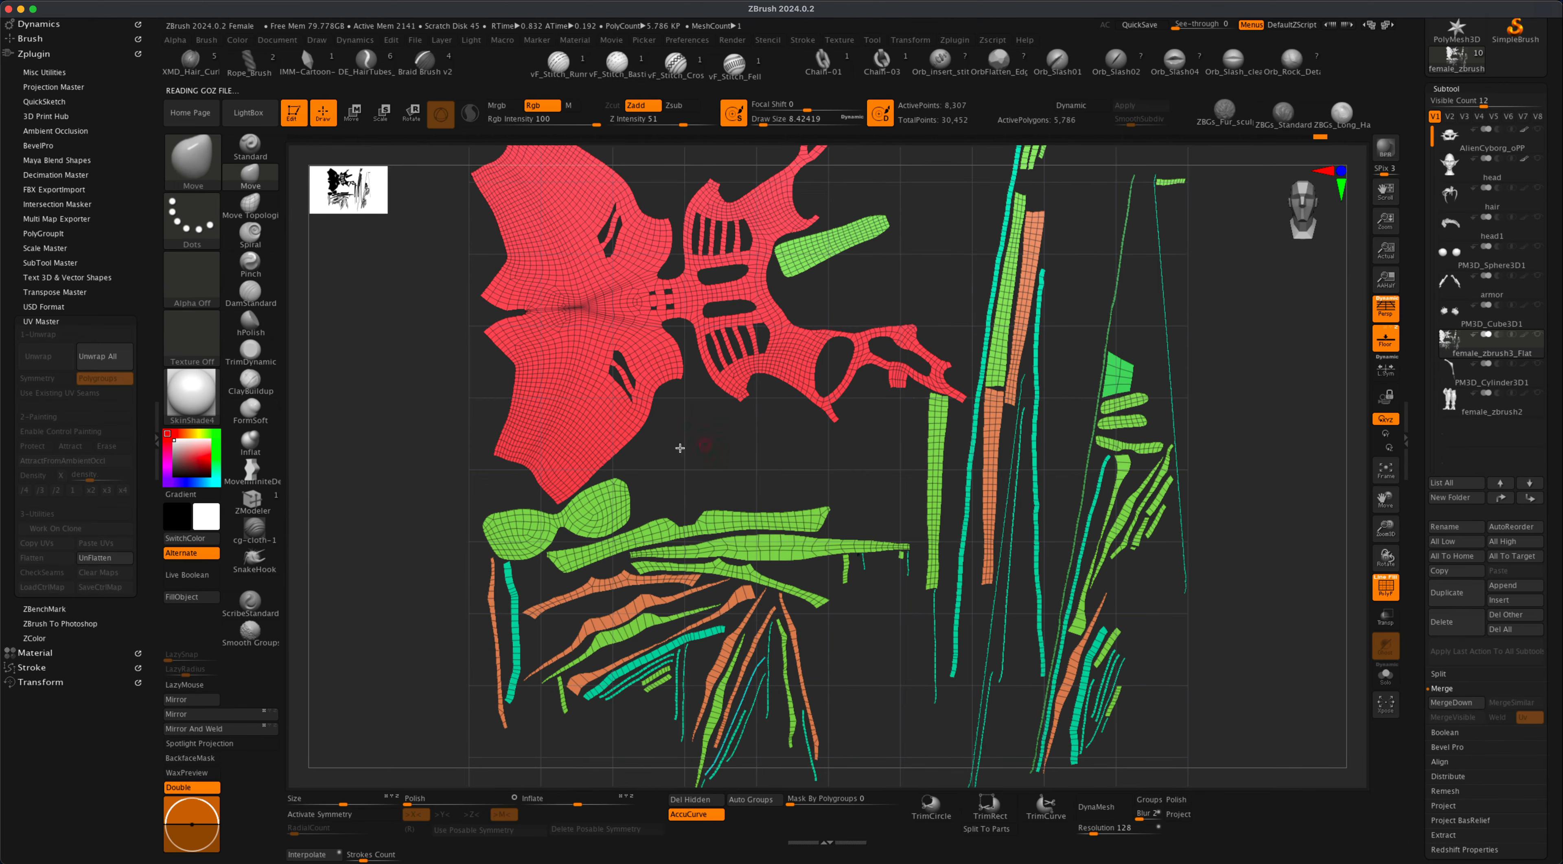
click(118, 559)
Regroup the body with Auto Groups, unwrap it by polygroups, and check its flattened layout before unflattening it.
mouse_move(425, 558)
mouse_down()
mouse_move(621, 560)
mouse_move(569, 531)
mouse_move(671, 561)
mouse_up()
click(751, 800)
mouse_move(1003, 433)
mouse_down()
mouse_move(1068, 476)
mouse_move(468, 492)
mouse_up()
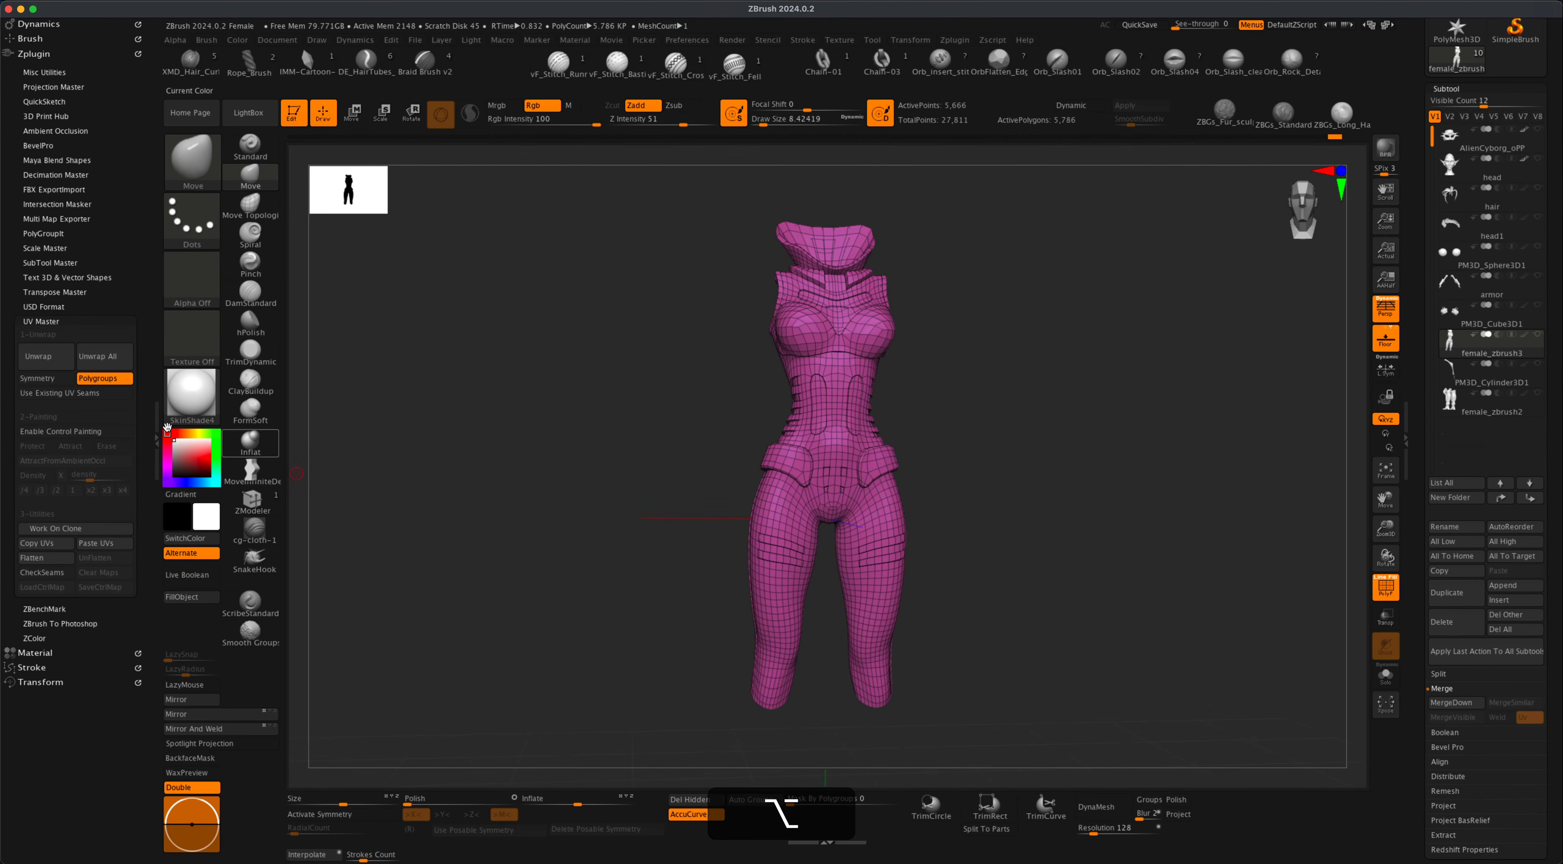
alt+drag(388, 443, 392, 426)
click(46, 356)
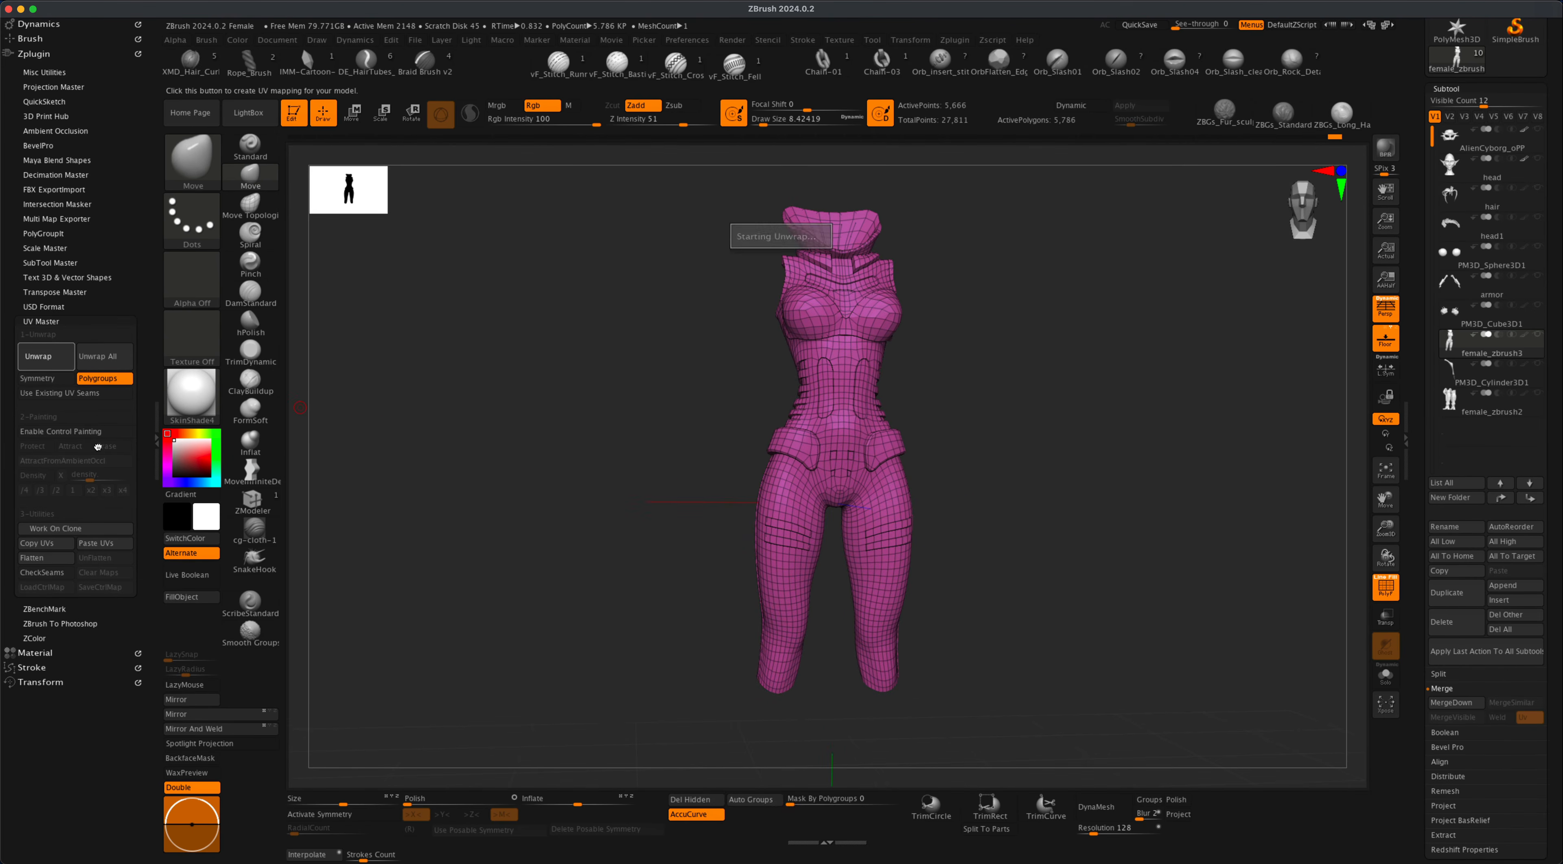
click(45, 559)
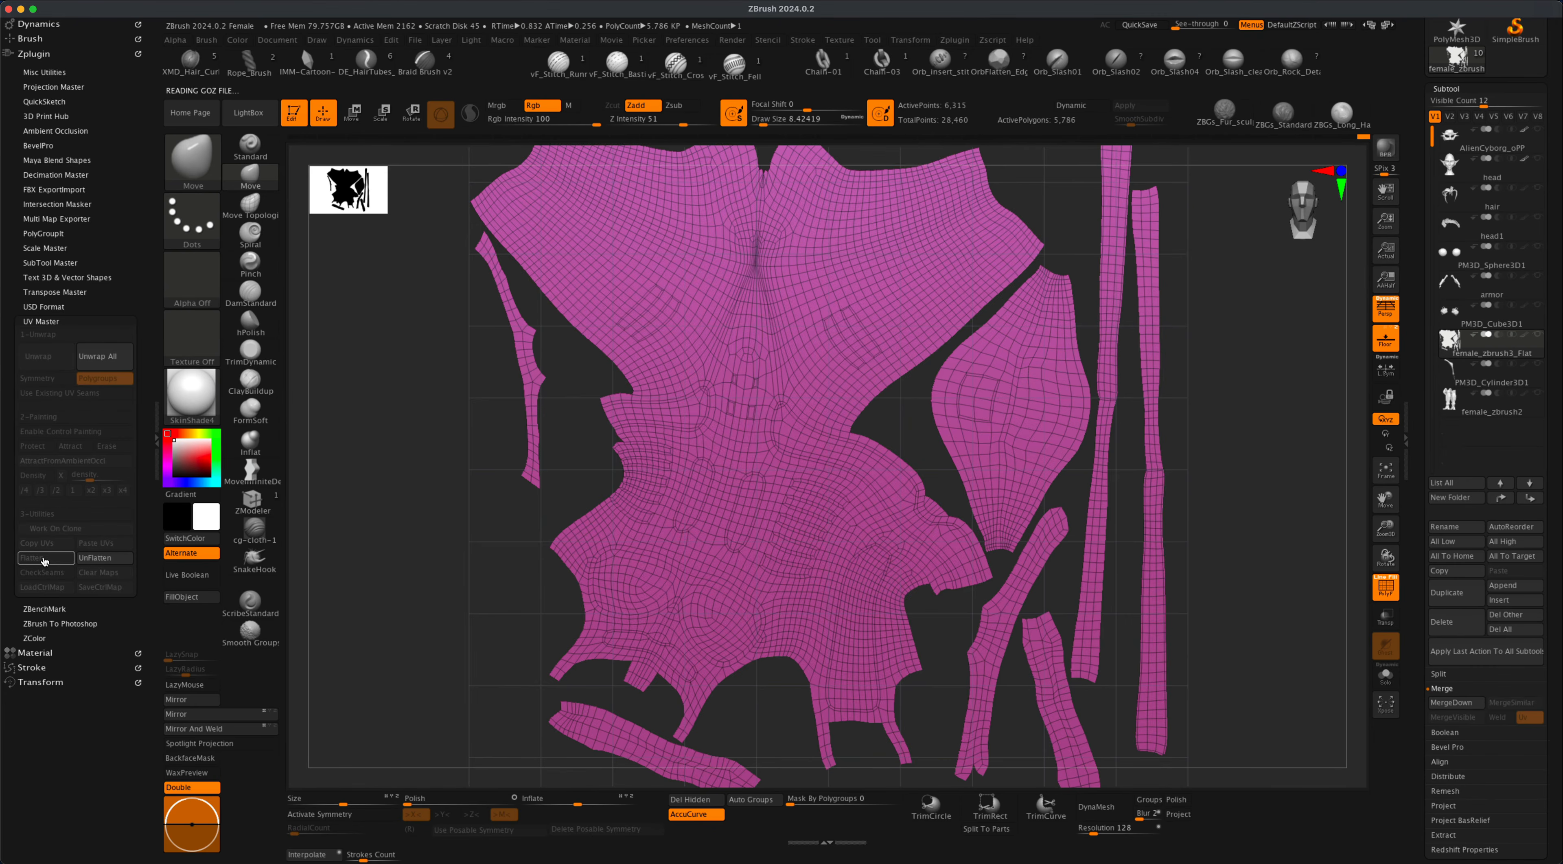
alt+drag(408, 562, 497, 489)
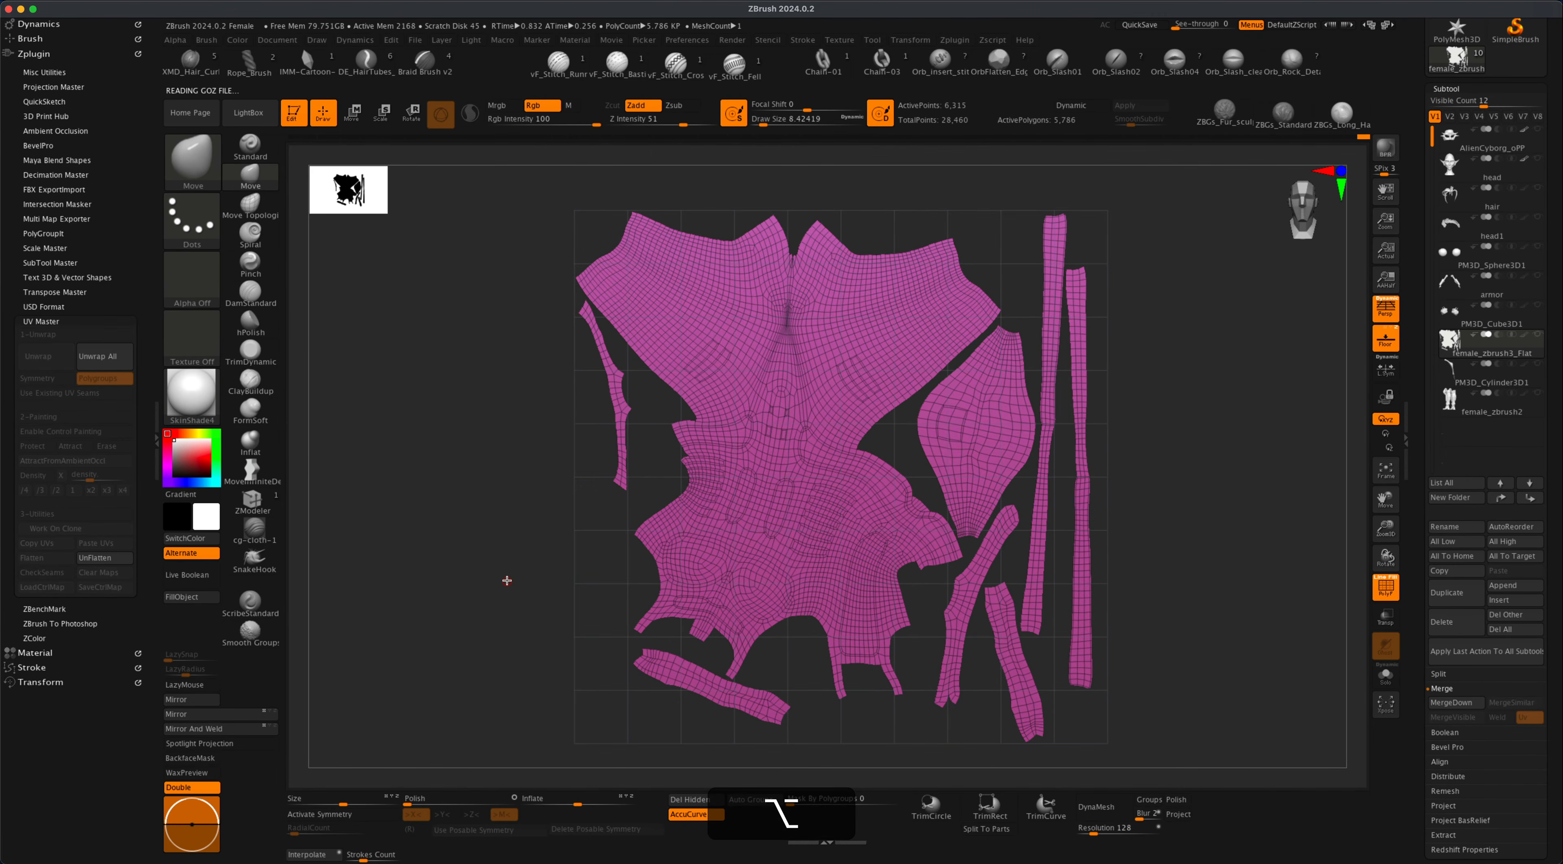
click(108, 557)
Display the body's UV seams with CheckSeams, examine them from the front and back, and turn the seam display off.
click(41, 572)
drag(558, 582, 742, 680)
drag(791, 491, 854, 349)
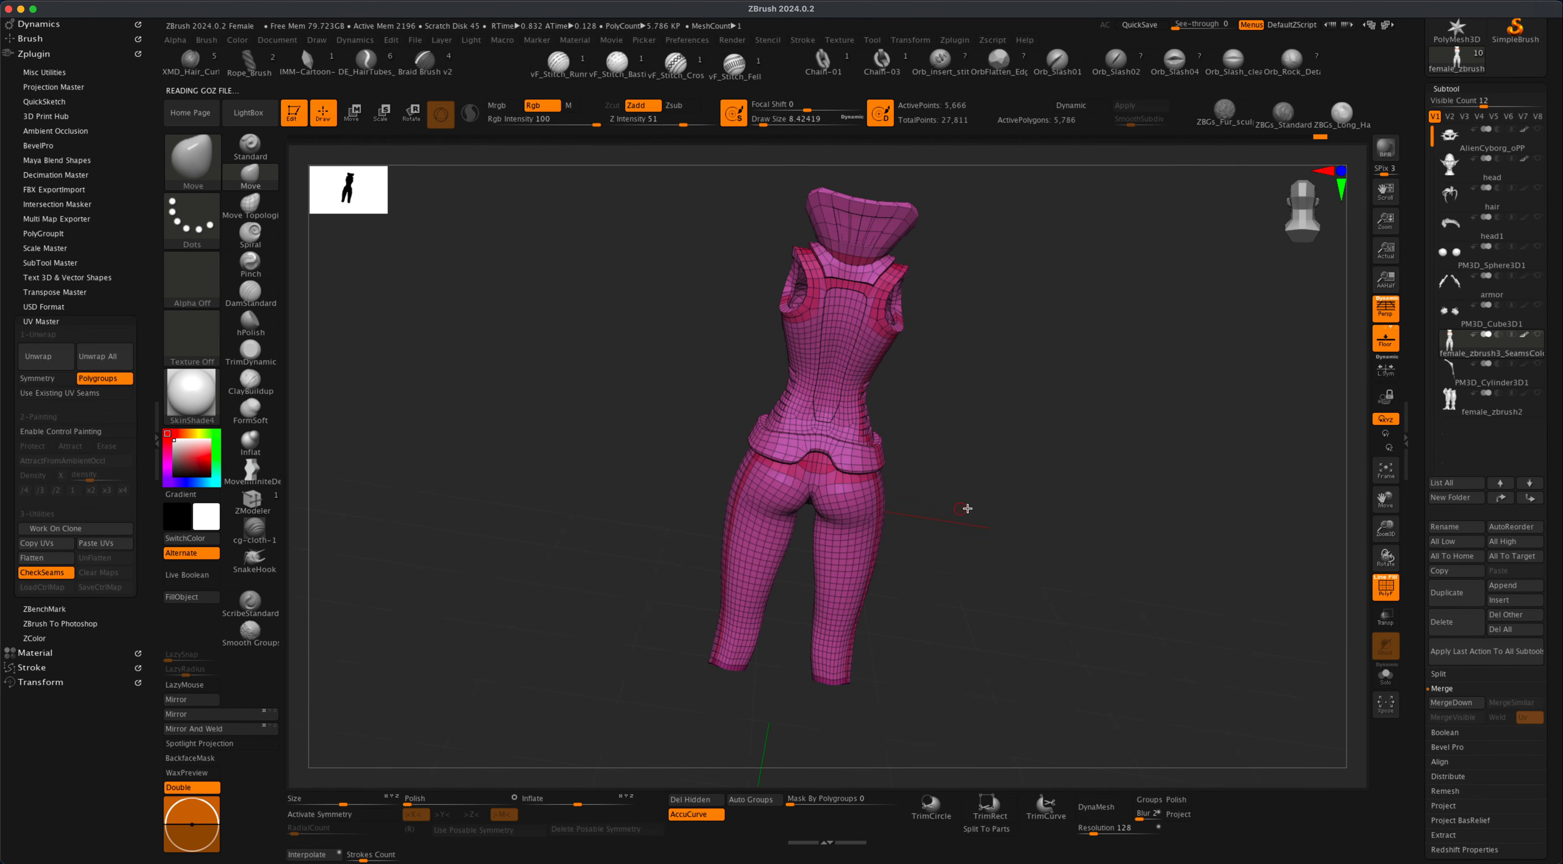
drag(967, 509, 1082, 516)
drag(992, 402, 815, 445)
drag(997, 352, 897, 532)
drag(852, 382, 971, 450)
drag(628, 495, 620, 474)
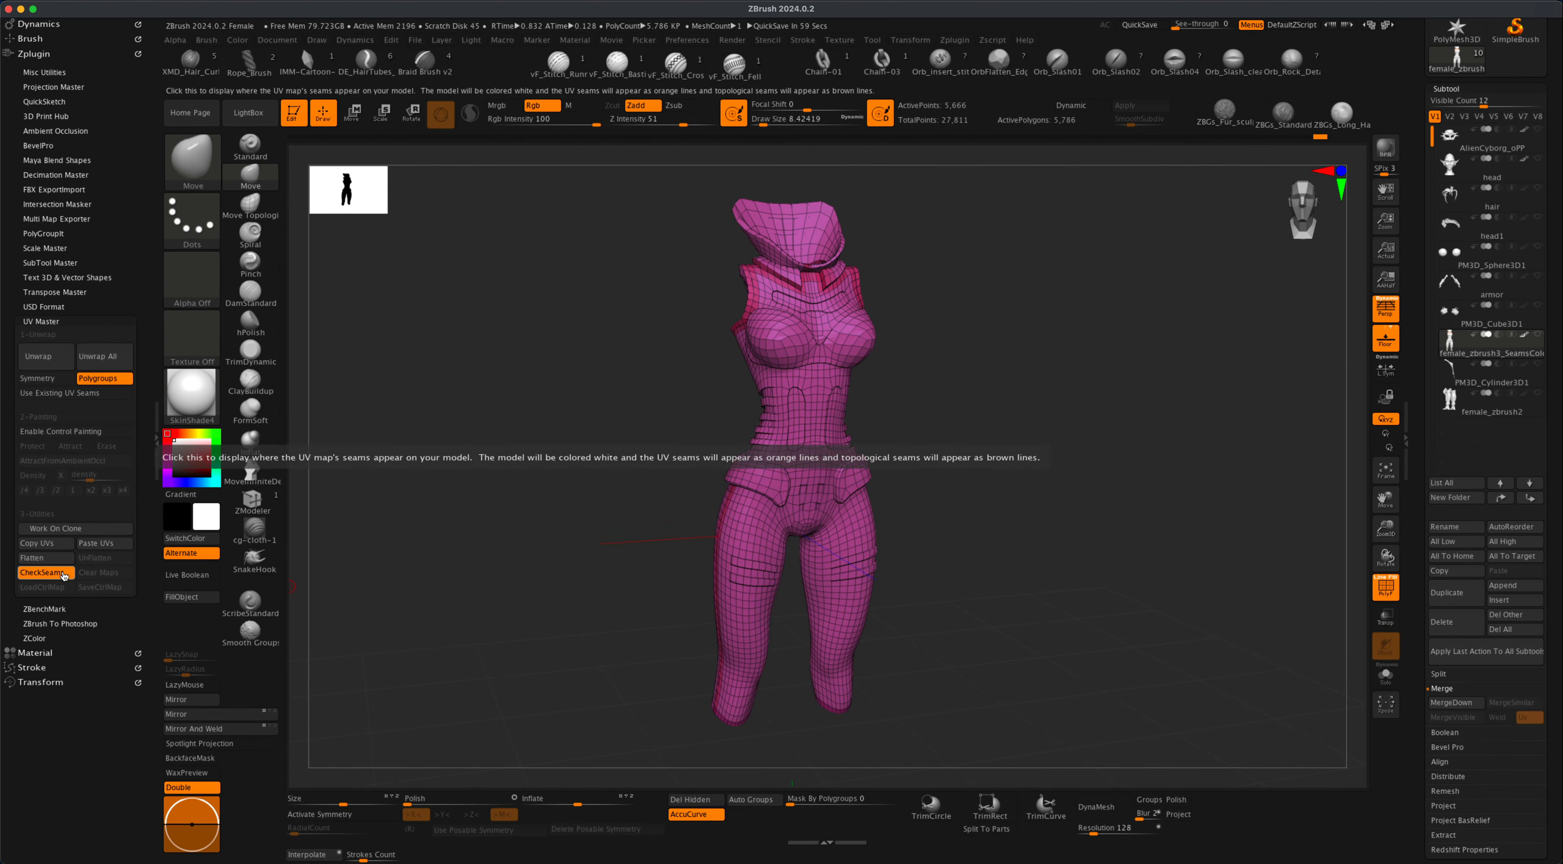
click(64, 574)
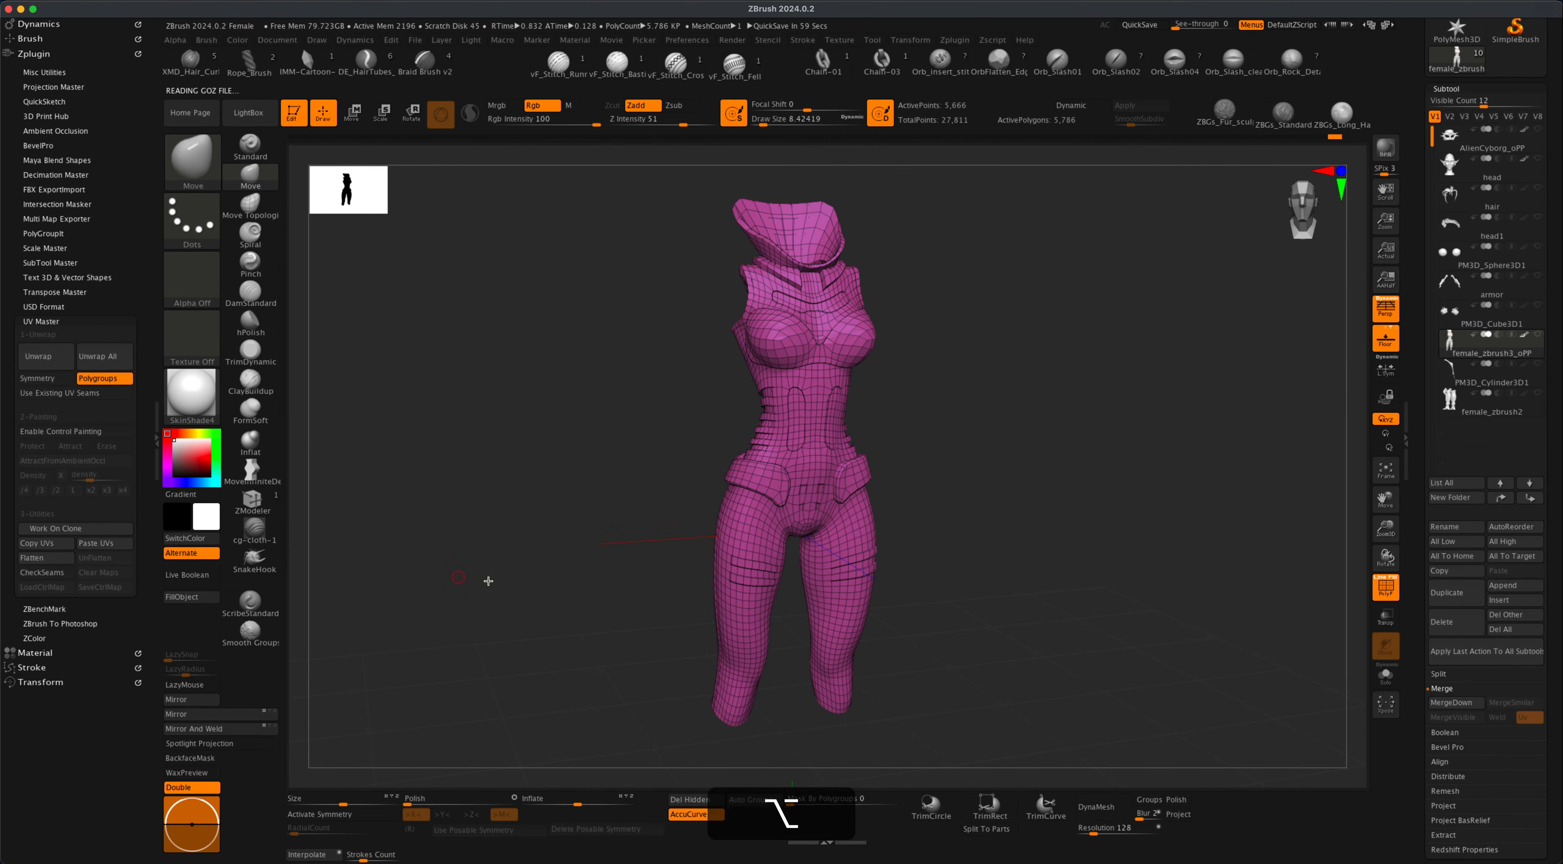
Switch to the PM3D_Cylinder3D1 subtool, unwrap it by polygroups, and check its flattened layout before unflattening it.
click(1530, 376)
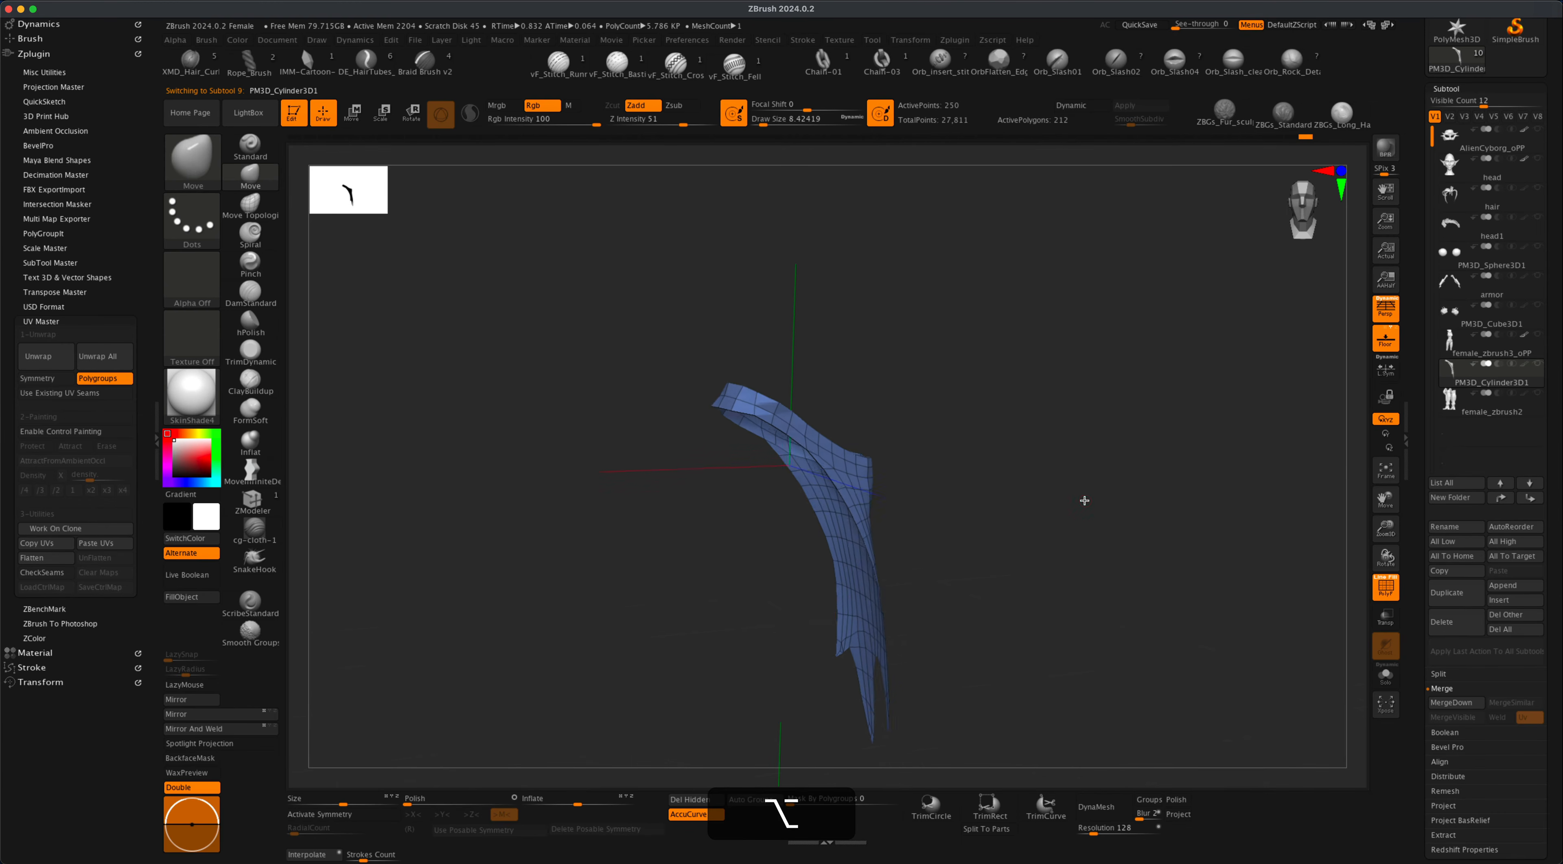
click(38, 356)
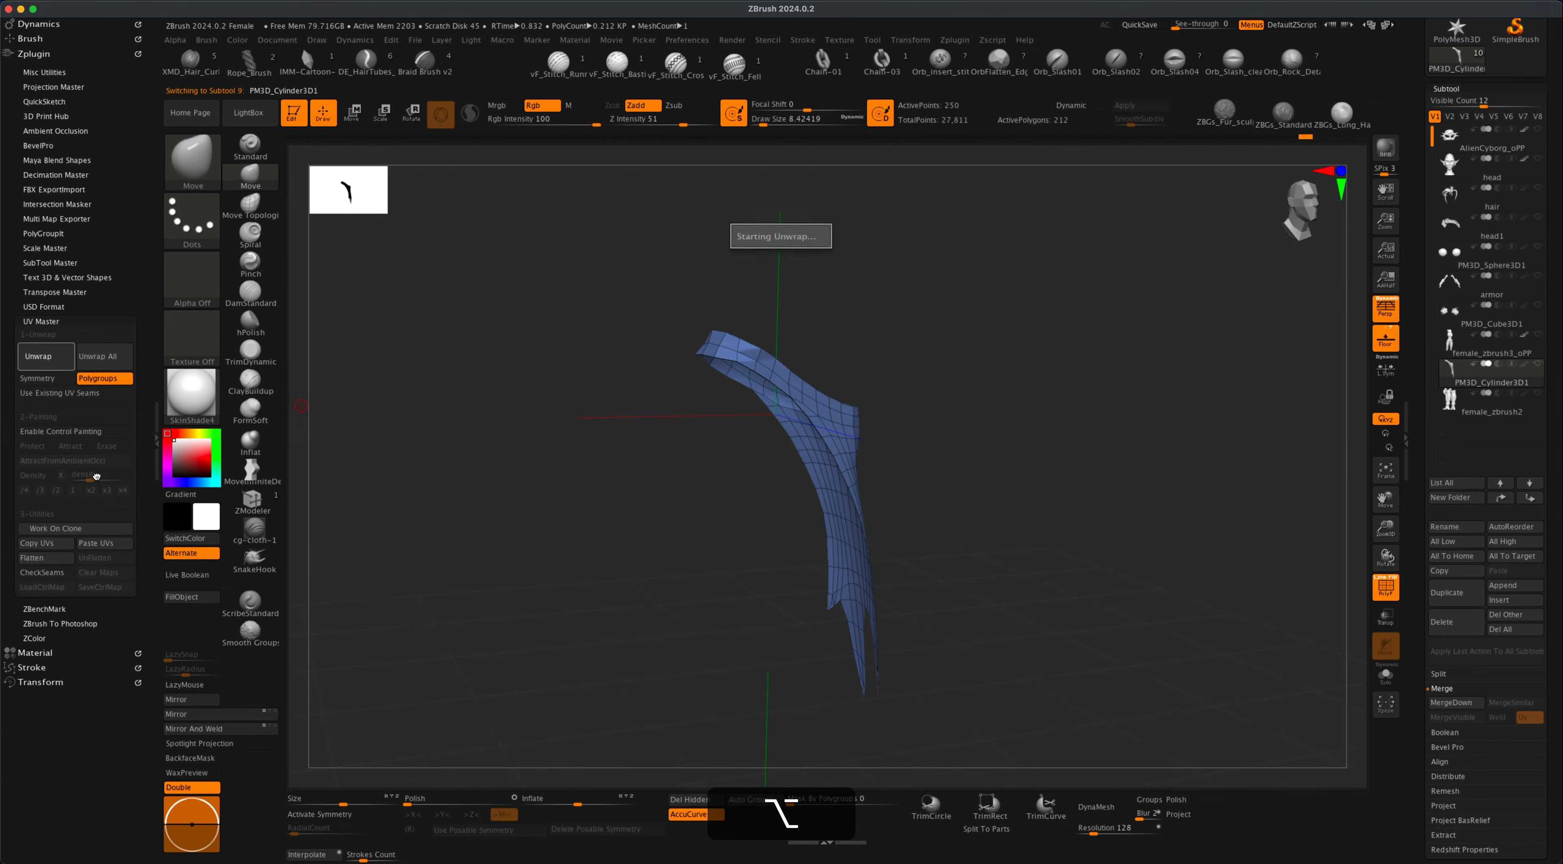
click(51, 558)
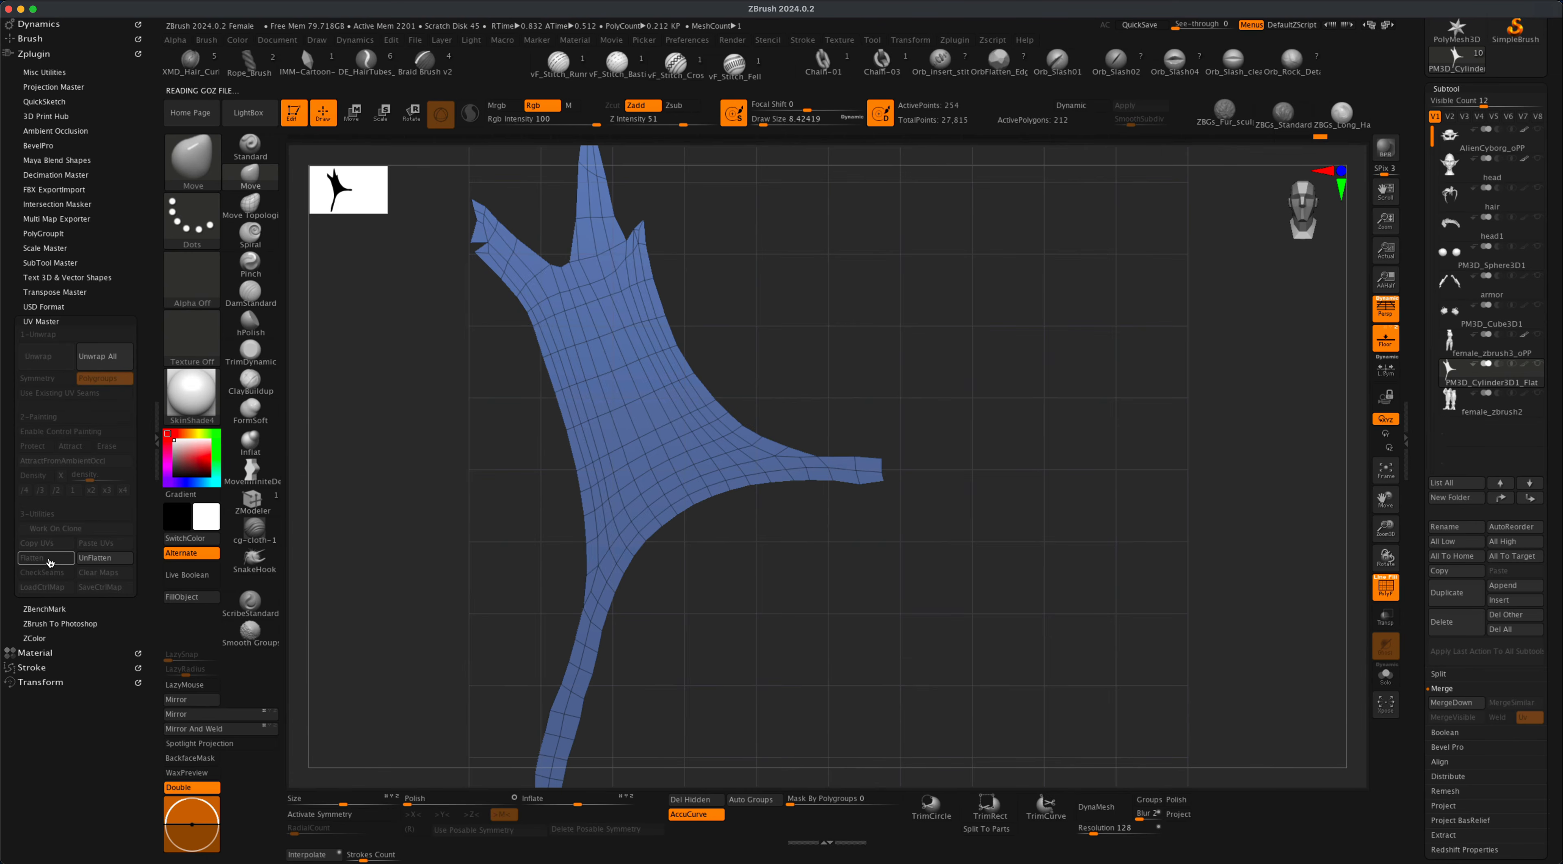
click(83, 558)
Switch to the leg armor and boots subtool female_zbrush2 and regroup its separate parts with Auto Groups.
click(1527, 407)
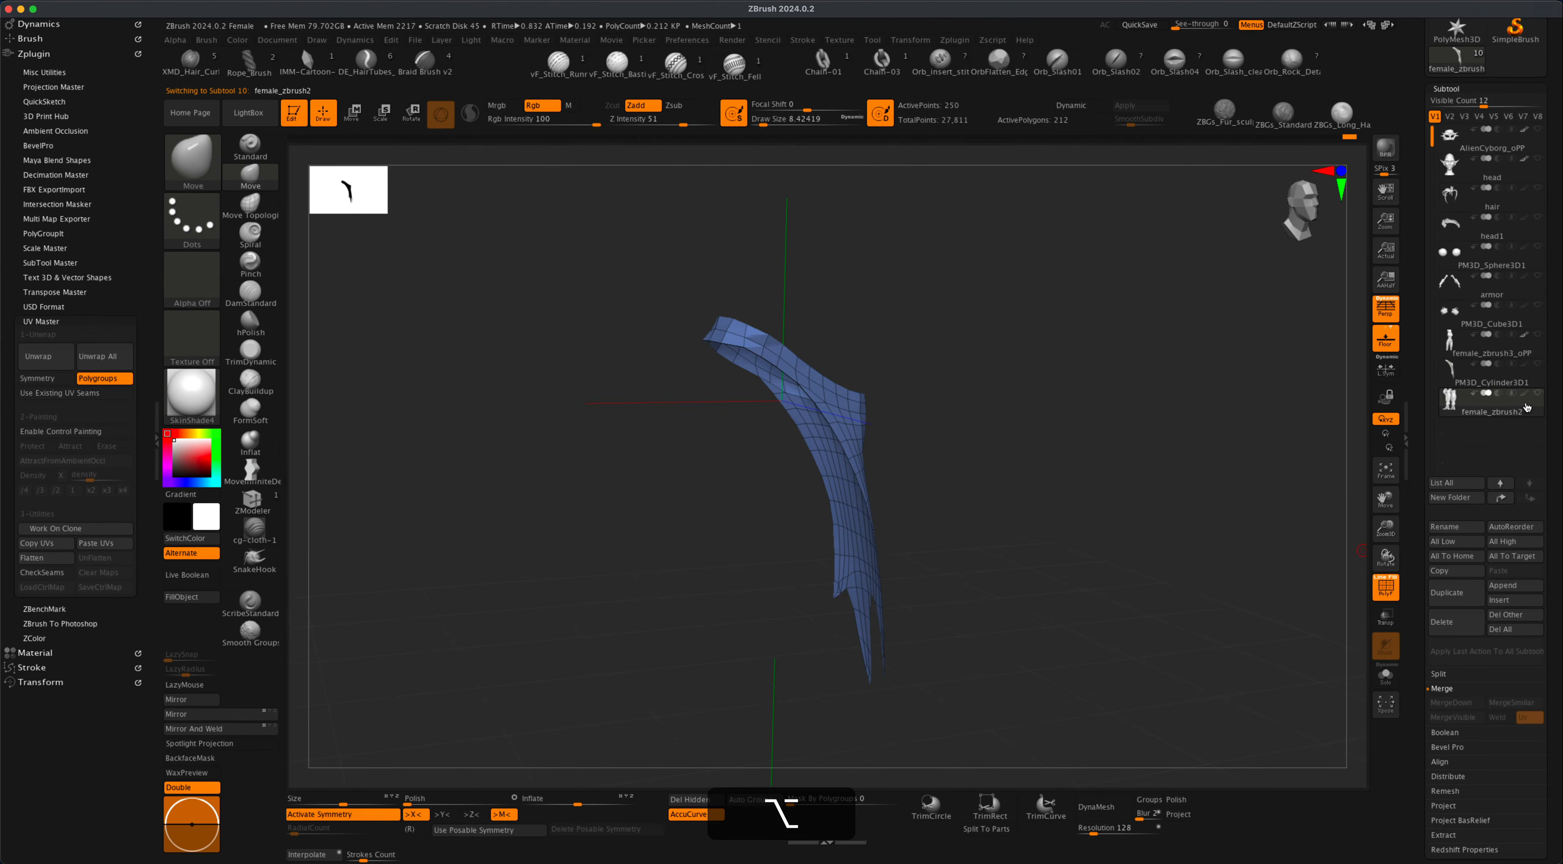
alt+drag(1137, 563, 1117, 469)
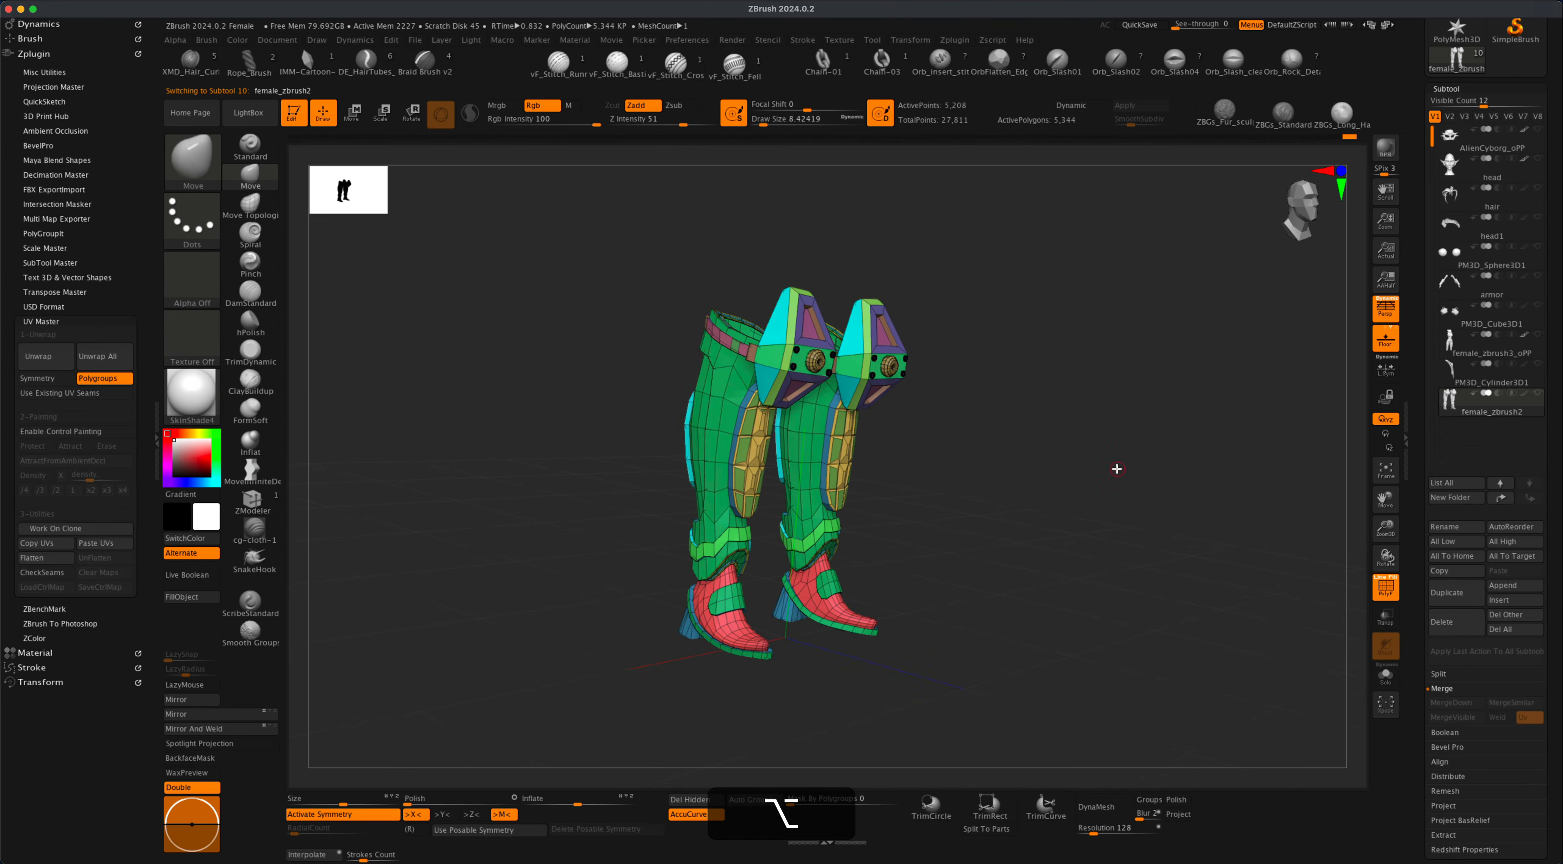
click(751, 802)
drag(1047, 632, 1037, 628)
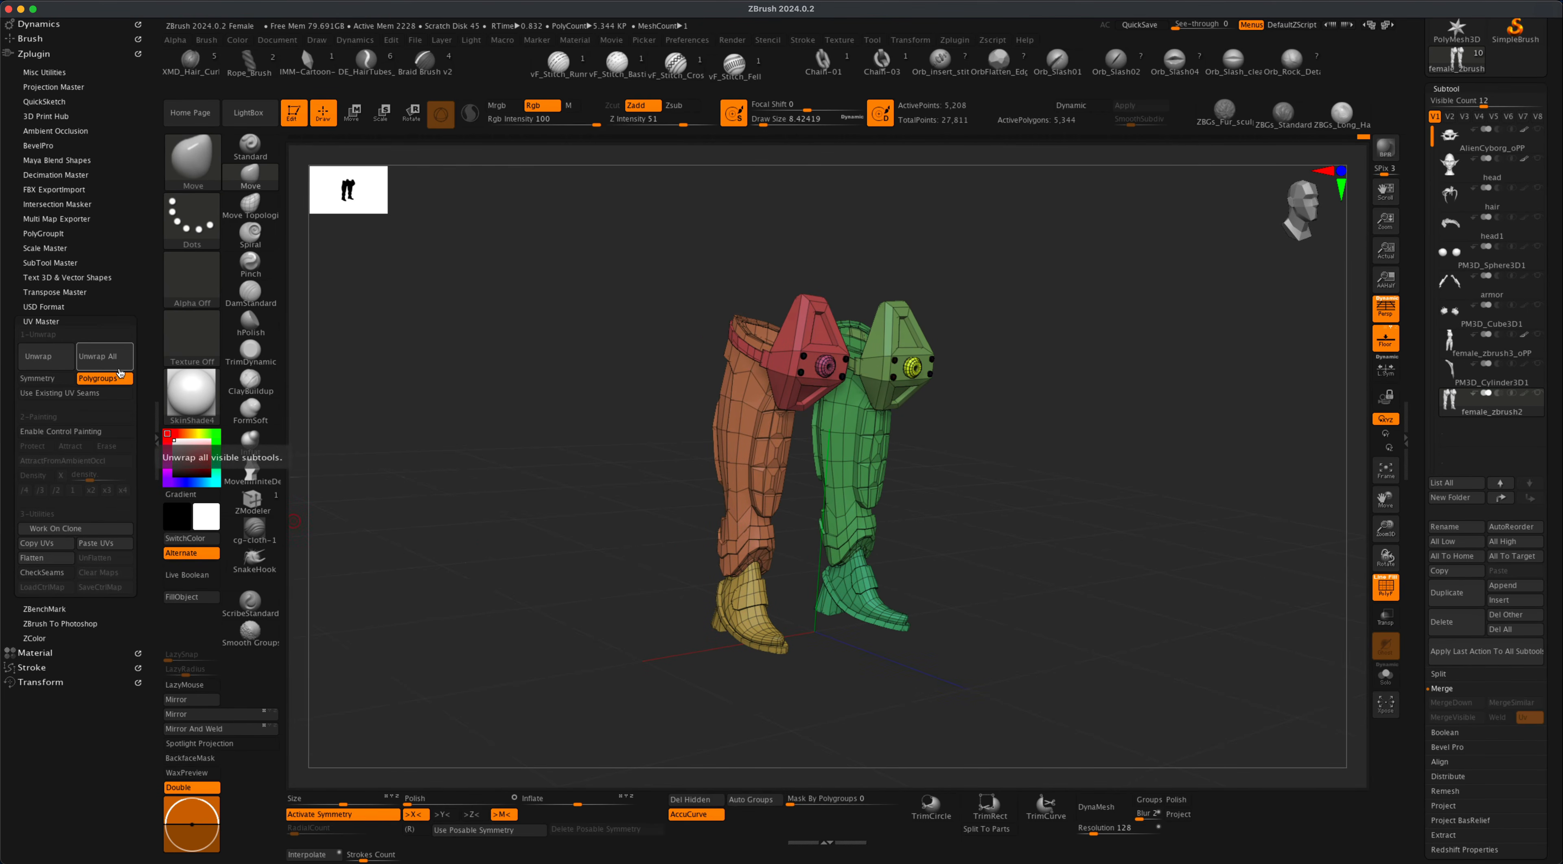
Unwrap the leg armor and boots by polygroups, flatten them, and examine the small islands in the layout up close.
click(53, 352)
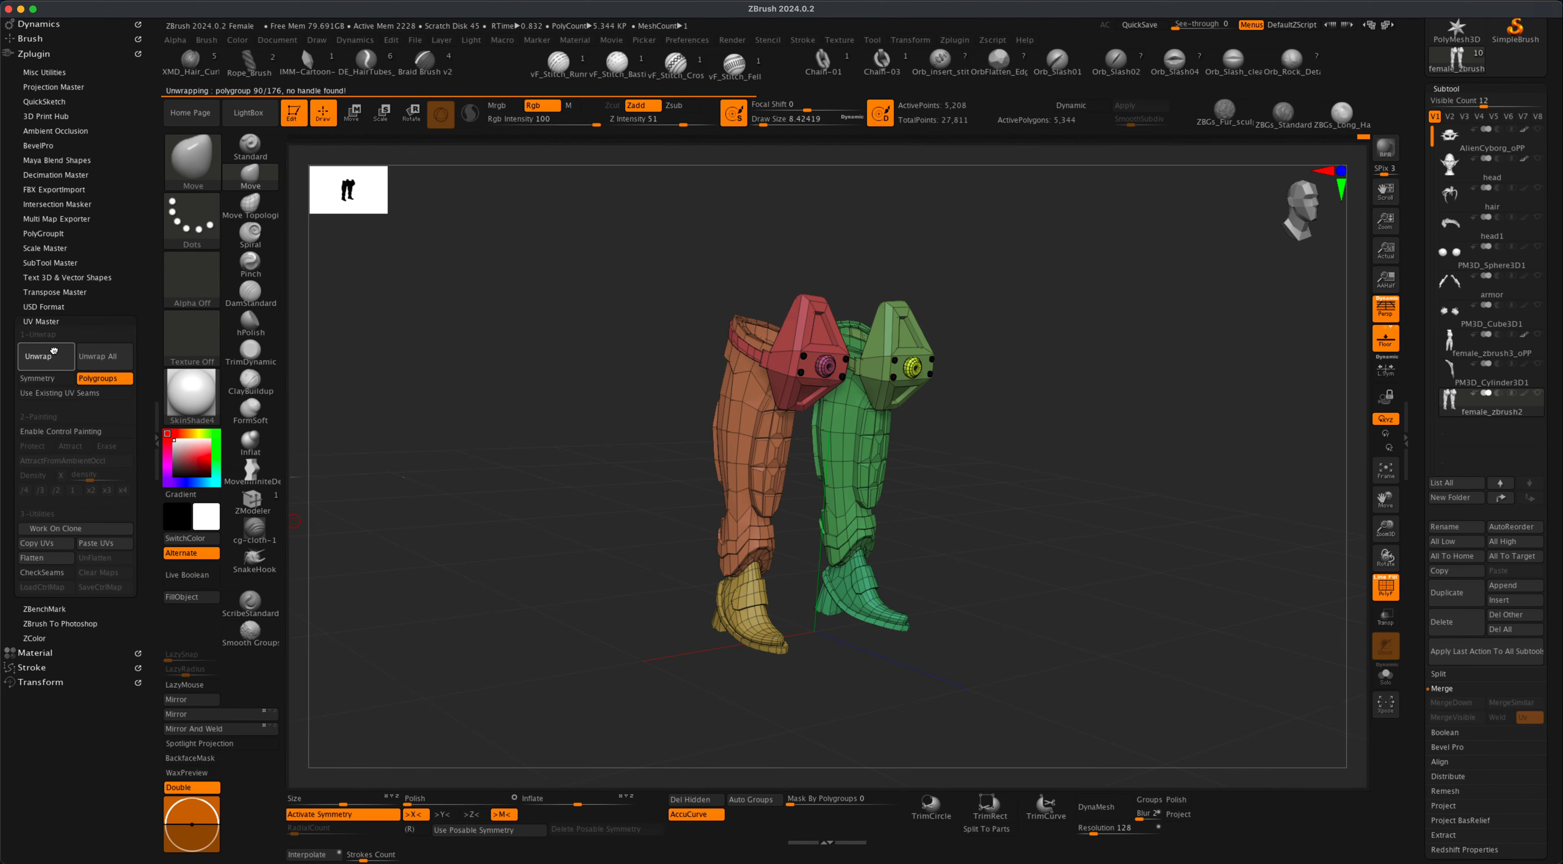
click(39, 557)
alt+drag(404, 572, 852, 362)
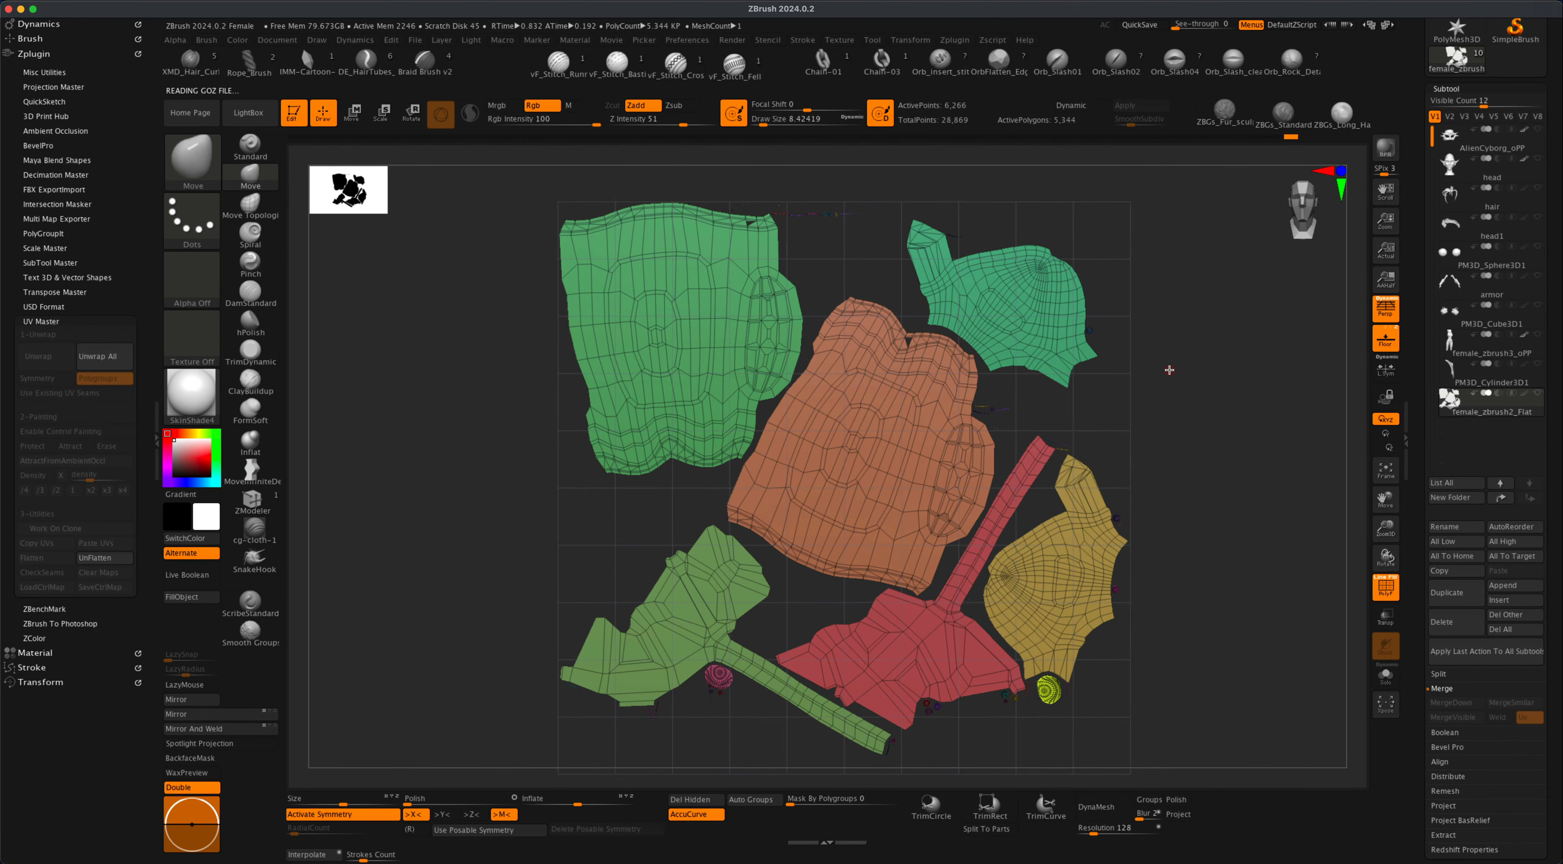
alt+drag(1183, 366, 735, 212)
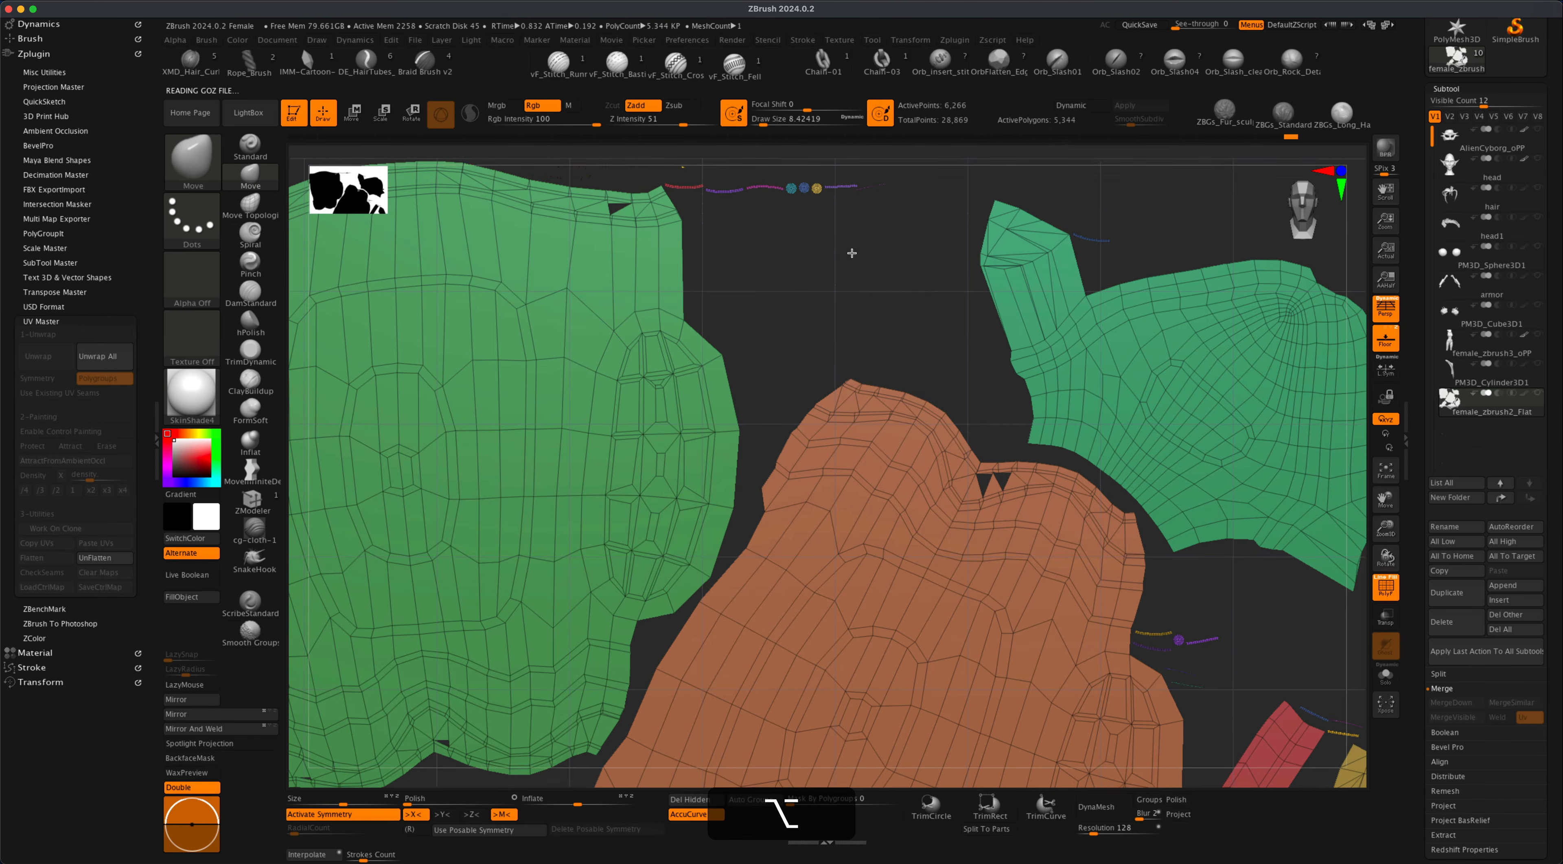
Examine the full flattened UV layout of the leg armor and boots, and unflatten the mesh back to its 3D shape.
alt+drag(851, 252, 1101, 421)
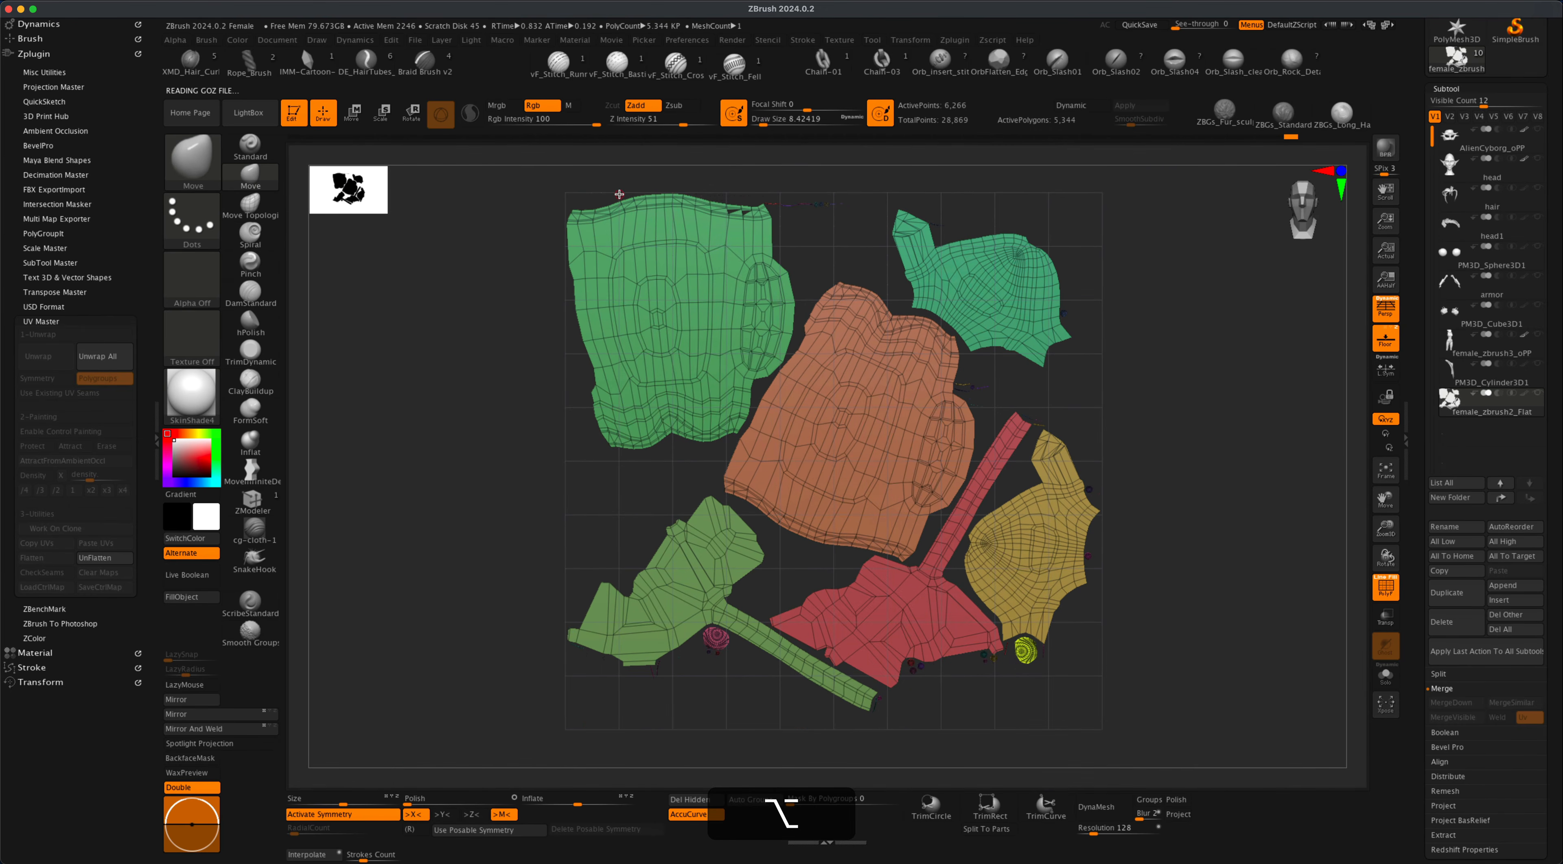
alt+drag(422, 394, 495, 372)
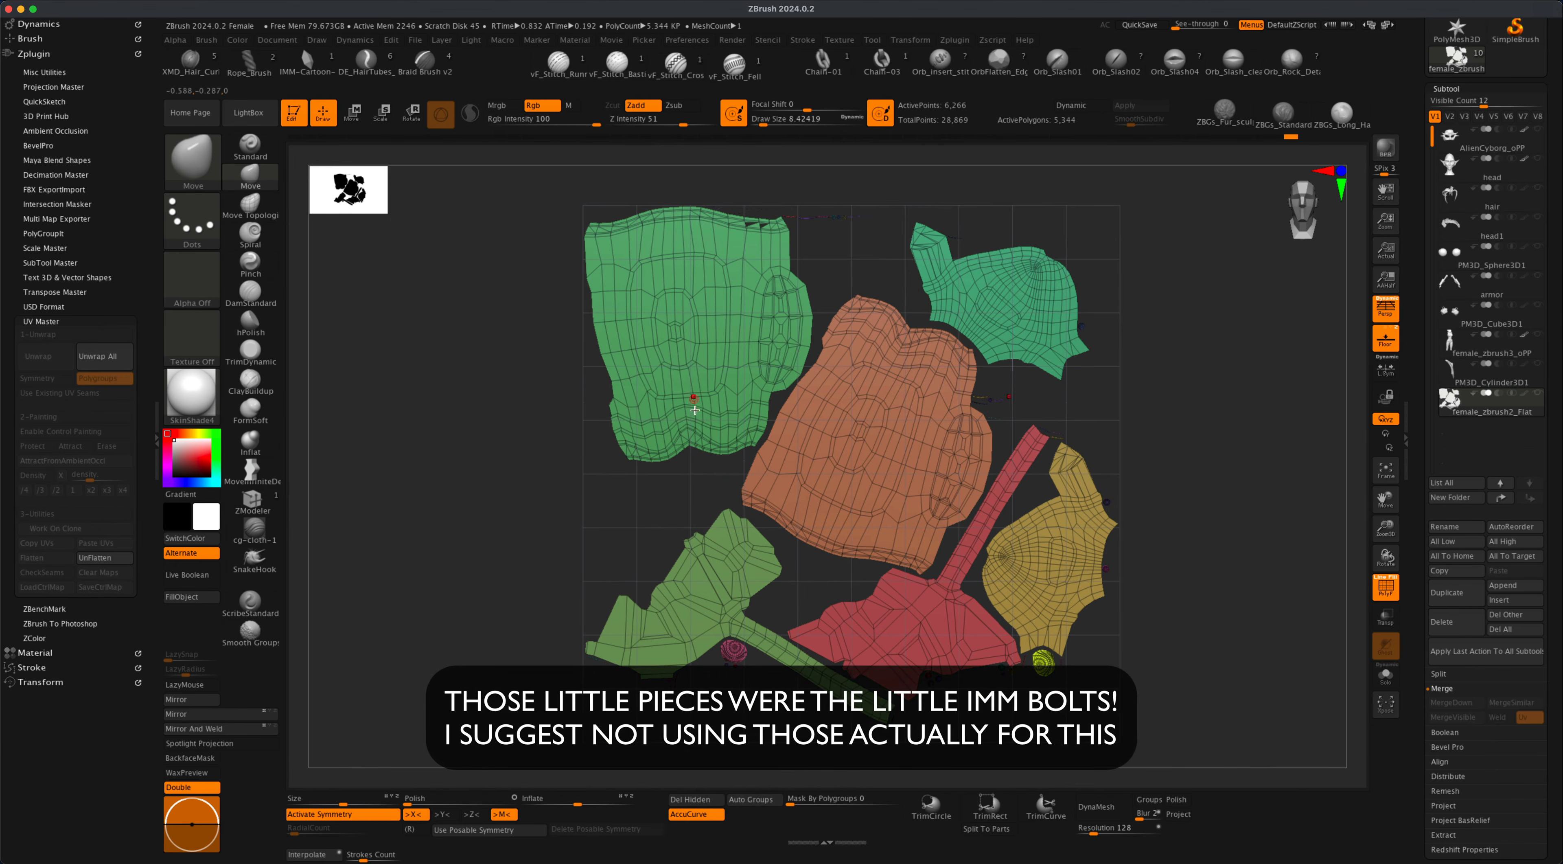
click(95, 557)
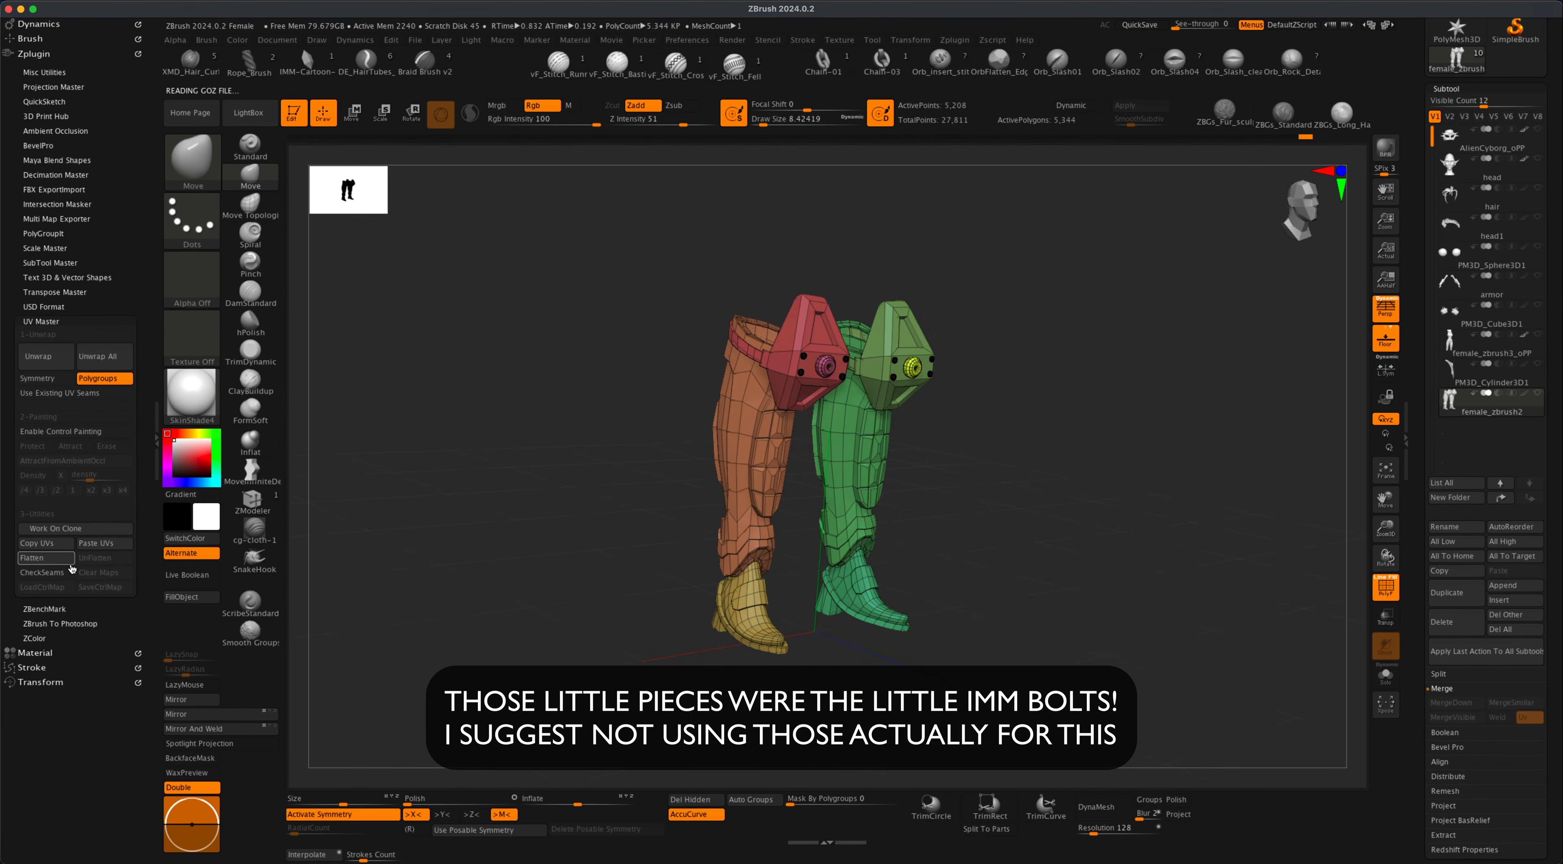
Display the UV seams of the leg armor and boots with CheckSeams, inspect them on the model, and turn the seam display off.
click(46, 572)
mouse_move(506, 557)
mouse_down()
mouse_move(653, 558)
mouse_move(512, 562)
mouse_up()
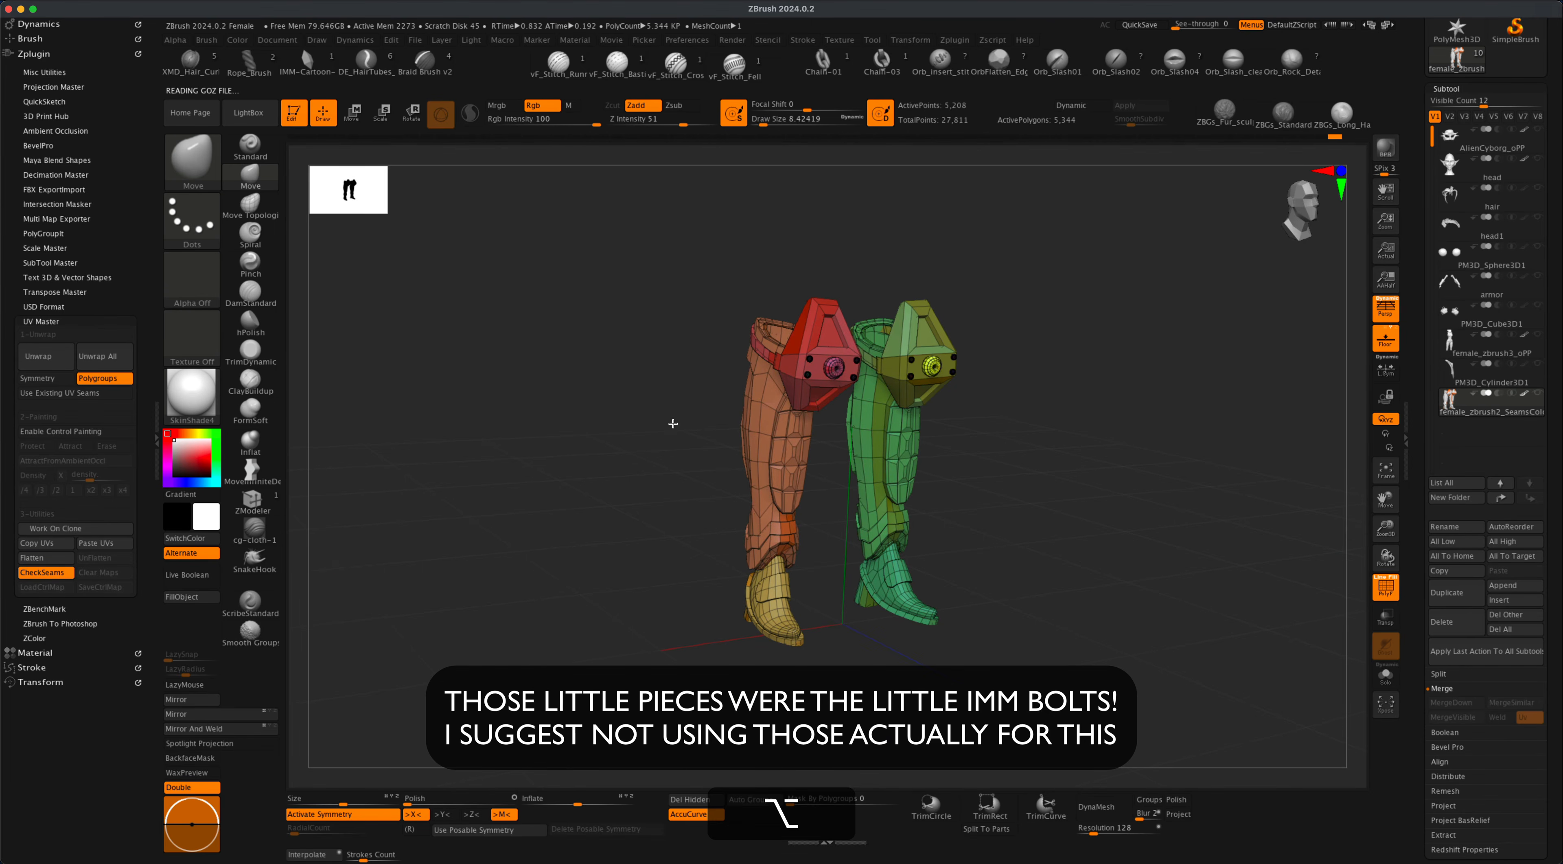
alt+drag(674, 423, 697, 327)
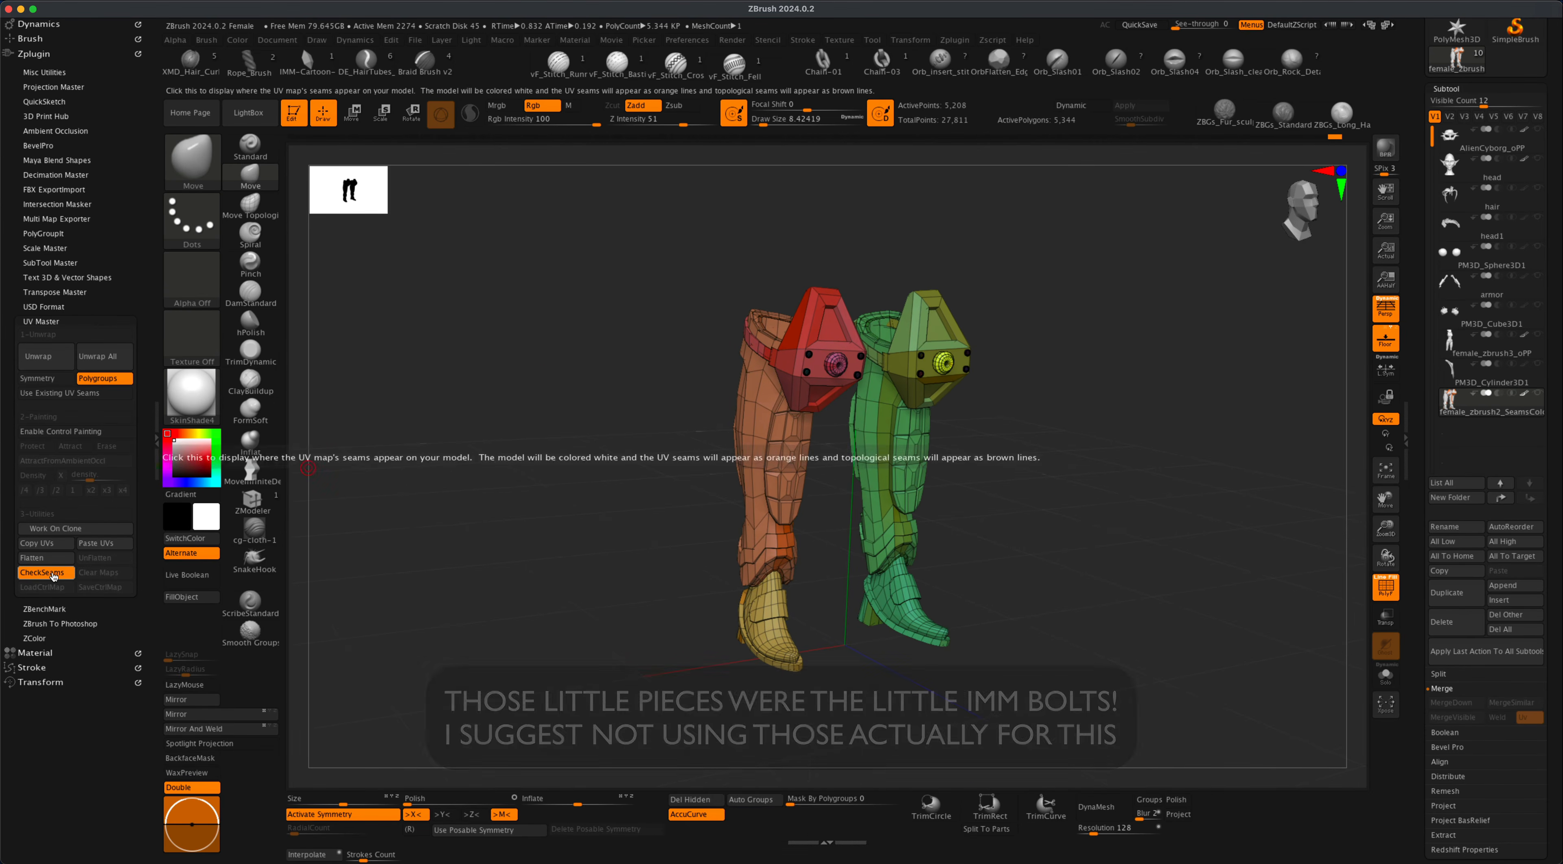
alt+drag(600, 585, 587, 625)
drag(1079, 530, 1137, 510)
alt+drag(1137, 509, 1128, 523)
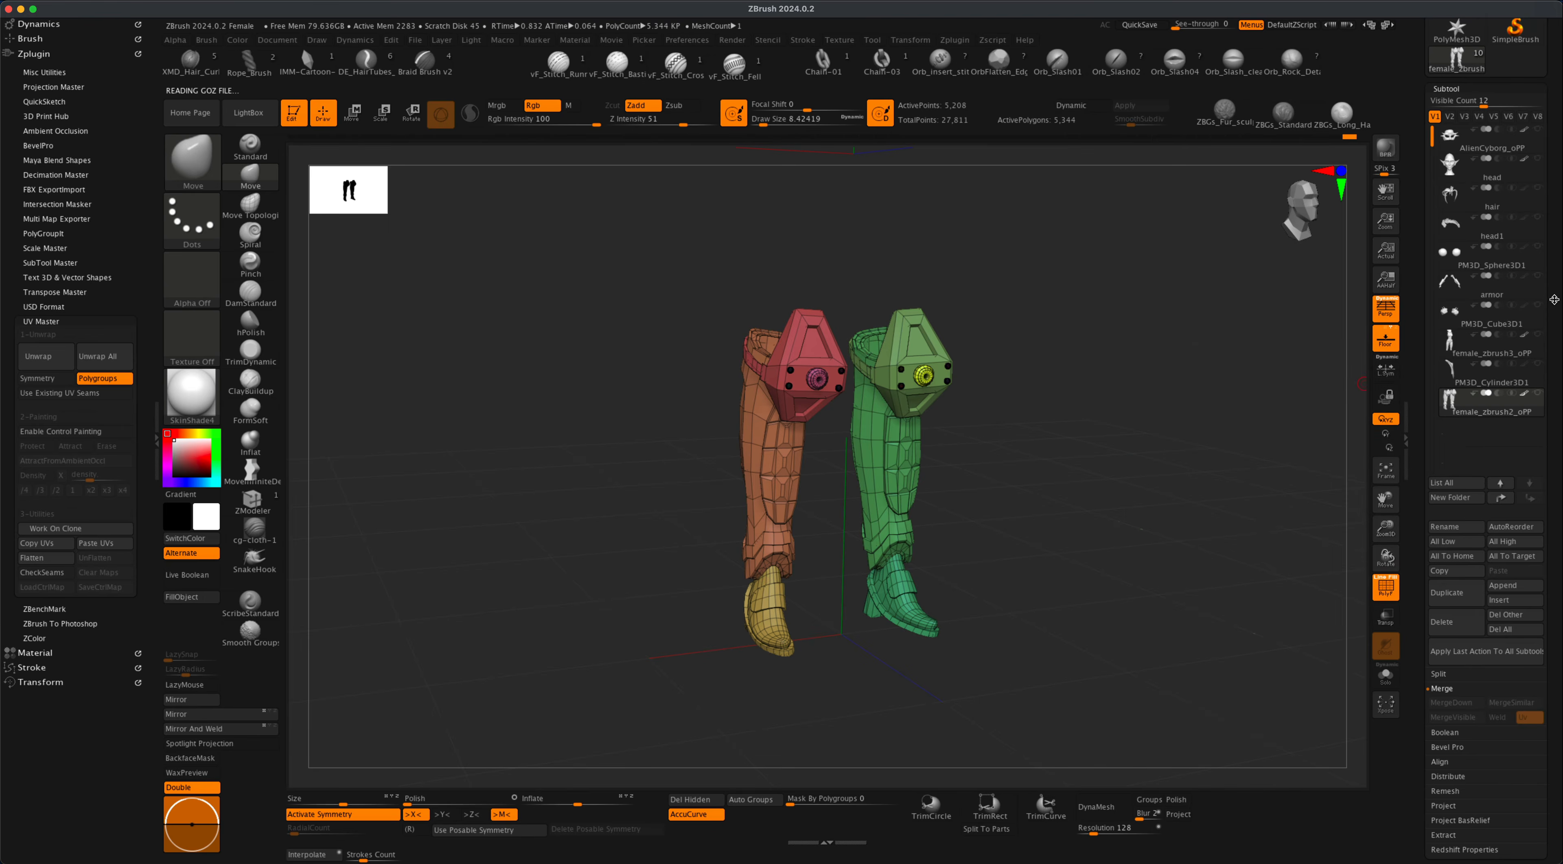
Make all the character's subtools visible again, turn off the polyframe display, and frame the whole figure.
drag(1556, 300, 1556, 371)
alt+drag(1111, 413, 1027, 454)
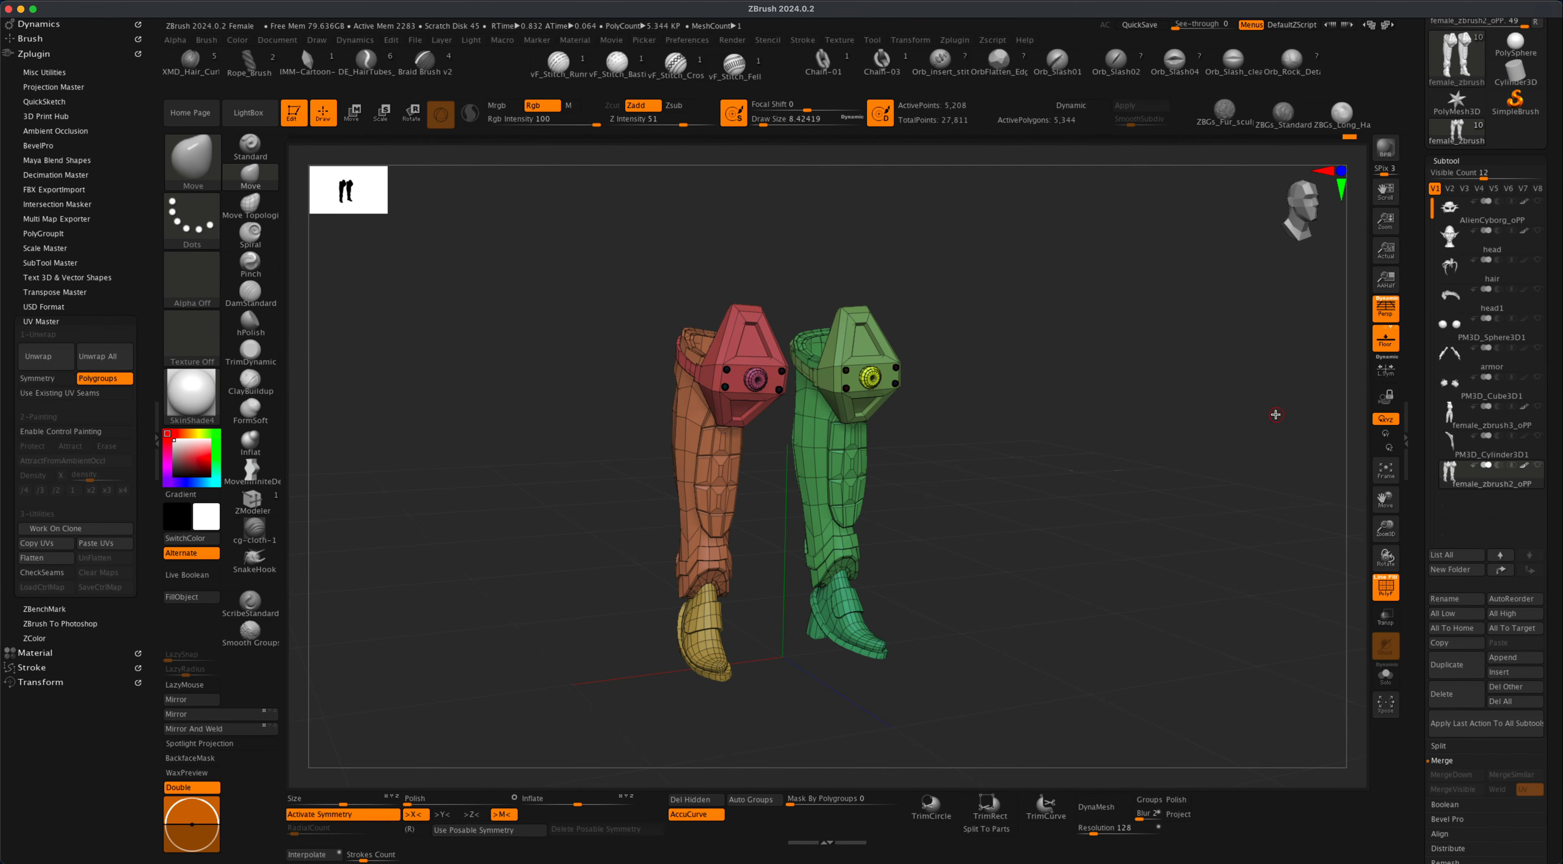
mouse_move(1512, 316)
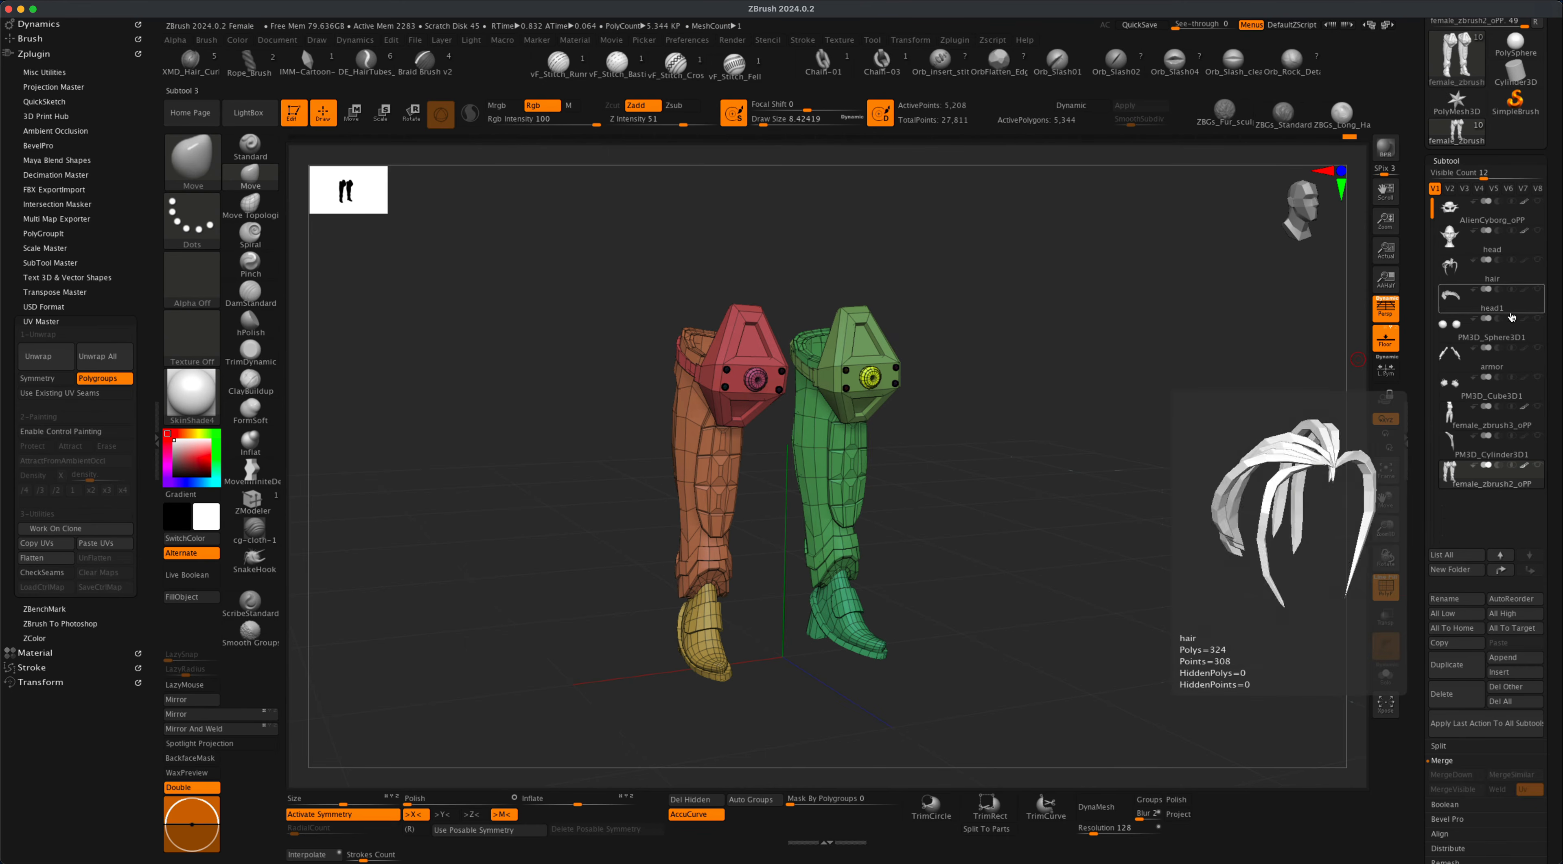
shift+click(1538, 348)
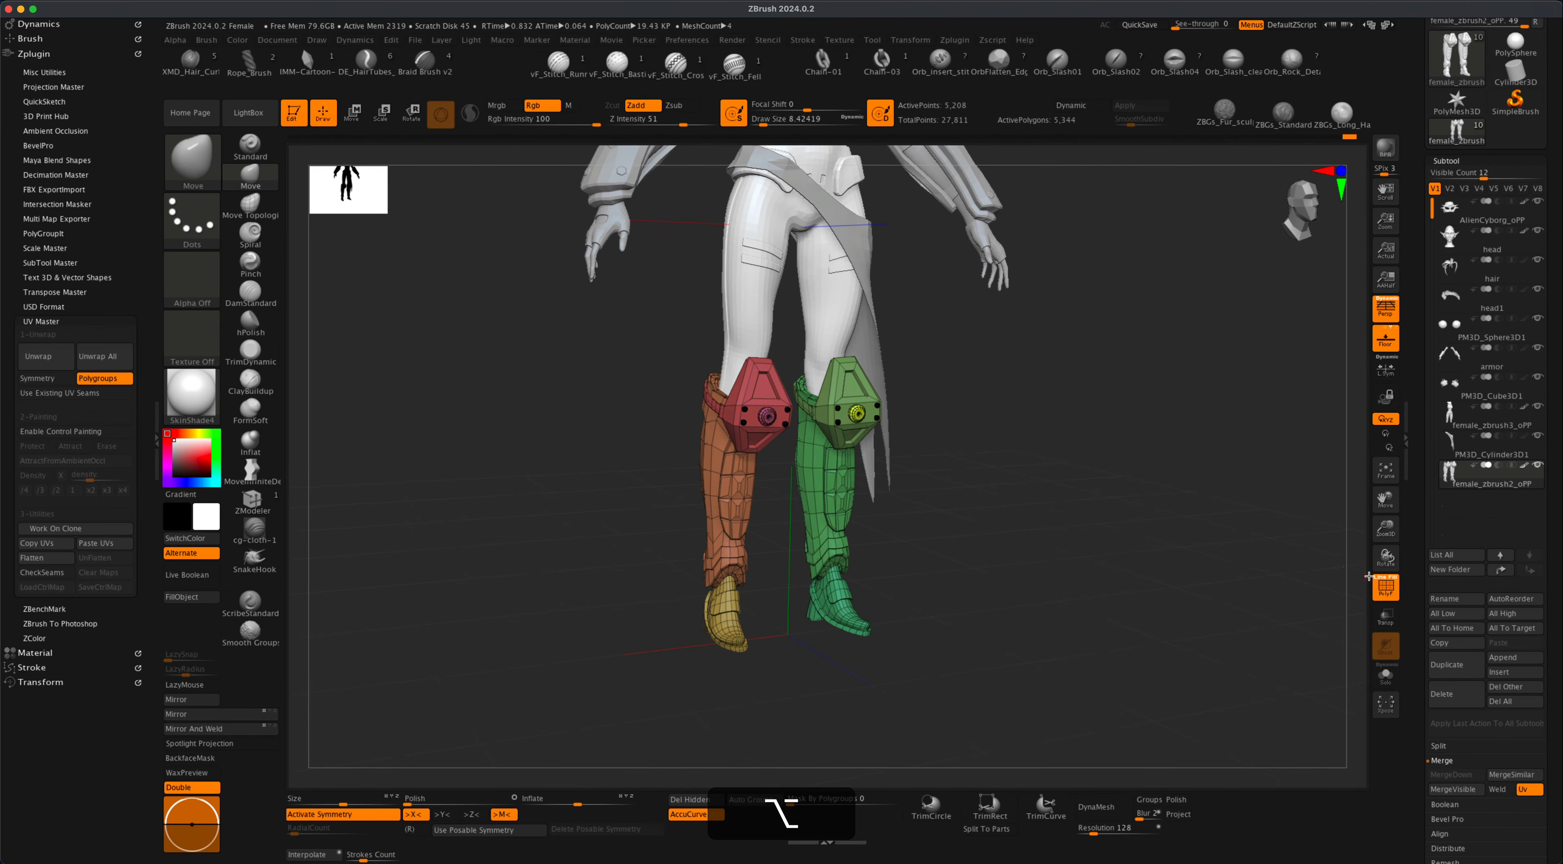
click(1386, 591)
alt+drag(1201, 568, 1062, 515)
alt+drag(1190, 359, 1192, 358)
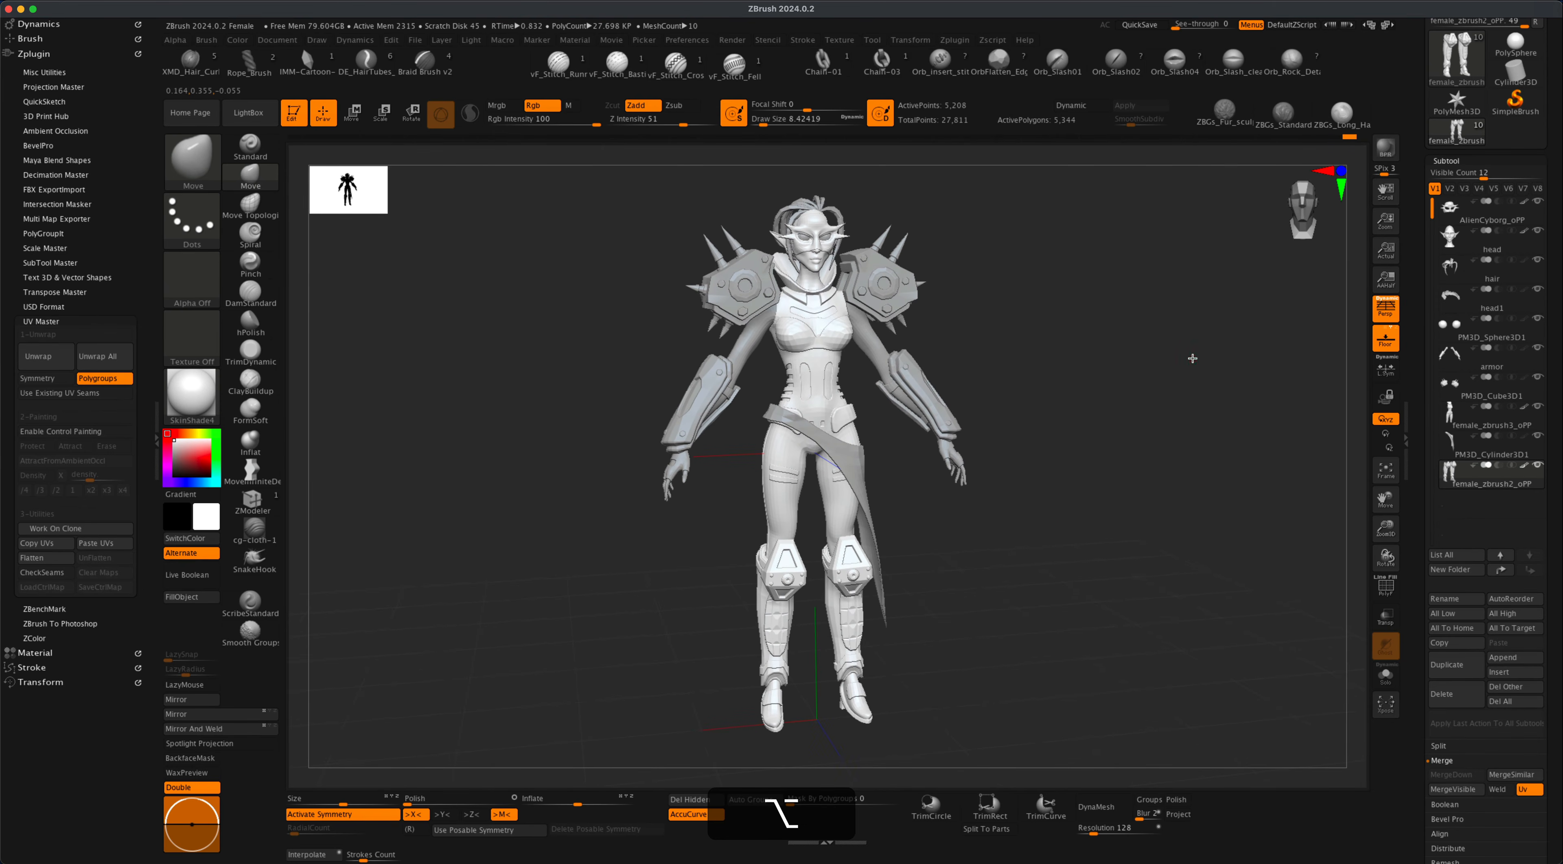
Review the complete character from several slightly different front angles along with its list of subtools.
drag(883, 483, 915, 491)
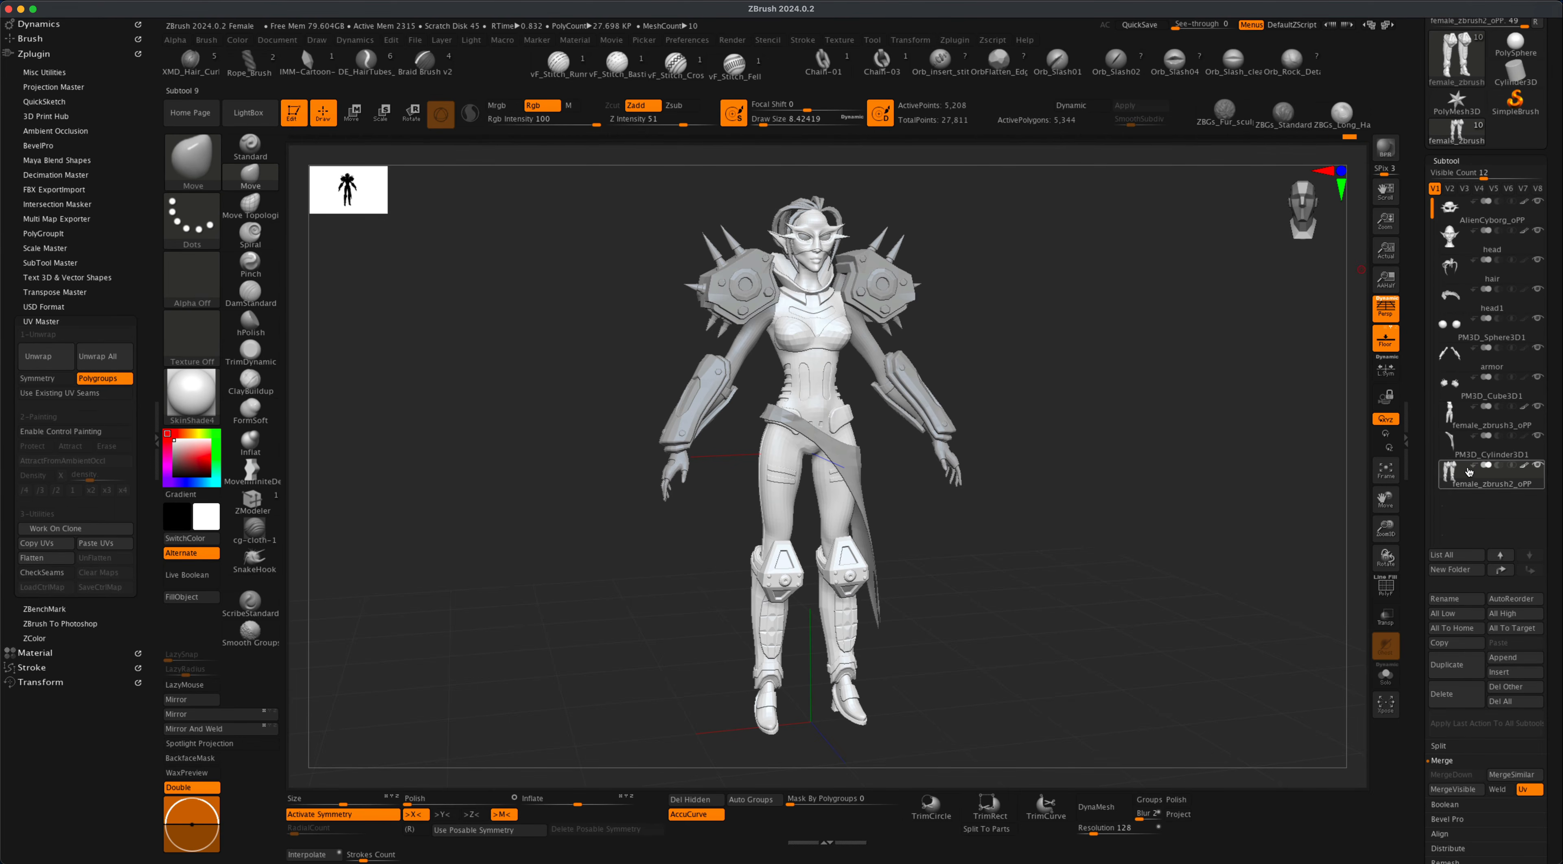
mouse_move(1449, 456)
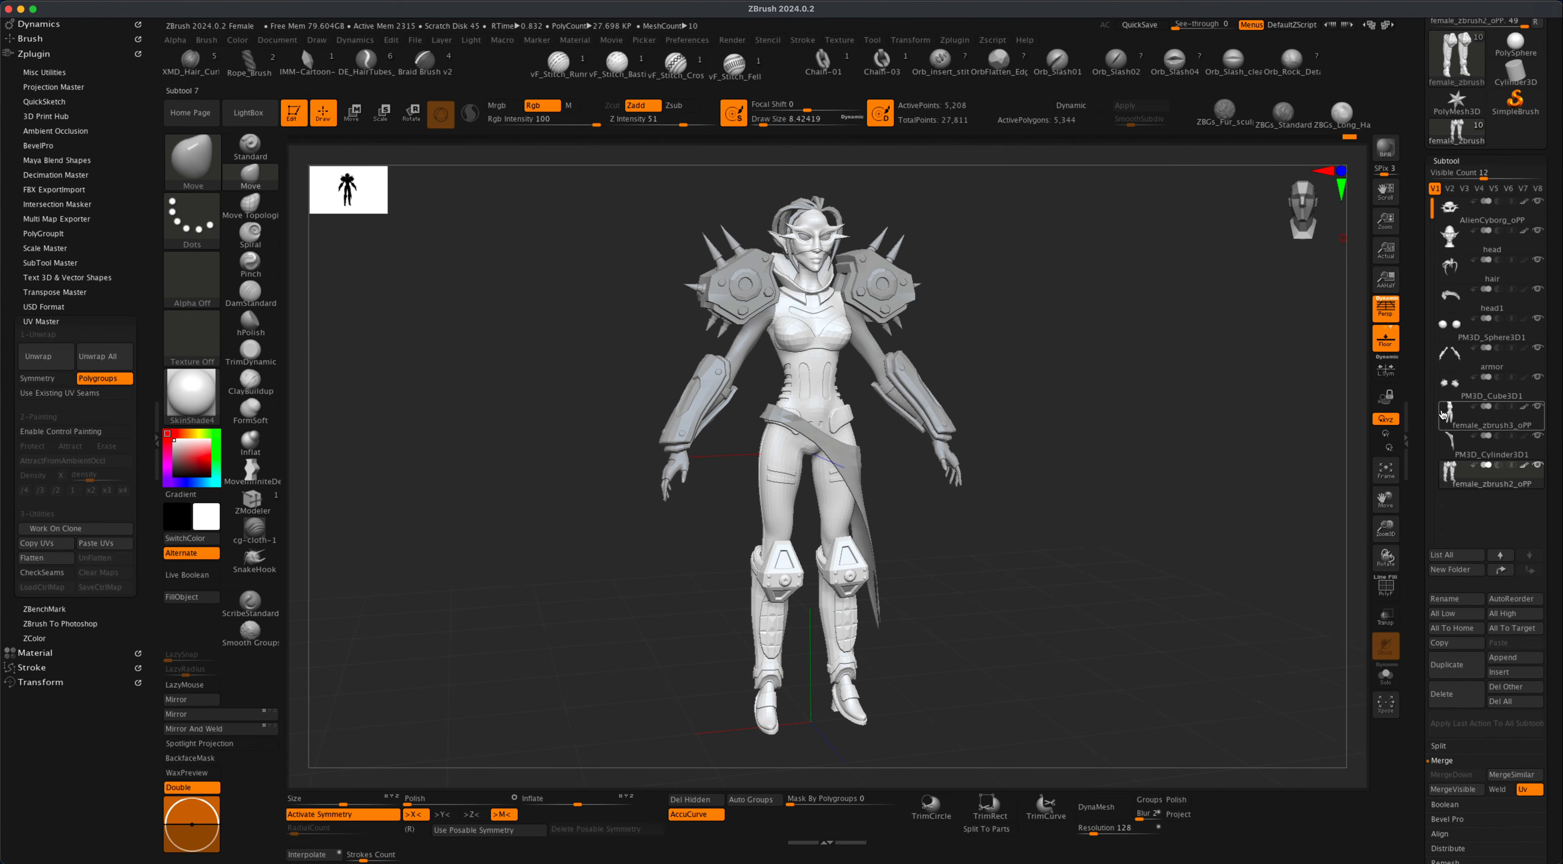
mouse_move(1113, 439)
alt+mouse_down()
mouse_move(1089, 440)
mouse_move(1092, 460)
mouse_move(1072, 452)
mouse_move(1100, 454)
alt+mouse_up()
drag(1556, 394, 1555, 511)
drag(1090, 539, 1056, 558)
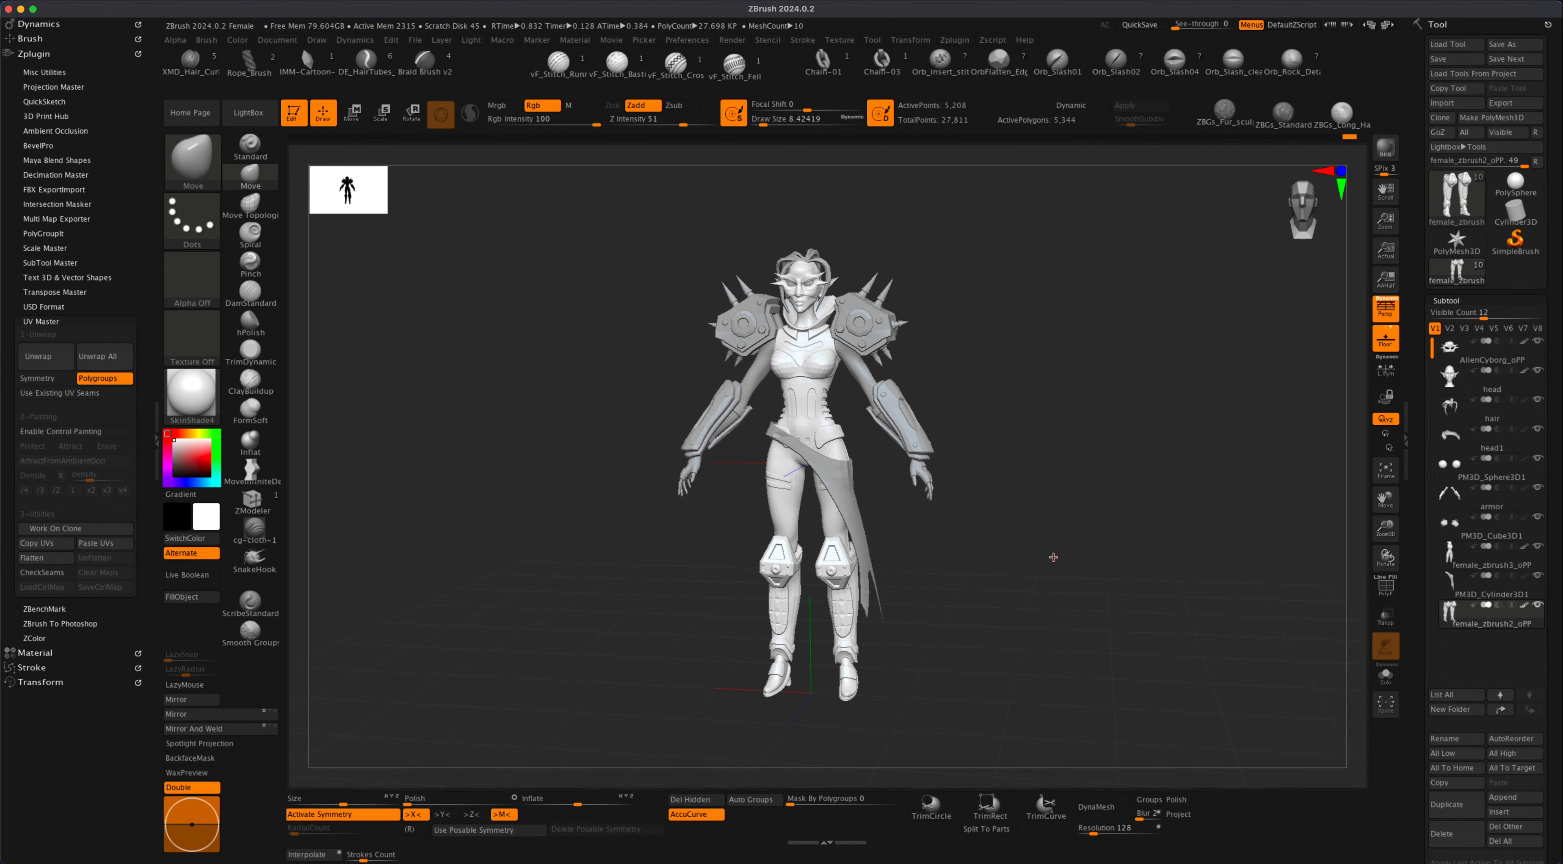
mouse_move(1053, 557)
mouse_down()
mouse_move(1040, 558)
mouse_move(1065, 560)
mouse_up()
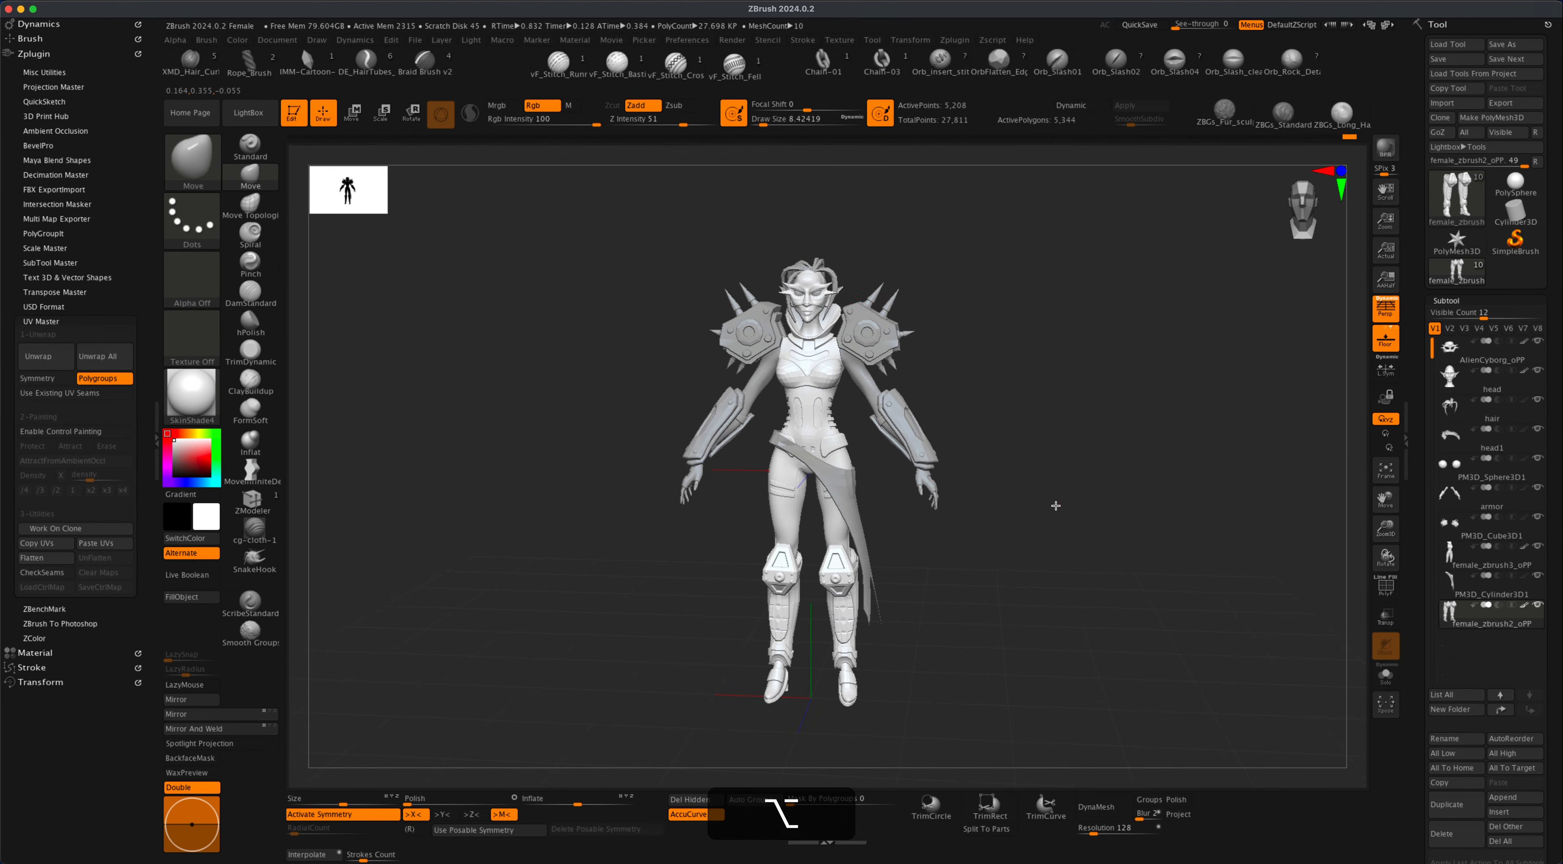
alt+drag(1056, 506, 1123, 496)
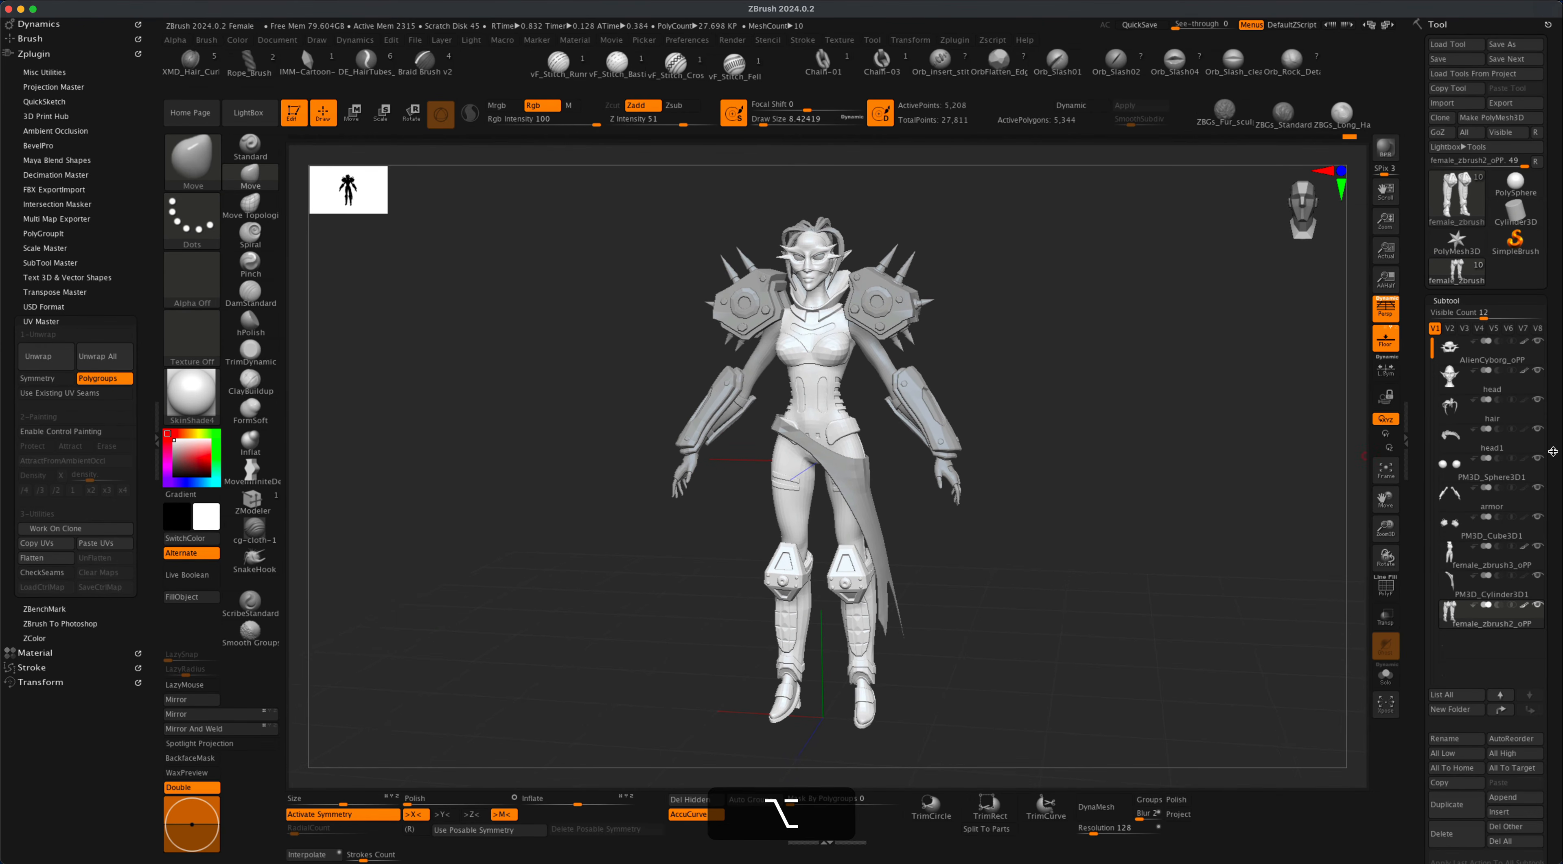
Export all subtools as a binary FBX 2020 file named AlienCyborg in the AlienCyborg folder.
click(1508, 109)
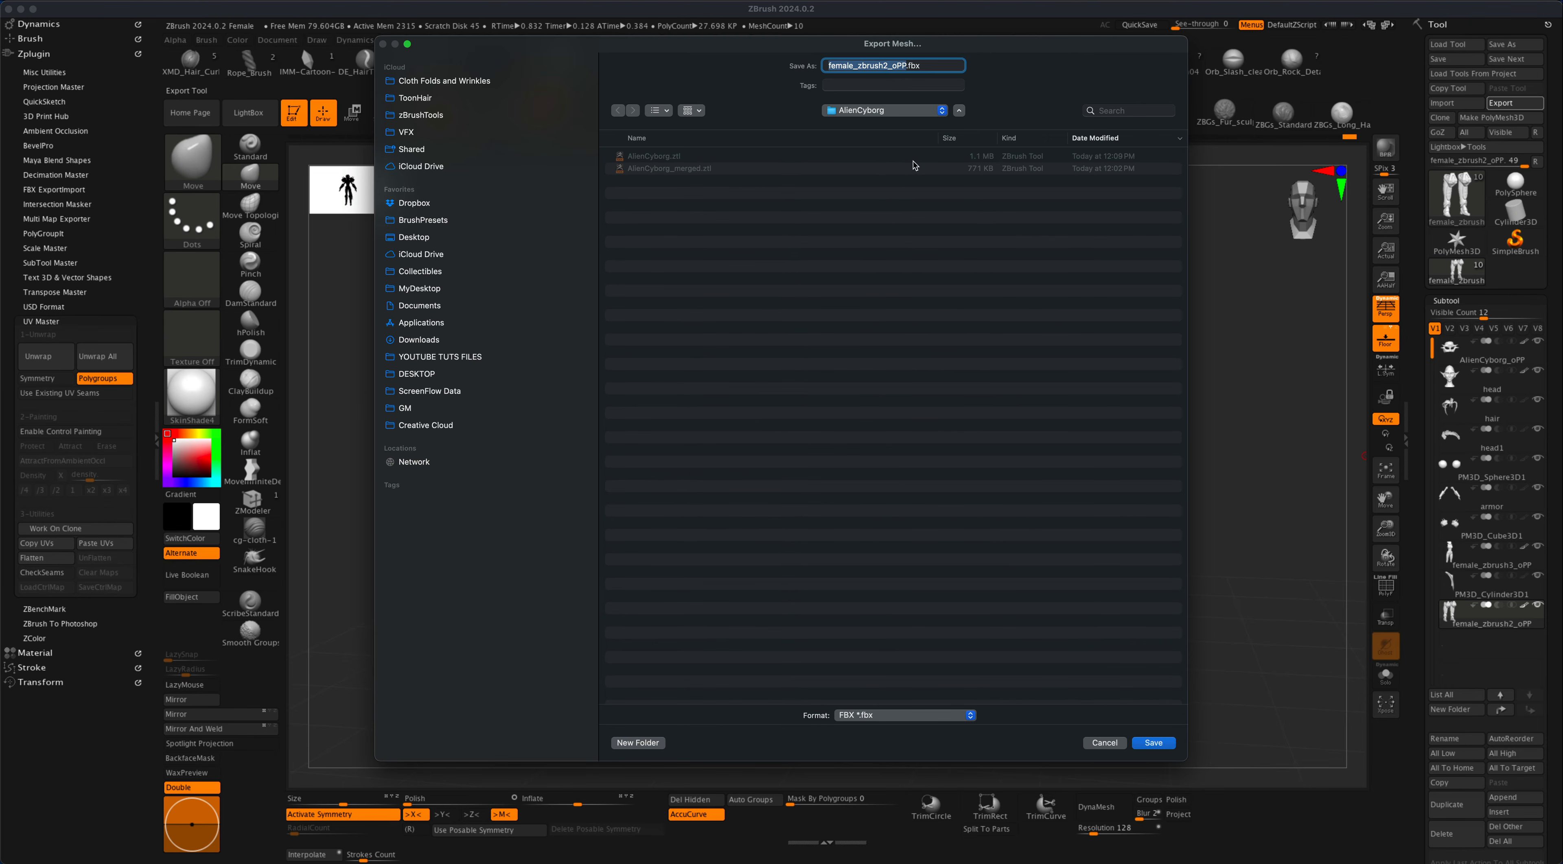
text(AlienCyborg)
click(1154, 743)
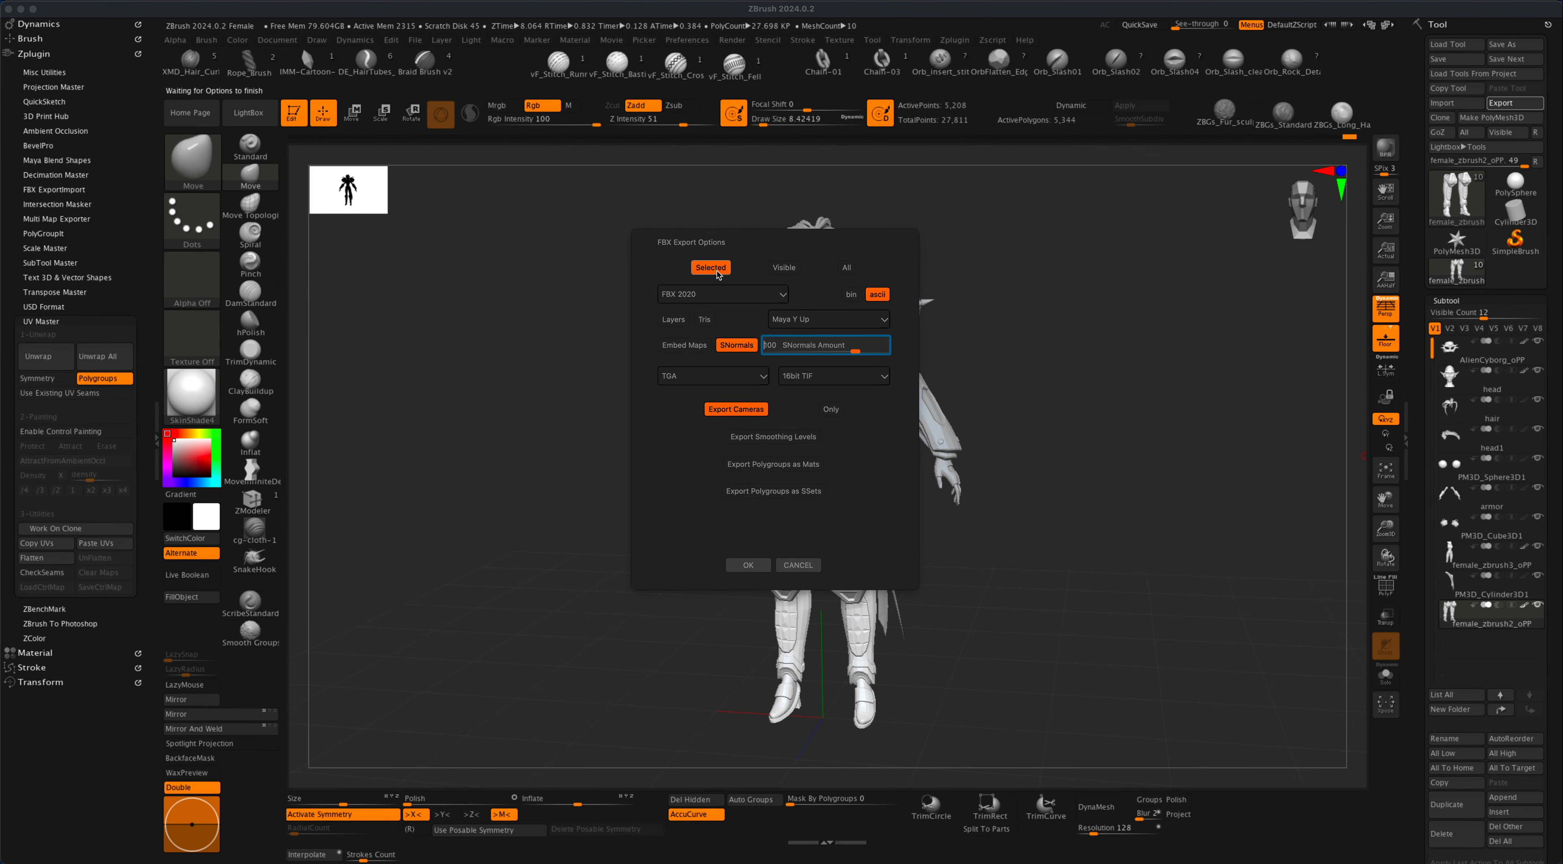
click(847, 271)
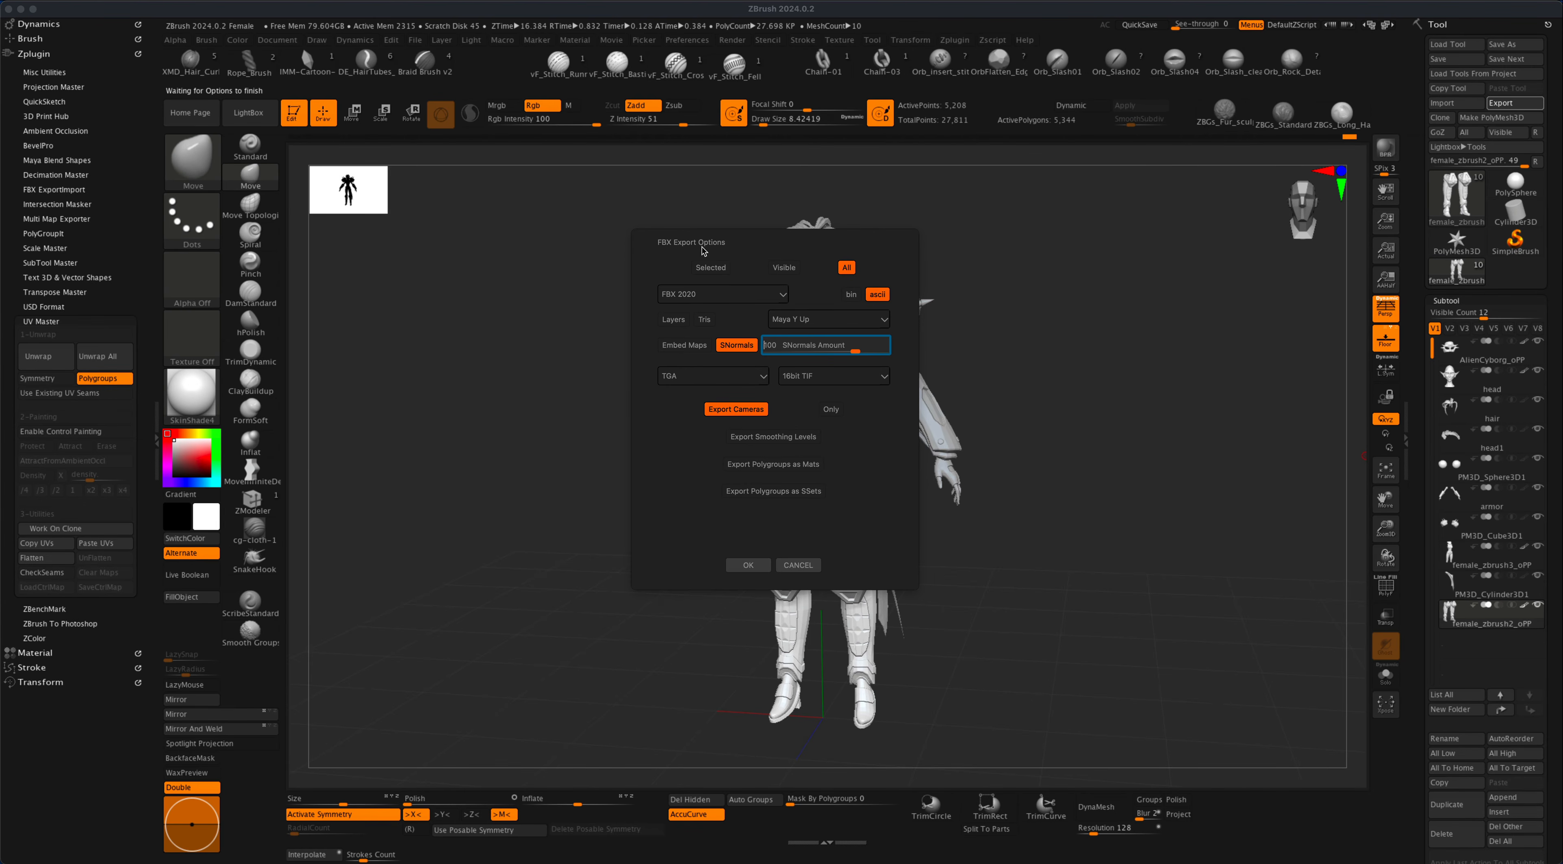
click(852, 295)
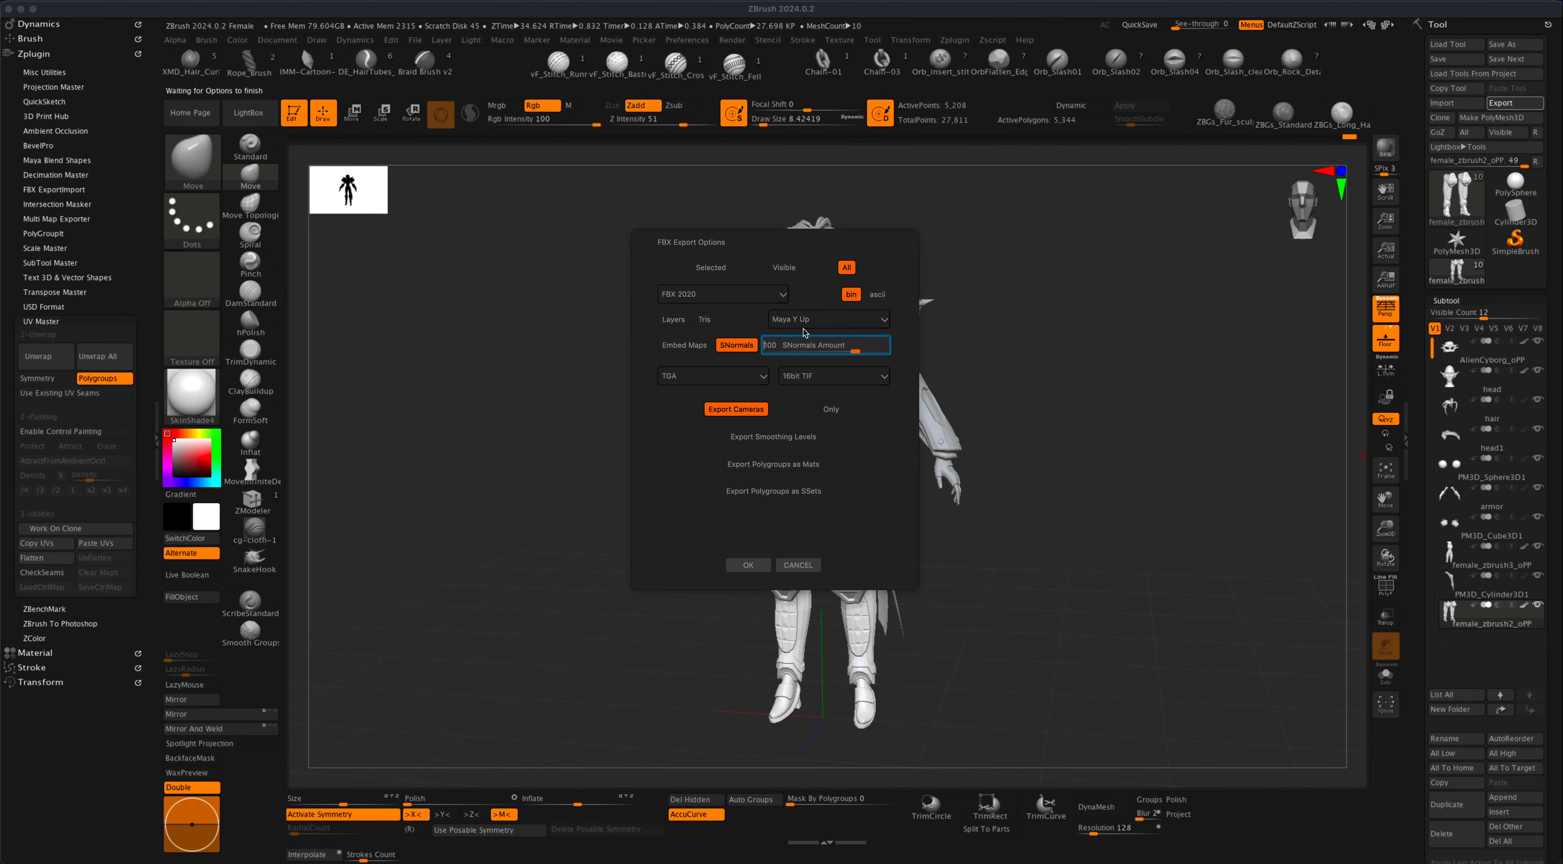
click(751, 568)
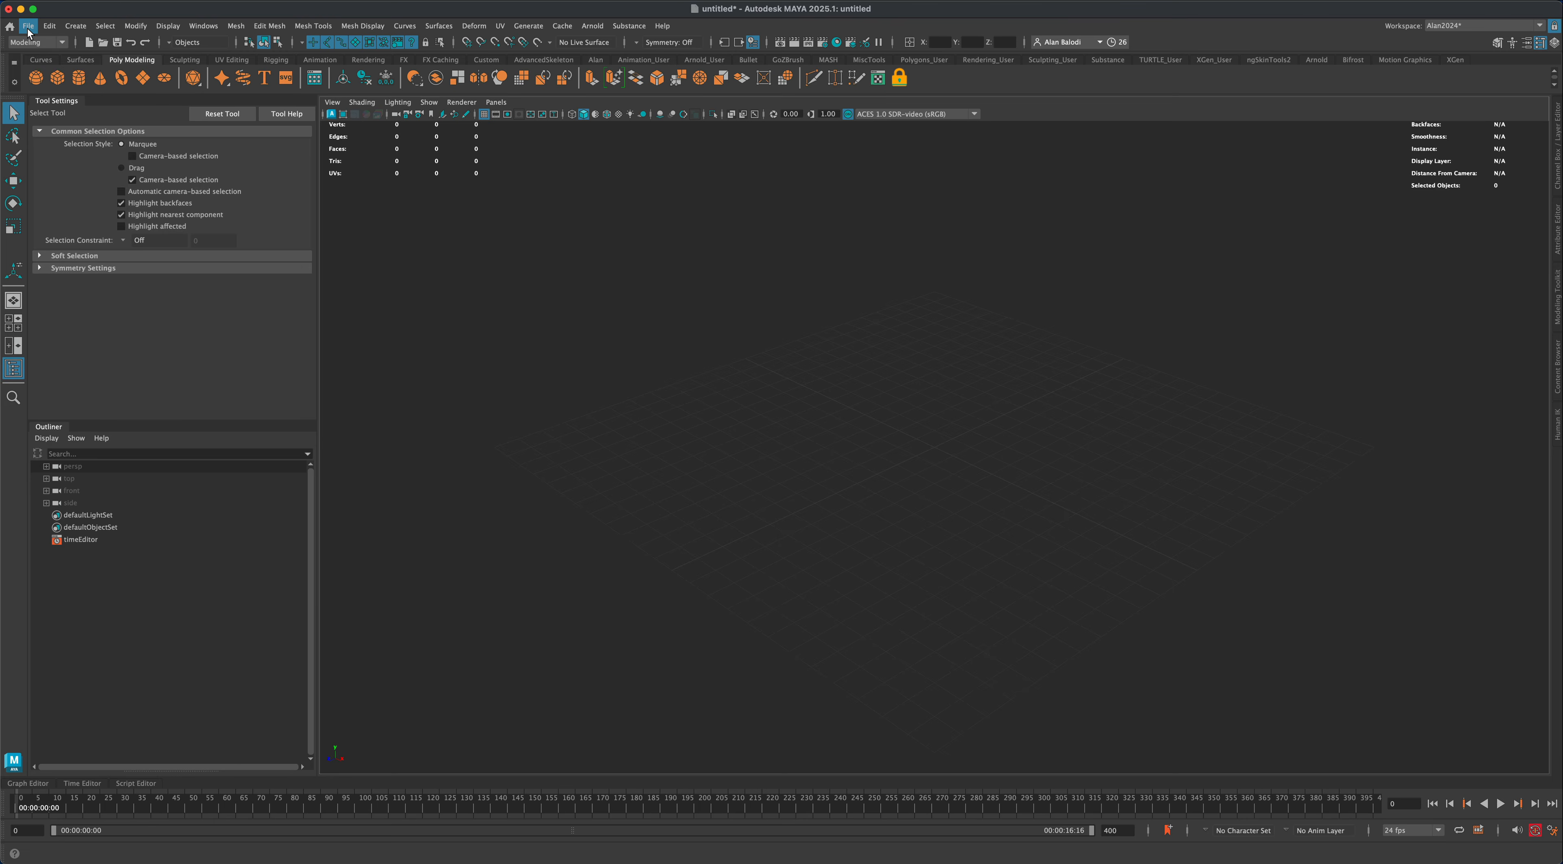
Switch to Maya, import AlienCyborg.fbx into the empty scene, and select all the imported meshes.
click(29, 27)
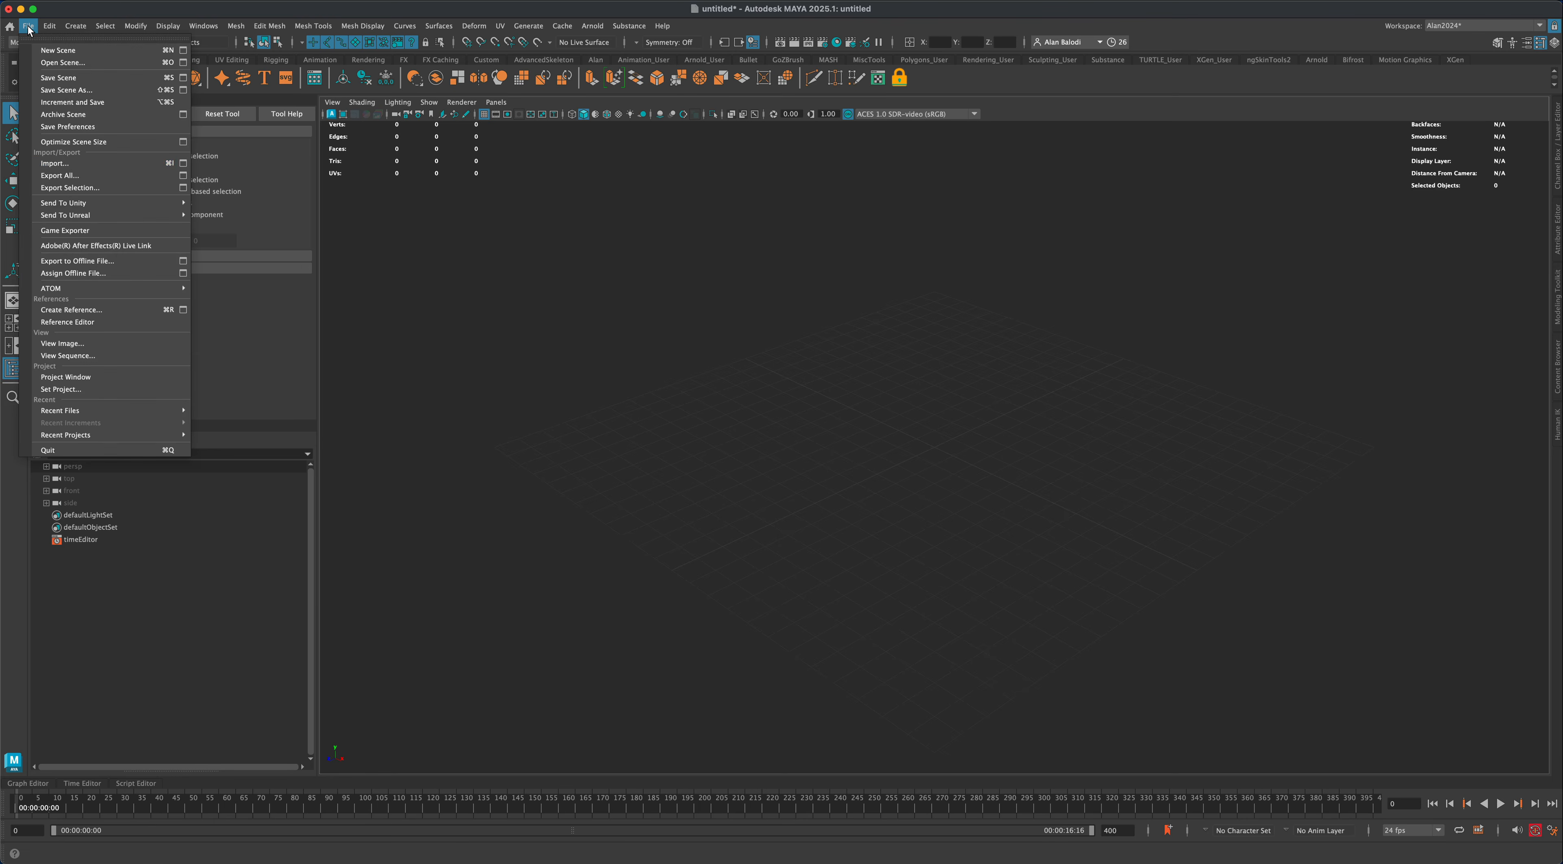
click(68, 164)
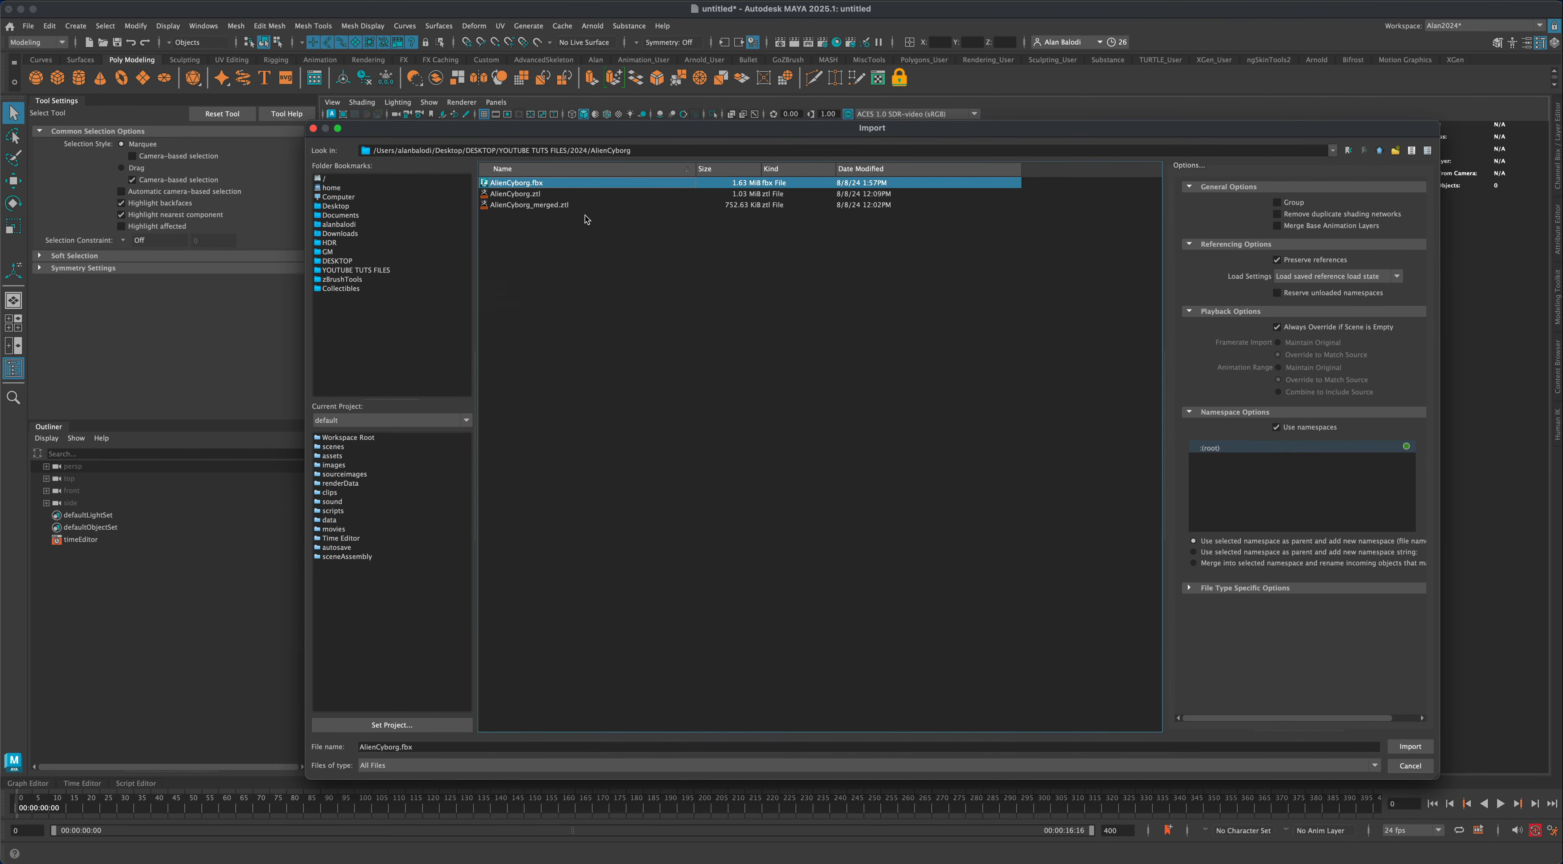
click(1410, 747)
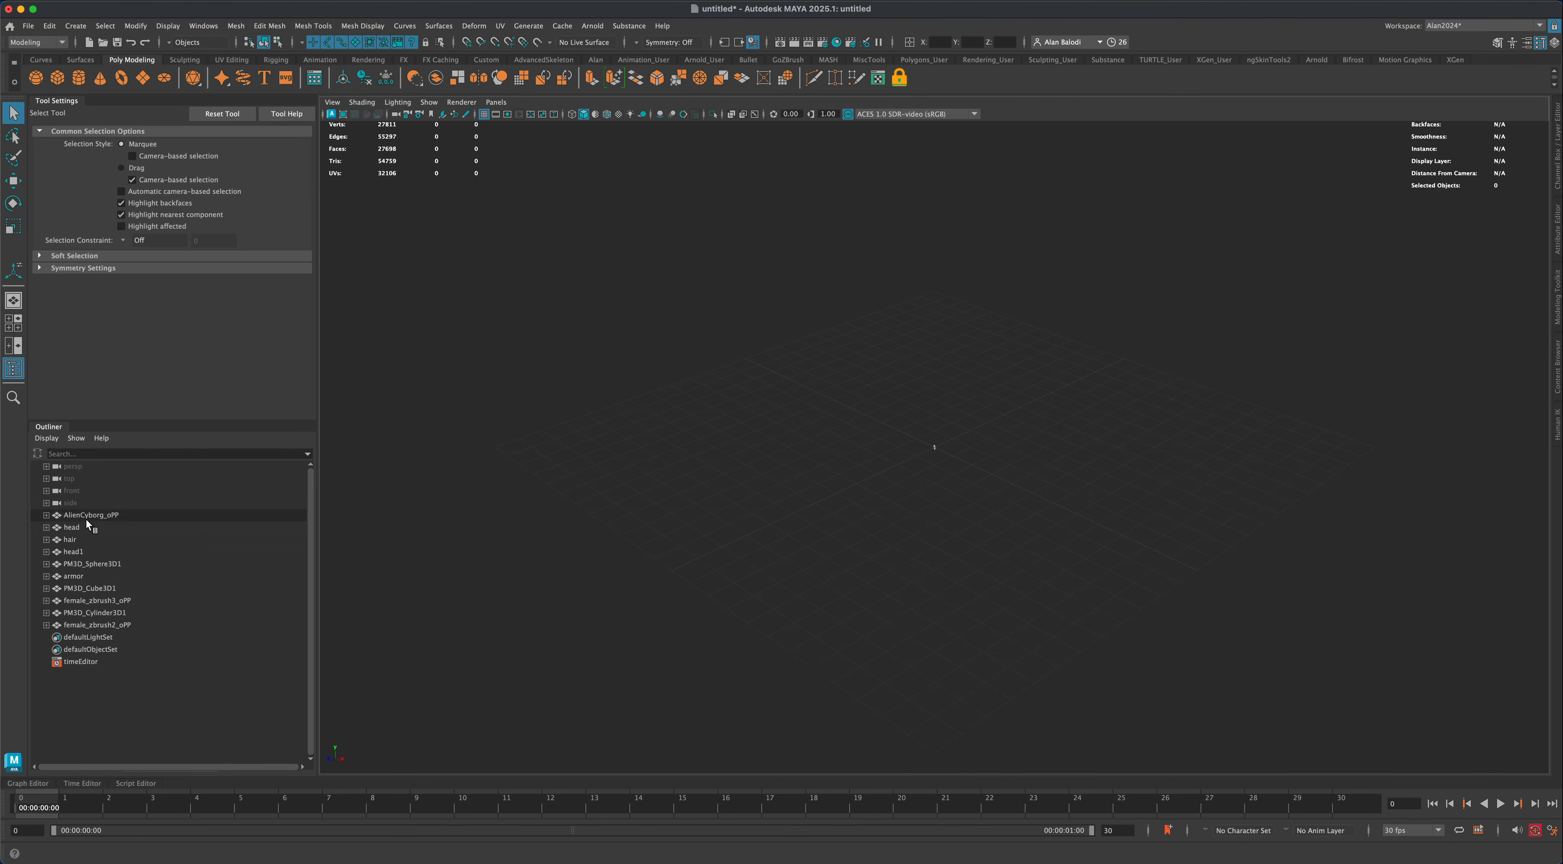
drag(974, 472, 974, 472)
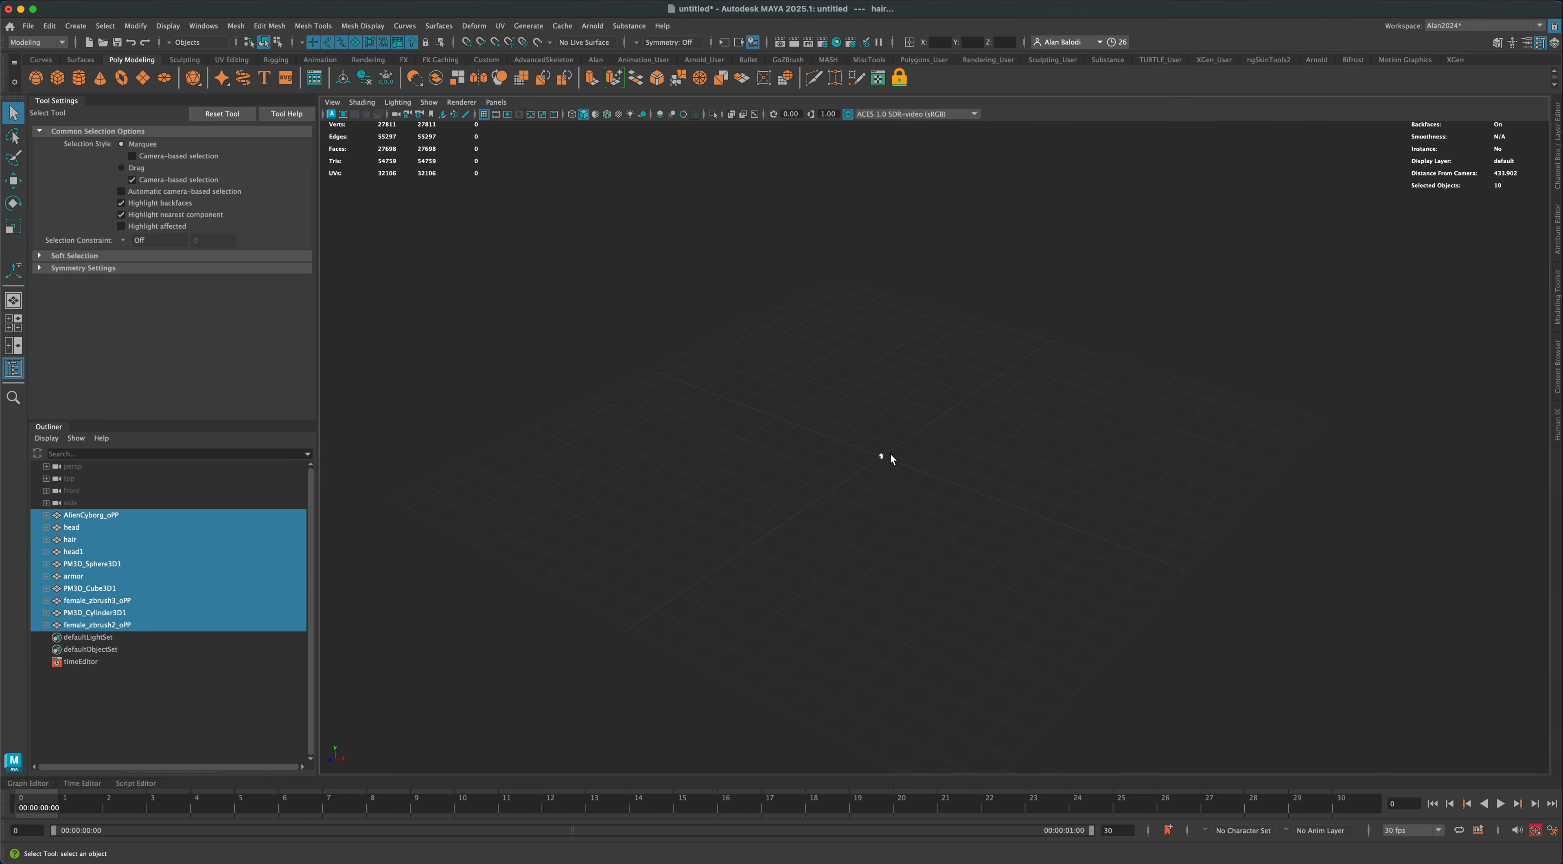
Group all the imported character meshes and scale the group up uniformly by about 71.
alt+drag(866, 493, 933, 501)
click(855, 426)
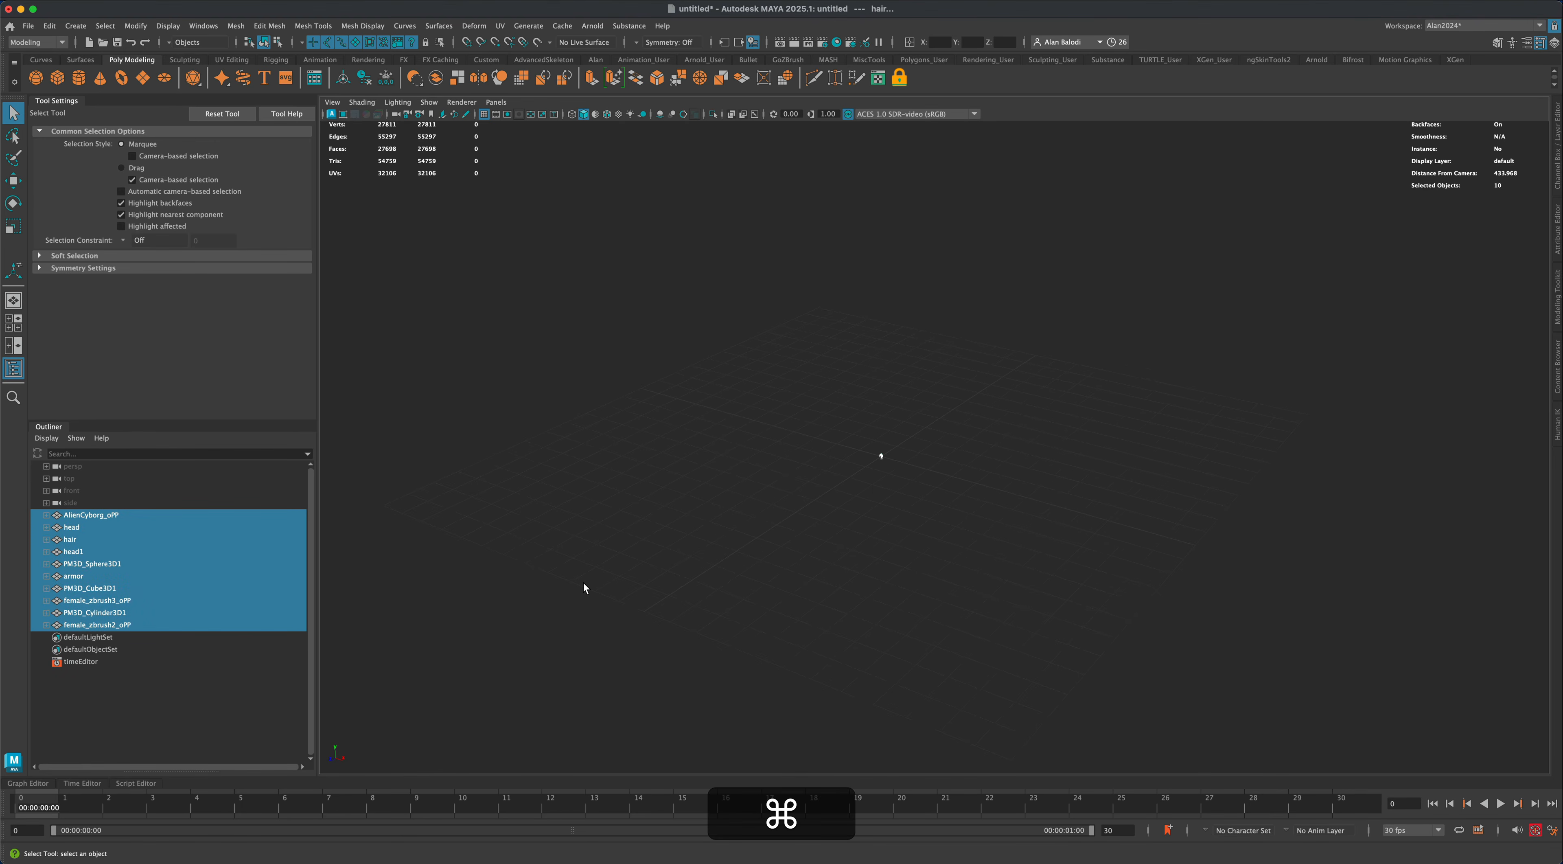
key(super+g)
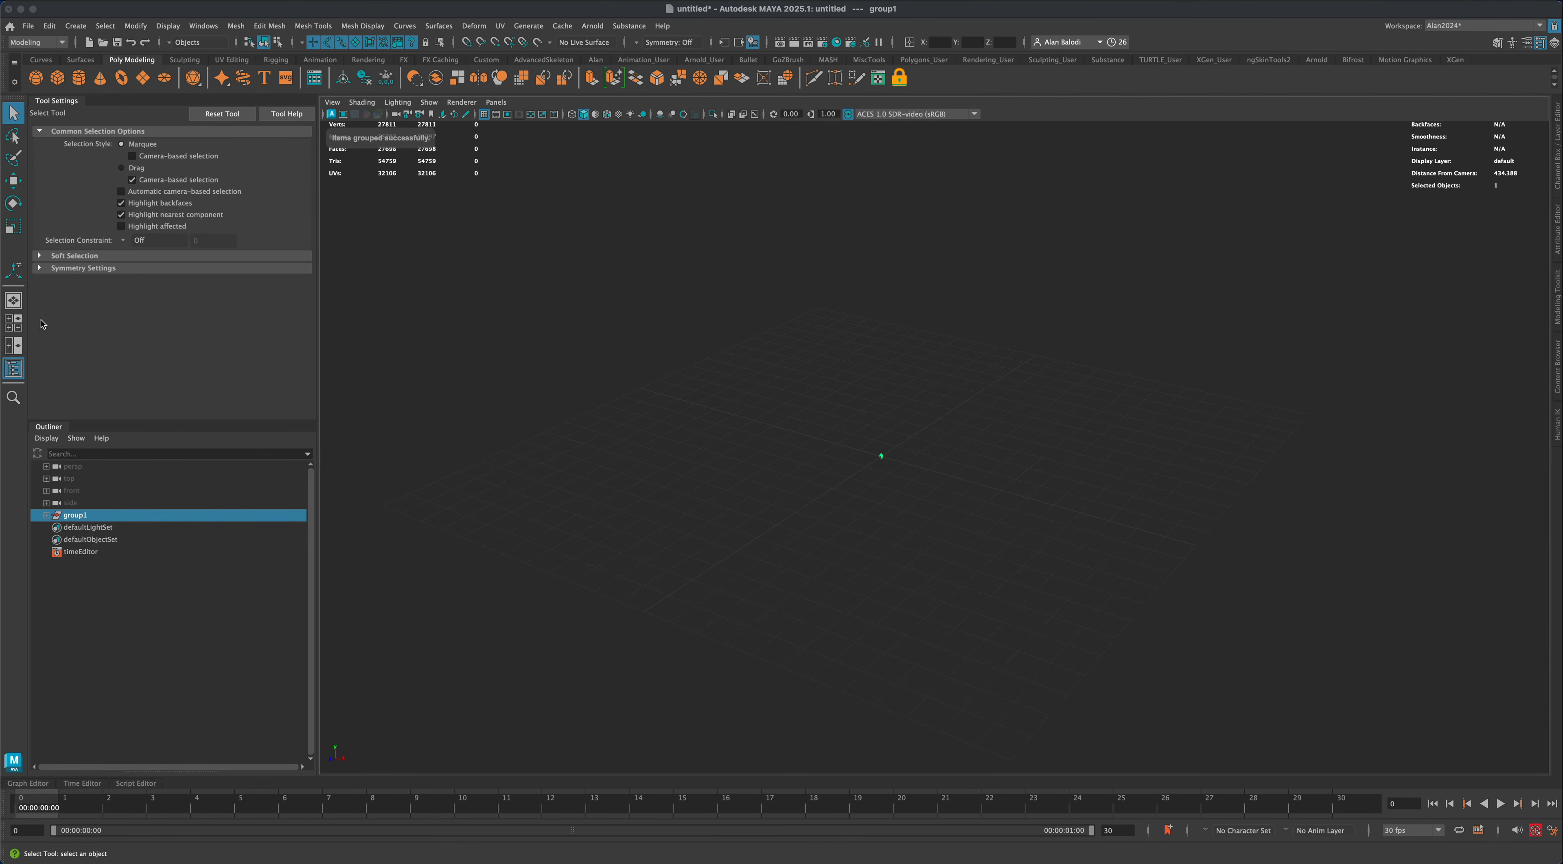
key(r)
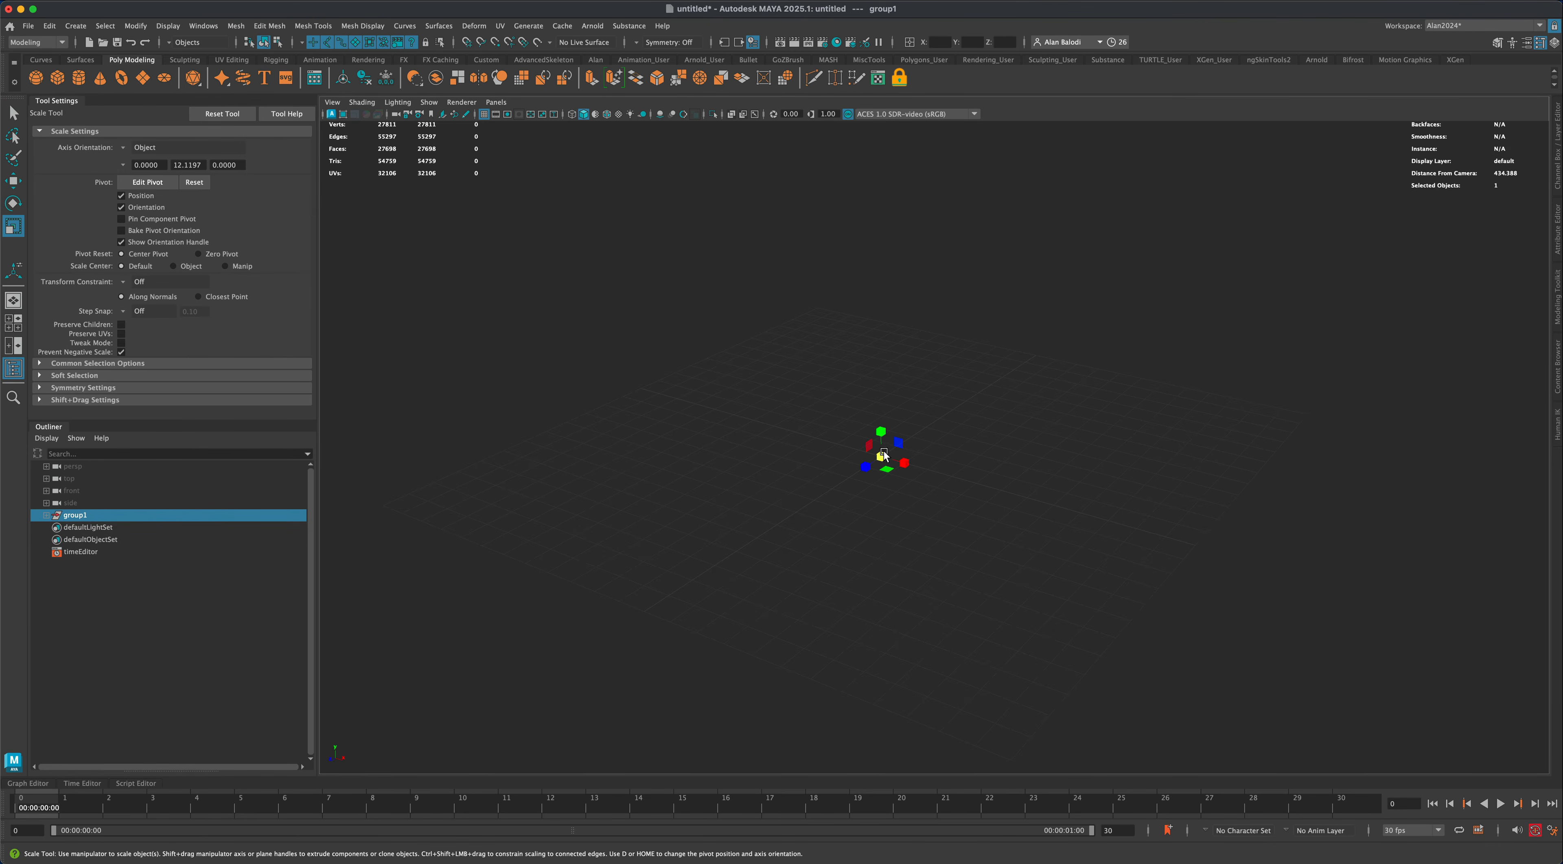
drag(884, 453, 1139, 312)
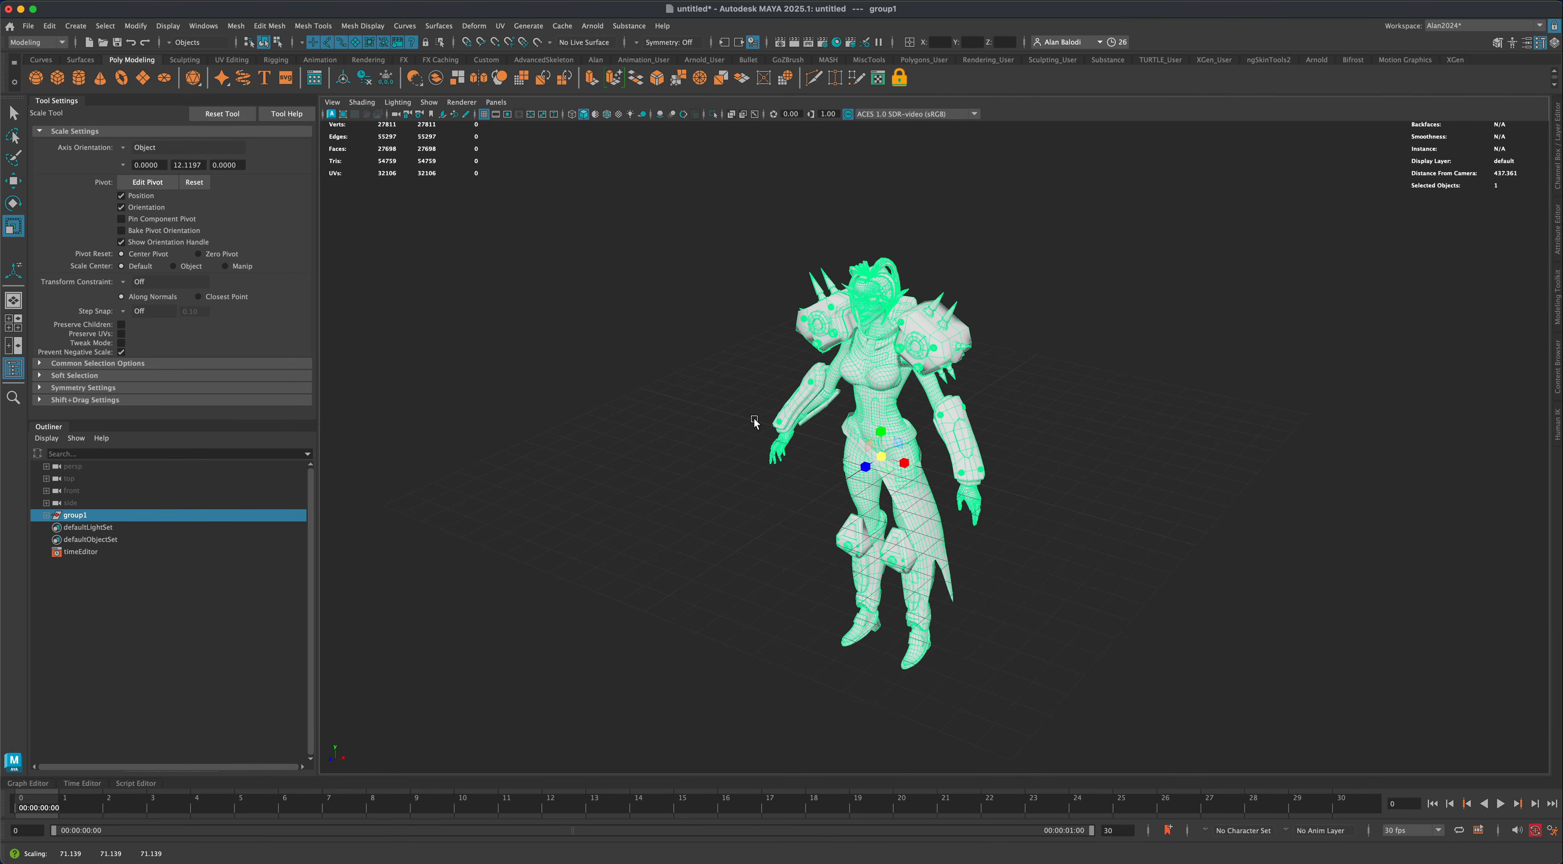
Move the character group straight up in the front view until the feet rest on the grid, and return to the perspective view.
key(w)
key(space)
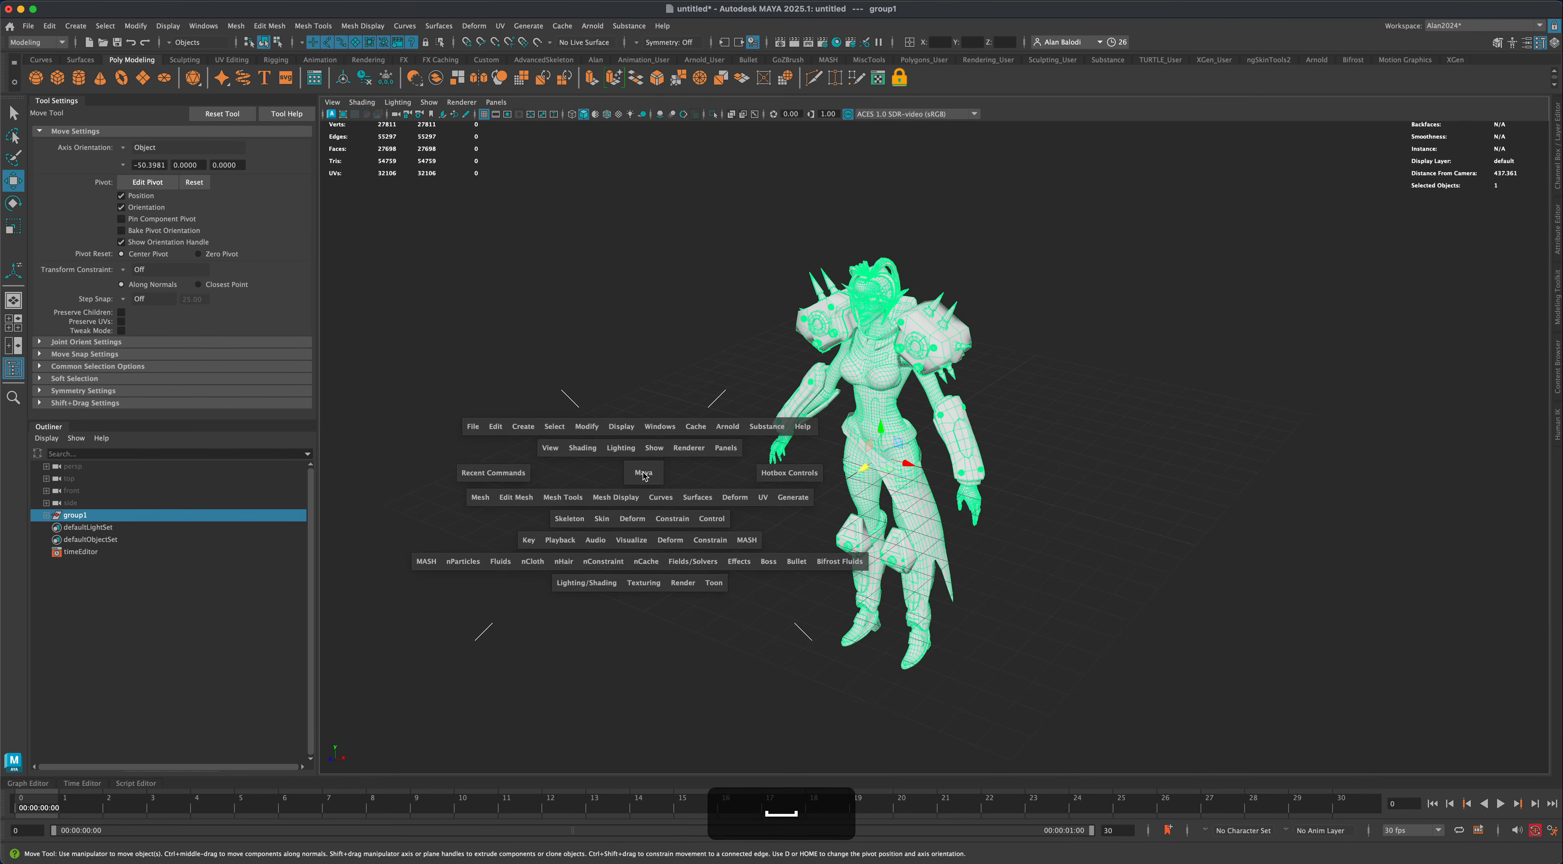
key(space)
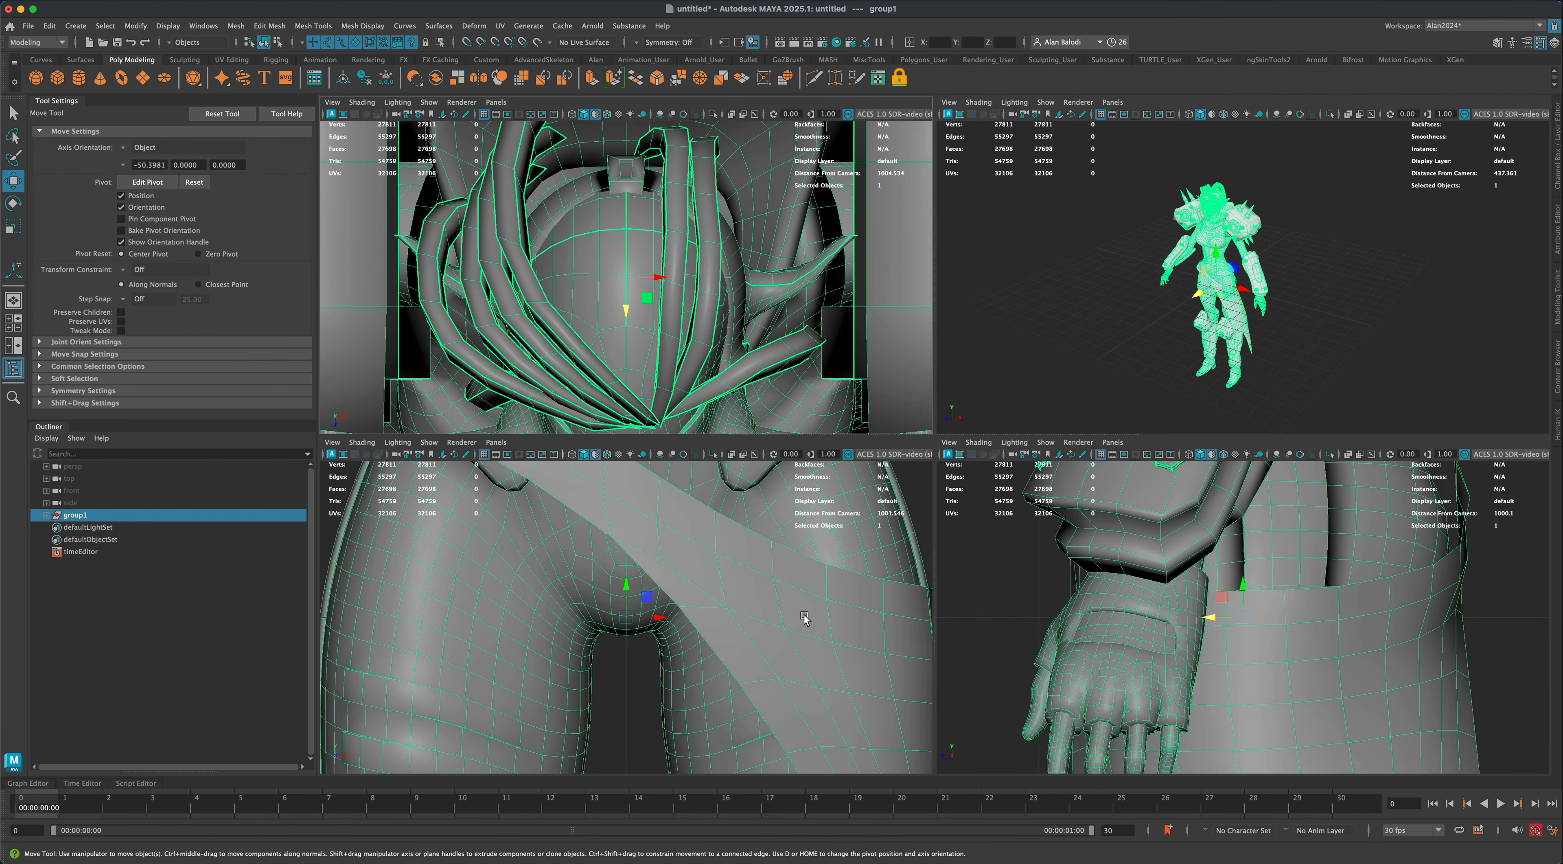
key(shift+a)
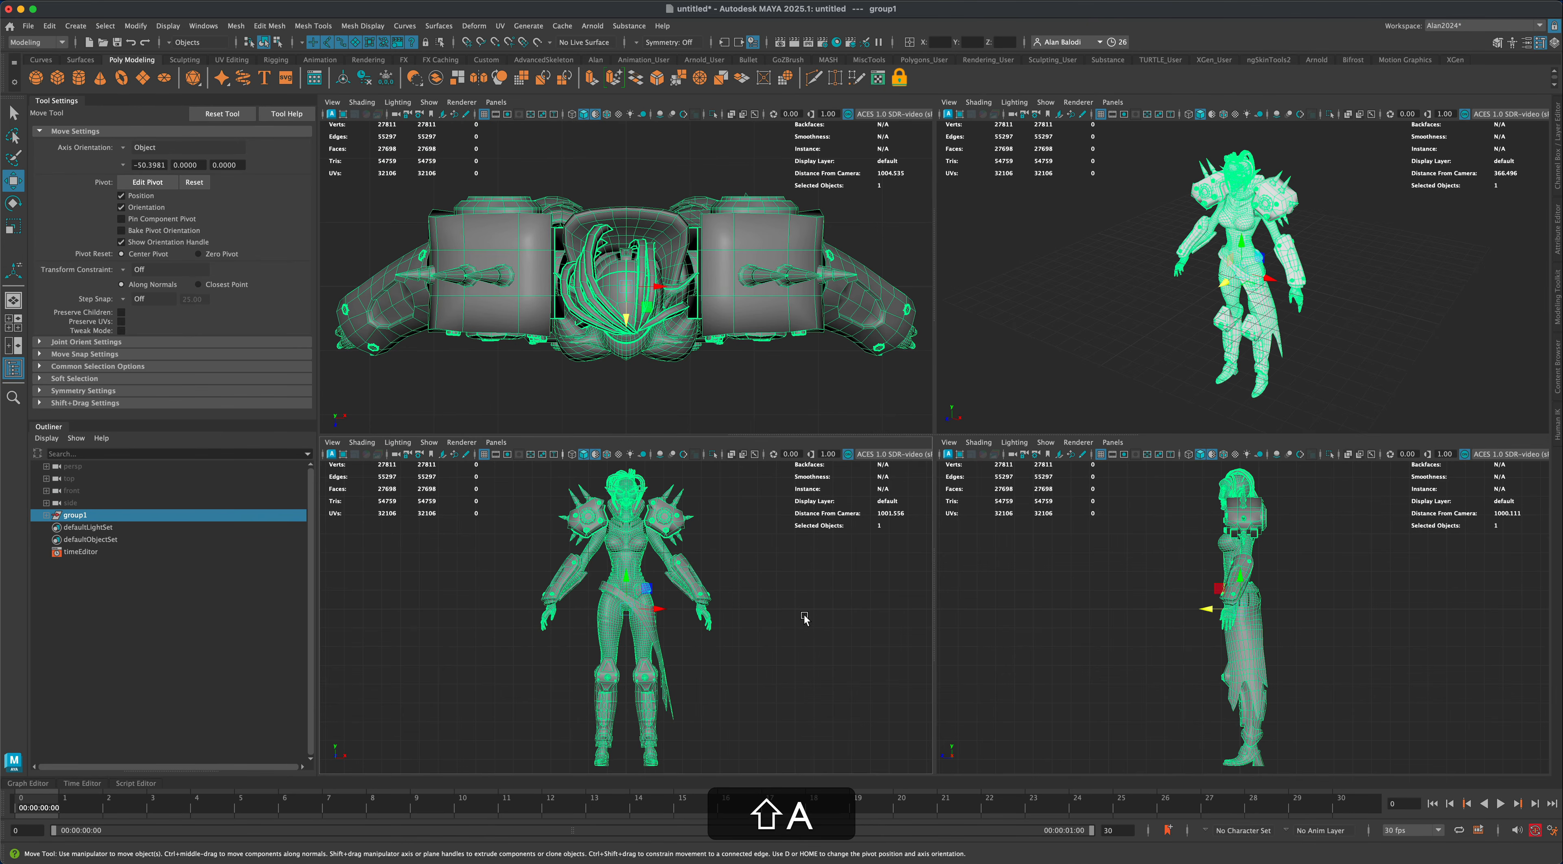
drag(627, 578, 637, 424)
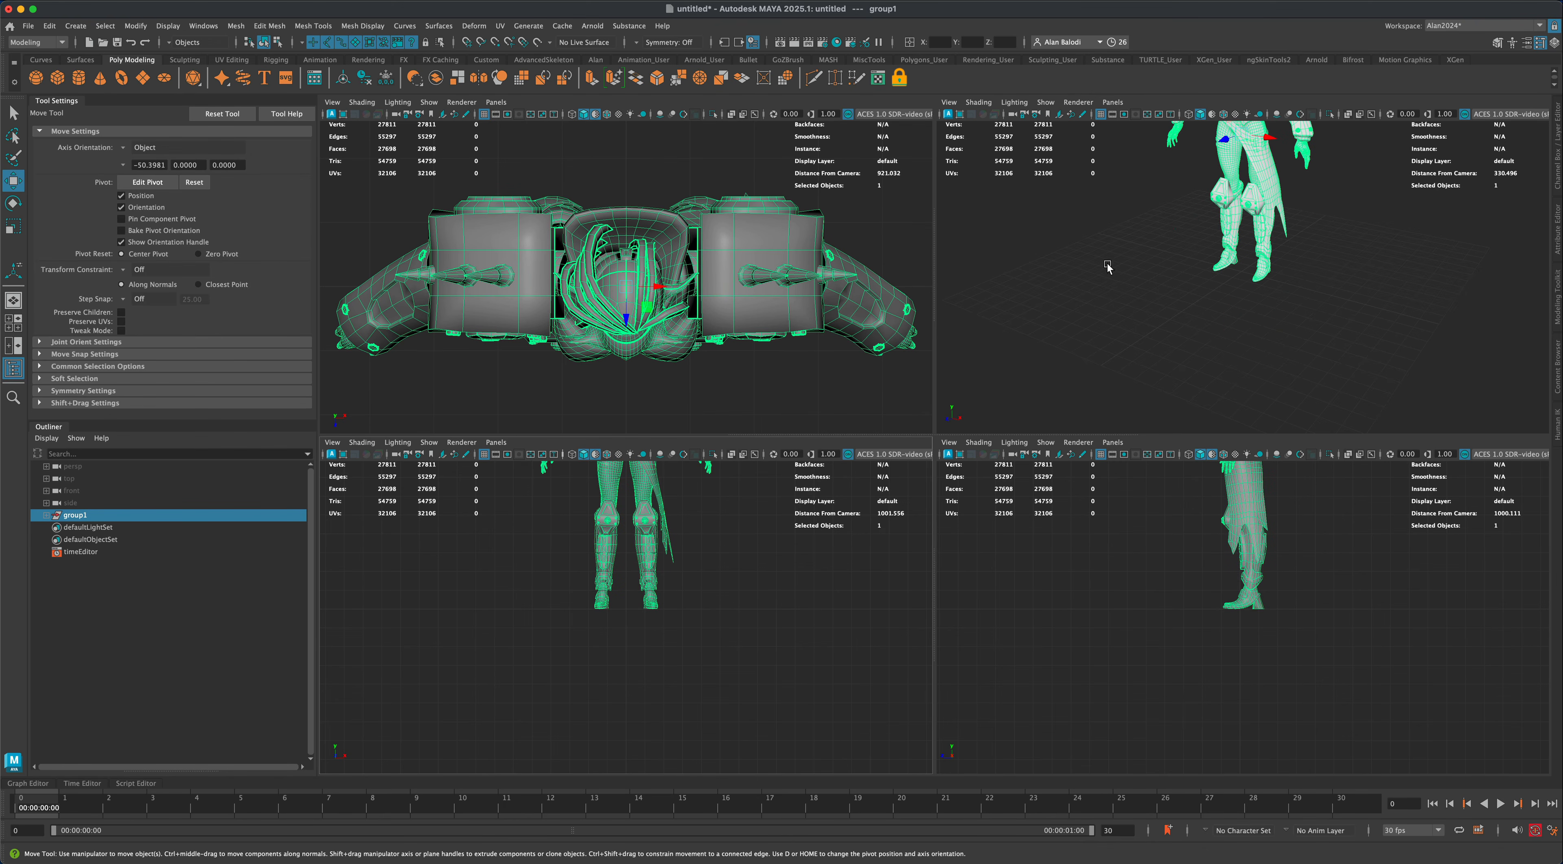
key(space)
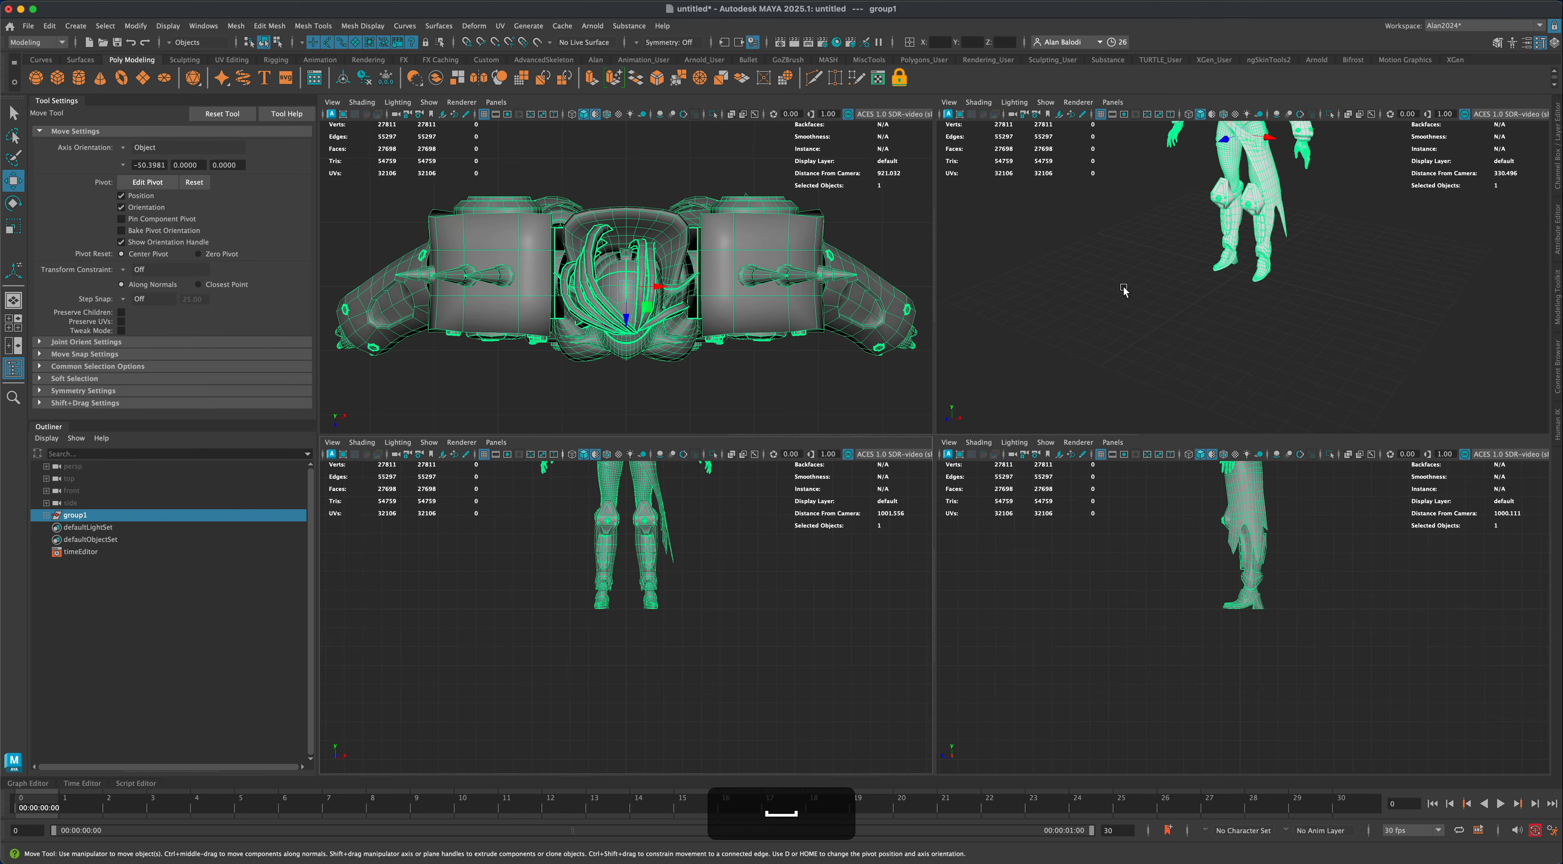
click(1090, 485)
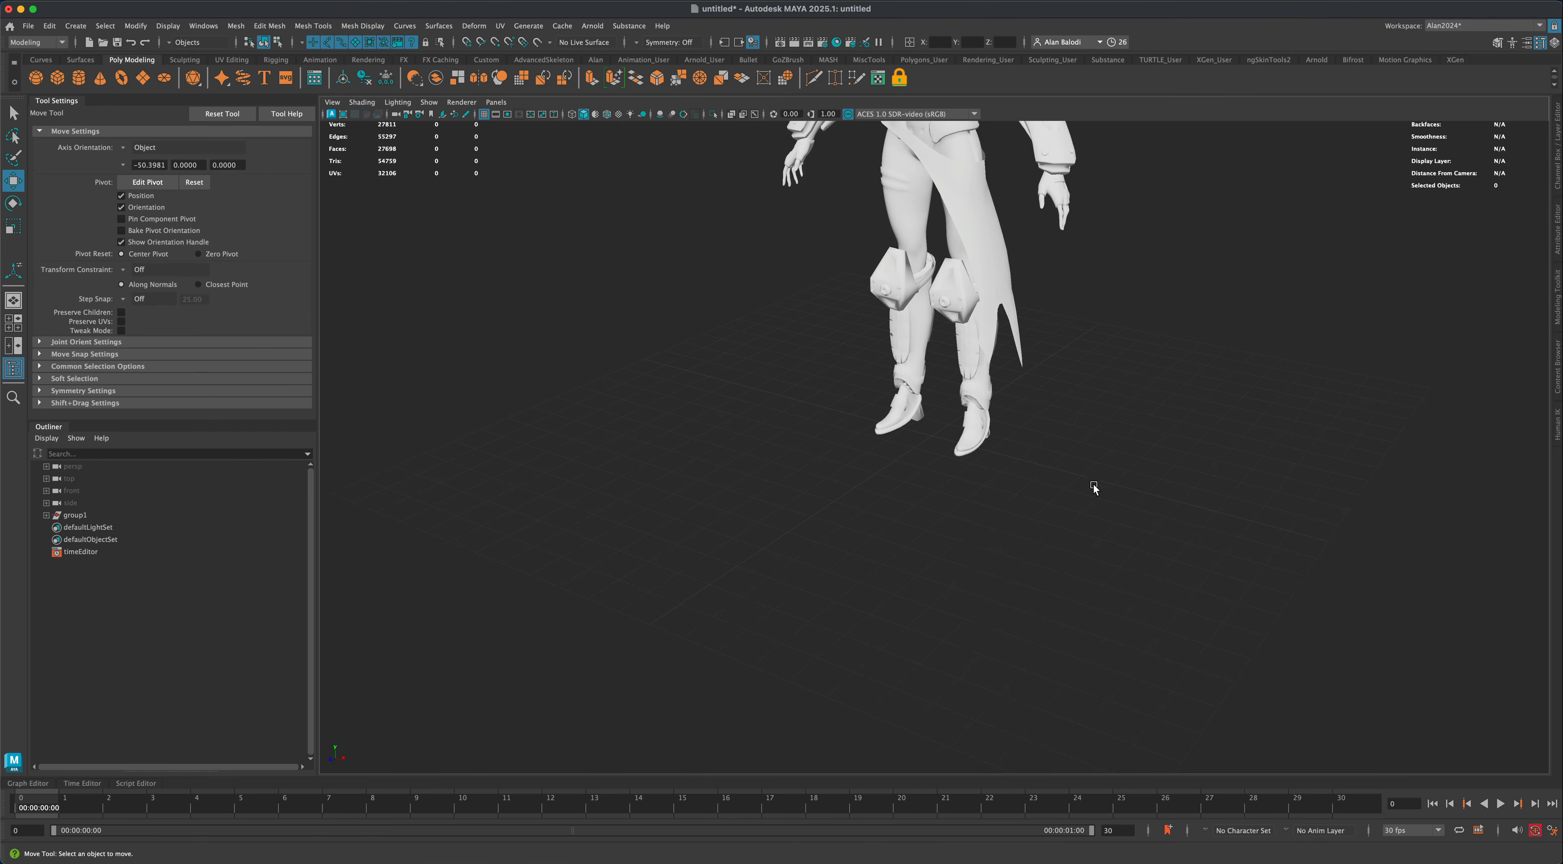
Show the wireframe over the shaded character and expand the group to list its meshes.
alt+middle_drag(1095, 480, 1049, 673)
alt+drag(1050, 671, 1063, 539)
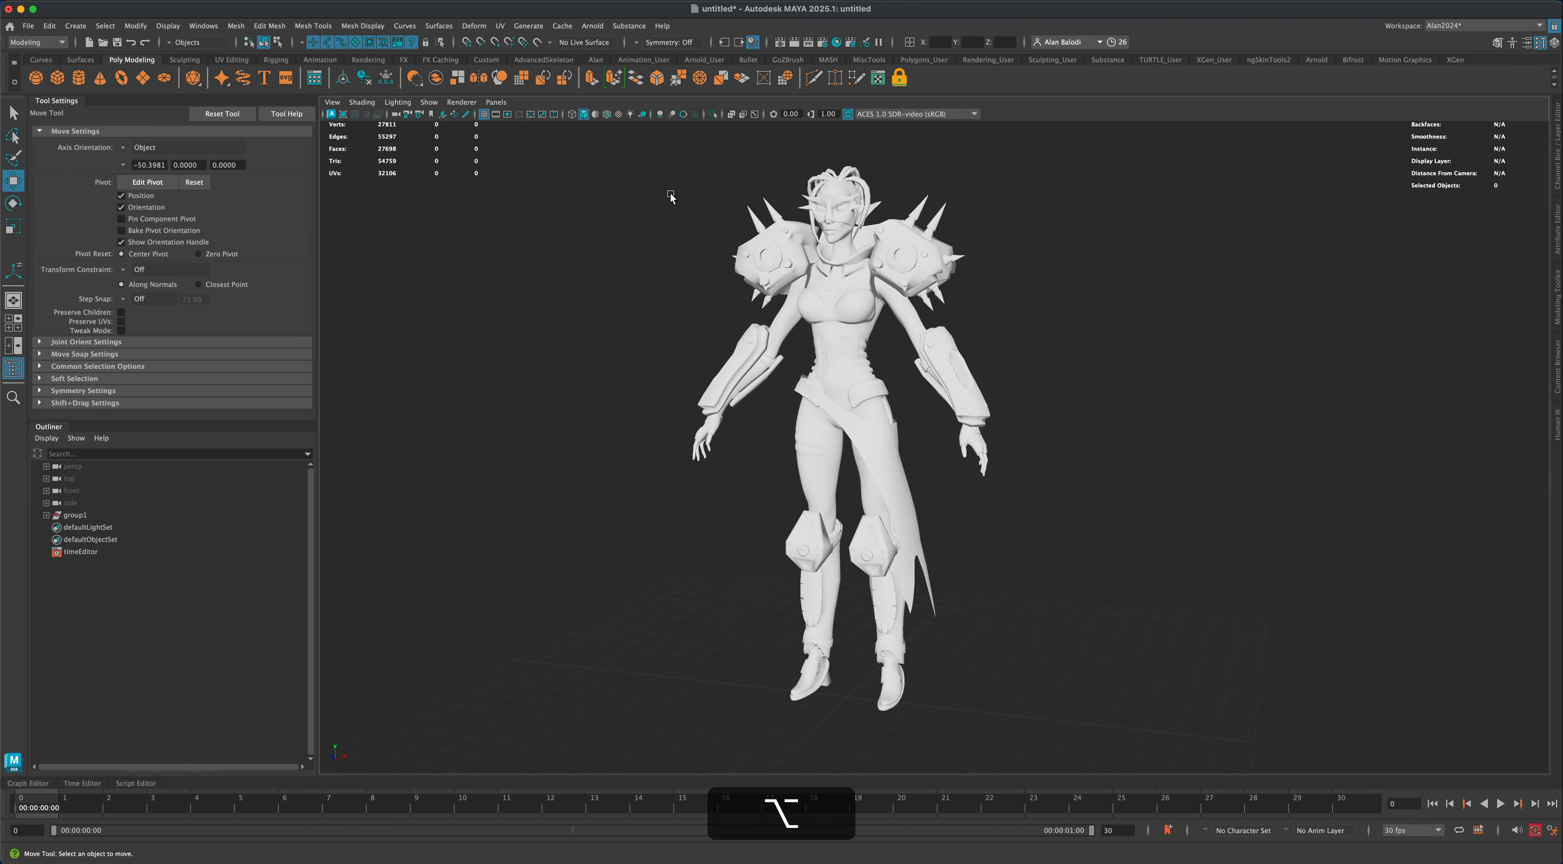
click(607, 116)
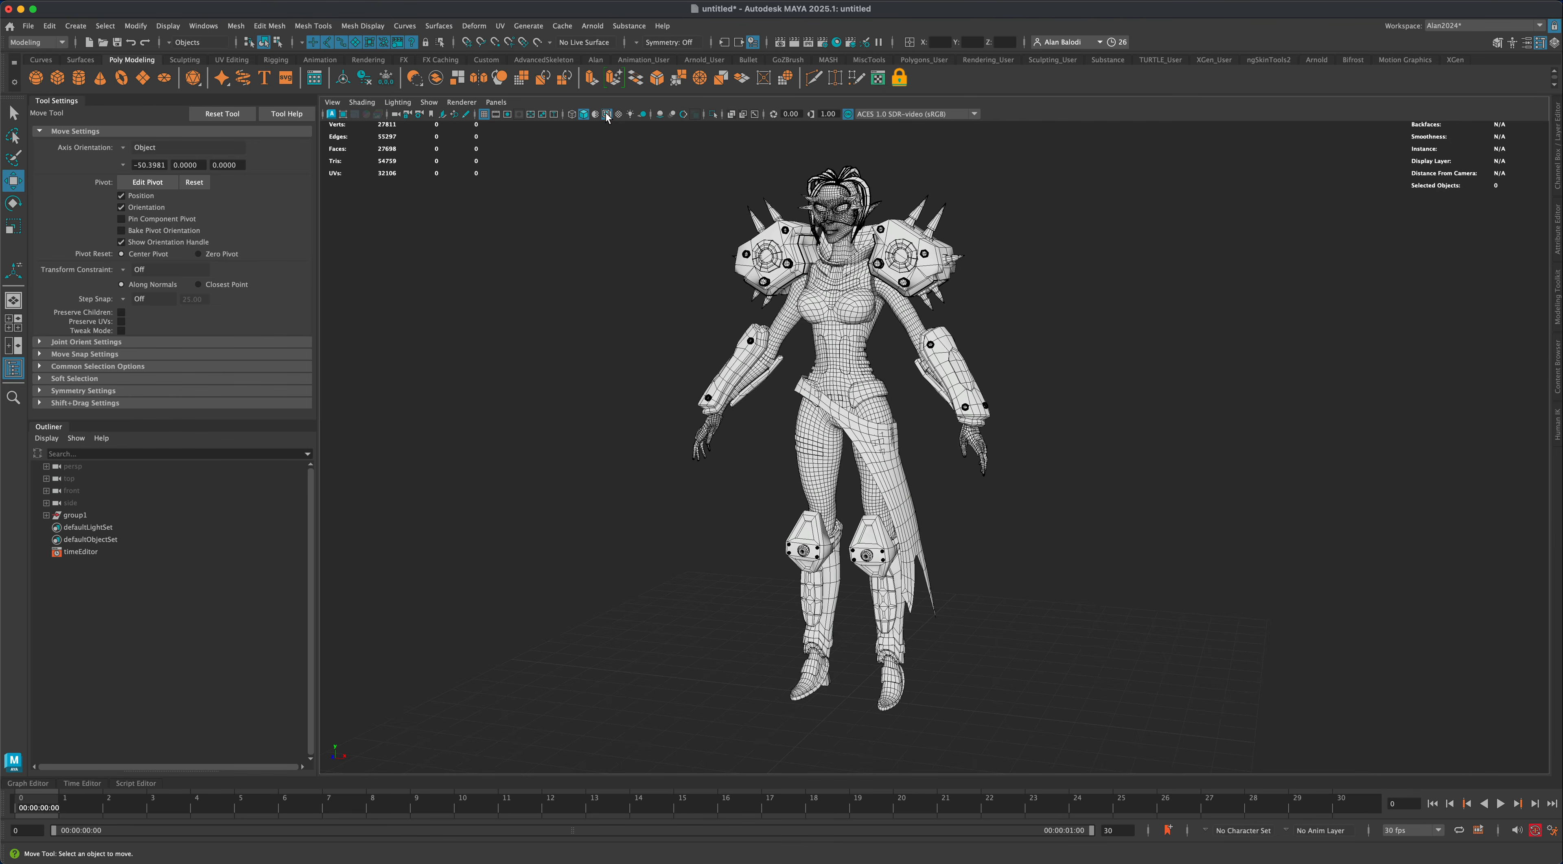
mouse_move(637, 339)
alt+mouse_down()
mouse_move(642, 408)
mouse_move(618, 384)
alt+mouse_up()
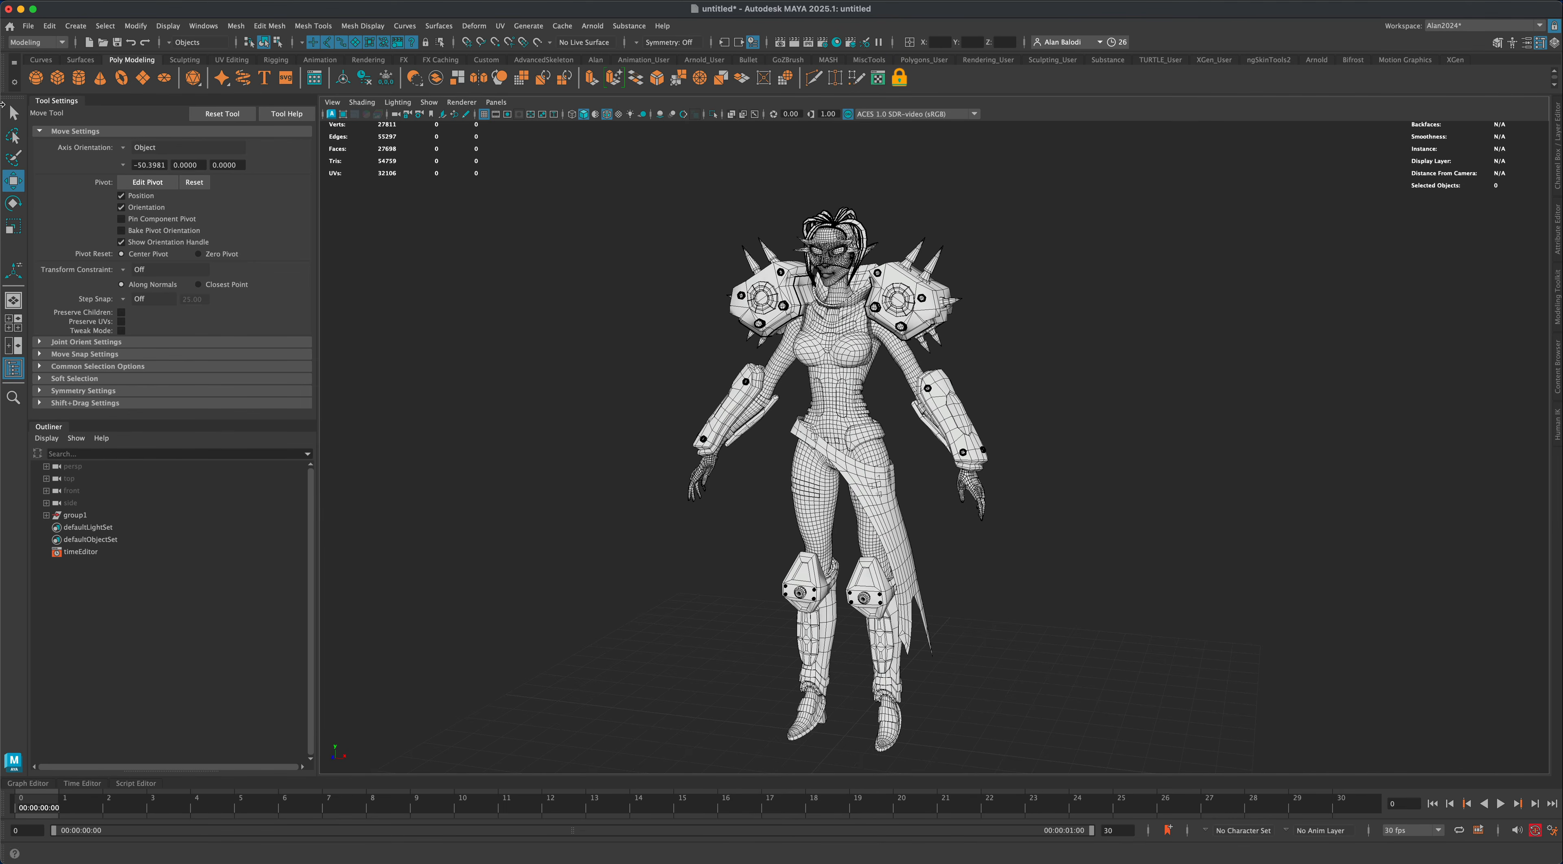
key(q)
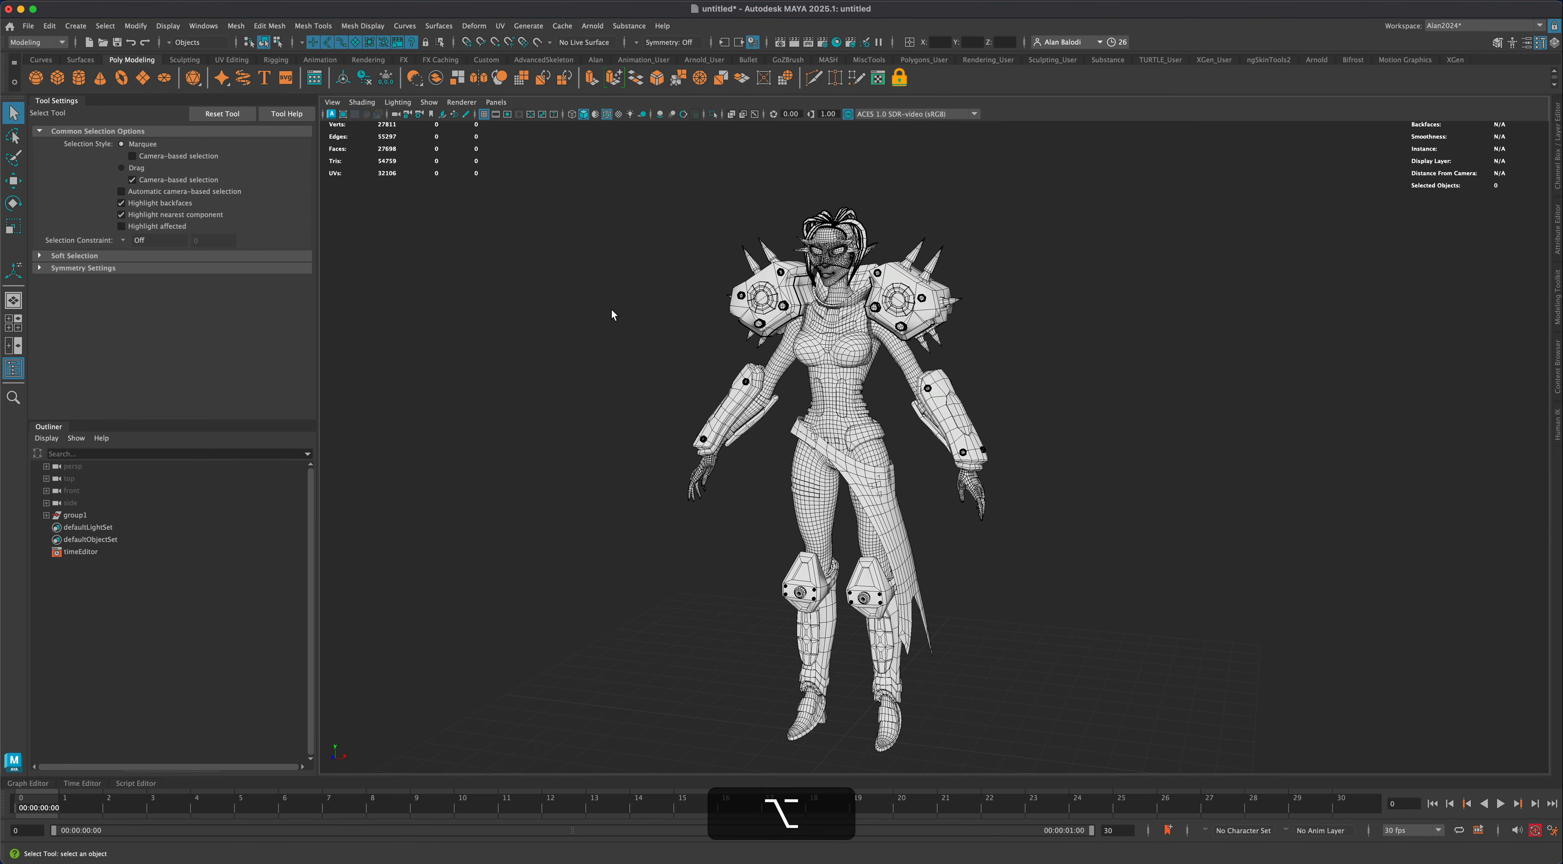
alt+drag(612, 308, 656, 540)
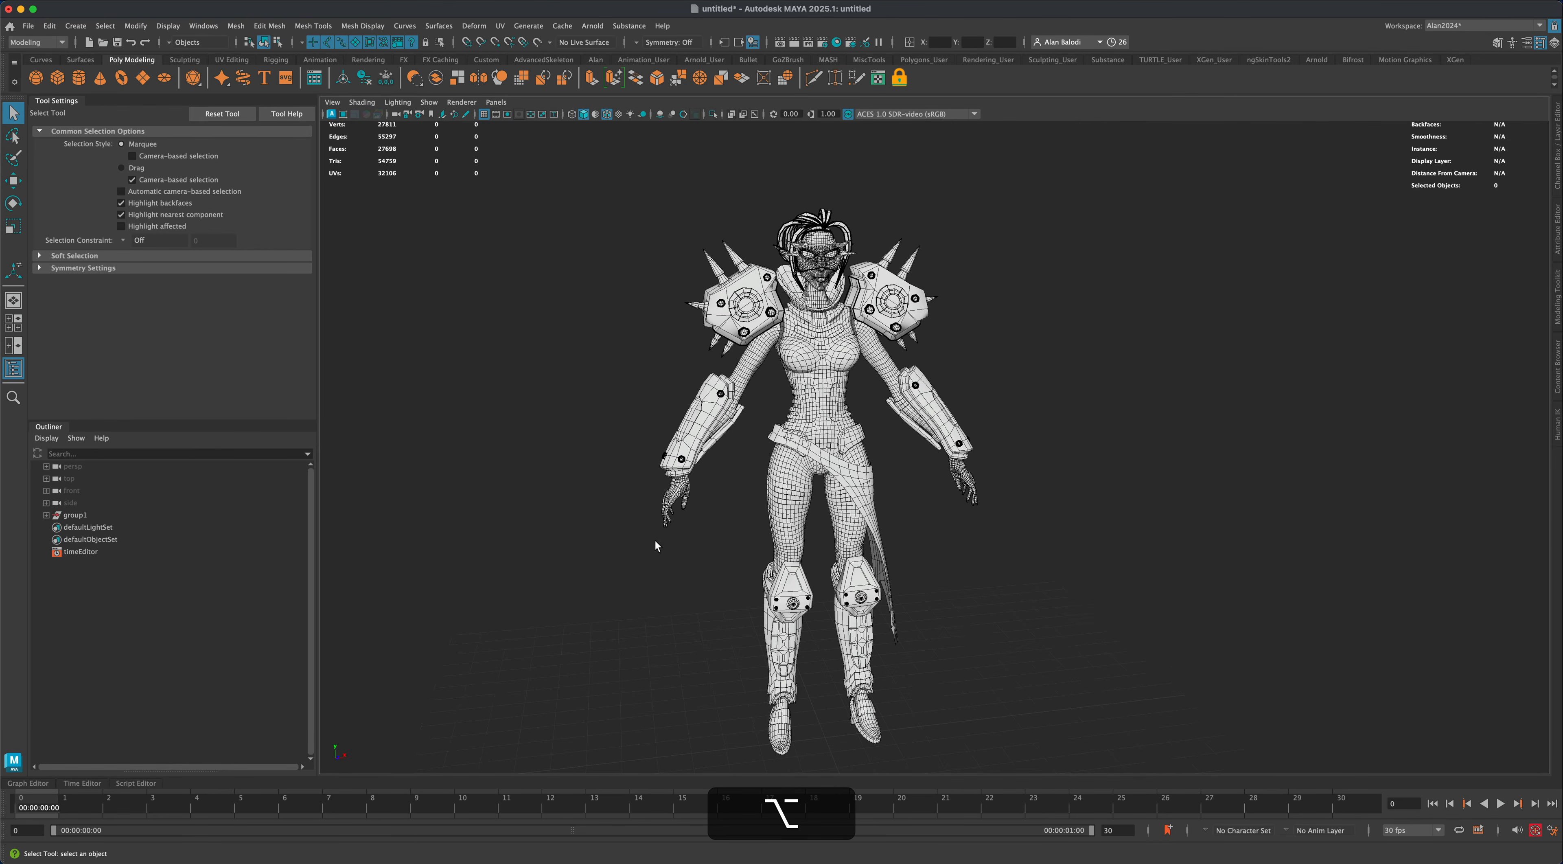
mouse_move(1083, 572)
alt+mouse_down()
mouse_move(1098, 573)
mouse_move(1088, 590)
alt+mouse_up()
alt+scroll(1081, 592, up, 3)
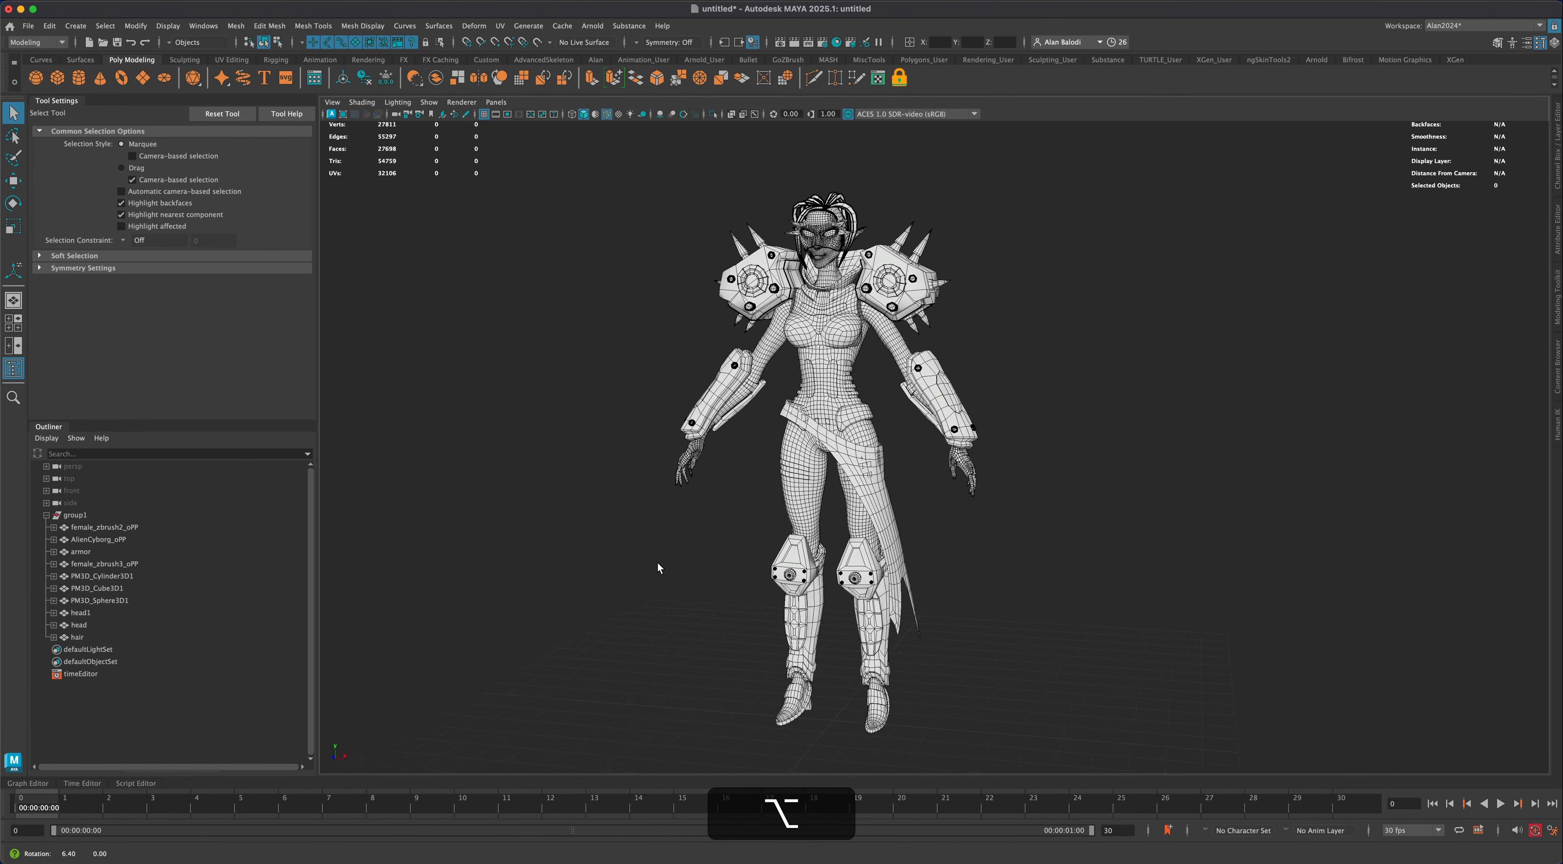
alt+drag(657, 562, 575, 572)
Select the hair mesh and open its layout in the UV Editor.
click(131, 526)
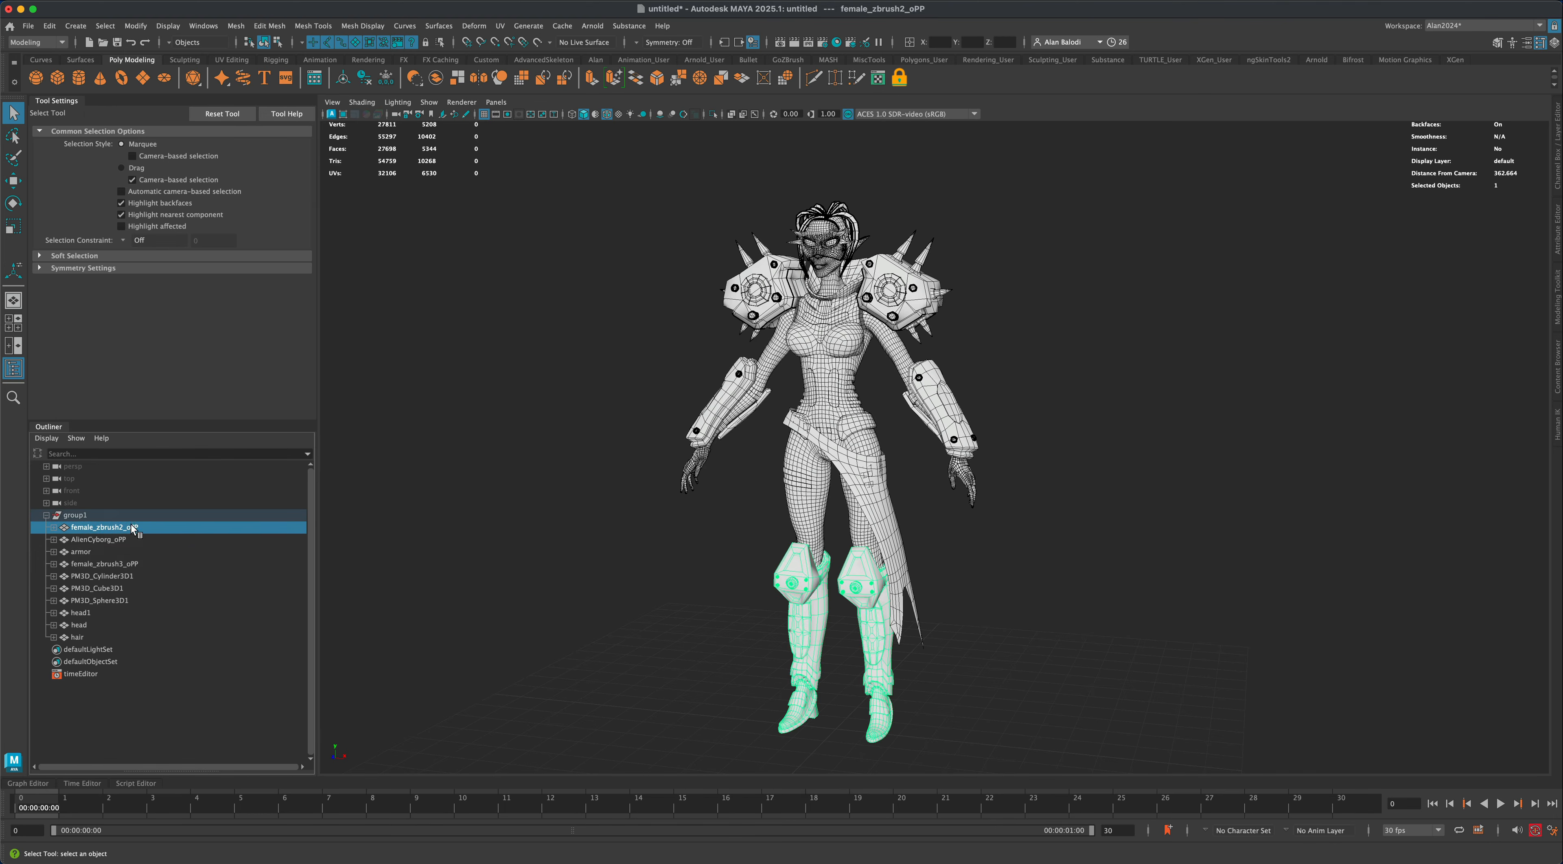
alt+middle_drag(479, 572, 496, 567)
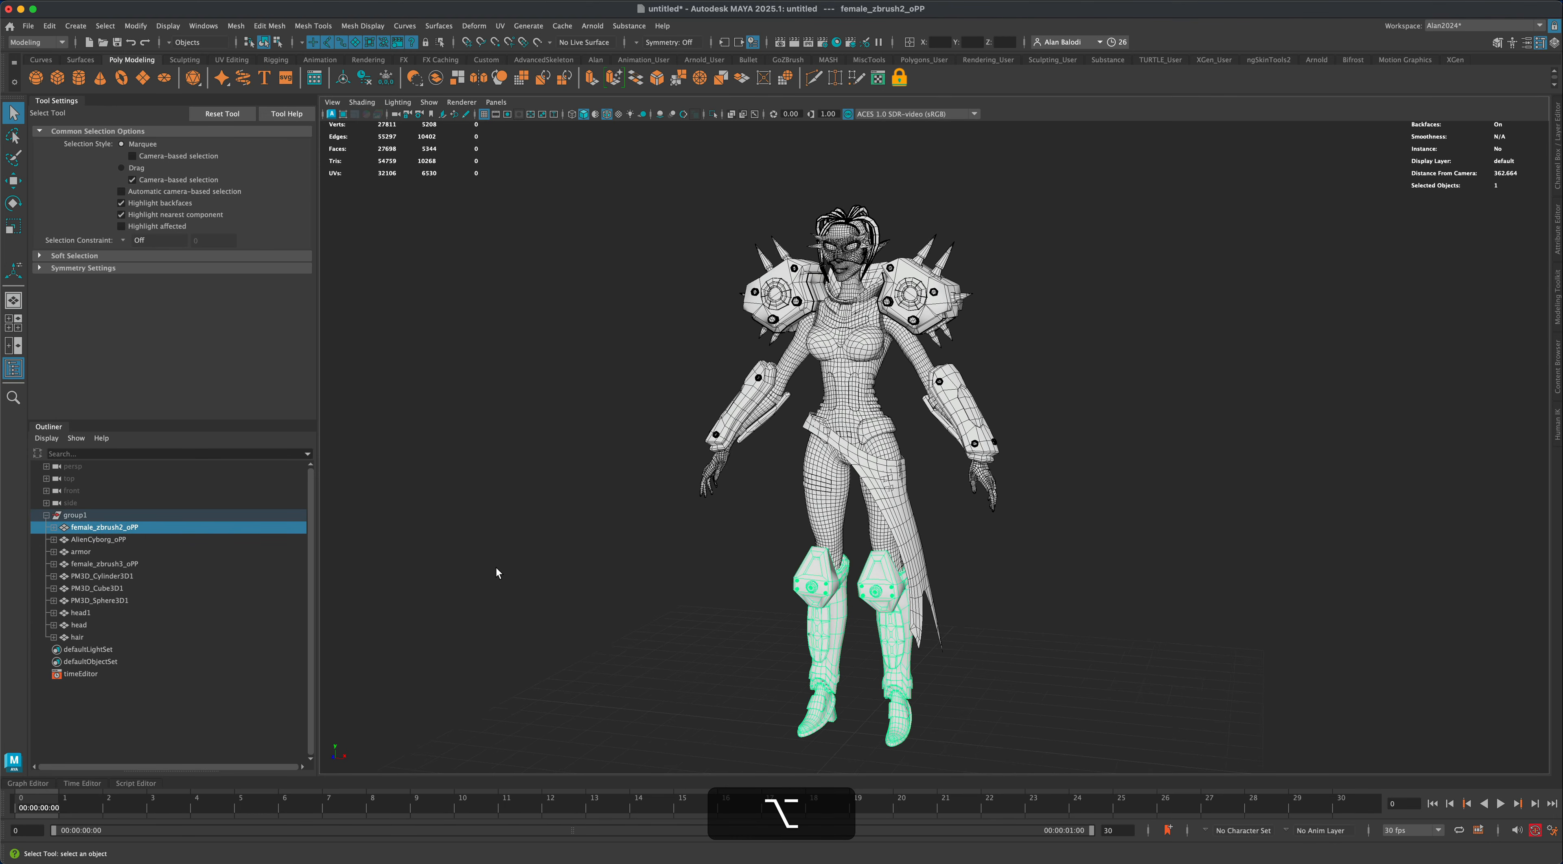
click(118, 634)
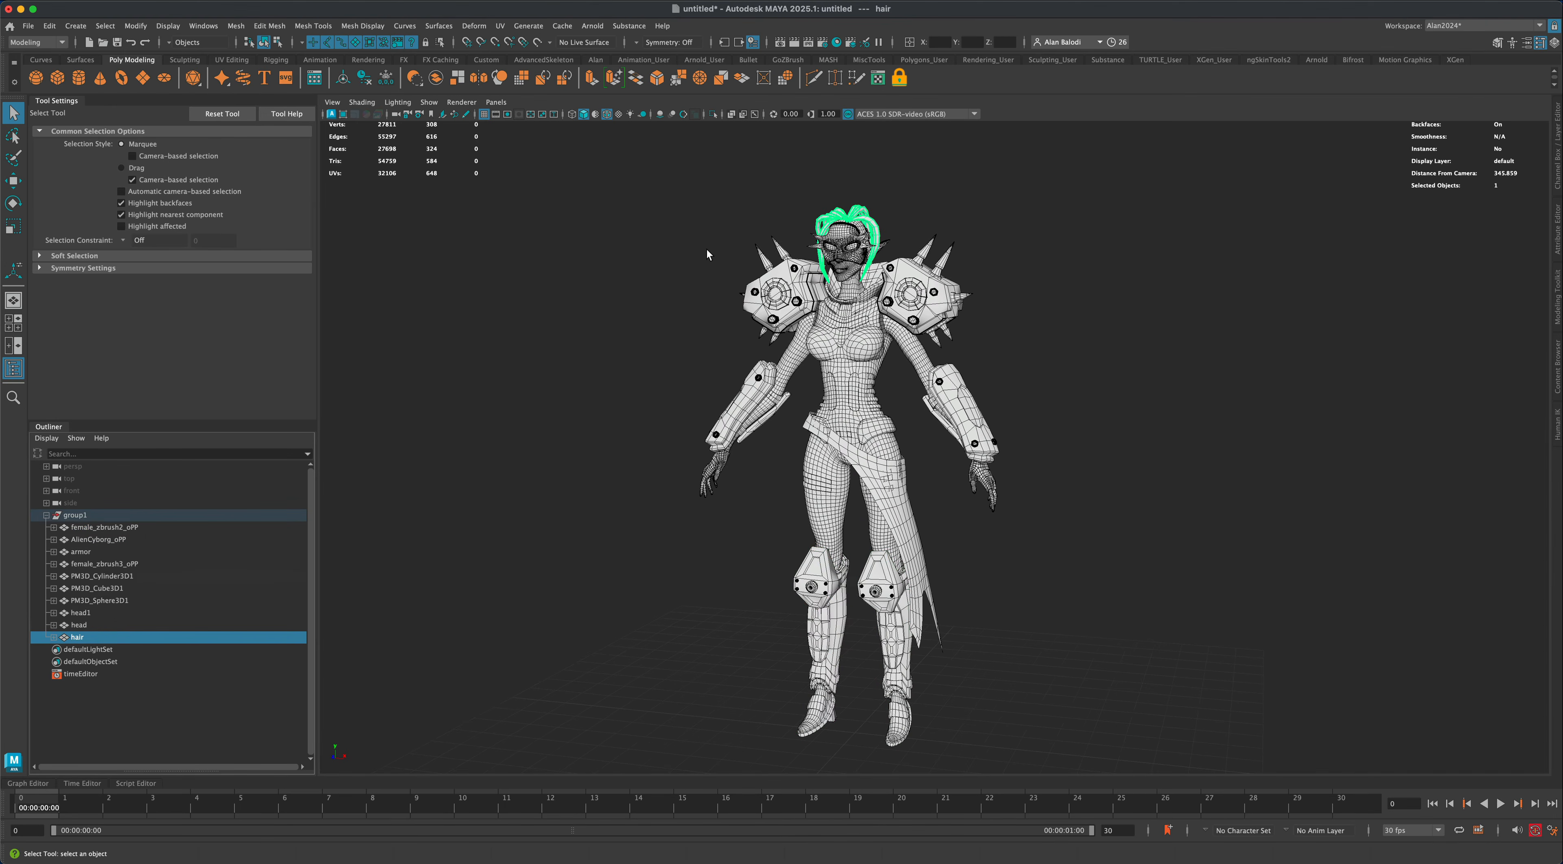
click(876, 84)
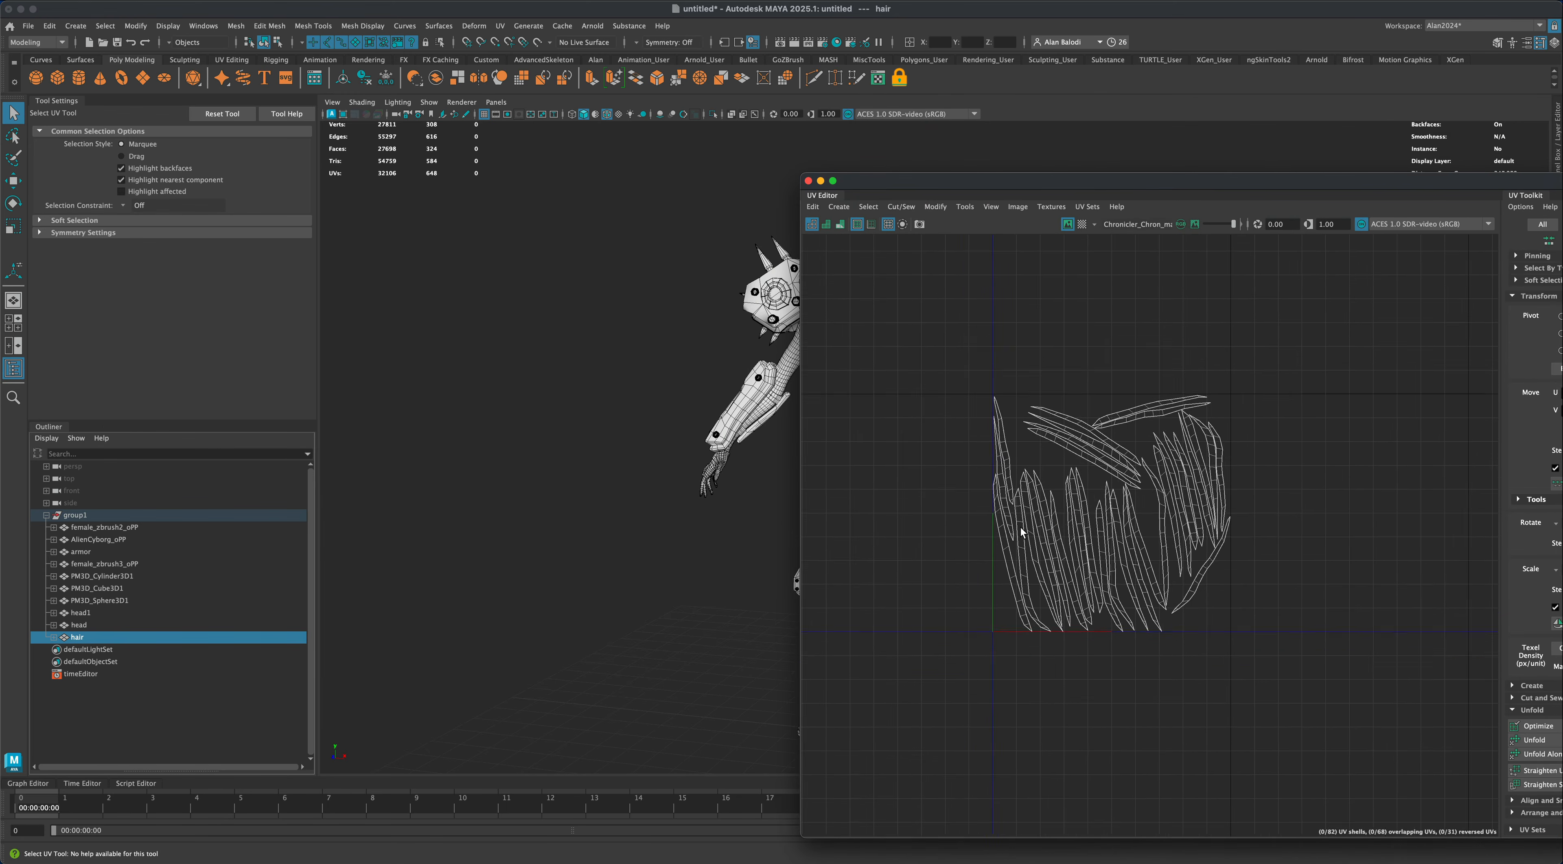
scroll(1021, 527, down, 2)
alt+middle_drag(919, 558, 907, 570)
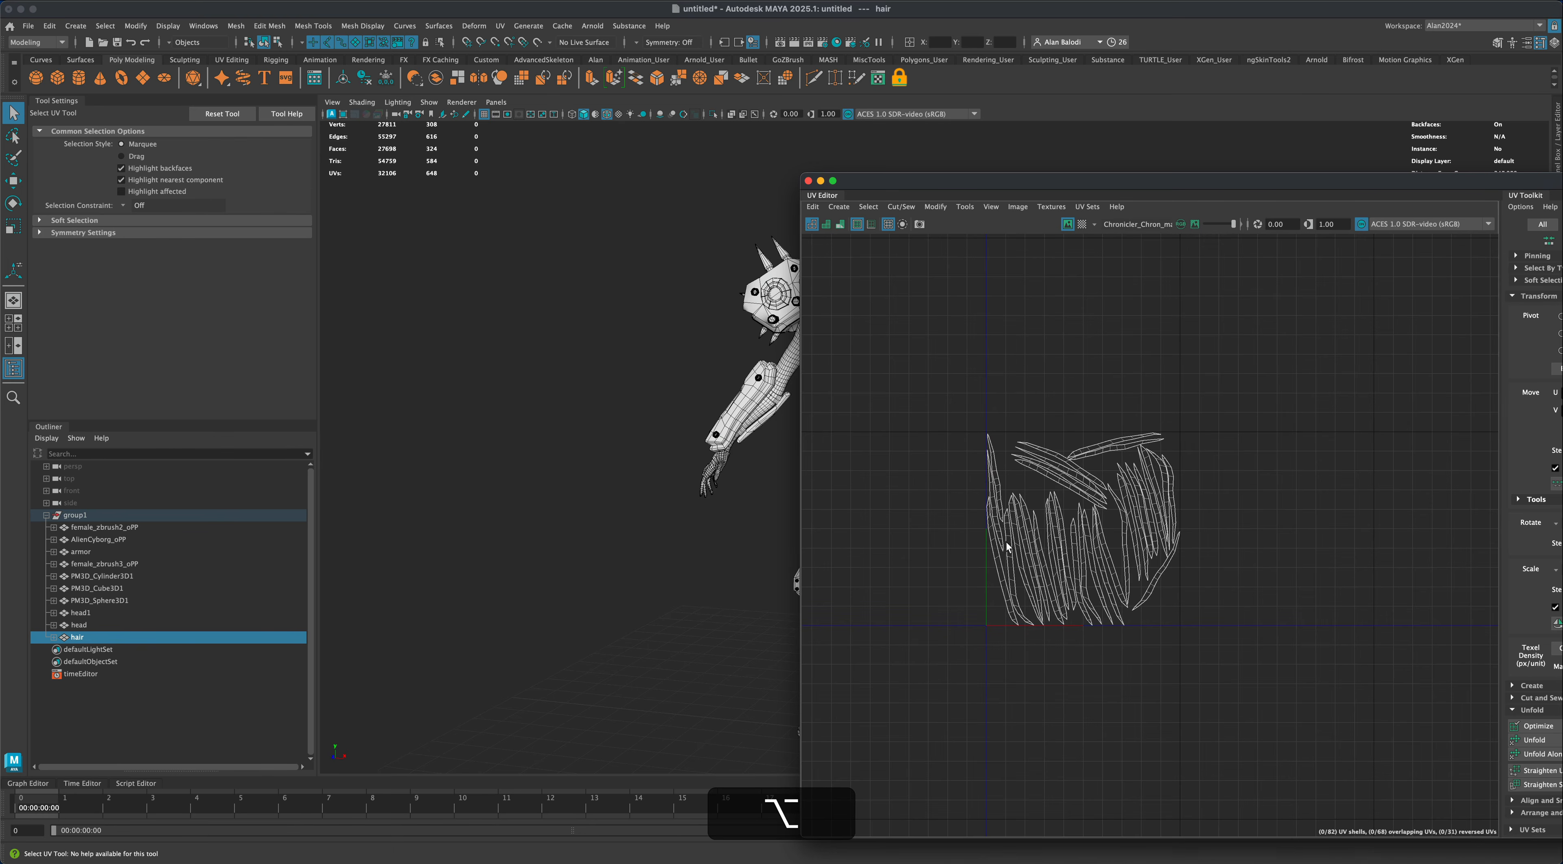
Select all the hair UV faces and move them about one tile up and one tile left, out of the 0–1 space.
right_drag(995, 493, 989, 525)
scroll(1255, 663, down, 1)
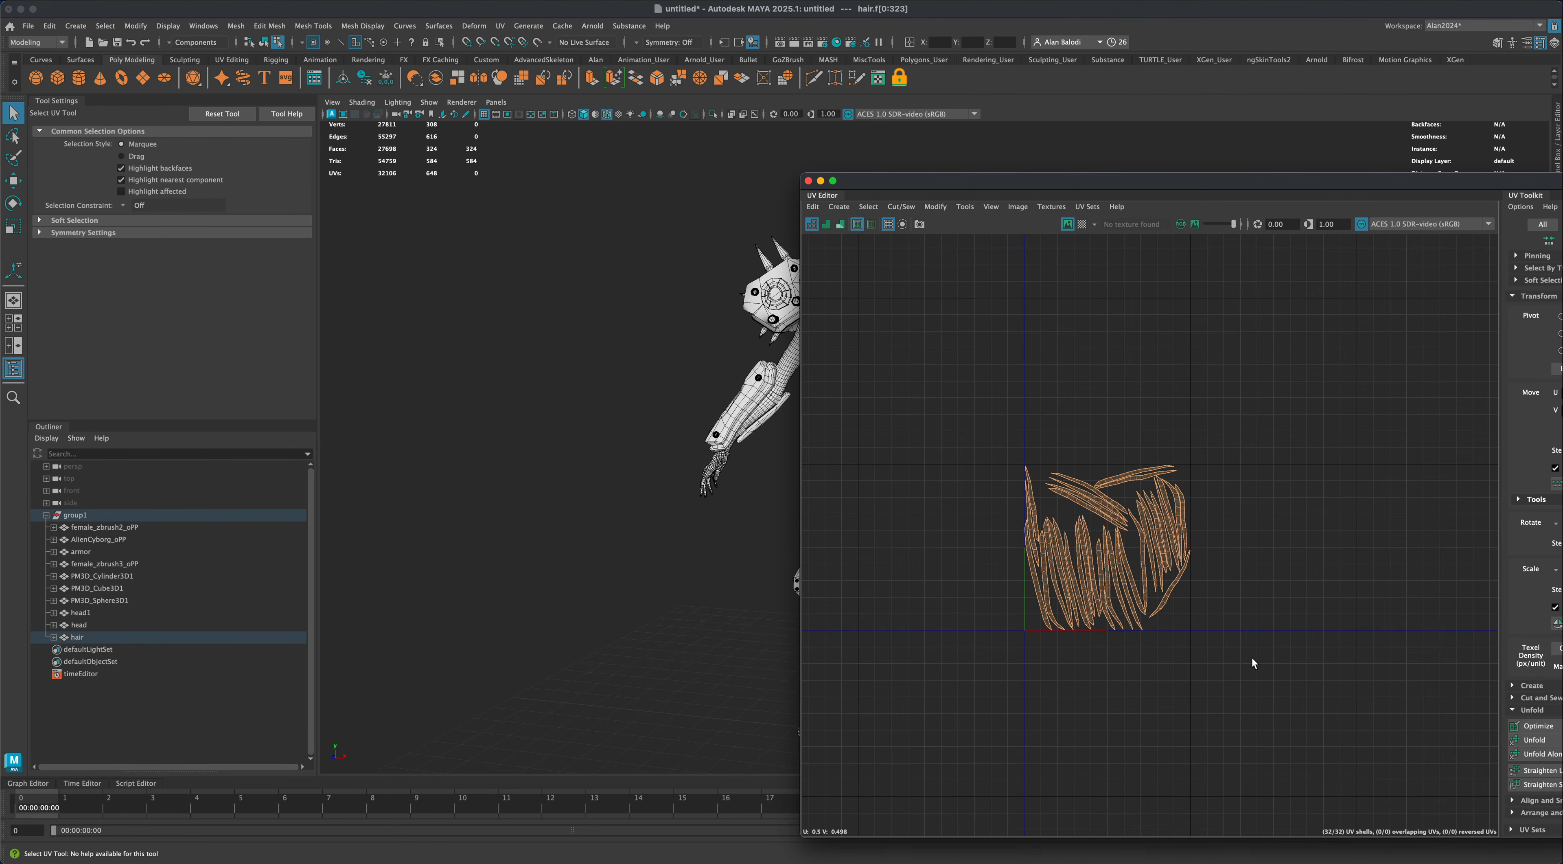
key(w)
drag(1109, 550, 941, 371)
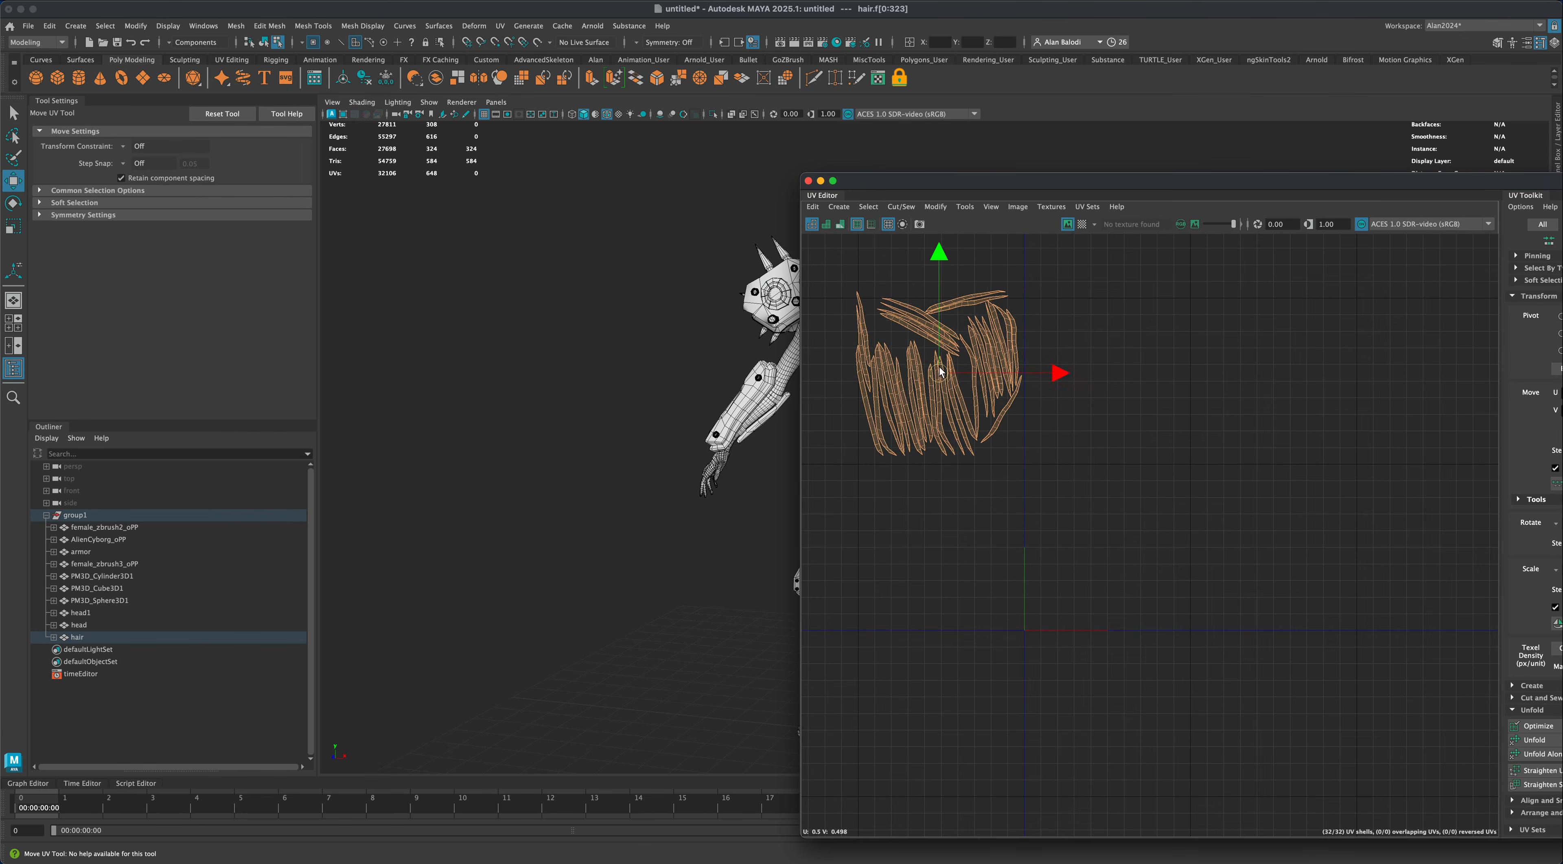
scroll(1010, 581, down, 2)
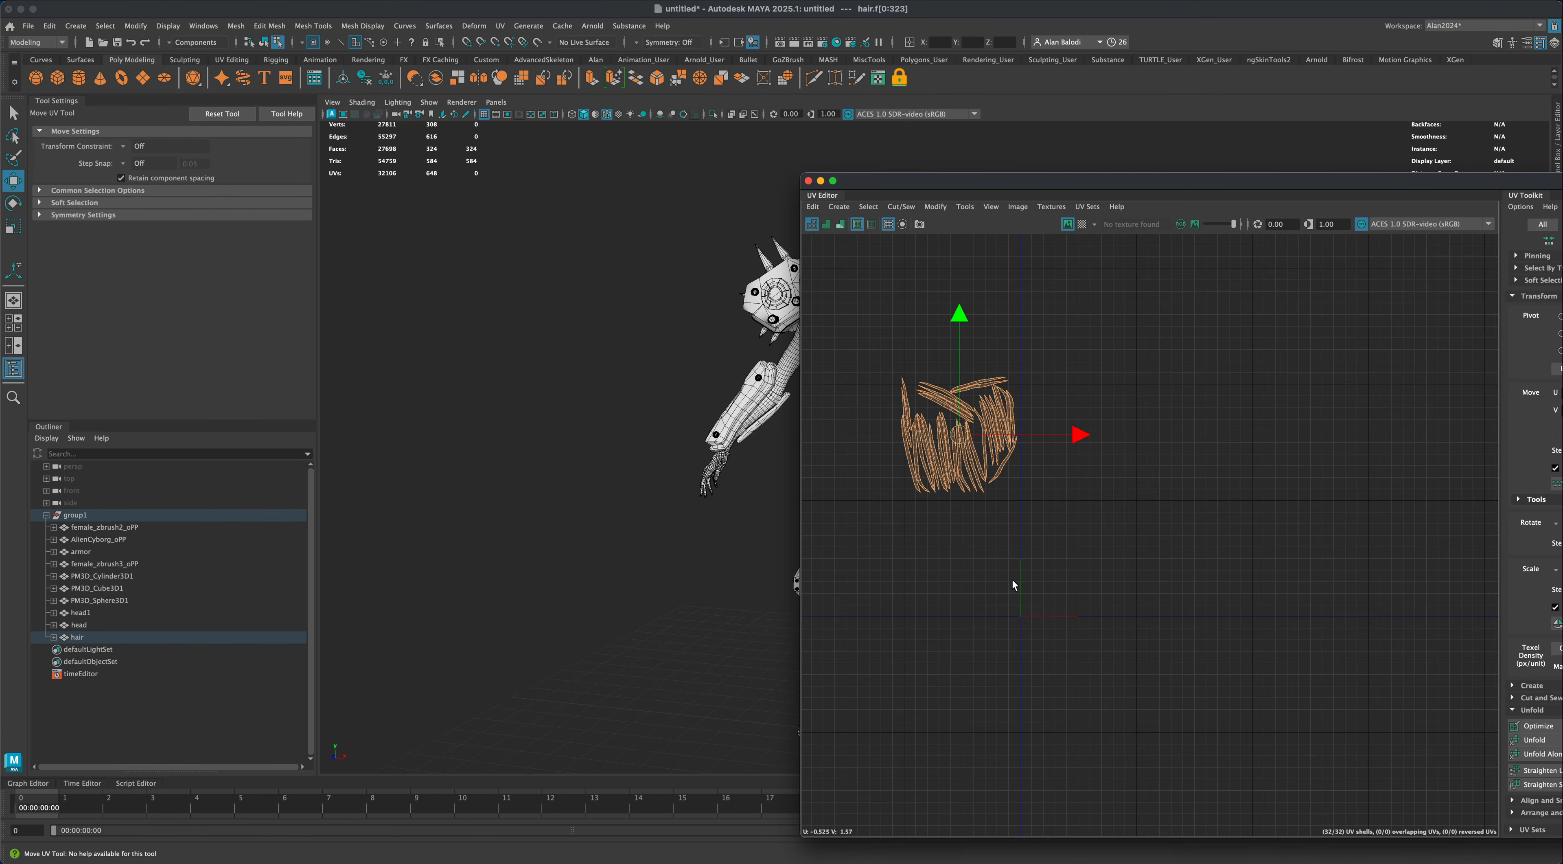
scroll(1150, 616, up, 1)
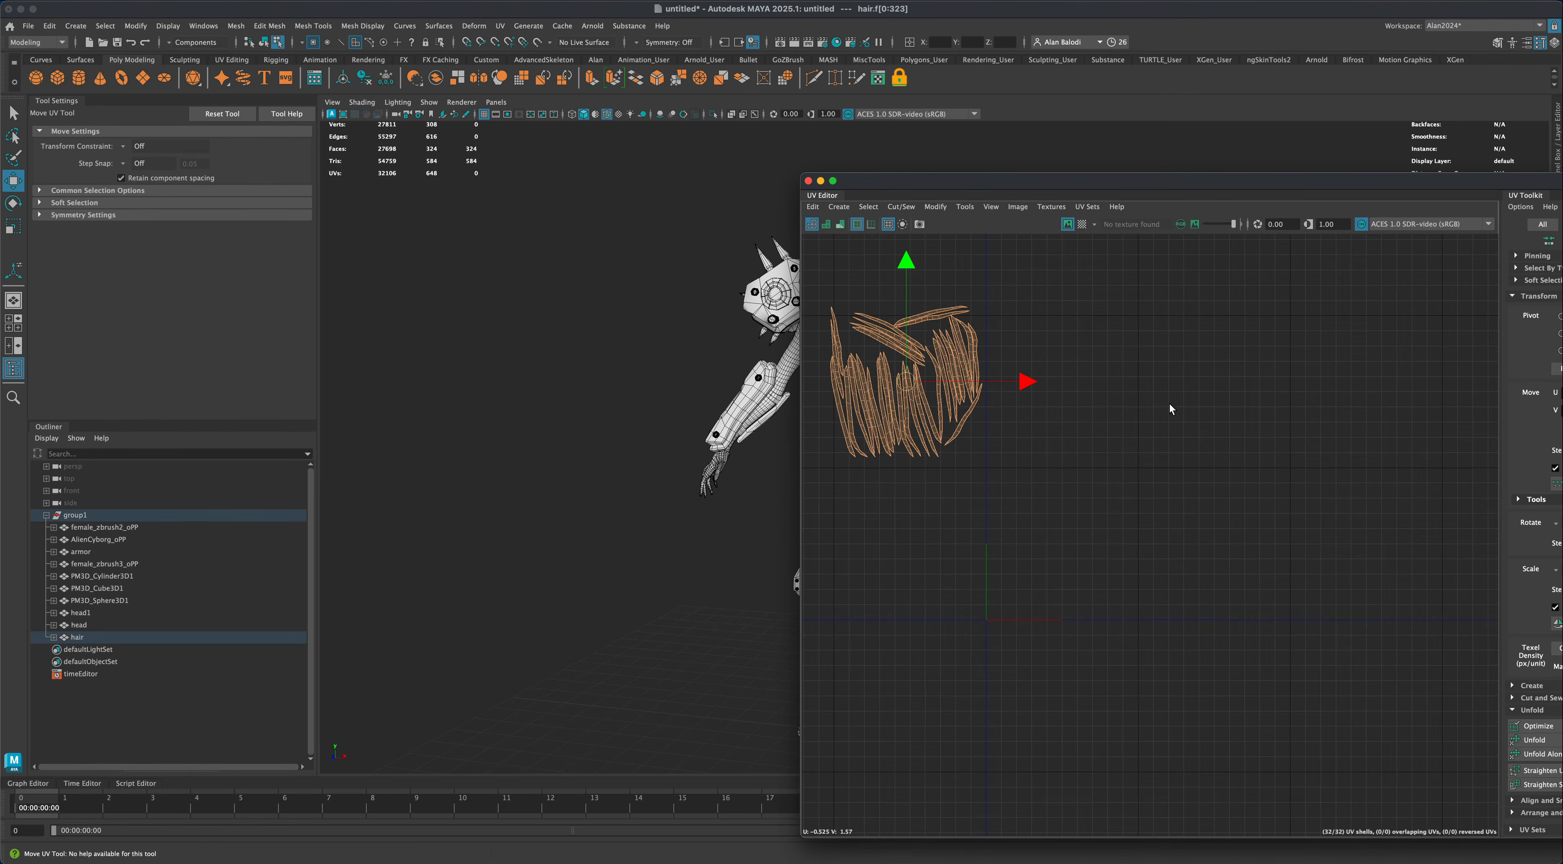
scroll(1122, 585, down, 4)
alt+middle_drag(1100, 584, 1119, 572)
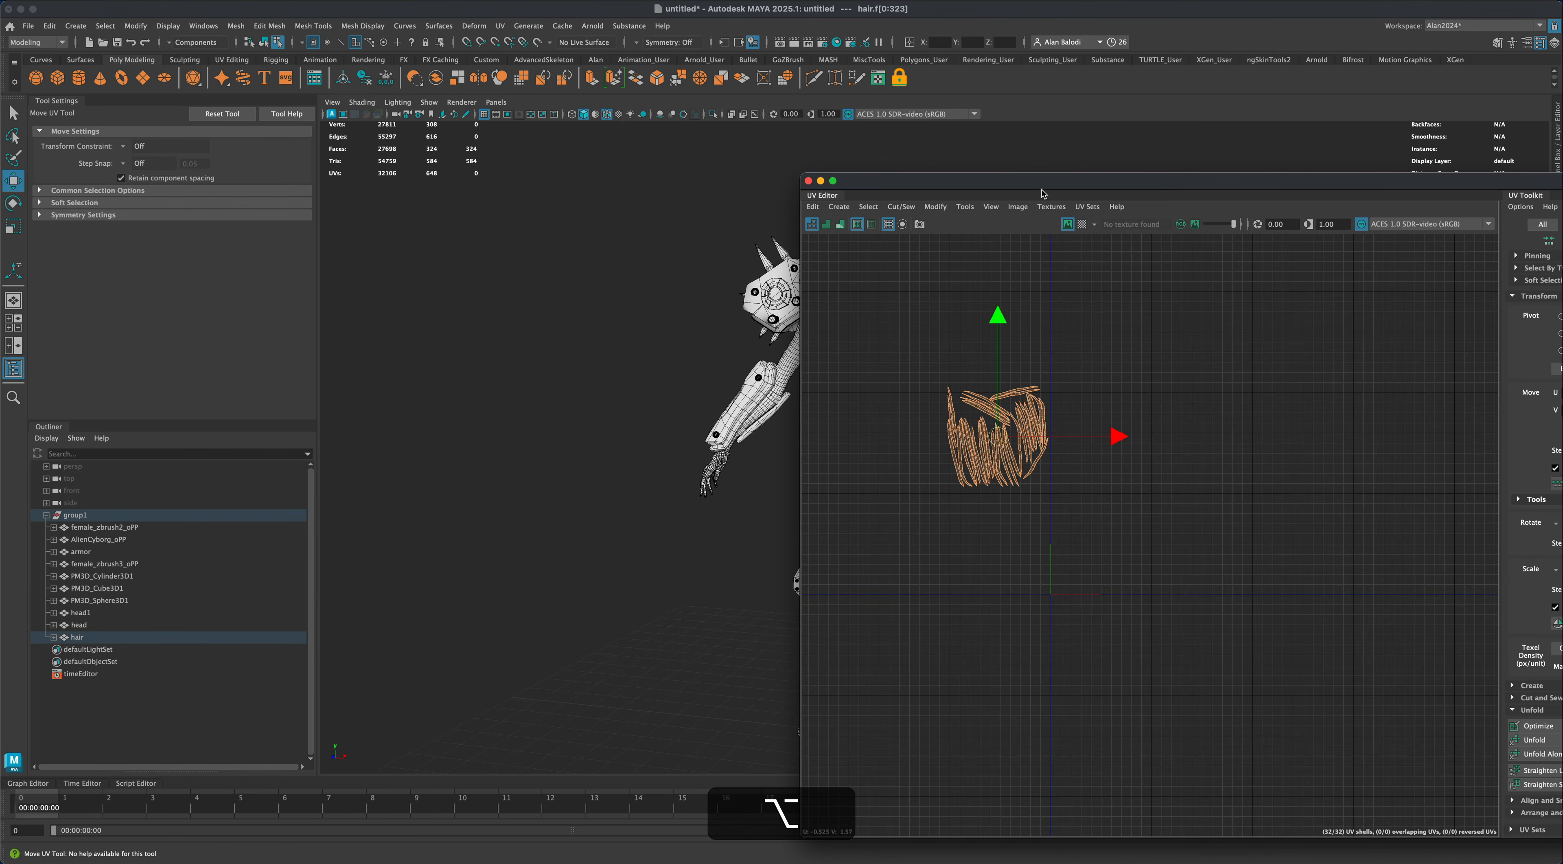
Shift the UV Editor window aside so the character stays visible next to it.
drag(1043, 193, 1171, 180)
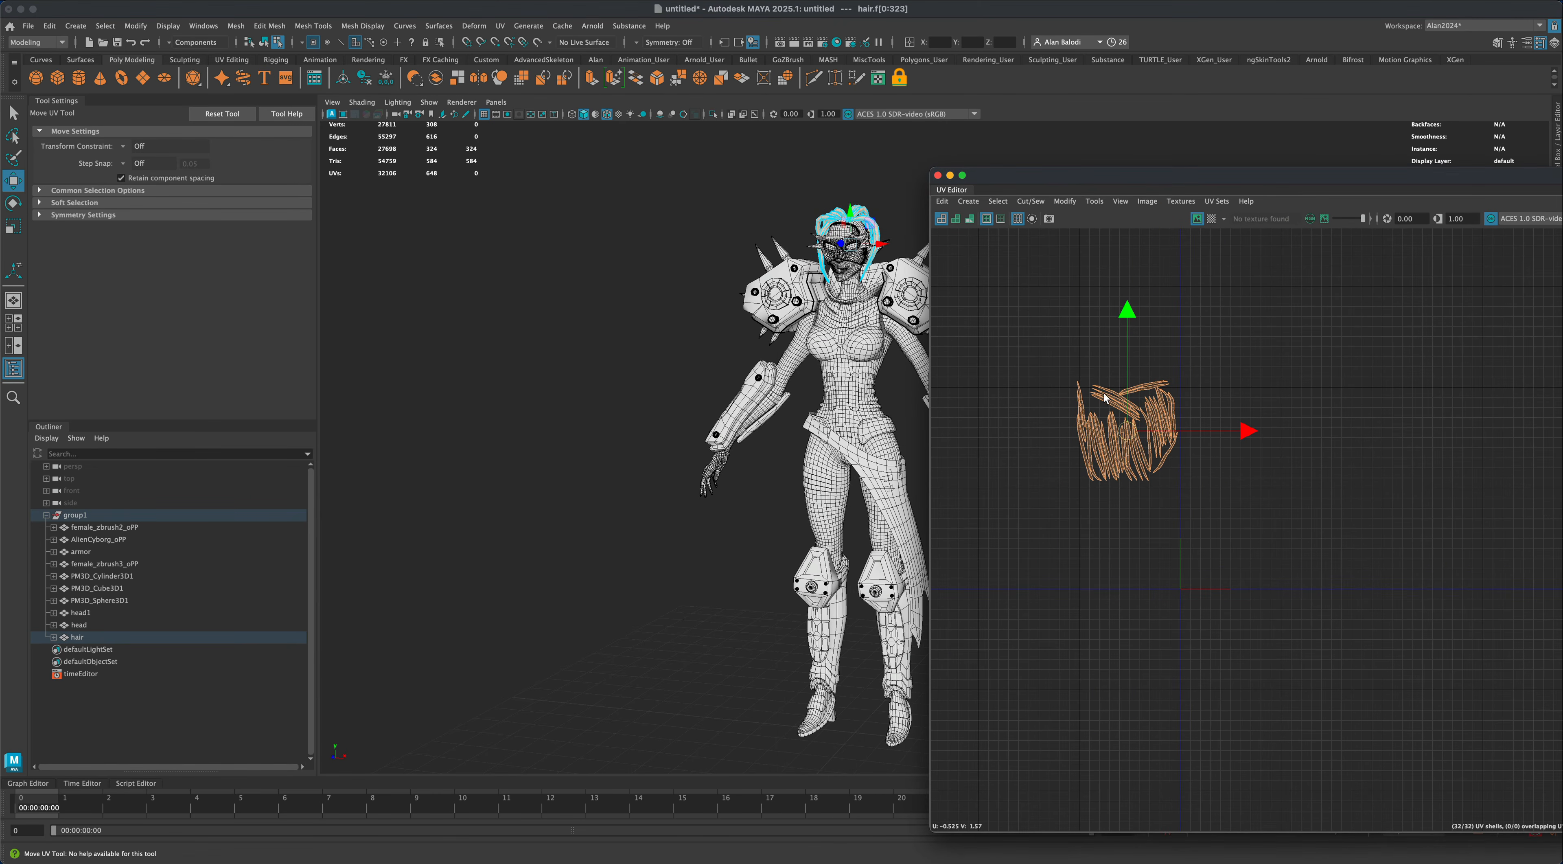
scroll(1190, 556, up, 2)
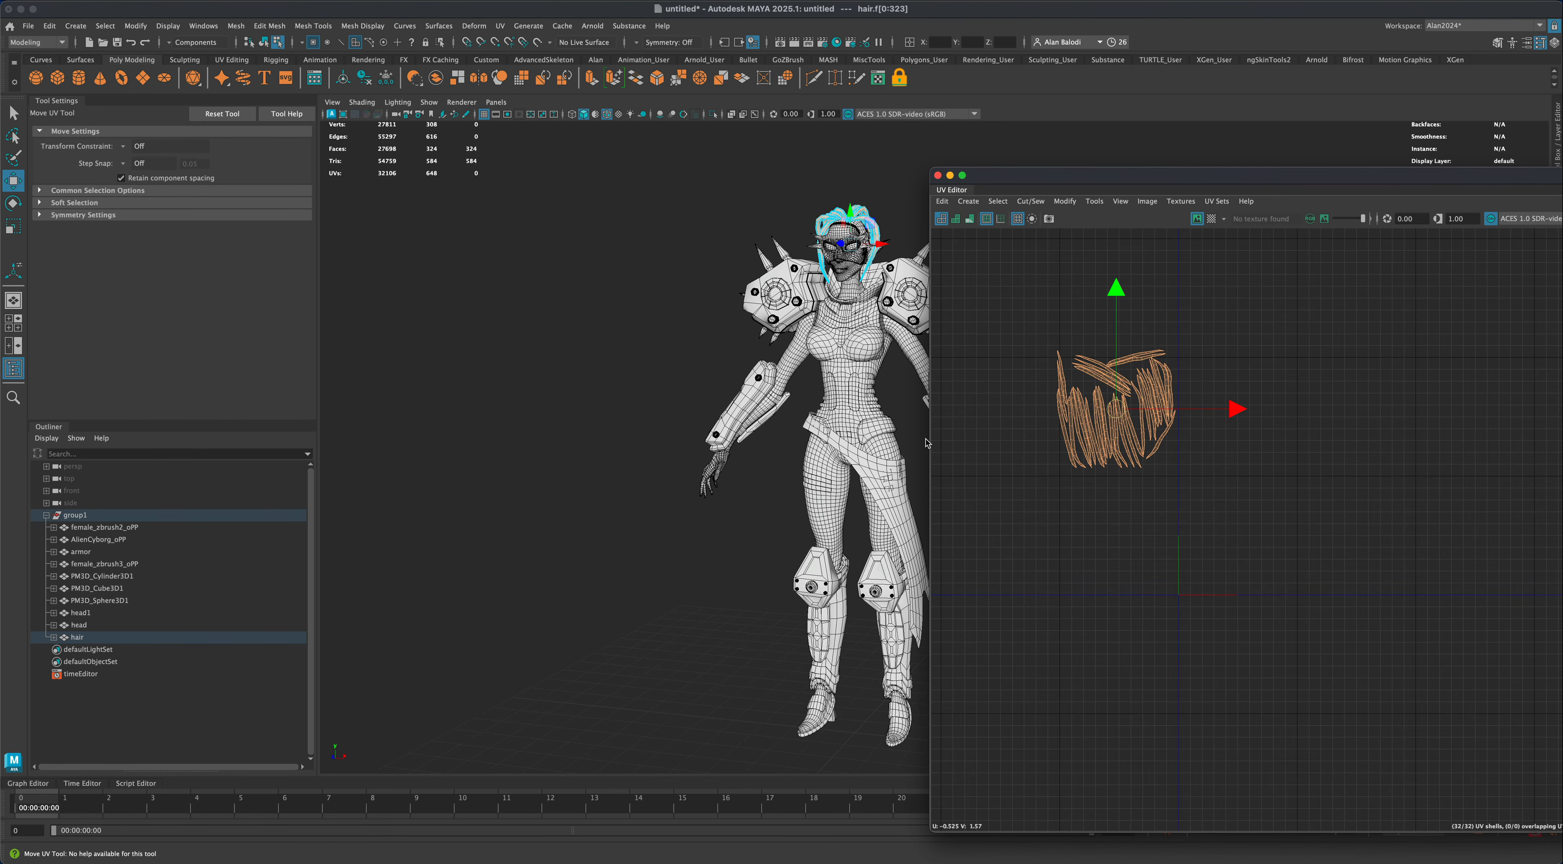
drag(1010, 183, 1043, 185)
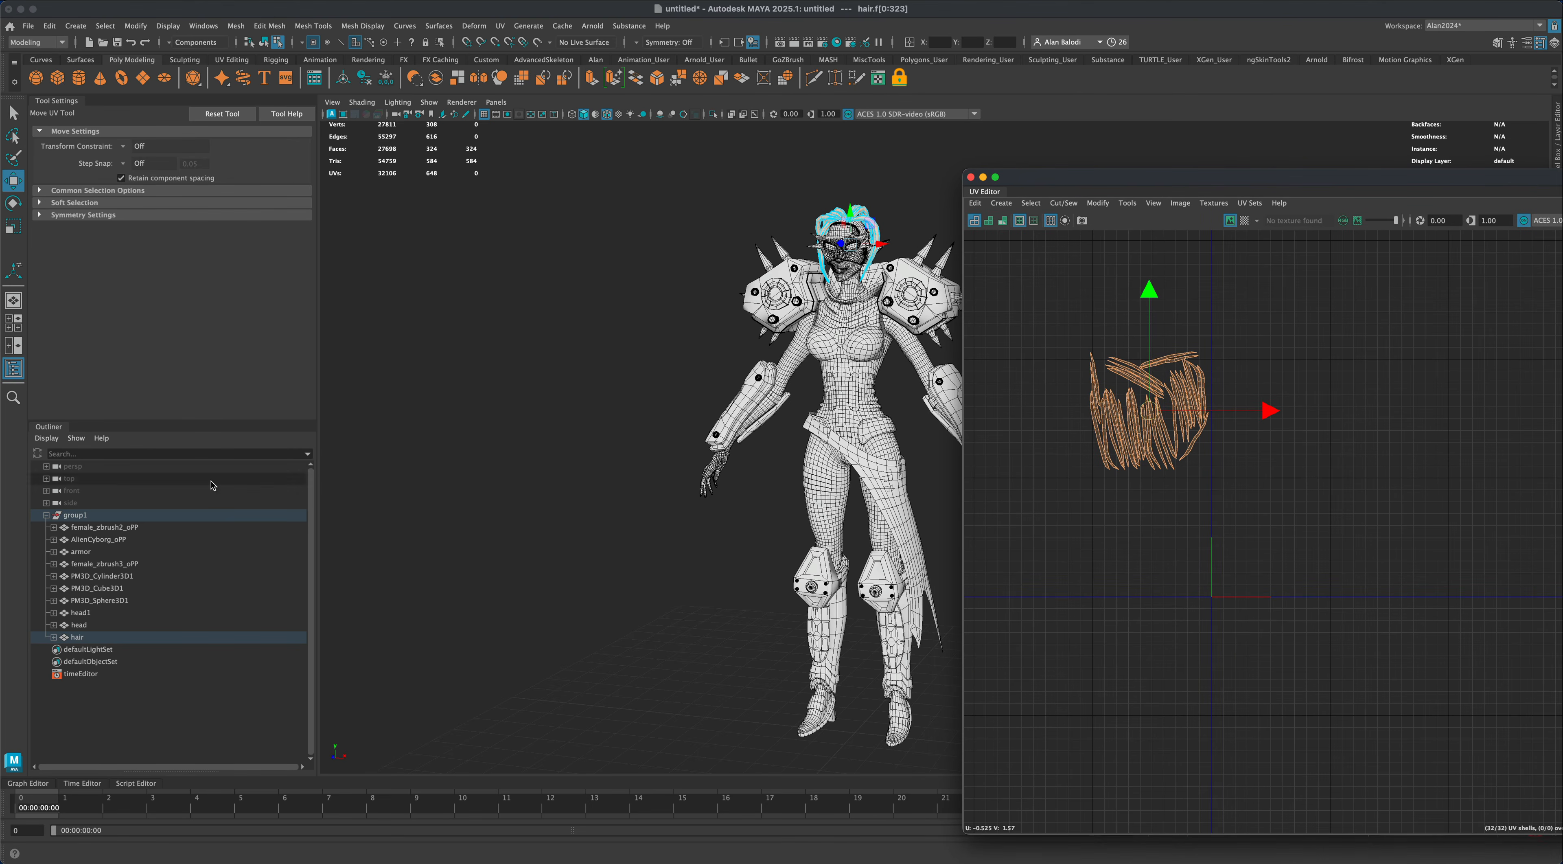
Select all UV faces of female_zbrush2_oPP and move them one tile to the left of the 0–1 space.
click(135, 528)
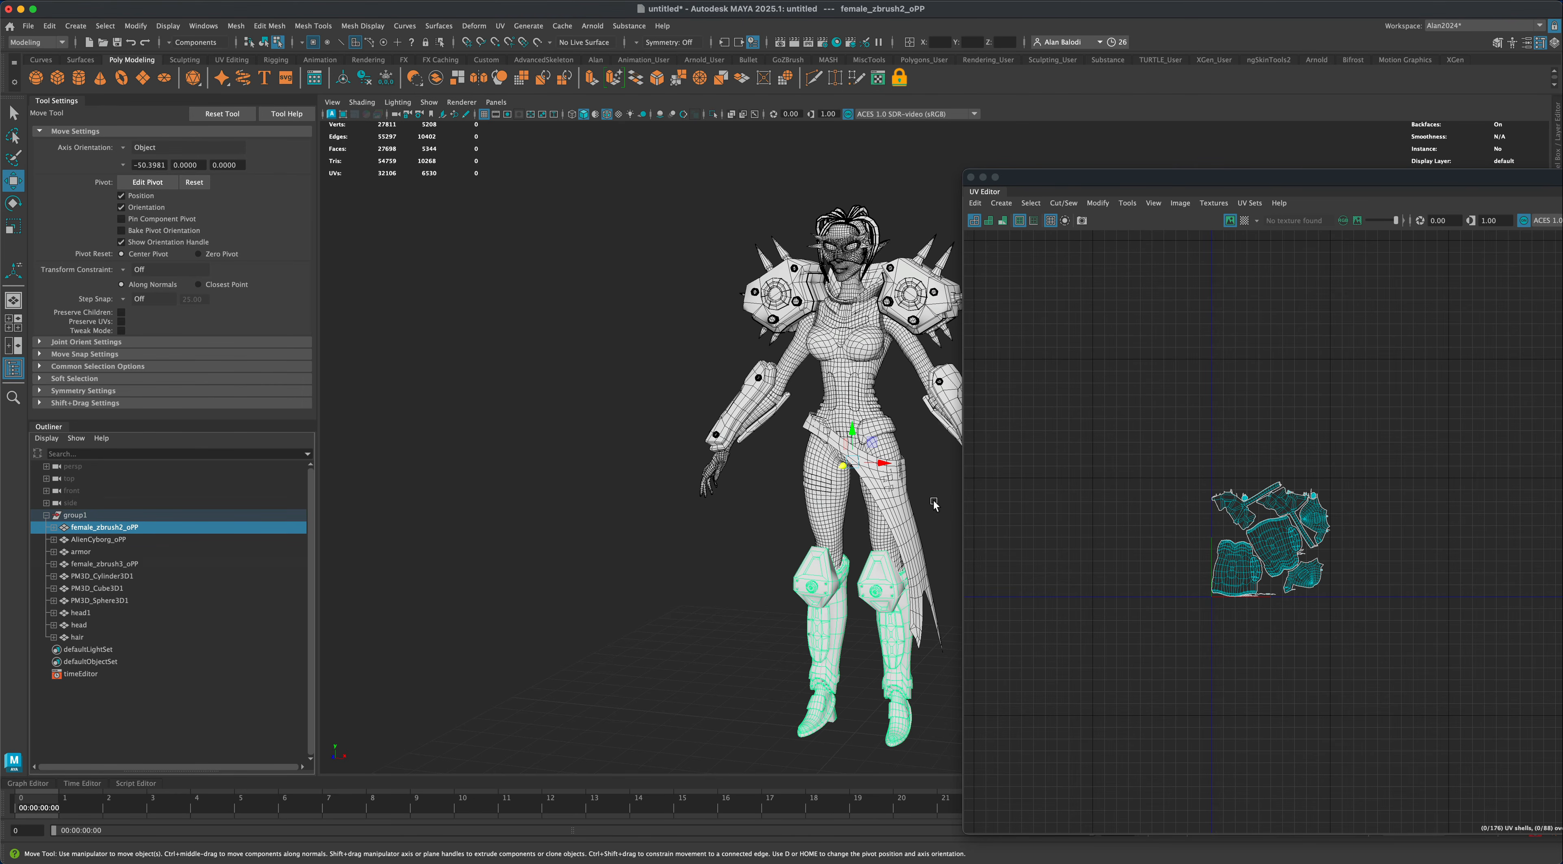
click(1357, 638)
drag(1342, 624, 1198, 470)
drag(1270, 538, 1150, 536)
Move the armor UVs one tile down and the female_zbrush3_oPP UVs diagonally into the tile down and to the right.
click(134, 552)
drag(1193, 464, 1349, 637)
drag(1269, 537, 1274, 660)
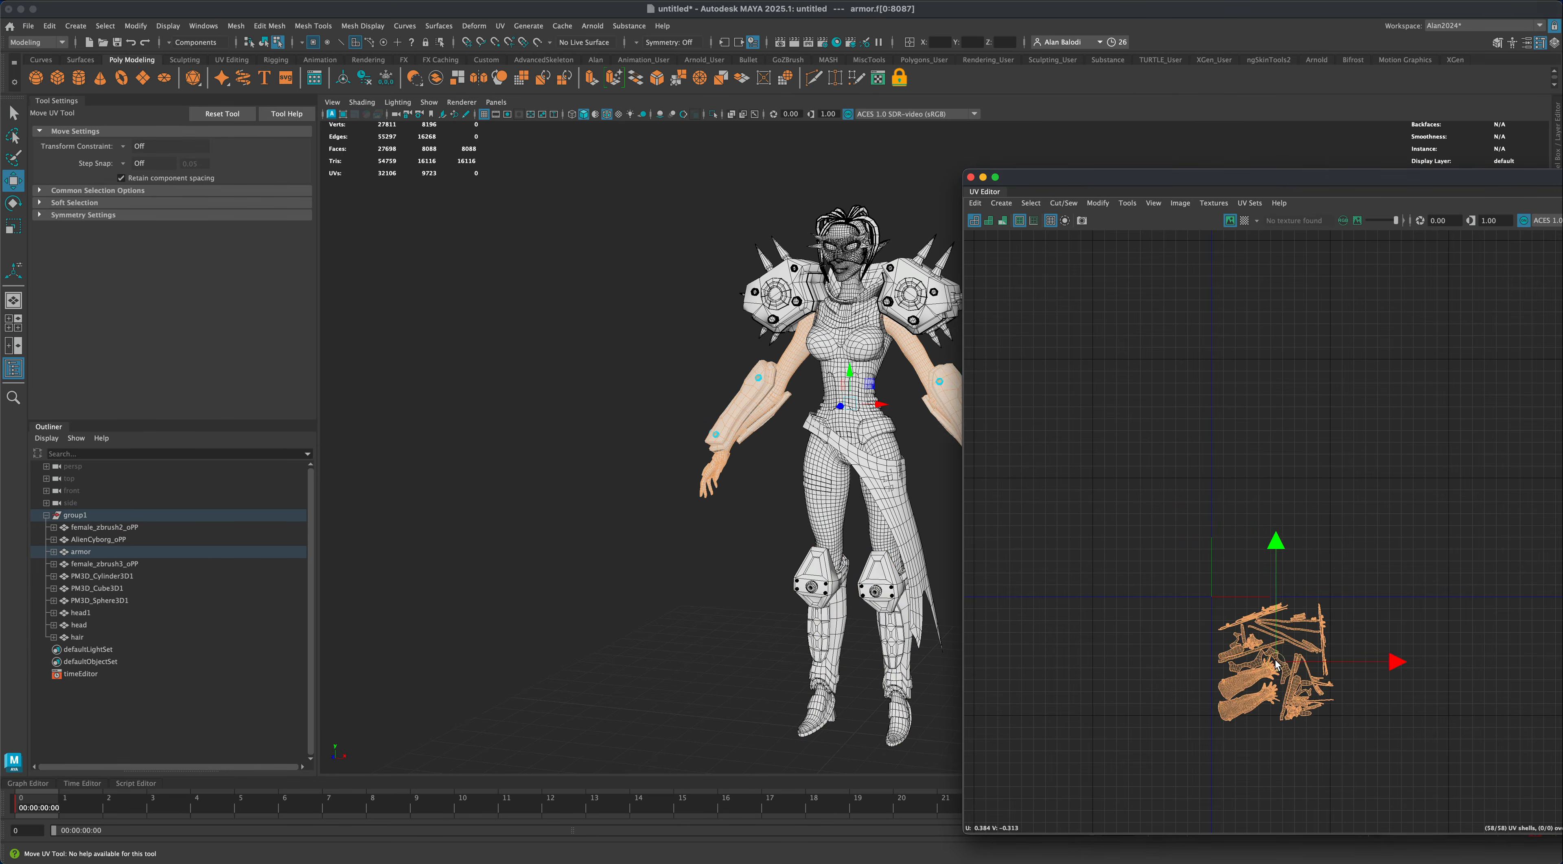
click(121, 564)
drag(1192, 464, 1358, 632)
drag(1270, 538, 1389, 656)
Move the PM3D_Cylinder3D1, PM3D_Cube3D1 and PM3D_Sphere3D1 UVs into separate empty tiles, placing the sphere UVs one tile up.
click(122, 577)
drag(1192, 467, 1351, 631)
click(121, 588)
drag(1287, 556, 1274, 413)
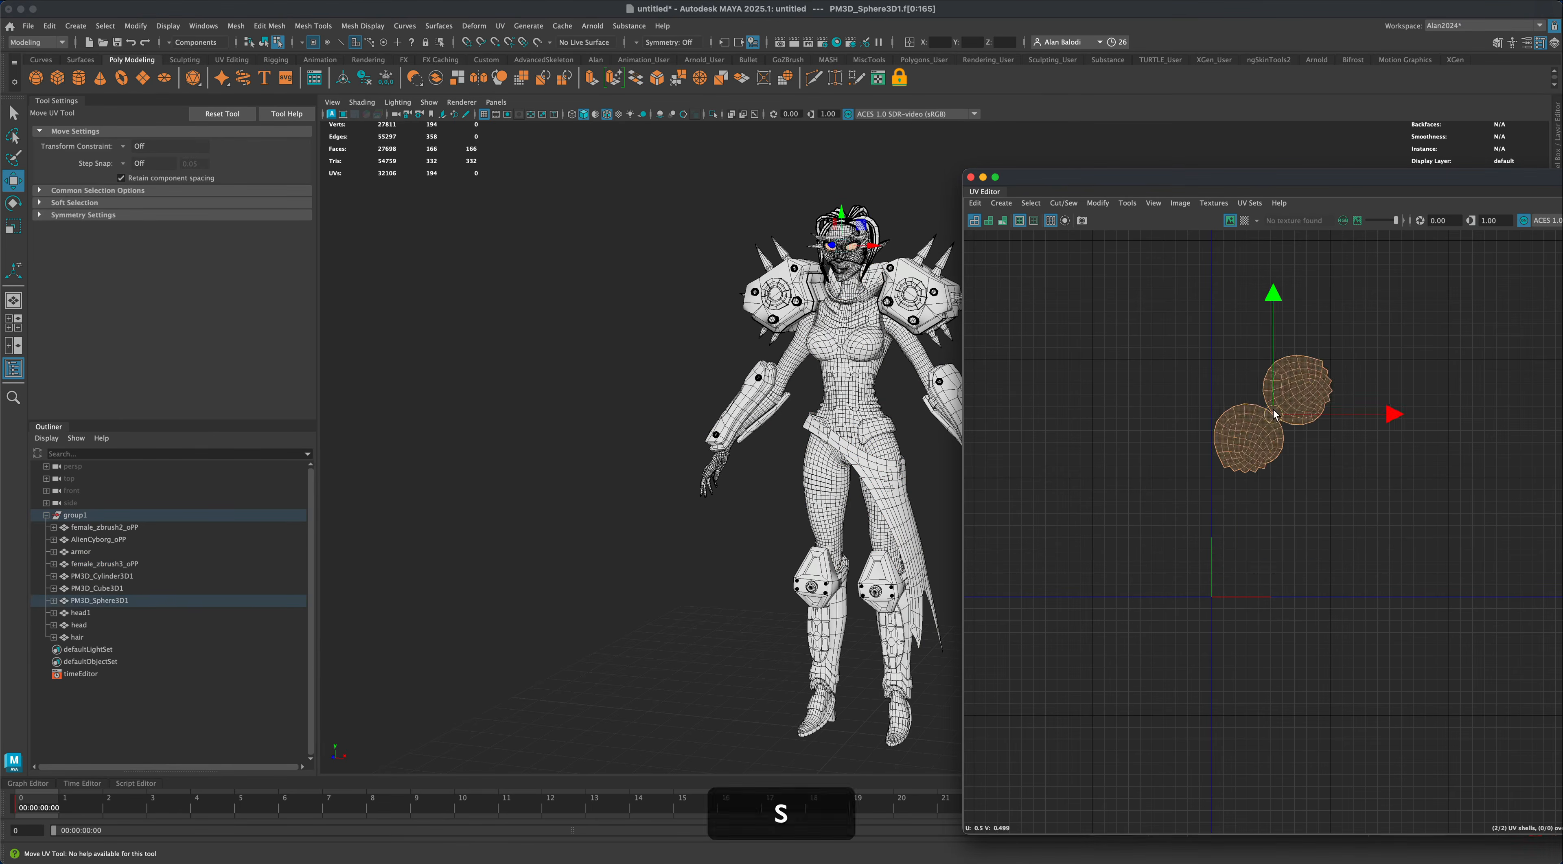
Select every mesh from hair to female_zbrush2_oPP to display all their UV layouts together, and shift the UV Editor clear of the character.
click(121, 638)
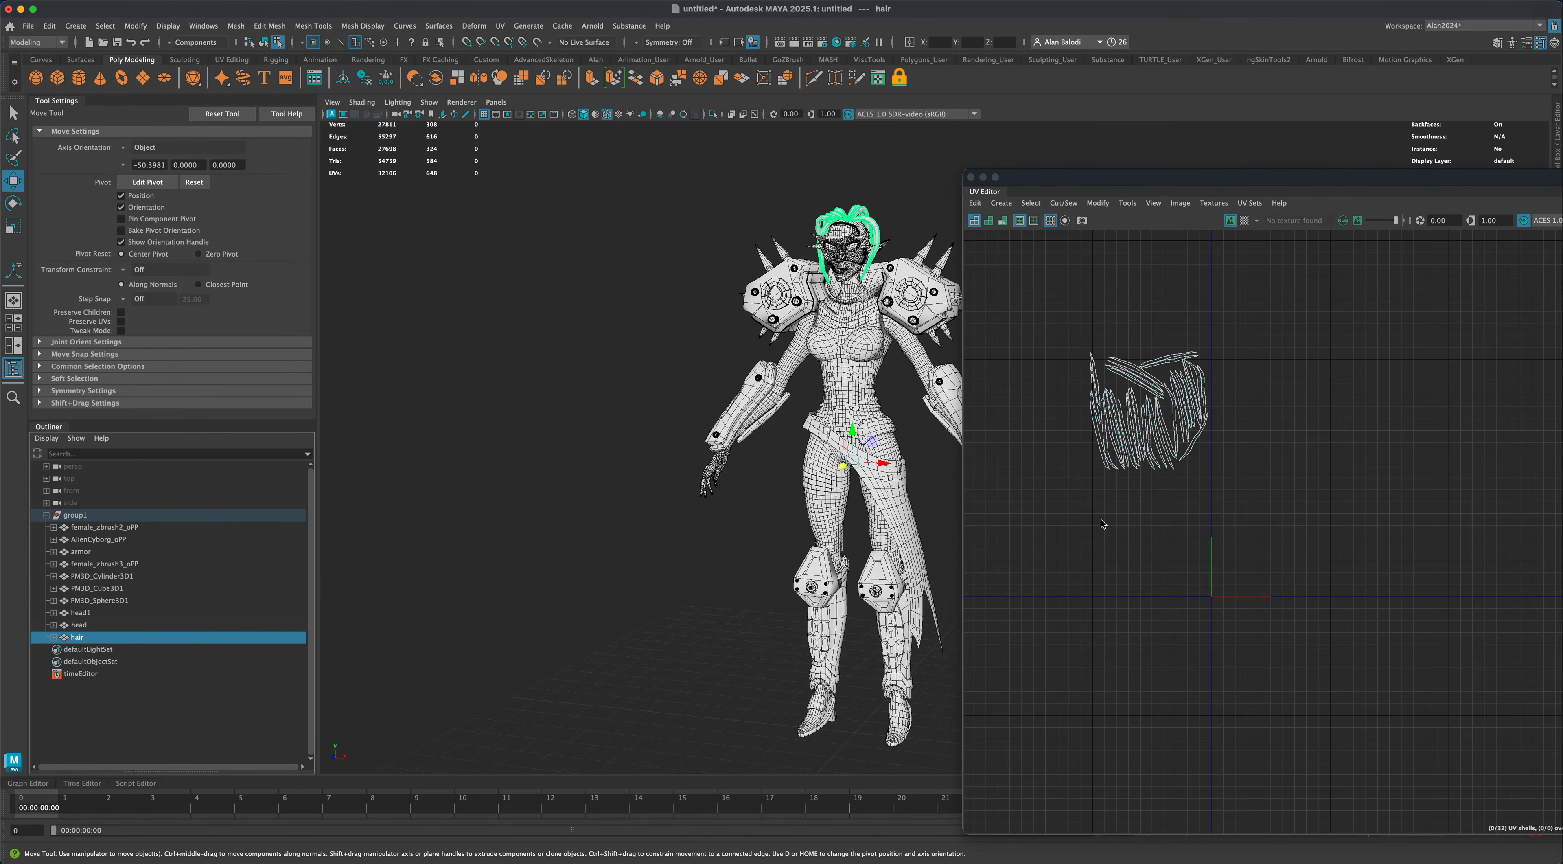
shift+click(126, 527)
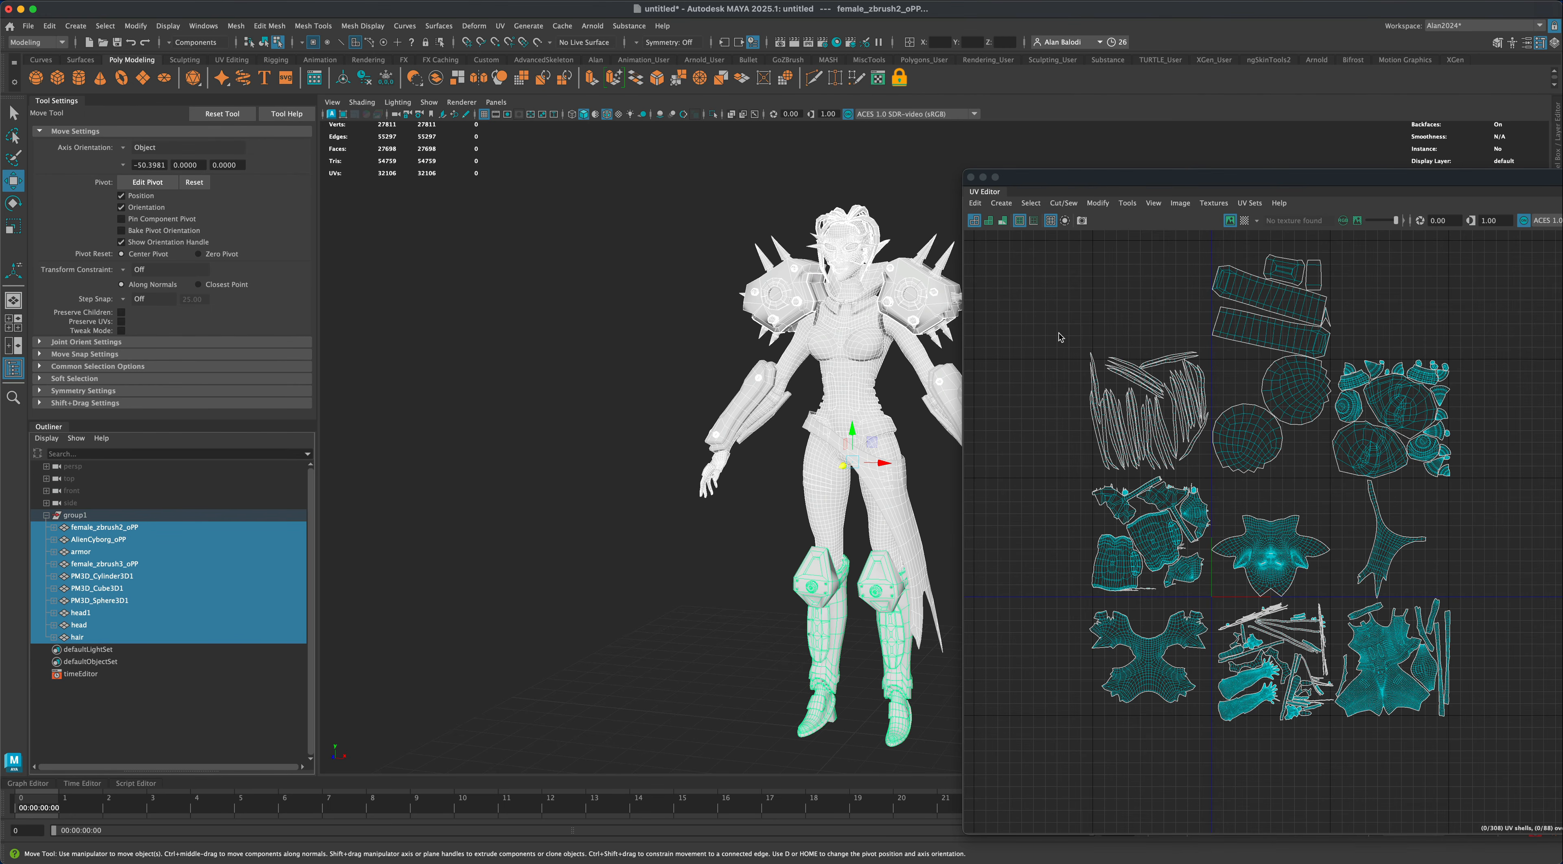
drag(1052, 180, 1161, 184)
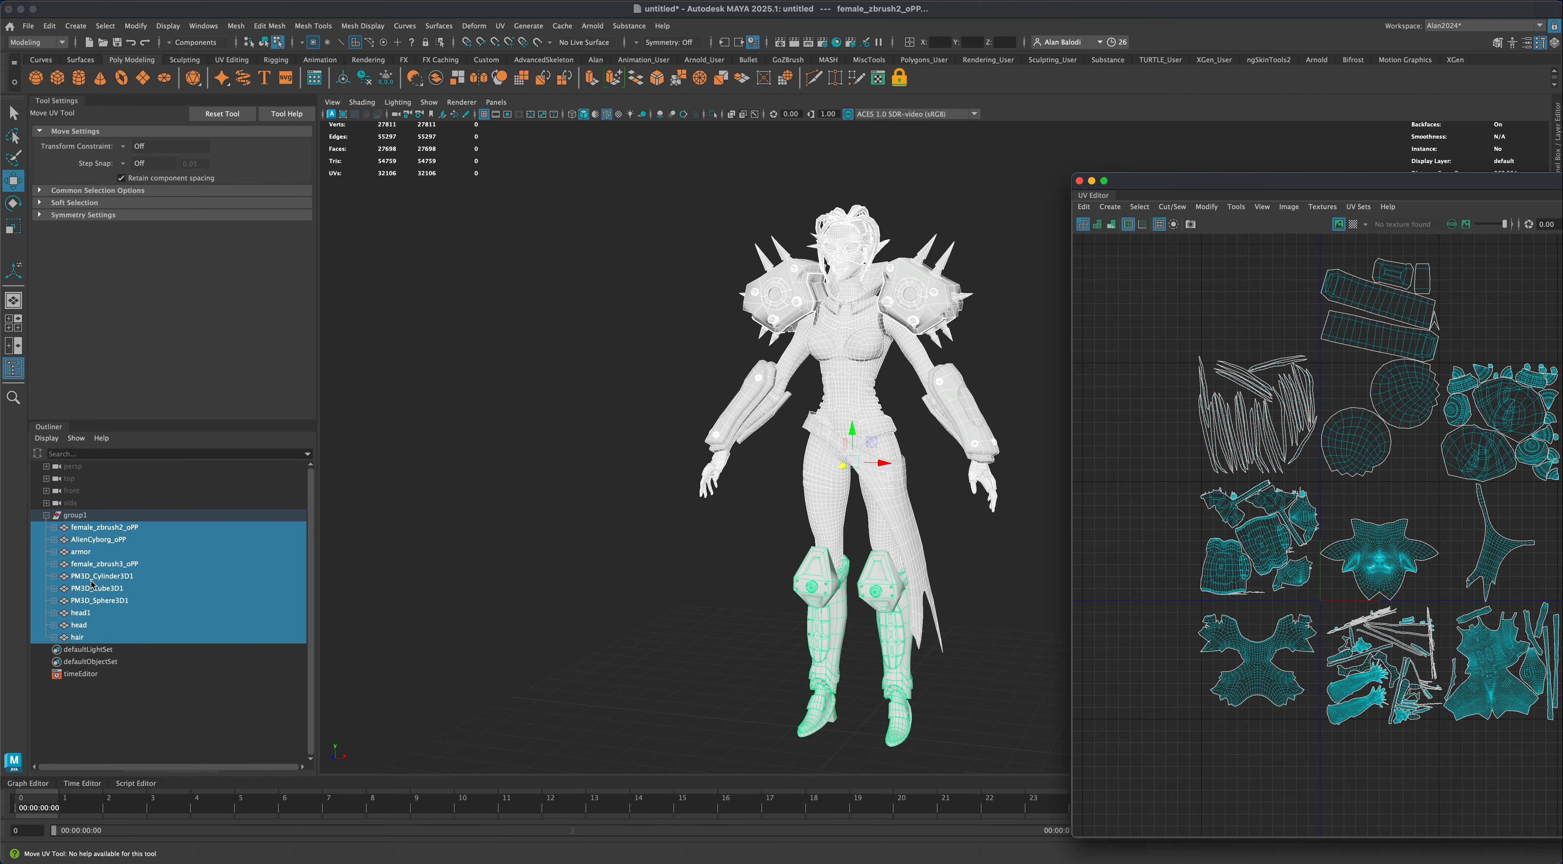
Combine the selected character meshes into a single mesh and delete the leftover group1.
click(436, 77)
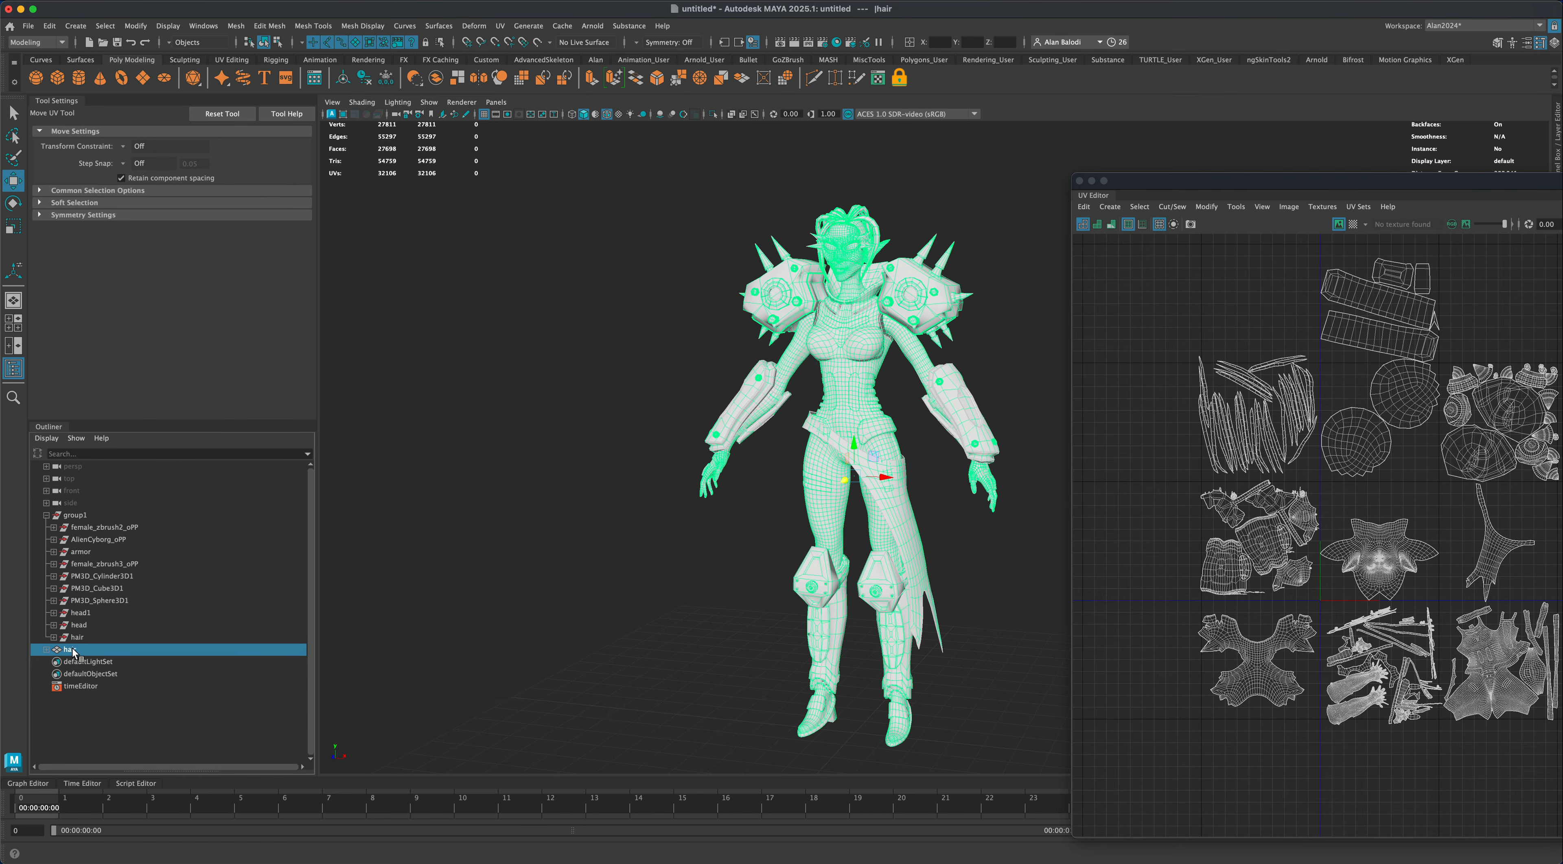
click(74, 517)
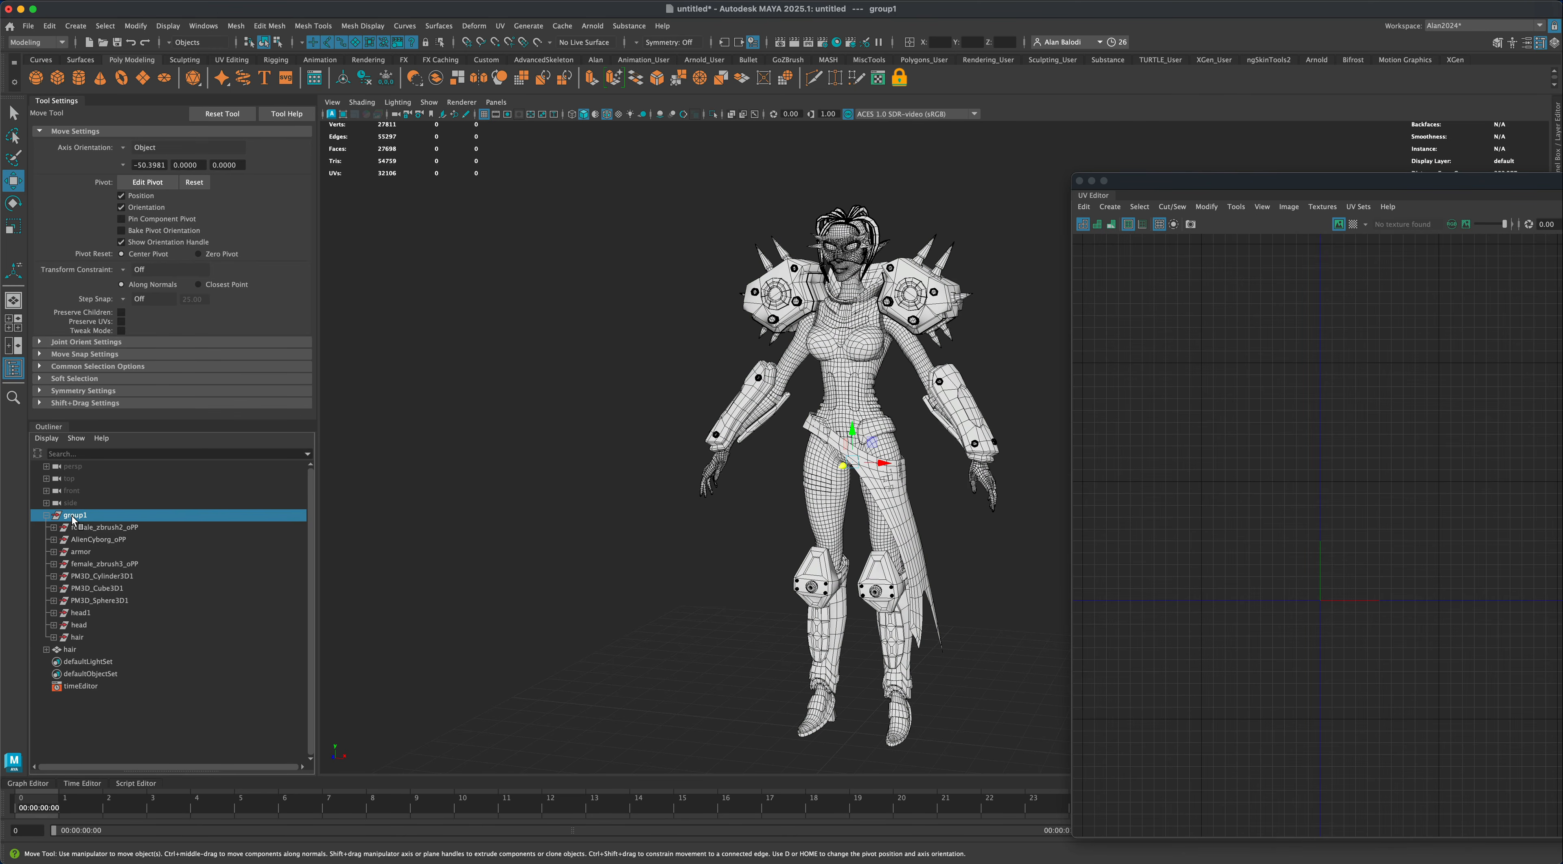
key(Delete)
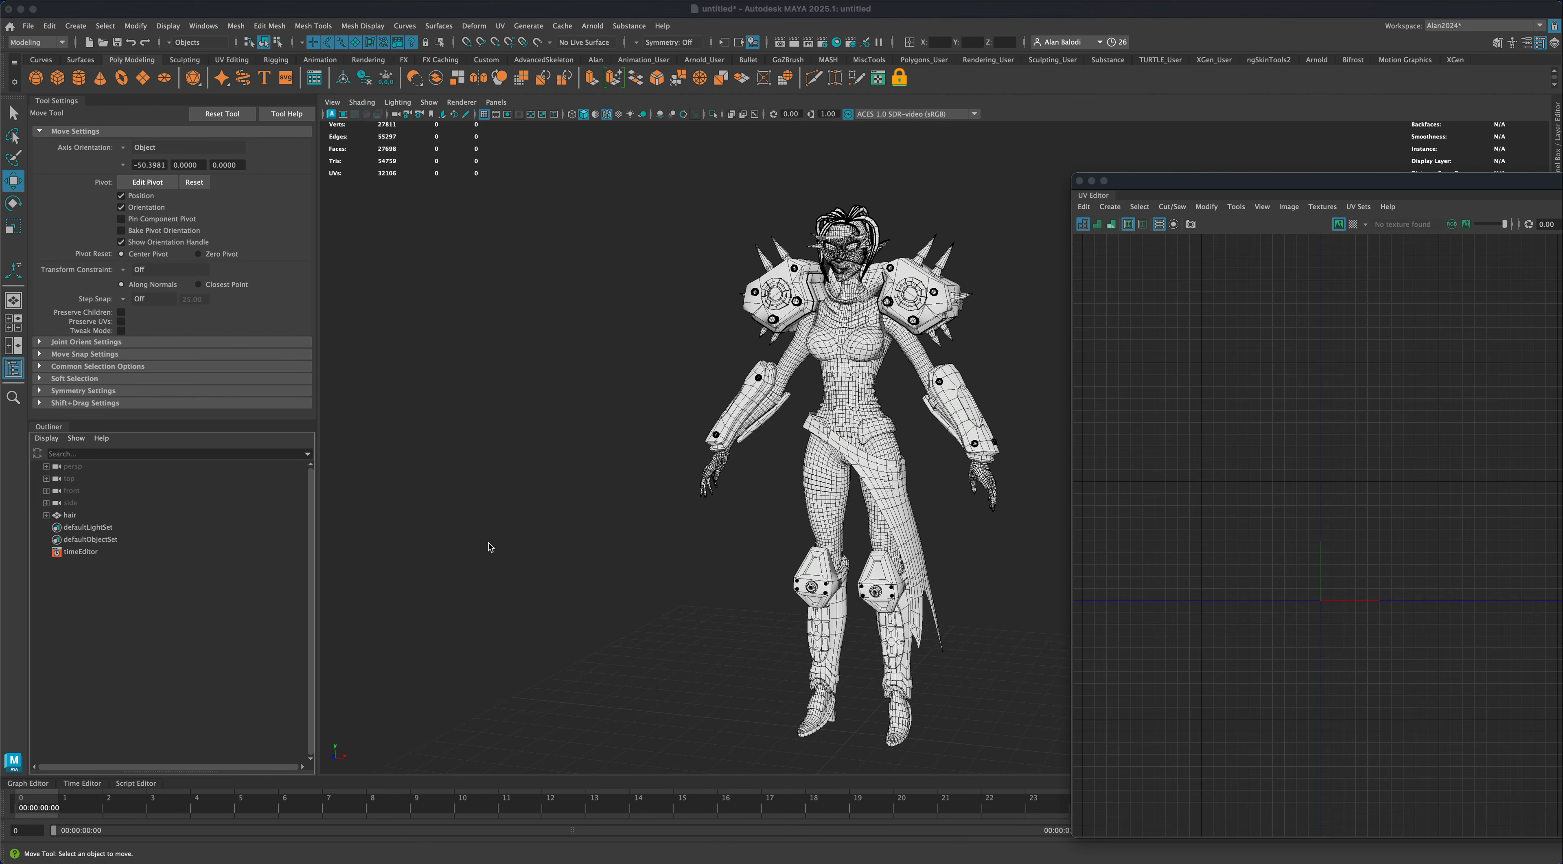
Rename the combined hair mesh as Character and clear the selection.
click(74, 516)
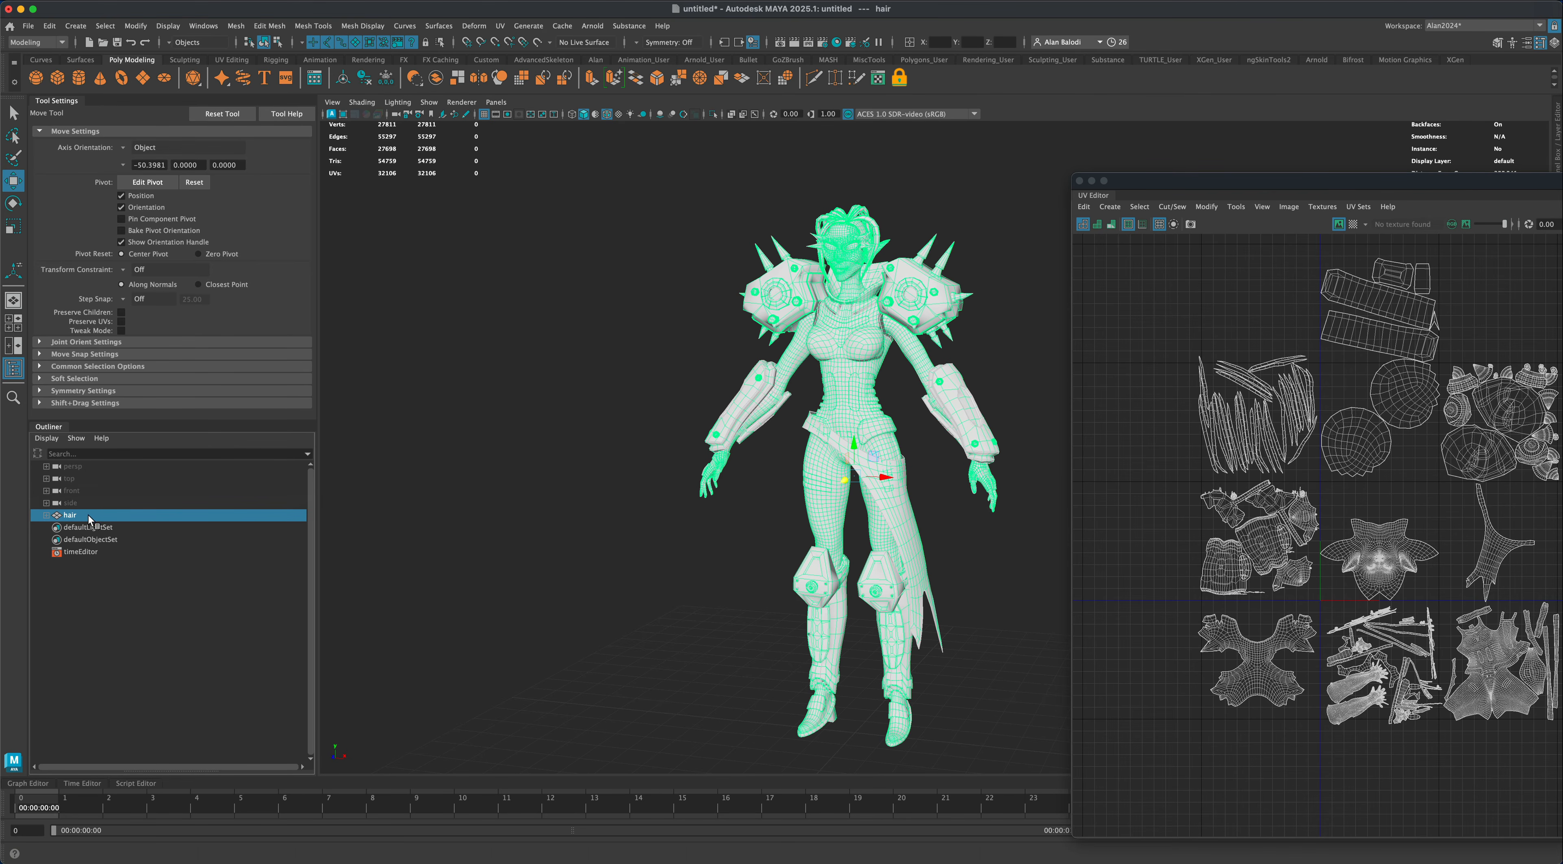
double_click(71, 516)
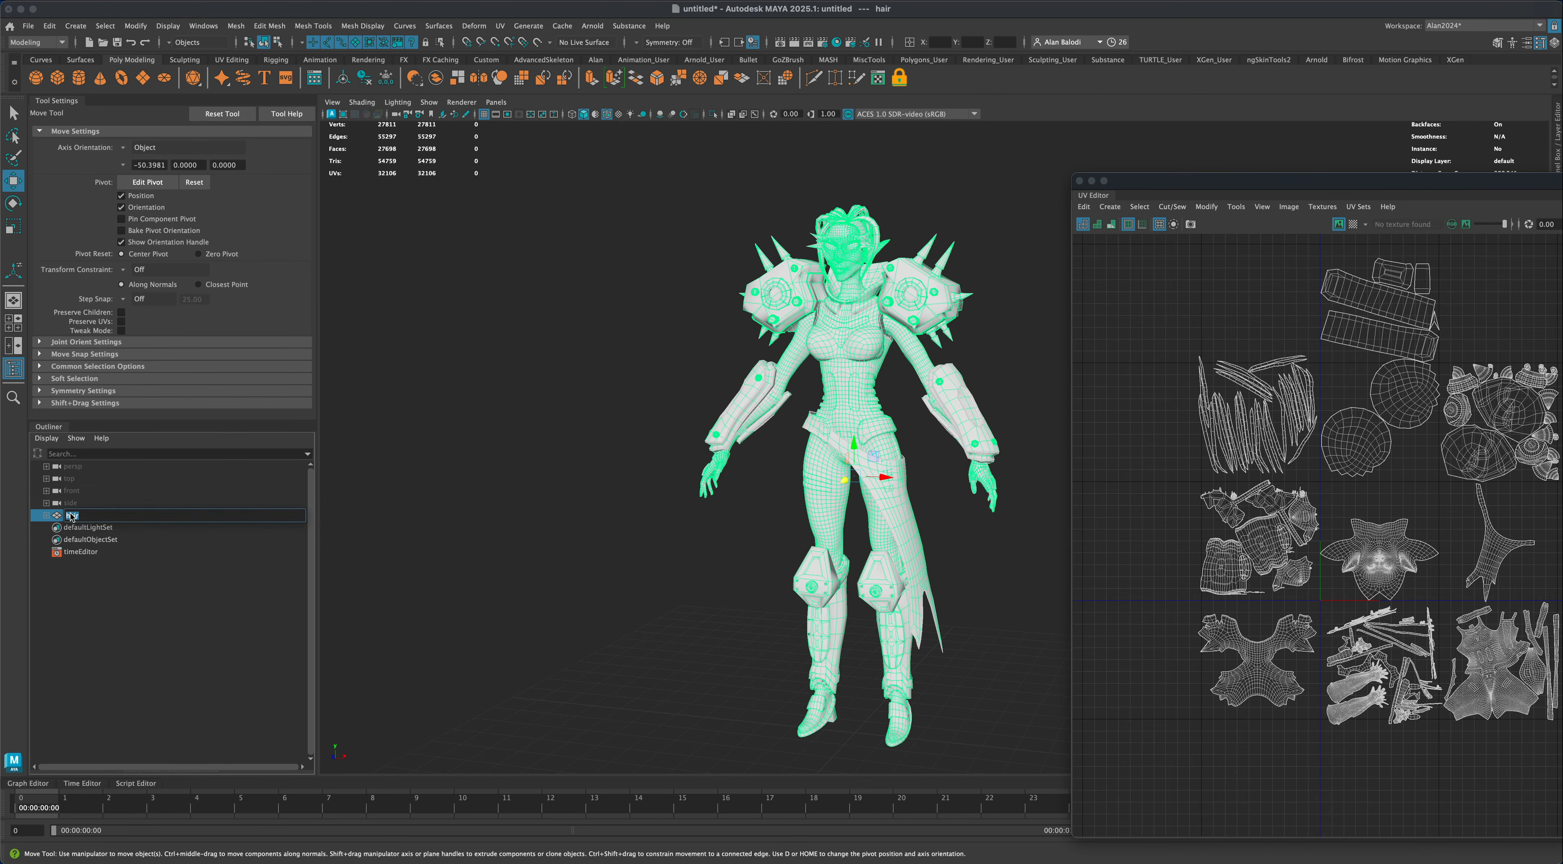
text(Character)
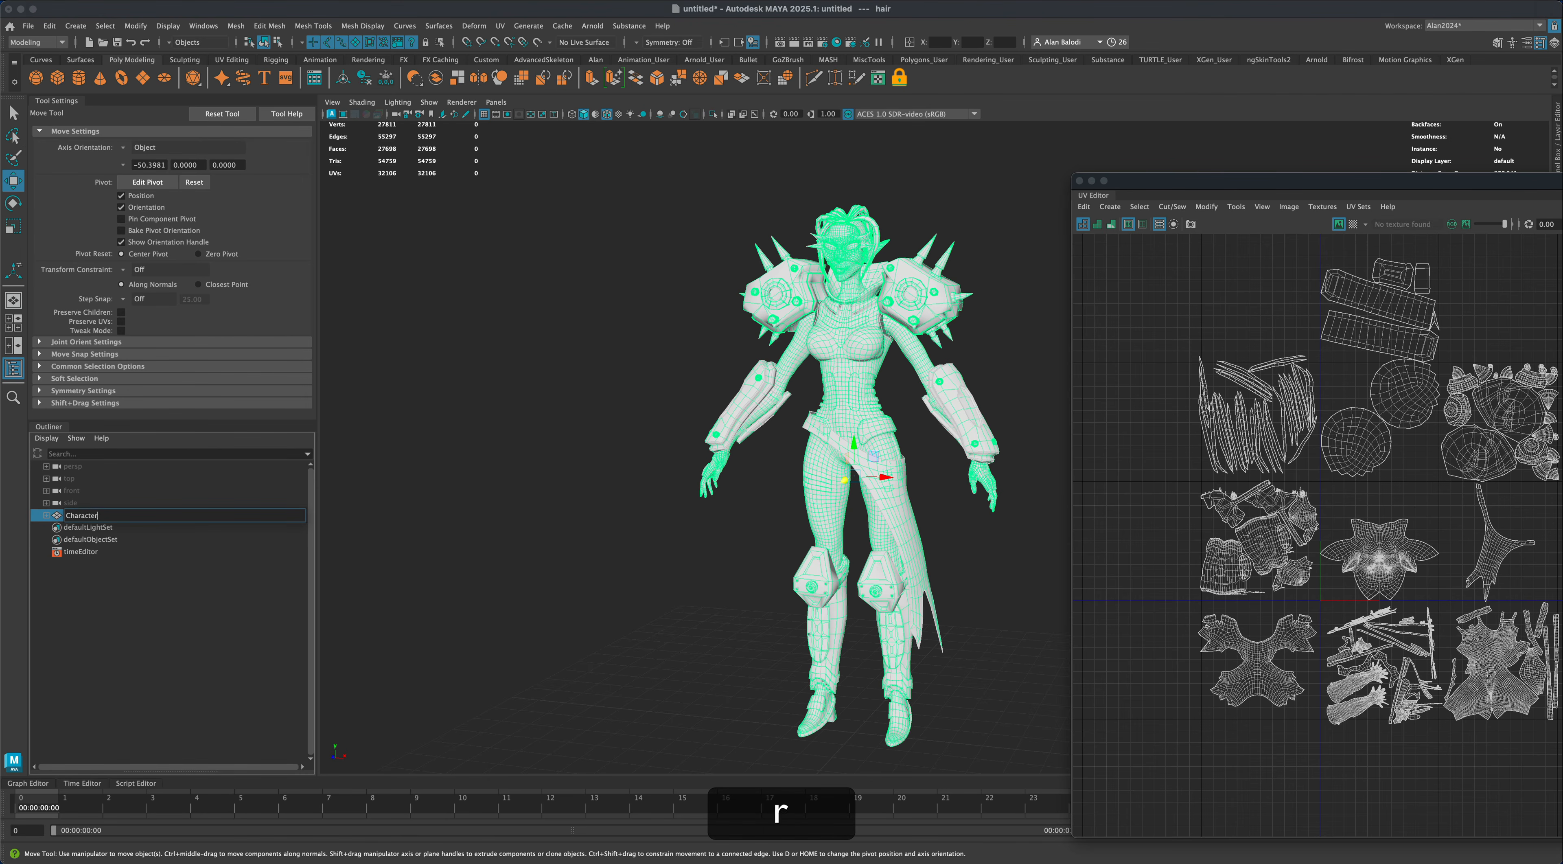
key(Return)
click(535, 633)
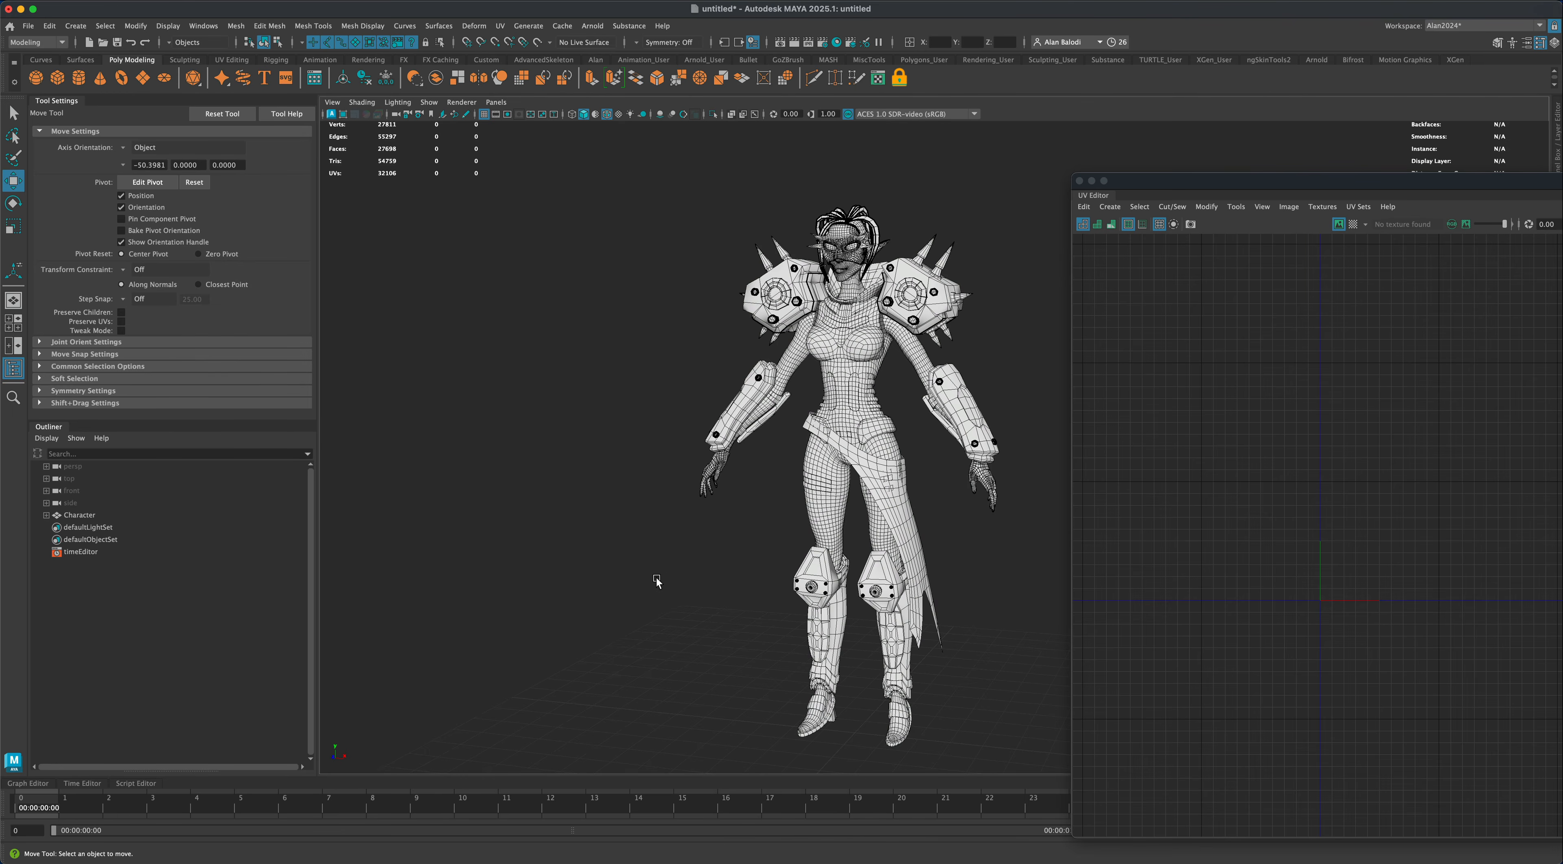
Select the Character mesh and examine its combined UV layout across all tiles for stray shells.
click(852, 438)
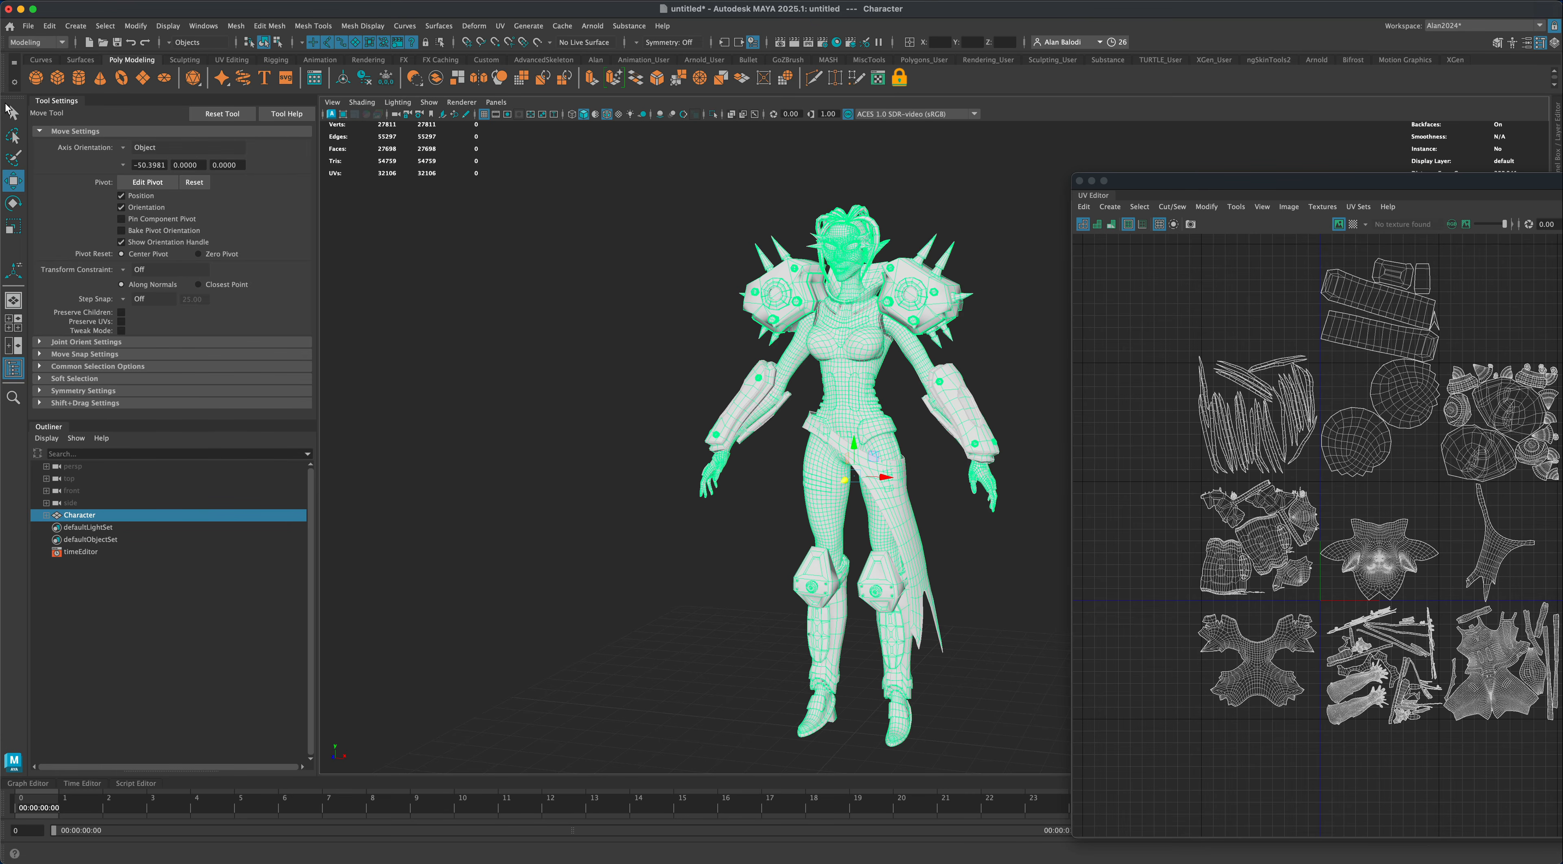
key(q)
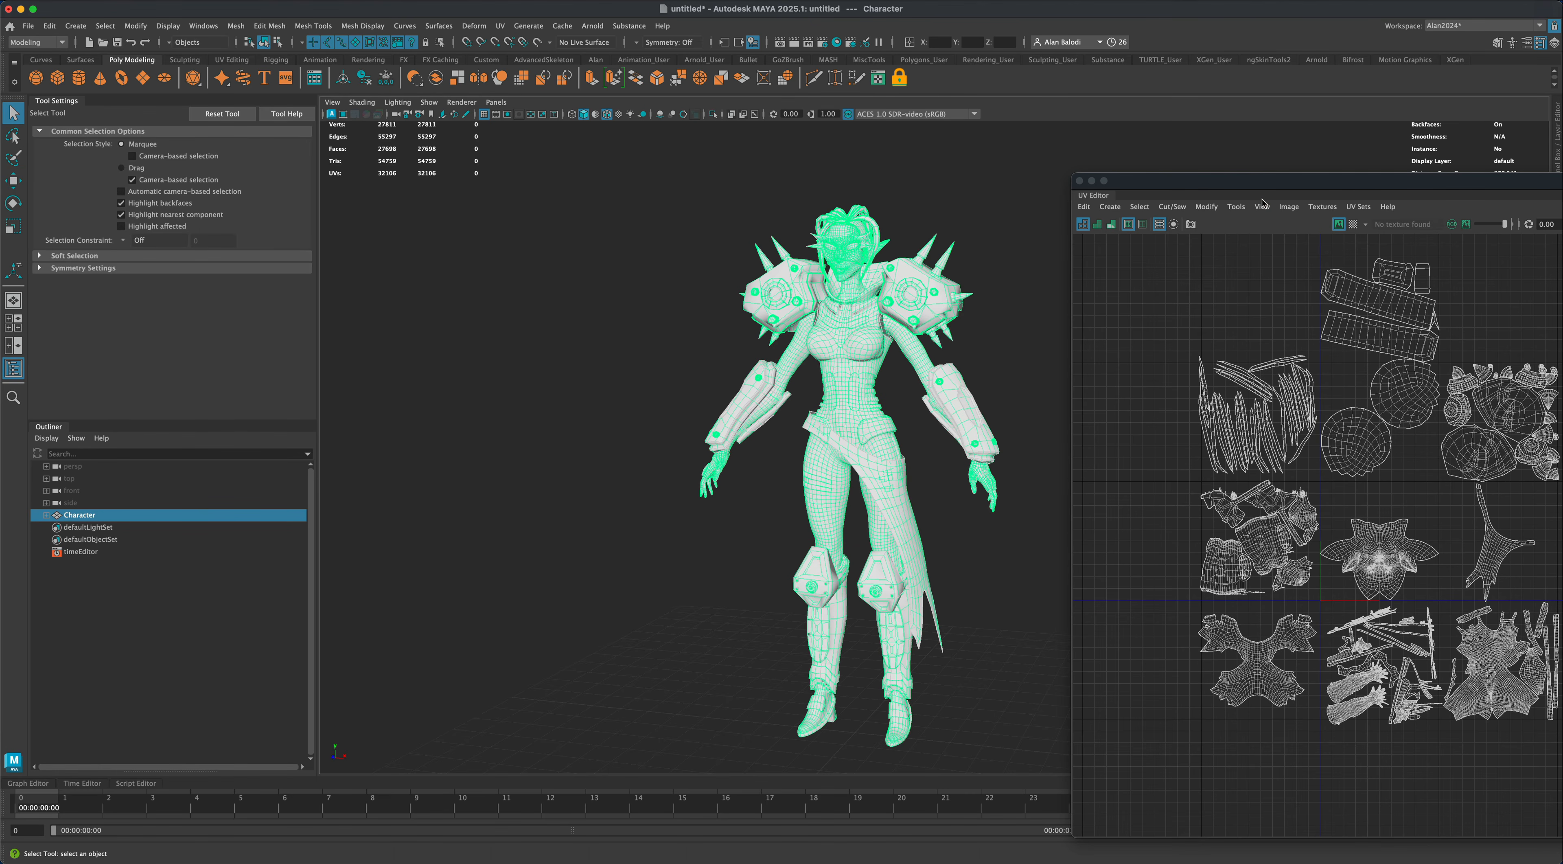
drag(1268, 191, 1168, 180)
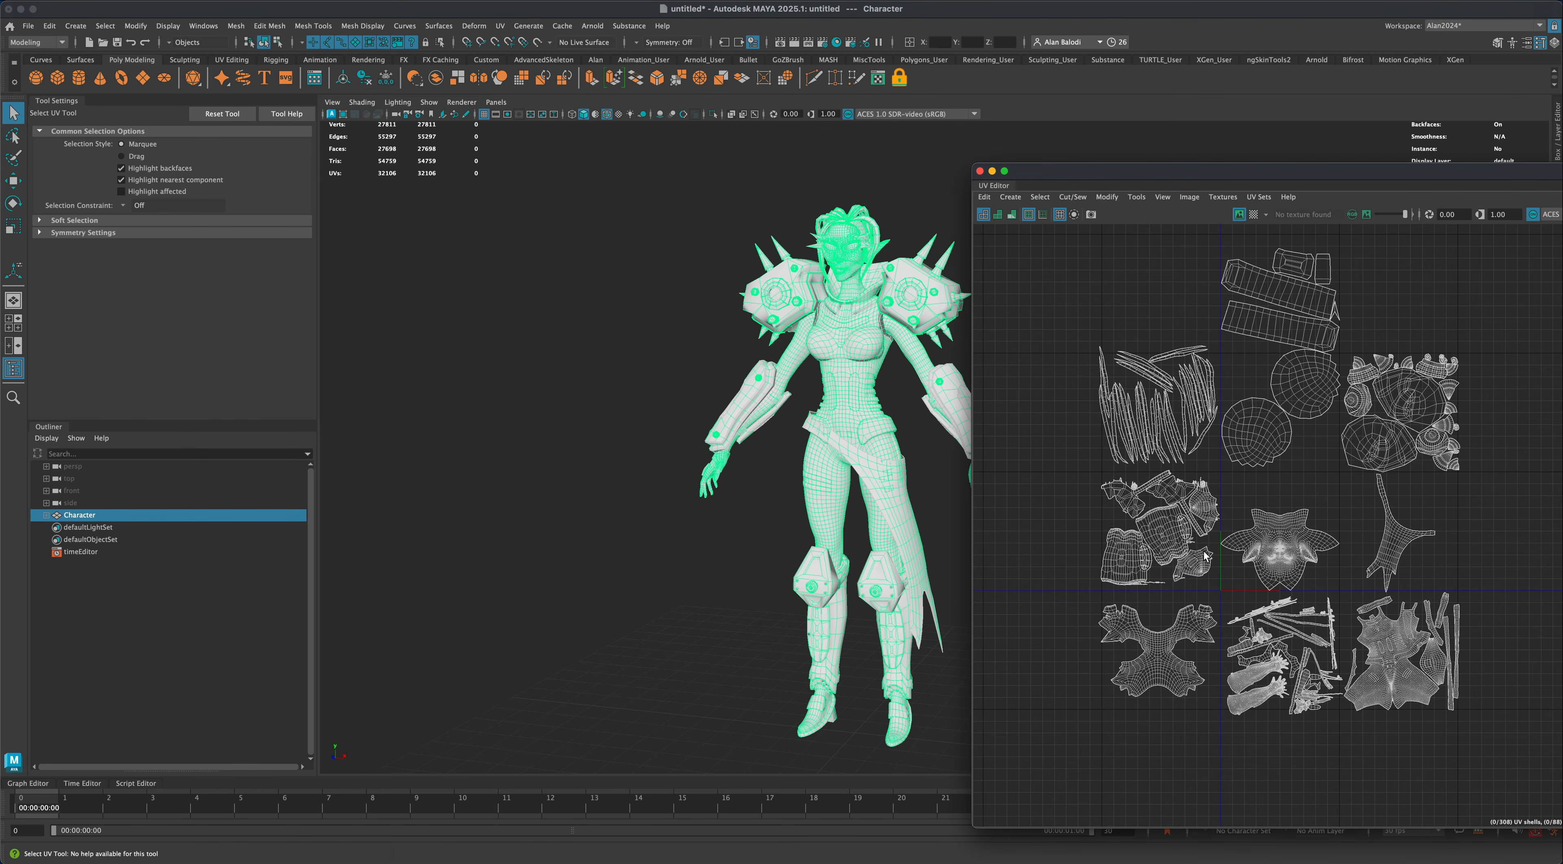
drag(1188, 177, 1029, 158)
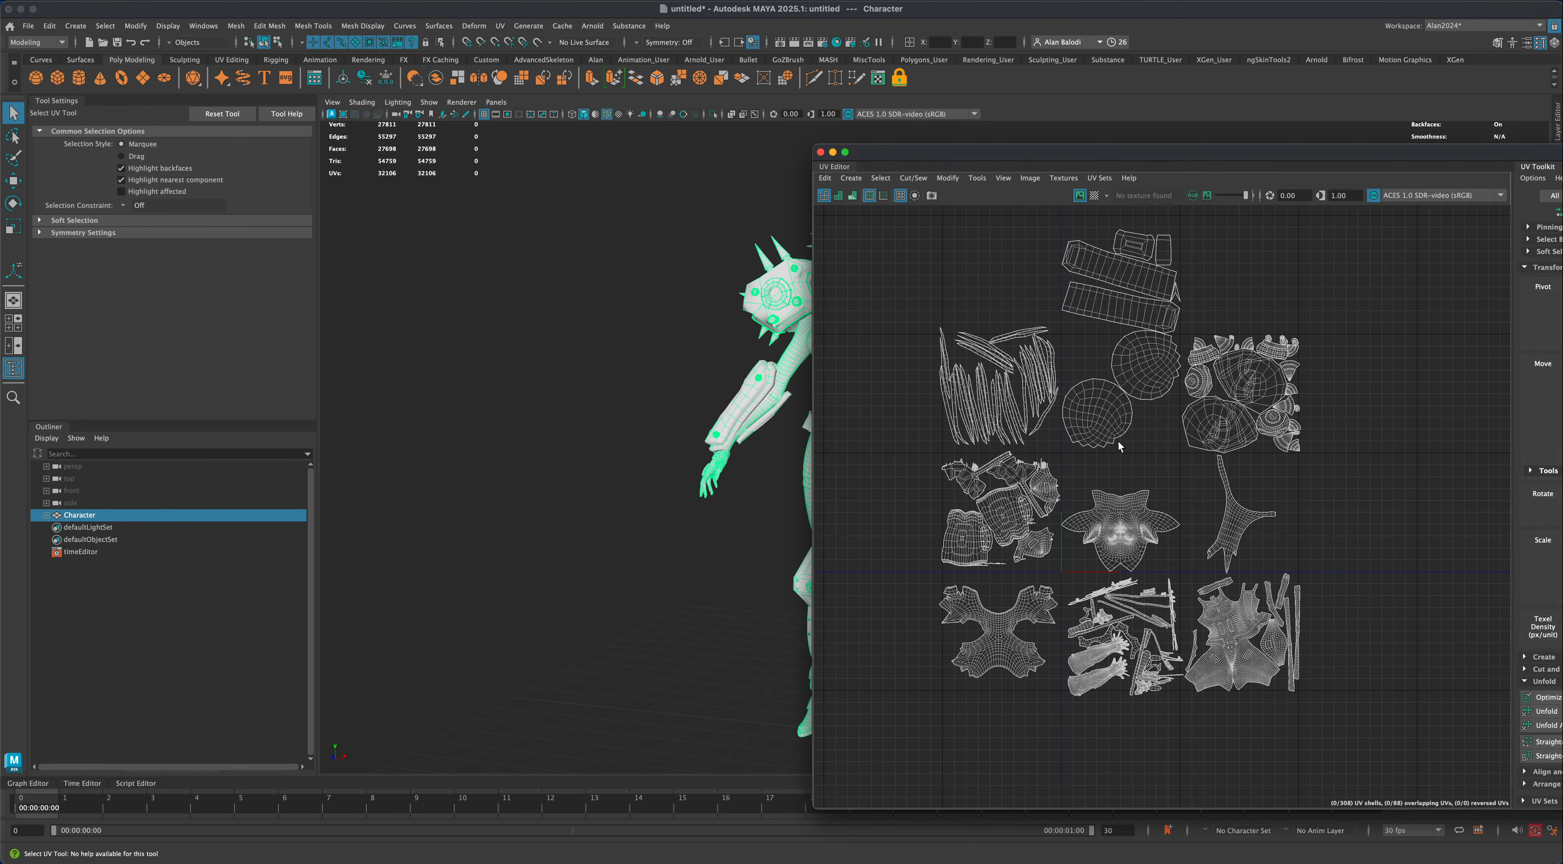
scroll(1118, 441, up, 2)
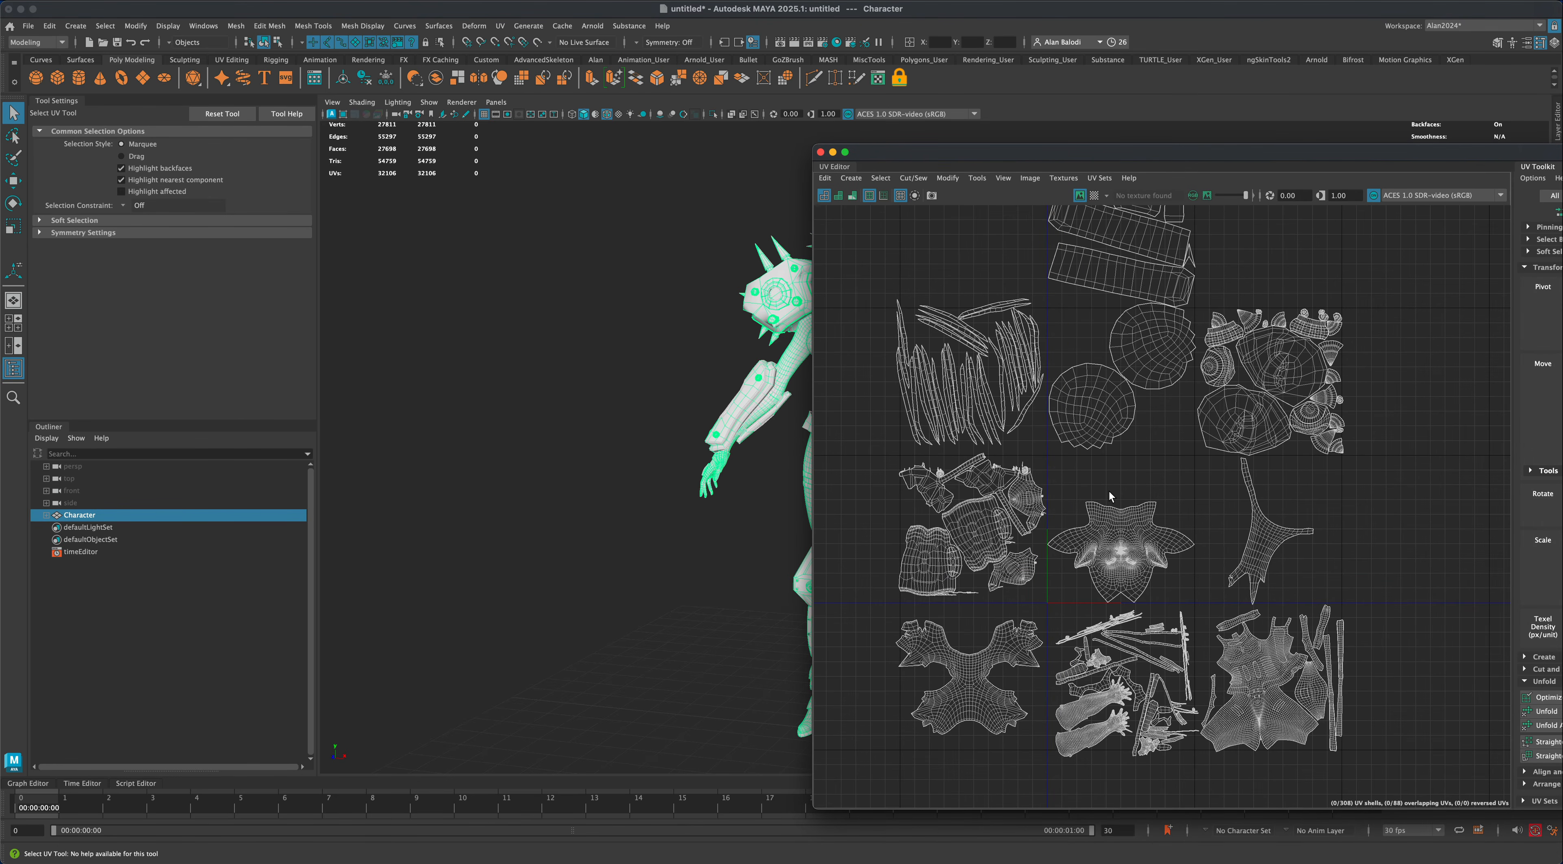
scroll(1237, 465, down, 1)
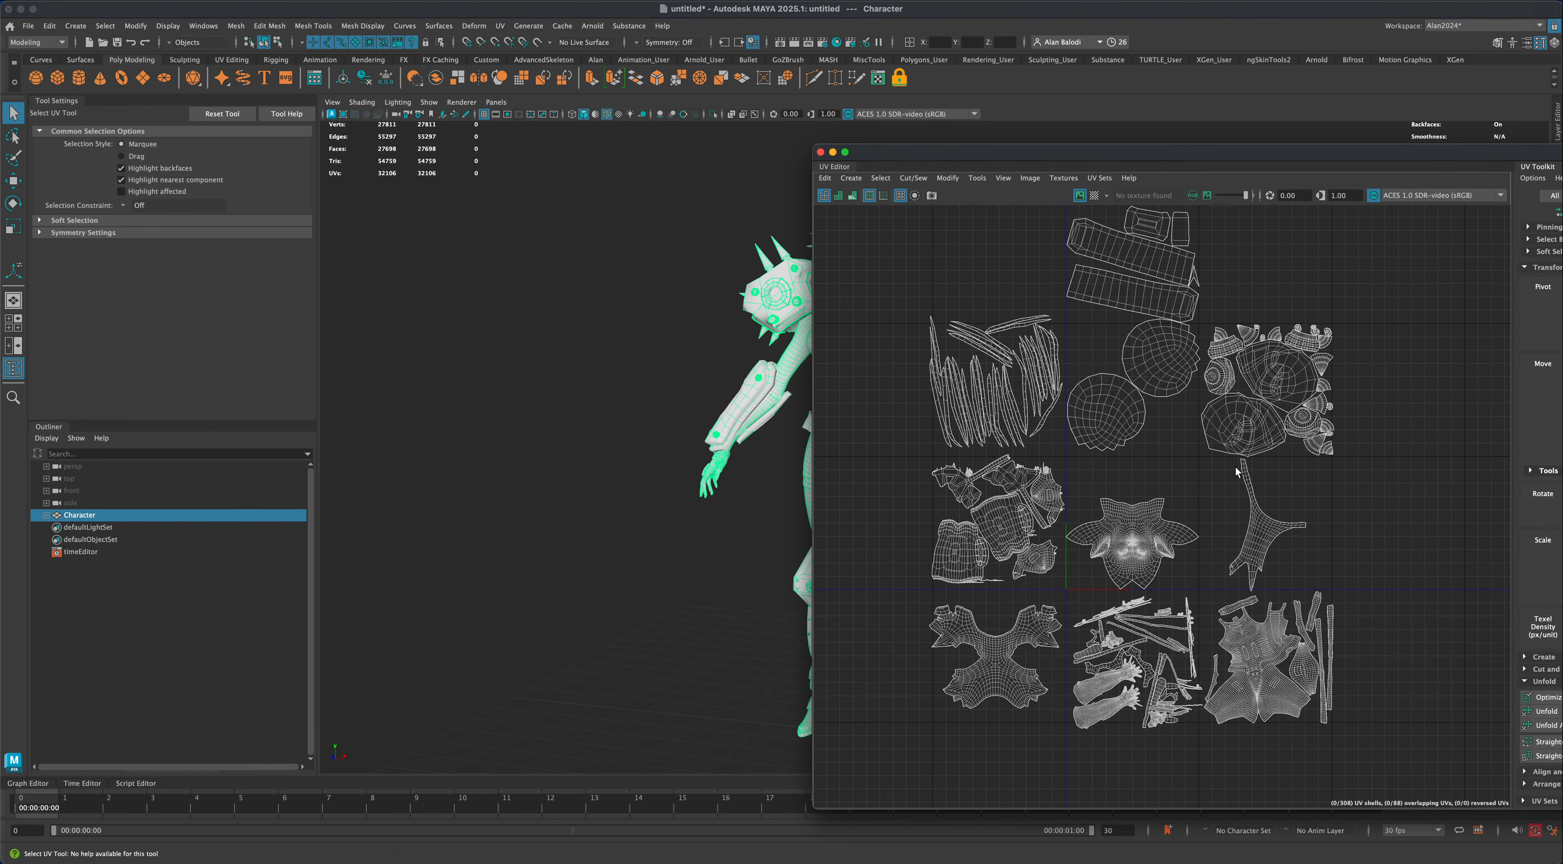
alt+middle_drag(1212, 463, 1213, 477)
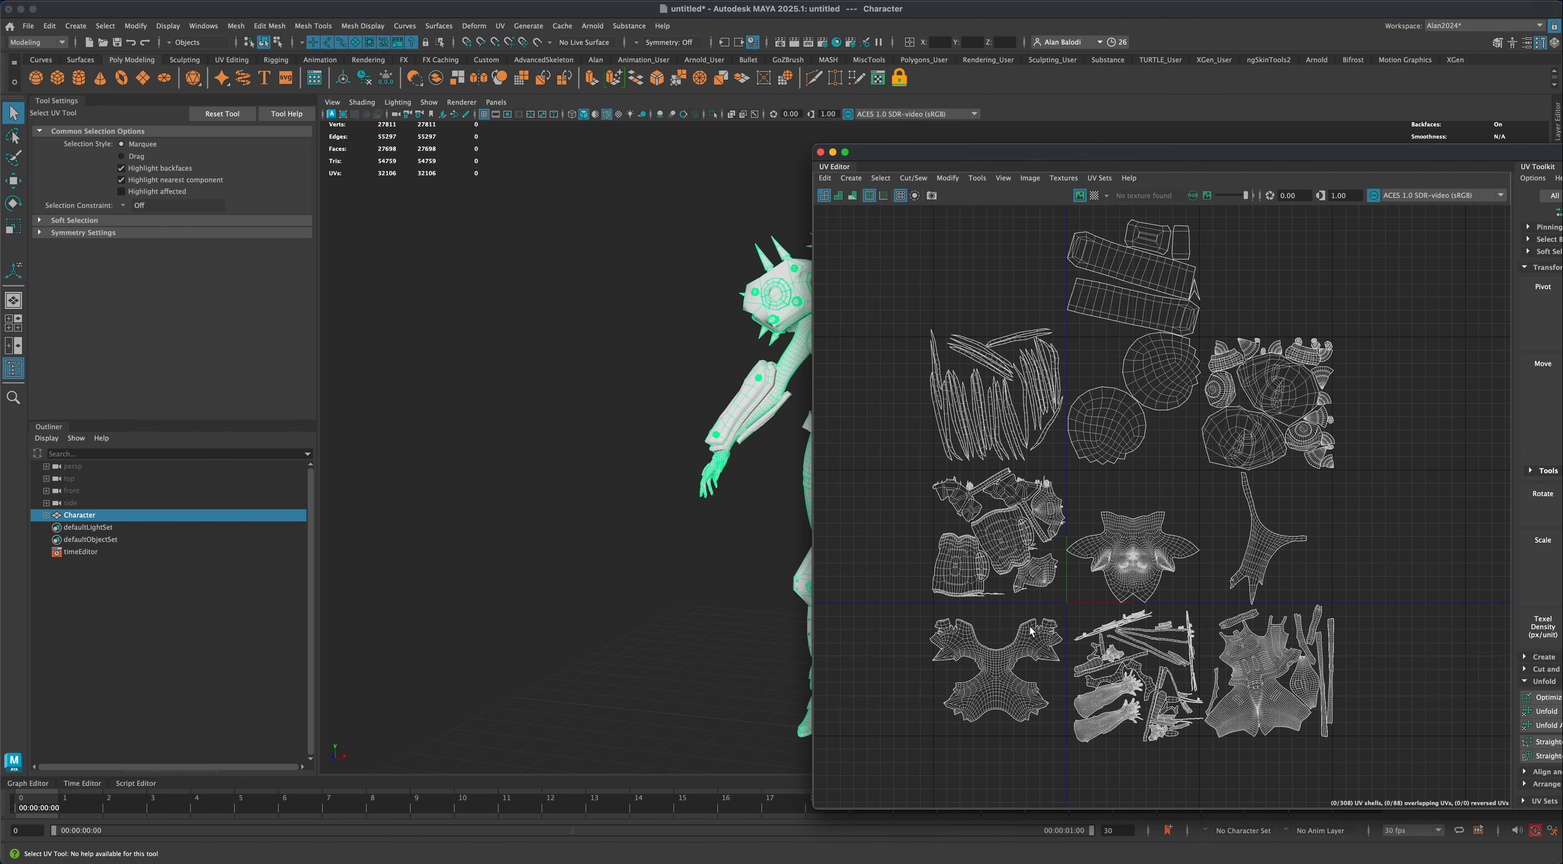
scroll(1030, 629, up, 5)
scroll(1311, 665, down, 1)
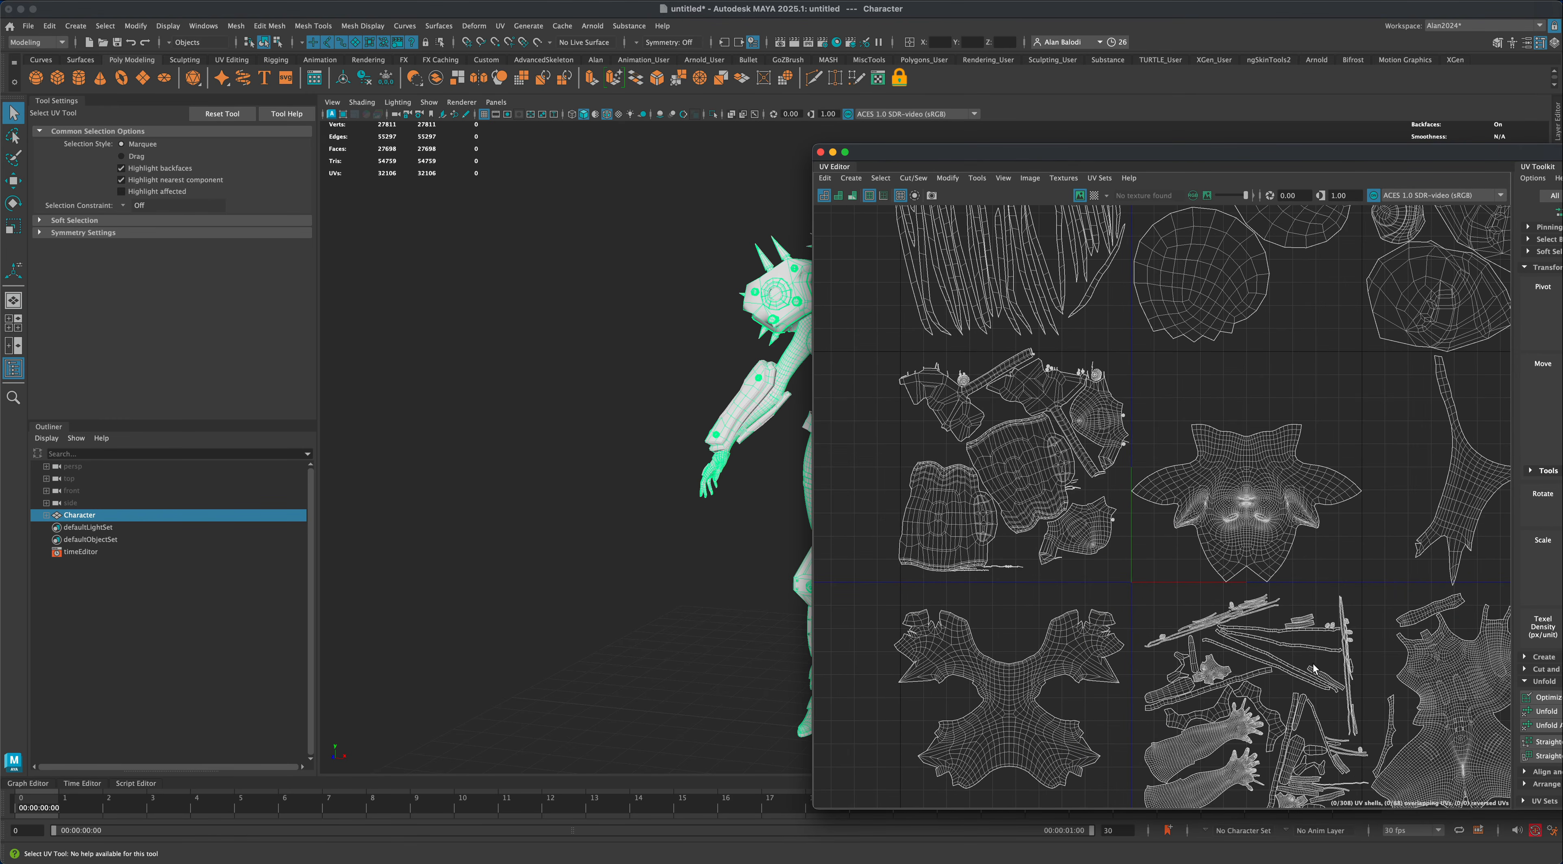
alt+middle_drag(1314, 668, 1275, 590)
scroll(1273, 583, down, 2)
mouse_move(1279, 502)
alt+middle_down()
mouse_move(1214, 556)
mouse_move(1198, 634)
alt+middle_up()
alt+middle_drag(1219, 485, 1223, 629)
alt+middle_drag(1223, 531, 1224, 640)
alt+middle_drag(1228, 538, 1229, 594)
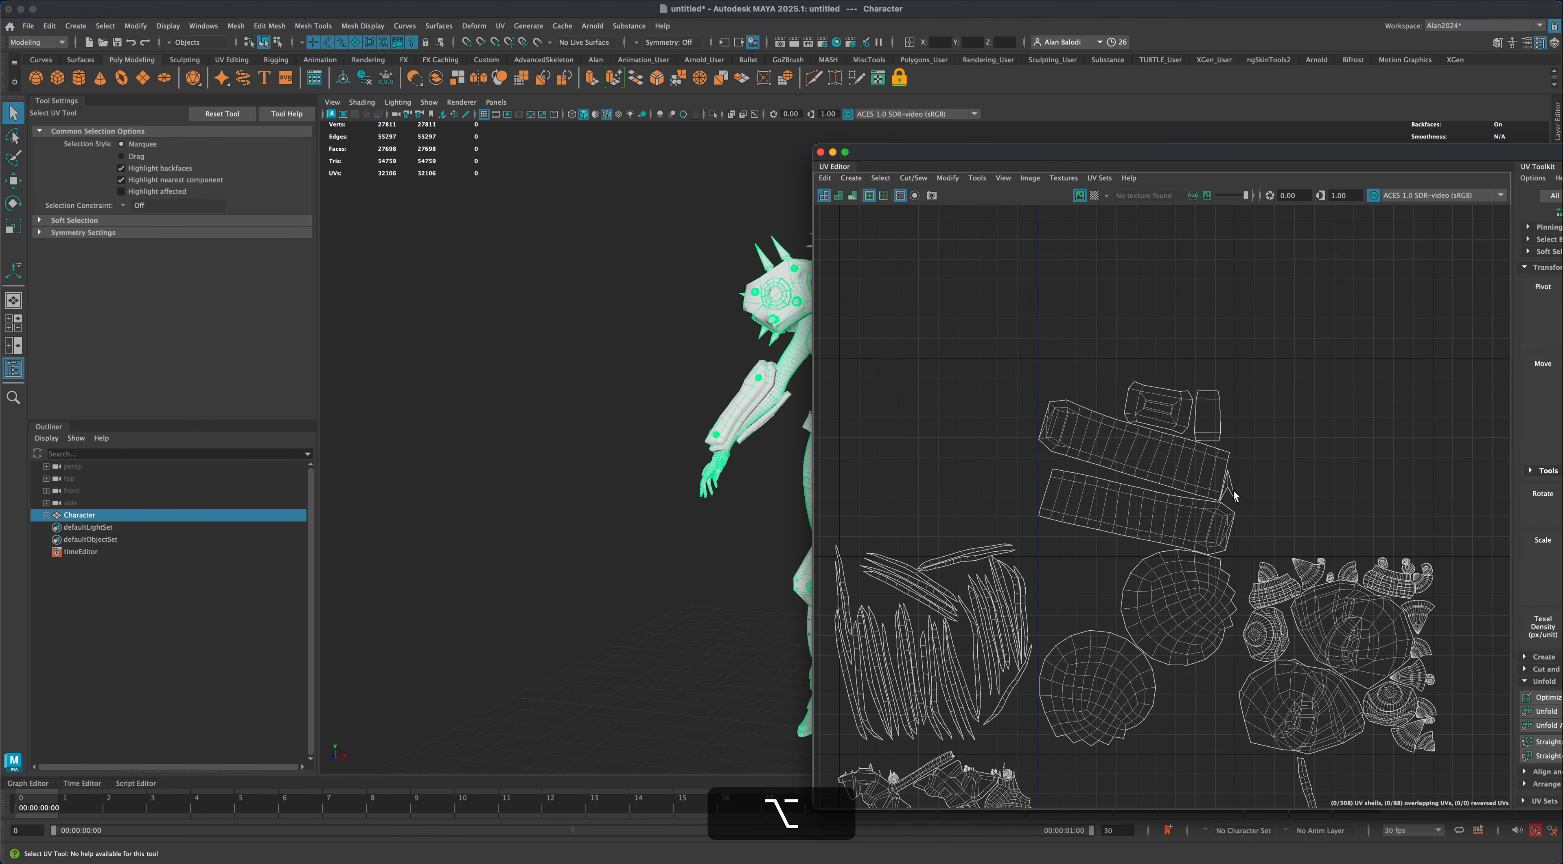
Select the two small stray UV faces beside the long strip shells in the uppermost tile and isolate them in the viewport.
right_drag(1231, 488, 1231, 517)
click(1230, 489)
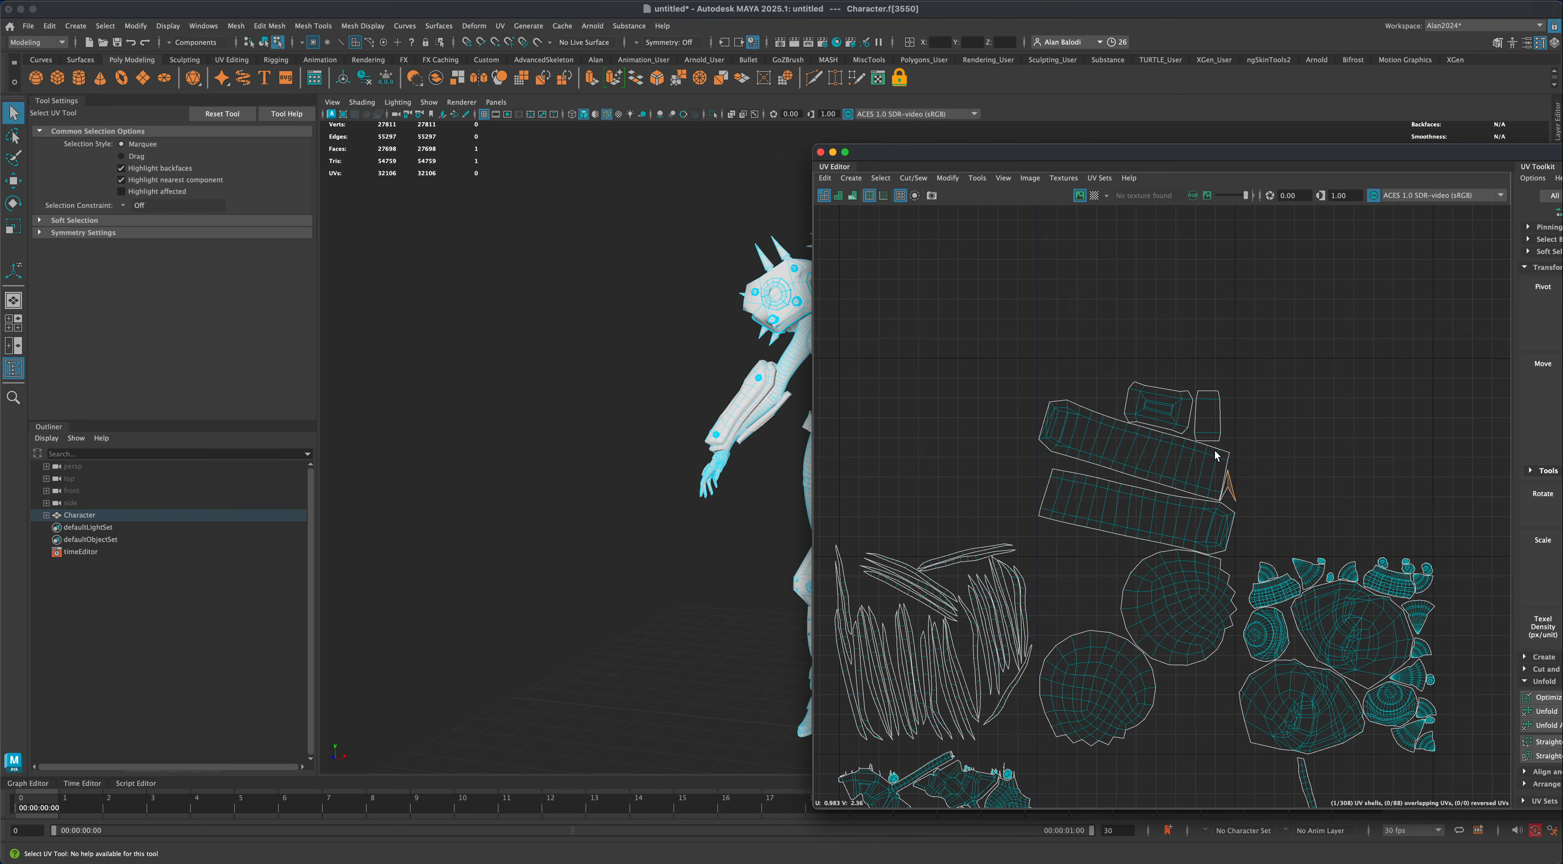
shift+click(1227, 485)
drag(1128, 159, 1323, 324)
alt+drag(1018, 283, 1056, 283)
alt+middle_drag(585, 446, 583, 604)
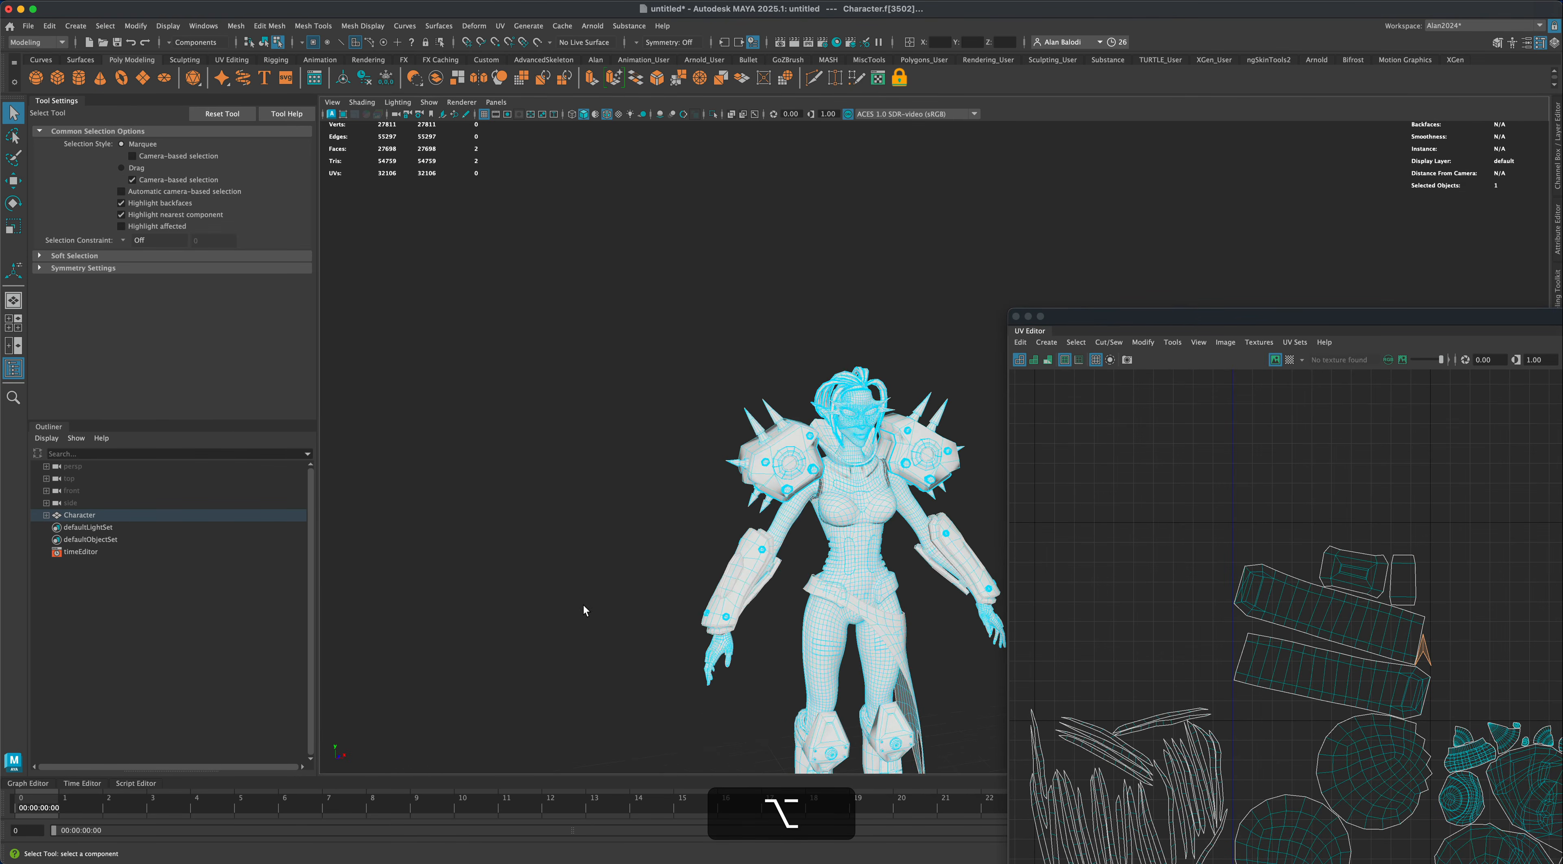
alt+scroll(570, 595, up, 10)
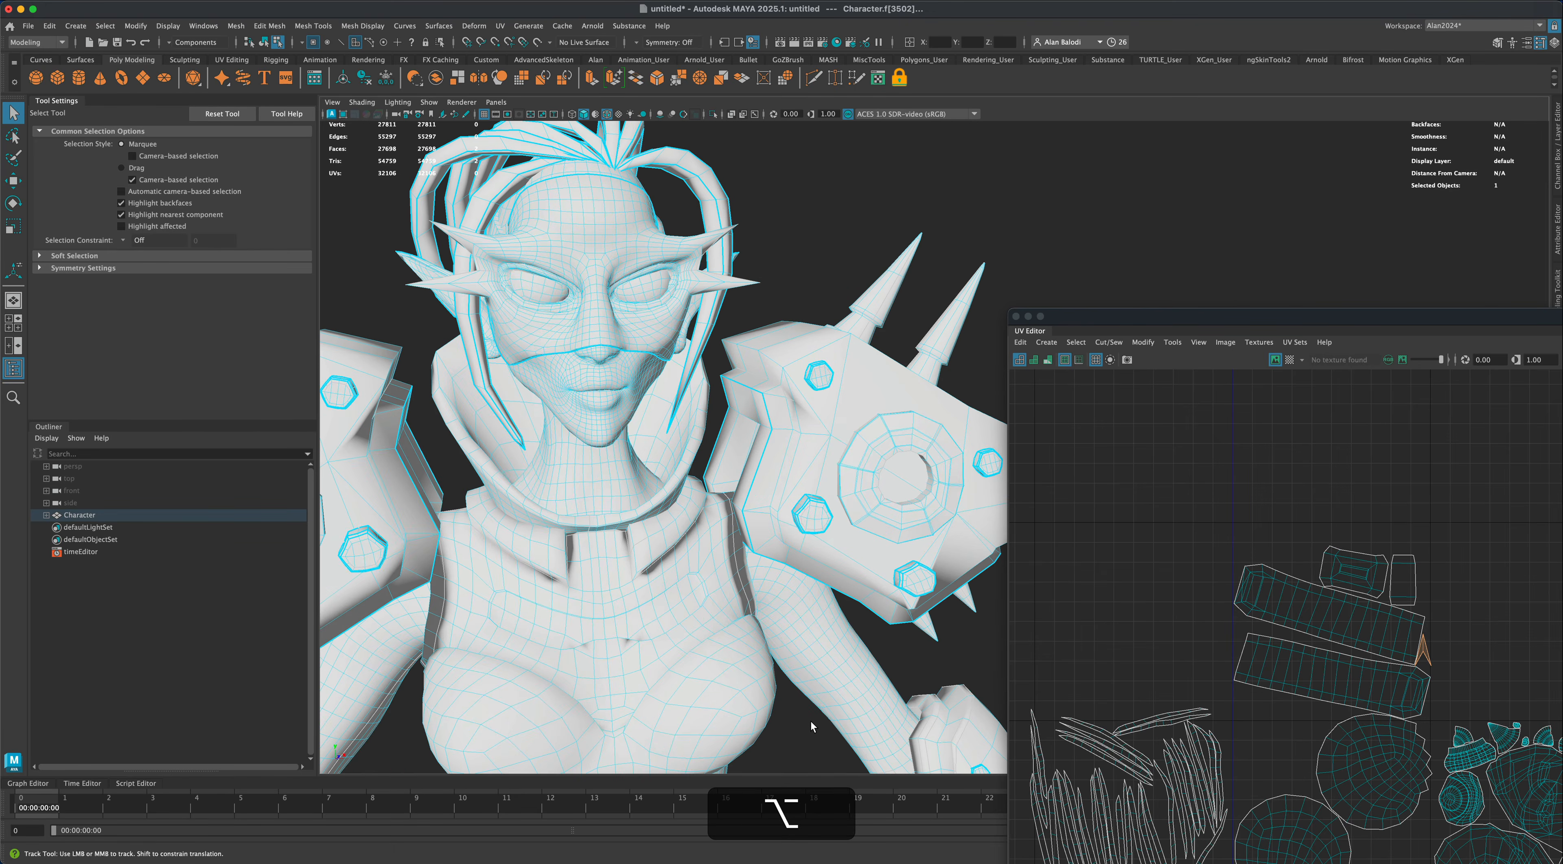
alt+drag(809, 719, 900, 285)
click(713, 115)
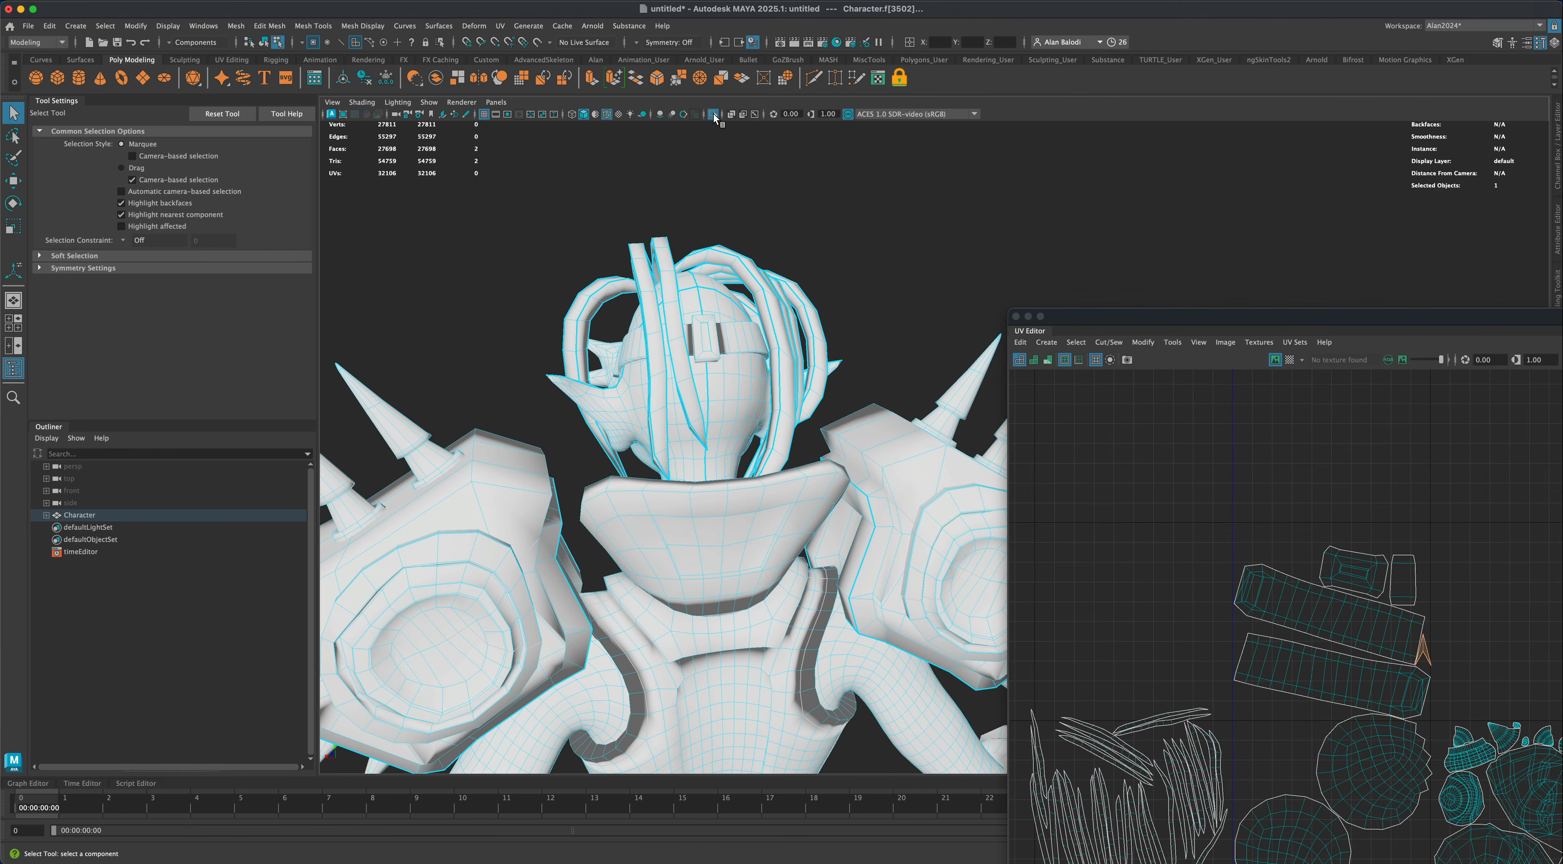
alt+drag(739, 250, 824, 293)
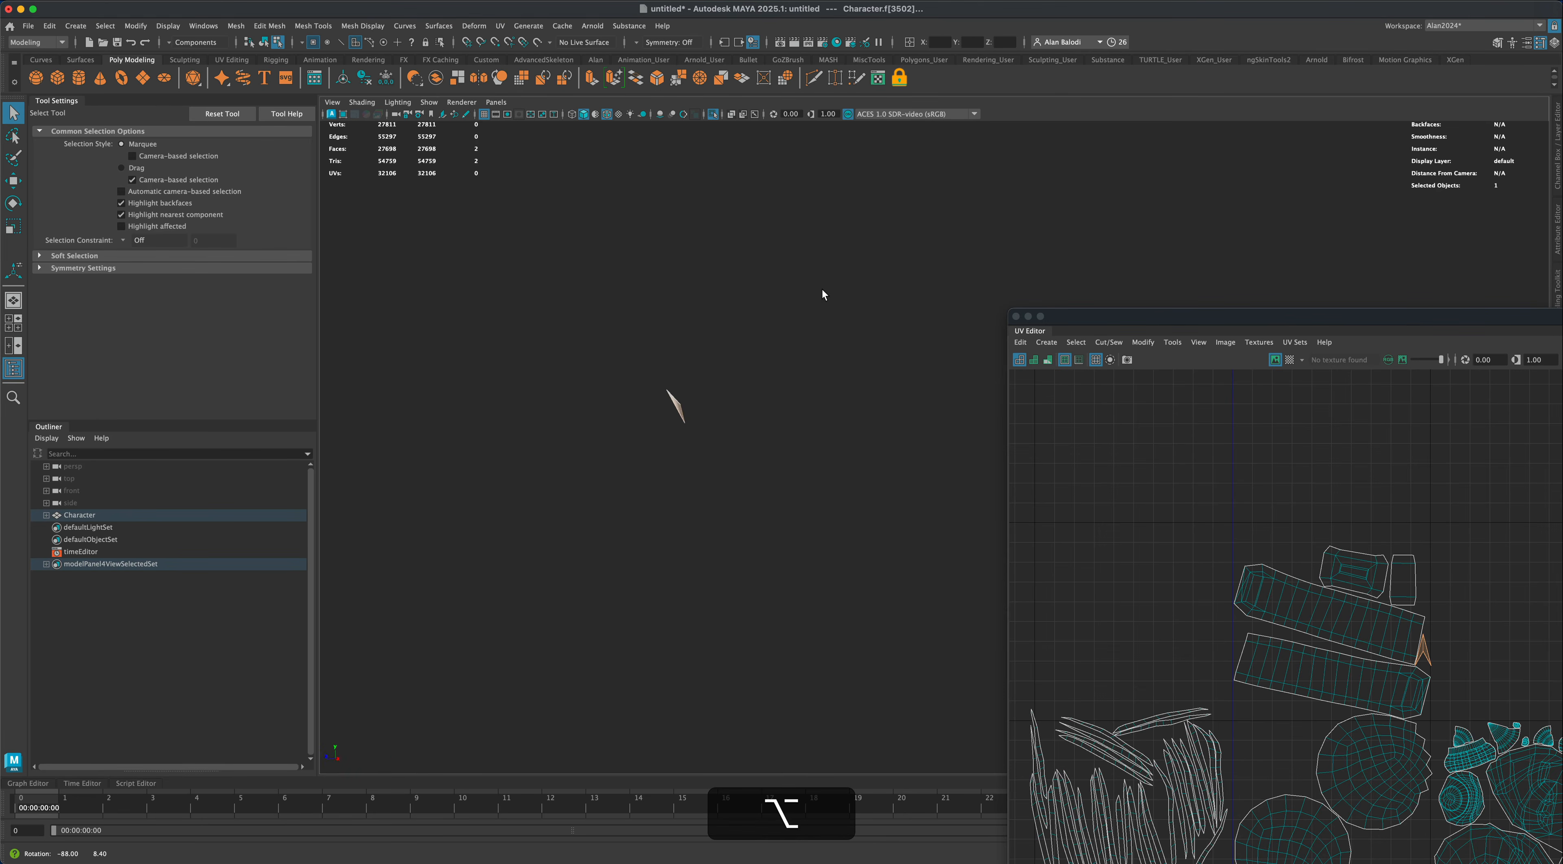
End the isolation and locate the selected faces inside the character's head using X-ray display.
right_drag(684, 412, 670, 446)
drag(633, 355, 746, 396)
key(ctrl+1)
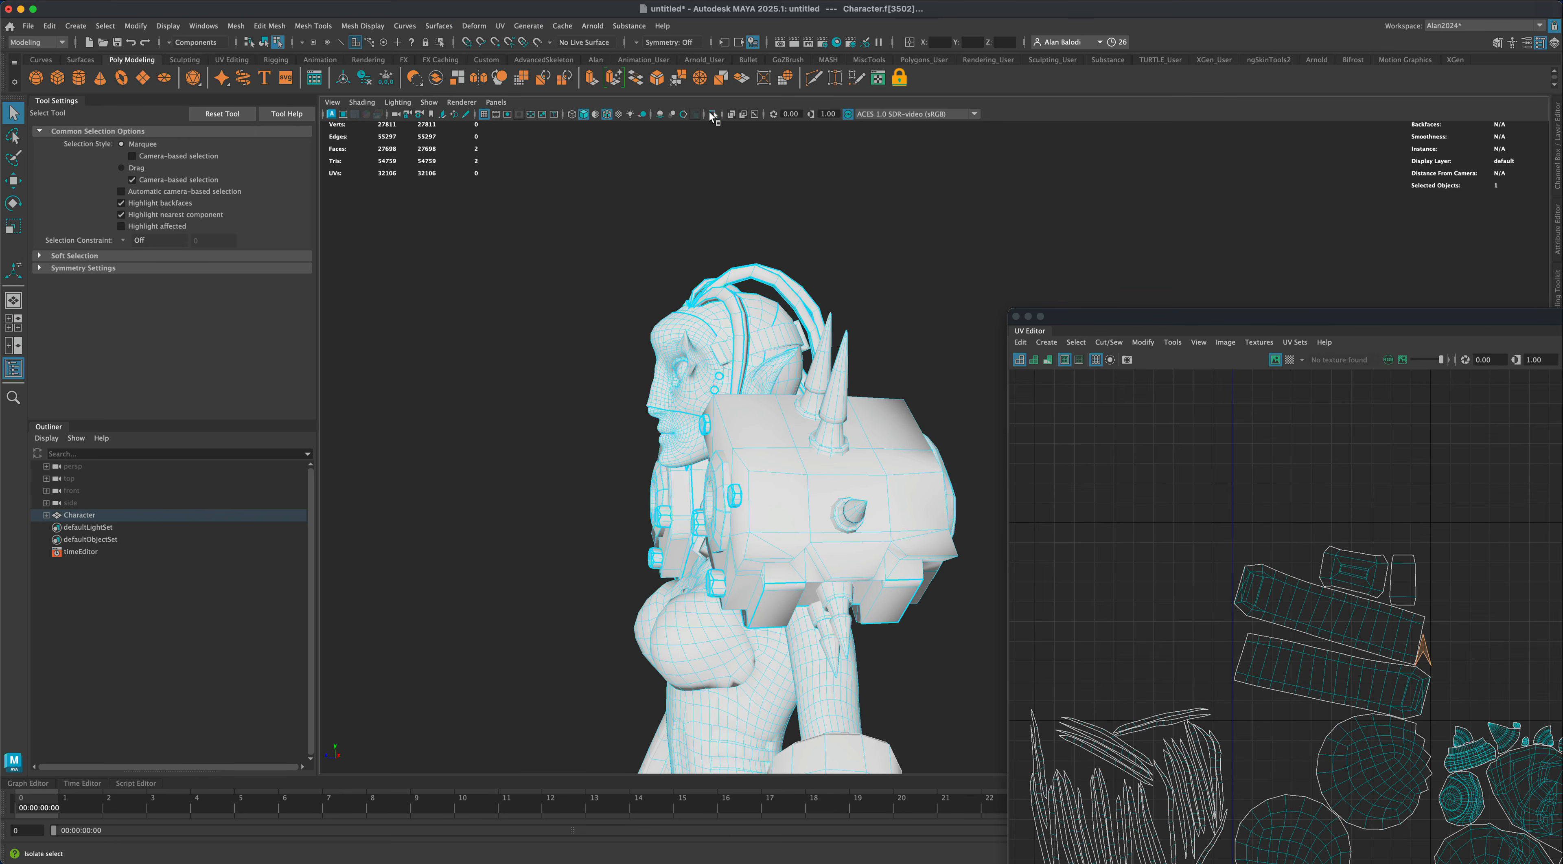
scroll(902, 371, down, 2)
alt+middle_drag(923, 336, 879, 371)
scroll(879, 370, up, 6)
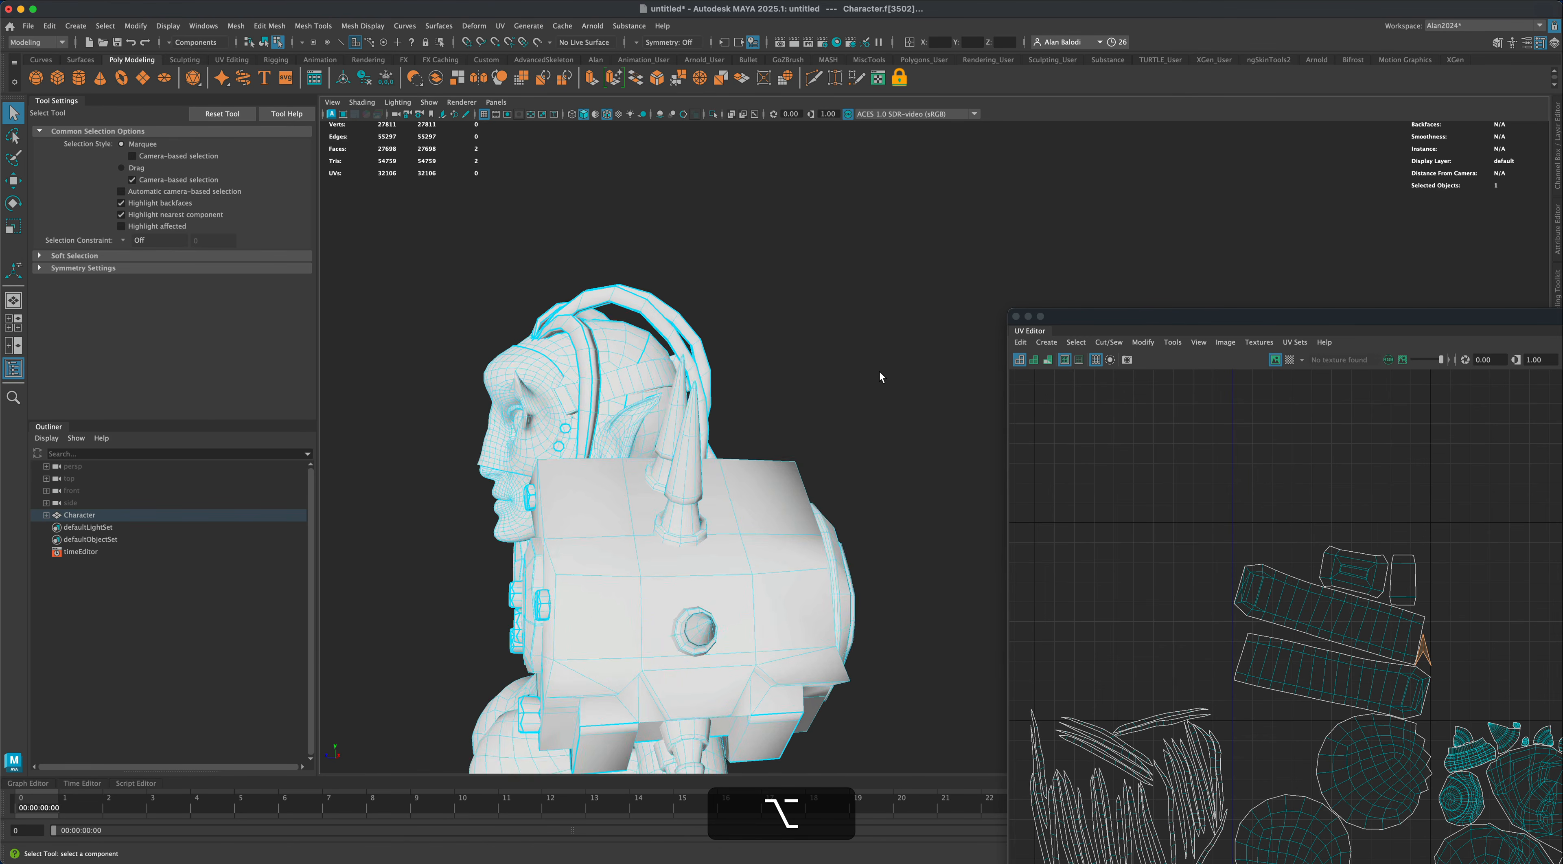
alt+drag(896, 353, 845, 245)
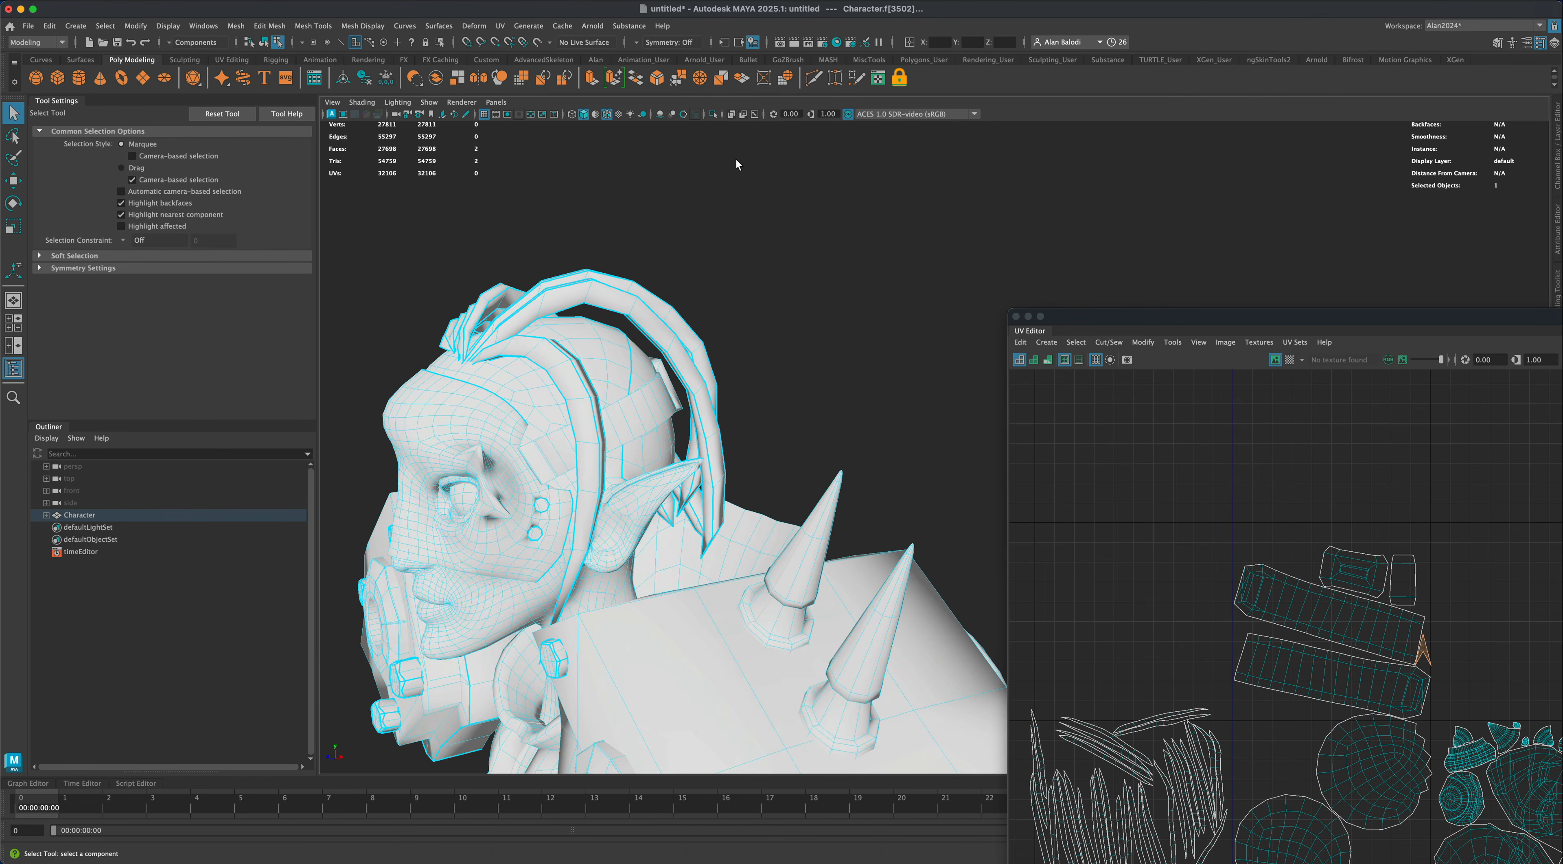
click(730, 113)
alt+drag(750, 201, 774, 236)
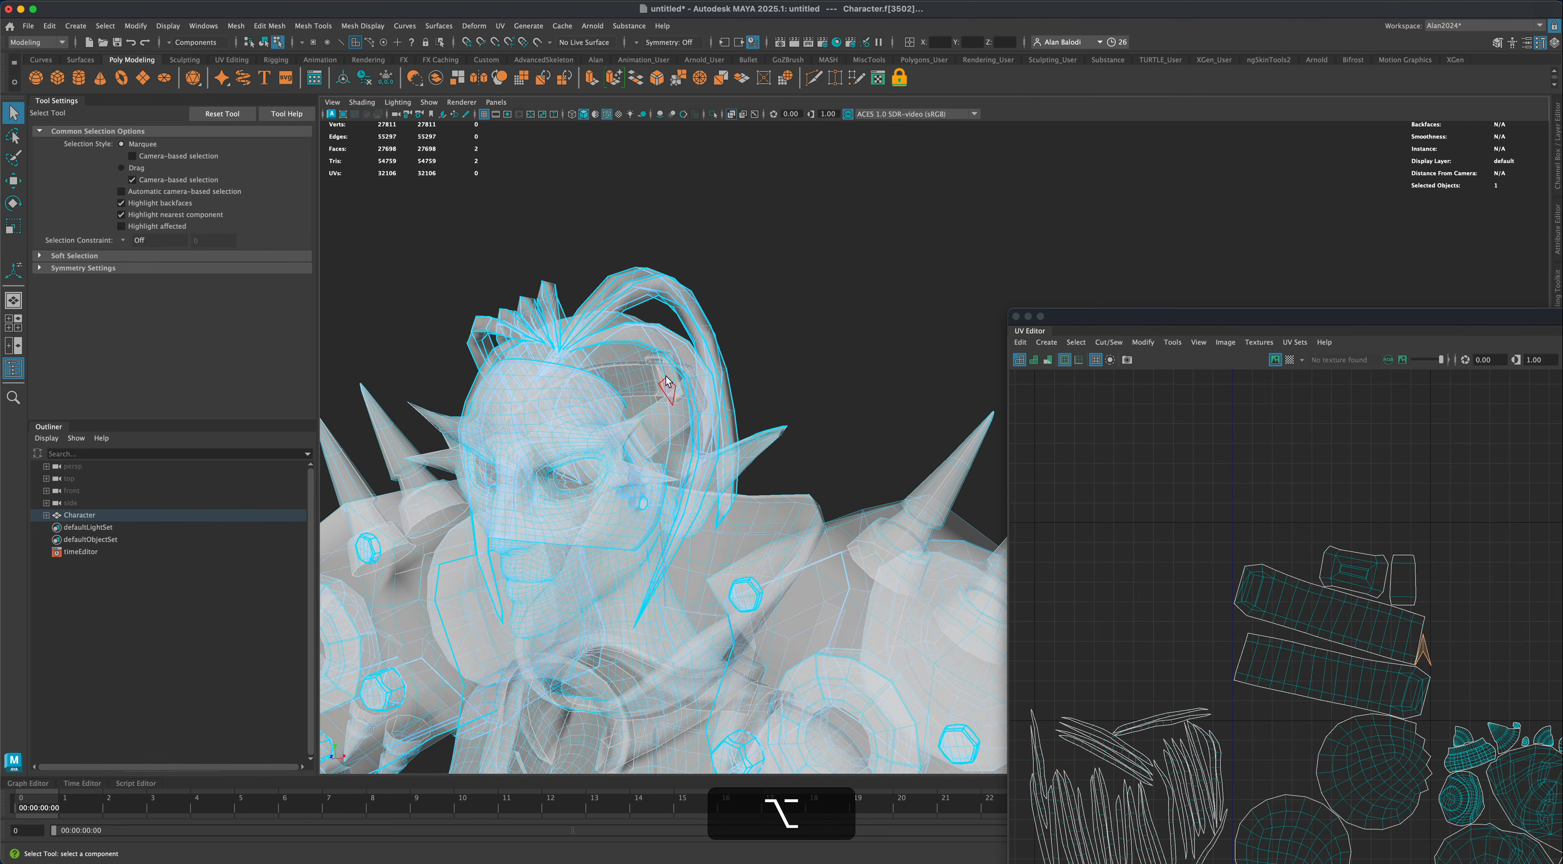
alt+drag(809, 371, 799, 374)
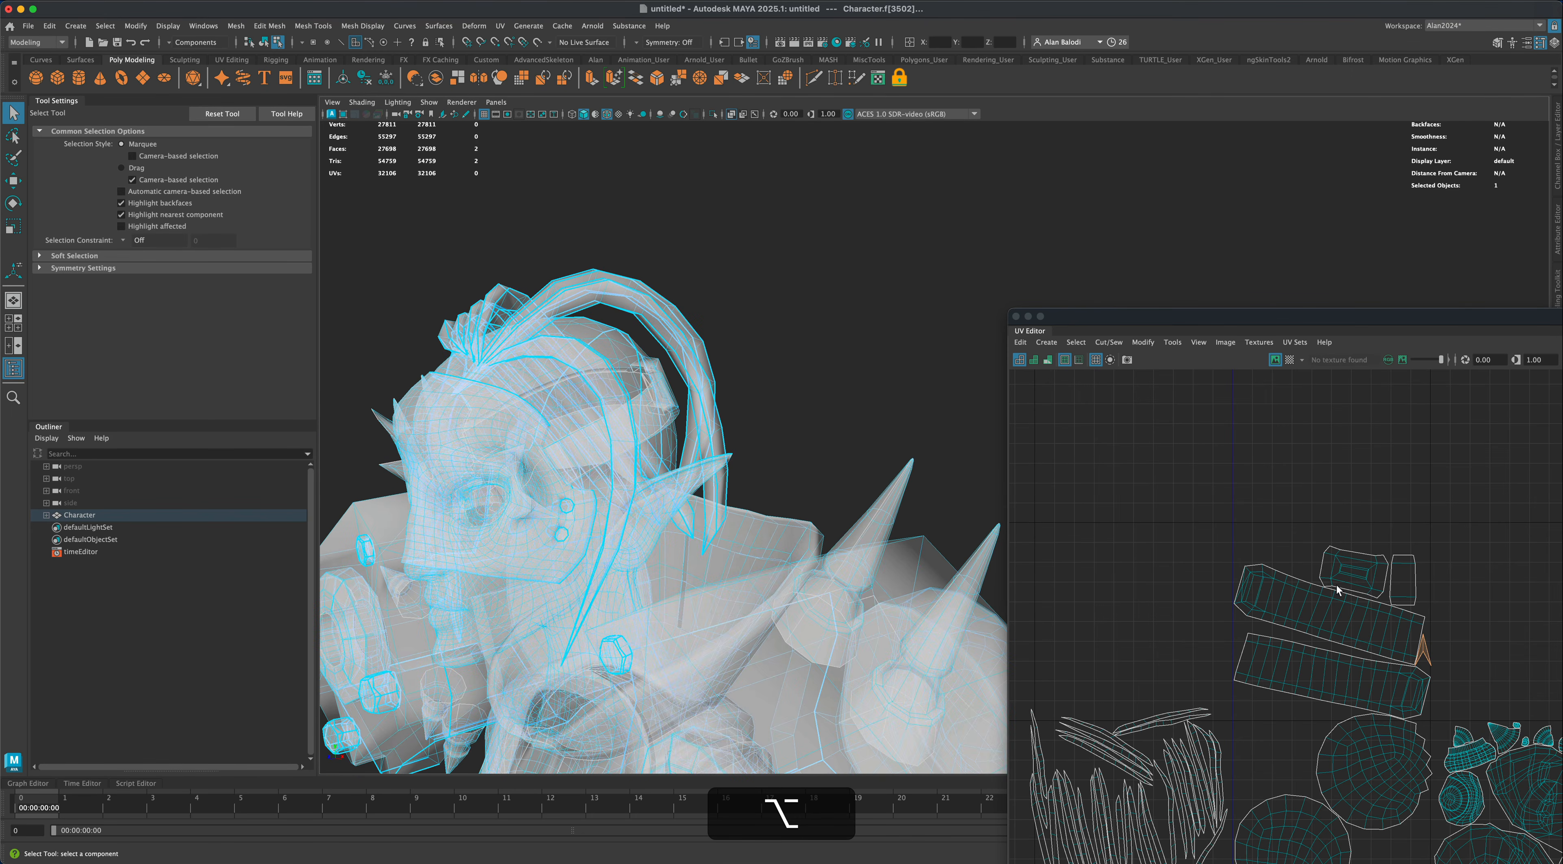
Turn off X-ray display and delete the two selected stray faces from the Character mesh in the viewport.
click(731, 114)
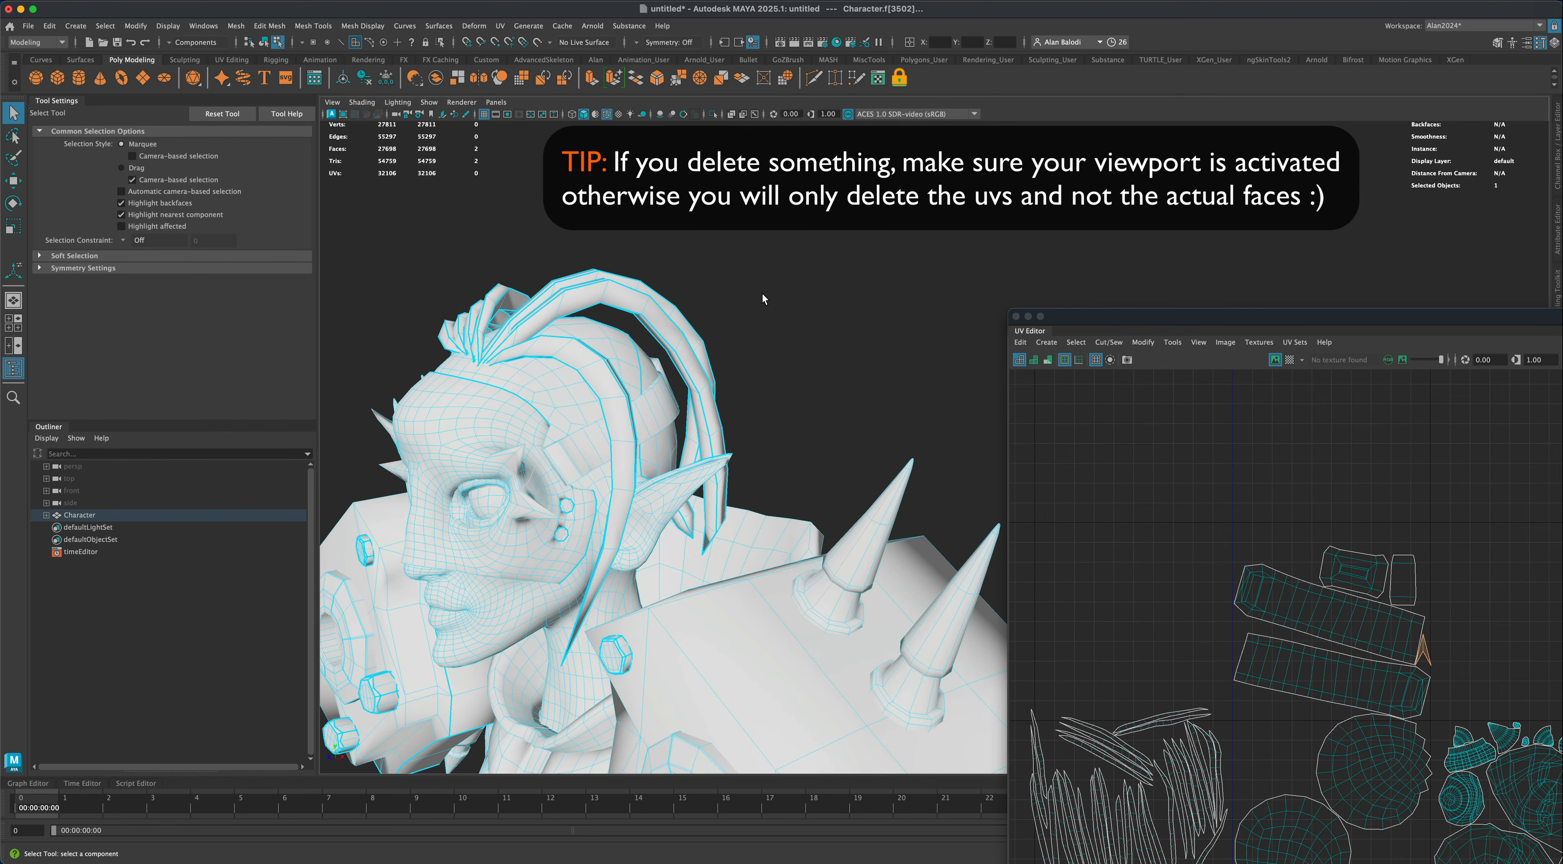
key(Delete)
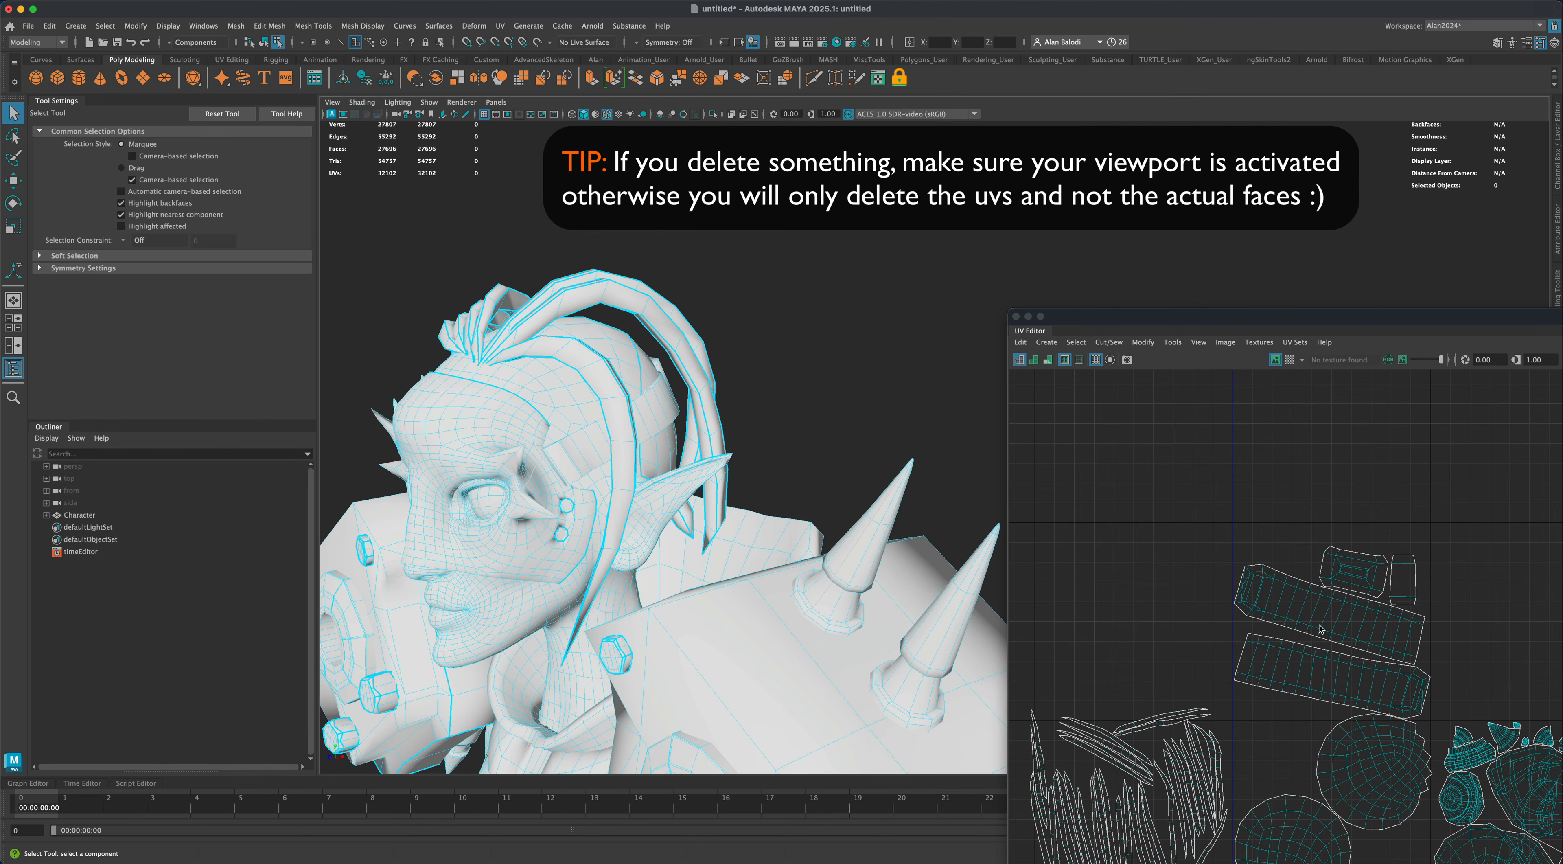
alt+drag(802, 431, 1064, 659)
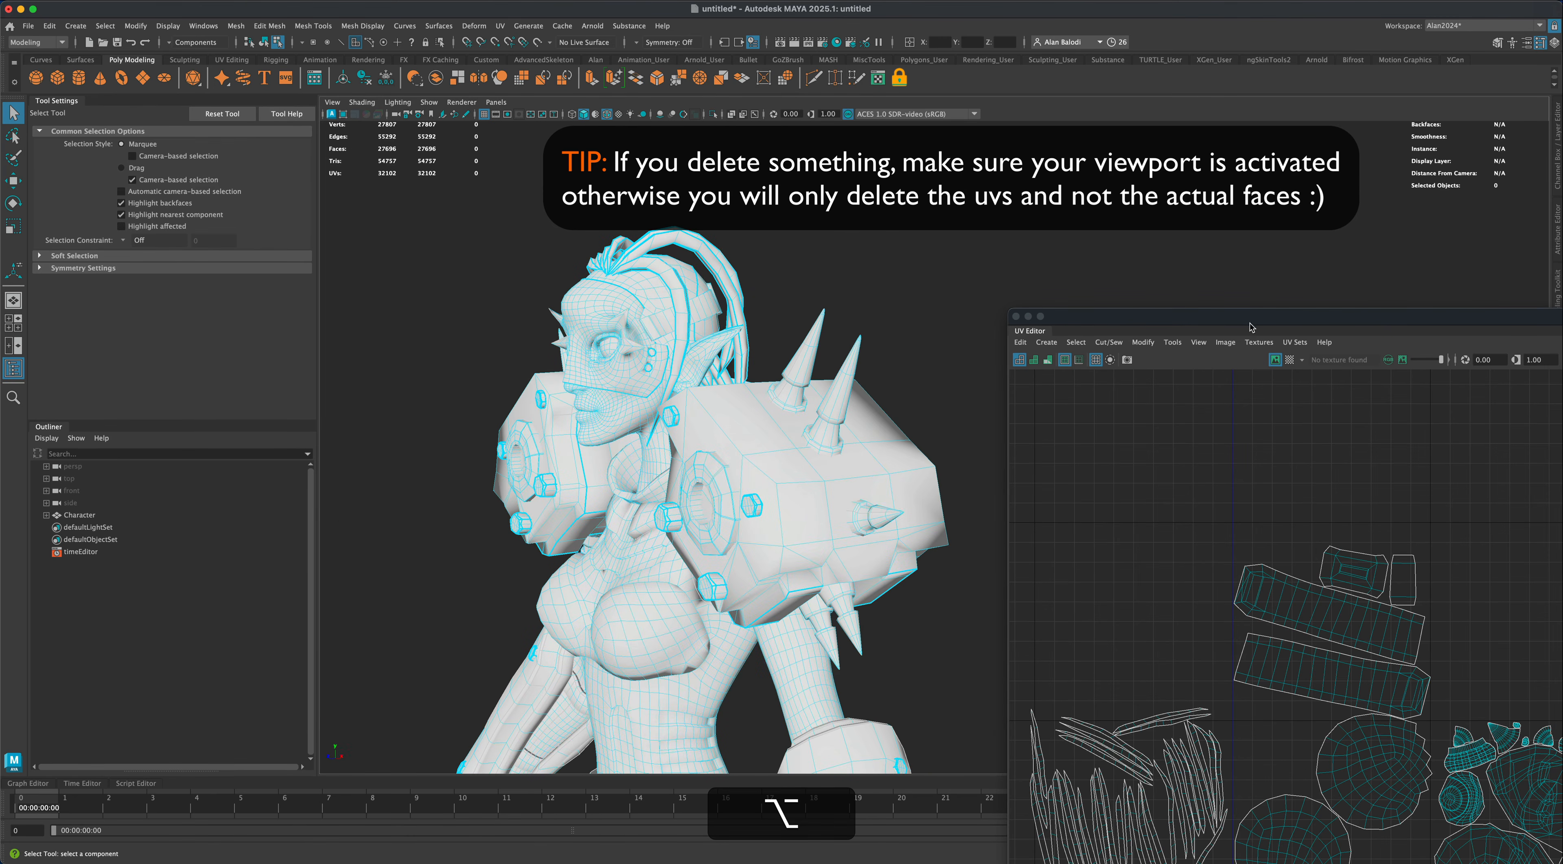
Turn on the checker map and inspect the checker pattern's scale and distortion across the character's body.
drag(1250, 321, 1123, 159)
scroll(1200, 552, down, 5)
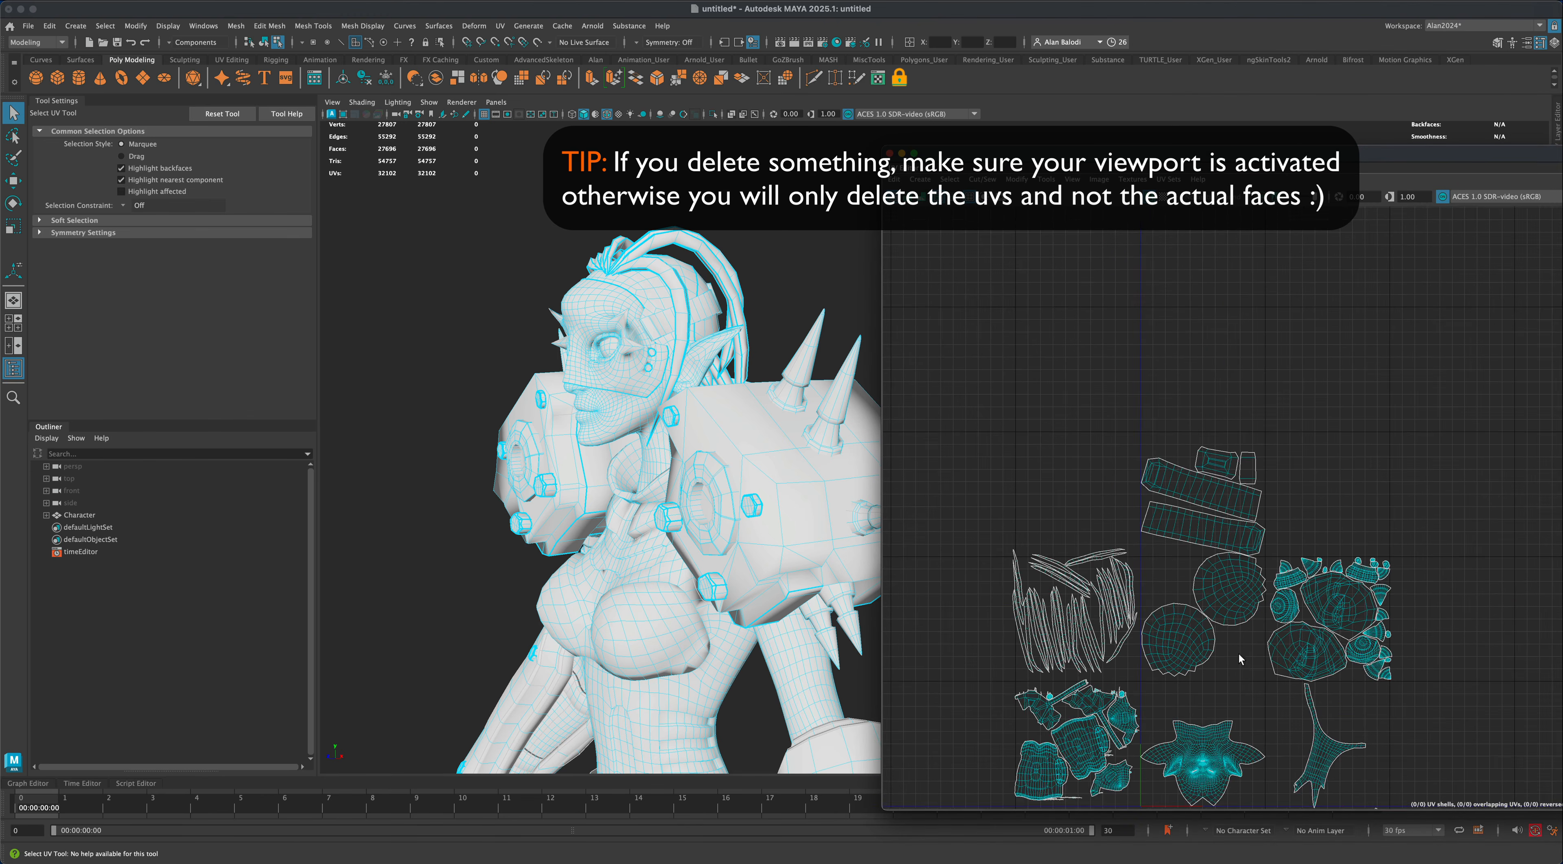
alt+middle_drag(1240, 659, 1251, 560)
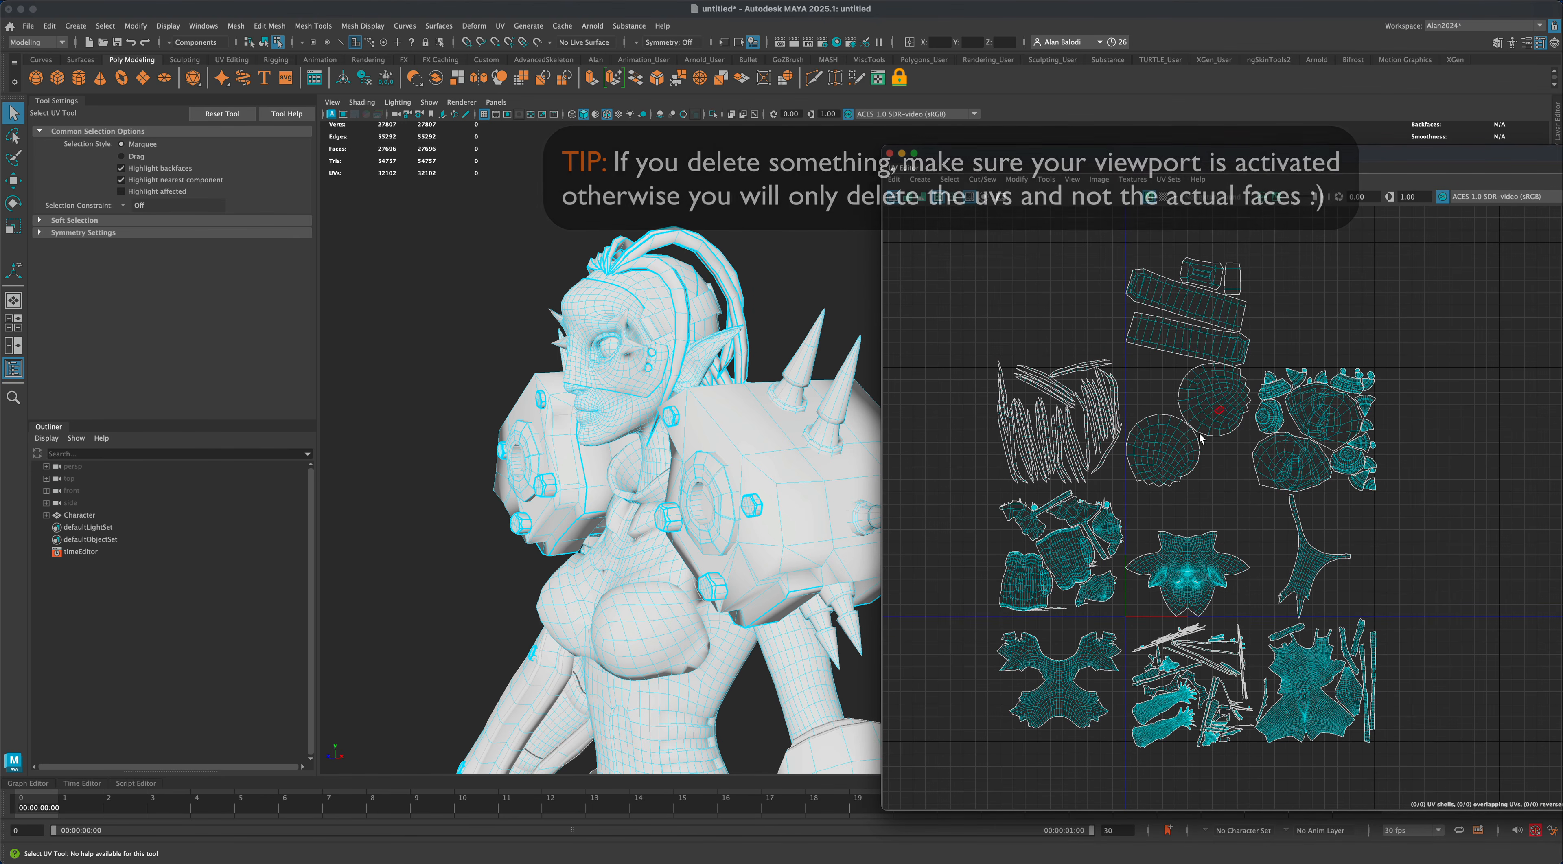
click(1163, 197)
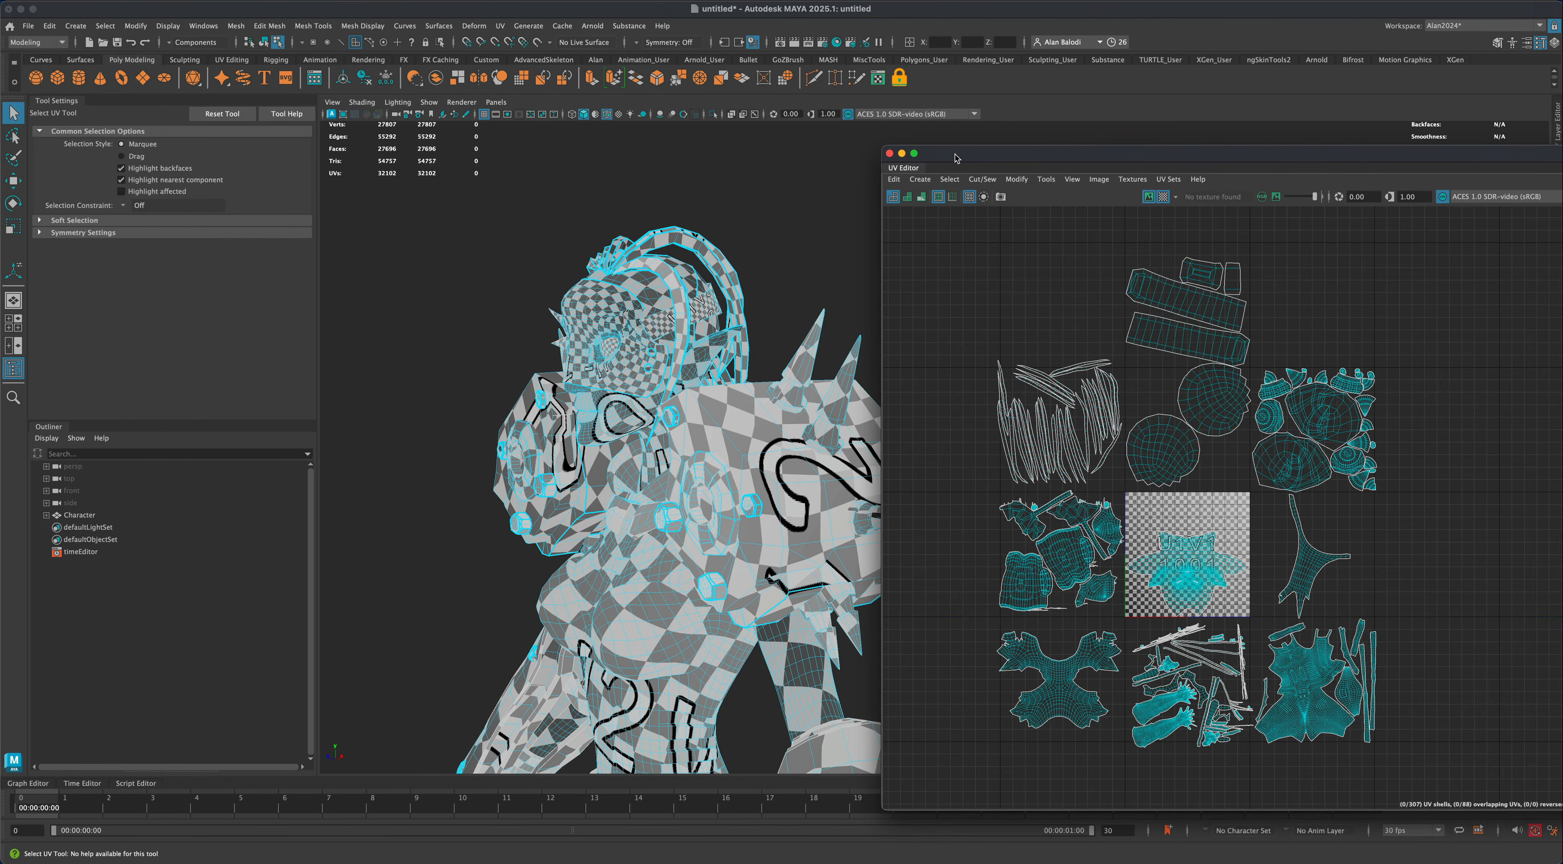
drag(957, 157, 1089, 197)
alt+drag(907, 648, 890, 554)
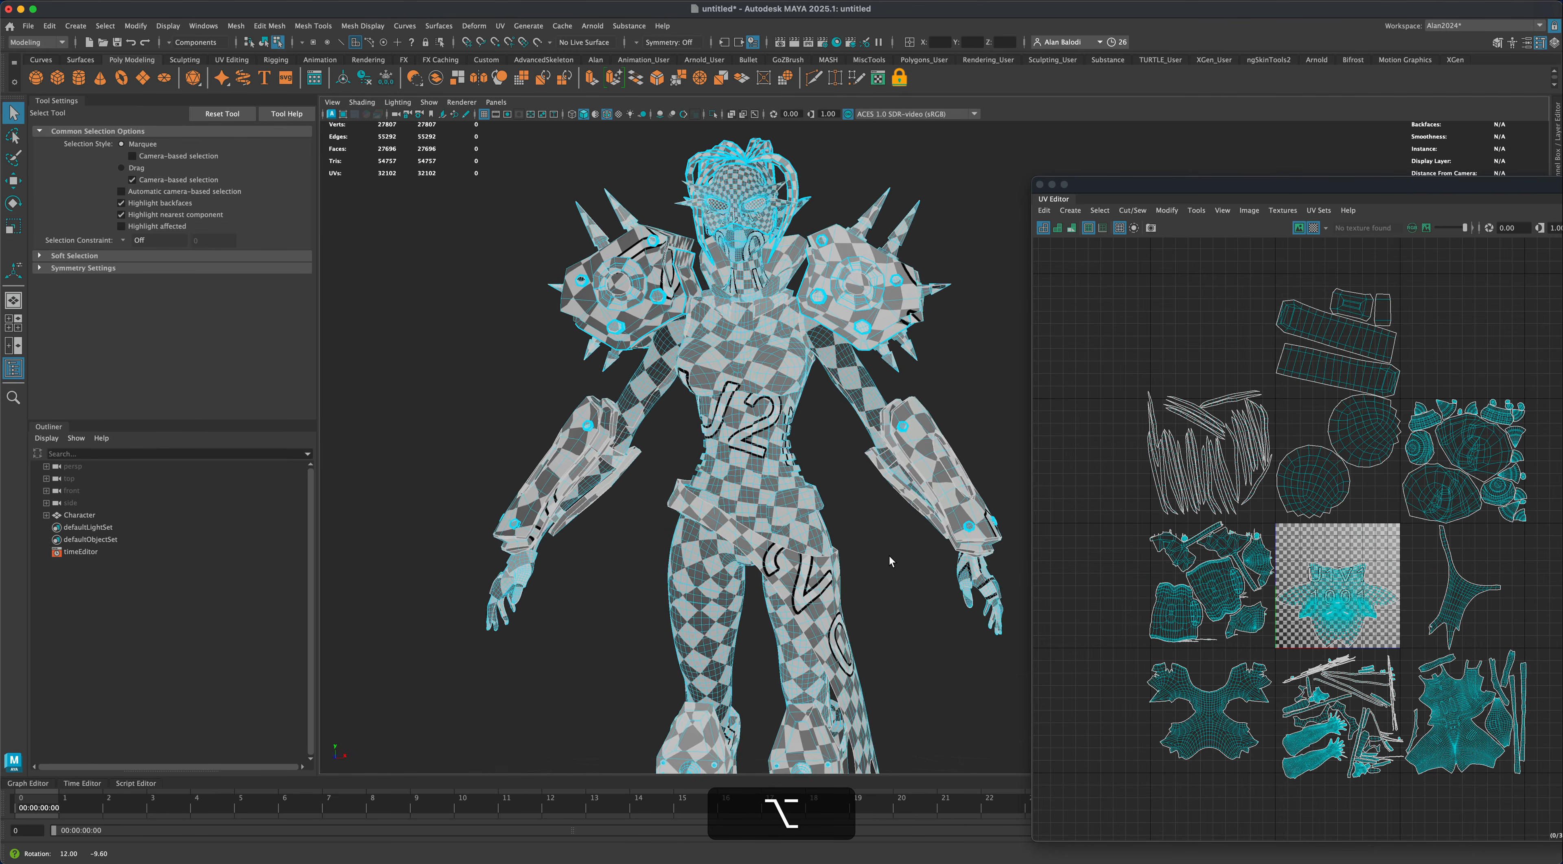
alt+middle_drag(888, 595, 834, 510)
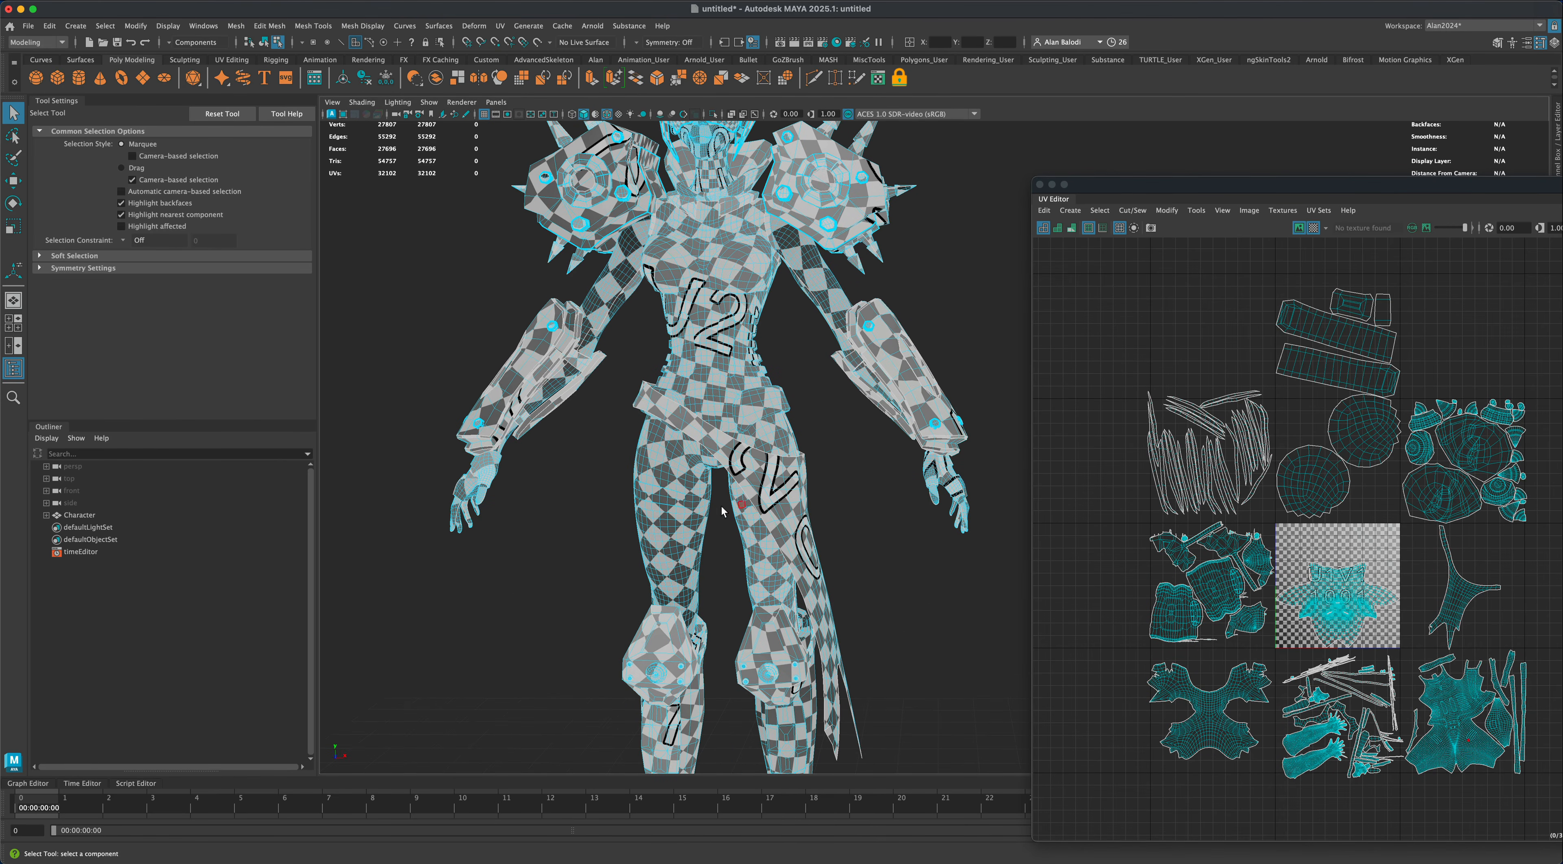
alt+drag(701, 540, 670, 514)
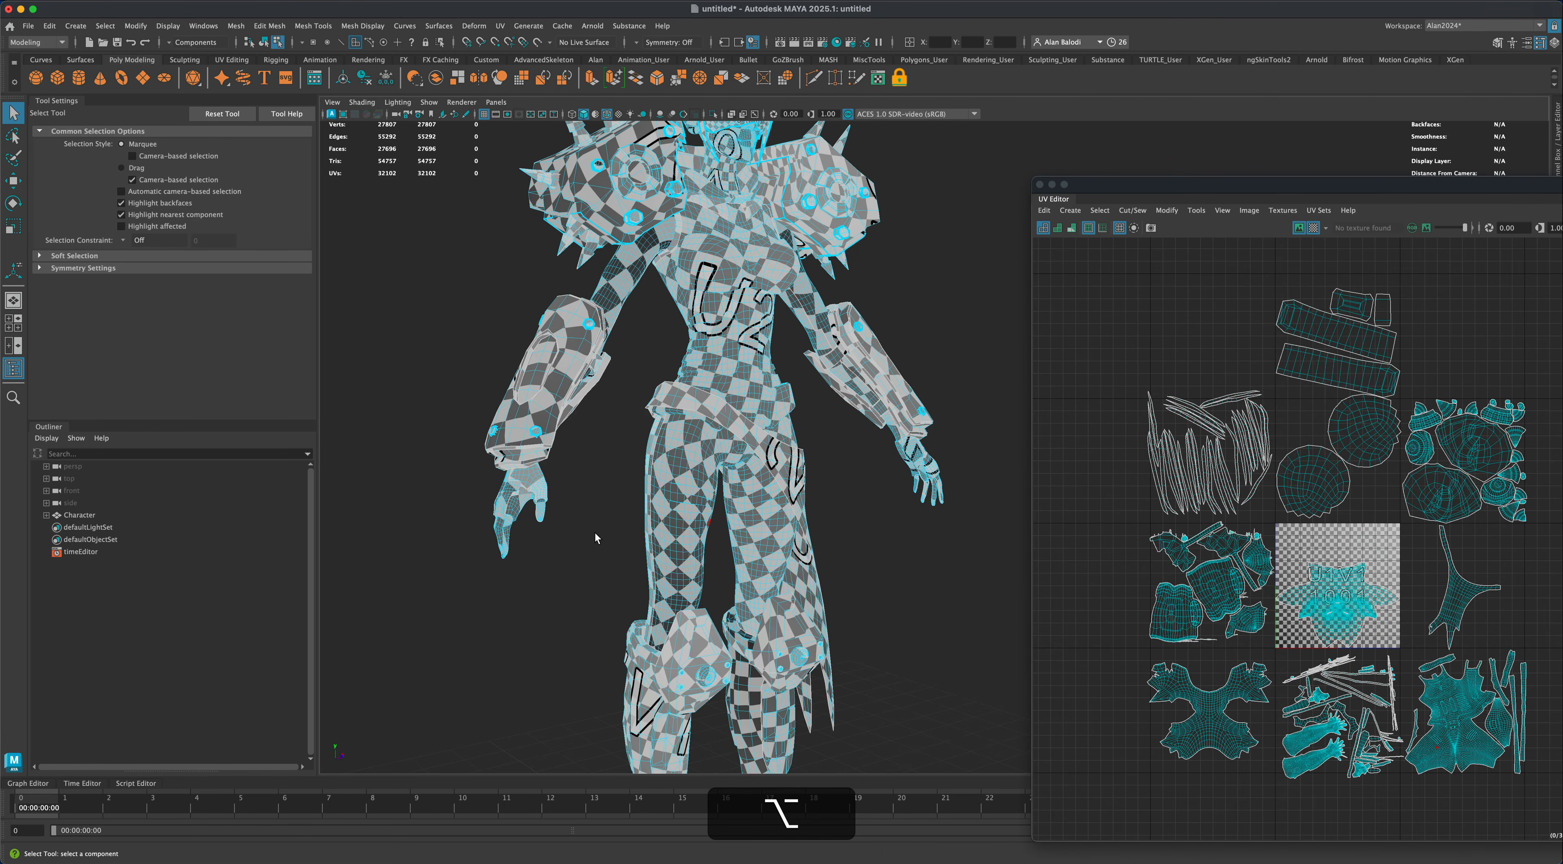
Inspect the checker pattern on the character's legs, back and shoulder armour from the front and behind.
alt+drag(770, 430, 854, 568)
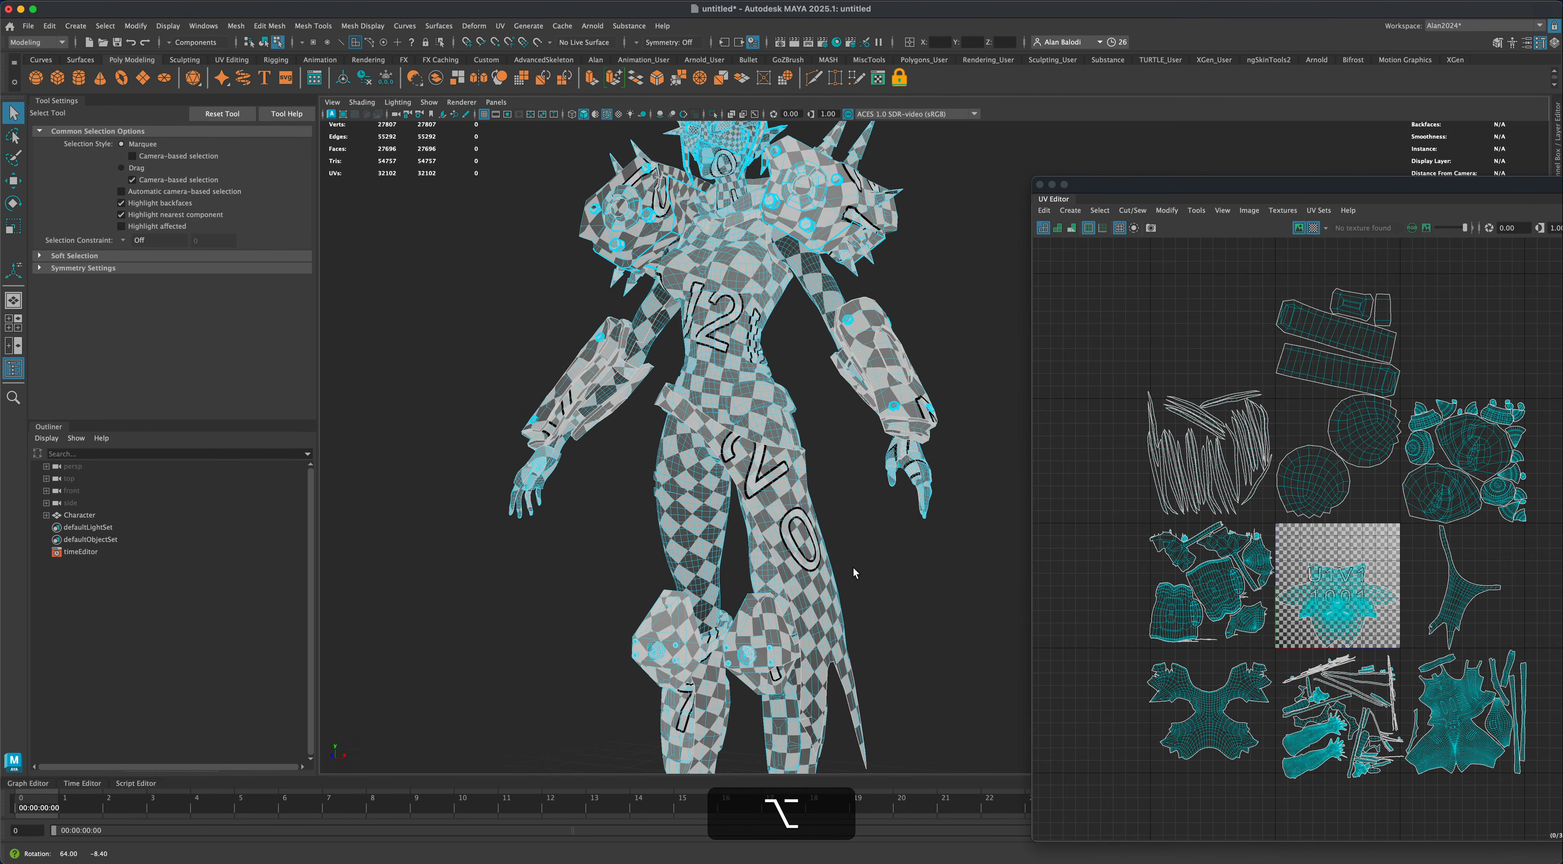
alt+drag(928, 627, 807, 623)
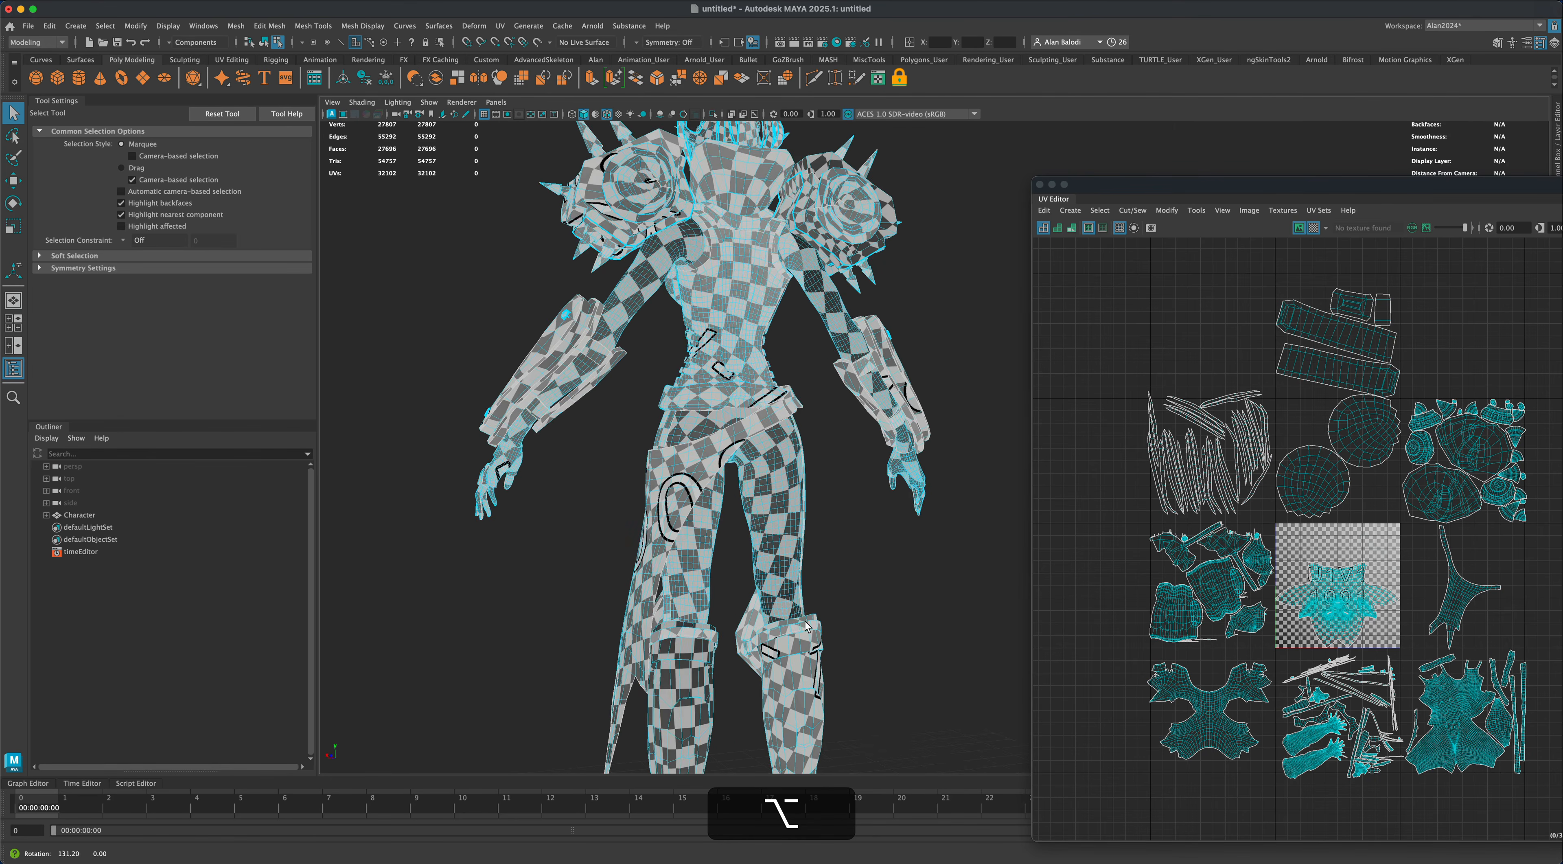
alt+middle_drag(806, 622, 851, 470)
mouse_move(851, 473)
alt+mouse_down()
mouse_move(864, 596)
mouse_move(819, 592)
mouse_move(837, 573)
mouse_move(840, 670)
mouse_move(822, 607)
mouse_move(873, 523)
mouse_move(929, 474)
mouse_move(908, 530)
mouse_move(838, 486)
alt+mouse_up()
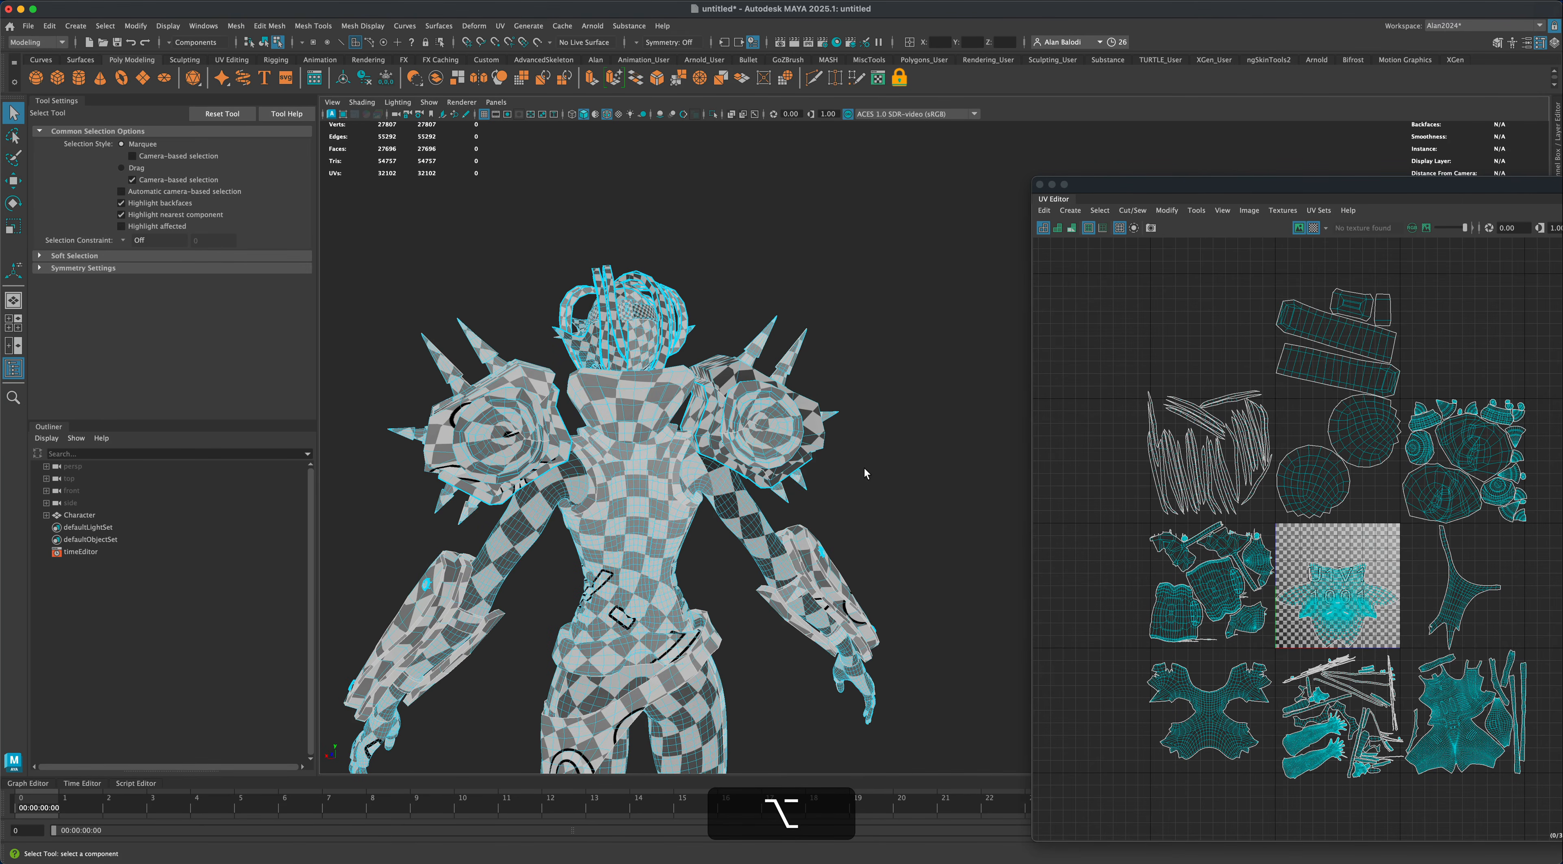
alt+middle_drag(865, 469, 870, 494)
scroll(871, 494, up, 4)
Turn off the checker map and select the UV shells of both round discs on the back of the shoulder armour.
click(731, 439)
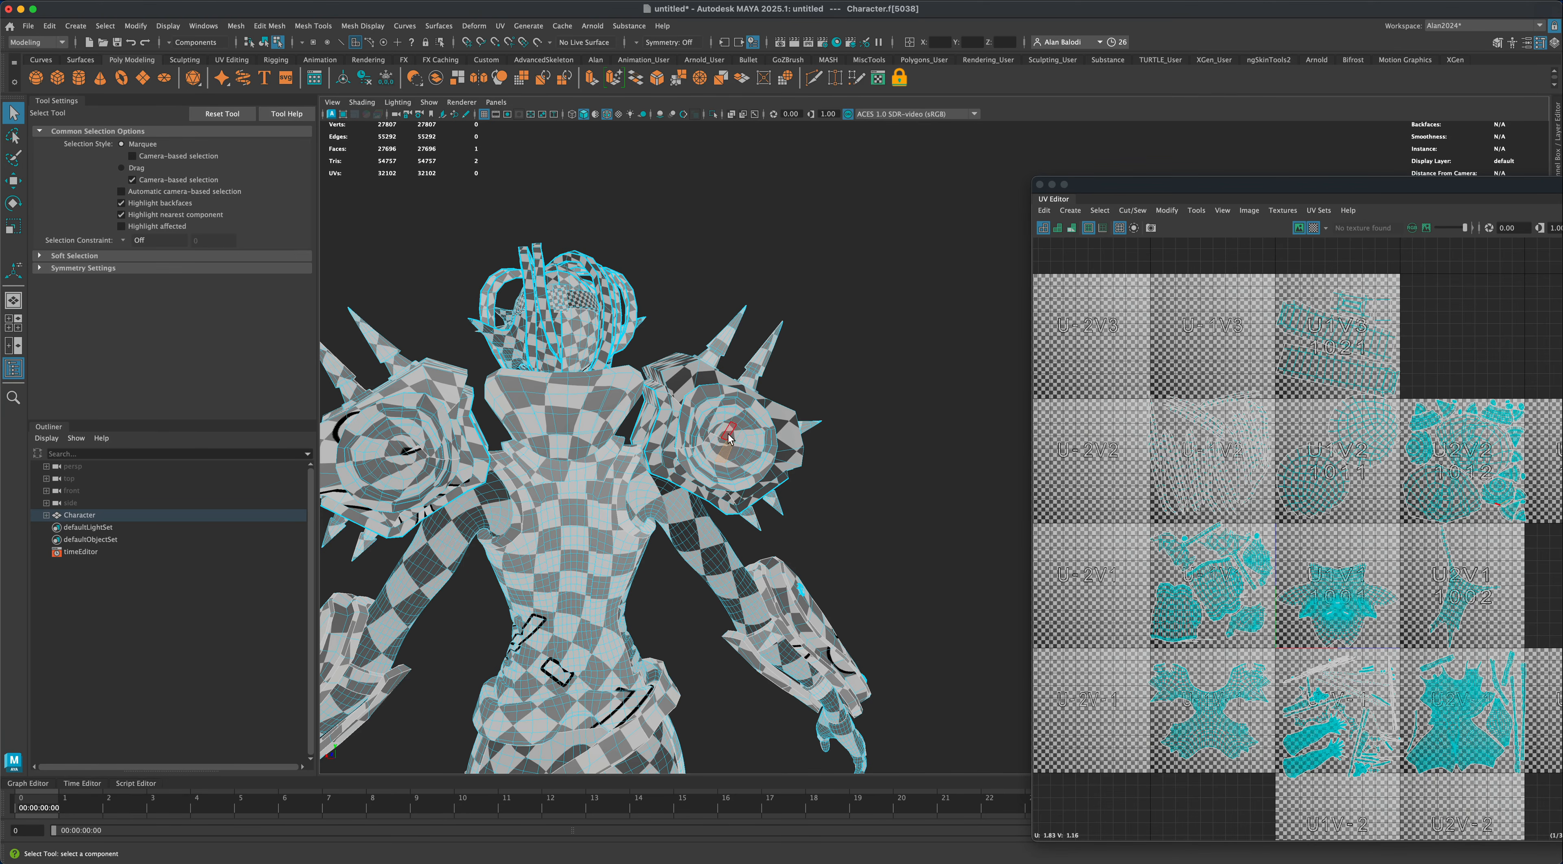
click(1312, 228)
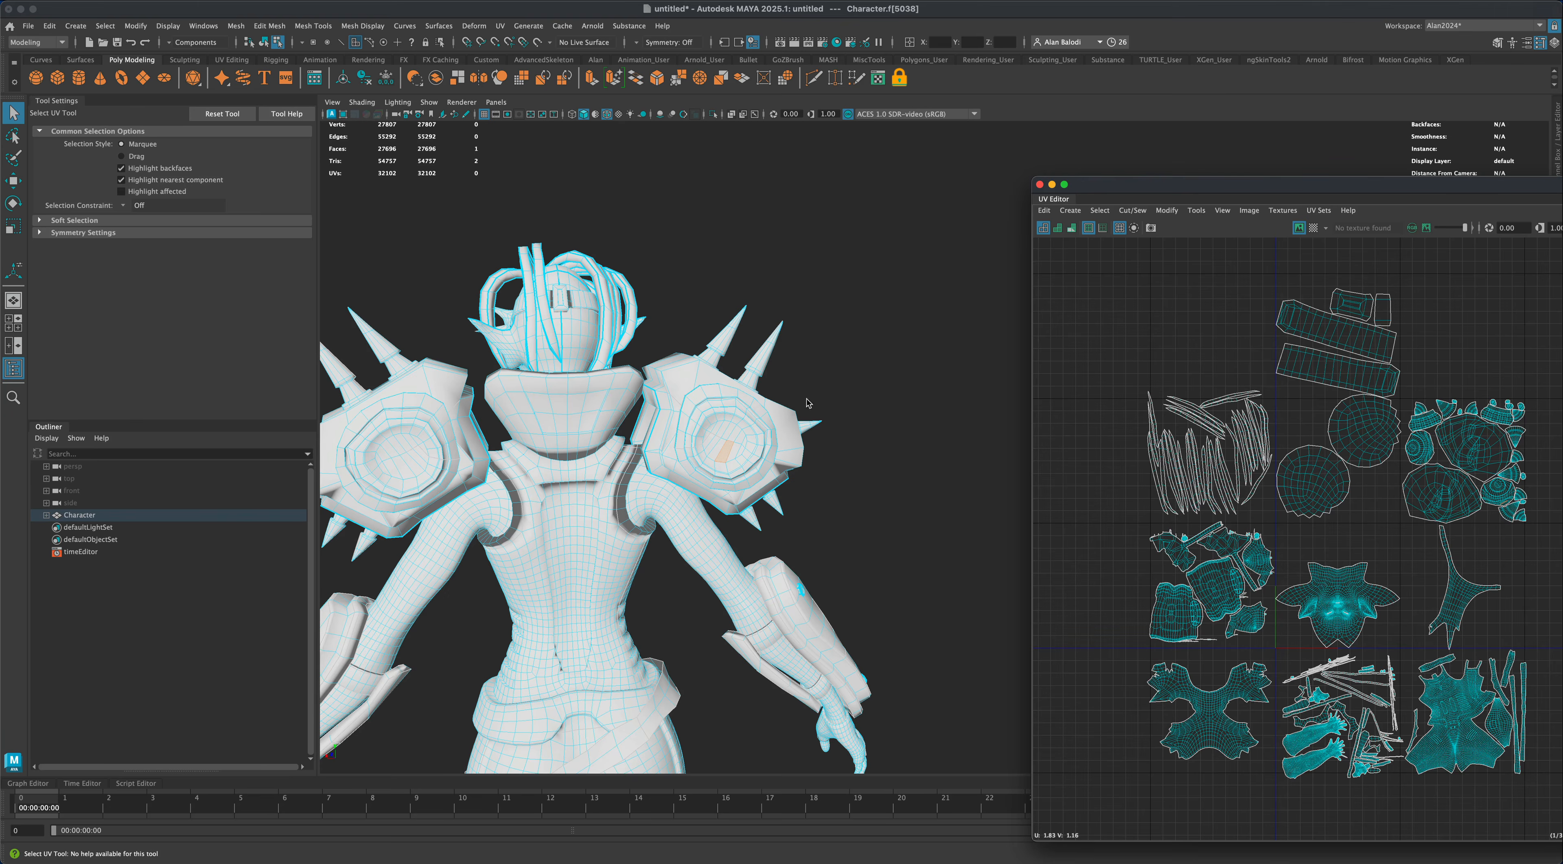
shift+click(733, 437)
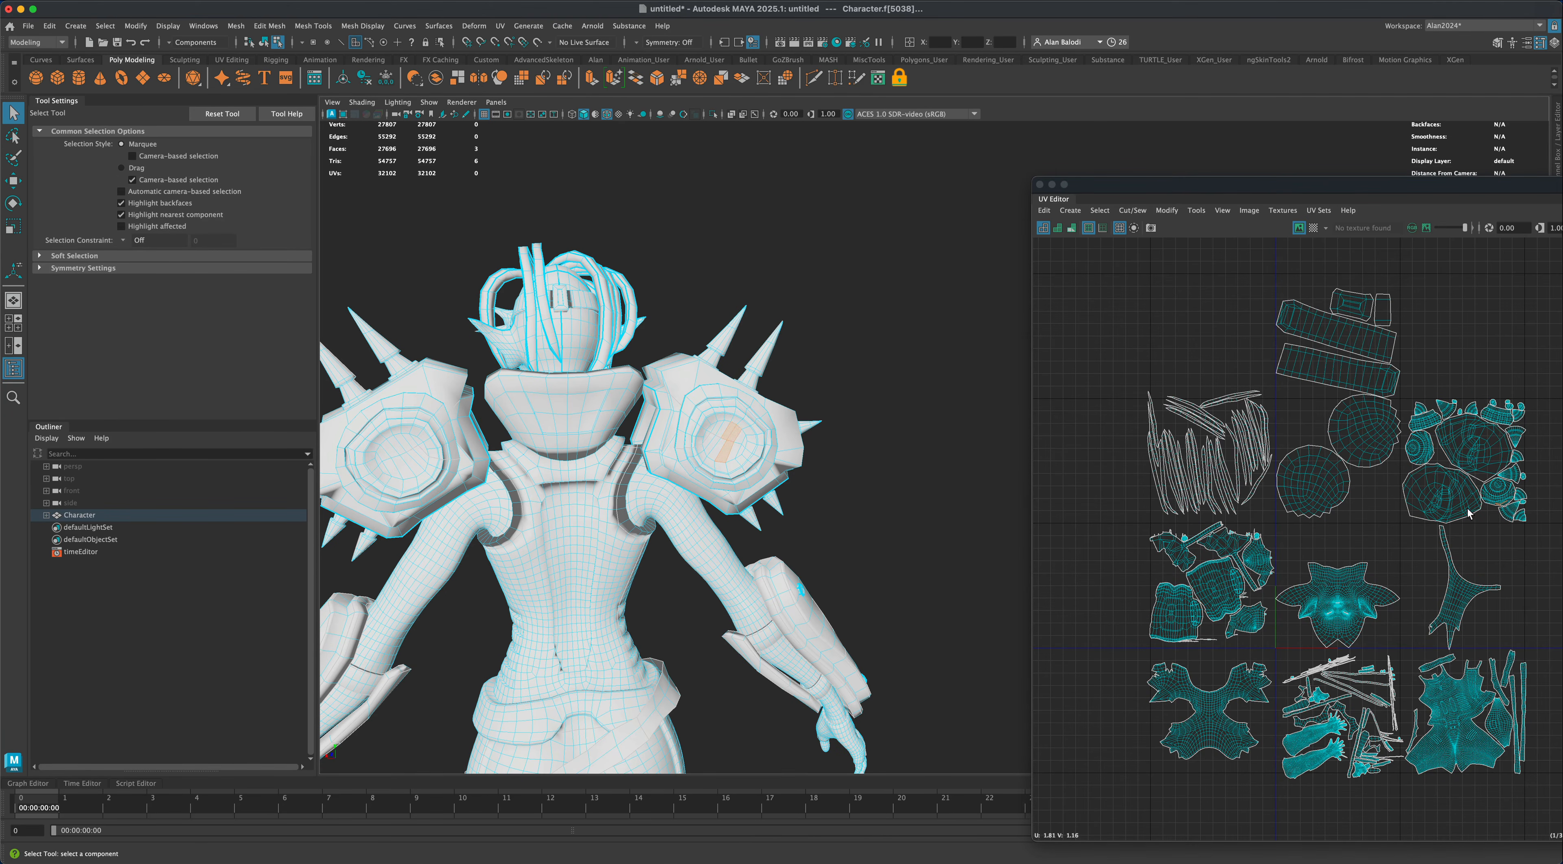
scroll(1488, 526, up, 2)
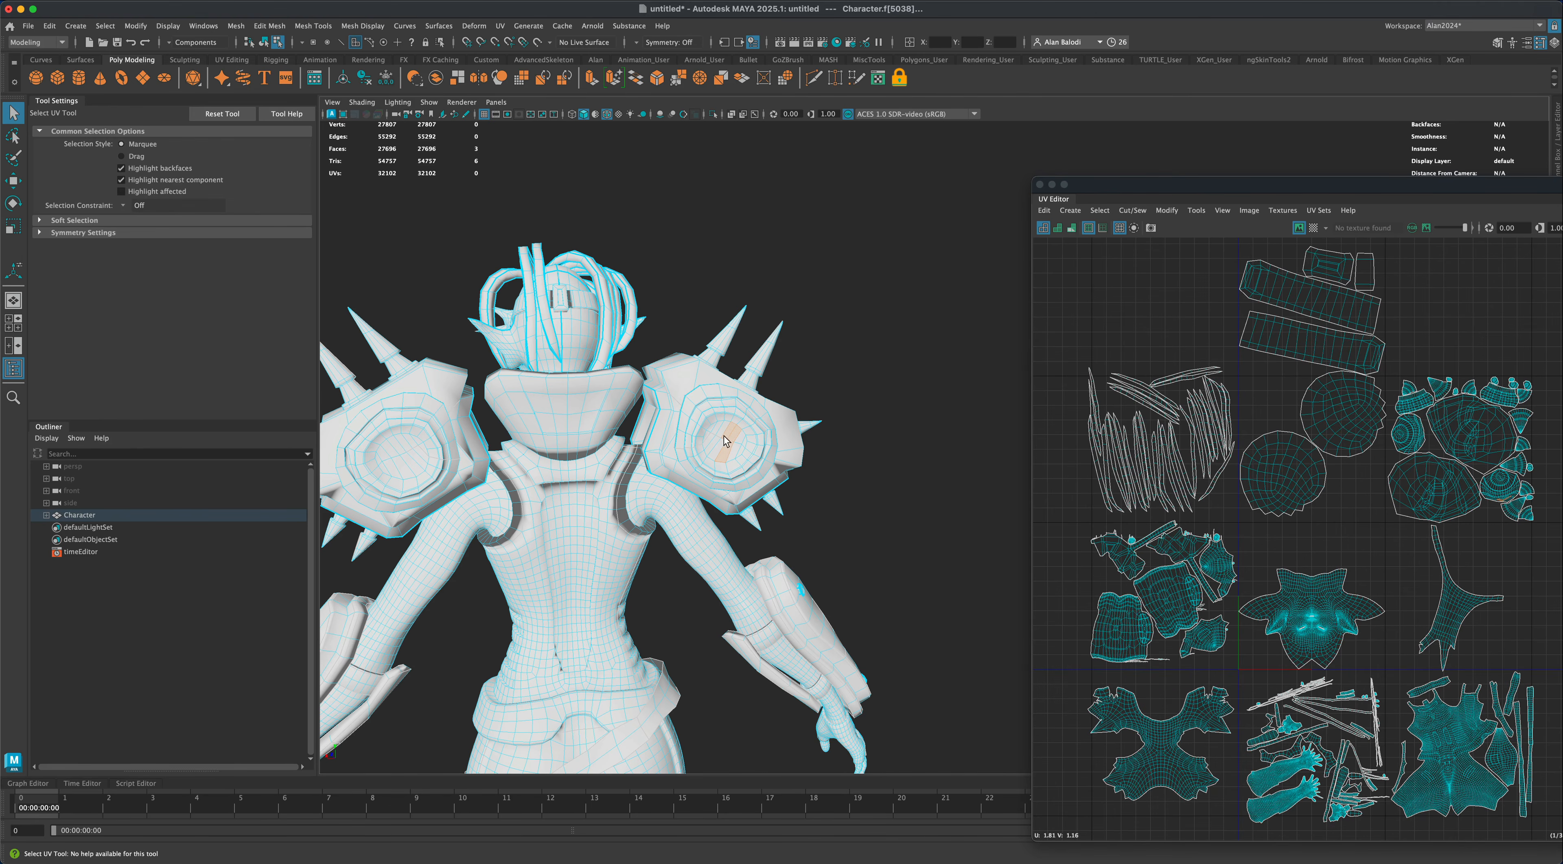
double_click(1505, 492)
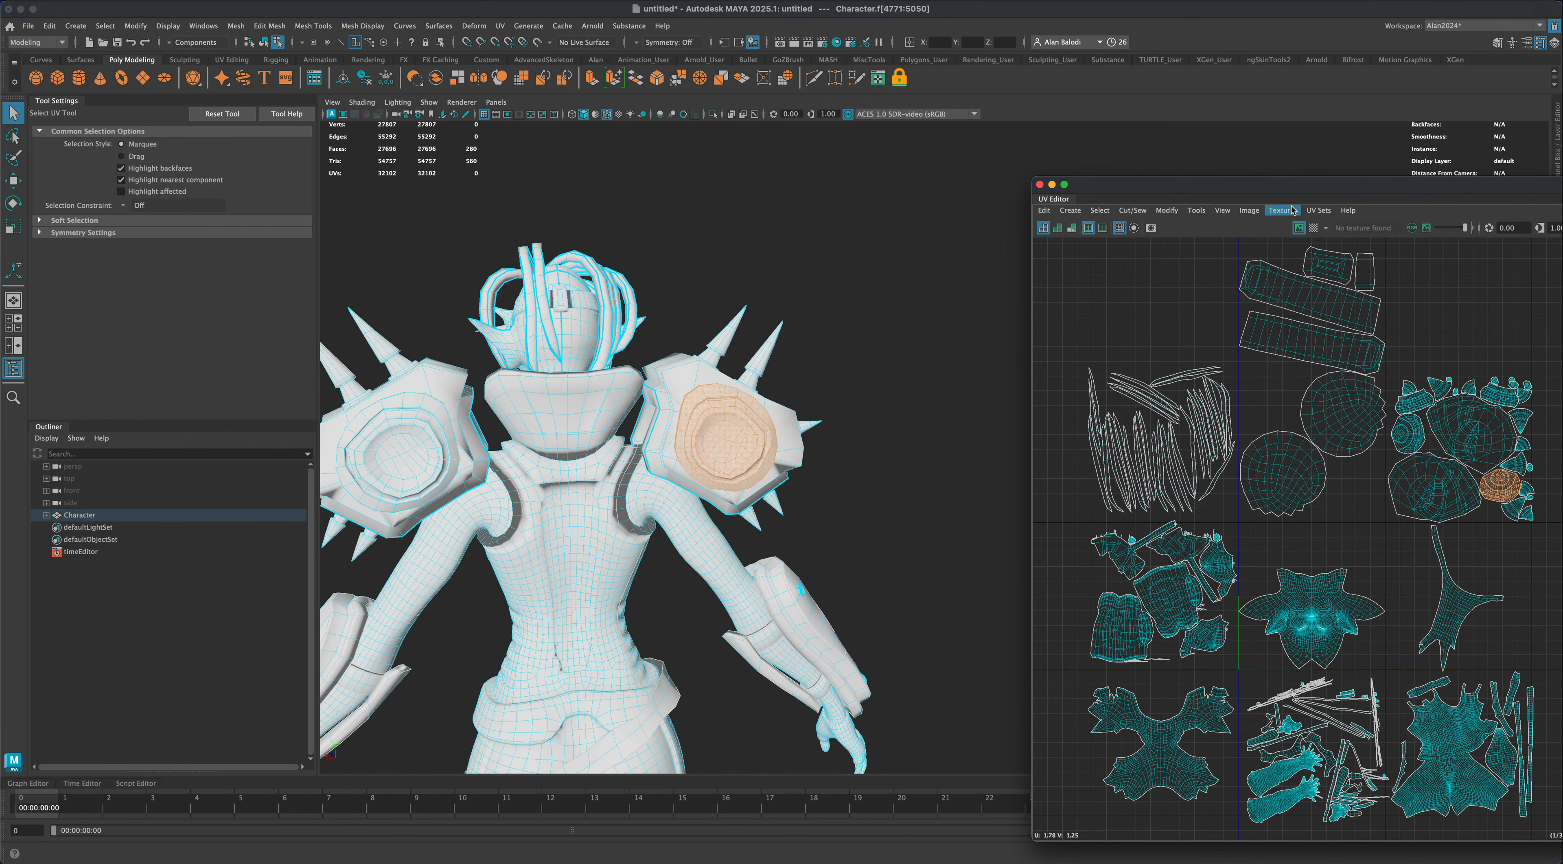
drag(1288, 187, 1133, 163)
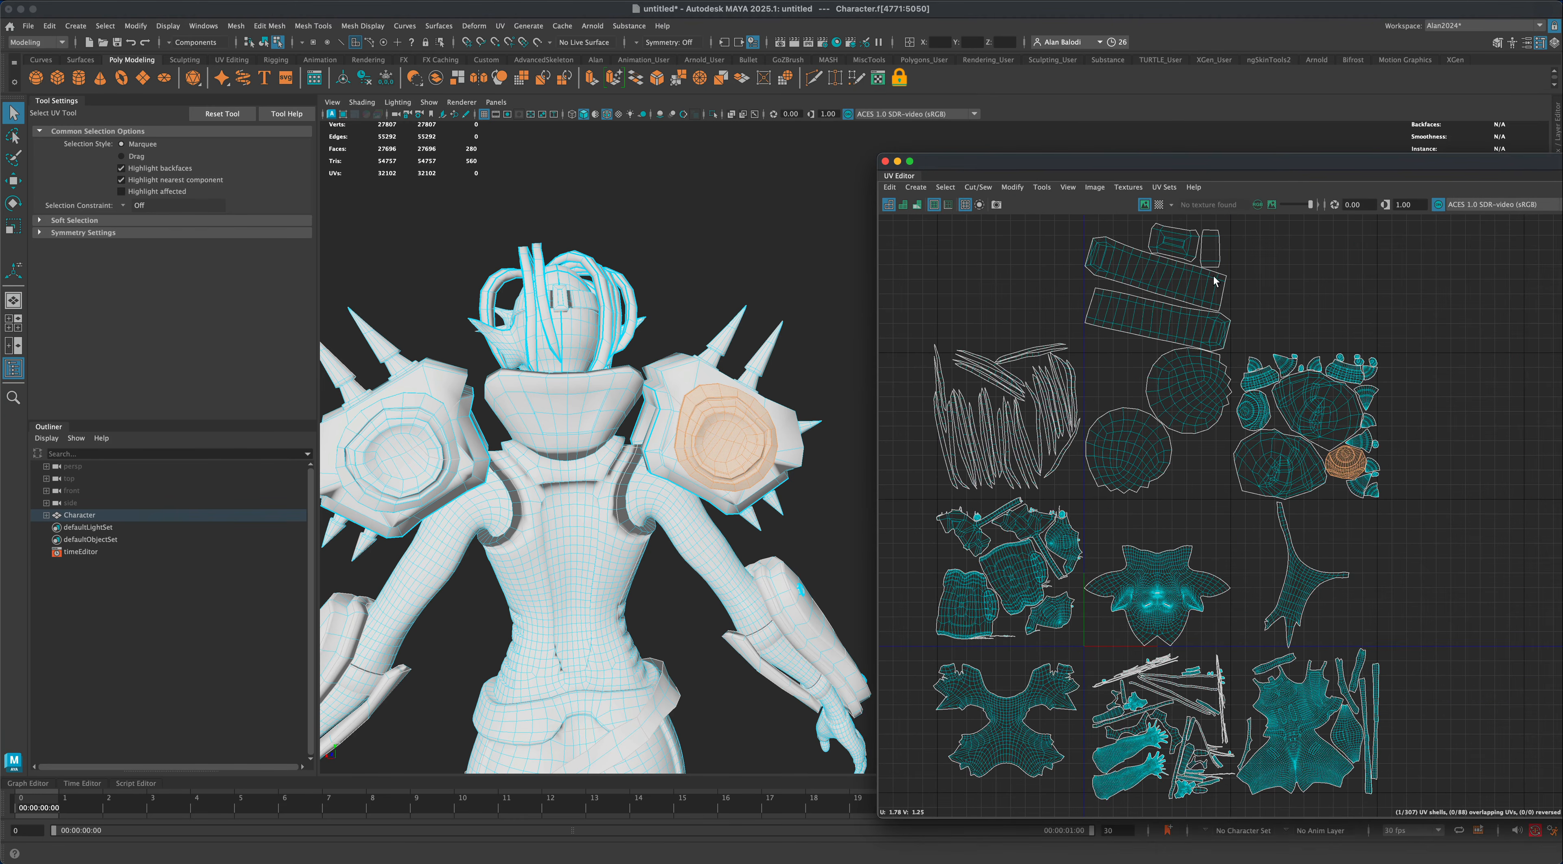
shift+double_click(1252, 418)
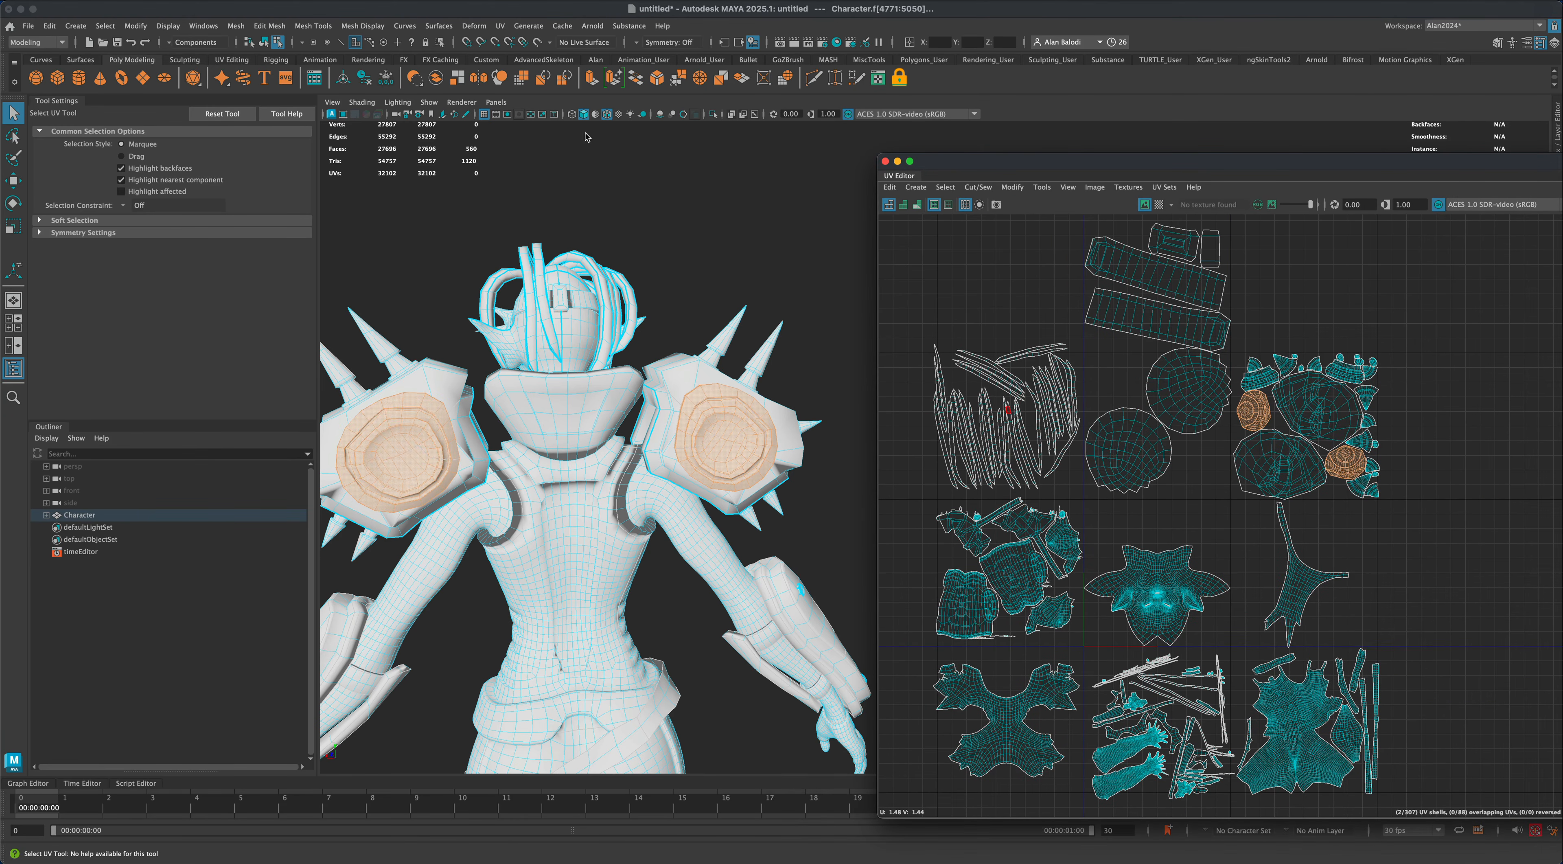
Apply planar mapping from the Y axis to both selected shoulder discs and unfold their UVs.
click(500, 26)
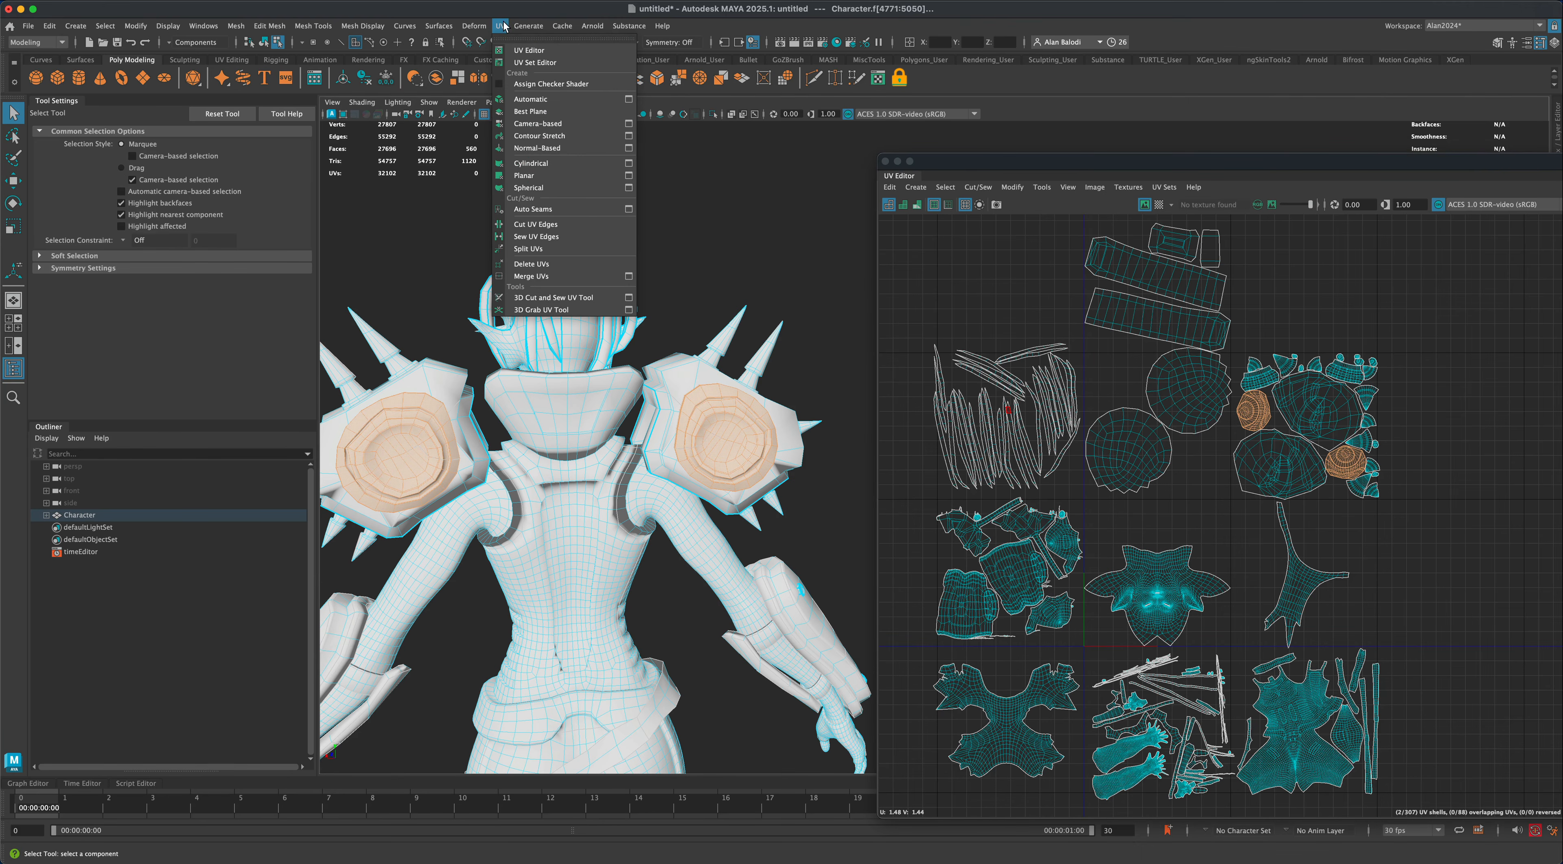
click(629, 176)
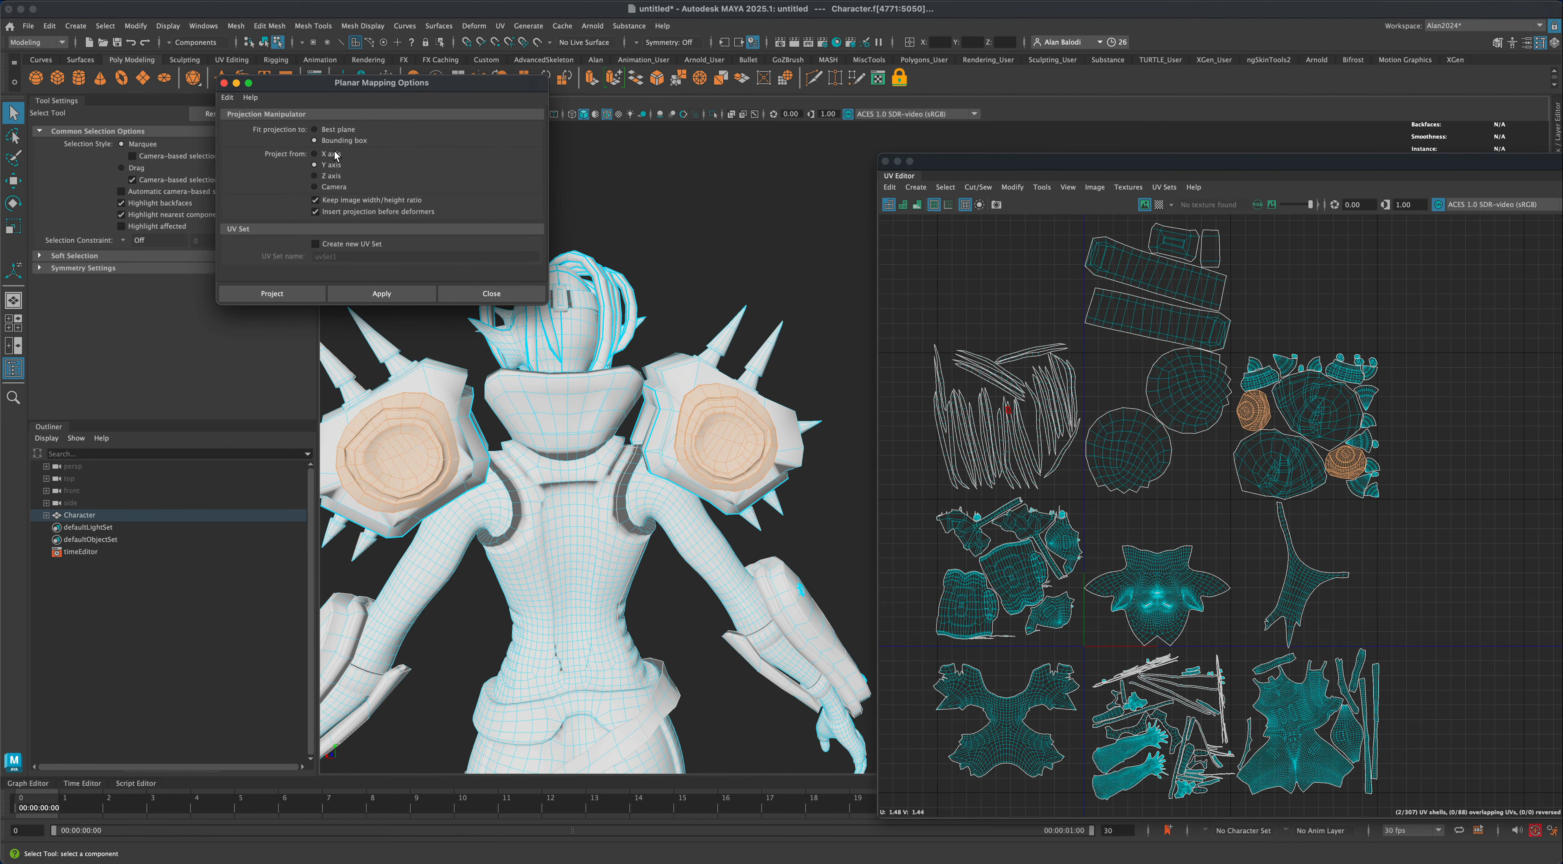
click(395, 294)
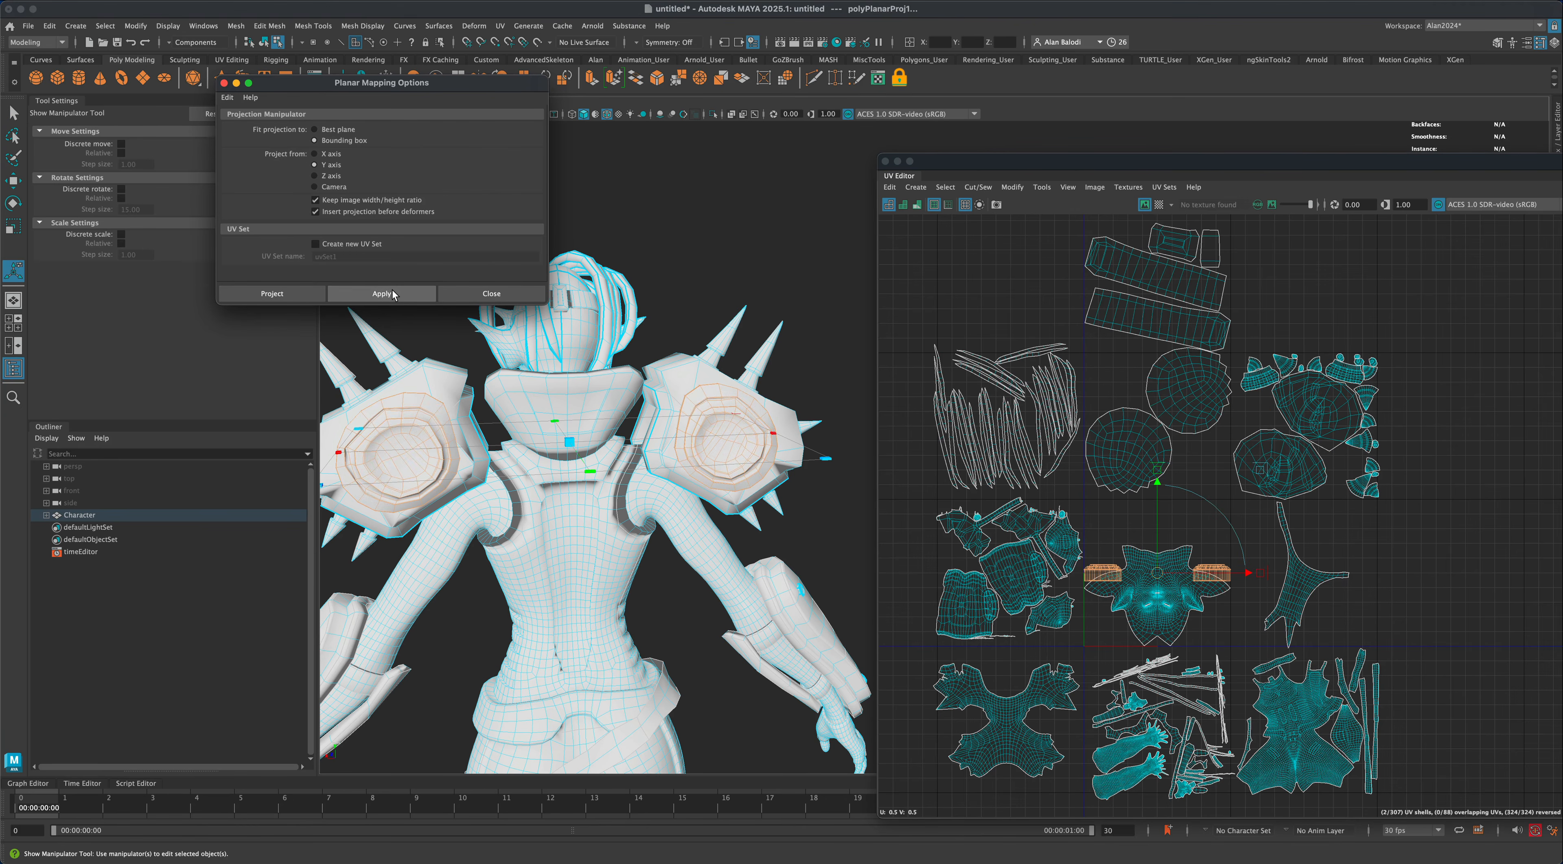
double_click(1346, 168)
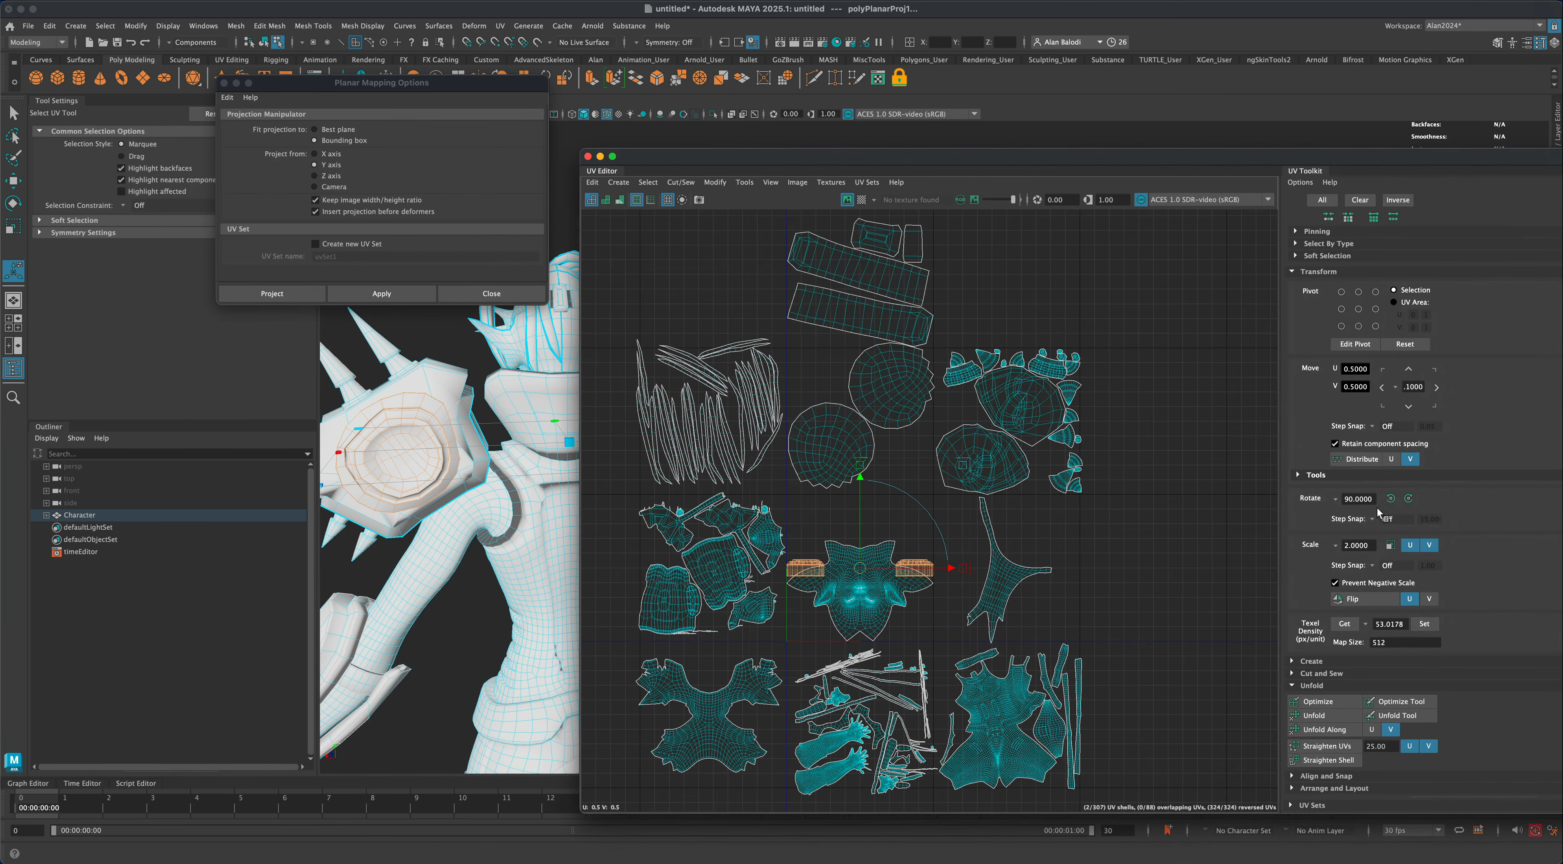
click(1324, 716)
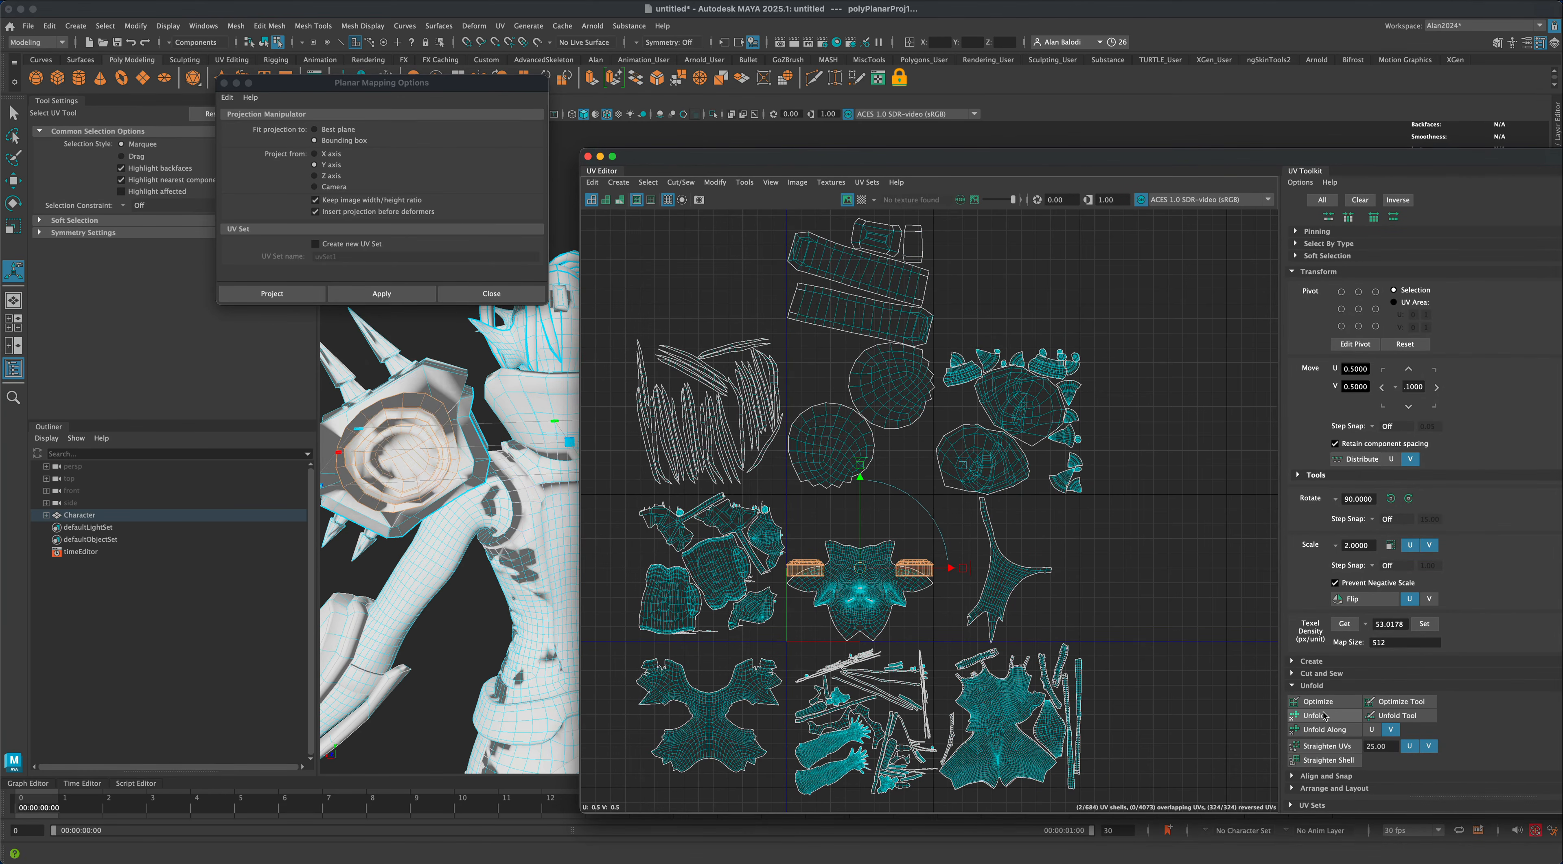
Reproject both shoulder discs with planar mapping from the Z axis and unfold the resulting shells.
click(328, 176)
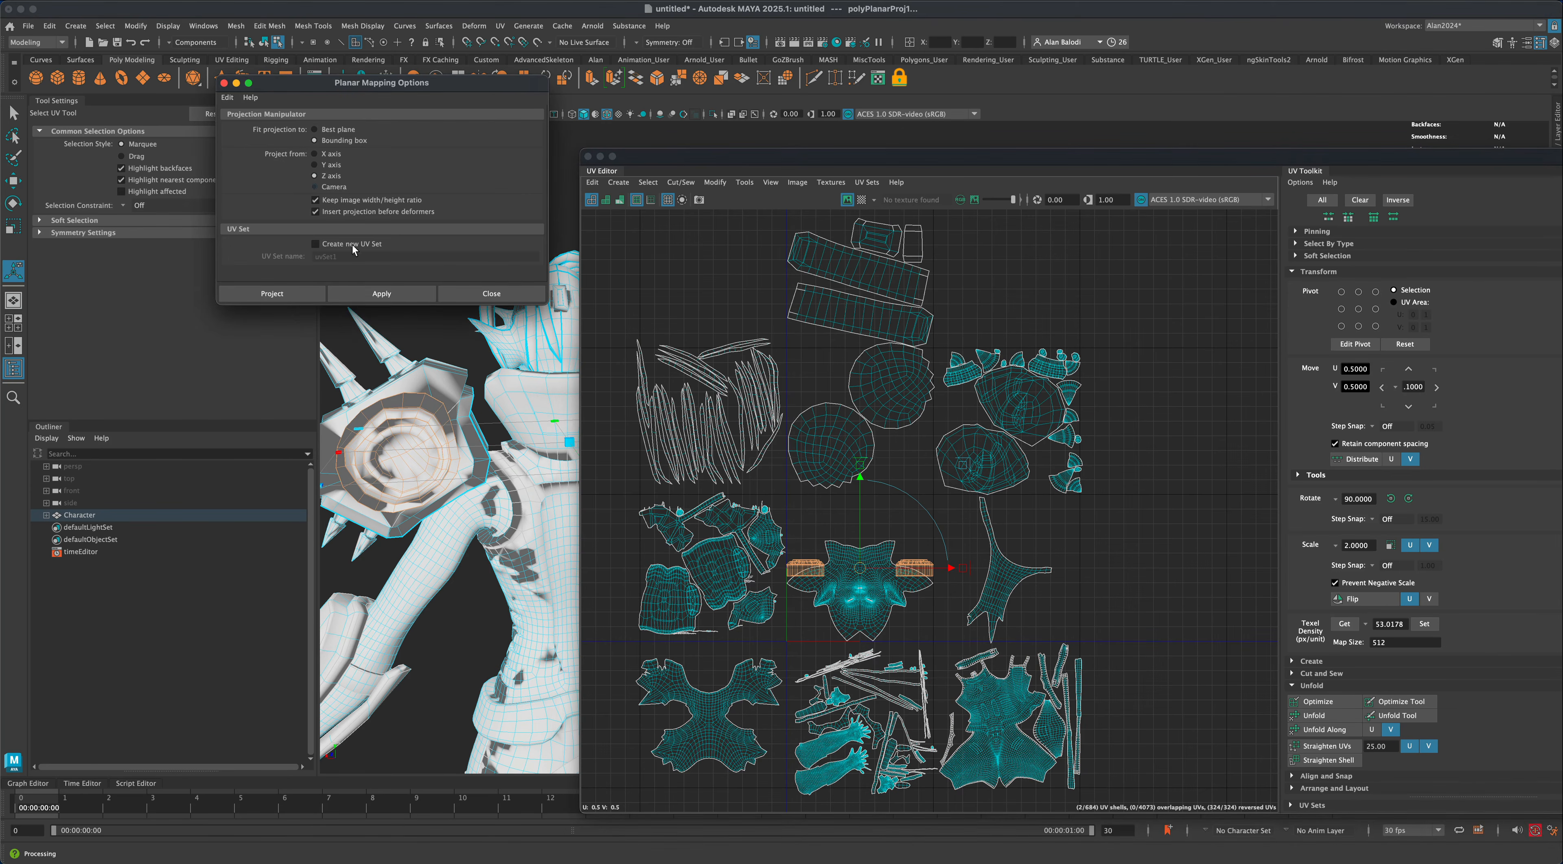
click(381, 293)
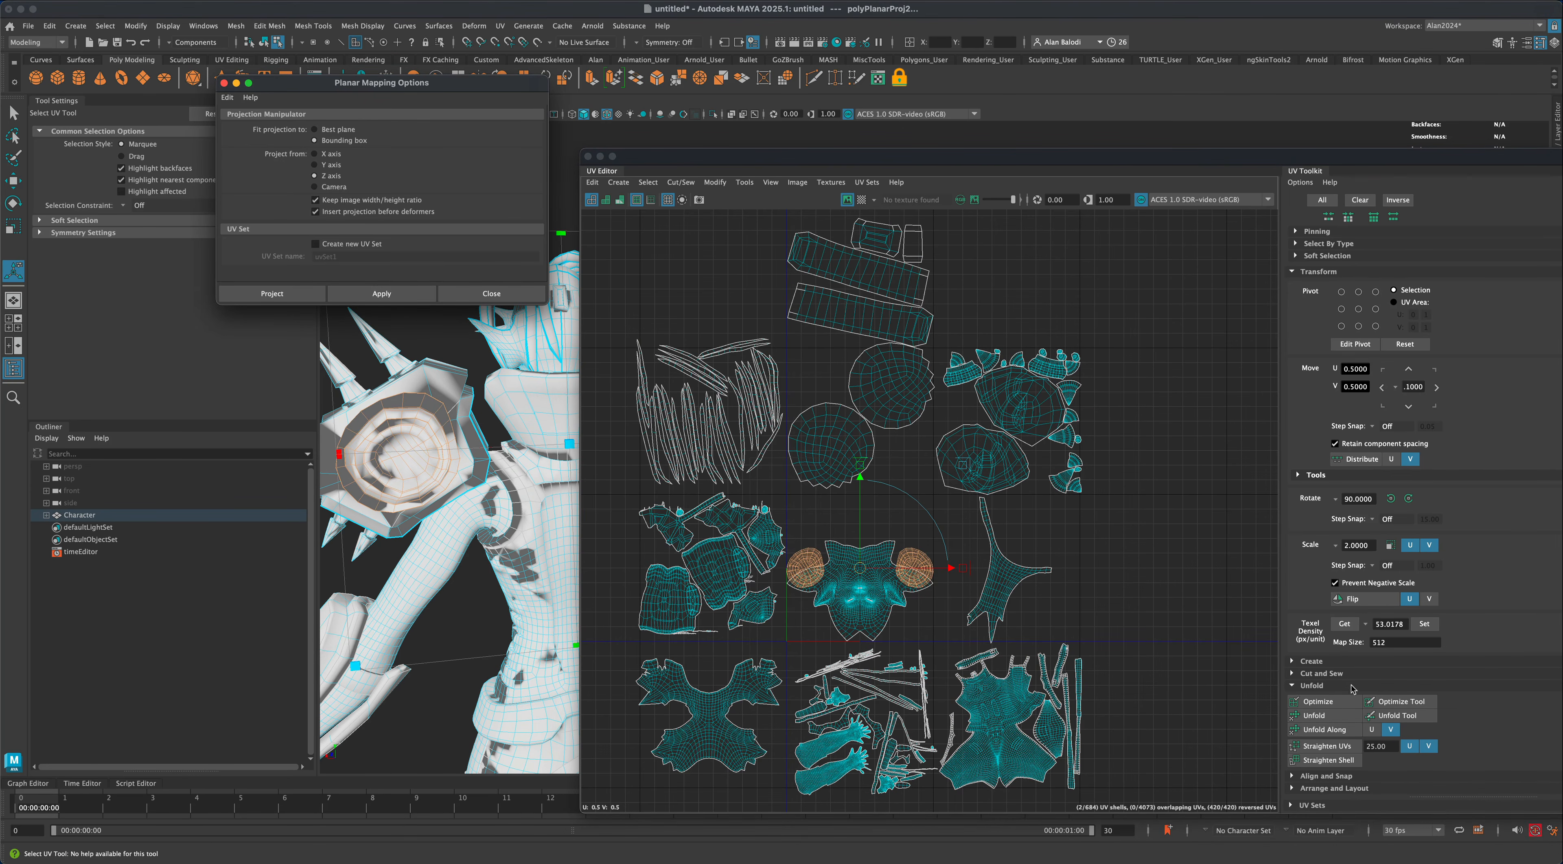
click(1339, 716)
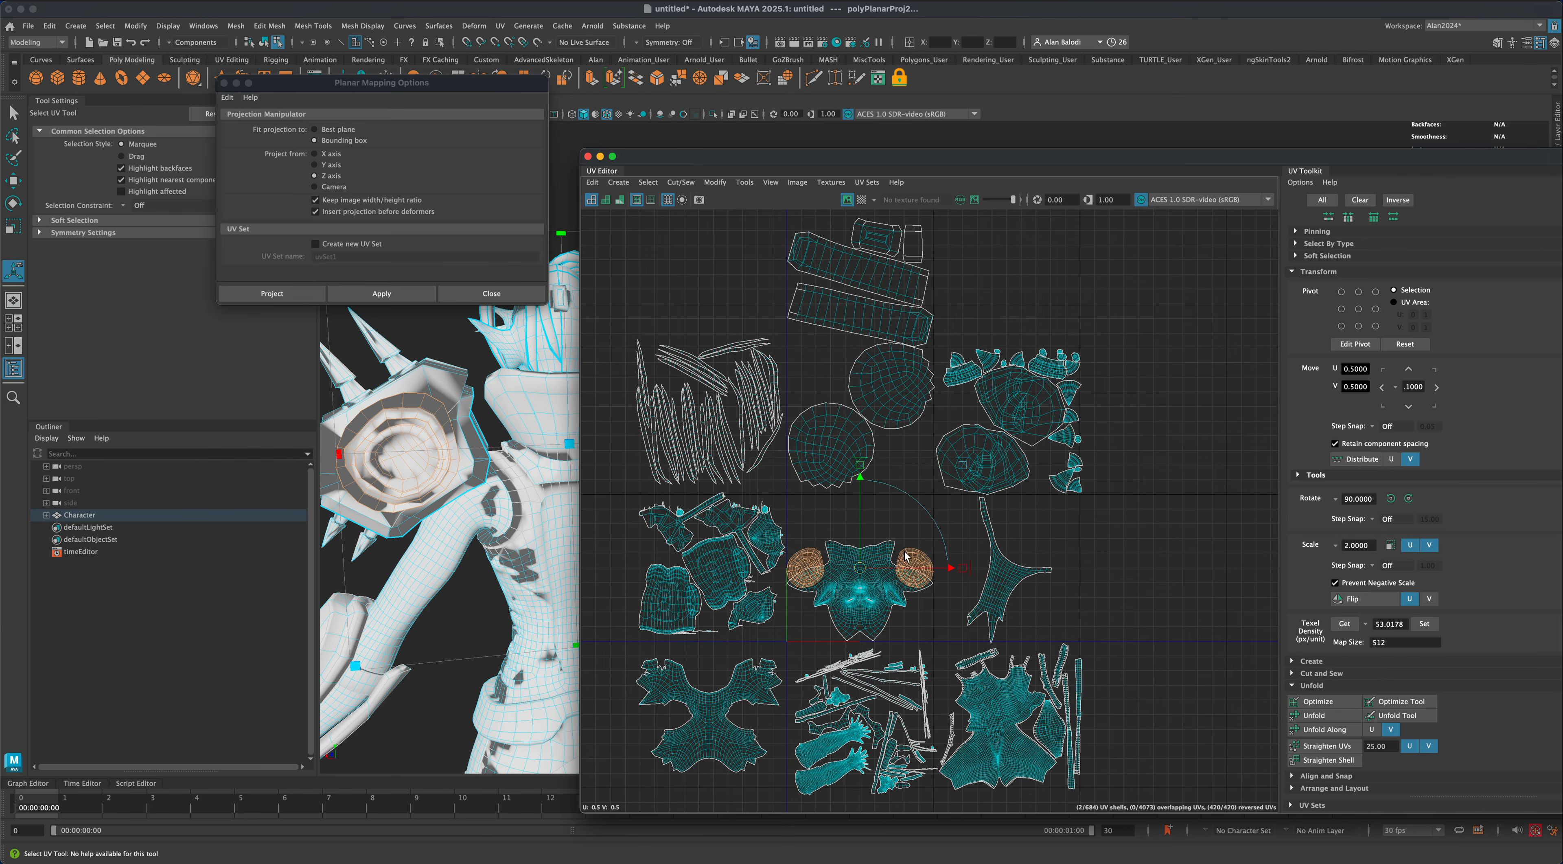
Move the two disc shells into the free space above the U2V2 tile and turn the checker map on.
drag(865, 571, 1038, 317)
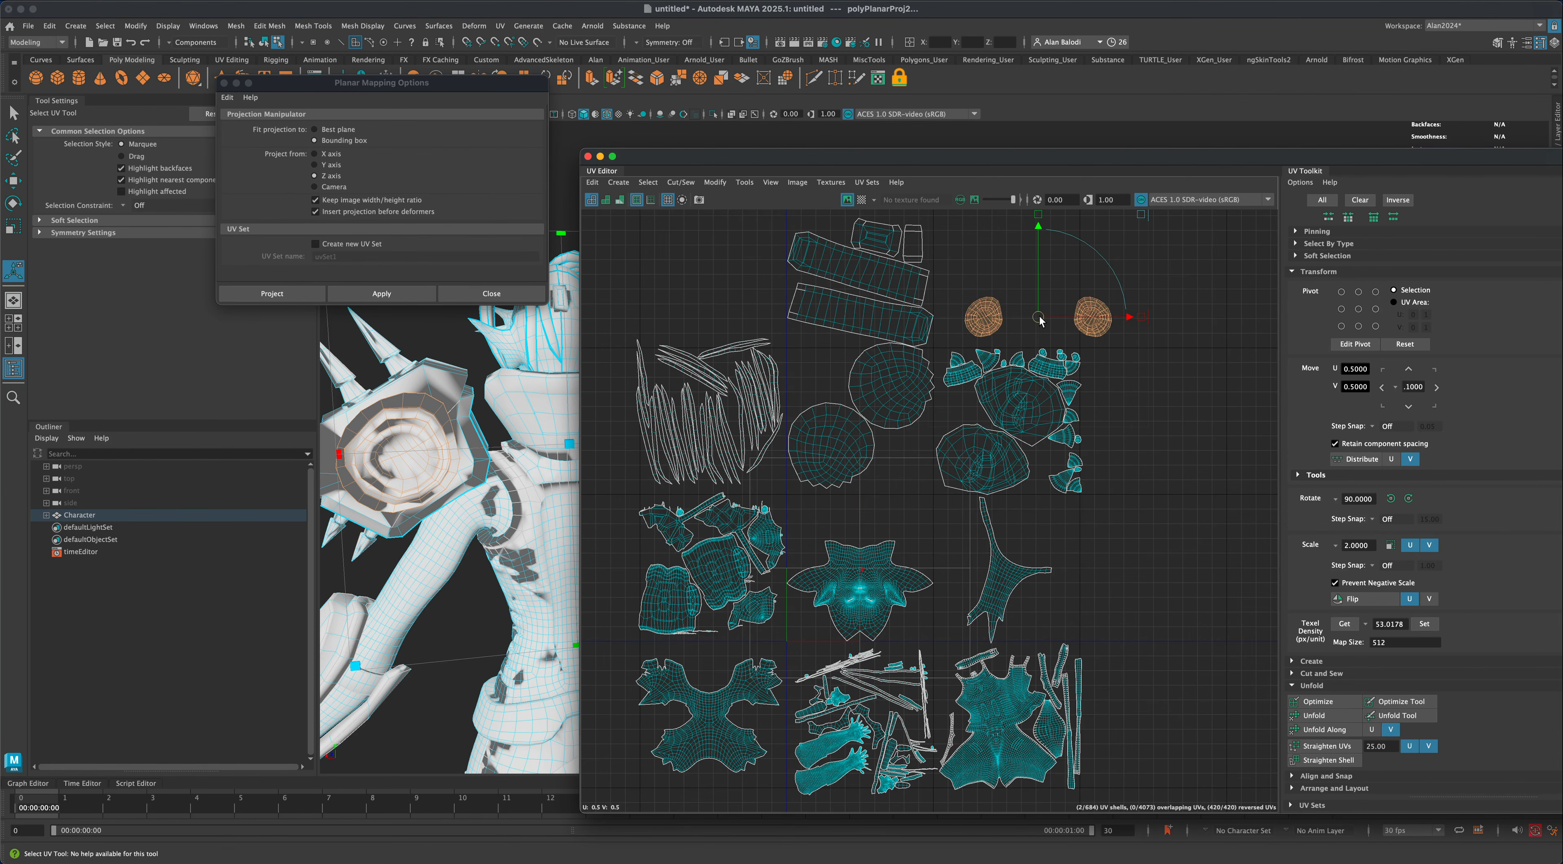
click(863, 201)
drag(762, 166, 991, 202)
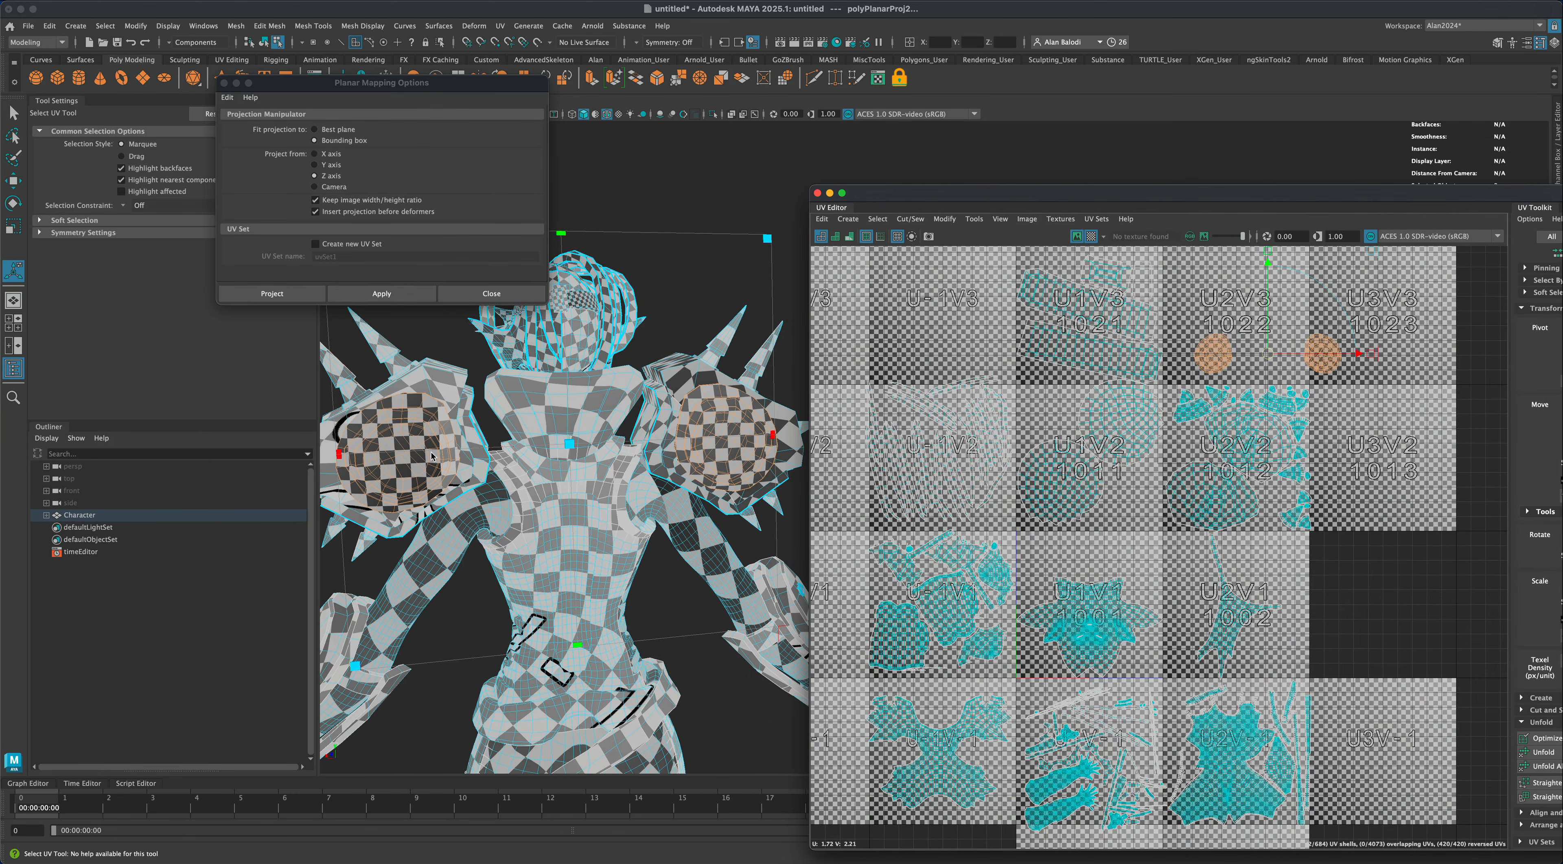
Inspect the checker pattern on the remapped shoulder discs and compare its scale with the rest of the character.
key(t)
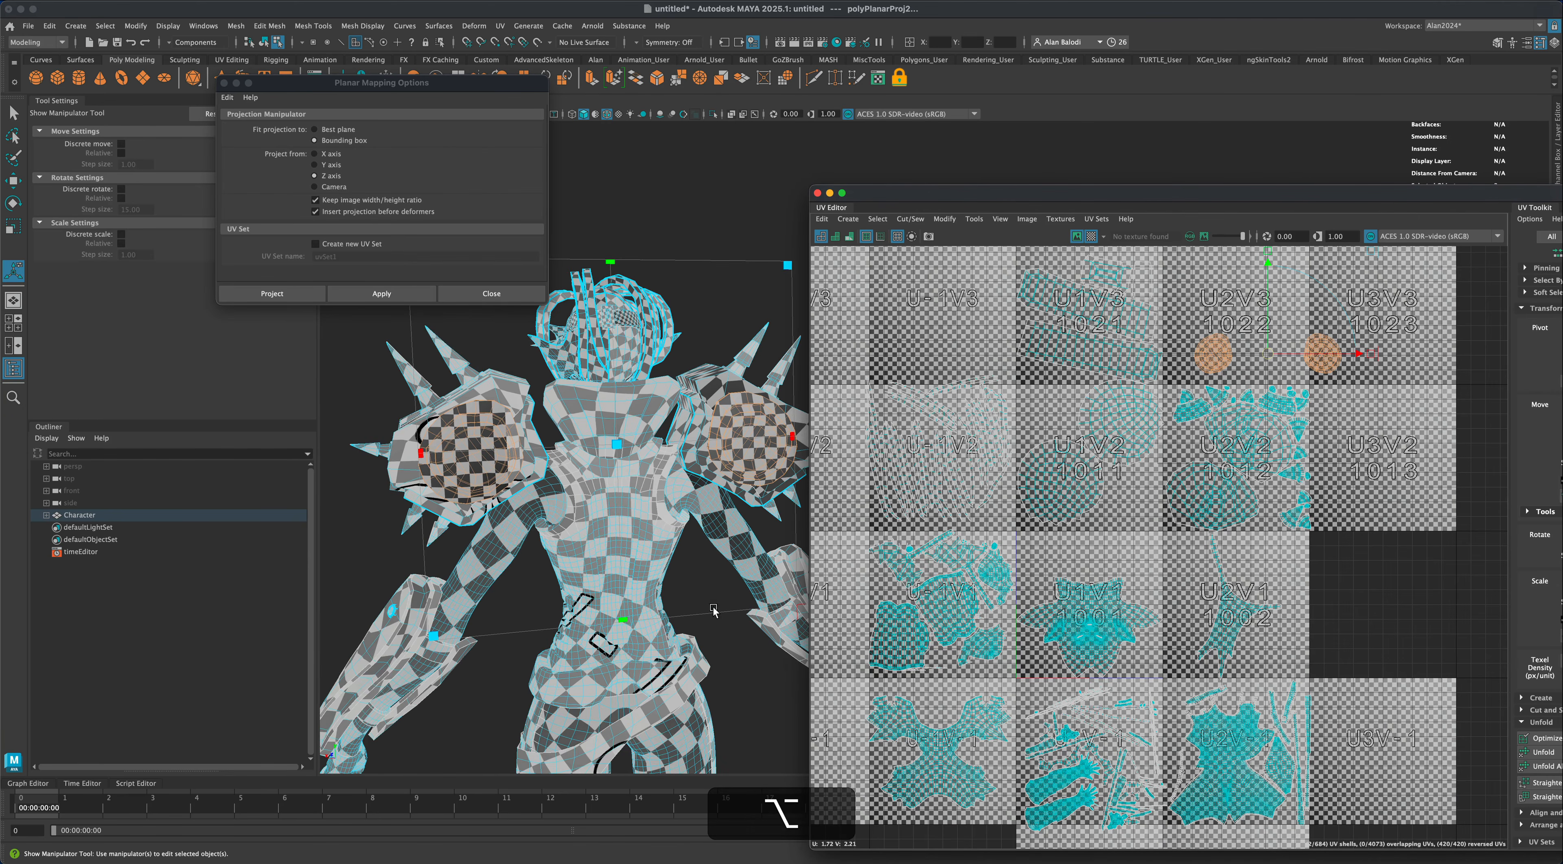
alt+drag(711, 606, 689, 606)
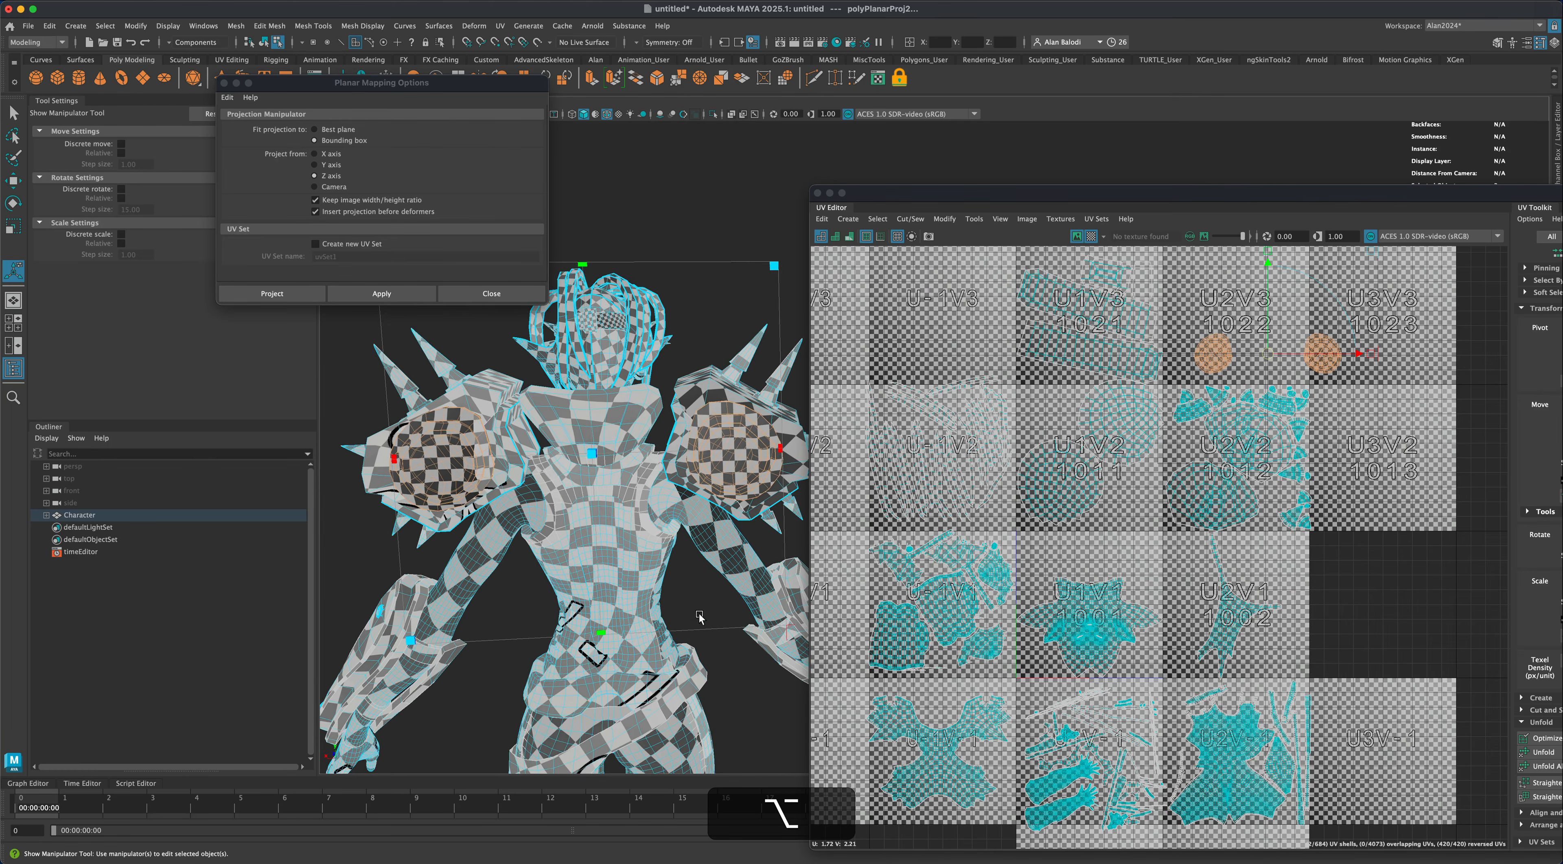
scroll(699, 618, down, 2)
alt+middle_drag(742, 656, 717, 560)
alt+drag(718, 560, 680, 540)
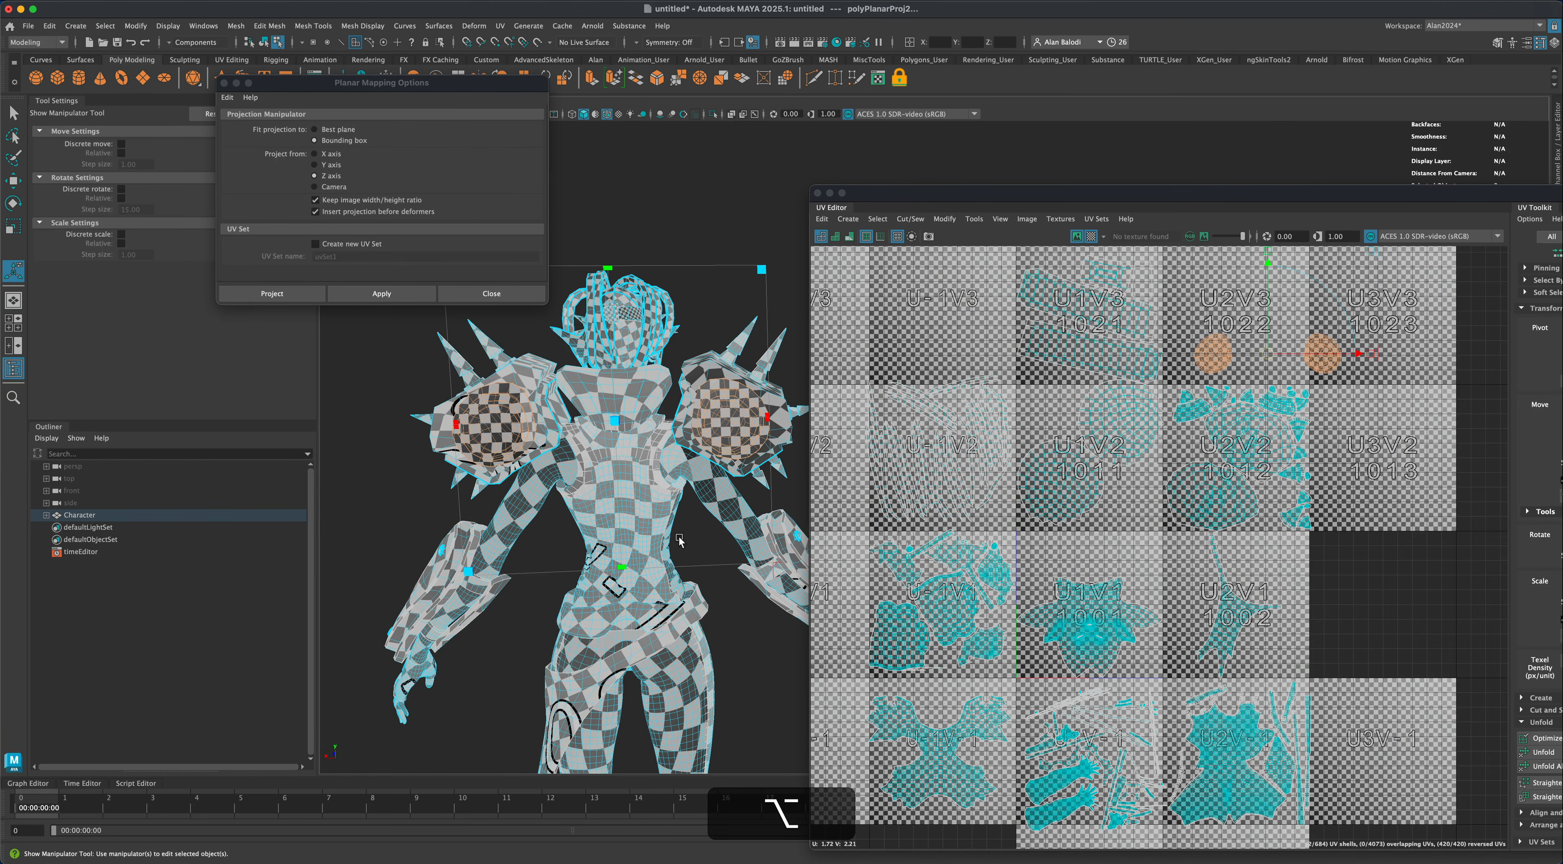
alt+scroll(625, 315, up, 3)
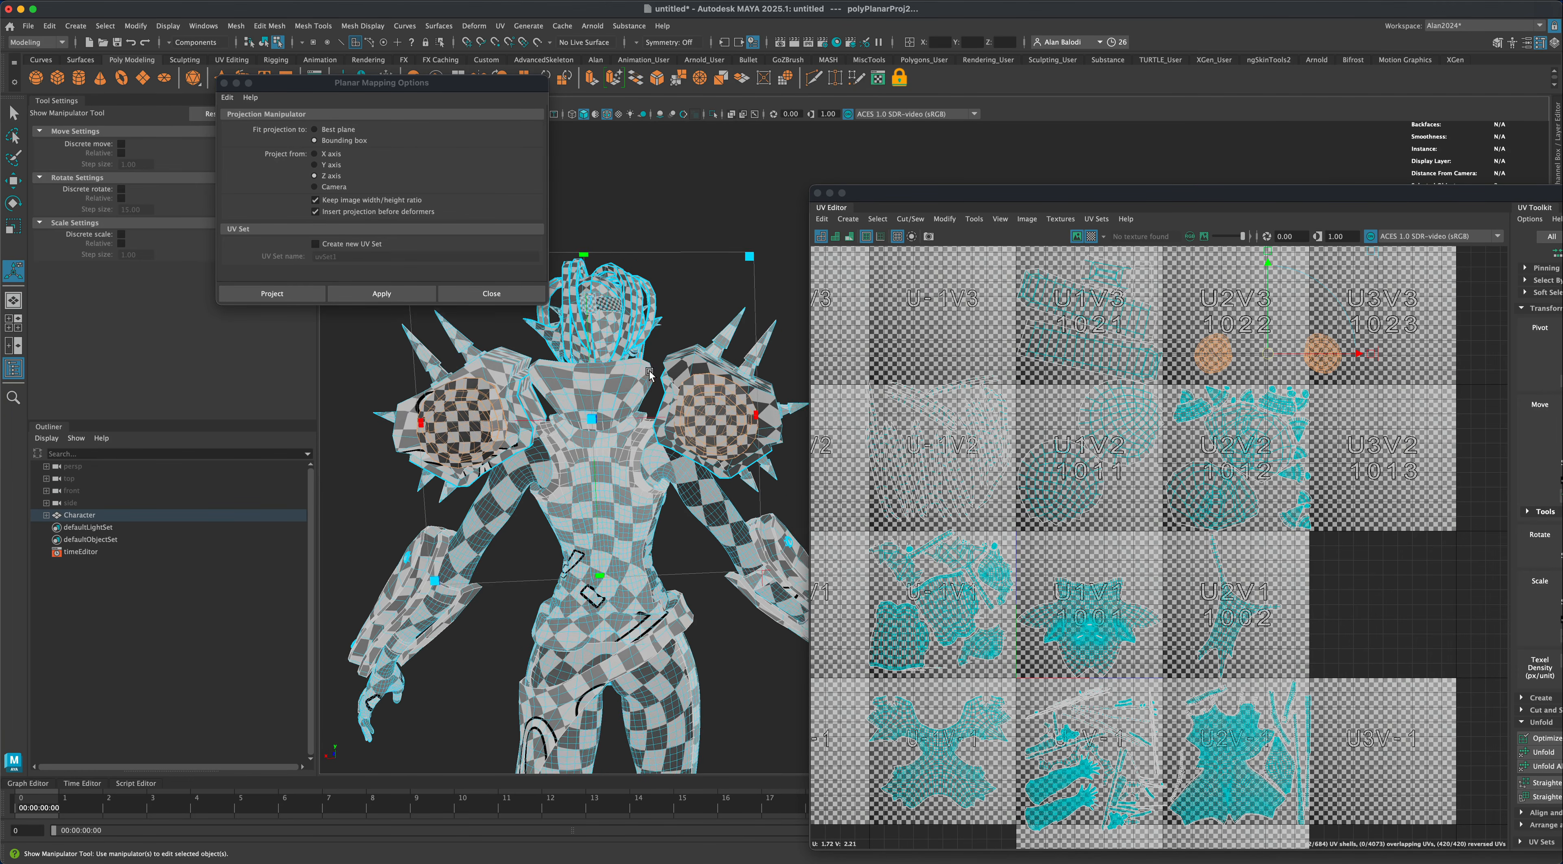
drag(503, 90, 420, 93)
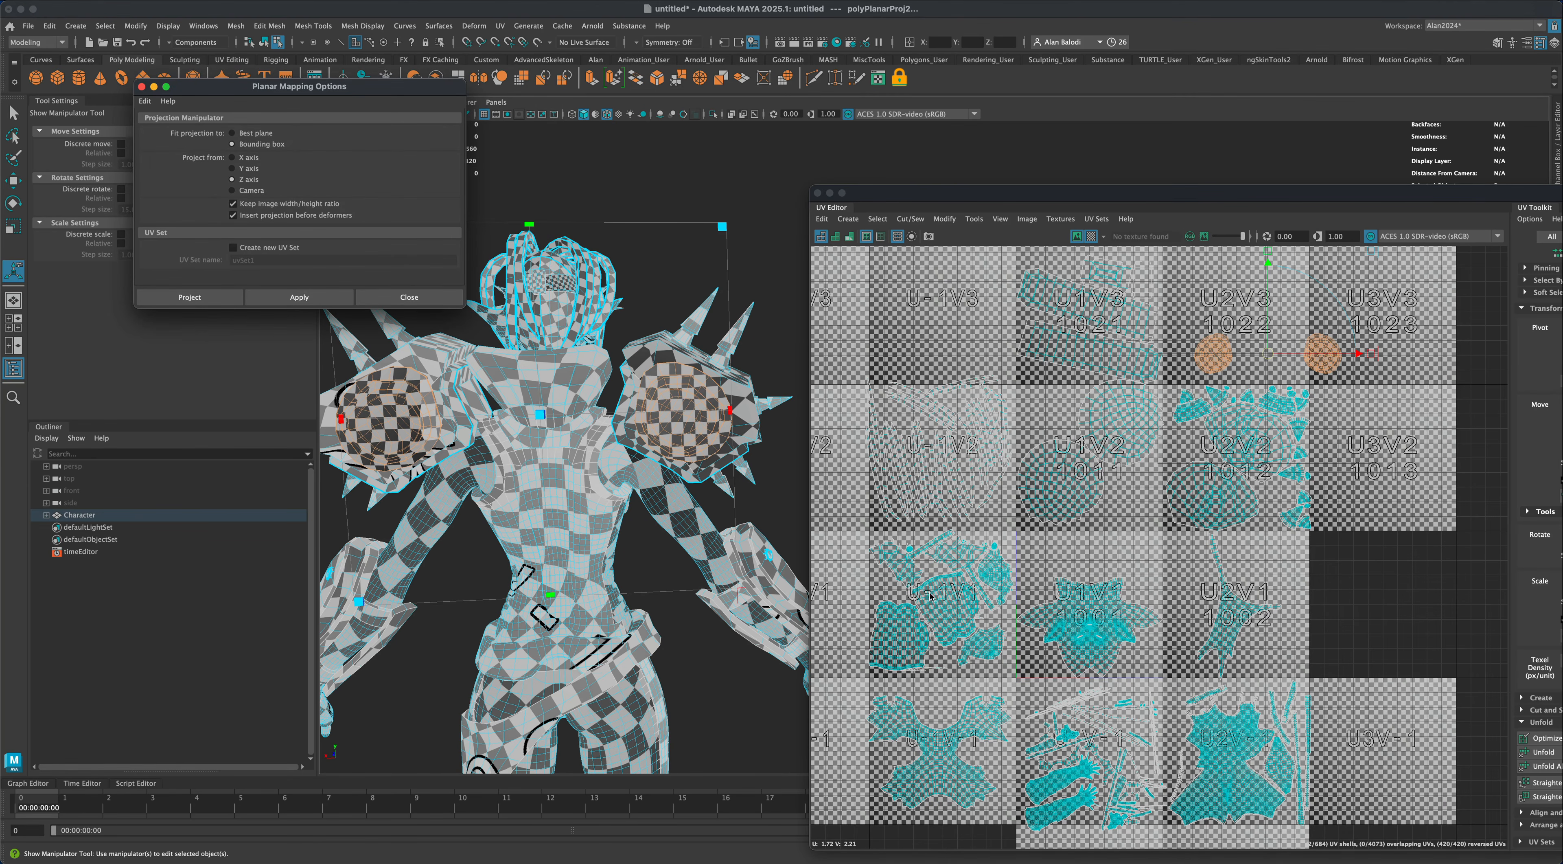
scroll(715, 684, down, 3)
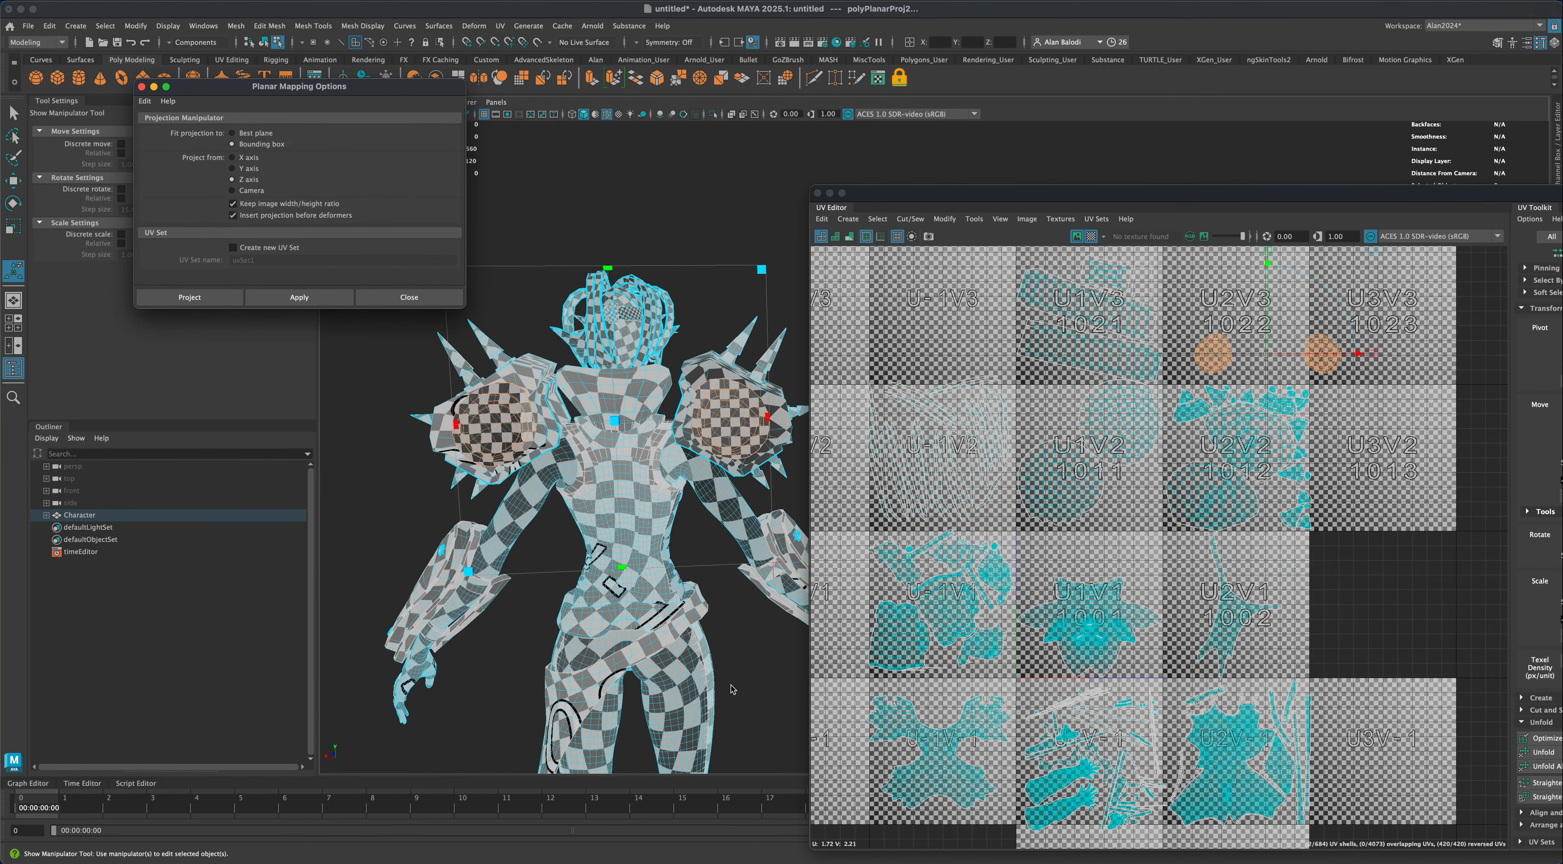
alt+middle_drag(720, 634, 693, 544)
alt+drag(694, 544, 599, 568)
alt+drag(745, 481, 719, 619)
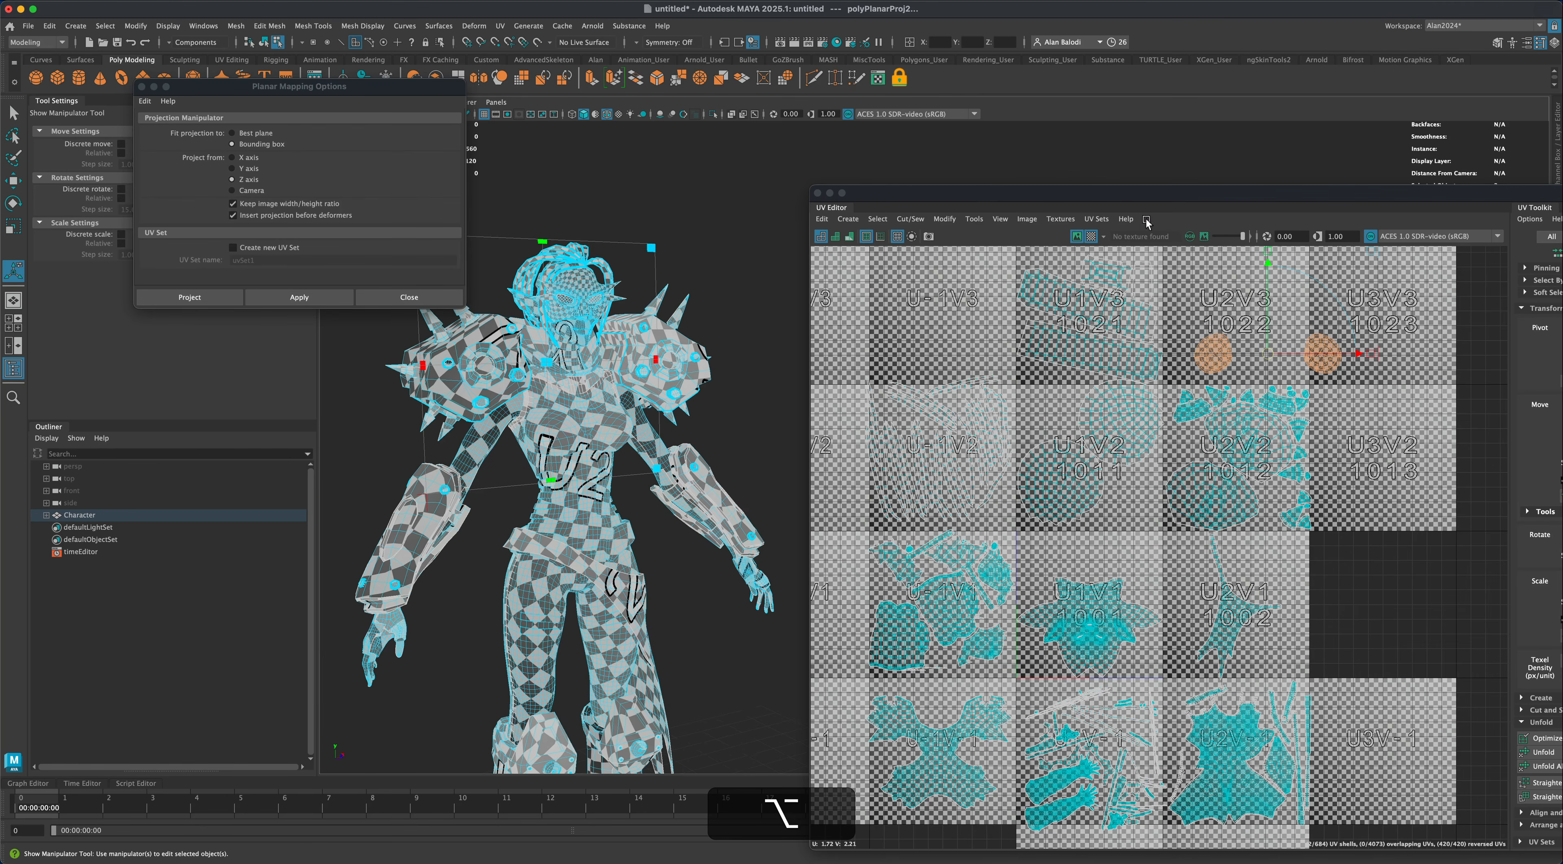
Turn off the checker map and select only the relocated disc shell nearer the long strip shells.
click(1092, 239)
double_click(1100, 193)
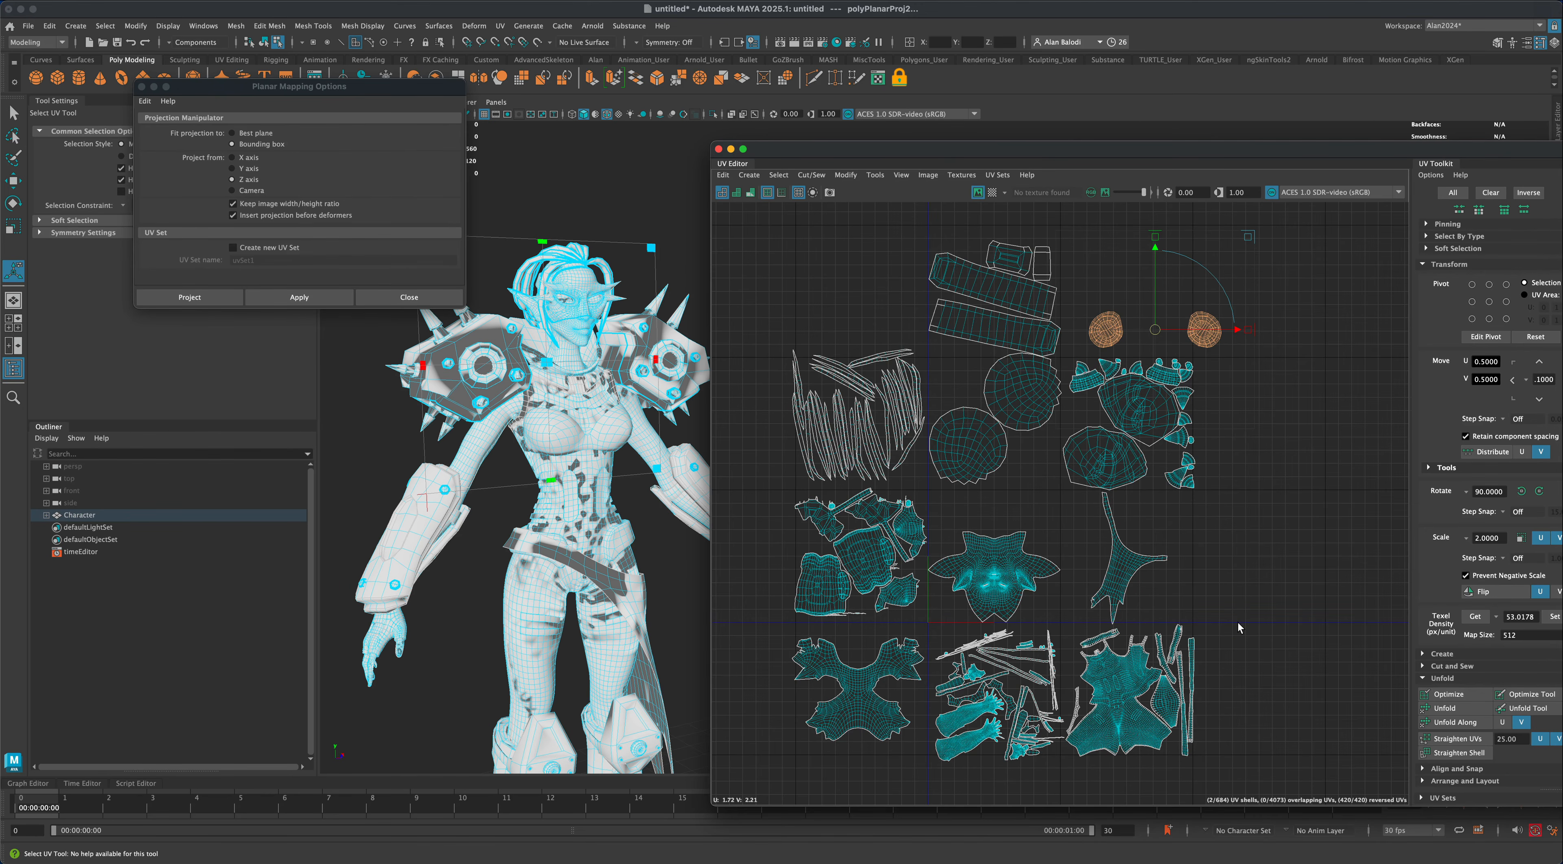
scroll(1240, 623, down, 1)
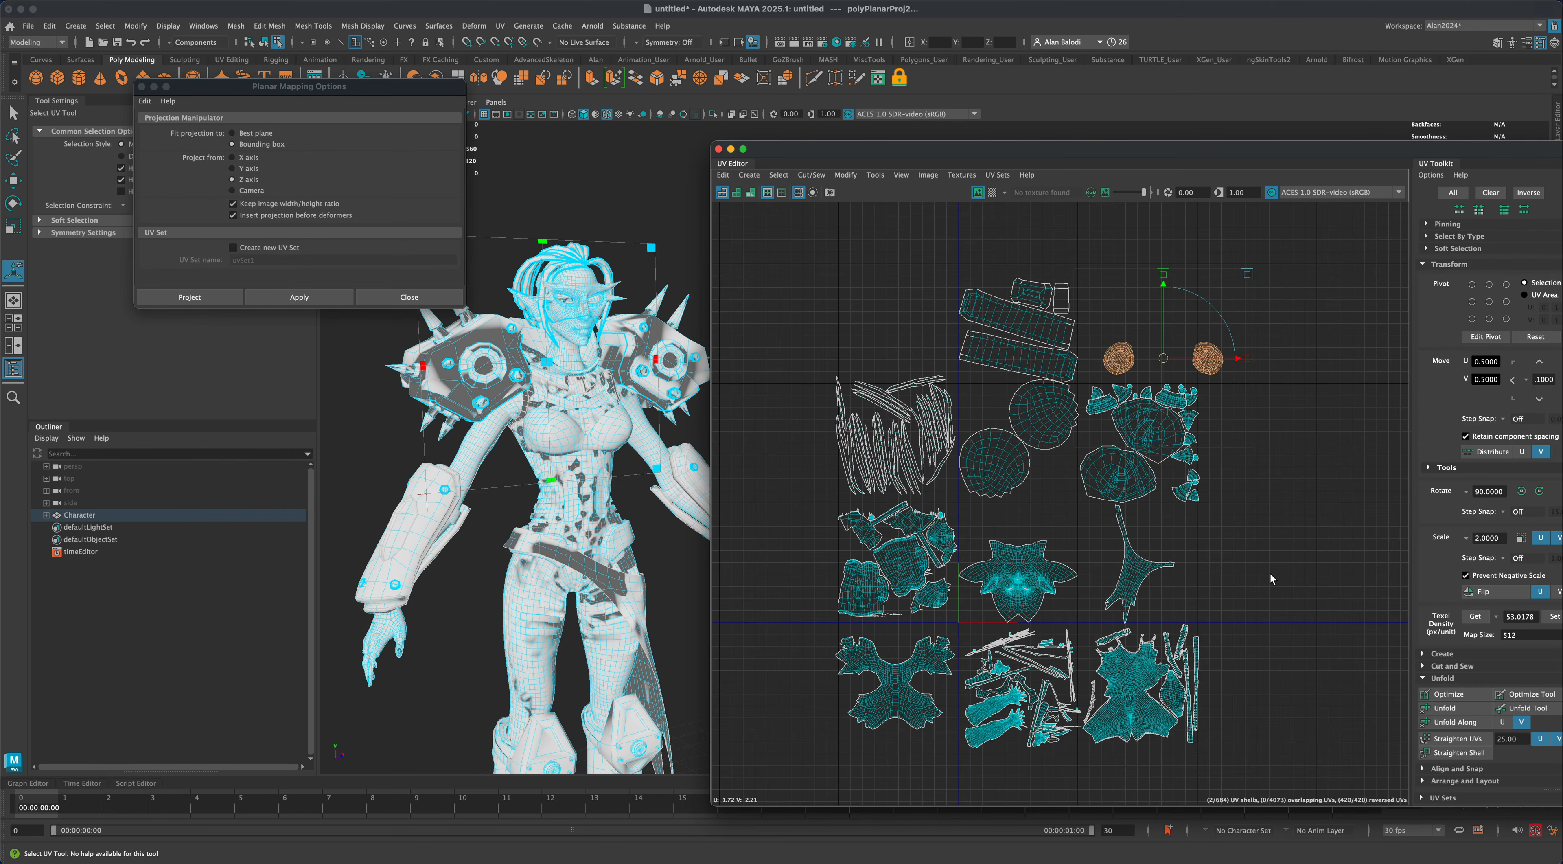
scroll(1272, 578, down, 2)
alt+middle_drag(1273, 591, 1181, 569)
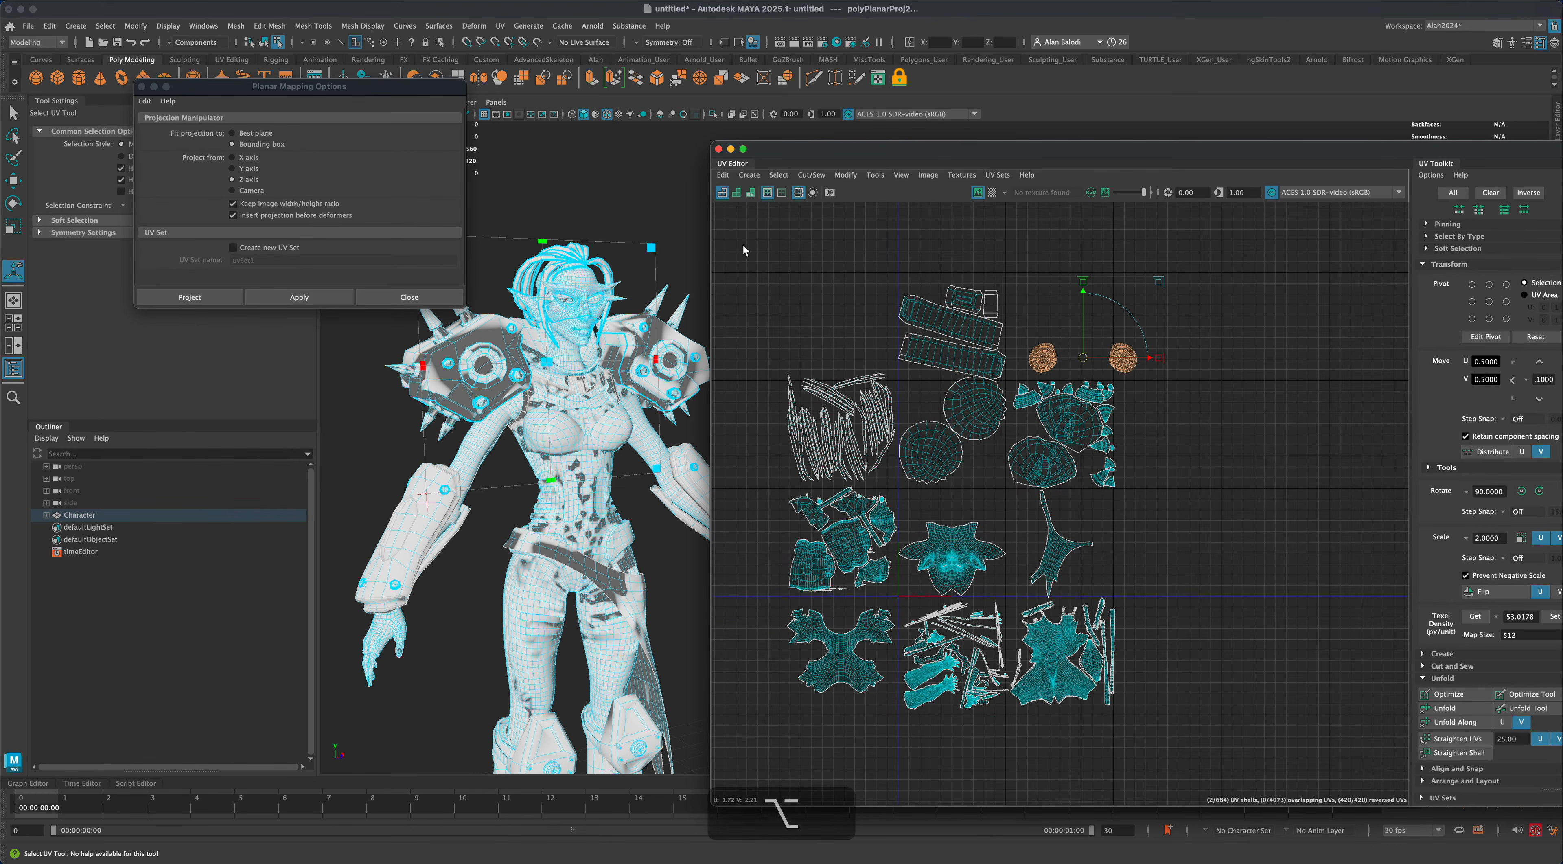
click(792, 268)
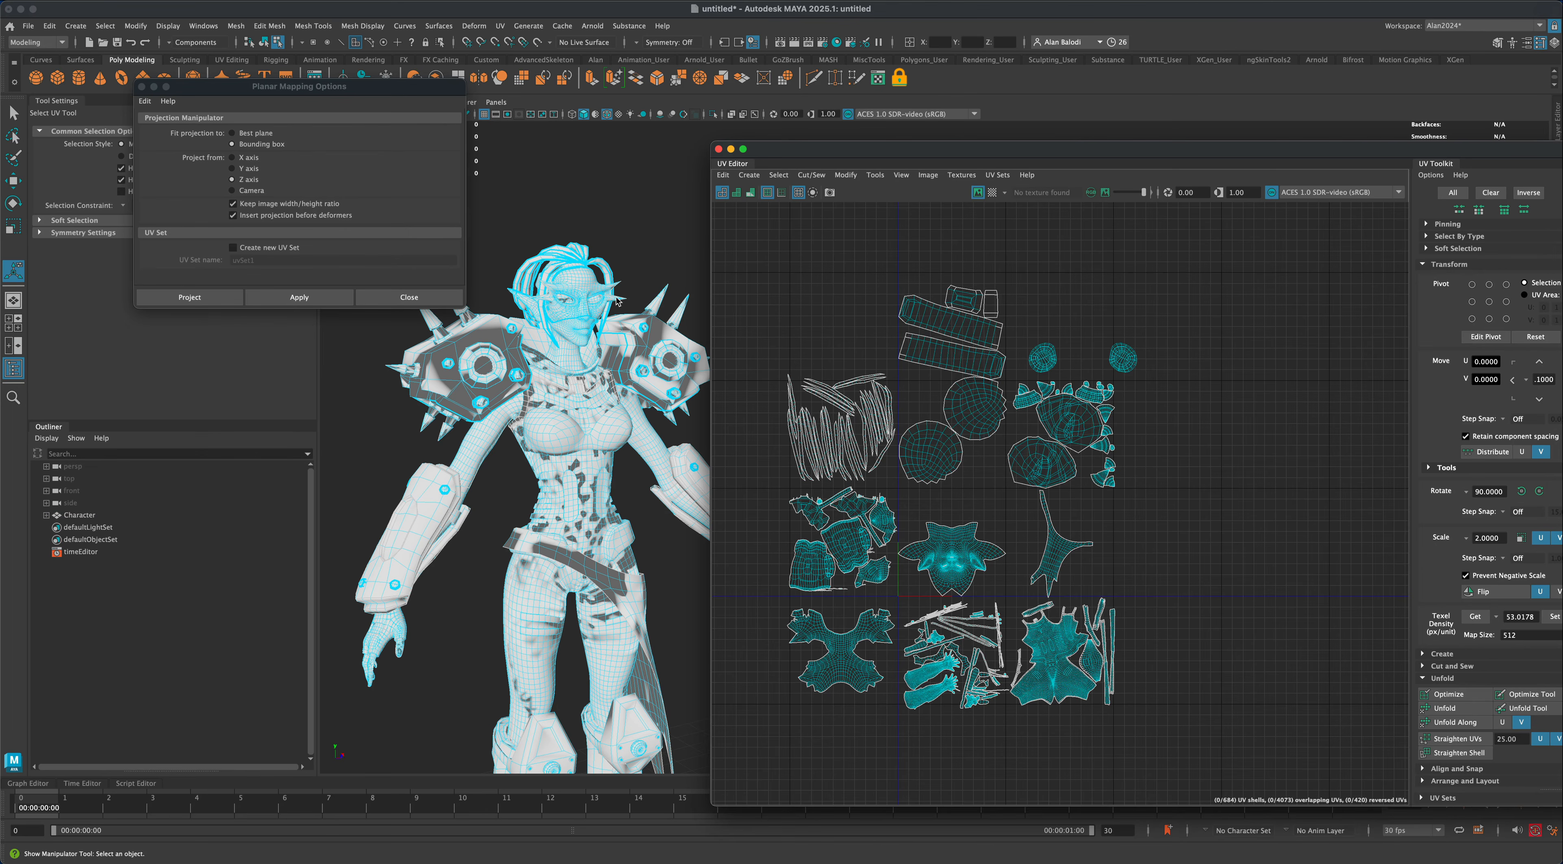
click(1044, 362)
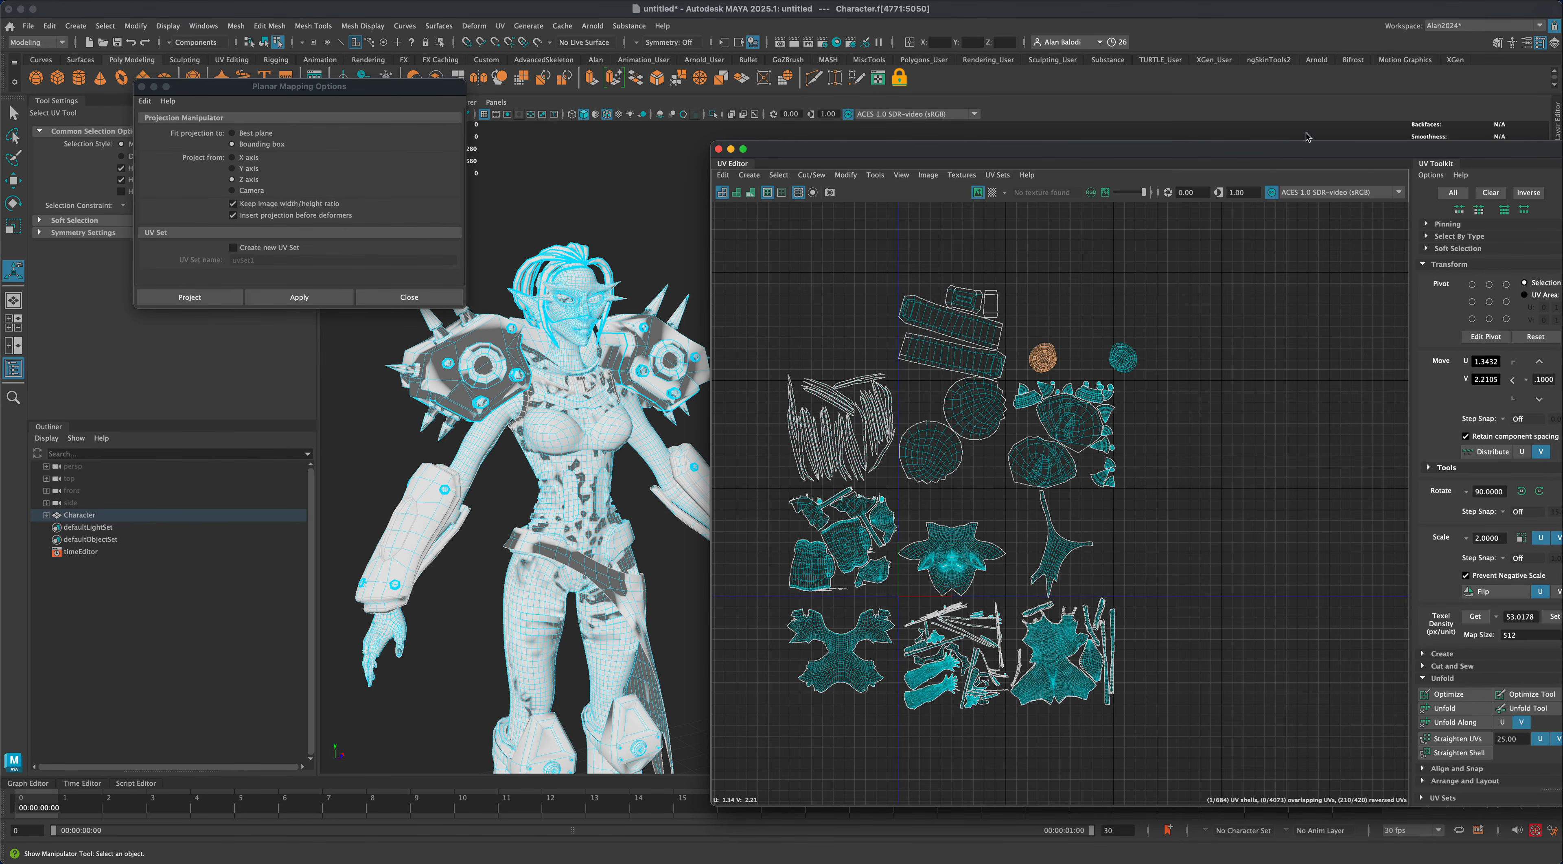
drag(1305, 150, 1045, 139)
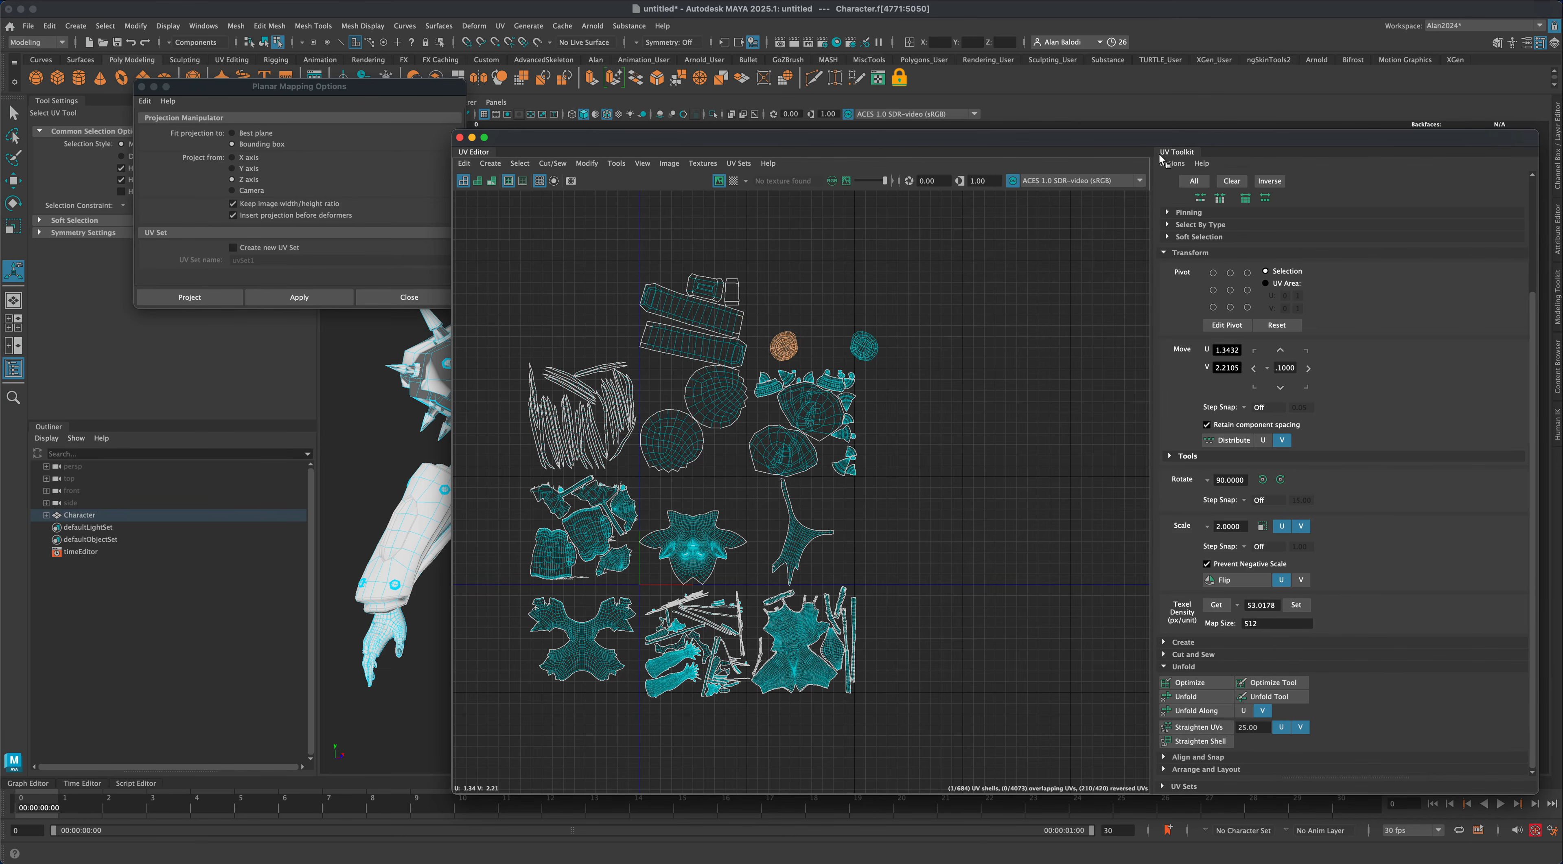
click(738, 163)
click(813, 140)
click(616, 164)
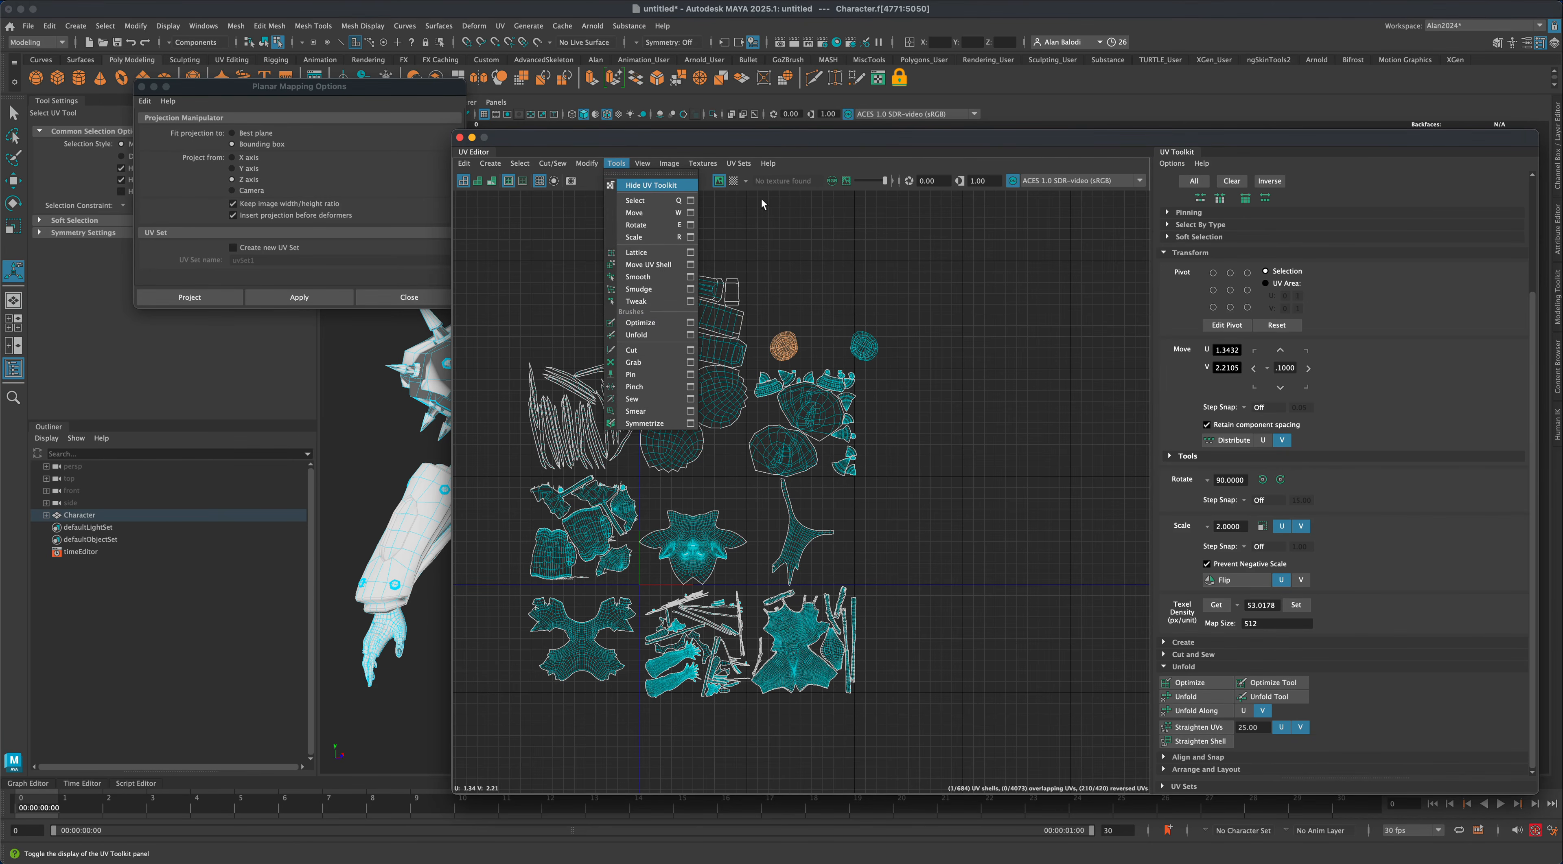
drag(1248, 138, 1210, 138)
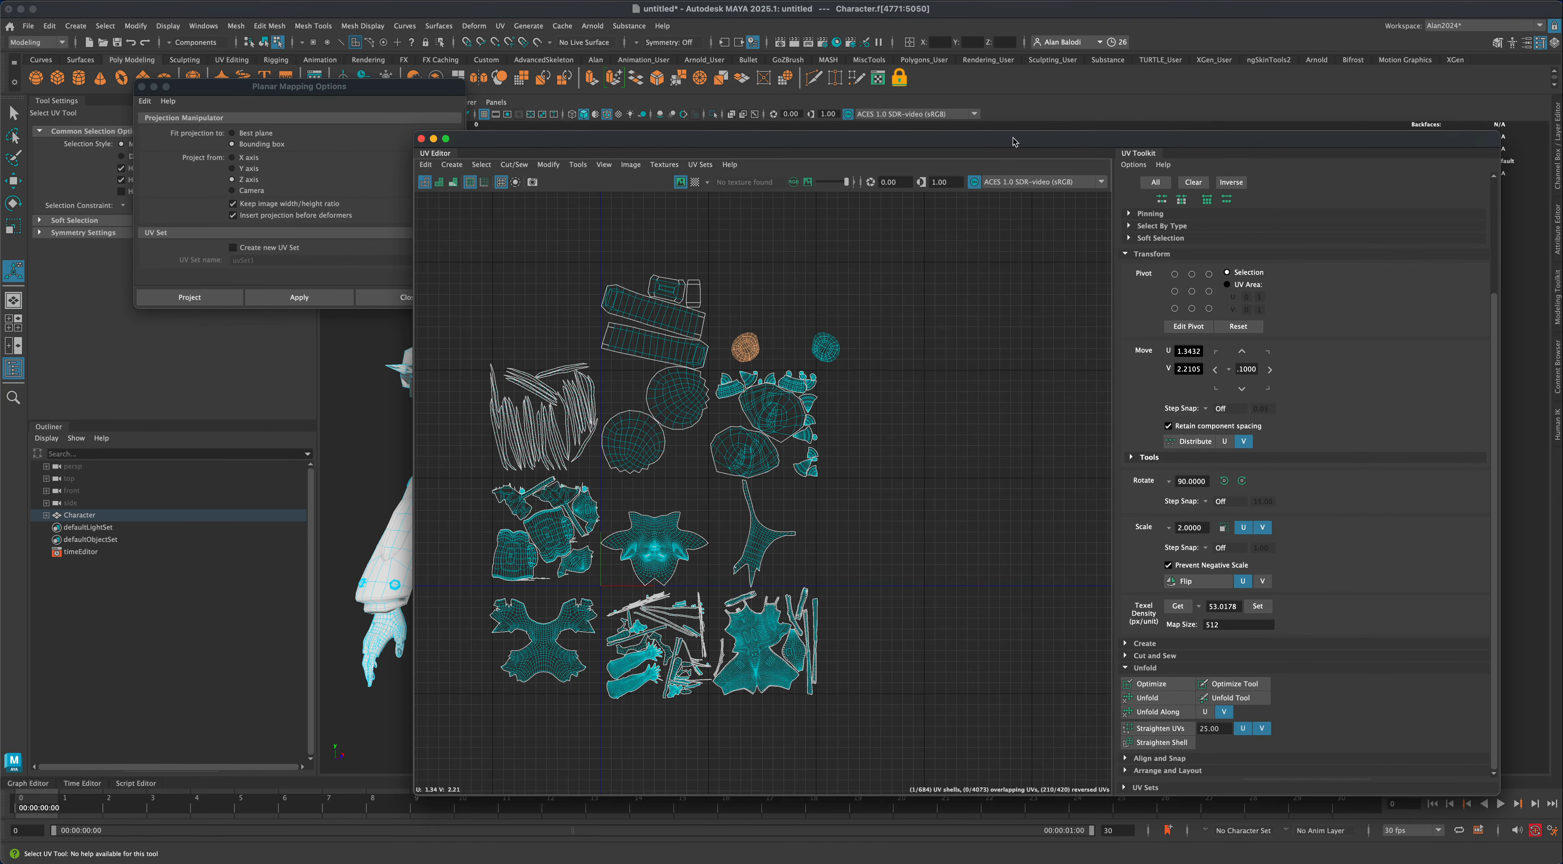
Sample the texel density of the selected shoulder disc shell.
mouse_move(1013, 141)
mouse_down()
mouse_move(1032, 146)
mouse_move(989, 147)
mouse_move(1011, 144)
mouse_up()
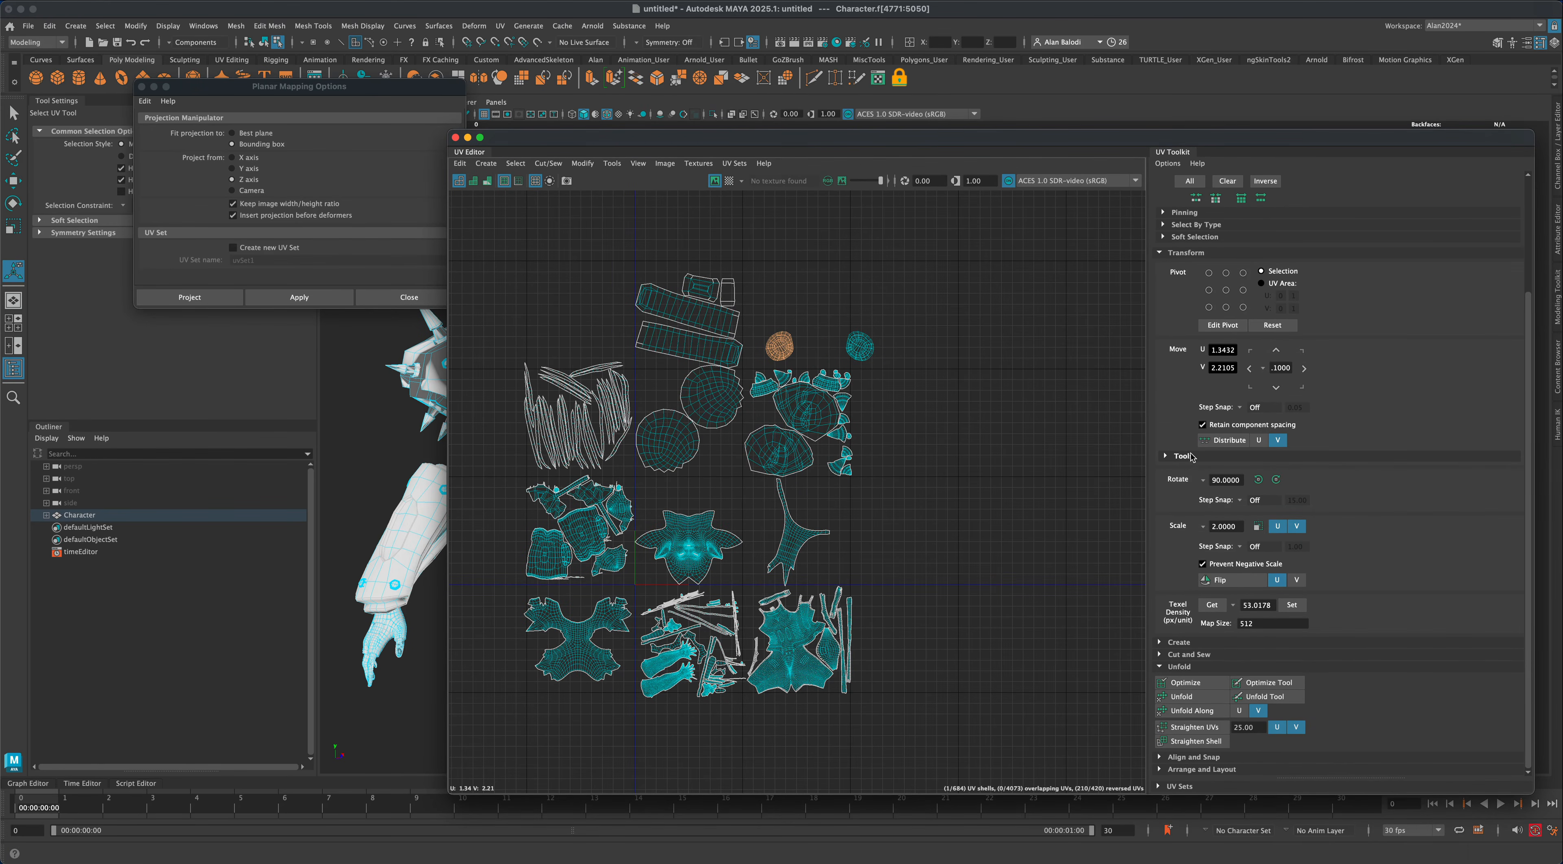
click(1203, 563)
click(1221, 609)
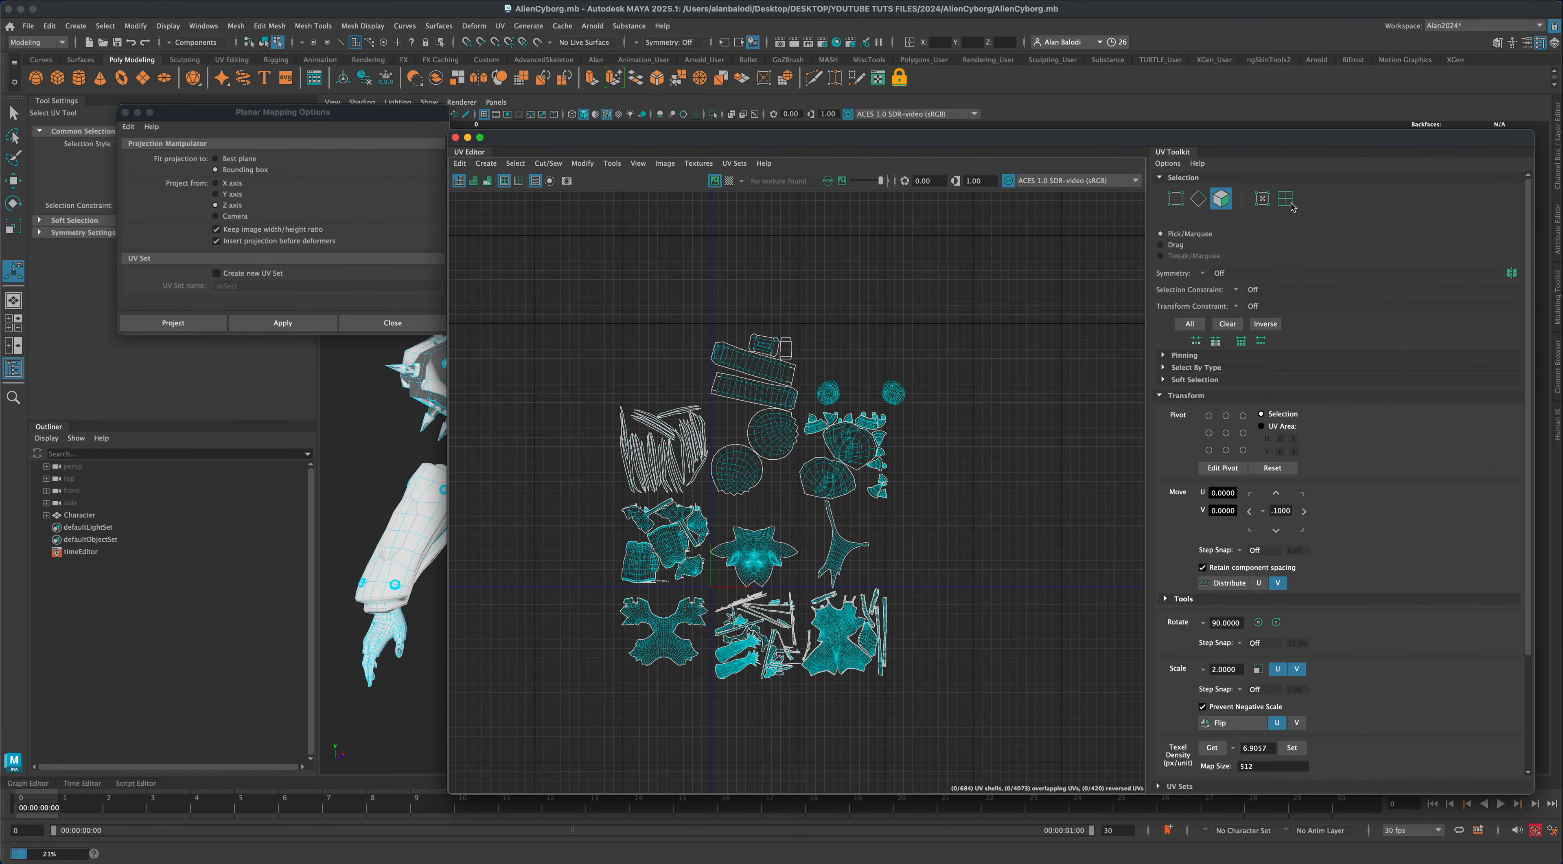
Switch to UV shell selection and set all shells in the lowest row of tiles to the sampled texel density of 6.9057.
click(1285, 198)
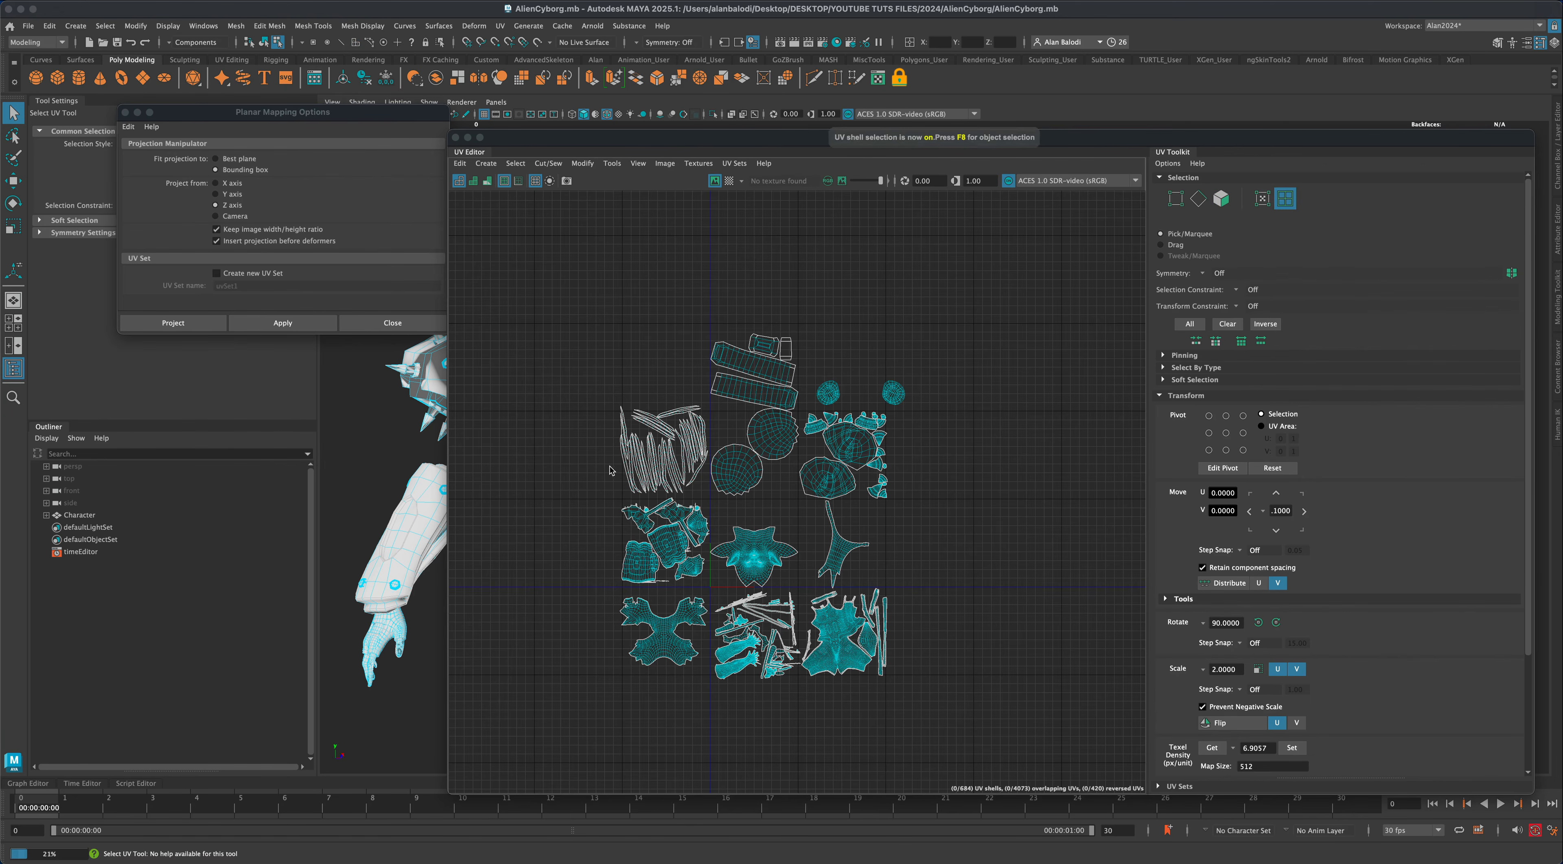
drag(586, 616, 679, 611)
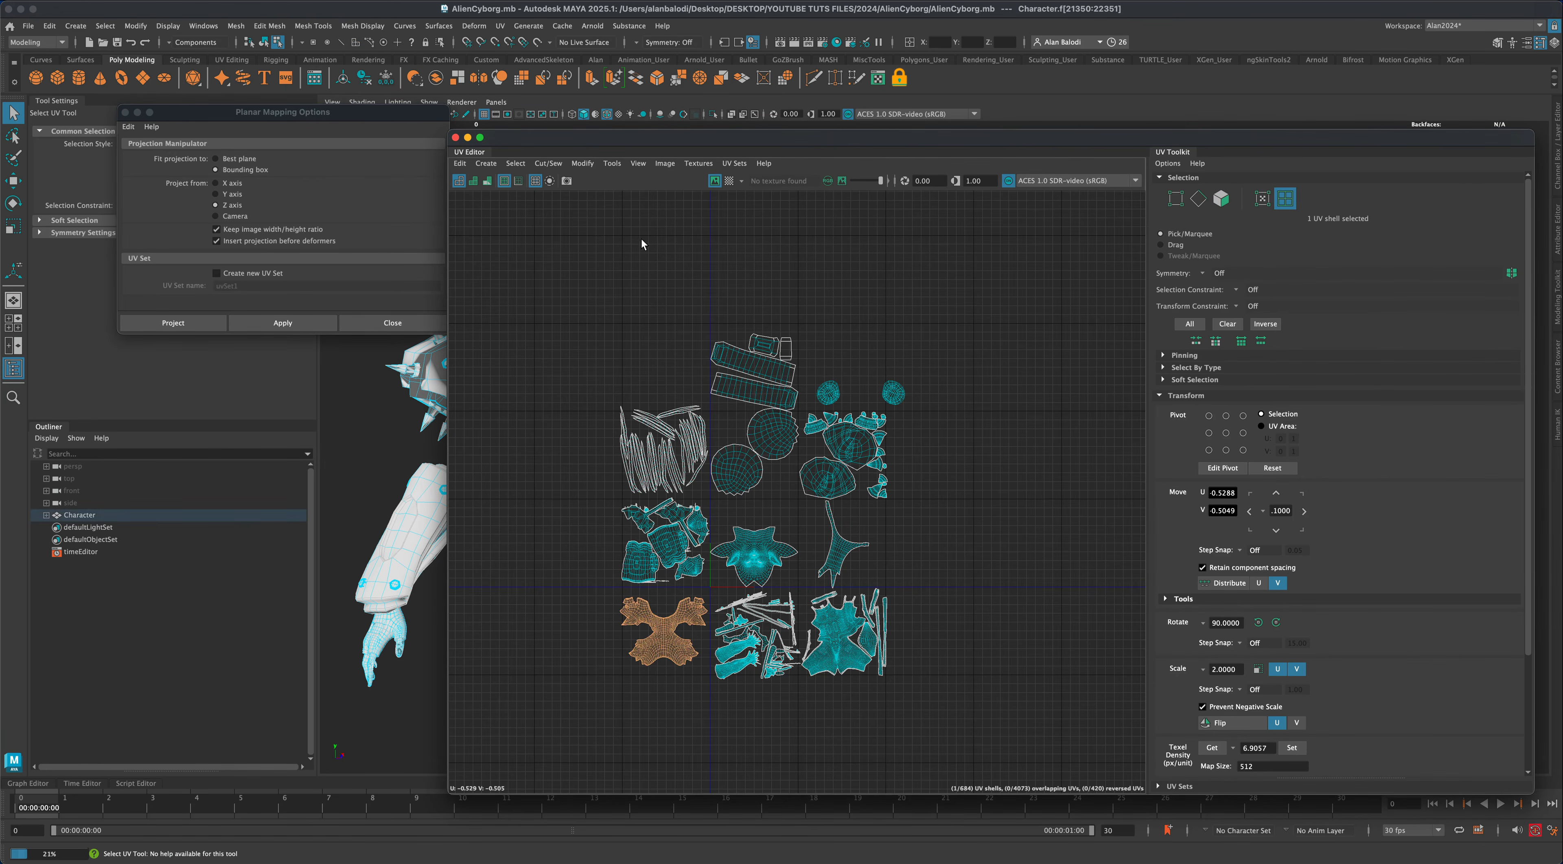
drag(649, 140, 652, 137)
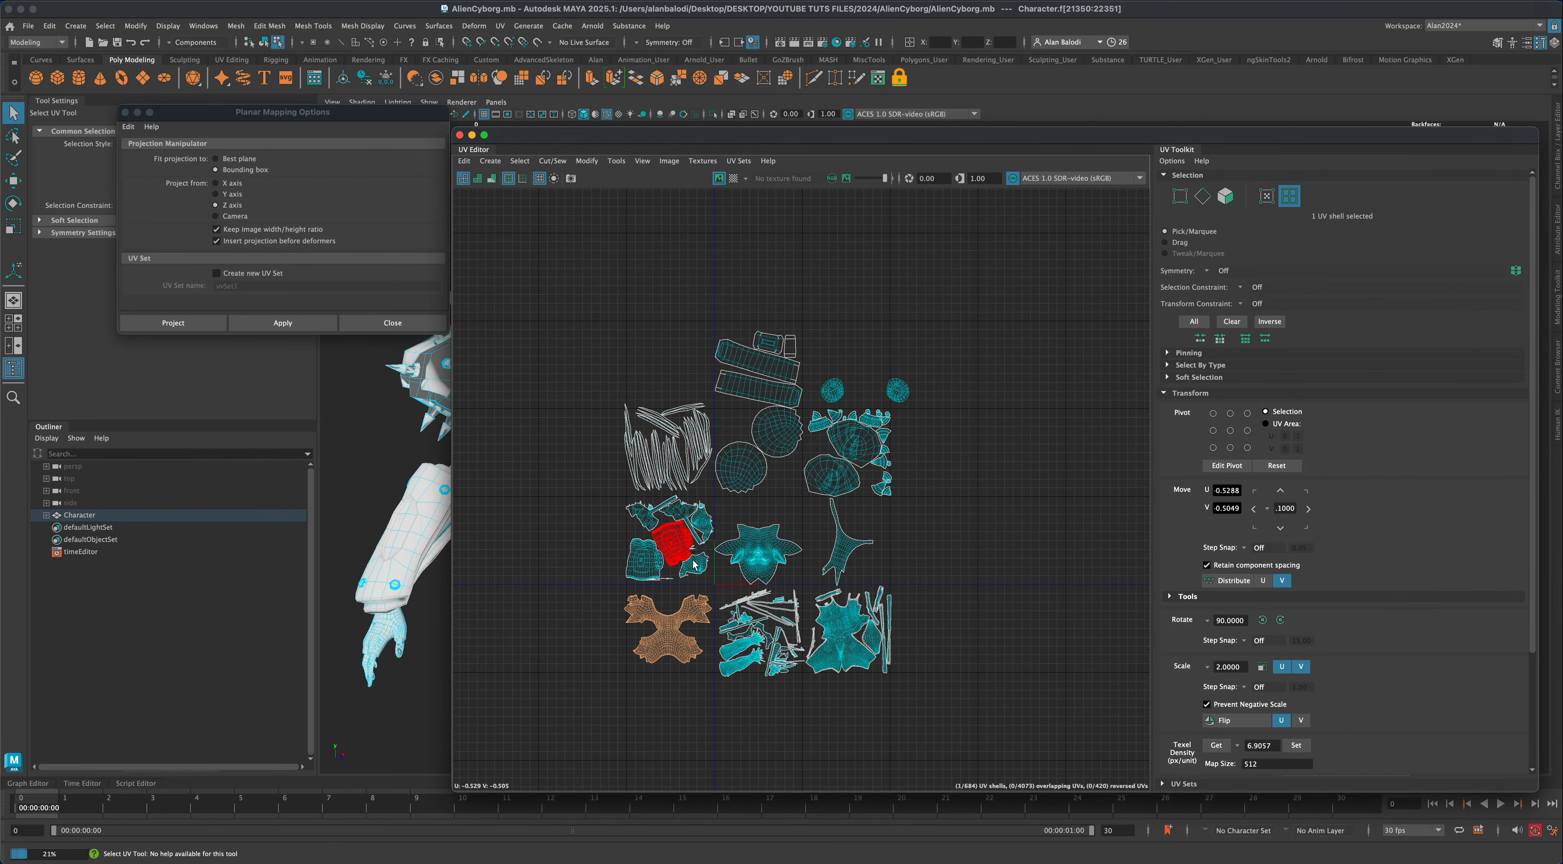
scroll(789, 707, up, 2)
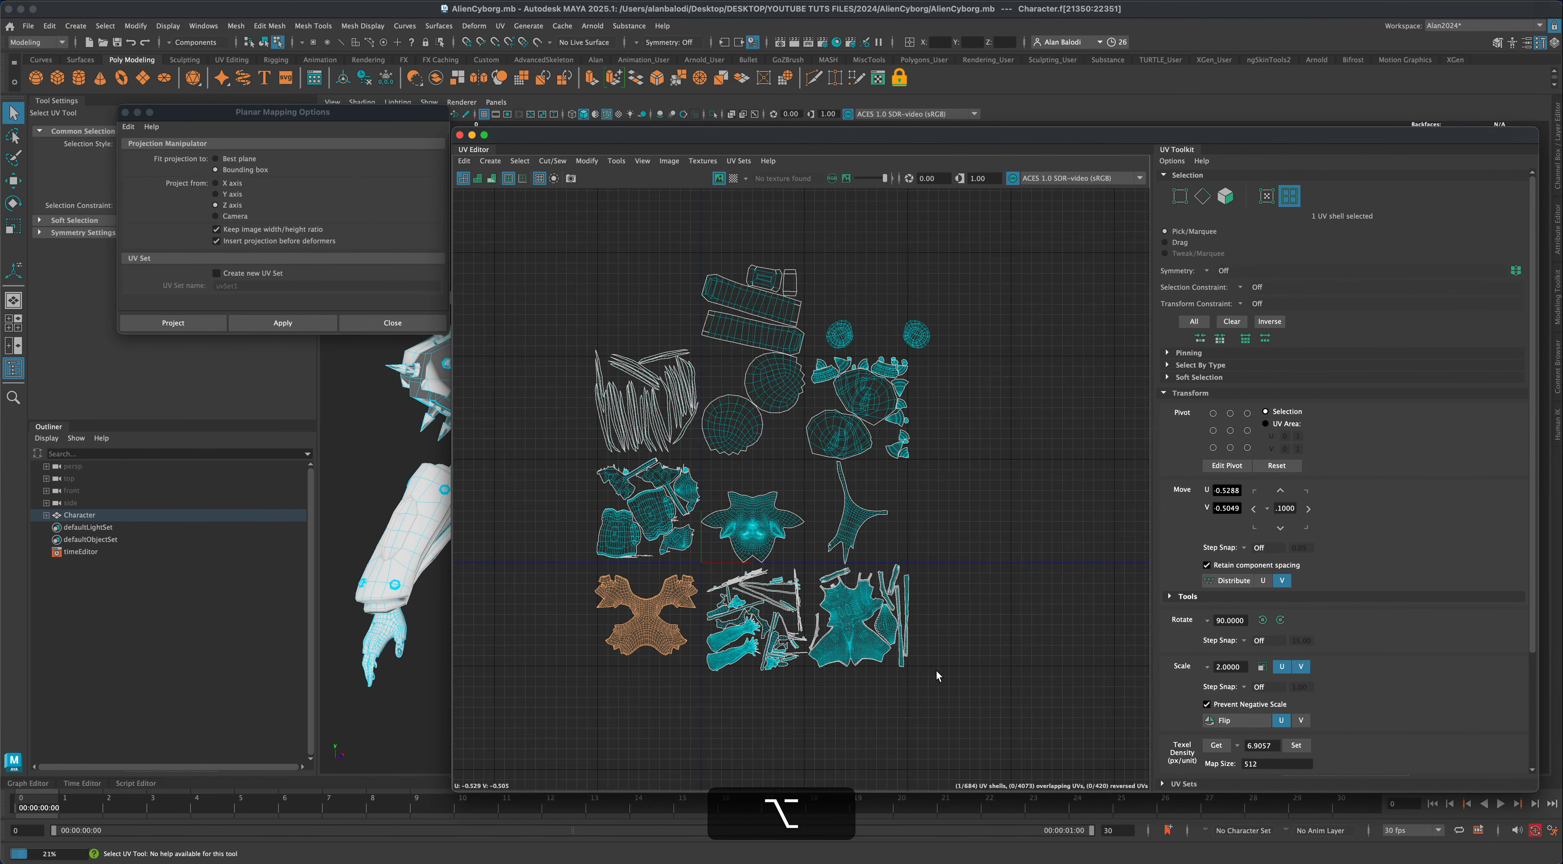
alt+middle_drag(934, 687, 983, 679)
scroll(942, 696, up, 2)
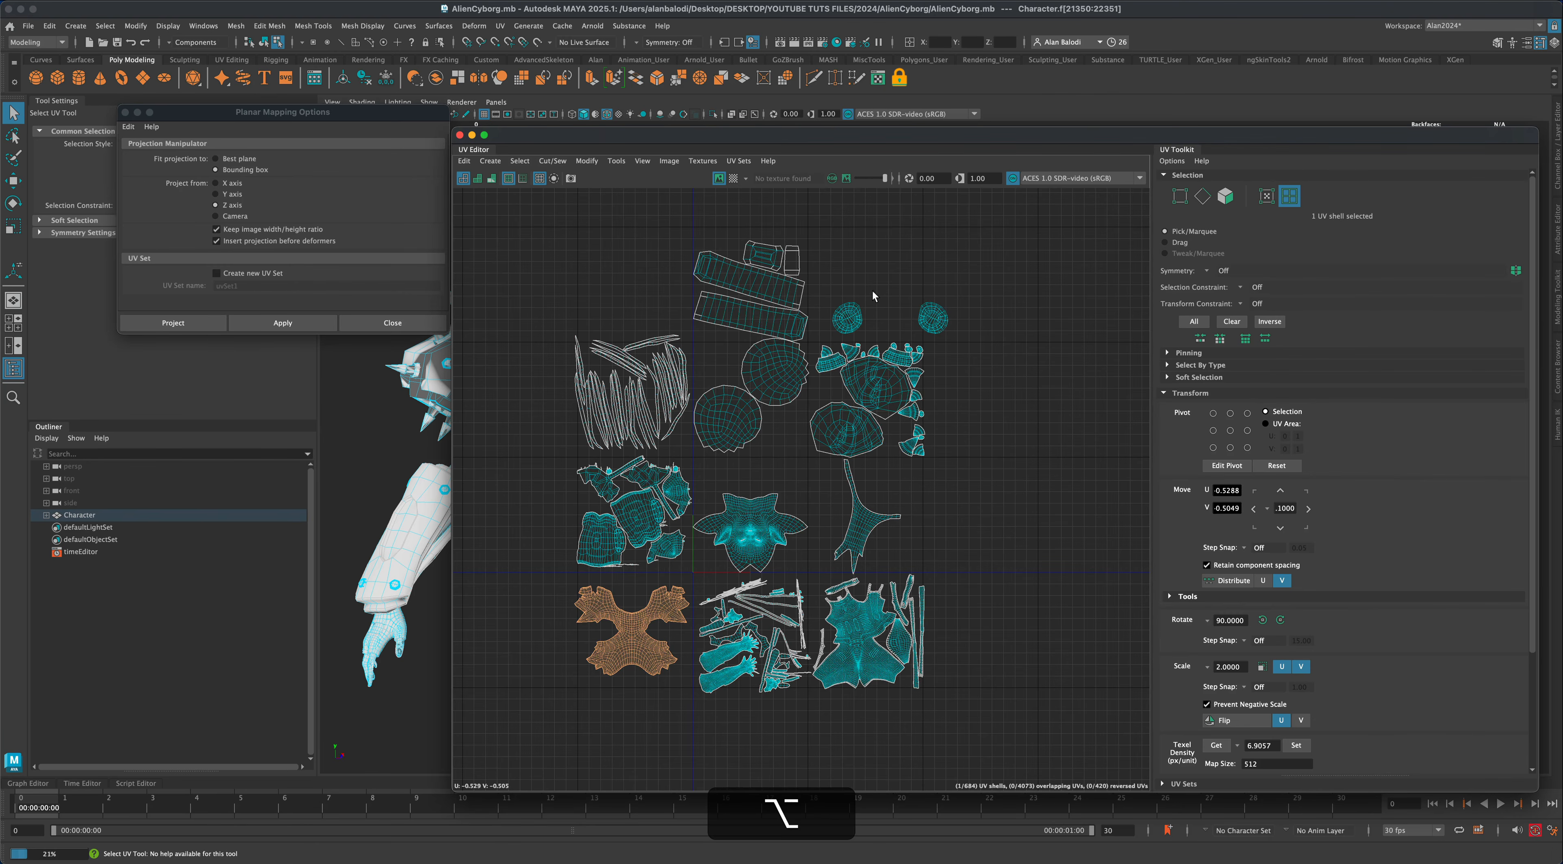
drag(826, 279, 872, 339)
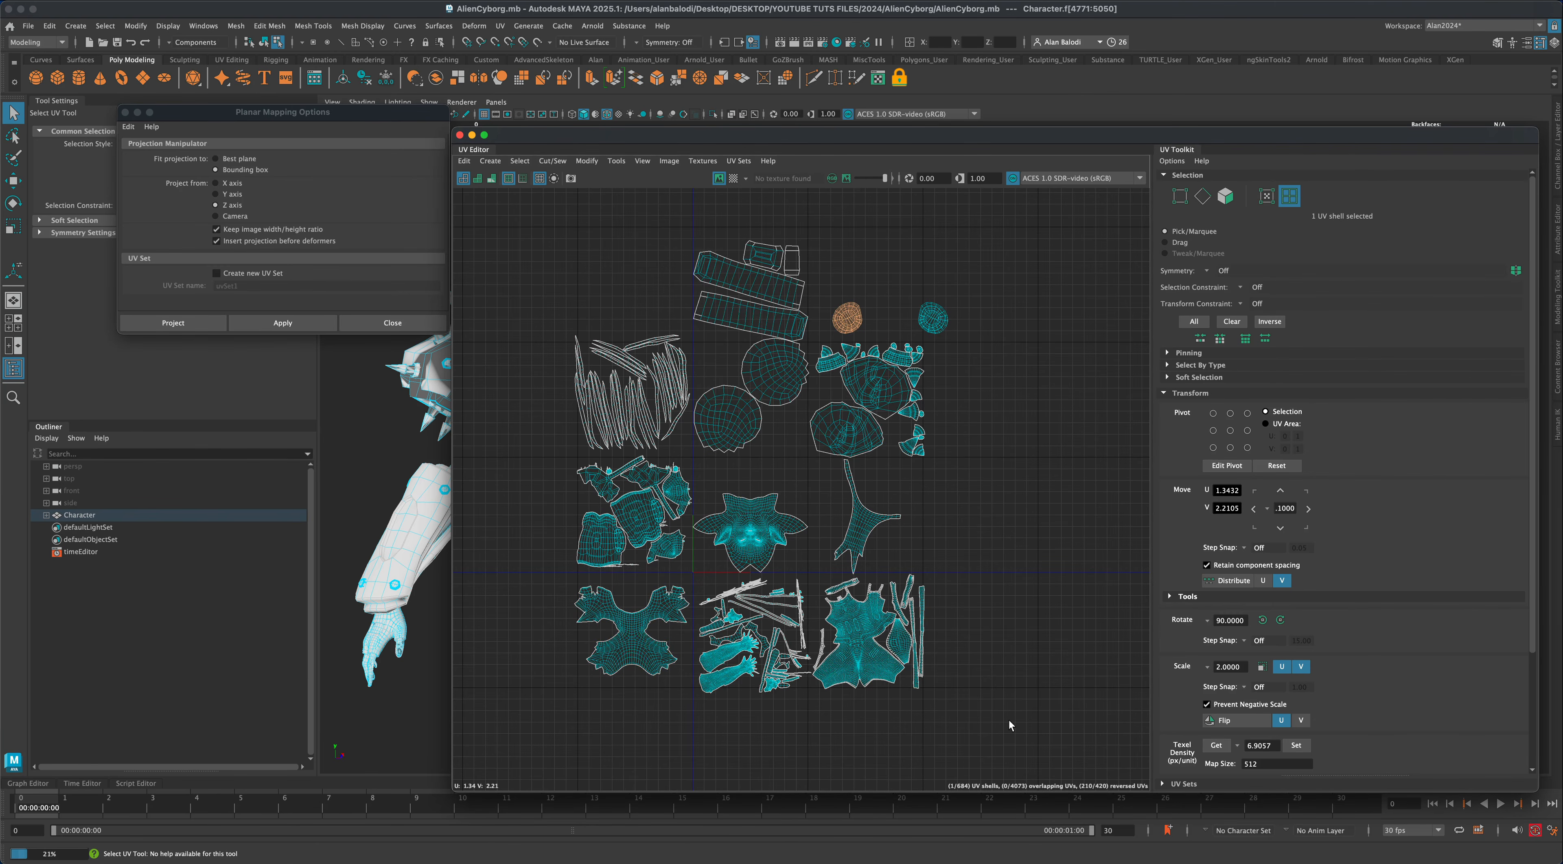
drag(1009, 723, 534, 574)
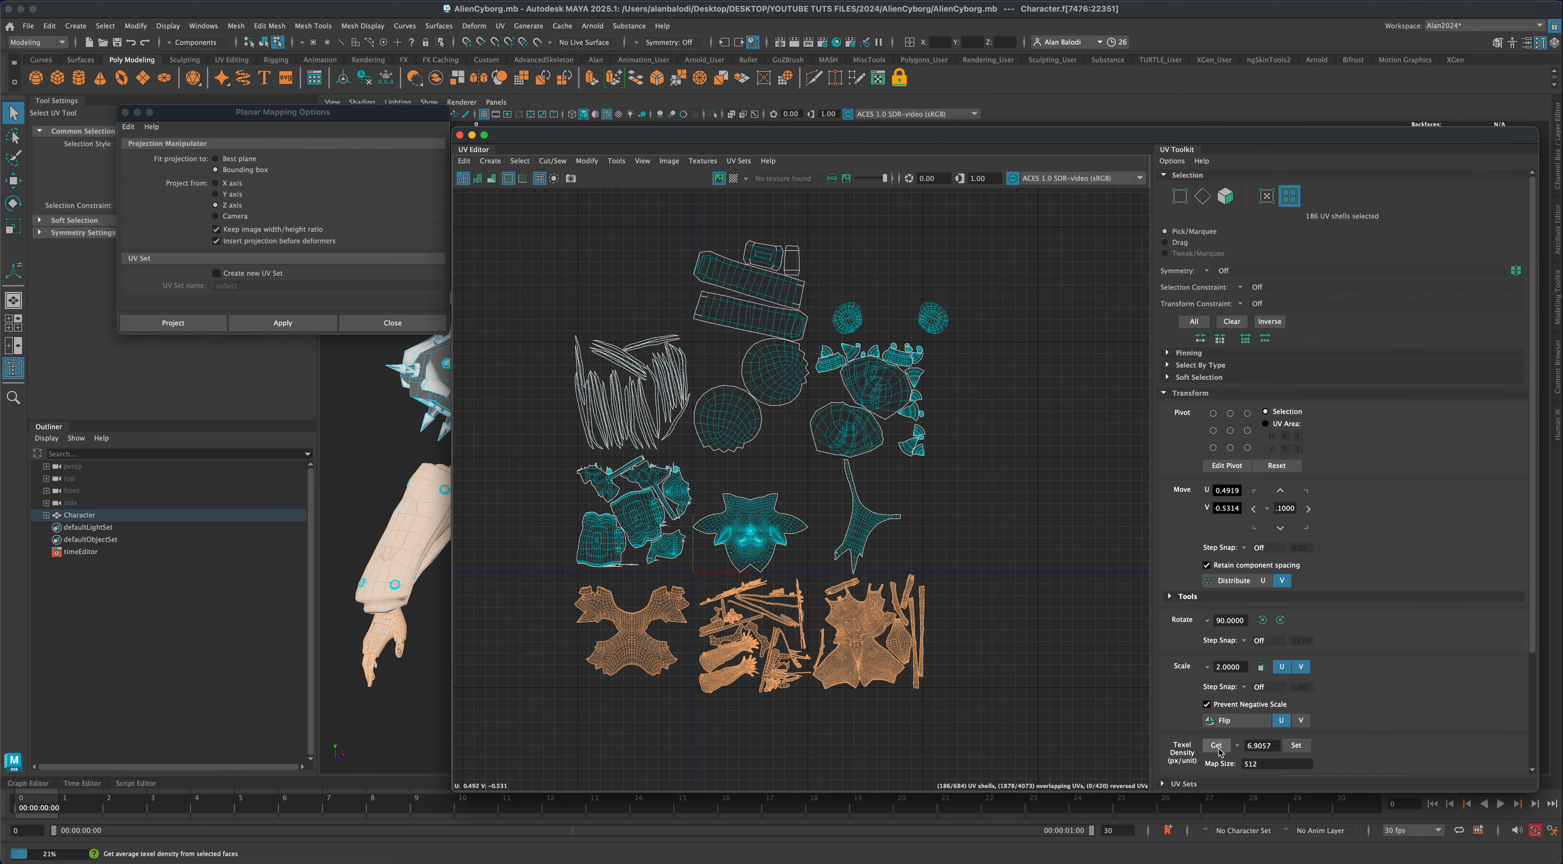
click(1296, 745)
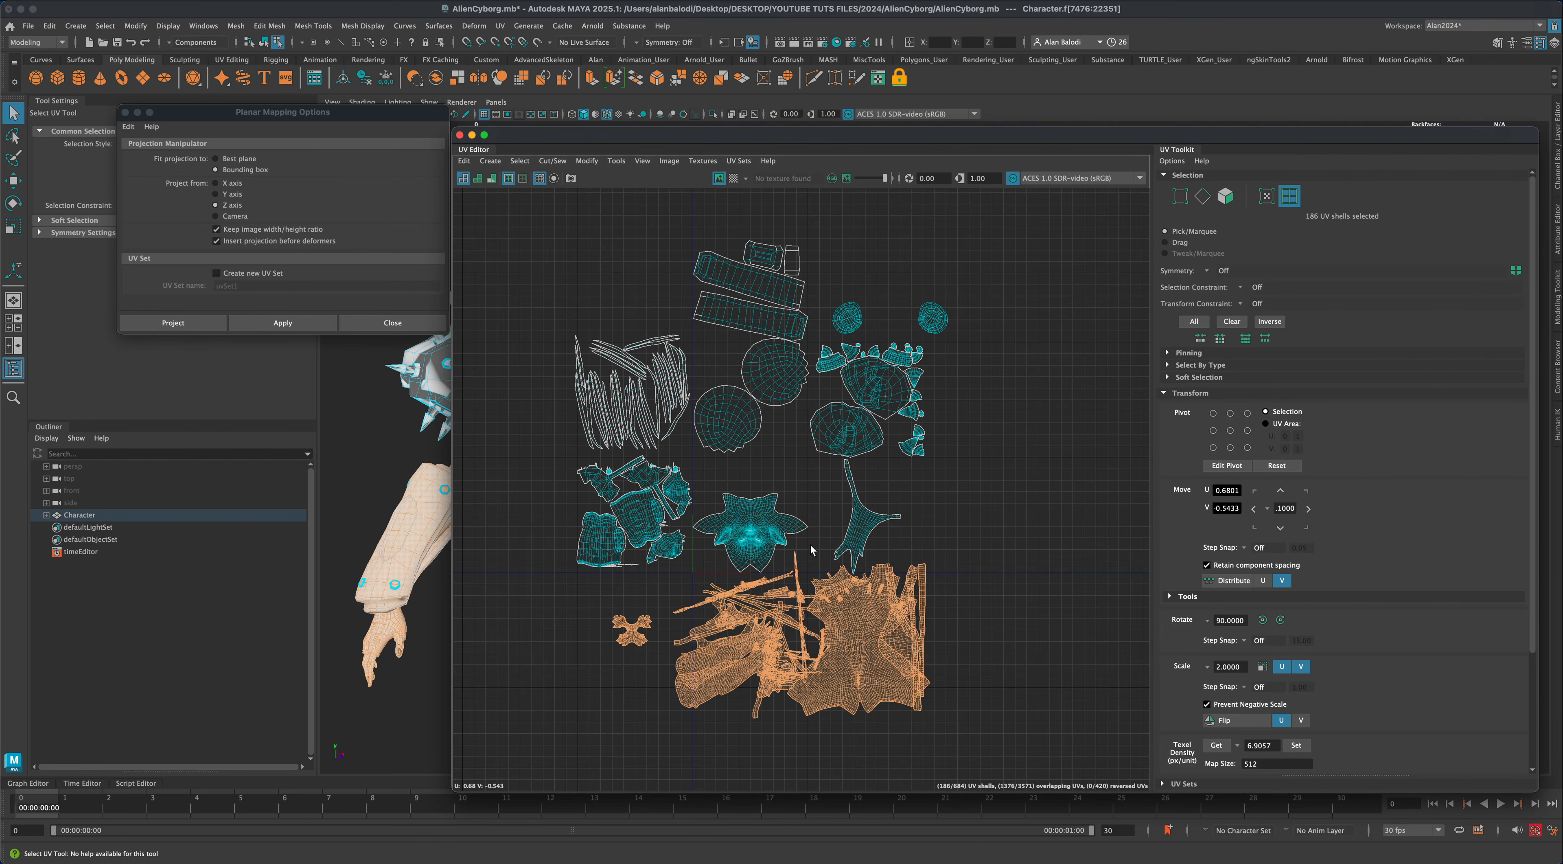
Set the texel density of all shells in the rows above to 6.9057 as well.
drag(521, 466, 898, 543)
click(520, 226)
drag(520, 225, 1031, 500)
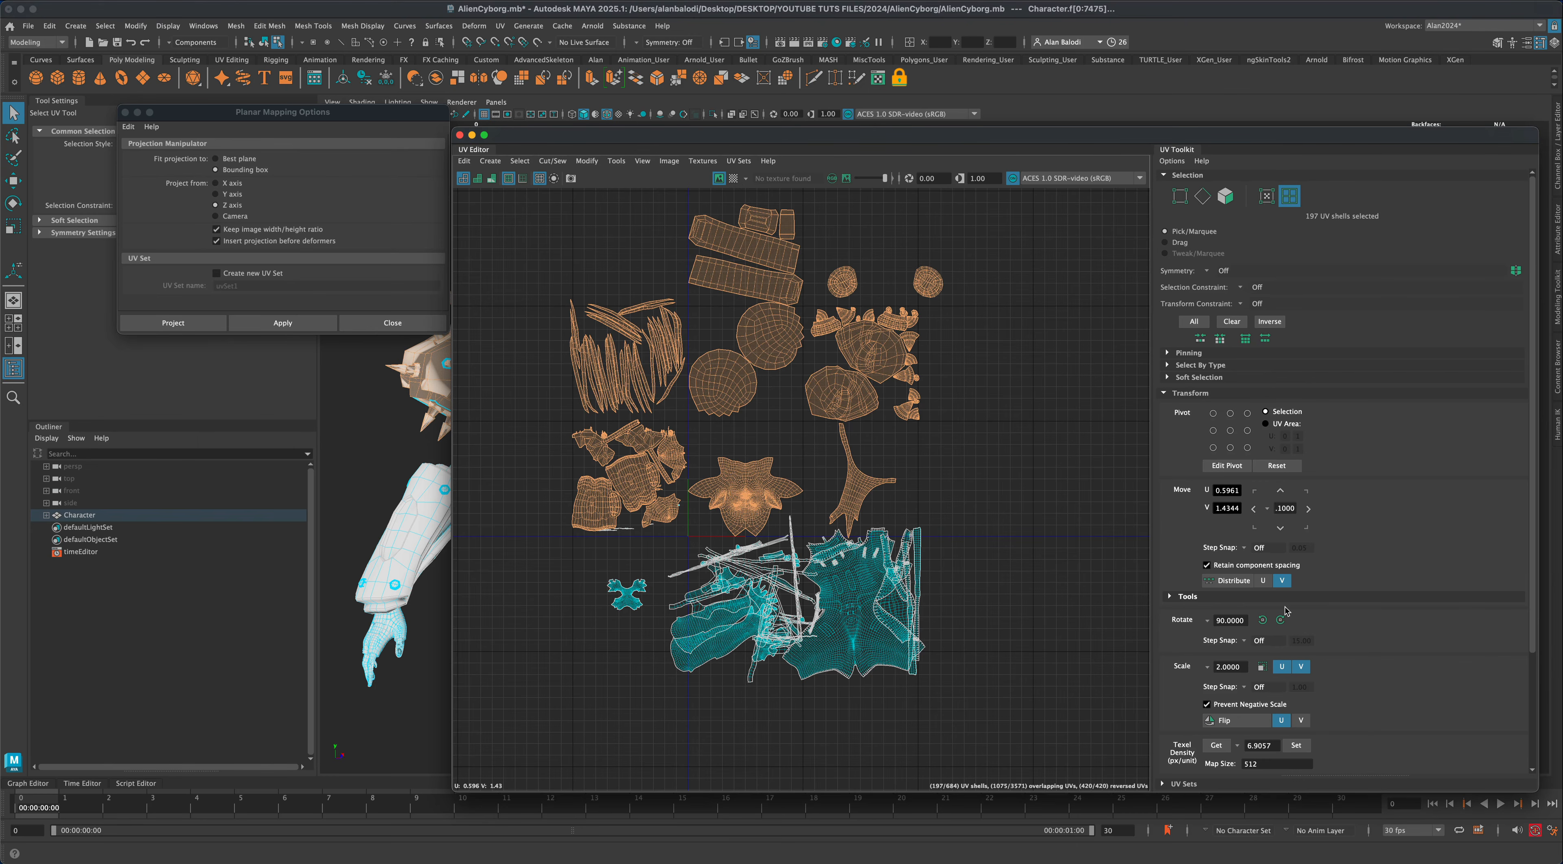
click(1298, 746)
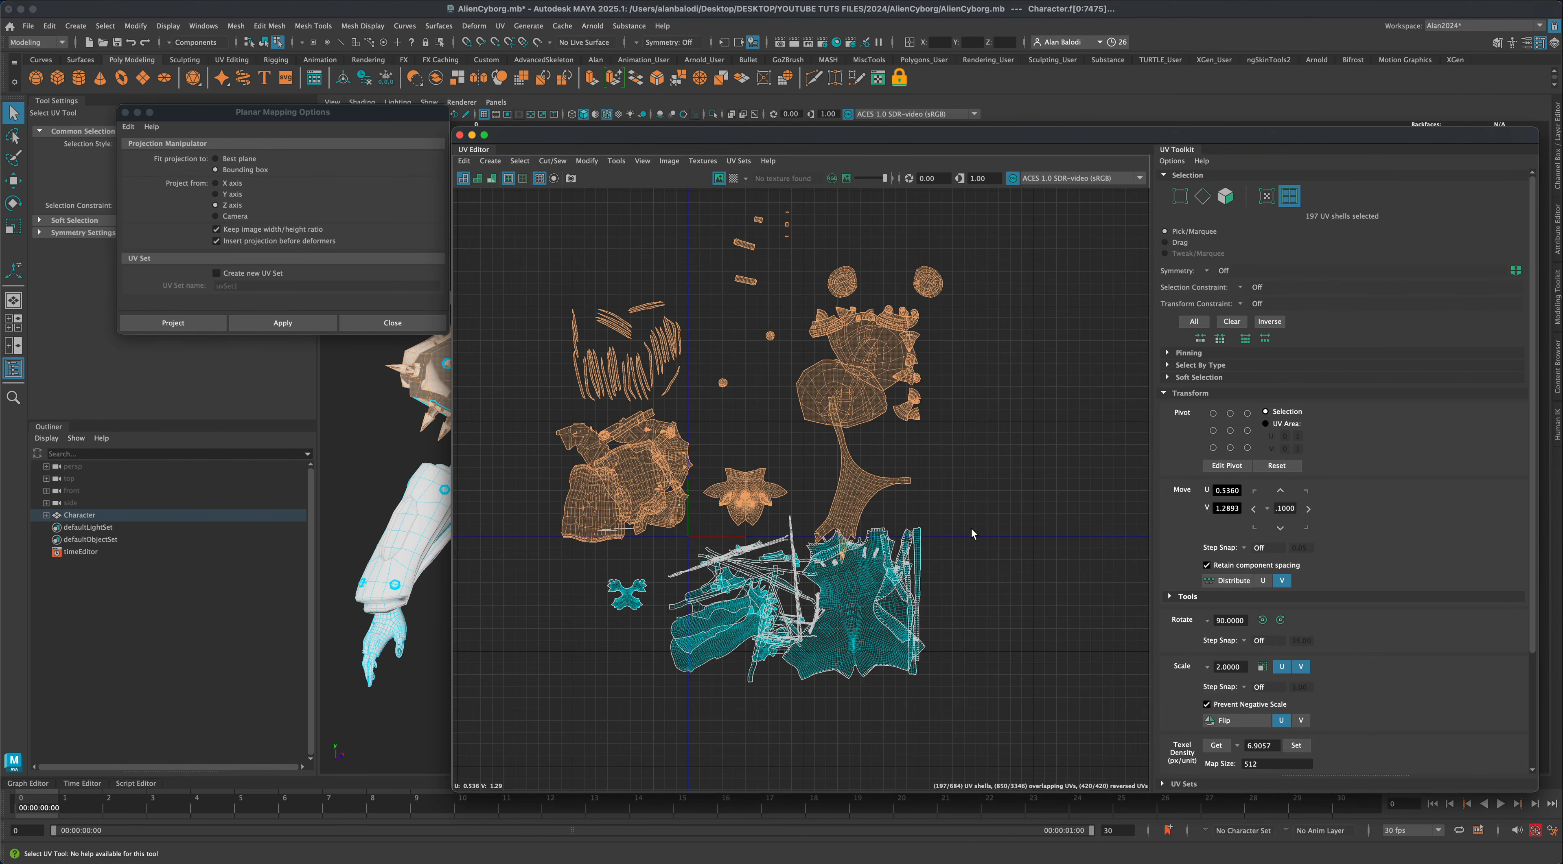
Move the upper shells up away from the lowest row and set the small leftover shells between them to texel density 6.9057.
key(w)
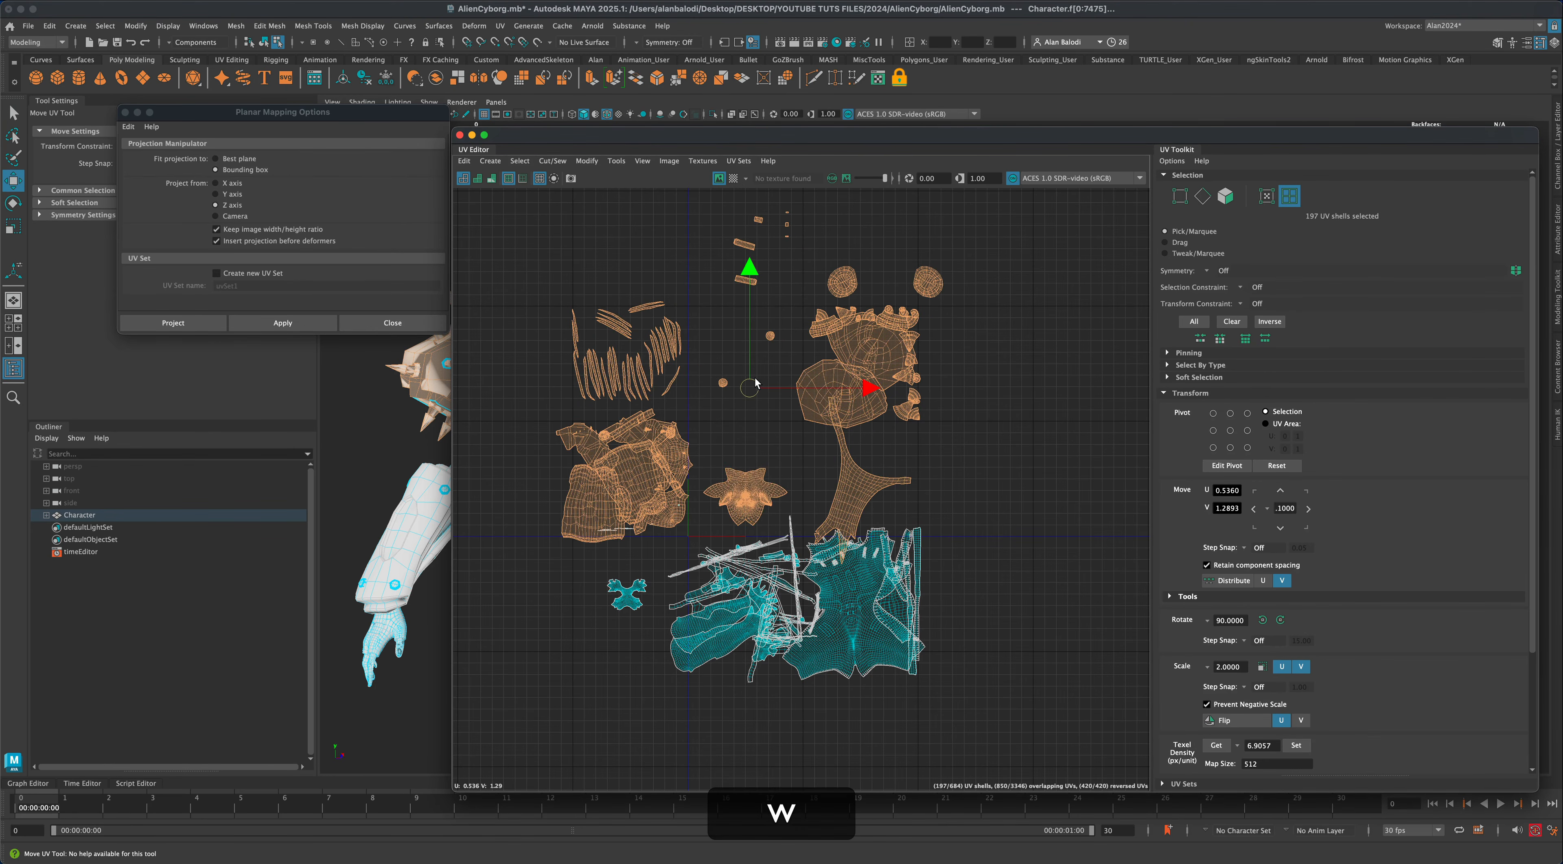
drag(752, 392, 769, 326)
drag(678, 533, 687, 536)
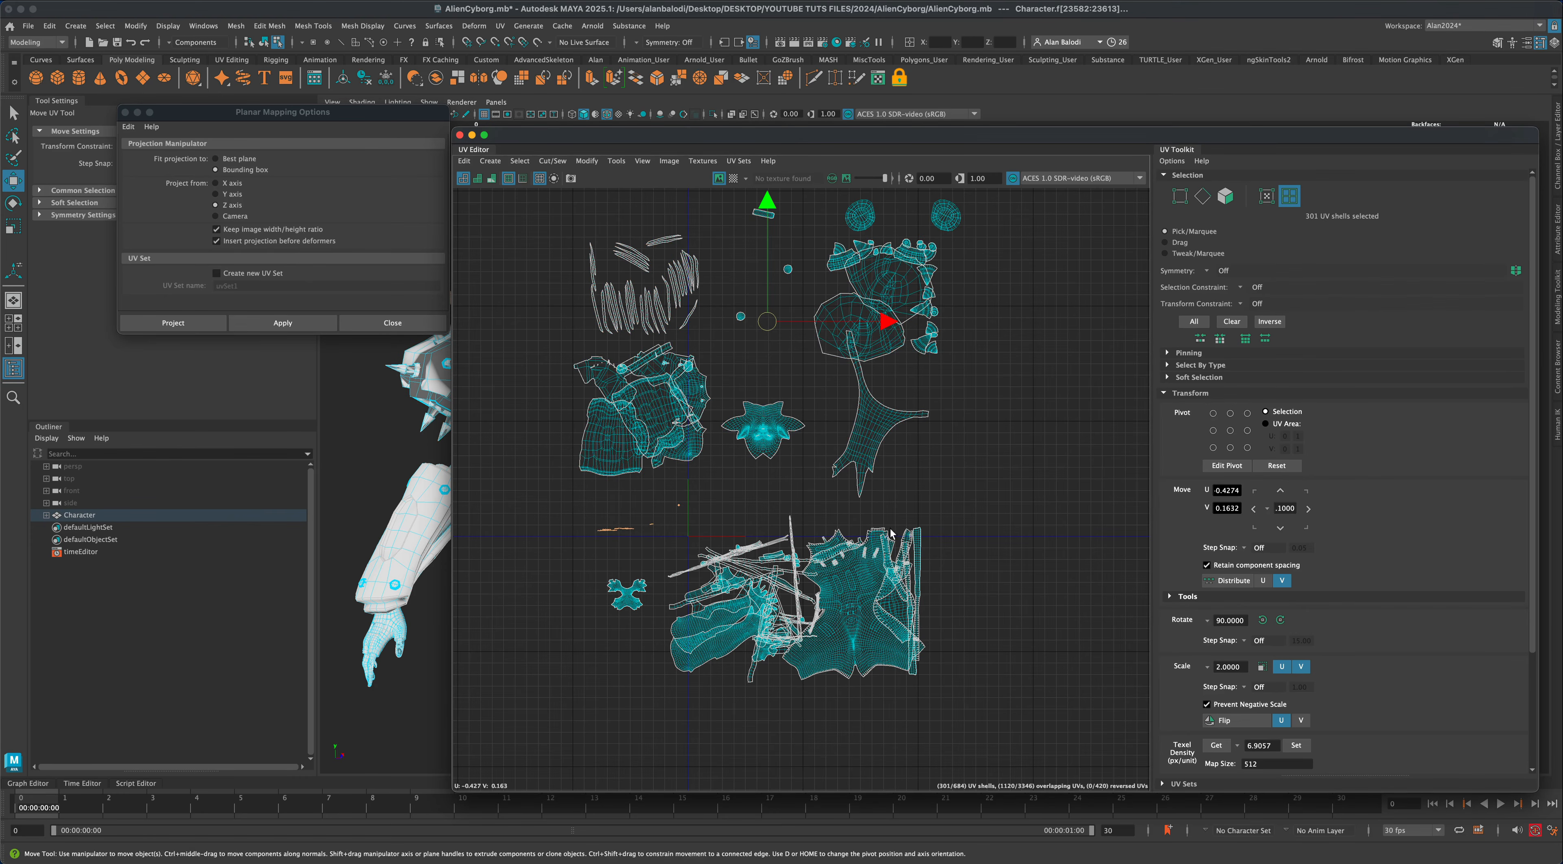
click(1298, 746)
click(740, 484)
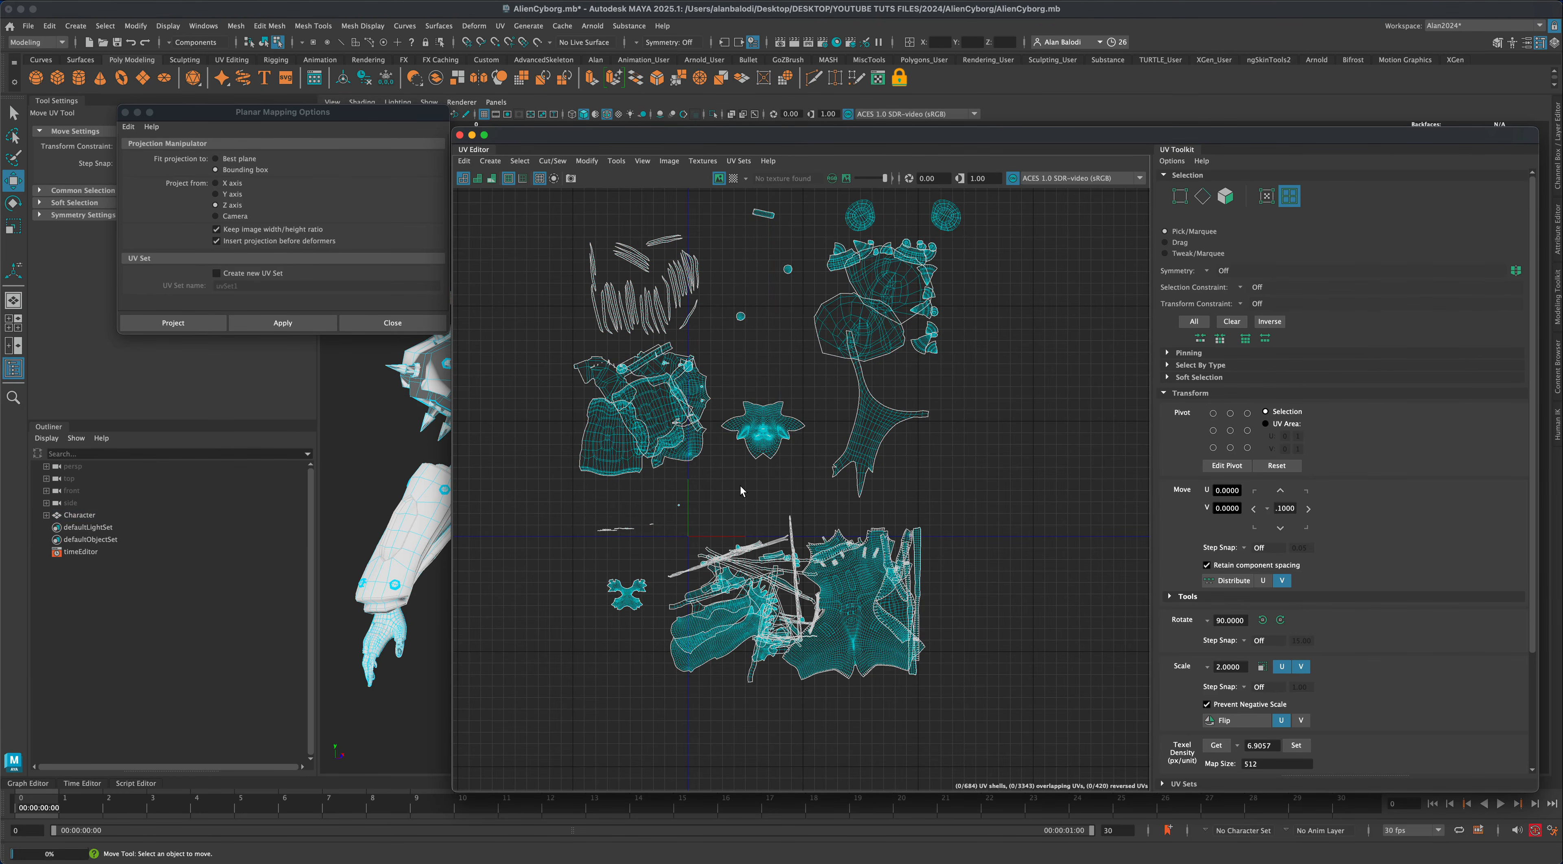
Lay out all UV shells into a single tile using Unfold3D, with shell rotation on and shell padding of 5 pixels.
scroll(1010, 534, down, 1)
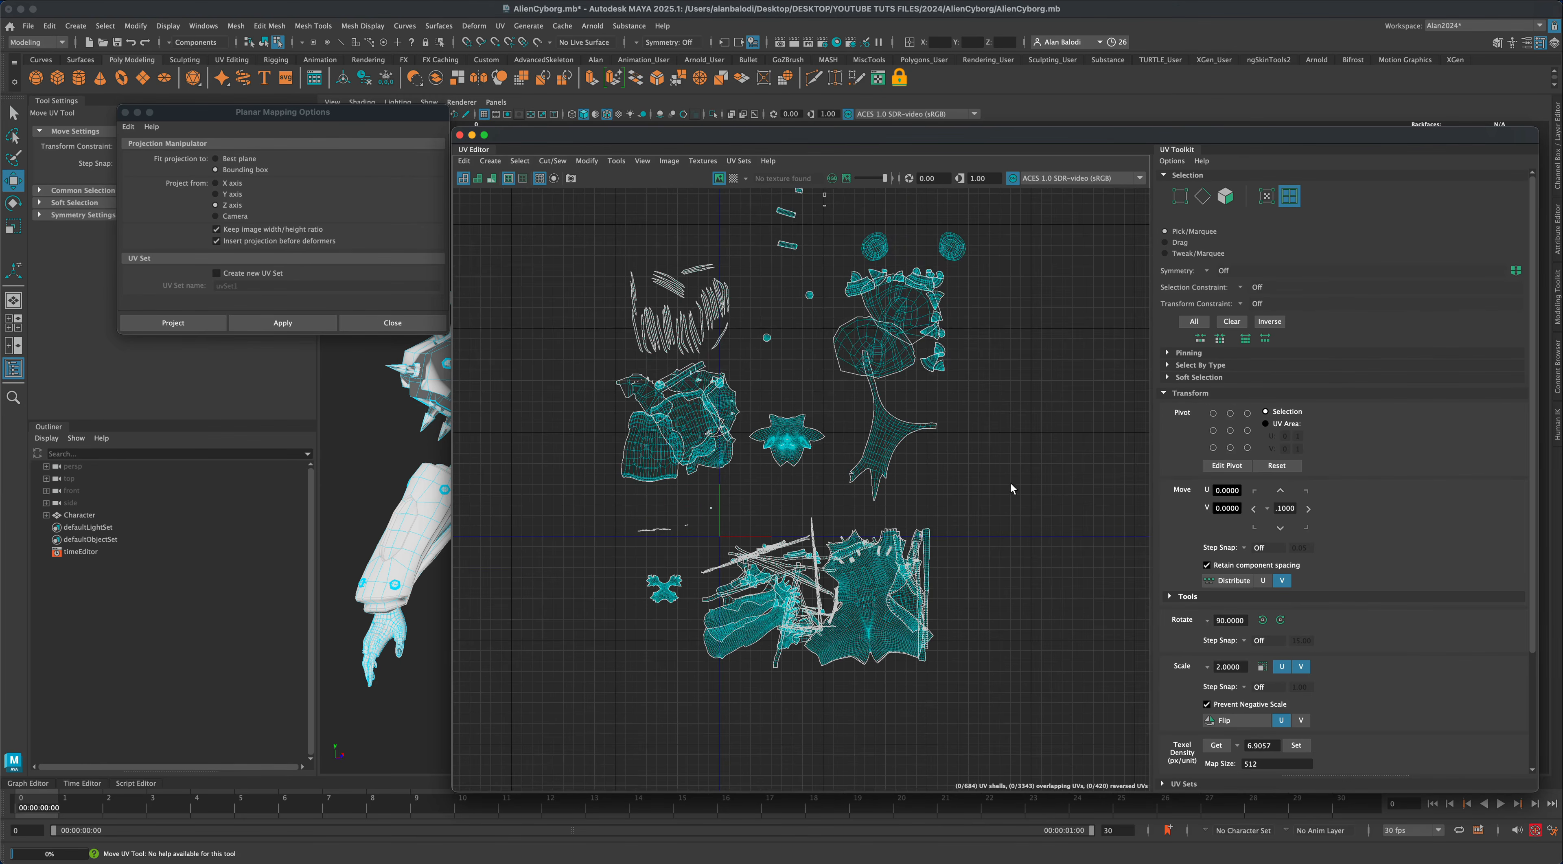
alt+middle_drag(1010, 484, 982, 561)
scroll(982, 561, down, 1)
drag(581, 241, 1000, 753)
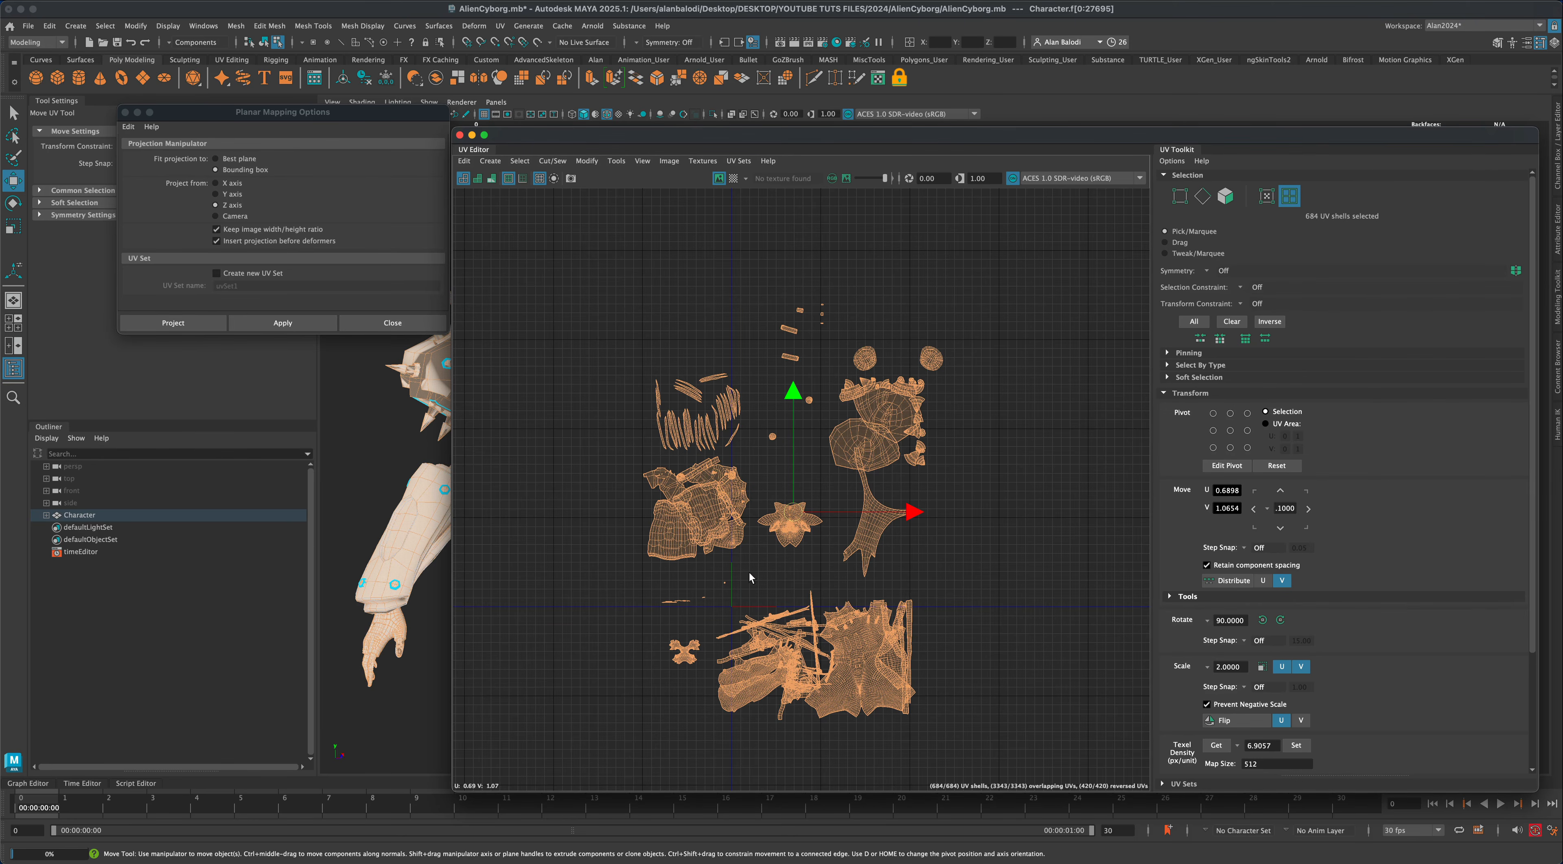
click(613, 258)
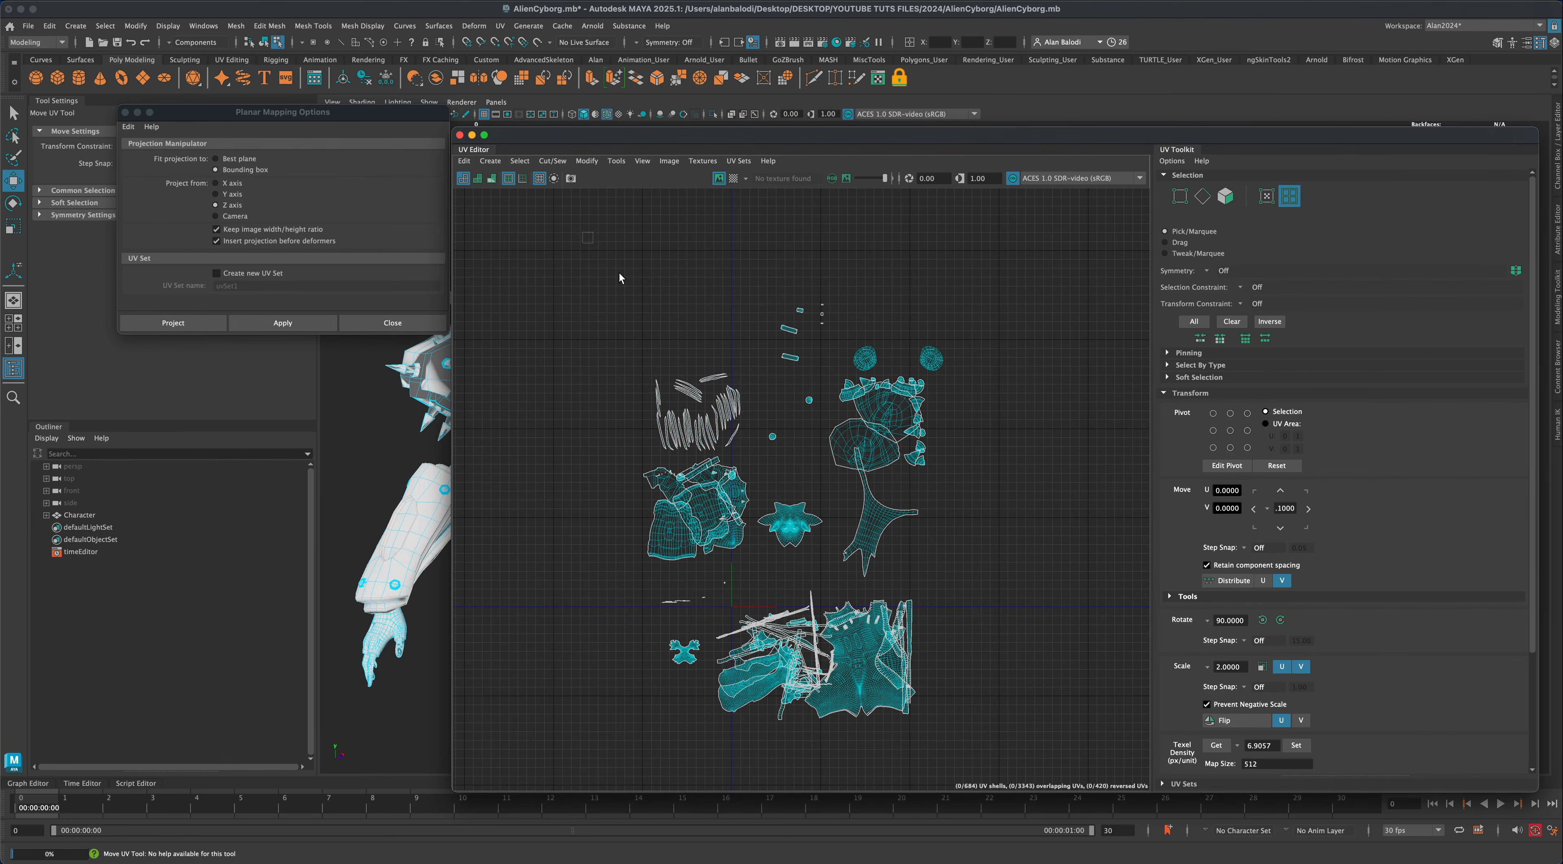
drag(583, 277, 1009, 730)
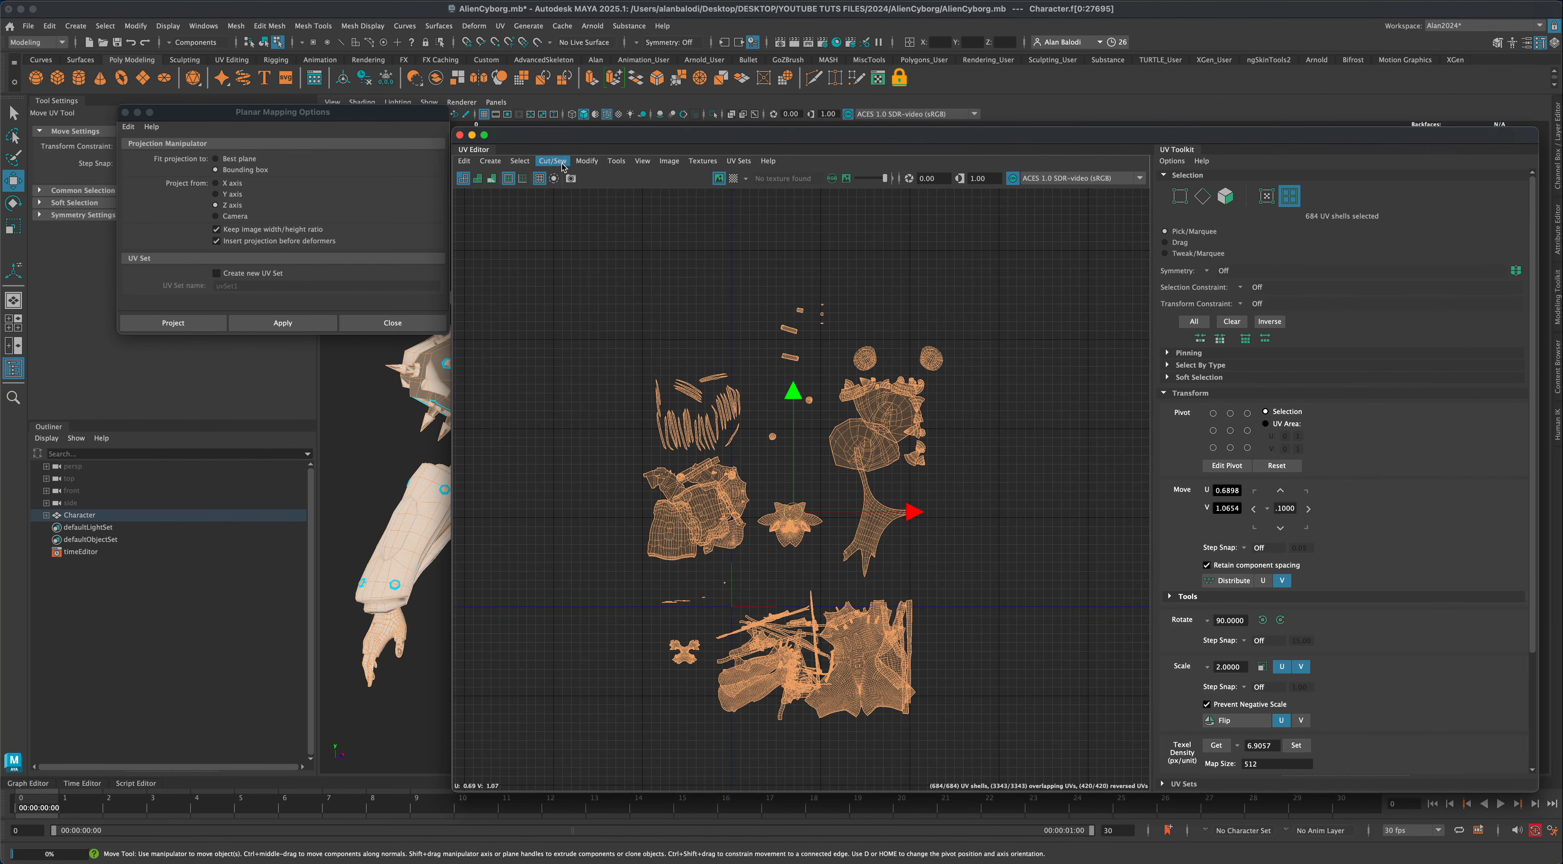
click(586, 161)
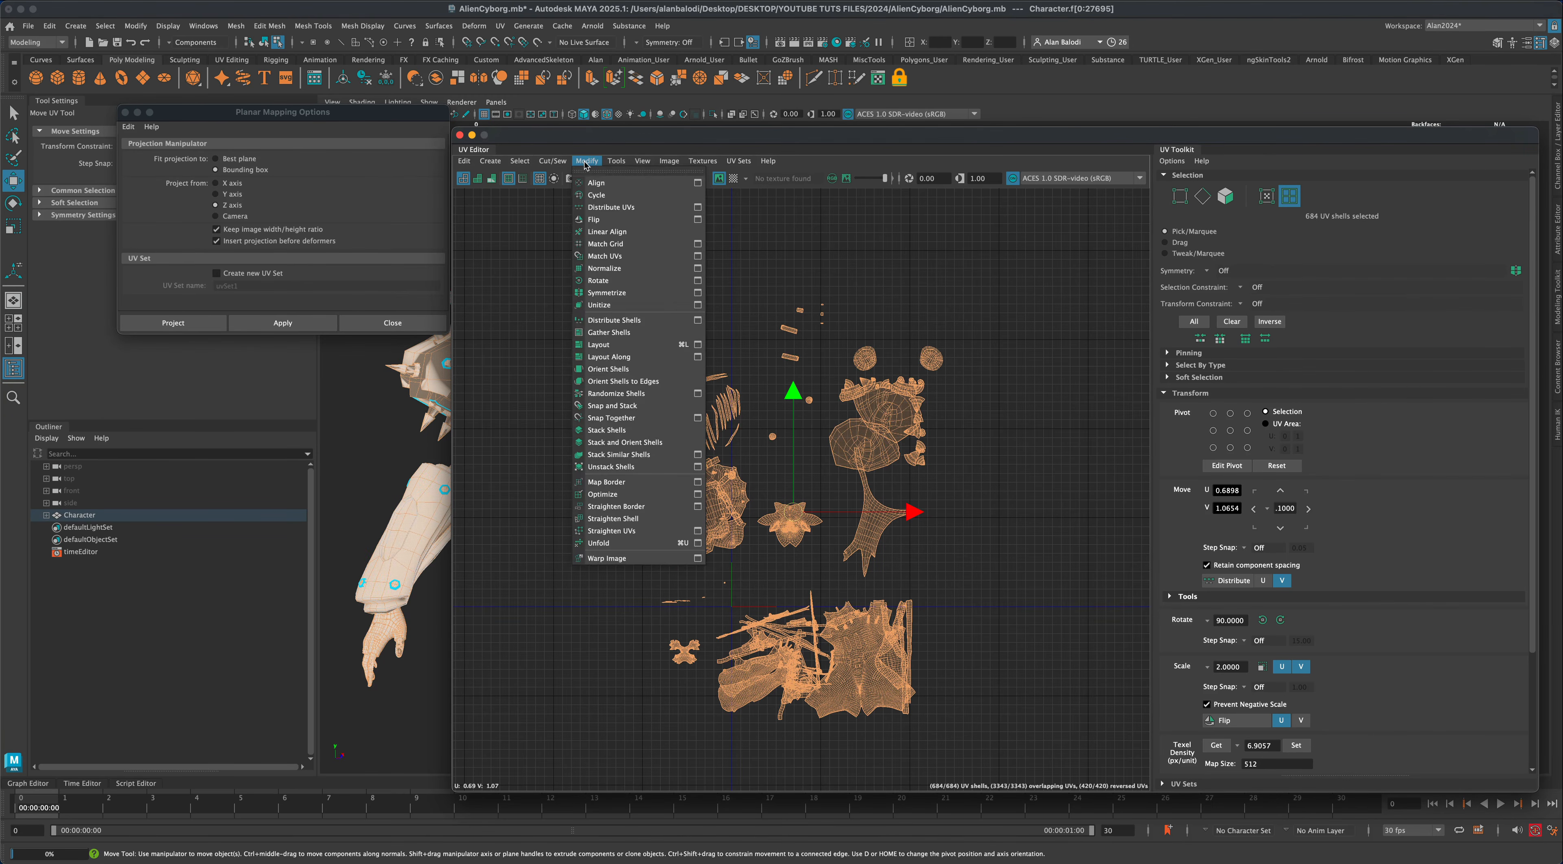
click(698, 345)
drag(404, 121, 539, 264)
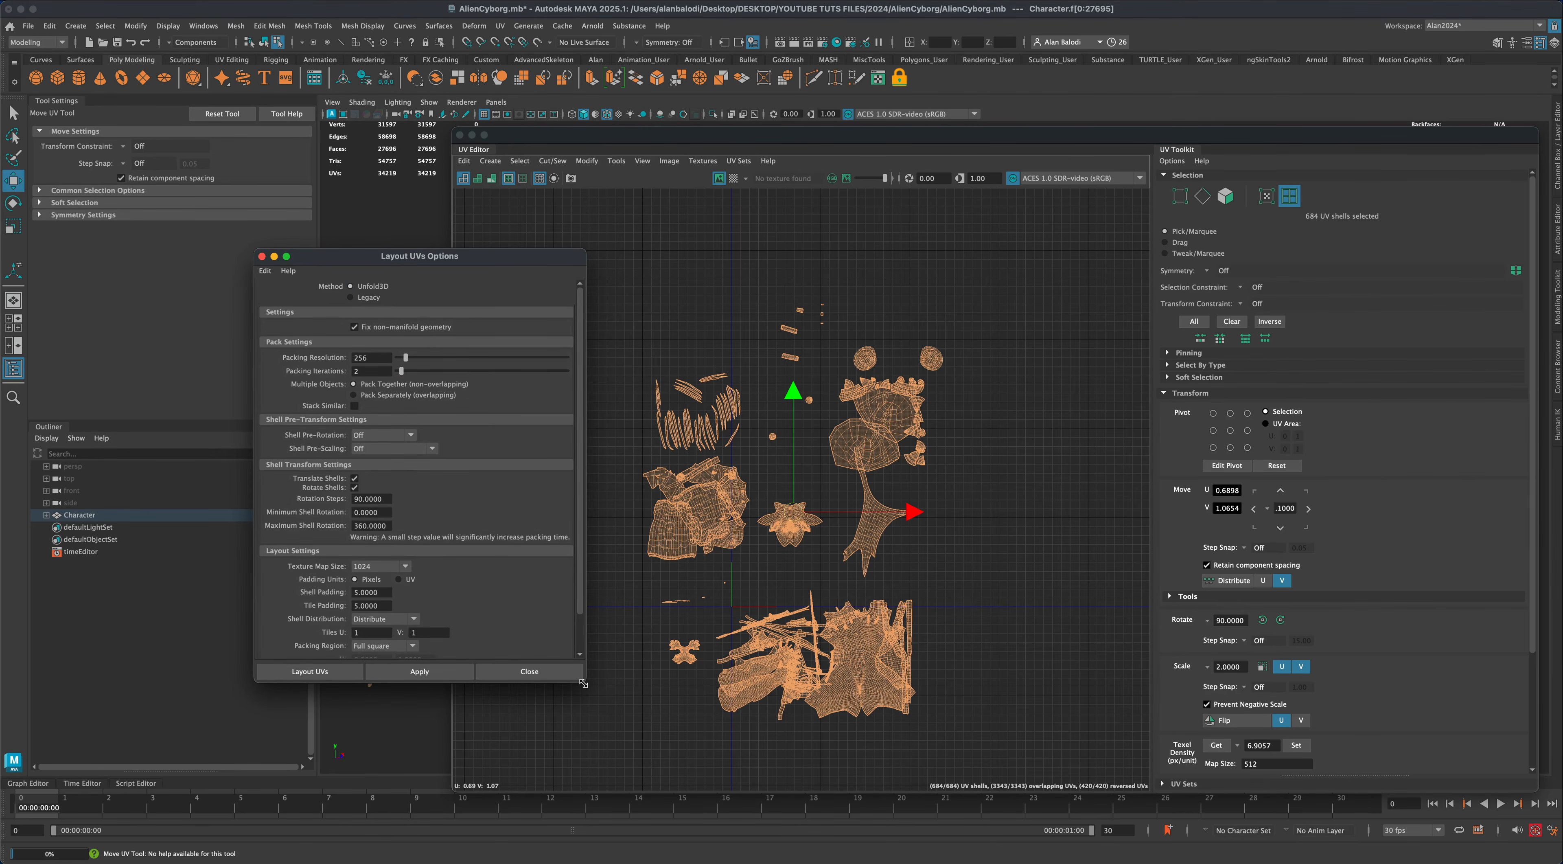
drag(583, 683, 631, 751)
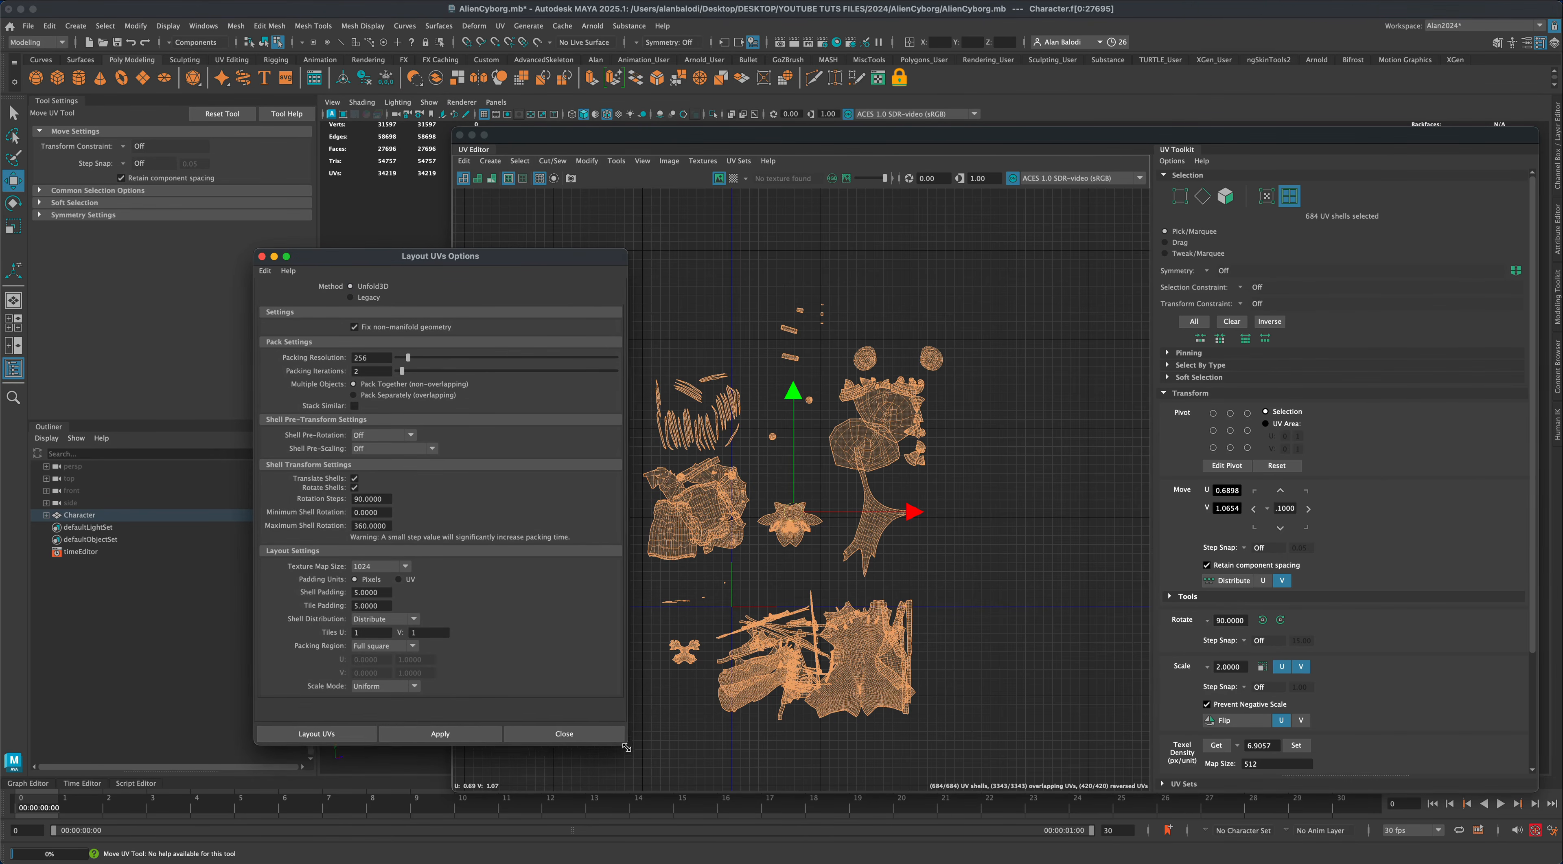
click(355, 487)
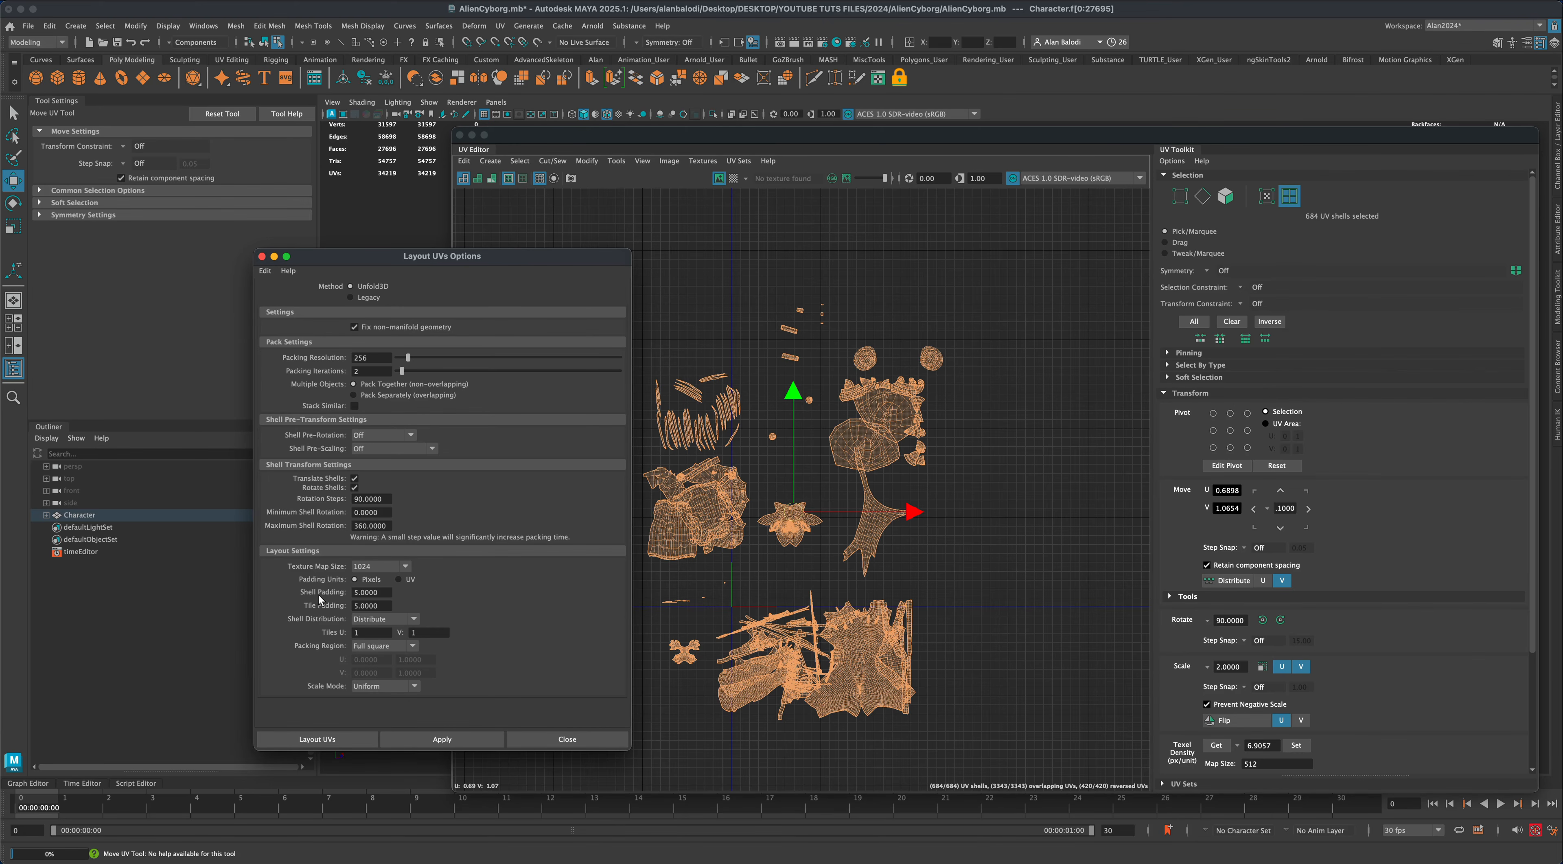
drag(385, 593, 342, 592)
click(420, 740)
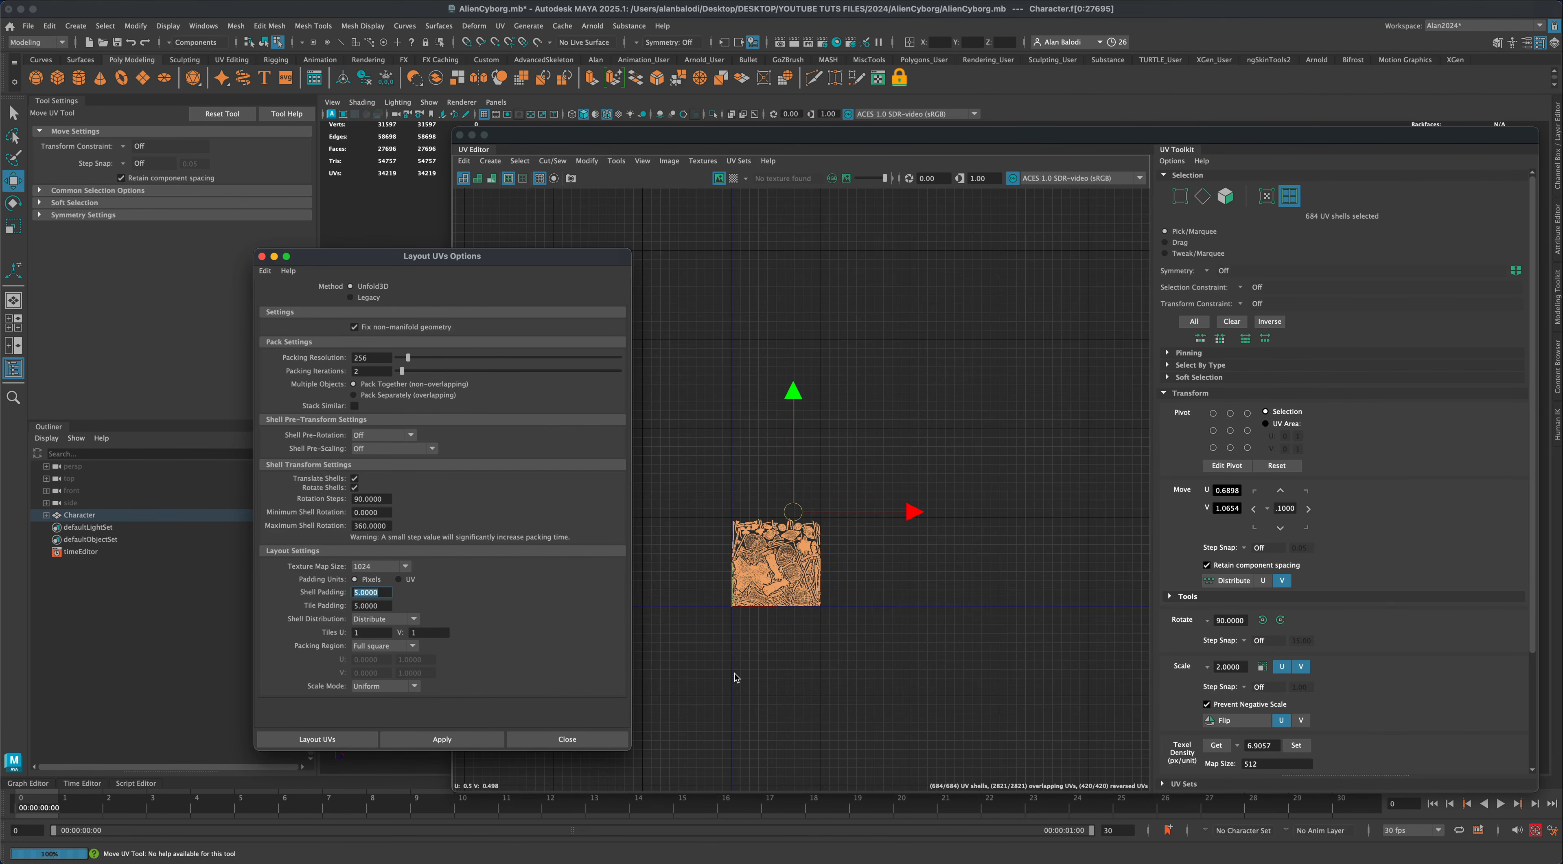
Examine the packed UV layout for shell sizes, spacing and the many tiny dot-like shells.
scroll(736, 678, up, 10)
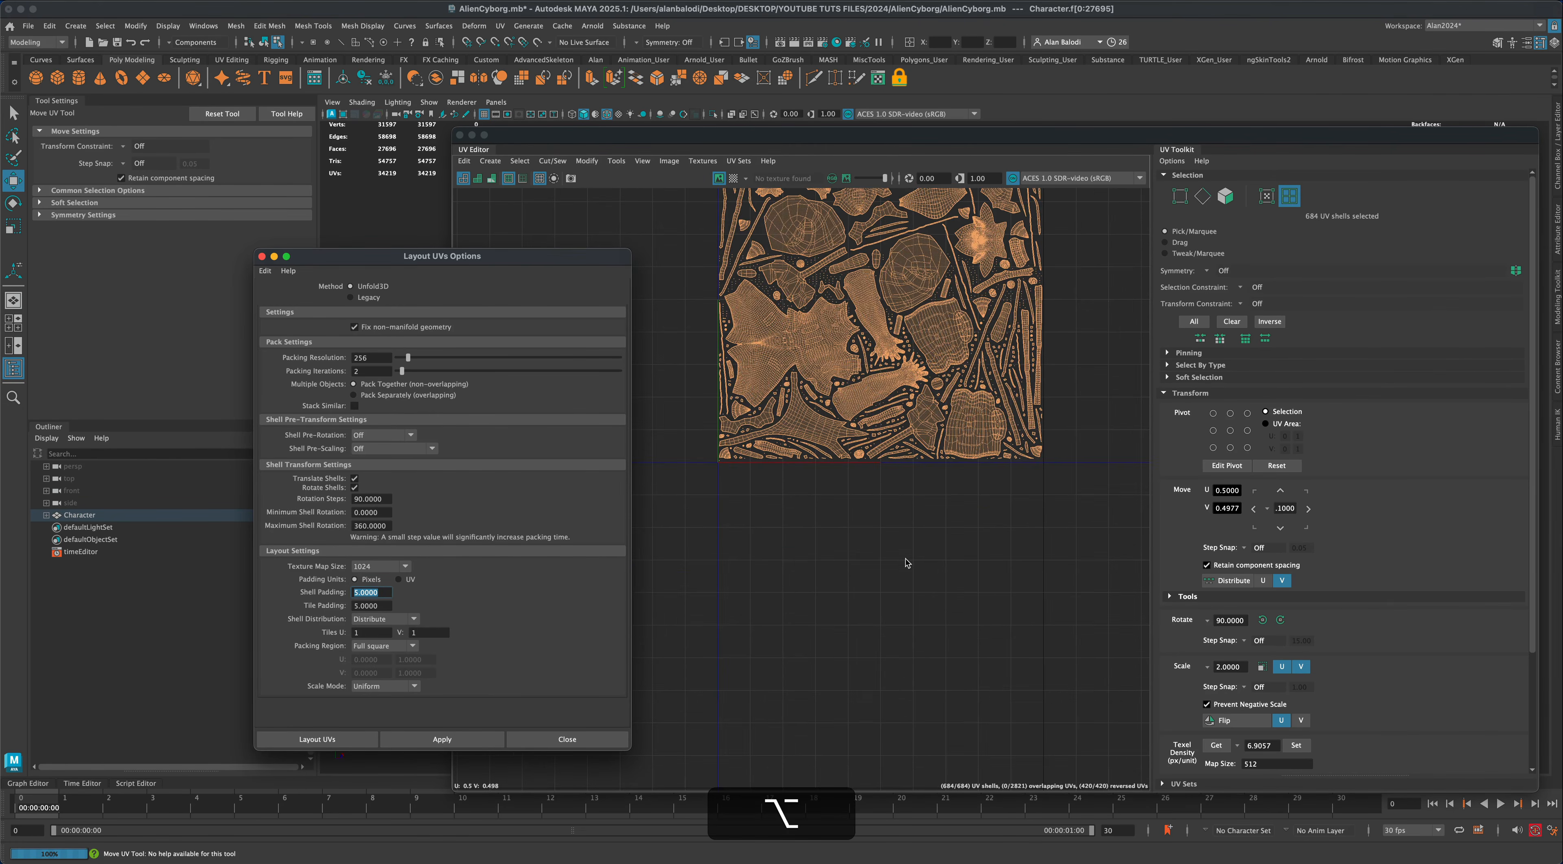
alt+middle_drag(905, 558, 902, 728)
alt+scroll(870, 679, up, 3)
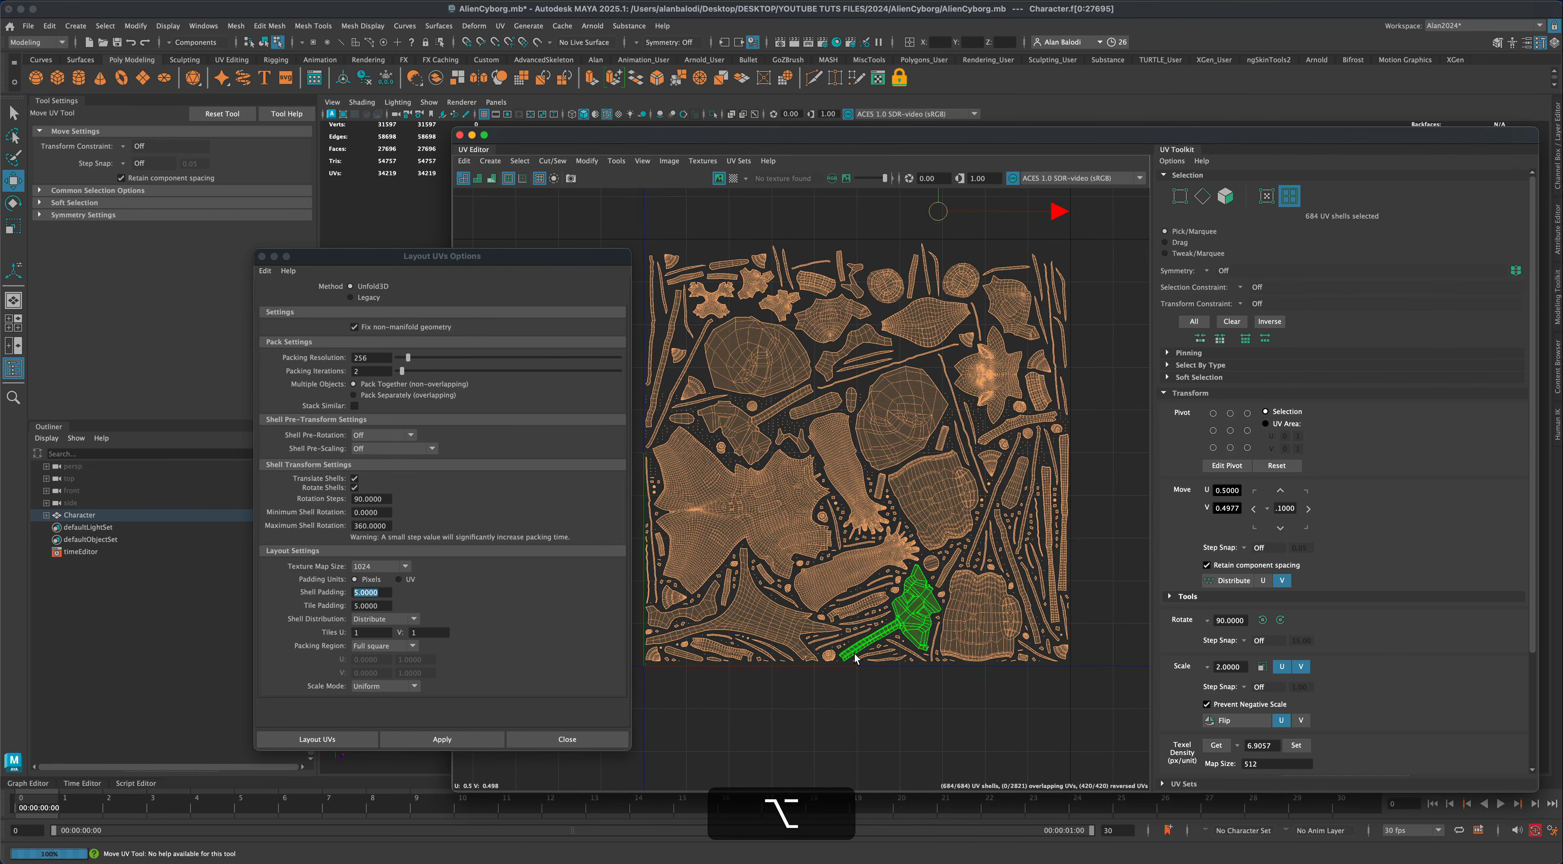
click(842, 713)
alt+middle_drag(842, 713, 809, 719)
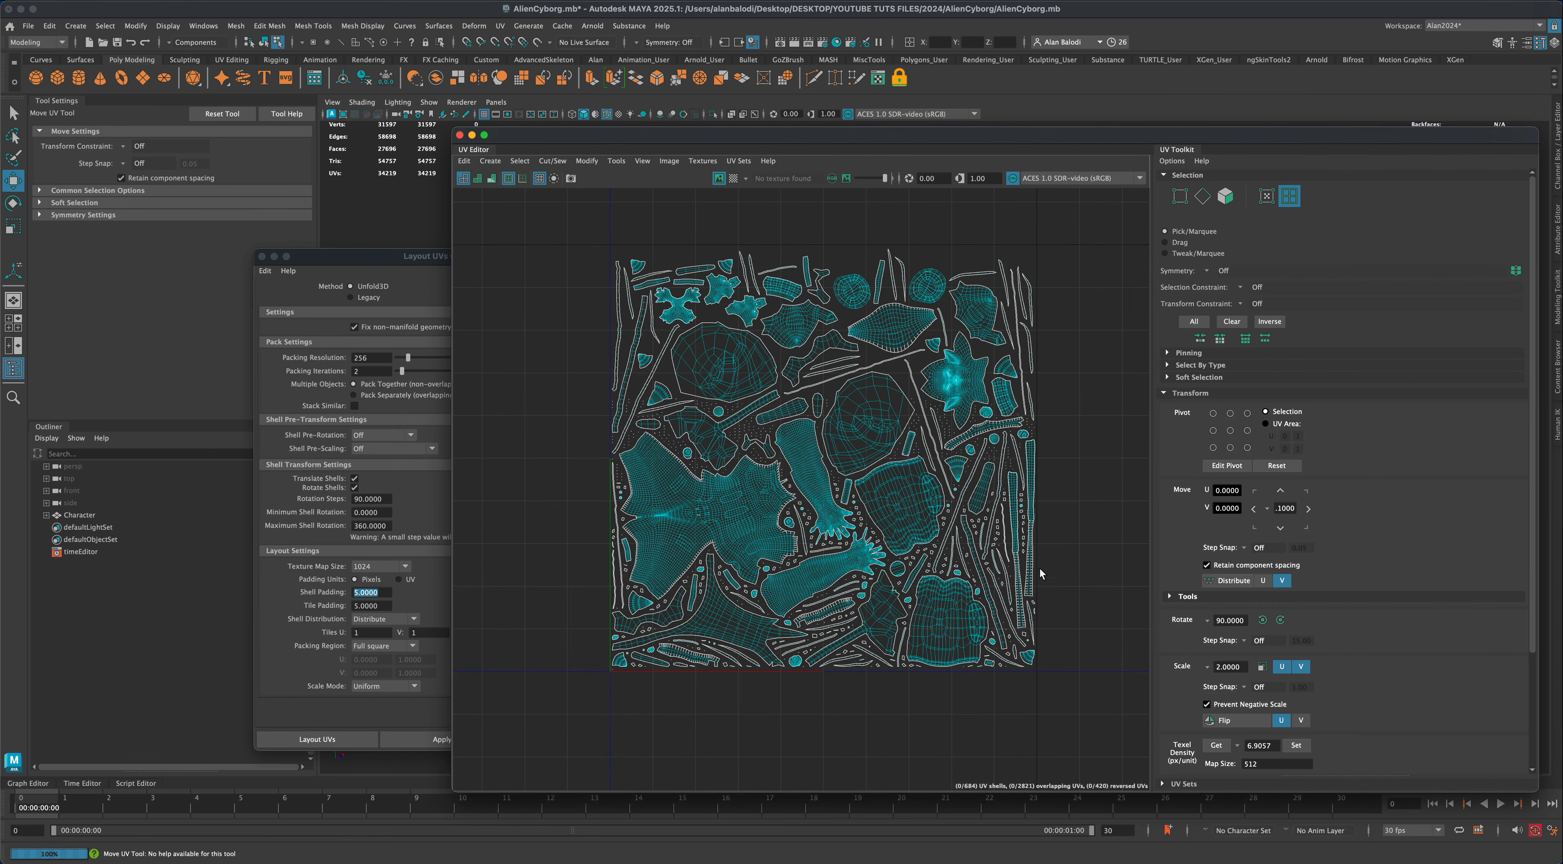
alt+right_drag(1089, 596, 1055, 583)
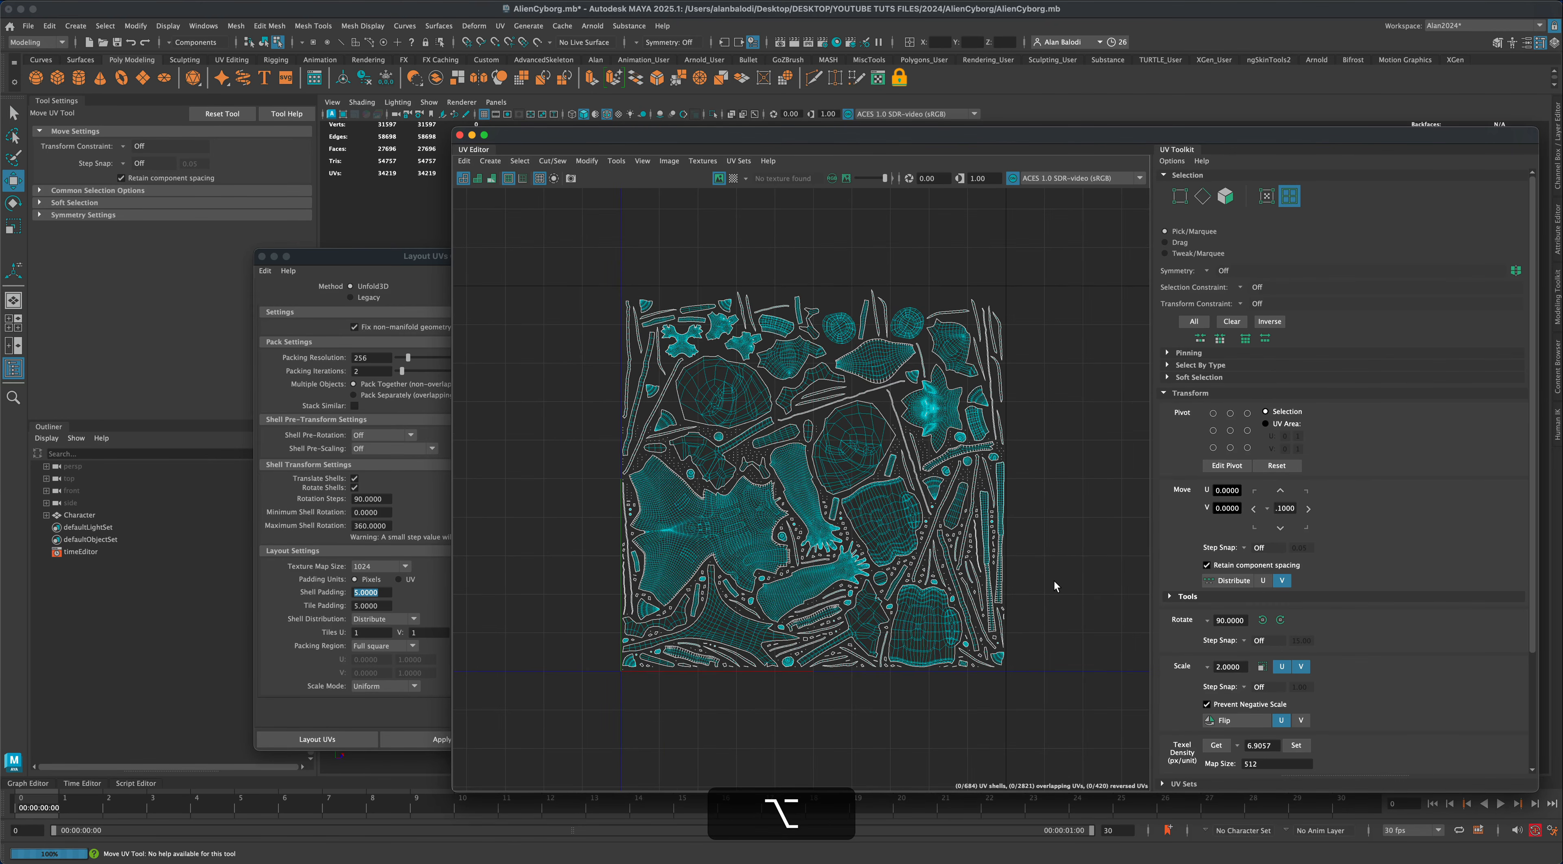
scroll(1055, 586, up, 2)
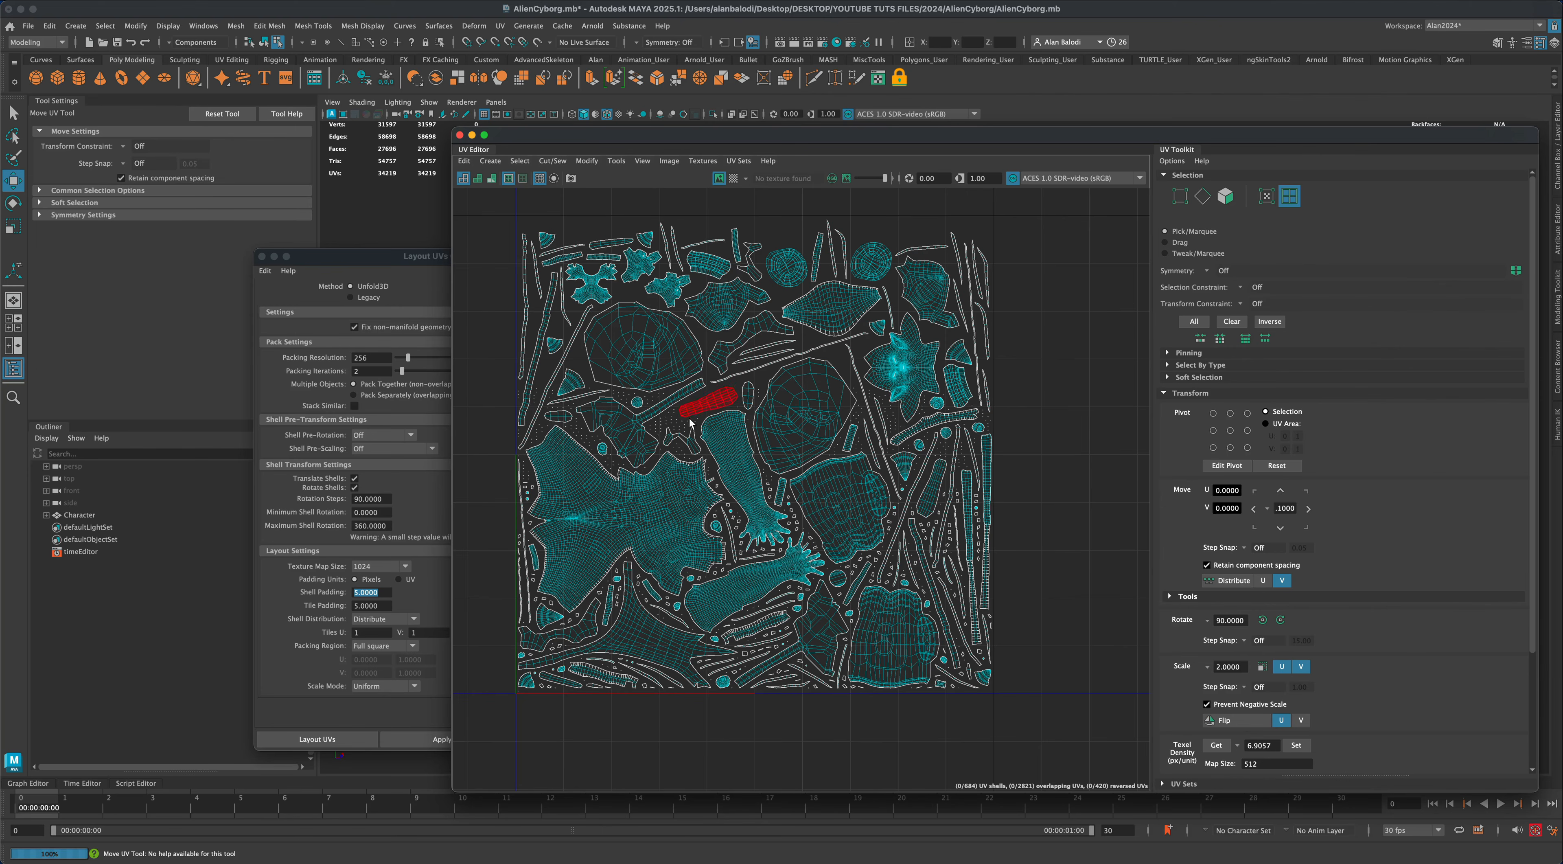
scroll(1071, 559, down, 2)
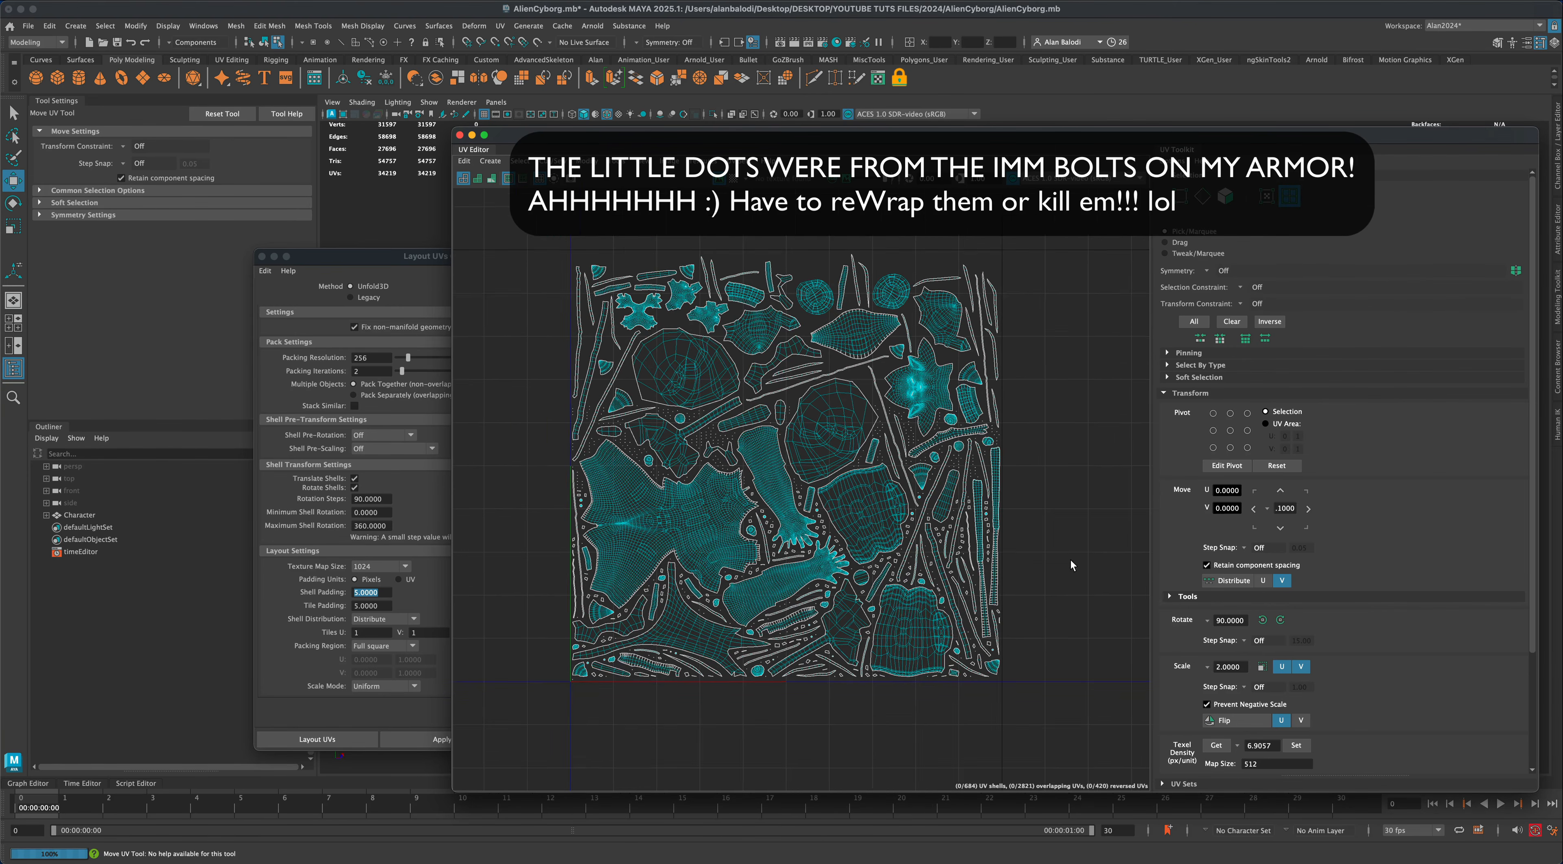
alt+middle_drag(1071, 560, 1081, 591)
Display the checker map and inspect its scale and distortion on the character from the front and back.
drag(918, 139, 1123, 160)
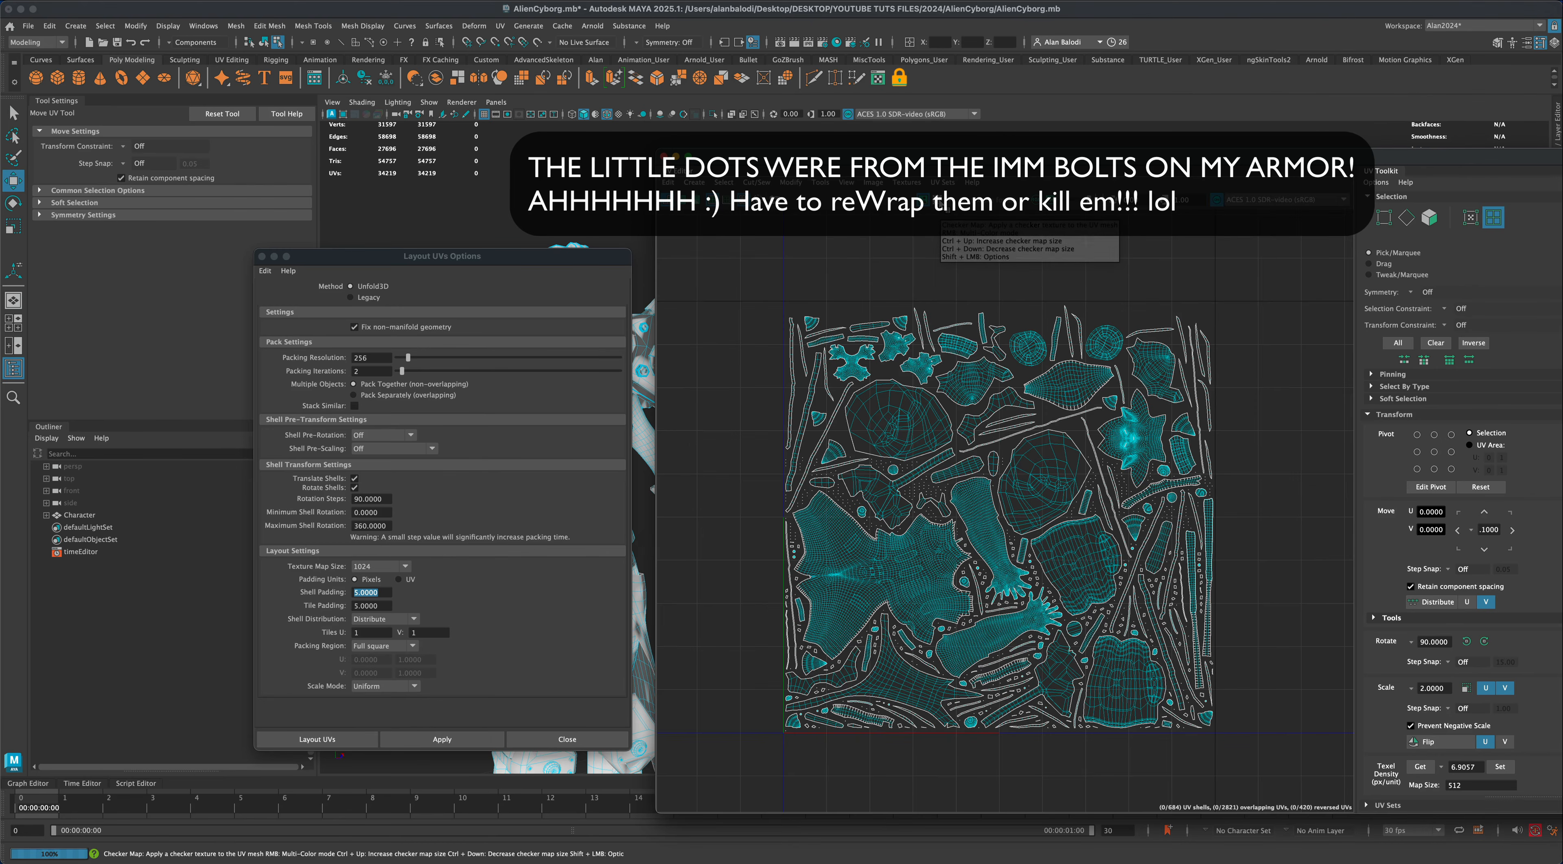
click(940, 203)
drag(906, 157, 1234, 204)
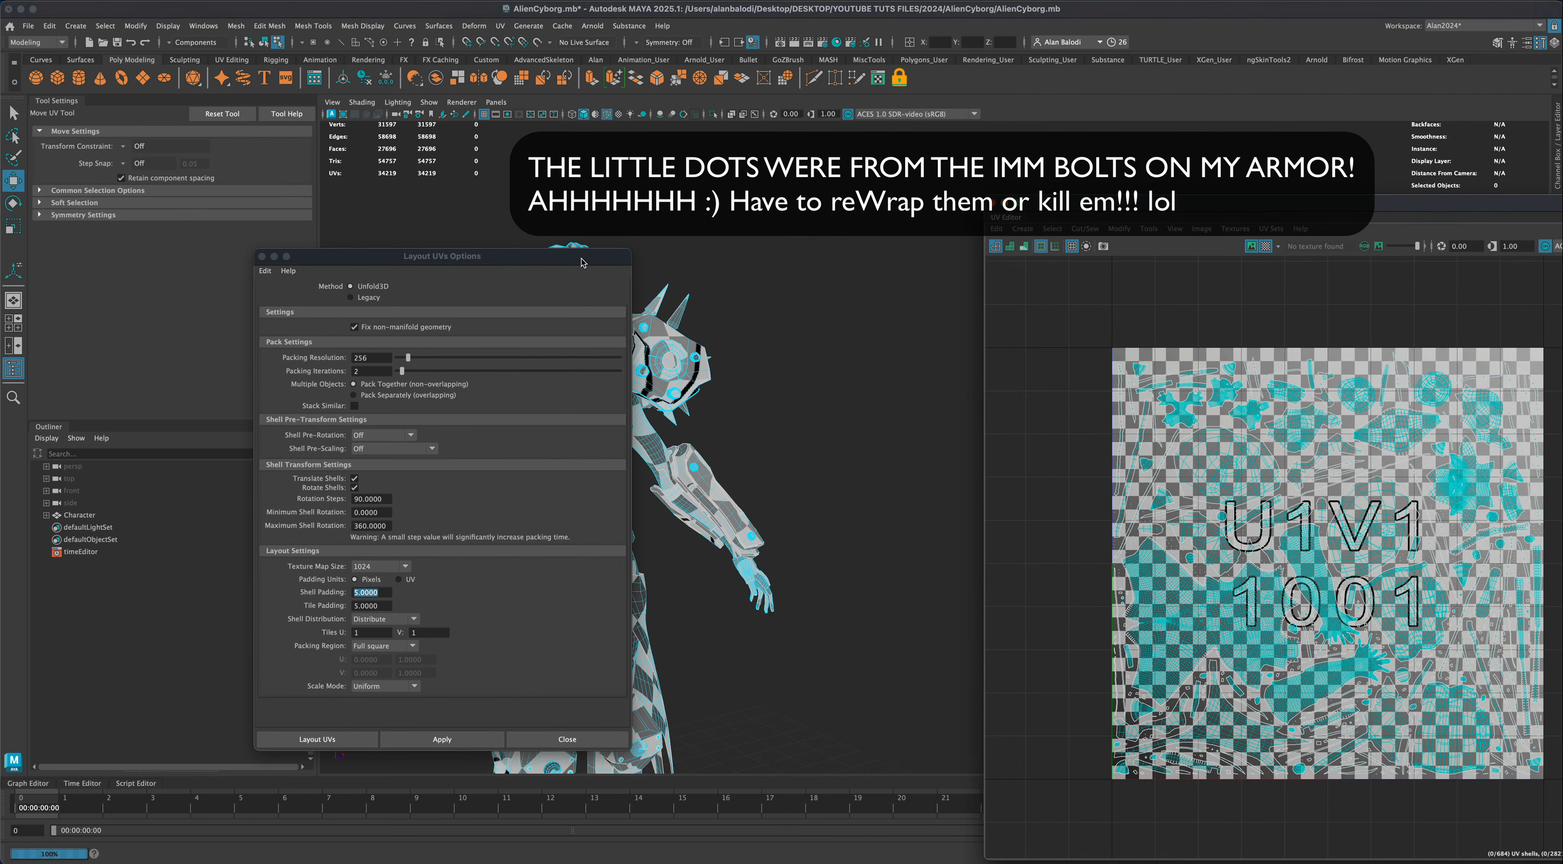
drag(581, 262, 378, 231)
scroll(848, 534, down, 3)
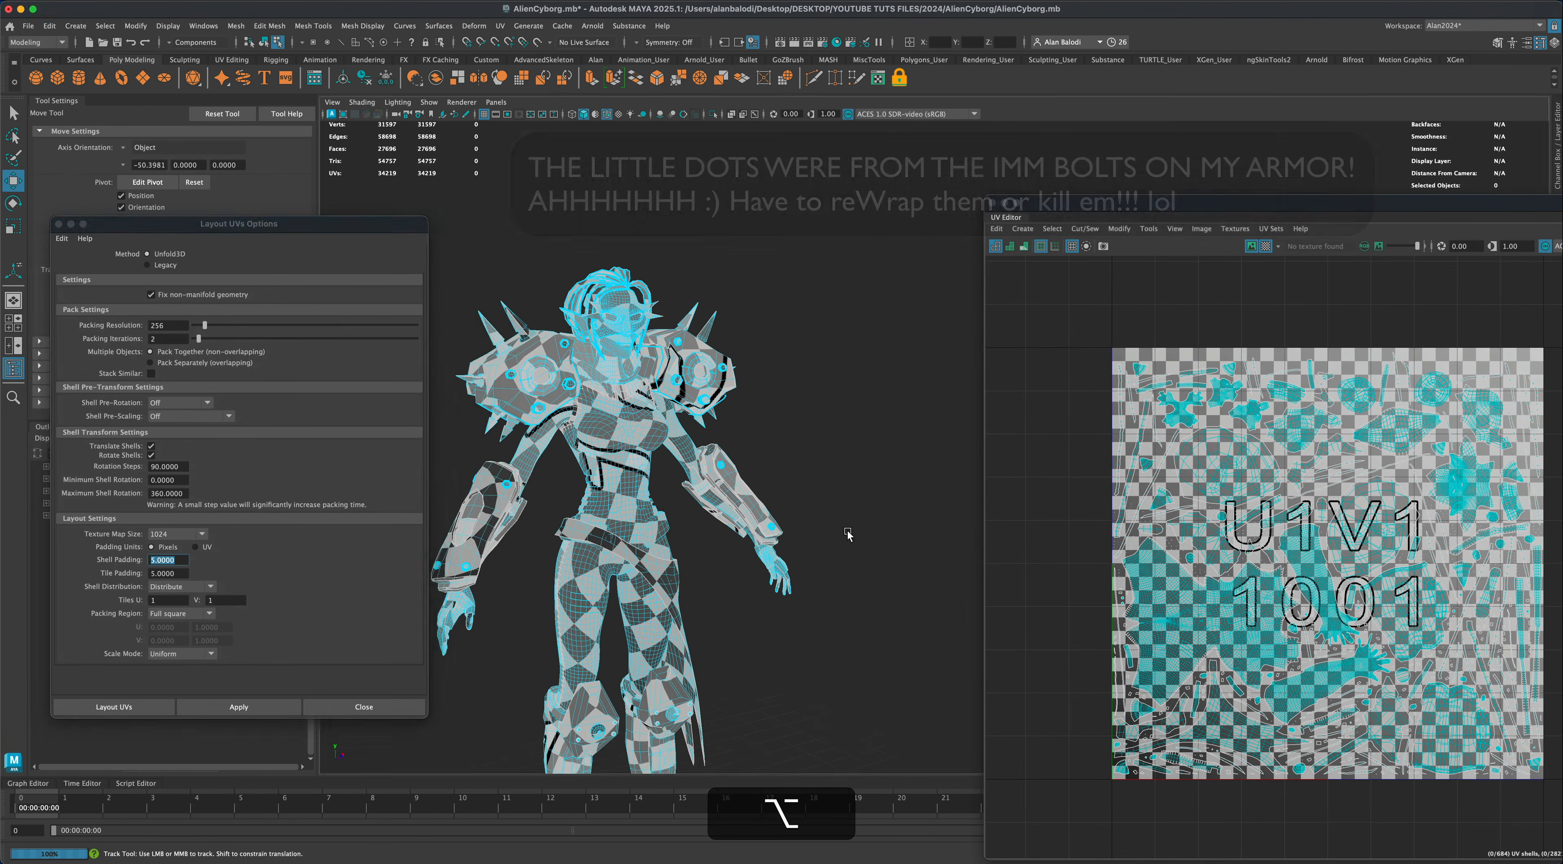
mouse_move(847, 534)
alt+mouse_down()
mouse_move(840, 553)
mouse_move(931, 546)
mouse_move(850, 563)
alt+mouse_up()
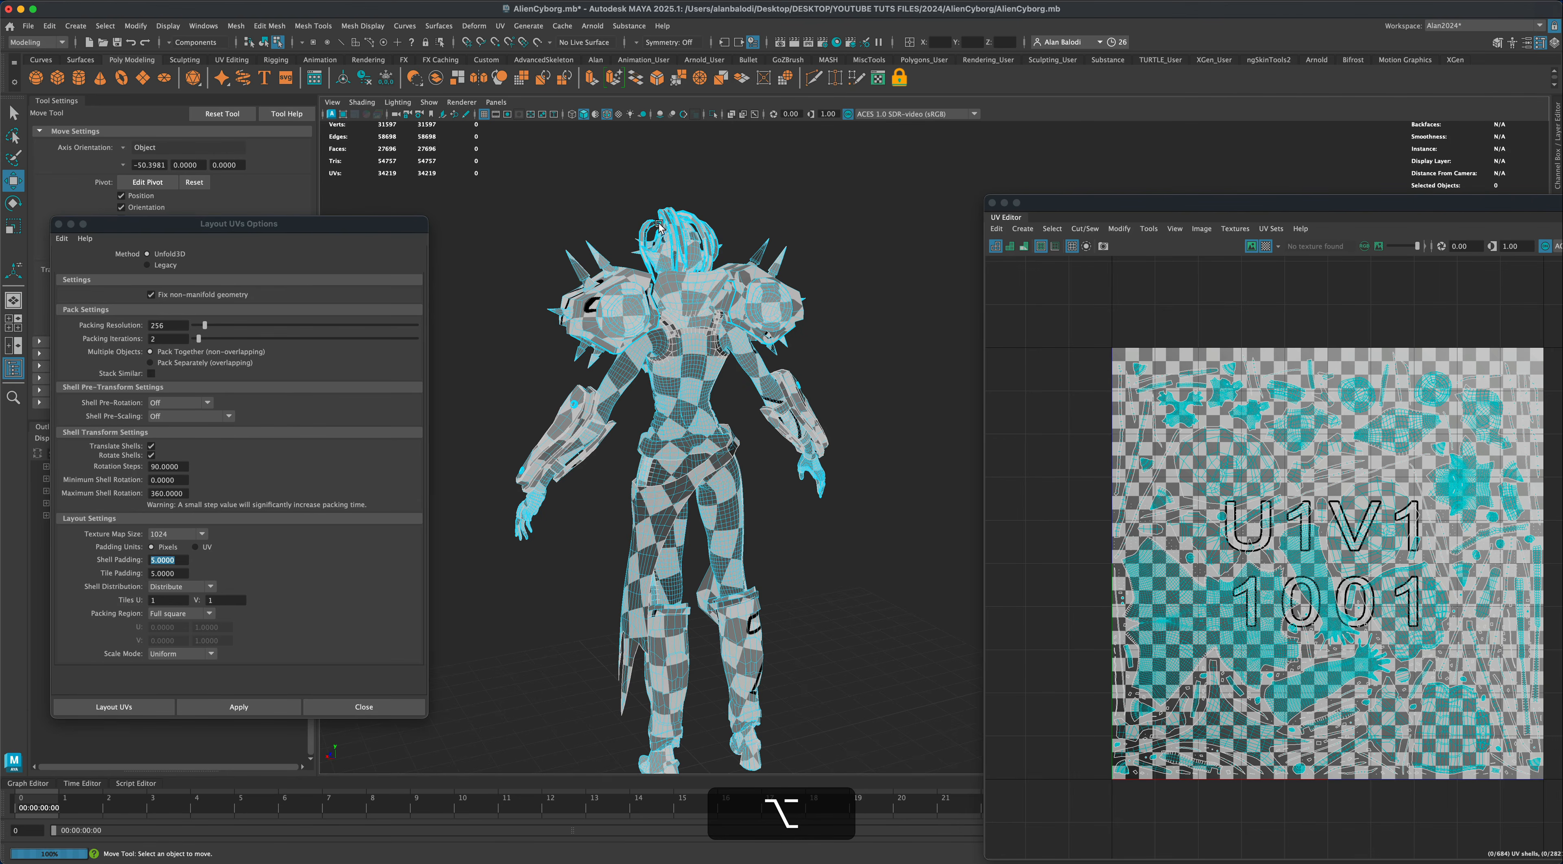
alt+drag(893, 338, 894, 341)
alt+drag(785, 545, 842, 558)
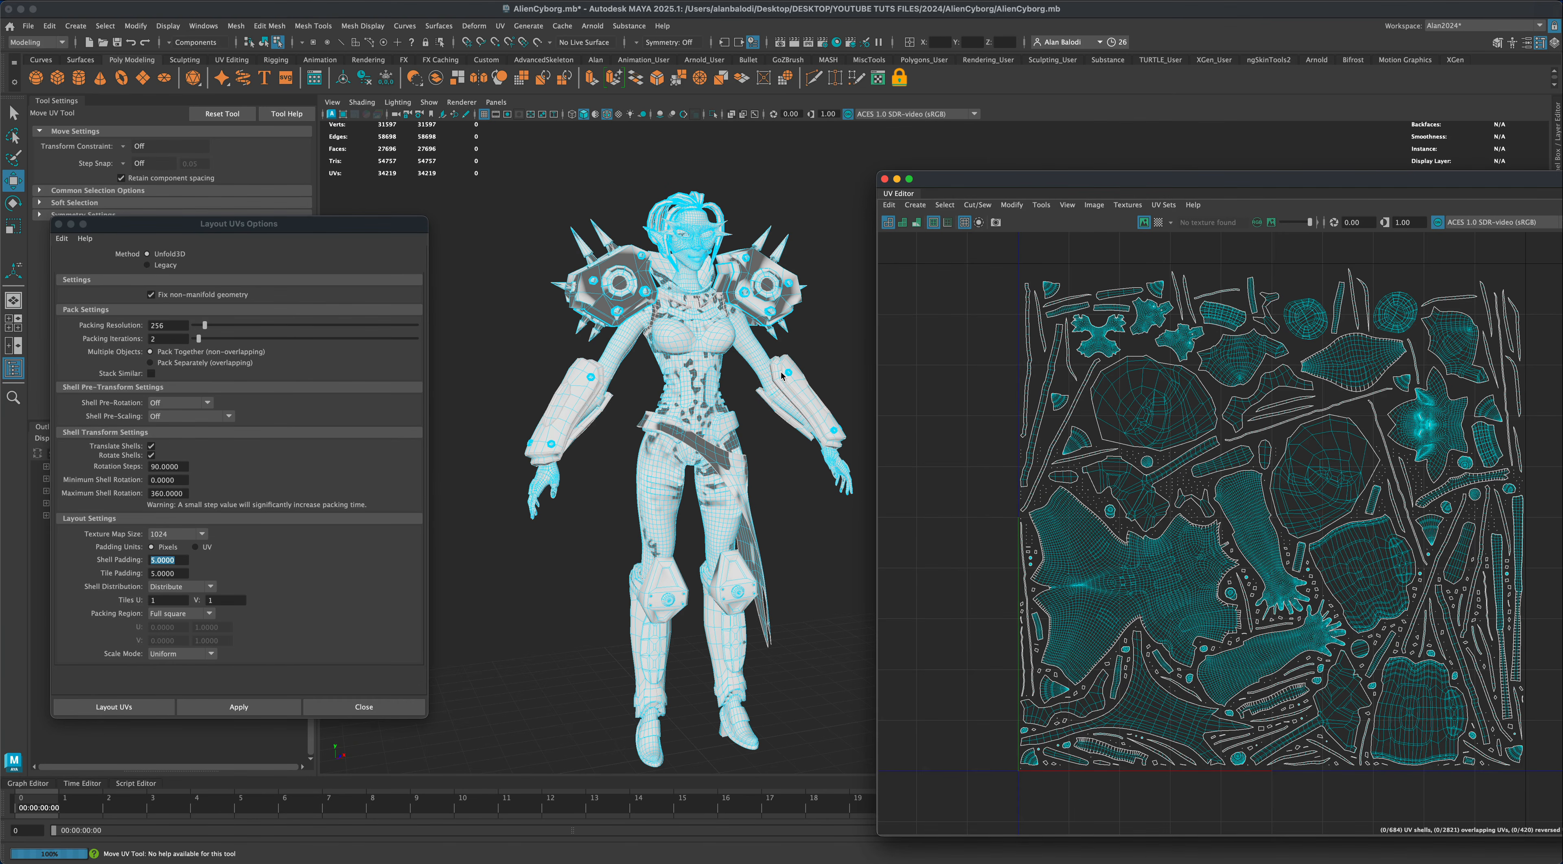
Return the character to object mode, unlock its normals, and check the surface shading up close.
right_drag(783, 376, 830, 363)
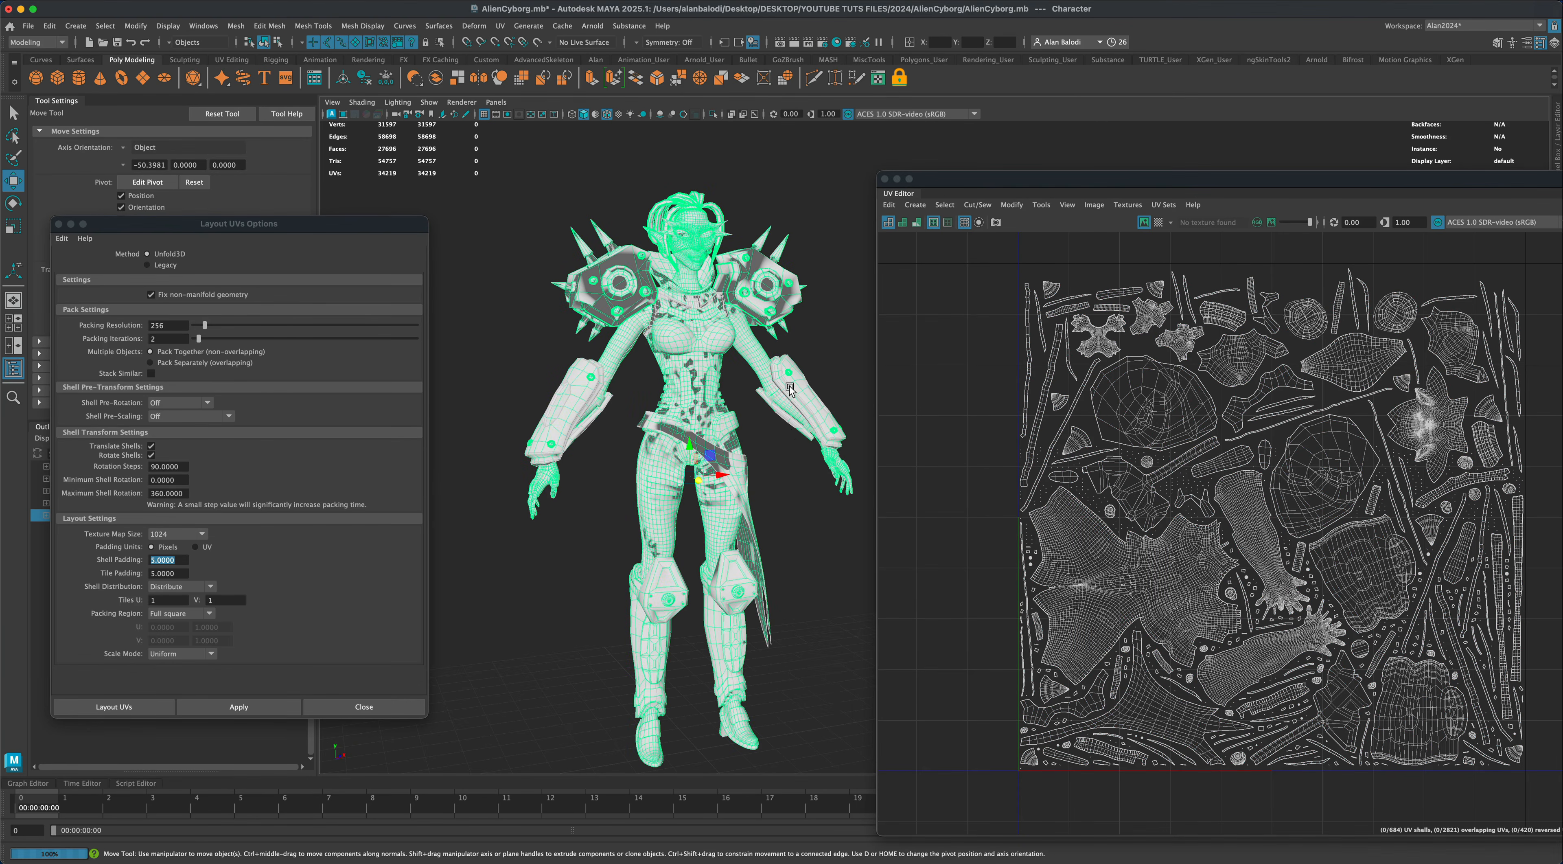
click(810, 500)
click(716, 402)
click(371, 28)
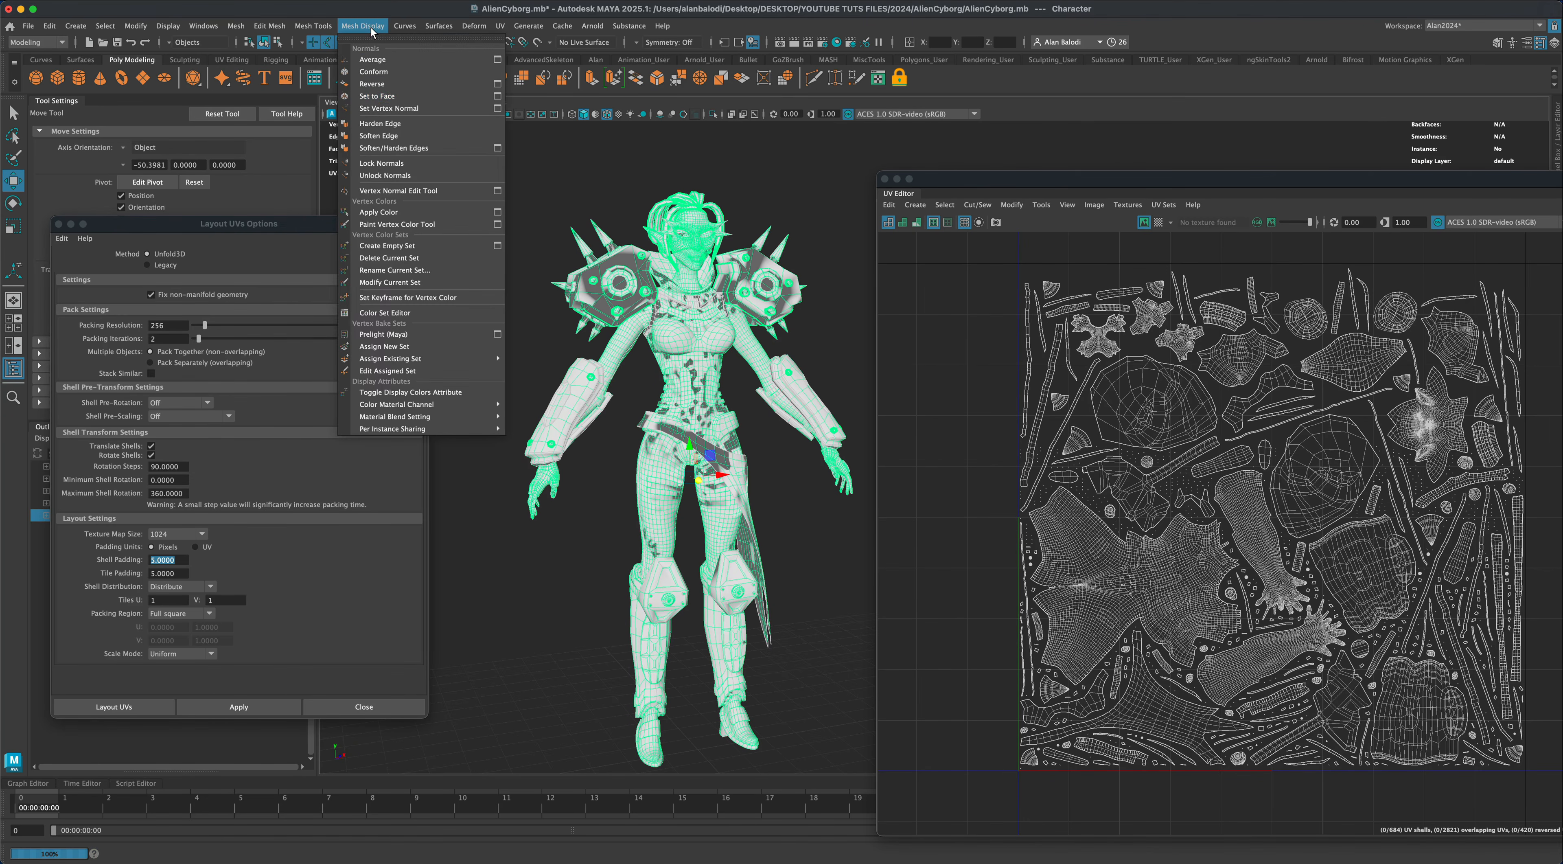
click(418, 175)
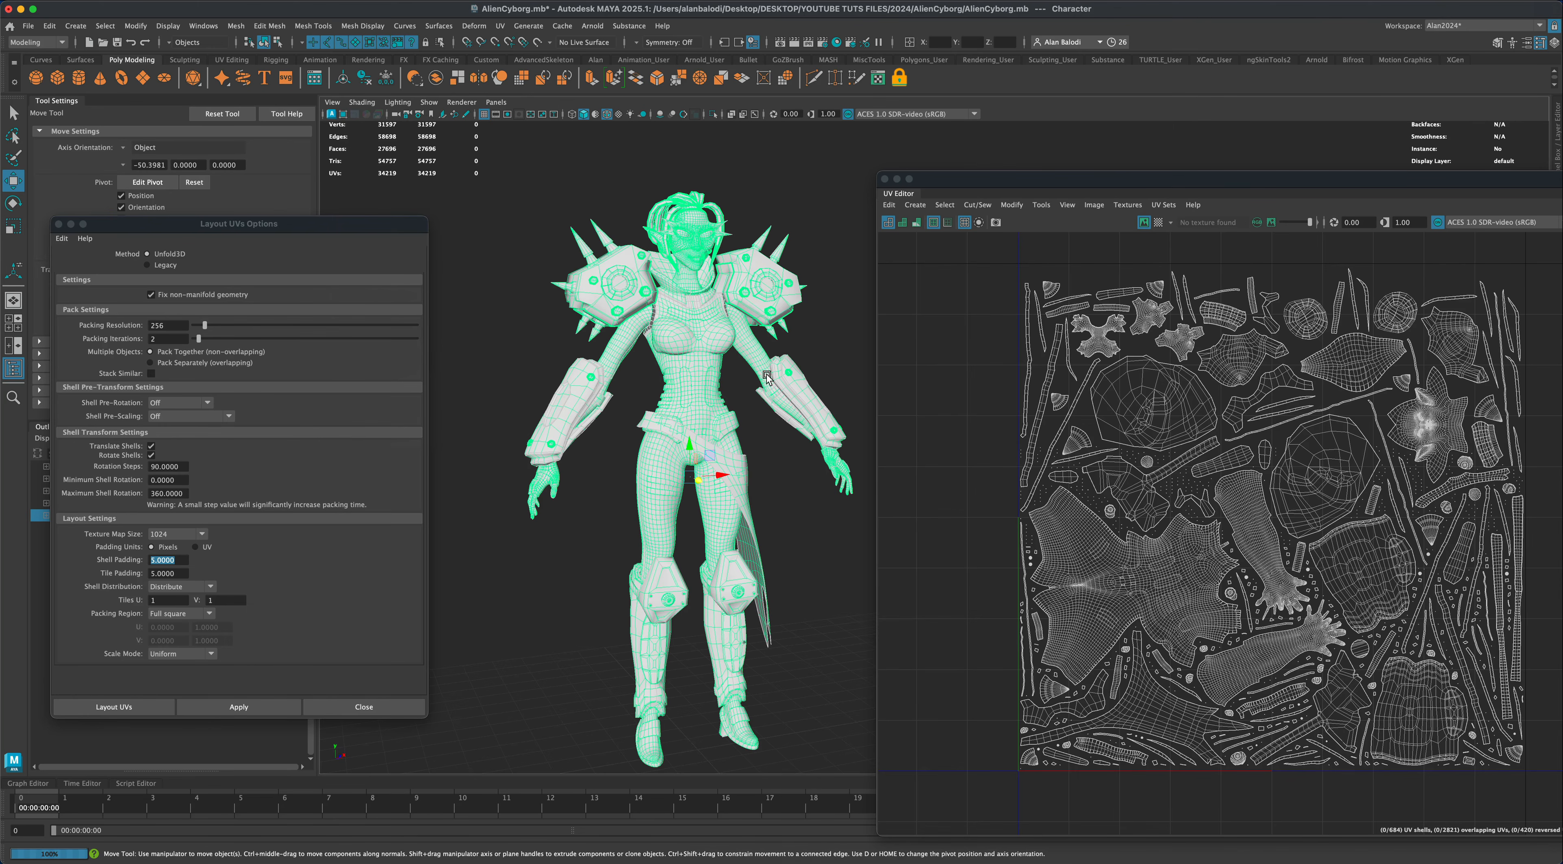
click(822, 370)
alt+drag(846, 371, 786, 364)
scroll(595, 415, up, 3)
scroll(597, 424, up, 8)
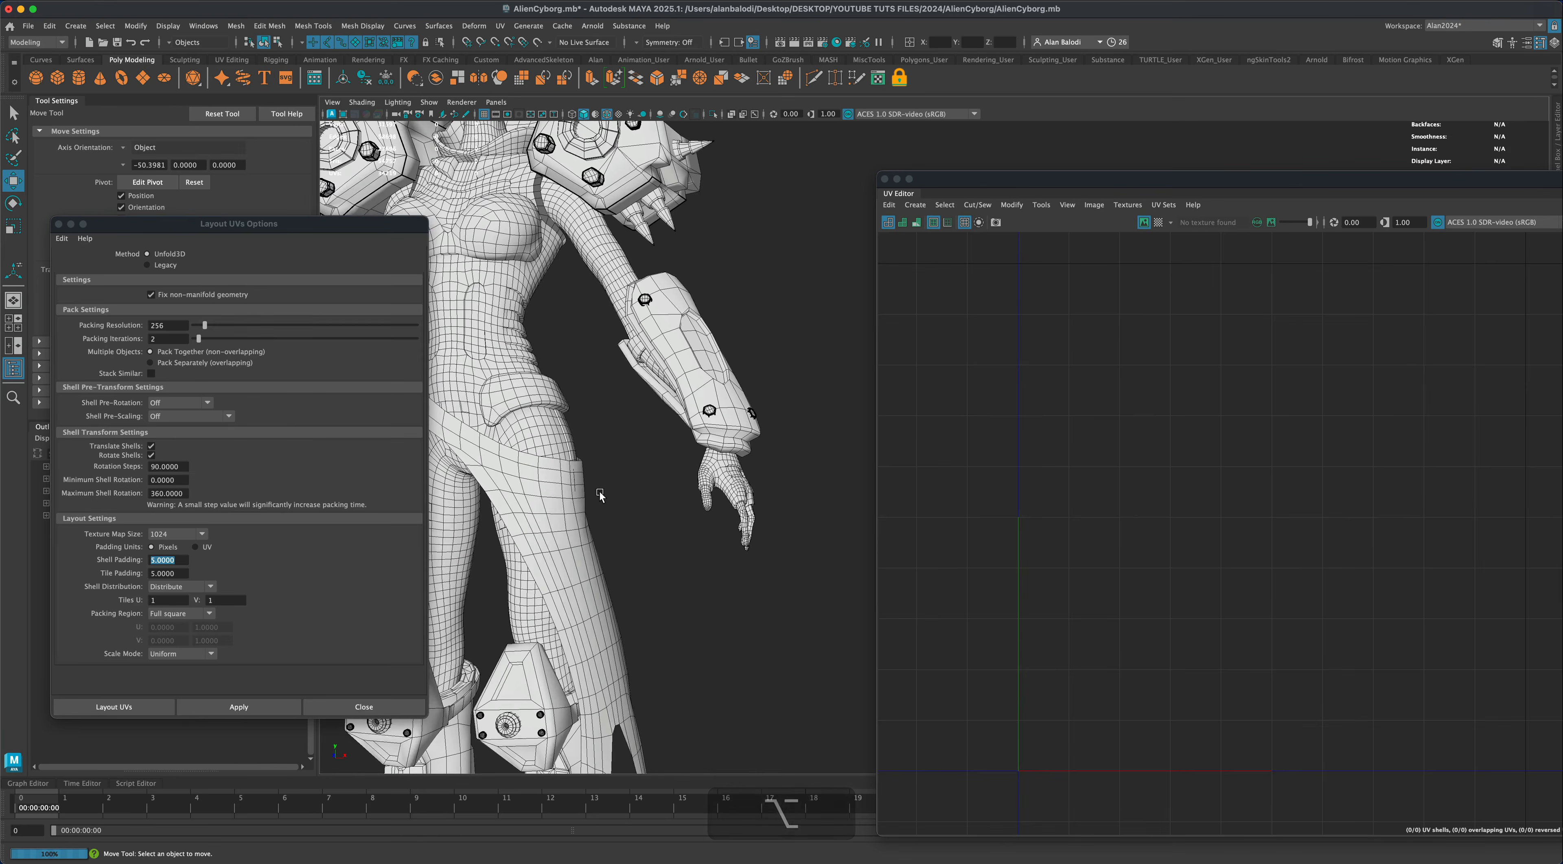
scroll(608, 493, down, 12)
alt+drag(772, 498, 824, 514)
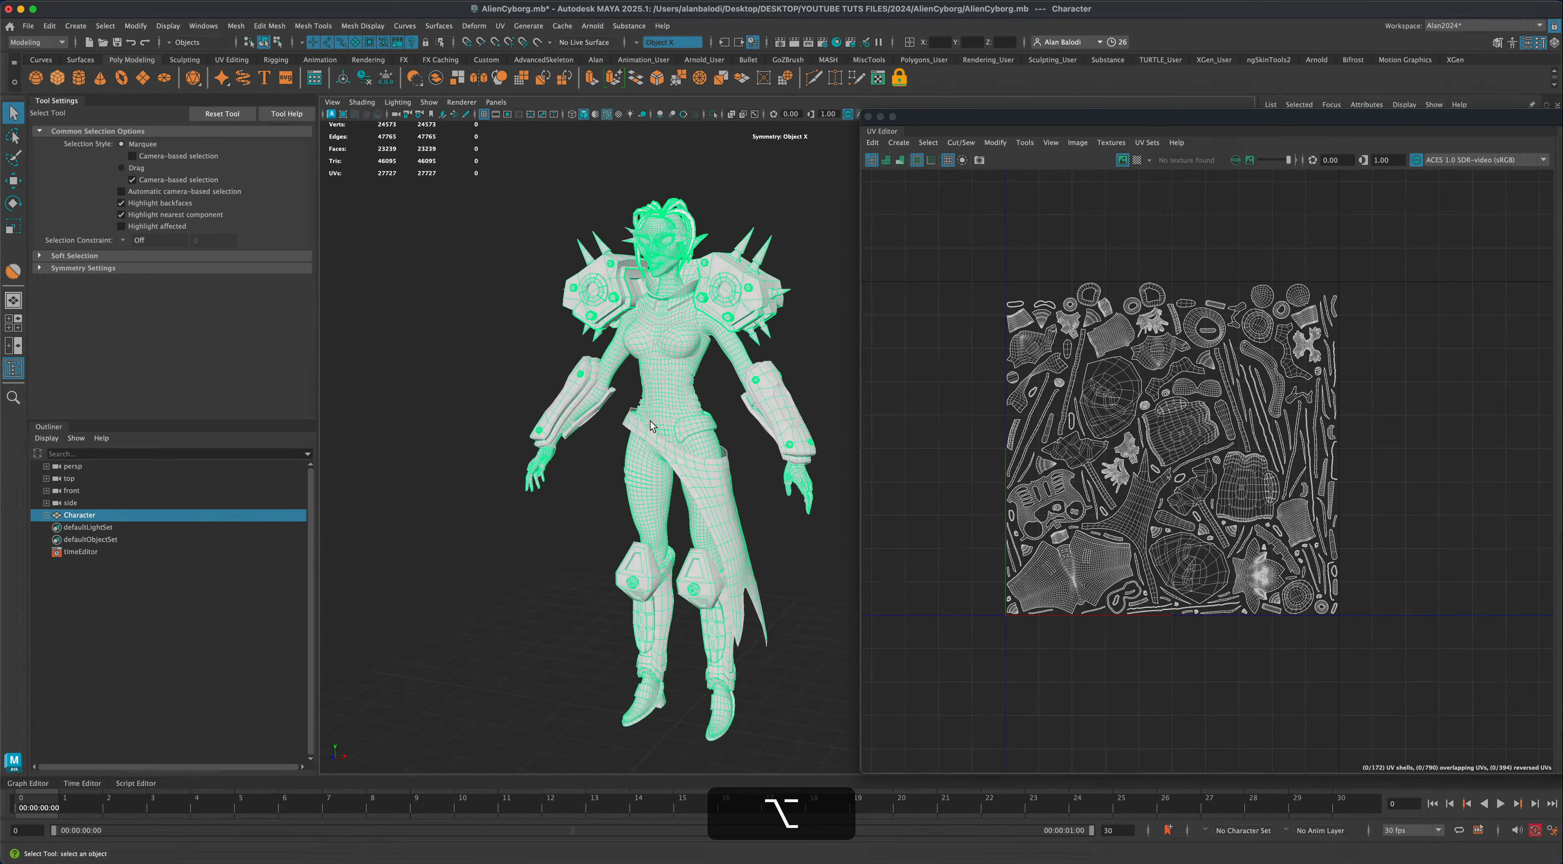
Examine the reduced, repacked UV layout alongside the character, including the enlarged eye shells.
alt+drag(651, 425, 610, 441)
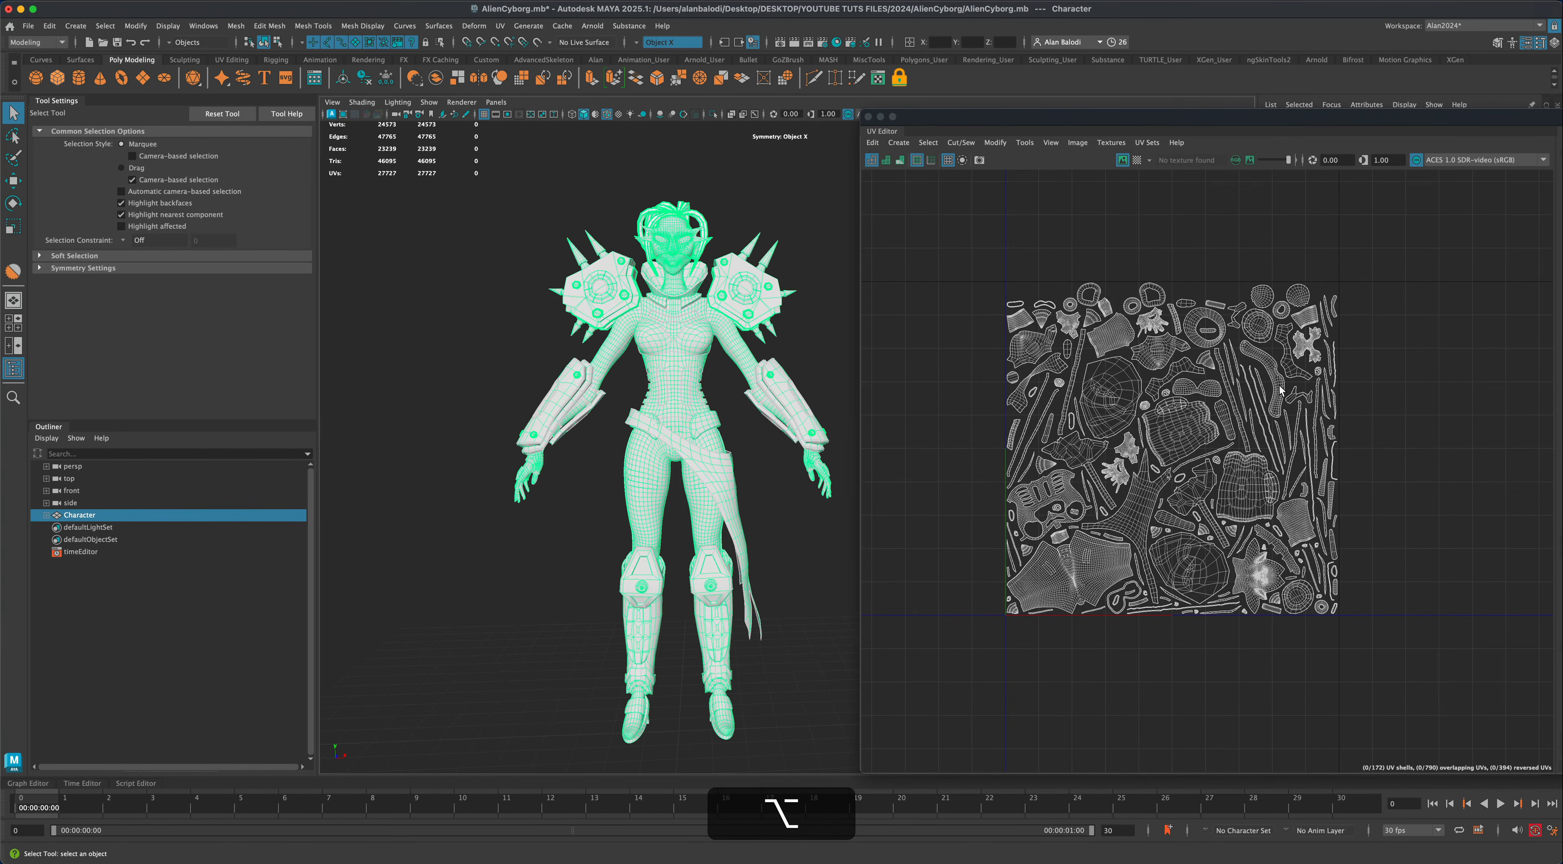
scroll(1250, 425, up, 5)
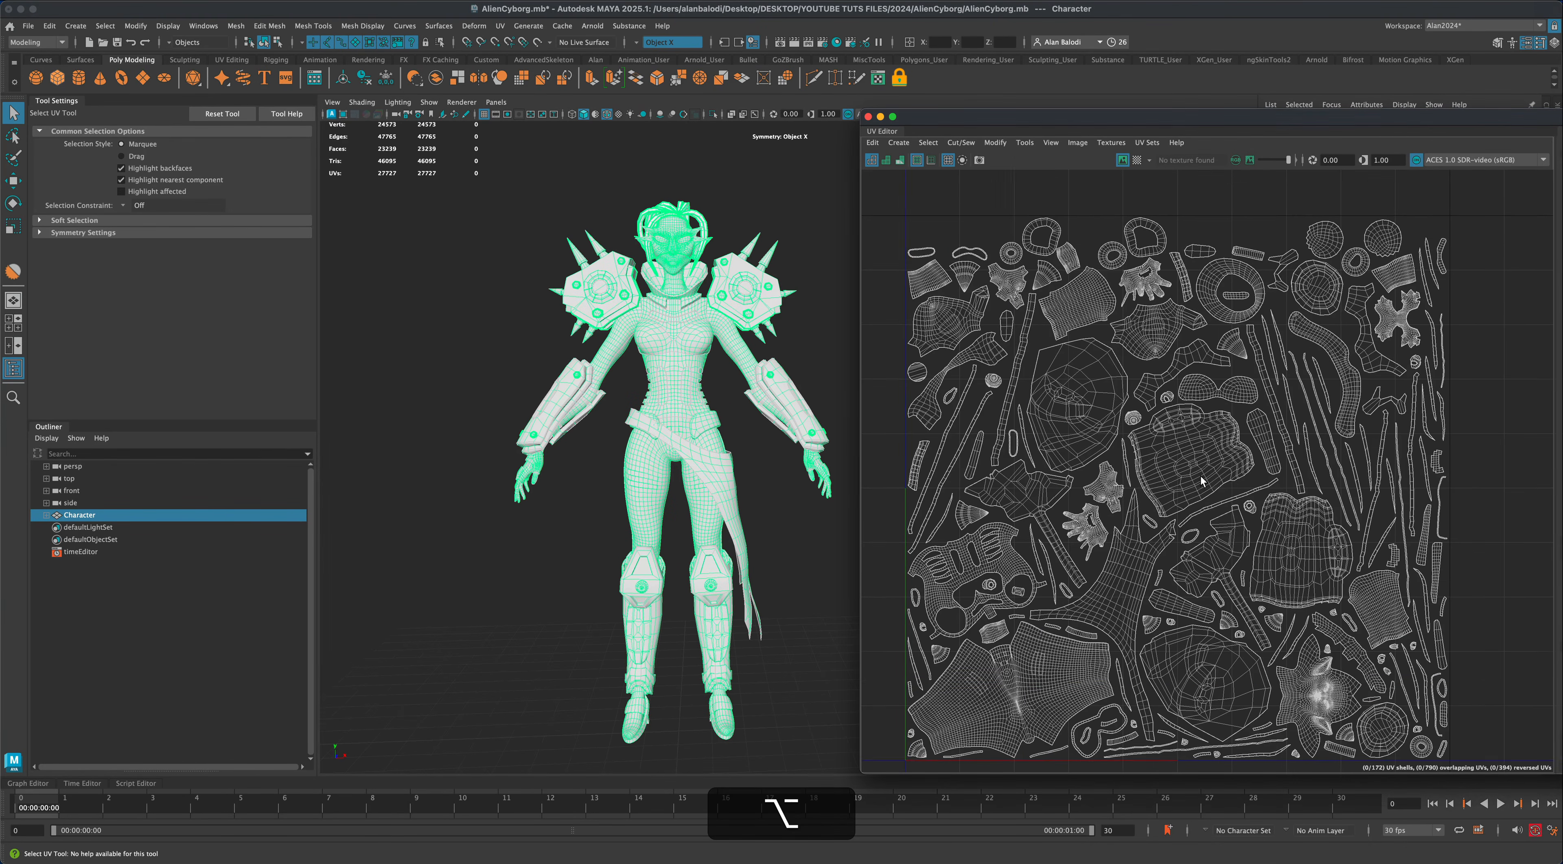
alt+middle_drag(1202, 481, 1204, 456)
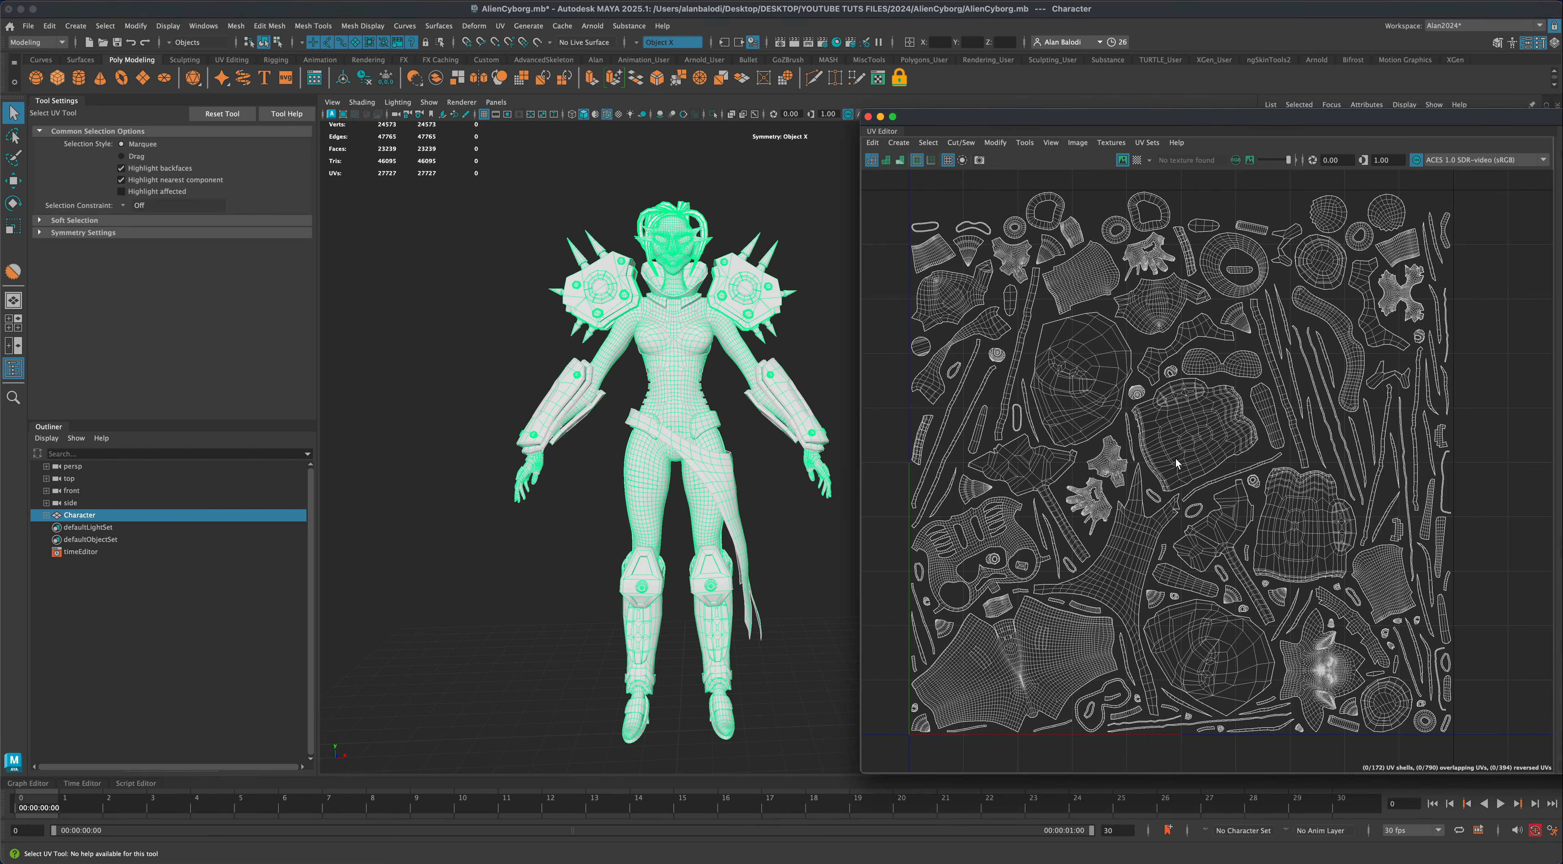
alt+drag(758, 534, 528, 541)
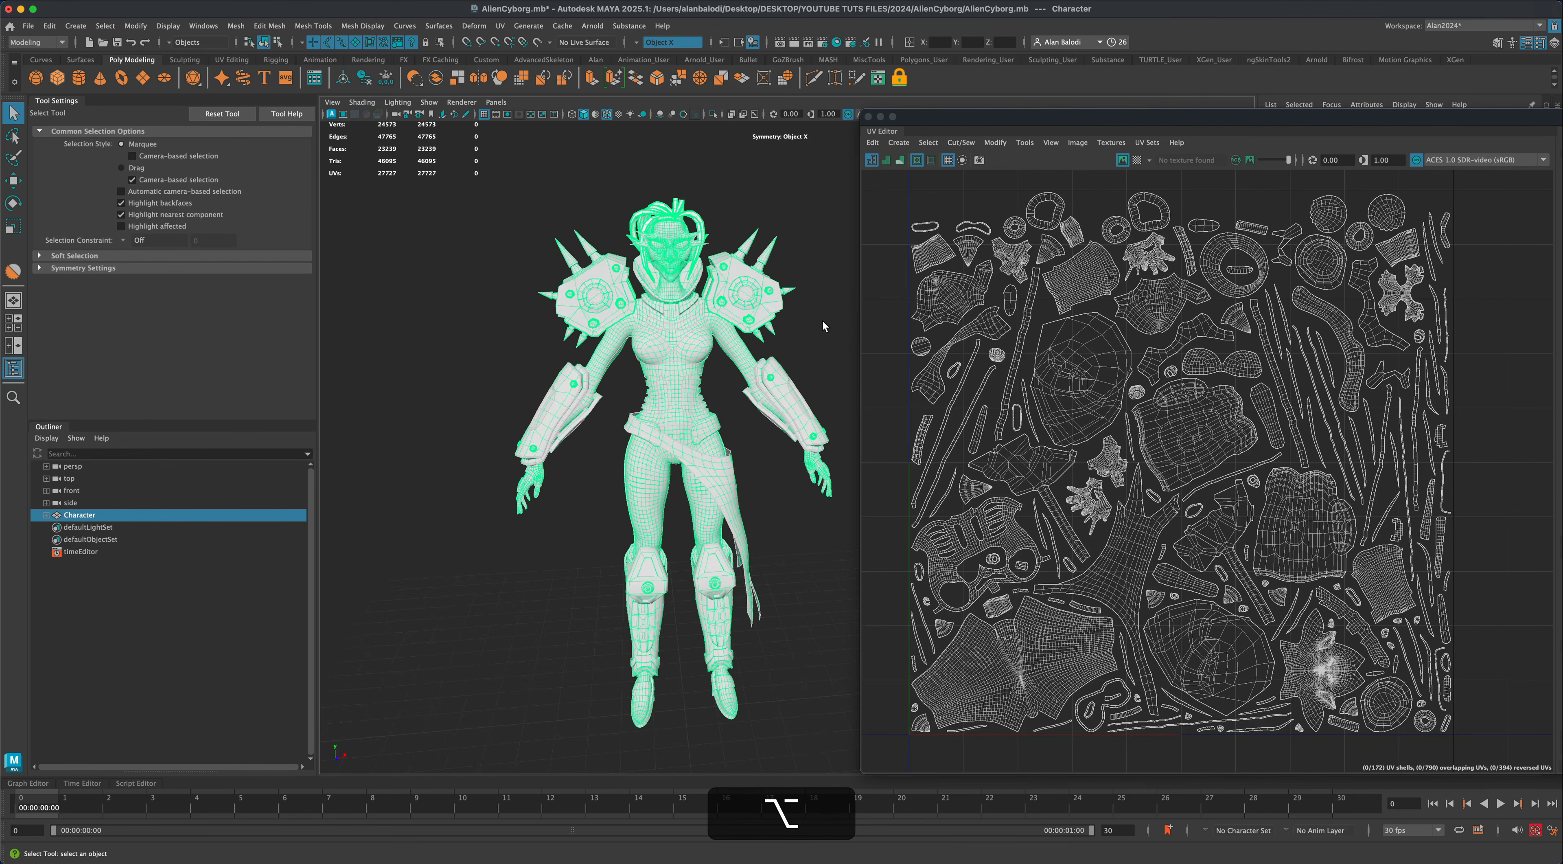
alt+drag(823, 322, 809, 327)
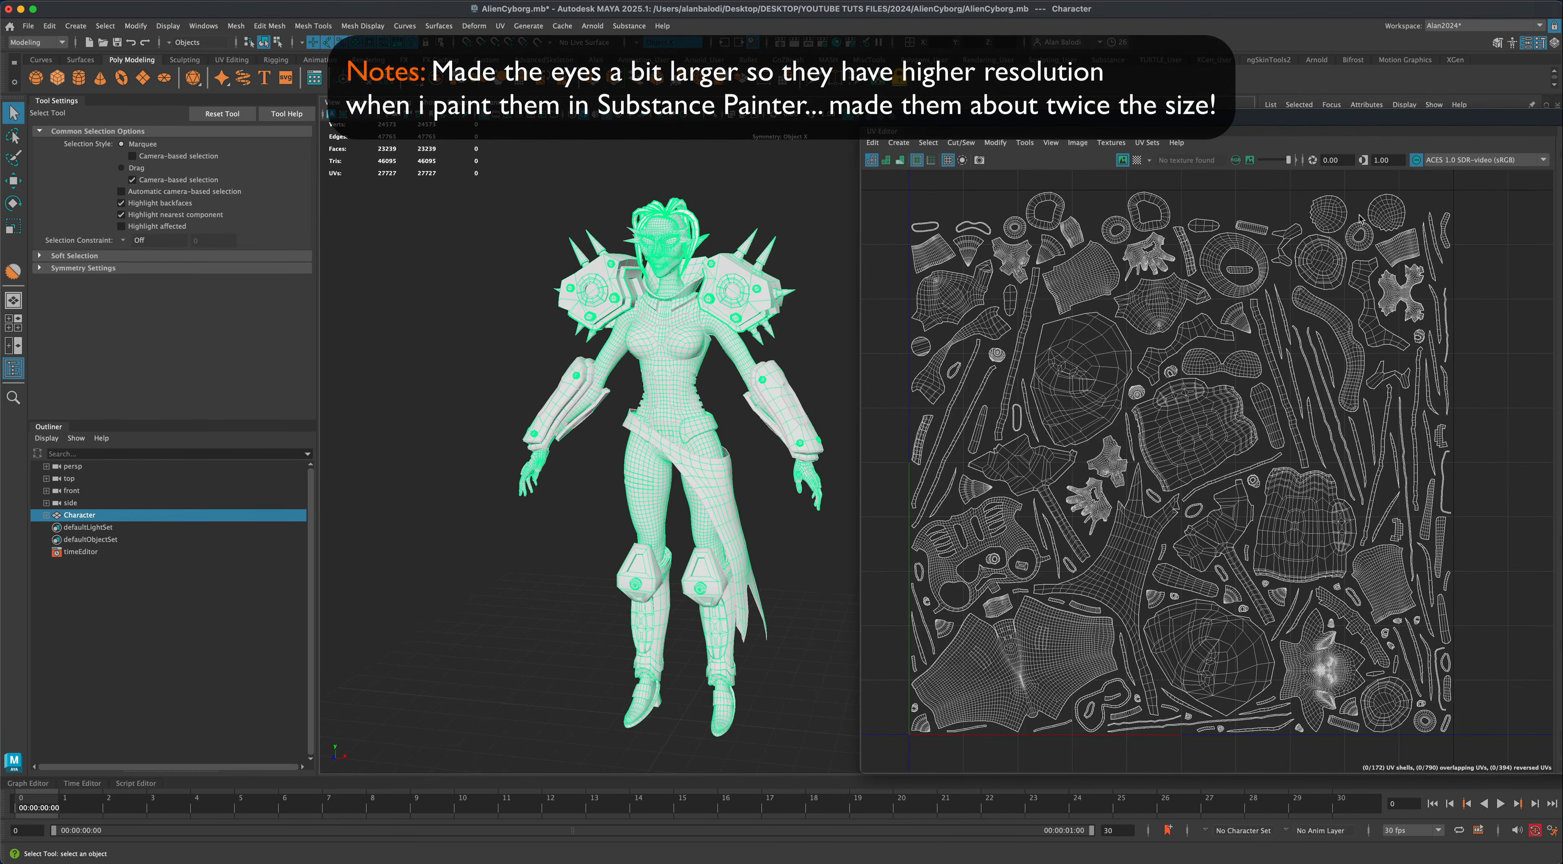
alt+drag(766, 485, 759, 488)
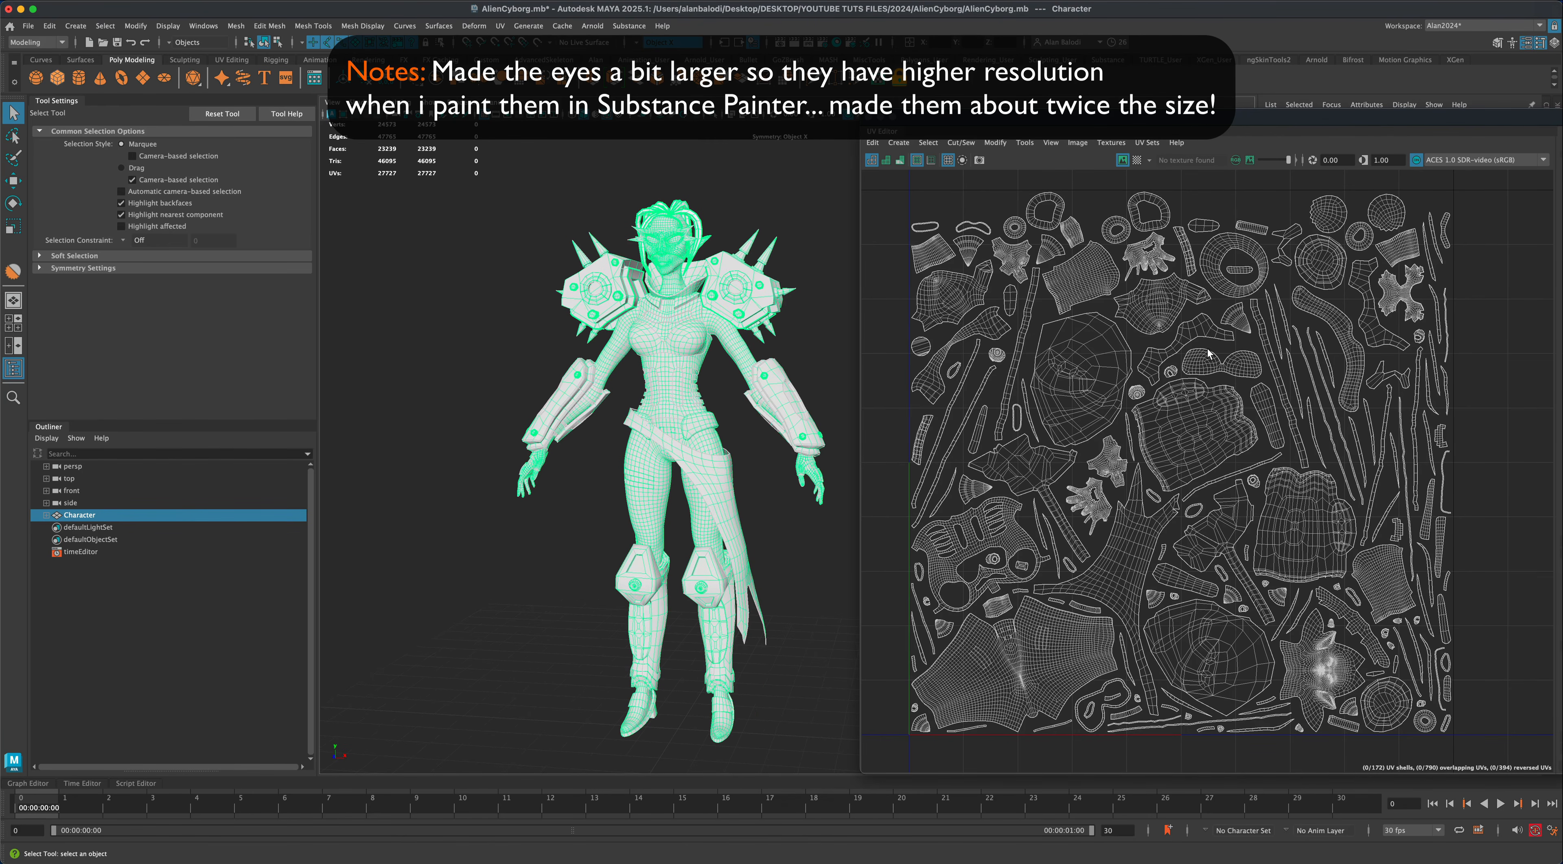
scroll(807, 587, down, 3)
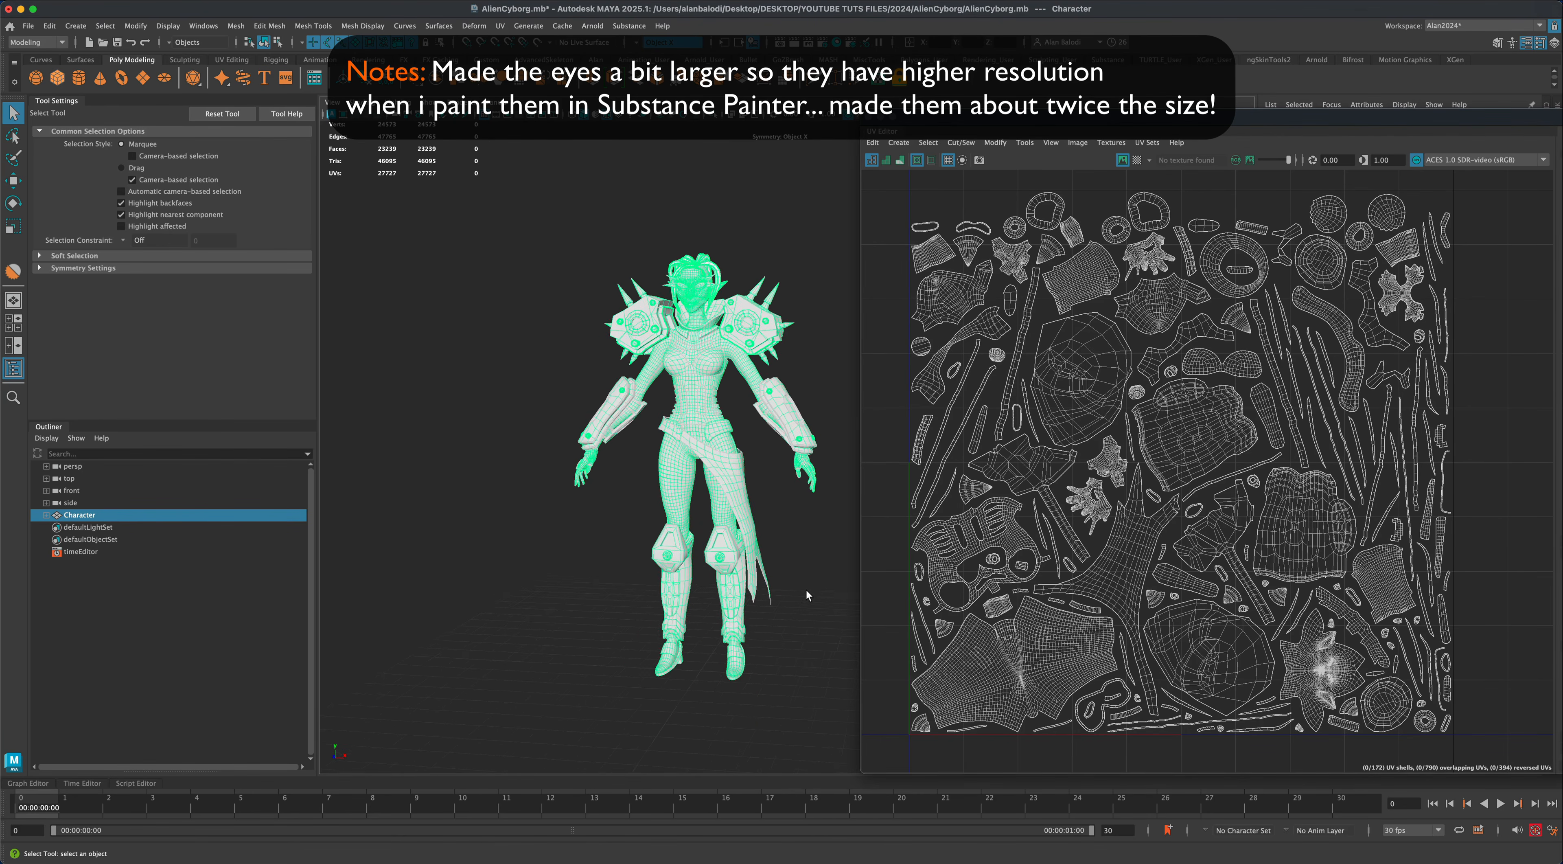
alt+middle_drag(806, 589, 770, 582)
drag(972, 115, 1012, 118)
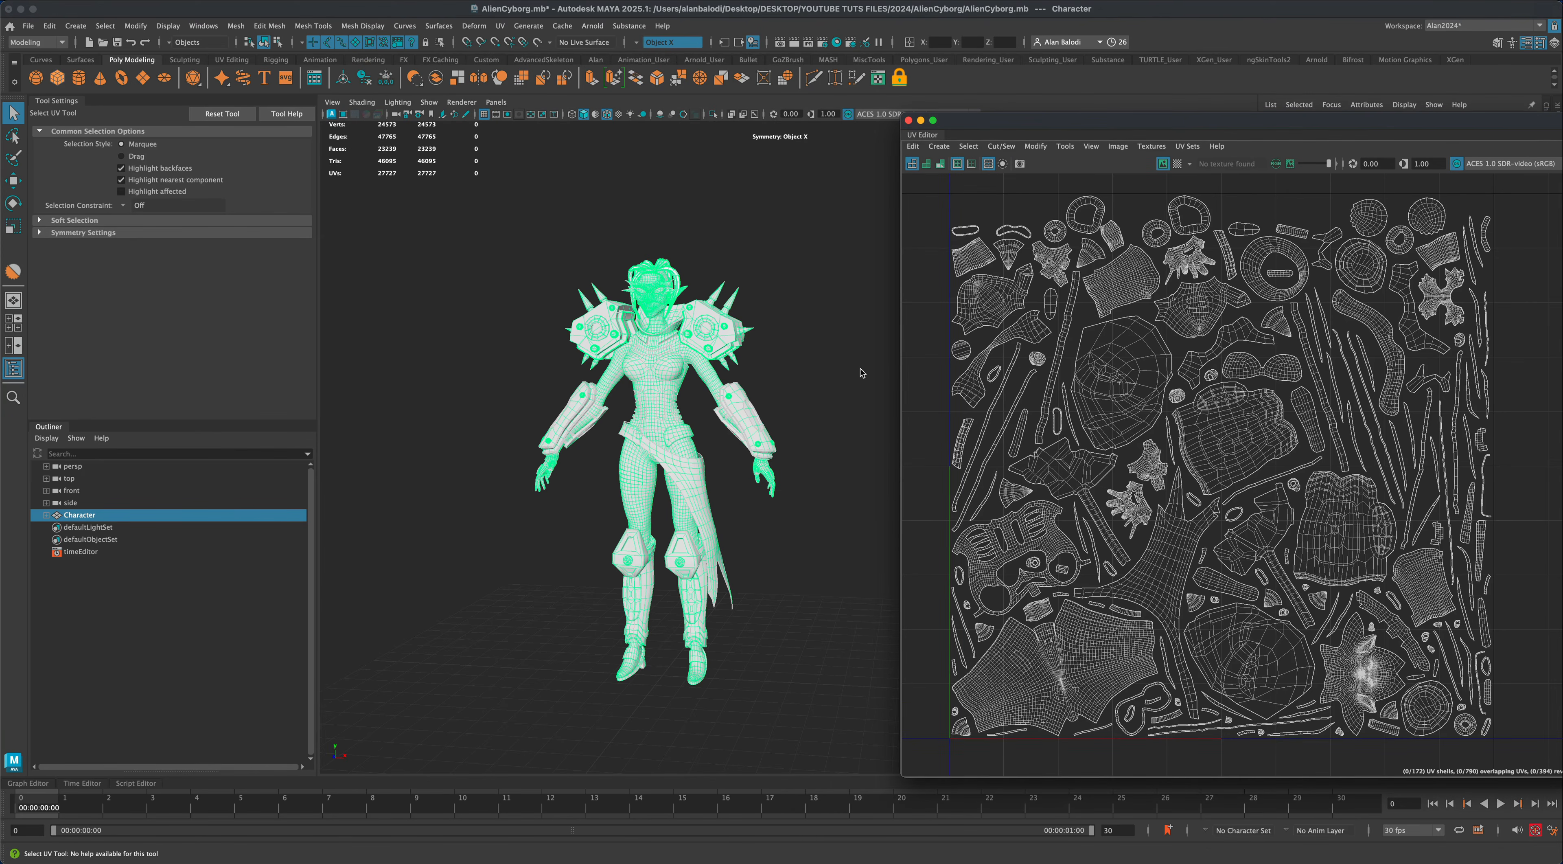
scroll(1057, 485, down, 2)
alt+middle_drag(853, 538, 880, 529)
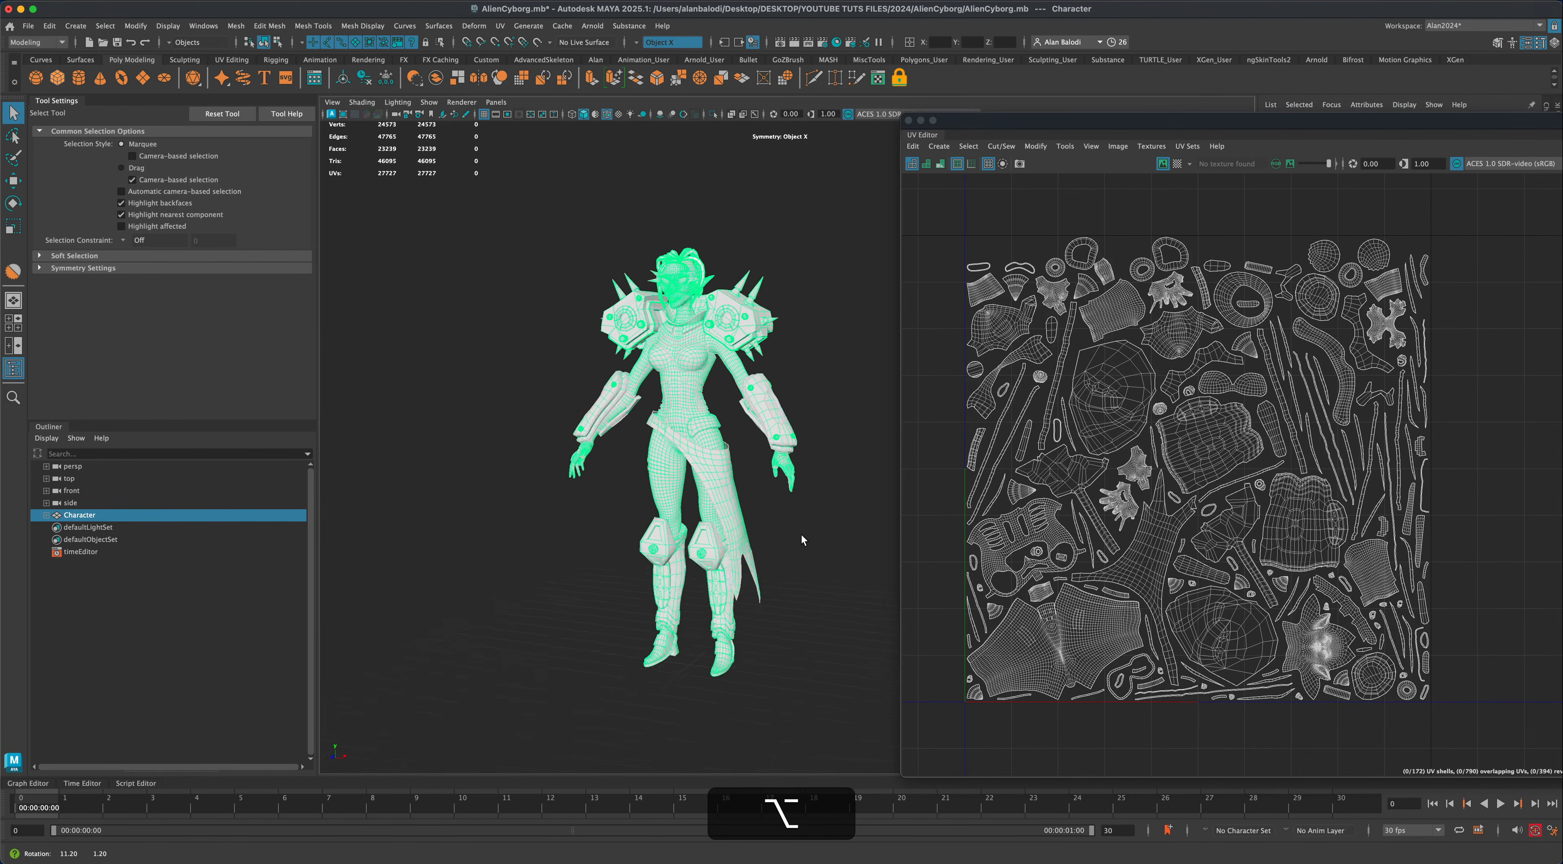
Select all of the character's faces in the UV Editor and narrow the selection to overlapping faces.
right_click(733, 488)
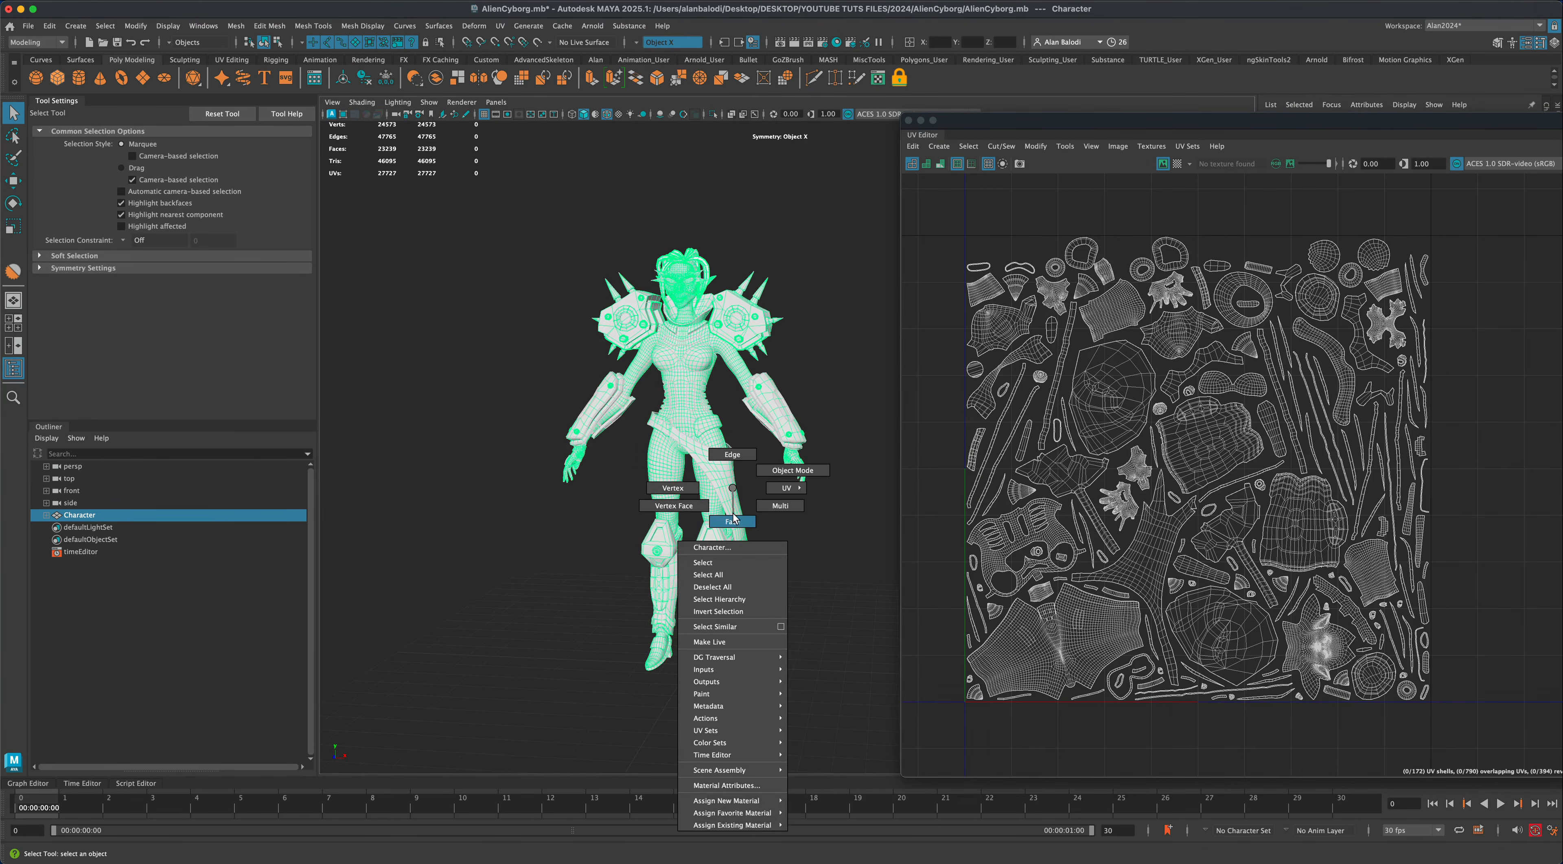
click(733, 521)
drag(955, 208, 1460, 718)
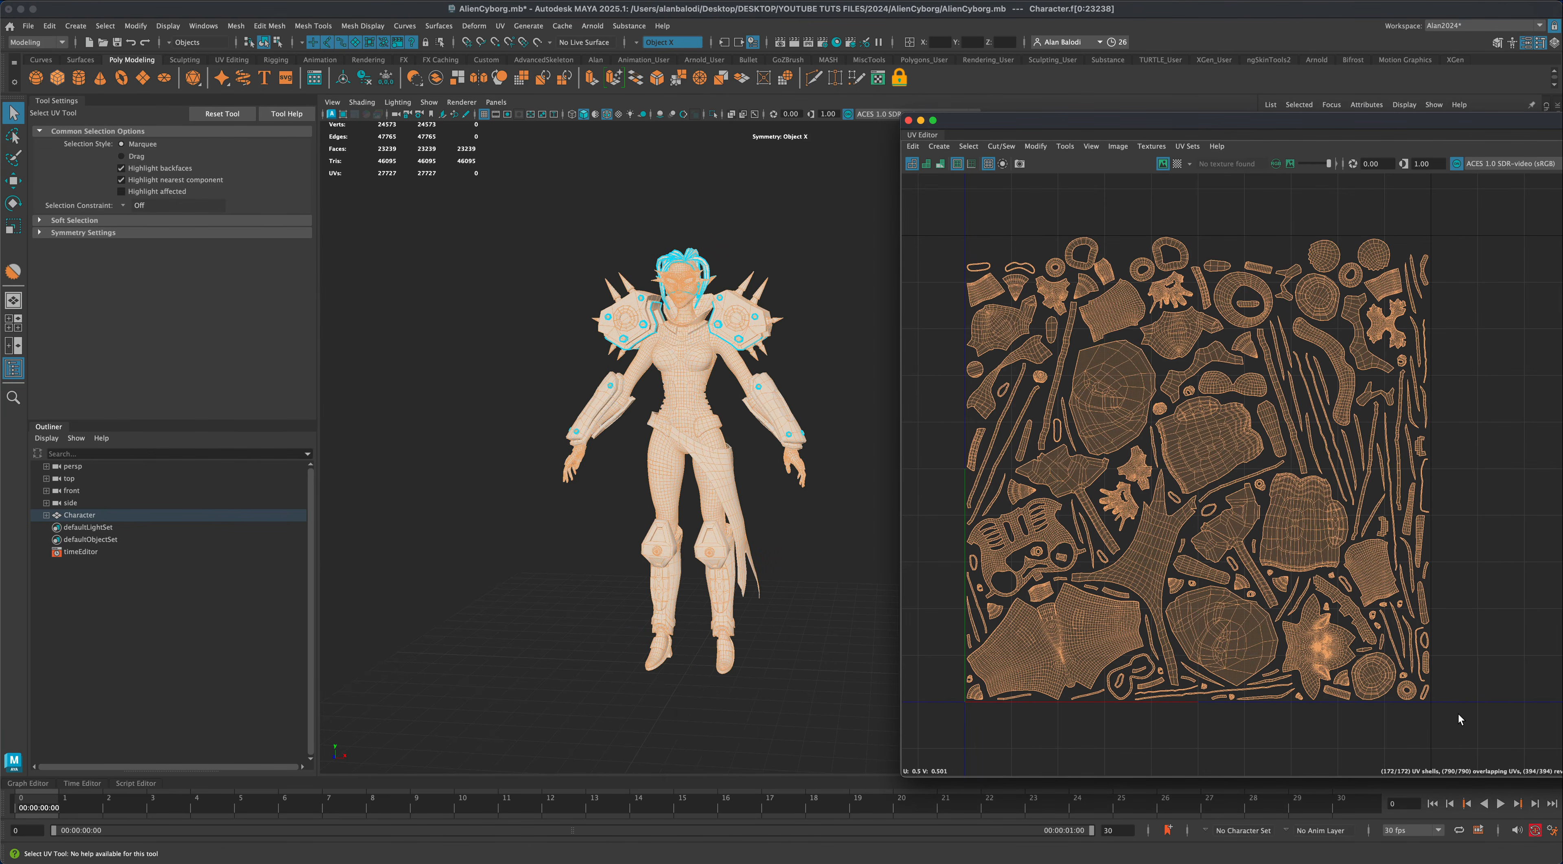
click(975, 152)
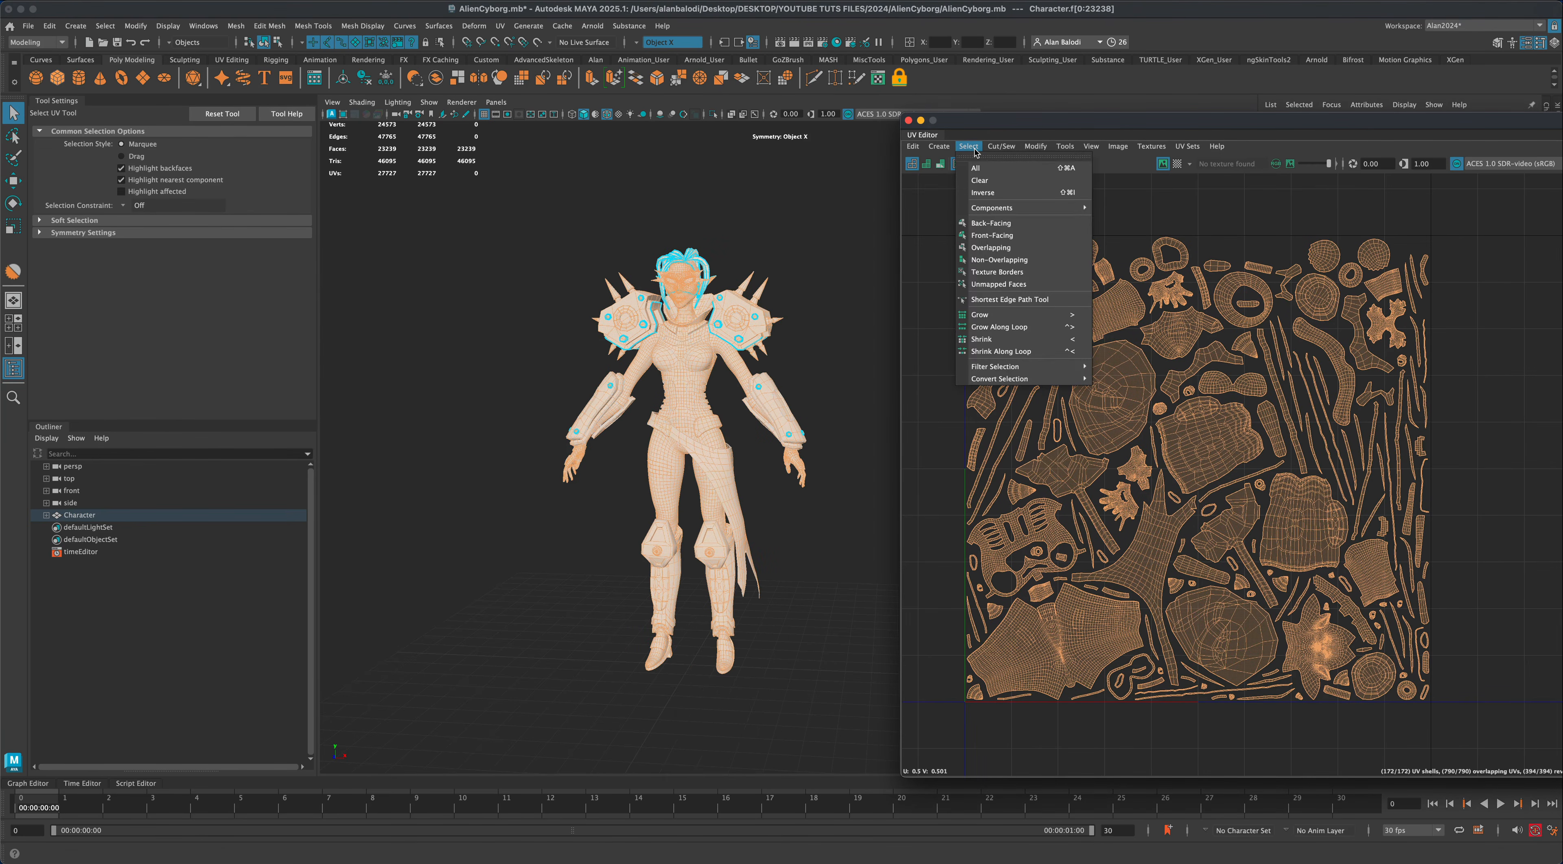
click(993, 248)
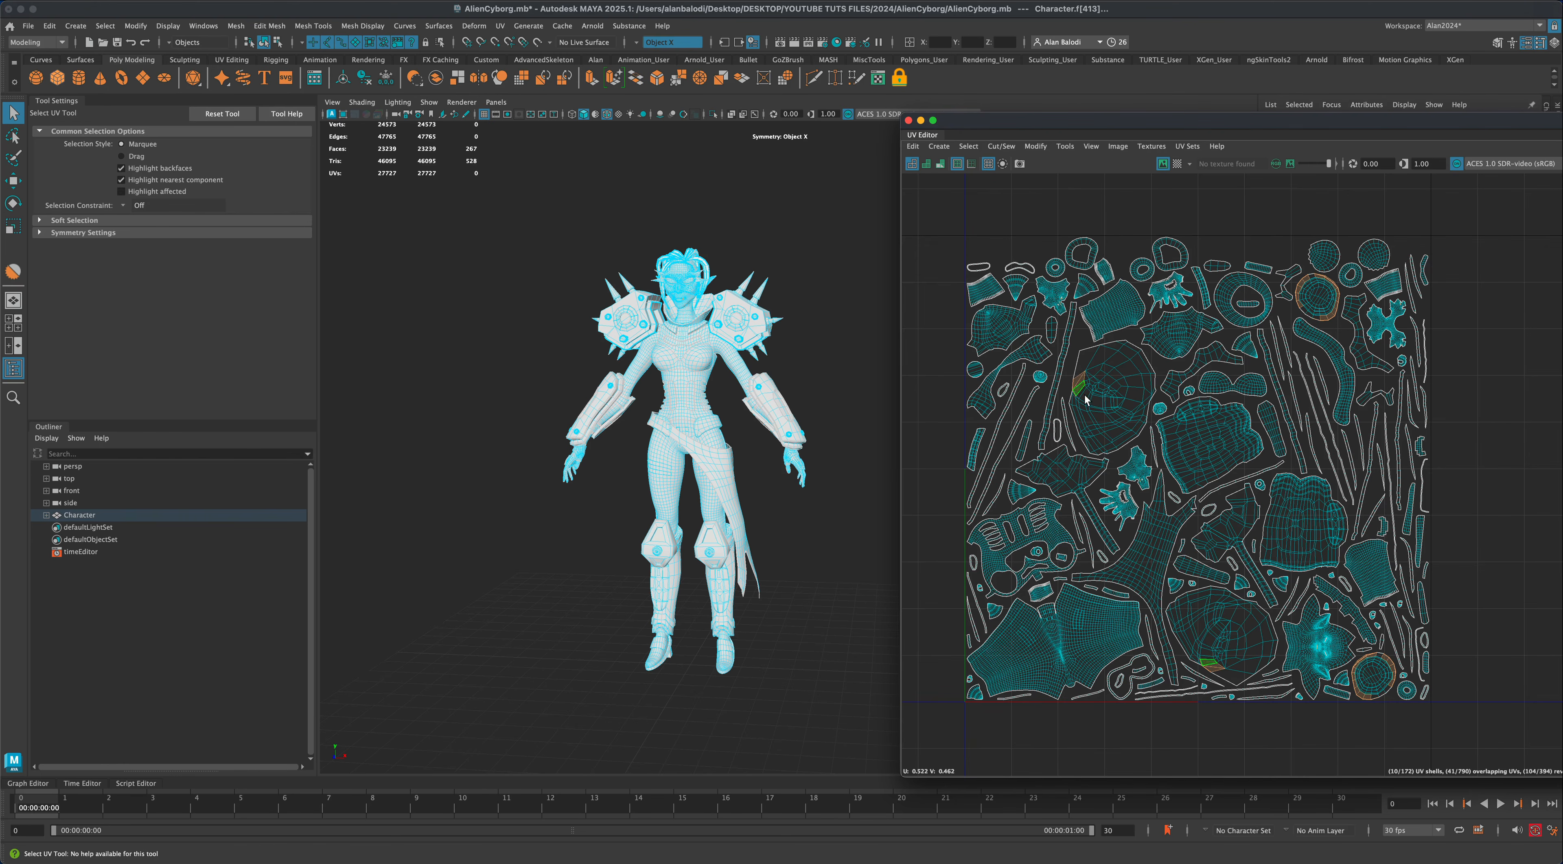
Select the two large shells containing overlapping faces and locate them on the shoulder armor.
double_click(1075, 378)
alt+click(818, 365)
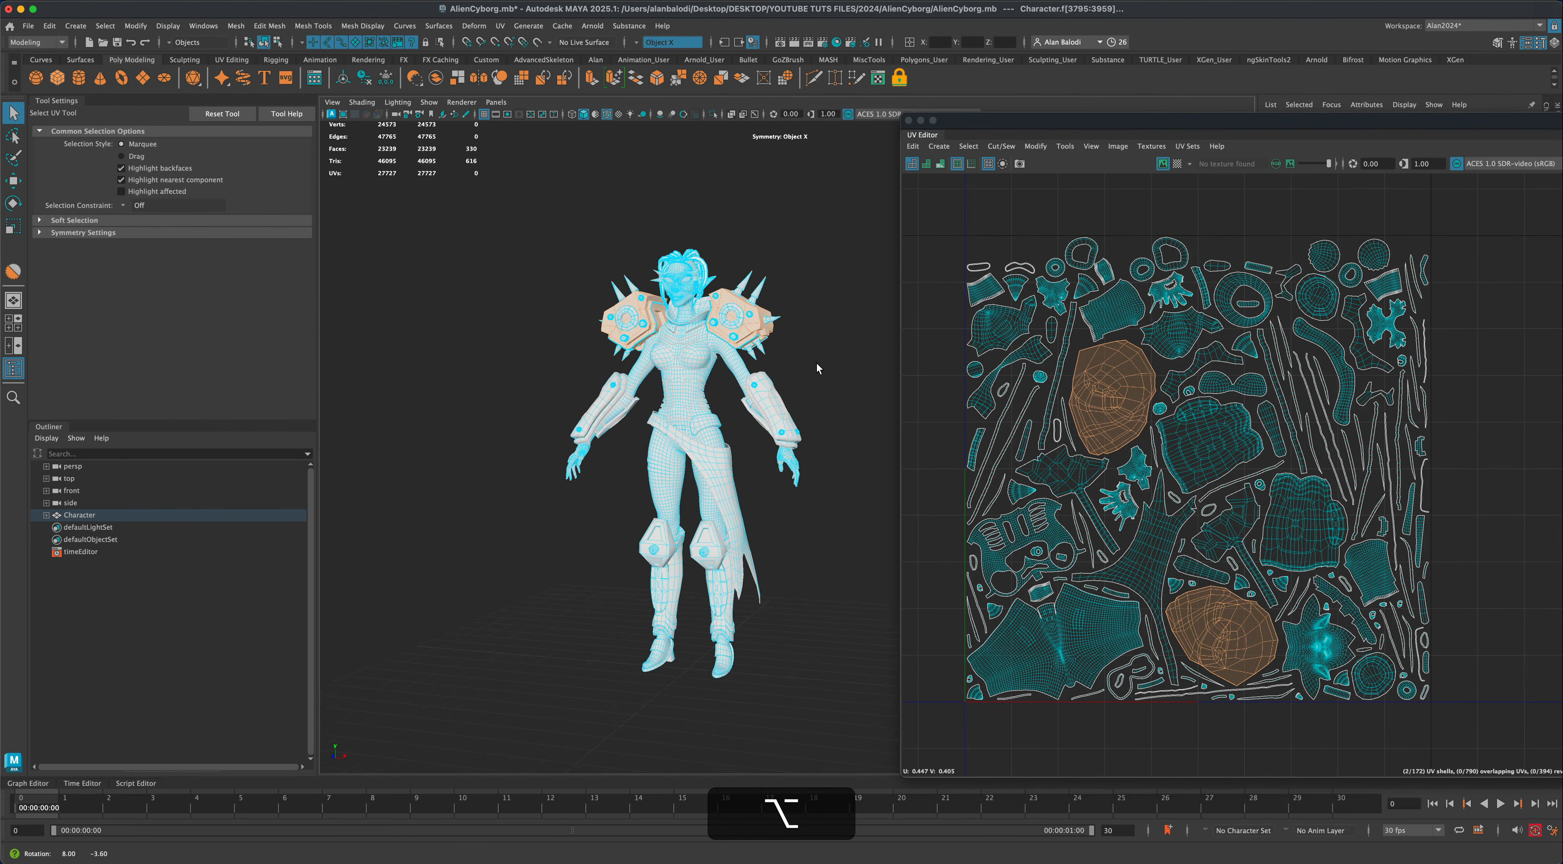
alt+middle_drag(817, 363, 818, 429)
scroll(819, 429, up, 5)
alt+drag(819, 396, 842, 383)
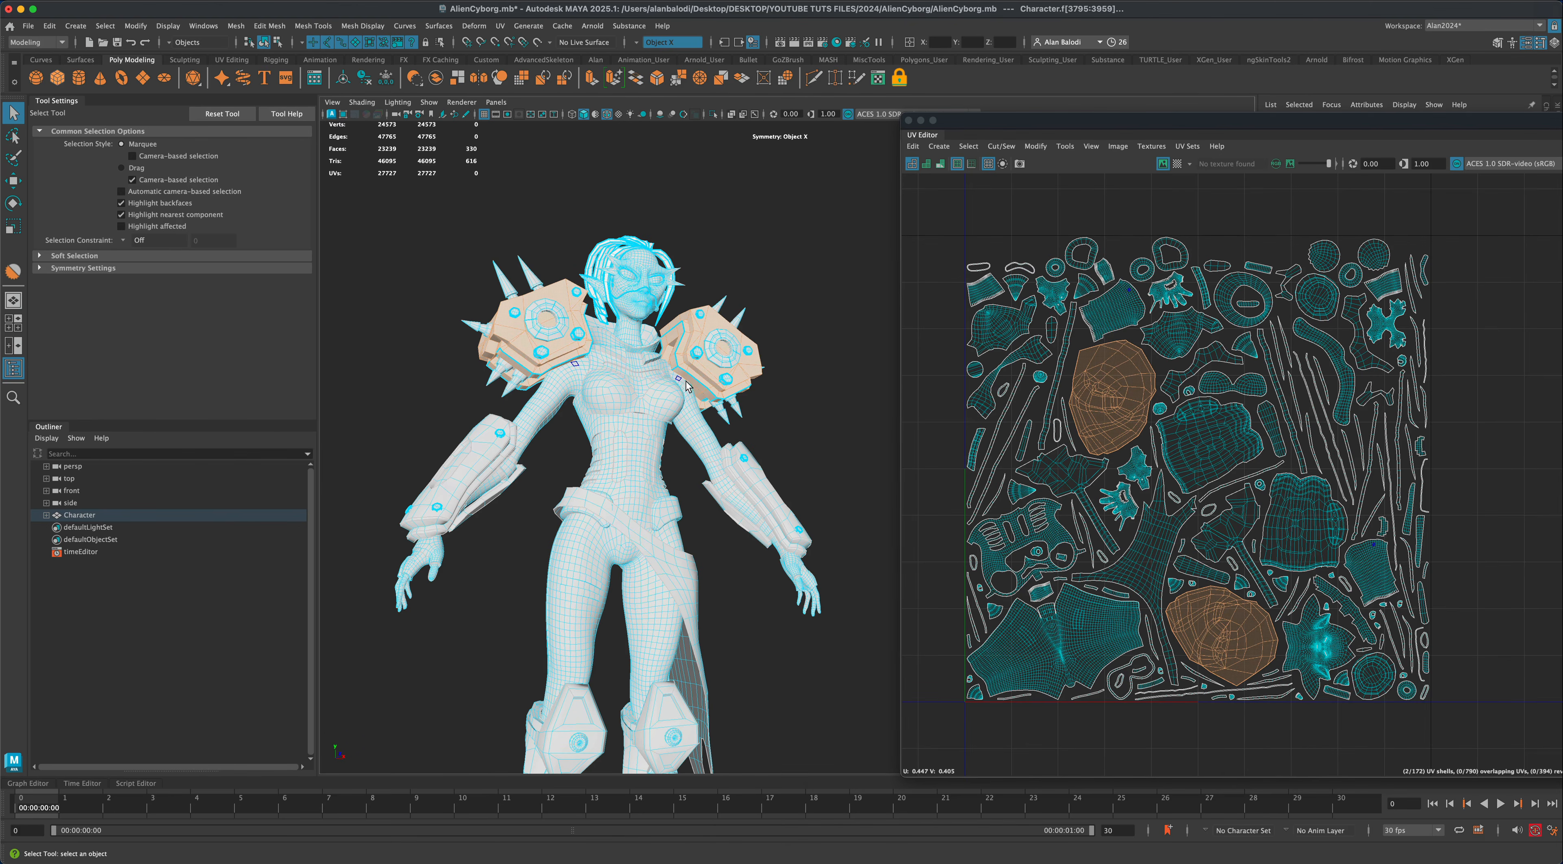
alt+drag(793, 434, 808, 453)
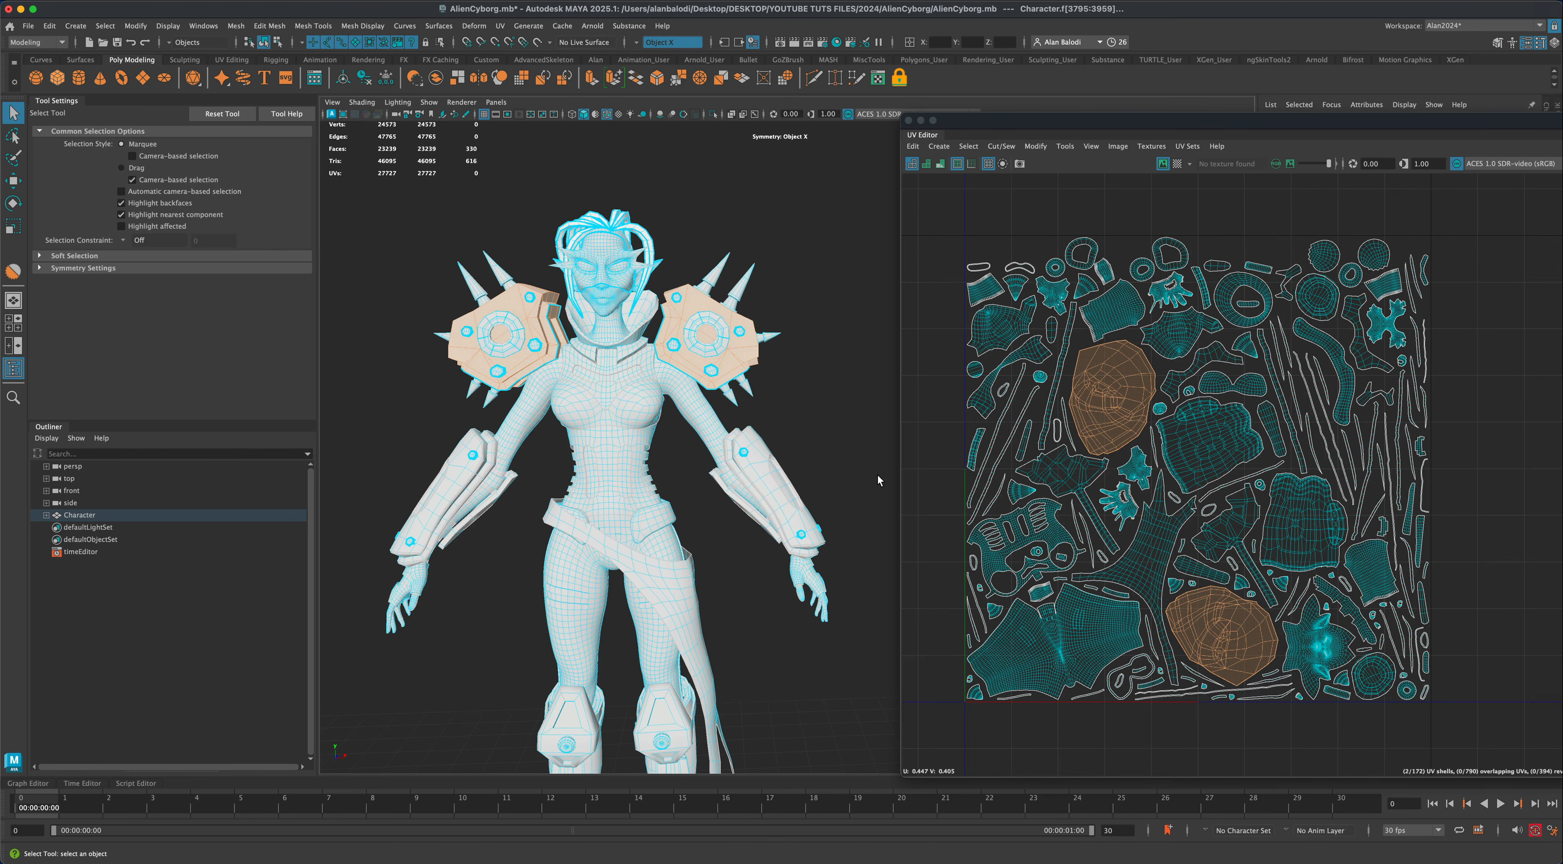
Find the overlapping faces among all shells again and locate the round shell pair on the back of the shoulder armor.
drag(946, 209, 1497, 738)
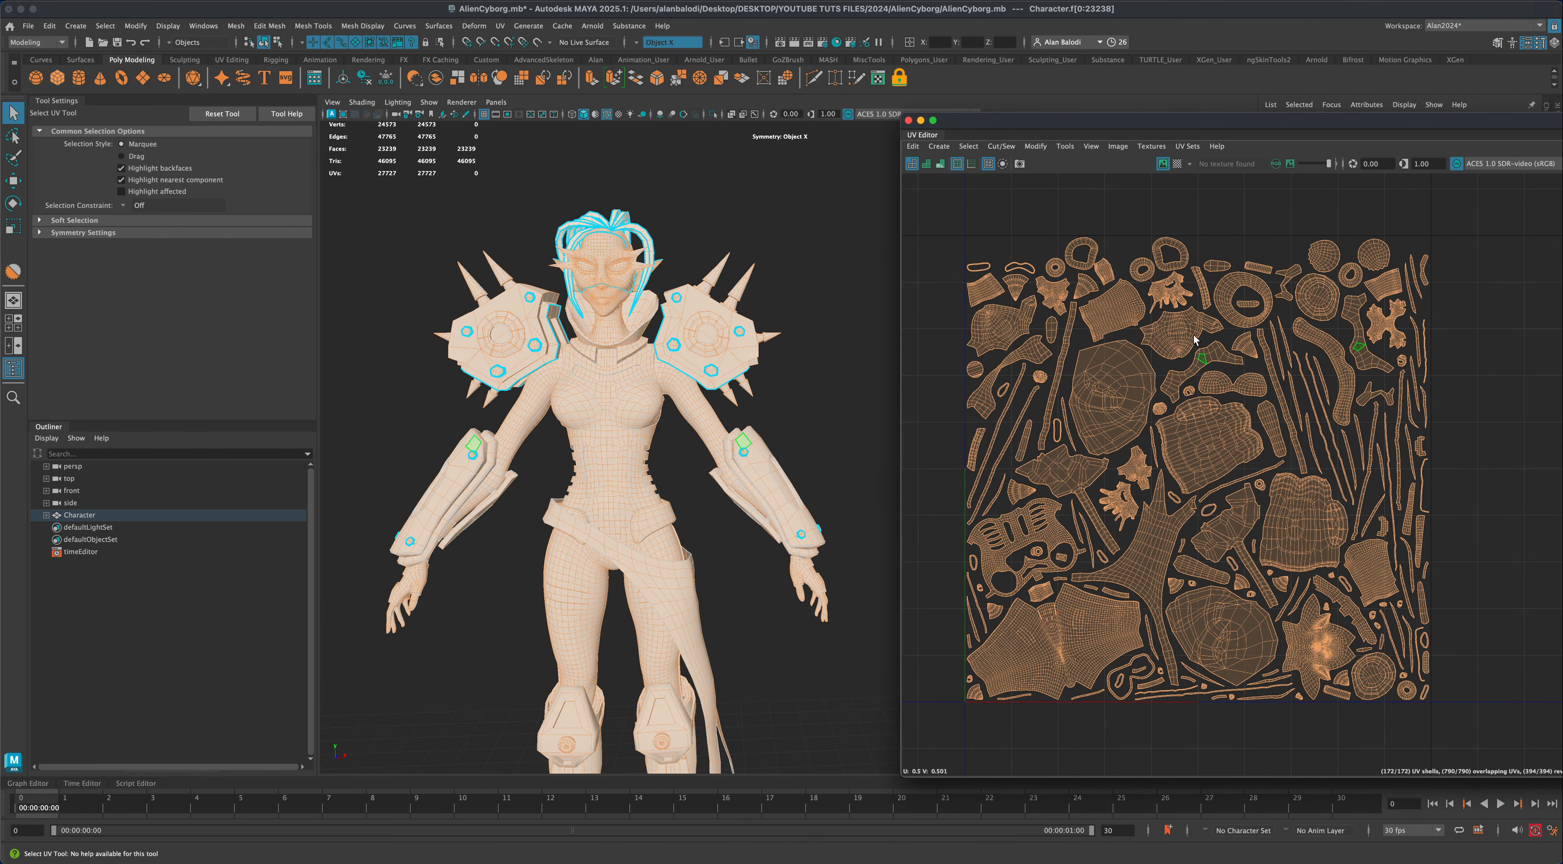
click(968, 146)
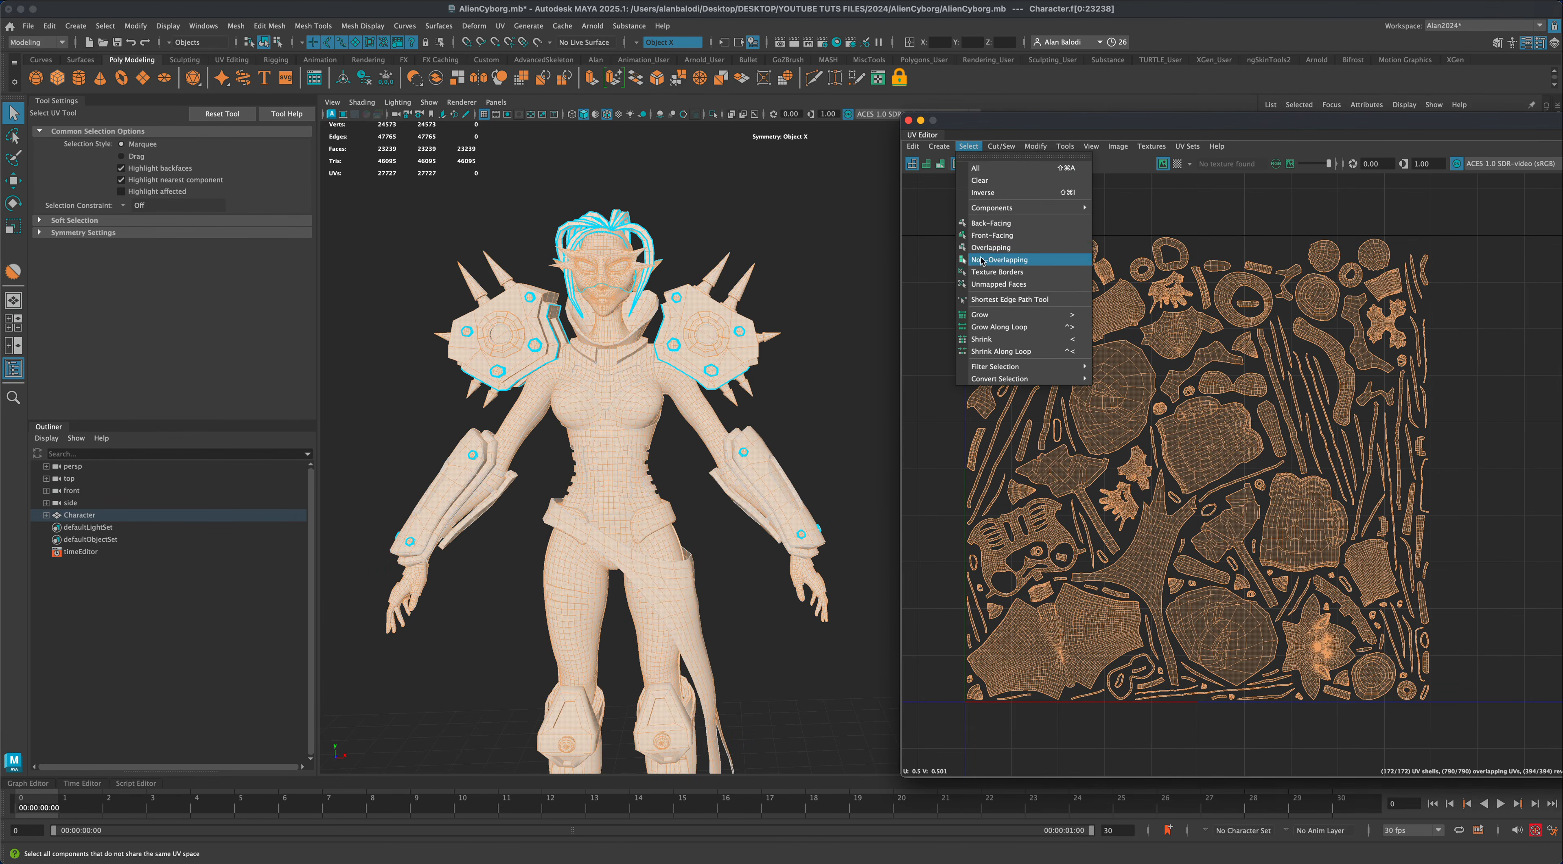
click(984, 248)
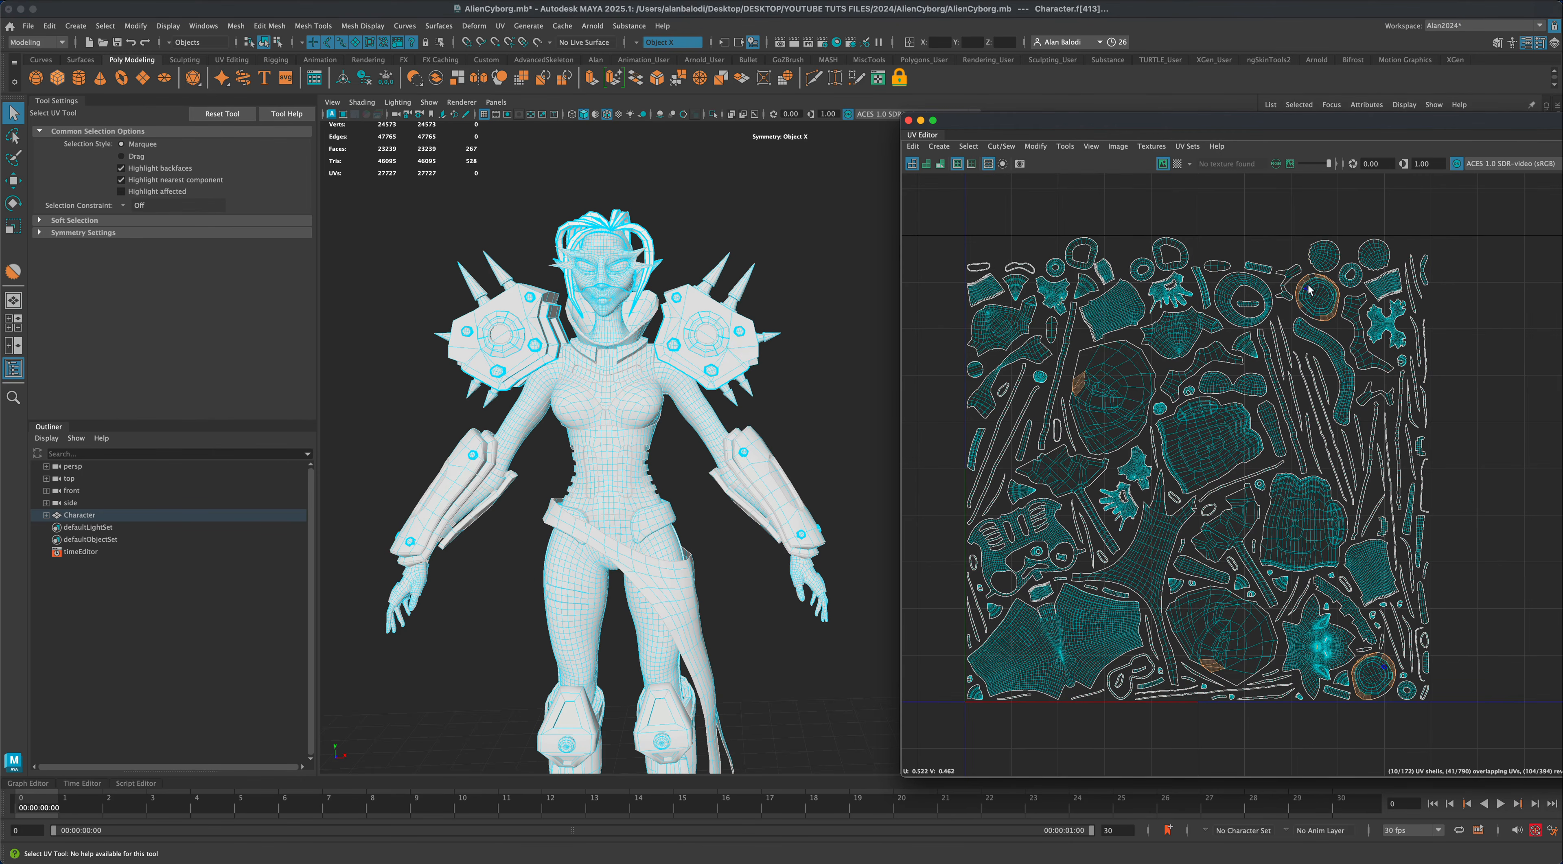
double_click(1320, 300)
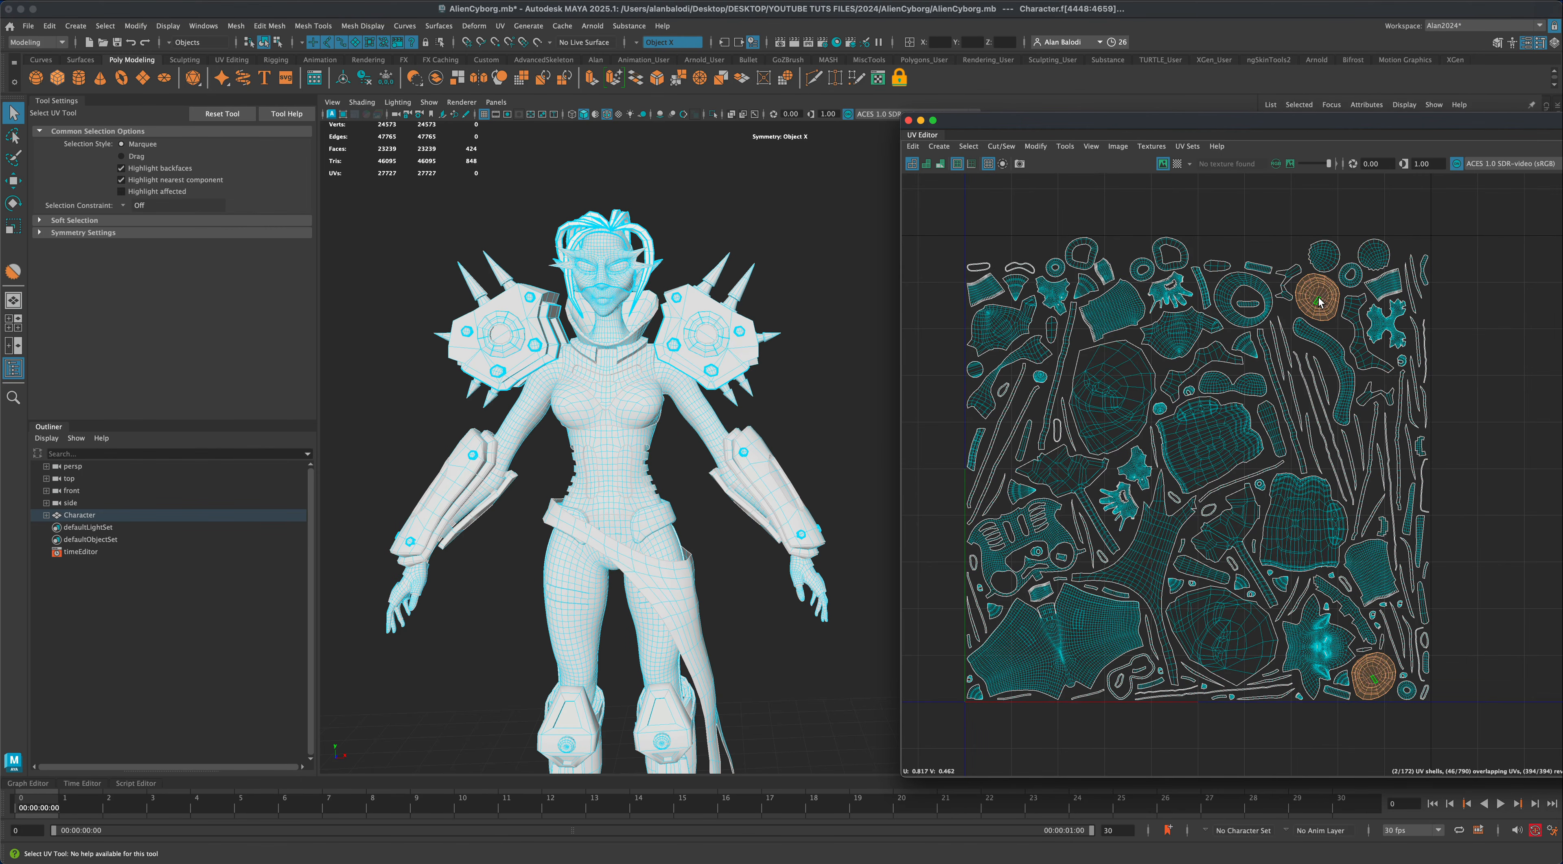
alt+drag(837, 466, 712, 479)
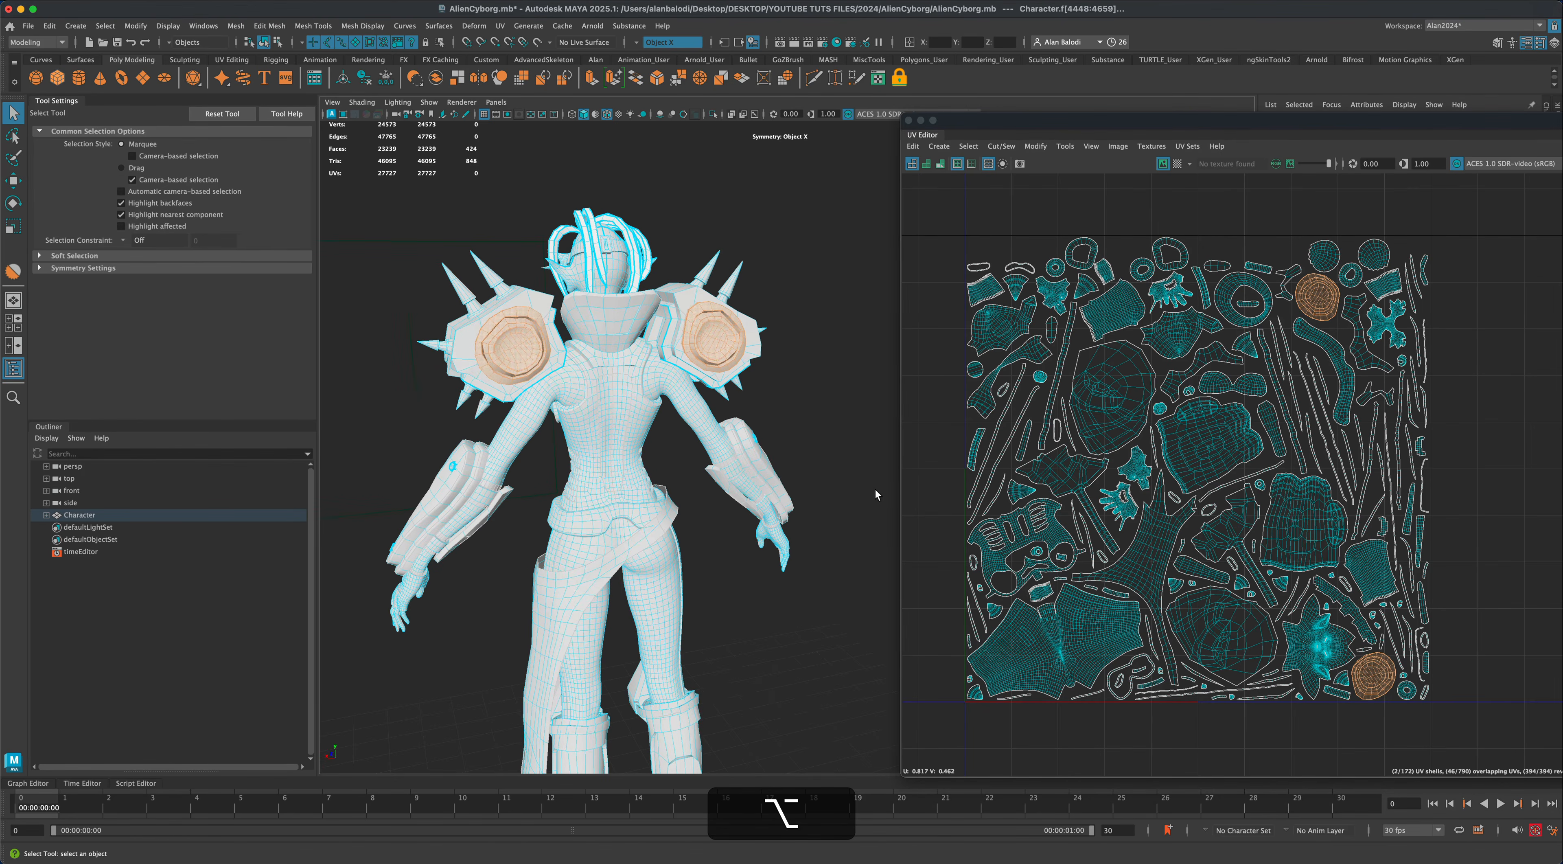
alt+drag(876, 494, 841, 481)
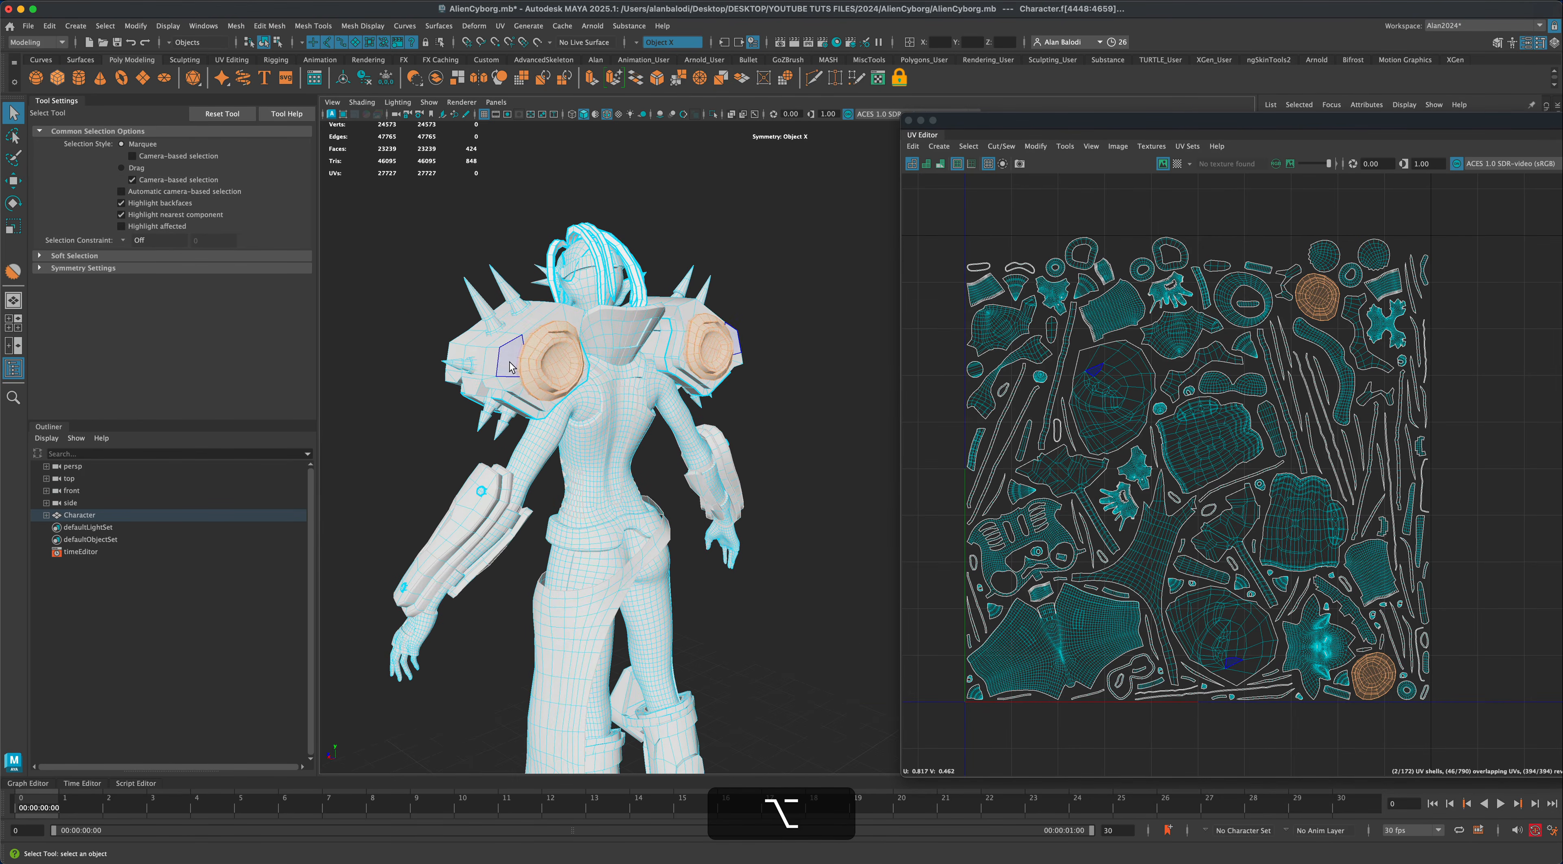
alt+drag(510, 366, 814, 528)
Select all UV shells and display the checker map on the character.
right_click(1009, 337)
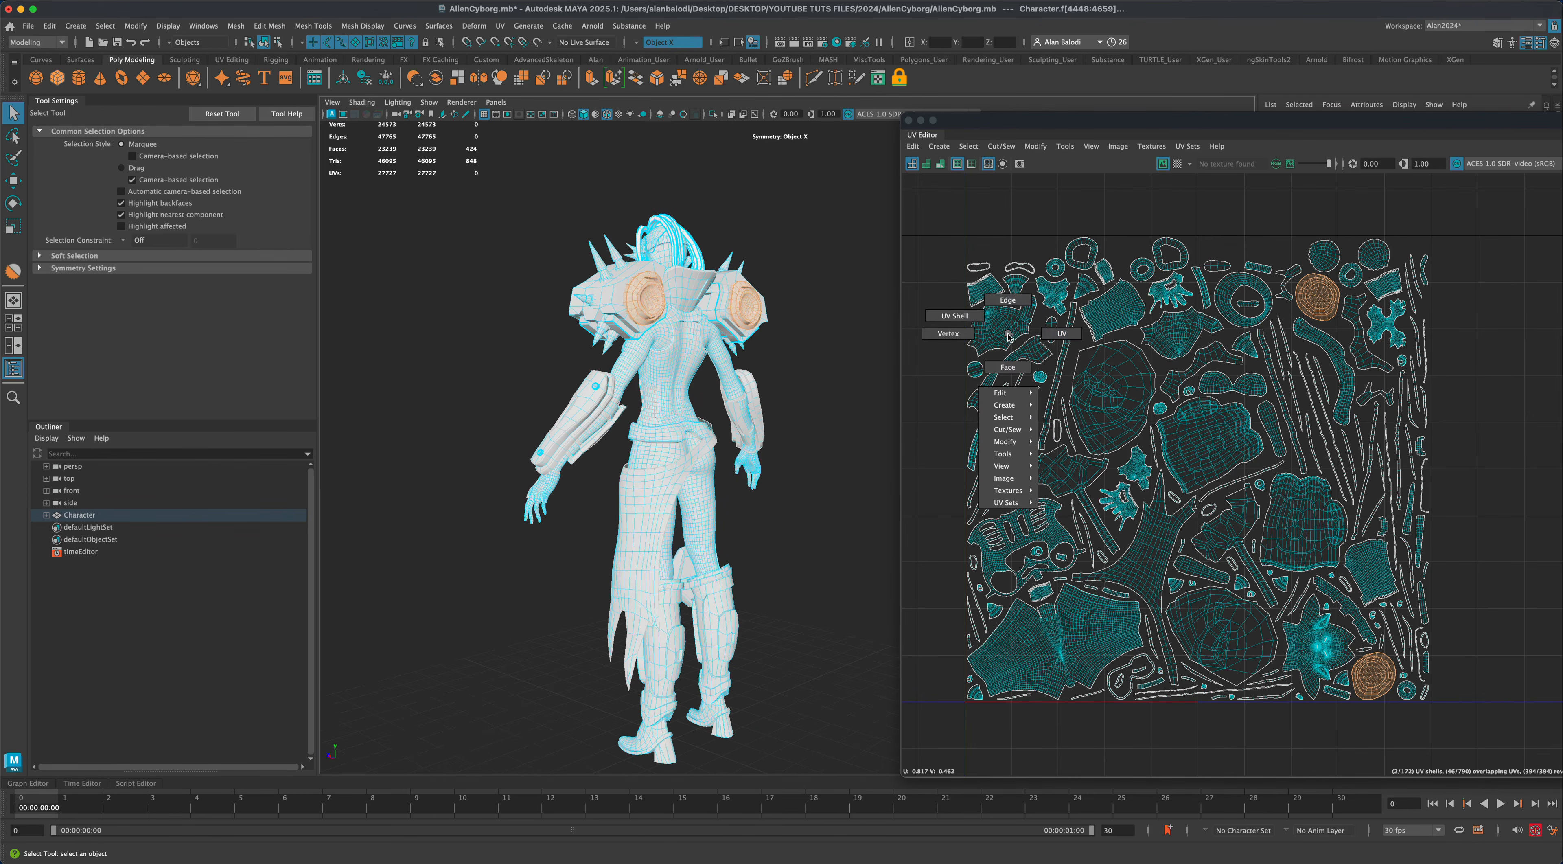
right_drag(932, 358, 940, 317)
drag(937, 208, 1476, 749)
mouse_move(816, 530)
alt+mouse_down()
mouse_move(923, 524)
mouse_move(830, 552)
mouse_move(826, 528)
alt+mouse_up()
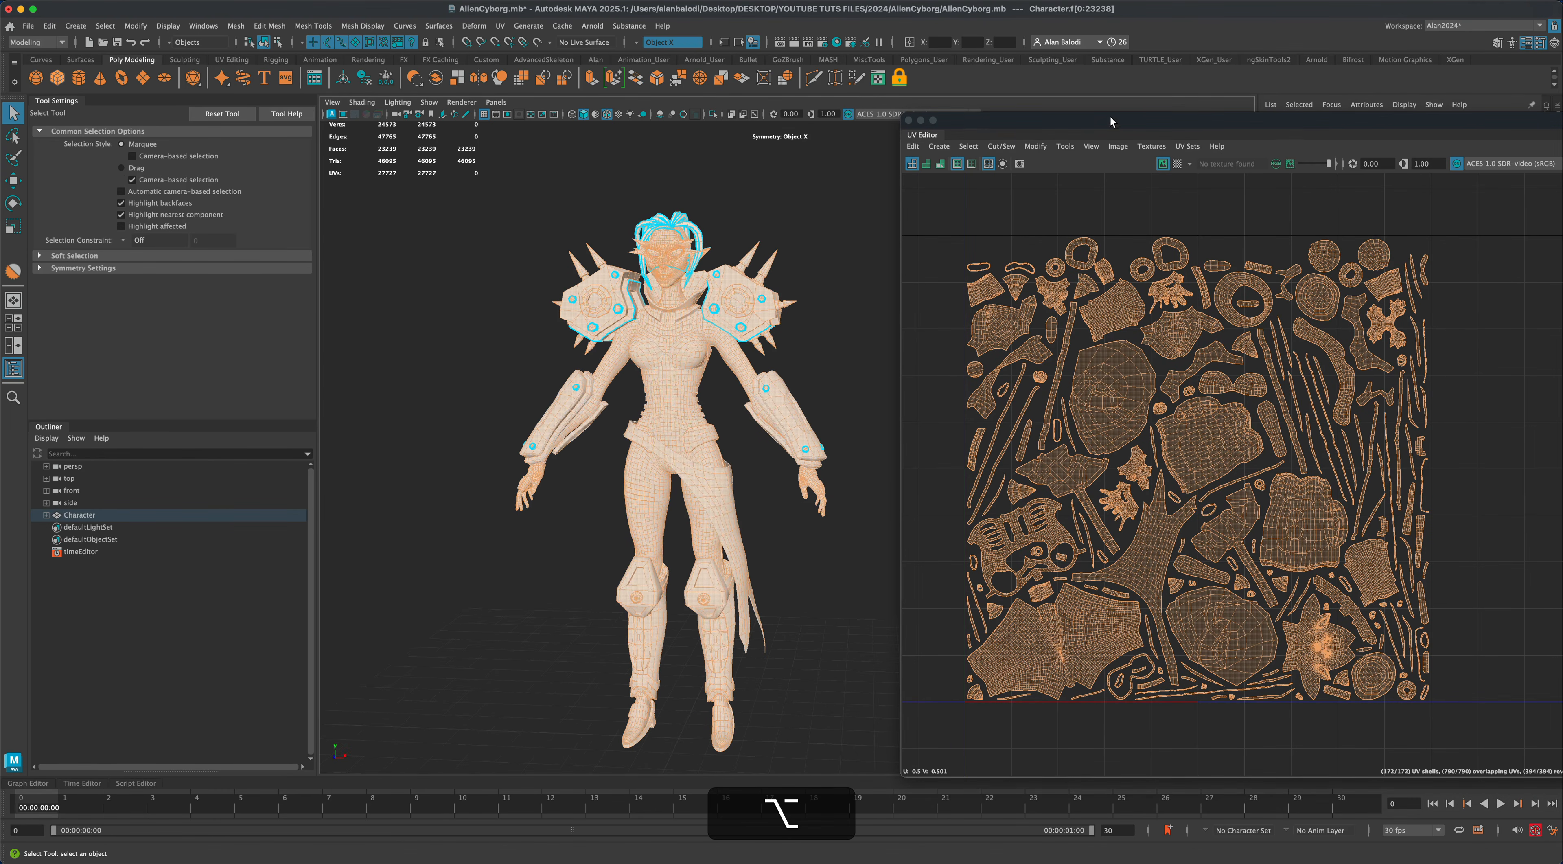
drag(1112, 120, 1097, 121)
click(1162, 165)
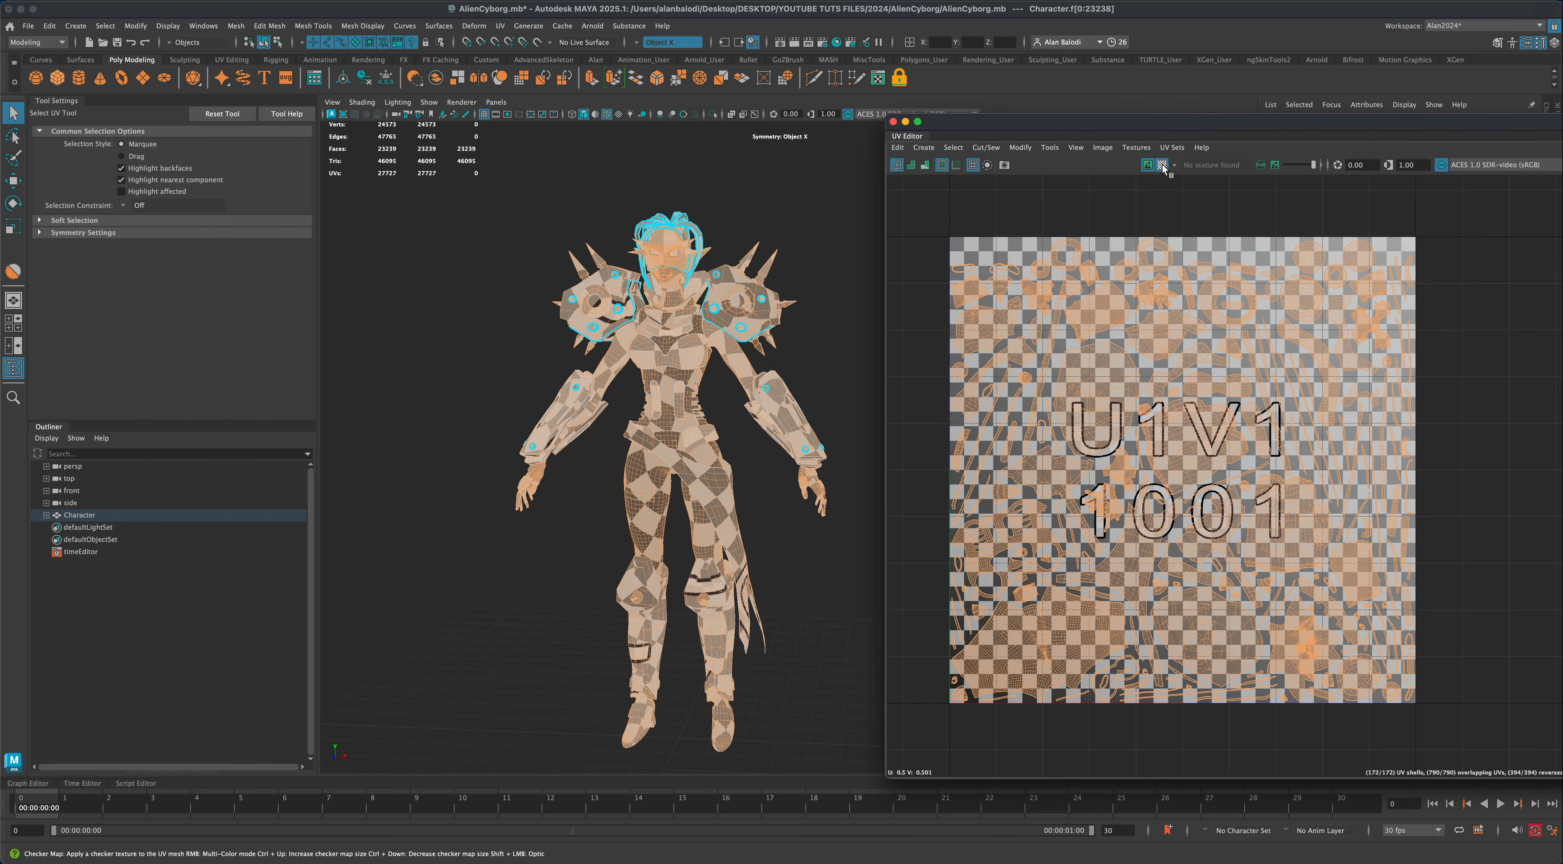
Return the character to object mode and inspect the checker pattern for scale and stretching from the front, back and close up.
alt+drag(816, 541, 792, 437)
right_drag(792, 437, 842, 417)
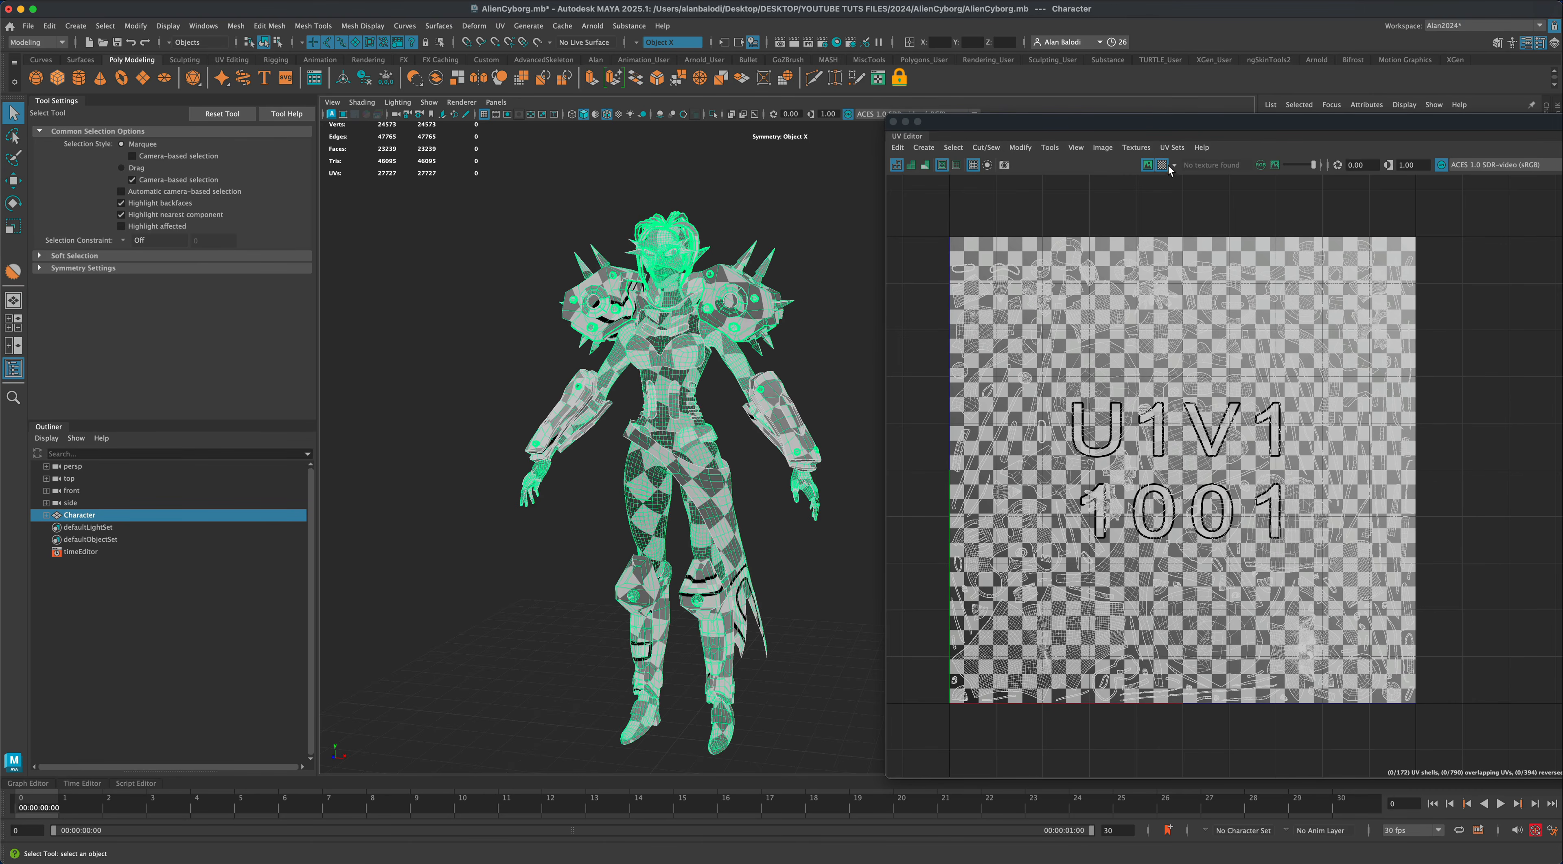
alt+drag(851, 367, 837, 362)
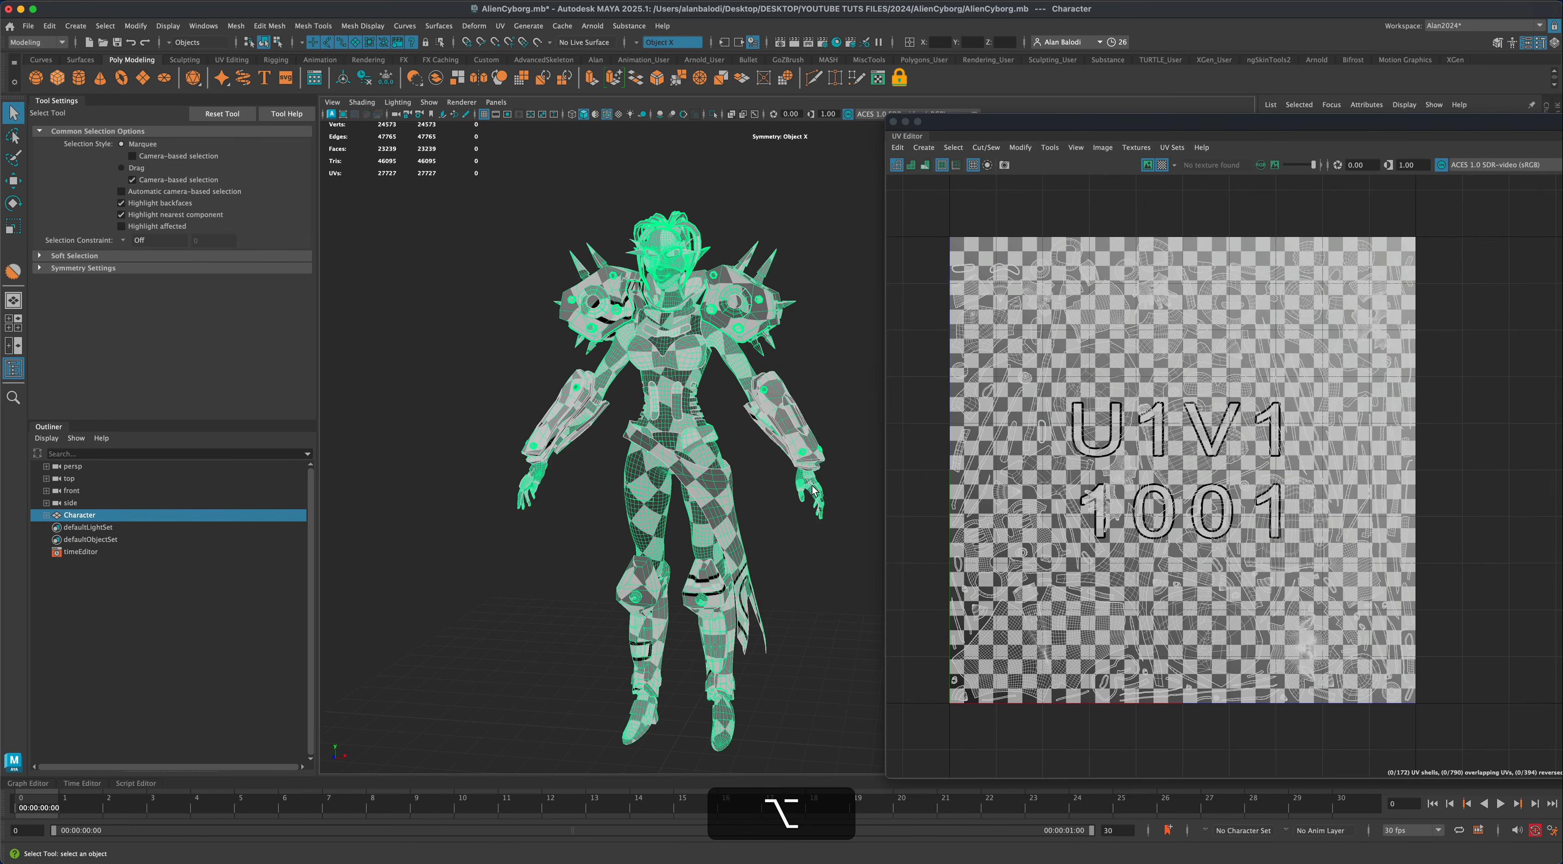
alt+drag(783, 555, 734, 586)
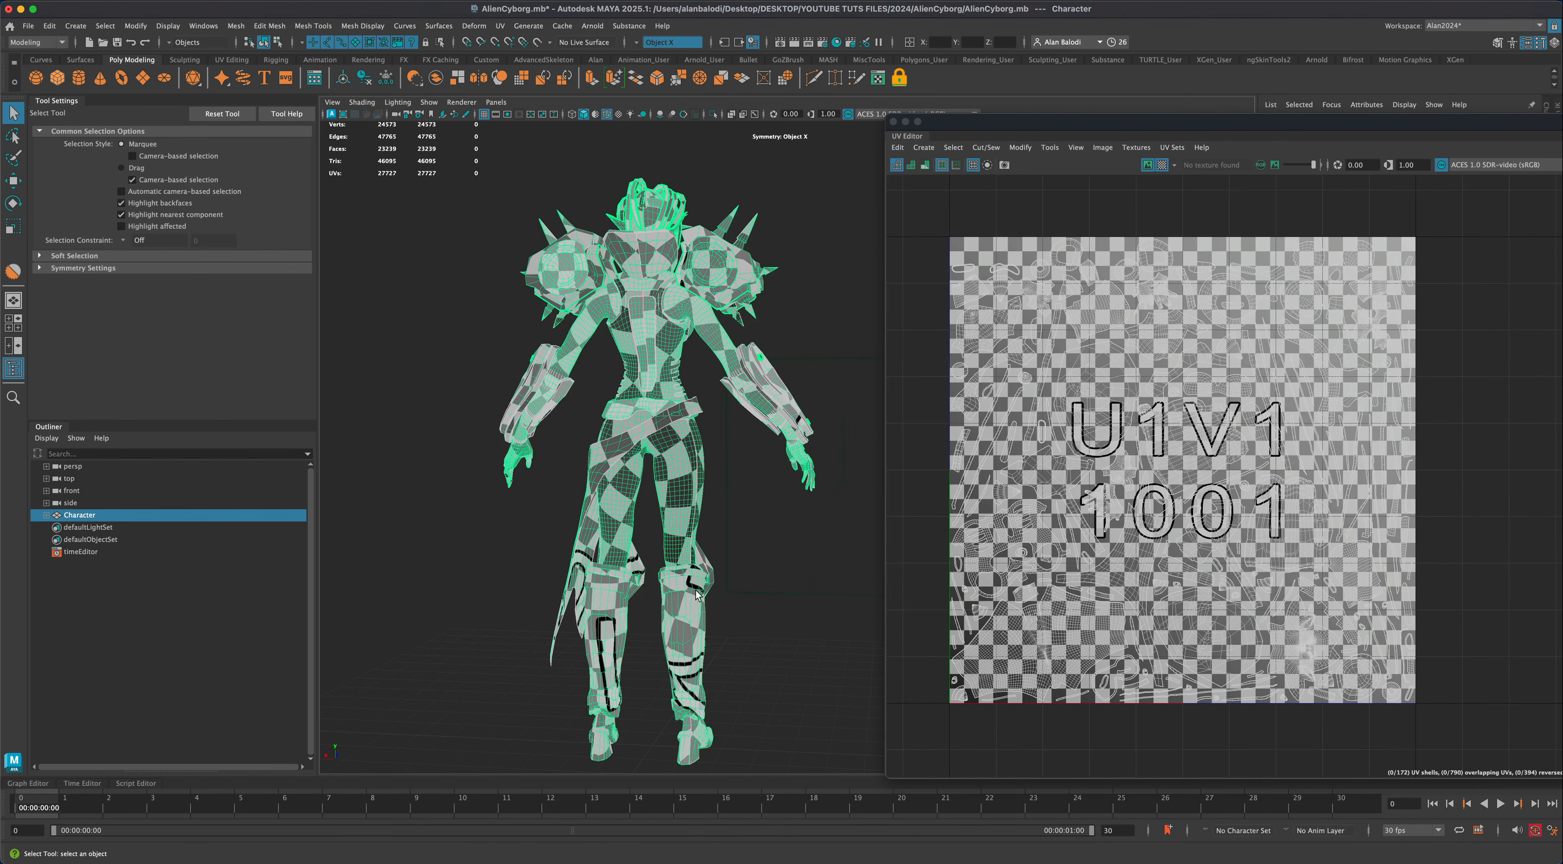
alt+drag(655, 427, 668, 355)
alt+drag(597, 391, 742, 394)
alt+middle_drag(720, 479, 720, 588)
alt+drag(720, 592, 765, 432)
alt+drag(686, 250, 684, 349)
alt+drag(736, 672, 771, 563)
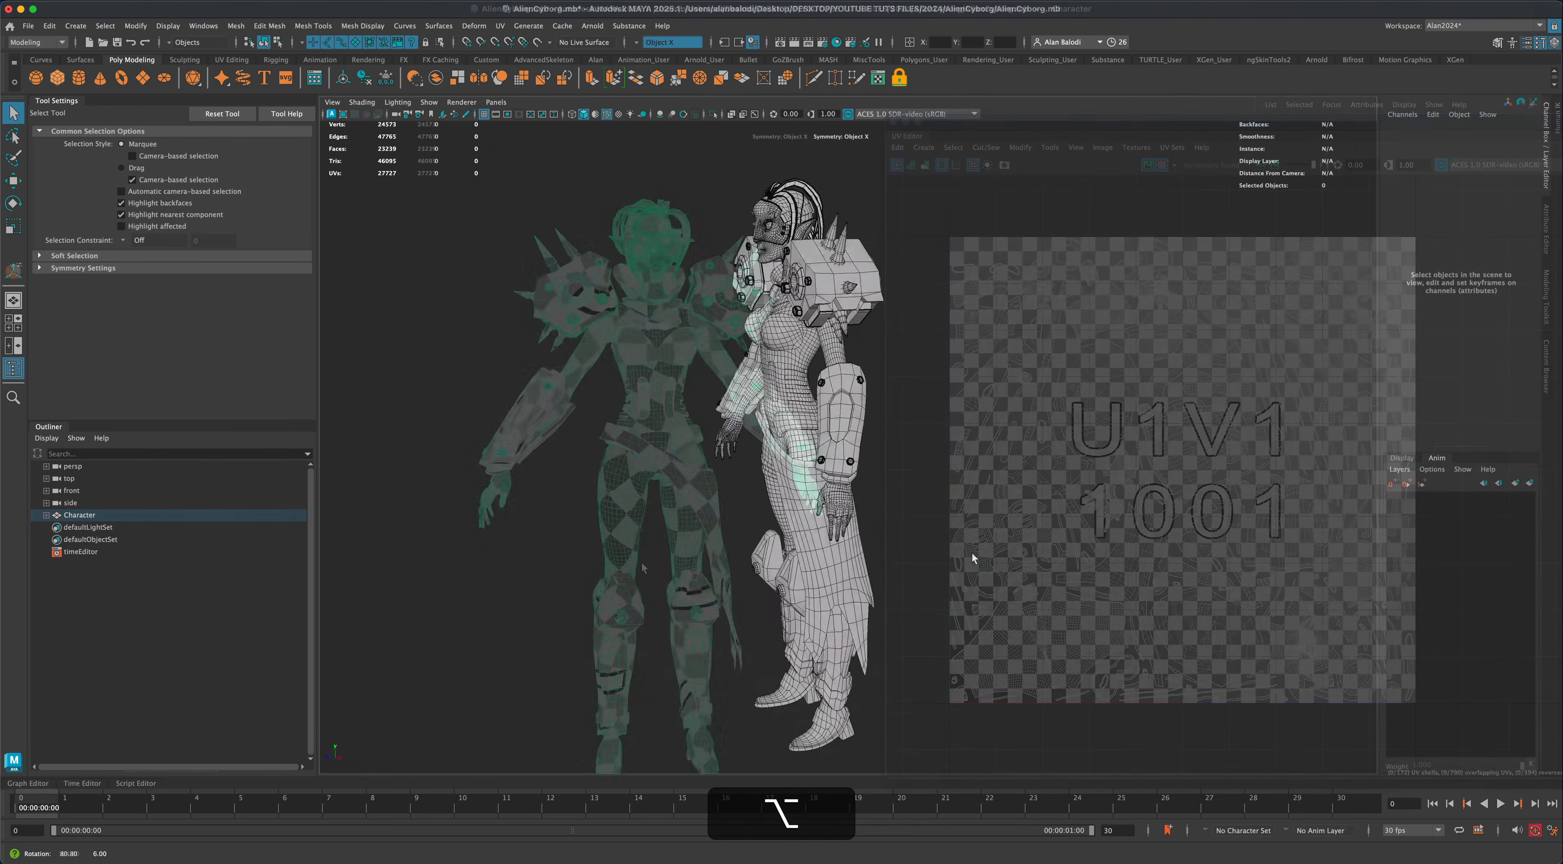
alt+drag(850, 552, 813, 452)
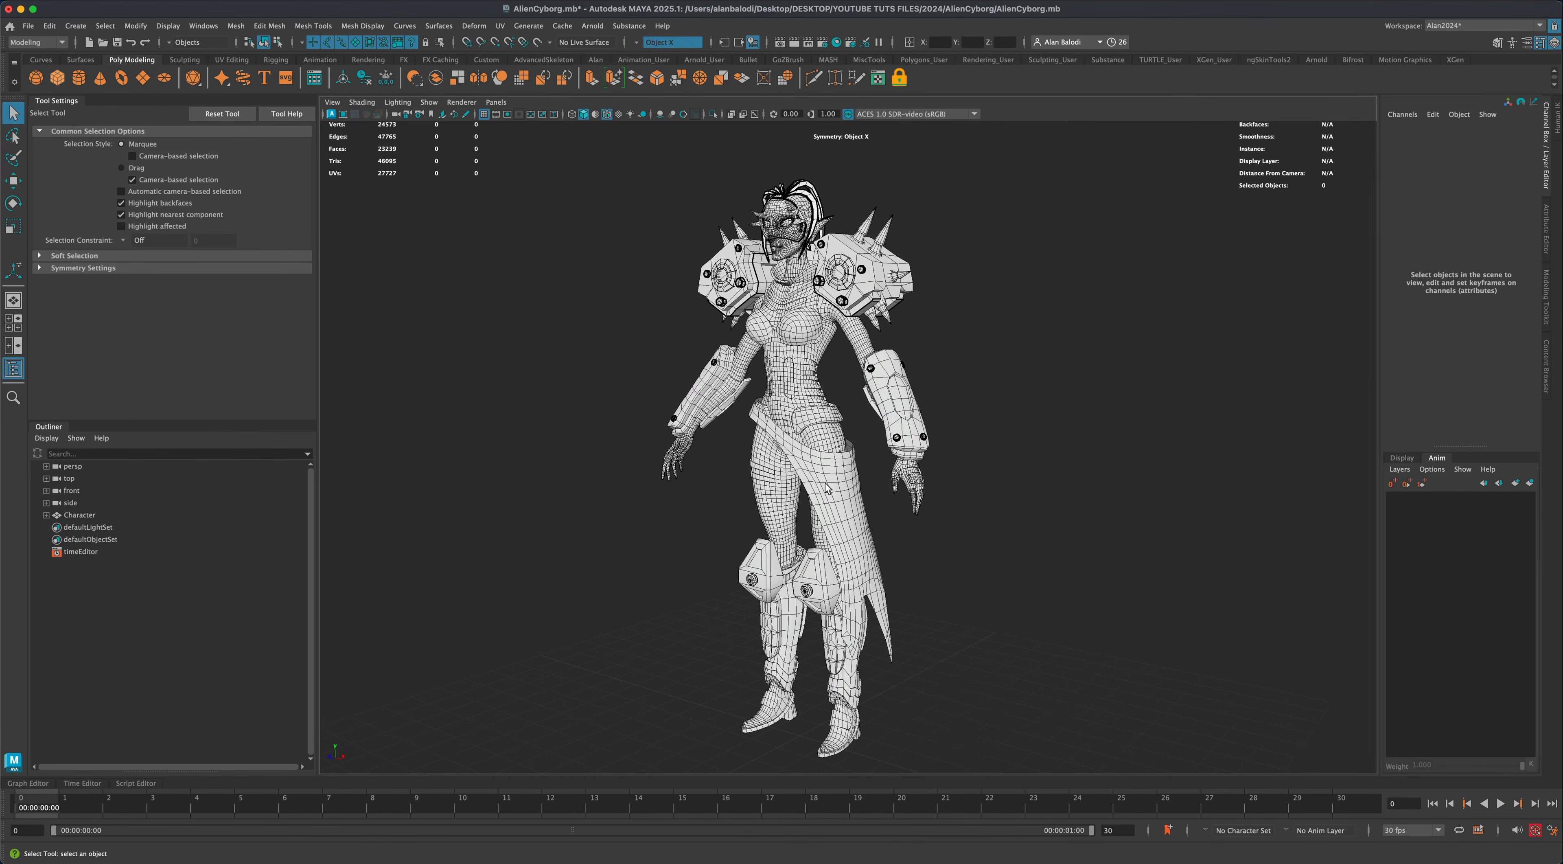
alt+drag(857, 496, 969, 537)
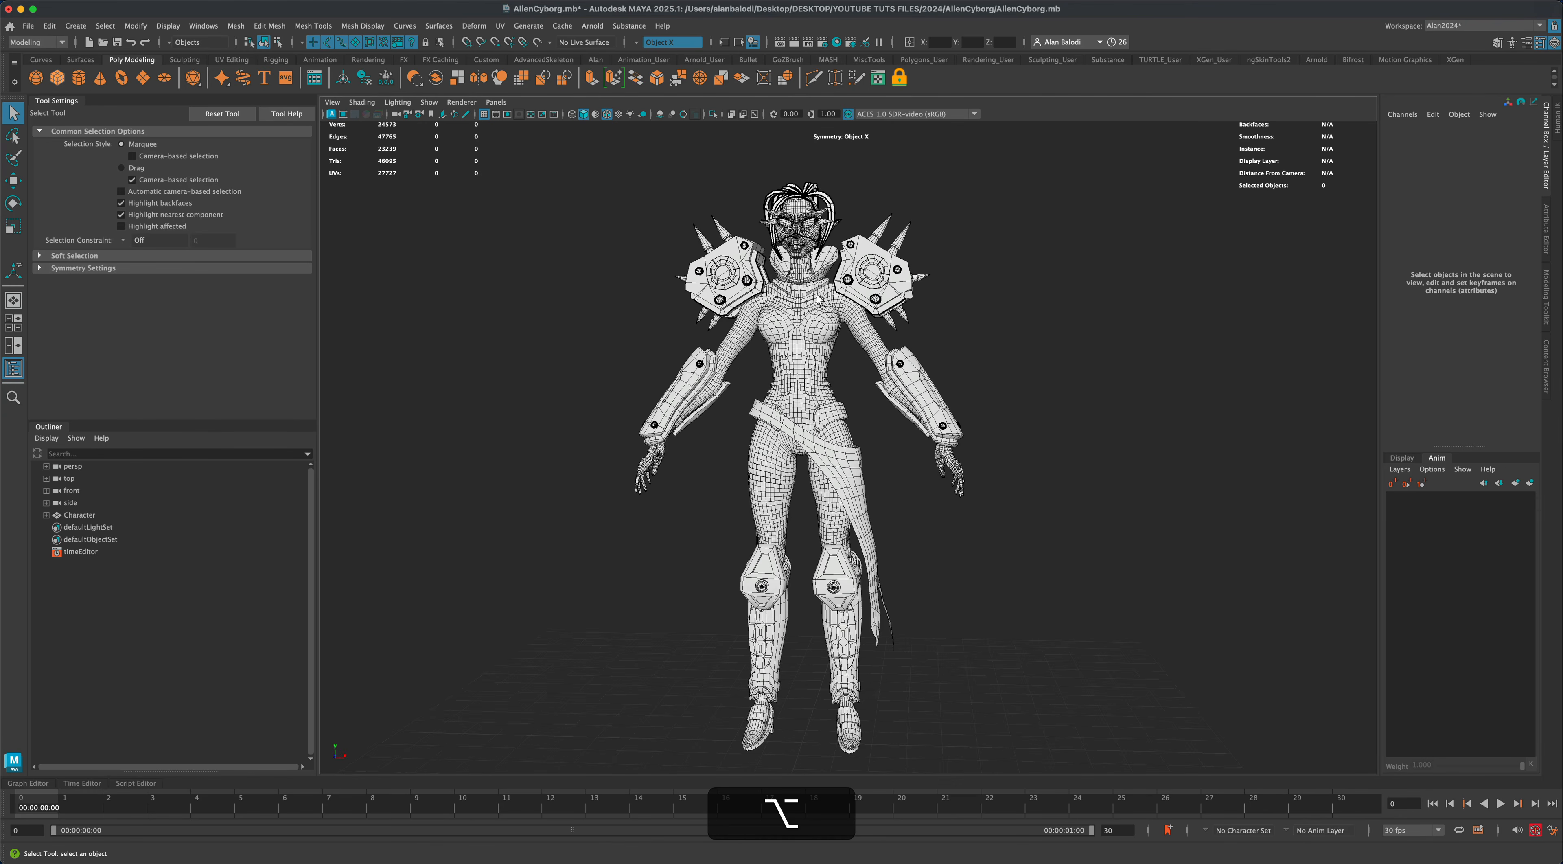
alt+drag(1034, 323, 793, 302)
alt+drag(1052, 467, 787, 404)
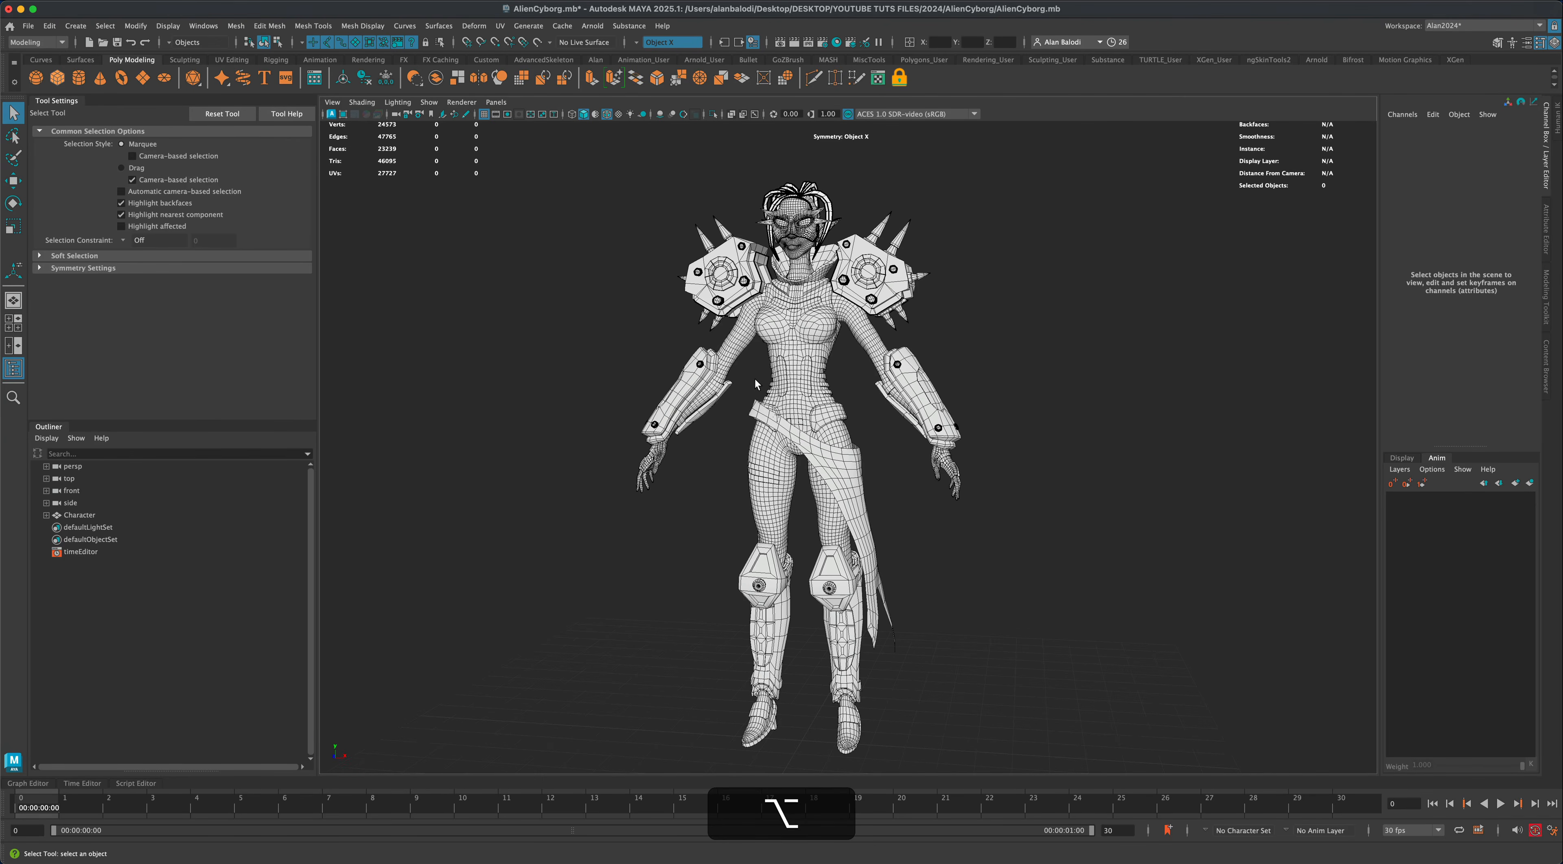
click(792, 395)
alt+drag(795, 397, 816, 418)
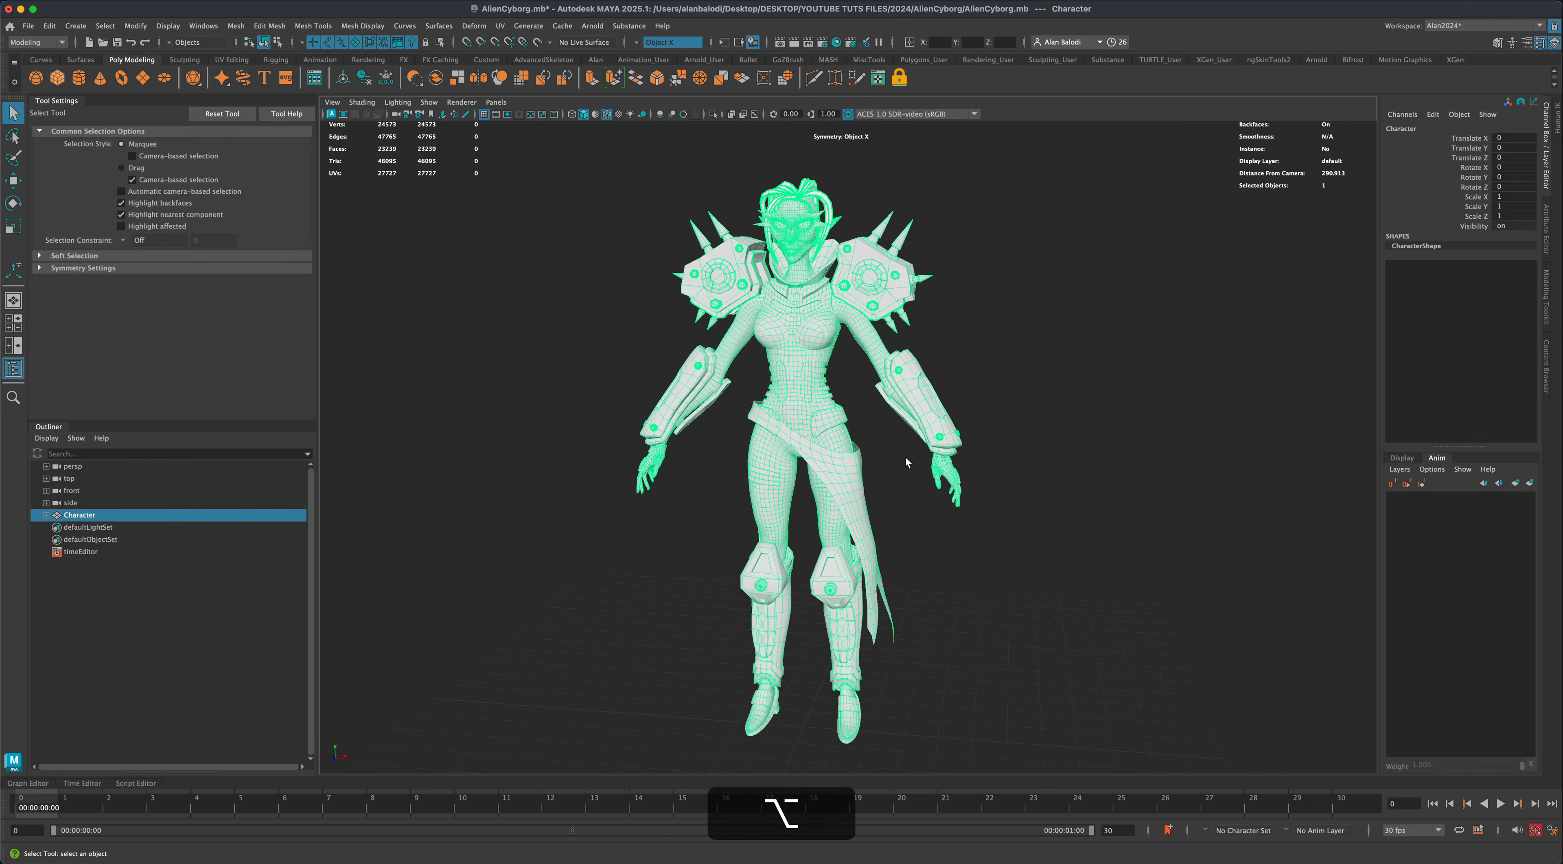
alt+drag(905, 455, 890, 480)
click(888, 476)
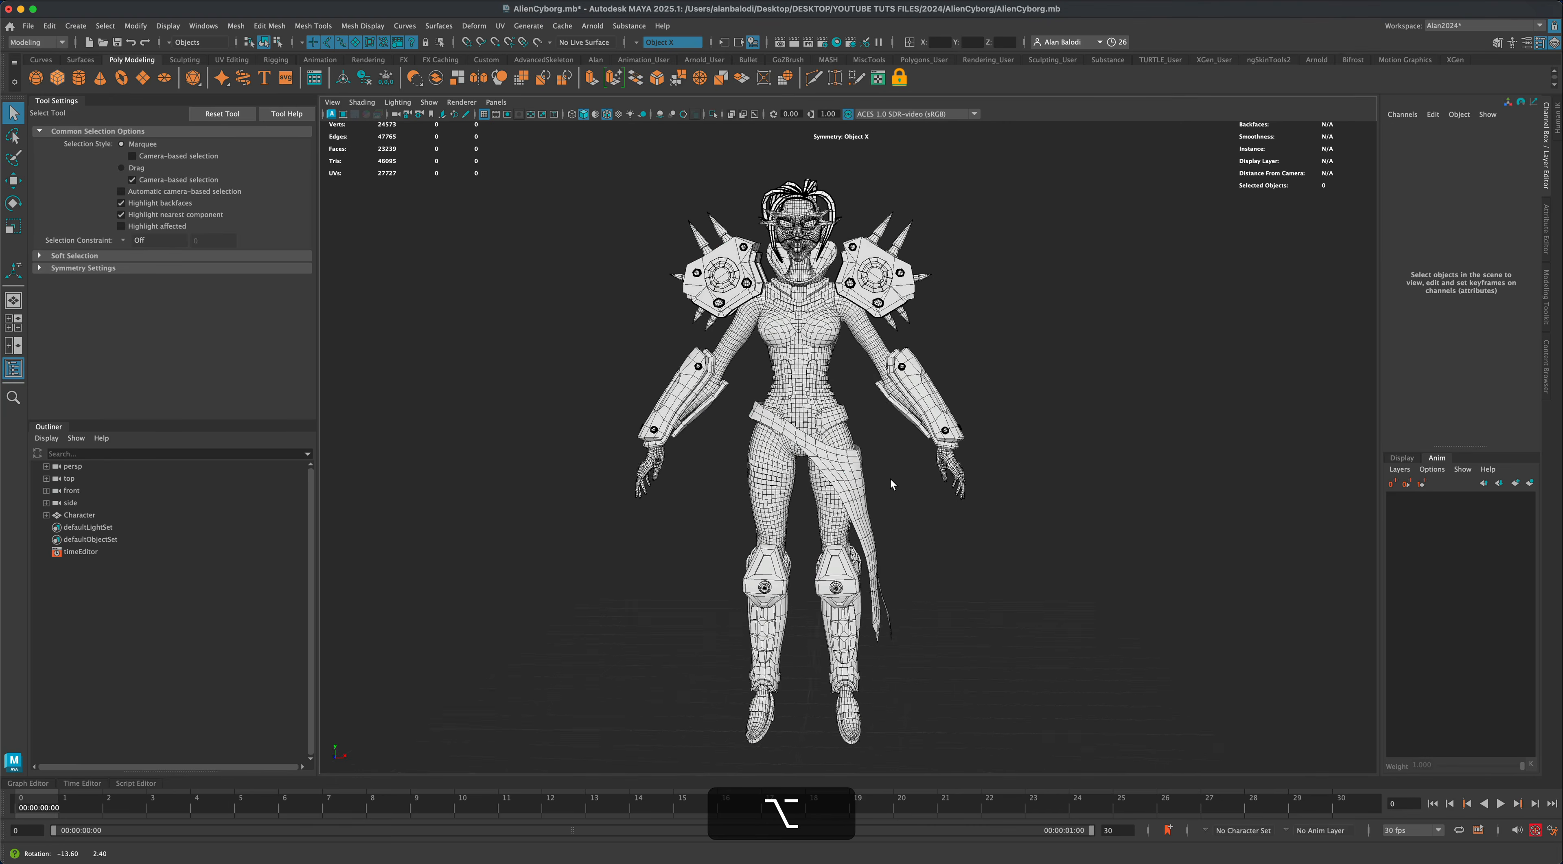
Assign a new Lambert material to the whole character mesh.
click(820, 407)
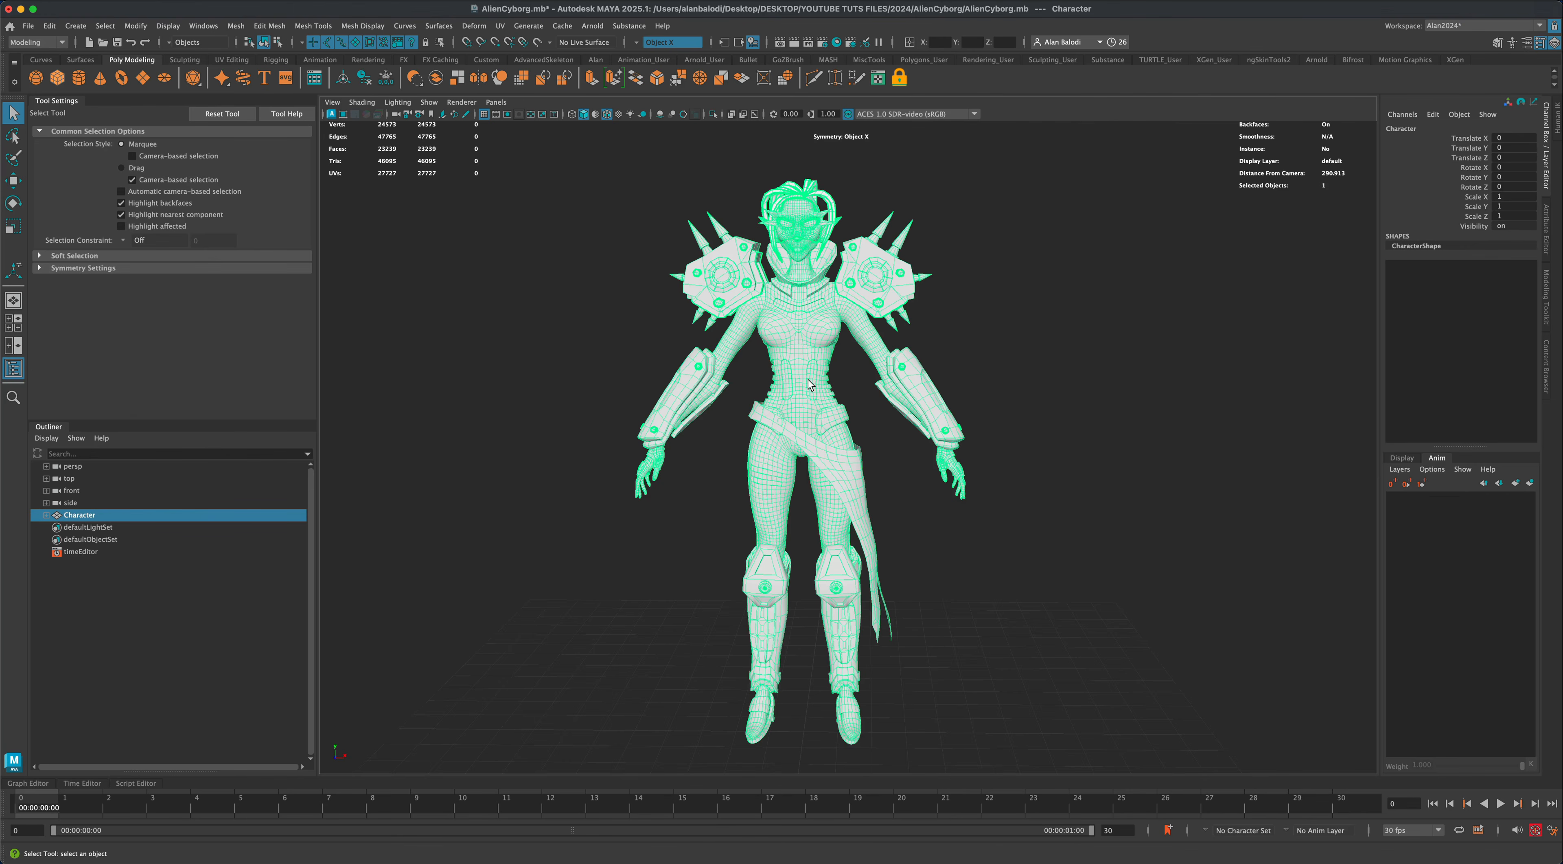
right_click(810, 384)
mouse_move(843, 695)
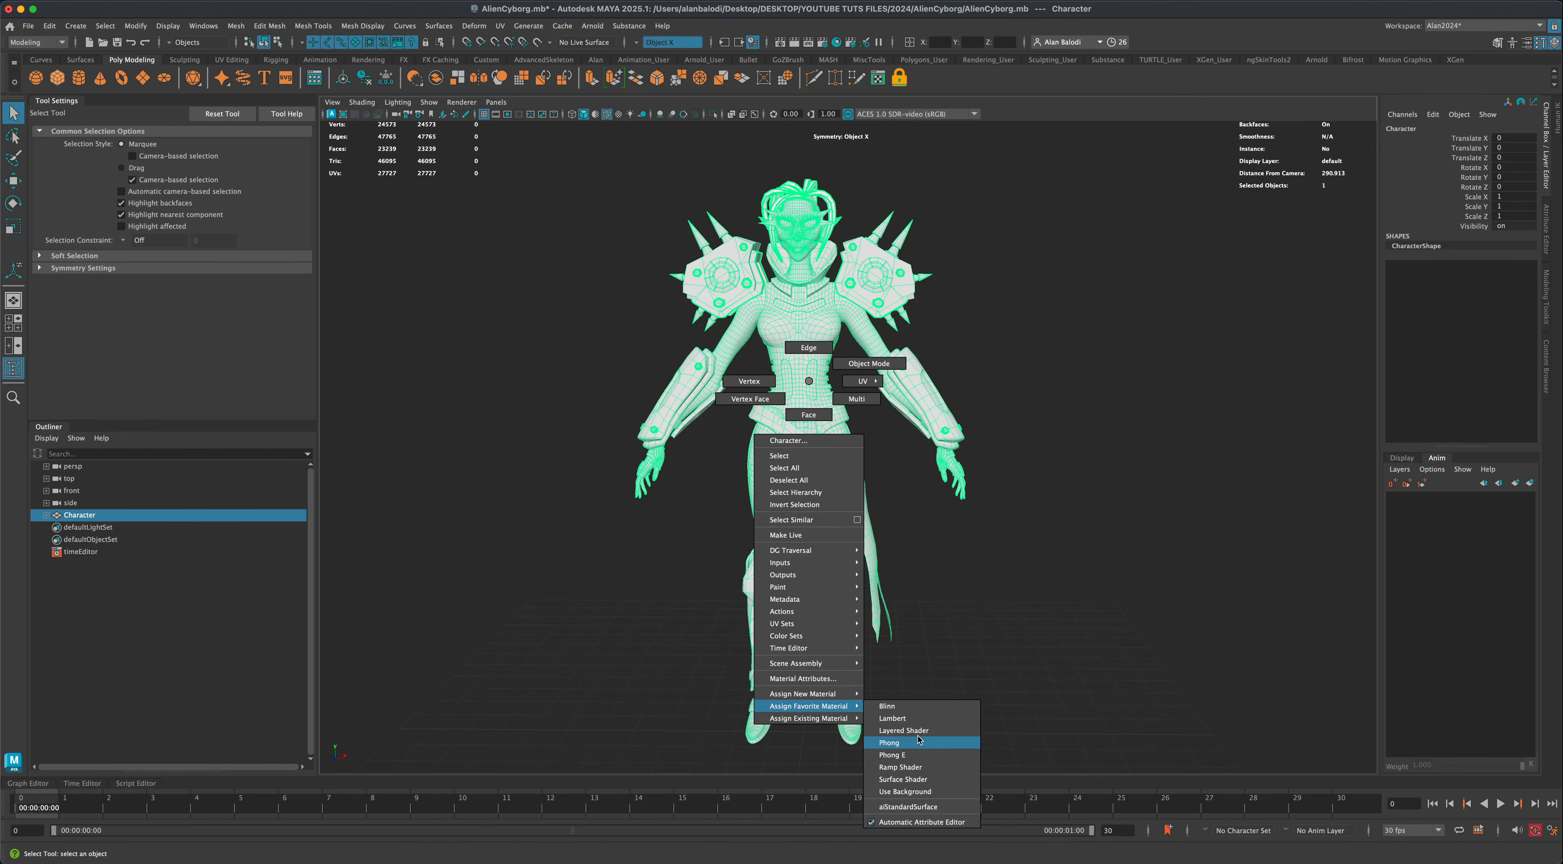
click(918, 721)
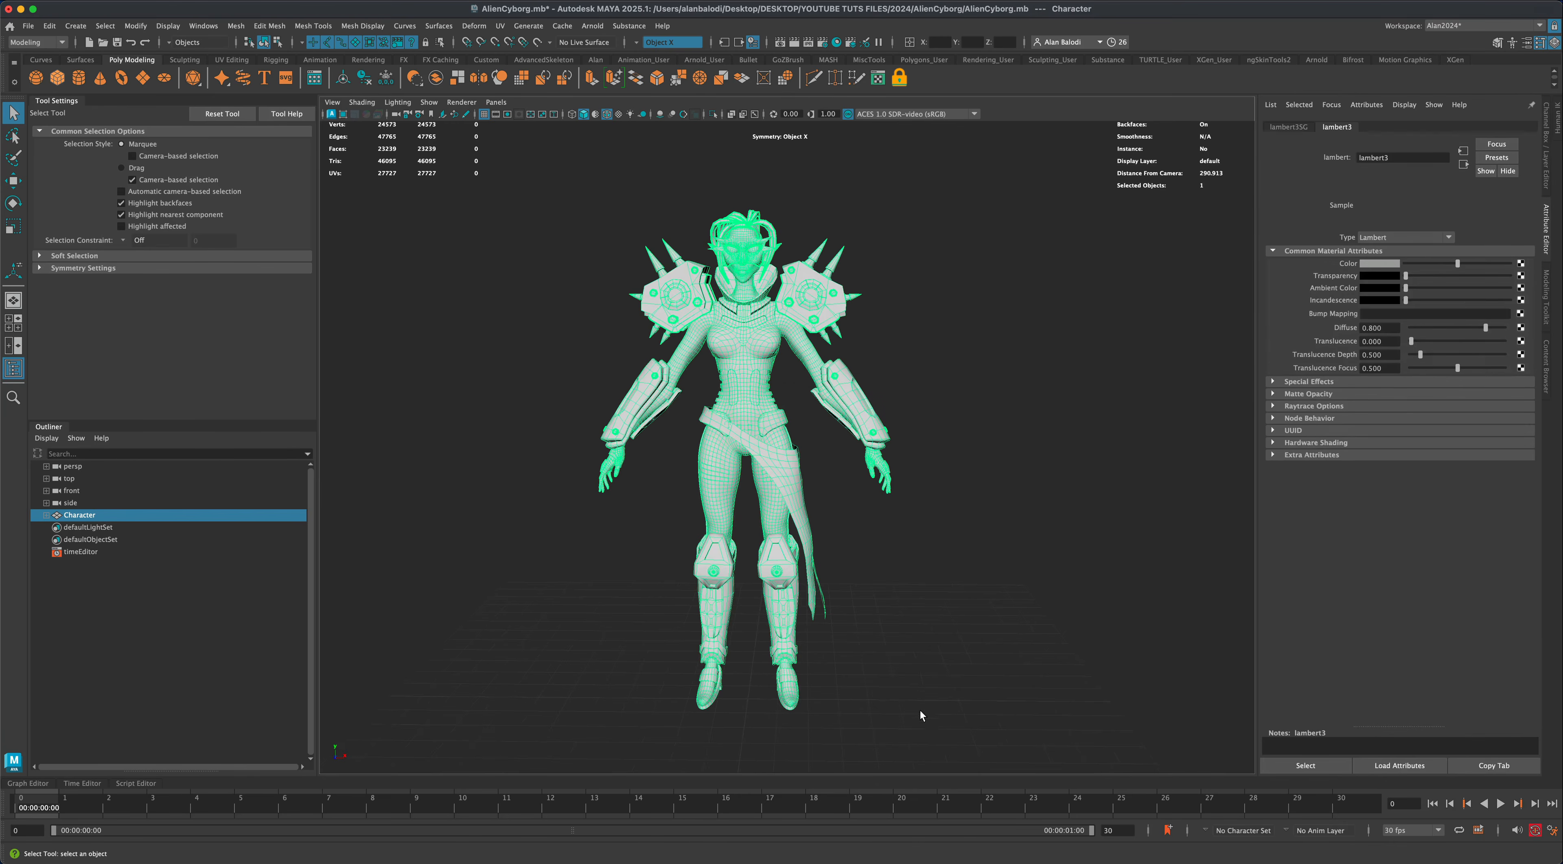
Rename the character's new Lambert material to "character".
alt+drag(943, 363, 1031, 371)
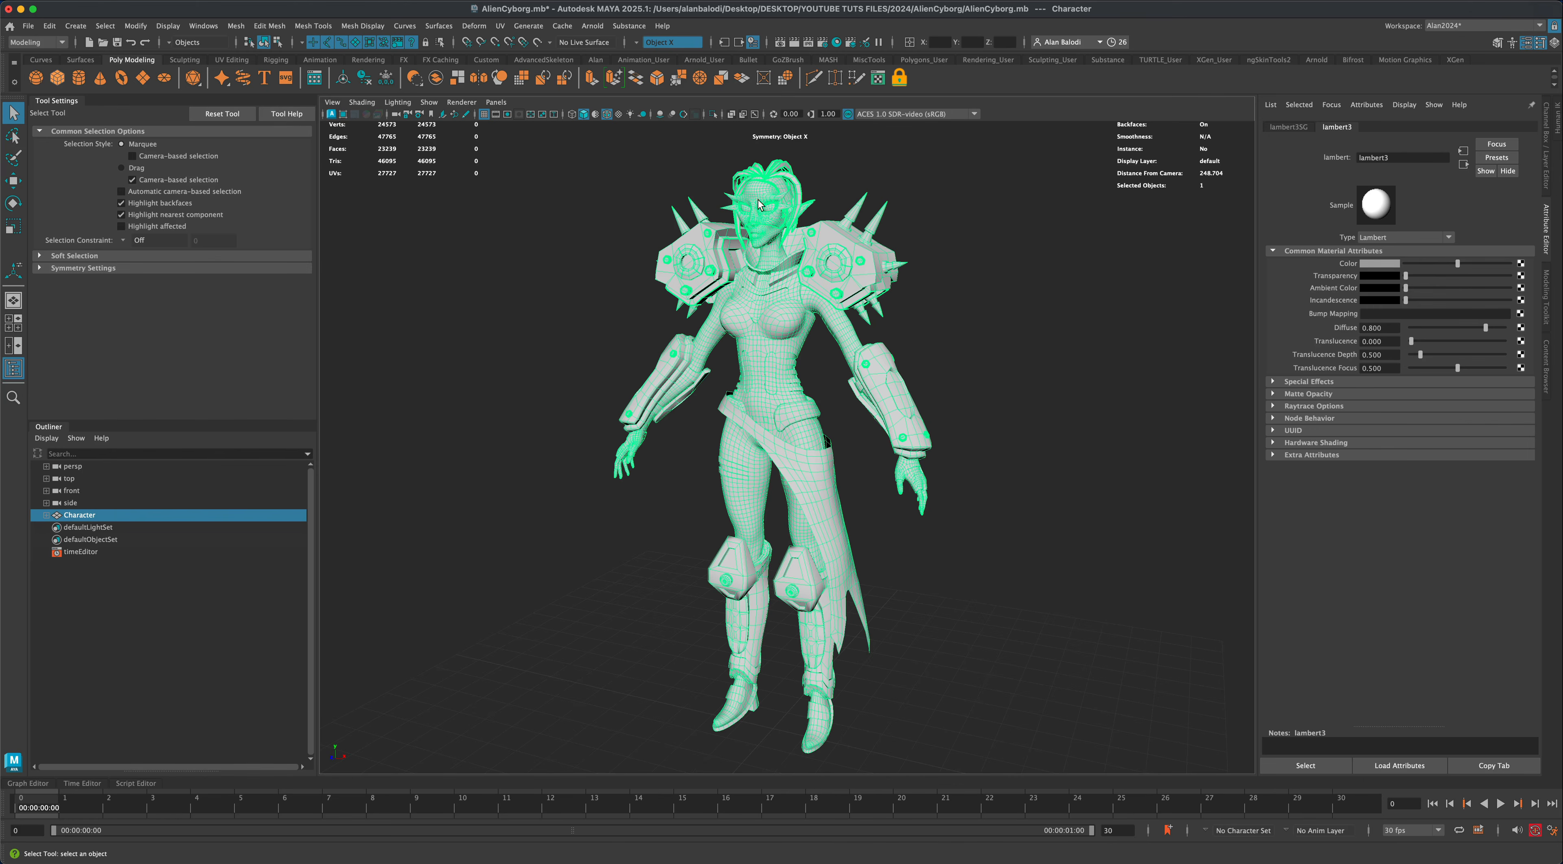
alt+drag(976, 353, 981, 349)
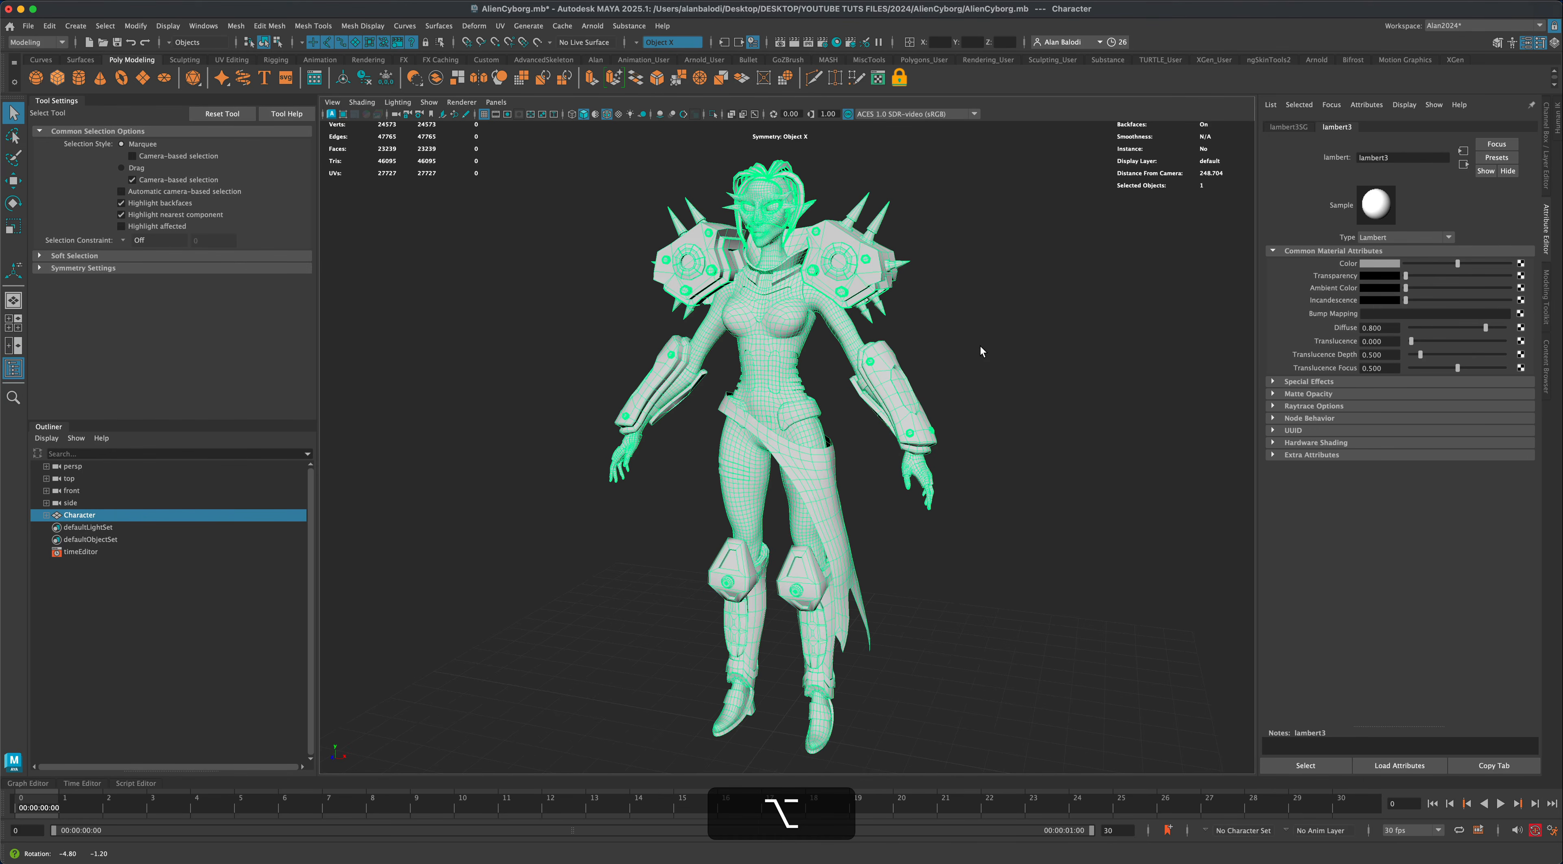
drag(1339, 157, 1330, 160)
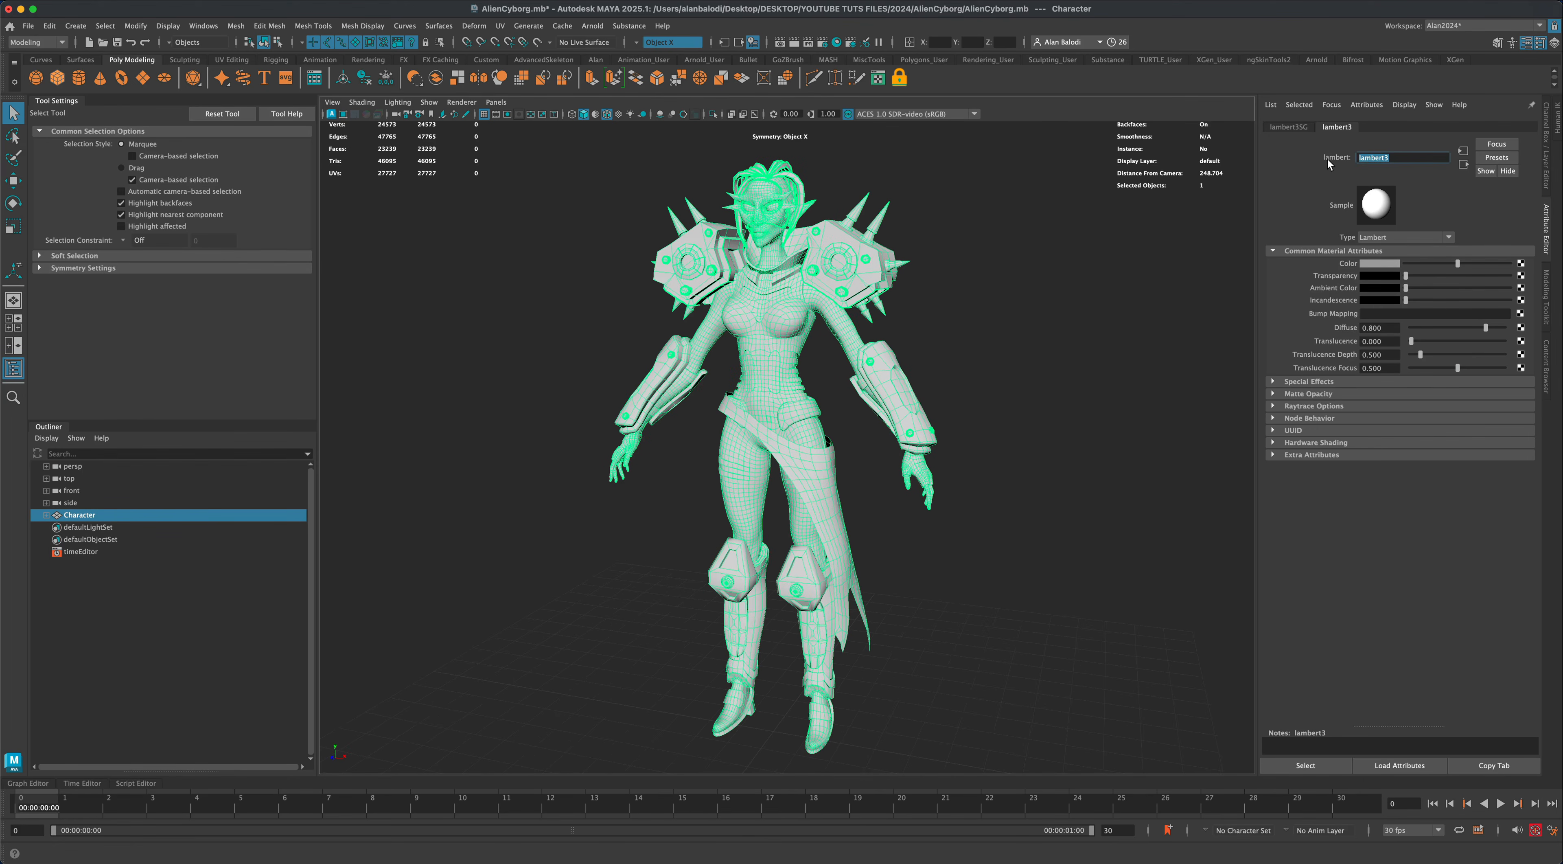
text(charac)
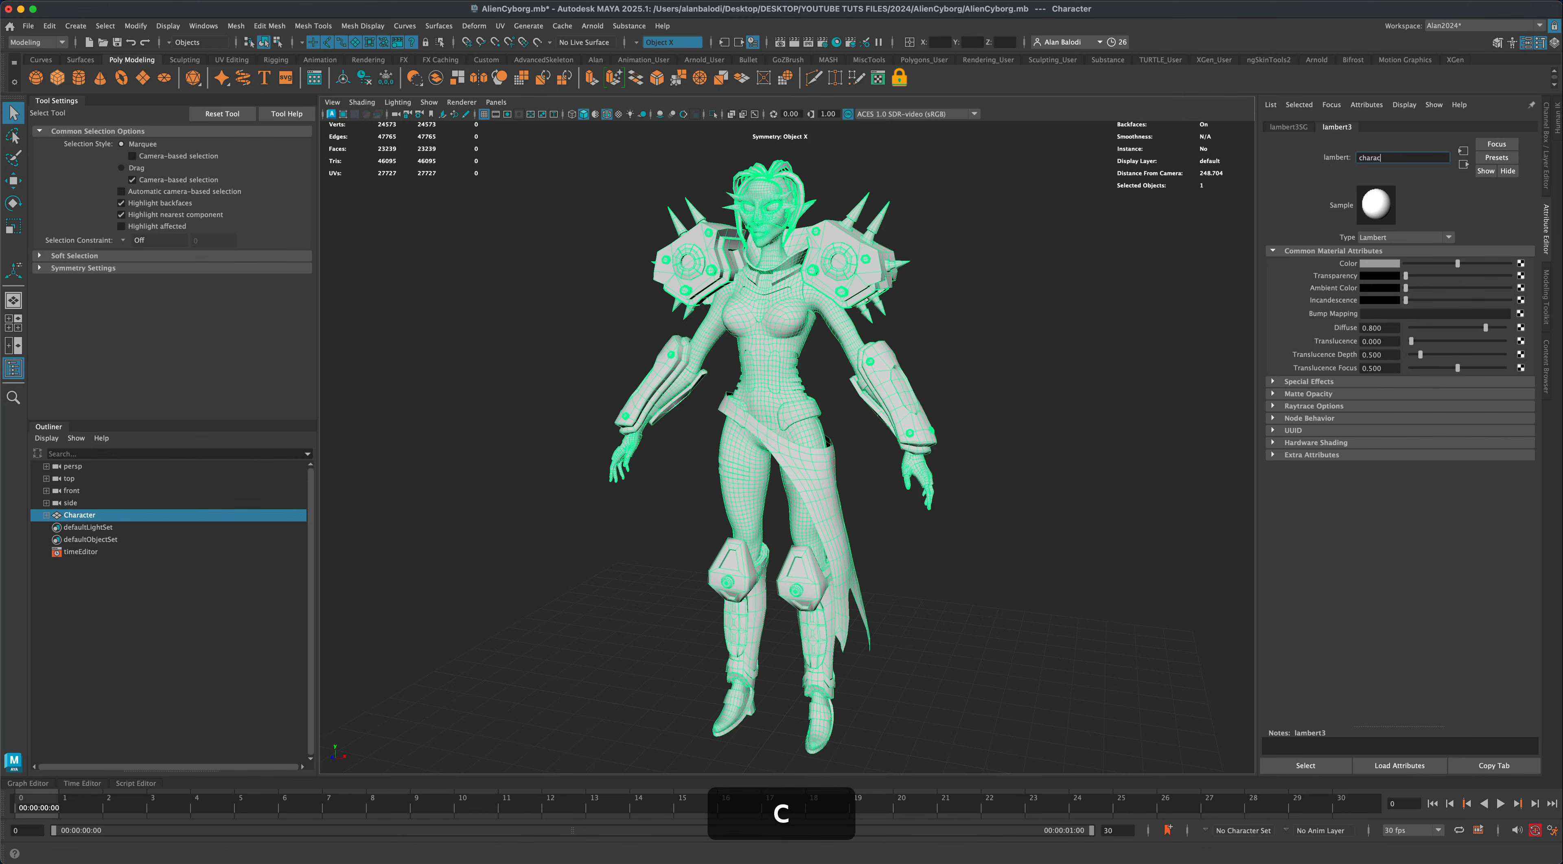
text(ter)
key(Return)
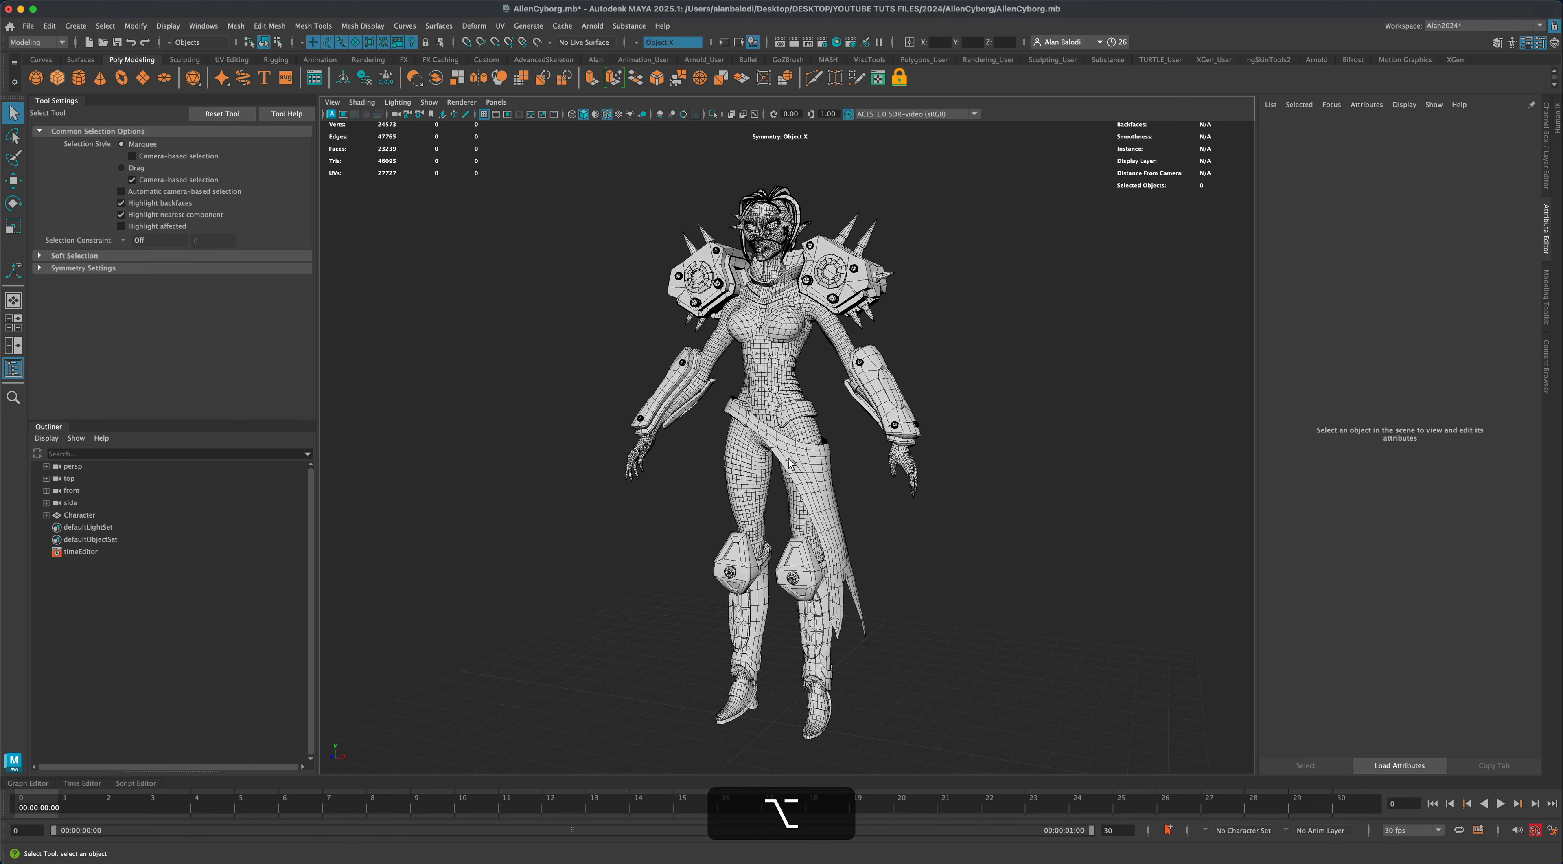
Export only the character mesh as FBX over the existing AlienCyborg.fbx and save the scene.
click(753, 402)
alt+drag(626, 504, 743, 427)
click(631, 543)
click(746, 476)
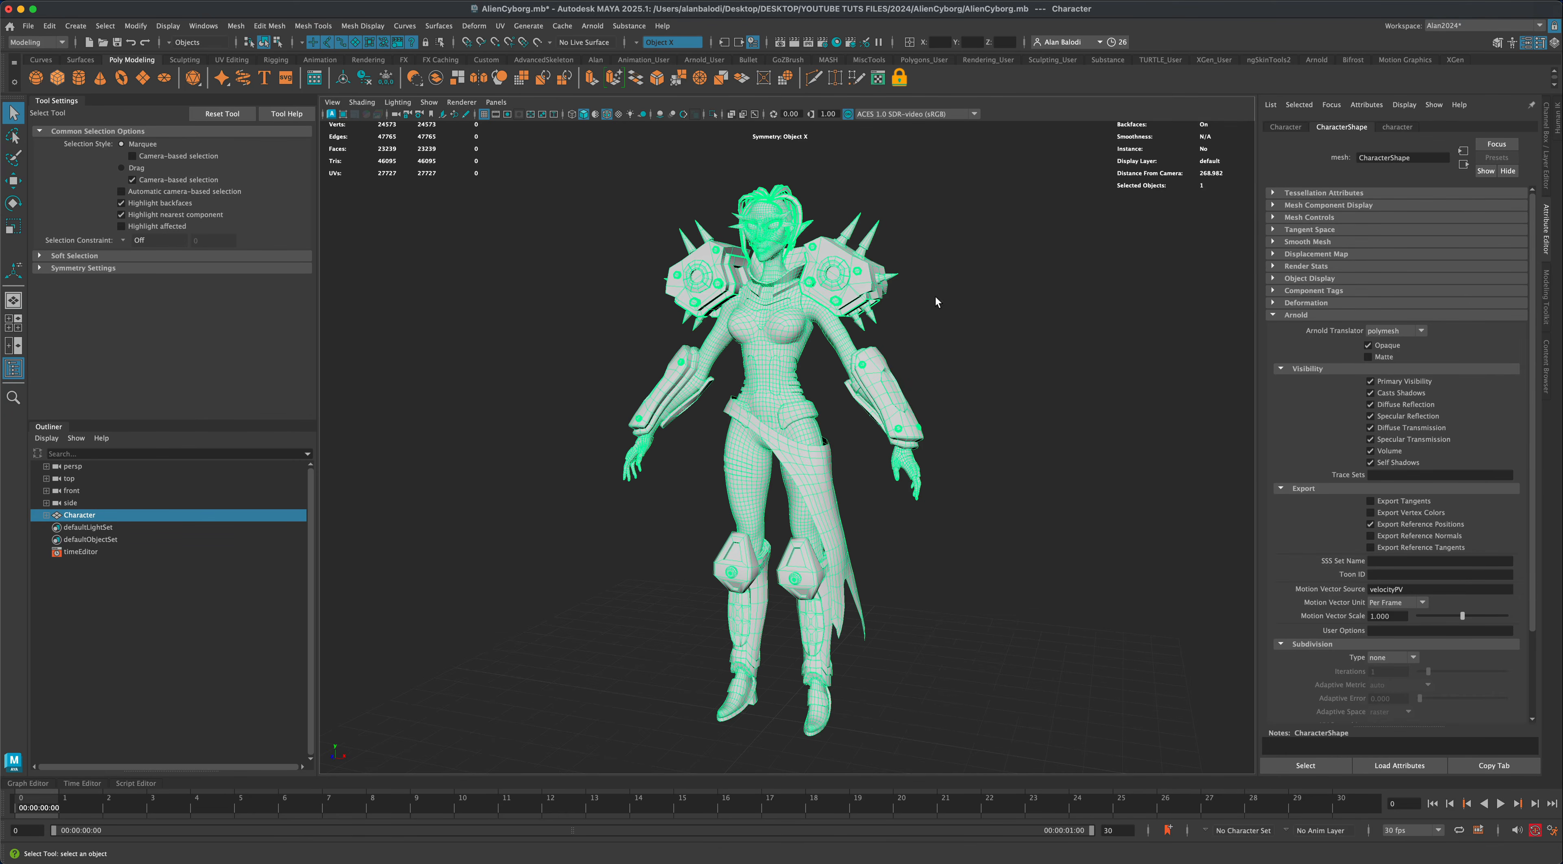
click(28, 25)
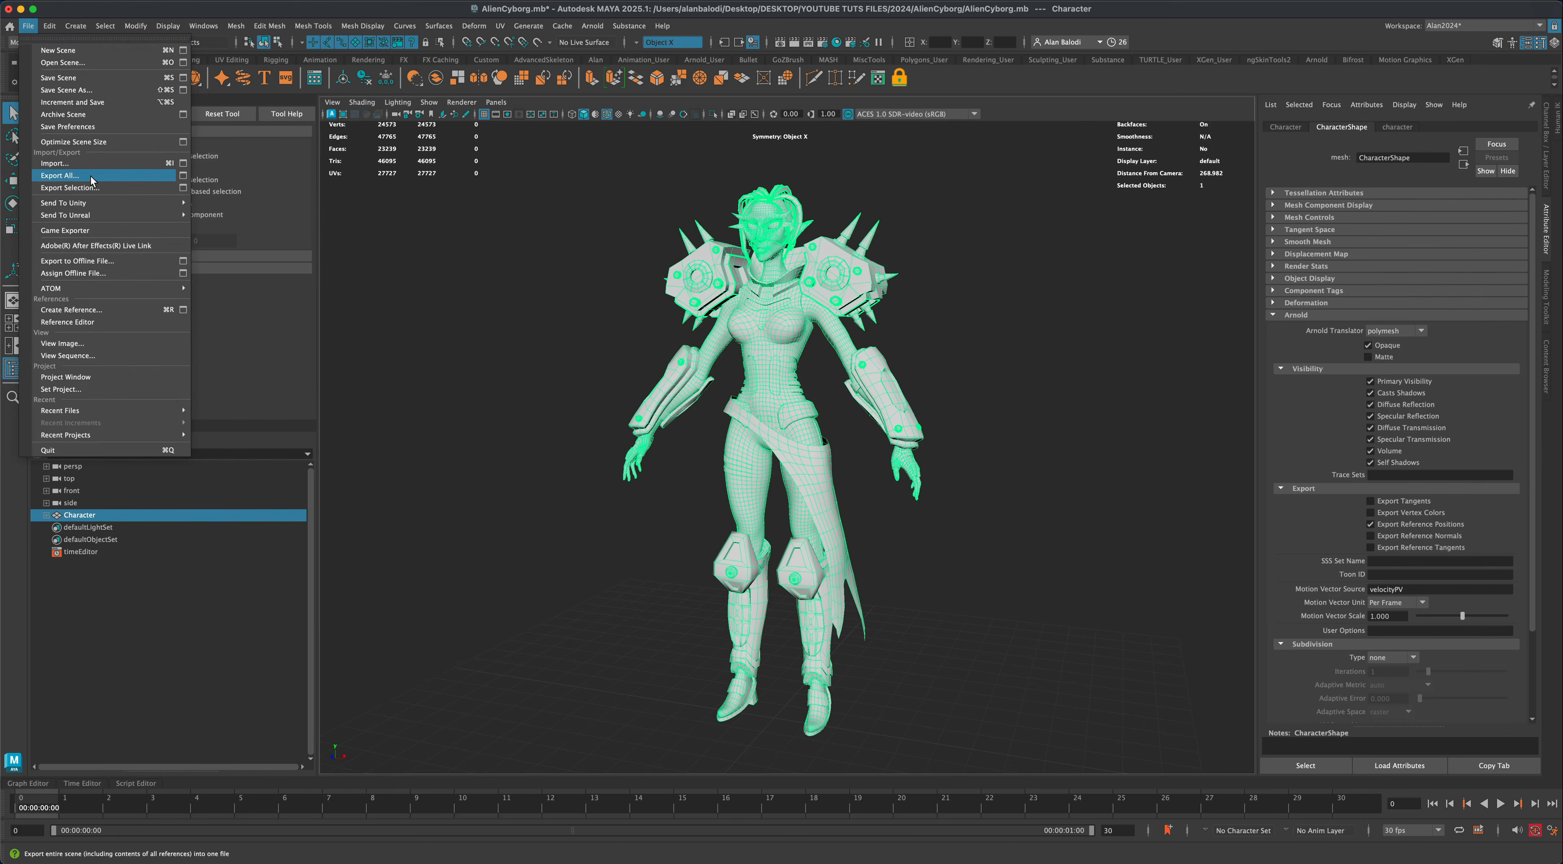
click(94, 189)
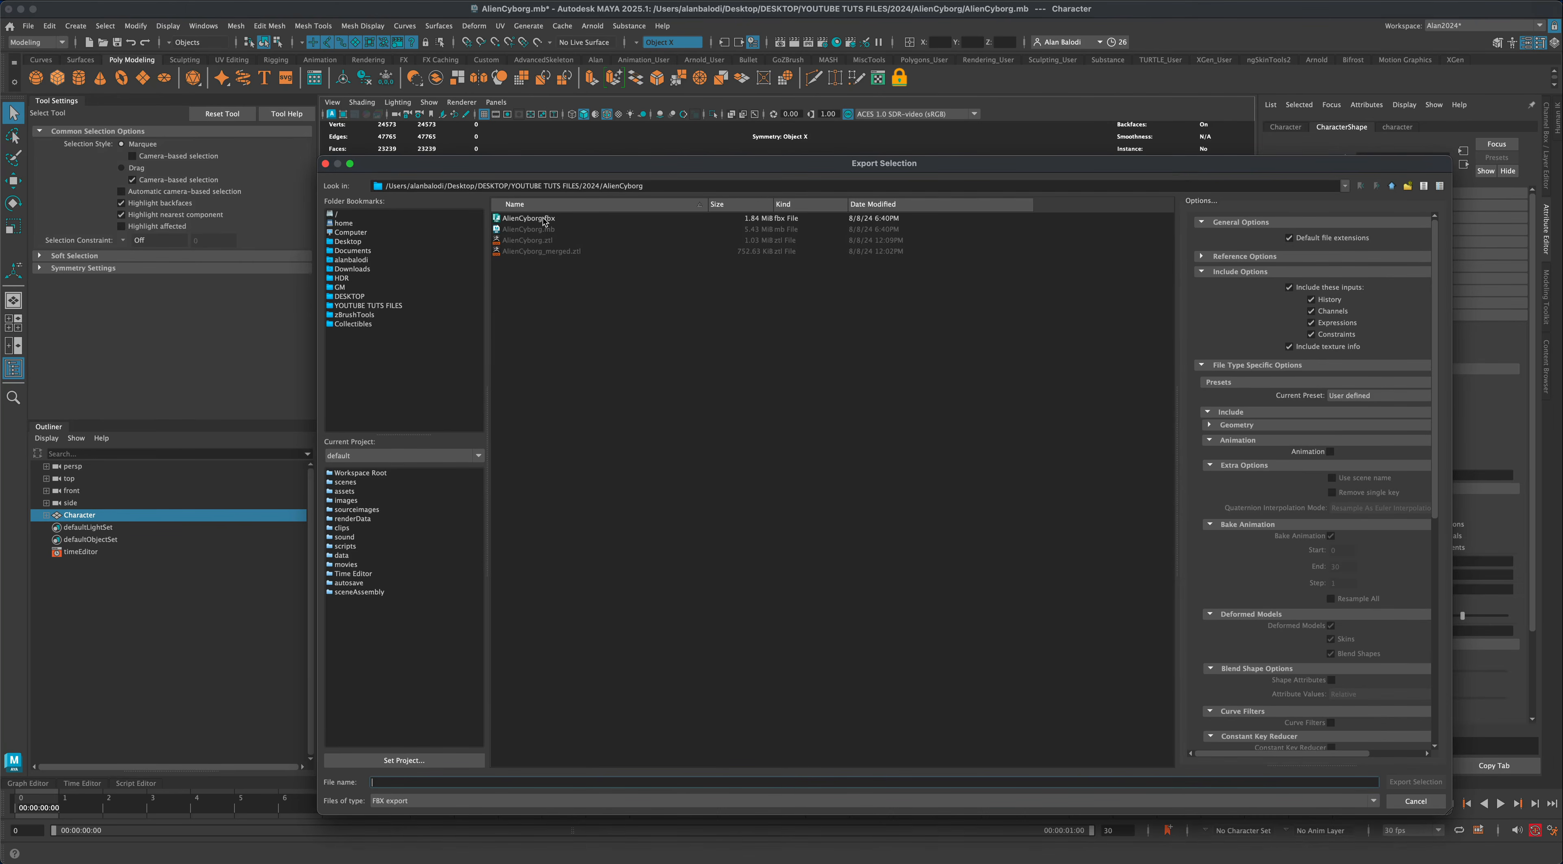
click(545, 220)
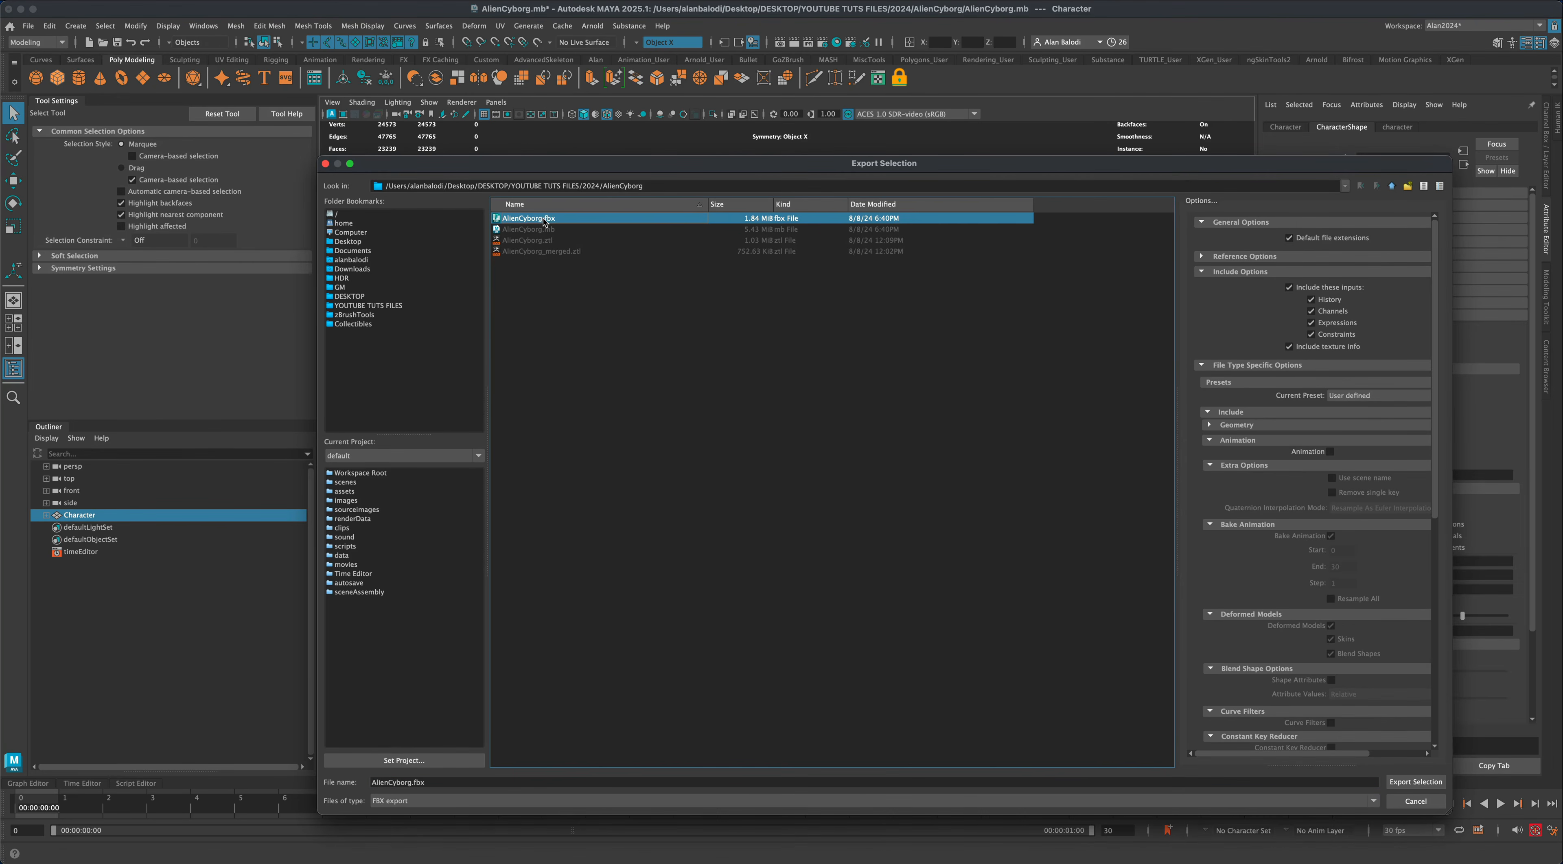
click(1416, 783)
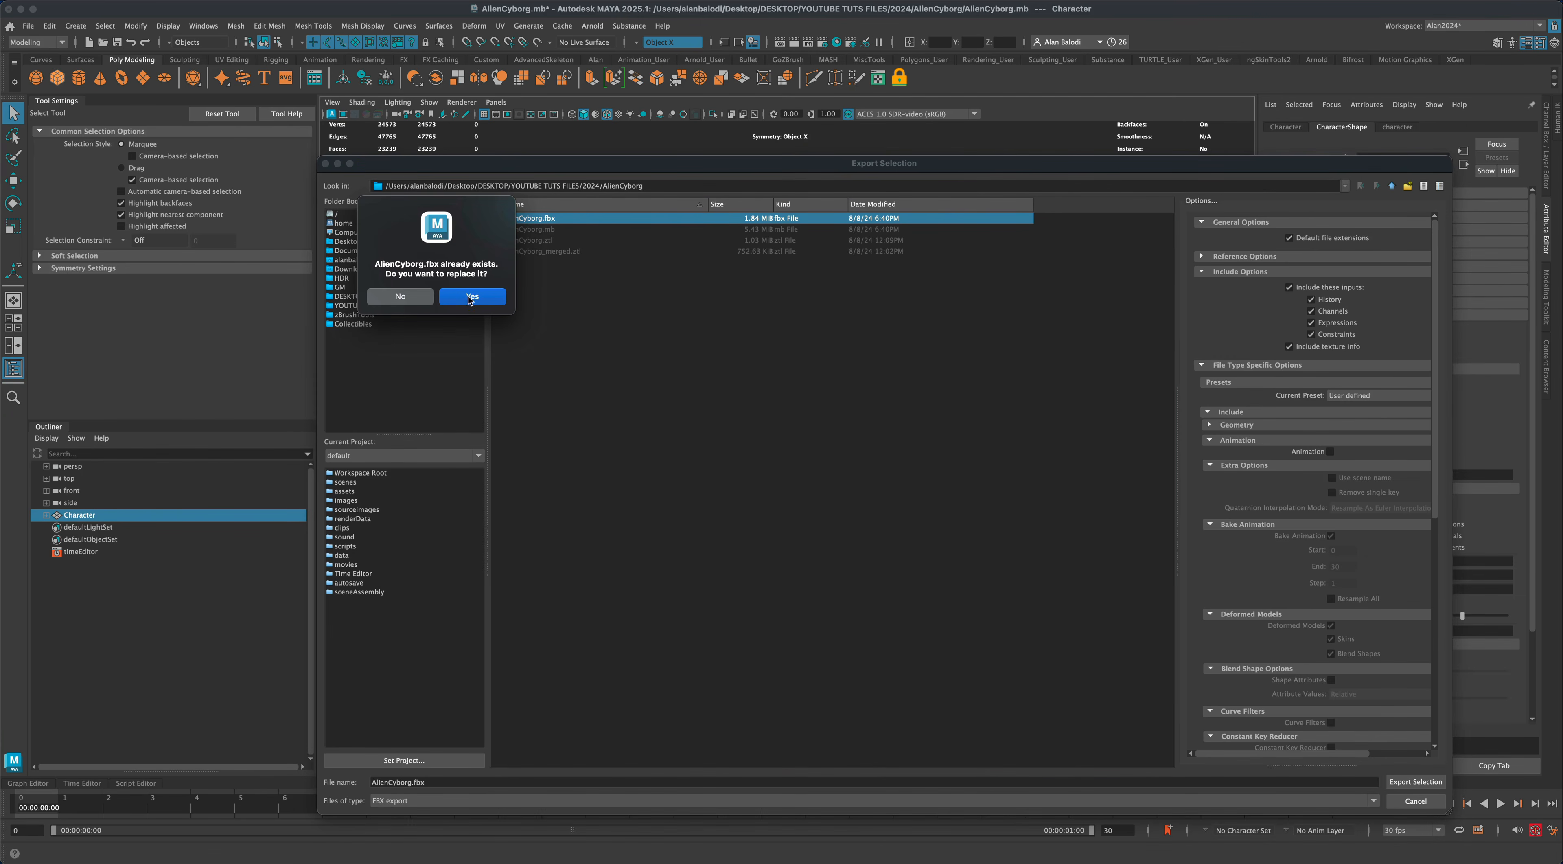
click(471, 297)
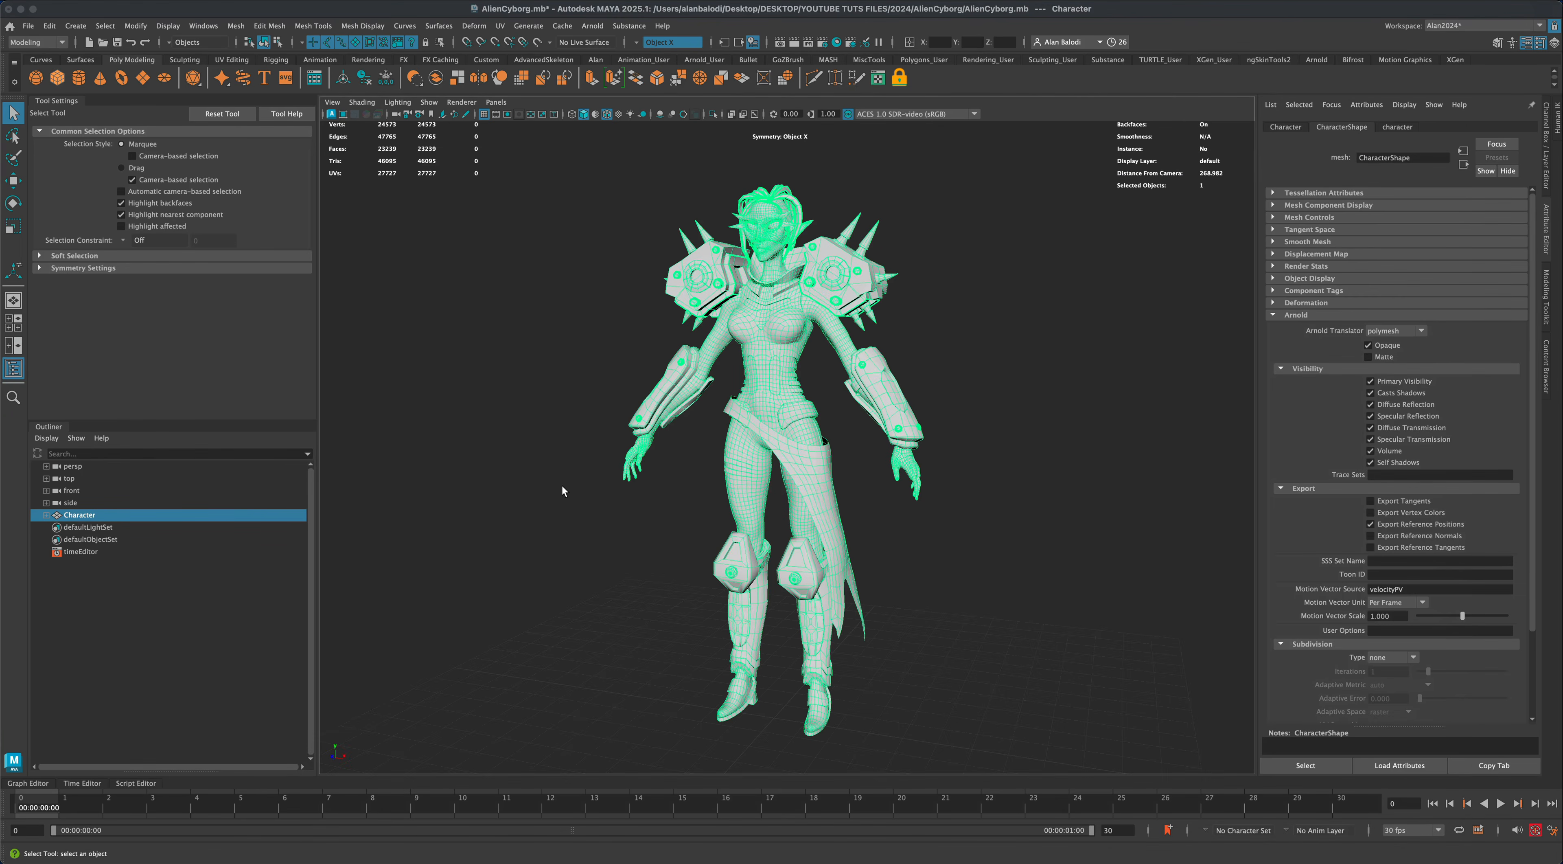
click(562, 487)
key(super+s)
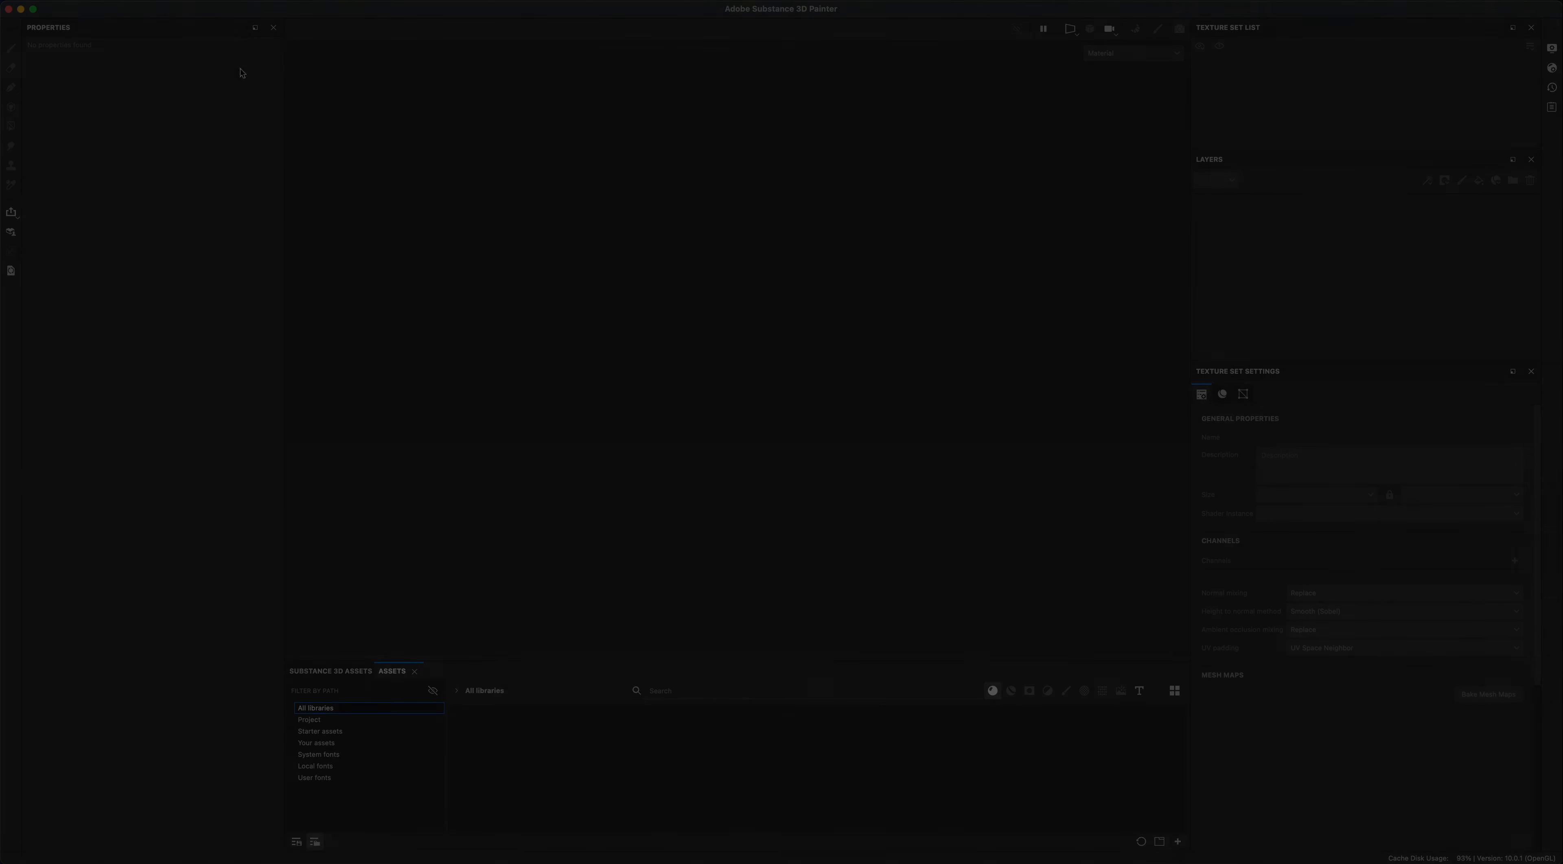
Switch to Substance 3D Painter and start a new project with a document resolution of 2048.
click(133, 0)
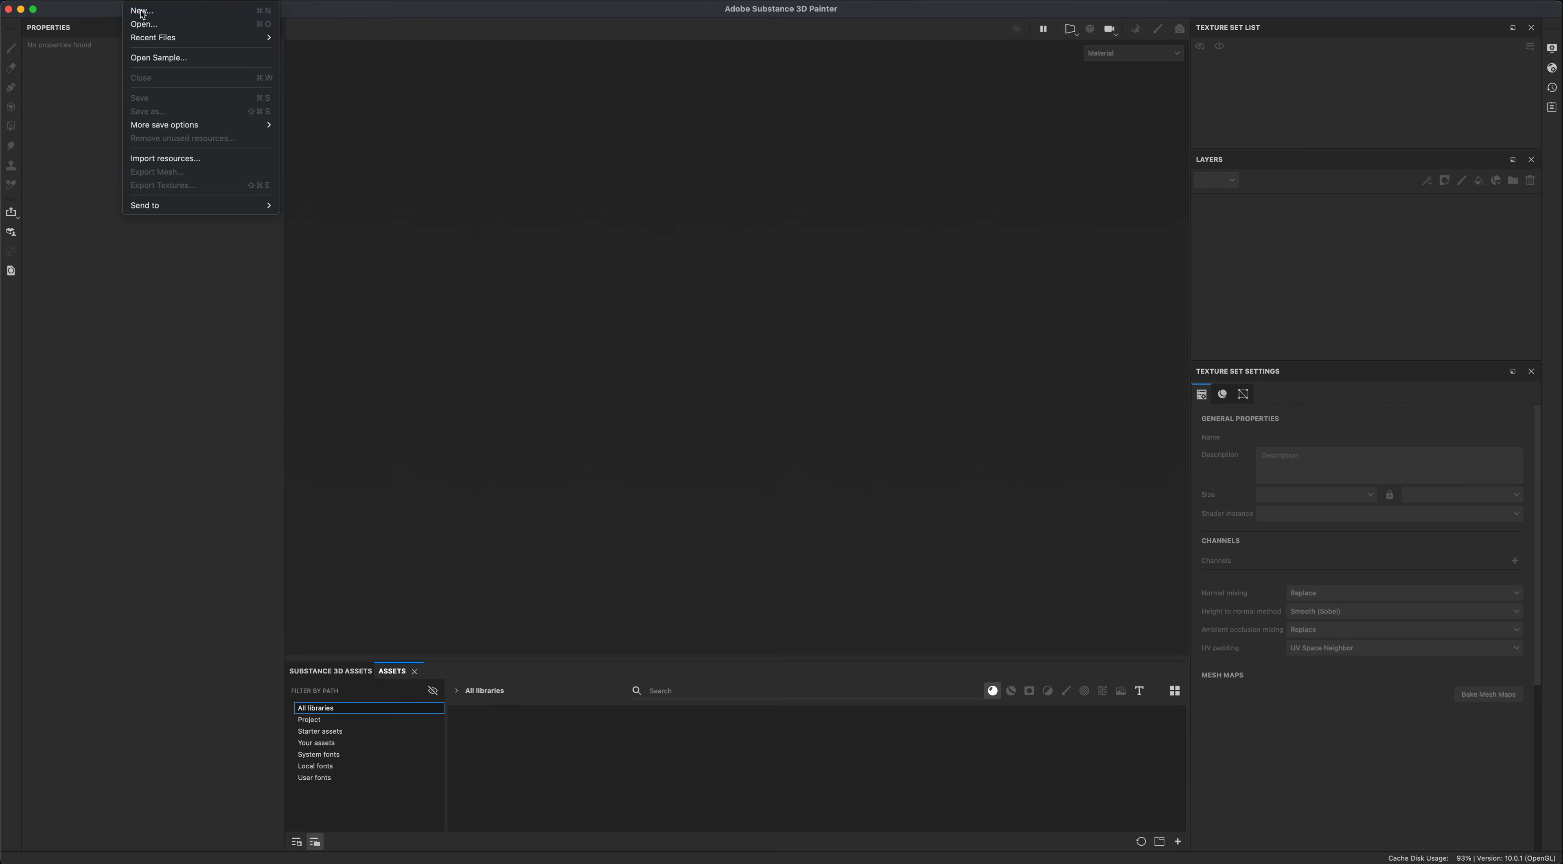
click(142, 11)
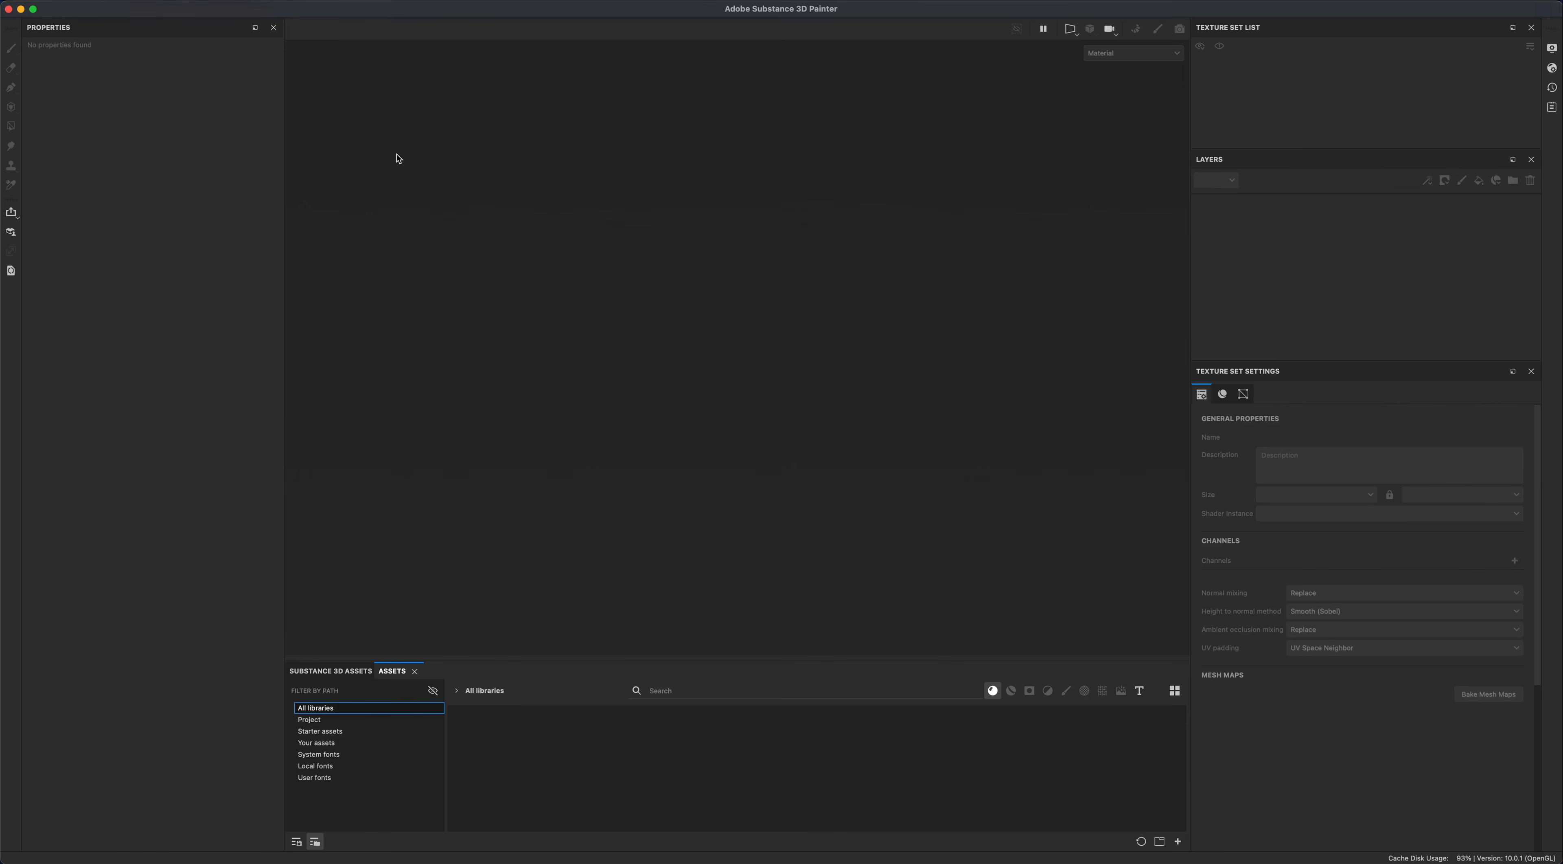
click(725, 331)
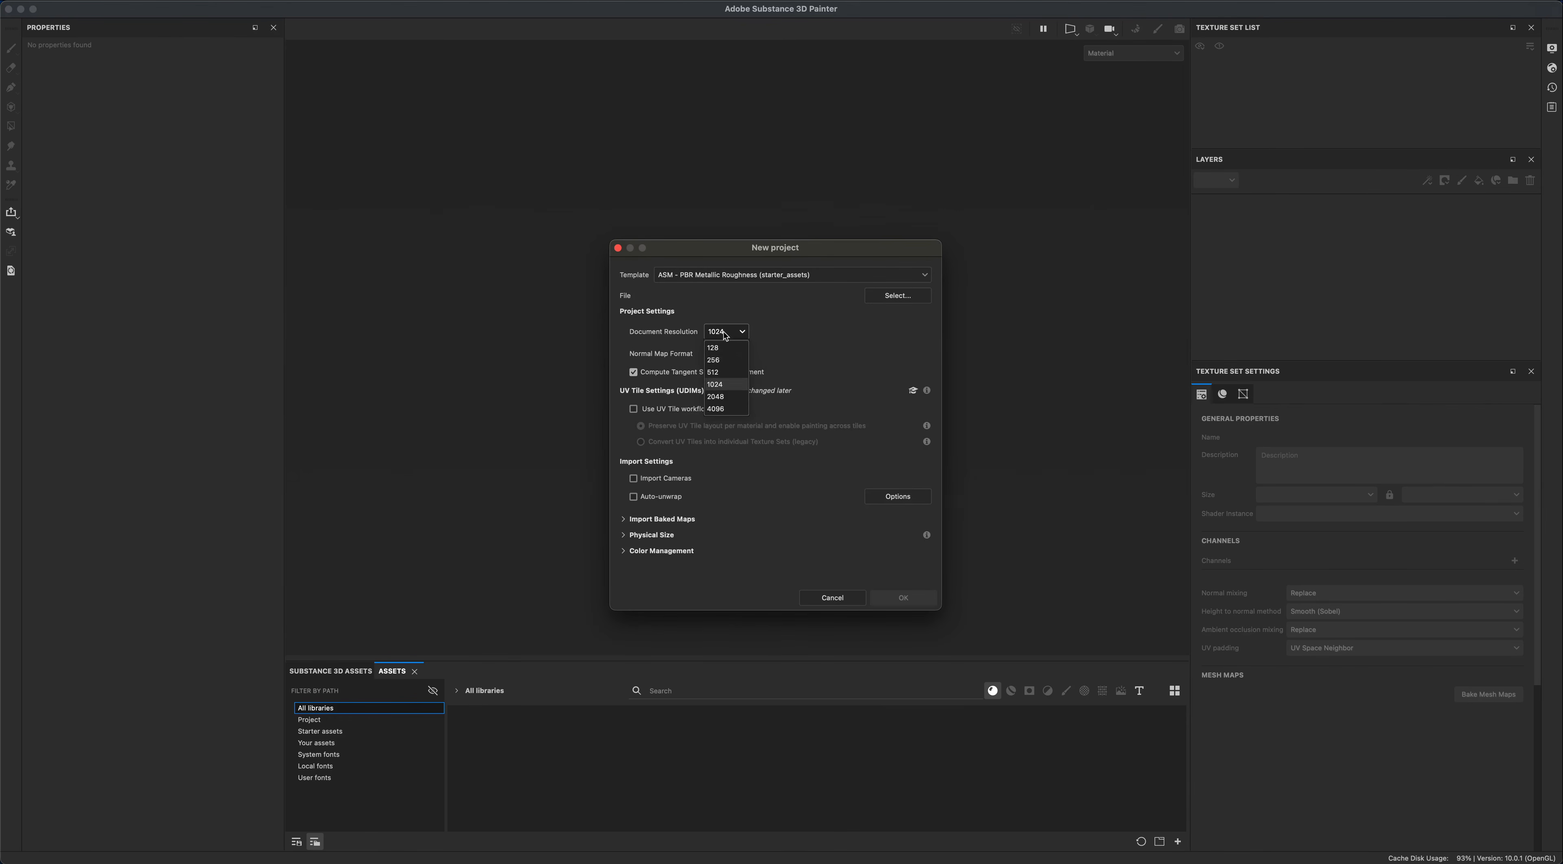
click(728, 398)
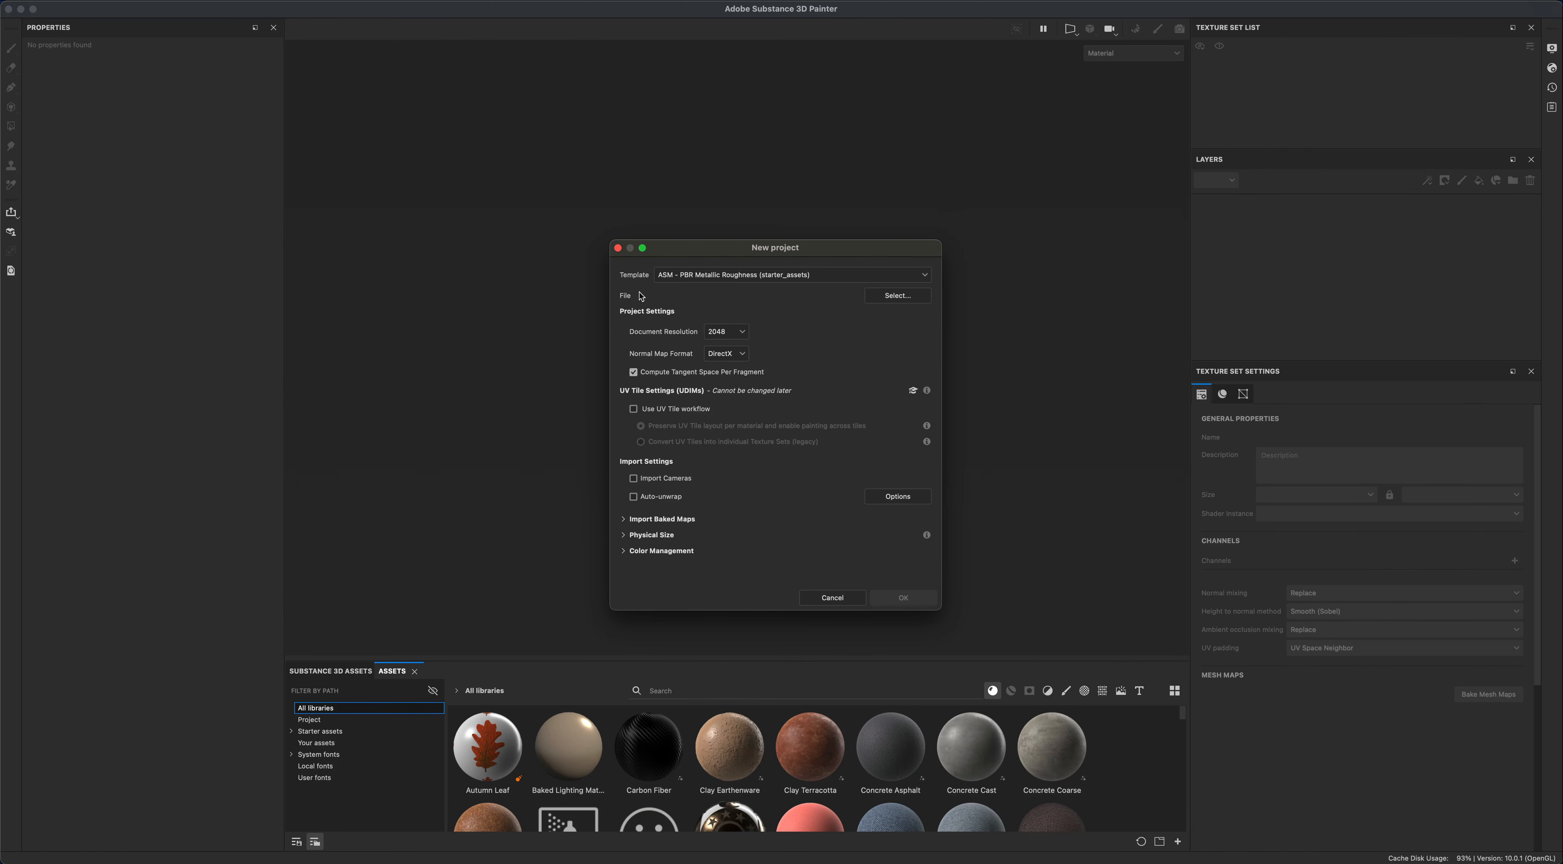
Choose AlienCyborg.fbx as the project mesh and create the project with the ASM - PBR Metallic Roughness template.
click(882, 302)
click(601, 255)
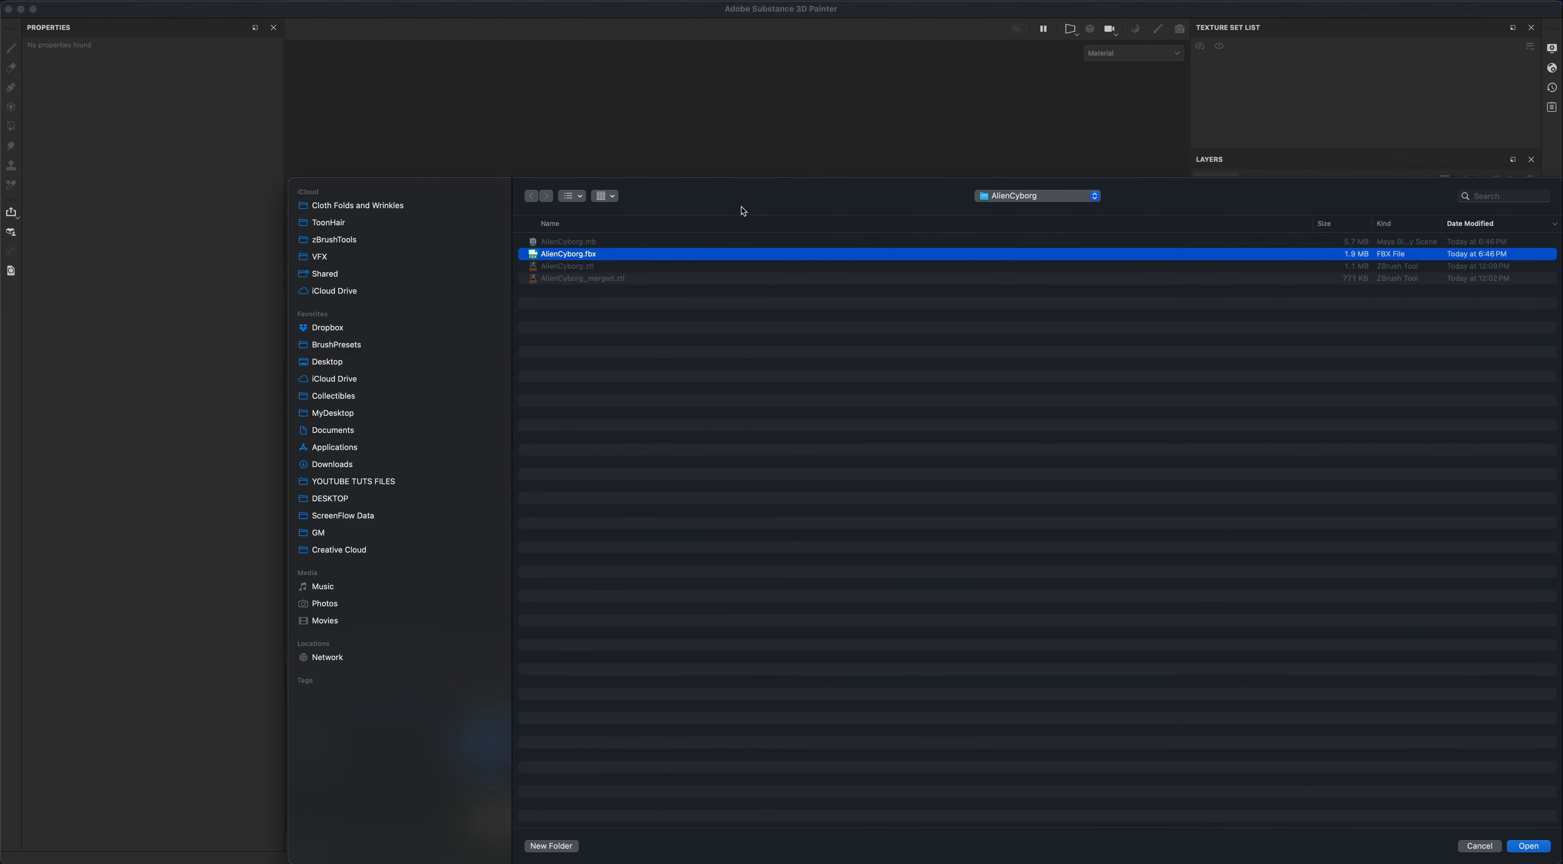
drag(743, 199, 626, 141)
click(1413, 788)
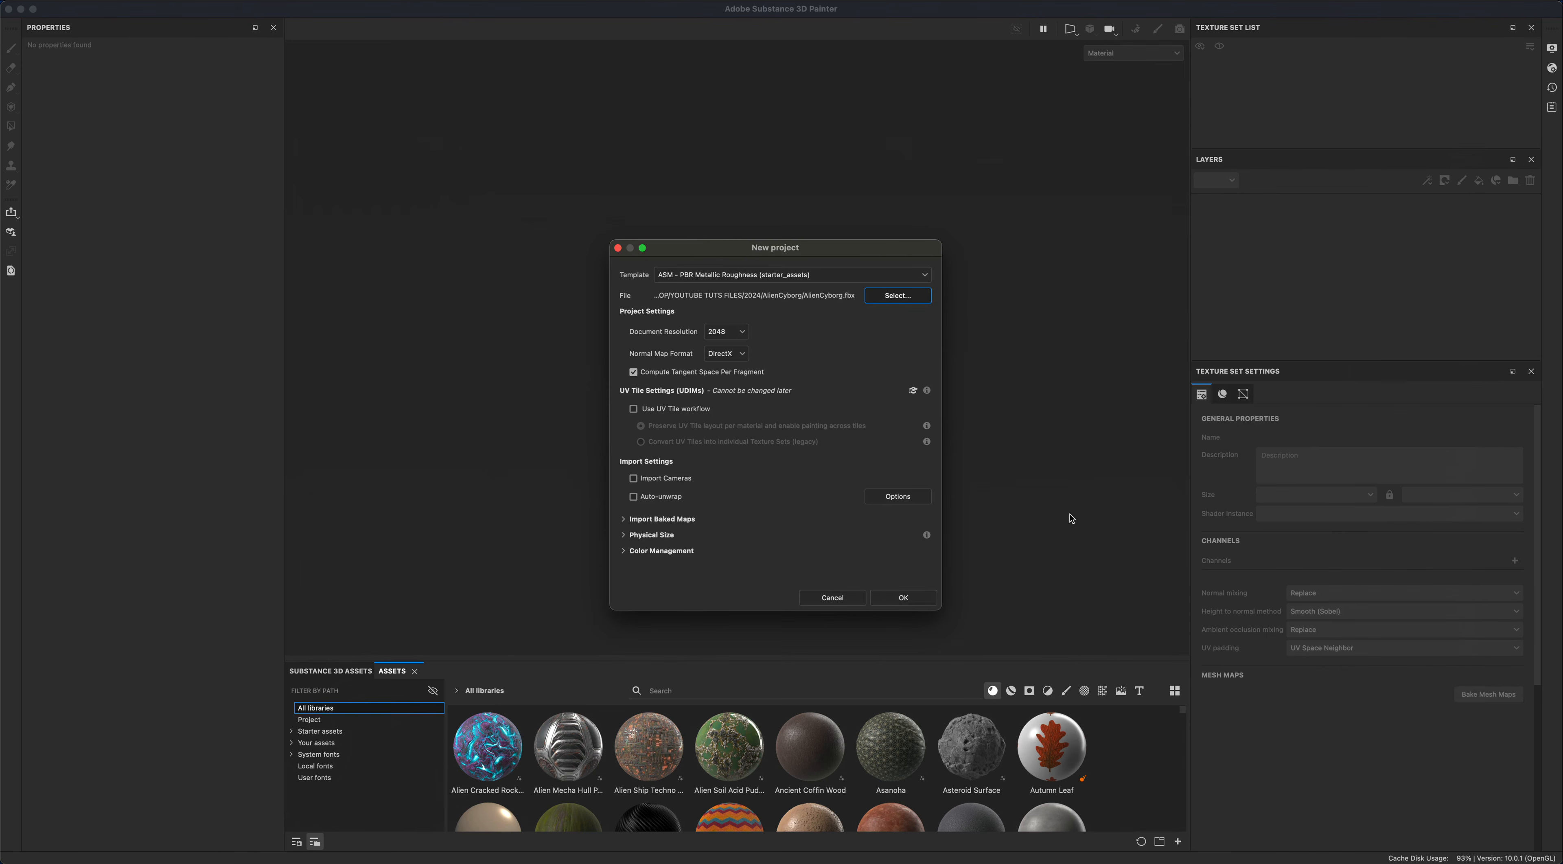
click(918, 598)
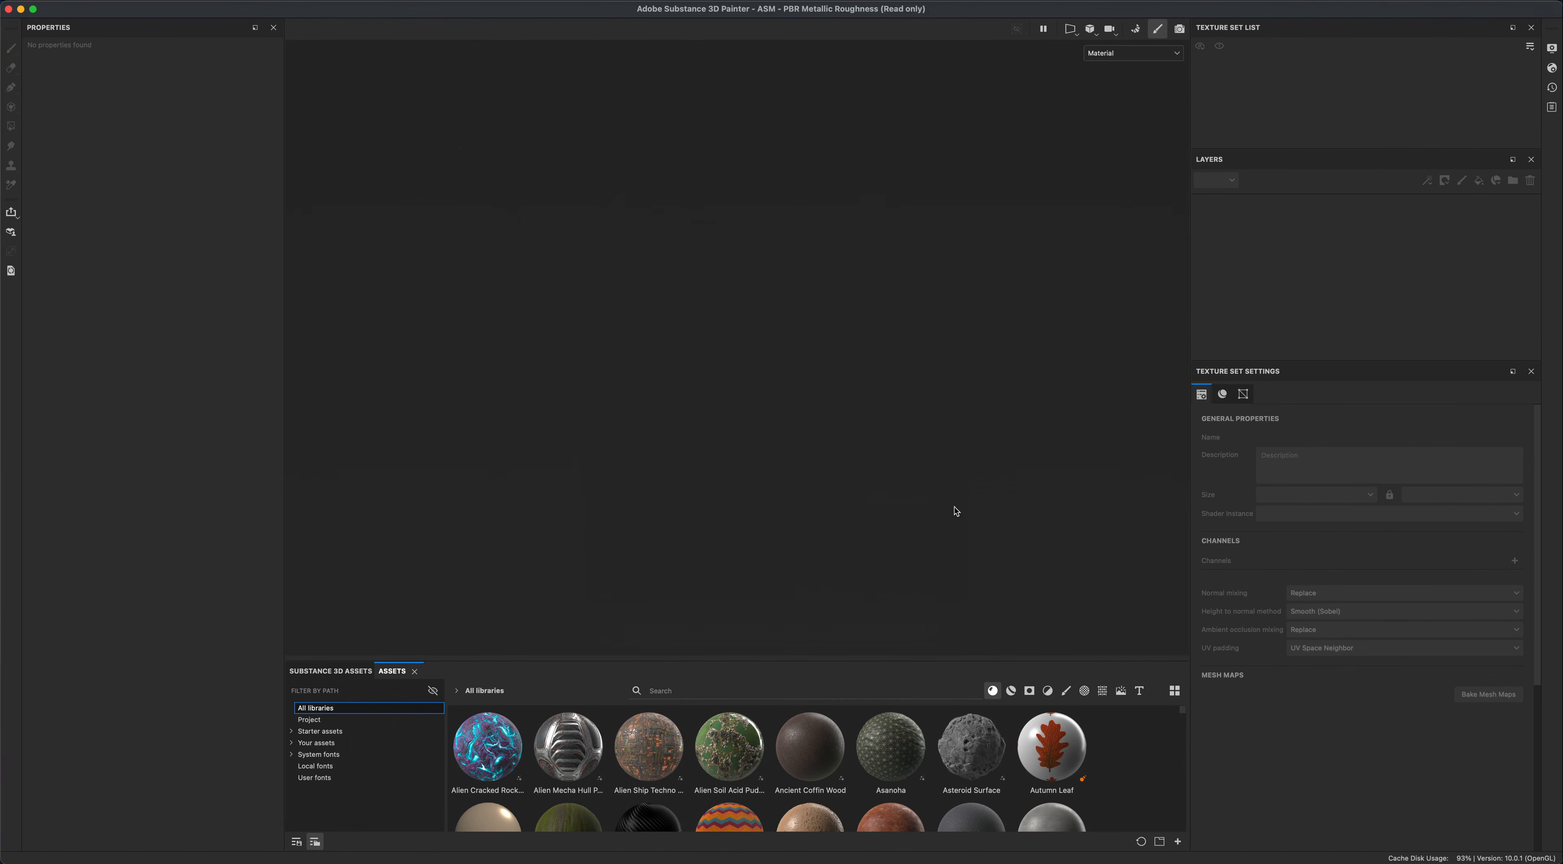
mouse_move(952, 502)
alt+mouse_down()
mouse_move(1019, 457)
mouse_move(523, 461)
mouse_move(1008, 456)
mouse_move(934, 449)
alt+mouse_up()
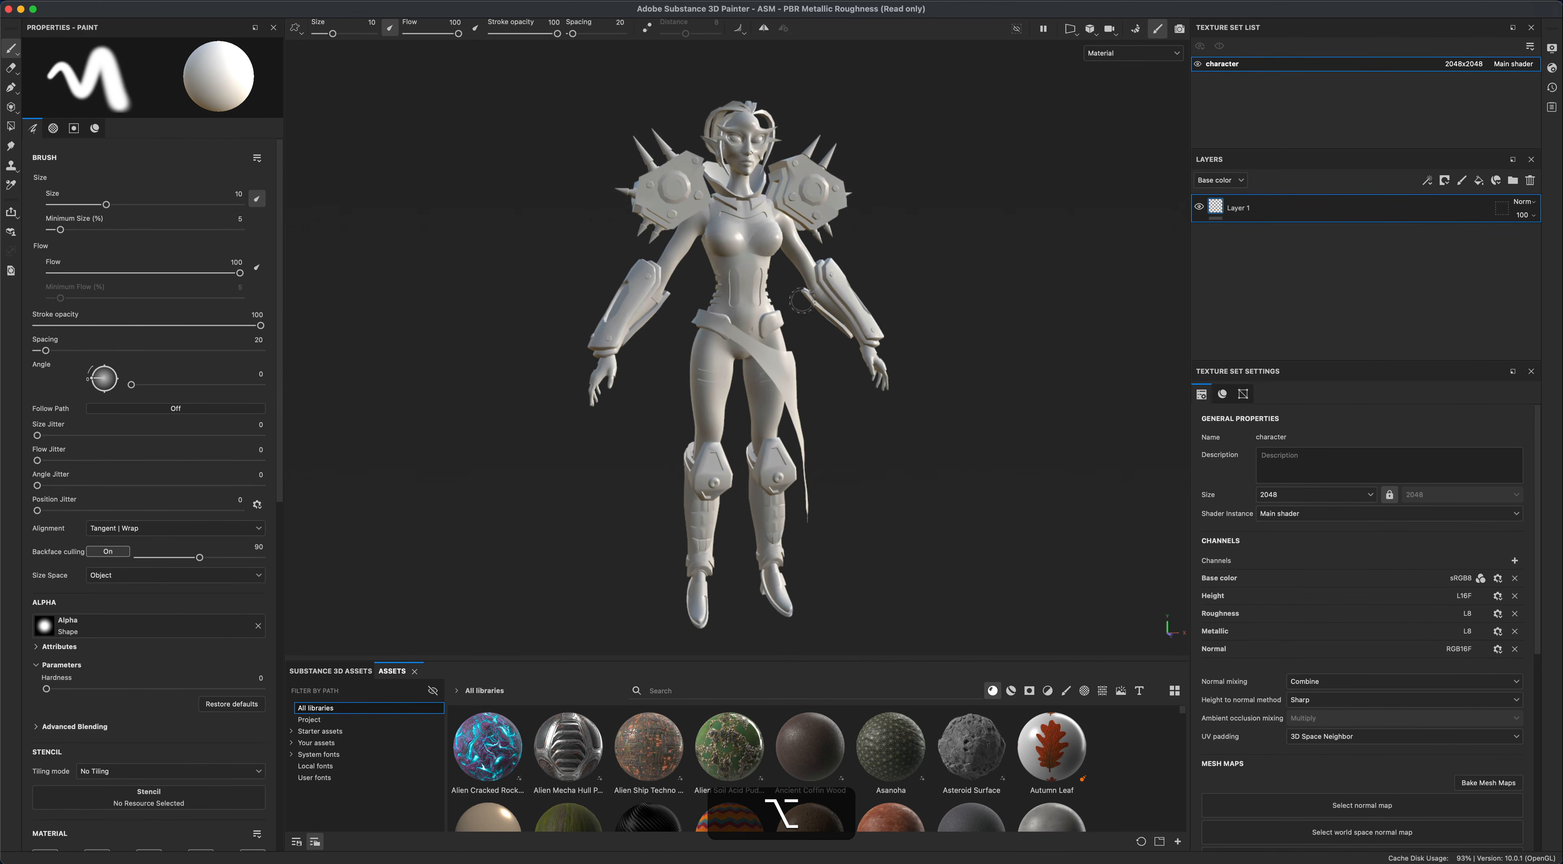
Set up mesh map baking with output size 2048, the low poly mesh used as high poly, and Supersampling 4x antialiasing.
scroll(1530, 461, down, 5)
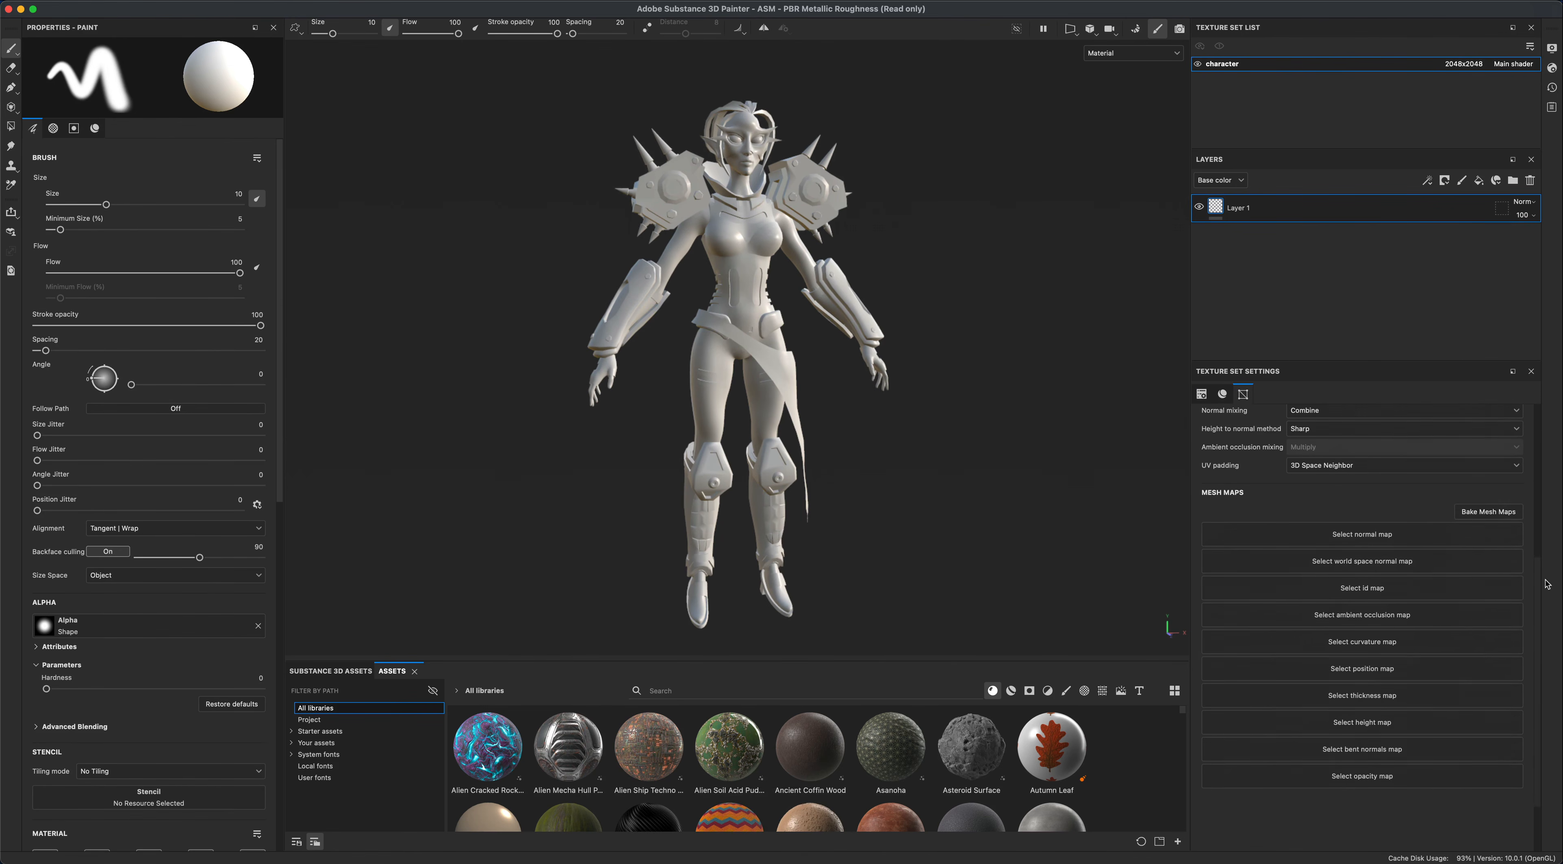
click(1486, 512)
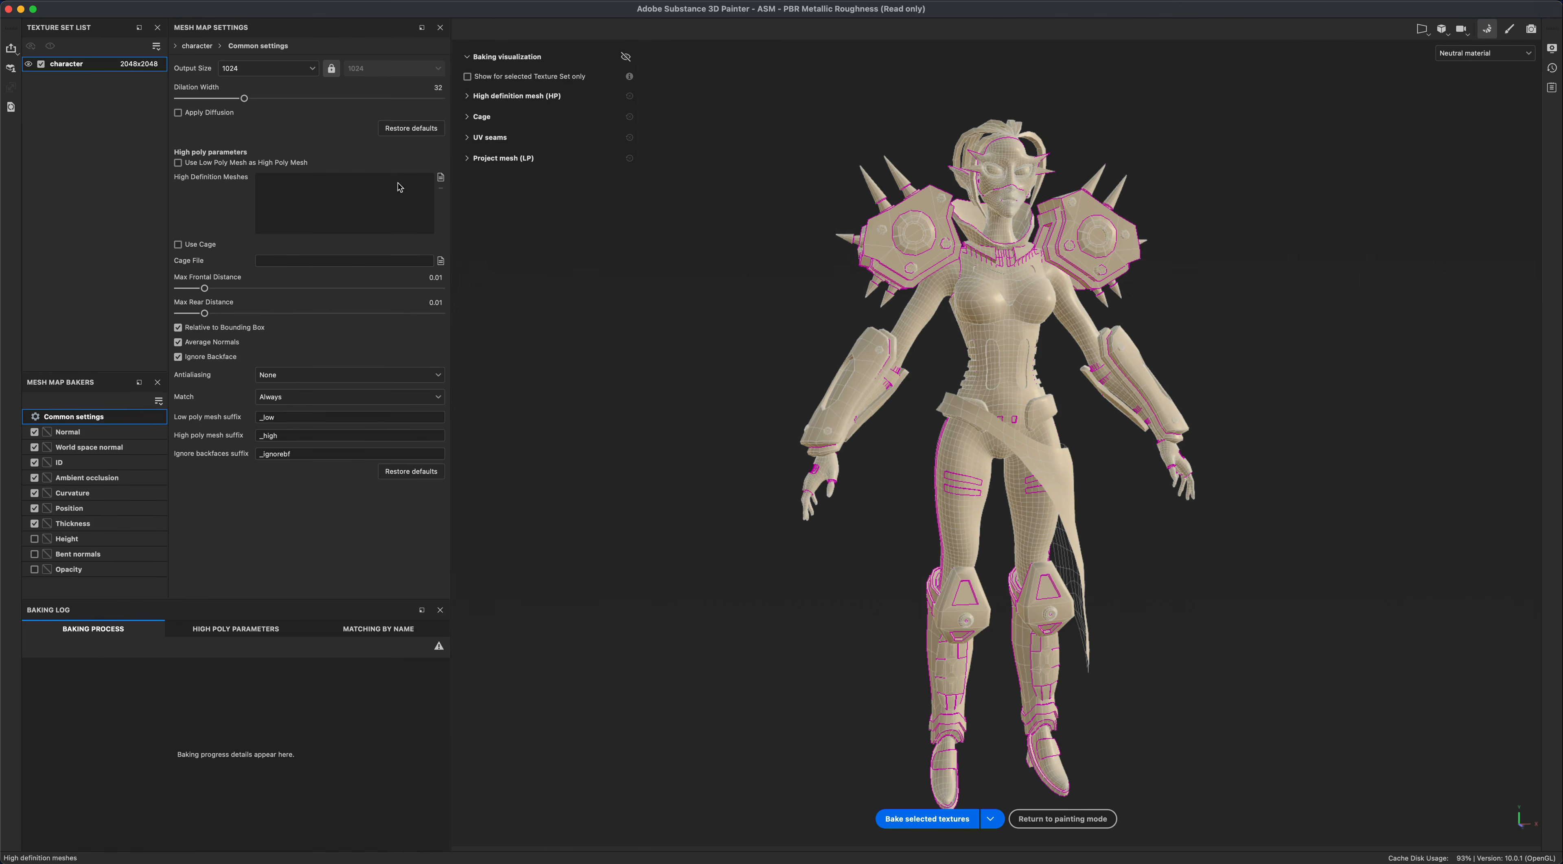
click(276, 68)
click(243, 158)
click(306, 376)
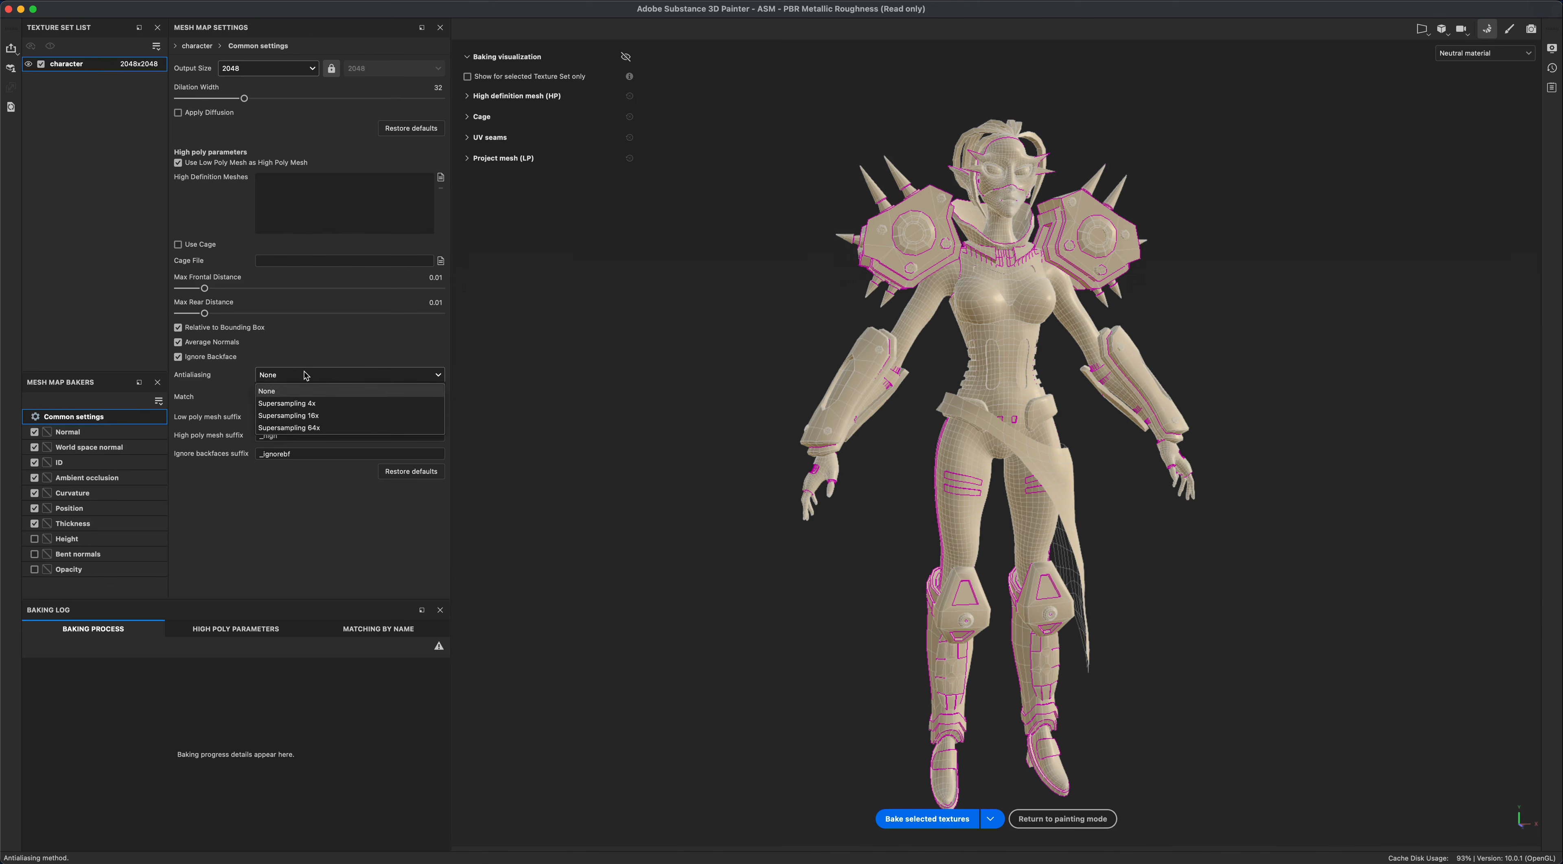
click(303, 405)
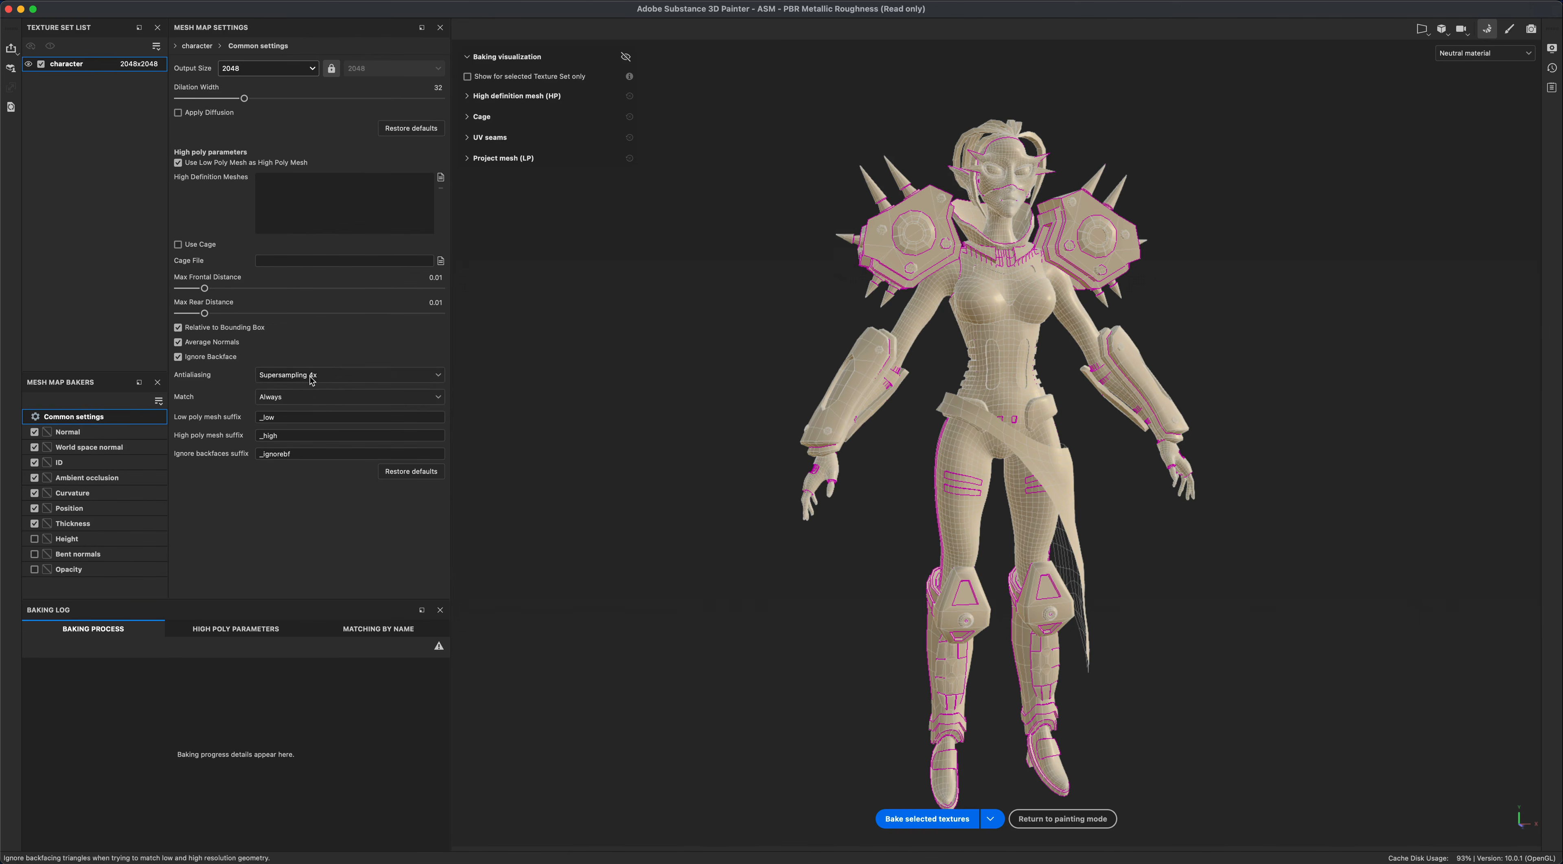
Bake the selected mesh maps for the character, return to painting mode and check the model from the front and side.
click(927, 819)
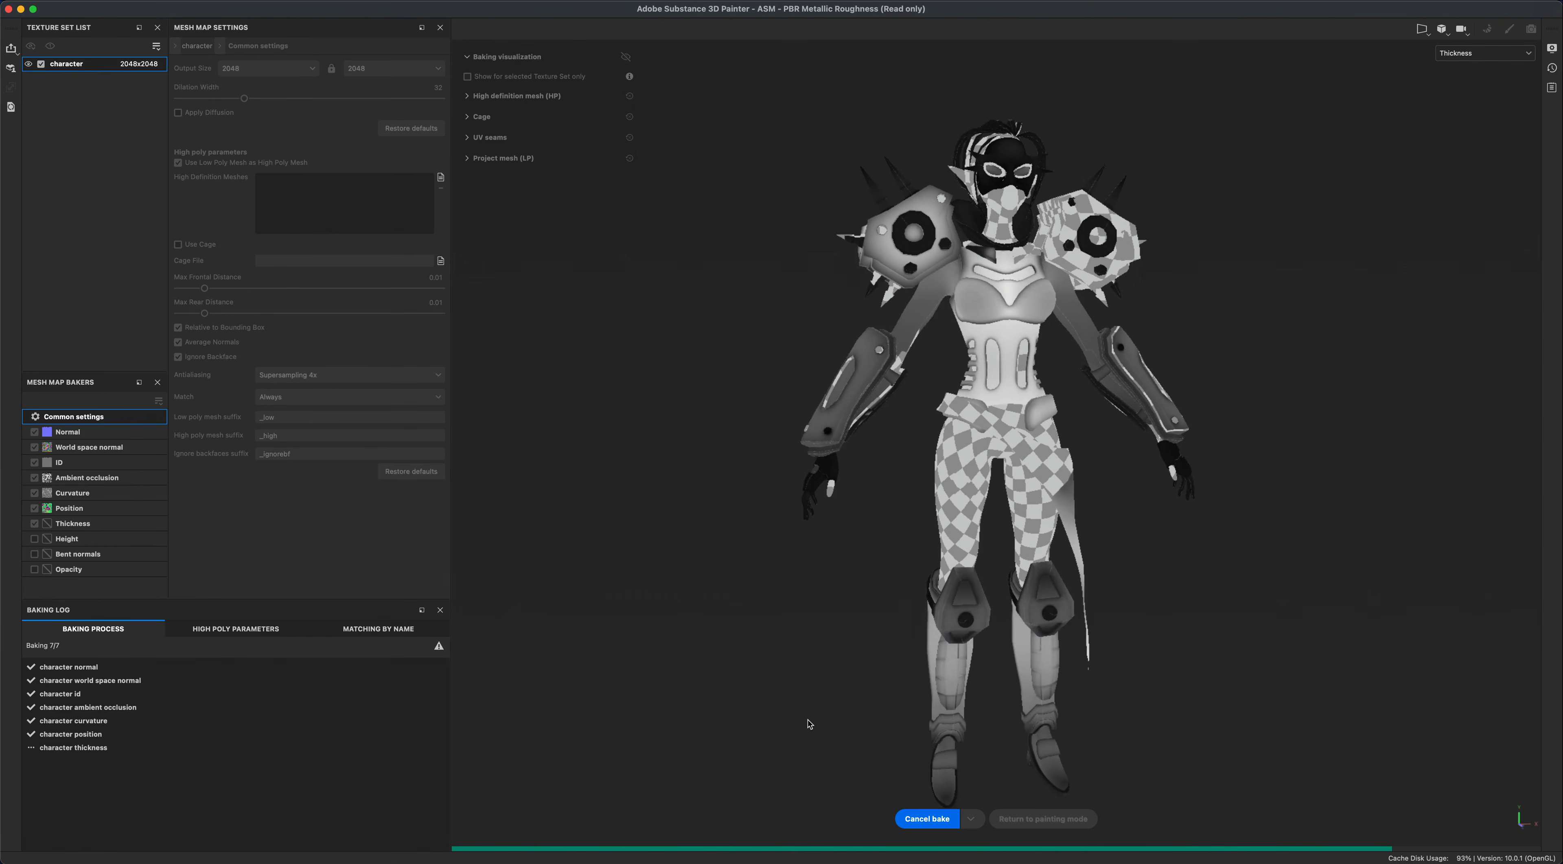
click(1064, 819)
mouse_move(935, 541)
alt+mouse_down()
mouse_move(995, 541)
mouse_move(843, 523)
mouse_move(952, 526)
alt+mouse_up()
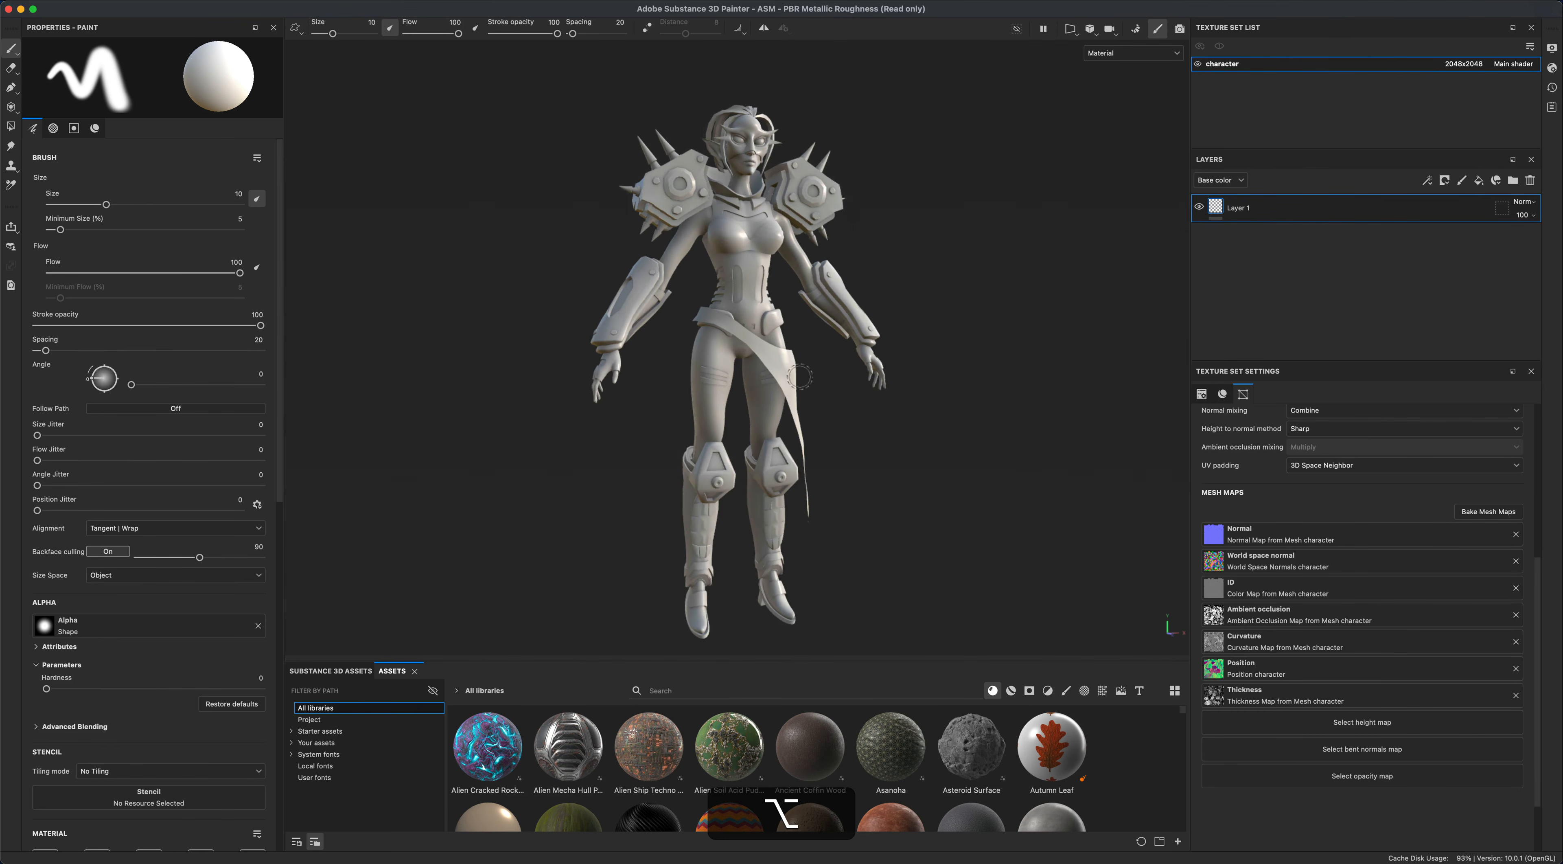
mouse_move(915, 451)
alt+mouse_down()
mouse_move(418, 451)
mouse_move(929, 489)
mouse_move(746, 407)
mouse_move(874, 467)
mouse_move(600, 457)
mouse_move(946, 475)
alt+mouse_up()
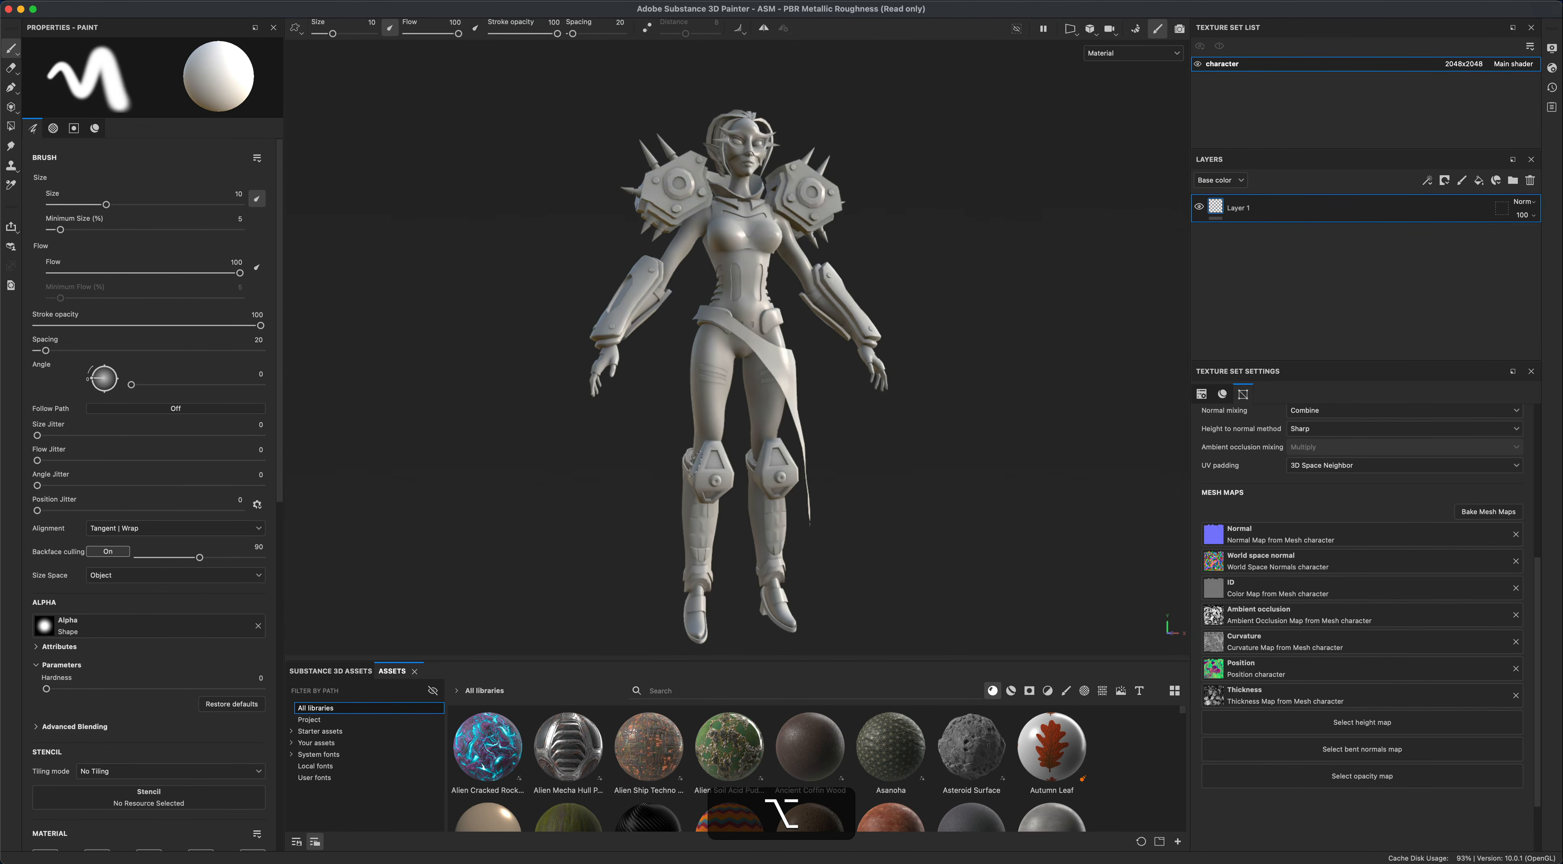
alt+drag(838, 435, 766, 425)
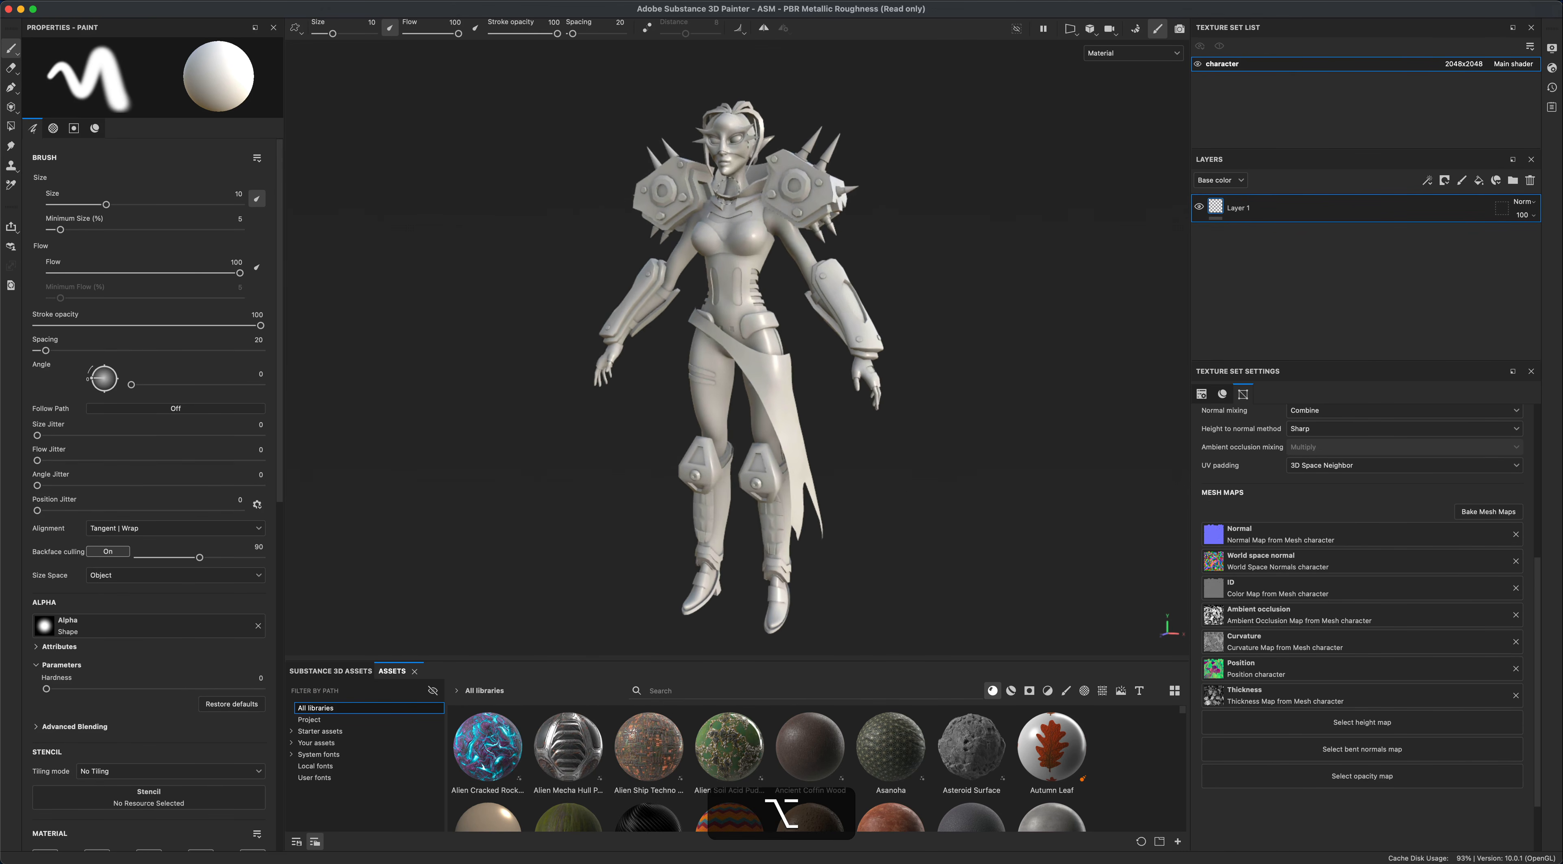
Change the character's main shader to pbr-metal-rough-with-alpha-test in the shader settings.
alt+drag(1047, 294, 816, 271)
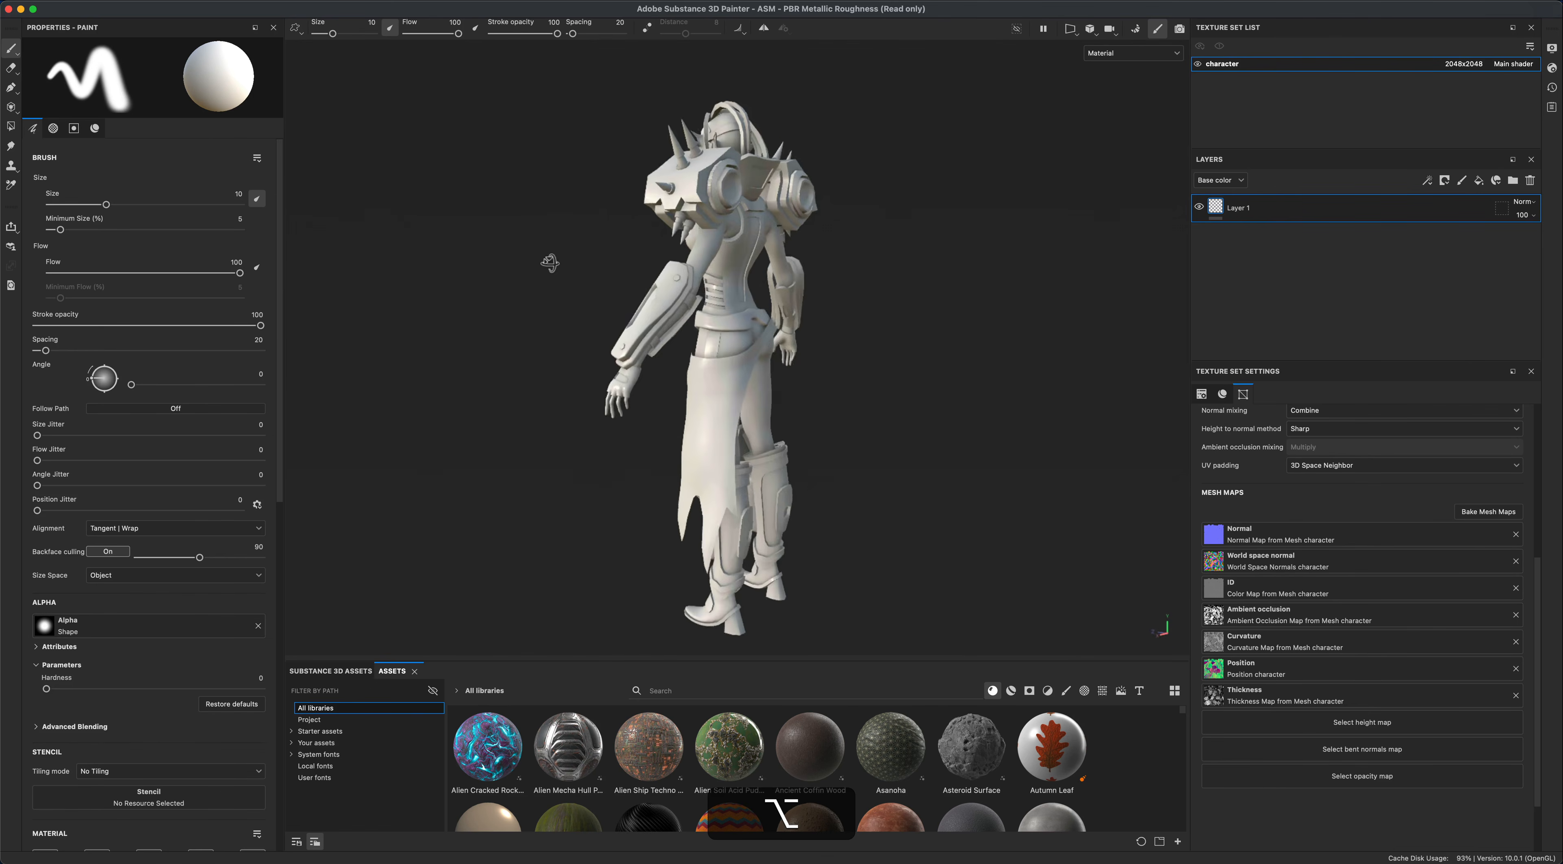
mouse_move(550, 263)
alt+mouse_down()
mouse_move(1043, 286)
mouse_move(996, 330)
mouse_move(947, 329)
alt+mouse_up()
mouse_move(981, 396)
alt+mouse_down()
mouse_move(1016, 389)
mouse_move(961, 406)
mouse_move(1008, 408)
mouse_move(841, 456)
mouse_move(784, 427)
mouse_move(923, 425)
alt+mouse_up()
click(1552, 69)
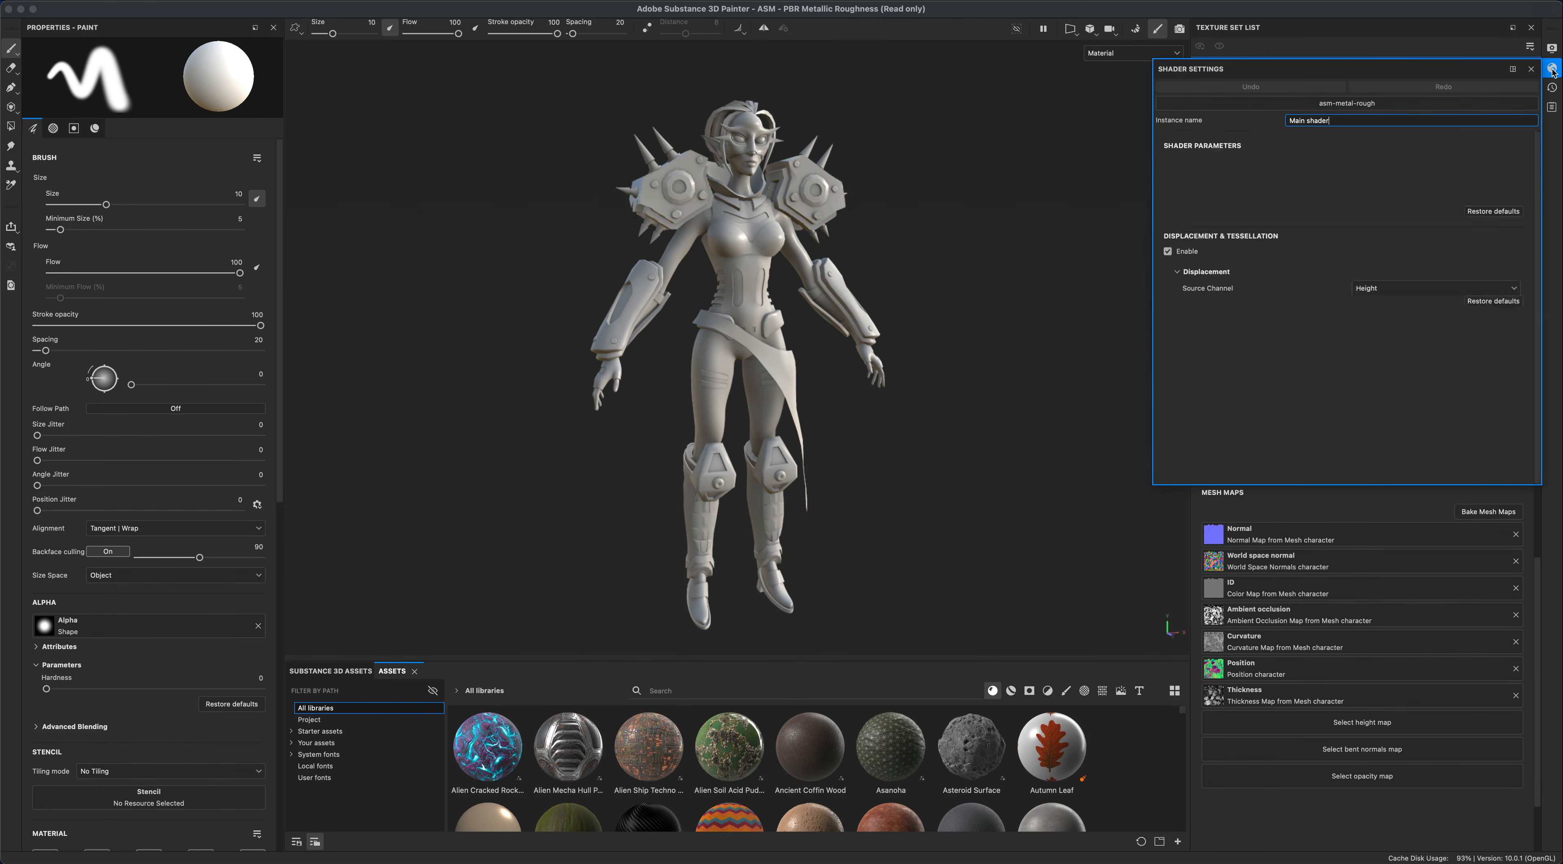
click(1394, 104)
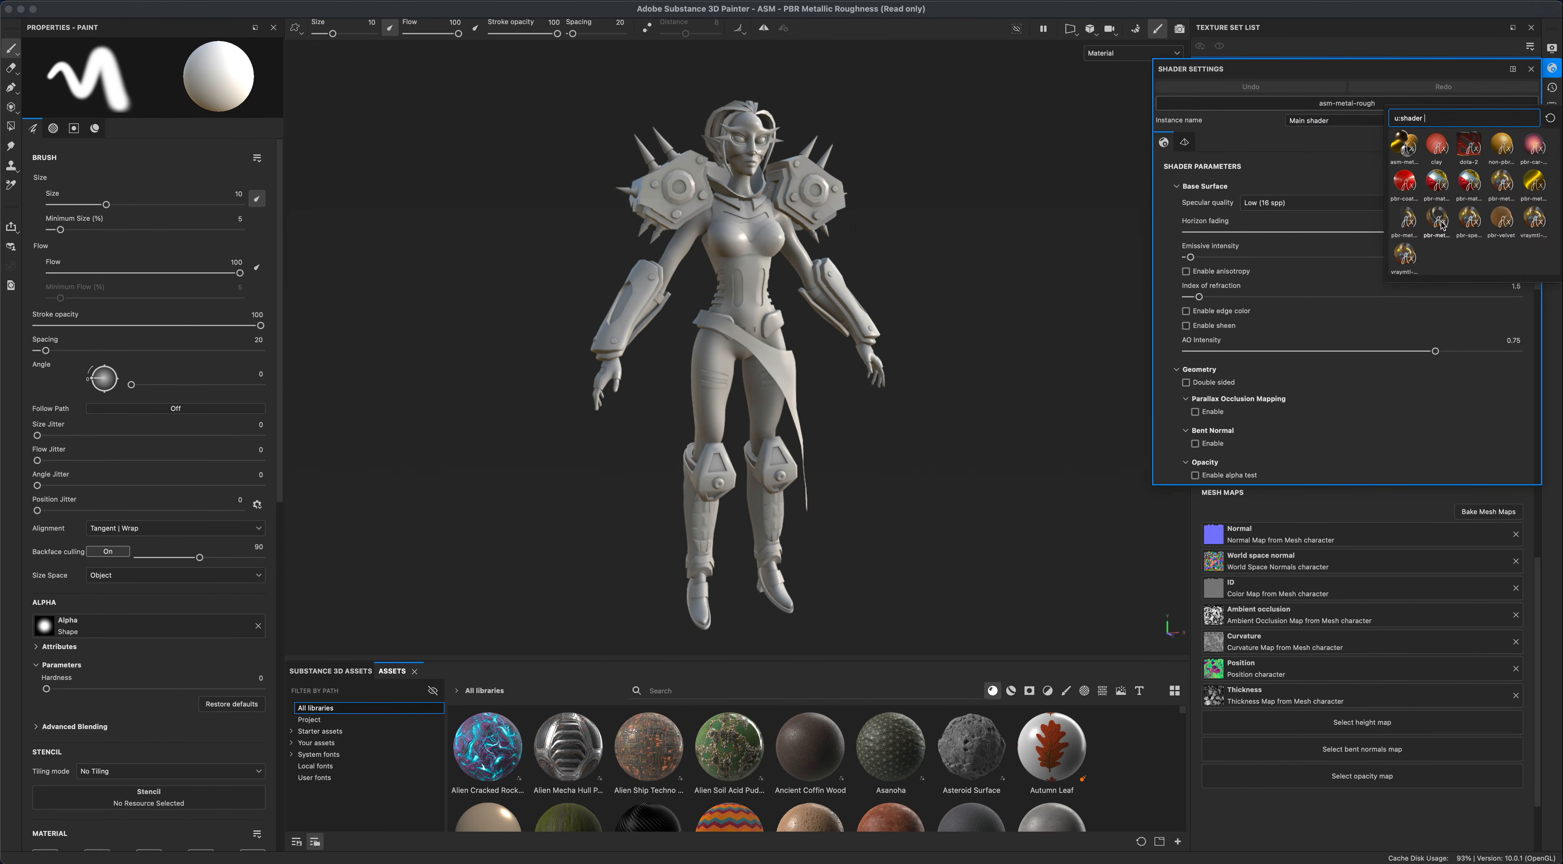
mouse_move(1443, 224)
click(1442, 225)
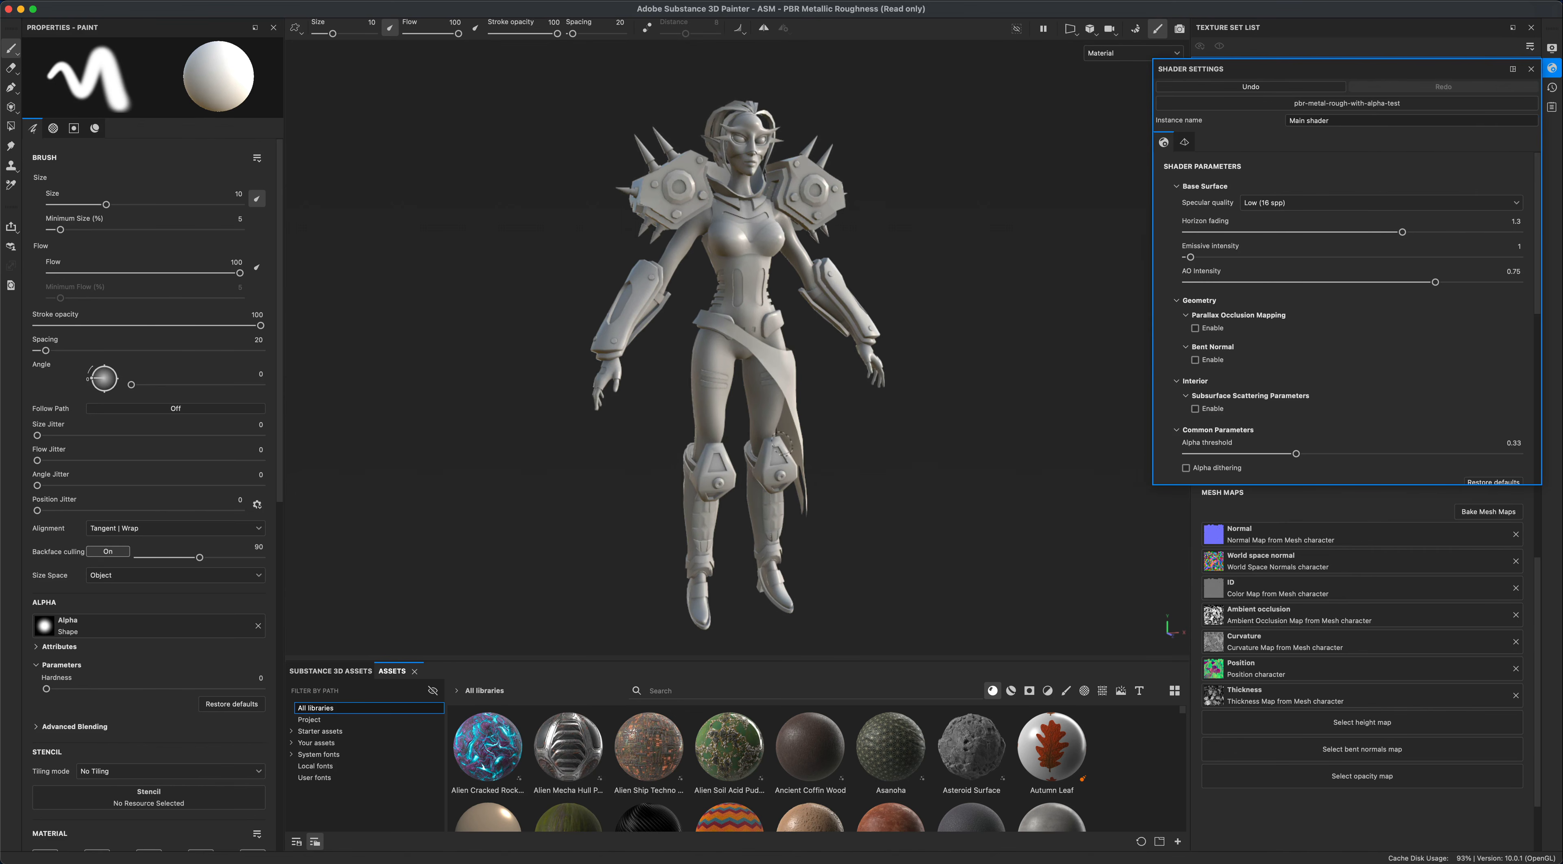
alt+drag(884, 443, 816, 431)
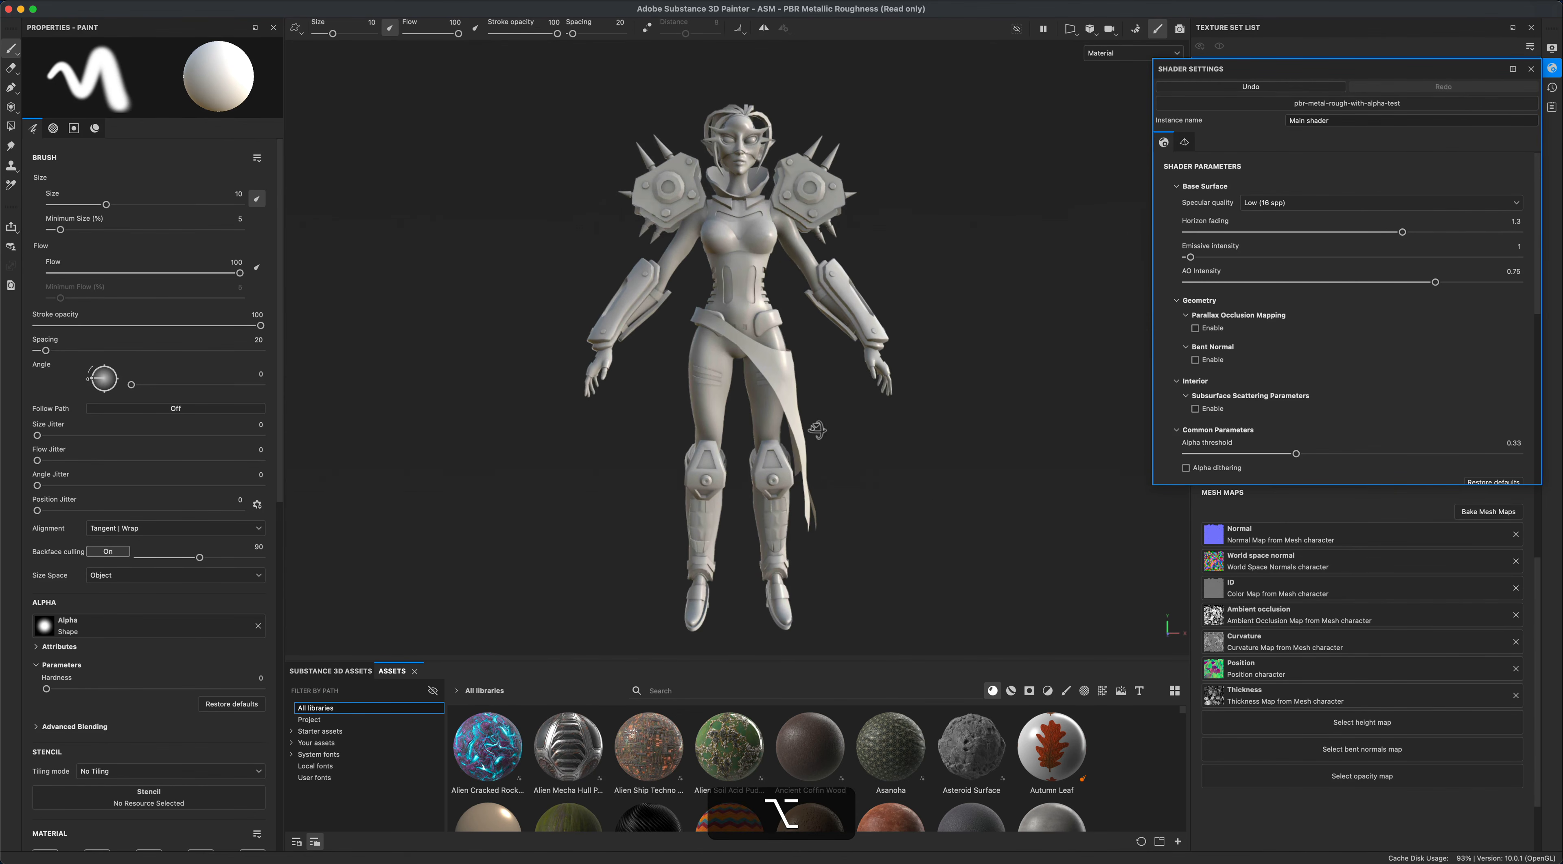
click(1552, 70)
Set the viewport's environment map to Glazed Patio in the display settings.
click(1554, 49)
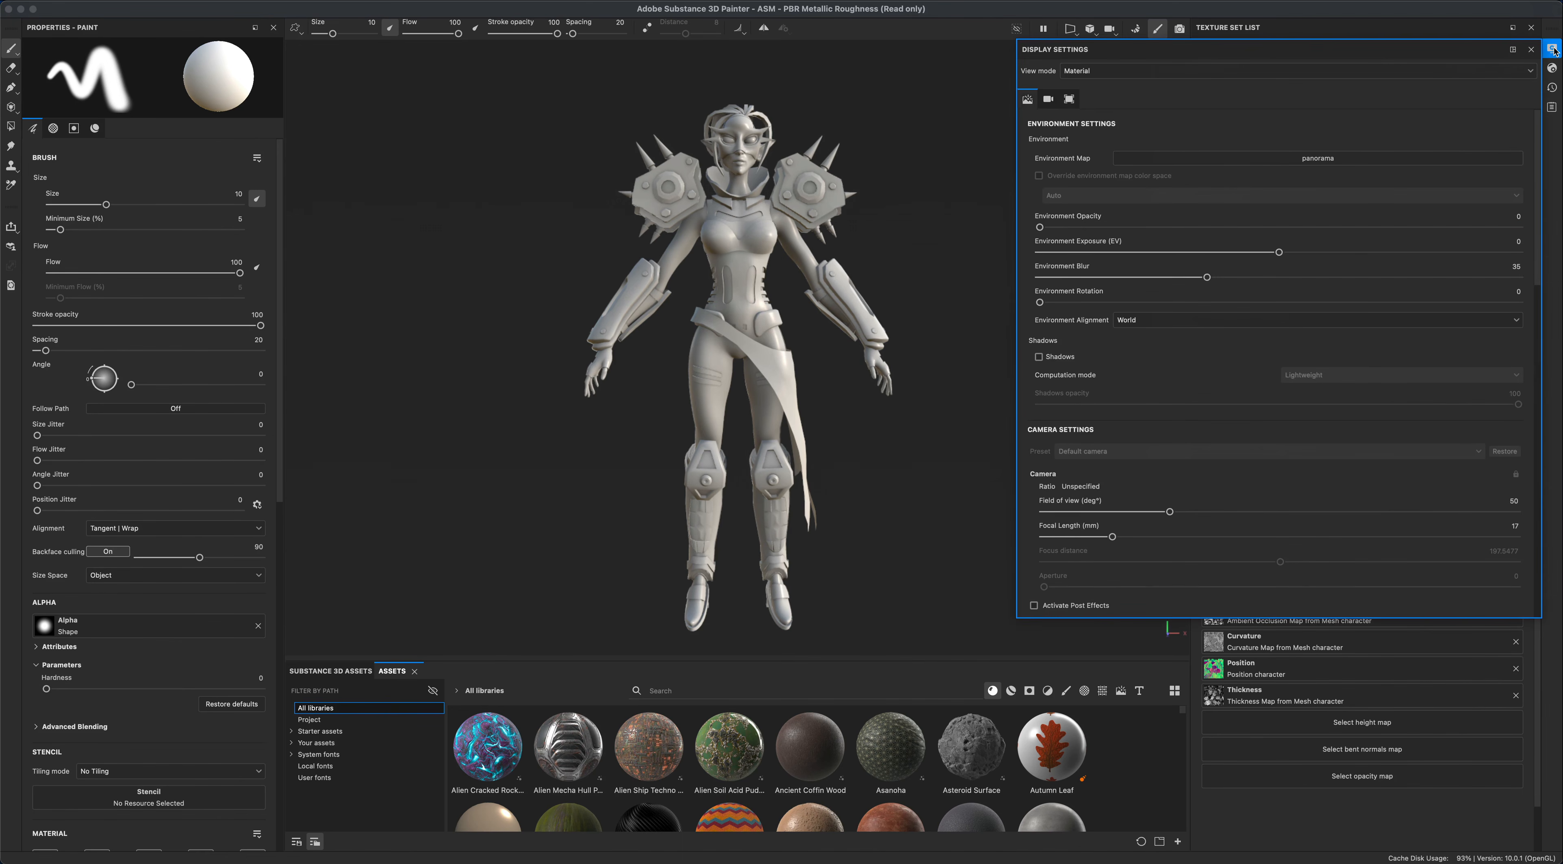
click(1212, 157)
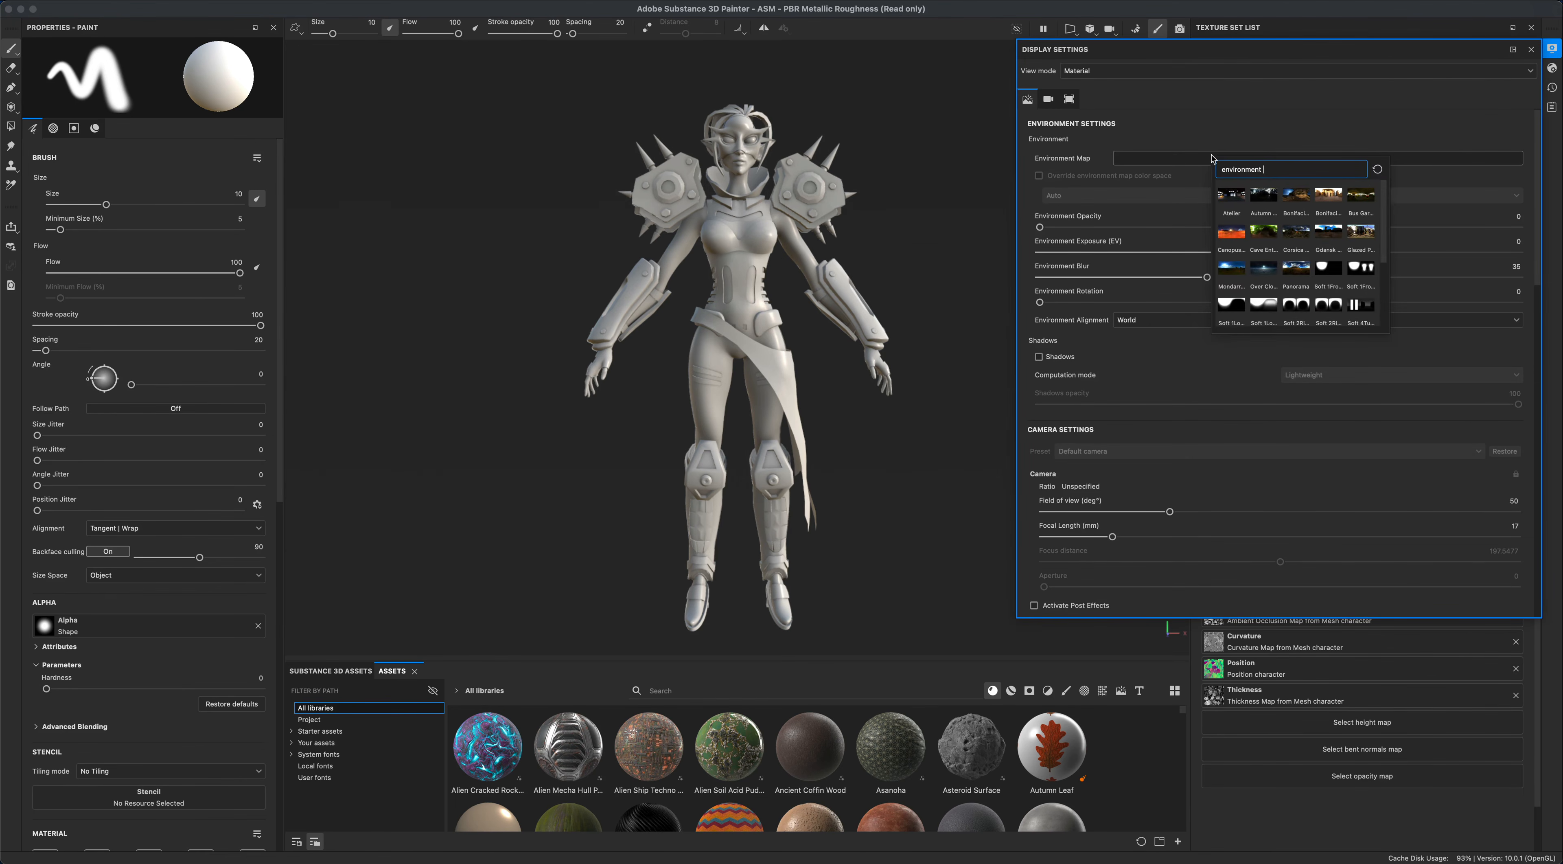
click(1361, 233)
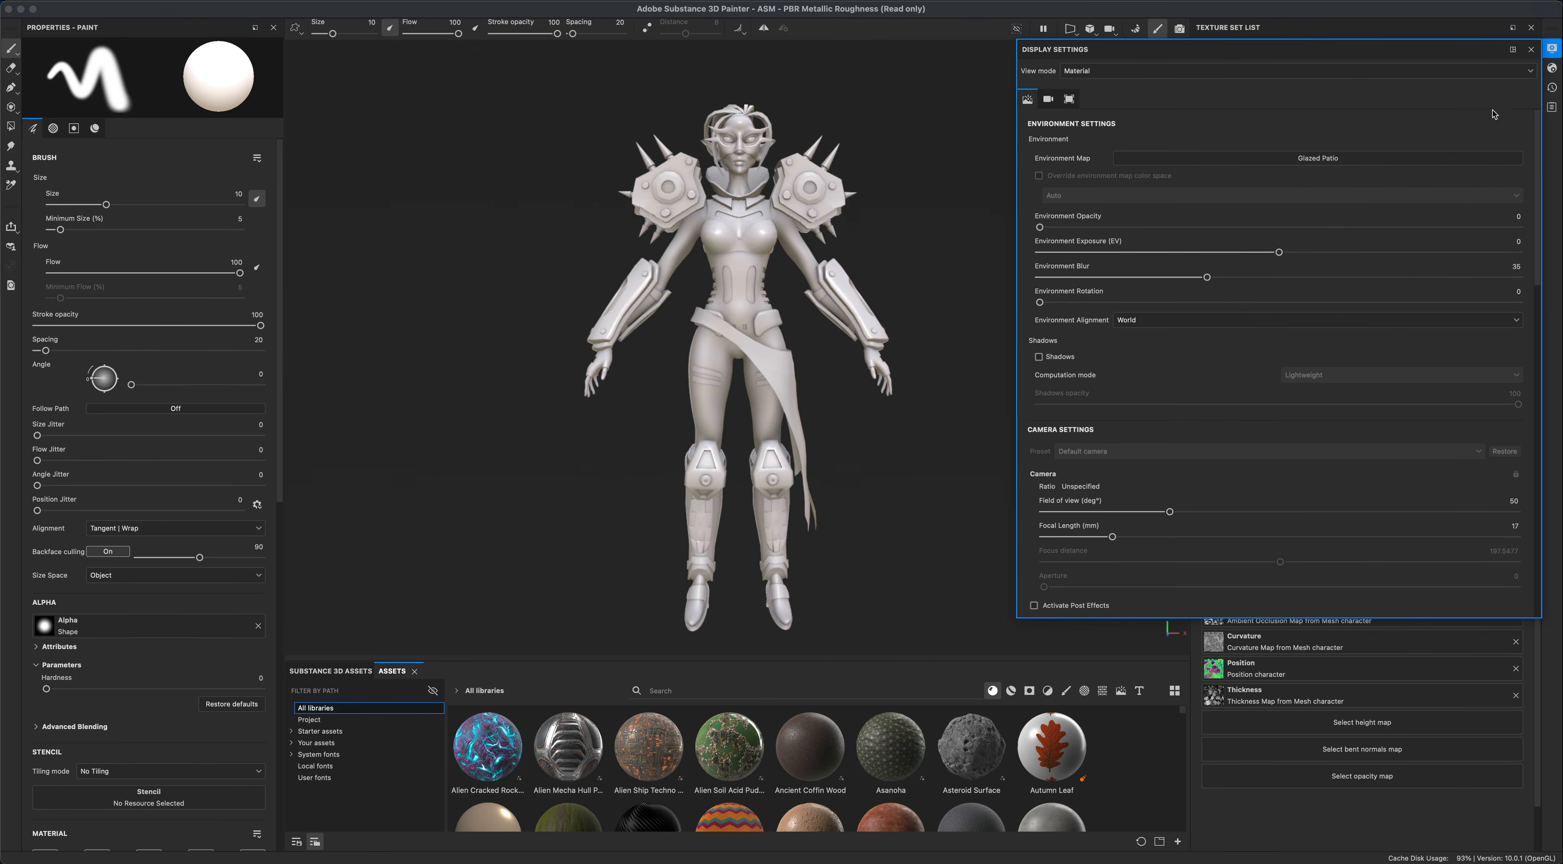
click(1552, 52)
alt+drag(946, 393, 999, 386)
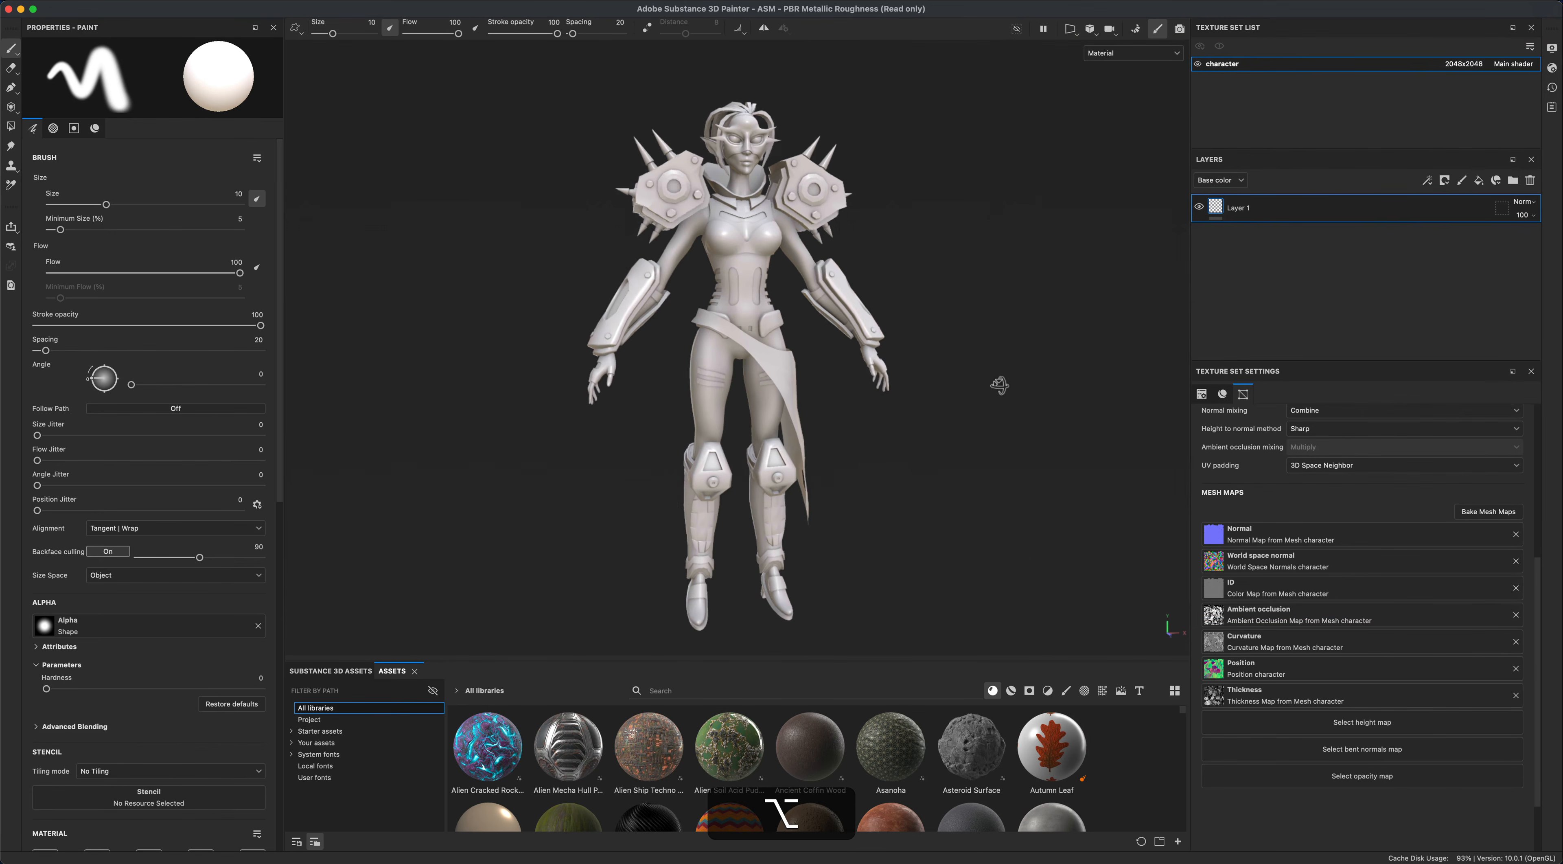
Rotate the environment lighting around the character and check how it falls on the front and back of the model.
shift+right_drag(1023, 405, 954, 399)
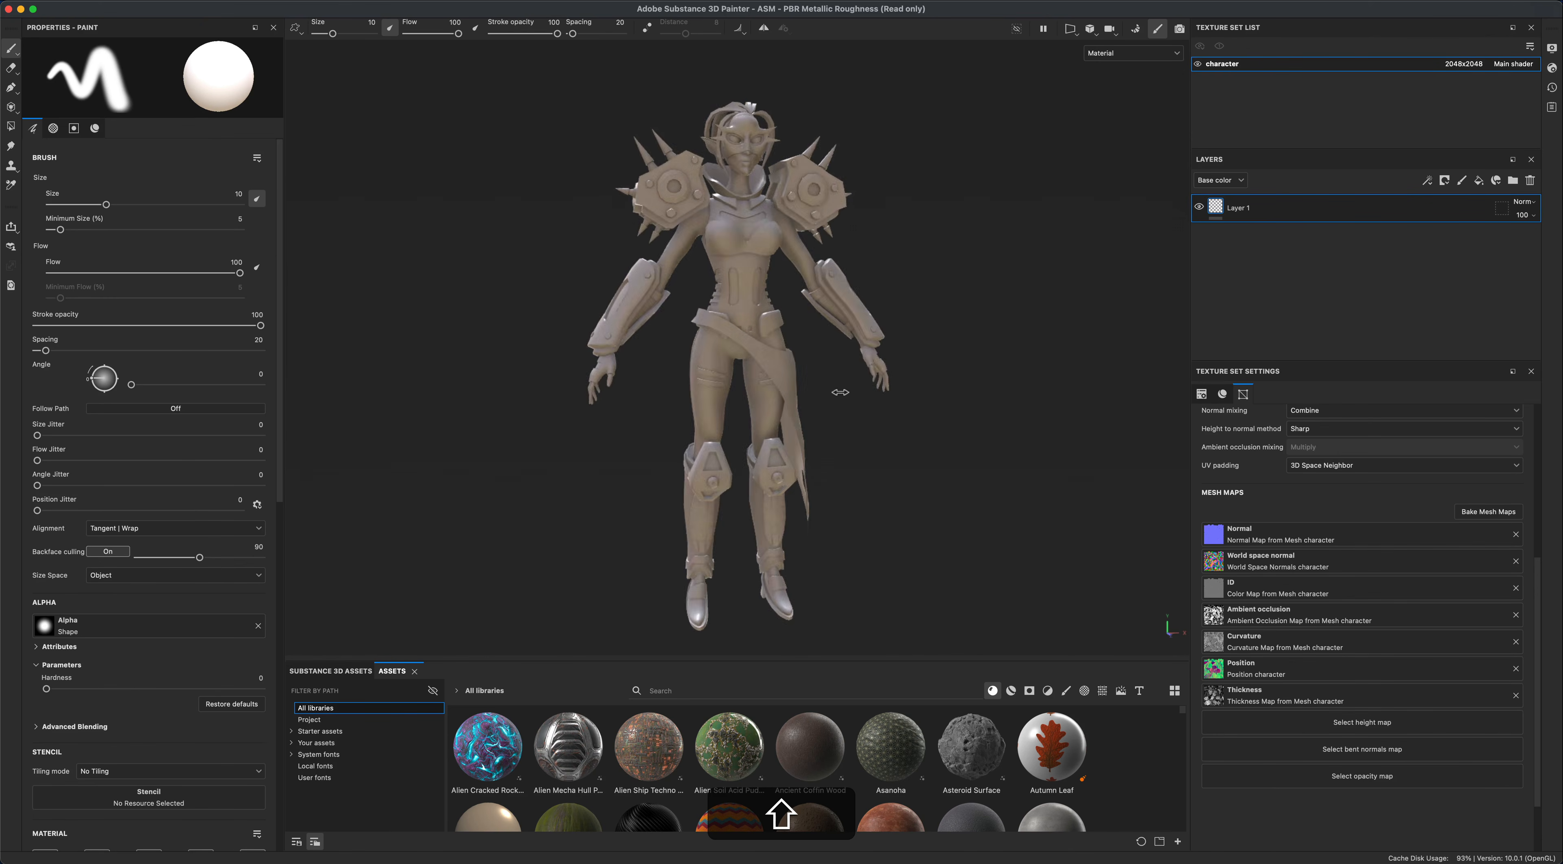
alt+drag(860, 416, 1039, 445)
alt+shift+right_drag(1038, 445, 870, 437)
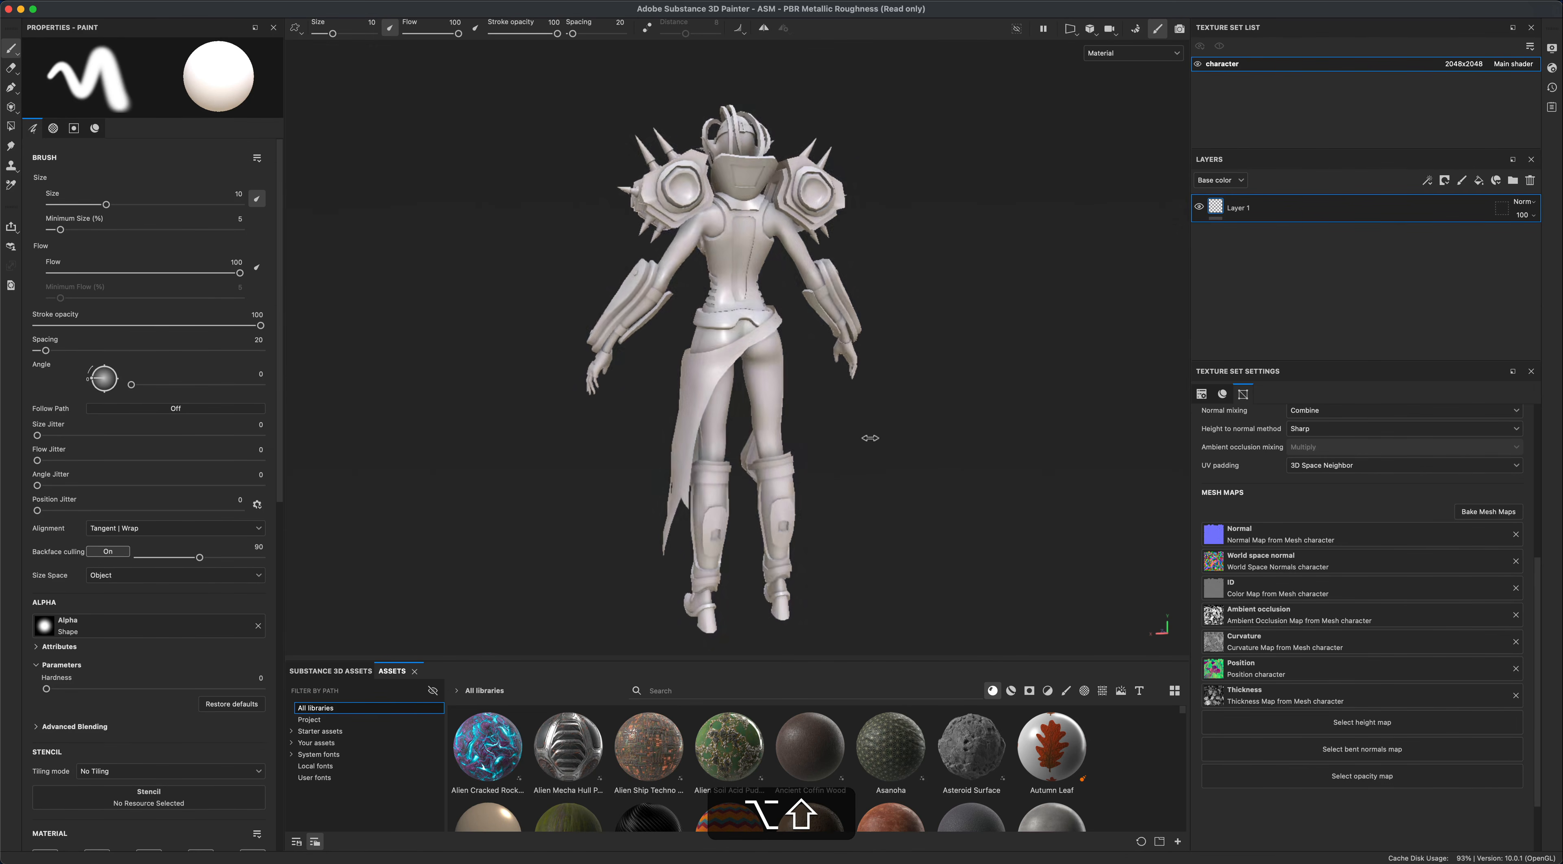
alt+shift+drag(956, 425, 520, 425)
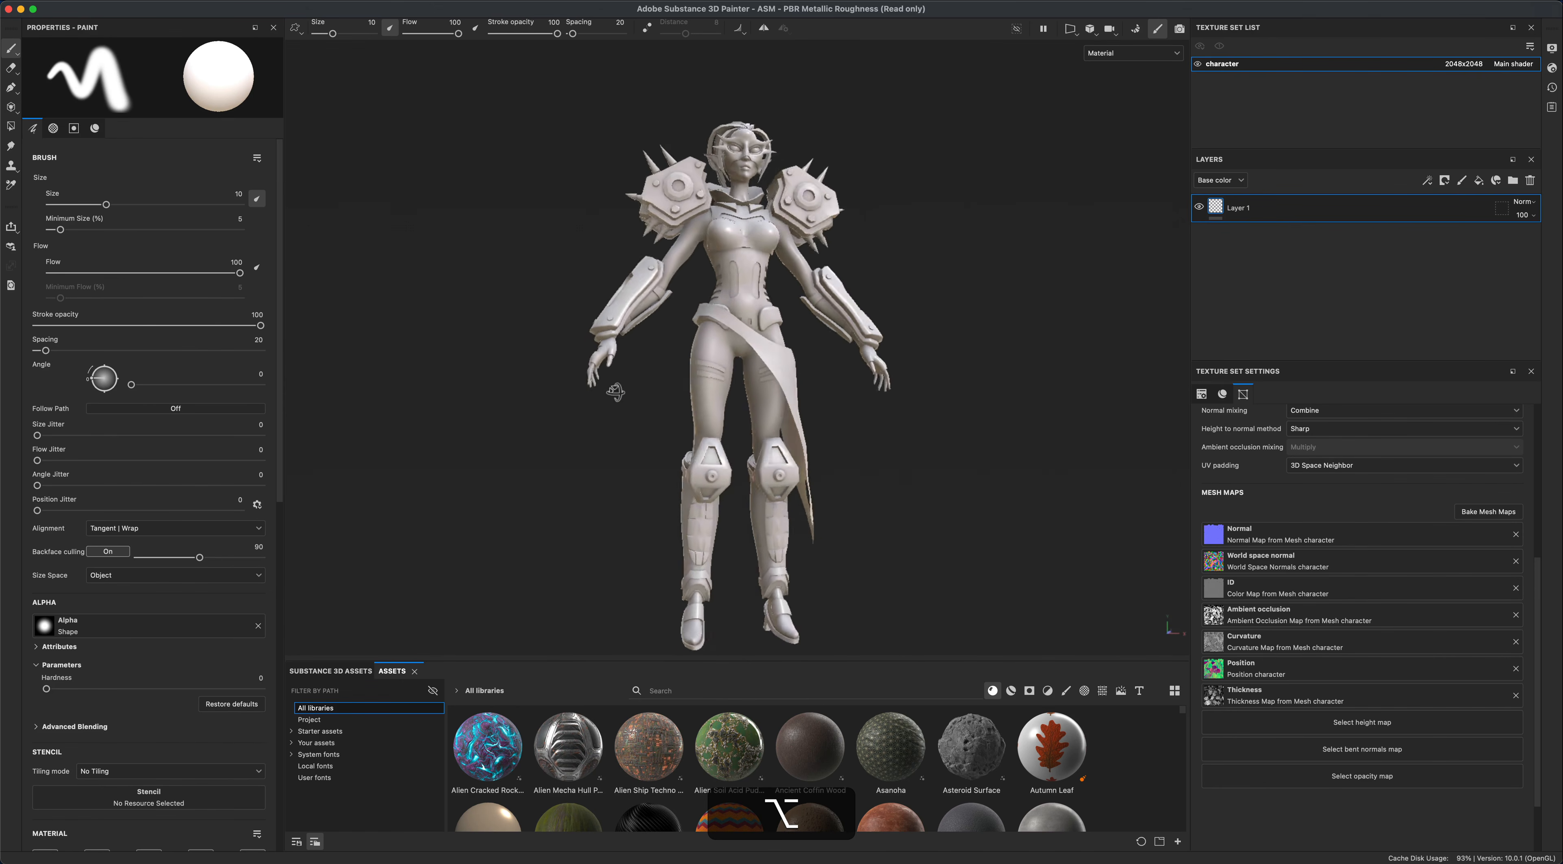
mouse_move(937, 469)
alt+mouse_down()
mouse_move(966, 458)
mouse_move(893, 453)
mouse_move(920, 464)
alt+mouse_up()
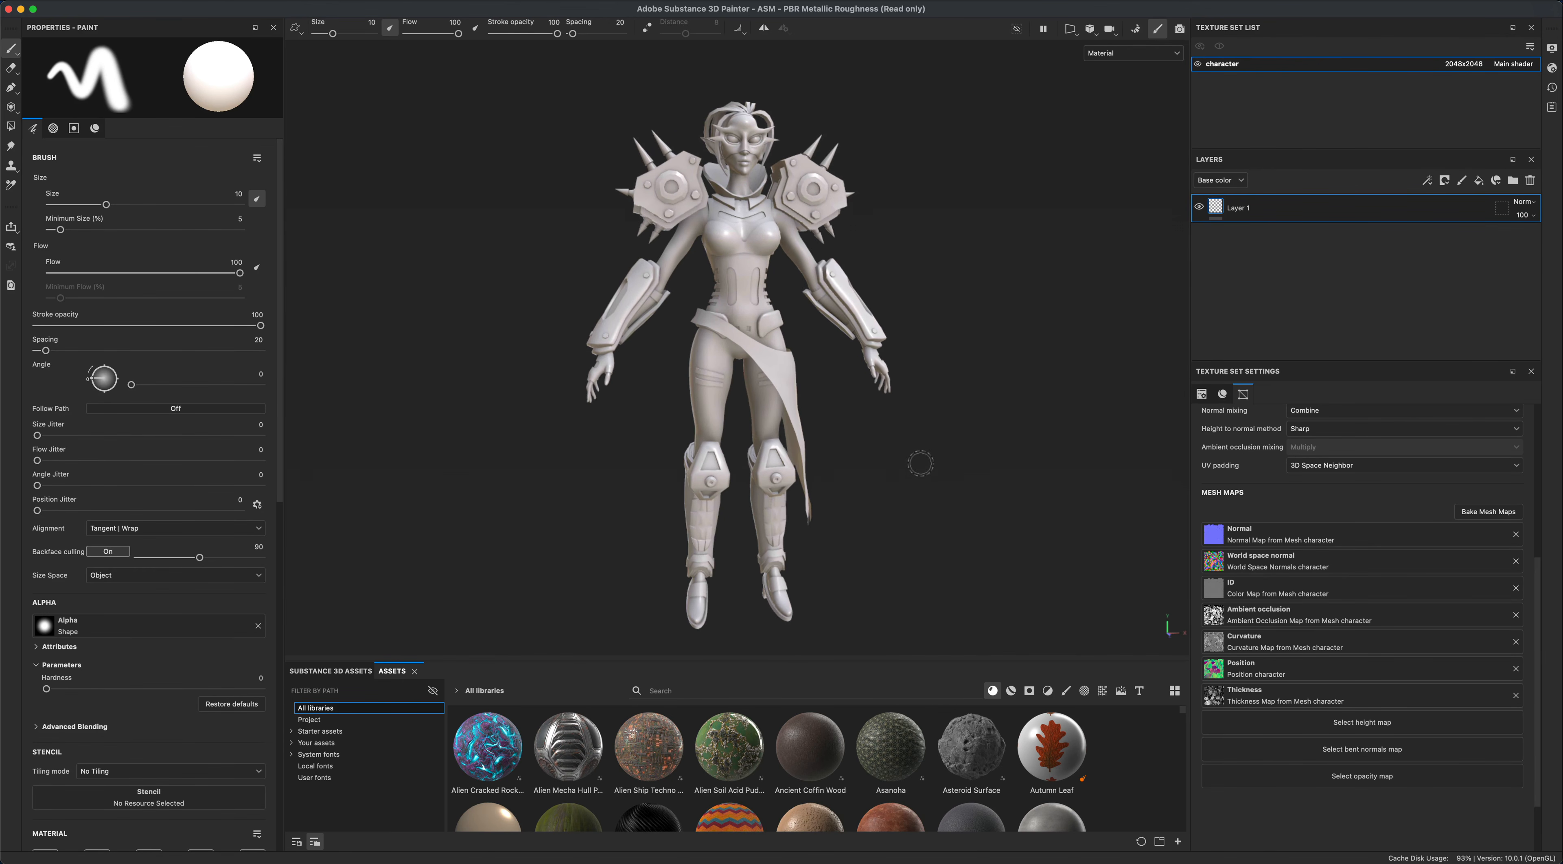
mouse_move(935, 436)
alt+mouse_down()
mouse_move(949, 443)
mouse_move(912, 442)
mouse_move(970, 453)
mouse_move(947, 442)
alt+mouse_up()
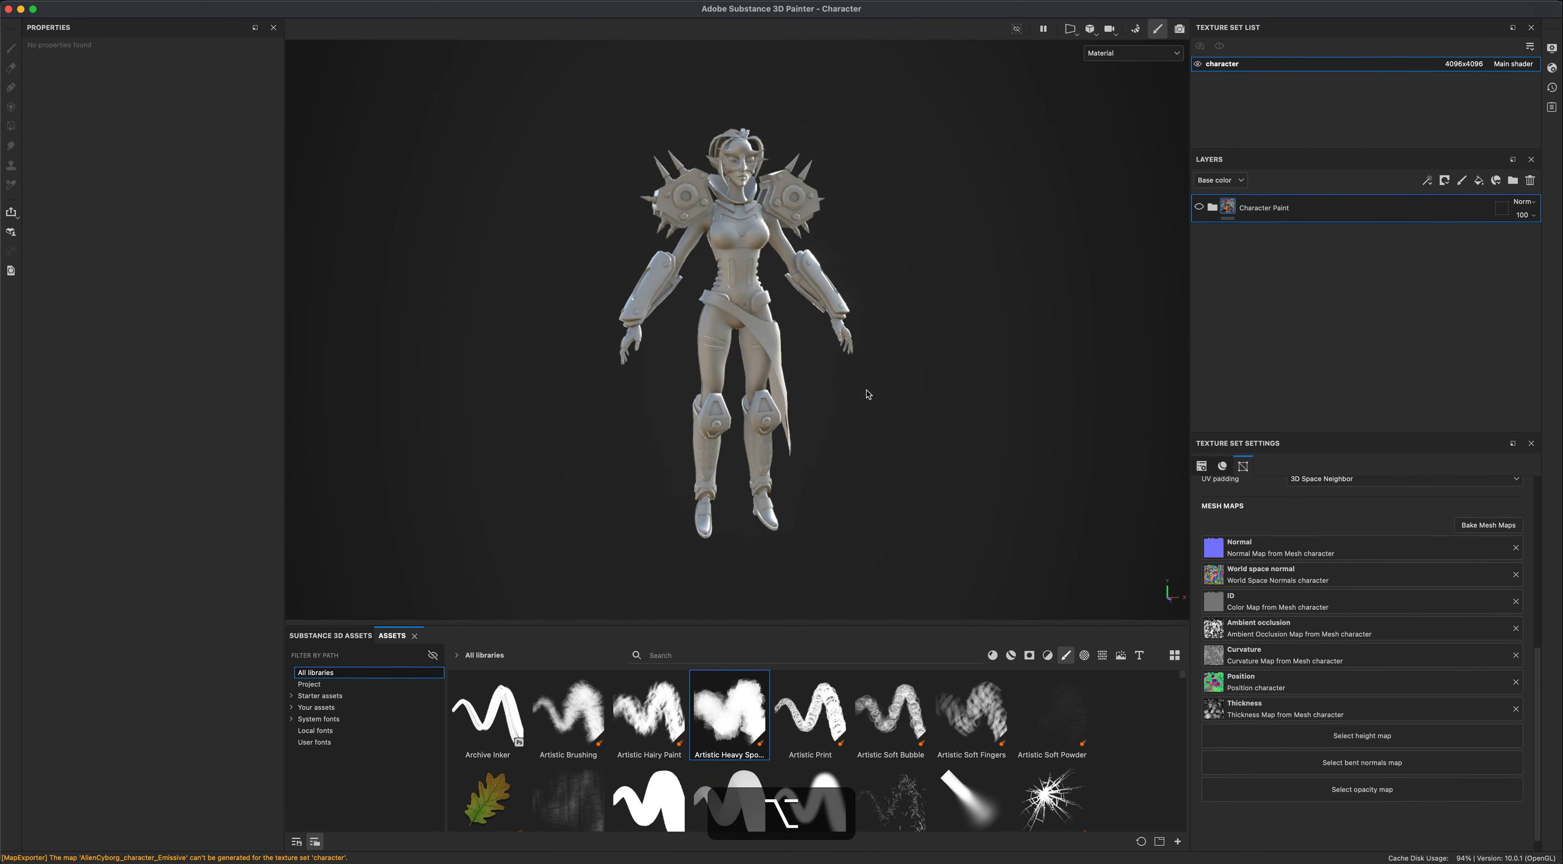
Switch to the finished Character project, show the Character Paint folder and examine the painted model from all sides under different lighting angles.
alt+drag(924, 404, 584, 401)
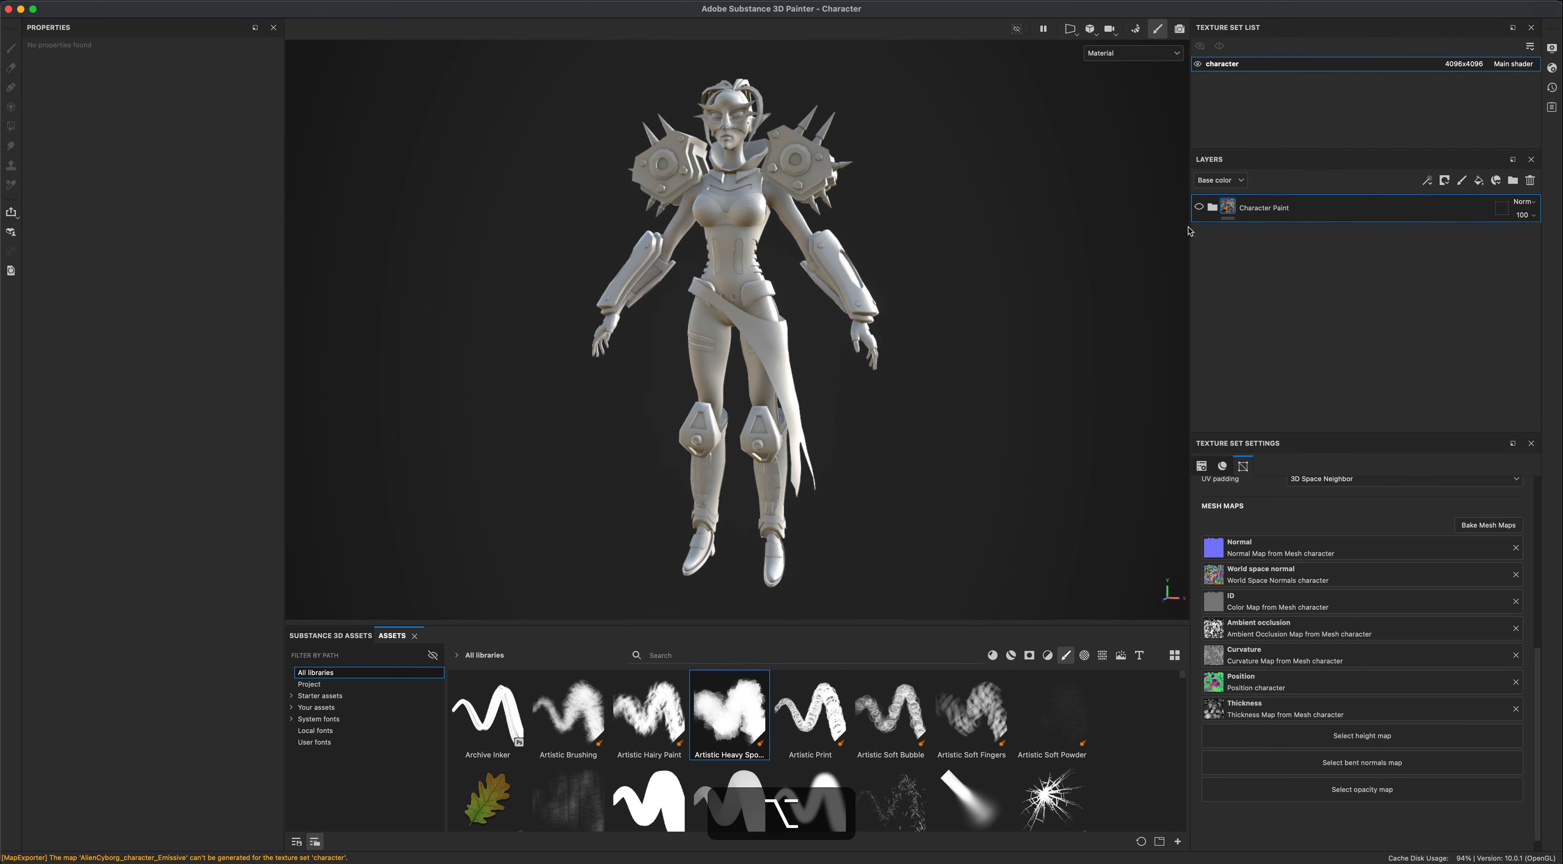
alt+drag(994, 435, 988, 483)
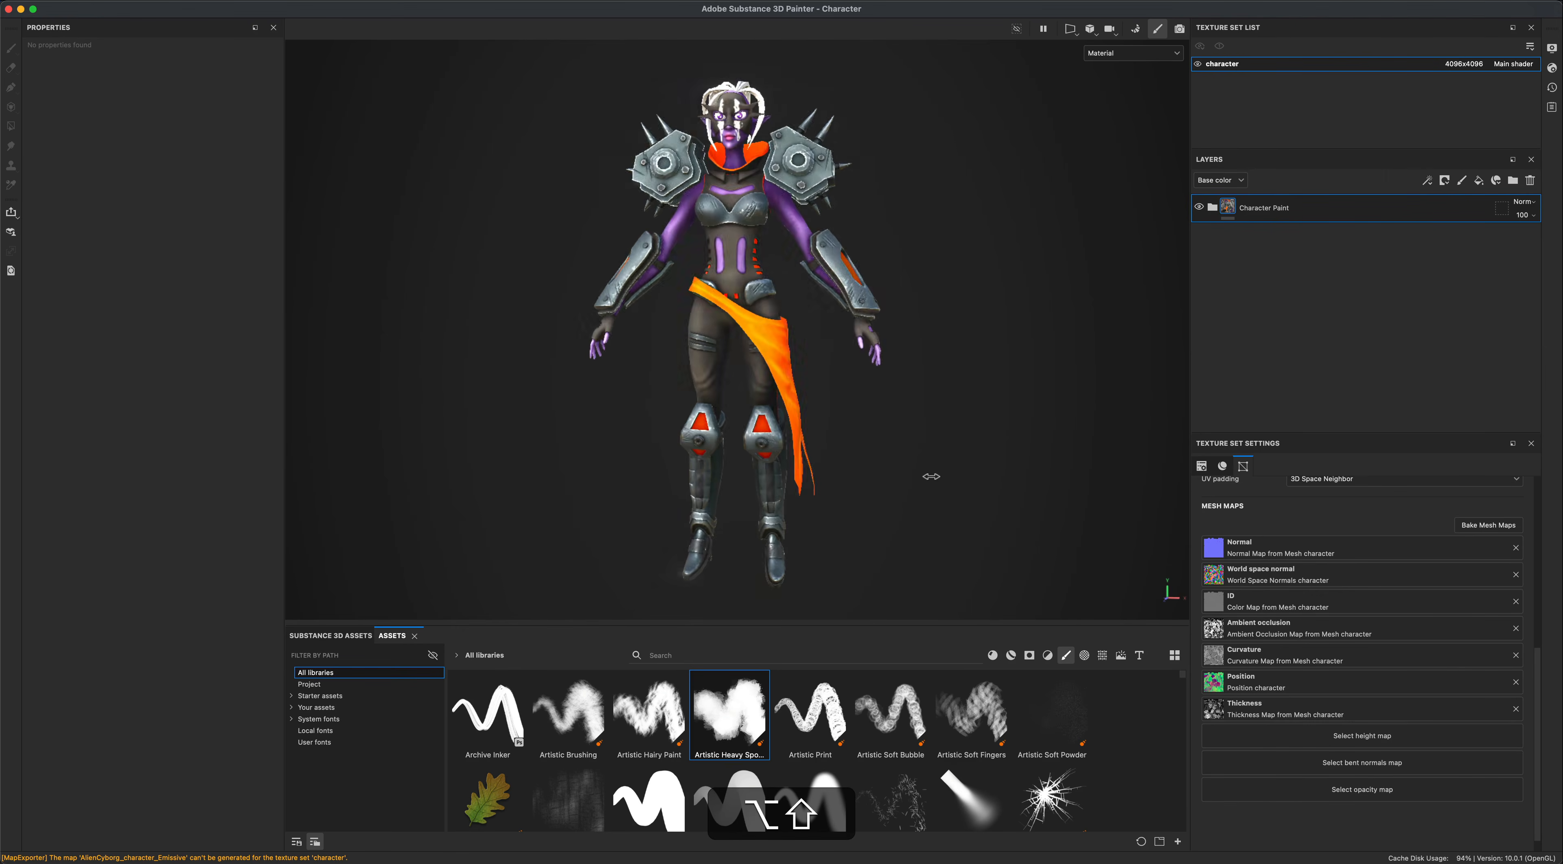
alt+shift+drag(884, 468, 975, 433)
alt+drag(510, 449, 616, 446)
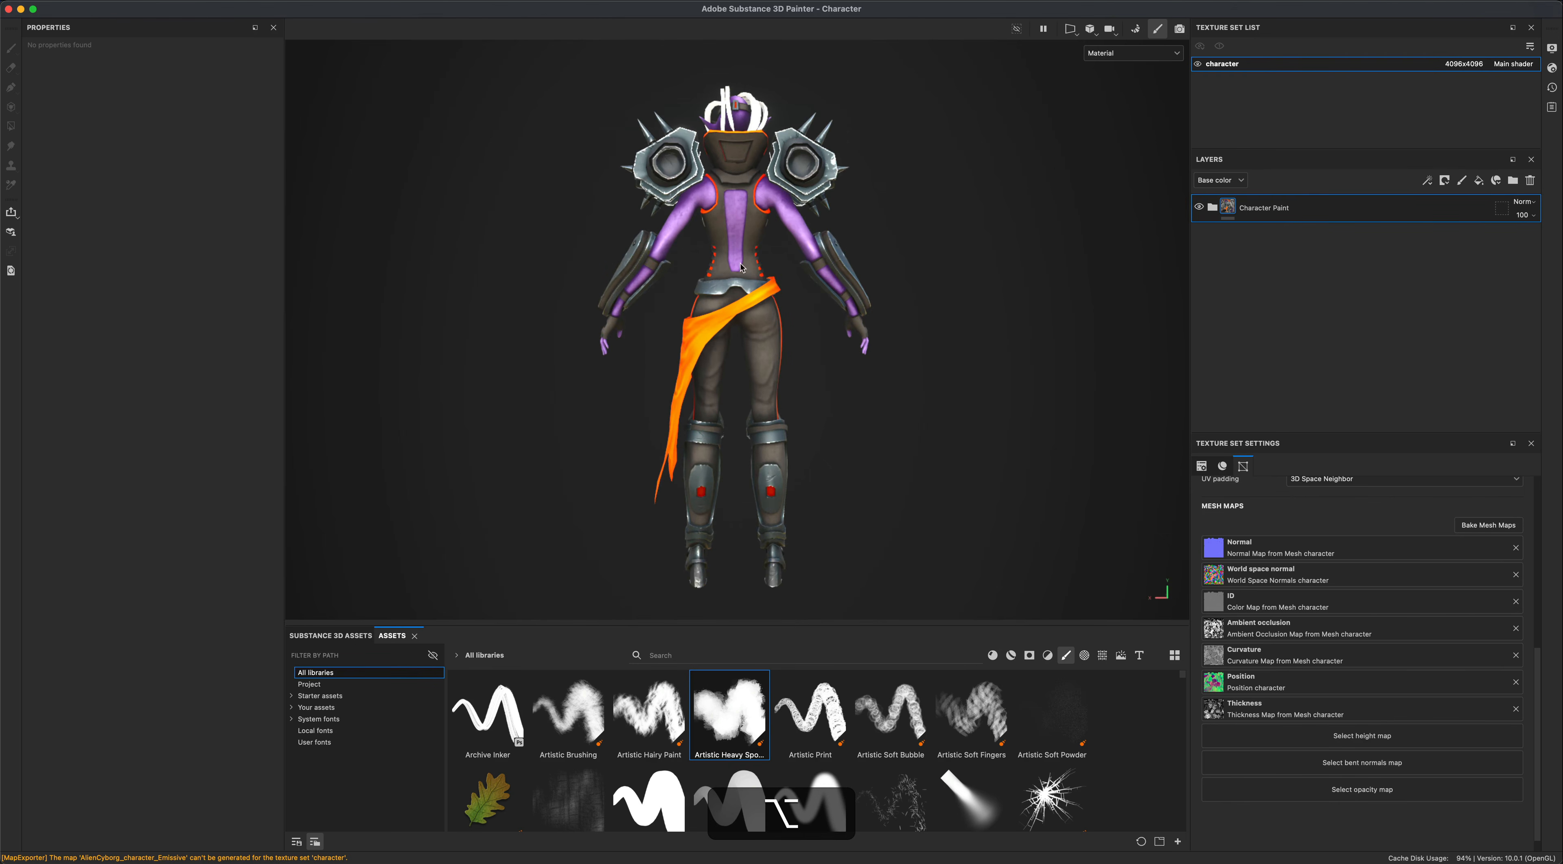
alt+drag(460, 475, 970, 479)
alt+drag(589, 458, 783, 436)
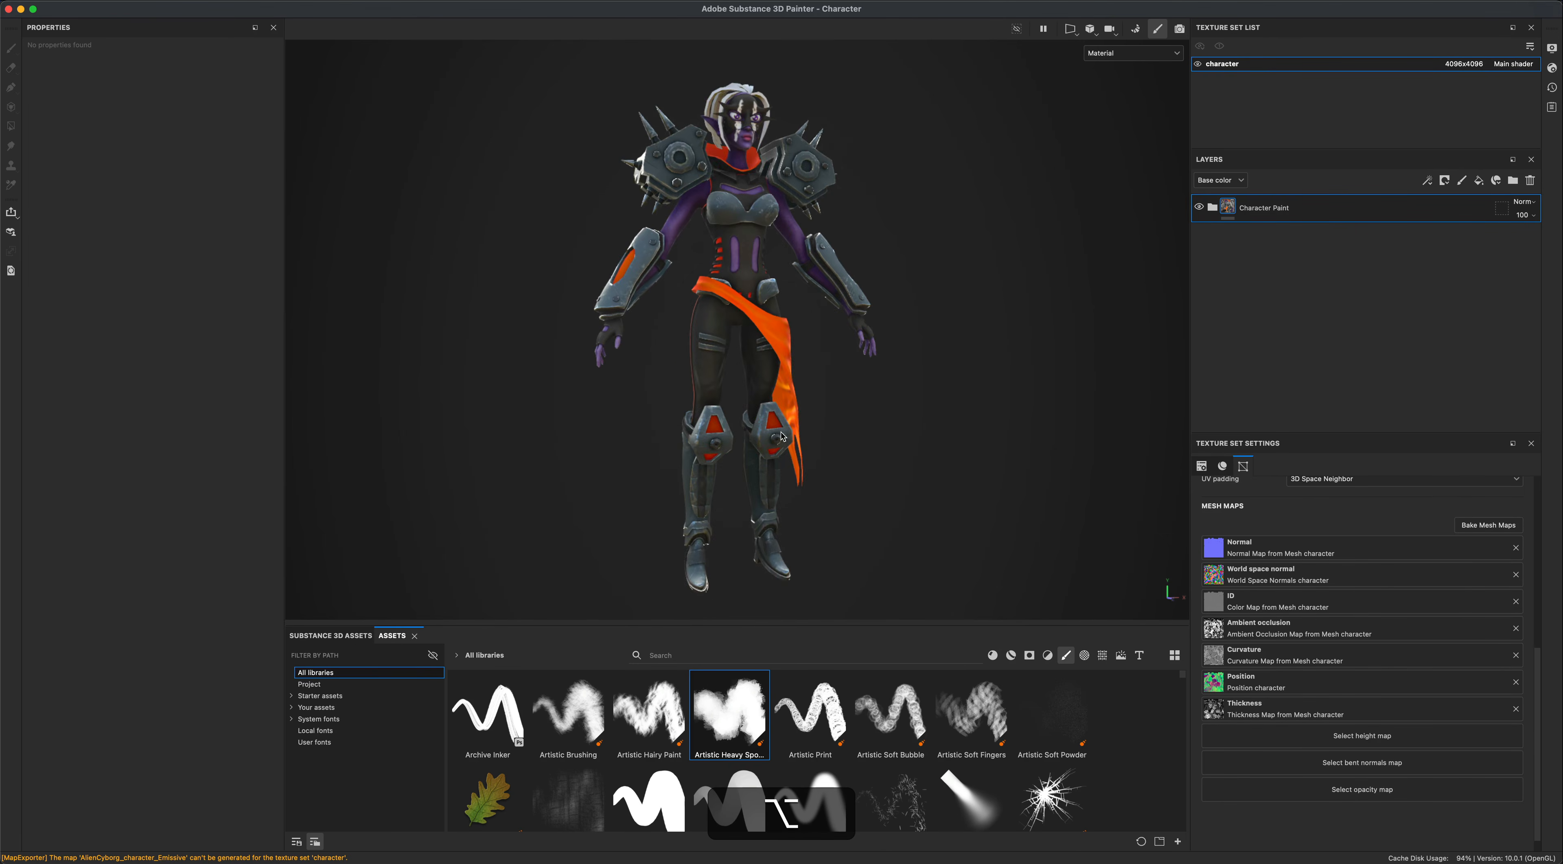
alt+drag(533, 449, 608, 390)
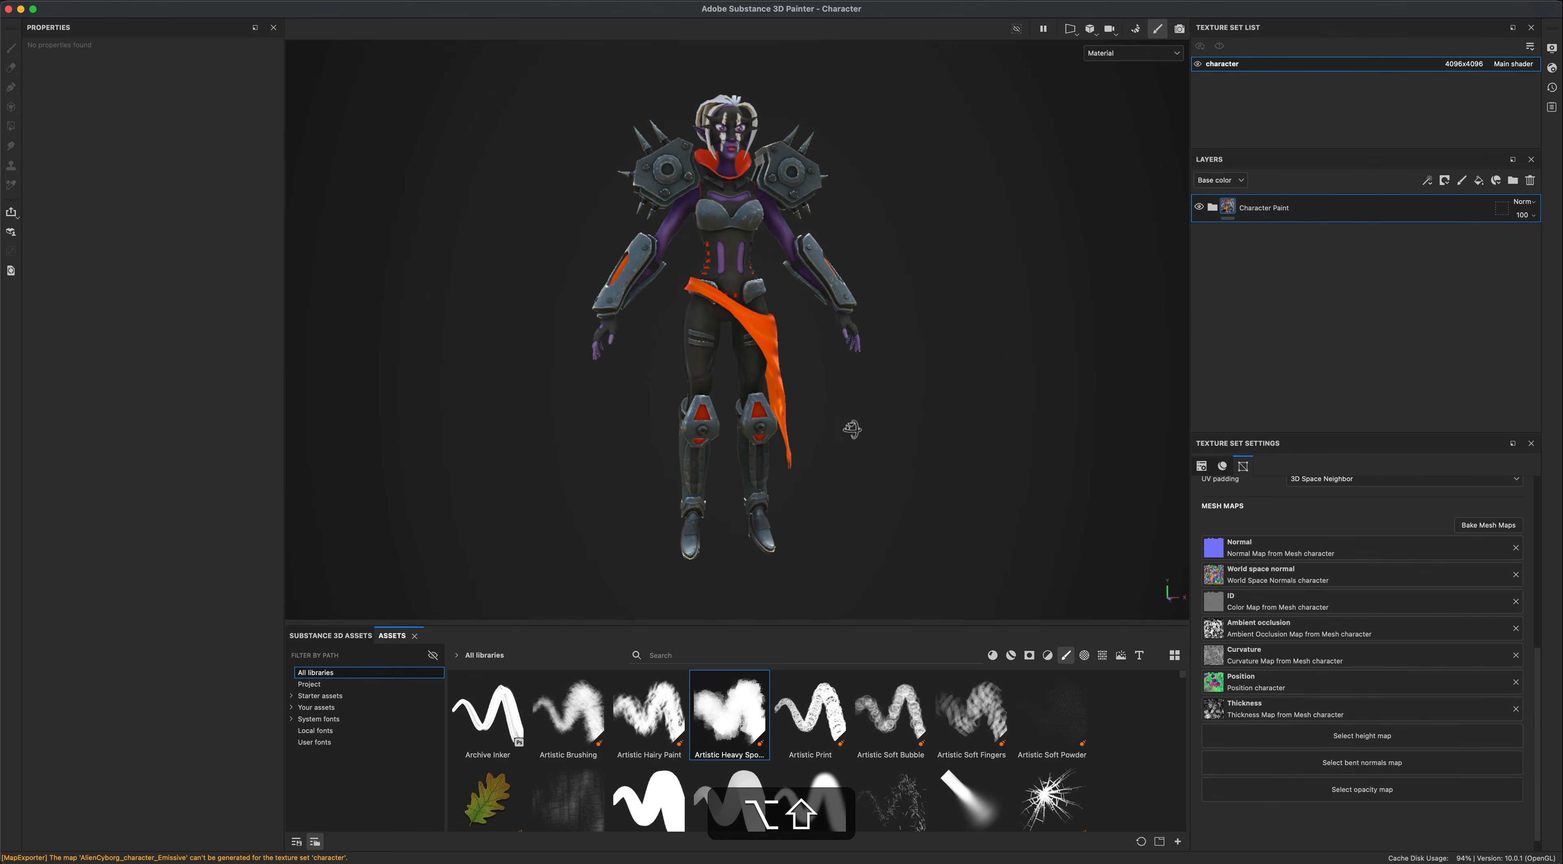
alt+drag(869, 432, 920, 435)
key(f)
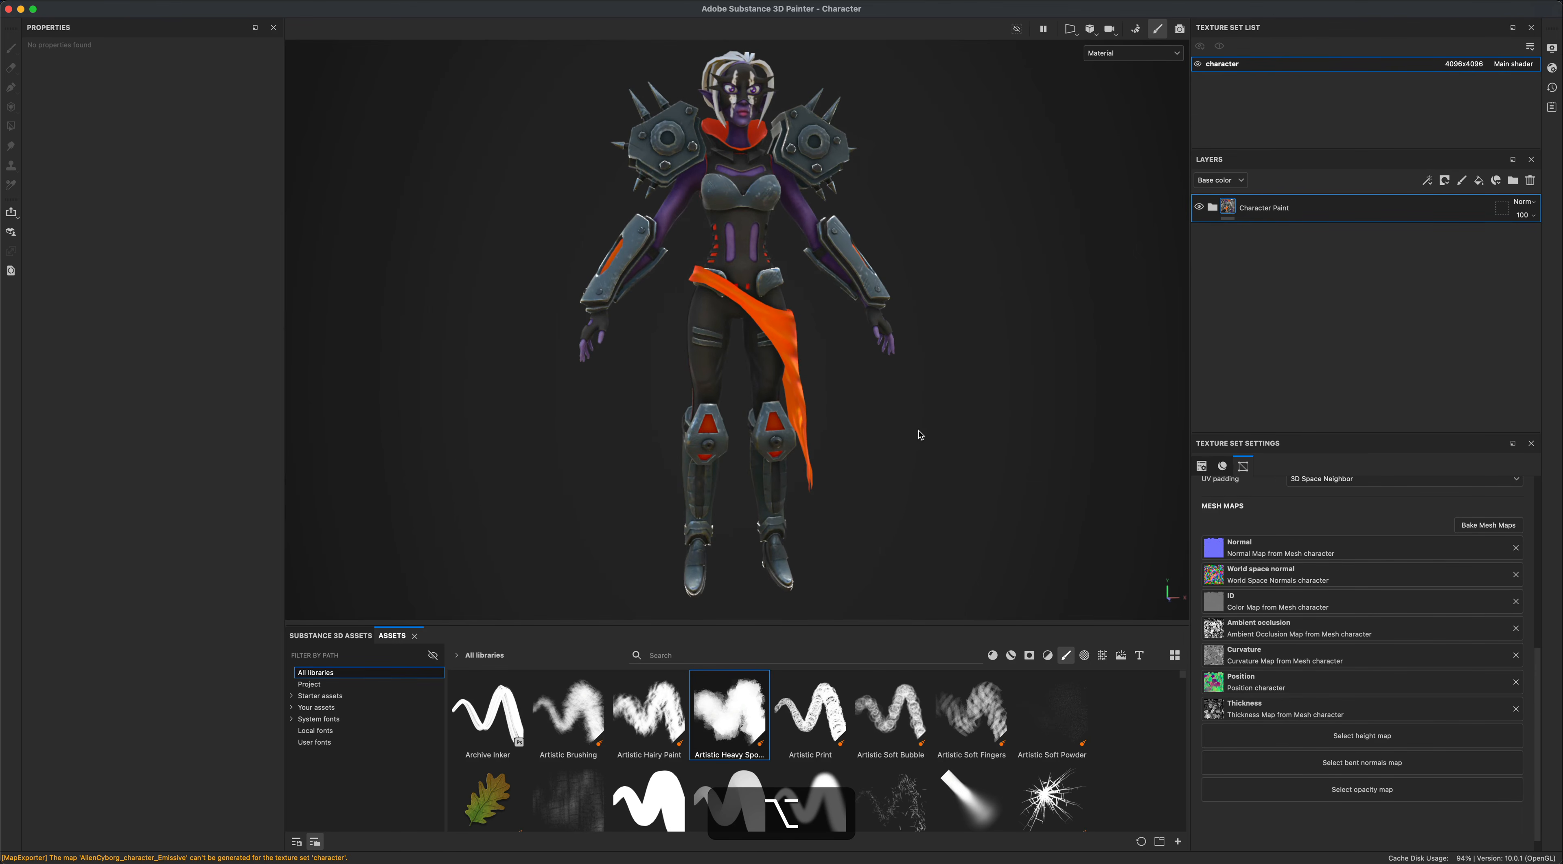
alt+right_drag(917, 432, 925, 419)
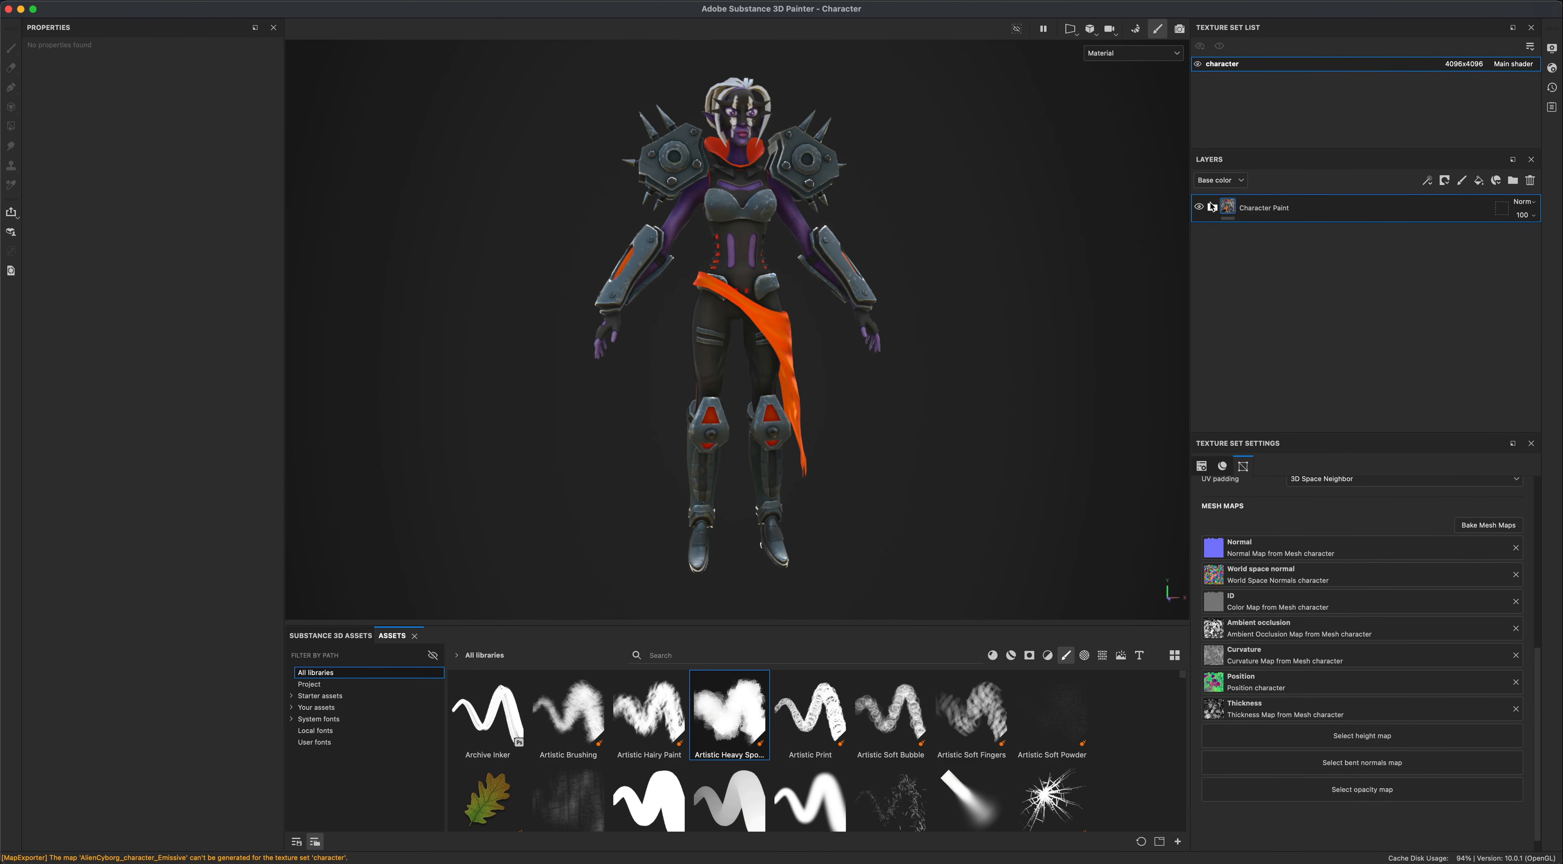
Expand the Character Paint folder and enlarge the layer stack area to review its layers.
click(1212, 207)
drag(1296, 432, 1296, 708)
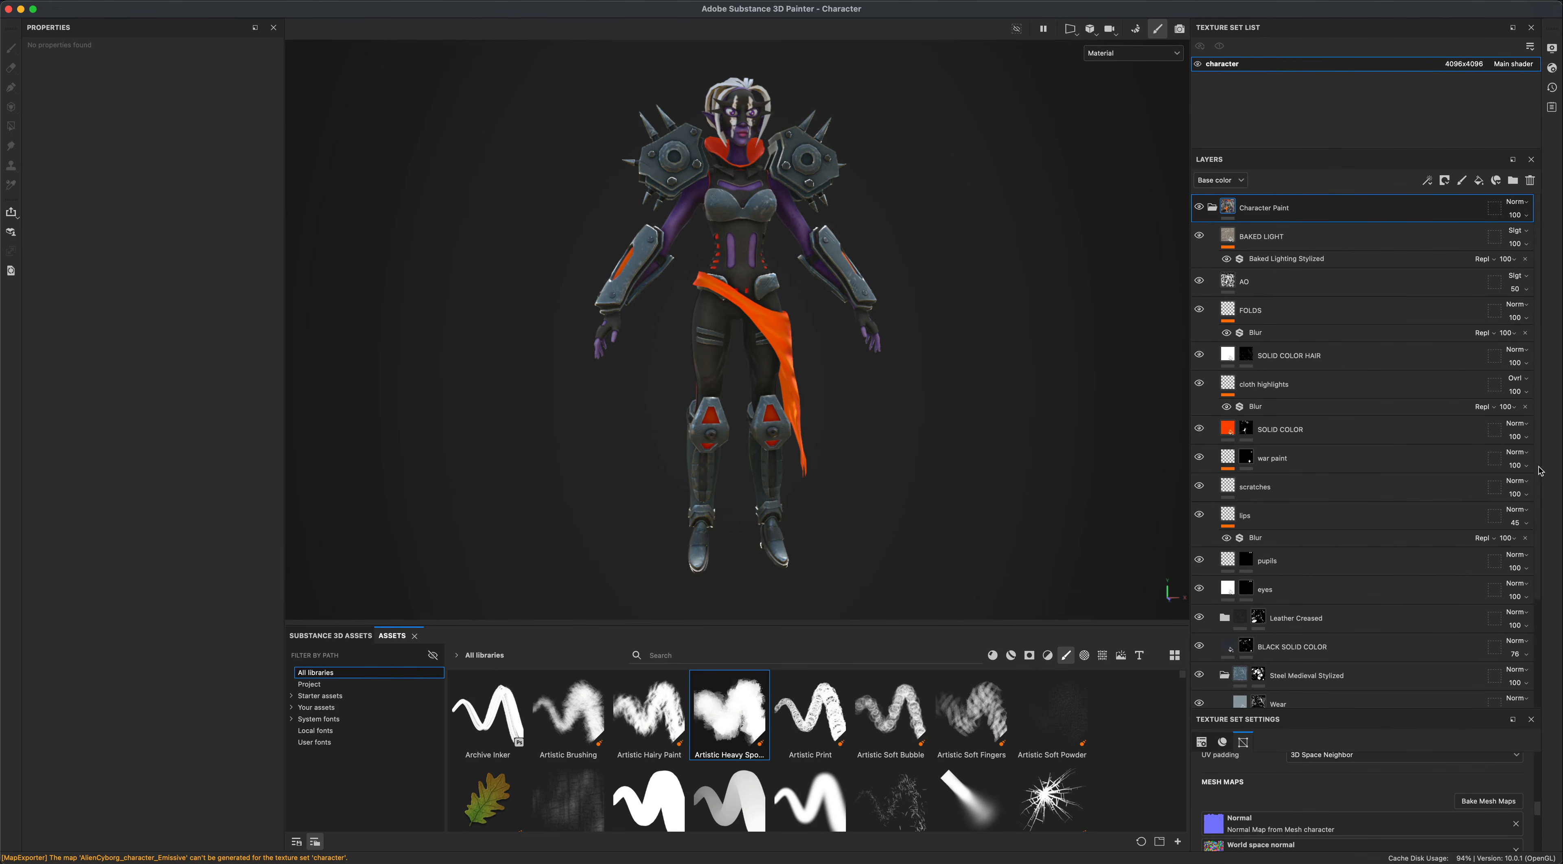
scroll(1542, 486, down, 5)
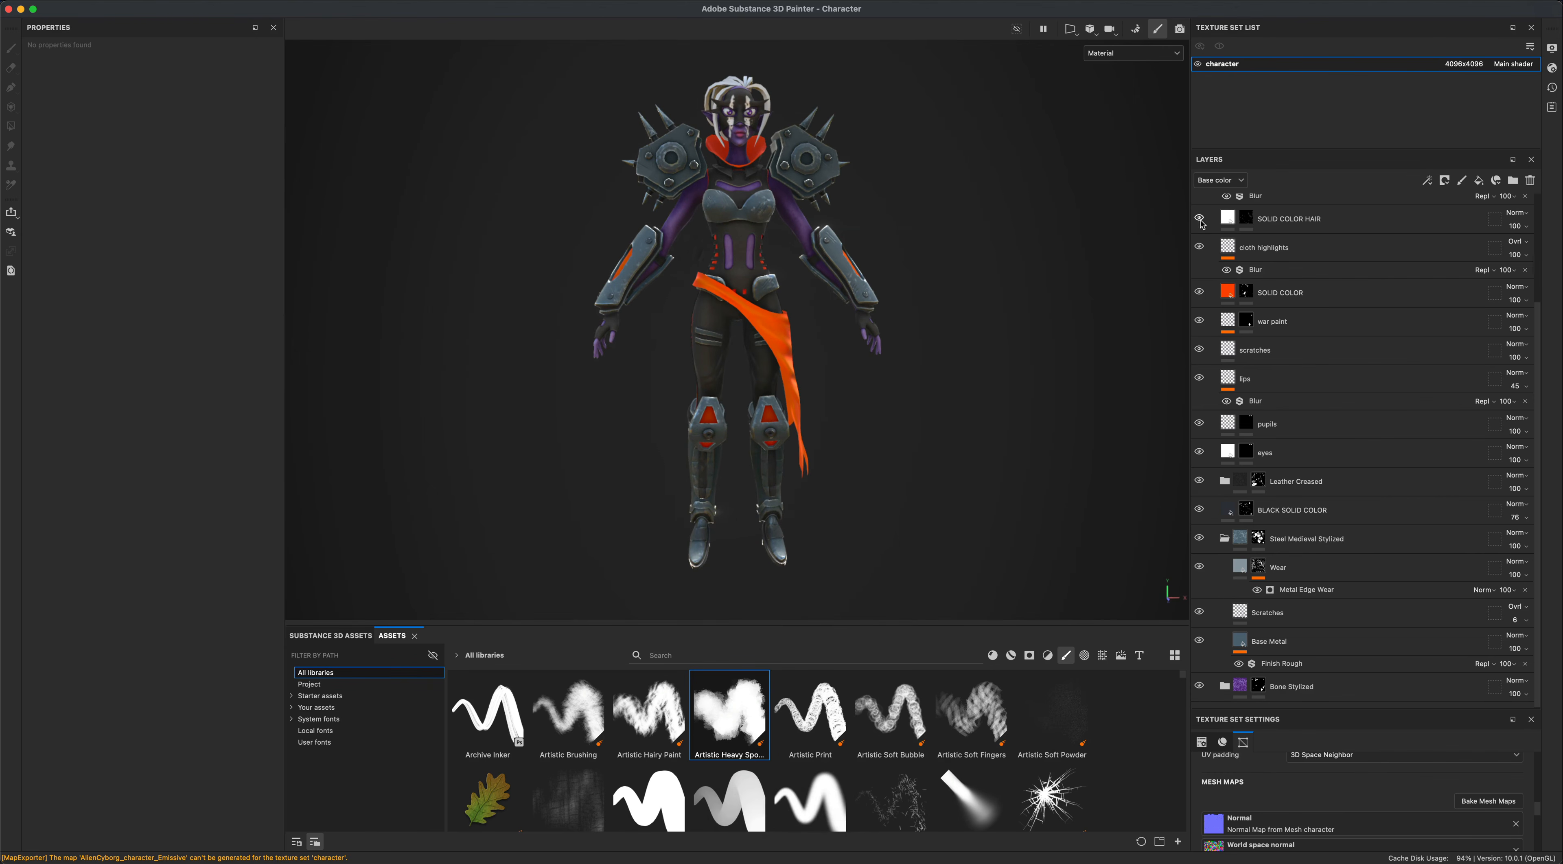
Hide all layers inside the Character Paint folder, from BAKED LIGHT down to Bone Stylized.
scroll(1539, 266, up, 5)
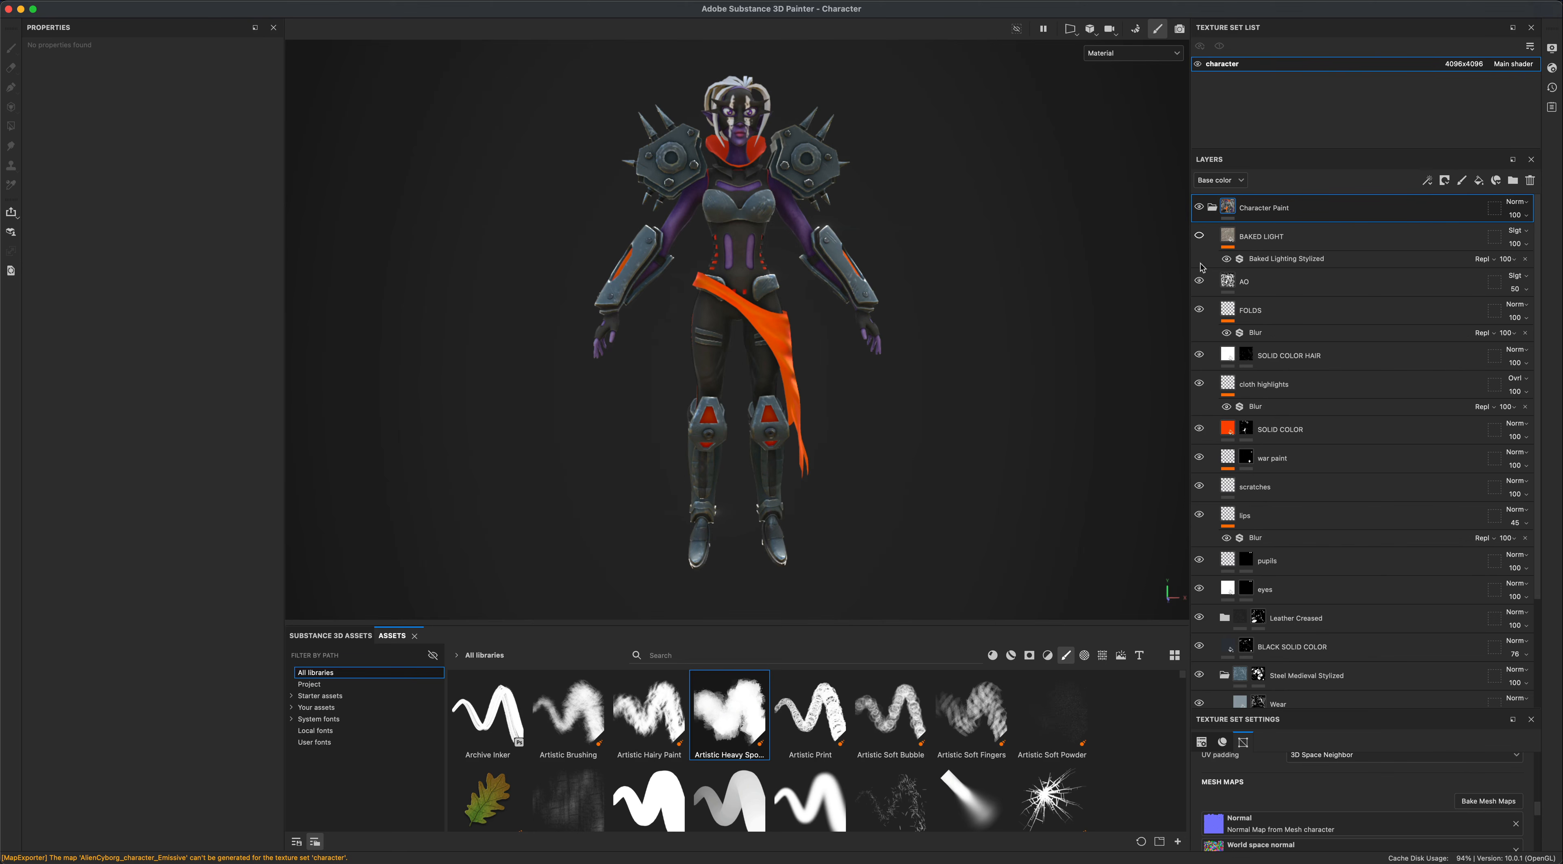
scroll(1199, 585, down, 3)
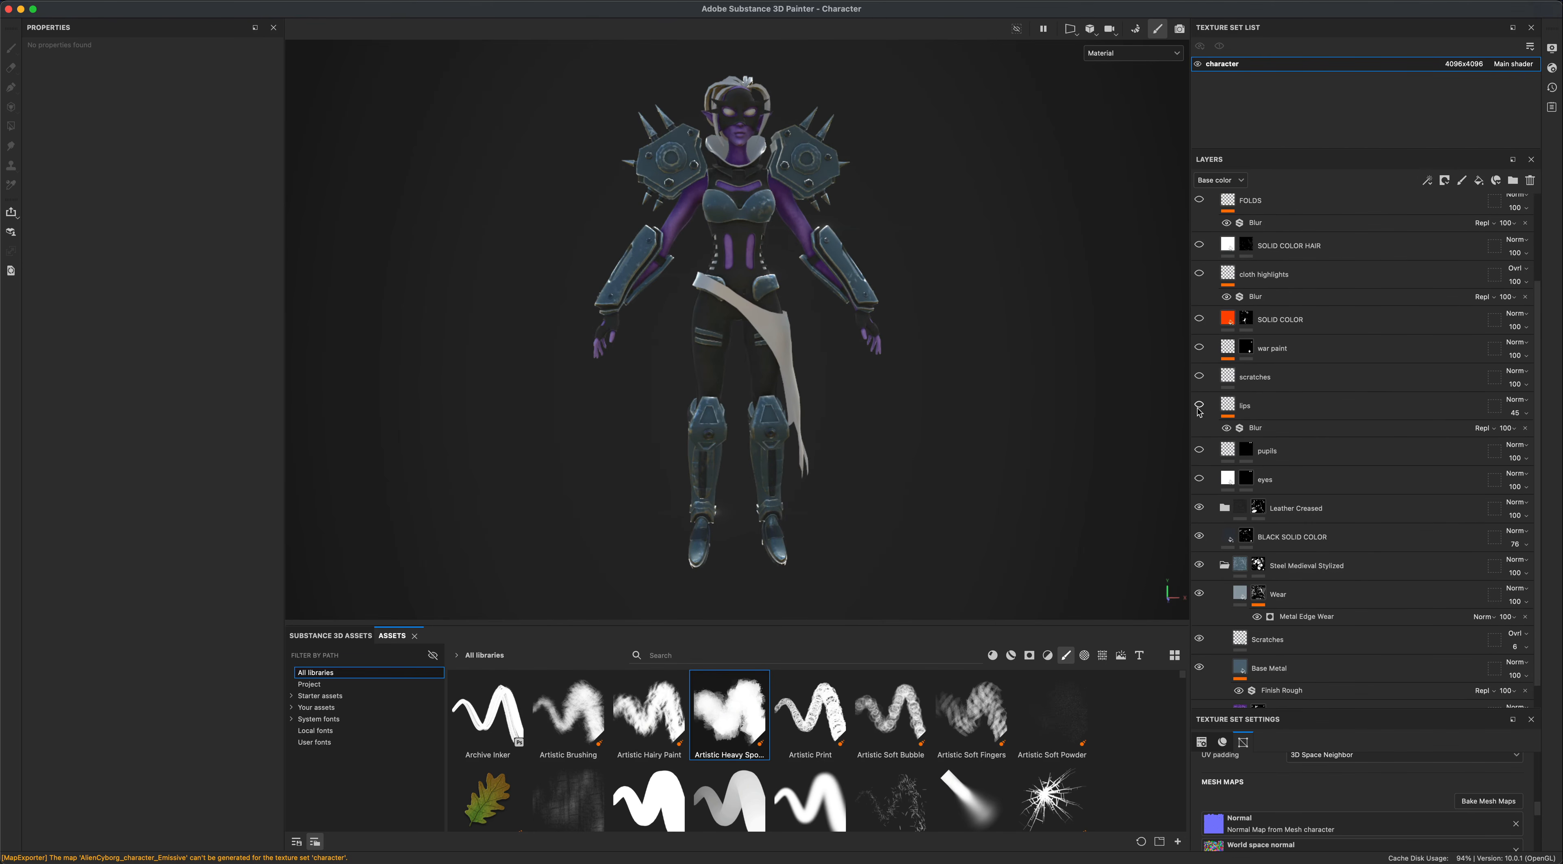
drag(1200, 509, 1198, 642)
scroll(1198, 641, down, 1)
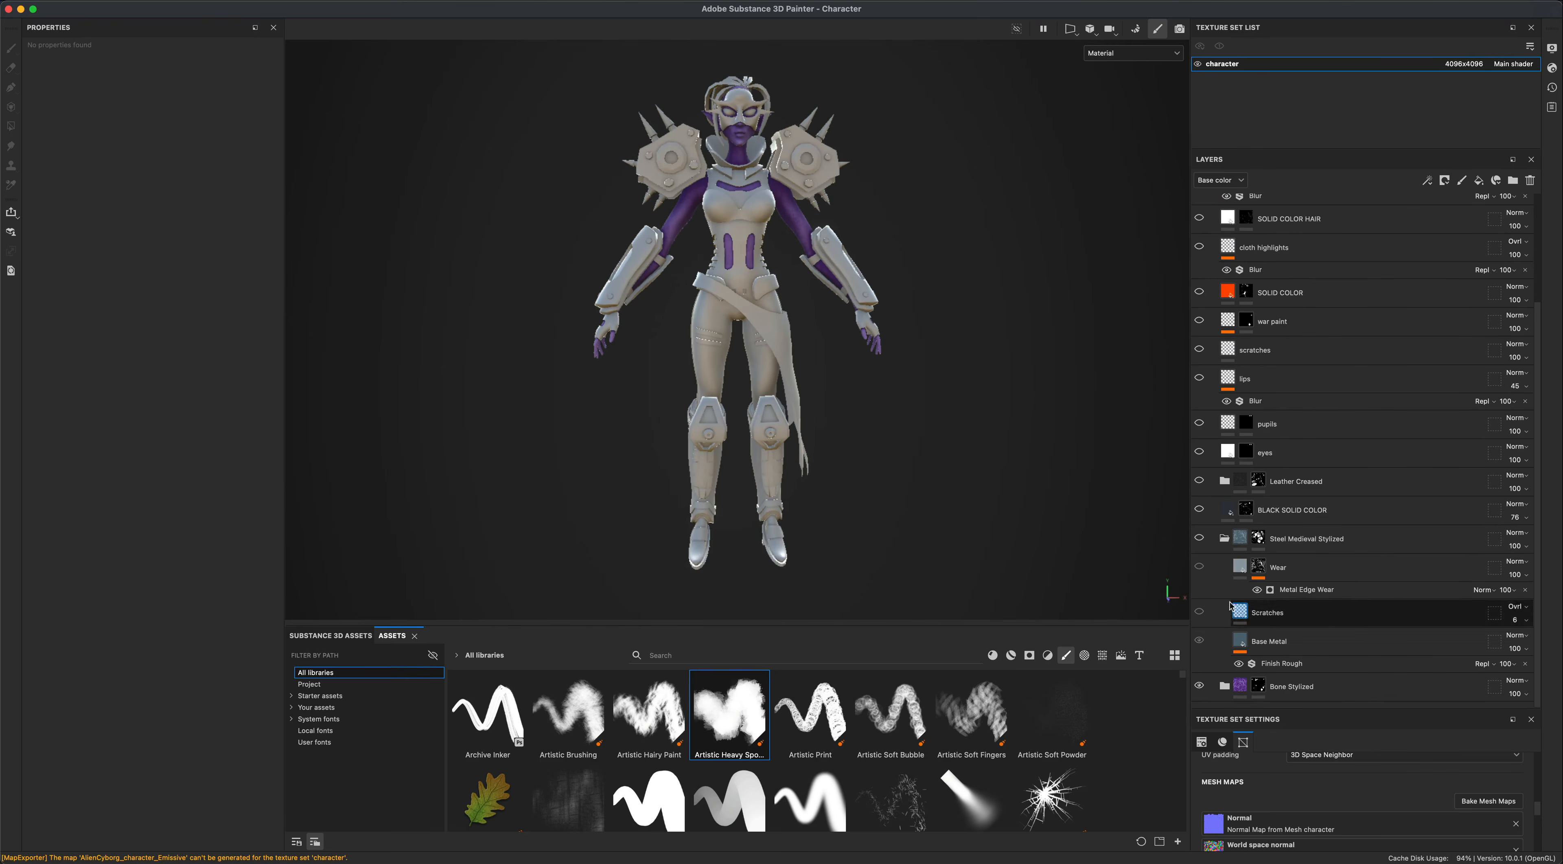
click(1200, 686)
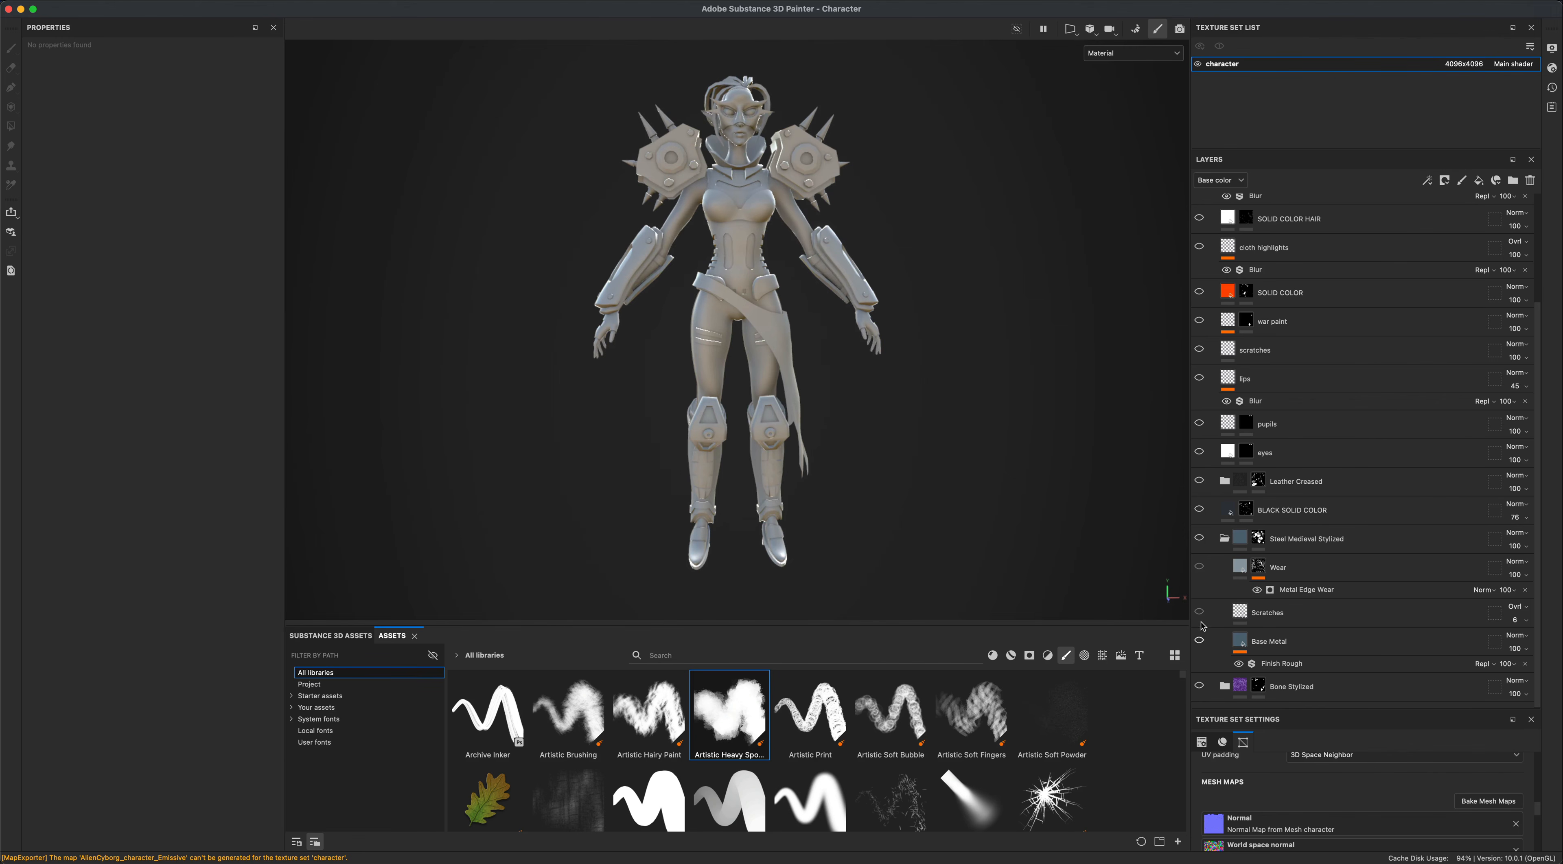
alt+drag(980, 451, 985, 442)
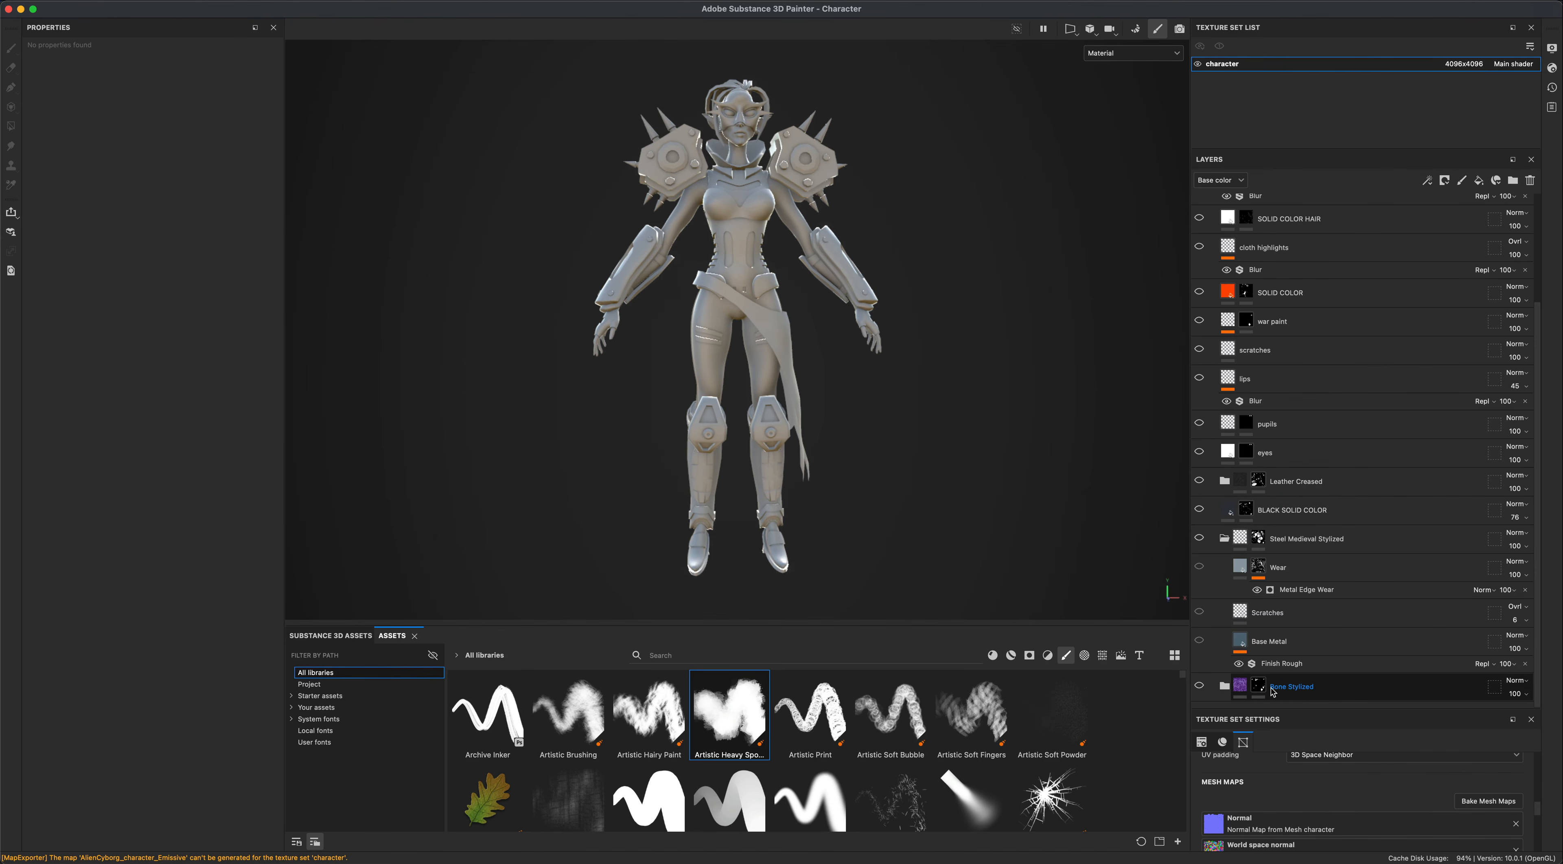
alt+drag(1012, 344, 1019, 314)
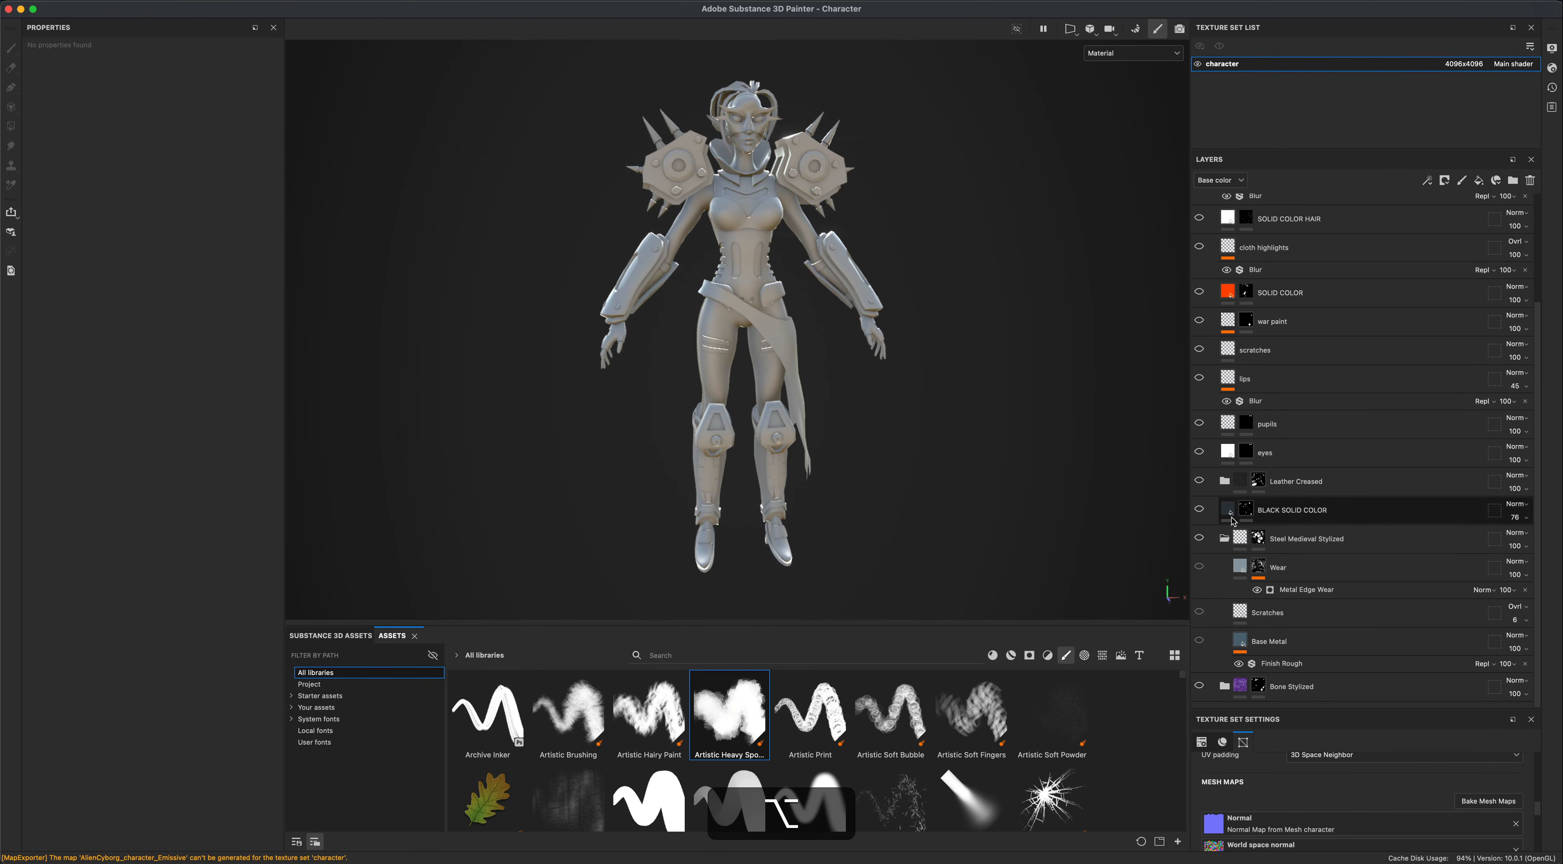
Show the Bone Stylized layer on the character and find the matching Bone Stylized smart material in the asset library.
click(1200, 686)
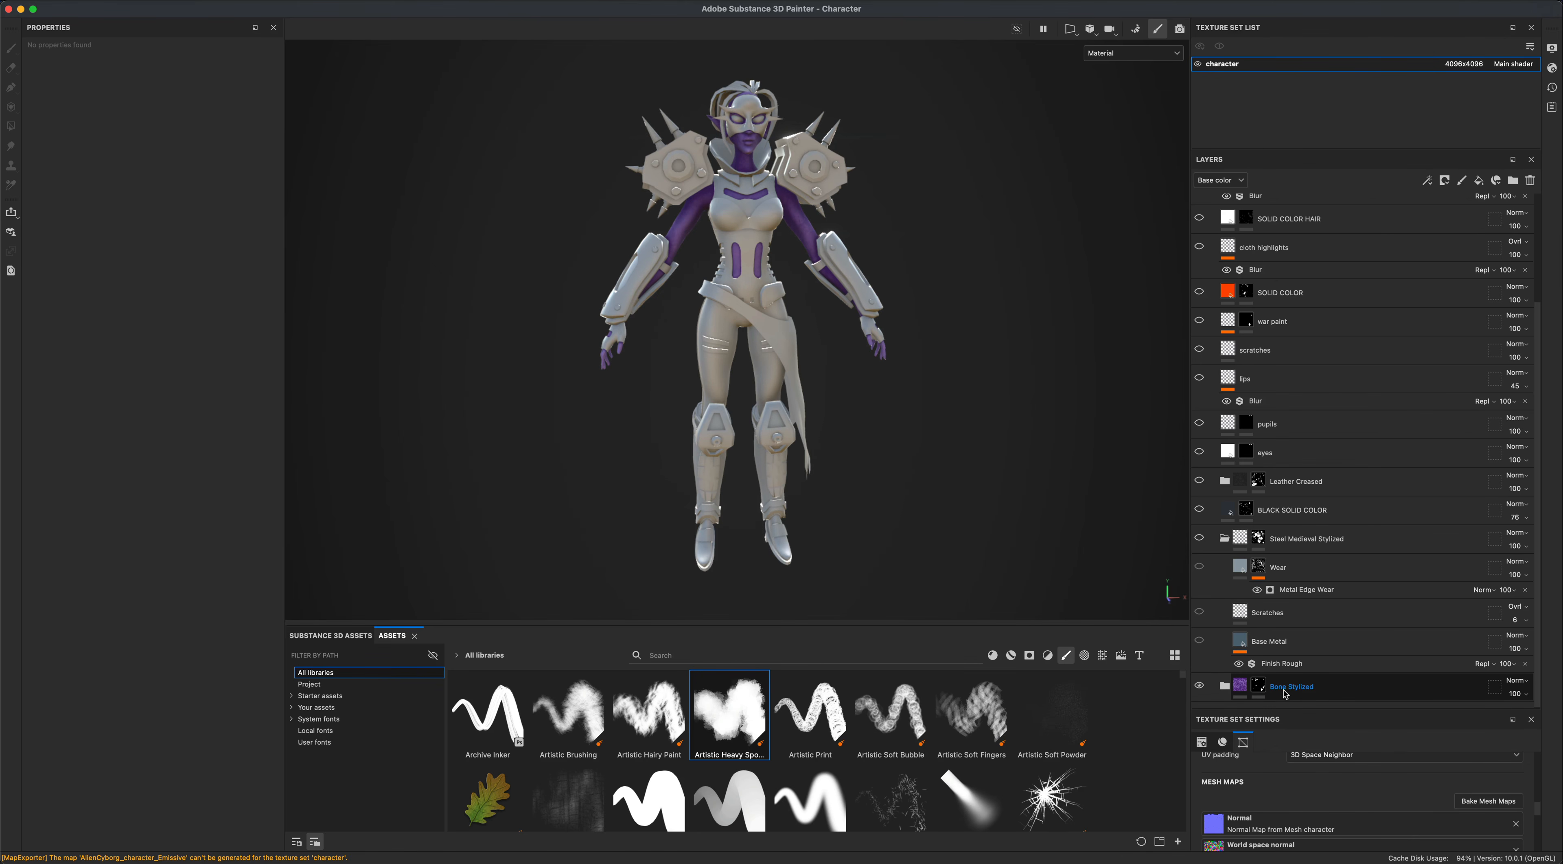
click(1011, 655)
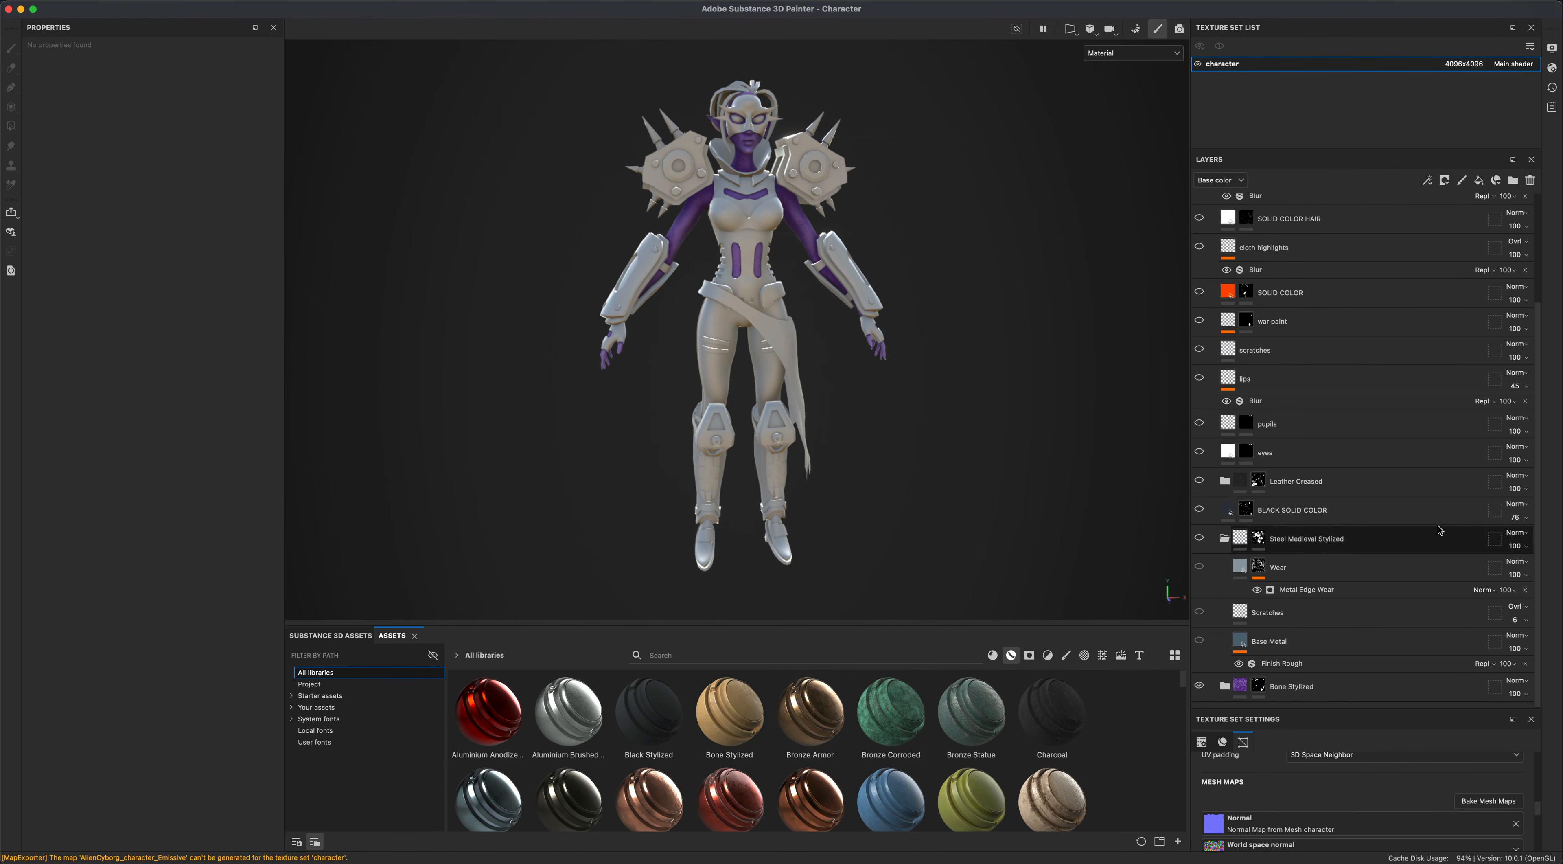
click(1217, 697)
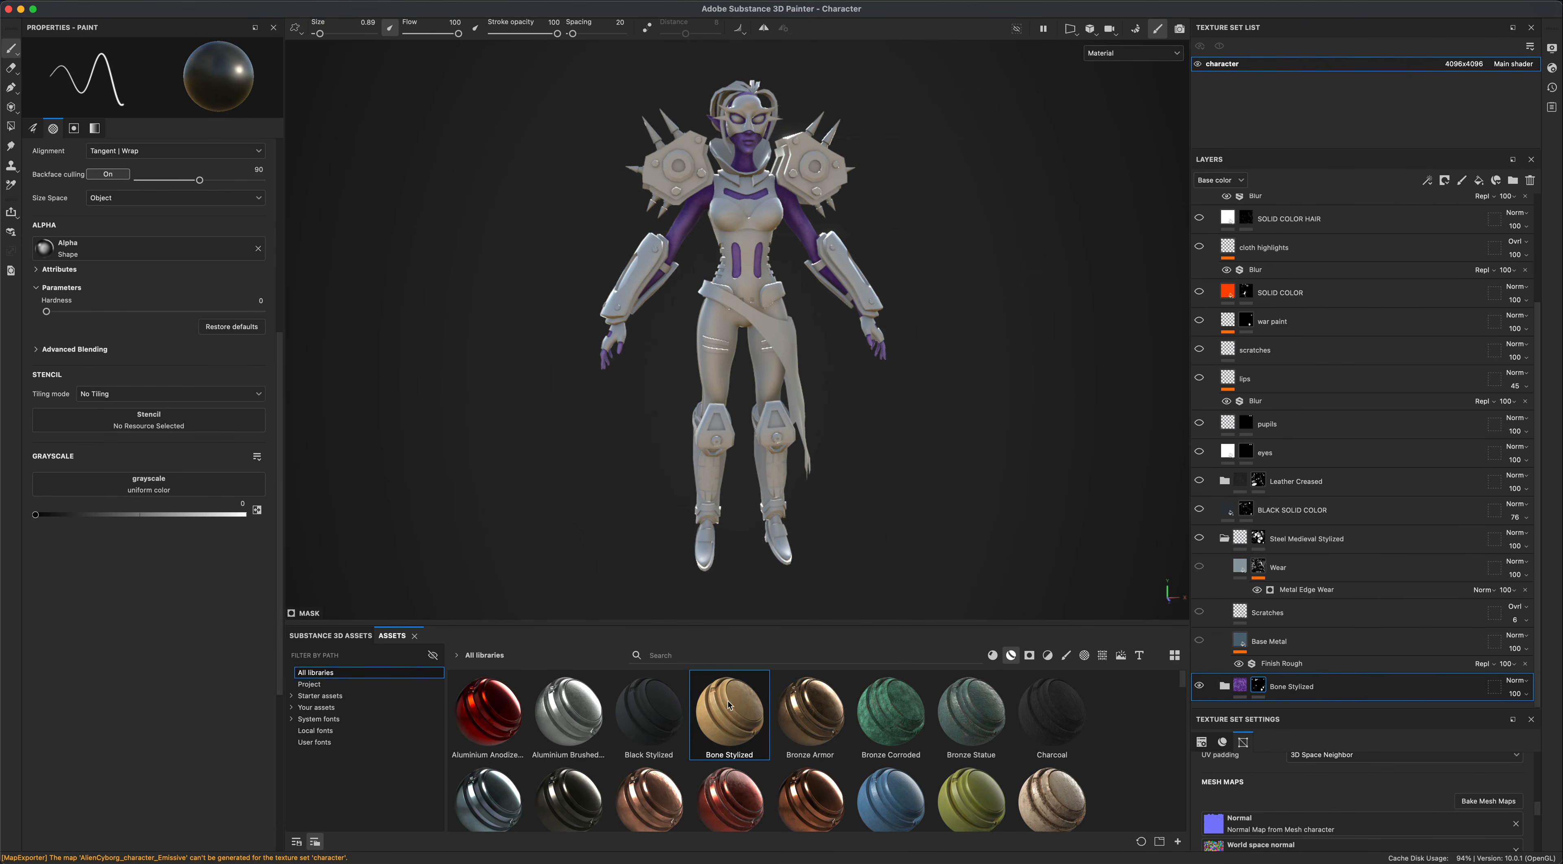
Hide the Bone Stylized layer and collapse the Character Paint folder.
click(1200, 687)
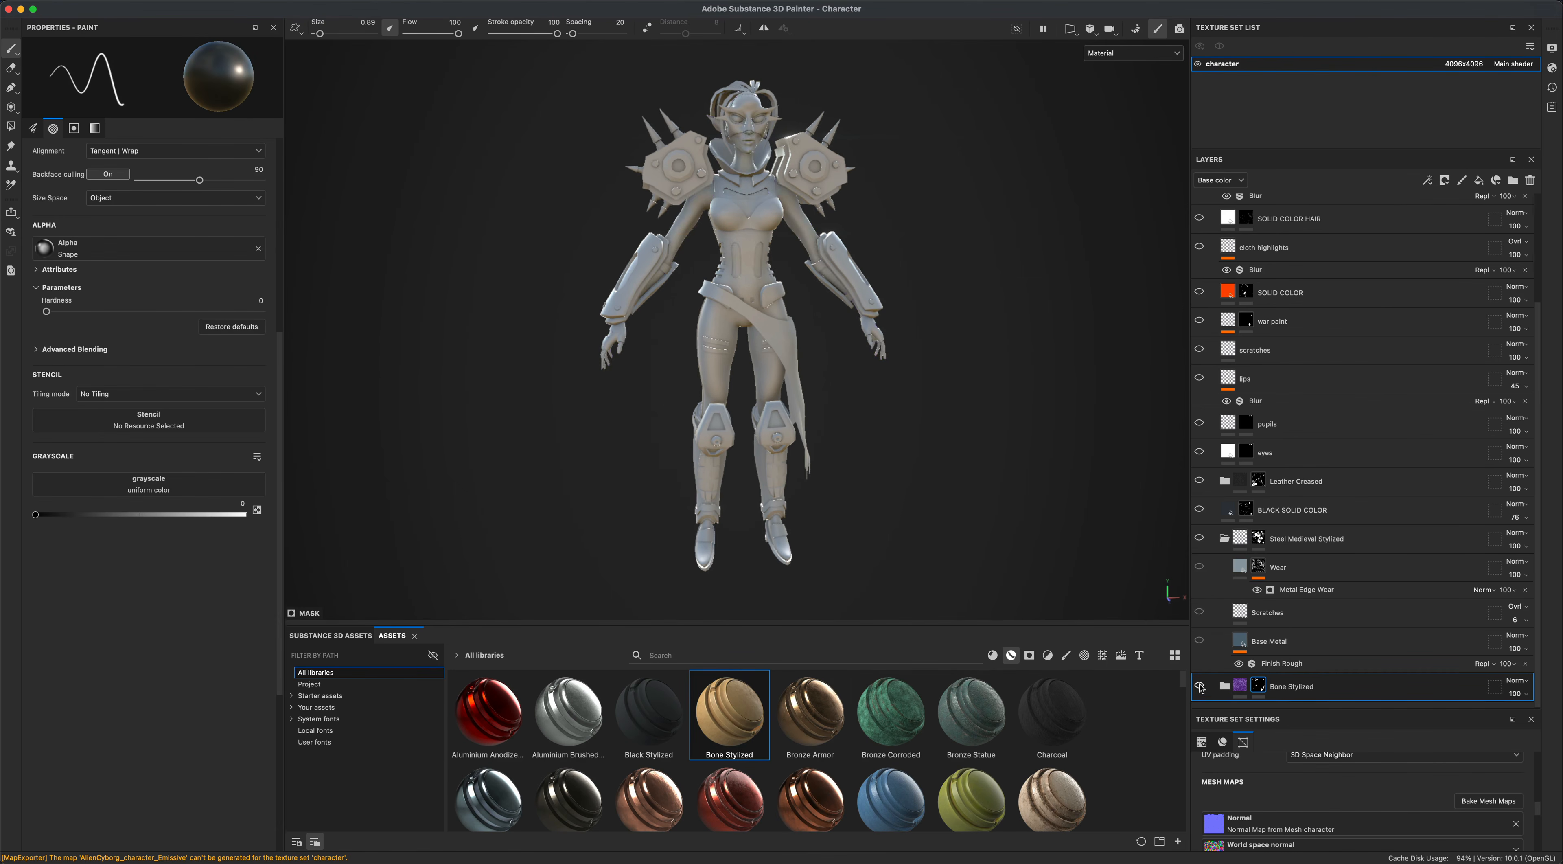
scroll(1542, 387, up, 5)
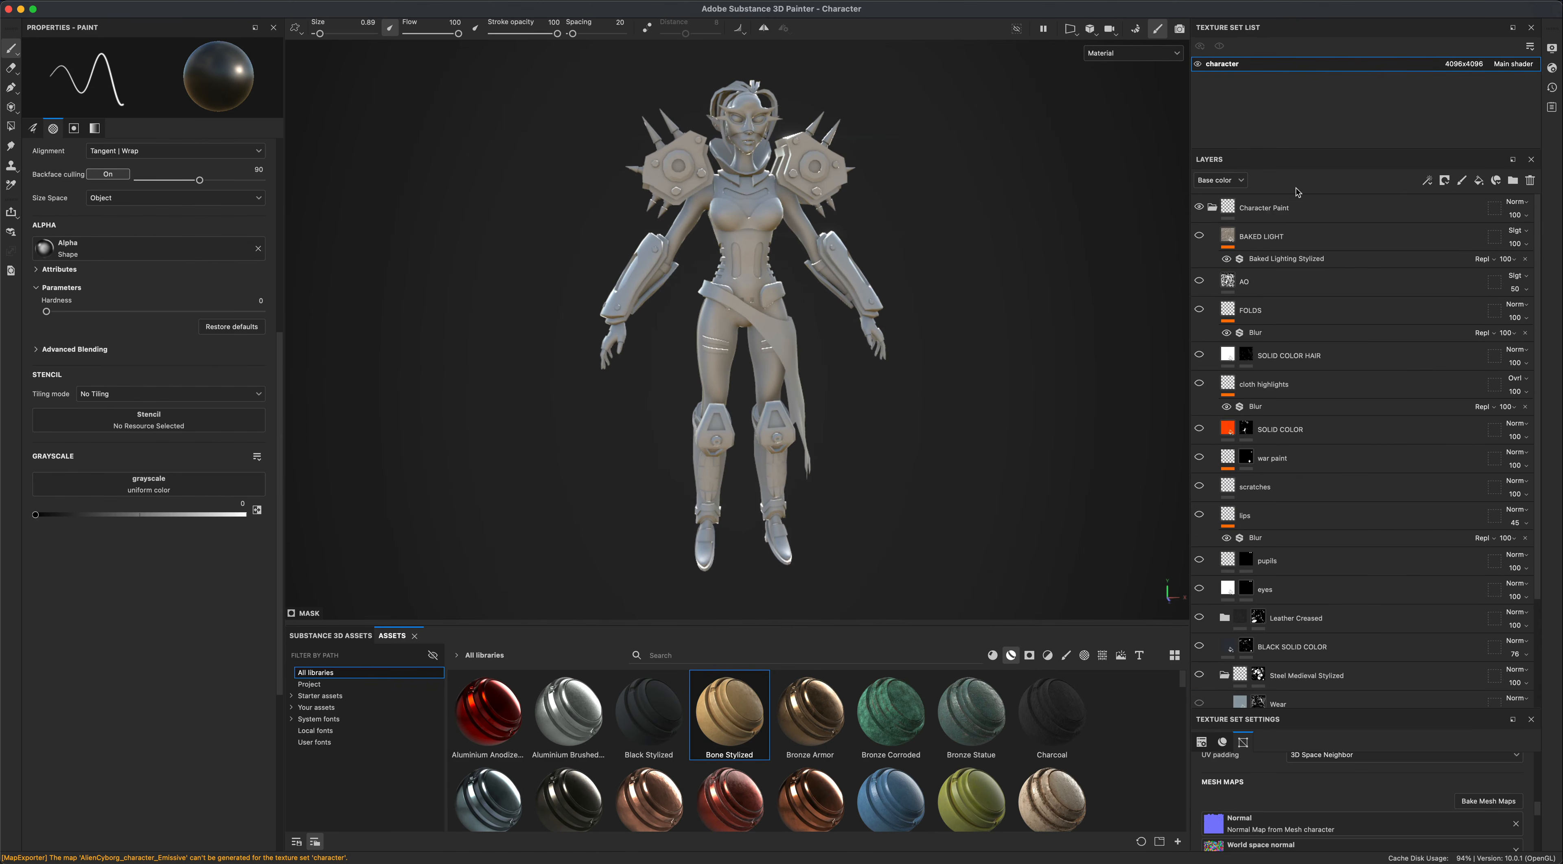
click(1213, 206)
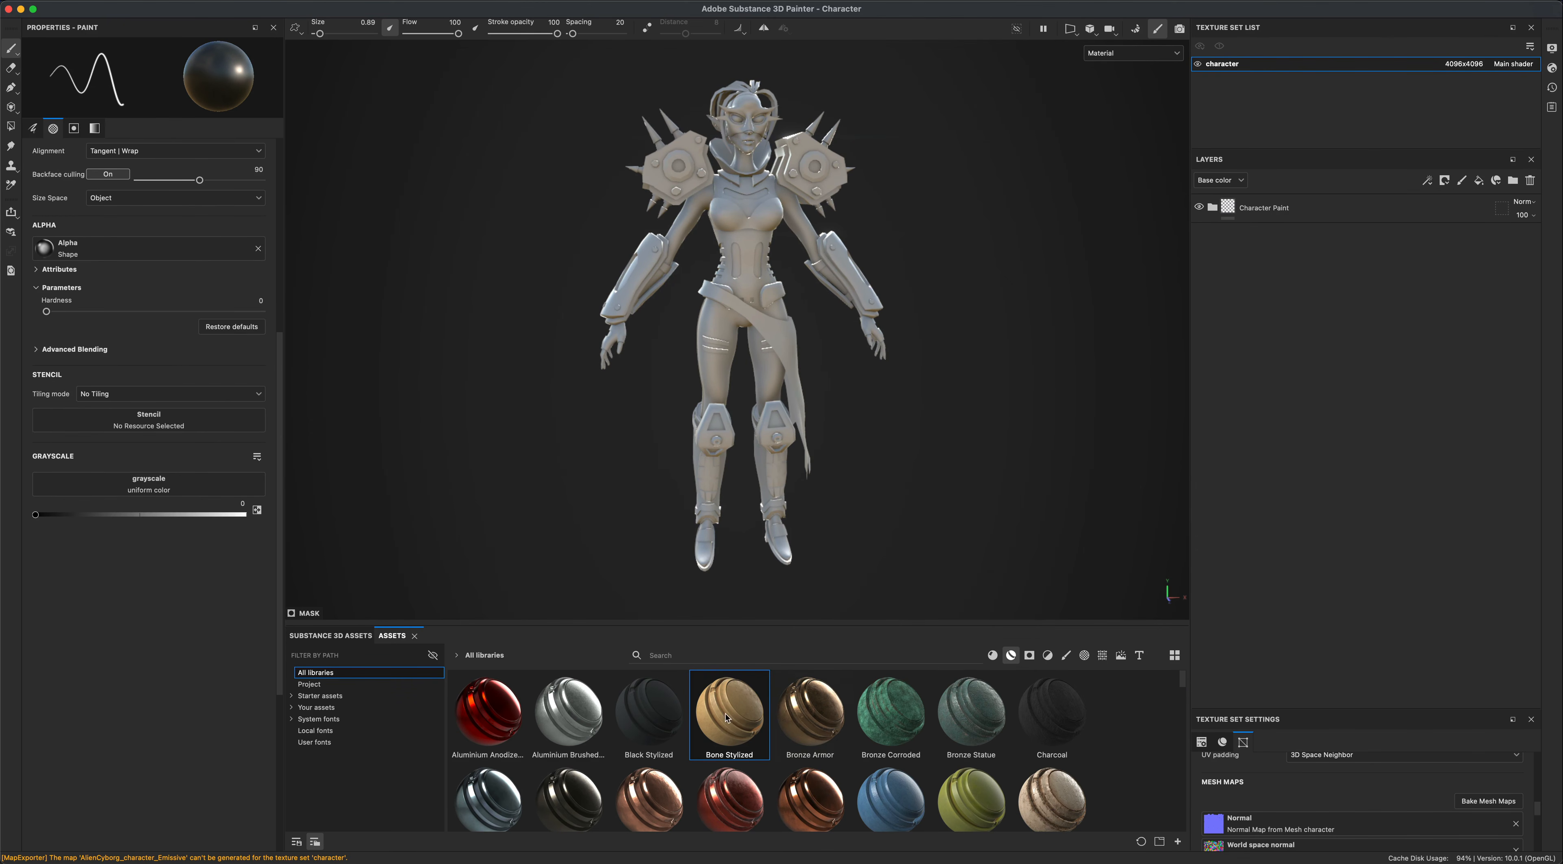
Try the Bone Stylized smart material on the whole character, inspect its Dirt and Base layers, and delete it.
mouse_move(728, 716)
mouse_down()
mouse_move(948, 384)
mouse_move(1039, 277)
mouse_move(1282, 204)
mouse_up()
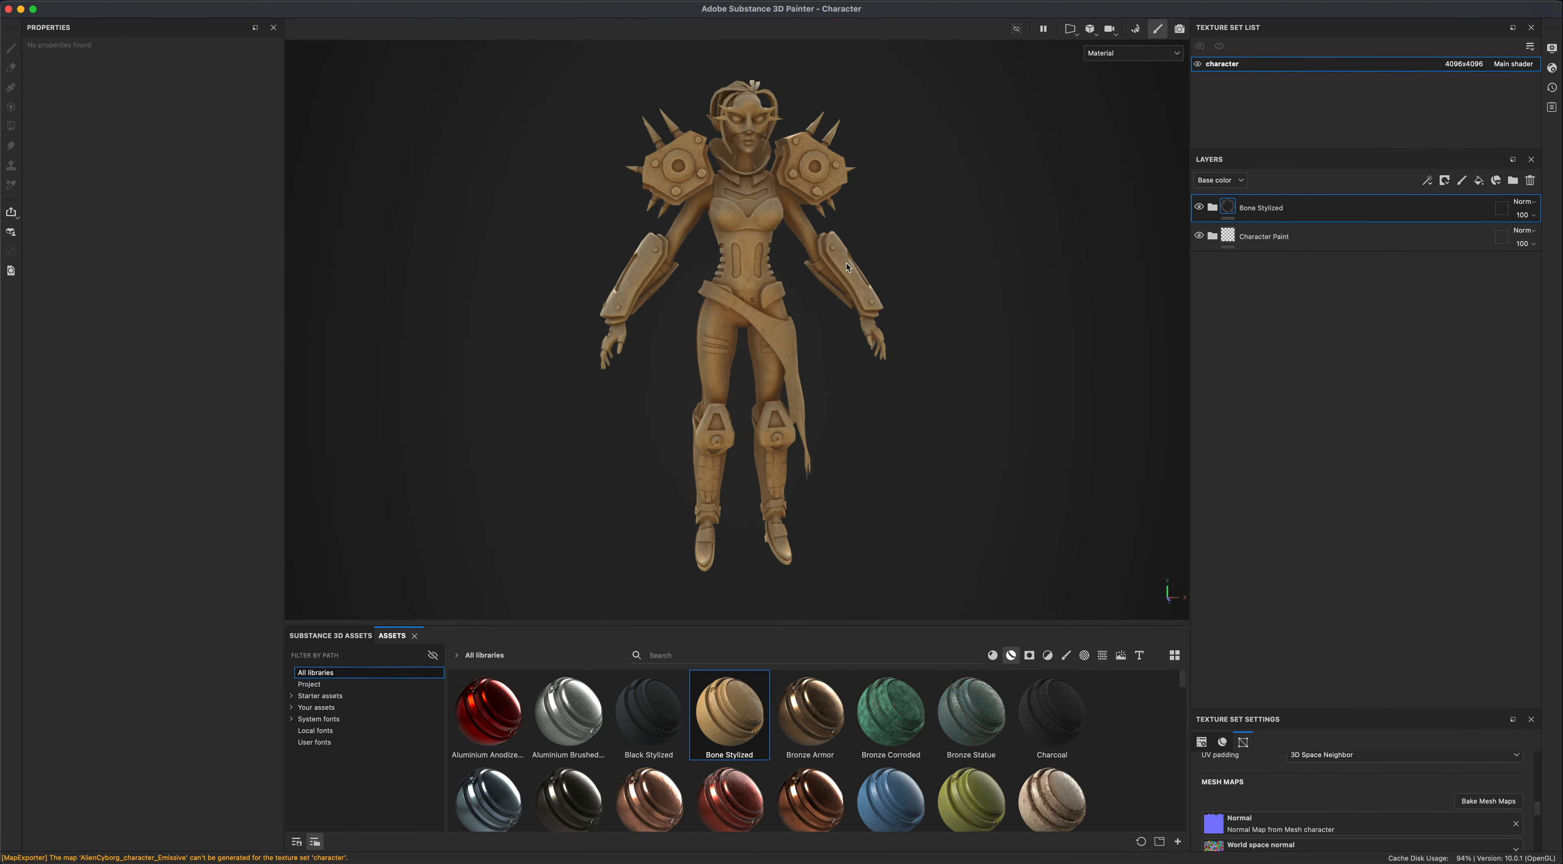
alt+drag(848, 267, 409, 314)
alt+drag(902, 285, 1001, 274)
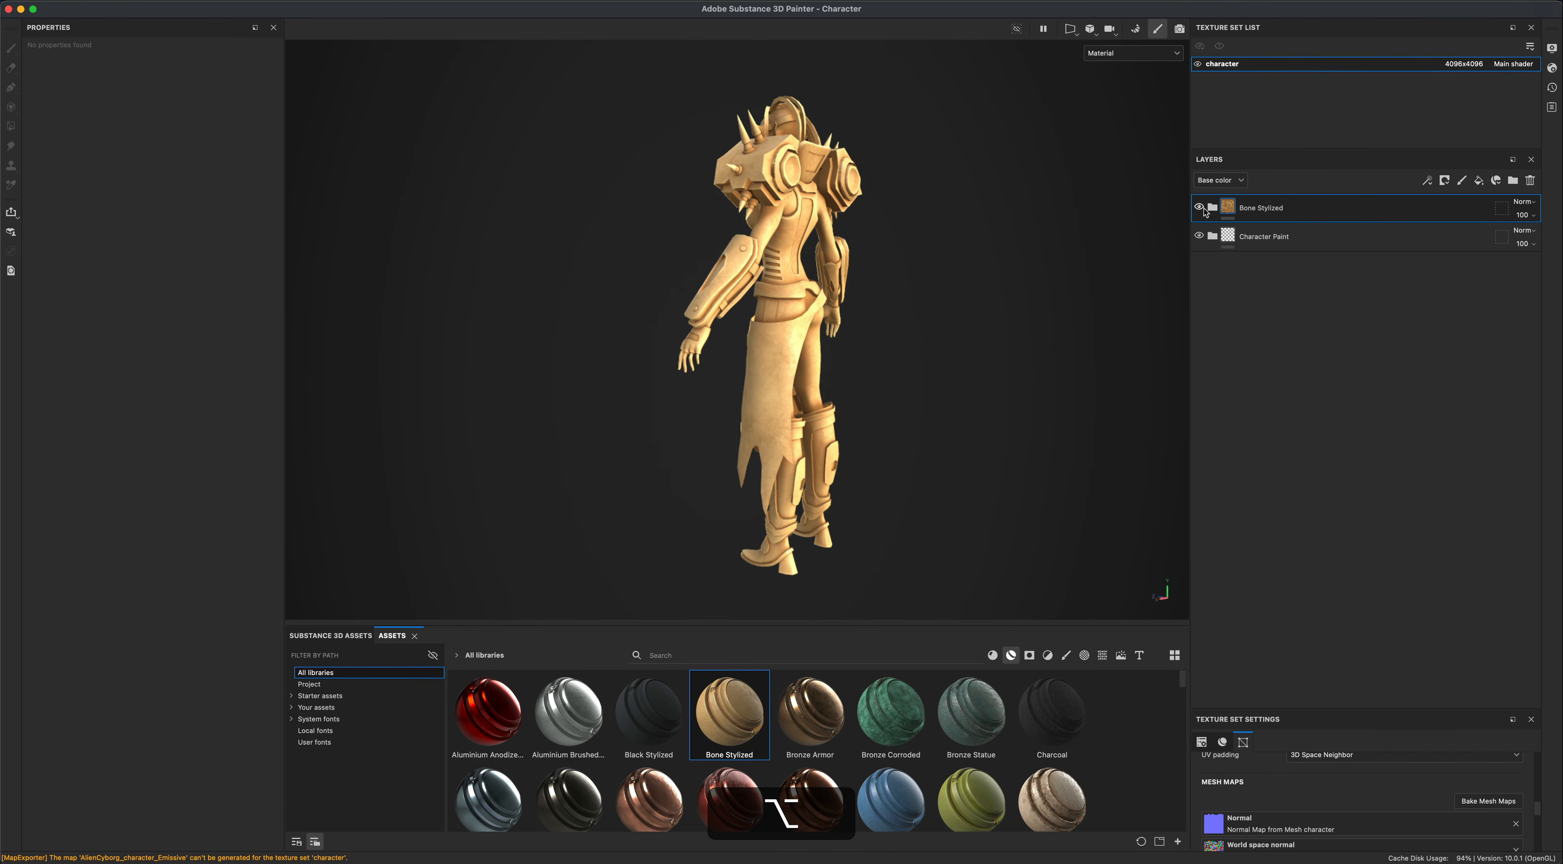
click(1213, 208)
alt+drag(941, 328, 1275, 372)
alt+drag(987, 406, 1043, 377)
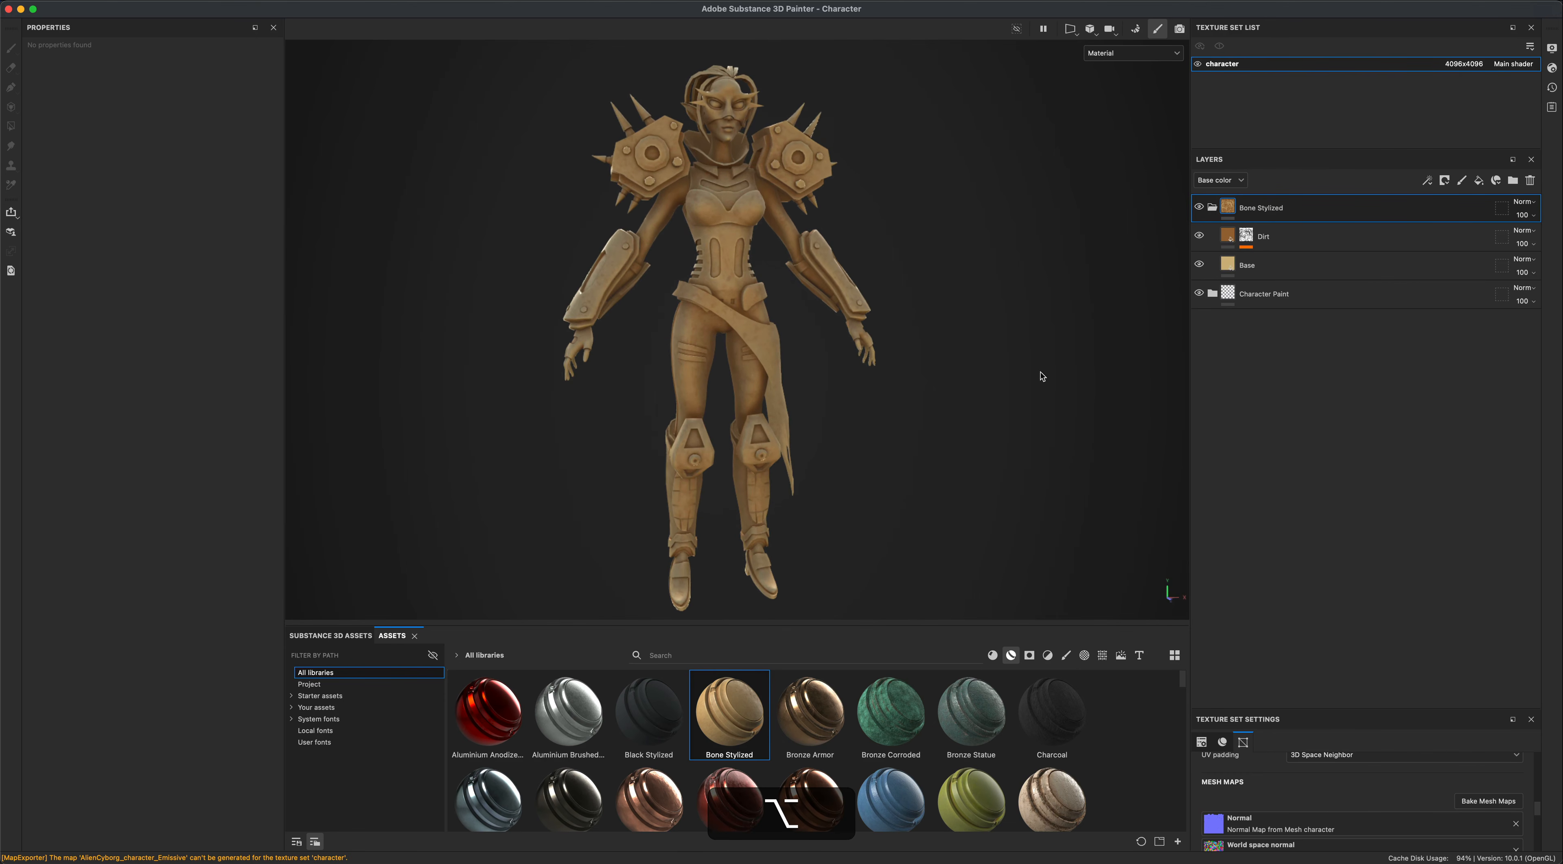
click(1212, 208)
click(1530, 181)
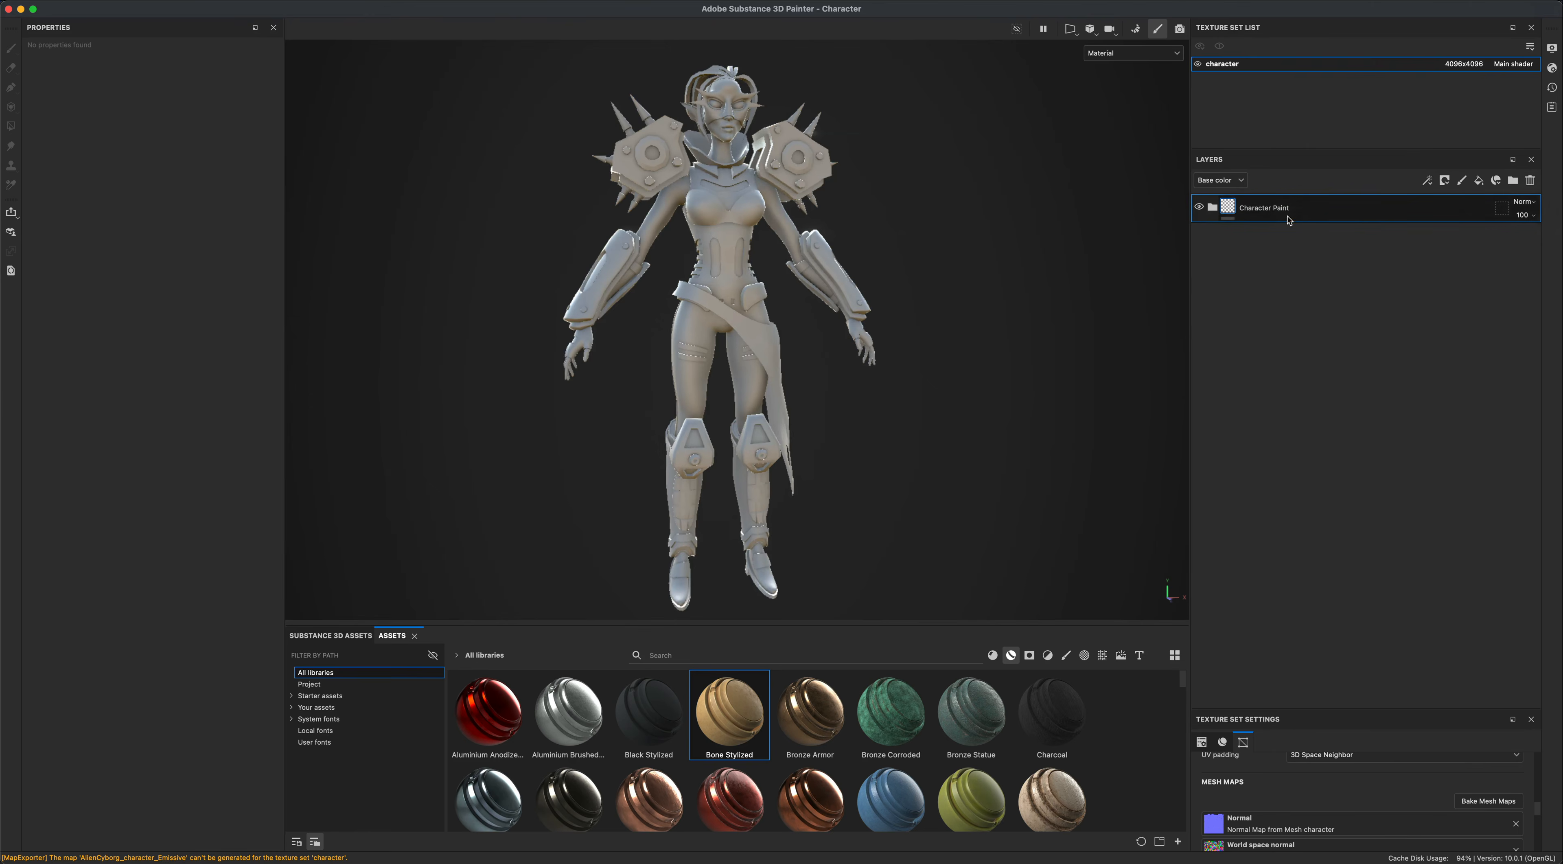
Expand the Character Paint folder and show its Bone Stylized and Steel Medieval Stylized layers on the character.
click(1213, 207)
scroll(1336, 485, down, 5)
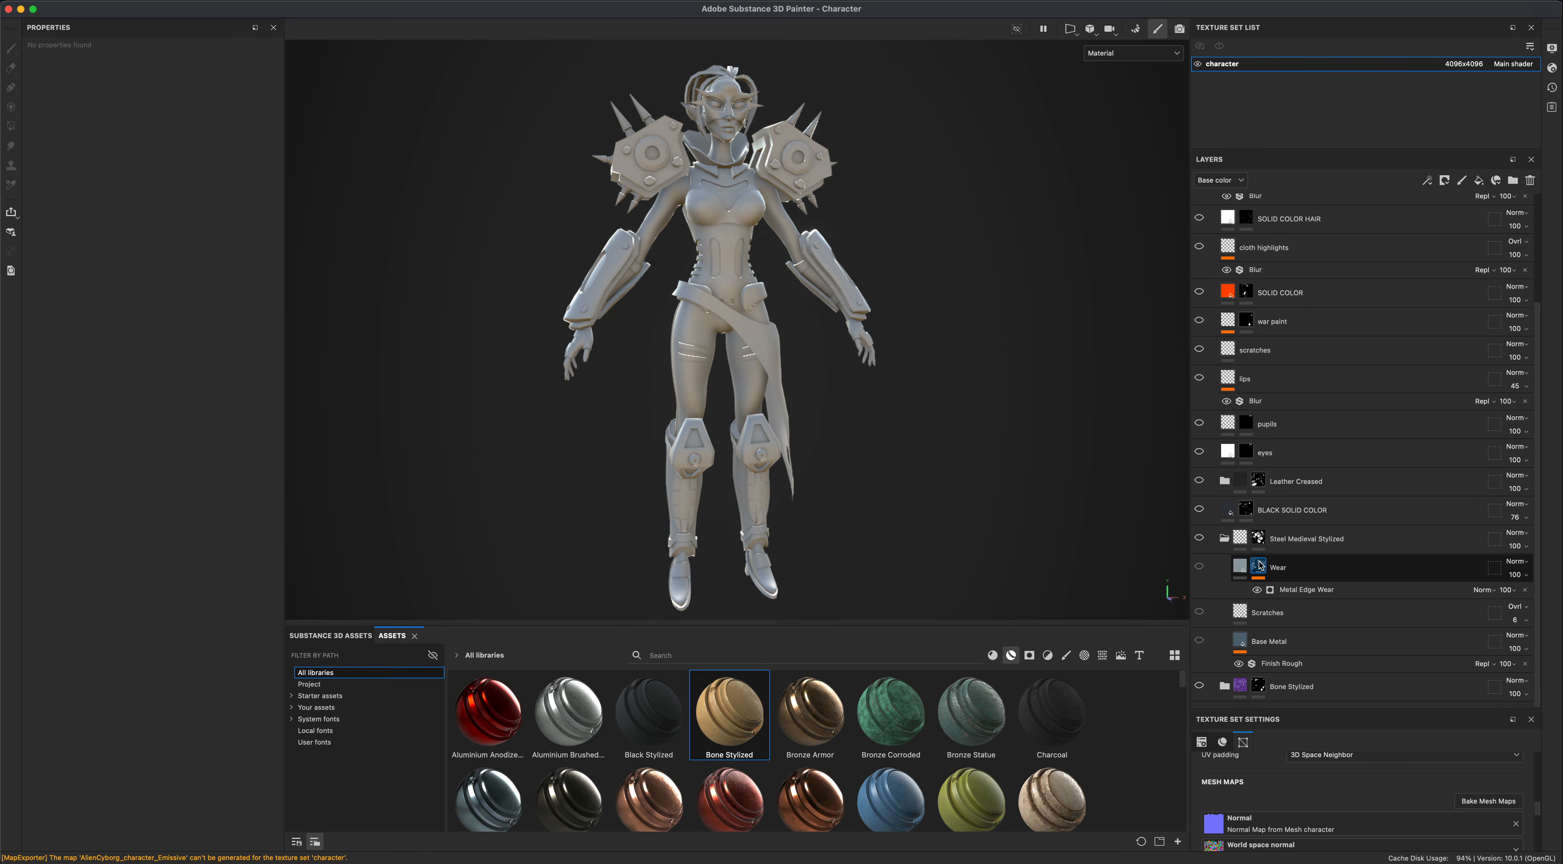
click(1199, 686)
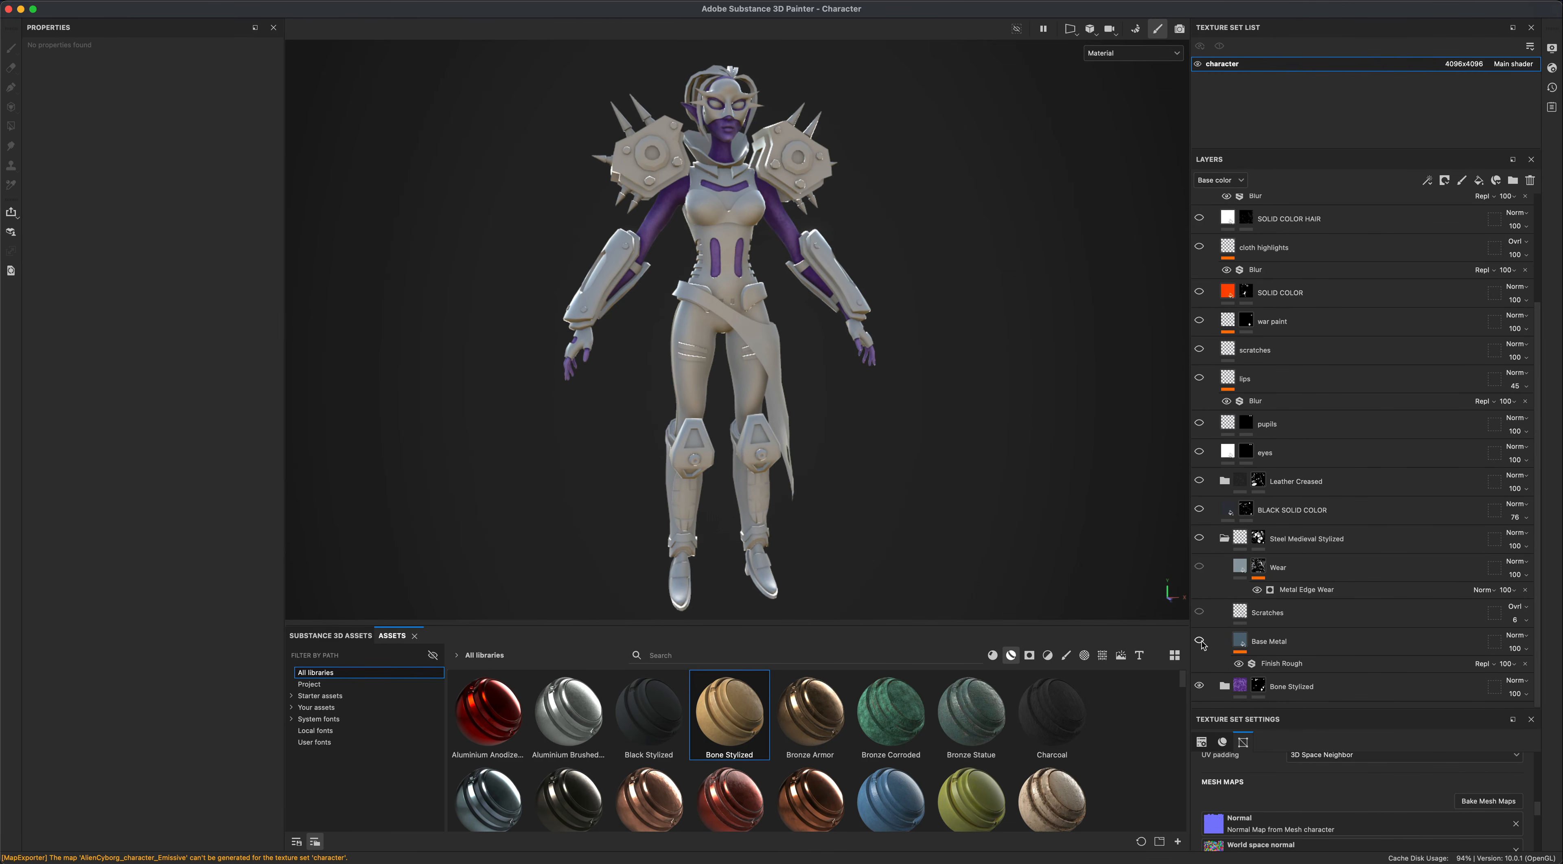
click(1225, 539)
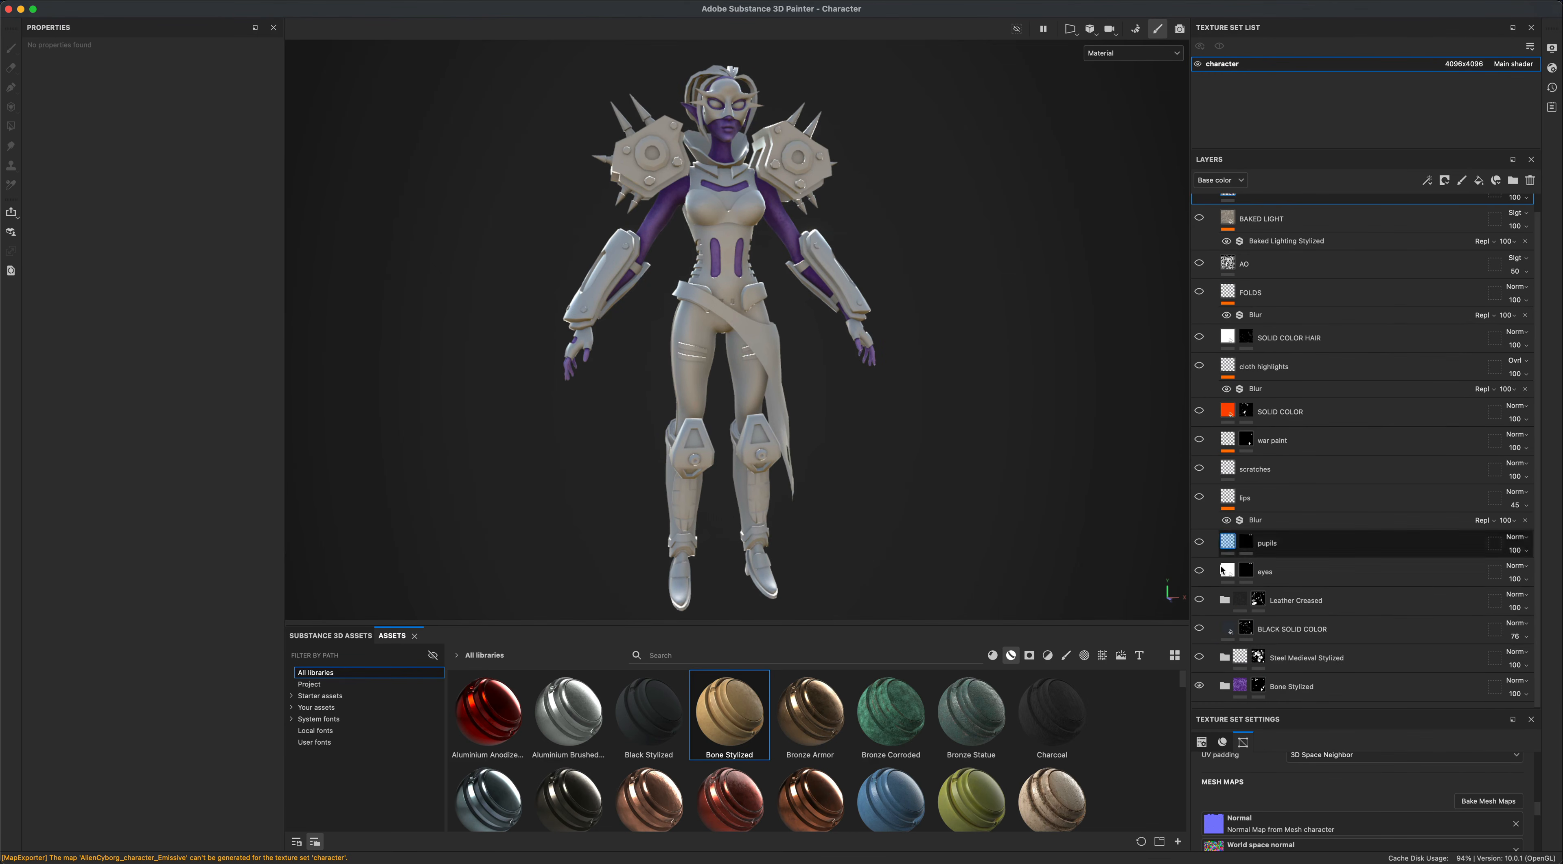
click(1200, 658)
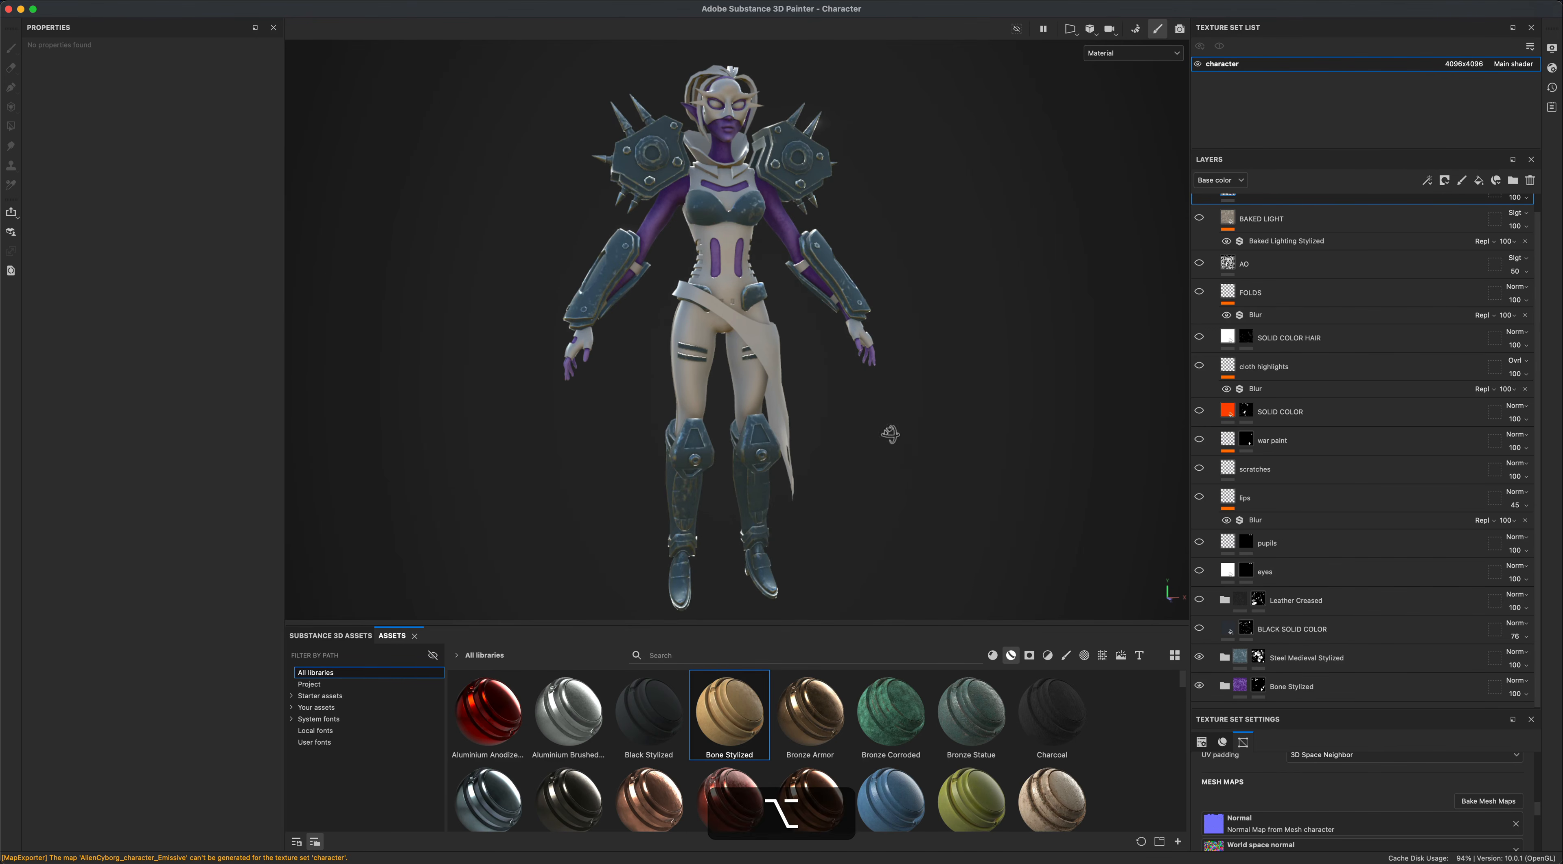
alt+drag(890, 434, 910, 516)
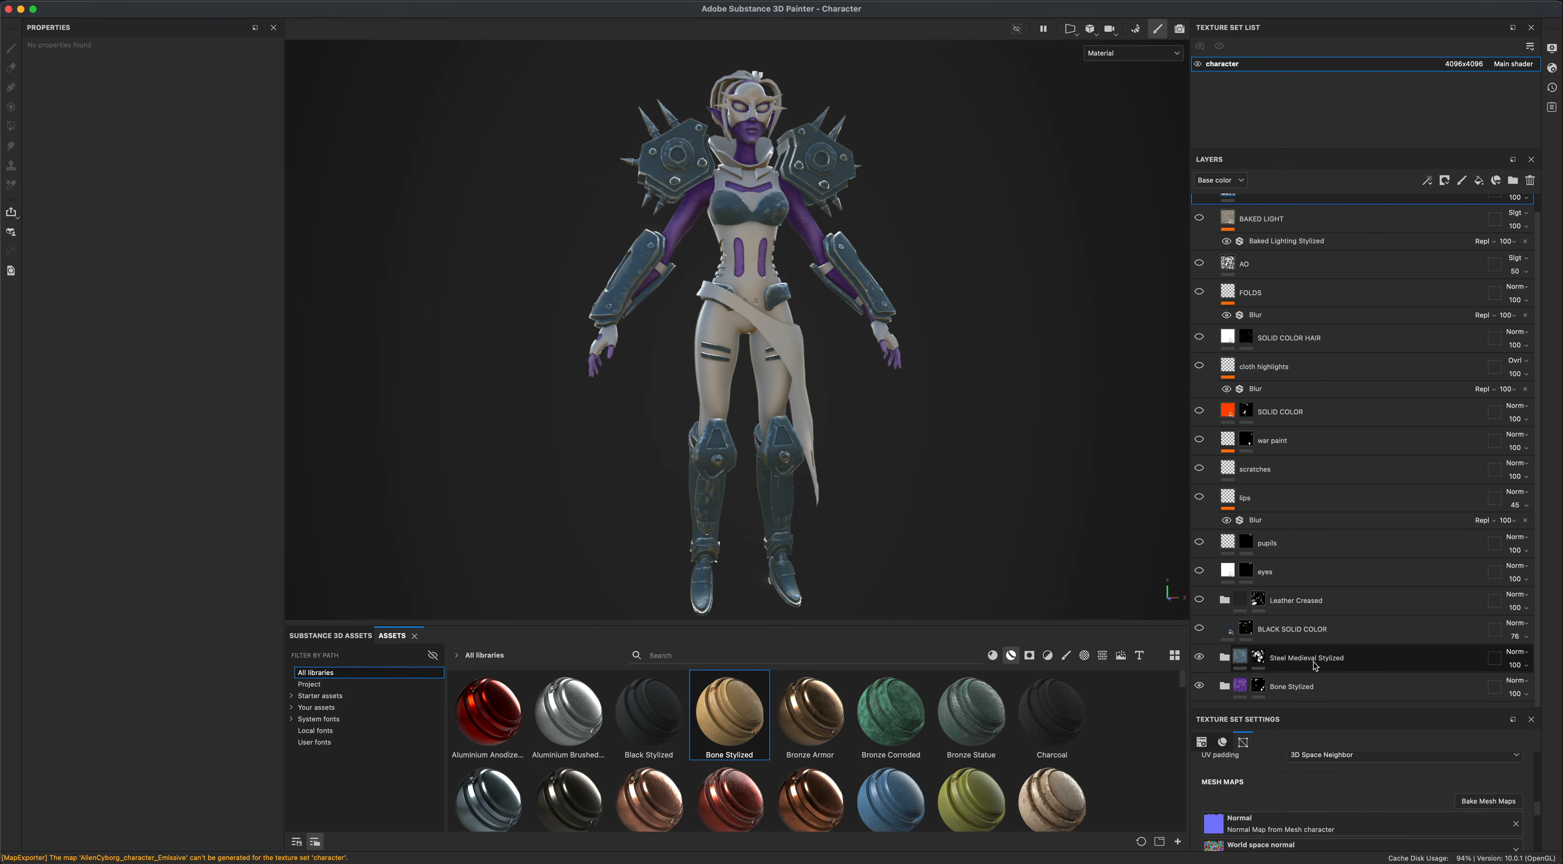
Search the asset library for "Steel Med" to find the matching Steel Medieval Stylized smart material.
click(699, 655)
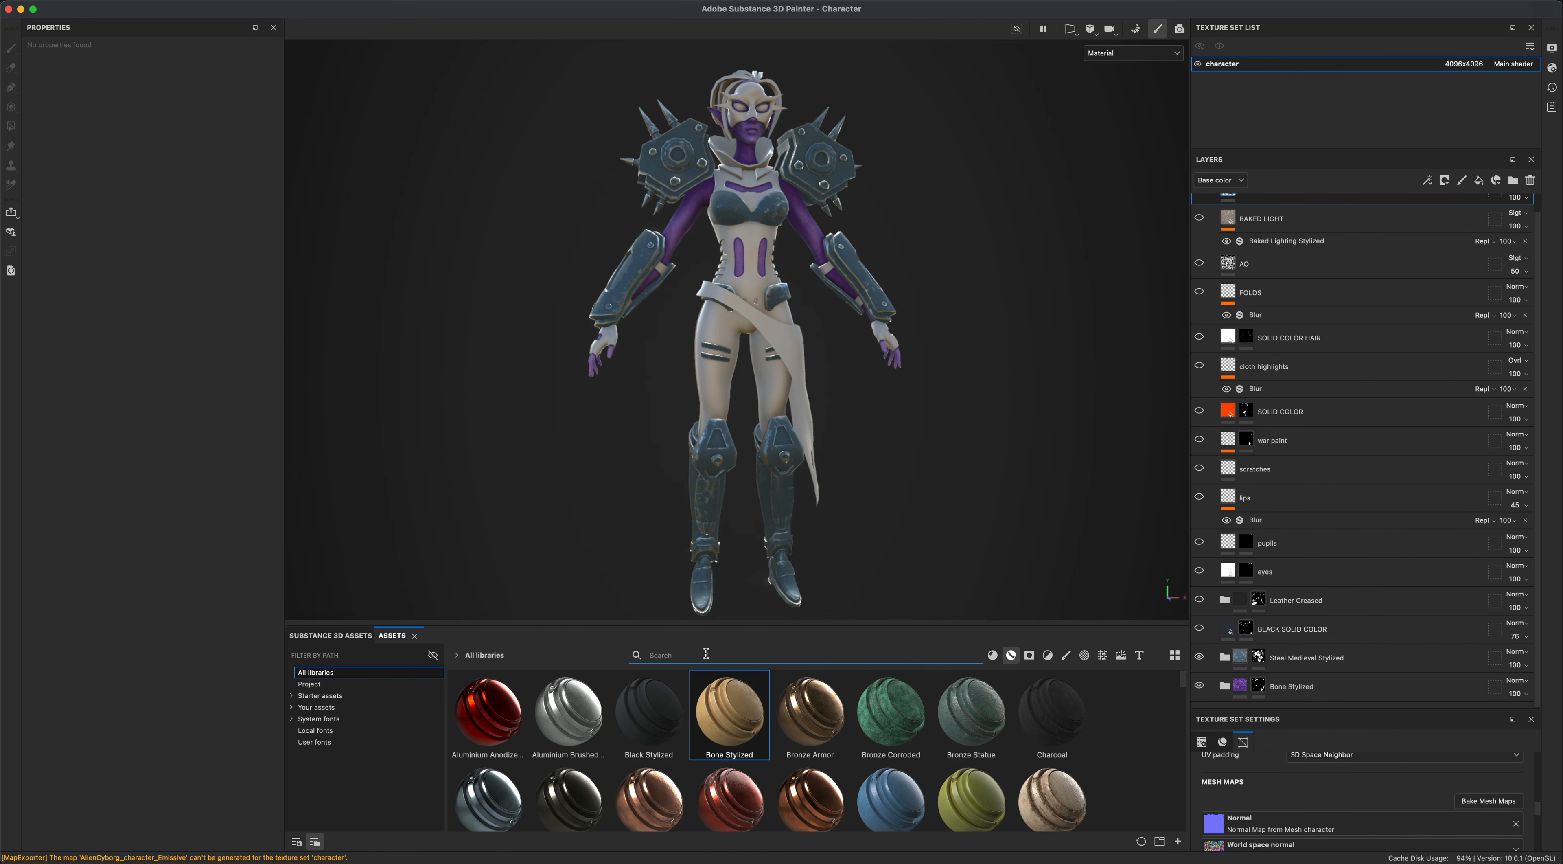
text(Steel)
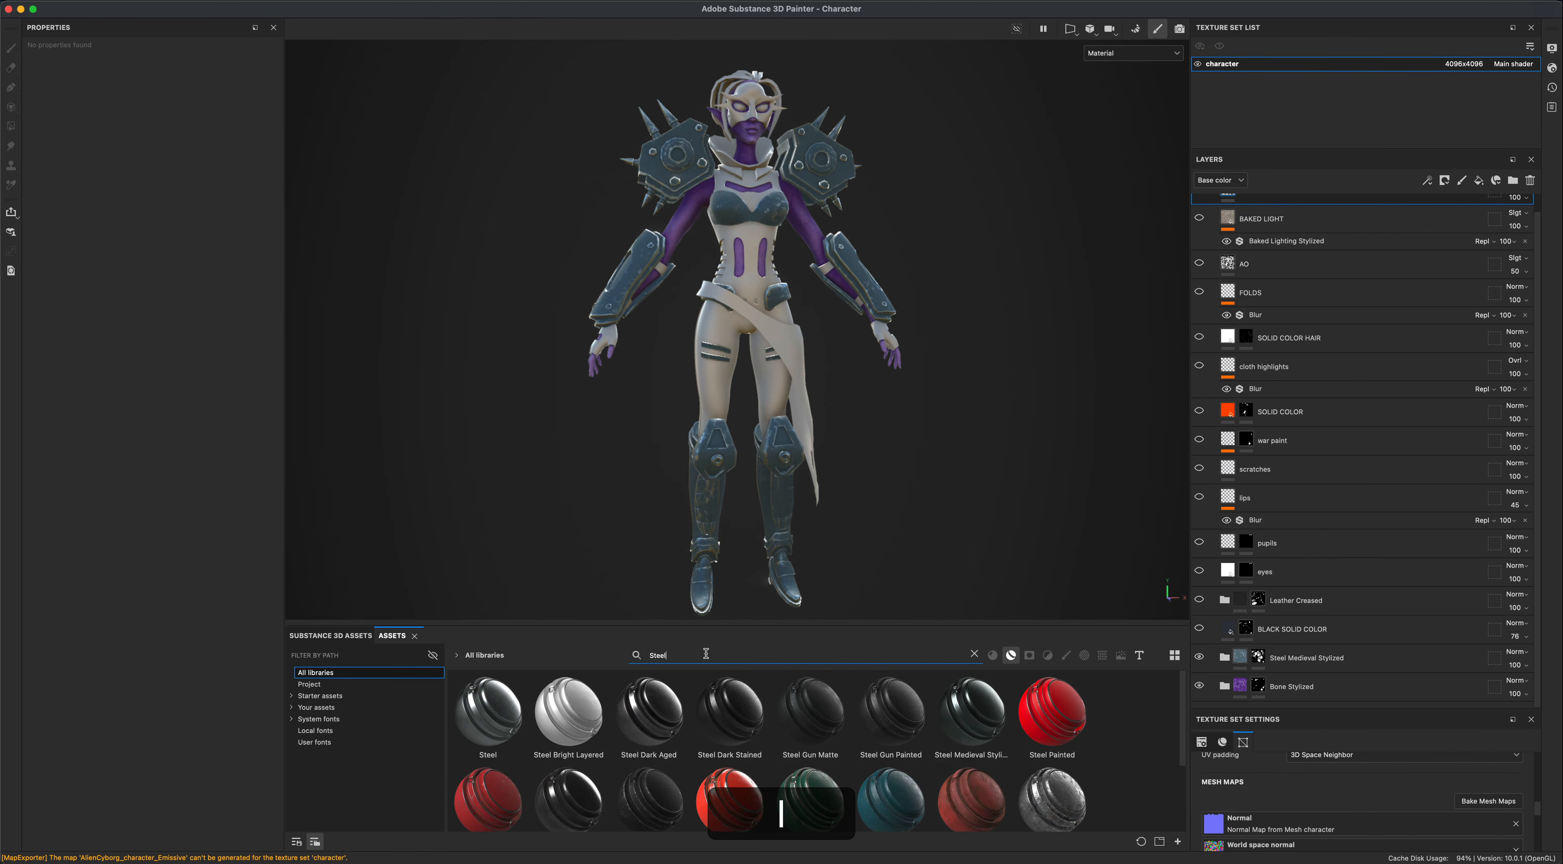
text( MEd)
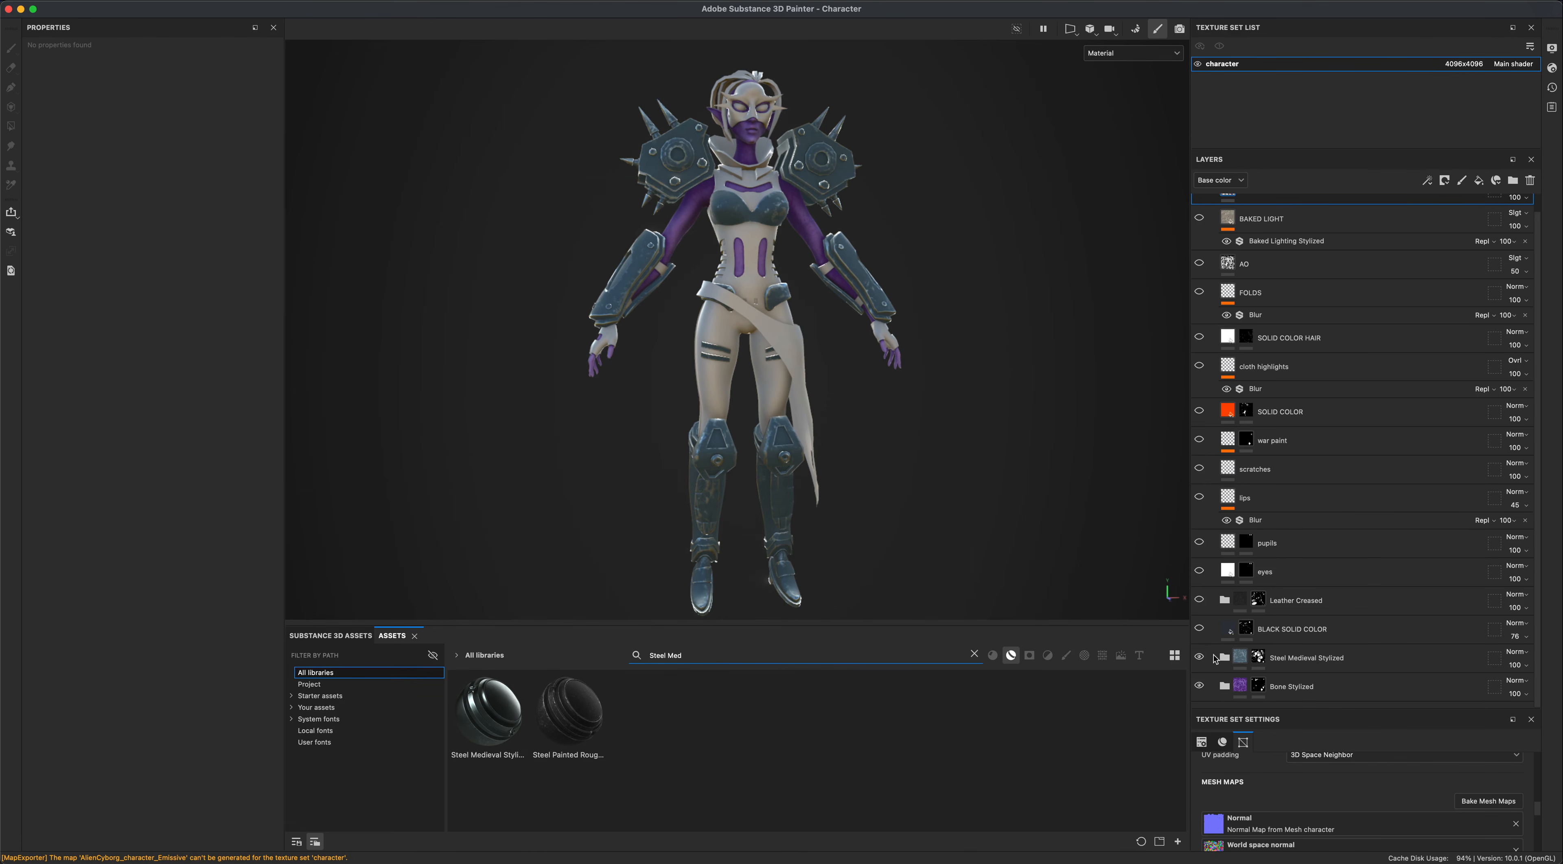
Show the BLACK SOLID COLOR layer, toggling its visibility to compare the effect on the leg armor.
click(1201, 631)
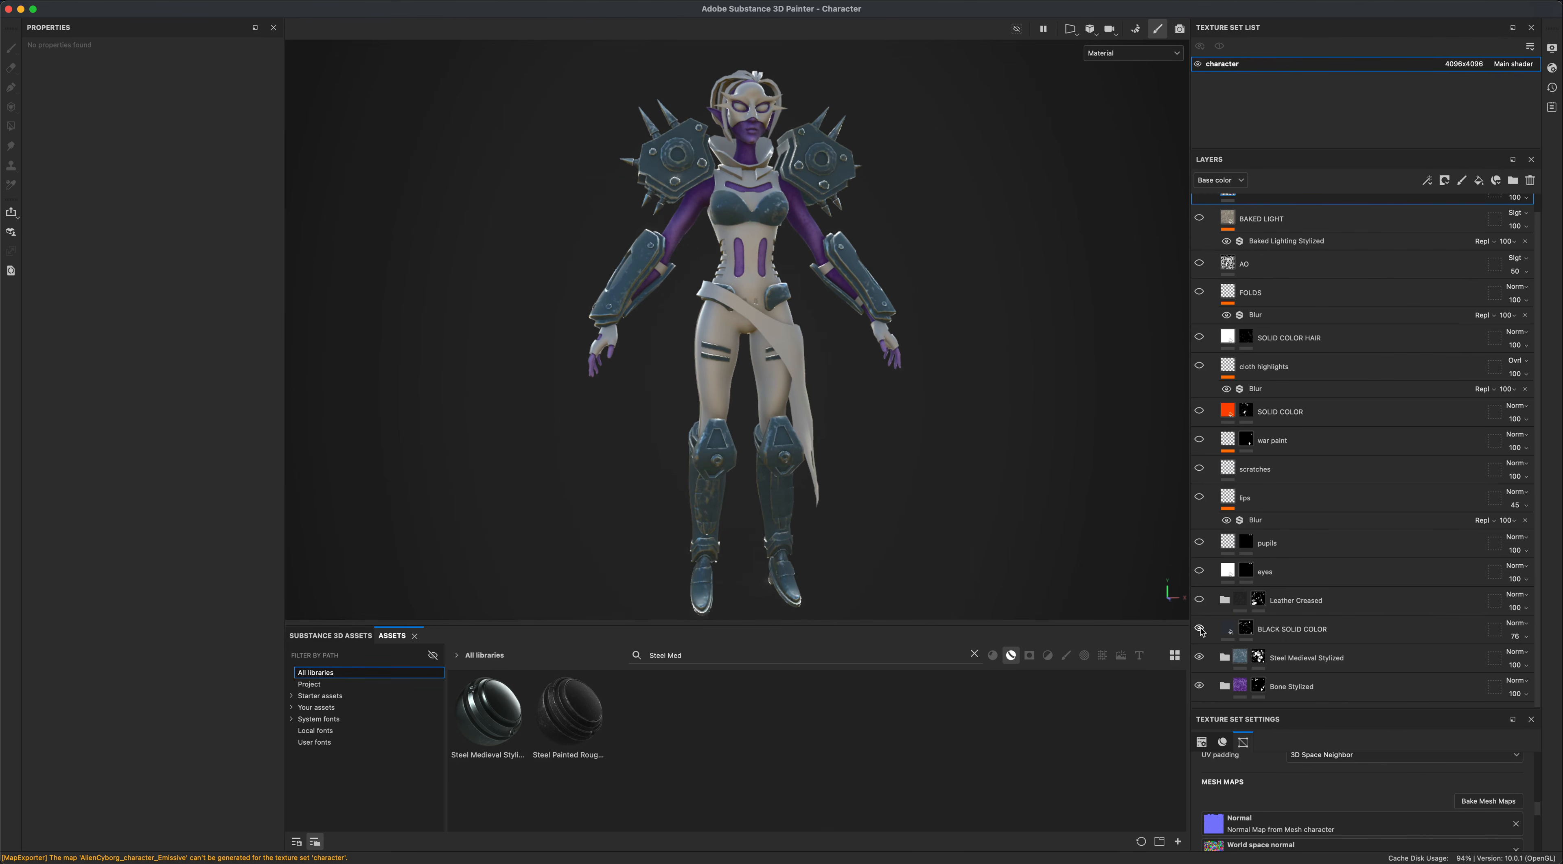
click(1288, 635)
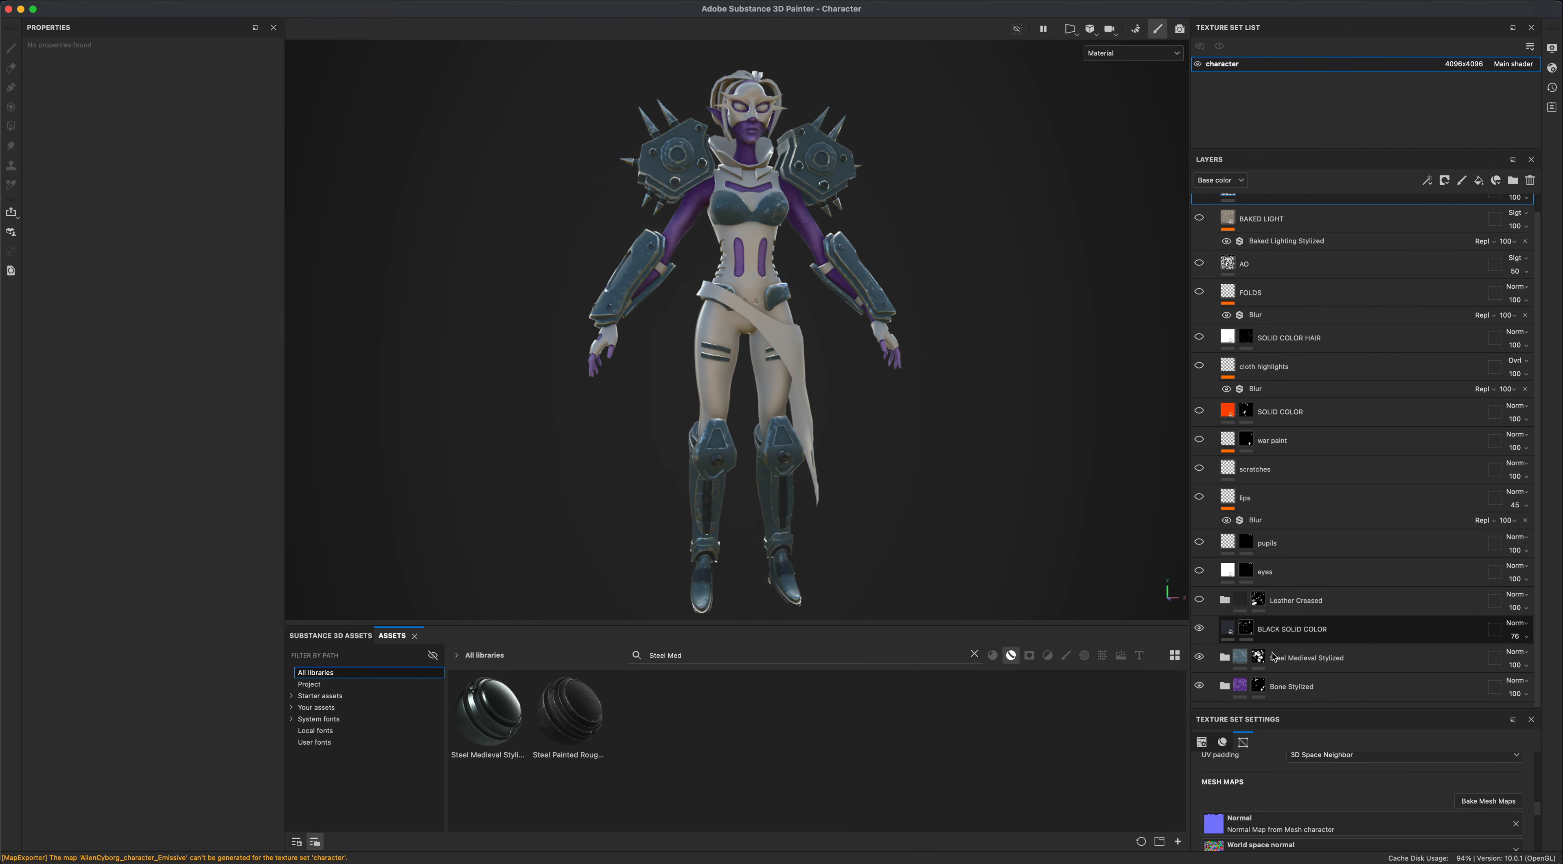
click(1297, 660)
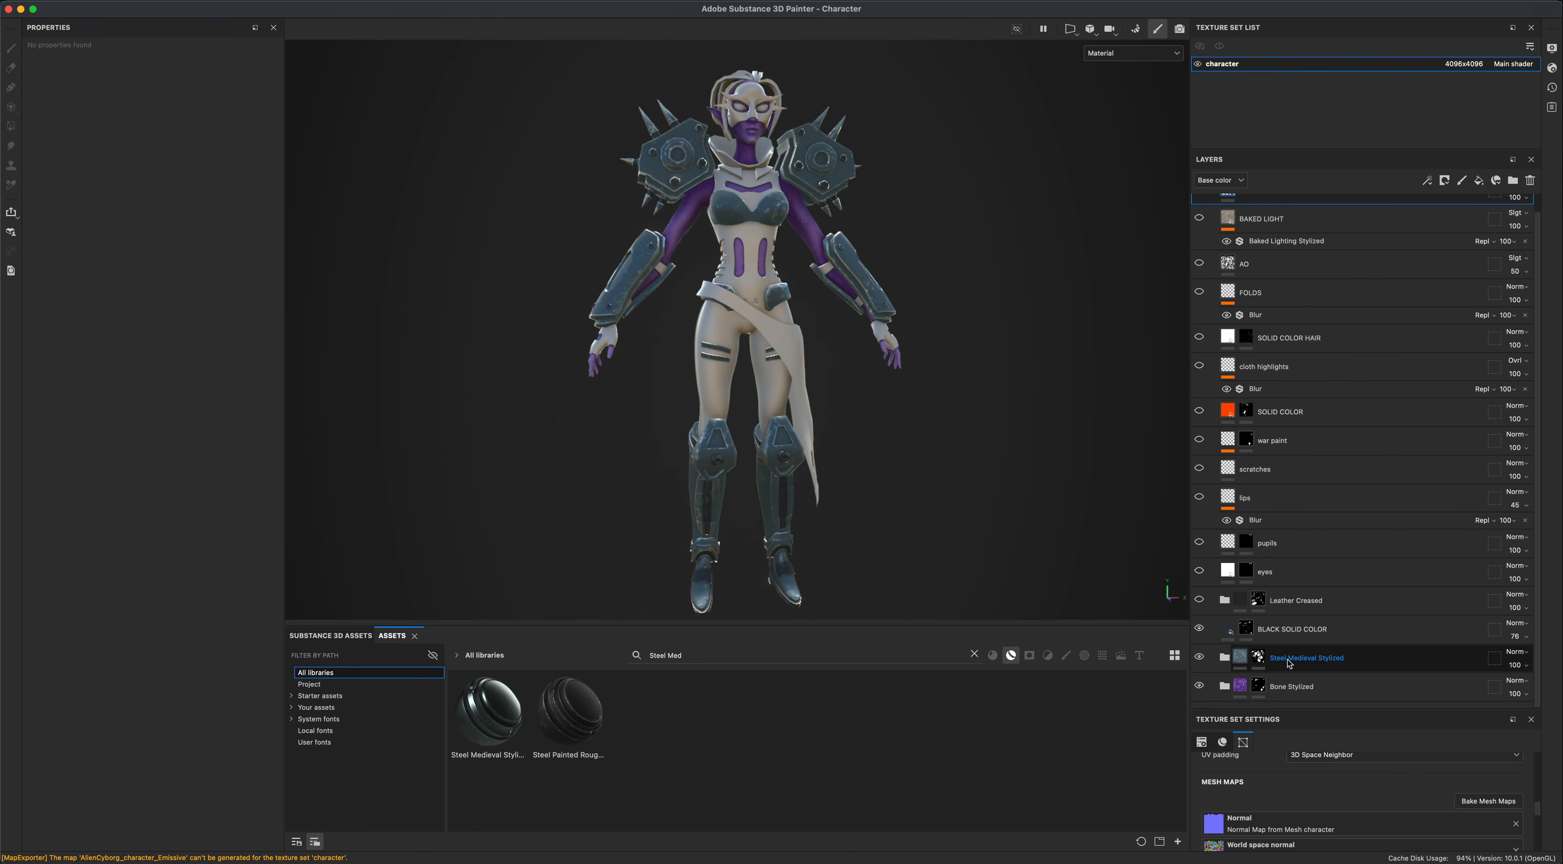
click(1200, 629)
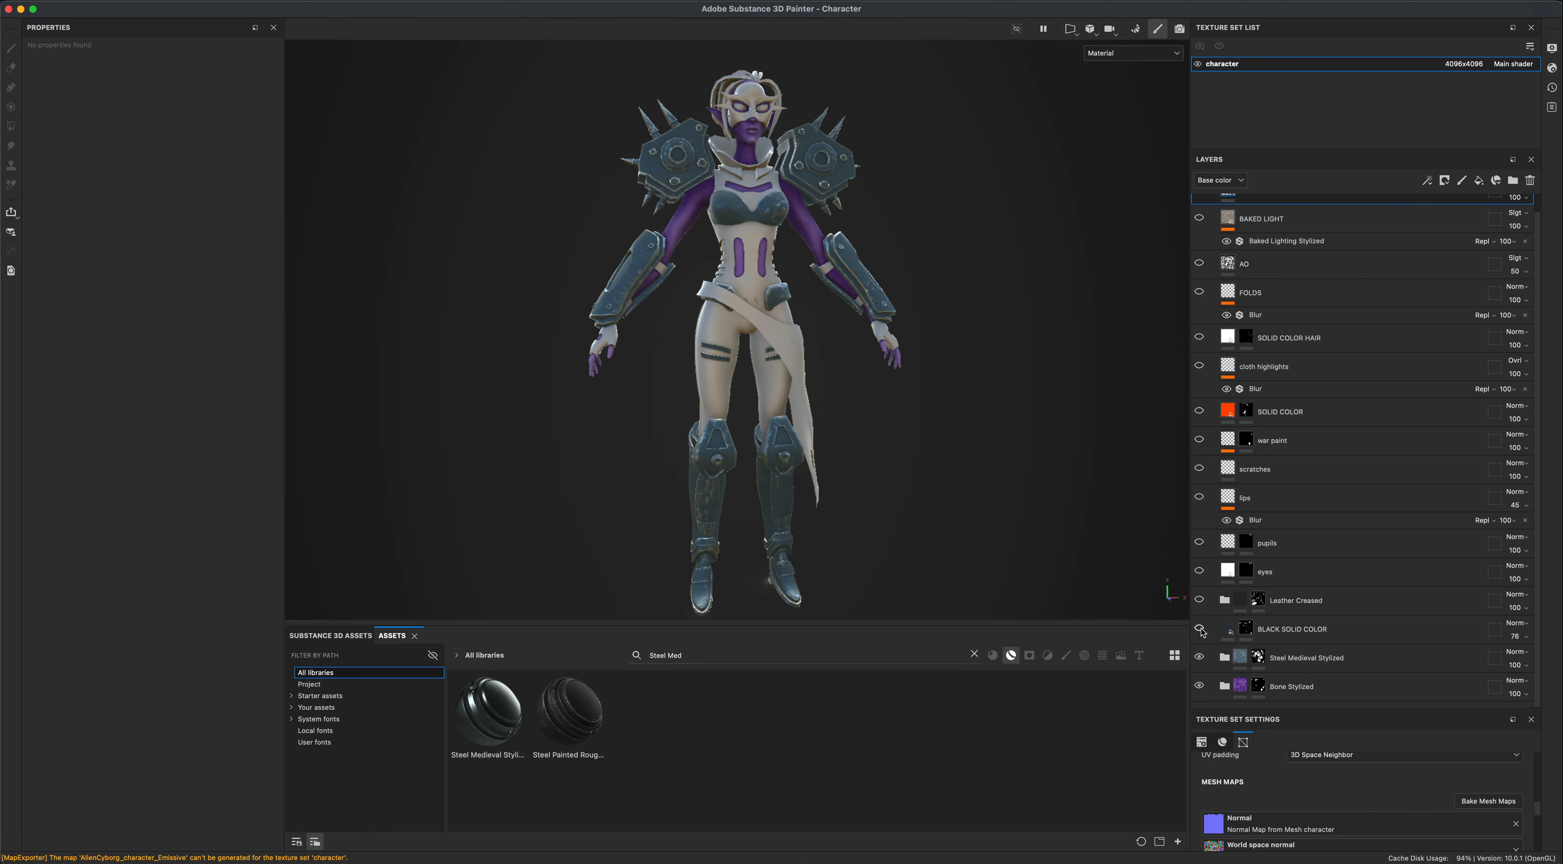
click(1200, 629)
click(1199, 629)
click(1200, 629)
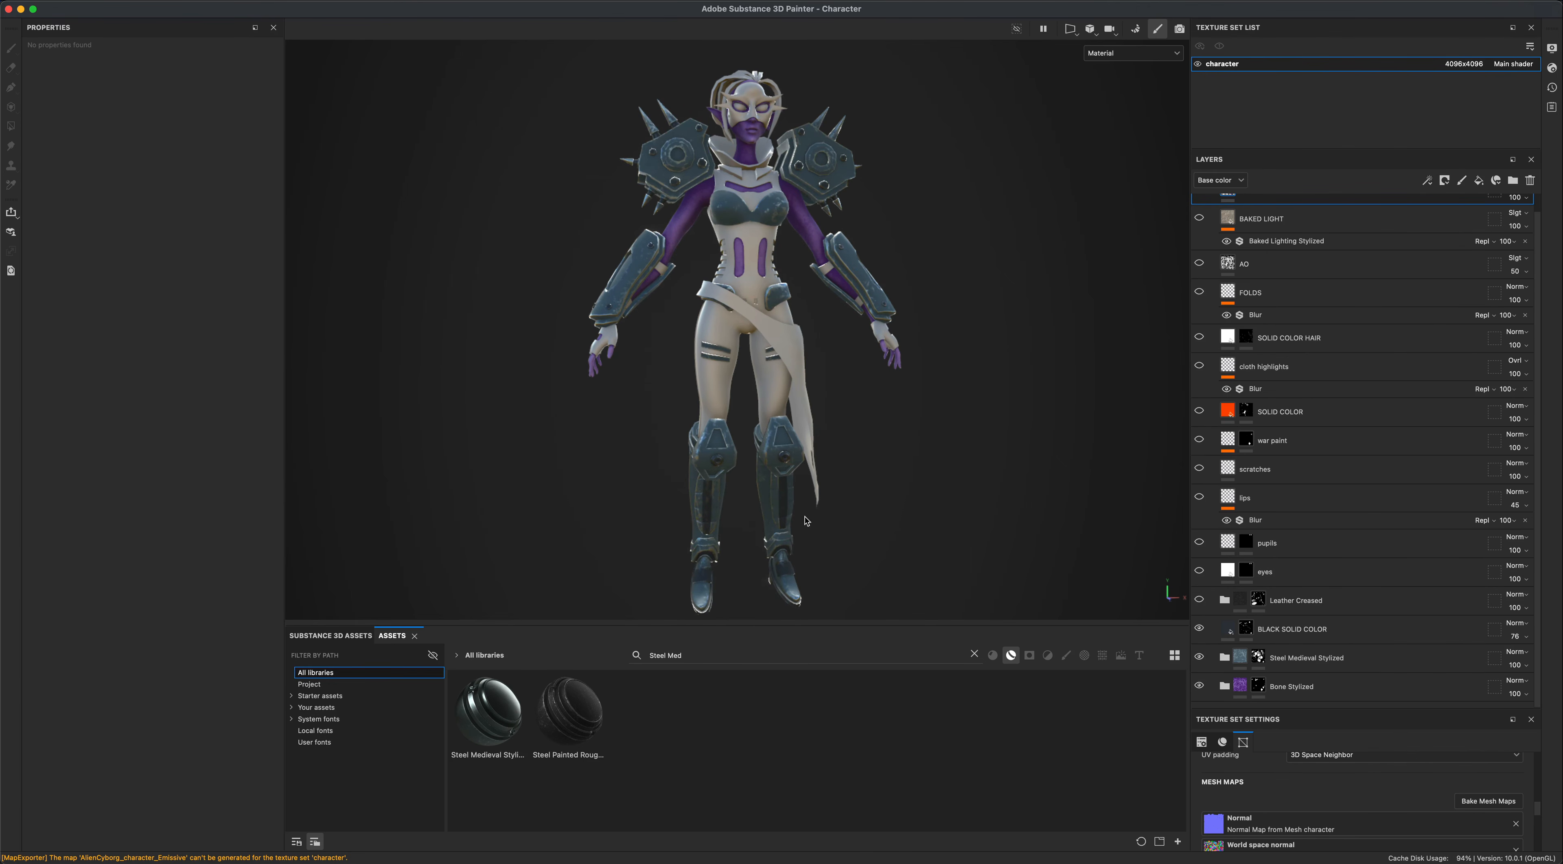
alt+drag(808, 521, 1082, 583)
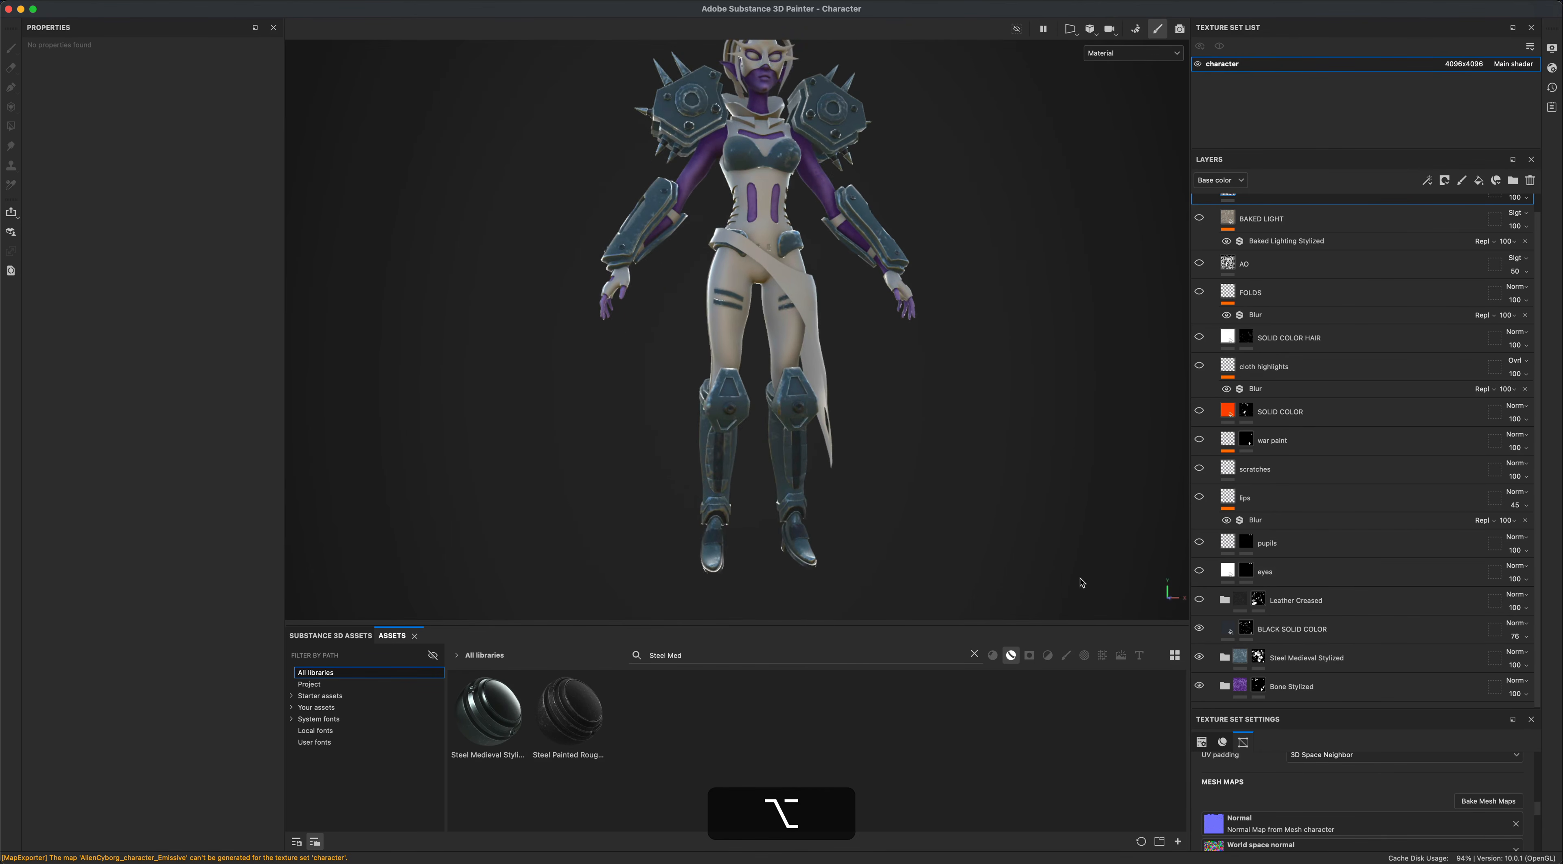
Show the Leather Creased layer with its mask selected, and clear the asset library search.
click(1200, 600)
click(1259, 600)
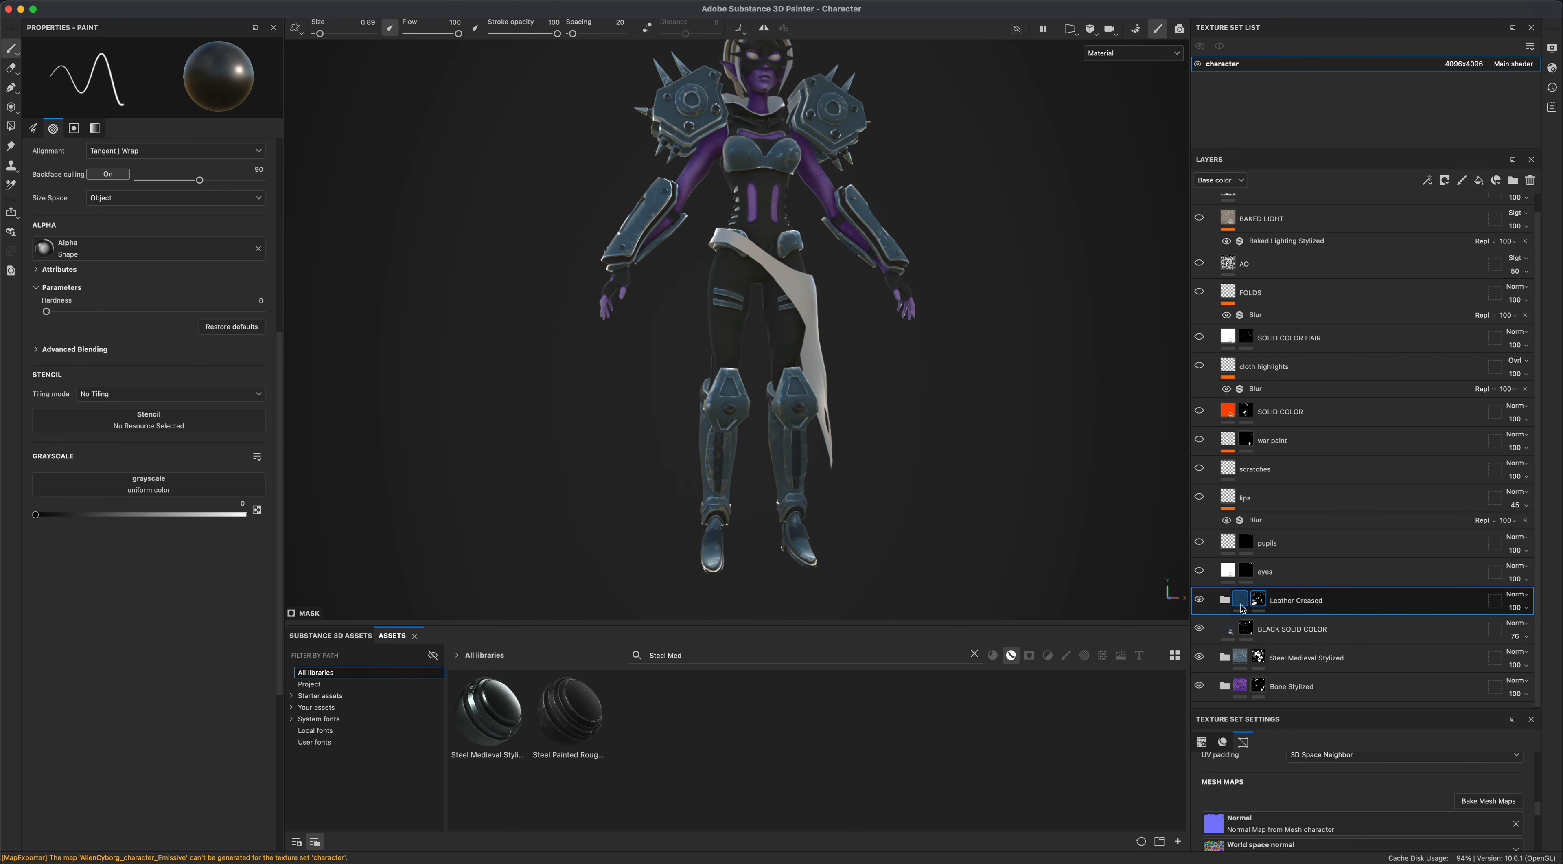
click(974, 653)
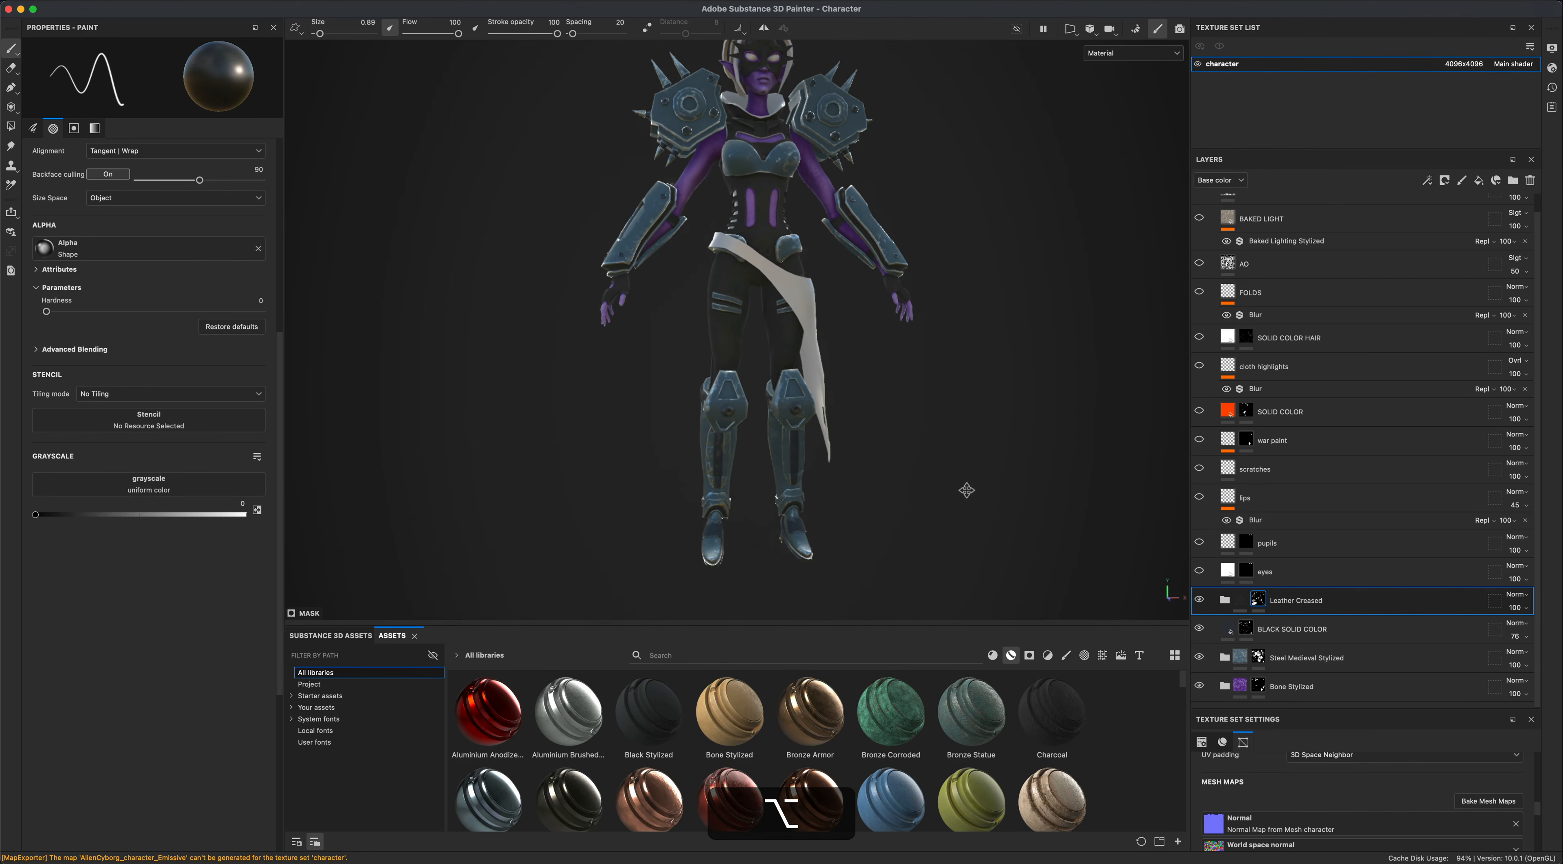
alt+middle_drag(967, 492, 945, 550)
alt+right_drag(945, 550, 965, 485)
alt+drag(965, 485, 1038, 468)
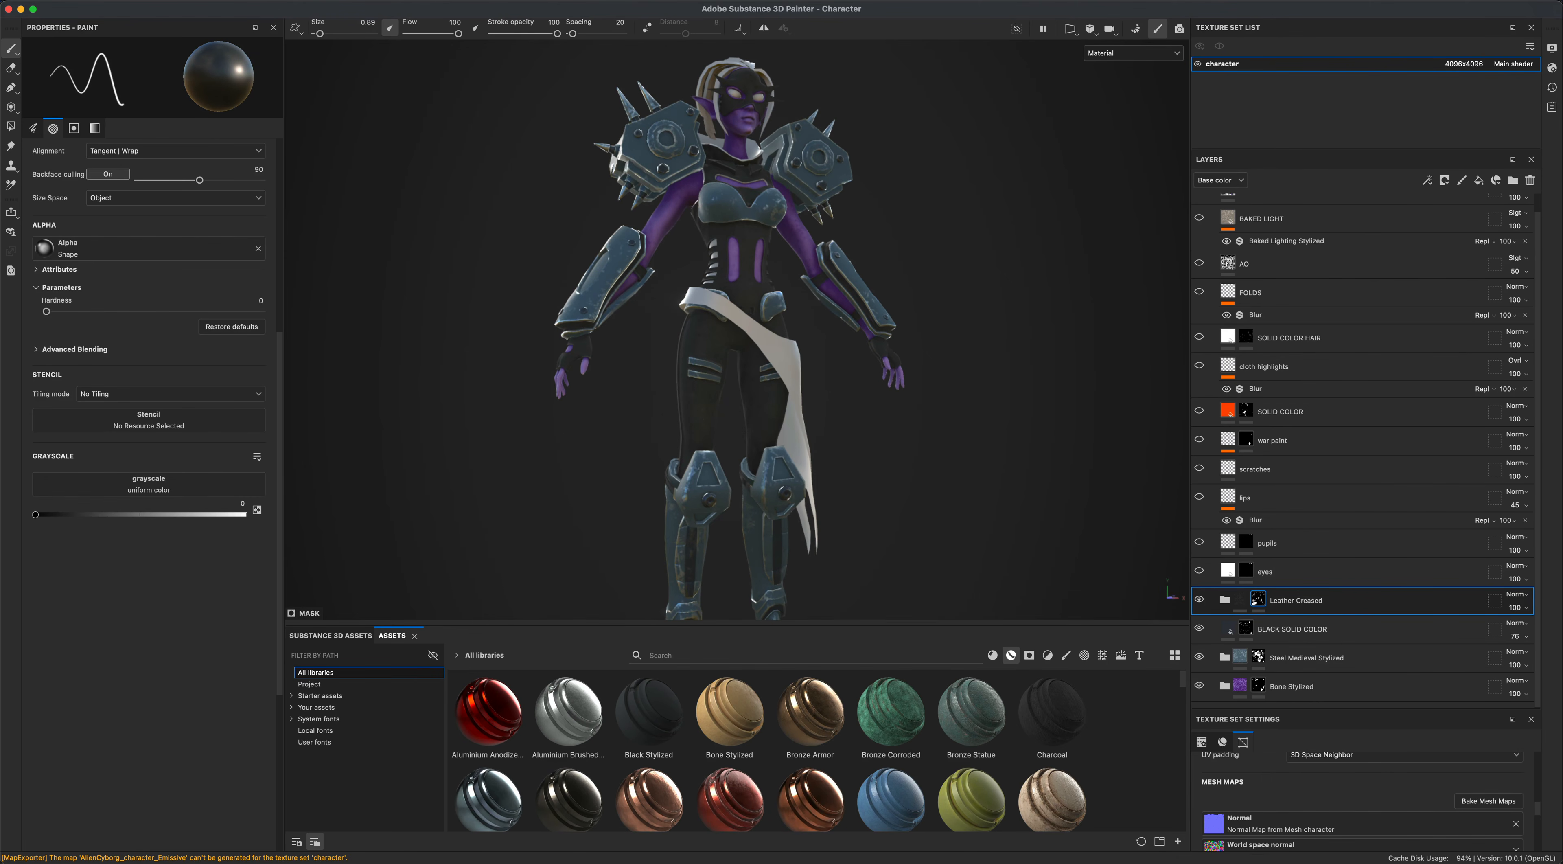
alt+drag(923, 488, 873, 489)
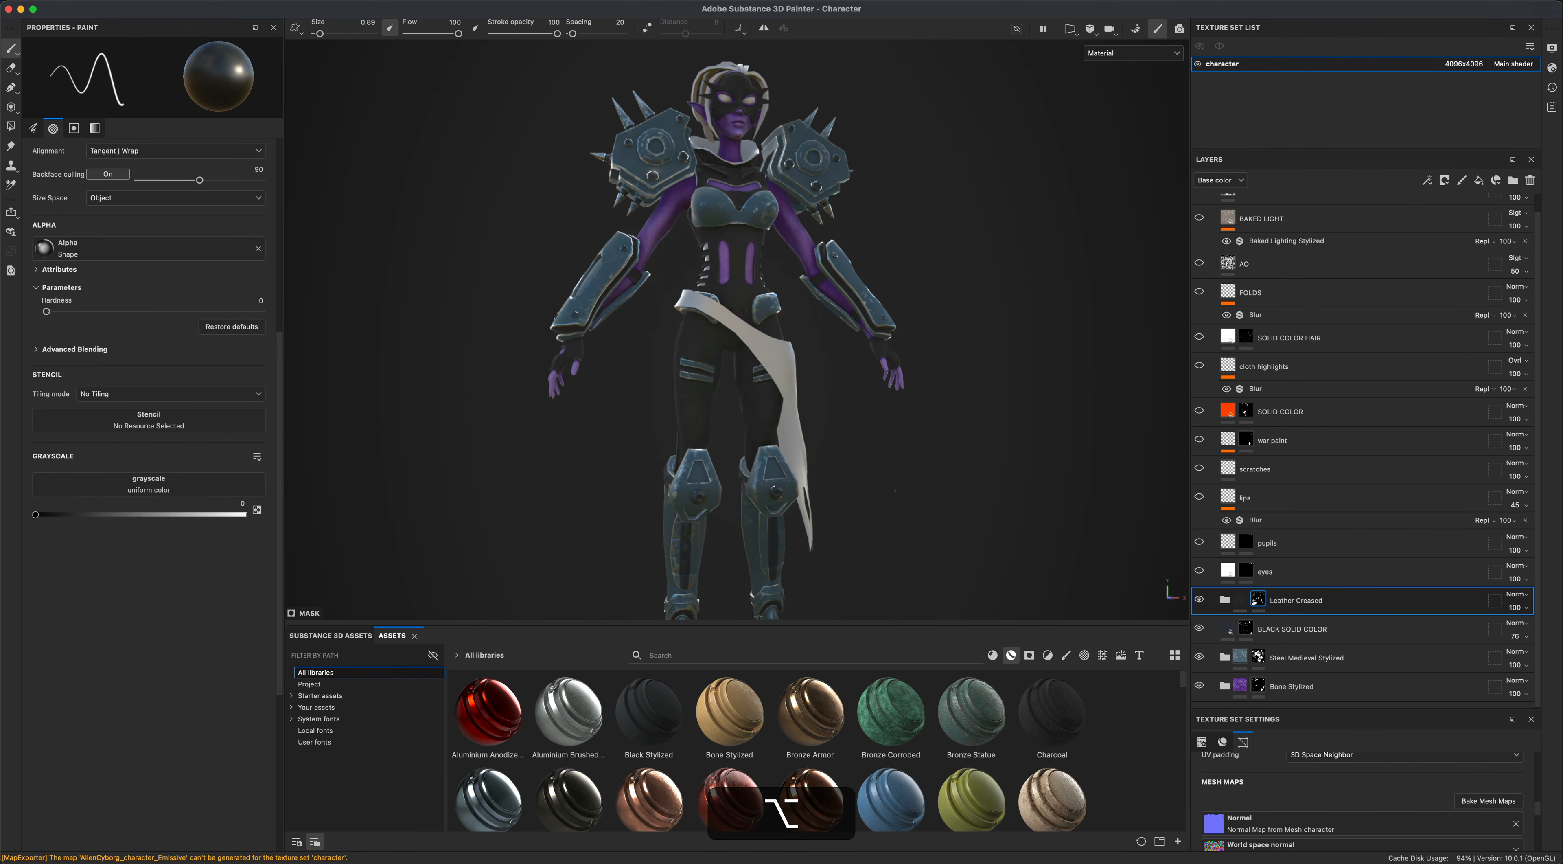
alt+middle_drag(911, 489, 934, 493)
alt+drag(883, 495, 874, 500)
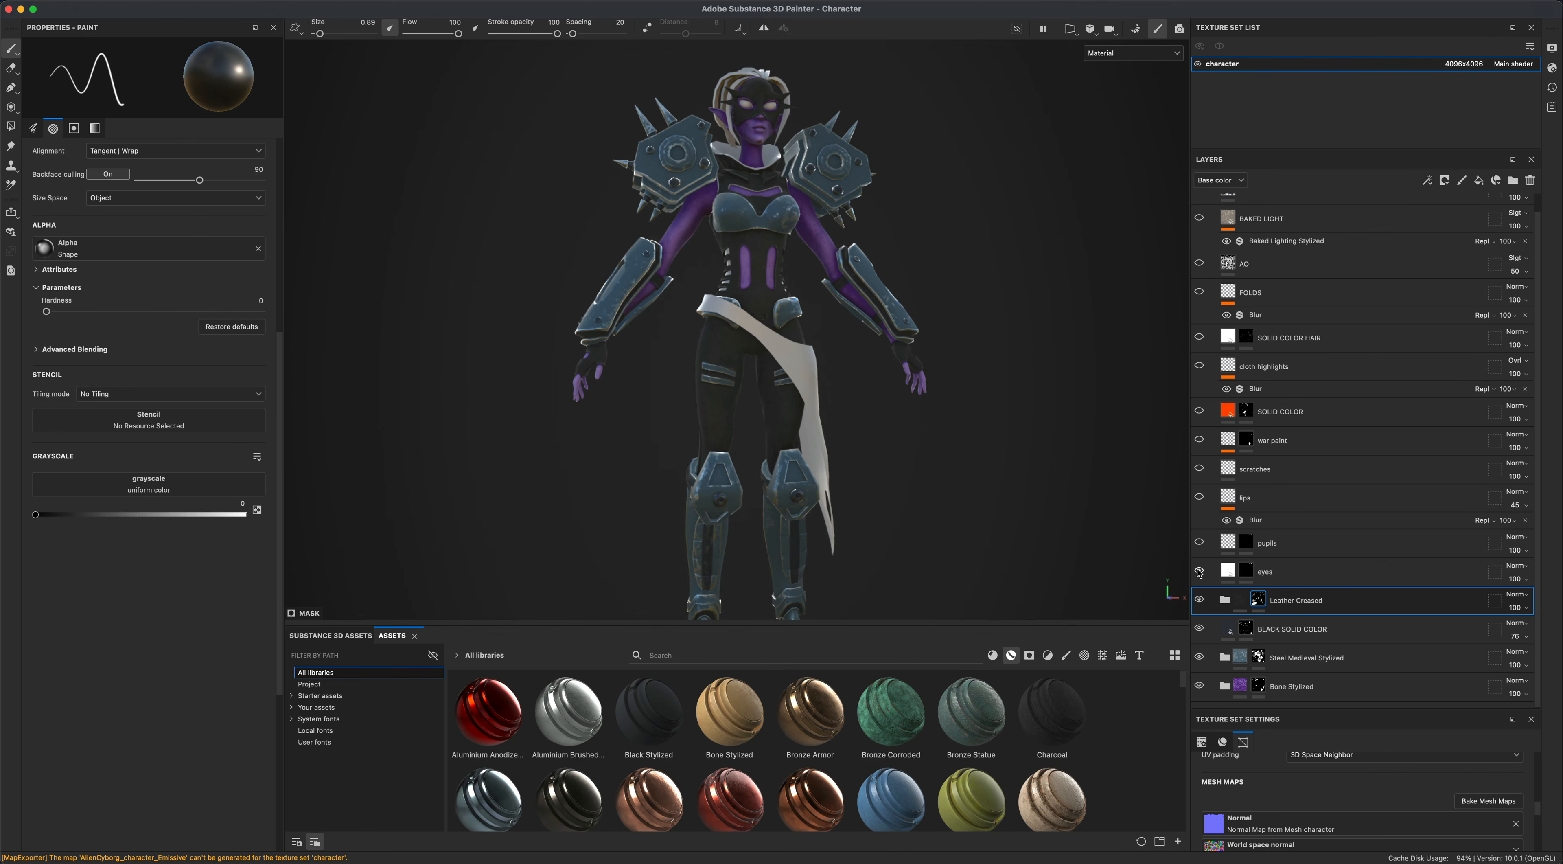
Show the eyes layer on the character's face and select its mask.
alt+middle_drag(921, 338, 931, 523)
alt+right_drag(932, 523, 977, 388)
mouse_move(978, 388)
alt+mouse_down()
mouse_move(991, 373)
mouse_move(995, 398)
alt+mouse_up()
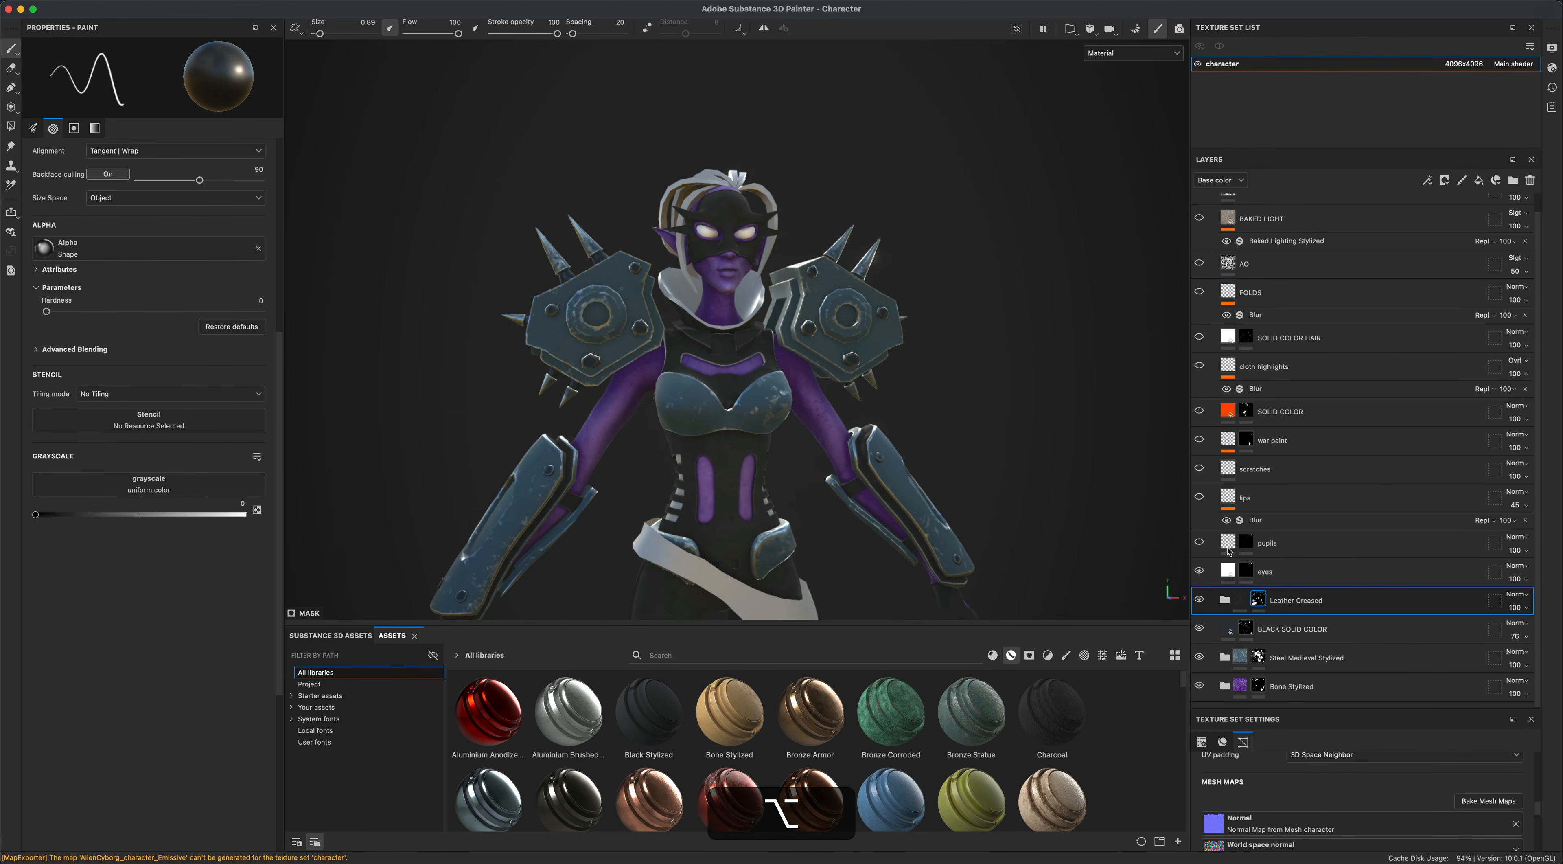
click(1244, 577)
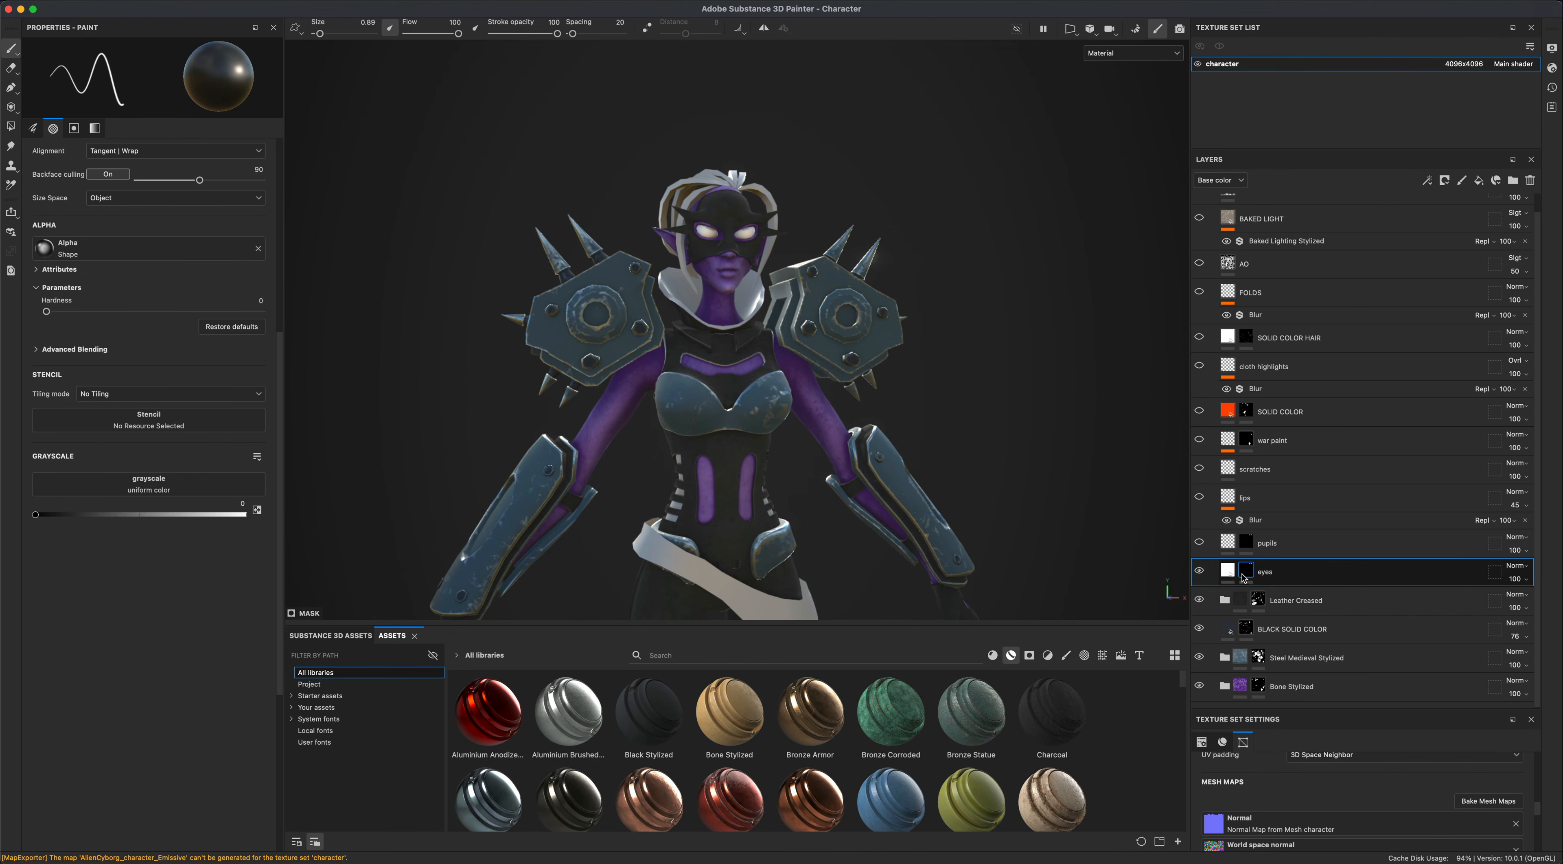
click(1229, 575)
Show the pupils layer and examine the character's eyes up close.
click(1200, 543)
alt+drag(995, 388, 969, 379)
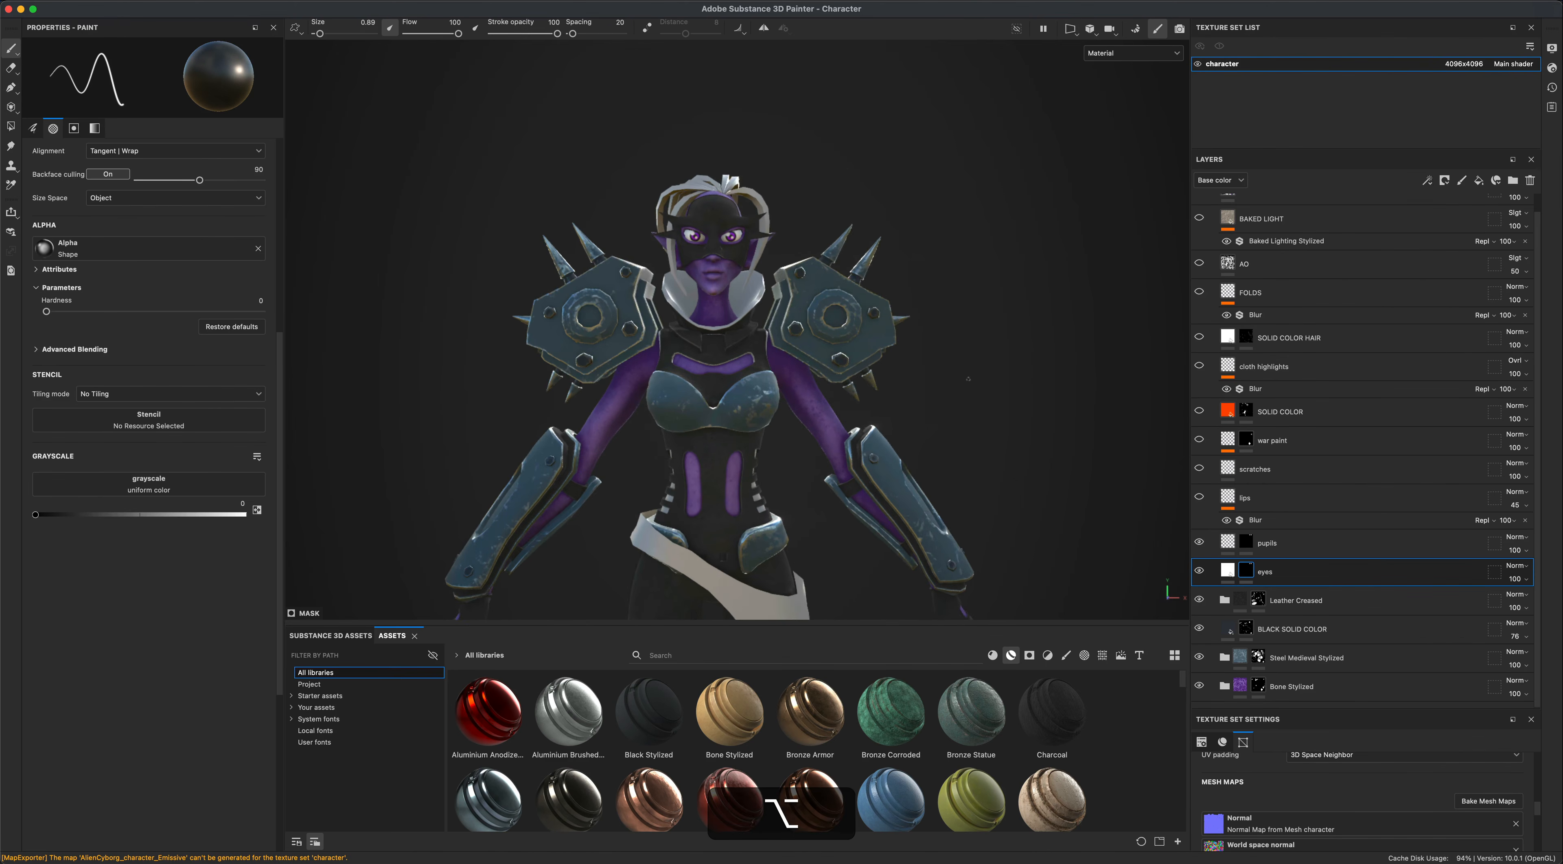
alt+middle_drag(969, 378, 992, 476)
alt+right_drag(992, 476, 1117, 454)
alt+drag(1117, 454, 1057, 517)
alt+right_drag(1057, 516, 1018, 352)
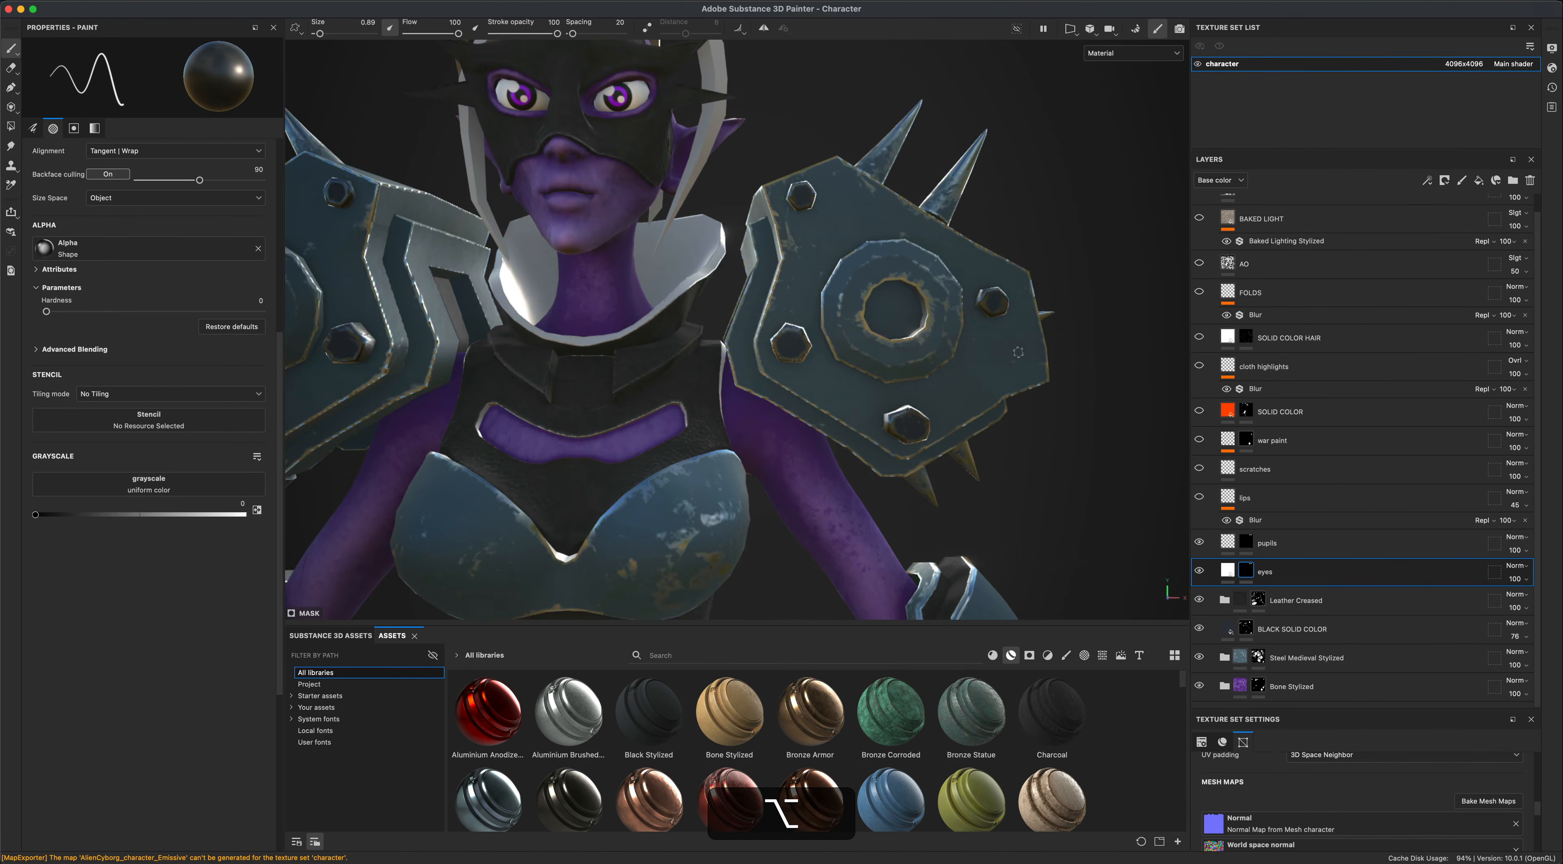
alt+middle_drag(1018, 352, 1101, 534)
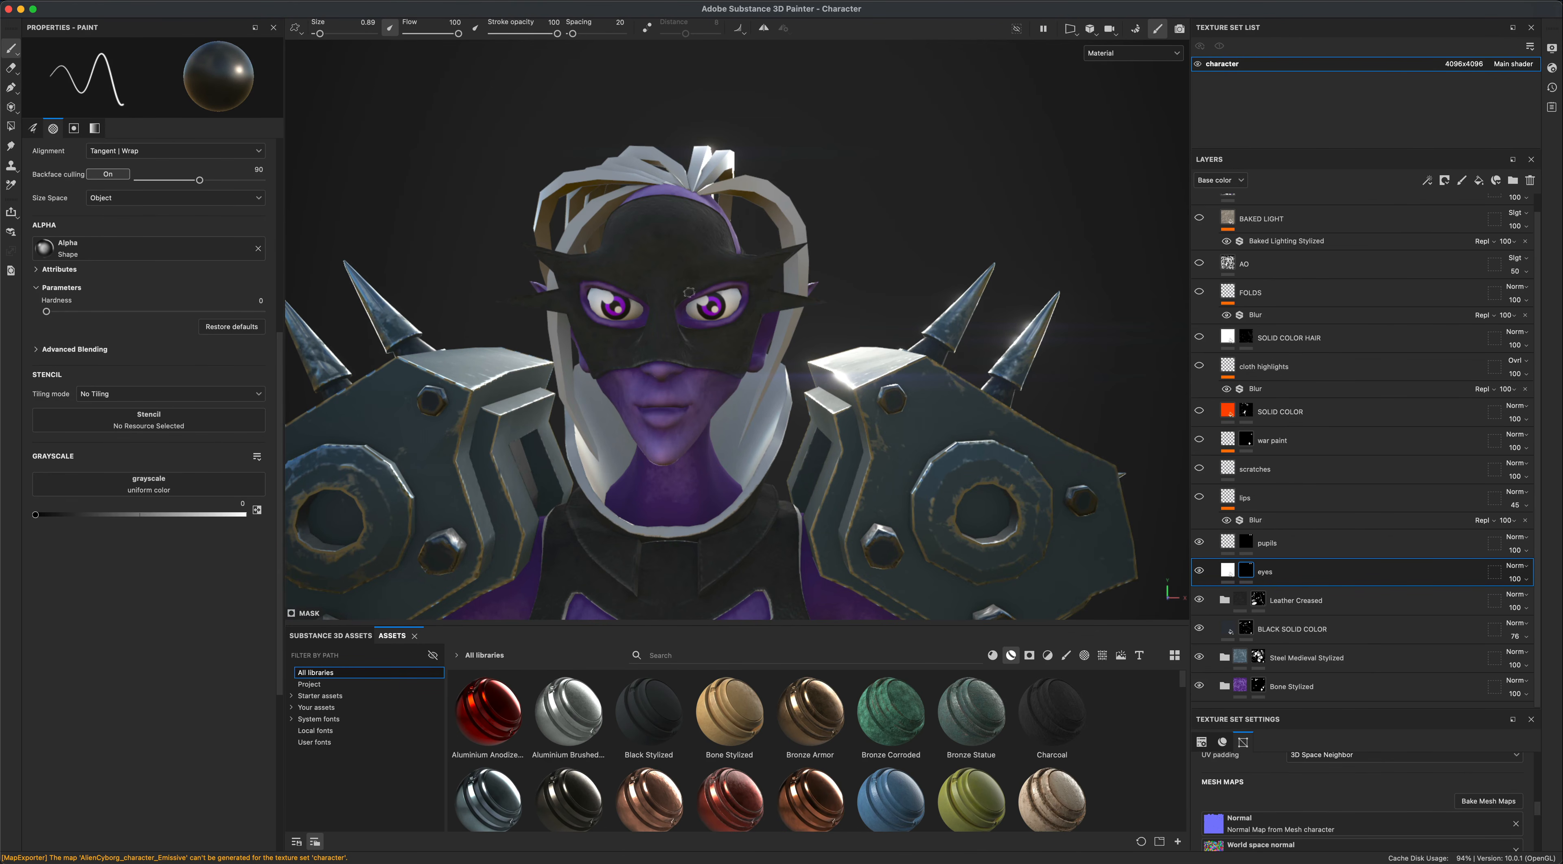
Show the lips layer and select it to review its Blur filter and opacity.
alt+right_drag(815, 438, 817, 525)
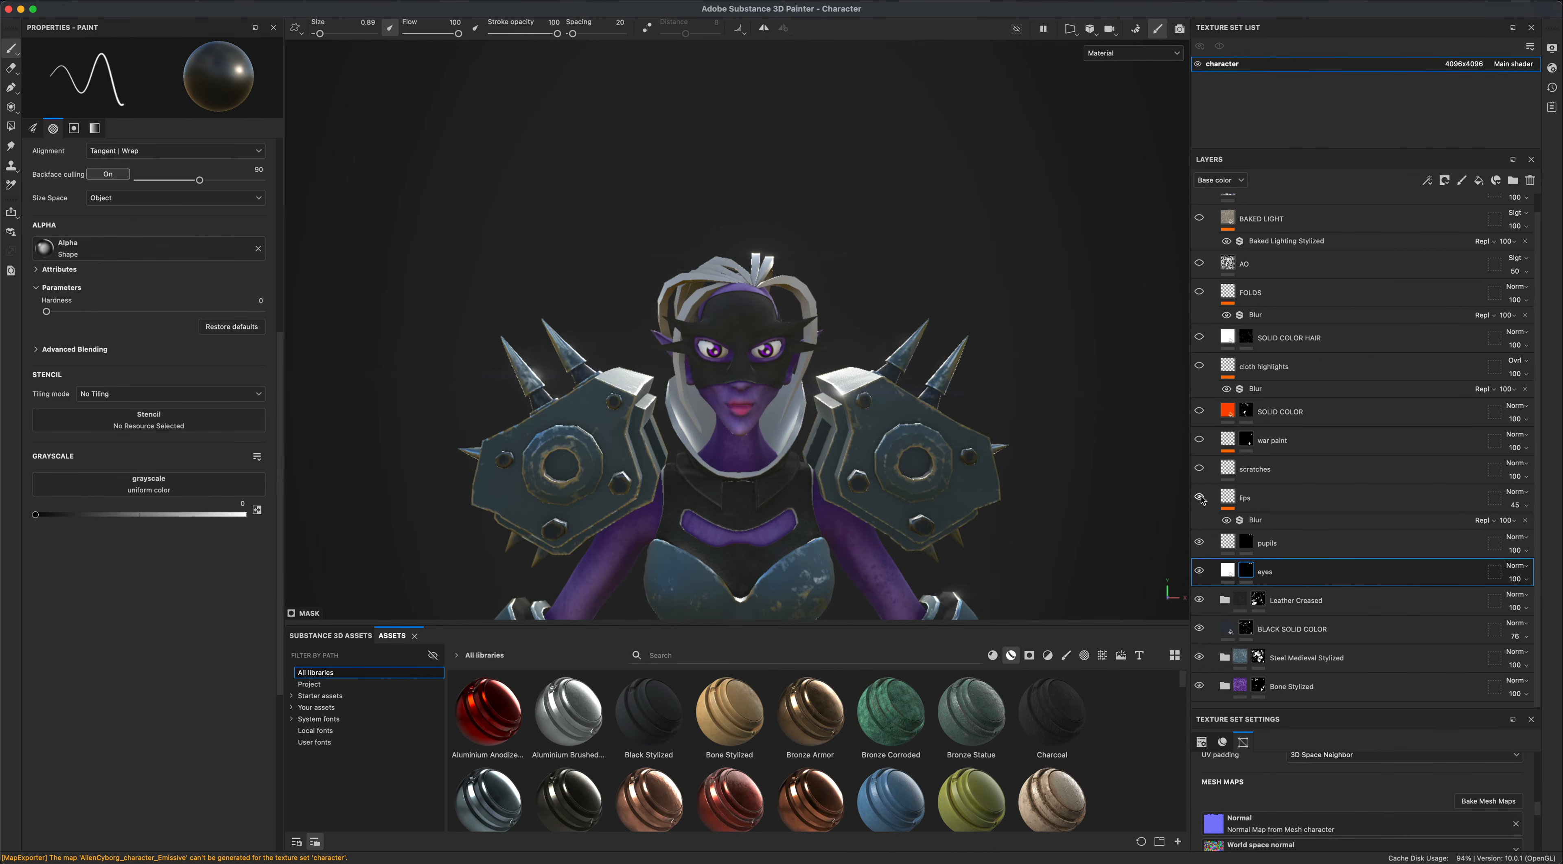
scroll(744, 434, up, 10)
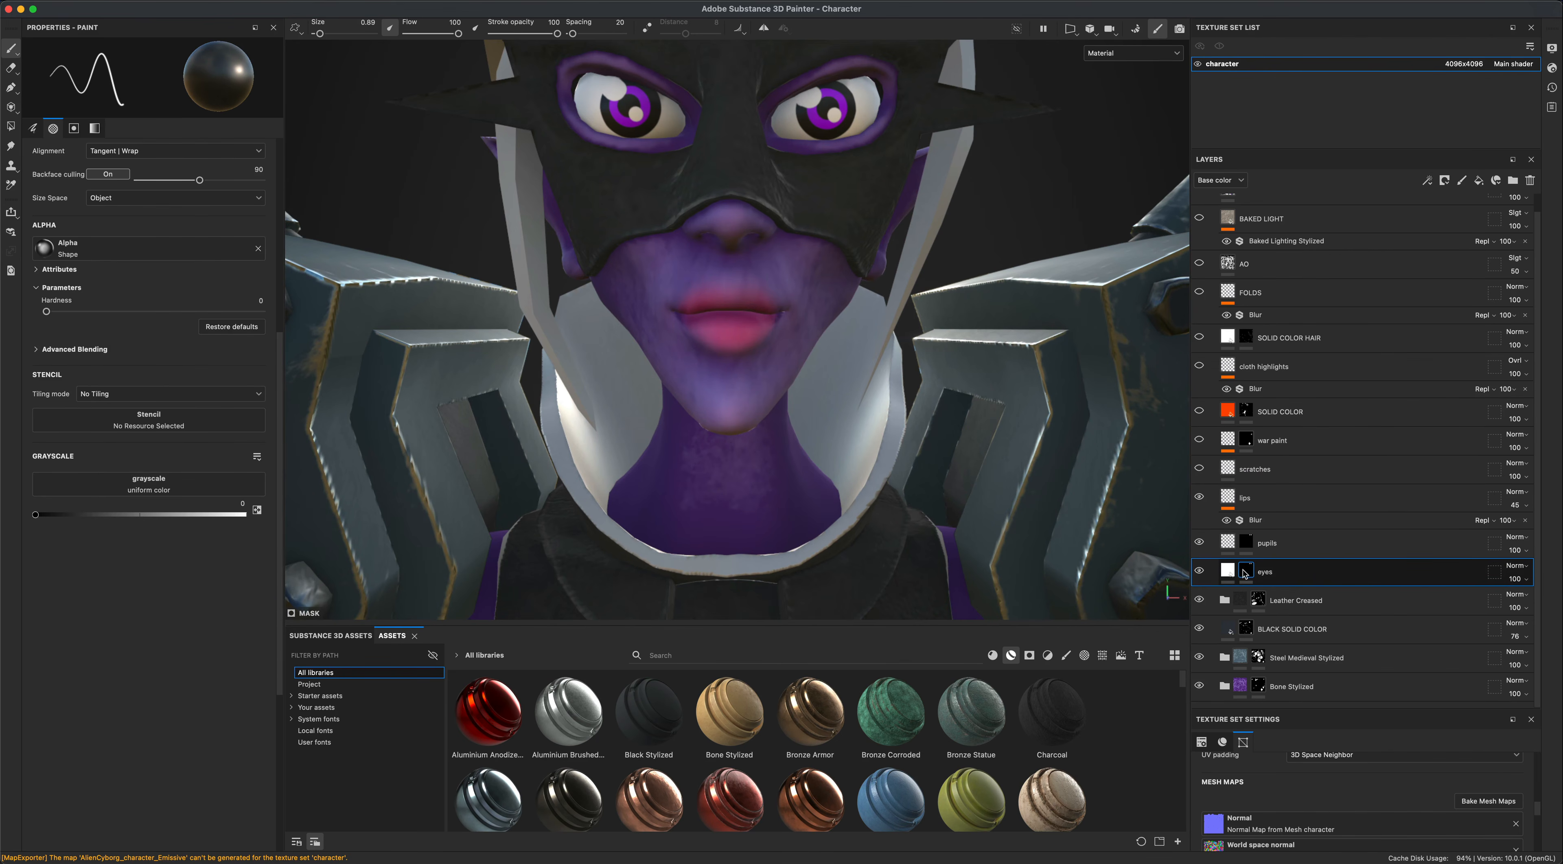
click(1254, 521)
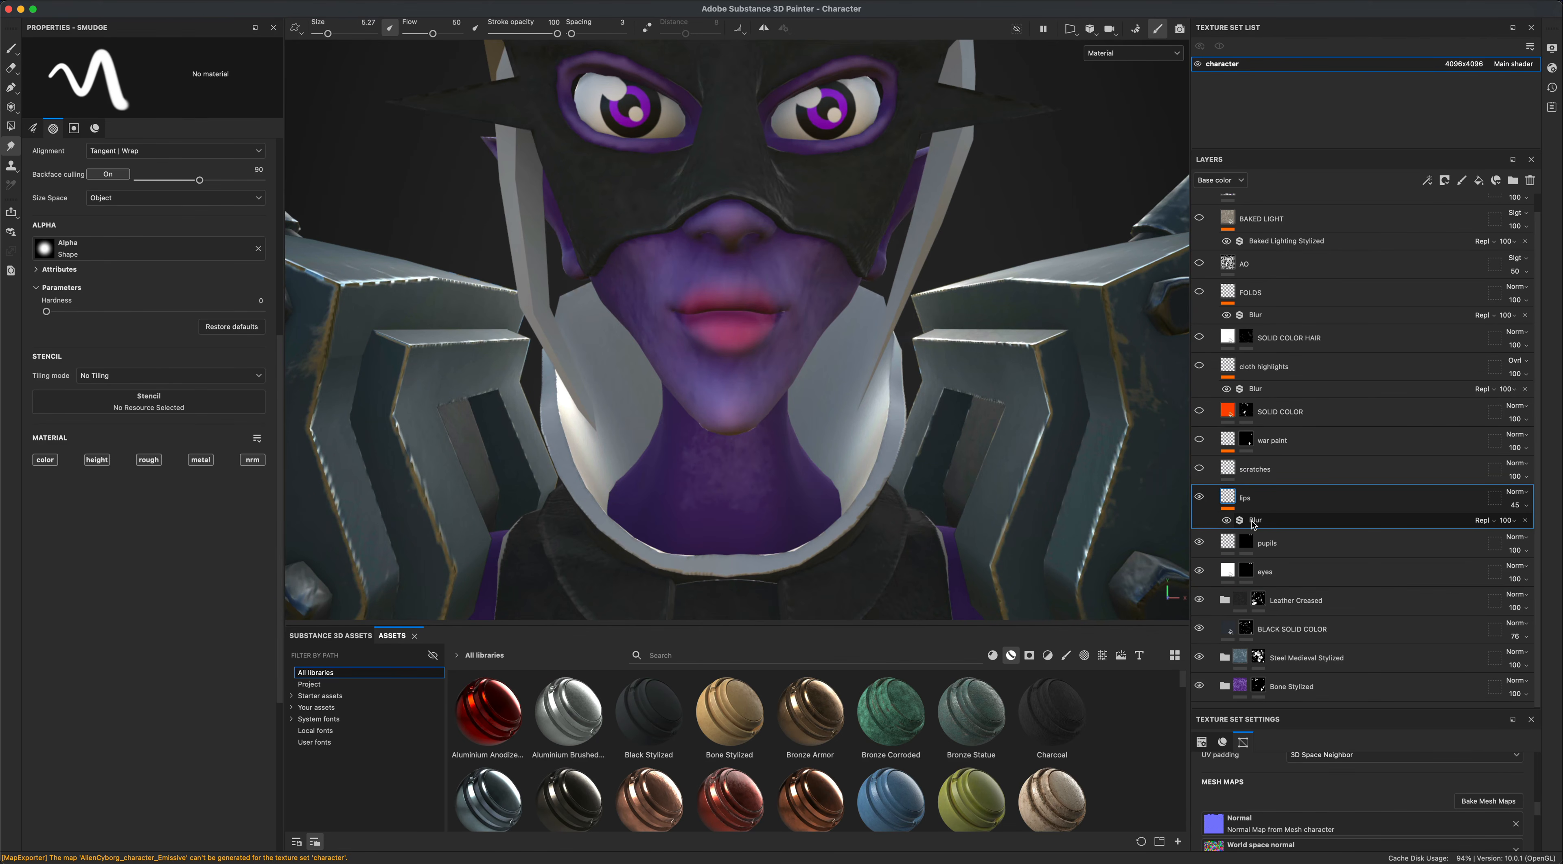
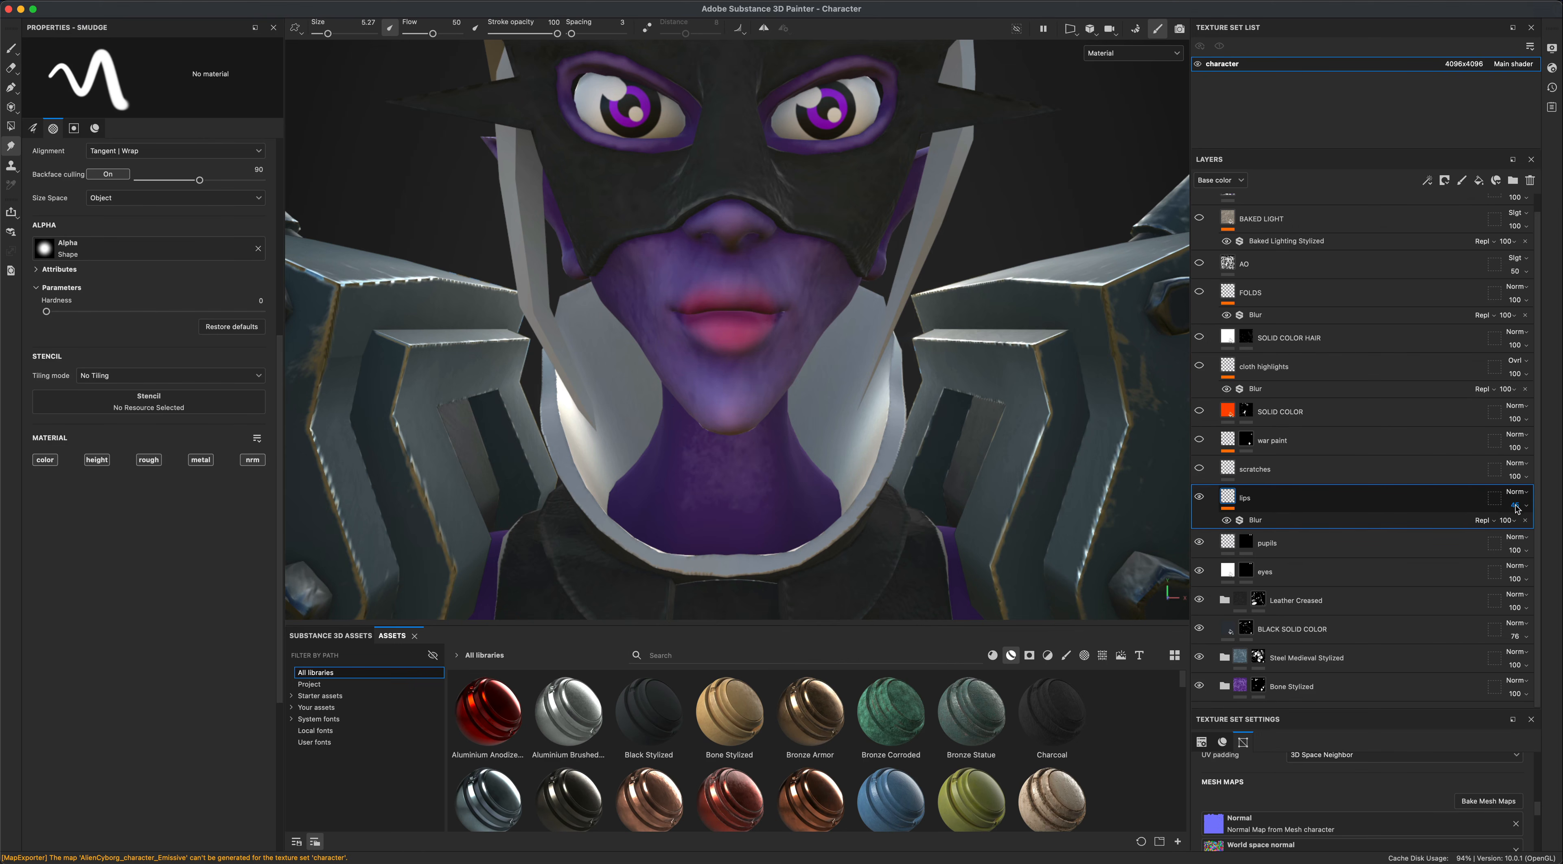
drag(1516, 503, 1237, 505)
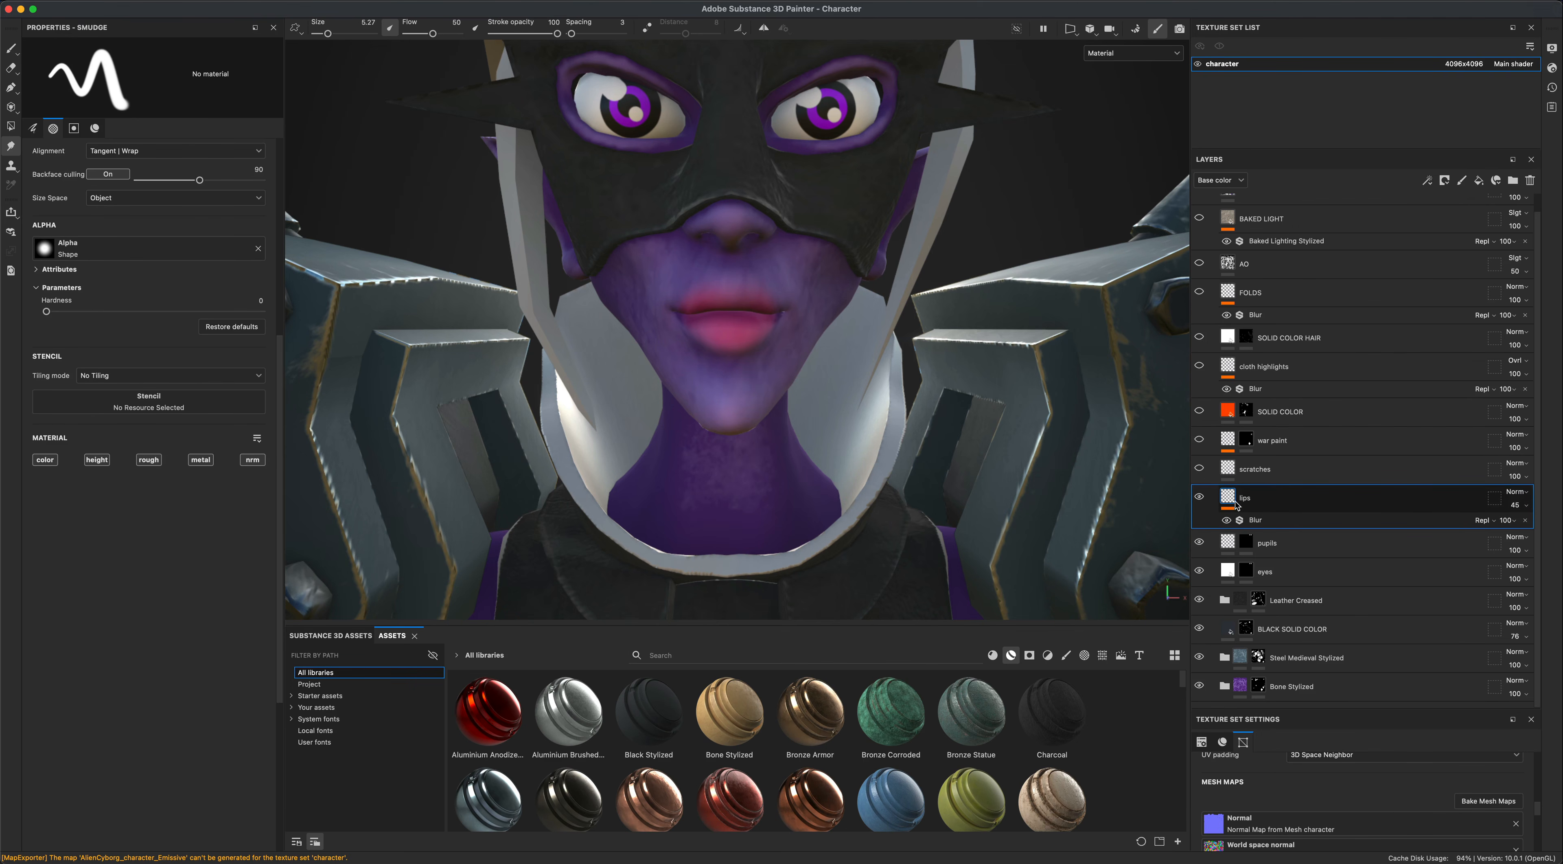
Show the scratches layer and check it on the character's upper body and armor.
click(1201, 469)
scroll(1013, 492, down, 10)
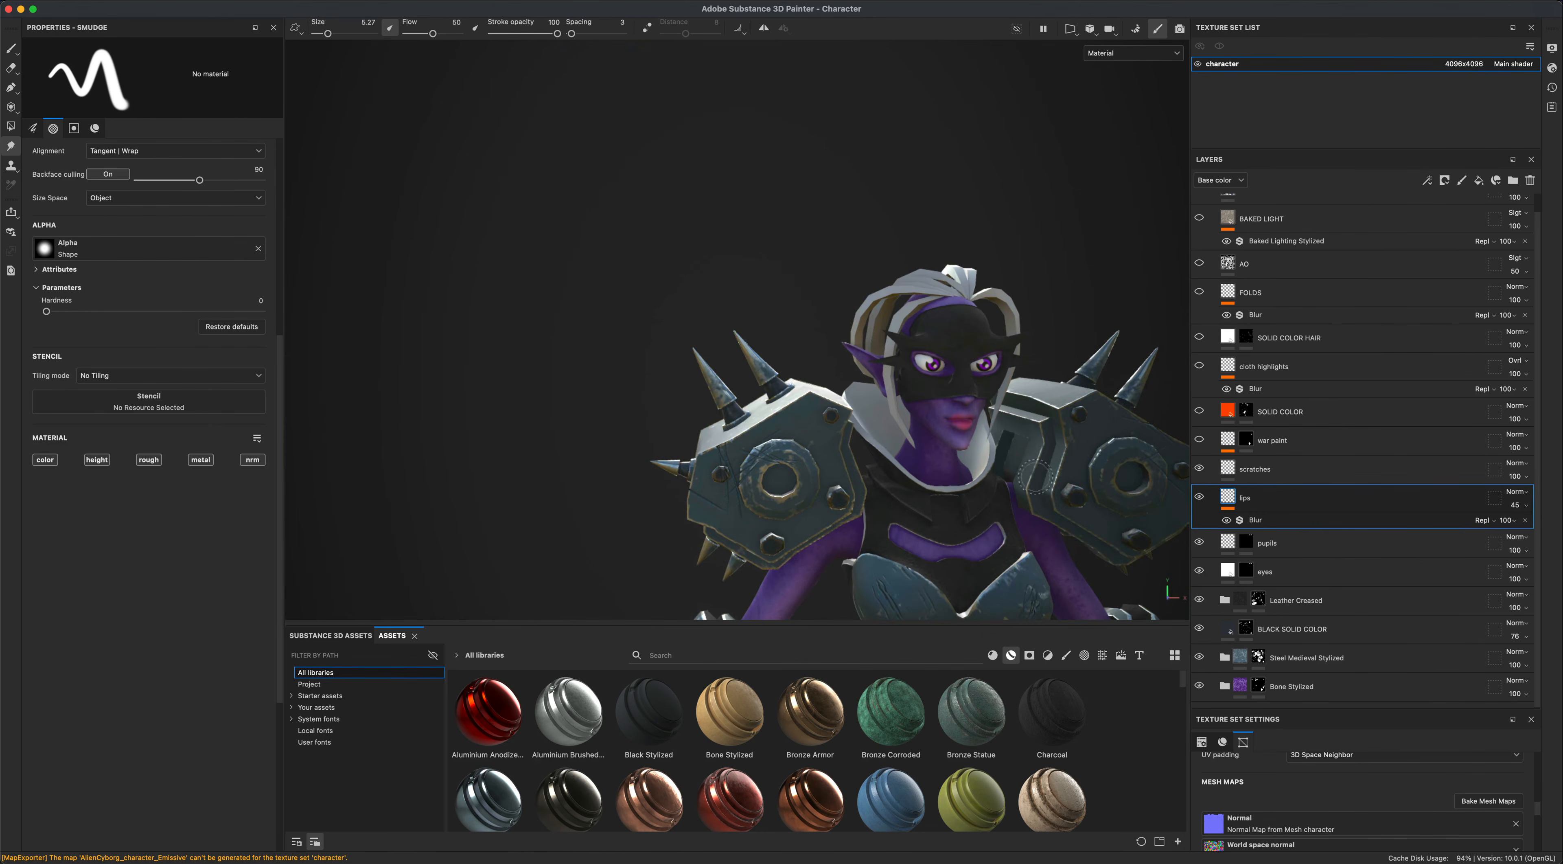
alt+middle_drag(1015, 510, 893, 364)
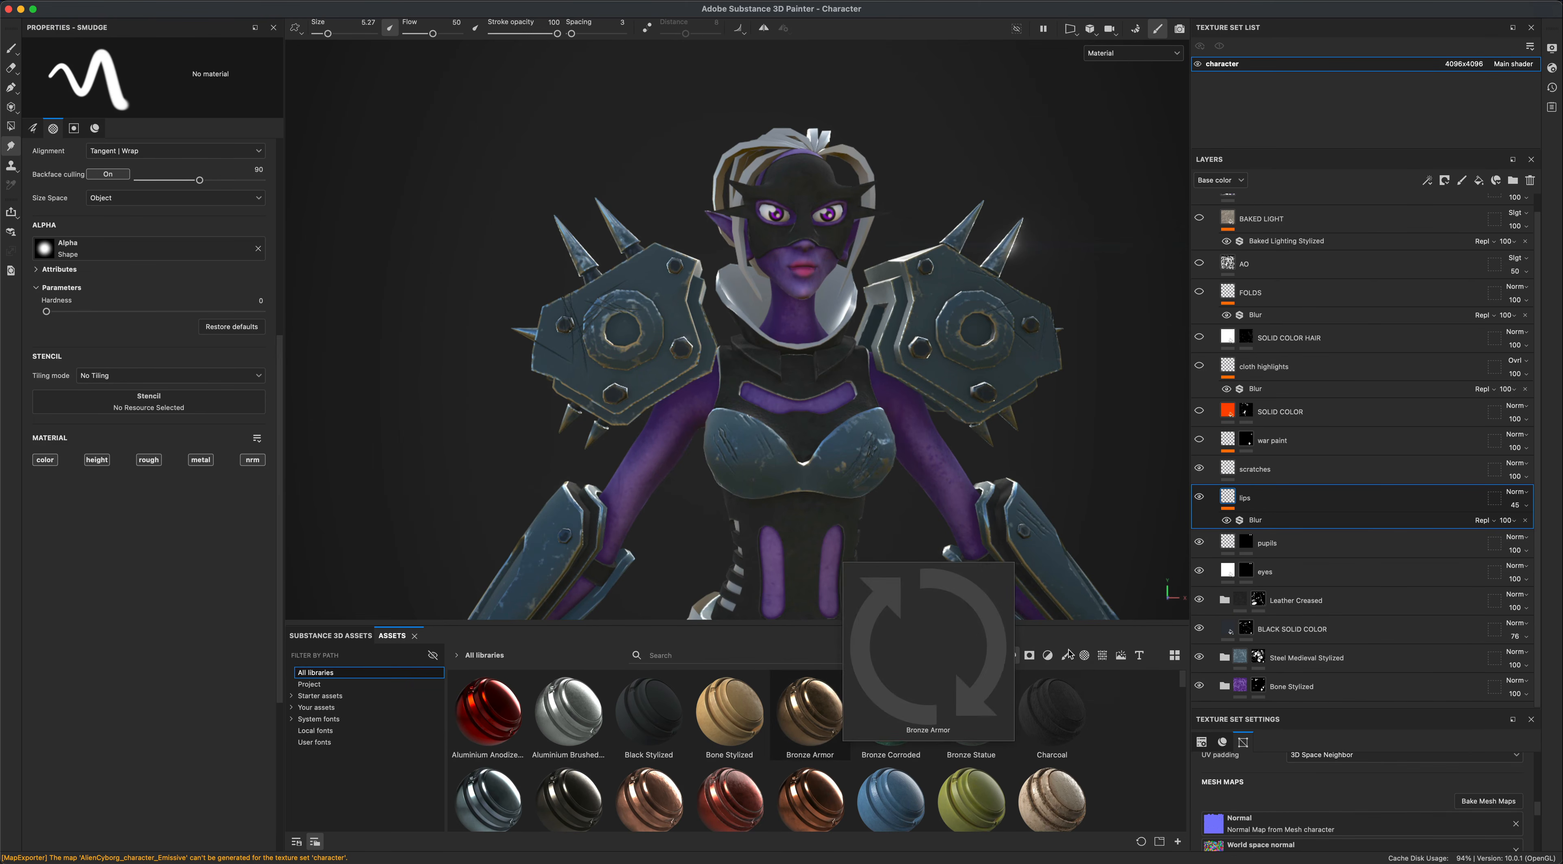
Show the war paint layer on the character's face and select its mask, then its paint content.
scroll(762, 477, down, 4)
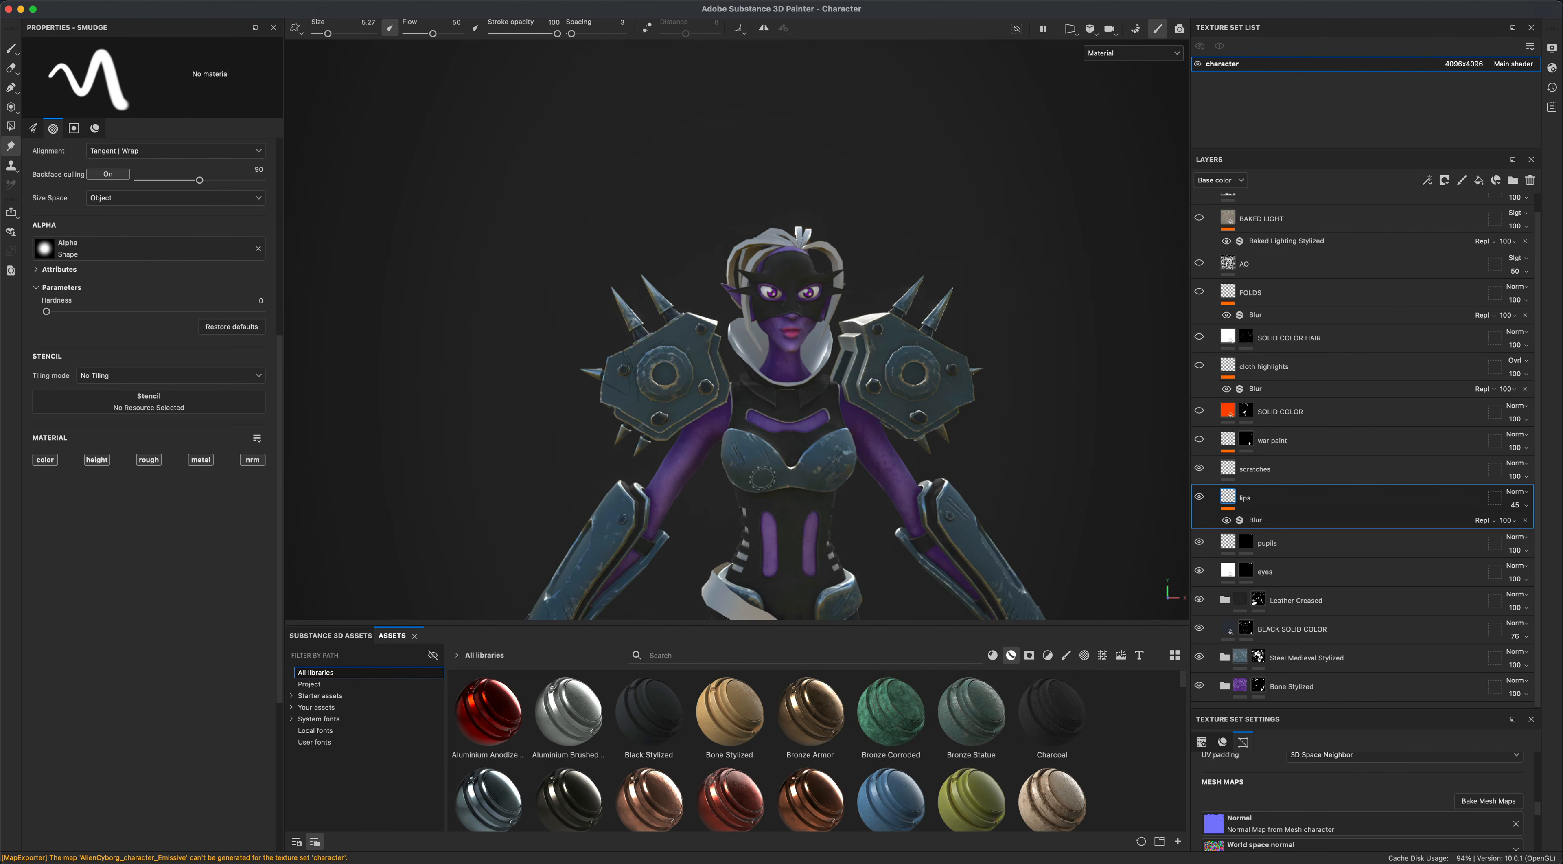
alt+middle_drag(813, 492, 760, 417)
alt+drag(784, 492, 799, 480)
alt+middle_drag(799, 480, 834, 451)
alt+drag(756, 469, 760, 471)
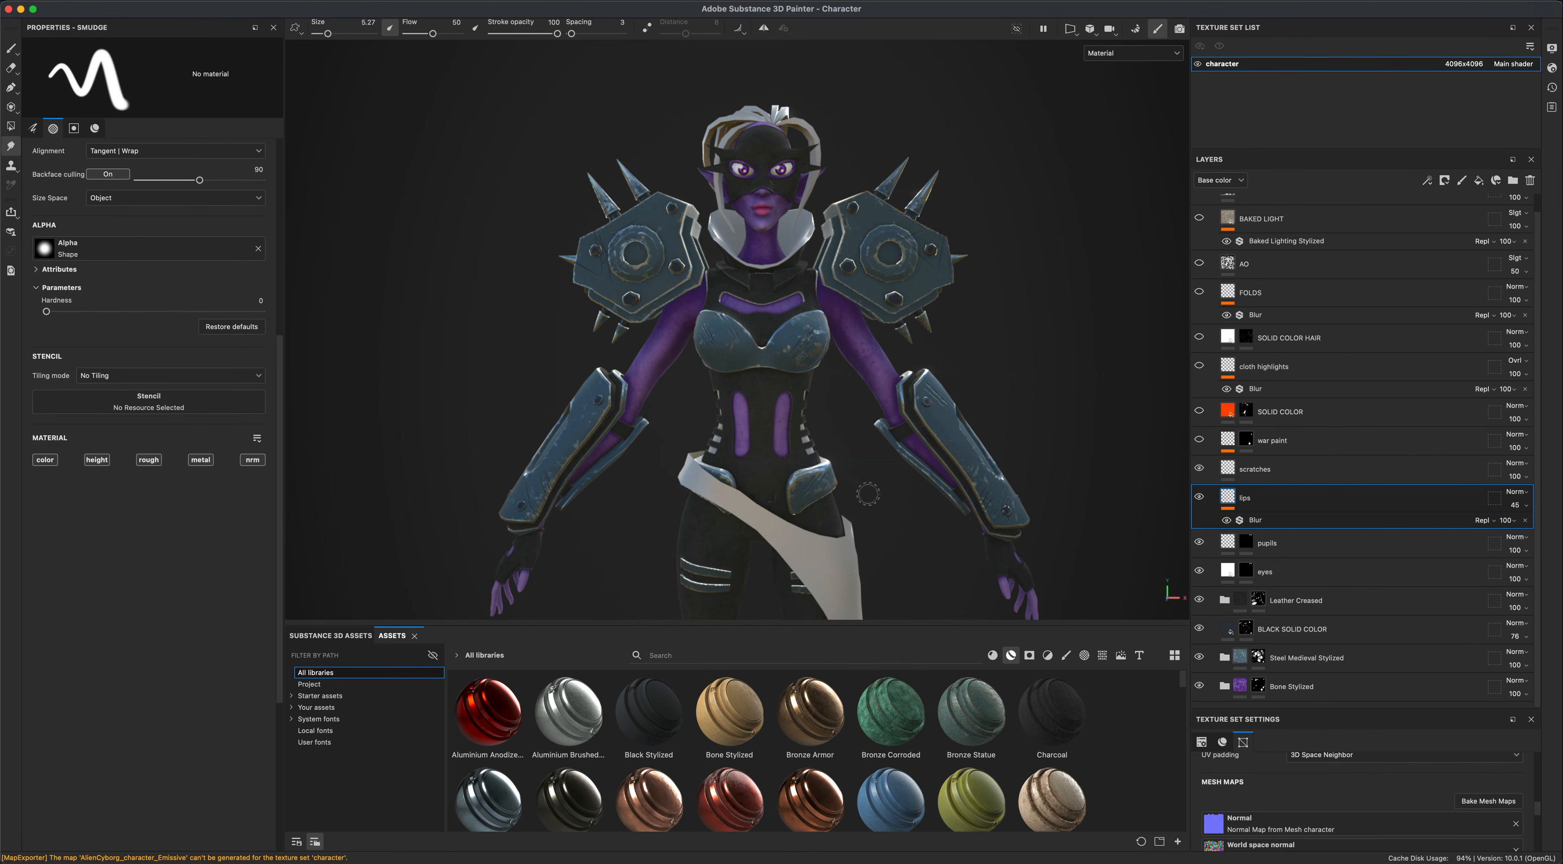
click(1199, 440)
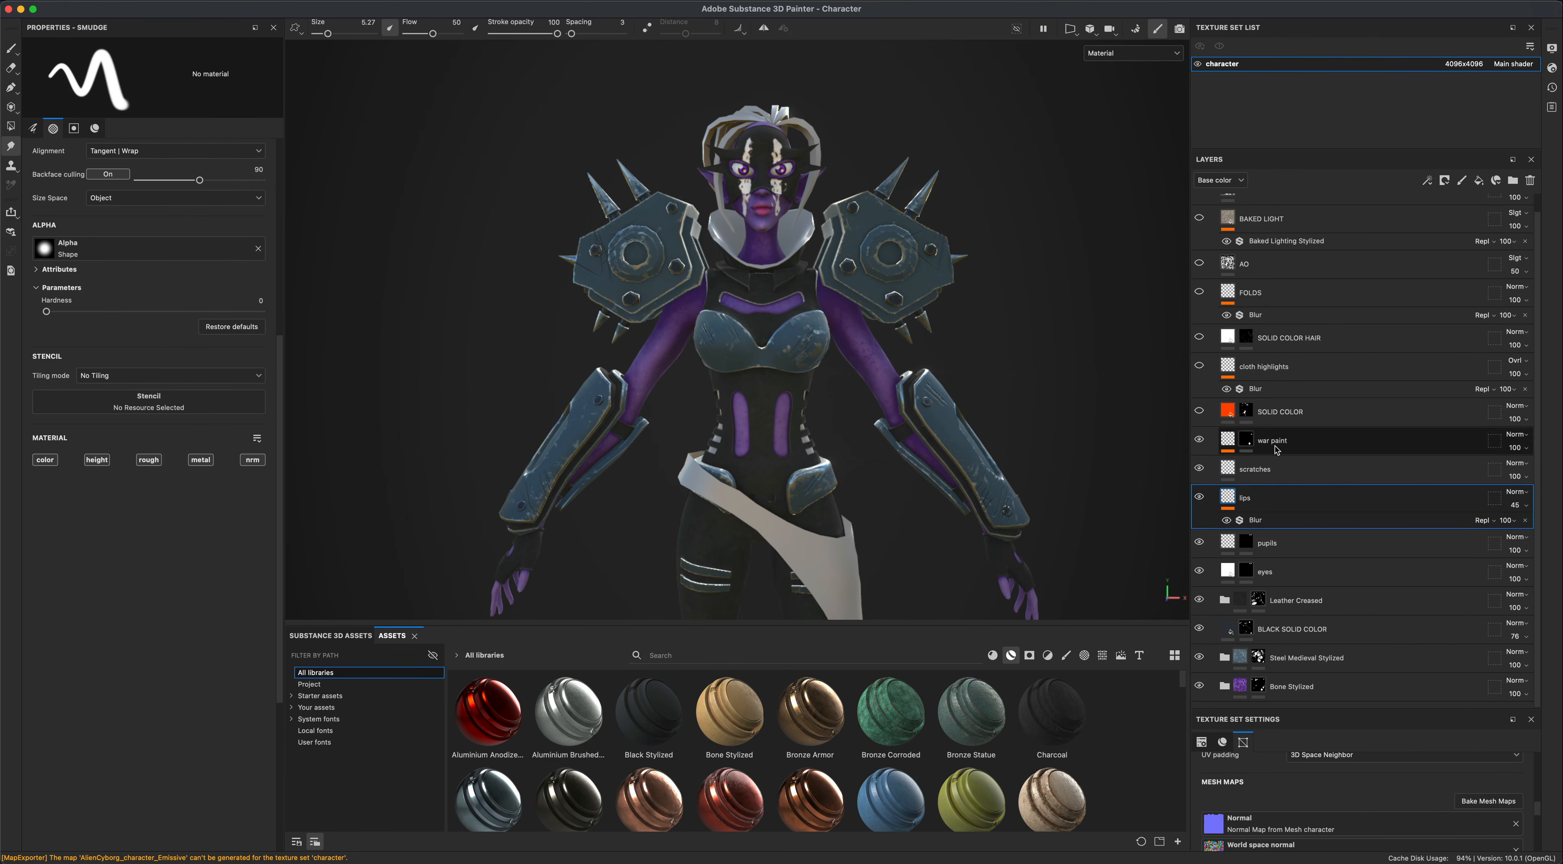
click(1245, 441)
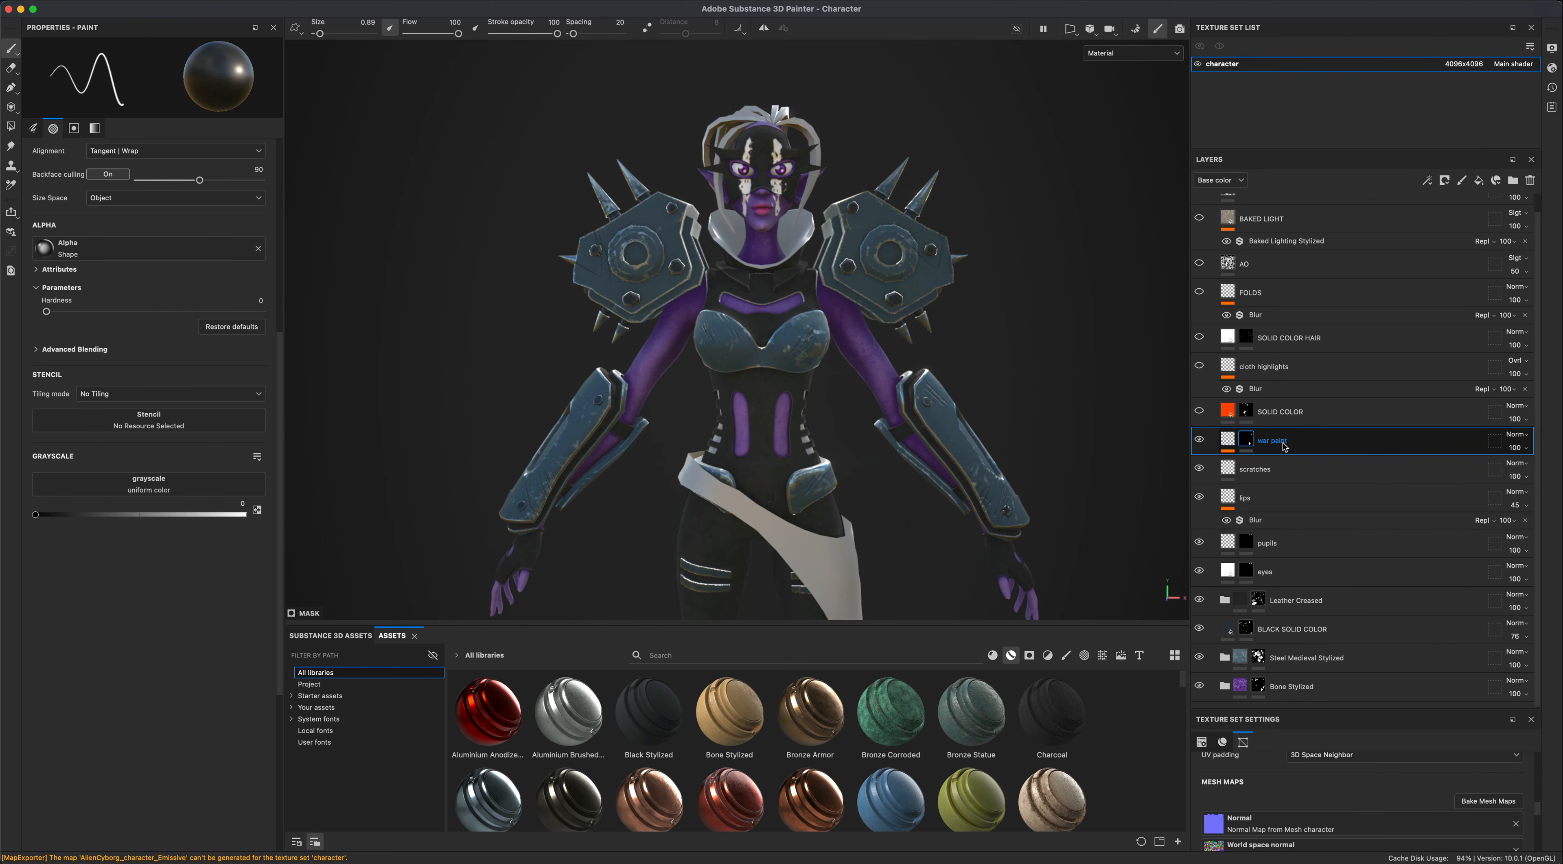
click(1232, 445)
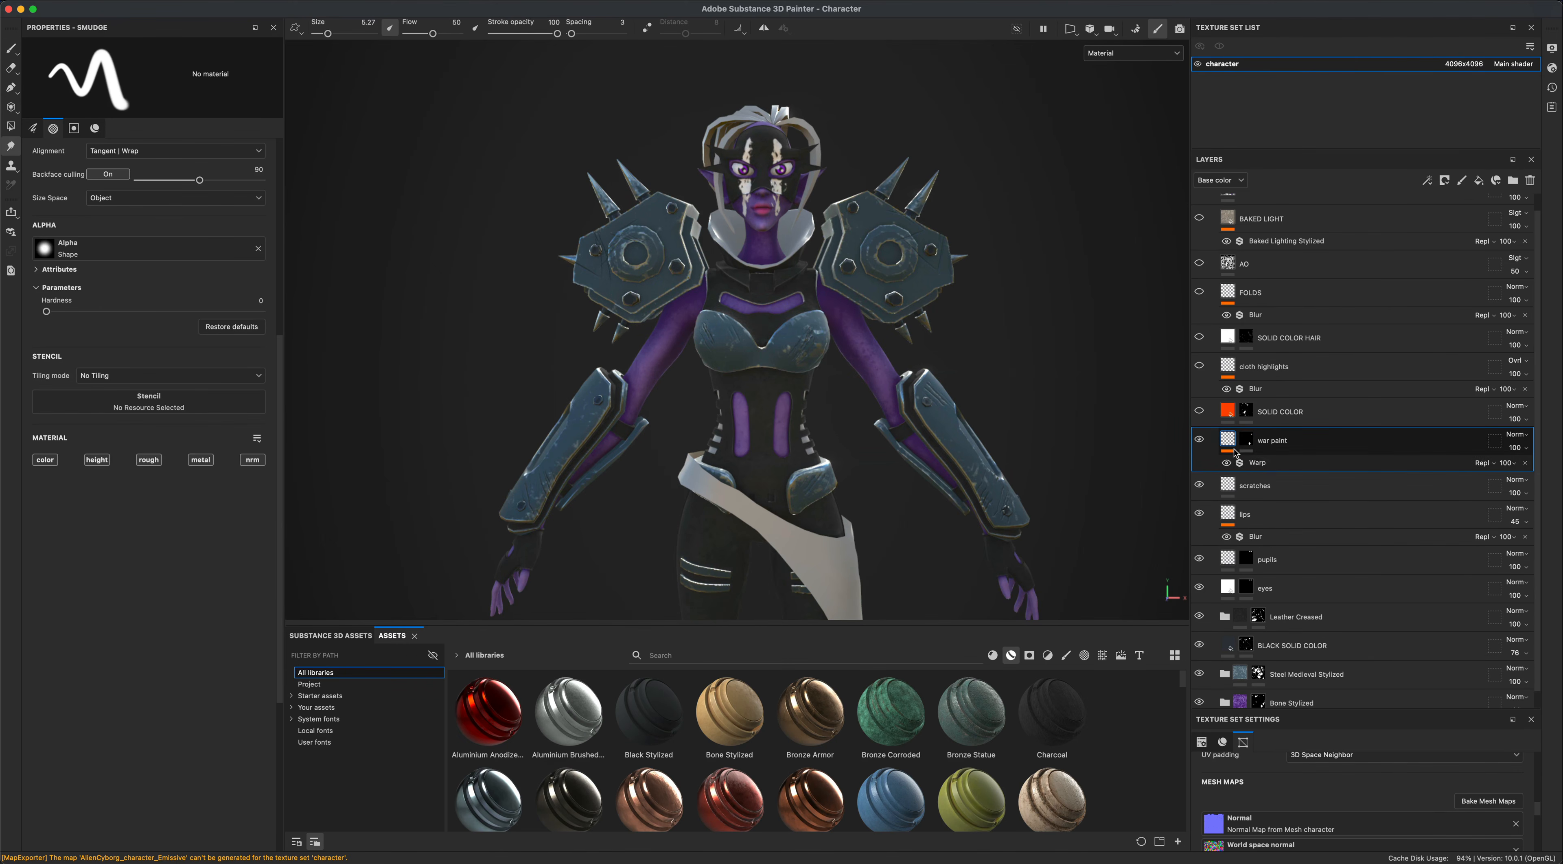
Toggle the war paint layer's Warp filter off and on to compare its effect, and select it to review its settings.
click(1226, 463)
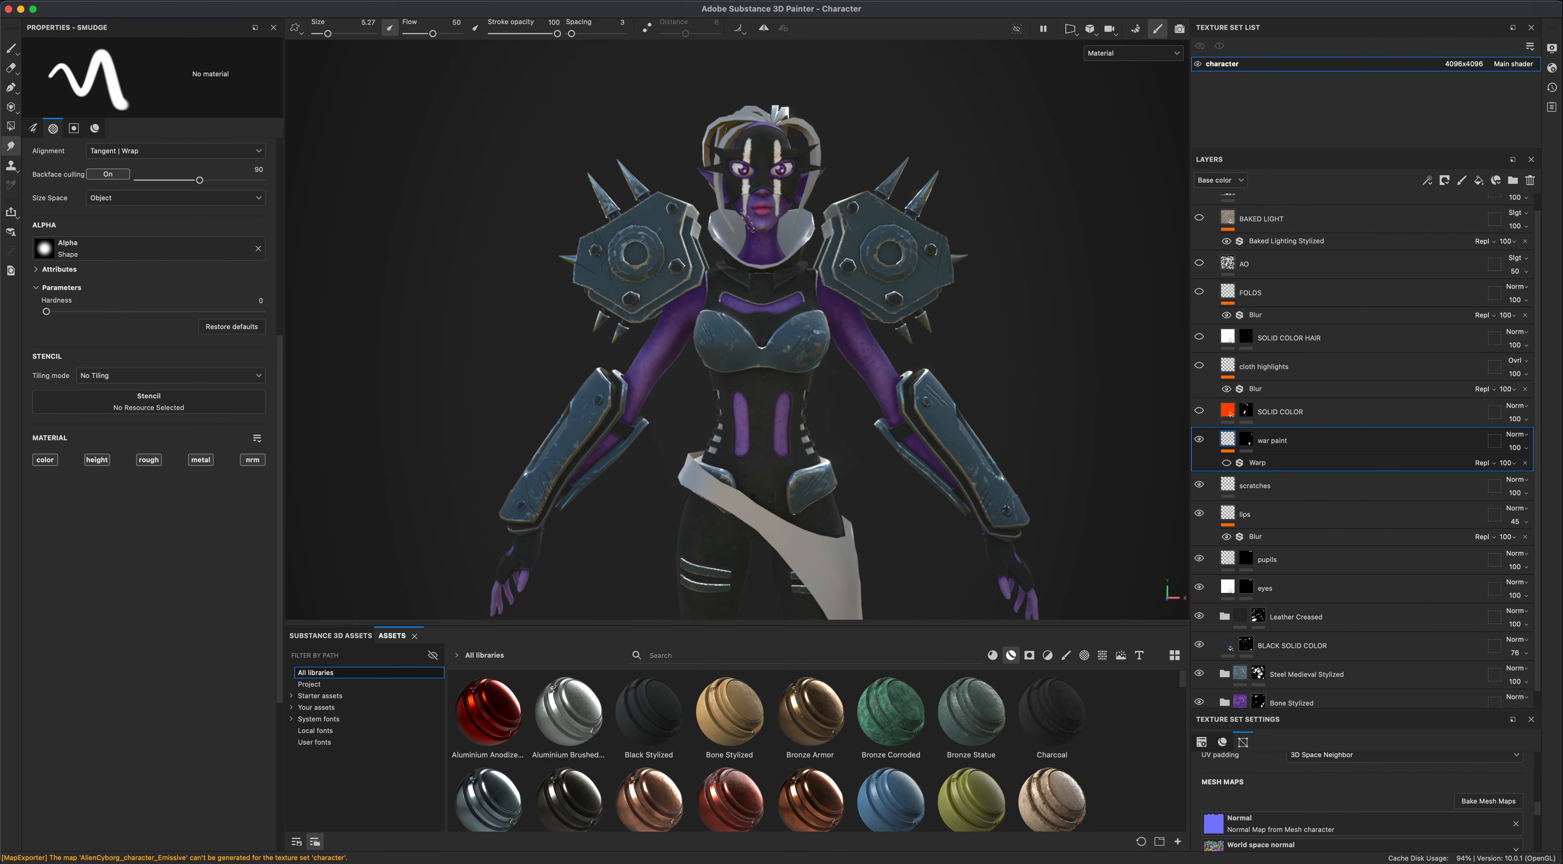
mouse_move(1248, 446)
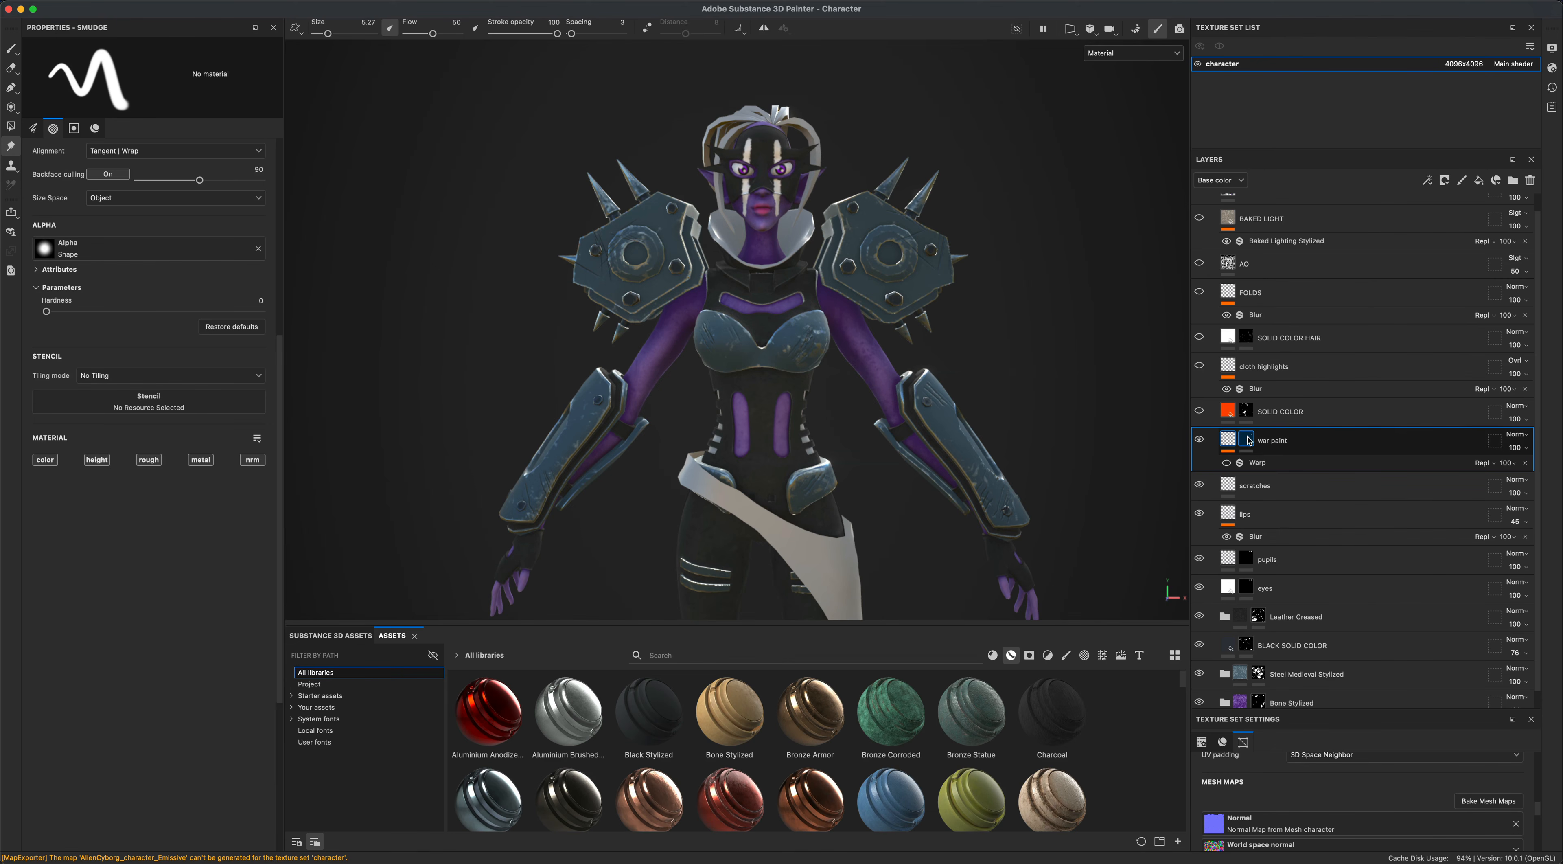
click(1227, 464)
click(1227, 464)
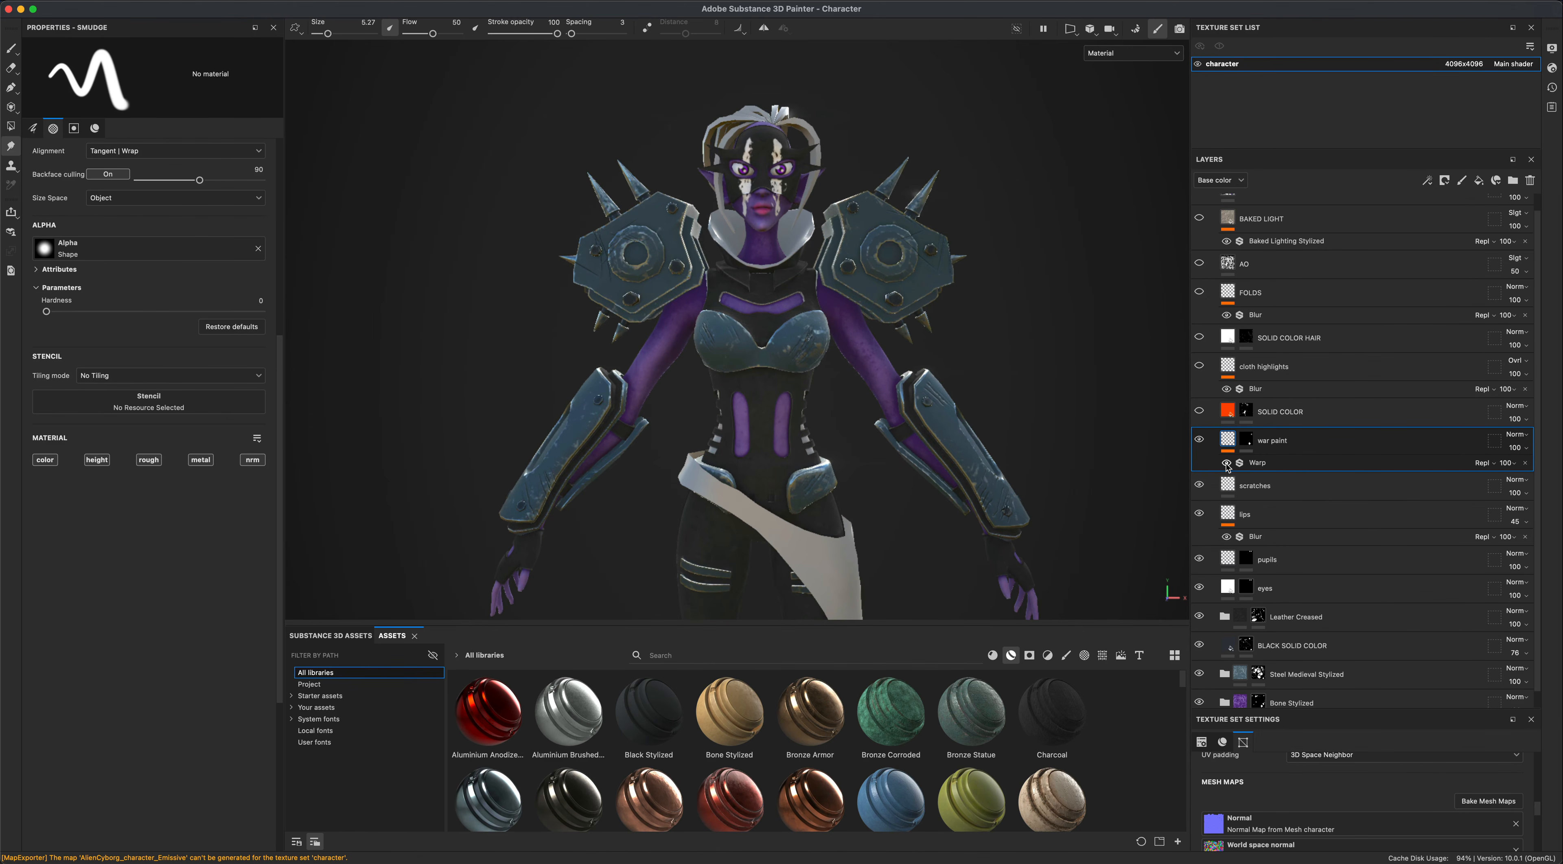
click(1227, 465)
click(1226, 464)
click(1227, 465)
click(1227, 464)
click(1227, 464)
click(1227, 464)
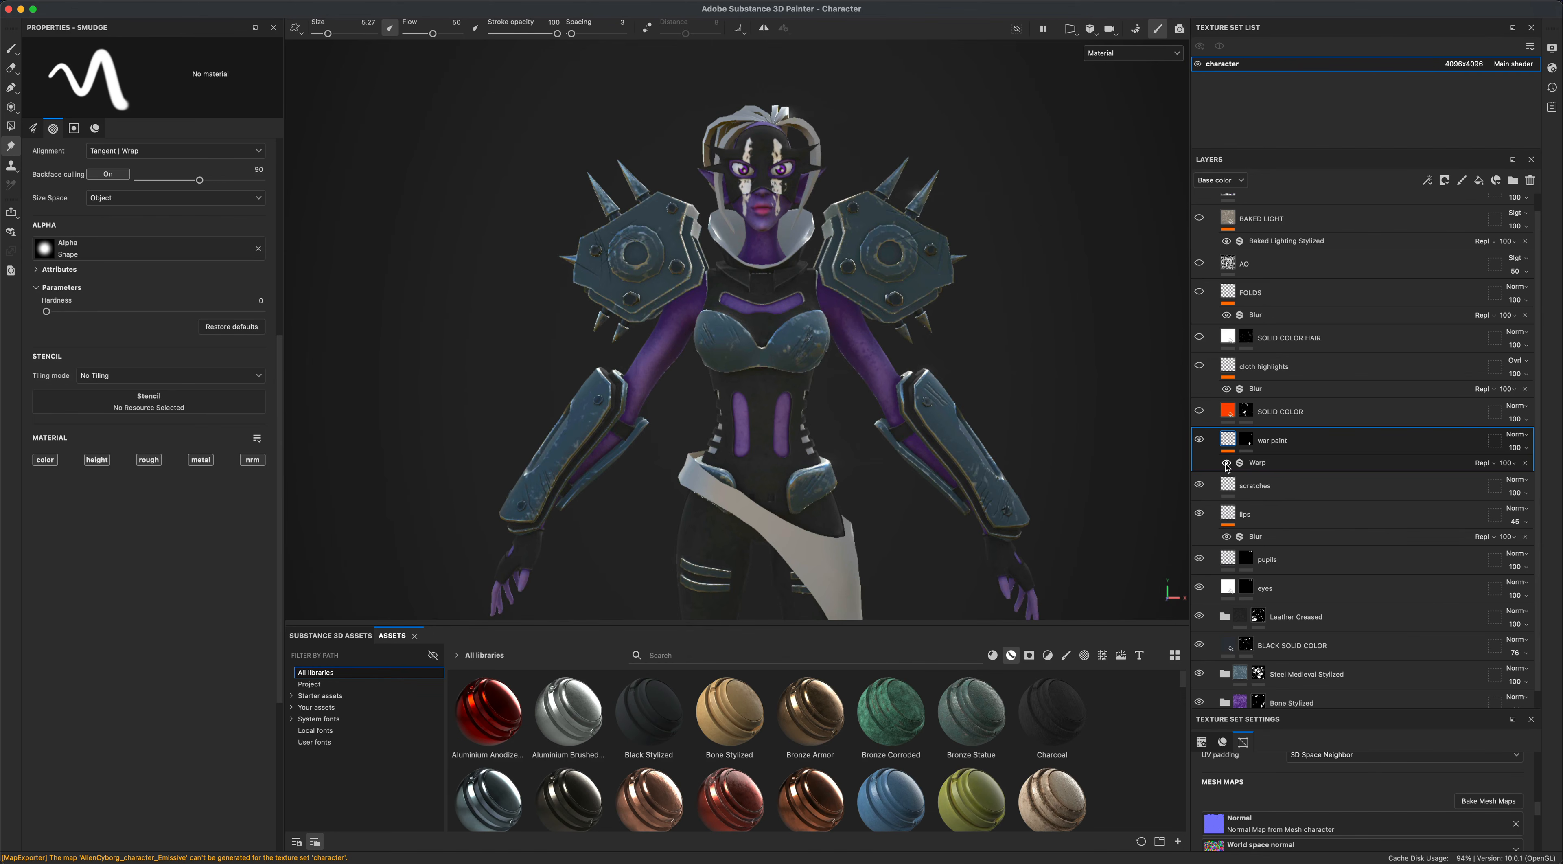
click(1263, 462)
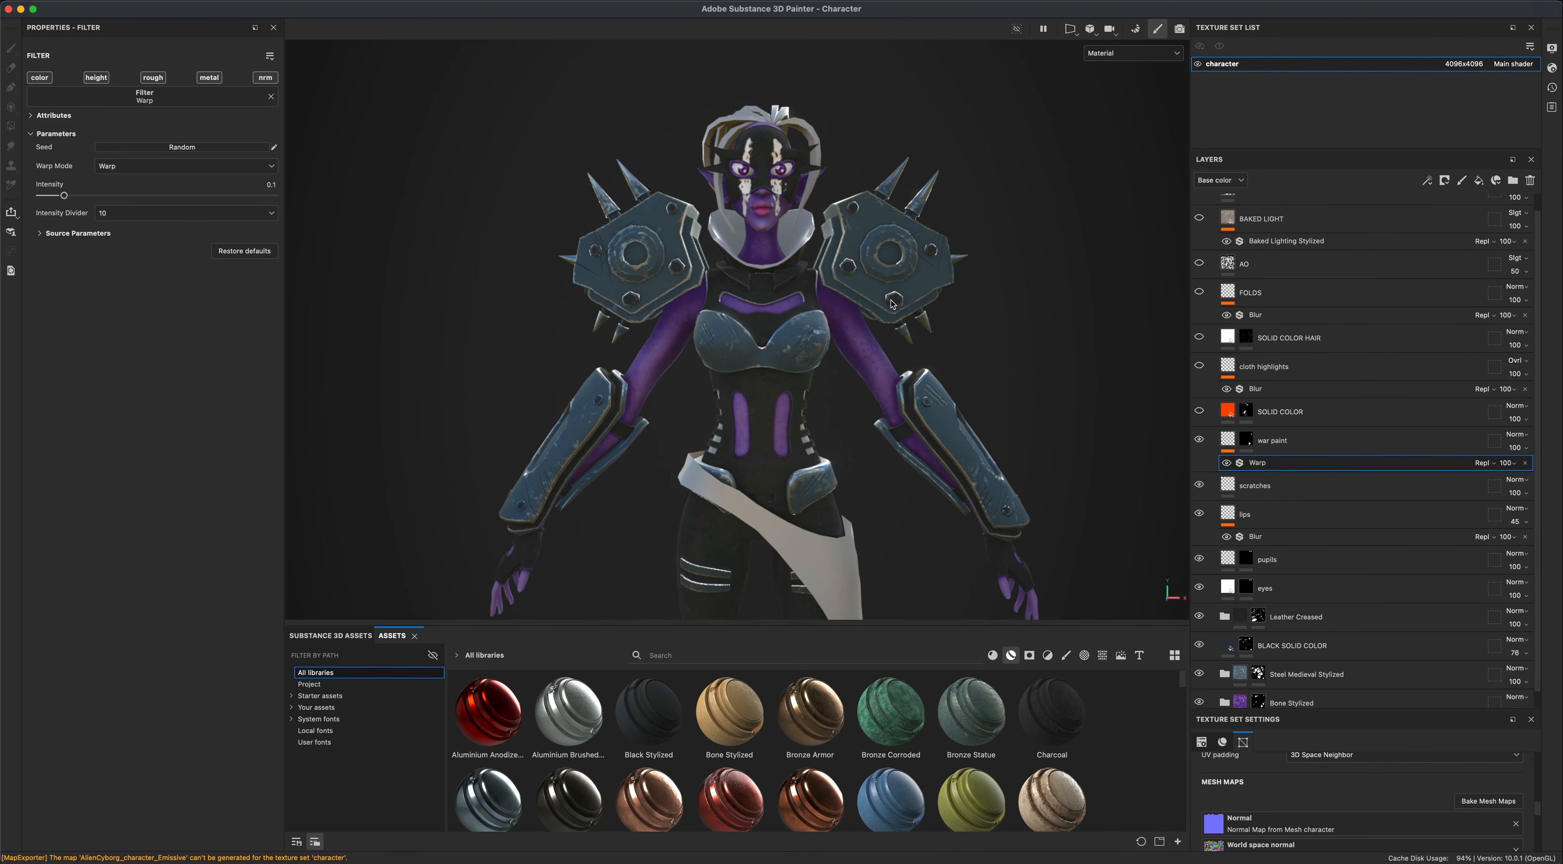
Show the orange SOLID COLOR layer and examine the parts it covers from the character's side.
click(1199, 411)
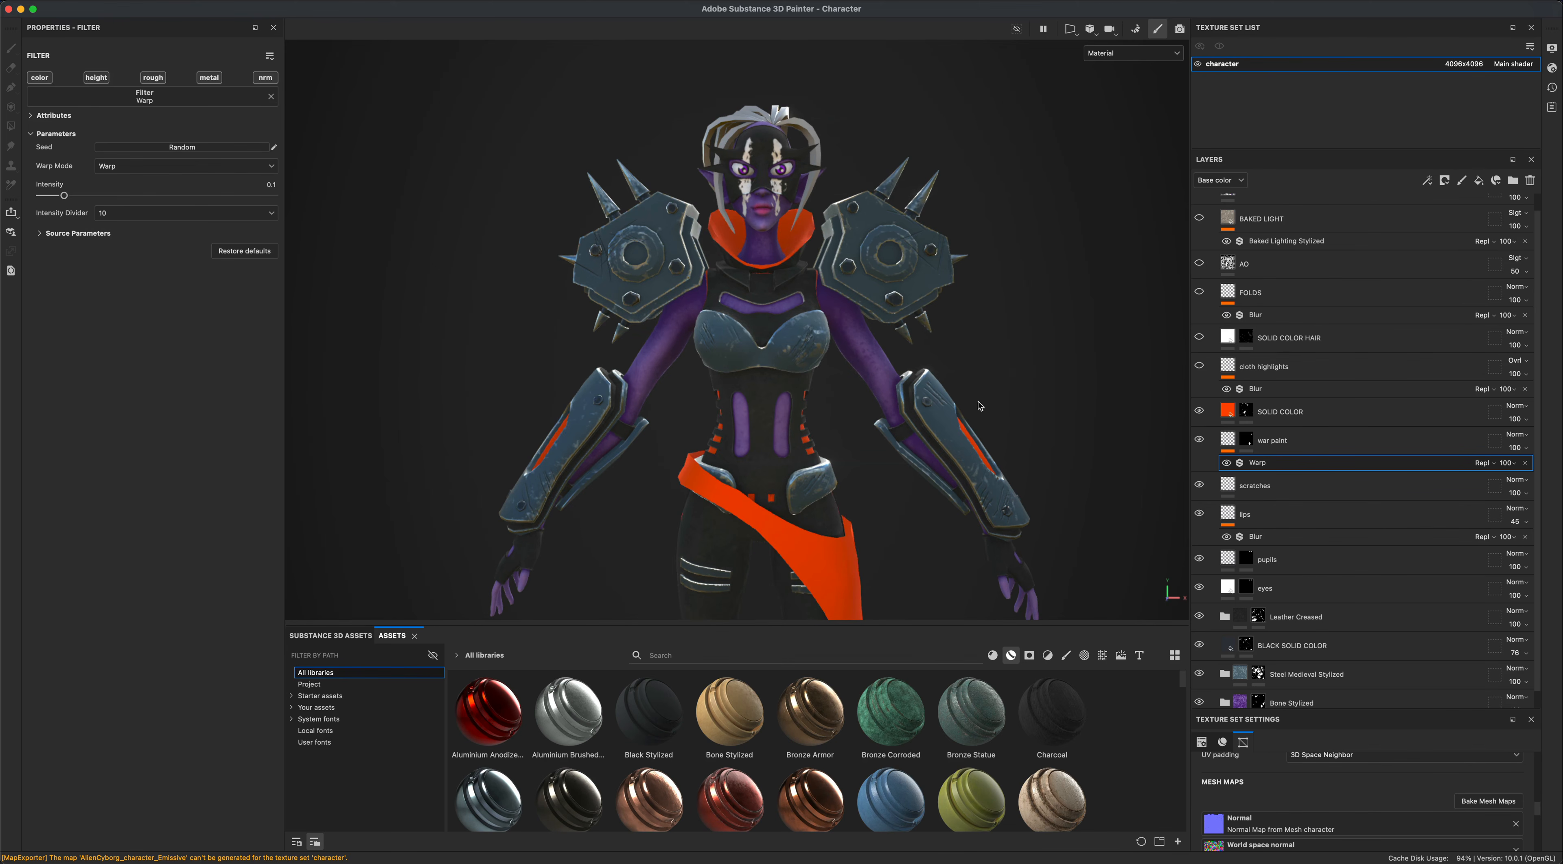
alt+drag(911, 495, 437, 358)
alt+drag(926, 443, 970, 464)
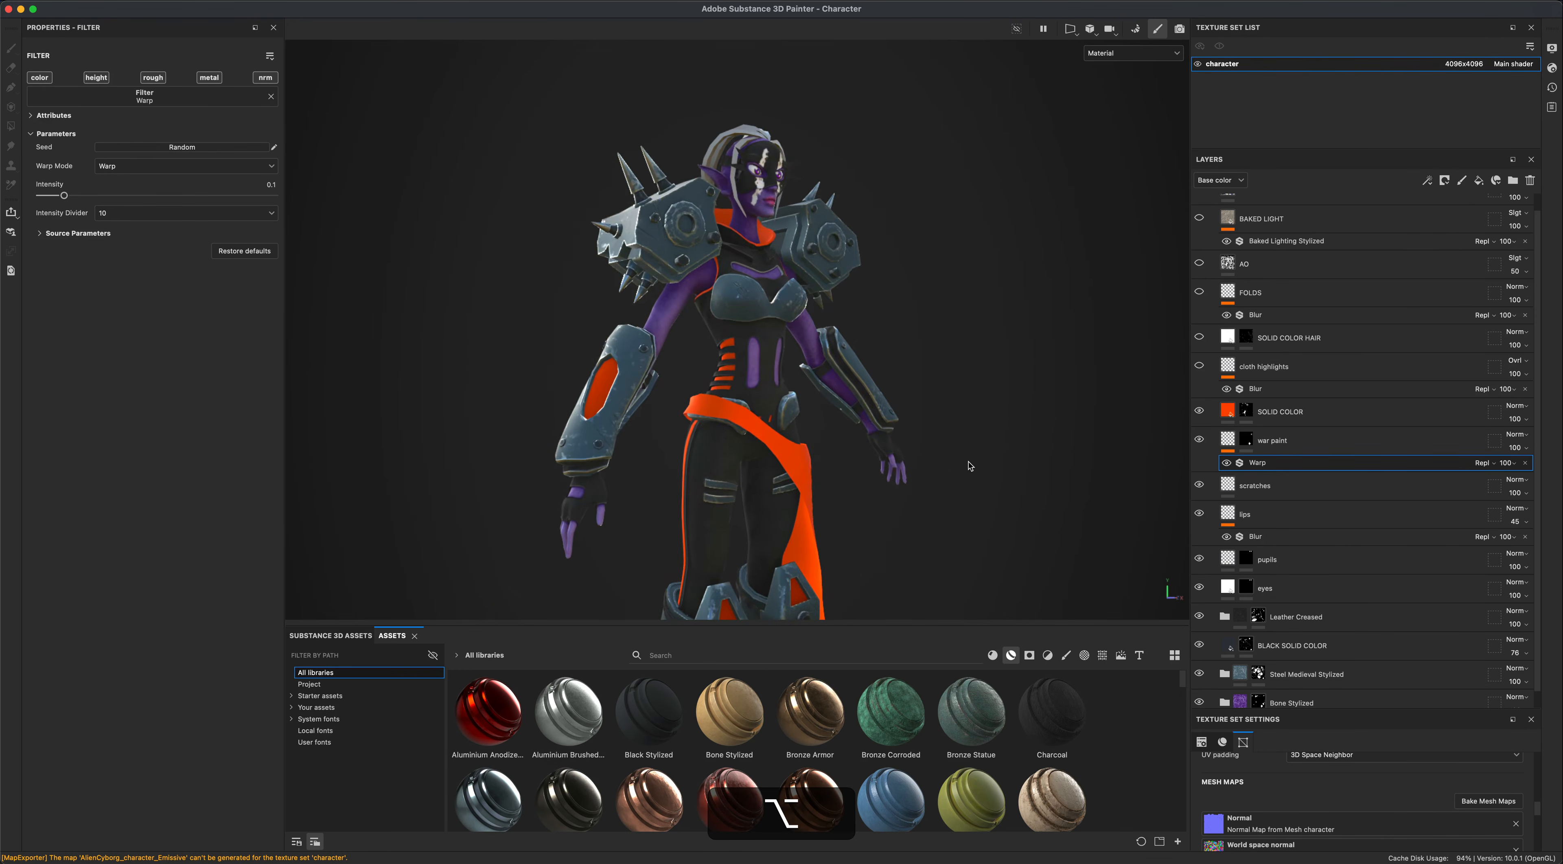
alt+right_drag(970, 464, 1045, 389)
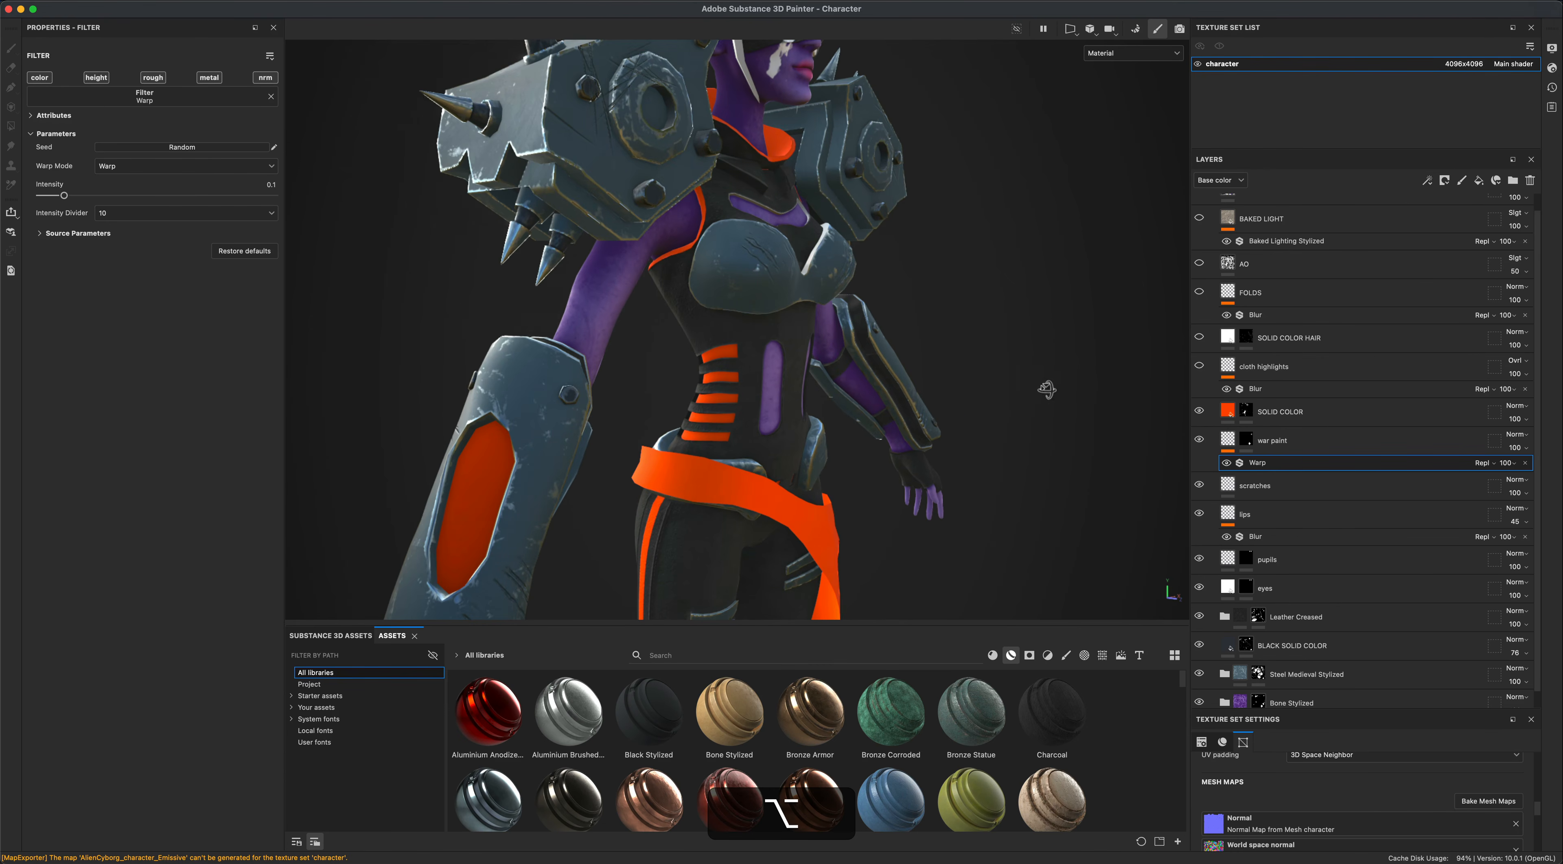
alt+drag(768, 424, 739, 413)
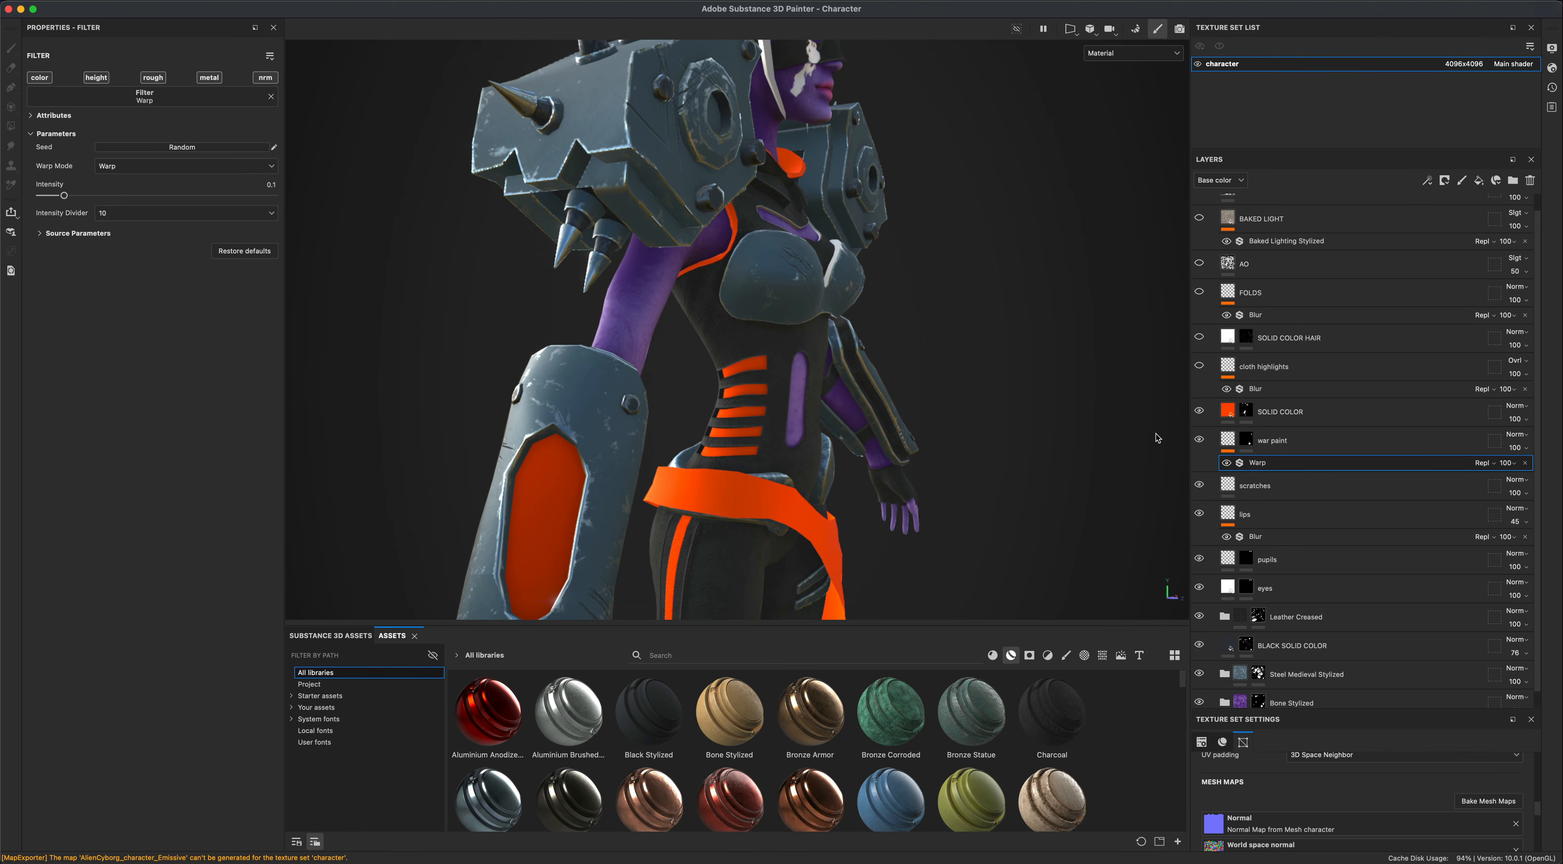
Select the SOLID COLOR layer's mask and activate Polygon Fill in polygon mode.
click(1324, 413)
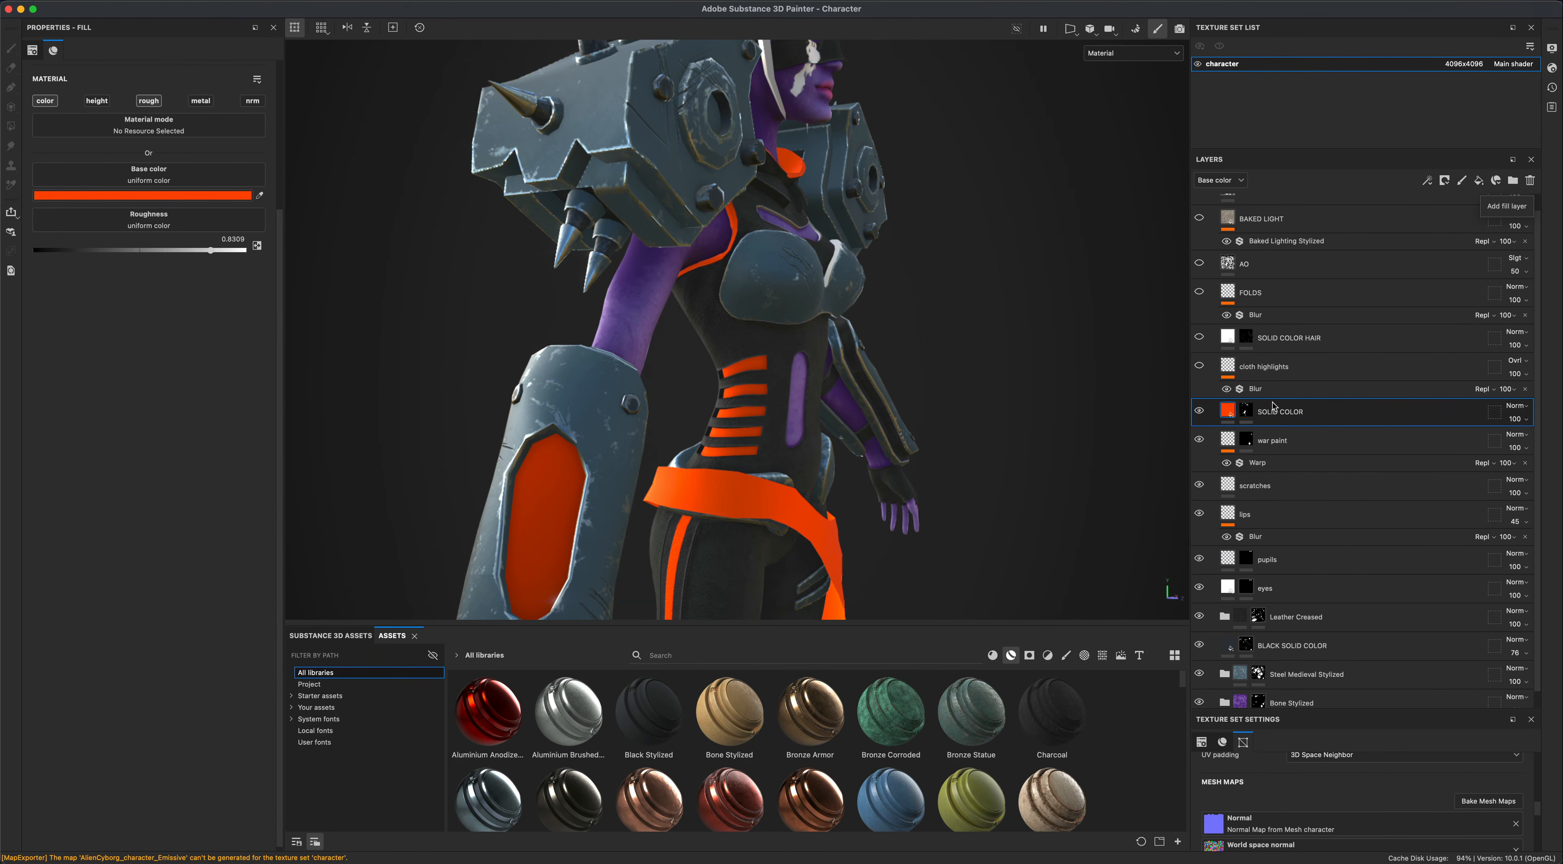
click(1246, 412)
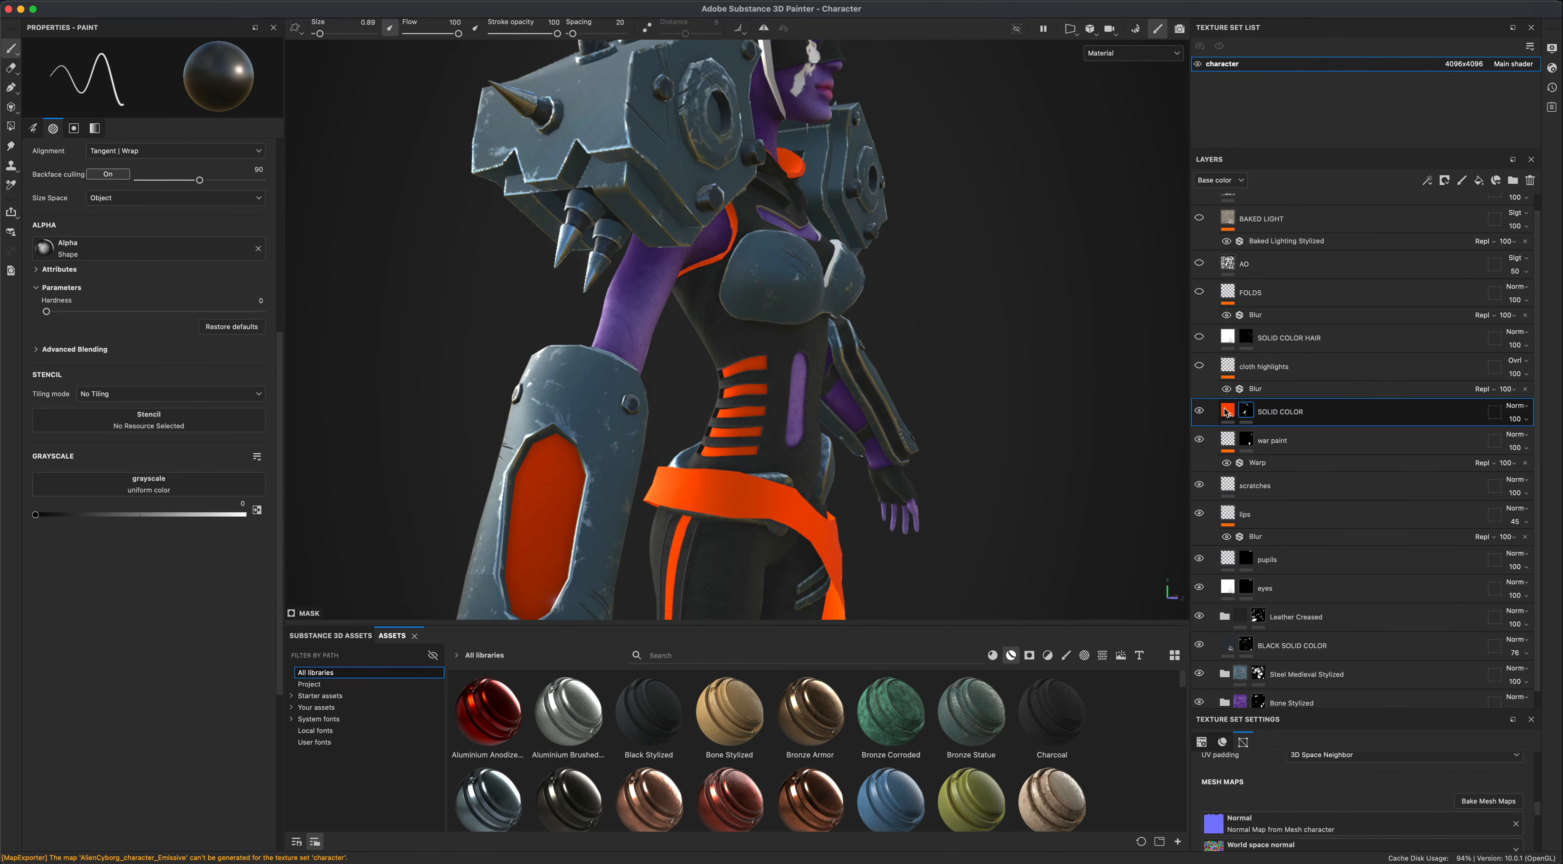
click(11, 126)
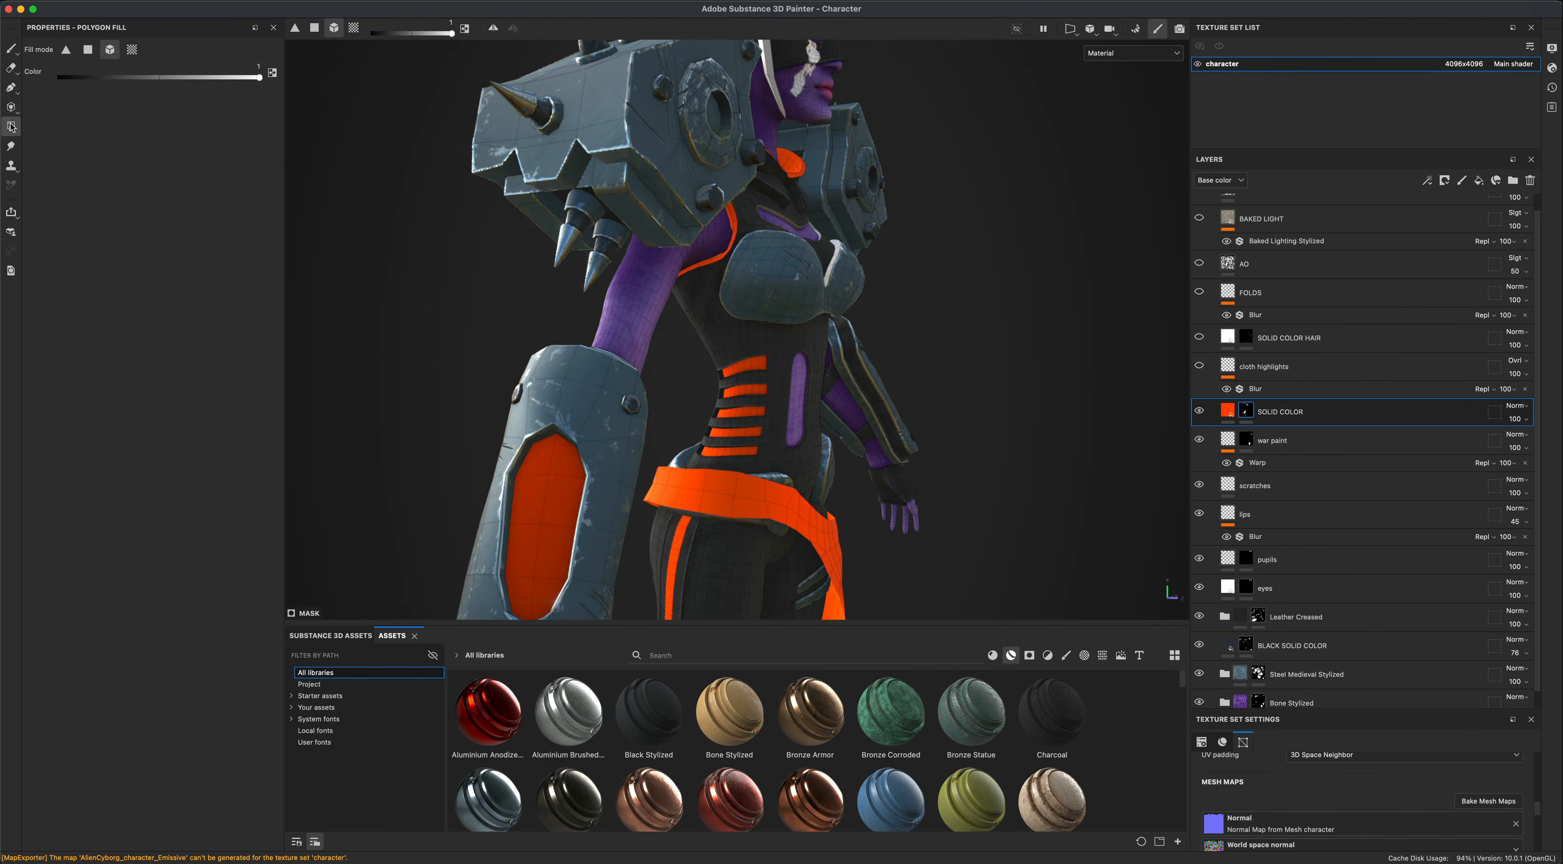
click(88, 54)
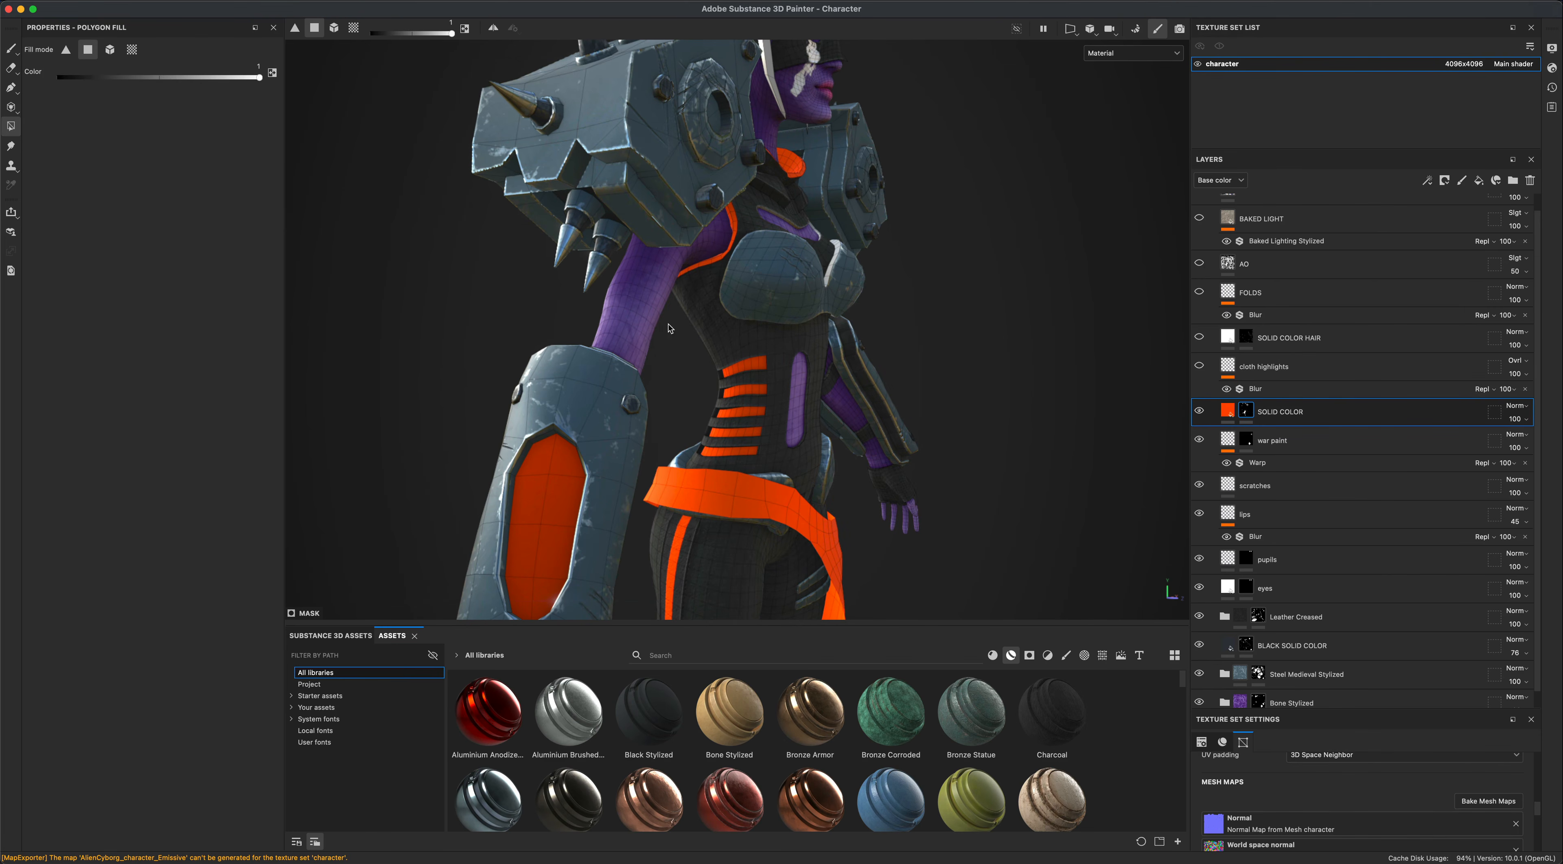
Fill five polygons on the torso beside the orange side stripes in the SOLID COLOR mask.
scroll(776, 351, up, 5)
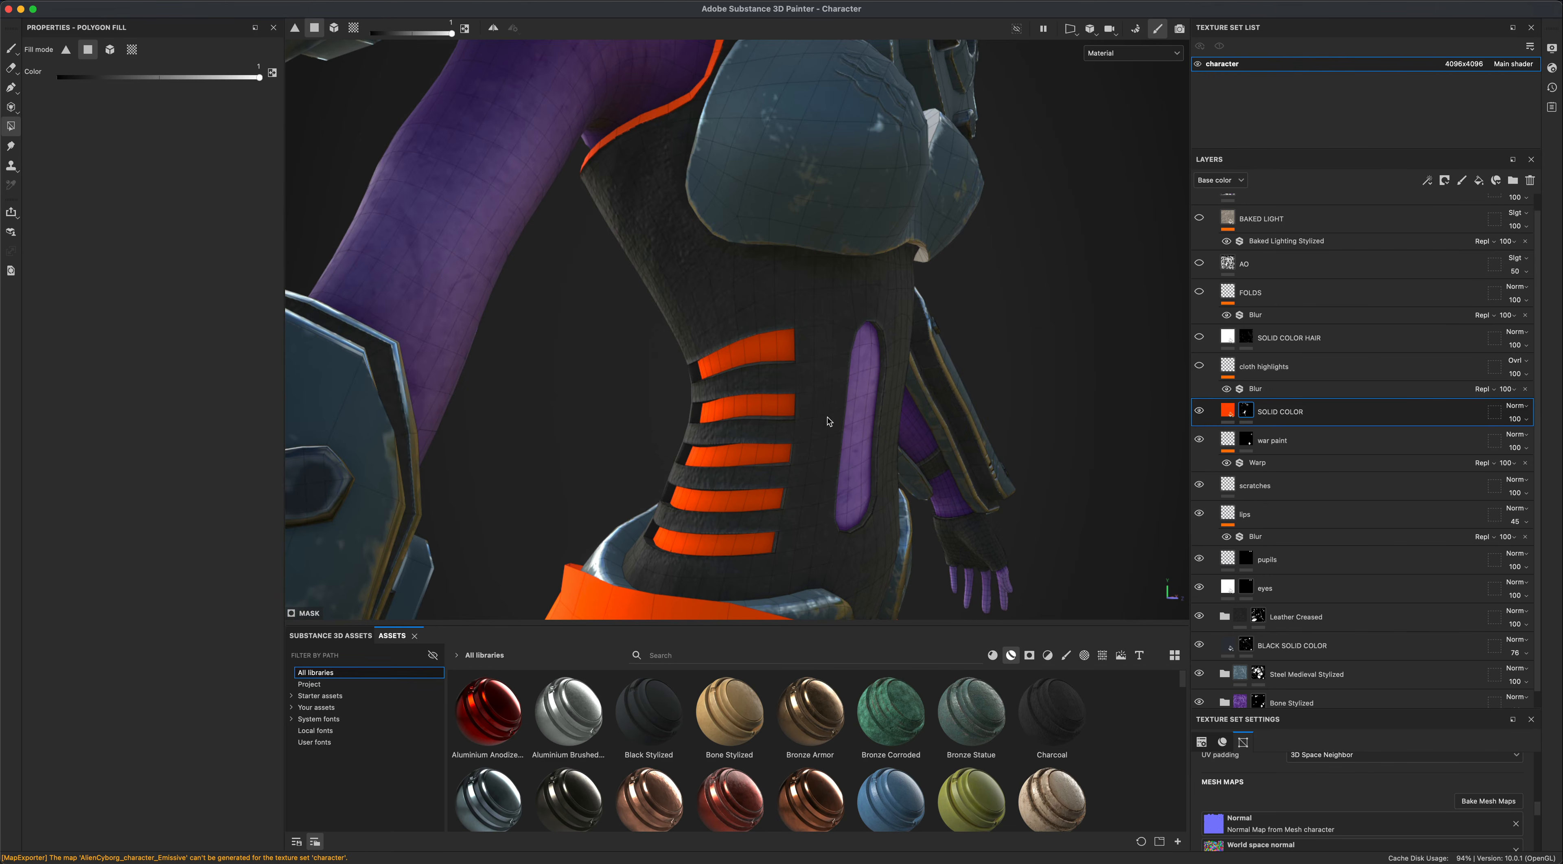
scroll(827, 425, down, 3)
alt+drag(756, 403, 796, 365)
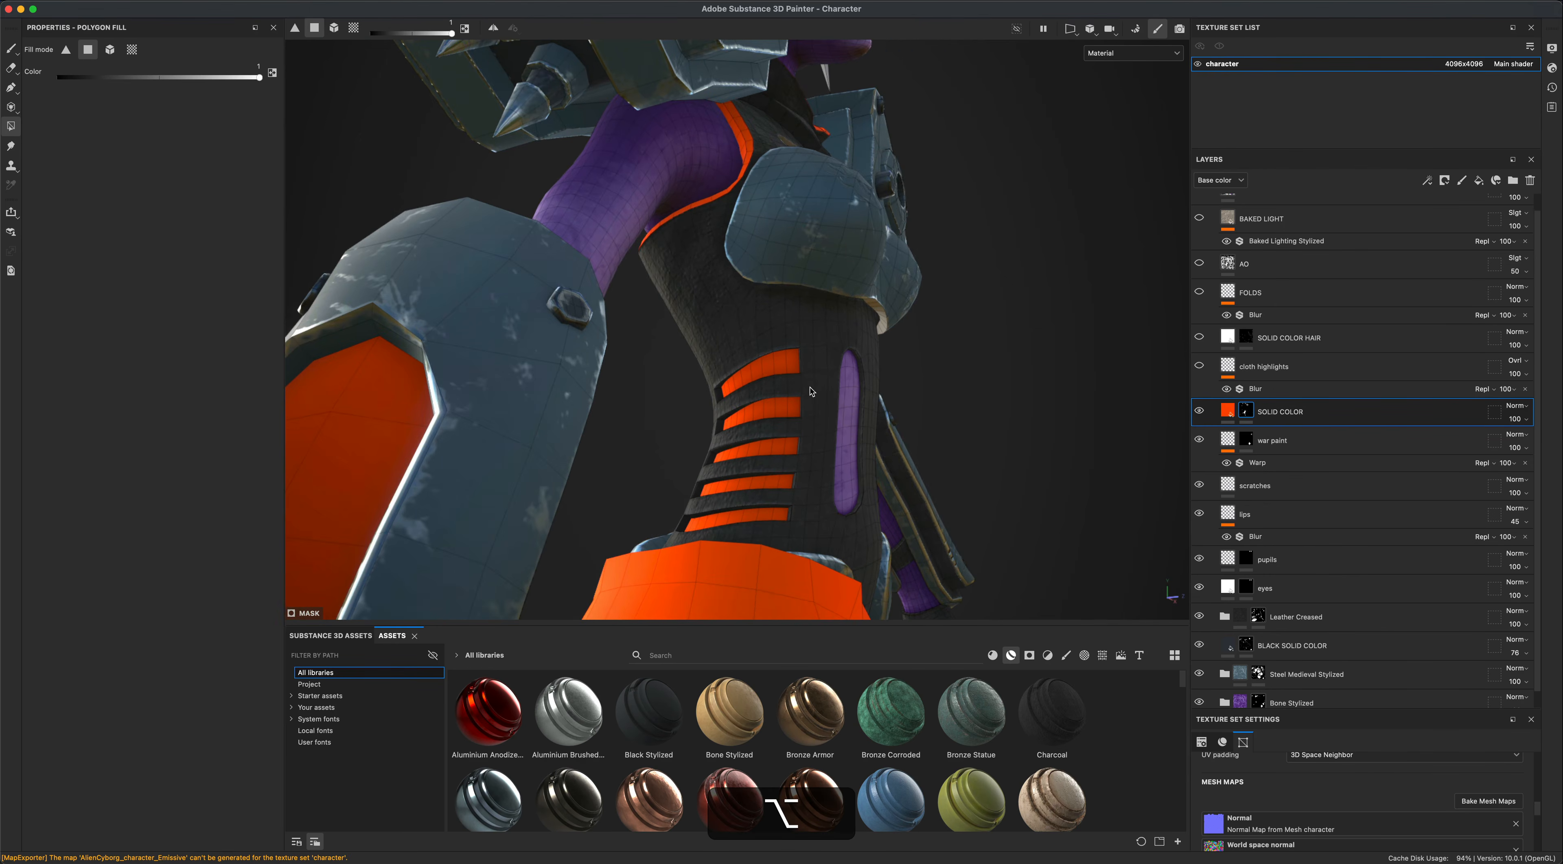
alt+drag(789, 531, 780, 516)
alt+drag(811, 463, 799, 460)
alt+drag(826, 377, 795, 358)
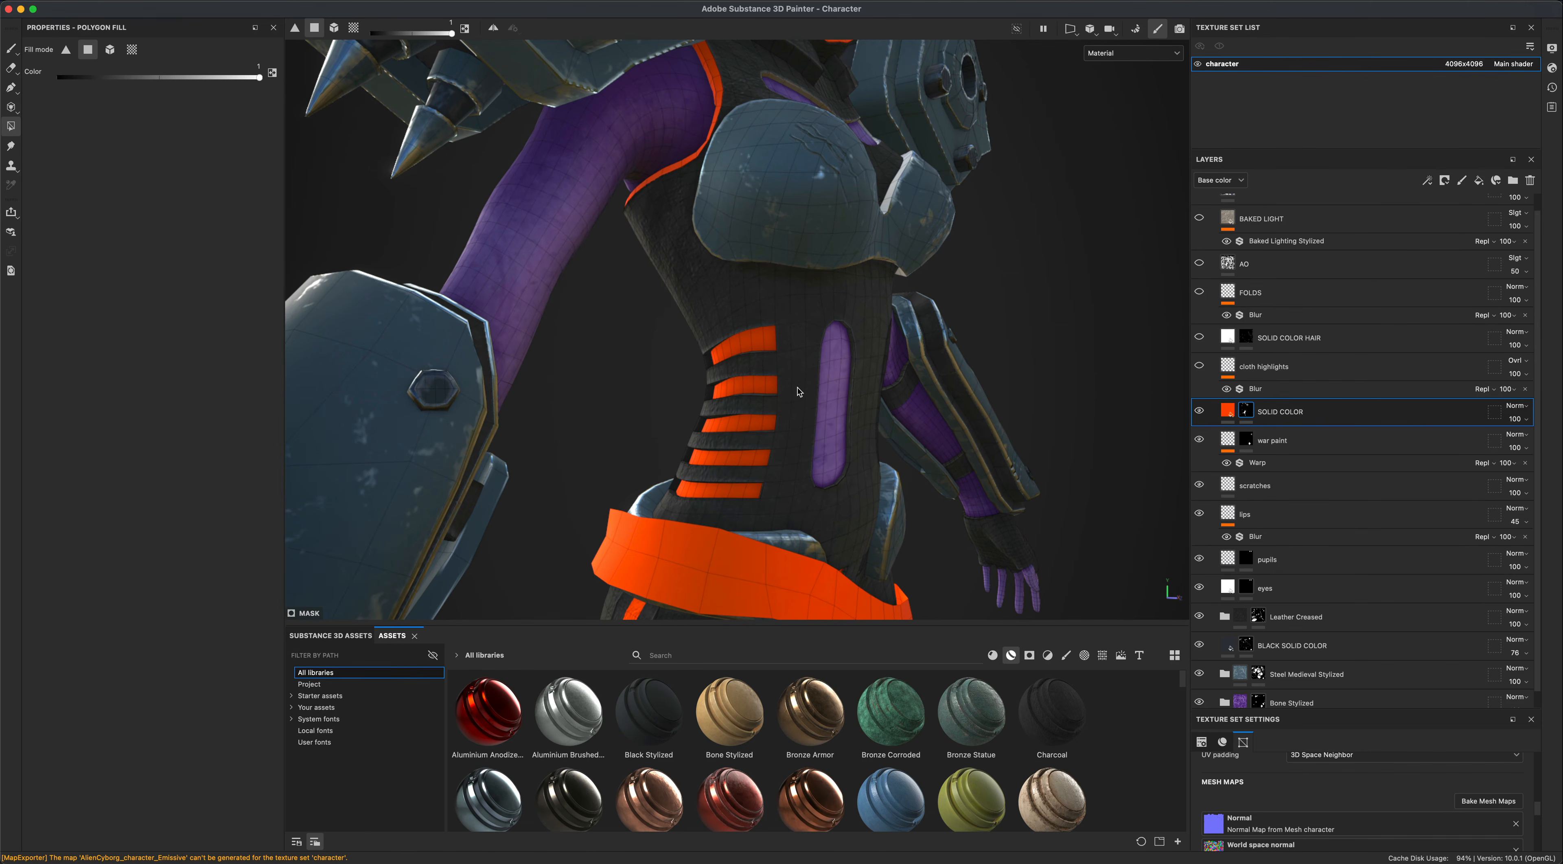
click(799, 337)
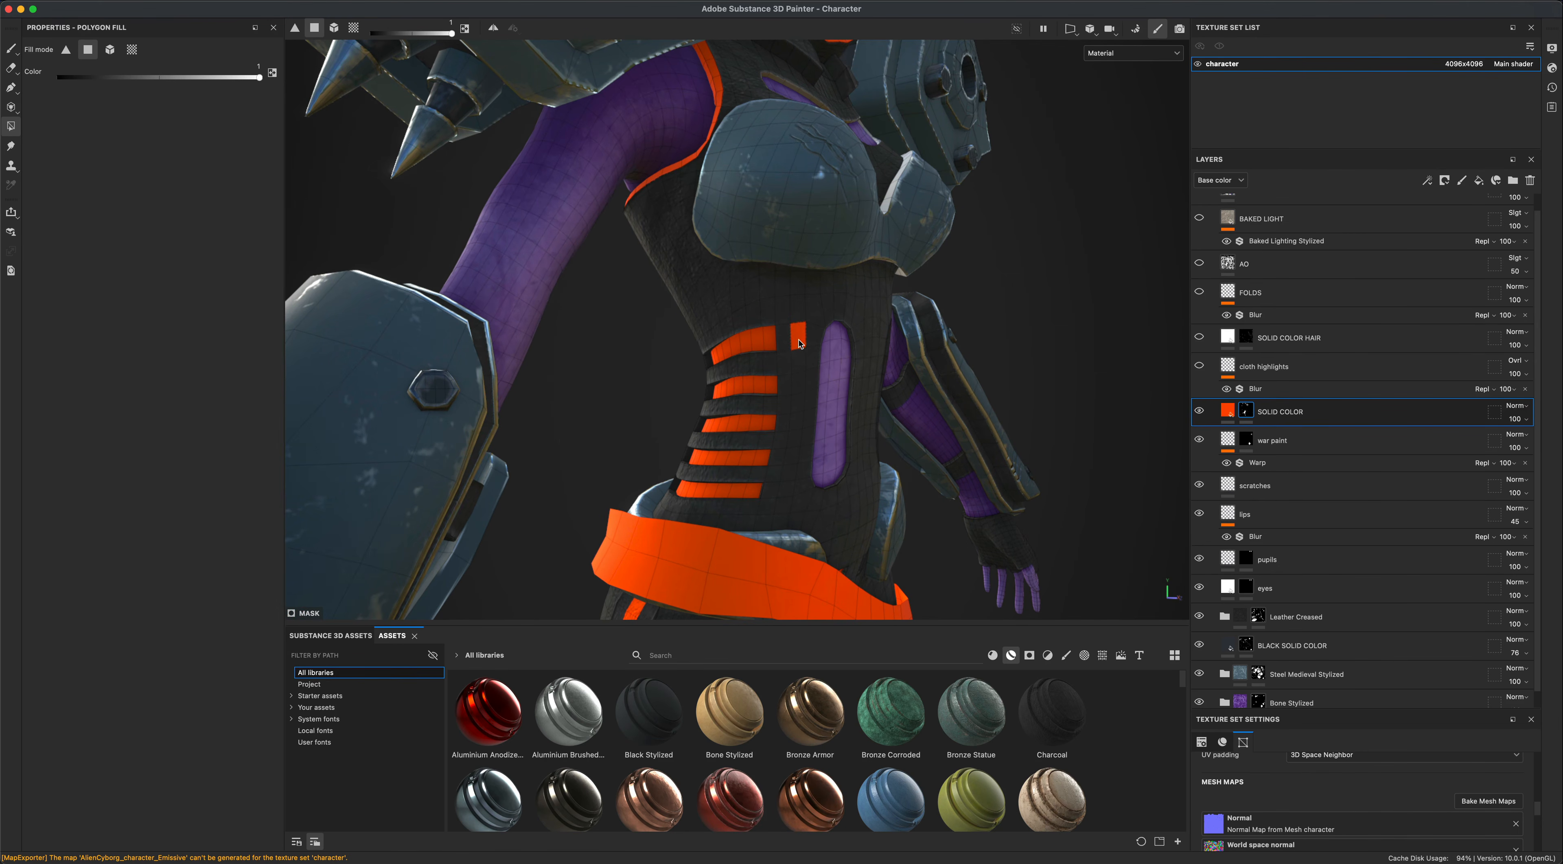
click(799, 383)
click(795, 419)
click(793, 456)
click(787, 488)
alt+drag(850, 499, 867, 494)
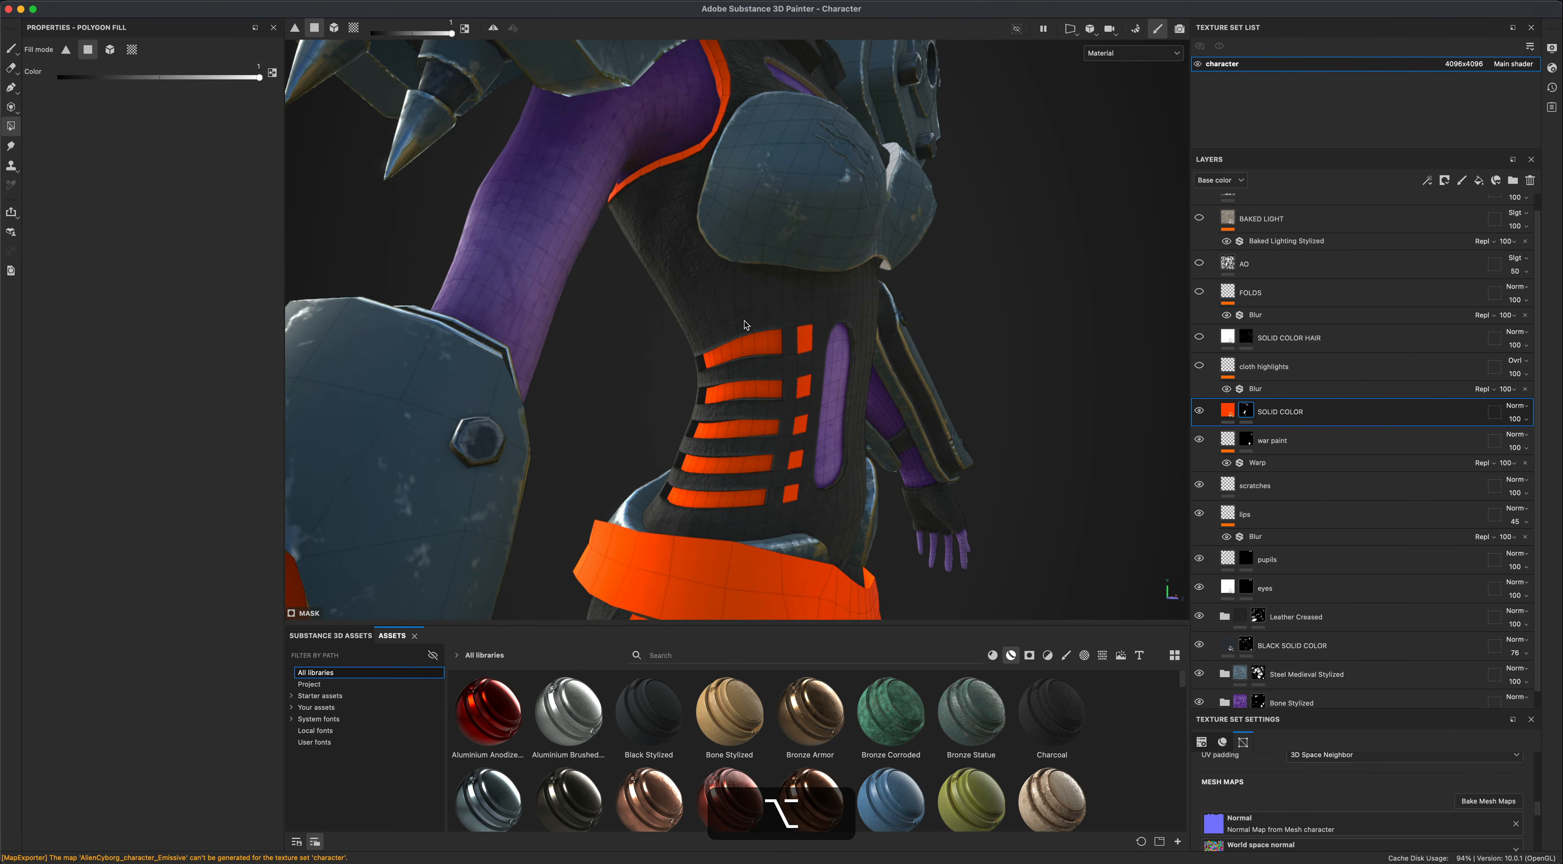
Fill a row of polygons above the topmost orange side stripe to extend the pattern on the torso.
click(737, 309)
key(super+z)
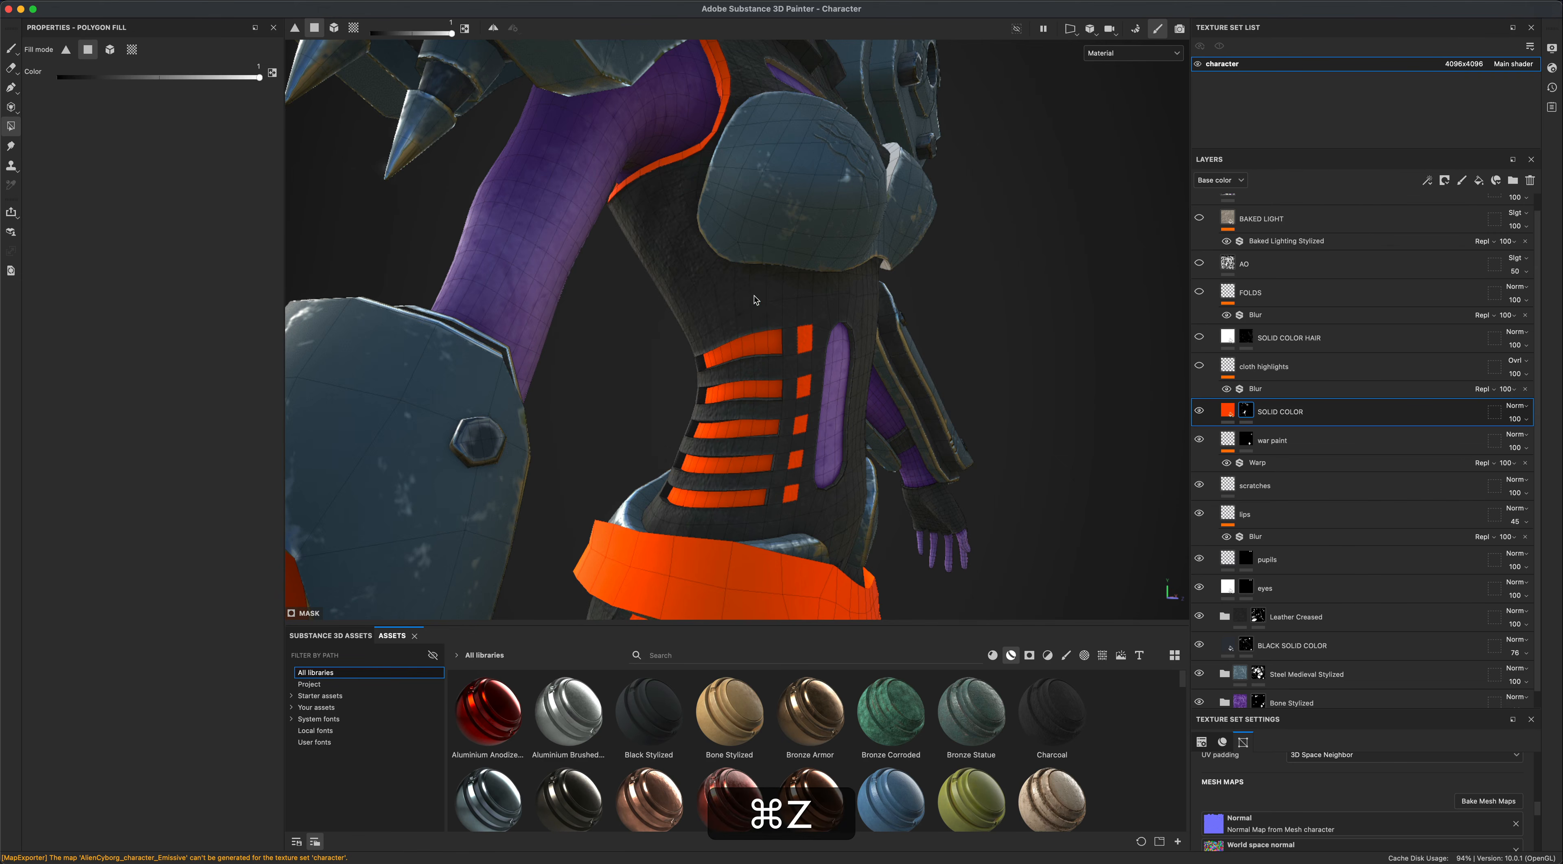
click(746, 303)
click(743, 302)
click(726, 312)
click(715, 321)
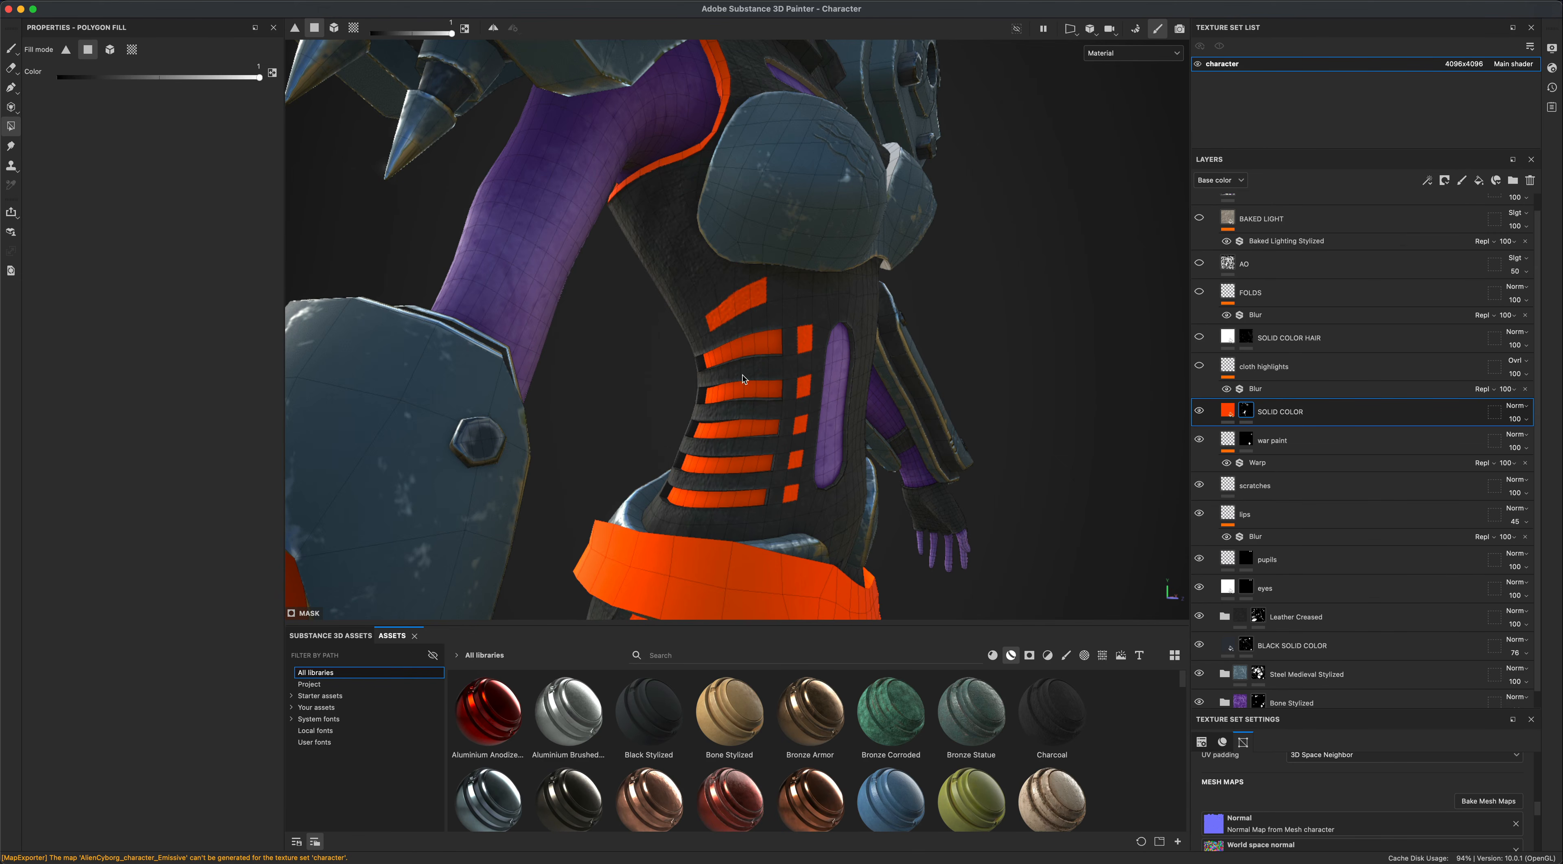
Undo all the test polygon fills on the torso.
scroll(751, 446, down, 4)
key(super+z)
key(super+z)
key(super+z)
key(super+z)
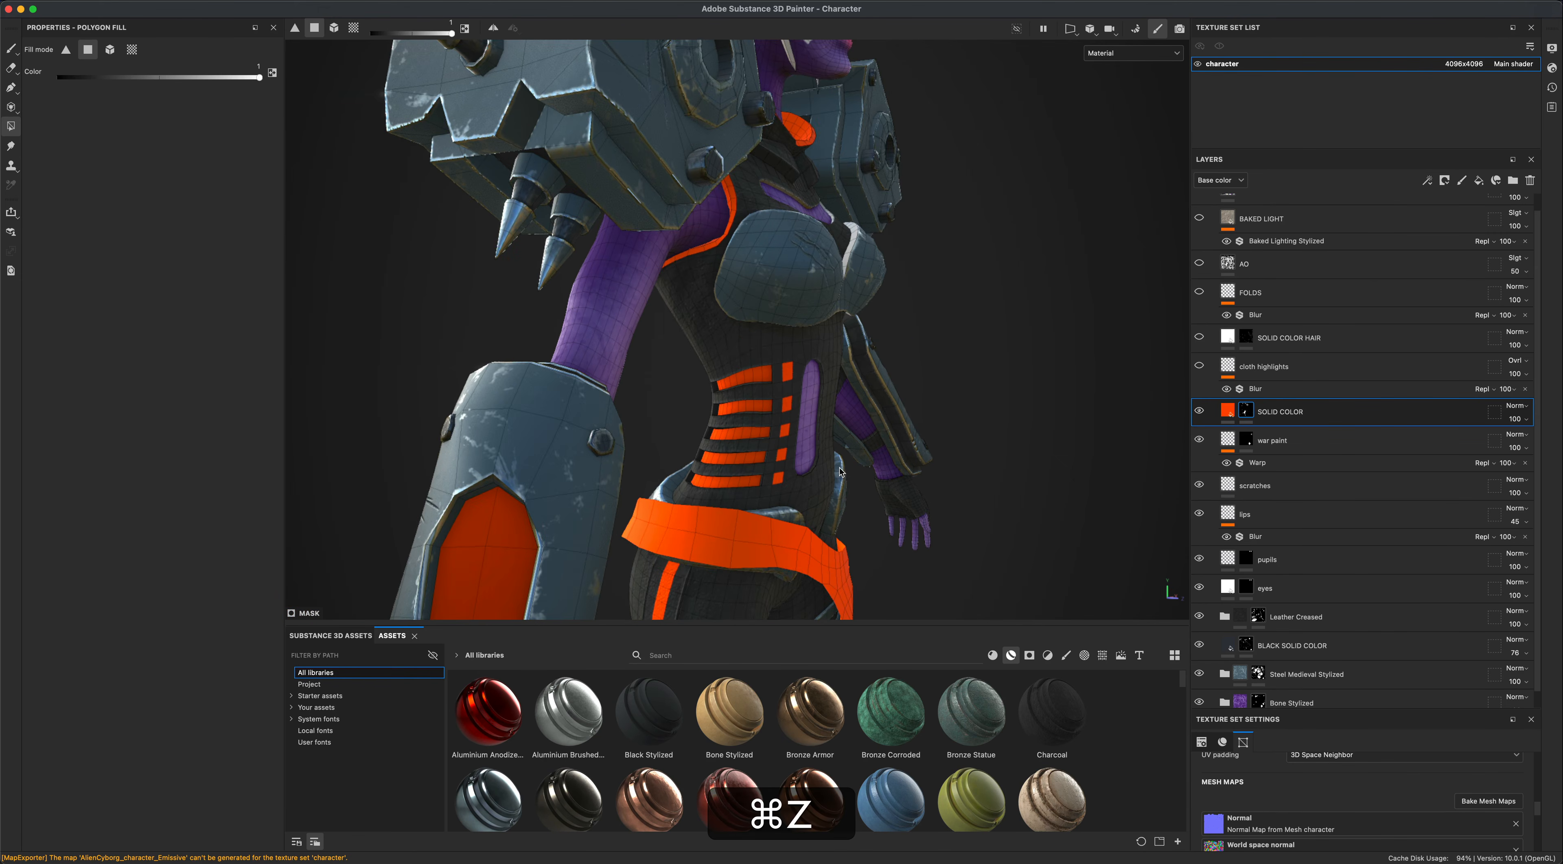
key(super+z)
key(super+z)
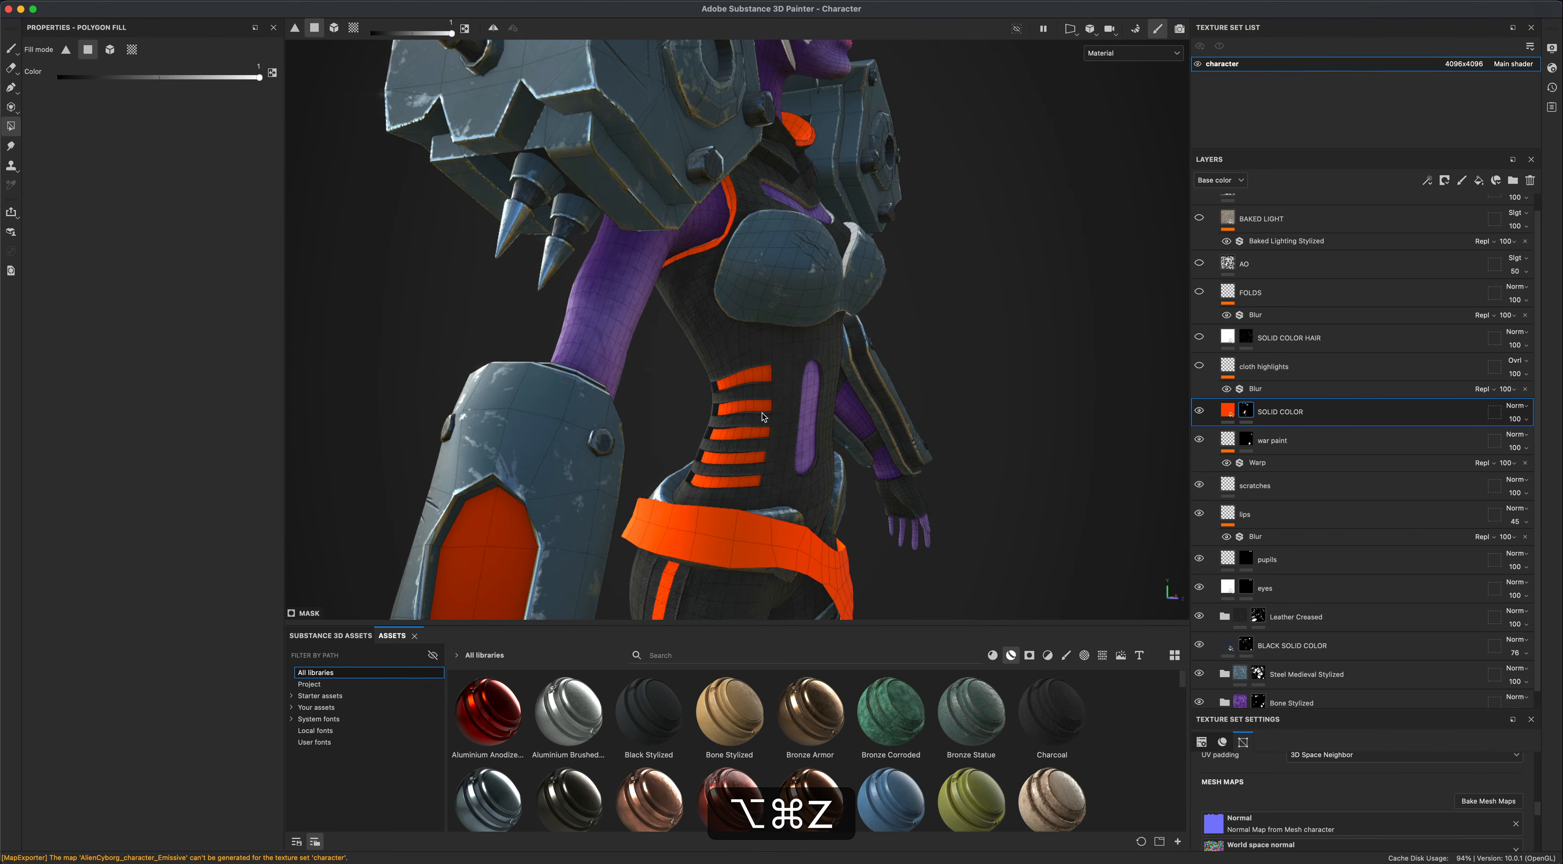
Show the cloth highlights layer, select it, and examine the orange waist cloth.
alt+drag(841, 472, 672, 393)
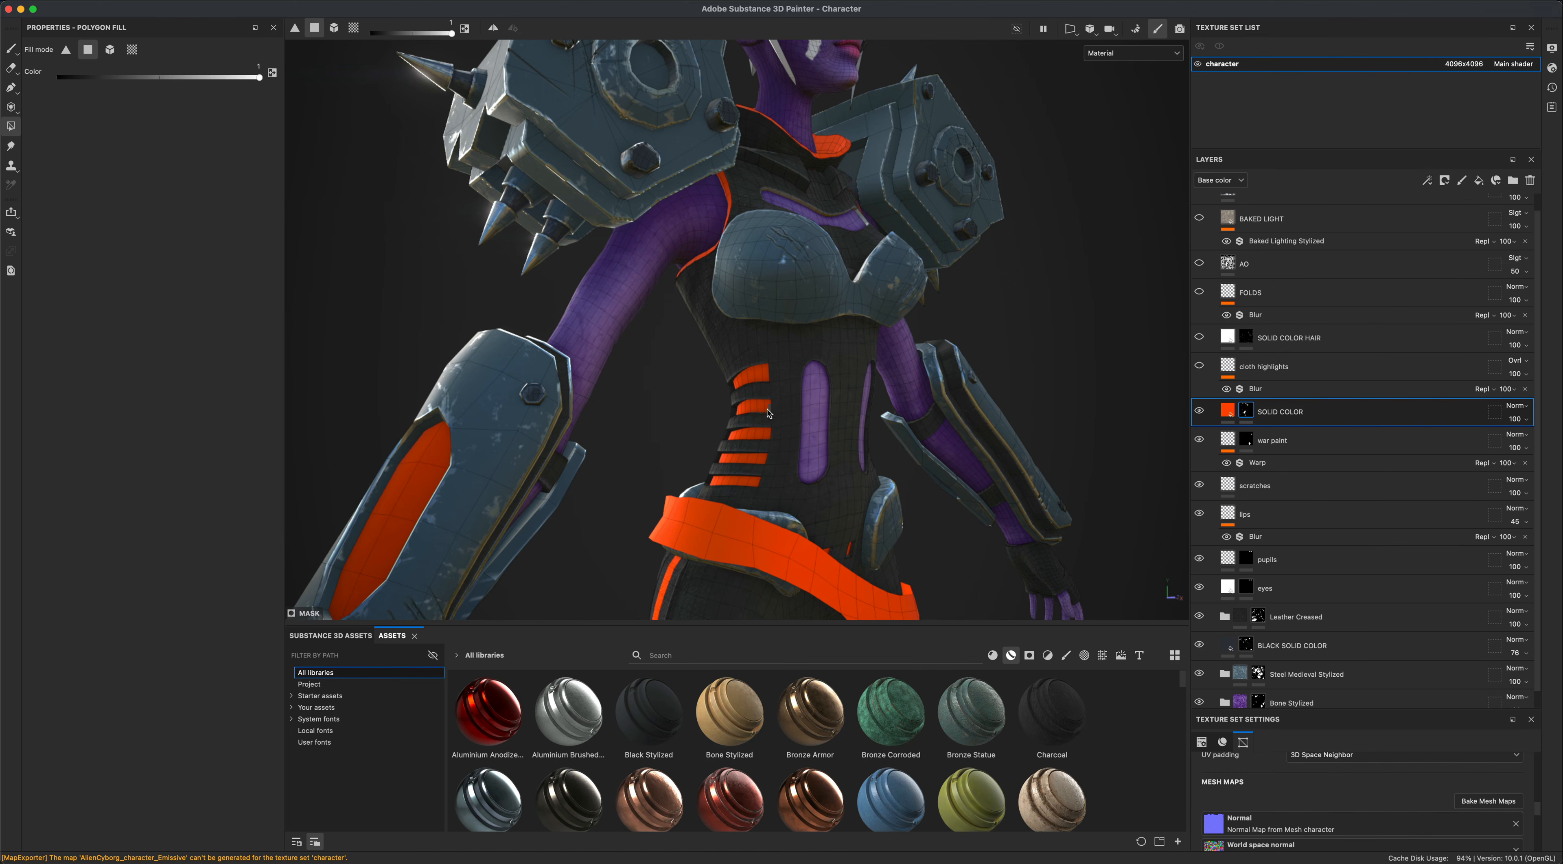
mouse_move(768, 414)
alt+mouse_down()
mouse_move(804, 414)
mouse_move(770, 388)
alt+mouse_up()
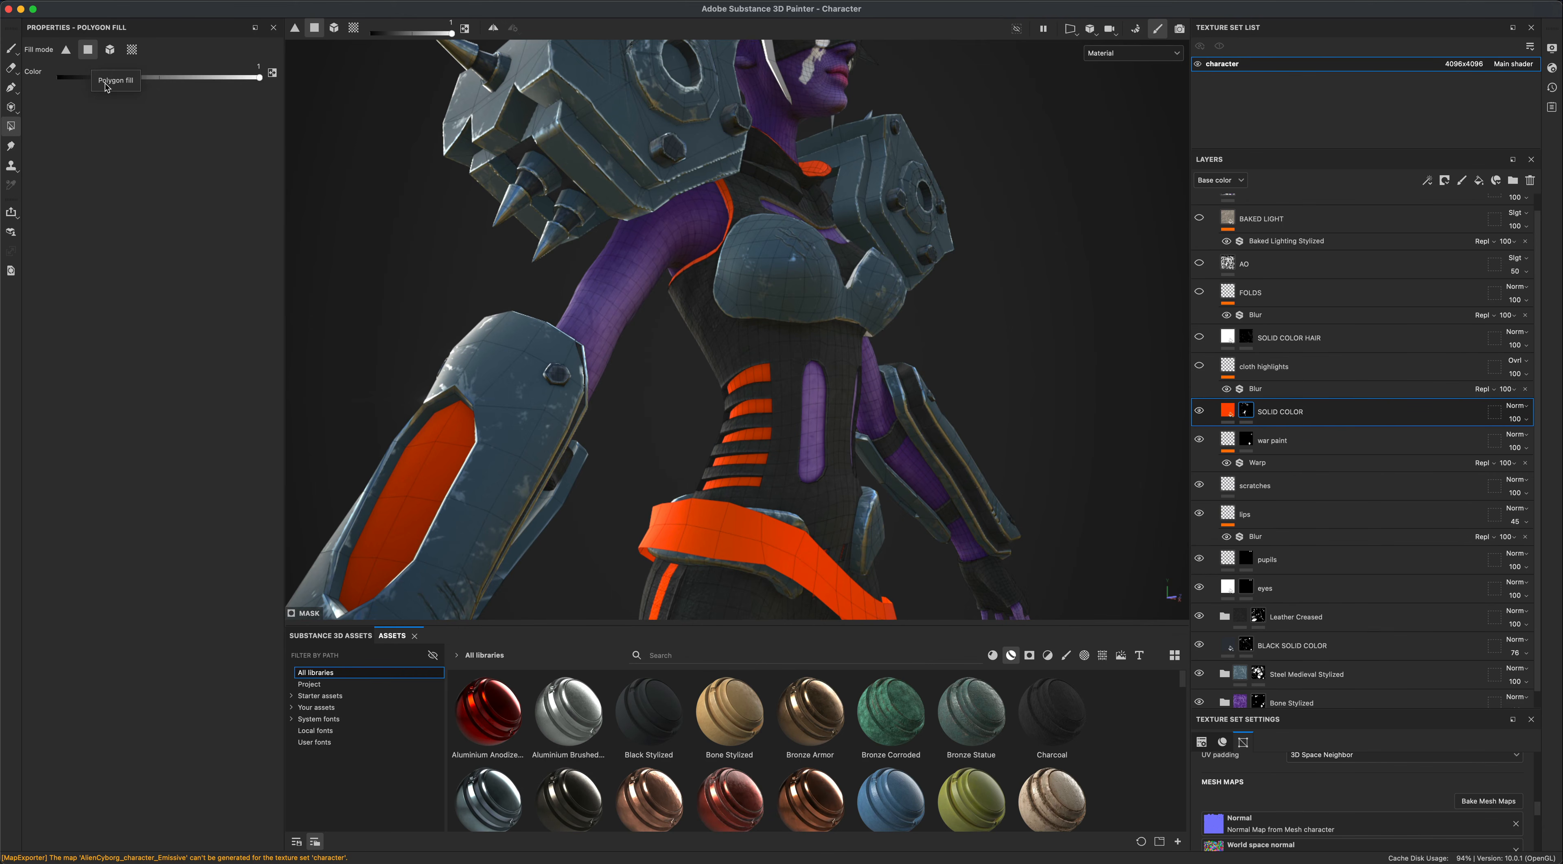
alt+drag(868, 438, 1135, 444)
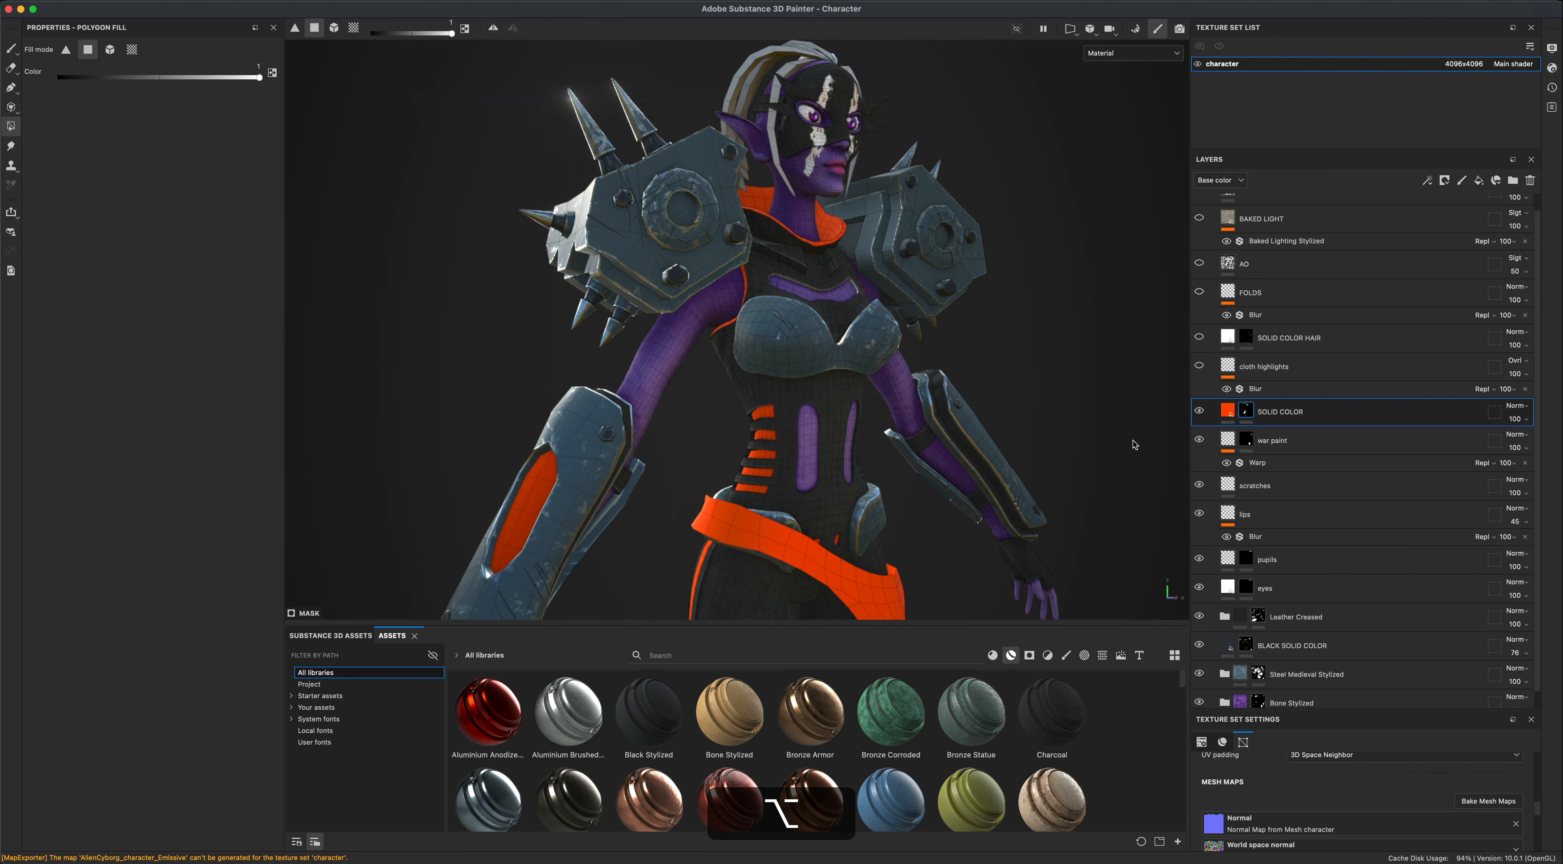
click(1199, 367)
click(1264, 369)
alt+middle_drag(1130, 431, 950, 301)
mouse_move(949, 301)
alt+mouse_down()
mouse_move(662, 367)
mouse_move(763, 418)
alt+mouse_up()
alt+middle_drag(841, 505, 835, 442)
alt+drag(813, 422, 843, 438)
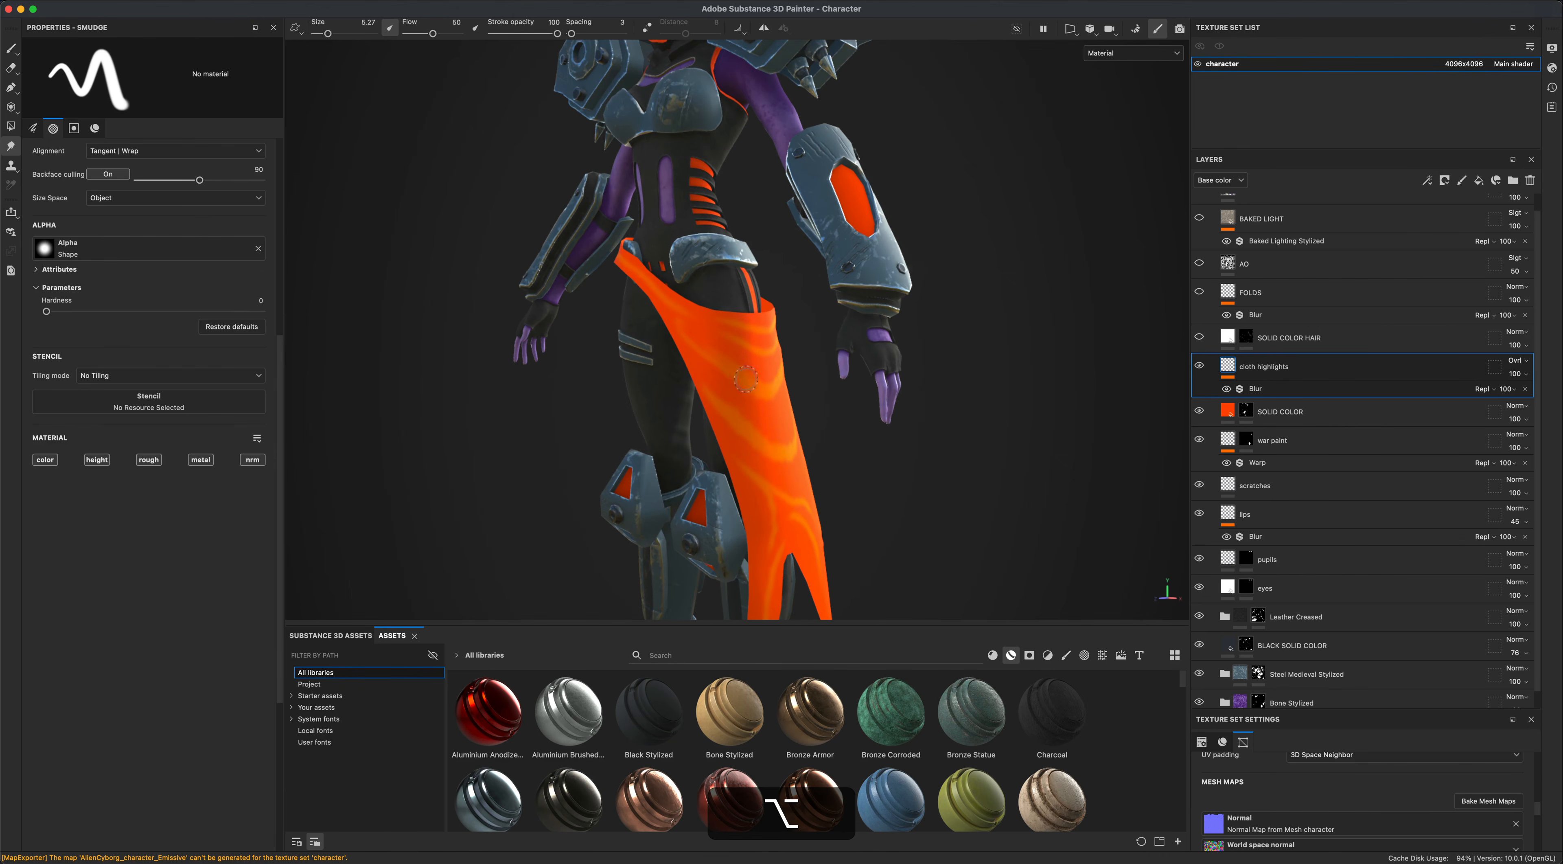
Toggle the cloth highlights layer's visibility to compare the waist cloth with and without it.
click(1199, 366)
click(1200, 366)
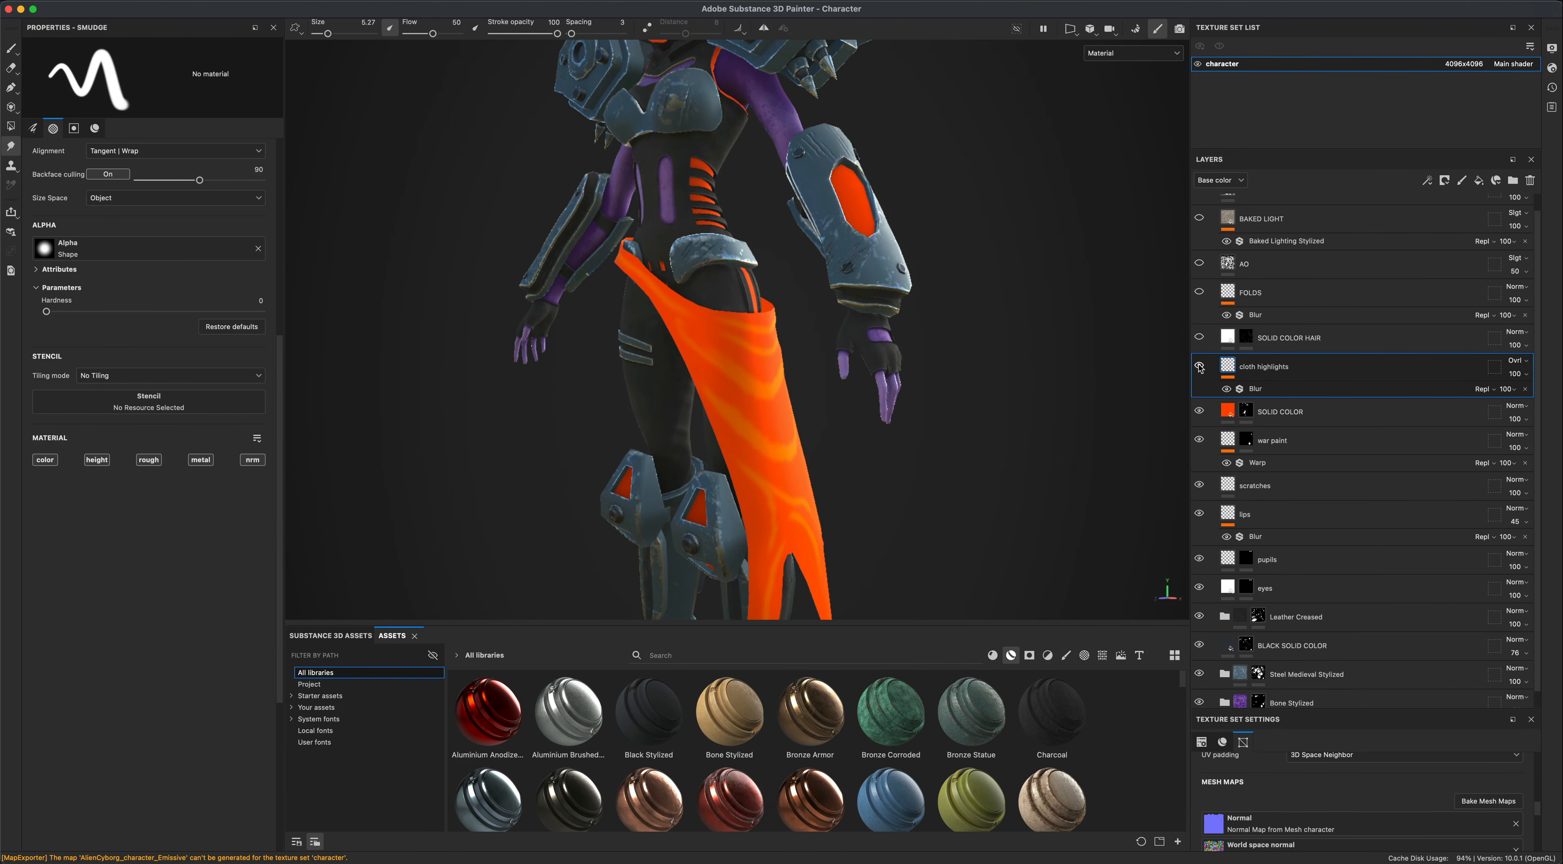
click(1199, 366)
click(1199, 367)
Switch to the Paint tool to review its brush settings, and turn off the cloth highlights layer's Blur filter.
click(11, 48)
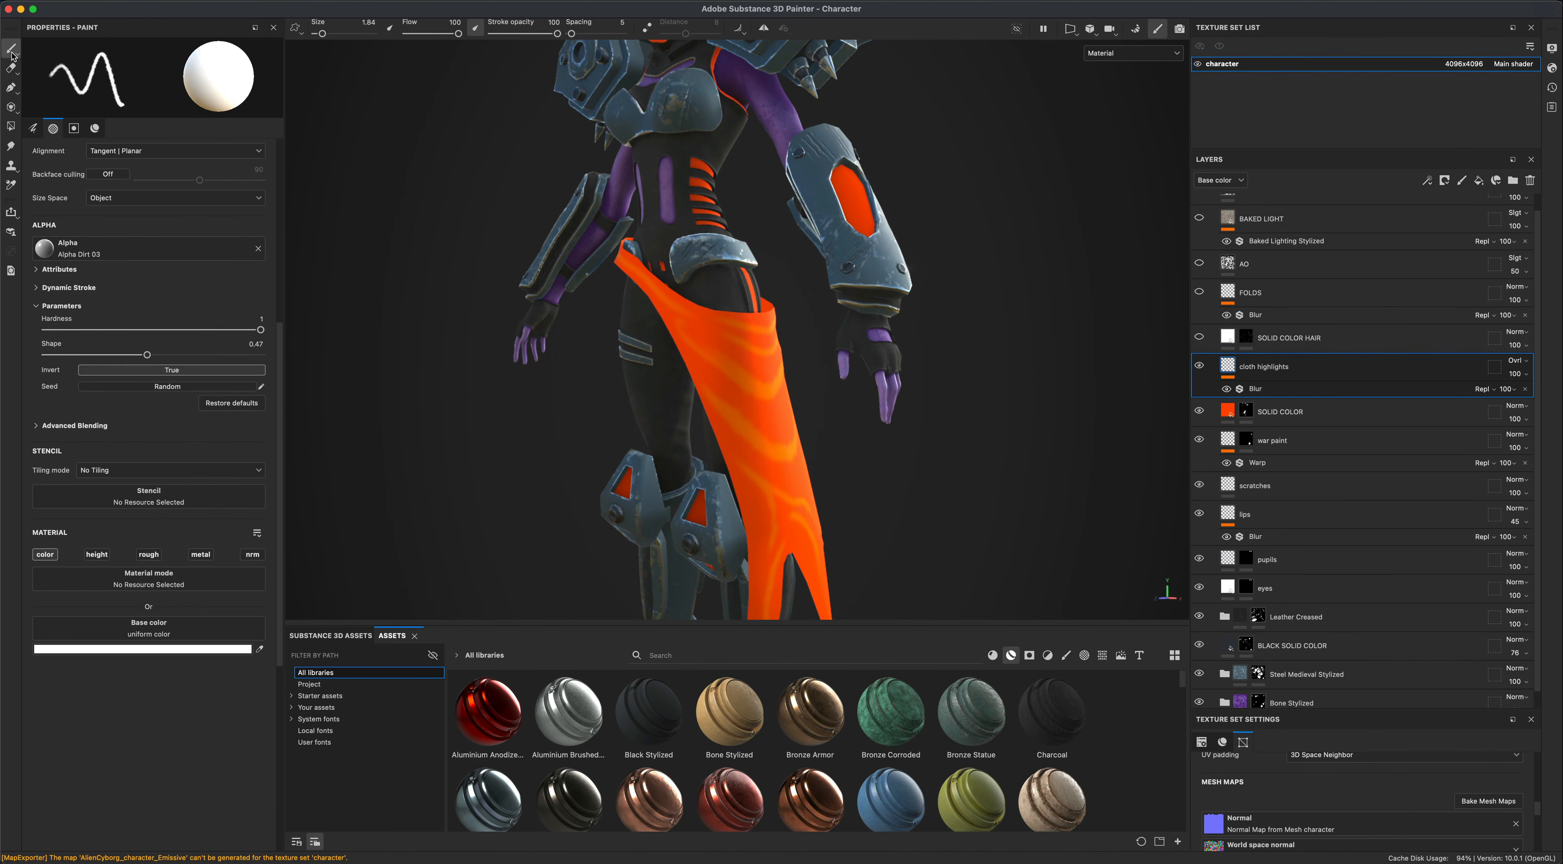
right_click(1260, 391)
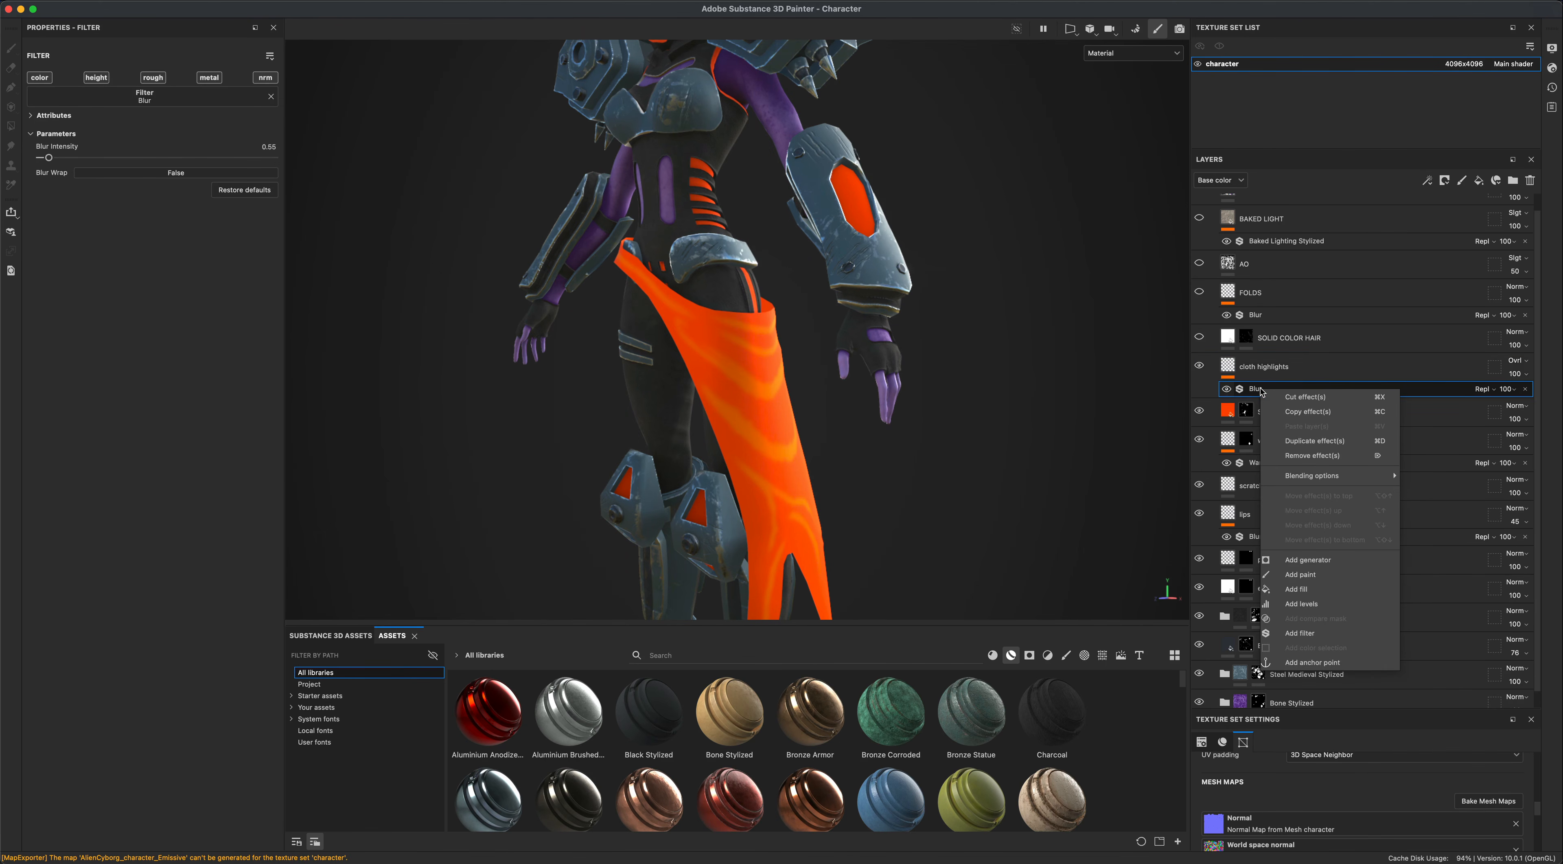
click(1230, 389)
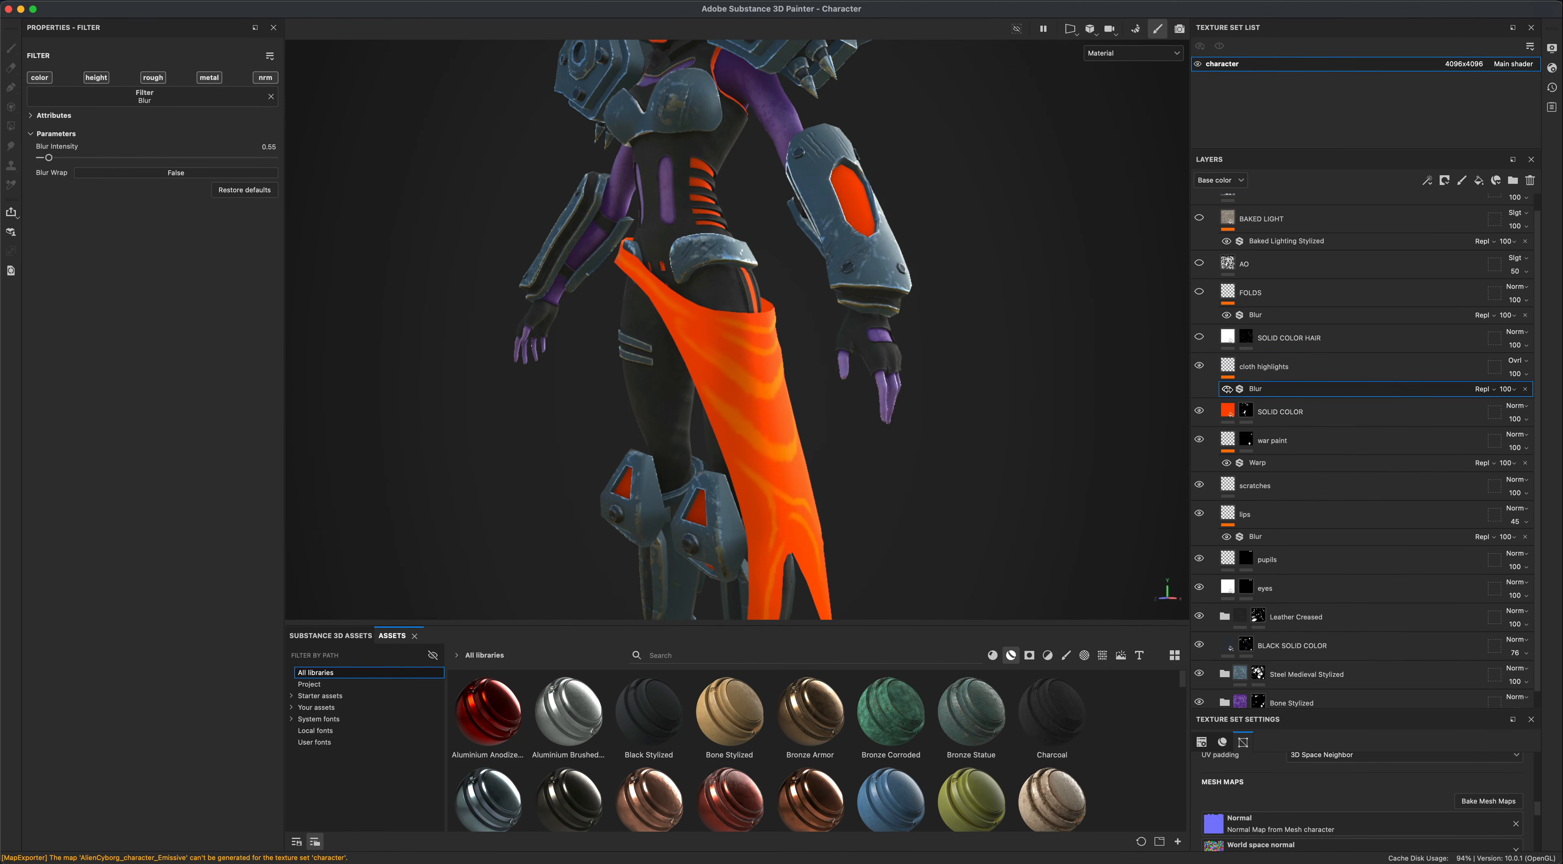
Examine the unblurred highlight strokes on the waist cloth, re-enable the cloth highlights layer's Blur filter, and list the brush assets.
alt+drag(1030, 450, 973, 456)
alt+right_drag(972, 456, 962, 519)
alt+middle_drag(962, 519, 912, 457)
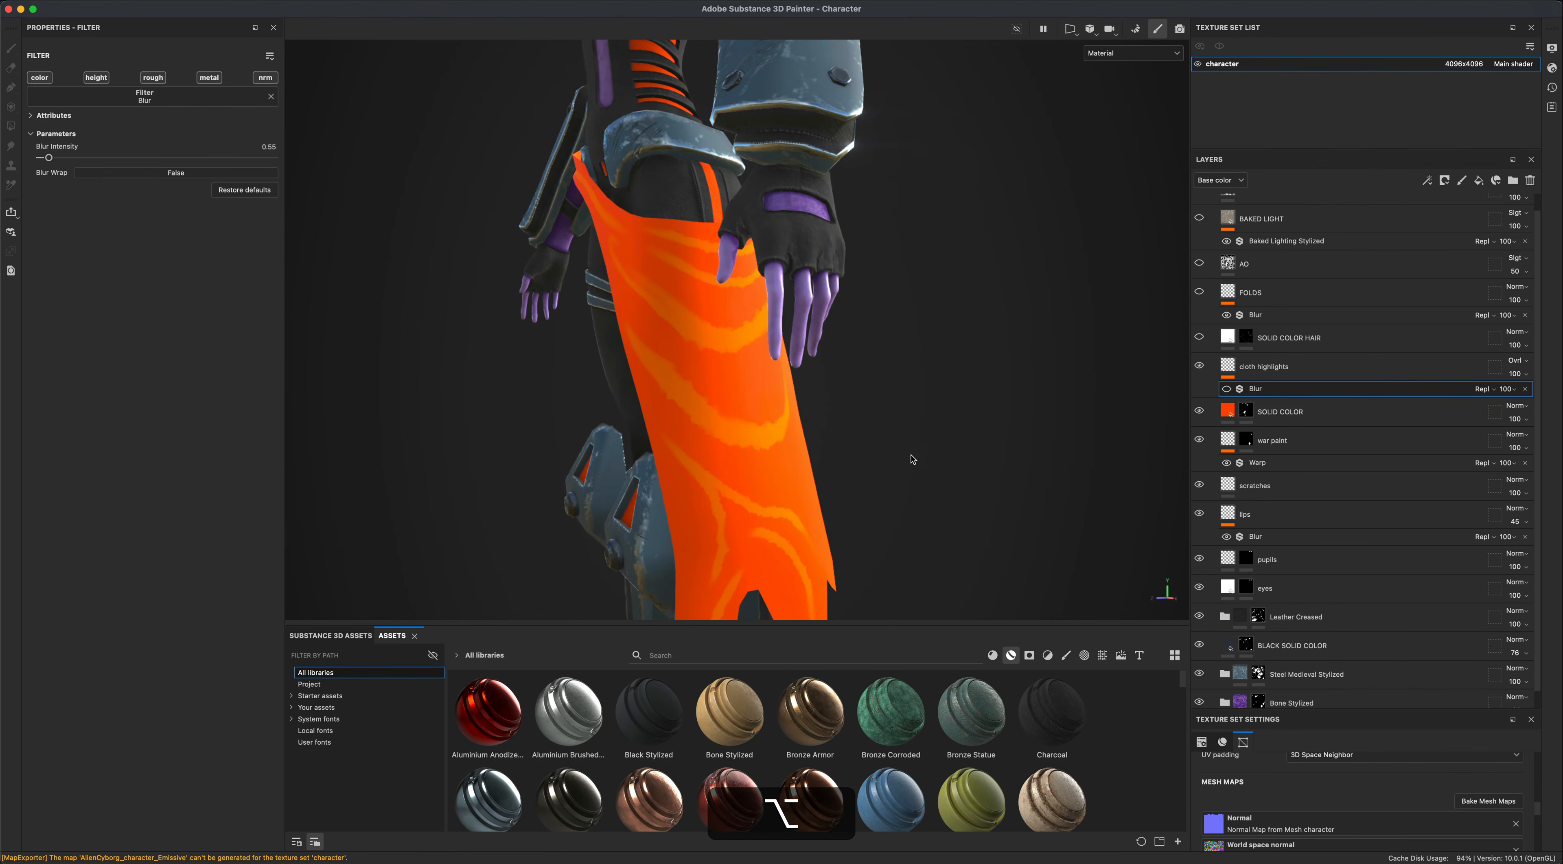
click(1067, 655)
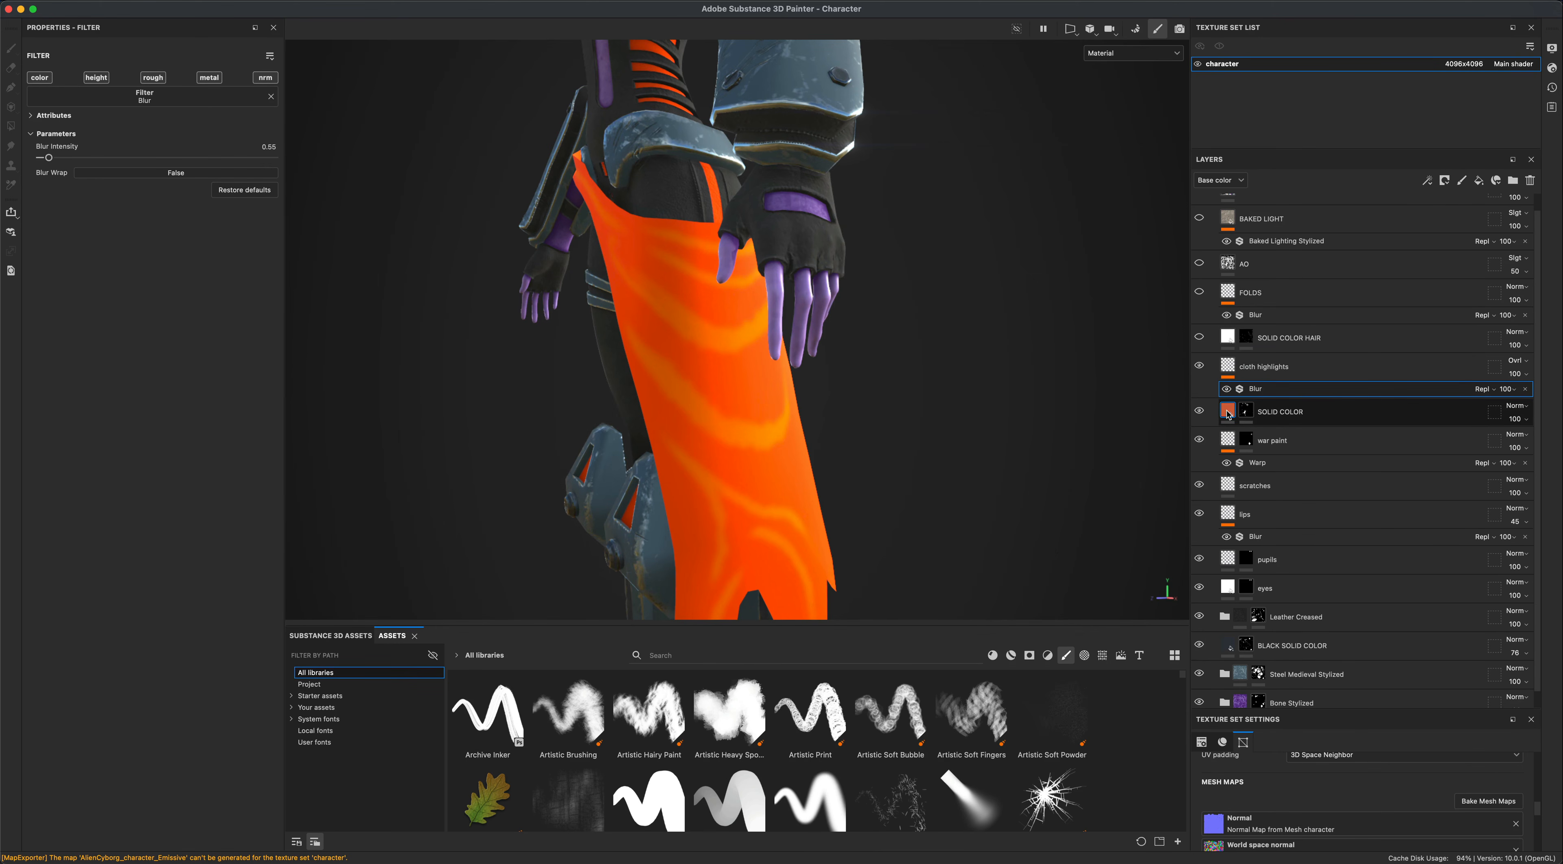
mouse_move(1228, 415)
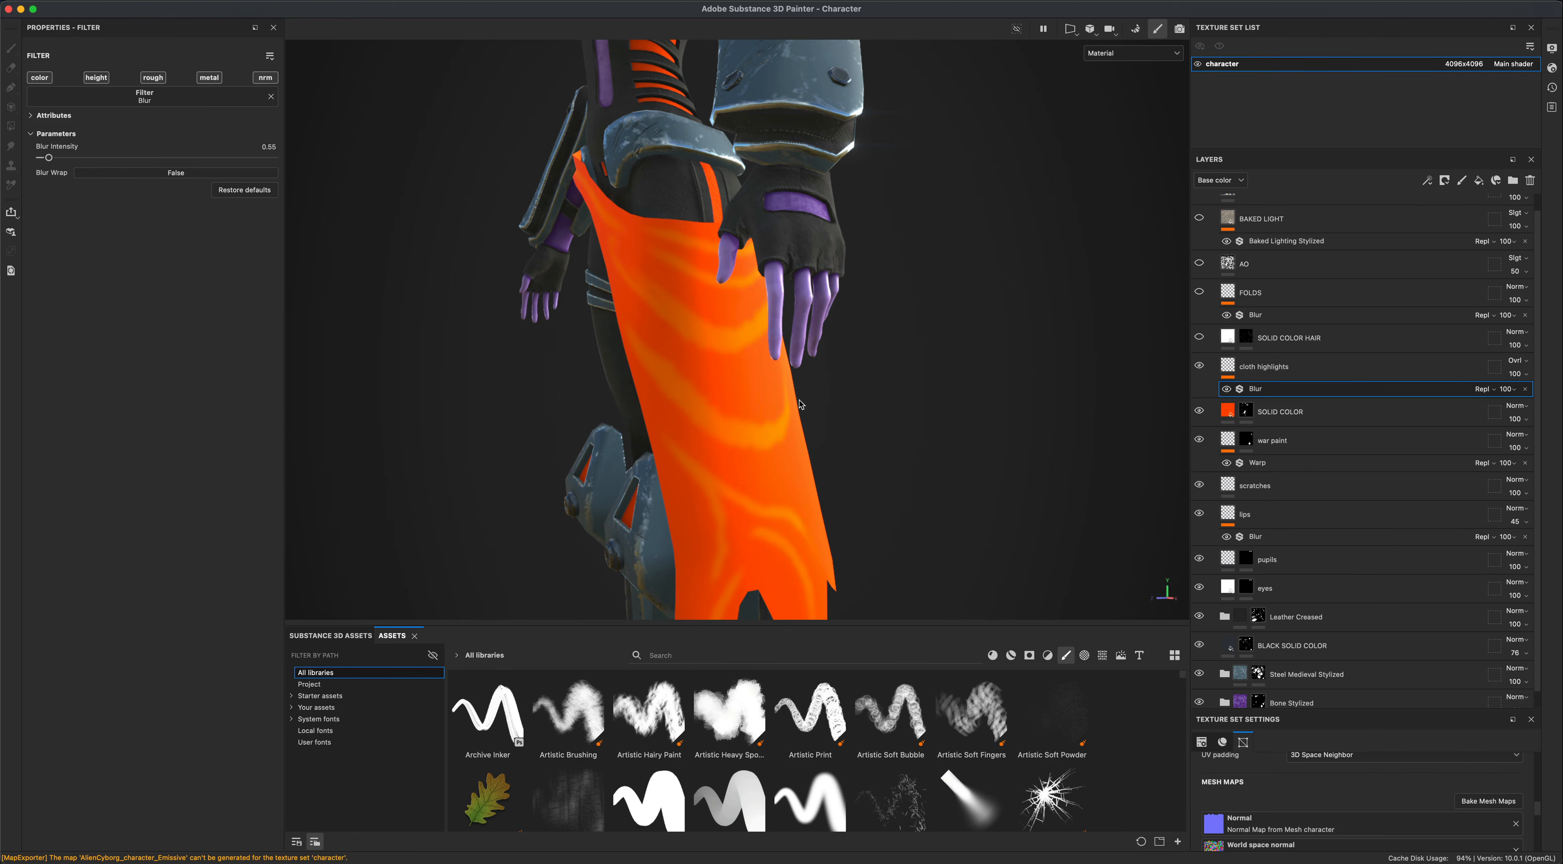
Select the cloth highlights layer and use the Smudge tool on a highlight near the upper edge of the waist cloth.
click(1246, 367)
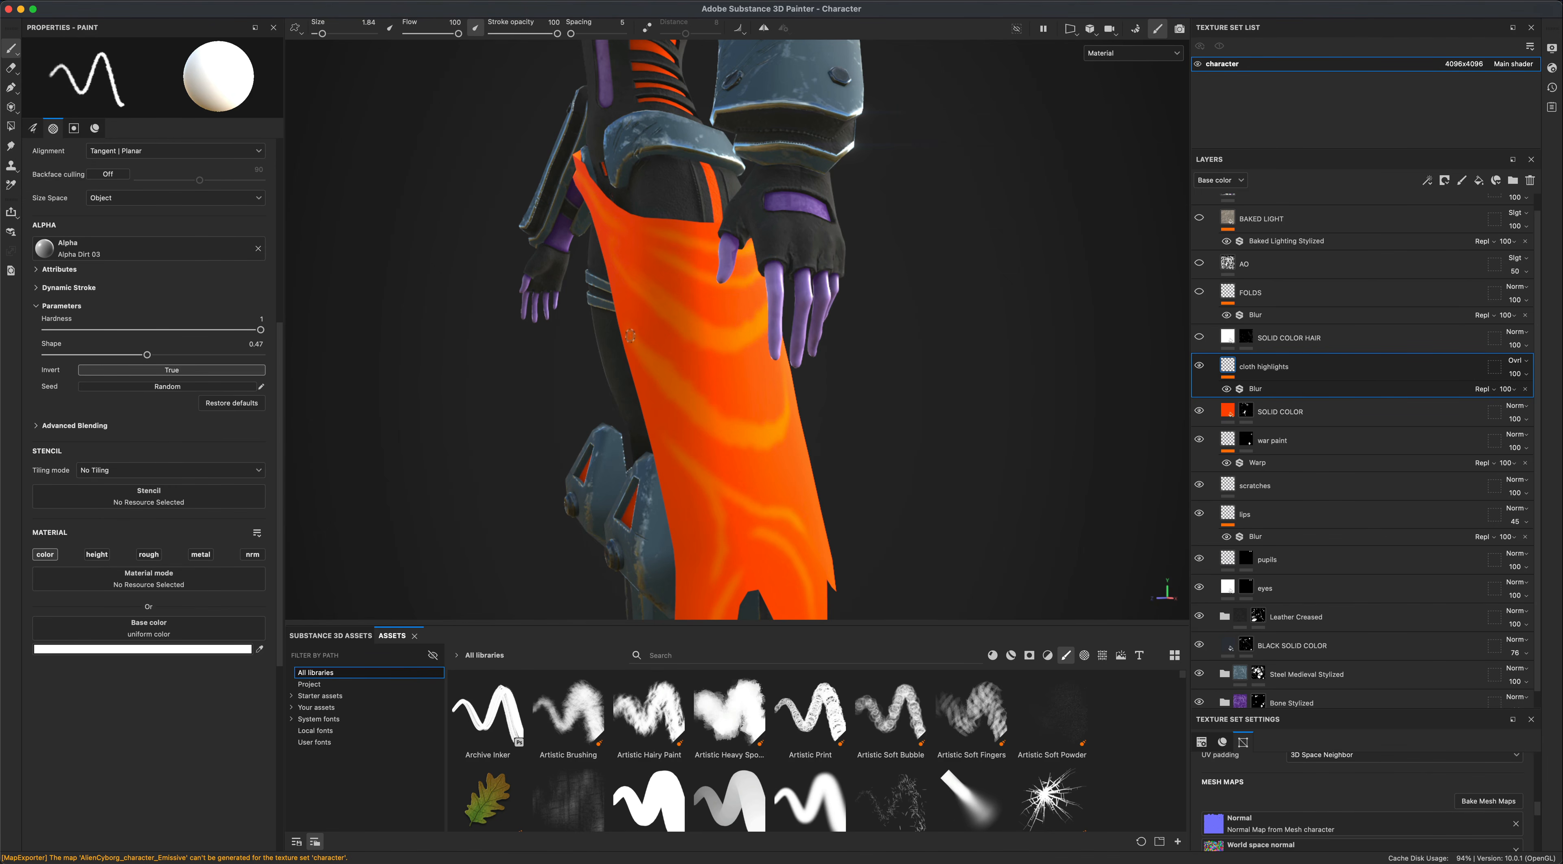
alt+drag(571, 335, 761, 423)
alt+drag(854, 486, 550, 501)
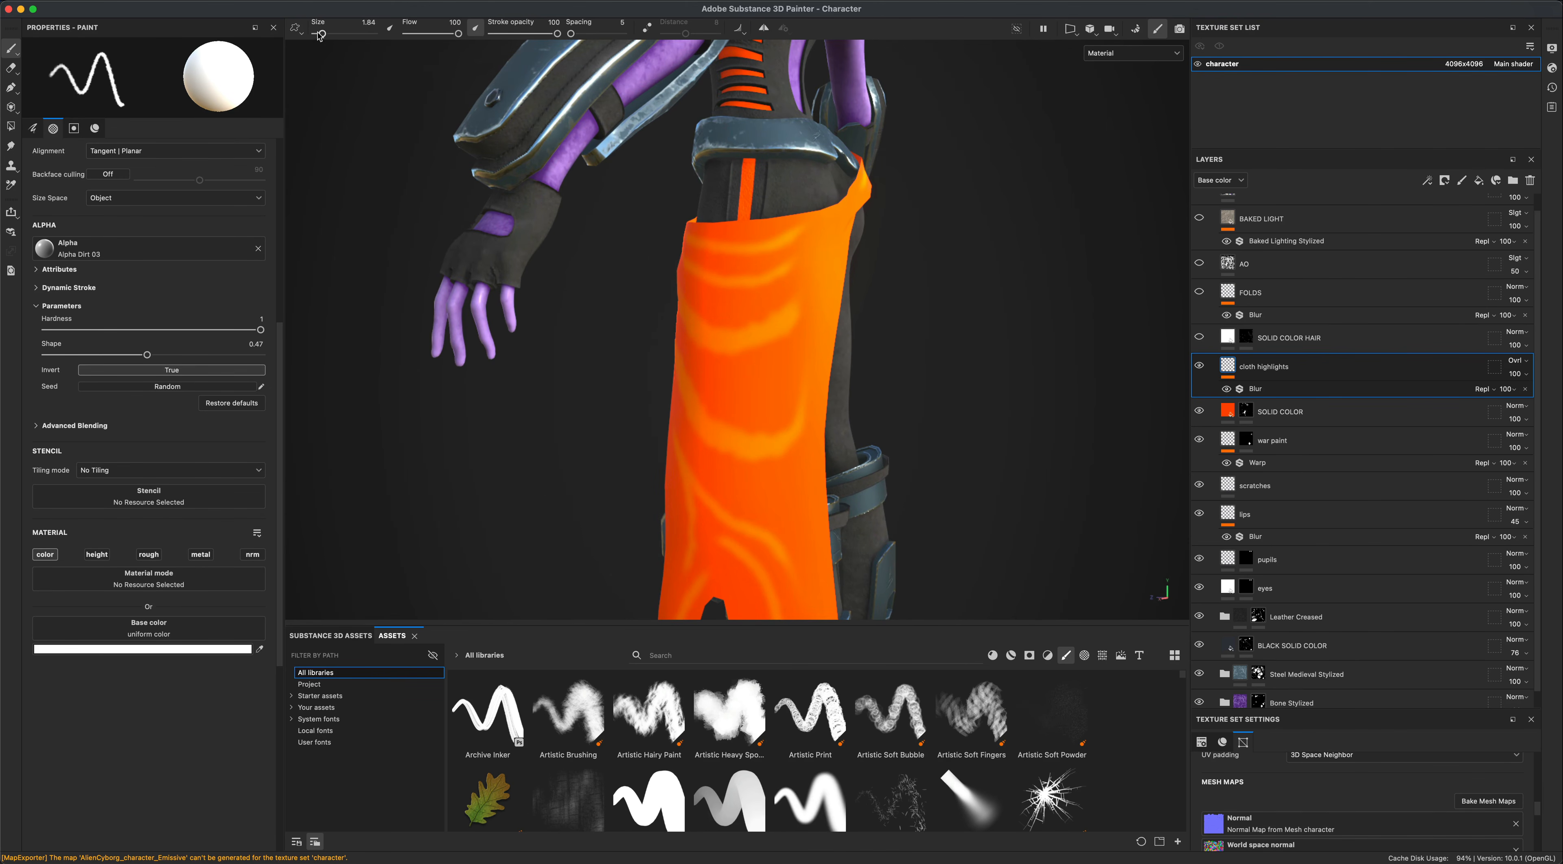
drag(322, 34, 328, 33)
click(12, 146)
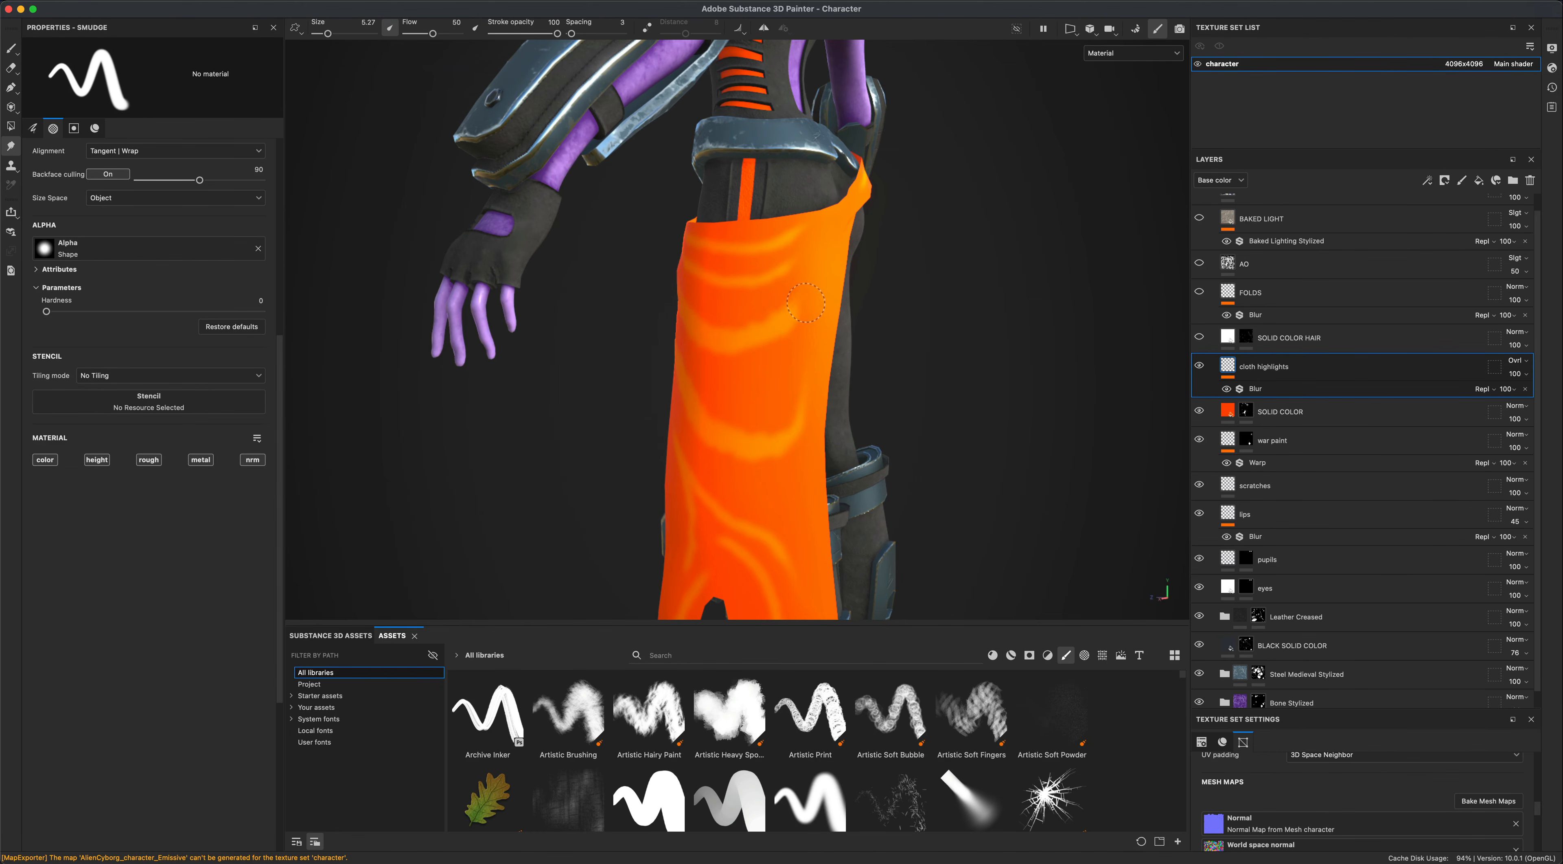
drag(807, 301, 815, 315)
Show the SOLID COLOR HAIR layer, examine the character's hair, and select that layer.
alt+drag(804, 382, 942, 422)
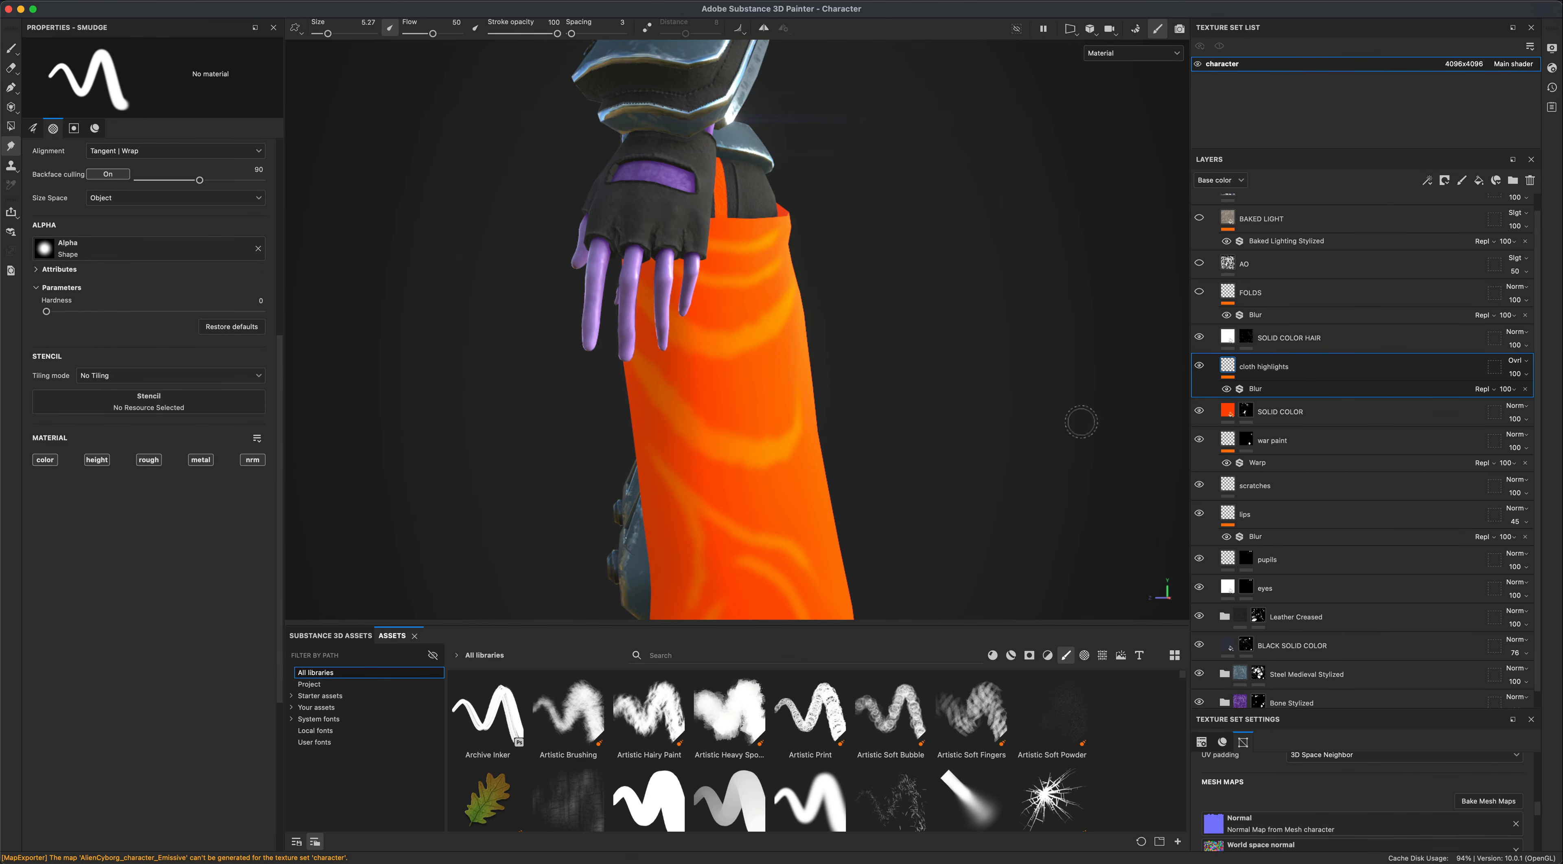
scroll(1071, 436, down, 5)
alt+right_drag(1072, 436, 982, 458)
alt+middle_drag(925, 269, 901, 482)
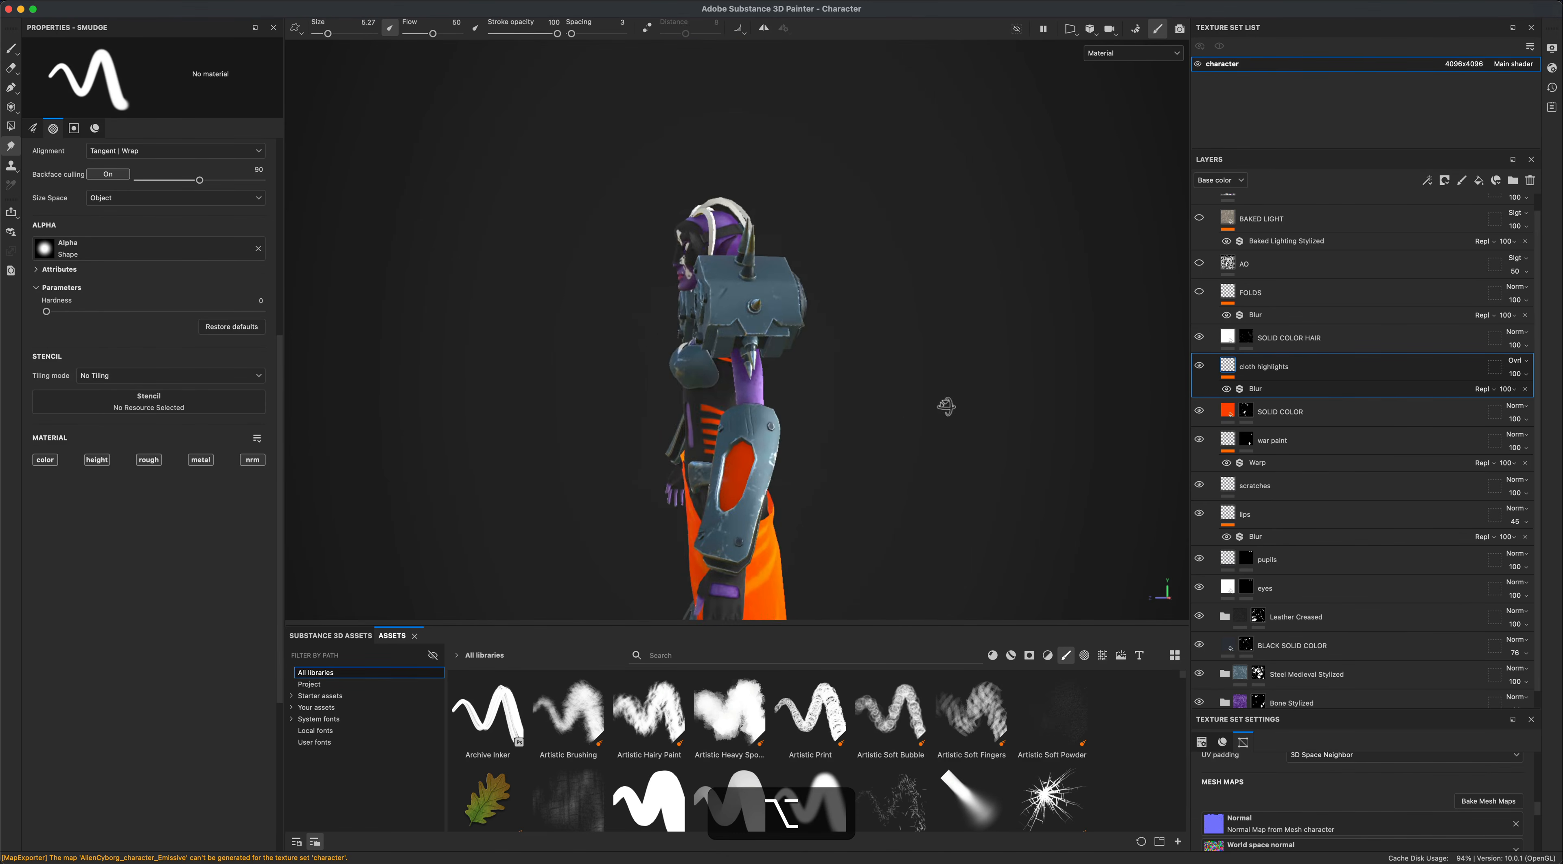
alt+drag(947, 407, 1031, 420)
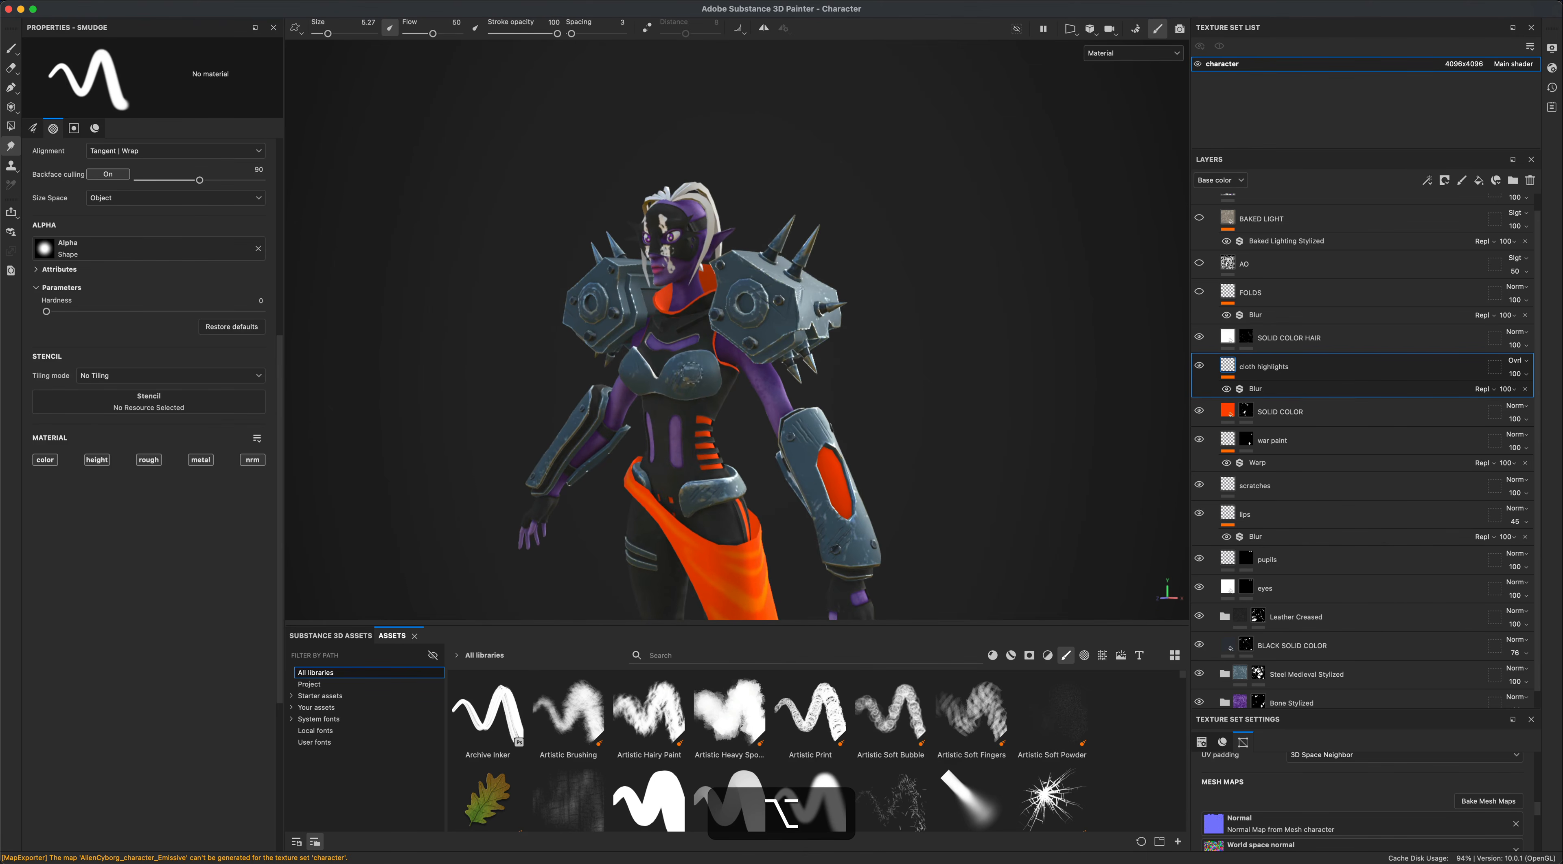
alt+drag(881, 376, 961, 382)
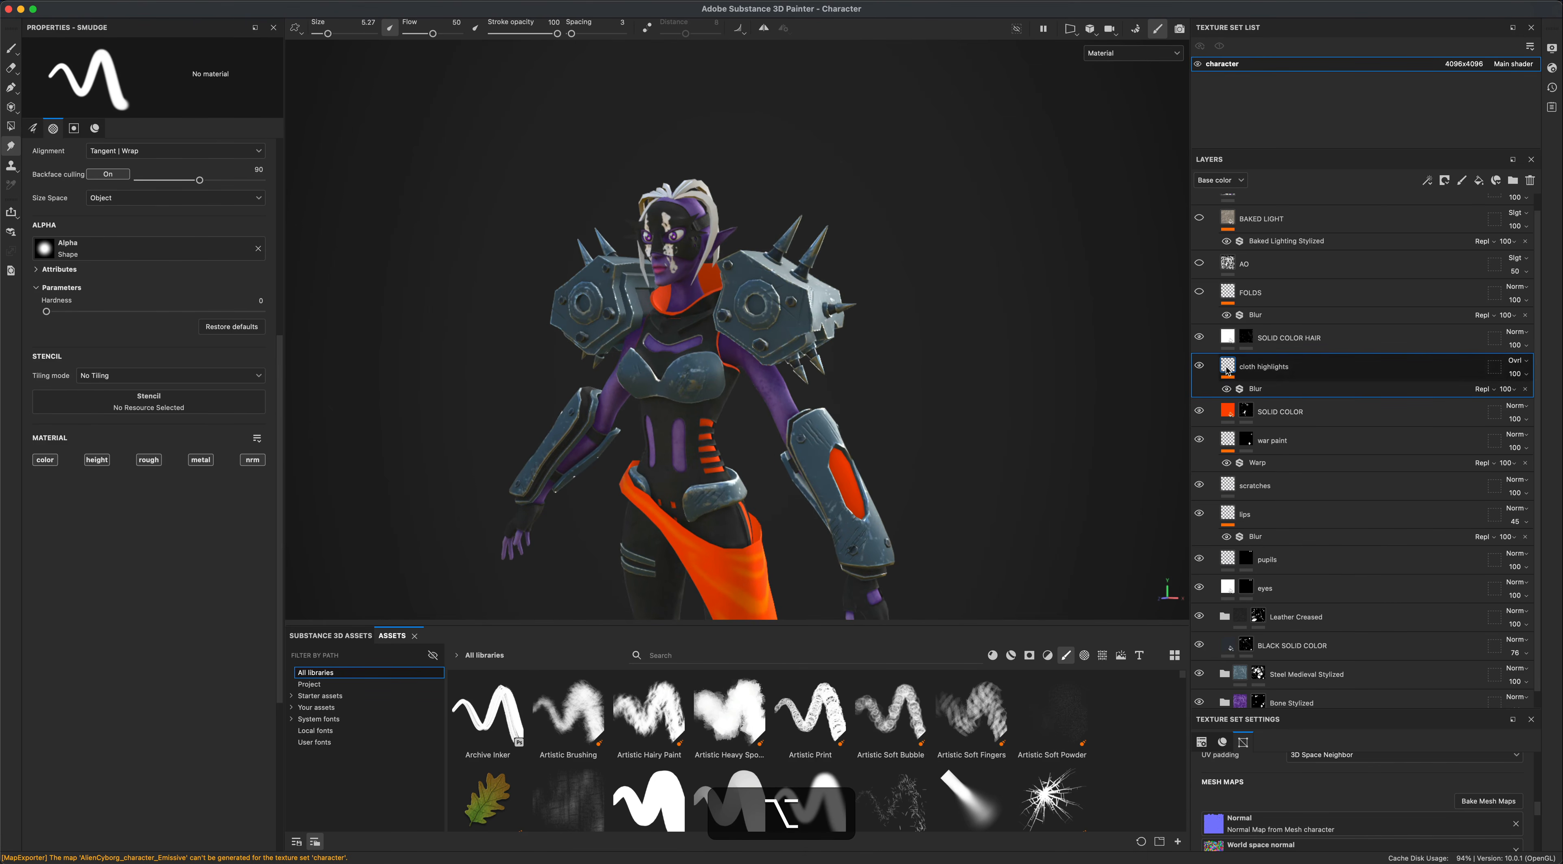
click(1226, 343)
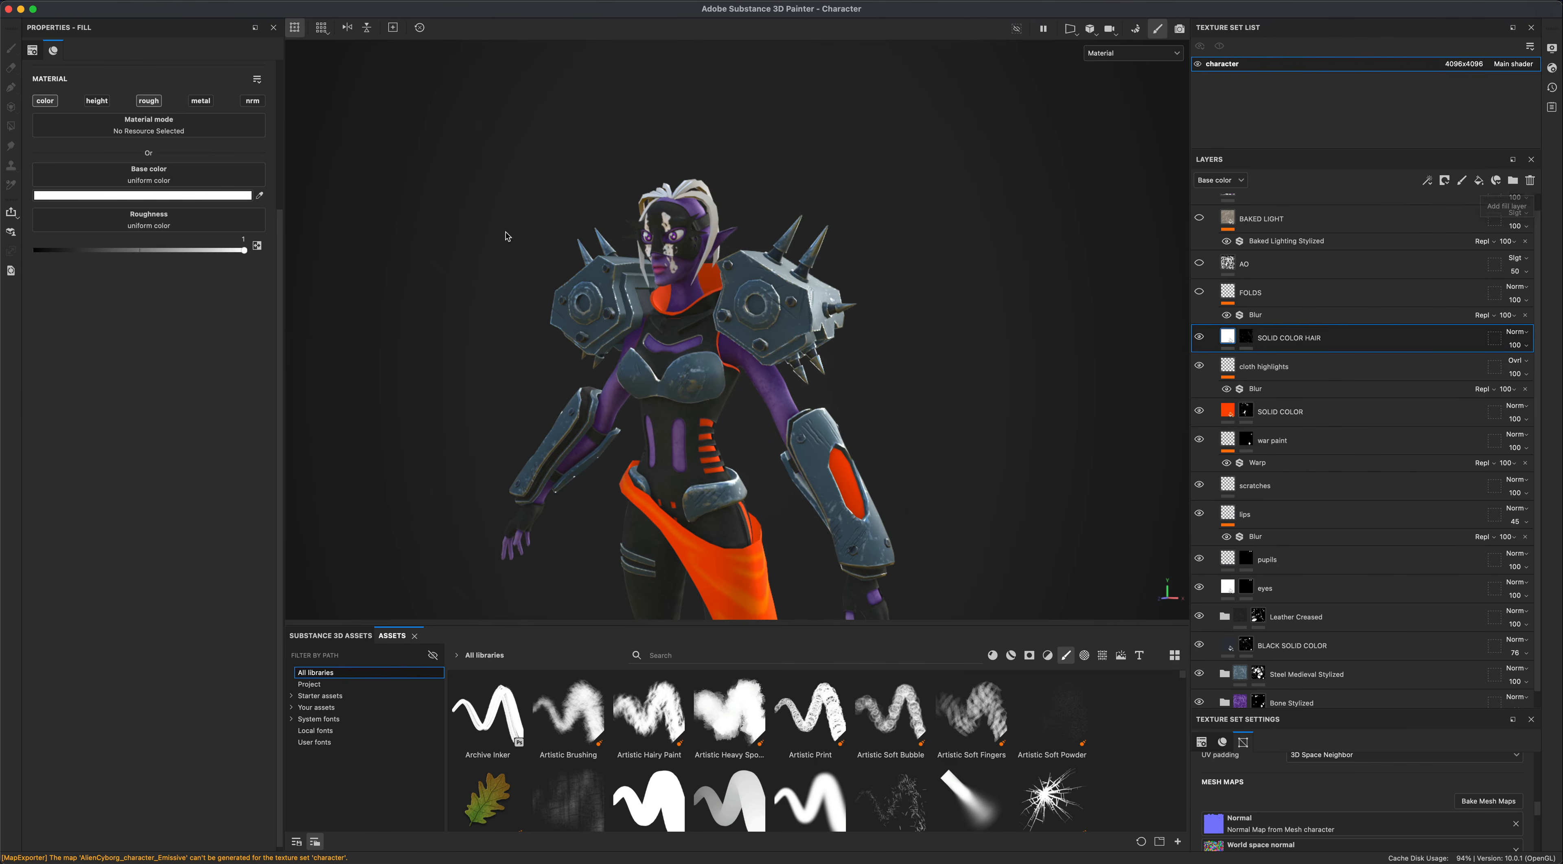
Try different base colors on the SOLID COLOR HAIR fill, including red, and restore it to white FFFFFF.
click(203, 196)
click(298, 474)
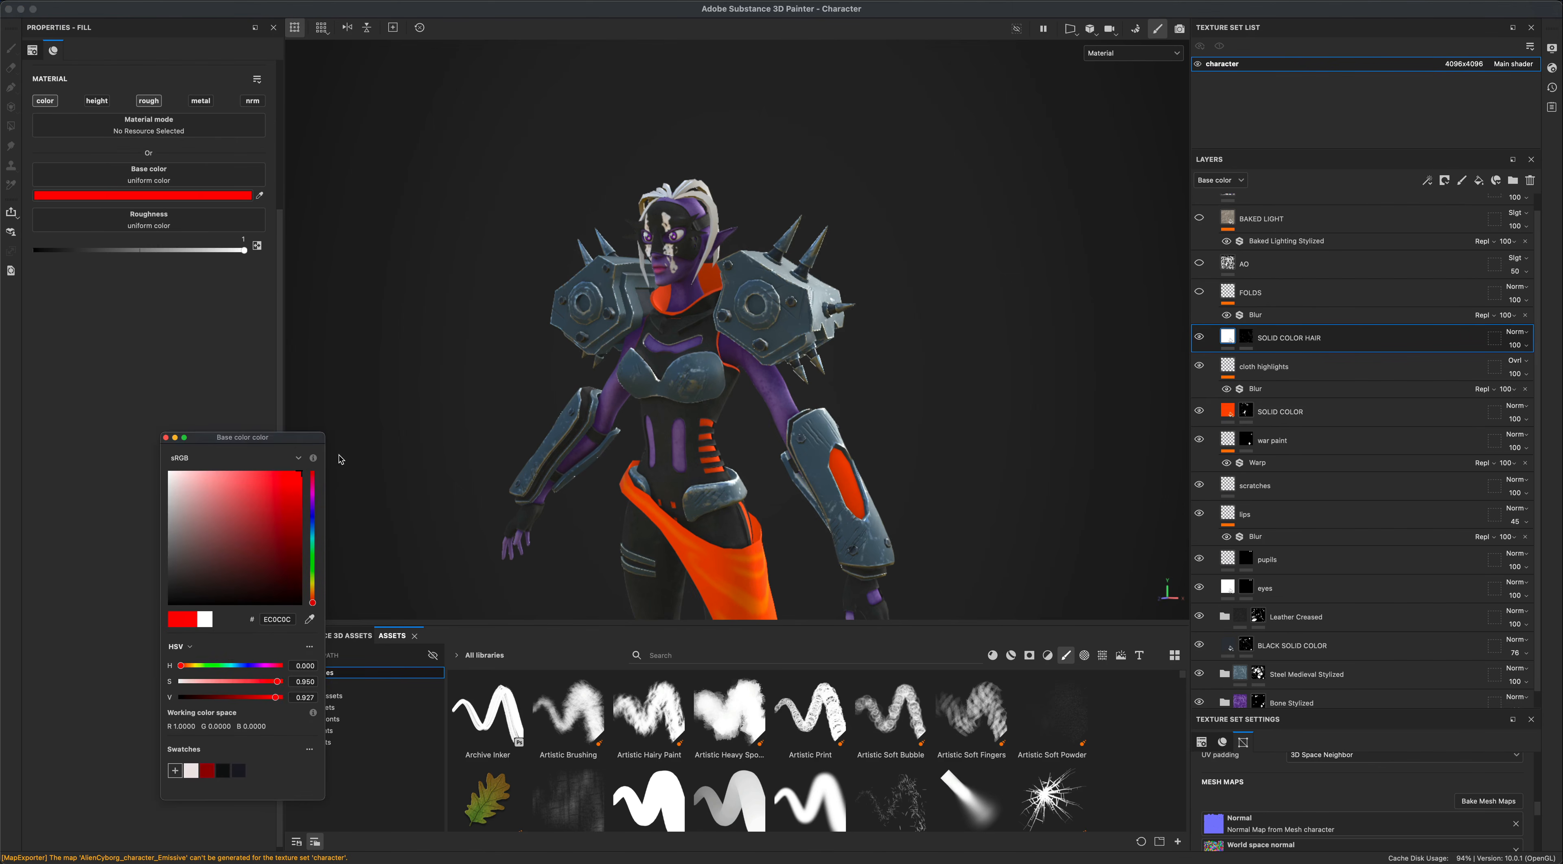
drag(315, 562, 315, 468)
drag(197, 485, 130, 437)
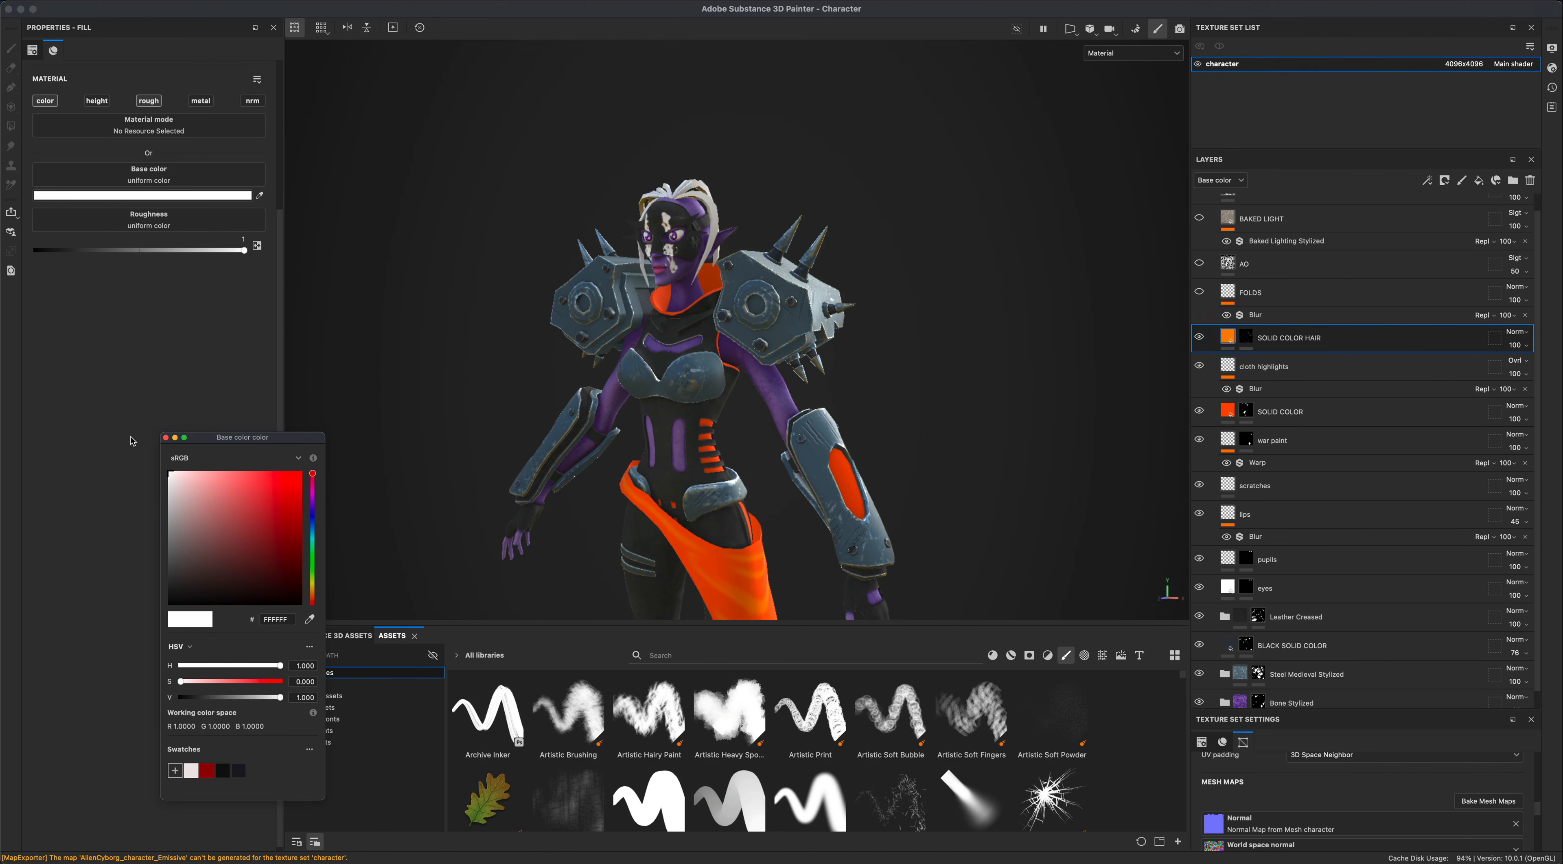
click(166, 437)
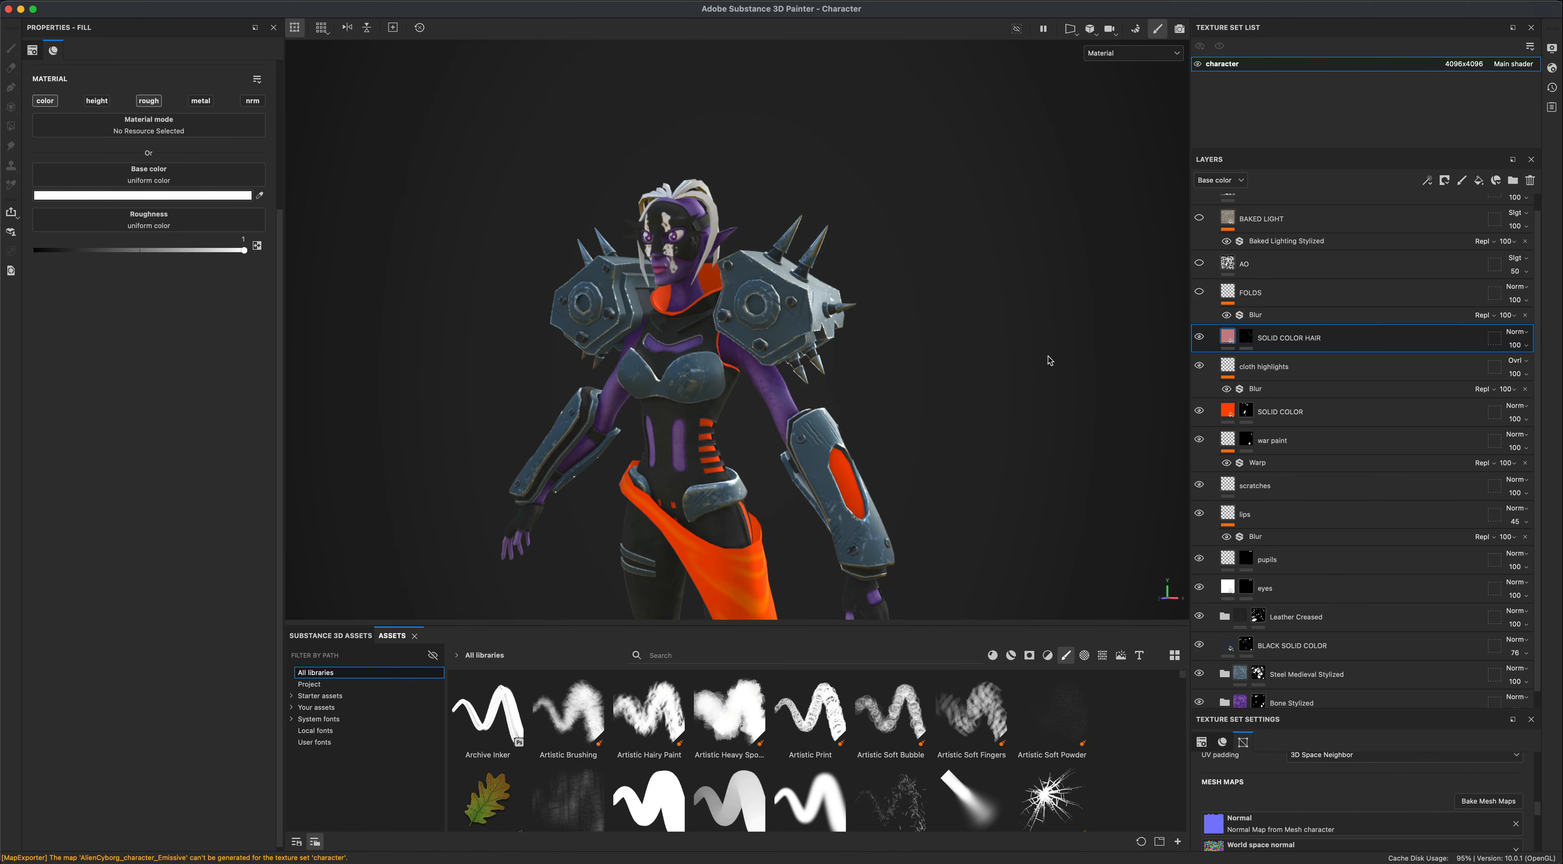
Show and select the FOLDS layer, switch to the Paint tool, and examine the folds on the waist cloth.
click(1228, 292)
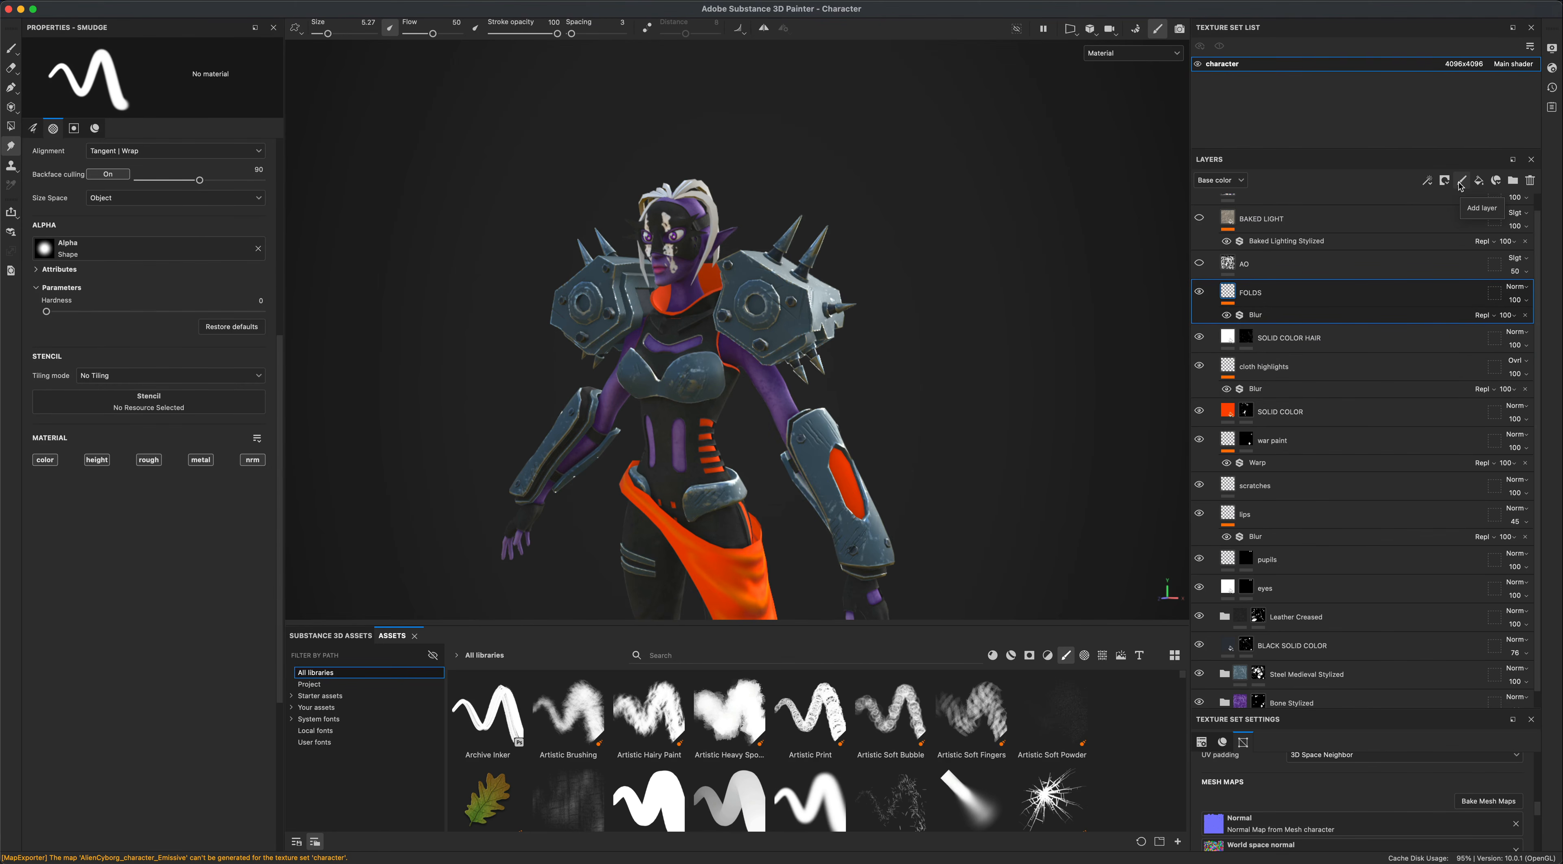
click(10, 47)
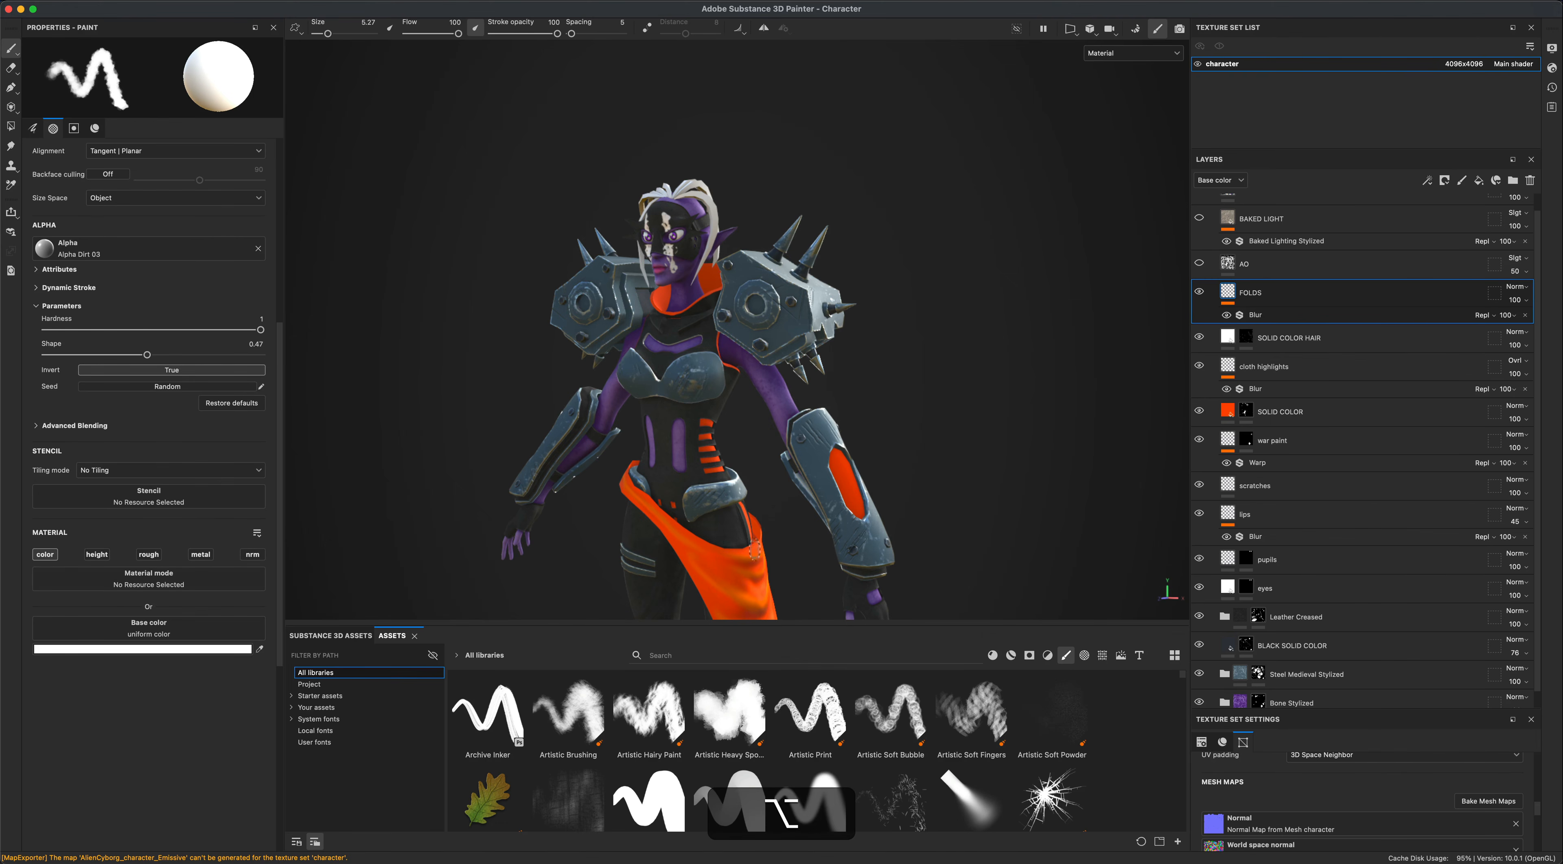
alt+drag(510, 534, 654, 408)
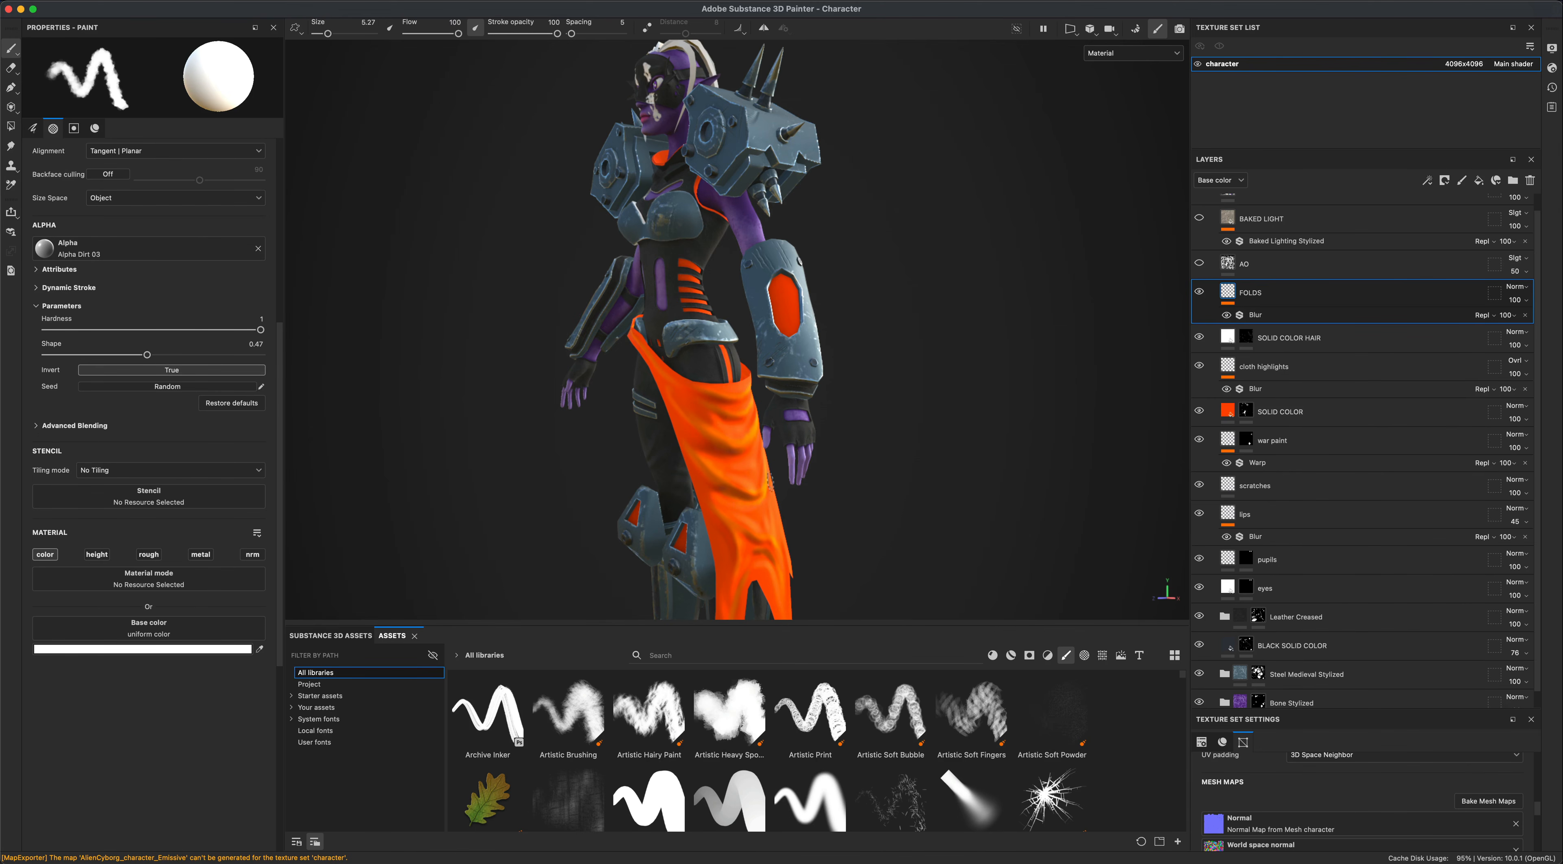
alt+drag(770, 483, 969, 570)
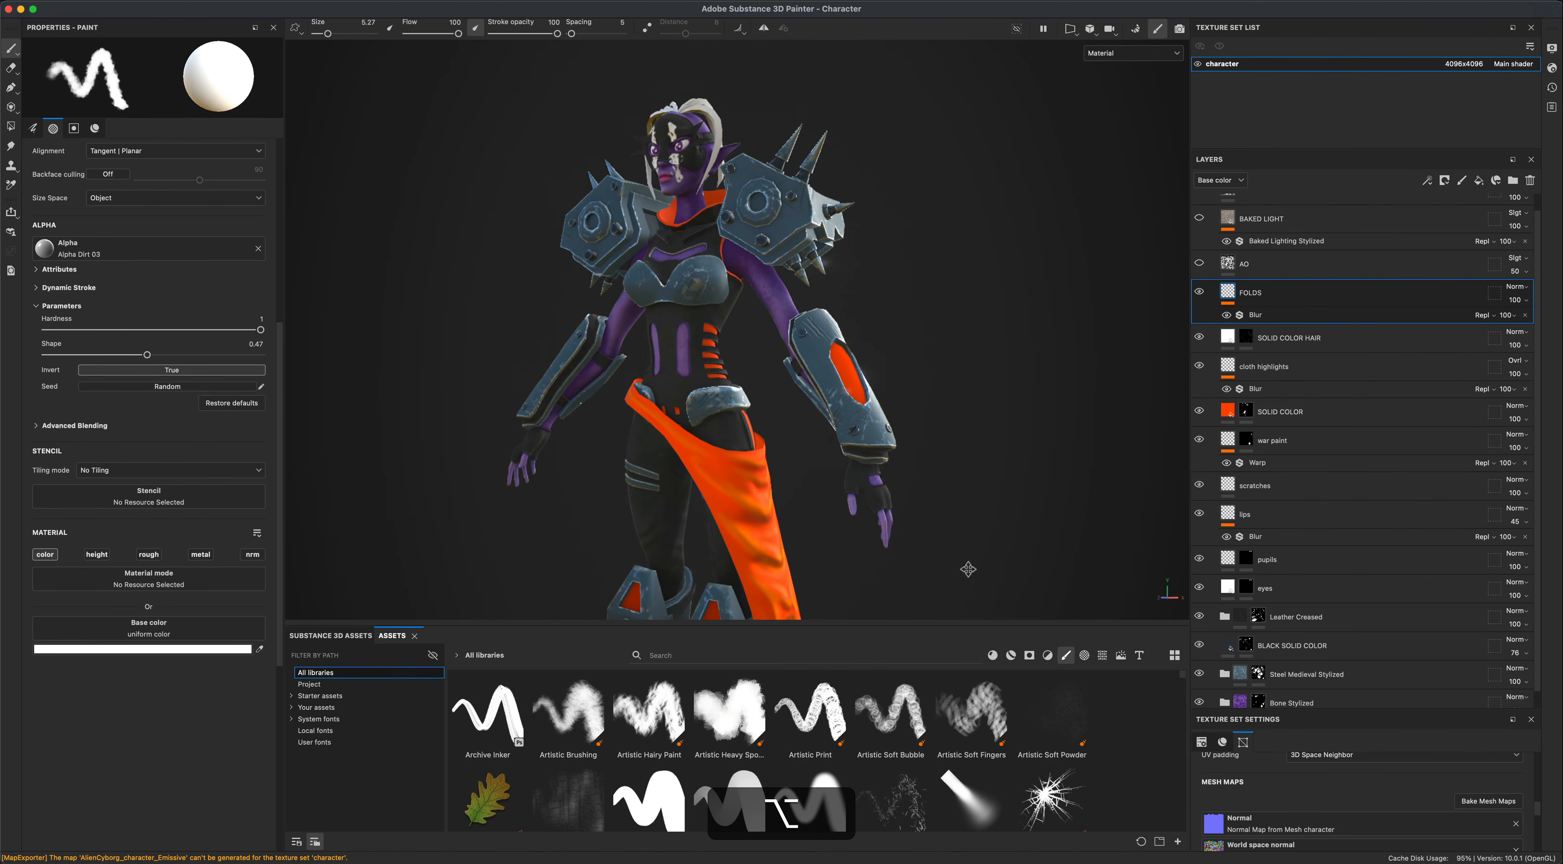
Show and select the AO layer with a before-and-after comparison, and list the project's baked texture maps.
click(1200, 264)
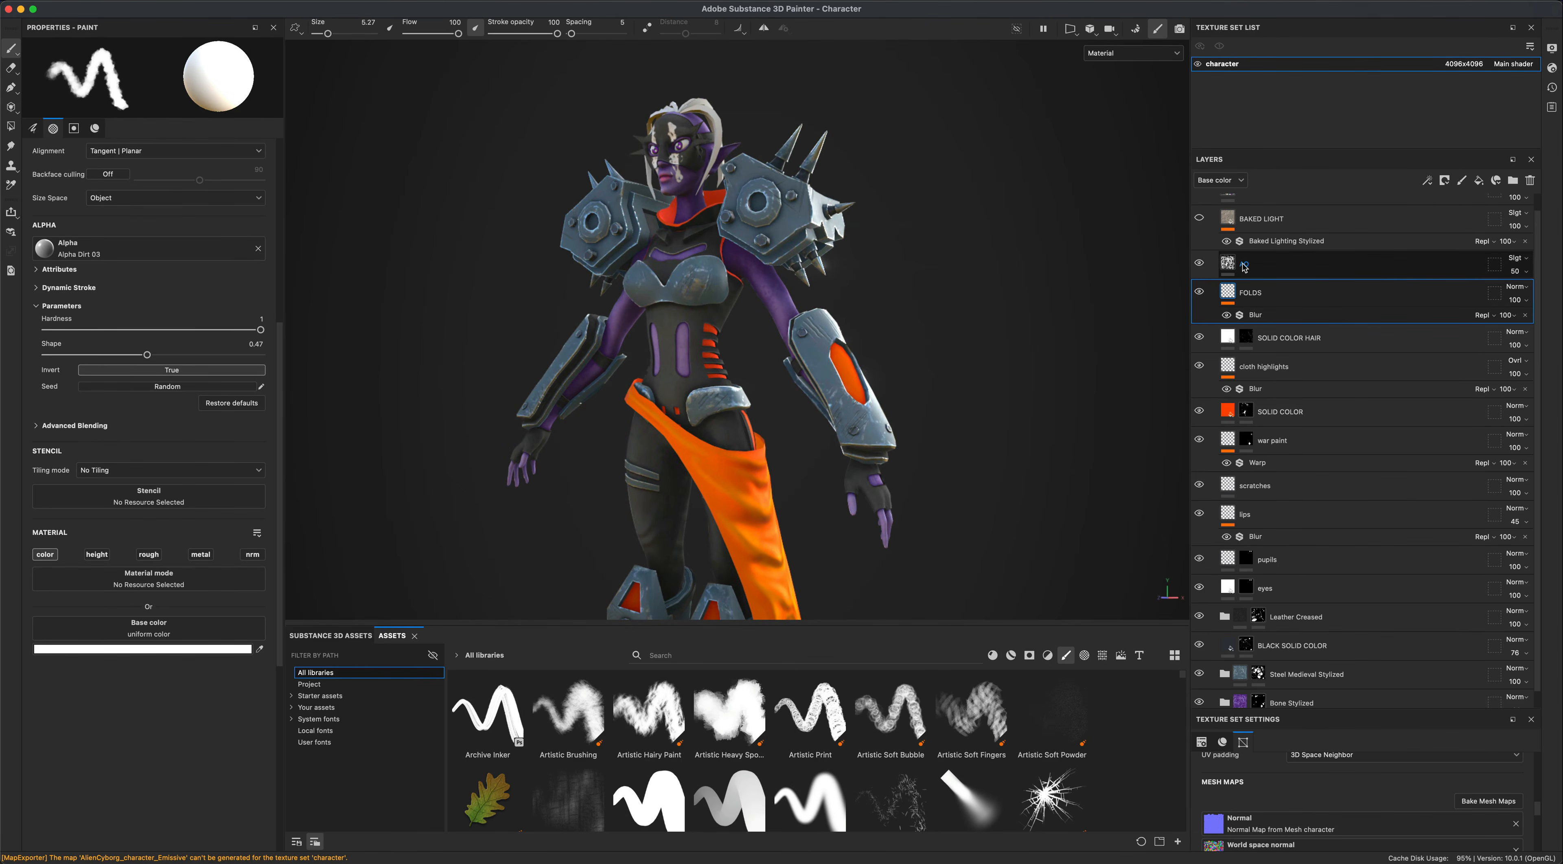
click(1202, 270)
click(1200, 265)
click(1200, 264)
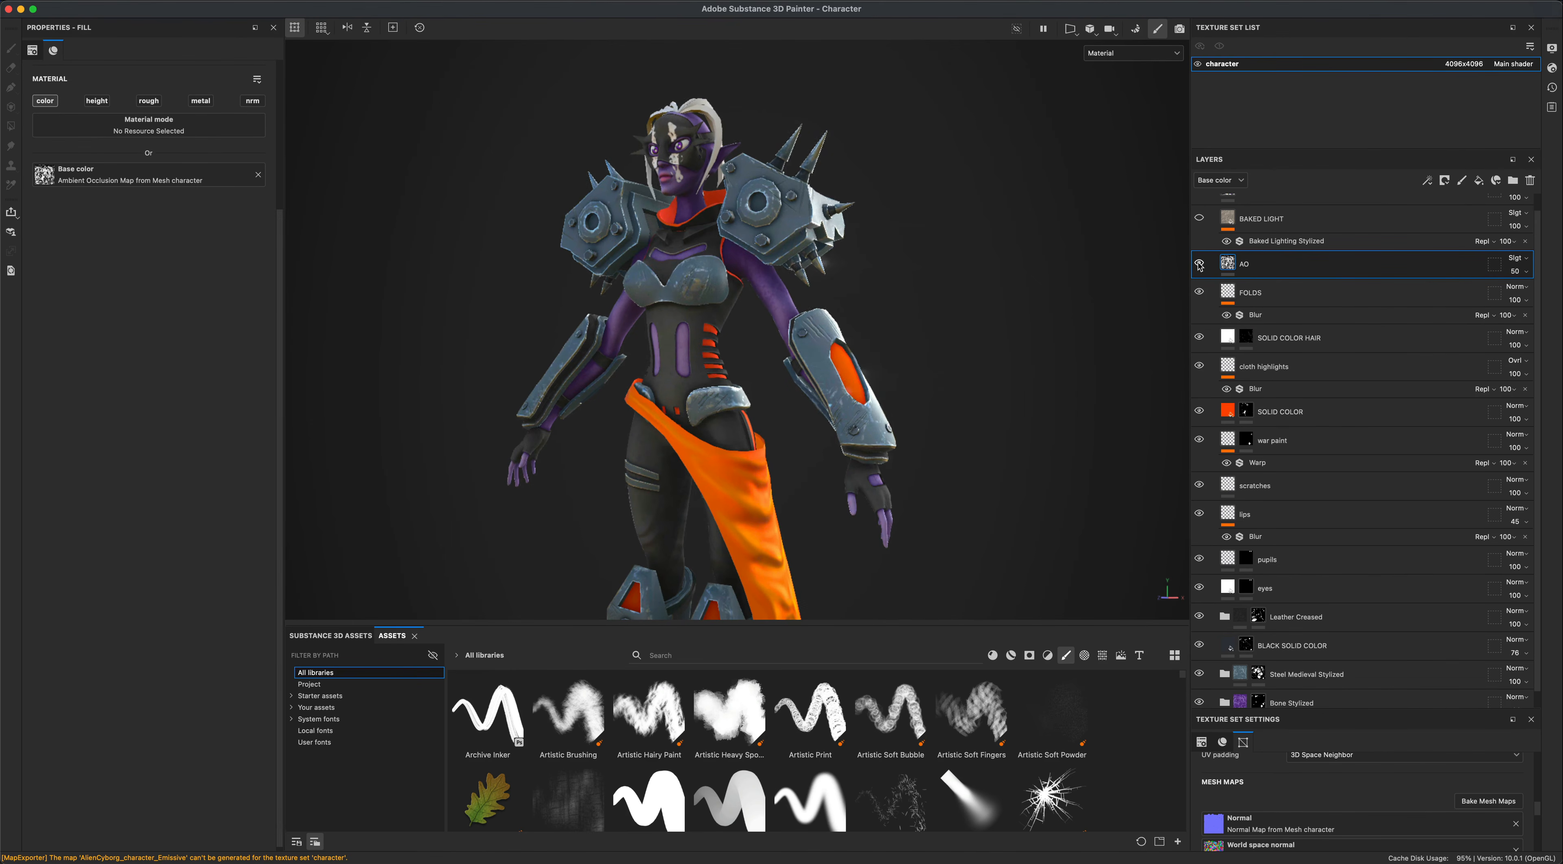
click(1200, 265)
click(1200, 265)
click(1103, 655)
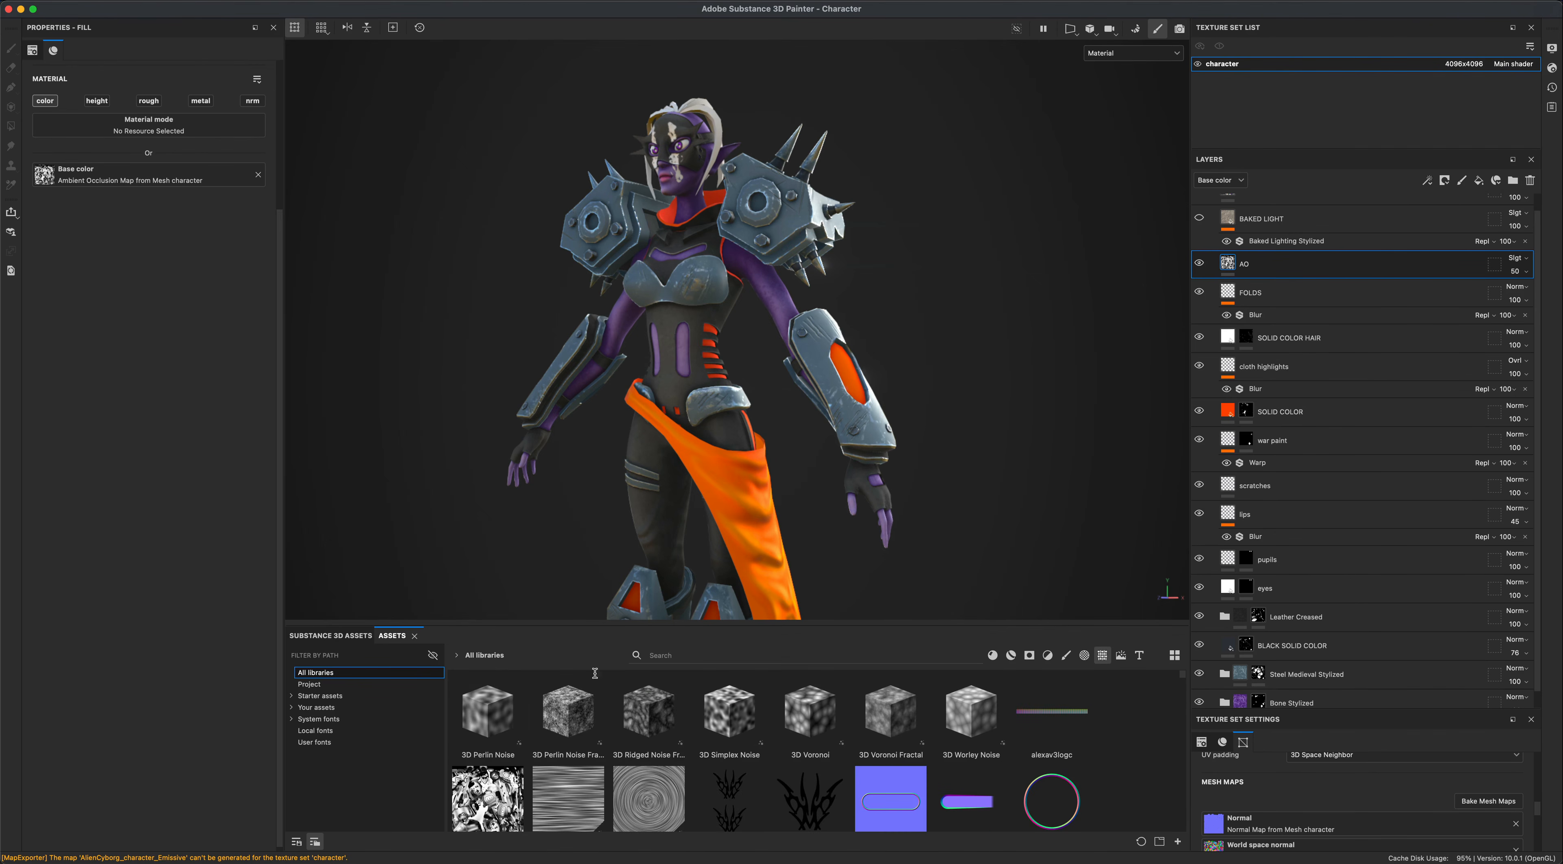
click(310, 684)
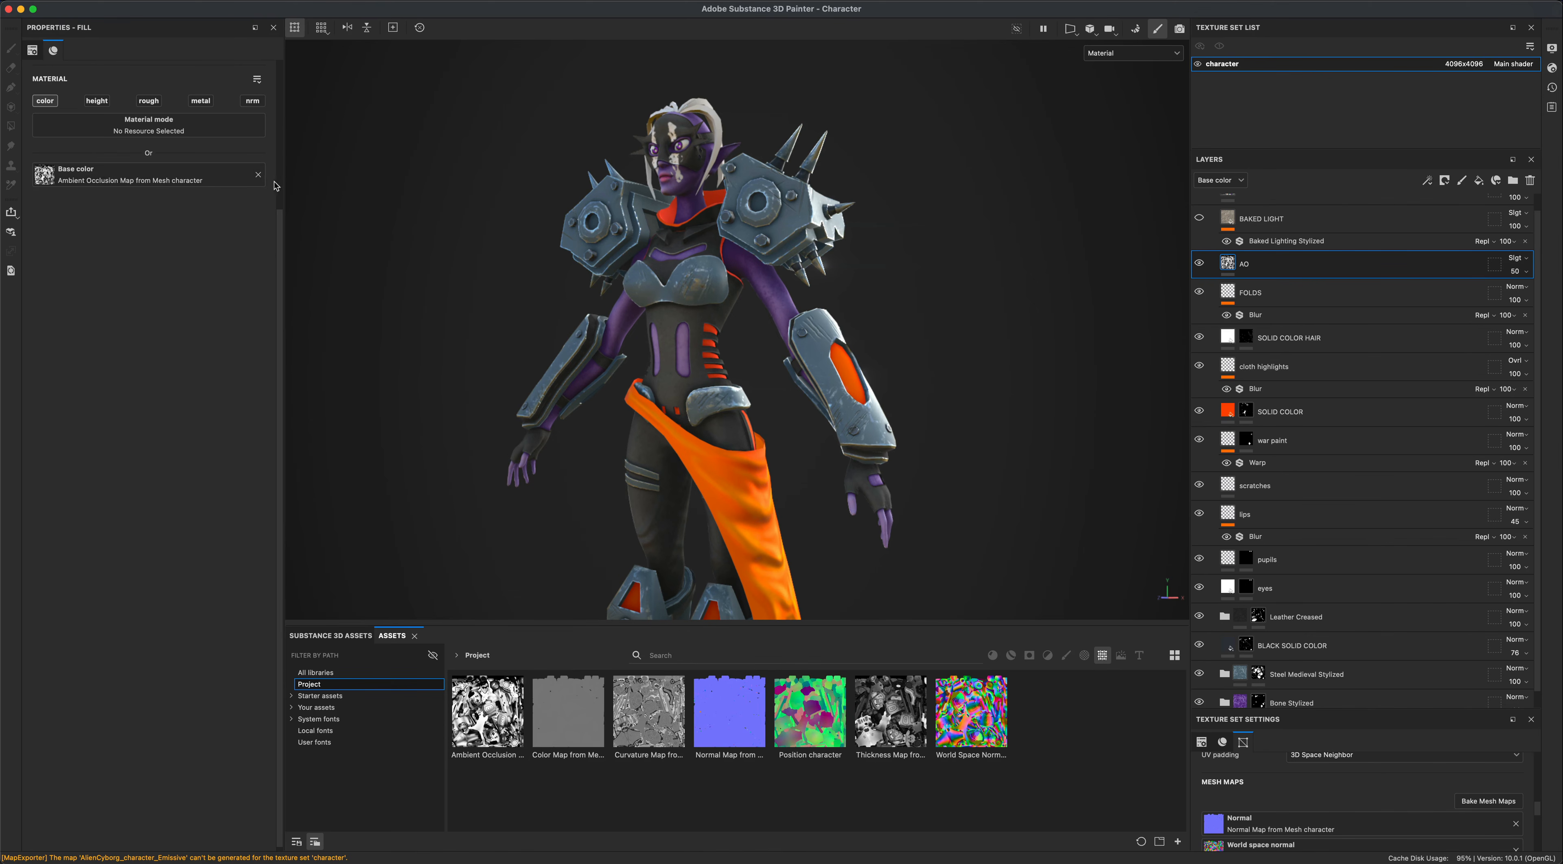
Toggle the AO layer's visibility from several angles to compare the character's shading with and without ambient occlusion.
click(1199, 264)
click(1198, 265)
click(1199, 264)
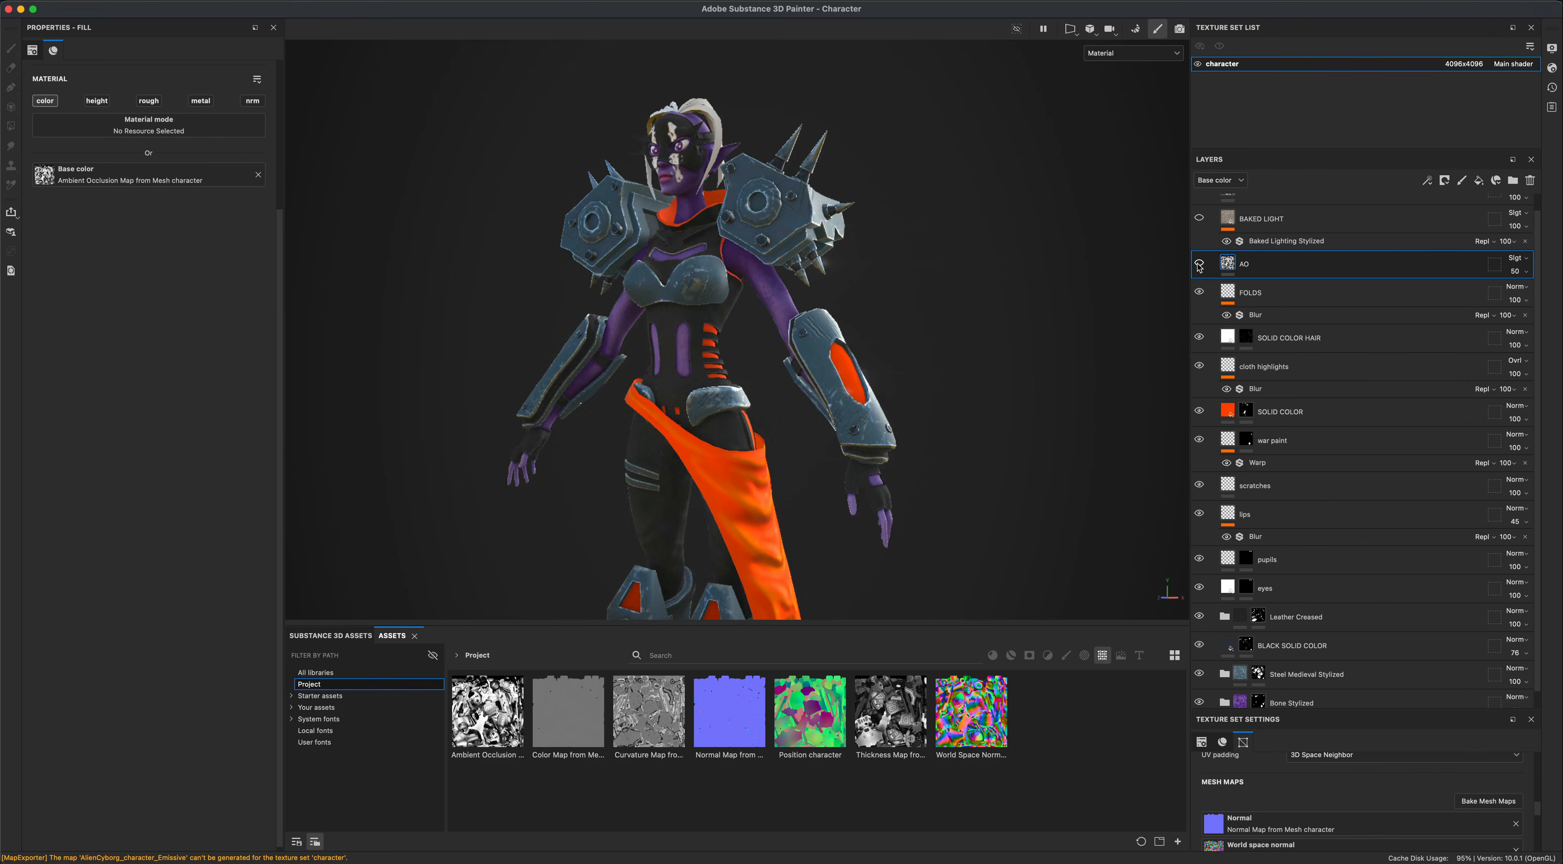
click(1198, 265)
click(1200, 266)
click(1199, 266)
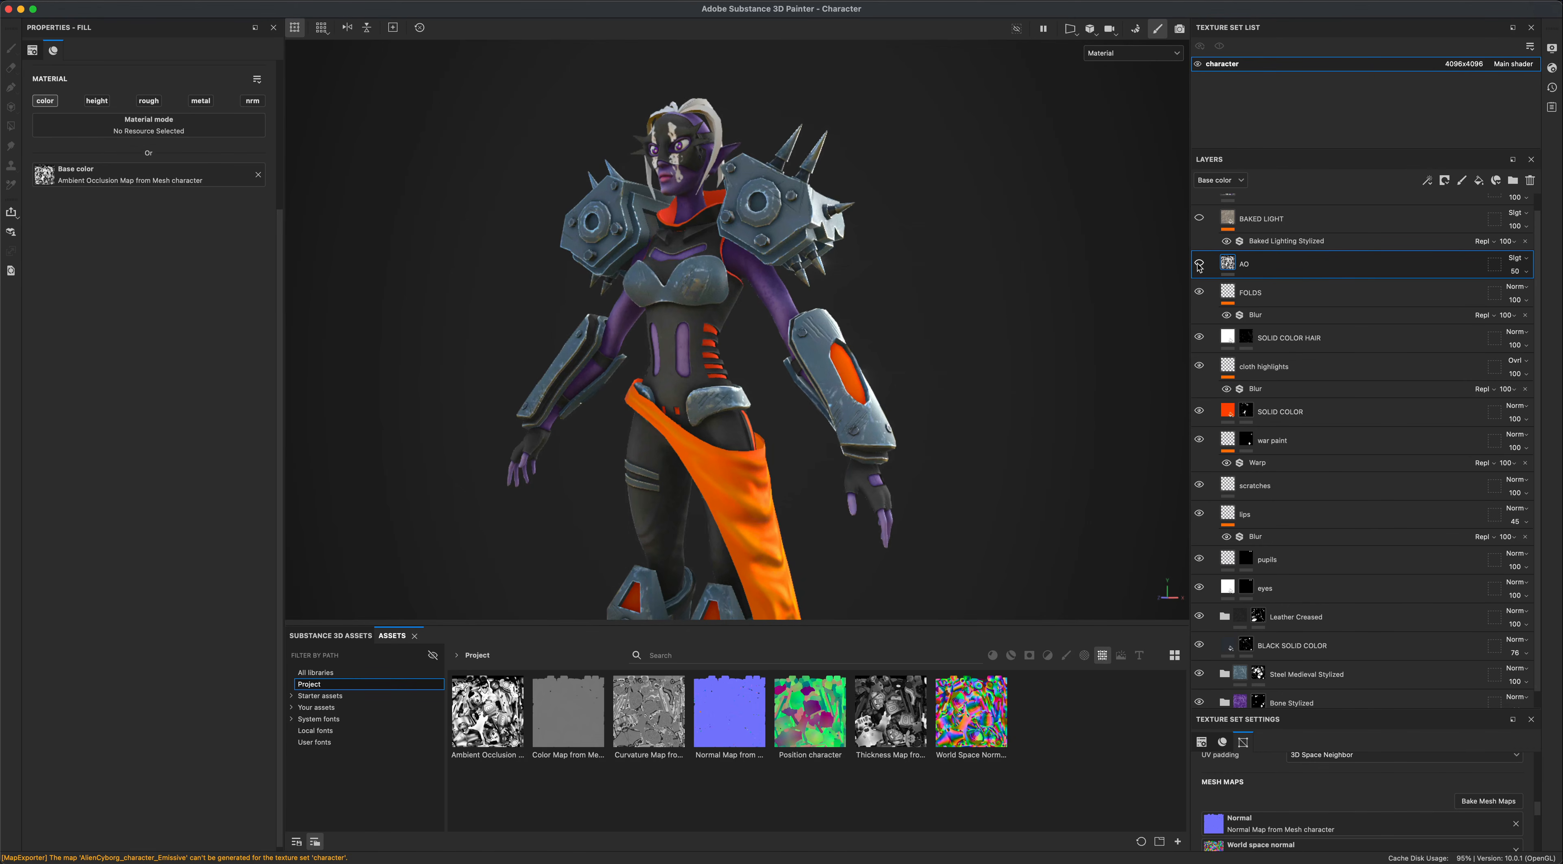
click(1199, 266)
click(1199, 266)
alt+drag(544, 537, 613, 532)
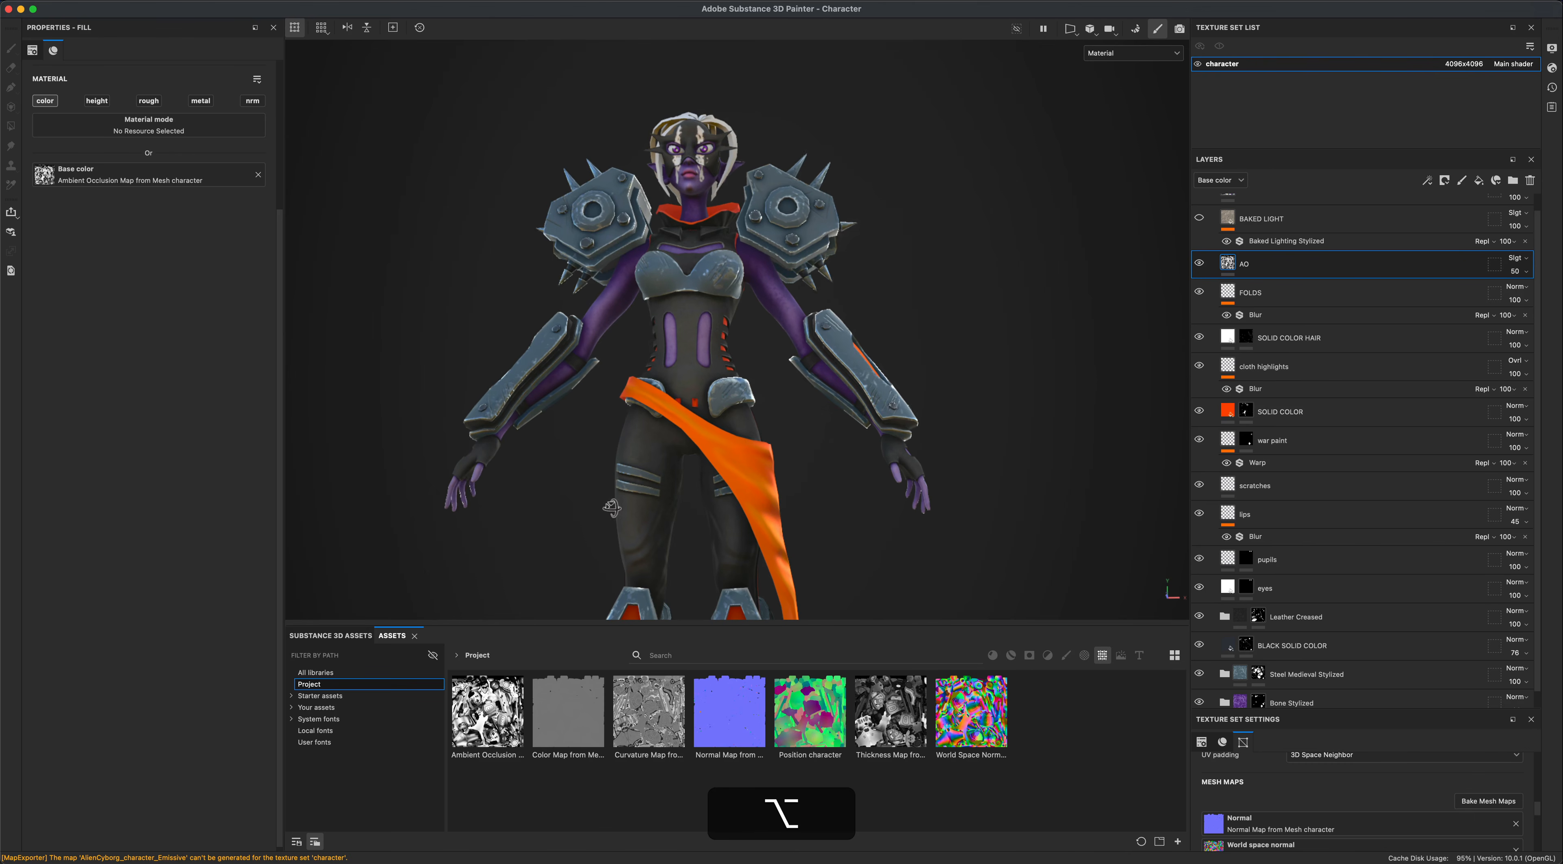
click(1202, 265)
click(1202, 265)
alt+drag(1072, 347, 1038, 419)
Try duplicating the AO layer to strengthen the occlusion effect, and delete the copy.
right_click(1298, 264)
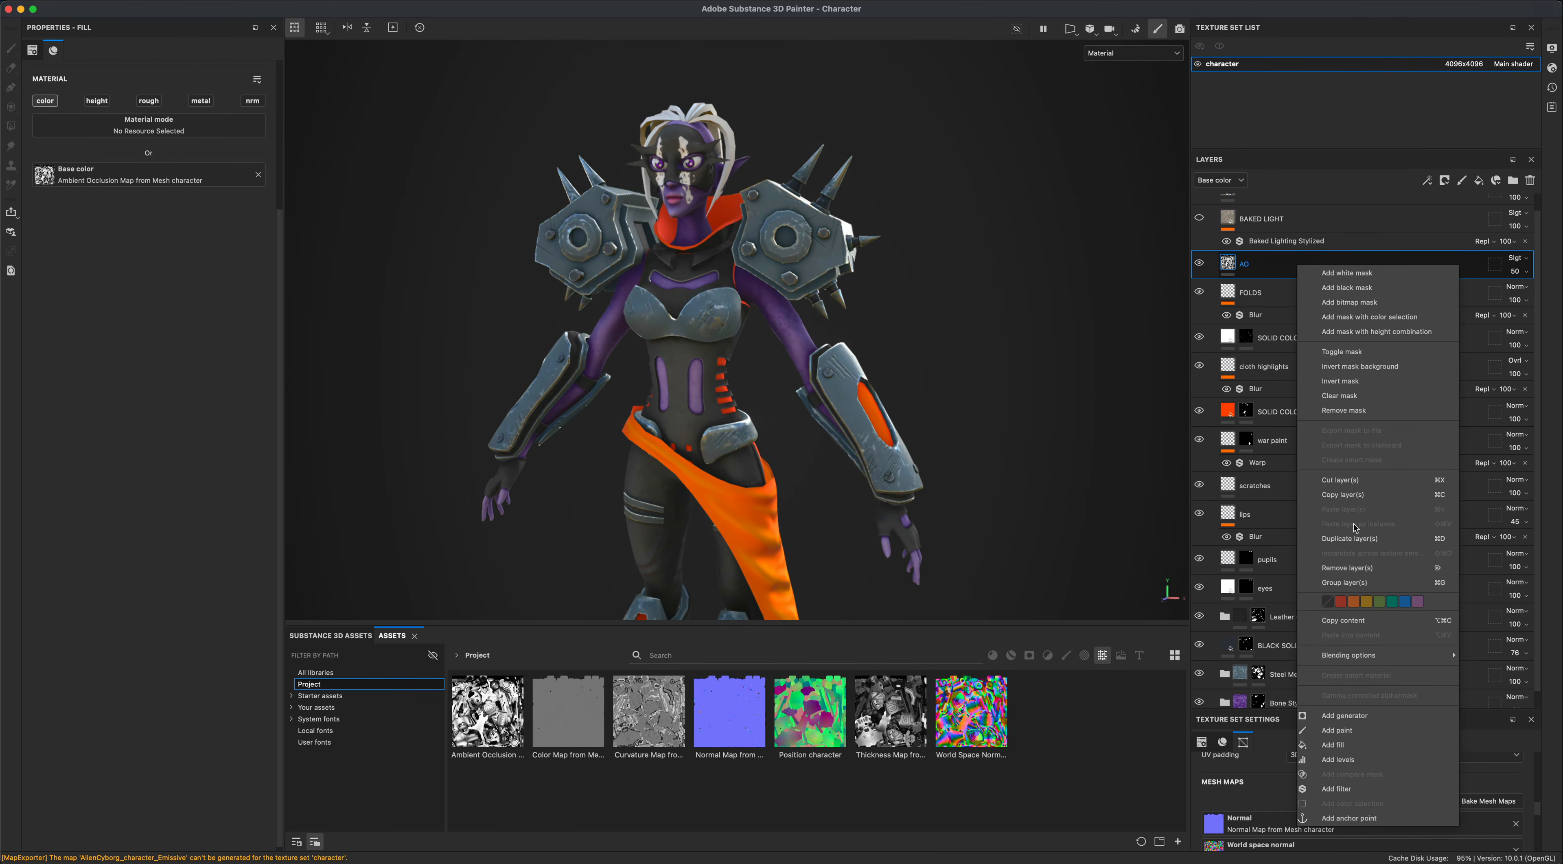
click(1357, 540)
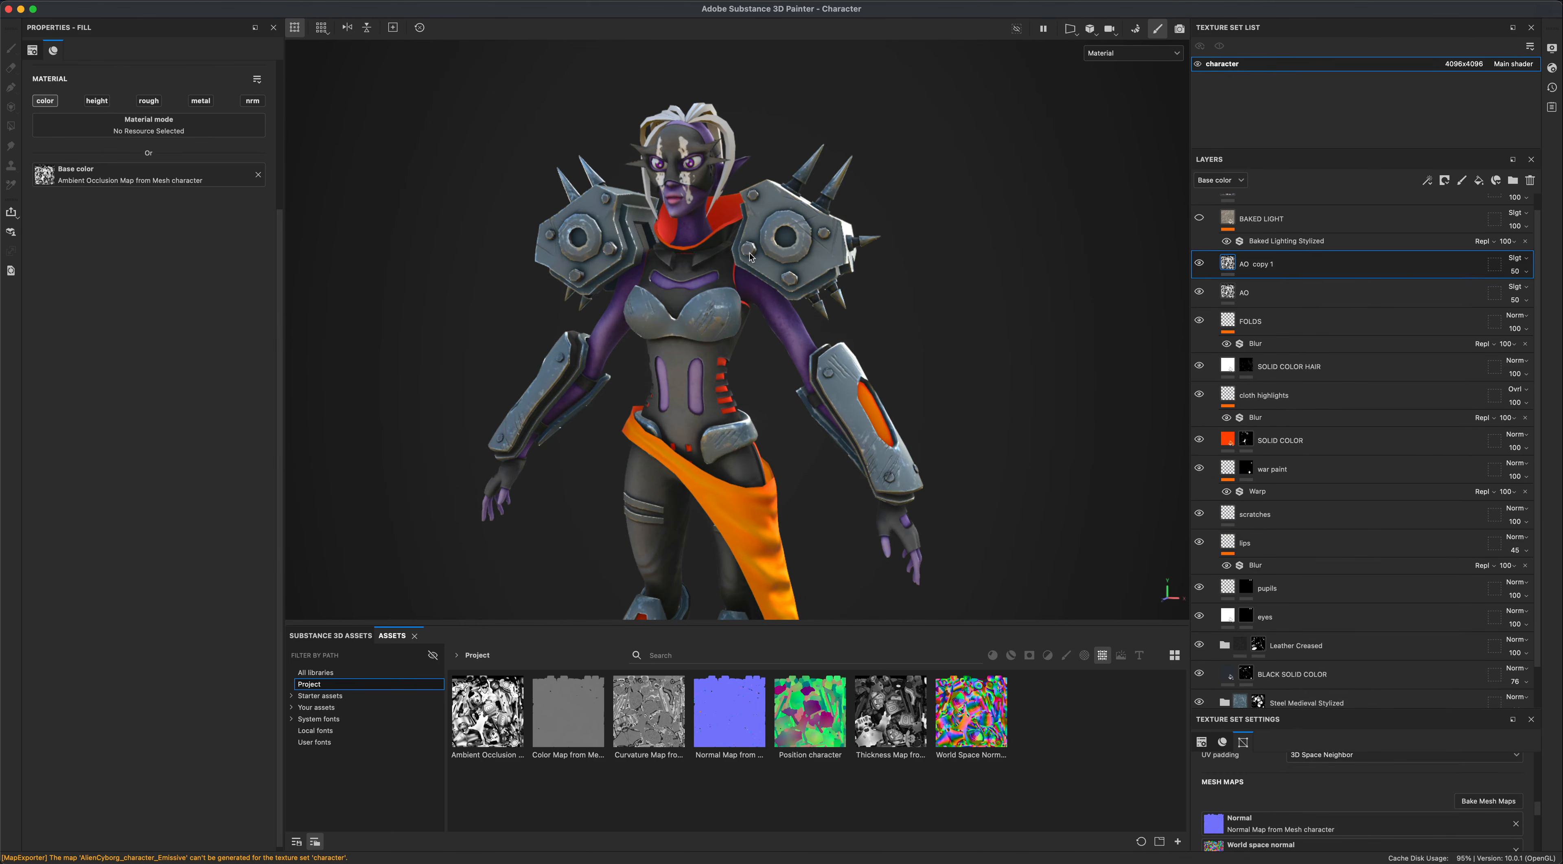
mouse_move(1073, 339)
alt+mouse_down()
mouse_move(1009, 338)
mouse_move(1009, 296)
mouse_move(1086, 290)
mouse_move(1036, 273)
mouse_move(1073, 323)
alt+mouse_up()
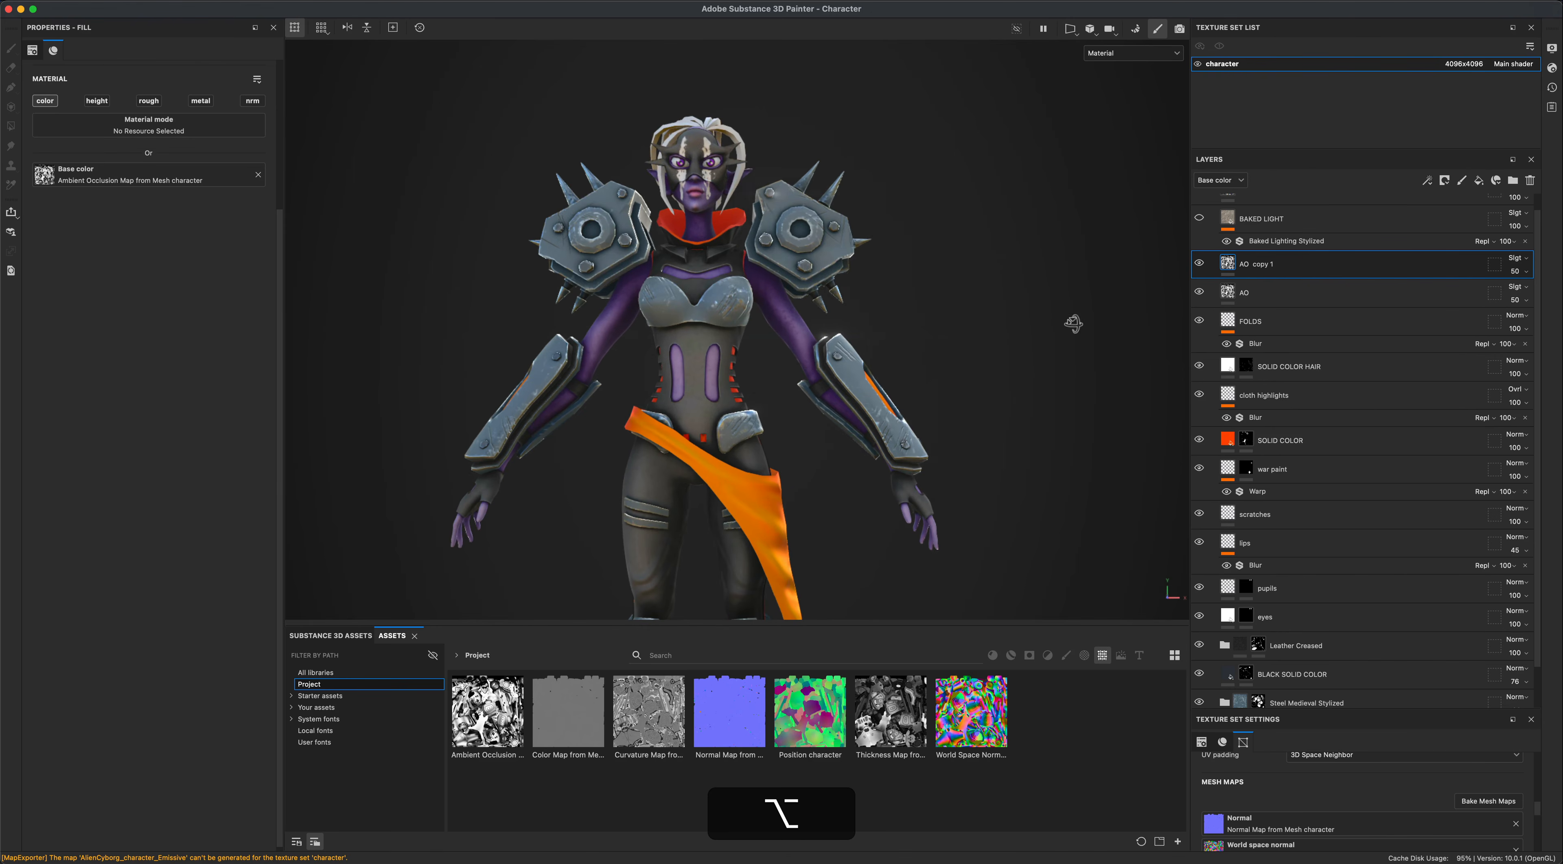
click(1531, 181)
alt+drag(1032, 528, 1003, 524)
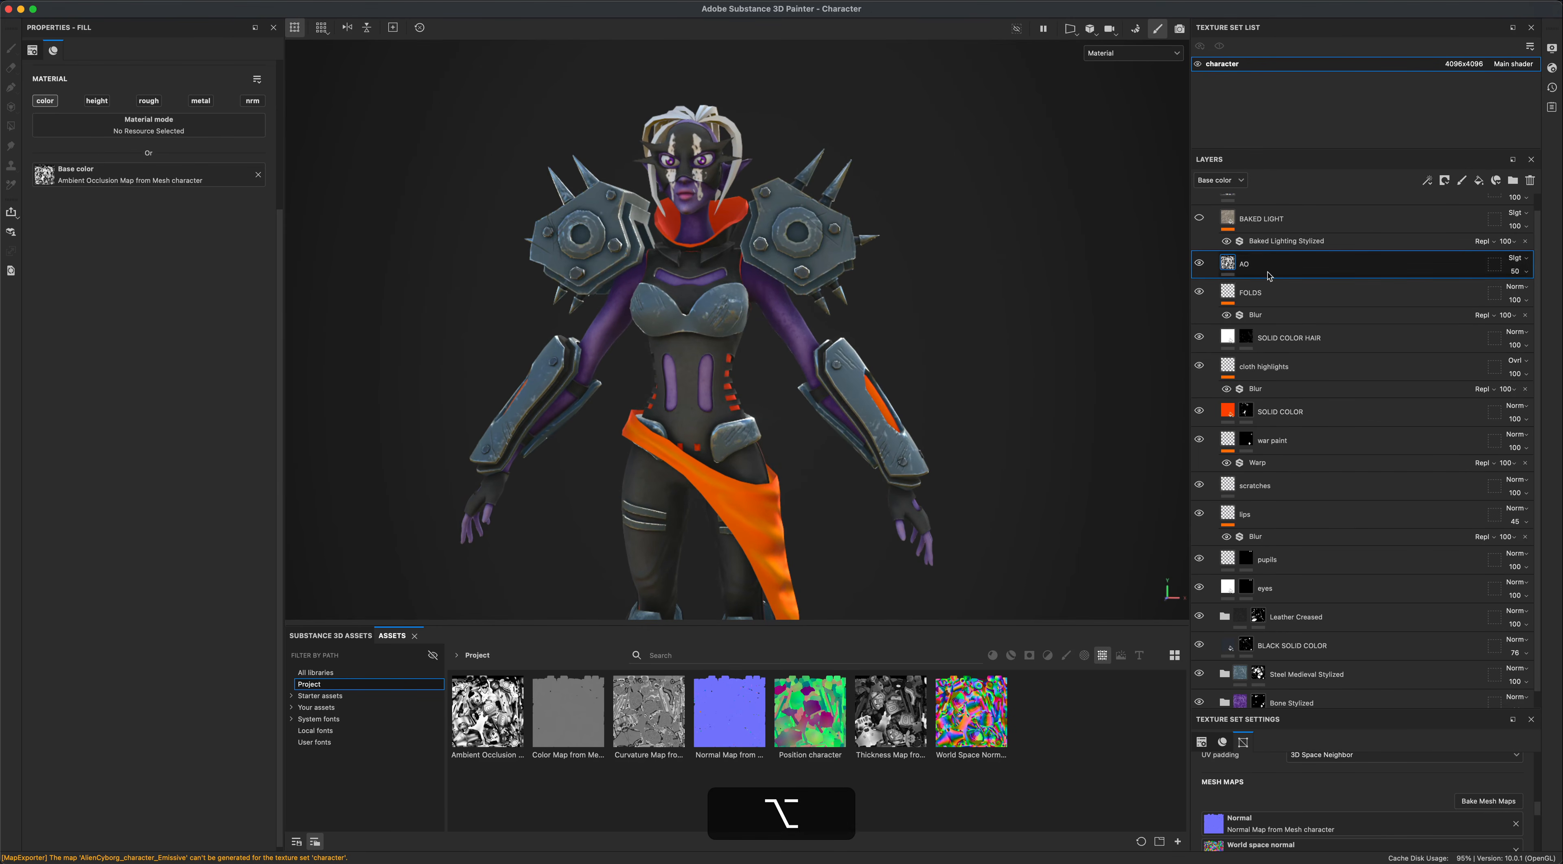
mouse_move(1005, 405)
alt+mouse_down()
mouse_move(985, 409)
mouse_move(1014, 432)
alt+mouse_up()
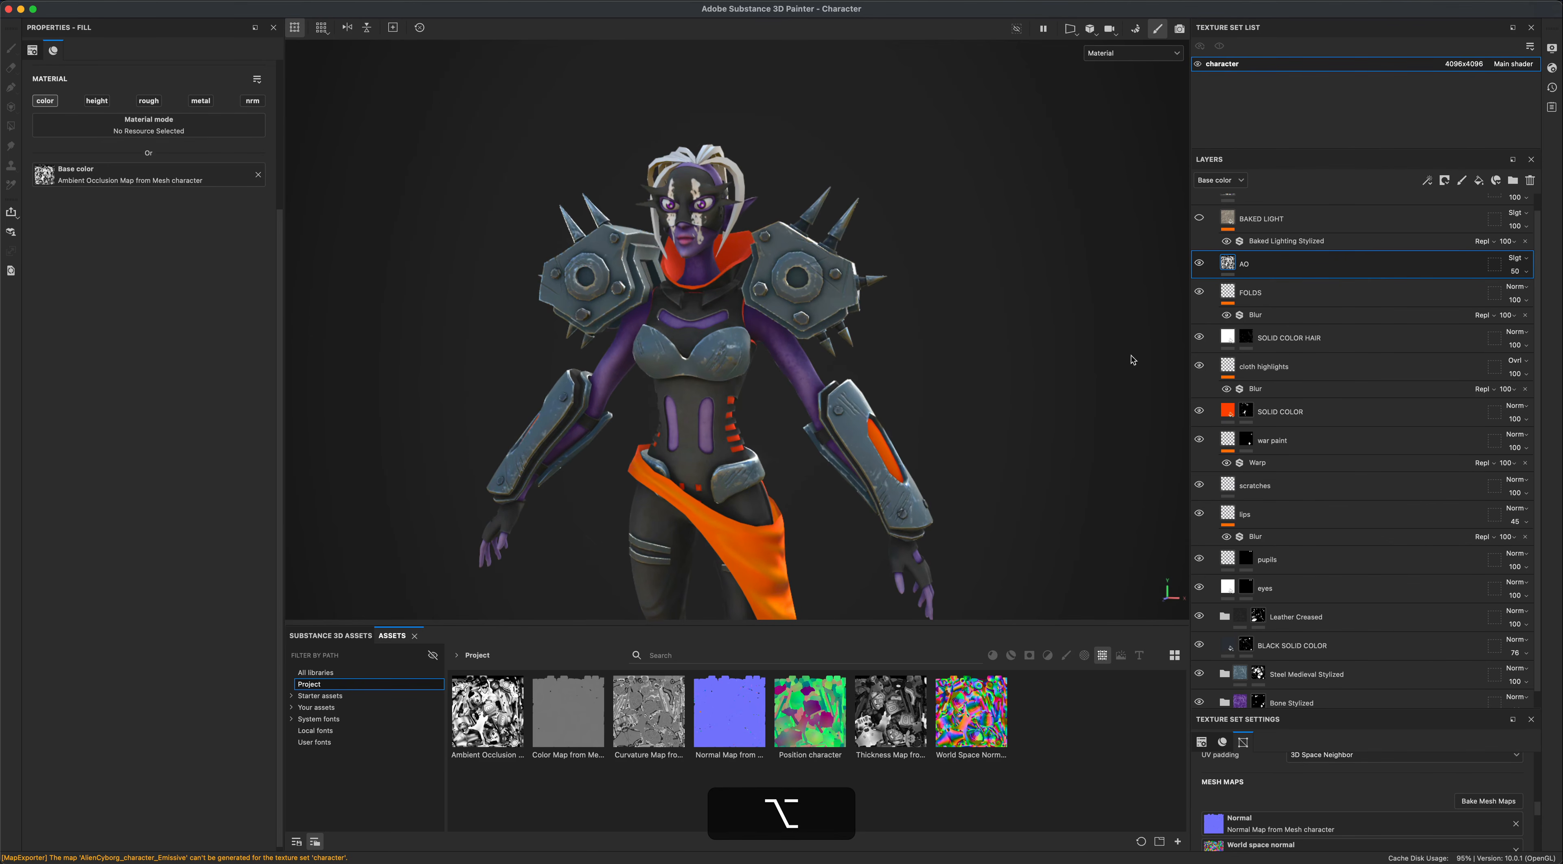
Show the BAKED LIGHT layer, toggling its visibility to compare the character's lighting with and without it.
click(1199, 219)
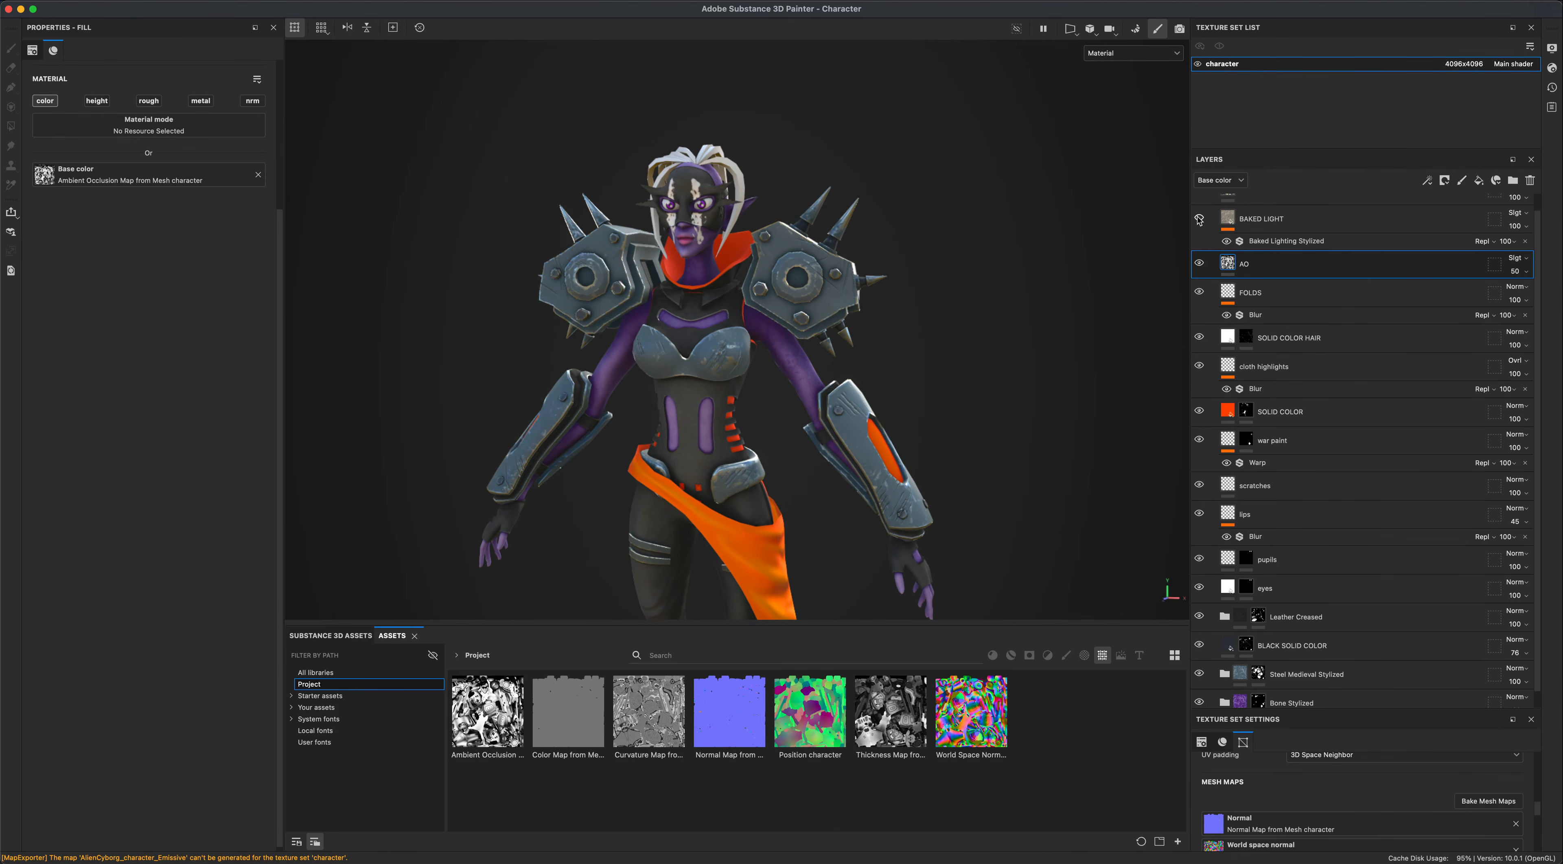
click(1200, 220)
click(1200, 221)
click(1199, 221)
click(1200, 220)
click(1200, 220)
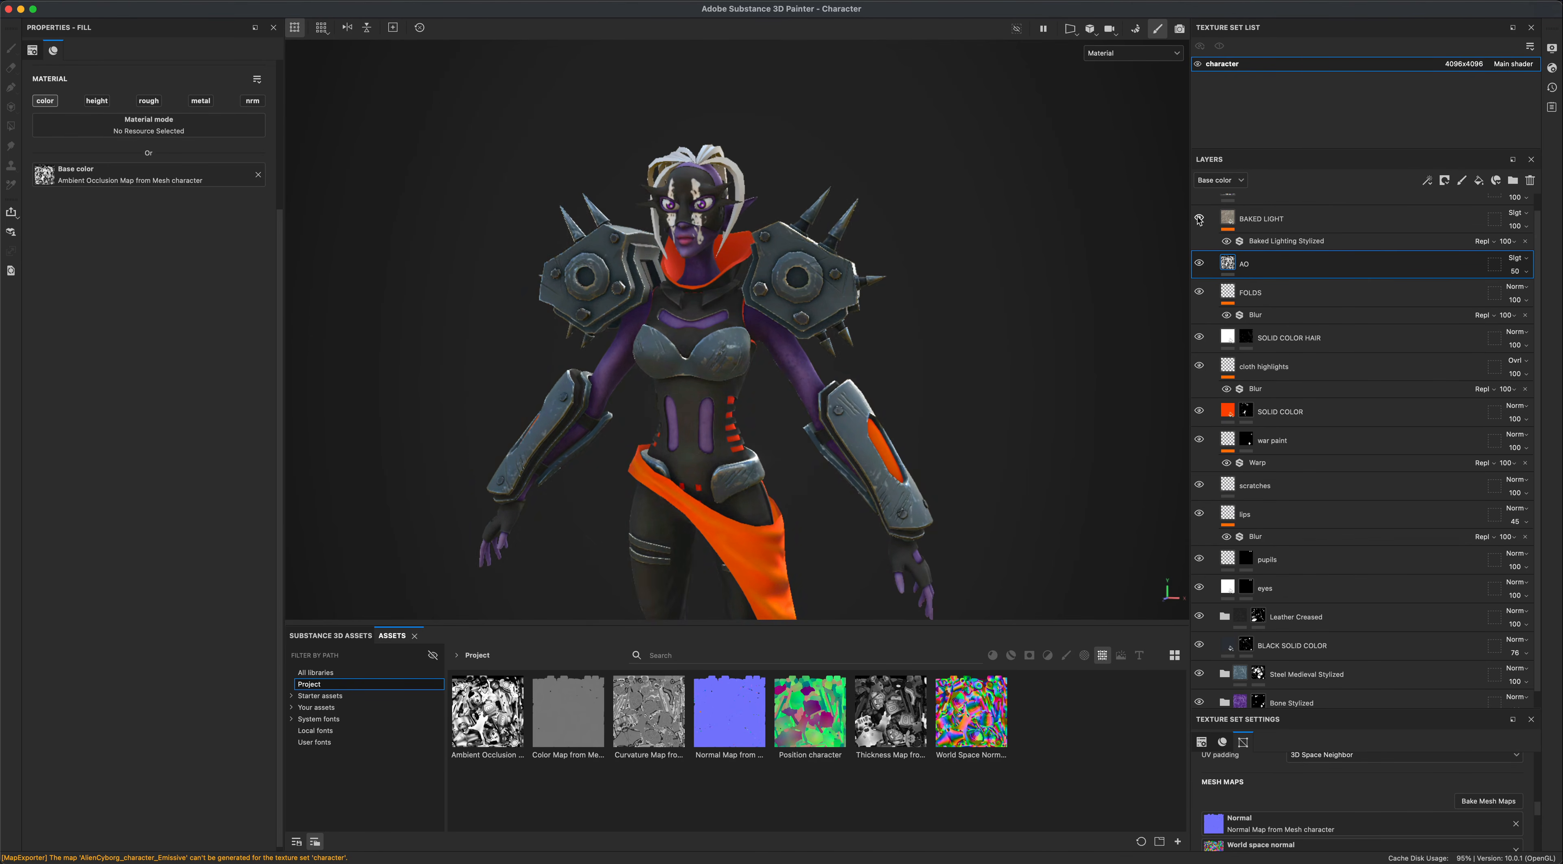
Review the BAKED LIGHT layer's Baked Lighting Stylized filter parameters, and select the BAKED LIGHT layer.
click(1265, 241)
right_click(1265, 243)
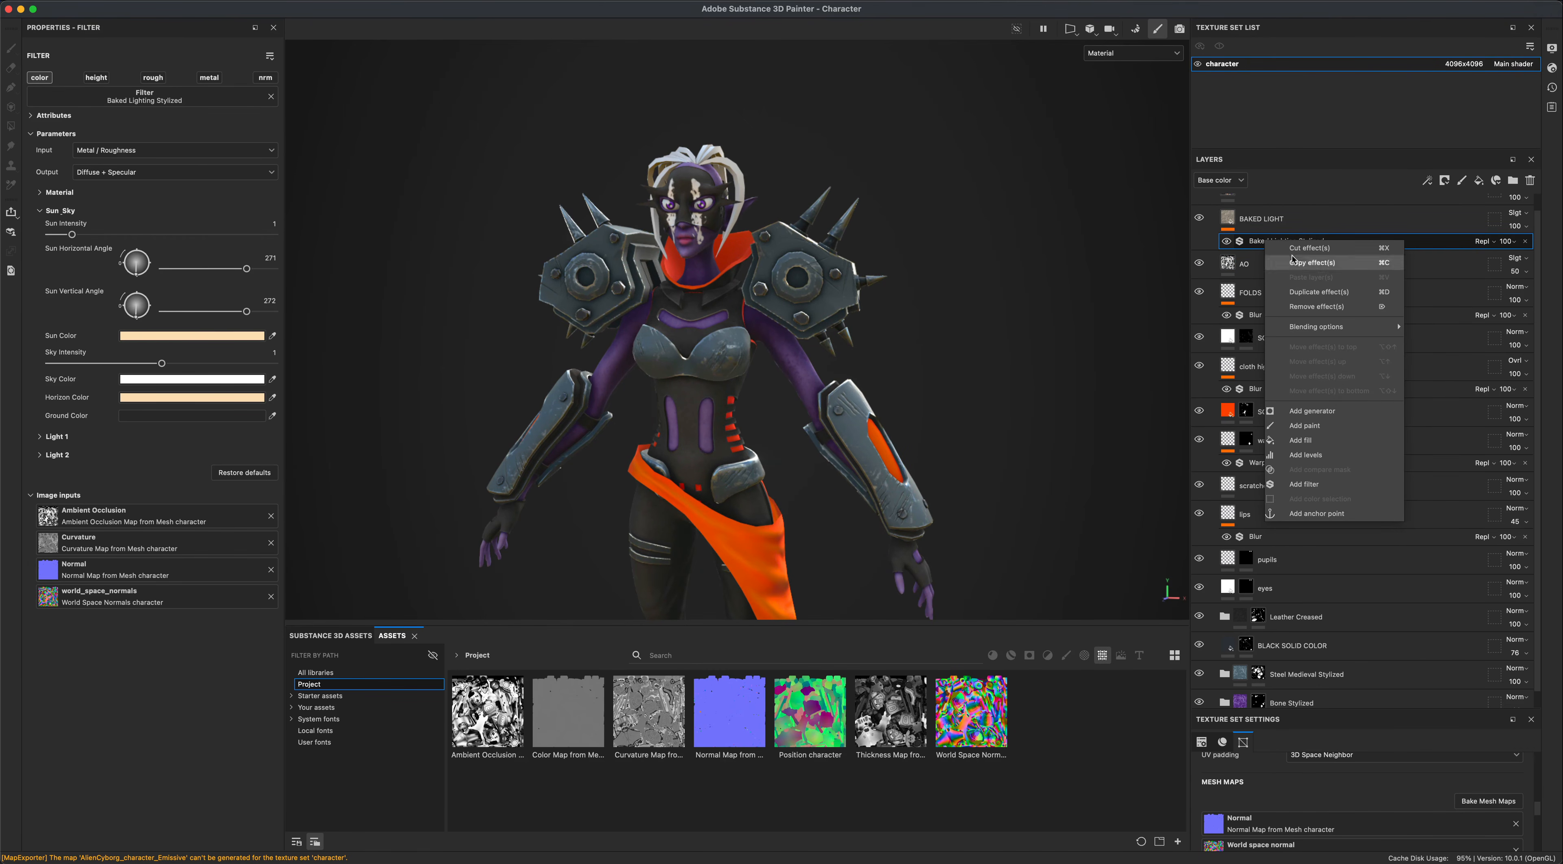
click(1243, 243)
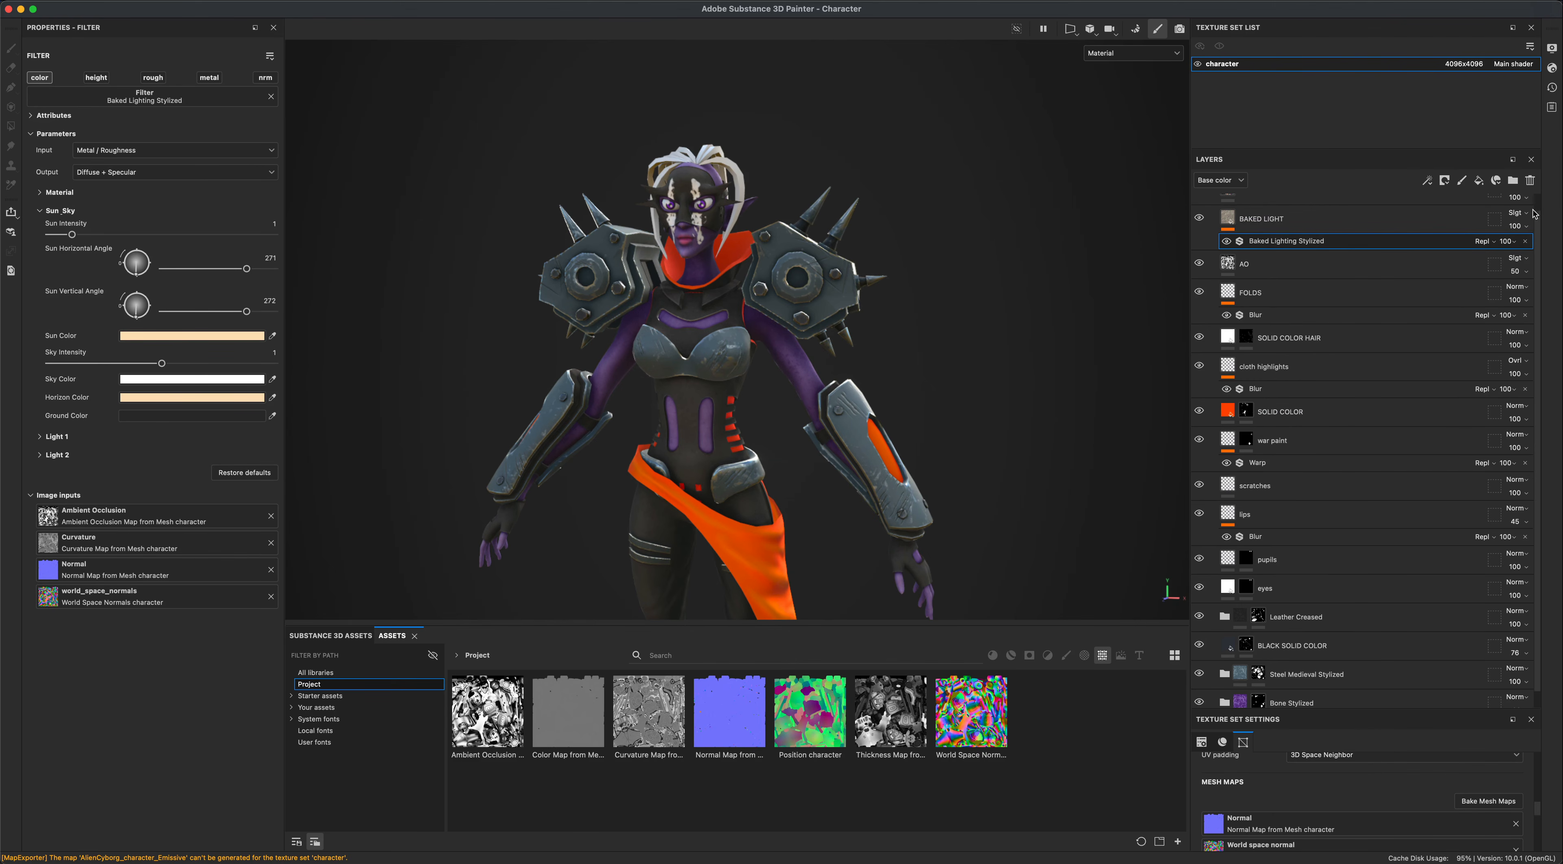
scroll(1505, 218, up, 1)
click(1348, 238)
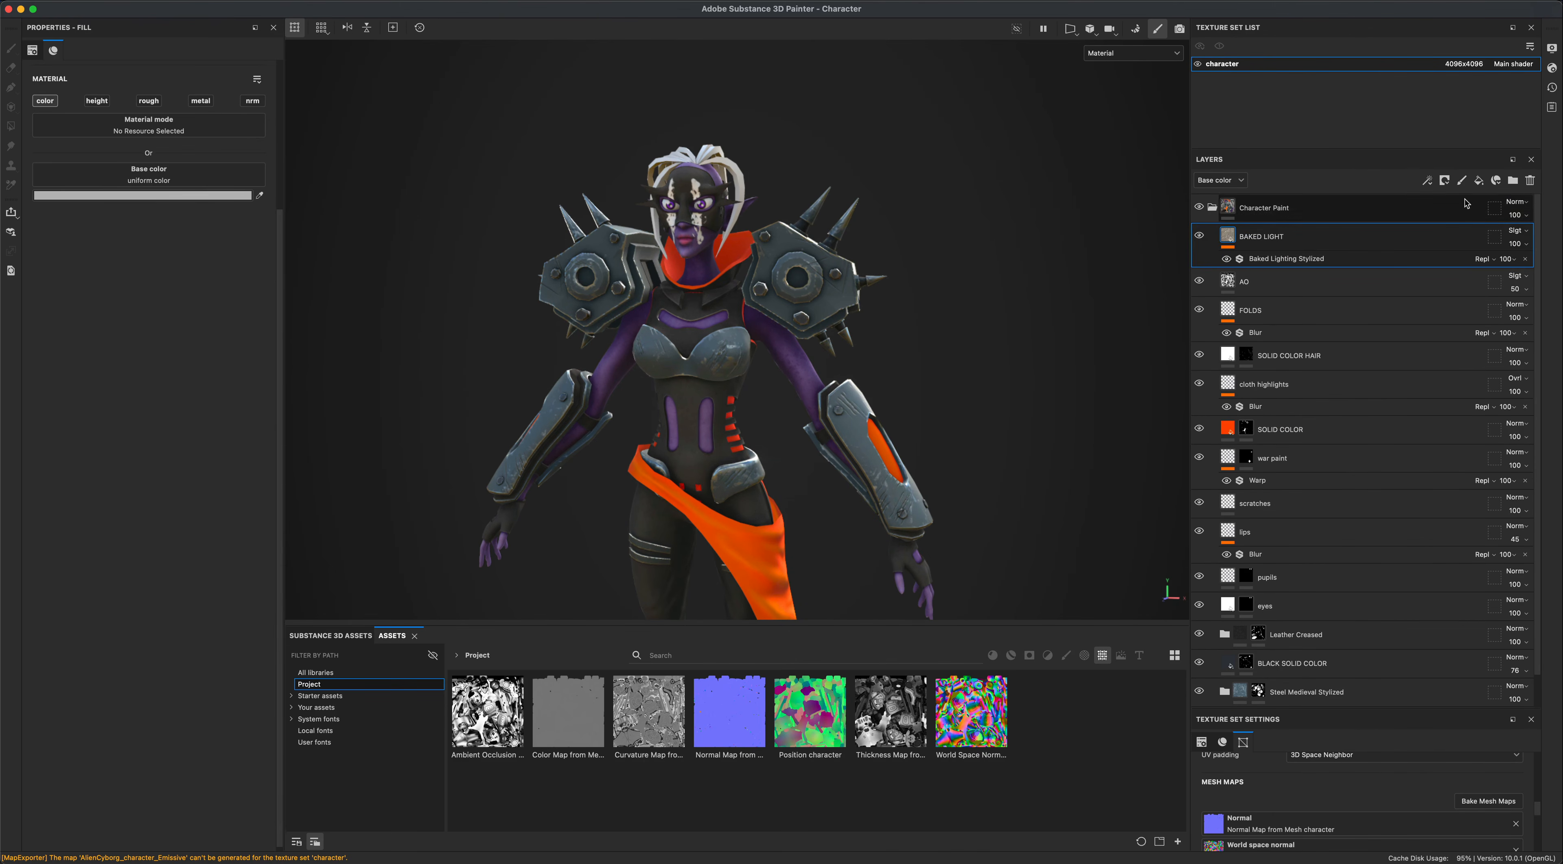
Add a fill layer above BAKED LIGHT and apply the Baked Lighting Stylized filter to it.
click(1479, 180)
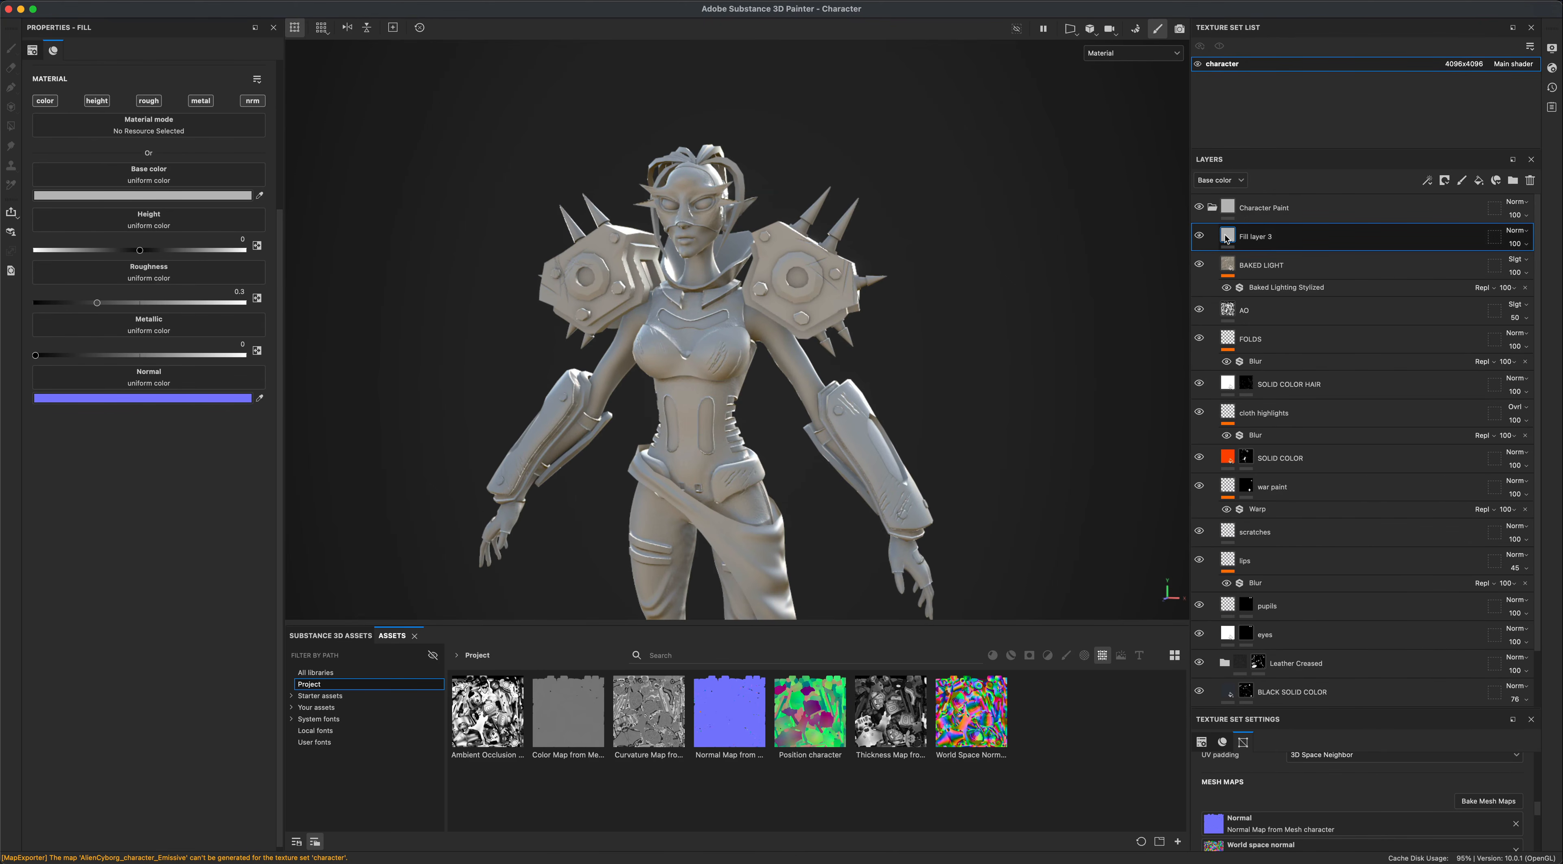
right_click(1227, 238)
click(1305, 590)
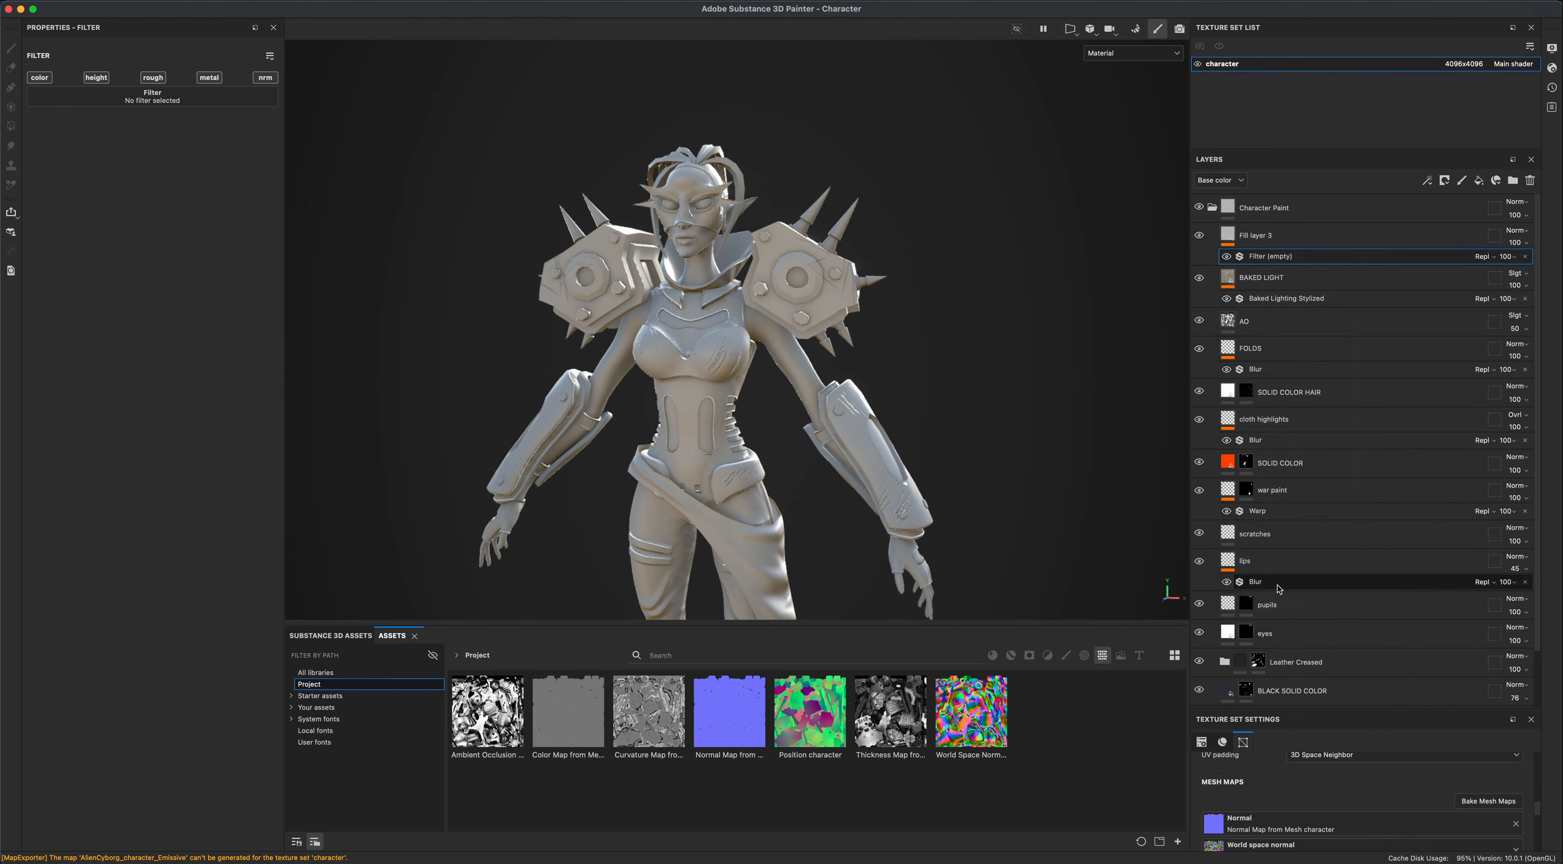
click(126, 103)
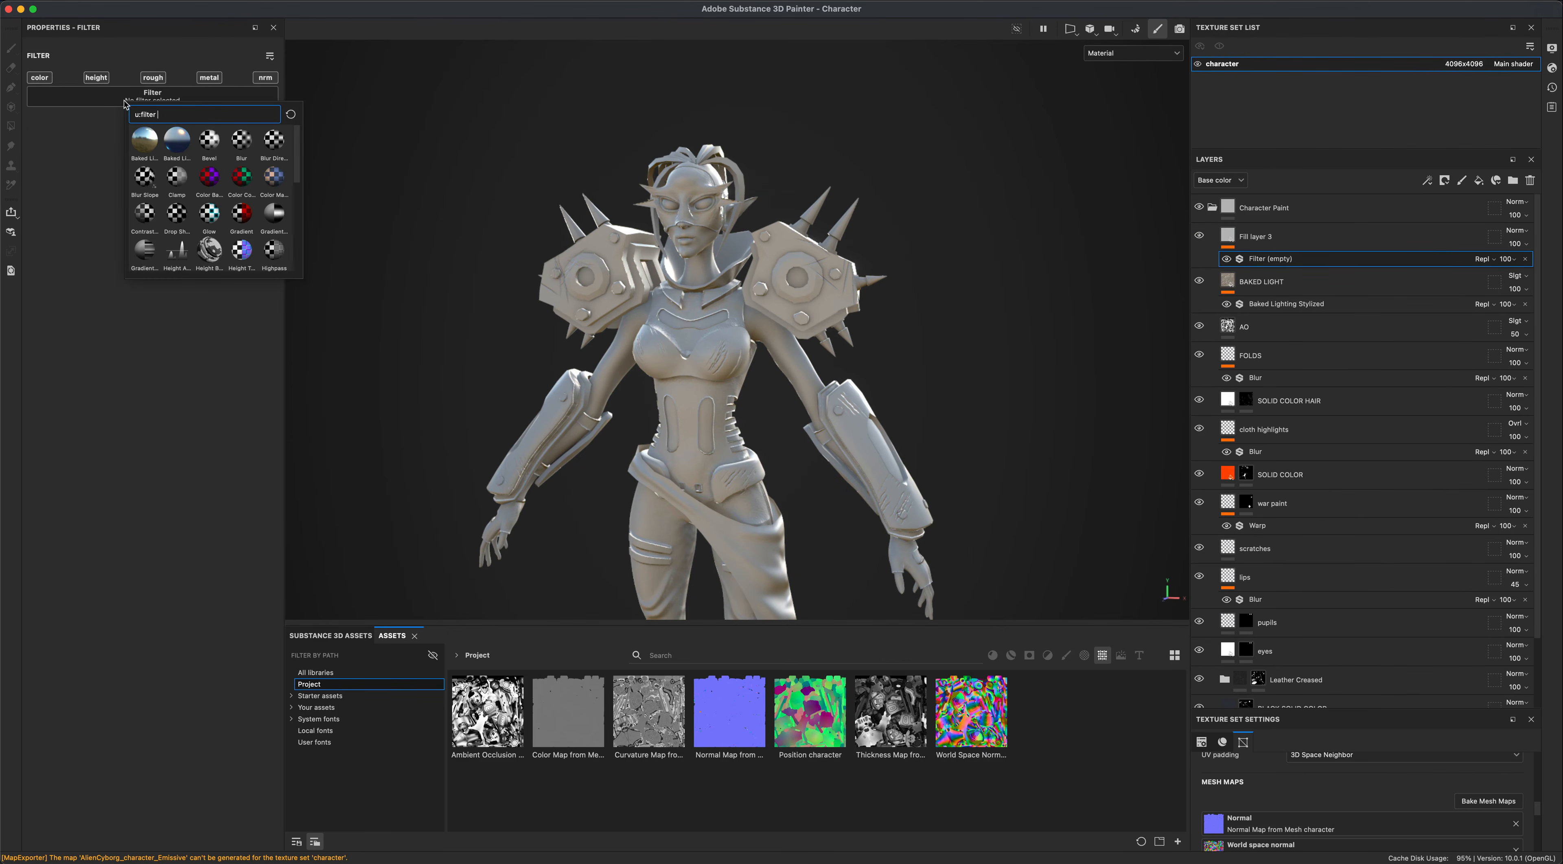
click(176, 141)
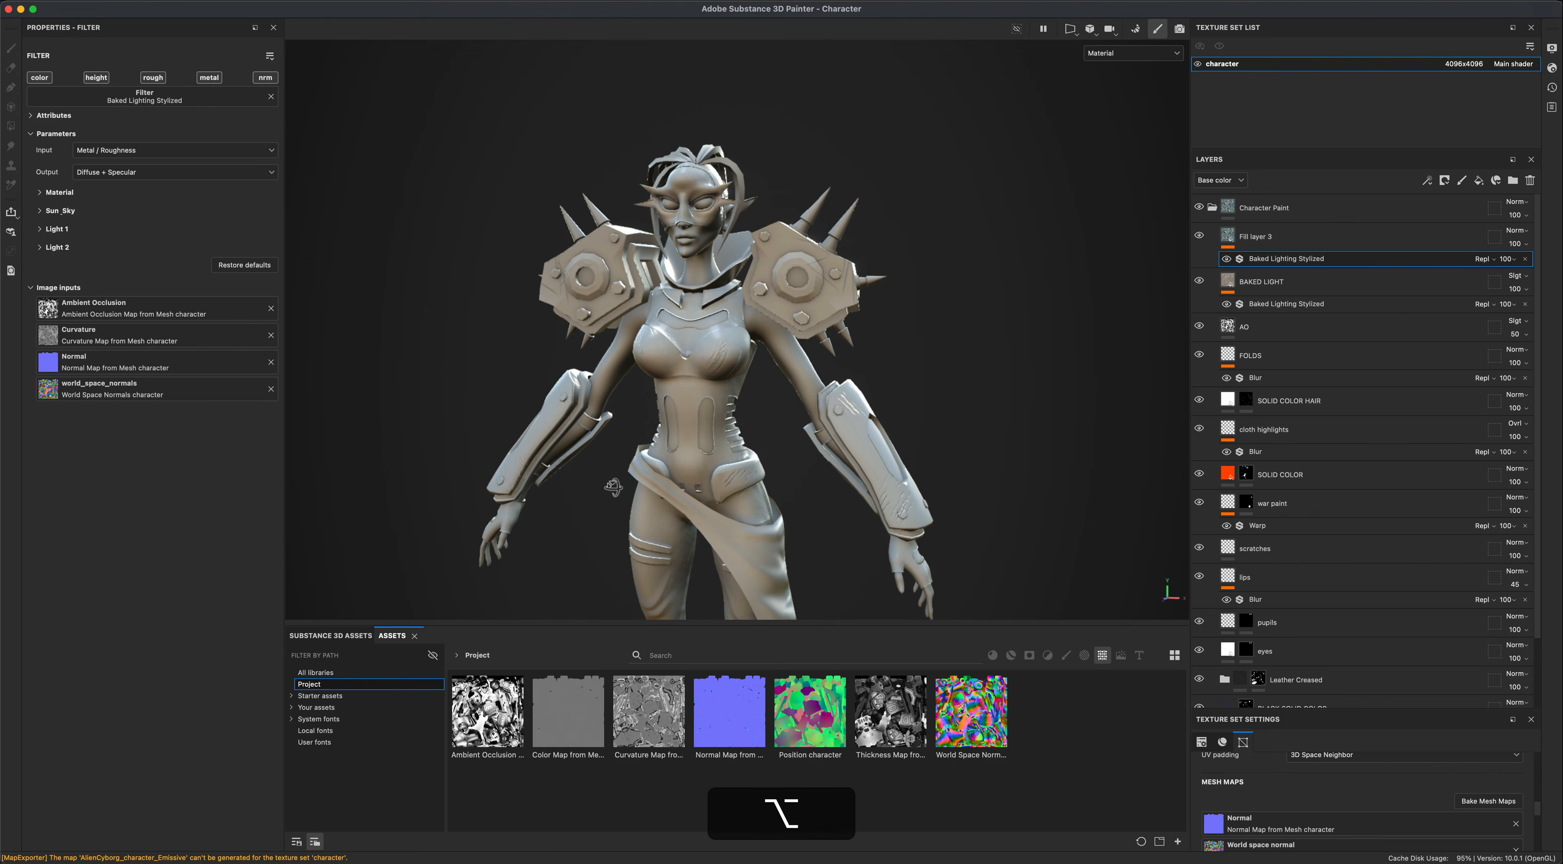
mouse_move(613, 489)
alt+mouse_down()
mouse_move(935, 462)
mouse_move(1202, 470)
mouse_move(517, 485)
mouse_move(601, 489)
alt+mouse_up()
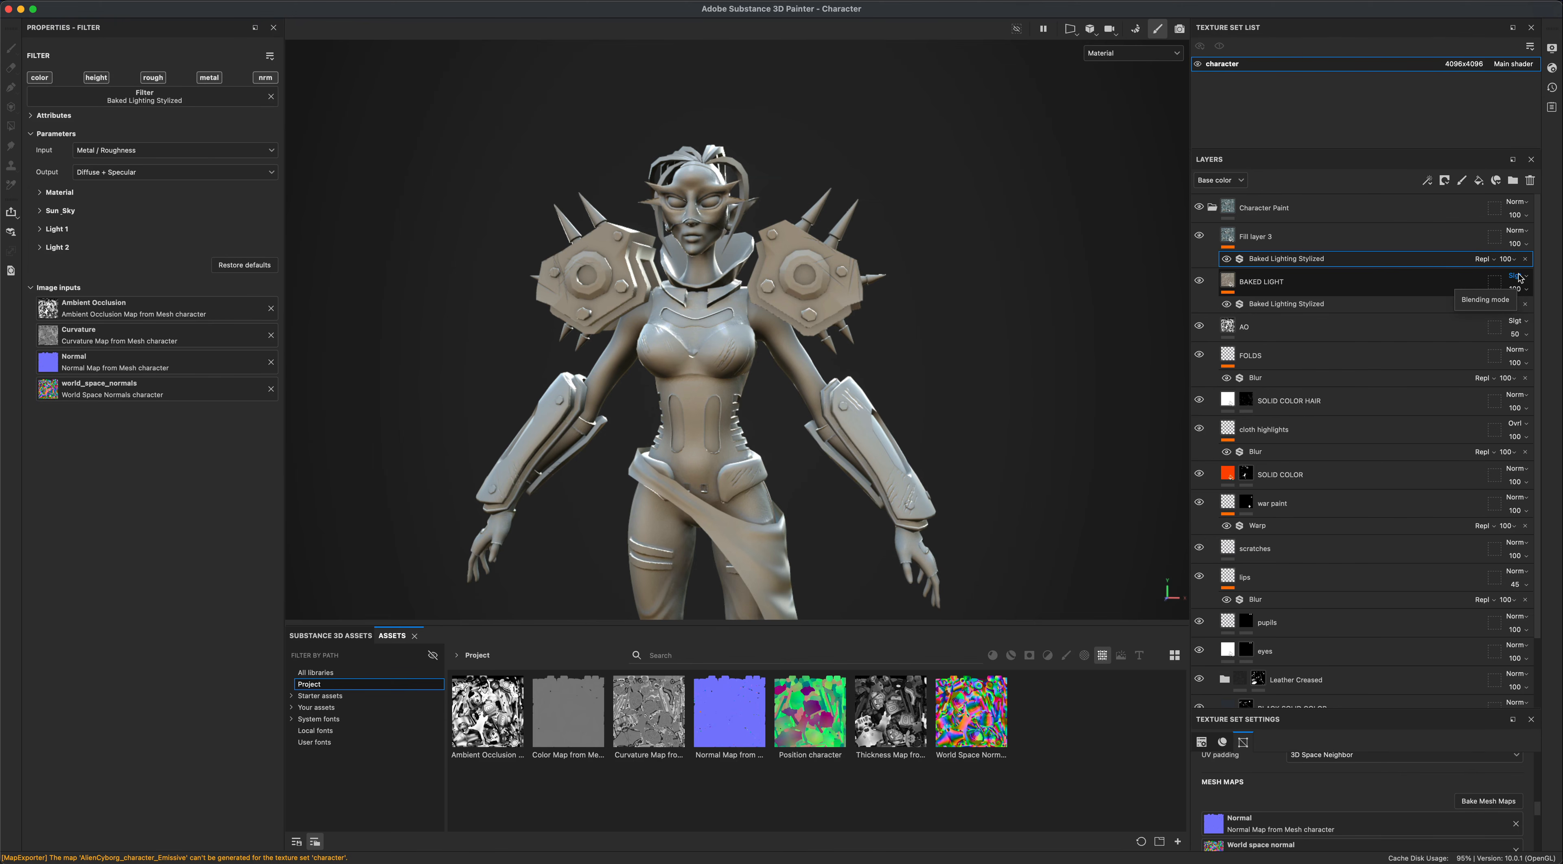
Try the Soft light blending mode on the new fill layer, and delete that layer.
click(1515, 231)
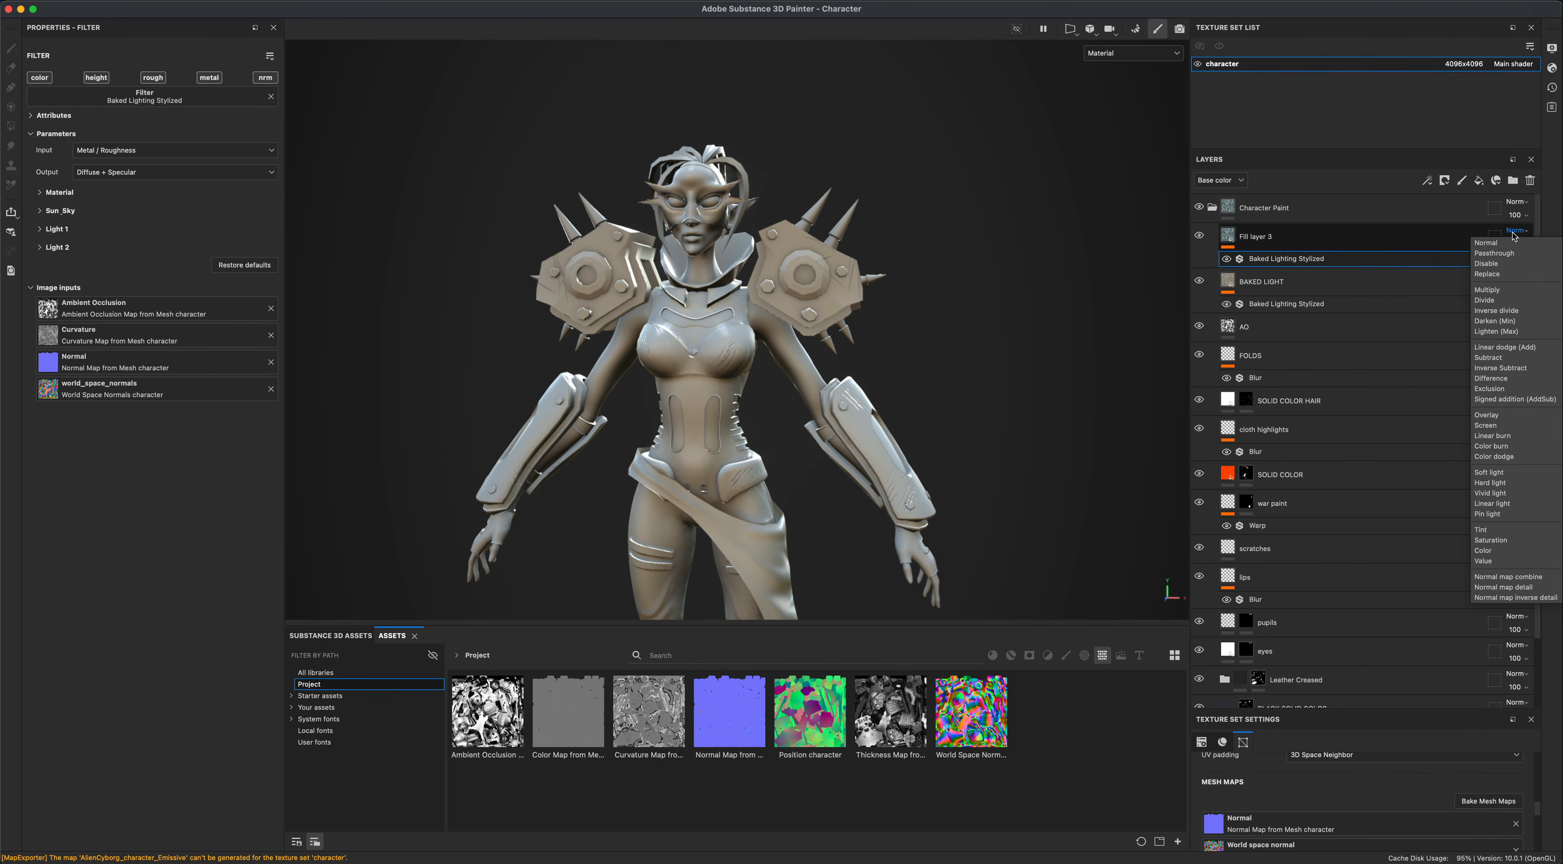
click(1514, 400)
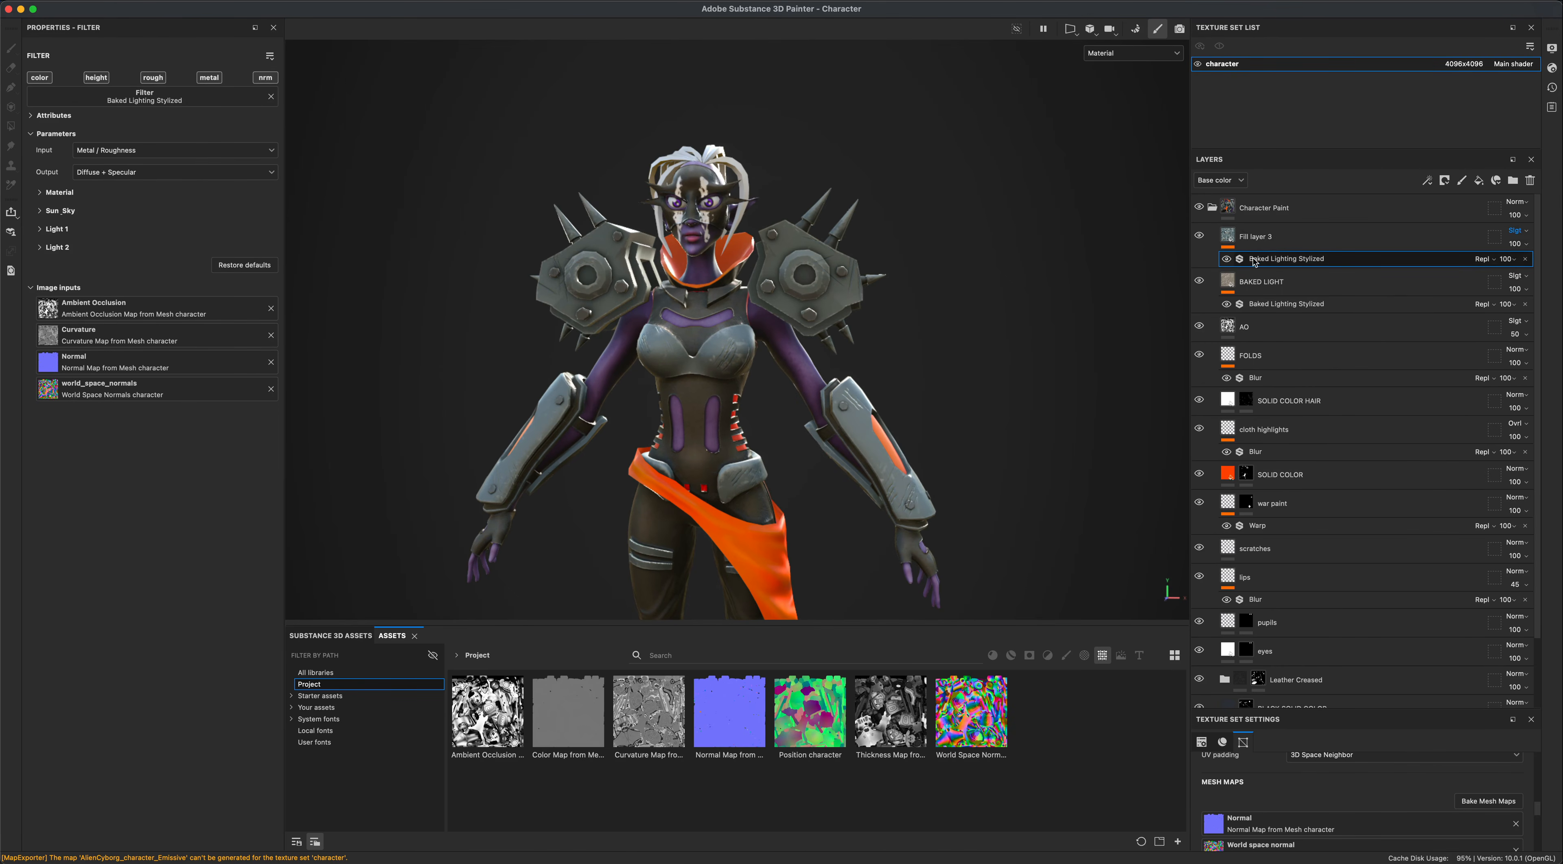
click(1399, 241)
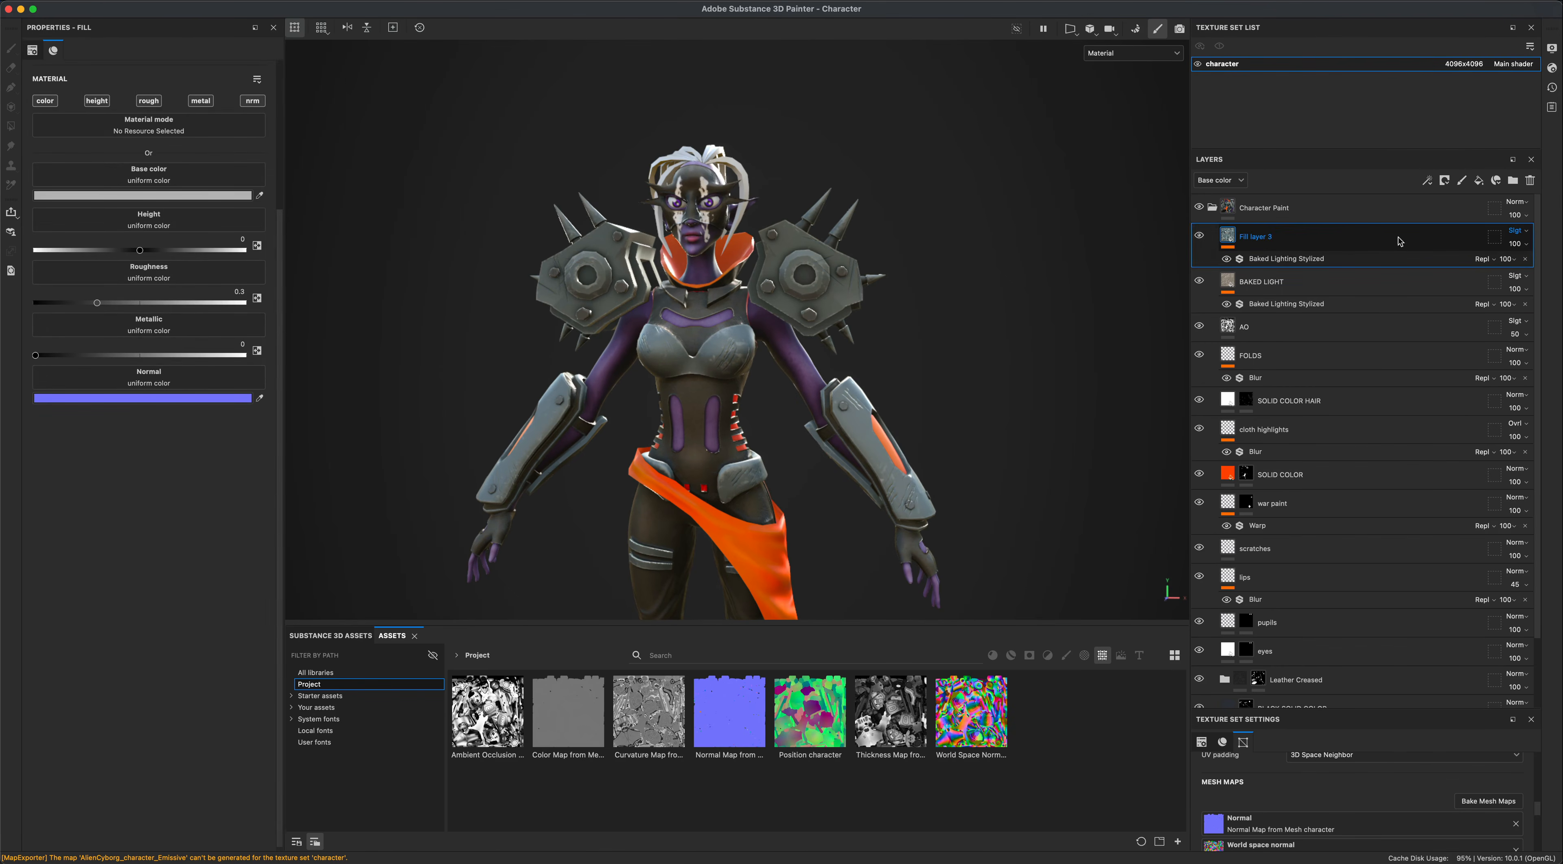
click(1531, 181)
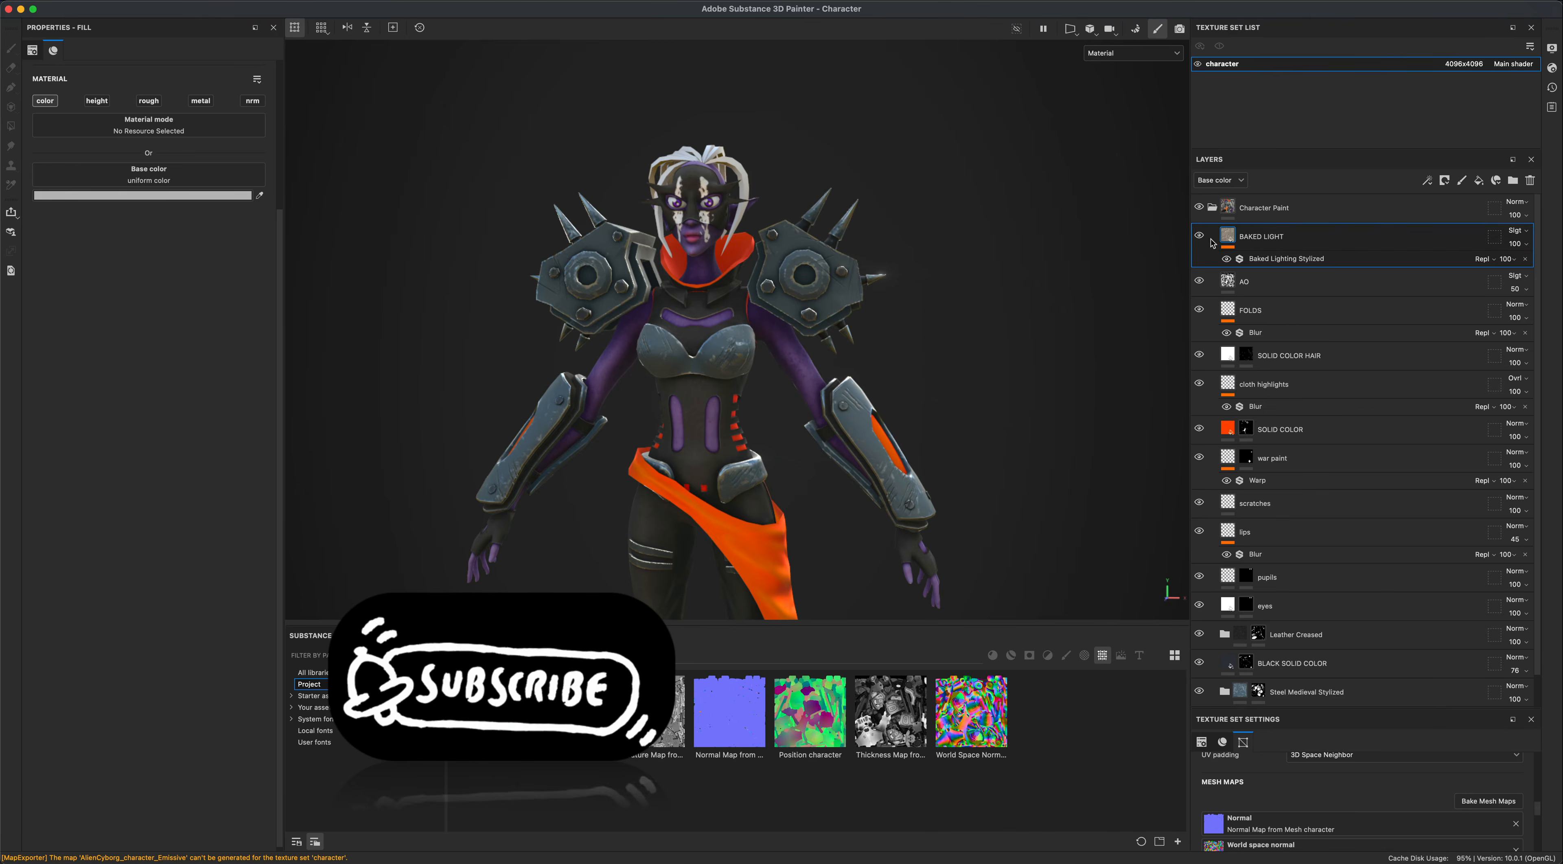
Show the whole textured character from head to feet, and collapse the Character Paint folder.
scroll(914, 439, down, 5)
alt+middle_drag(917, 474, 920, 261)
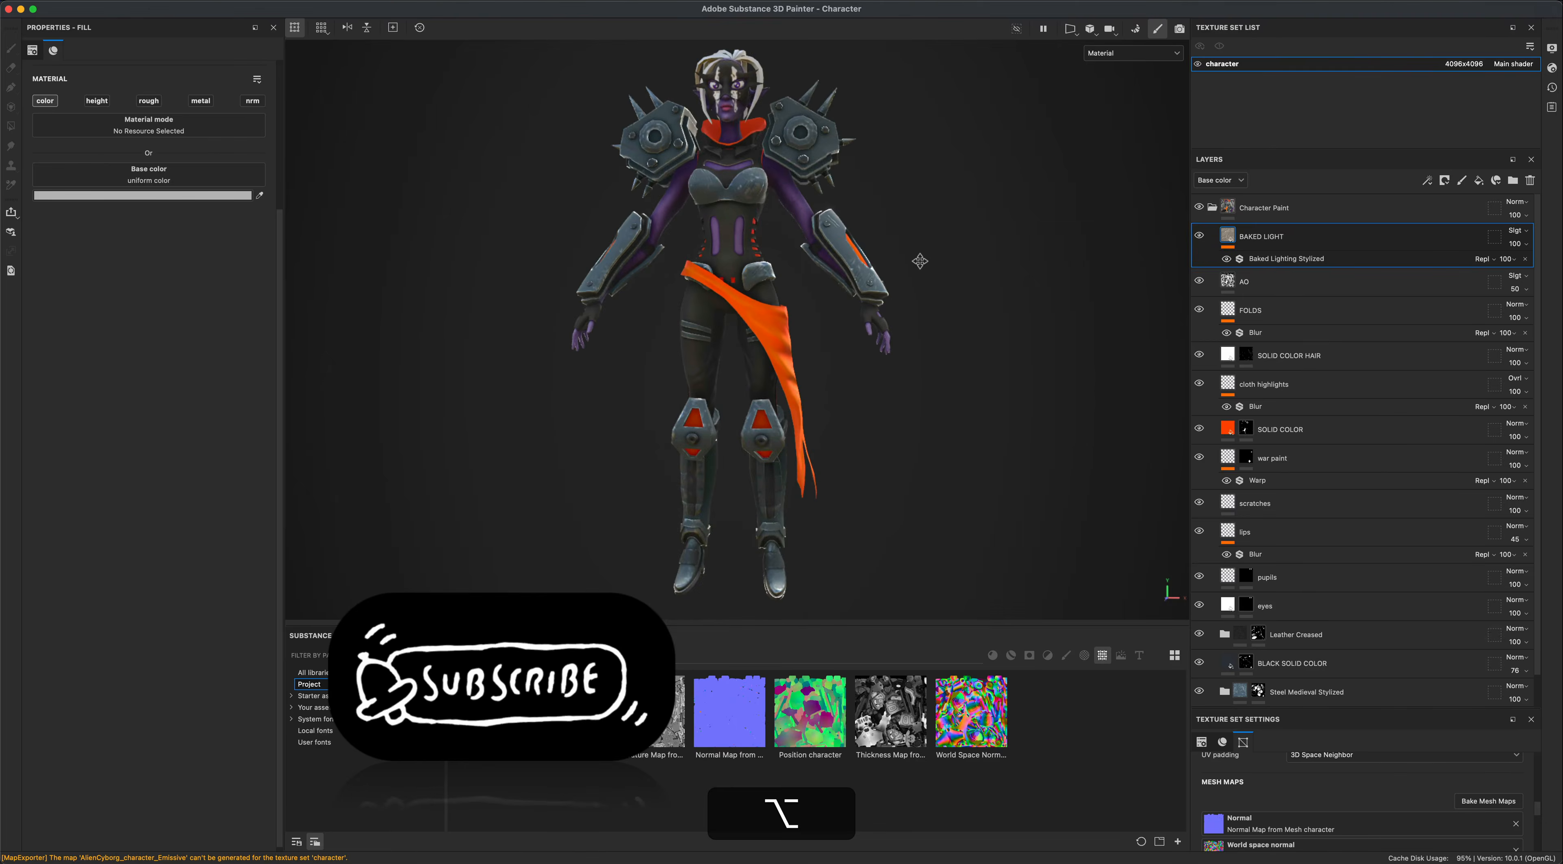
alt+drag(920, 261, 1002, 349)
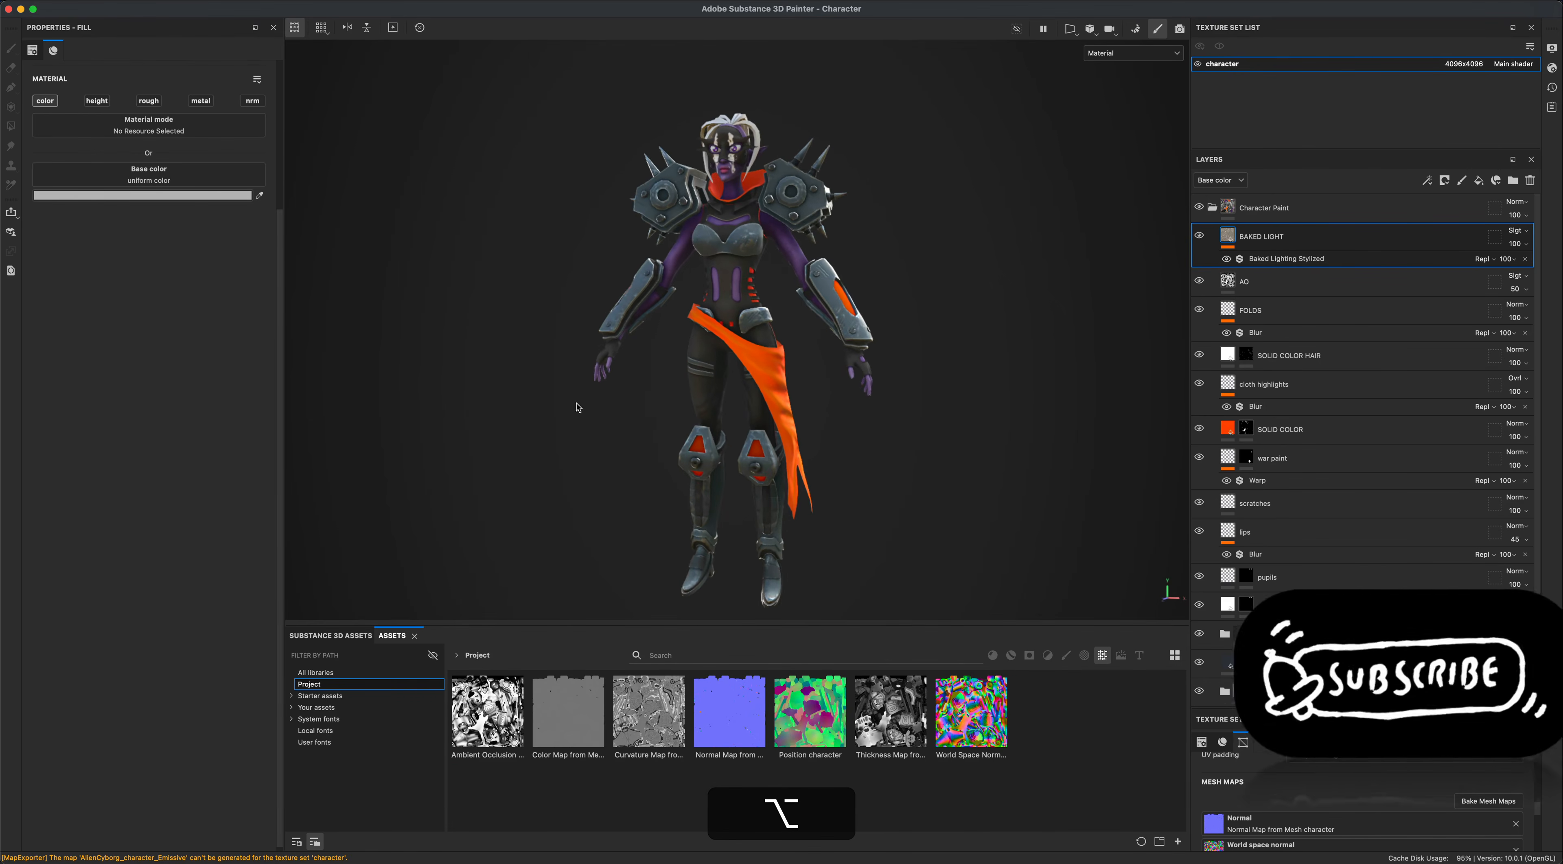
alt+drag(577, 403, 616, 401)
mouse_move(898, 424)
alt+mouse_down()
mouse_move(885, 421)
mouse_move(989, 450)
mouse_move(896, 446)
alt+mouse_up()
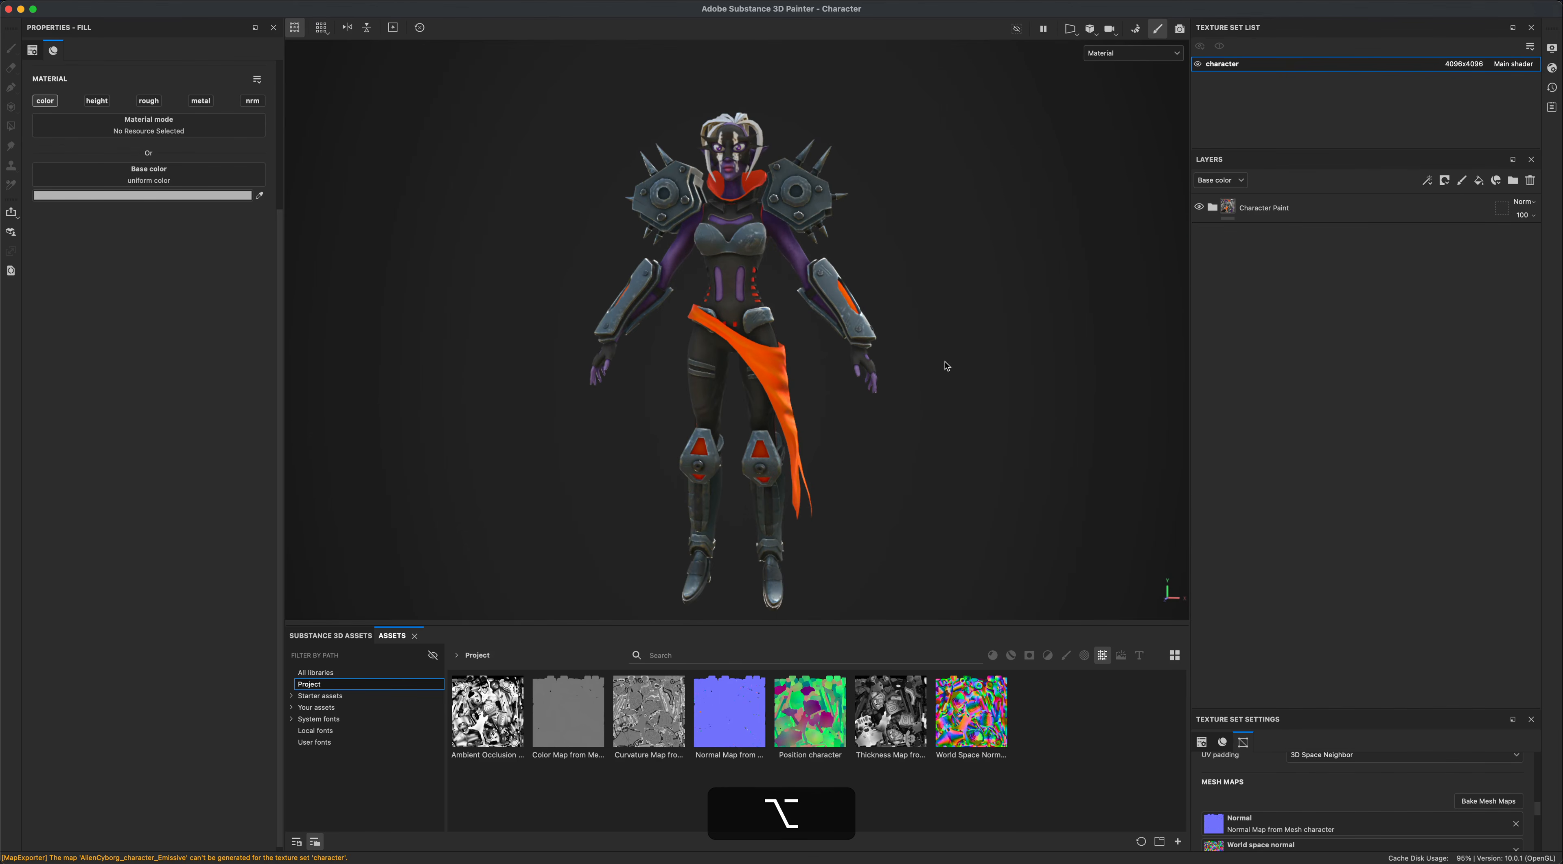
Examine the finished character's textures from the front, side and back while rotating the environment lighting.
alt+drag(946, 366, 941, 432)
shift+right_drag(895, 429, 840, 427)
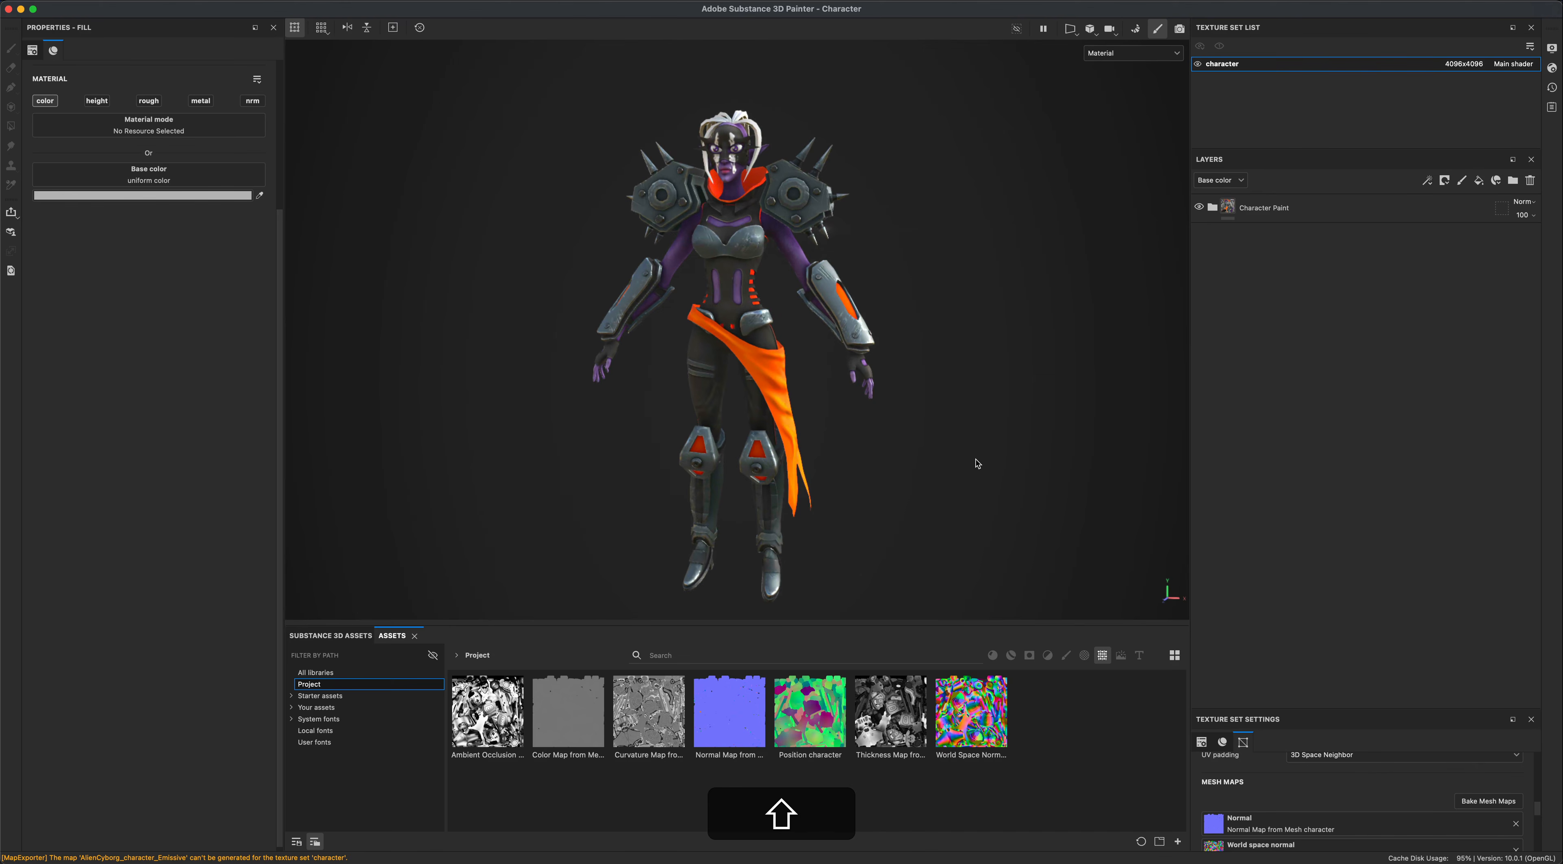
mouse_move(956, 453)
alt+mouse_down()
mouse_move(300, 439)
mouse_move(1007, 446)
mouse_move(953, 476)
alt+mouse_up()
scroll(953, 475, up, 2)
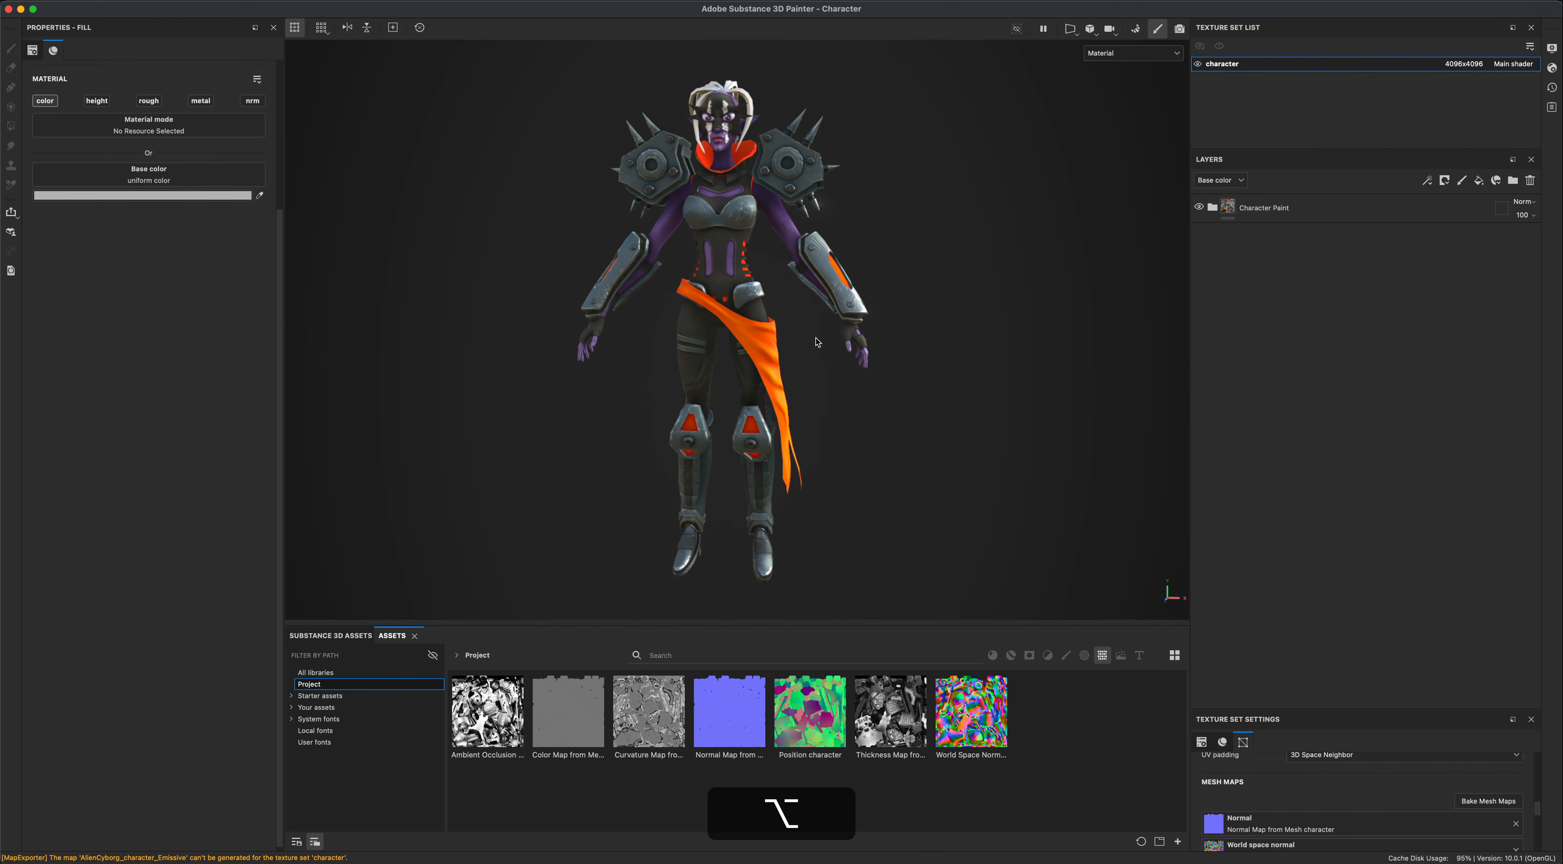
alt+middle_drag(843, 423, 845, 424)
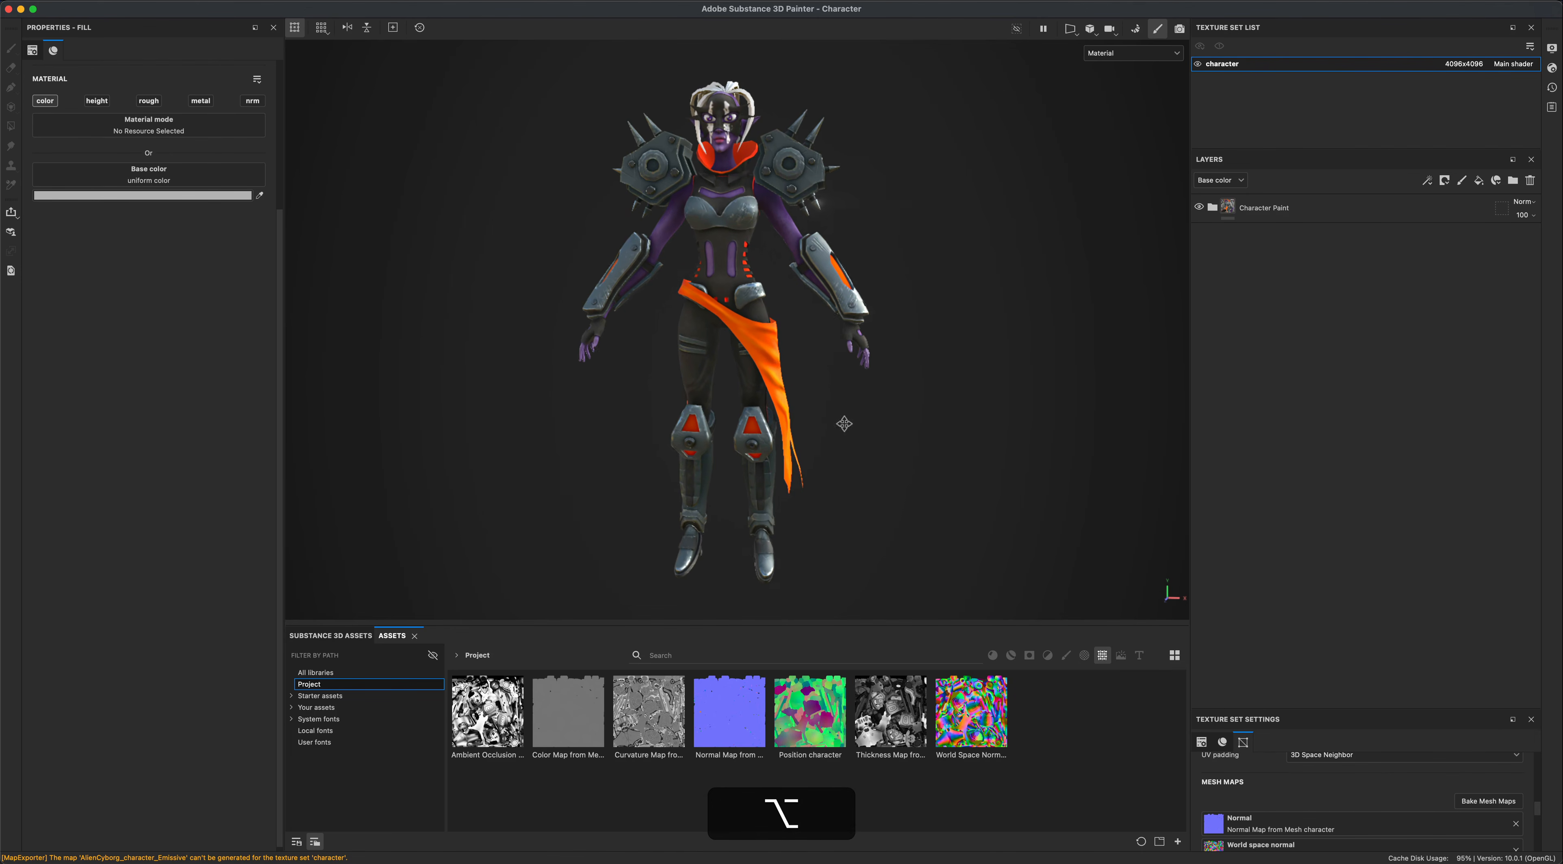
alt+drag(845, 423, 931, 416)
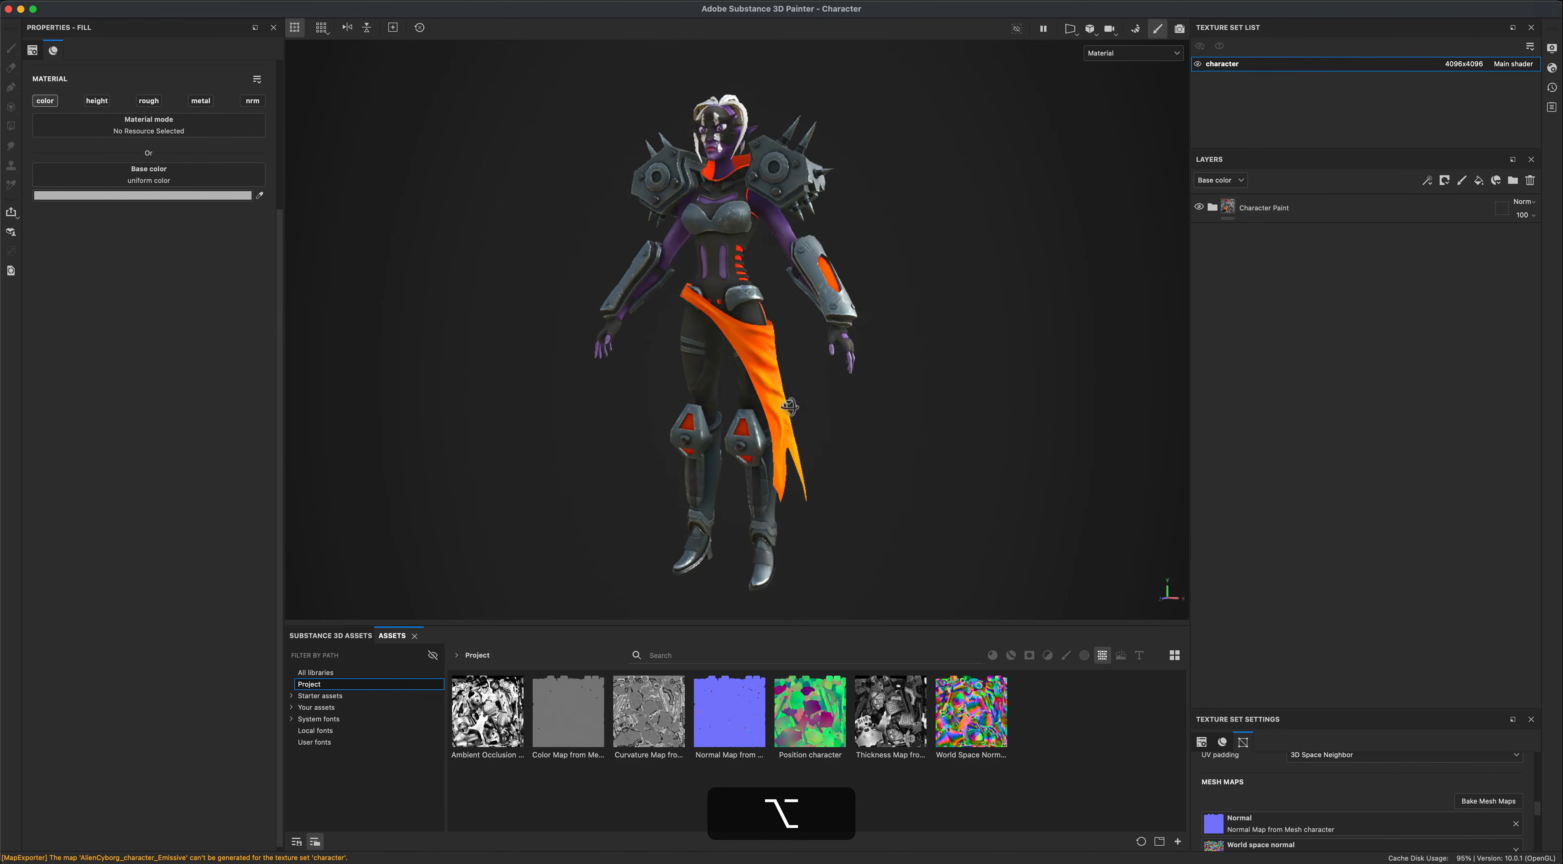
alt+drag(790, 405, 831, 413)
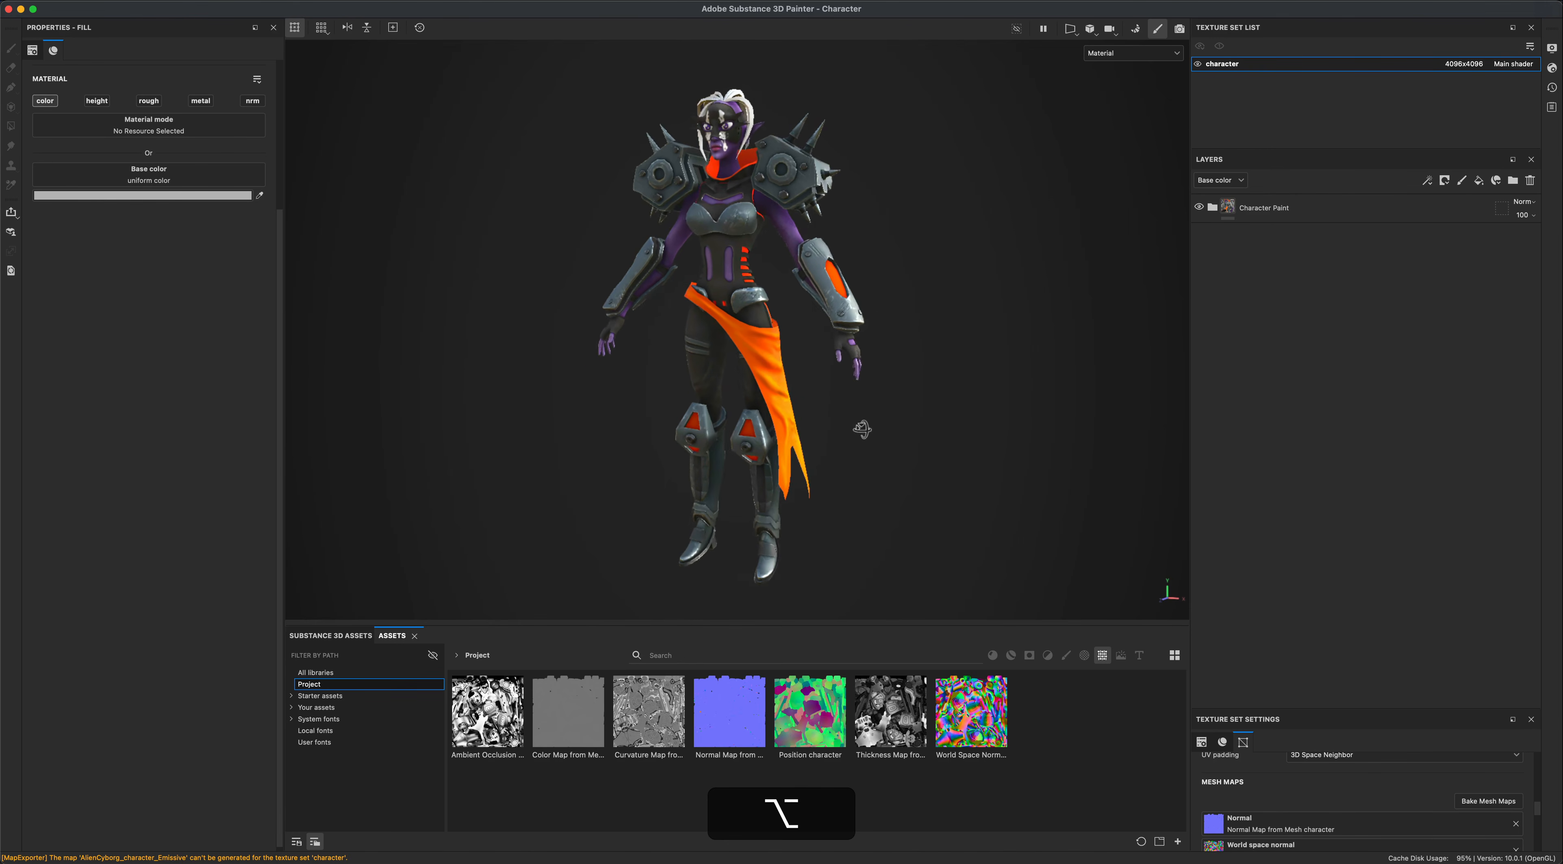
alt+drag(929, 425, 993, 429)
alt+drag(770, 429, 1117, 438)
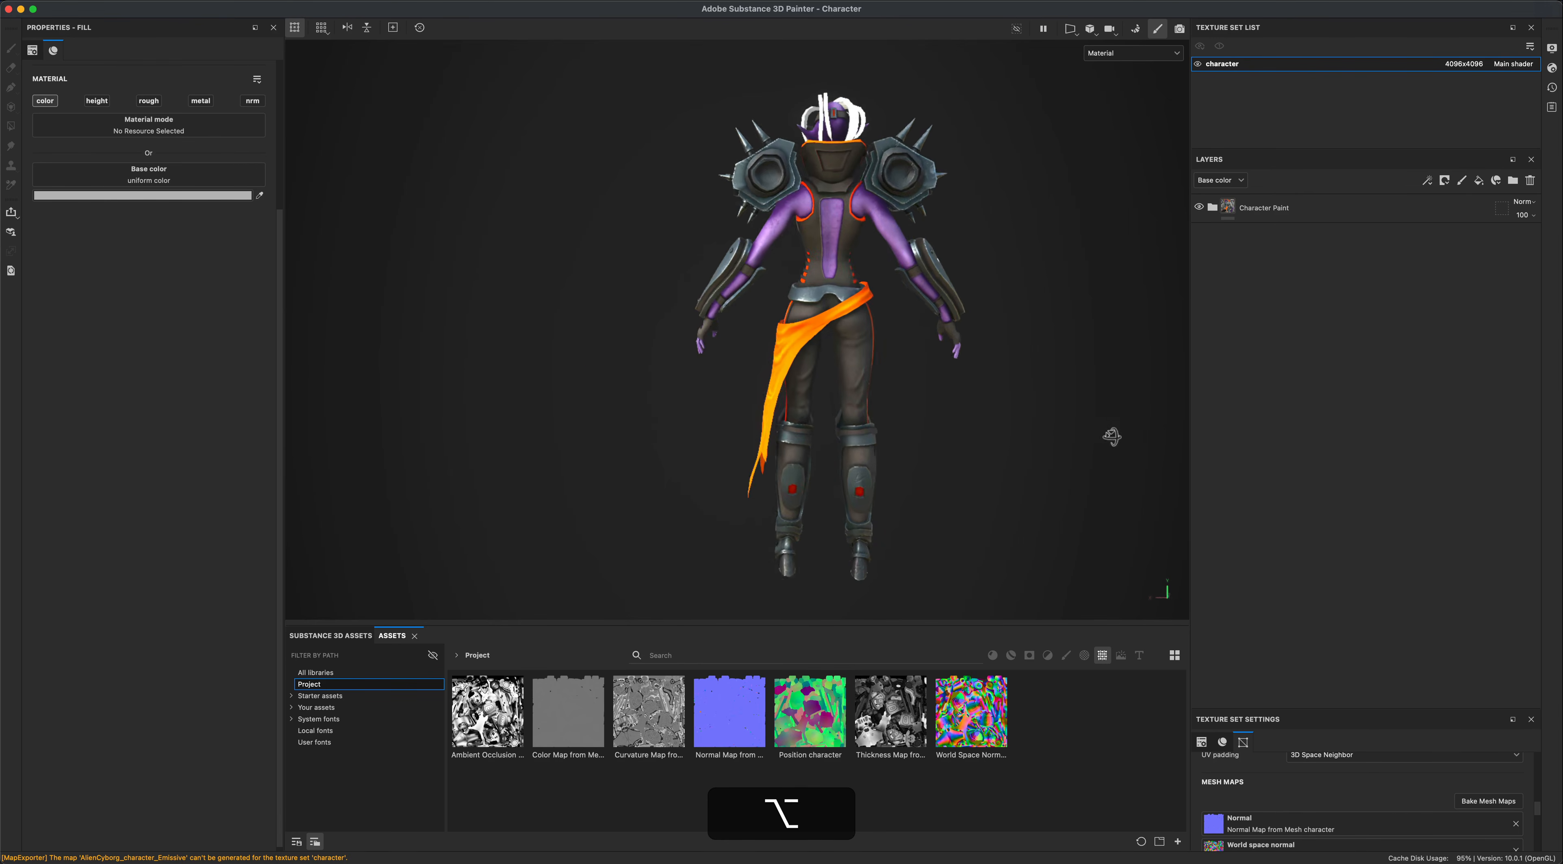
alt+drag(569, 443, 1043, 465)
shift+right_drag(1041, 461, 951, 456)
alt+shift+middle_drag(978, 475, 963, 471)
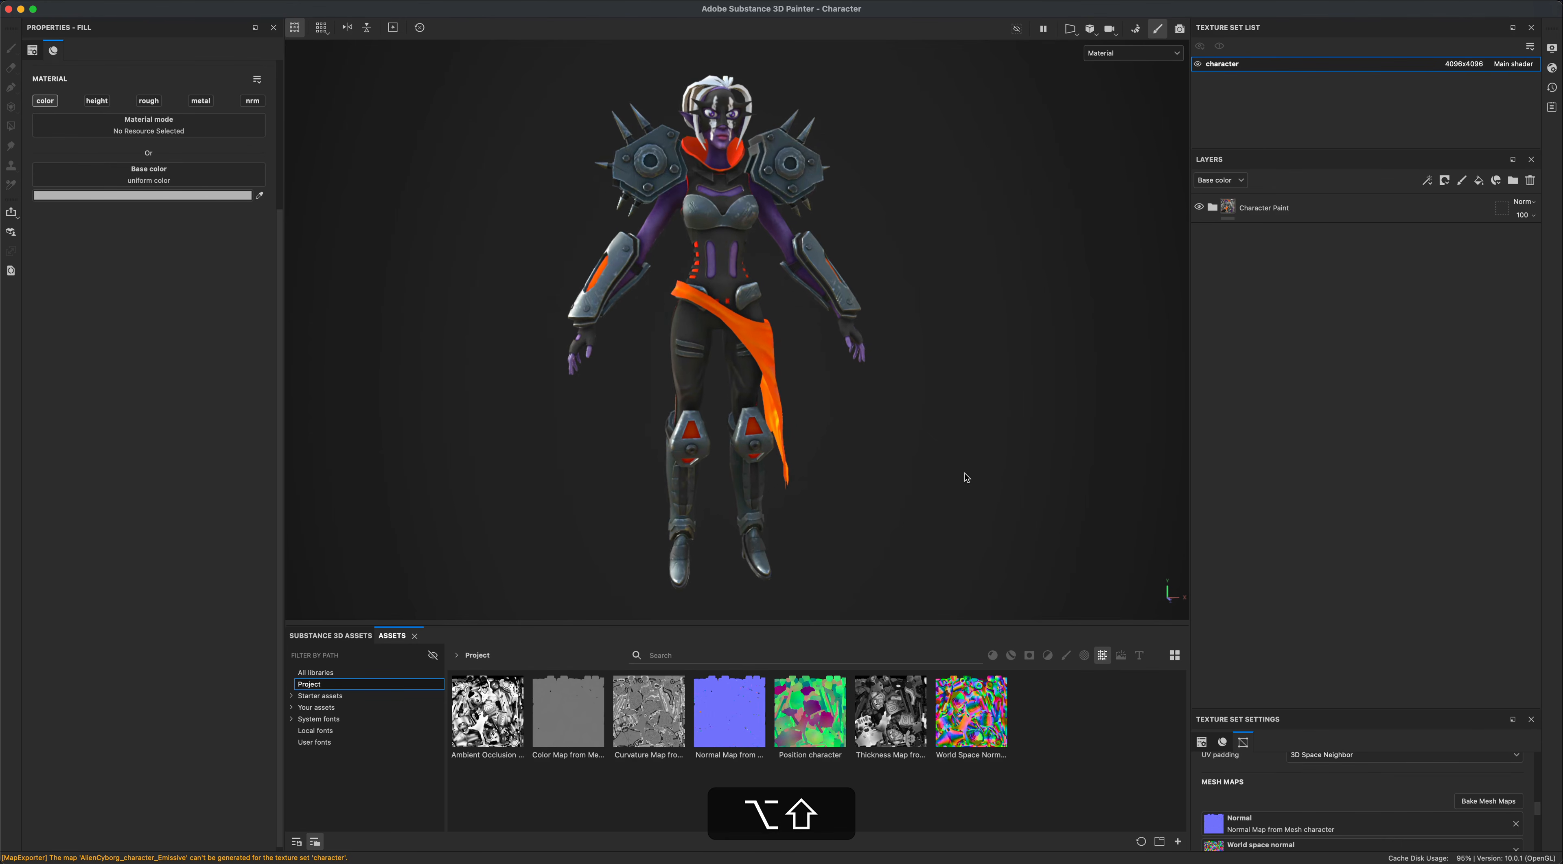